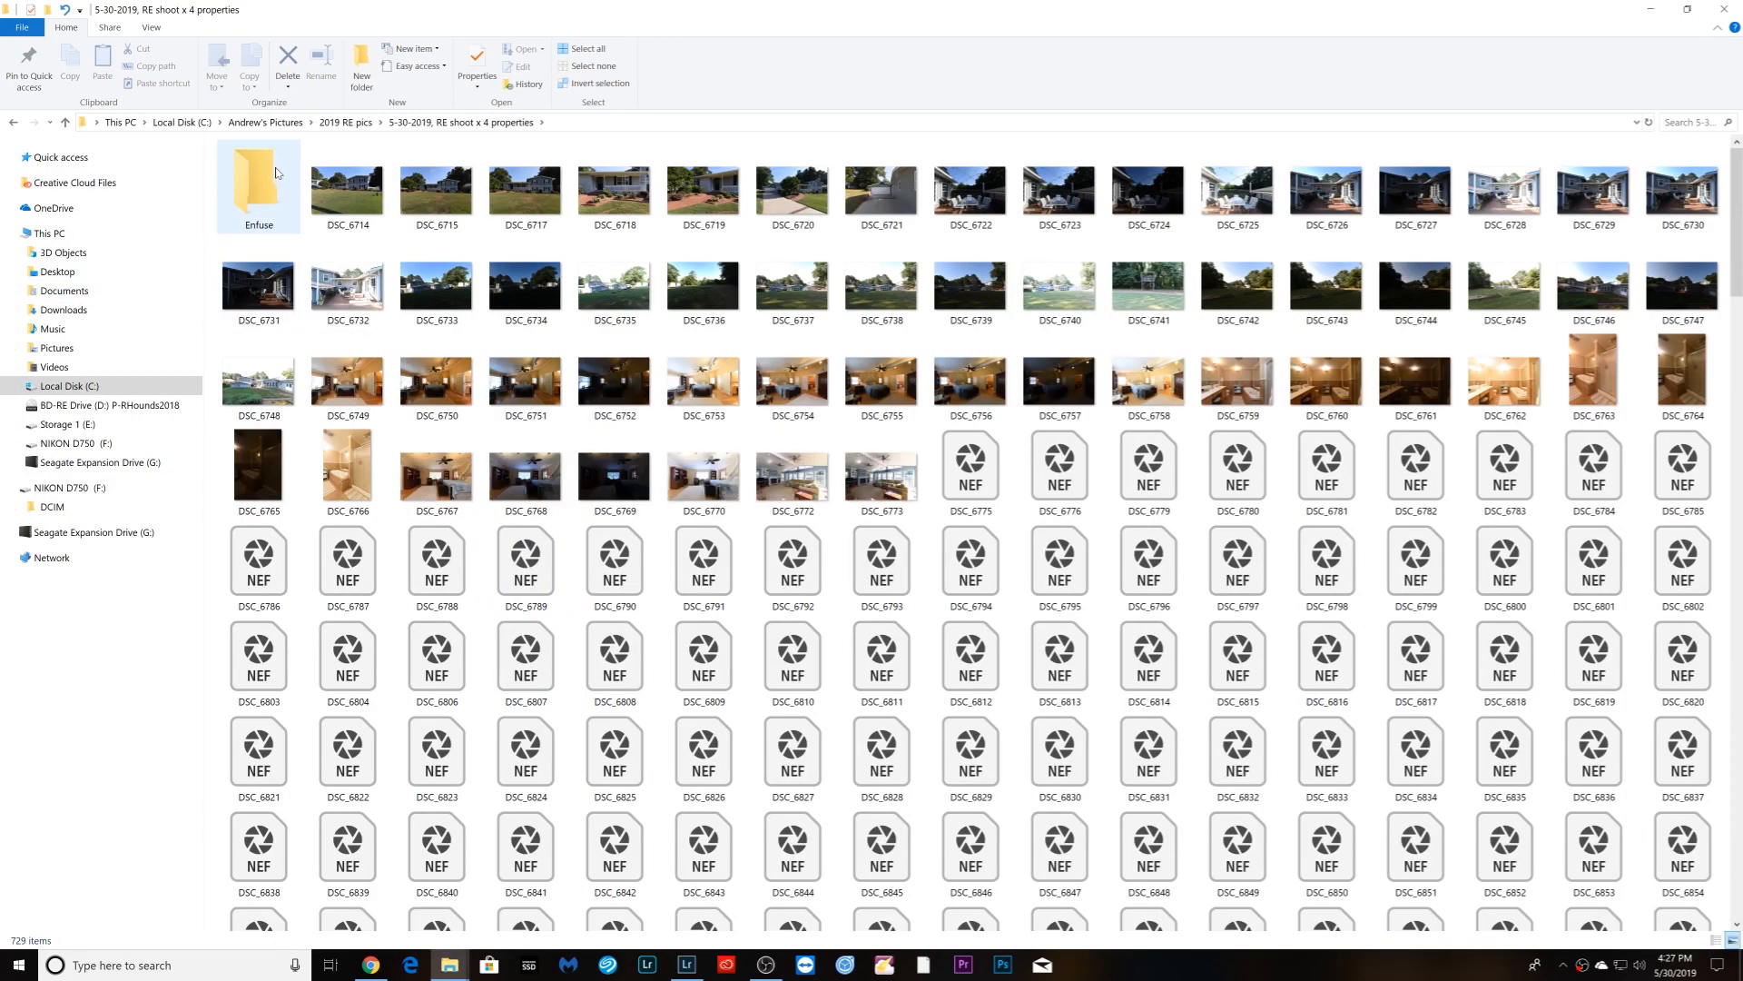
- Confirm the Enfuse subfolder is empty, return to the 5-30-2019 shoot folder, and bring Lightroom forward
double_click(248, 183)
click(14, 123)
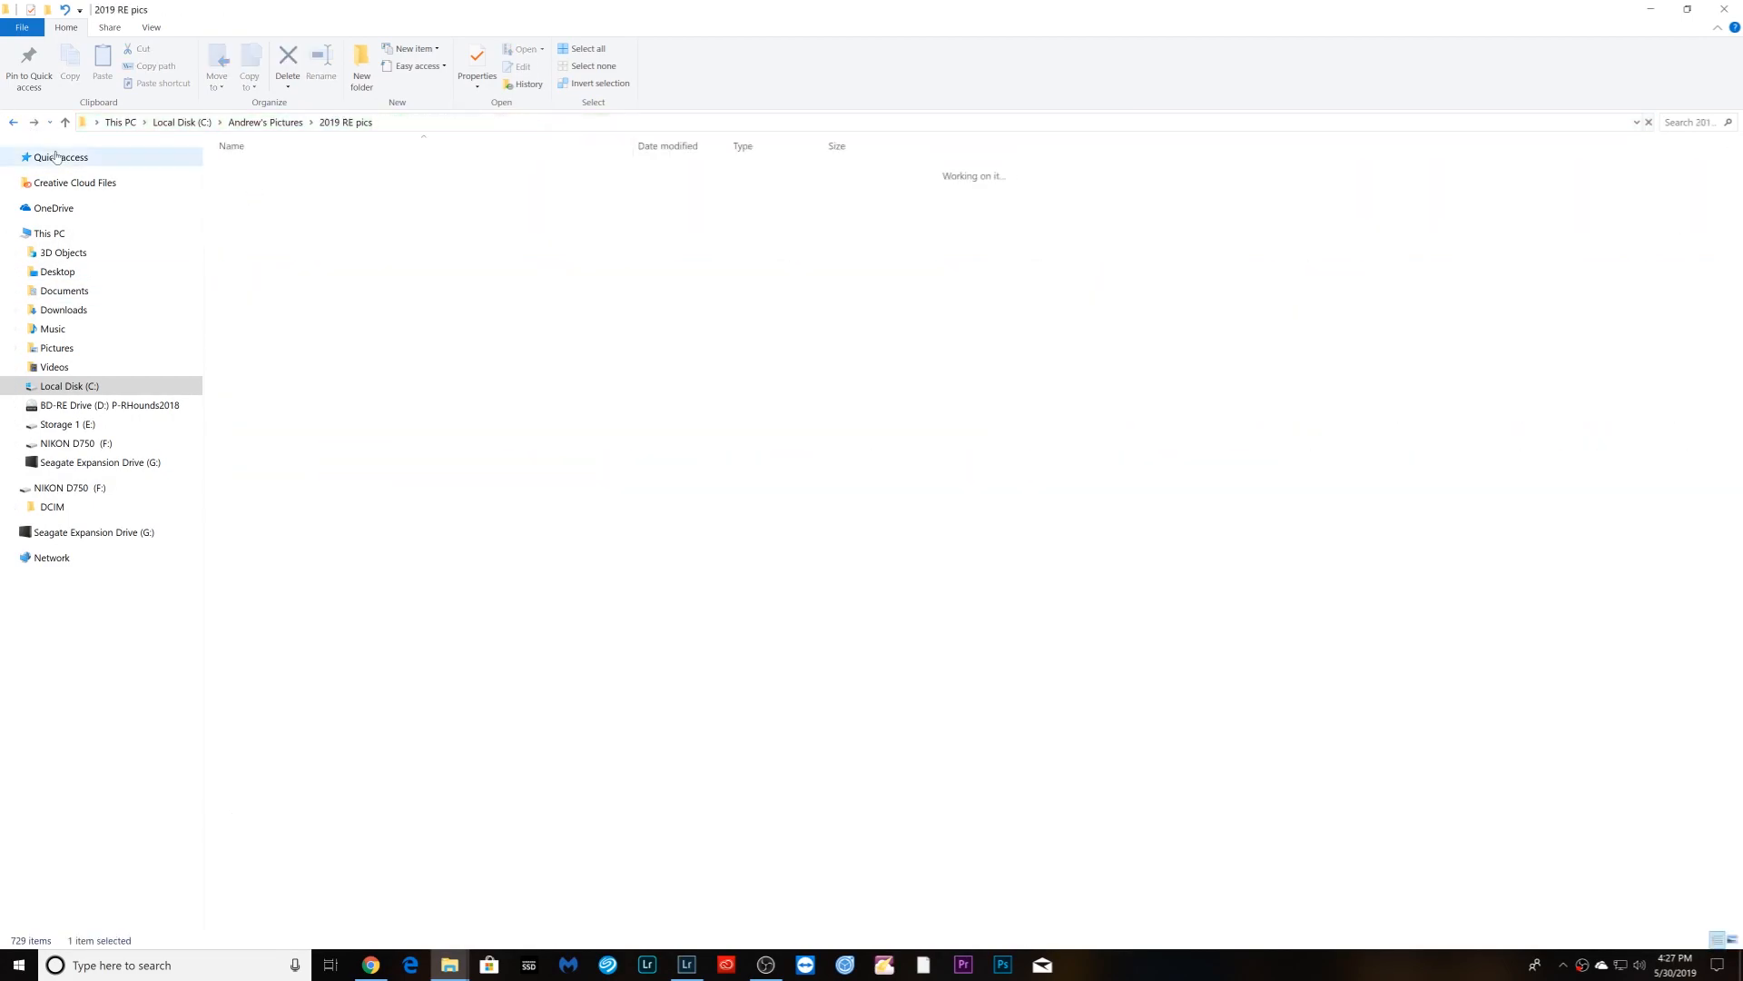
click(15, 124)
click(36, 123)
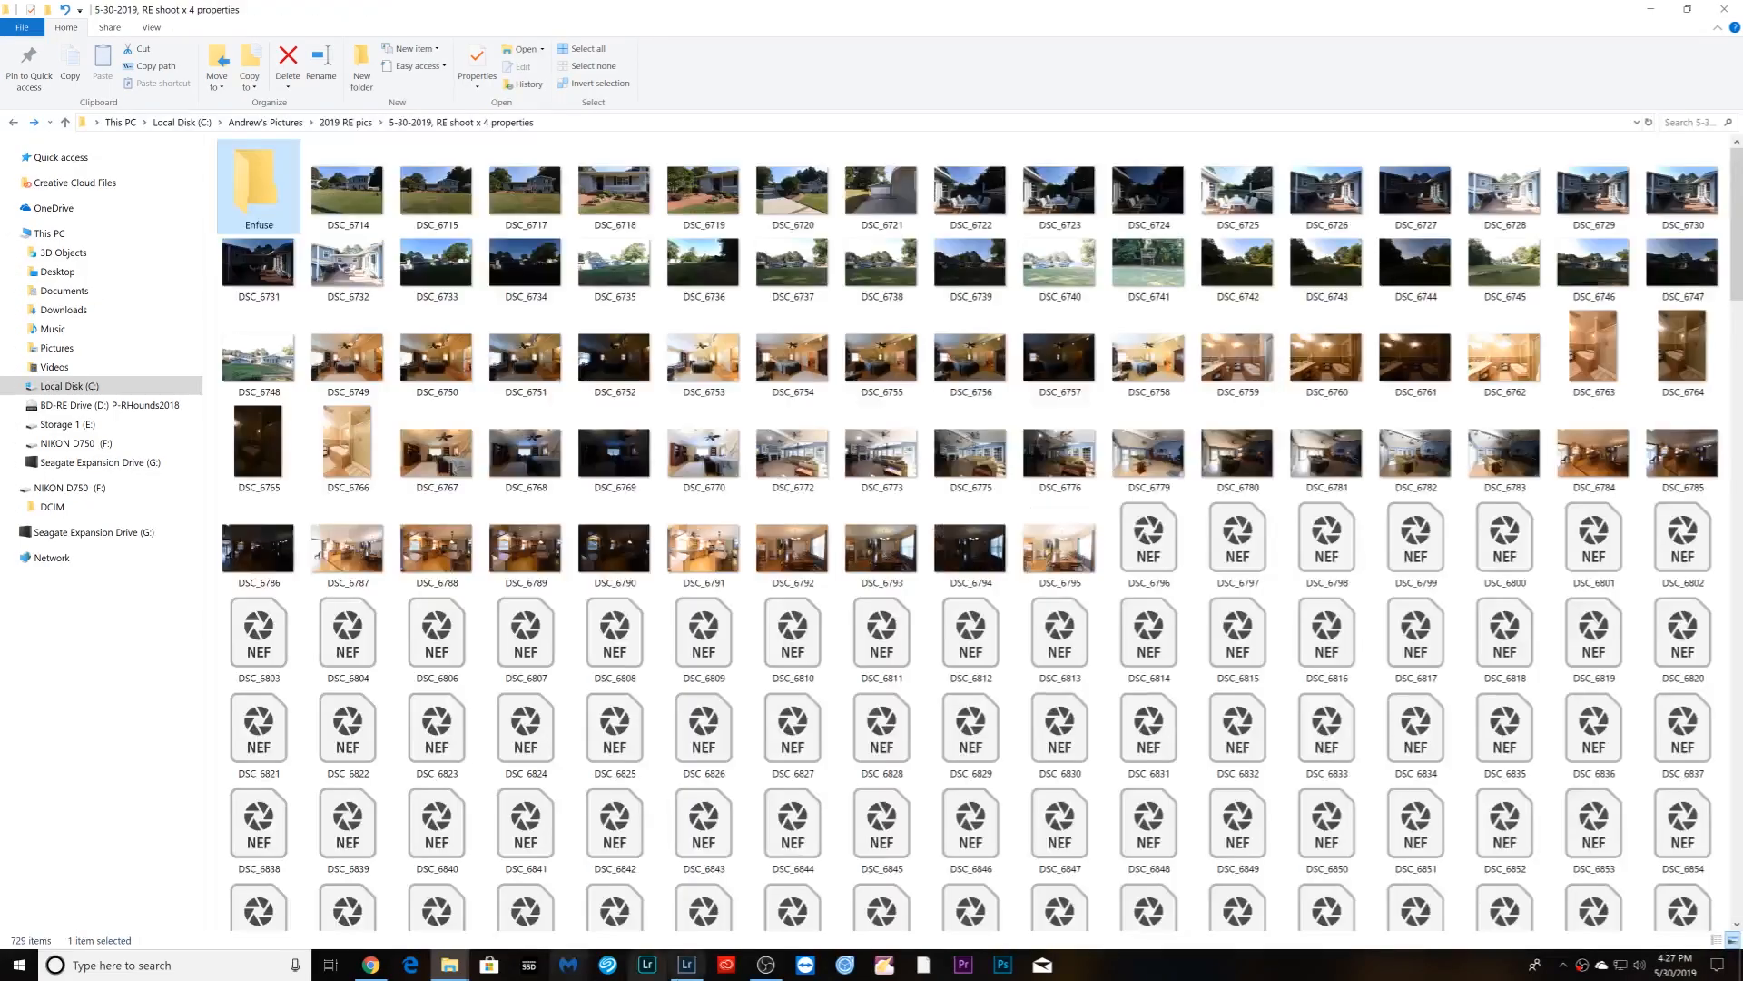
click(690, 966)
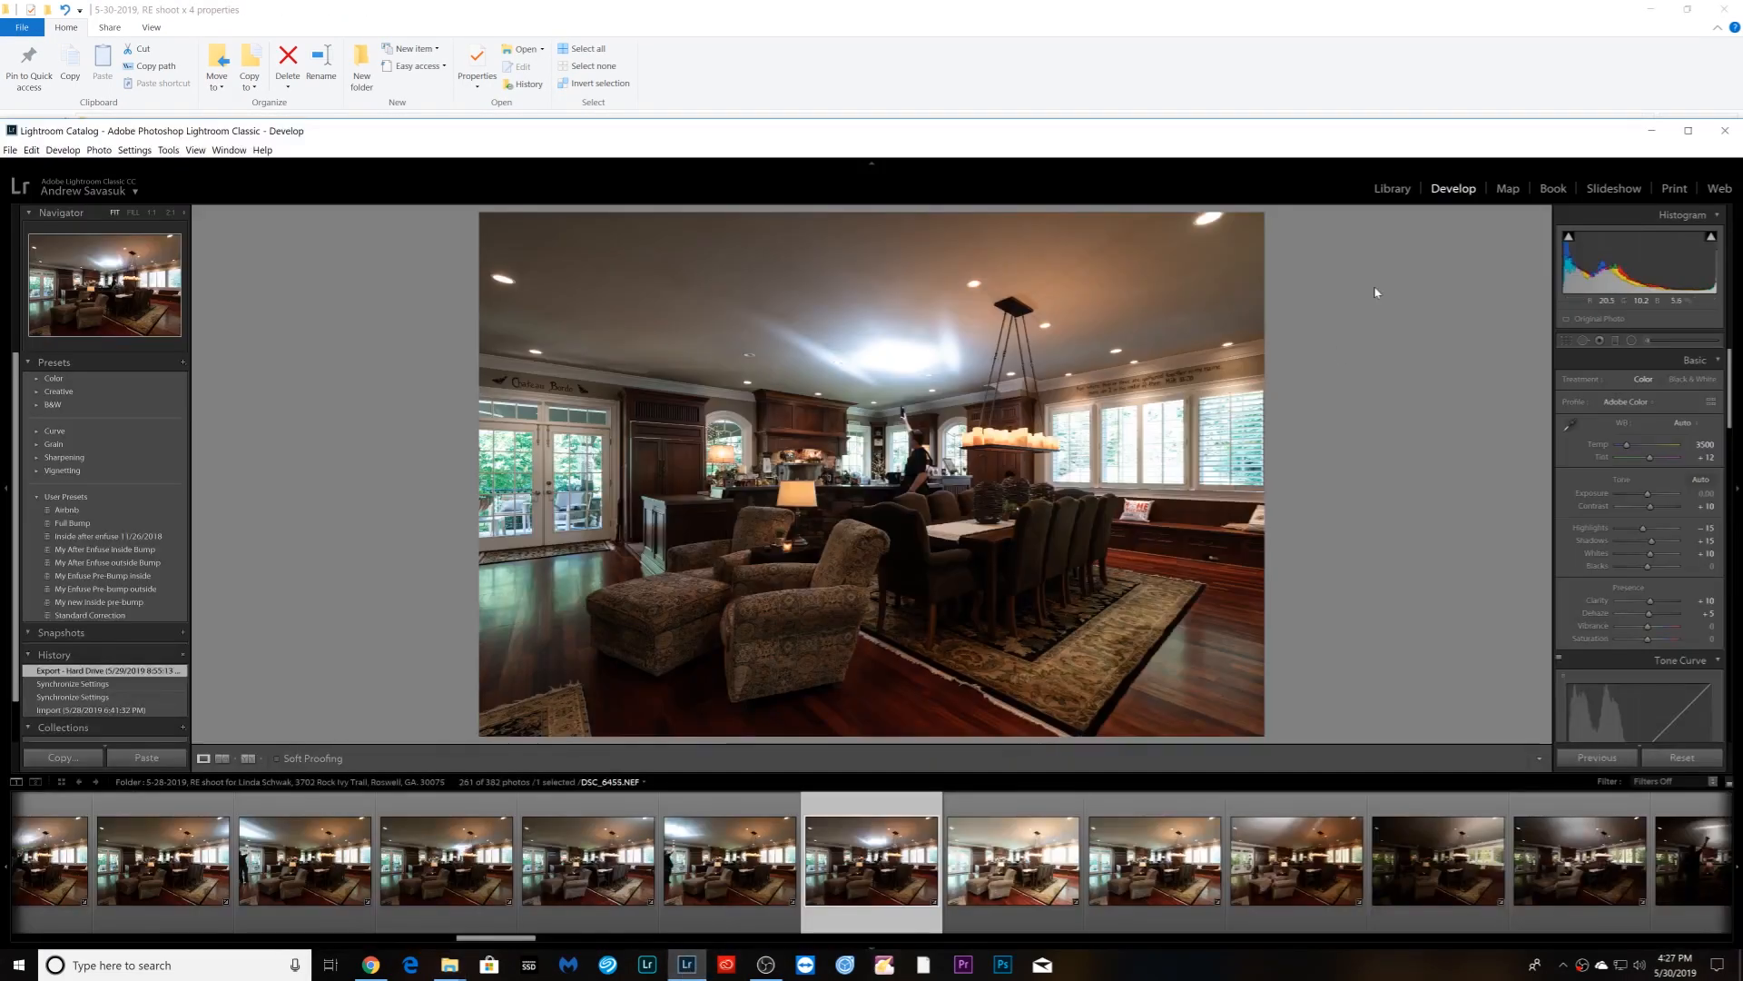
- From the Library module, import the 5-30-2019, RE shoot x 4 properties folder under Pictures > 2019 RE pics
click(1391, 188)
click(83, 757)
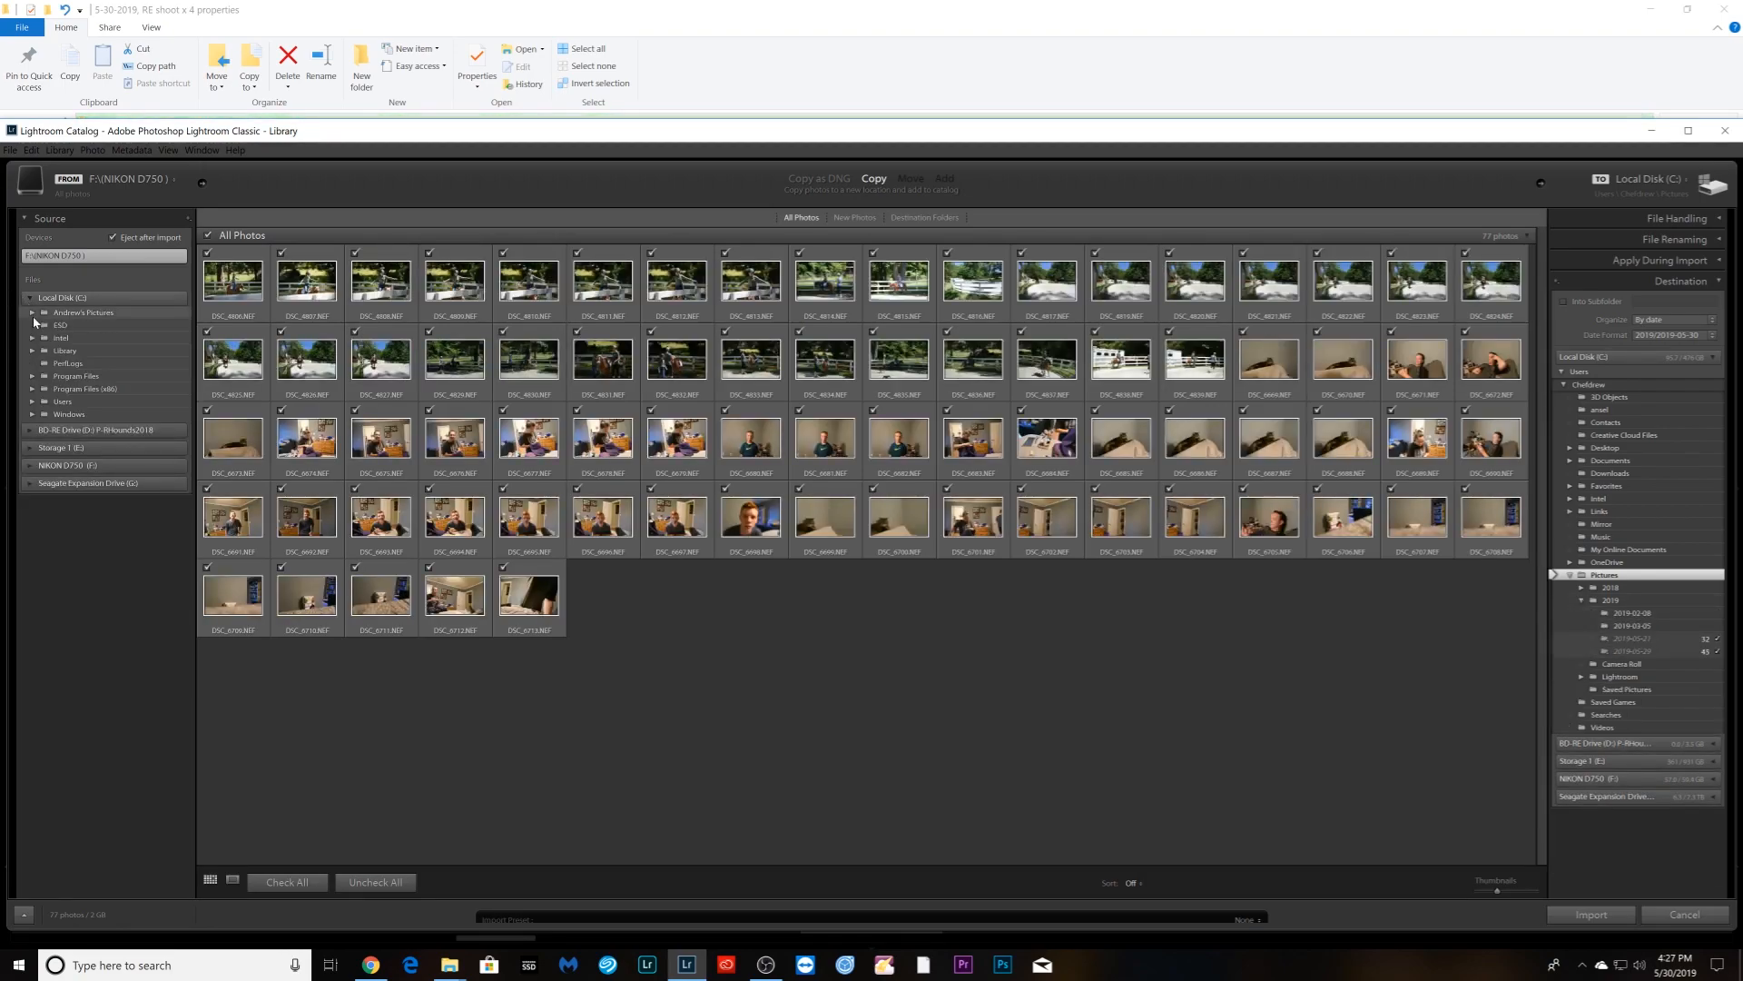
click(33, 312)
click(43, 337)
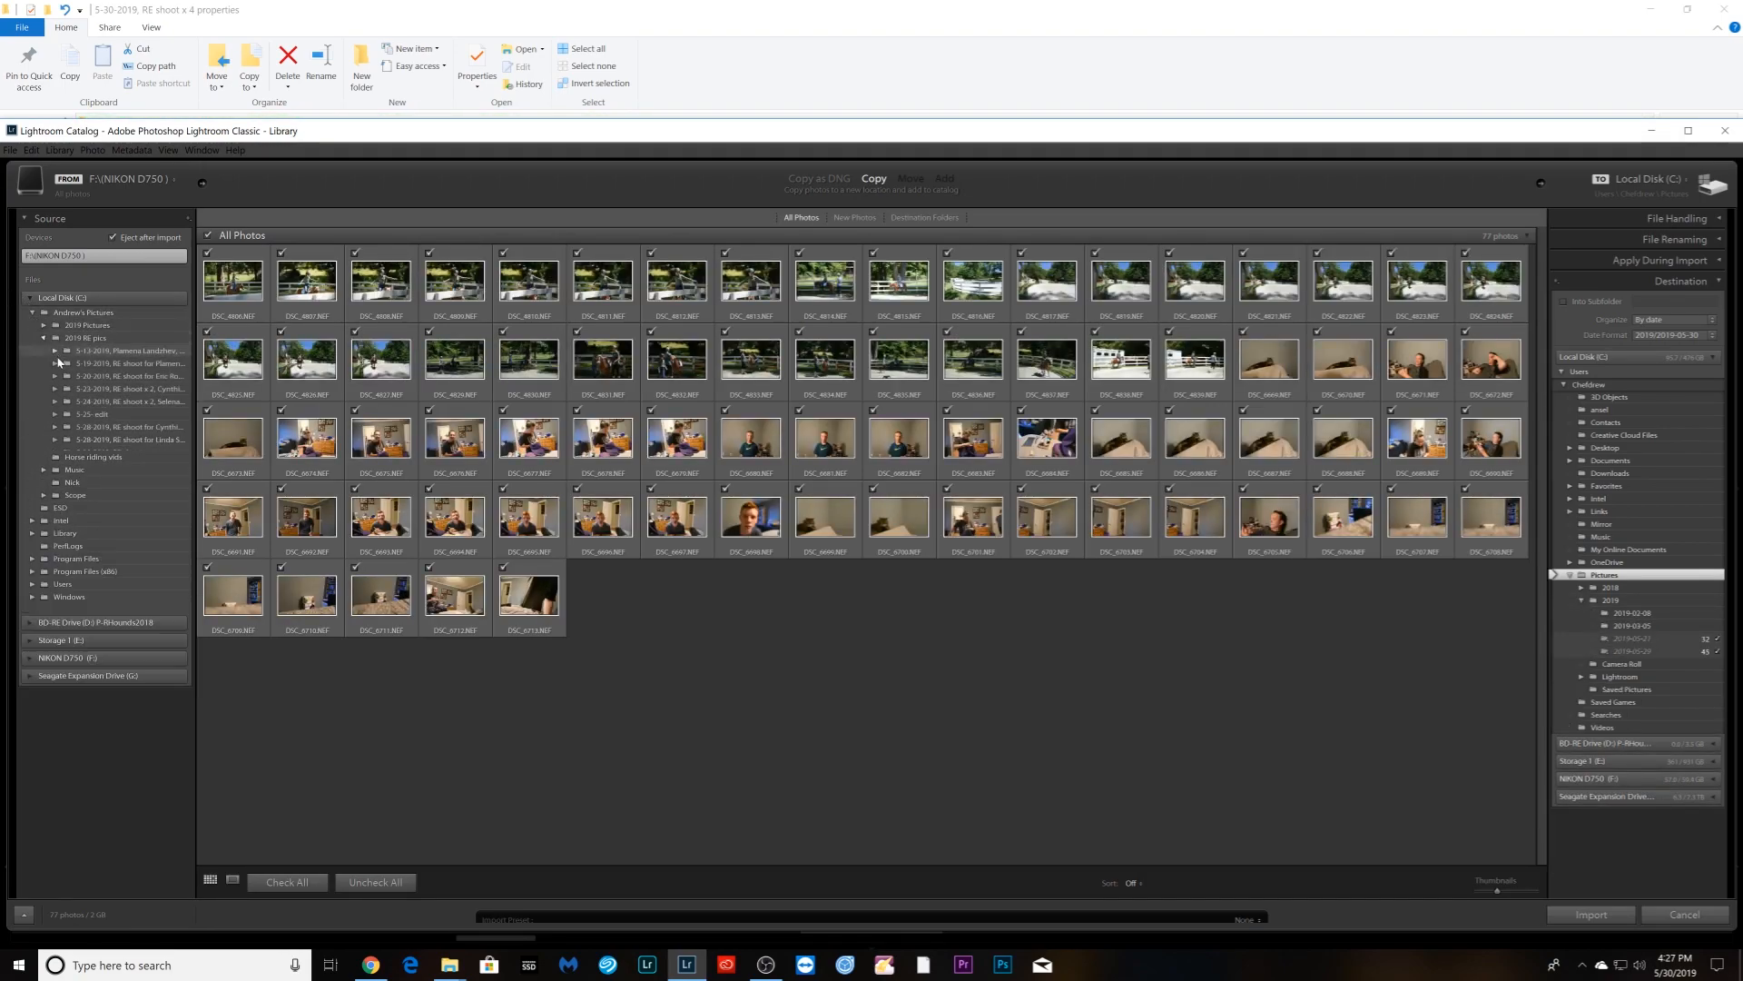
click(118, 452)
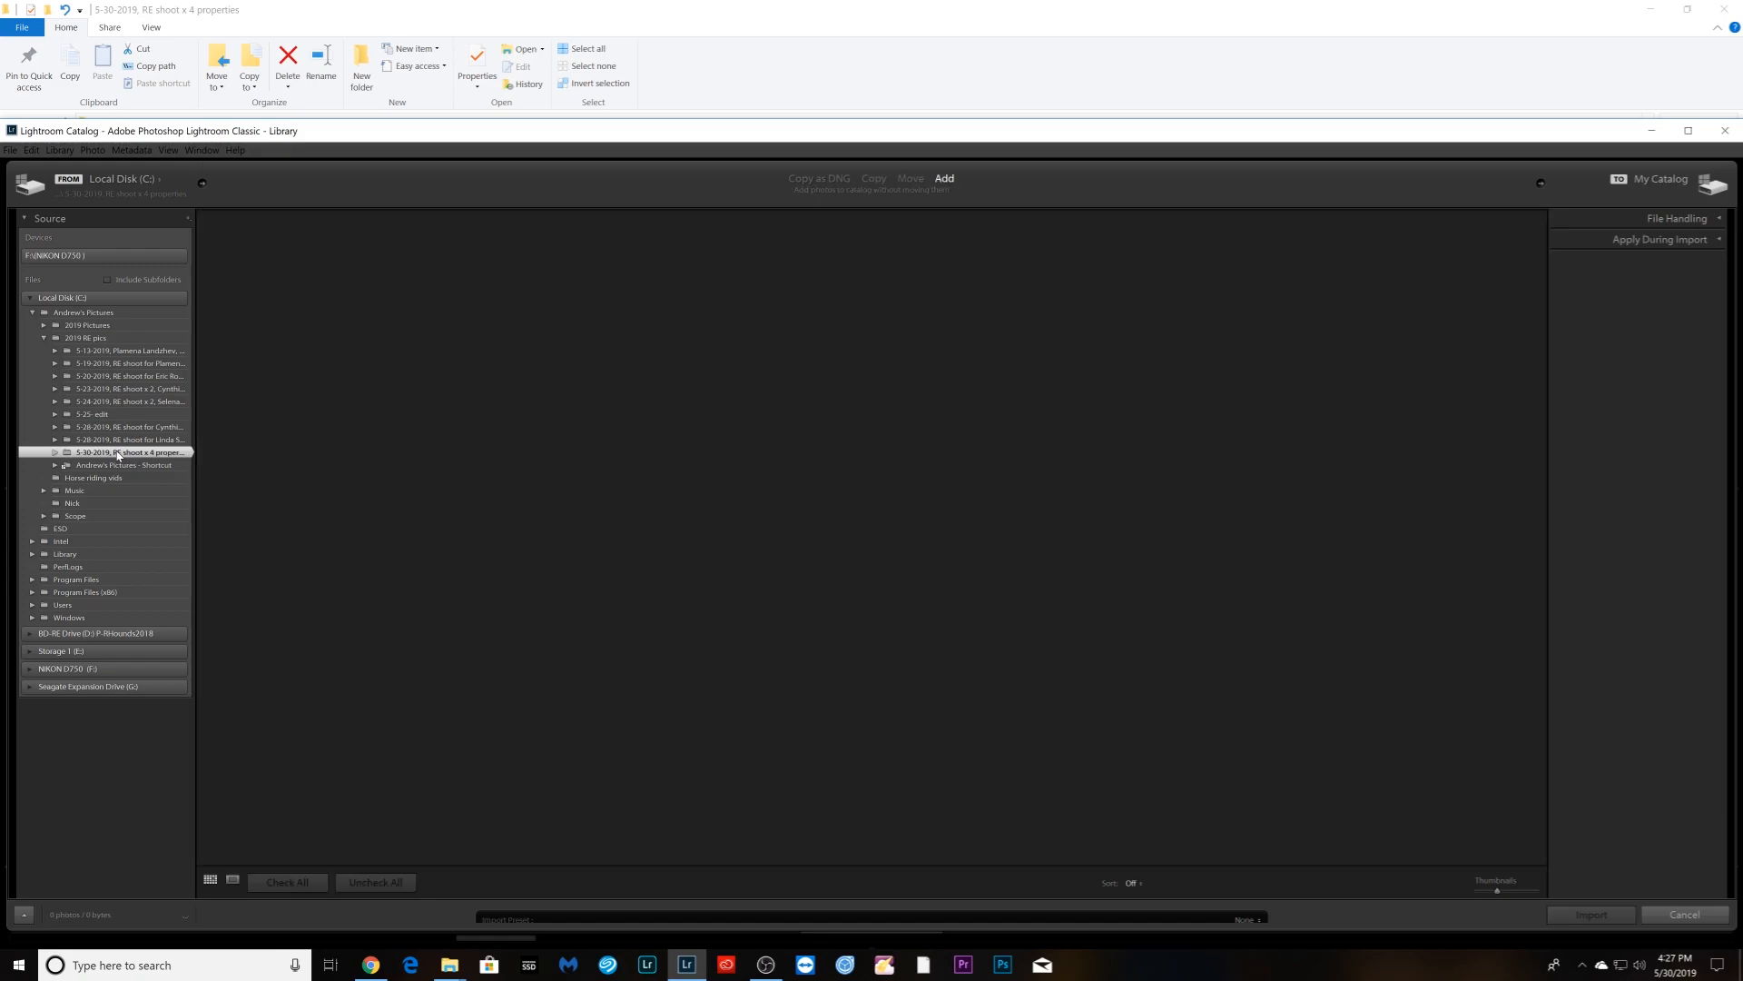
key(Return)
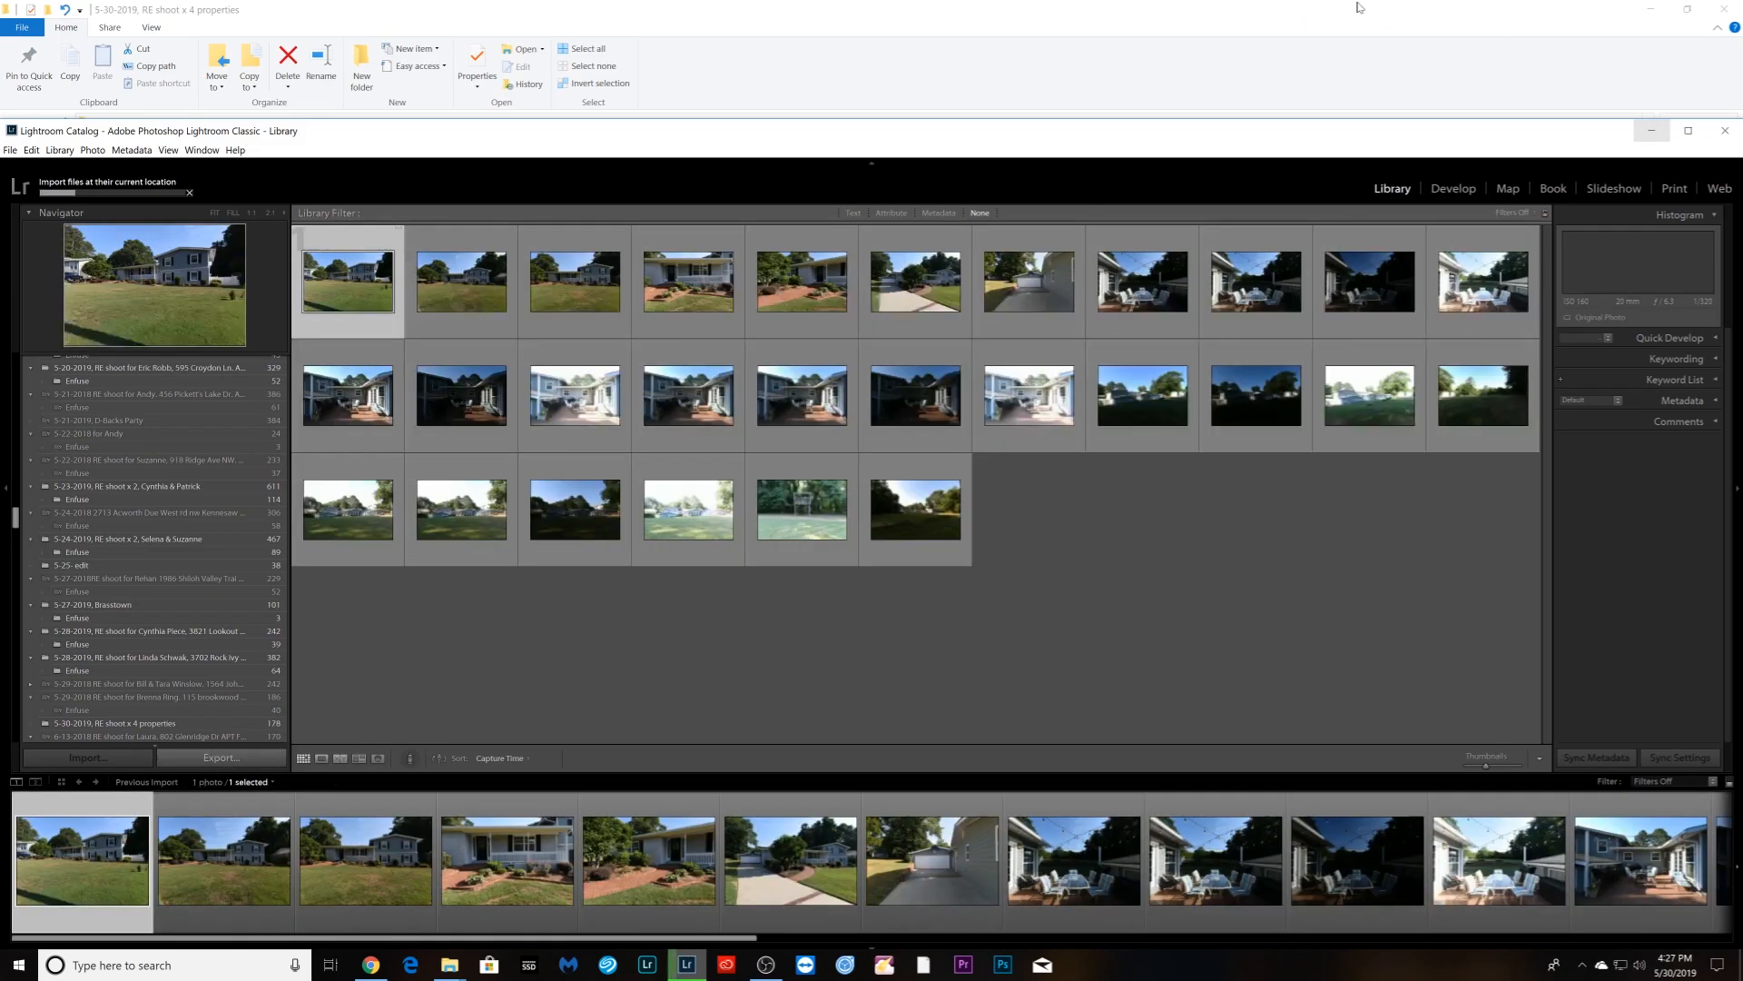
- Minimize File Explorer and place the Chrome timer as a small window at the top right
click(1651, 9)
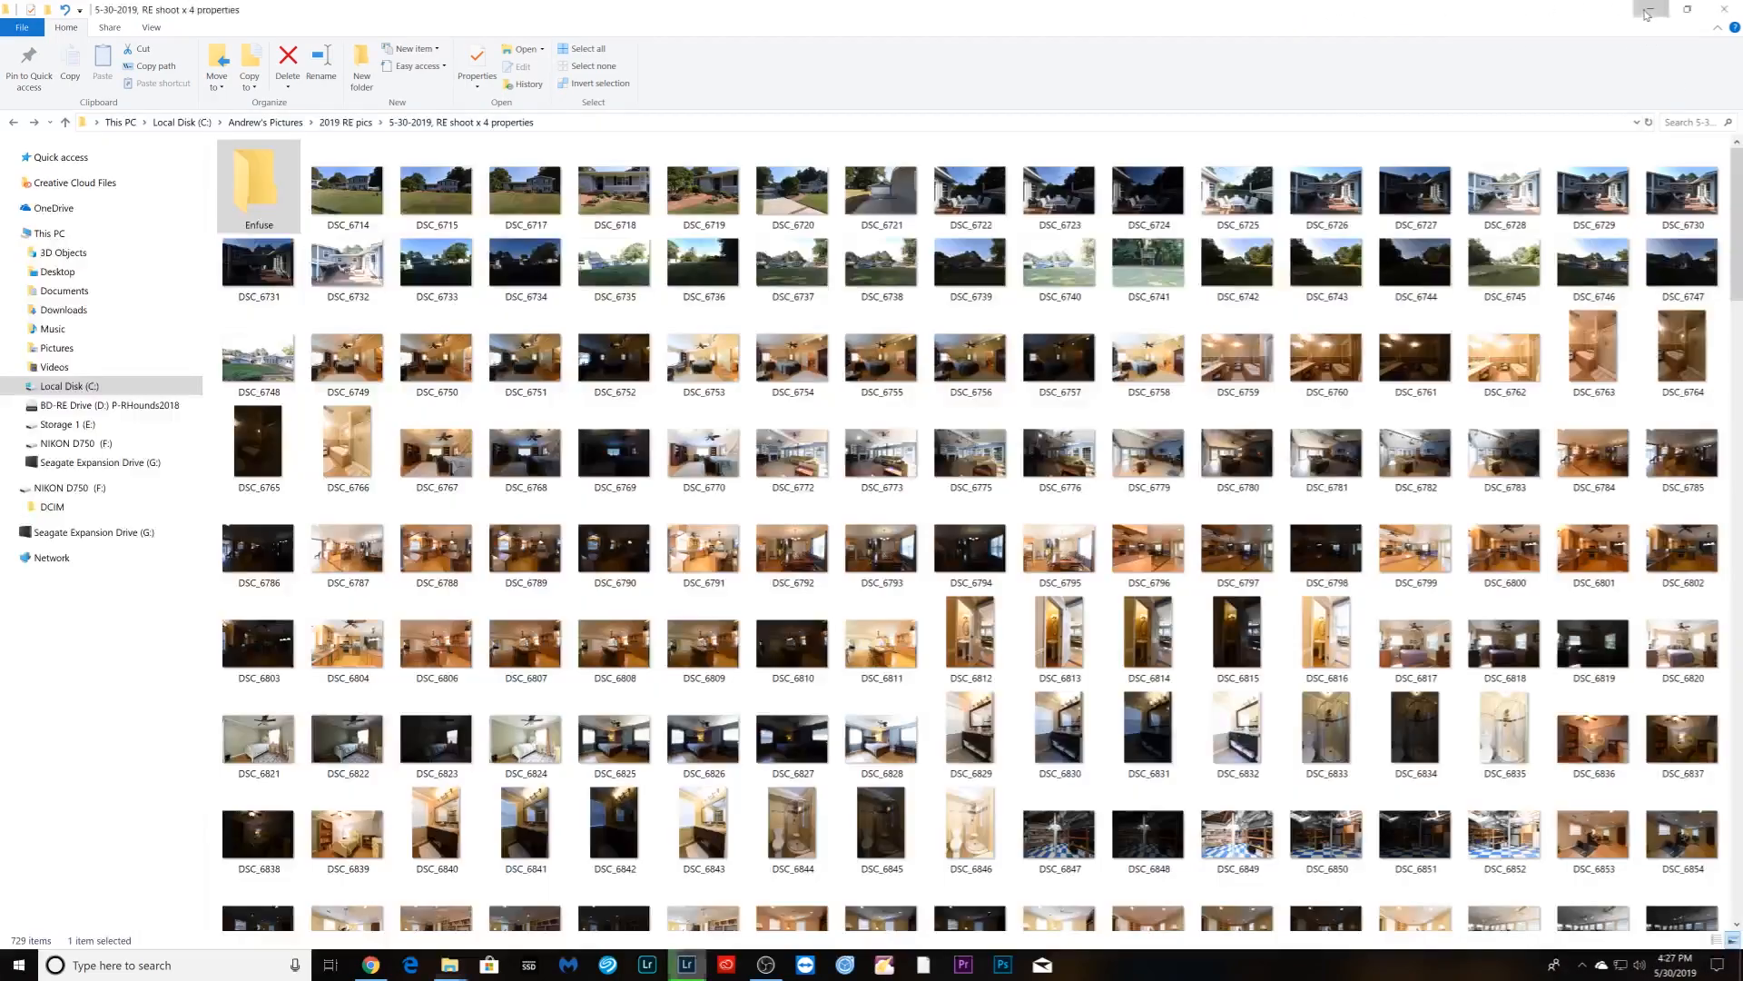
click(1571, 24)
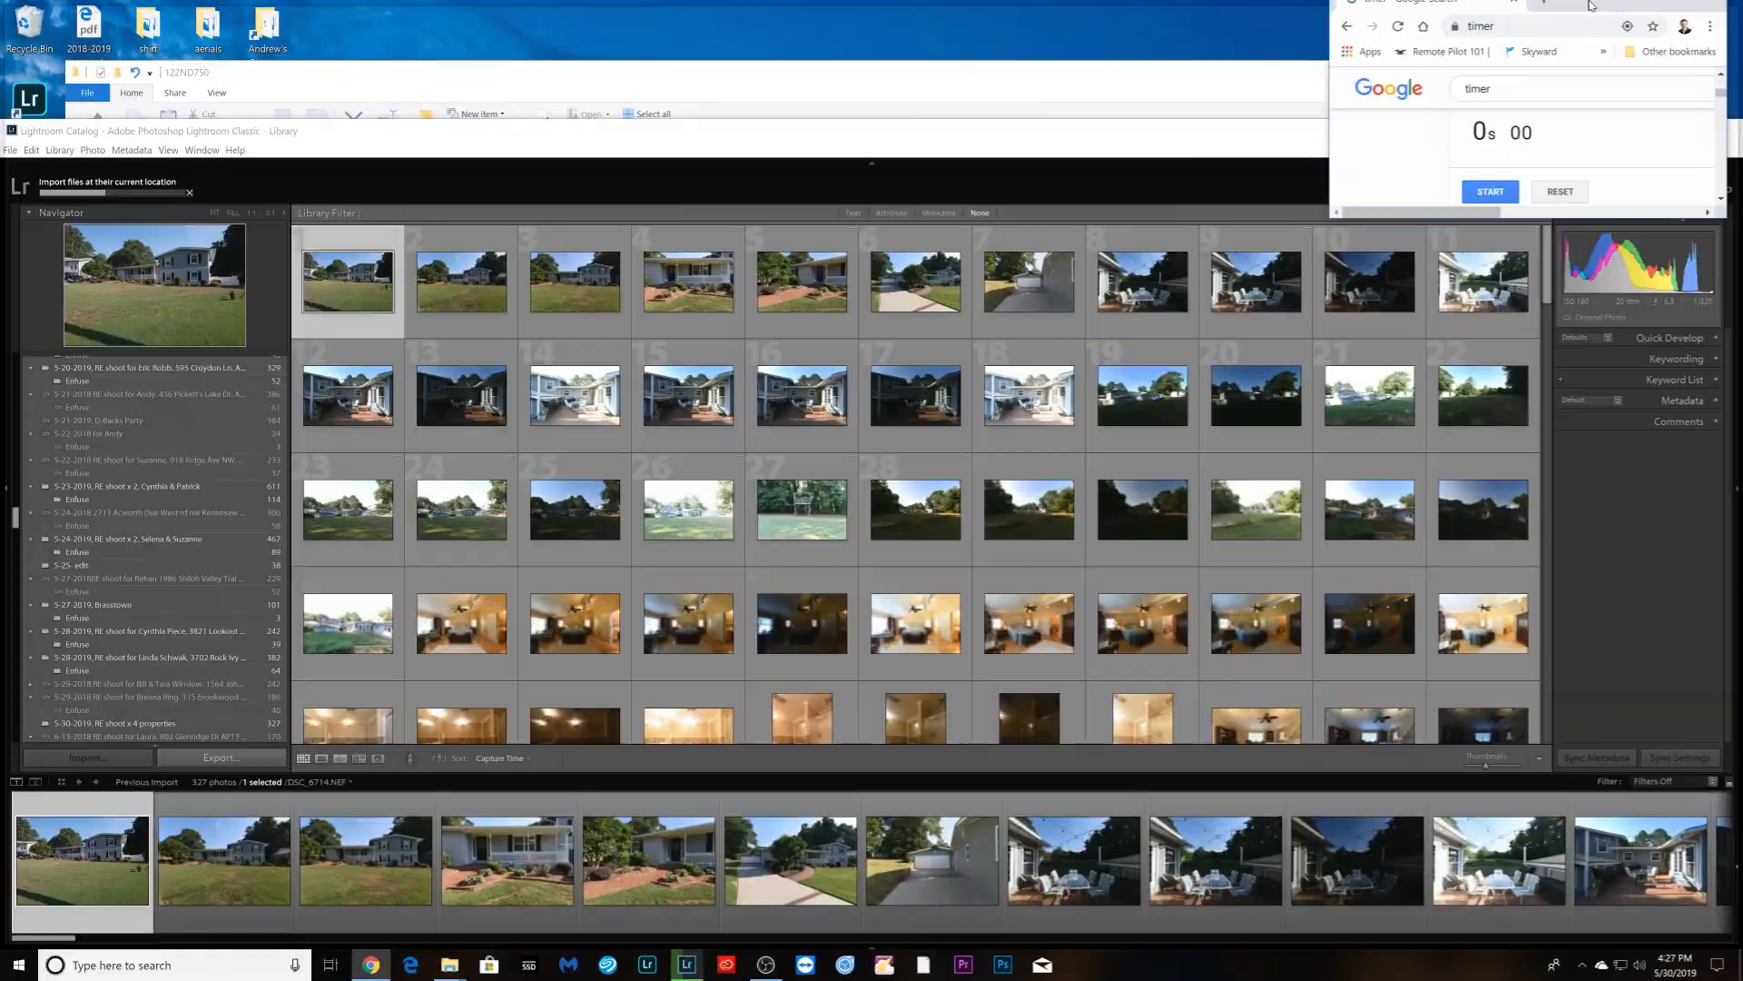
click(1684, 13)
click(1686, 12)
drag(1605, 27, 1598, 10)
click(1686, 12)
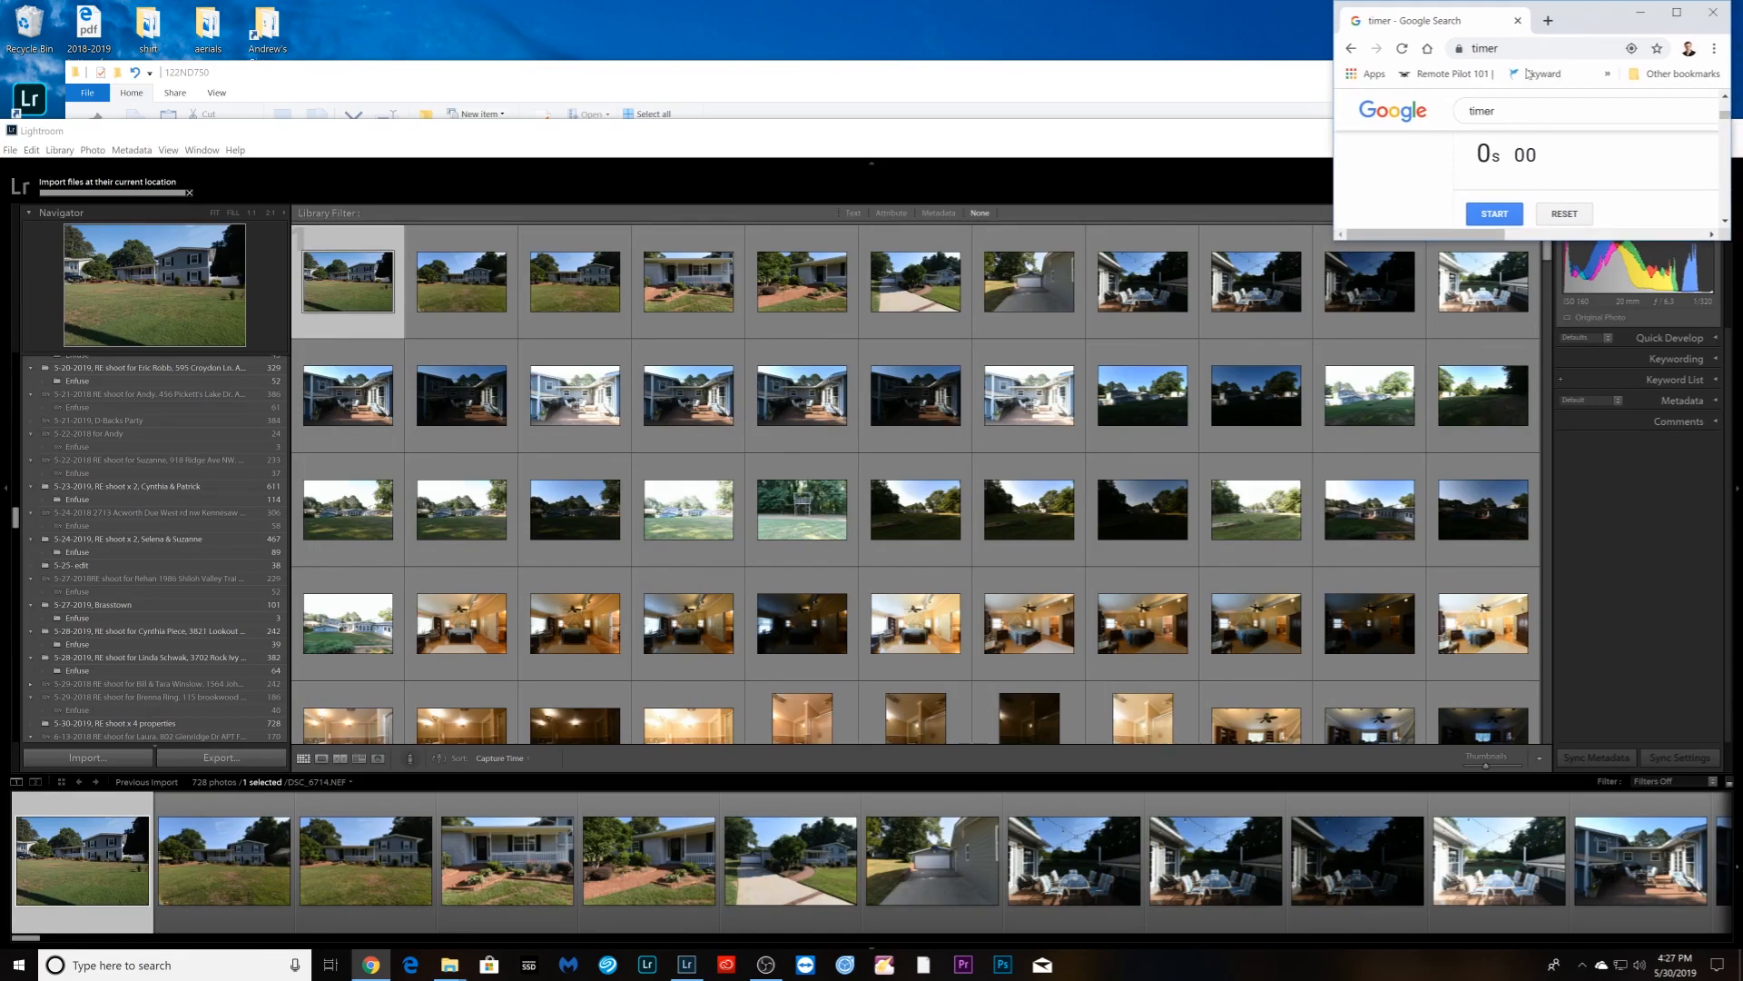
- Lower the Lightroom window beneath the timer and open the first exterior photo in Develop
click(1293, 118)
drag(1295, 175, 1296, 249)
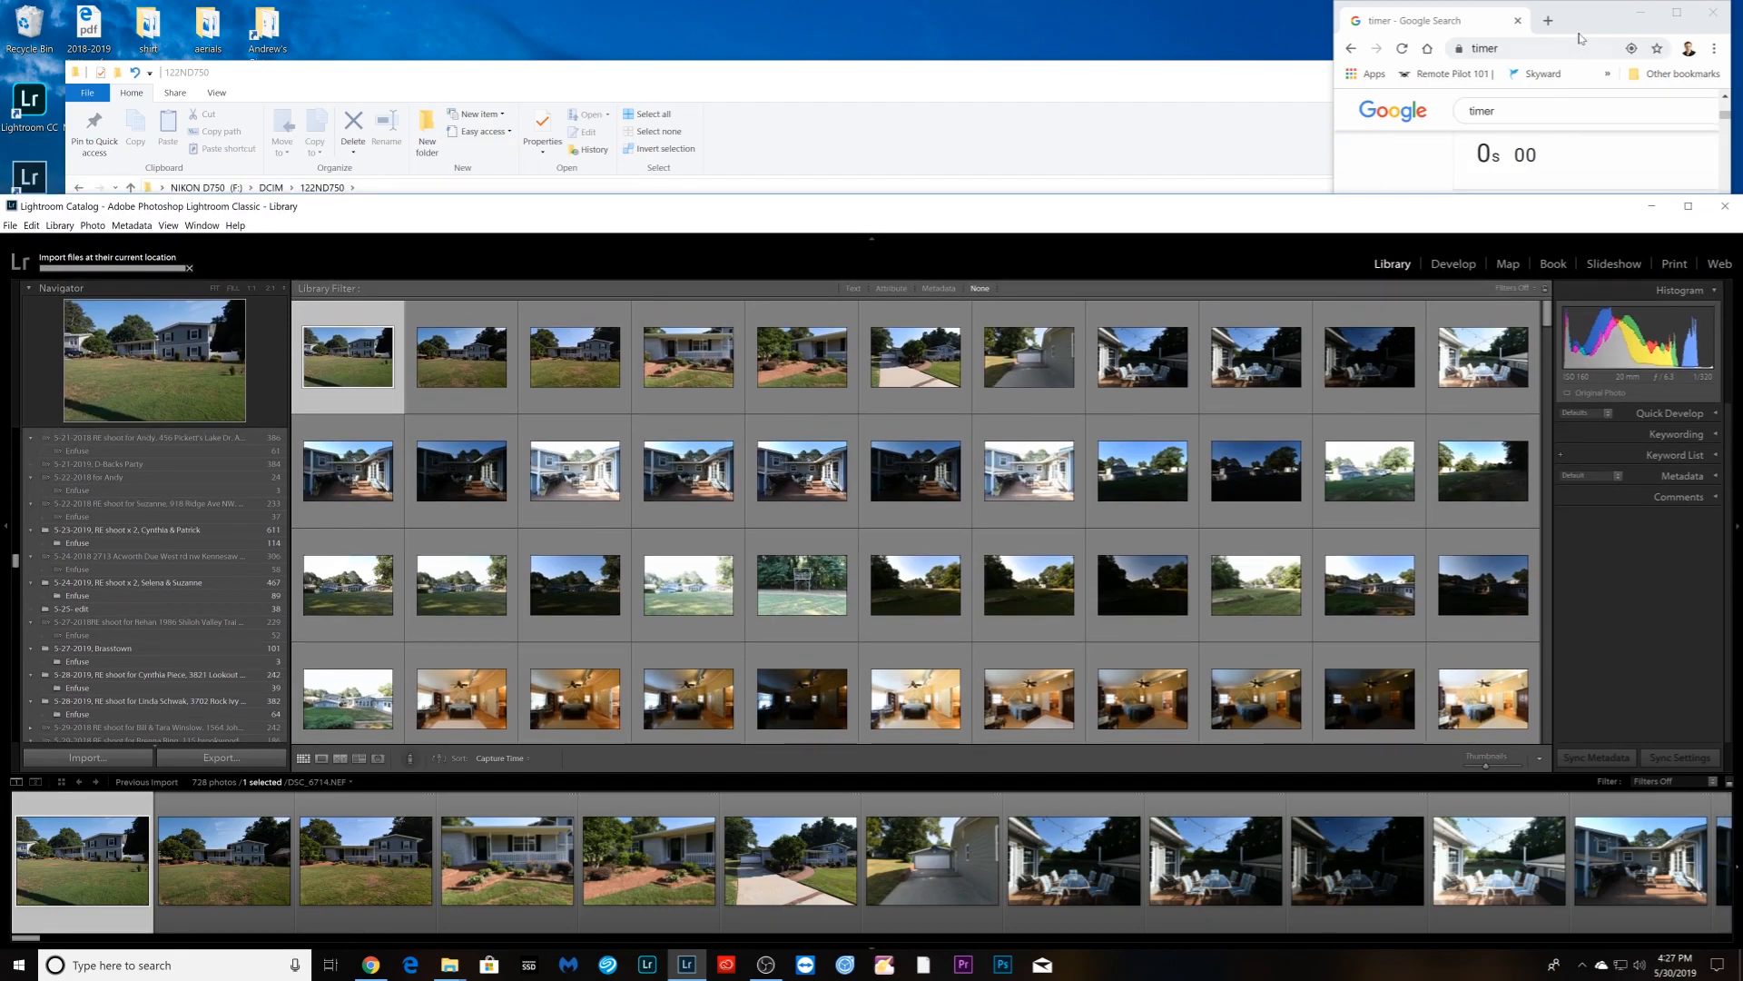
click(1427, 147)
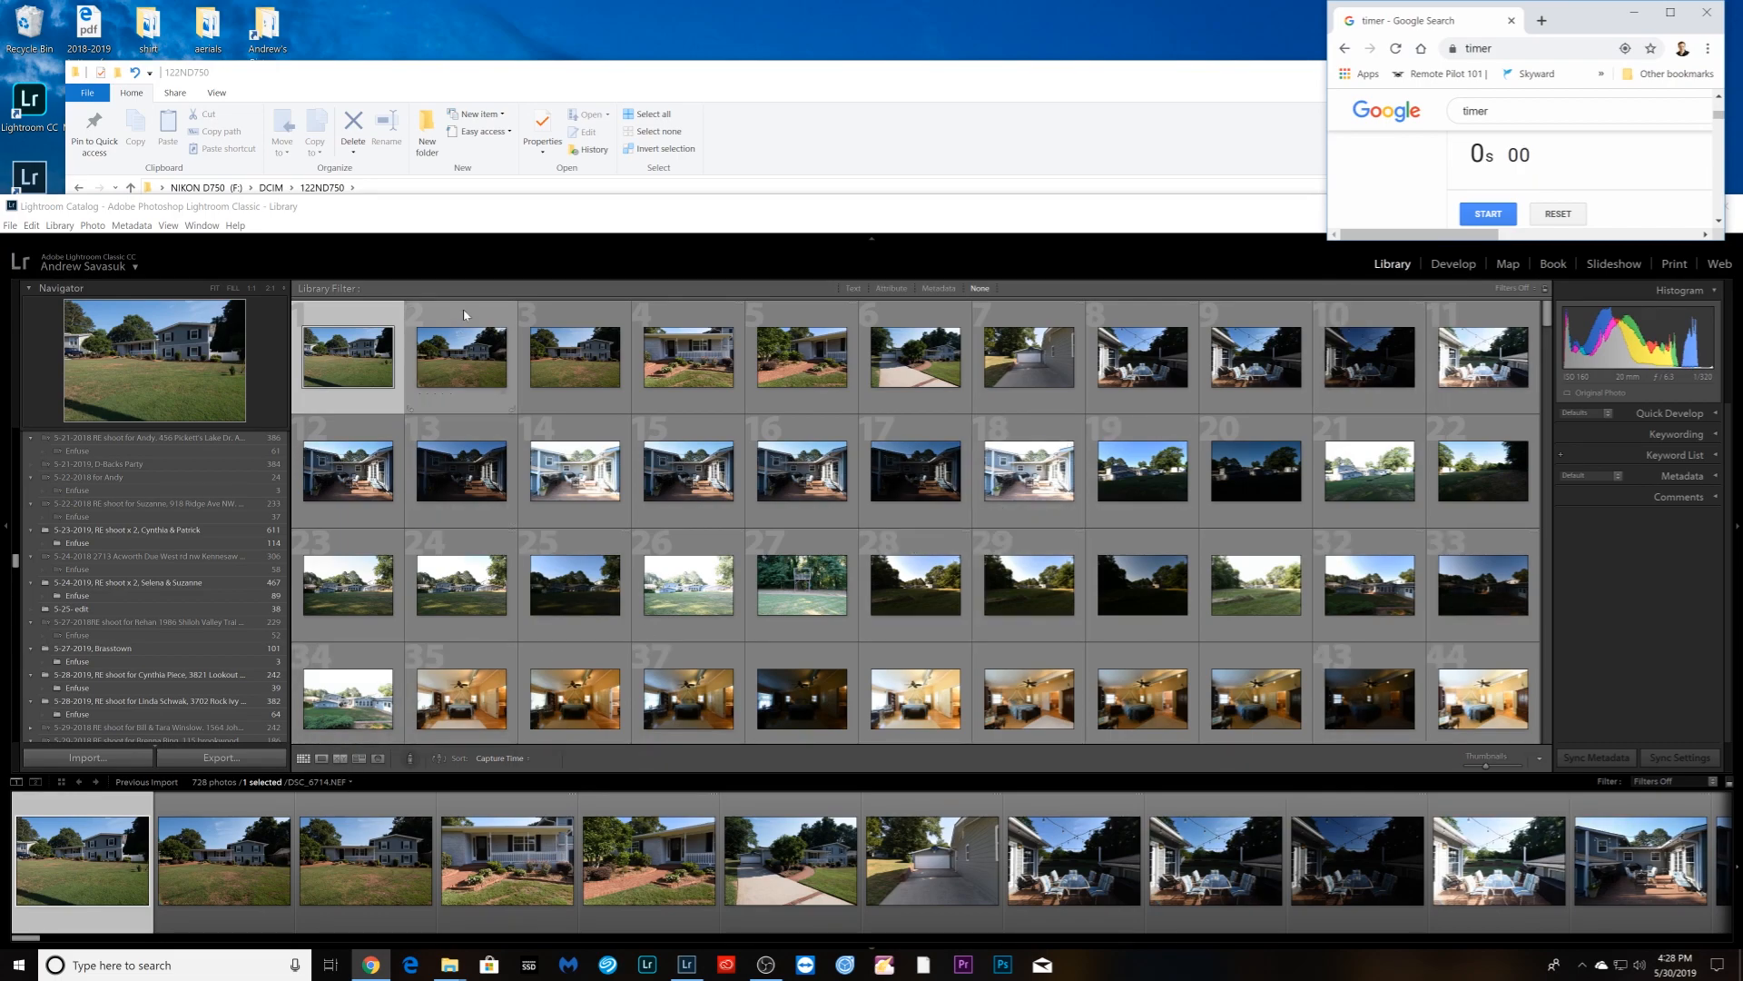
click(483, 259)
key(d)
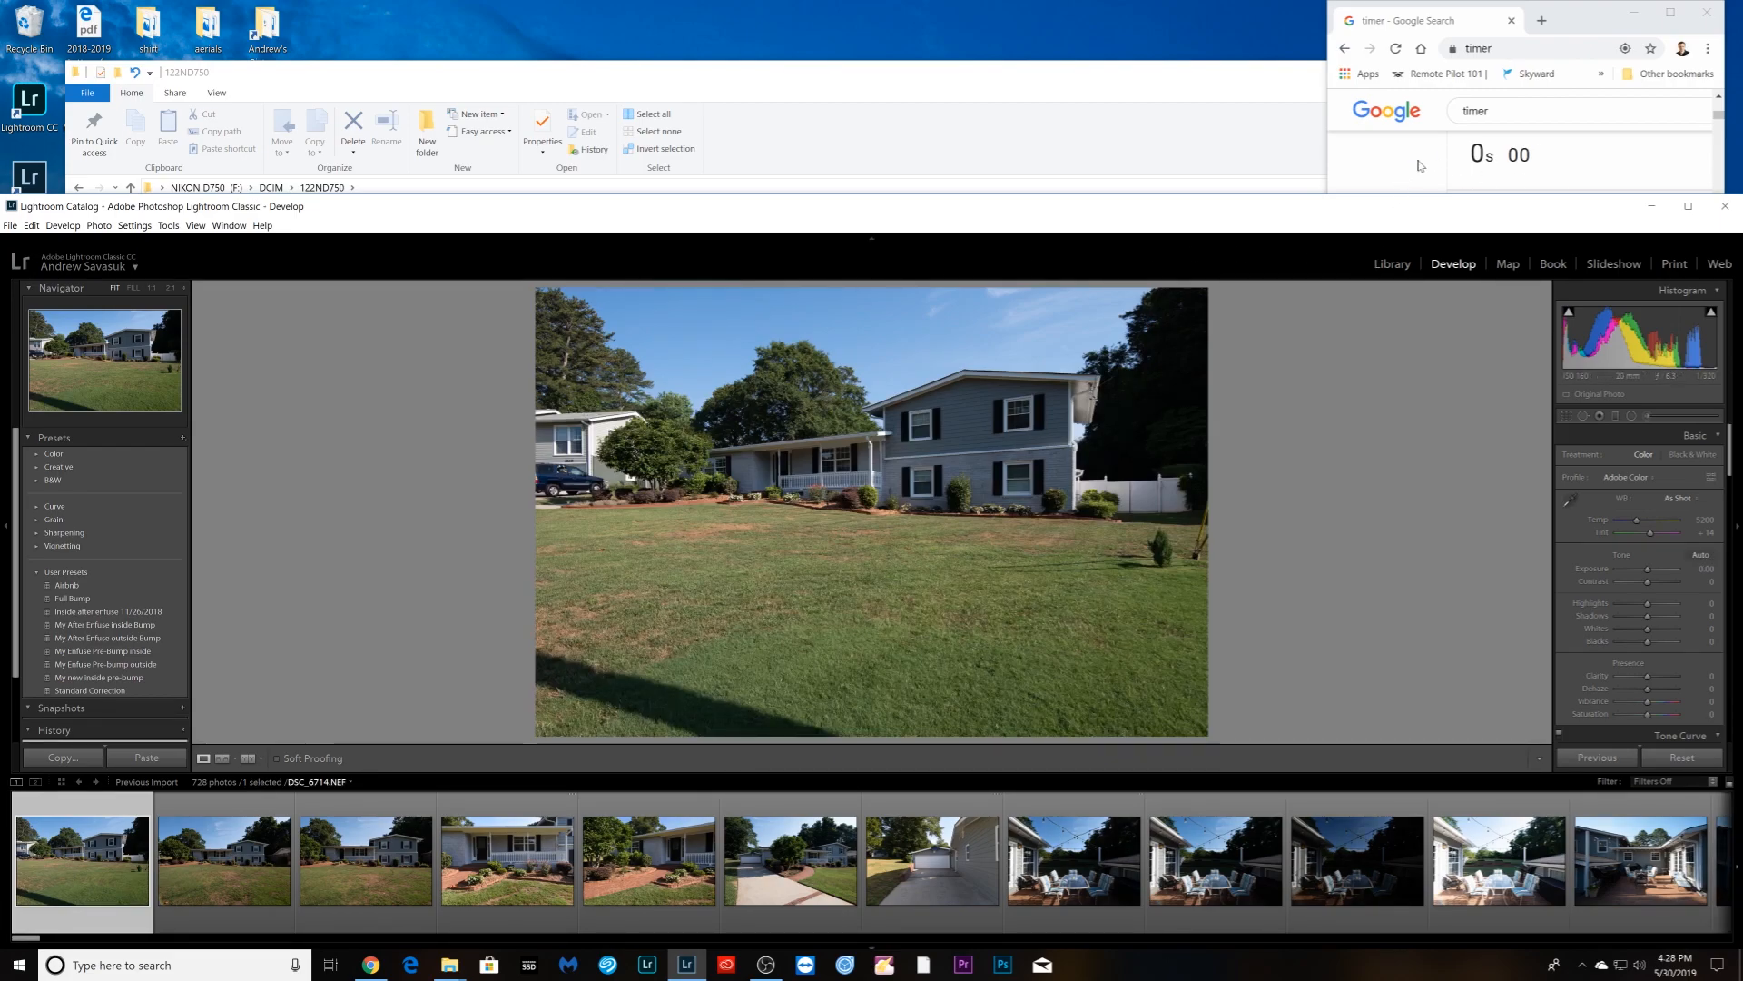
- Start the Chrome timer, then zoom into the house photo and back out to fit
click(1552, 153)
click(1488, 213)
click(872, 238)
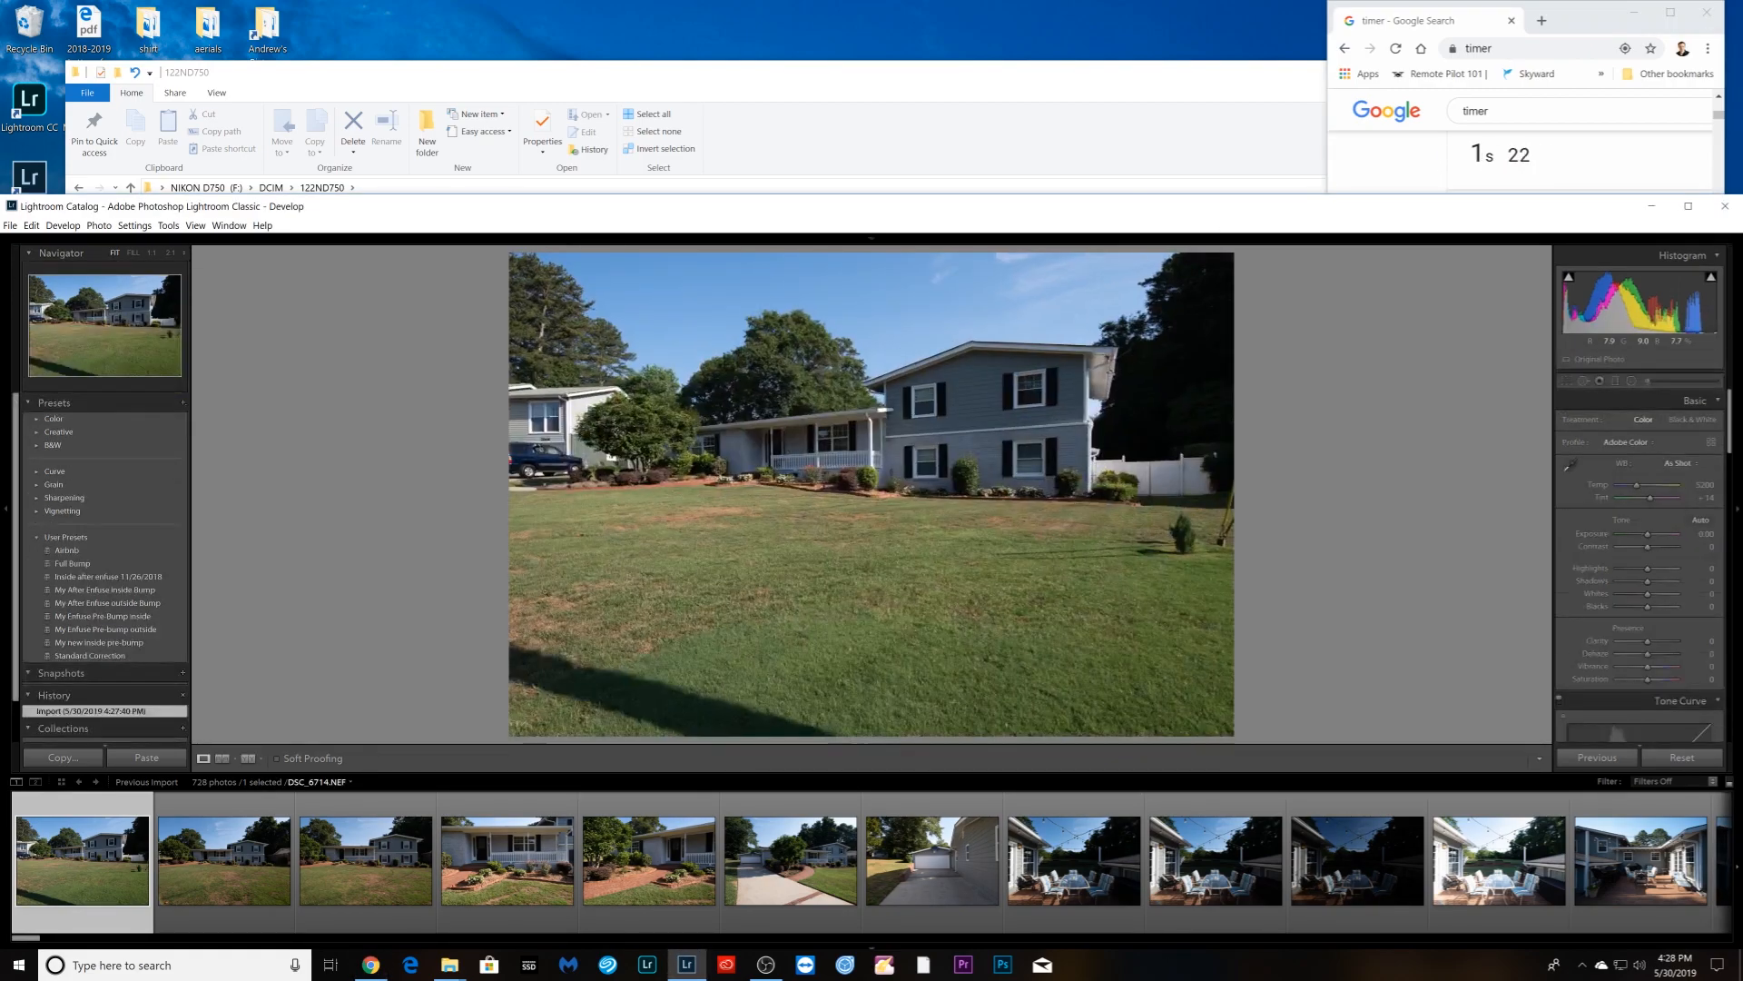
click(963, 493)
click(962, 493)
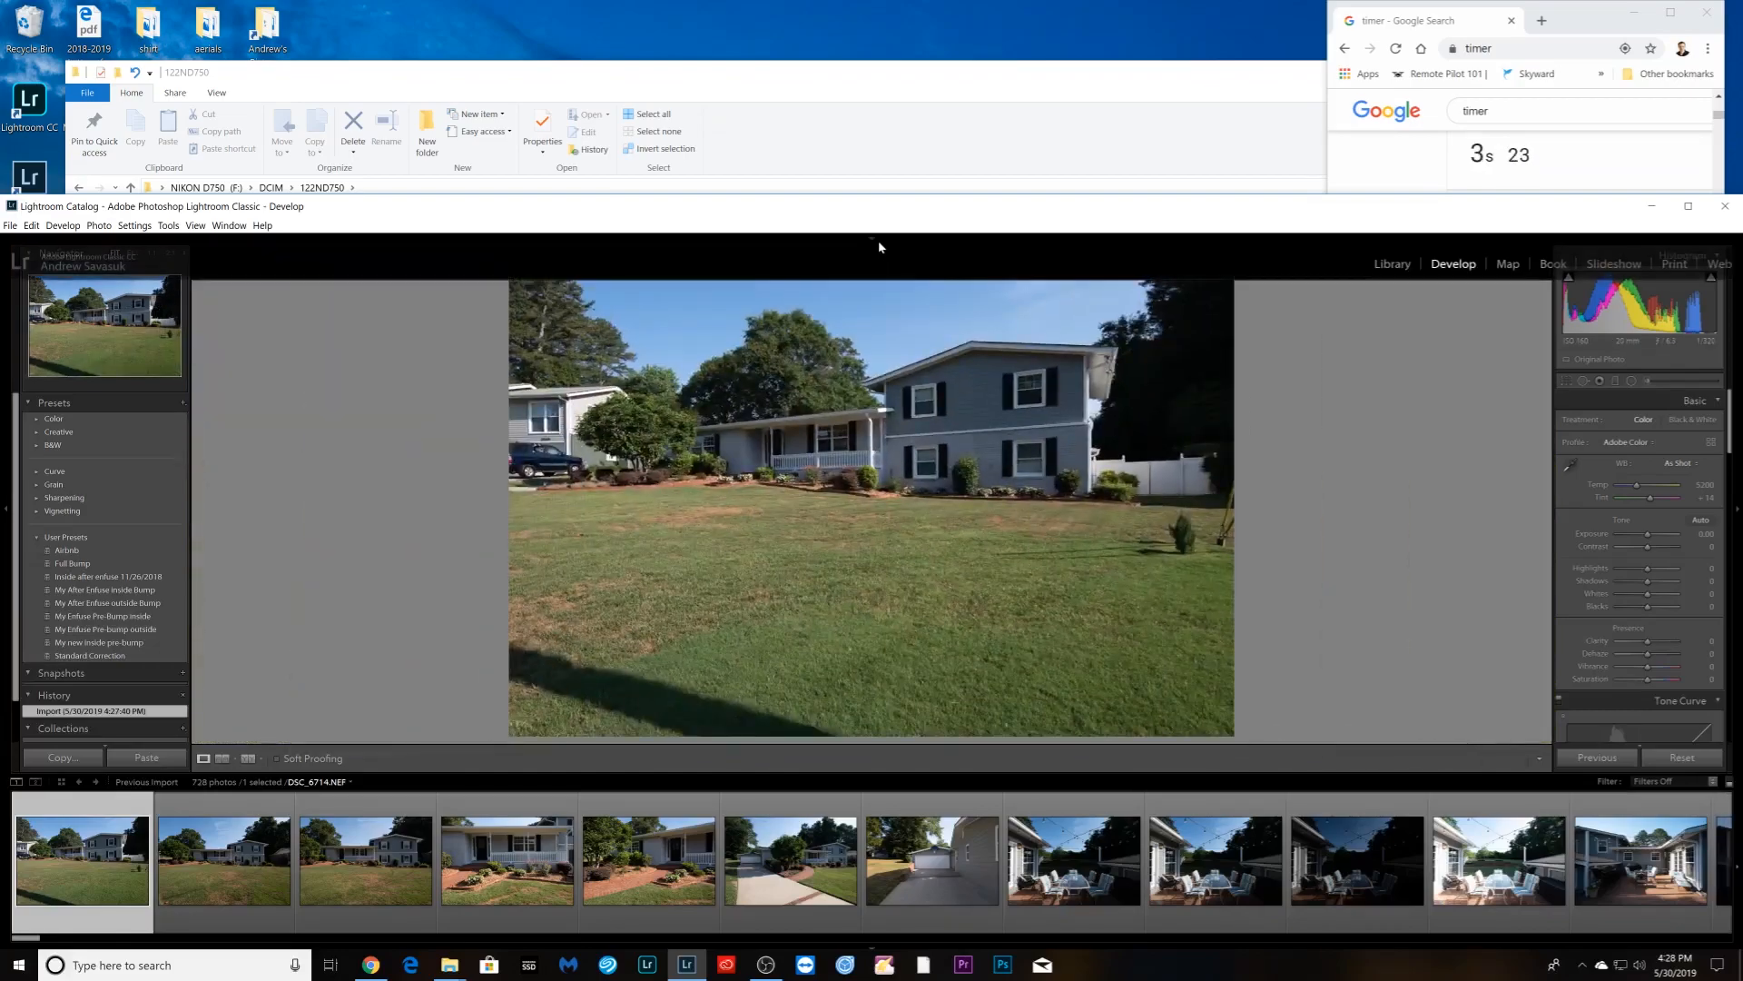
click(875, 241)
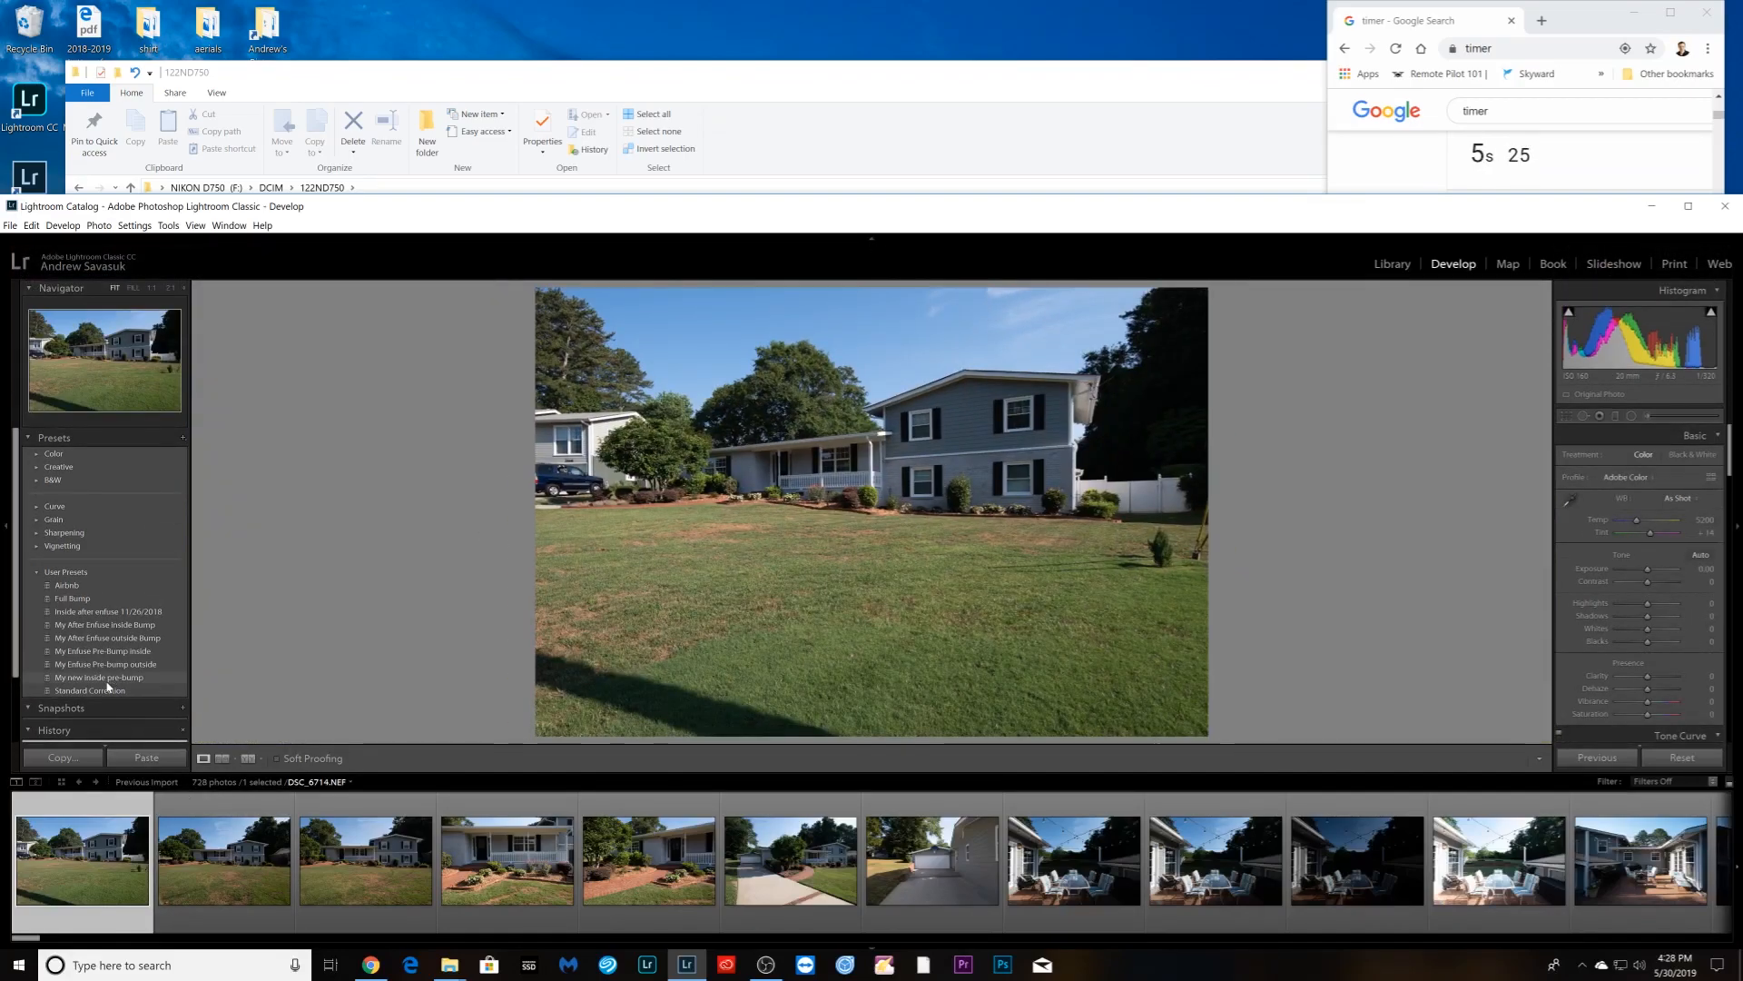
- Apply the My new inside pre-bump preset and synchronize it to all 728 photos
click(110, 677)
scroll(545, 900, down, 5)
drag(72, 938, 1720, 932)
shift+click(1658, 879)
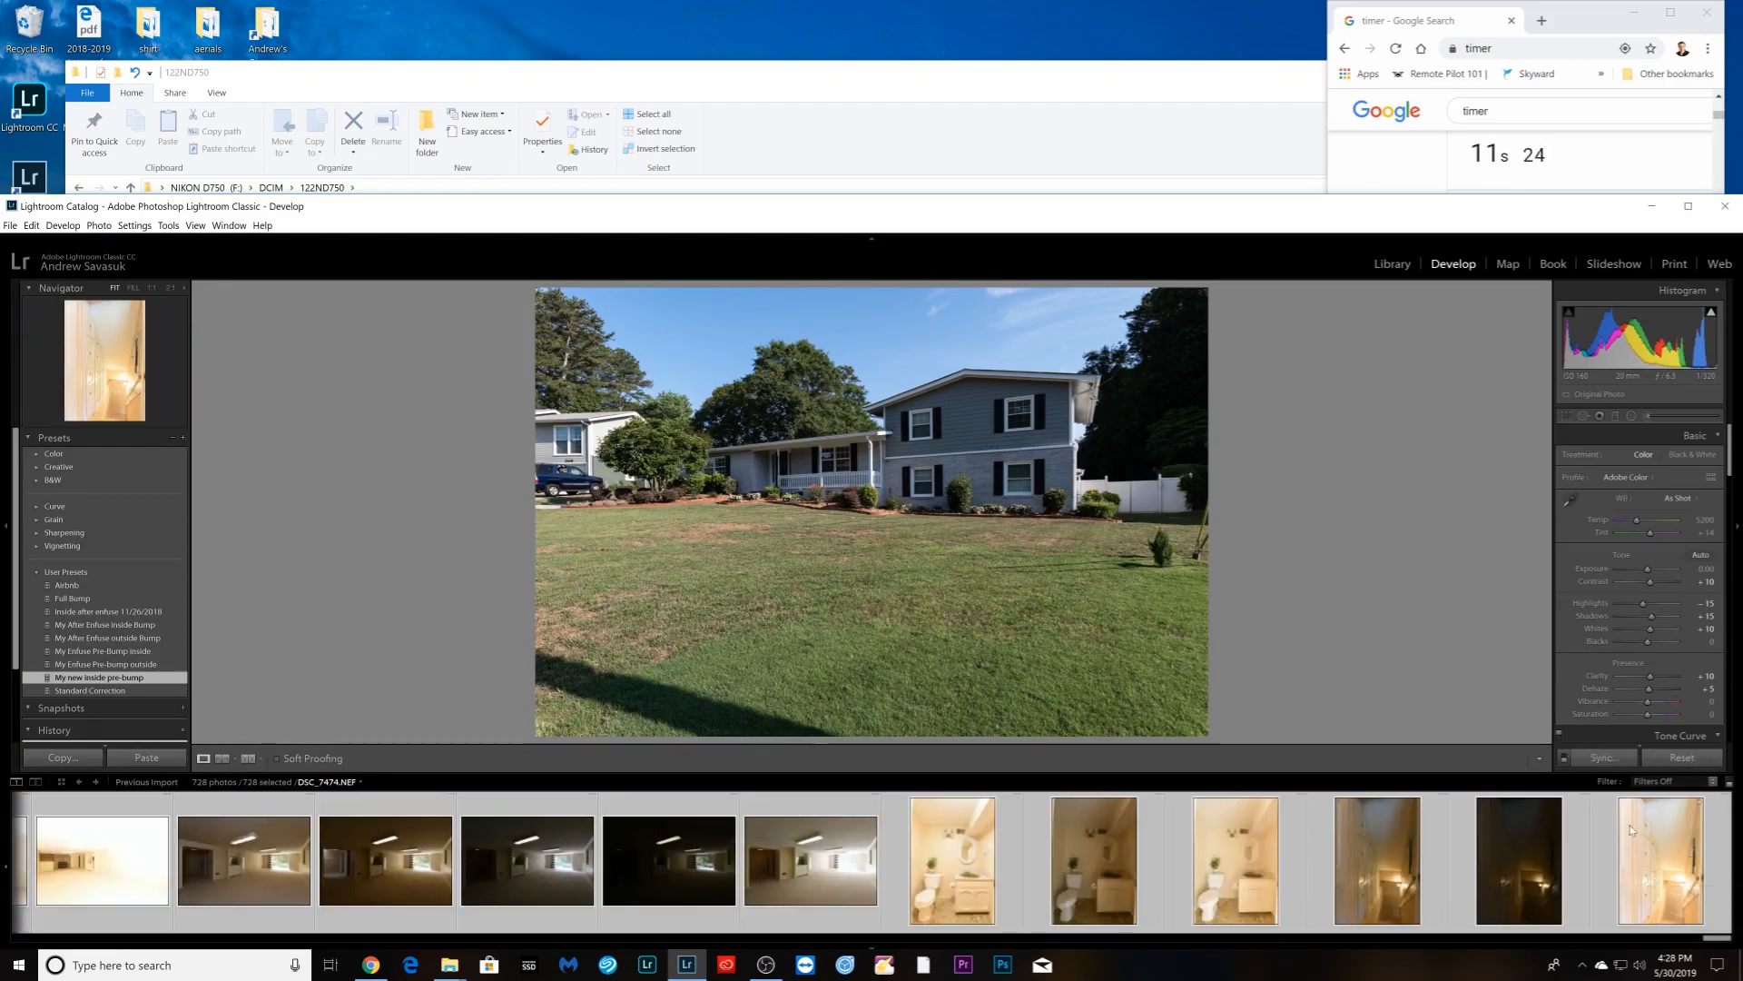
click(1604, 757)
click(1632, 330)
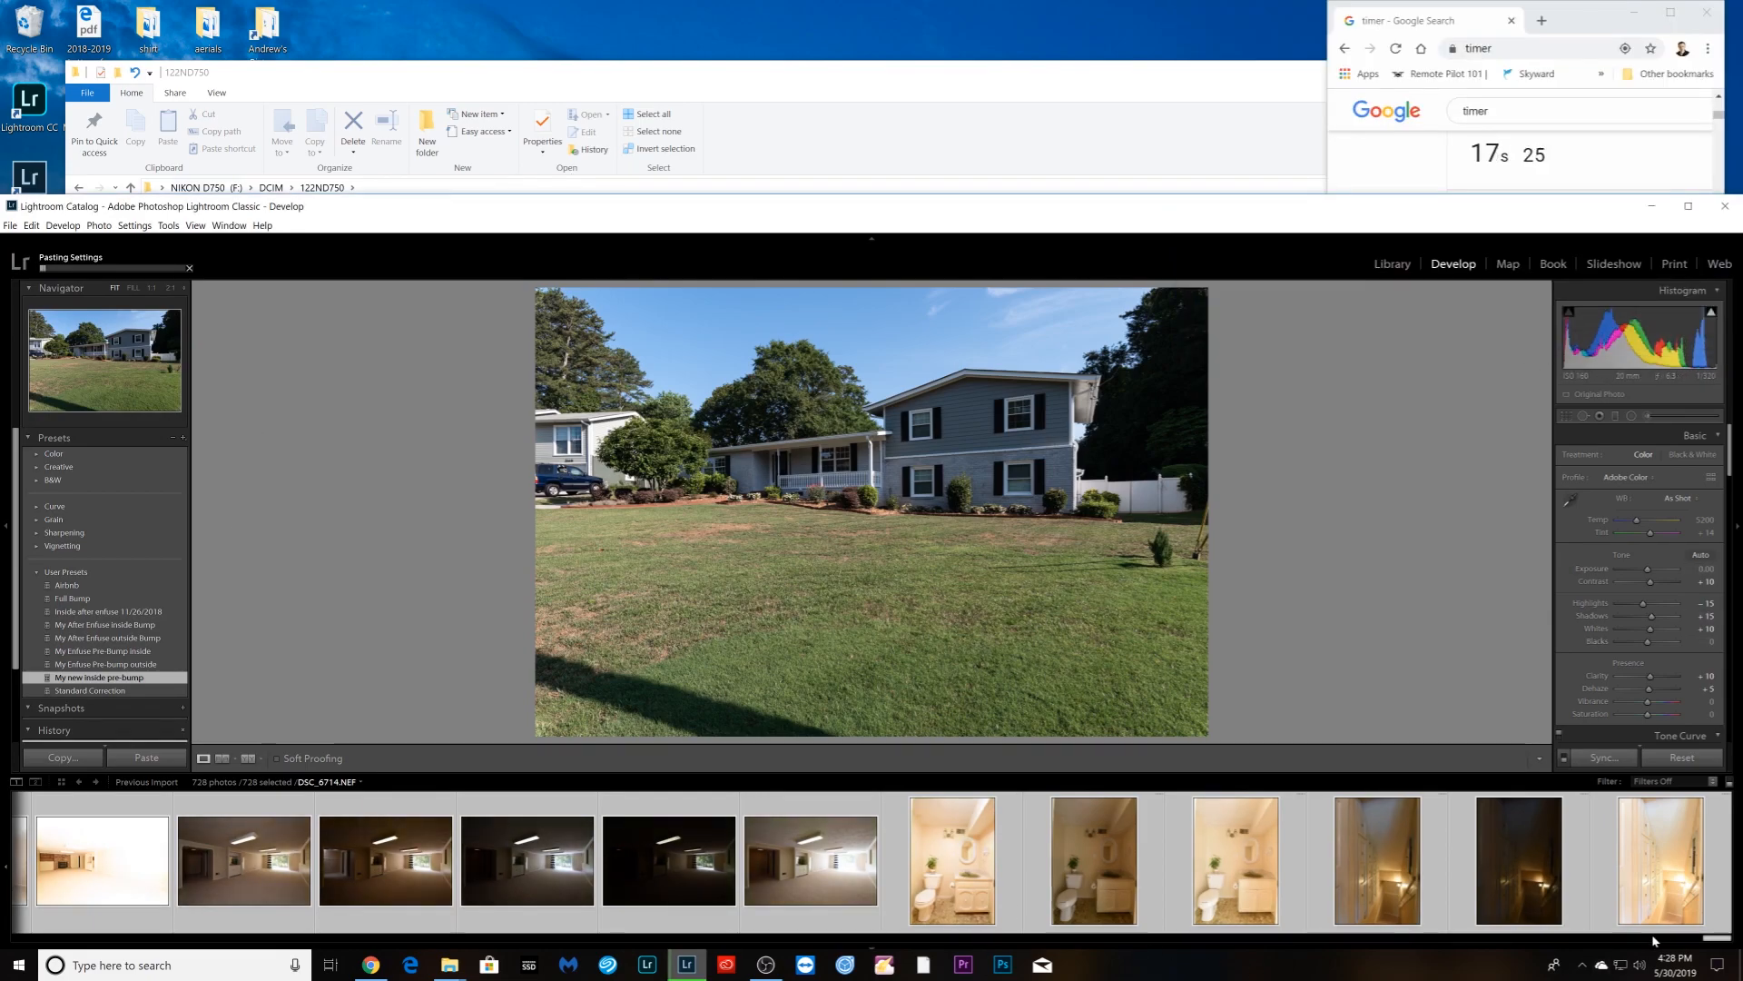
- Scroll the filmstrip back to the start and select the first patio shot
drag(1725, 941, 29, 944)
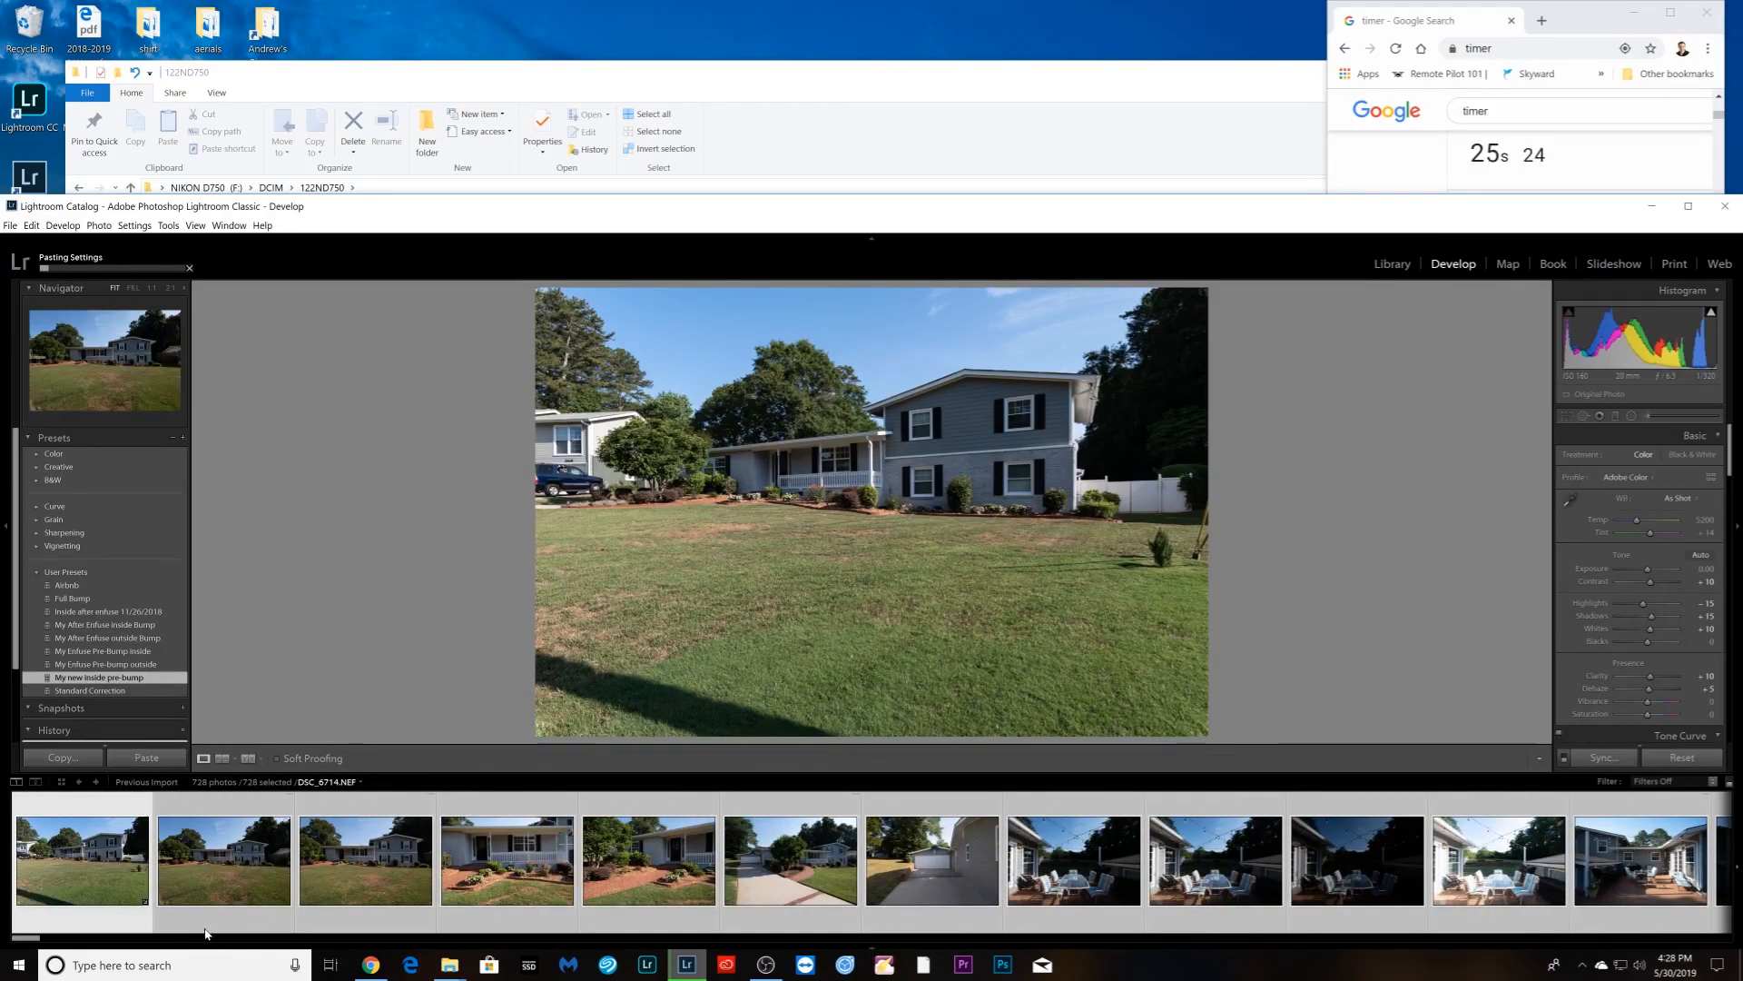
click(84, 924)
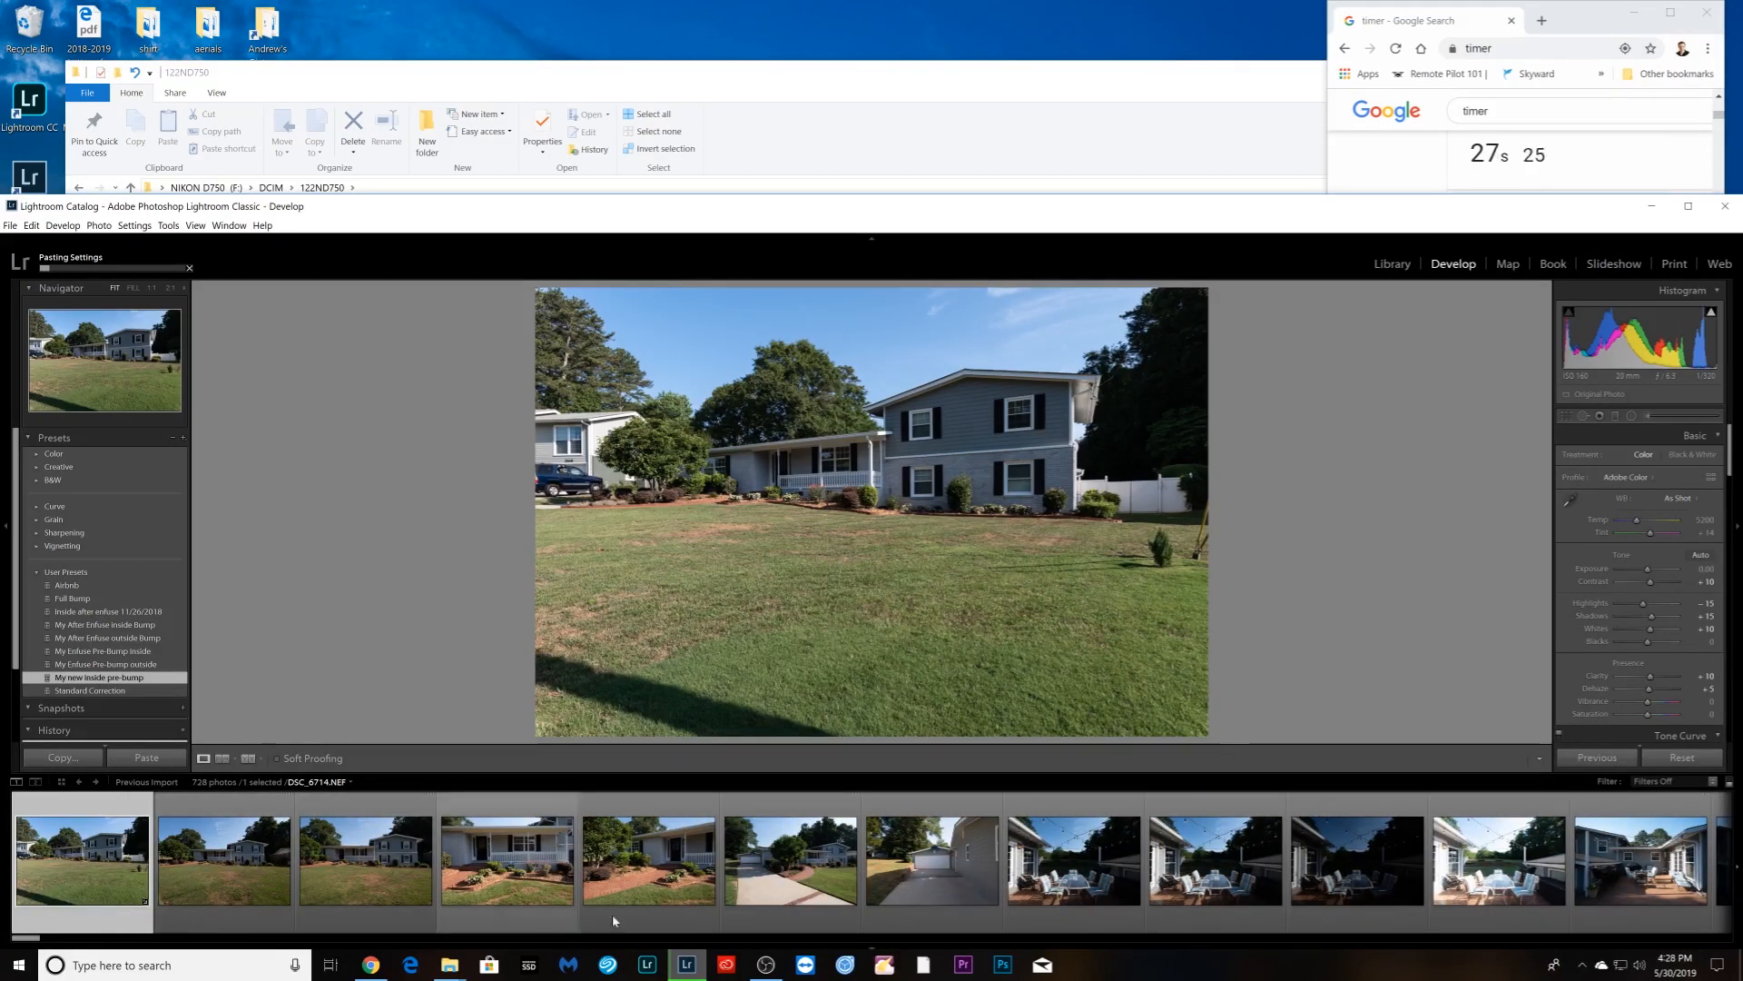
click(1076, 911)
scroll(1076, 907, down, 4)
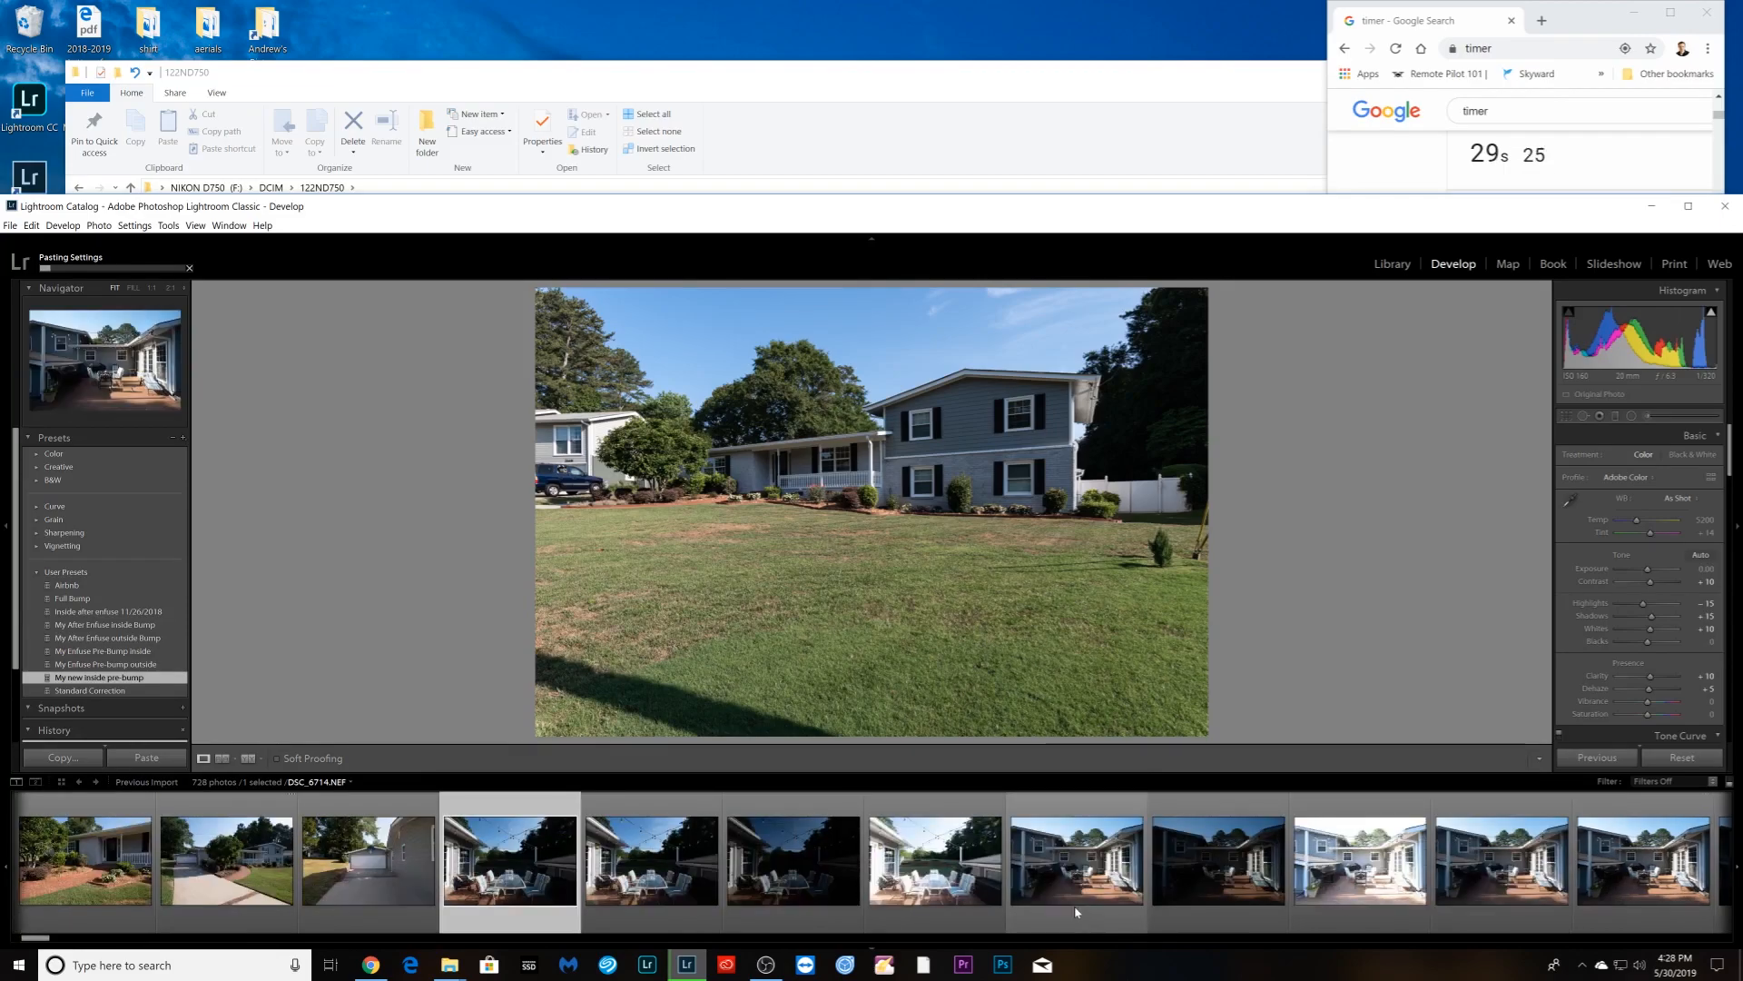
click(660, 907)
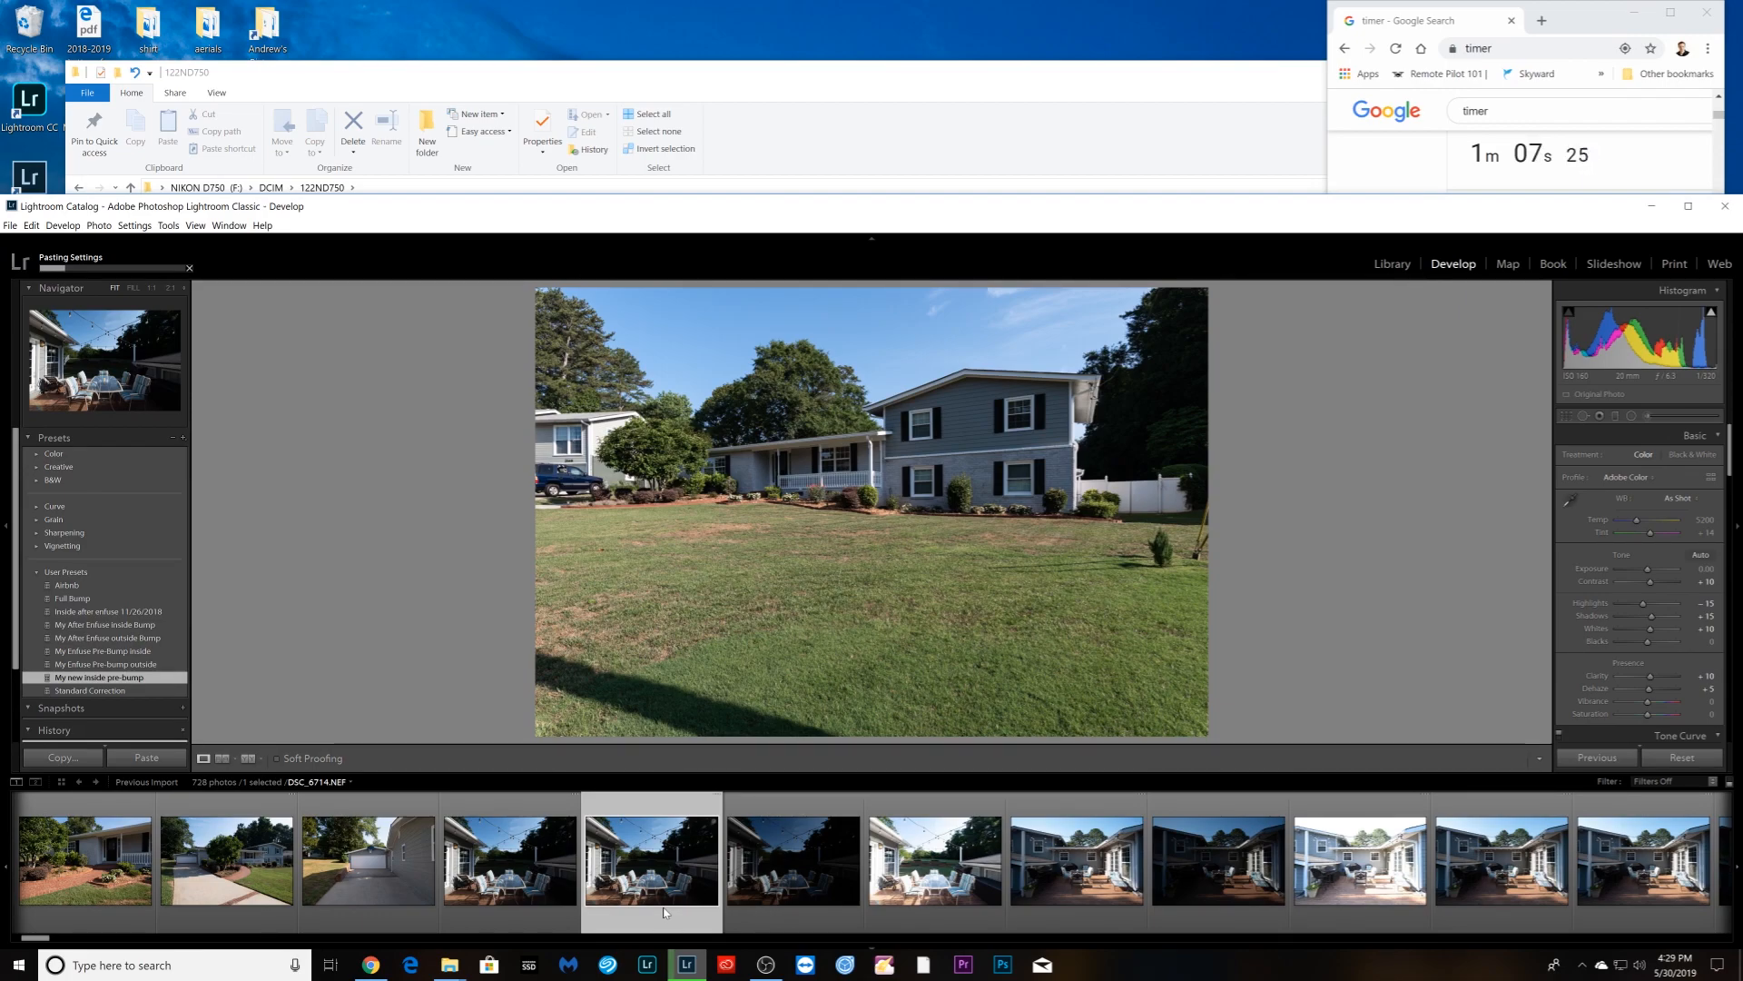
scroll(737, 921, down, 4)
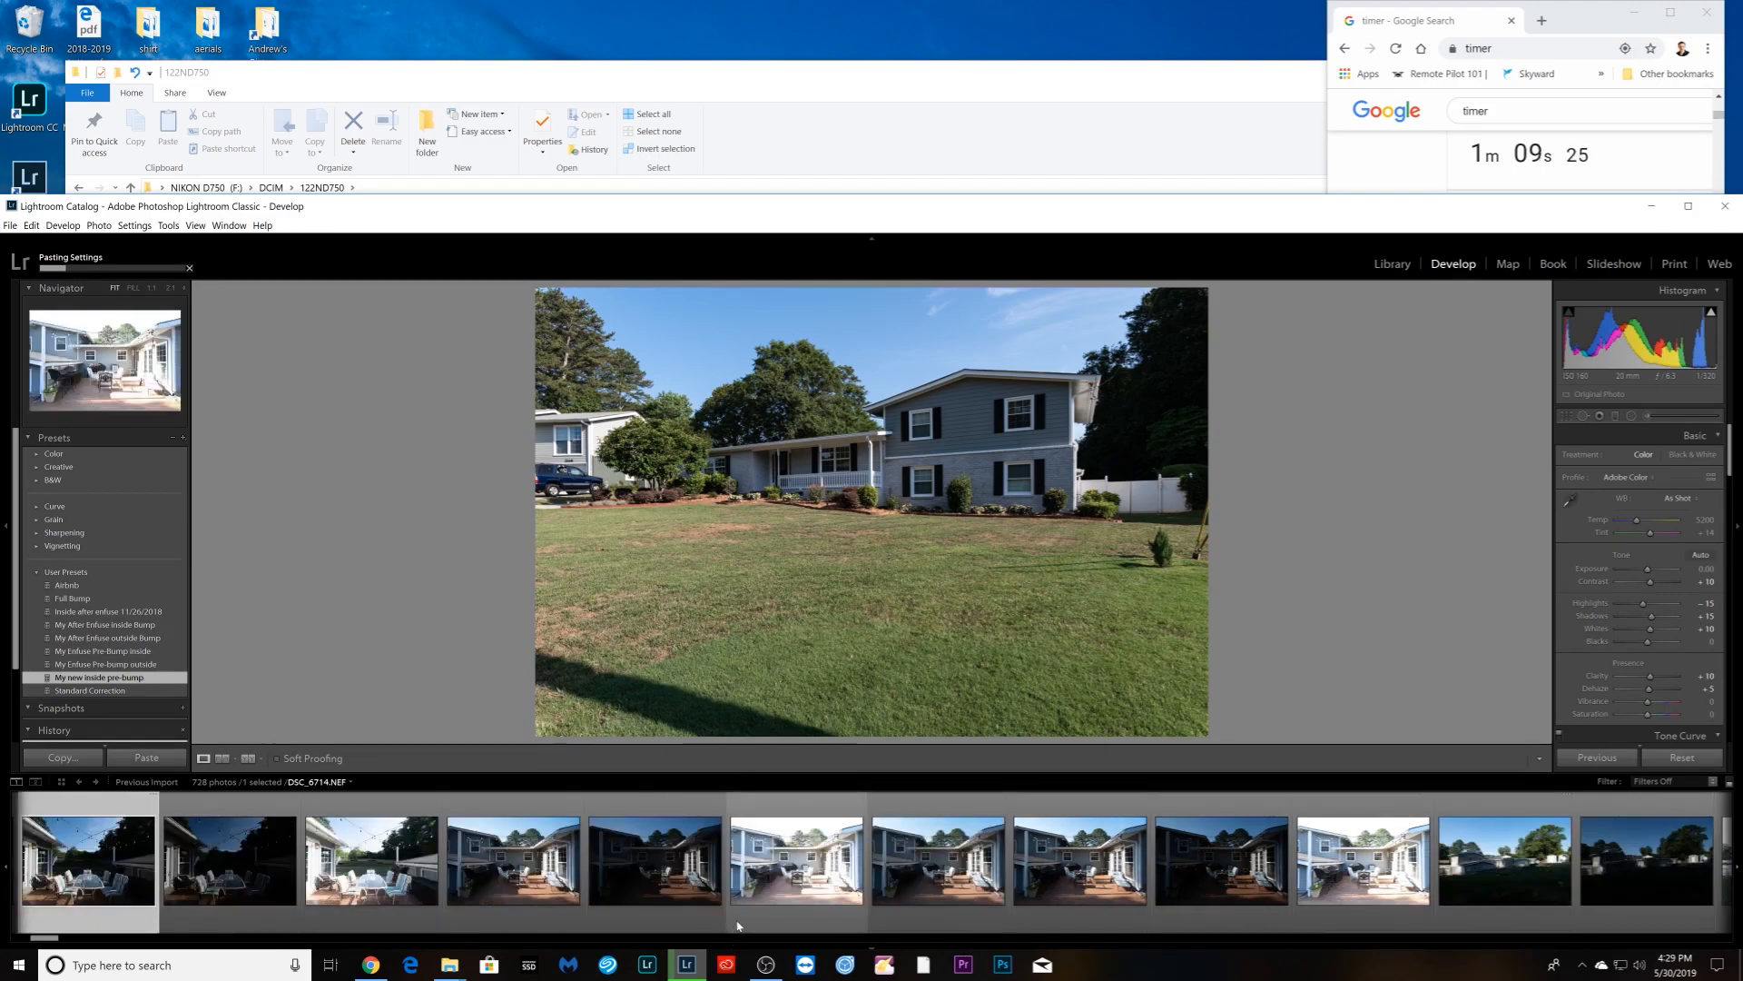
scroll(738, 924, down, 10)
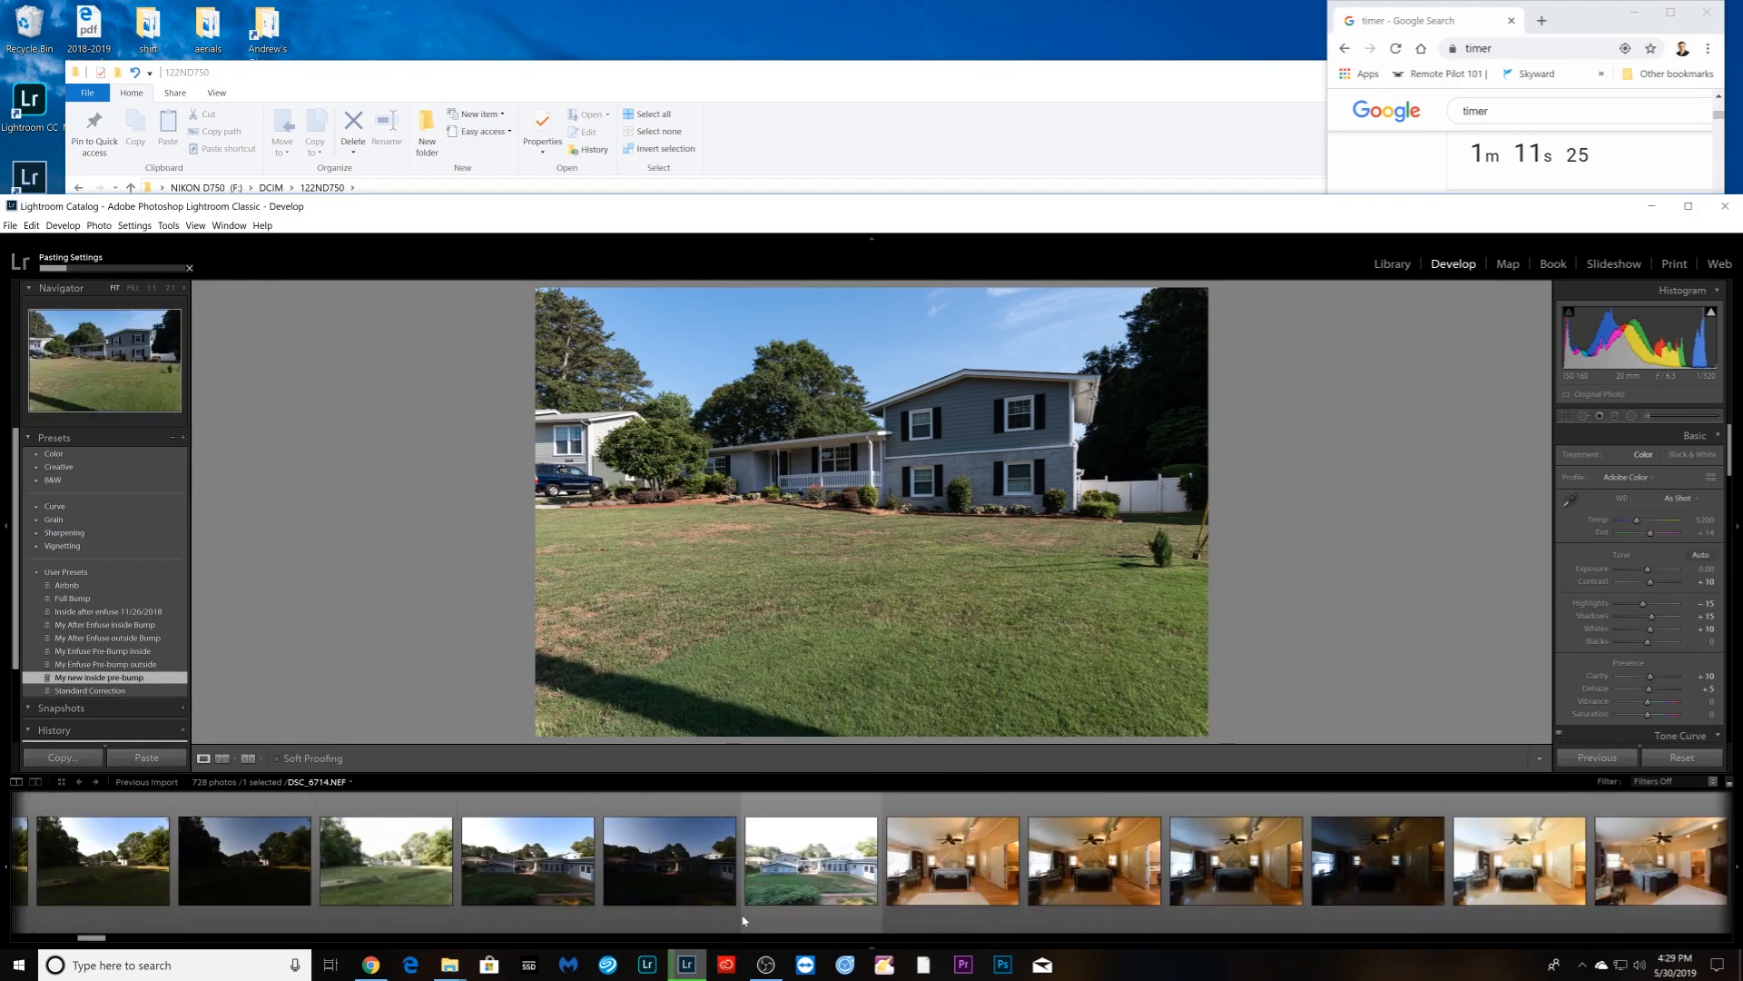
scroll(743, 921, down, 4)
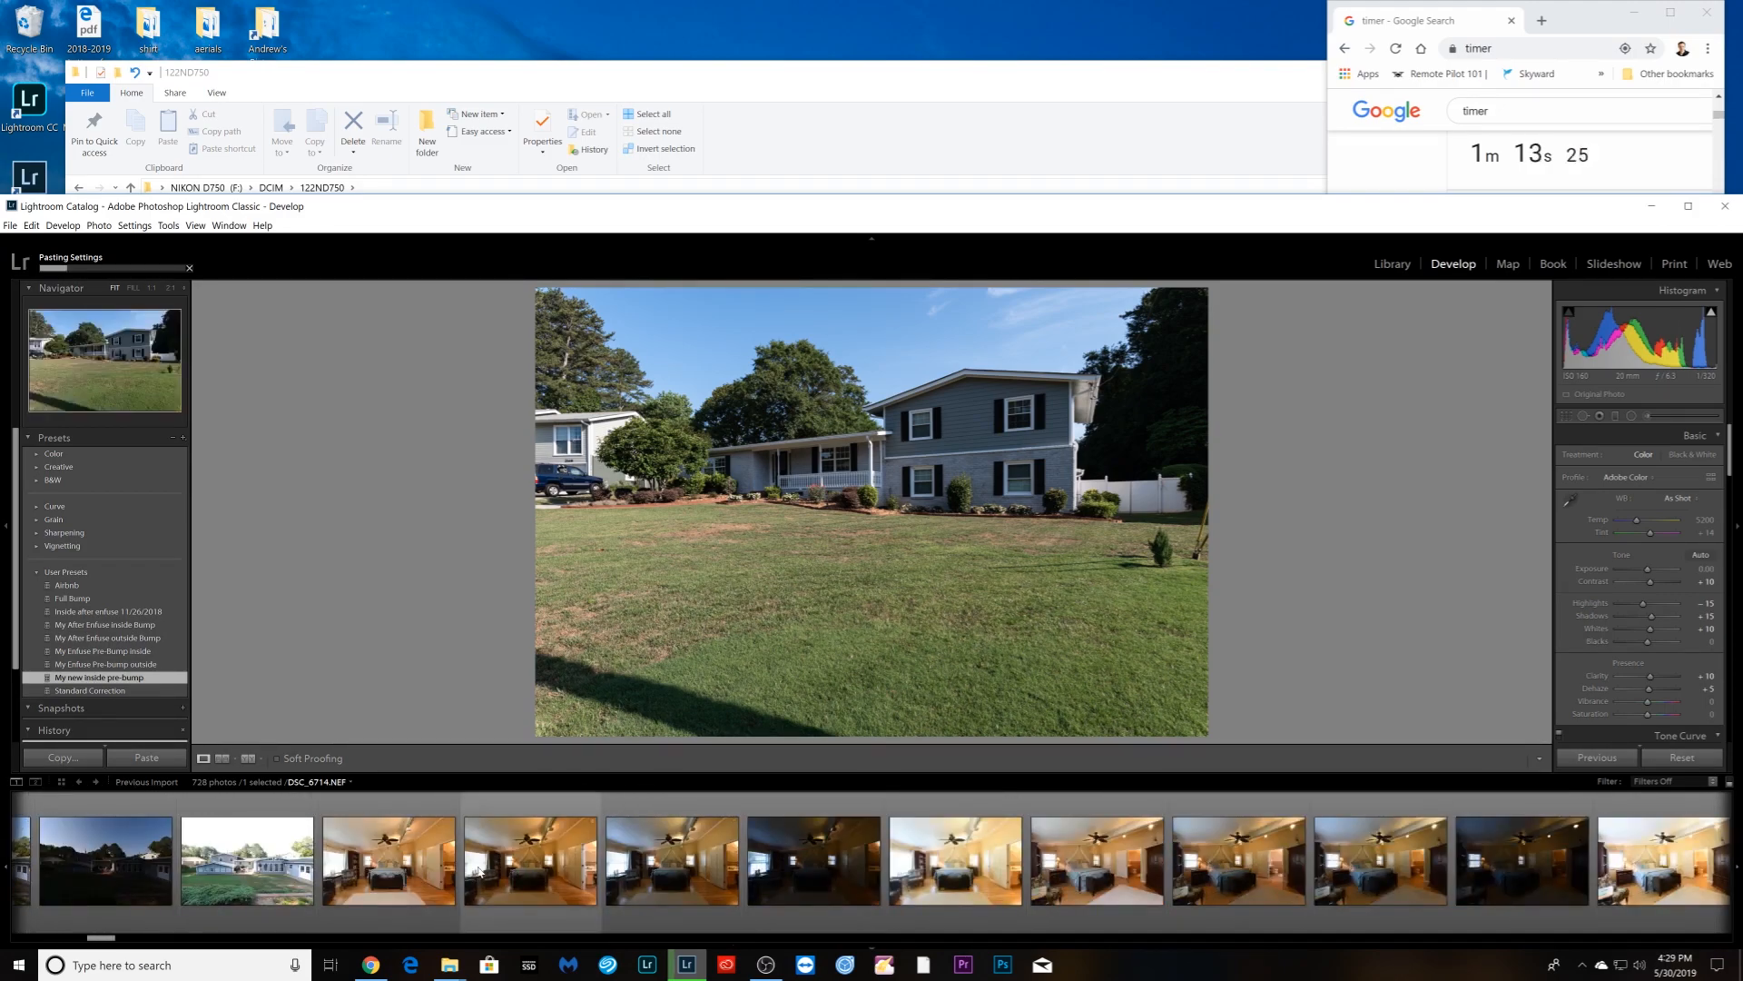
scroll(481, 872, down, 5)
scroll(486, 868, down, 8)
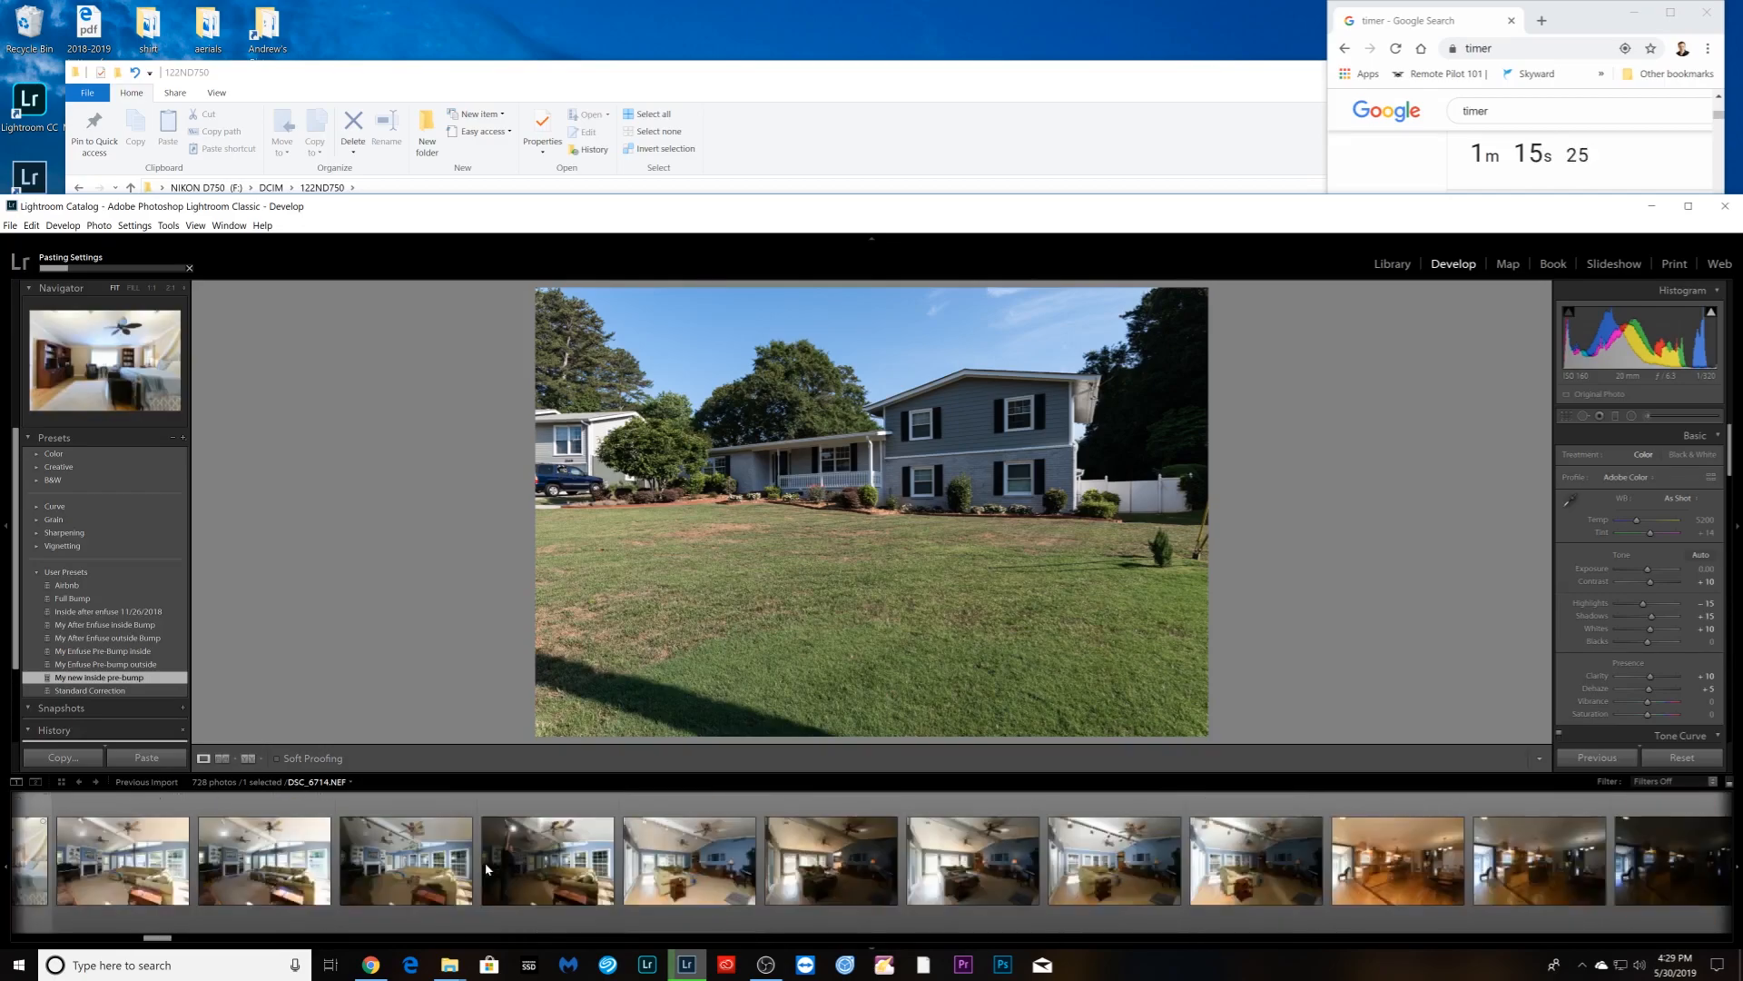
scroll(486, 869, down, 6)
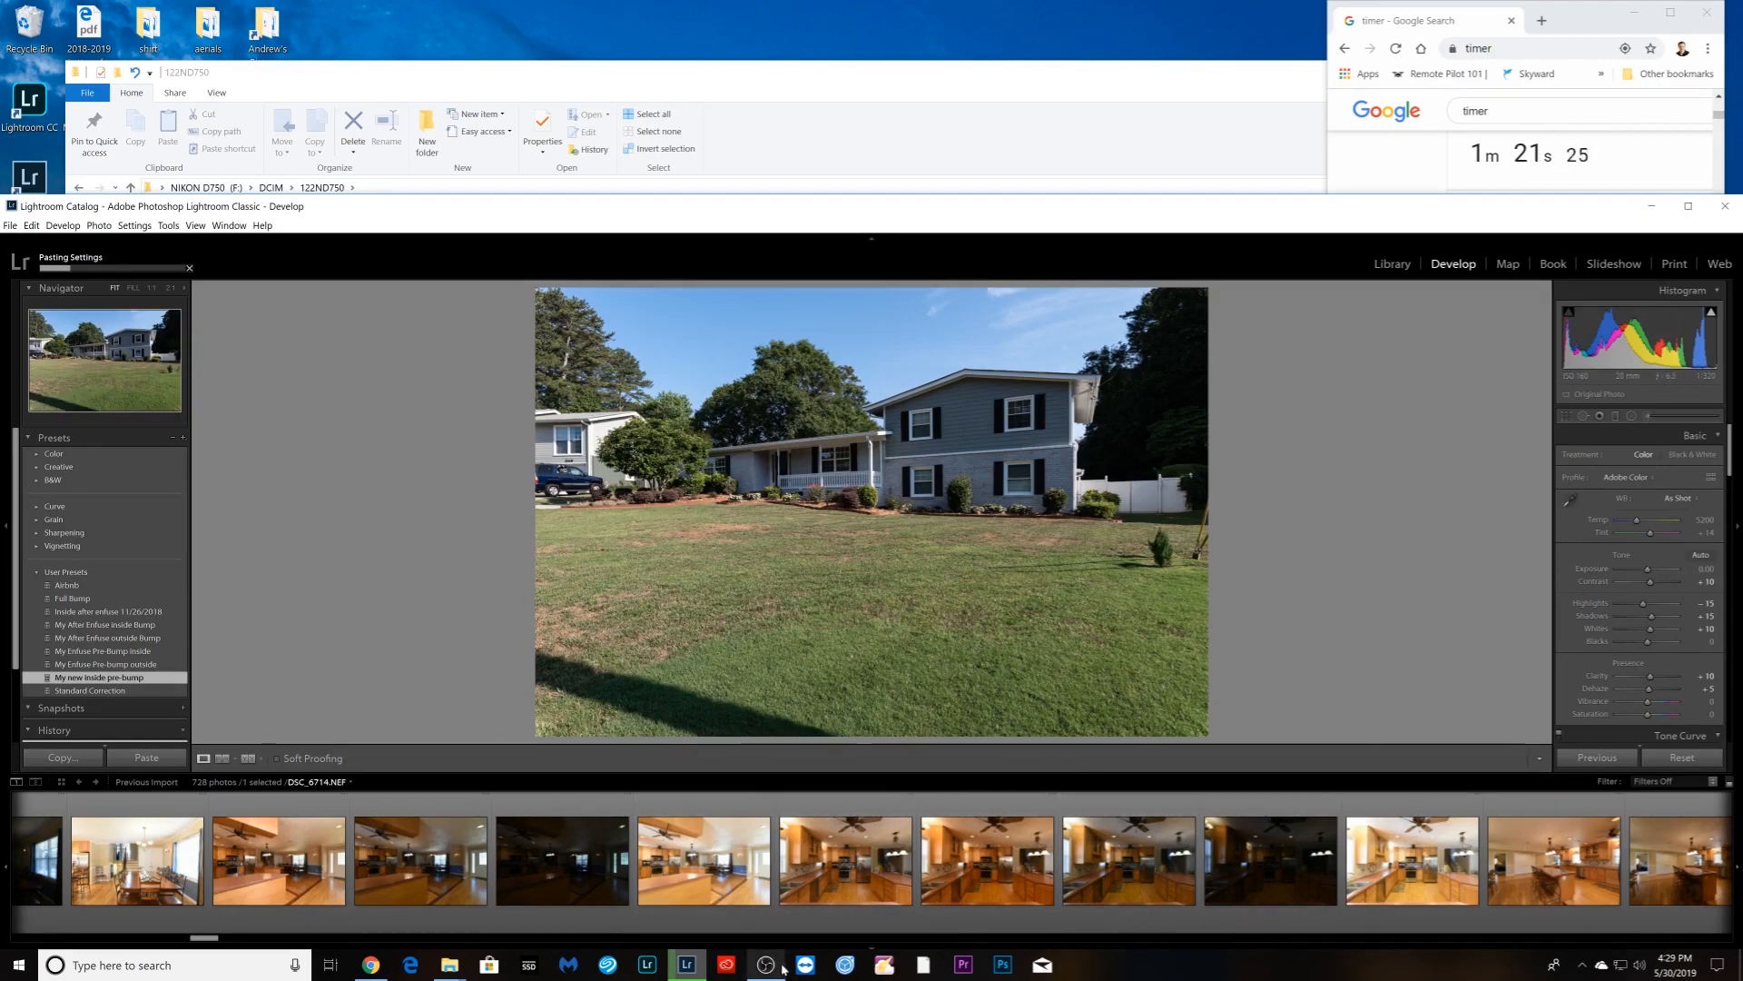
scroll(985, 908, down, 2)
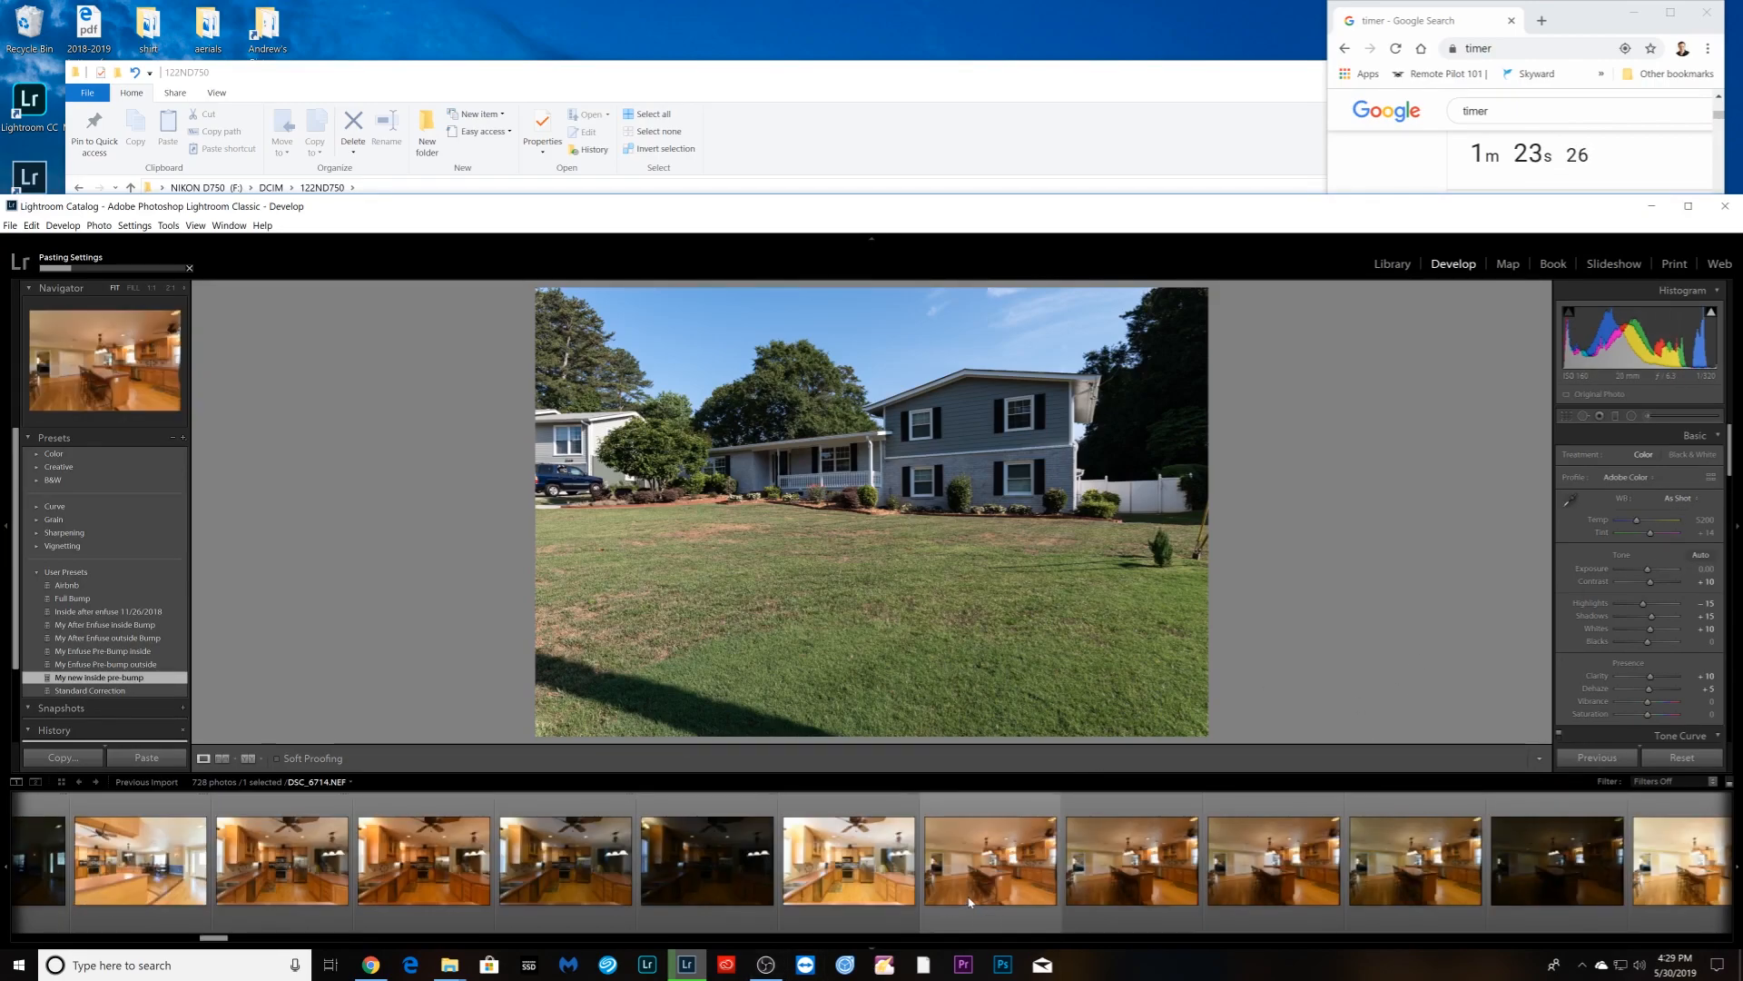
scroll(966, 895, down, 5)
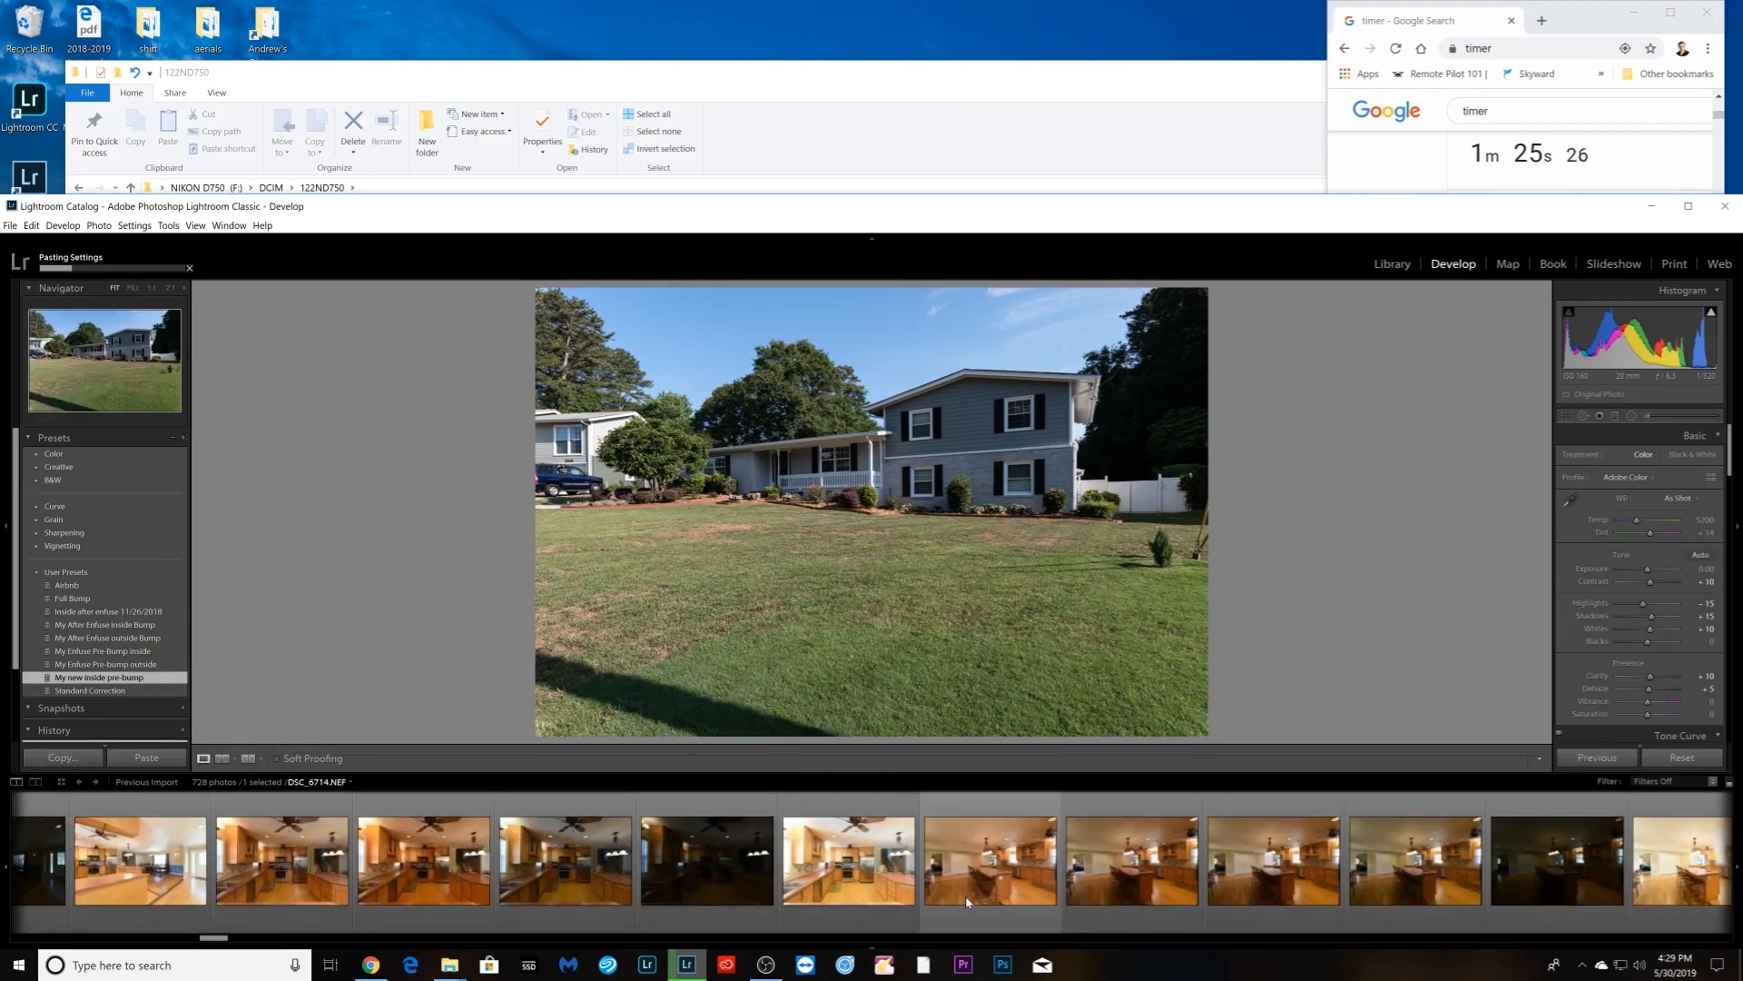
scroll(966, 898, down, 5)
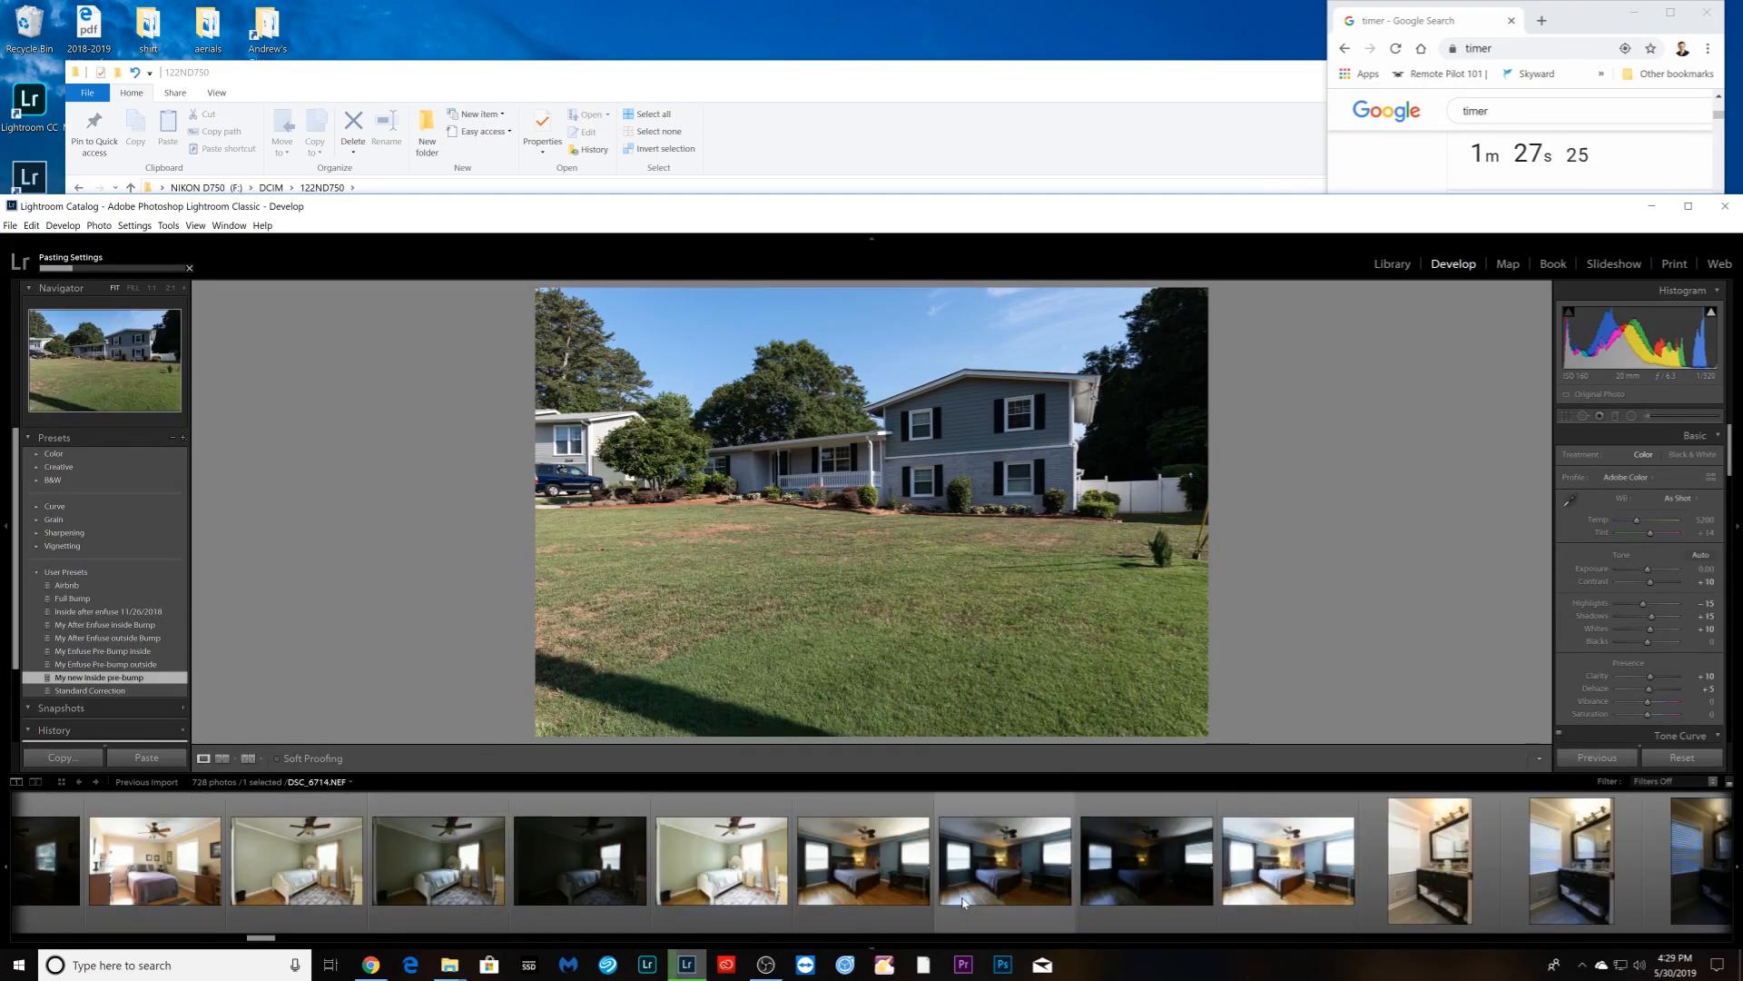
scroll(955, 899, down, 4)
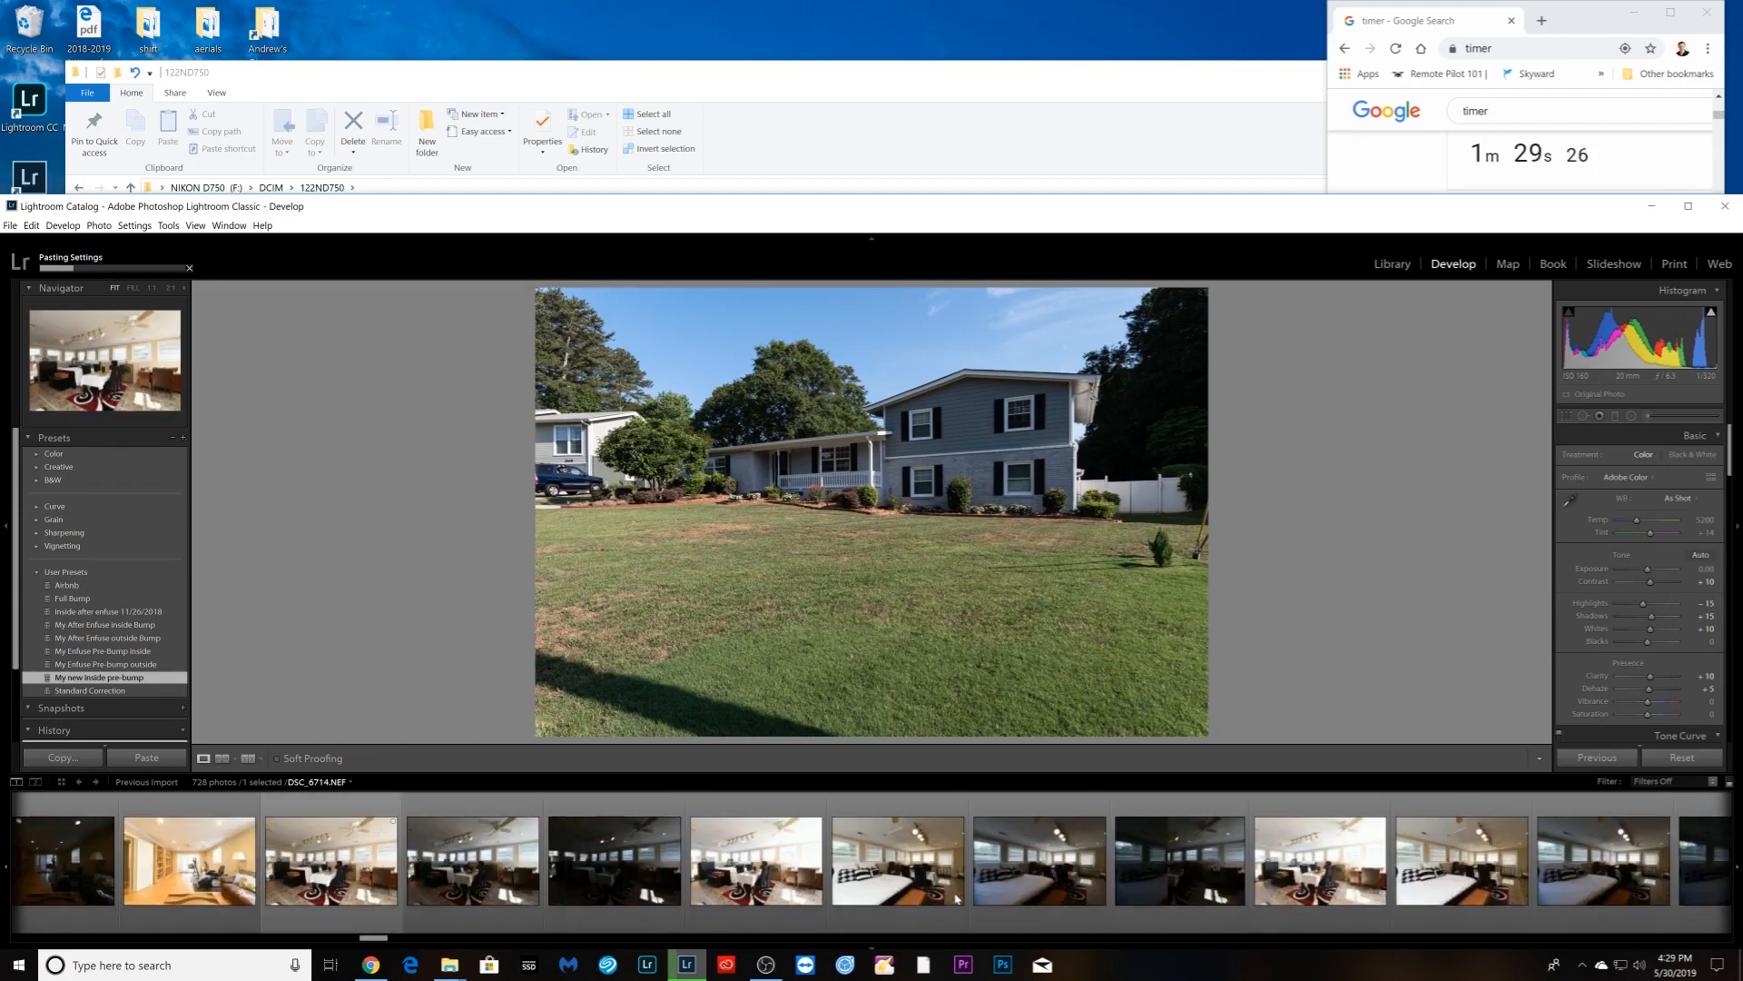
scroll(930, 899, down, 5)
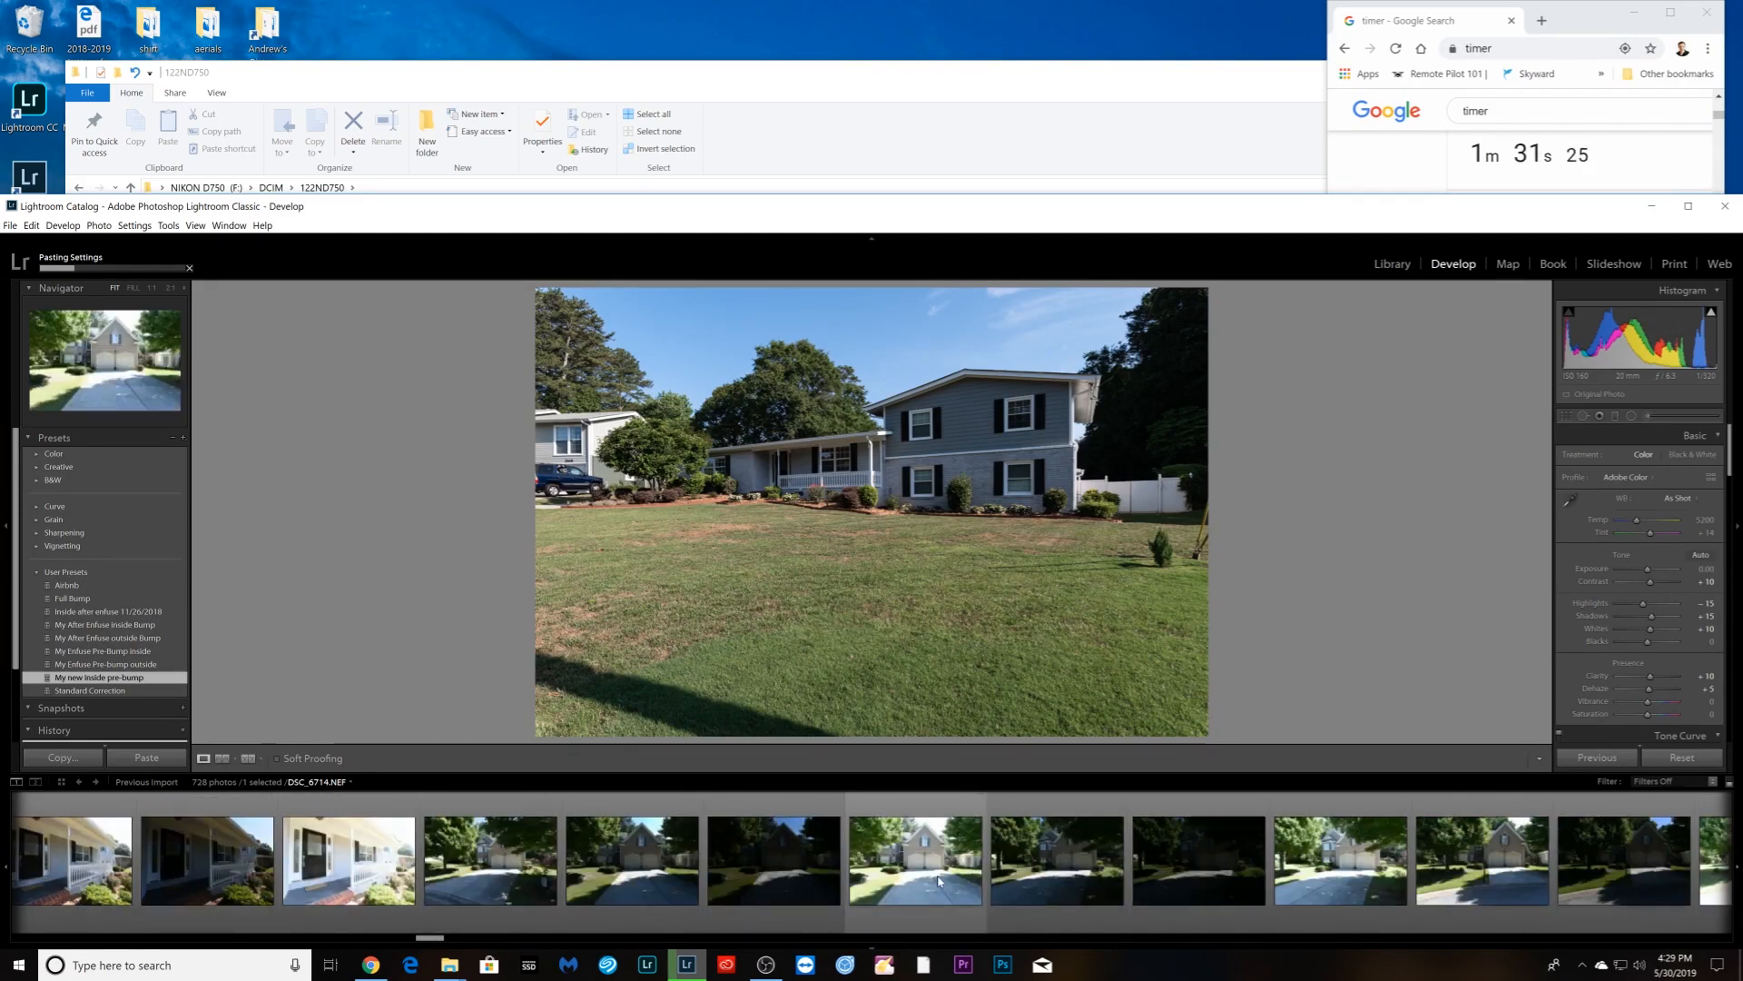
scroll(939, 881, down, 8)
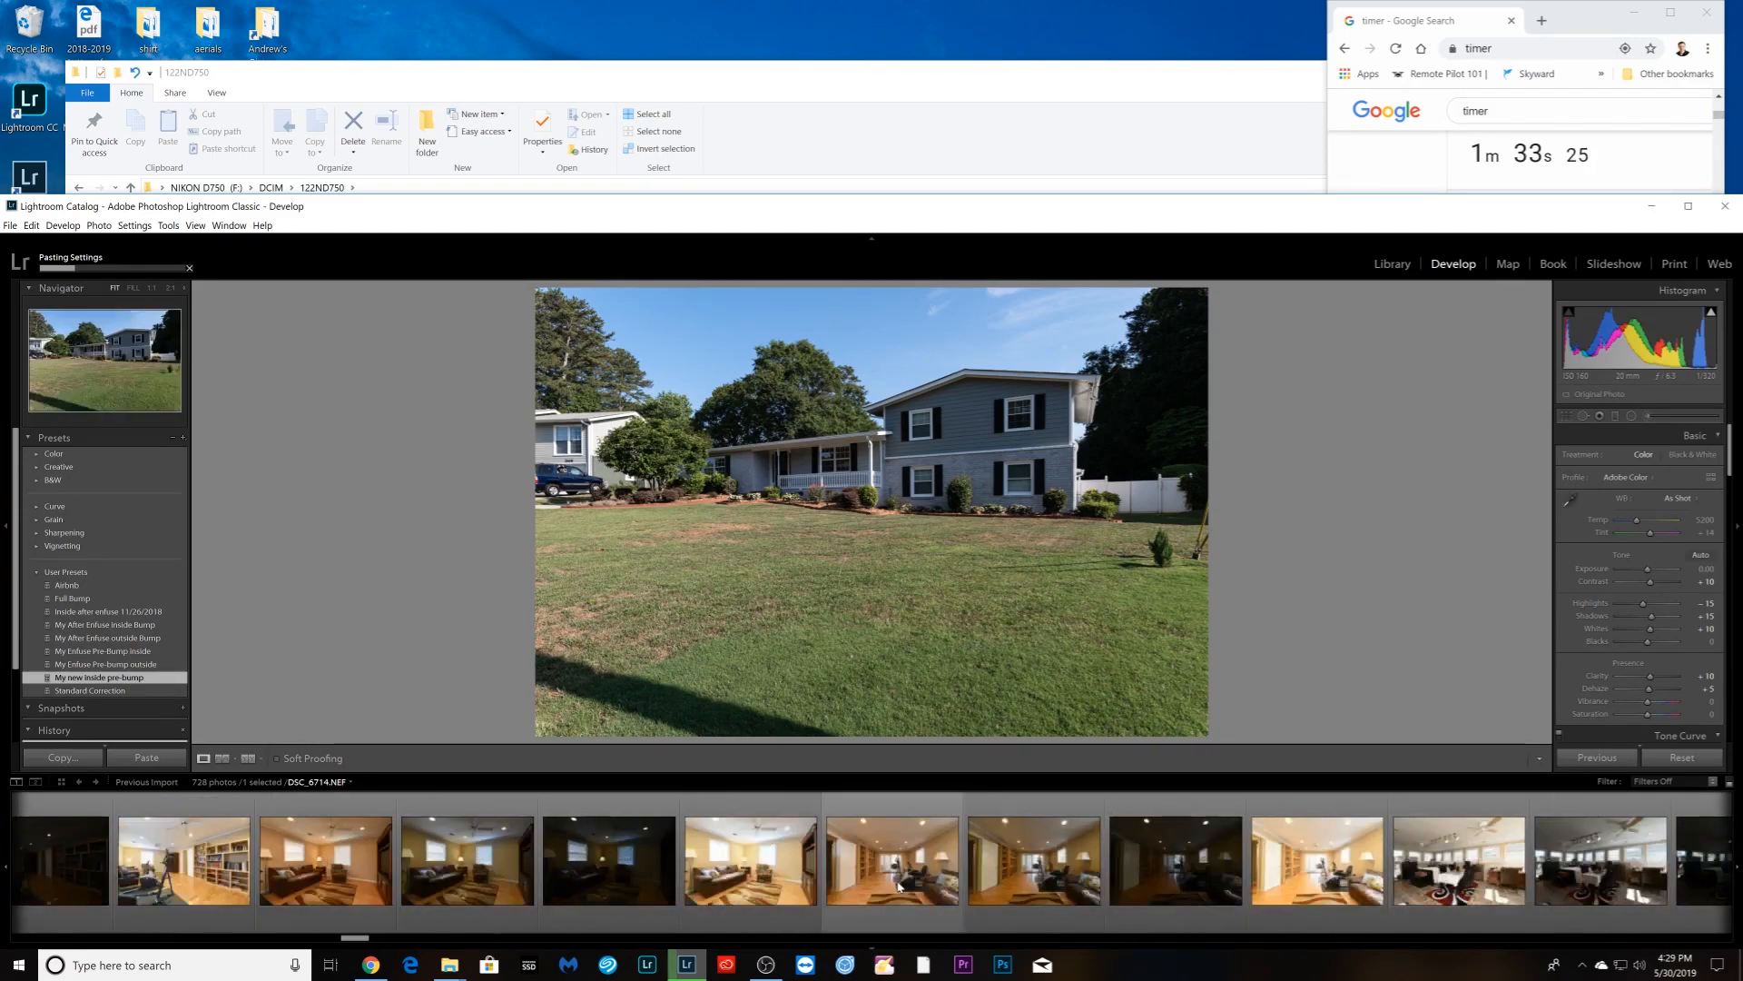
scroll(860, 899, down, 5)
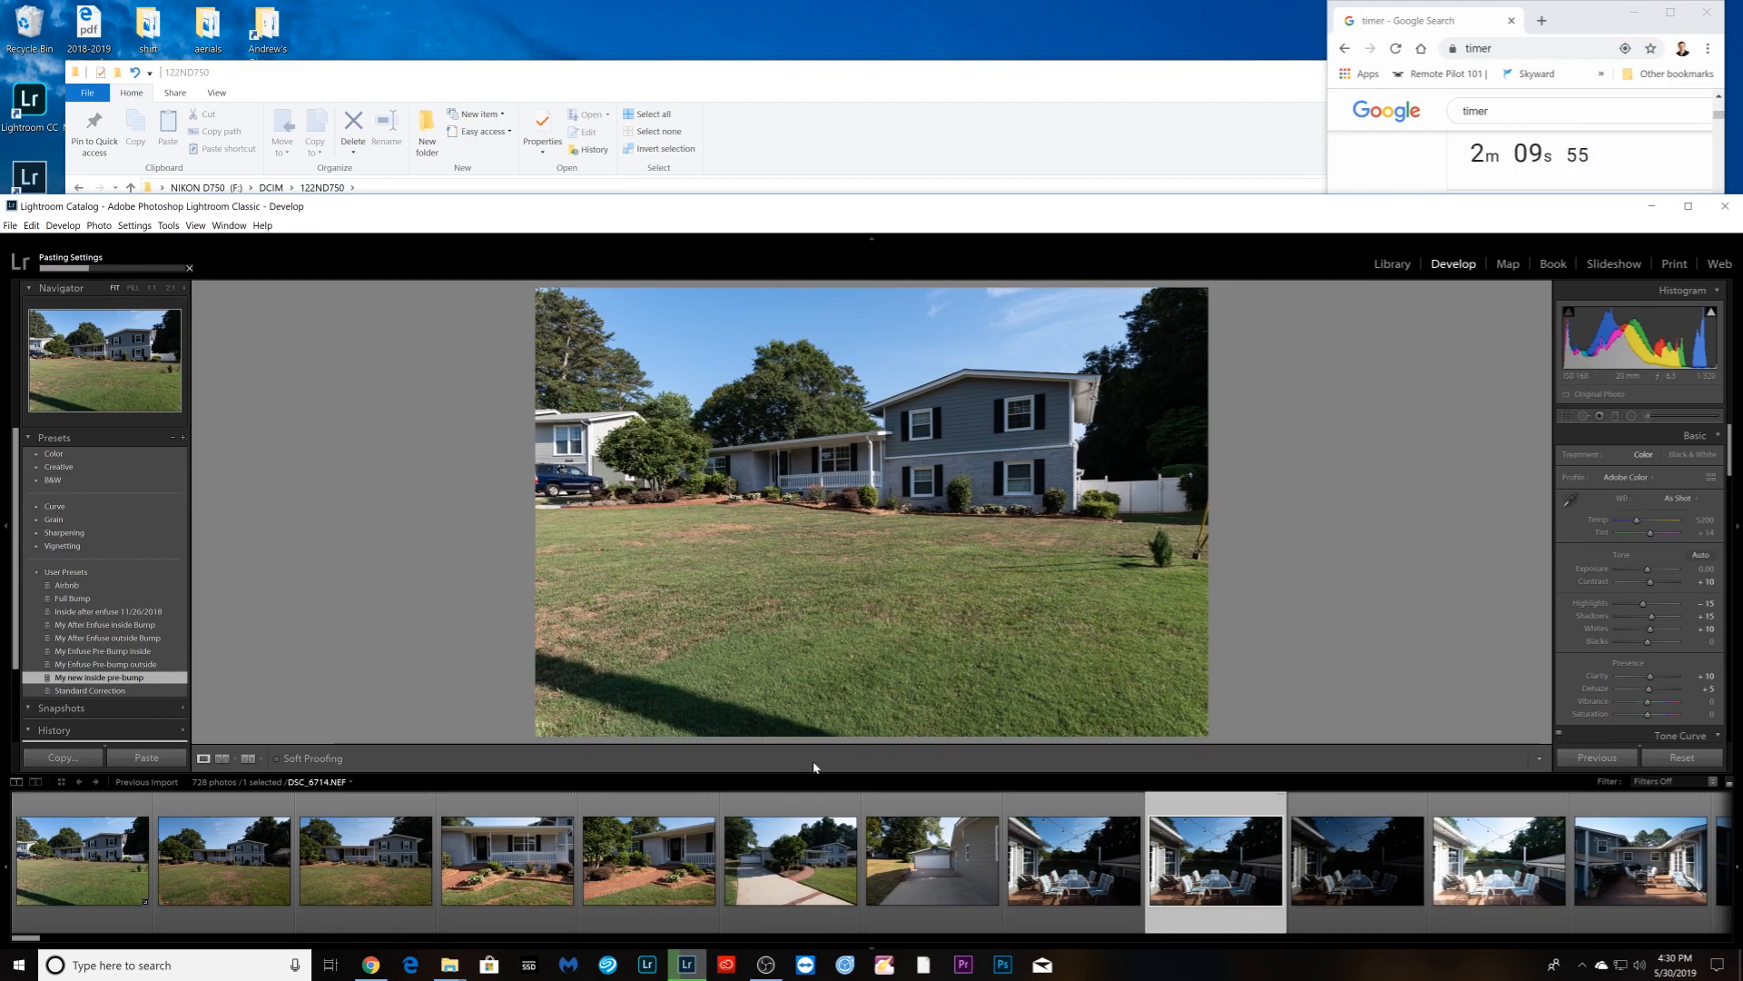
- Select the first bedroom shot in the filmstrip
scroll(790, 881, down, 10)
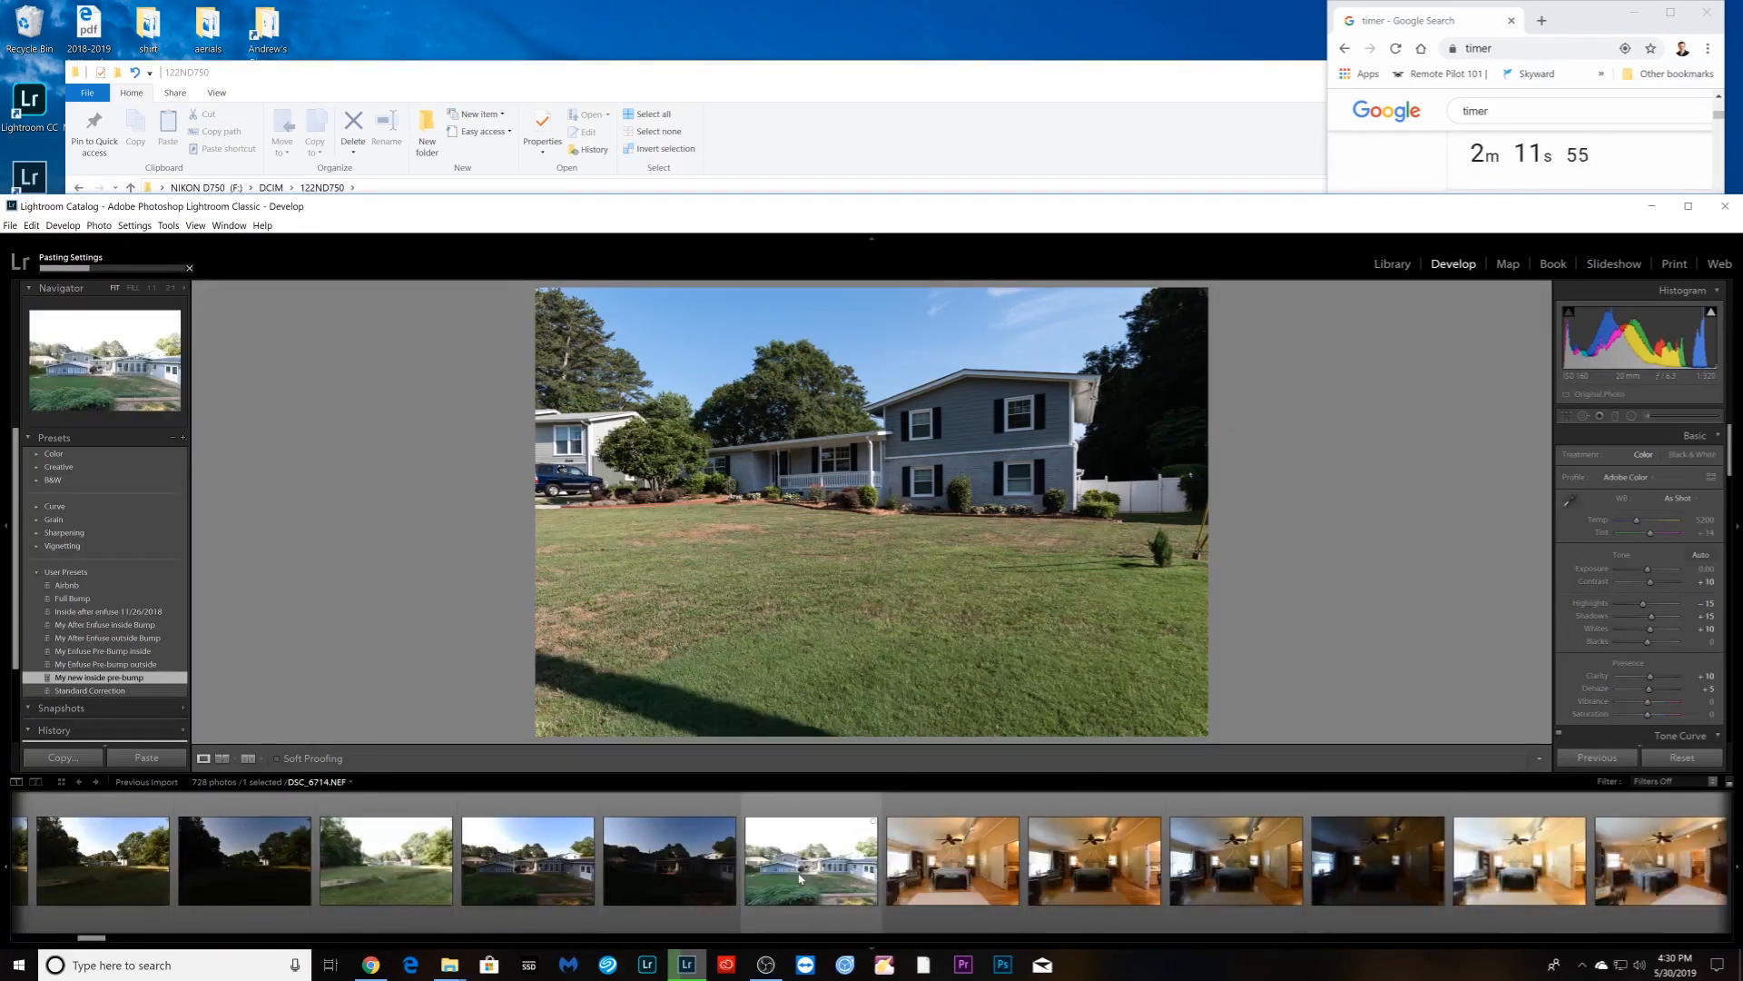
scroll(799, 879, down, 4)
scroll(433, 890, up, 2)
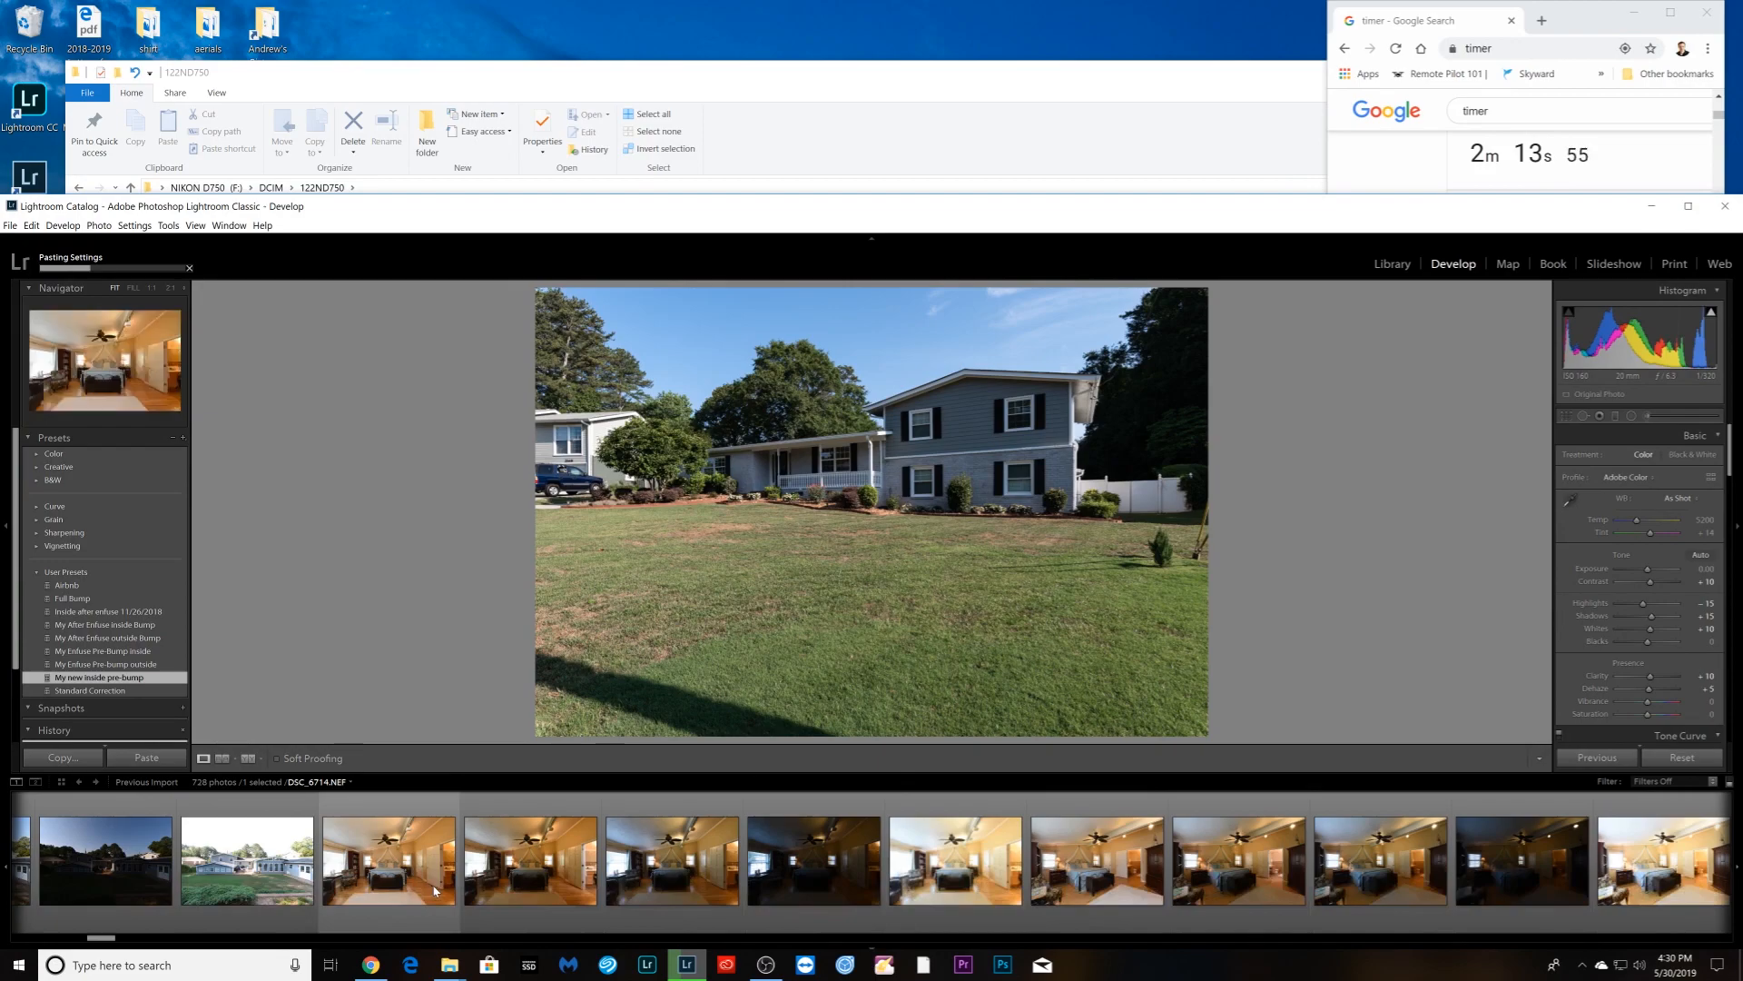
click(372, 917)
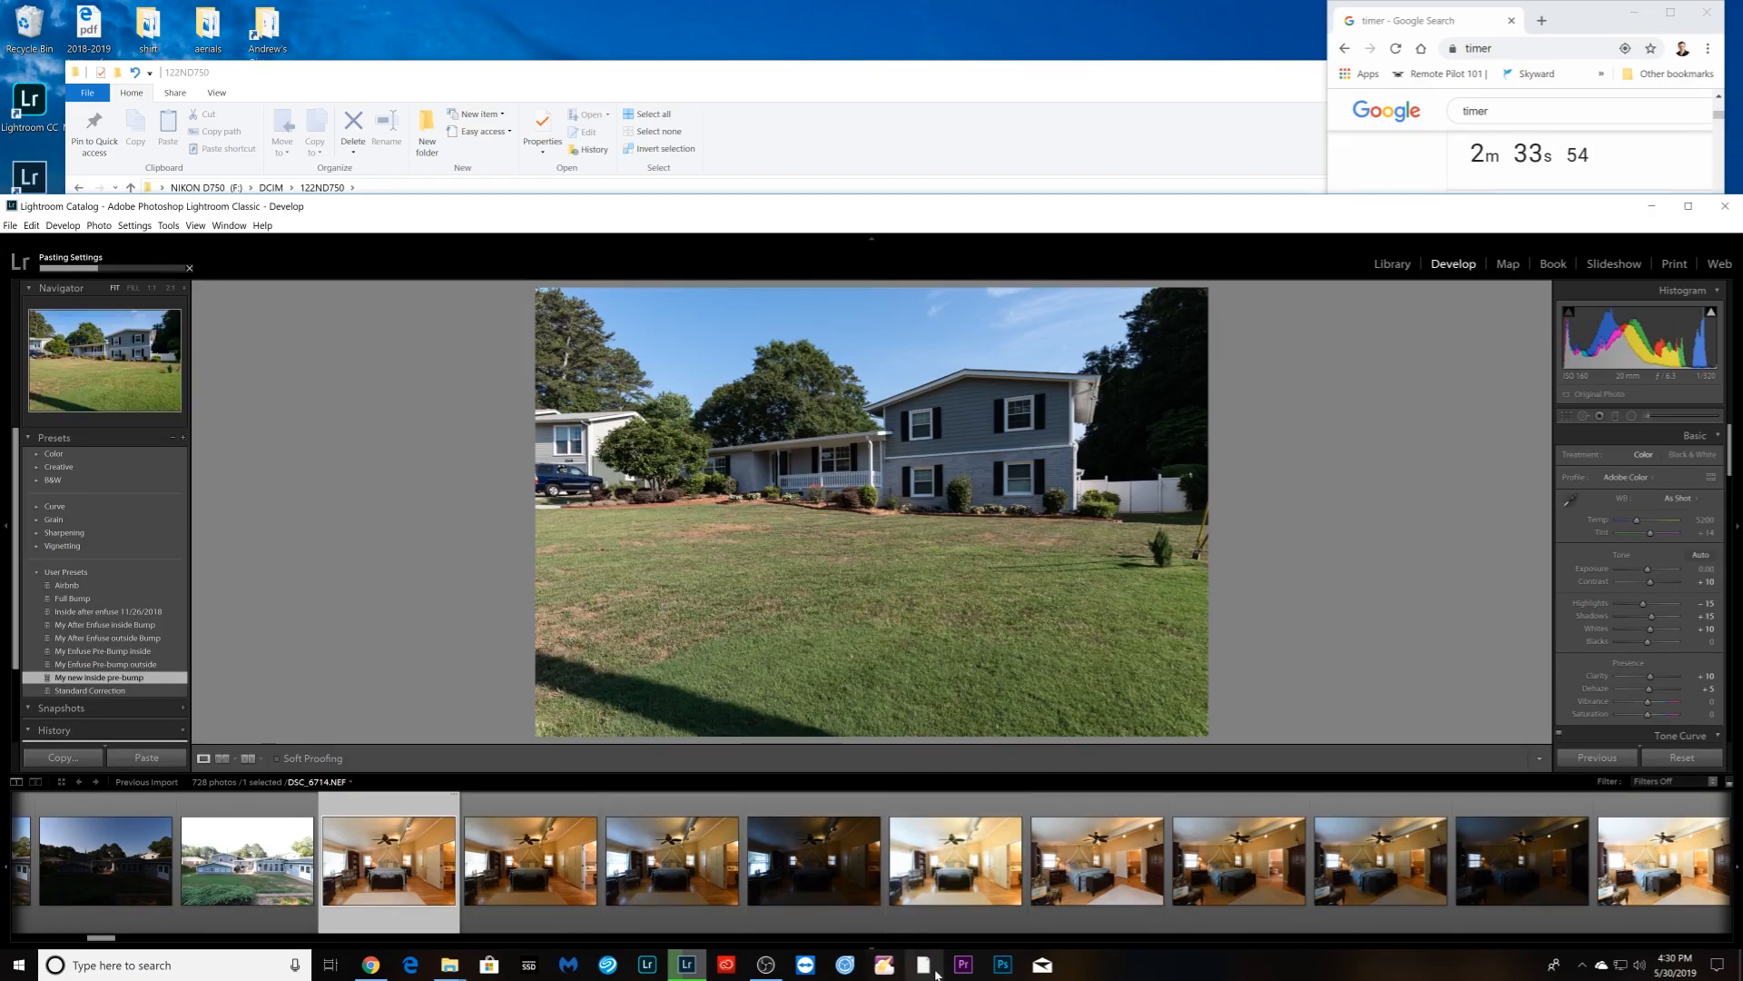
- Scroll through the filmstrip while the develop settings finish pasting onto all 728 photos
scroll(1156, 878, down, 4)
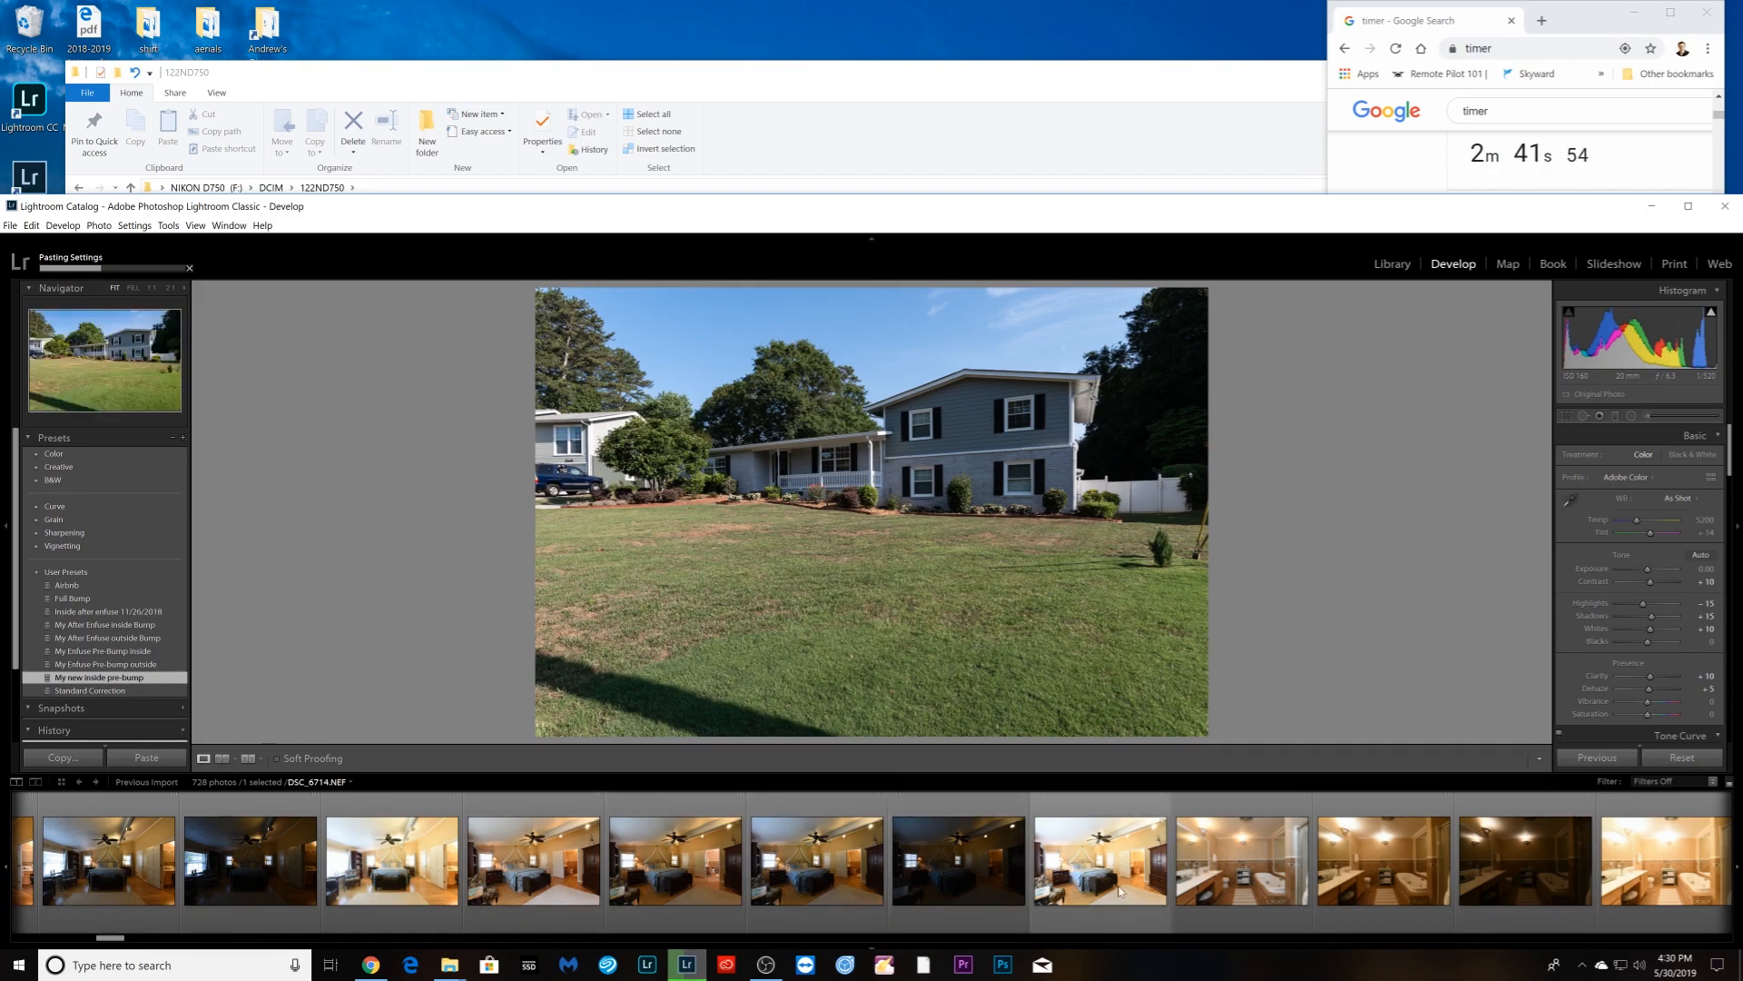
scroll(1116, 888, down, 4)
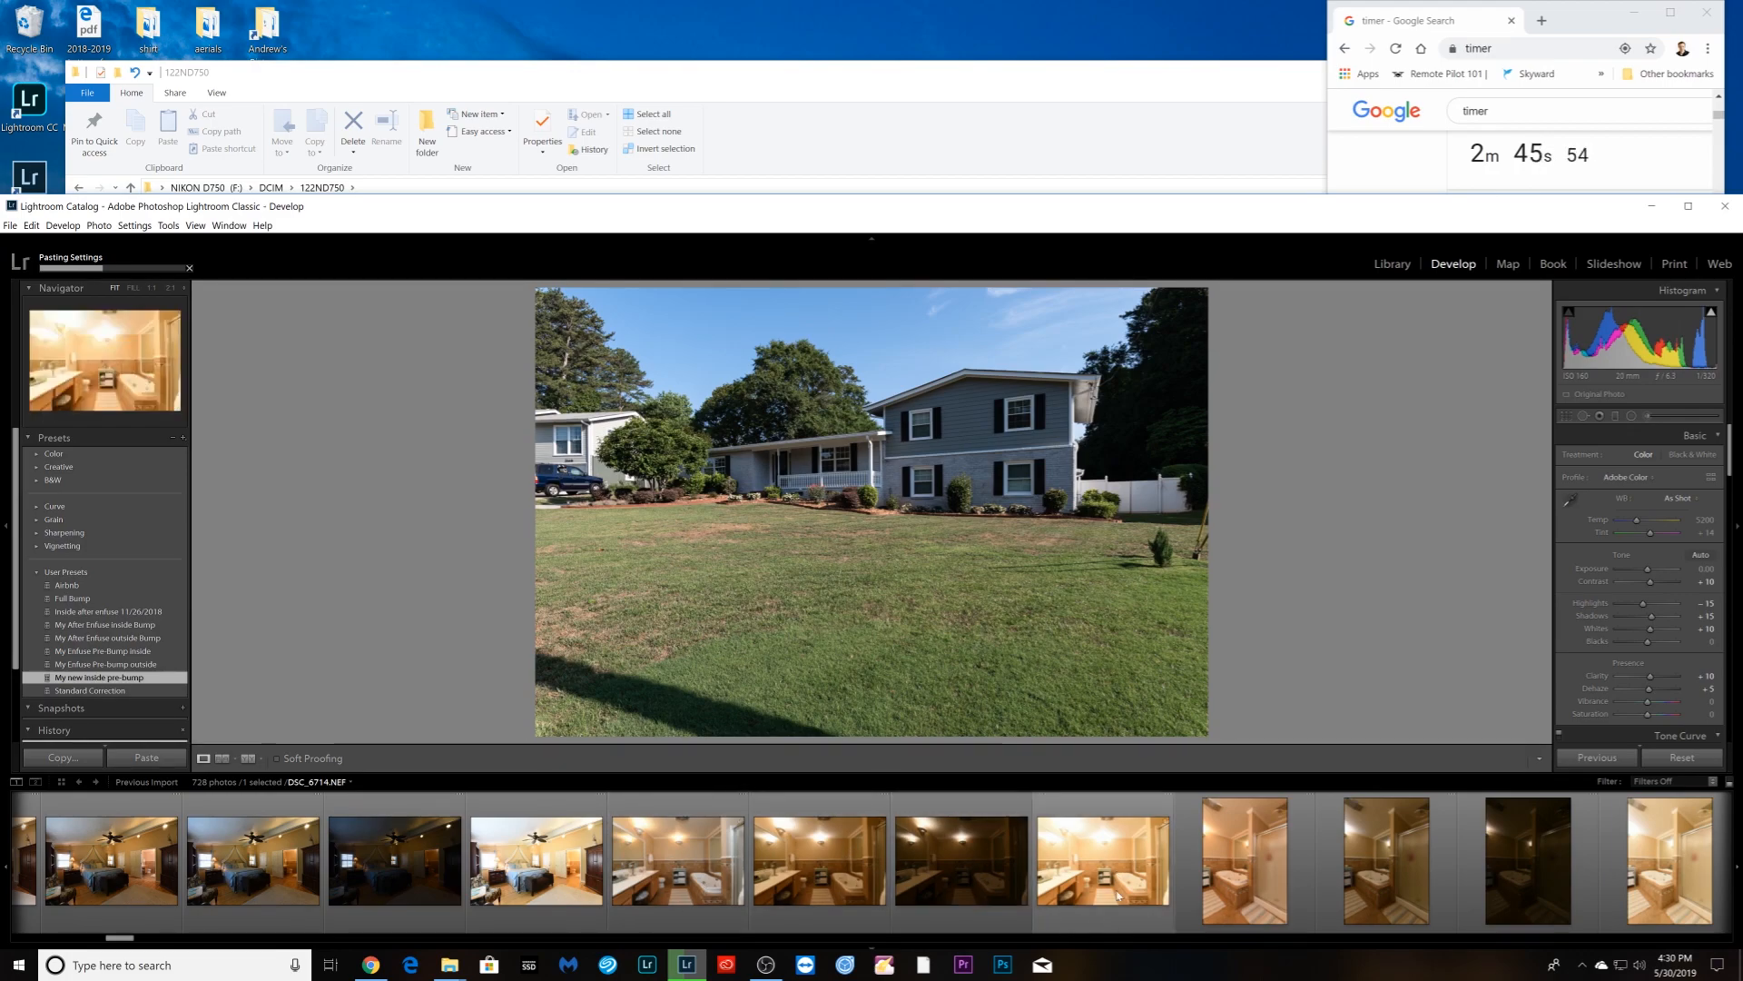
scroll(833, 874, down, 4)
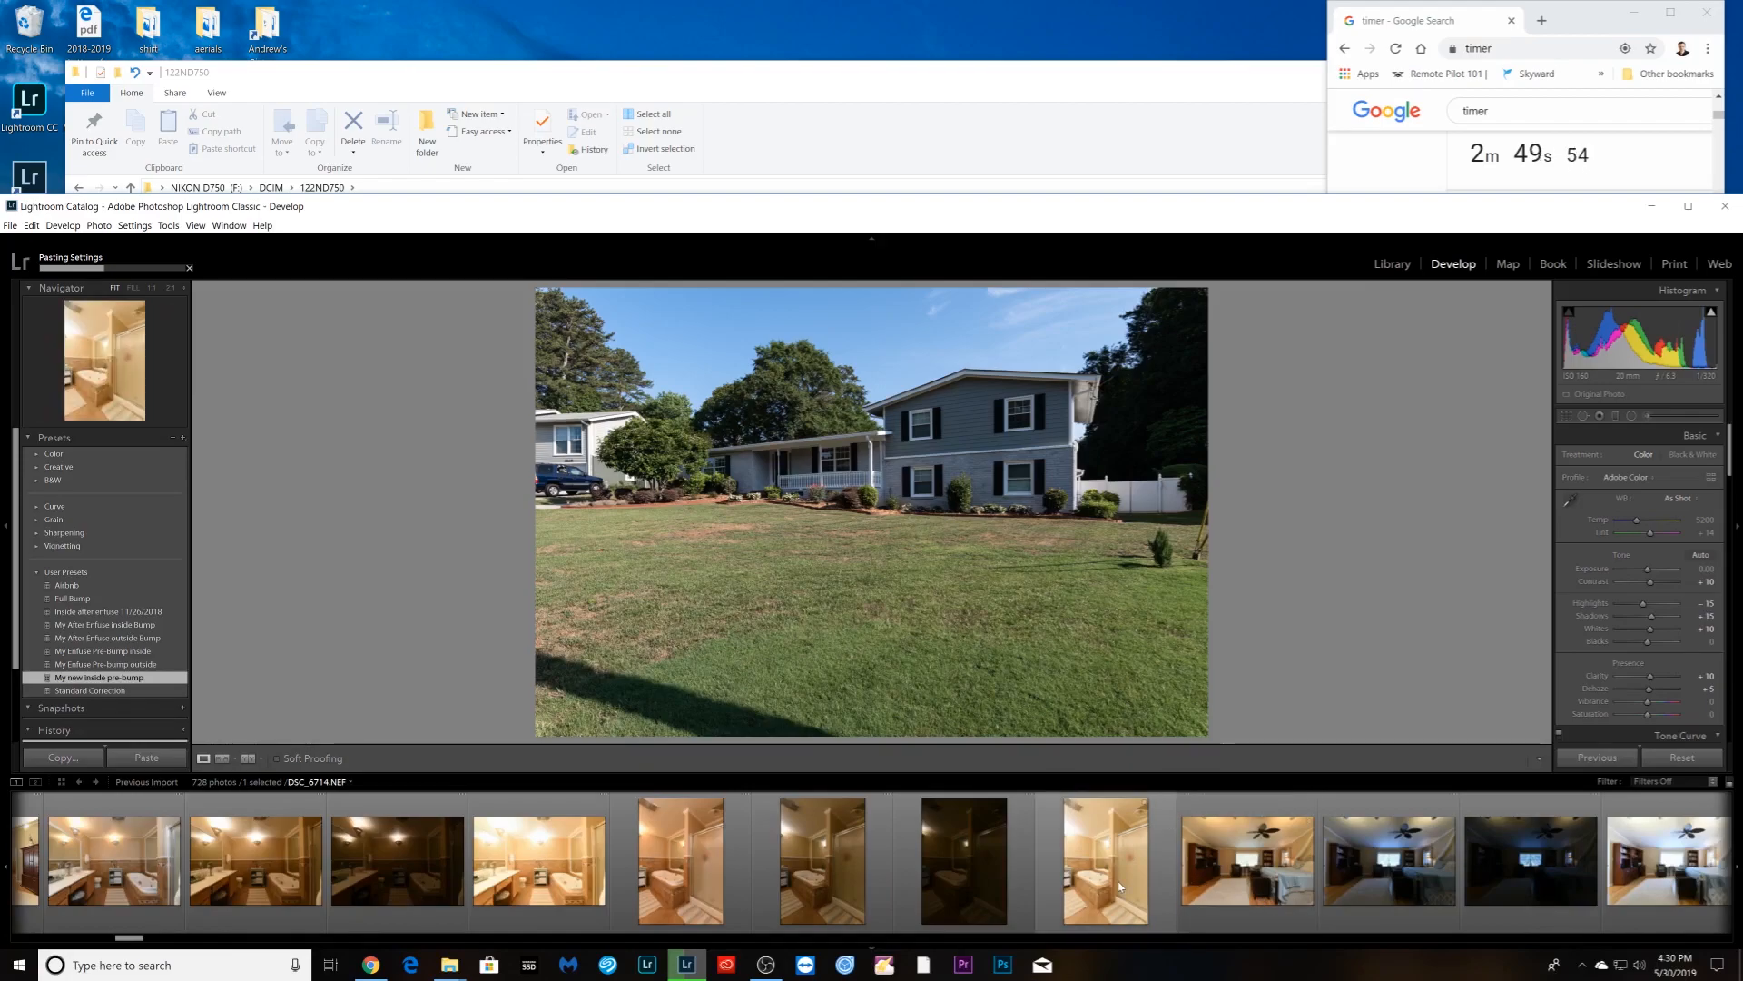
scroll(1115, 893, down, 8)
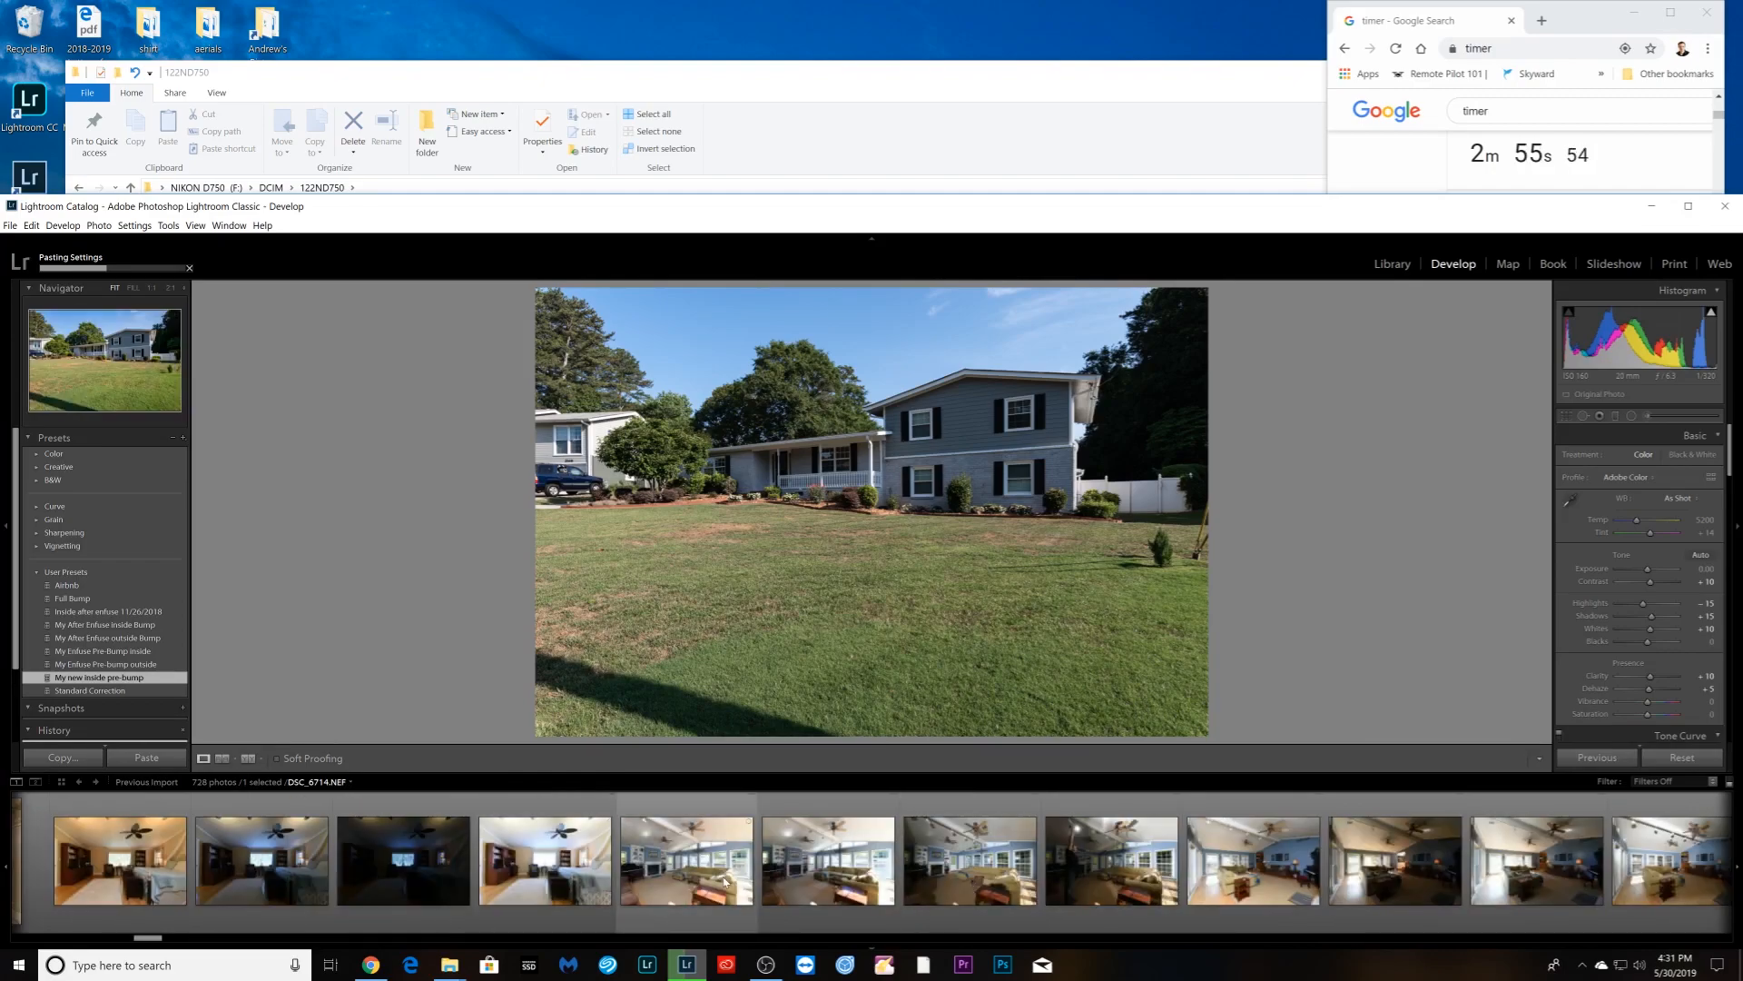
scroll(944, 886, down, 4)
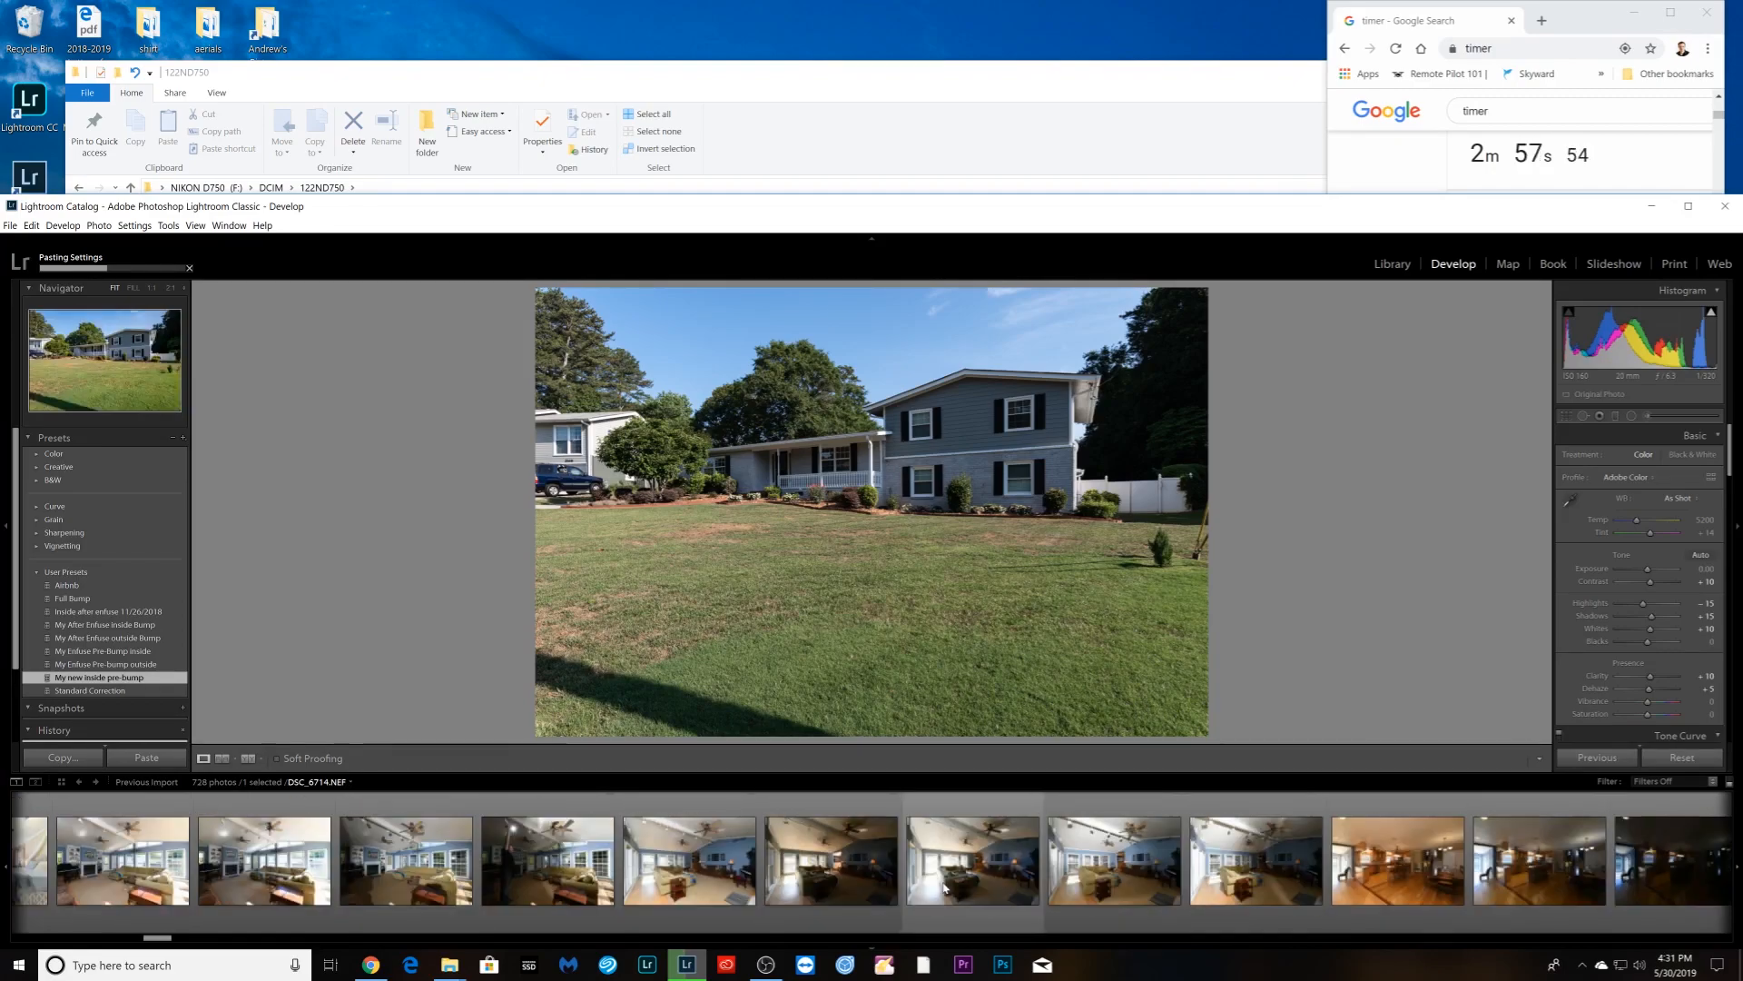
scroll(944, 886, down, 8)
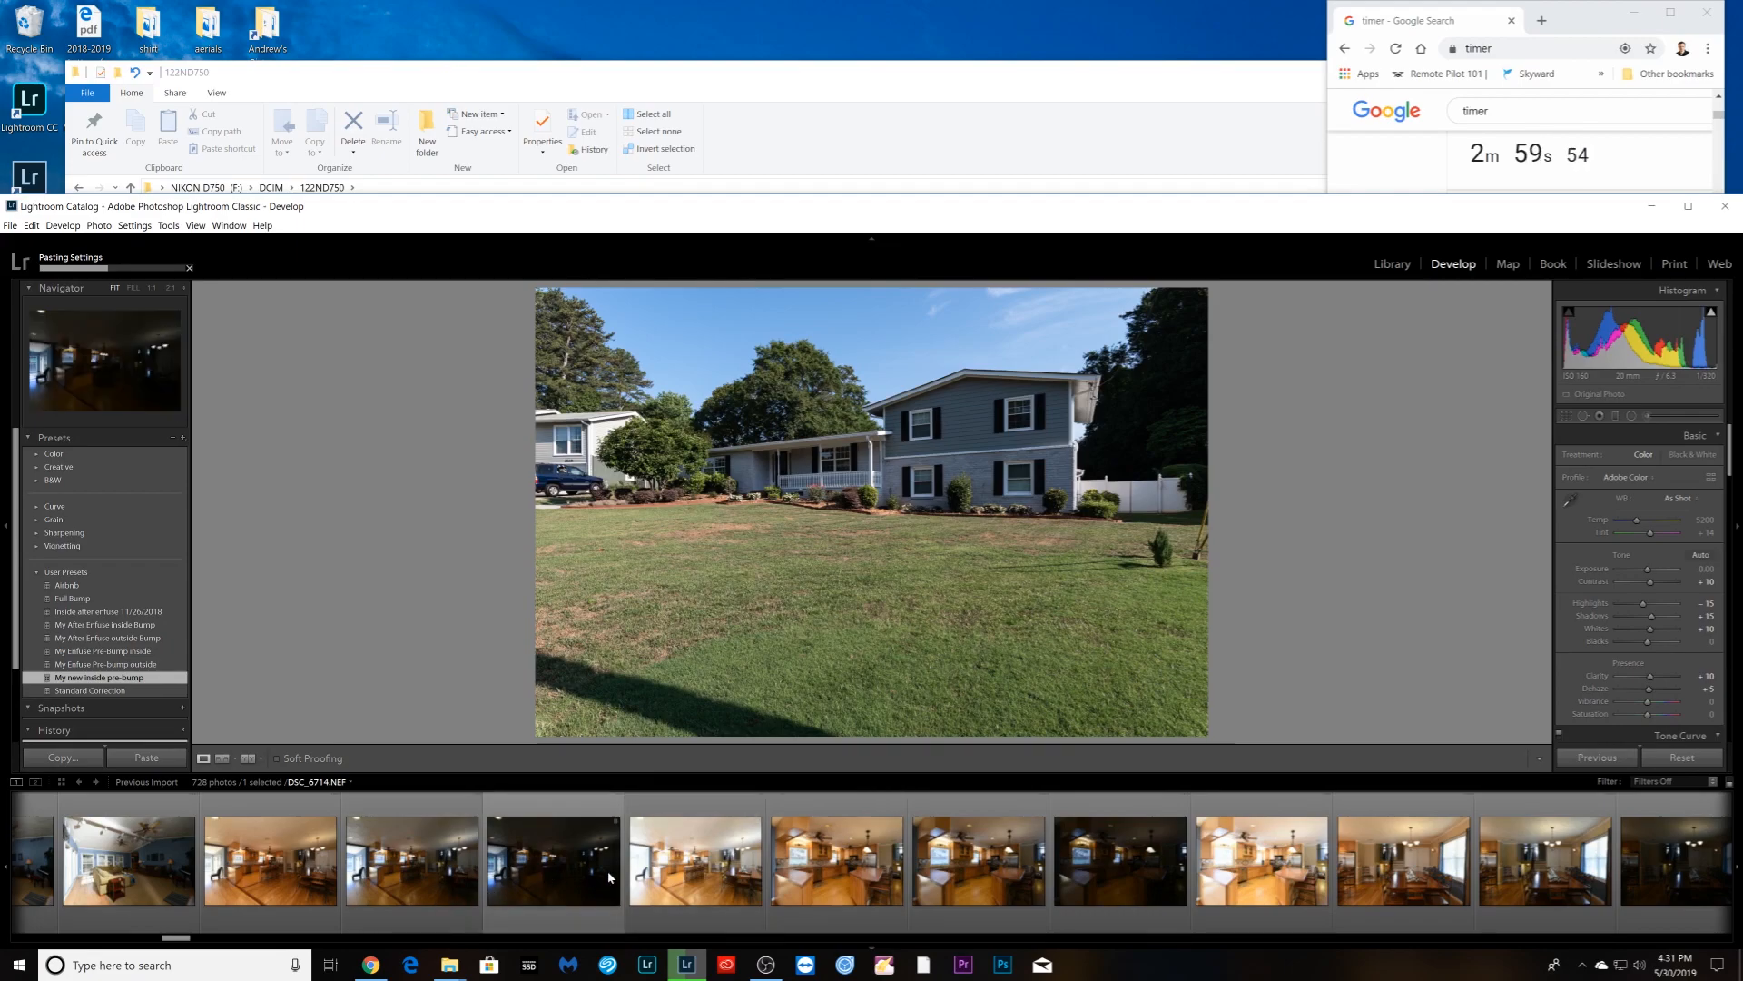
scroll(590, 876, up, 6)
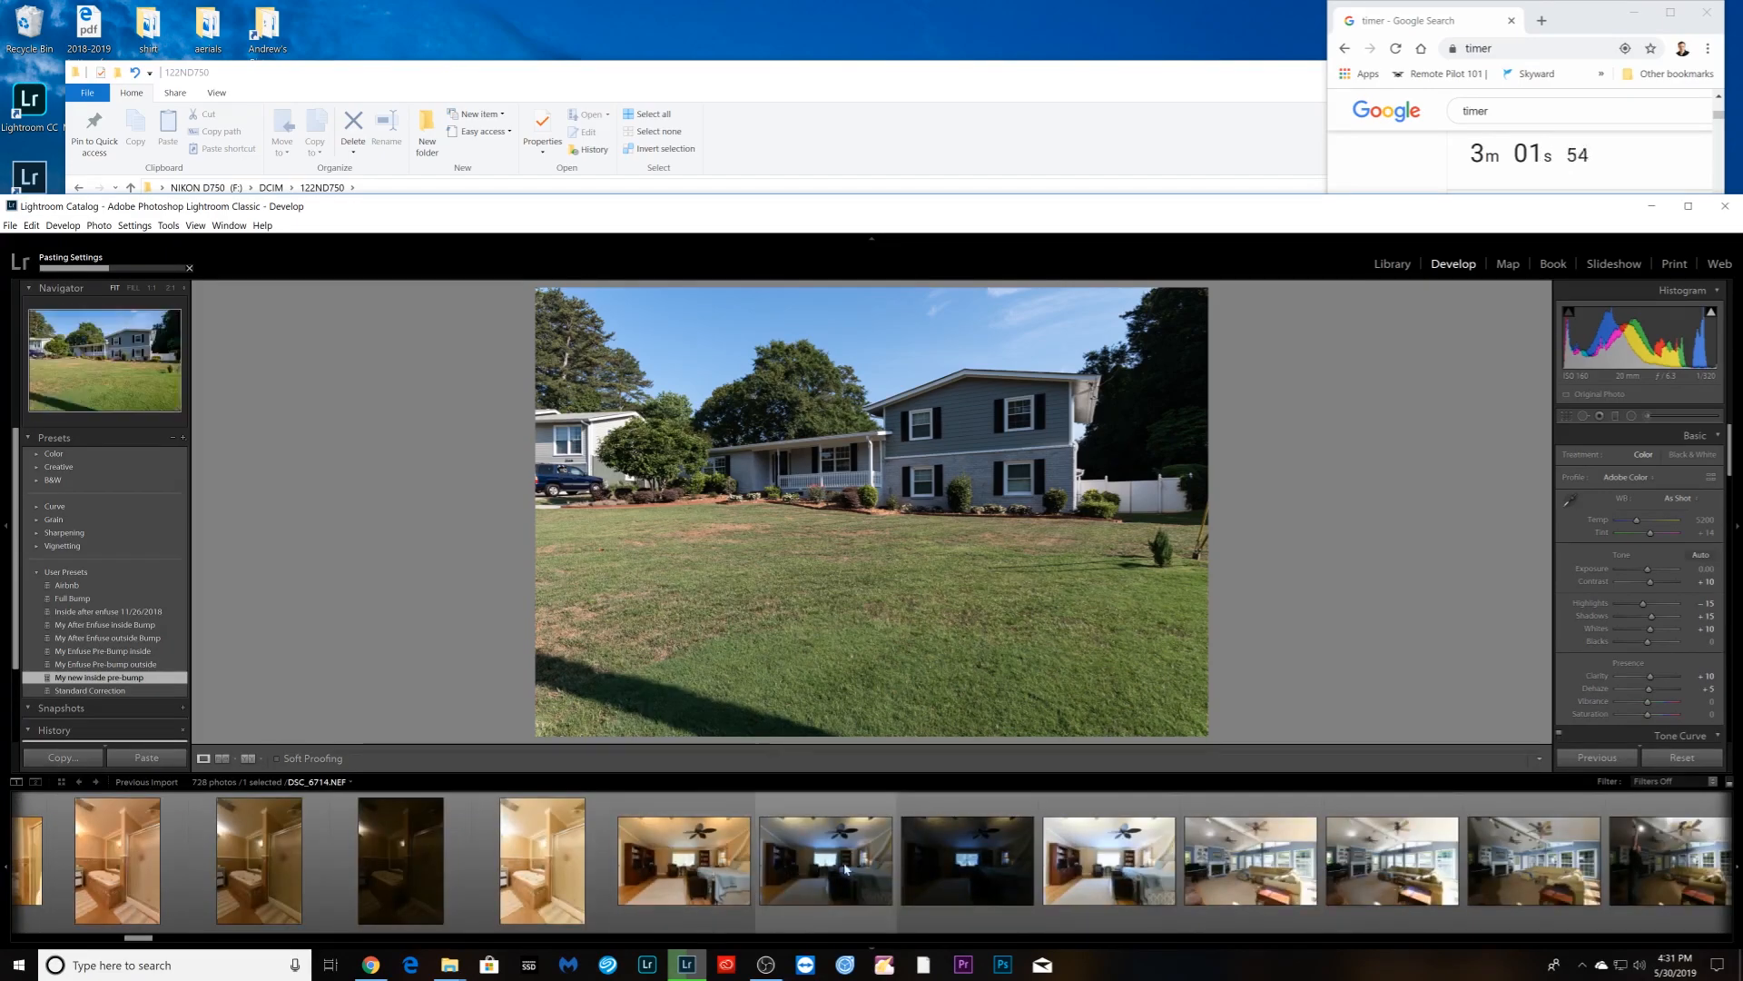
scroll(803, 870, down, 4)
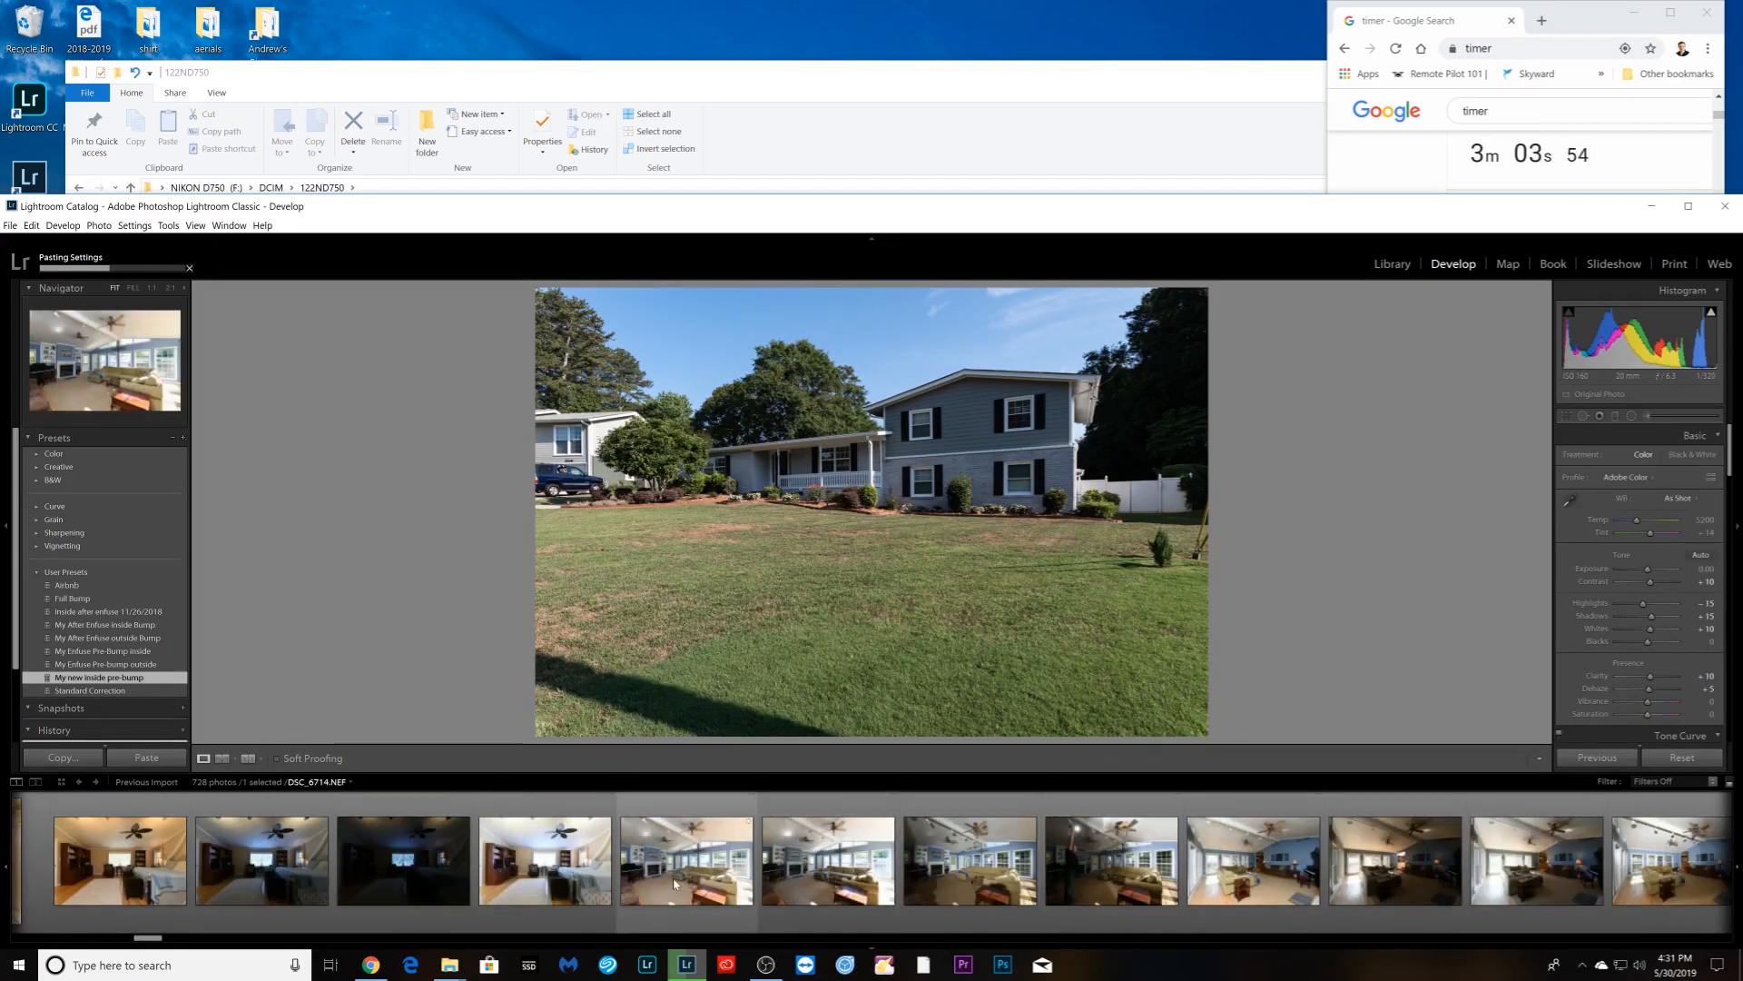
scroll(683, 879, down, 3)
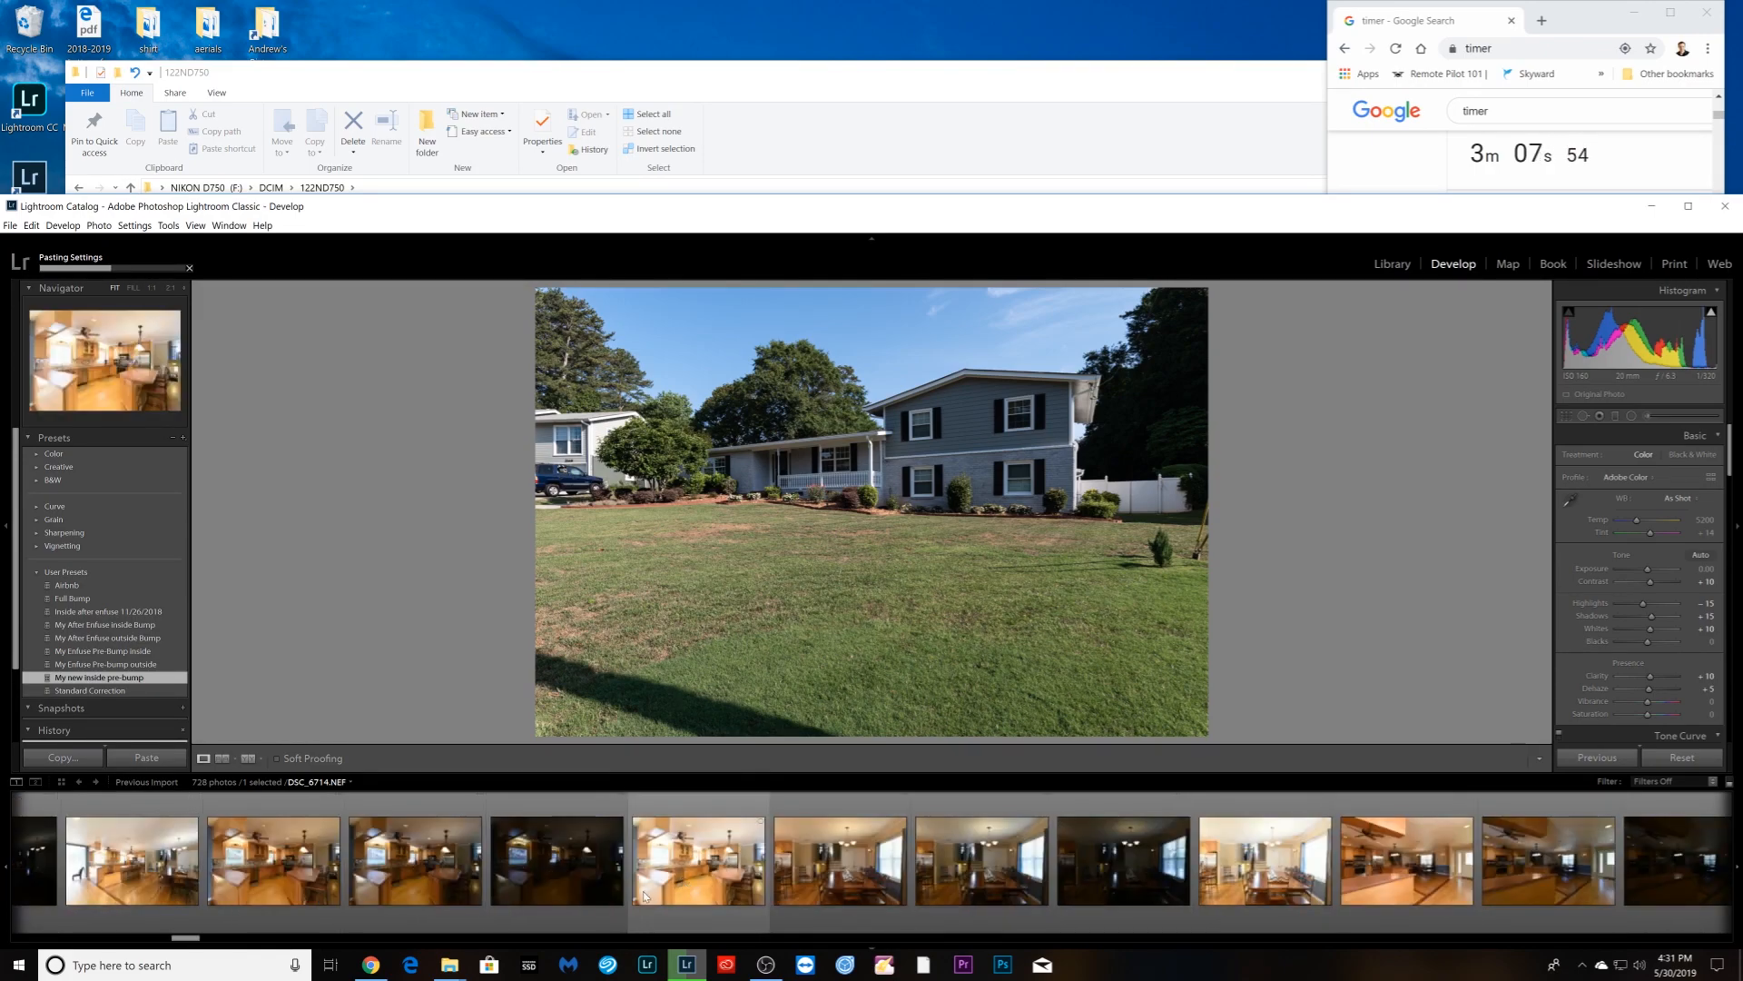
scroll(648, 890, down, 4)
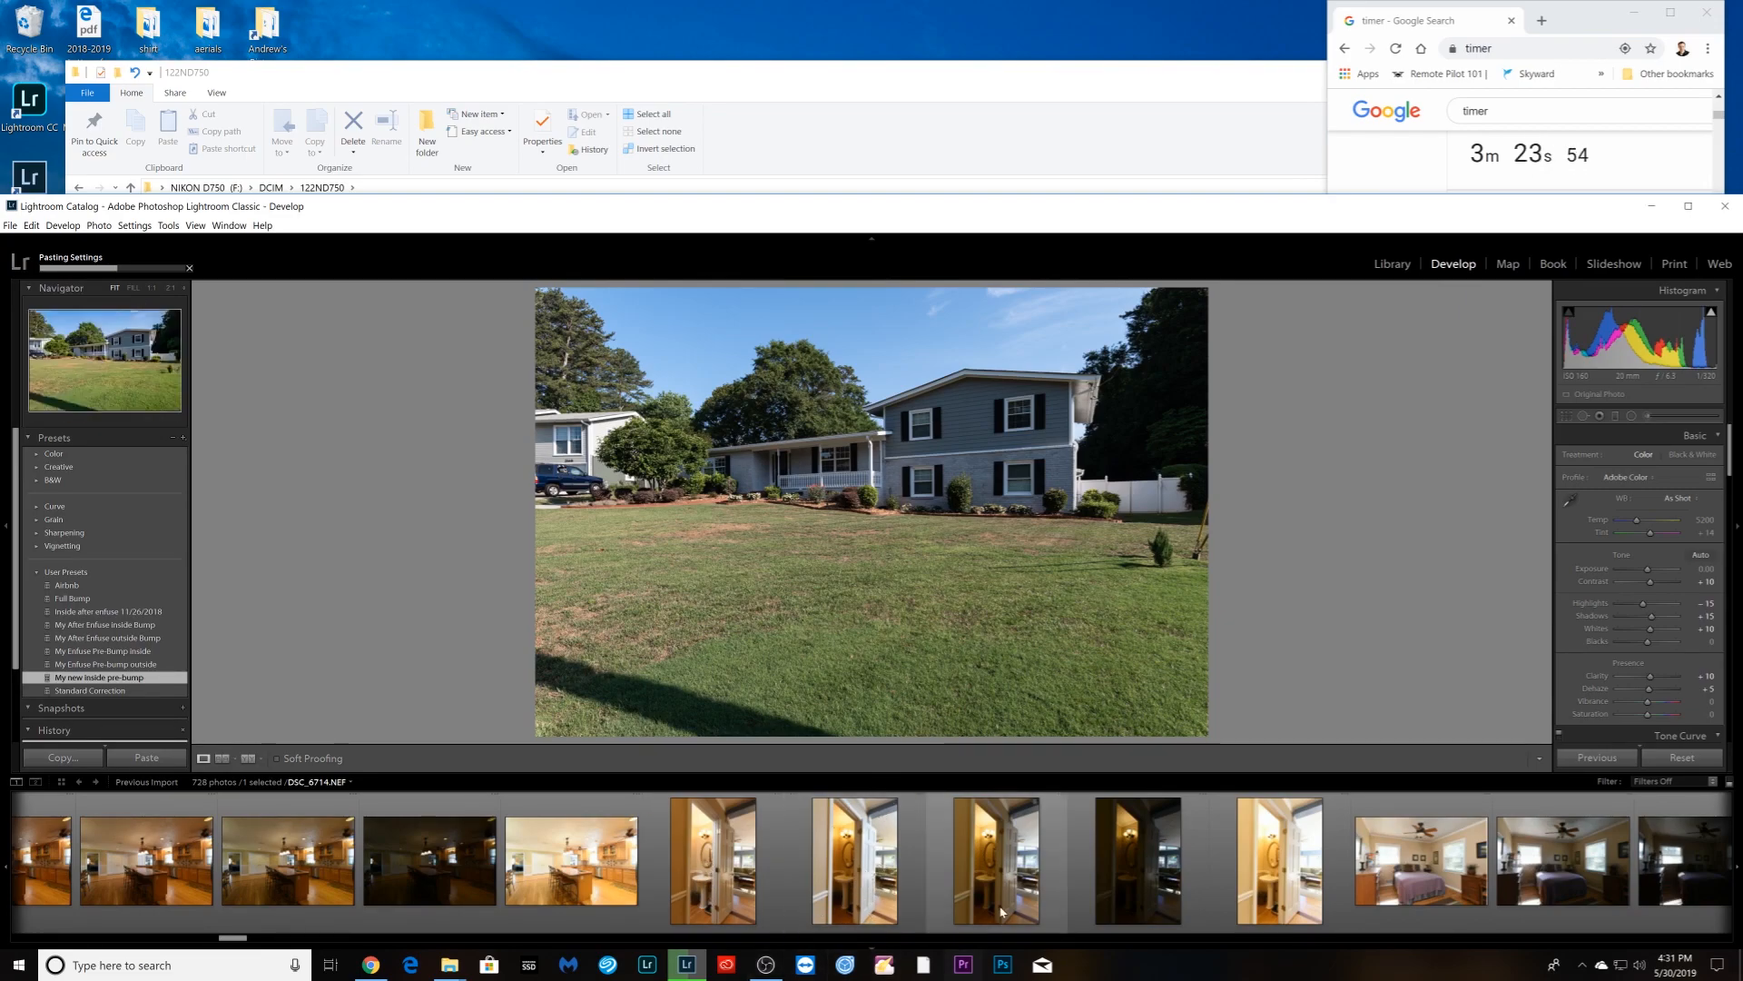
scroll(1271, 899, down, 4)
scroll(1389, 888, down, 4)
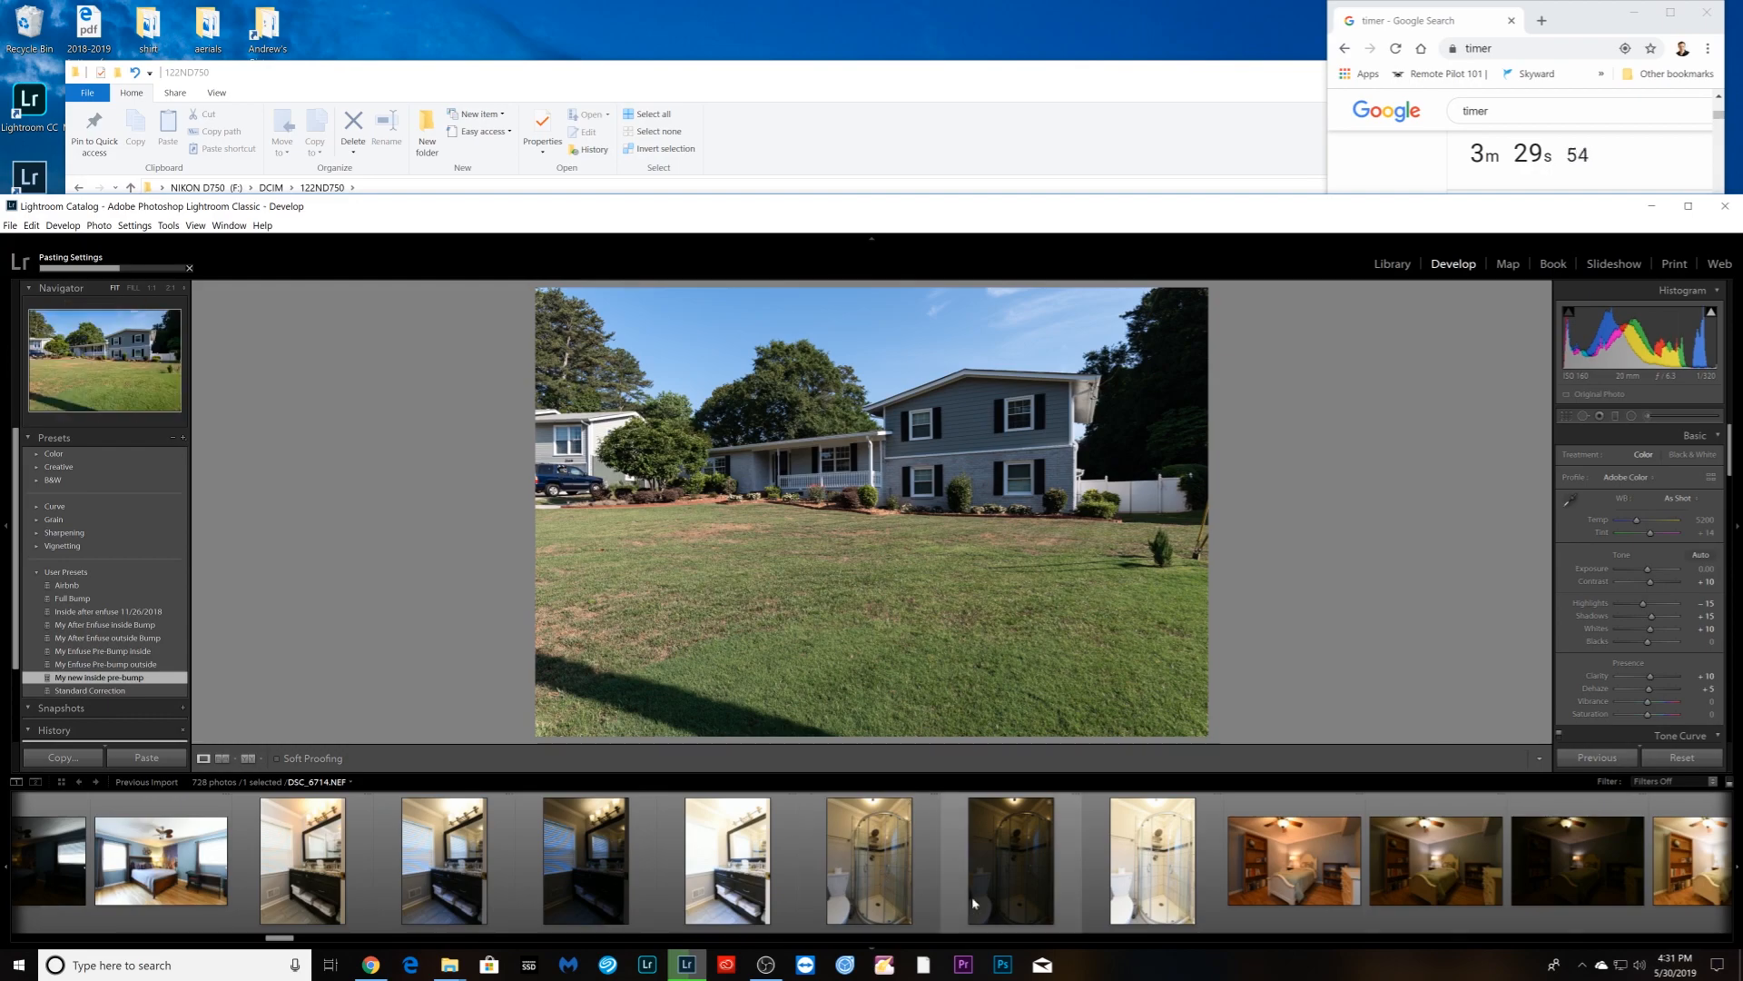
scroll(878, 863, down, 4)
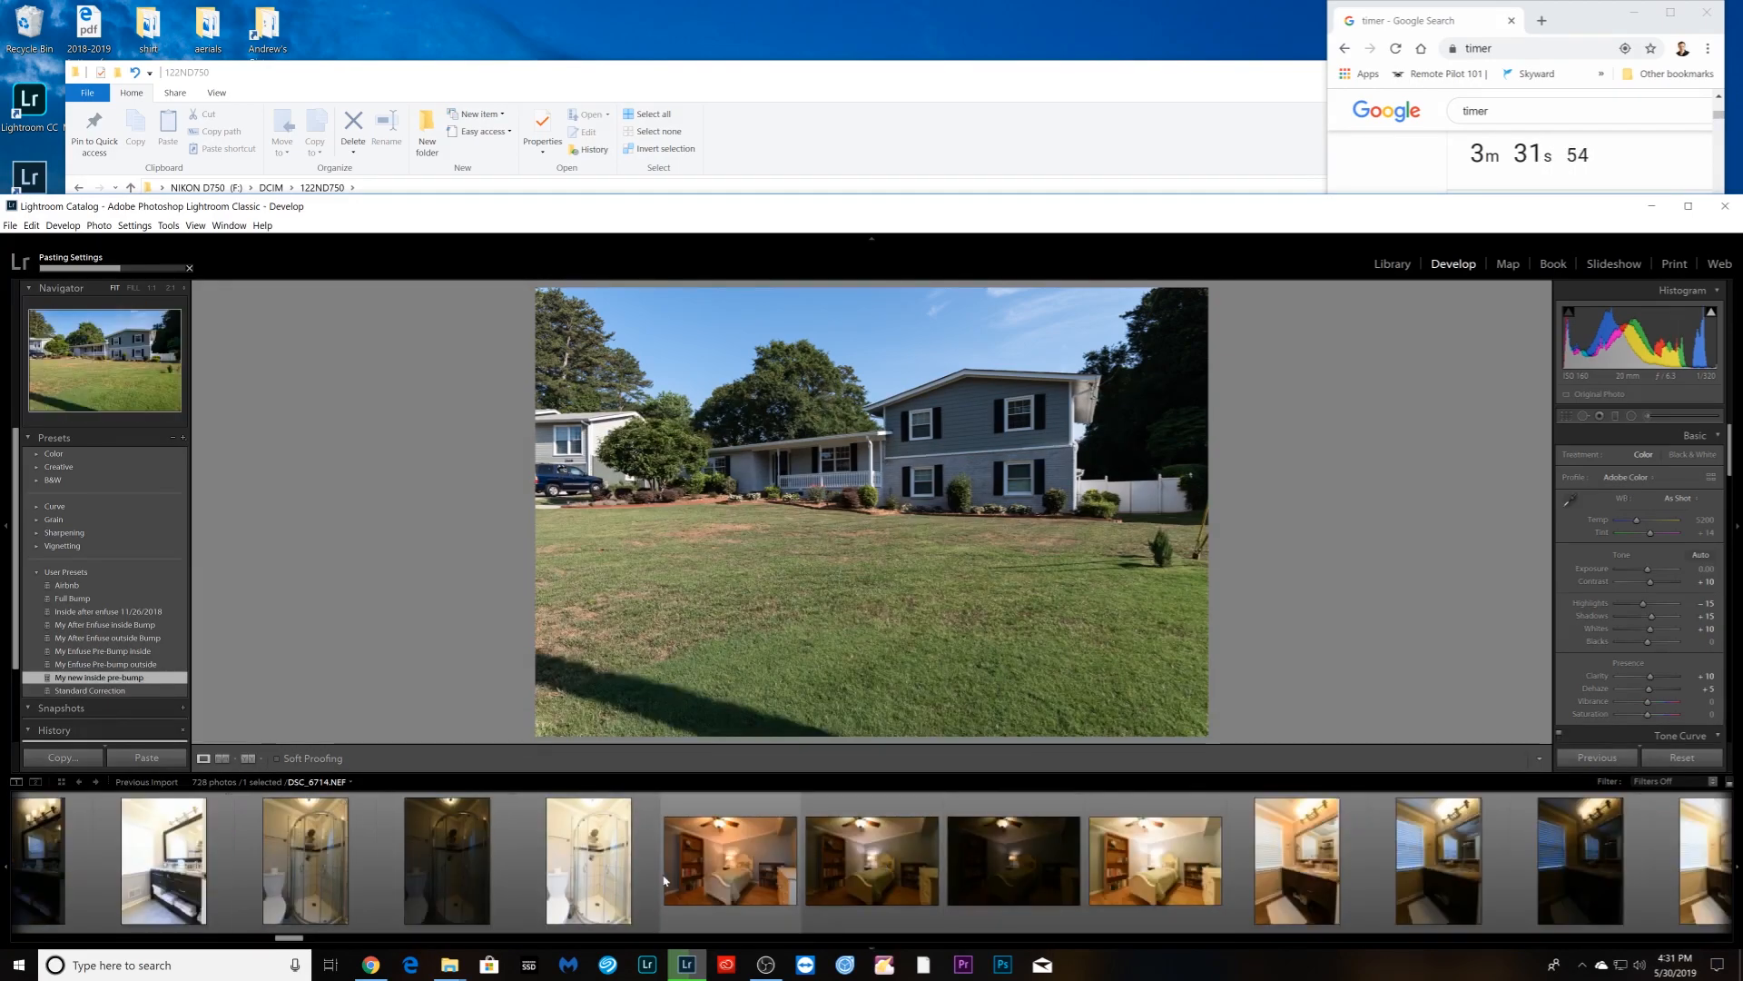
scroll(663, 880, up, 4)
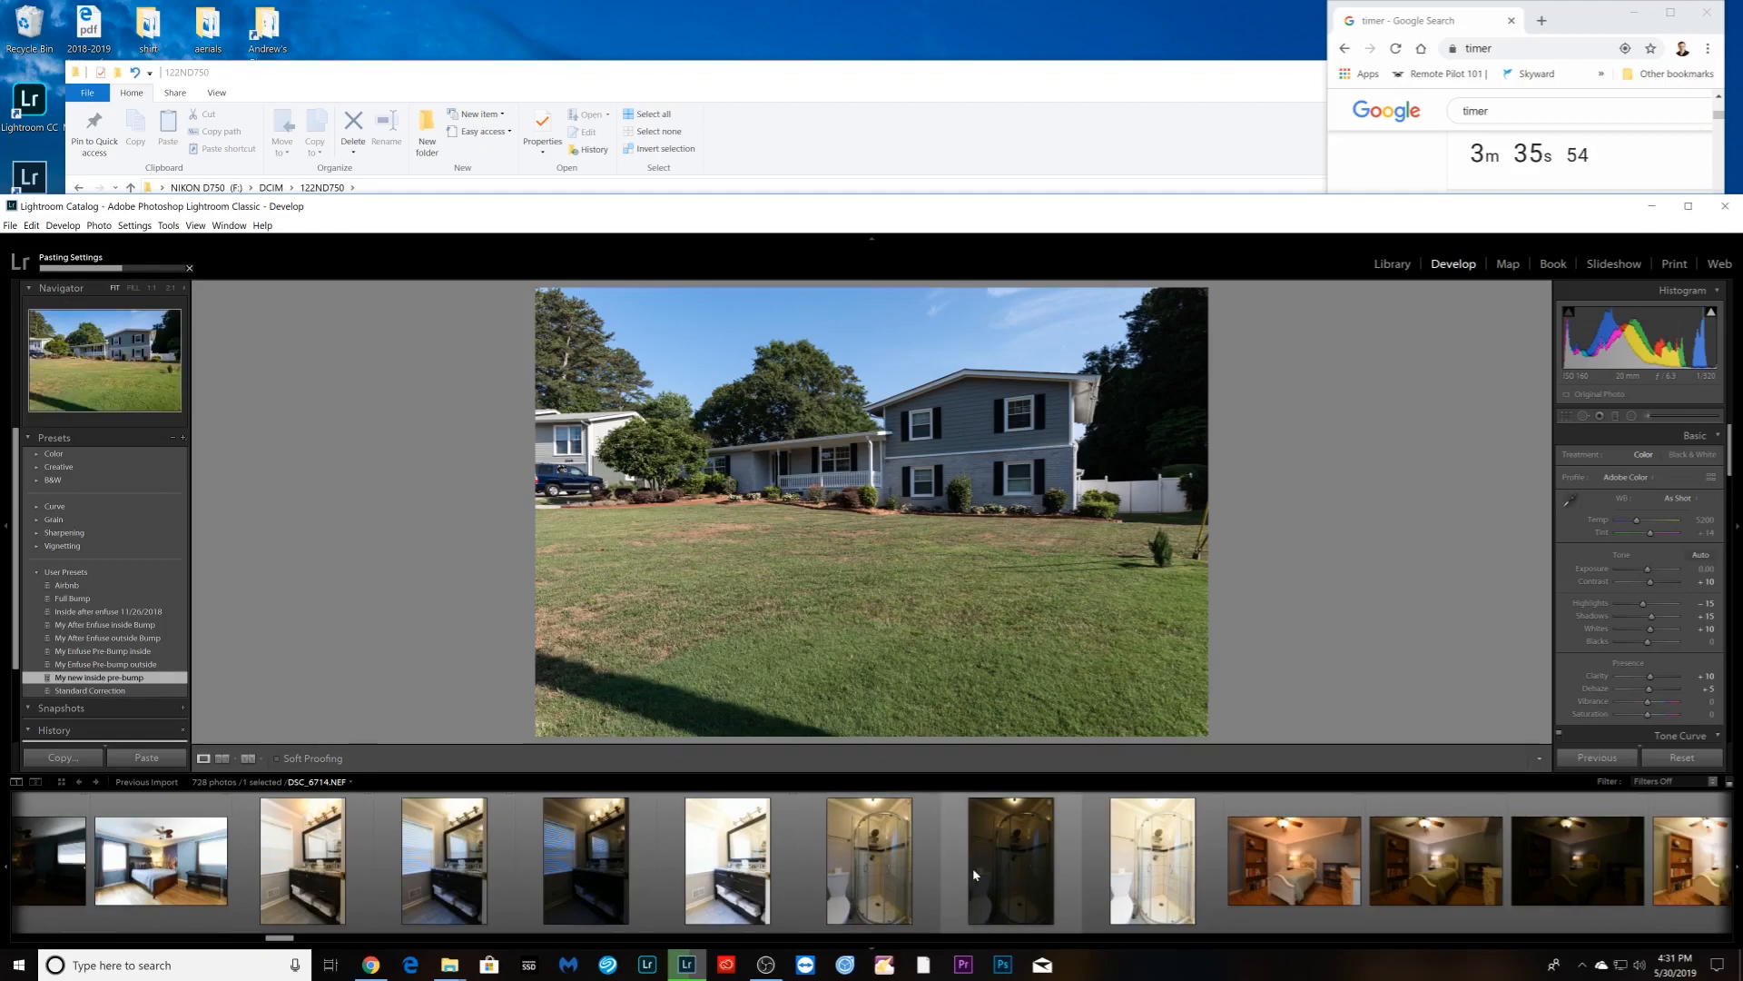
scroll(978, 846, down, 4)
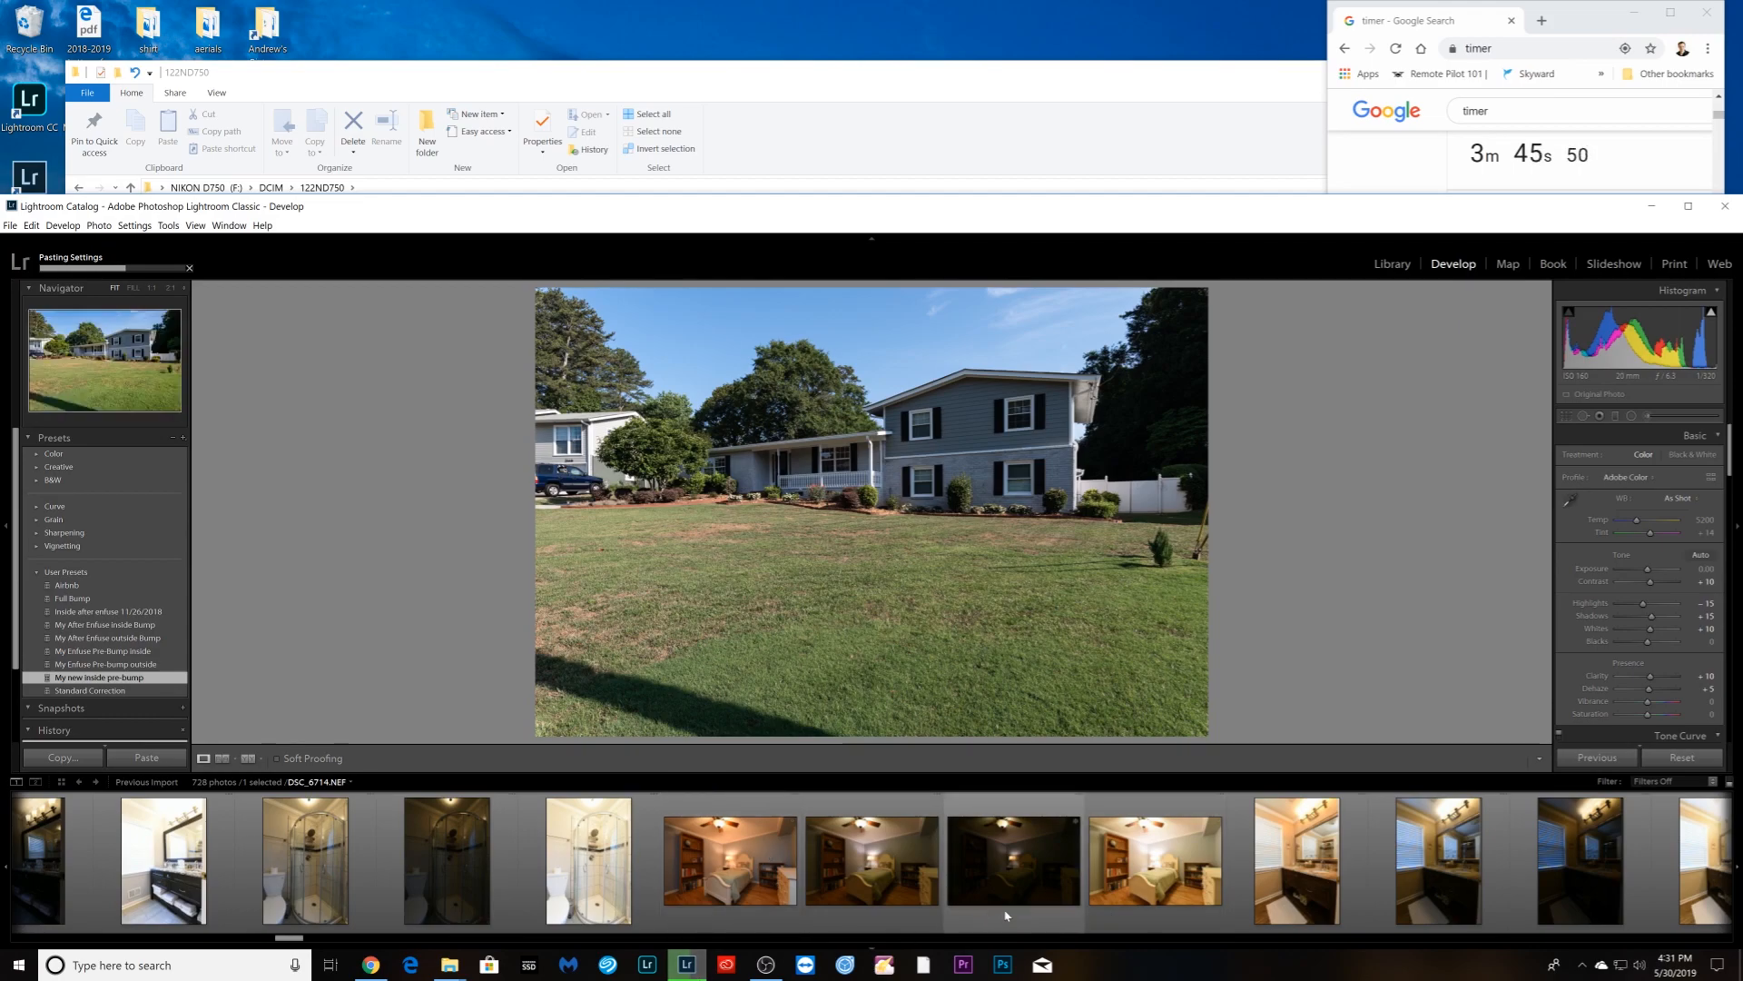
scroll(592, 917, down, 4)
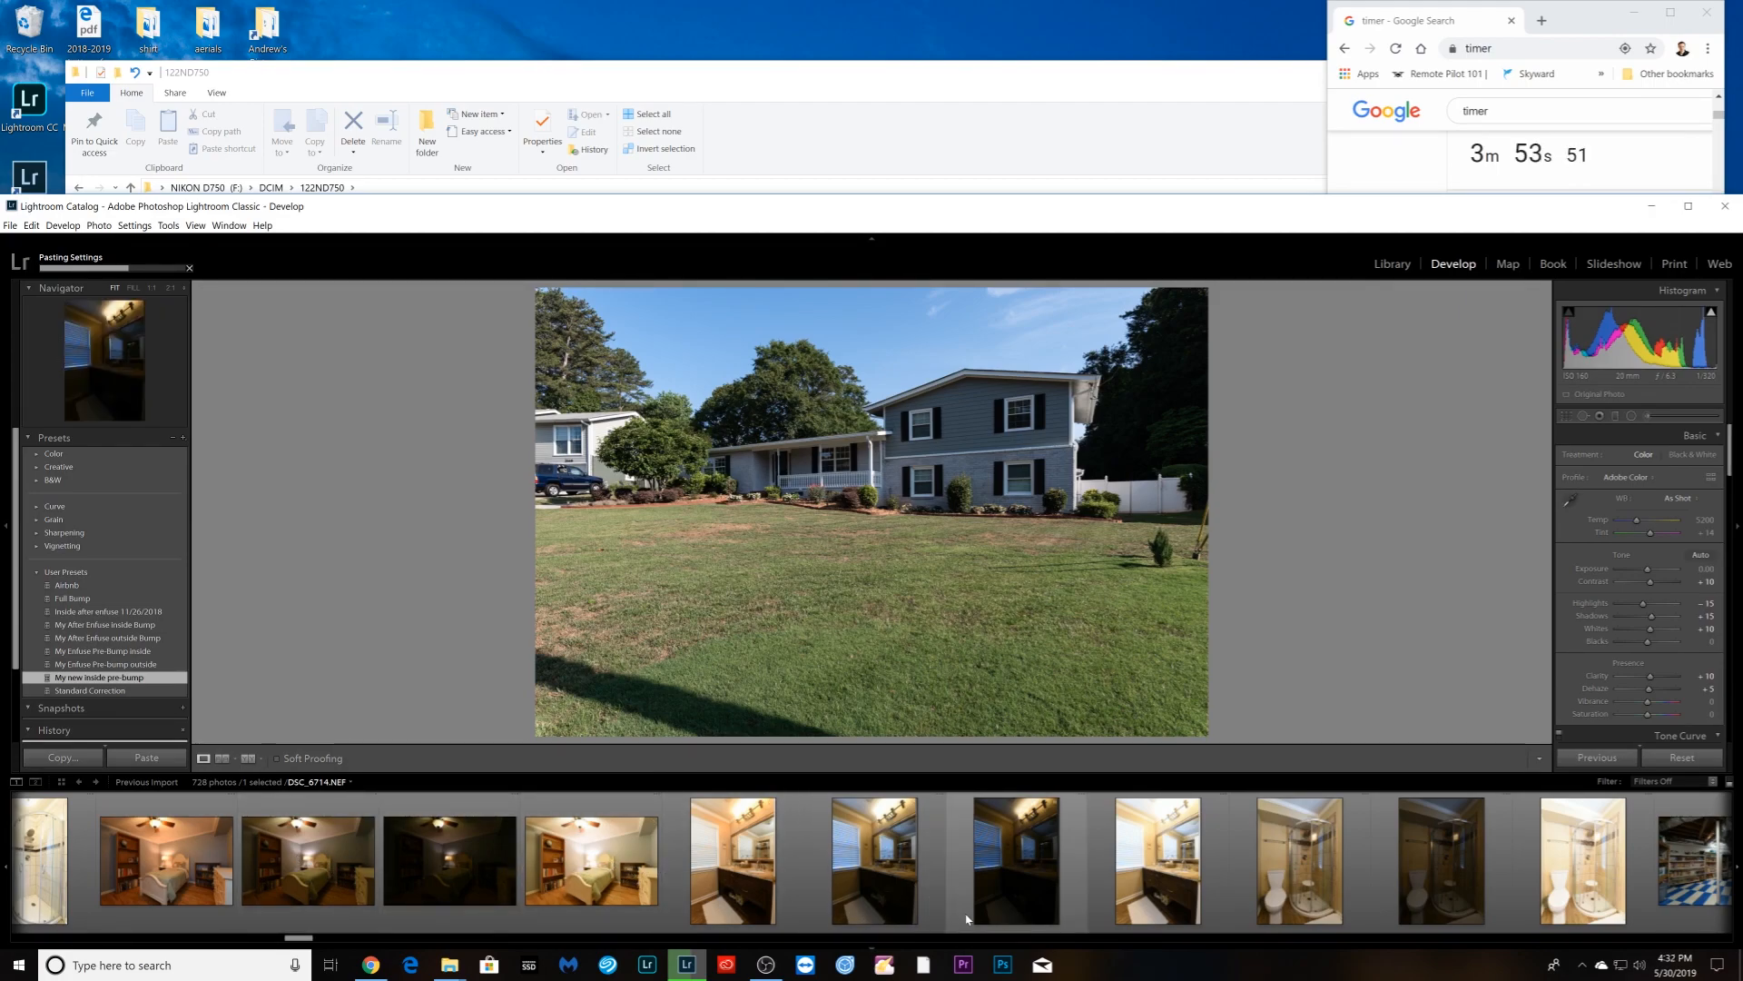
scroll(998, 867, up, 10)
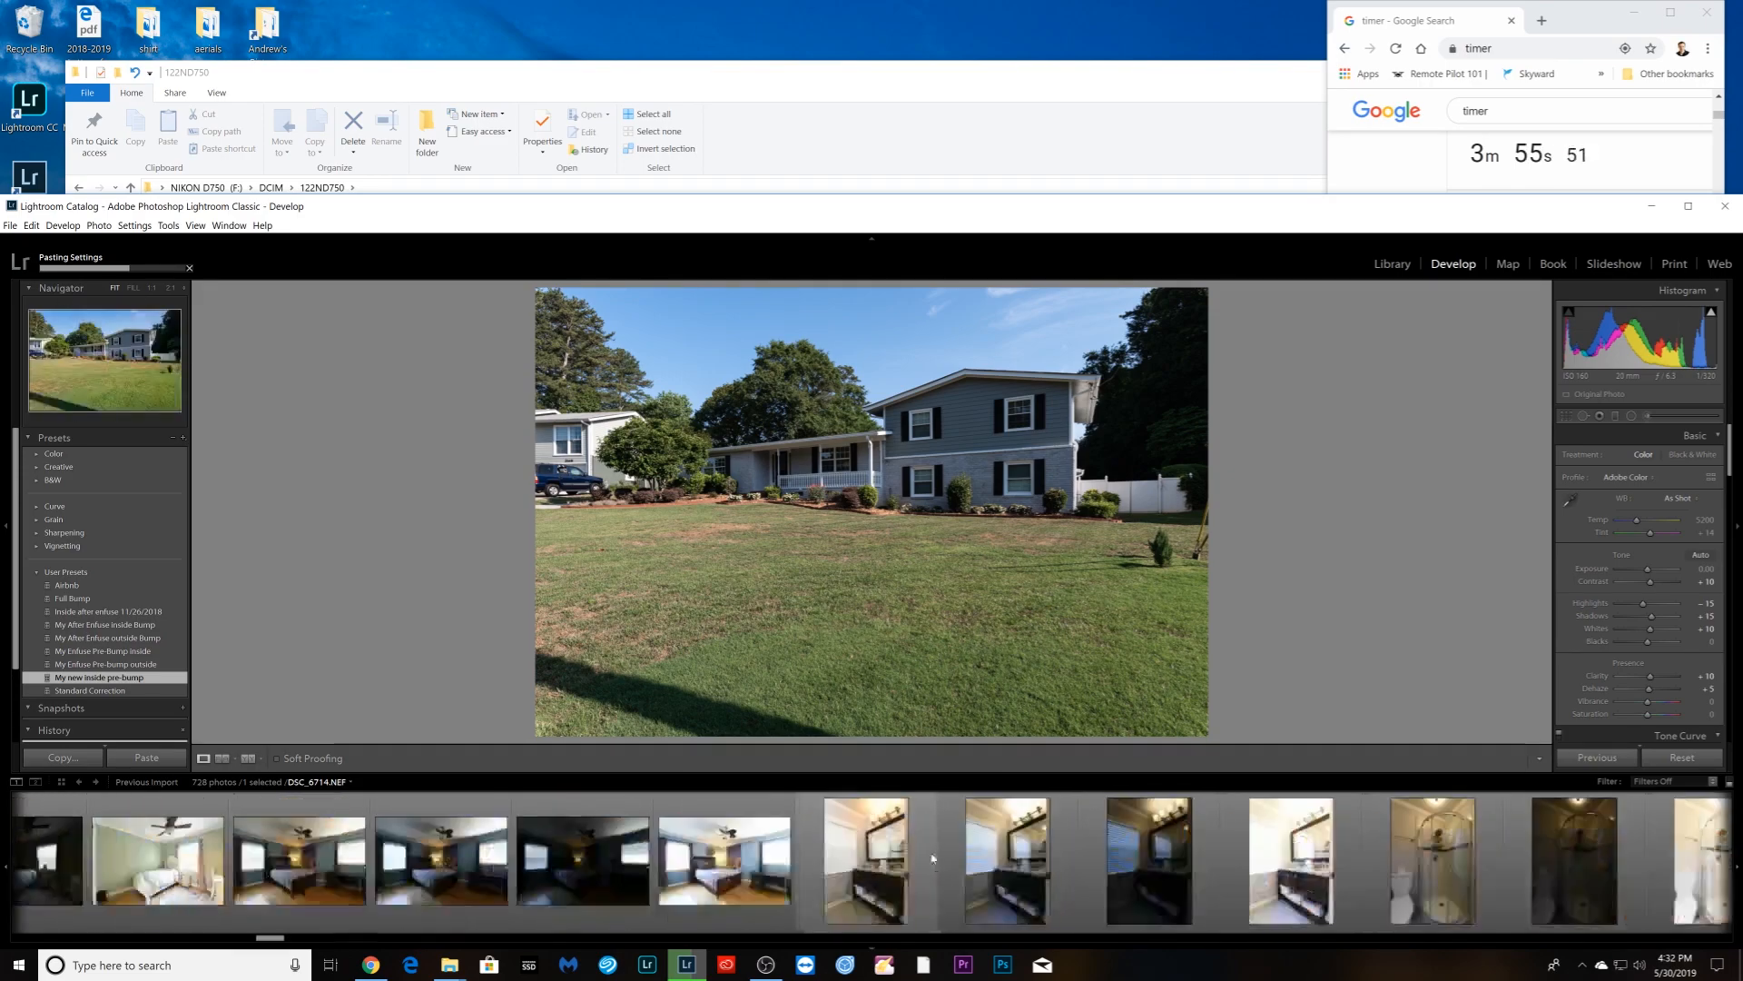
scroll(963, 872, up, 10)
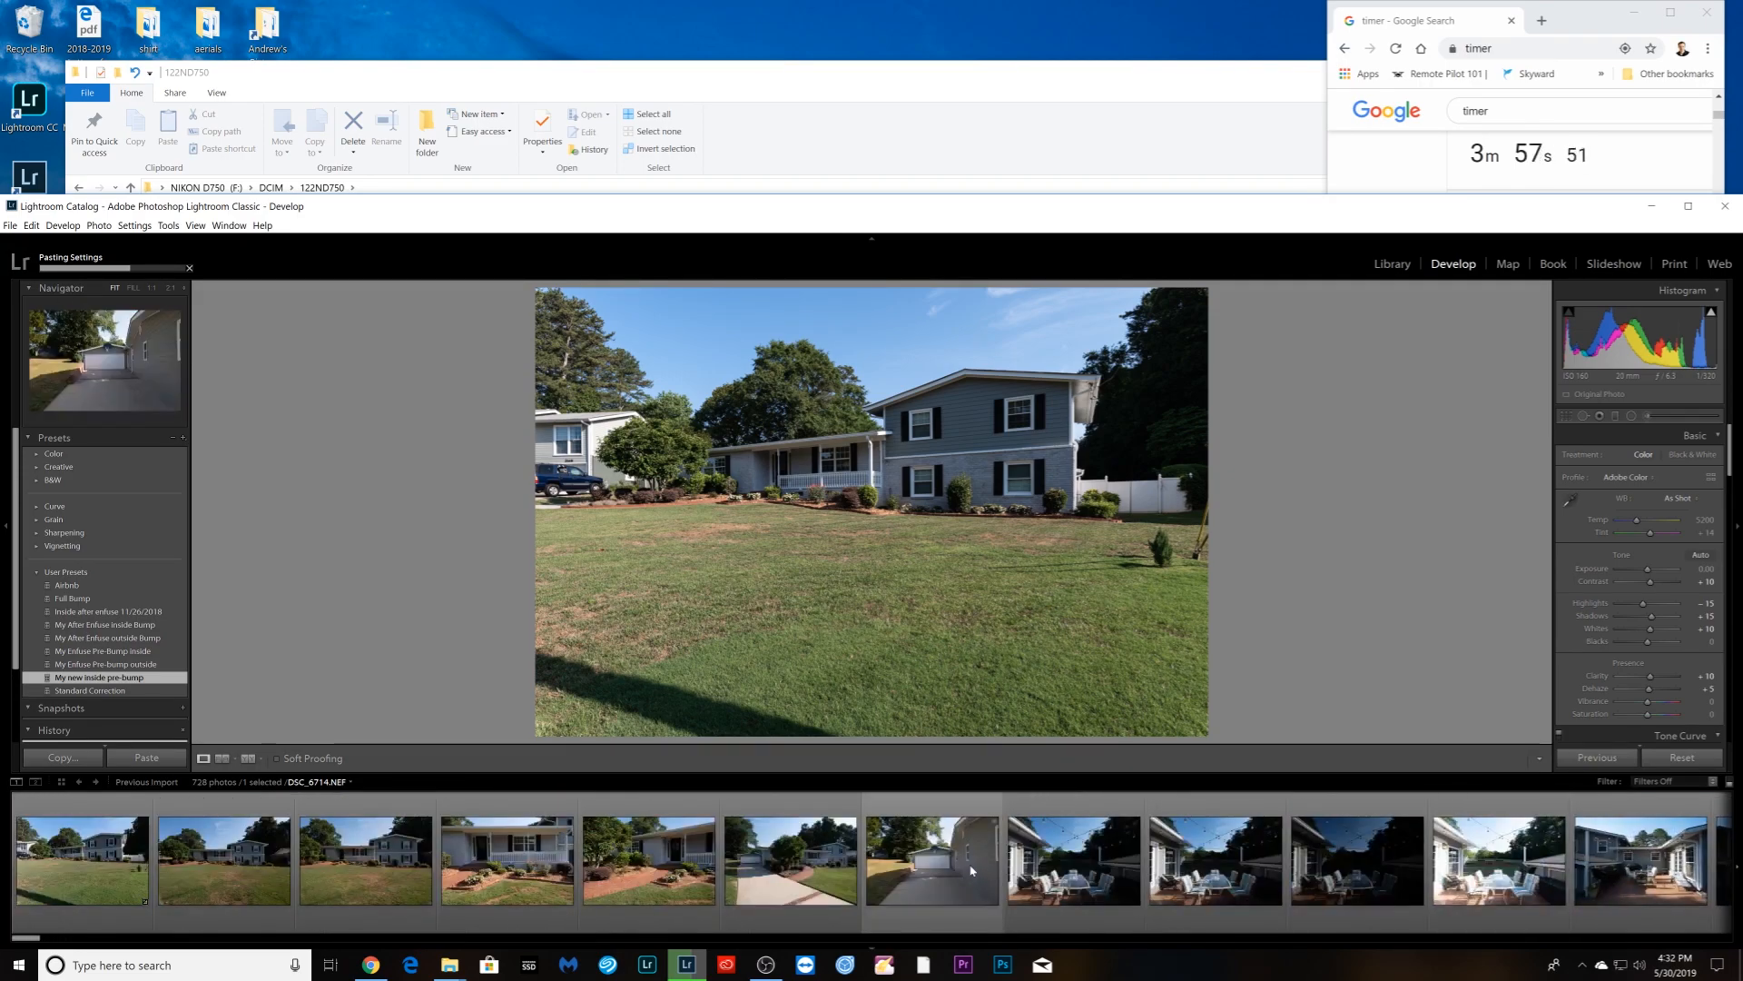
scroll(982, 869, down, 5)
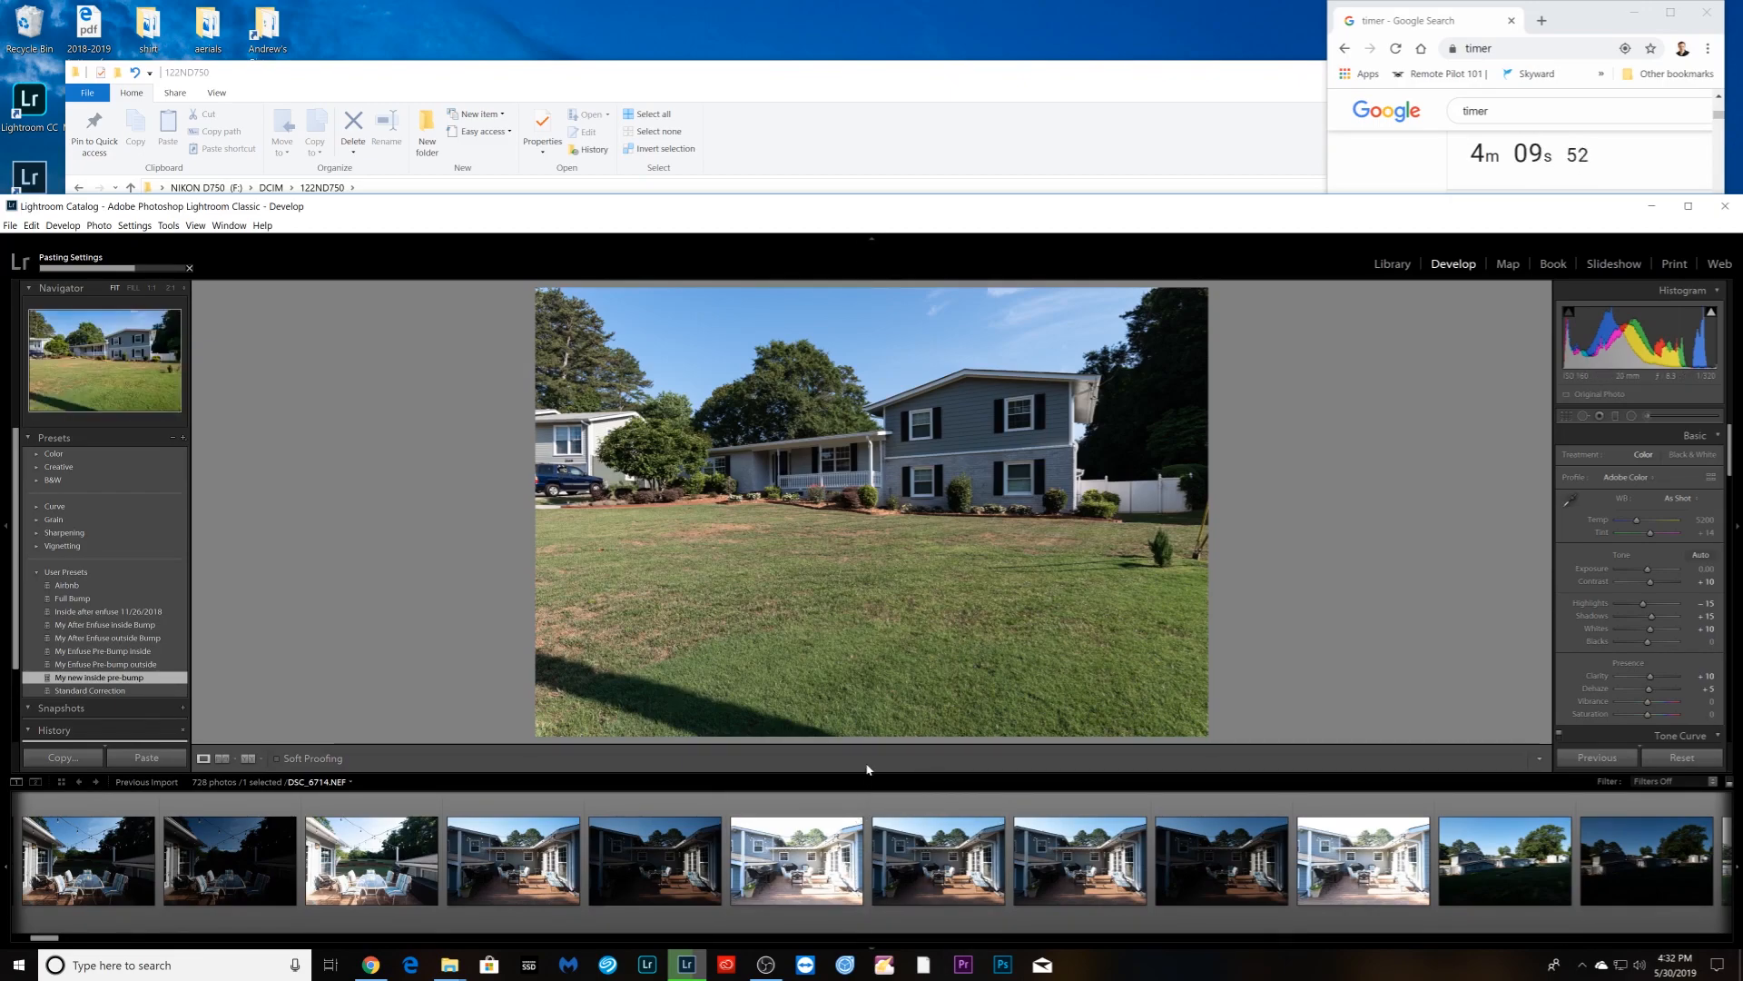
scroll(363, 863, up, 3)
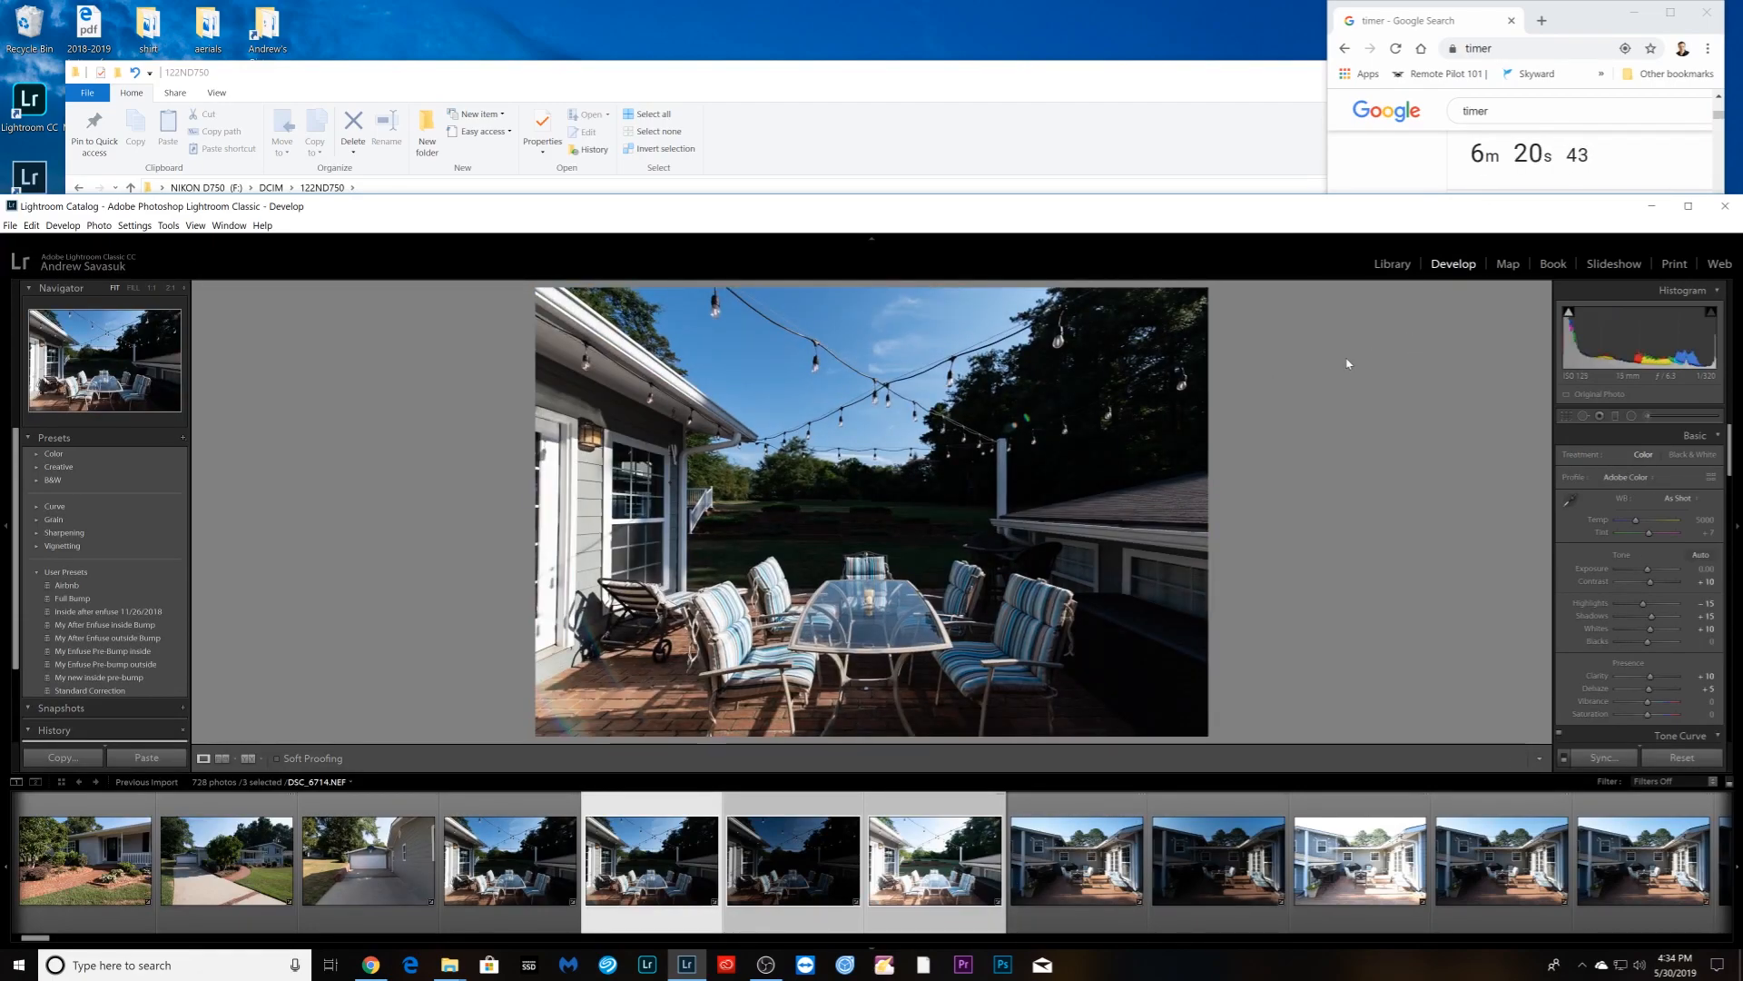
- Group the first two sets of bracketed patio exposures into stacks
right_click(653, 896)
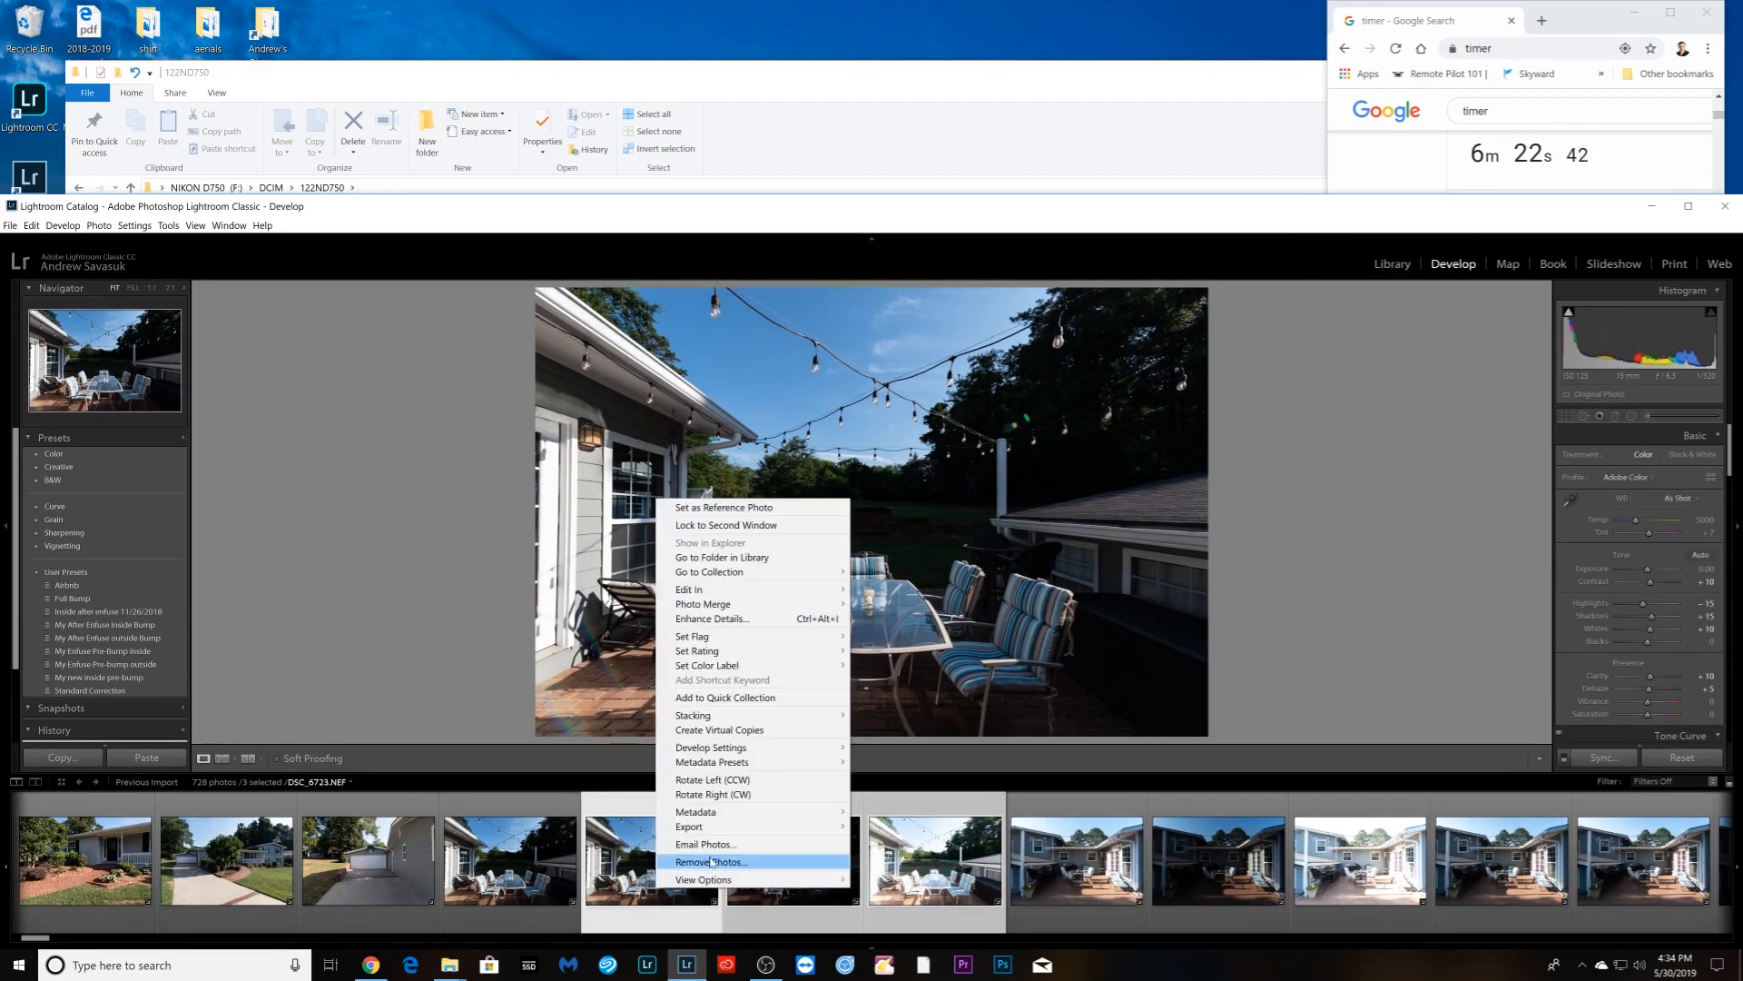
mouse_move(744, 715)
click(885, 715)
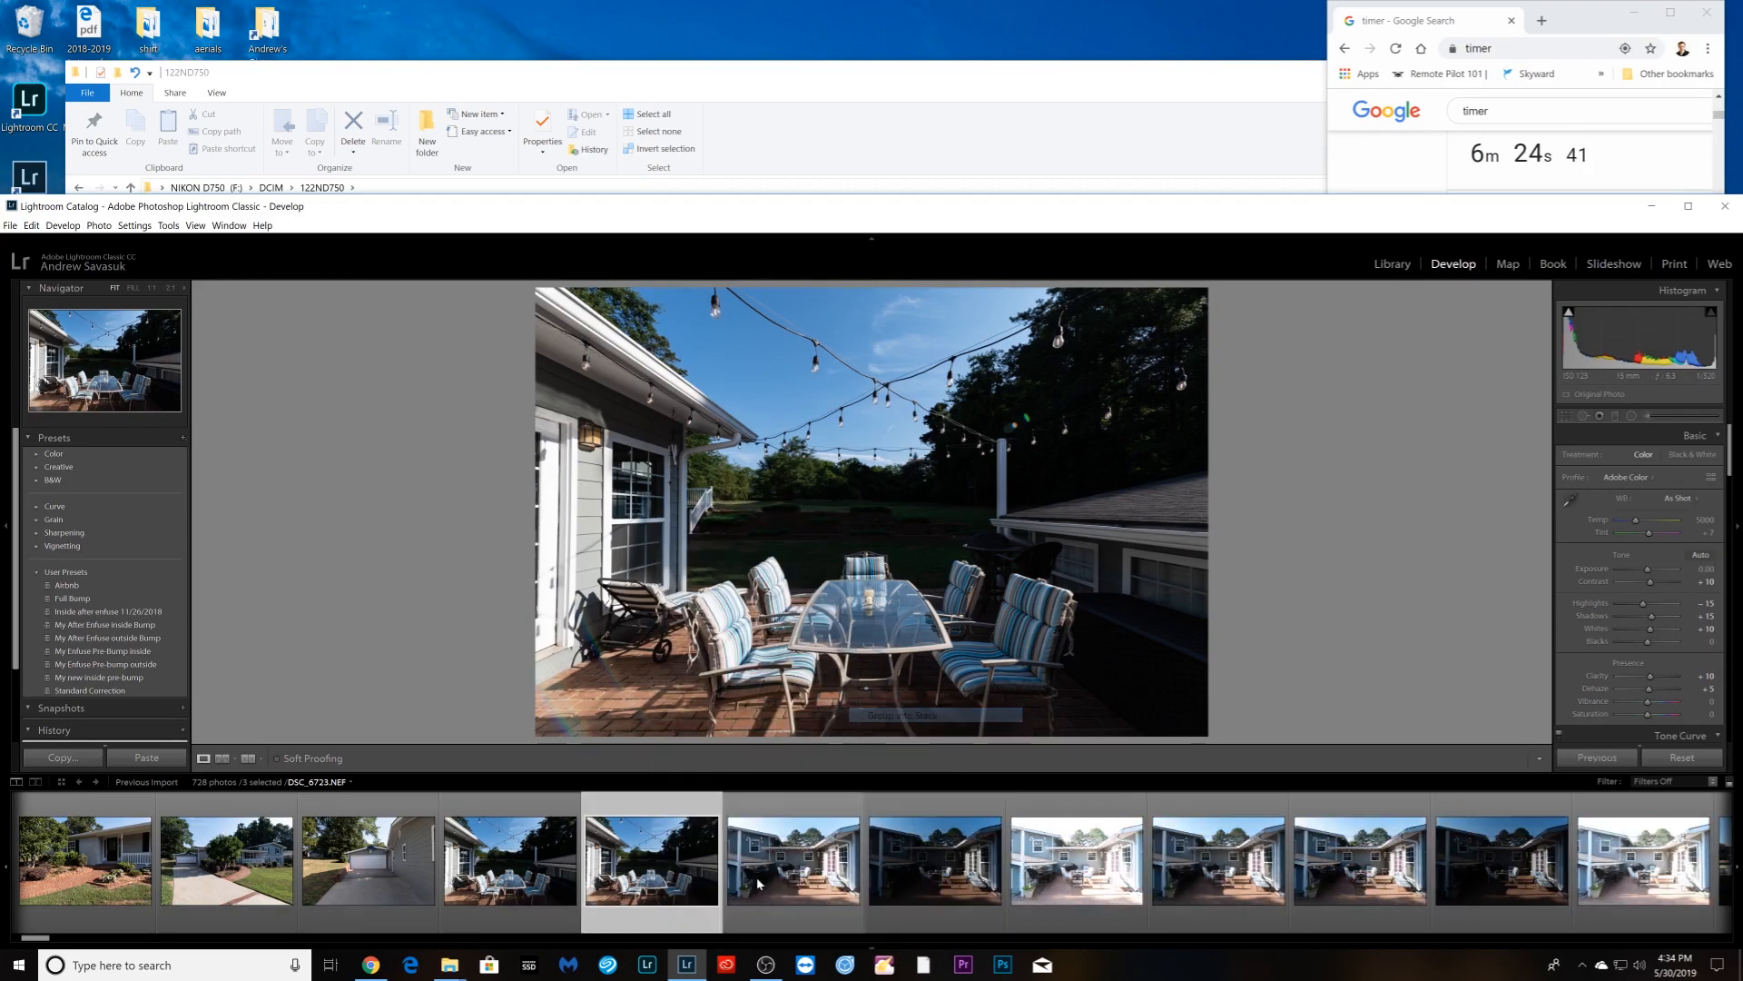
shift+click(1015, 910)
right_click(1113, 886)
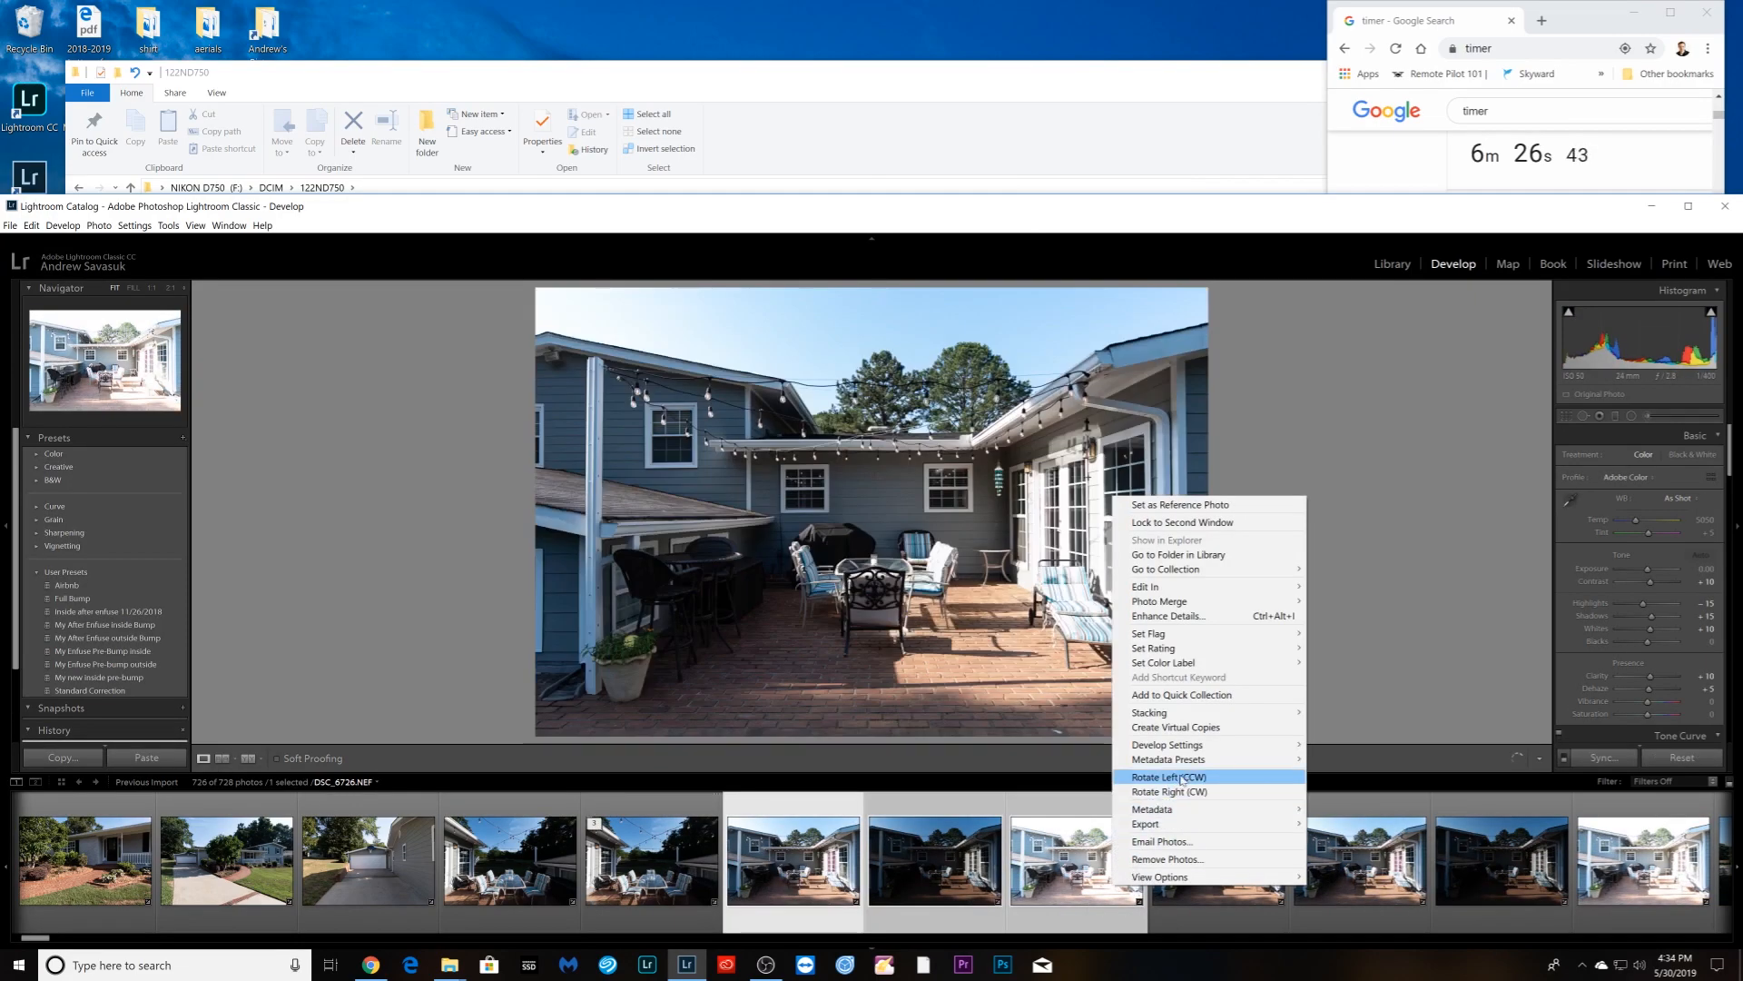
mouse_move(1291, 714)
click(1352, 717)
- Stack the third set of patio brackets, then open the first dark lawn photo
key(Right)
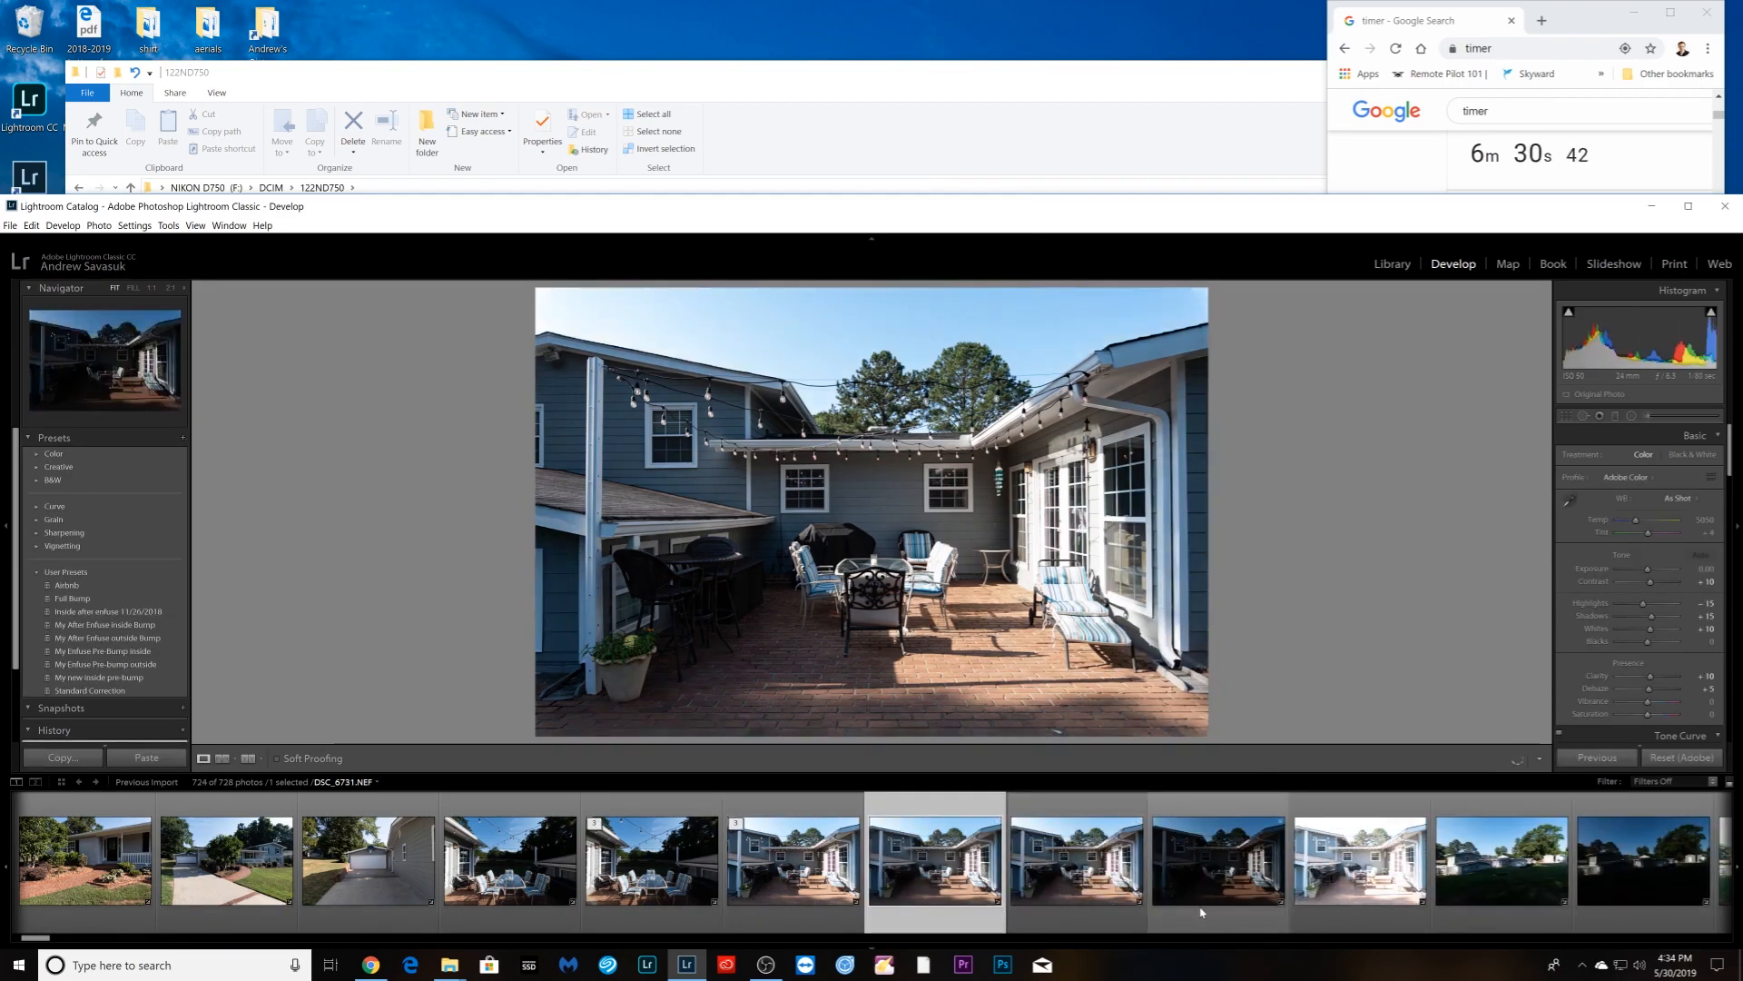
key(Right)
shift+click(1334, 908)
right_click(1334, 908)
mouse_move(1395, 731)
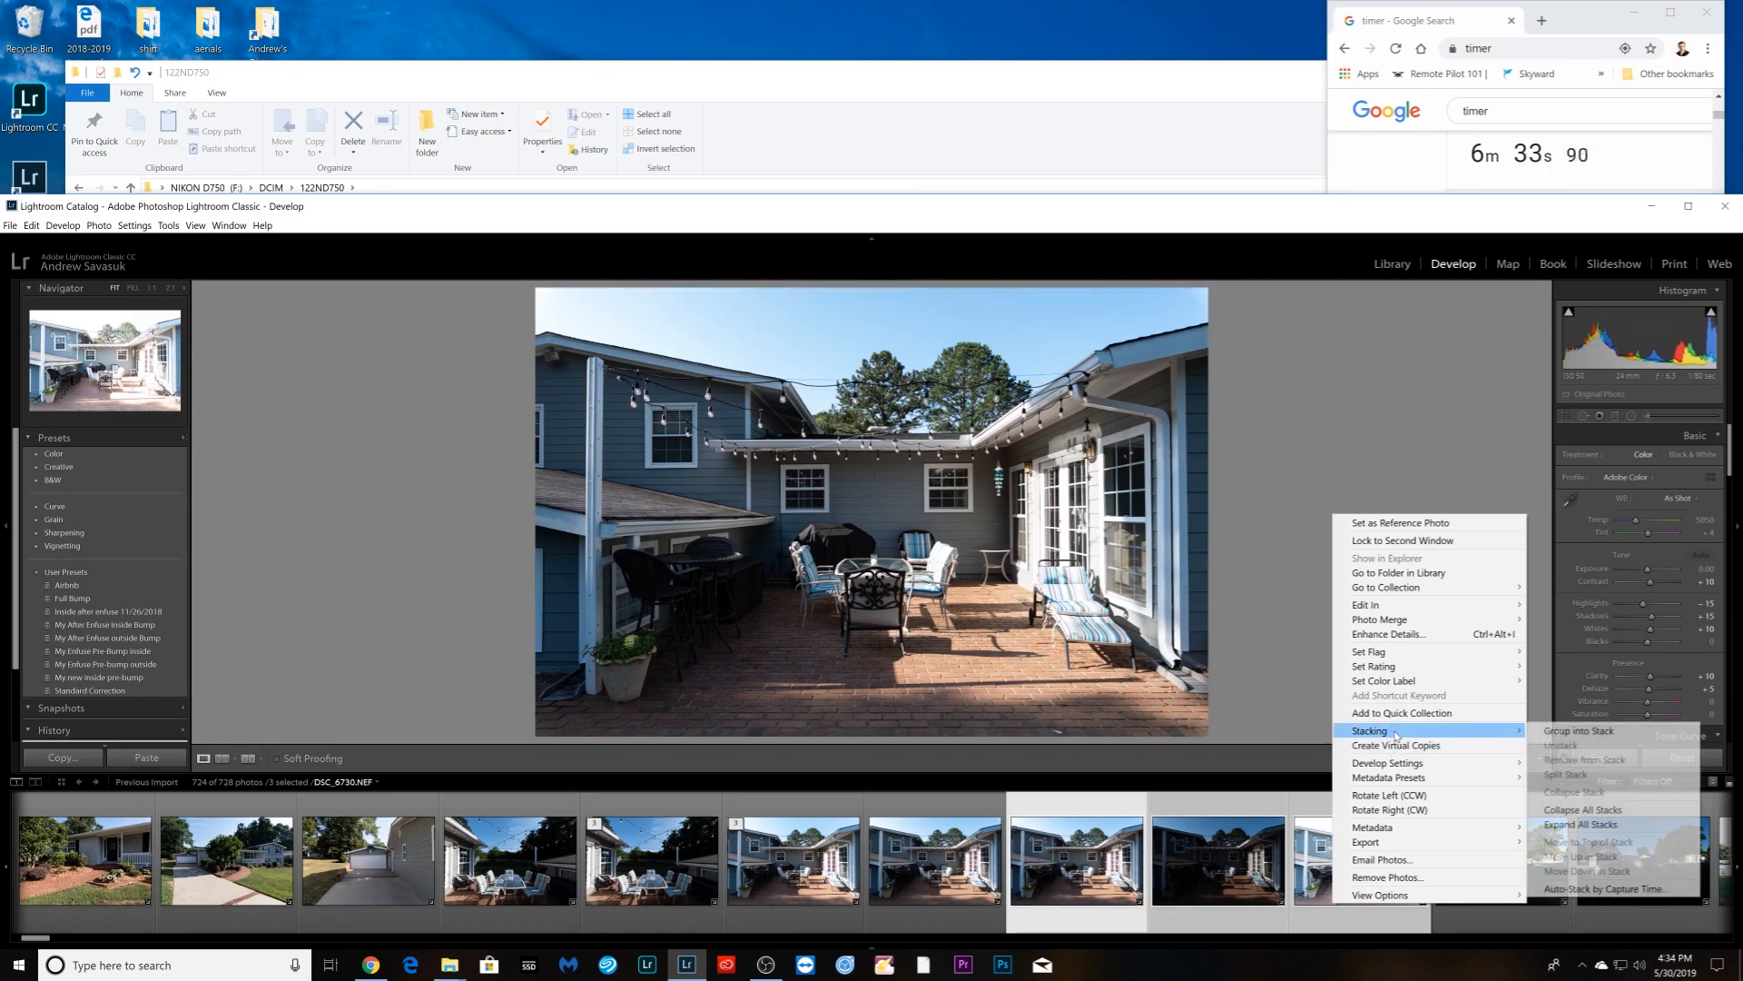
click(1580, 731)
click(640, 890)
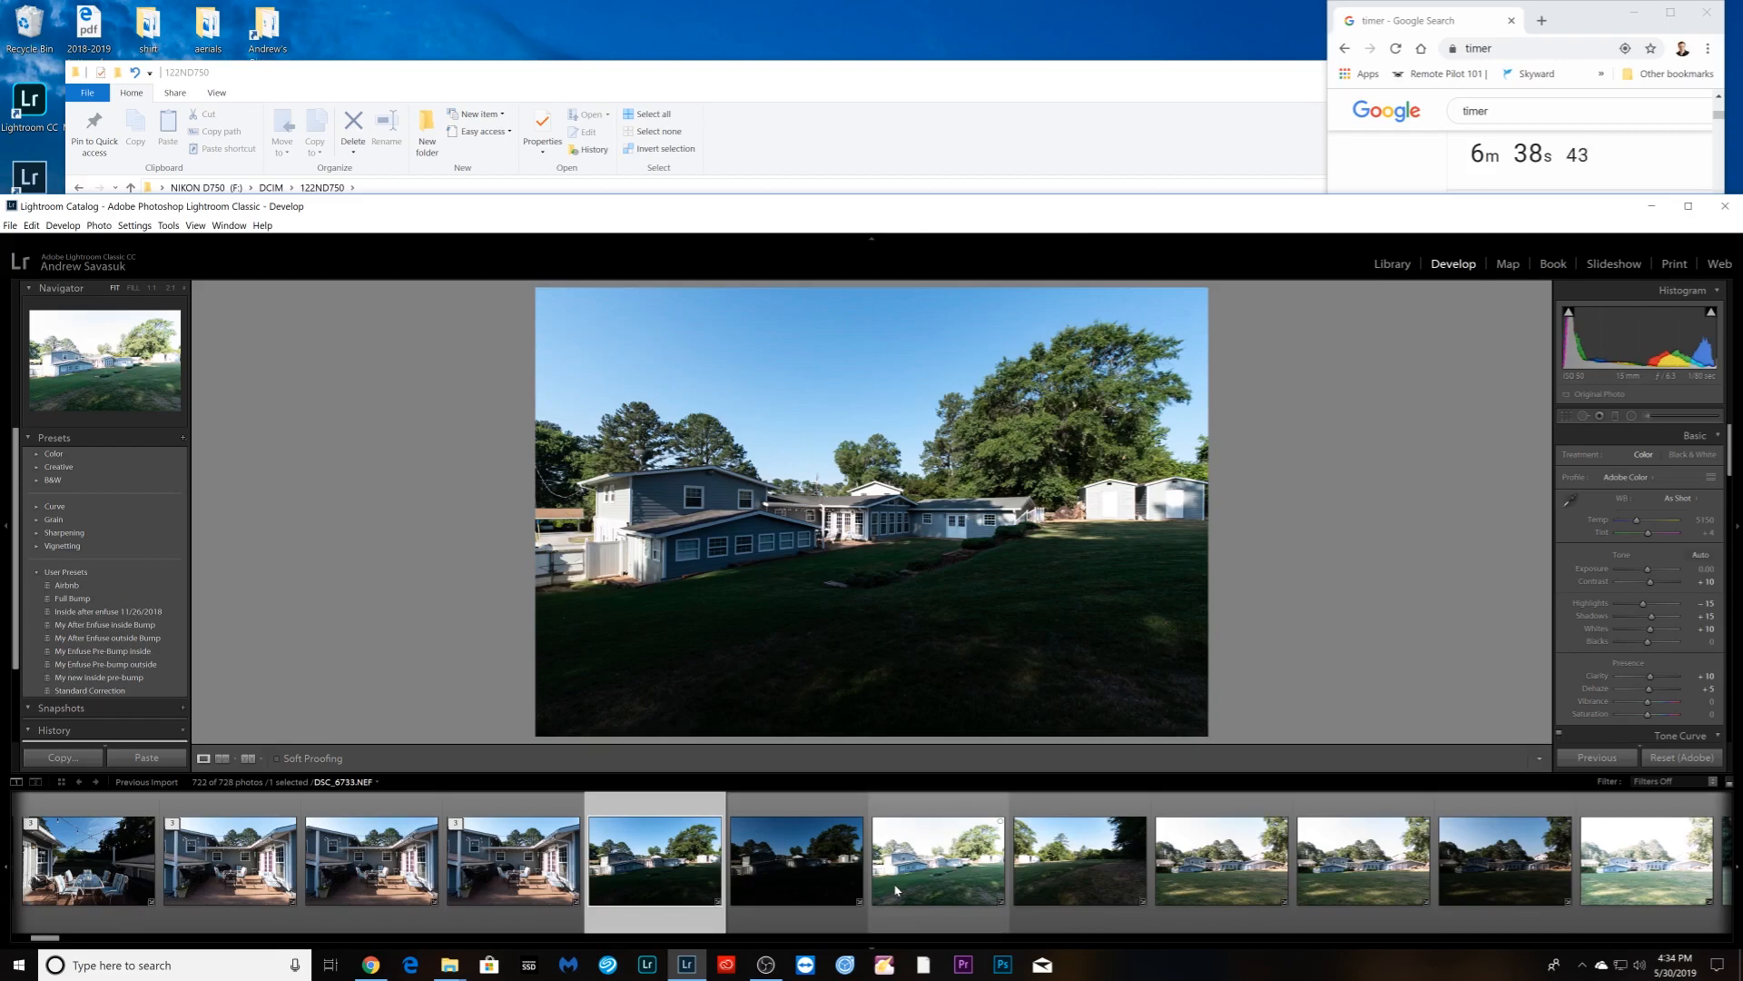
- Lift Shadows to +100 on the lawn photo and on backyard exposure DSC_6739
drag(1660, 624, 1651, 574)
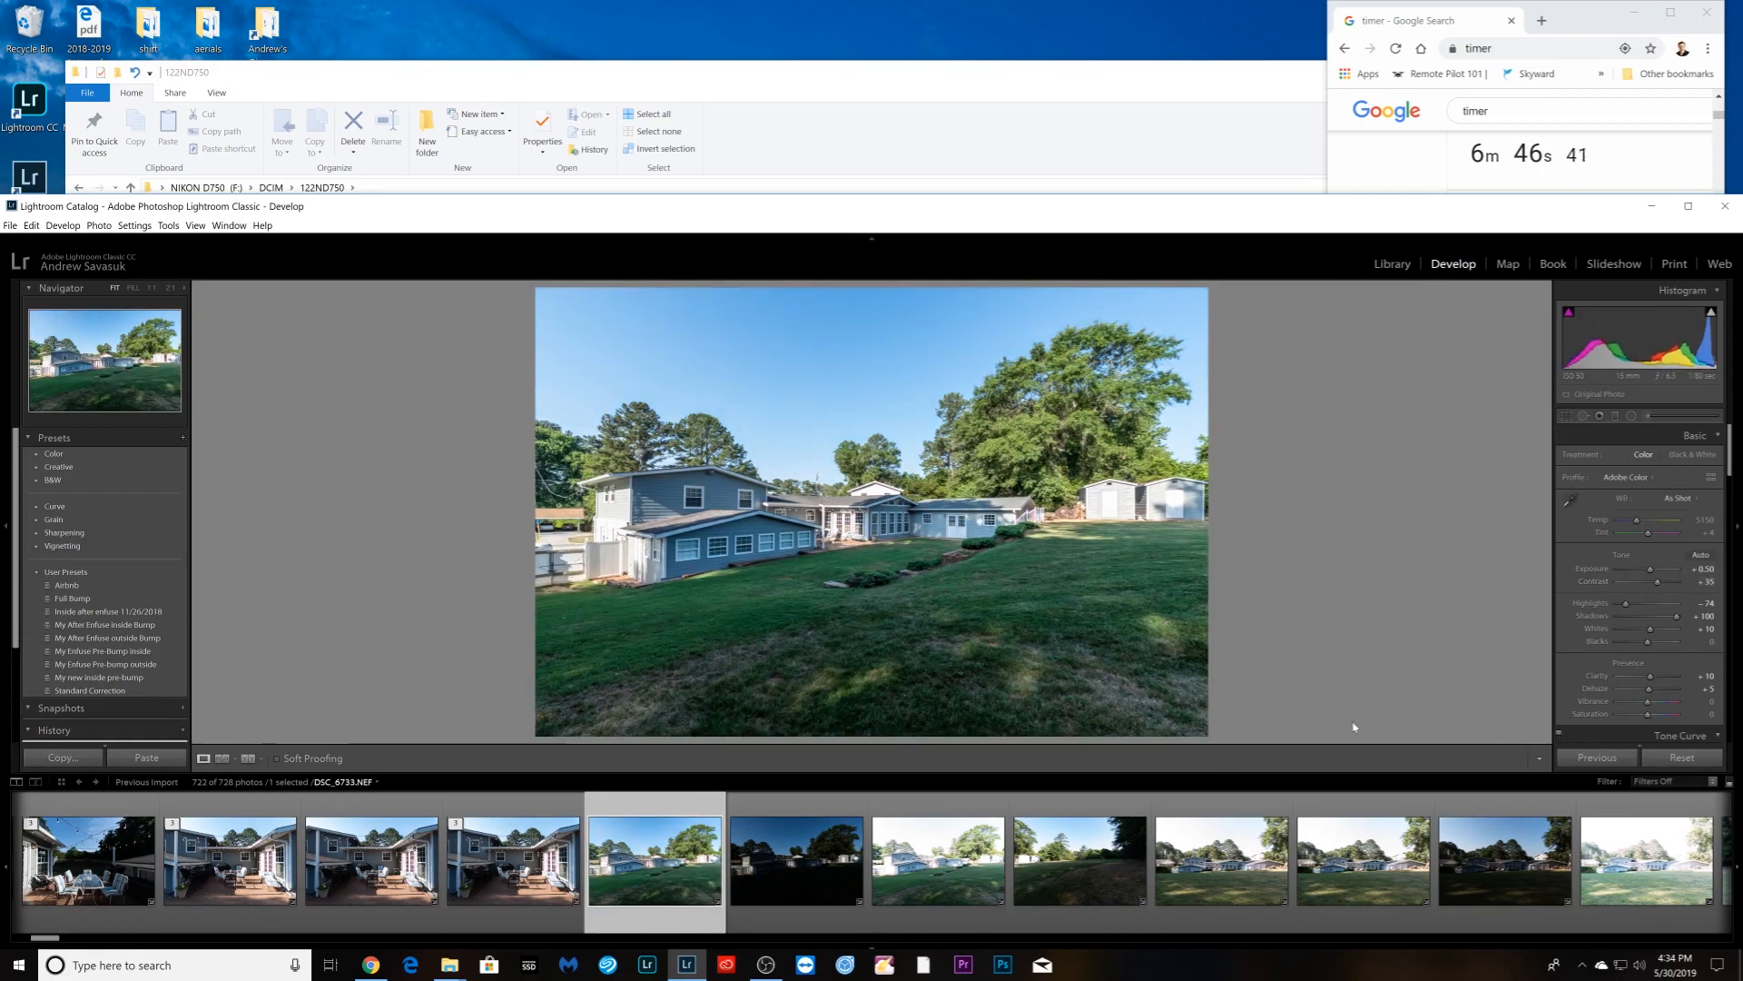
scroll(864, 907, down, 3)
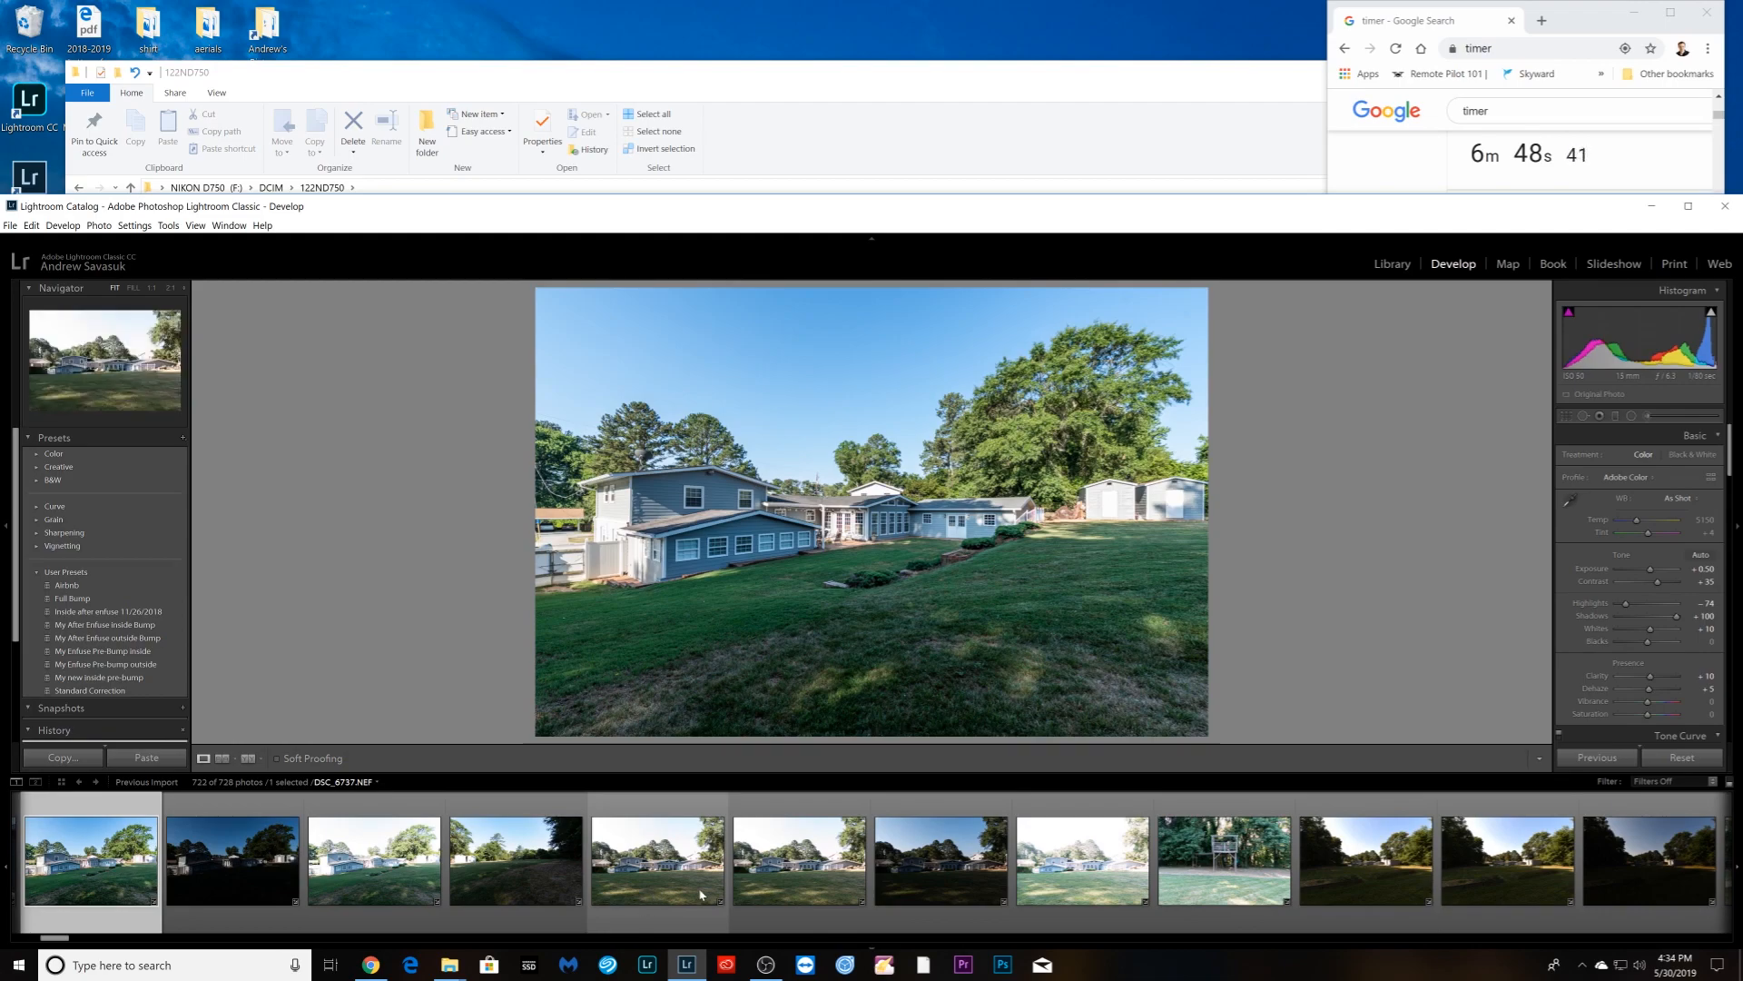
click(944, 899)
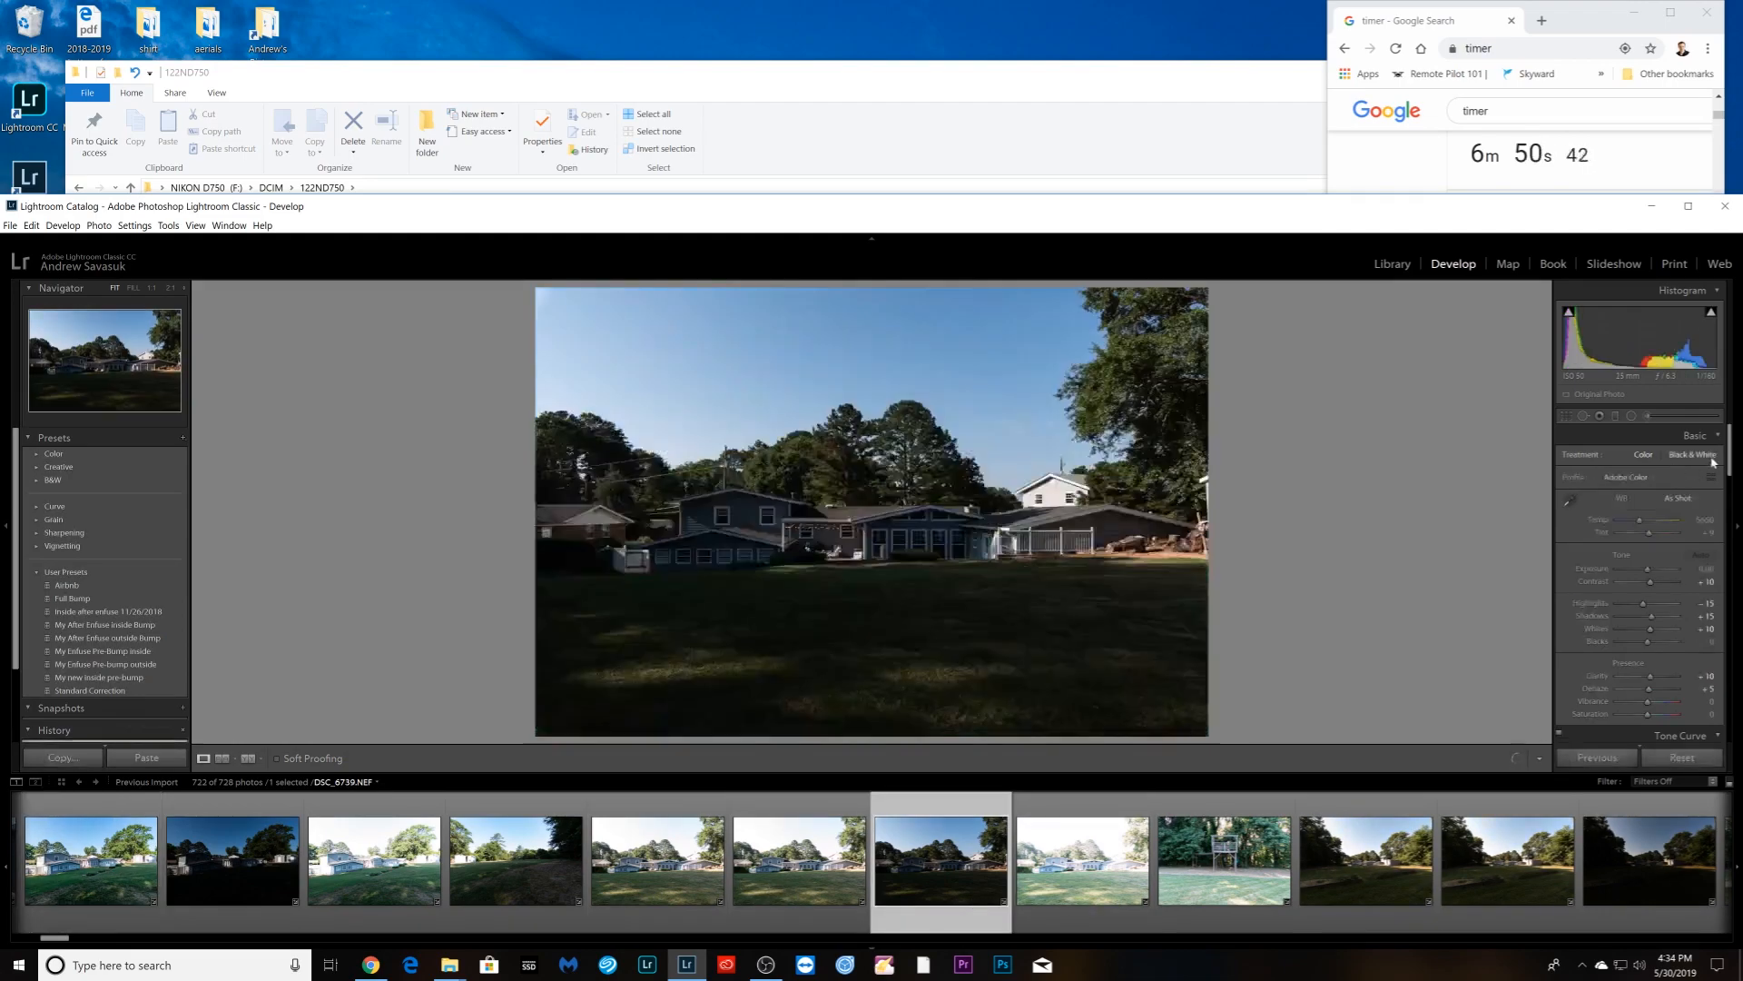
mouse_move(1675, 617)
mouse_down()
mouse_move(1662, 571)
mouse_move(1623, 609)
mouse_move(1664, 586)
mouse_up()
scroll(1375, 911, down, 4)
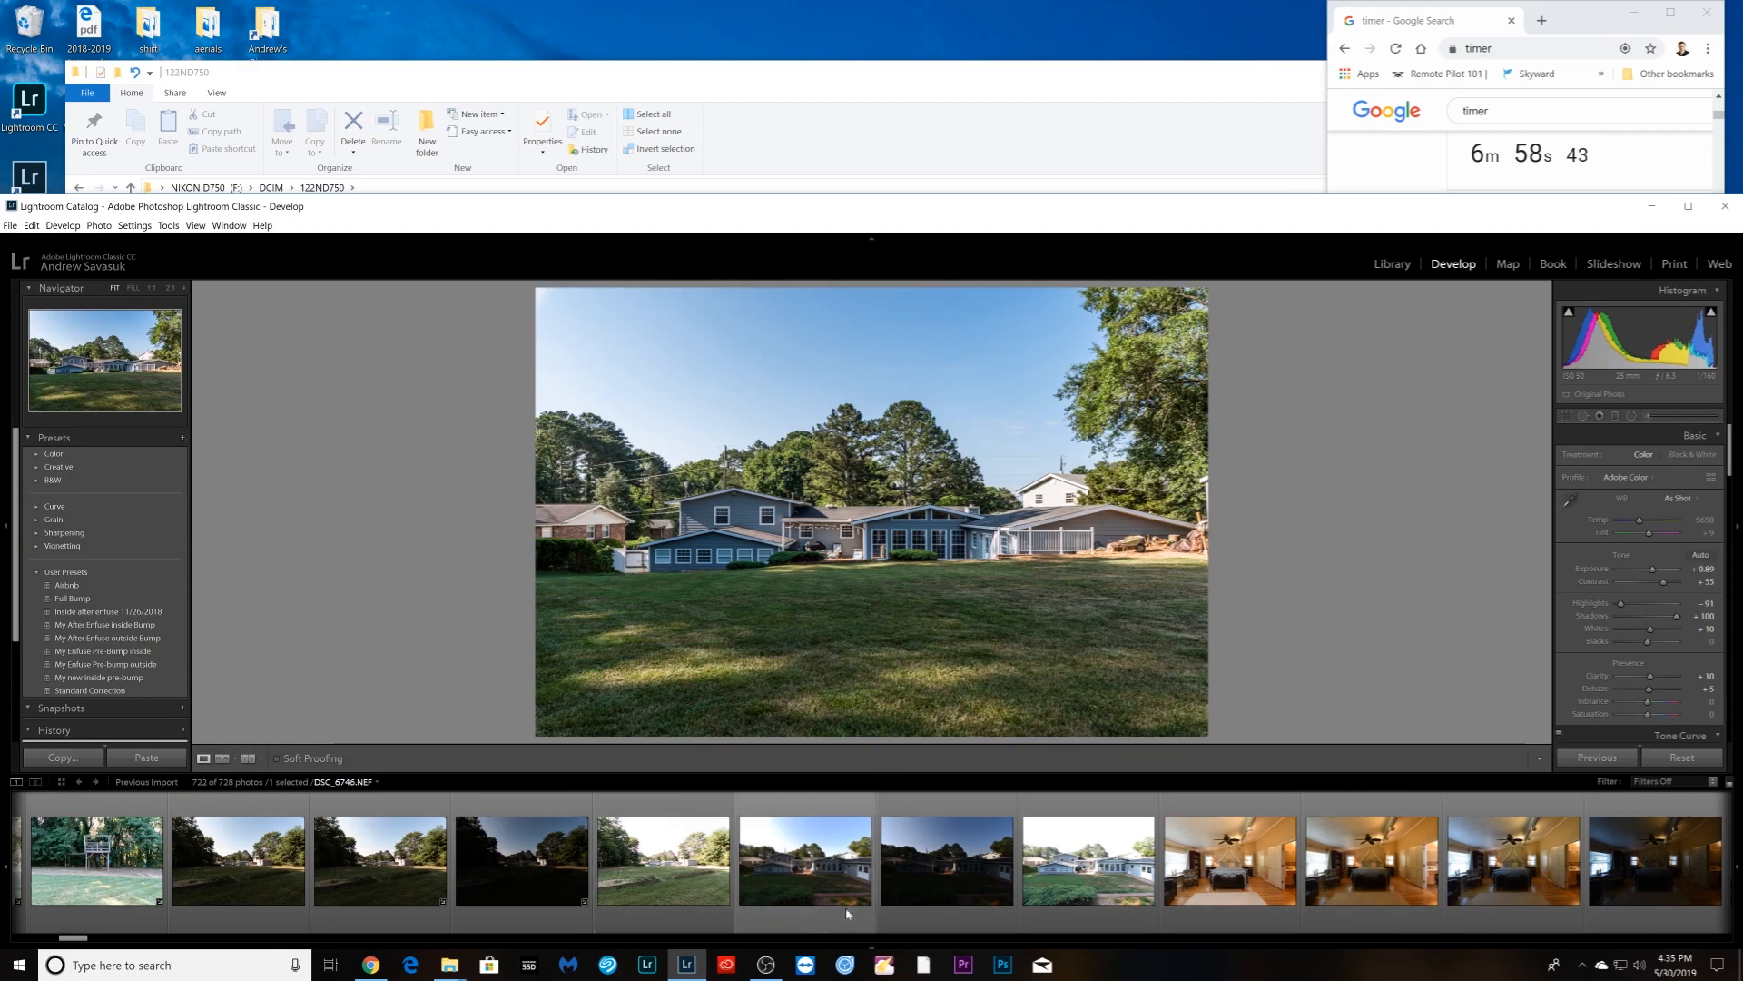
click(1188, 908)
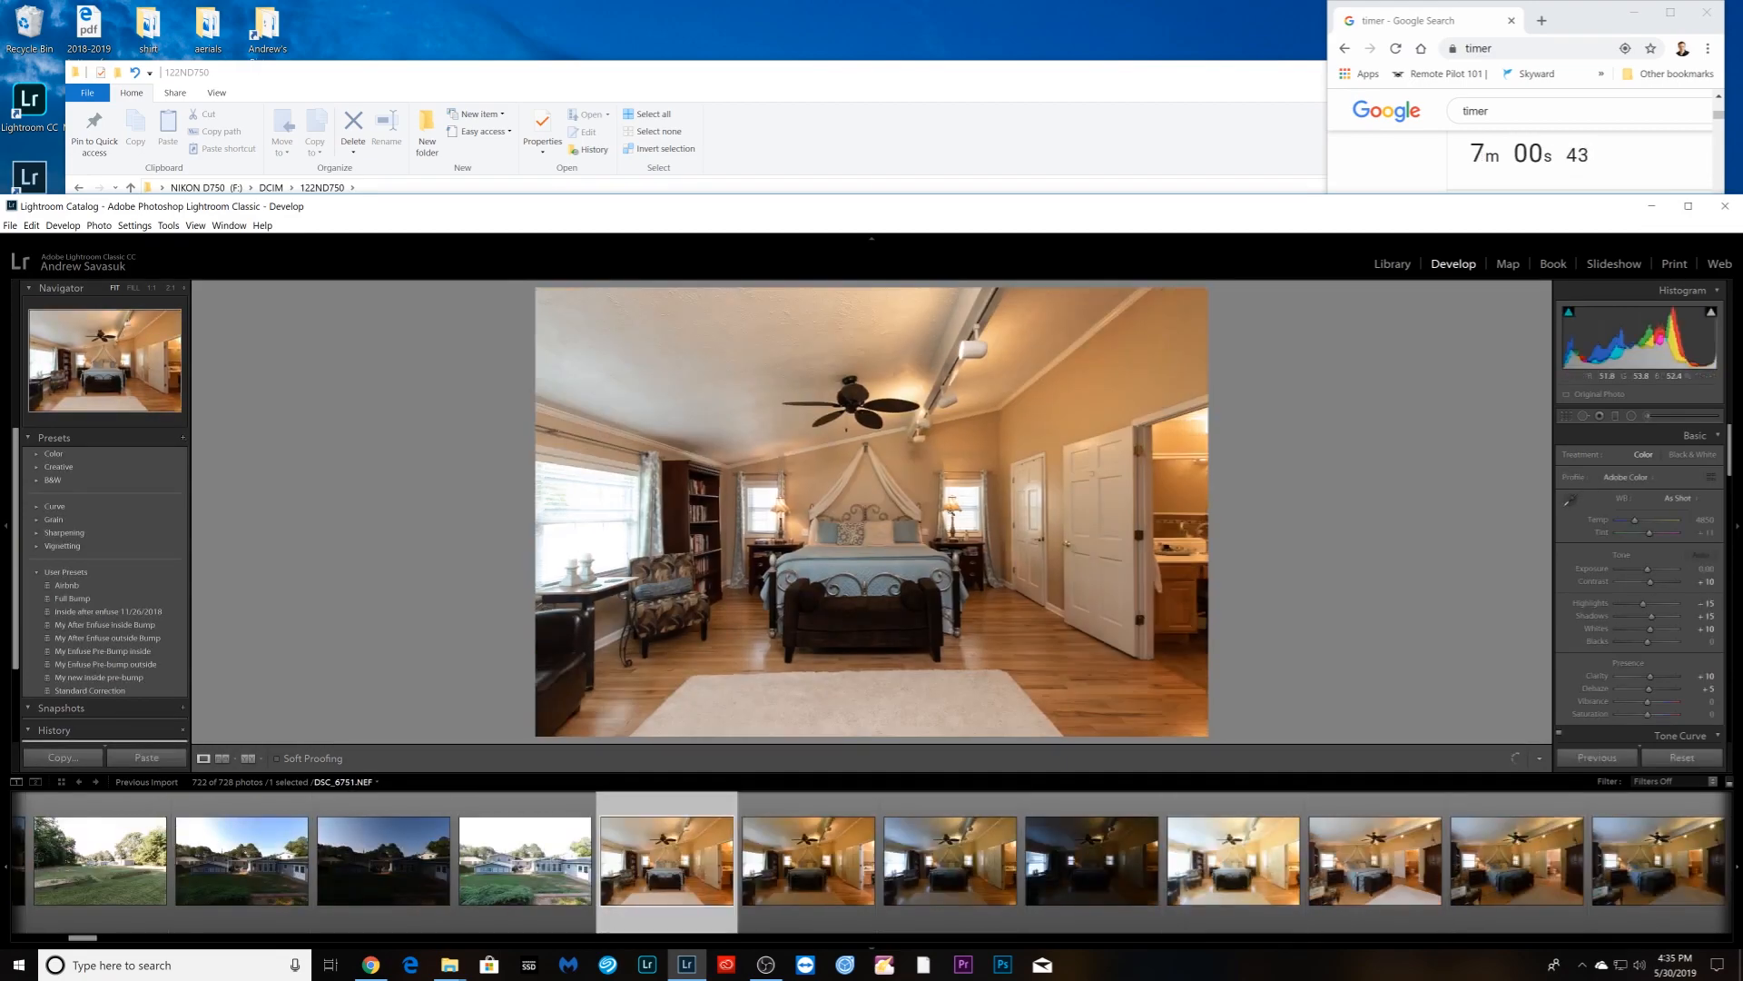
- Set Auto white balance on DSC_6750, sync it to its brackets, and stack all five bedroom photos
click(798, 939)
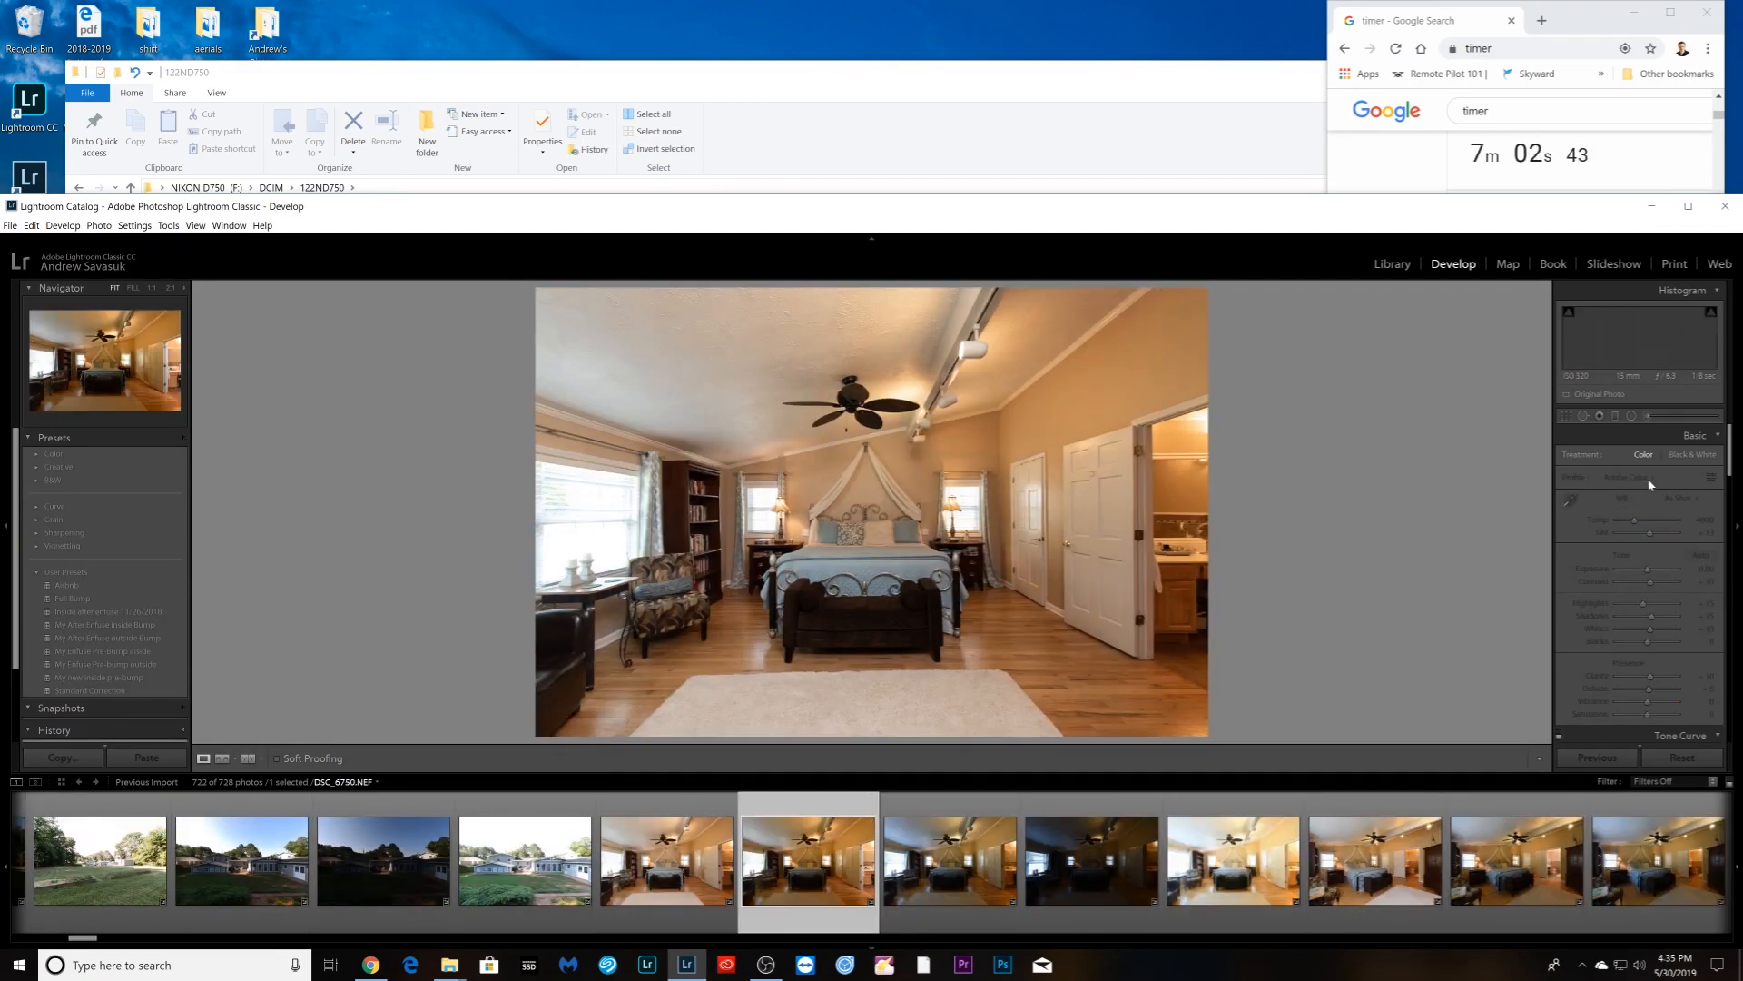
click(1670, 498)
click(1640, 529)
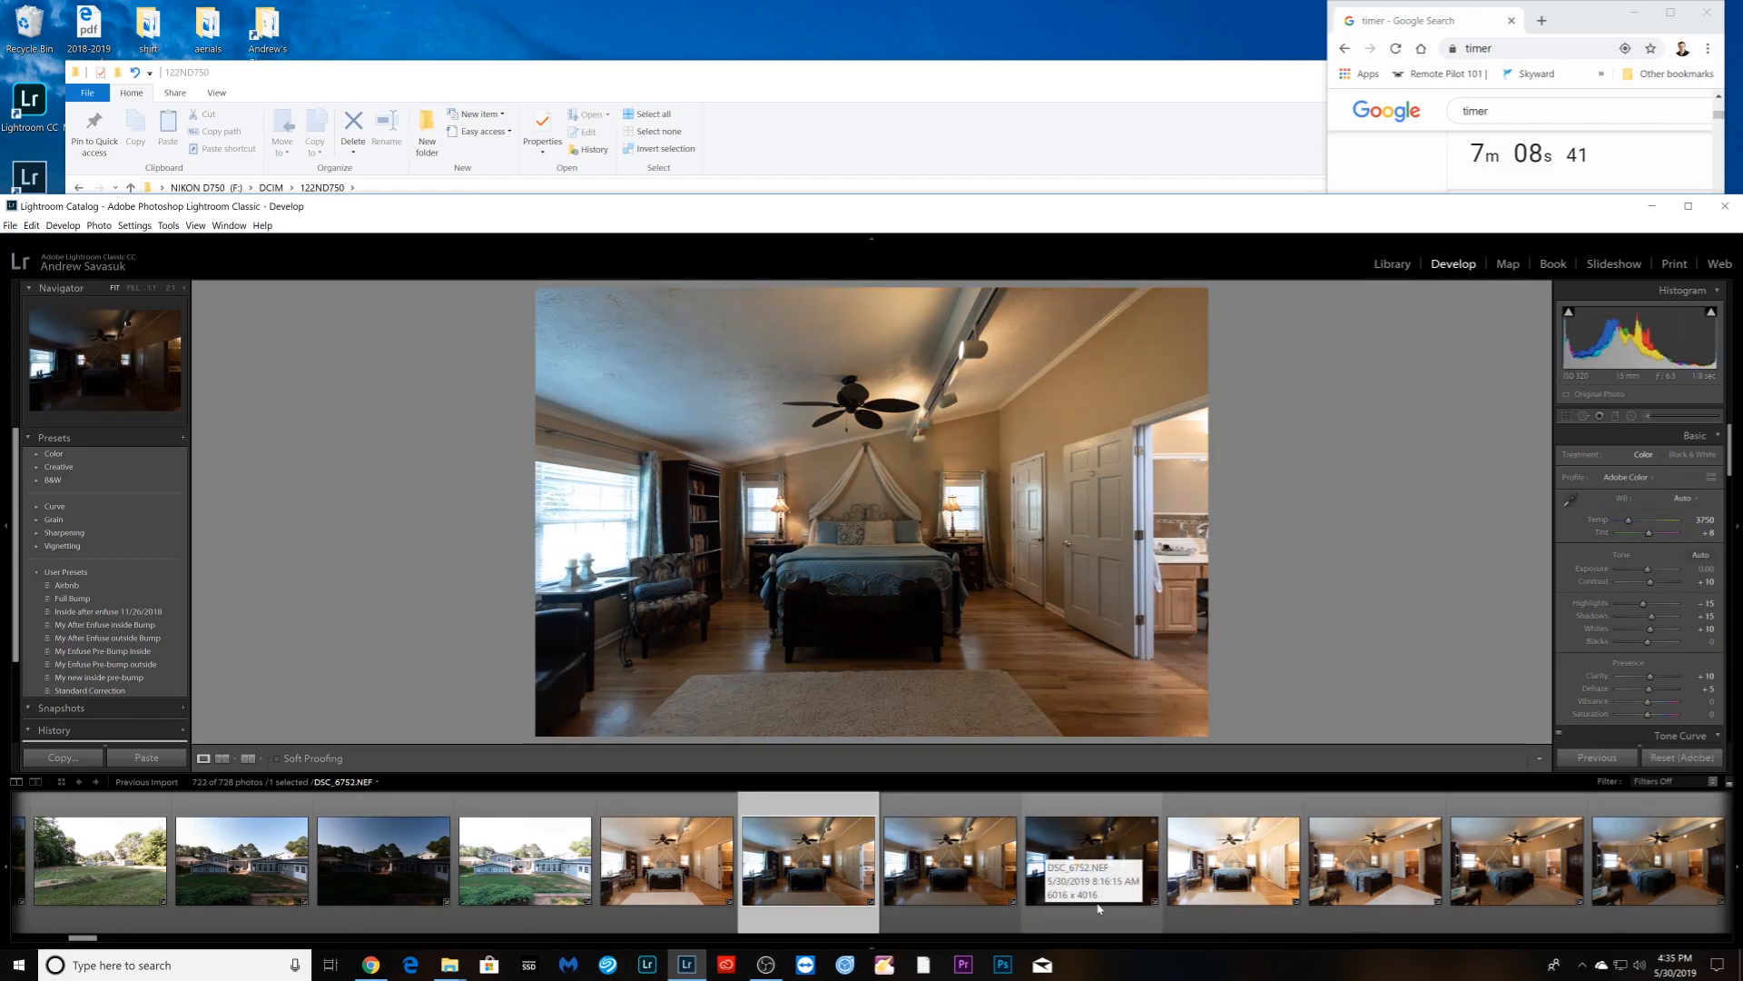
shift+click(1233, 871)
click(1605, 757)
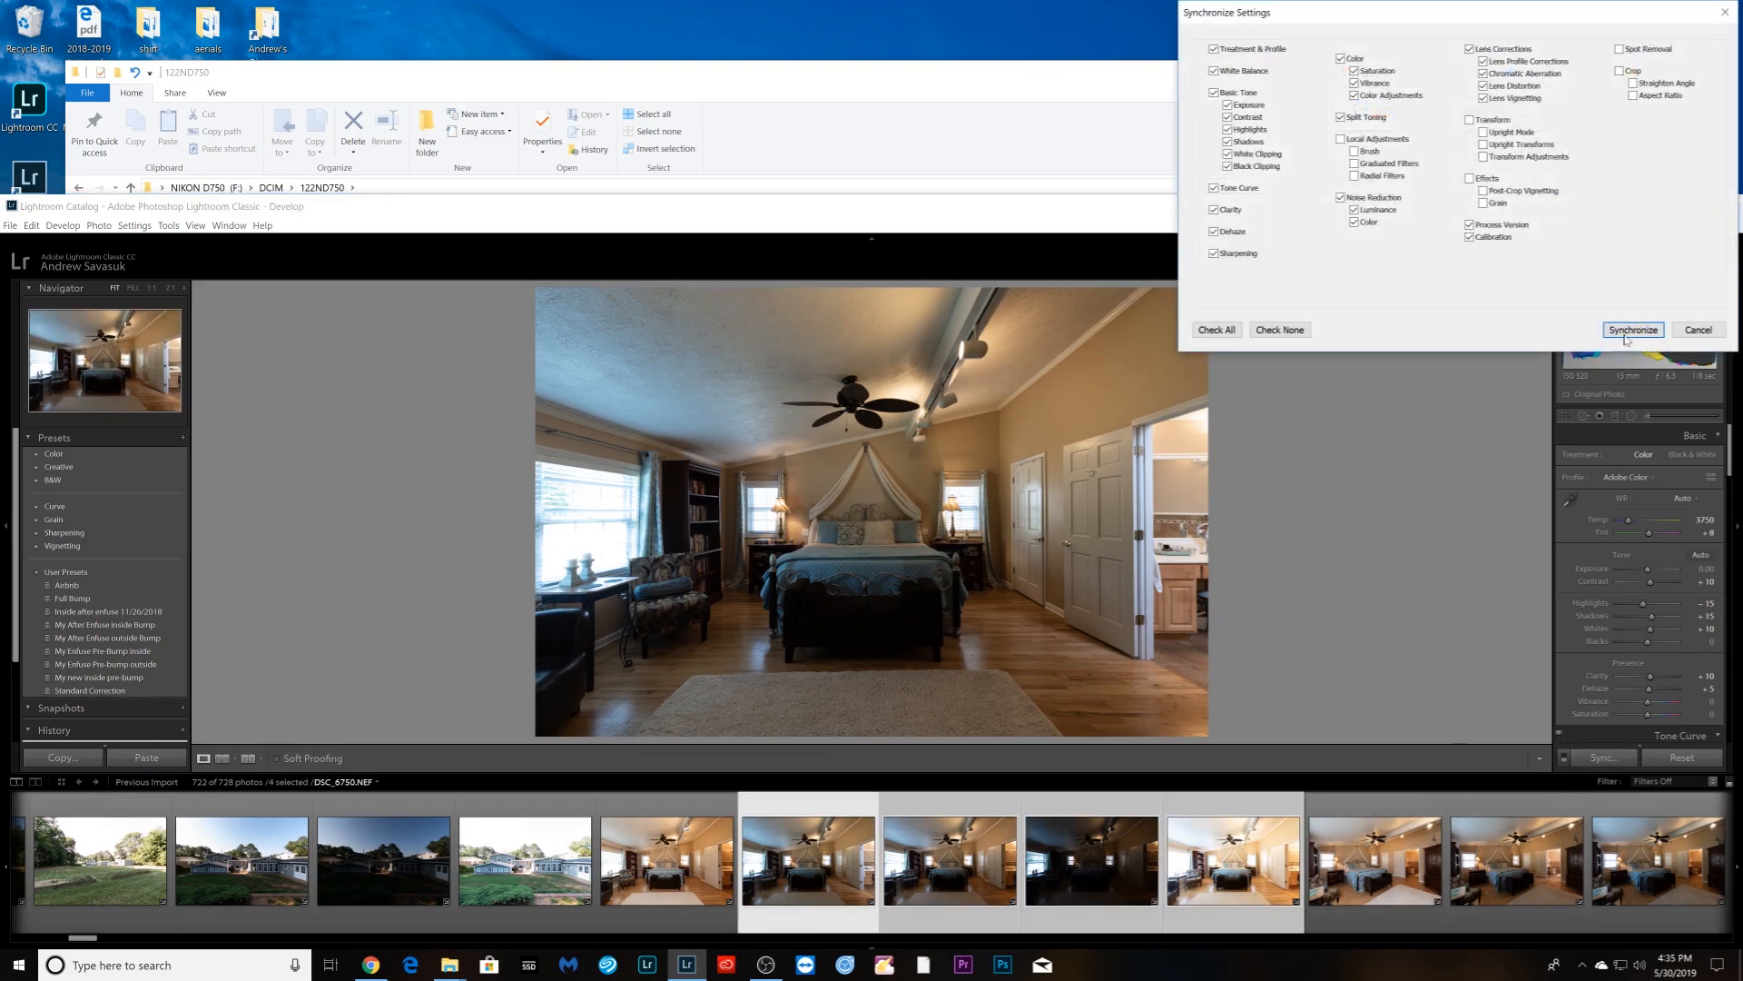
click(1631, 334)
ctrl+click(683, 888)
right_click(679, 895)
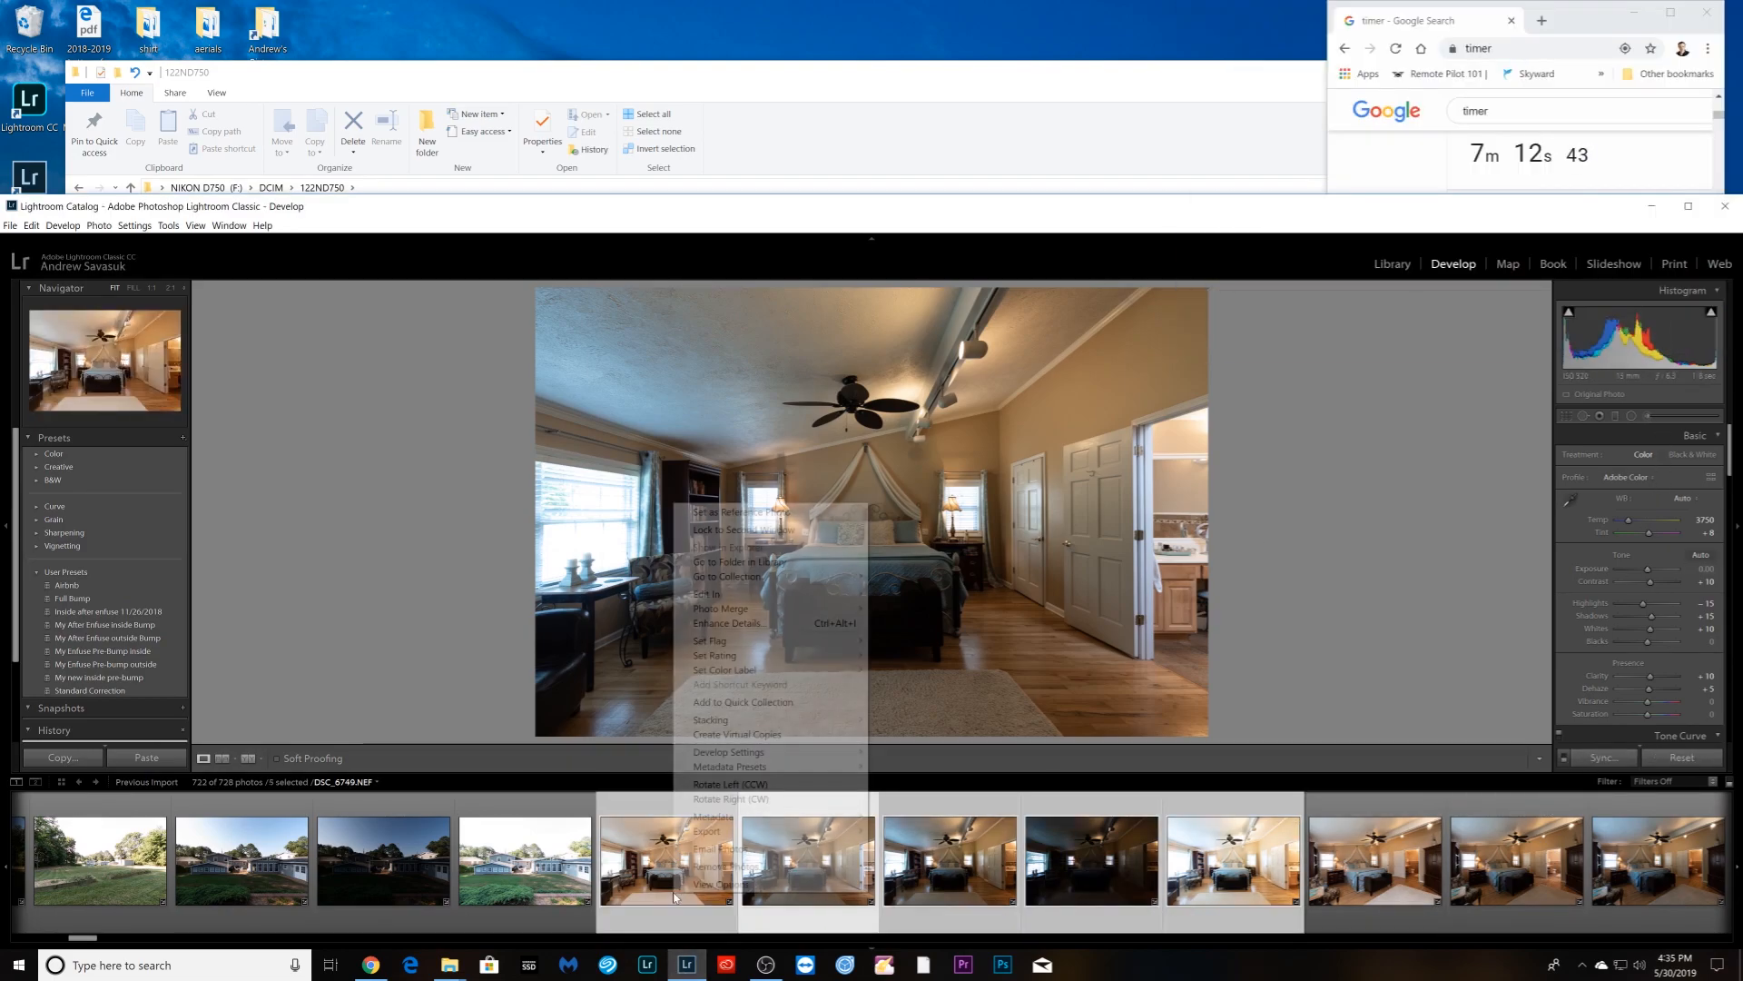
mouse_move(813, 720)
click(917, 719)
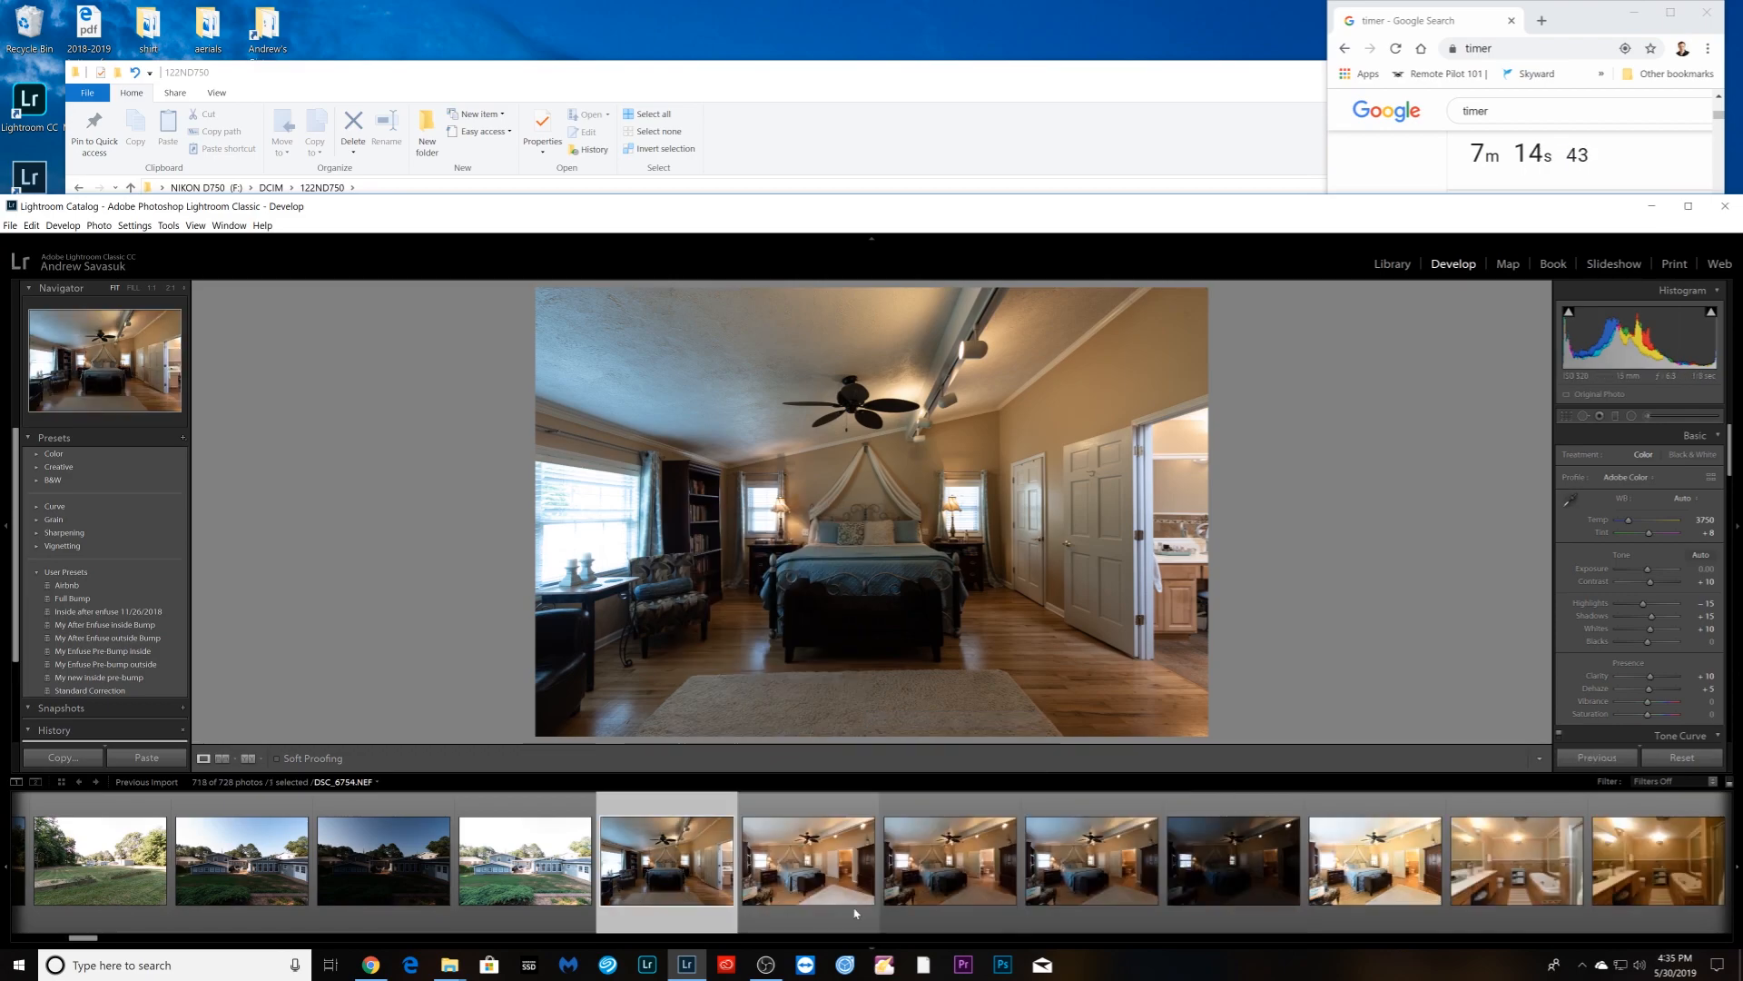
- Set Auto white balance on DSC_6756, sync it to the next bedroom brackets, and stack those five
click(830, 914)
scroll(916, 911, down, 4)
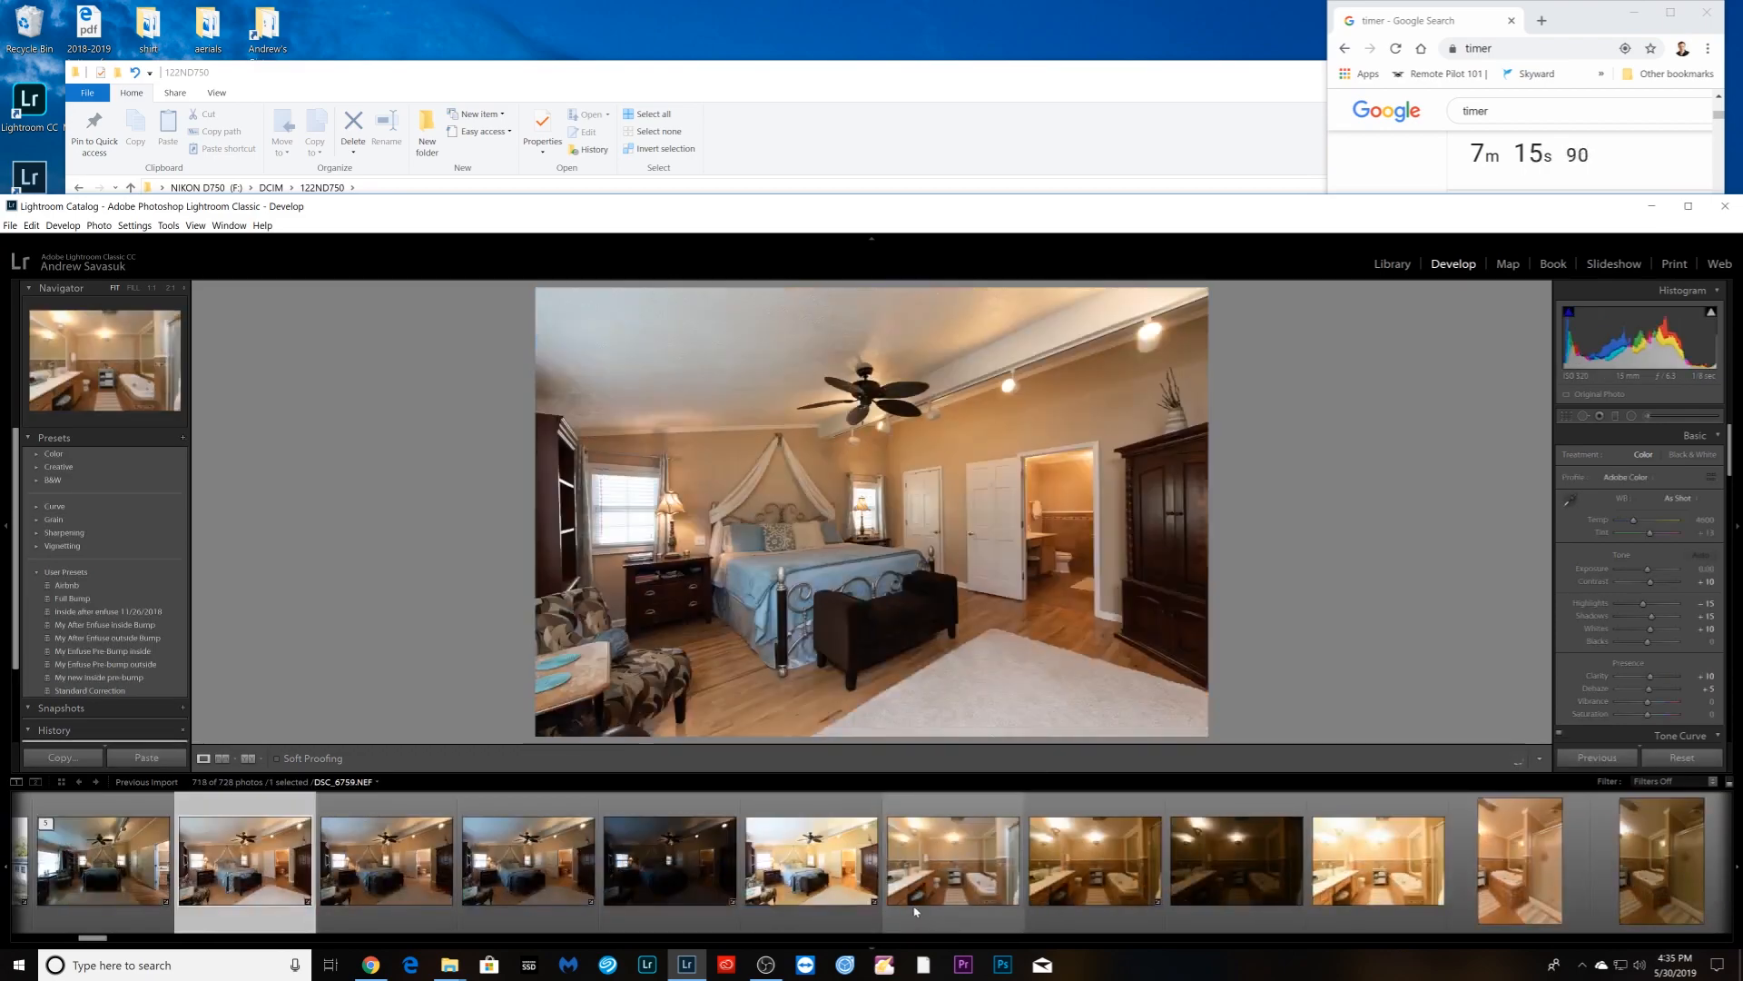
click(559, 912)
click(1684, 501)
click(1625, 519)
shift+click(811, 861)
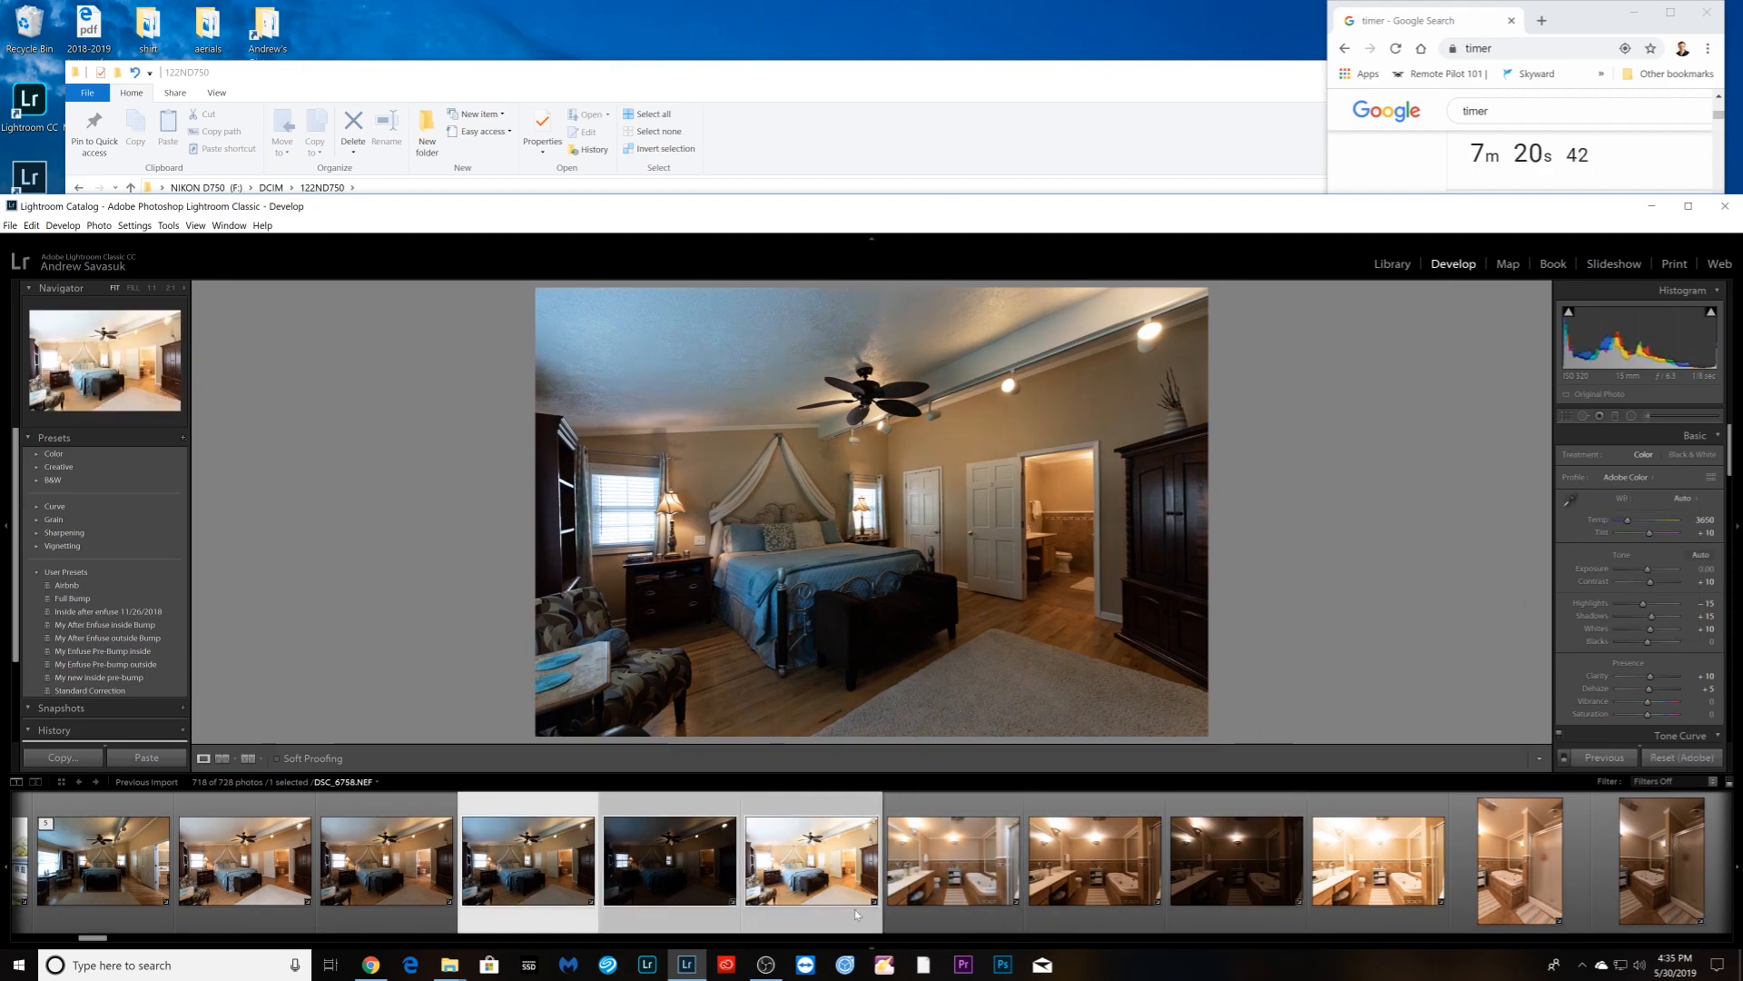
click(1603, 757)
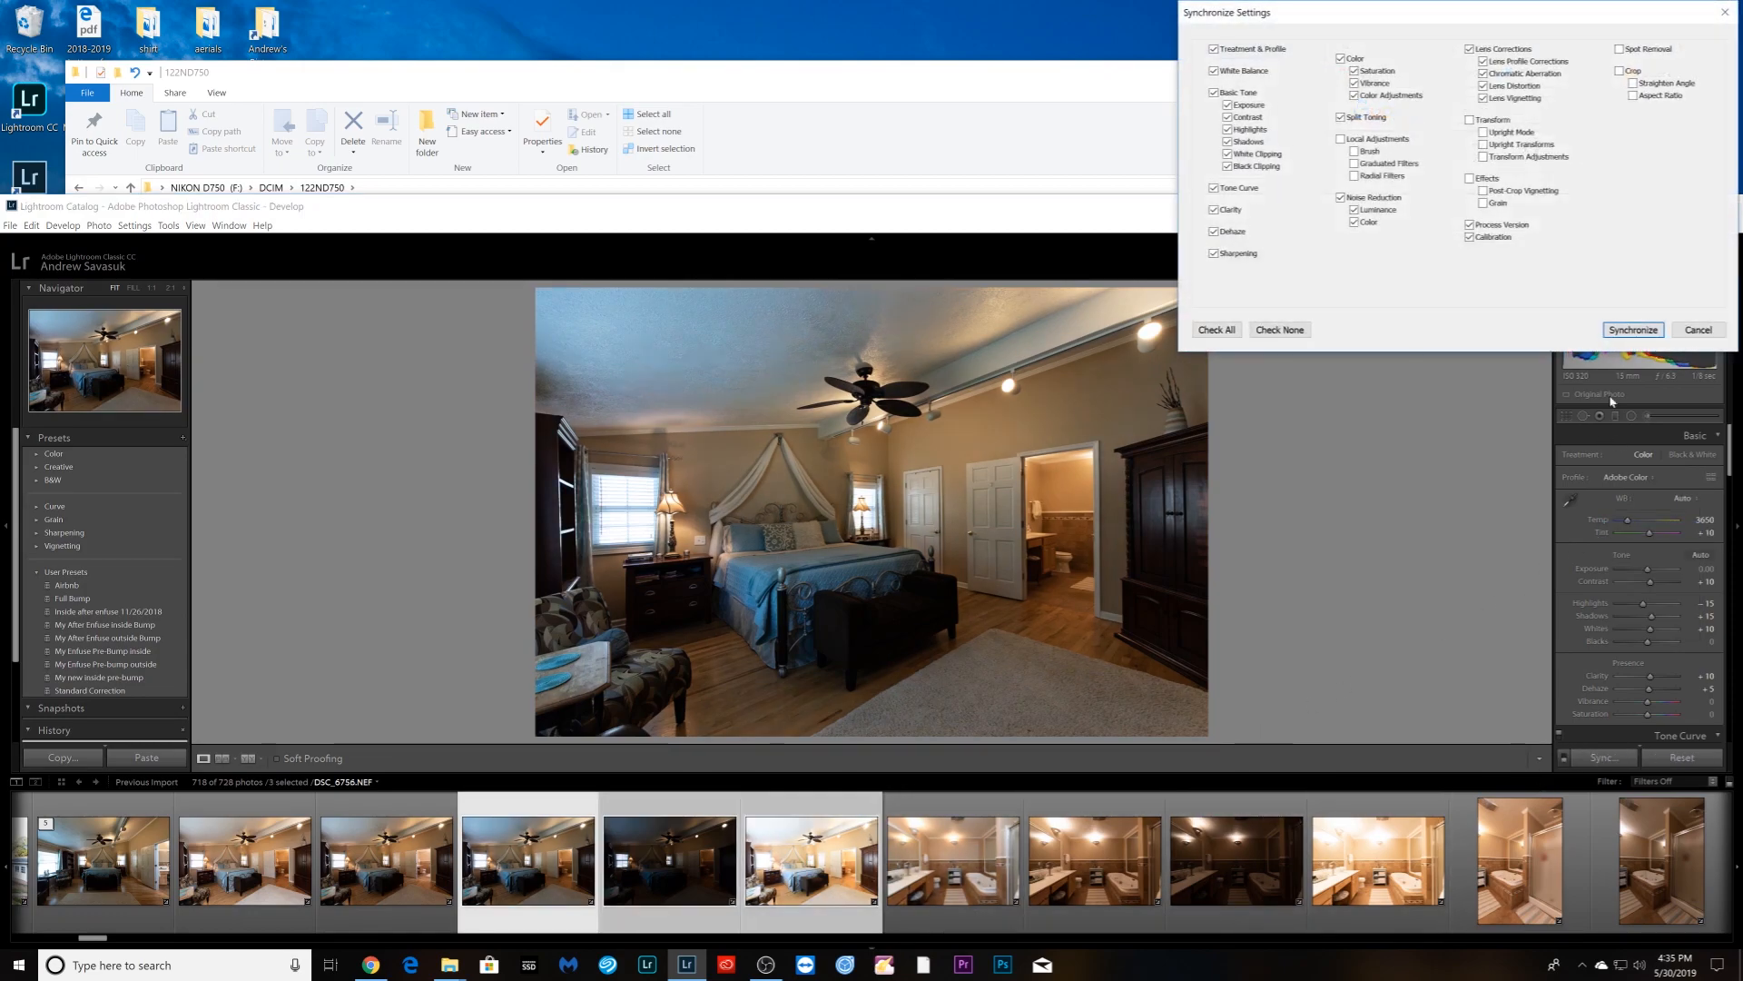
click(1624, 329)
shift+click(257, 899)
right_click(257, 905)
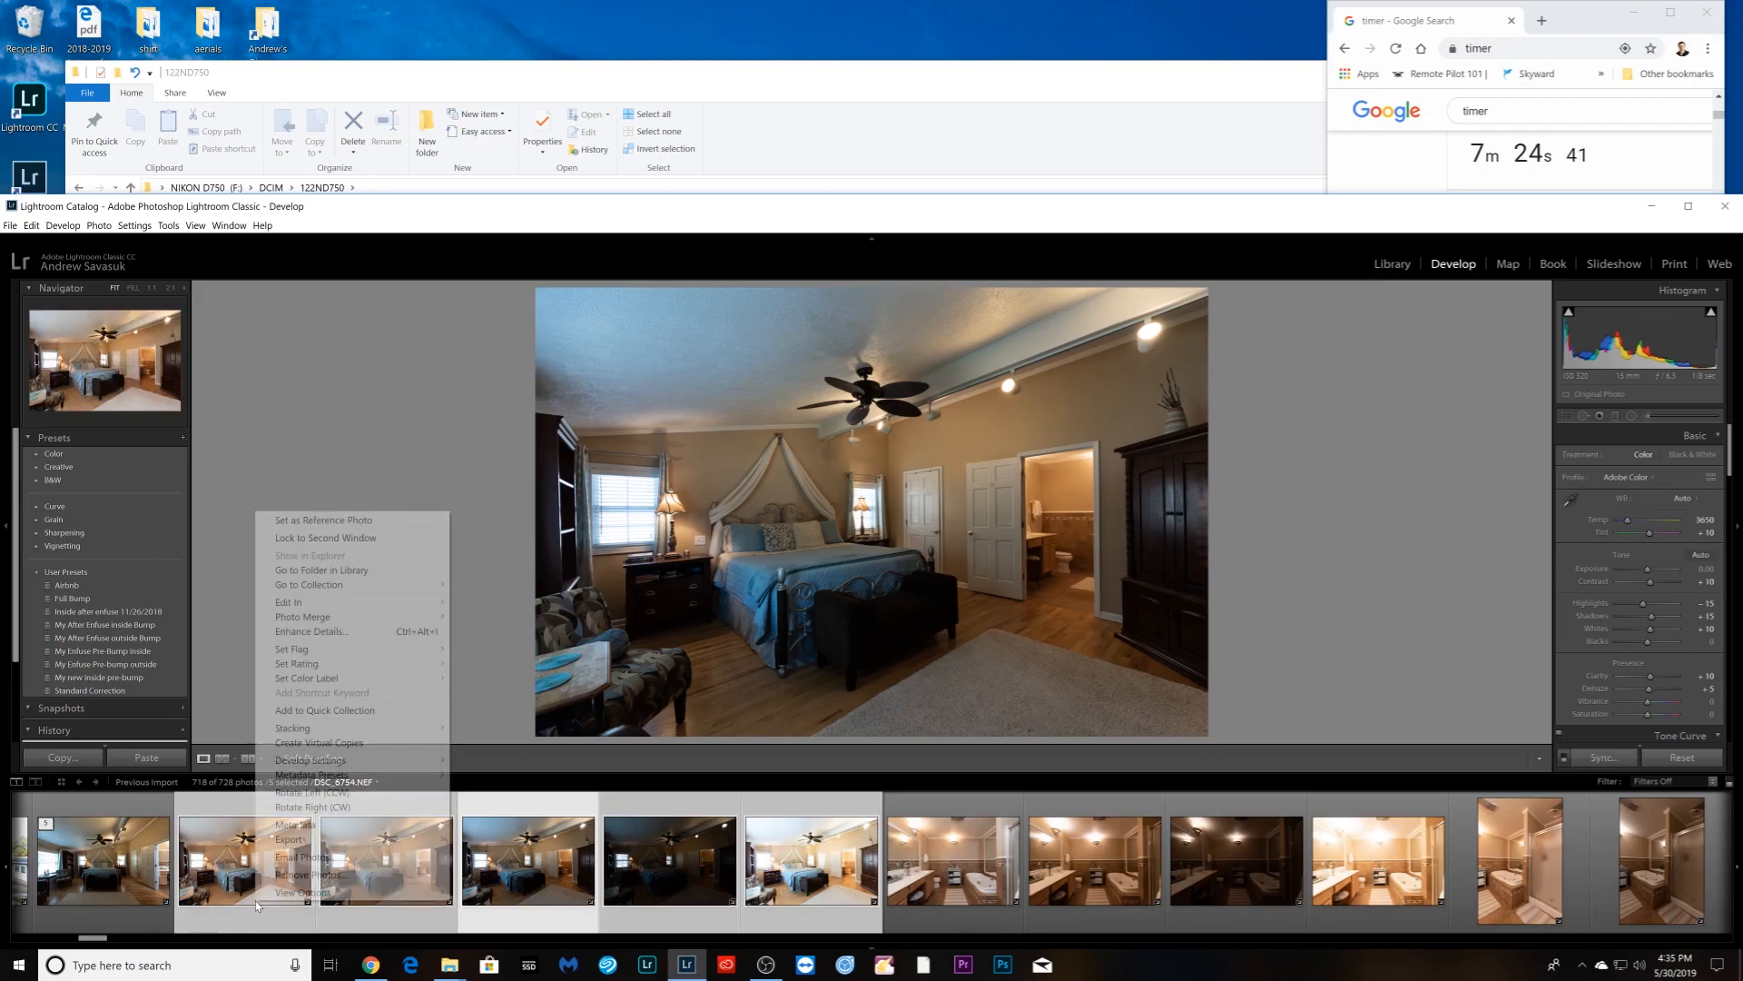
mouse_move(300, 728)
click(499, 726)
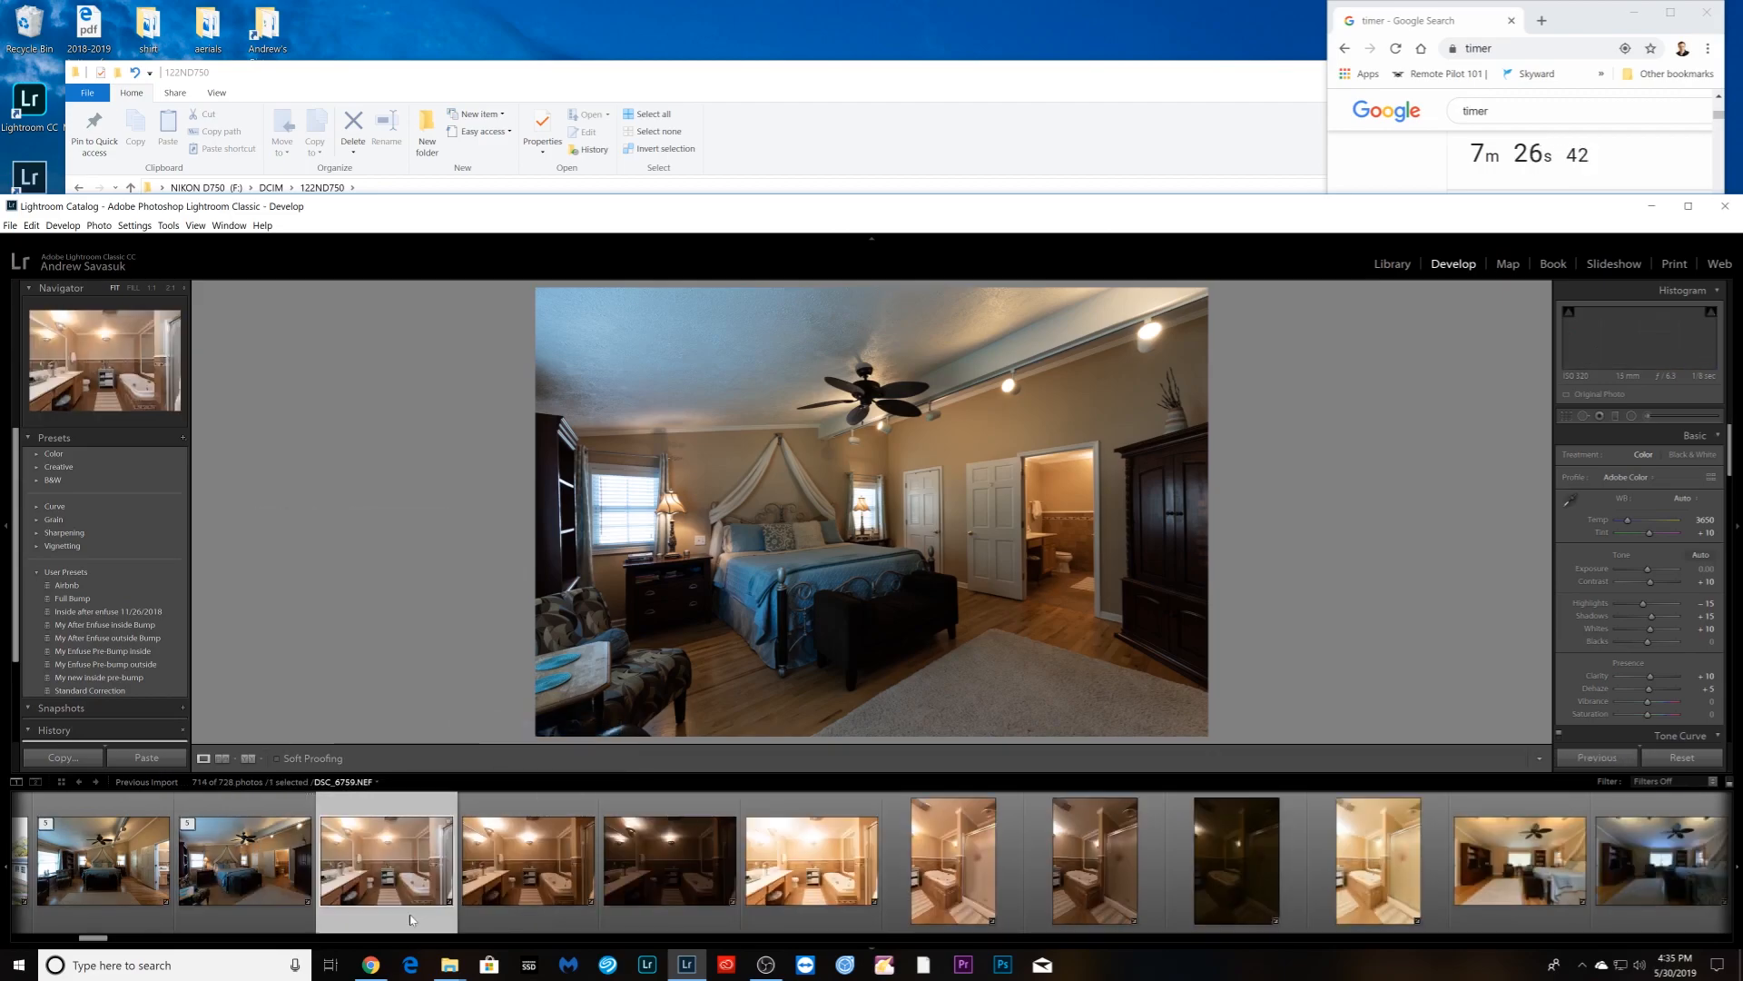
- Set Auto white balance on bathroom photo DSC_6760 and sync it to the three bathroom exposures
click(517, 913)
click(1680, 500)
click(1630, 529)
shift+click(871, 897)
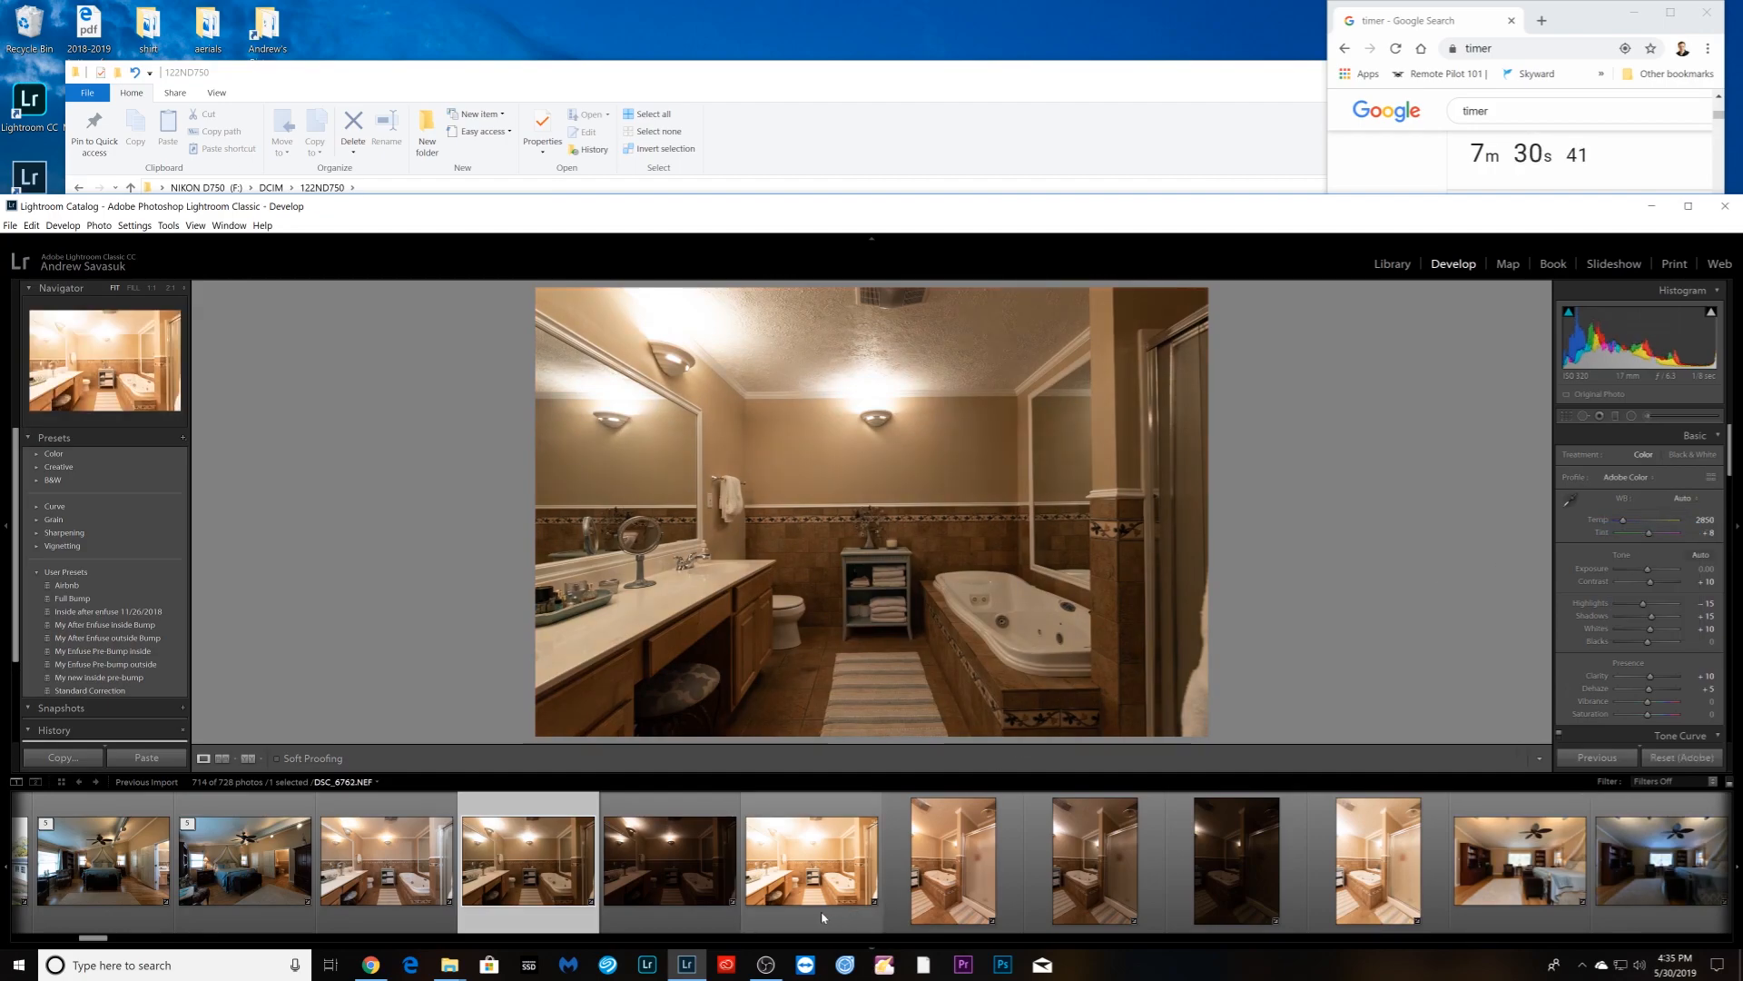
click(1603, 757)
click(1633, 330)
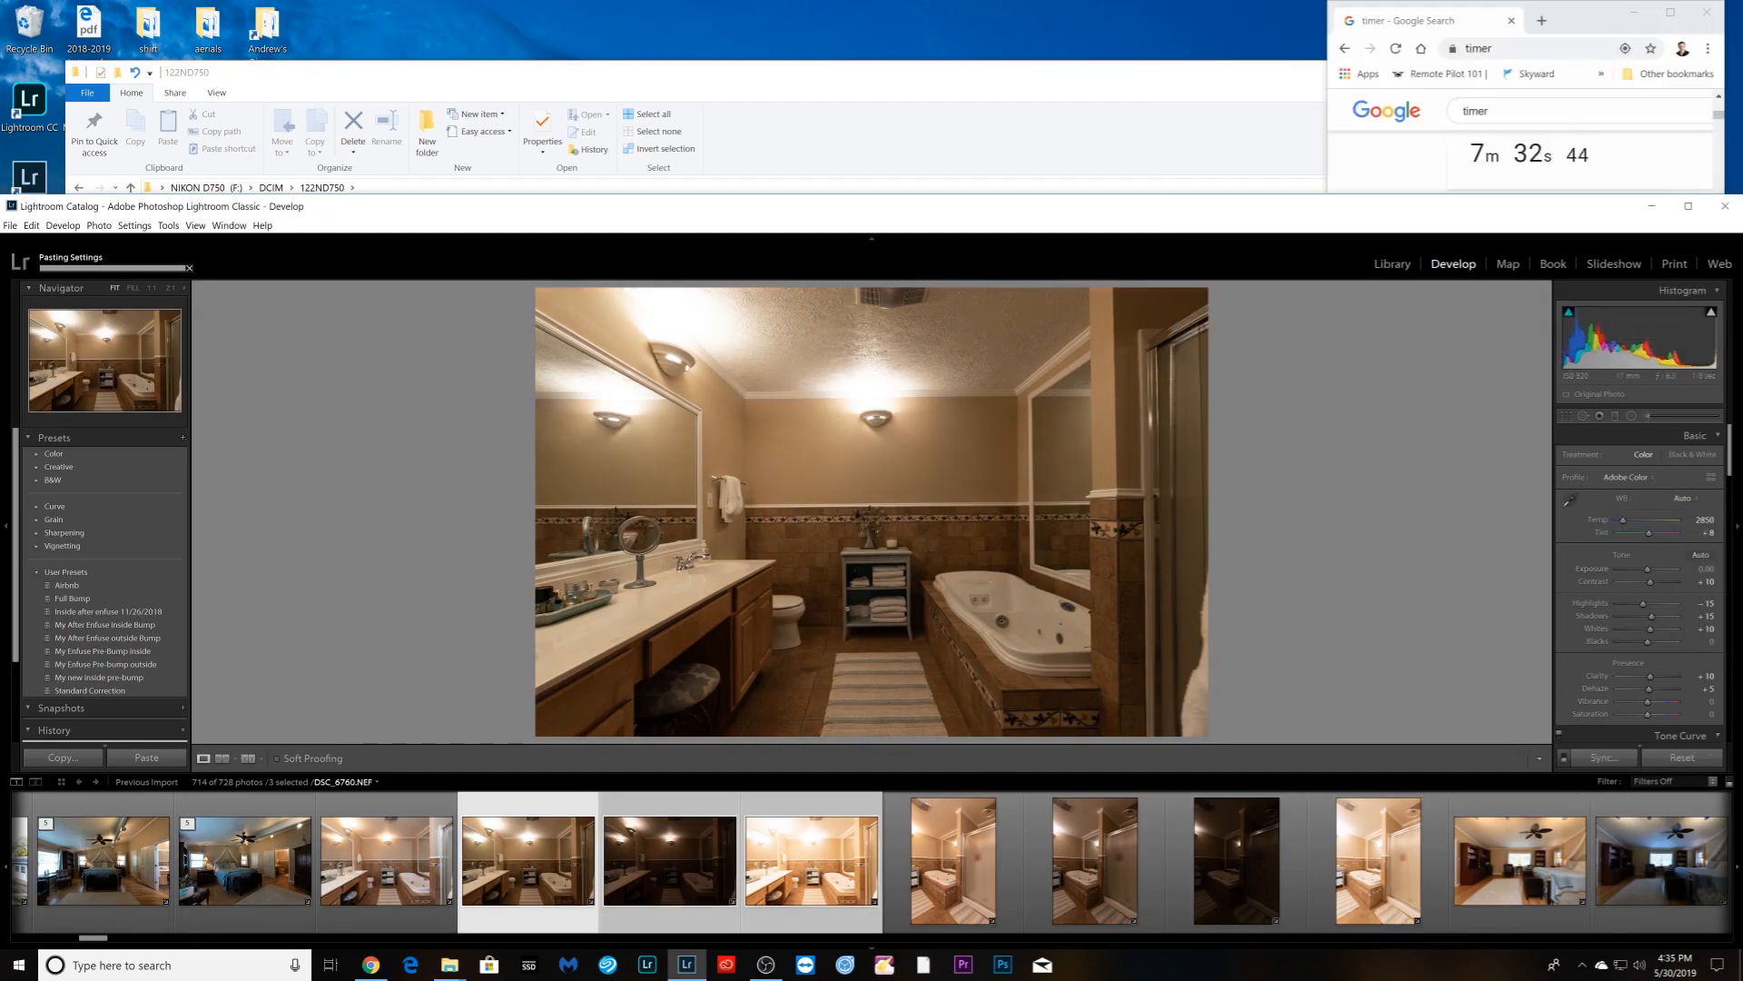
ctrl+click(390, 908)
- Stack the bathroom brackets, then give the portrait shower shots Auto white balance, synced and stacked
right_click(386, 907)
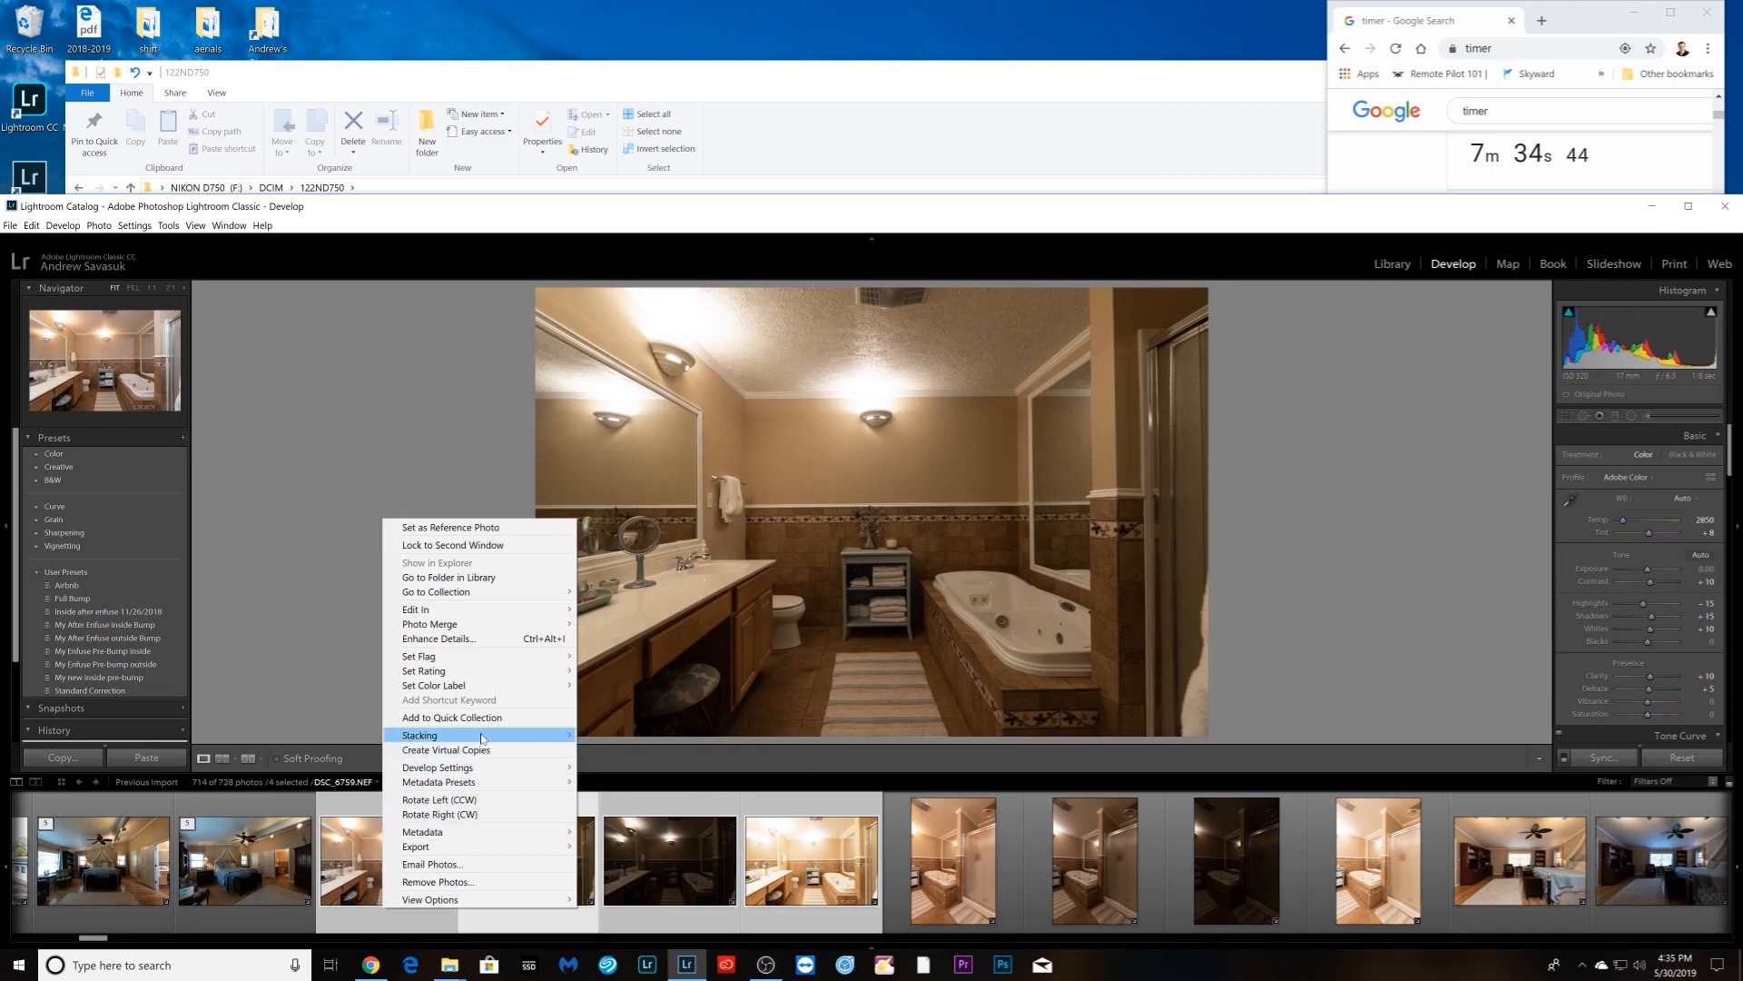
click(623, 733)
click(670, 860)
click(1680, 497)
click(1626, 530)
shift+click(953, 860)
click(1598, 757)
ctrl+click(536, 901)
right_click(532, 901)
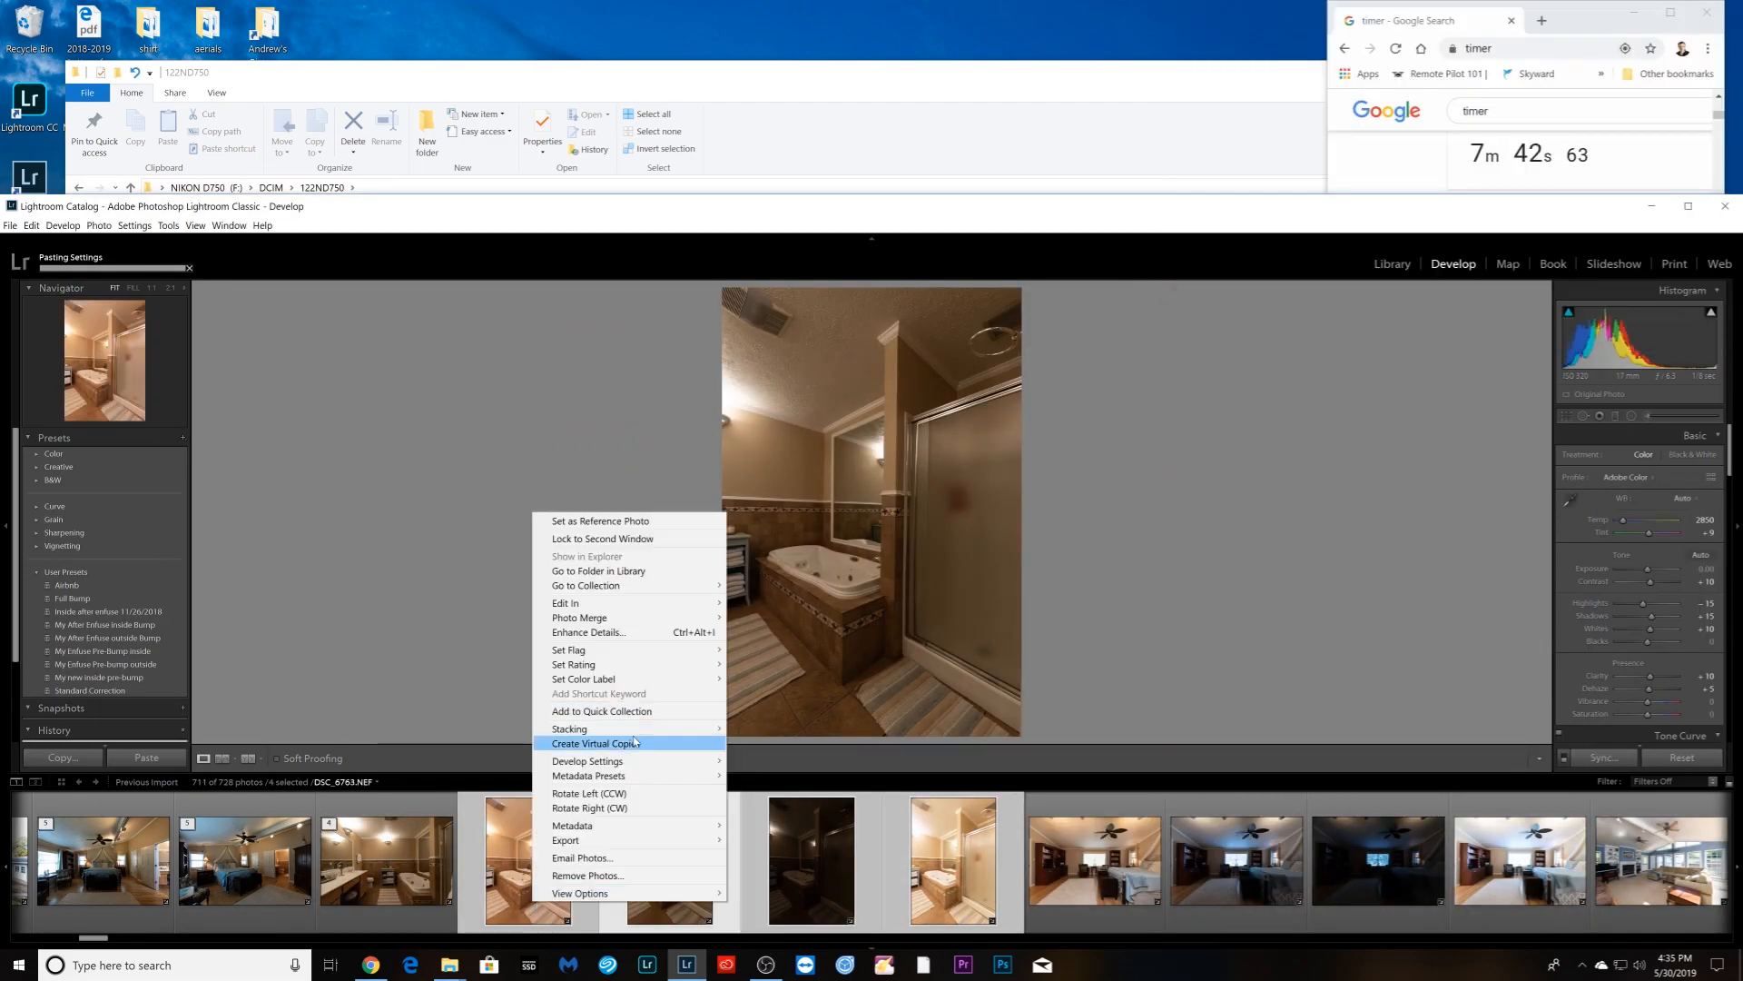
click(772, 729)
- Set Auto white balance on the bedroom photo, sync it to its exposures, and stack them
click(811, 860)
click(1680, 497)
click(1626, 529)
shift+click(1094, 860)
click(1597, 758)
click(1634, 330)
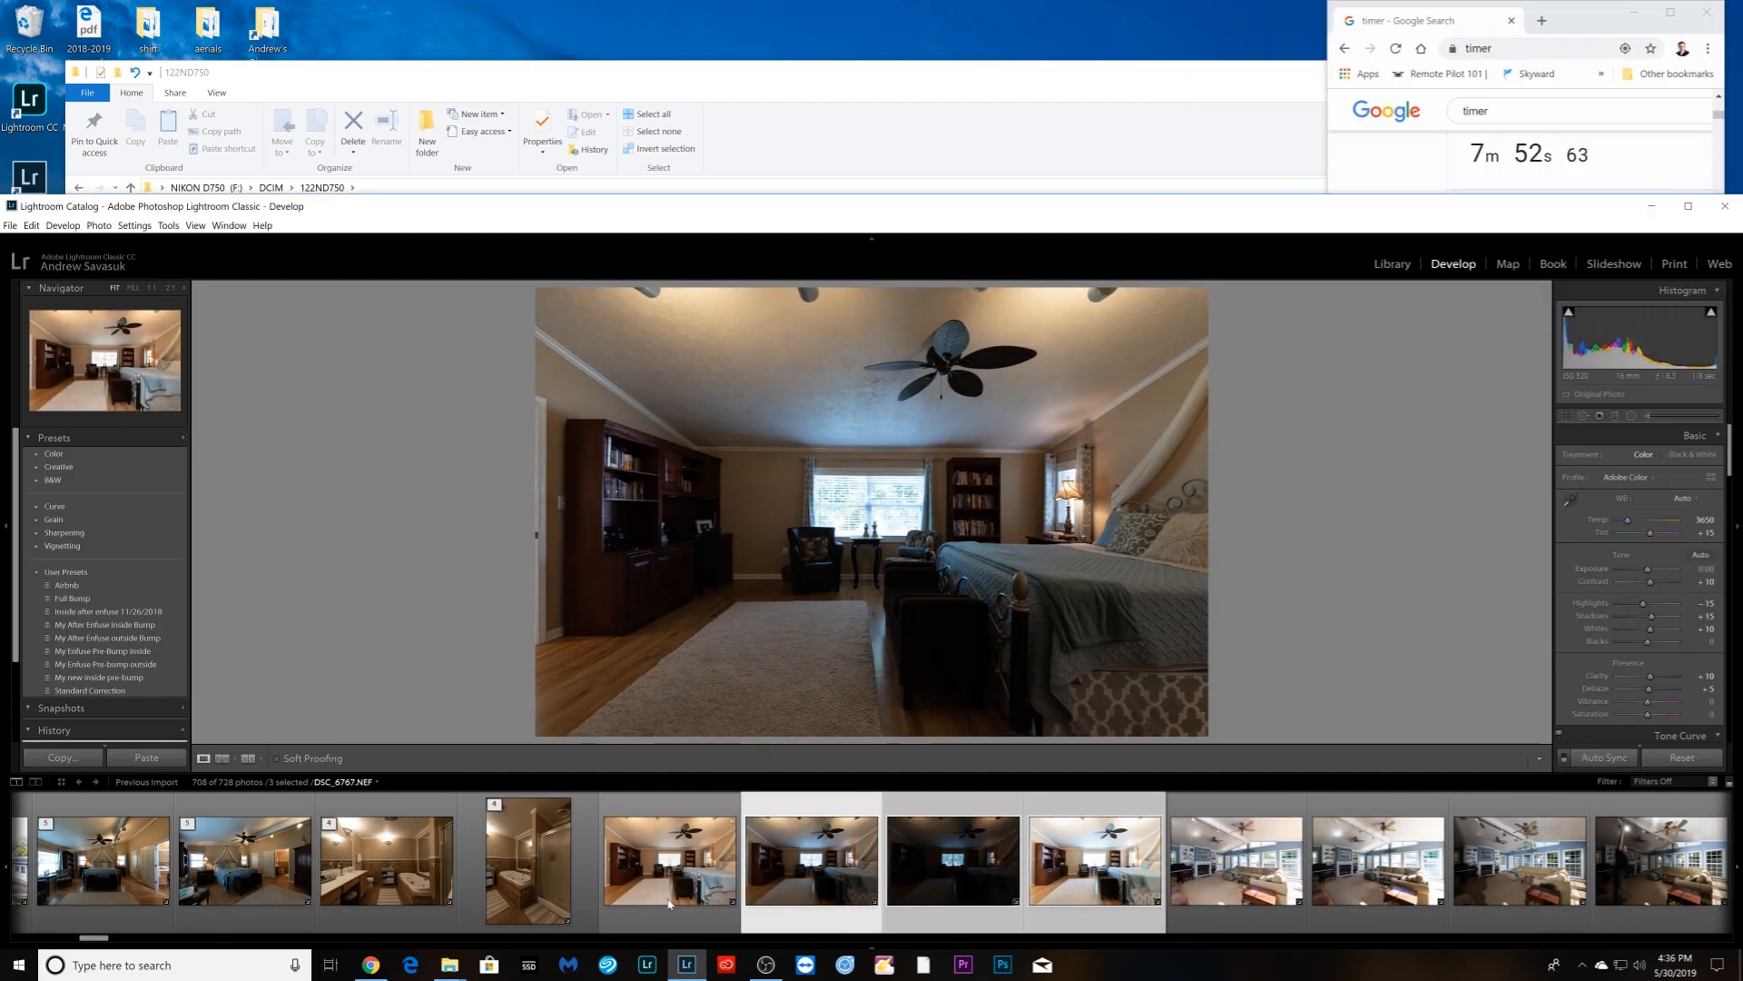
ctrl+click(669, 903)
right_click(668, 904)
click(908, 731)
- Try reordering a living-room photo, dismiss the warning, then move to kitchen shots DSC_6784 and DSC_6785
scroll(952, 899, down, 4)
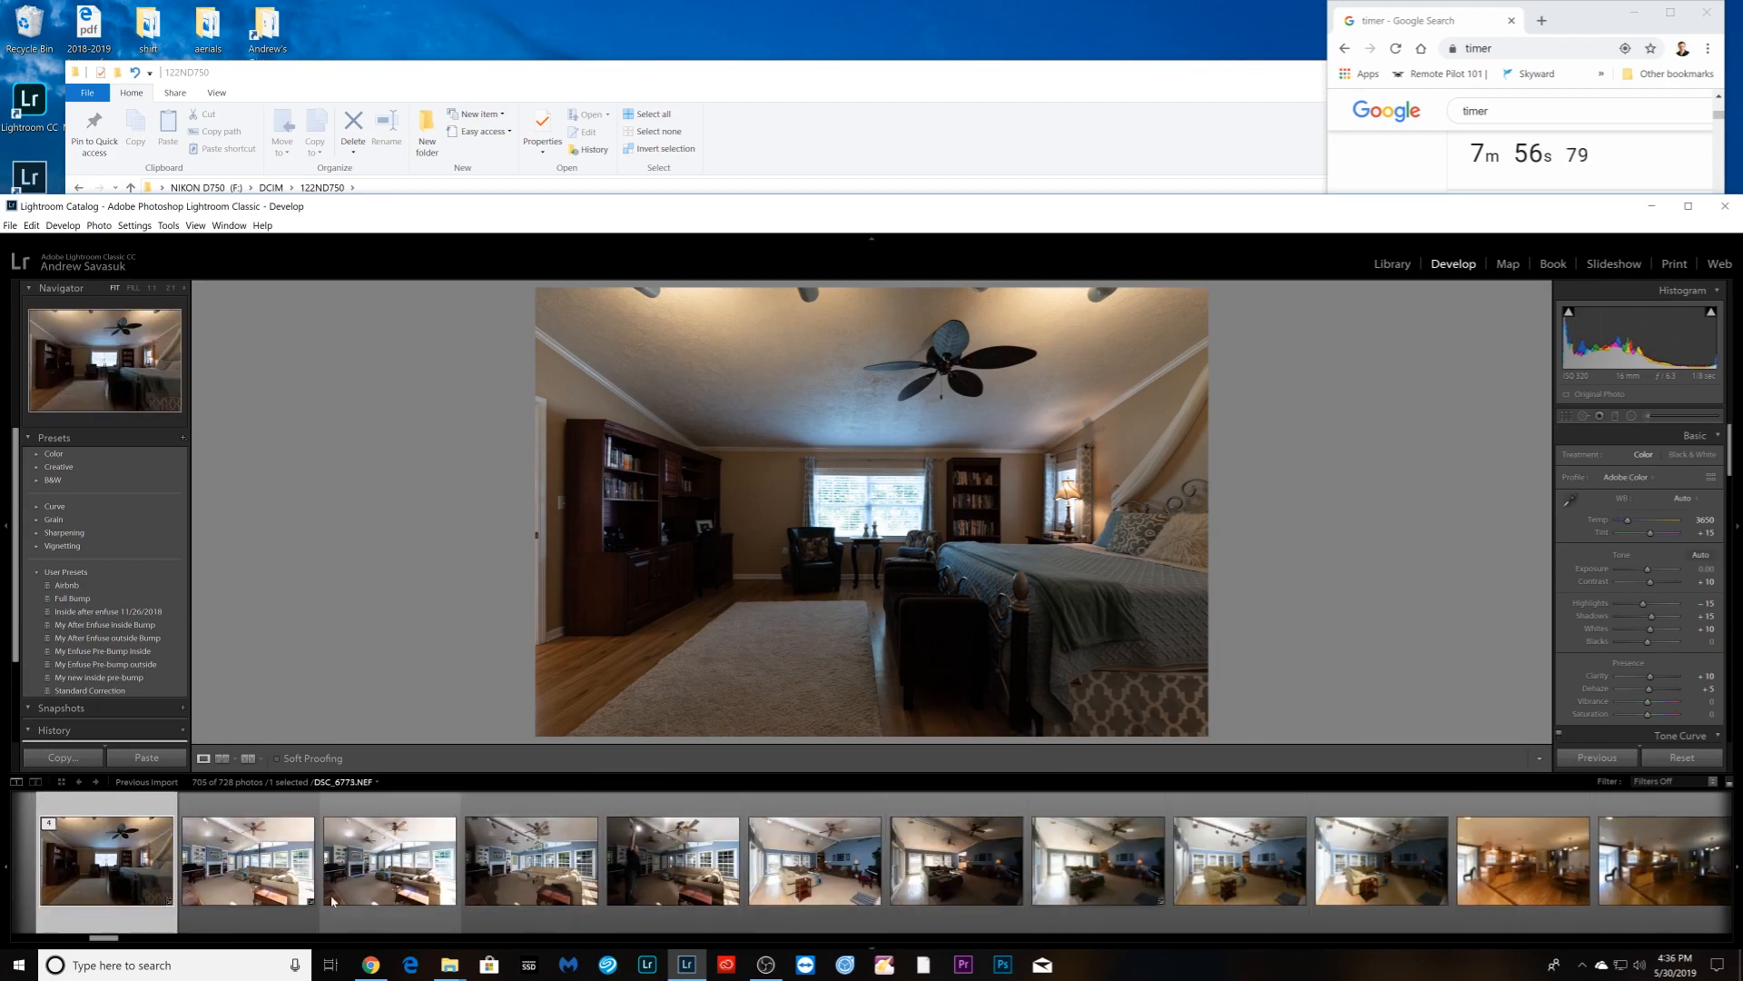
drag(348, 898, 437, 902)
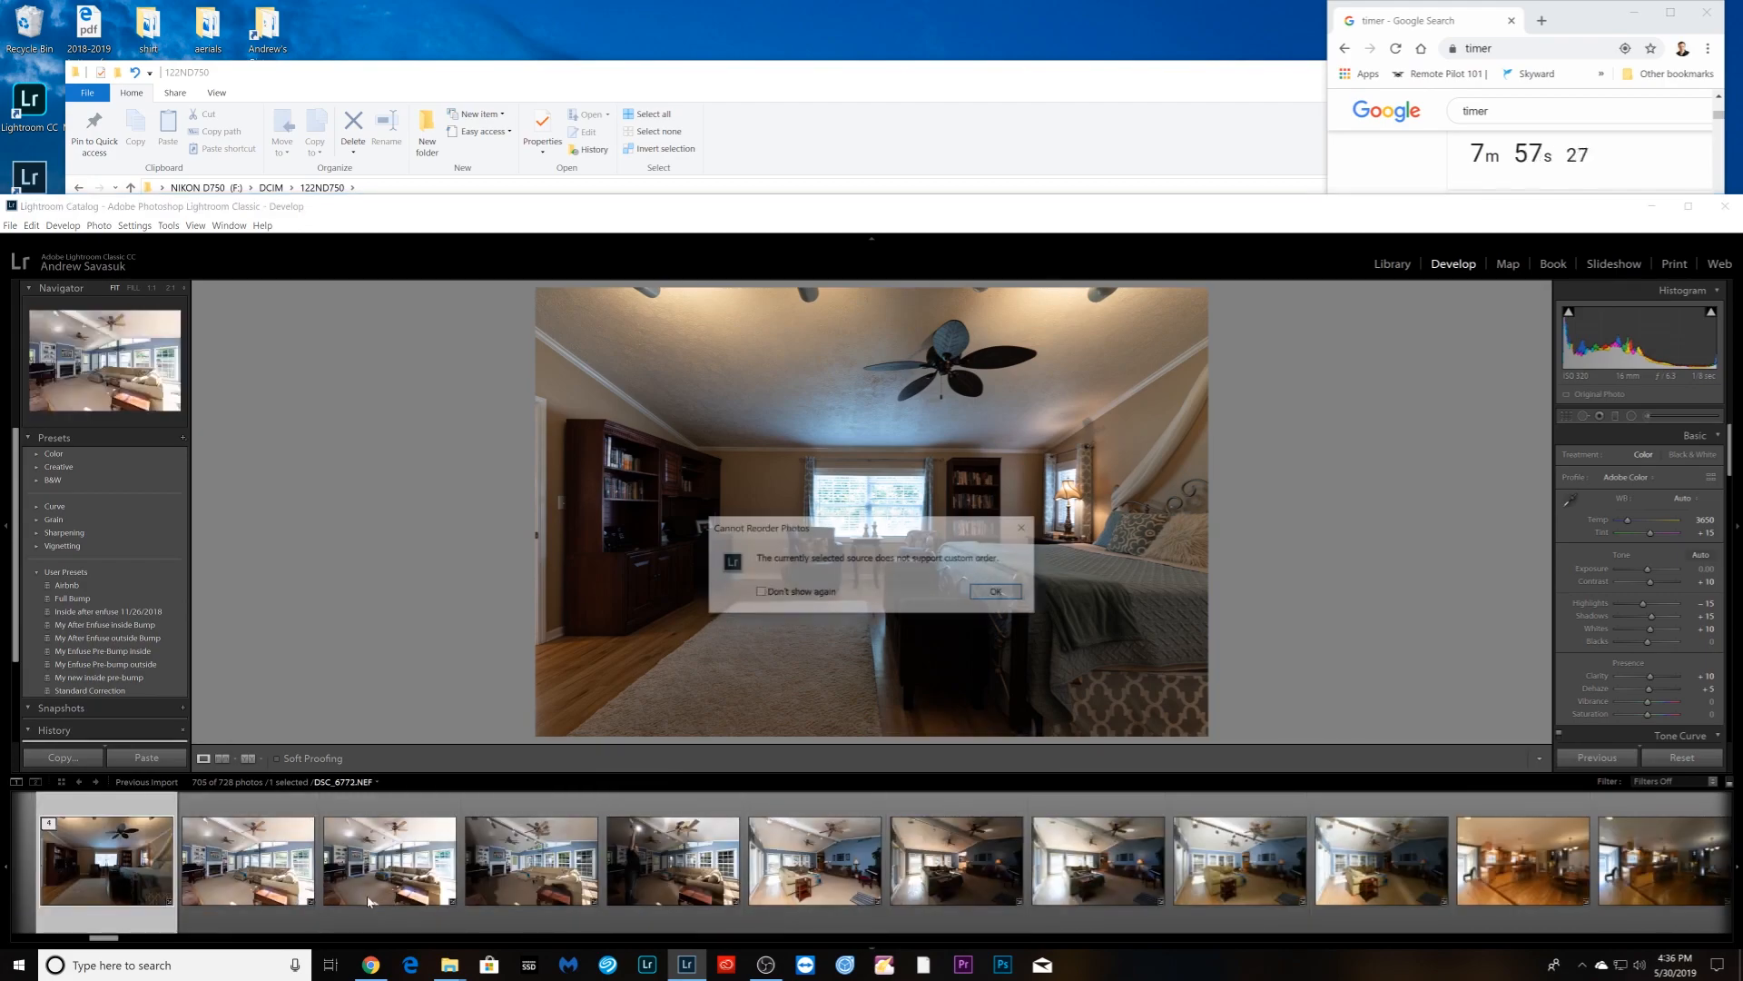
click(1026, 526)
click(999, 899)
scroll(1006, 908, down, 4)
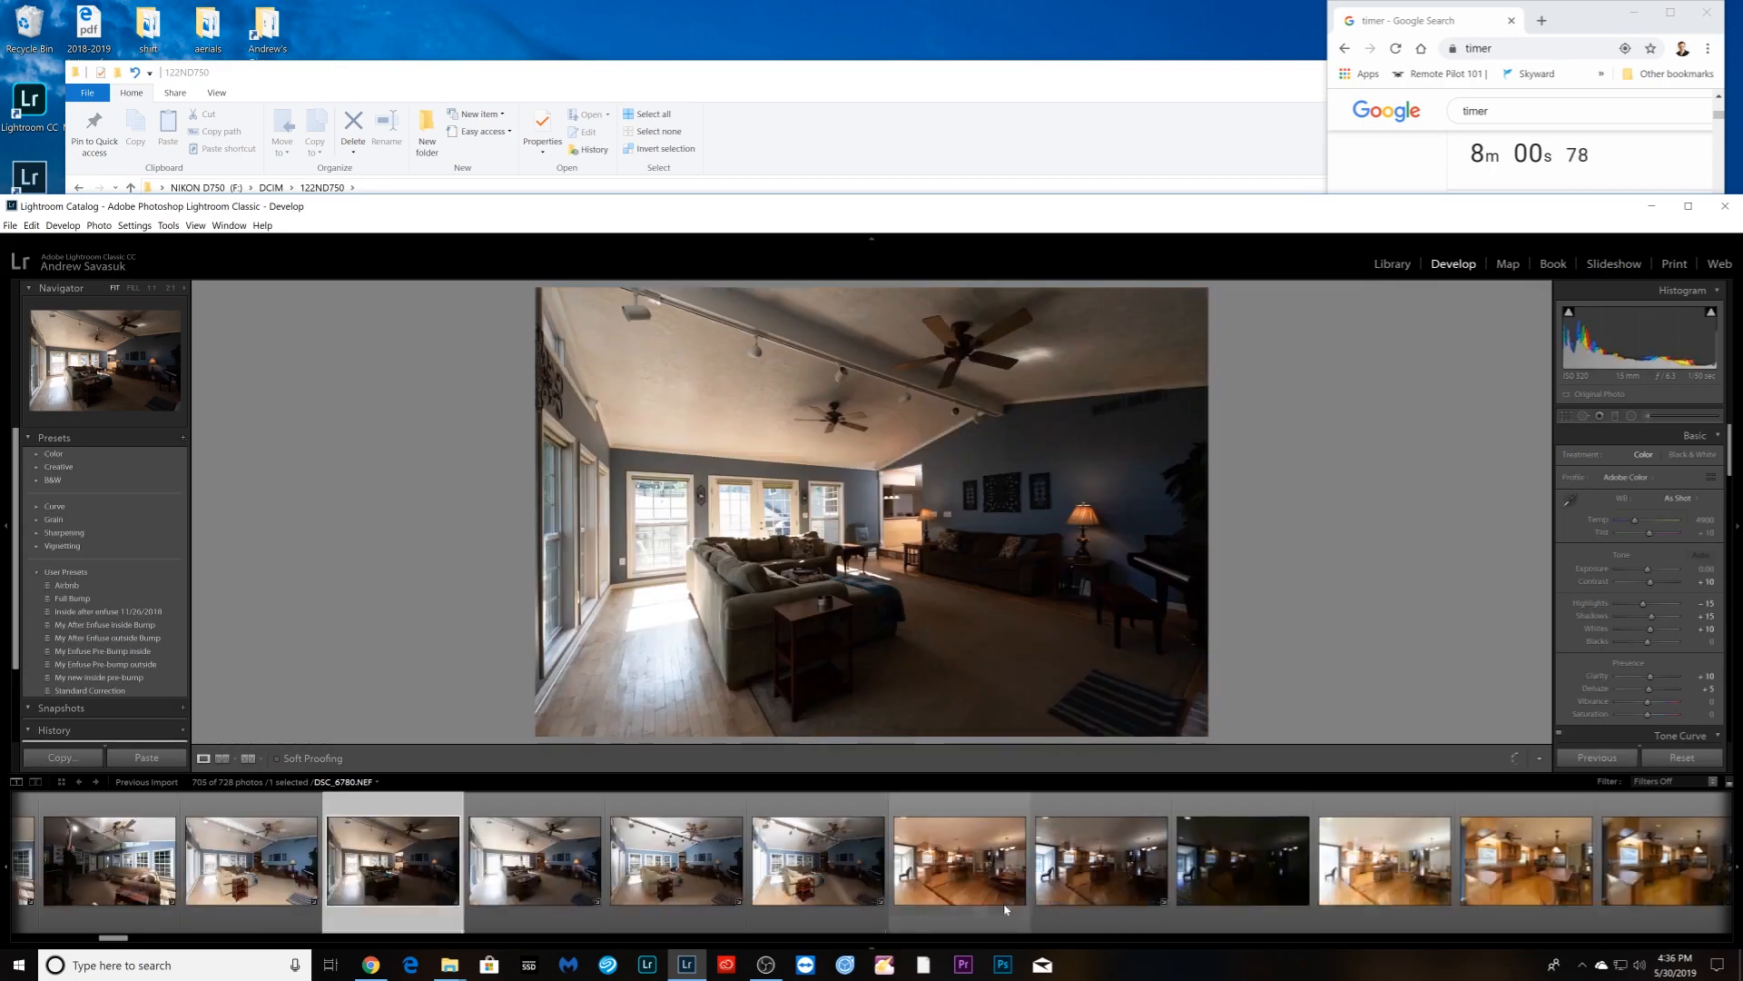
click(1005, 907)
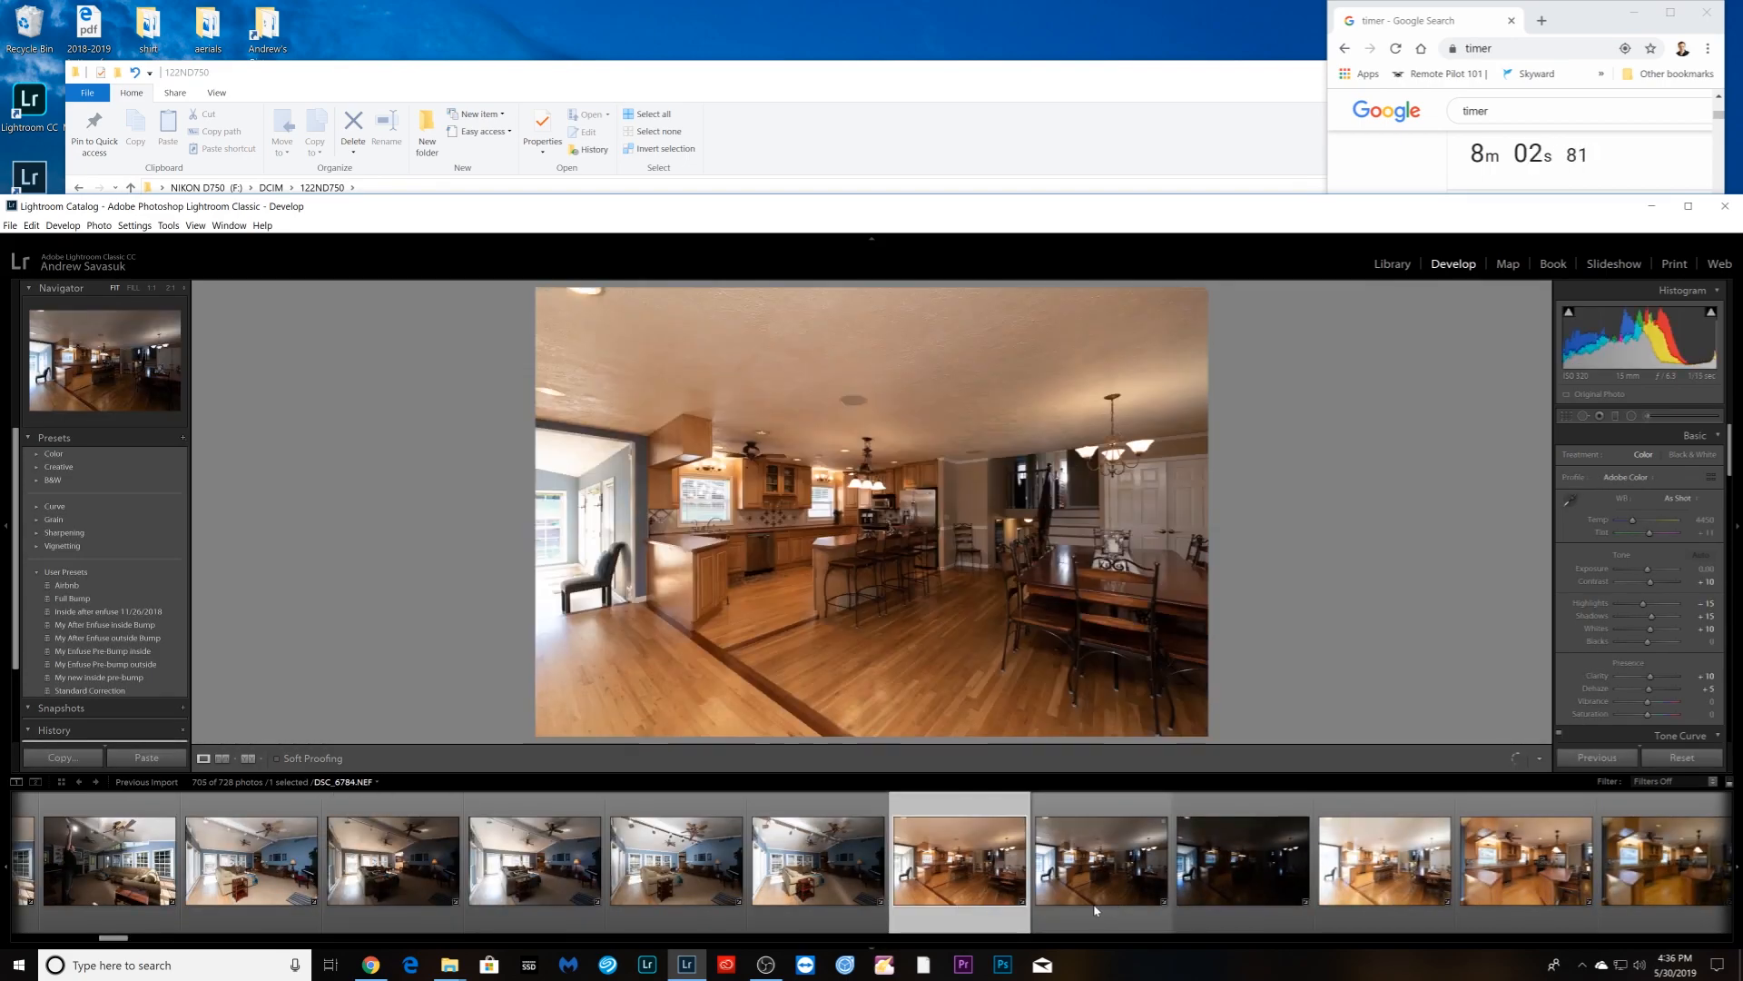
click(1095, 910)
- Sync the kitchen bracket exposures and group them into a stack of 4
shift+click(1385, 862)
click(1597, 758)
click(1634, 330)
ctrl+click(961, 895)
right_click(961, 899)
mouse_move(1022, 724)
click(1207, 724)
- Sync kitchen photo DSC_6789's settings to its next three exposures
click(680, 863)
shift+click(962, 862)
click(1596, 757)
click(1629, 329)
scroll(1619, 667, down, 3)
scroll(1620, 666, down, 4)
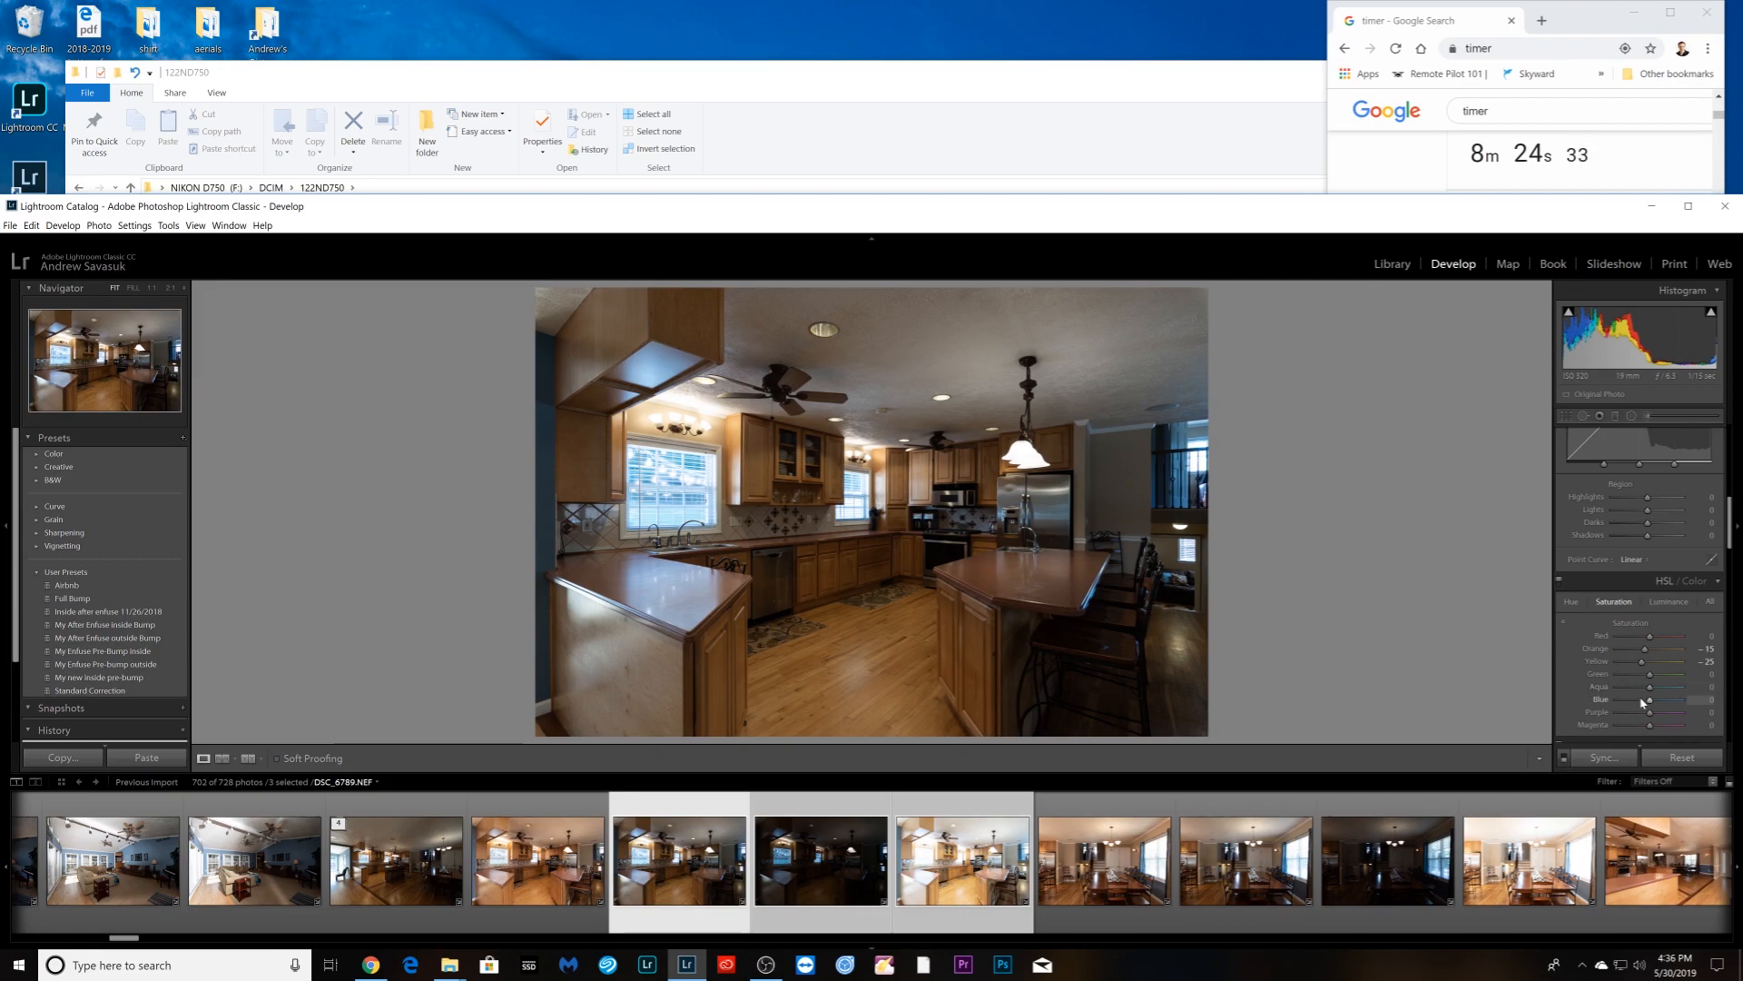
- Sync the saturation changes across the kitchen shots and stack the four, including DSC_6788
click(1601, 757)
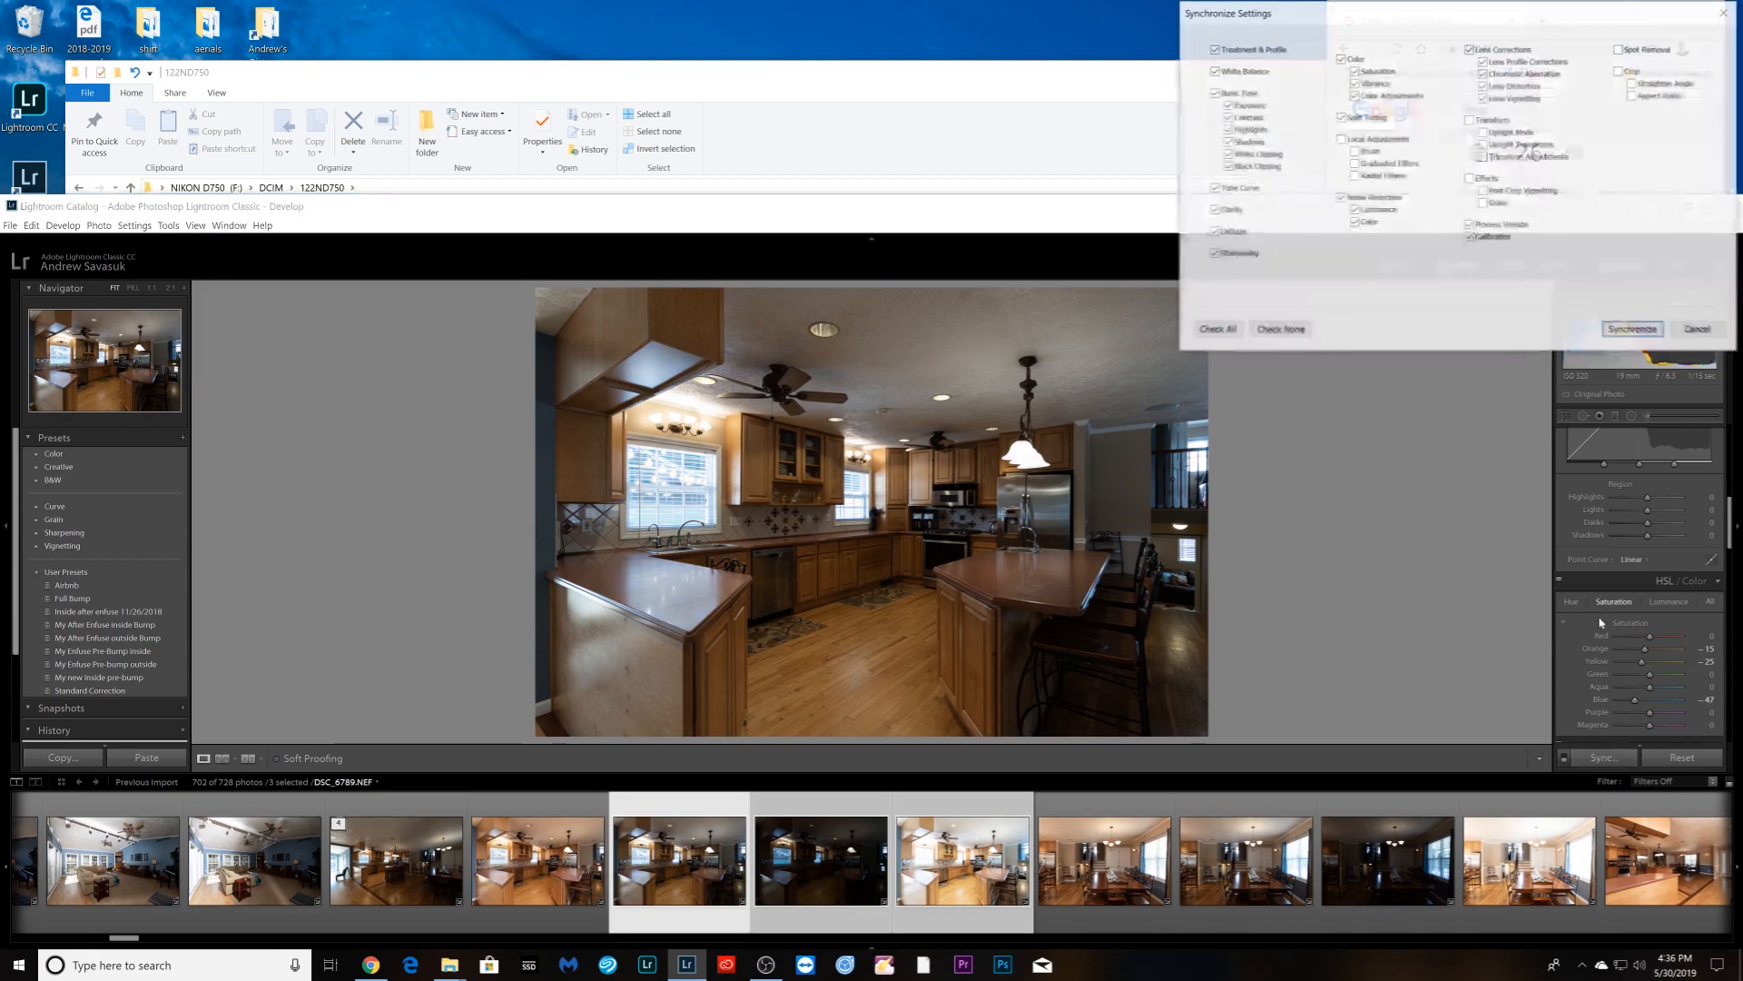
click(1630, 331)
ctrl+click(536, 871)
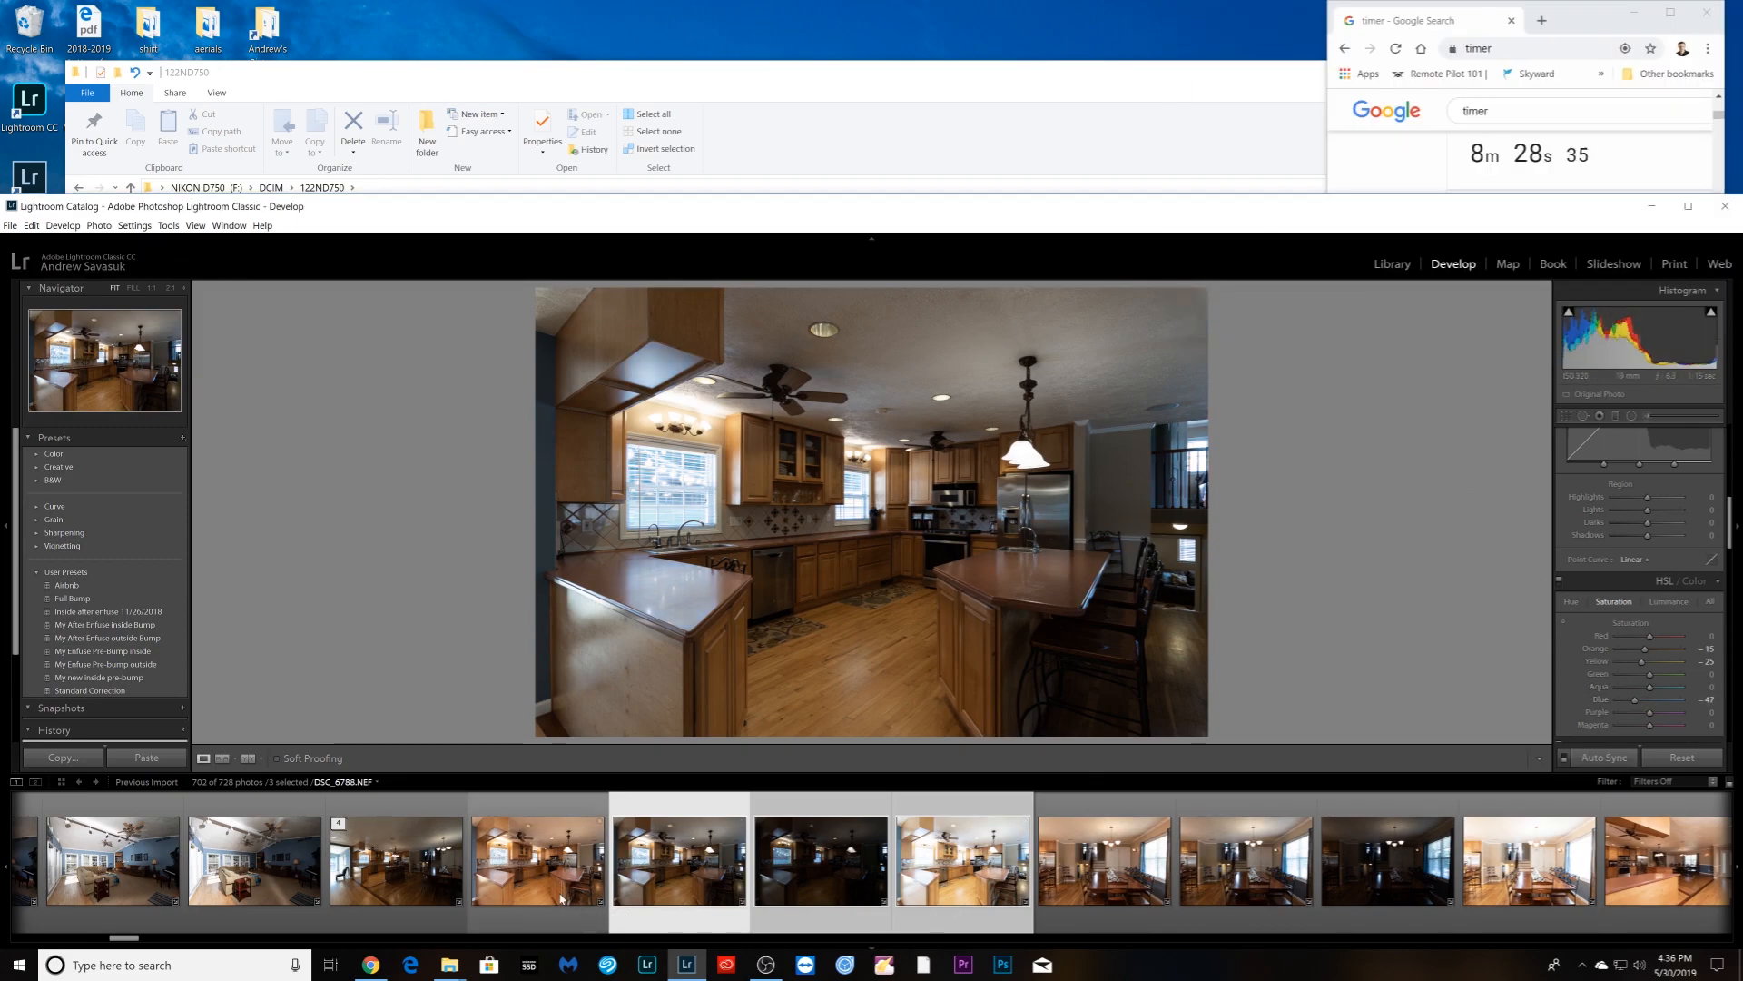
right_click(513, 890)
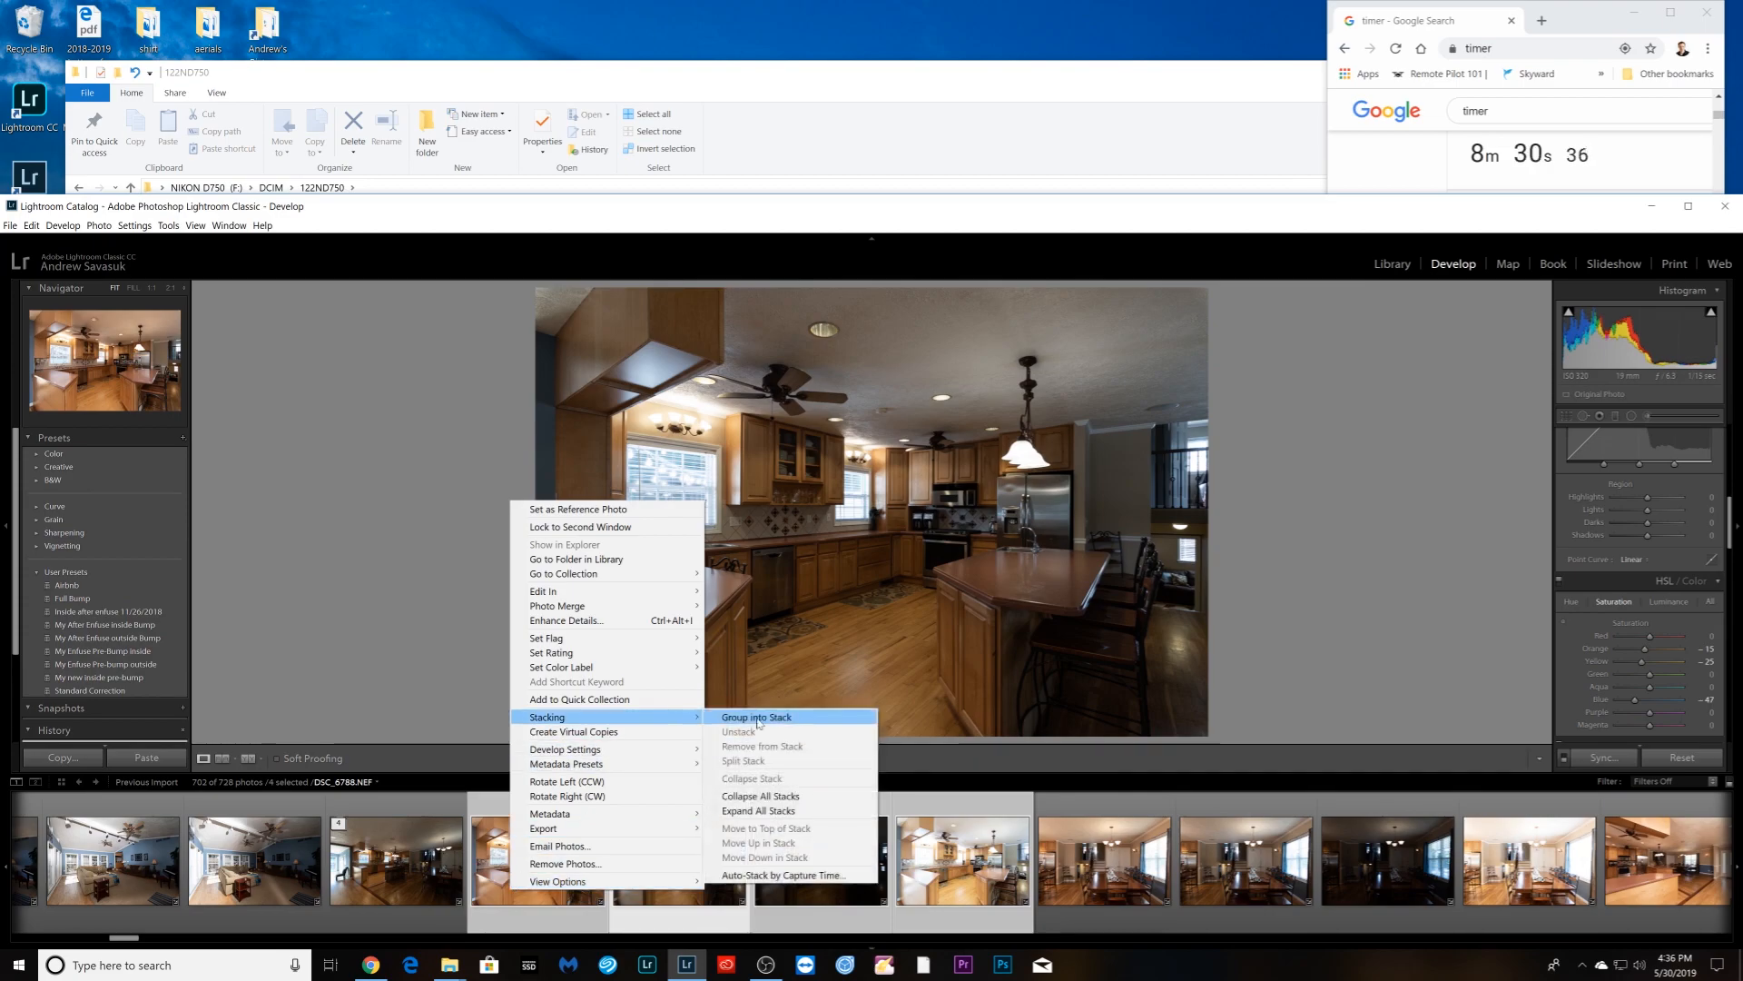
click(744, 717)
- Set the dining-room photo's white balance and sync it to the bright and dark brackets
click(746, 899)
click(783, 907)
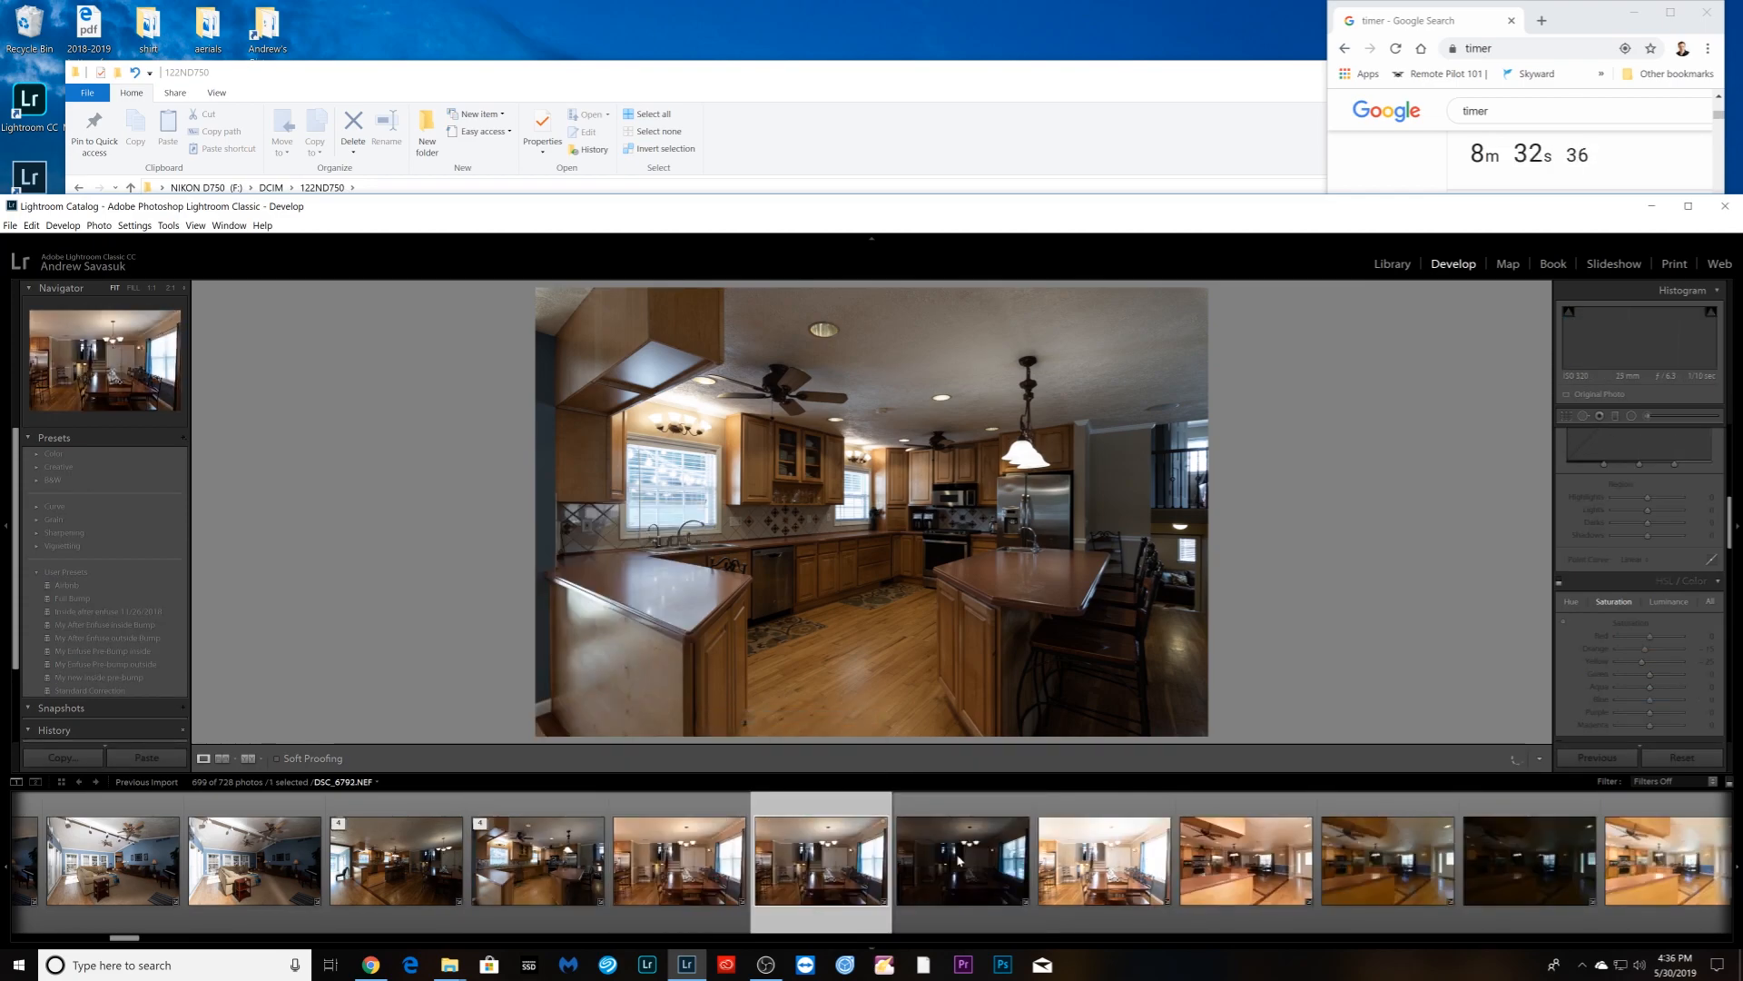
click(1678, 498)
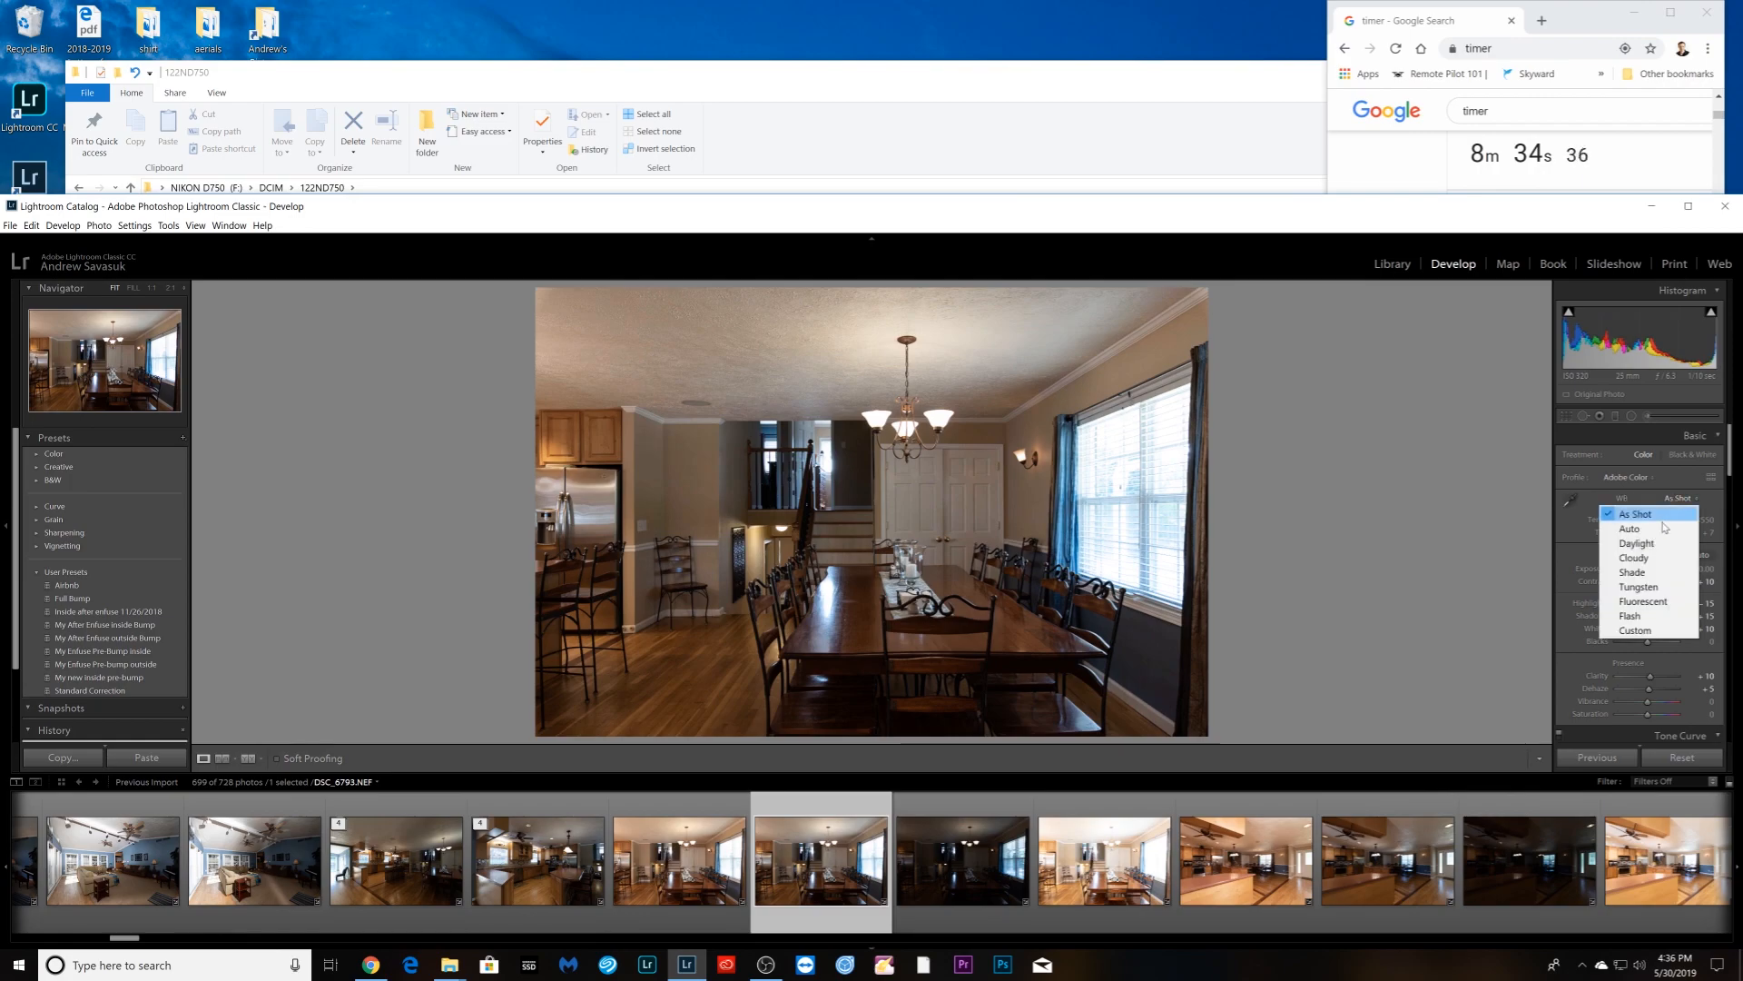
ctrl+click(1104, 859)
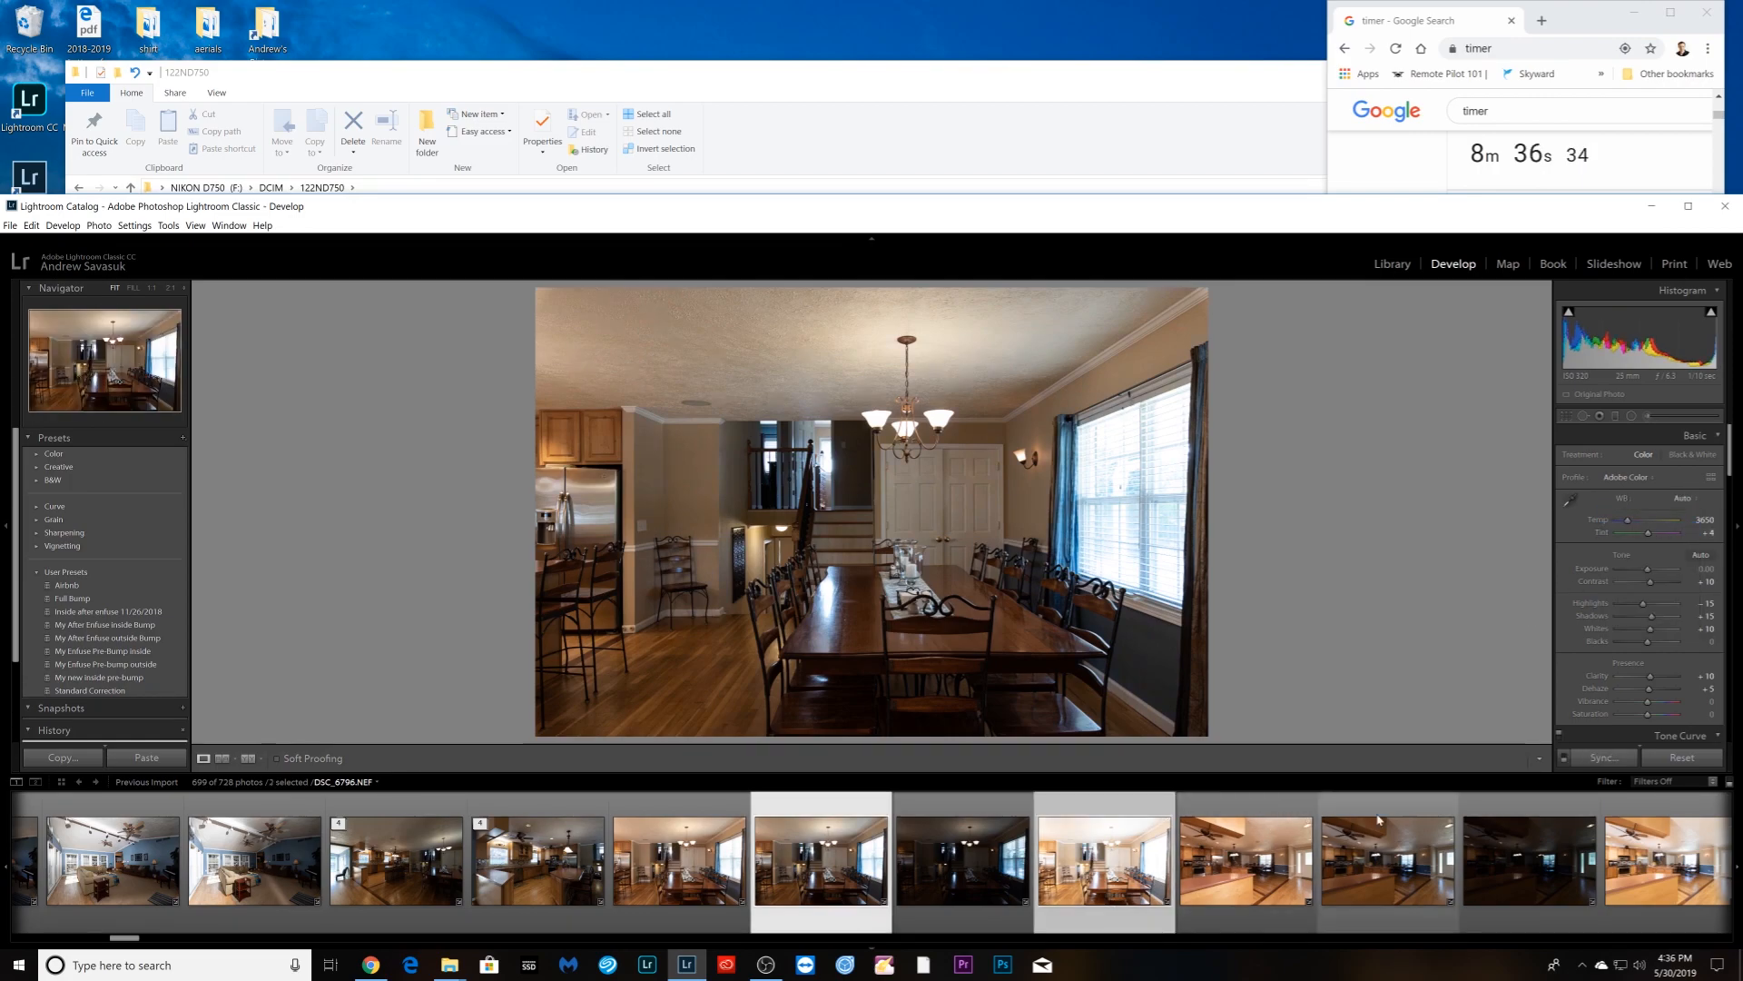
ctrl+click(962, 859)
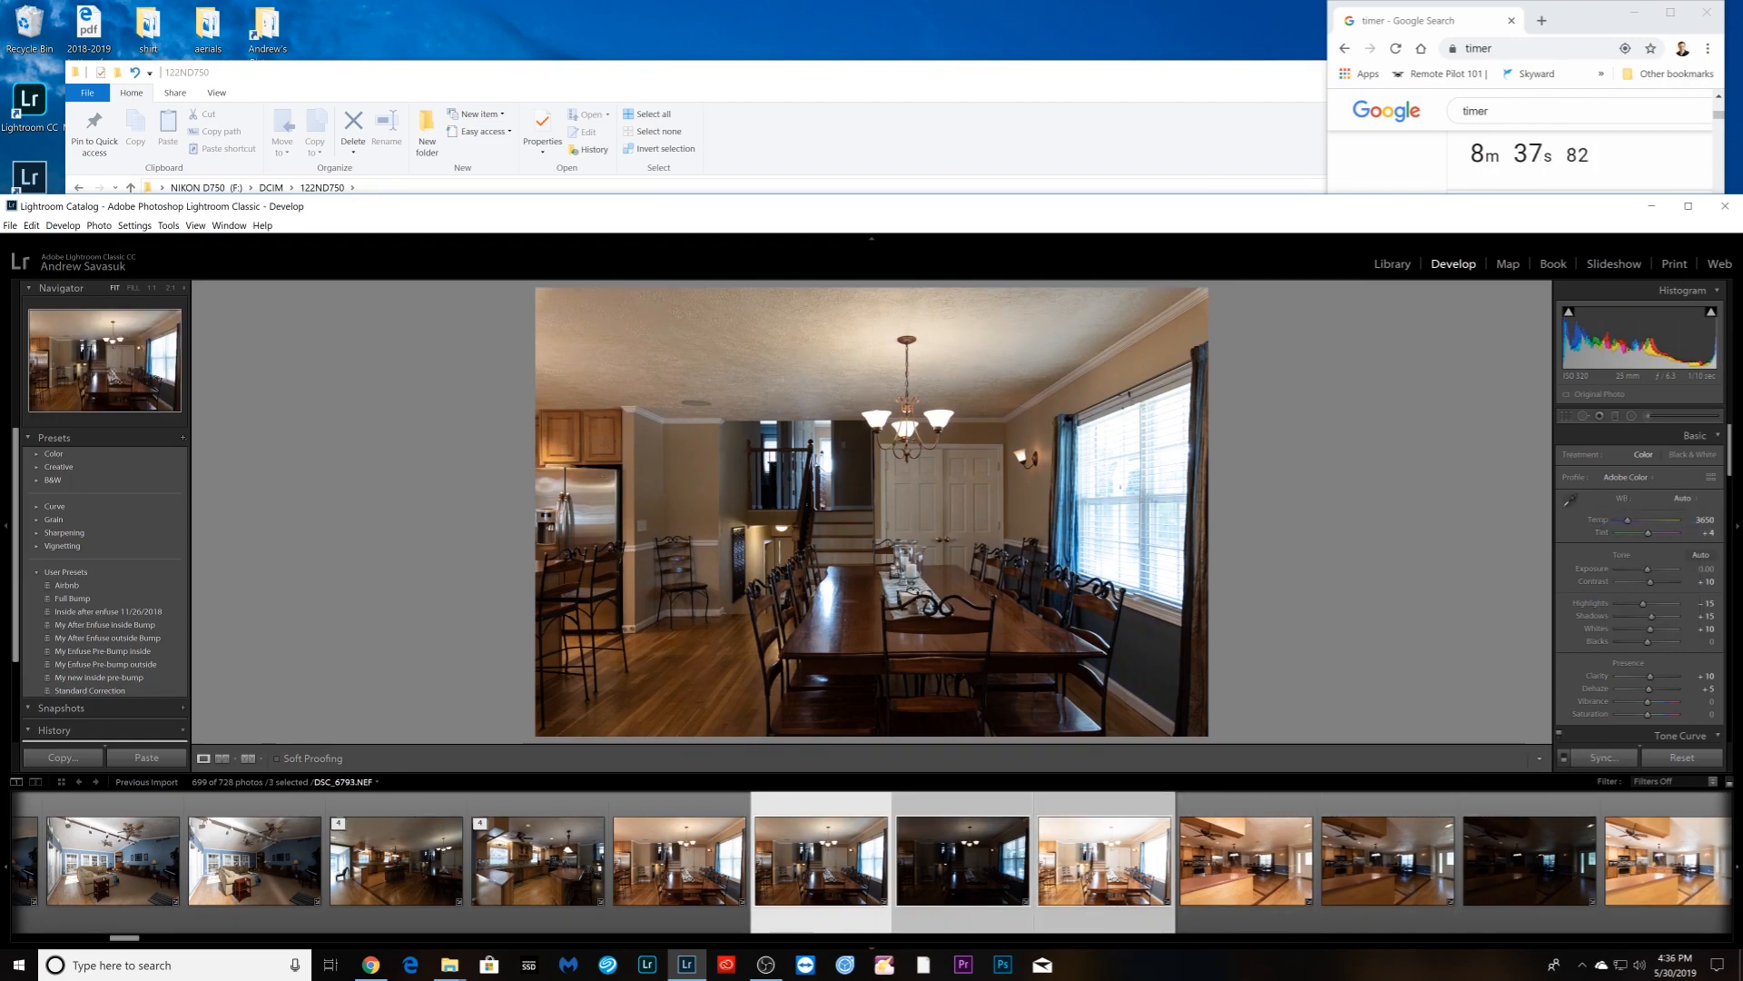
click(1605, 758)
click(1634, 333)
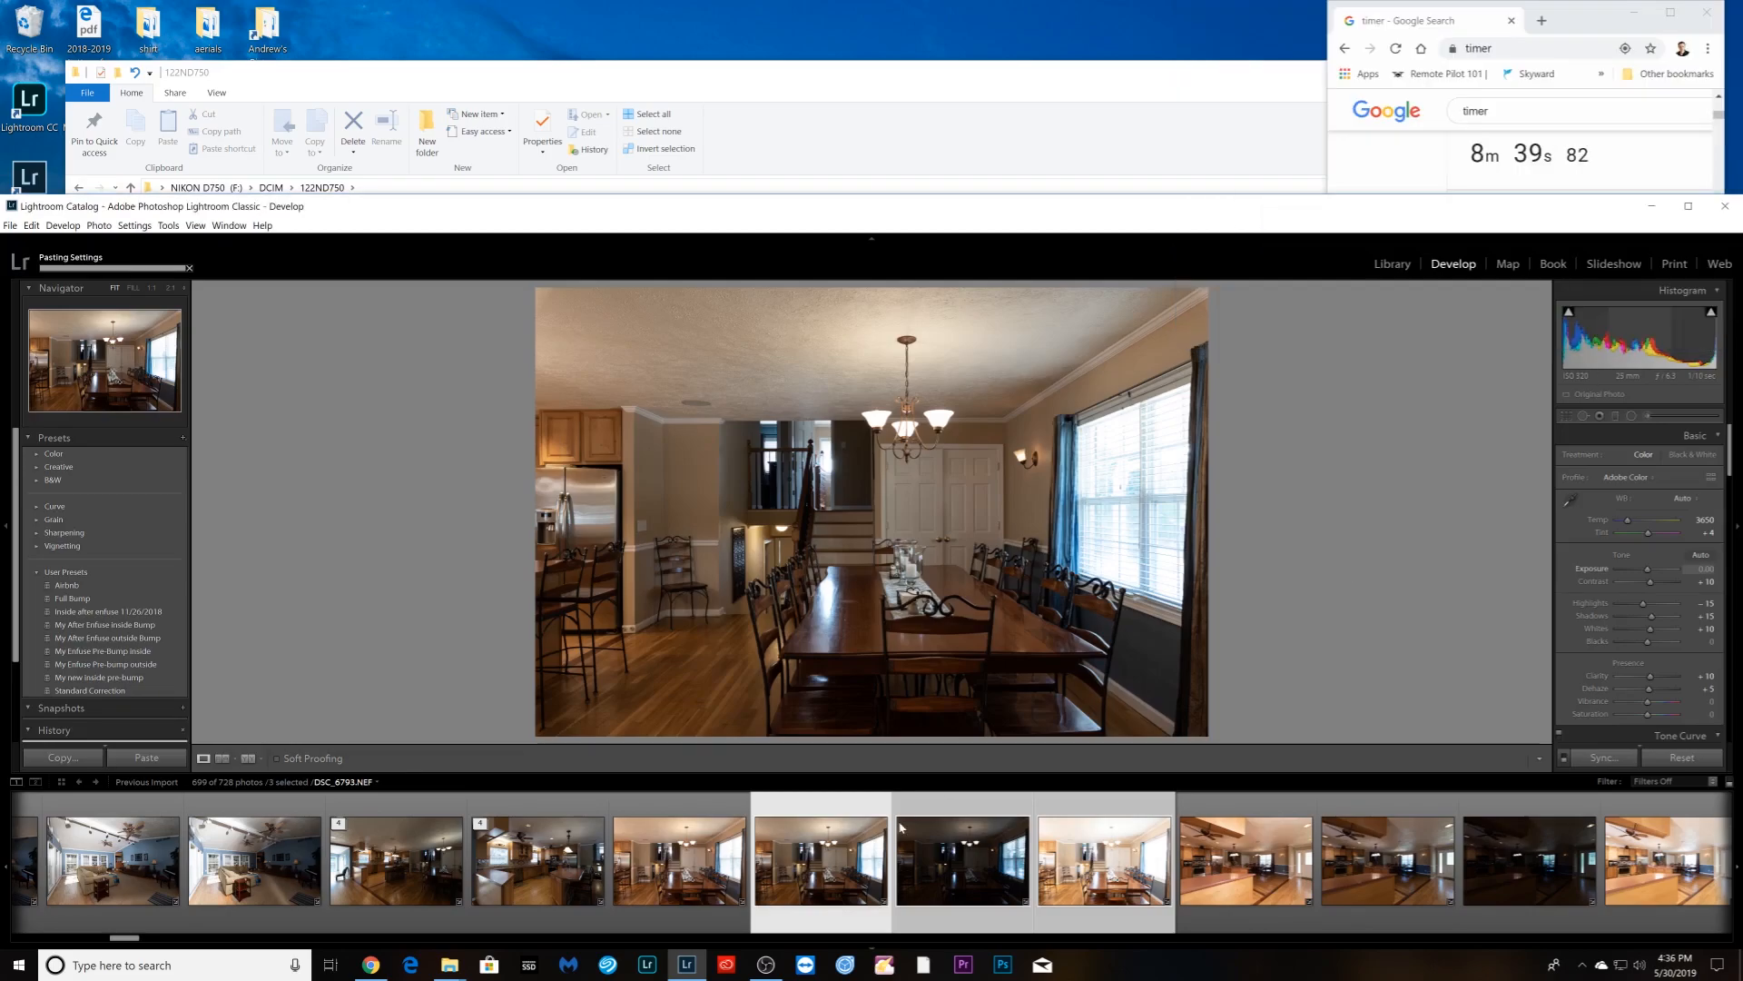
- Group the four dining-room shots into a stack
ctrl+click(681, 911)
right_click(678, 908)
mouse_move(771, 741)
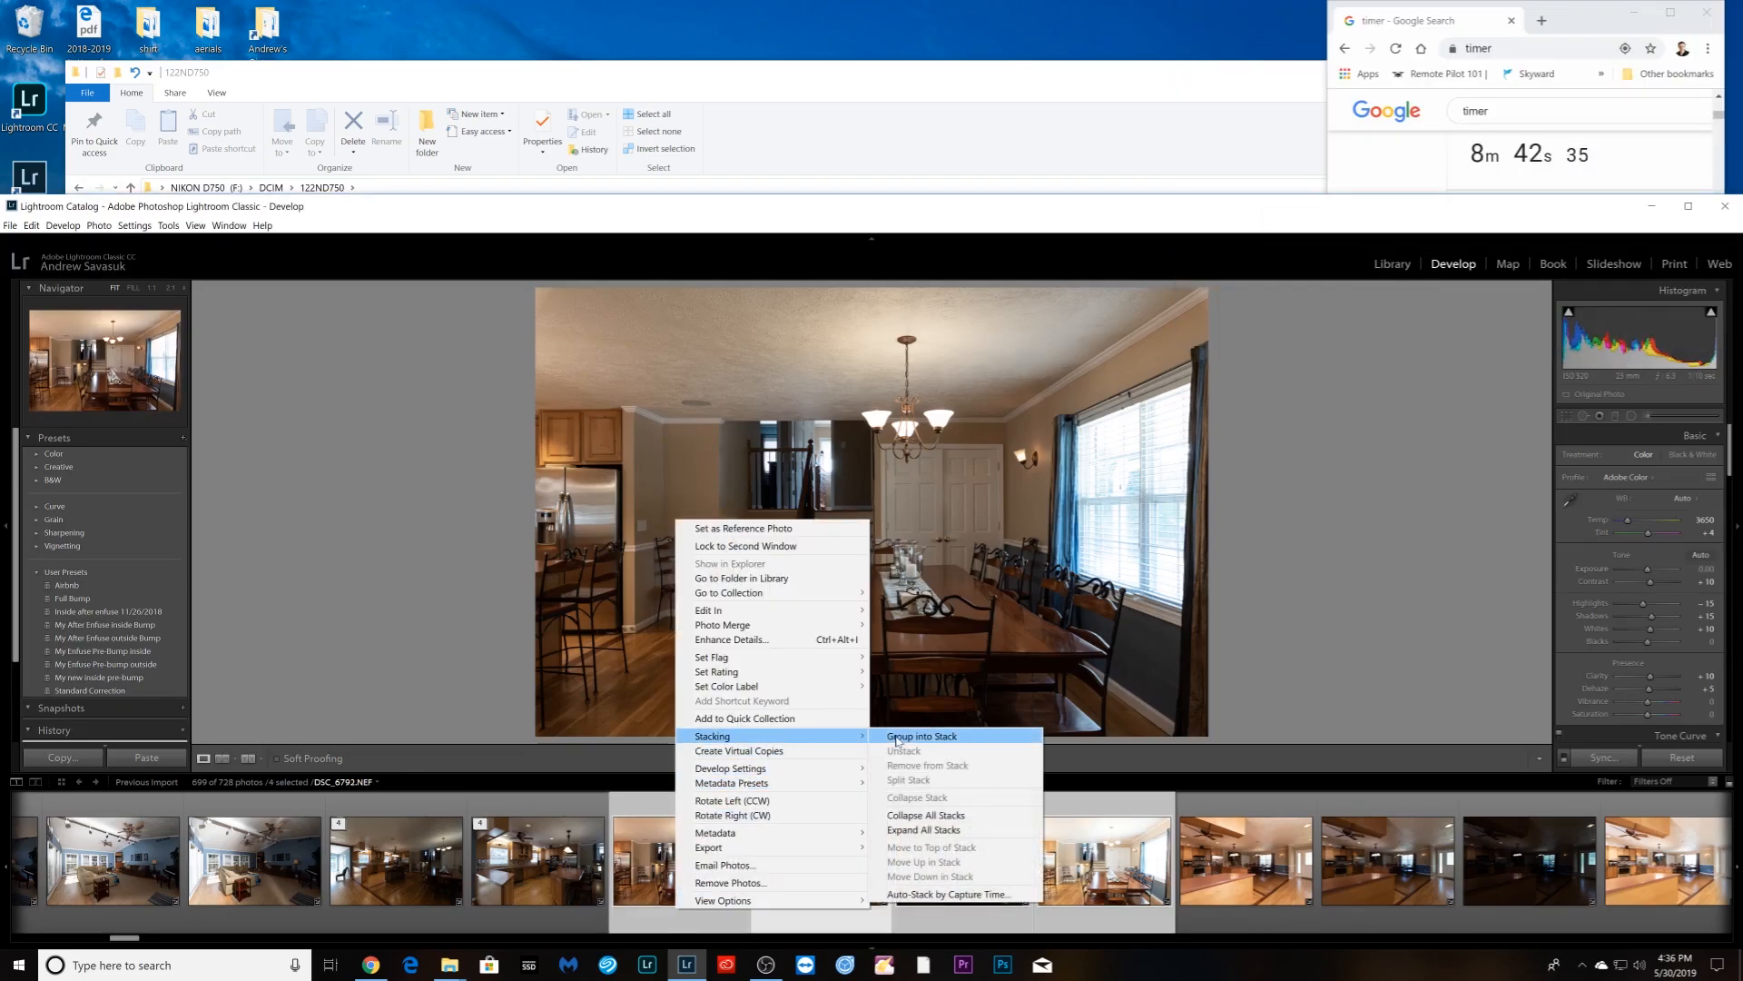
click(903, 736)
- Group the next four kitchen shots into a stack
click(958, 914)
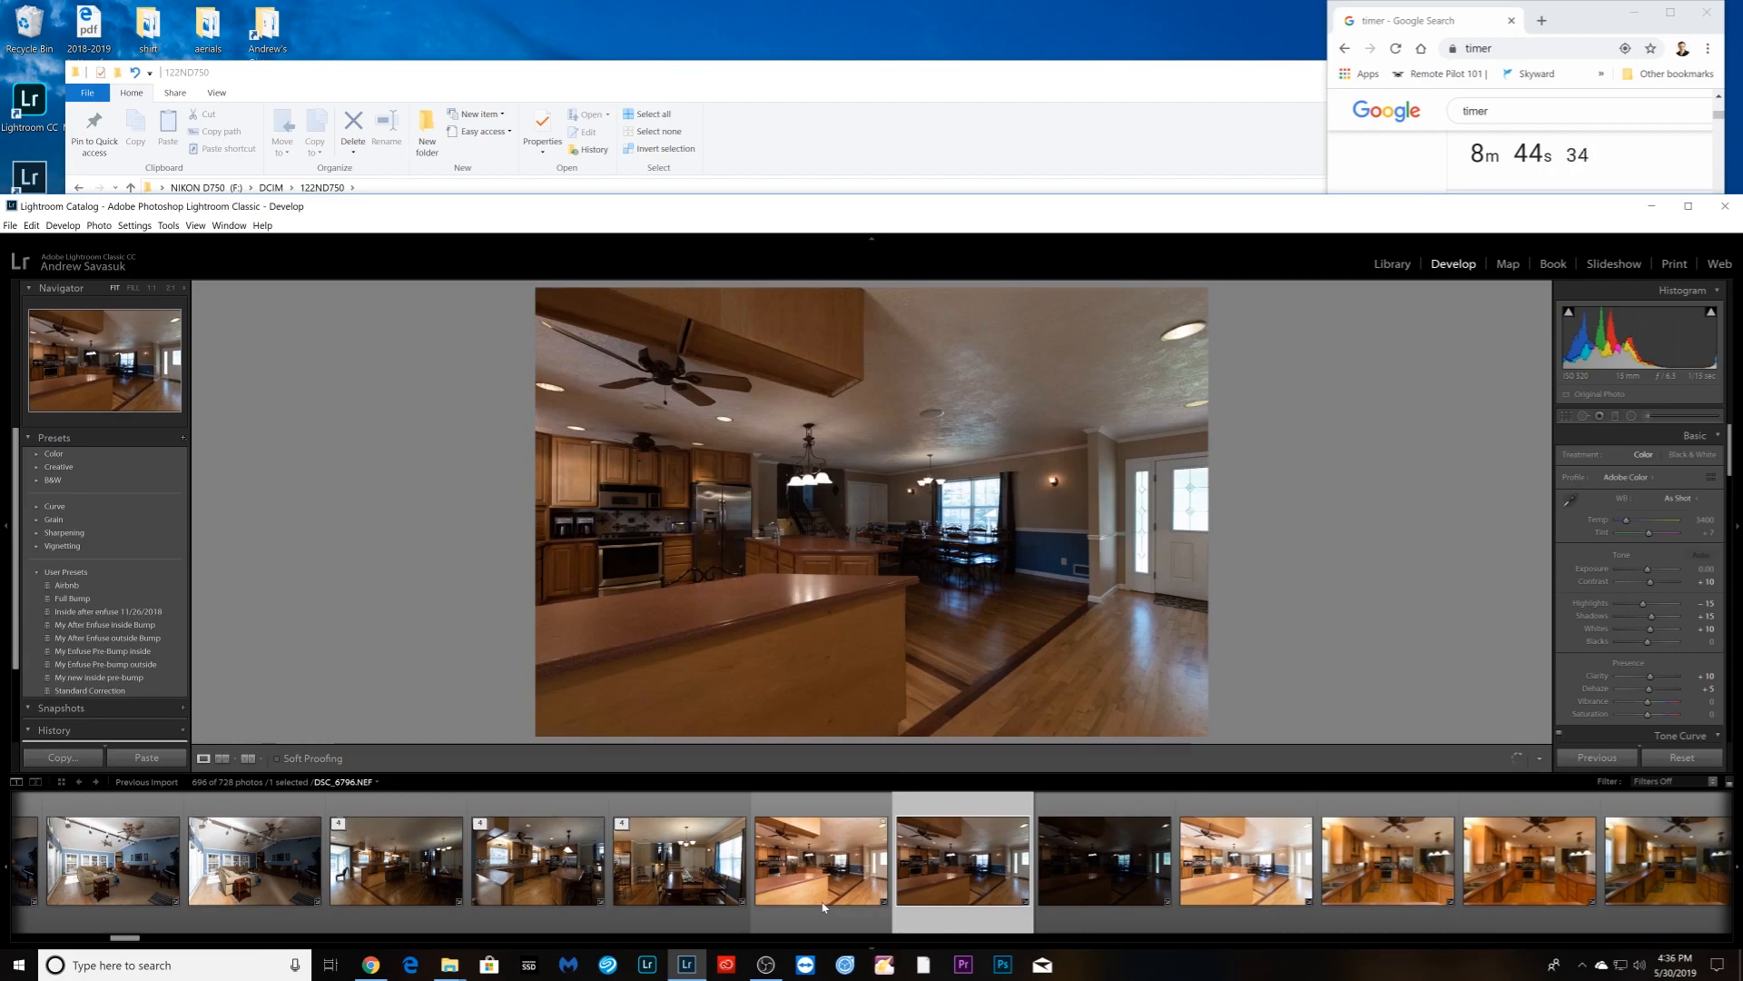
click(822, 908)
shift+click(1249, 908)
right_click(1248, 909)
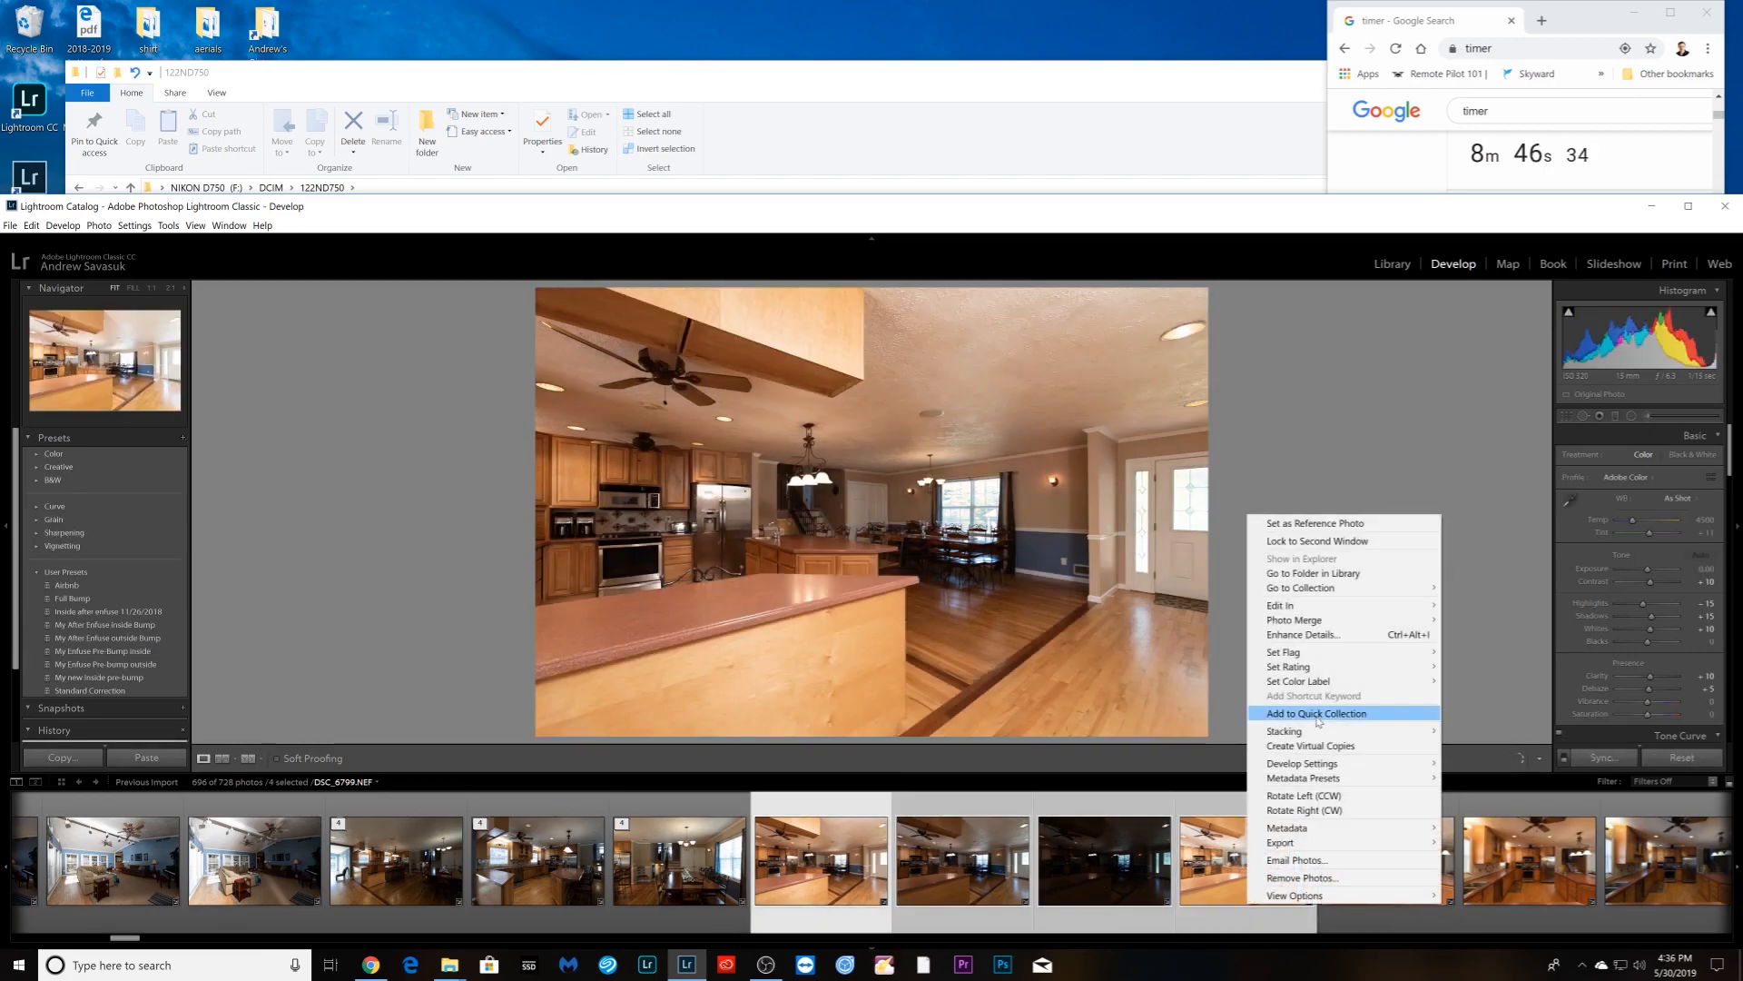
mouse_move(1315, 740)
click(1471, 730)
- Group the following five kitchen shots into a stack
key(Right)
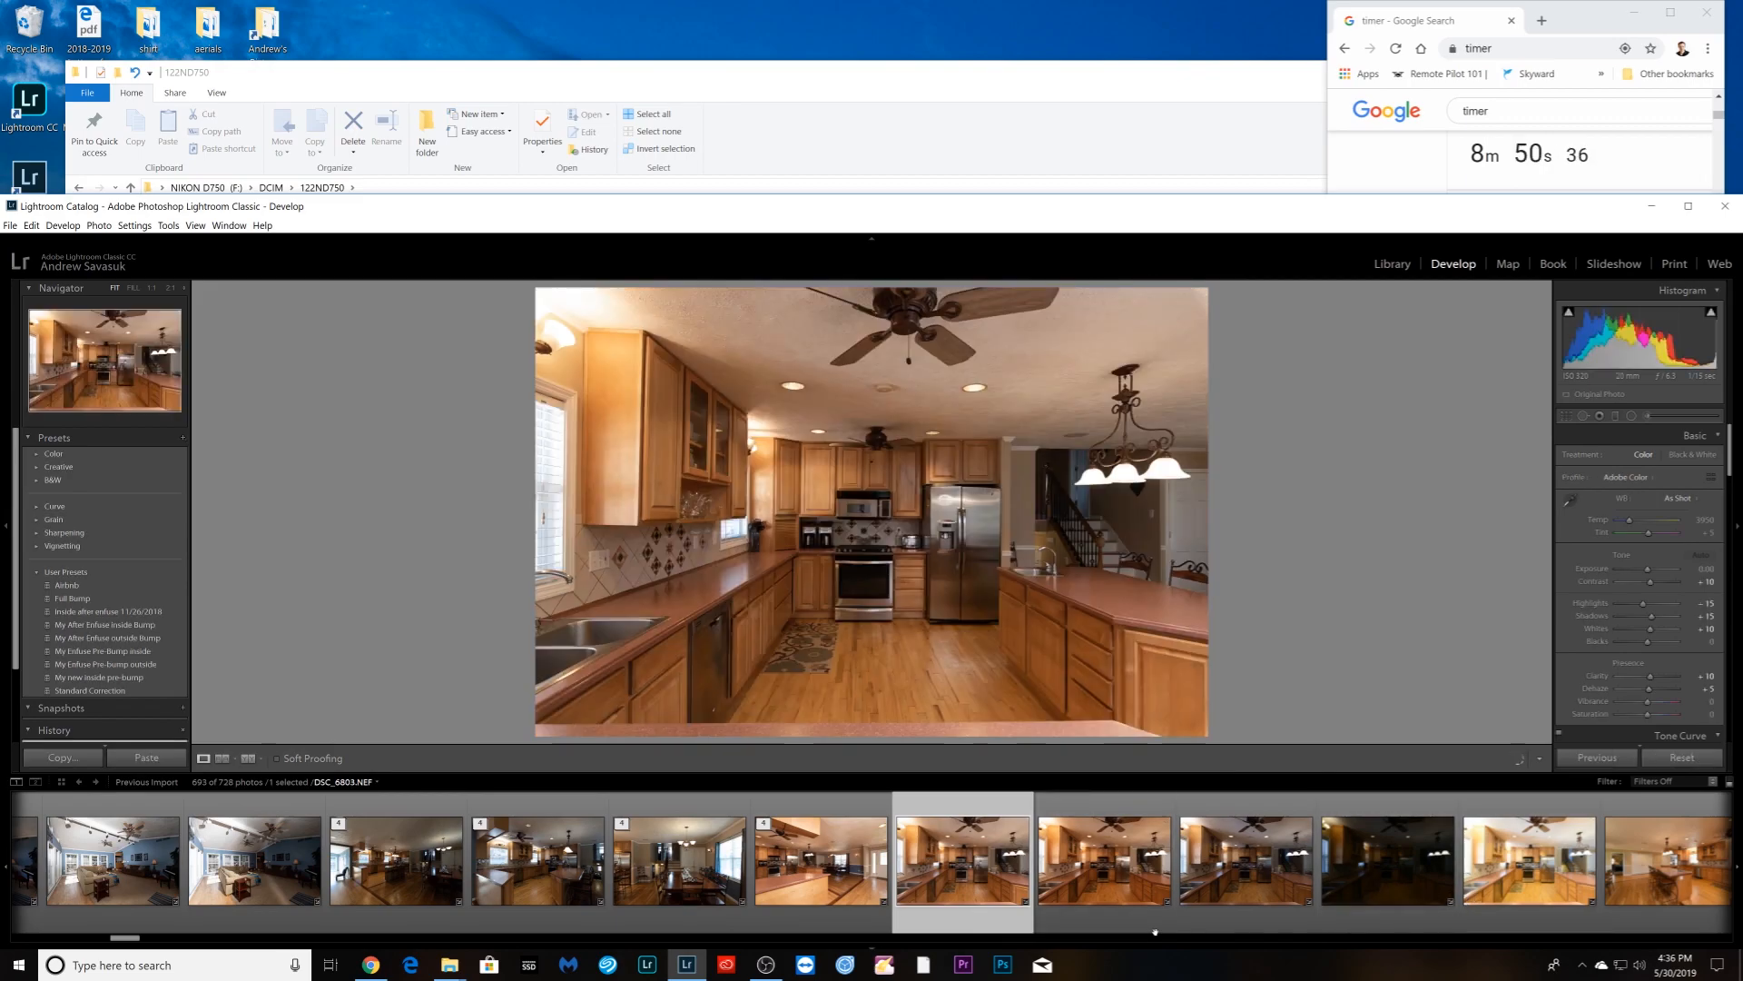
shift+click(1529, 862)
right_click(1546, 867)
mouse_move(1566, 737)
click(1471, 731)
- Give the next kitchen photo Auto white balance, sync it across the set, and stack all six
click(623, 906)
click(1684, 498)
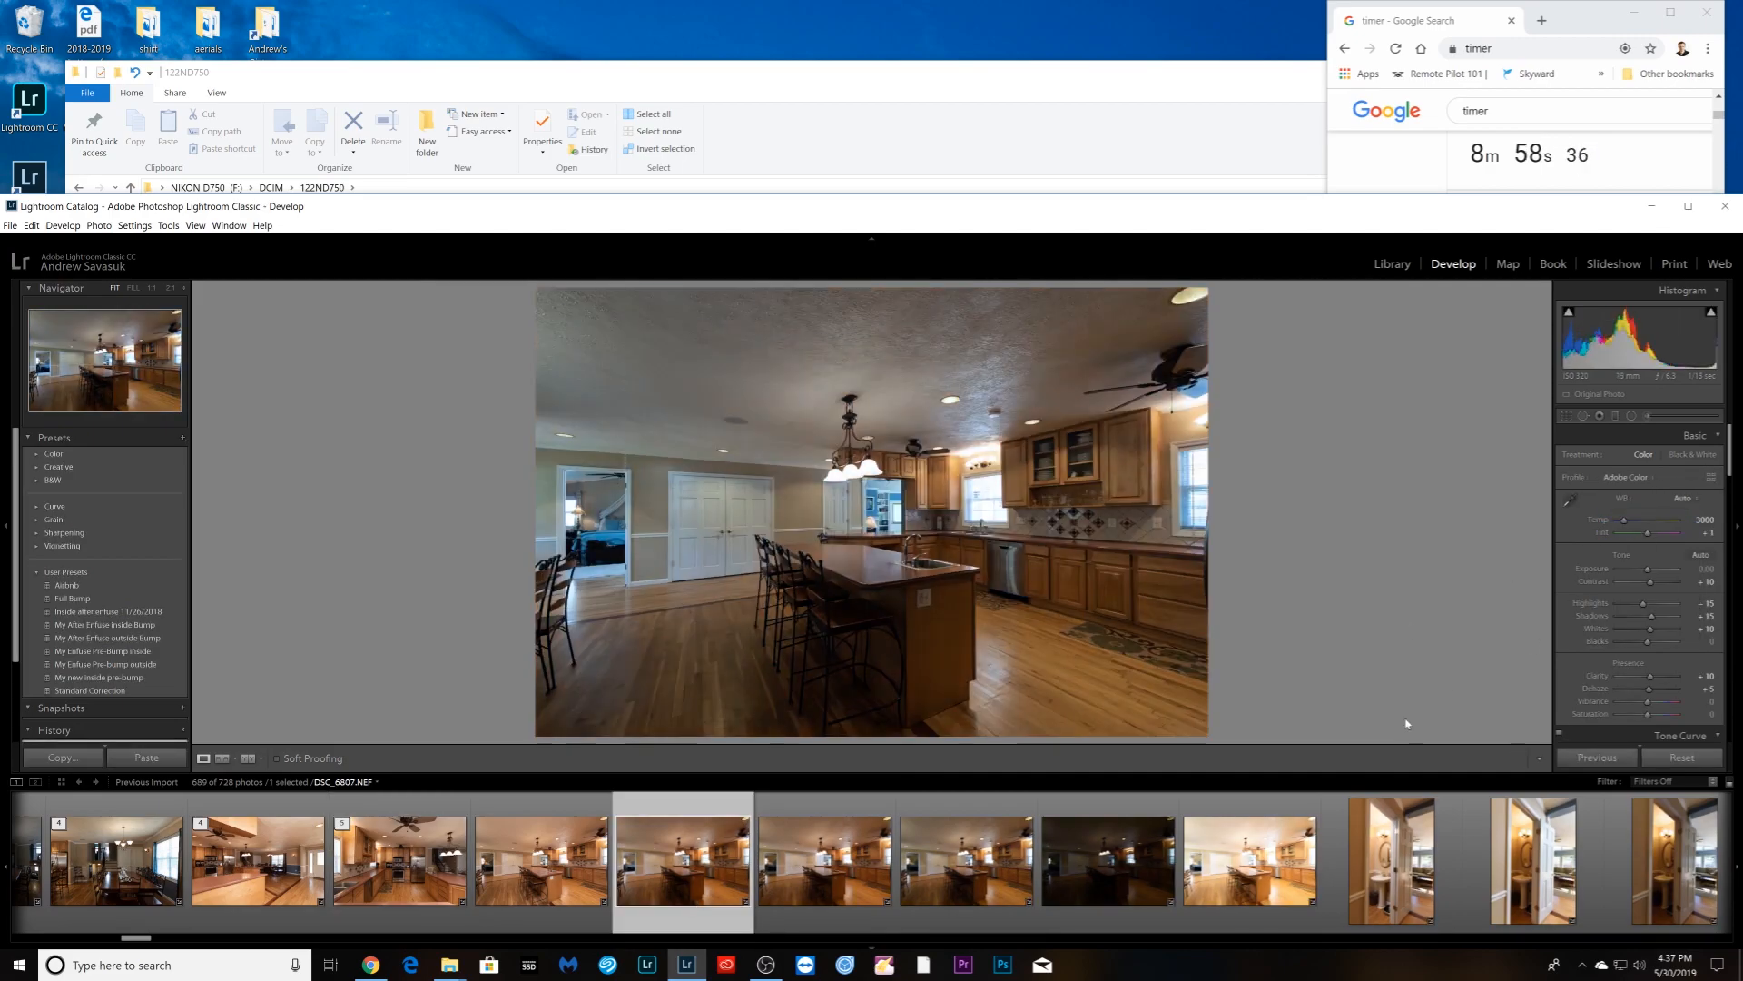
shift+click(1249, 862)
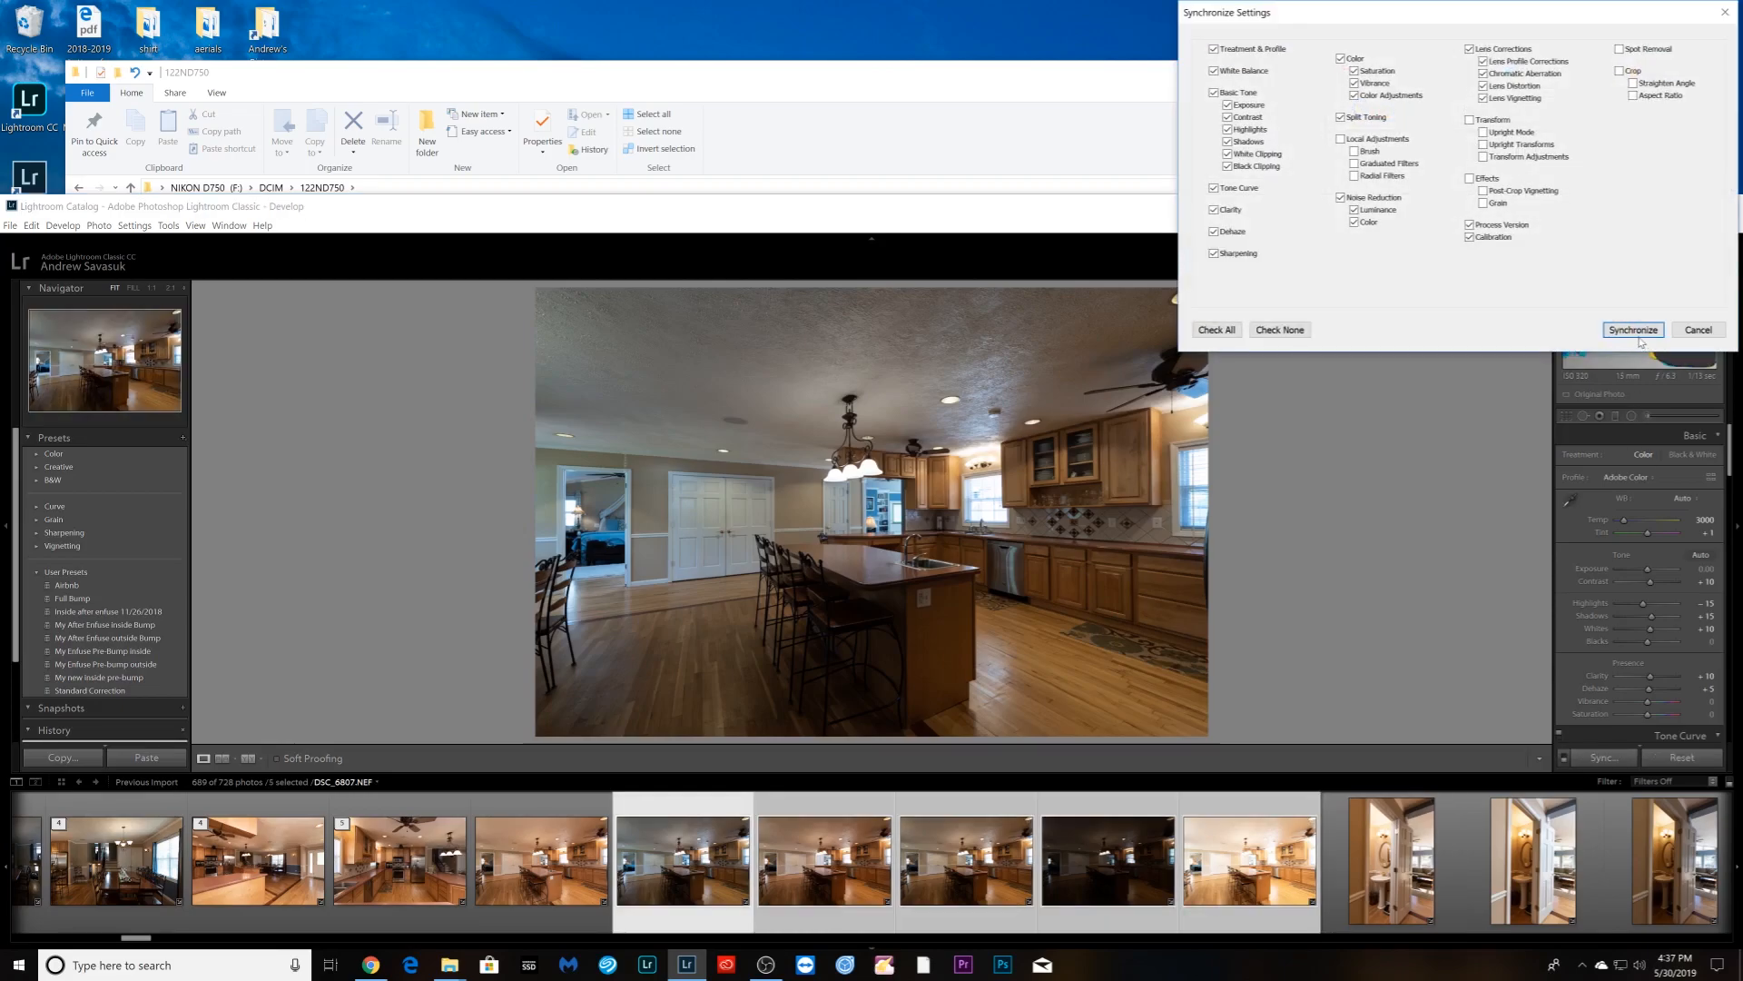
click(1635, 331)
ctrl+click(554, 906)
right_click(555, 906)
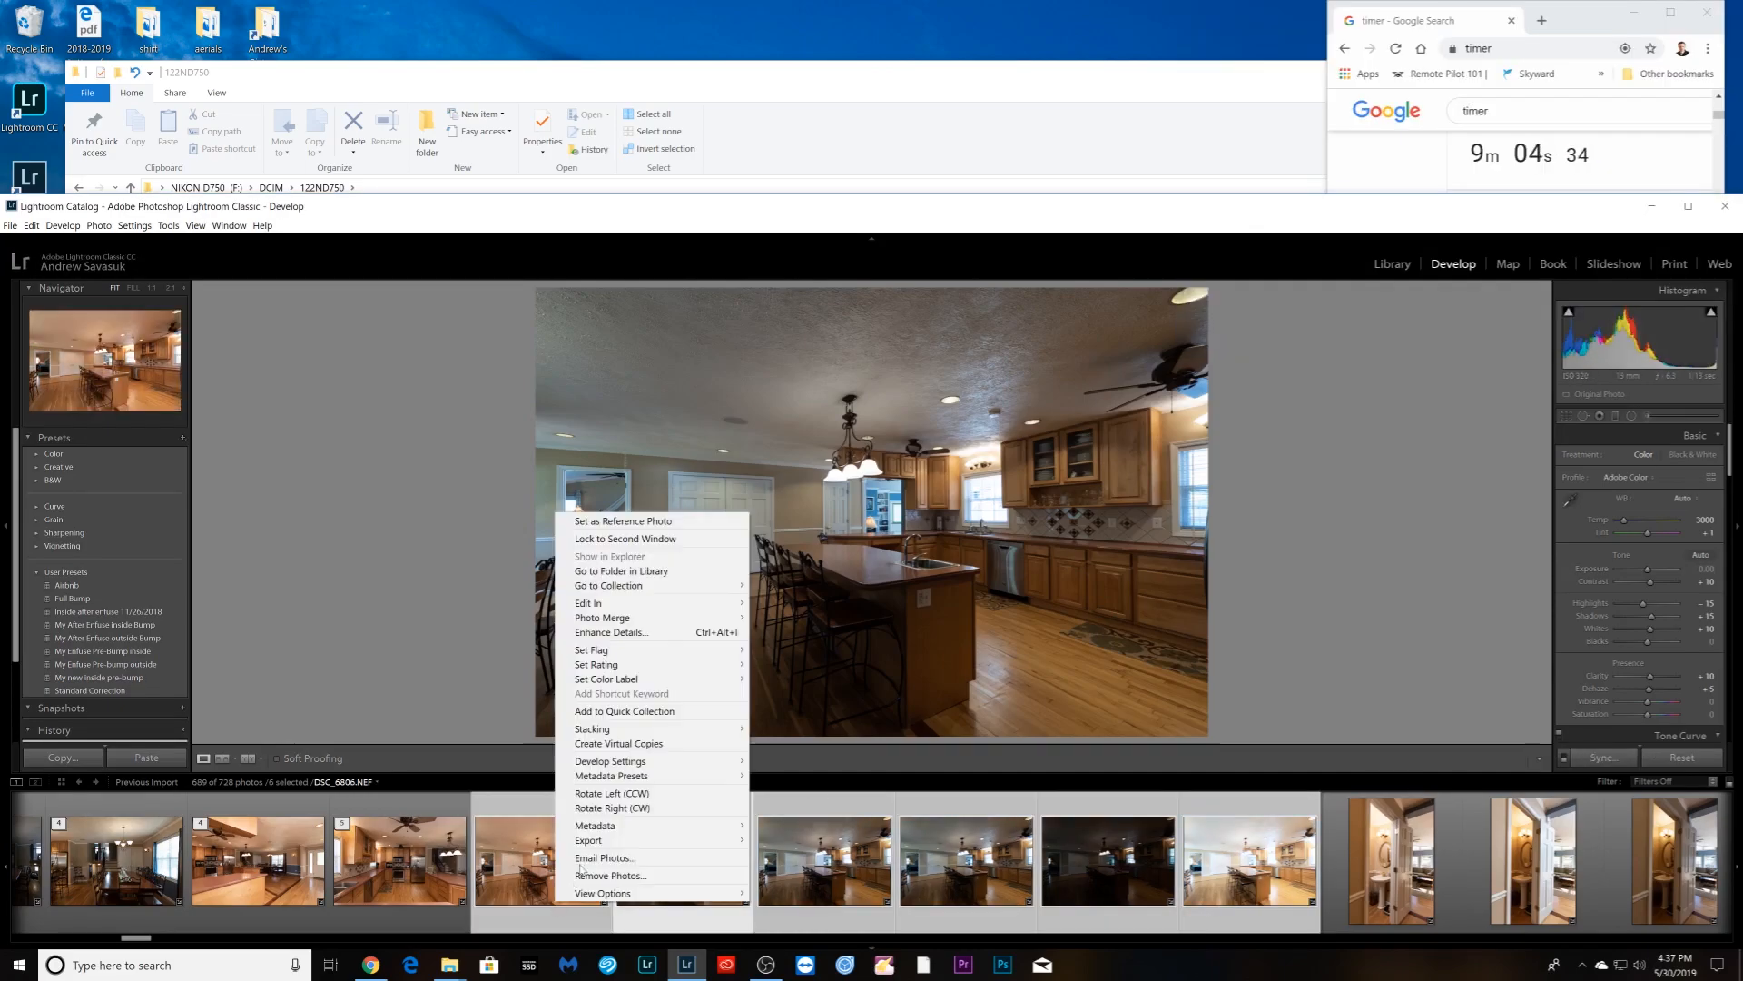
click(799, 729)
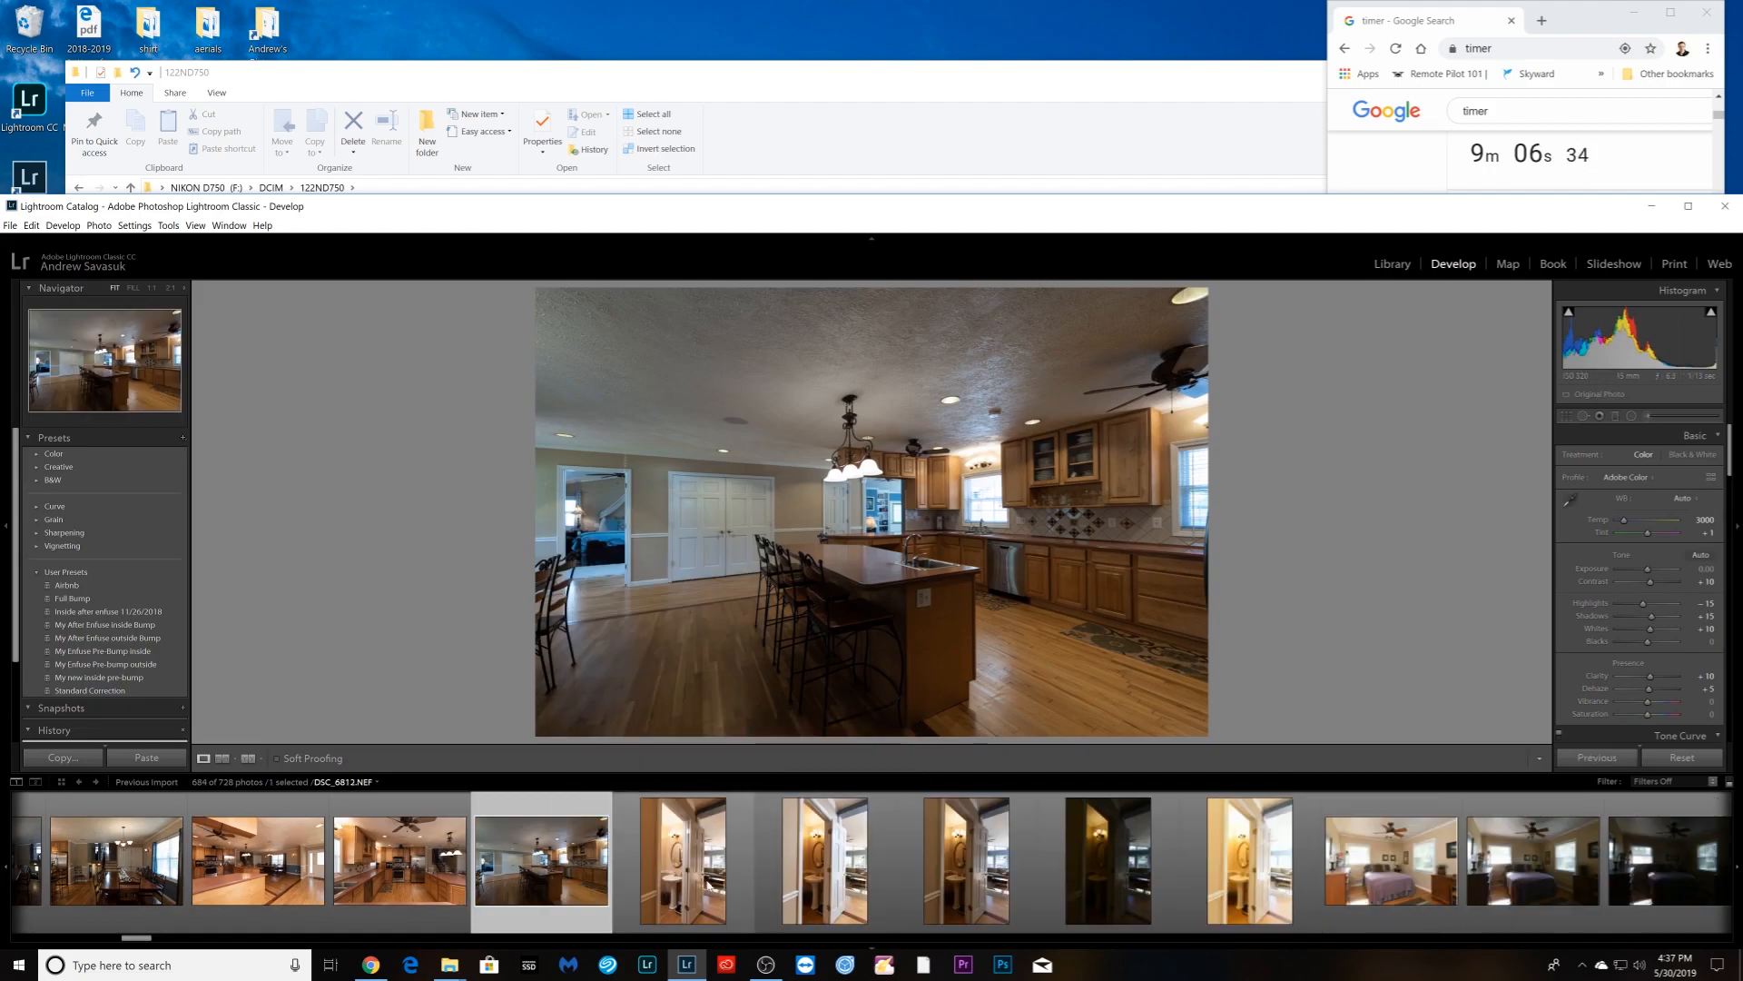
click(706, 880)
- Group the five half-bath shots into a stack
shift+click(1250, 862)
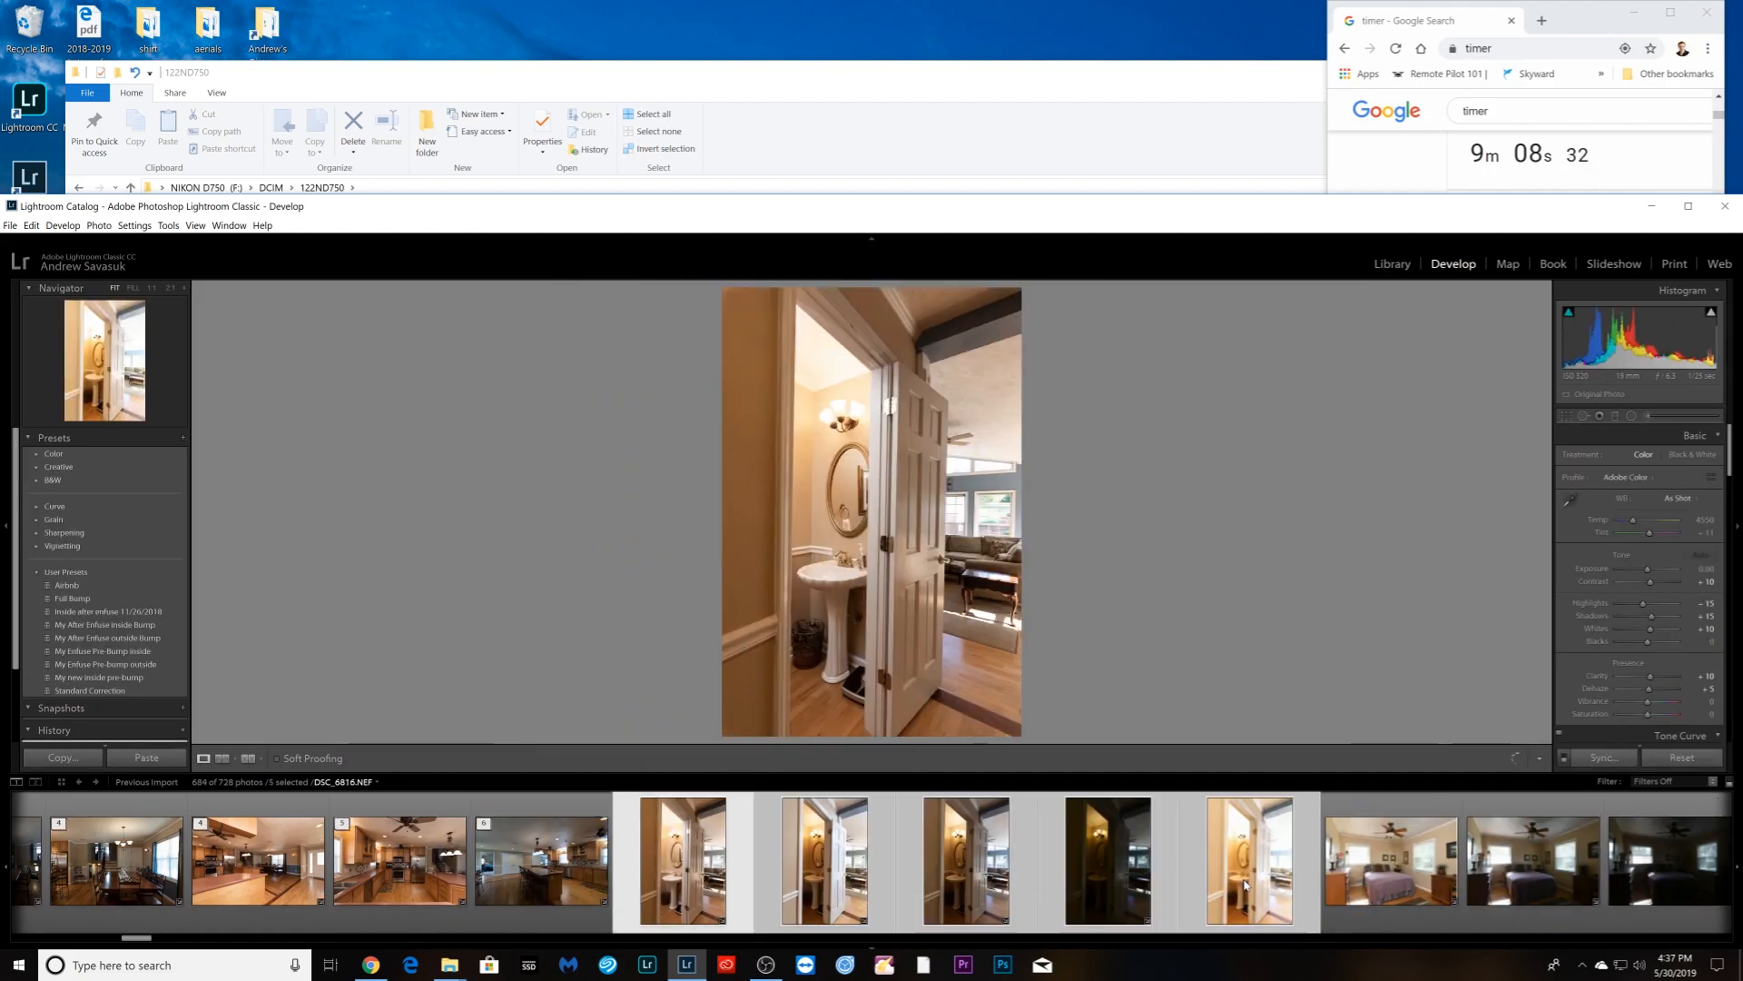
right_click(1254, 845)
click(1507, 673)
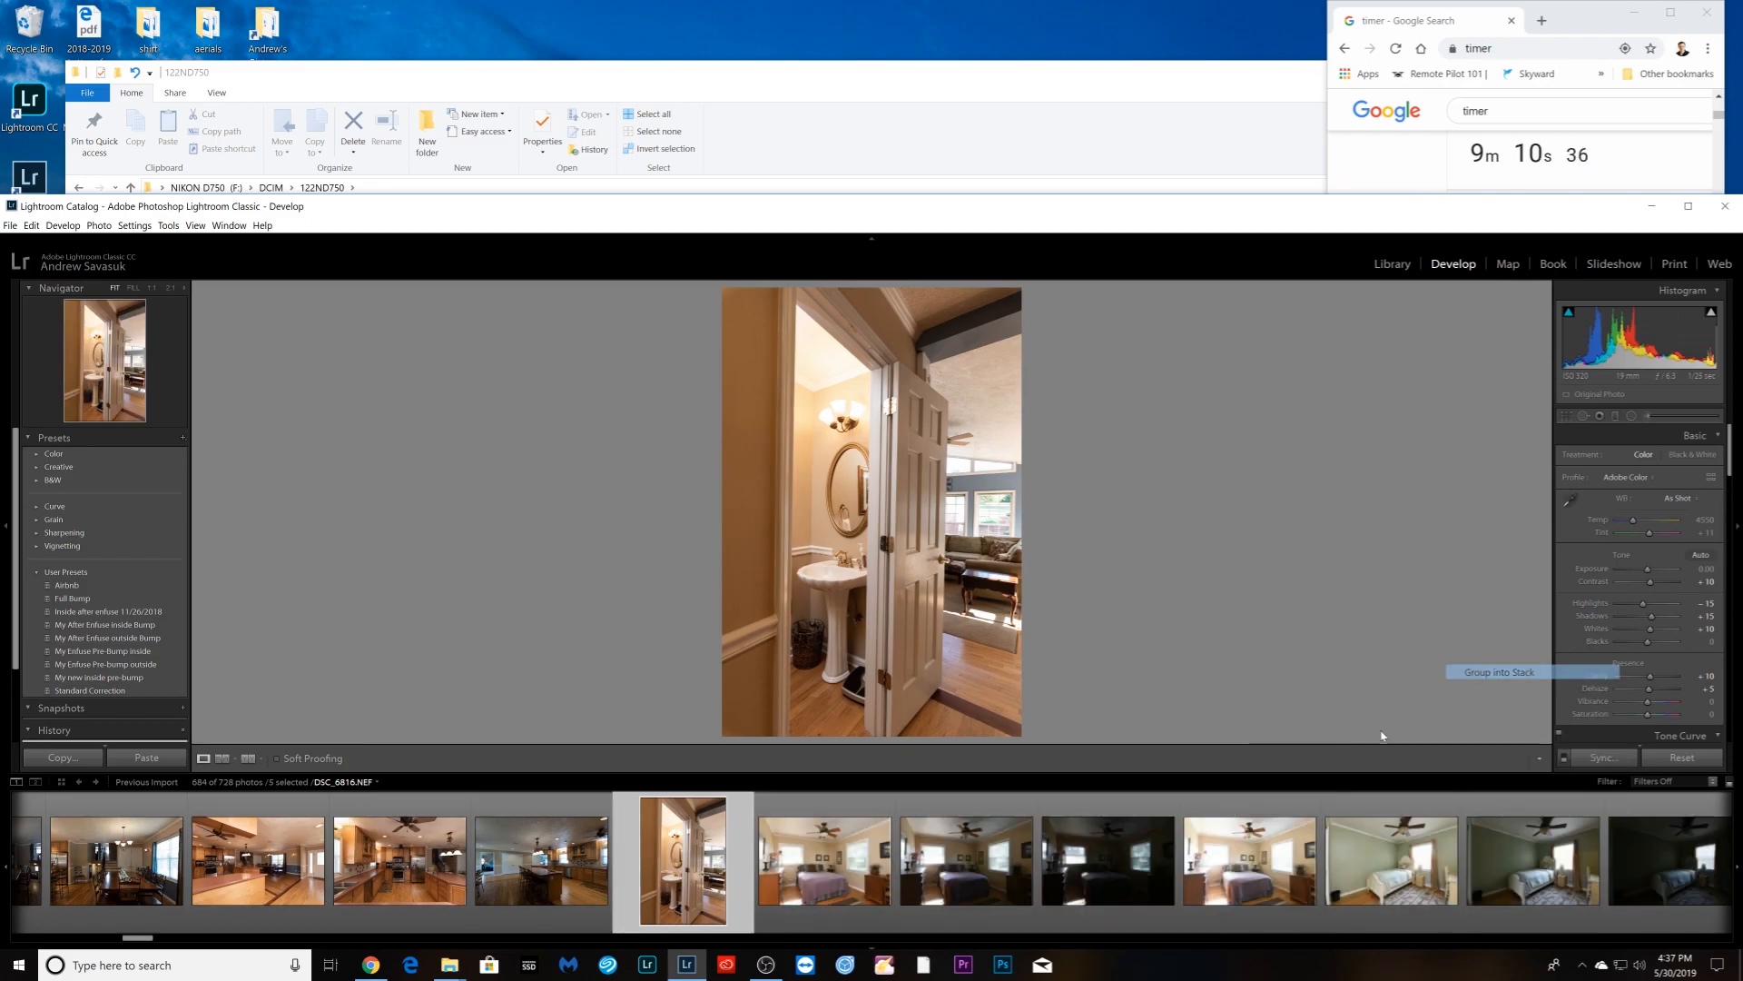
click(864, 897)
- Group the four purple-bedspread bedroom shots into a stack
shift+click(1249, 863)
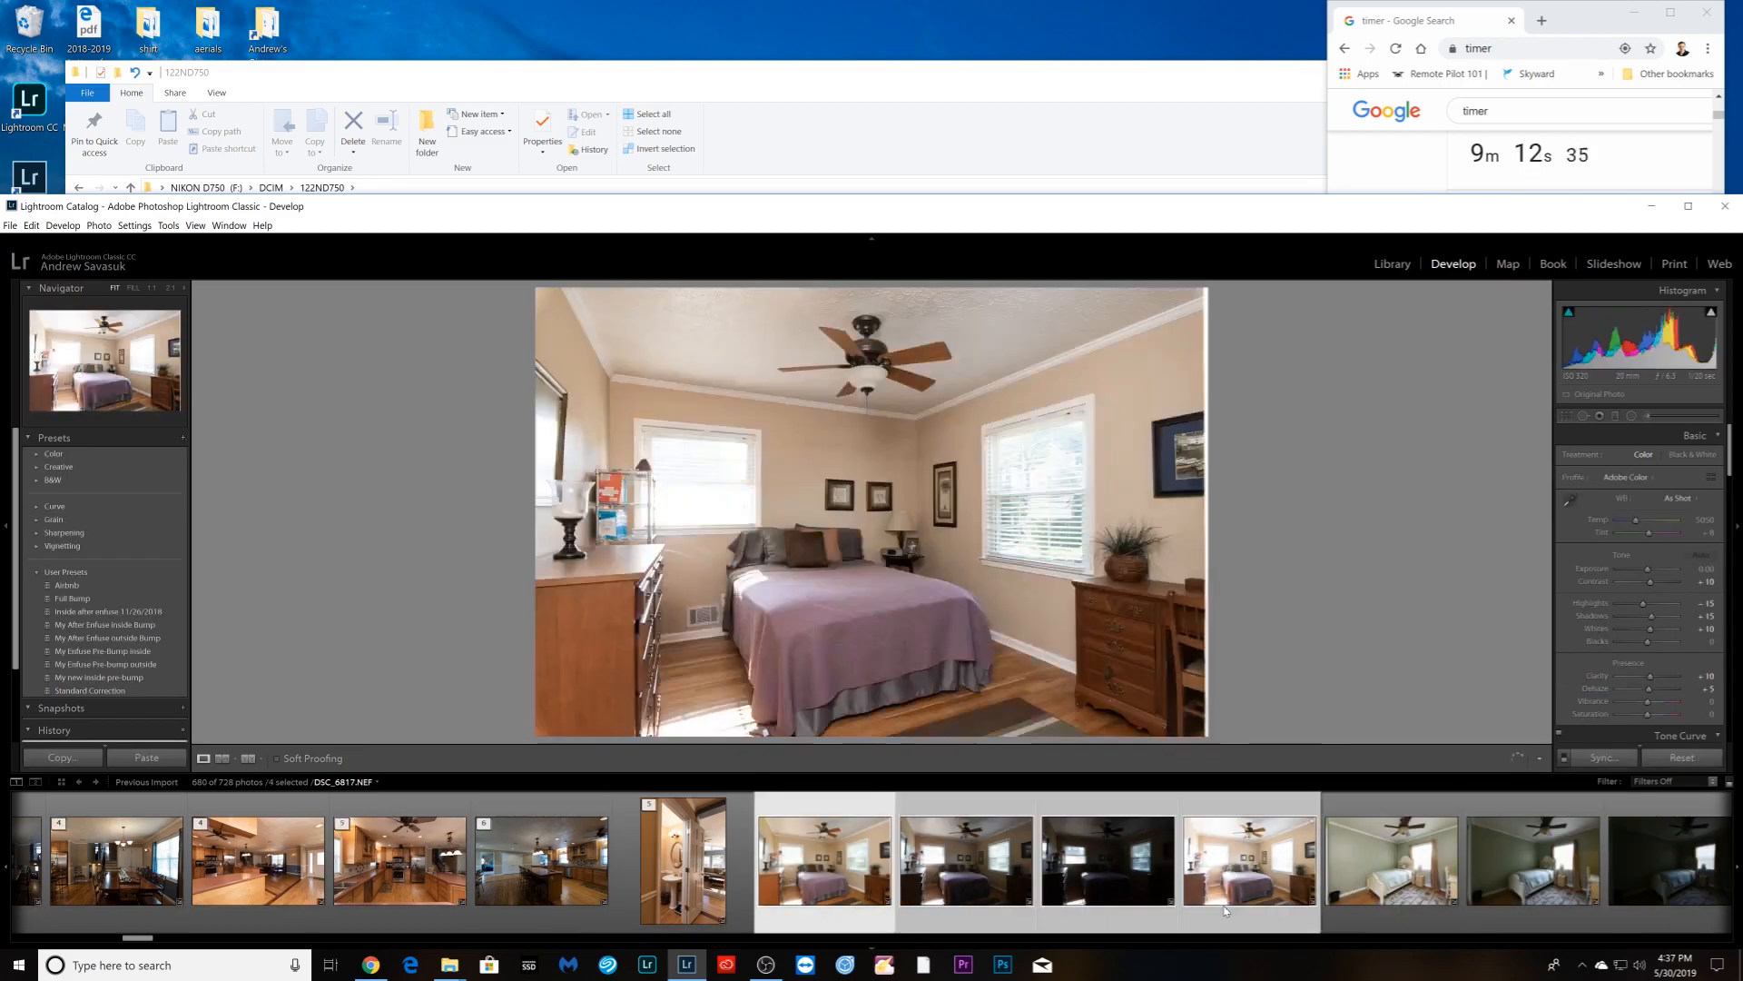
right_click(1224, 903)
mouse_move(1271, 732)
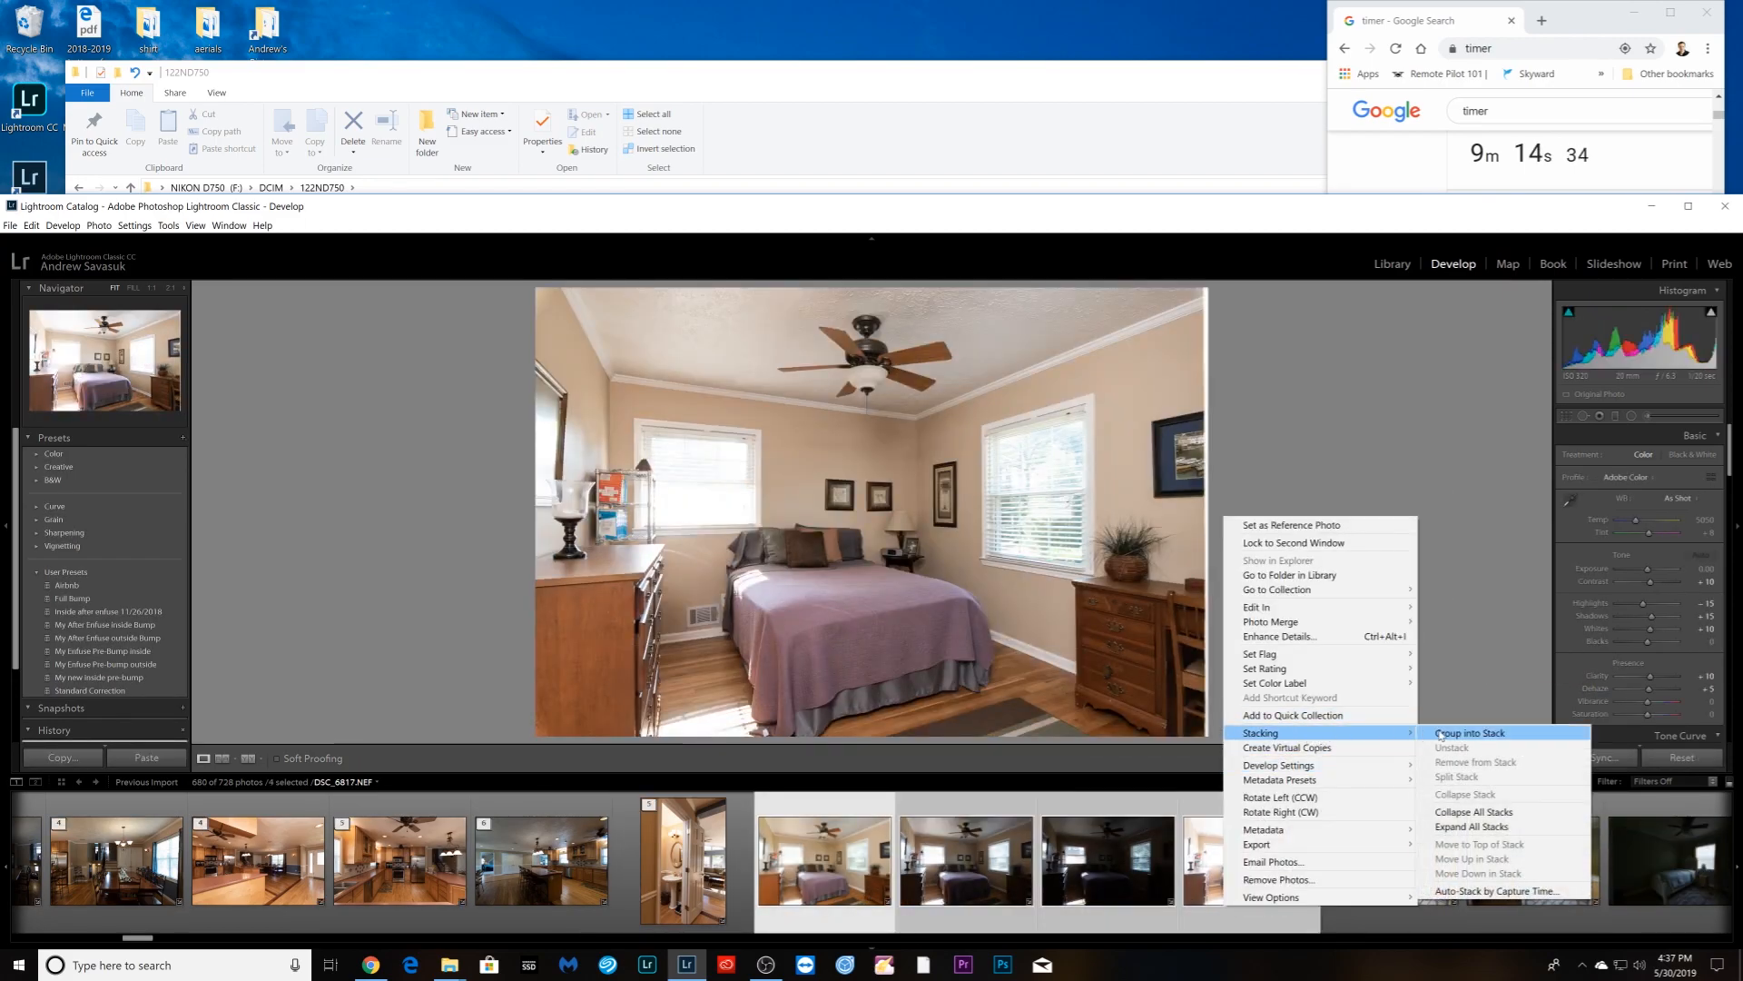
click(1461, 732)
- Group the four green-bedroom shots into a stack
click(980, 902)
shift+click(1394, 889)
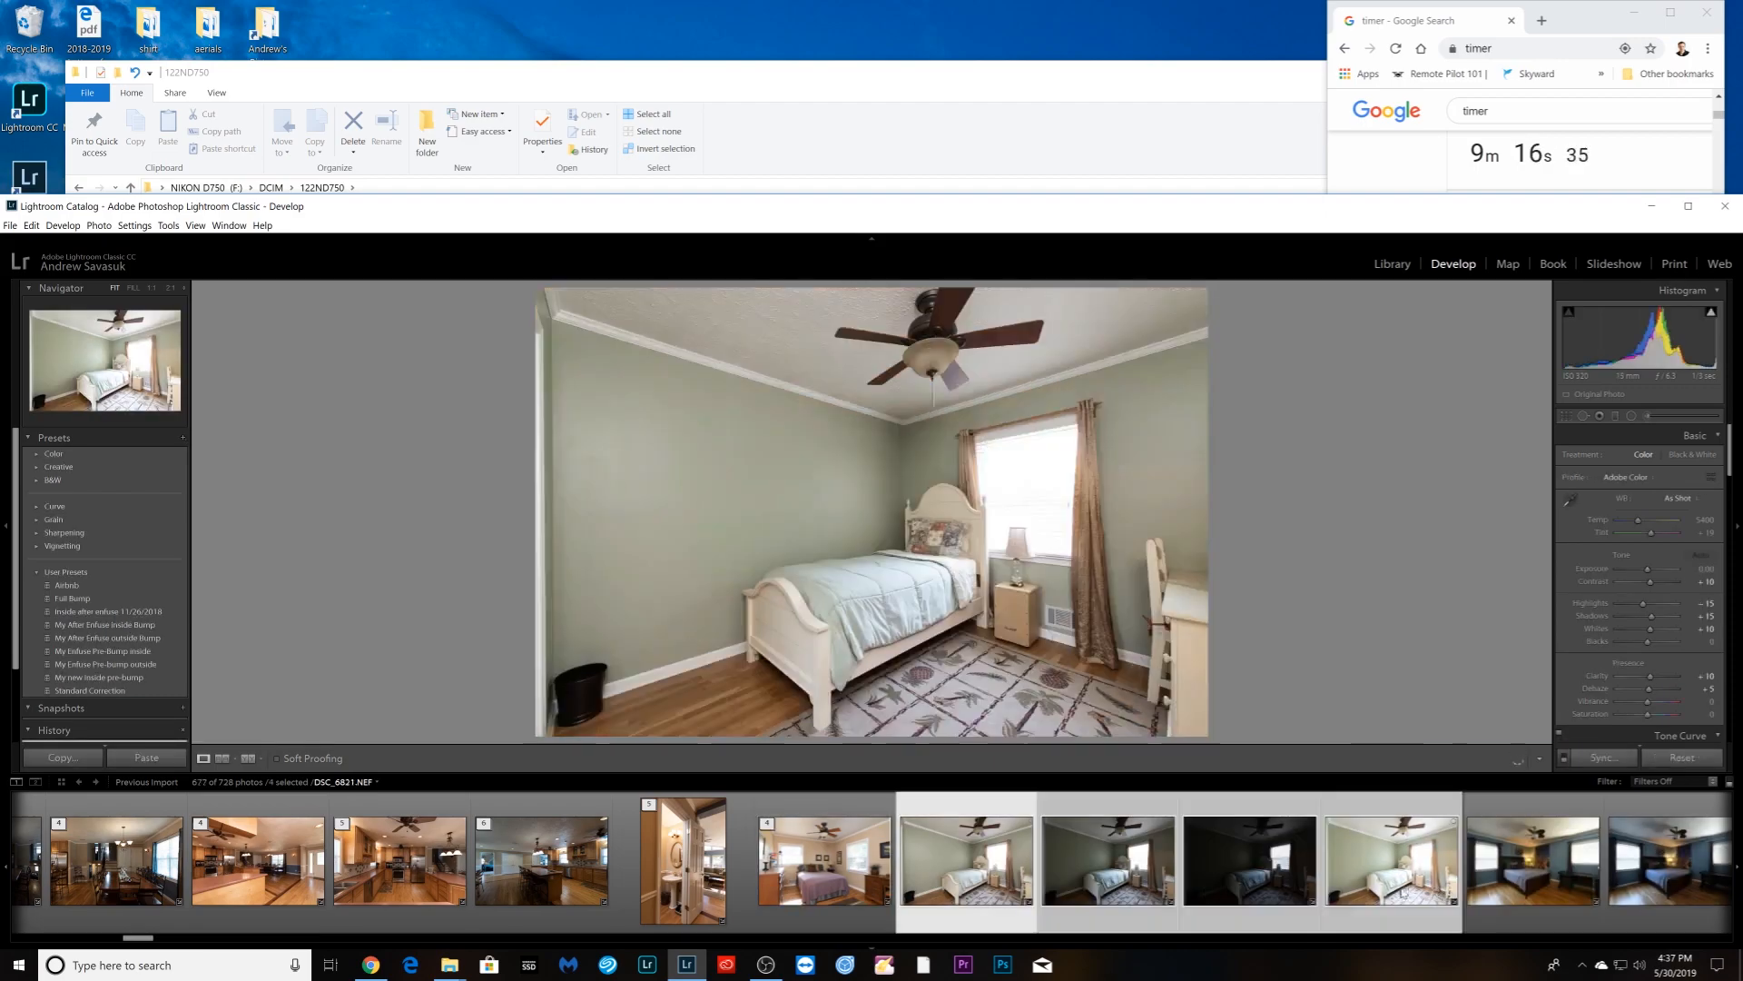
right_click(1398, 891)
mouse_move(1571, 718)
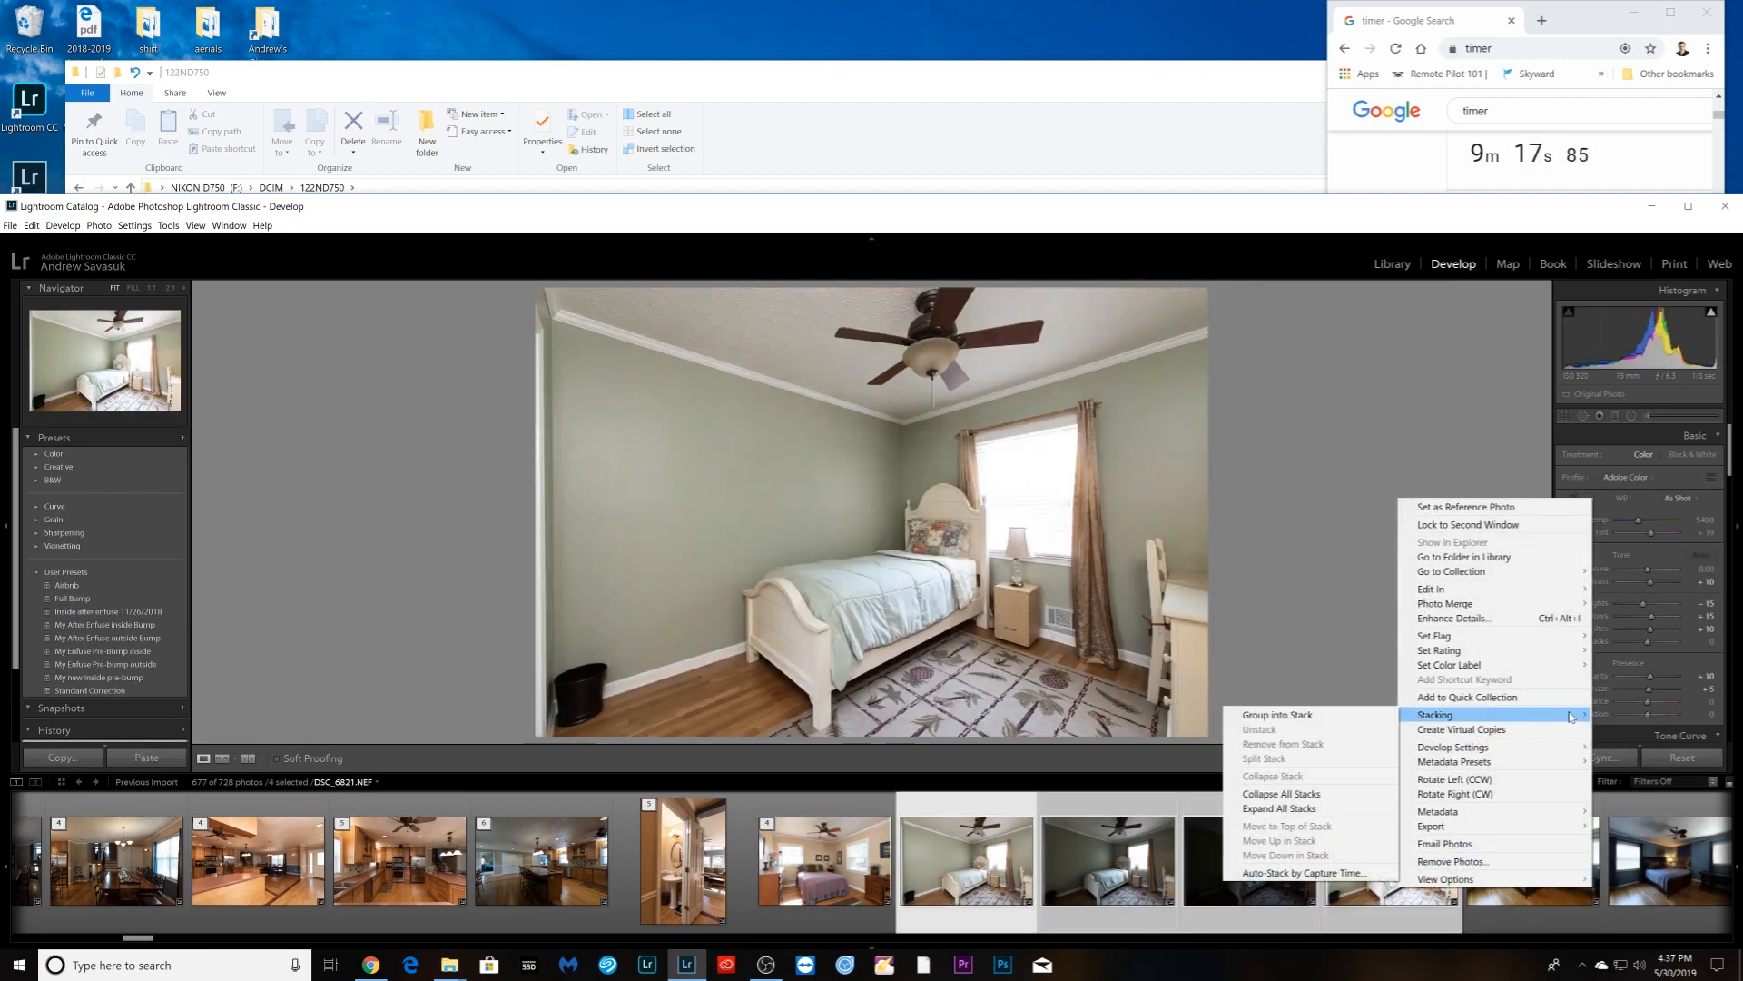
click(1304, 716)
- Group the four blue-bedroom shots into a stack
key(Right)
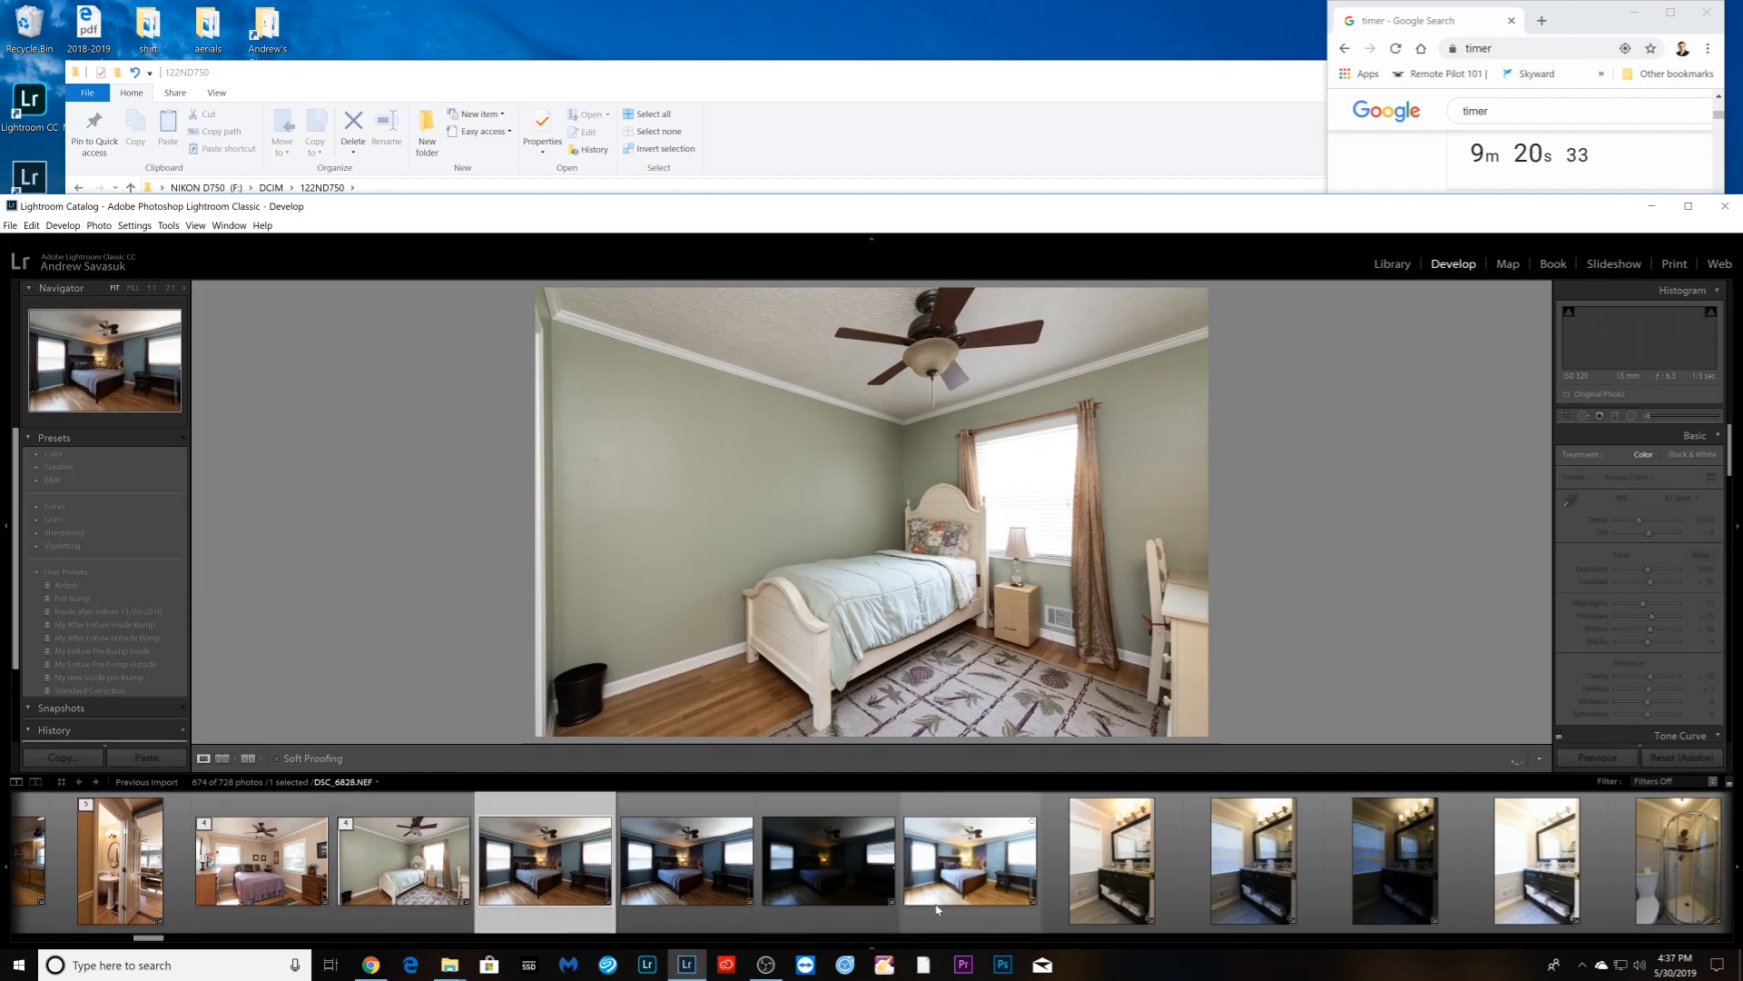
shift+click(933, 908)
right_click(974, 903)
click(1253, 726)
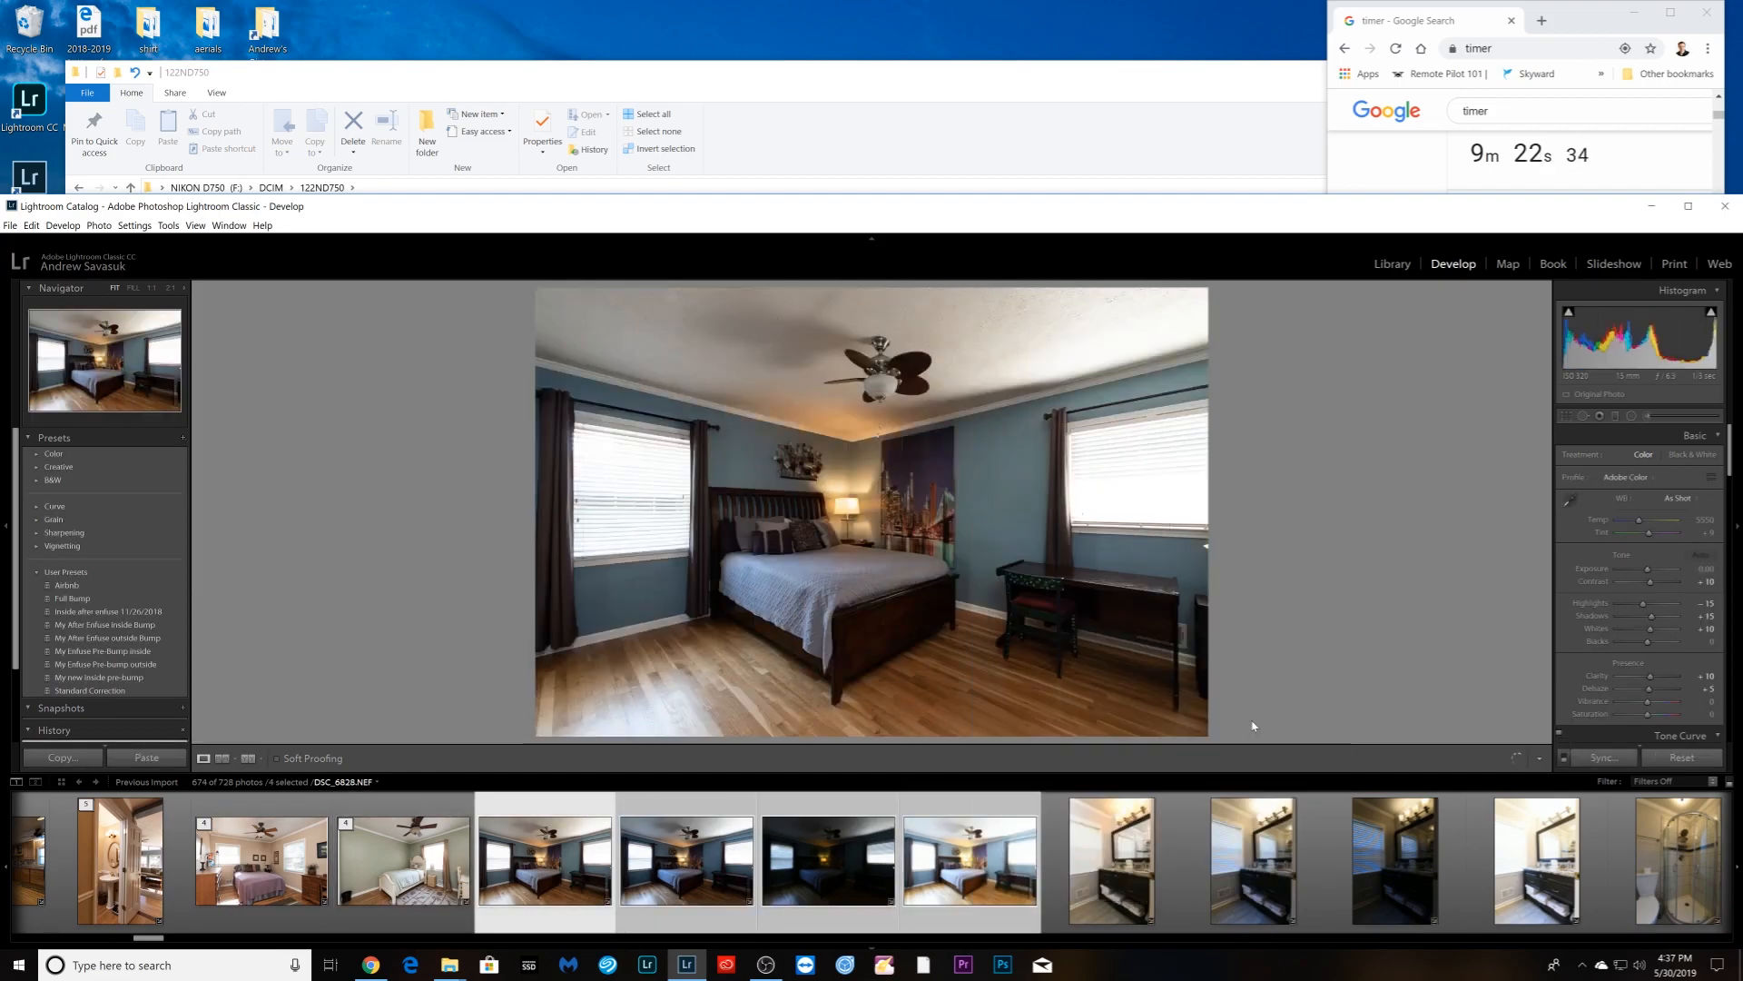
right_click(877, 897)
mouse_move(982, 724)
click(1116, 721)
- Group the four vanity bathroom shots into a stack
click(713, 917)
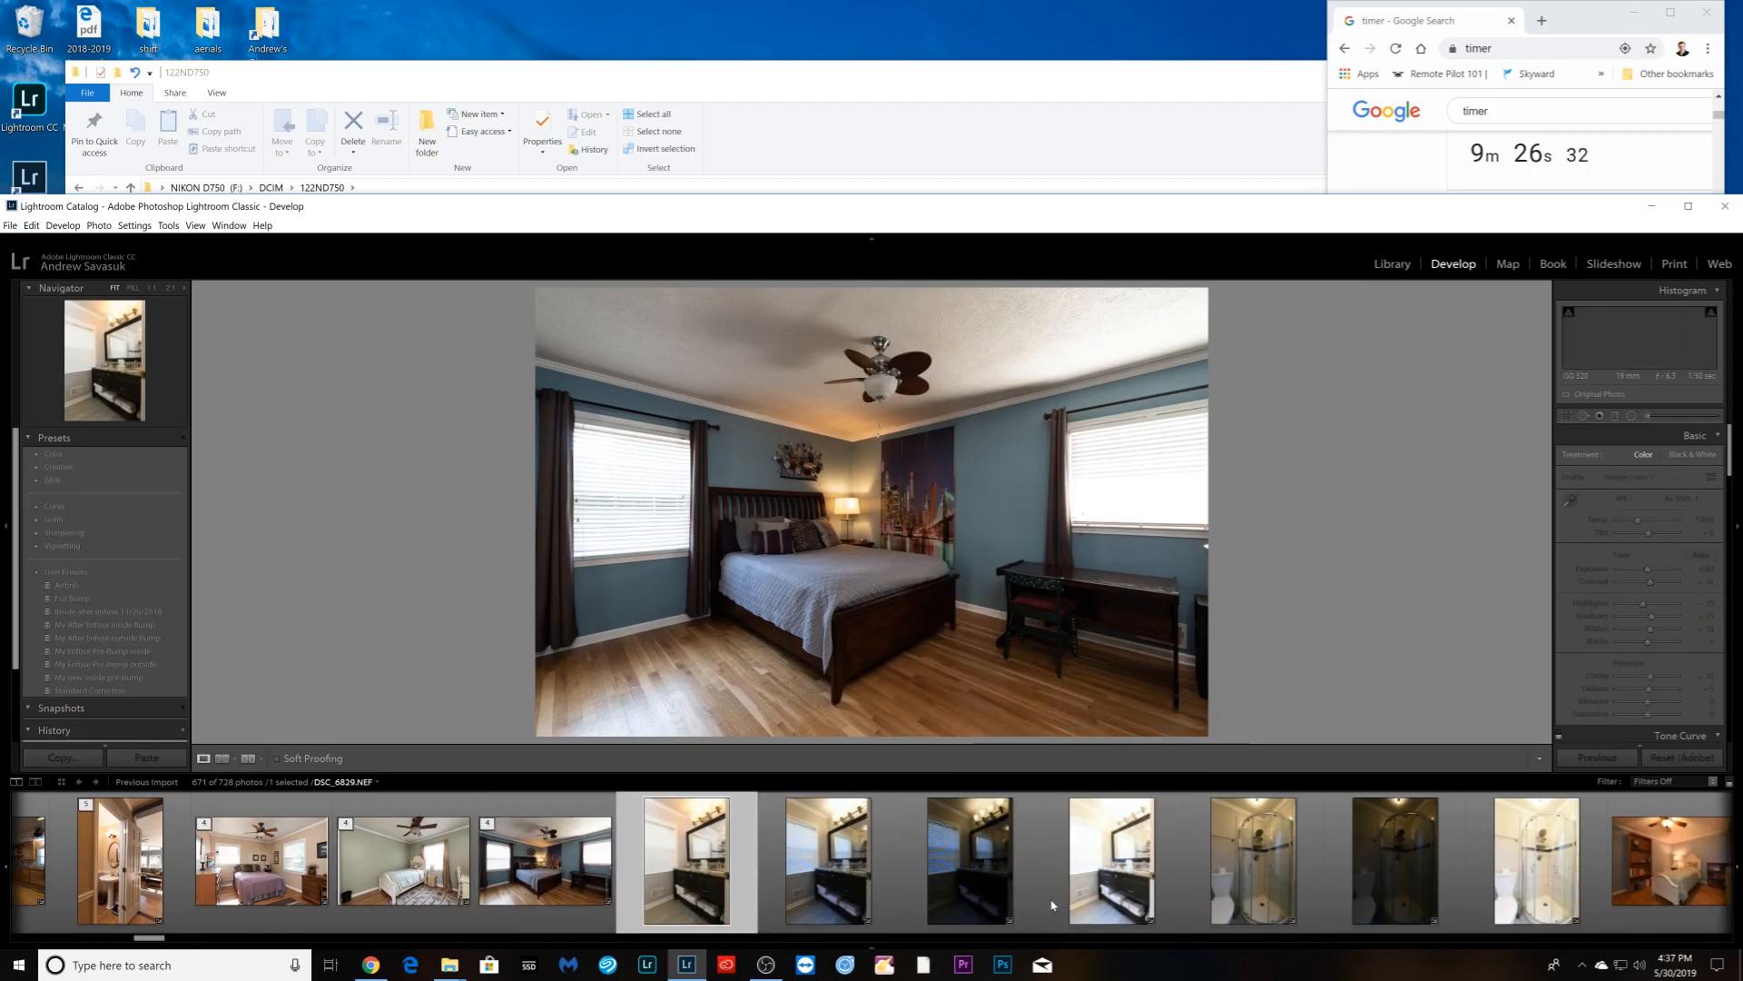
shift+click(1095, 895)
right_click(1089, 893)
mouse_move(1125, 721)
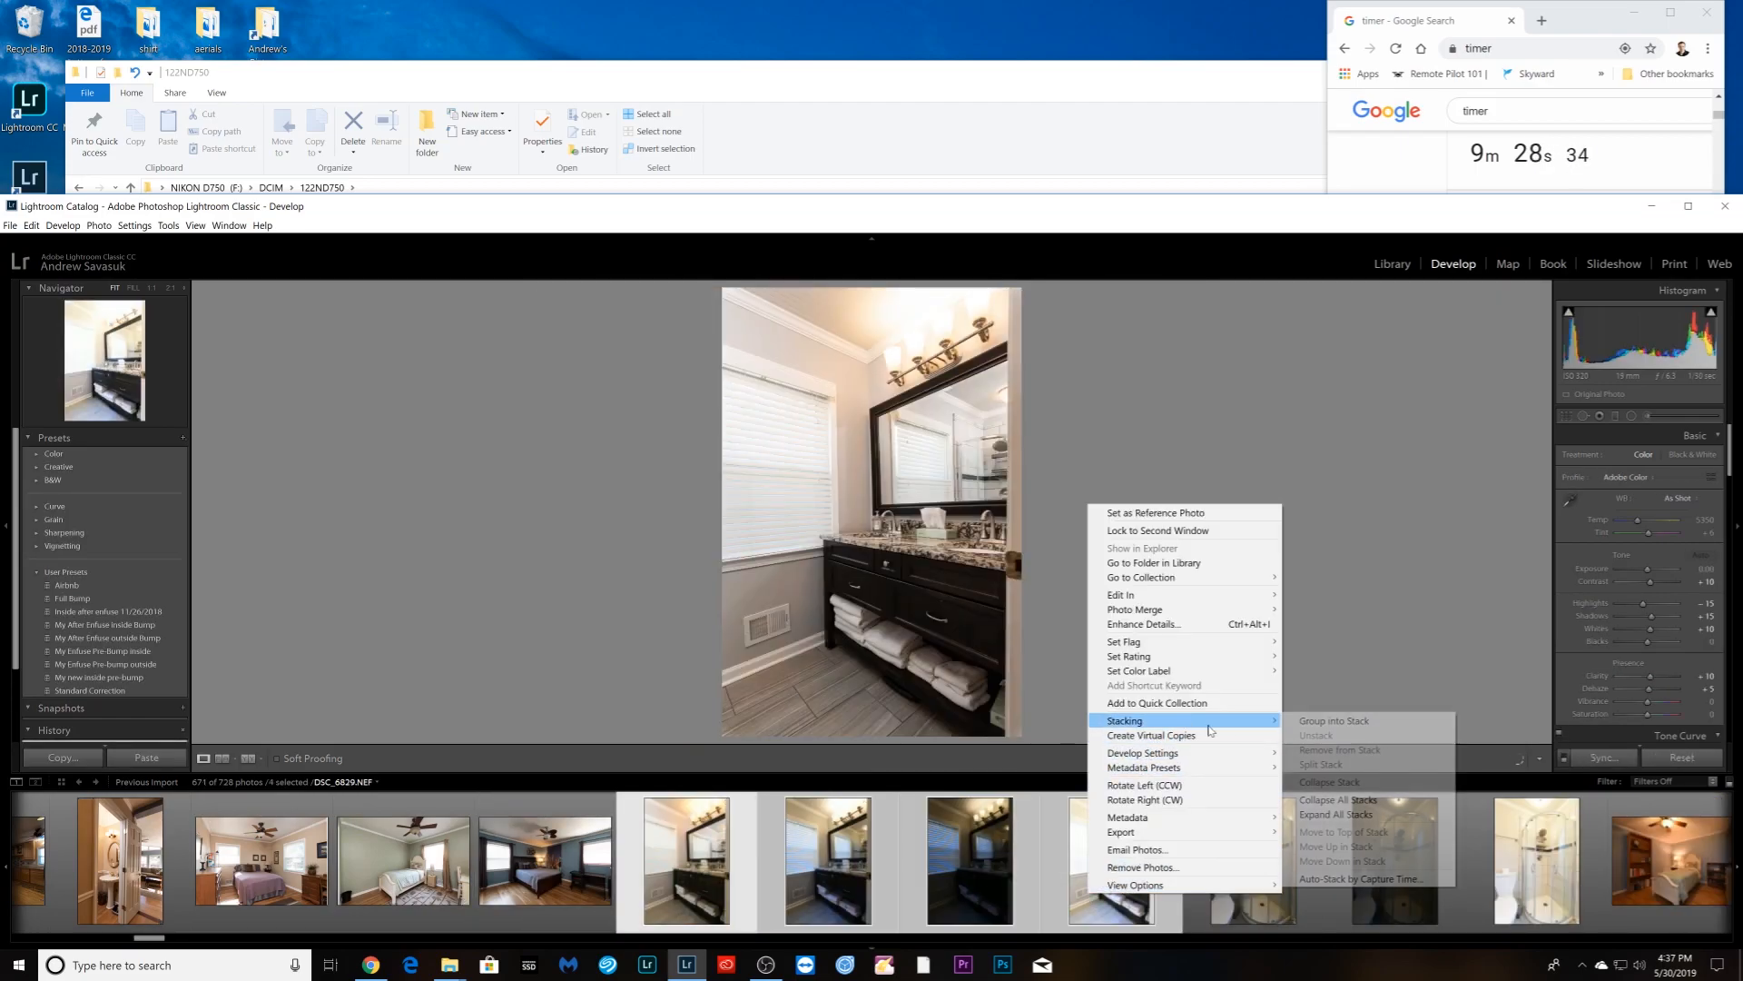
click(1326, 723)
click(877, 899)
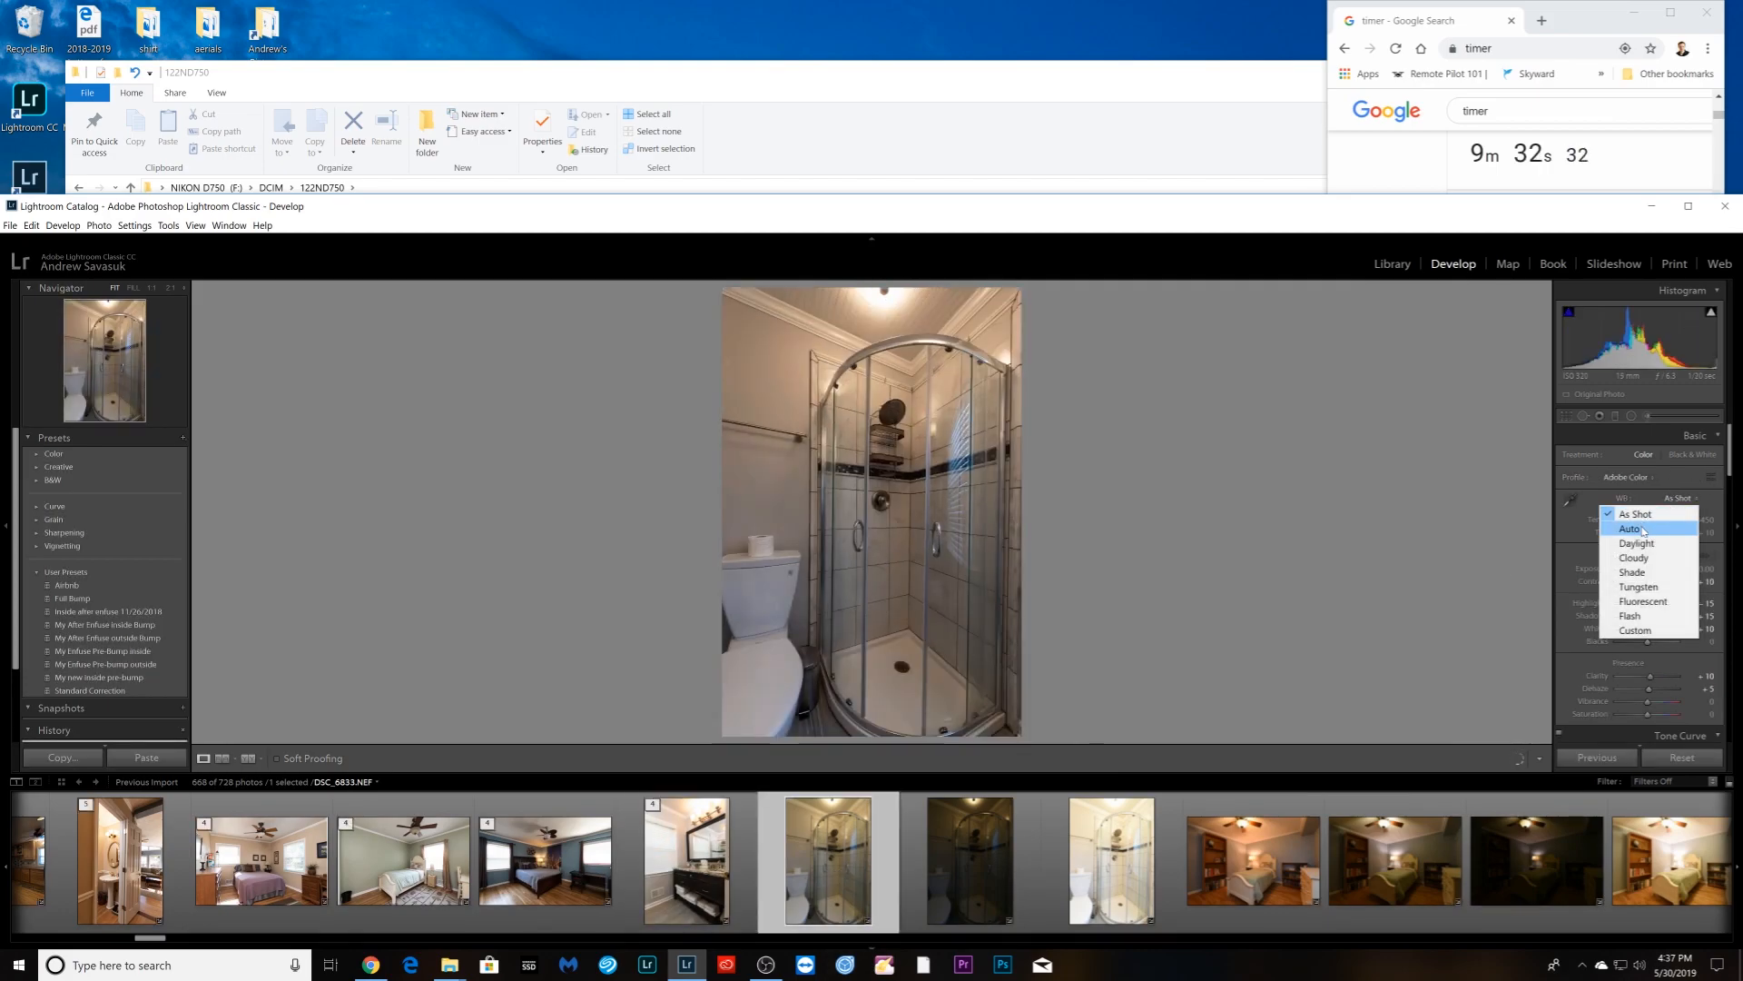
- Sync the shower edits across the three shower shots and group them into a stack
shift+click(1108, 883)
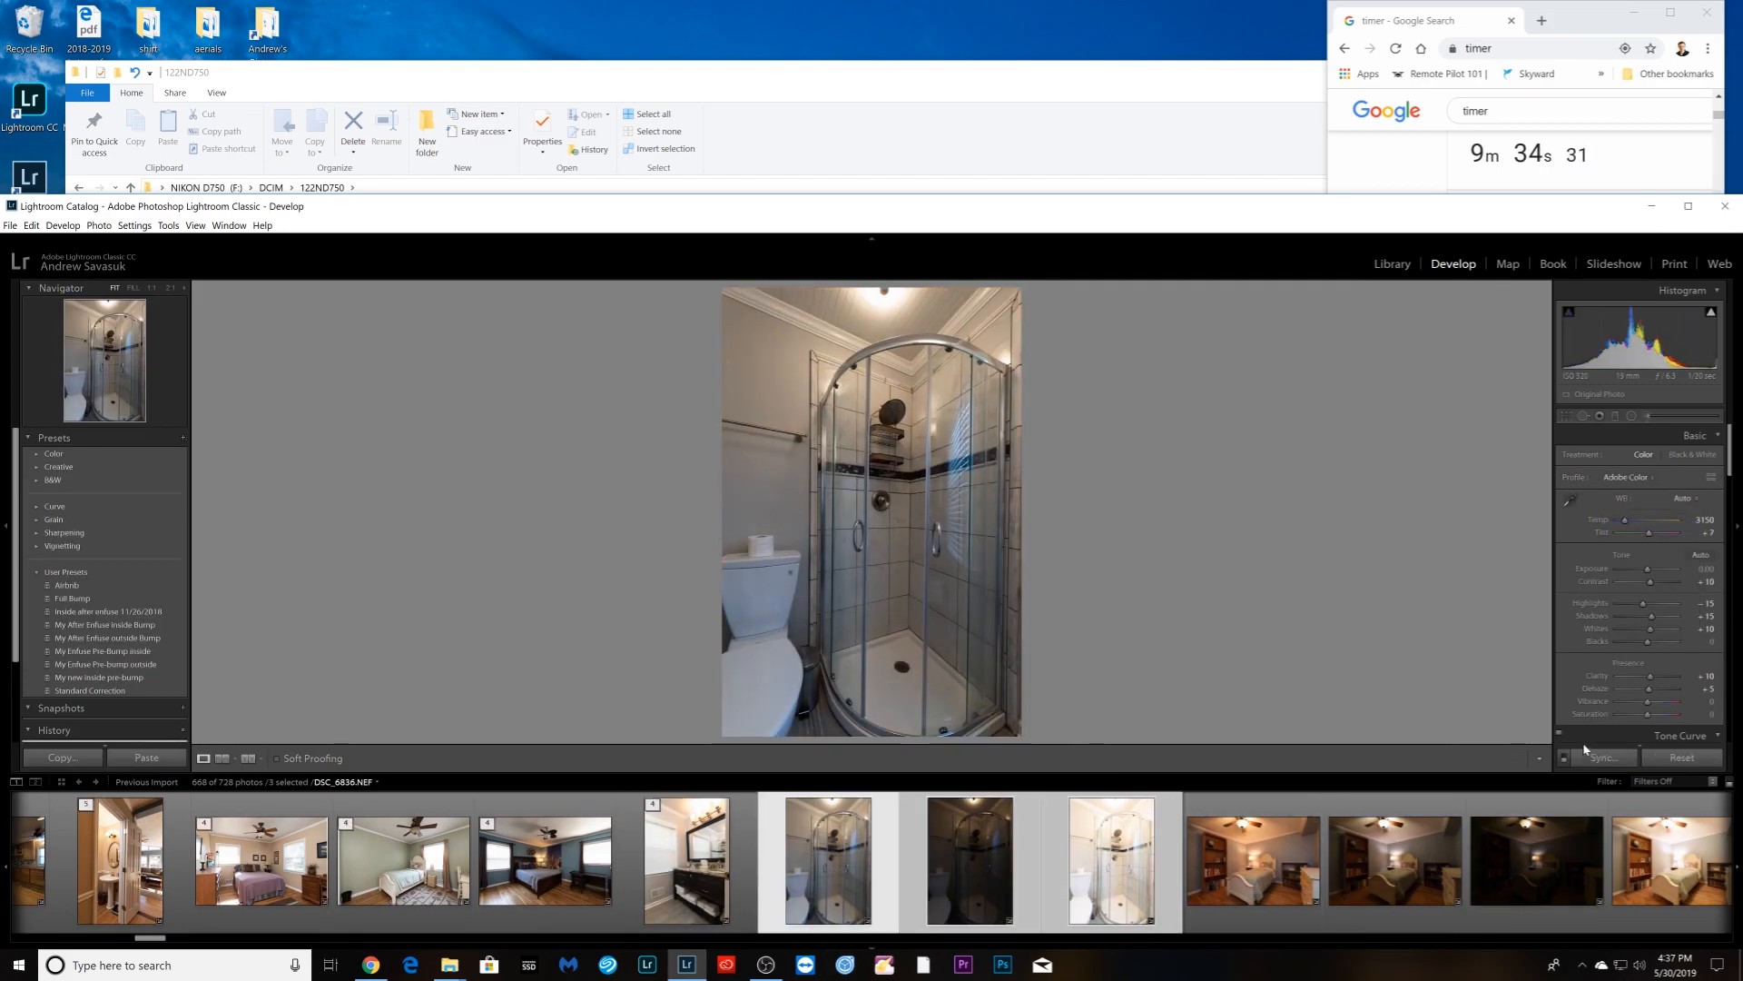
click(1595, 758)
click(1528, 327)
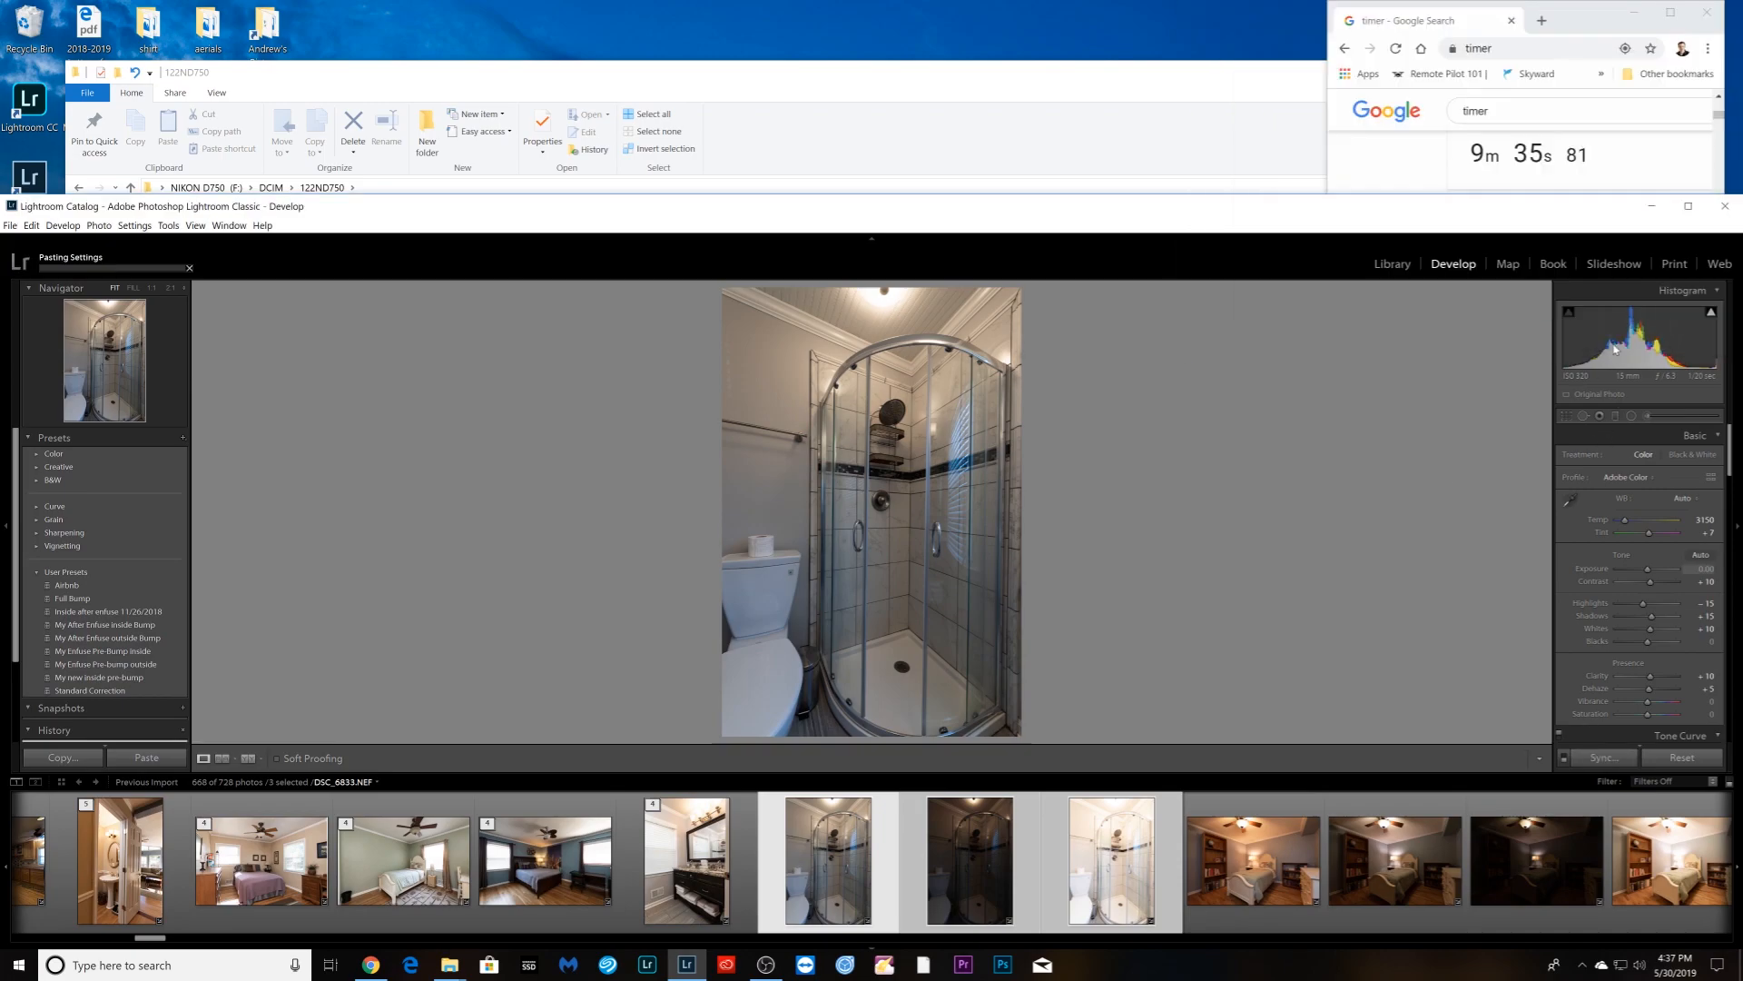
right_click(1115, 850)
mouse_move(1203, 699)
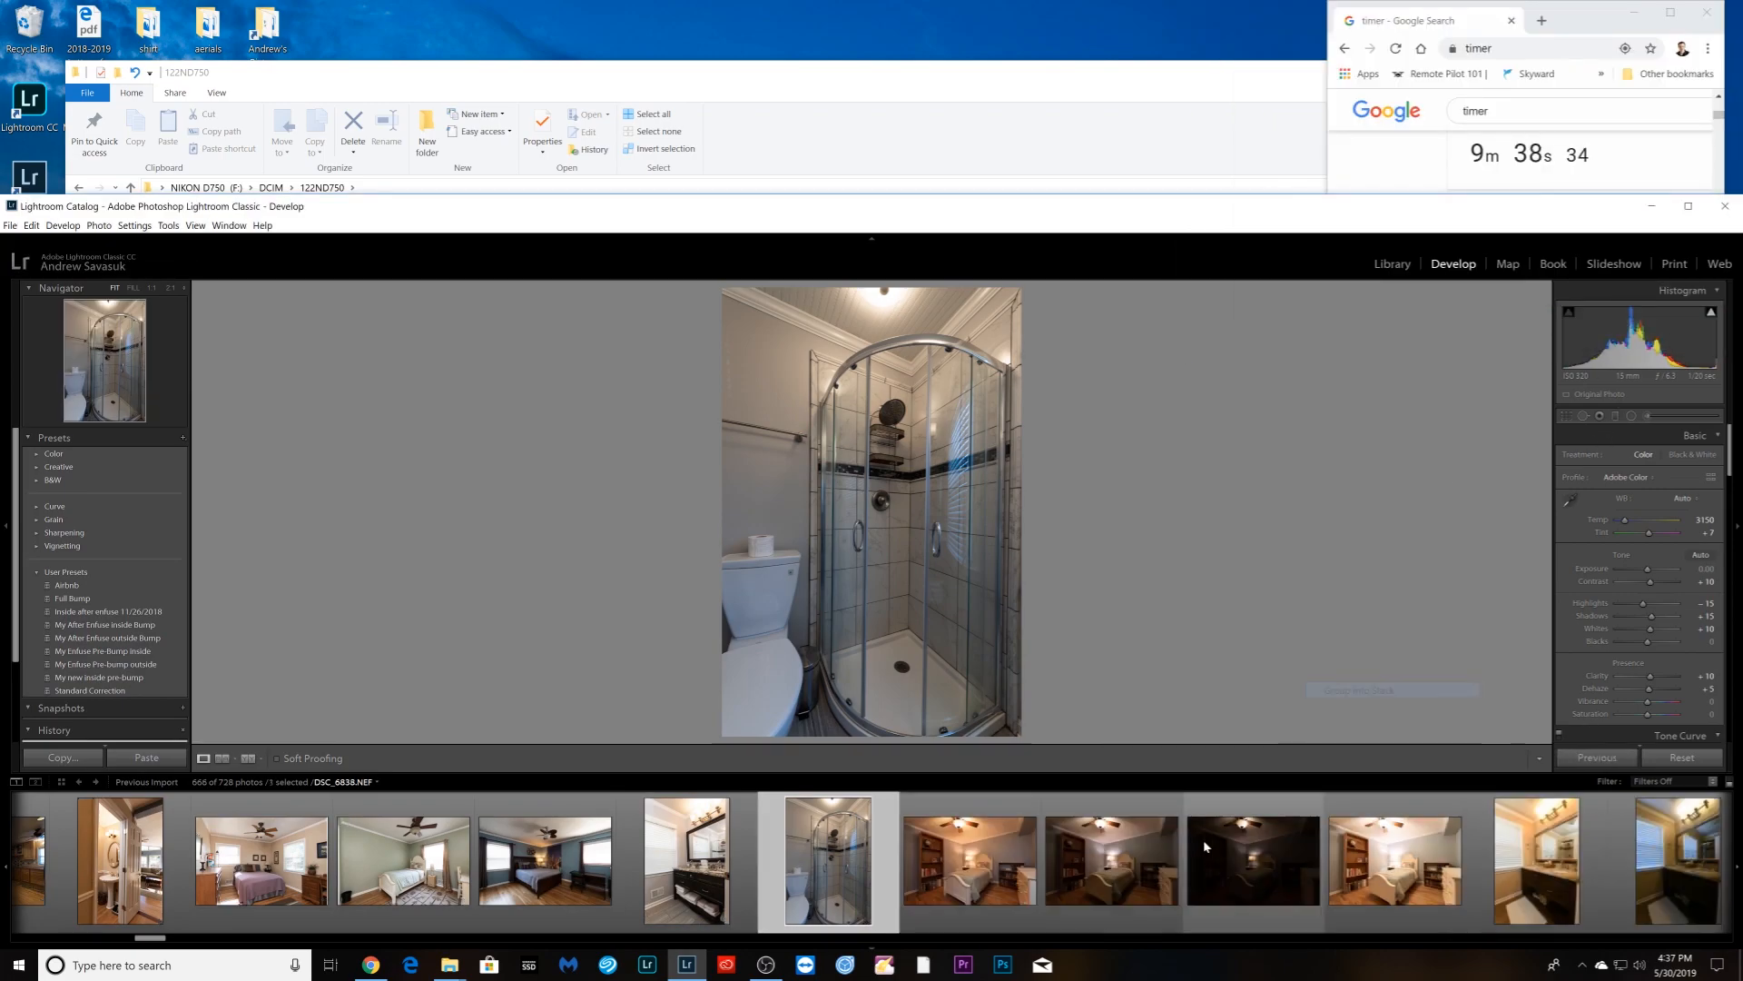
click(1353, 695)
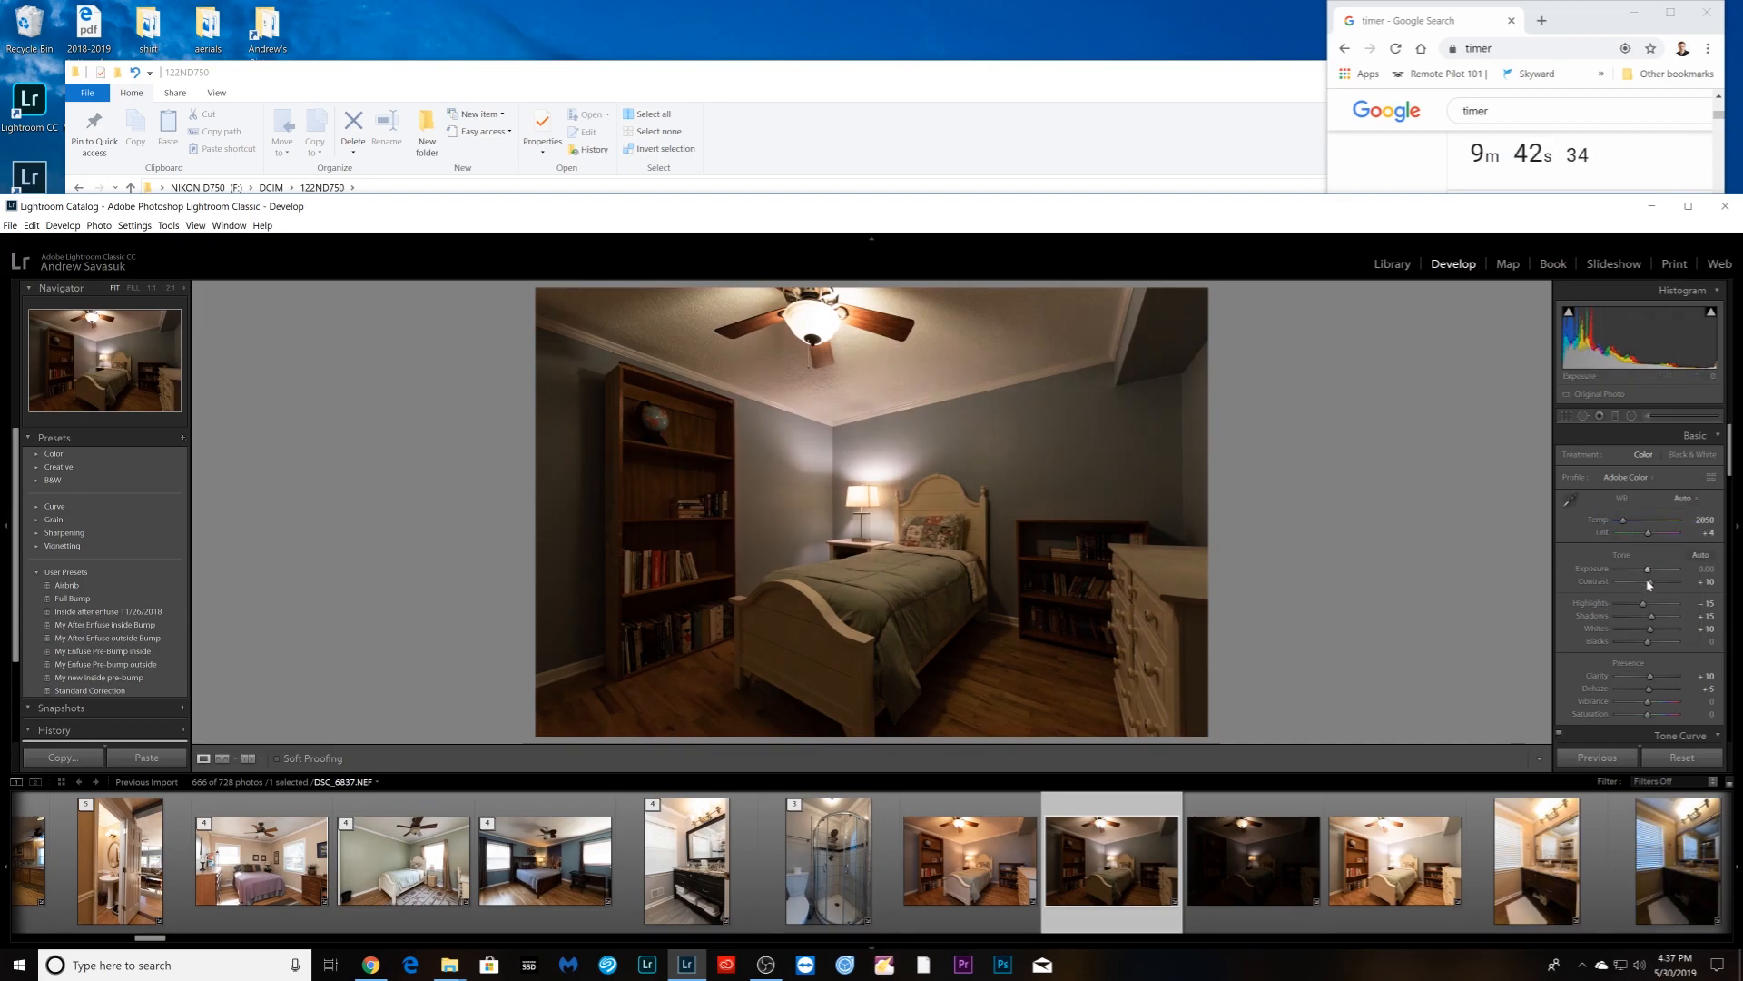
- Raise the bedroom photo's exposure to +0.27, sync it to its bracket, and stack the four shots
mouse_move(1649, 569)
mouse_down()
mouse_move(1666, 570)
mouse_move(1651, 572)
mouse_up()
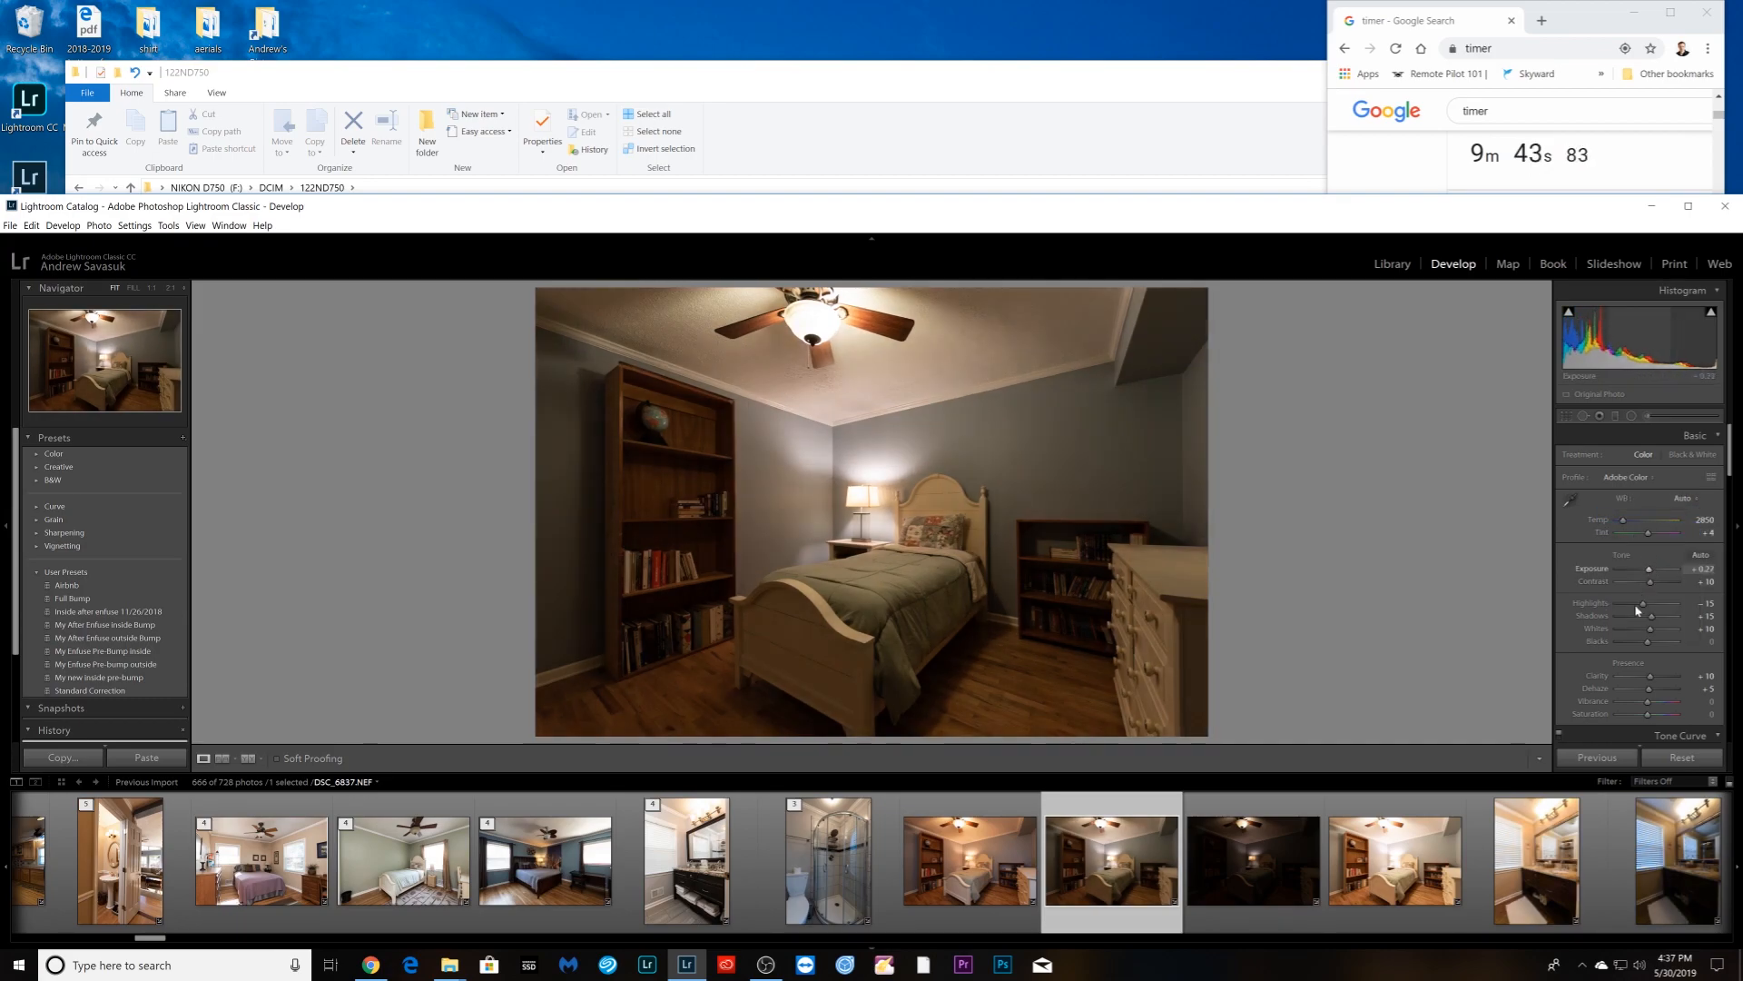
shift+click(1411, 928)
click(1595, 751)
key(Return)
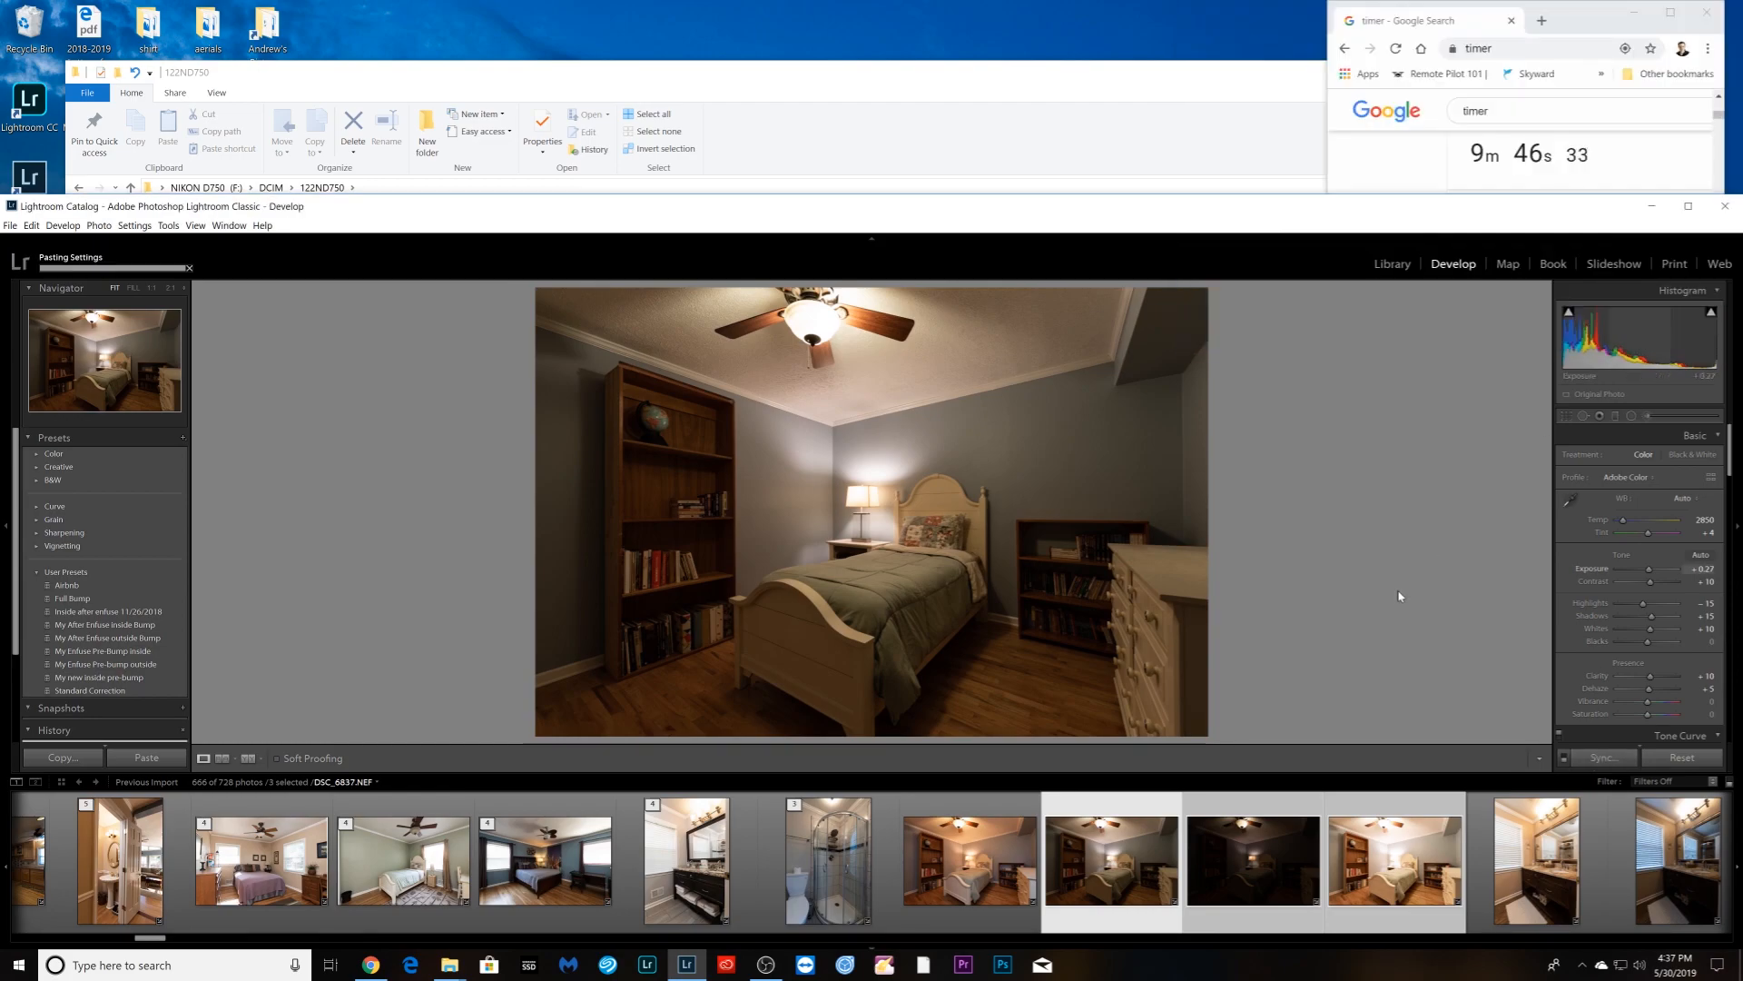
ctrl+click(980, 903)
right_click(978, 905)
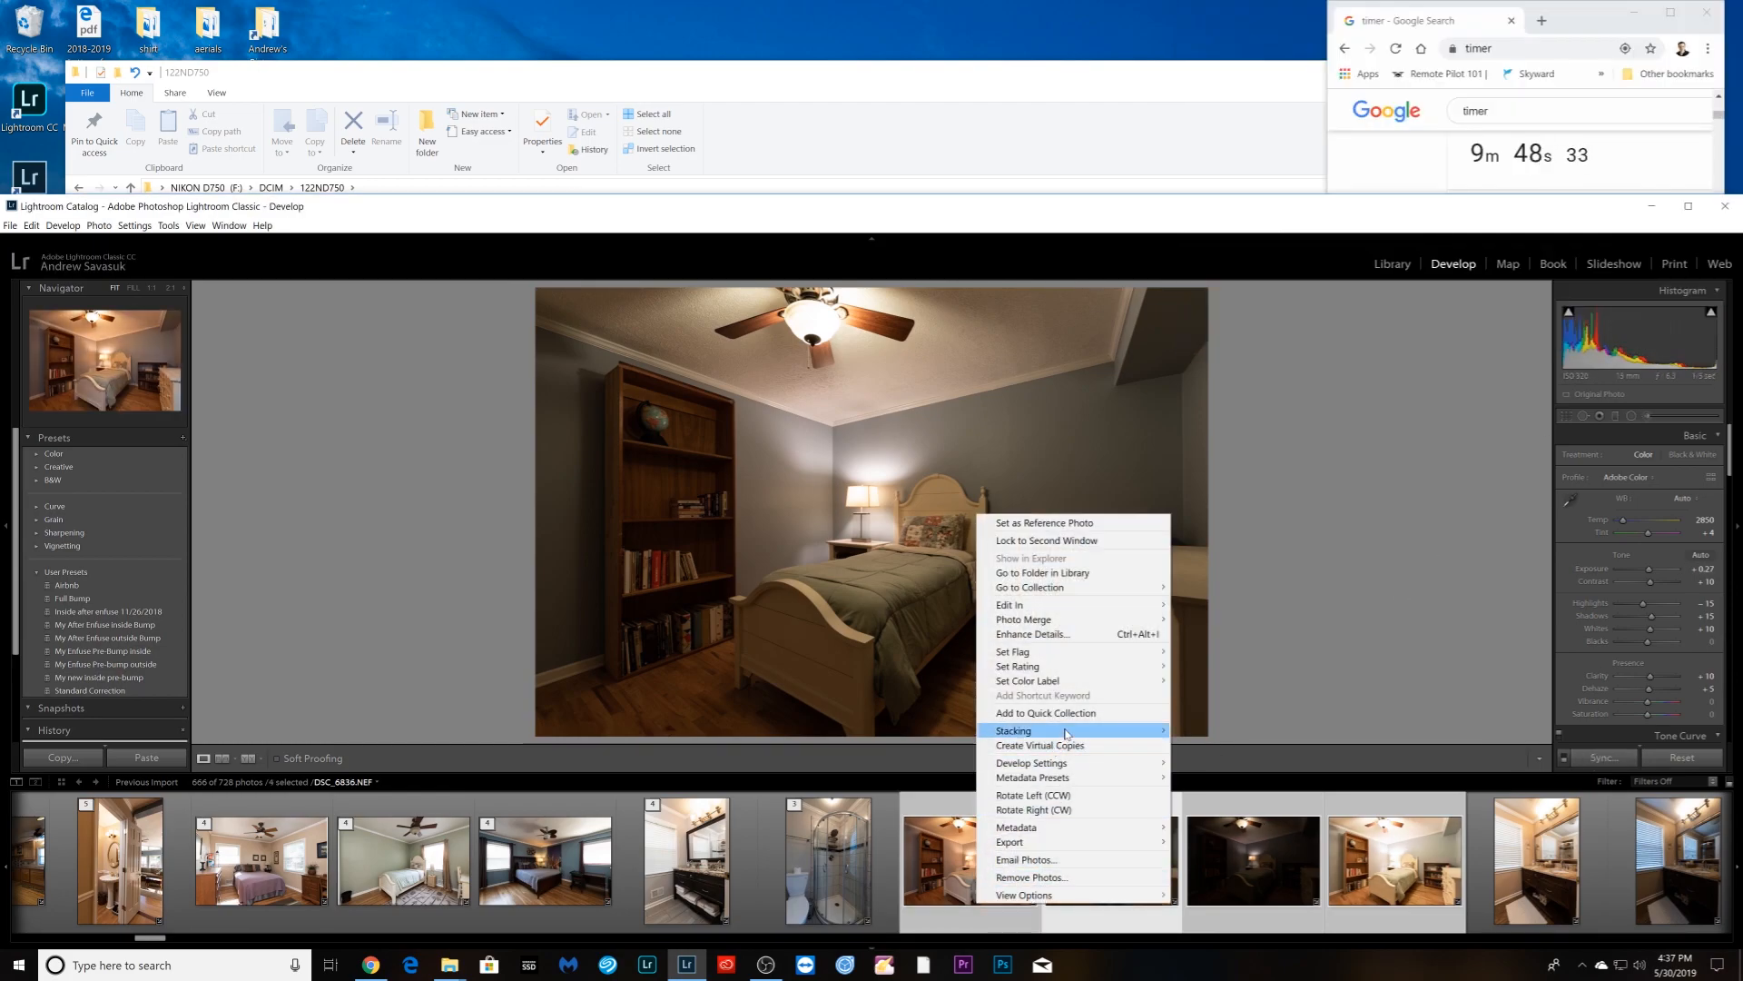
mouse_move(1067, 735)
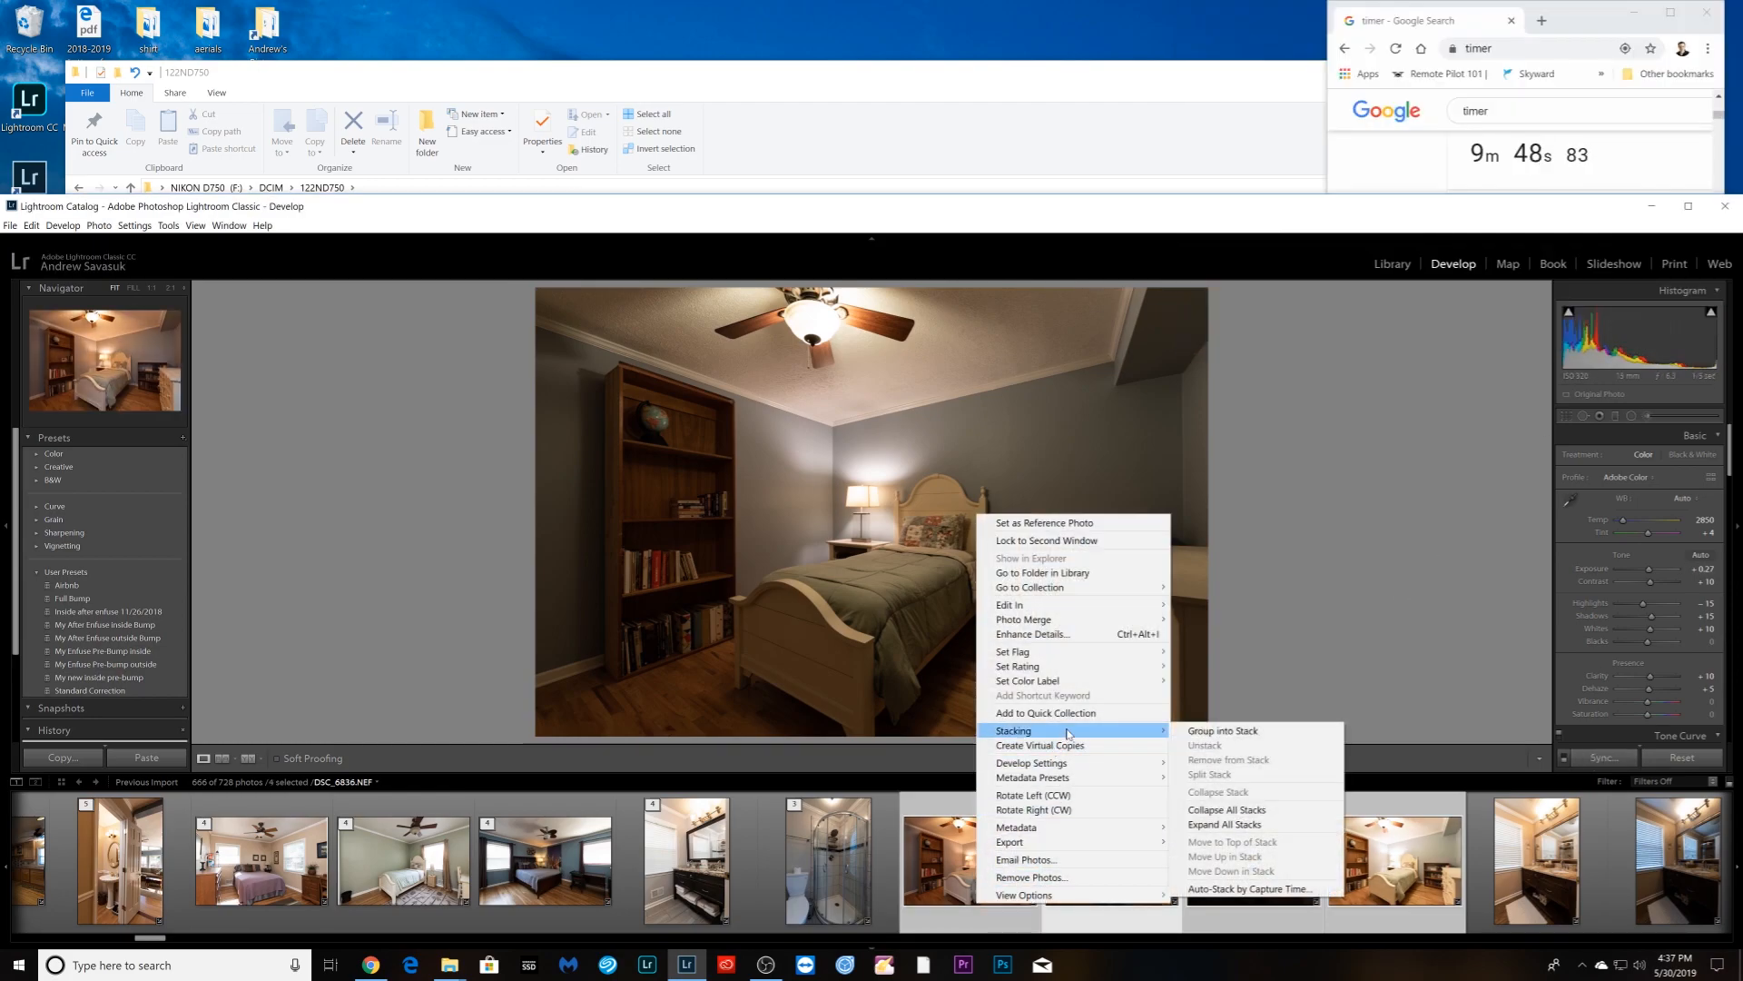
click(1221, 732)
- Group the bathroom vanity bracket and the three-shot shower bracket into stacks
click(1053, 890)
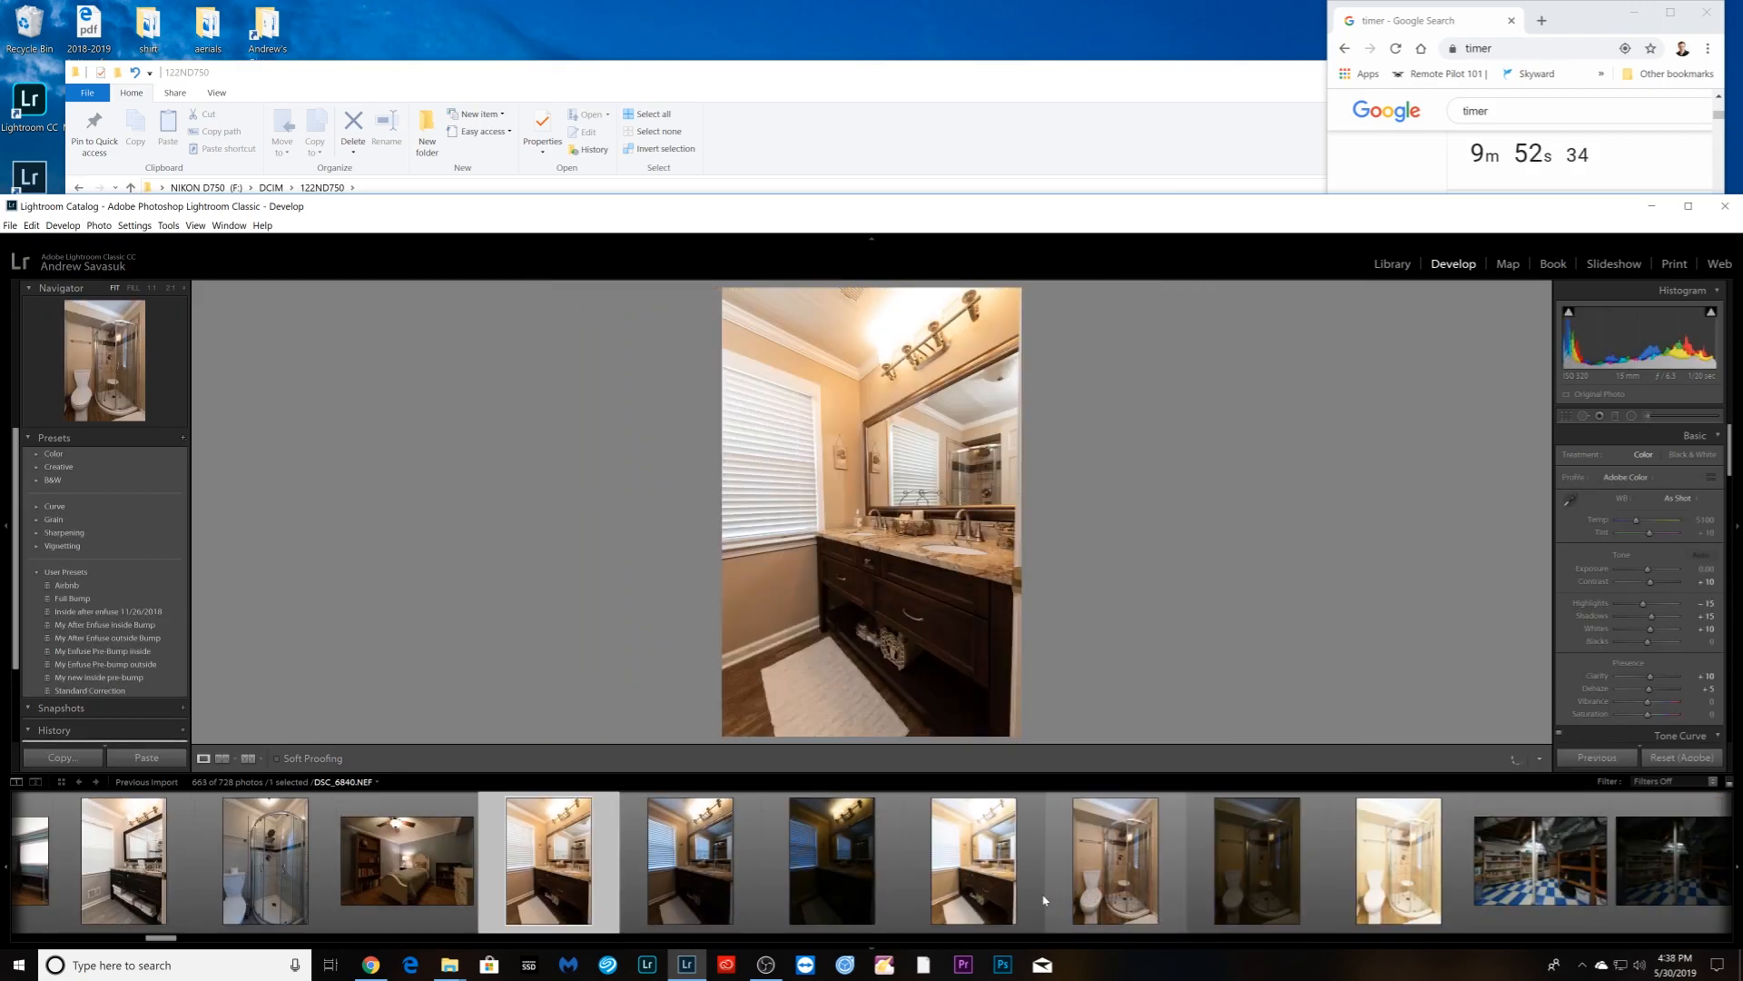
shift+click(1043, 895)
right_click(998, 895)
mouse_move(1162, 711)
click(1244, 711)
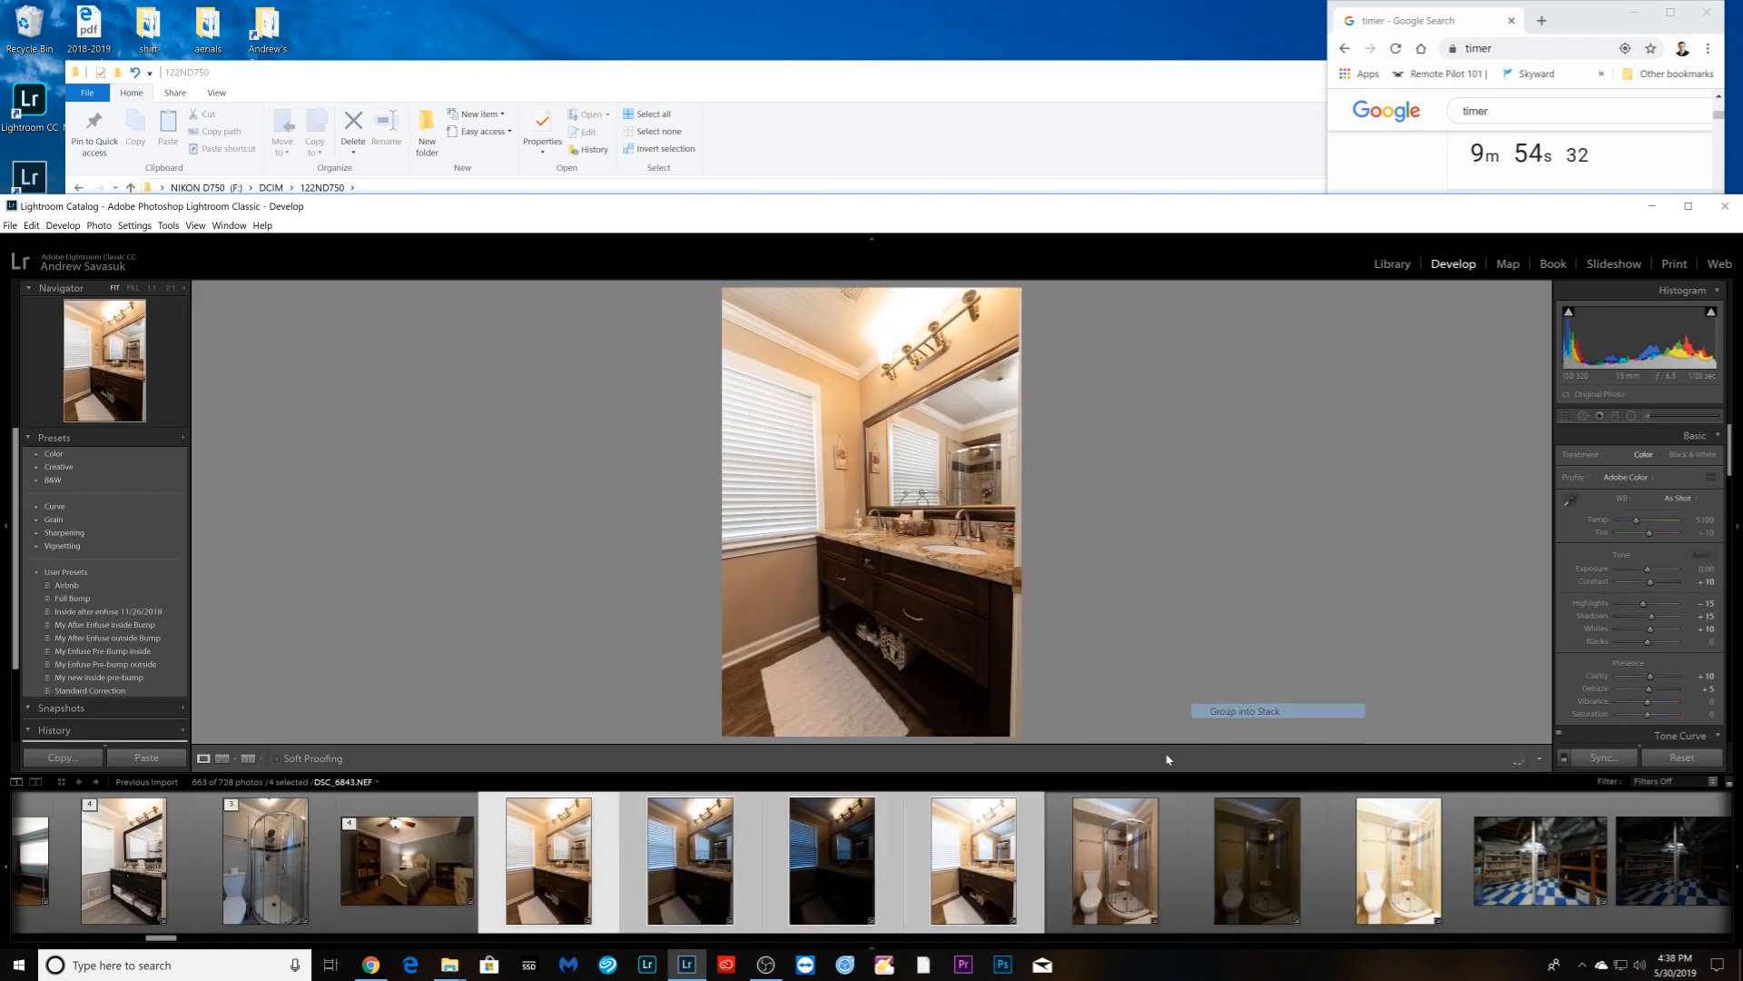
click(748, 874)
shift+click(963, 872)
right_click(962, 871)
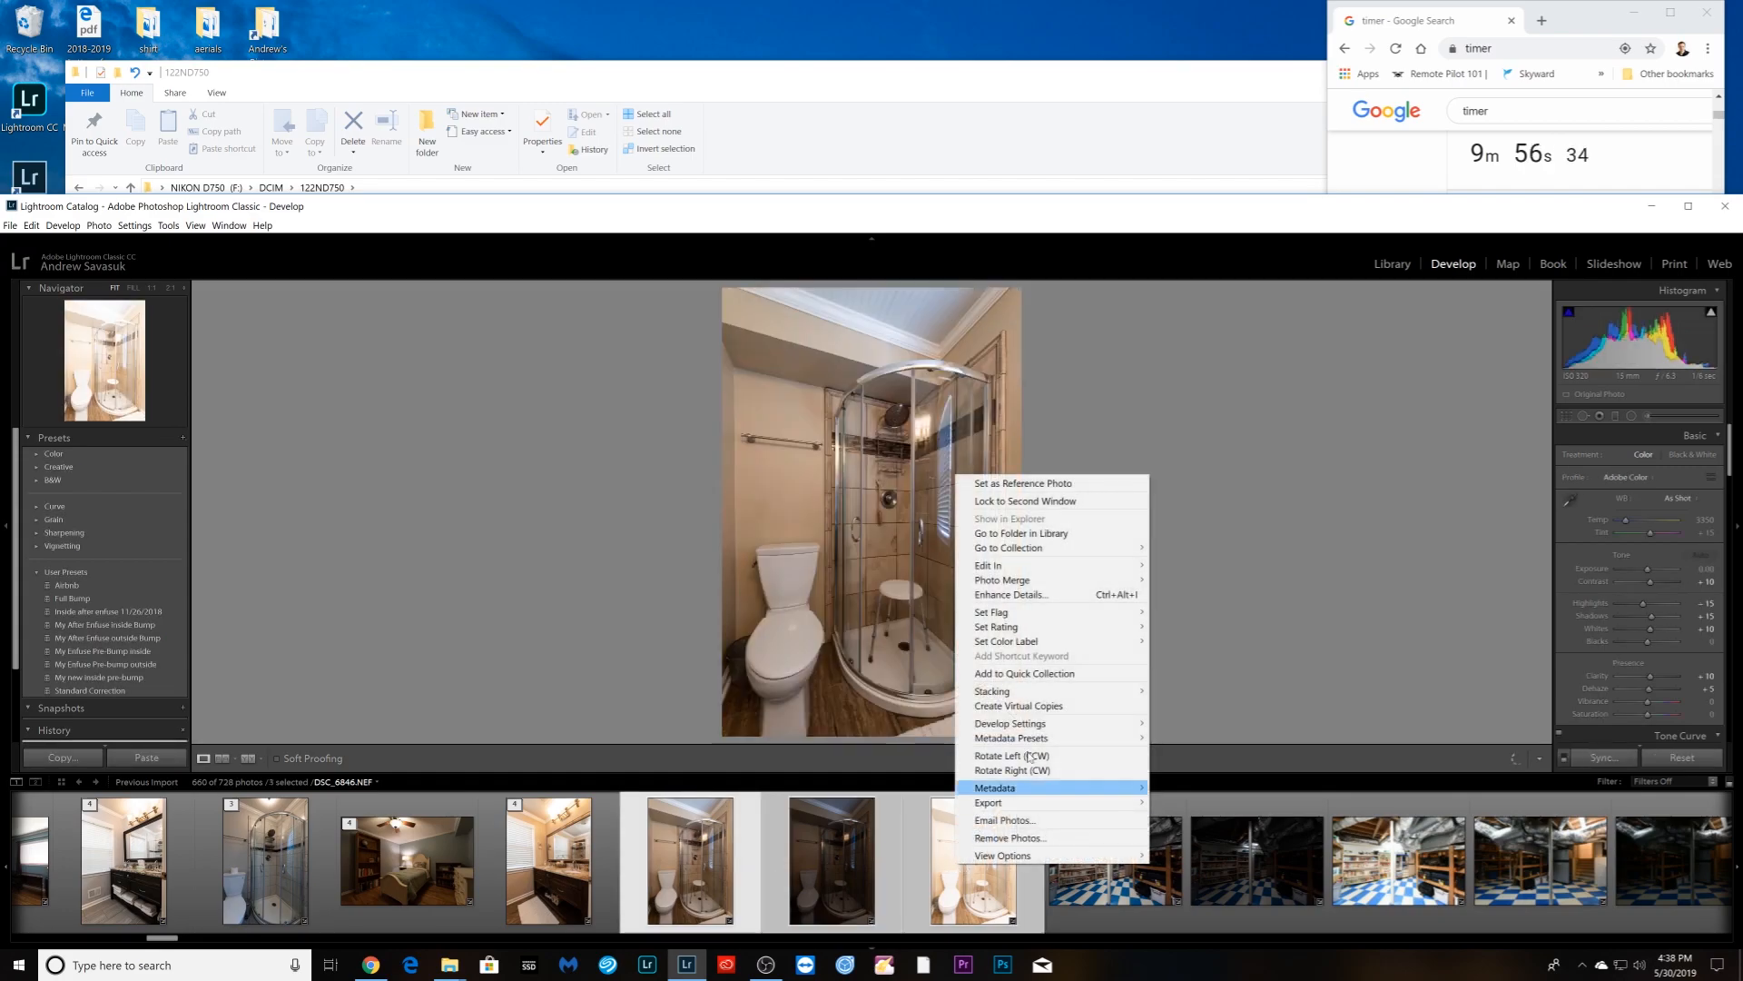
mouse_move(1079, 700)
click(1208, 691)
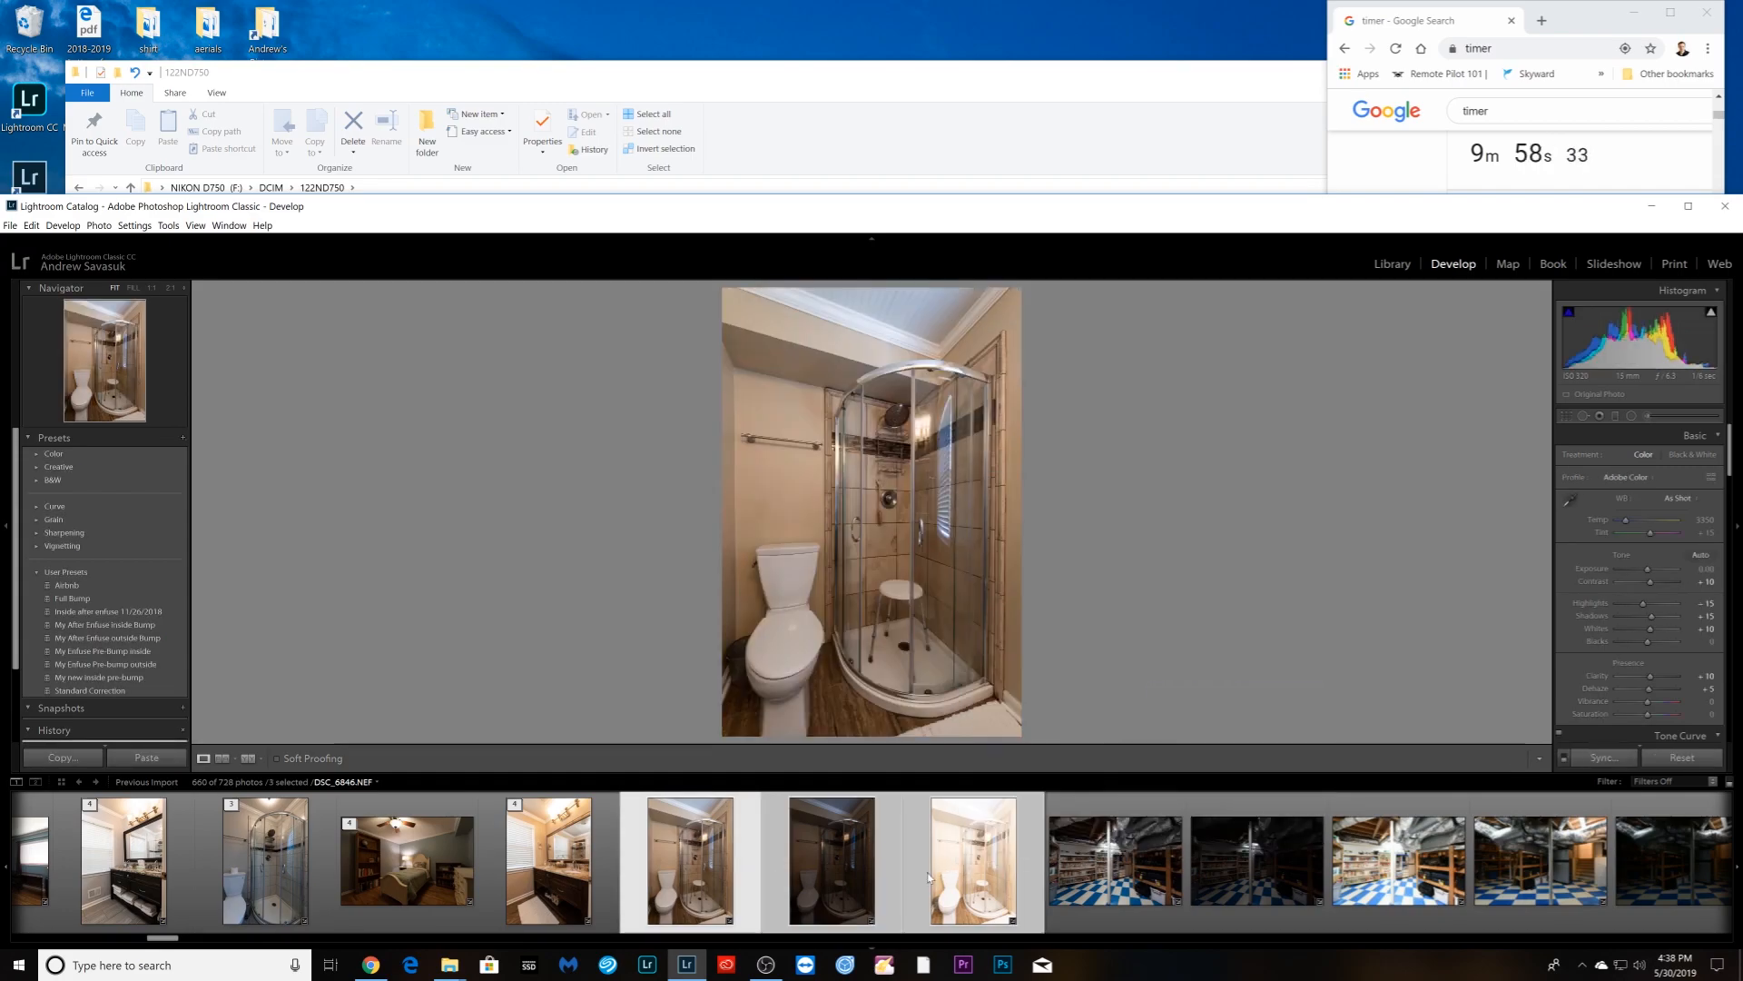
- Group the two basement brackets into stacks
shift+click(1086, 902)
right_click(1089, 899)
mouse_move(1172, 729)
click(1313, 735)
click(973, 862)
shift+click(1249, 892)
right_click(1249, 892)
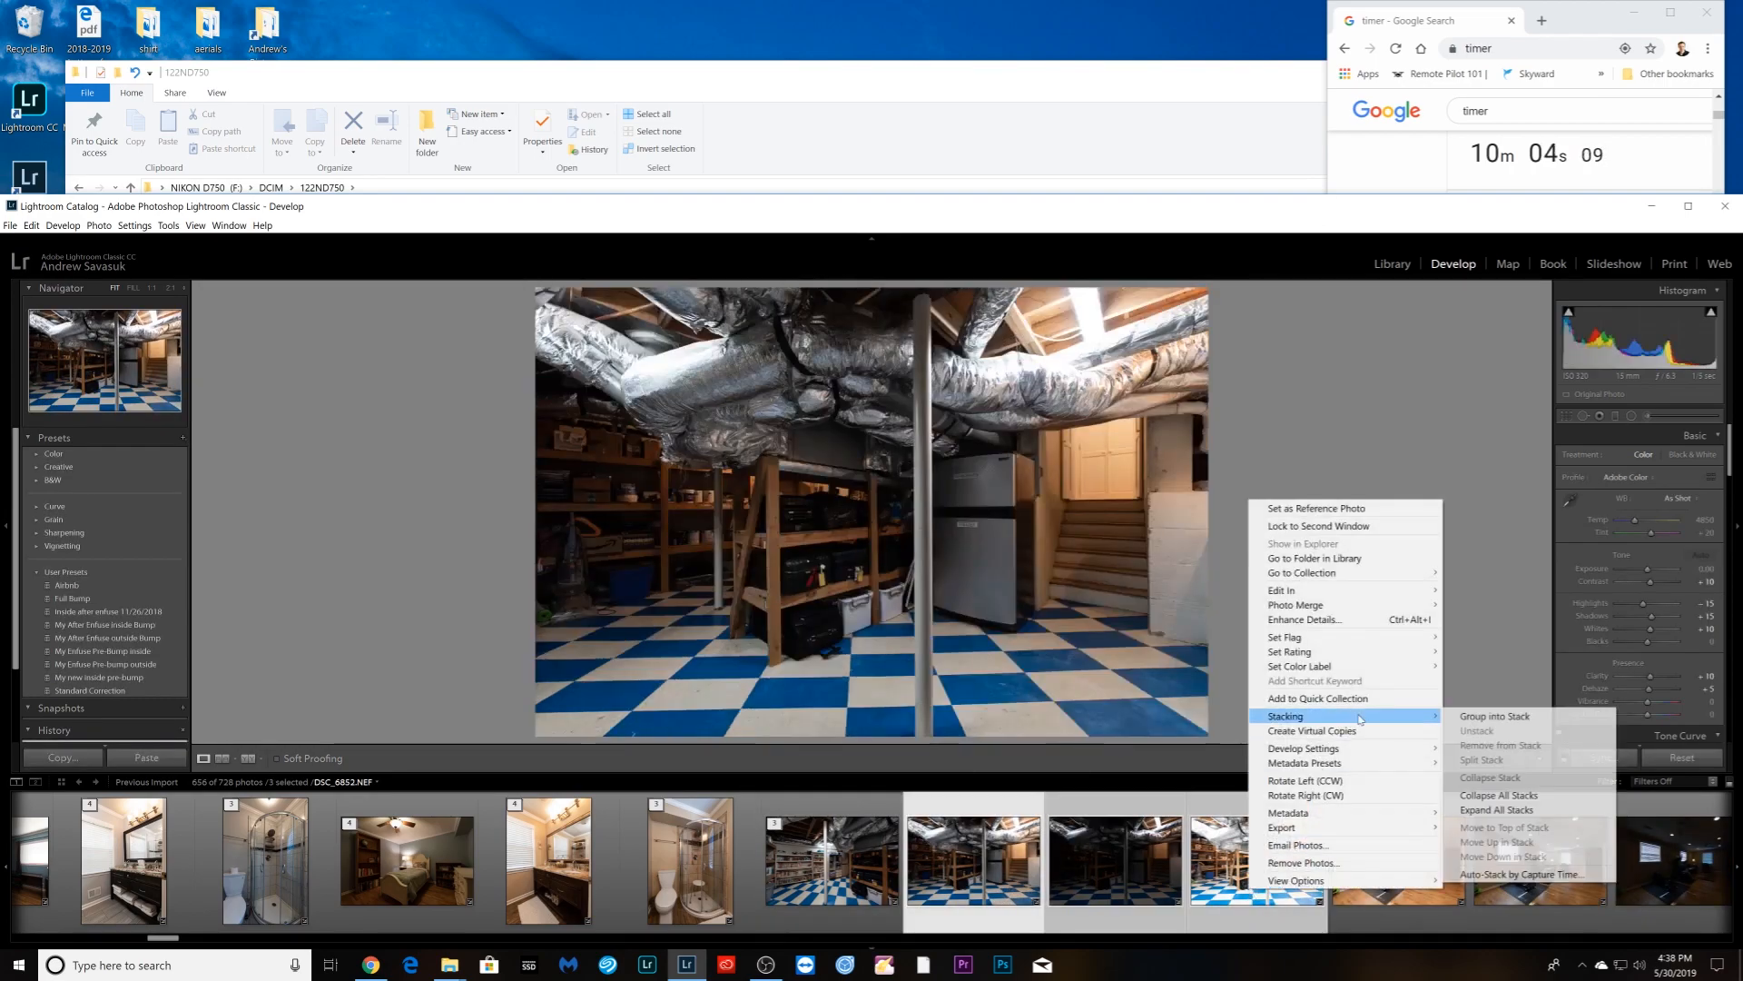
click(1494, 715)
- Group the exercise-room and dining-room brackets into stacks
scroll(1090, 872, down, 4)
click(553, 871)
shift+click(946, 901)
right_click(946, 901)
click(1189, 732)
click(694, 863)
shift+click(1115, 899)
right_click(1115, 899)
click(1362, 727)
- Stack the next room brackets, including the bedroom bracket
click(836, 862)
shift+click(1236, 899)
right_click(1236, 899)
shift+click(831, 904)
right_click(414, 906)
click(667, 731)
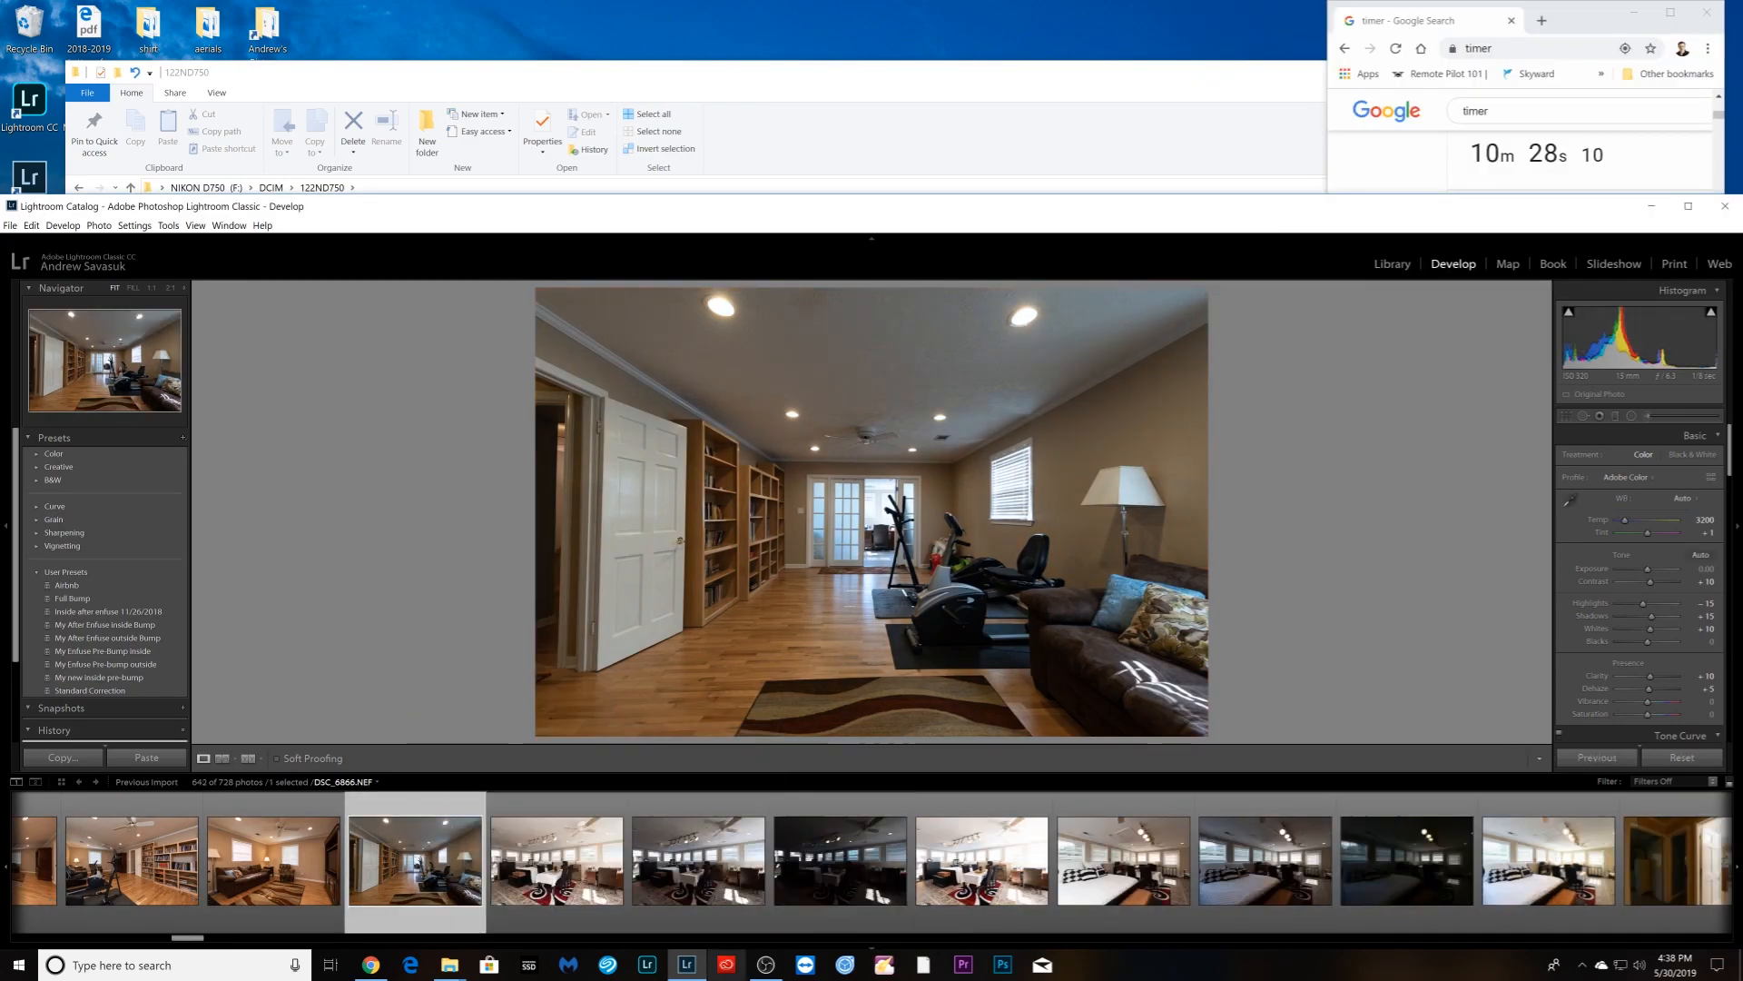
click(557, 872)
shift+click(937, 906)
right_click(937, 906)
click(1190, 731)
- Stack the six hallway shots and the following bracket, then view the next stair-landing photo
click(698, 872)
shift+click(1097, 923)
right_click(1097, 923)
click(1344, 746)
click(844, 899)
shift+click(1549, 910)
right_click(1549, 910)
click(1458, 736)
click(1124, 885)
click(1246, 910)
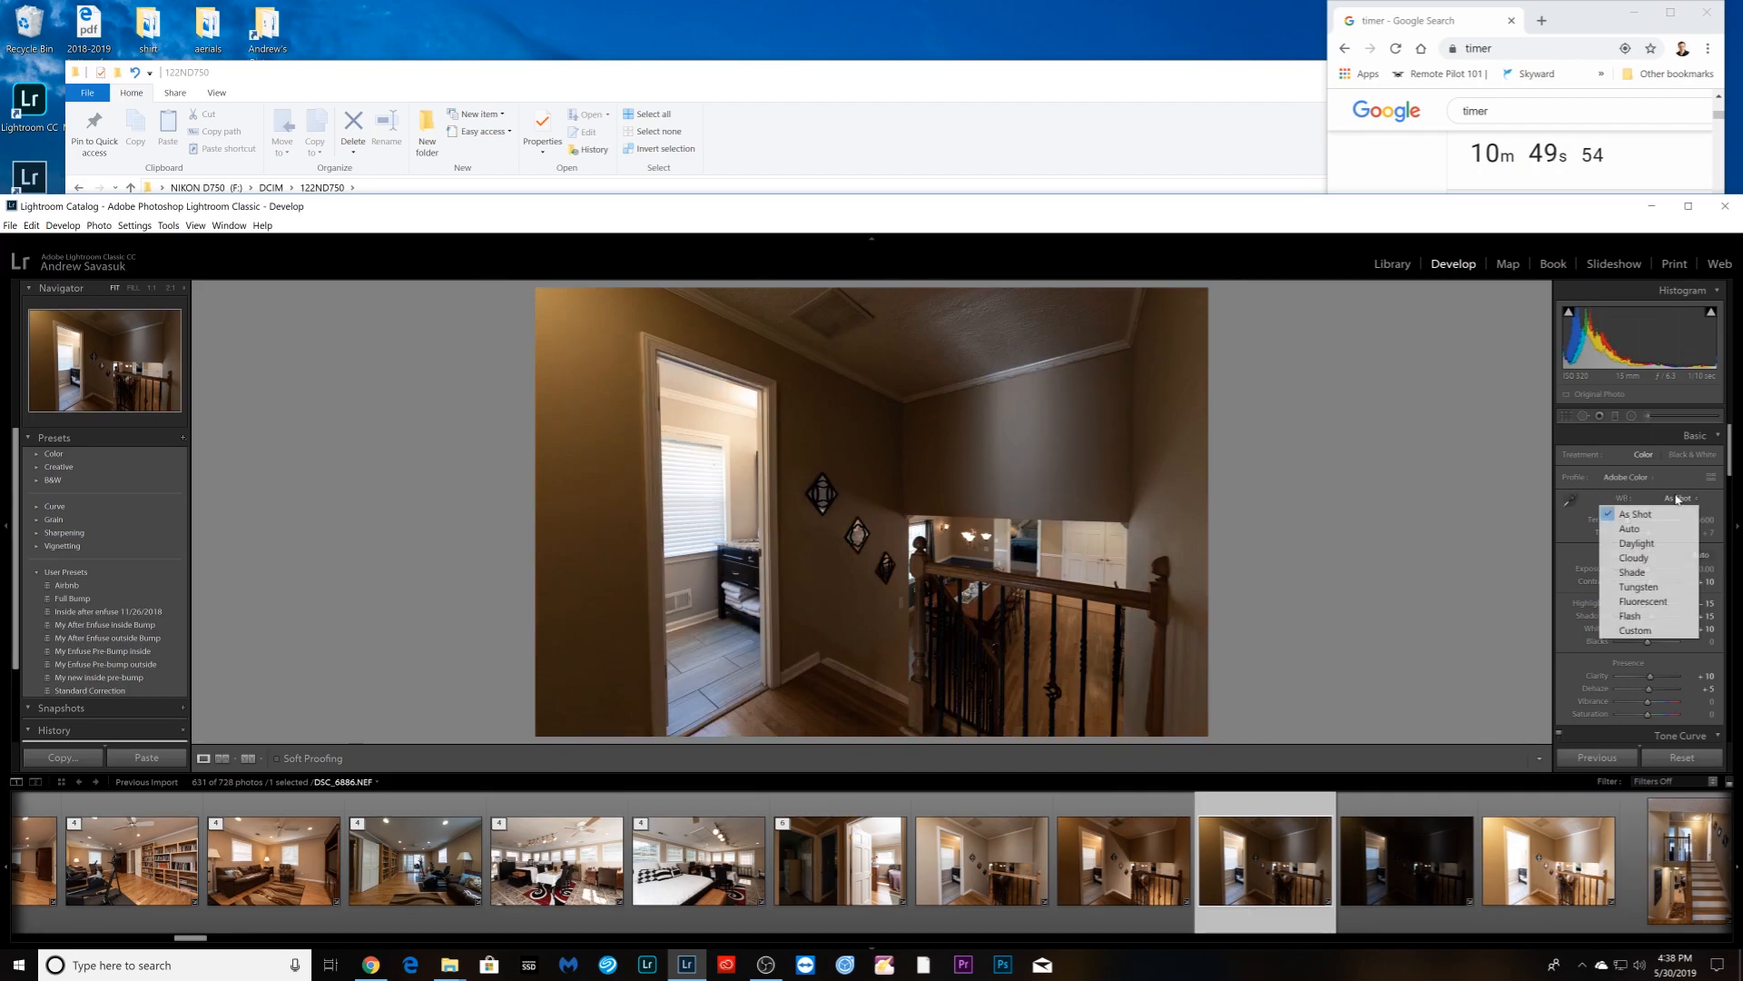
- Set the landing photo's white balance to Auto, sync it, and stack the landing shots
click(1631, 529)
shift+click(1548, 860)
click(1603, 757)
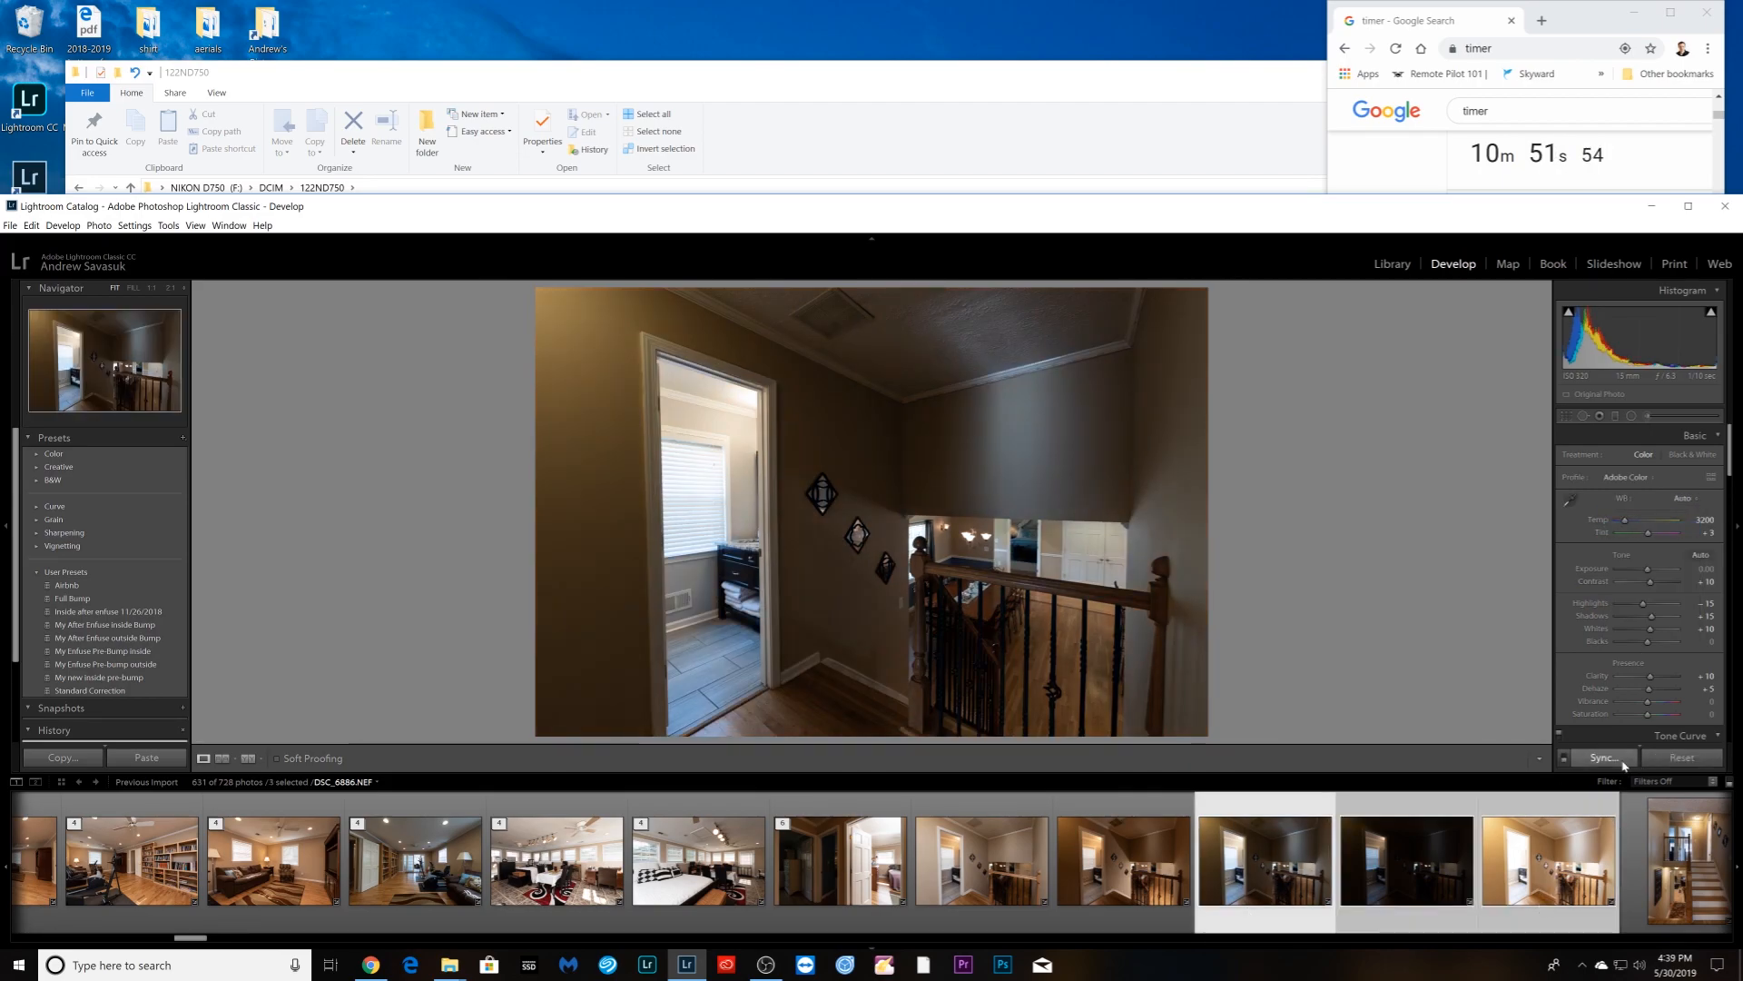
click(1632, 329)
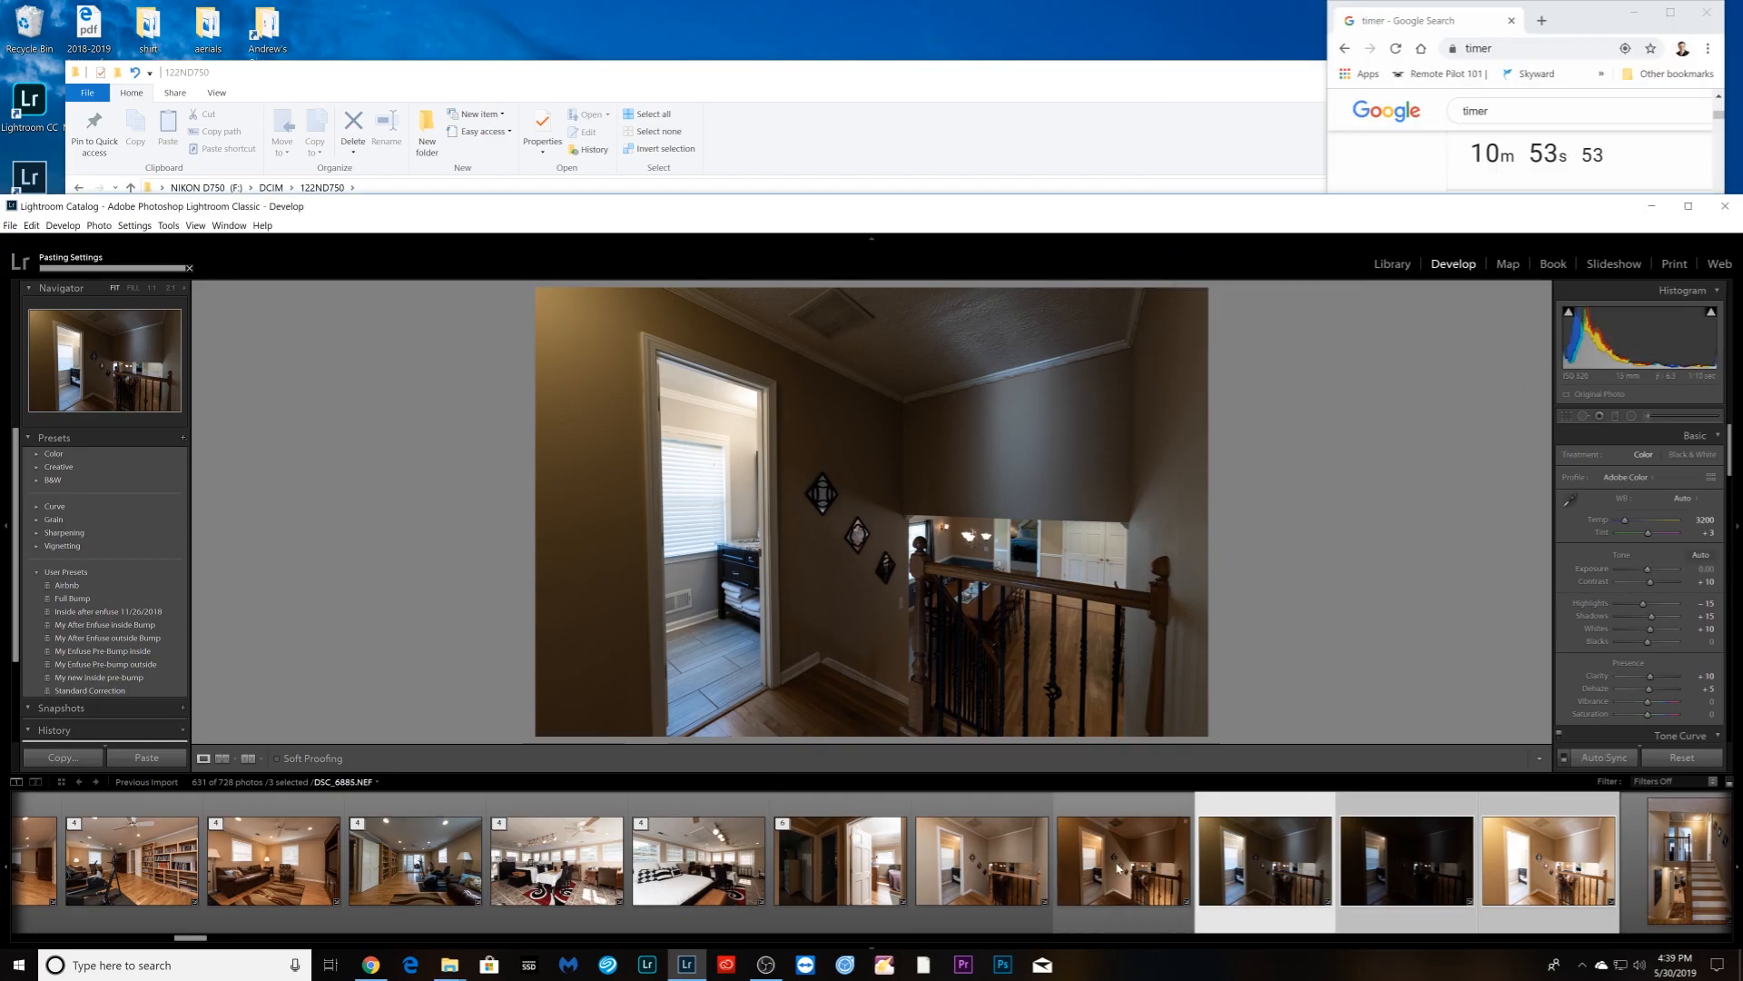
ctrl+click(1125, 911)
right_click(997, 890)
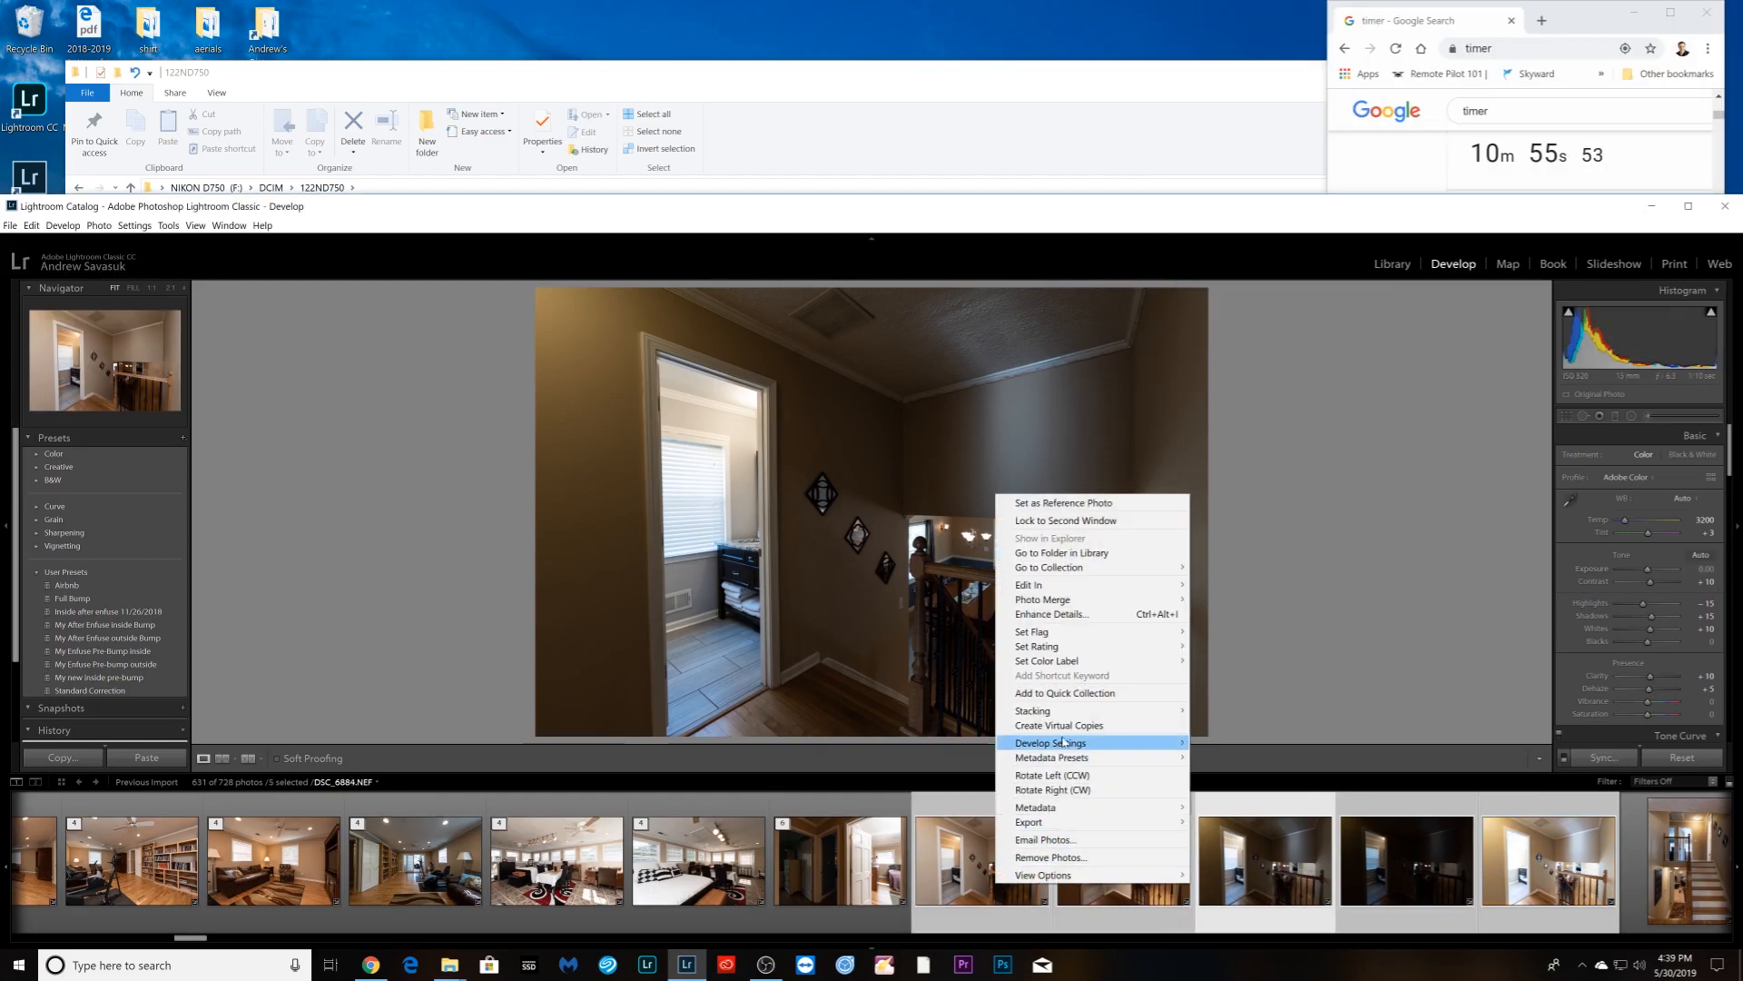
mouse_move(1162, 707)
click(1244, 712)
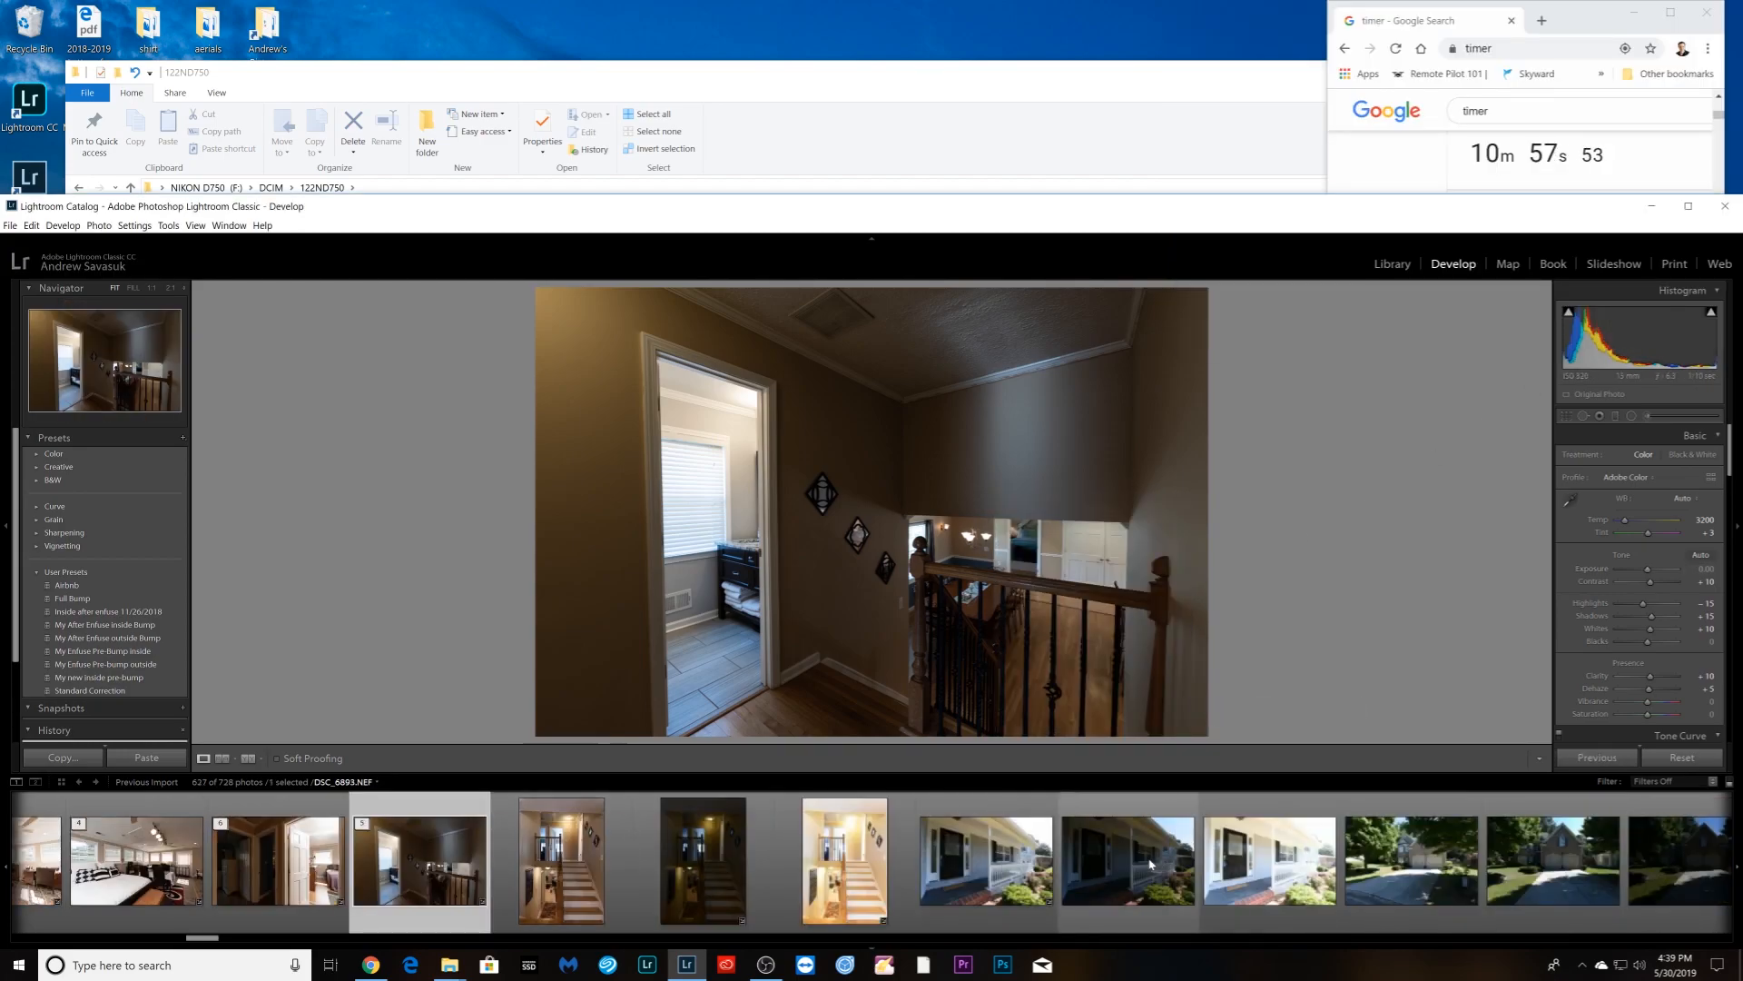
- Set the staircase white balance to Auto, sync the three staircase shots, and stack them
click(561, 861)
click(1679, 498)
click(1648, 525)
shift+click(833, 874)
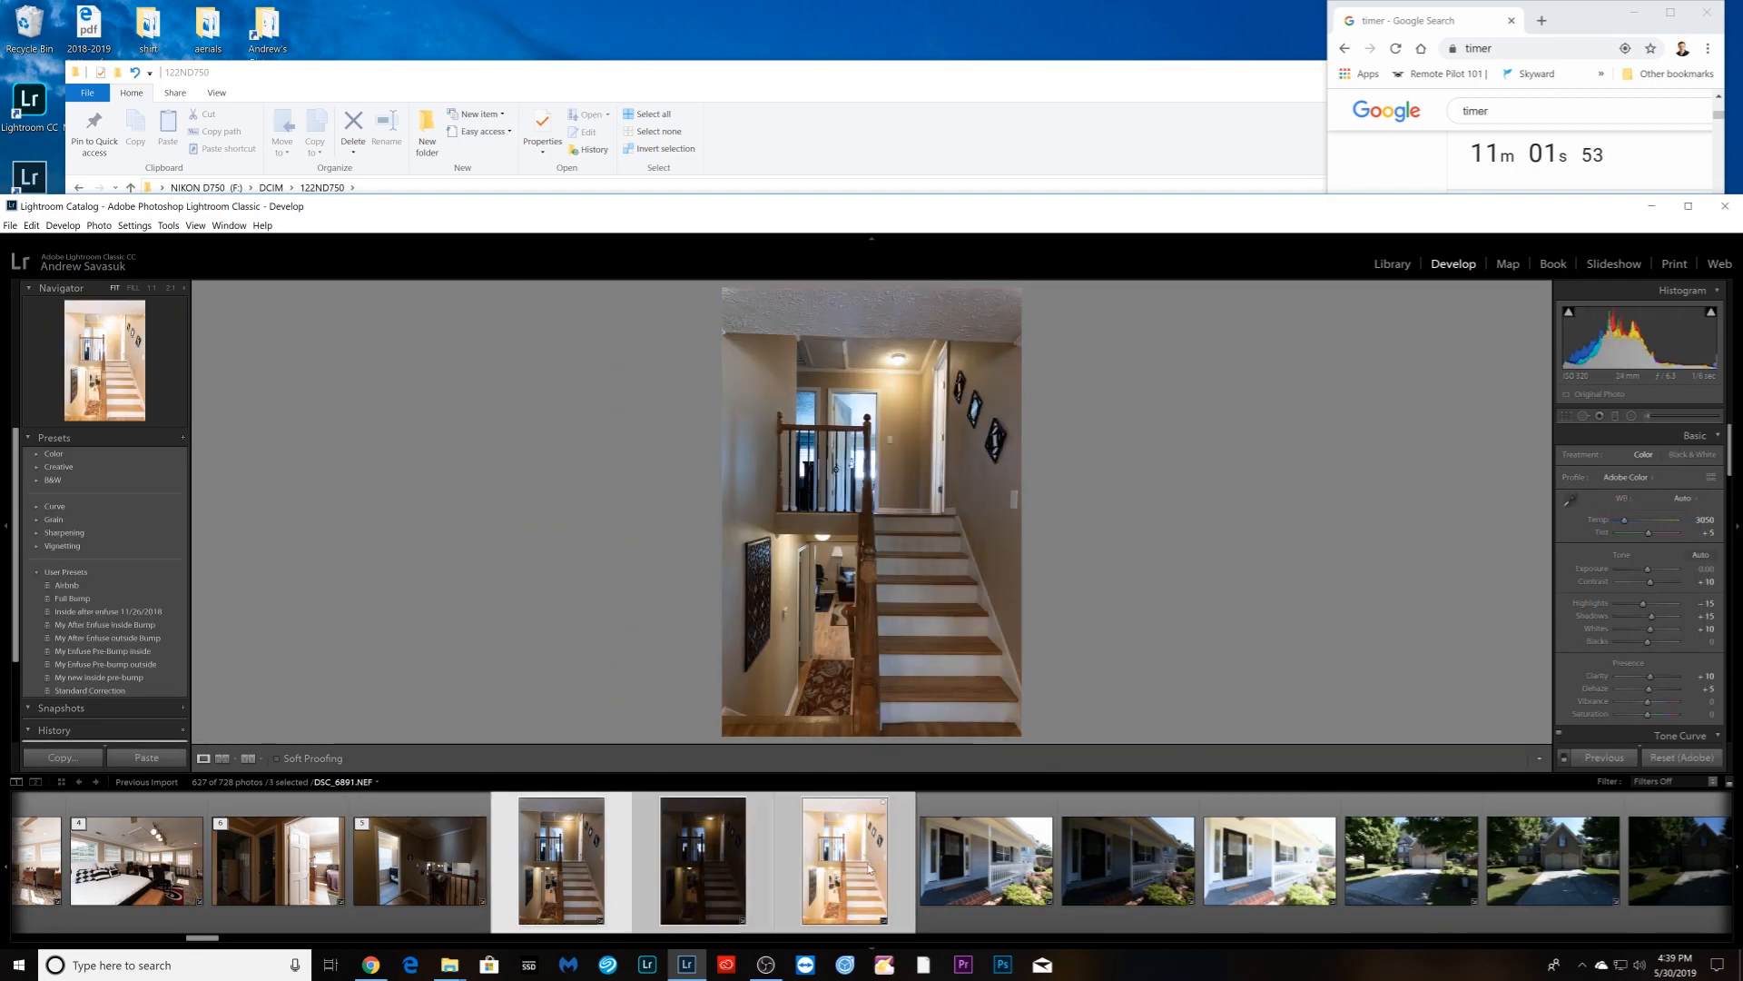
click(1601, 758)
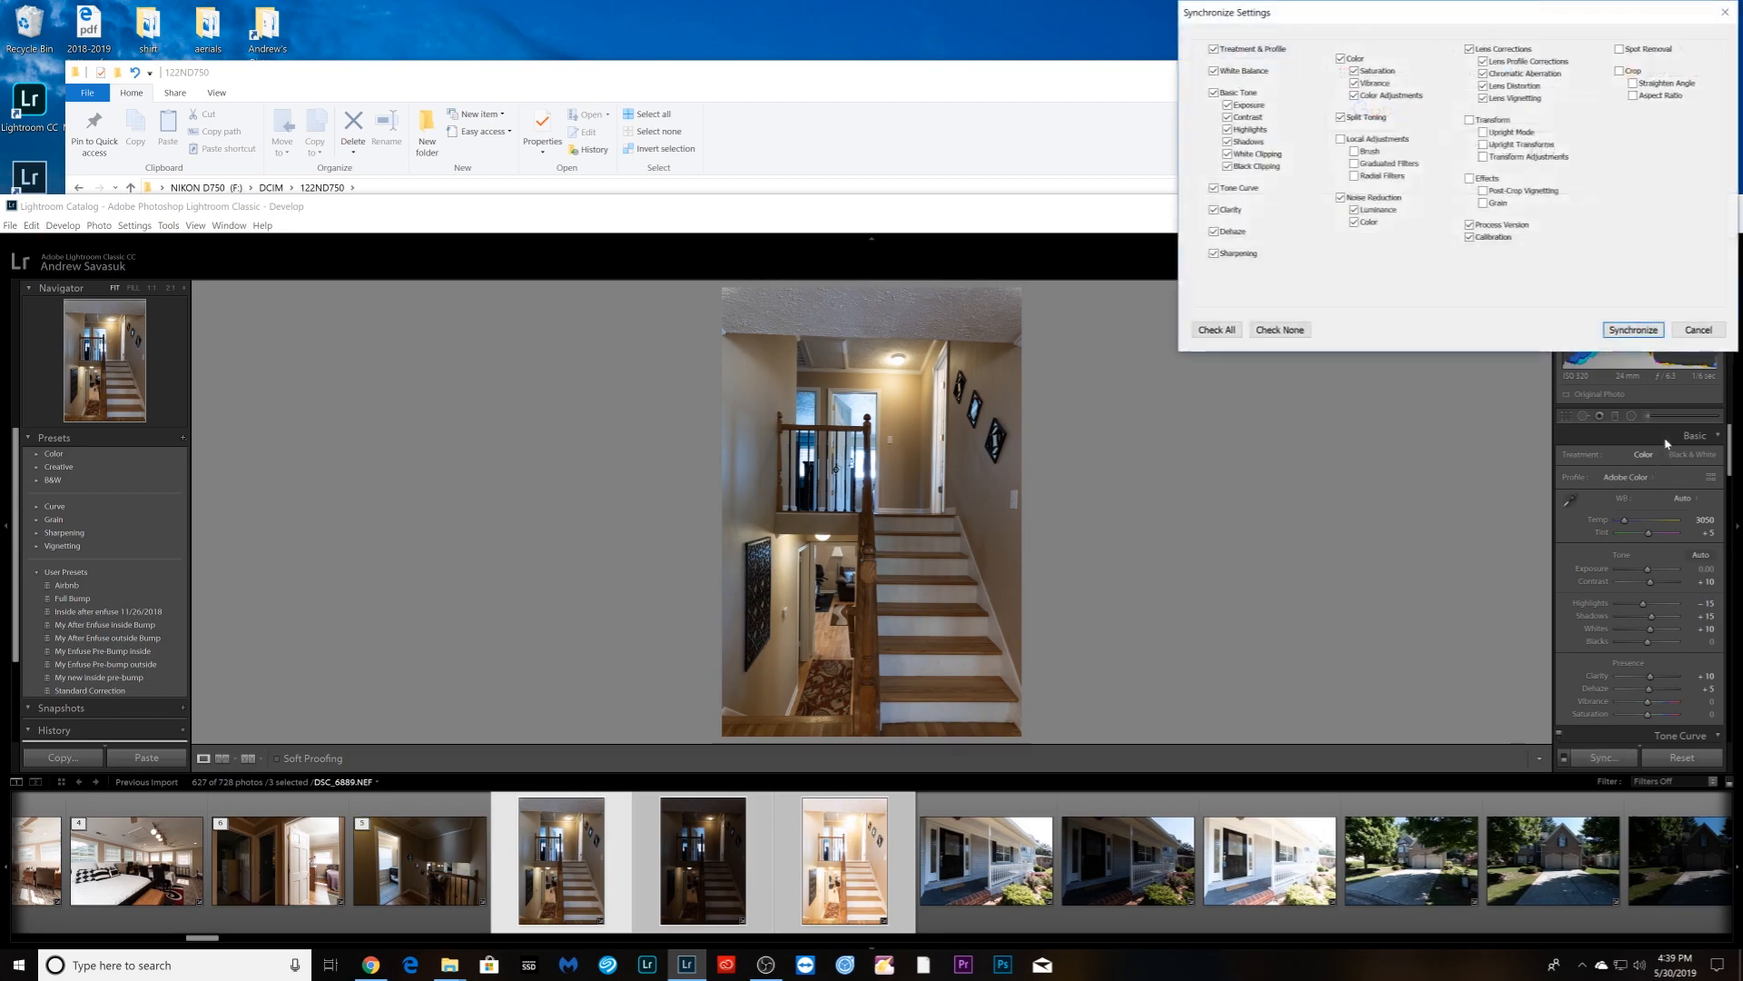
click(1633, 331)
right_click(829, 877)
mouse_move(959, 697)
click(1072, 696)
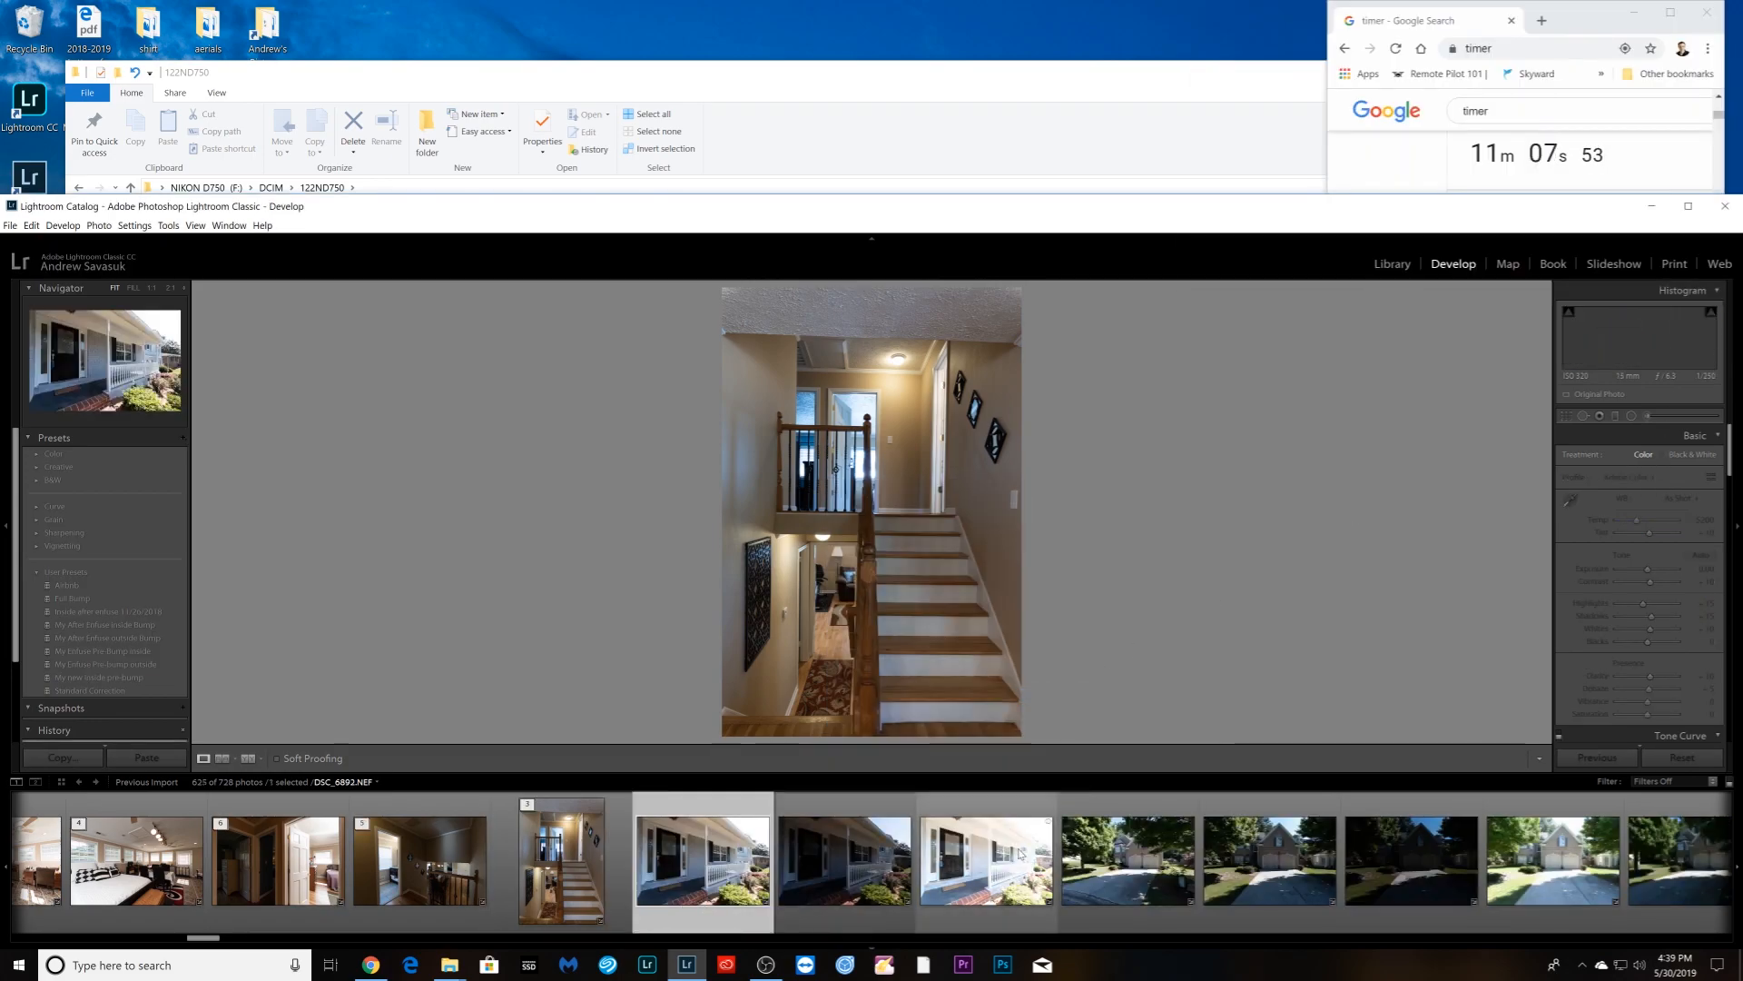
- Darken the front-porch shot to exposure -0.74, sync the porch bracket, and stack it
drag(1648, 570, 1642, 572)
shift+click(990, 872)
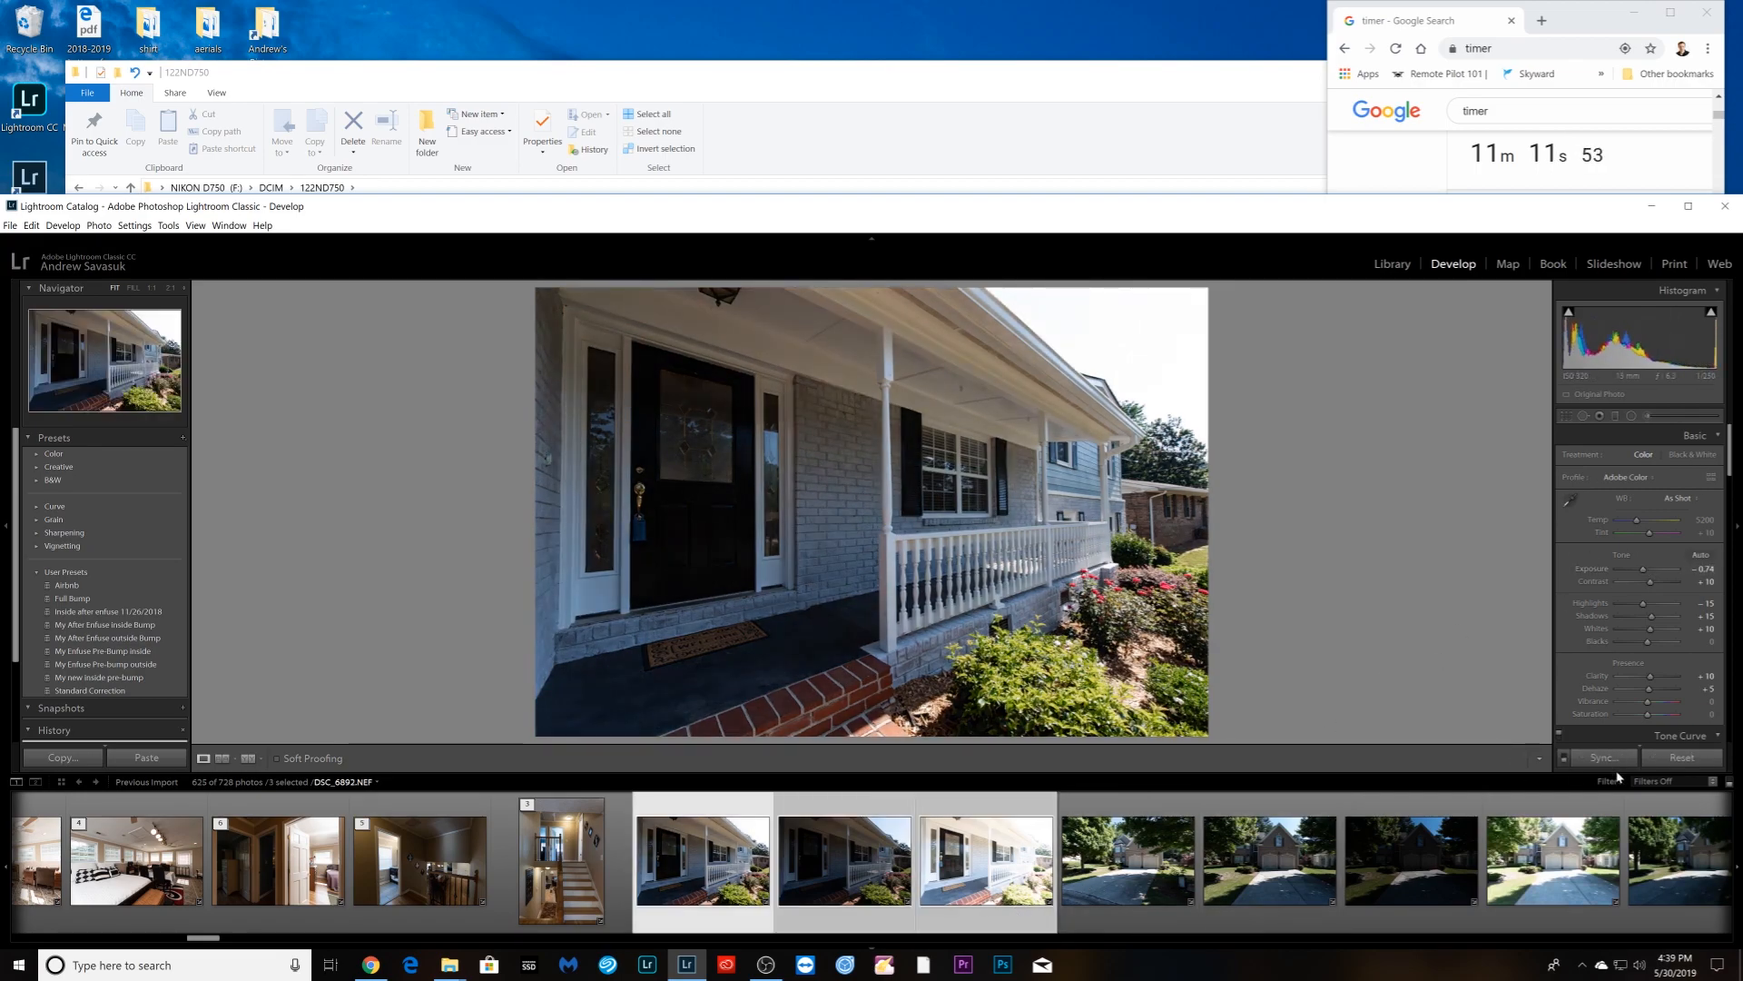
click(1604, 757)
click(1620, 329)
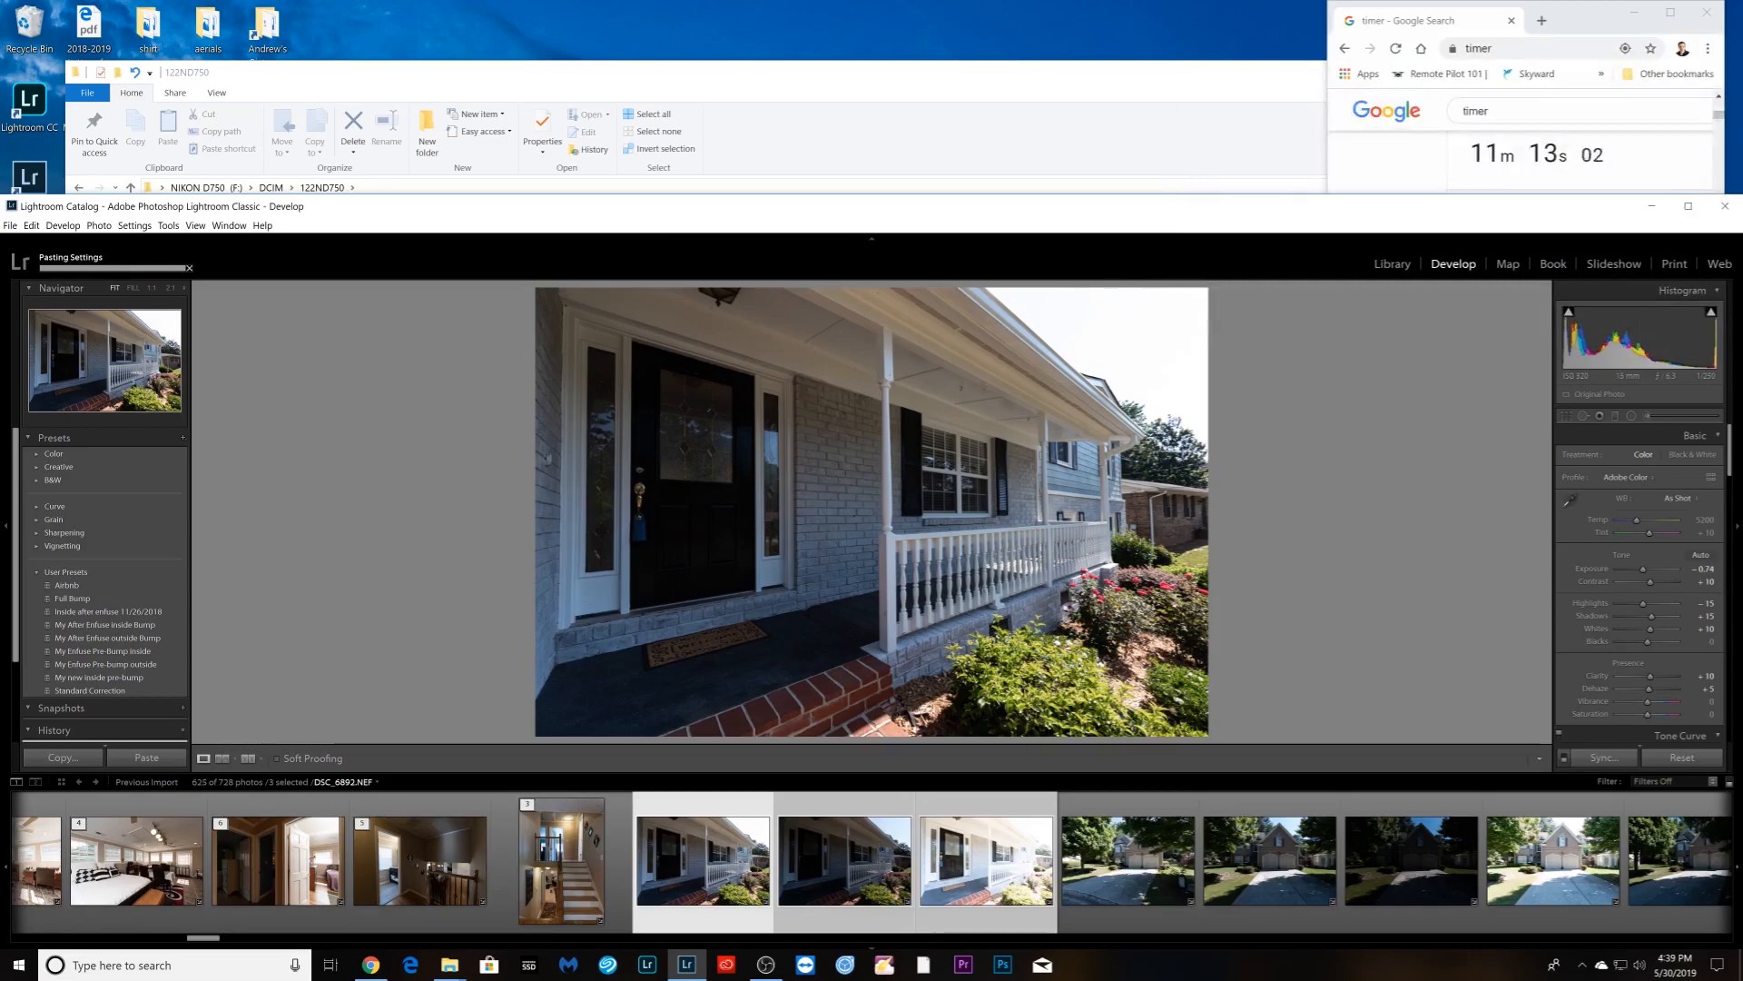
right_click(835, 894)
mouse_move(959, 740)
click(1044, 740)
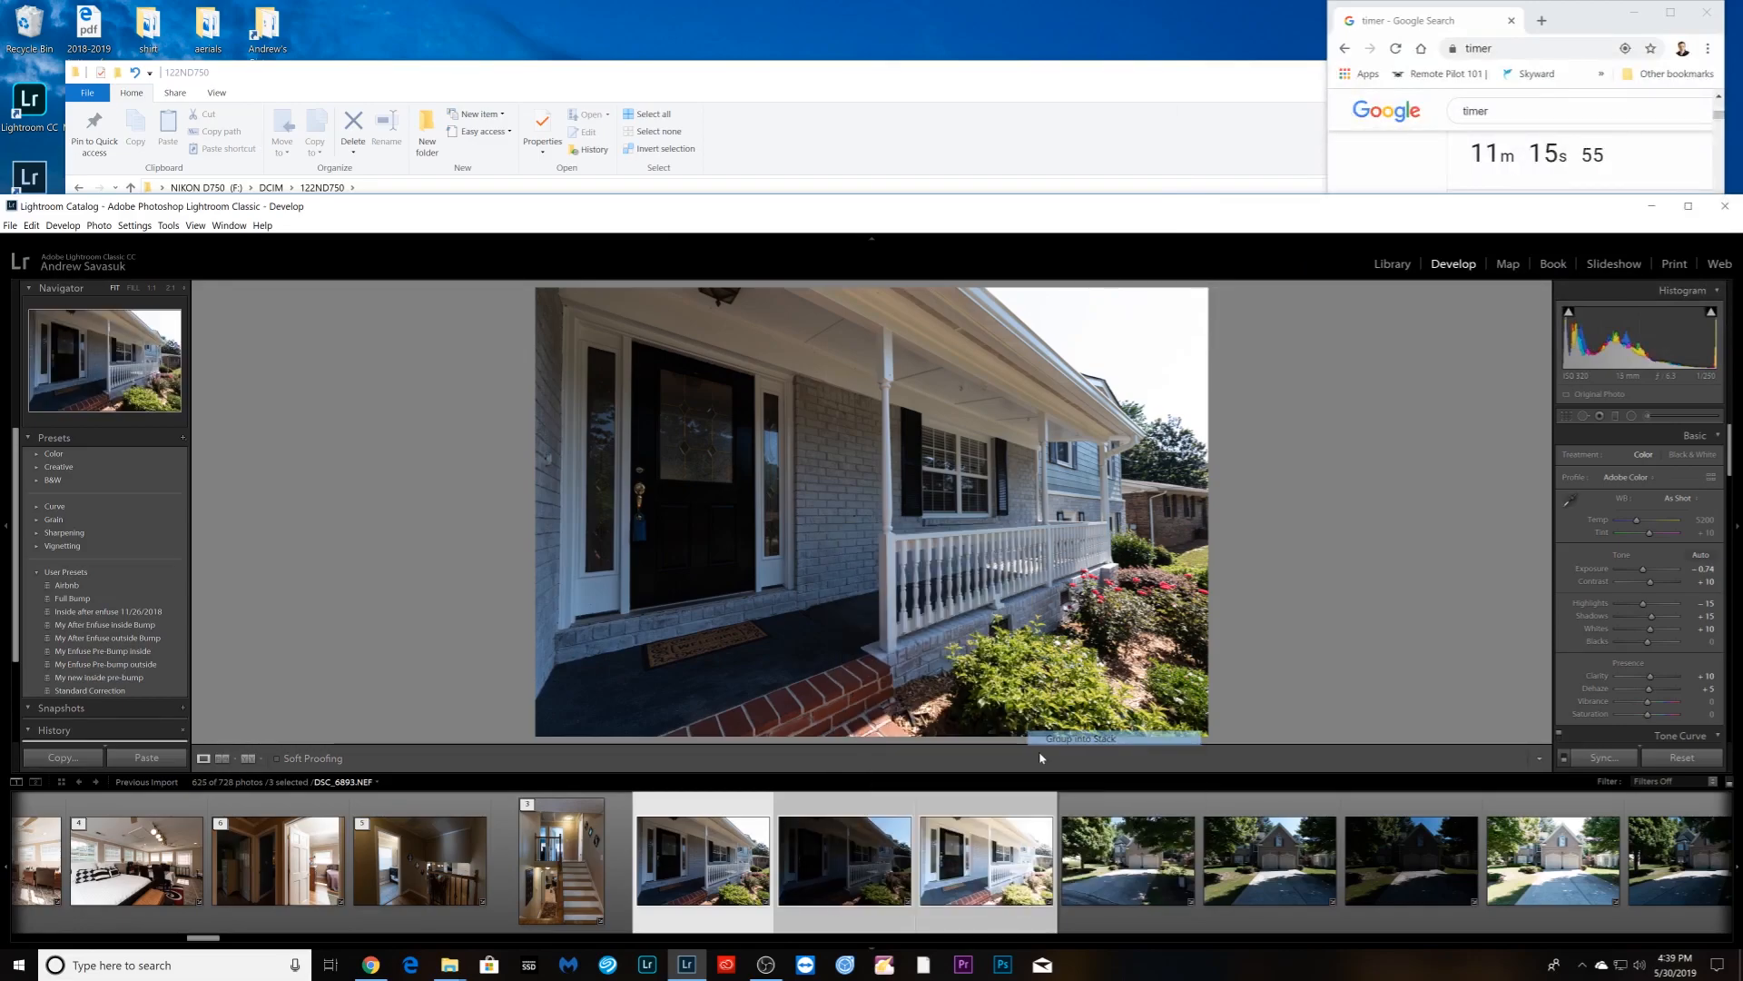
- Group the two three-shot driveway brackets into stacks
click(854, 912)
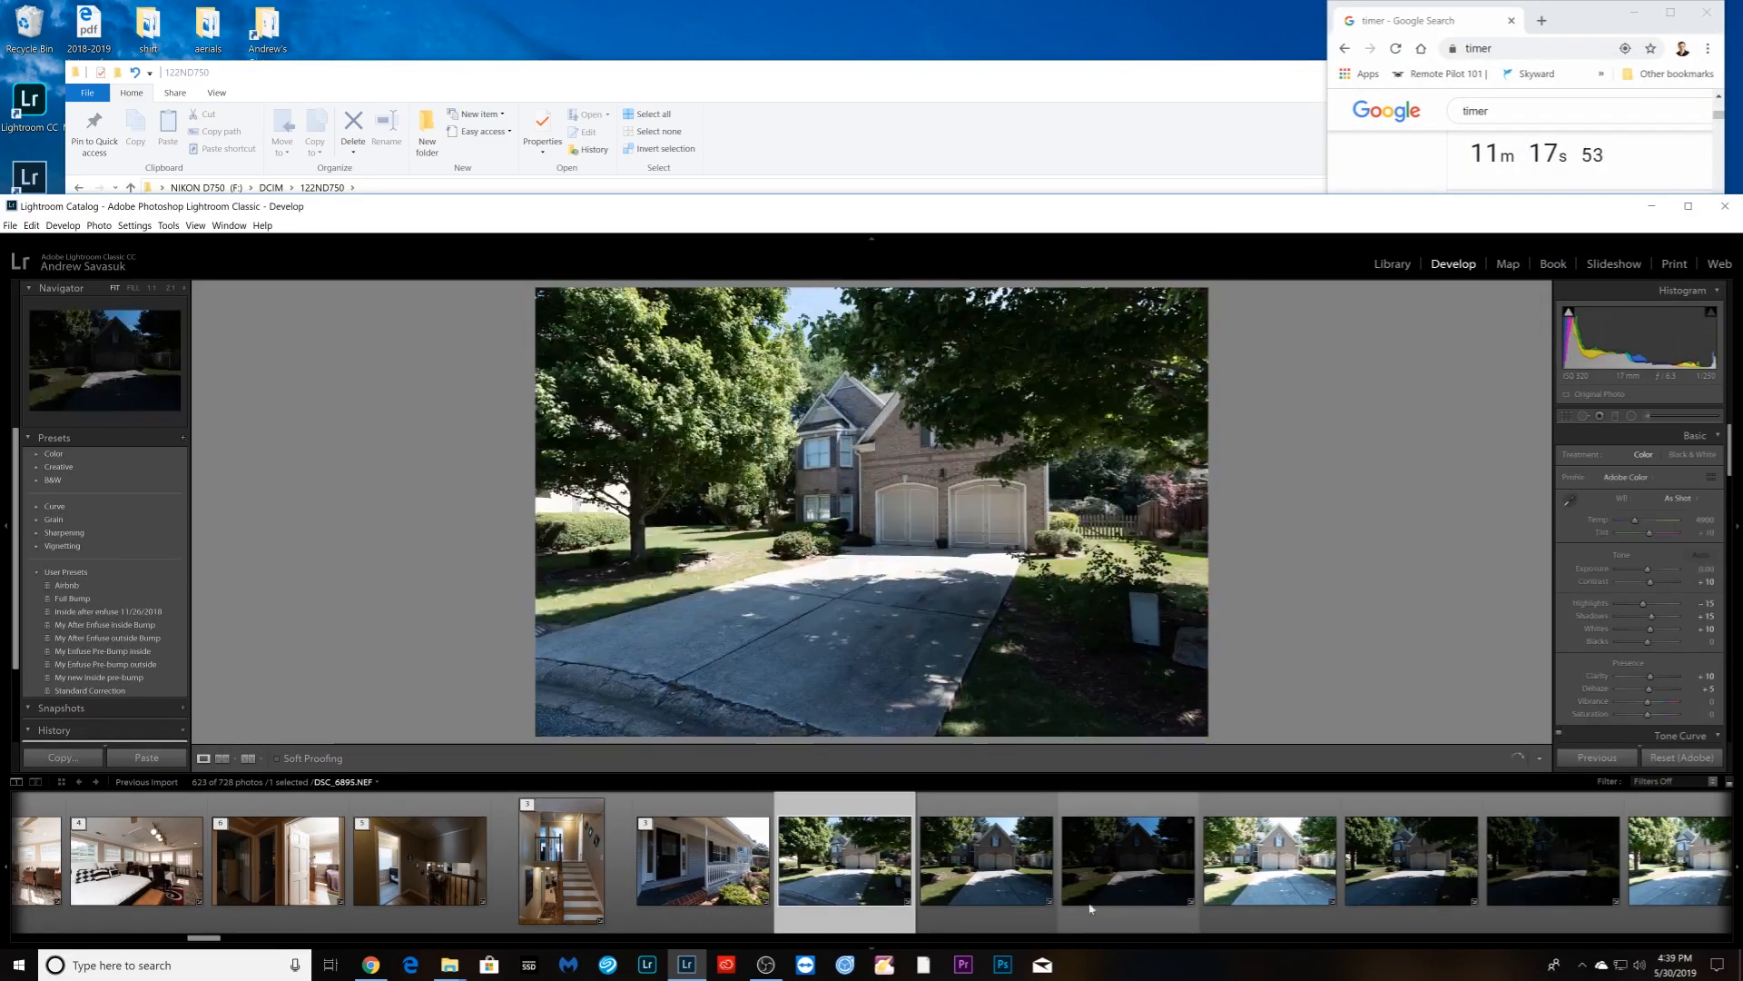
scroll(1079, 901, down, 4)
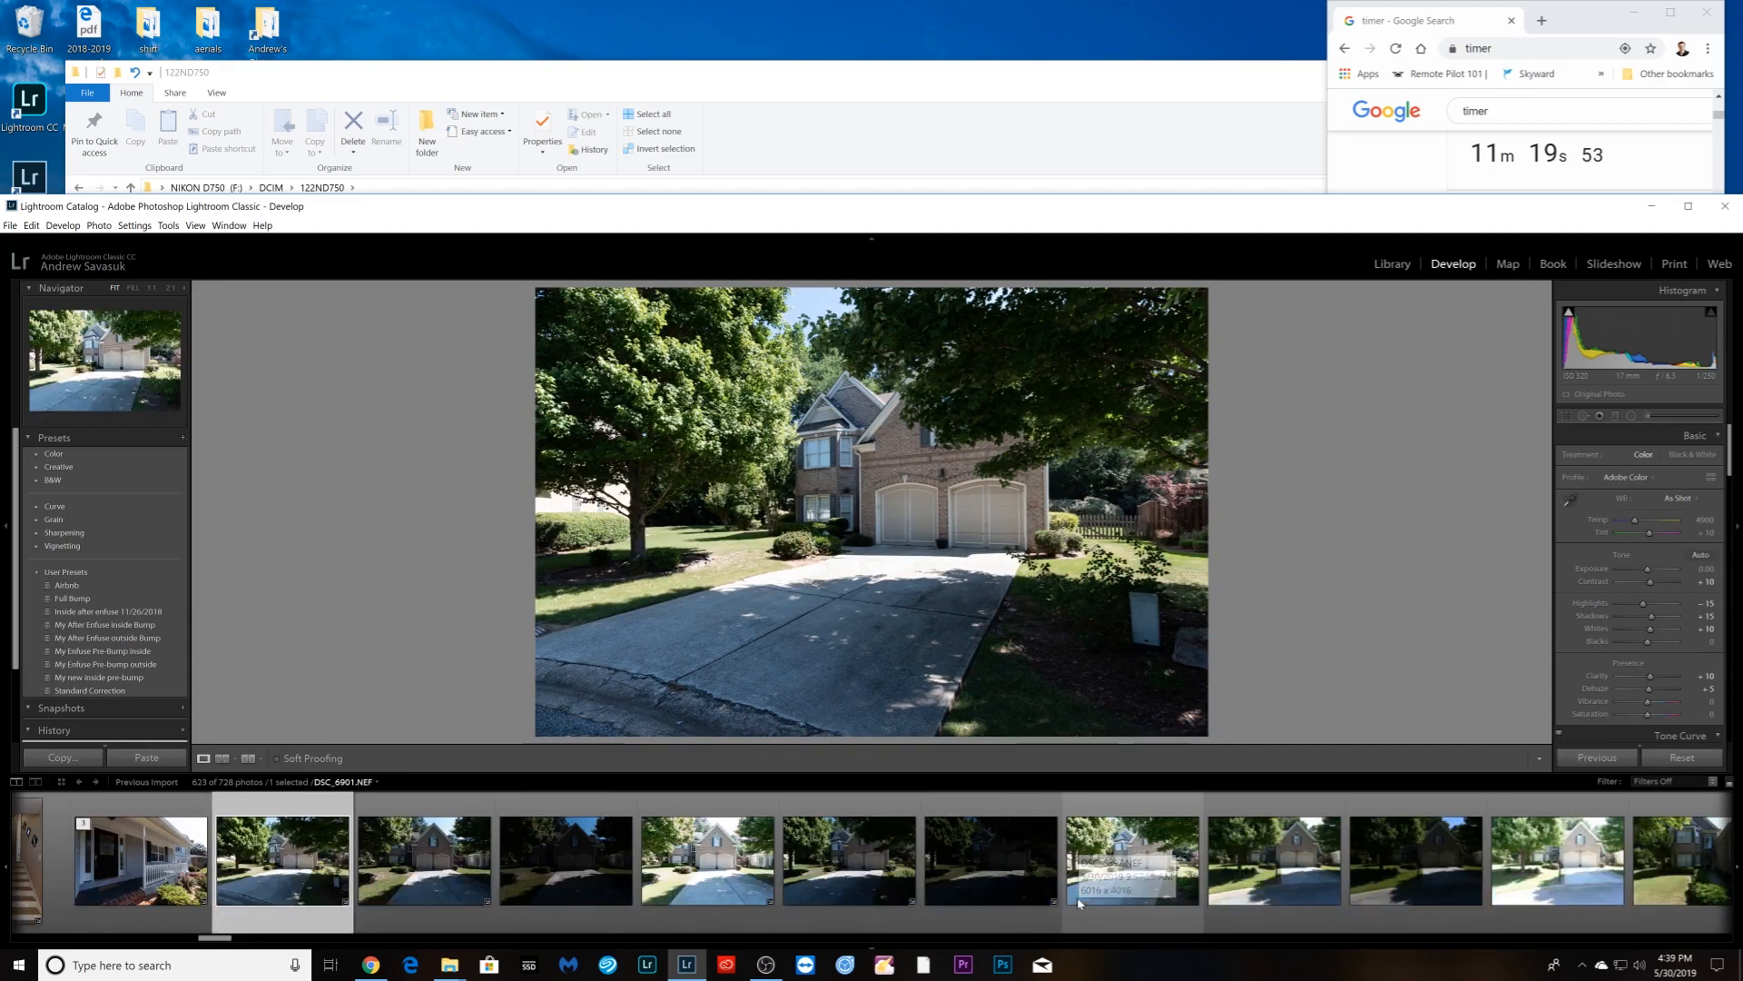
click(419, 902)
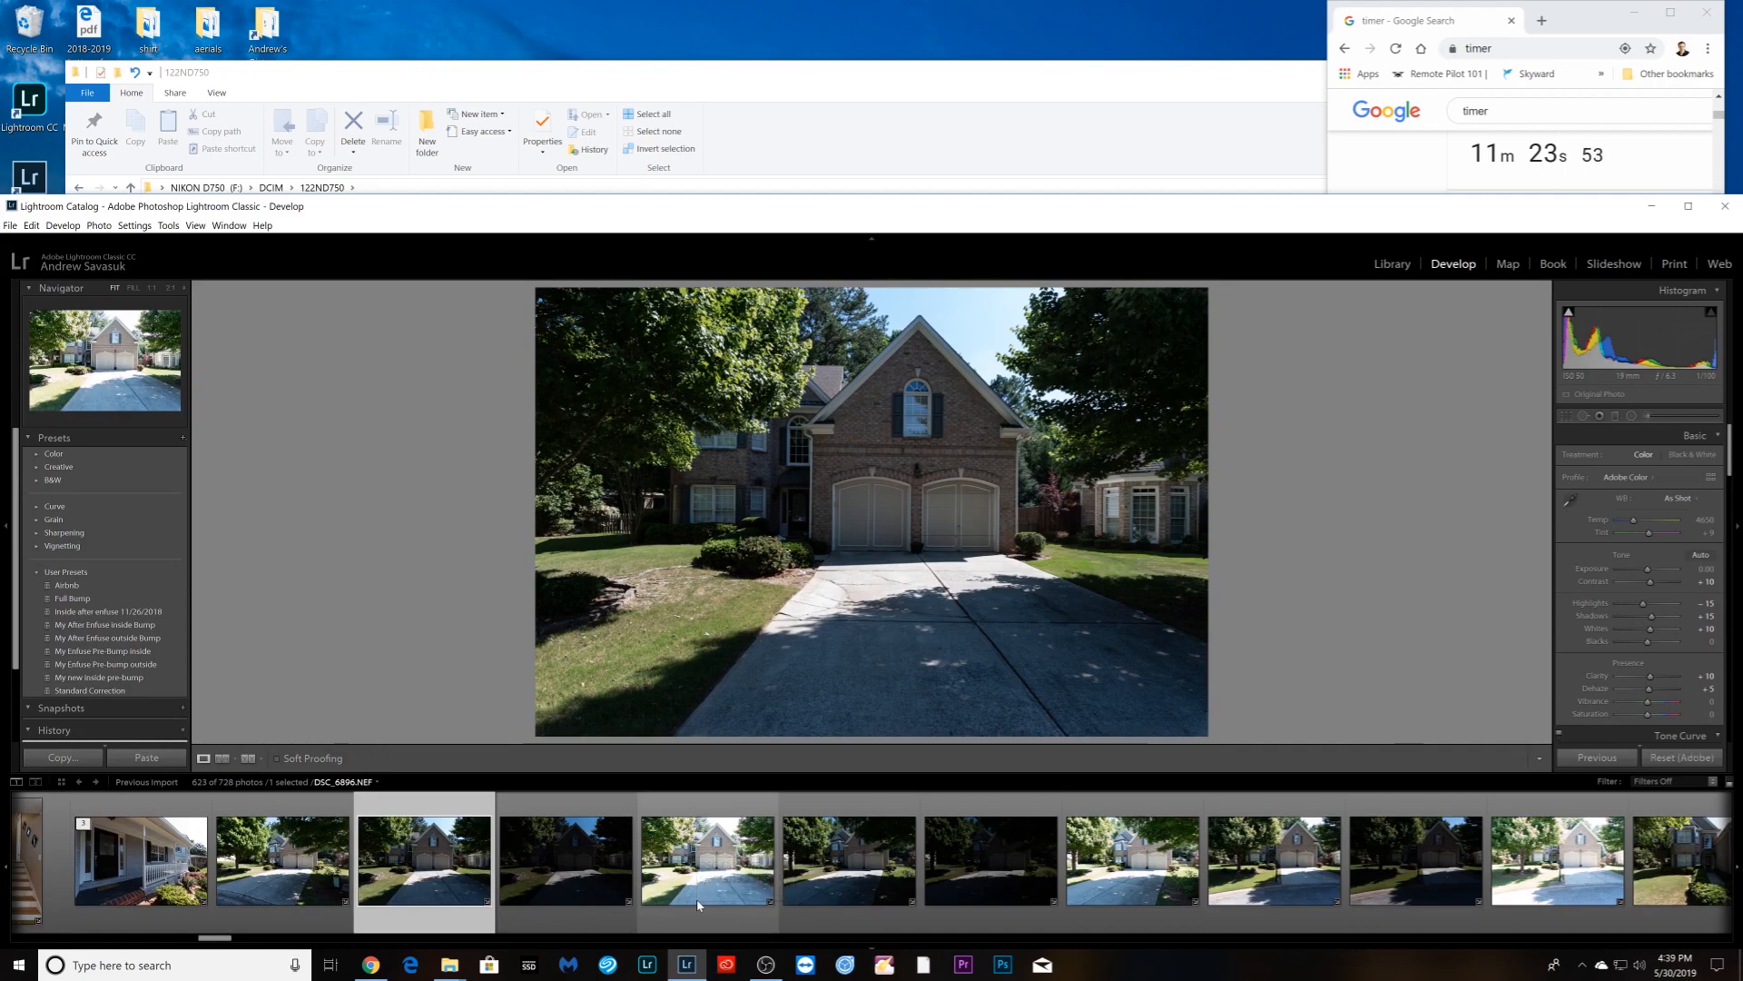
shift+click(698, 903)
right_click(697, 903)
mouse_move(803, 730)
click(935, 727)
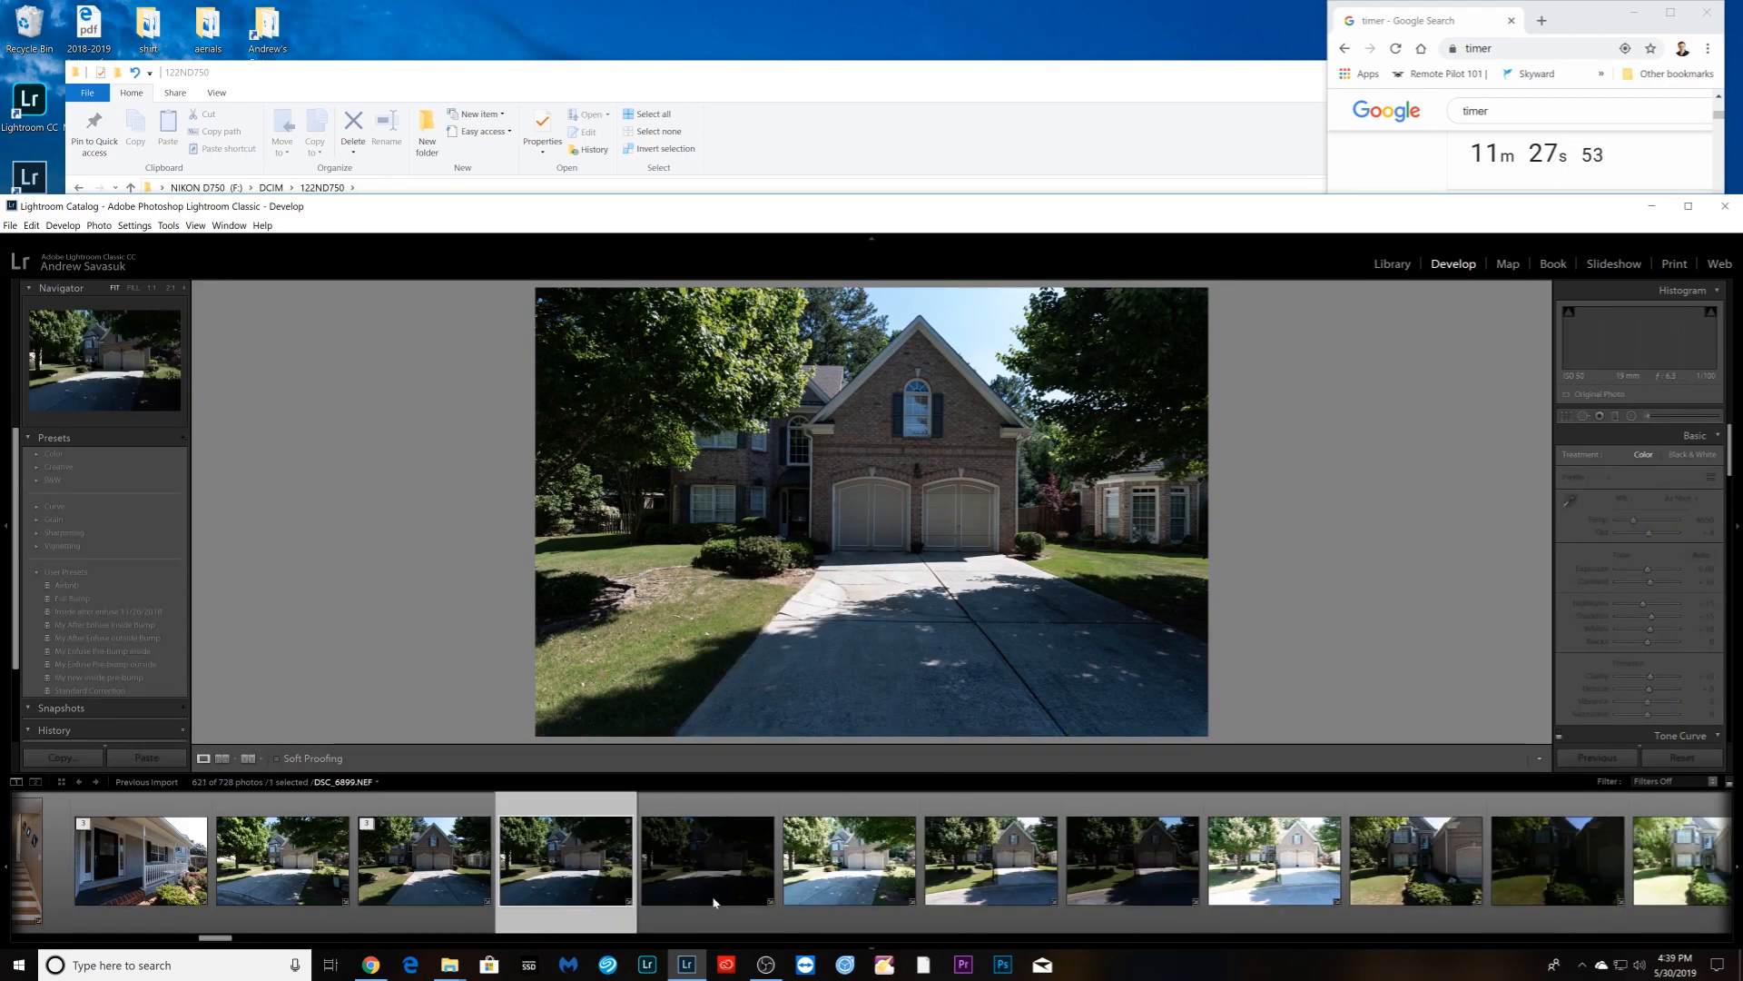
shift+click(821, 913)
right_click(821, 913)
mouse_move(919, 732)
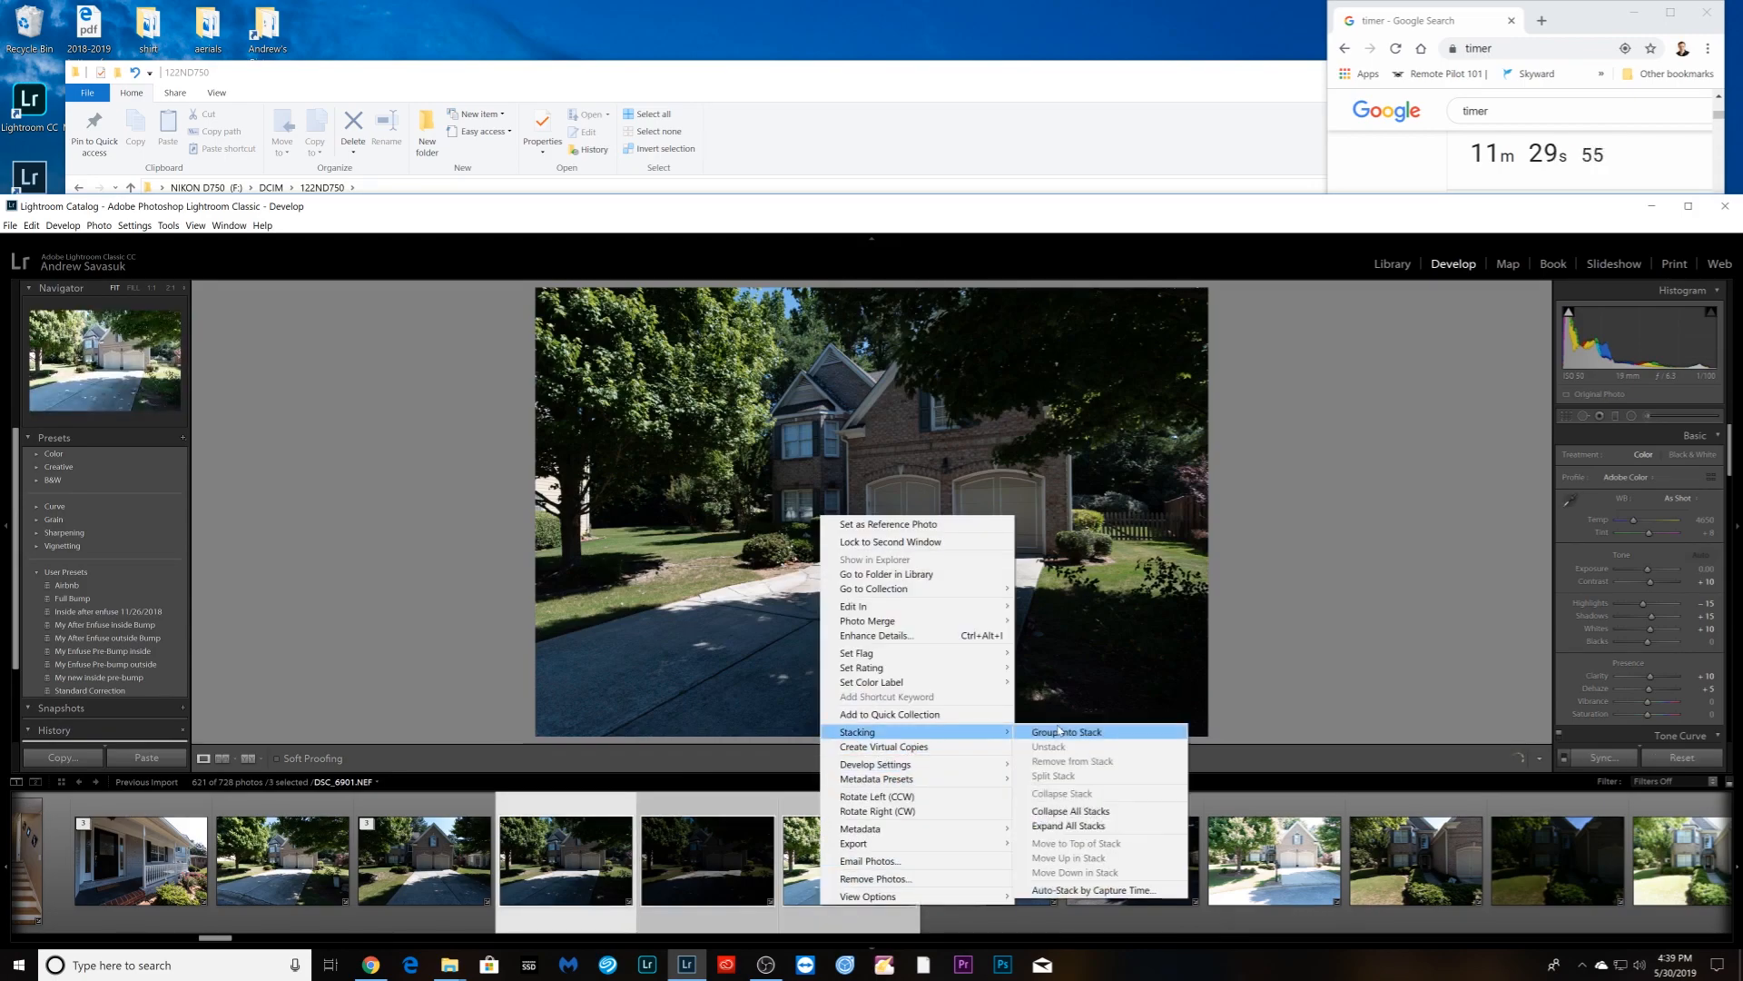
click(1058, 732)
- Group the house-front bracket and the side-of-house bracket into stacks
click(848, 913)
click(735, 912)
shift+click(981, 908)
right_click(980, 912)
mouse_move(1089, 732)
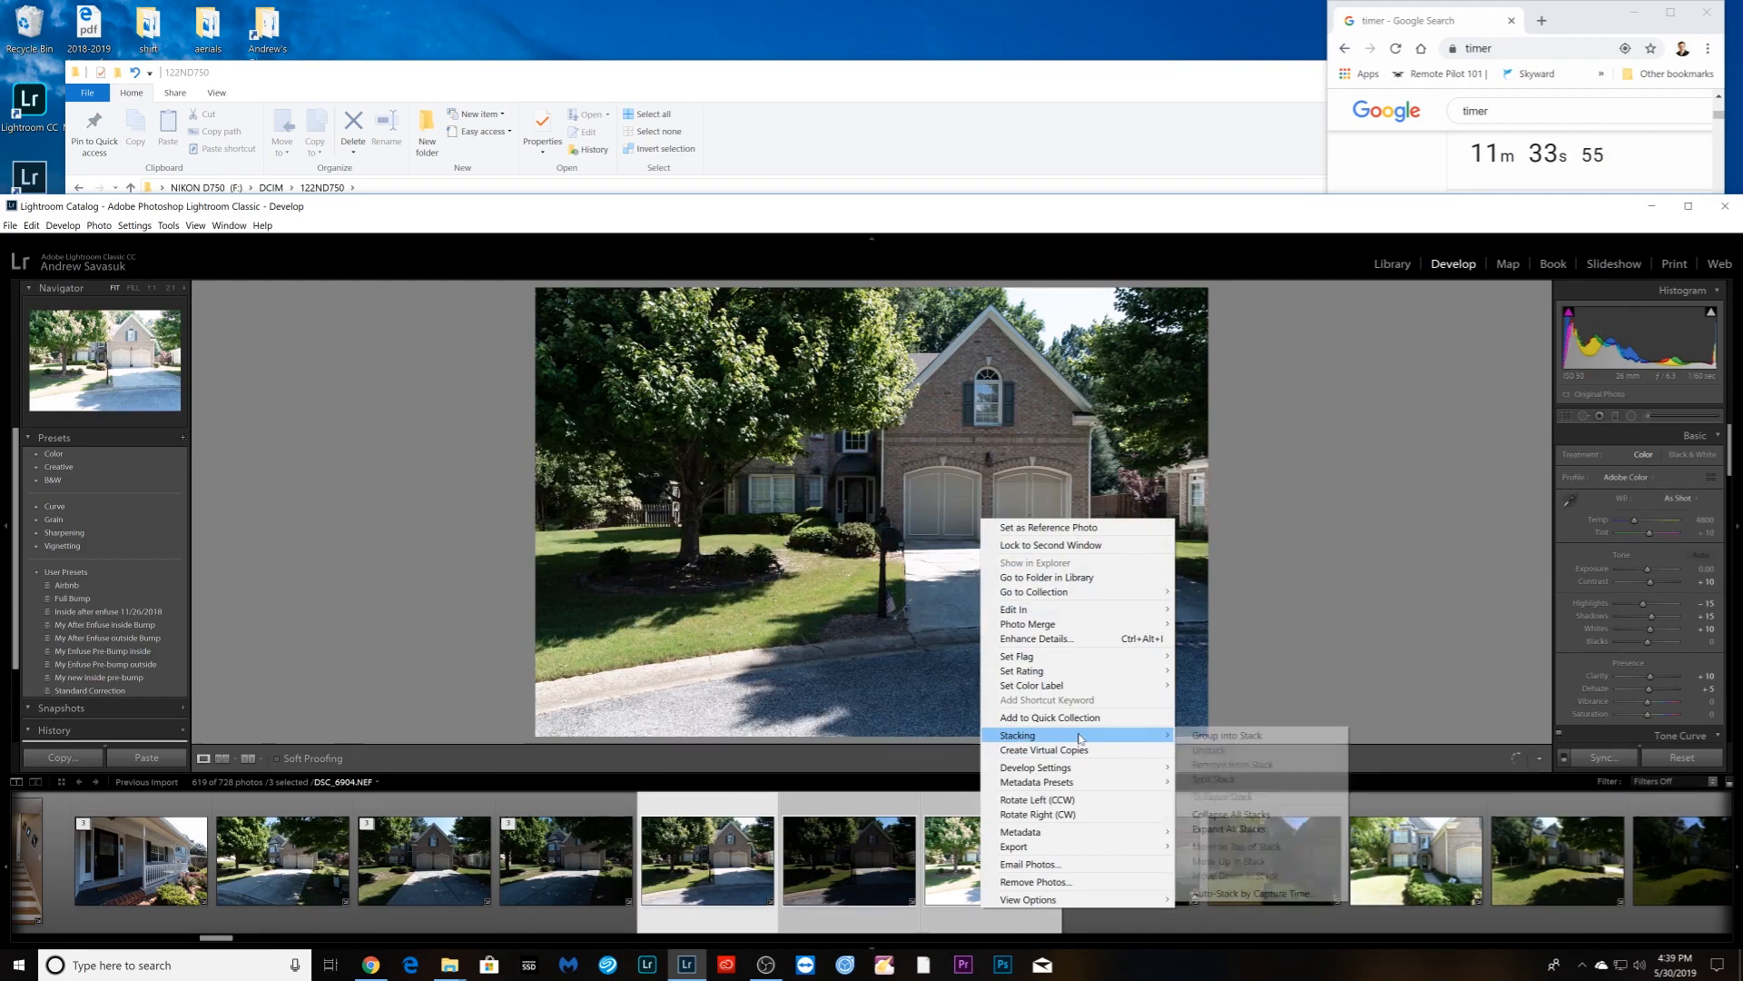
click(1201, 735)
click(849, 908)
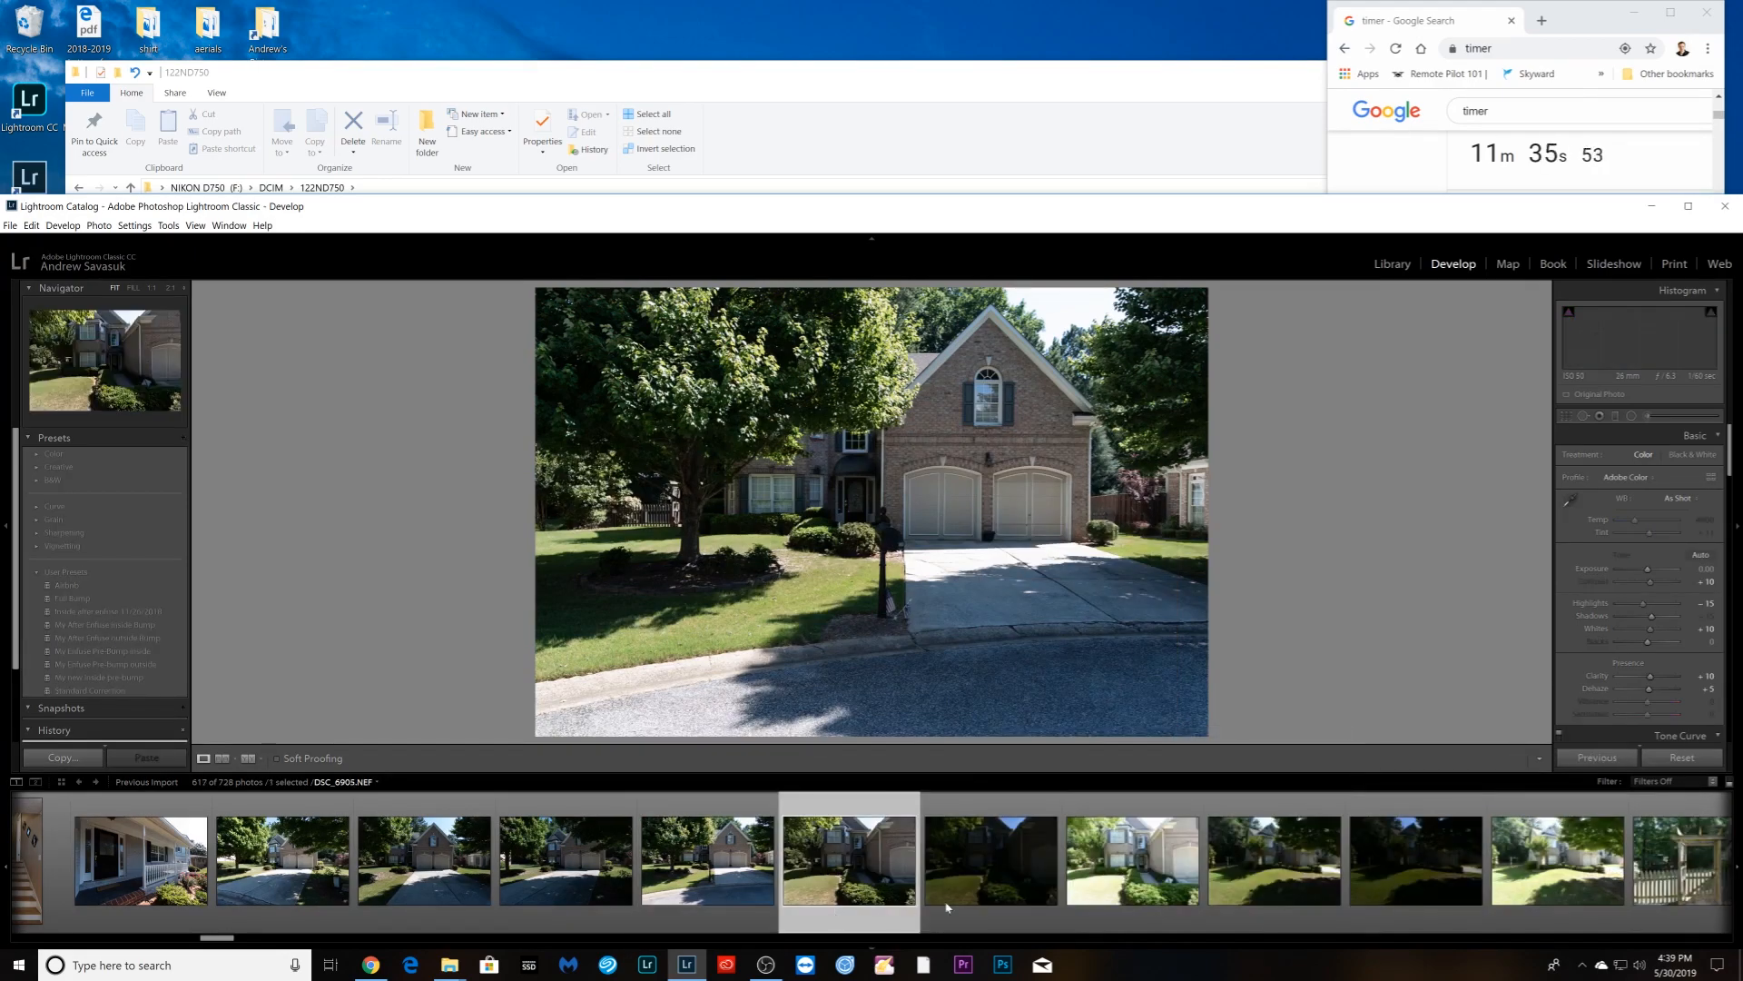
shift+click(1135, 908)
right_click(1167, 872)
mouse_move(1285, 704)
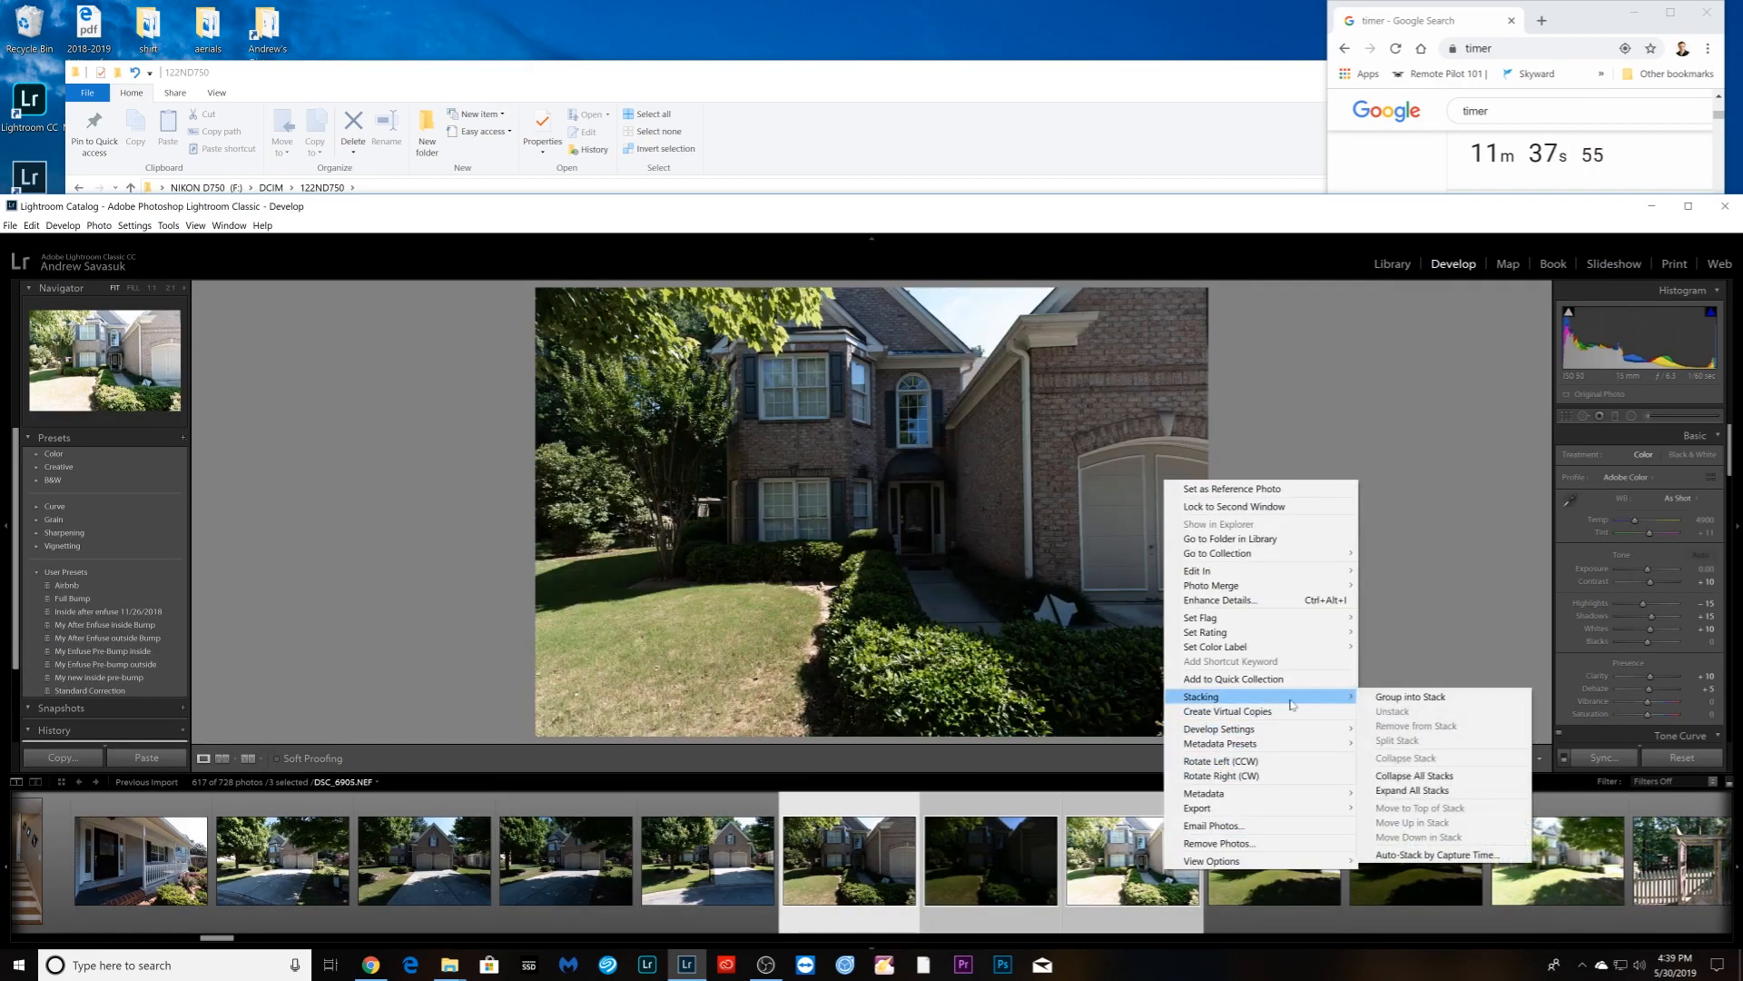
click(1387, 699)
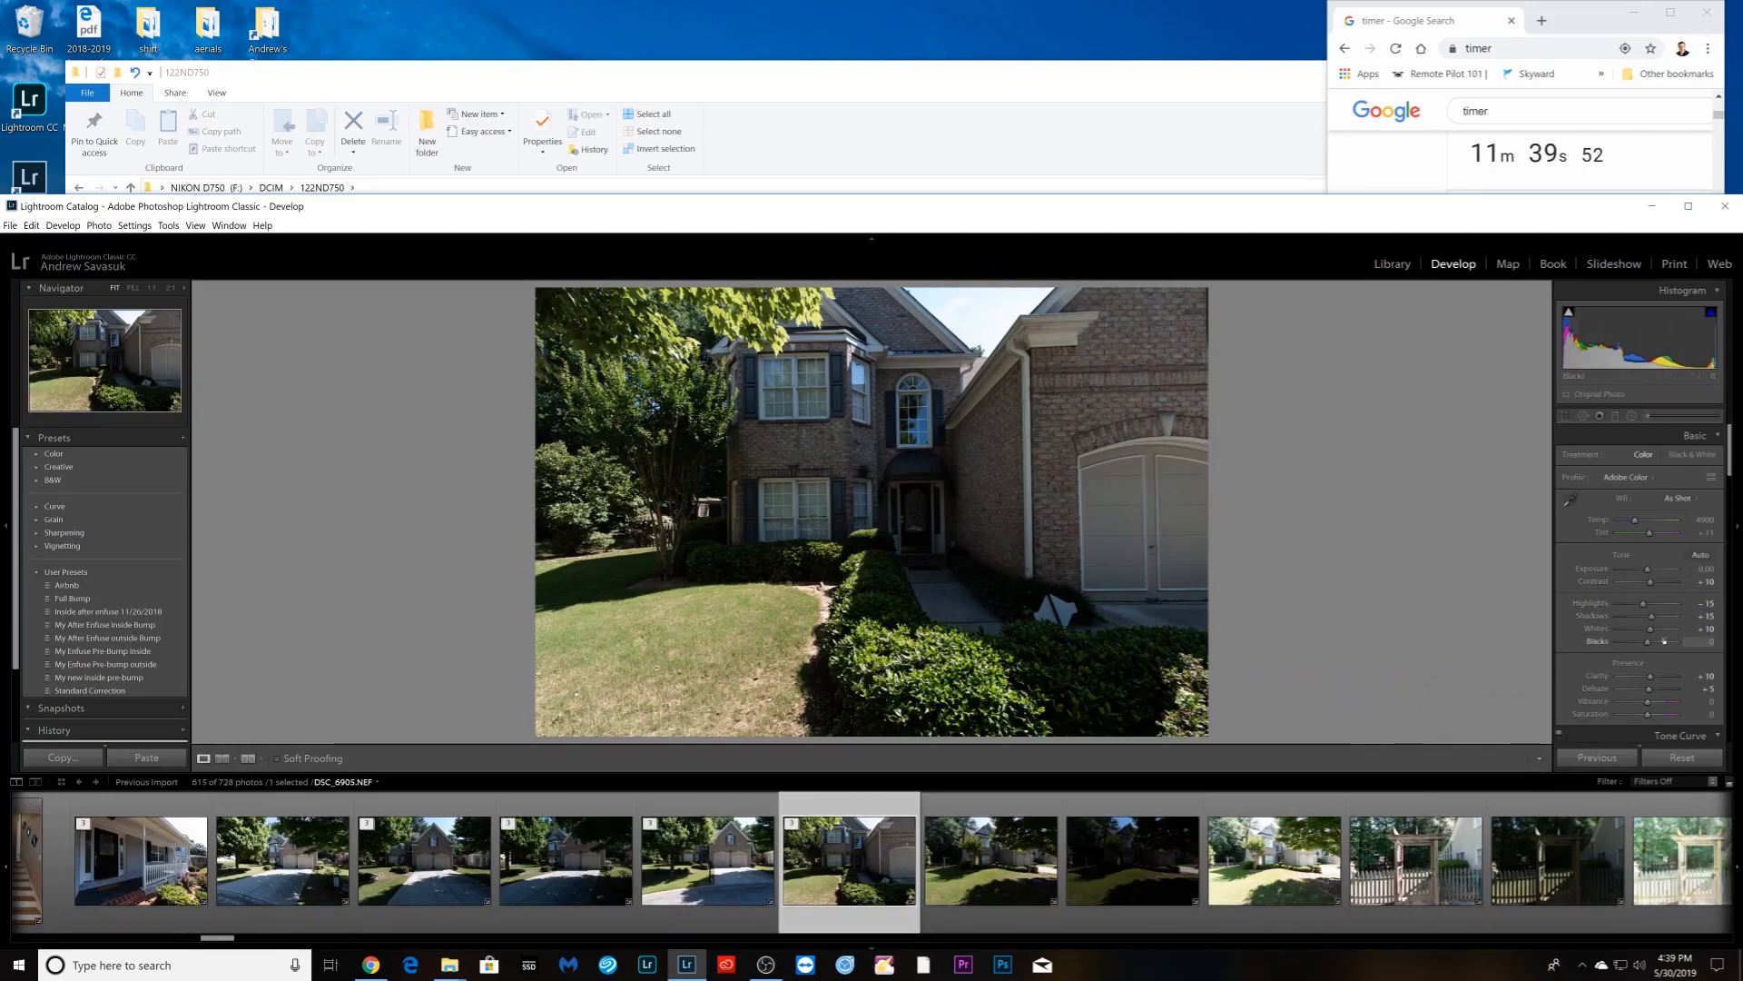
- Move along the filmstrip and select the first photo of the next bracket set
scroll(1661, 637, down, 2)
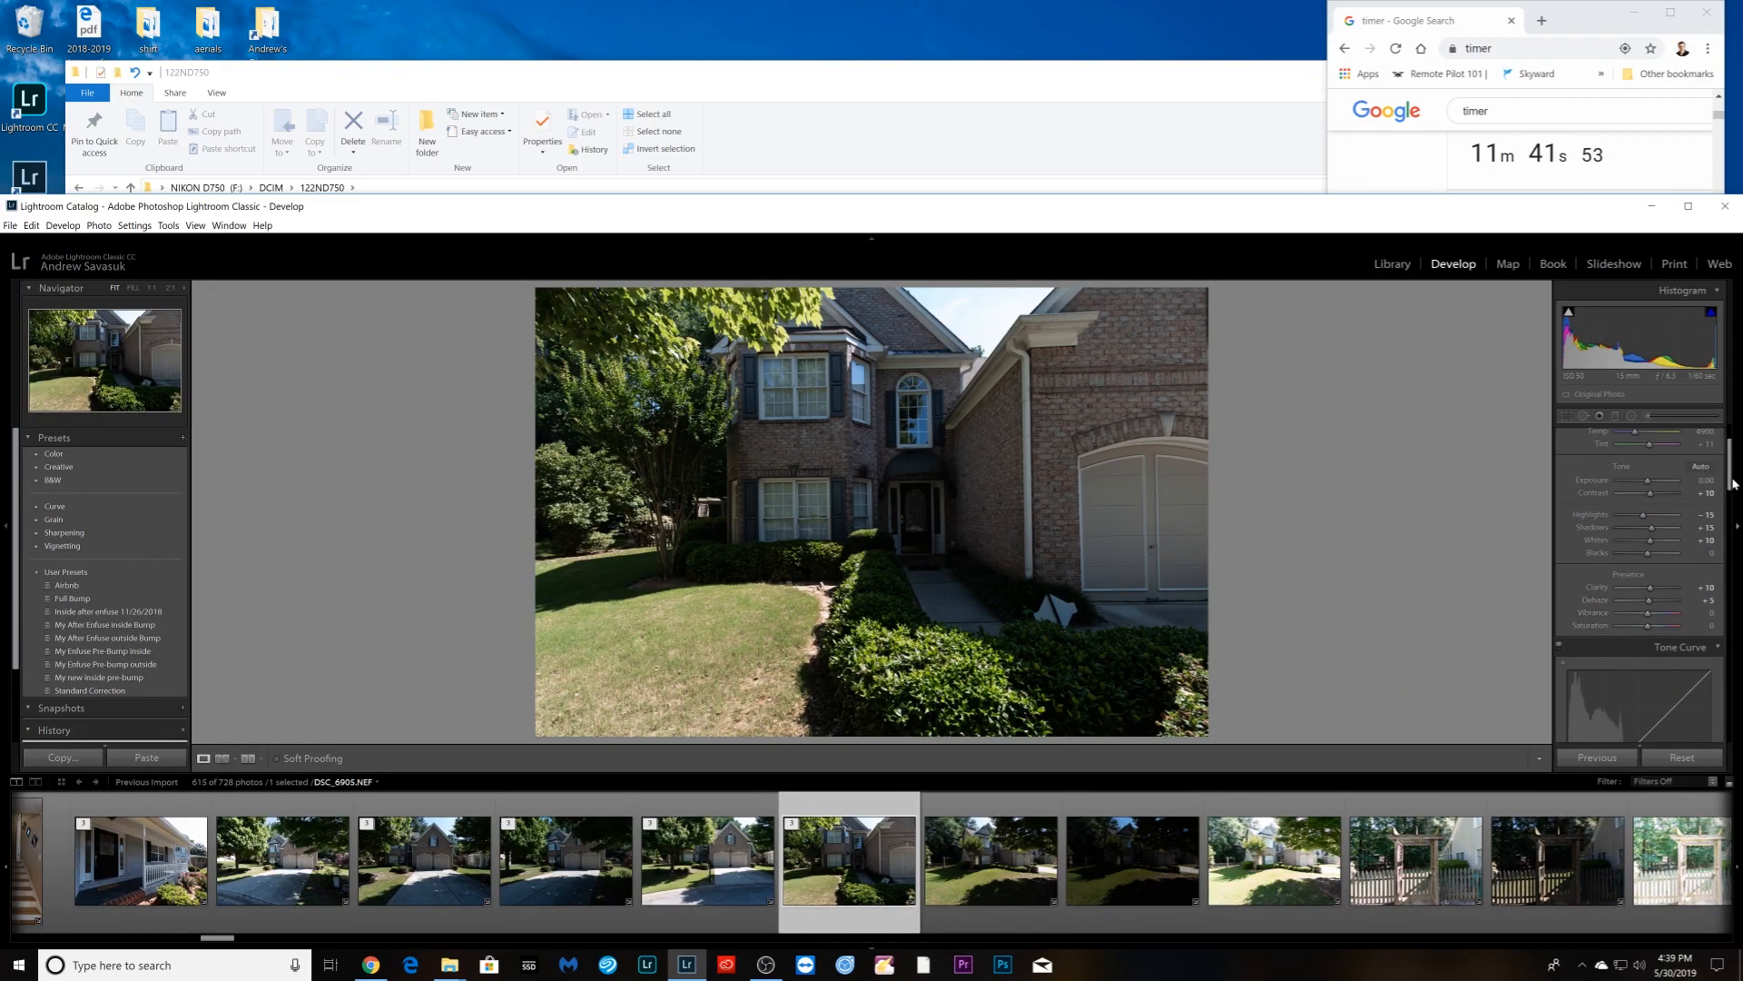
mouse_move(1729, 482)
mouse_down()
mouse_move(1714, 652)
mouse_move(1725, 460)
mouse_up()
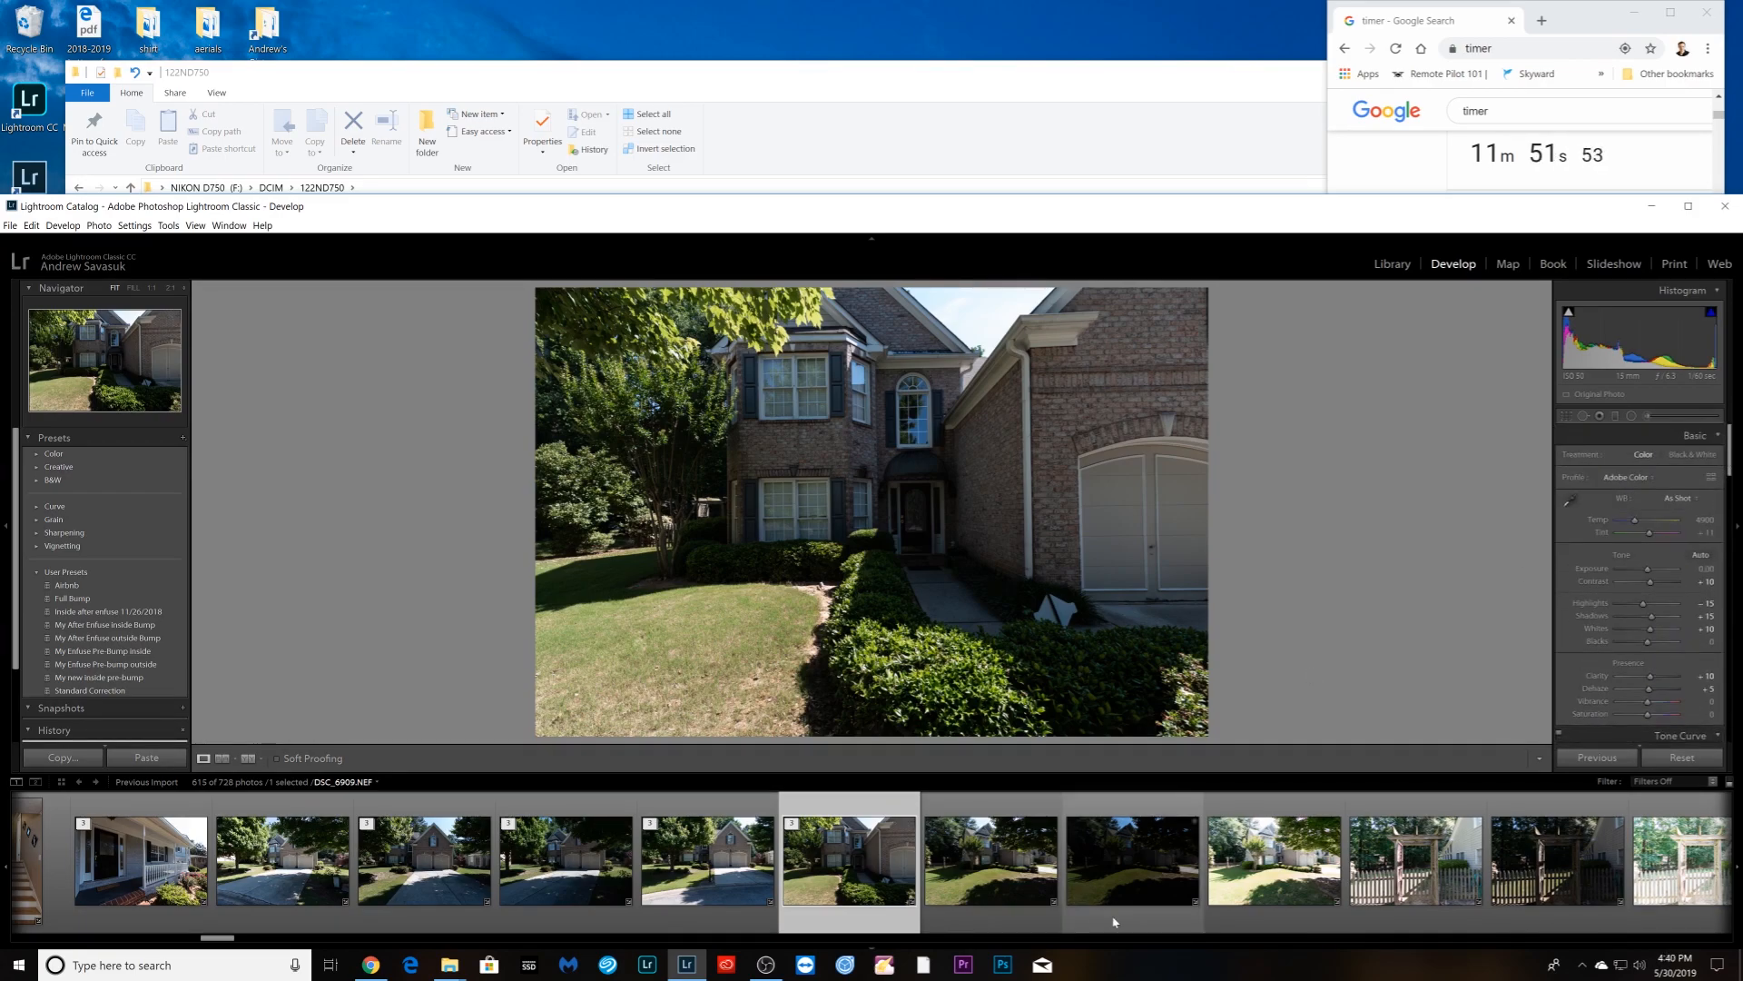
click(1025, 923)
- Group the first exterior bracket set and the three gate brackets into stacks
shift+click(1241, 917)
right_click(1239, 913)
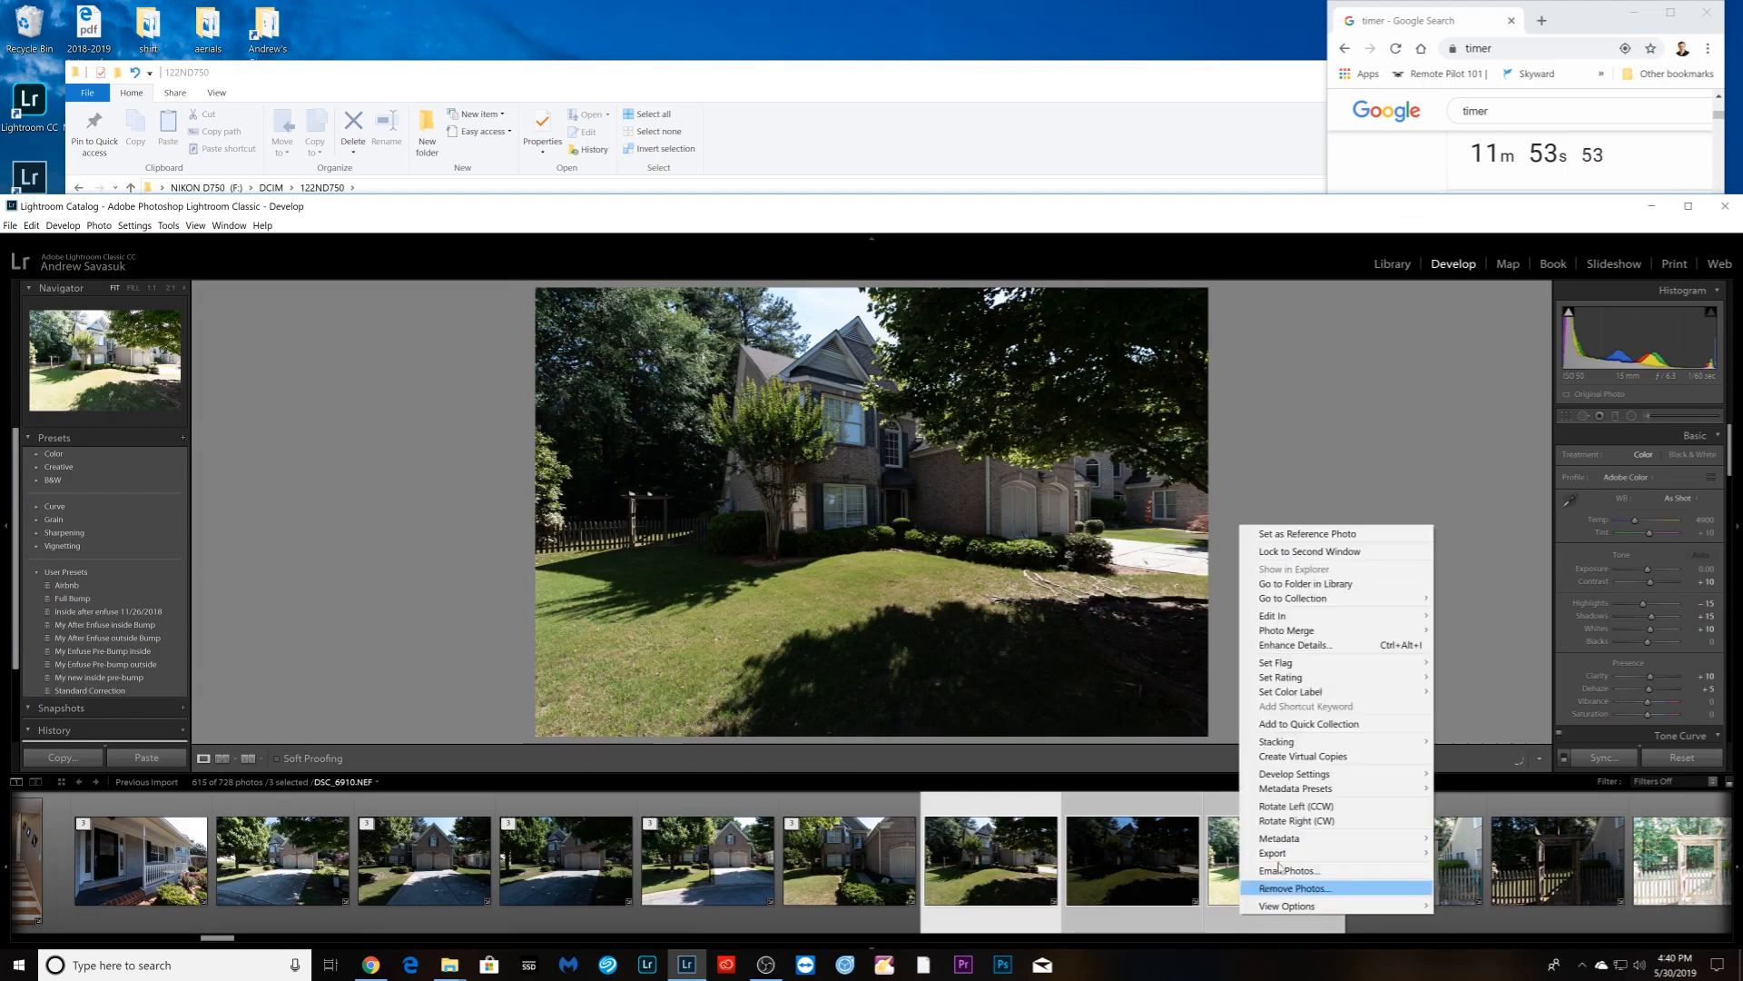
mouse_move(1395, 747)
click(1475, 743)
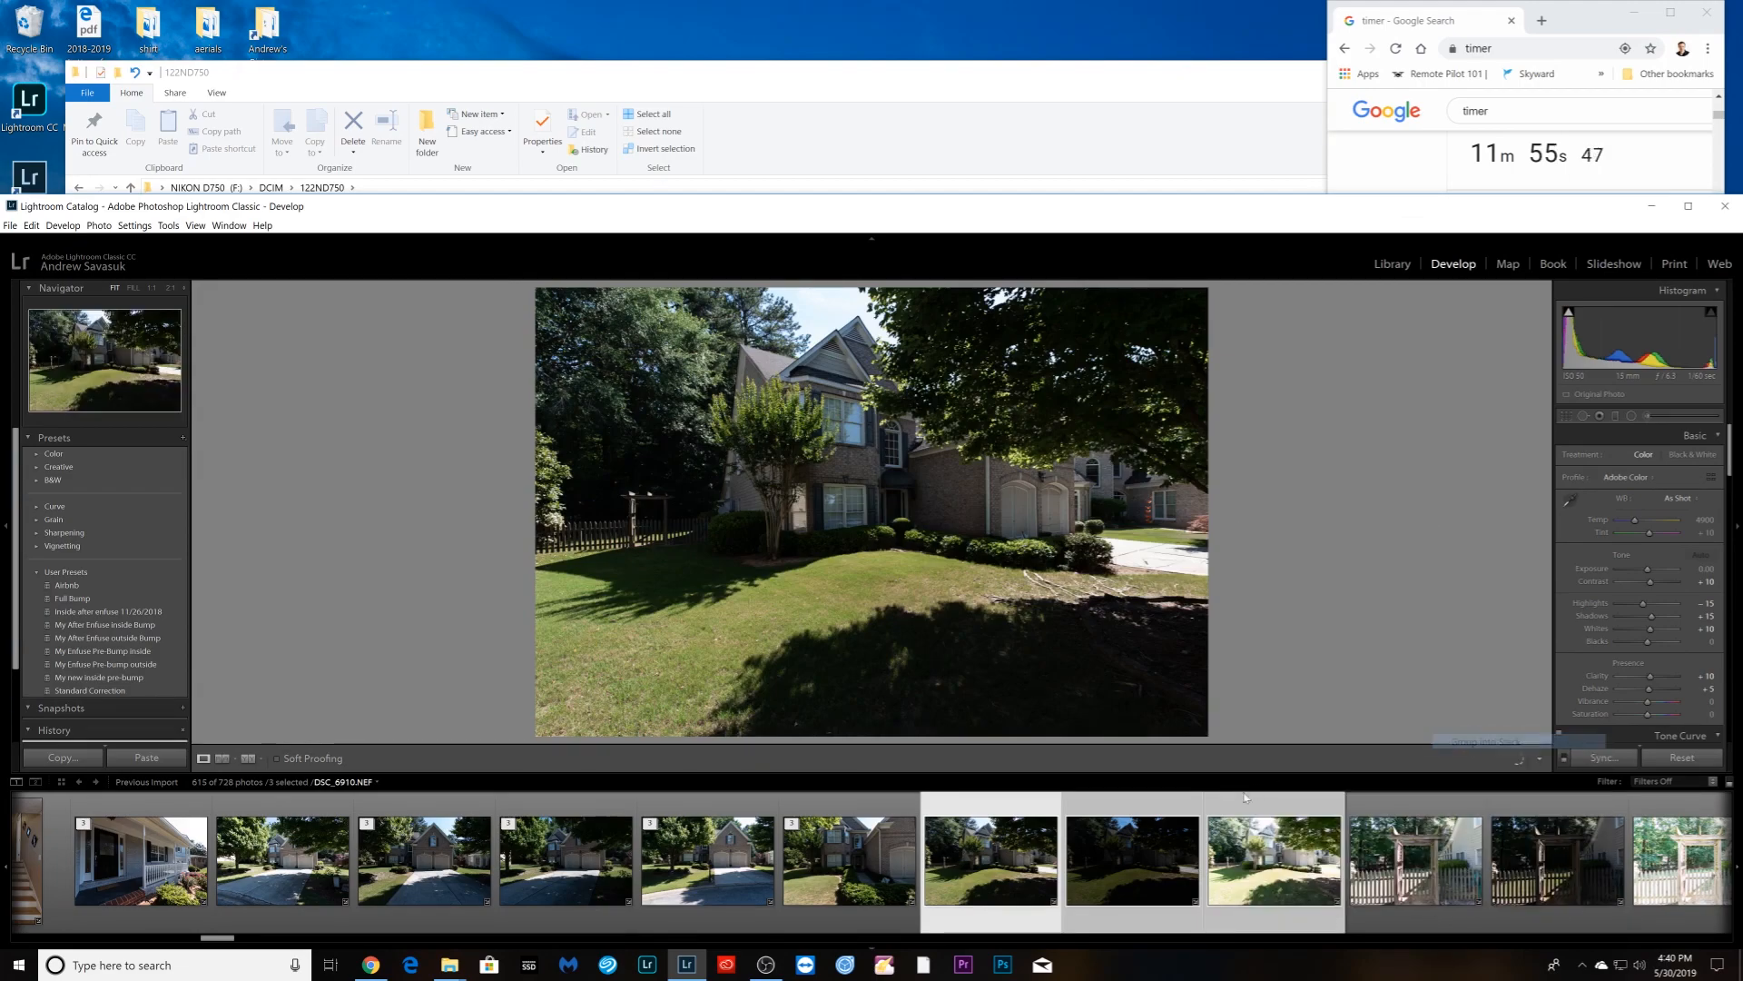
click(1133, 905)
shift+click(859, 893)
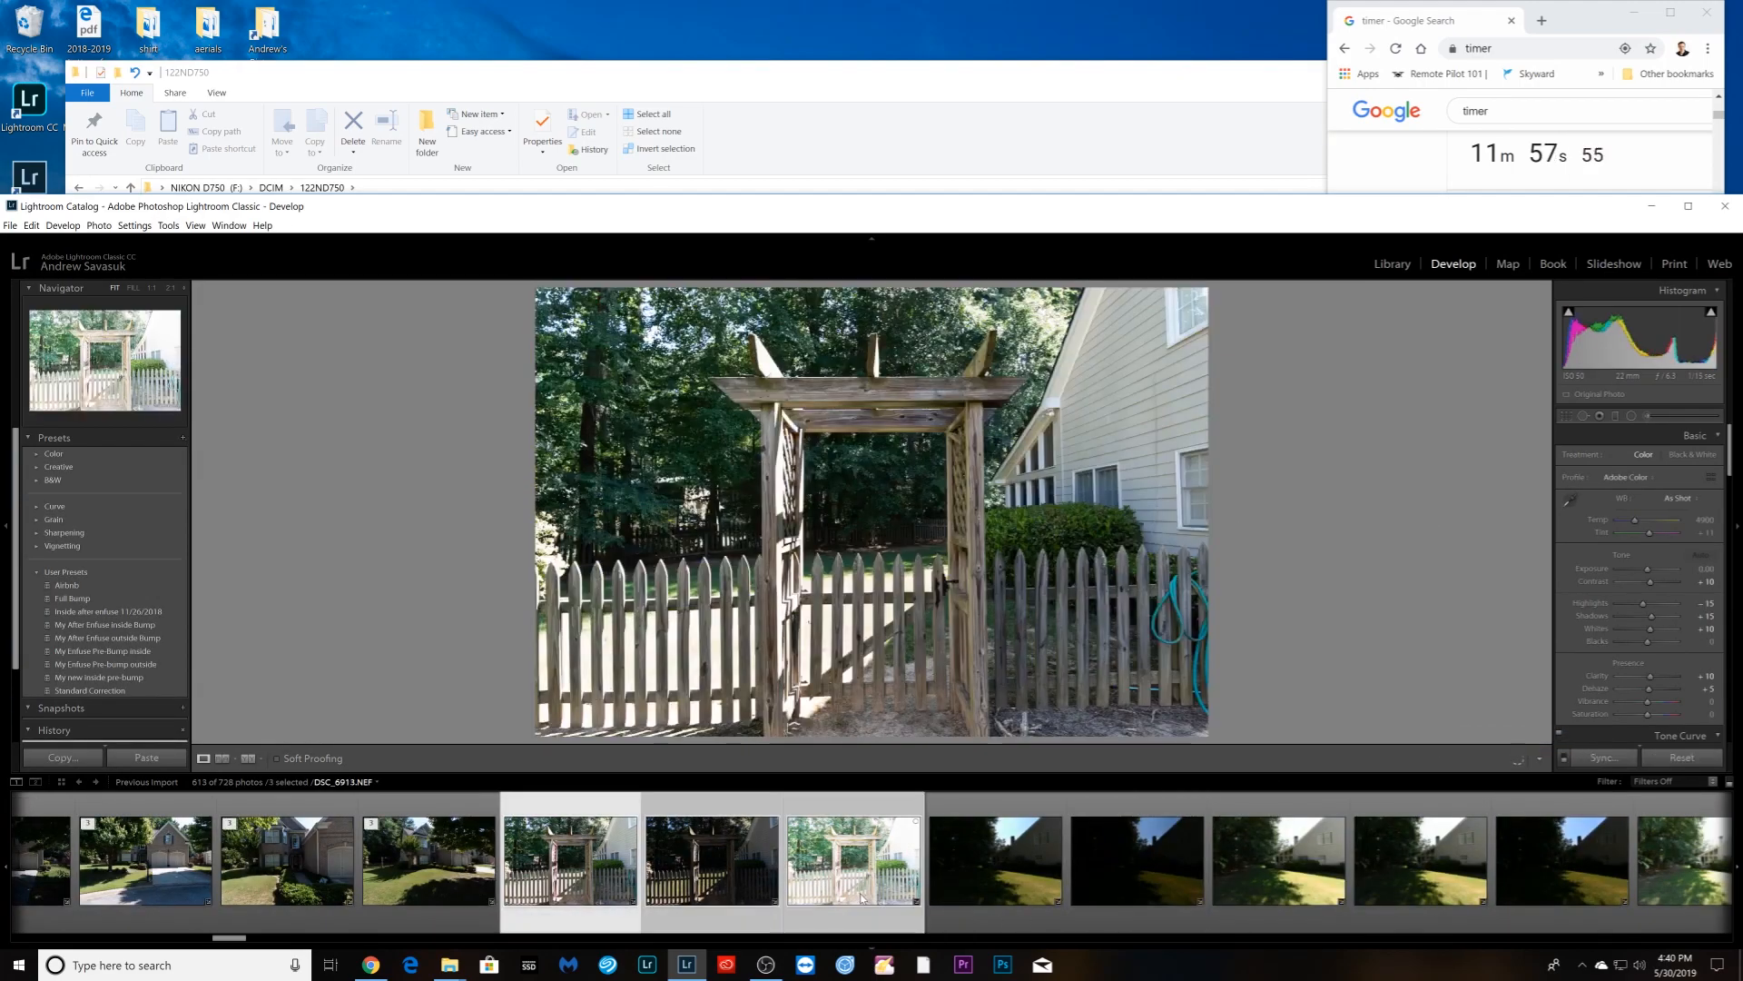
right_click(860, 892)
mouse_move(996, 724)
click(1098, 721)
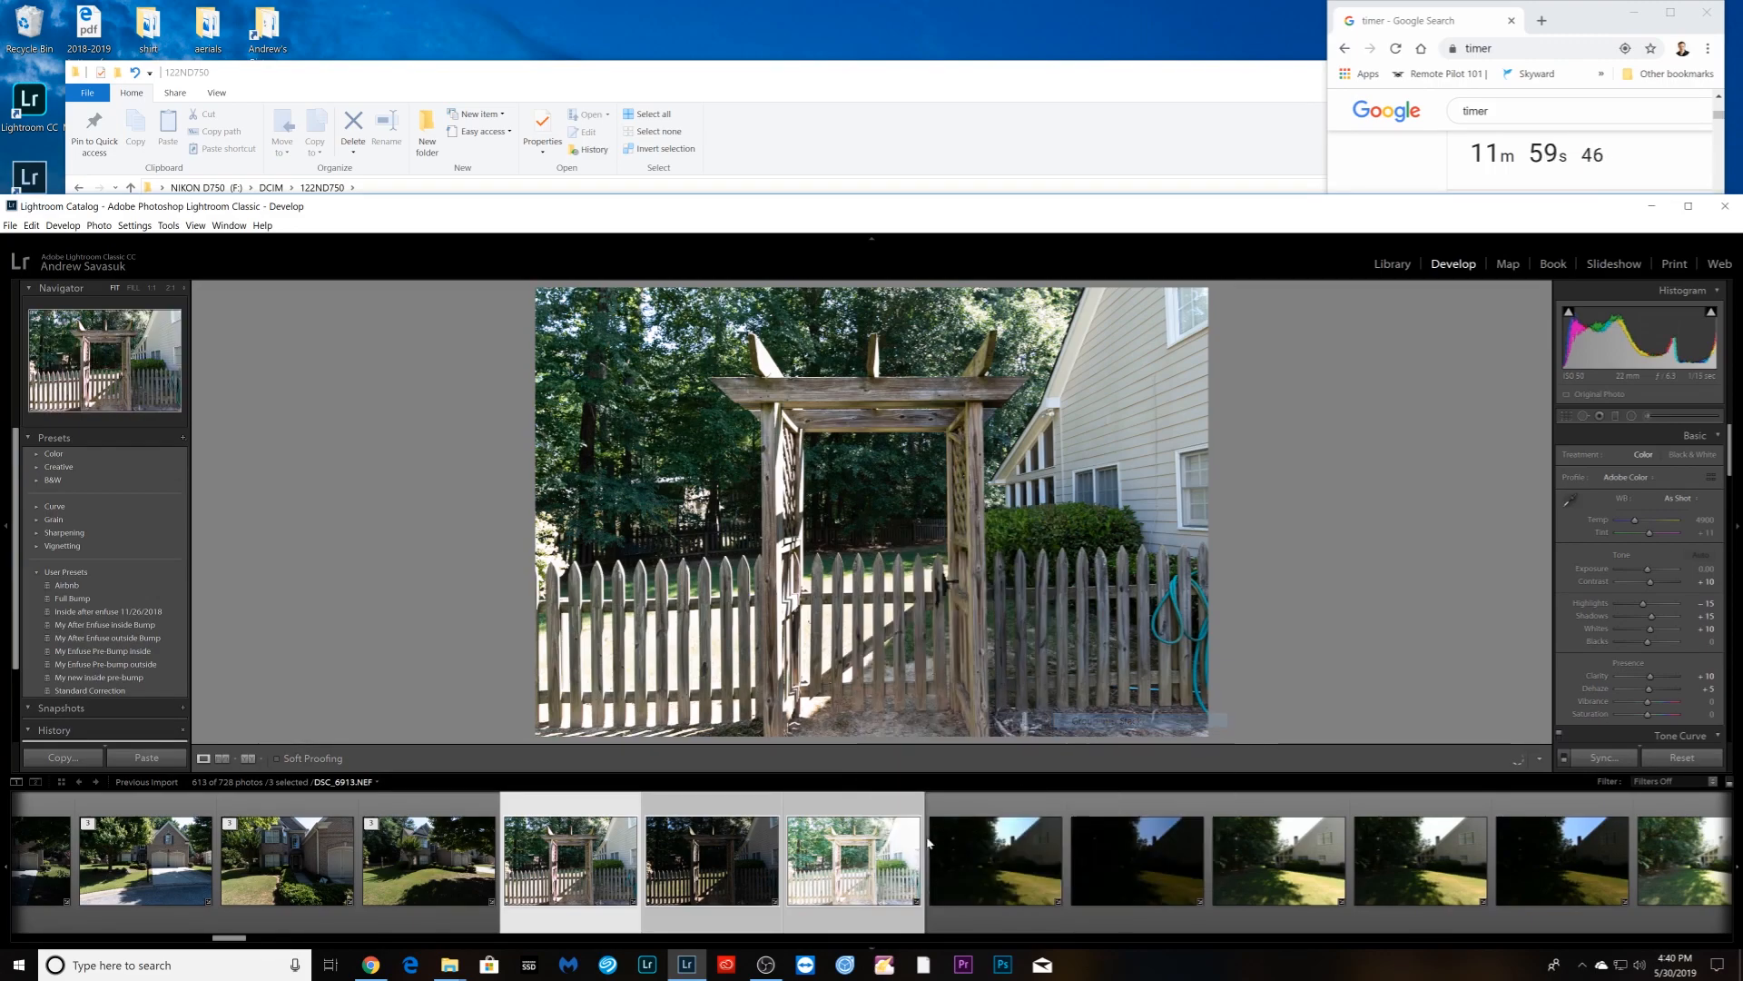
- Stack the dark side-of-house brackets and the following three-shot set
click(728, 921)
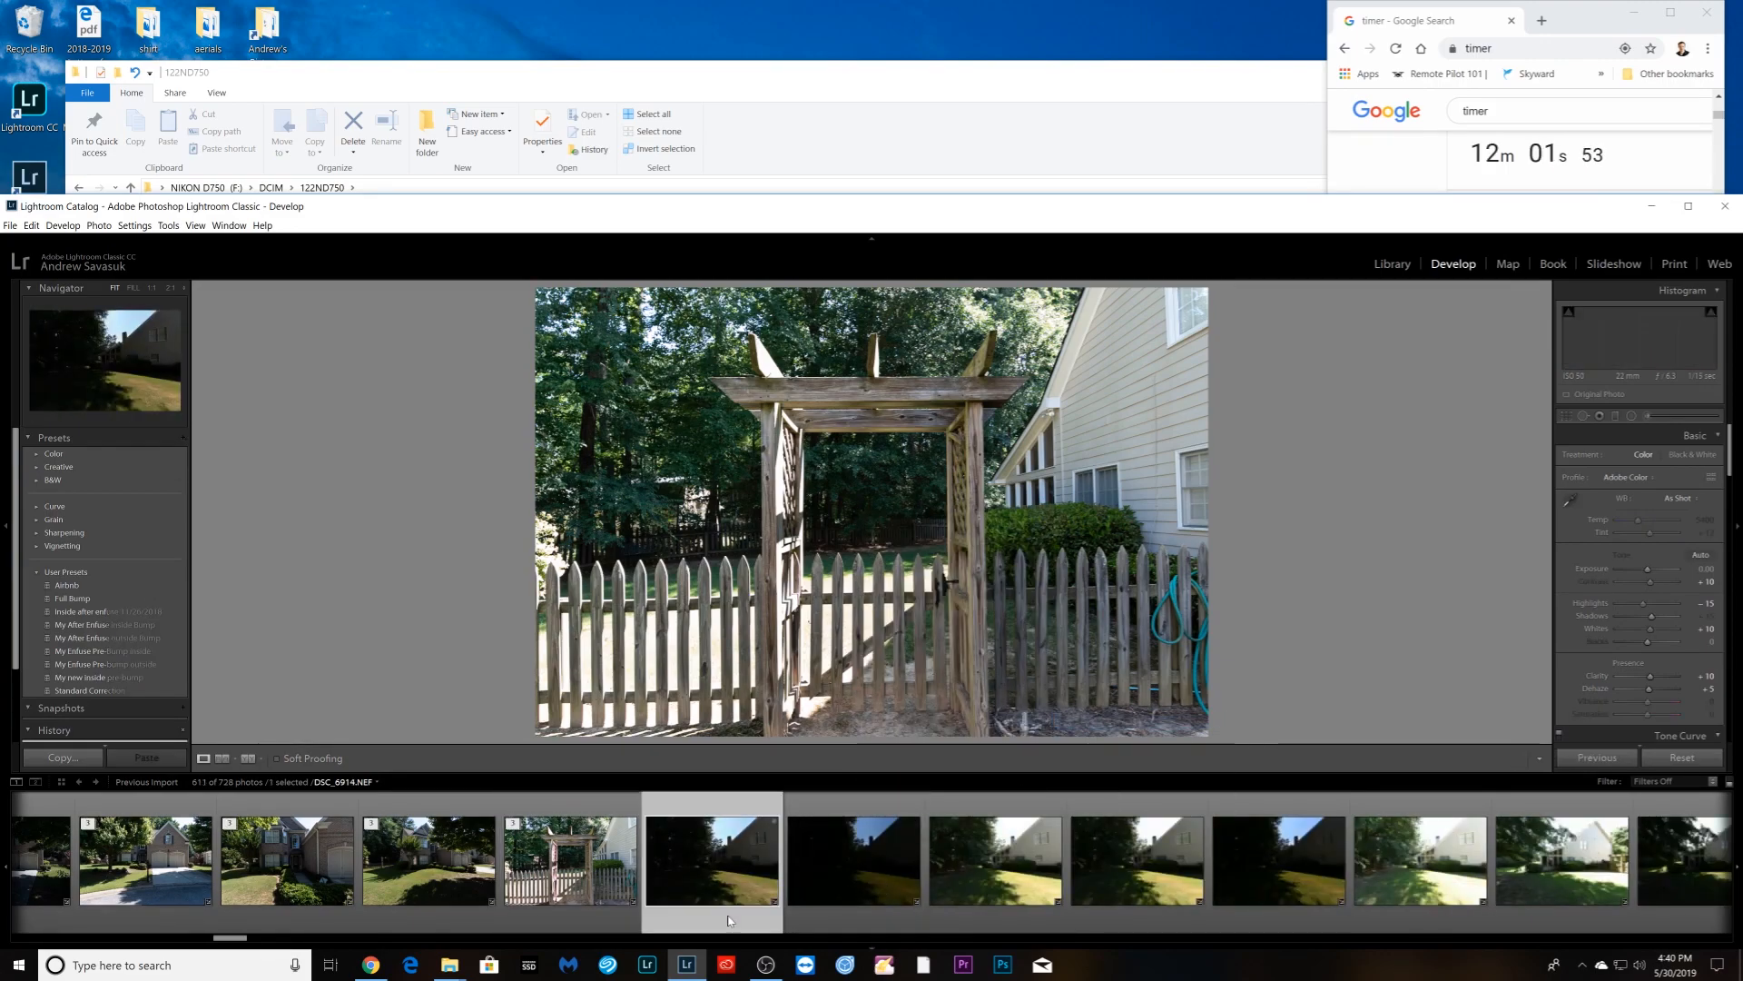
shift+click(991, 901)
right_click(991, 902)
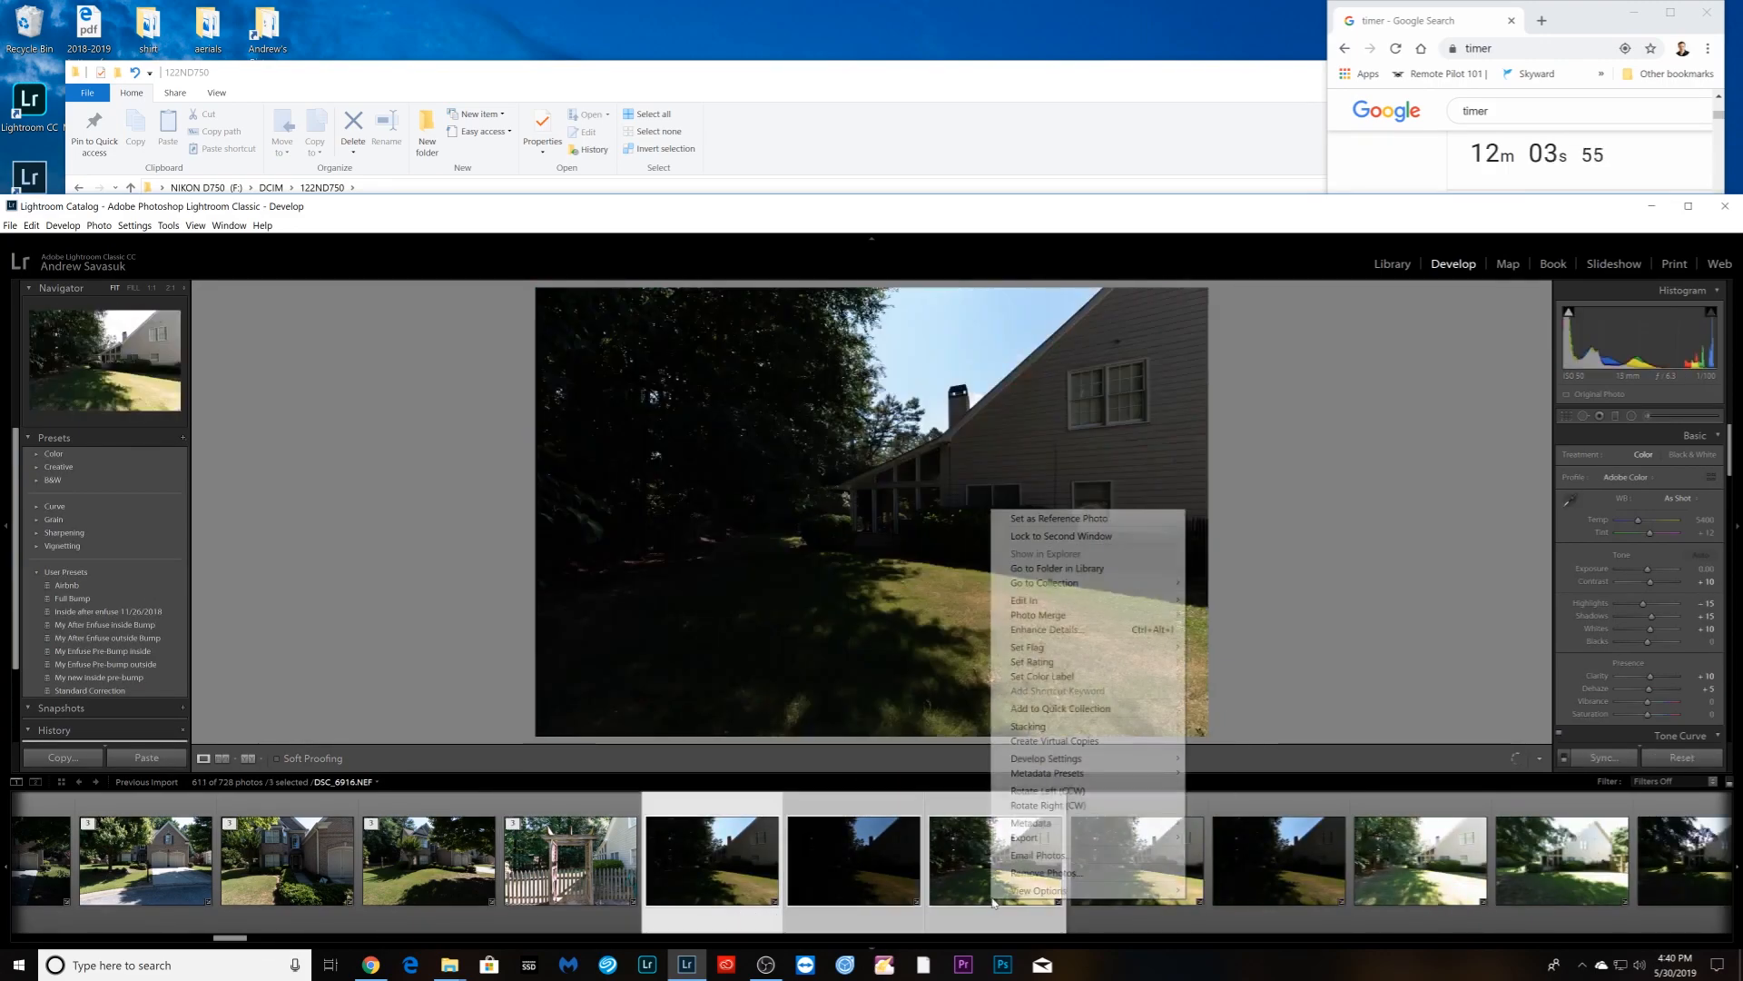
mouse_move(1088, 727)
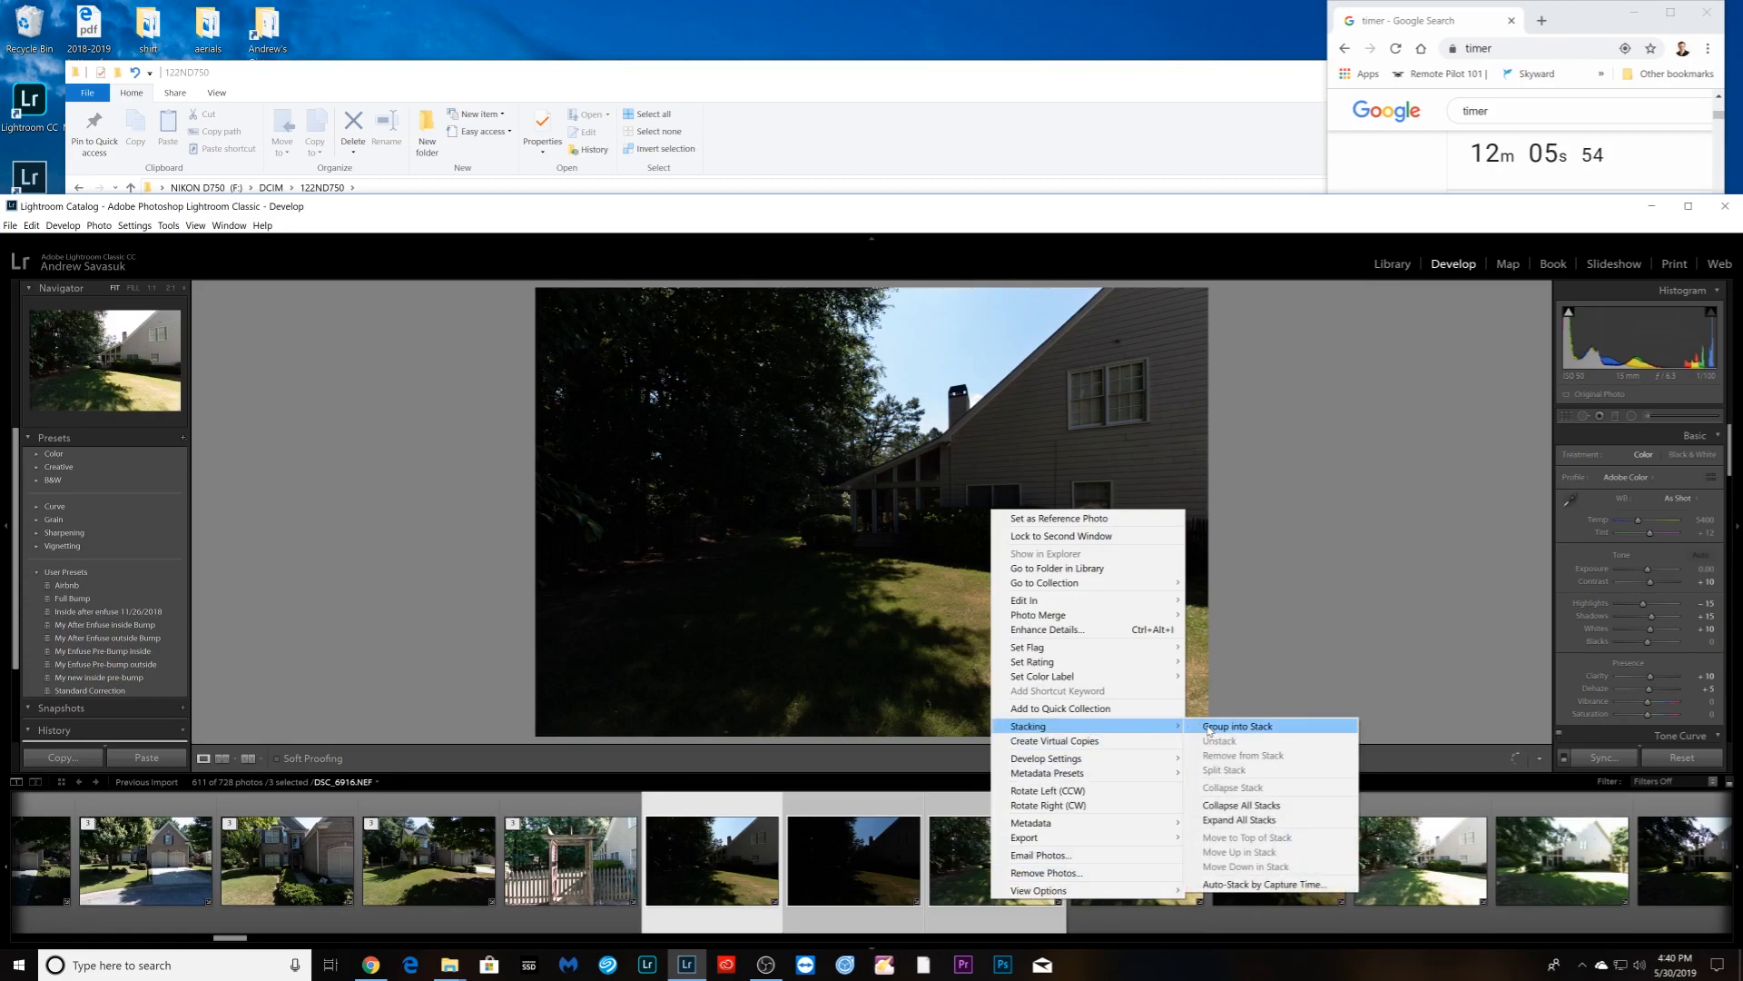
click(1210, 726)
click(854, 904)
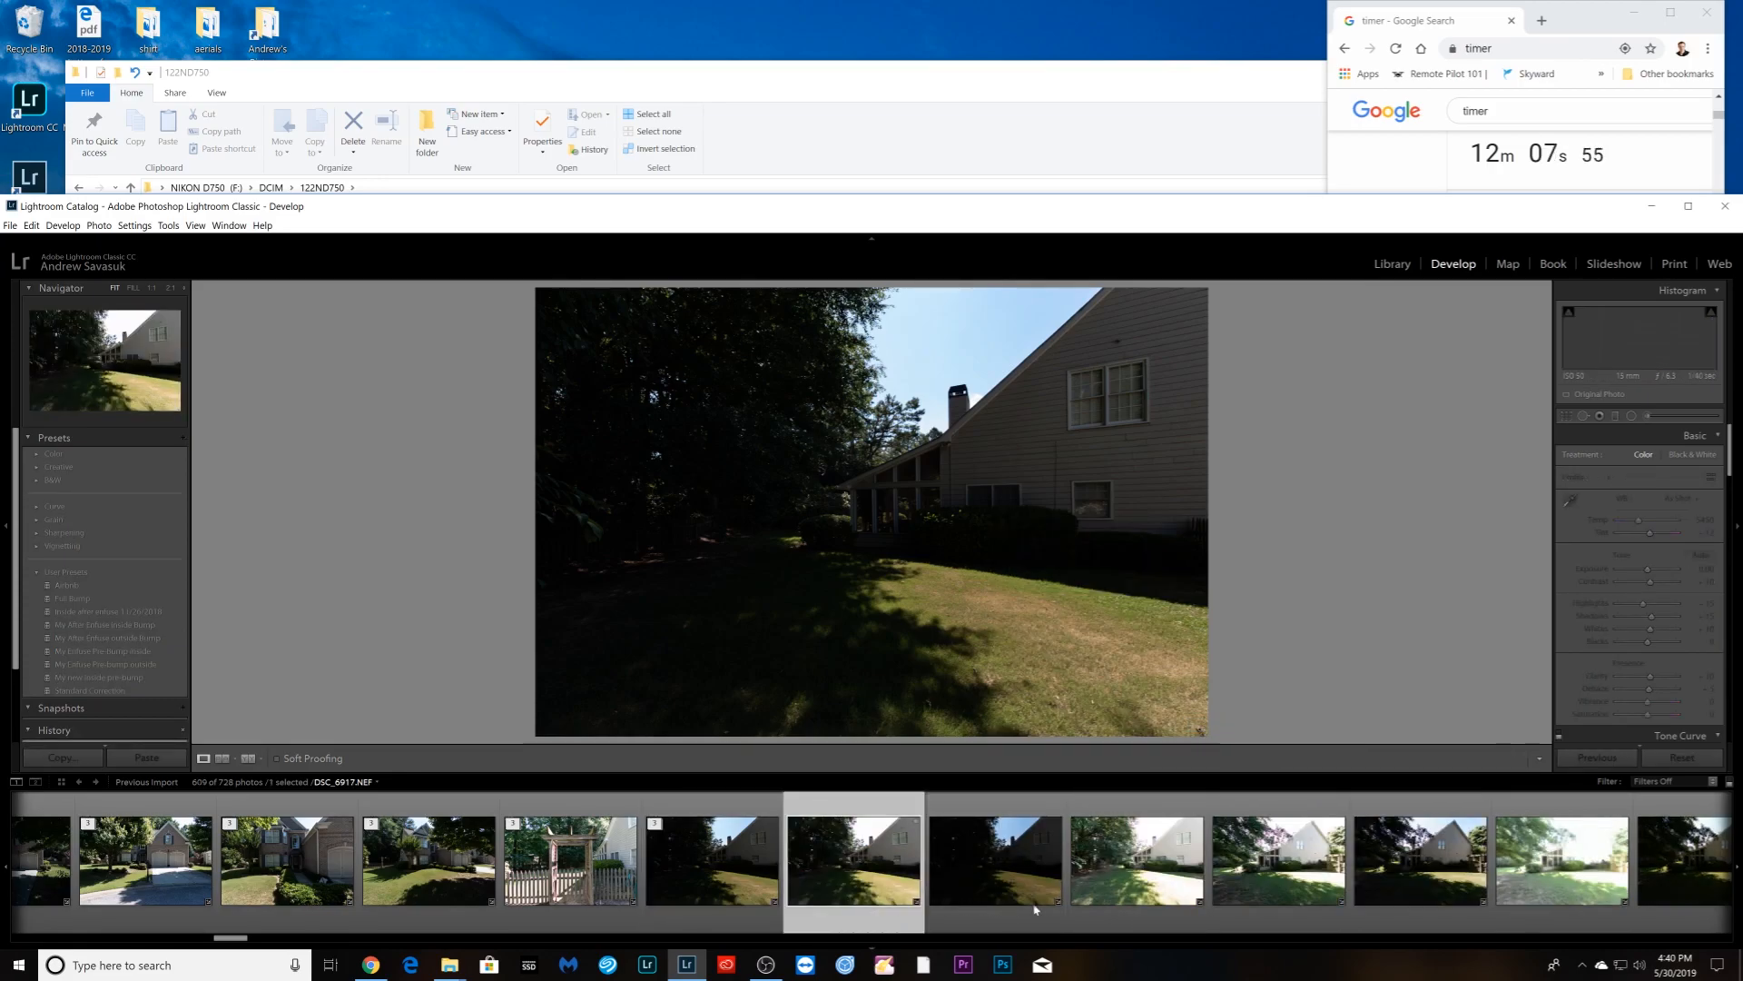
shift+click(1125, 904)
right_click(1126, 908)
mouse_move(1221, 731)
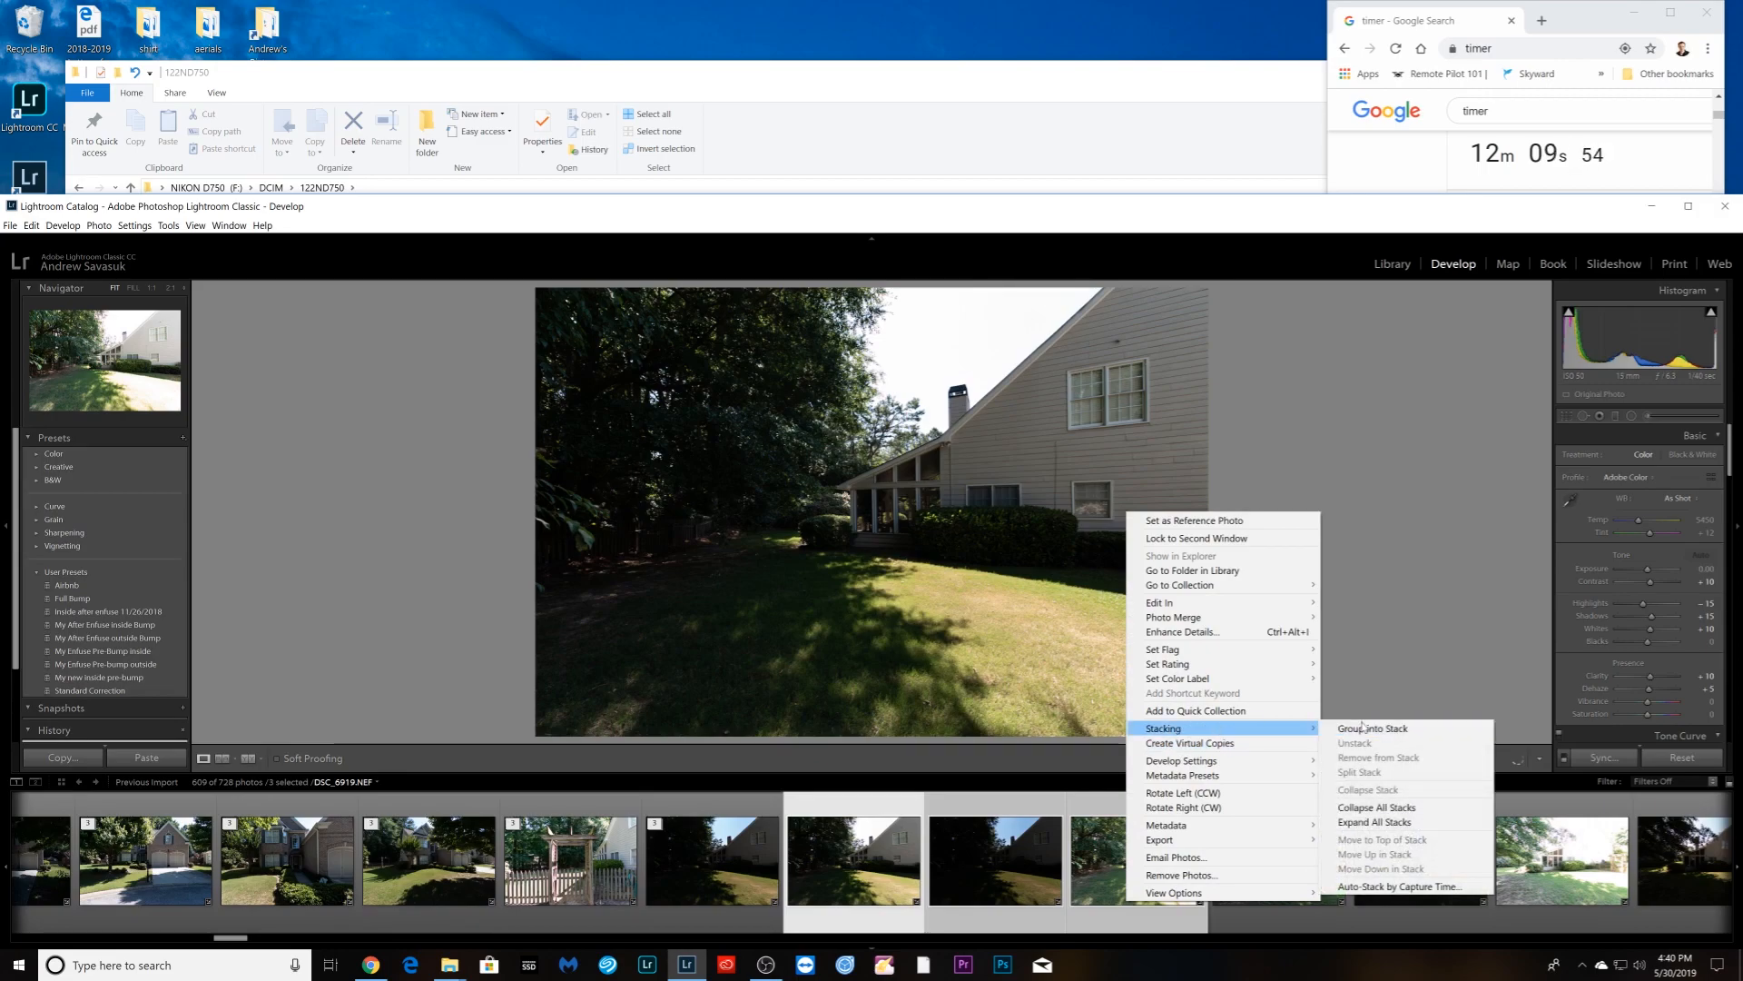
click(1362, 728)
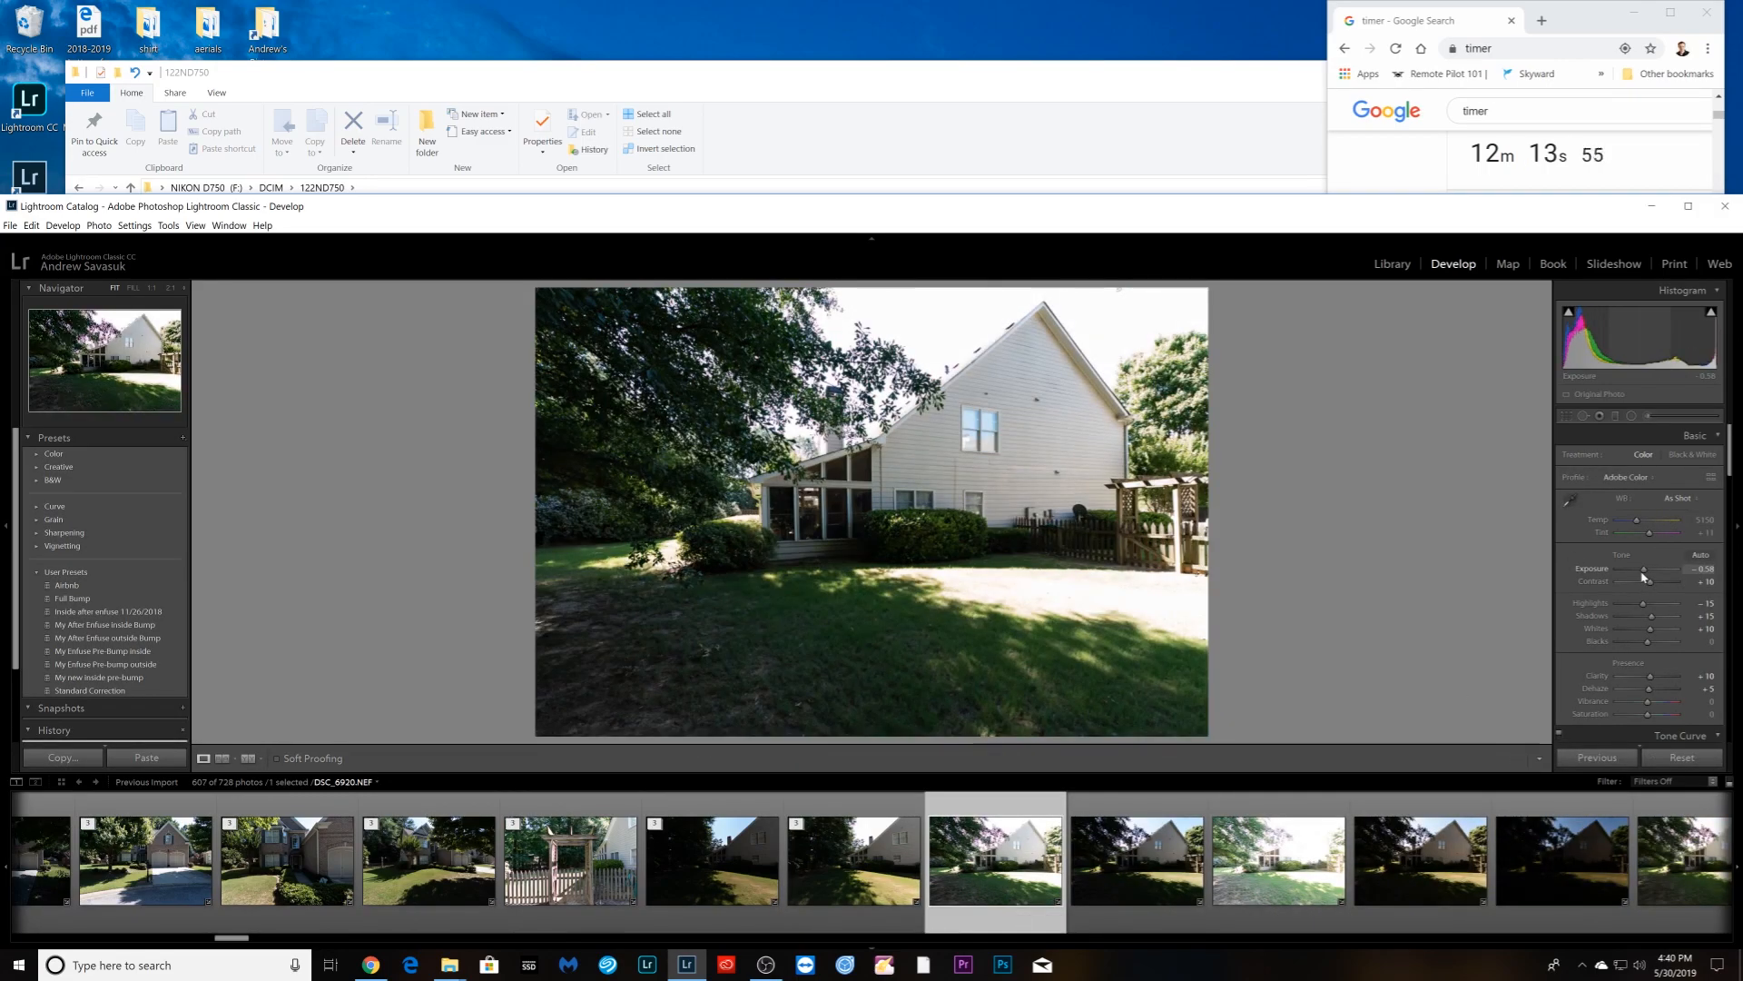
- Synchronize the edited rear-house shot's settings across its three brackets and stack them
shift+click(1293, 913)
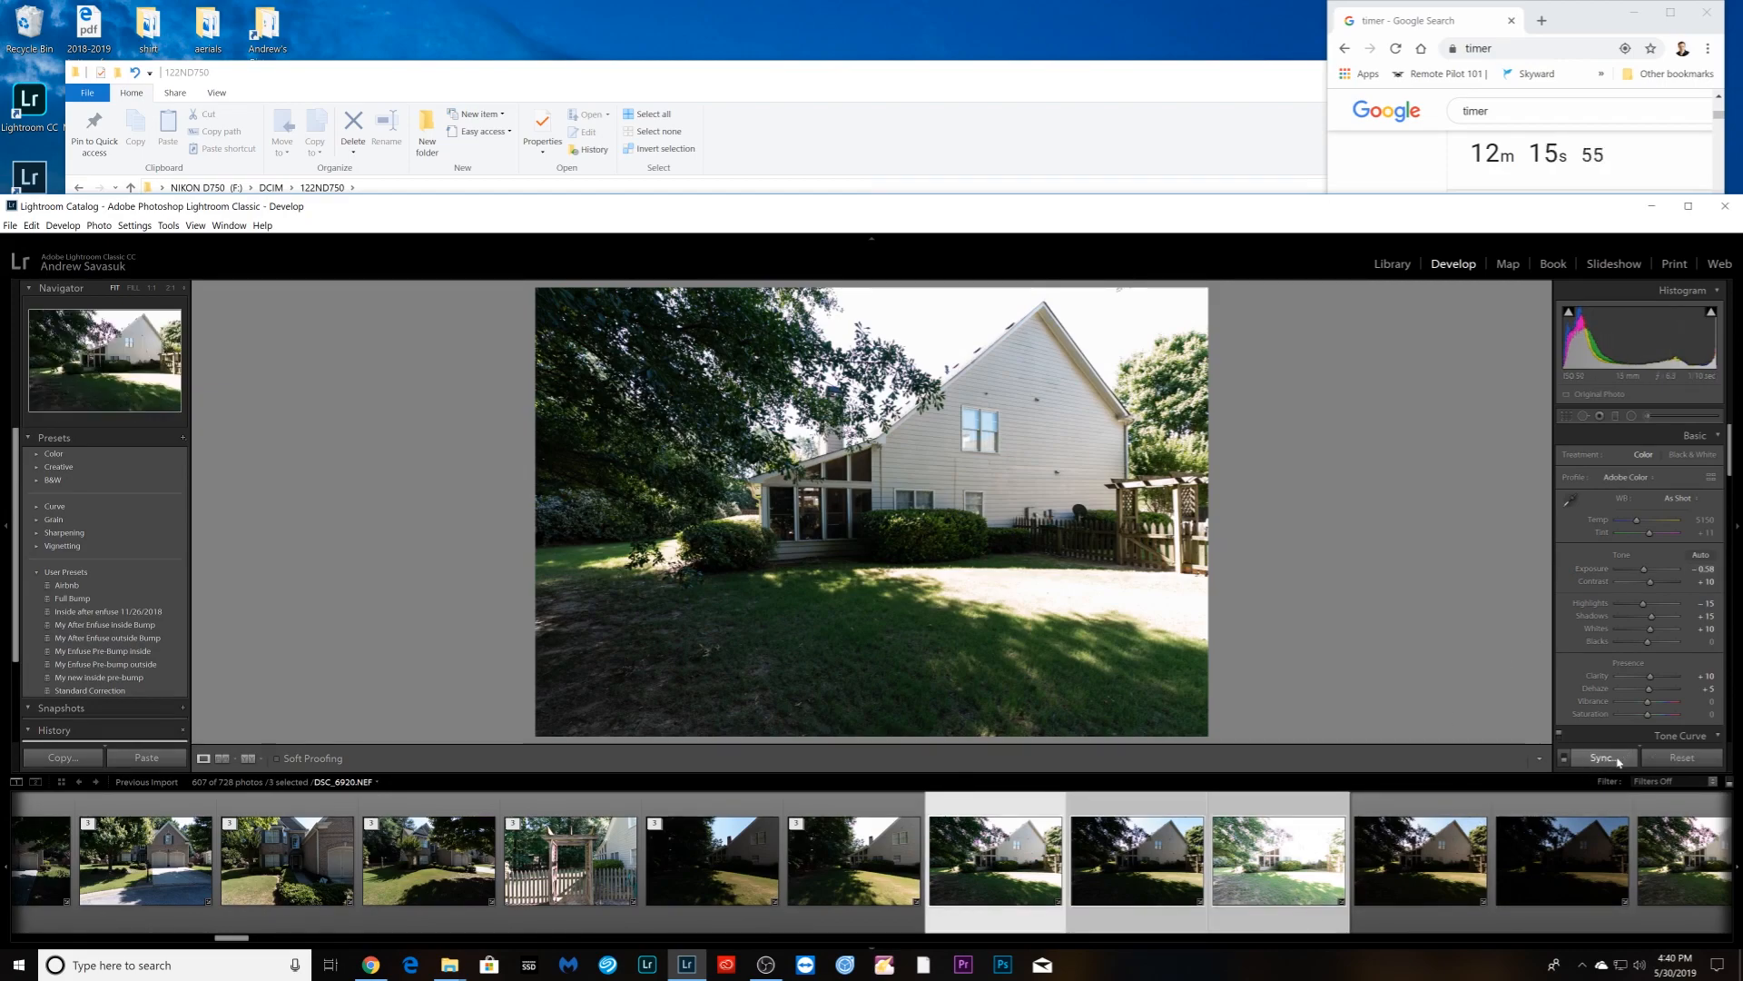
click(1604, 757)
click(1634, 335)
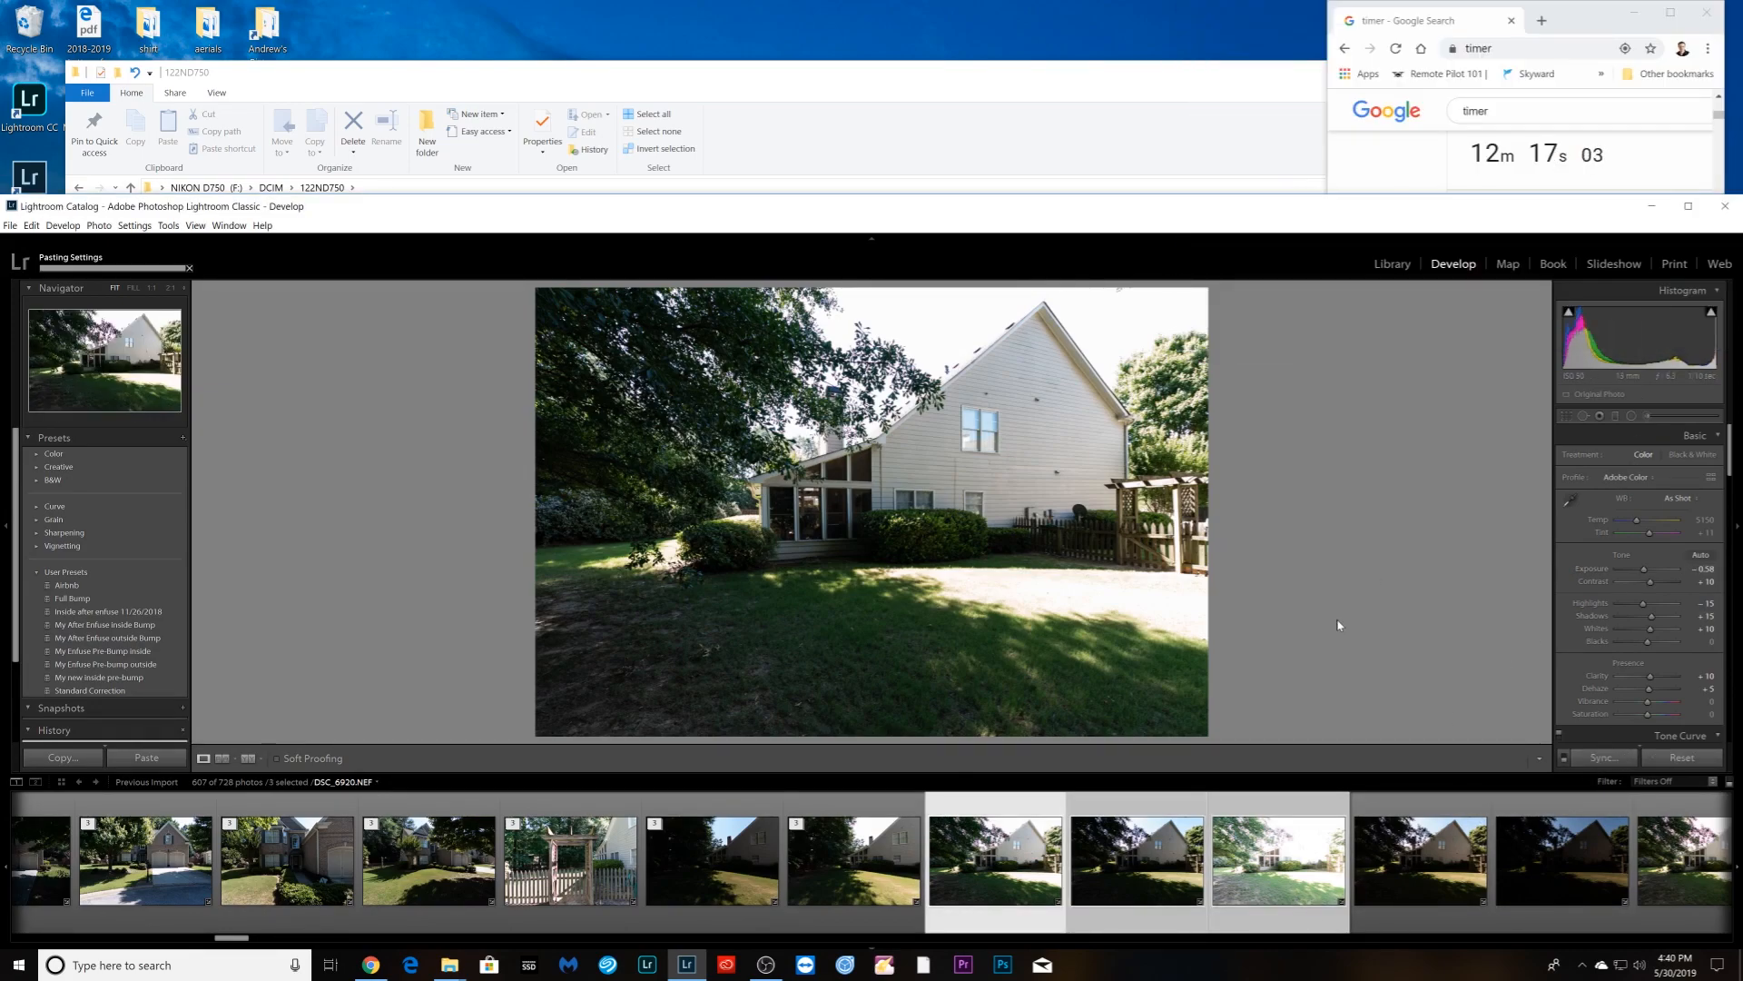
right_click(1011, 882)
mouse_move(1109, 731)
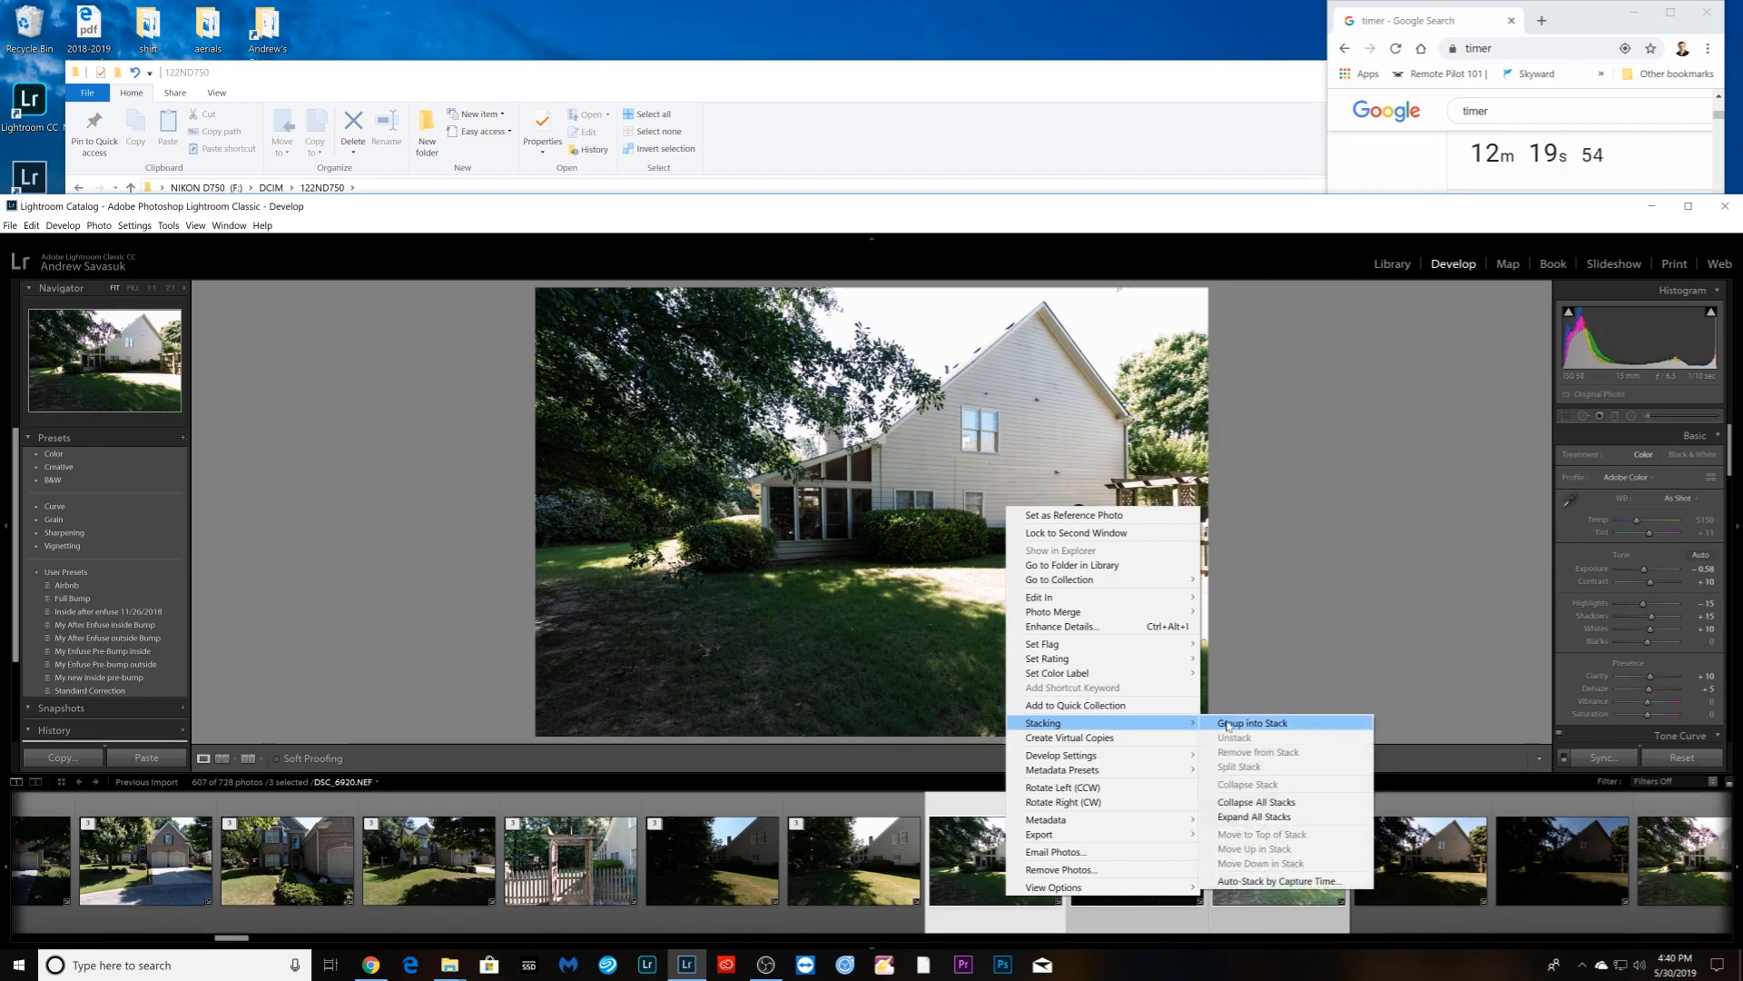
click(1262, 723)
- Group the next two three-shot exterior bracket sets into stacks
shift+click(1393, 905)
right_click(1392, 903)
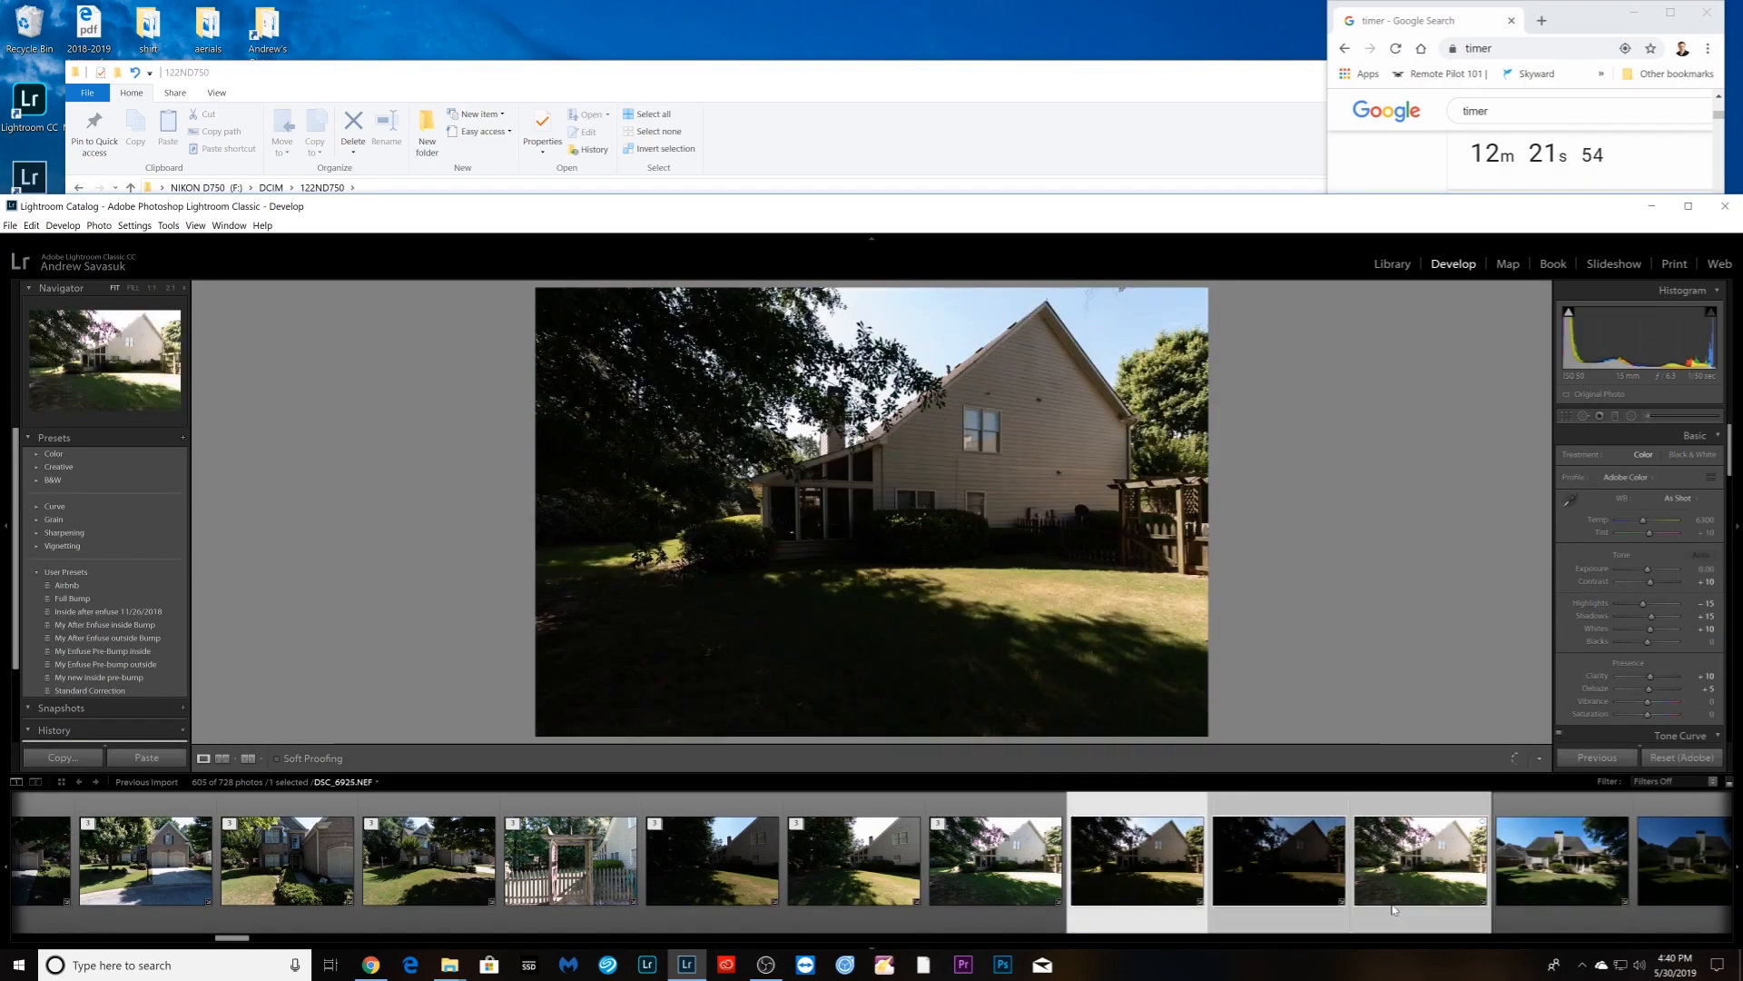
mouse_move(1461, 736)
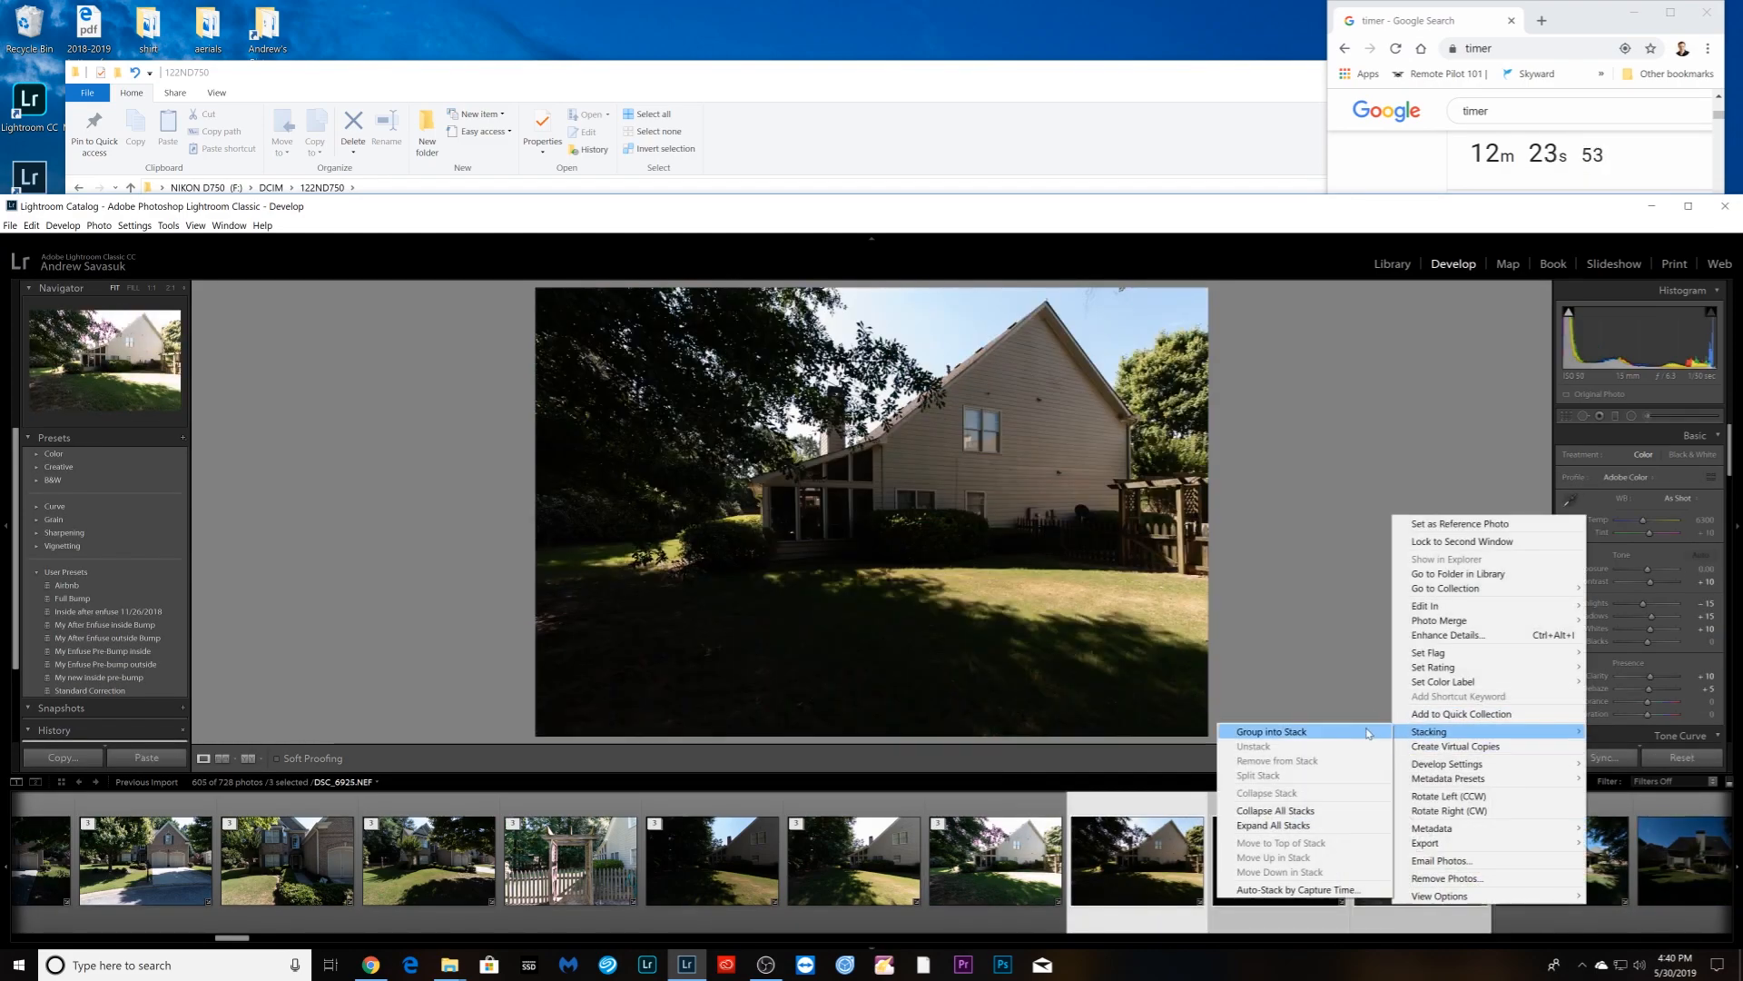
click(1367, 731)
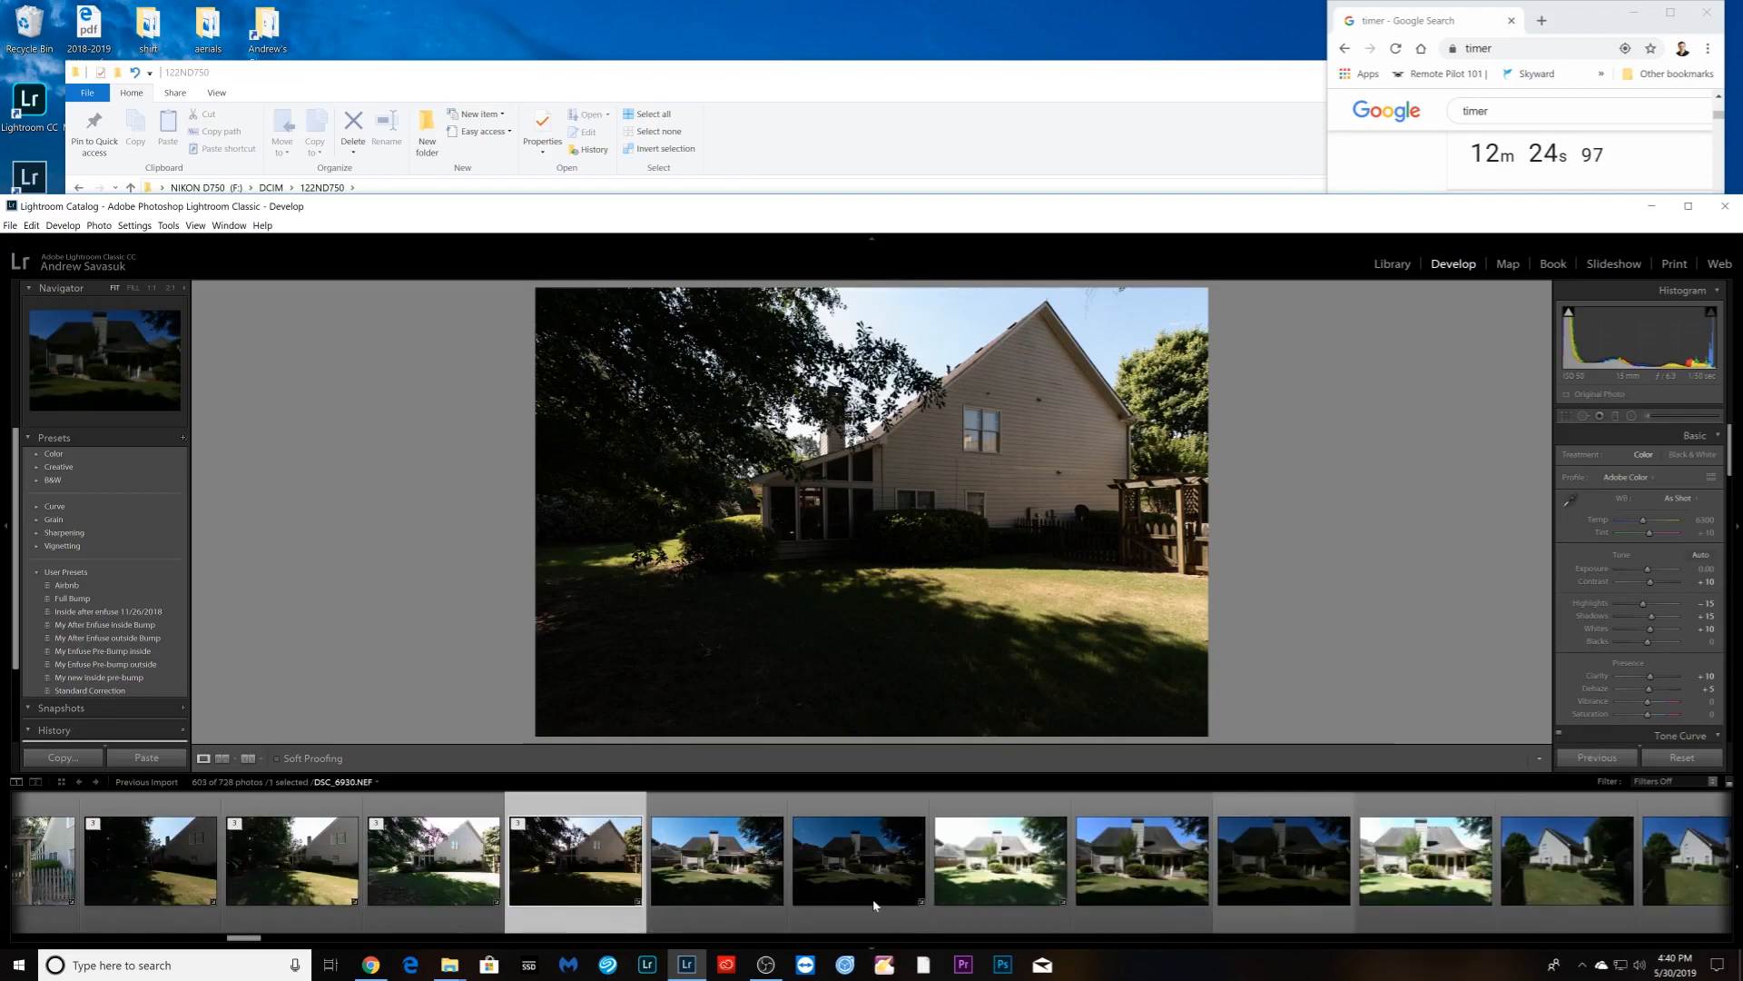
click(726, 899)
shift+click(948, 896)
right_click(988, 895)
mouse_move(1079, 722)
click(1231, 727)
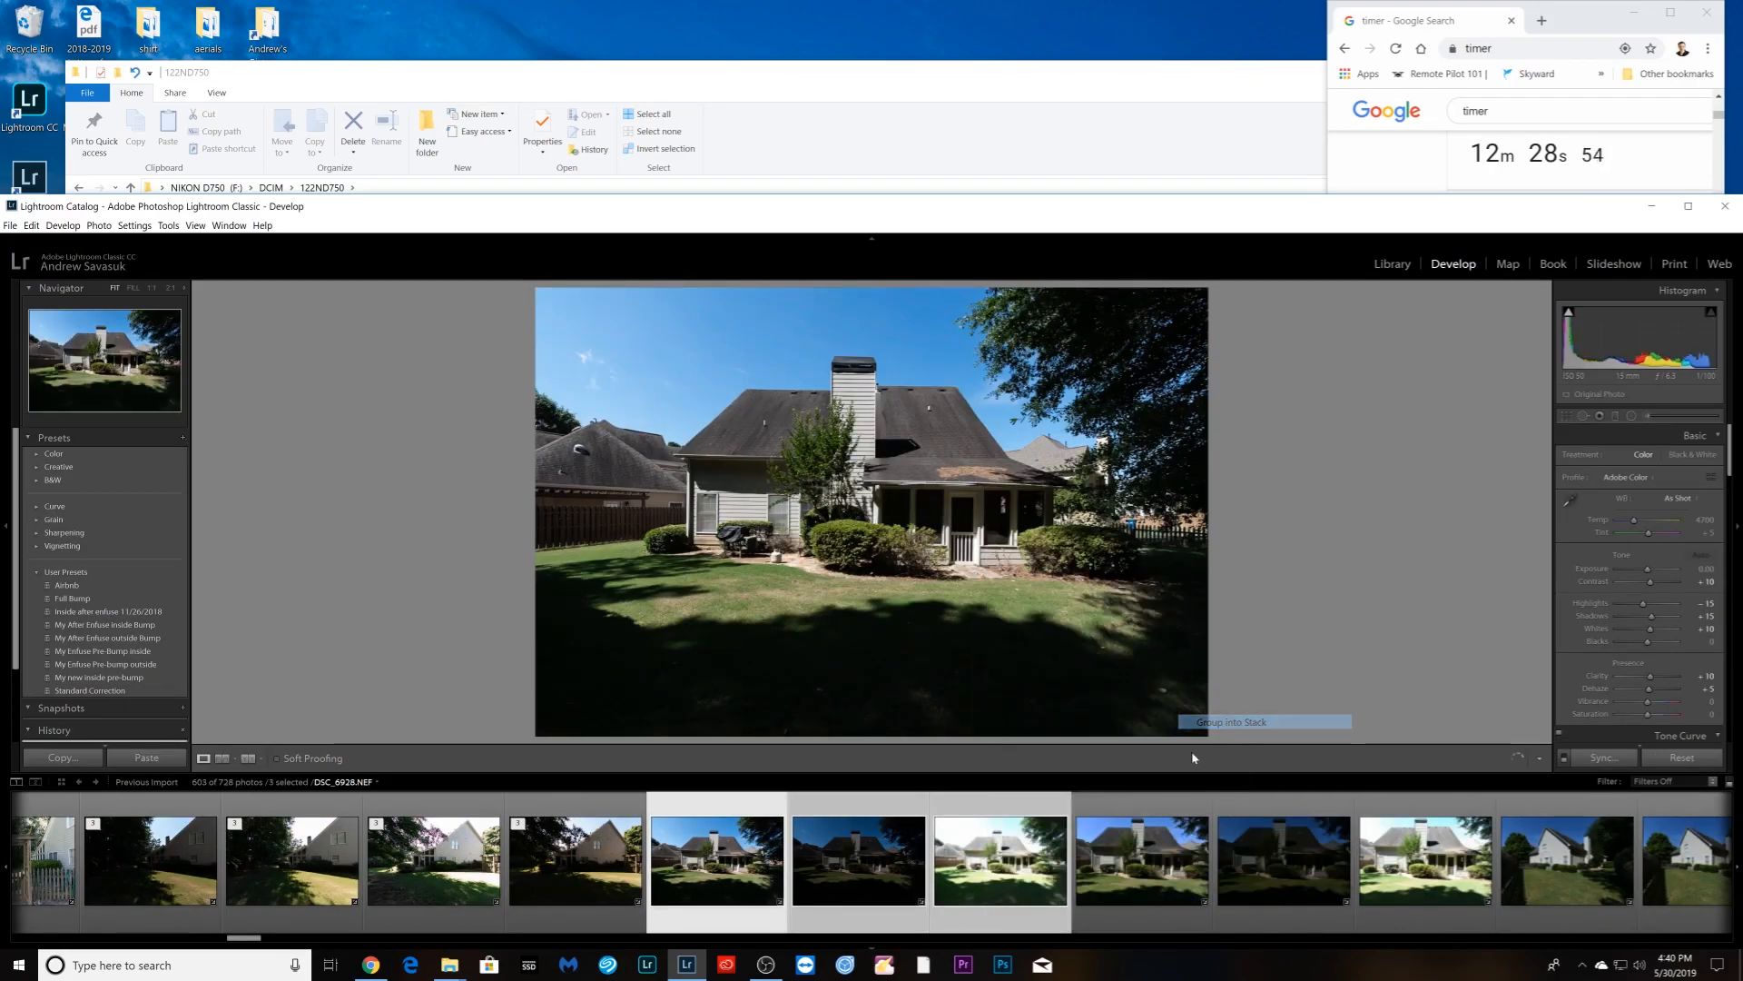
- Stack the rear-house brackets and the next house bracket set
click(906, 912)
shift+click(1117, 905)
right_click(1117, 905)
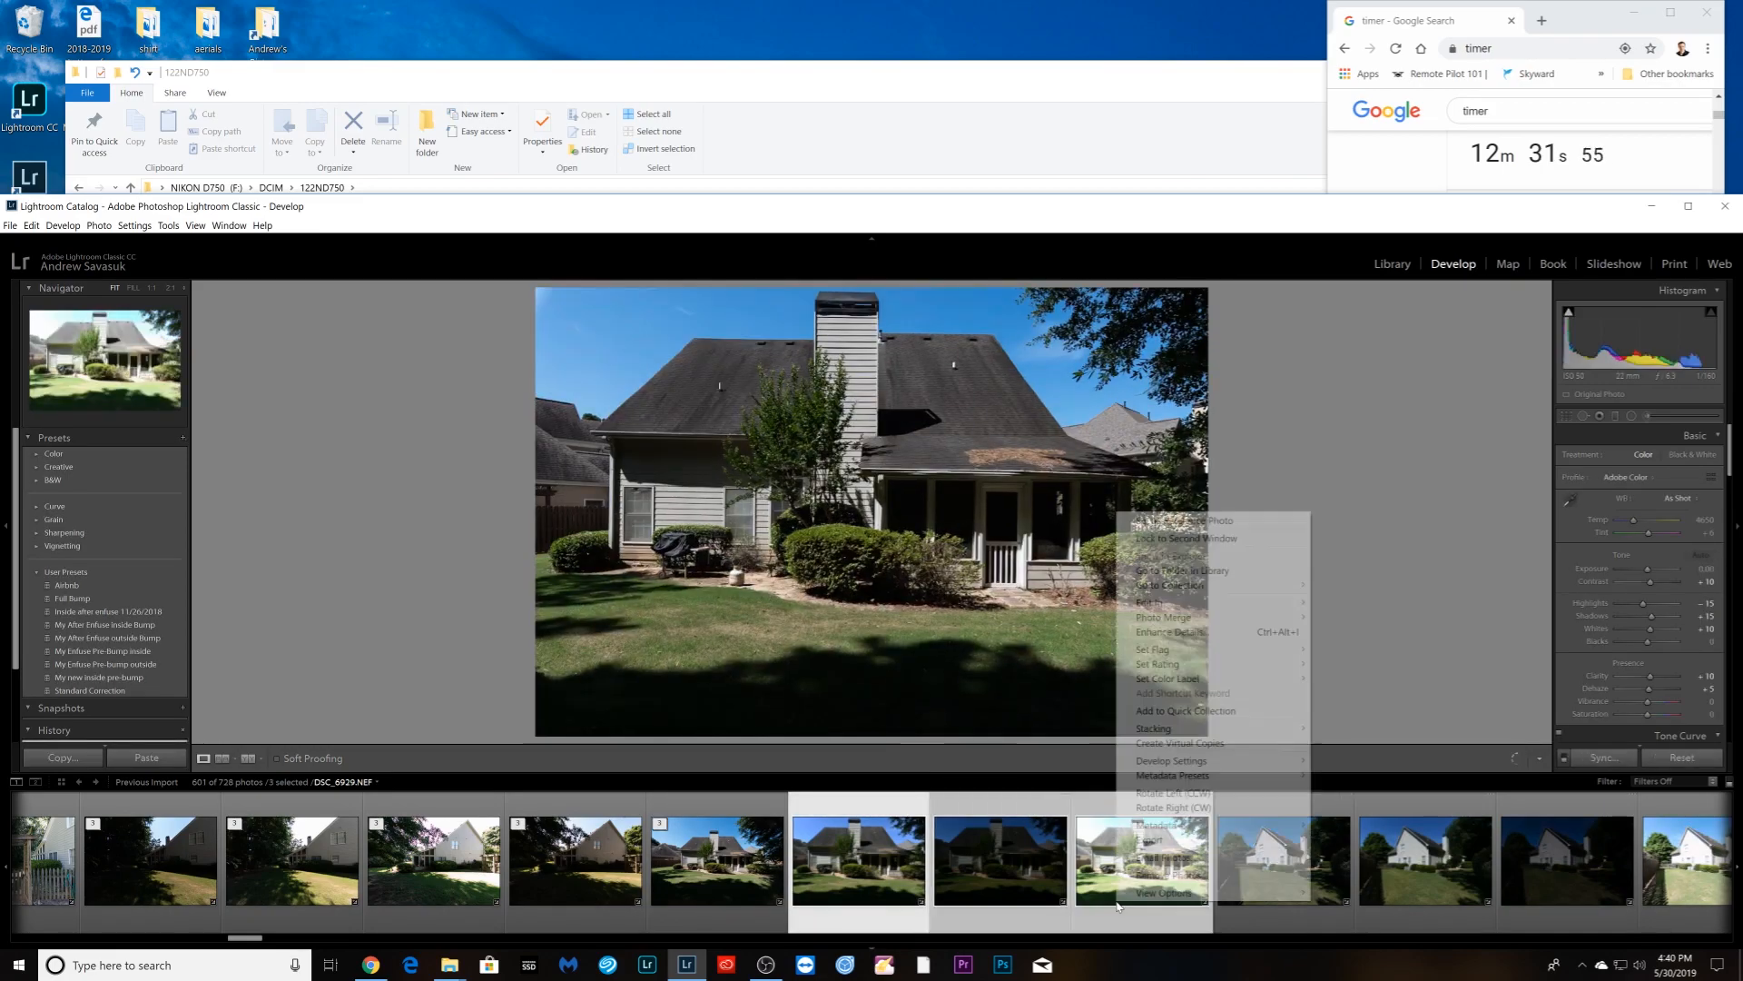
mouse_move(1208, 731)
click(1354, 730)
click(1035, 898)
click(1139, 894)
shift+click(1432, 899)
right_click(1432, 898)
click(1374, 728)
- Select the three side-house brackets and bring up their stacking options
click(723, 885)
shift+click(984, 899)
right_click(984, 898)
click(1245, 727)
- Finish stacking the side-house set, then stack the dining-room brackets
click(444, 860)
shift+click(1062, 804)
right_click(1062, 804)
click(1327, 624)
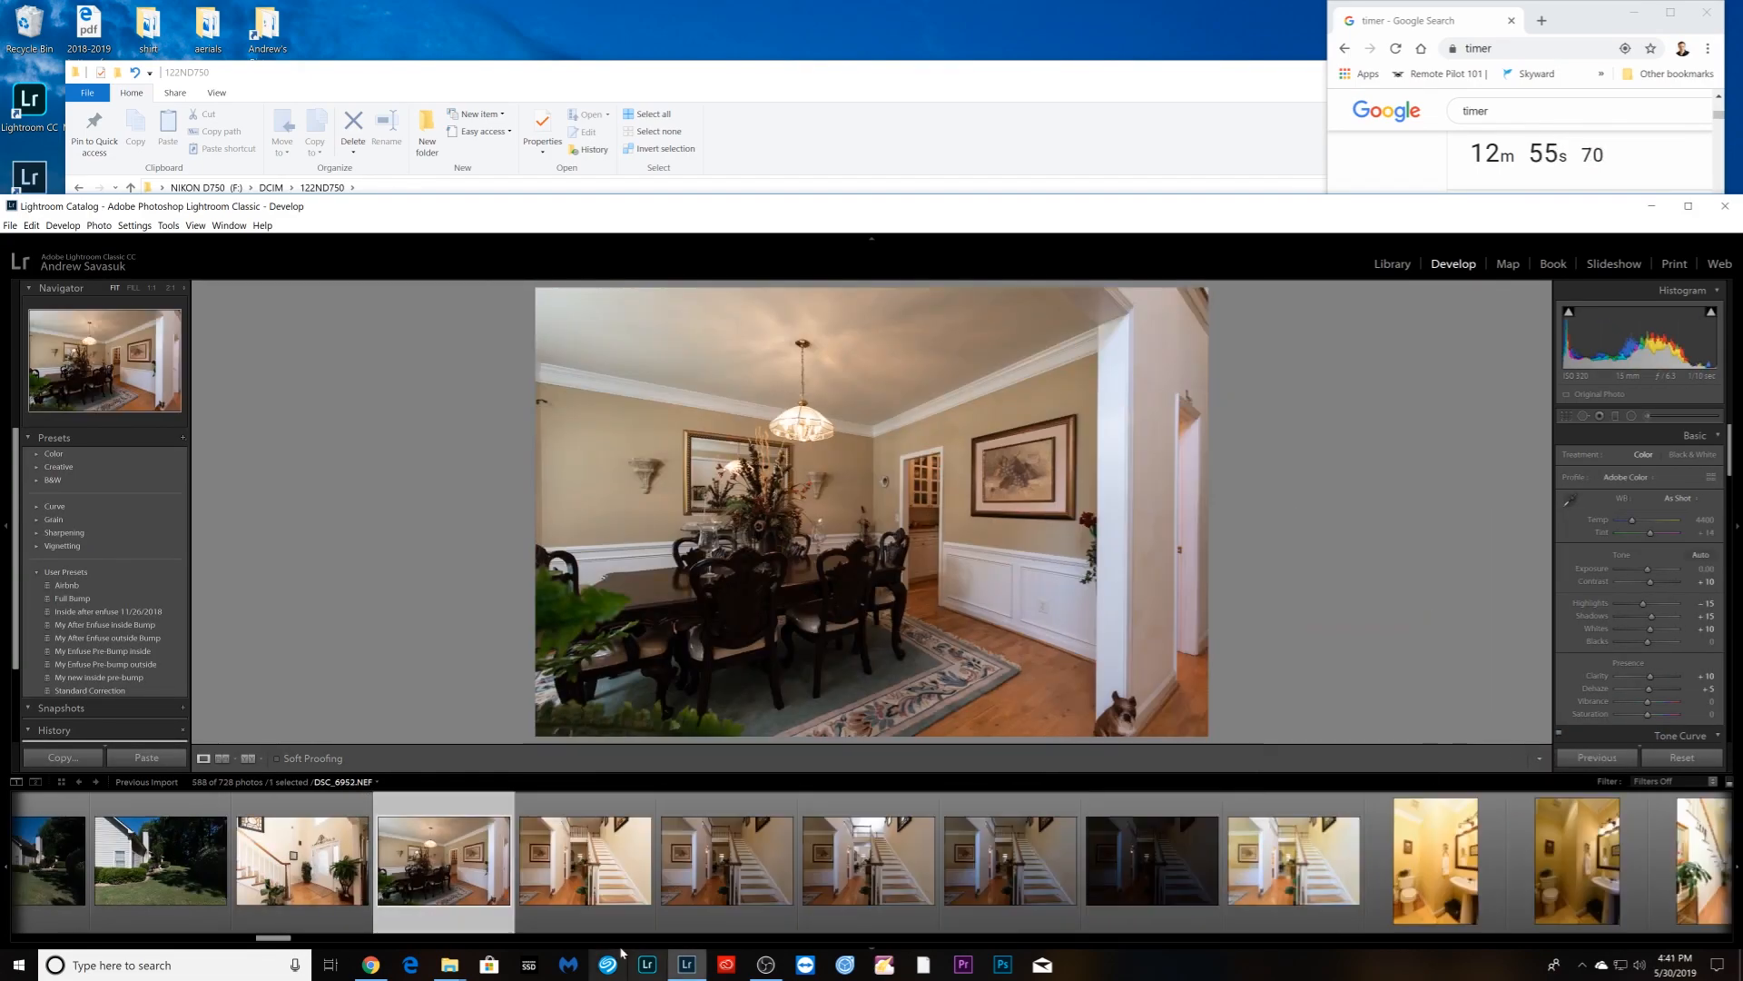
click(586, 885)
- Group the staircase bracket set and the two bathroom photos into stacks
shift+click(1277, 889)
right_click(1277, 889)
click(1534, 727)
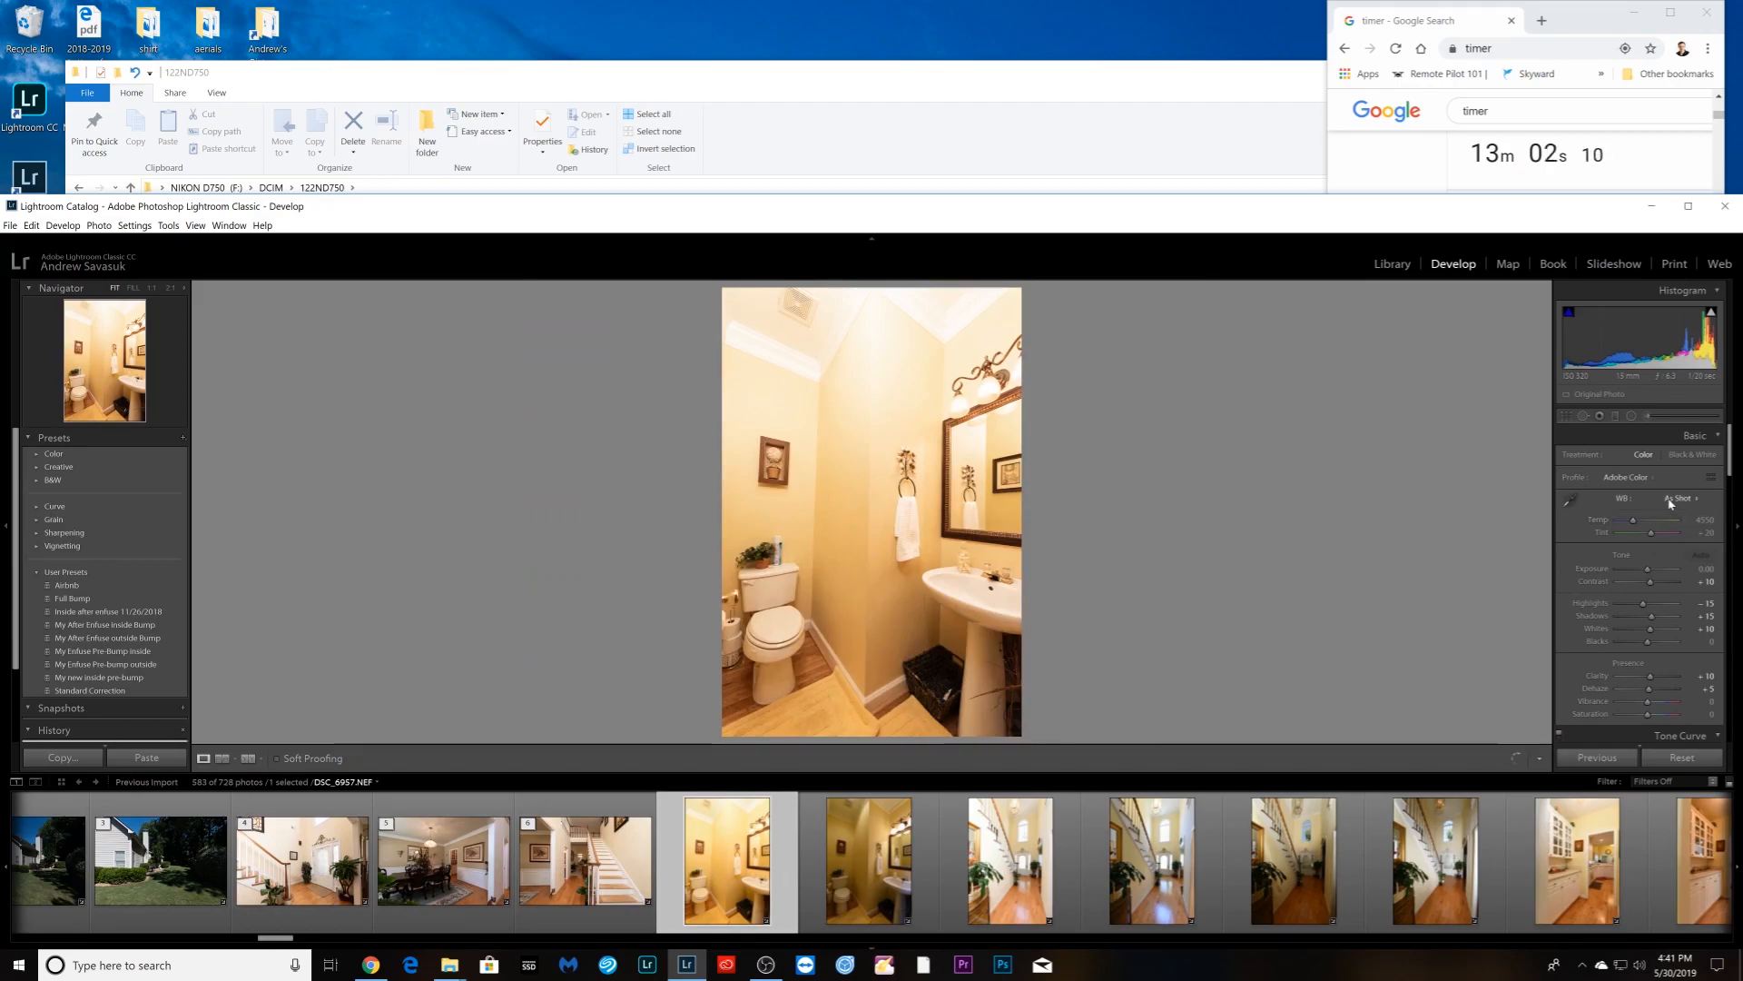
click(916, 870)
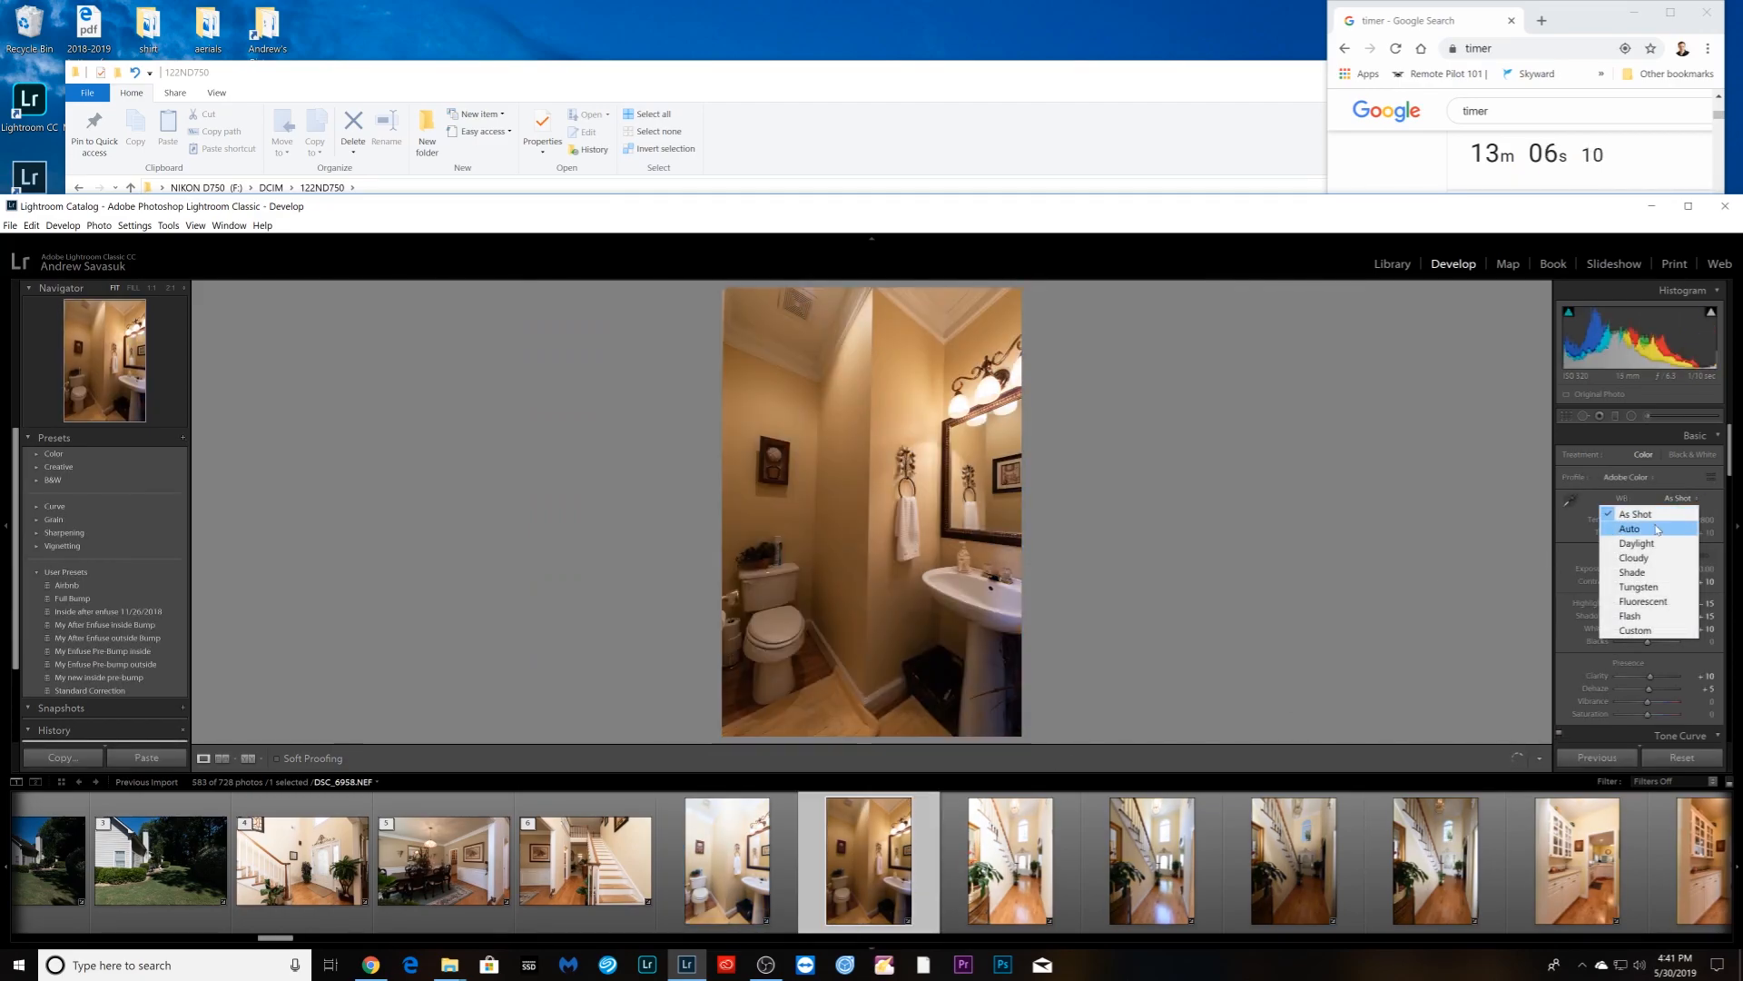
shift+click(731, 891)
right_click(732, 891)
click(972, 714)
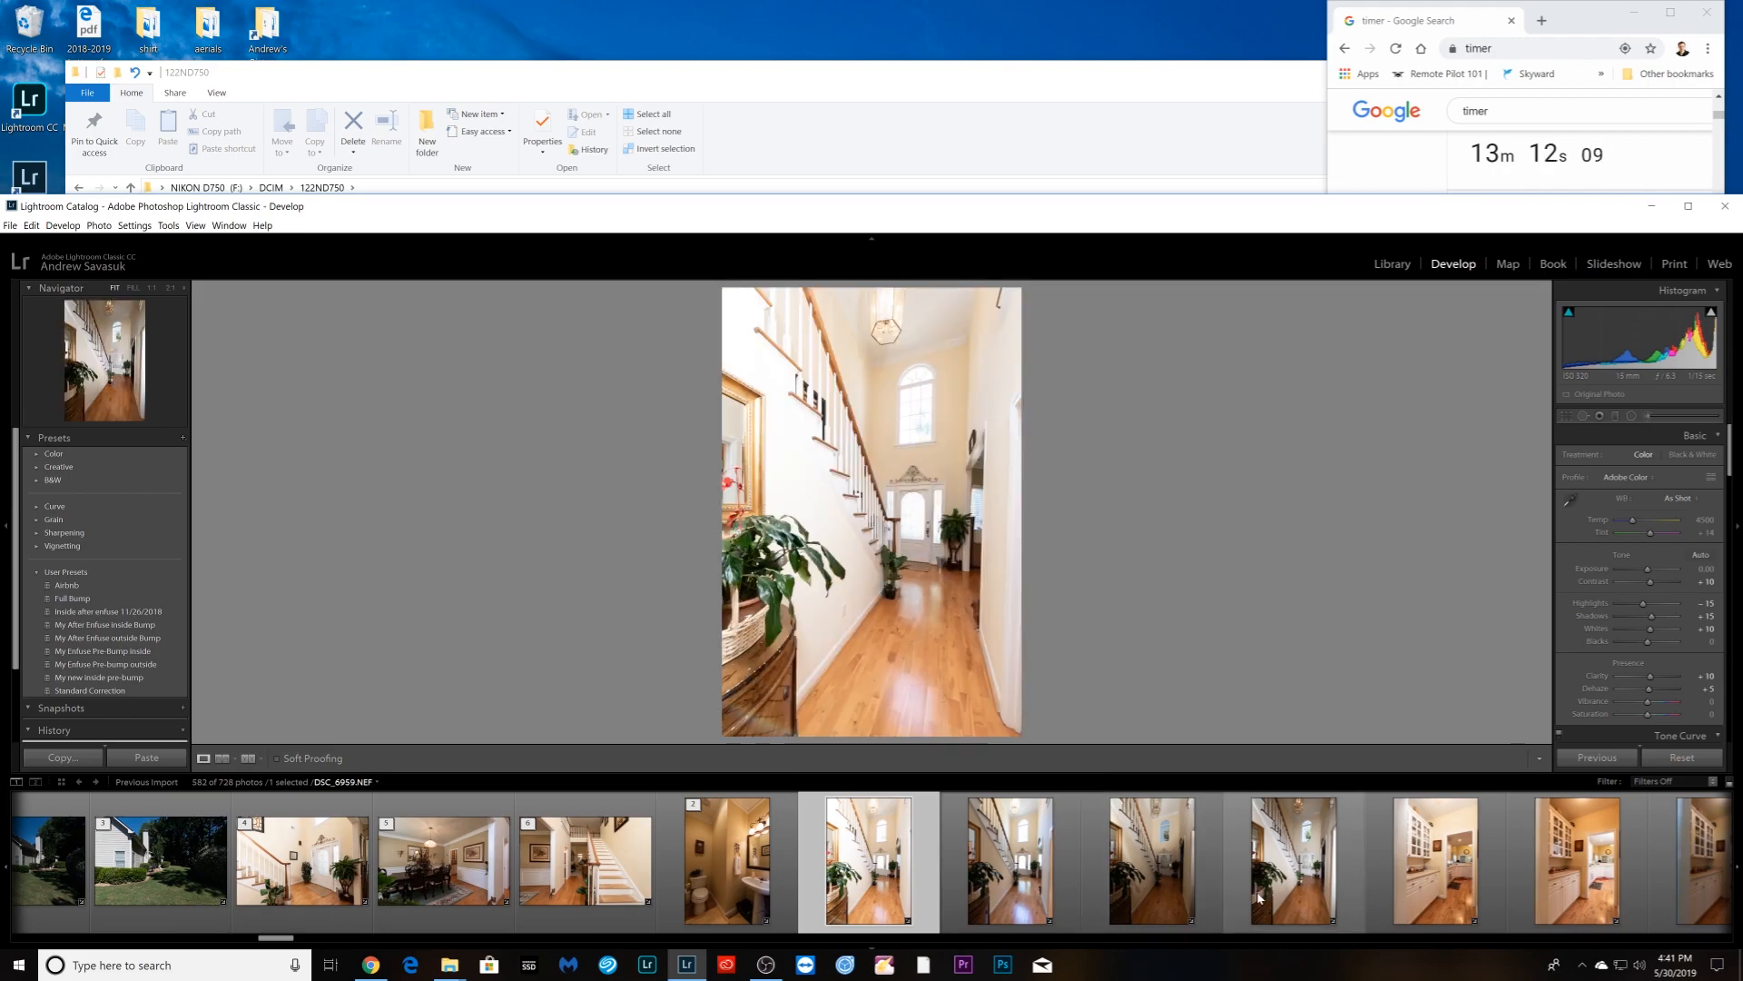
- Check the darker stair photos, then select a pantry photo and set its white balance to 2850
click(1294, 867)
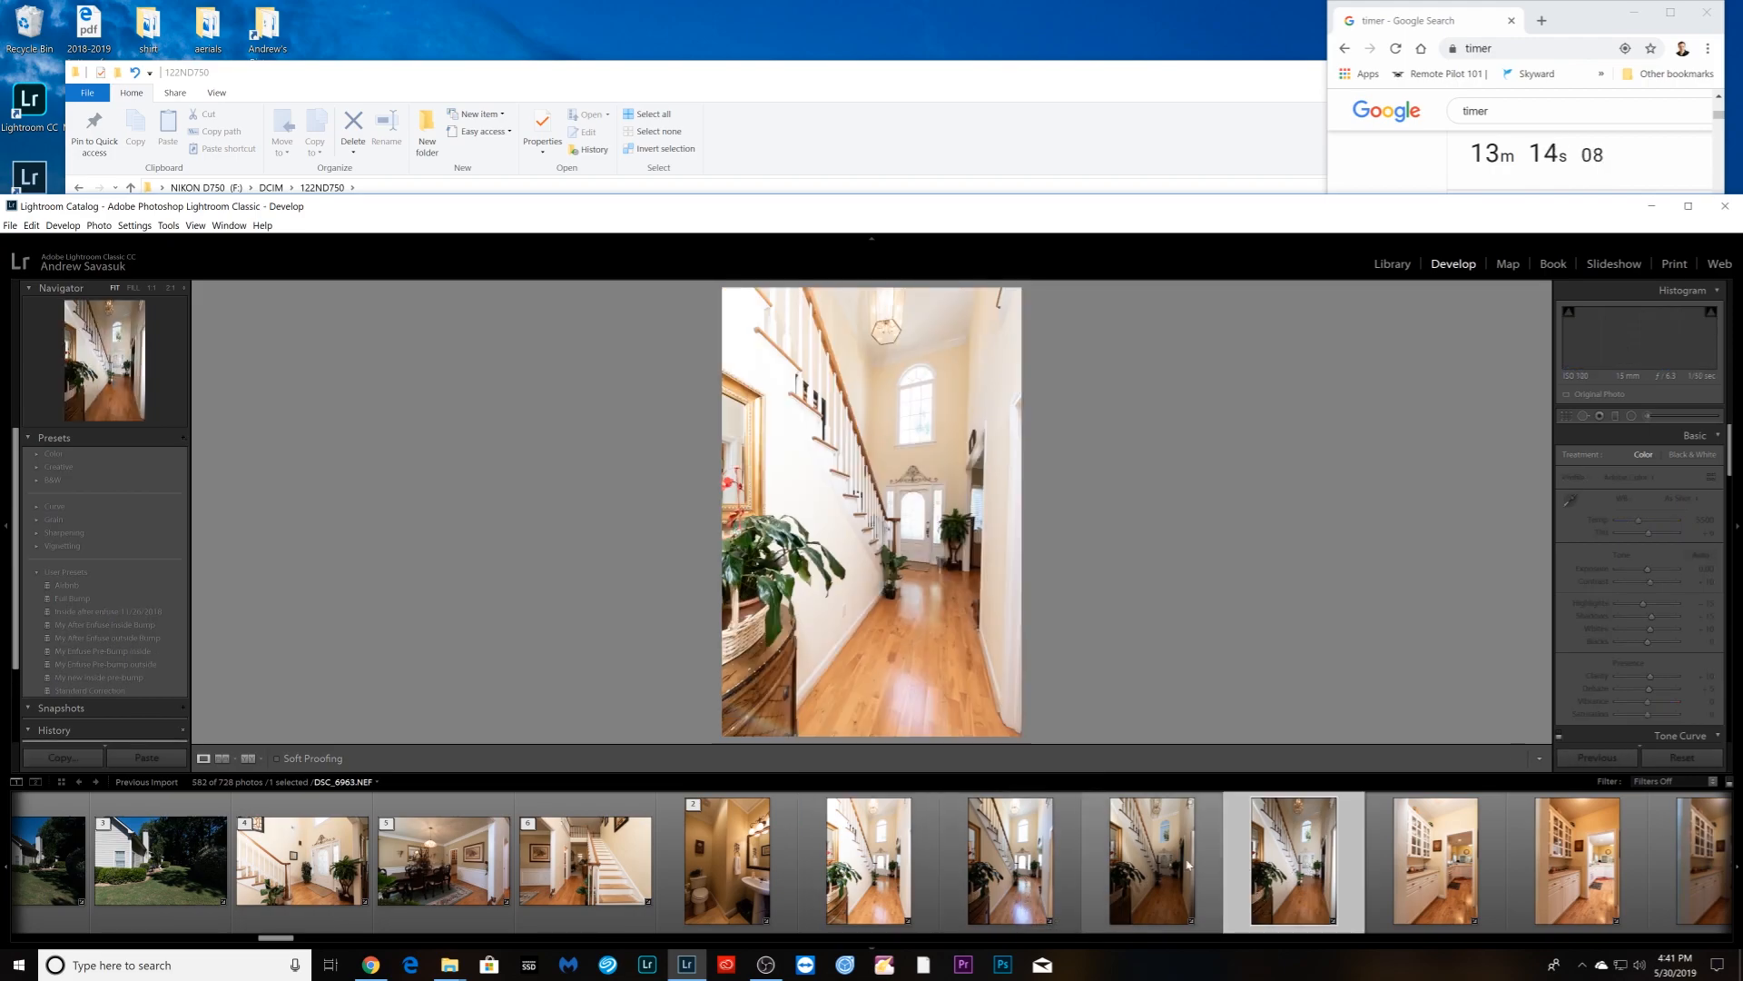
click(1157, 867)
scroll(1162, 869, down, 4)
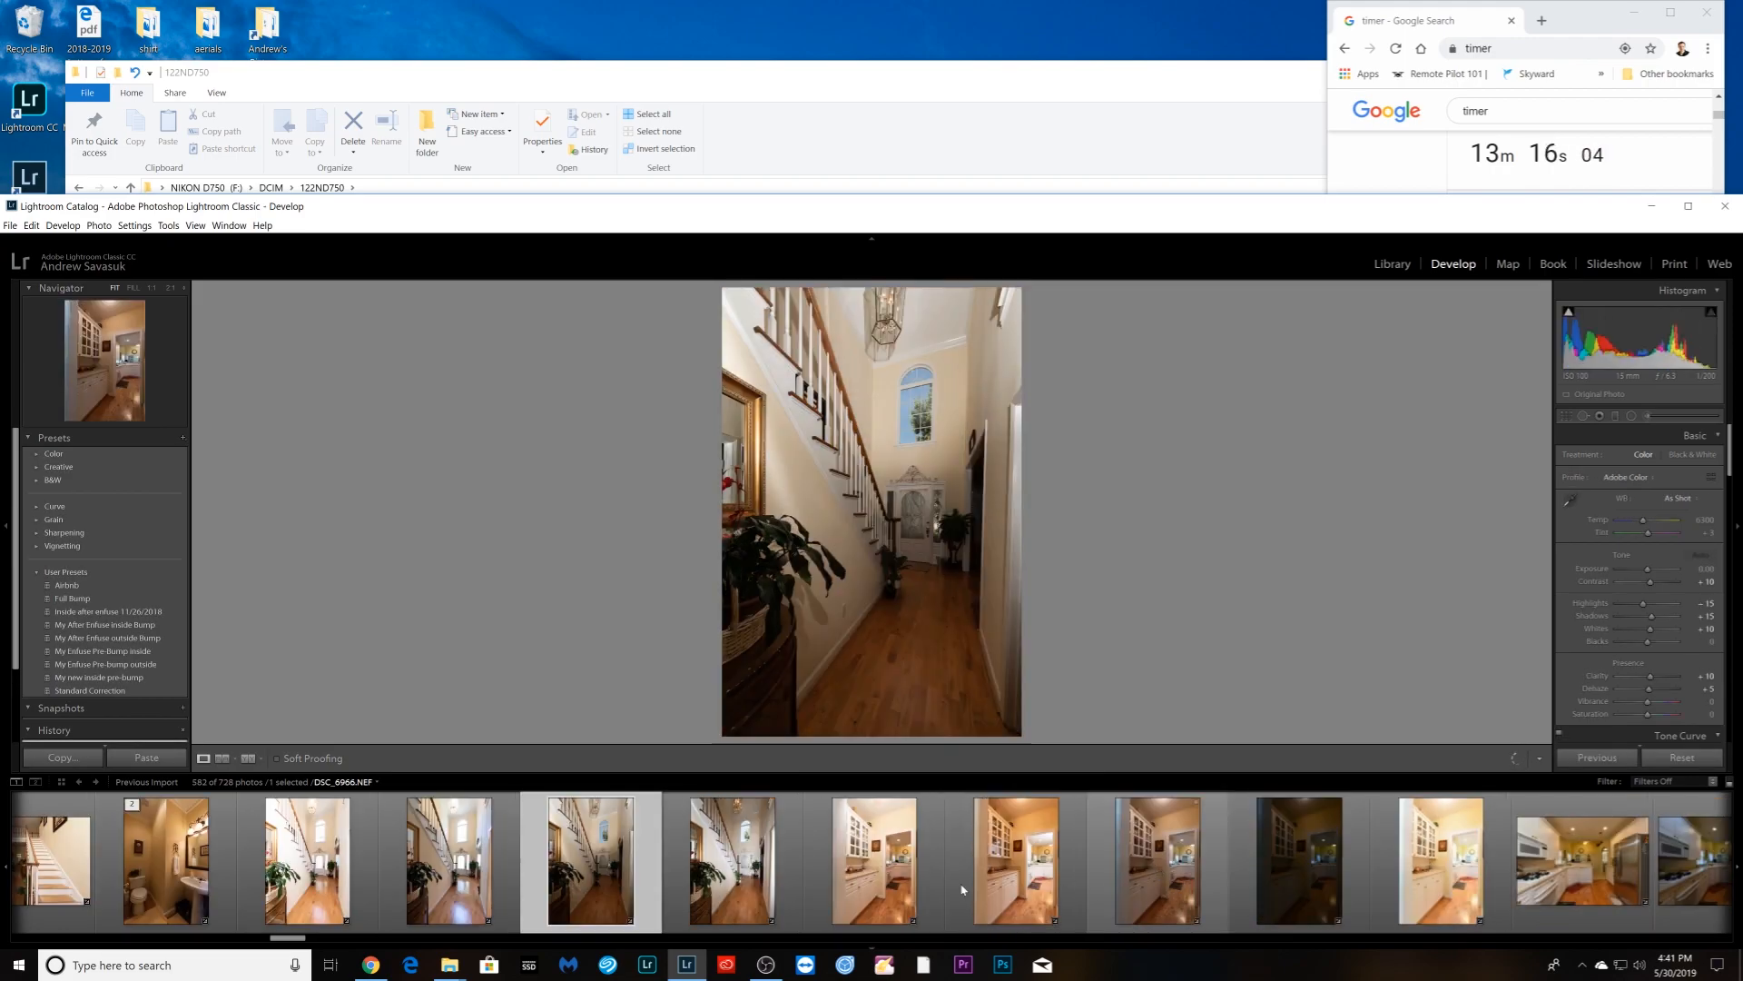
click(844, 894)
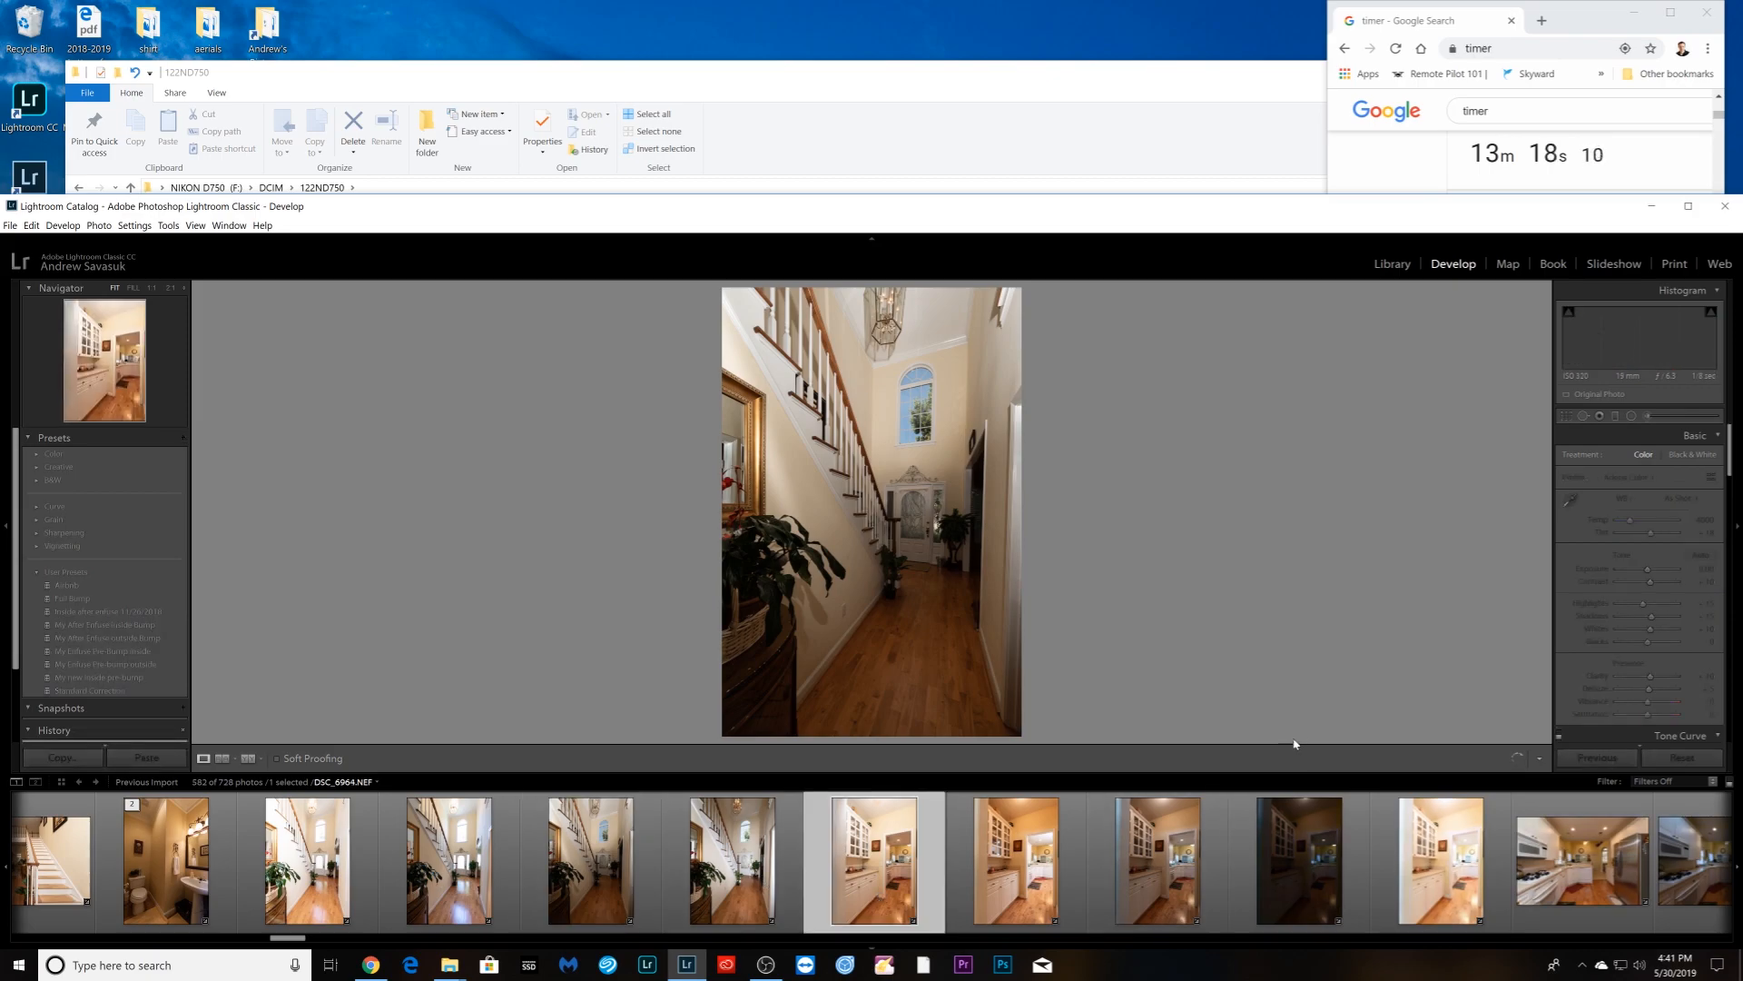
click(1024, 870)
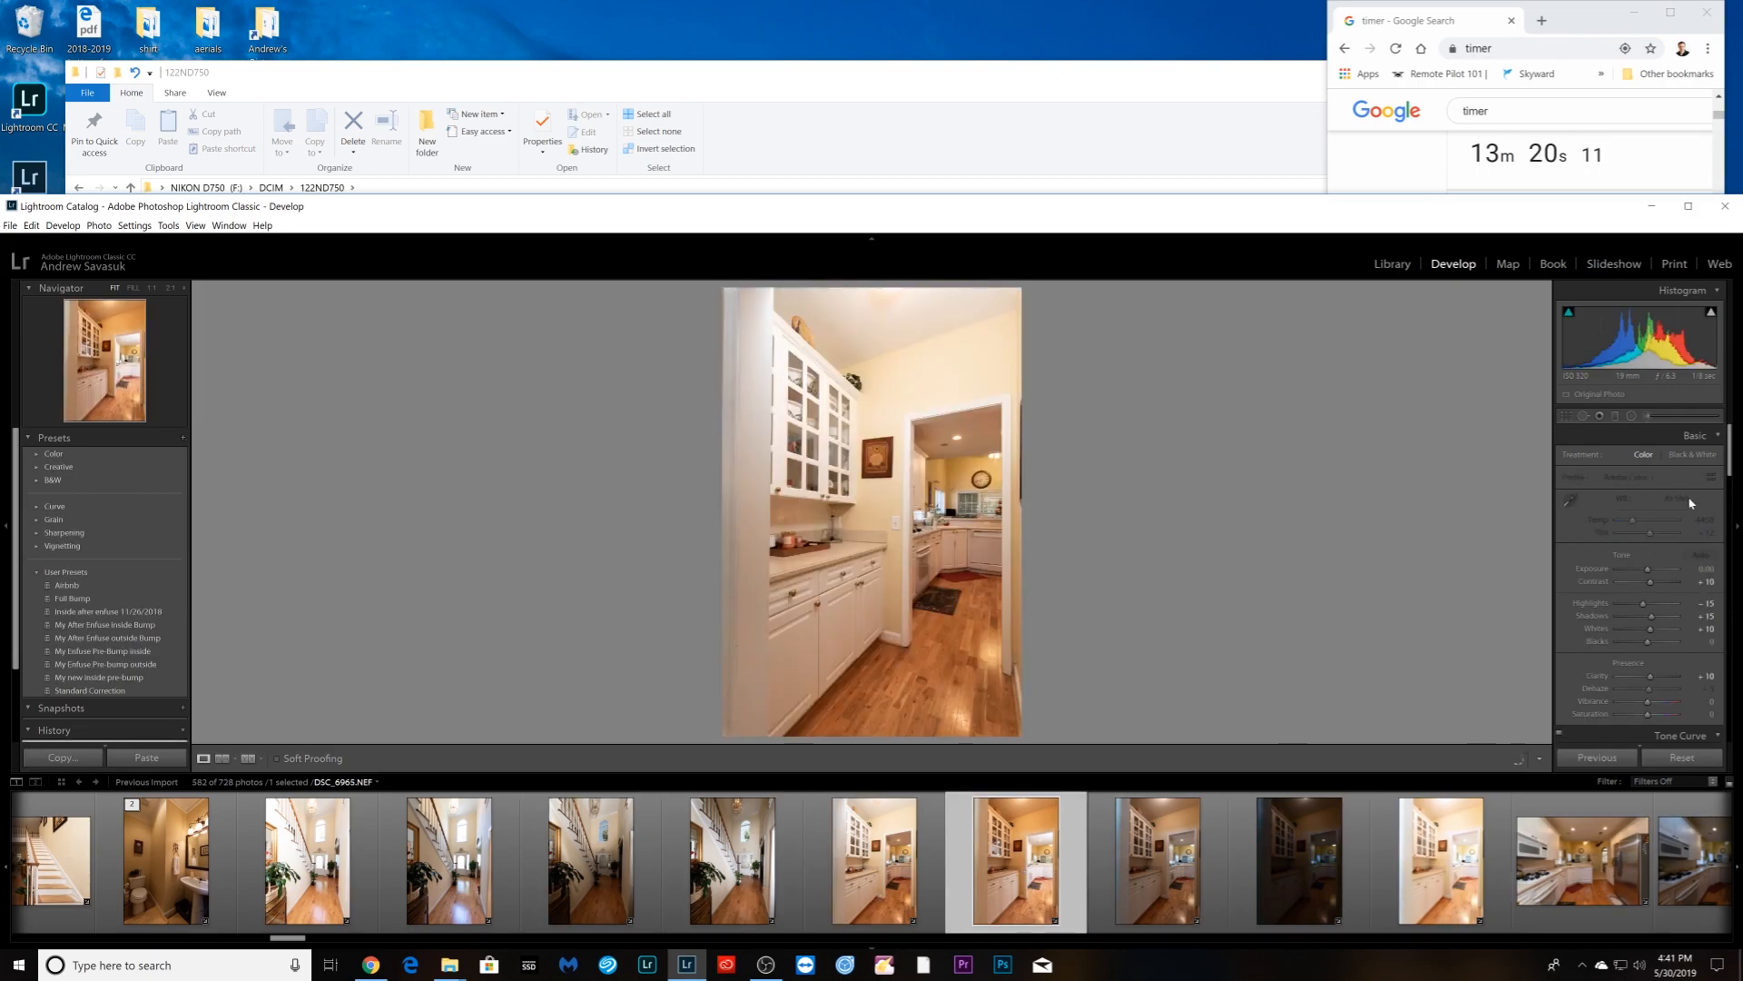
click(1687, 499)
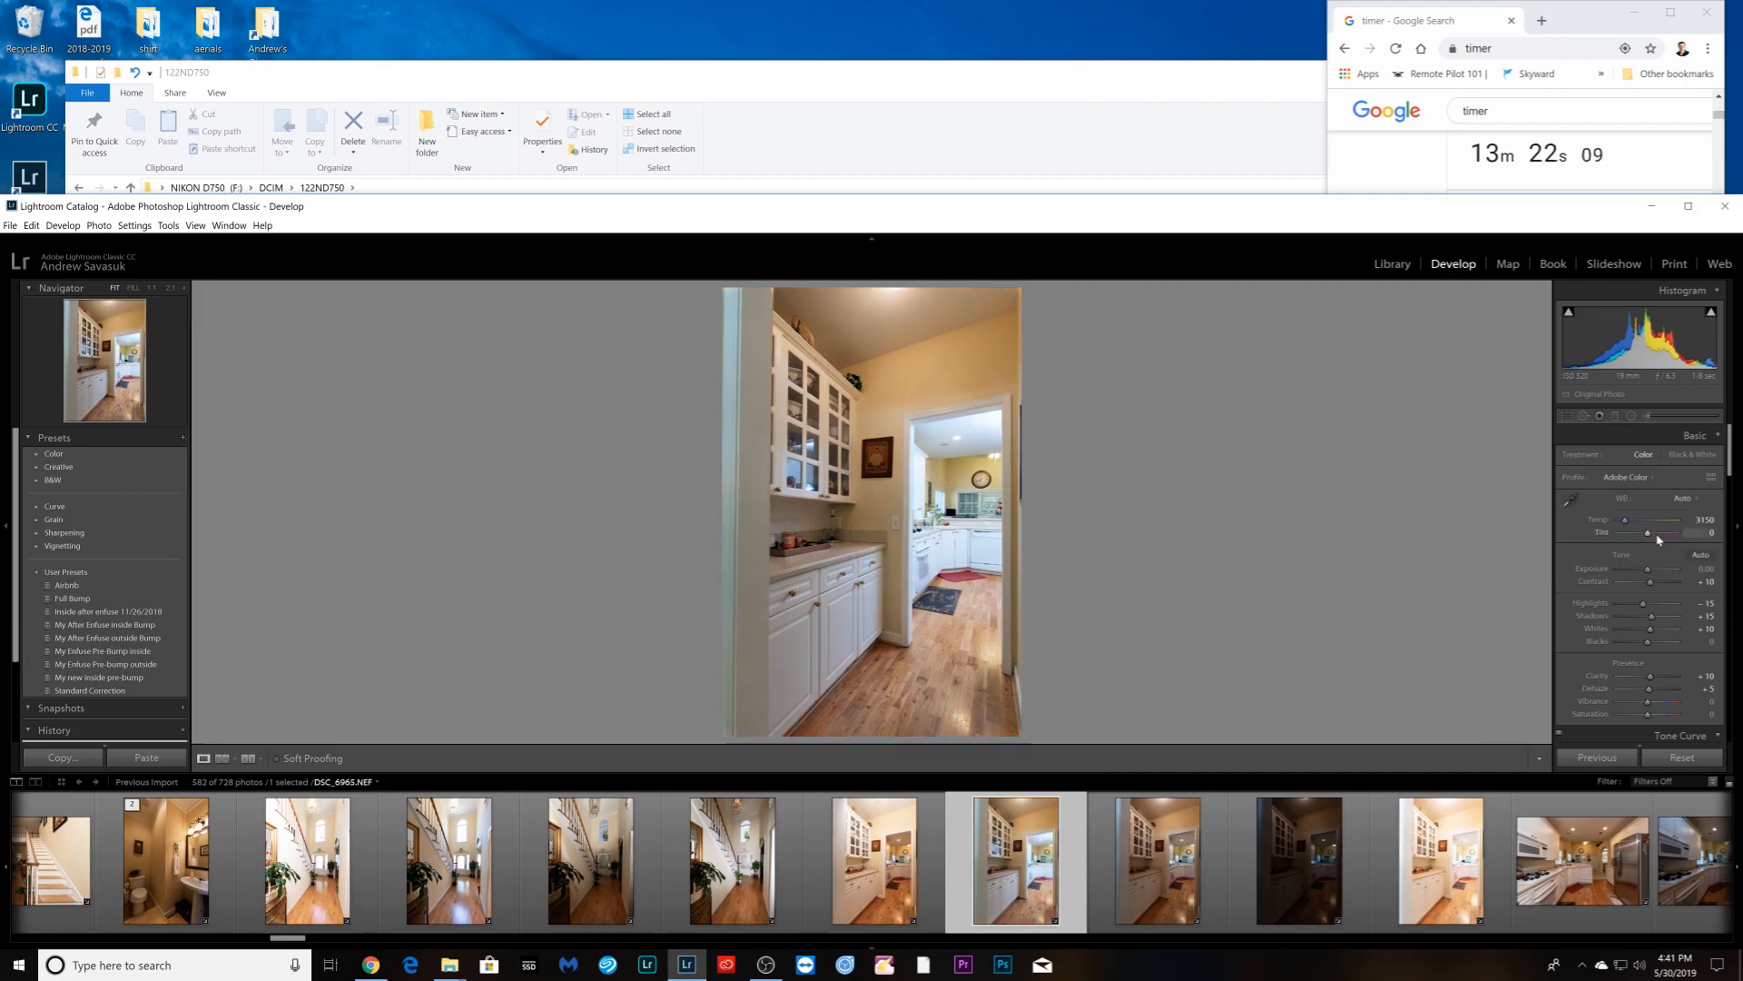
- Synchronize the pantry/hallway adjustments across its brackets and group them into one stack
click(1157, 883)
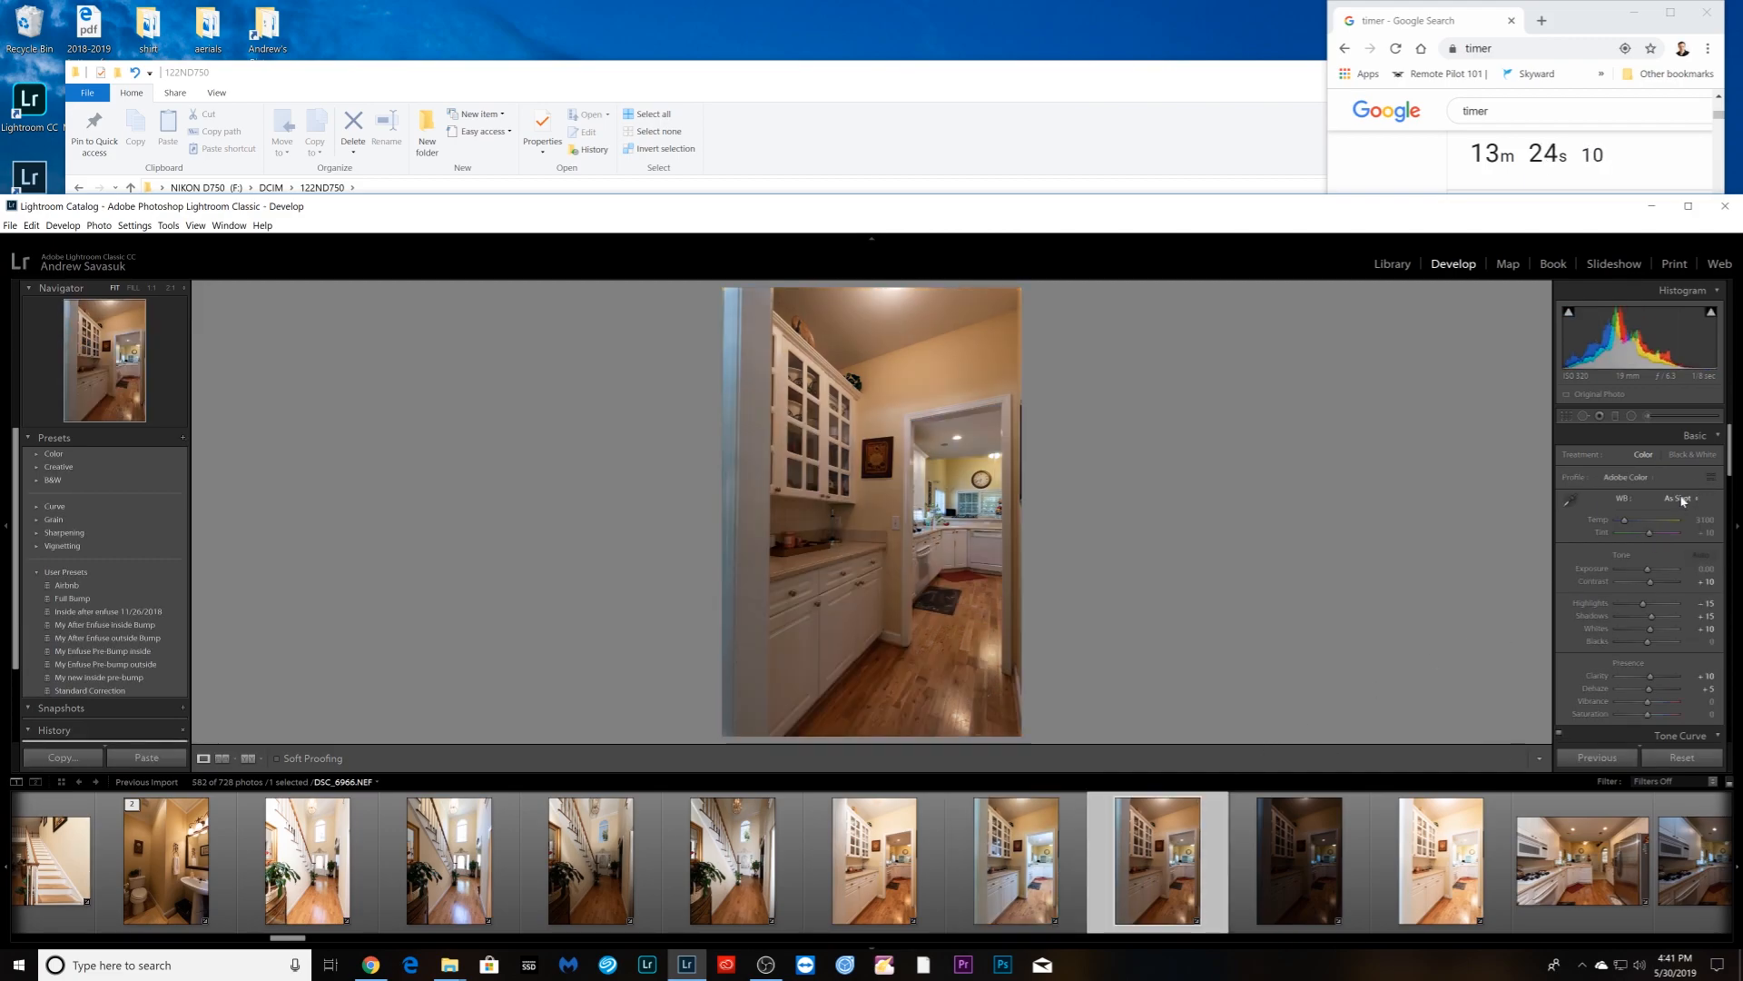
shift+click(1441, 861)
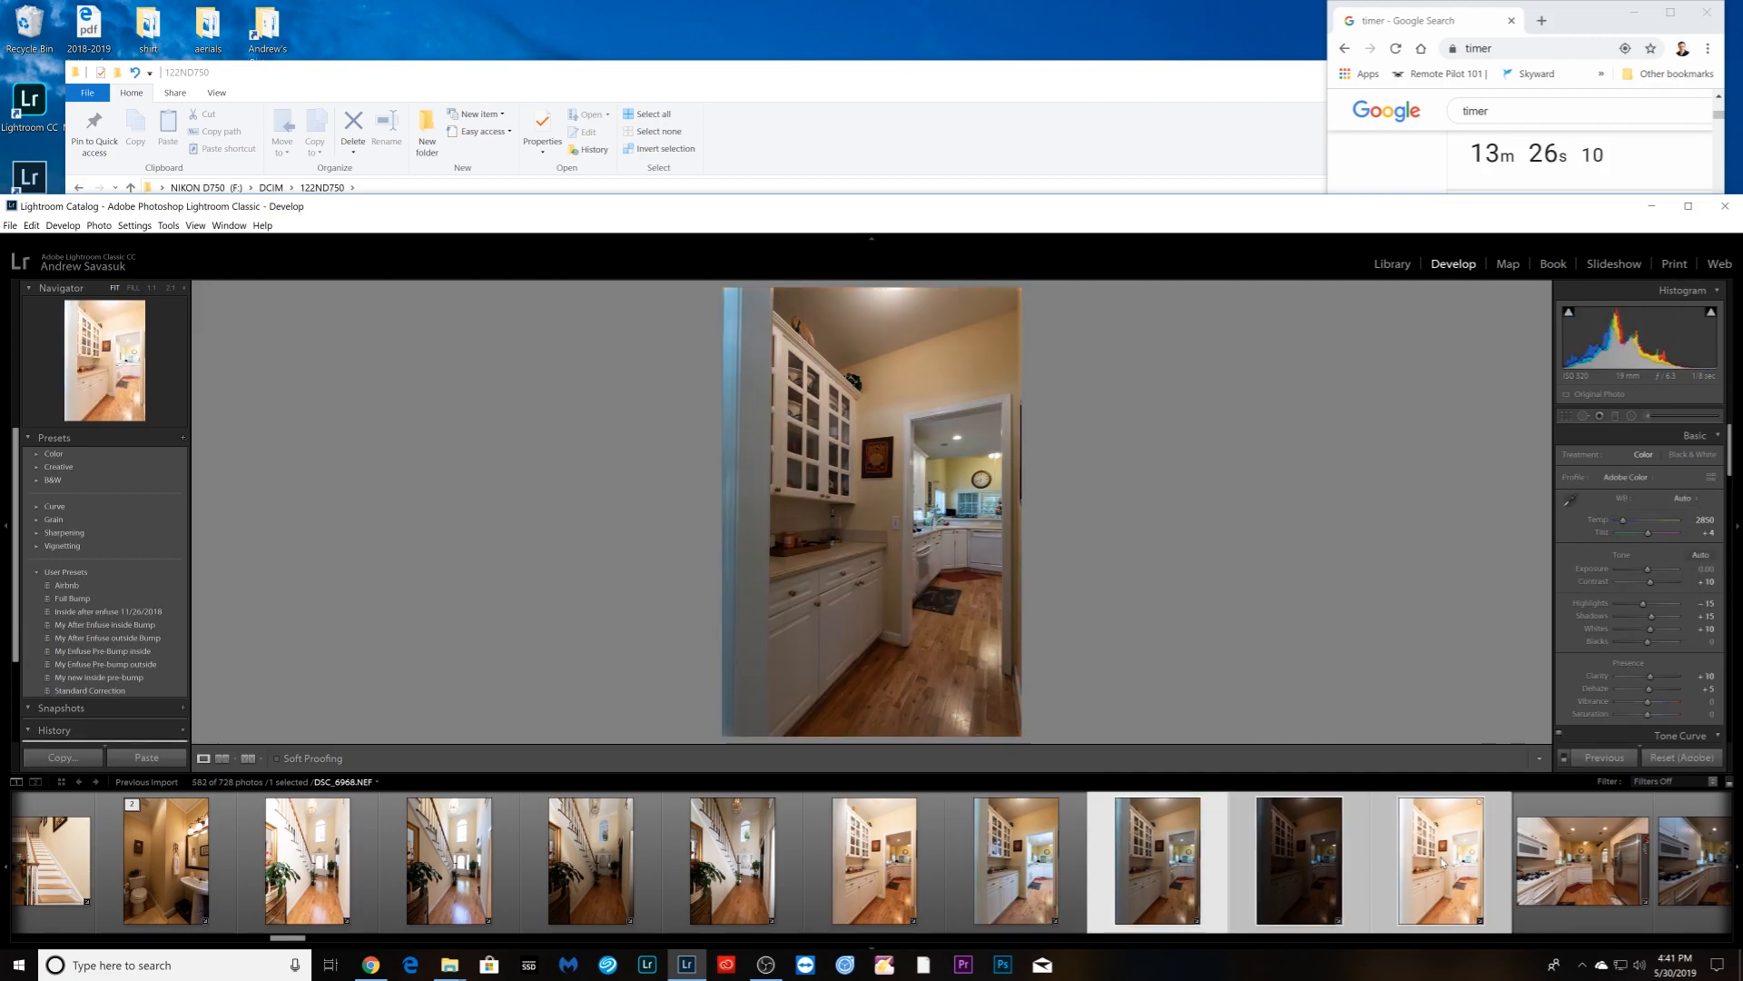
click(1600, 757)
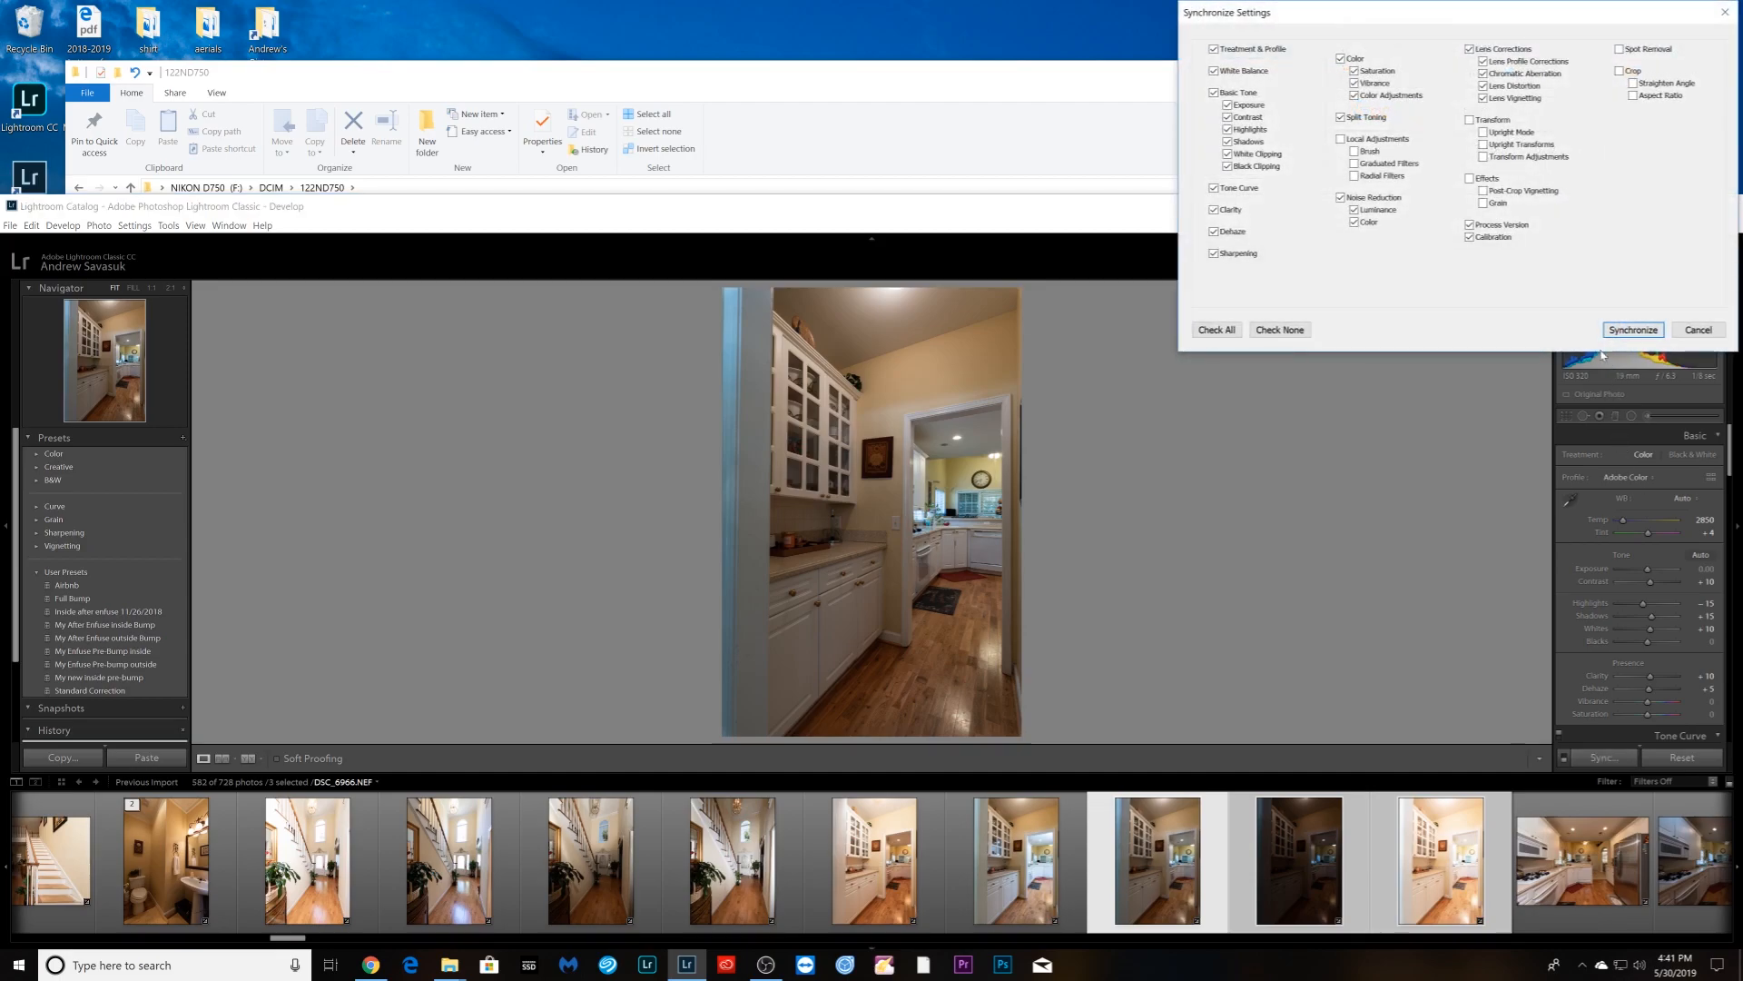
click(1634, 330)
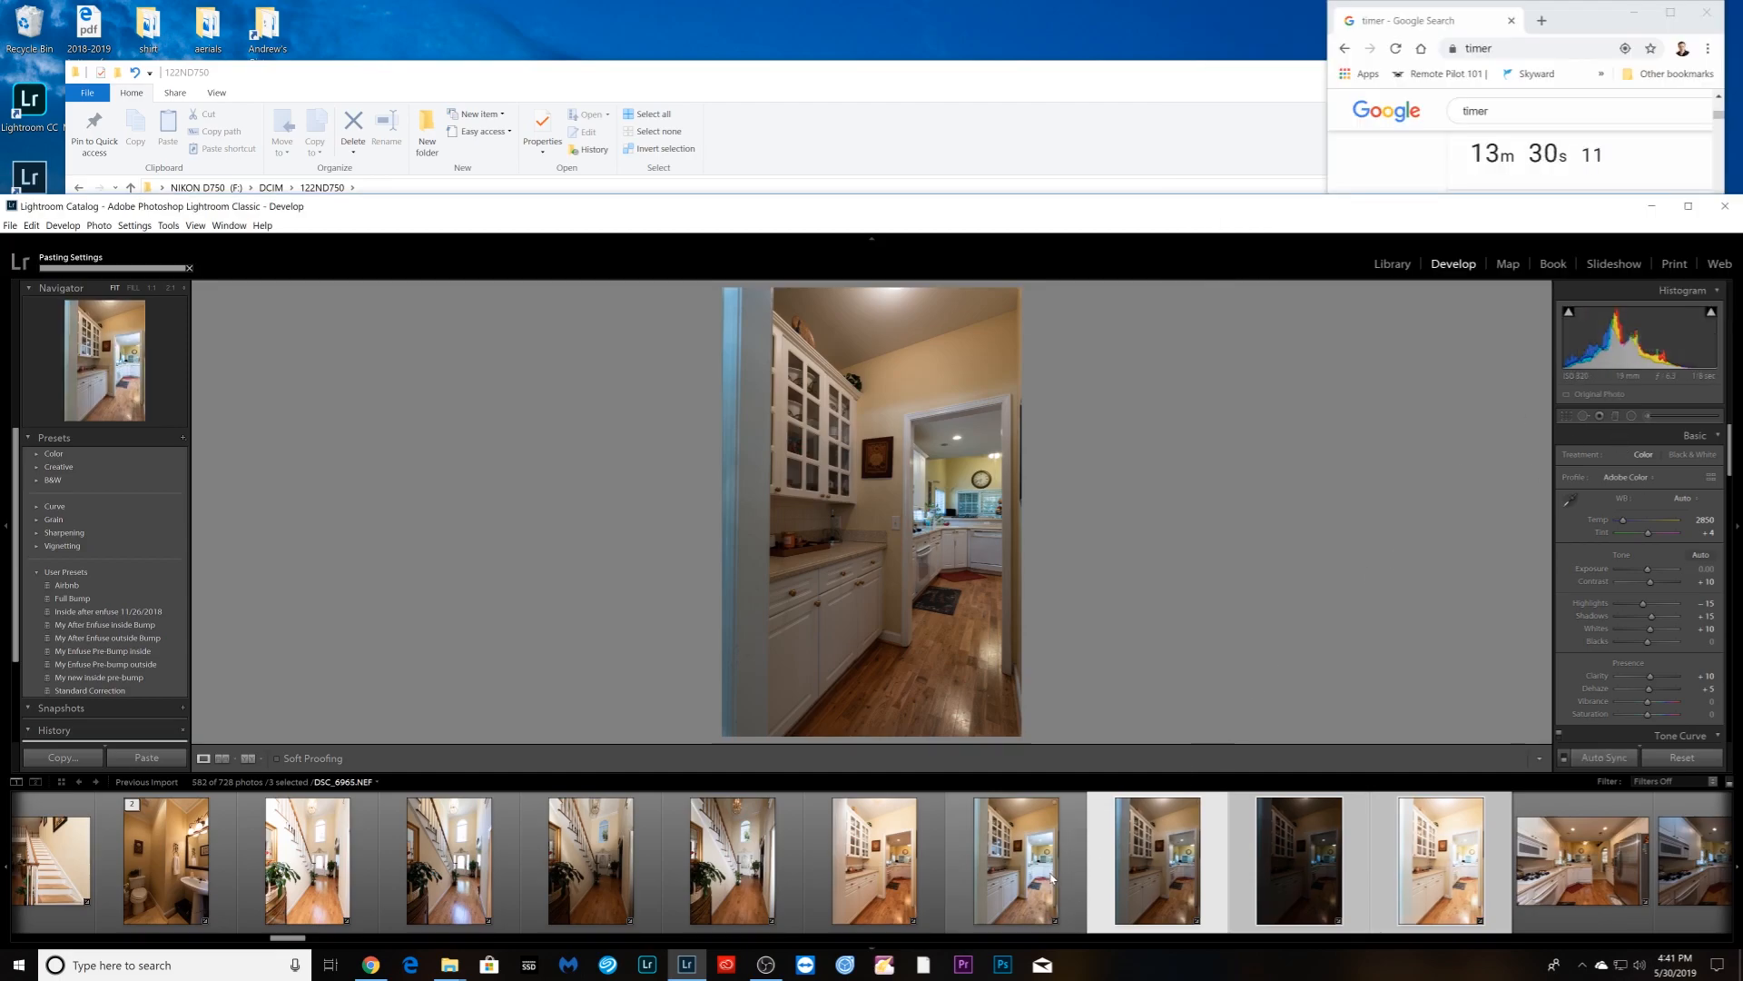
ctrl+click(919, 867)
right_click(920, 867)
mouse_move(1014, 703)
click(1140, 696)
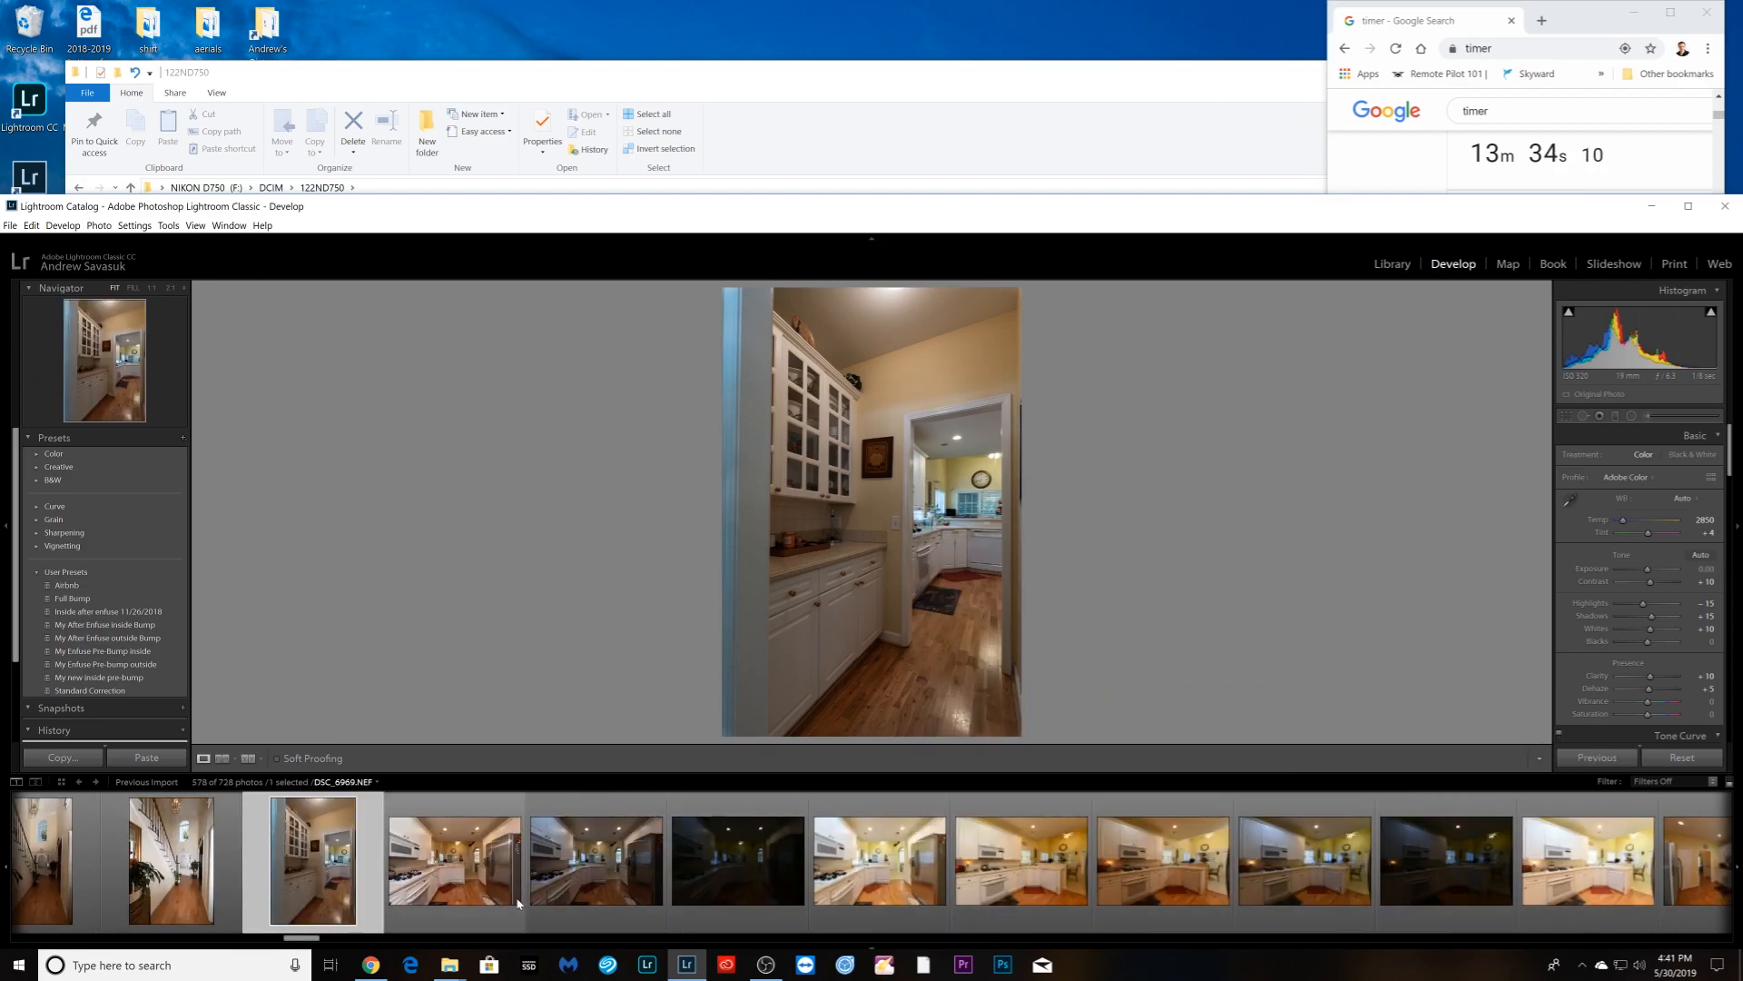
- Sync the kitchen adjustments to its brackets and stack the first two kitchen sets
click(545, 900)
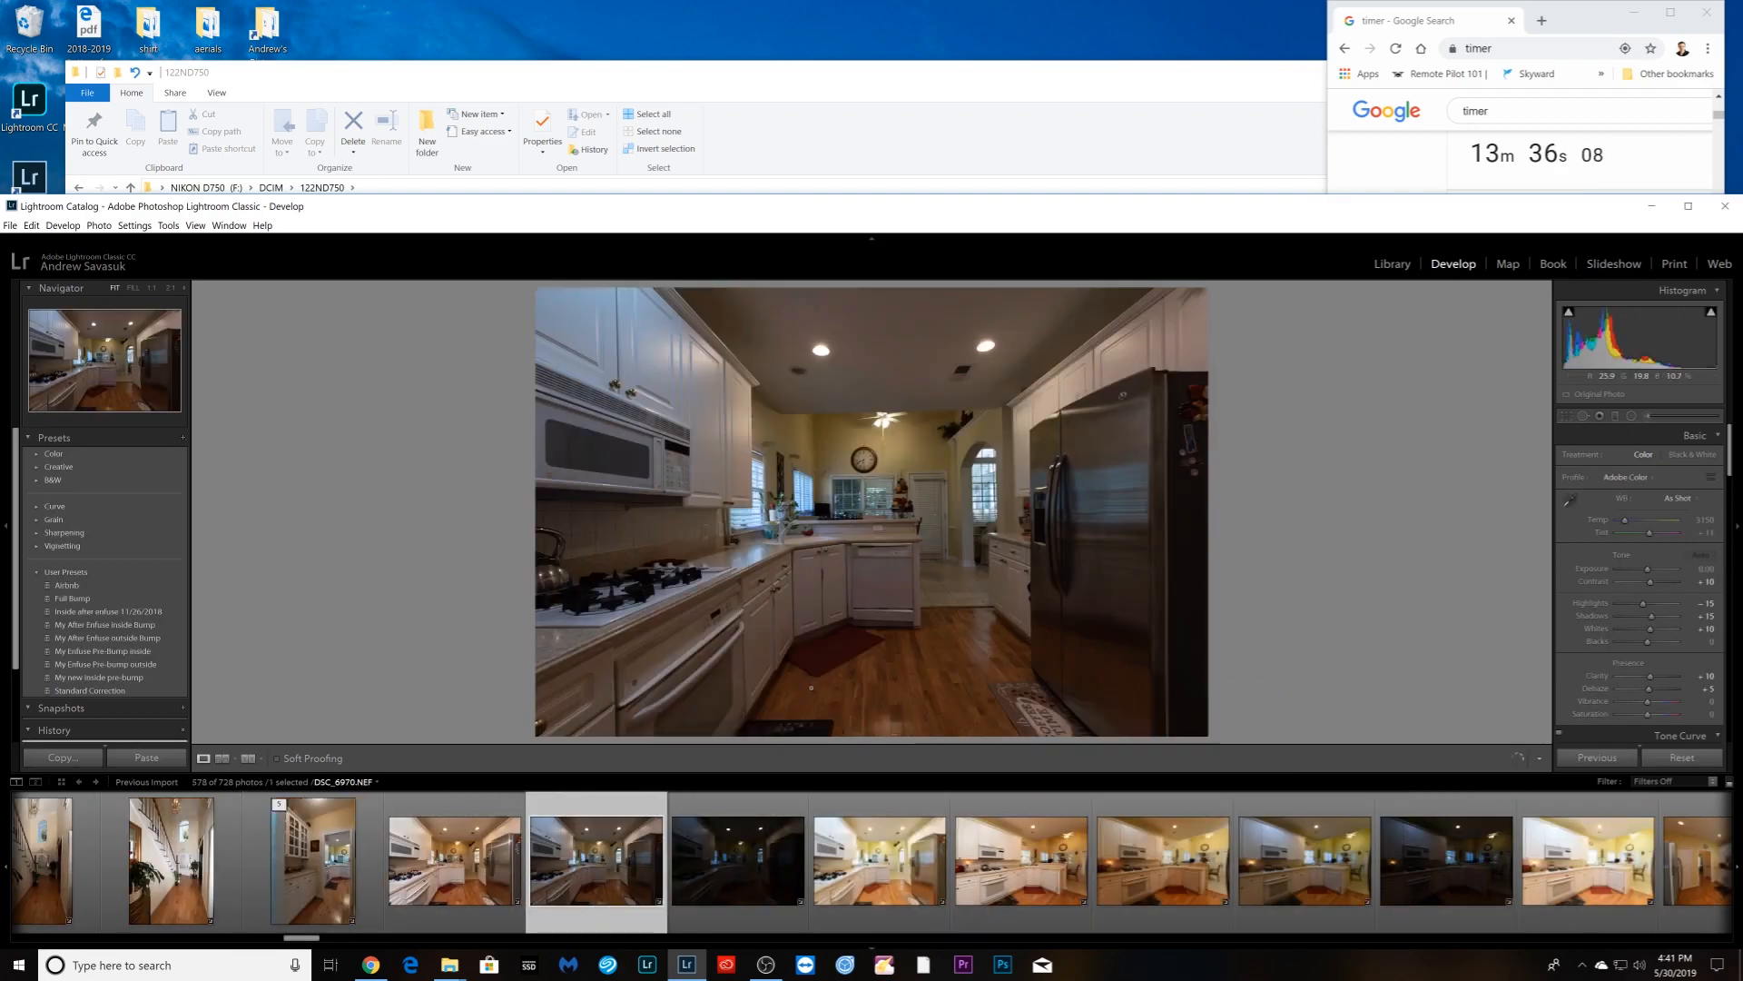
shift+click(854, 894)
click(1597, 756)
right_click(471, 905)
click(691, 718)
click(581, 894)
shift+click(1120, 895)
right_click(1120, 894)
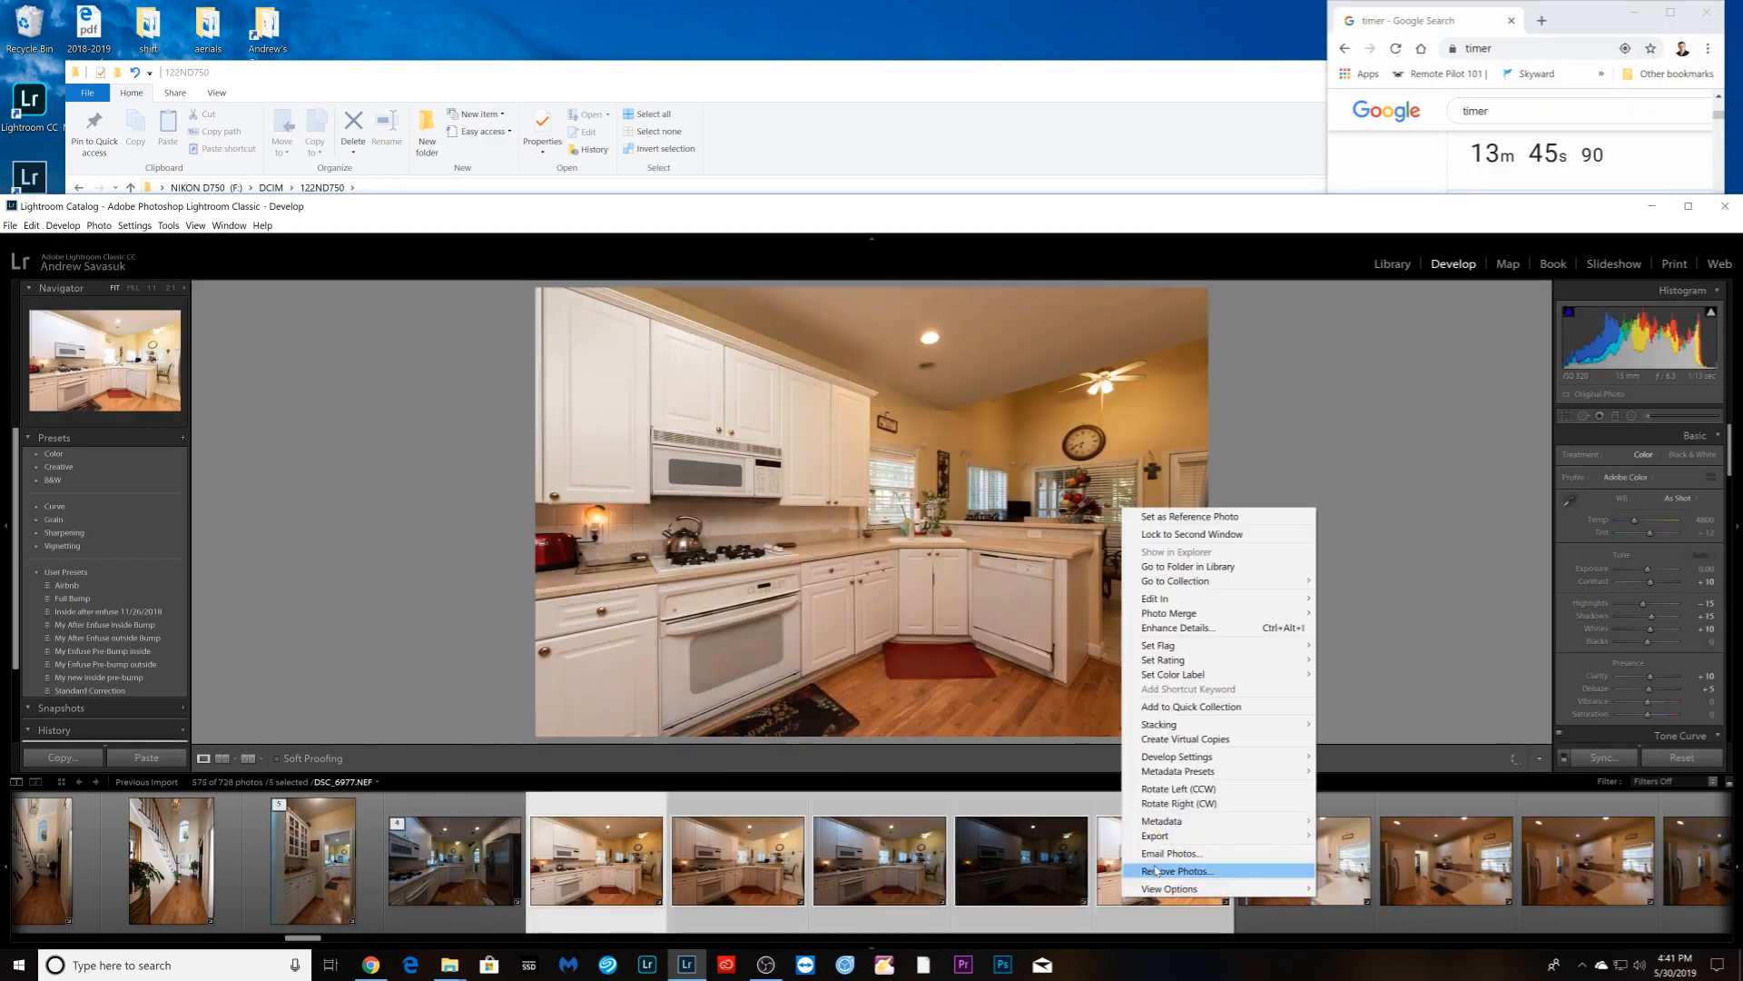
click(1339, 704)
- After checking a single frame's settings, group six kitchen photos from DSC_6979 into one stack
click(961, 894)
shift+click(1446, 894)
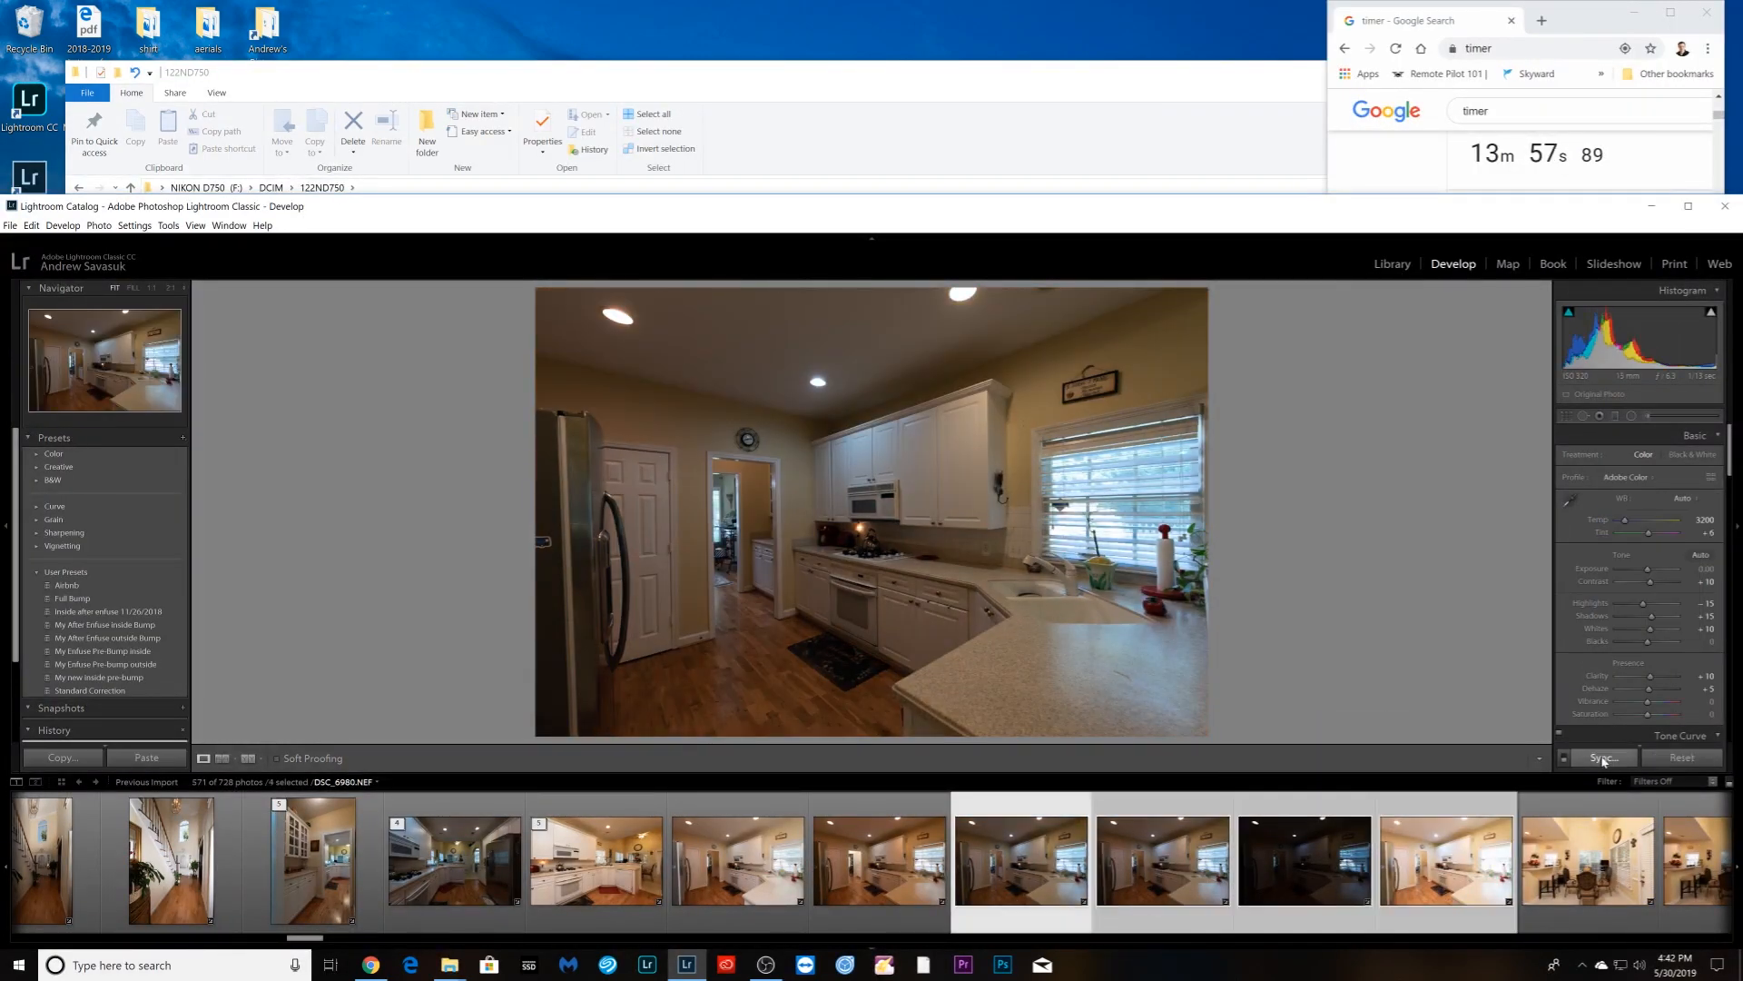
click(886, 913)
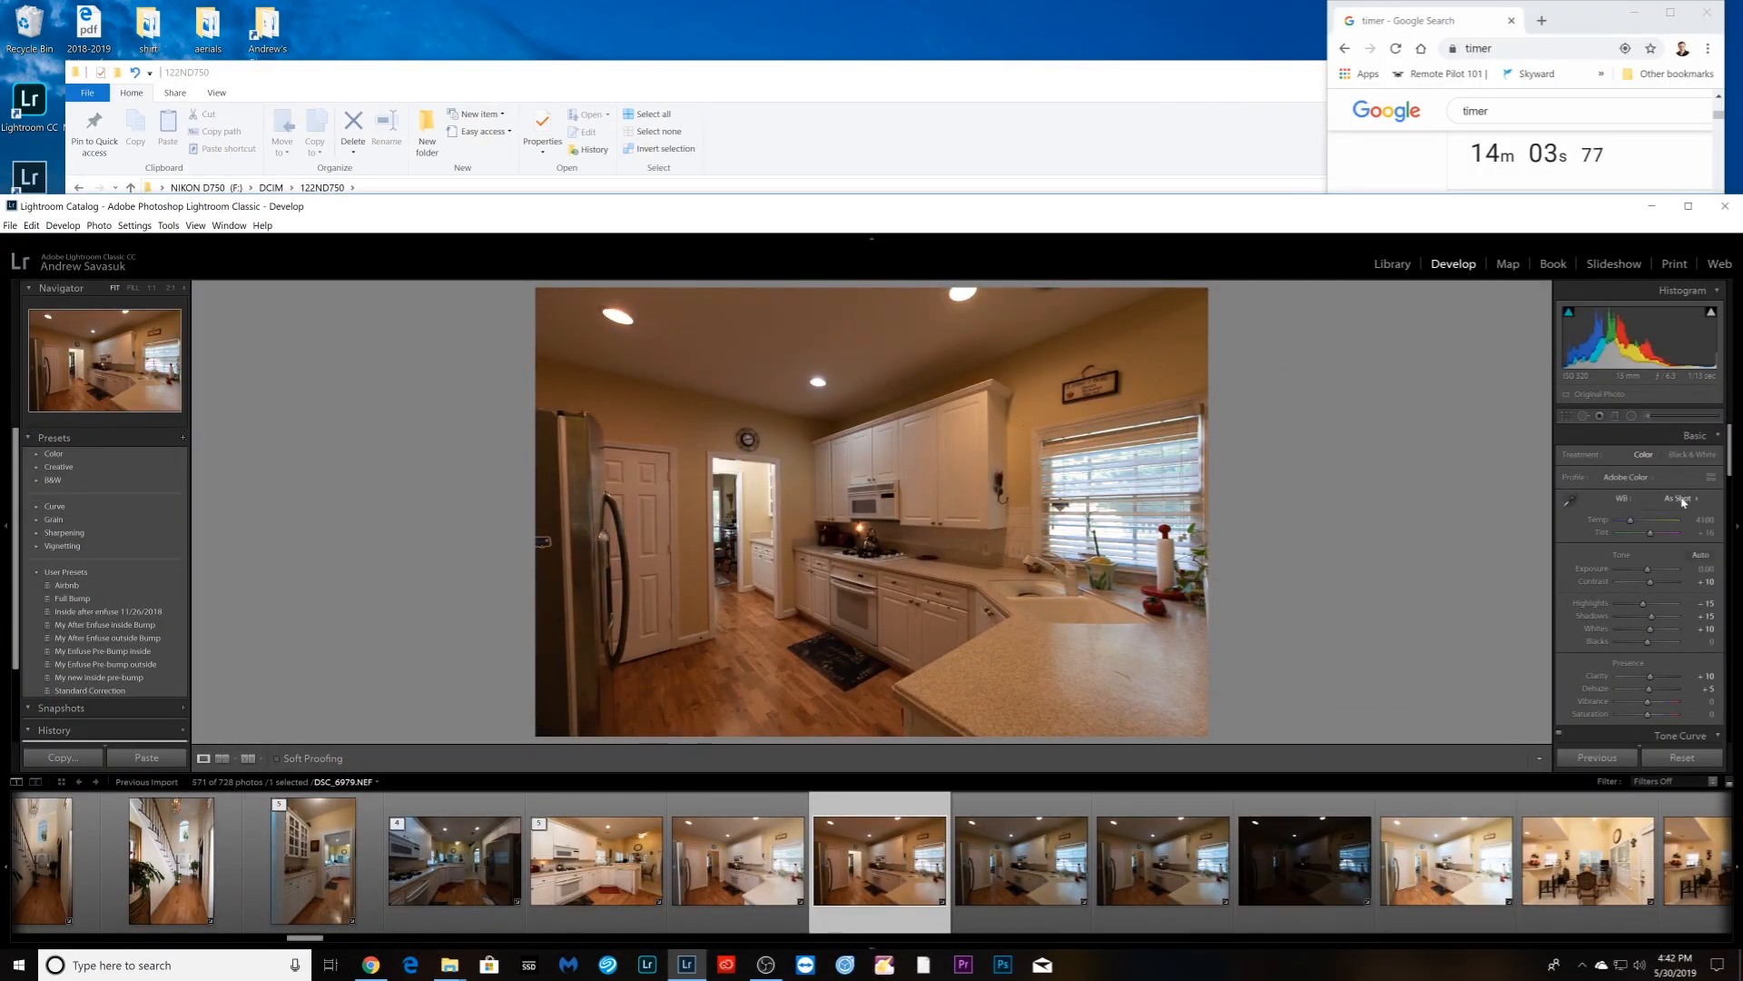
click(756, 899)
shift+click(1410, 902)
right_click(1410, 902)
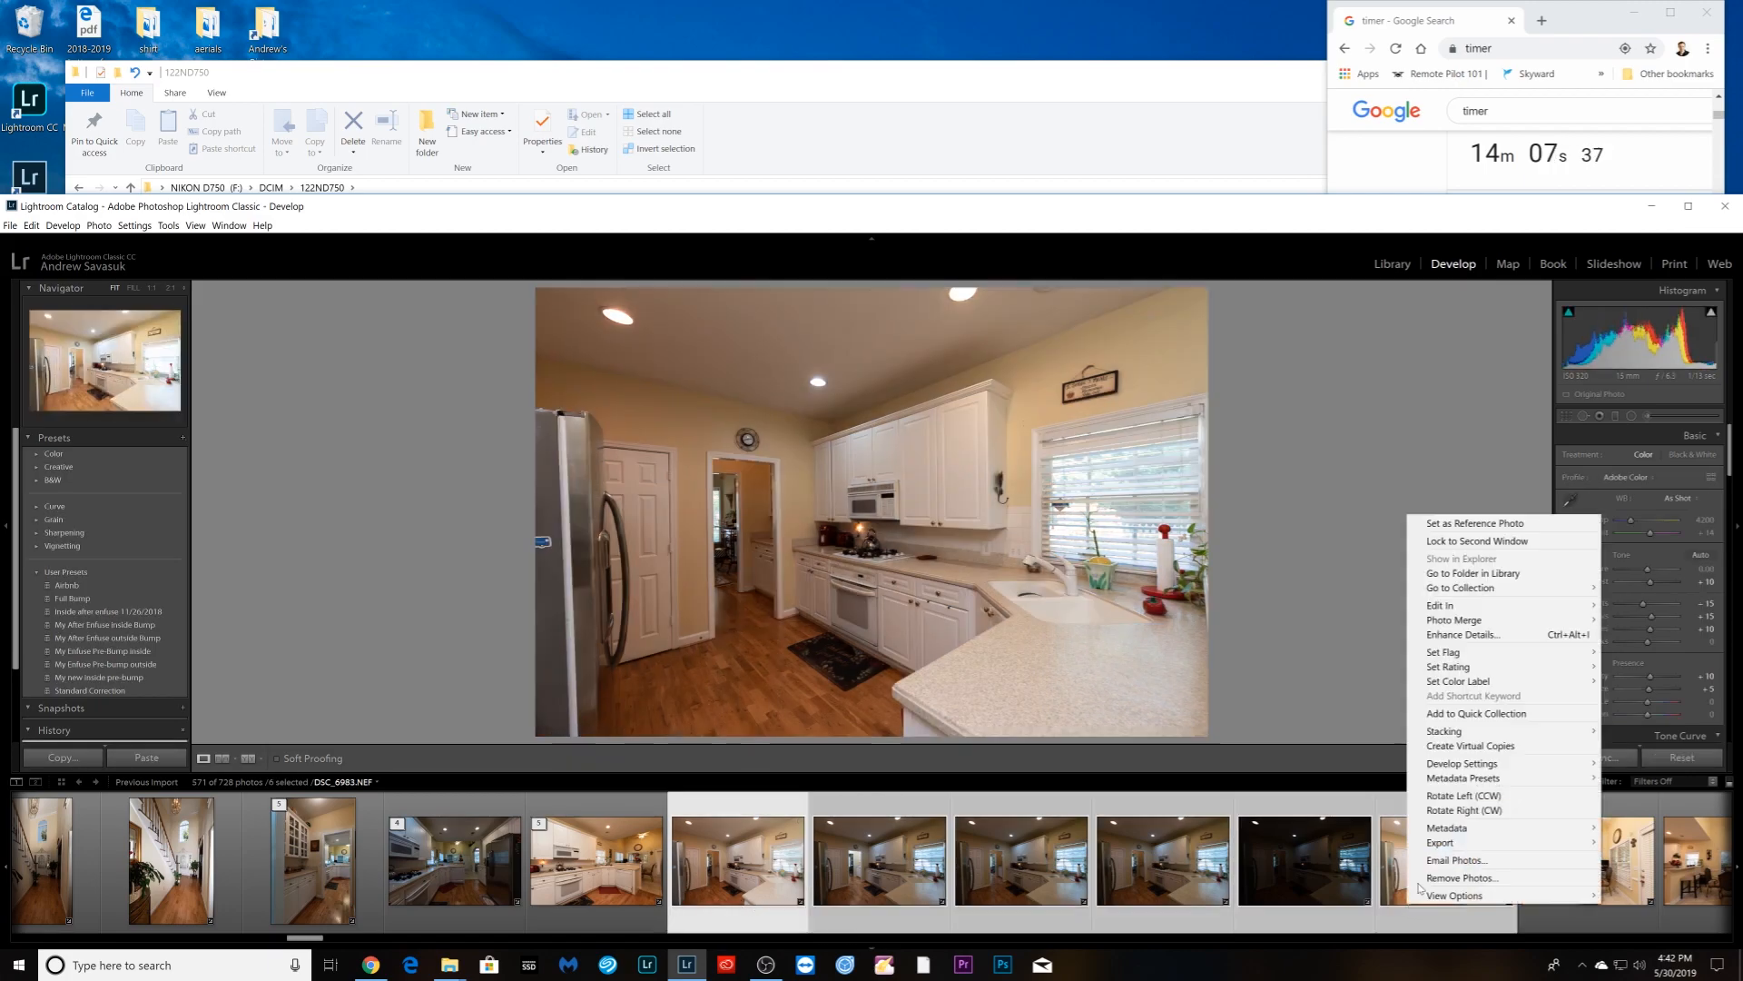
mouse_move(1444, 731)
click(1289, 731)
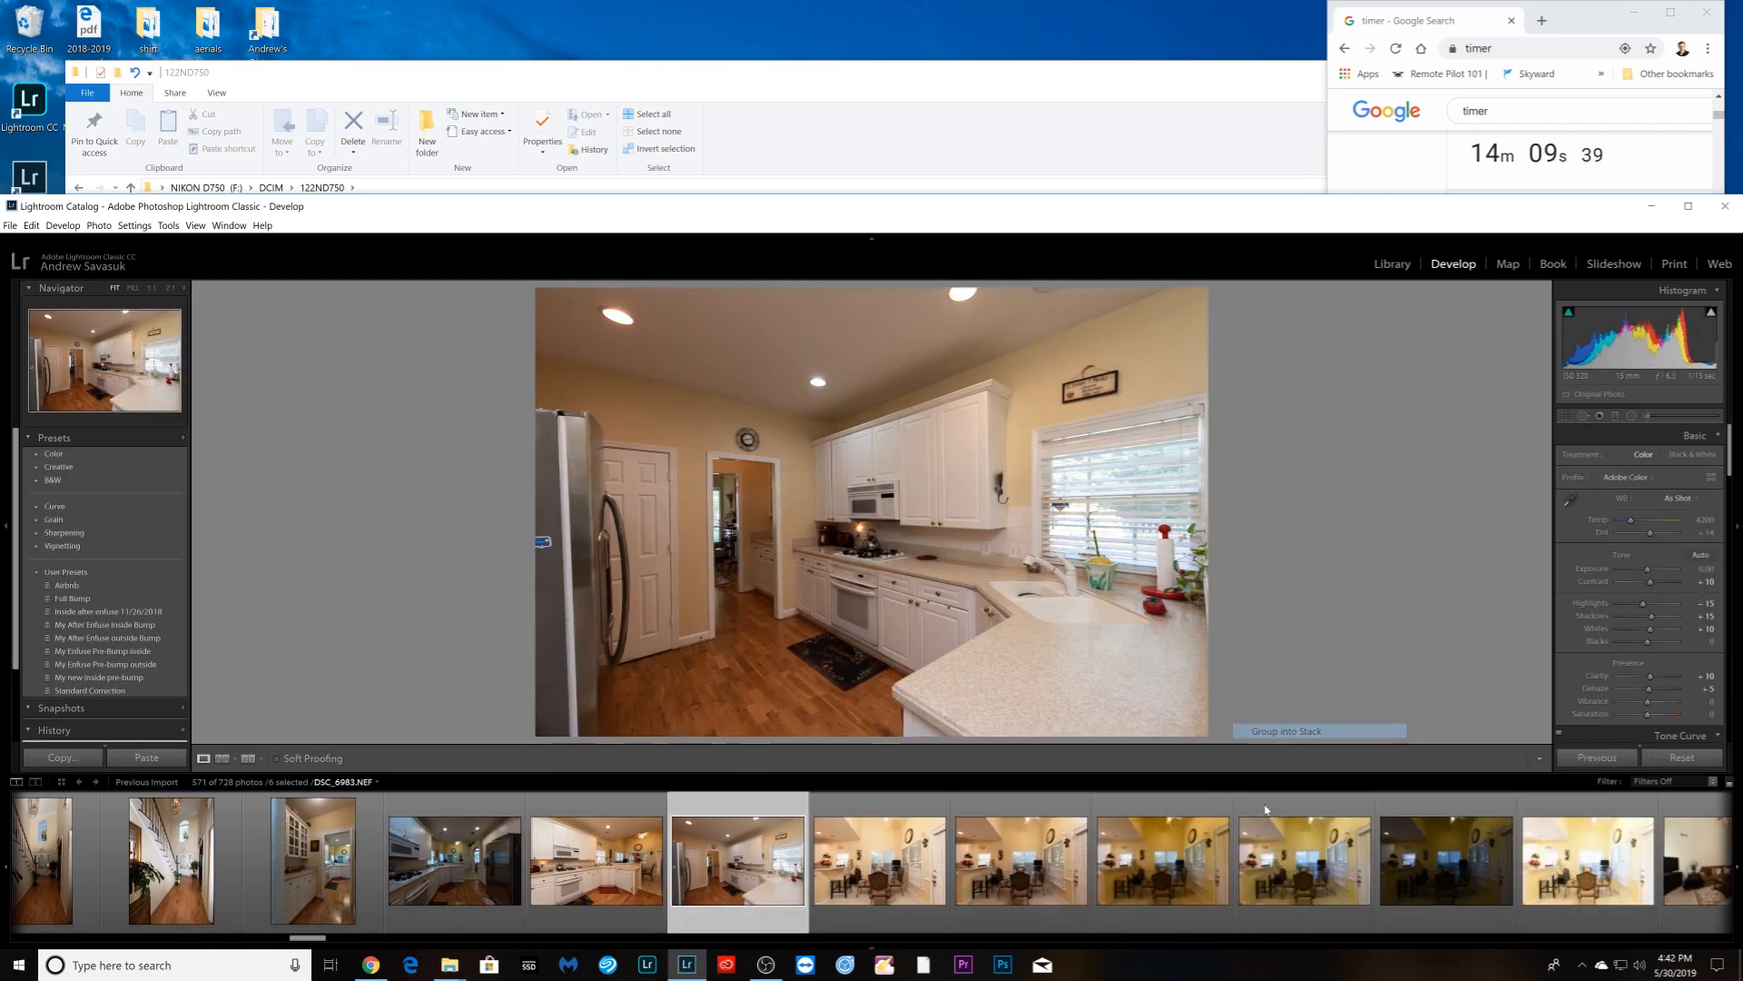
- Stack the six breakfast-nook brackets from DSC_6984, then move to living-room photo DSC_6994
click(889, 908)
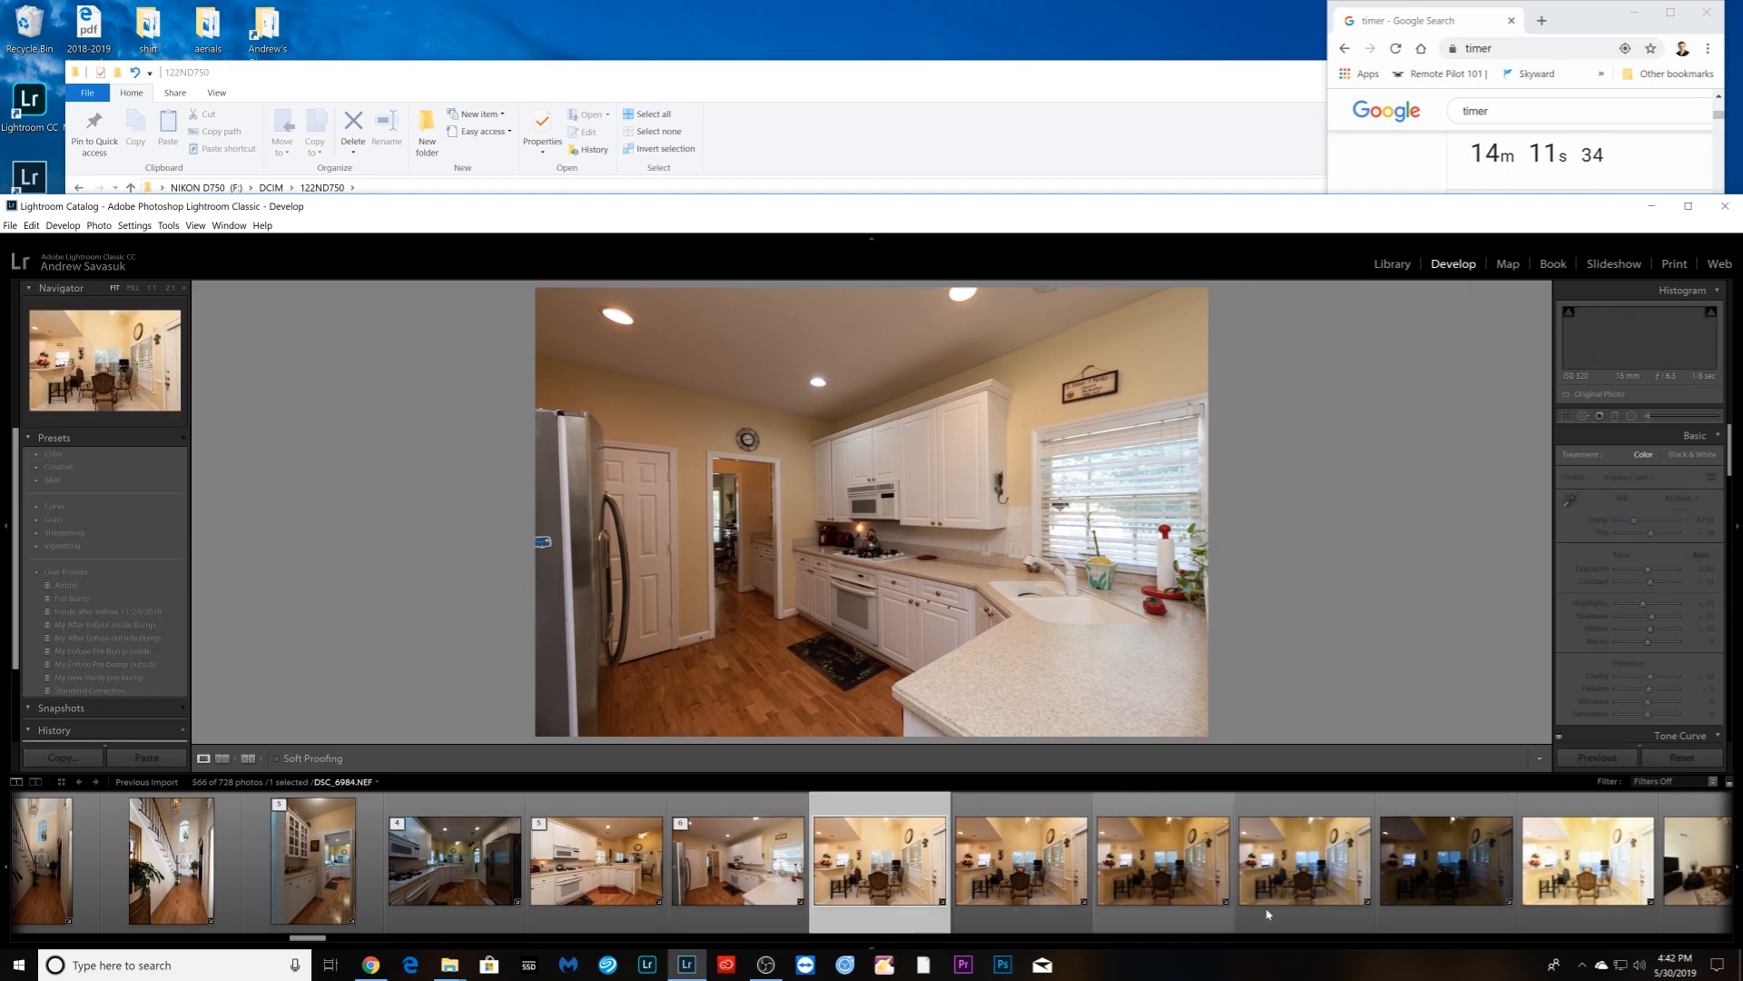
shift+click(1587, 897)
right_click(1587, 897)
mouse_move(1637, 723)
click(1507, 721)
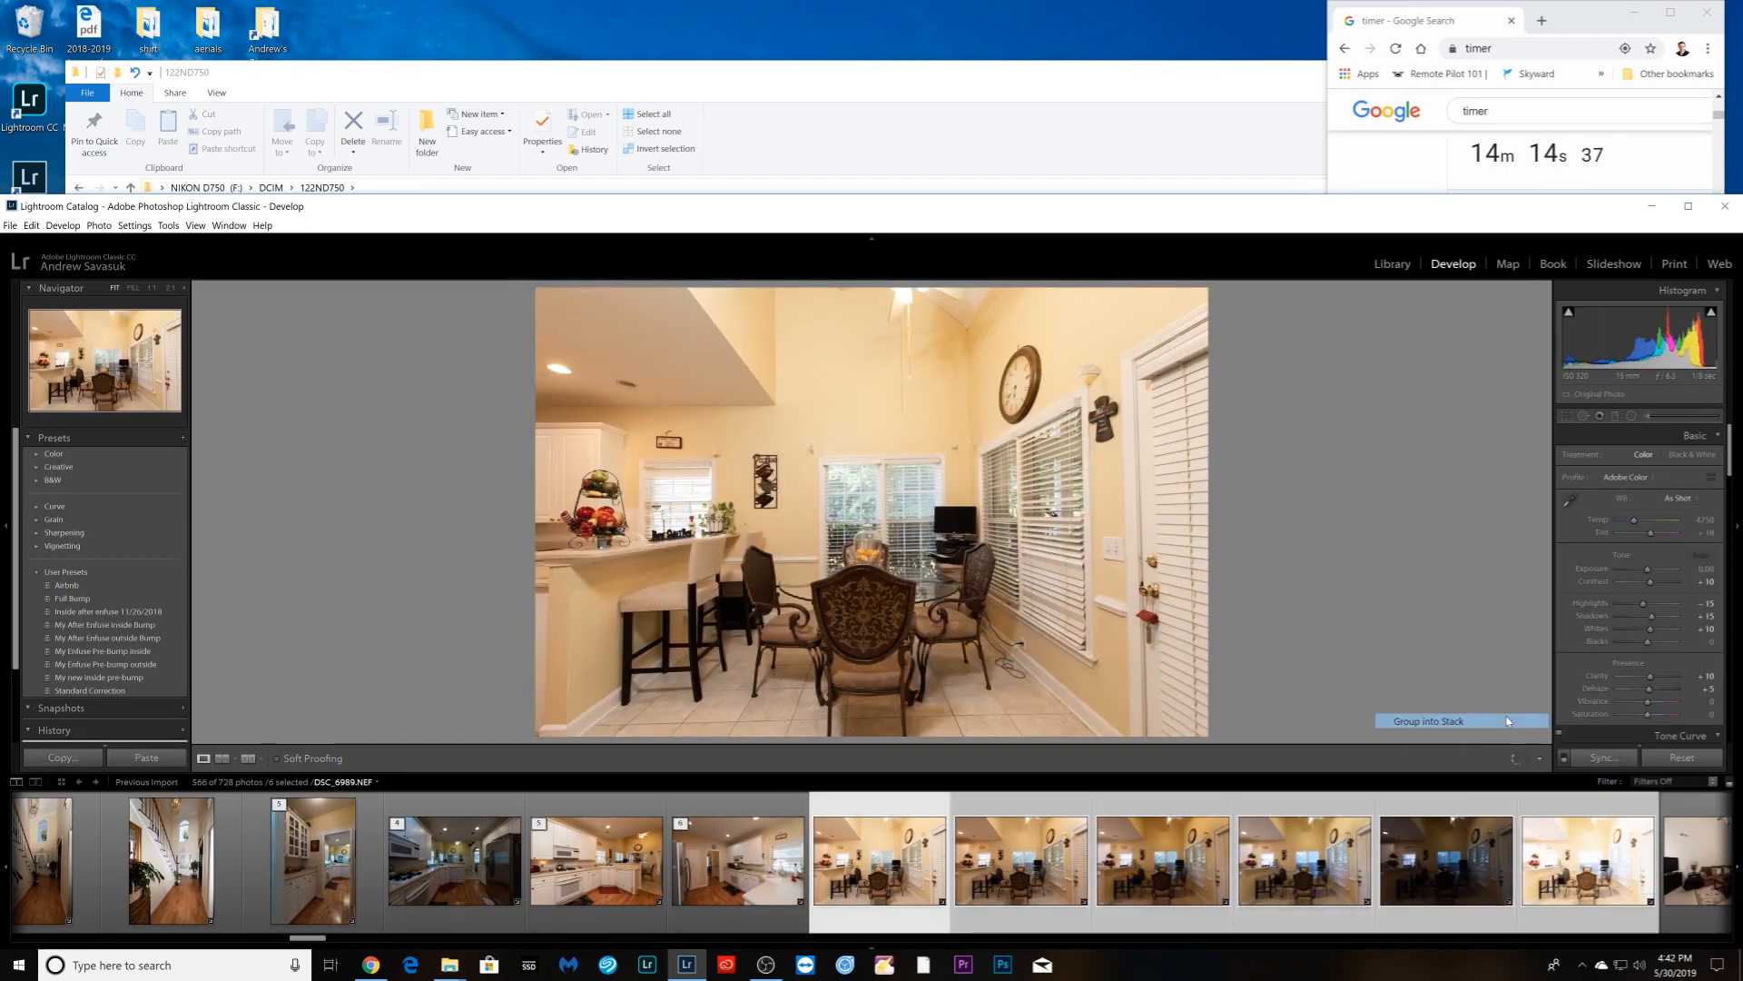
click(1037, 933)
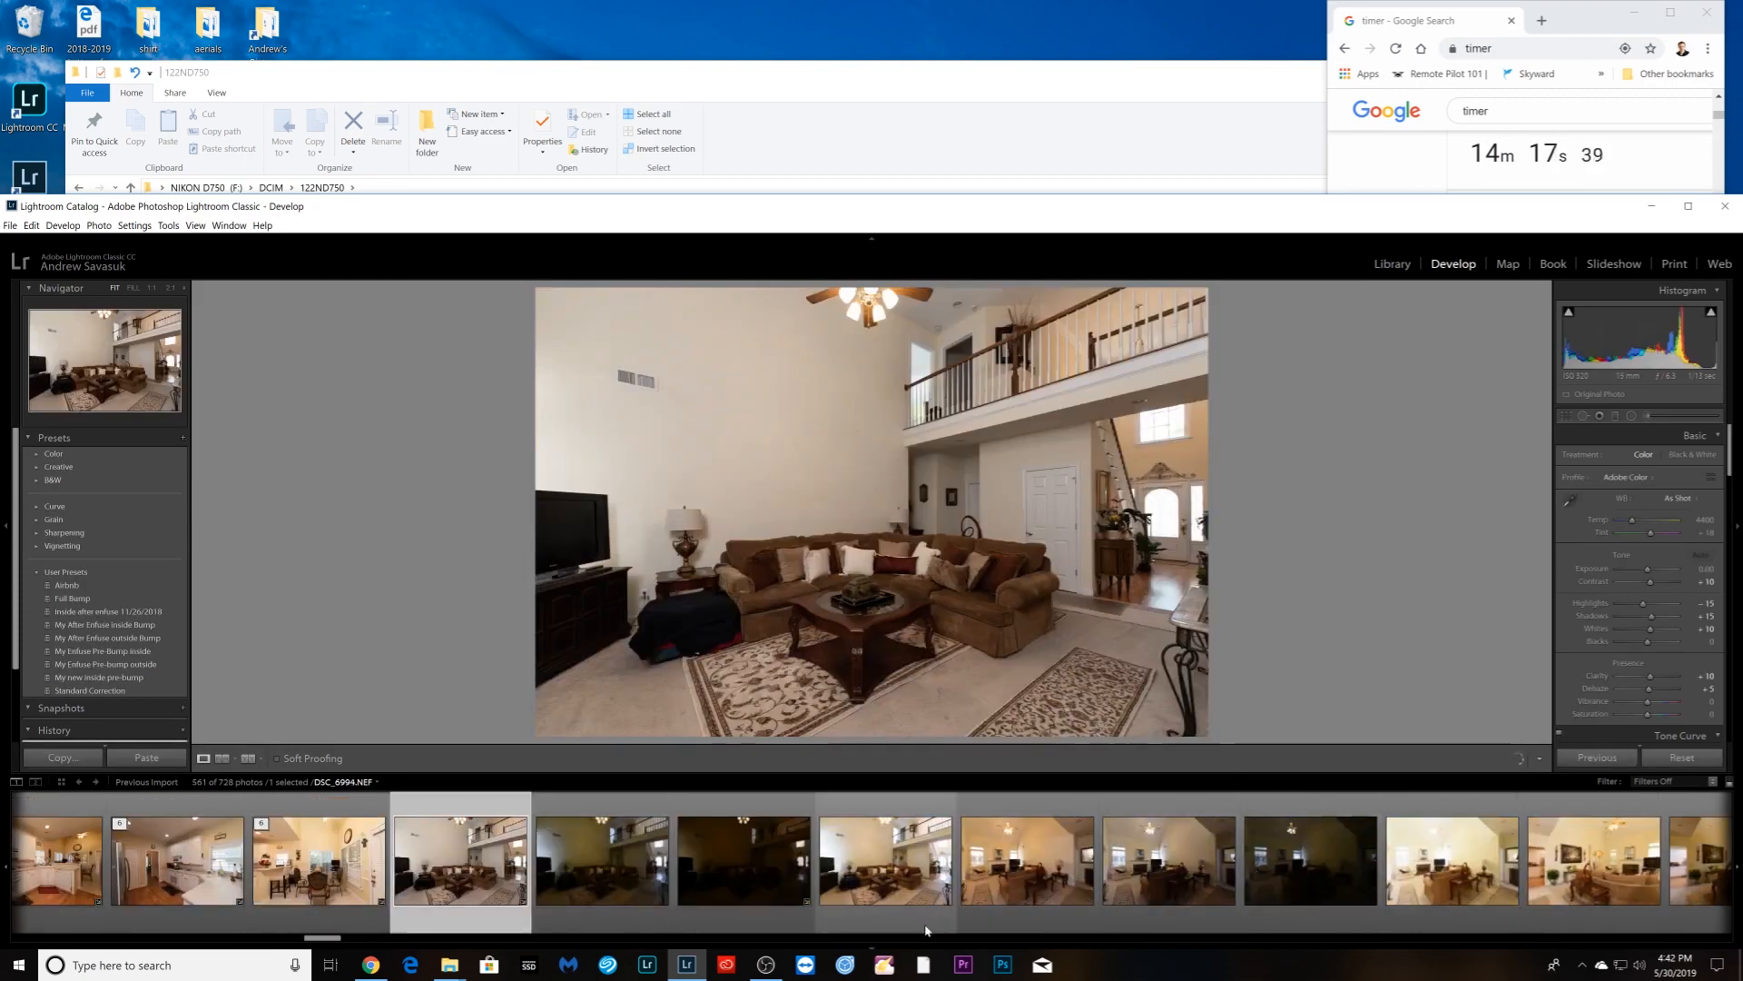
- Raise the exposure of the darker living-room bracket and set its white balance to Auto
click(592, 930)
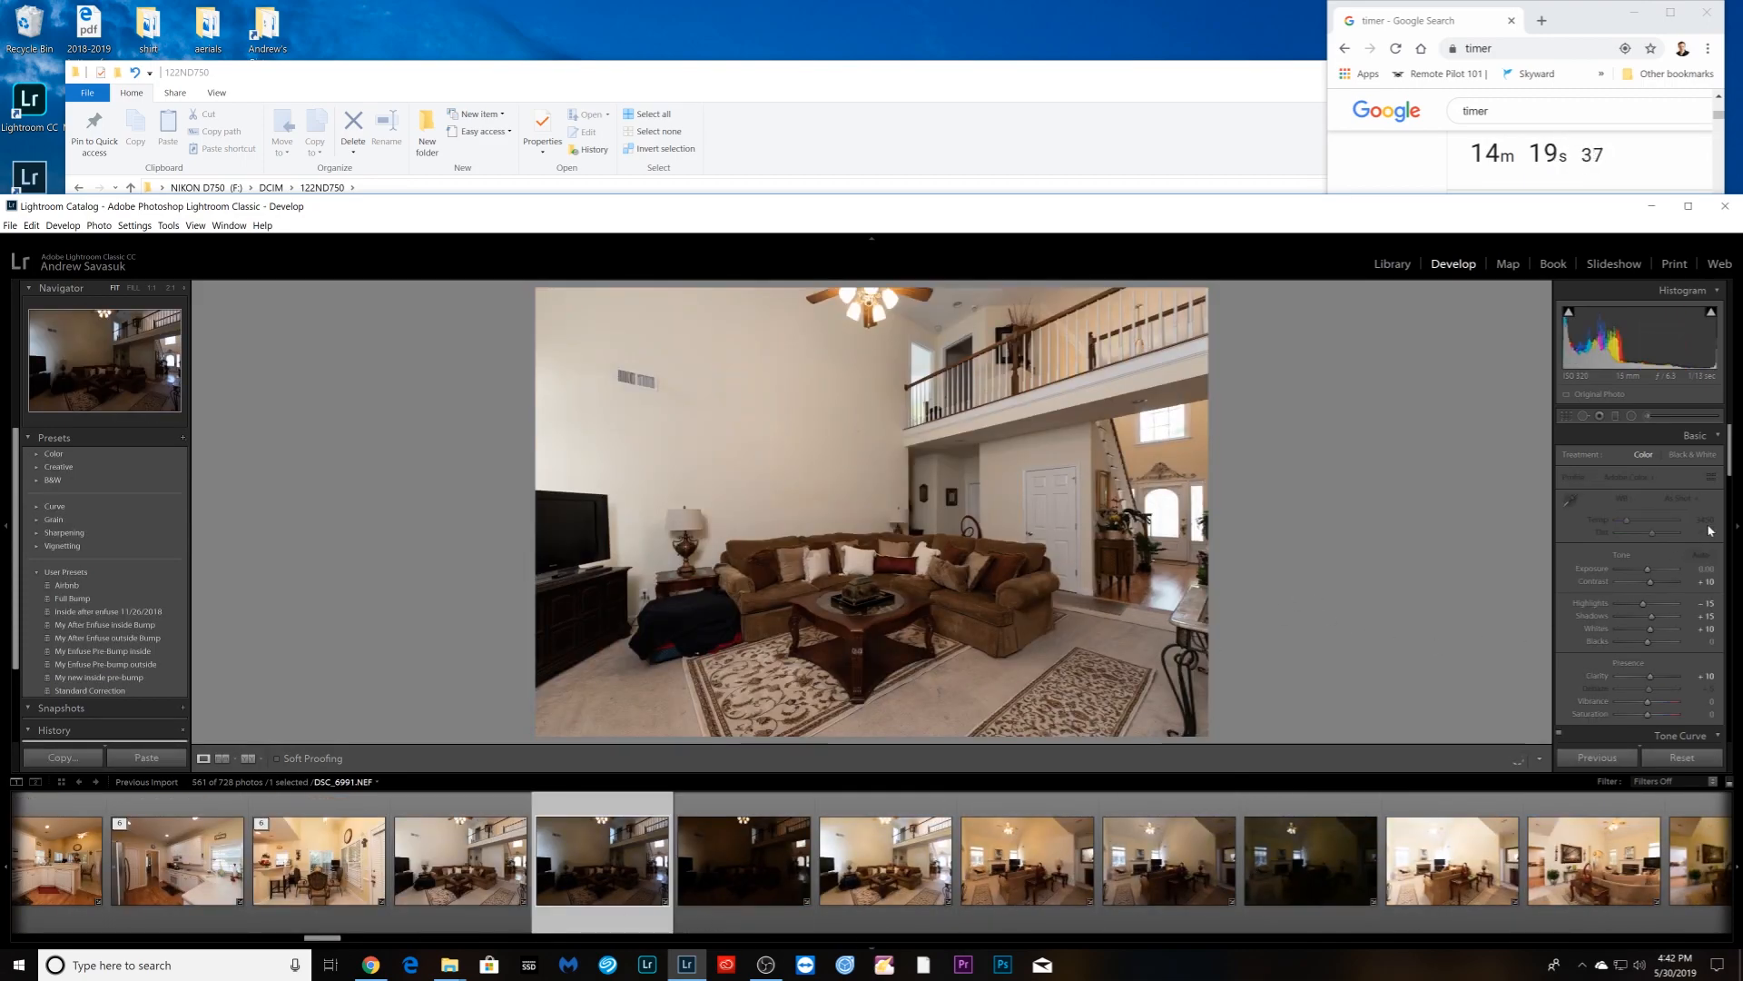
drag(1651, 576, 1655, 575)
click(1678, 498)
click(1655, 529)
- Group the living-room brackets into a stack, then stack the next room's bracket set
shift+click(885, 898)
ctrl+click(477, 896)
right_click(478, 896)
click(708, 723)
click(602, 899)
click(1232, 741)
click(744, 908)
shift+click(1312, 912)
right_click(1315, 915)
click(1543, 743)
- Group the bathroom brackets and the staircase brackets into their own stacks
click(885, 908)
shift+click(1313, 906)
right_click(1315, 906)
shift+click(737, 914)
right_click(737, 914)
click(966, 742)
click(746, 906)
shift+click(1173, 908)
- Stack the bedroom brackets and the bracket set that follows them
right_click(1173, 908)
click(1400, 742)
click(885, 906)
click(676, 903)
shift+click(1051, 904)
right_click(1053, 903)
click(1281, 729)
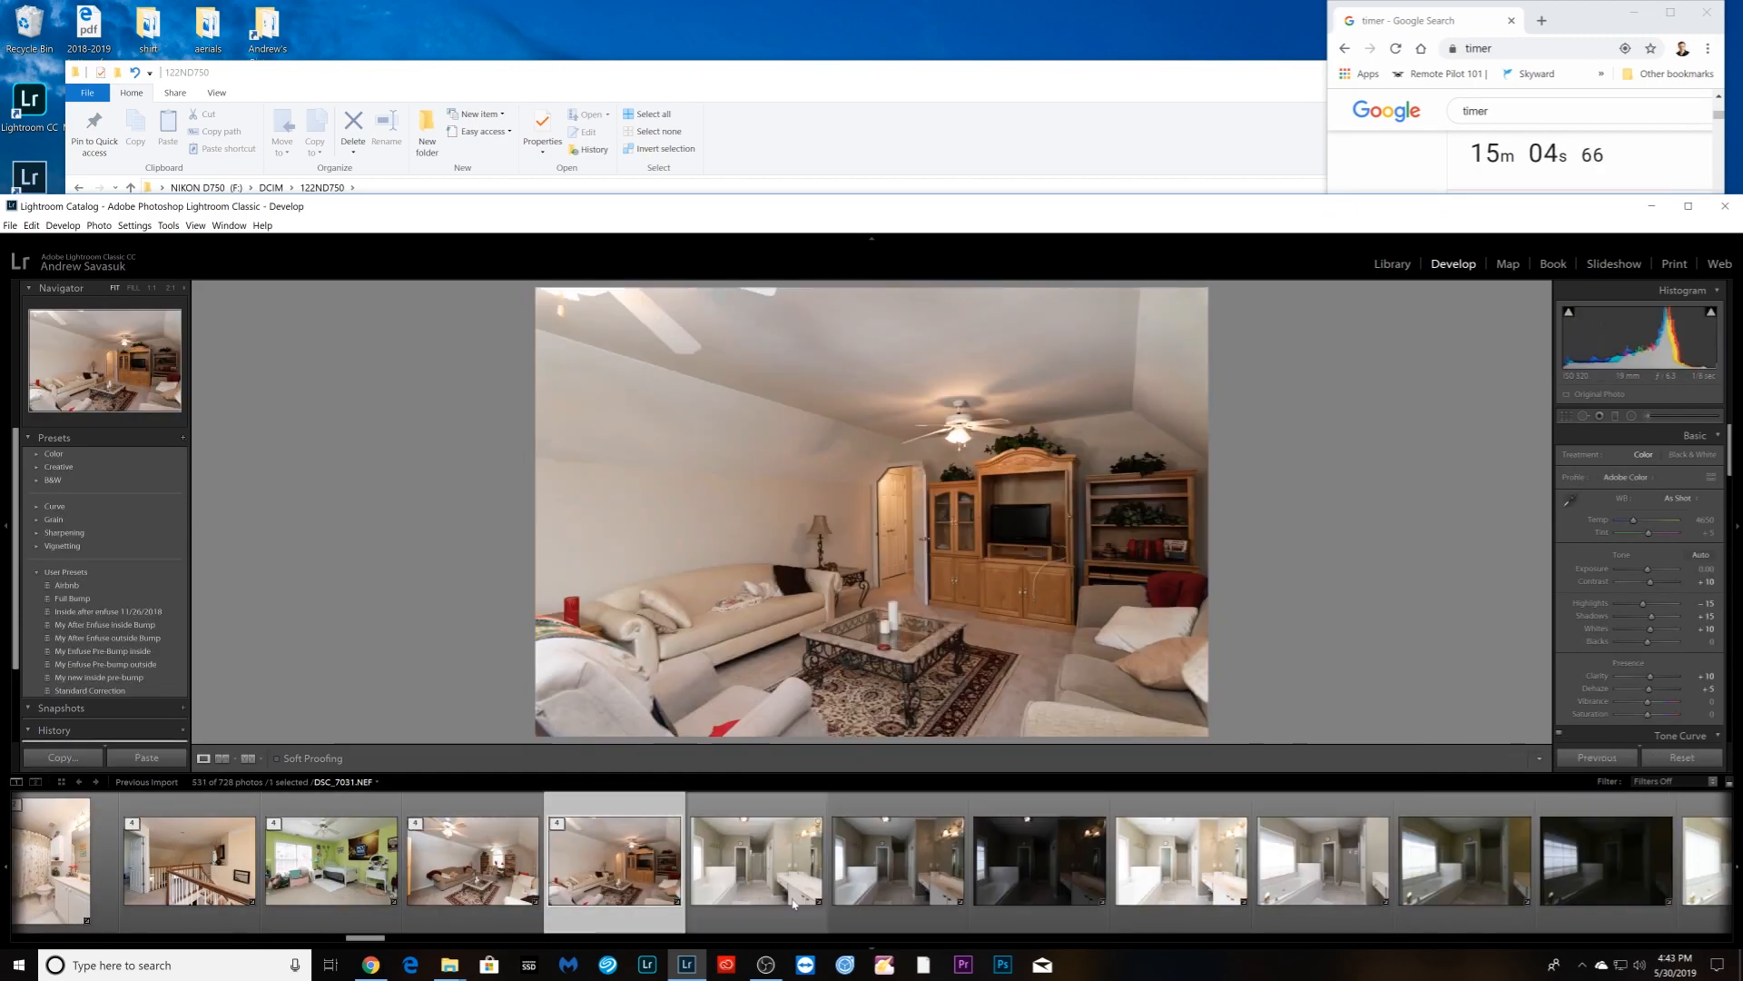
scroll(635, 863, down, 4)
click(197, 863)
- Stack the next bathroom set and the next bedroom brackets separately
shift+click(690, 846)
right_click(700, 845)
click(1100, 723)
click(620, 862)
shift+click(1011, 891)
right_click(1012, 892)
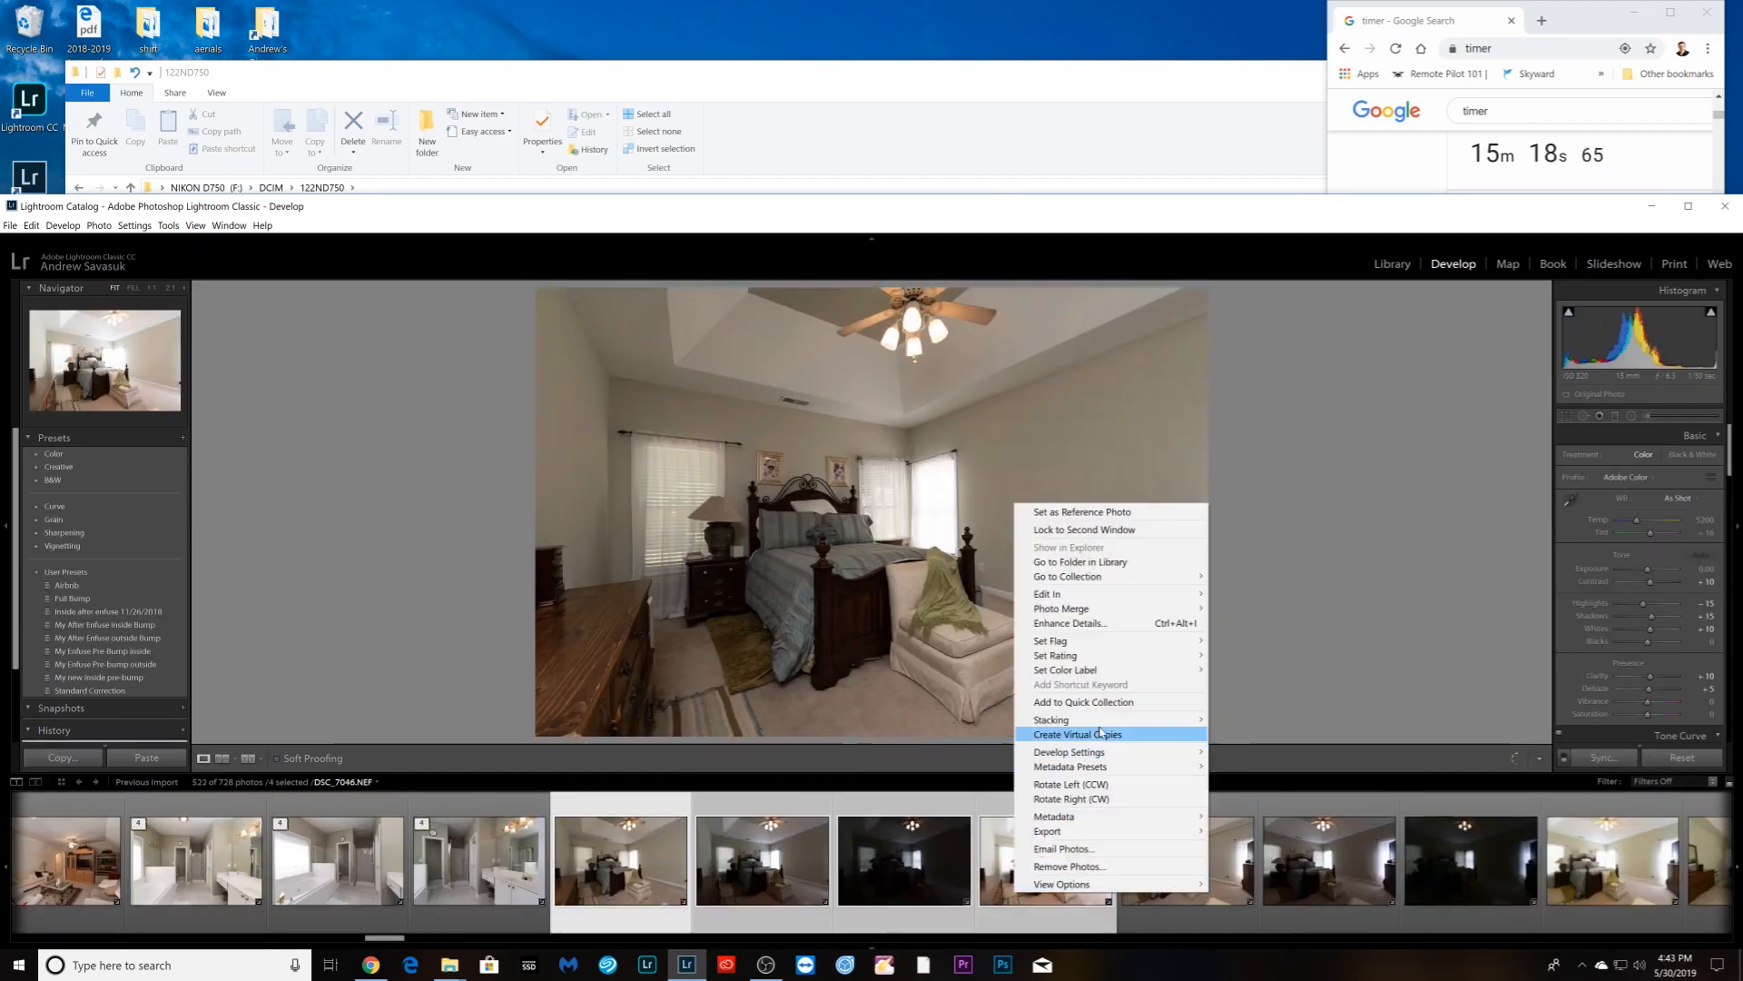
click(1246, 720)
- Stack the four-photo bedroom set and the following bracket set
click(763, 863)
shift+click(1153, 895)
right_click(1153, 894)
click(980, 741)
click(486, 862)
shift+click(1208, 881)
right_click(1207, 882)
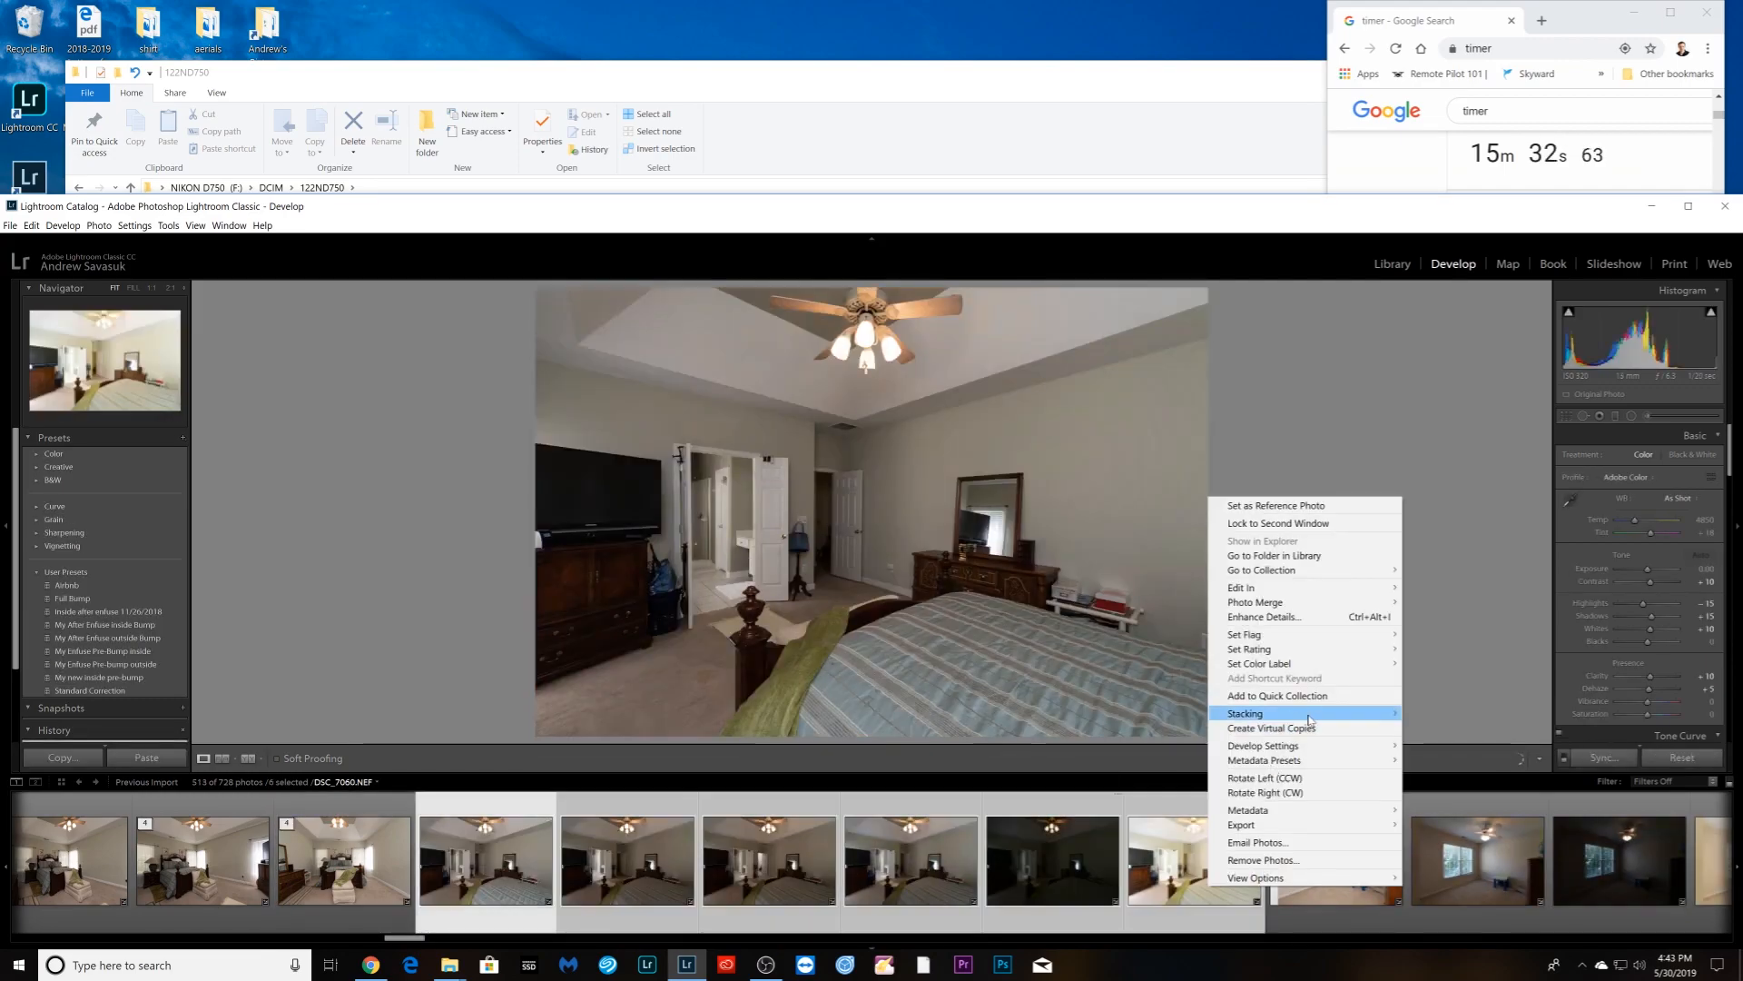
click(1439, 711)
- Group the remaining living-room brackets into a stack
click(628, 862)
shift+click(1050, 907)
right_click(1050, 907)
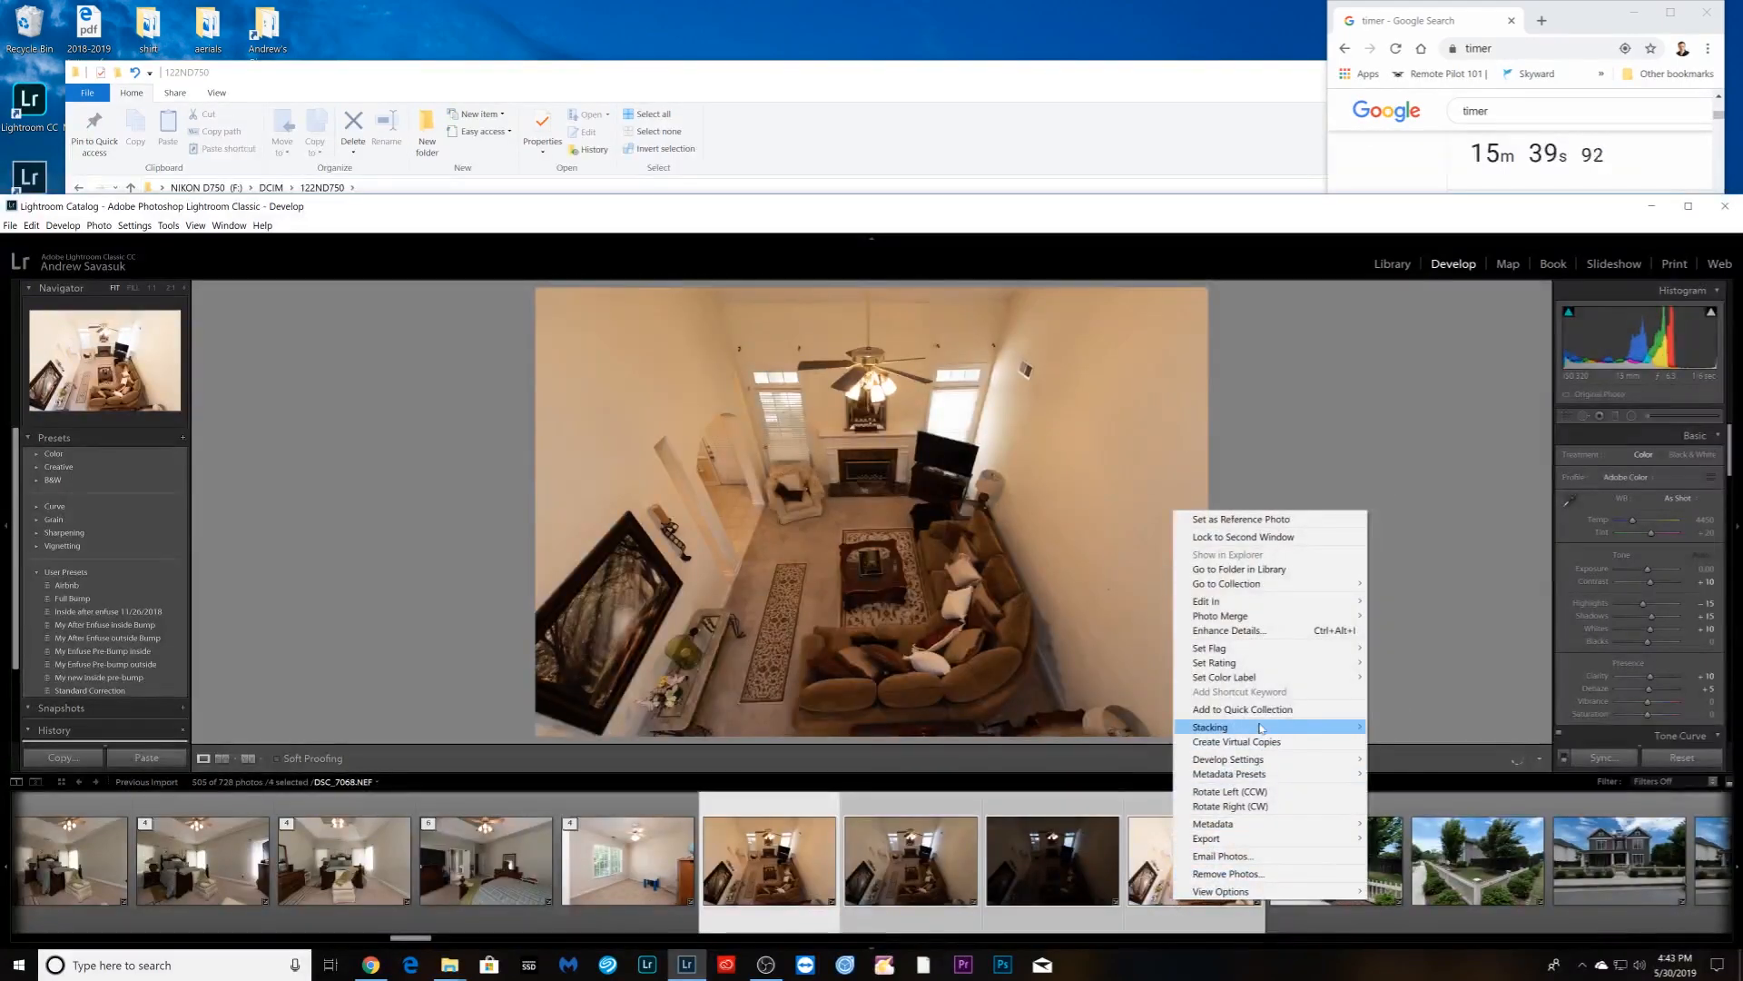
mouse_move(1207, 724)
click(1443, 723)
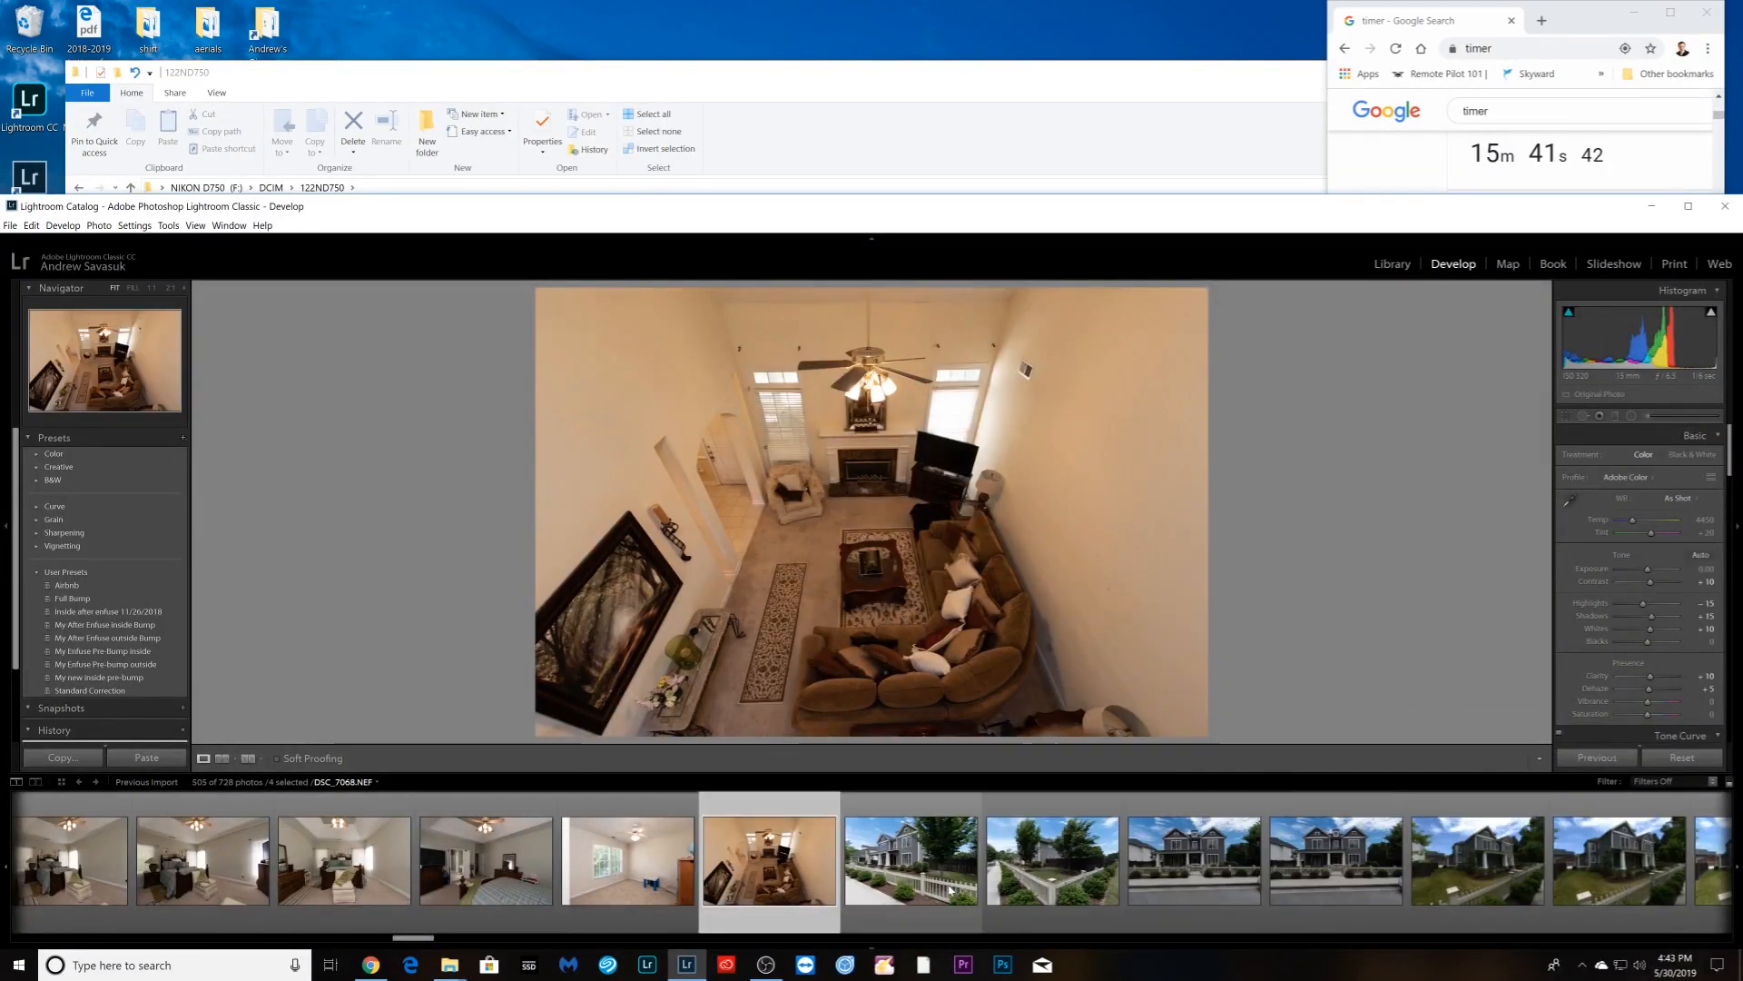
- Browse exterior shots DSC_7077 and DSC_7083, then load dining-room photo DSC_7093
click(901, 888)
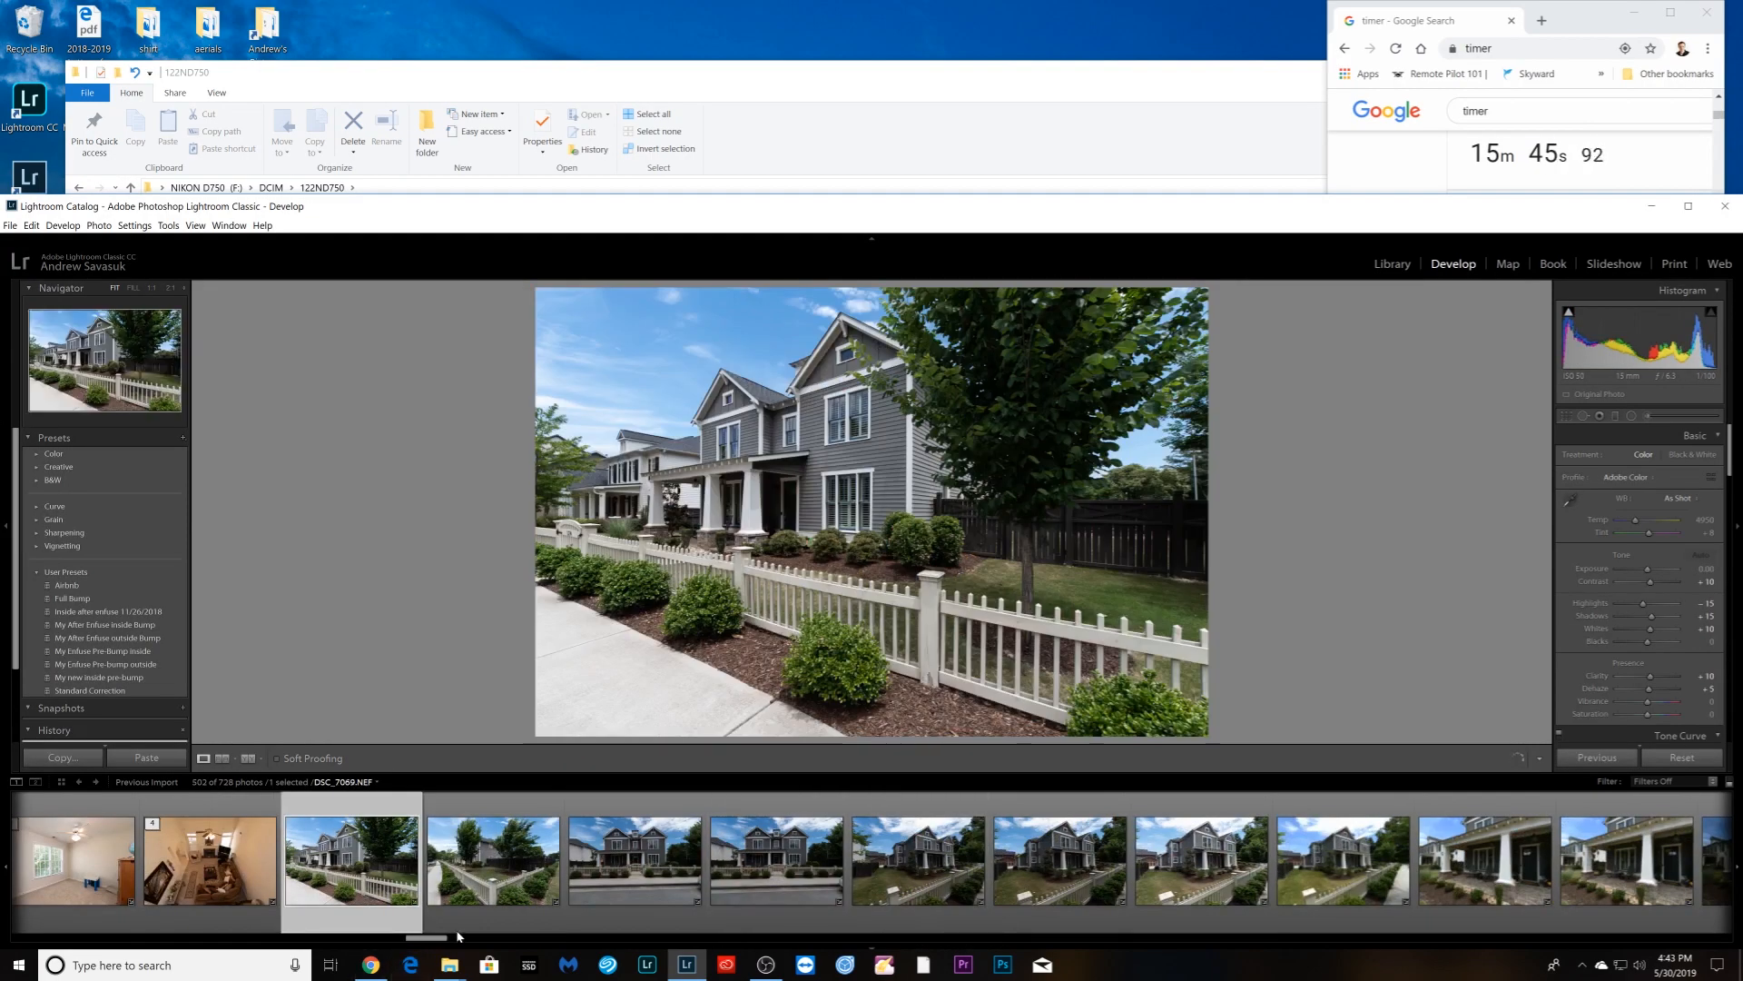
click(1196, 876)
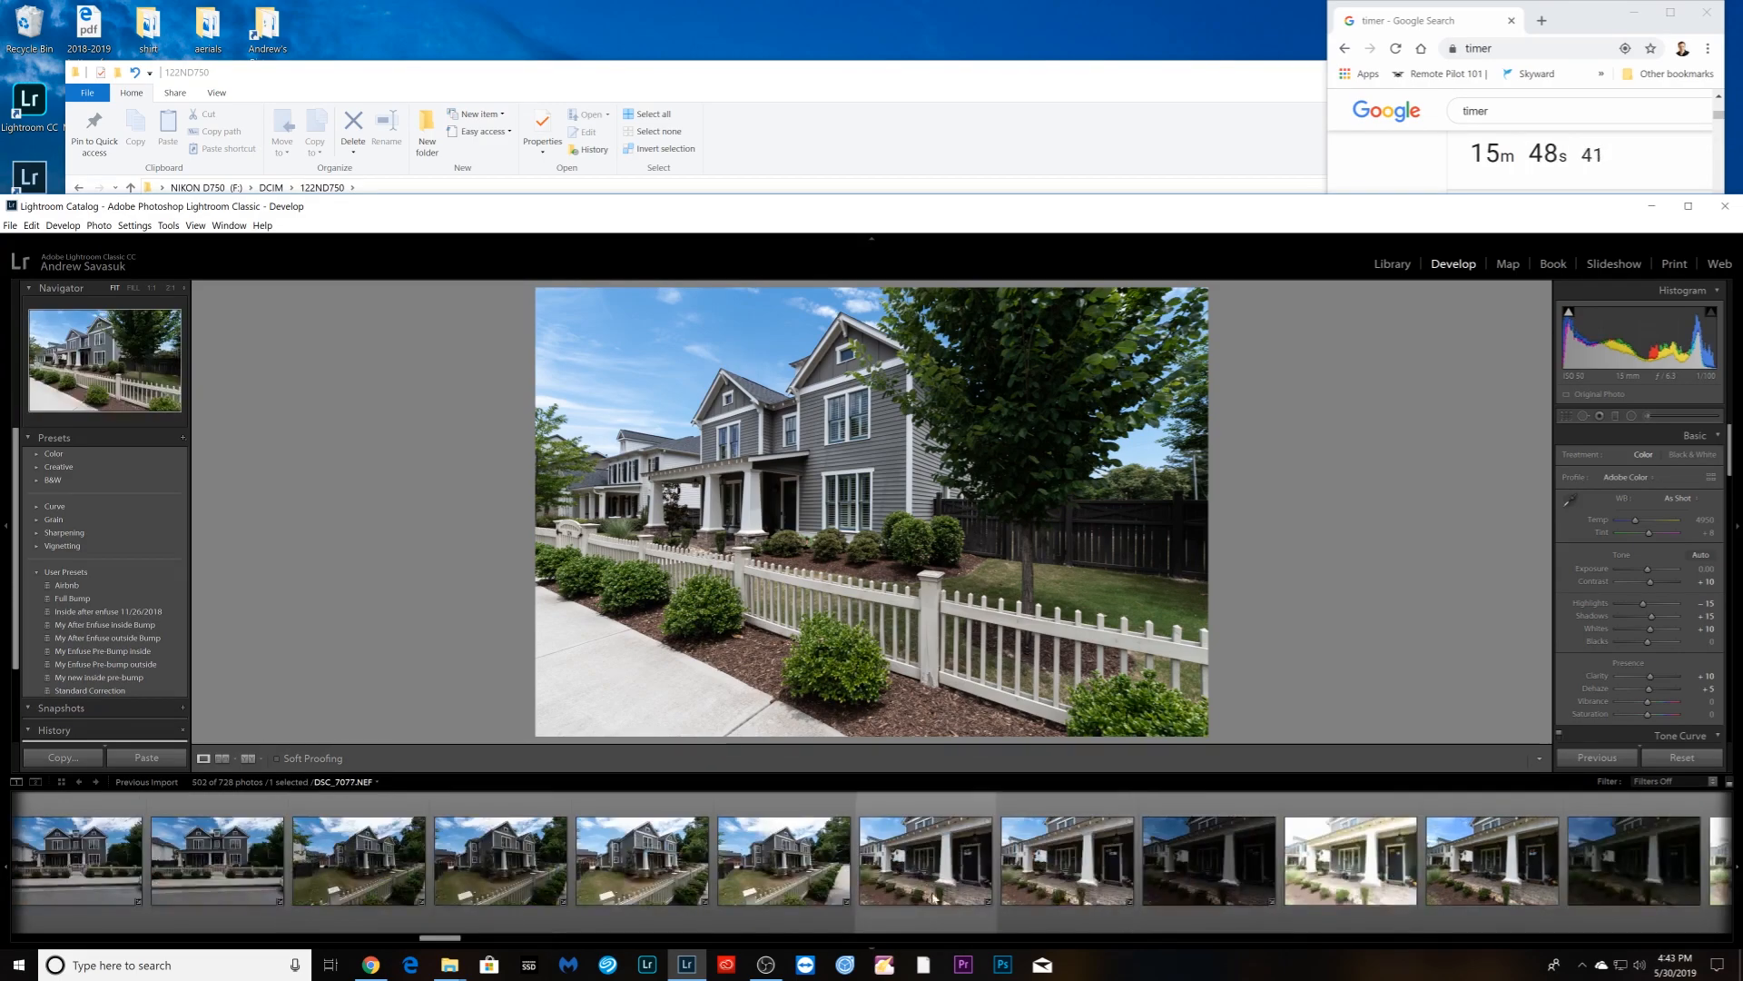
click(1228, 887)
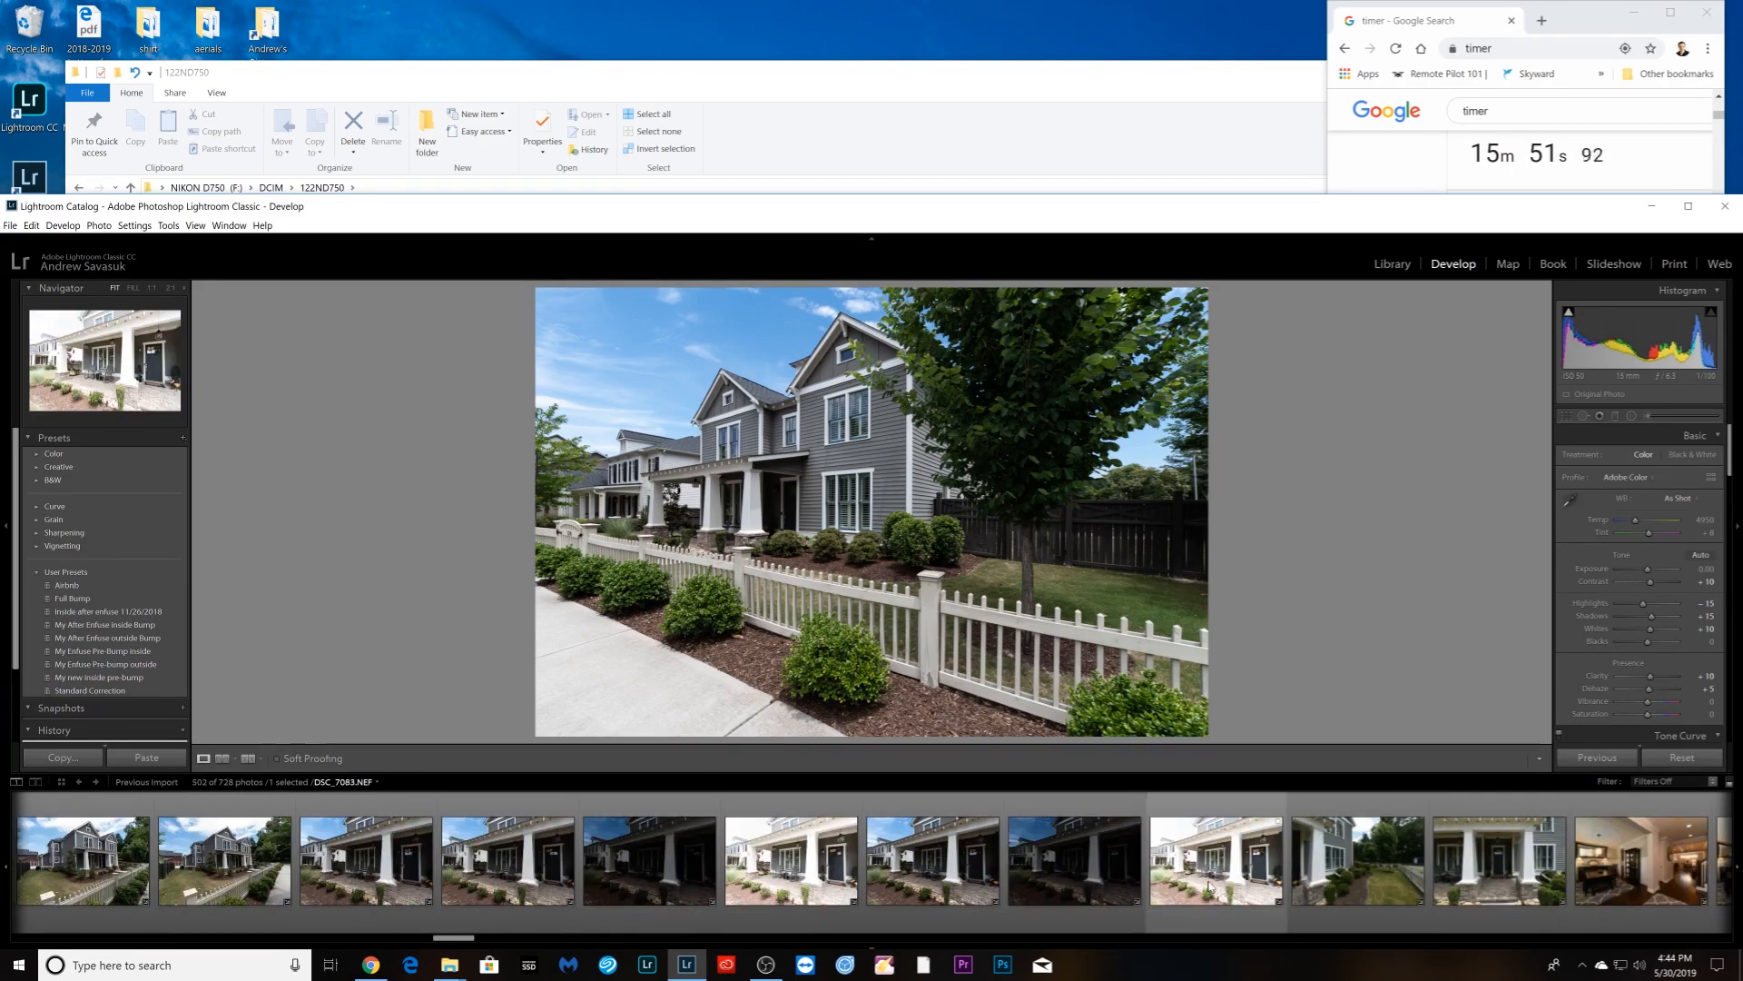
scroll(1208, 886, up, 3)
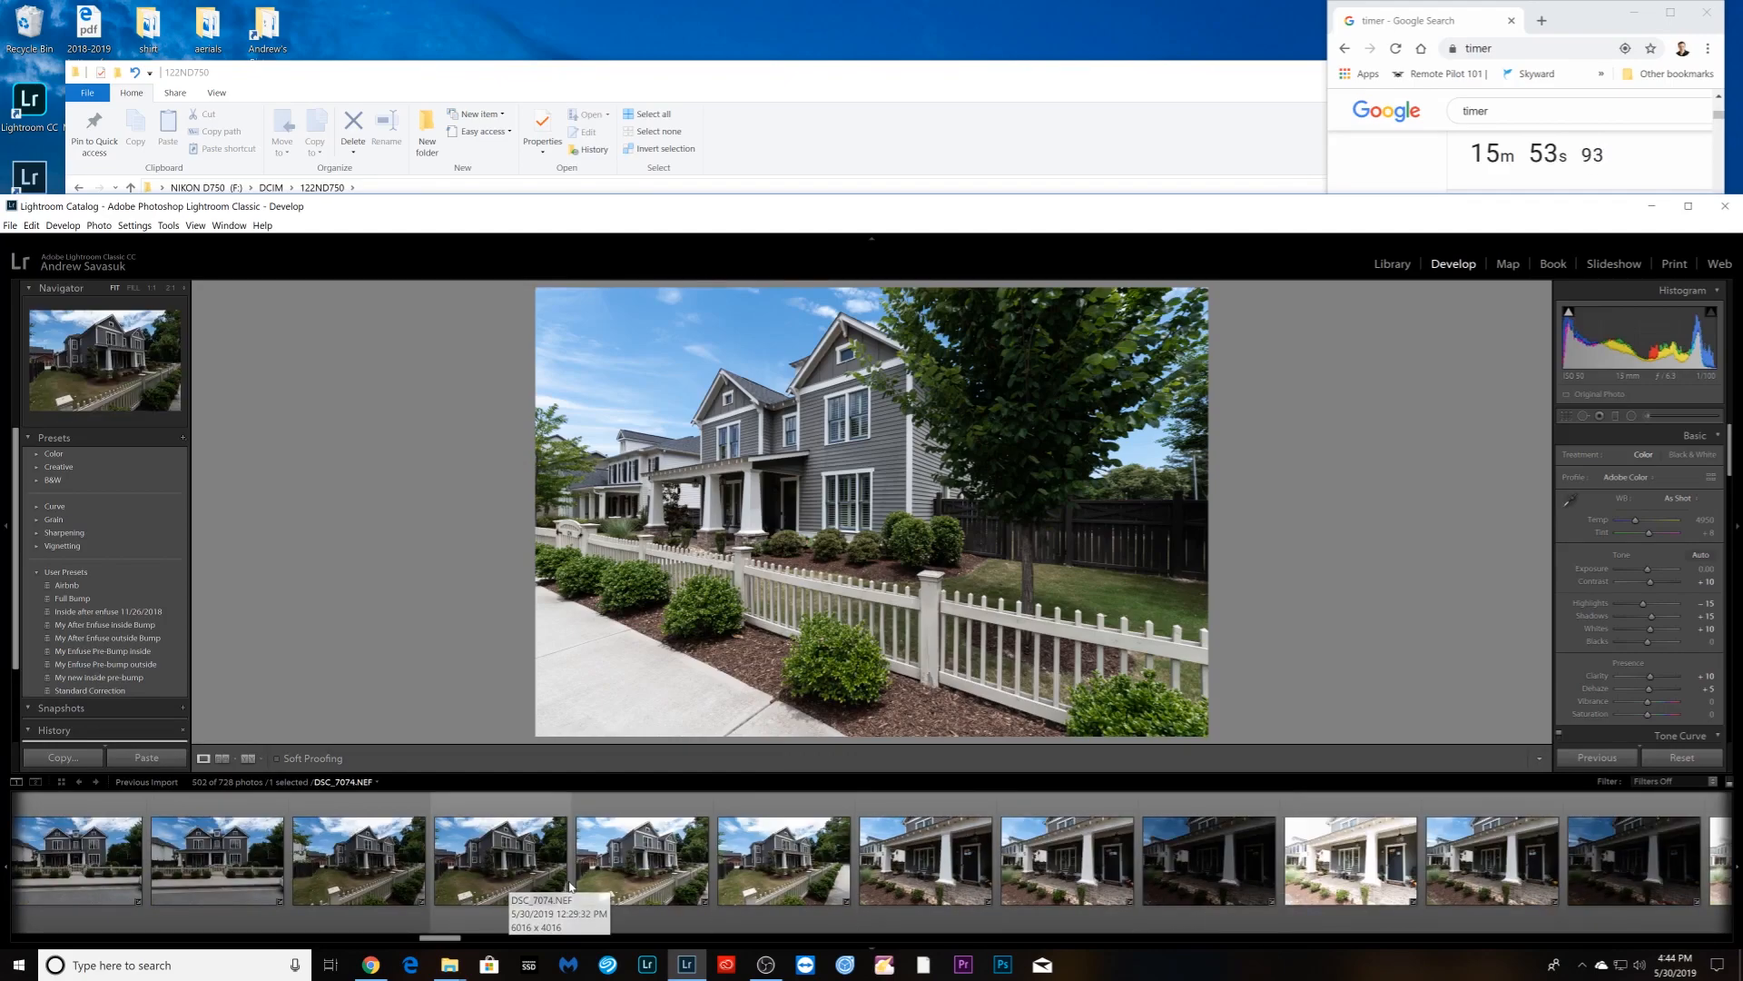
scroll(581, 887, down, 3)
scroll(968, 897, down, 3)
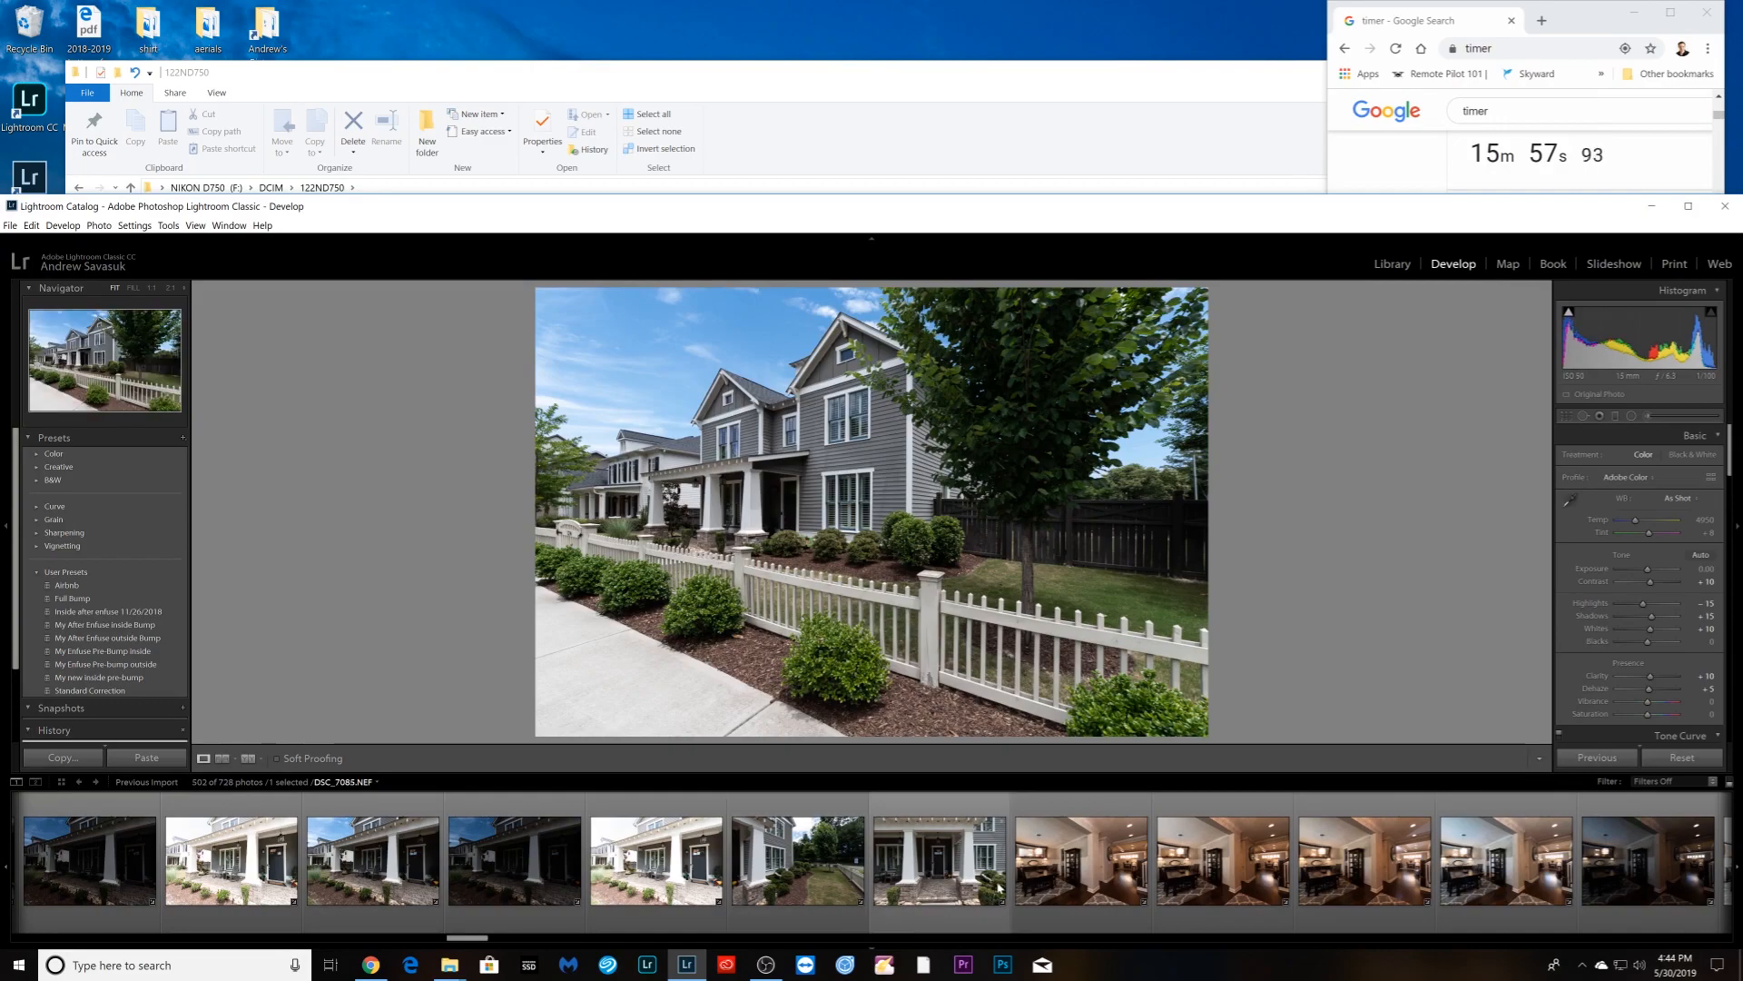
click(1057, 907)
scroll(1055, 910, down, 3)
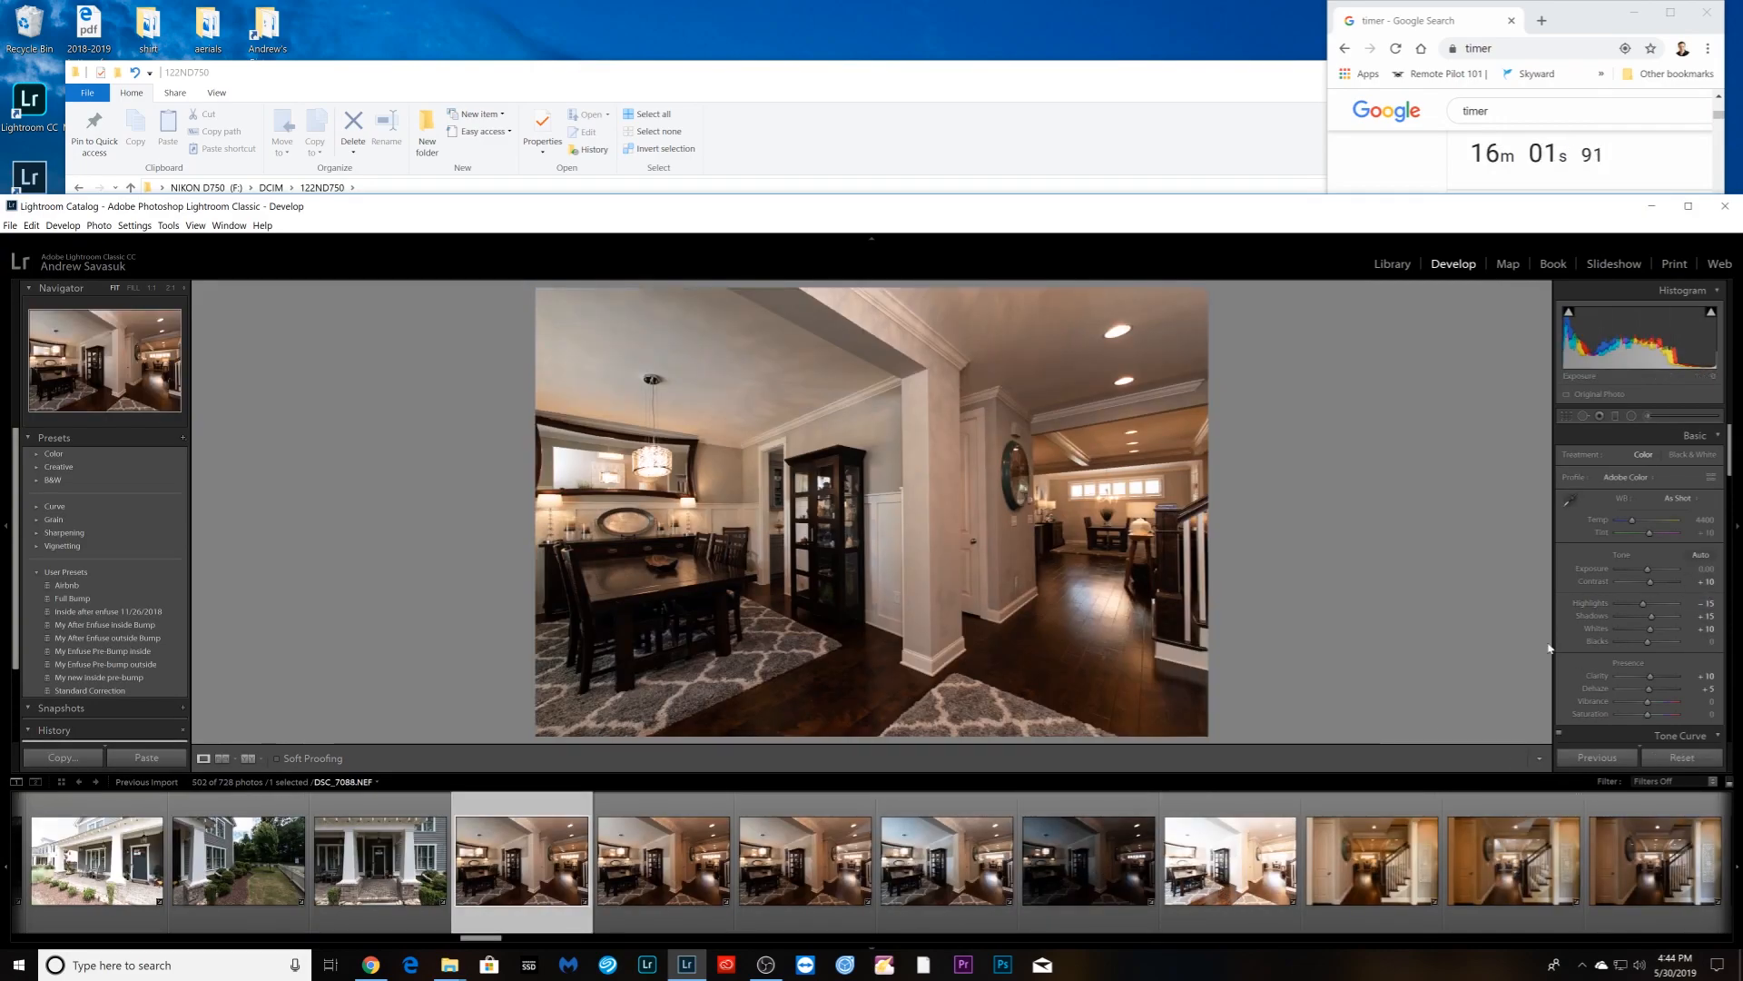
- Stack the six photos ending at DSC_7094
shift+click(1198, 903)
right_click(1190, 908)
mouse_move(1290, 725)
click(1421, 725)
- Sync staircase photo DSC_7095's adjustments to all five staircase exposures and stack them
click(685, 897)
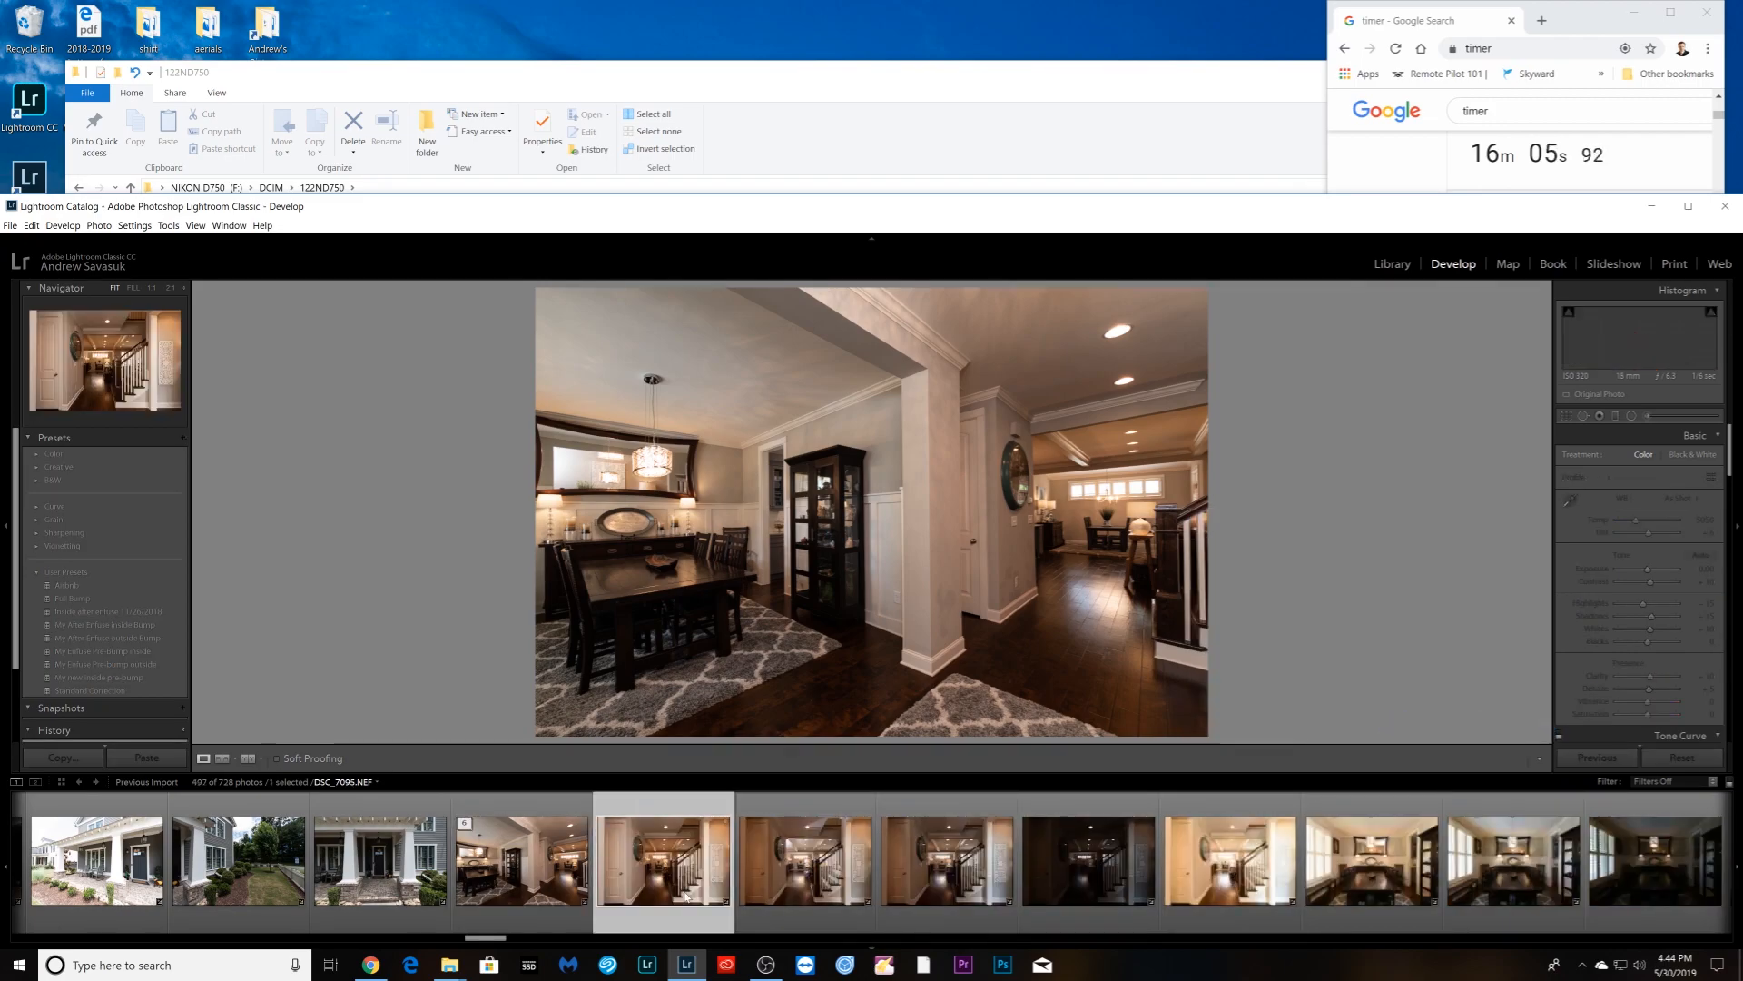
click(1679, 497)
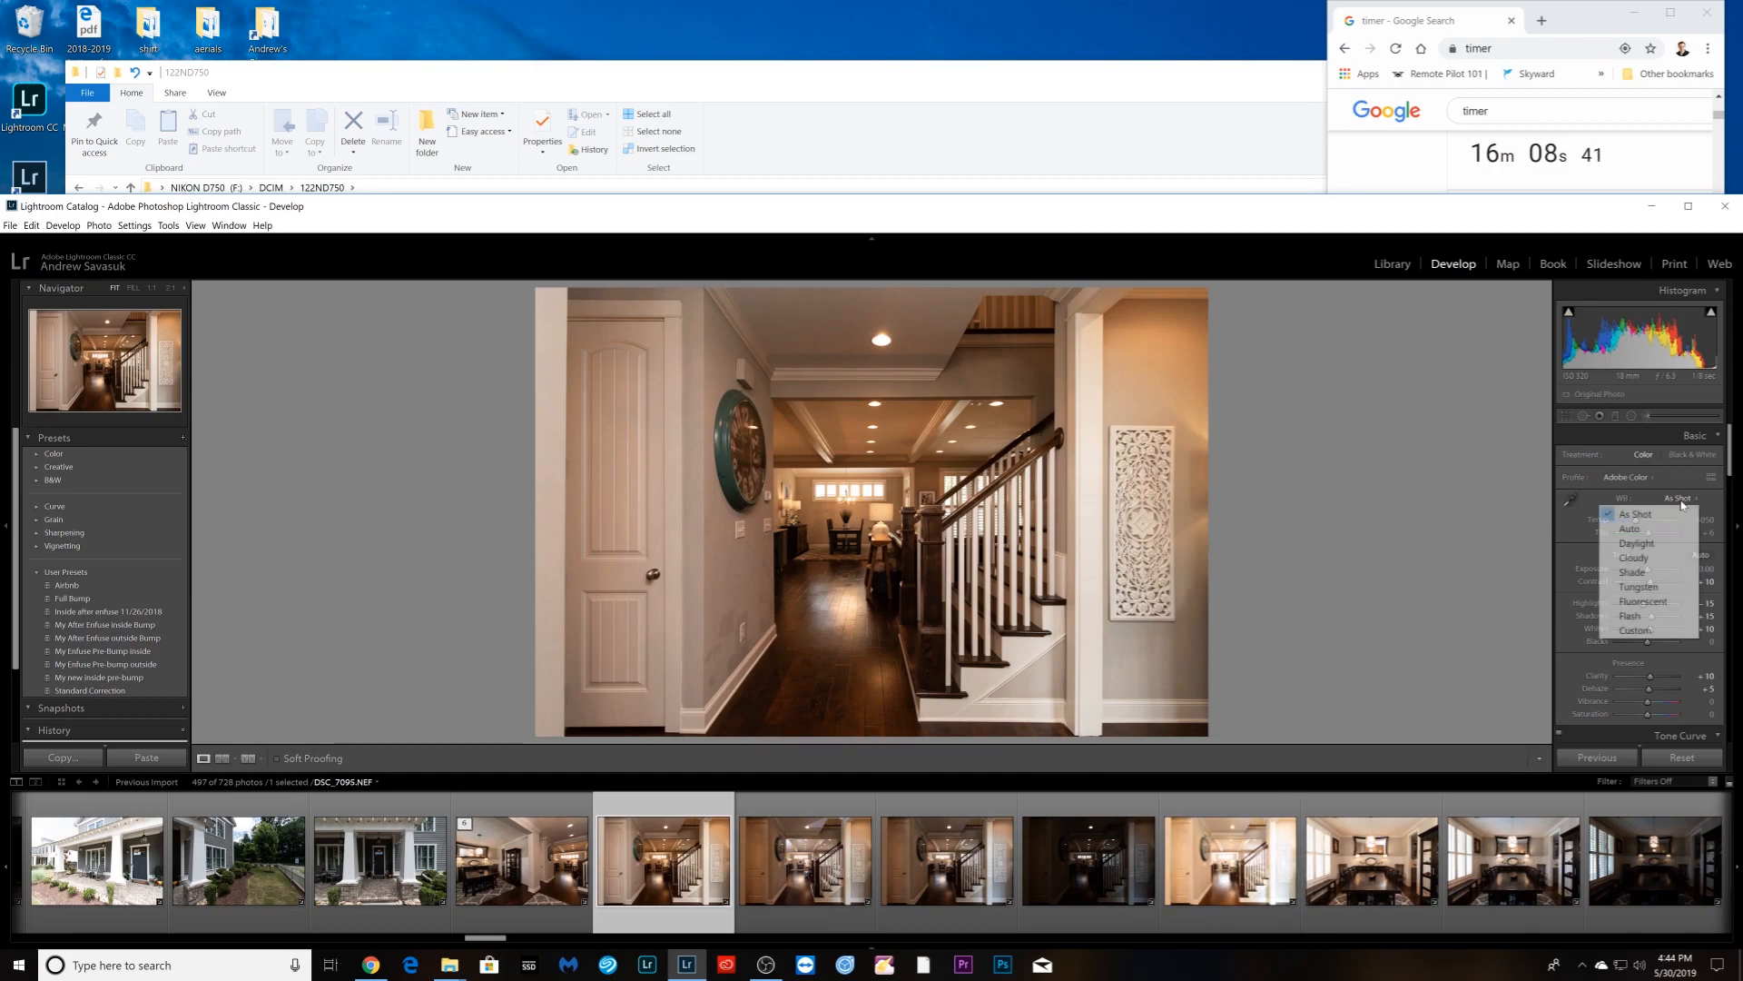
shift+click(1284, 822)
click(1604, 756)
click(1635, 336)
right_click(952, 900)
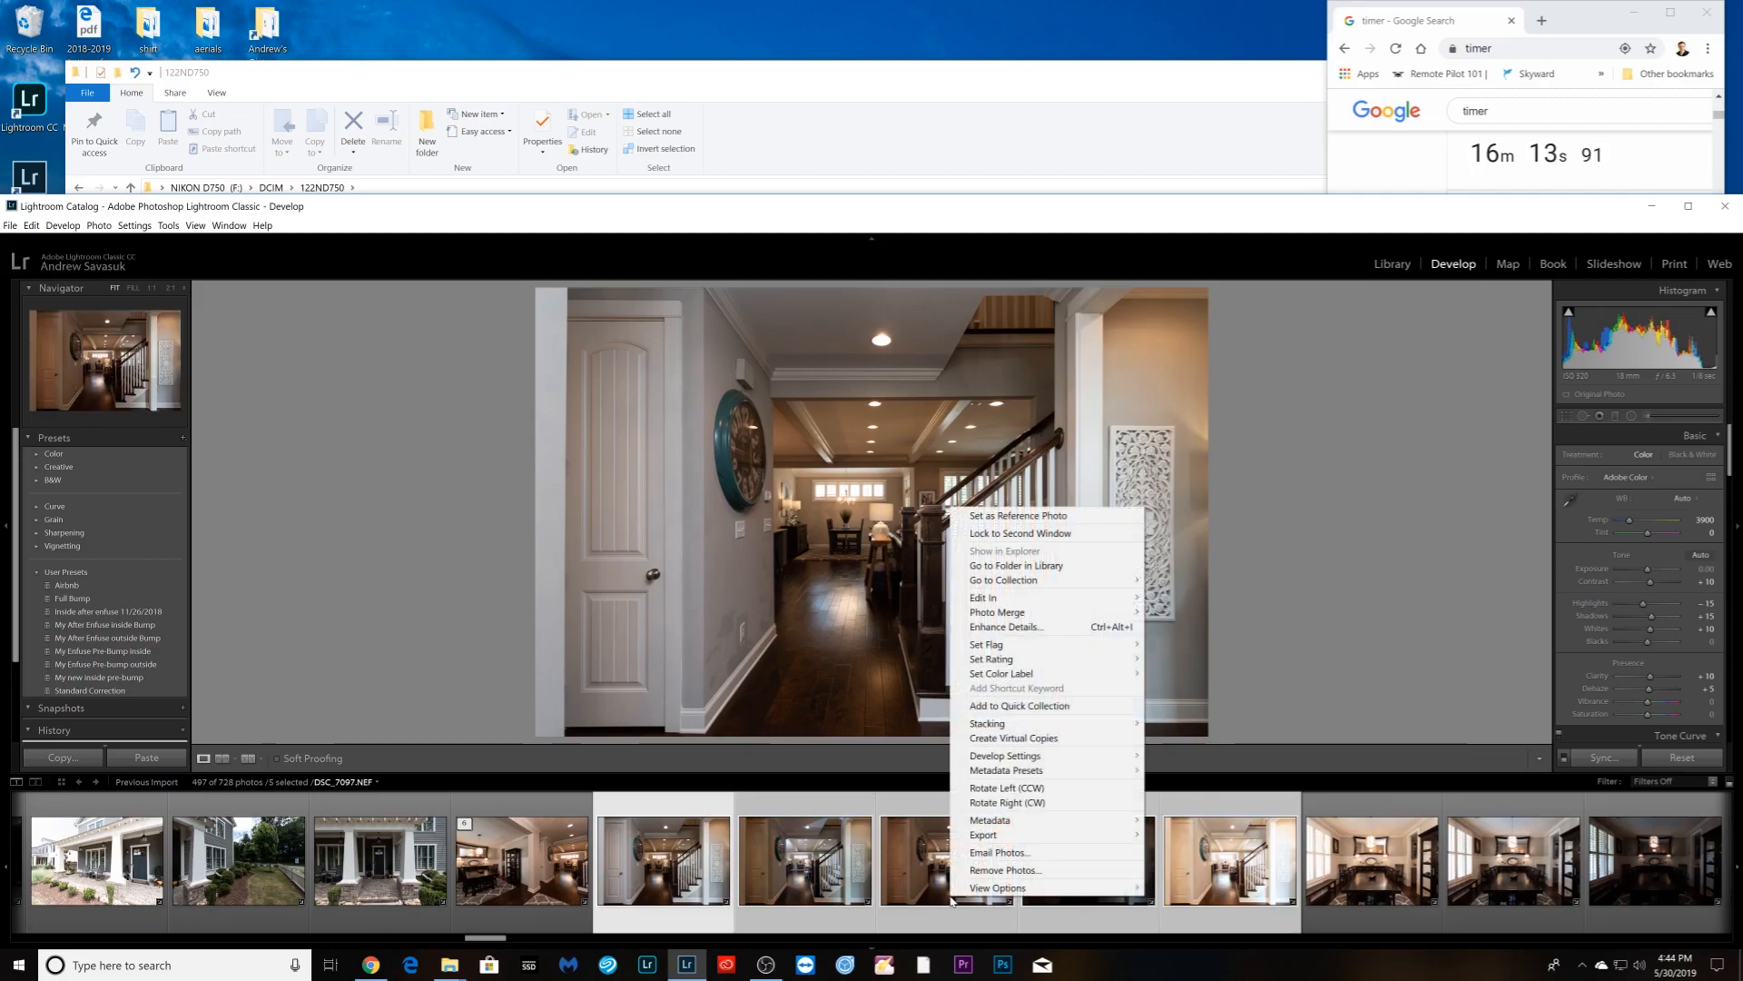
mouse_move(1079, 727)
click(1173, 725)
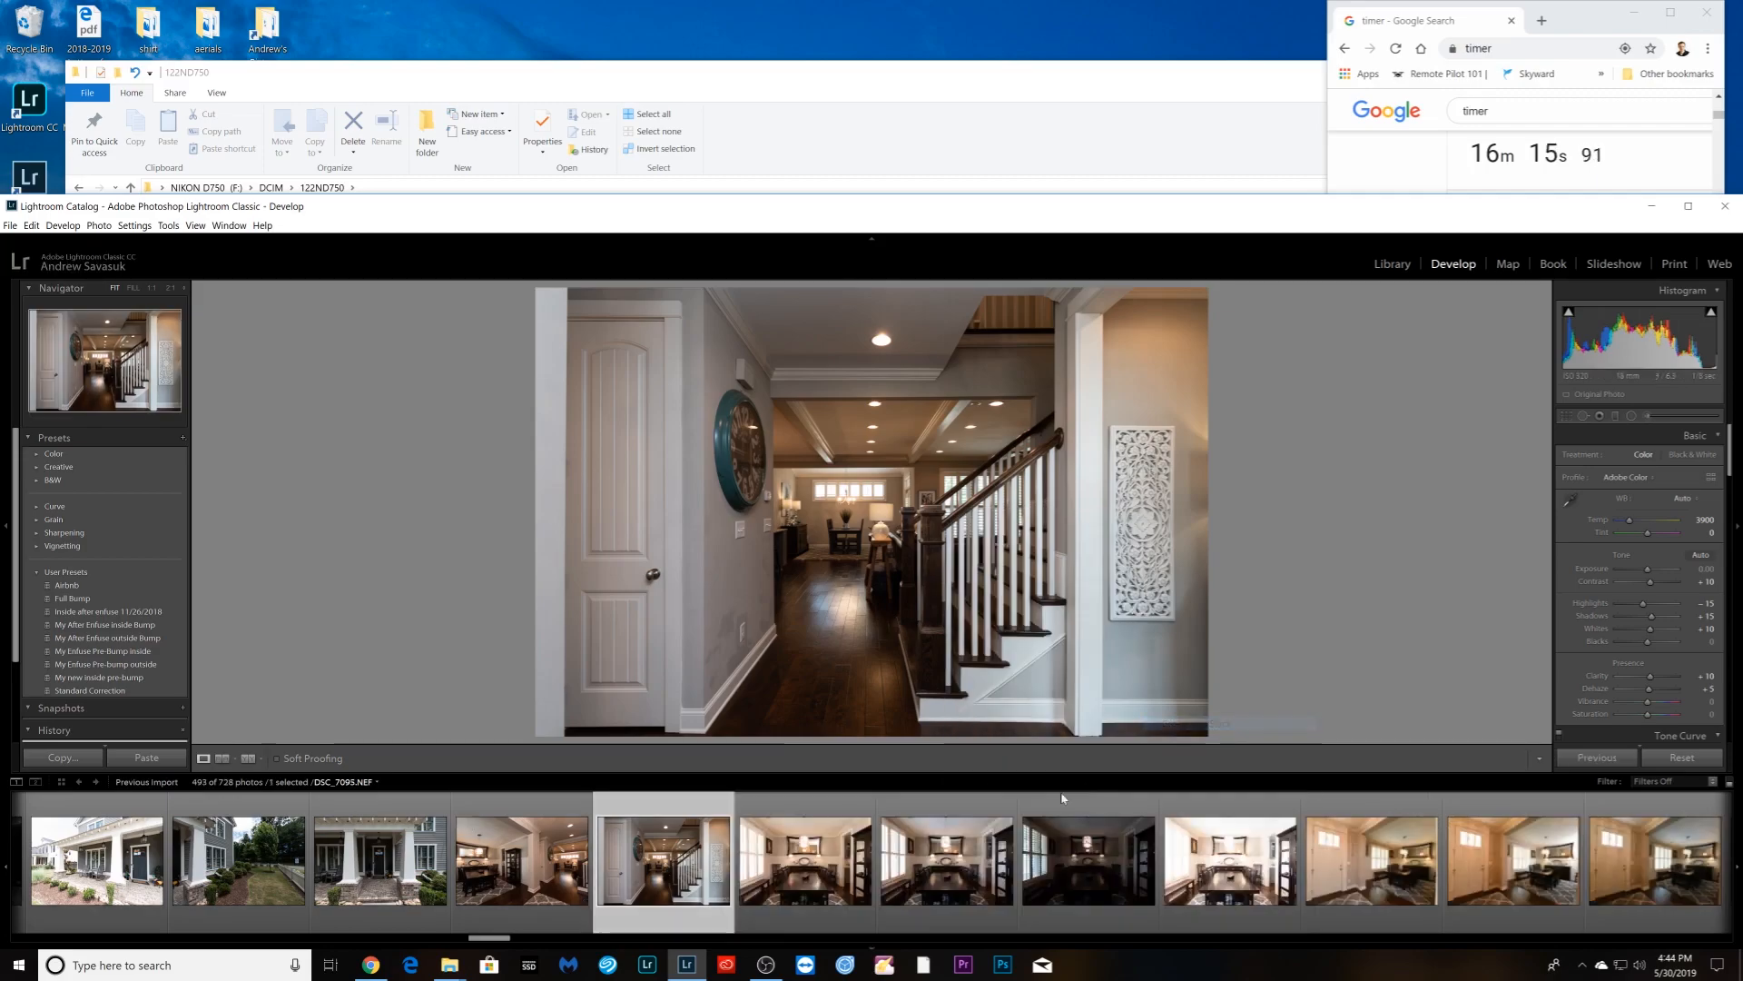
- Group the four dining-room photos into a stack
click(808, 876)
shift+click(1221, 867)
right_click(1221, 867)
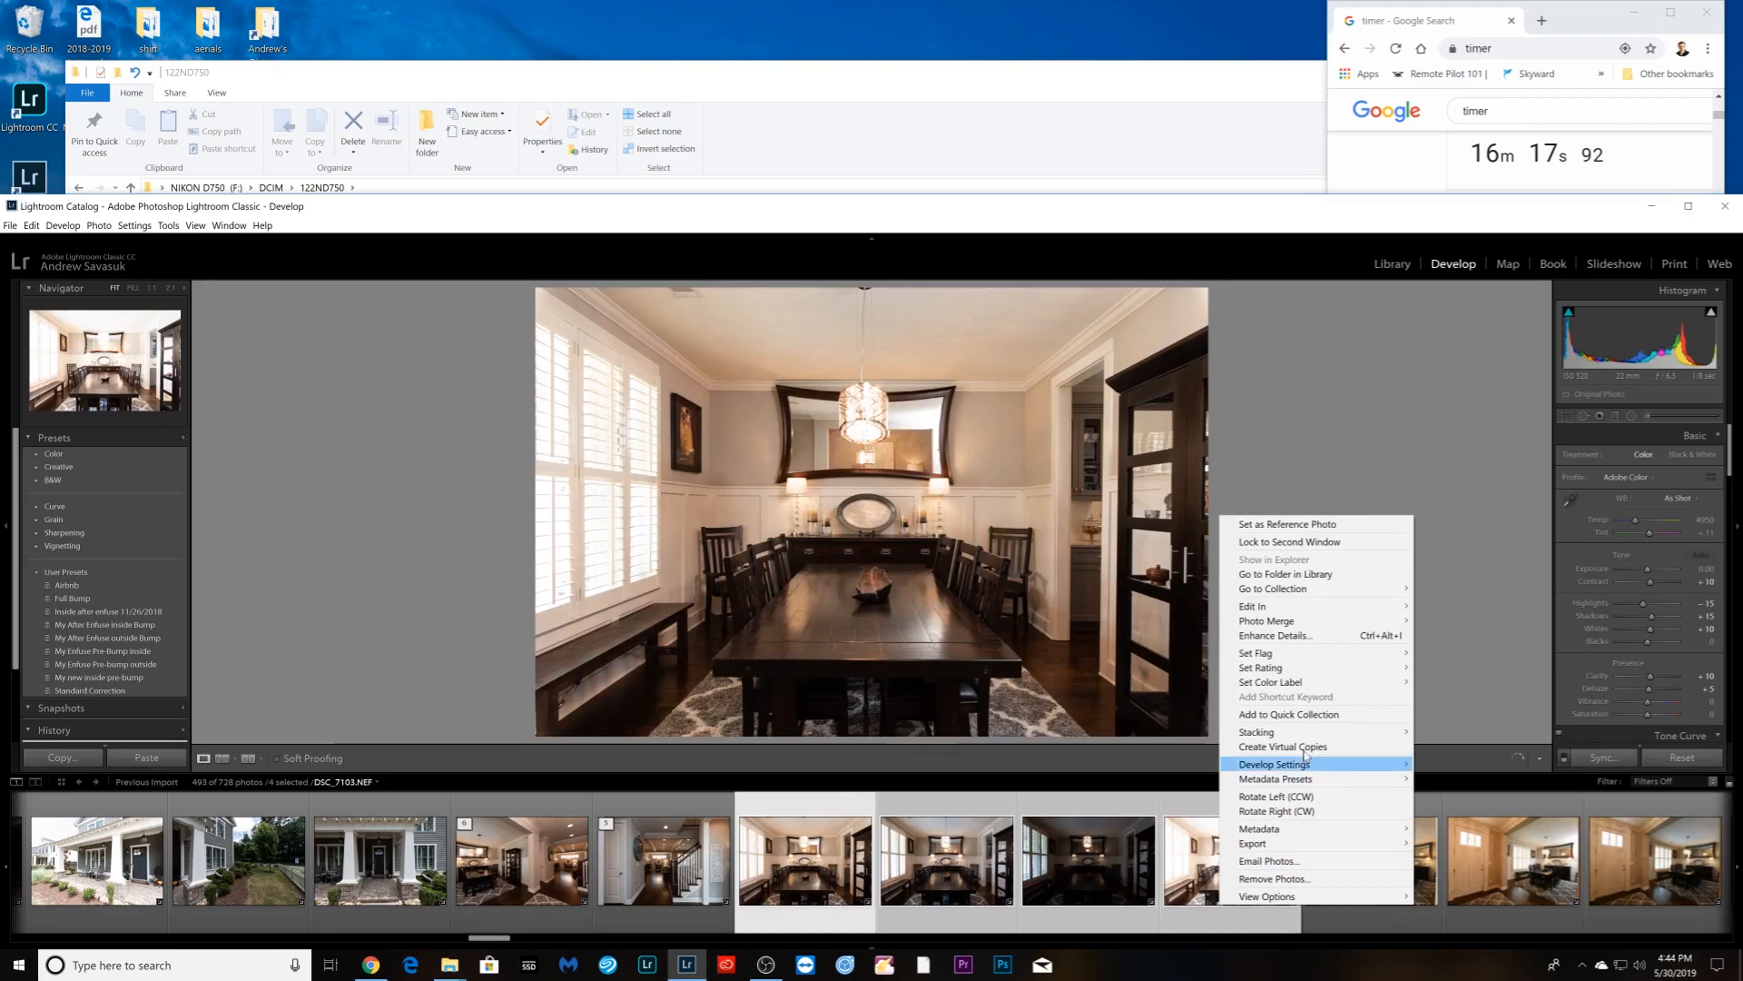
mouse_move(1312, 732)
click(1471, 731)
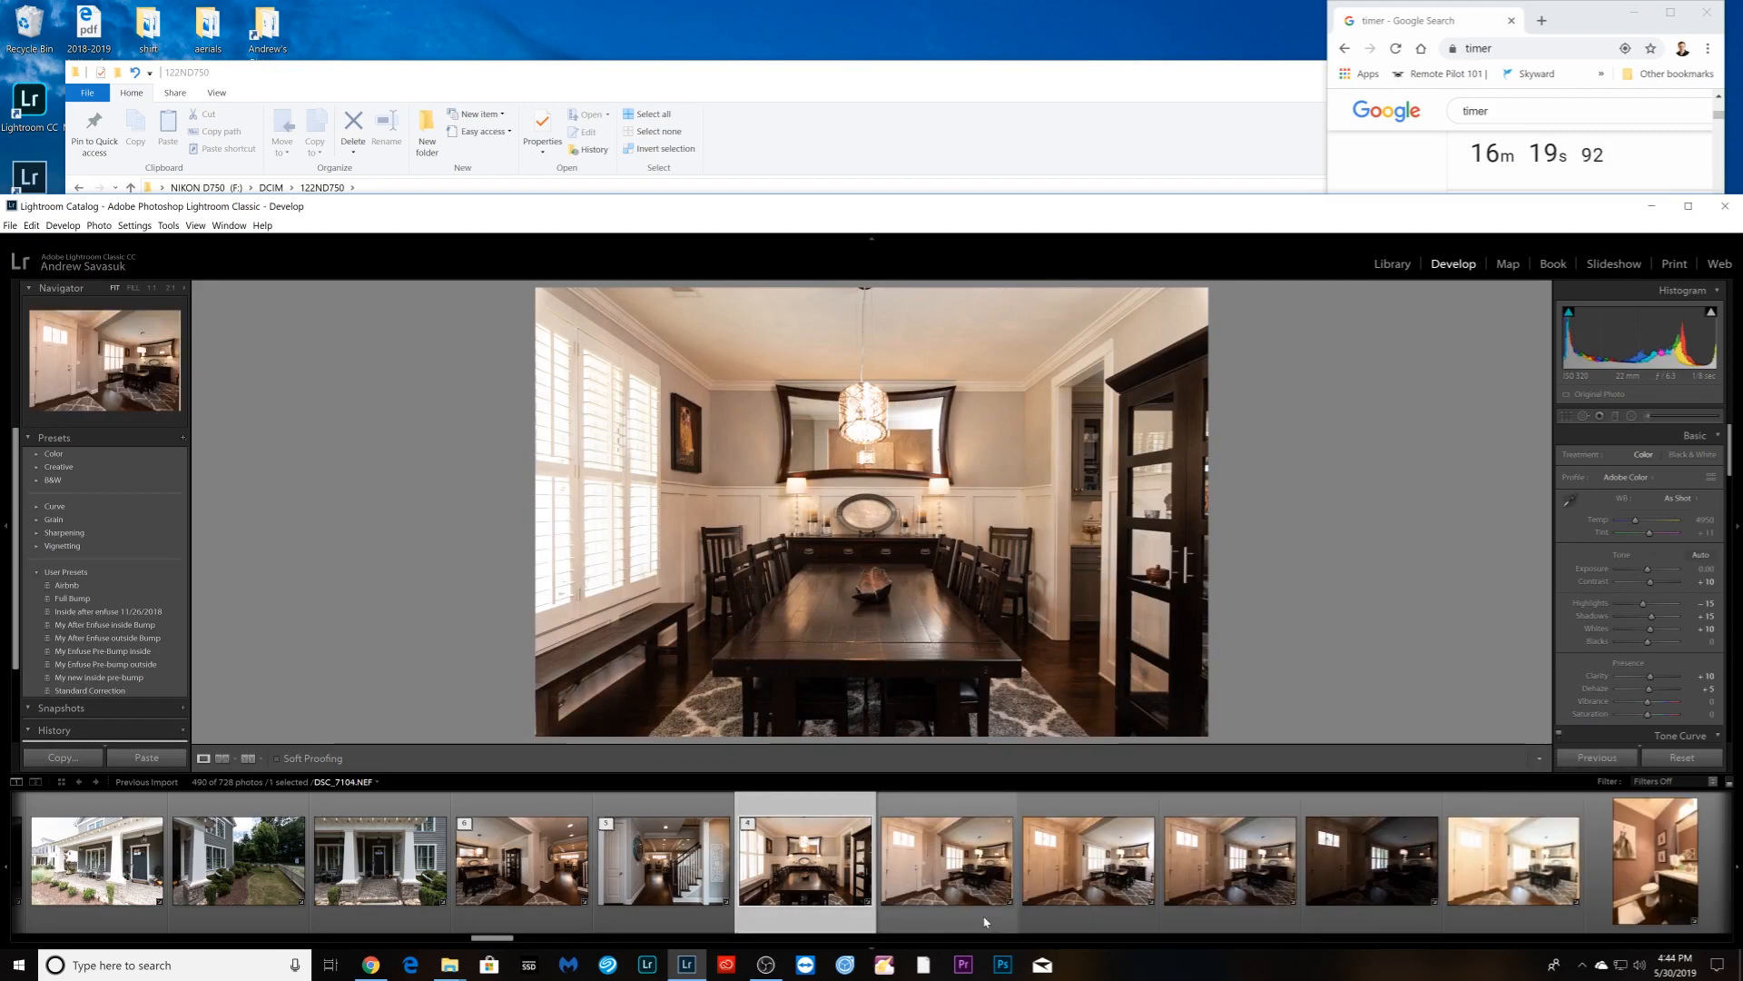
- Stack the five foyer exposures starting at DSC_7104
click(1012, 912)
scroll(1069, 910, down, 4)
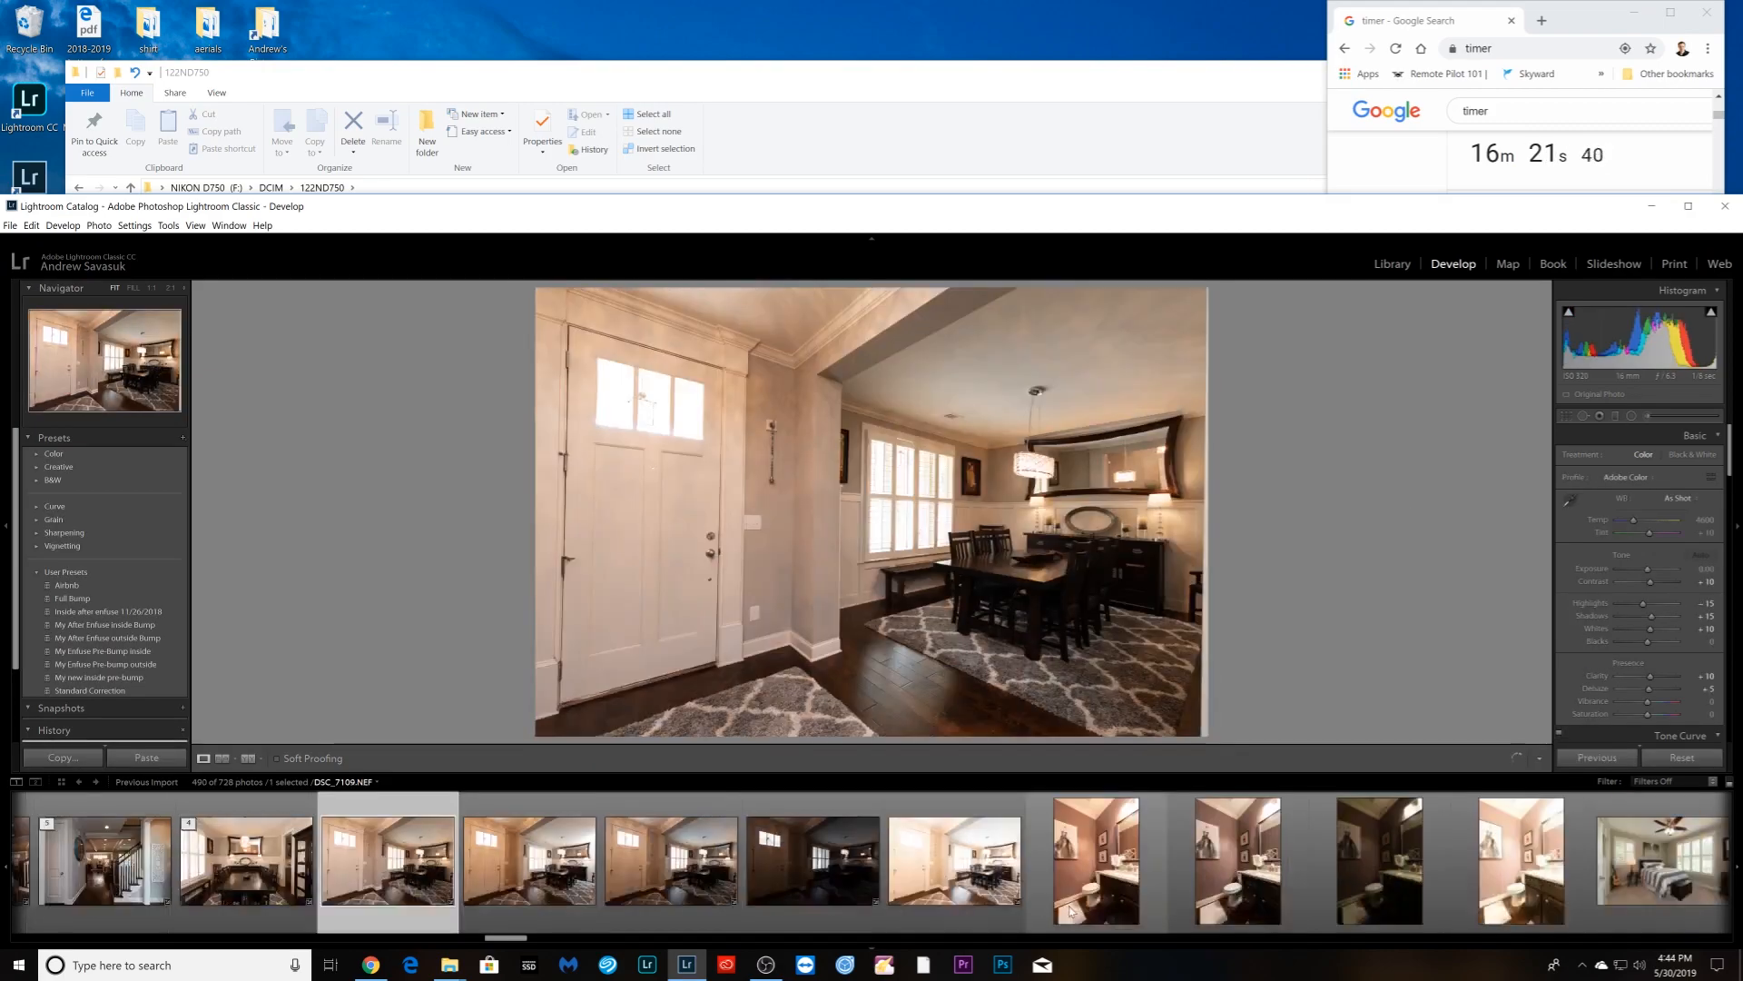
shift+click(967, 907)
right_click(967, 907)
mouse_move(1071, 729)
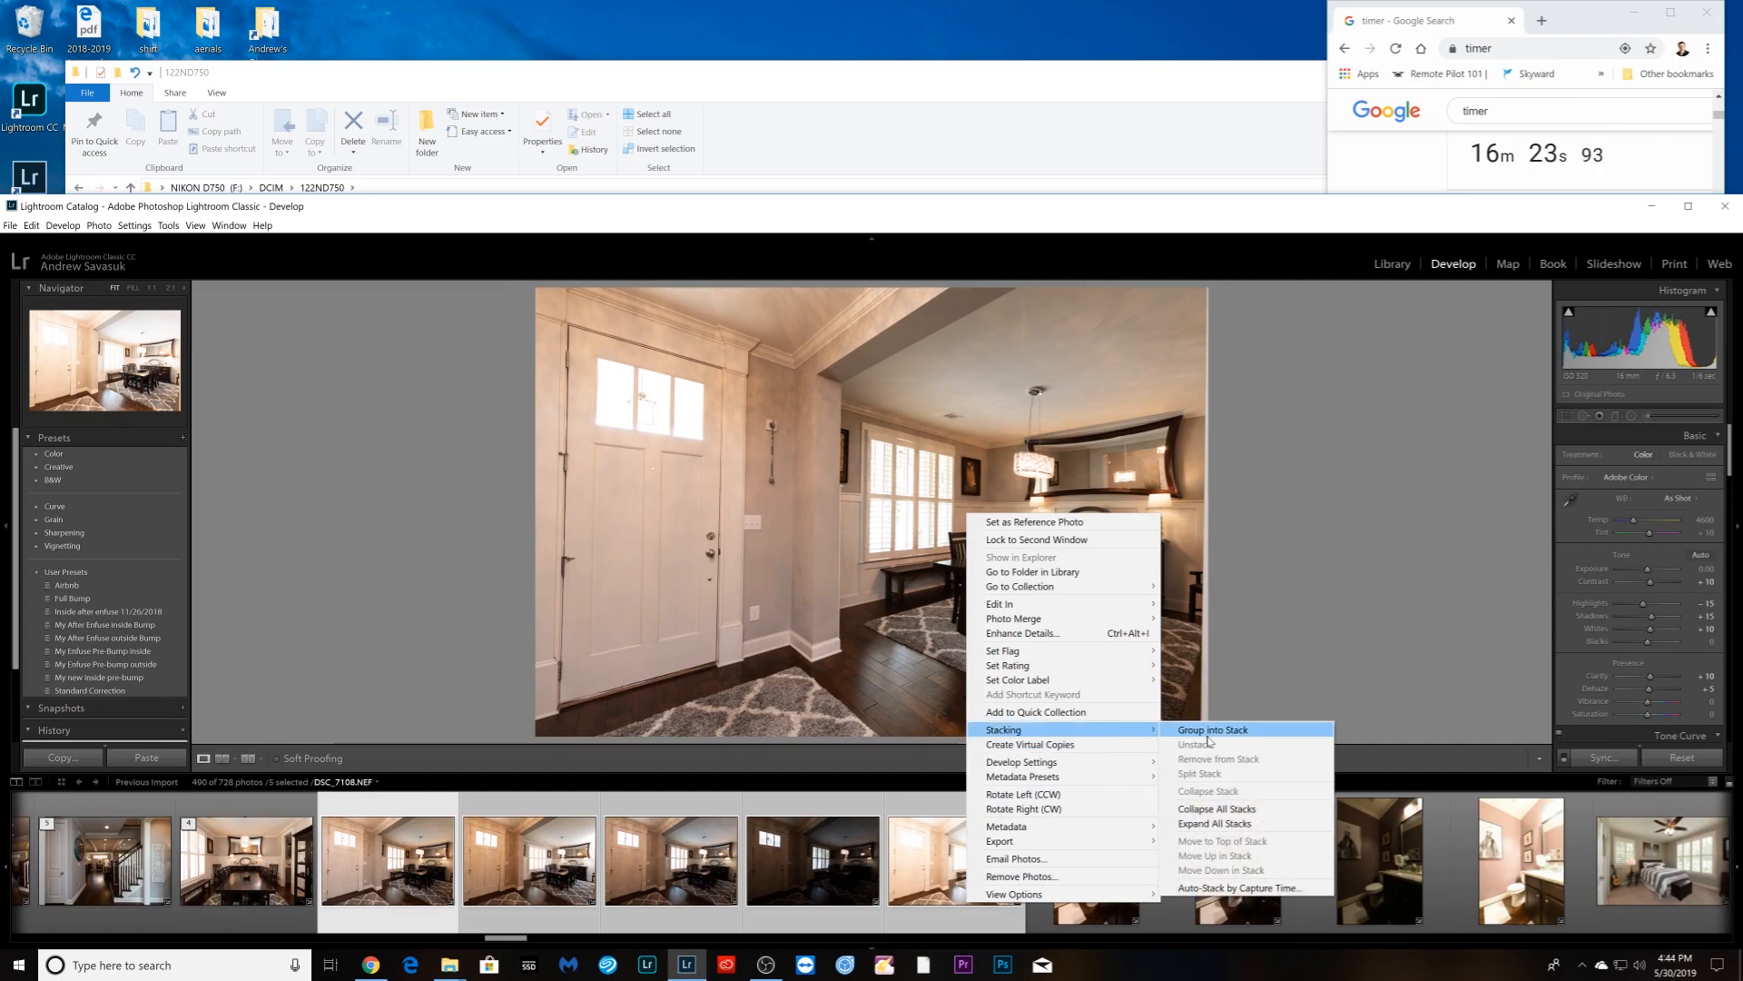
click(1198, 726)
- Group the four bathroom exposures into a stack
click(626, 881)
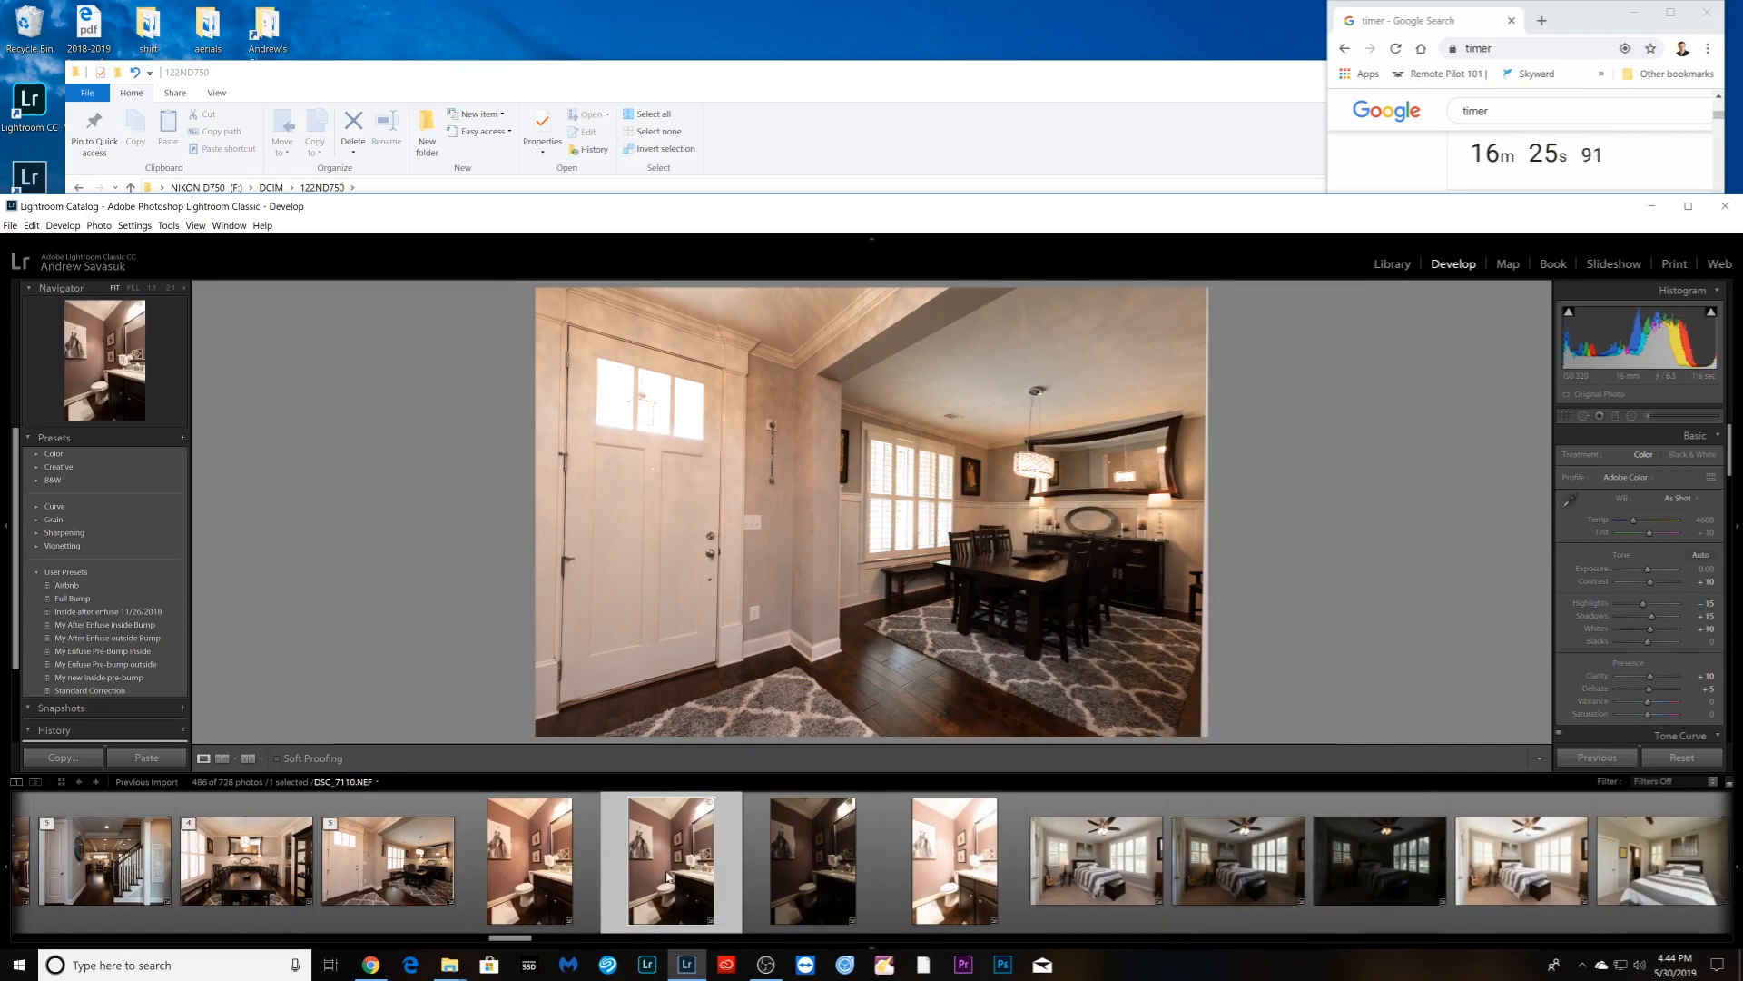
click(560, 878)
shift+click(954, 863)
right_click(936, 495)
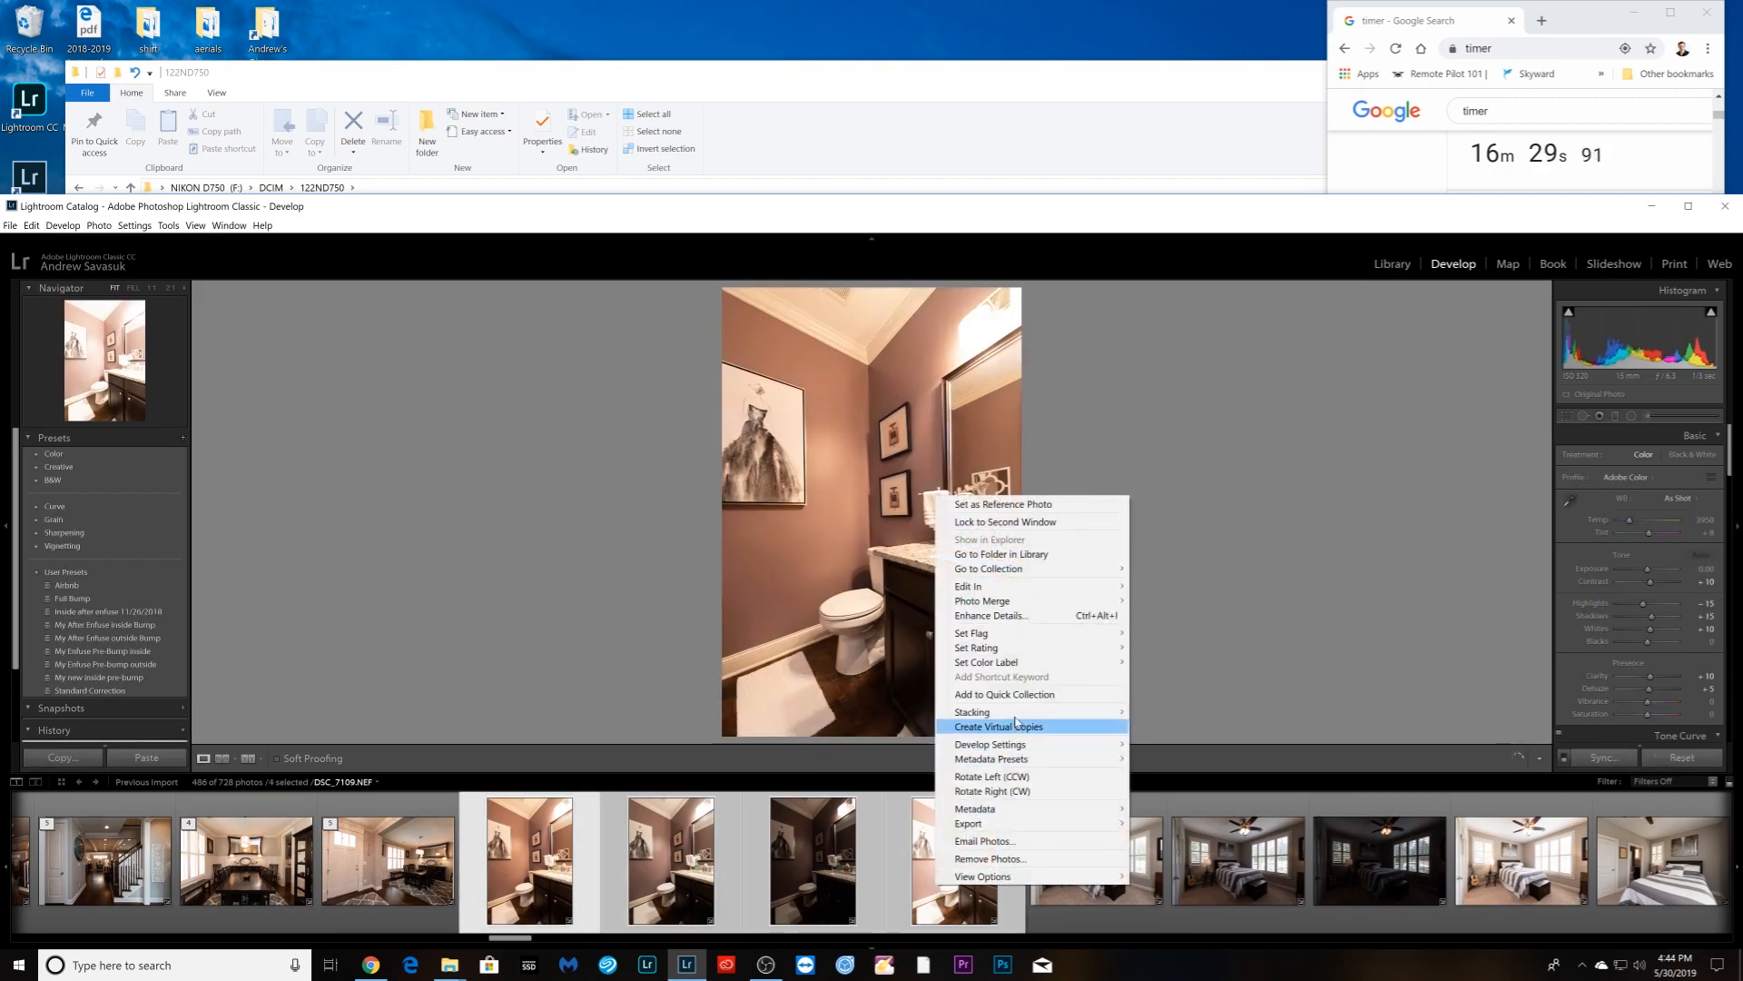
mouse_move(1026, 713)
click(1157, 722)
- Group the four bedroom exposures into a stack
click(671, 862)
shift+click(1096, 863)
right_click(1108, 903)
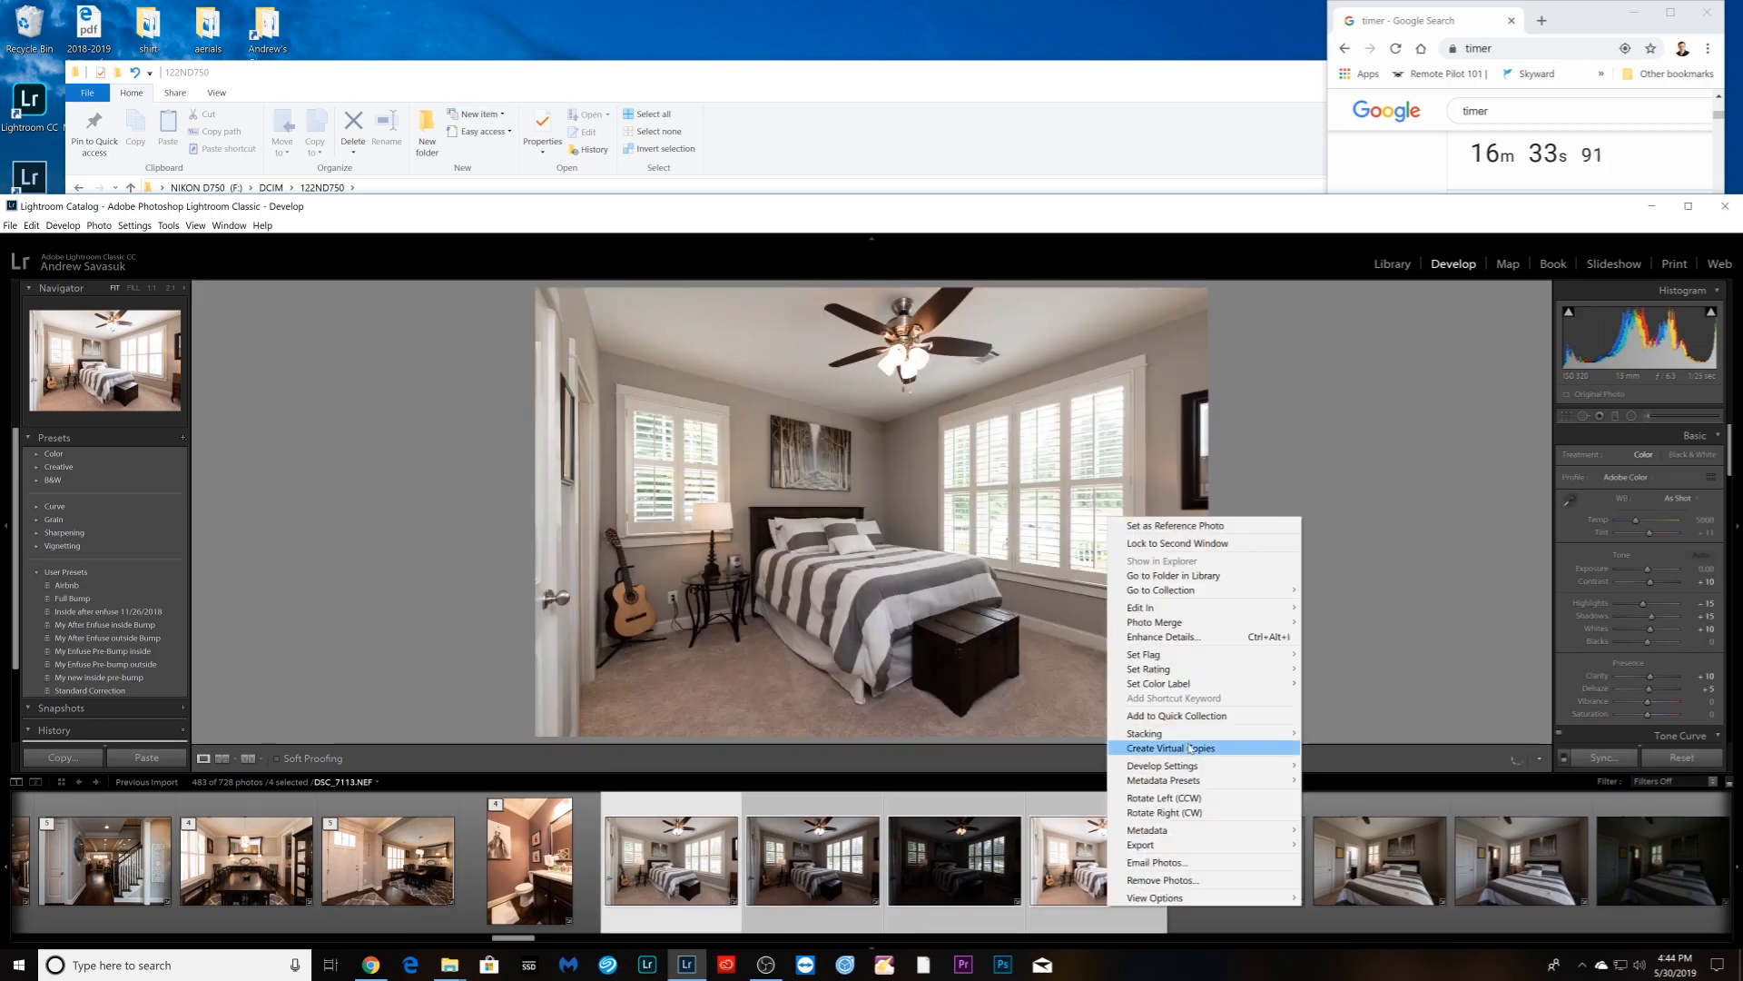
mouse_move(1171, 732)
click(1344, 733)
- Stack the second bedroom's five exposures
click(818, 905)
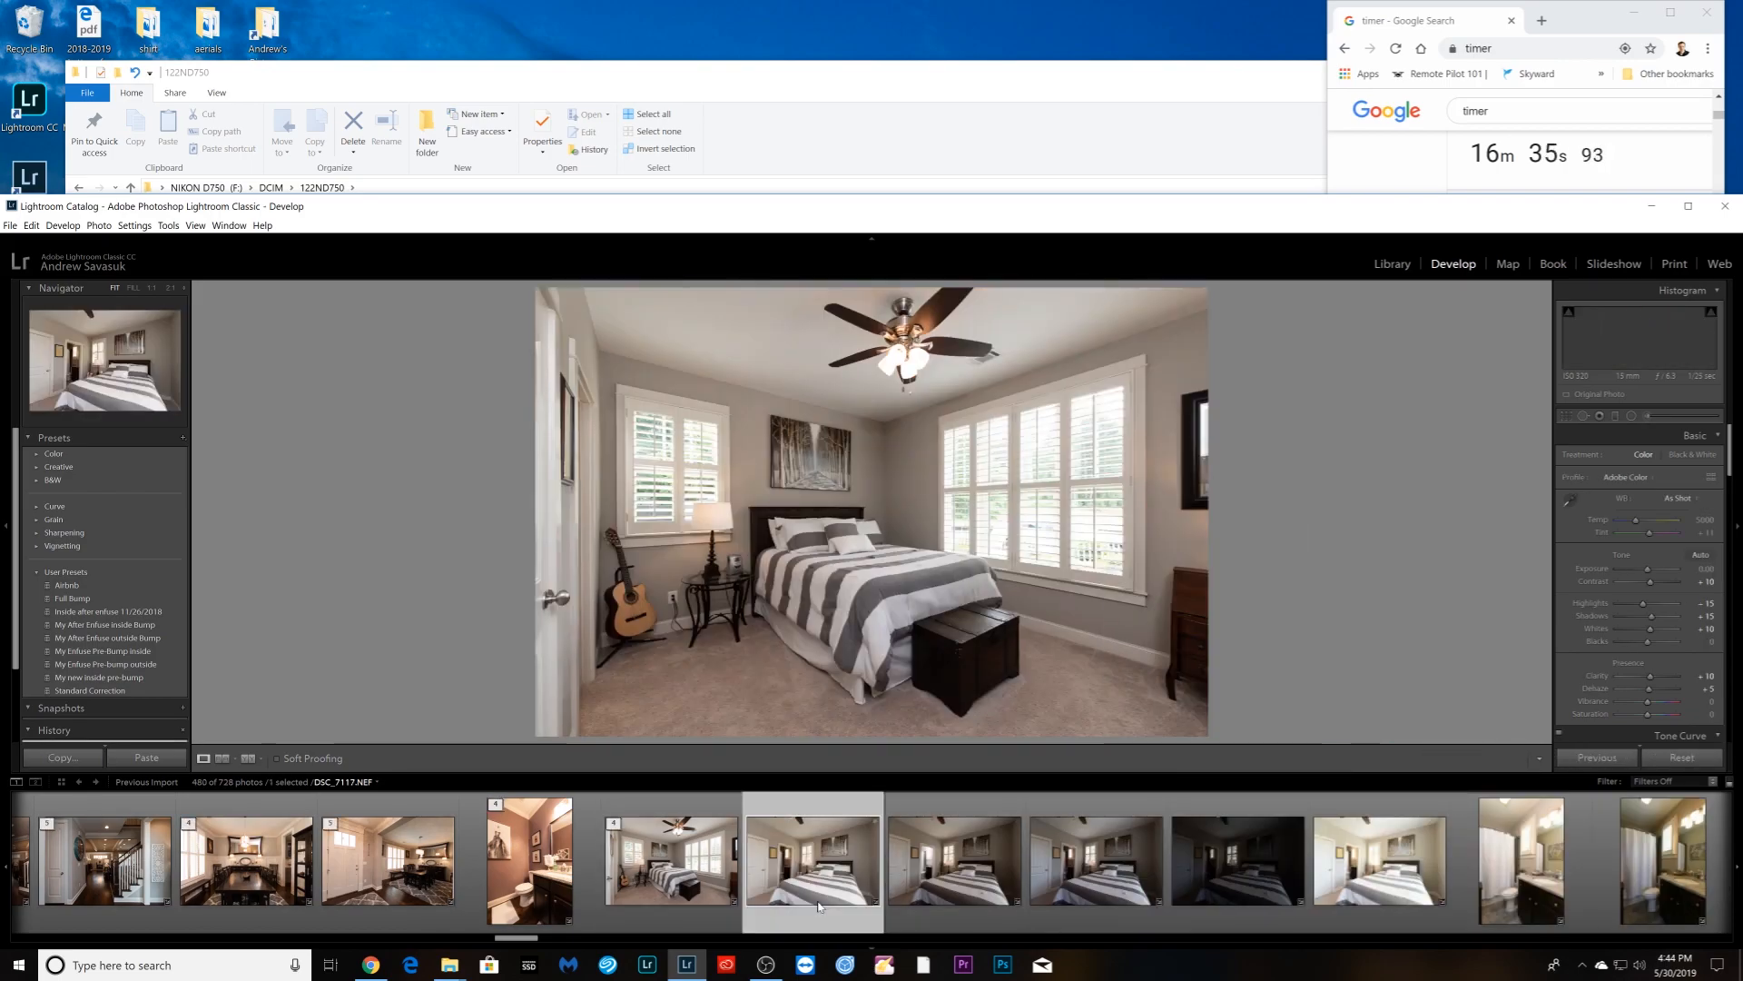
scroll(790, 899, down, 4)
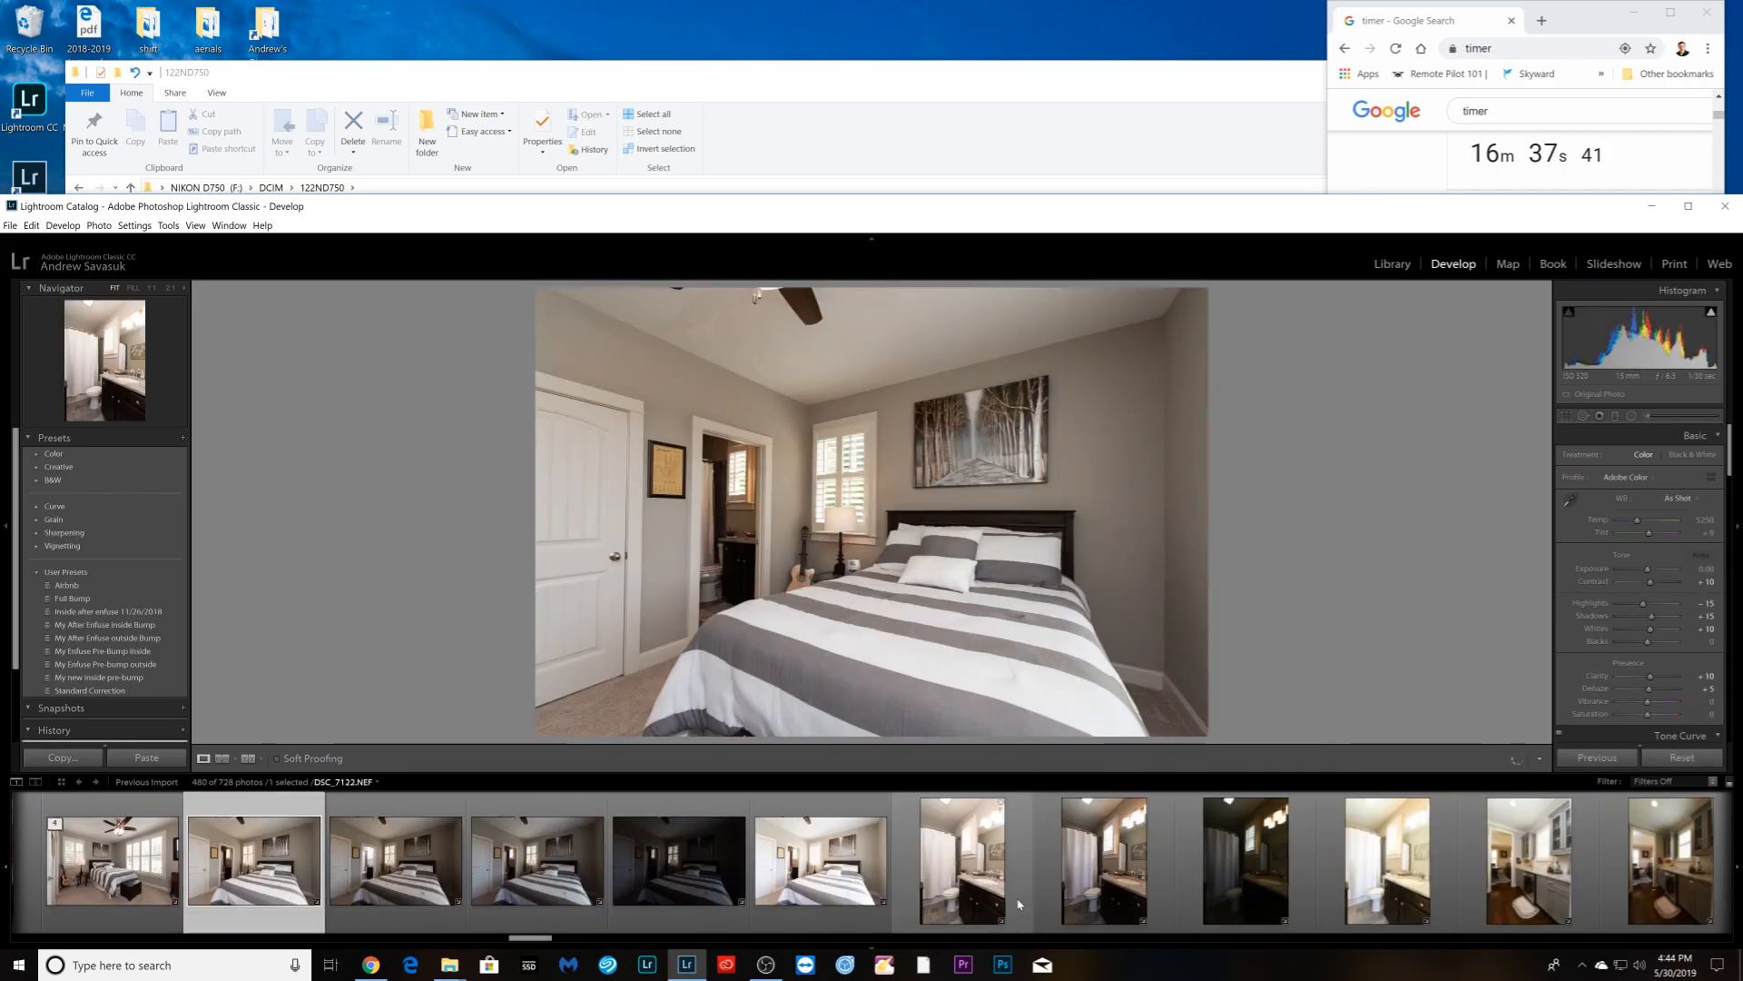
shift+click(790, 899)
right_click(792, 897)
mouse_move(897, 726)
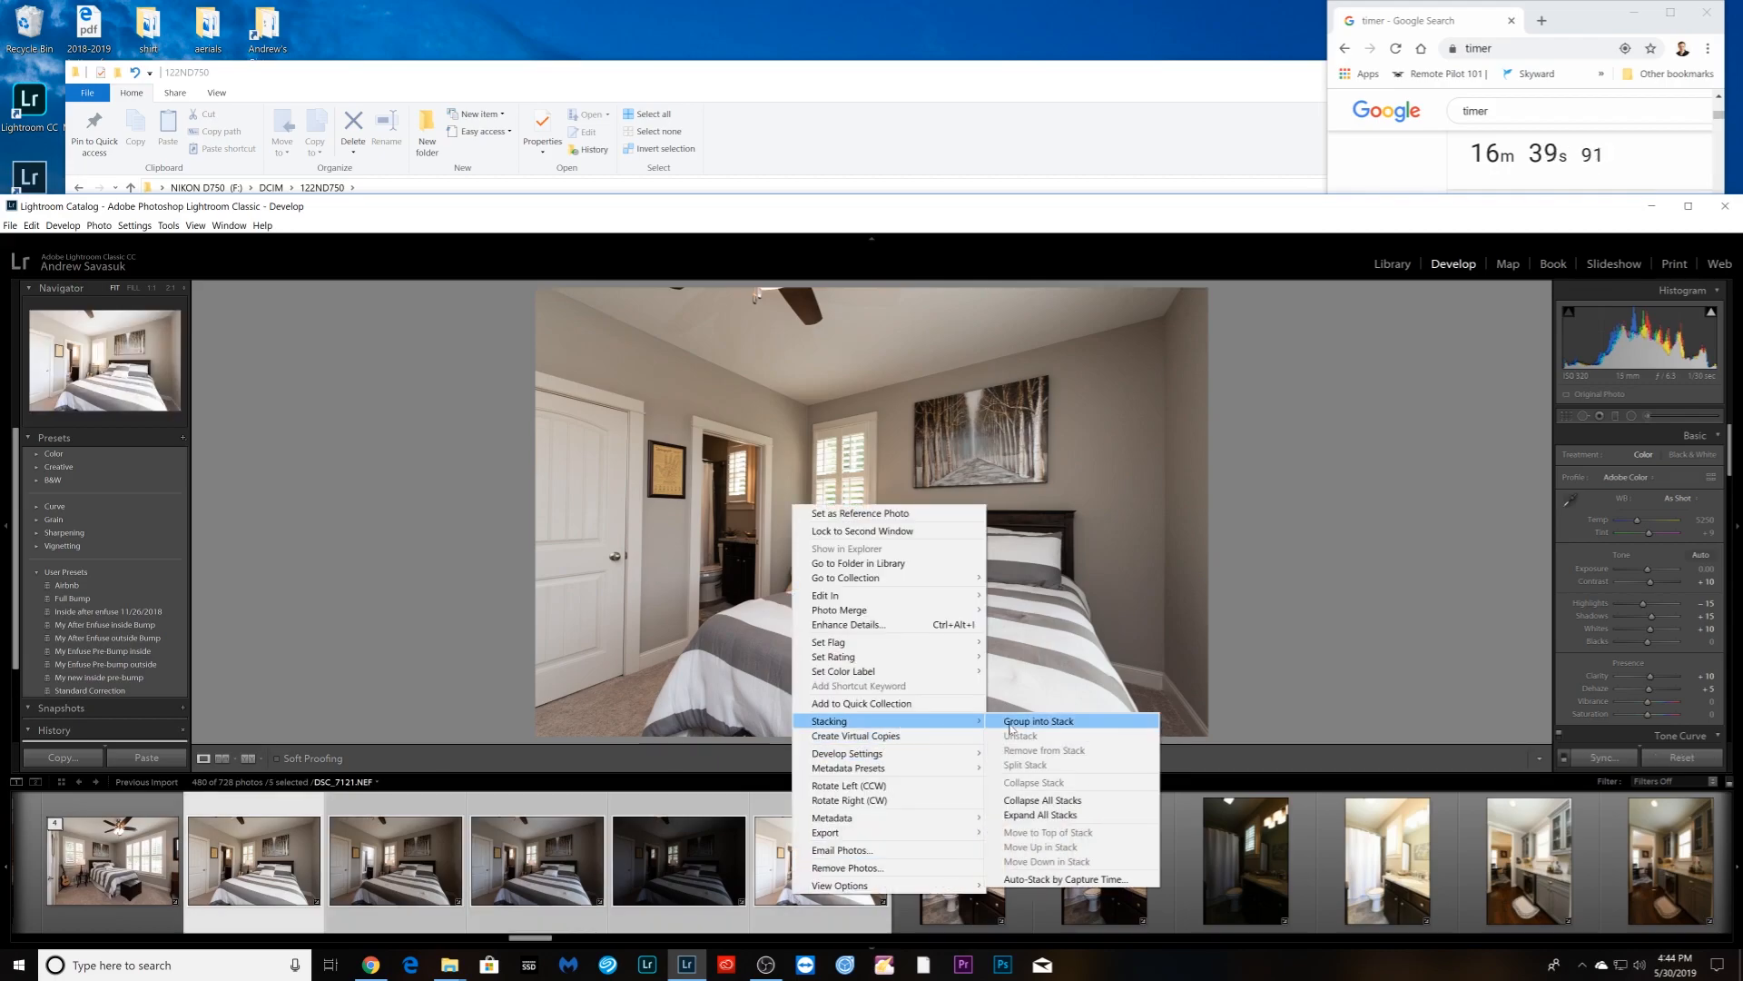
click(1012, 726)
- Stack the second bathroom's four exposures
click(431, 881)
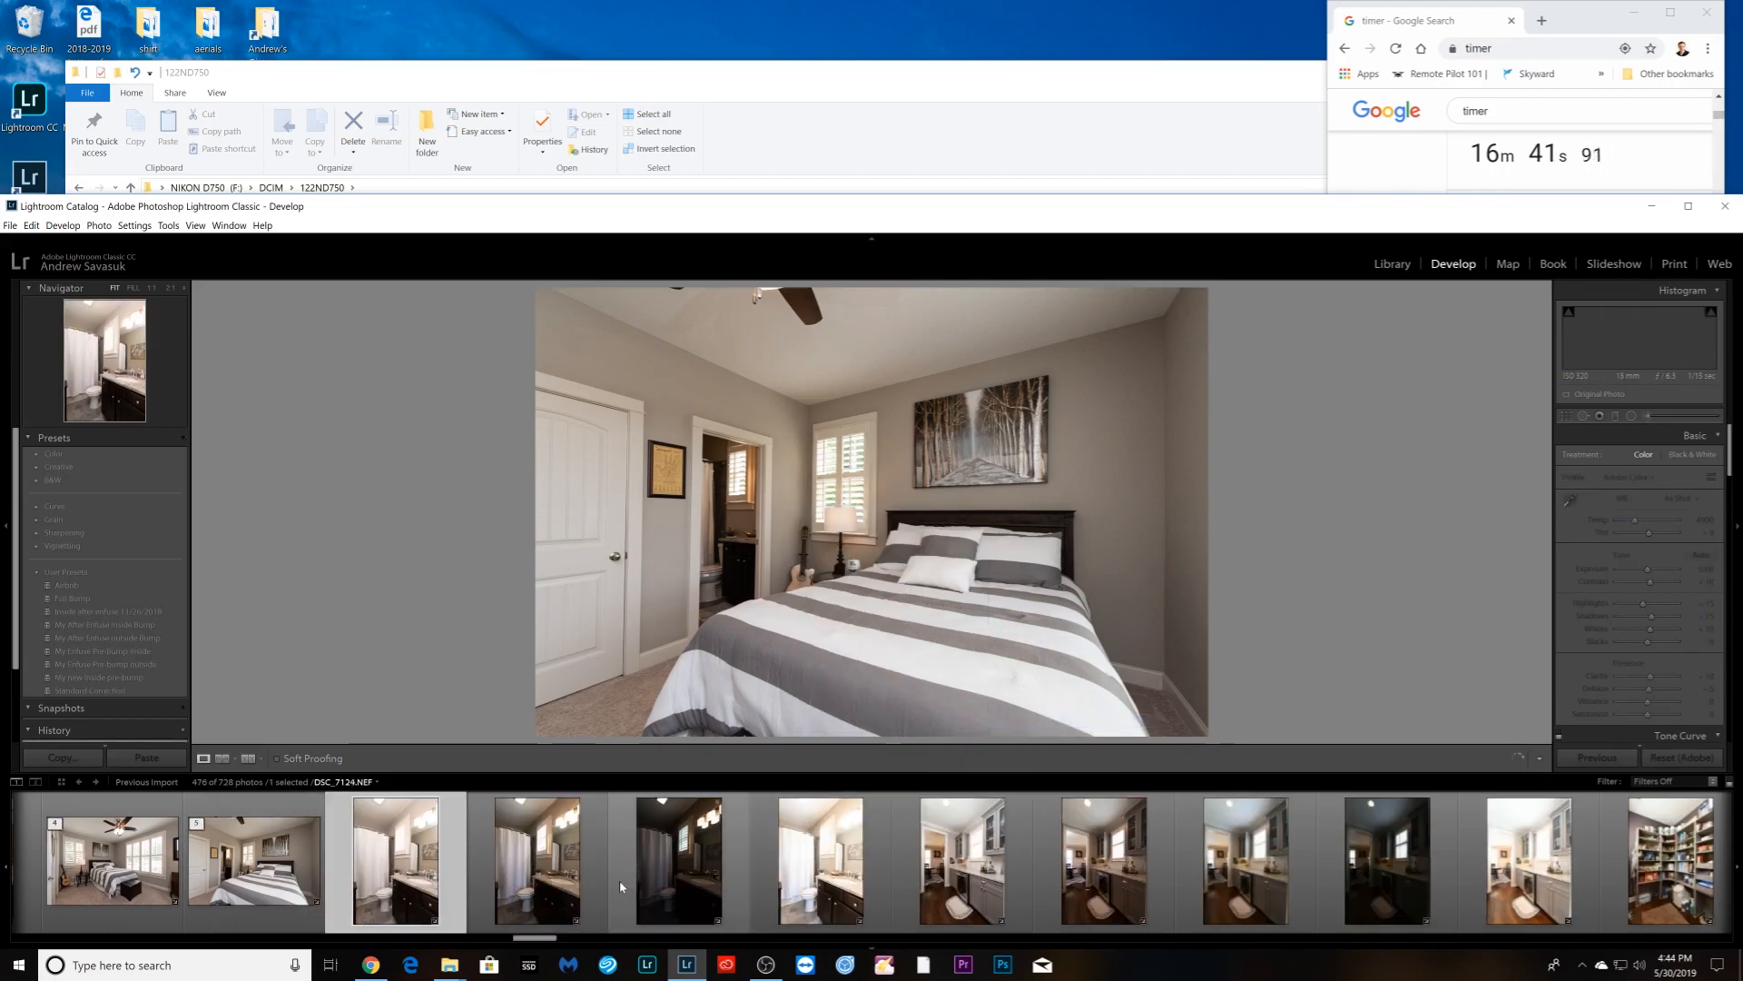
shift+click(816, 885)
right_click(862, 369)
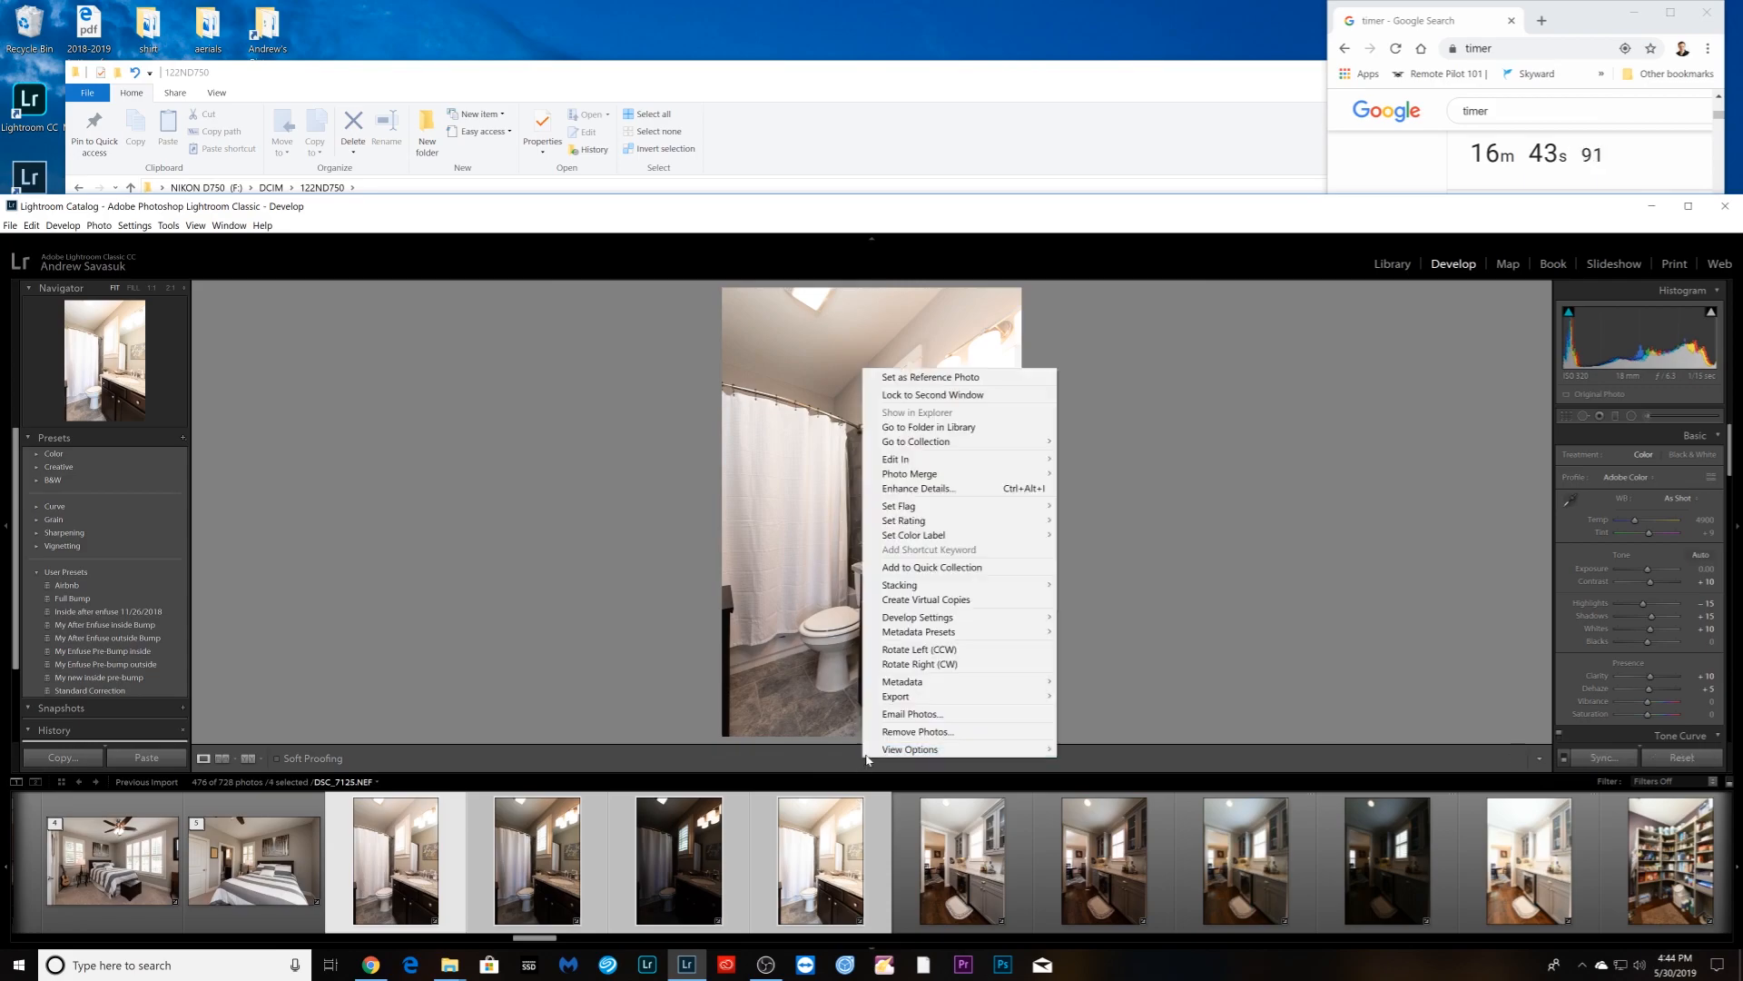
mouse_move(1014, 586)
click(1094, 589)
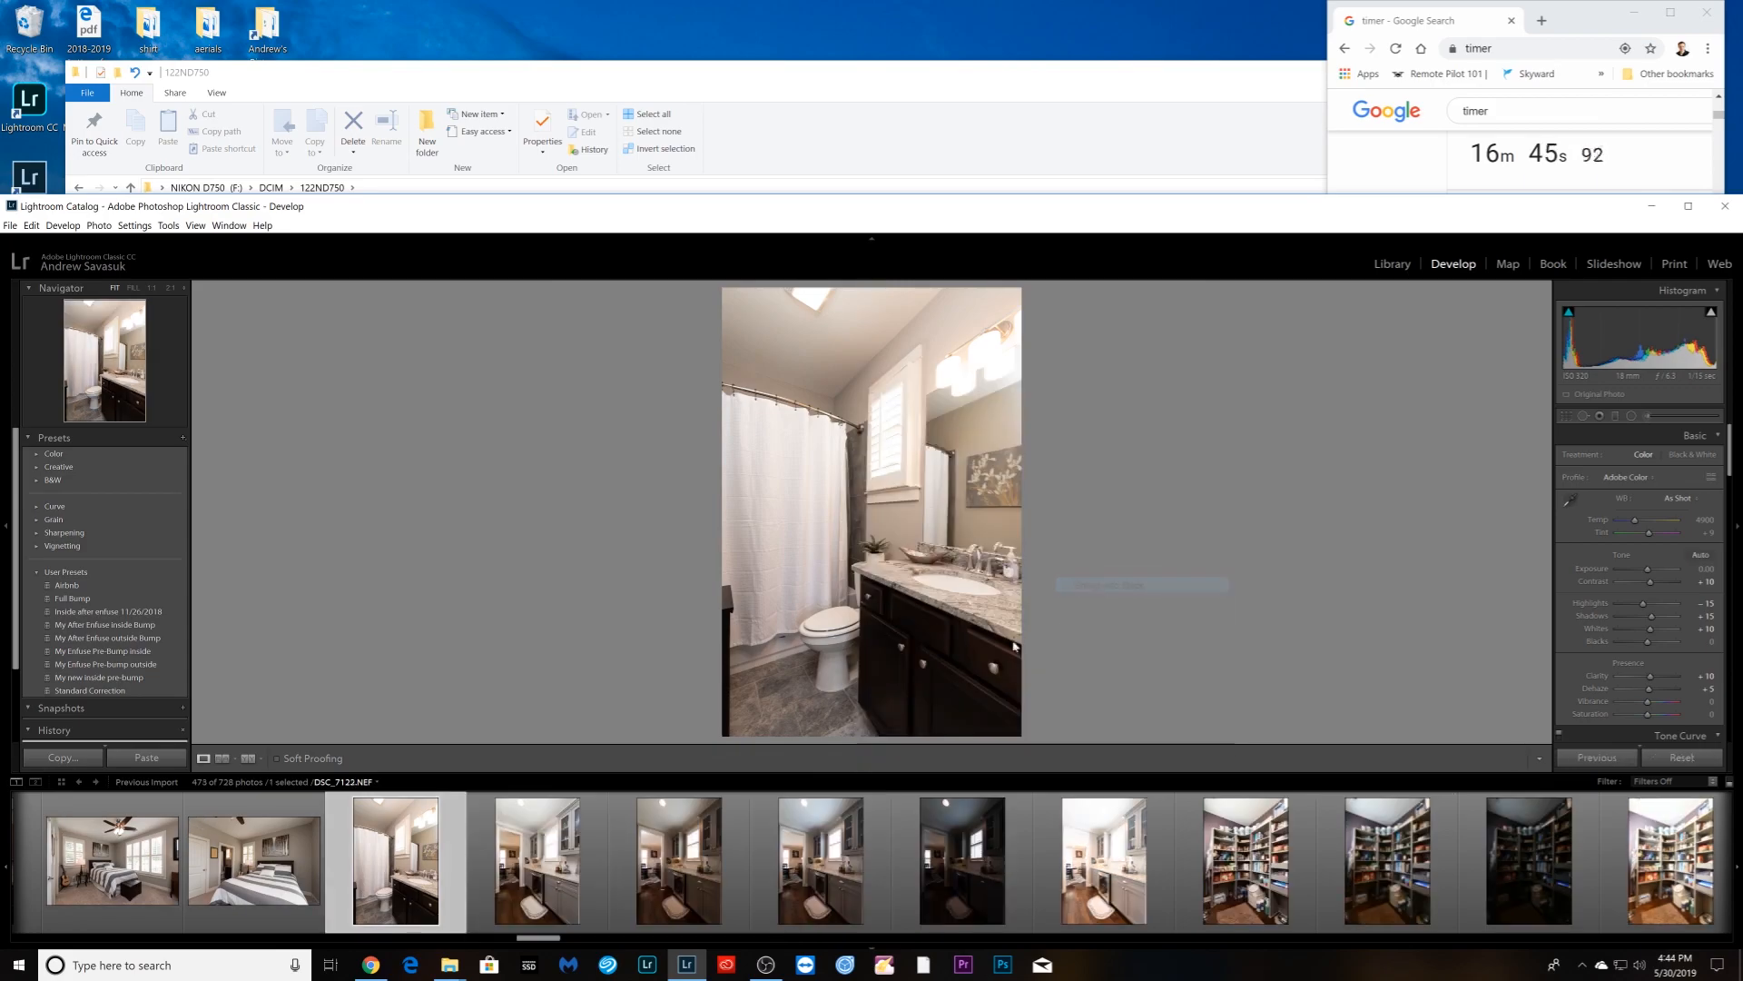
- Check the kitchenette exposures and group all five into a stack
click(557, 902)
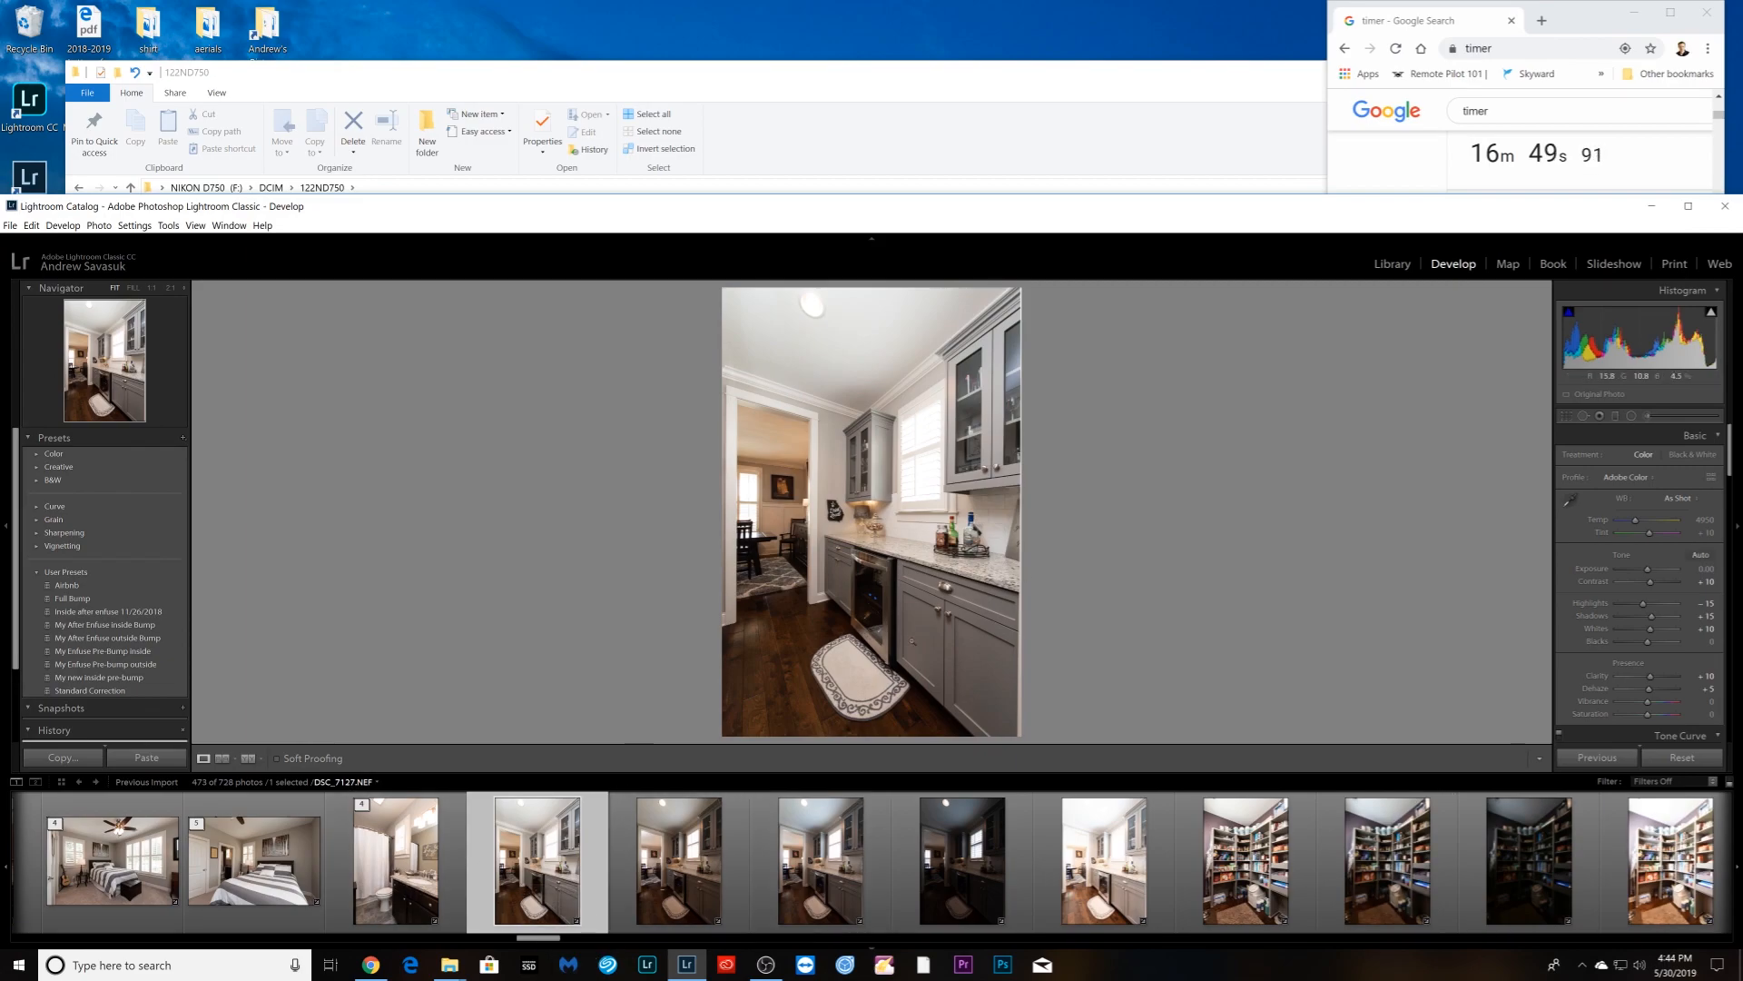
click(687, 902)
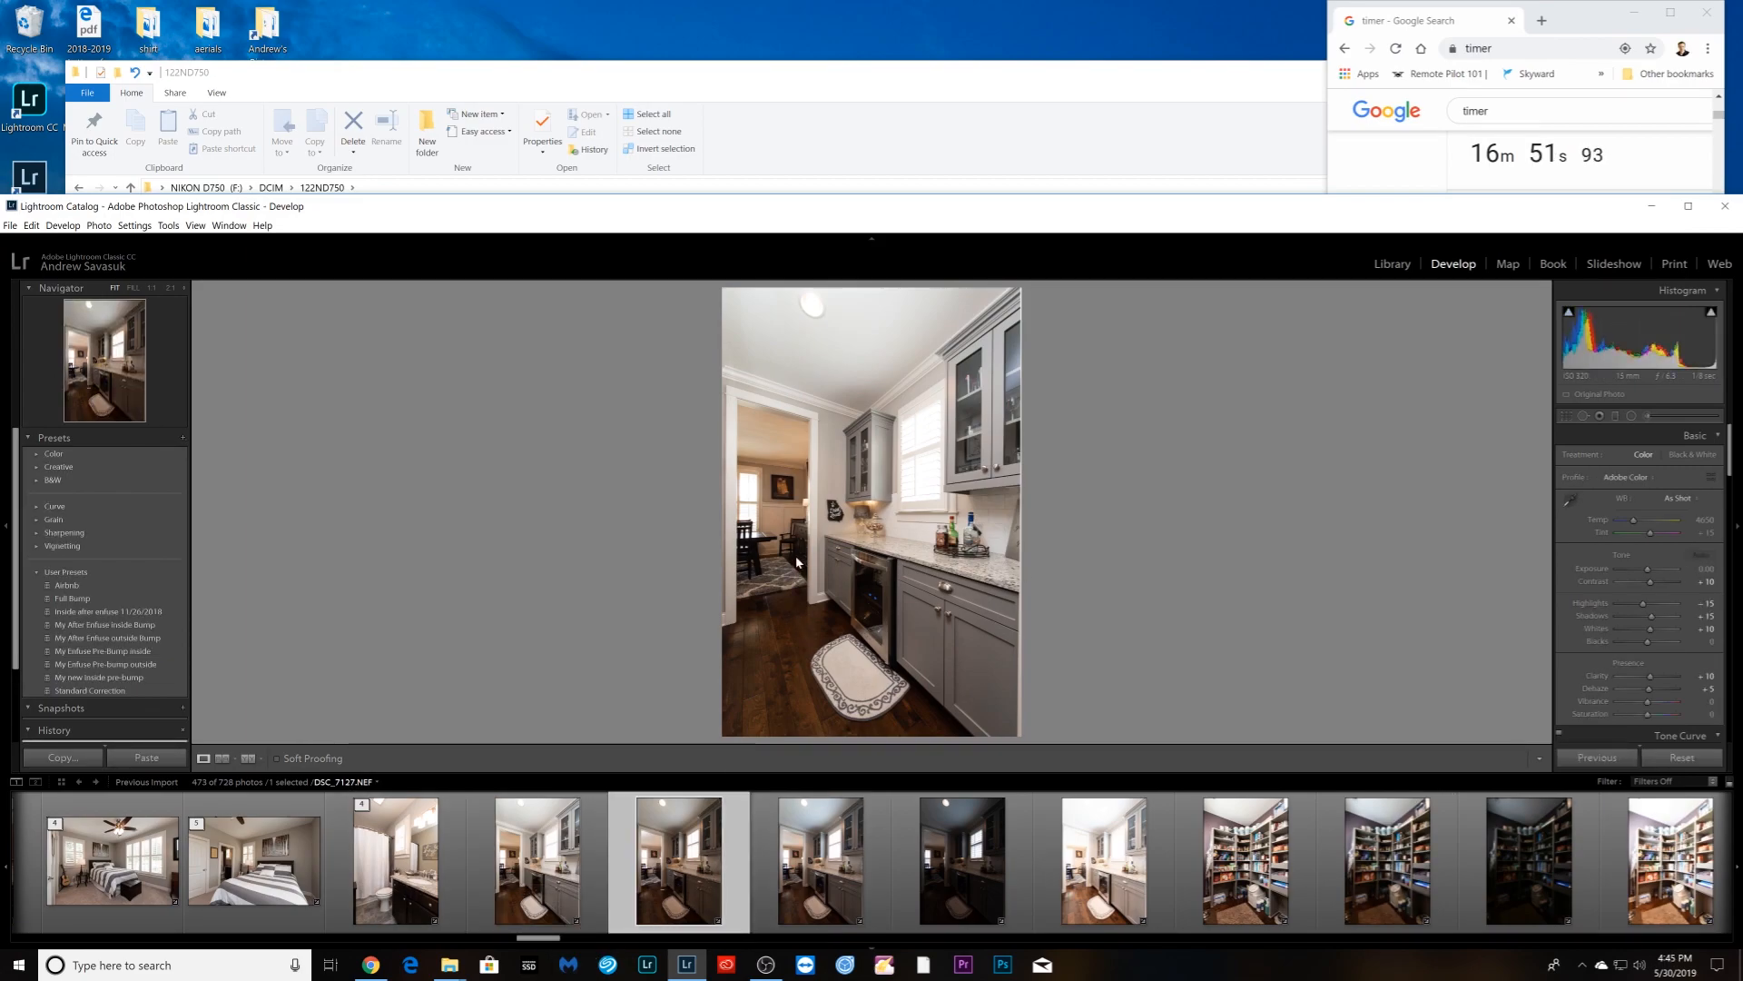
click(550, 879)
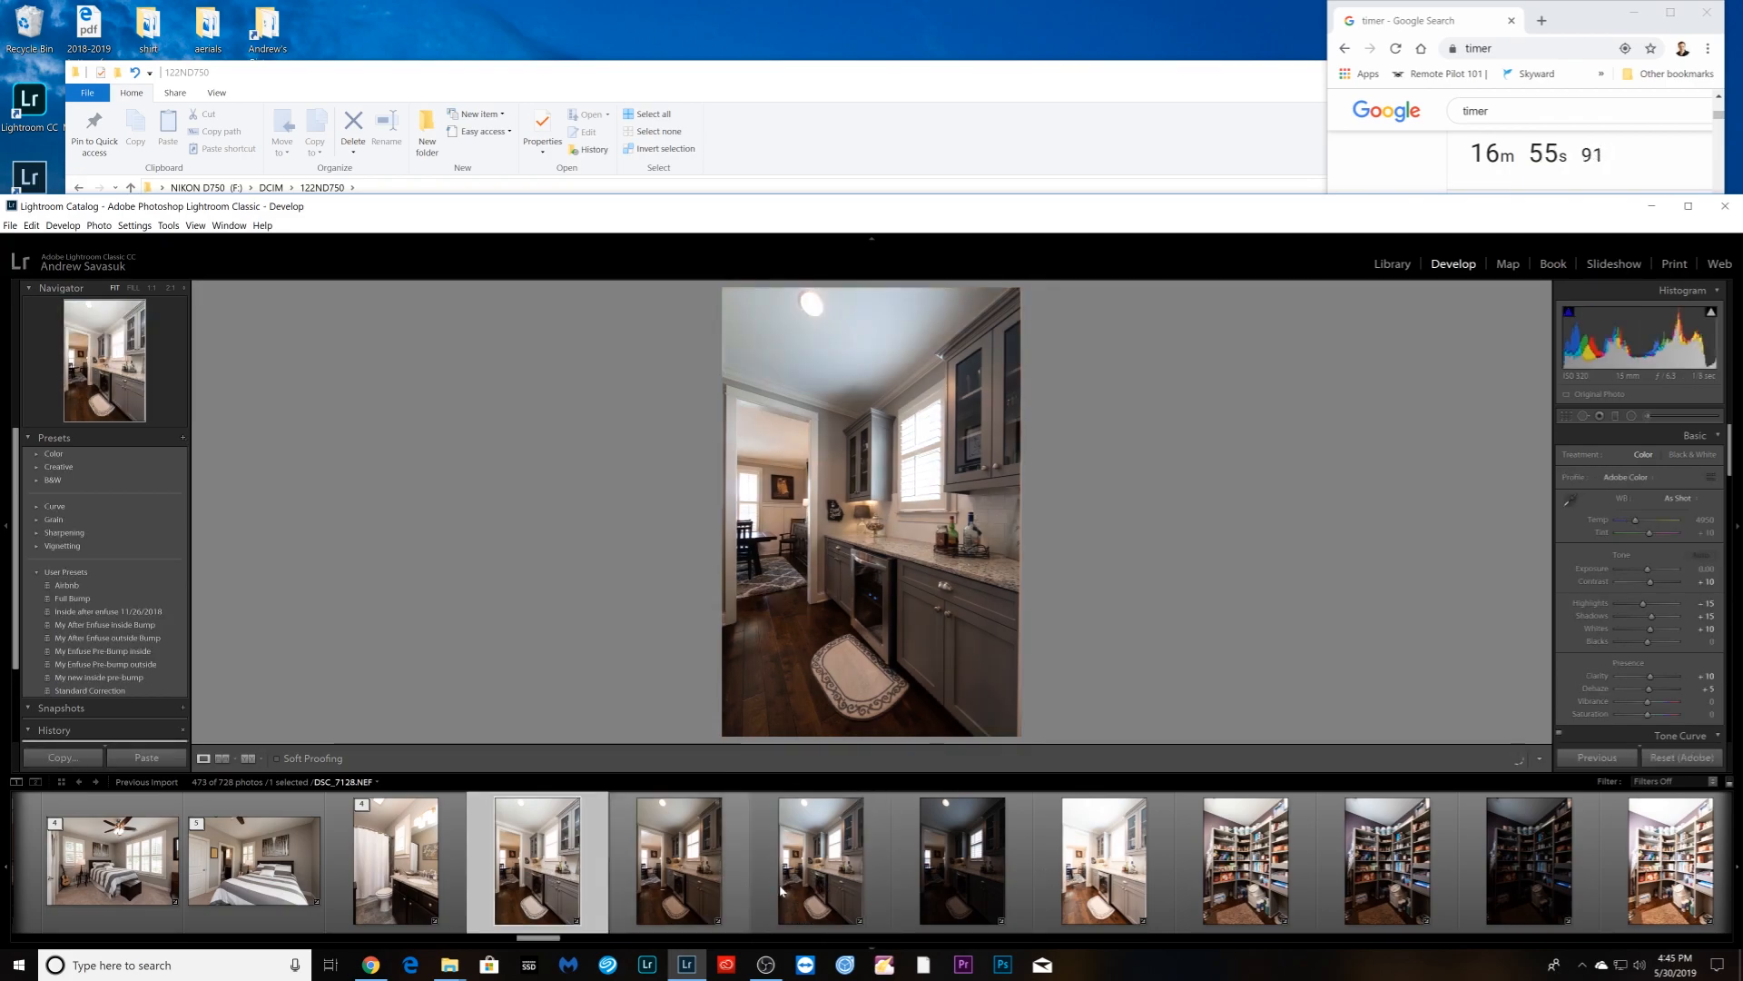
shift+click(1080, 873)
right_click(1081, 874)
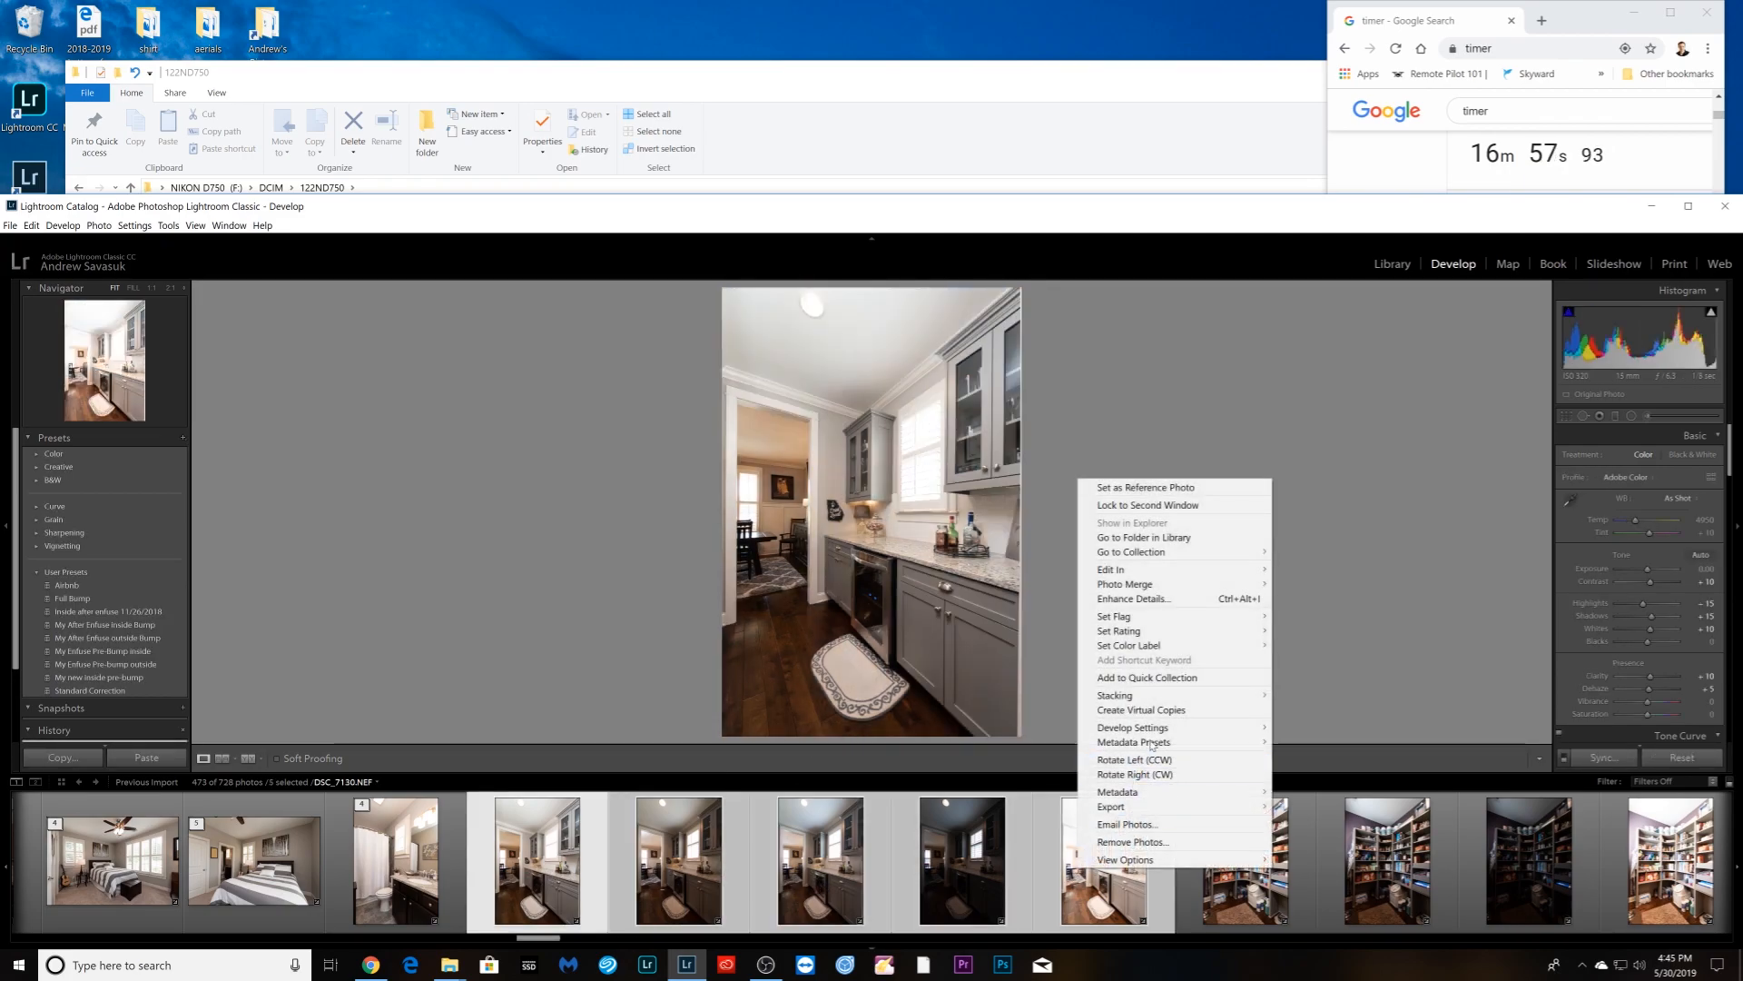
mouse_move(1179, 695)
click(1316, 696)
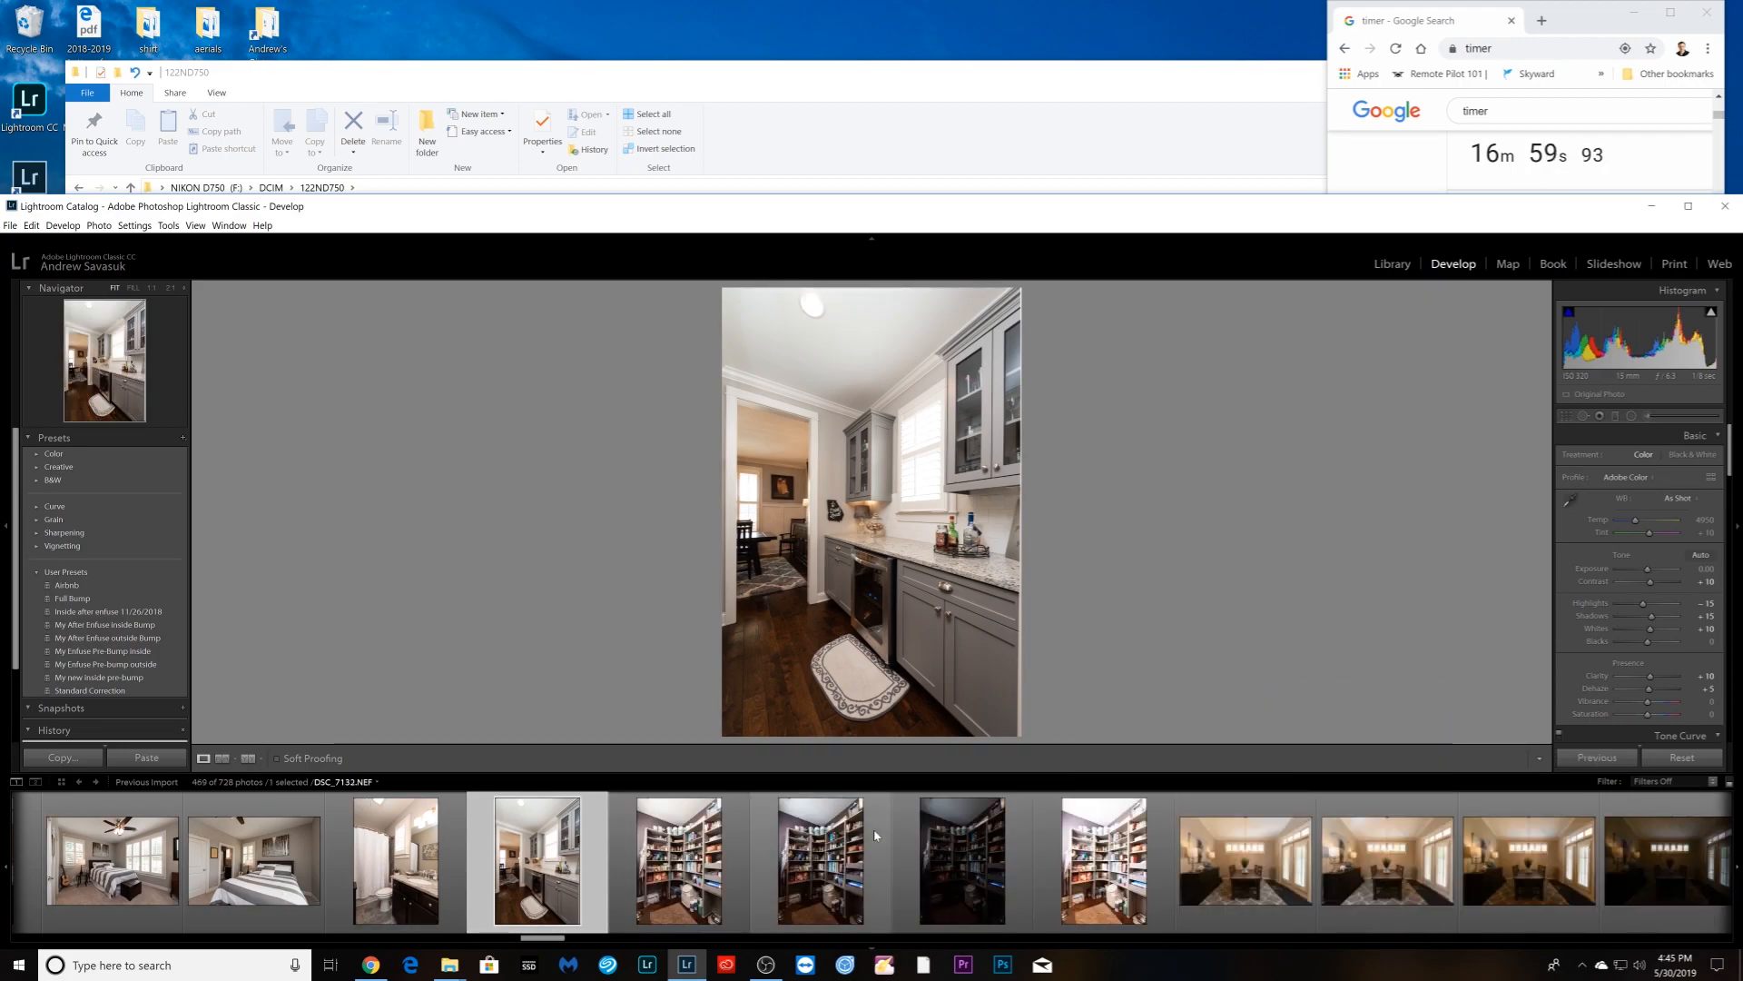
- Stack the pantry exposures, then select the dining-room exposures
shift+click(1094, 888)
right_click(1094, 888)
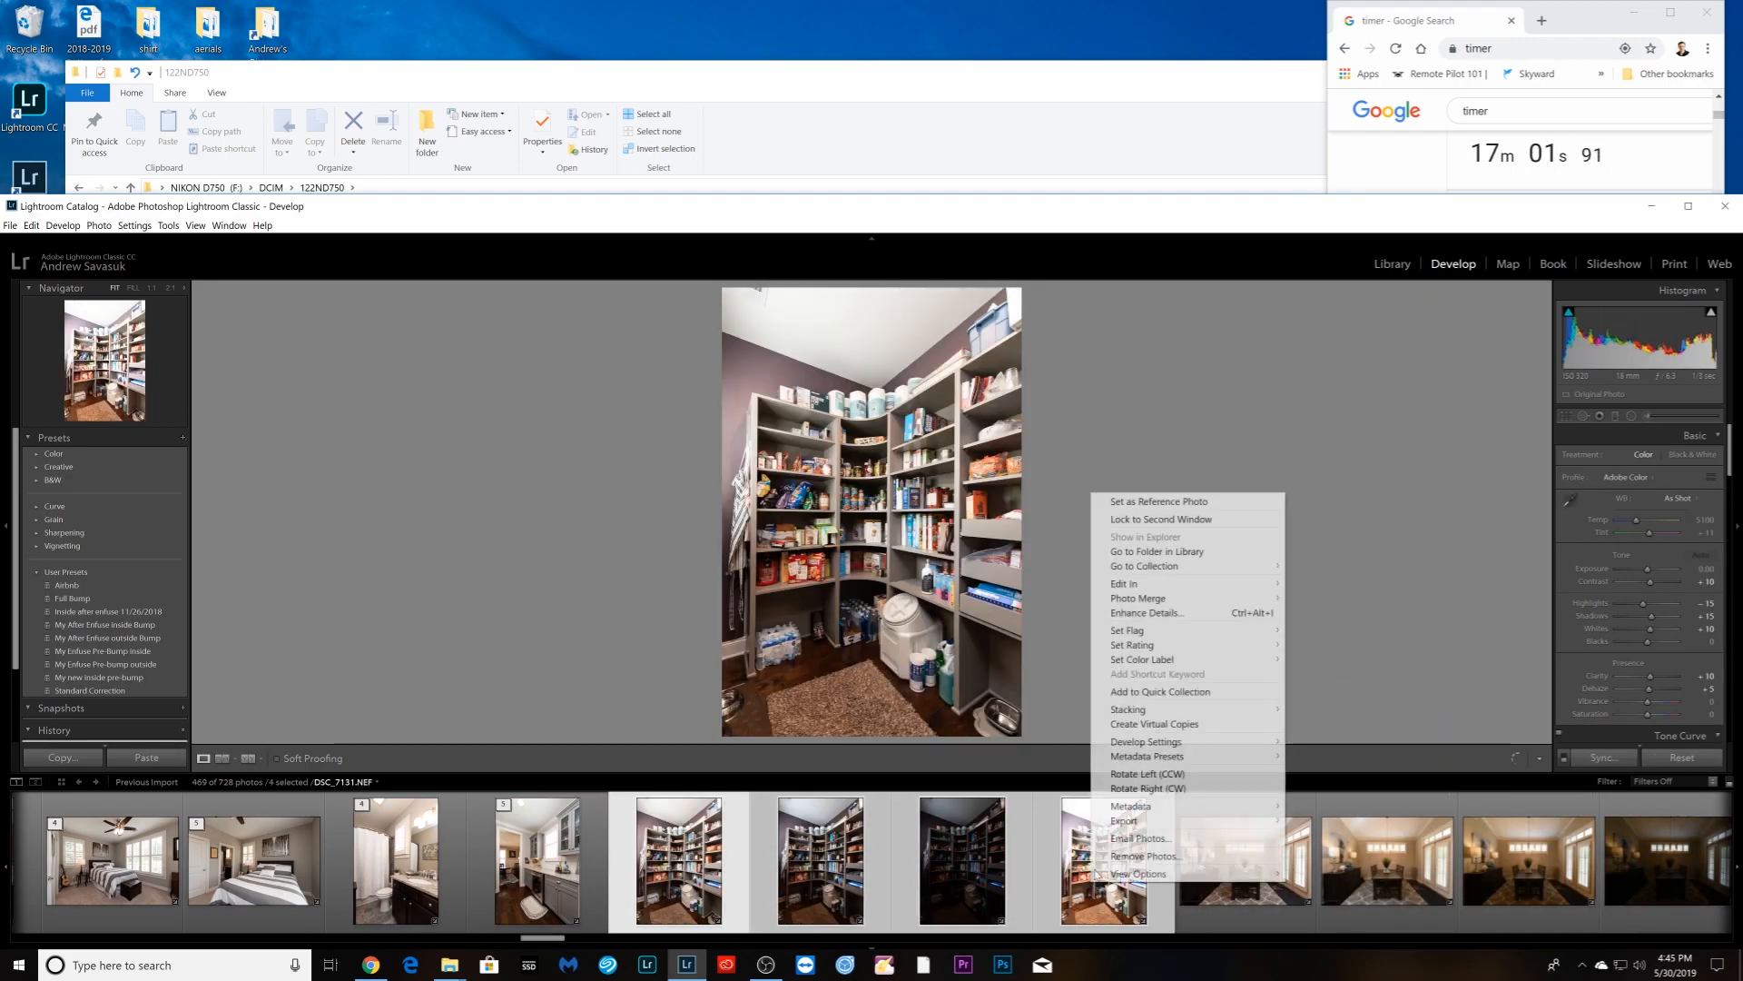
mouse_move(1162, 711)
click(1316, 711)
scroll(414, 888, down, 4)
click(828, 861)
click(555, 919)
shift+click(822, 886)
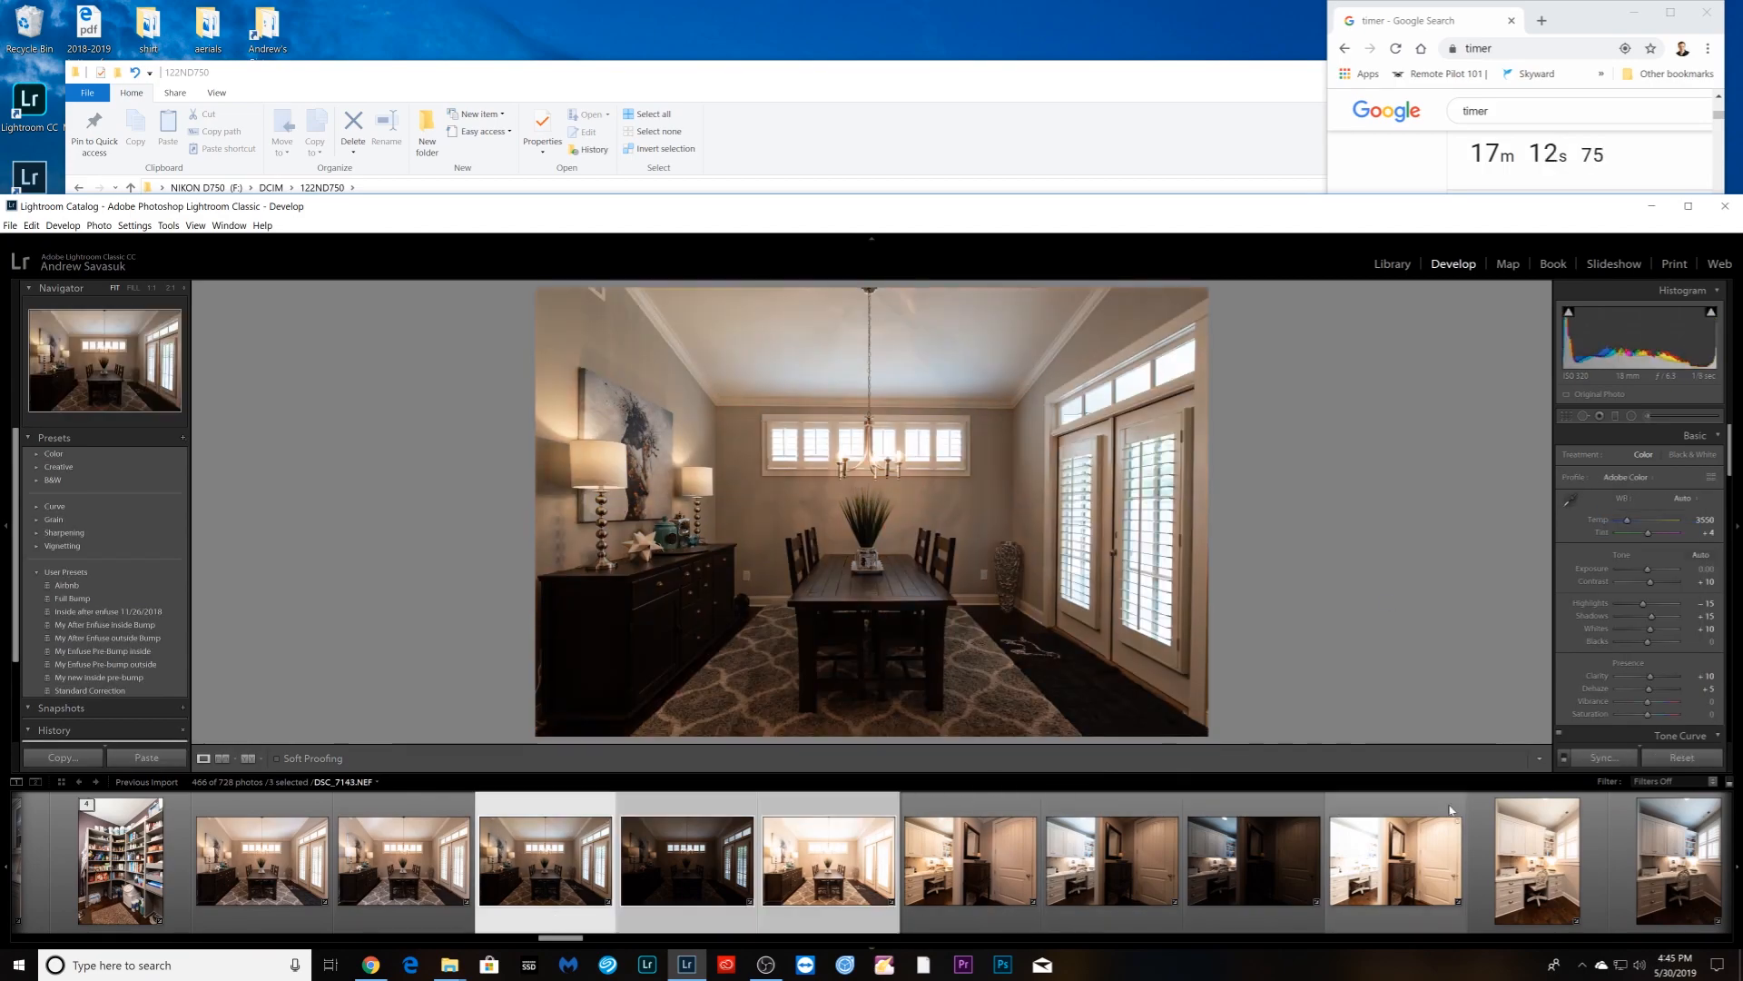
- Group the hallway brackets and then the desk nook brackets into stacks
shift+click(238, 886)
right_click(220, 894)
click(509, 724)
click(403, 886)
shift+click(821, 885)
right_click(819, 899)
click(1180, 703)
- Group the living room exposures into a stack
click(686, 860)
shift+click(1089, 885)
right_click(1090, 887)
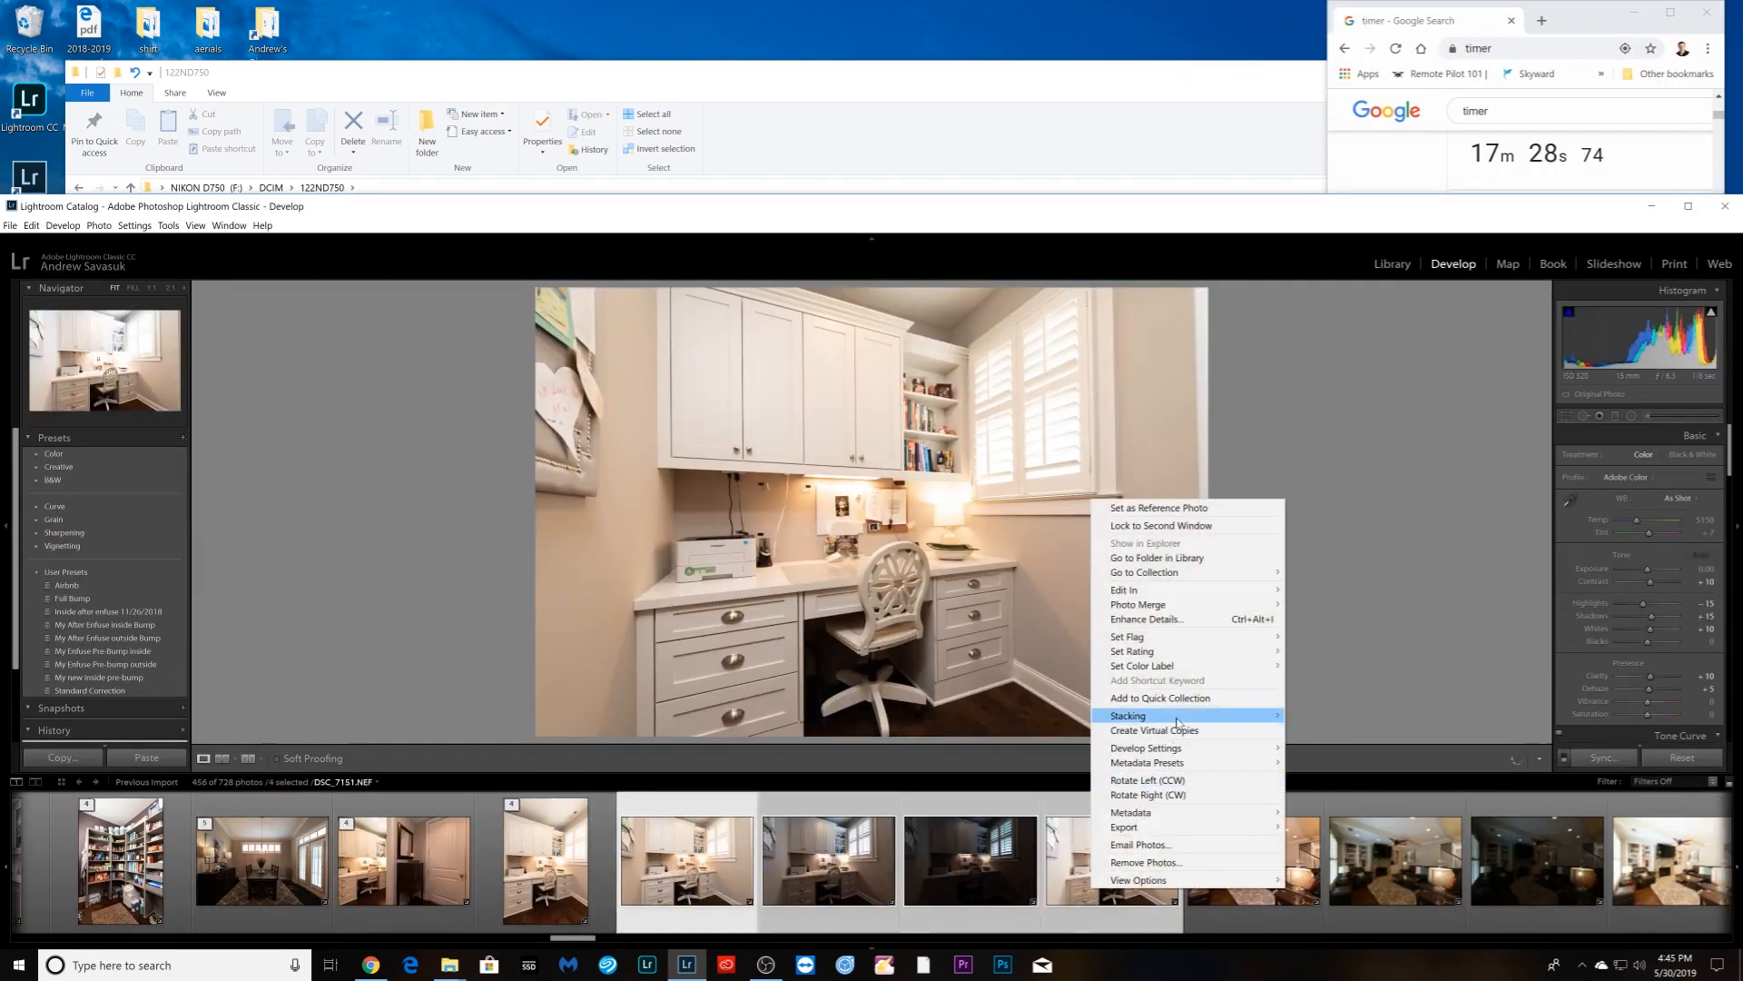
click(1334, 716)
- Group the first five kitchen exposures into a stack
click(828, 861)
shift+click(1237, 894)
right_click(1237, 898)
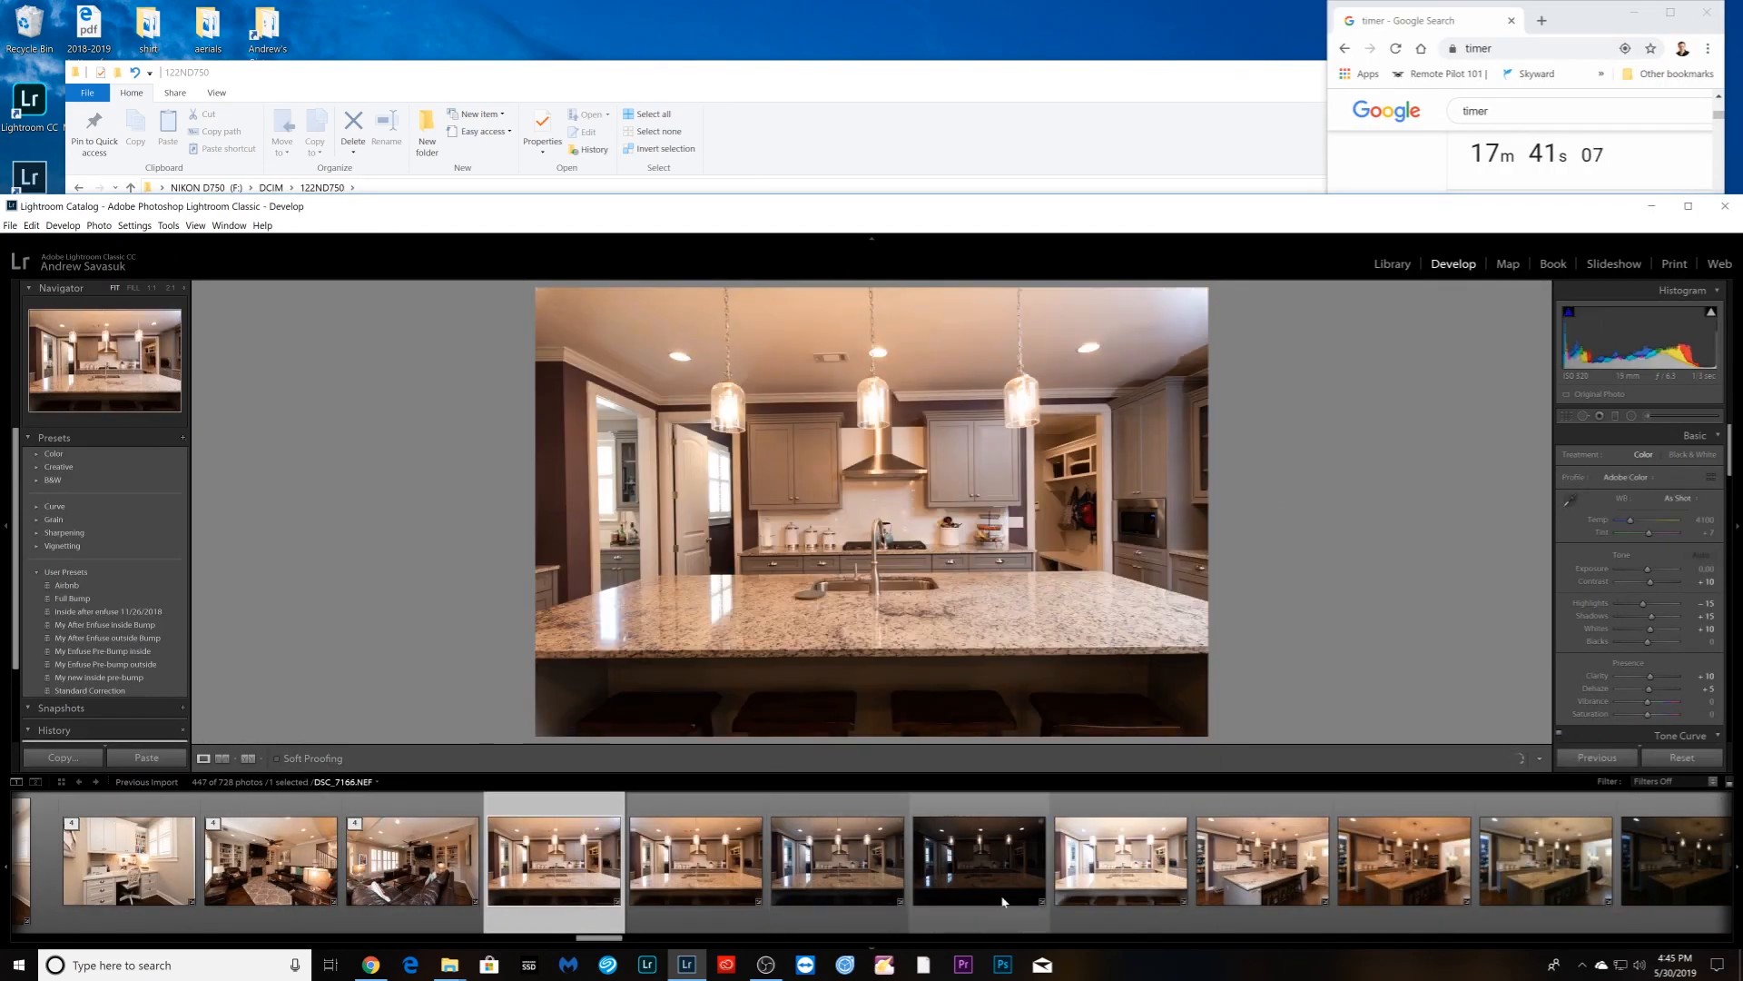
shift+click(1112, 895)
right_click(1110, 899)
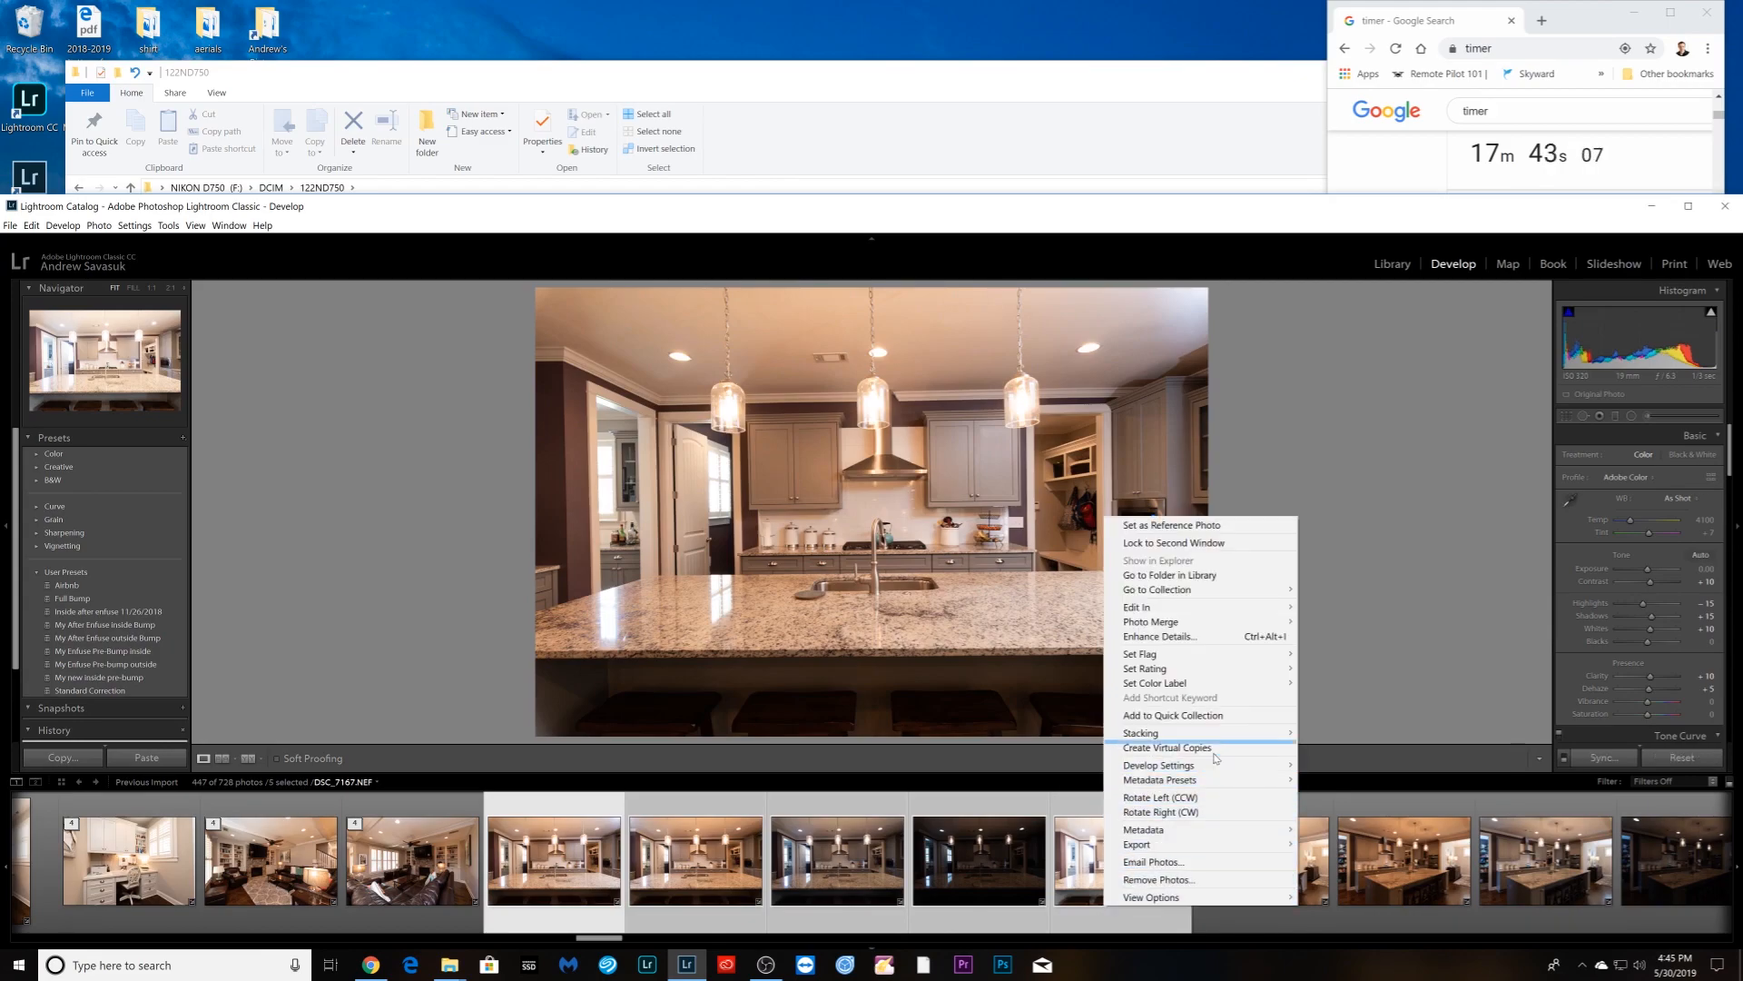
mouse_move(1221, 732)
click(1343, 731)
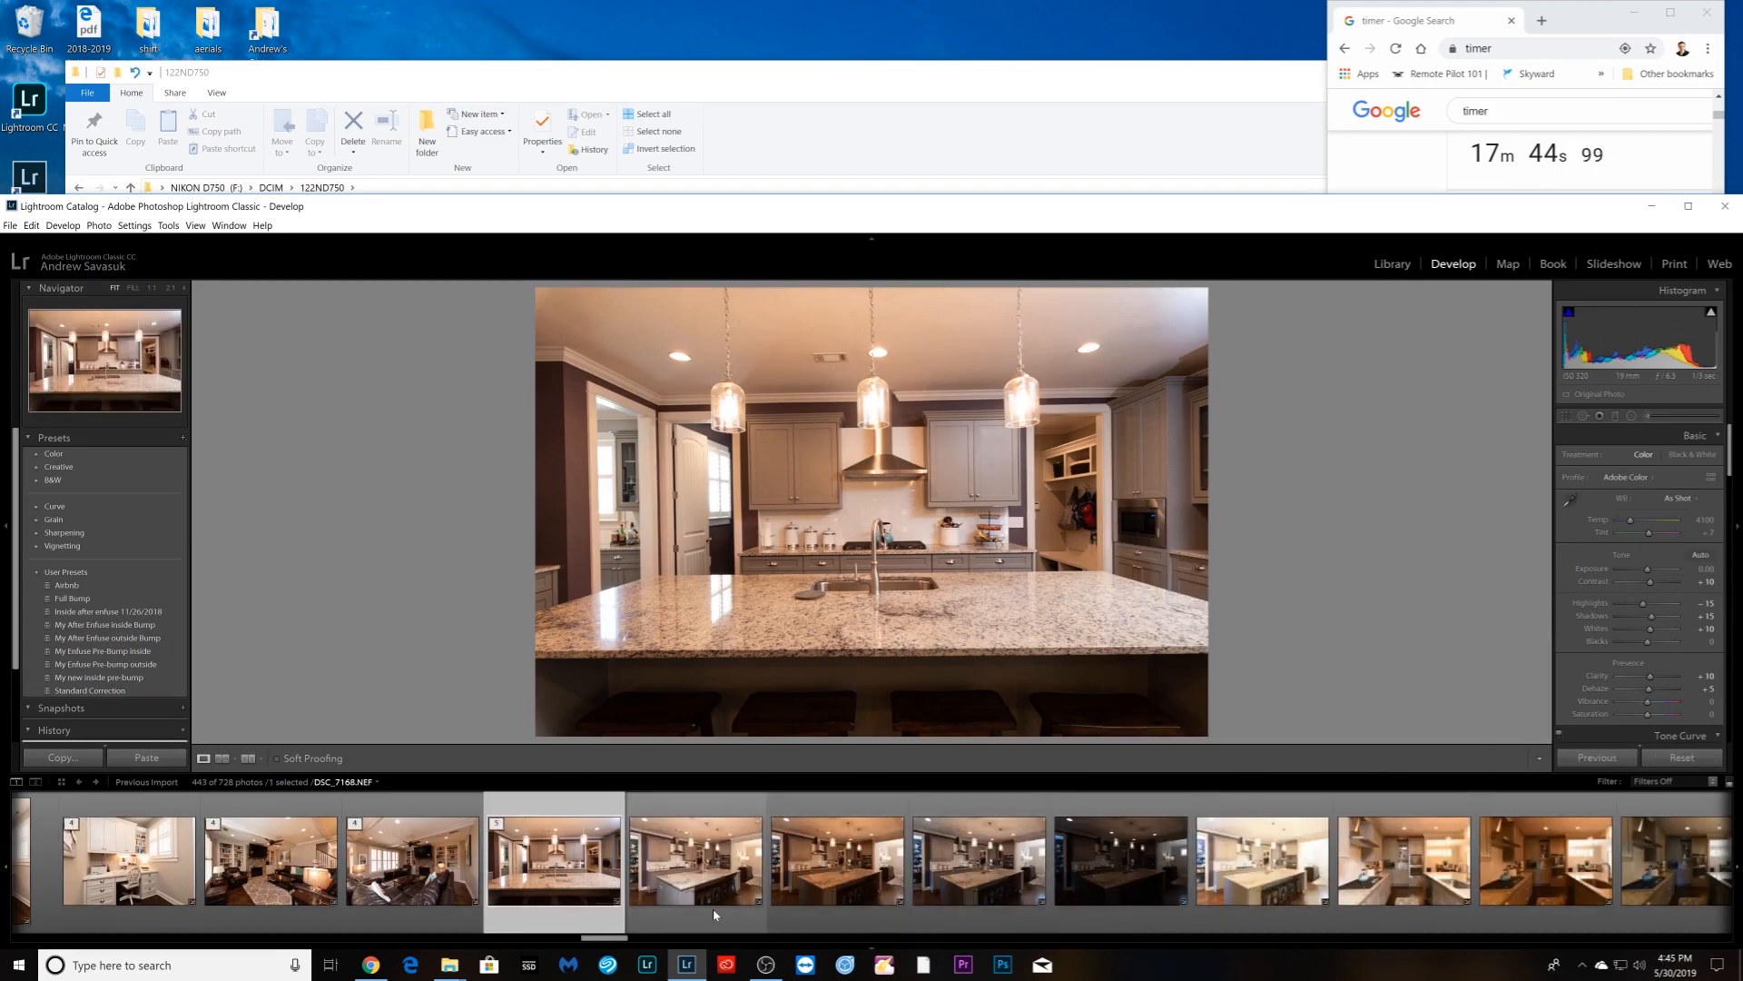
- Group the next five kitchen exposures into a second stack
shift+click(1262, 872)
right_click(1253, 899)
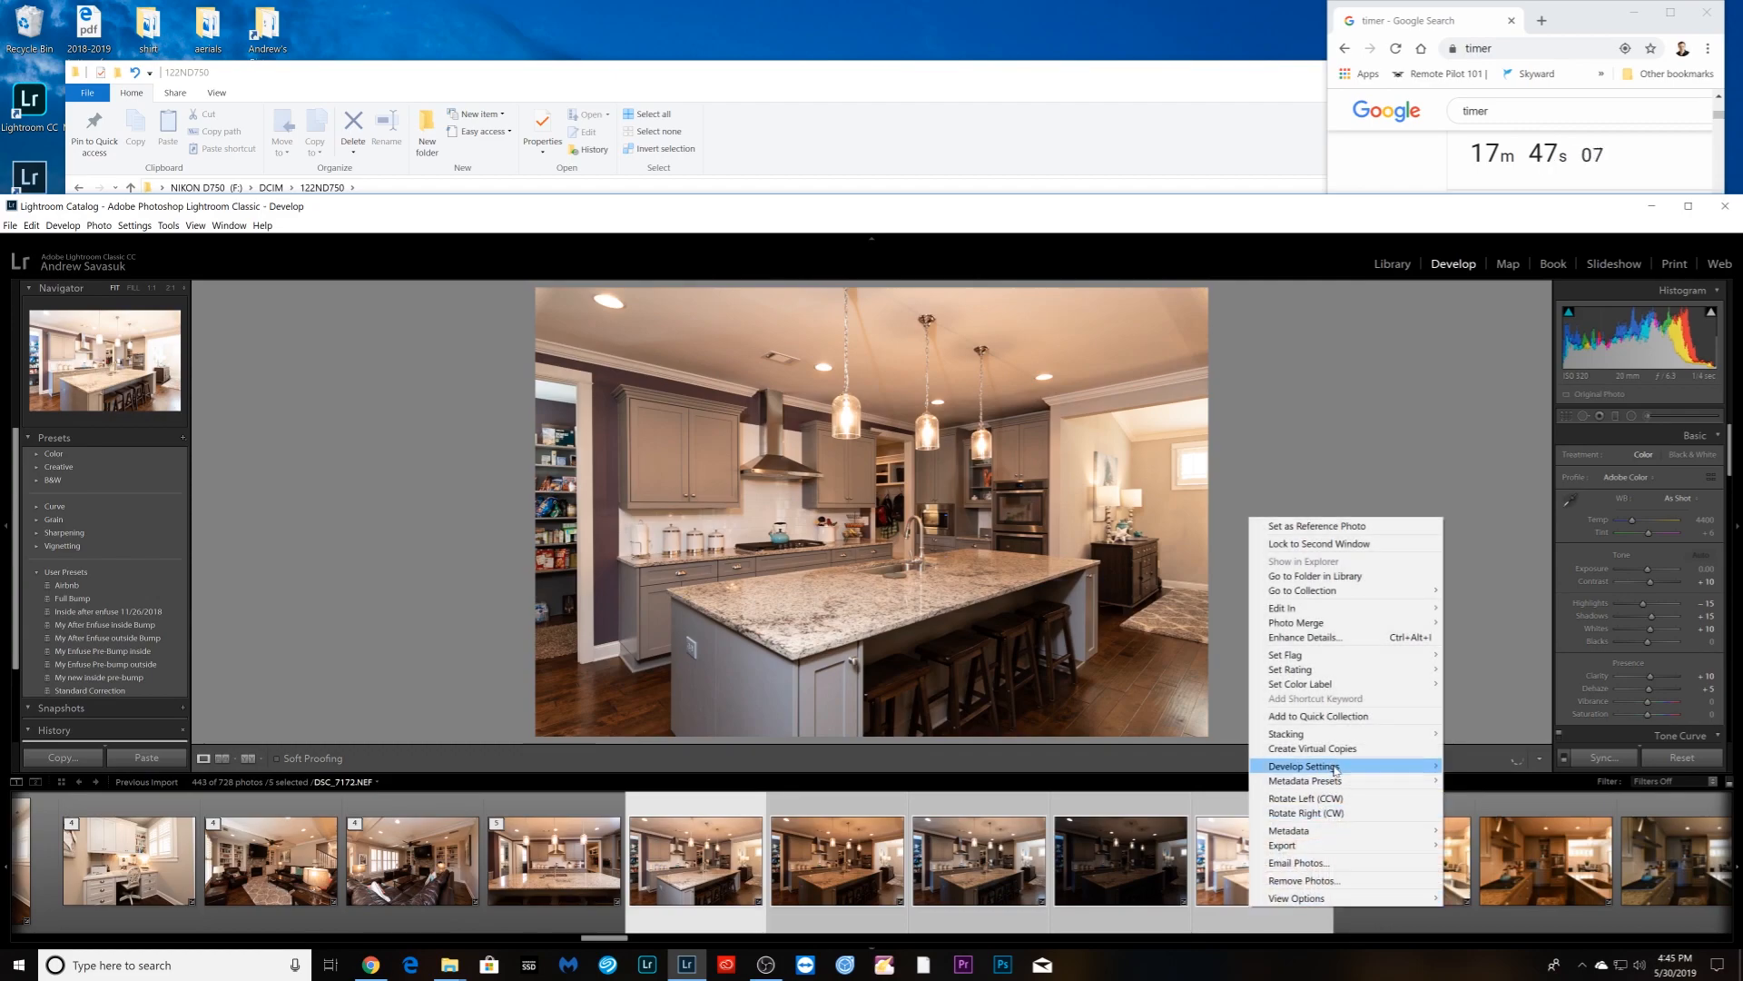
mouse_move(1356, 732)
click(1489, 732)
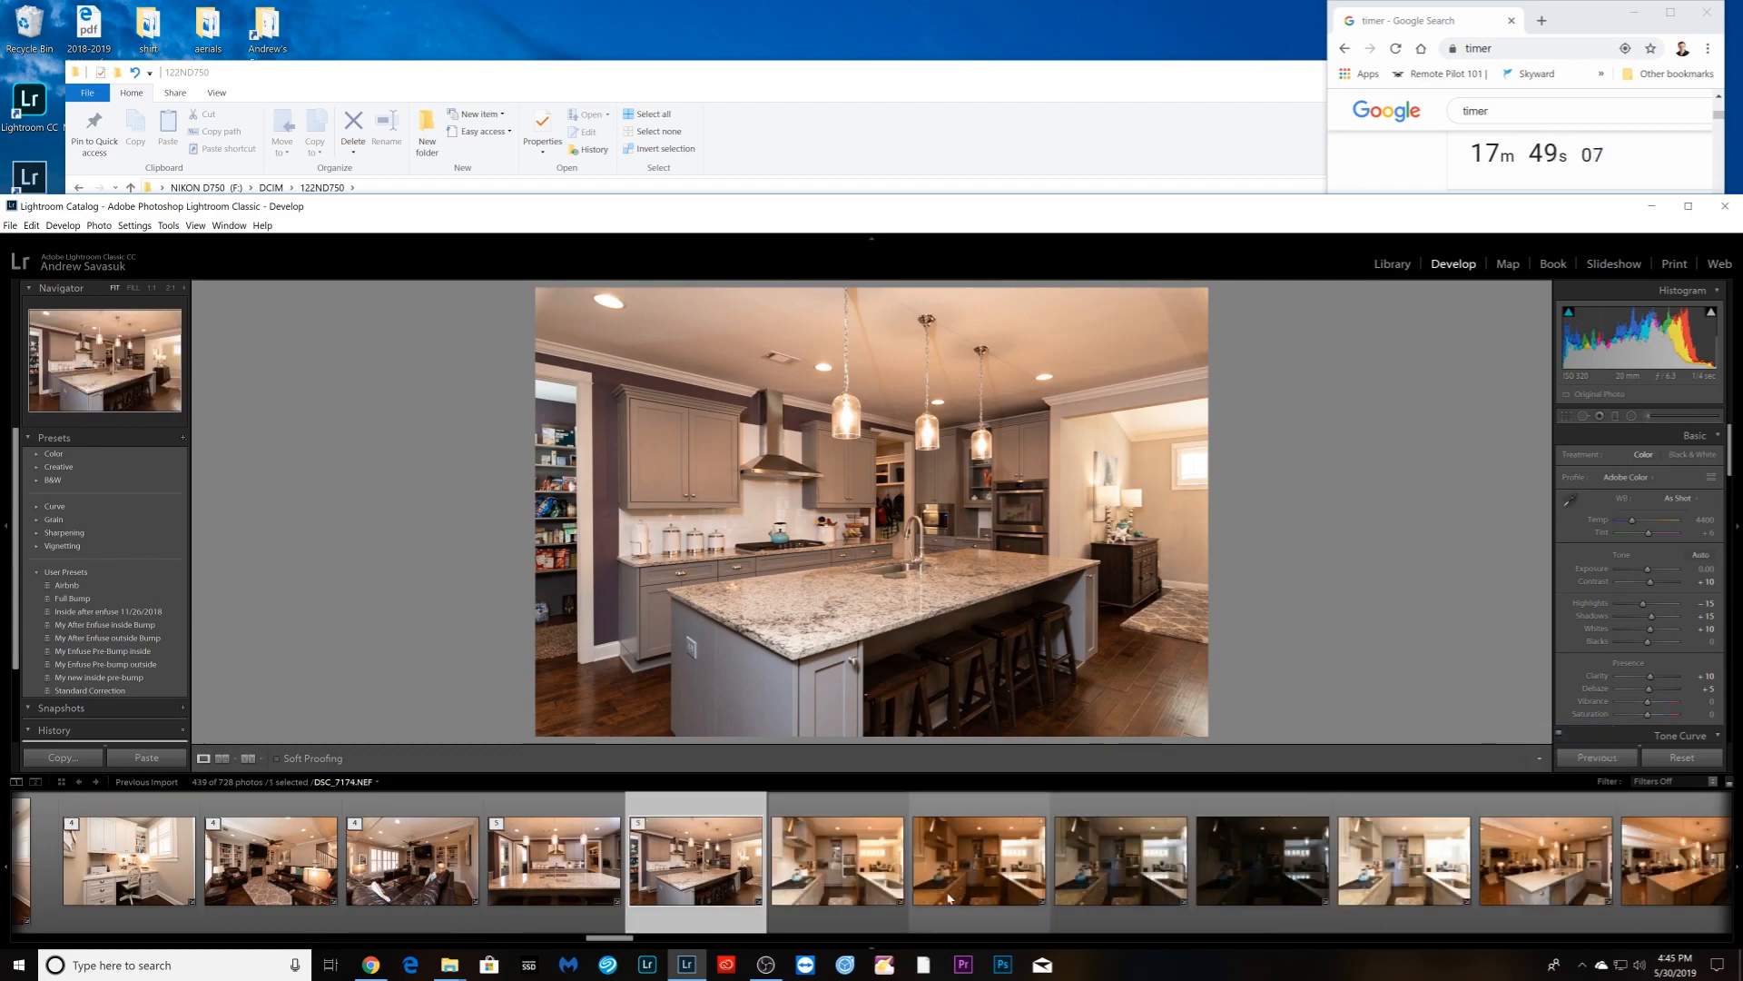
- Set the darker kitchen exposure to Auto white balance and sync it across four kitchen brackets
click(852, 915)
click(979, 916)
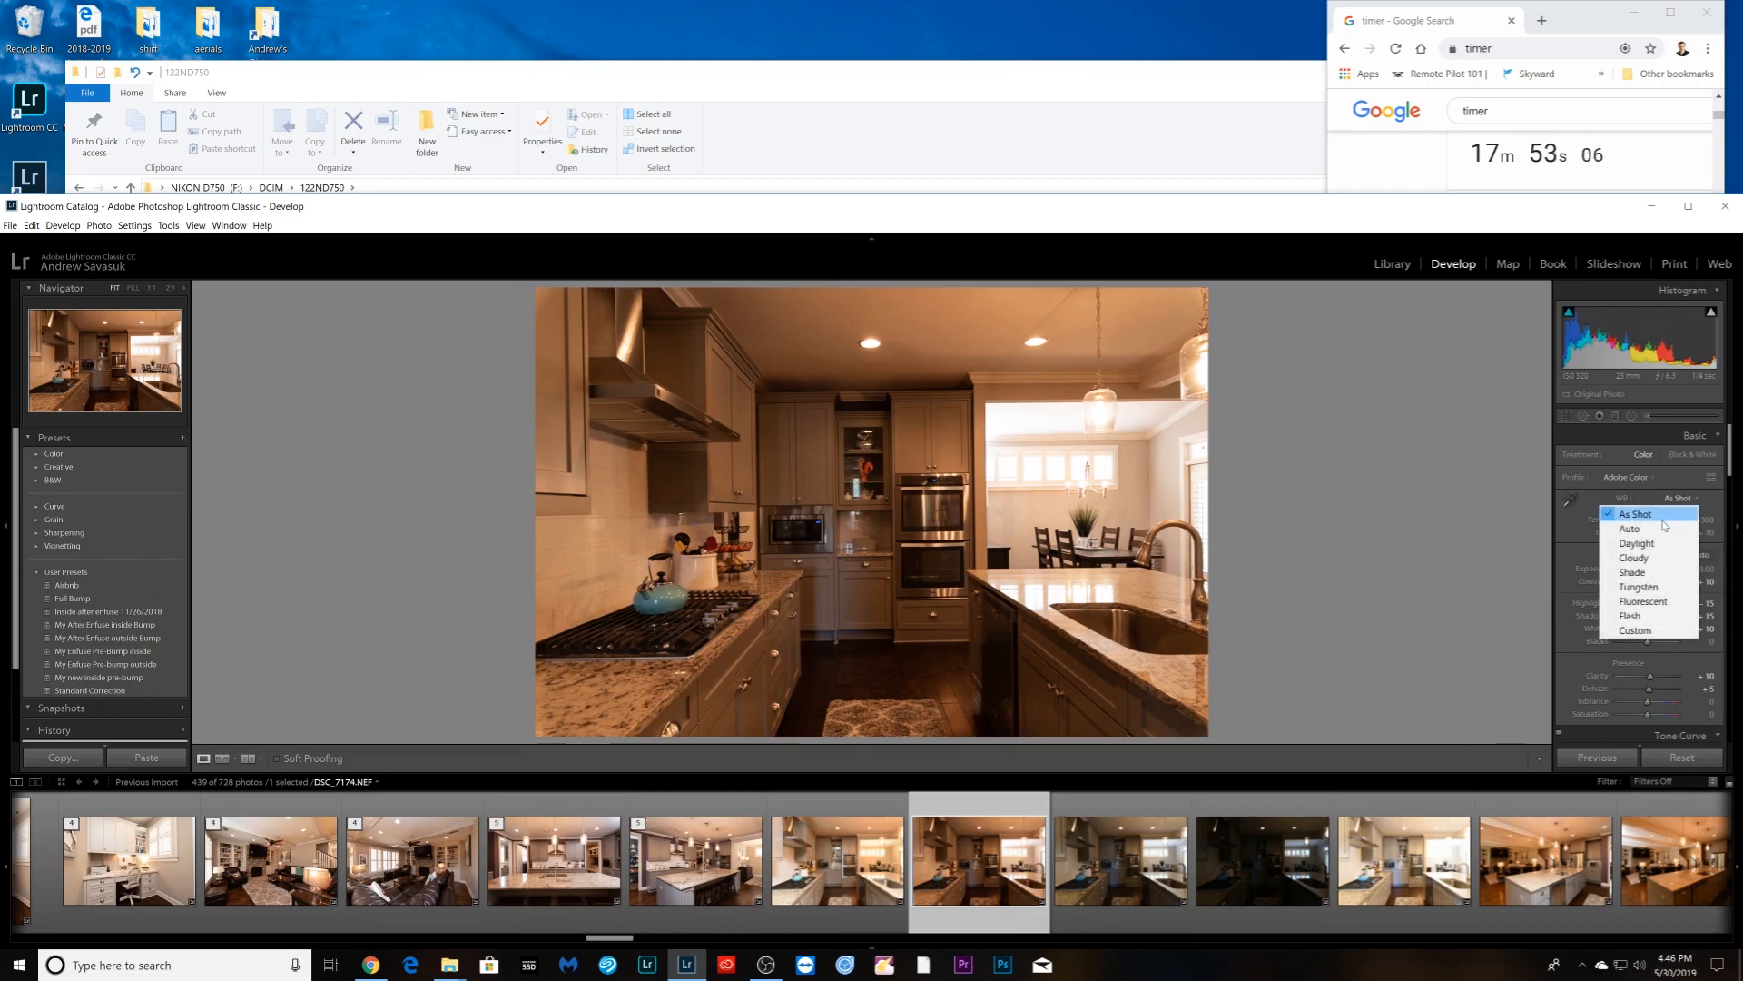
click(1658, 530)
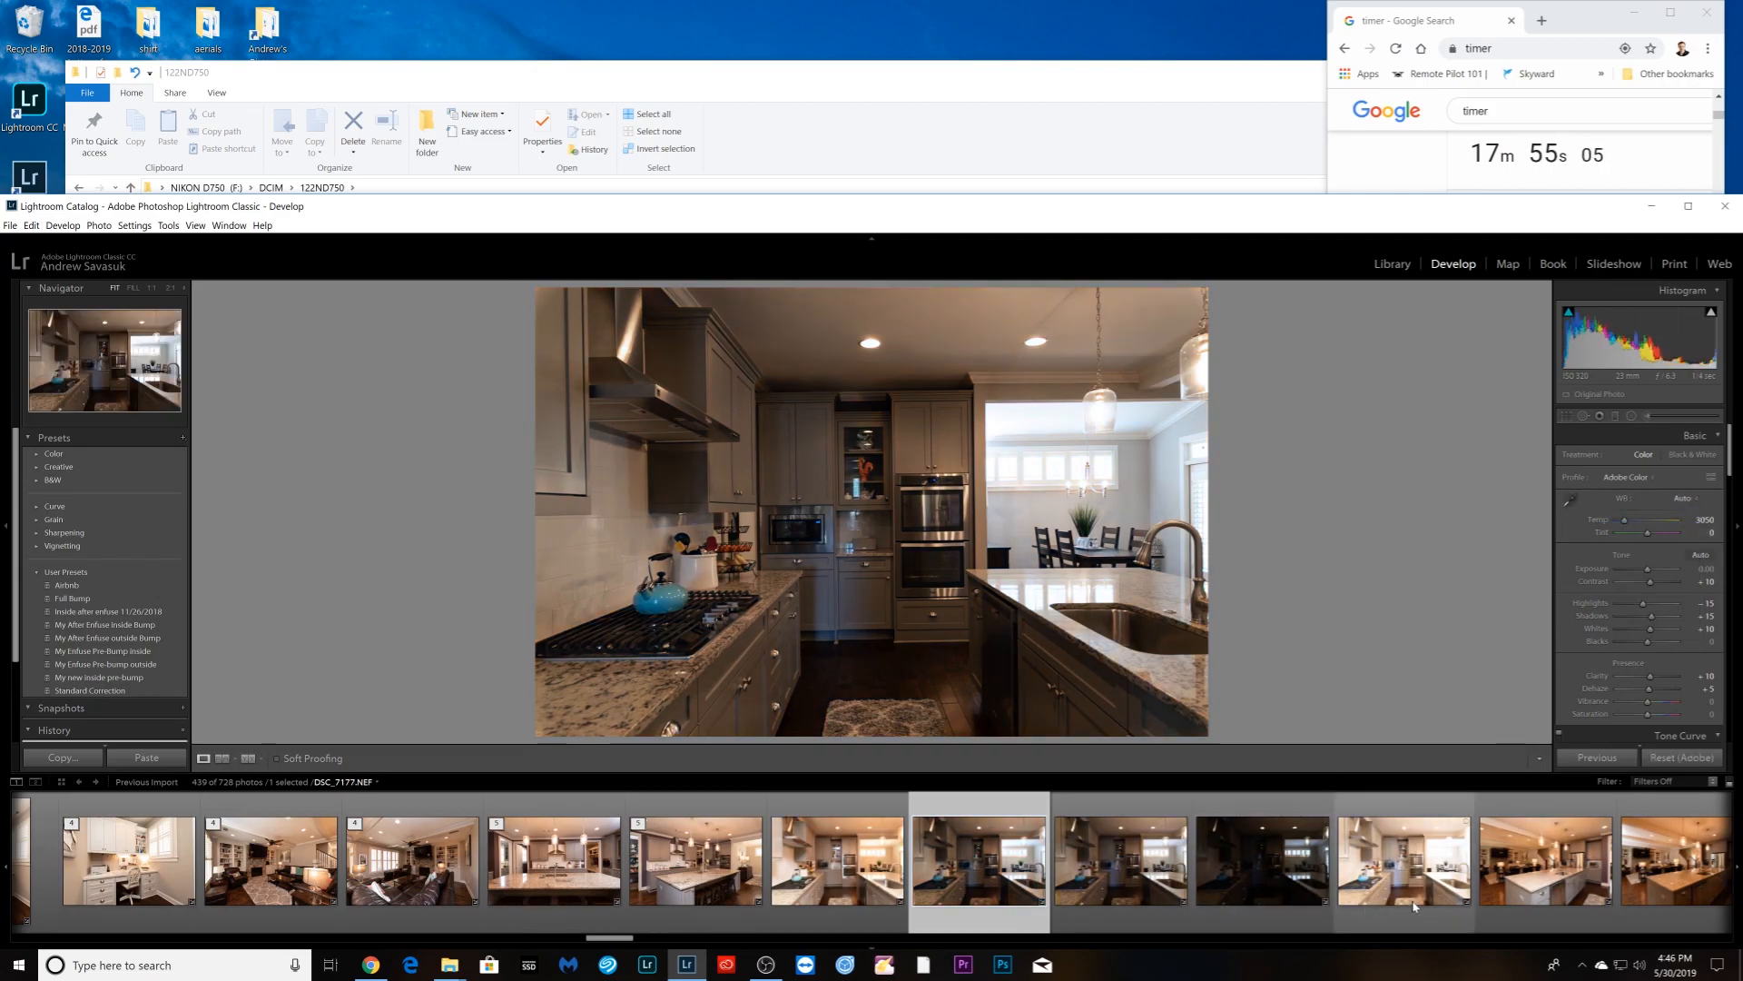
shift+click(1417, 849)
click(1603, 759)
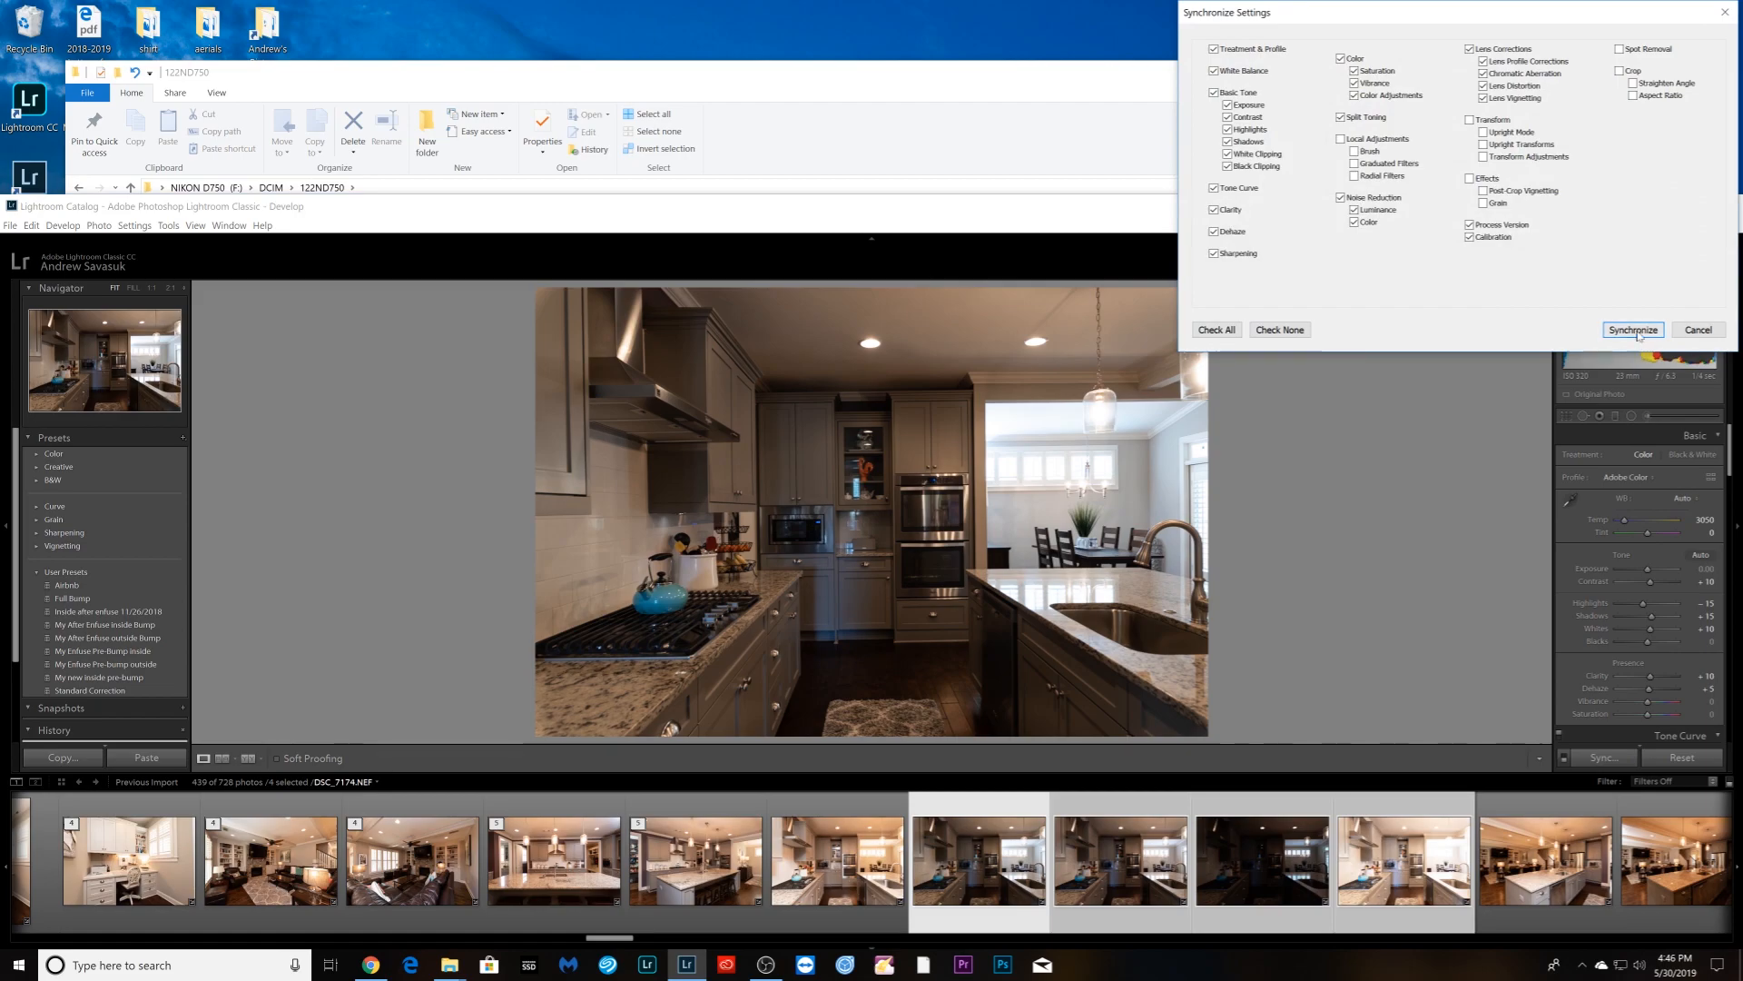
click(1634, 330)
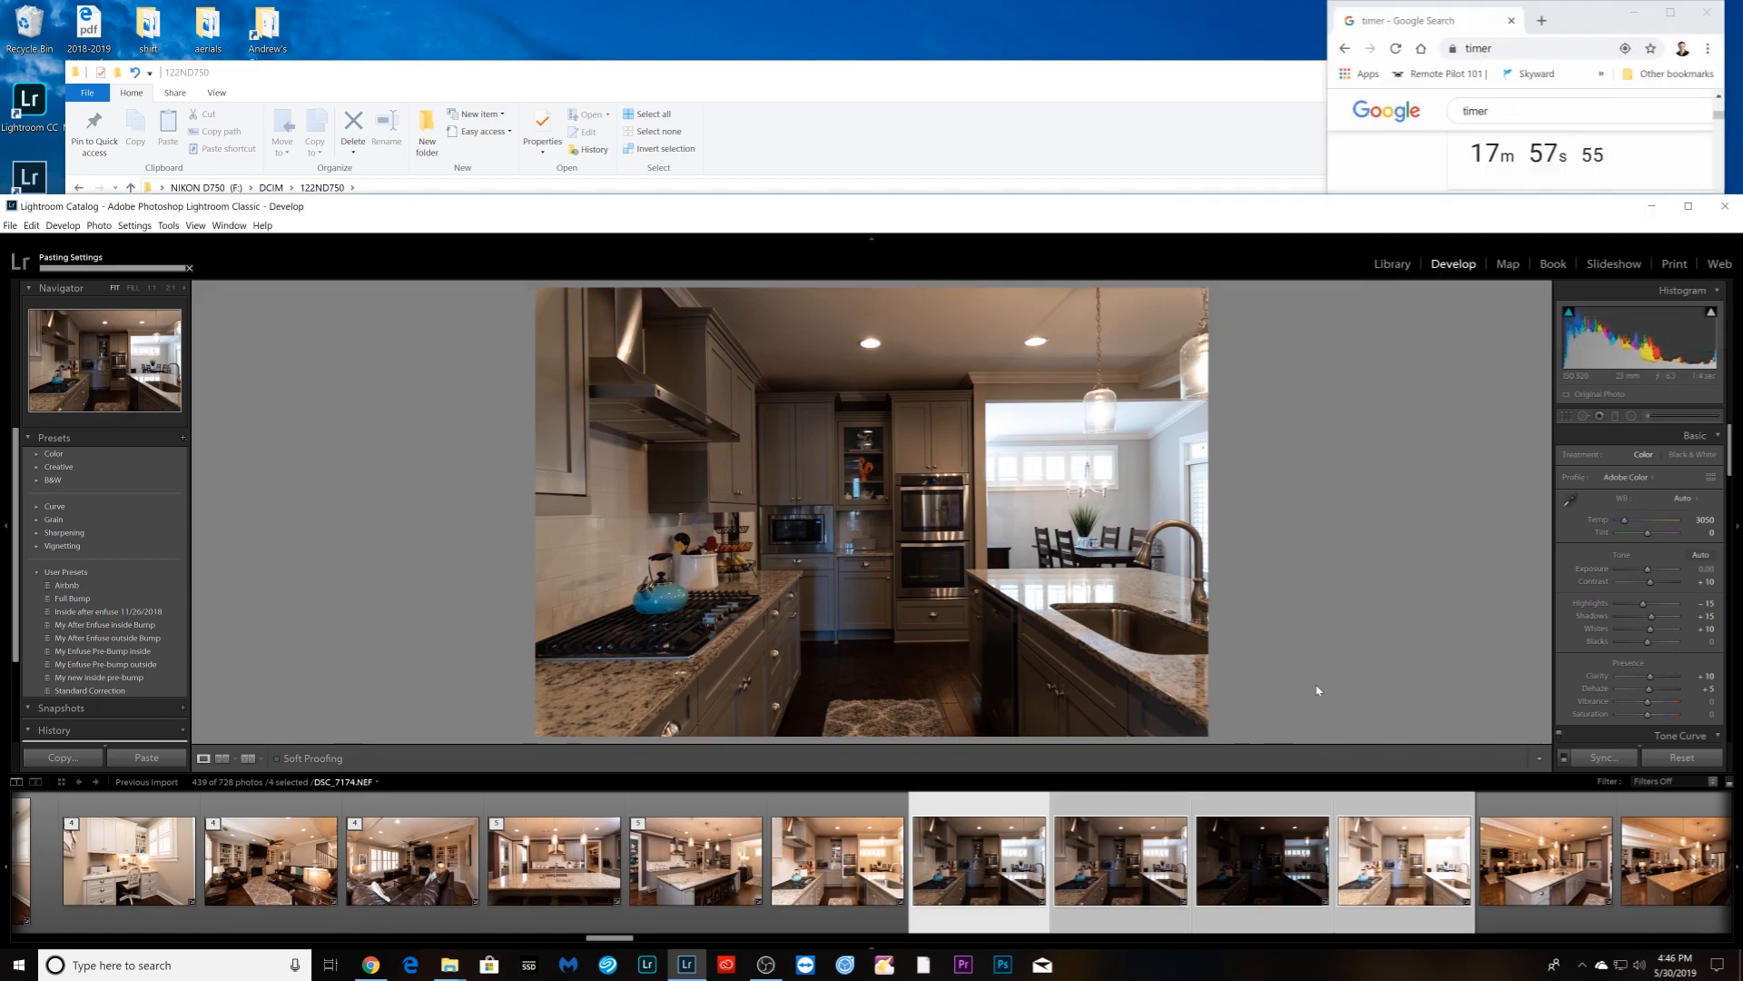
click(831, 926)
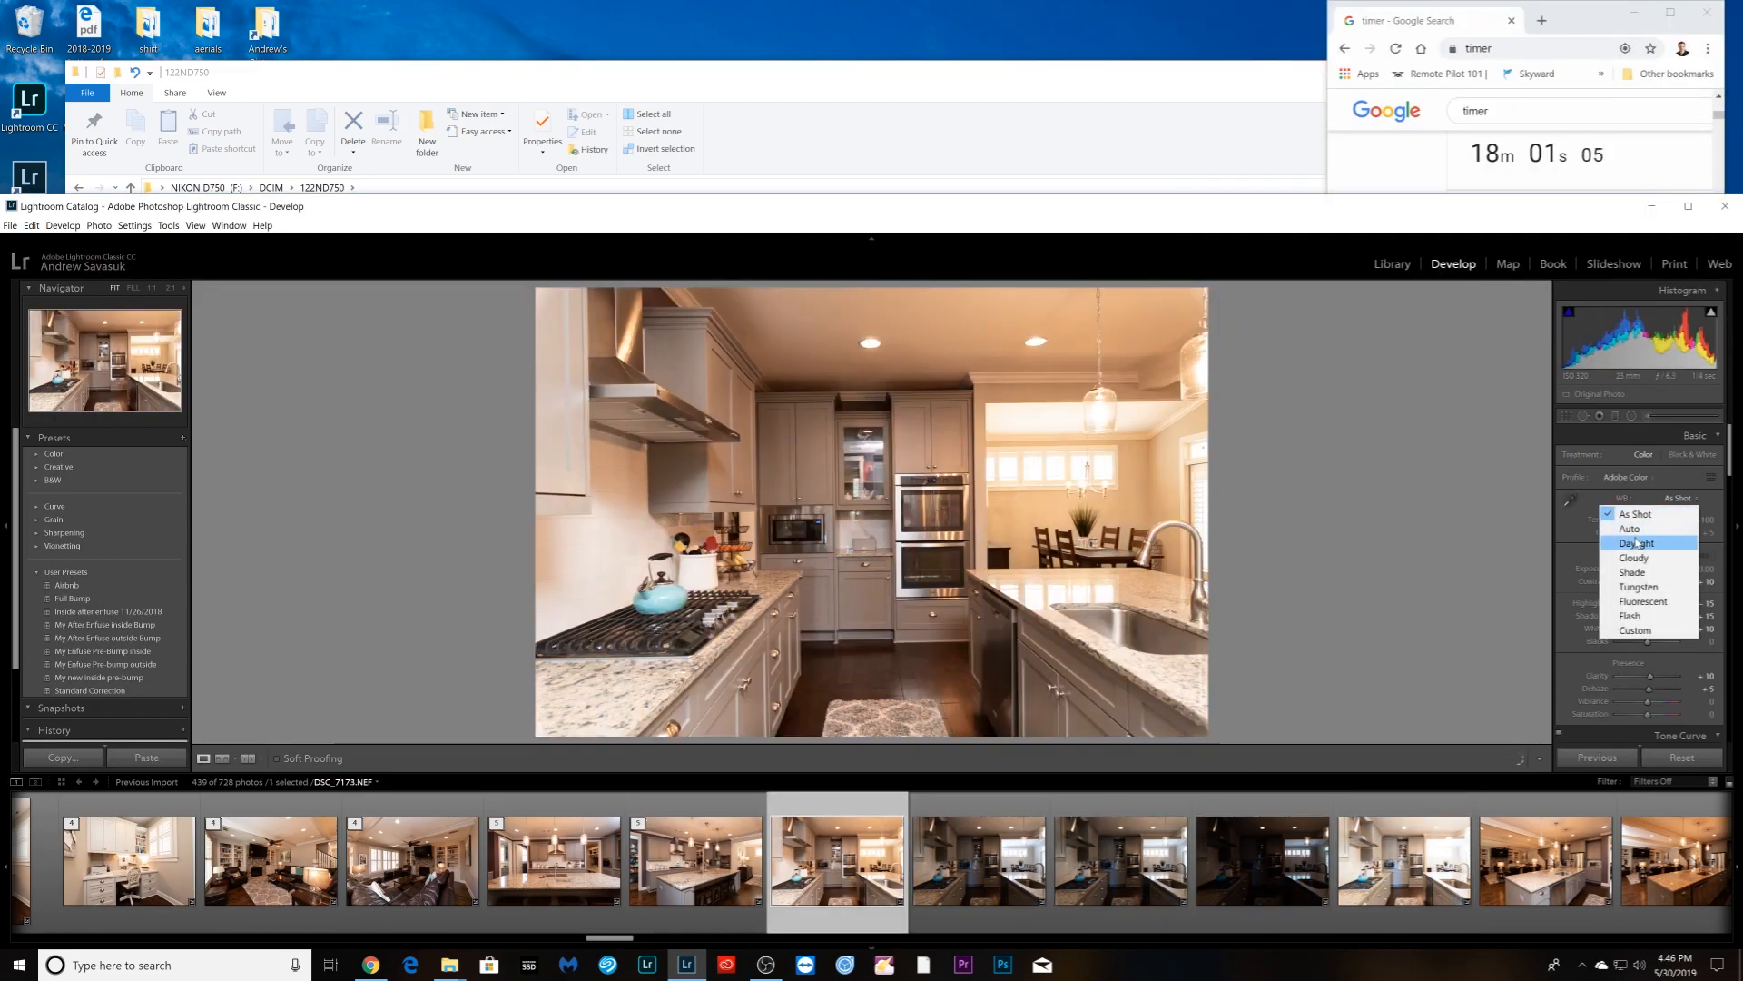
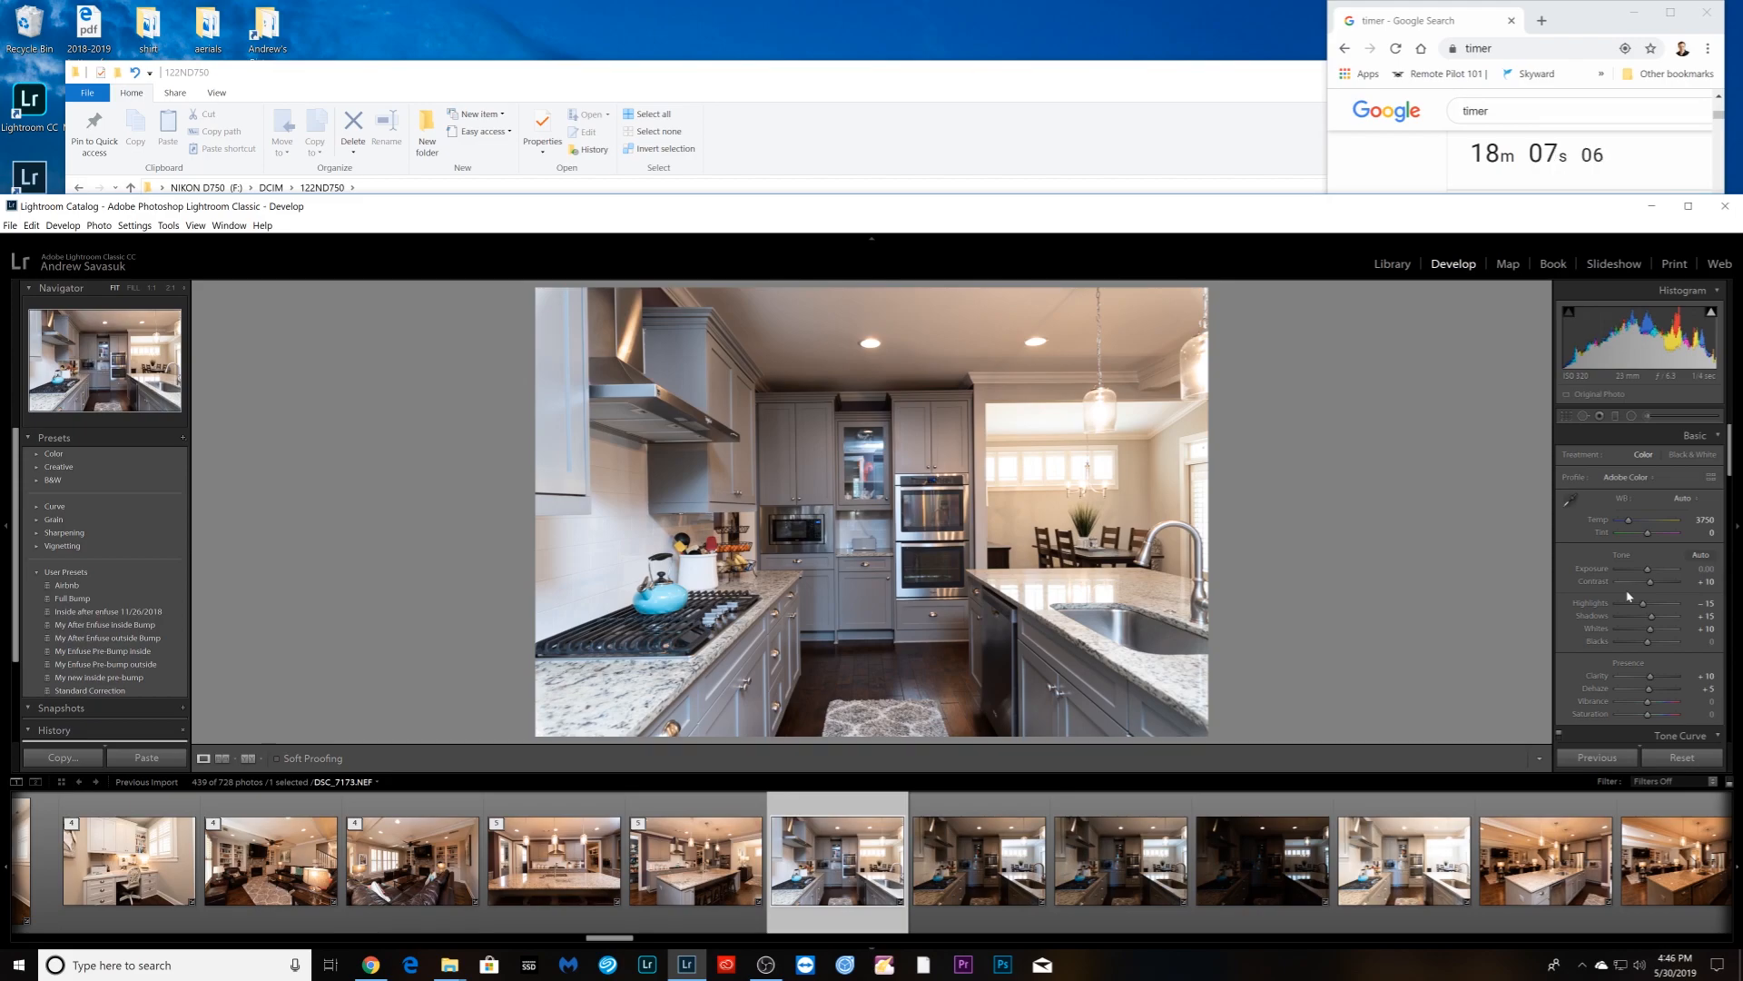
- Stack the five selected kitchen exposures, then select the next open-kitchen photo DSC_7178
shift+click(1406, 894)
right_click(1408, 894)
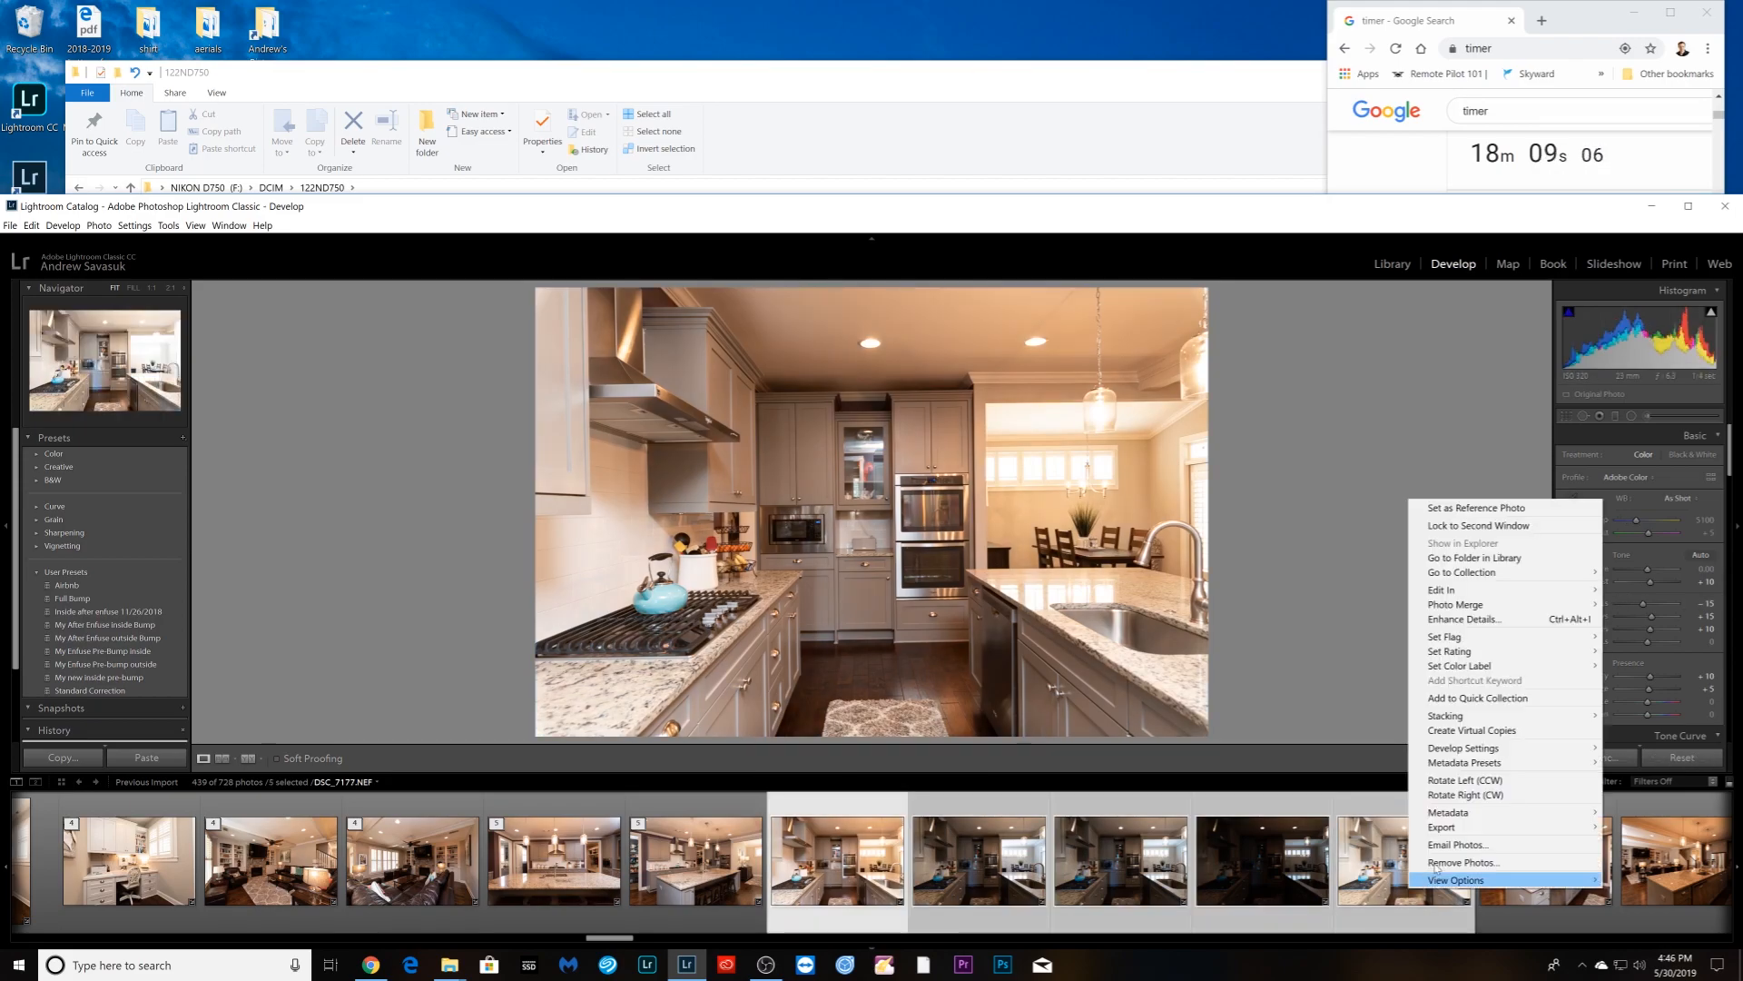
mouse_move(1453, 716)
click(1280, 716)
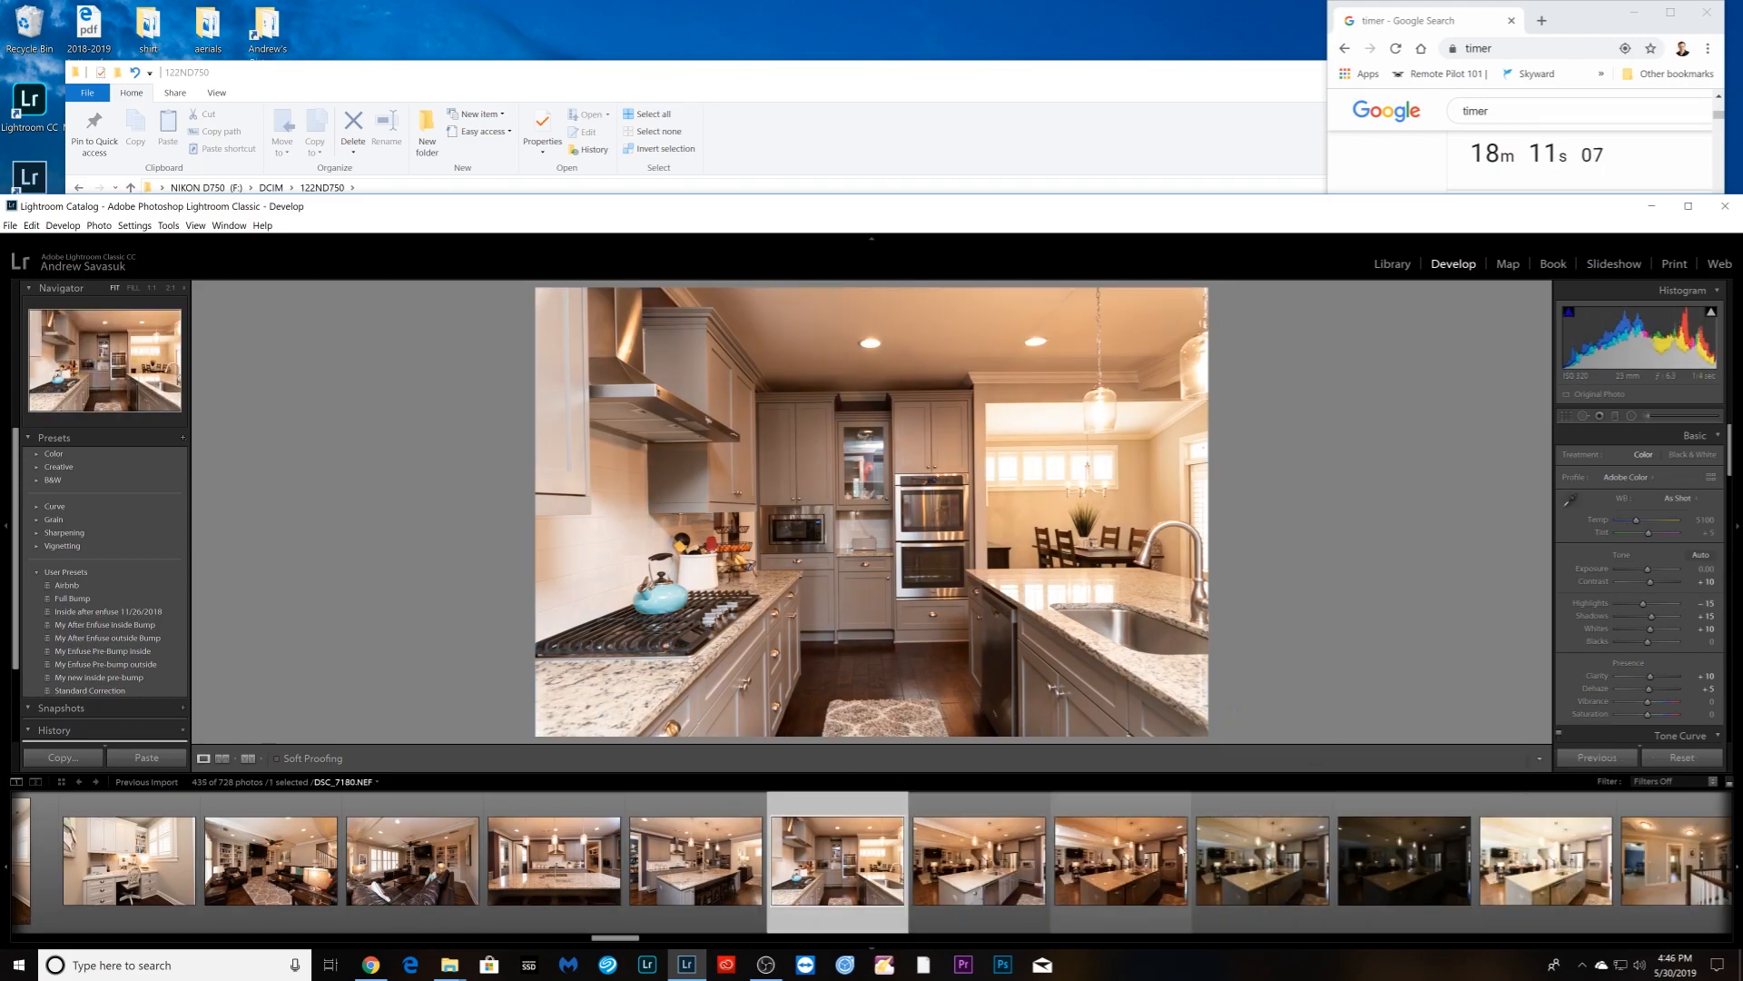
click(1024, 916)
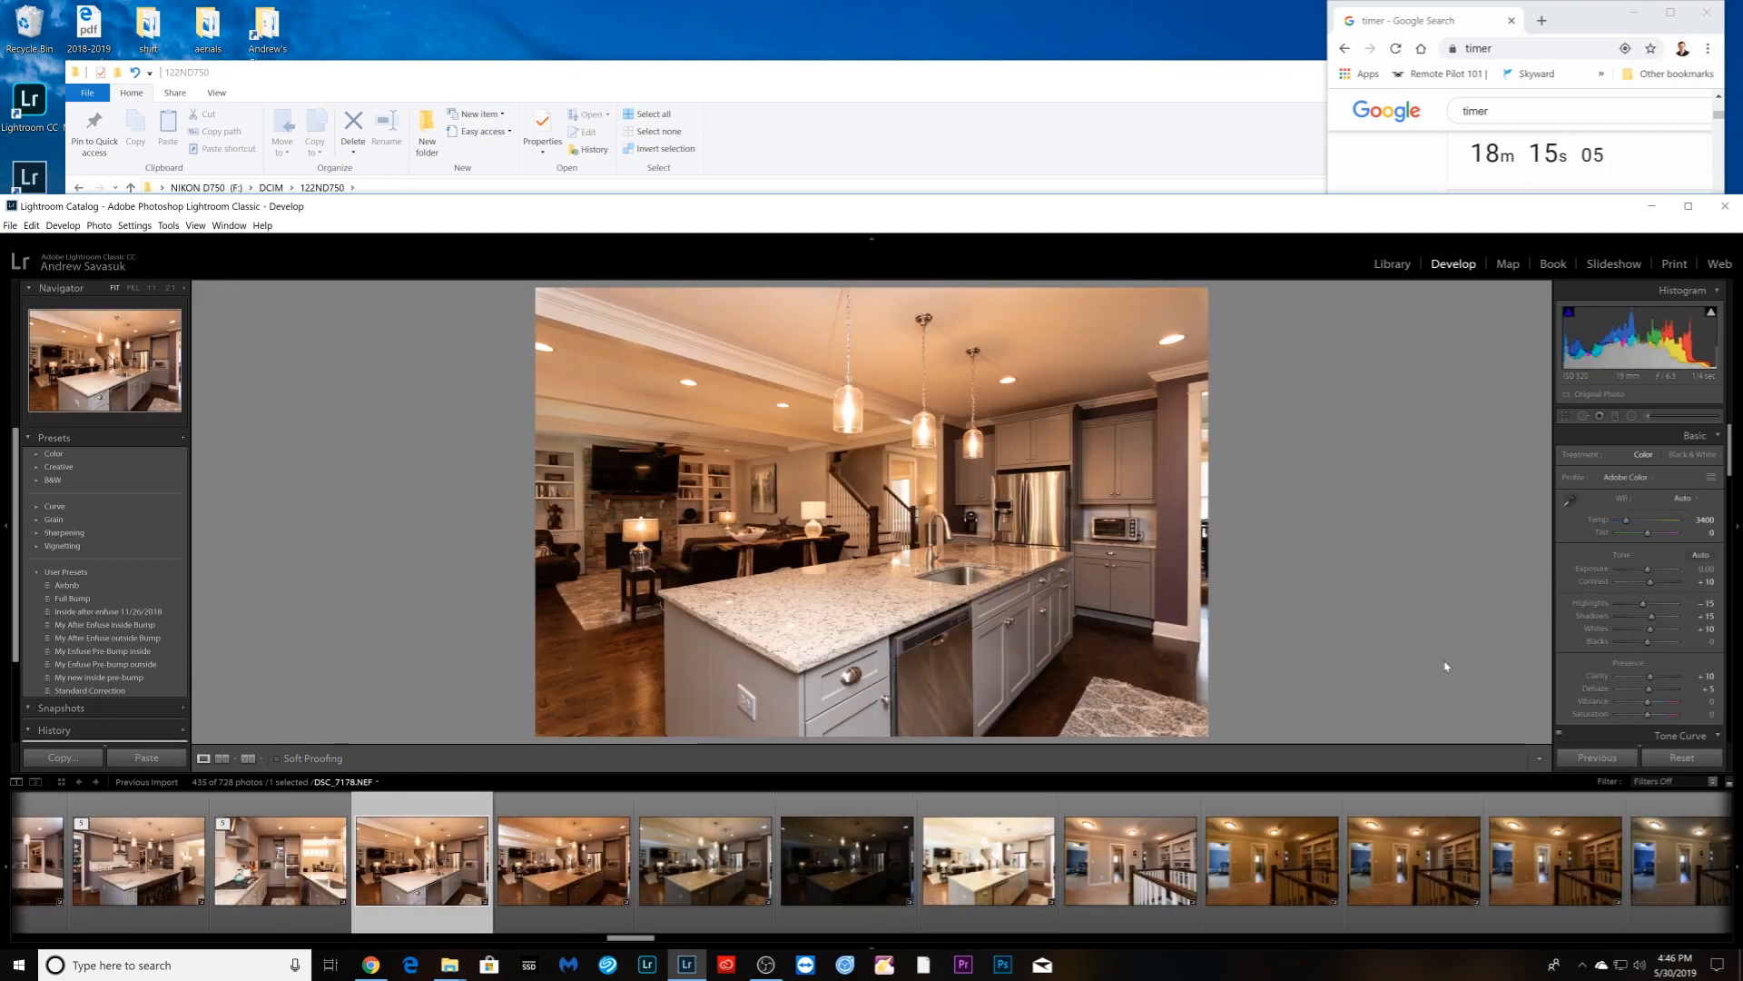
- Set the warm open-kitchen photo to Auto white balance, sync it to its brackets, and stack them
click(574, 908)
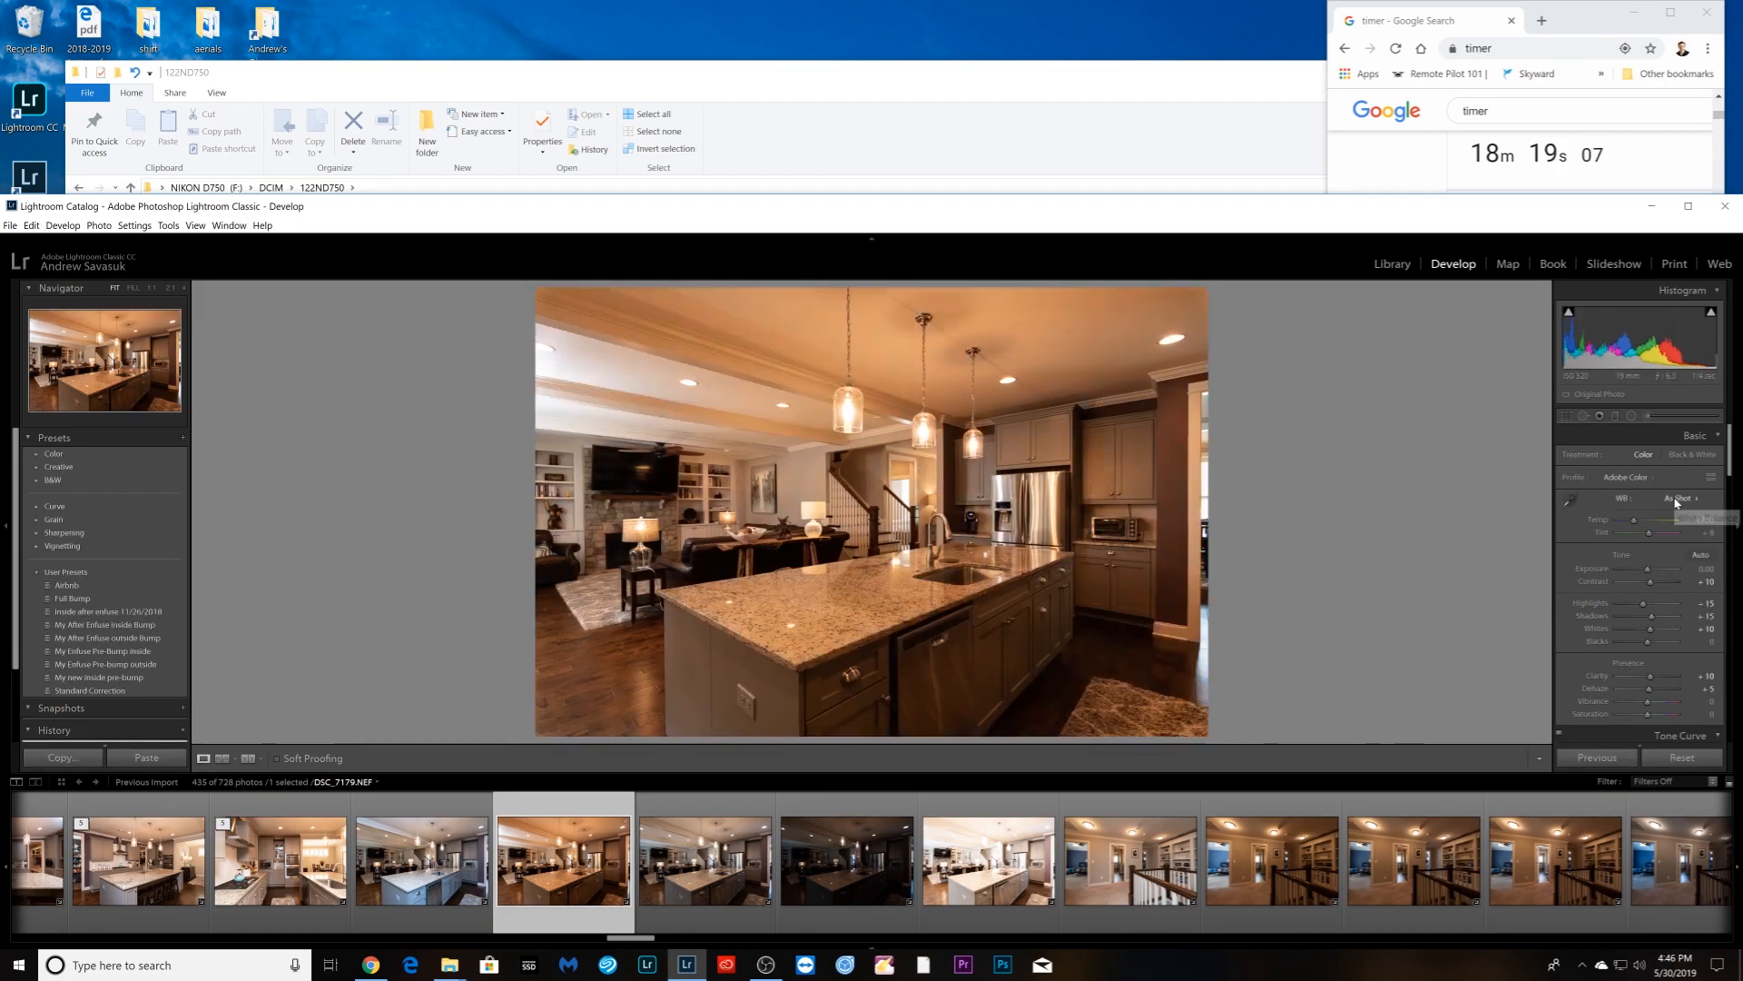
click(1676, 498)
click(1676, 515)
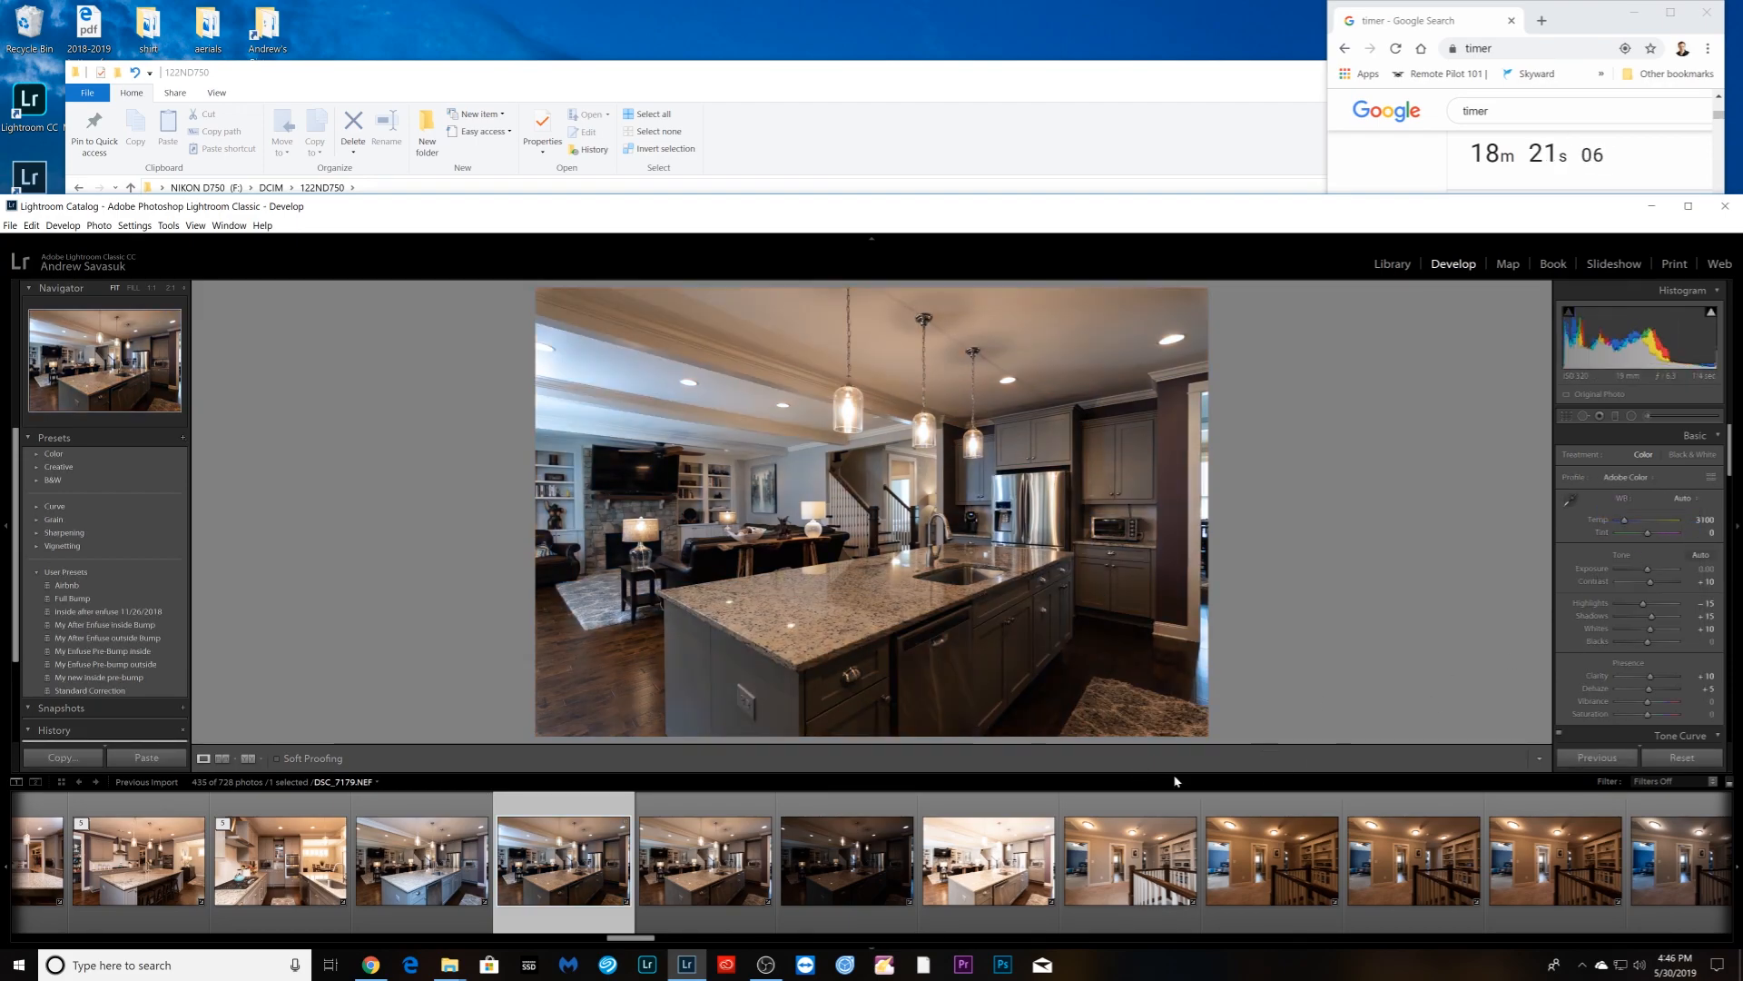
shift+click(1002, 911)
click(1604, 758)
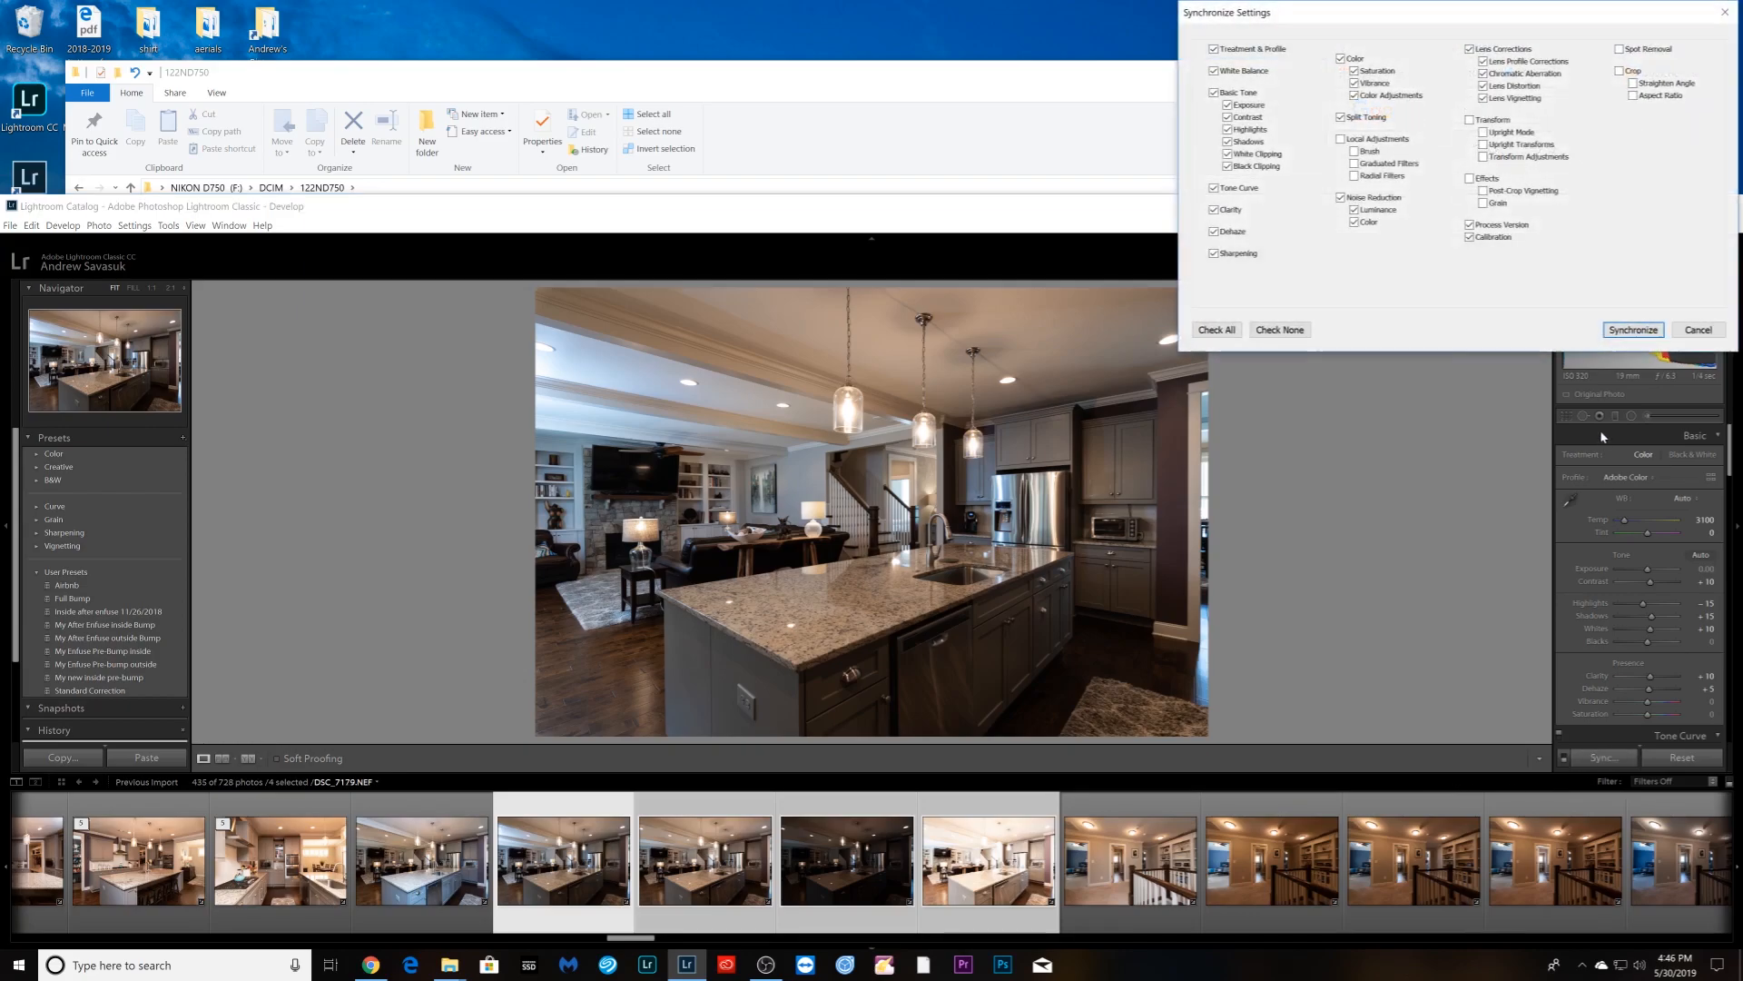
click(1632, 330)
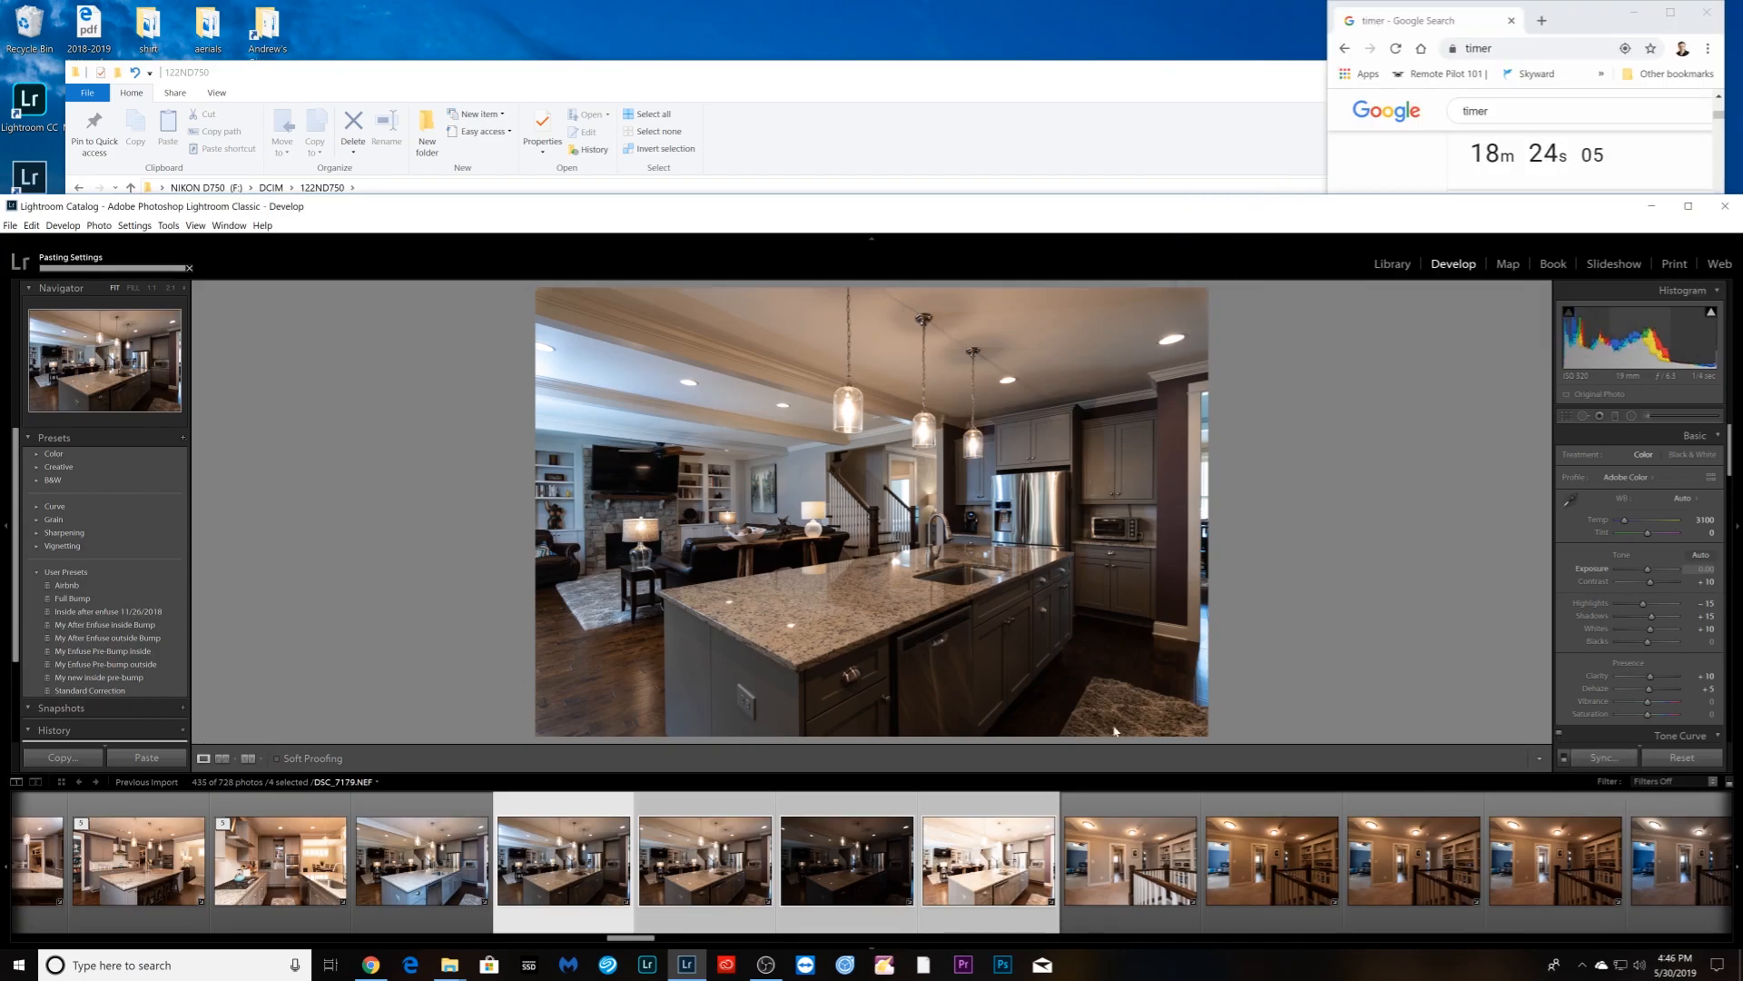
right_click(585, 910)
mouse_move(700, 738)
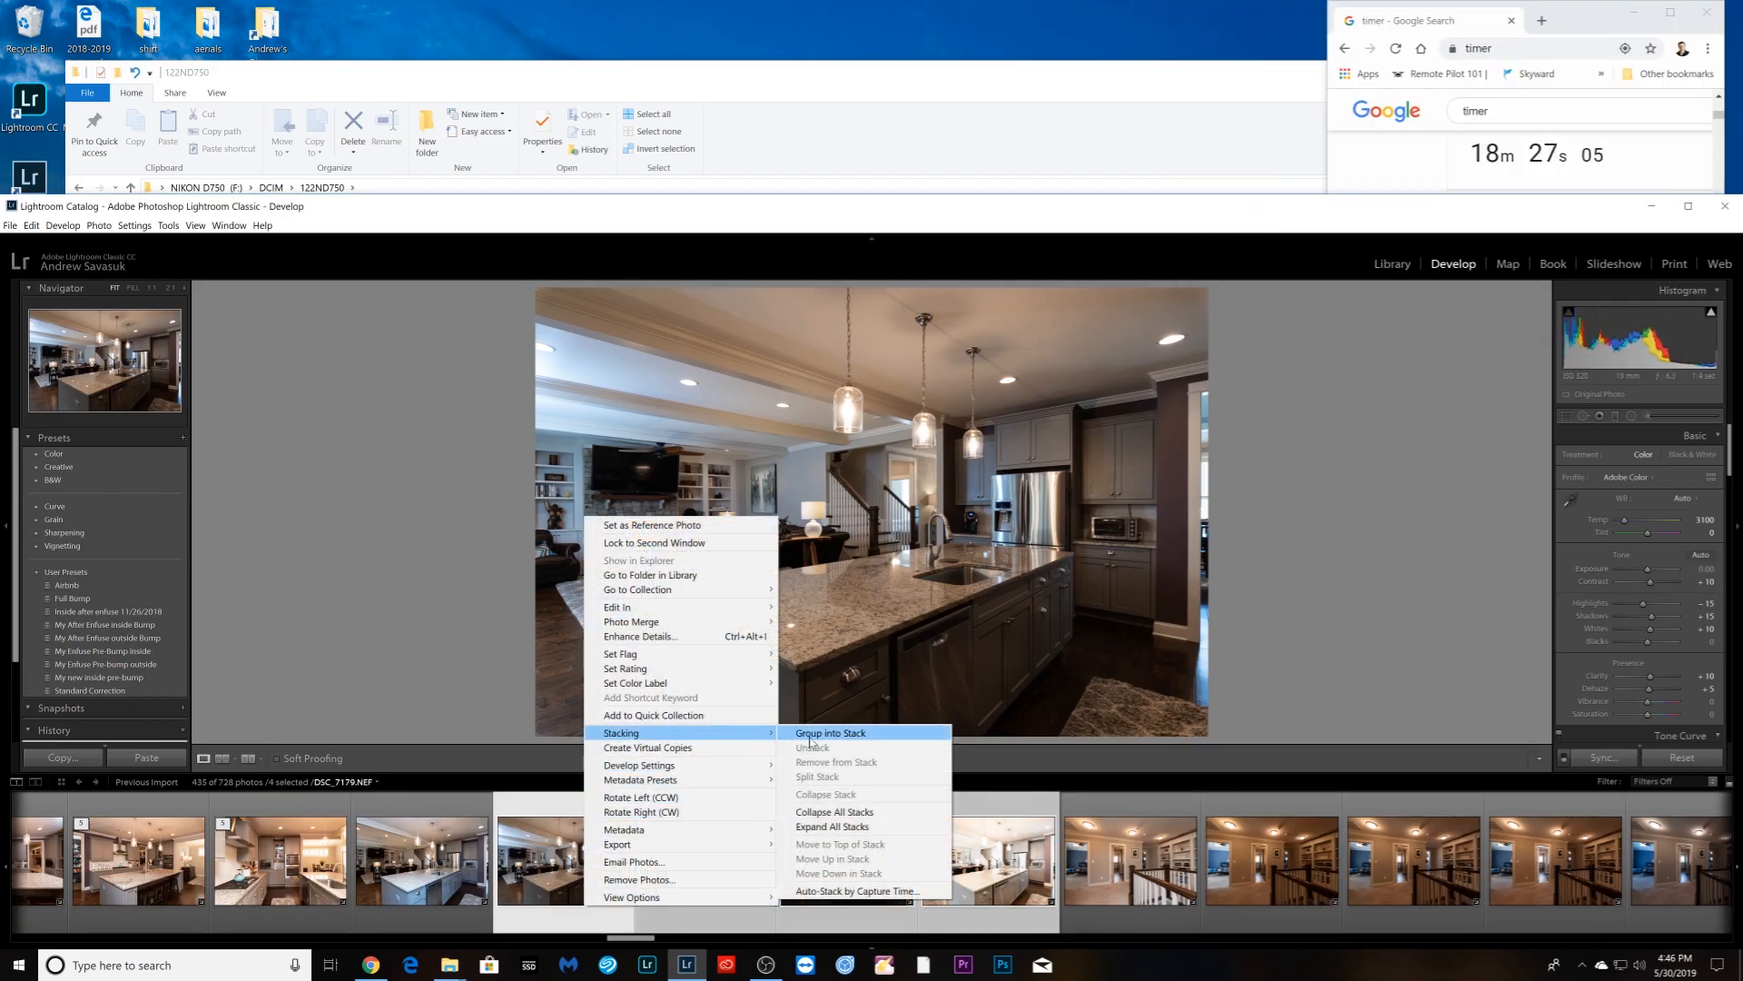
click(813, 738)
- Unstack the next kitchen bracket group into separate photos
right_click(715, 911)
click(689, 912)
right_click(693, 906)
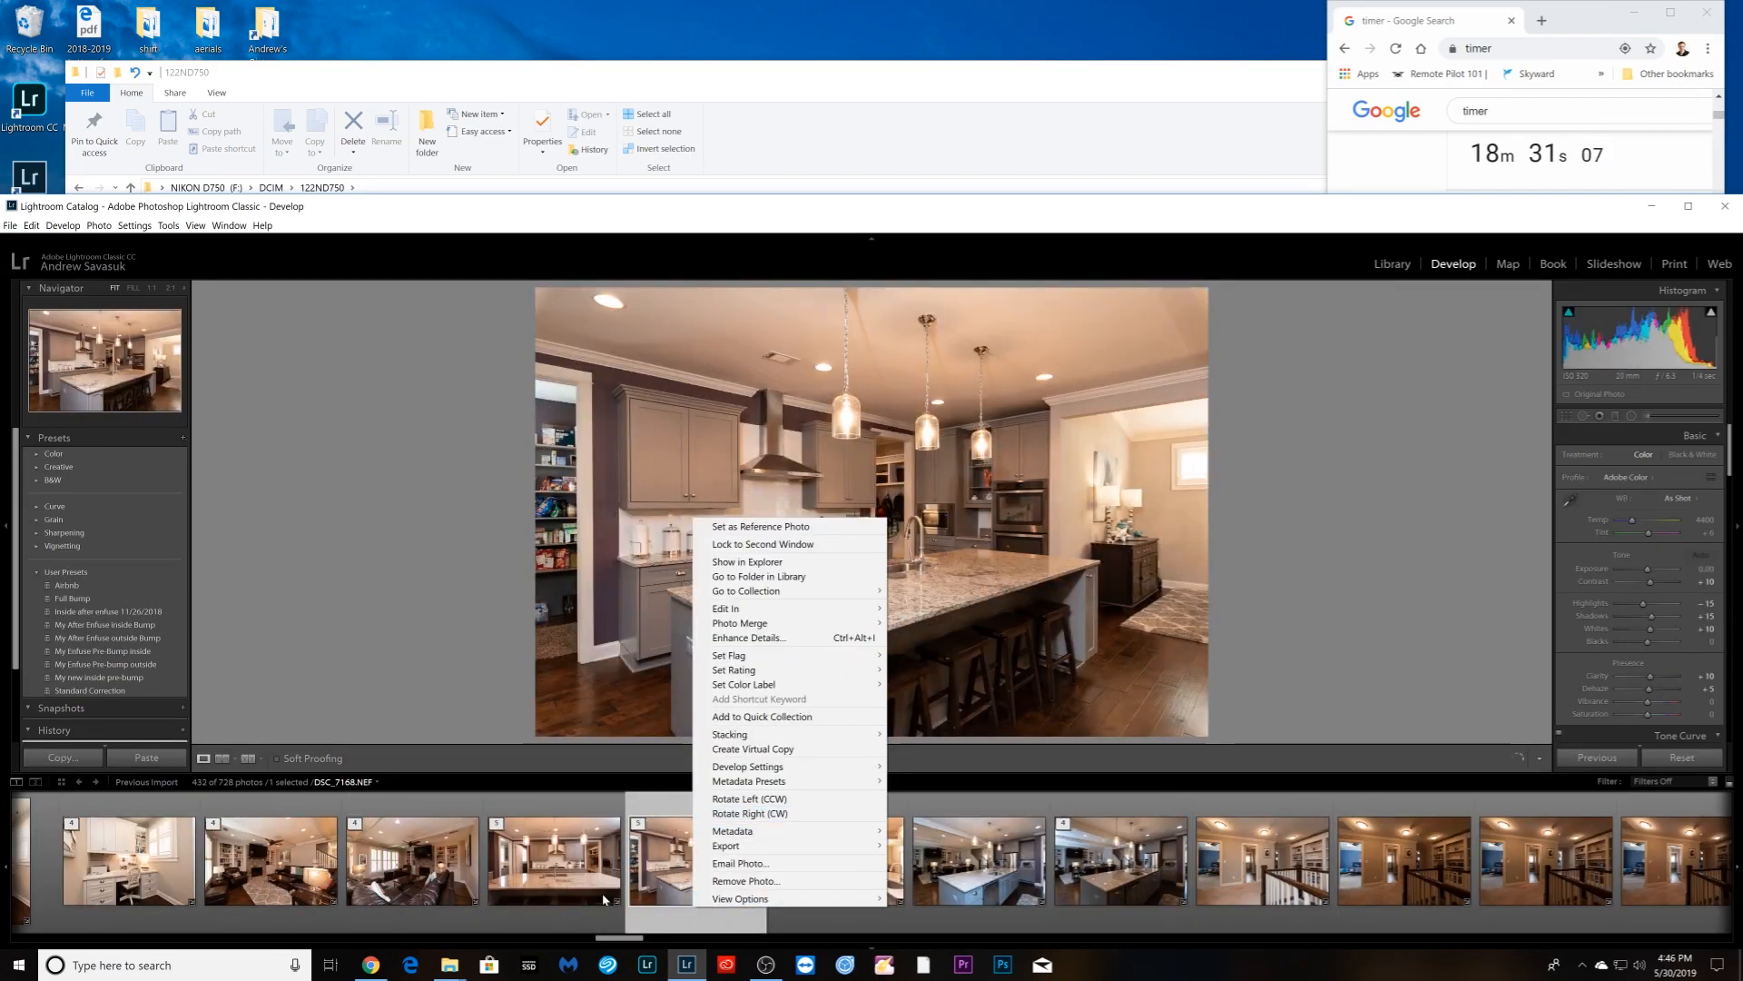
click(604, 899)
right_click(561, 901)
mouse_move(686, 743)
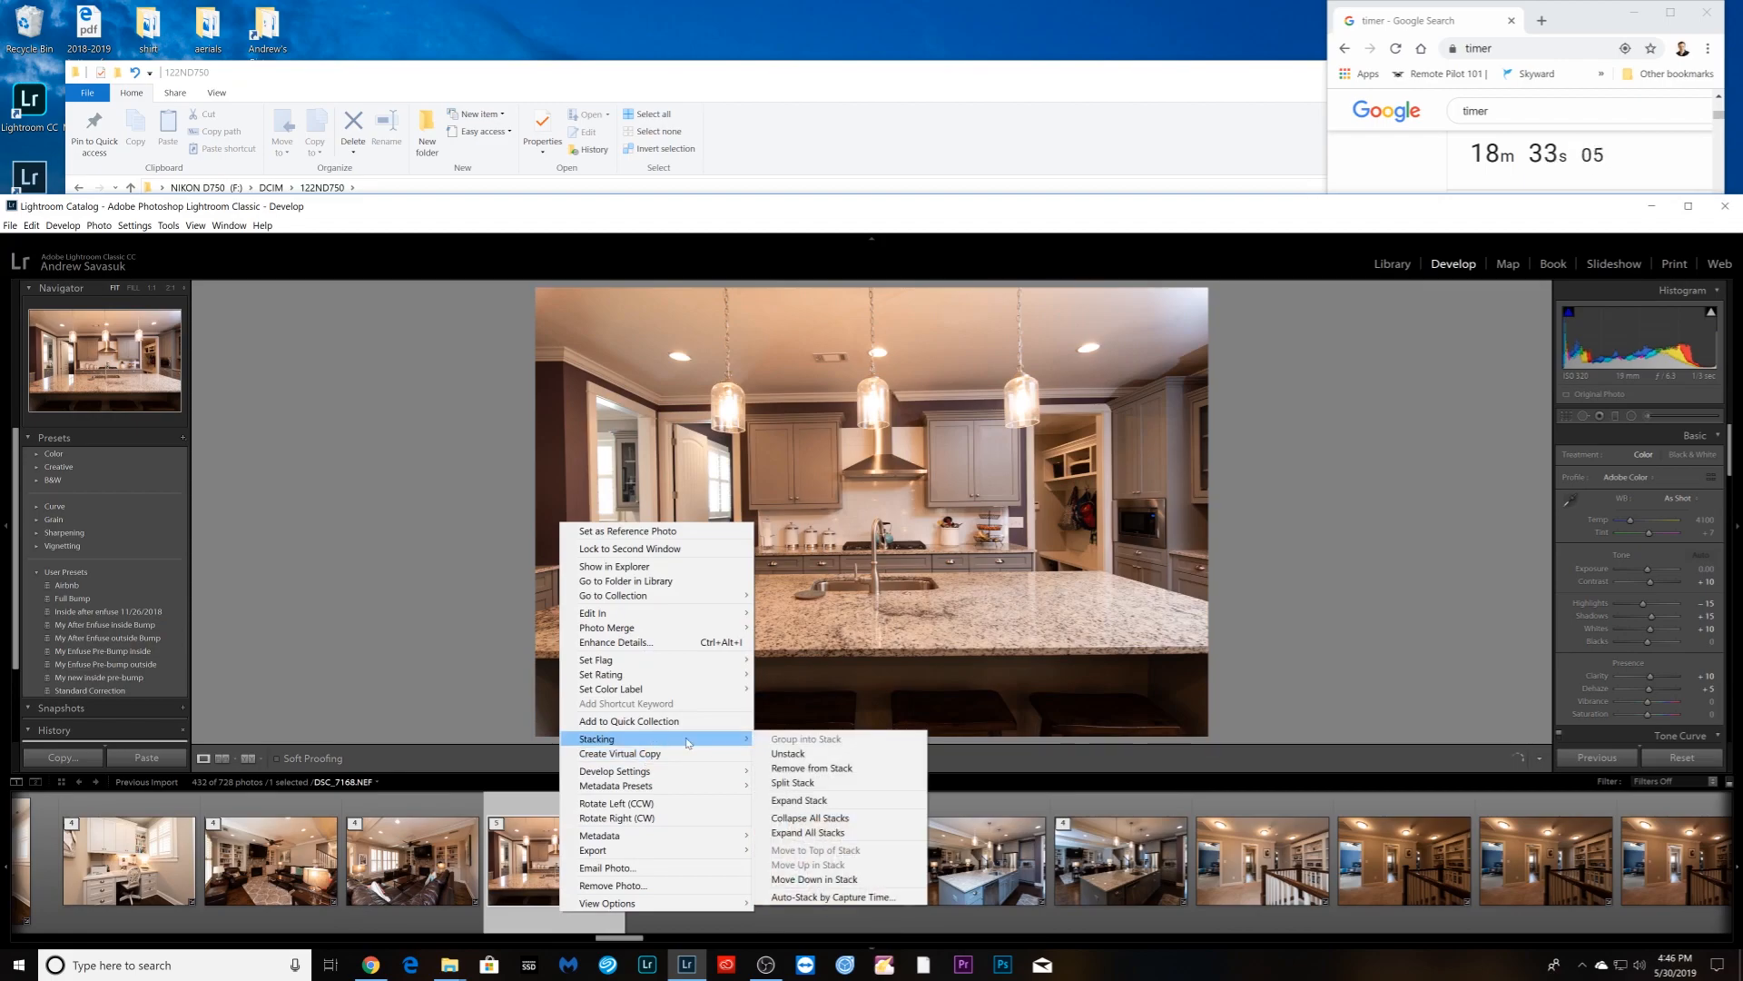
click(790, 753)
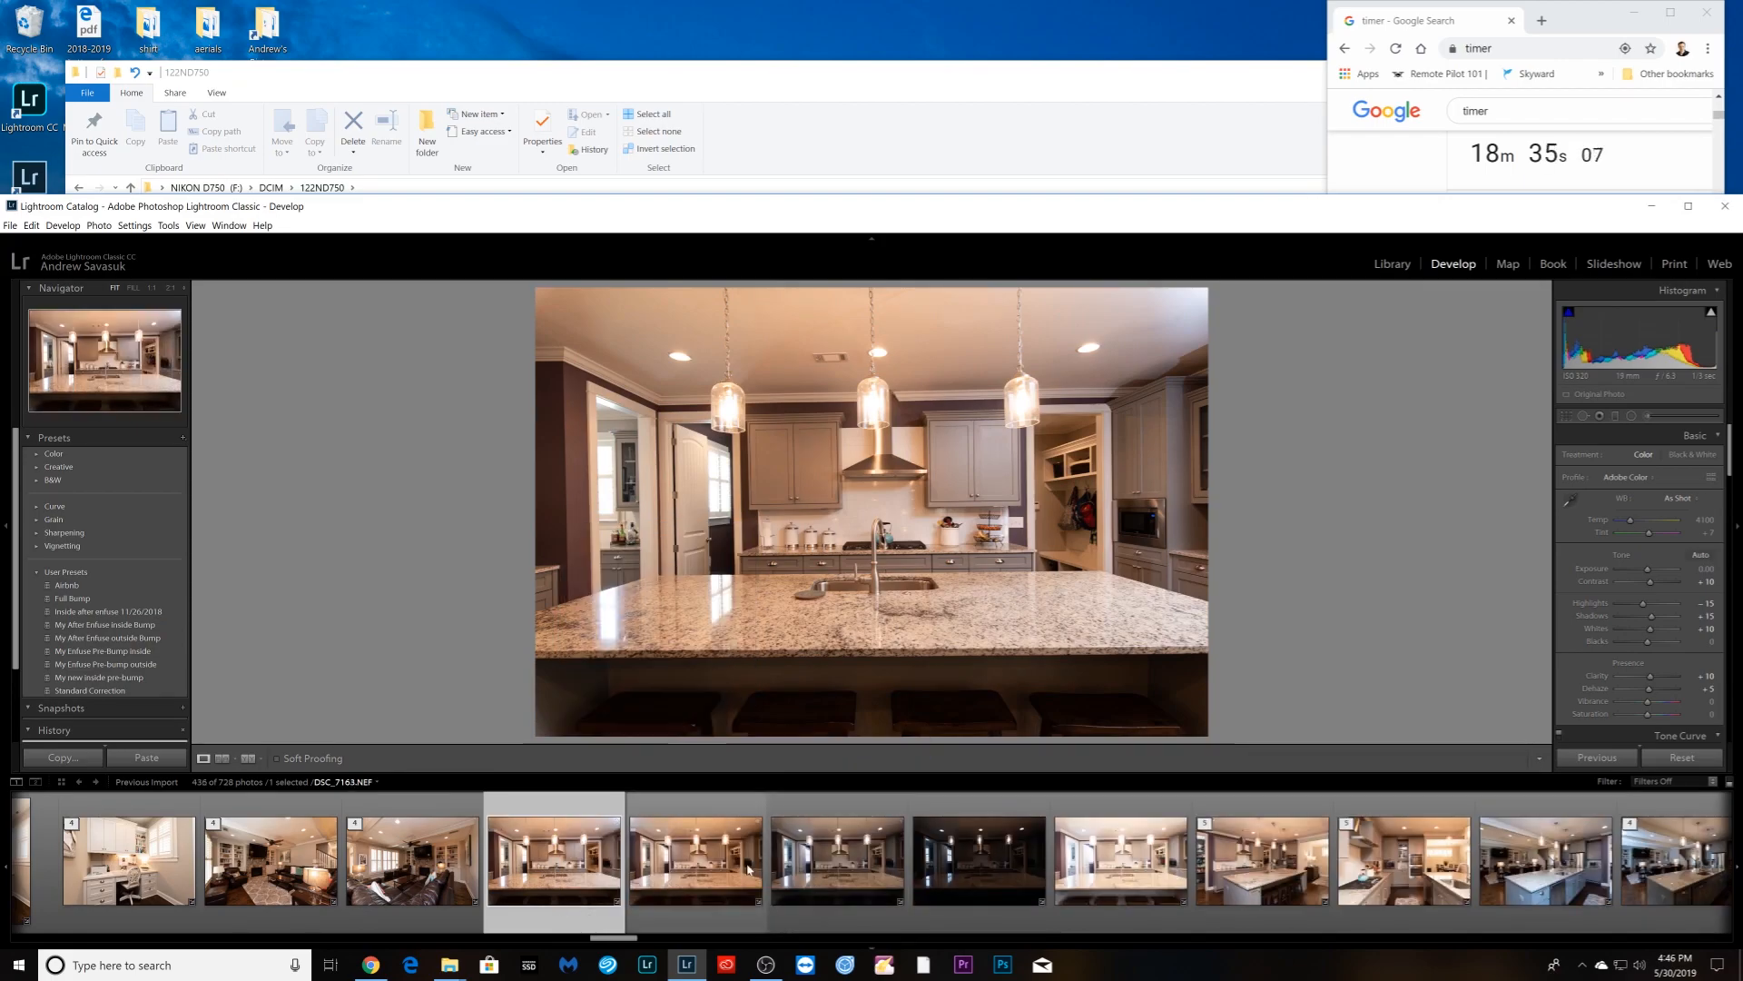
- Give the five unstacked brackets Auto white balance via sync and regroup them into a stack
click(1677, 500)
click(1661, 529)
shift+click(1121, 854)
click(1601, 758)
click(1637, 330)
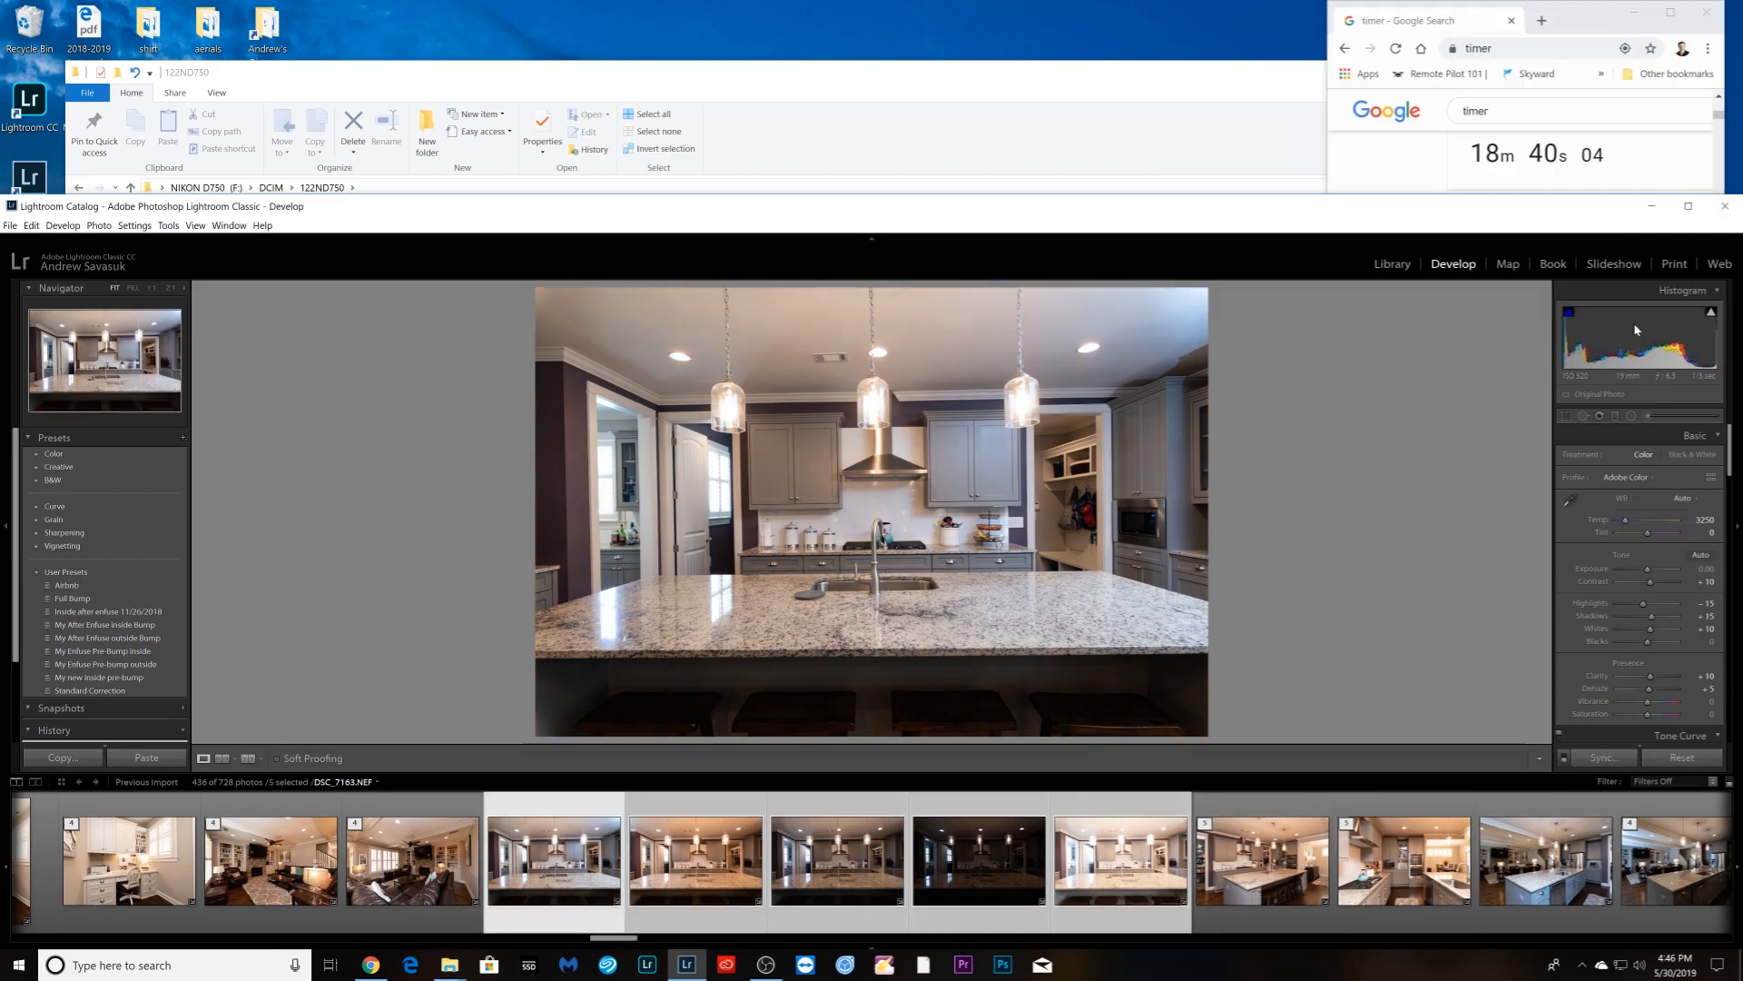
right_click(702, 905)
mouse_move(823, 730)
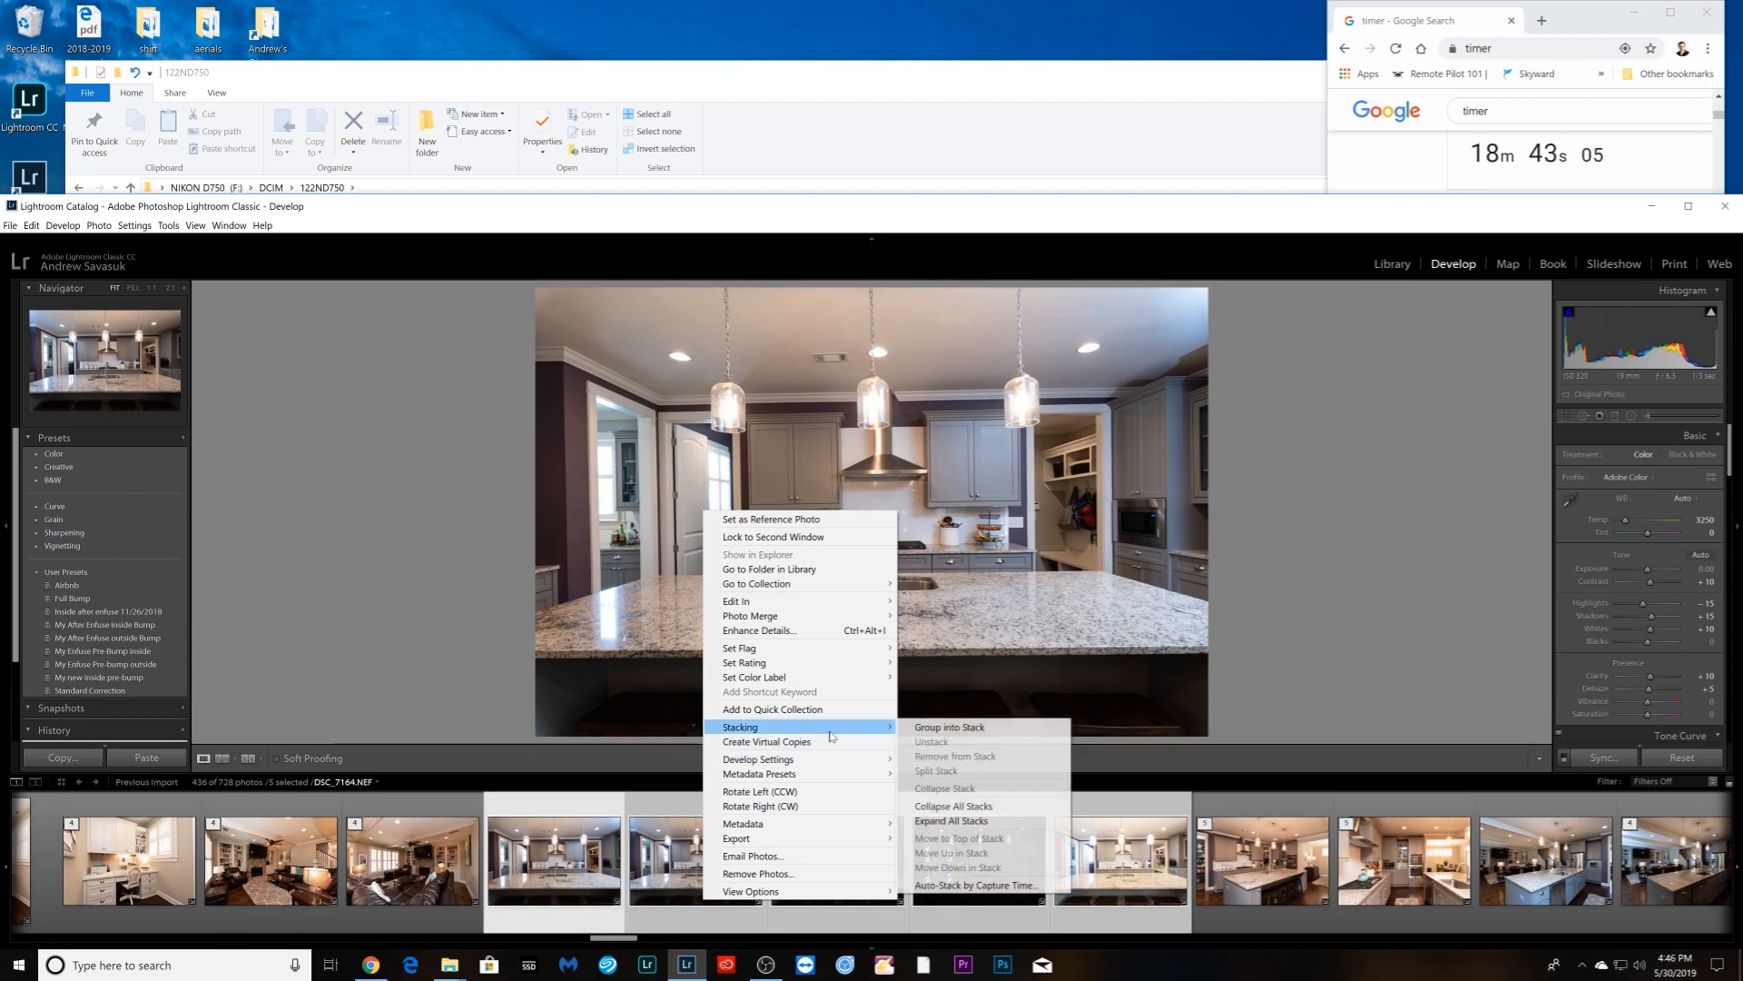
click(942, 728)
- Unstack the kitchen stack DSC_7168 into separate photos
click(715, 910)
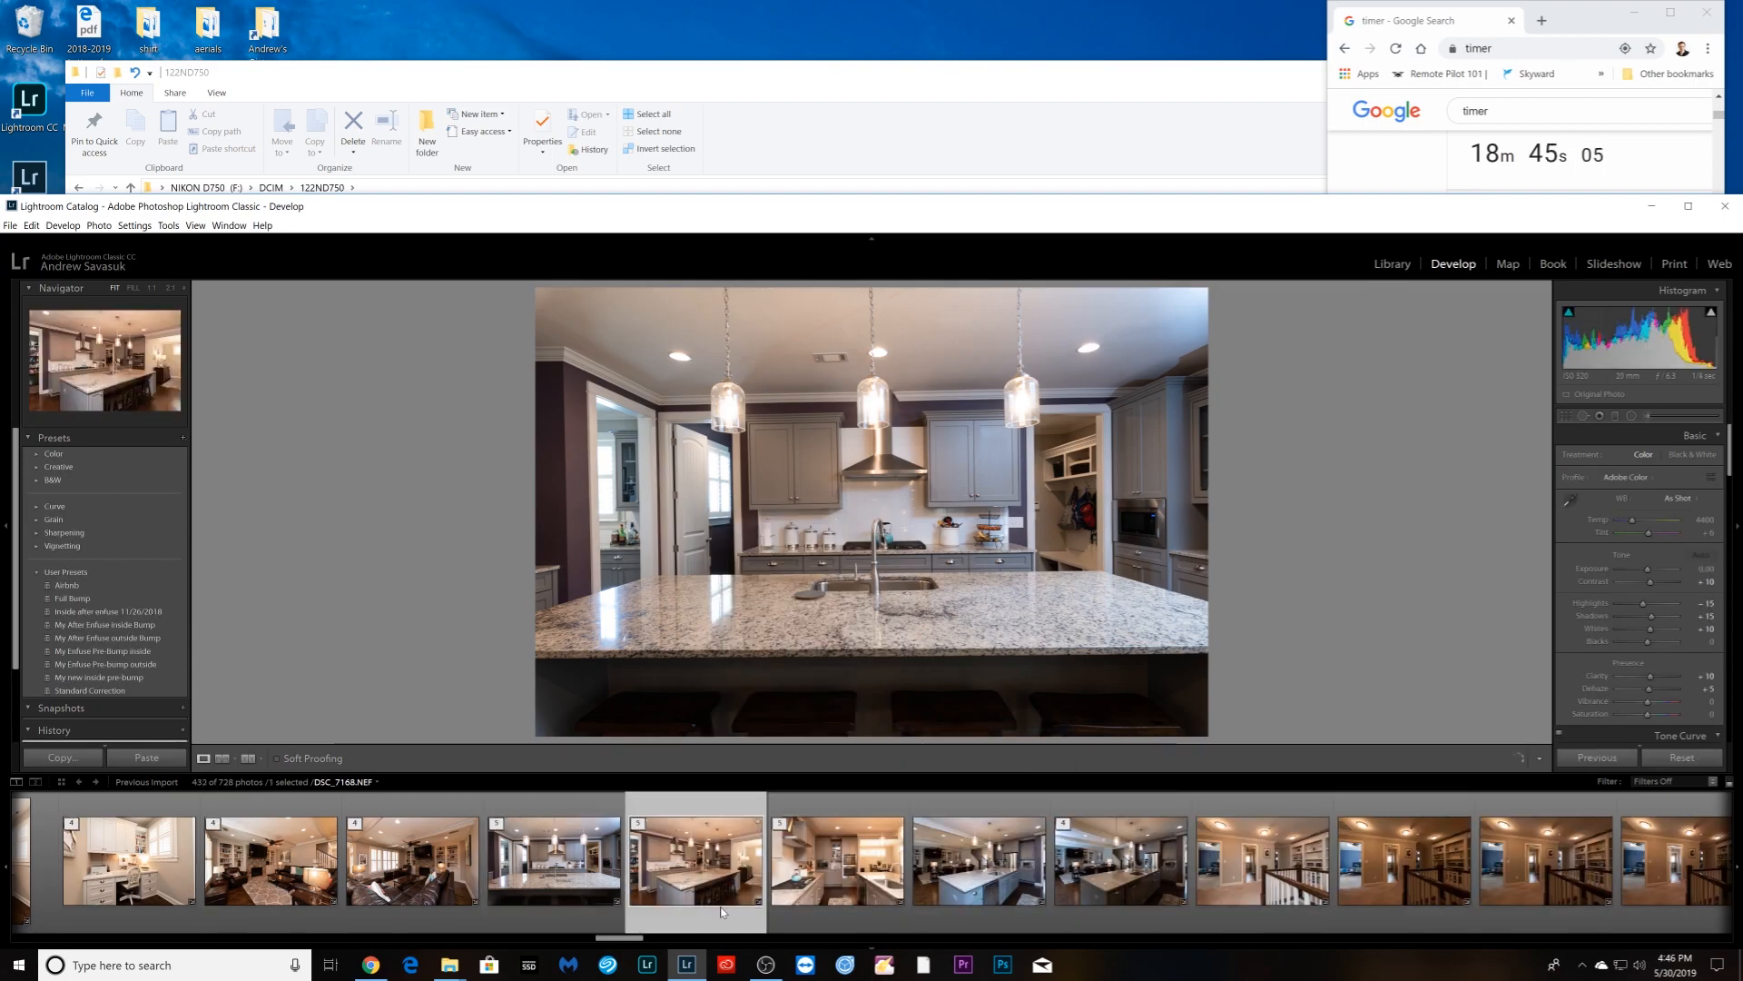
right_click(717, 907)
mouse_move(823, 734)
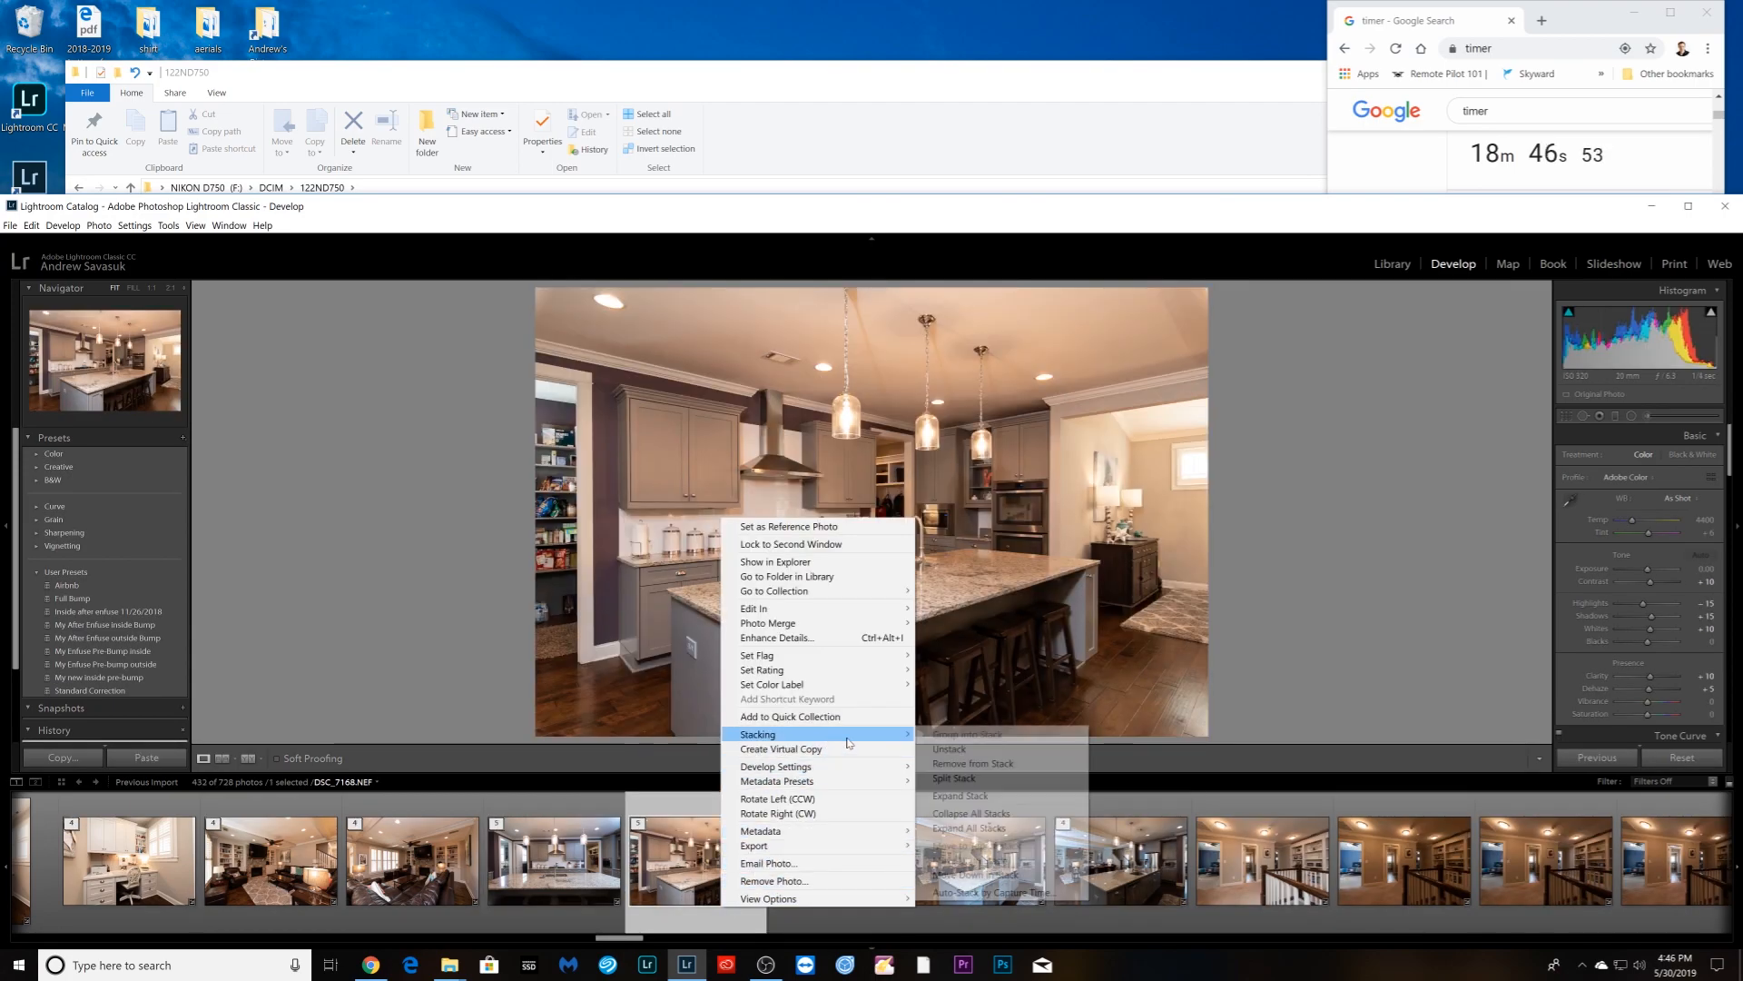
click(953, 748)
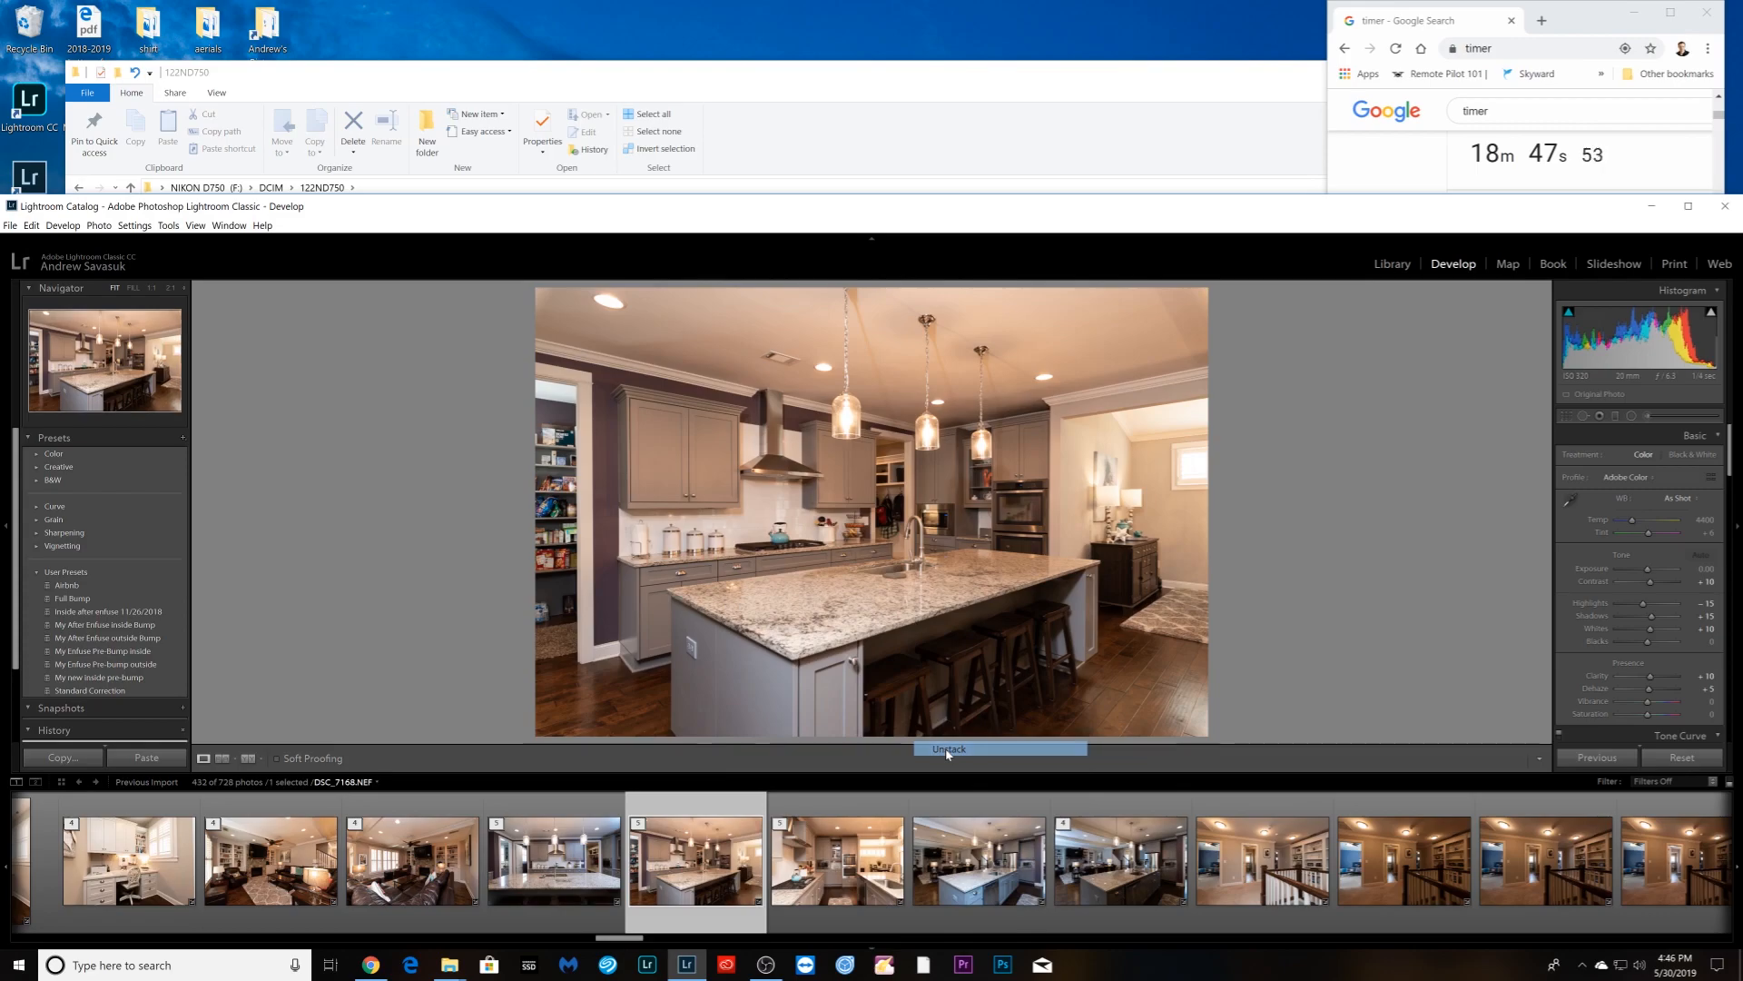
- Sync Auto white balance across the five DSC_7168 brackets and restack them
click(1679, 499)
click(1654, 525)
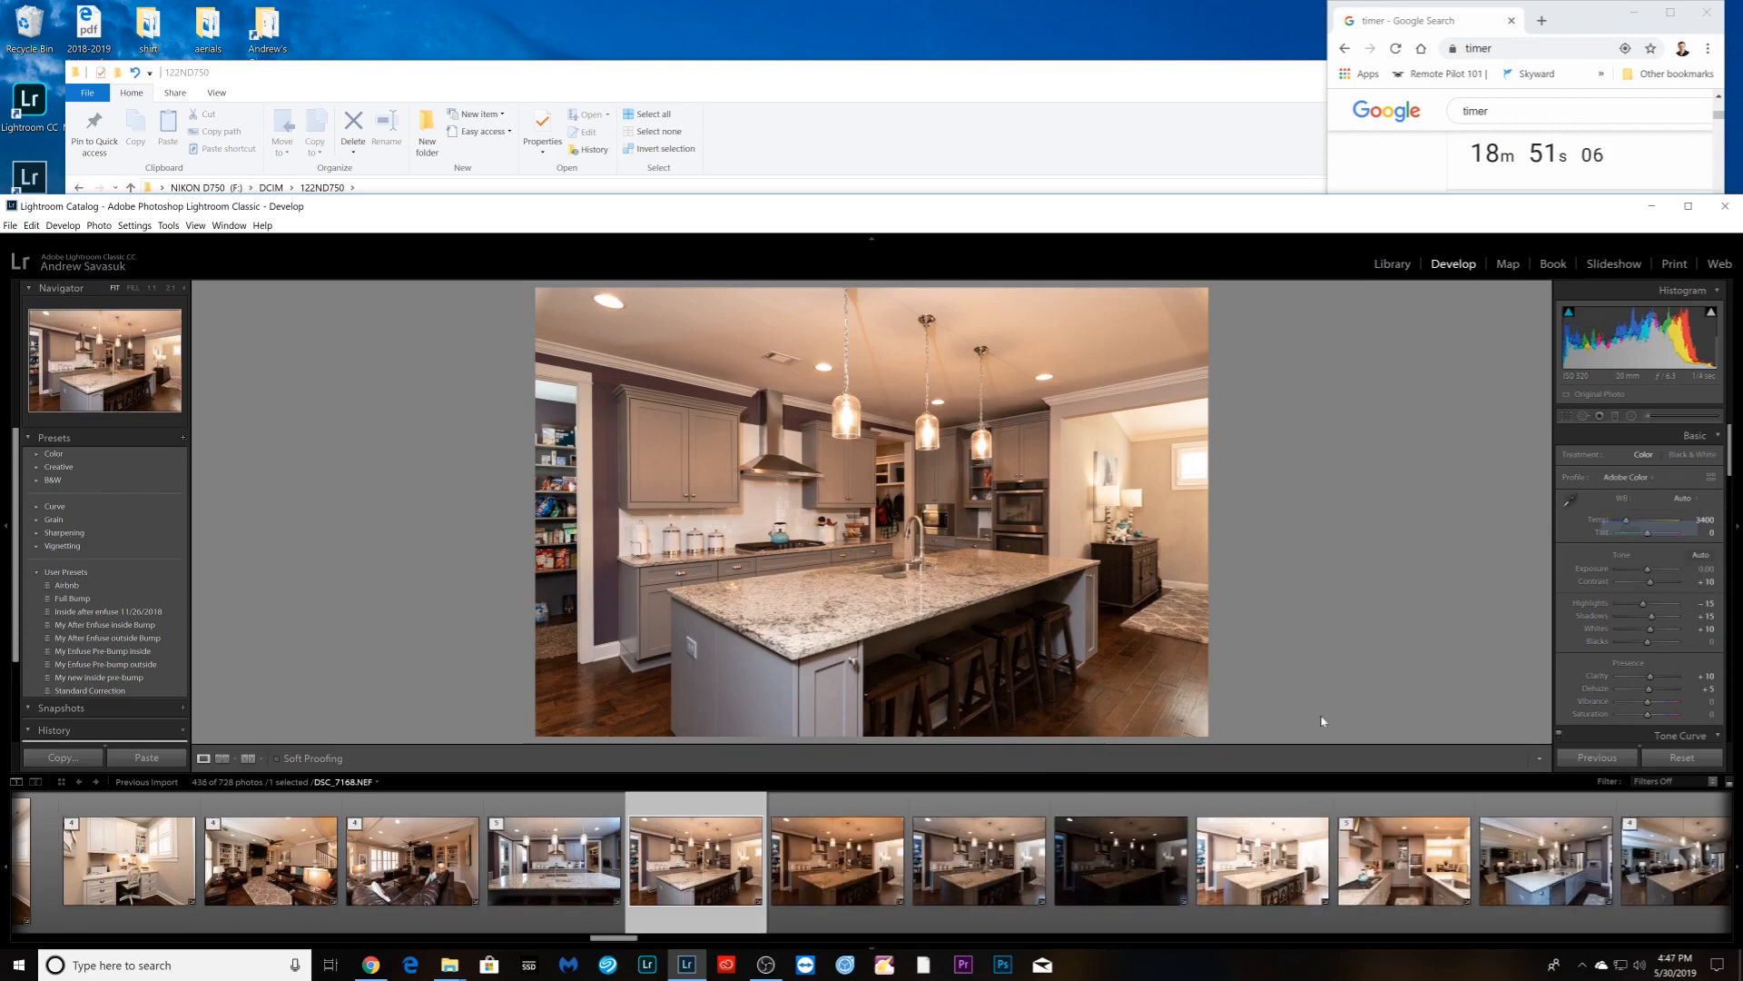
shift+click(1242, 908)
click(1603, 757)
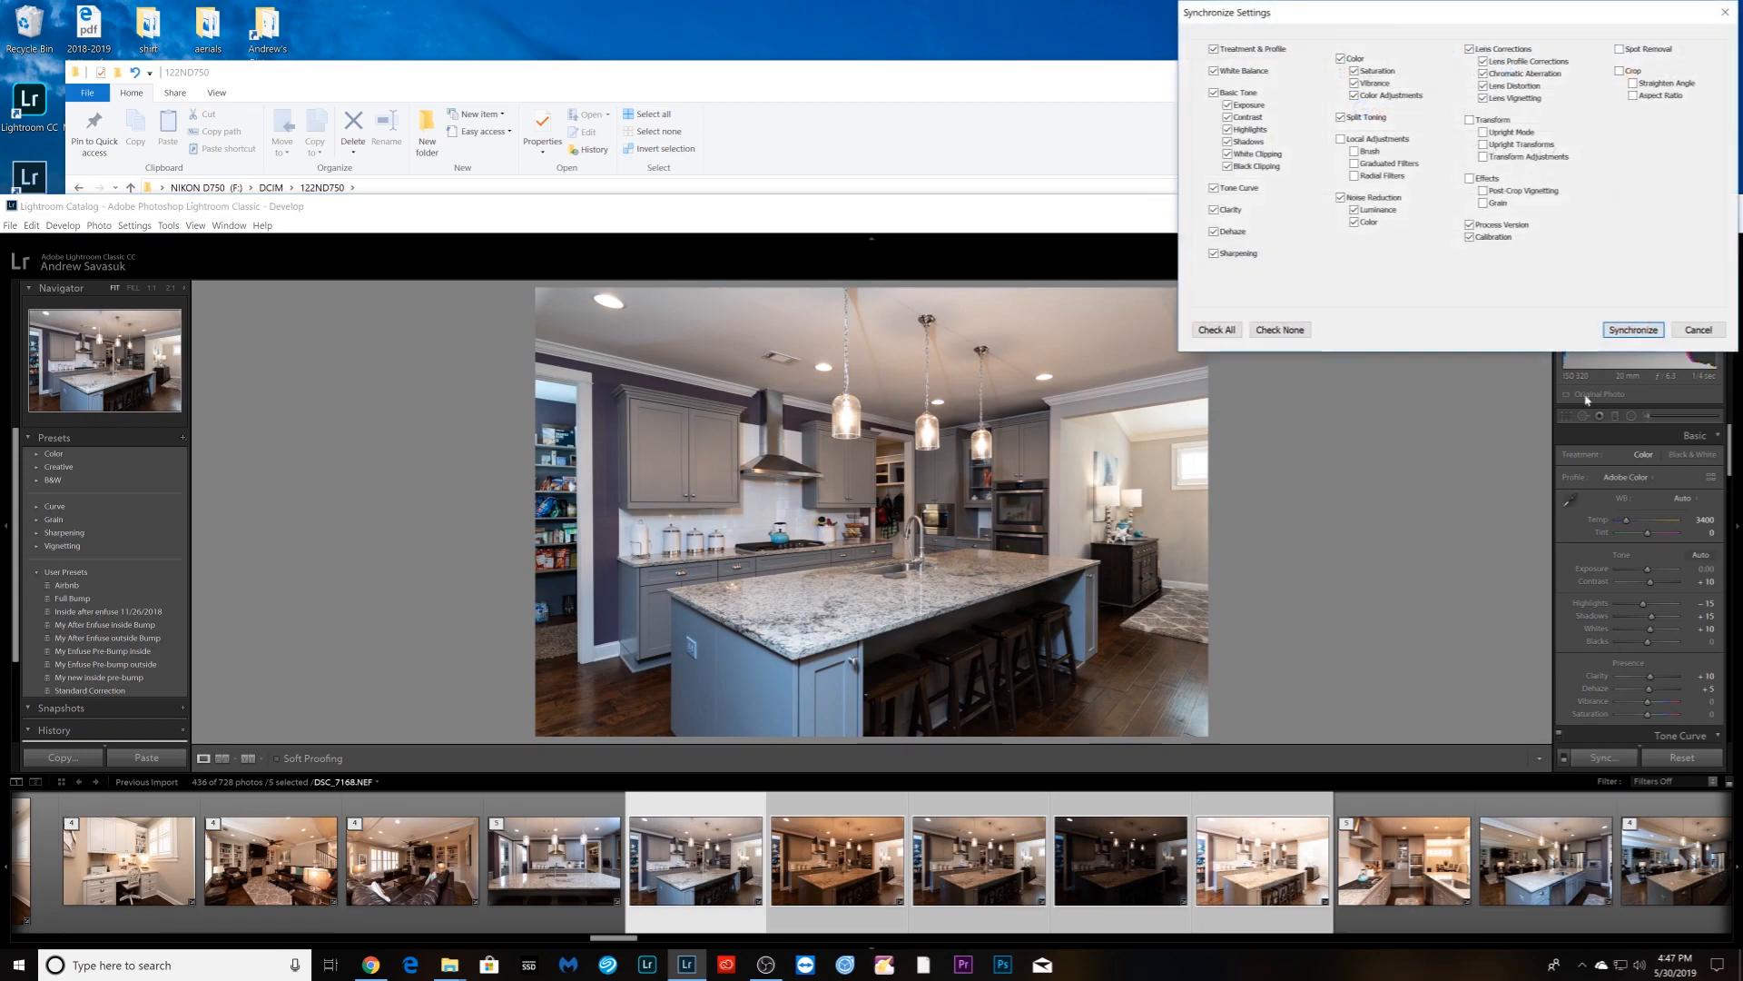
click(1634, 331)
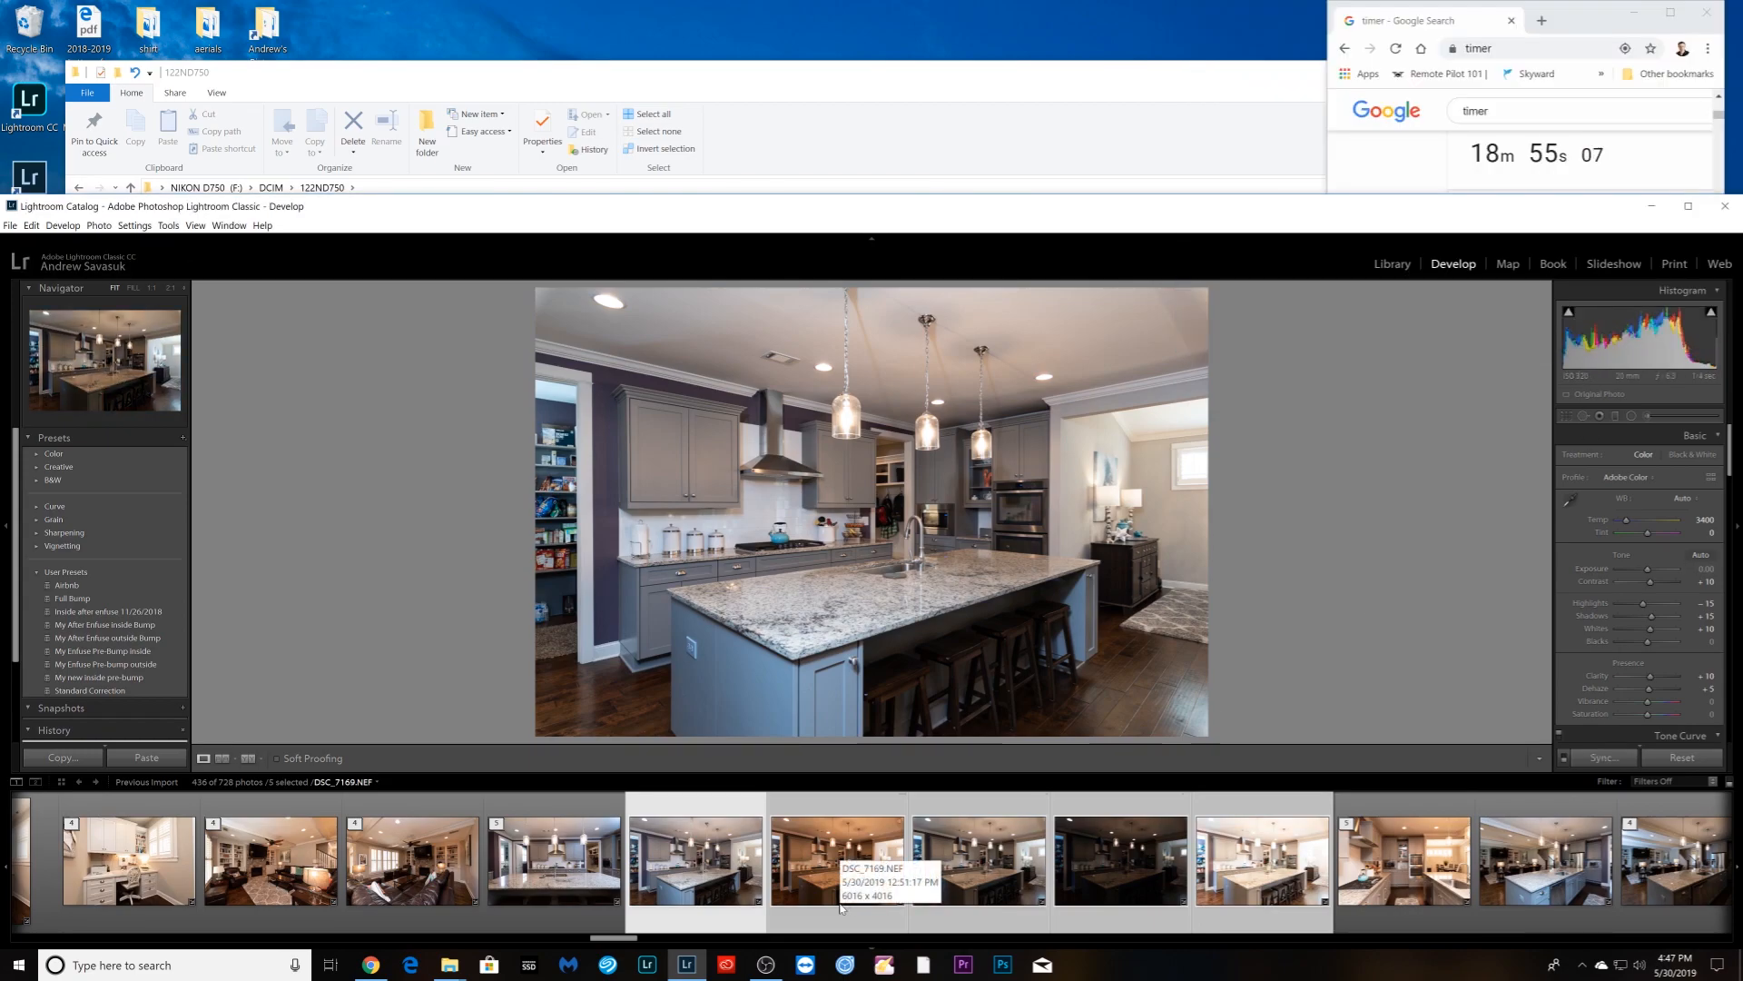
right_click(796, 905)
mouse_move(980, 737)
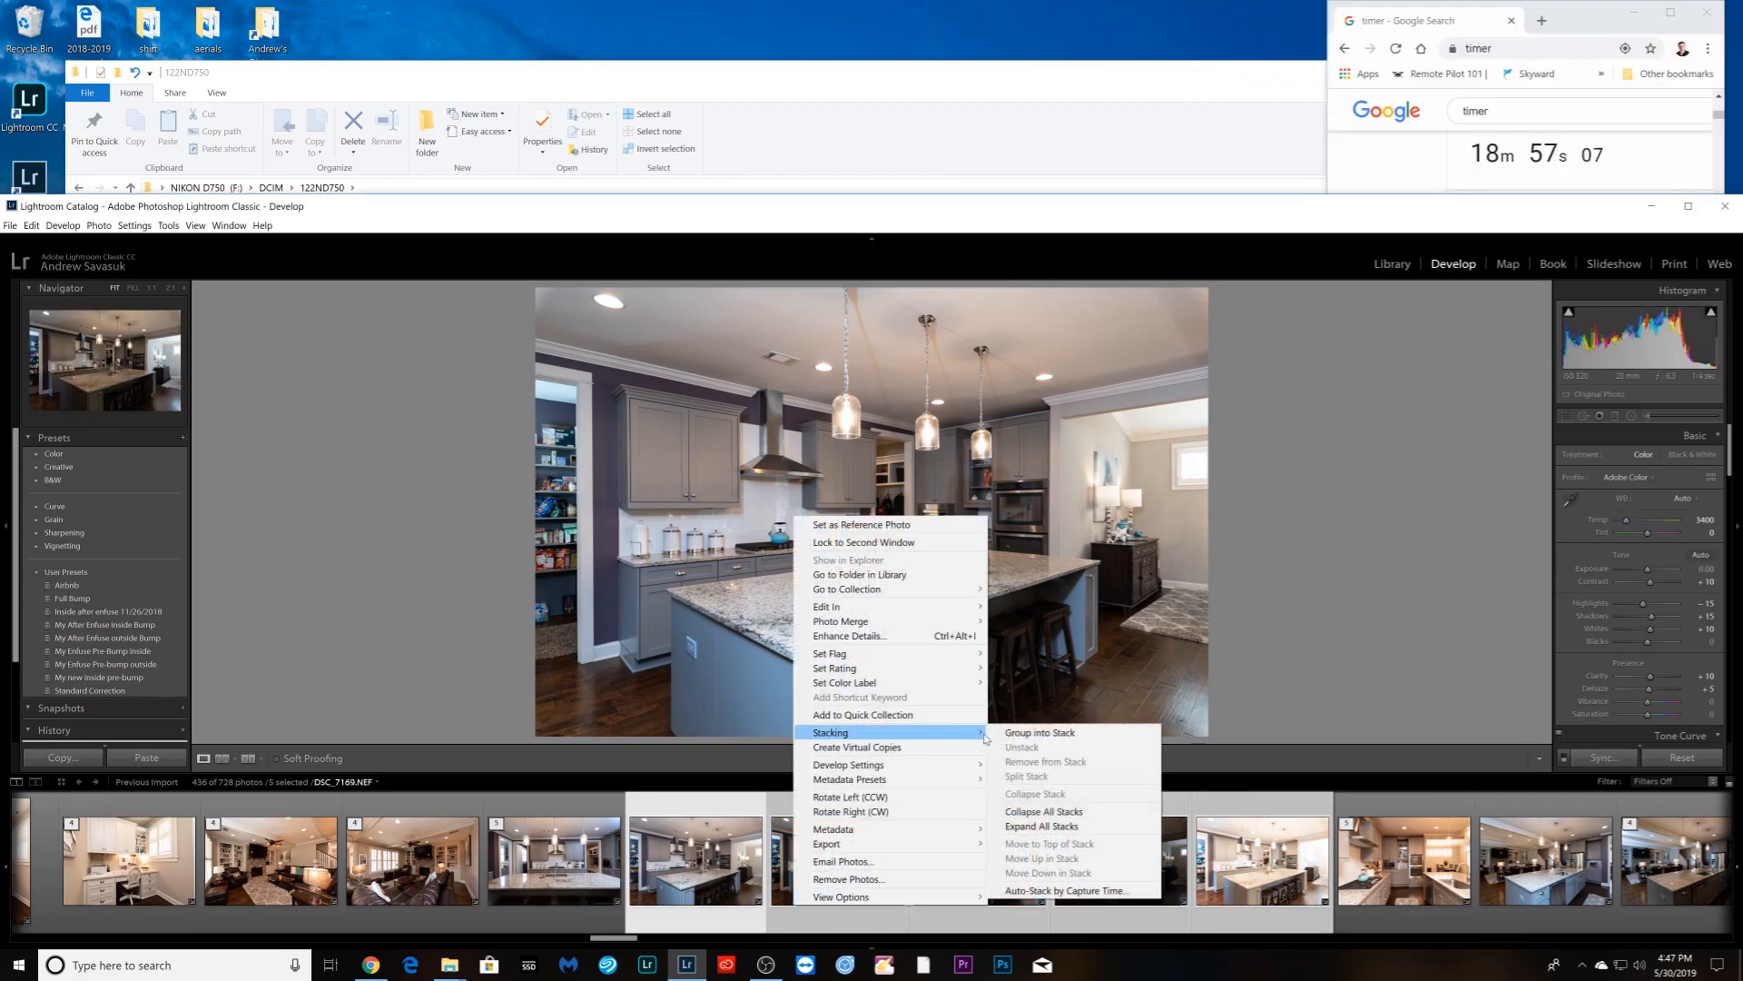
click(1040, 731)
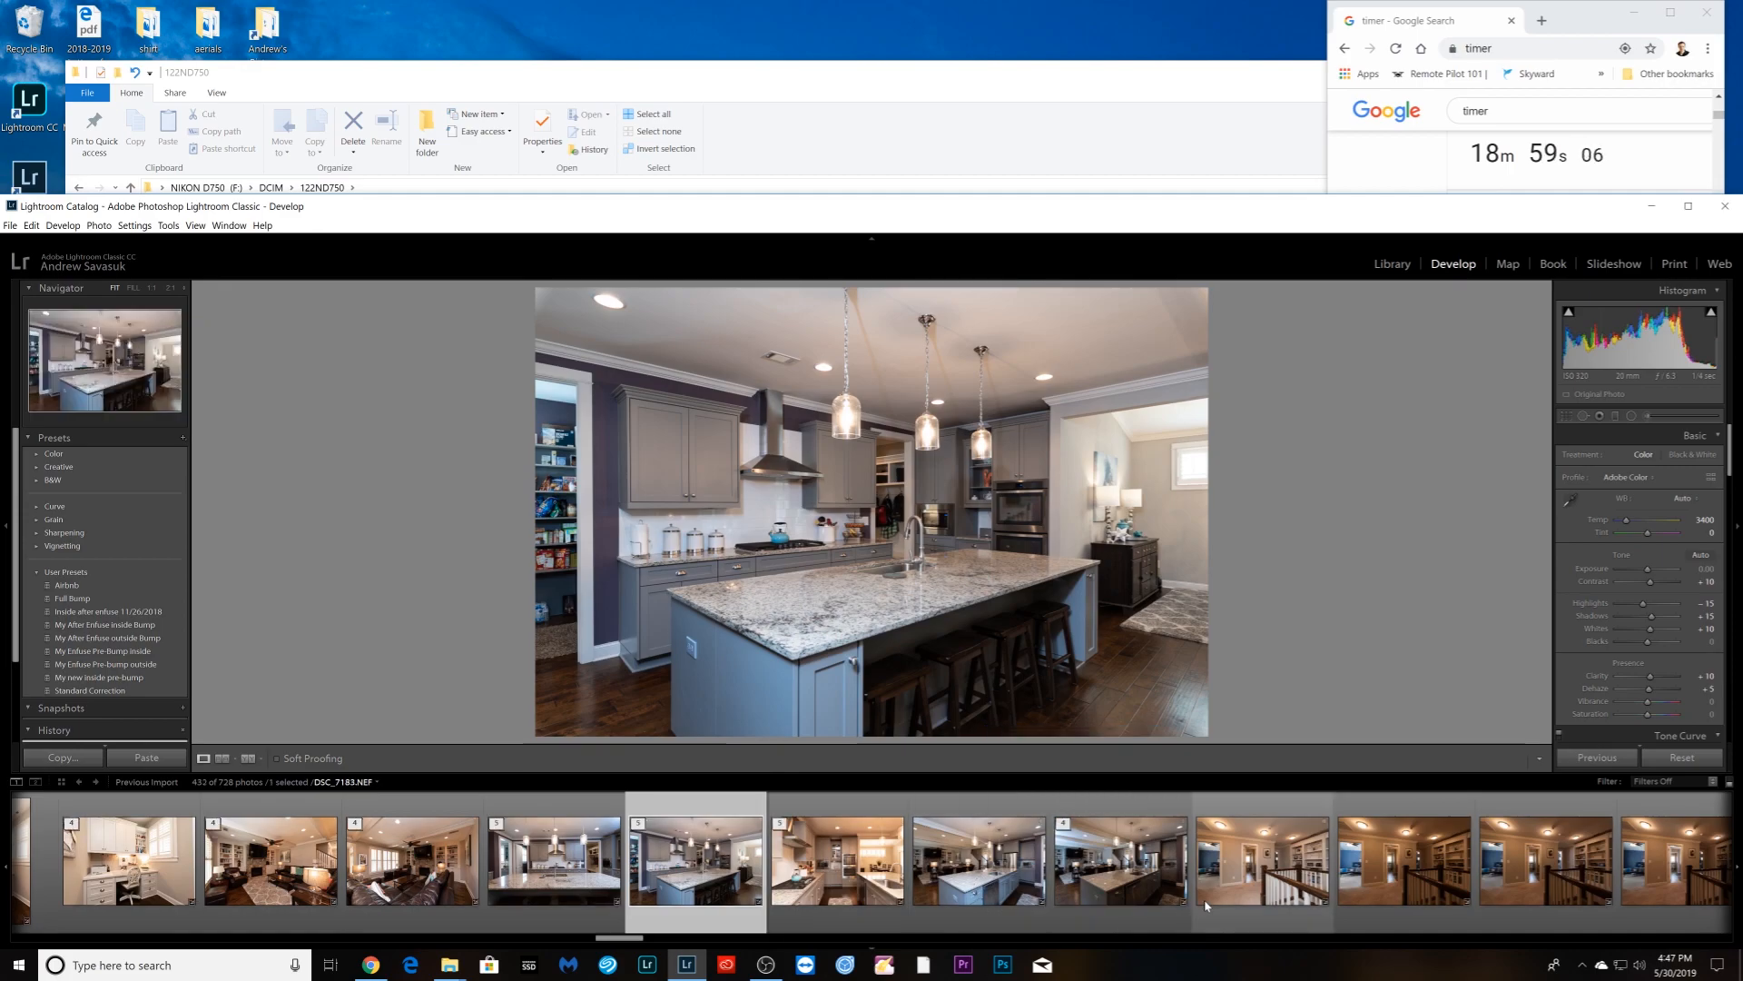
click(1244, 872)
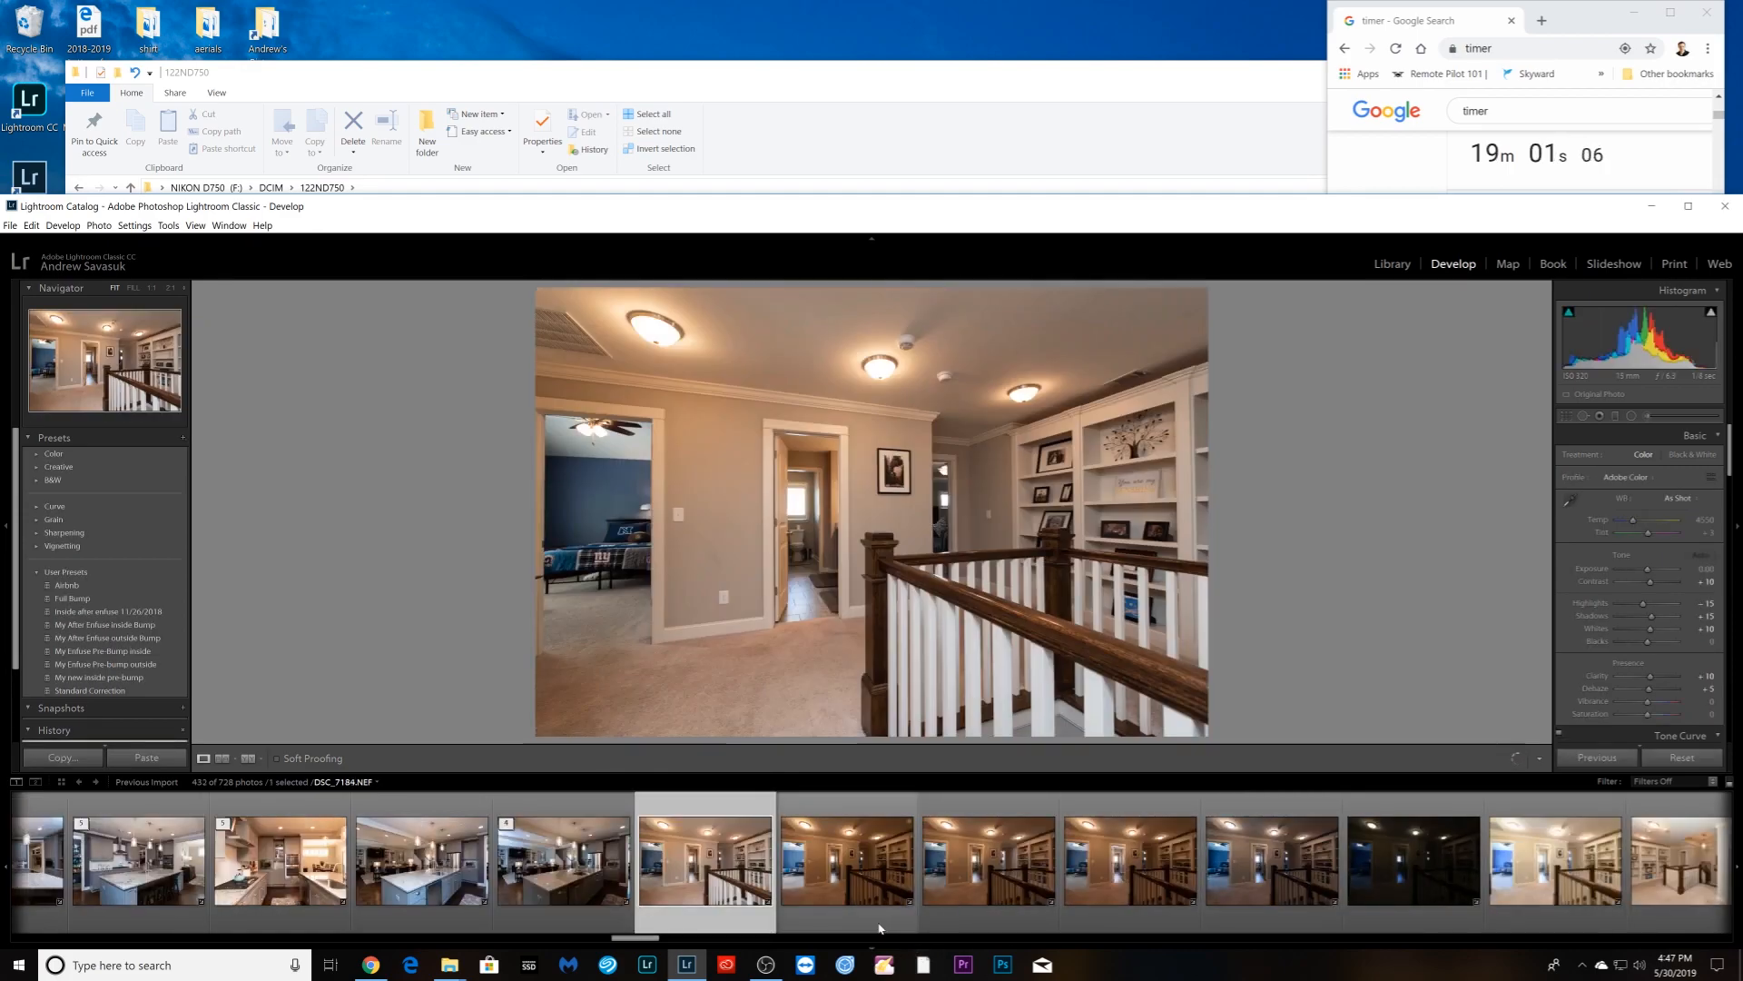
- Set the staircase photo to Auto white balance and sync it across all six staircase photos
click(879, 928)
click(1680, 498)
click(1671, 522)
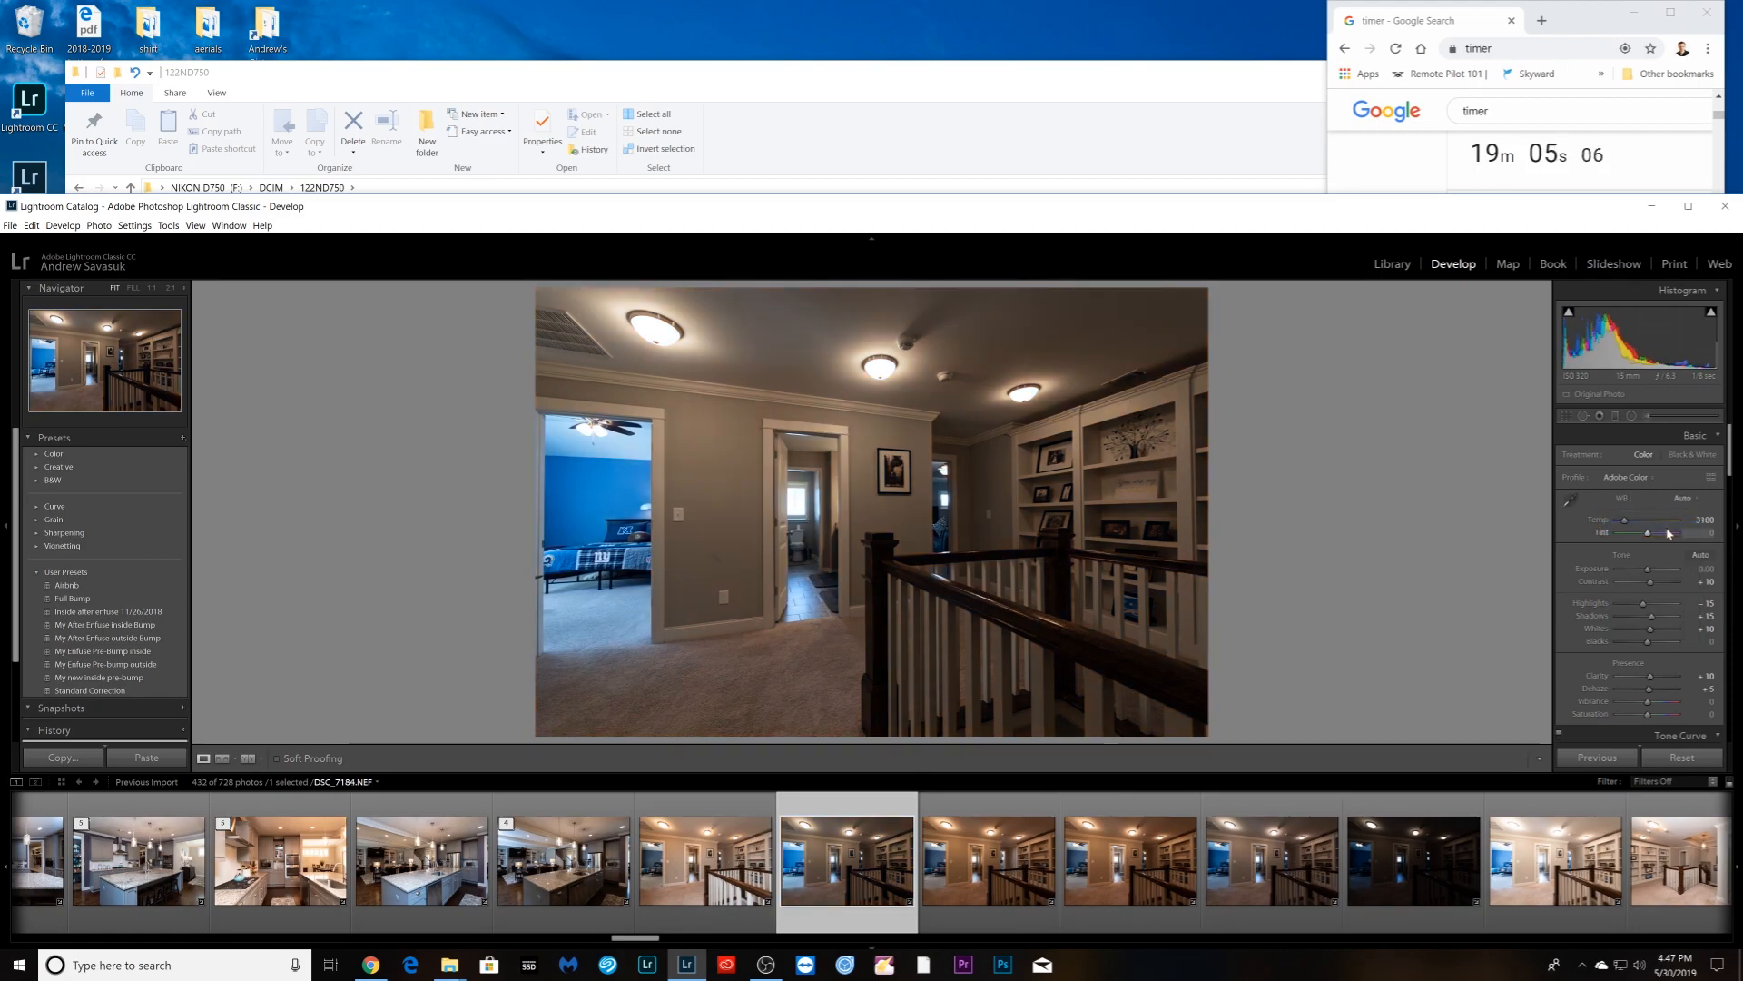
shift+click(1537, 897)
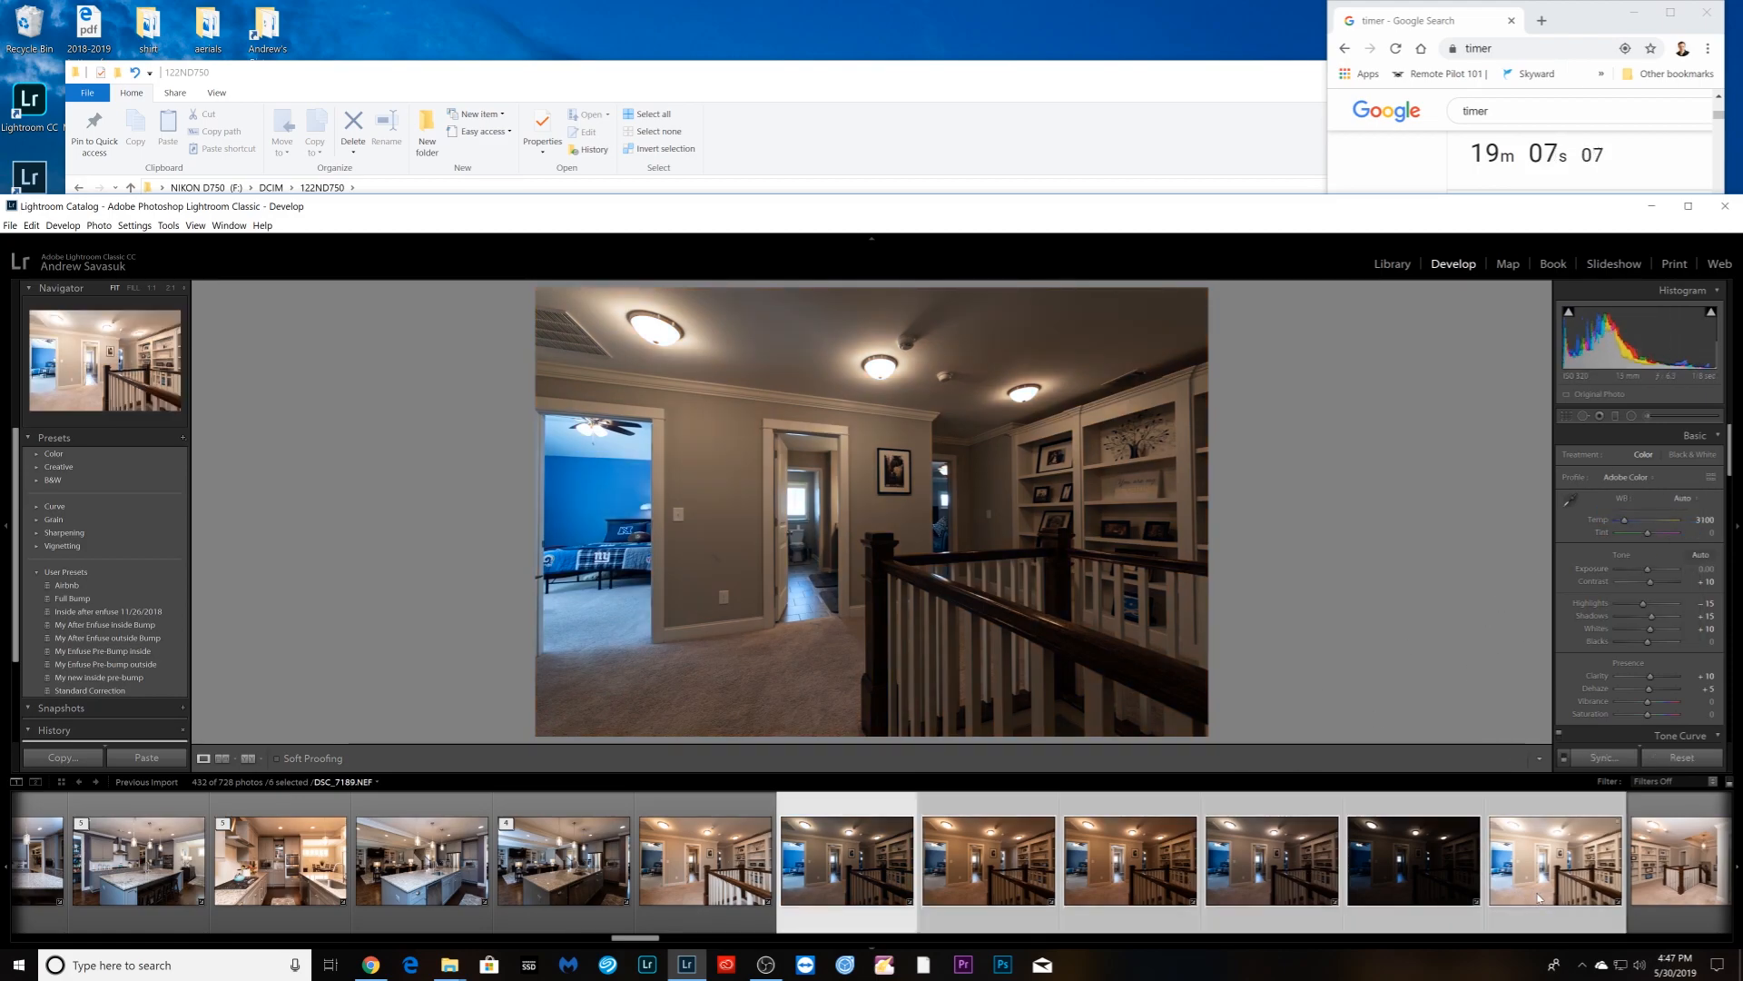
click(1611, 767)
click(1635, 334)
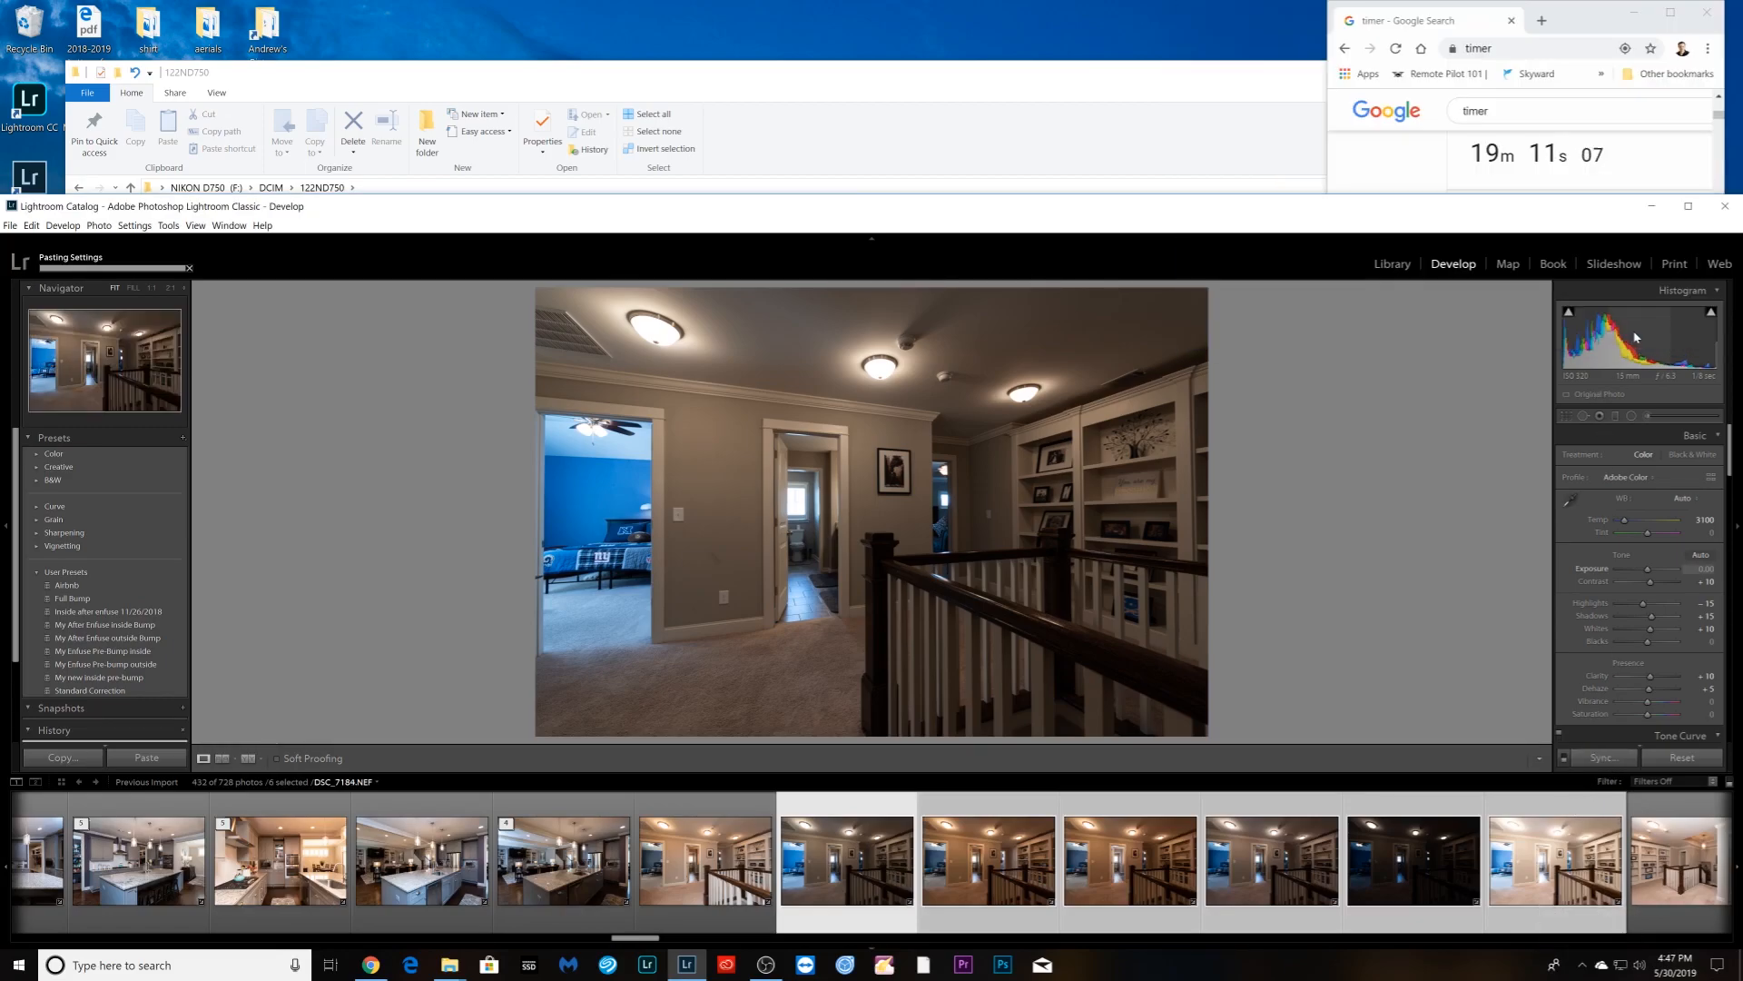
- Lower Blue saturation to about −49 and sync it across the selected hallway photos
scroll(1654, 629, down, 6)
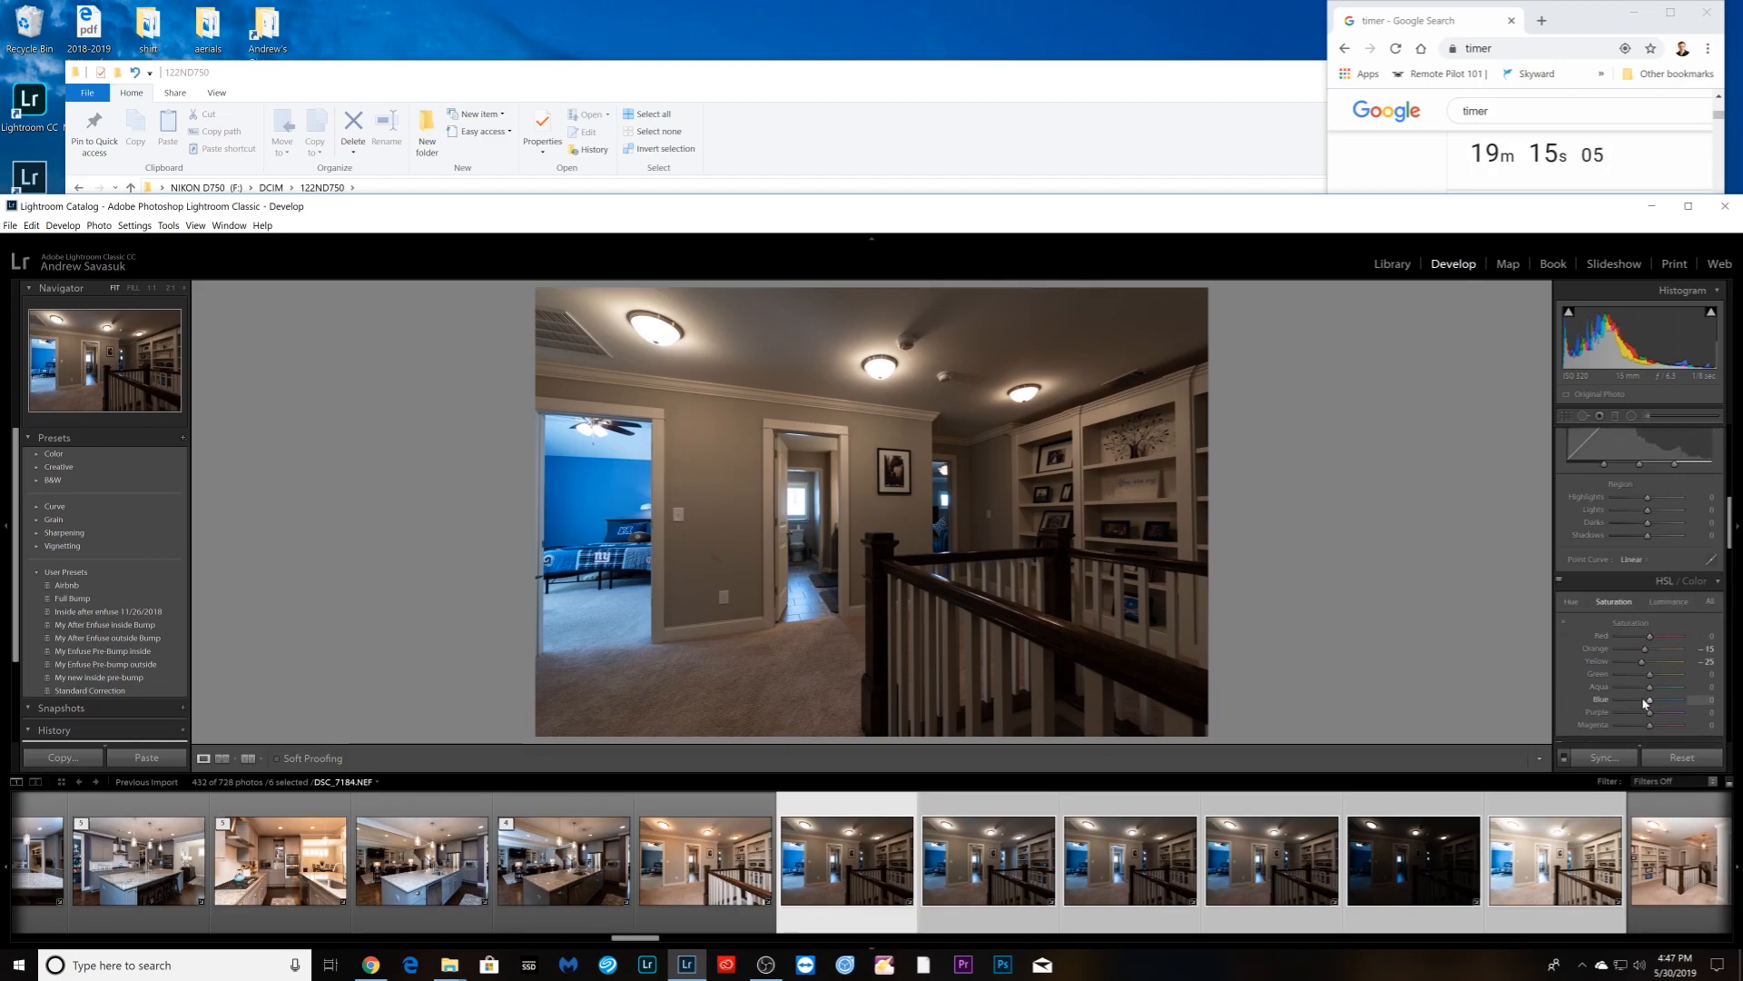
drag(1645, 702, 1636, 702)
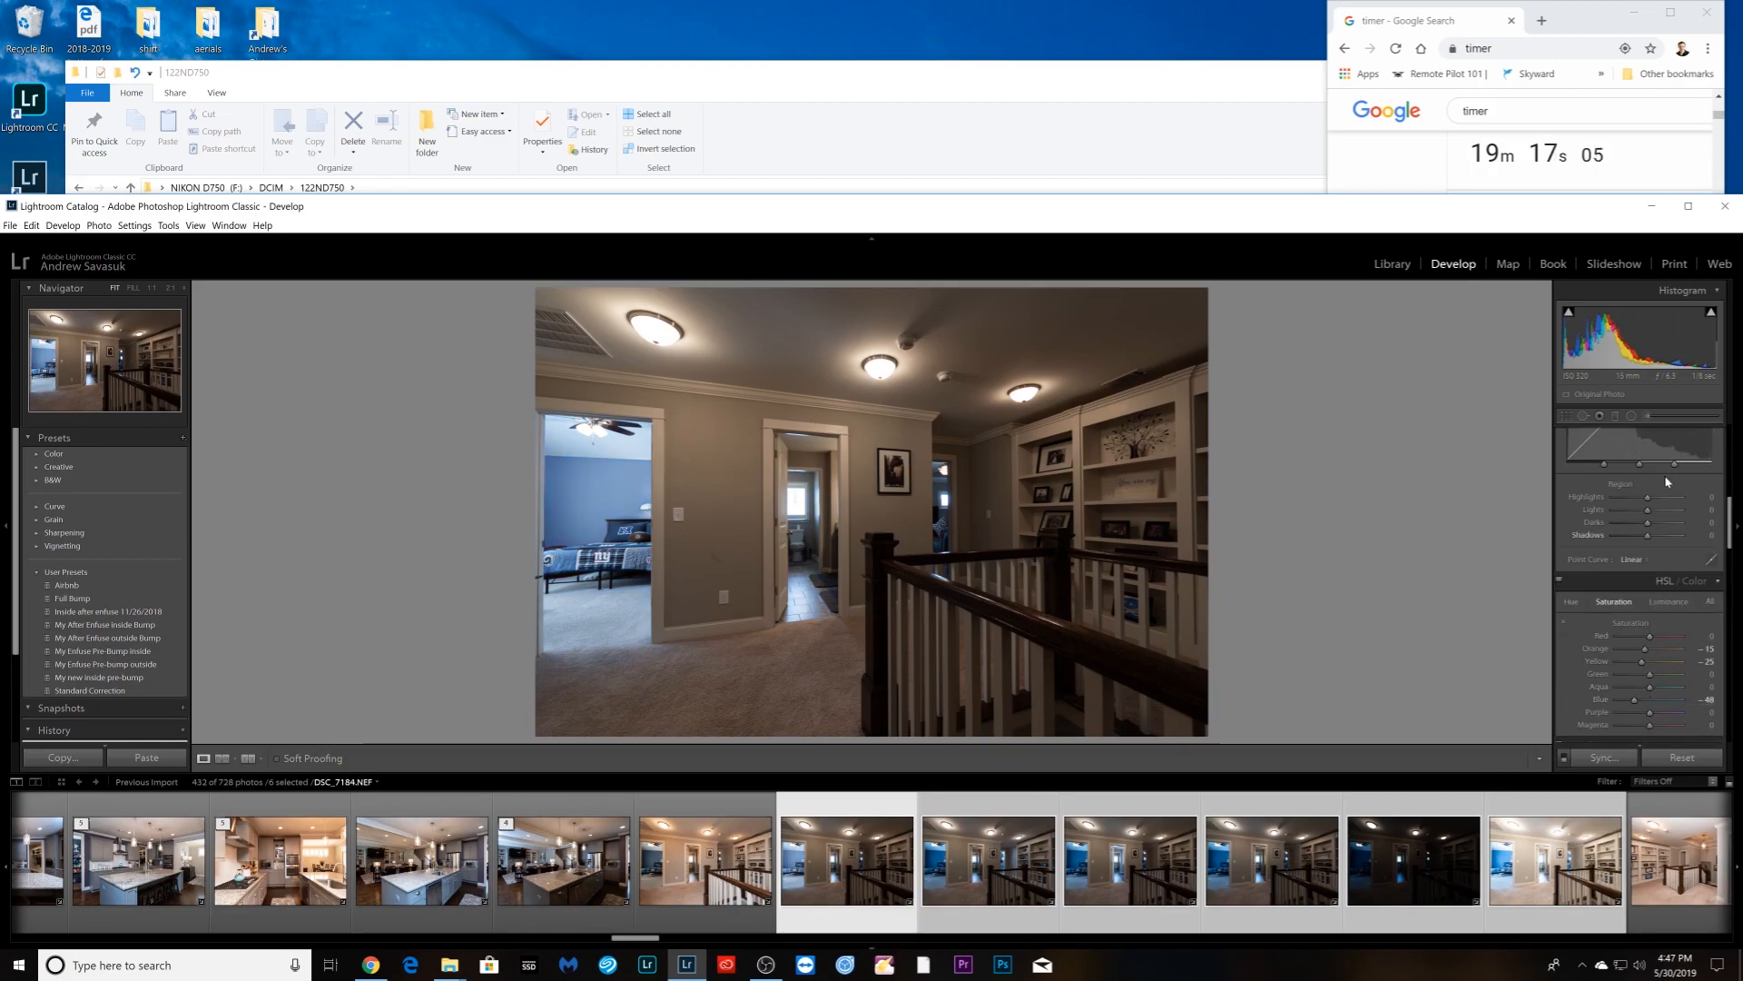
click(1617, 760)
click(1624, 335)
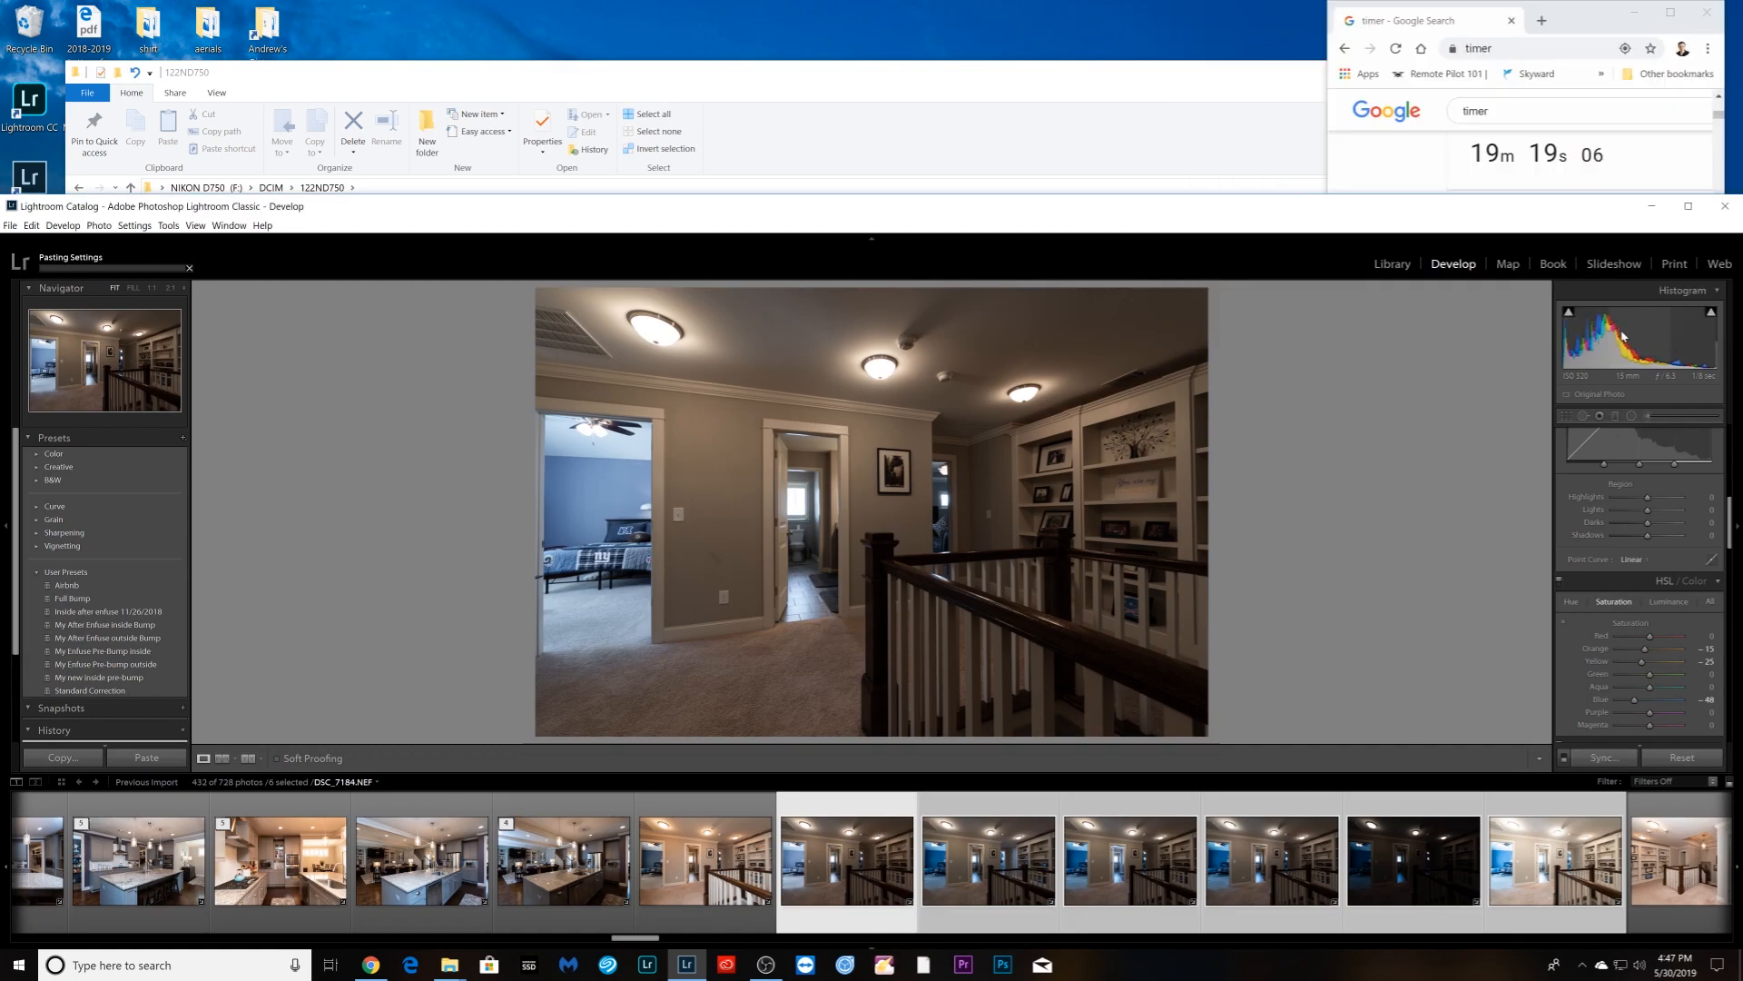
right_click(727, 923)
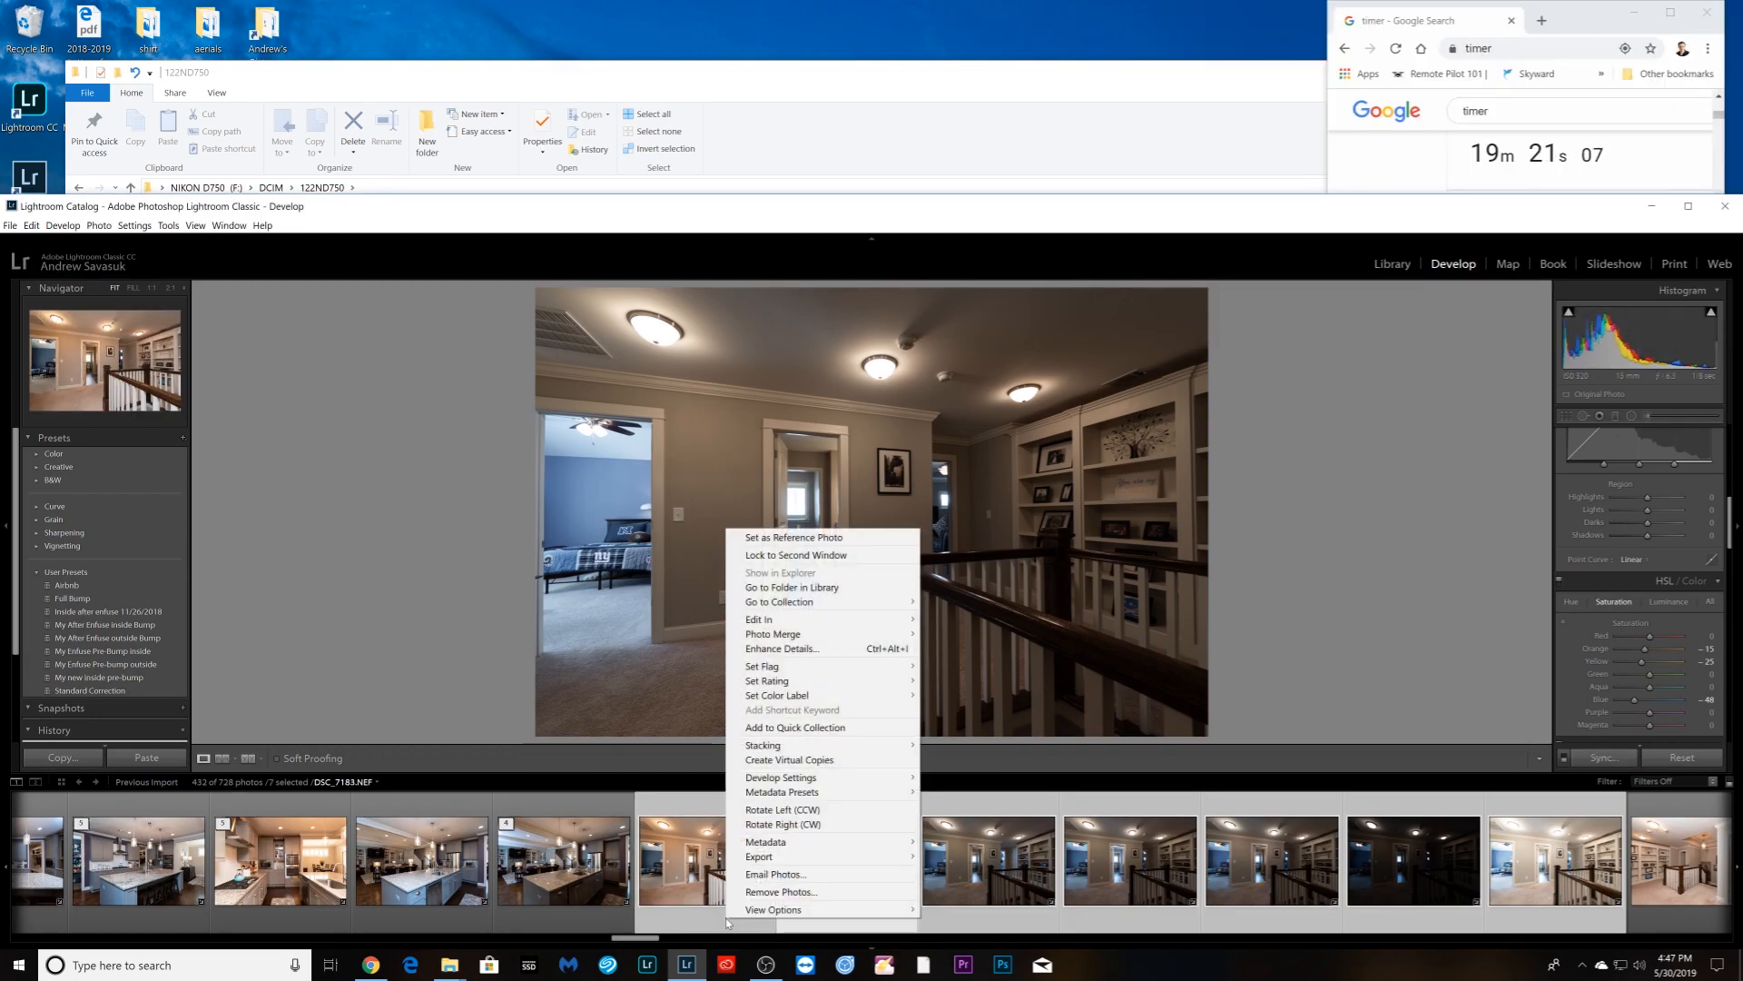
mouse_move(862, 746)
click(944, 745)
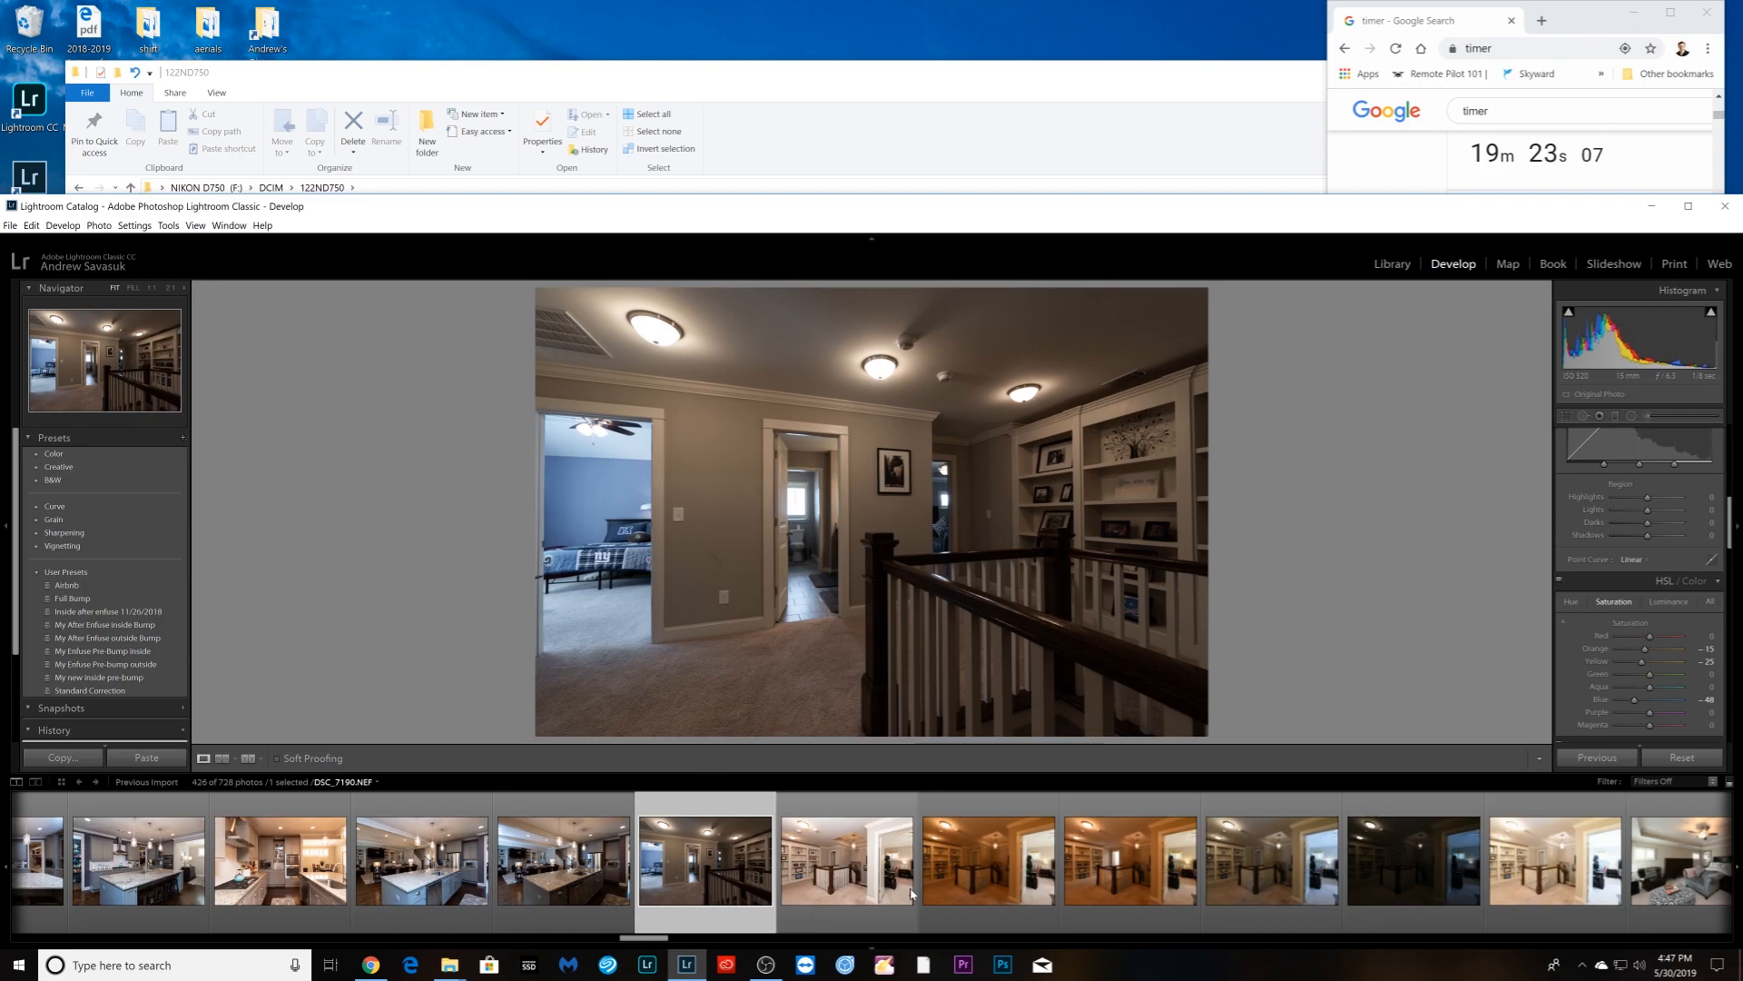
- Finish stacking the hallway photos, then give the next set Auto white balance and stack it
click(988, 859)
scroll(1639, 581, up, 5)
click(1682, 497)
click(1639, 528)
shift+click(1555, 859)
click(1601, 761)
right_click(875, 902)
click(1126, 729)
click(432, 859)
- Stack the six bedroom photos
click(980, 620)
click(573, 859)
shift+click(1281, 859)
right_click(1269, 902)
click(1515, 729)
click(714, 859)
- Stack the two bathroom bracket sets
shift+click(1138, 859)
right_click(1106, 902)
click(1351, 729)
click(855, 859)
shift+click(1280, 859)
right_click(1284, 902)
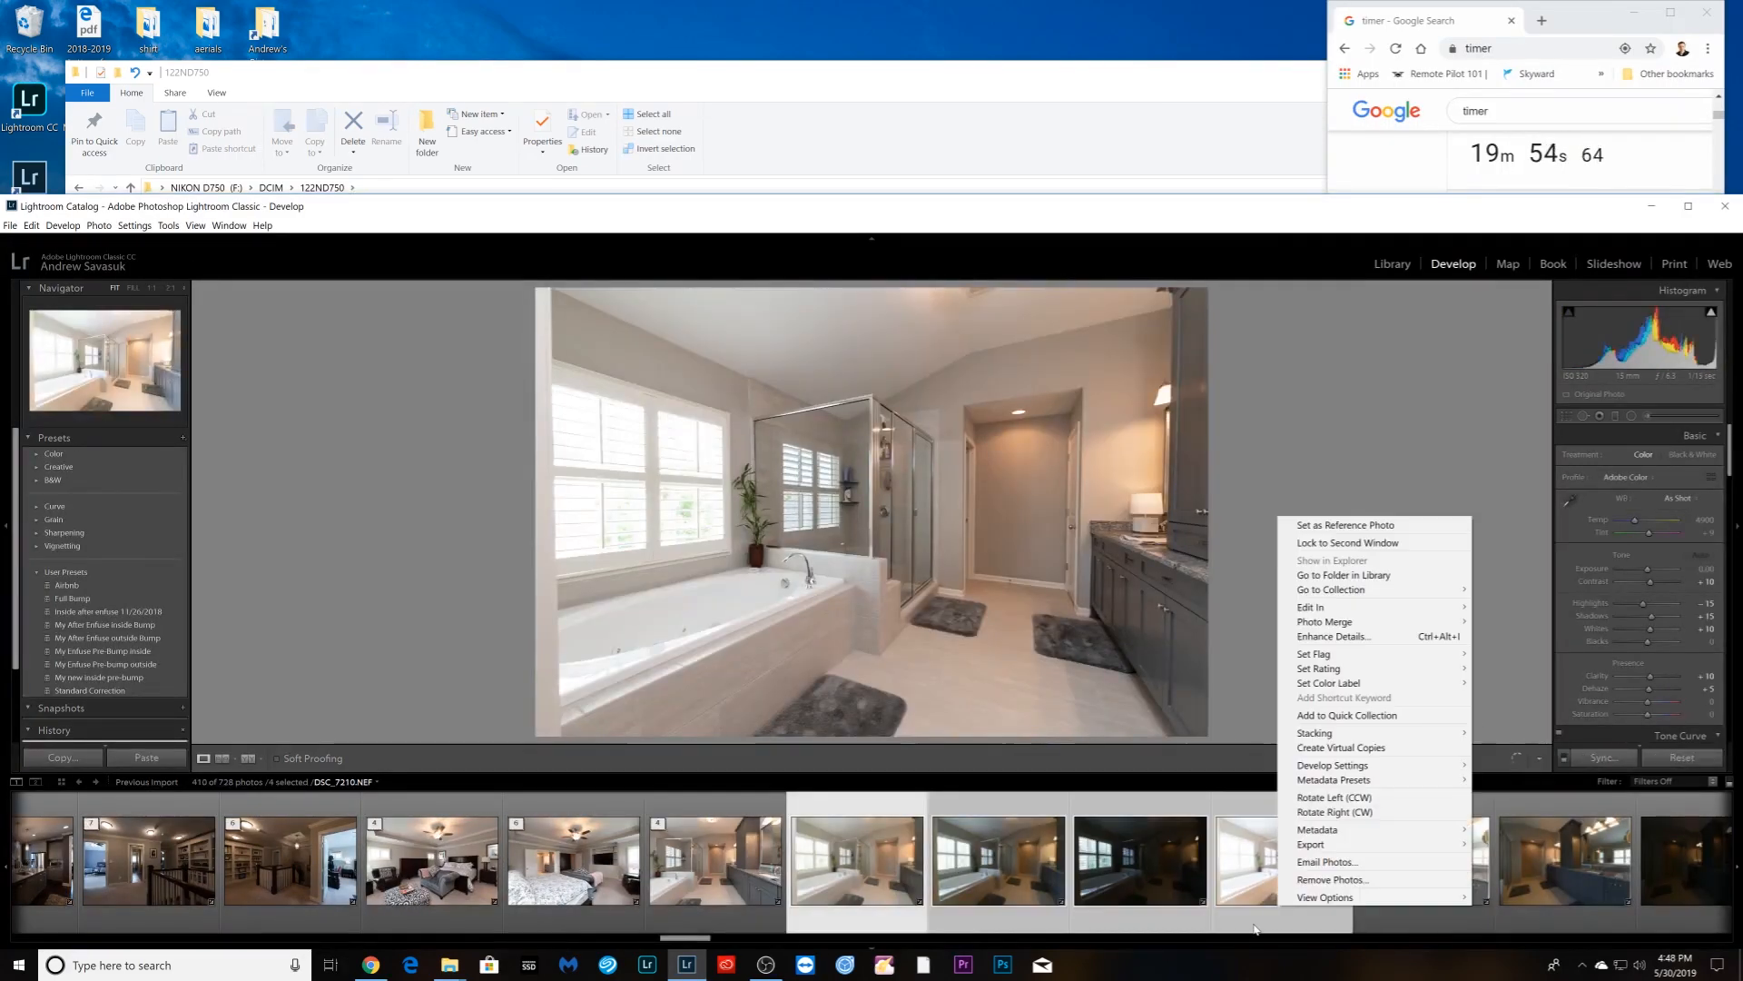
right_click(750, 873)
click(999, 703)
- Stack the two closet photos and the next bedroom set
click(724, 859)
shift+click(1008, 859)
right_click(1024, 902)
click(1271, 731)
click(867, 859)
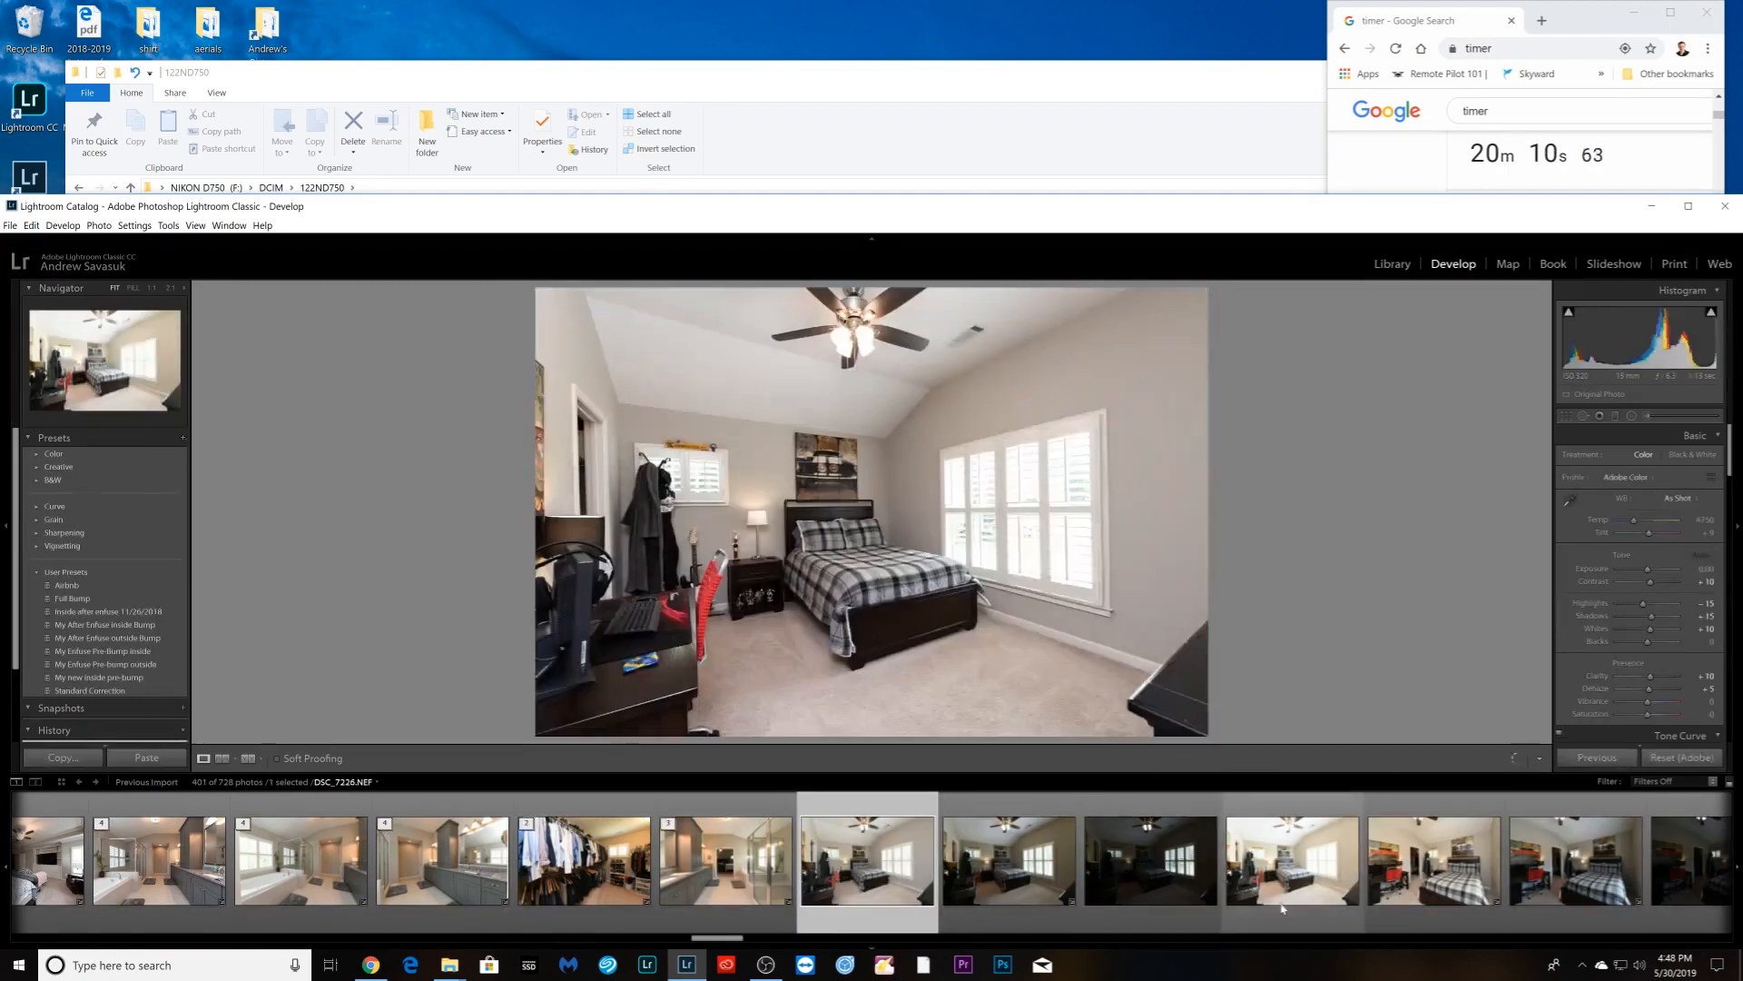
shift+click(1292, 859)
- Stack the two five-photo blue-bedroom sets
shift+click(1161, 859)
right_click(1156, 826)
click(1389, 652)
click(737, 859)
shift+click(1298, 859)
right_click(1284, 902)
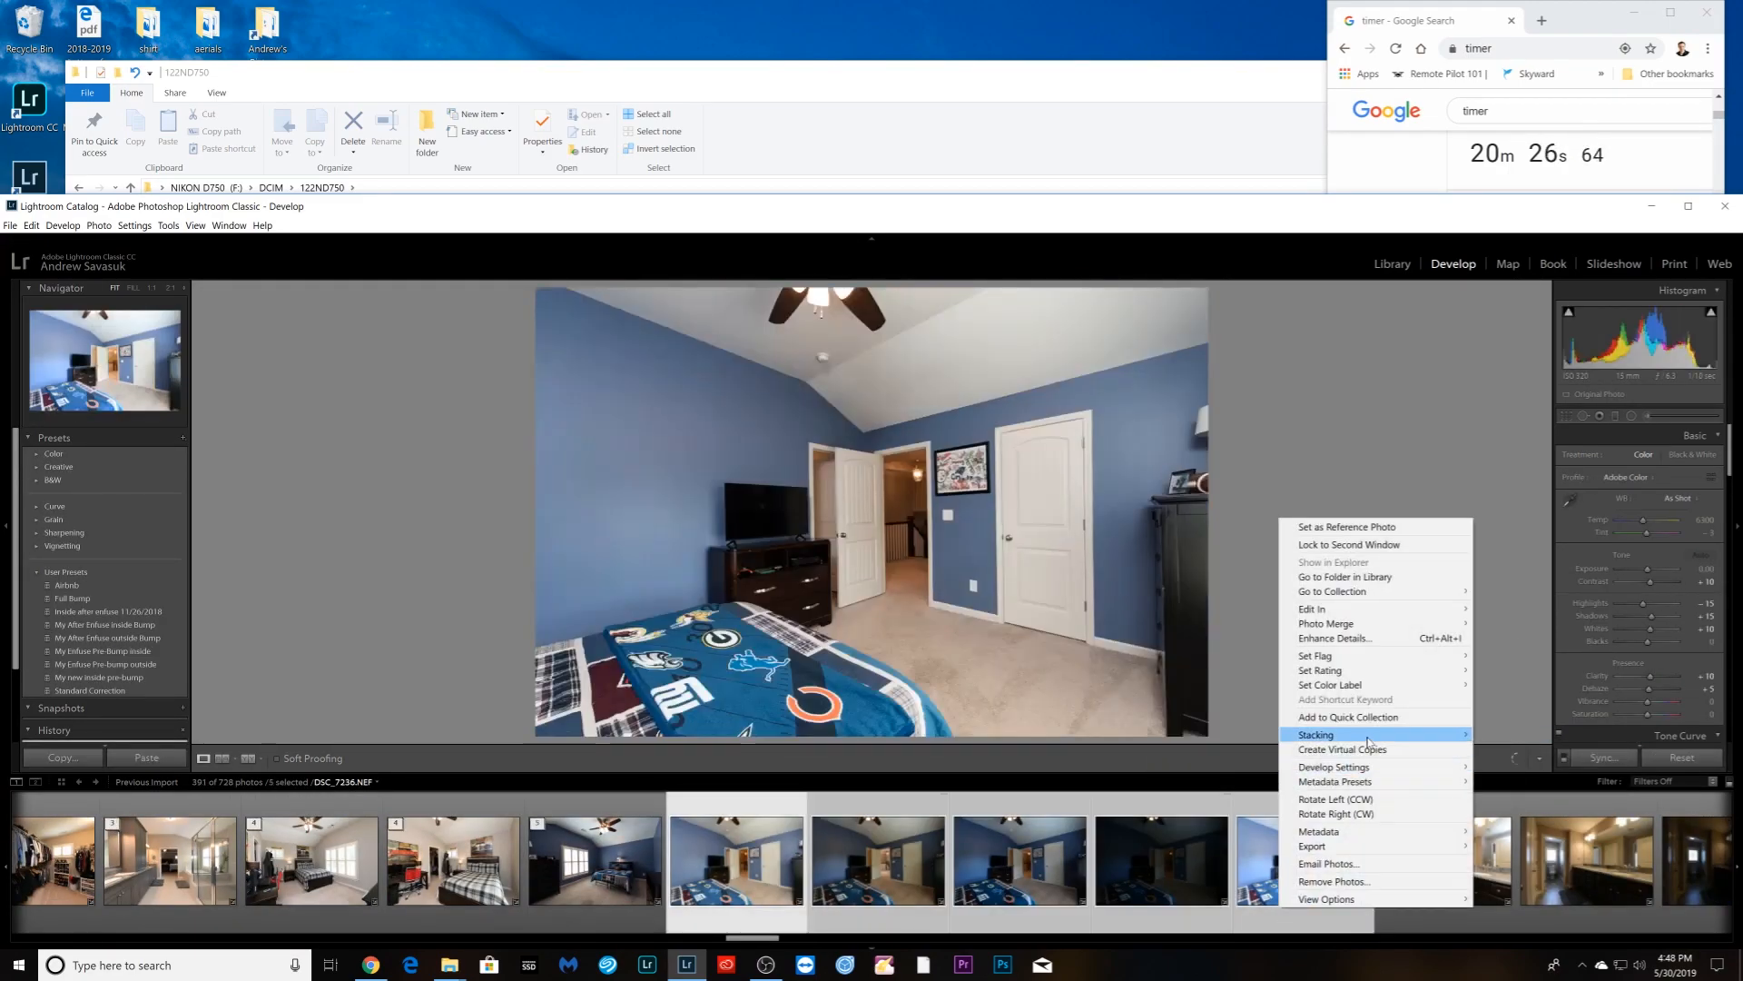
click(1515, 731)
- Sync the bathroom photo's settings across its set and stack the bathroom photos
key(Right)
key(Right)
shift+click(747, 858)
click(1596, 757)
click(1632, 330)
right_click(300, 901)
click(545, 731)
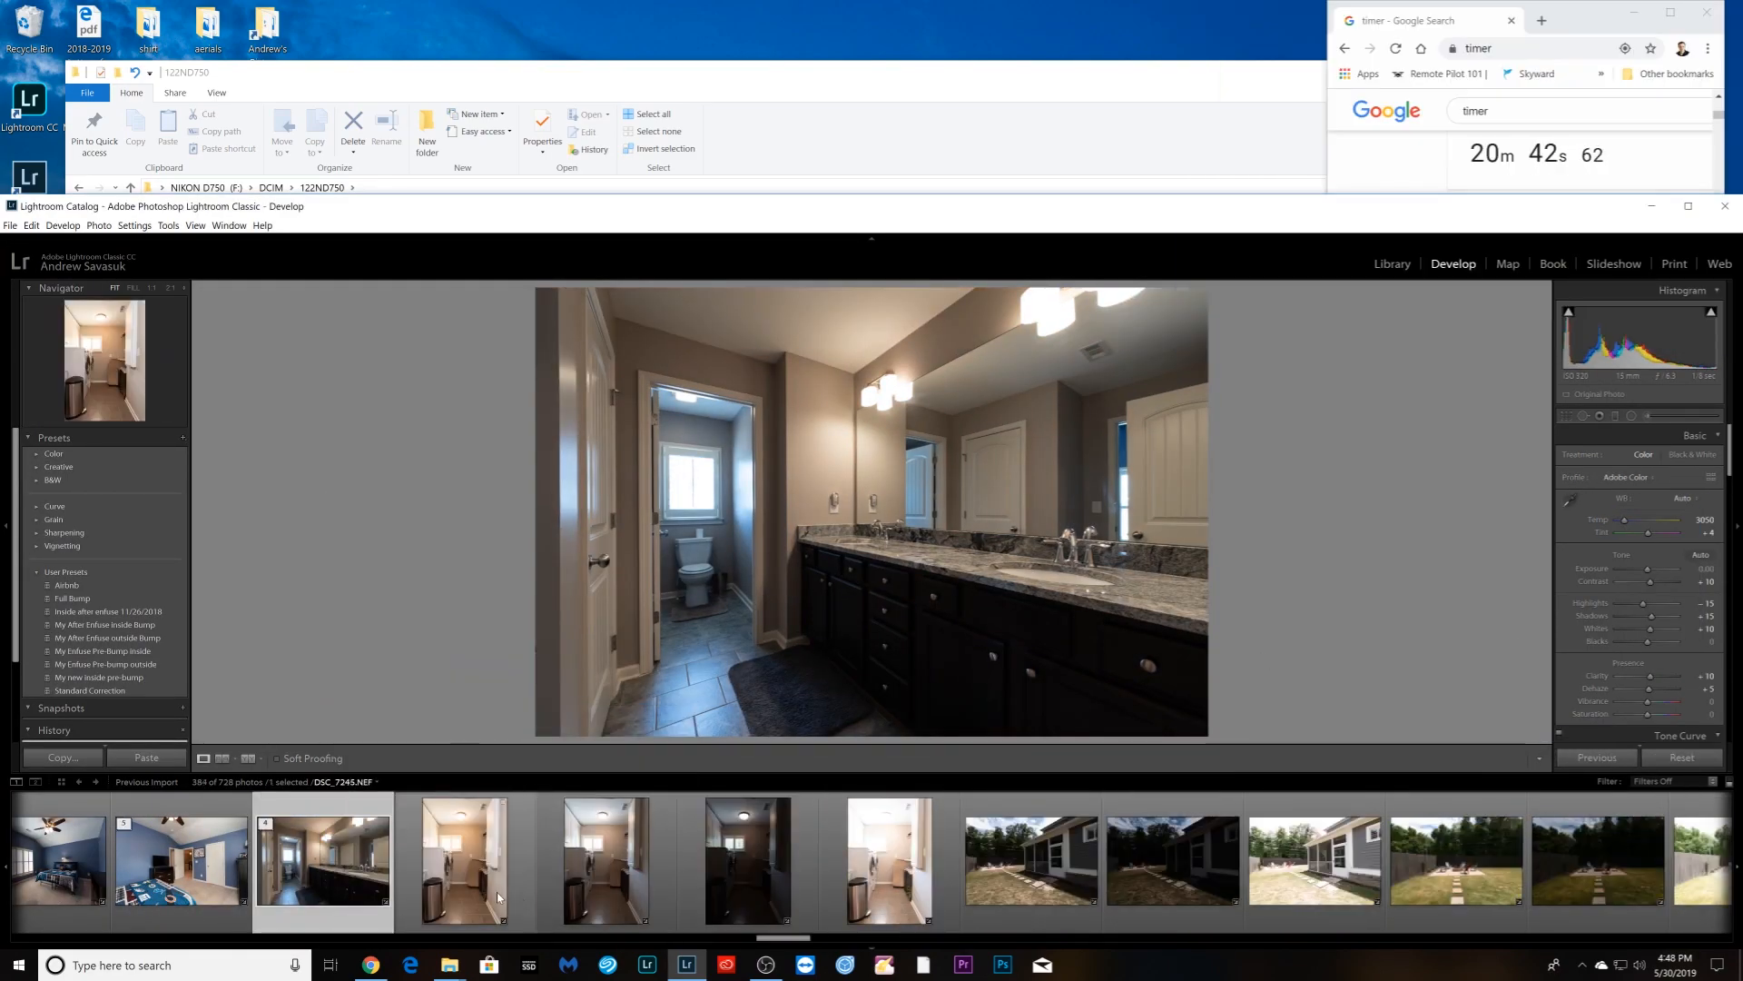
click(464, 858)
- Select the laundry photos, then bring up the first backyard photo
shift+click(888, 859)
right_click(872, 902)
click(607, 863)
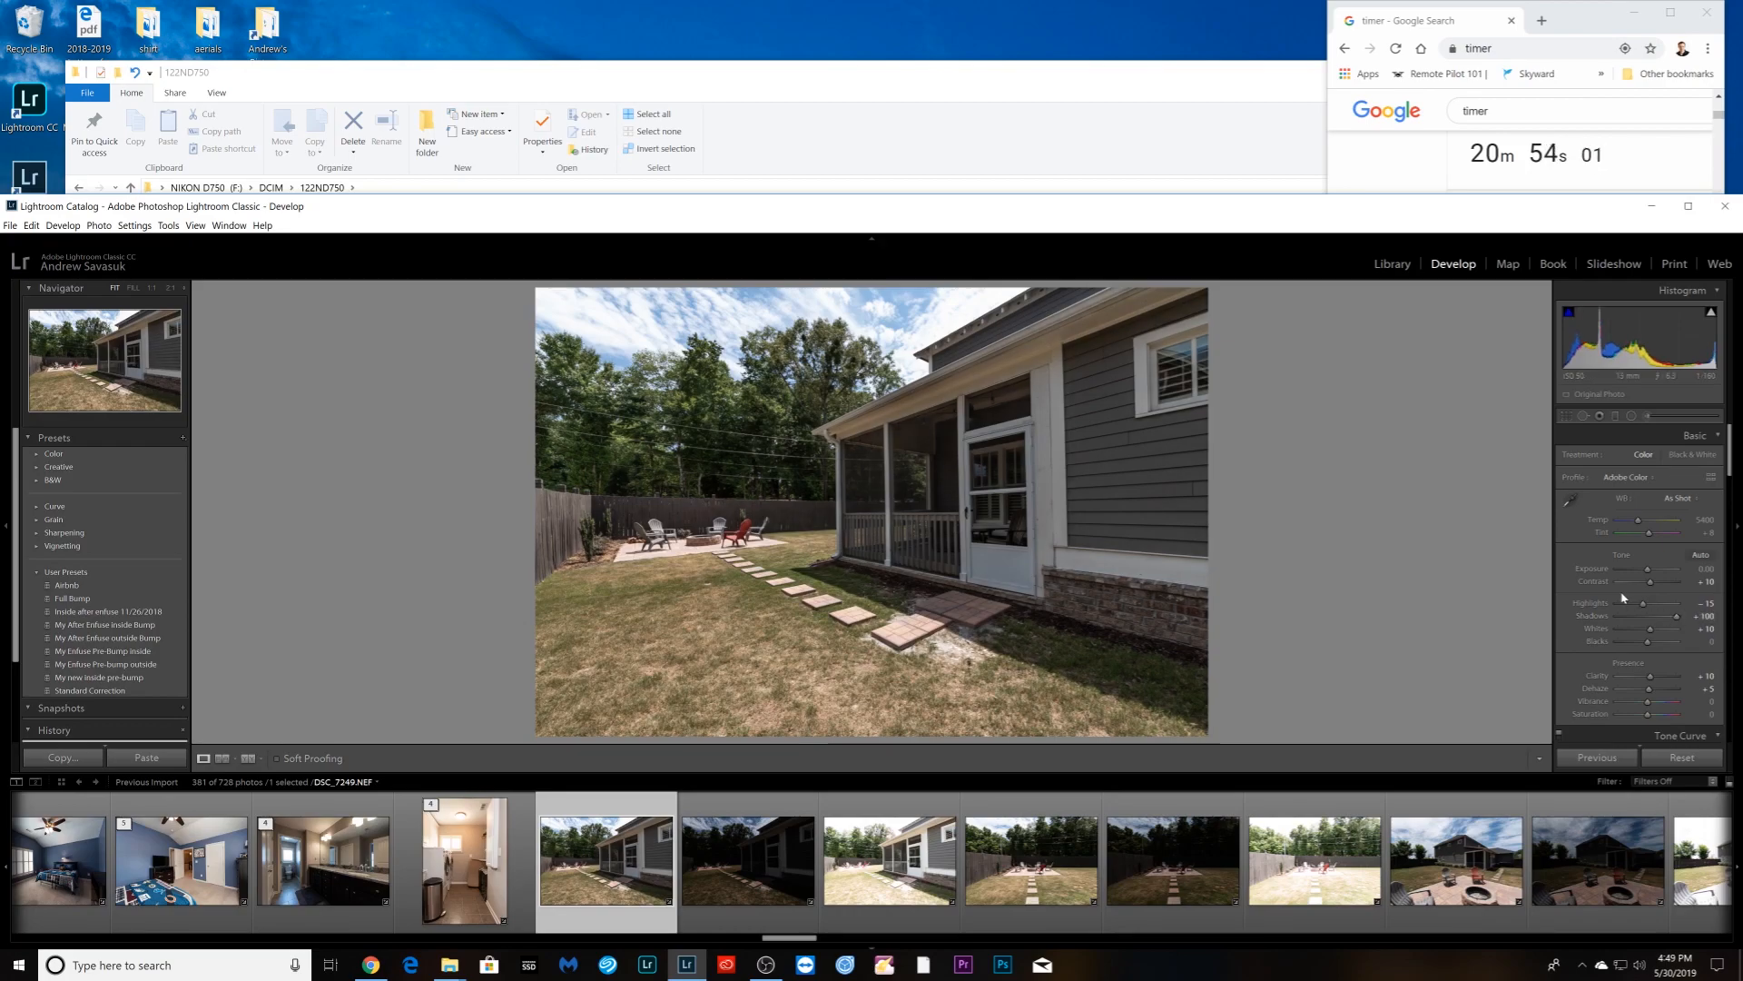
- On the backyard photo, set Highlights to −67 and Exposure to +0.12
click(1628, 604)
drag(1647, 570, 1653, 571)
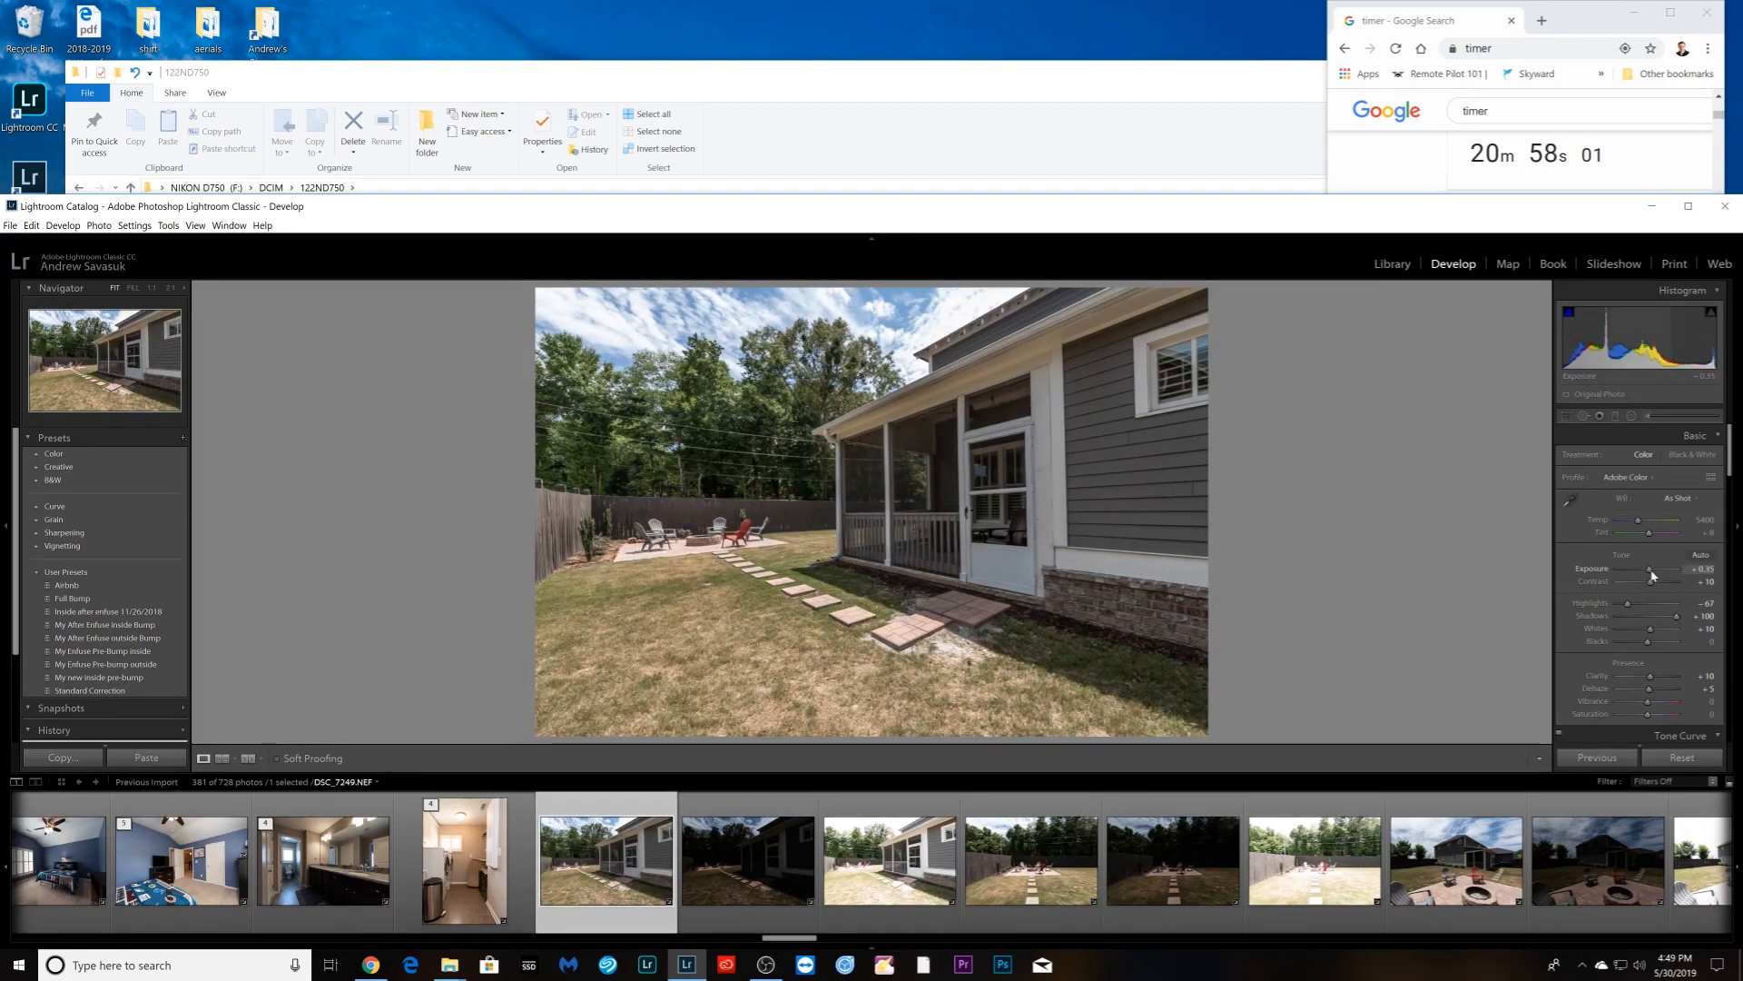
drag(1652, 574, 1650, 574)
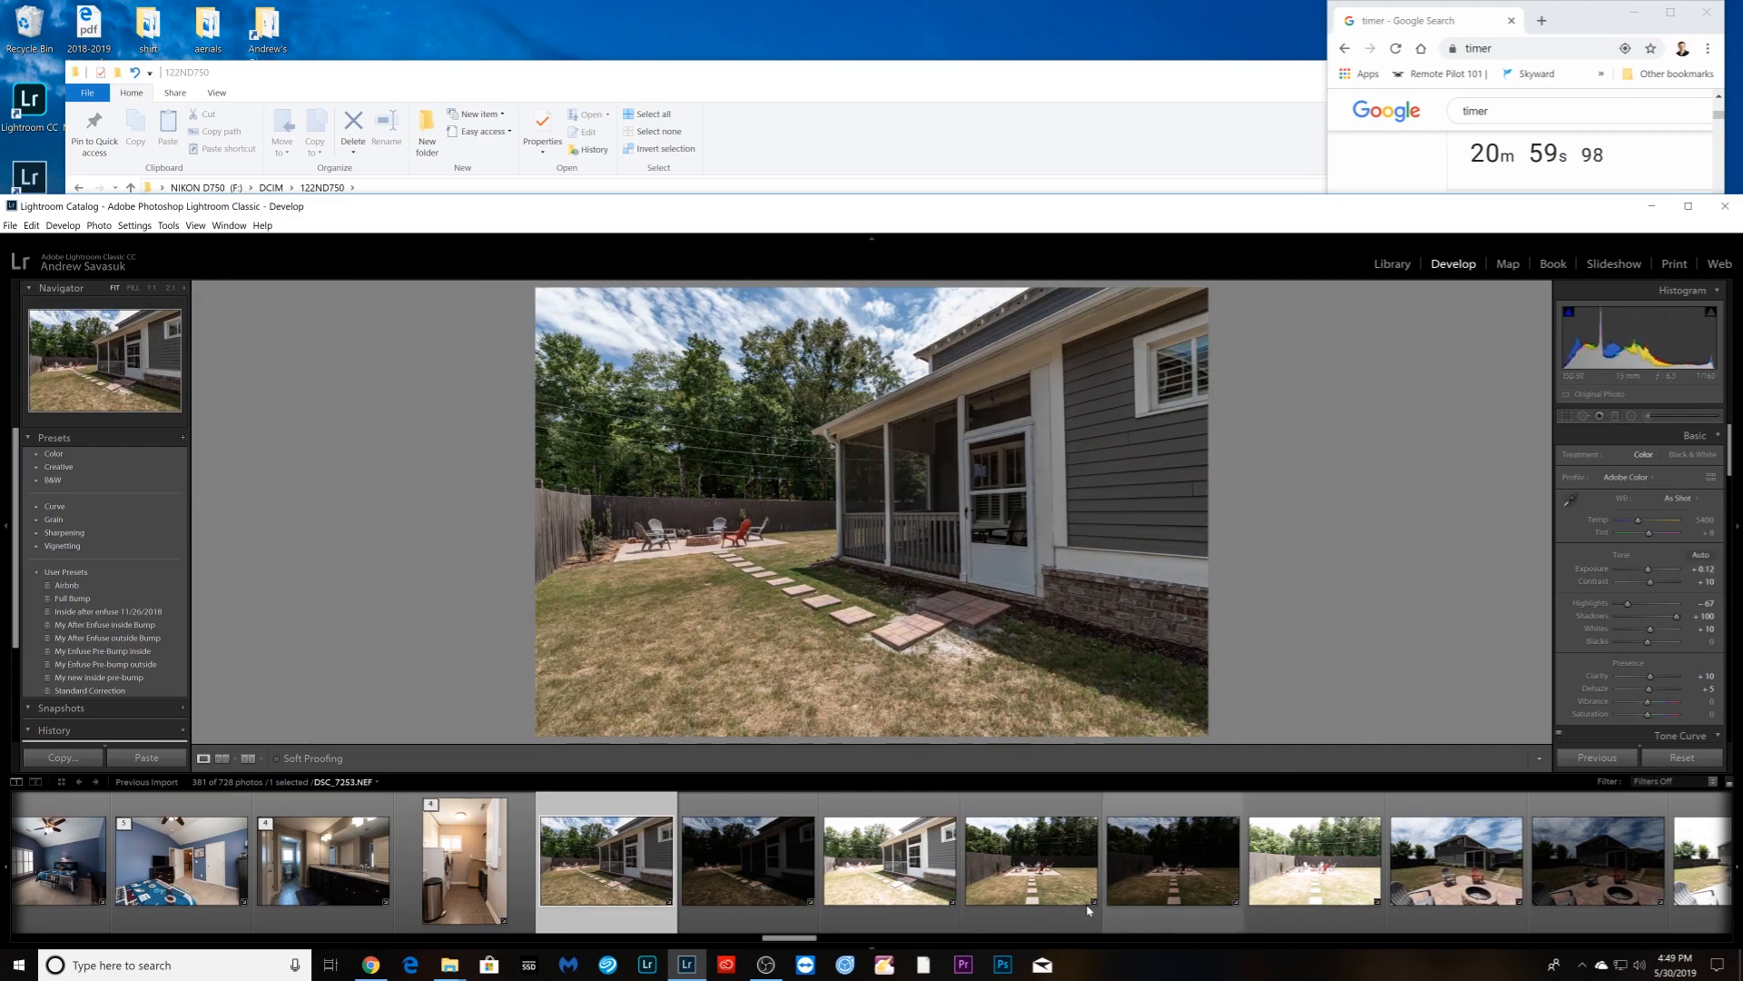
scroll(1067, 906, down, 1)
- On the screened-porch photo, raise Shadows to +100 and pull Highlights to about −100
click(928, 876)
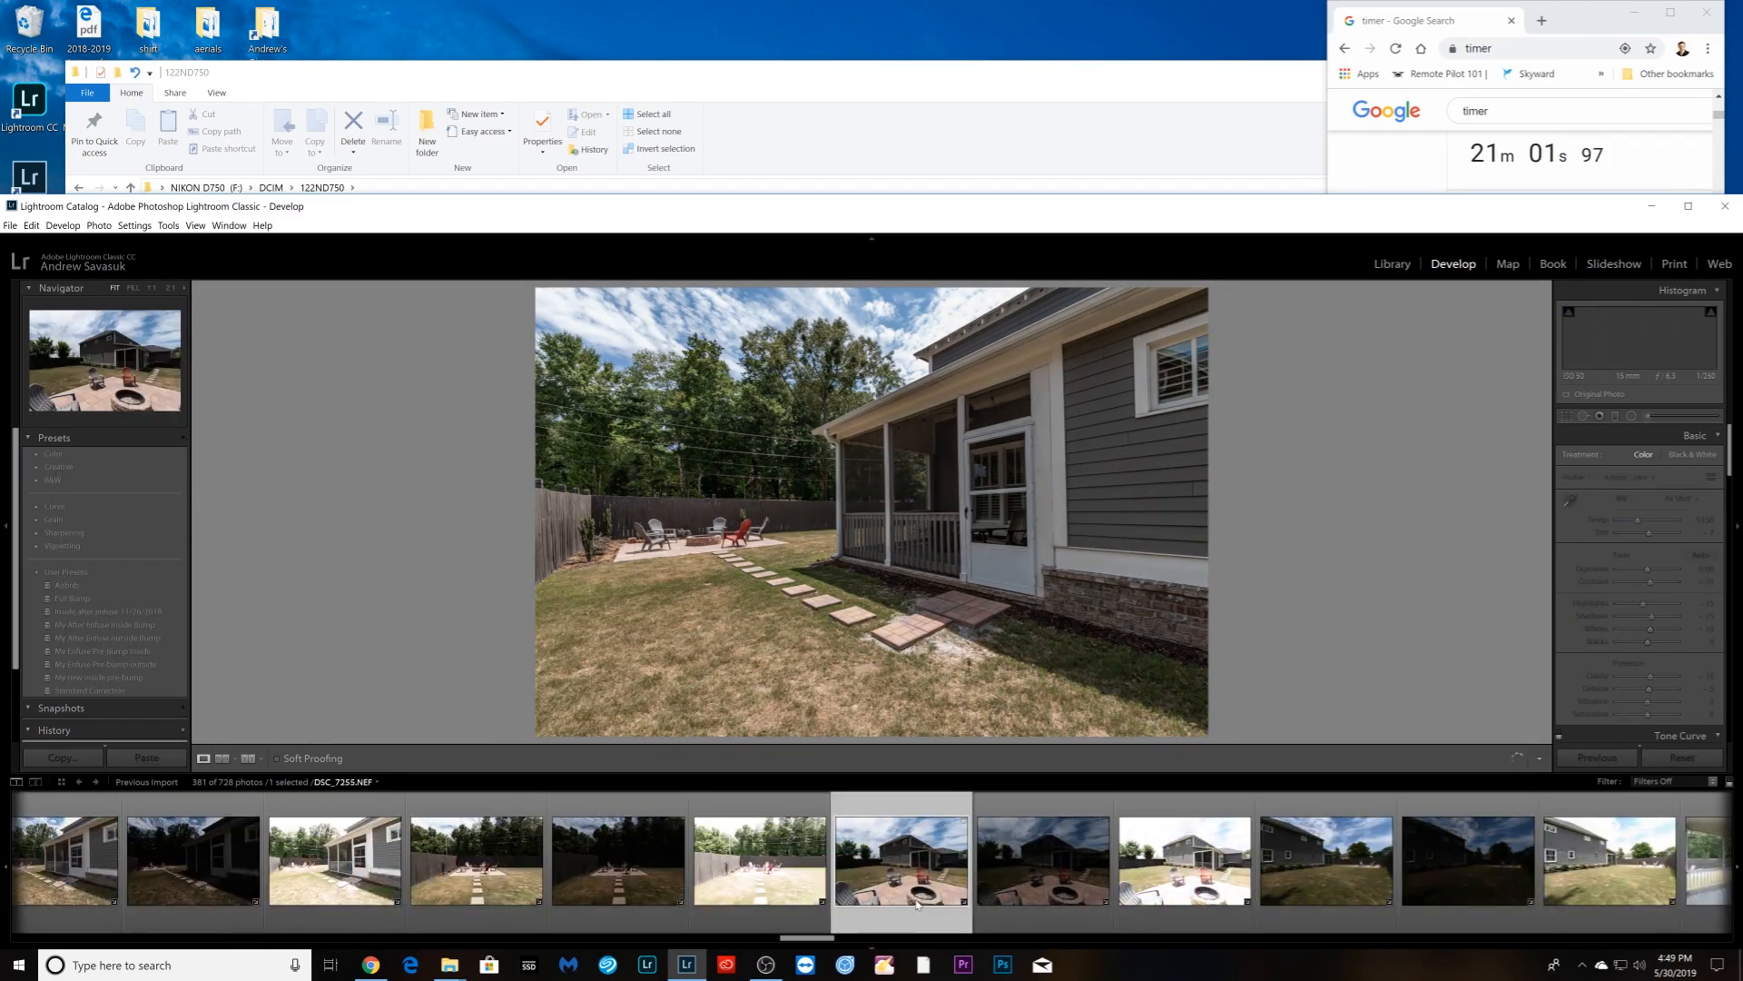
scroll(965, 866, down, 2)
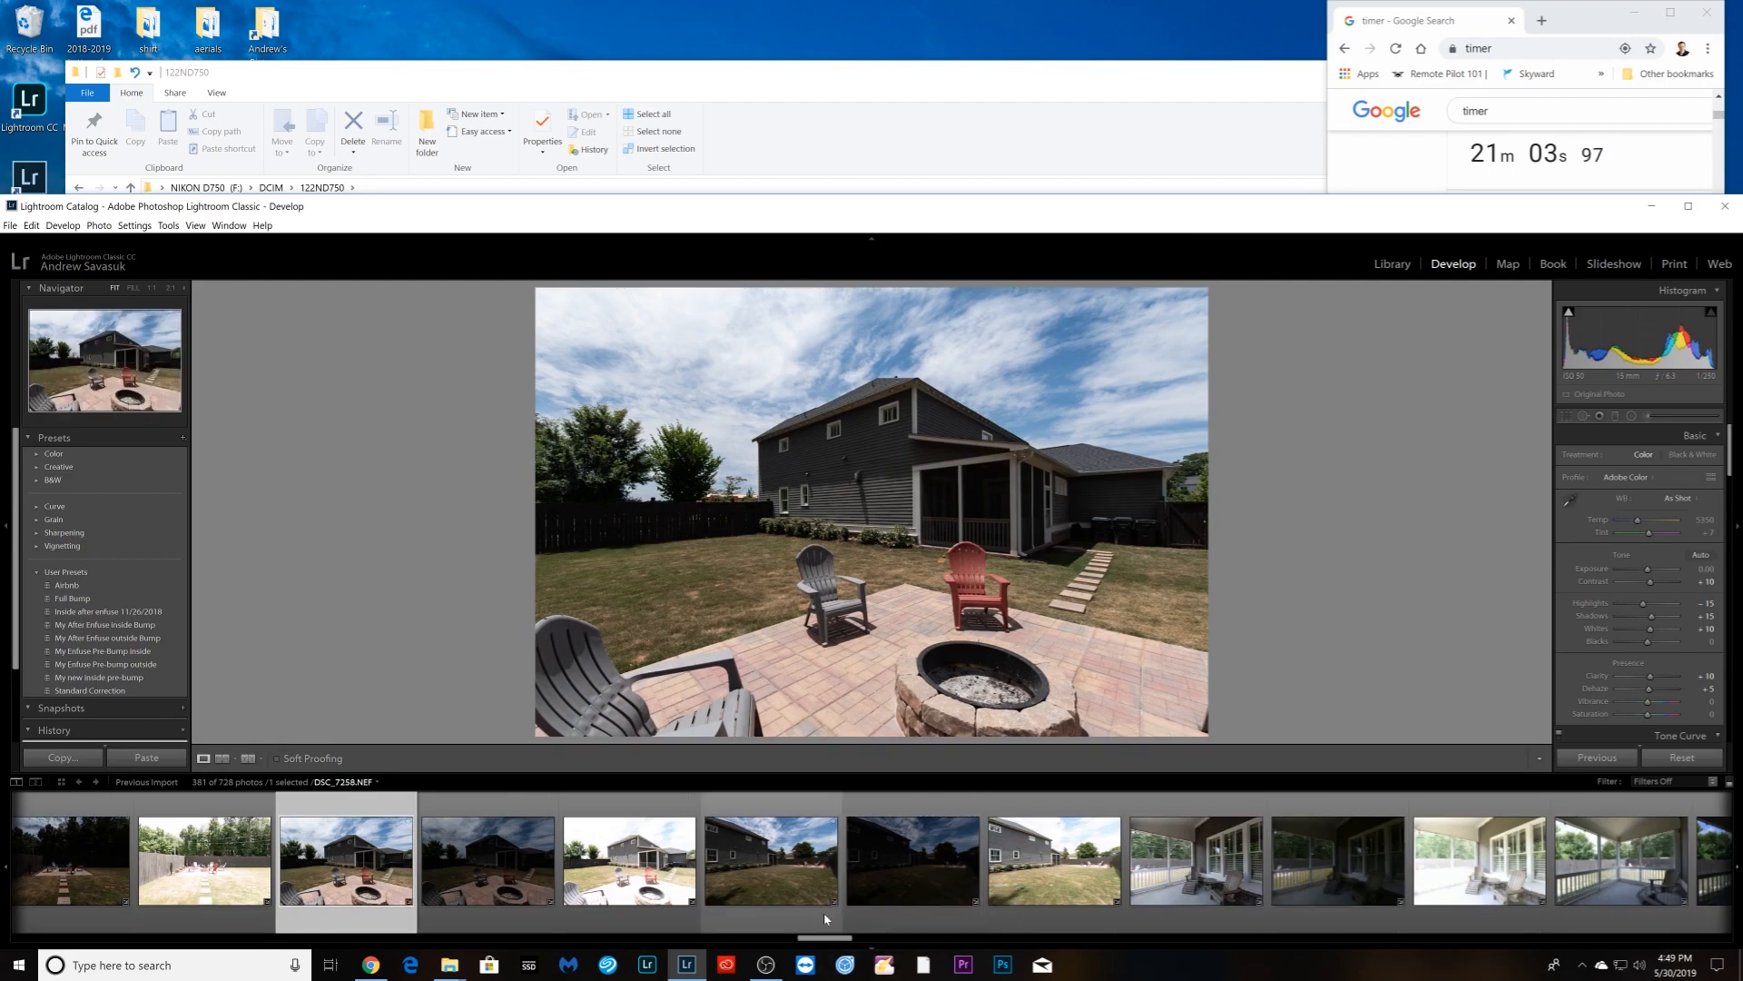
click(1197, 860)
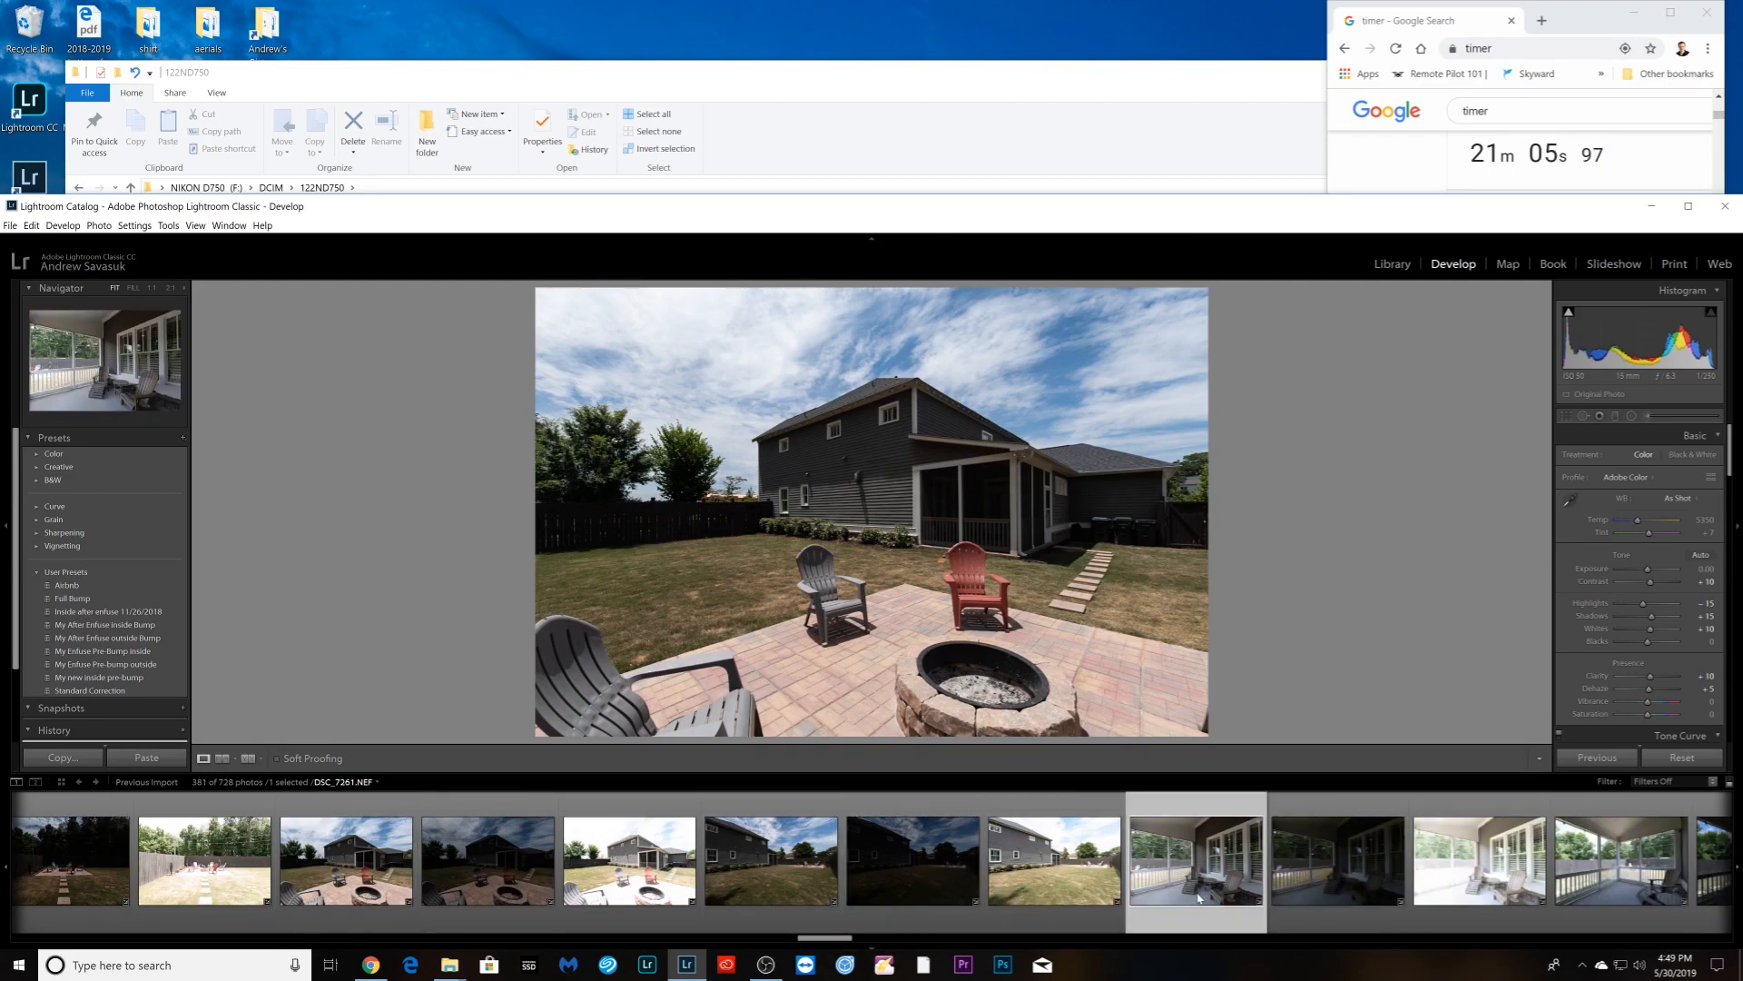
scroll(935, 908, down, 2)
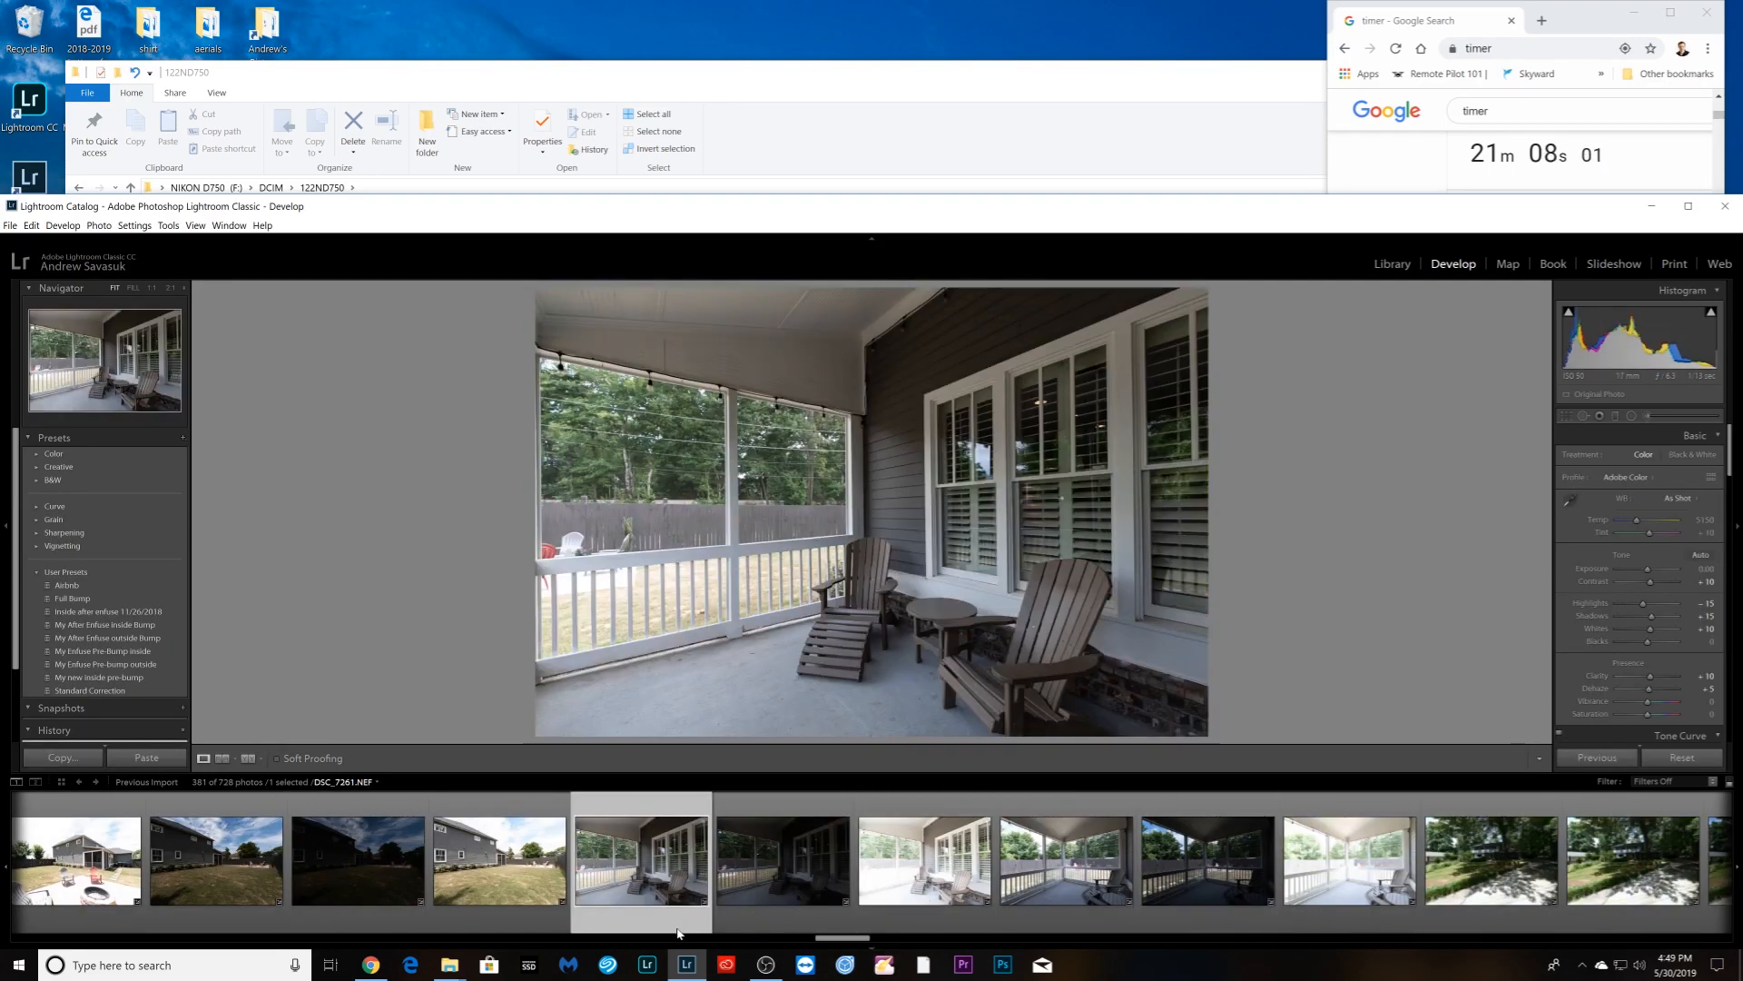
drag(1673, 618, 1647, 570)
click(1618, 604)
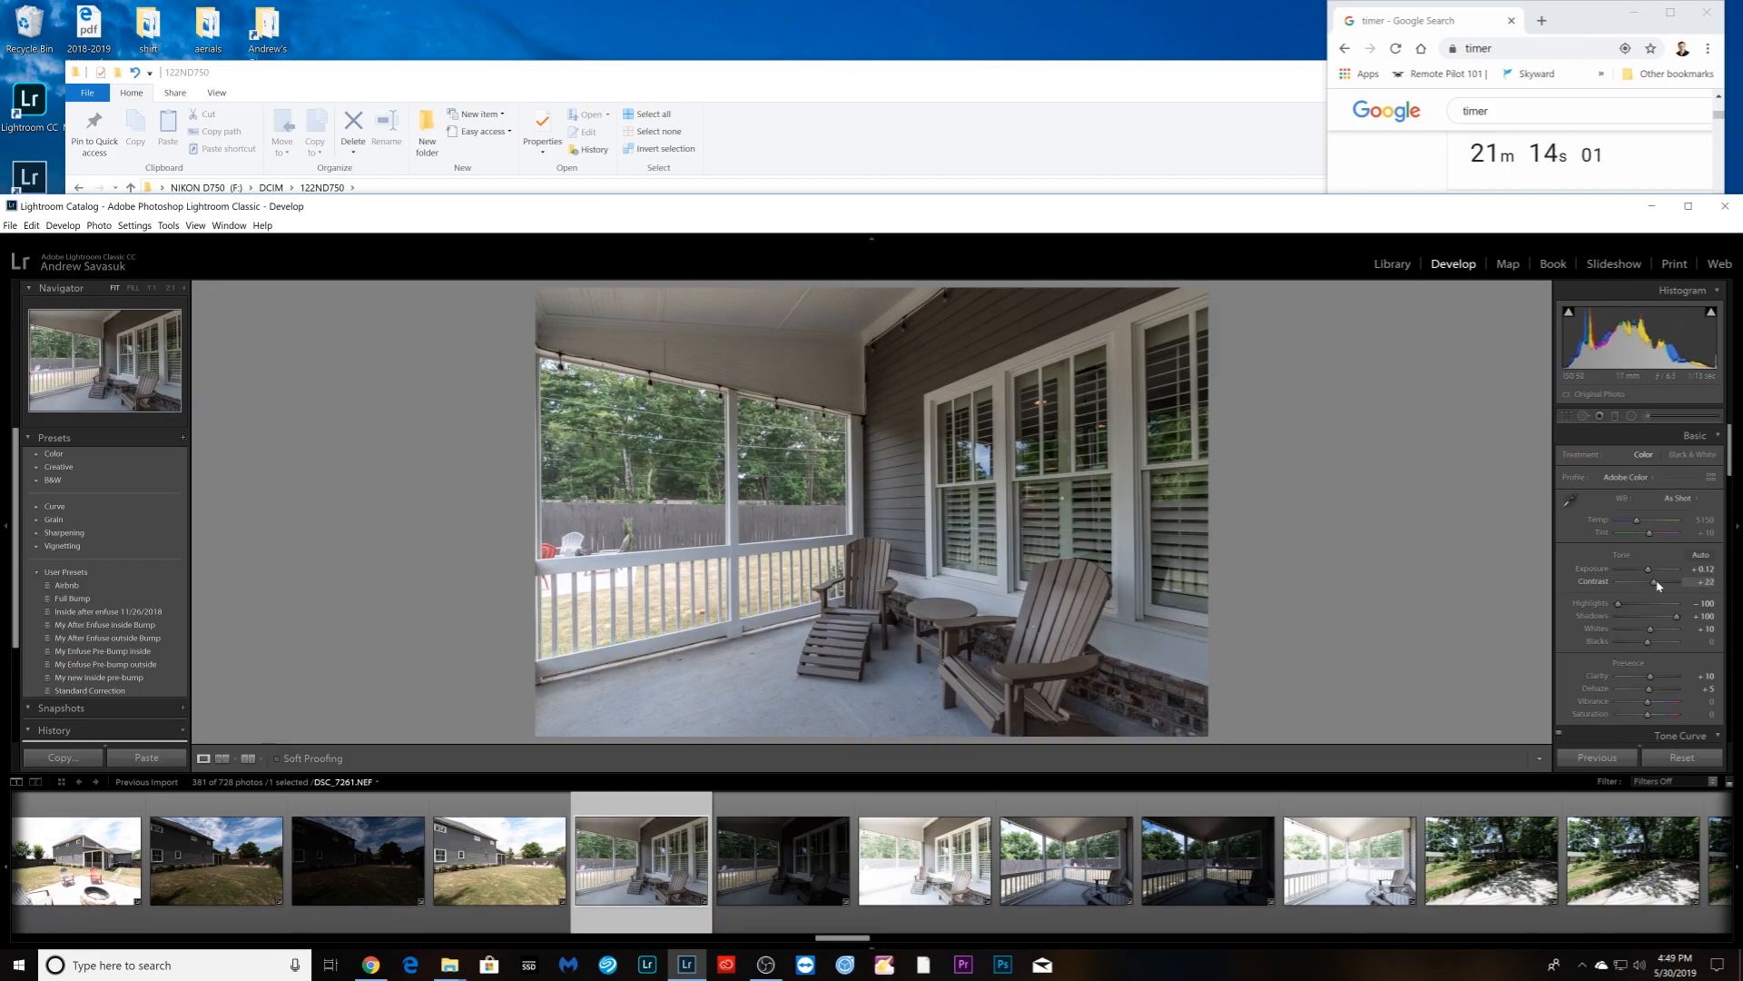
scroll(690, 907, down, 4)
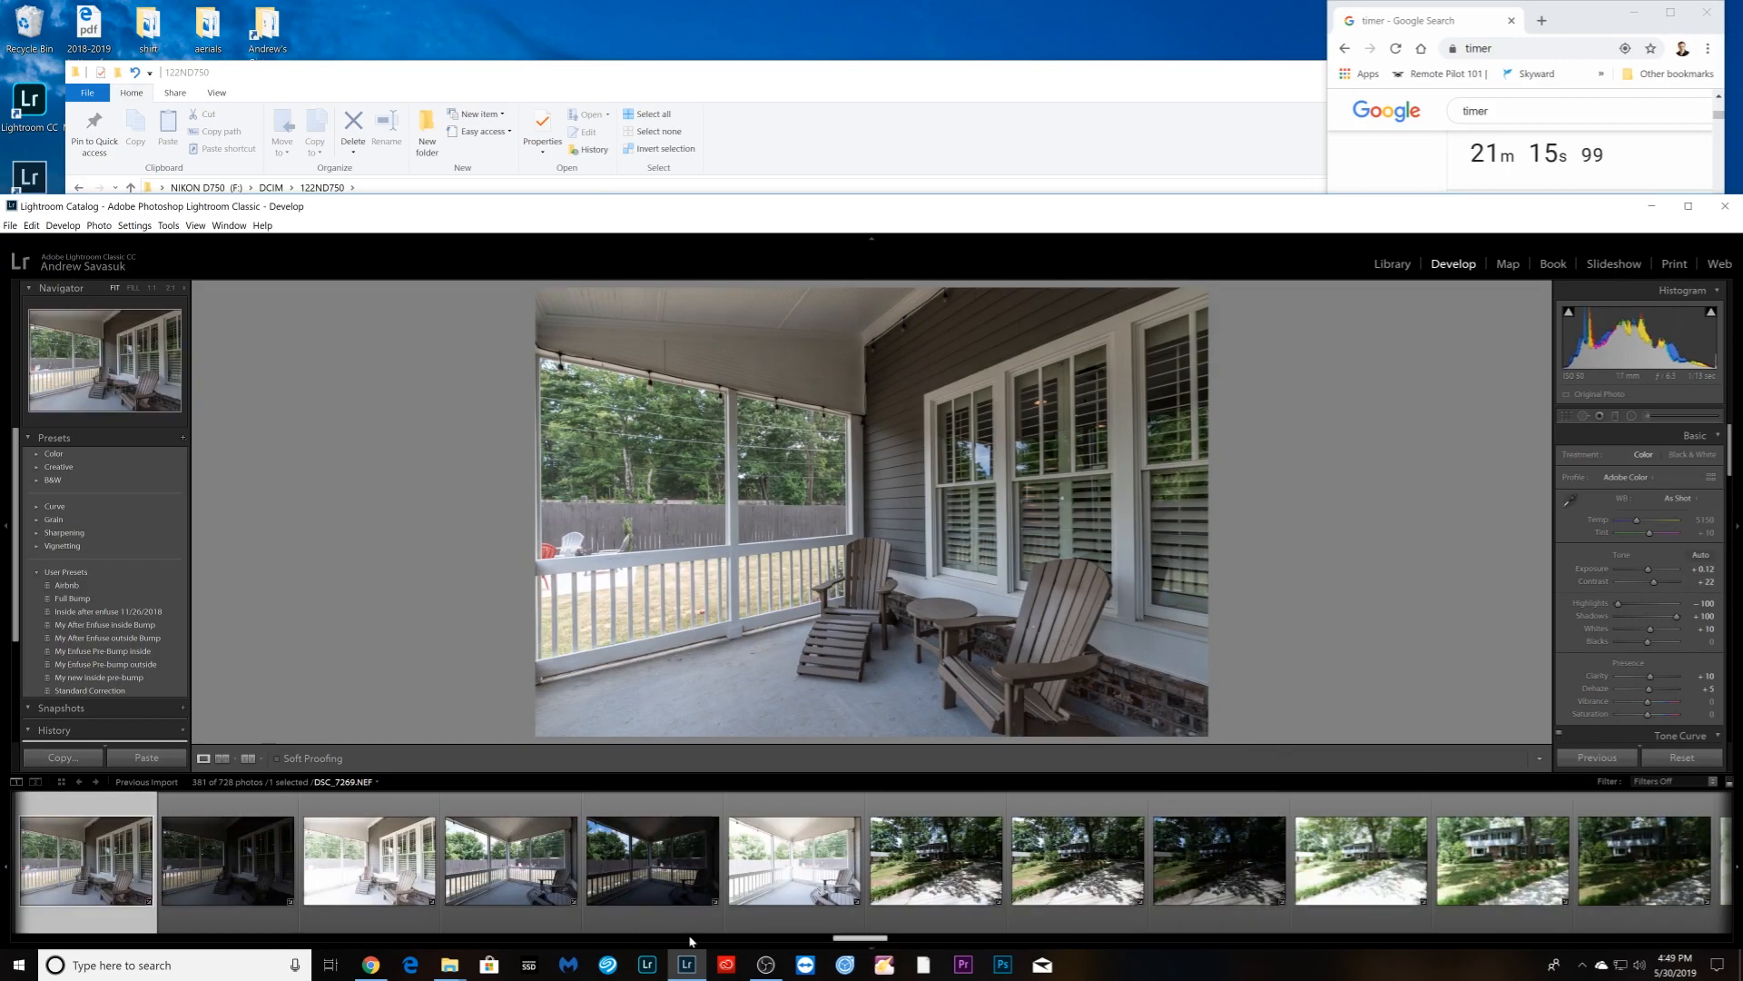
- Lift Shadows to +100 on the shaded front-yard photo
click(997, 917)
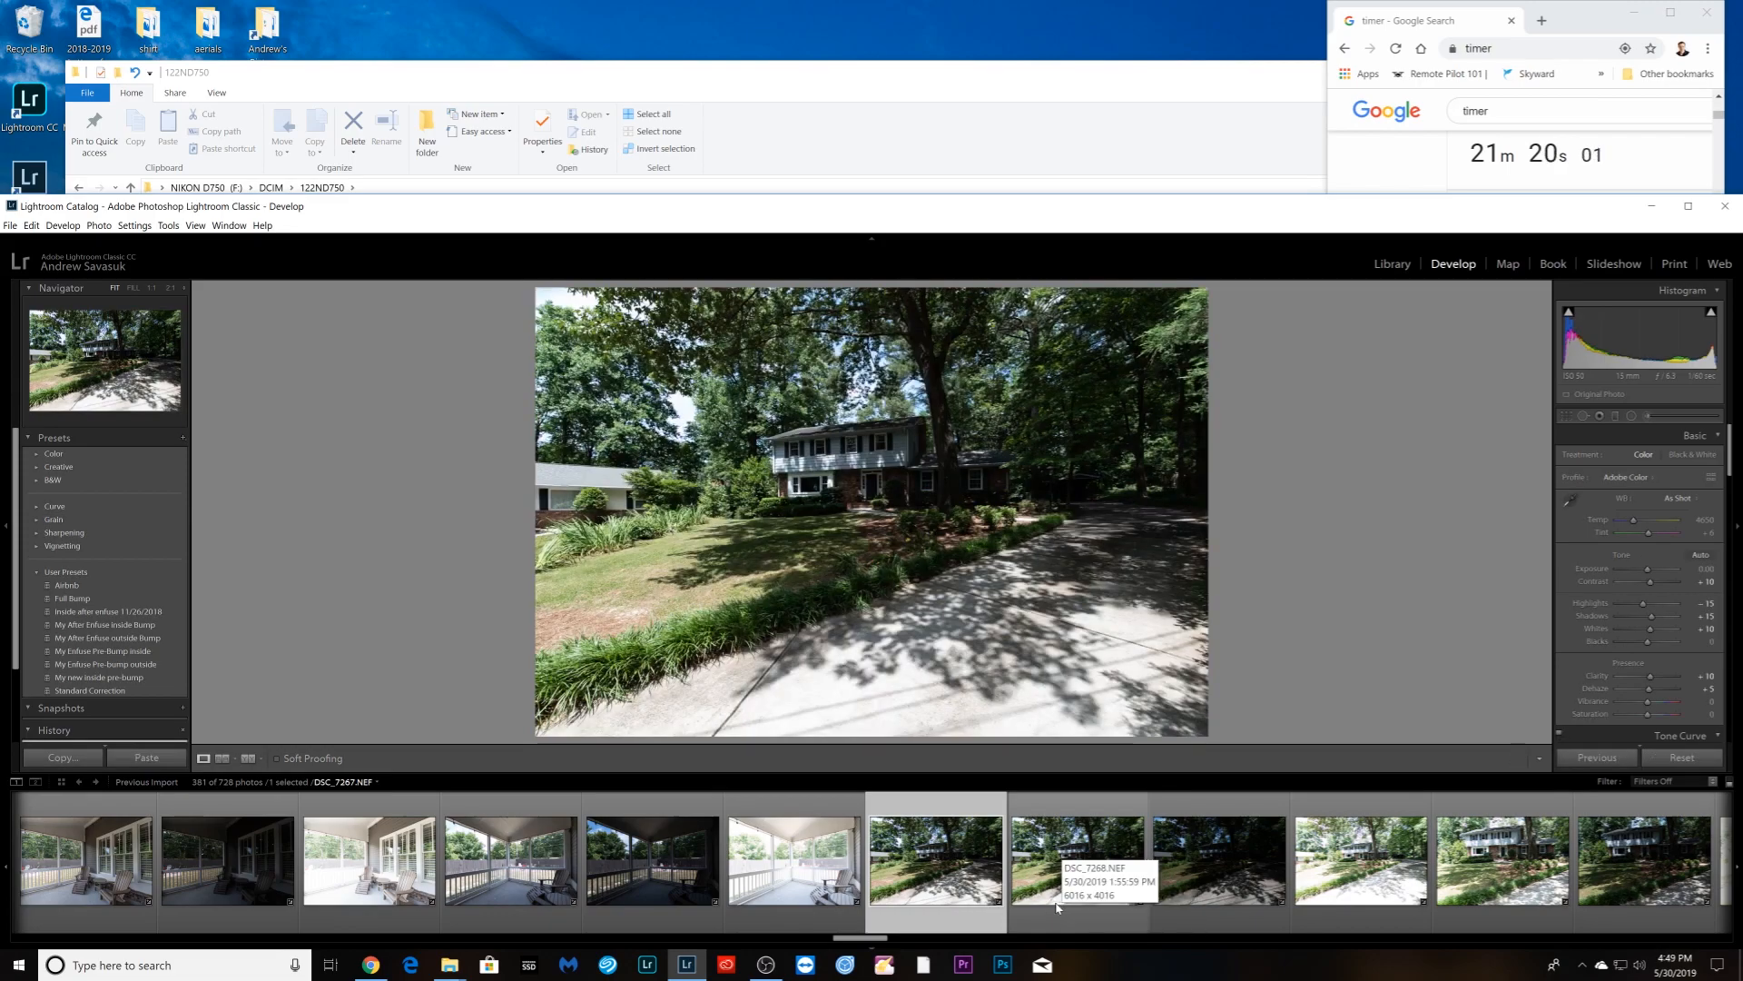
scroll(963, 905, down, 4)
drag(1666, 618, 1648, 574)
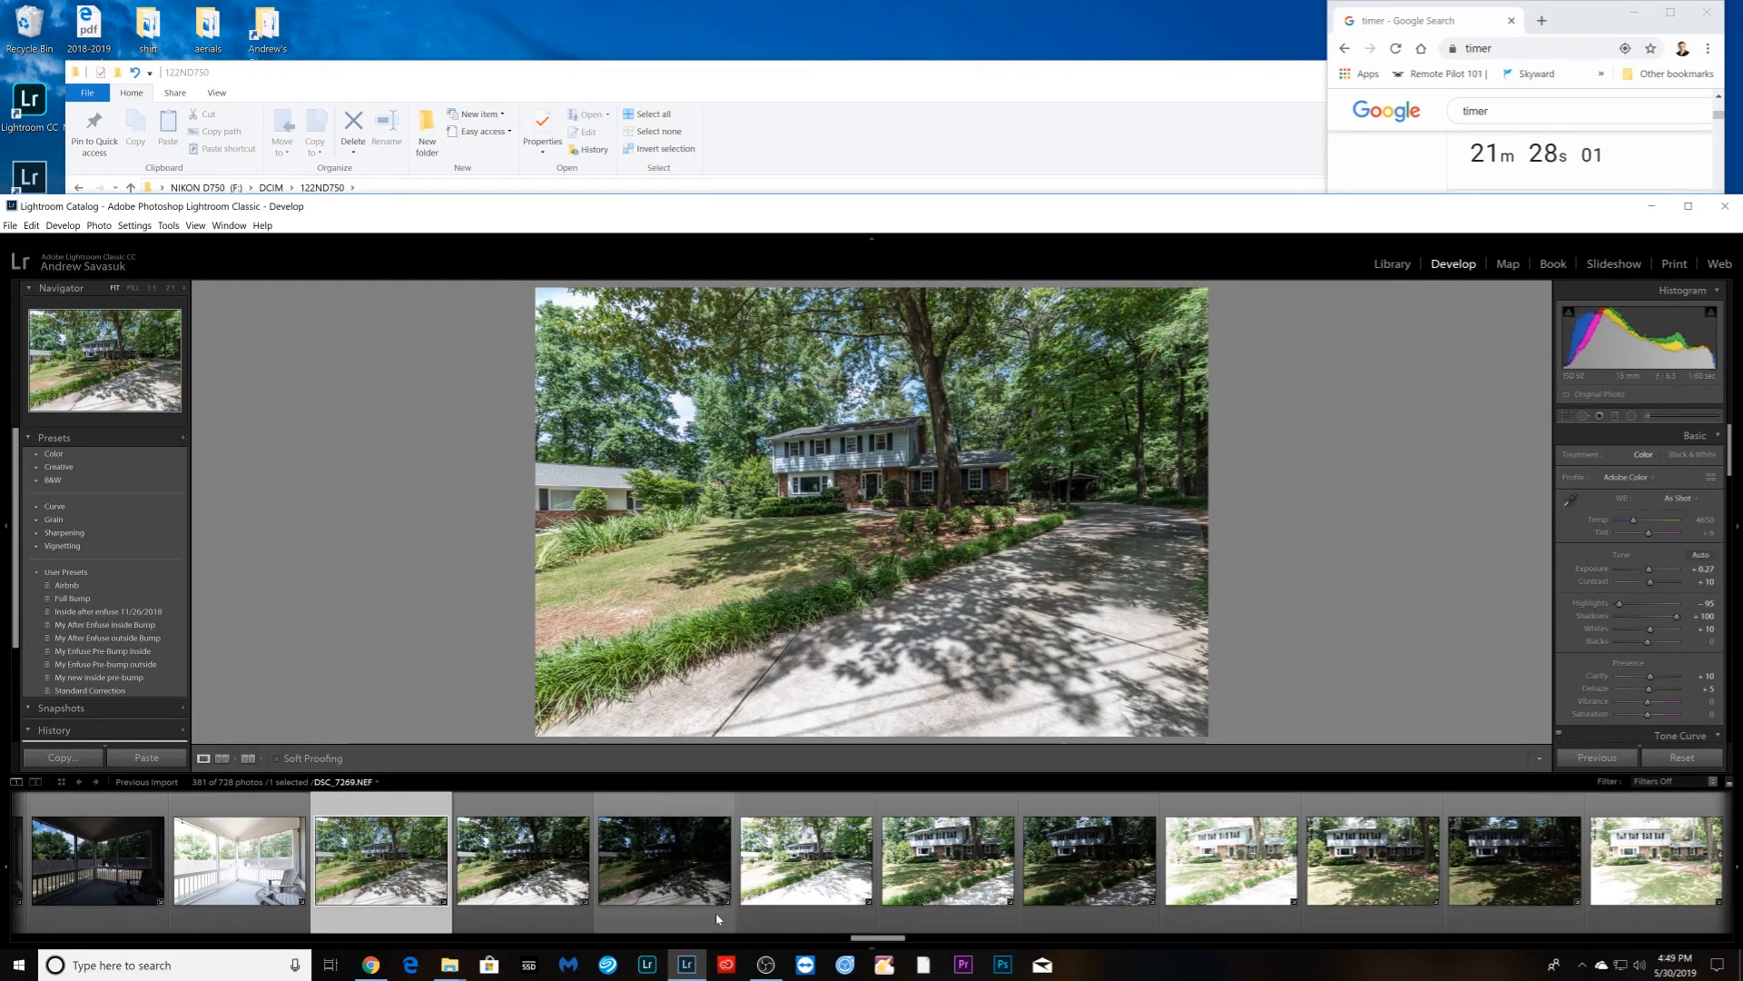
scroll(791, 897, down, 4)
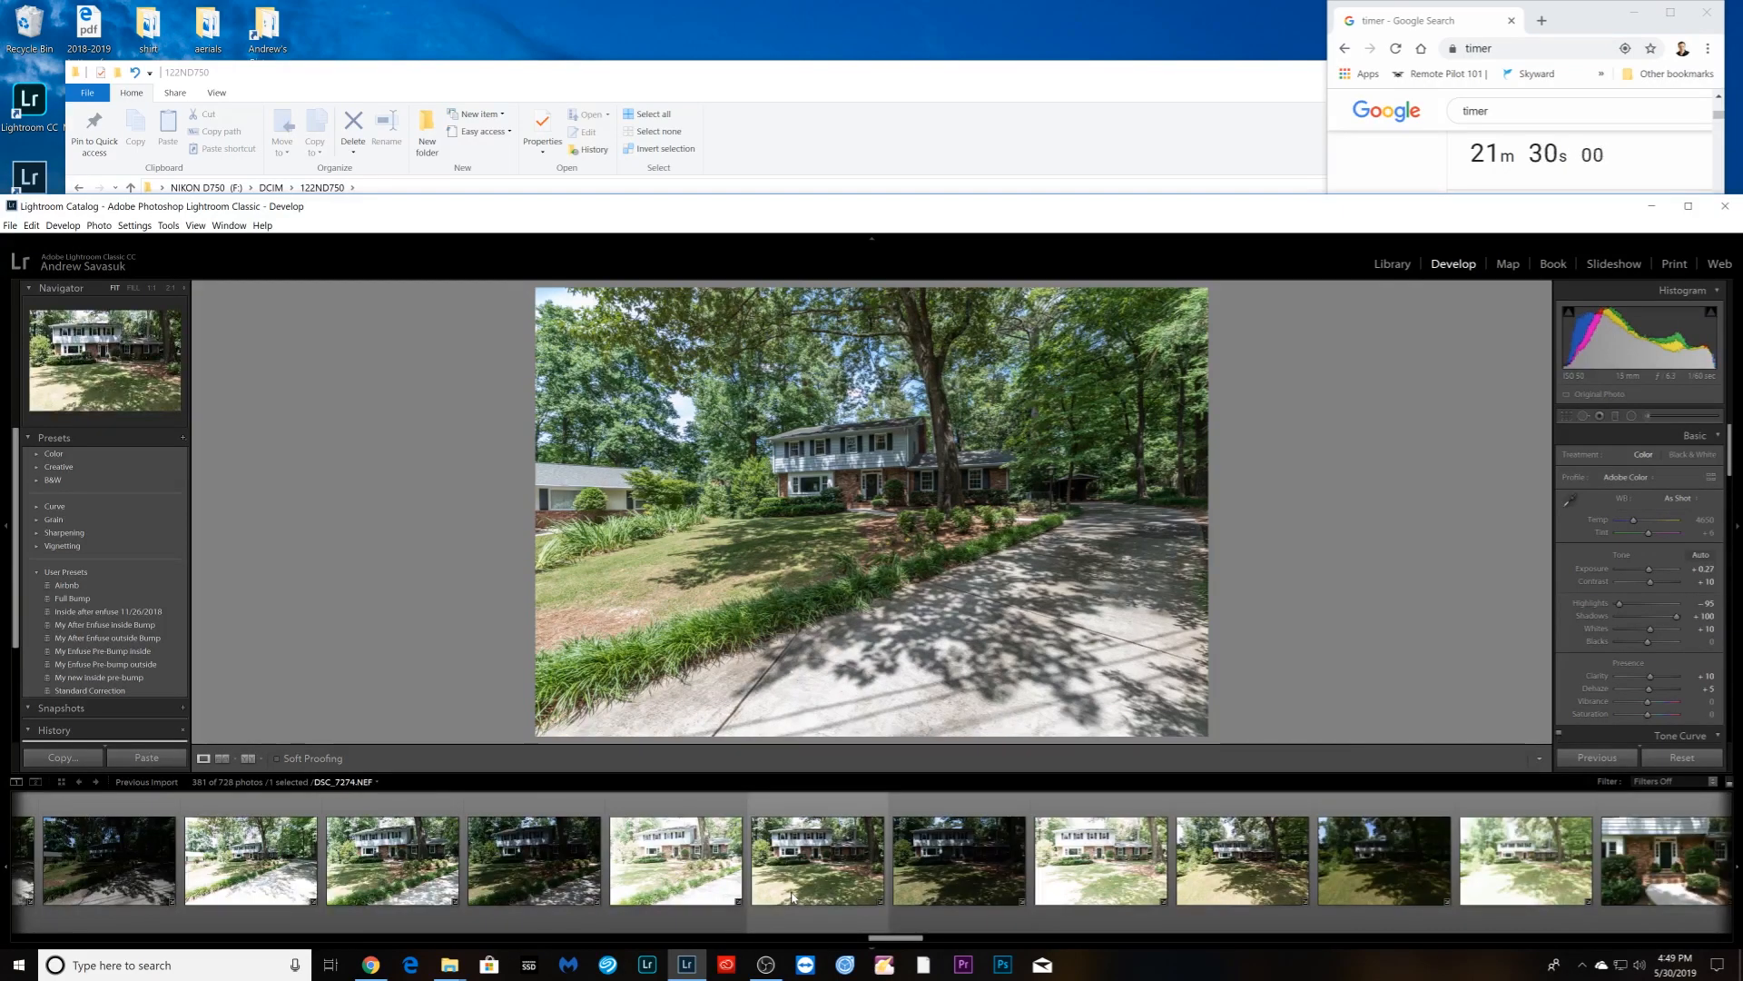
- Review the house front-view and rear photos in the Basic panel, ending on the first bedroom photo
click(845, 892)
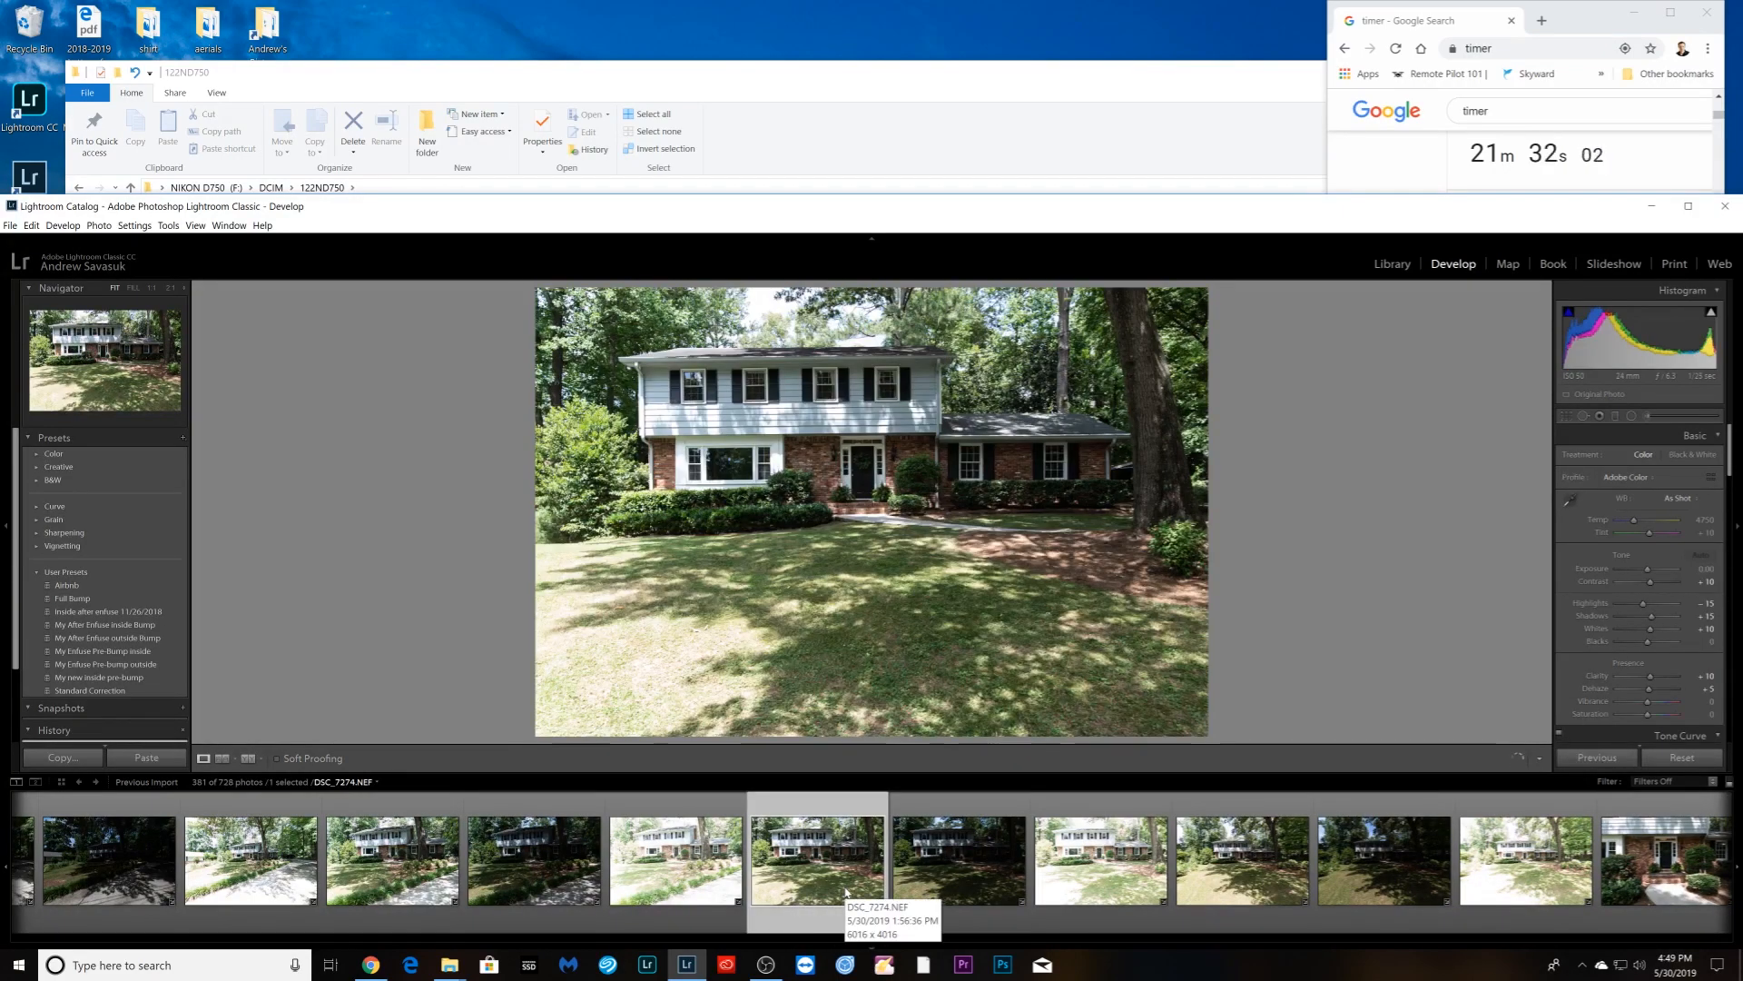
scroll(845, 892, down, 6)
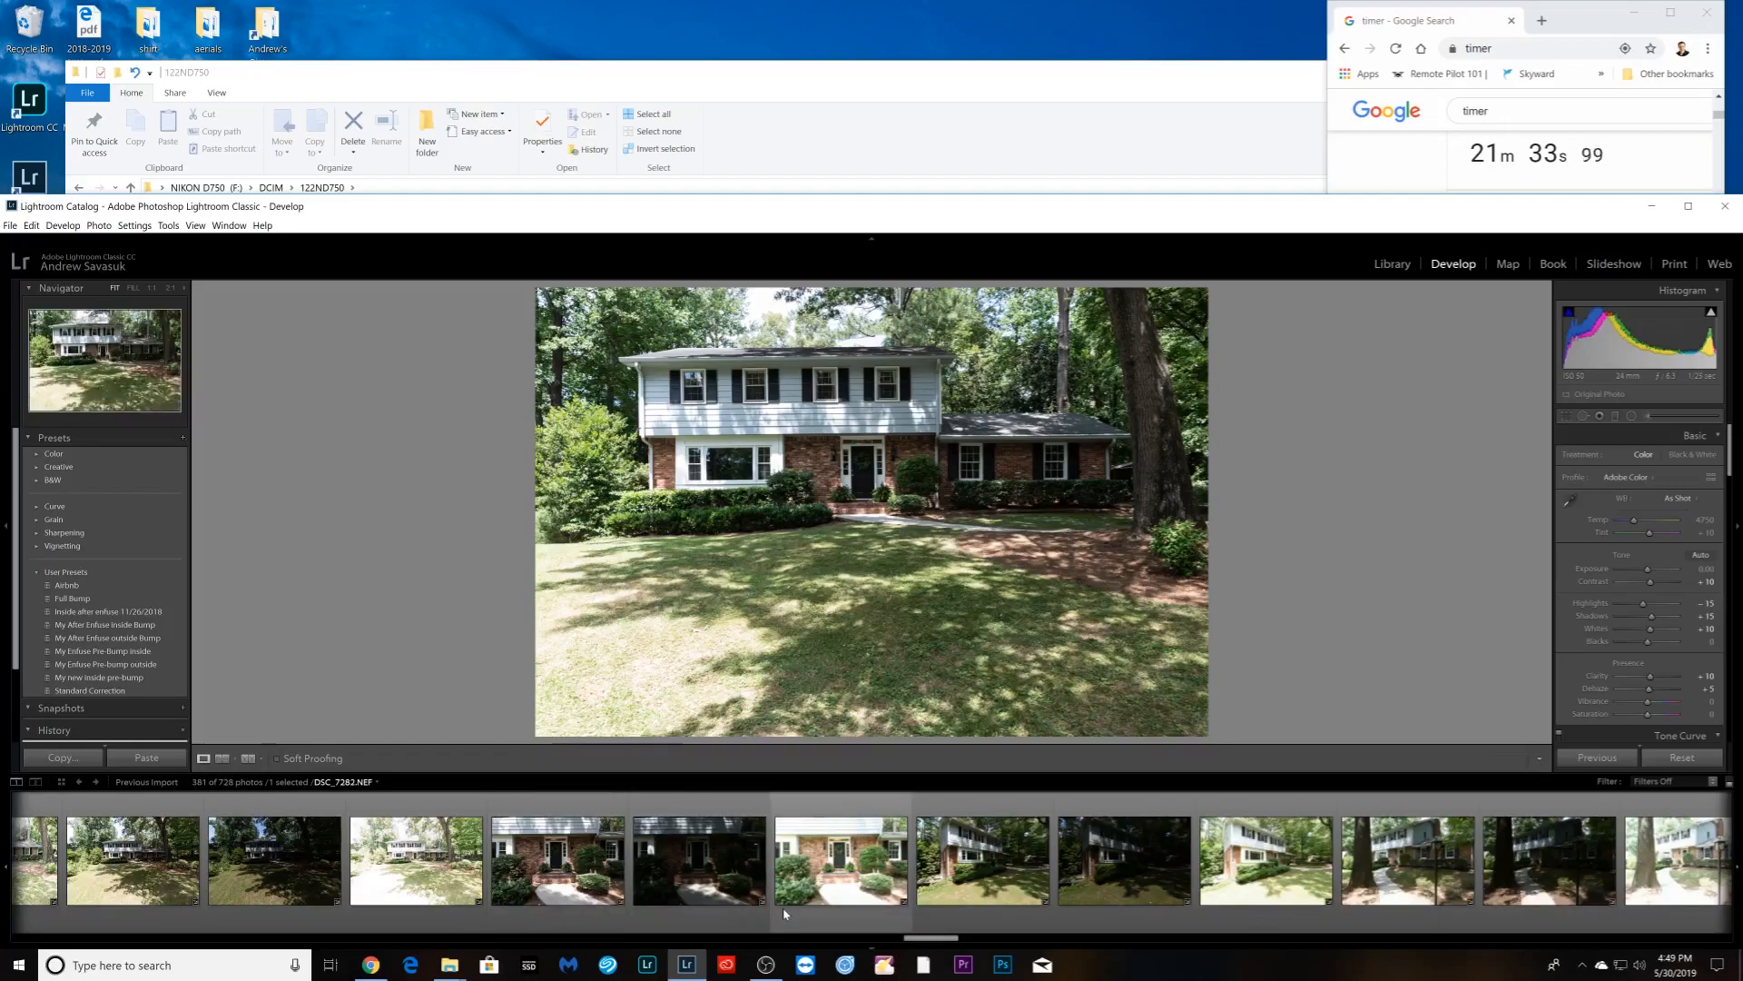
scroll(783, 907, down, 4)
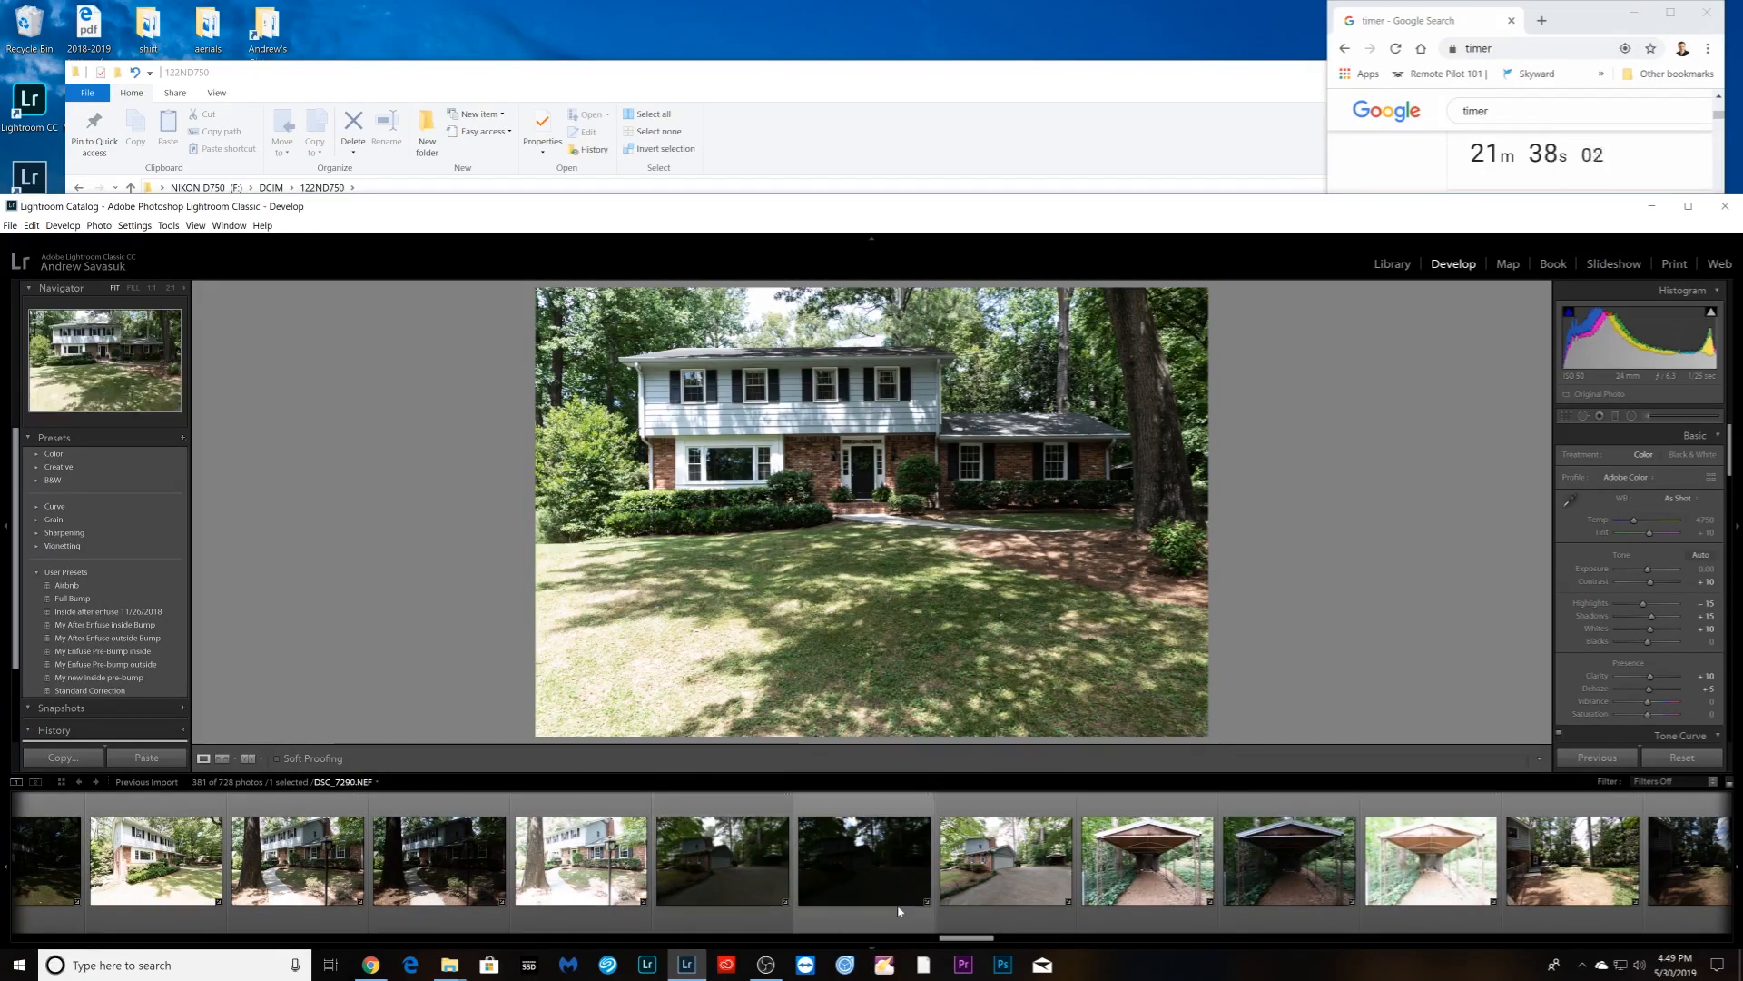
scroll(1112, 899, down, 6)
scroll(1107, 899, down, 4)
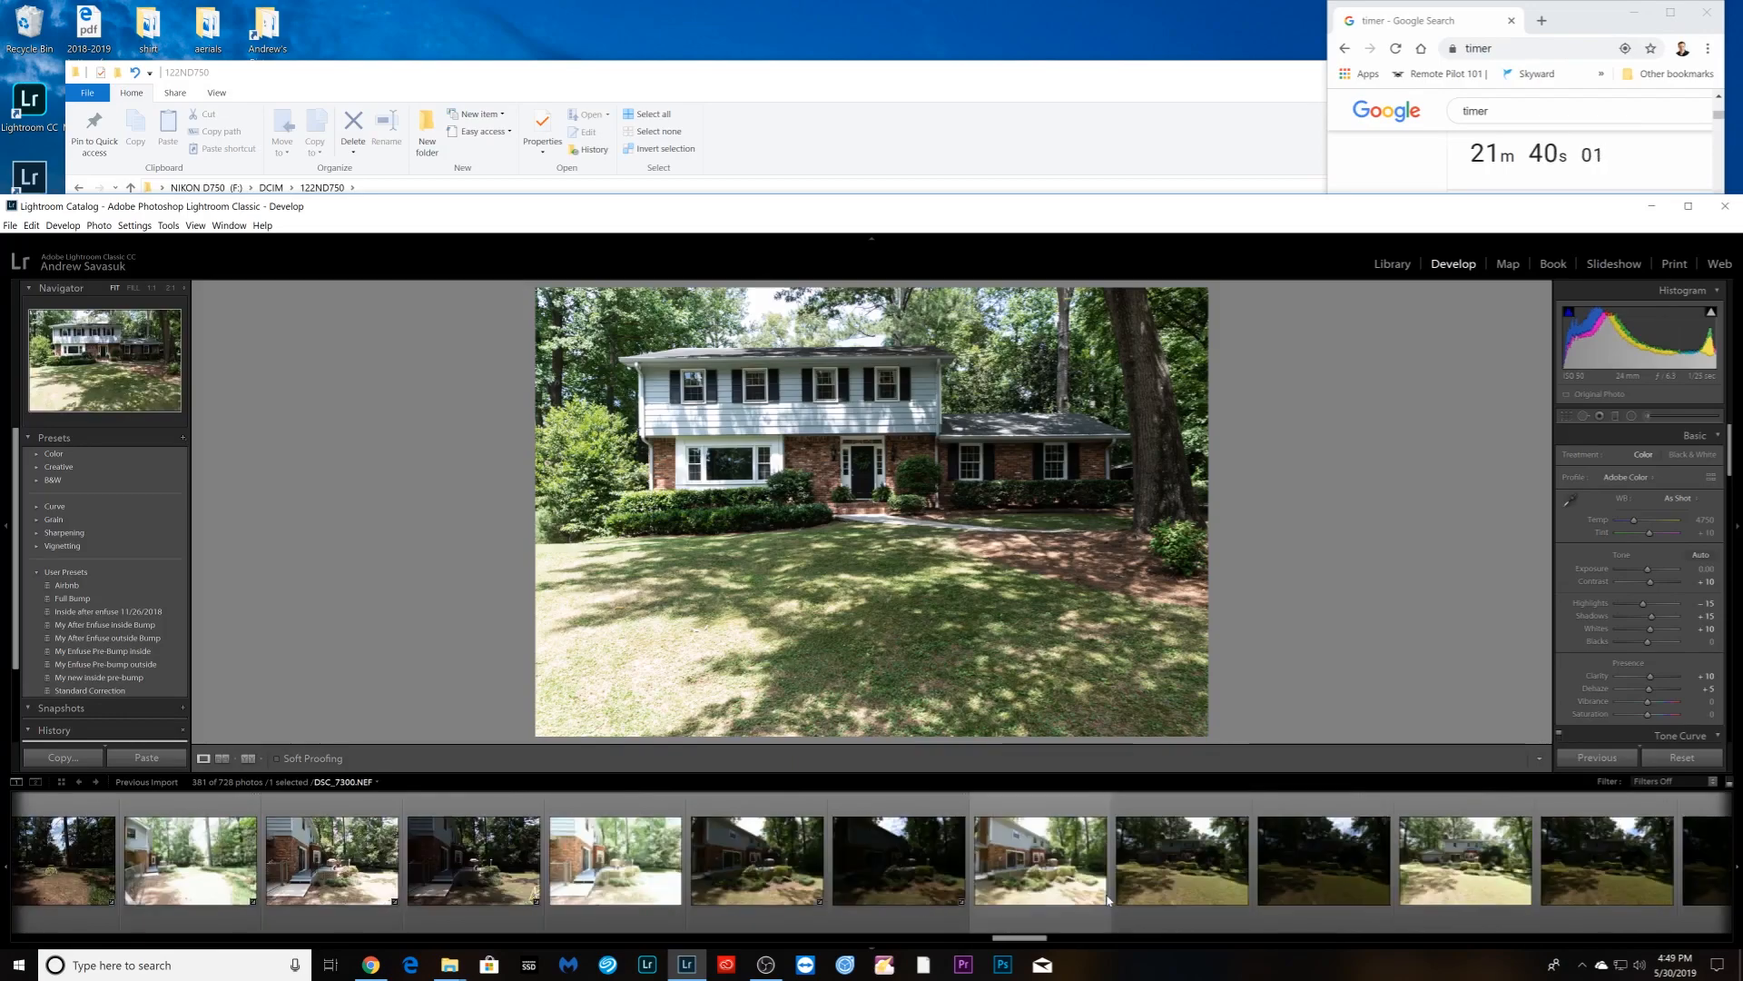
scroll(1108, 900, down, 6)
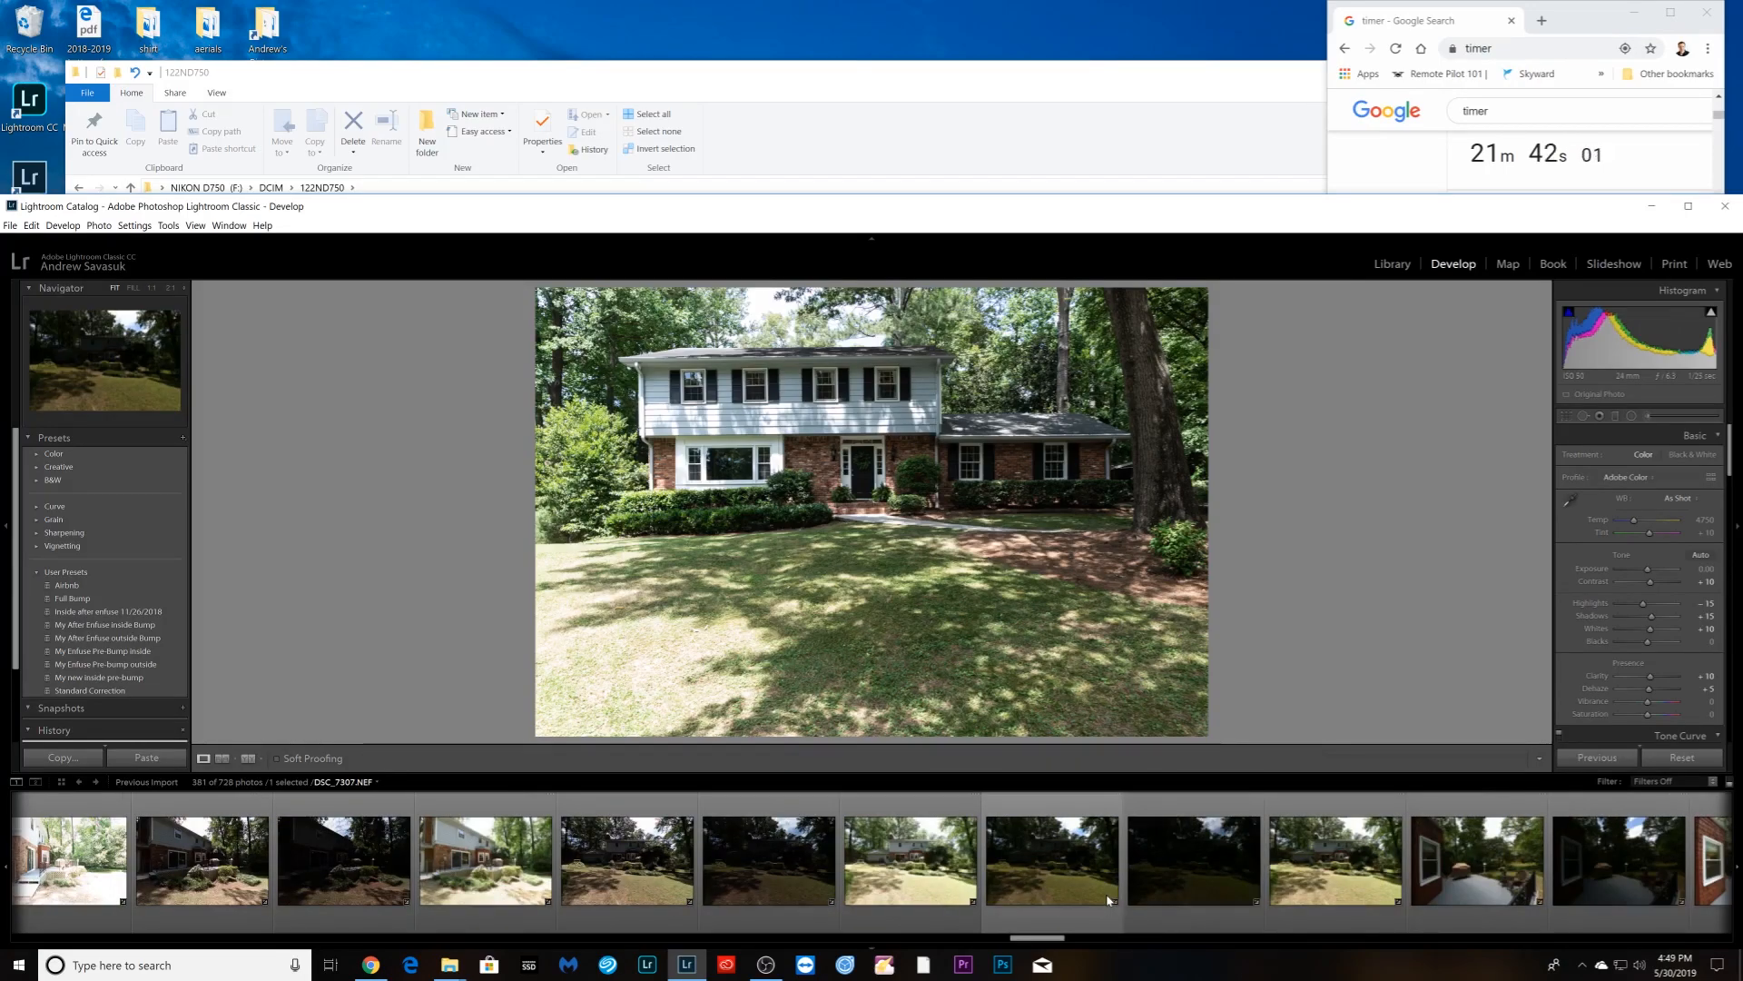
click(354, 899)
scroll(806, 912, down, 4)
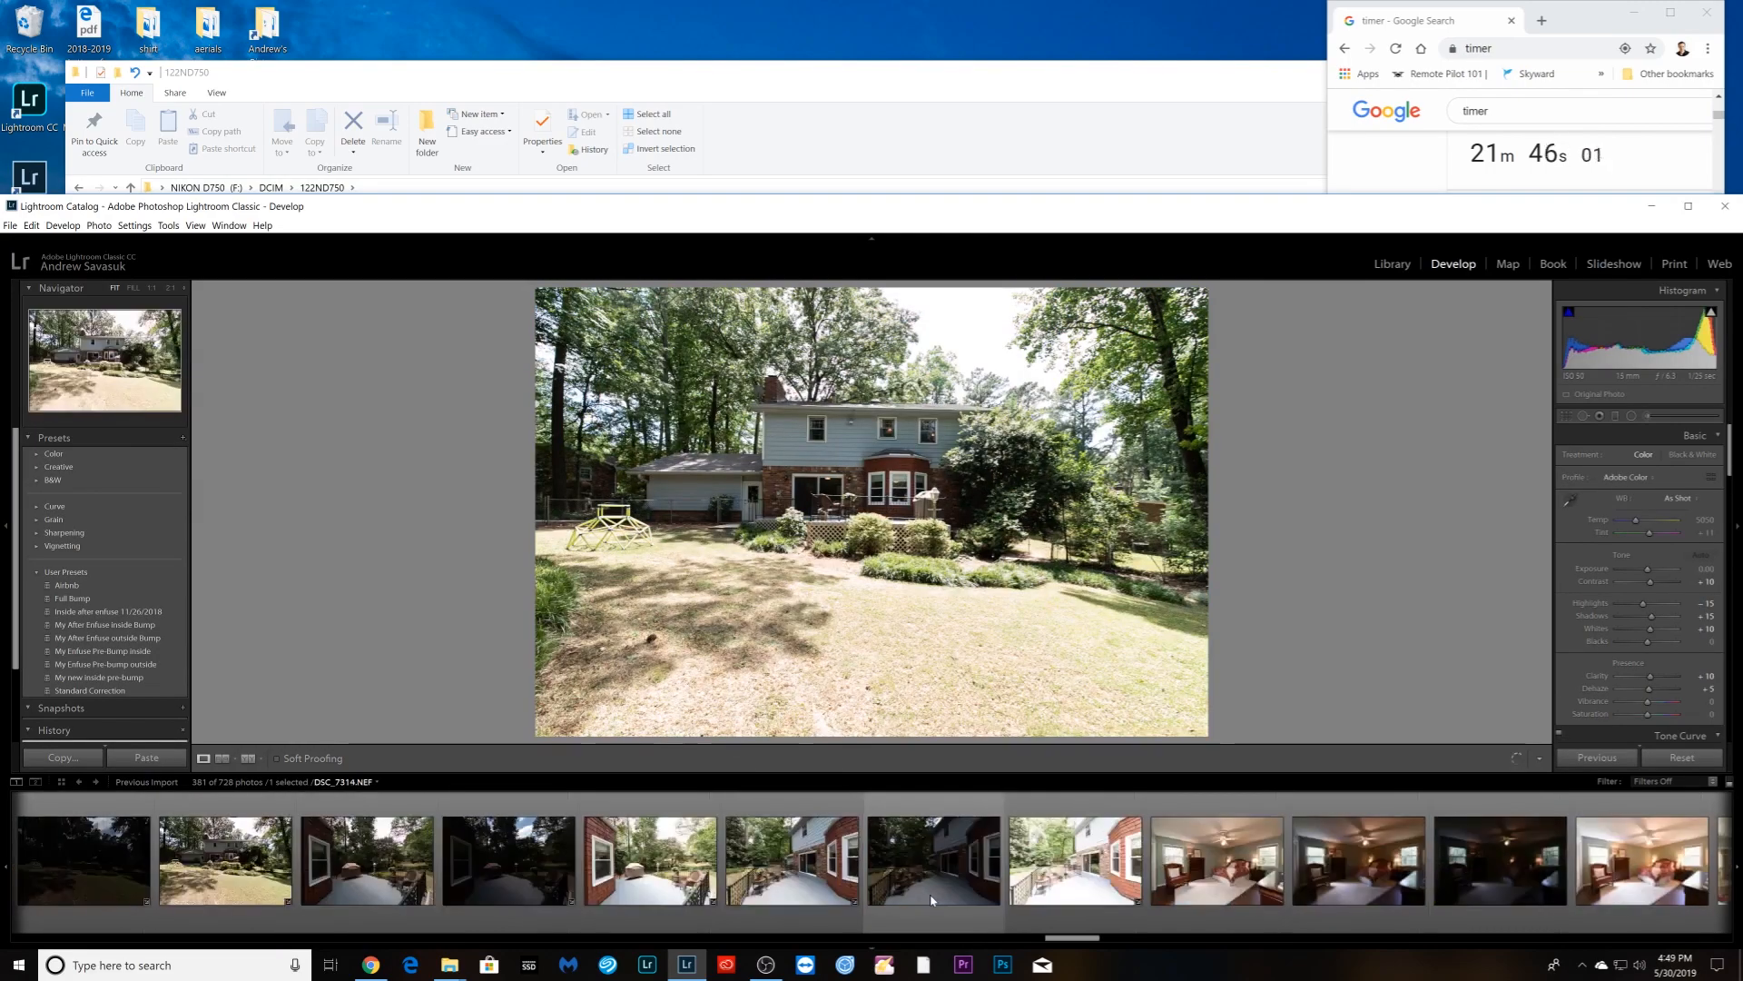
scroll(952, 902, down, 2)
scroll(962, 902, up, 2)
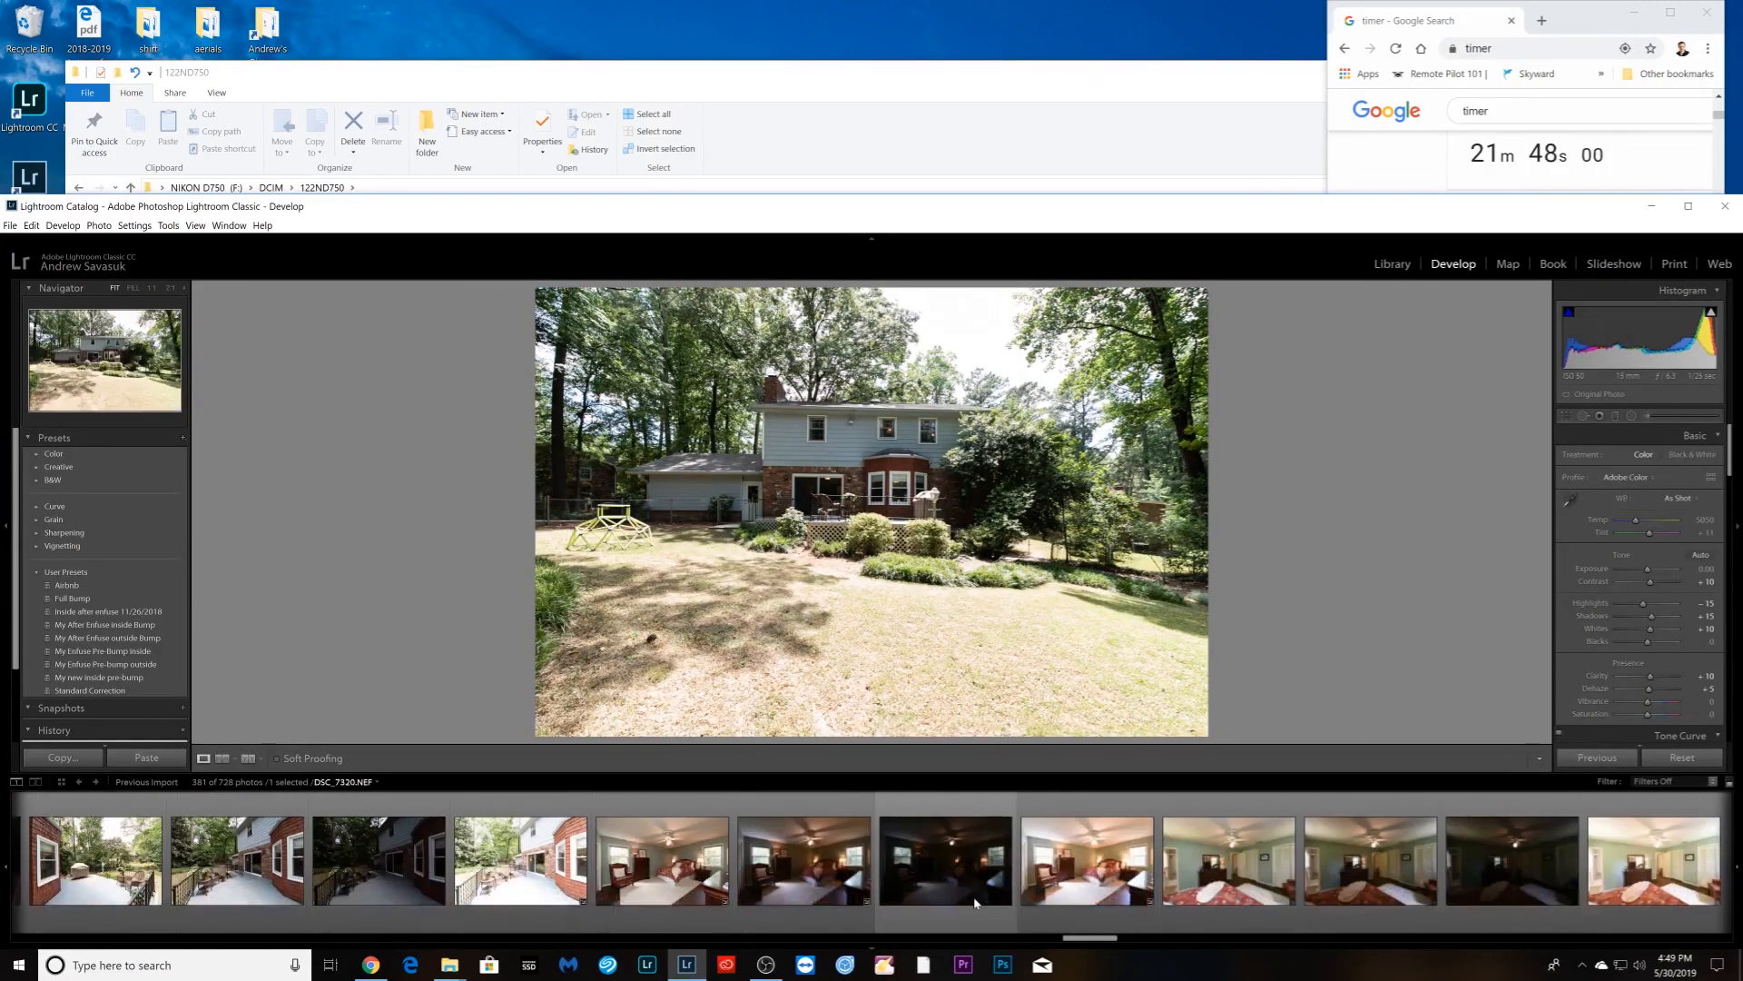
scroll(956, 897, down, 2)
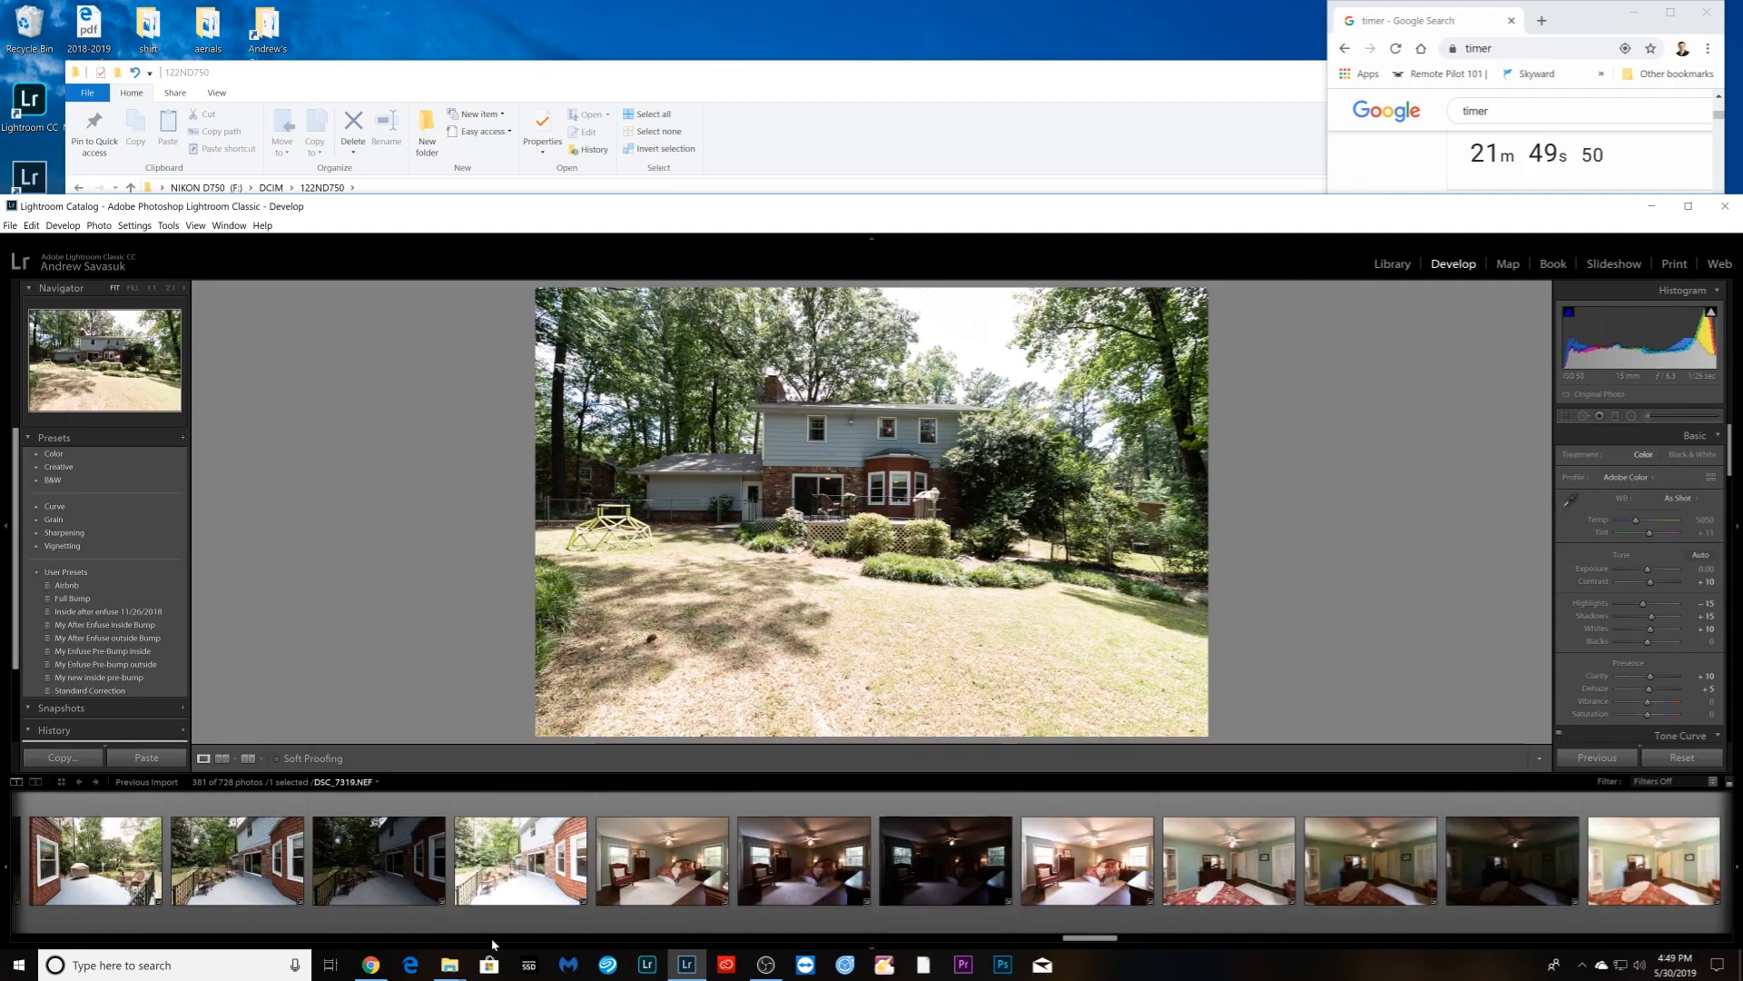
click(690, 918)
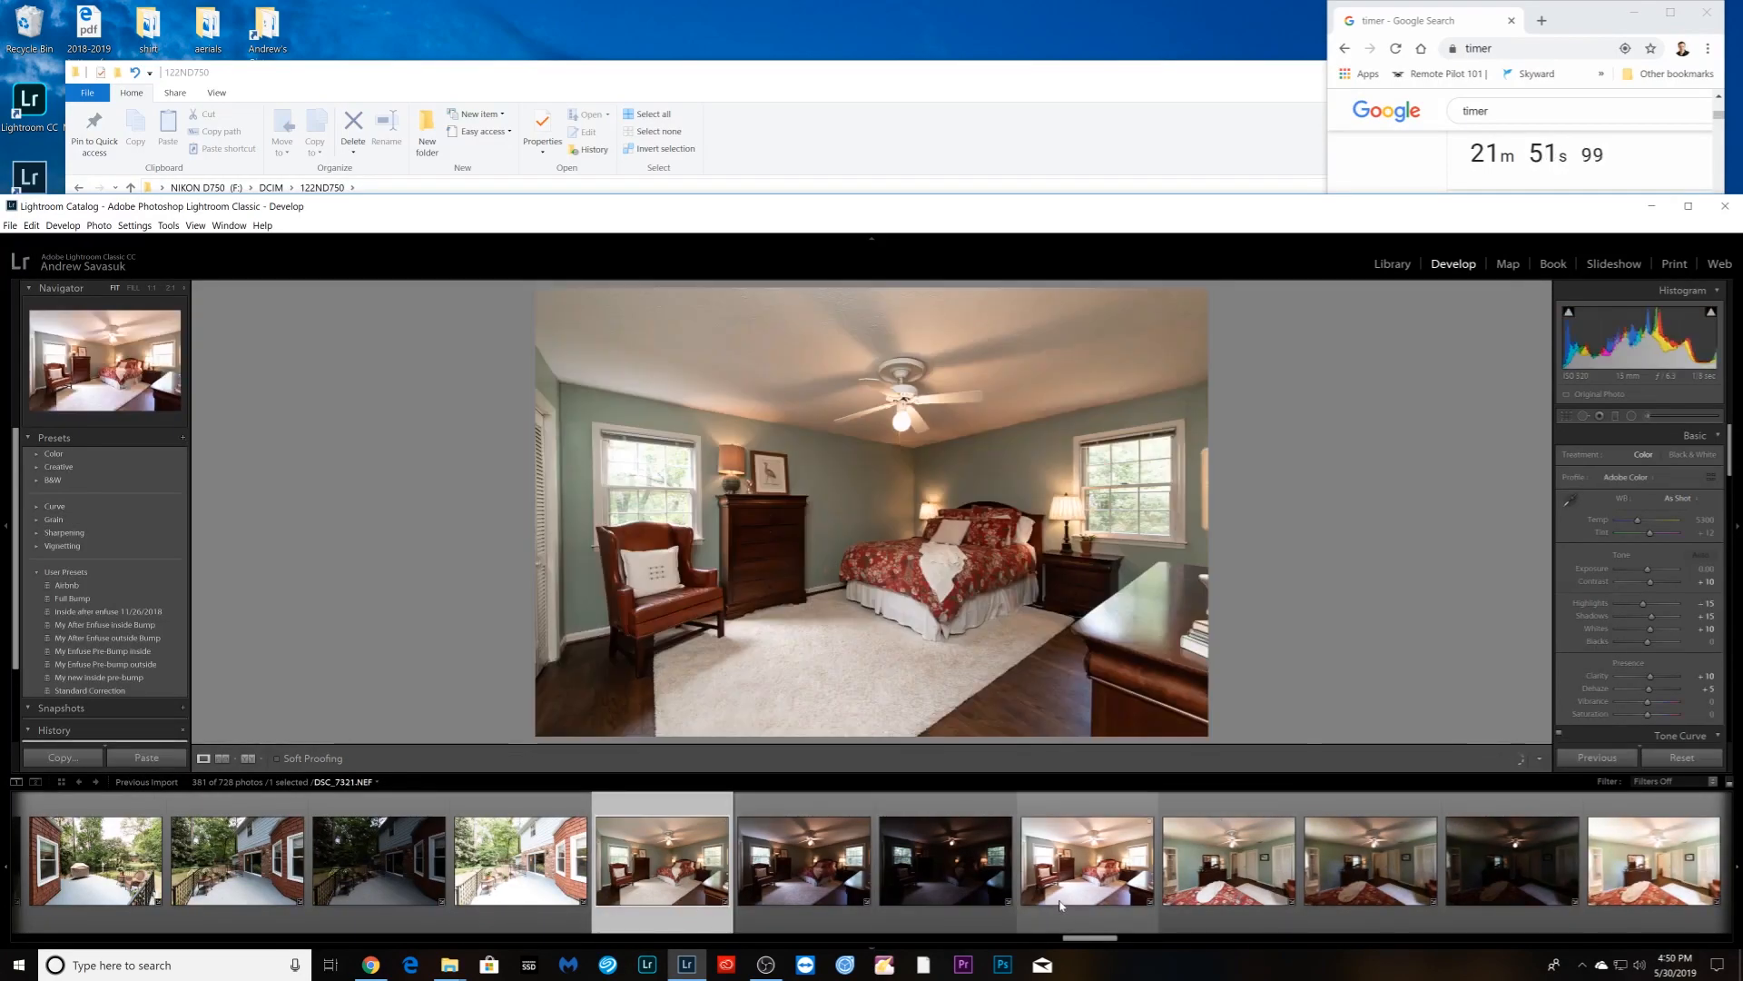
- Group the four bedroom photos into a stack
shift+click(1060, 913)
right_click(1060, 911)
mouse_move(1168, 745)
click(1294, 738)
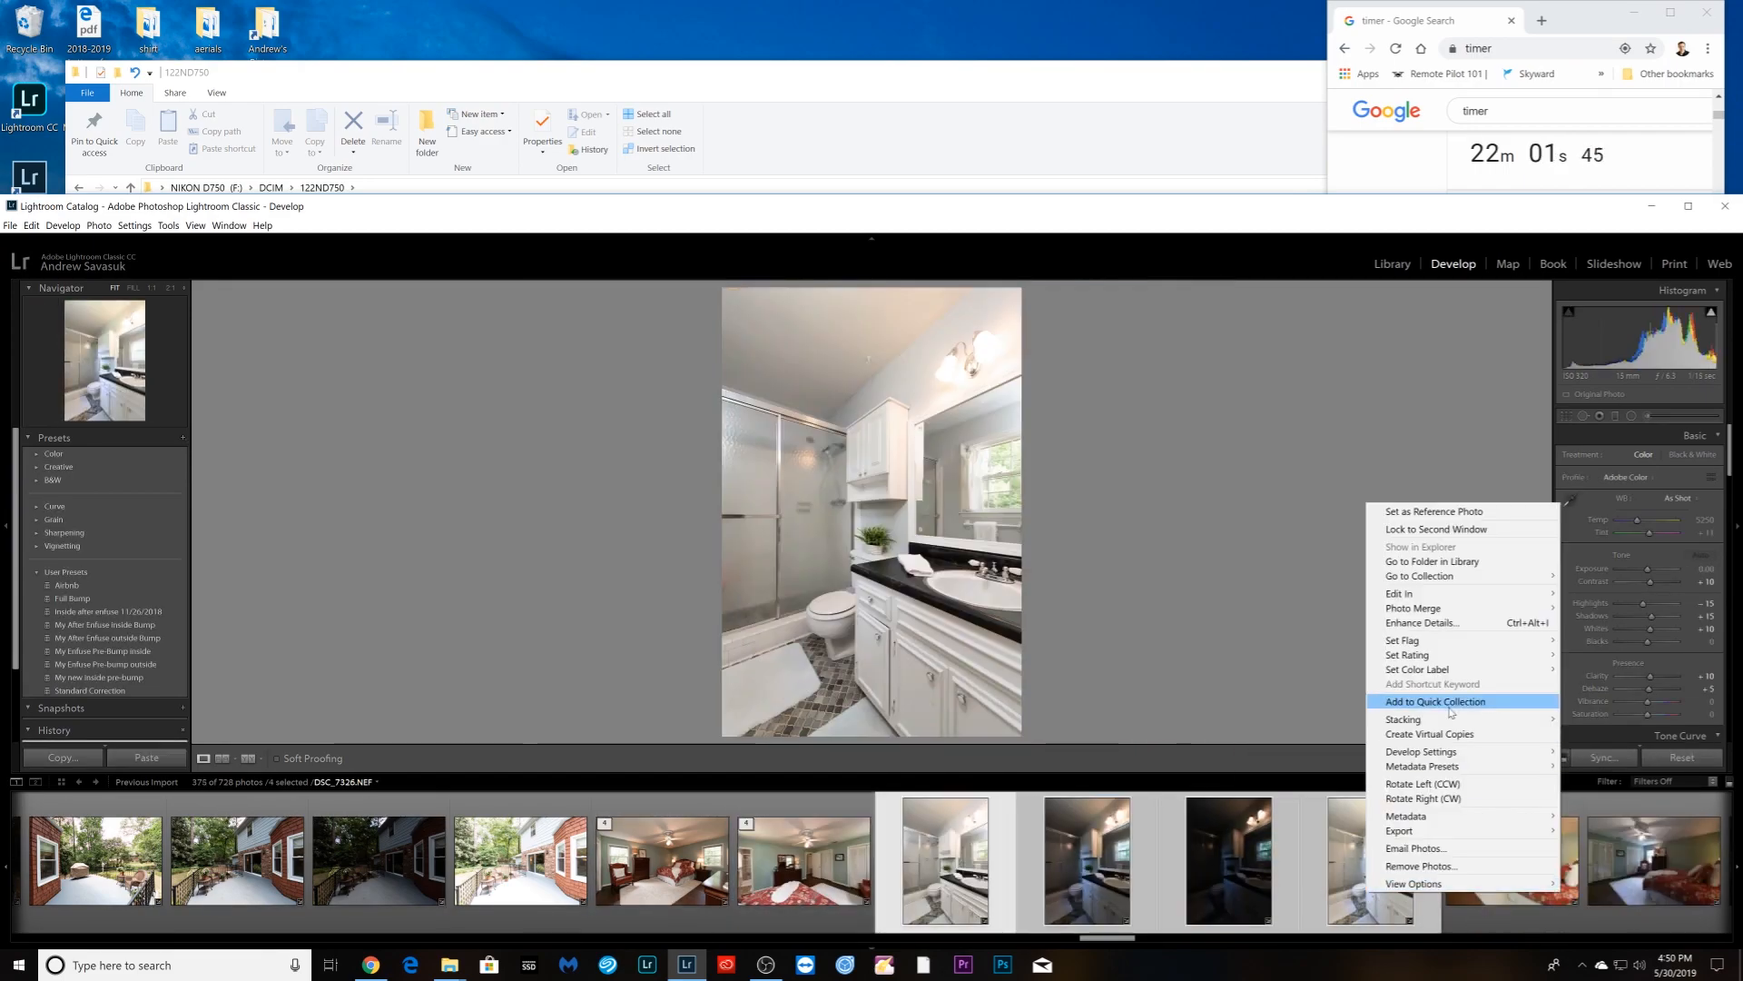
- Group the next photo set into a stack
click(1271, 719)
click(513, 861)
right_click(938, 891)
click(1171, 719)
click(669, 860)
- Stack the bathroom photos, then stack the living-room photos
click(1452, 720)
click(545, 861)
shift+click(829, 861)
shift+click(436, 853)
right_click(452, 854)
click(731, 681)
click(546, 860)
click(828, 861)
click(970, 860)
- Give the hallway photo Auto white balance and group the hallway photos into a stack
click(1683, 498)
click(1630, 528)
shift+click(1395, 861)
right_click(964, 894)
click(1225, 721)
click(556, 860)
- Group the staircase photos and the mirror photos into separate stacks
shift+click(1264, 860)
right_click(826, 894)
click(1090, 721)
click(700, 861)
shift+click(1550, 861)
right_click(965, 895)
click(1225, 725)
- Set the bathroom photo to Auto white balance and sync it across the bathroom set
click(430, 861)
click(1683, 498)
click(1630, 528)
shift+click(999, 860)
click(1597, 757)
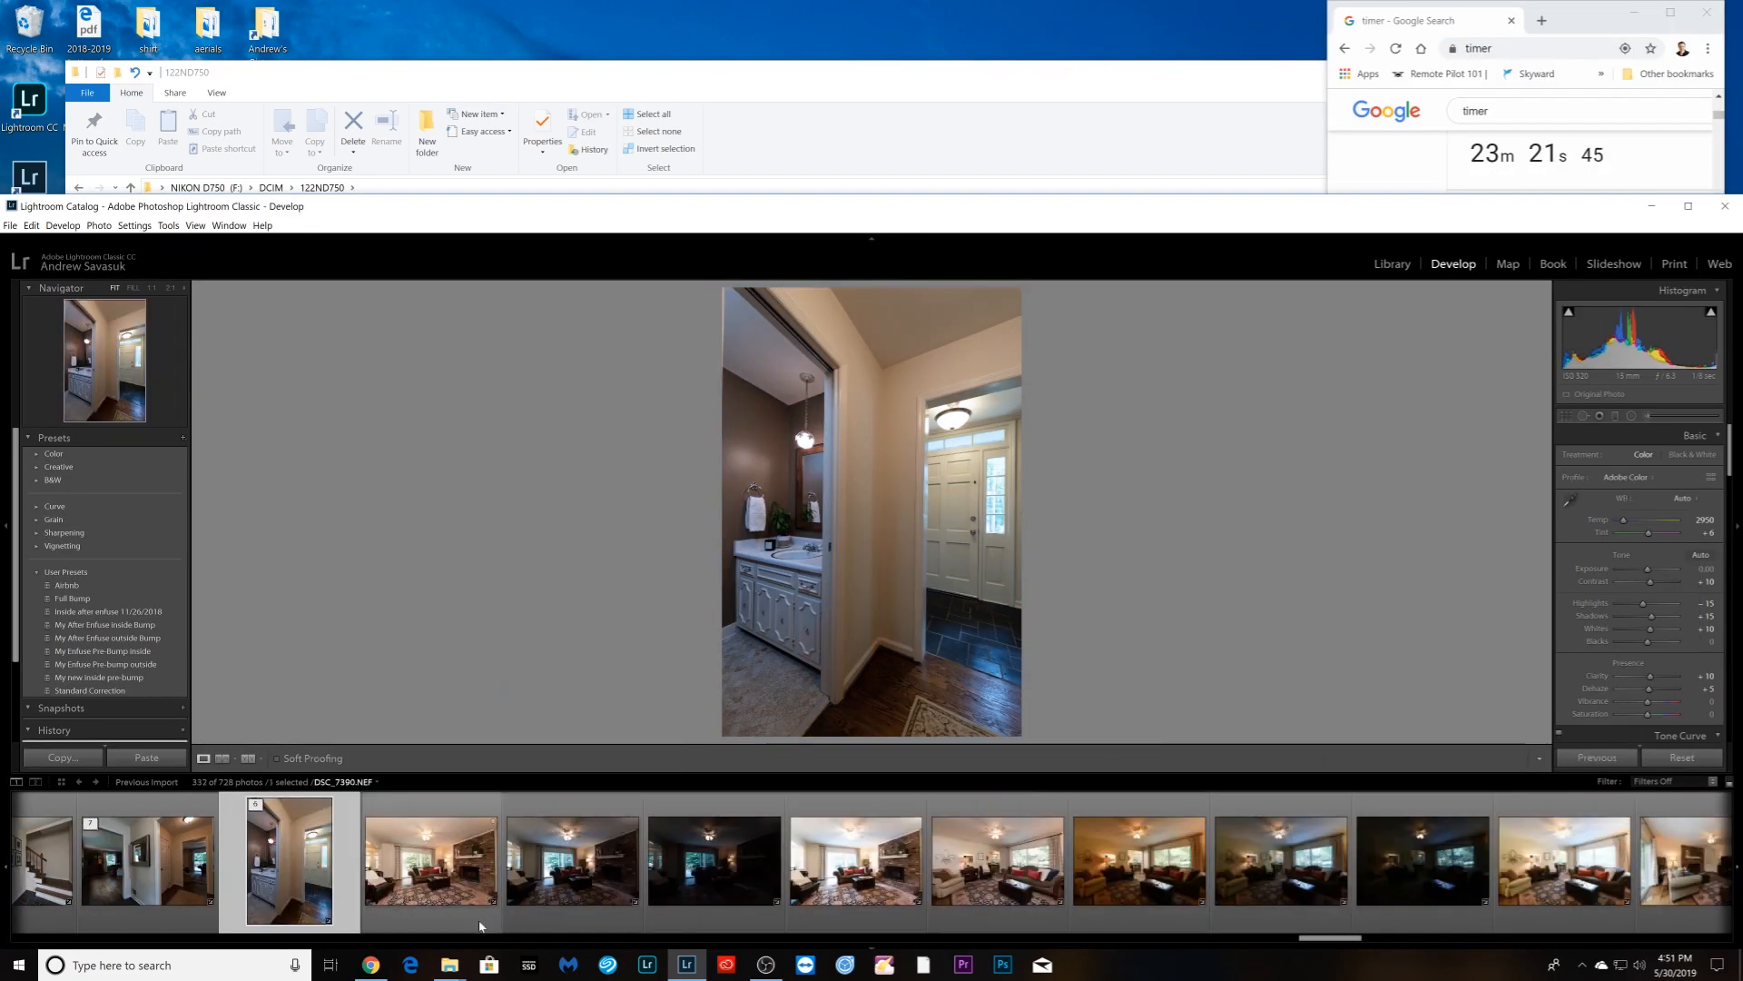
- Group the first living-room set into a stack
click(431, 860)
shift+click(856, 861)
right_click(1151, 898)
click(1412, 726)
- Sync Auto white balance across three living-room photos and stack them
click(855, 861)
click(1682, 498)
click(1630, 528)
shift+click(1139, 860)
click(1597, 759)
shift+click(713, 860)
right_click(739, 894)
click(1003, 706)
- Group the kitchen photos and the dining photos into stacks
click(856, 860)
shift+click(1280, 861)
right_click(1133, 895)
click(1395, 708)
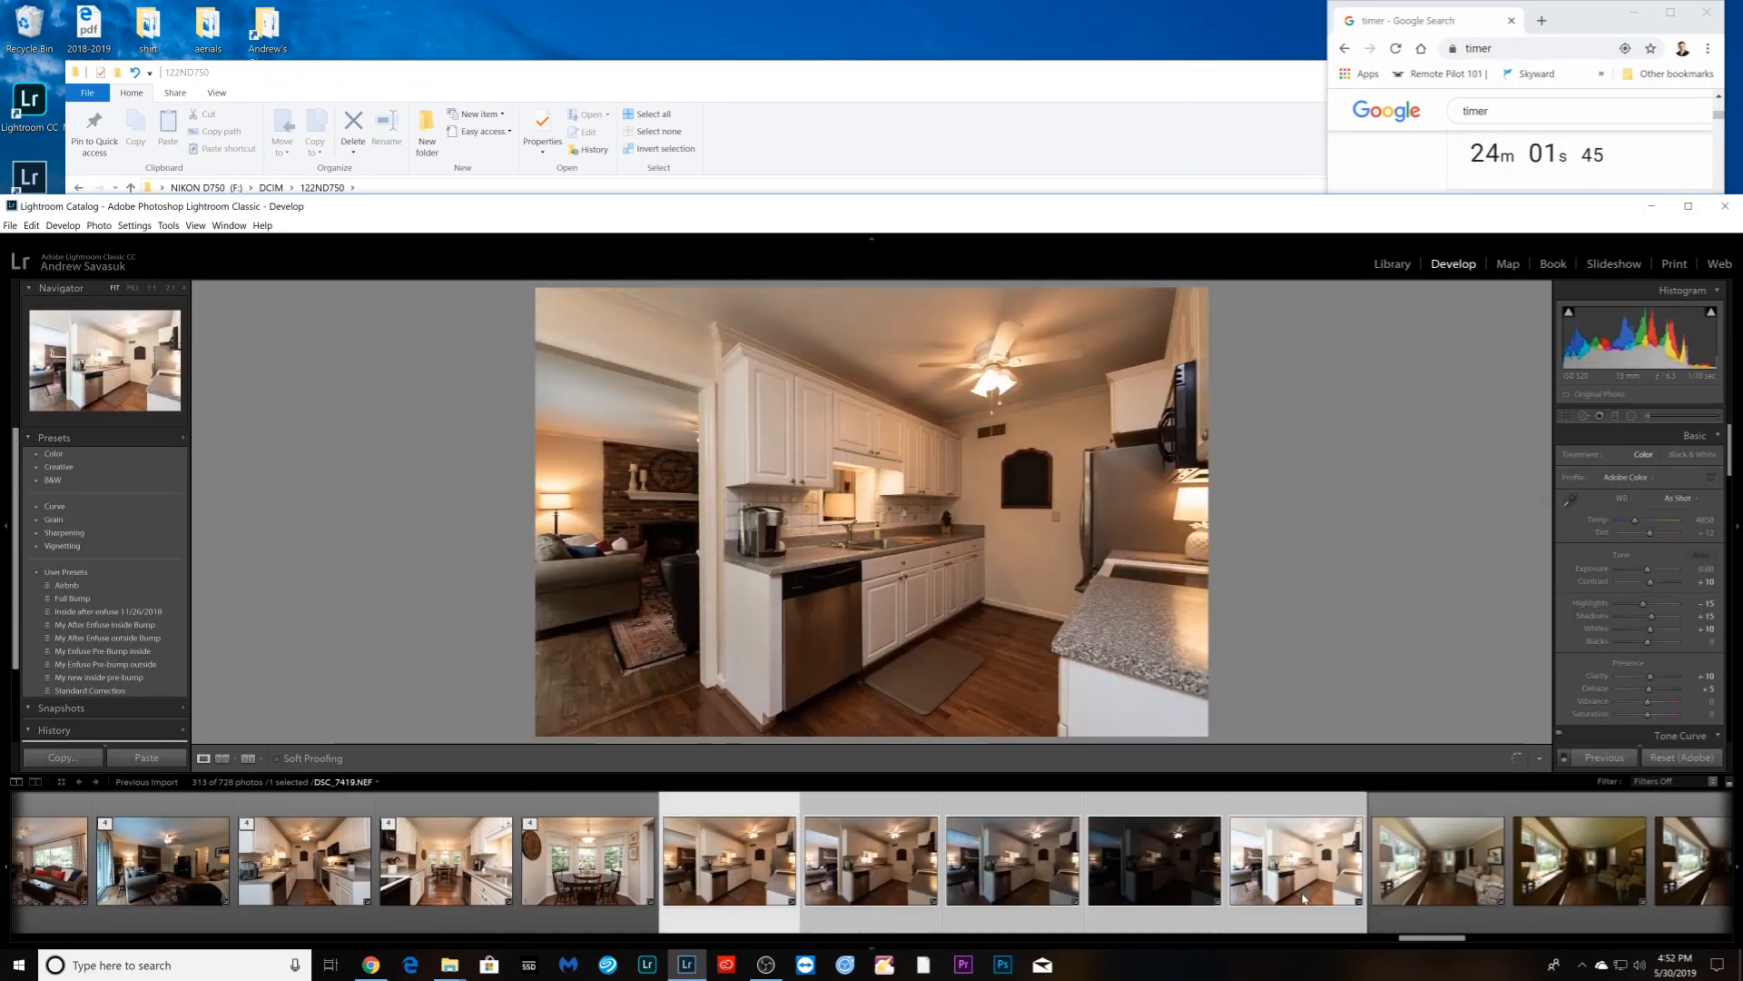
- Stack the next bracket and select the following living-room bracket
shift+click(1302, 897)
right_click(1135, 895)
click(1396, 710)
click(871, 861)
shift+click(883, 908)
right_click(777, 897)
click(1039, 710)
click(459, 861)
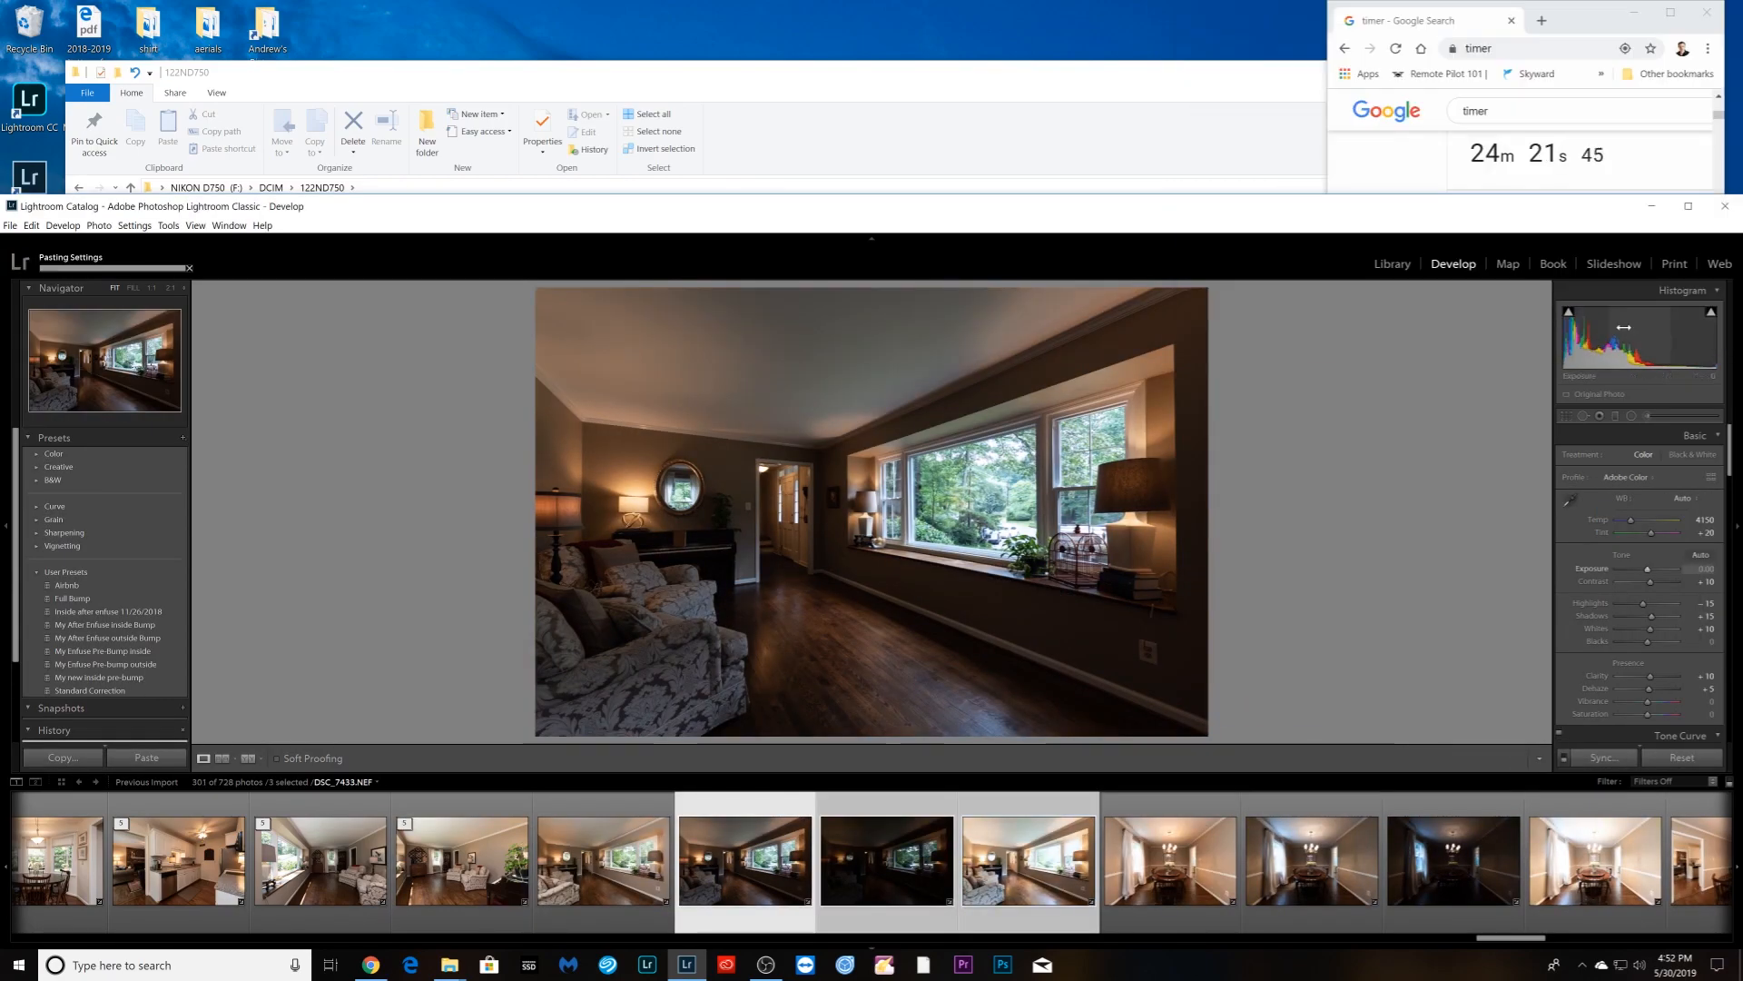
- Stack the next bracket, then select the first dining-room photo DSC_7441
shift+click(603, 860)
right_click(649, 895)
click(744, 861)
shift+click(1169, 860)
right_click(1148, 895)
click(1407, 710)
scroll(1044, 871, down, 3)
click(341, 904)
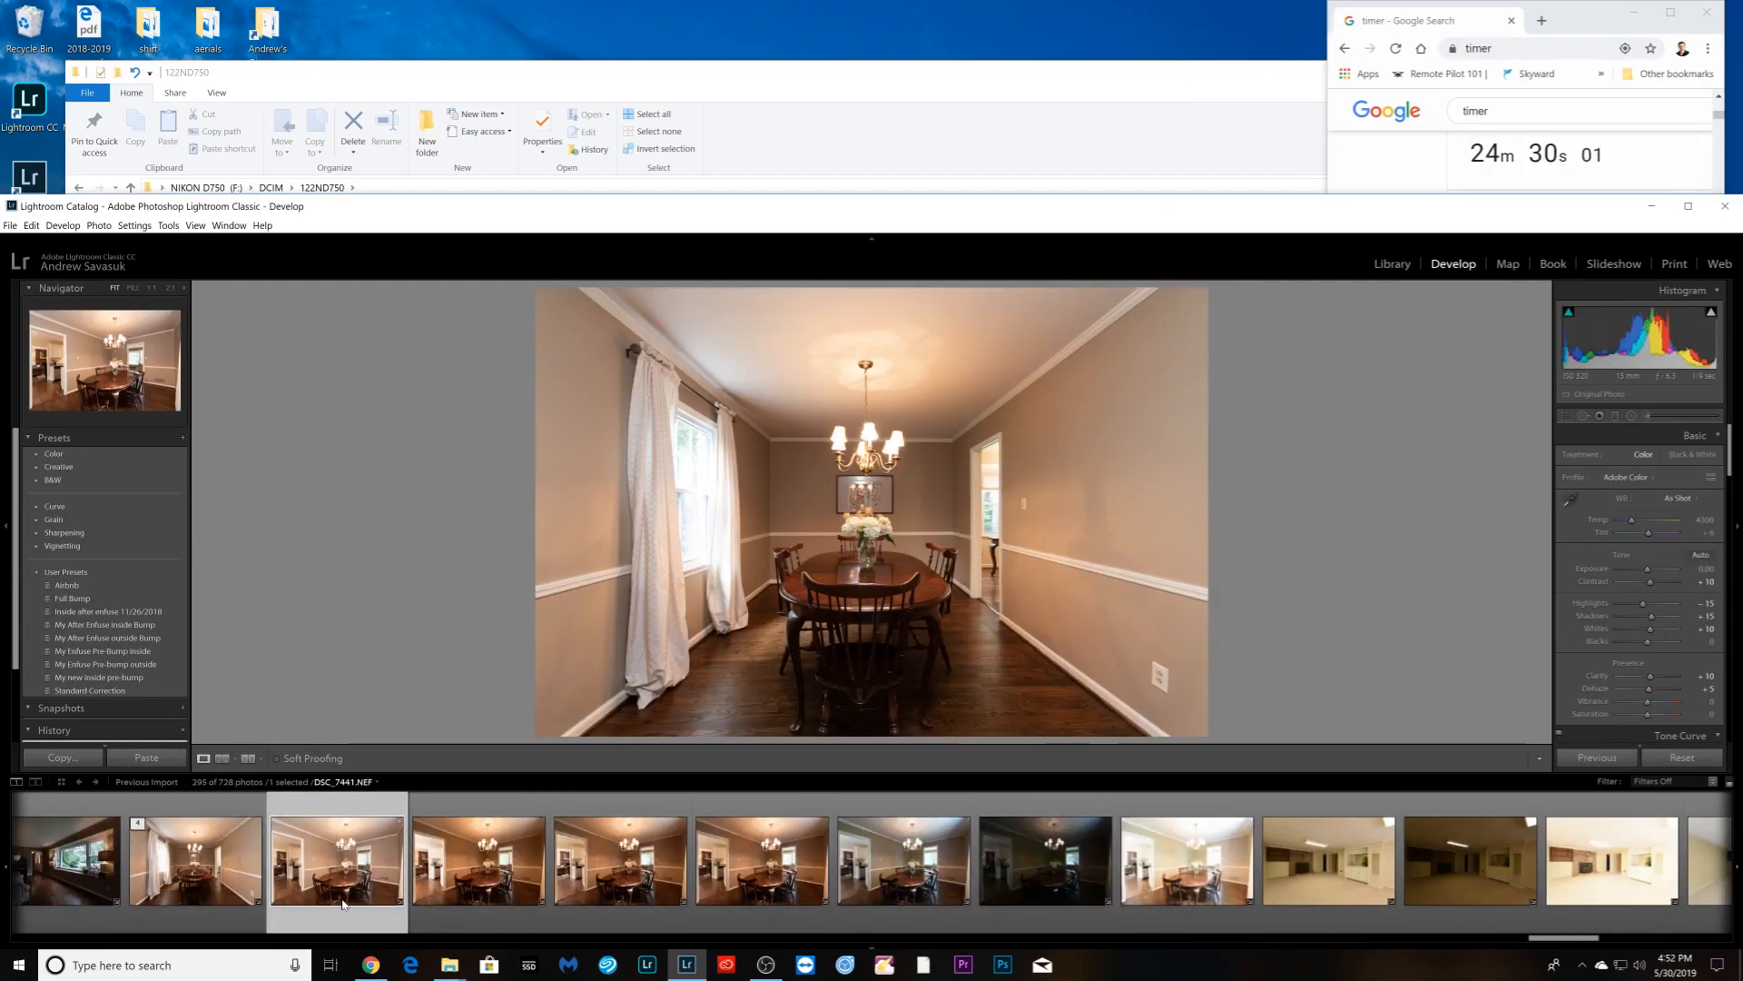
- Set DSC_7442 to Auto white balance and synchronize it to all three dining-room exposures
click(478, 872)
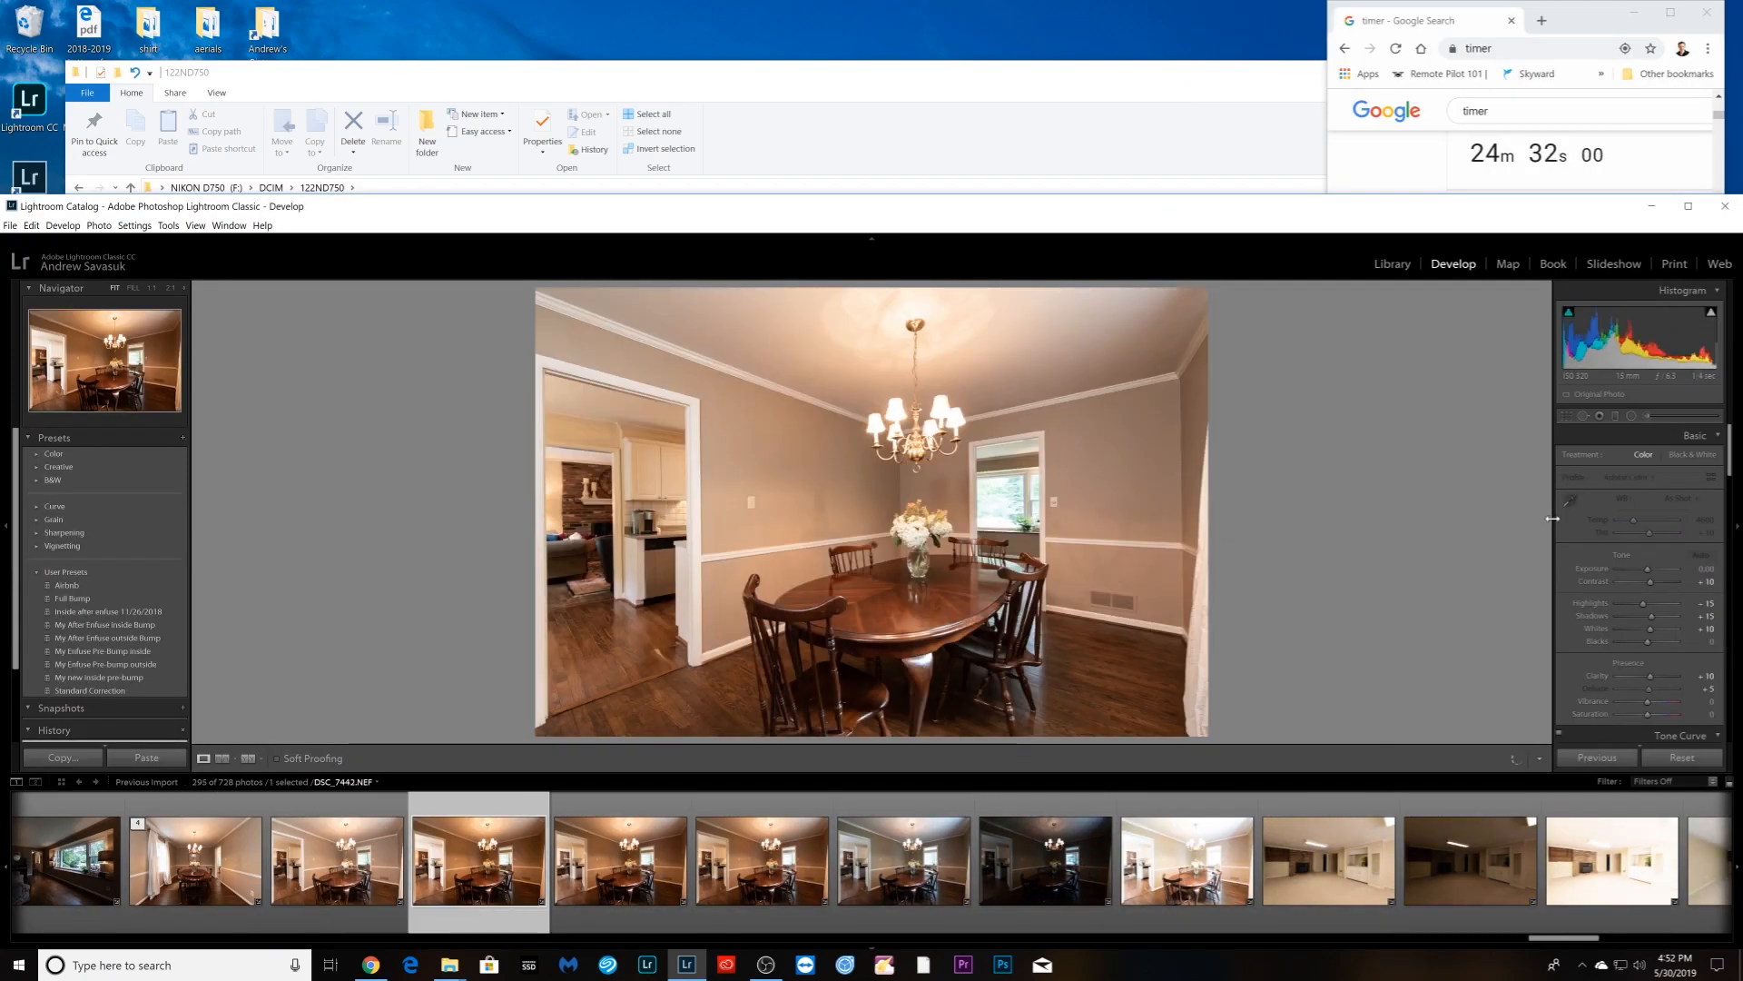
click(1686, 498)
click(1634, 523)
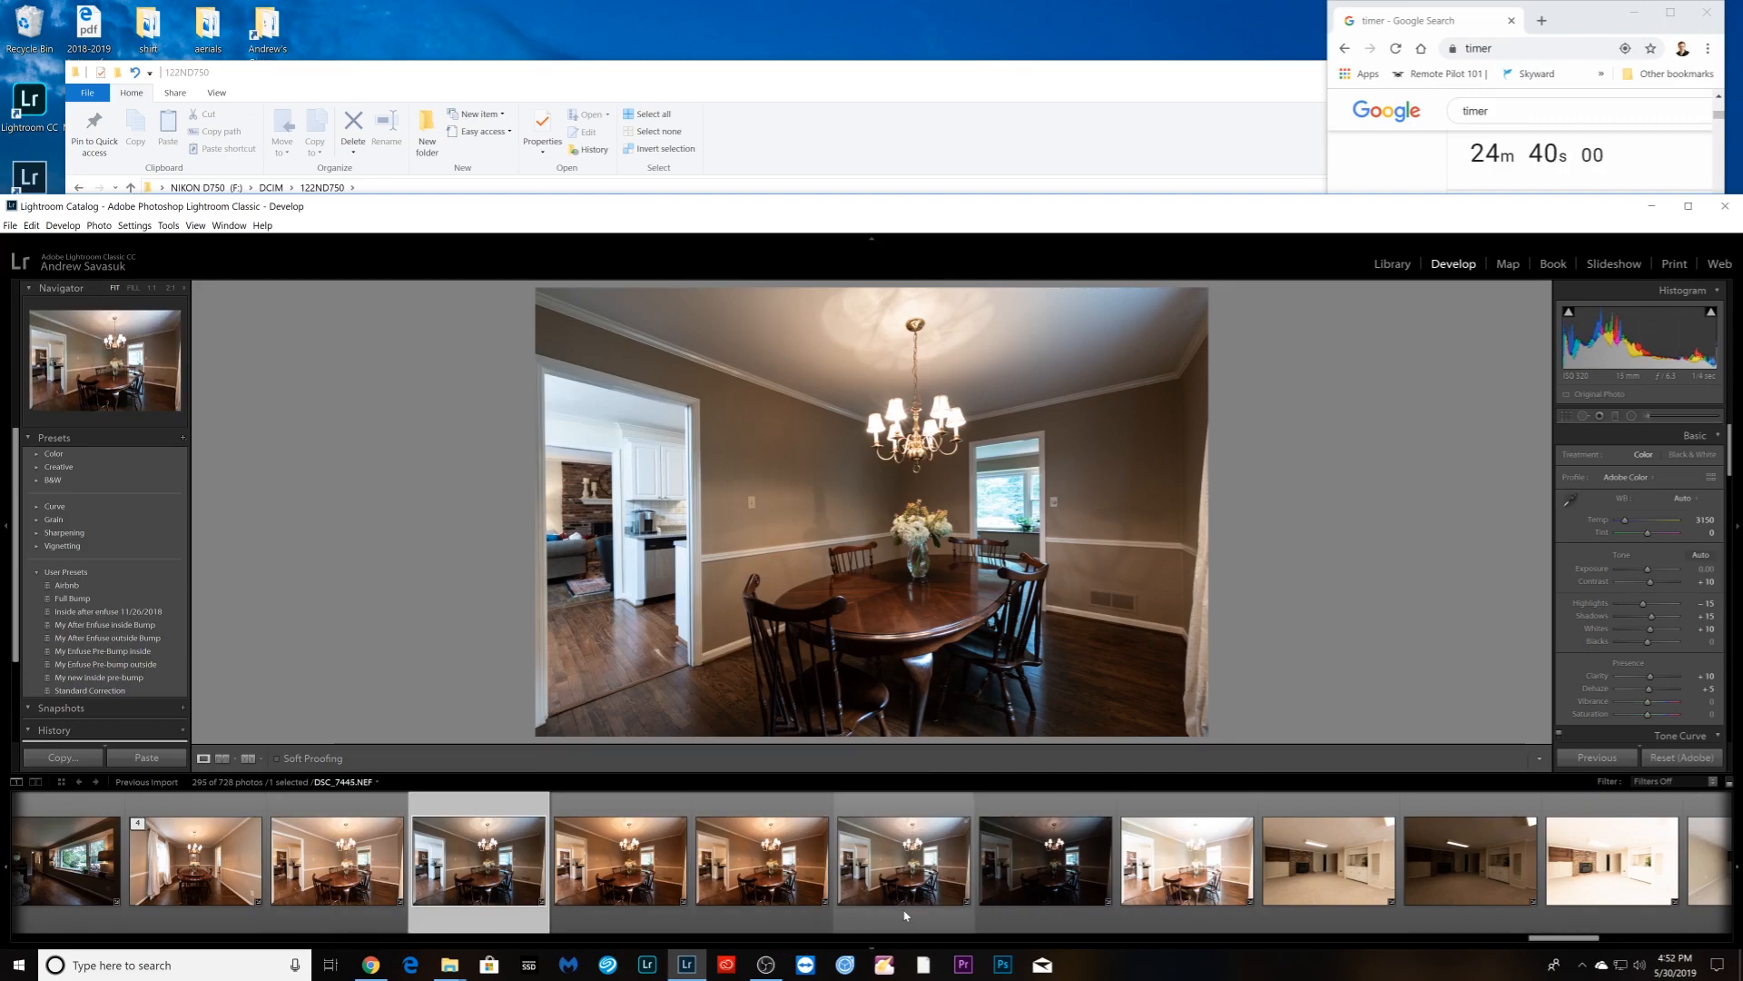
shift+click(762, 912)
click(1617, 762)
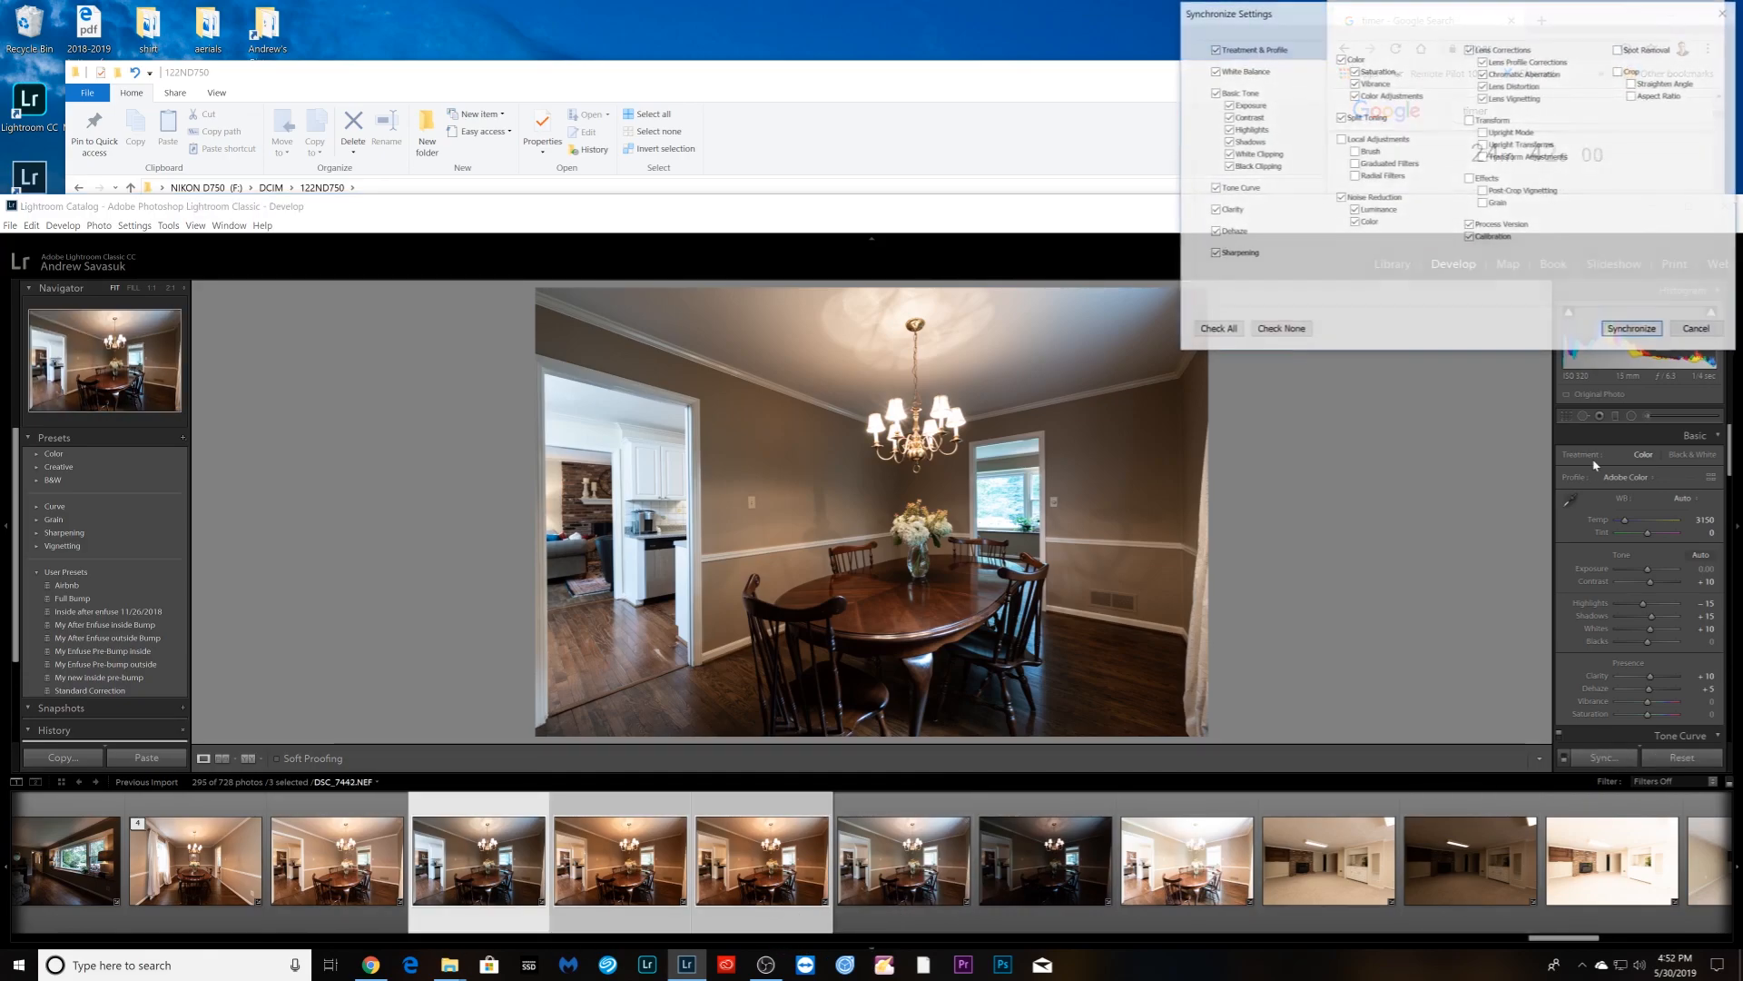
click(1635, 330)
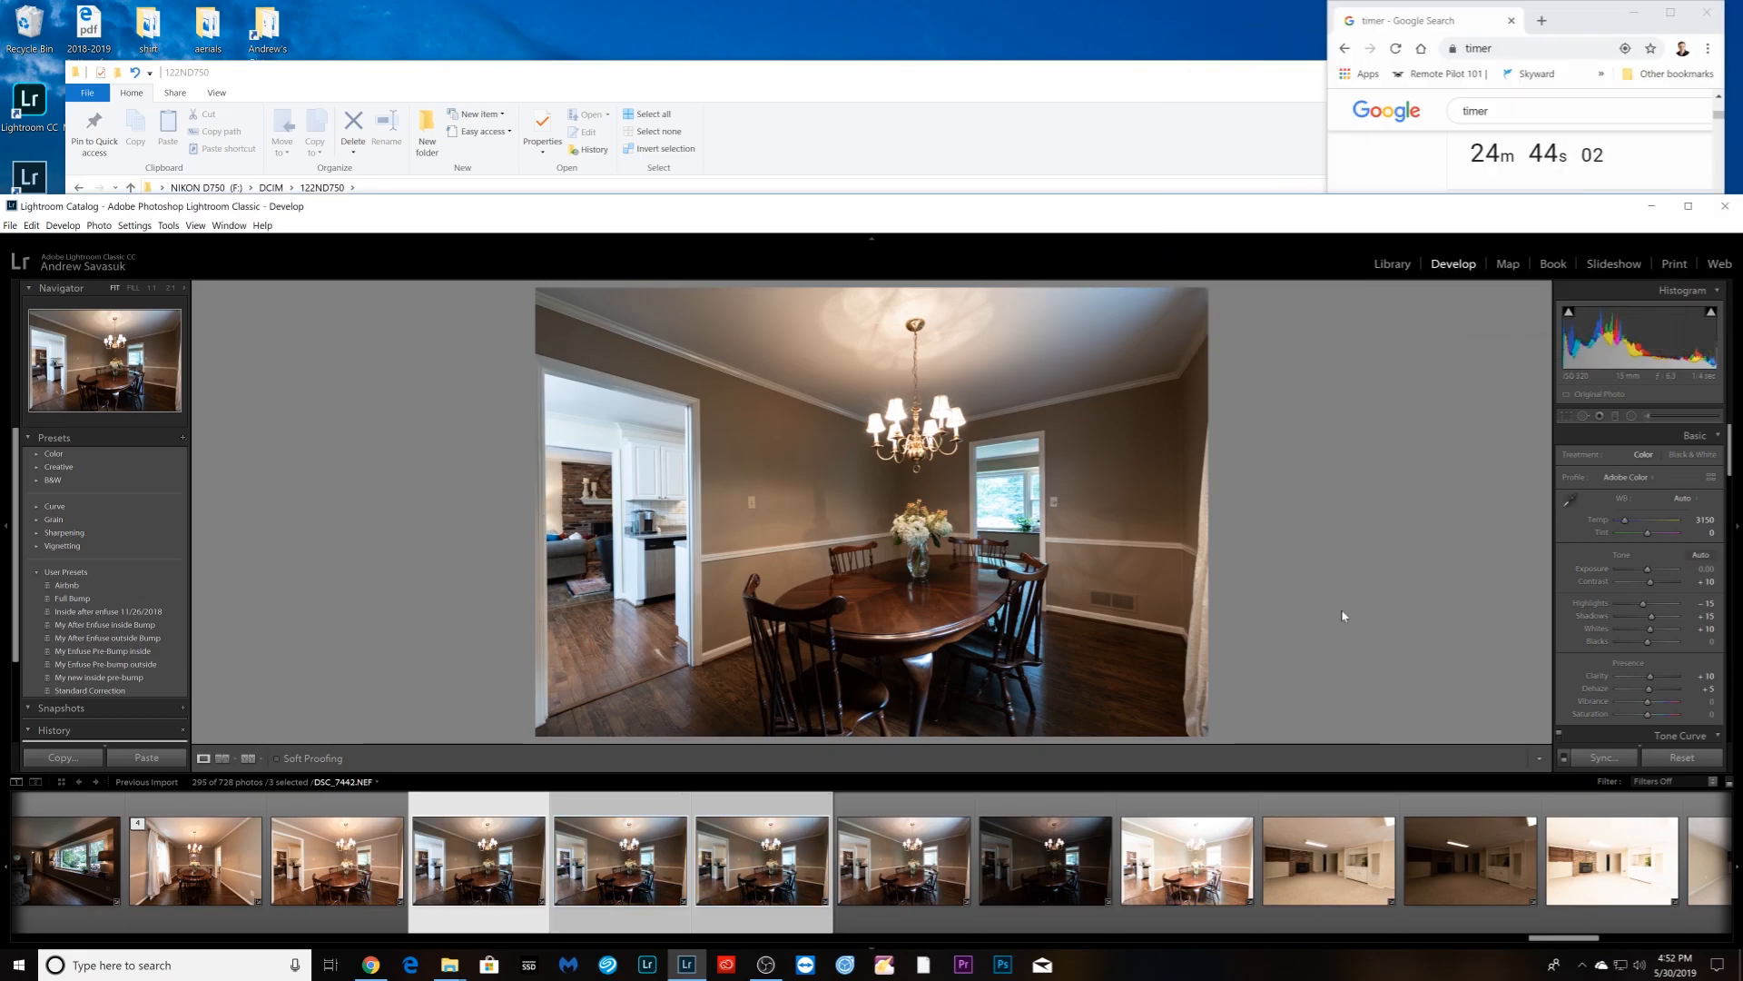
- Select the dining photos from the ninth thumbnail back to the third
click(1185, 894)
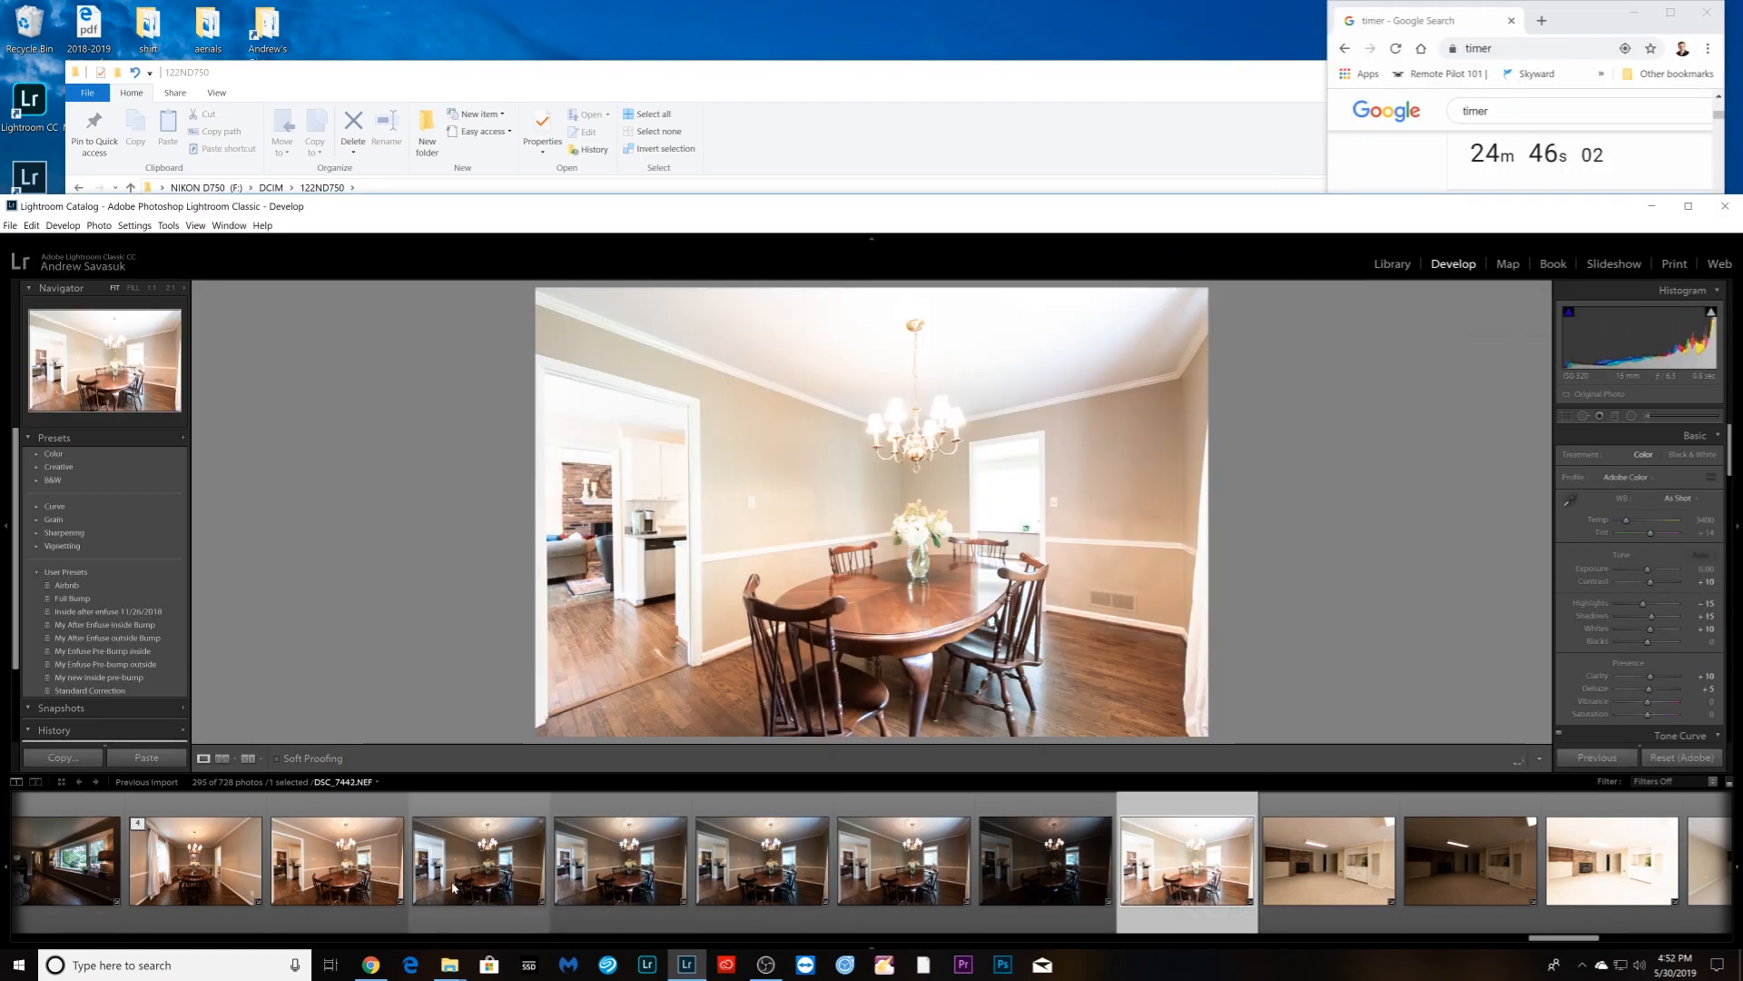
shift+click(318, 902)
right_click(318, 902)
- Group the selected dining photos into a stack, then stack the next bracket
mouse_move(415, 723)
click(554, 724)
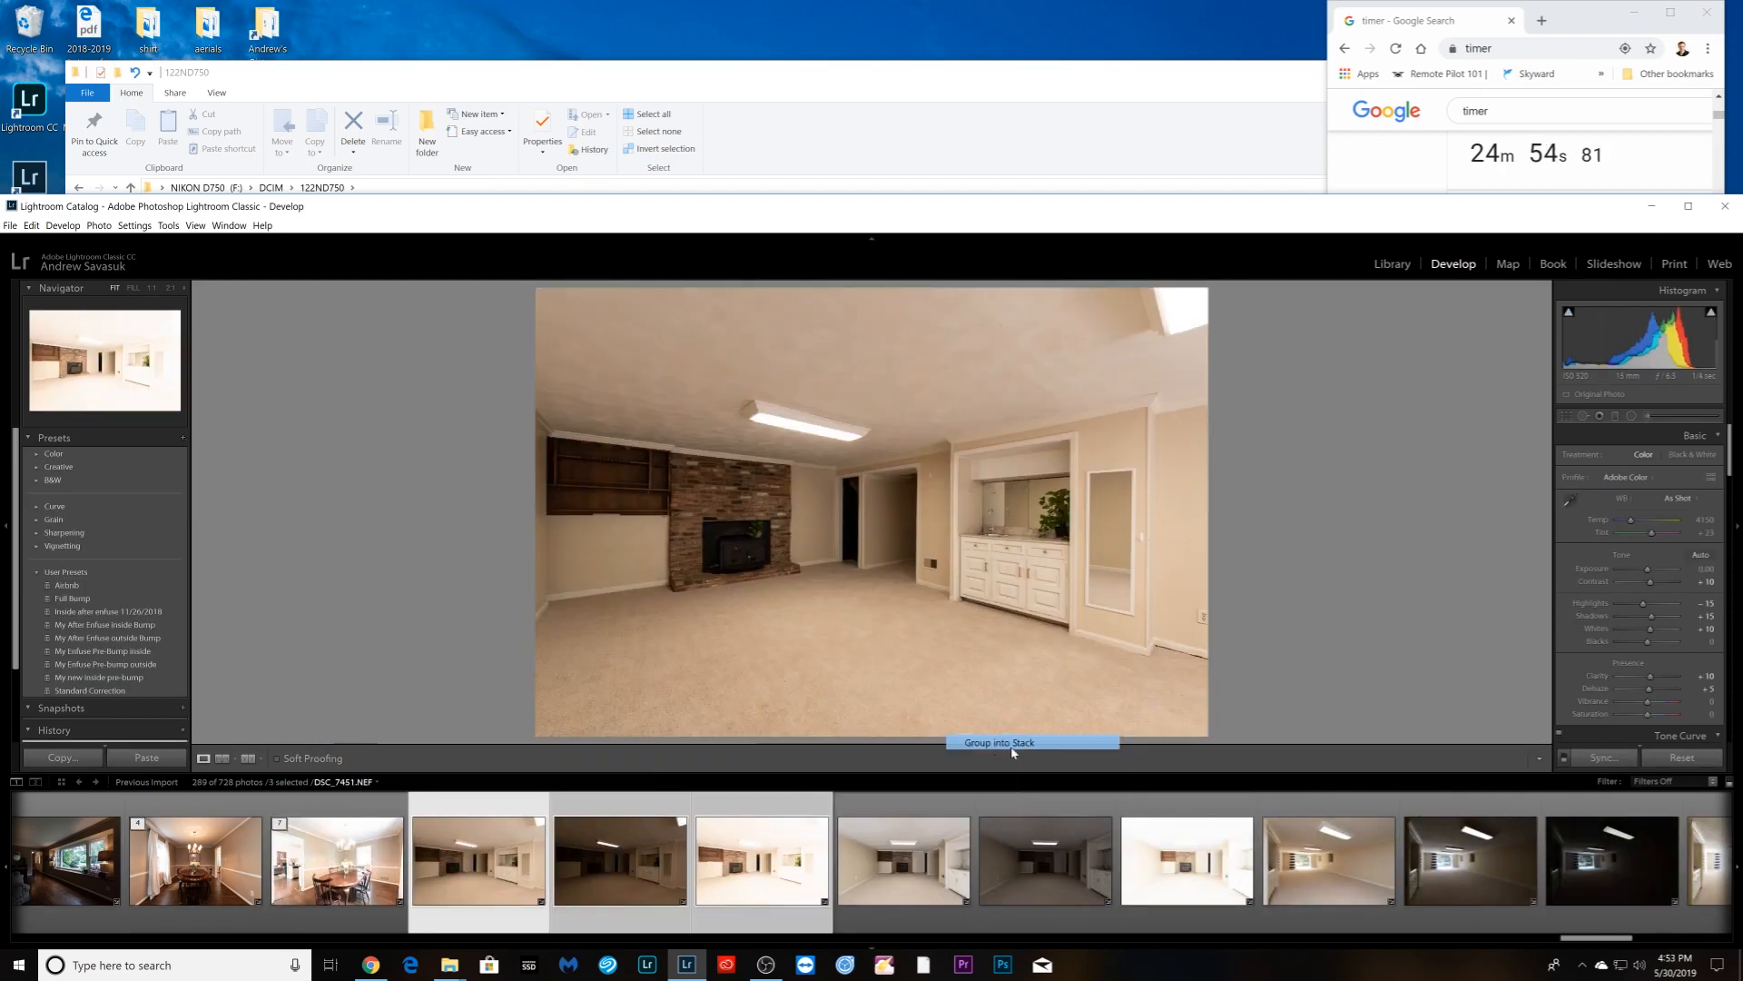
click(1011, 748)
click(902, 861)
shift+click(1469, 861)
right_click(1168, 915)
click(1413, 743)
- Apply Auto white balance to the bathroom exposures and stack the bathroom set
click(963, 861)
click(1674, 499)
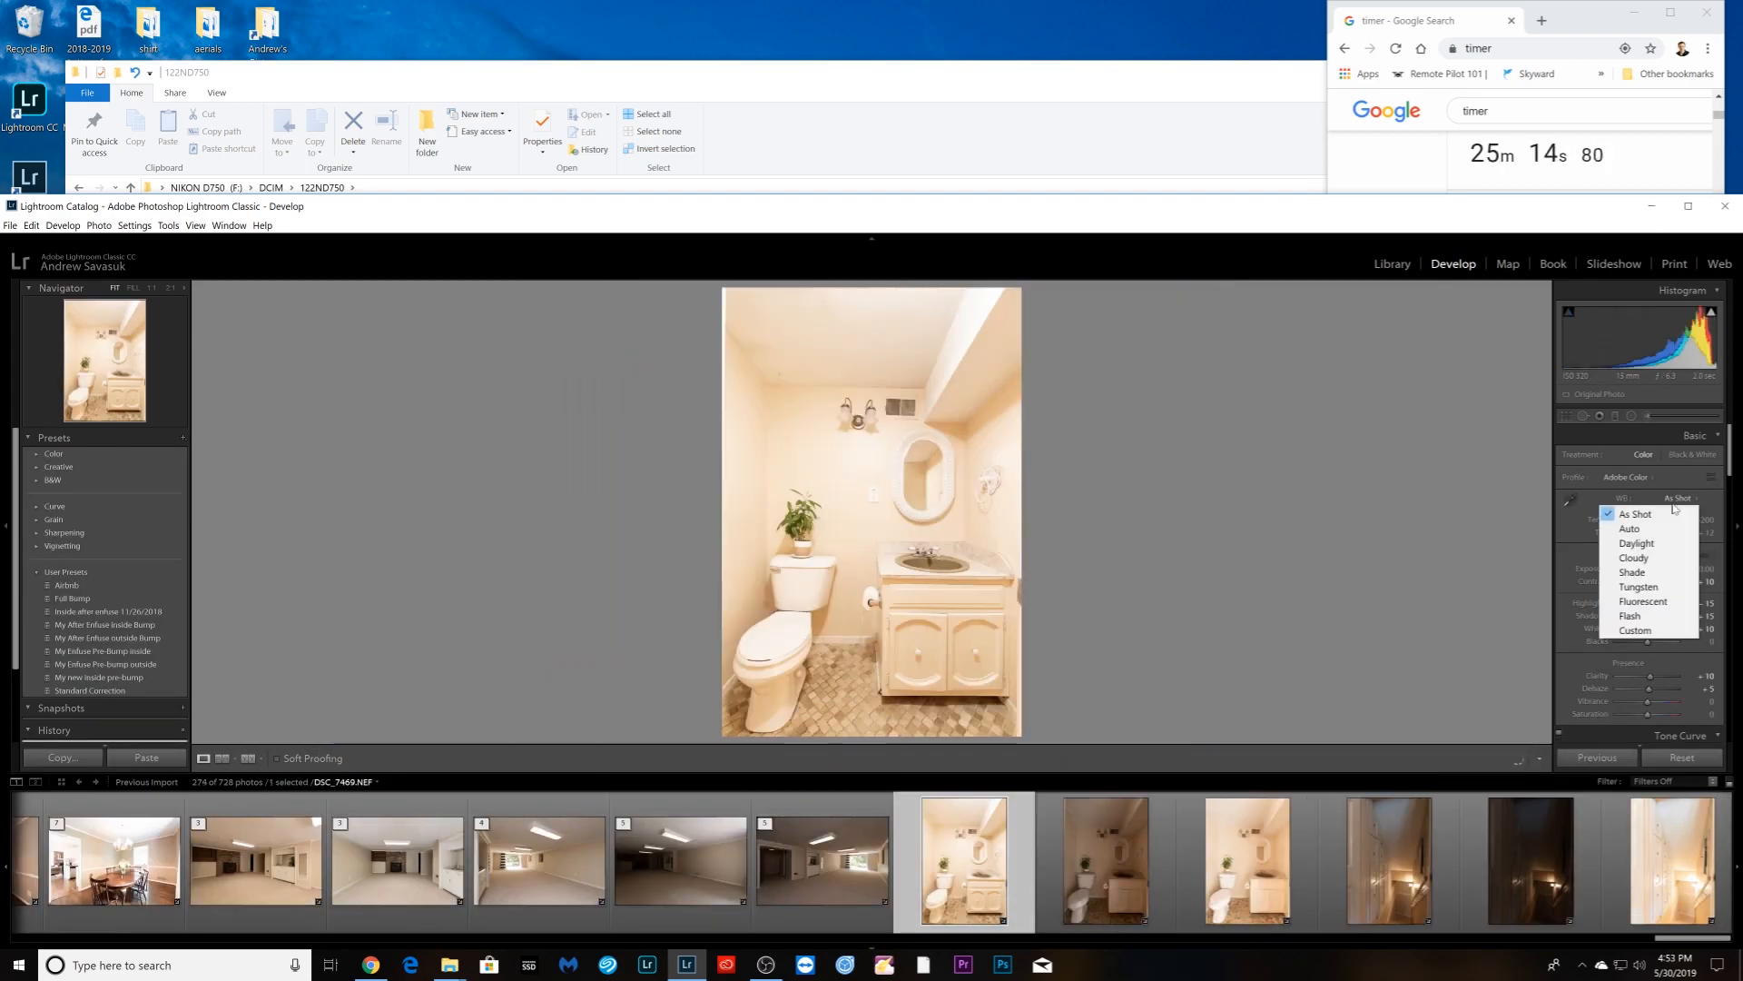
click(1630, 528)
click(1105, 861)
shift+click(1246, 861)
right_click(1105, 912)
- Sync Auto white balance (Temp 2850) across the three staircase photos and stack them
click(1349, 742)
click(1389, 860)
shift+click(1670, 861)
click(1603, 757)
click(1617, 332)
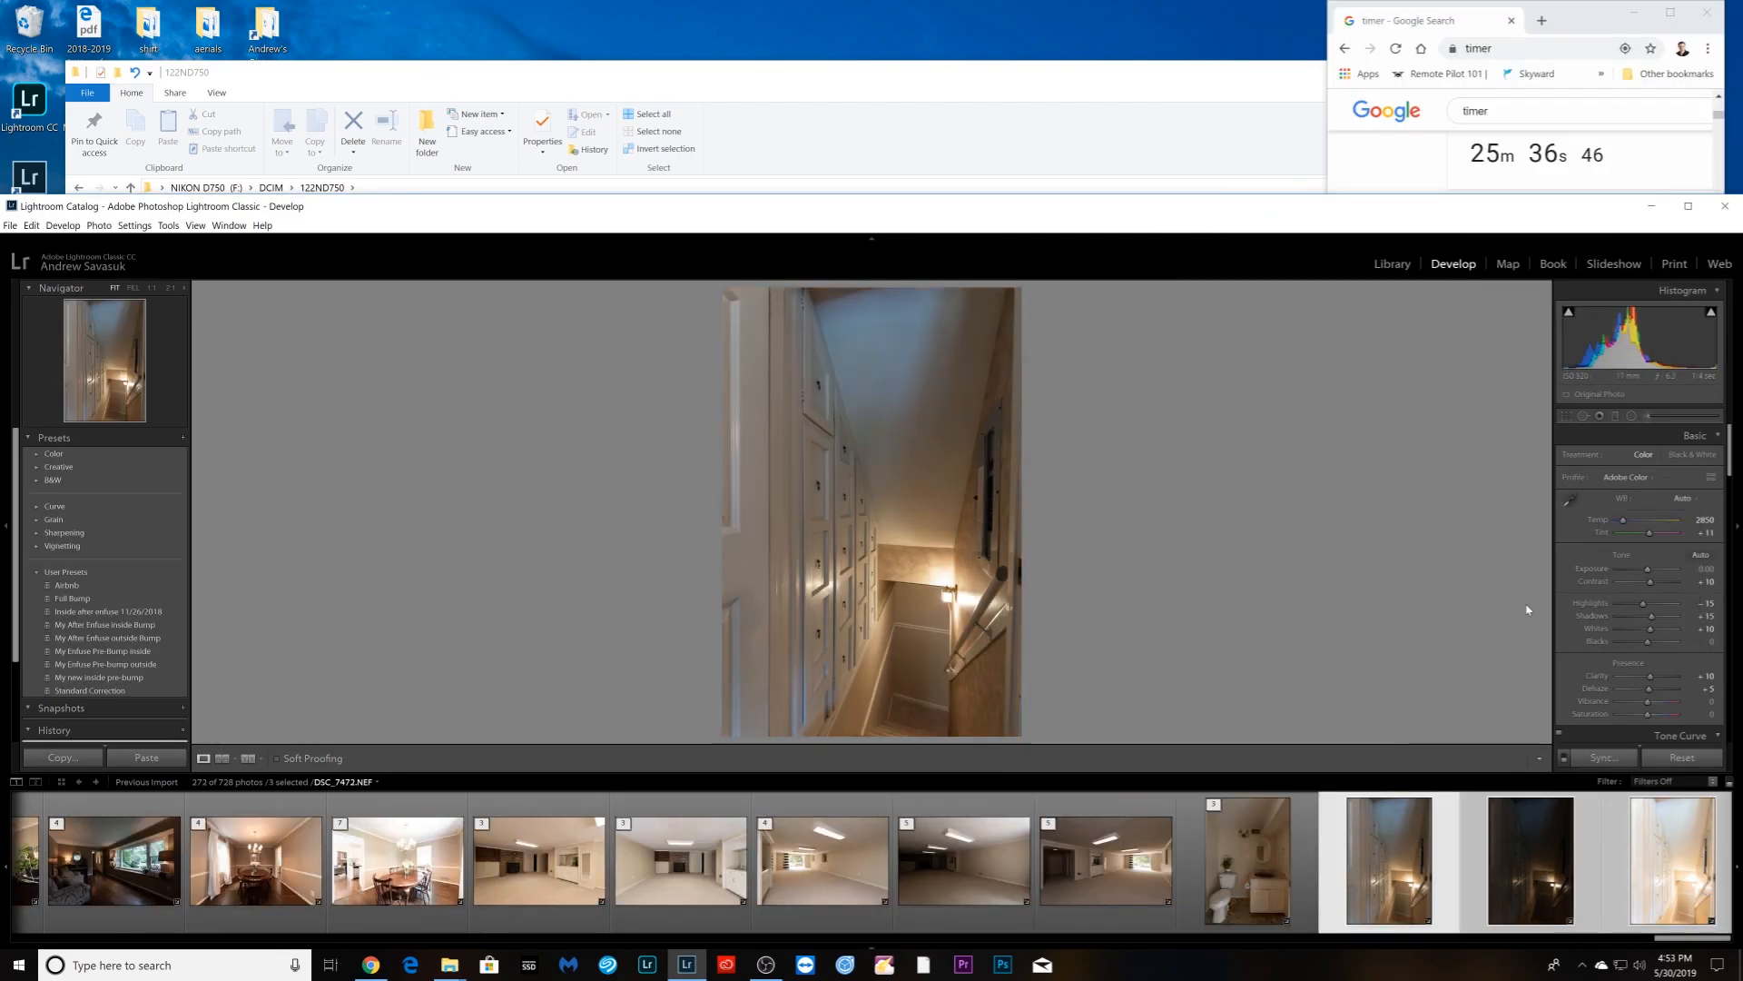
right_click(1398, 925)
mouse_move(1475, 748)
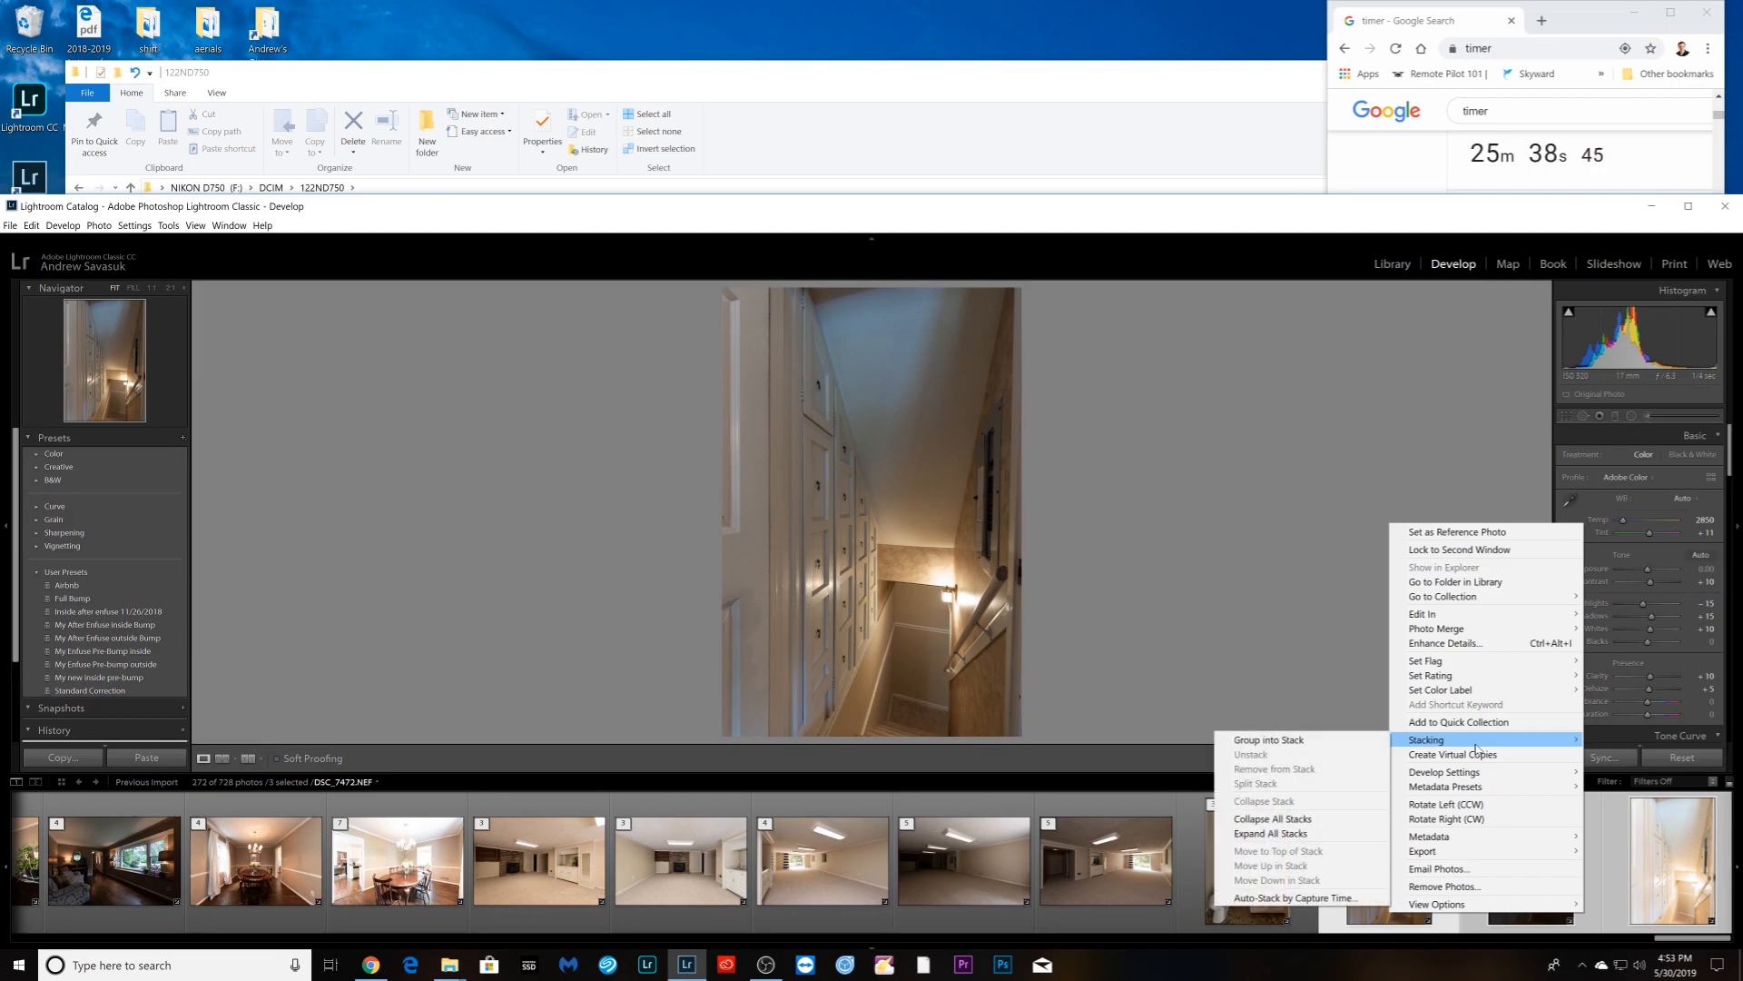
click(1336, 746)
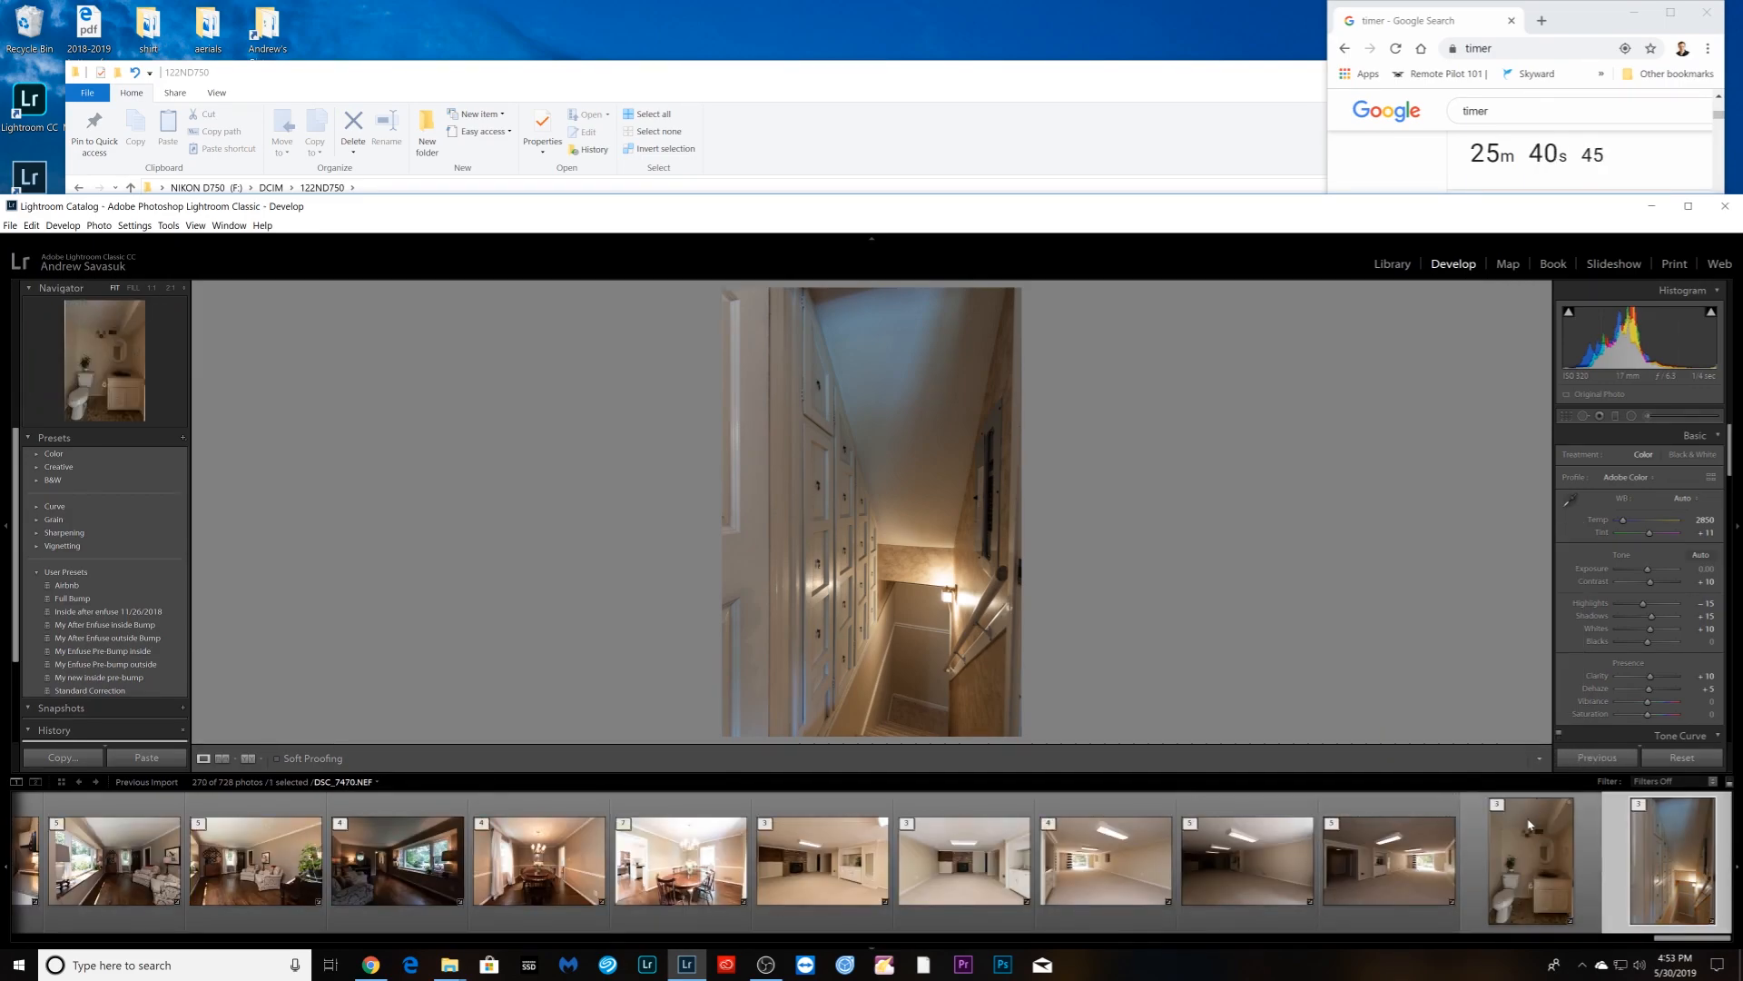
- Extend the stack selection back through the bedroom photos to DSC_7223
drag(1667, 941, 1547, 940)
drag(1539, 937, 1494, 938)
shift+click(976, 902)
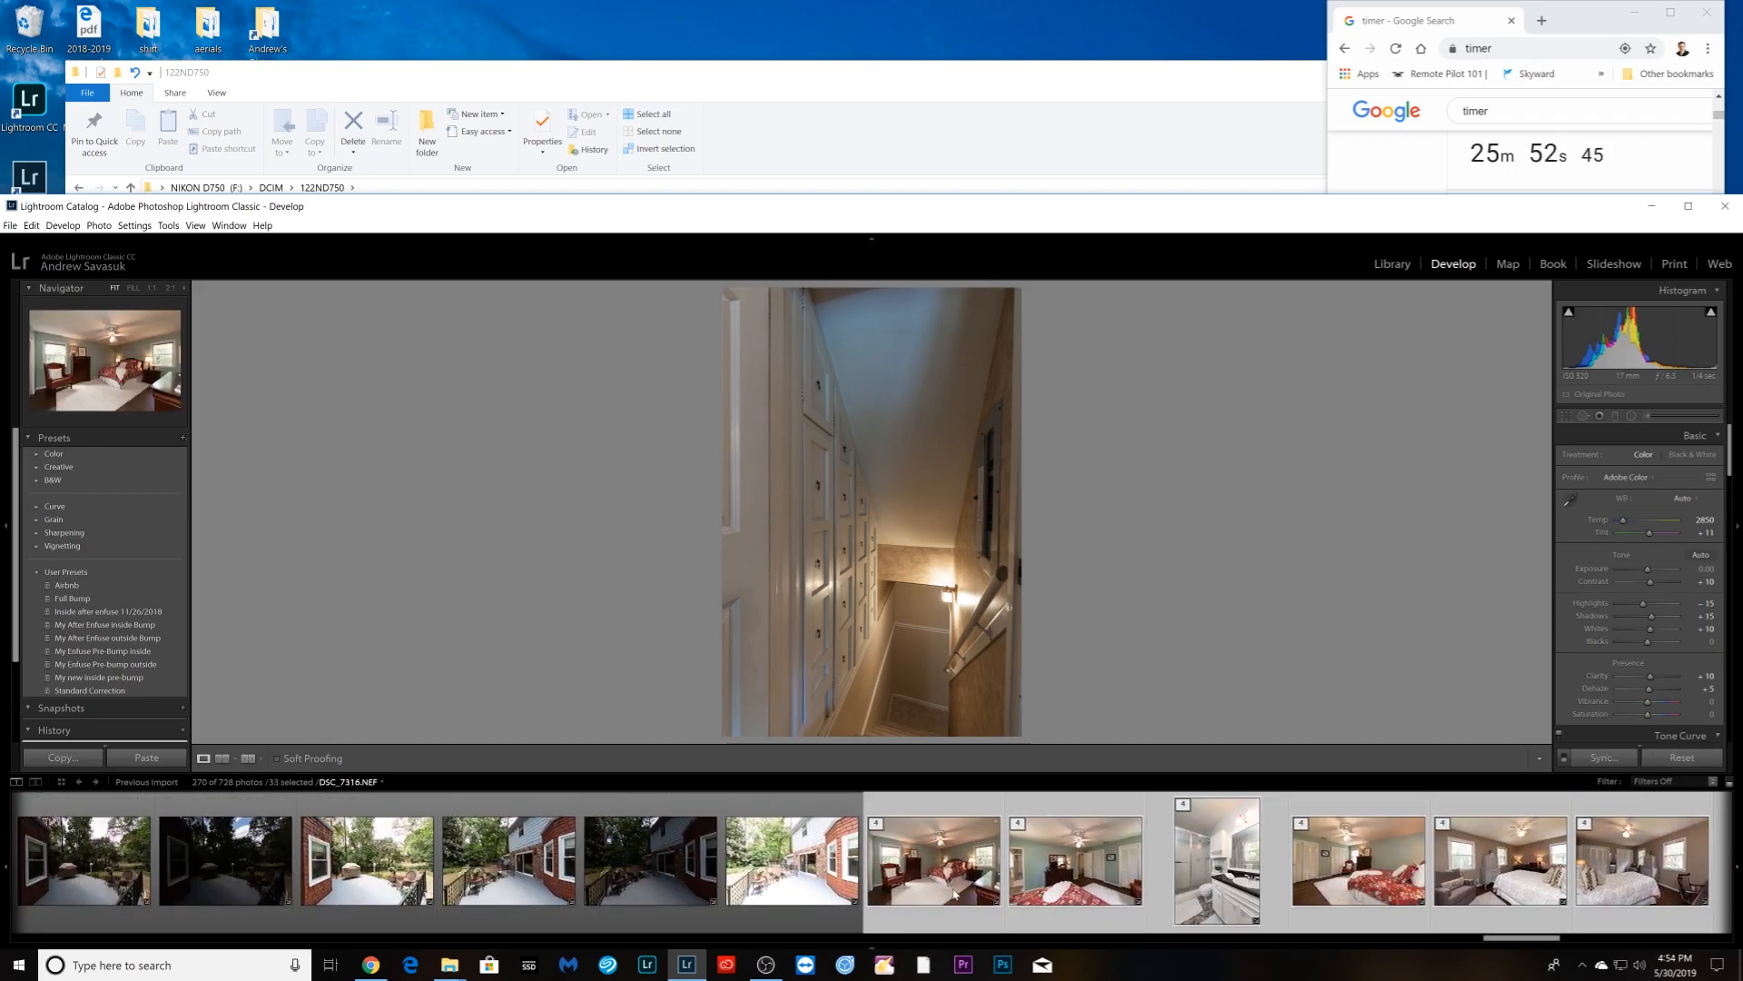
scroll(963, 897, up, 5)
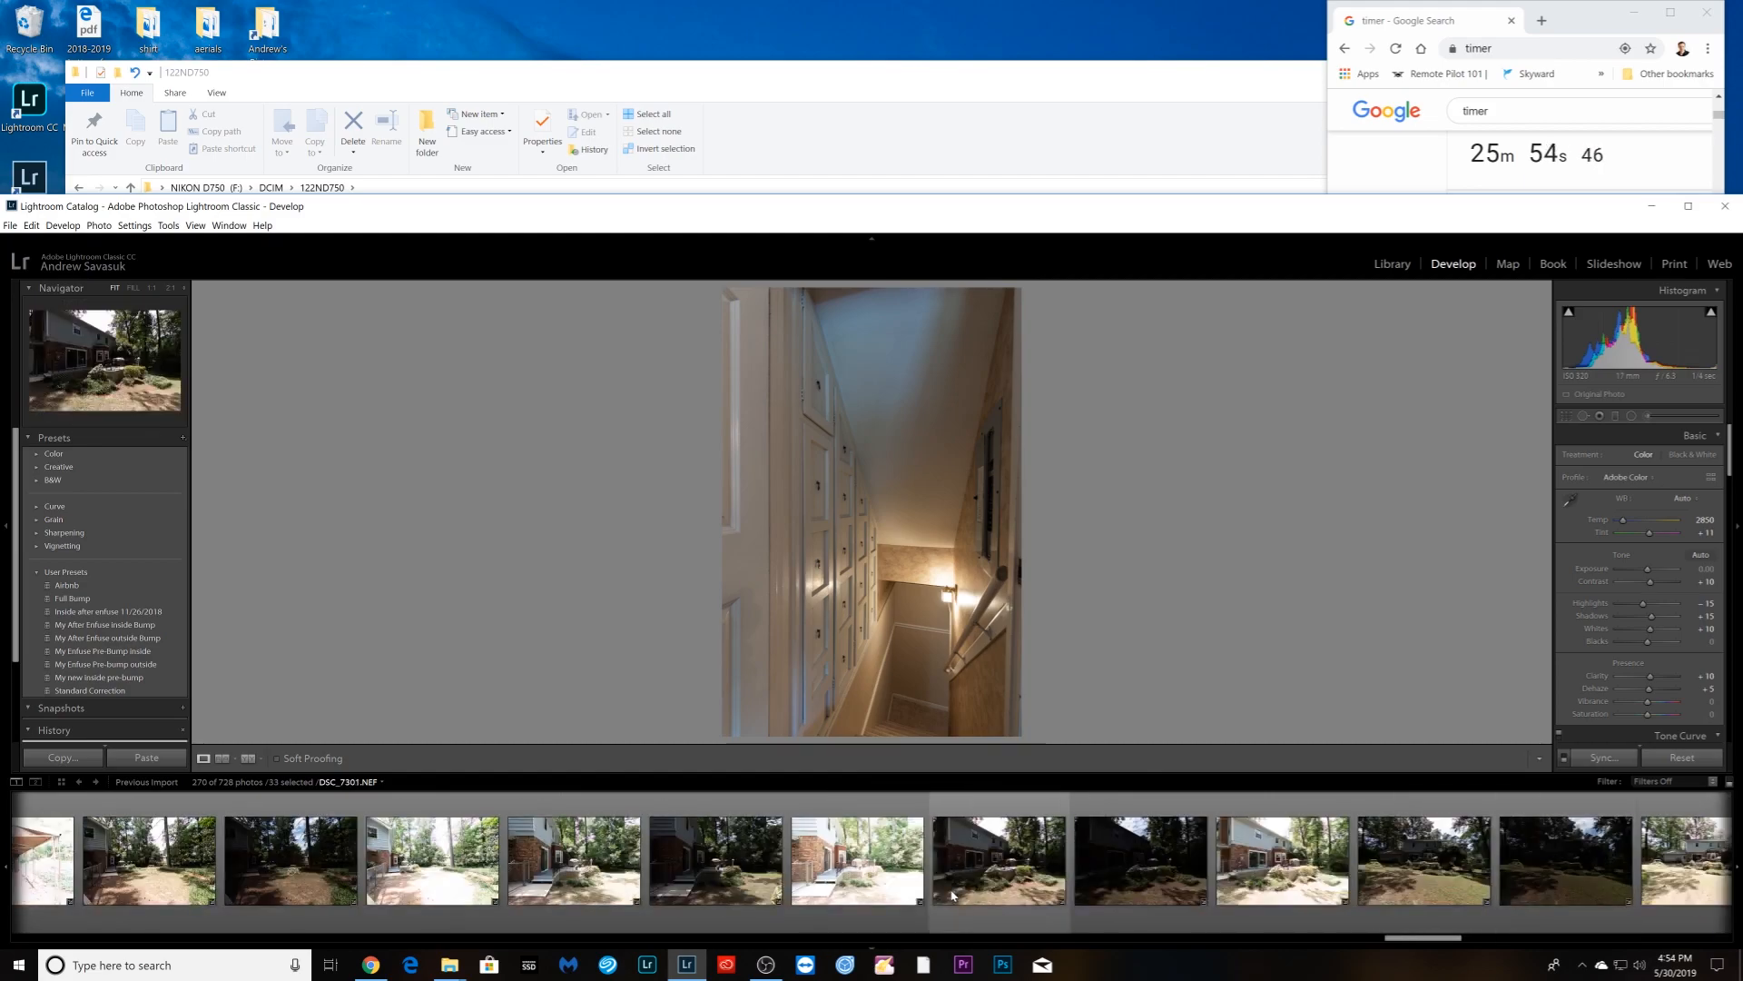
scroll(952, 896, up, 5)
scroll(946, 896, up, 4)
scroll(946, 897, up, 4)
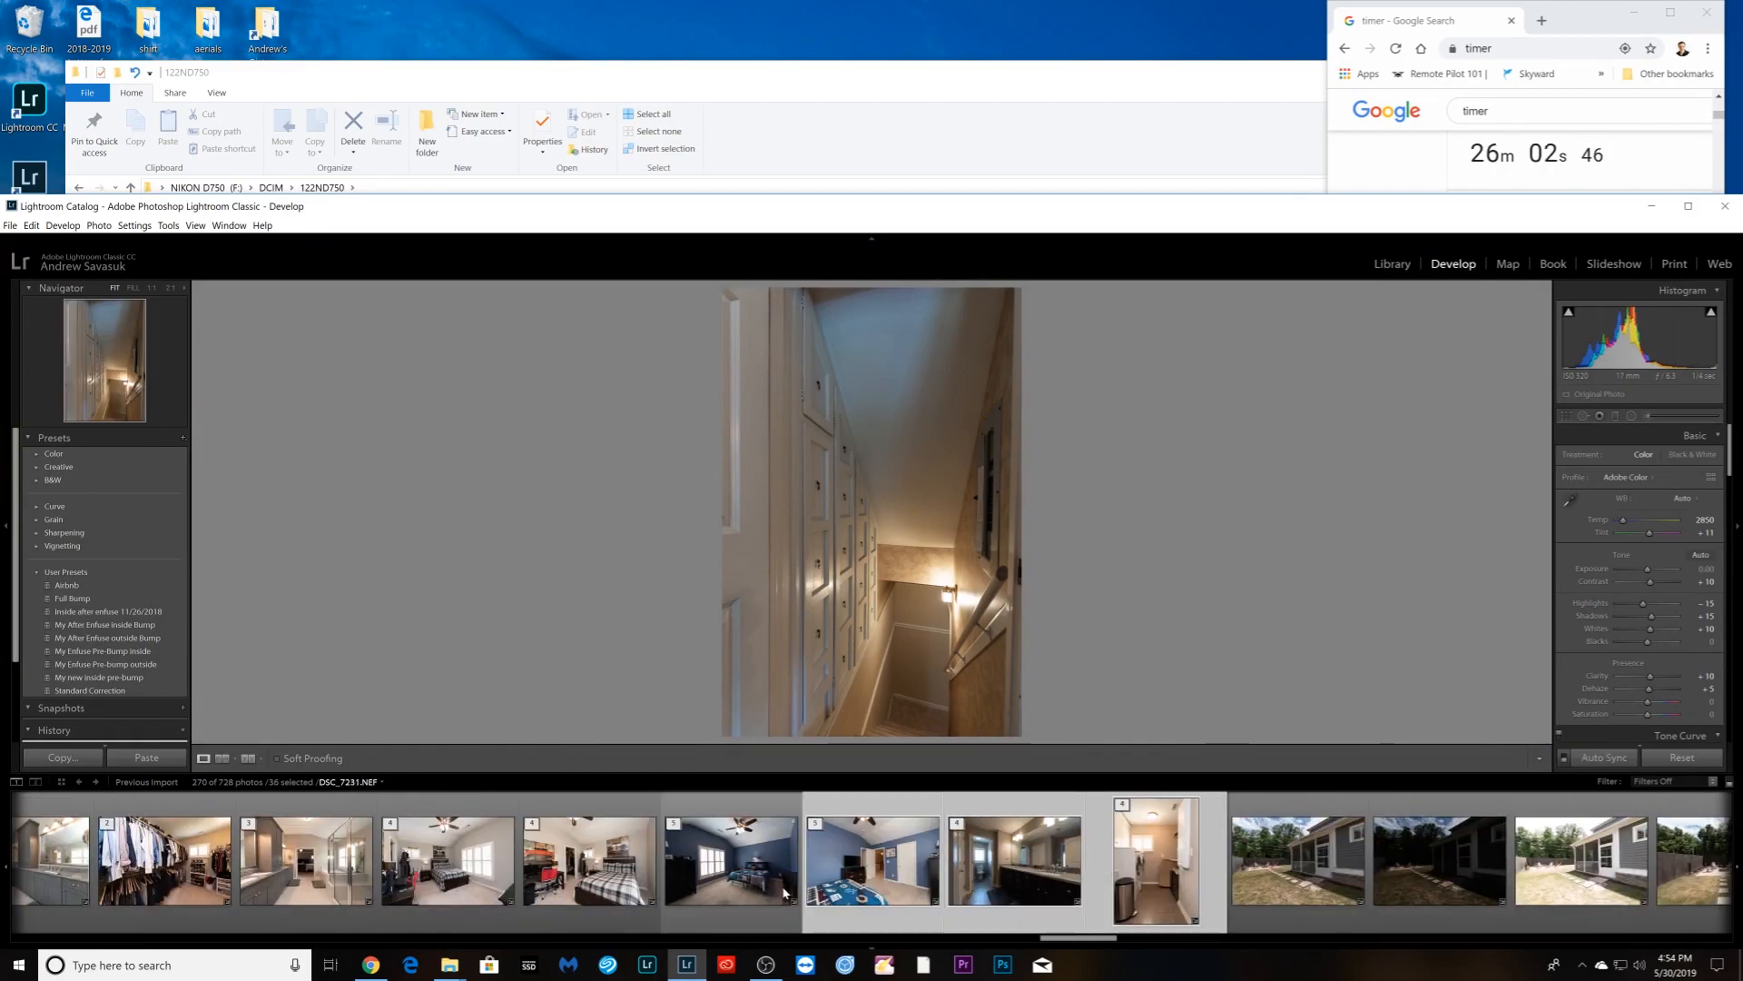
shift+click(340, 900)
- Add all the earlier interior bracketed stacks to the selection
scroll(652, 908, up, 5)
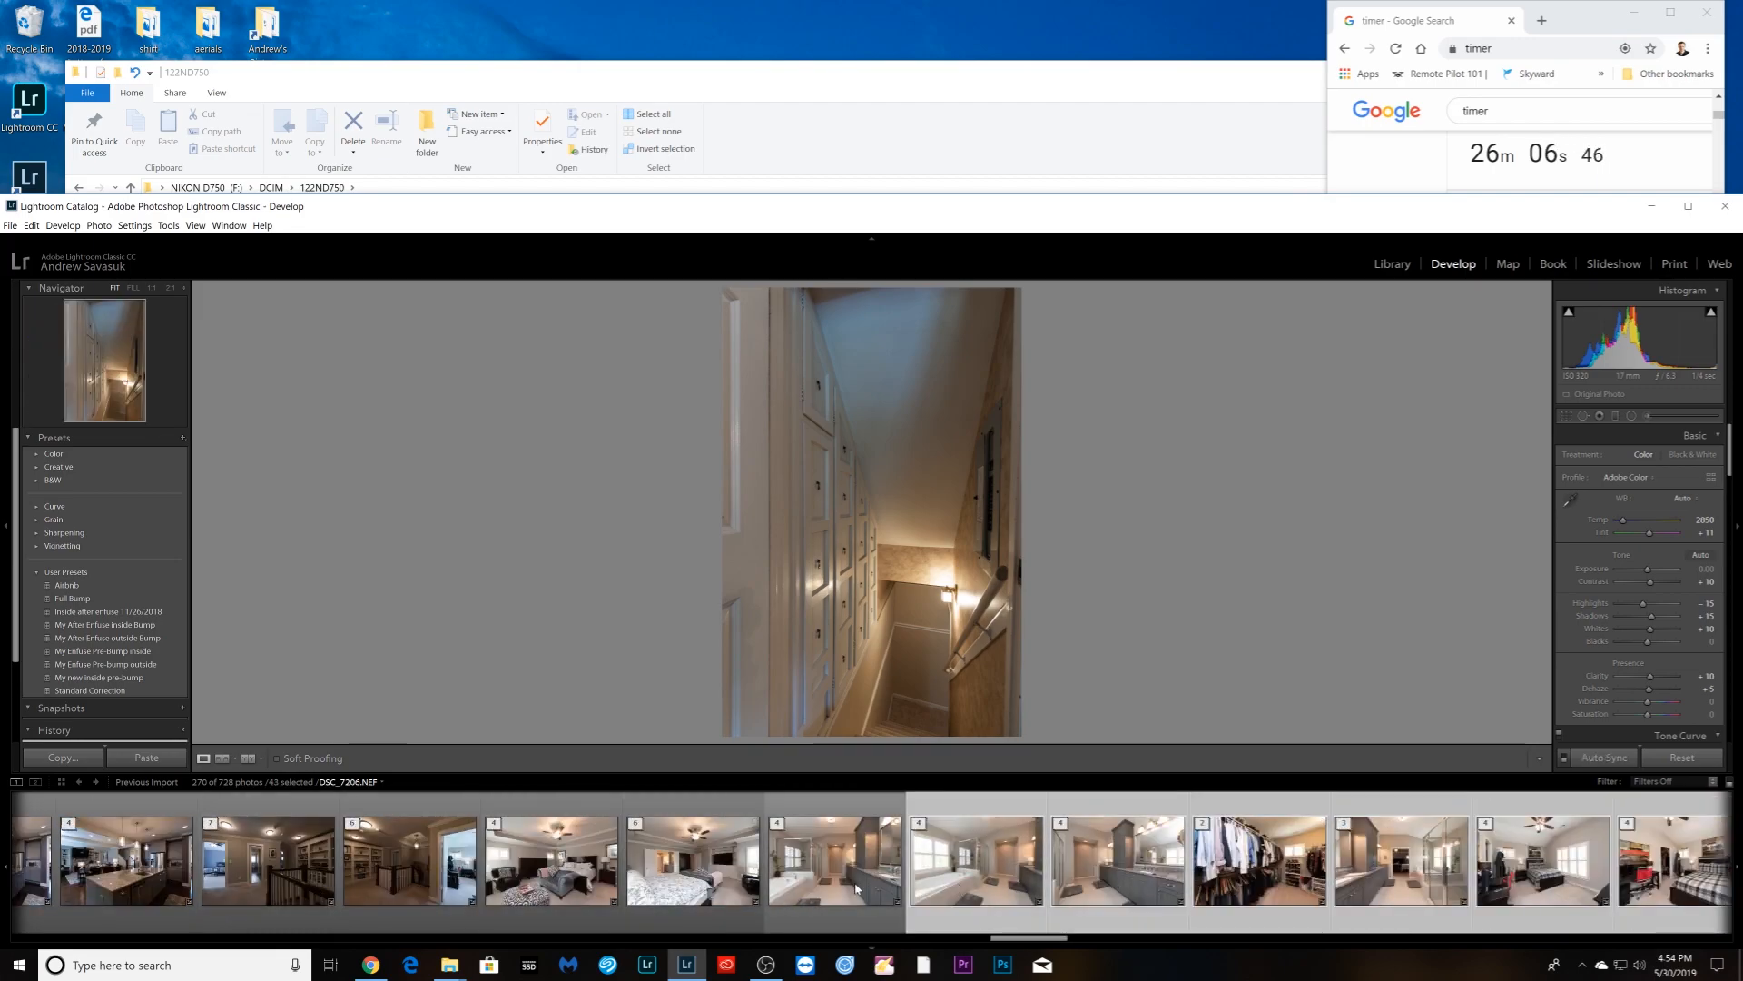
shift+click(563, 888)
scroll(553, 894, up, 5)
shift+click(792, 885)
shift+click(229, 895)
scroll(229, 899, up, 5)
shift+click(191, 899)
scroll(715, 914, up, 5)
ctrl+click(718, 898)
ctrl+click(578, 899)
scroll(579, 899, up, 10)
ctrl+click(1315, 899)
ctrl+click(626, 899)
scroll(481, 899, up, 5)
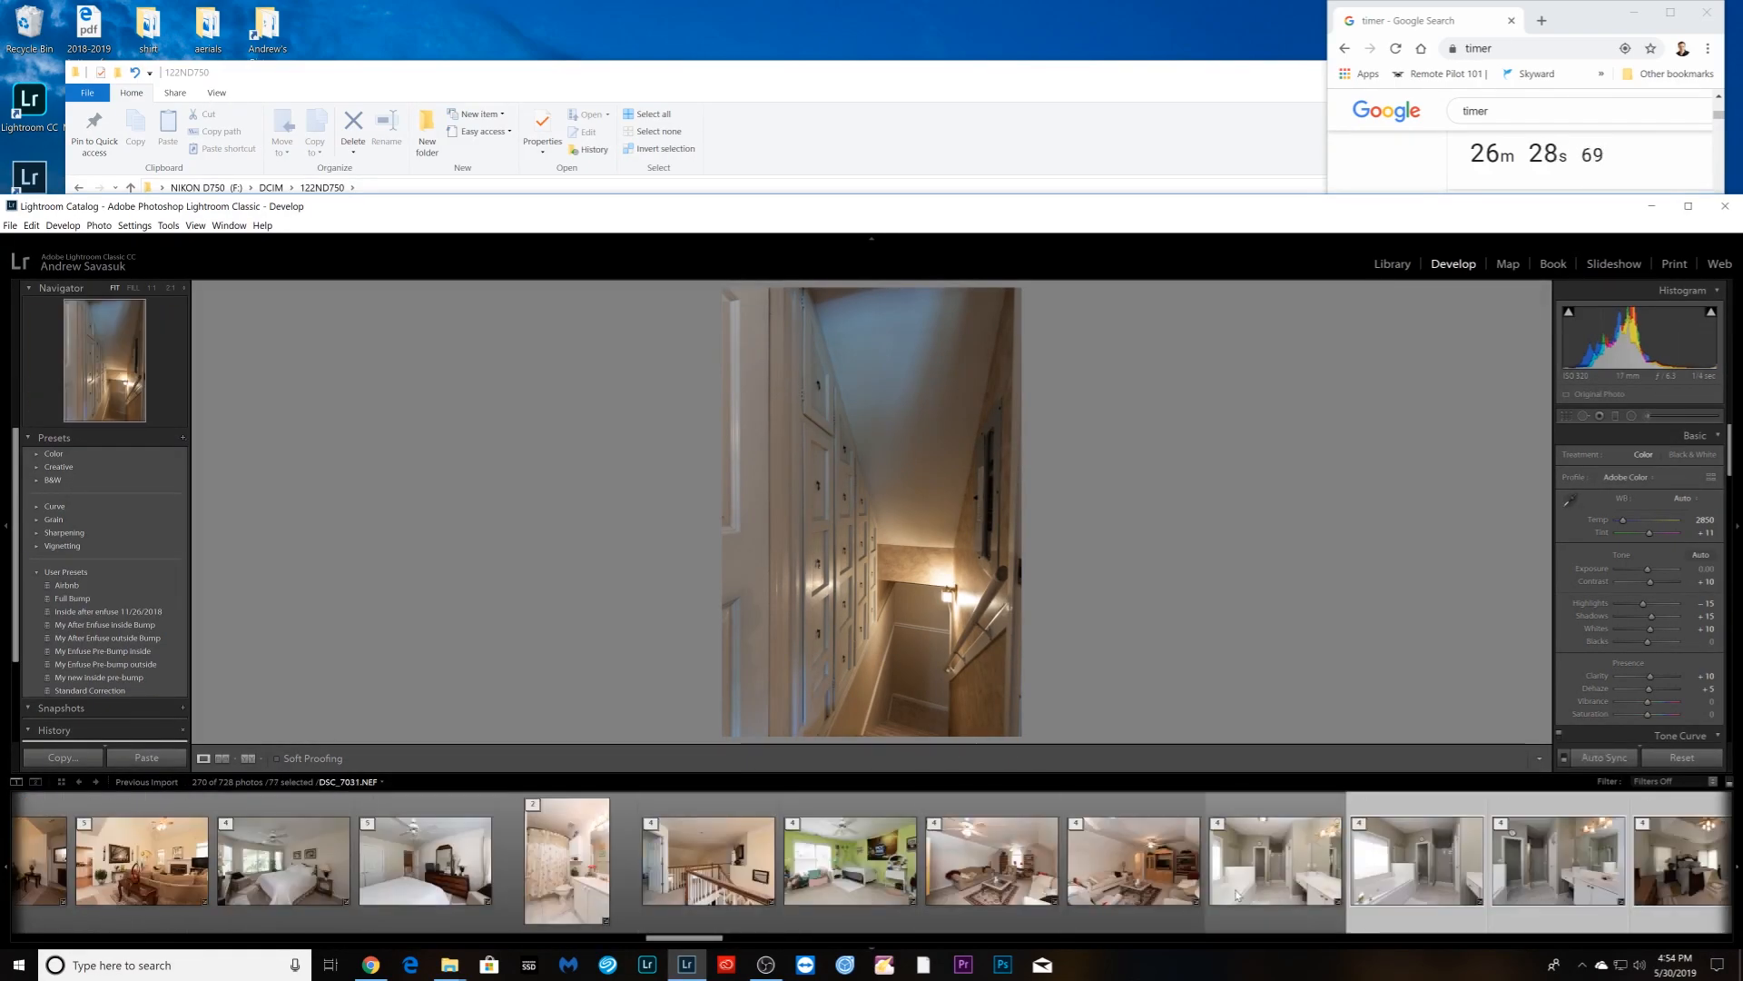
ctrl+click(566, 899)
ctrl+click(425, 899)
ctrl+click(273, 908)
scroll(273, 908, up, 5)
ctrl+click(808, 894)
ctrl+click(245, 894)
scroll(245, 895, up, 5)
ctrl+click(490, 894)
scroll(490, 894, up, 5)
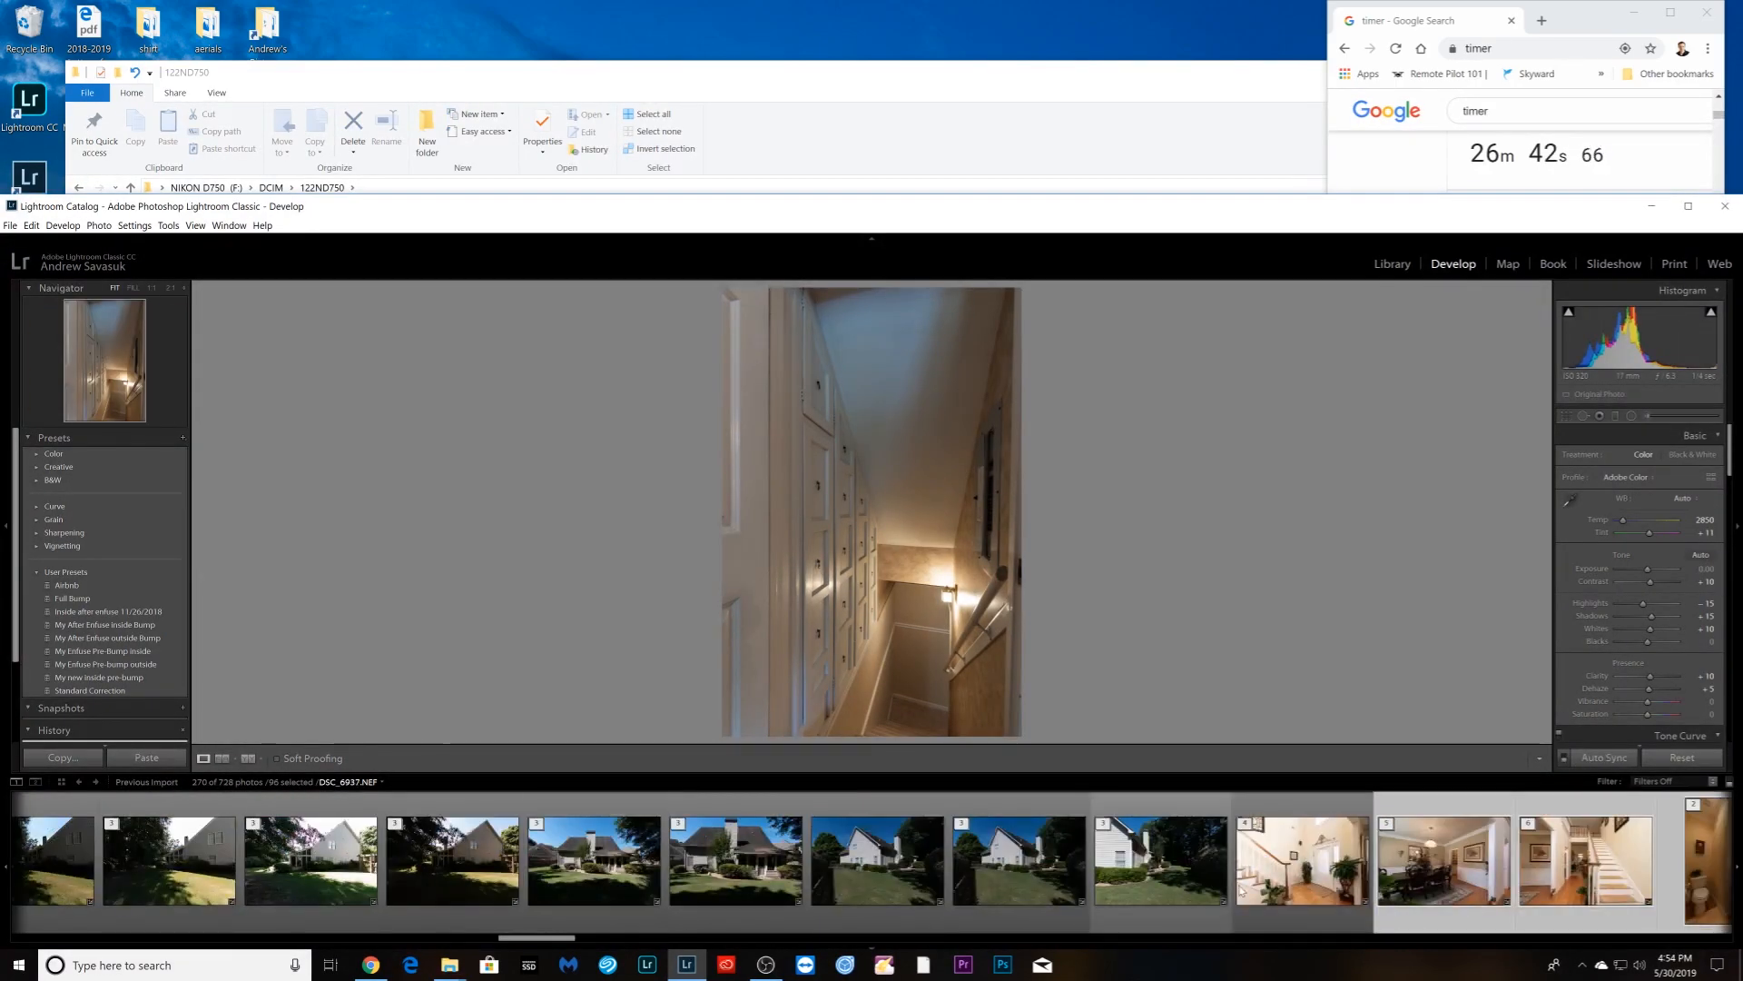
ctrl+click(1020, 894)
ctrl+click(736, 885)
ctrl+click(636, 882)
scroll(650, 886, up, 5)
ctrl+click(1008, 899)
ctrl+click(858, 895)
ctrl+click(716, 895)
ctrl+click(575, 895)
scroll(433, 894, up, 10)
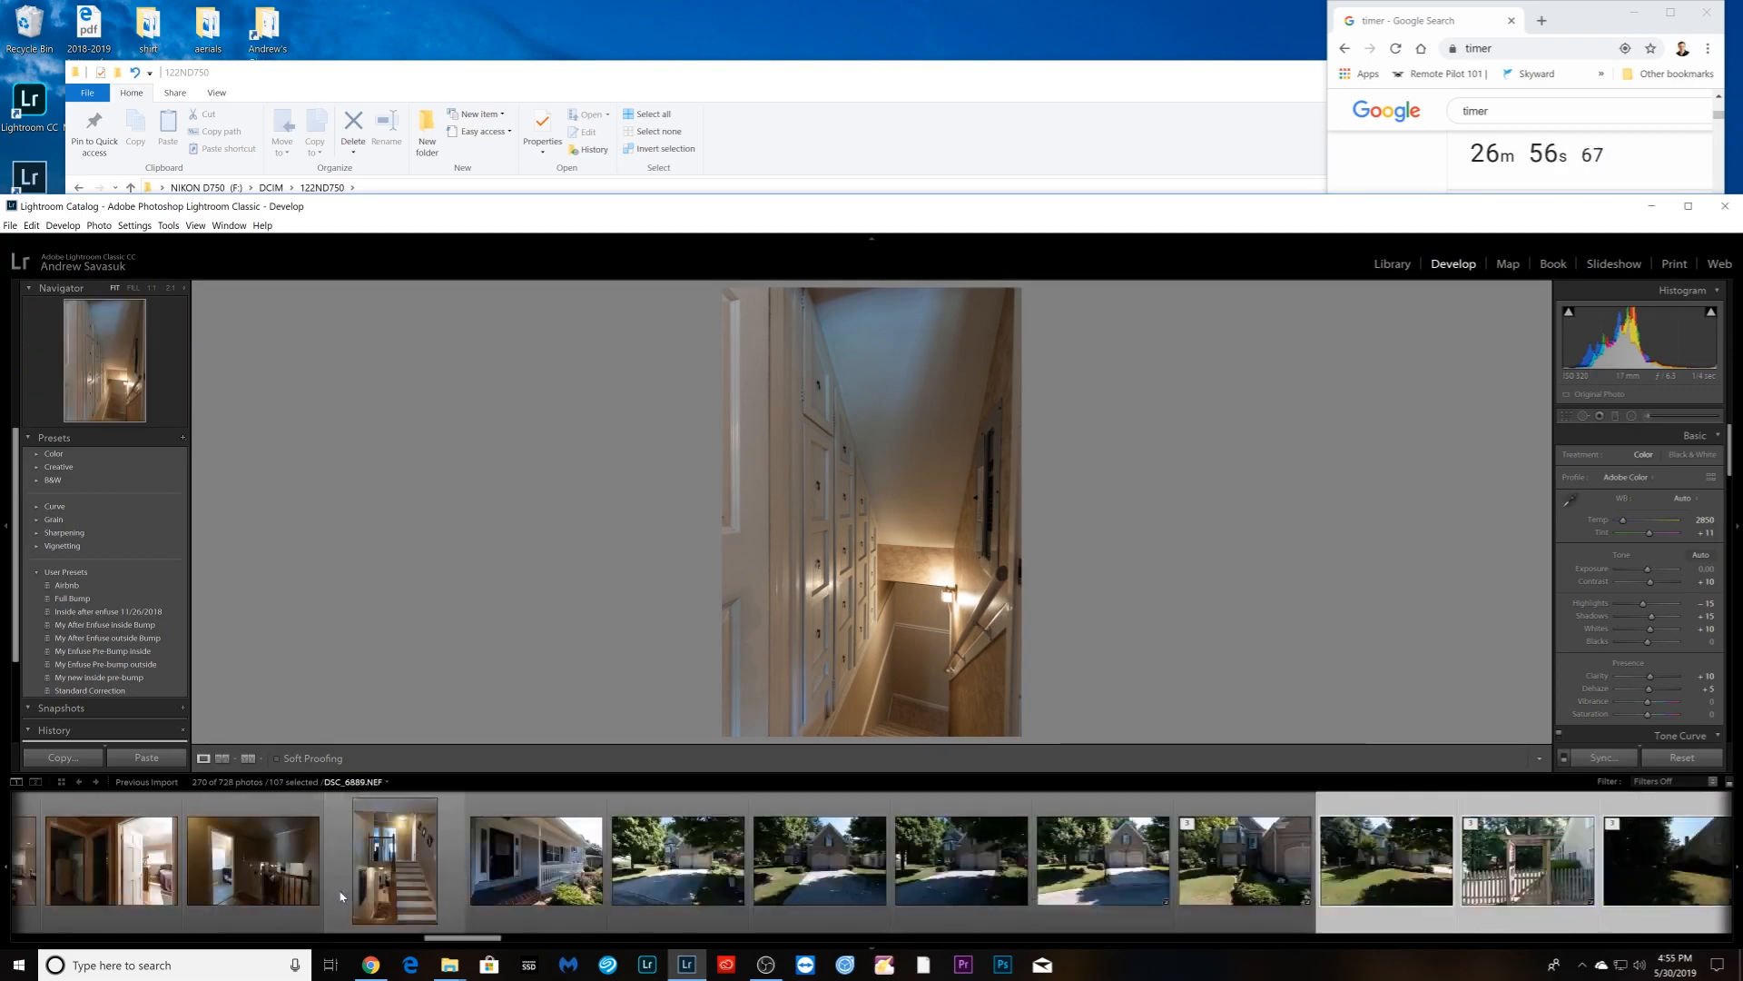
ctrl+click(397, 885)
scroll(254, 890, up, 5)
scroll(375, 894, up, 10)
ctrl+click(762, 894)
ctrl+click(620, 895)
scroll(467, 894, up, 10)
ctrl+click(1008, 894)
scroll(589, 908, up, 10)
- Add the exterior stacks, the DSC_6730 backyard stack and the staircase stack, reaching 145 selected
ctrl+click(1252, 894)
ctrl+click(1110, 894)
ctrl+click(969, 894)
ctrl+click(828, 894)
ctrl+click(685, 894)
scroll(740, 912, up, 10)
ctrl+click(915, 894)
scroll(348, 894, up, 10)
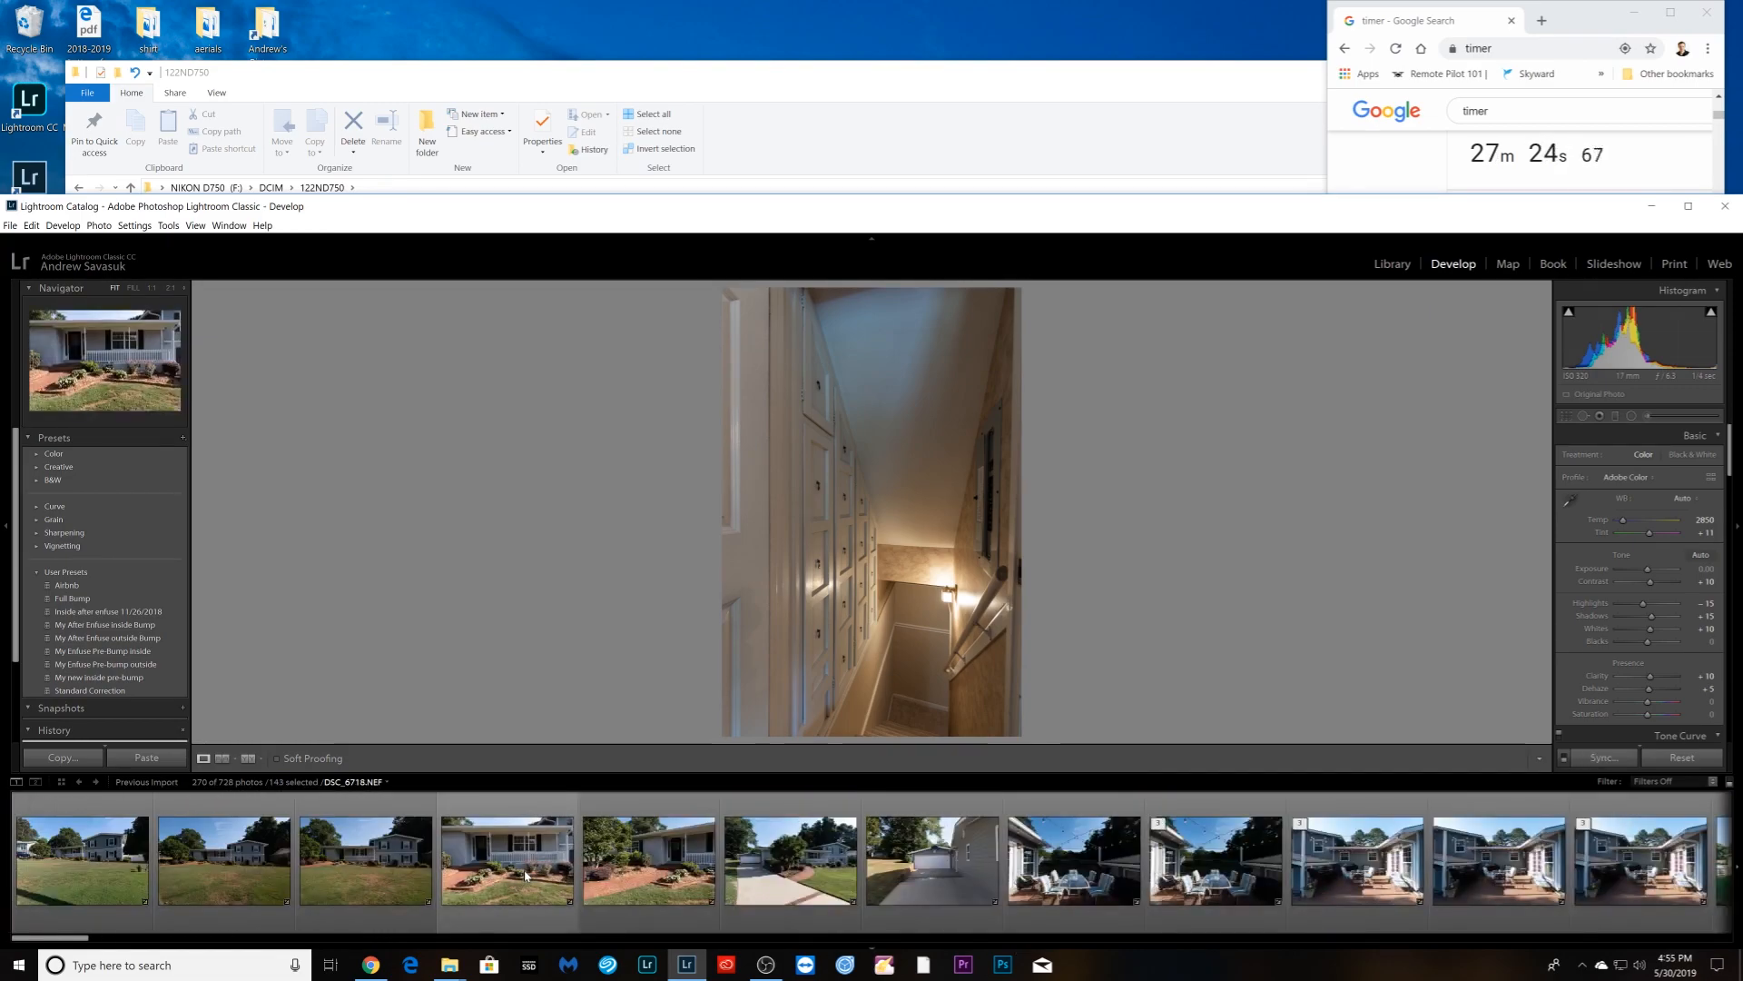
ctrl+click(1185, 867)
scroll(1171, 871, down, 8)
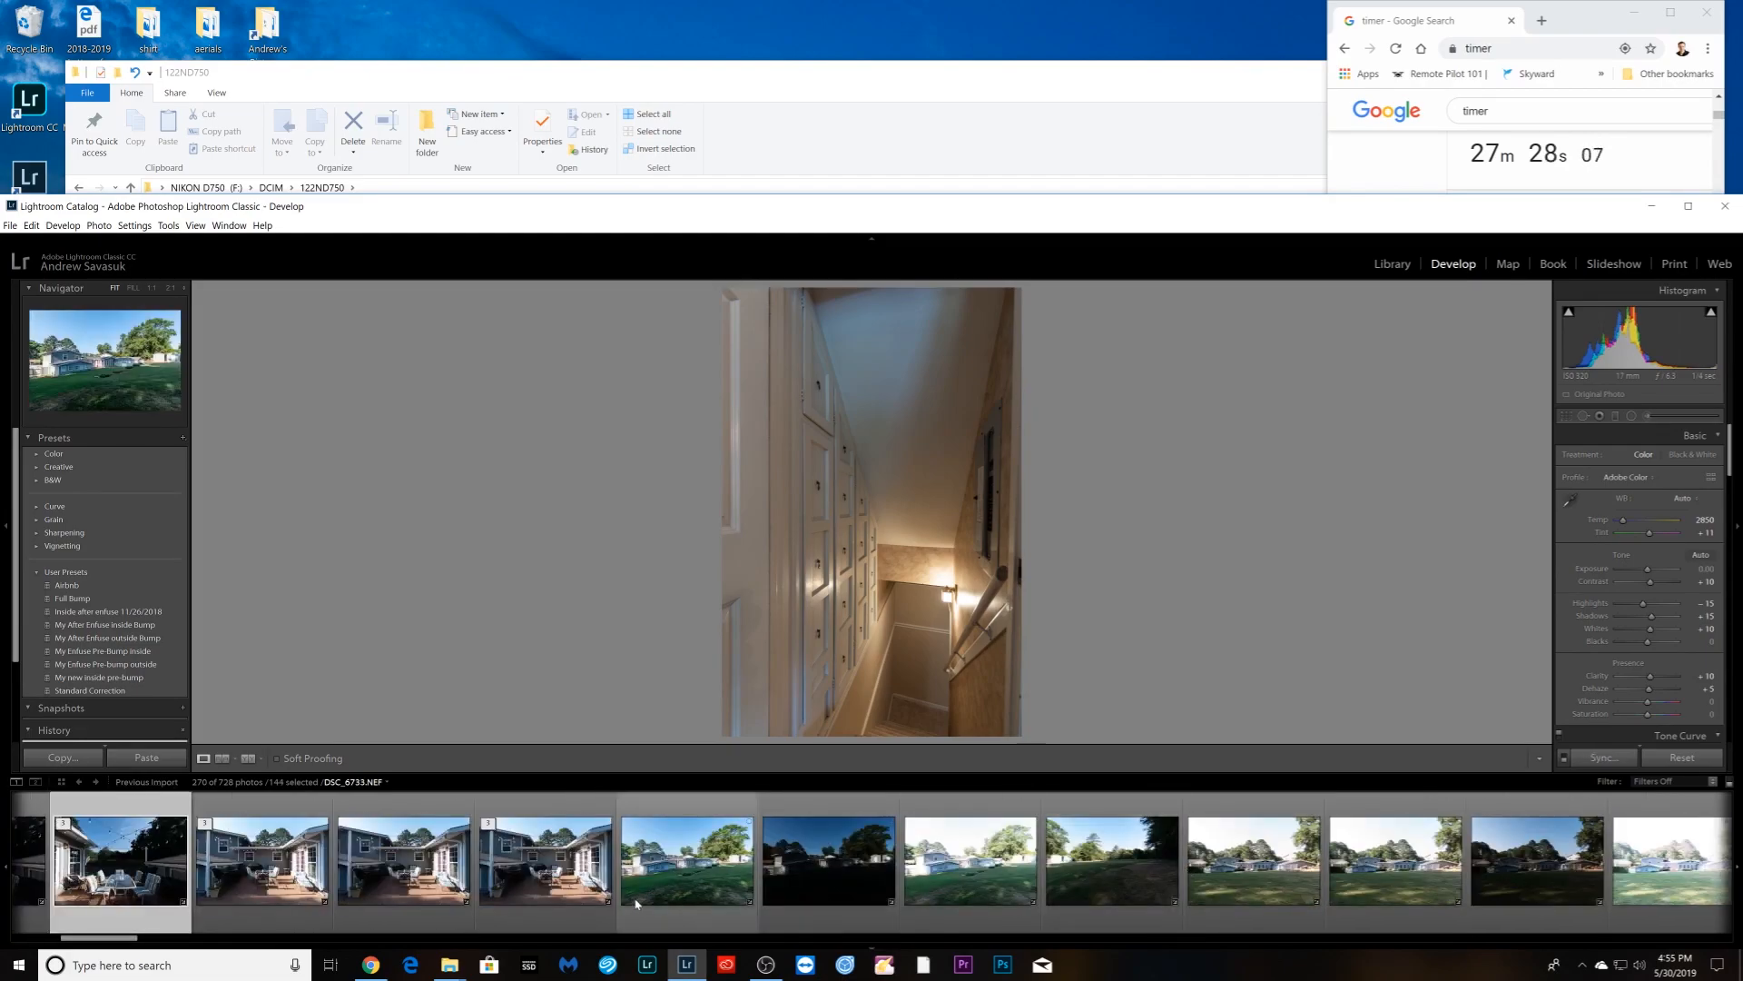
ctrl+click(583, 892)
scroll(626, 893, down, 15)
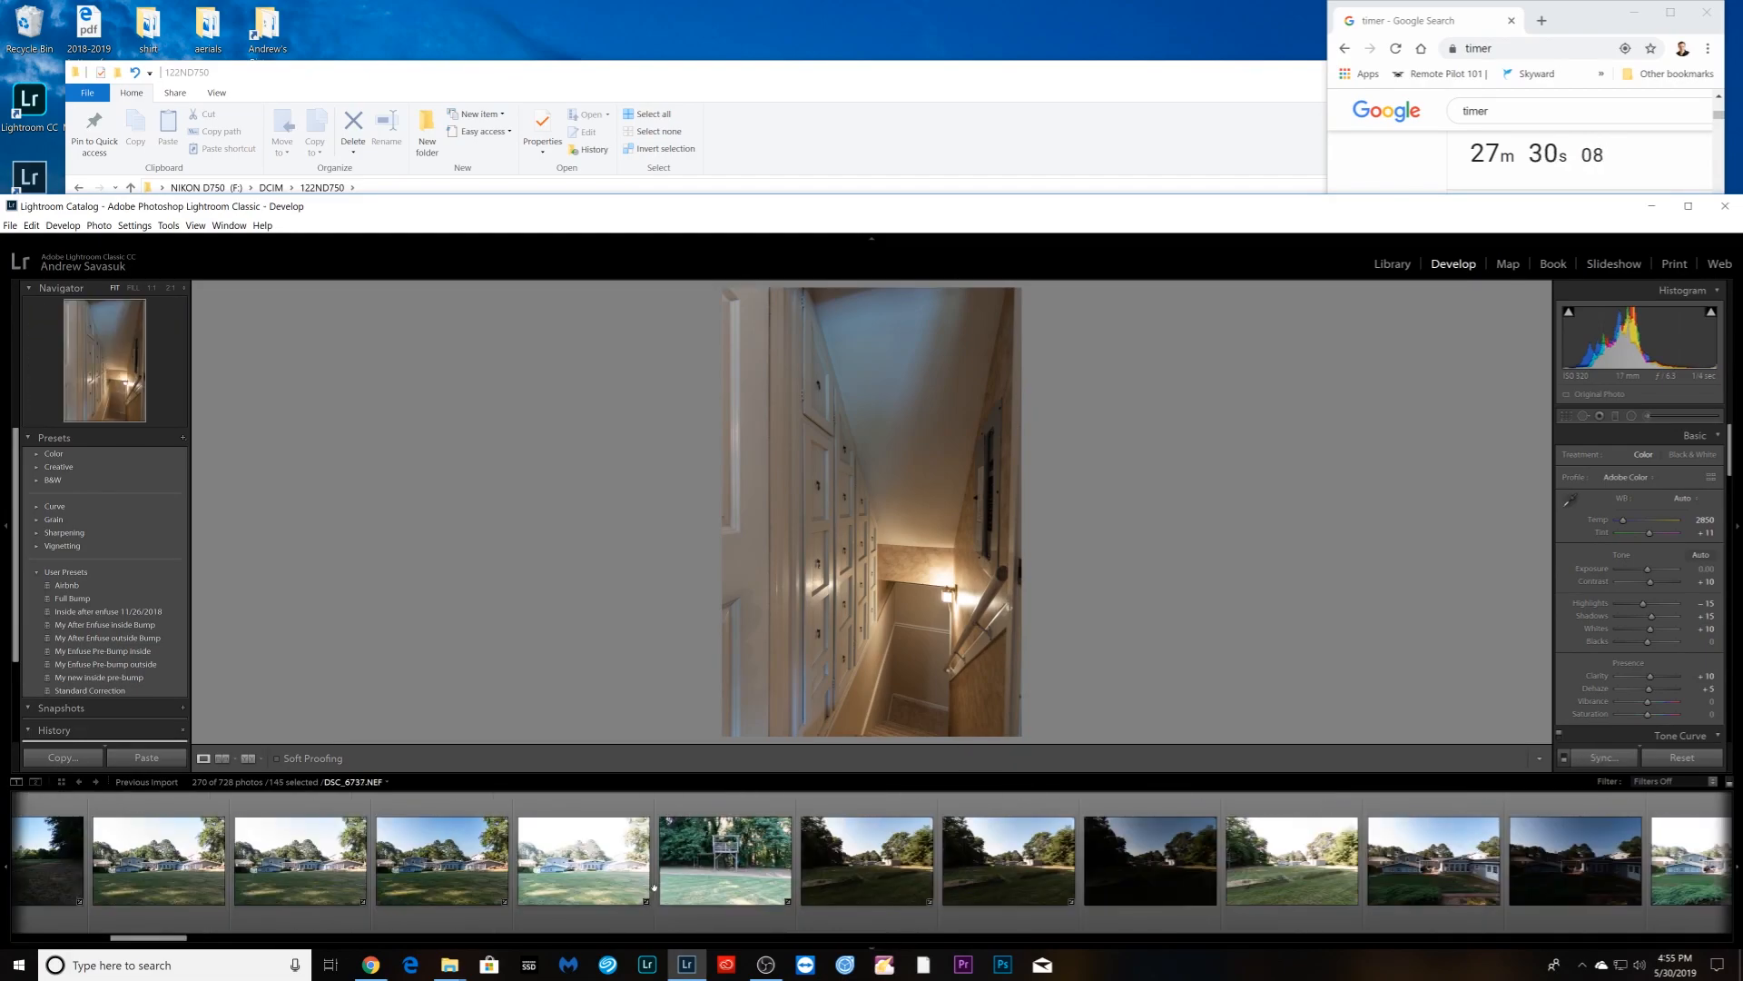
scroll(656, 893, down, 4)
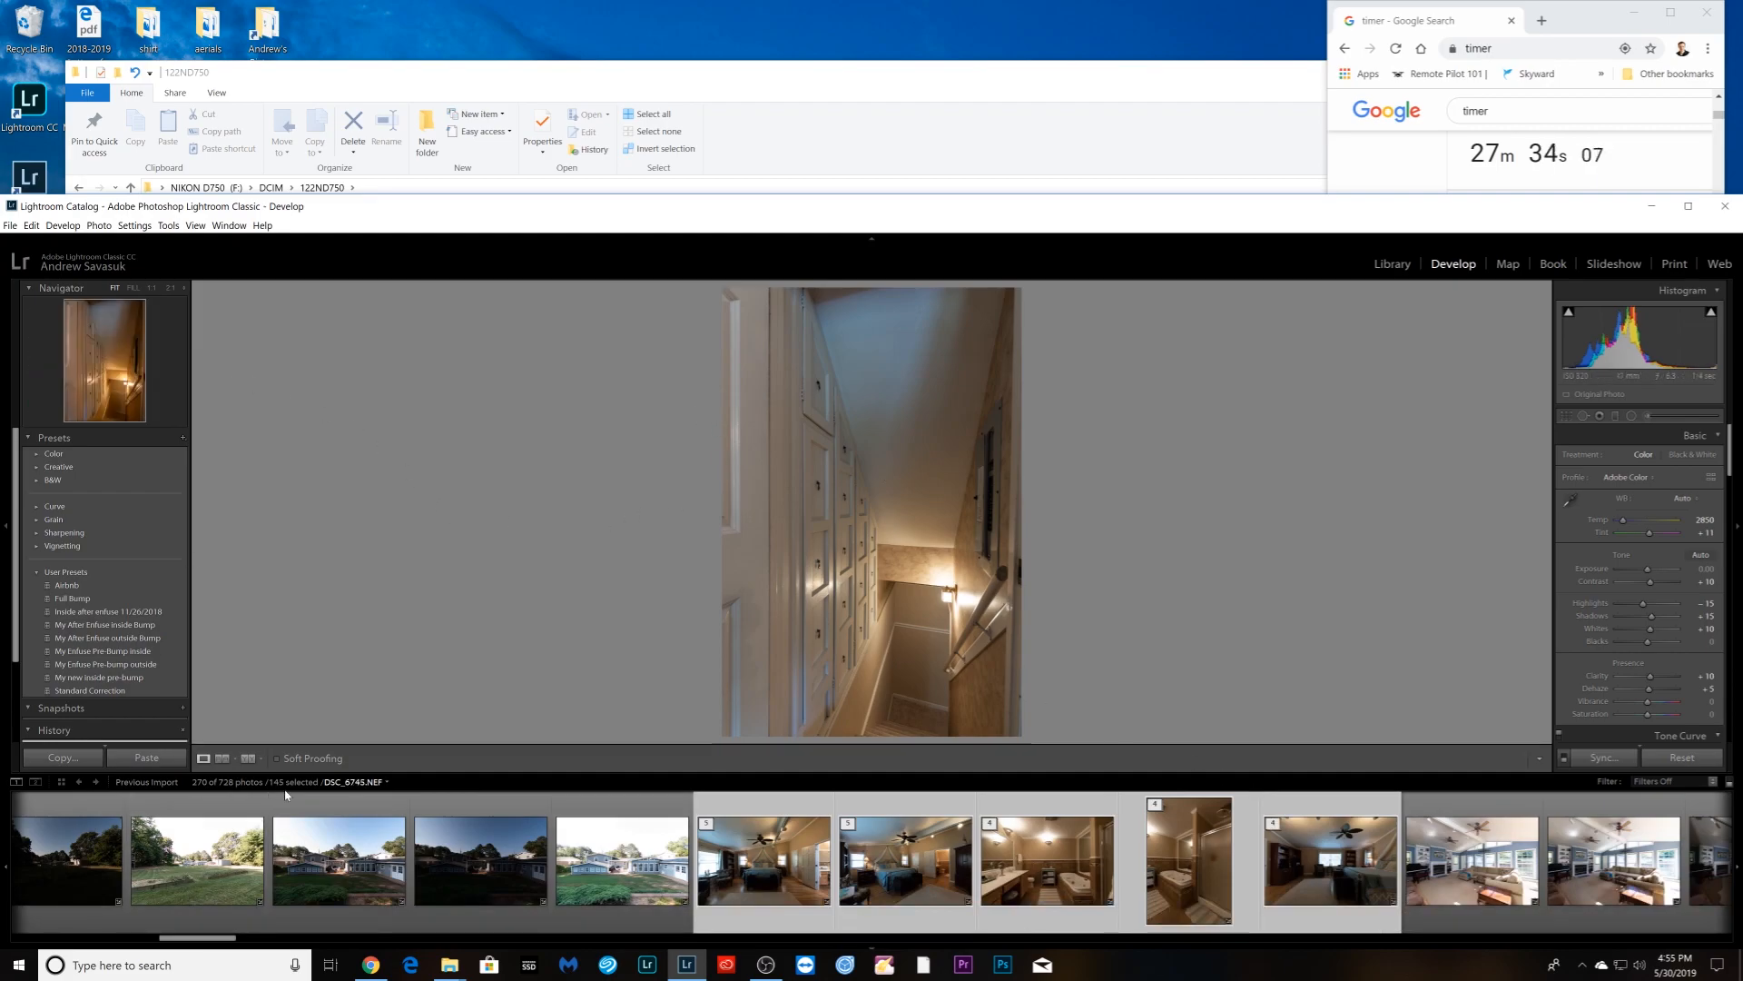
- Start LR/Enfuse on the selected stacks with output to the Enfuse folder of '5-30-2019, RE shoot x 4 properties'
click(11, 225)
mouse_move(161, 497)
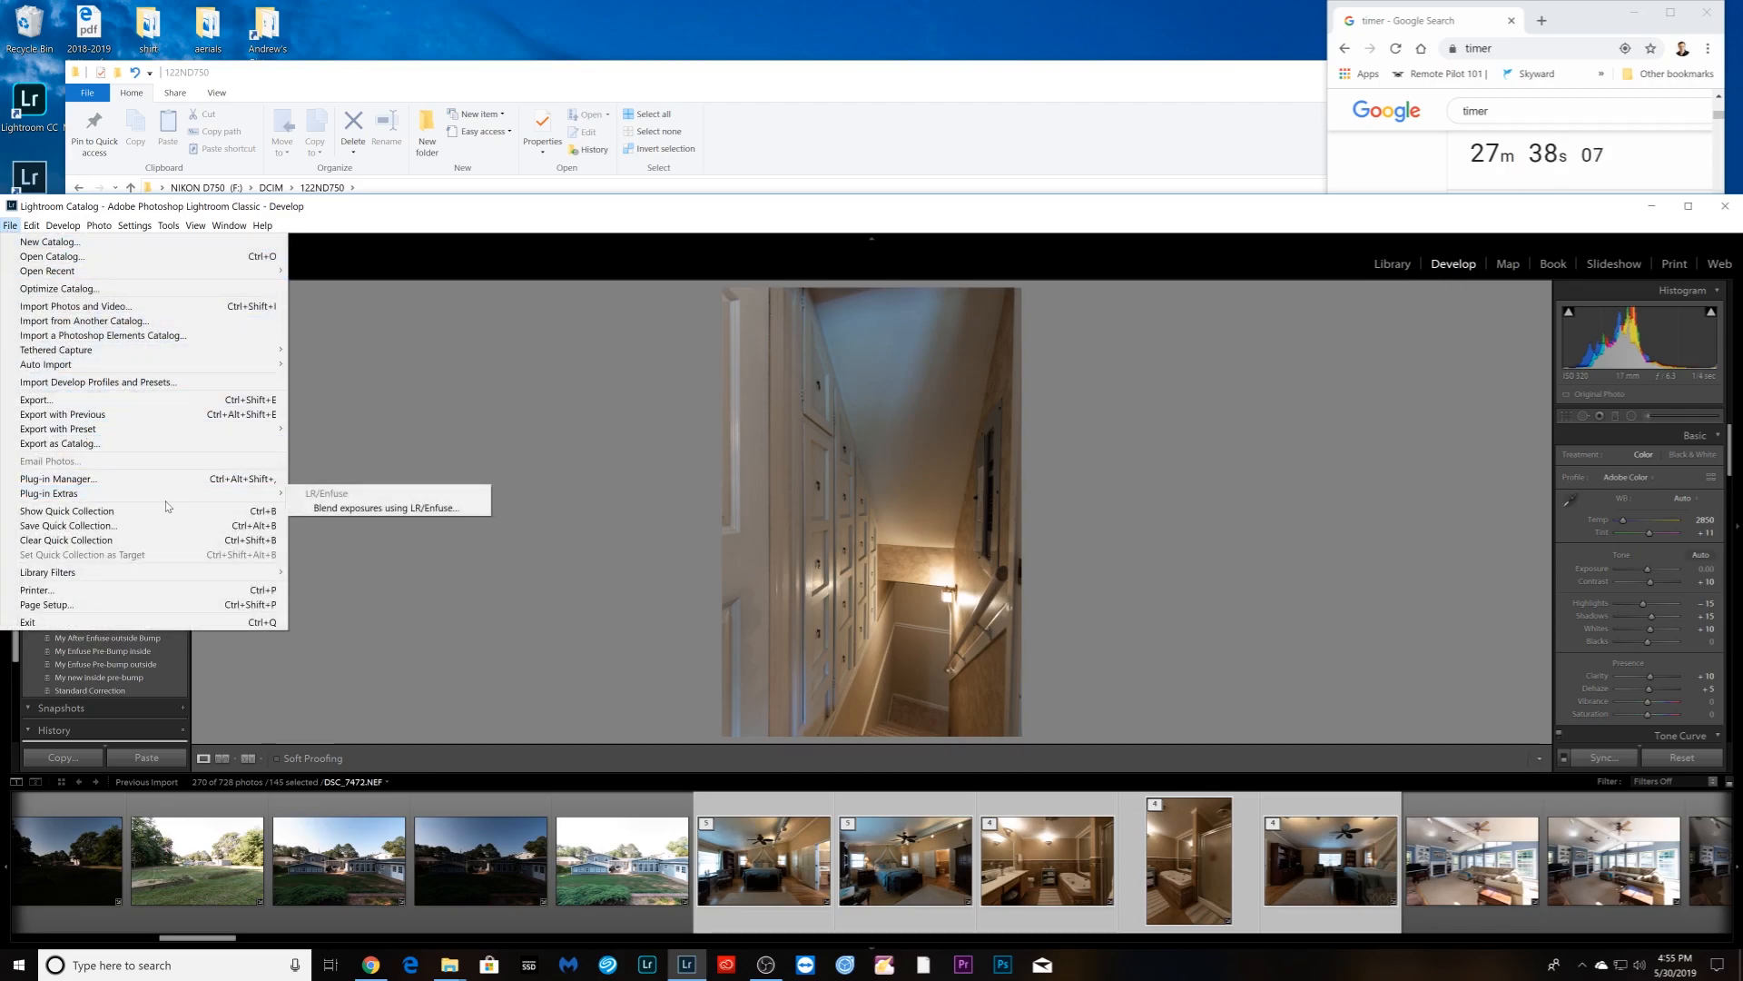
click(335, 512)
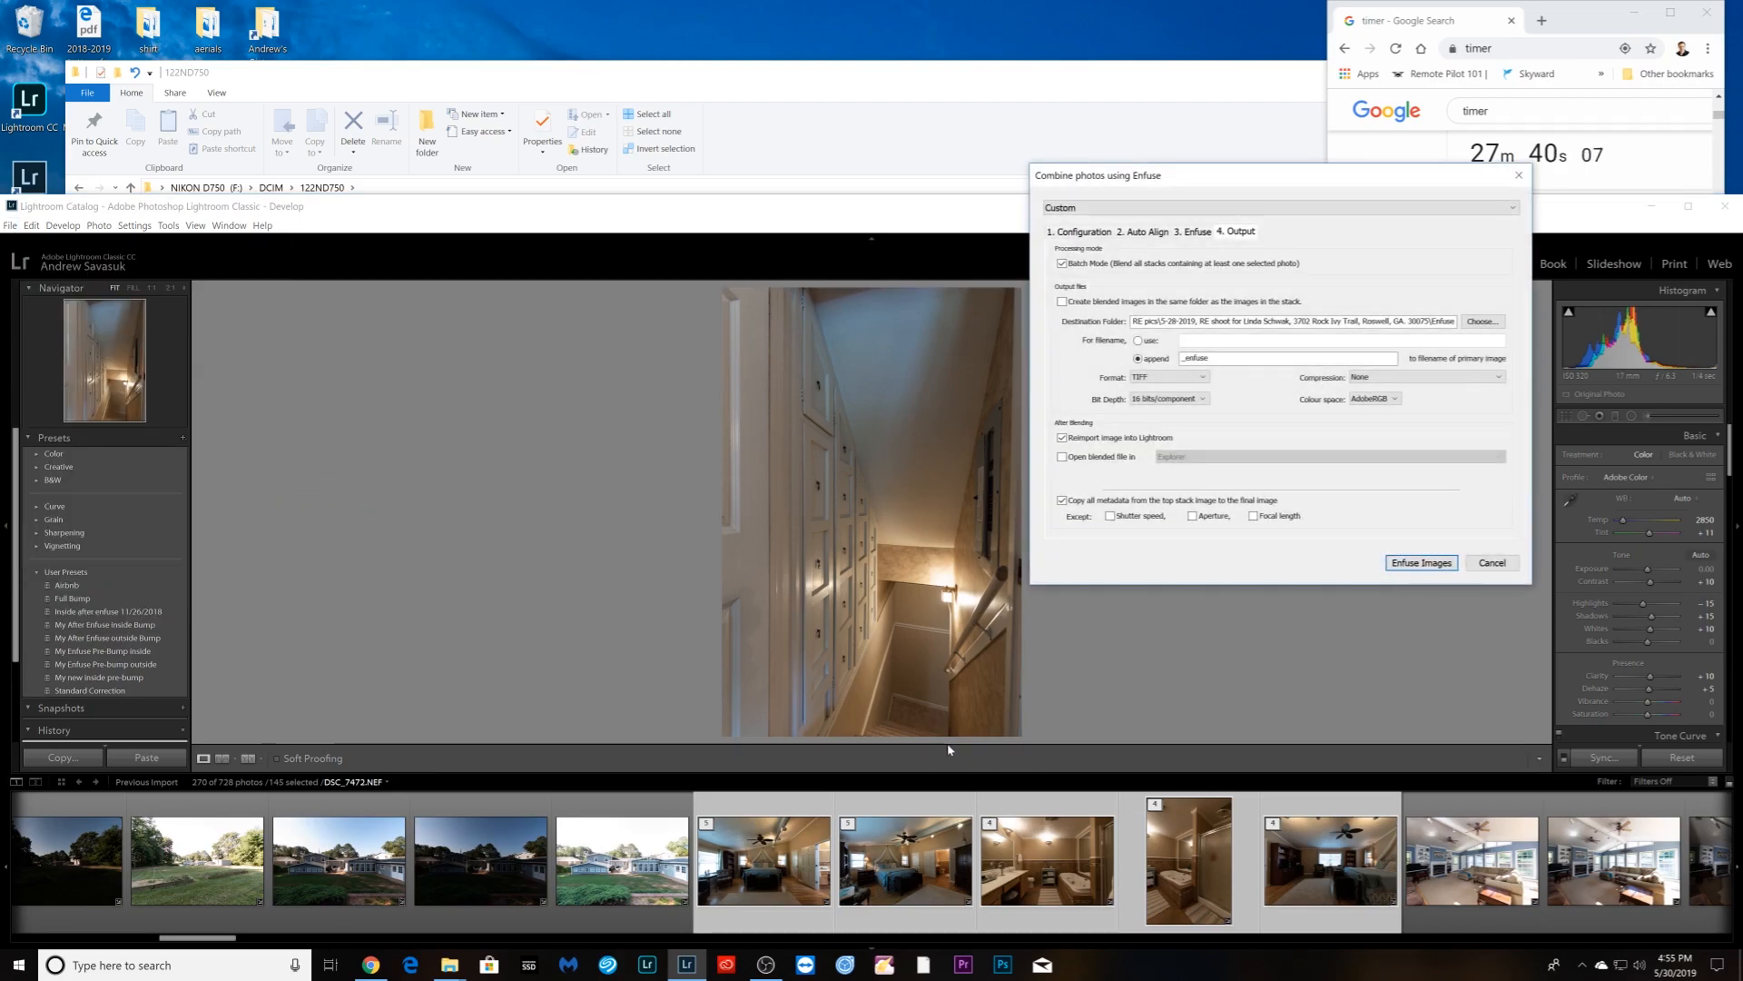
click(1494, 320)
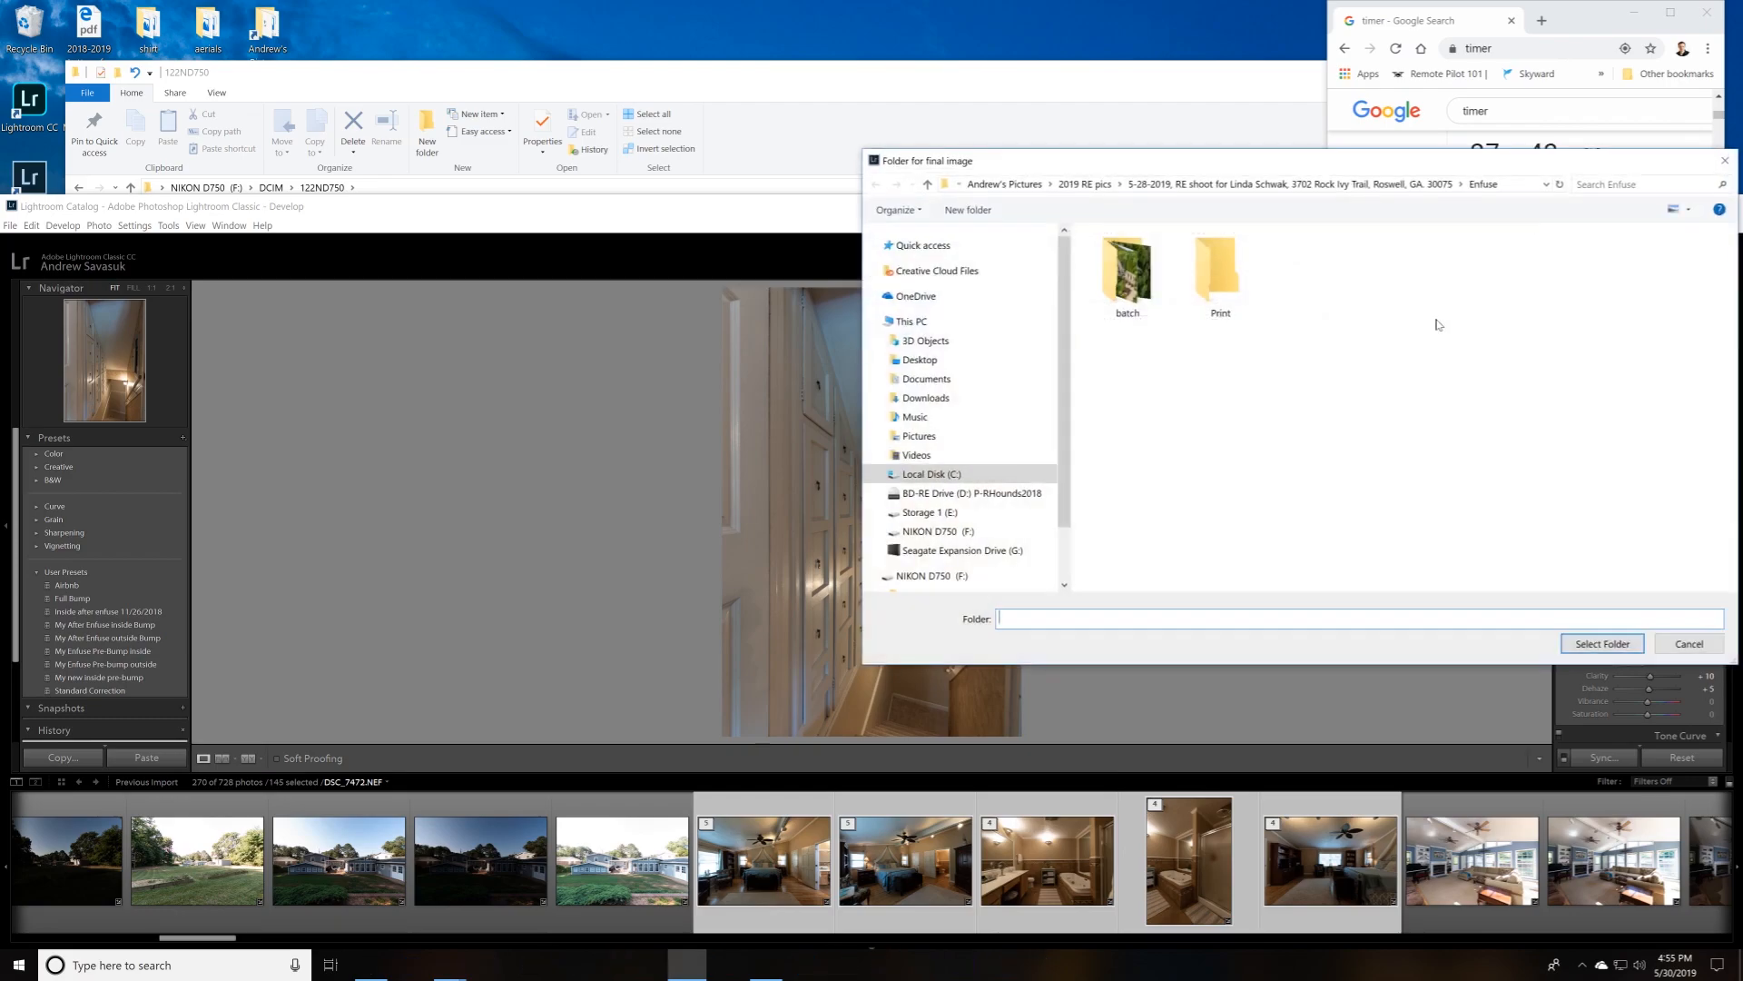
click(996, 186)
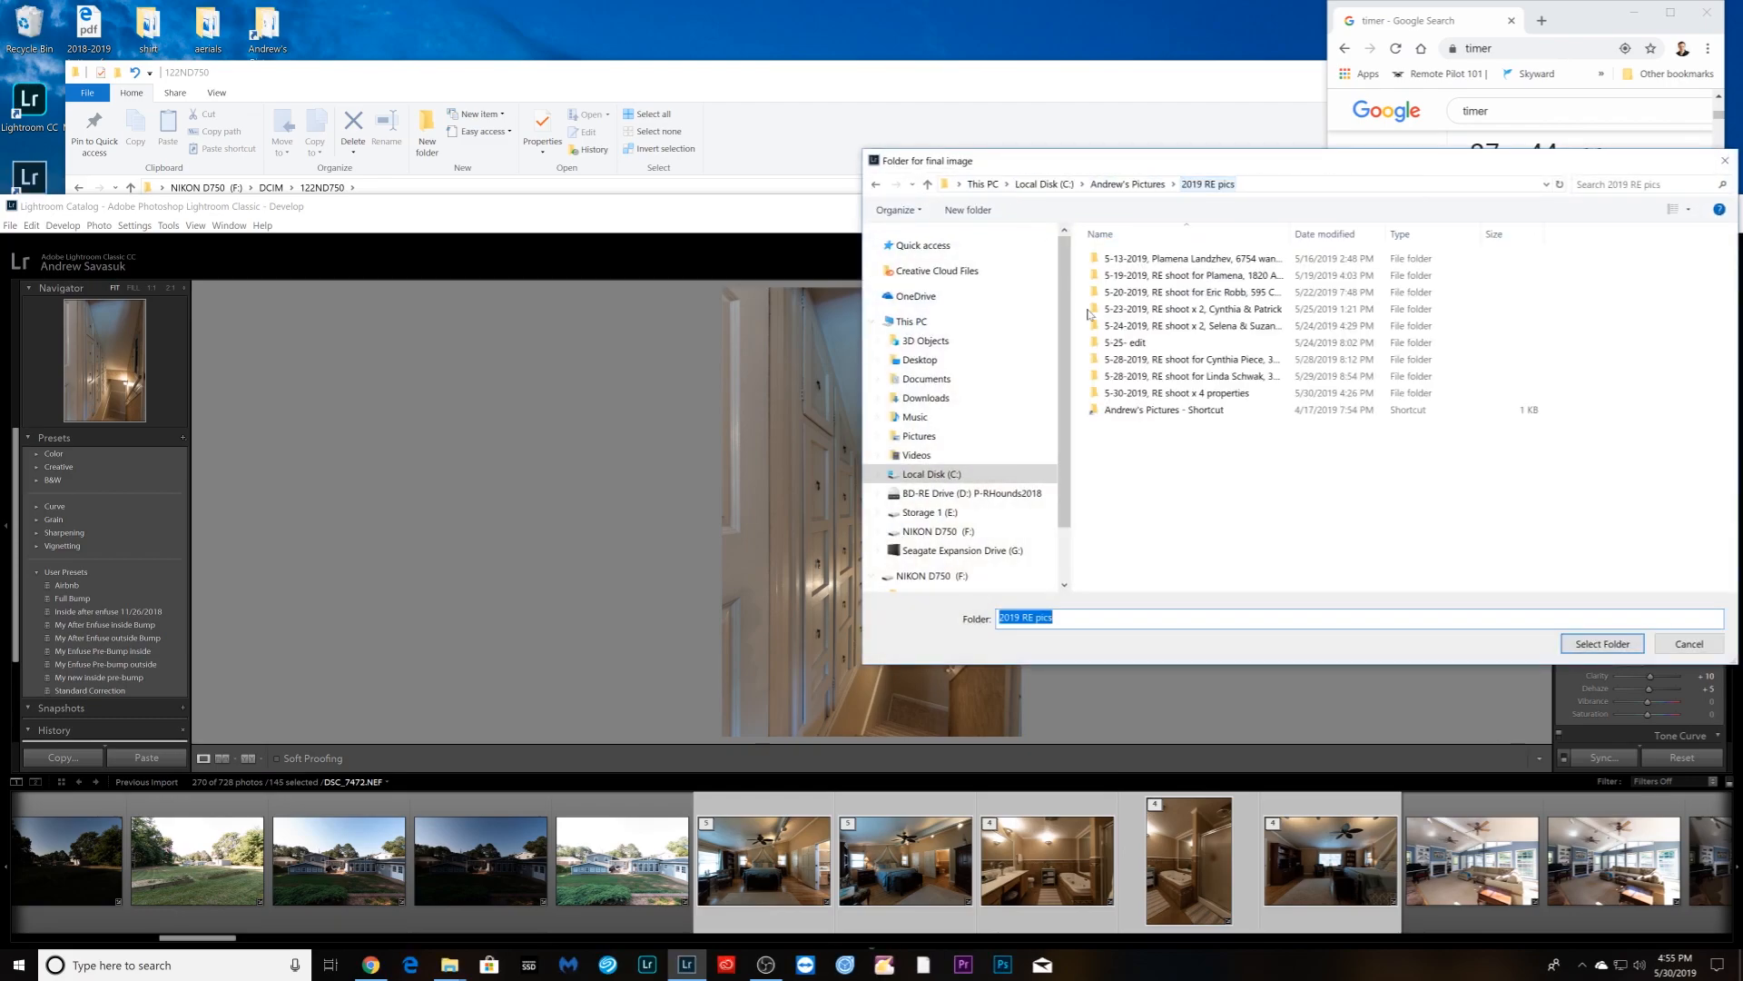
double_click(1123, 394)
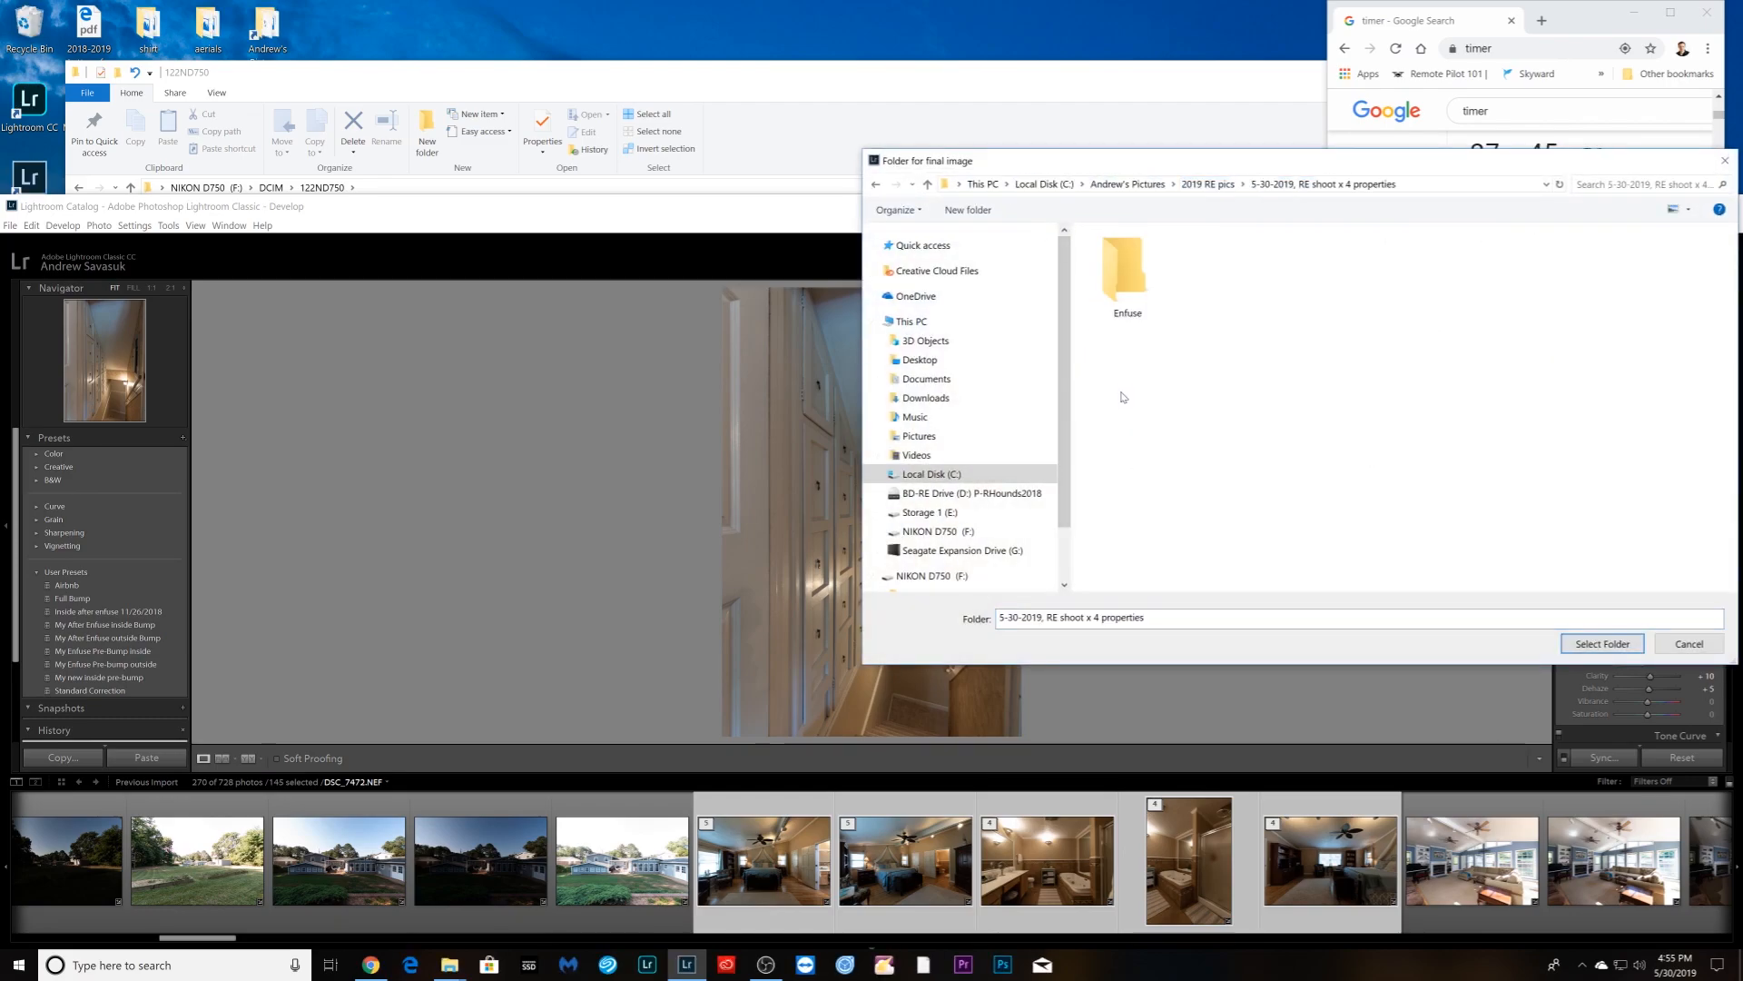
double_click(1129, 284)
click(1598, 647)
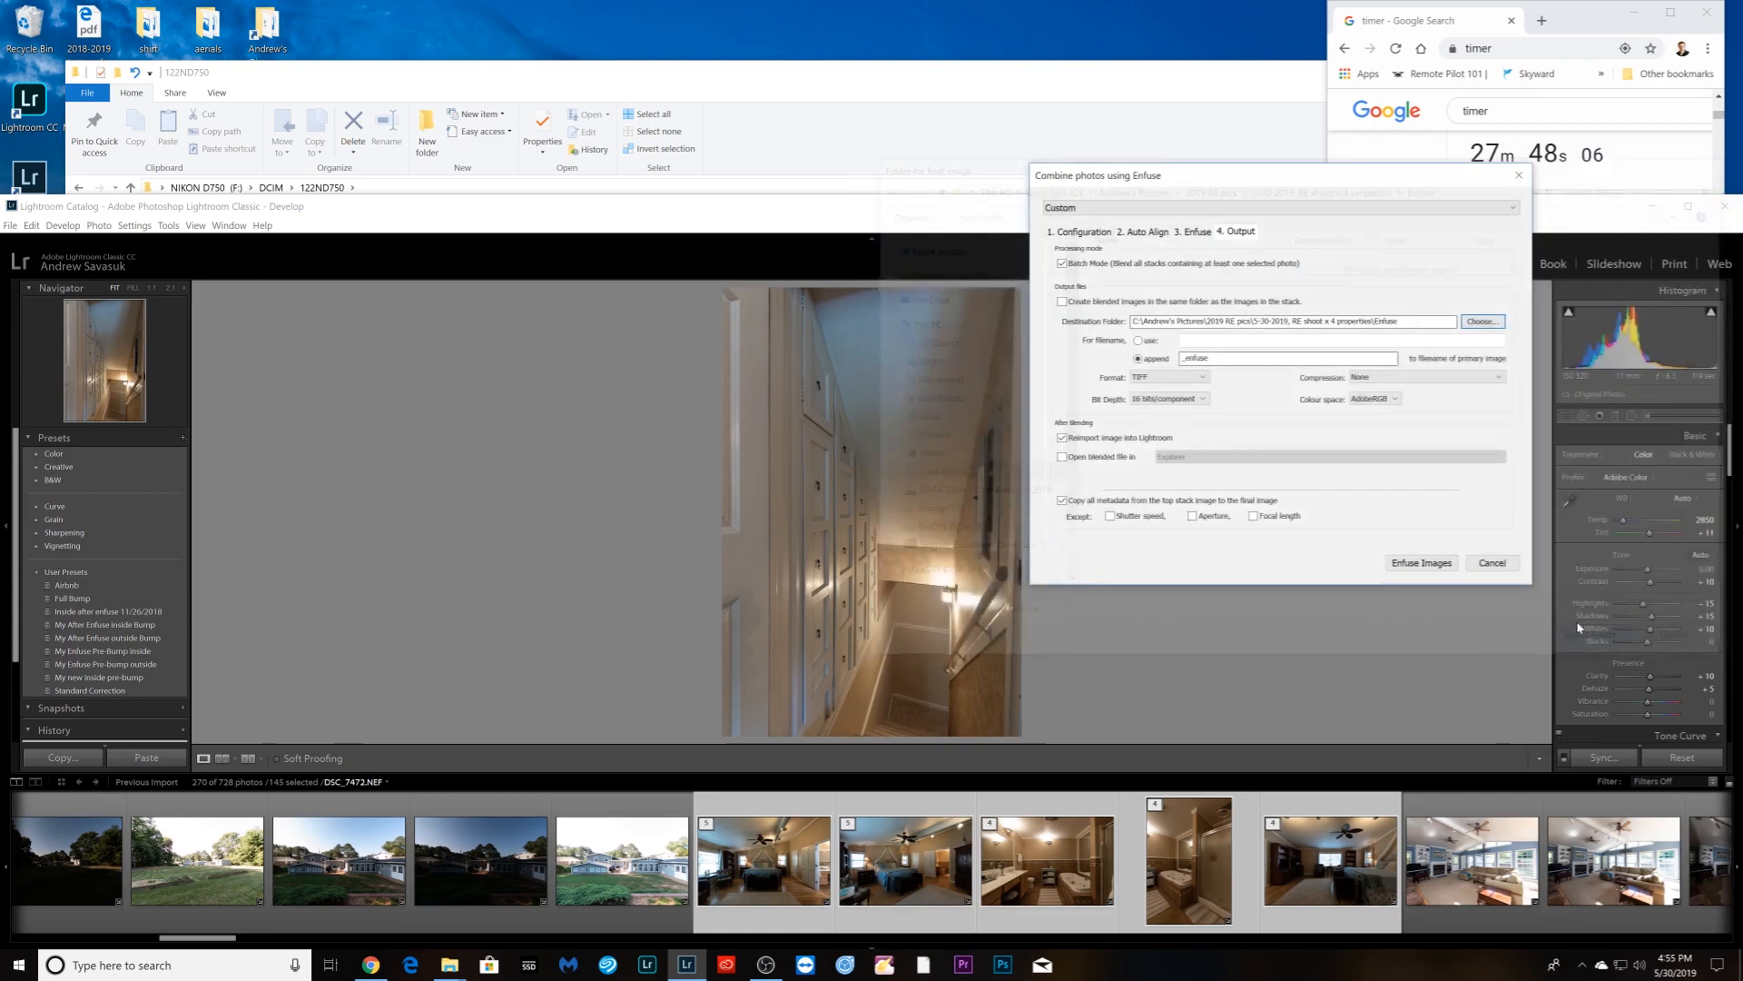
- Check Auto Align, run the Enfuse blend, then select the first front-yard exterior photo
click(1150, 233)
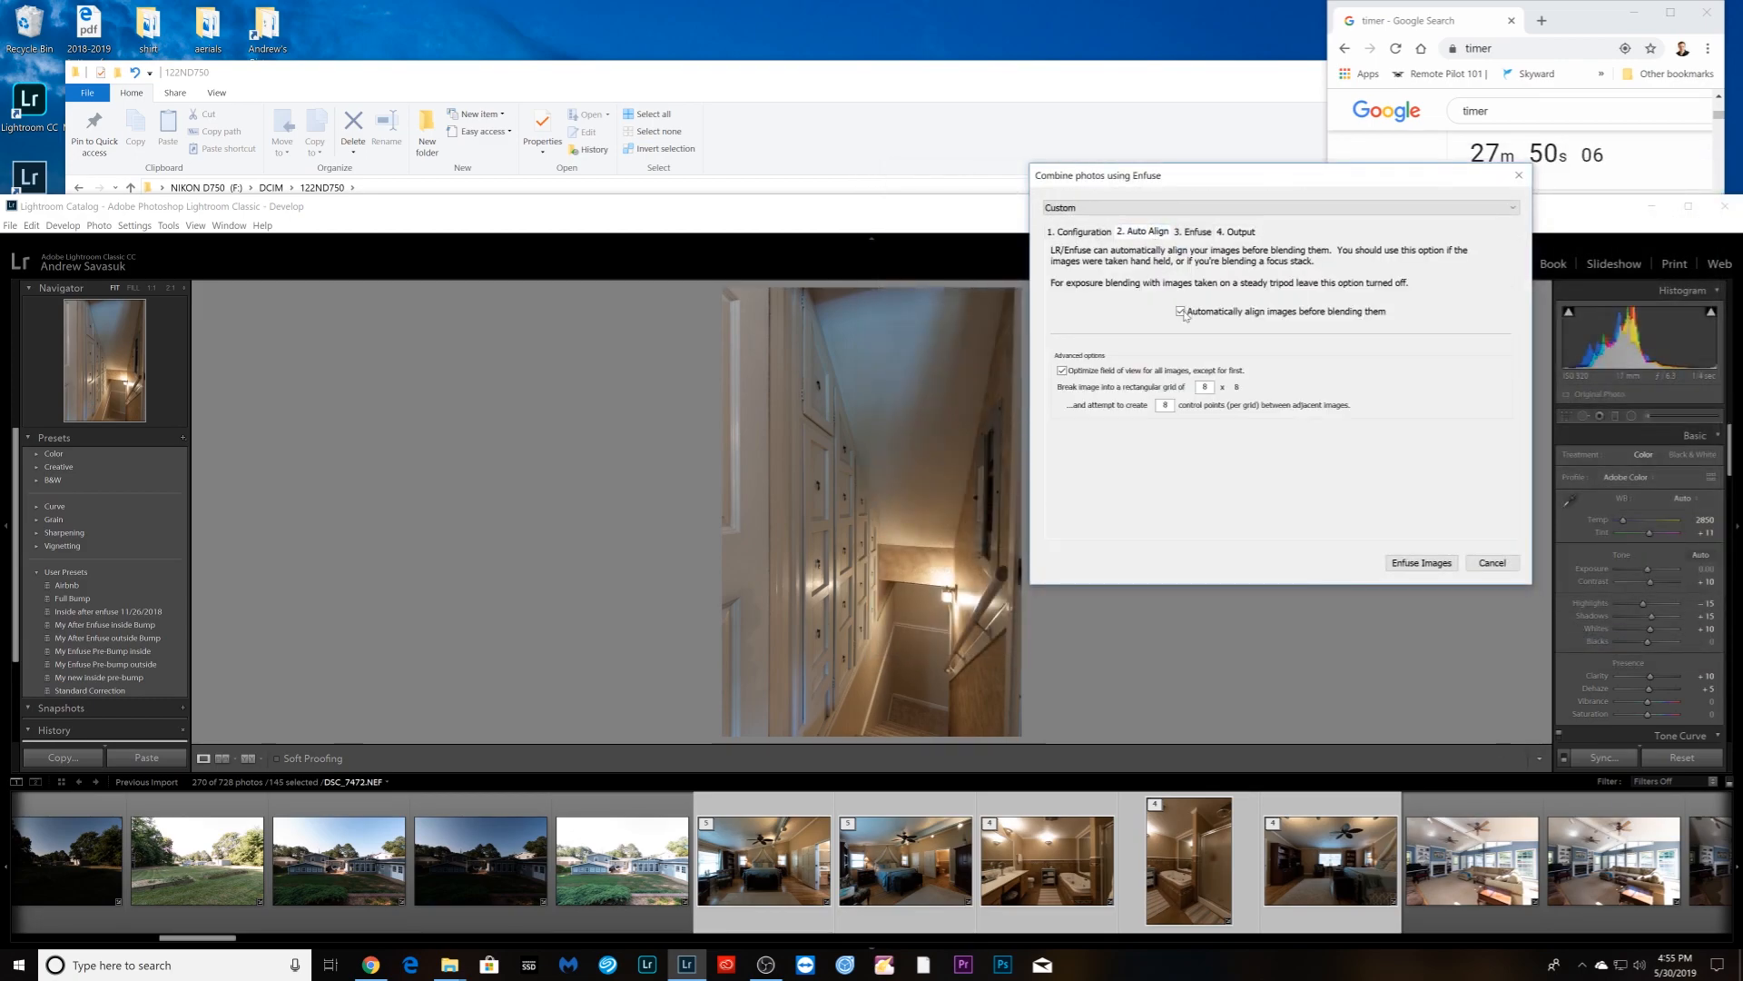
click(1241, 233)
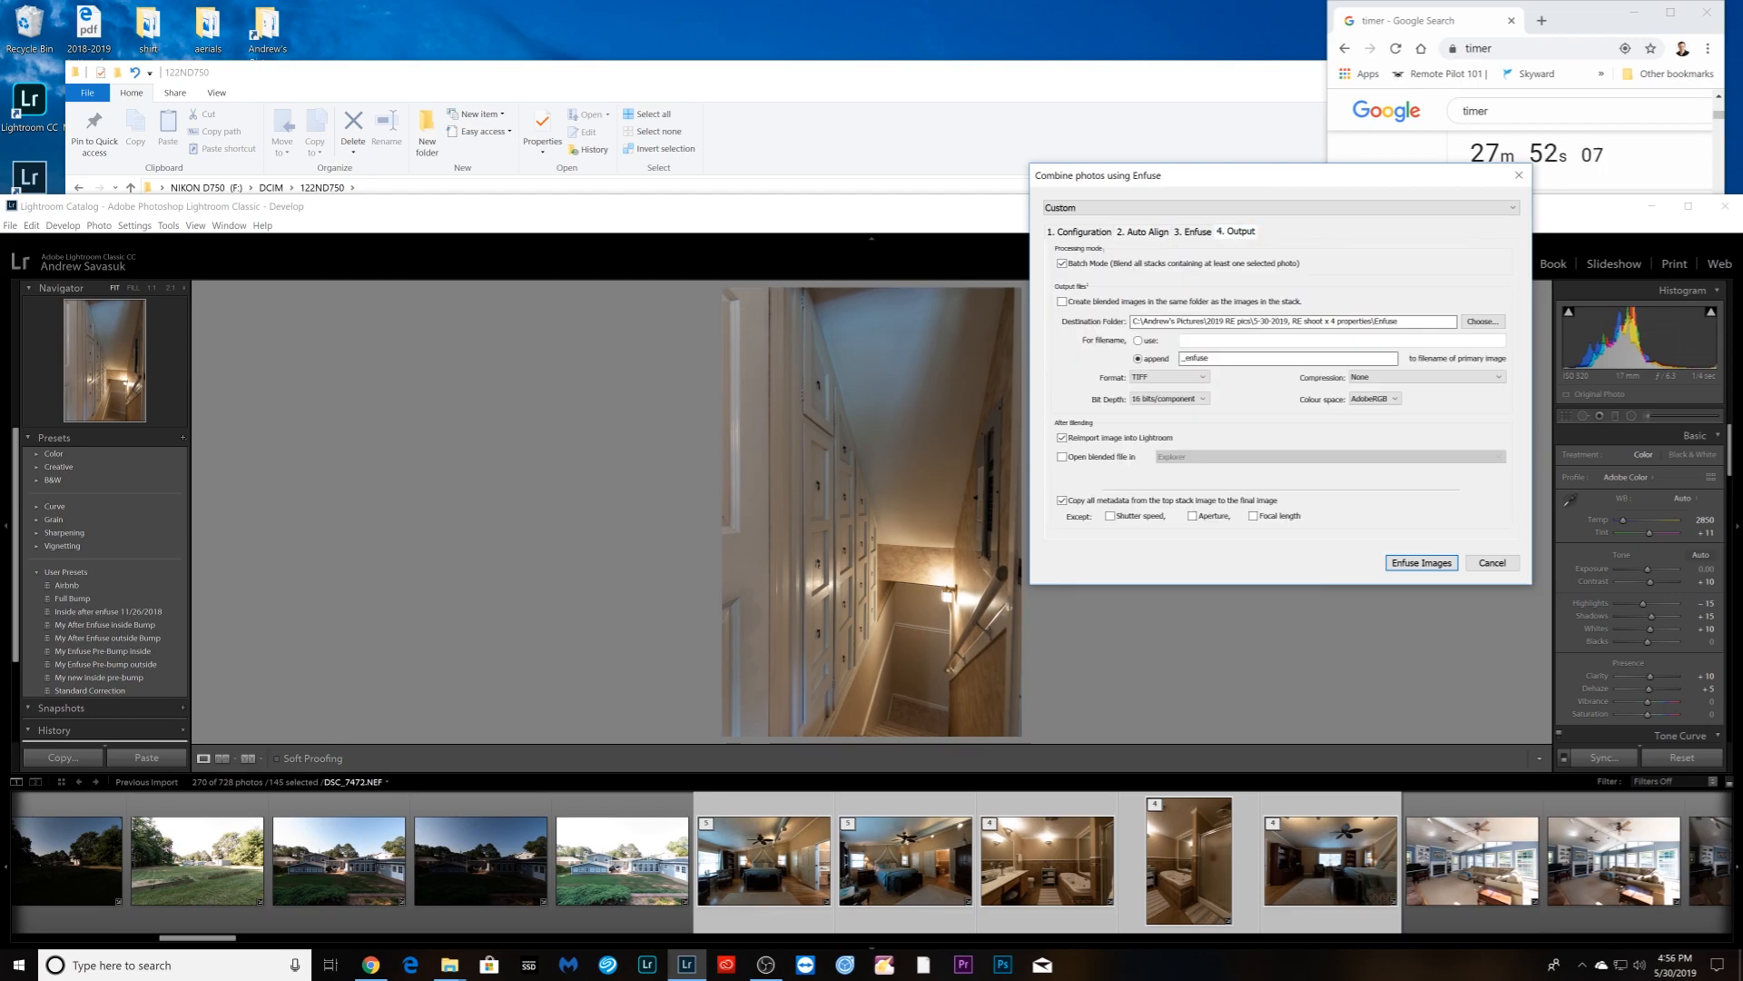
click(1422, 563)
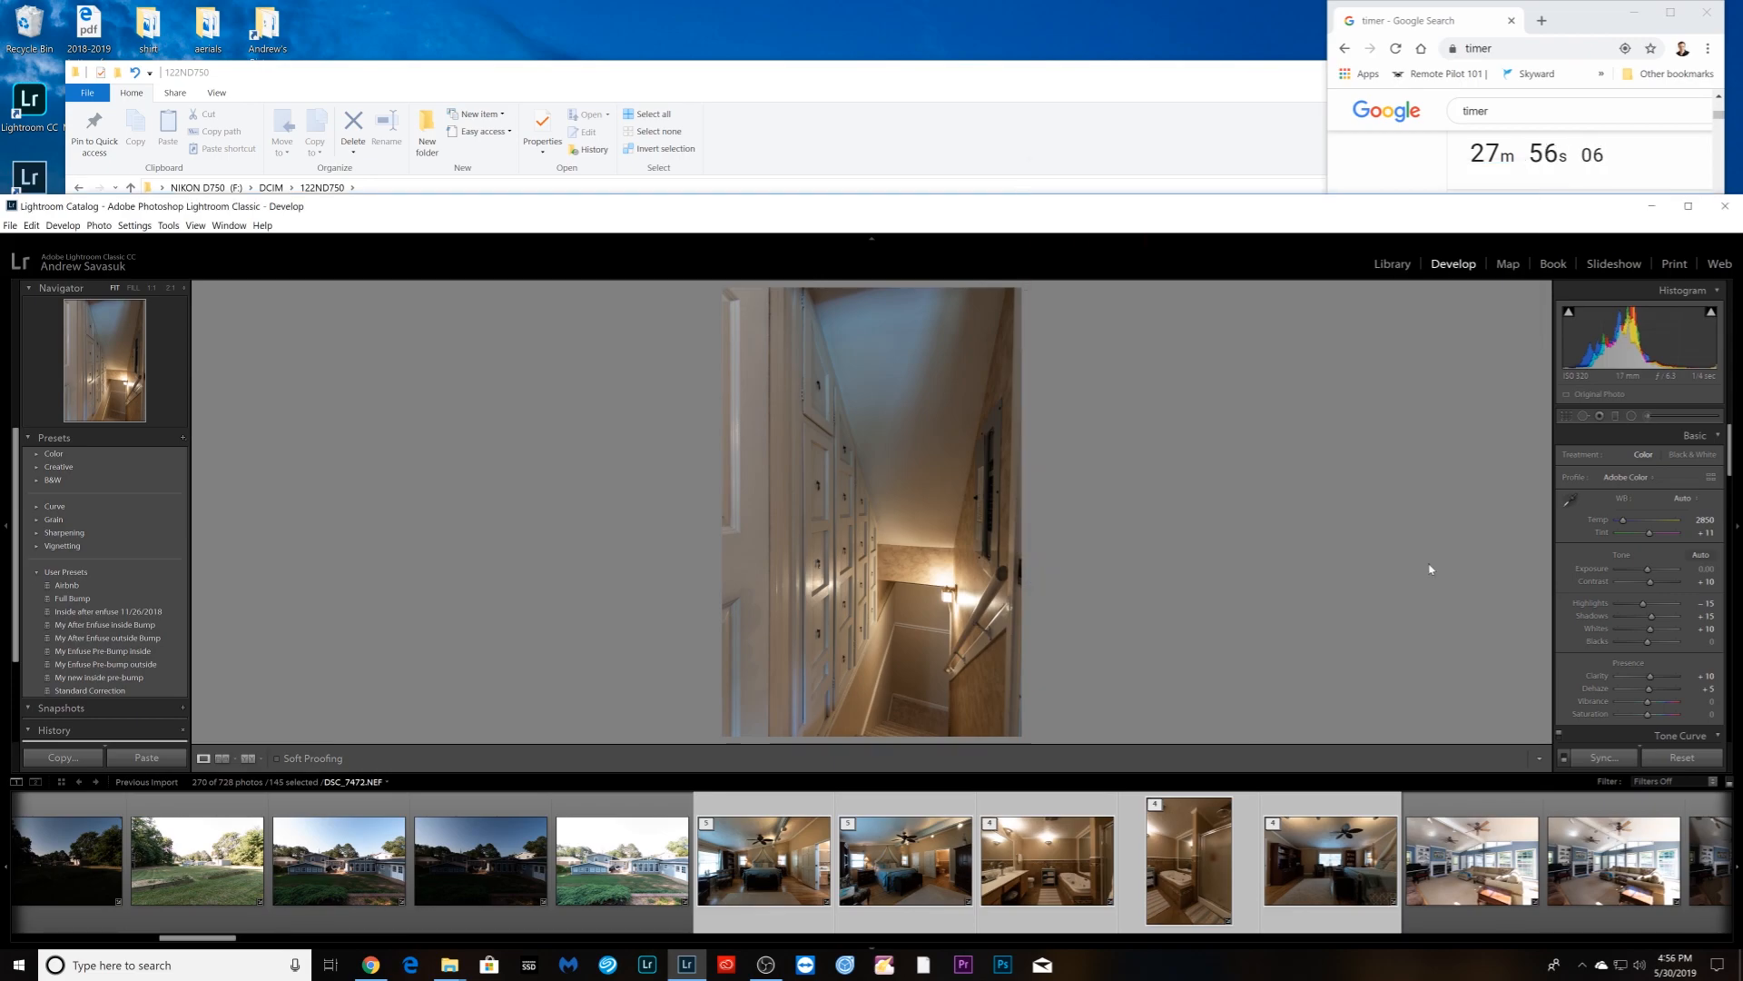
drag(205, 939, 56, 938)
click(136, 913)
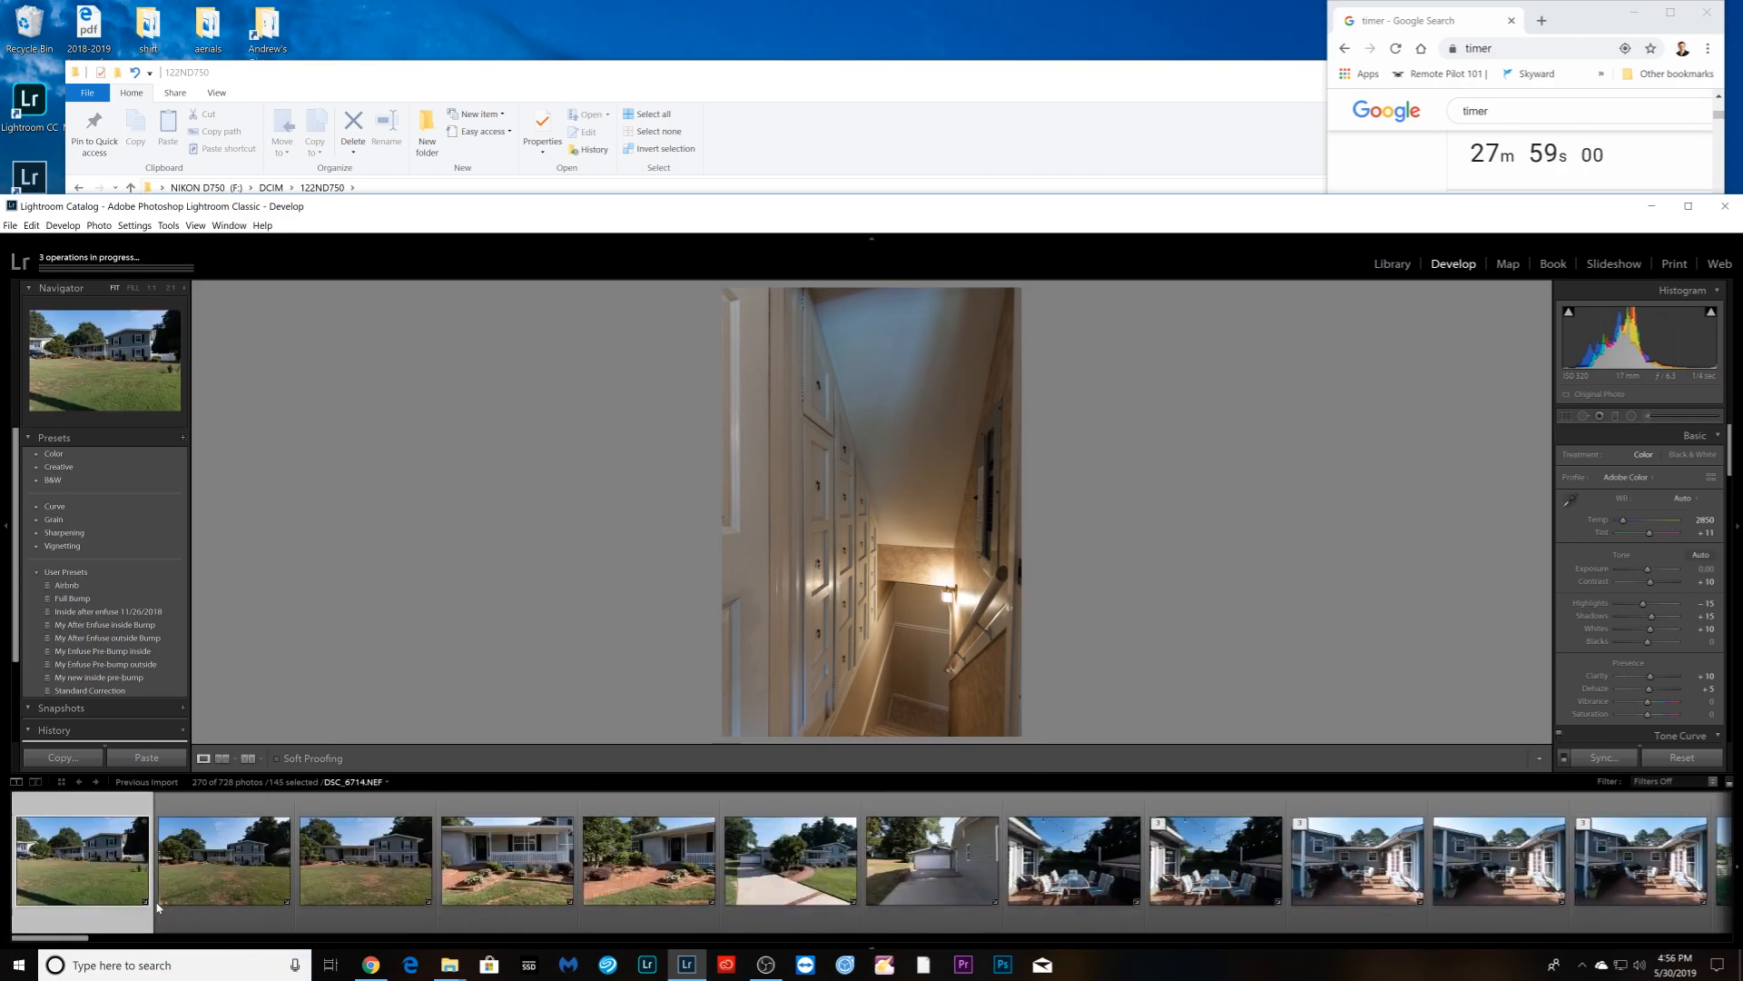
- Add the front-yard, house-front, garage, patio, deck and yard photos to the selection
shift+click(216, 906)
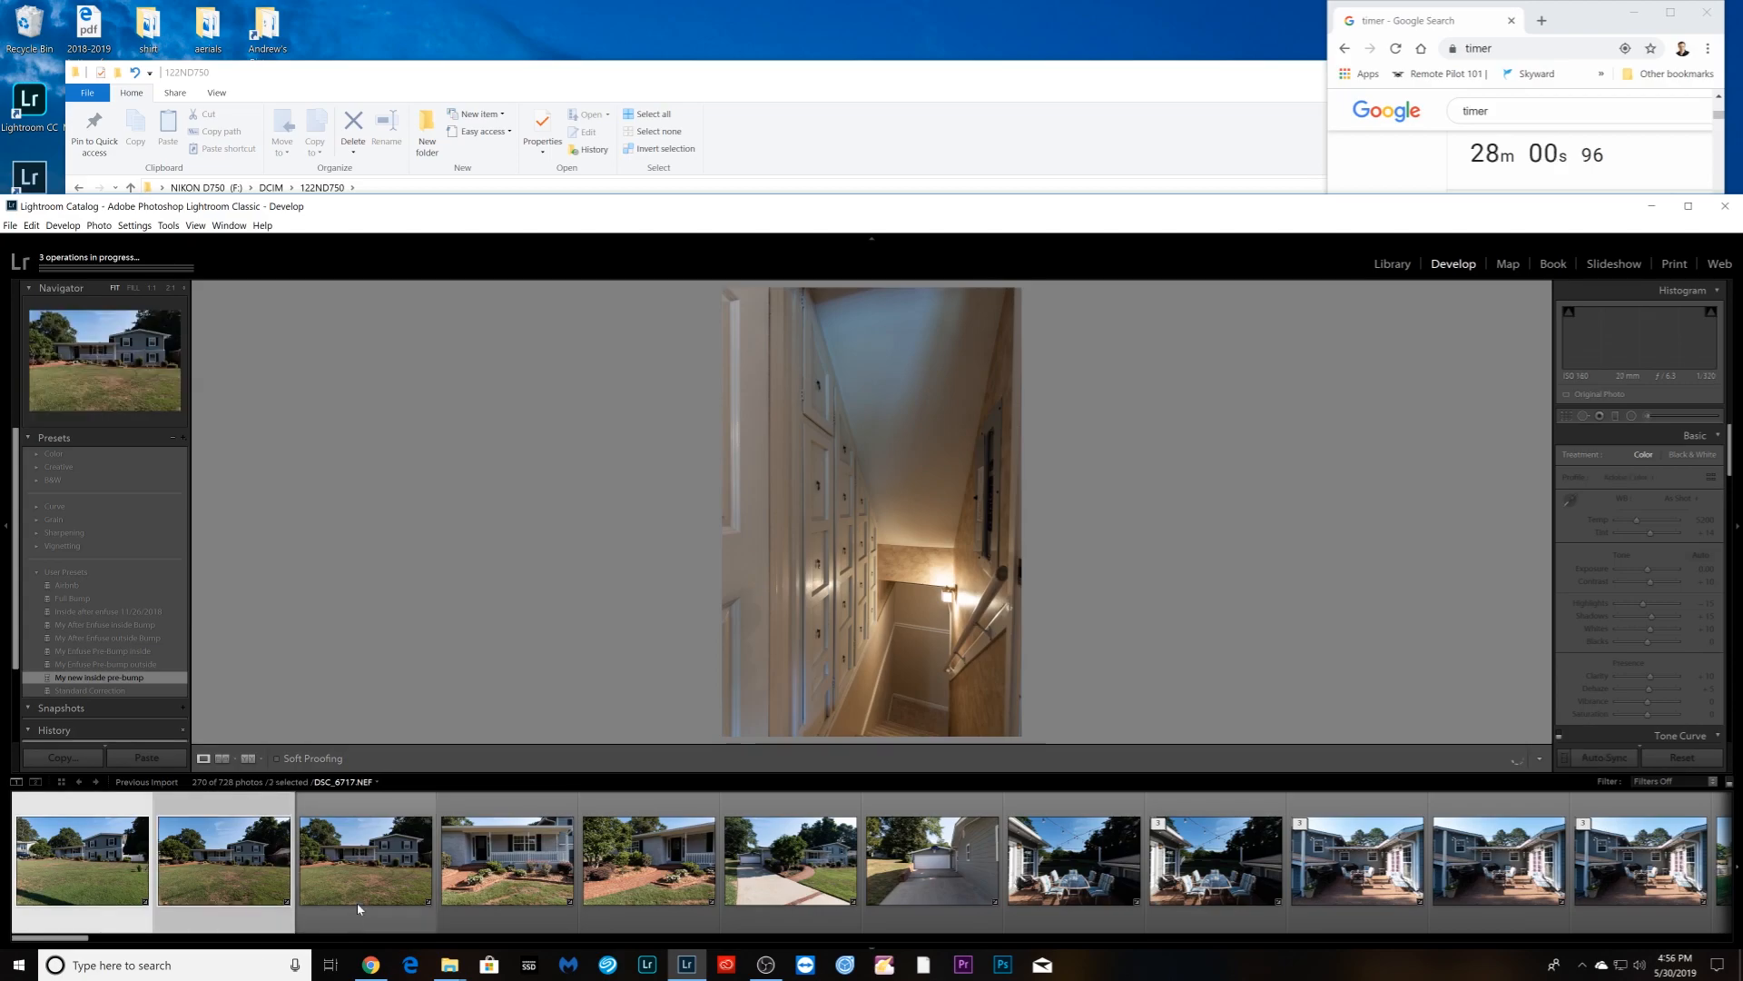
shift+click(357, 902)
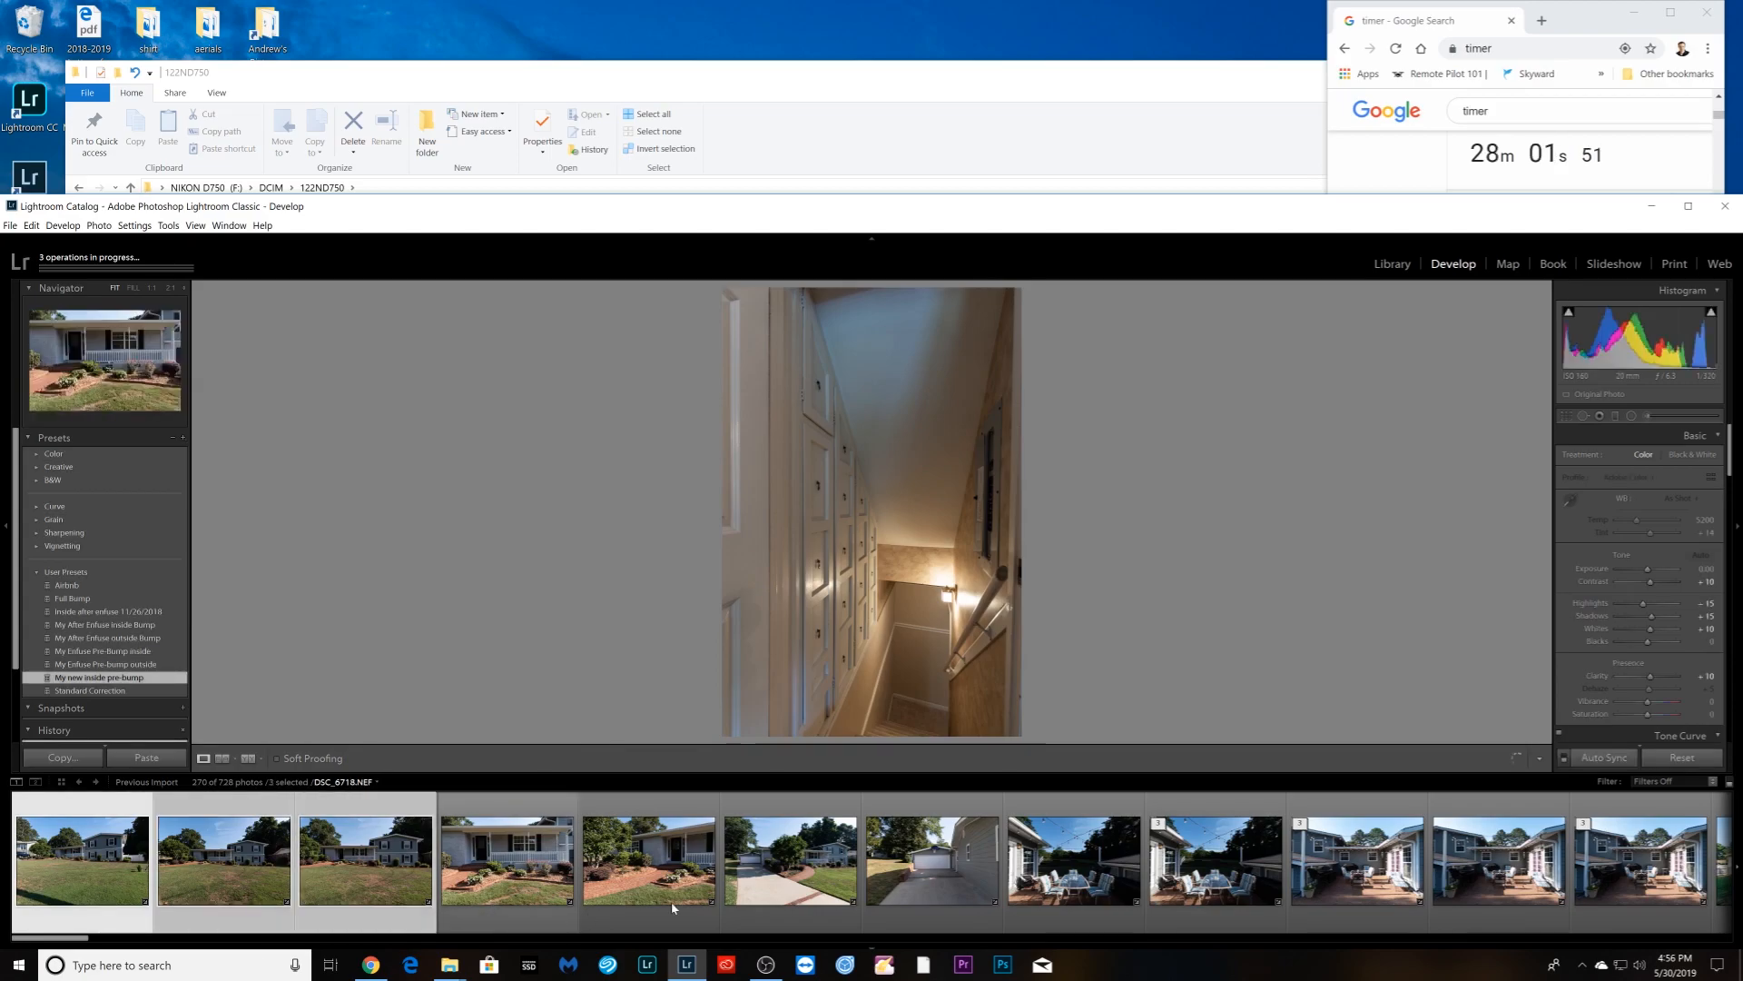
ctrl+click(825, 926)
ctrl+click(1074, 908)
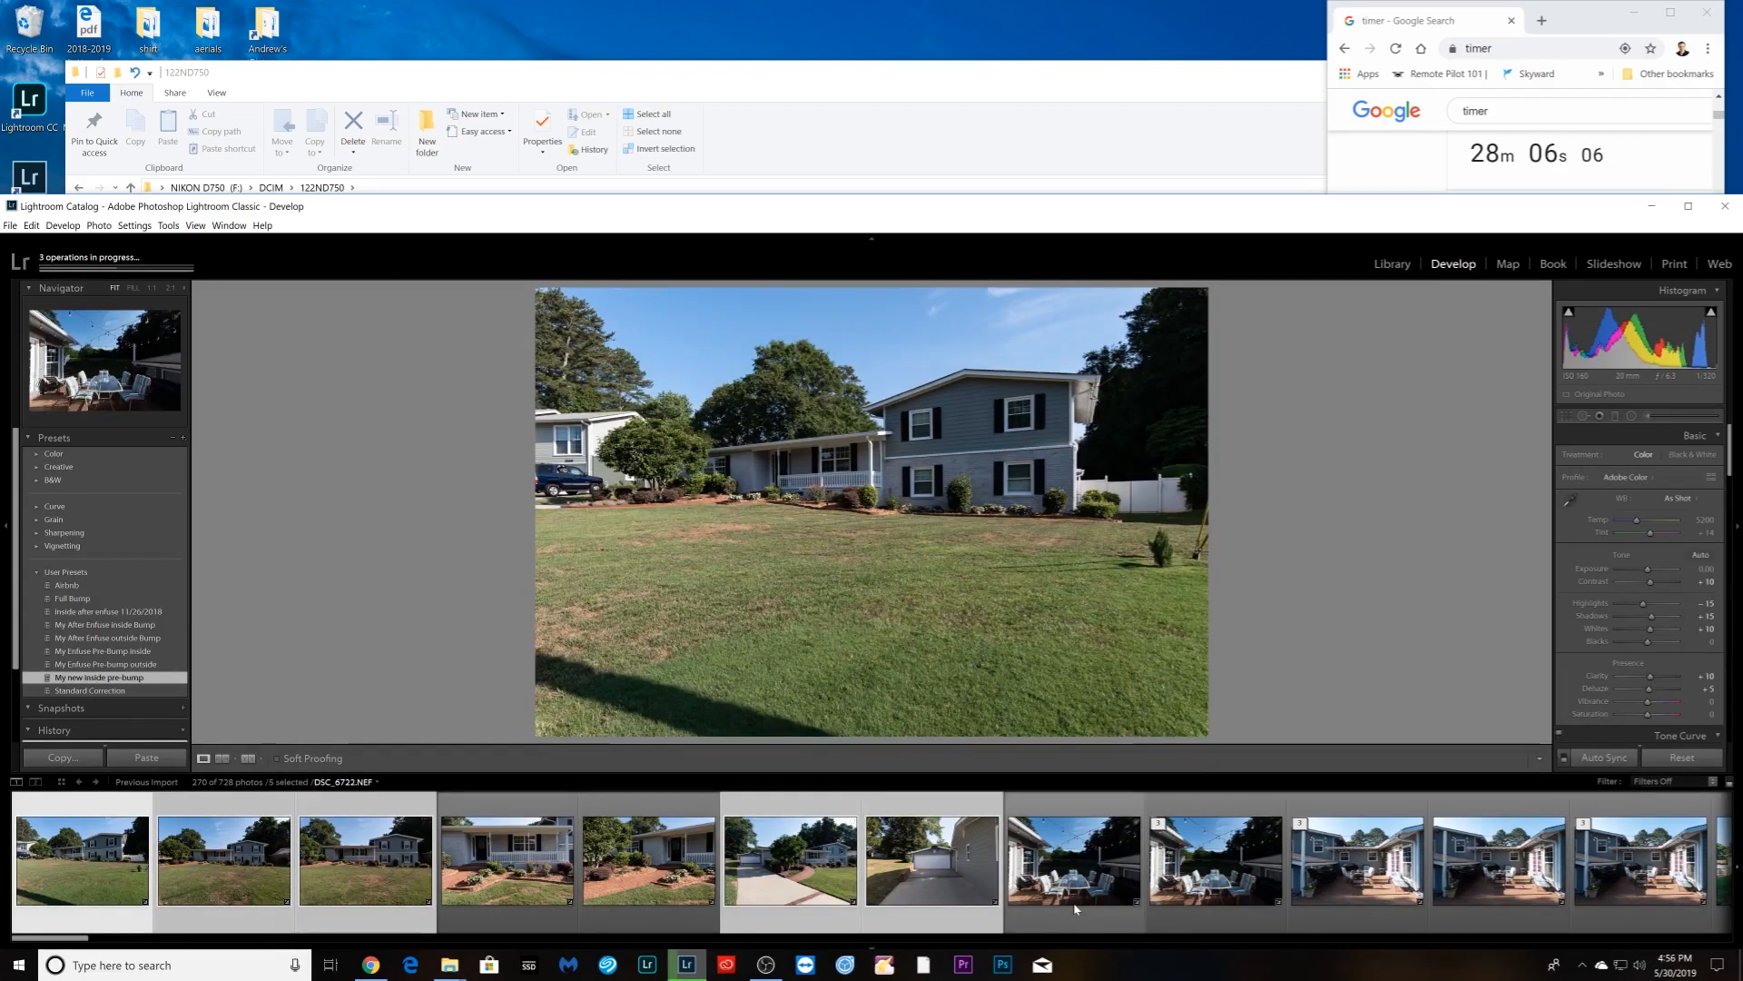
ctrl+click(1074, 908)
scroll(1073, 909, down, 3)
ctrl+click(949, 910)
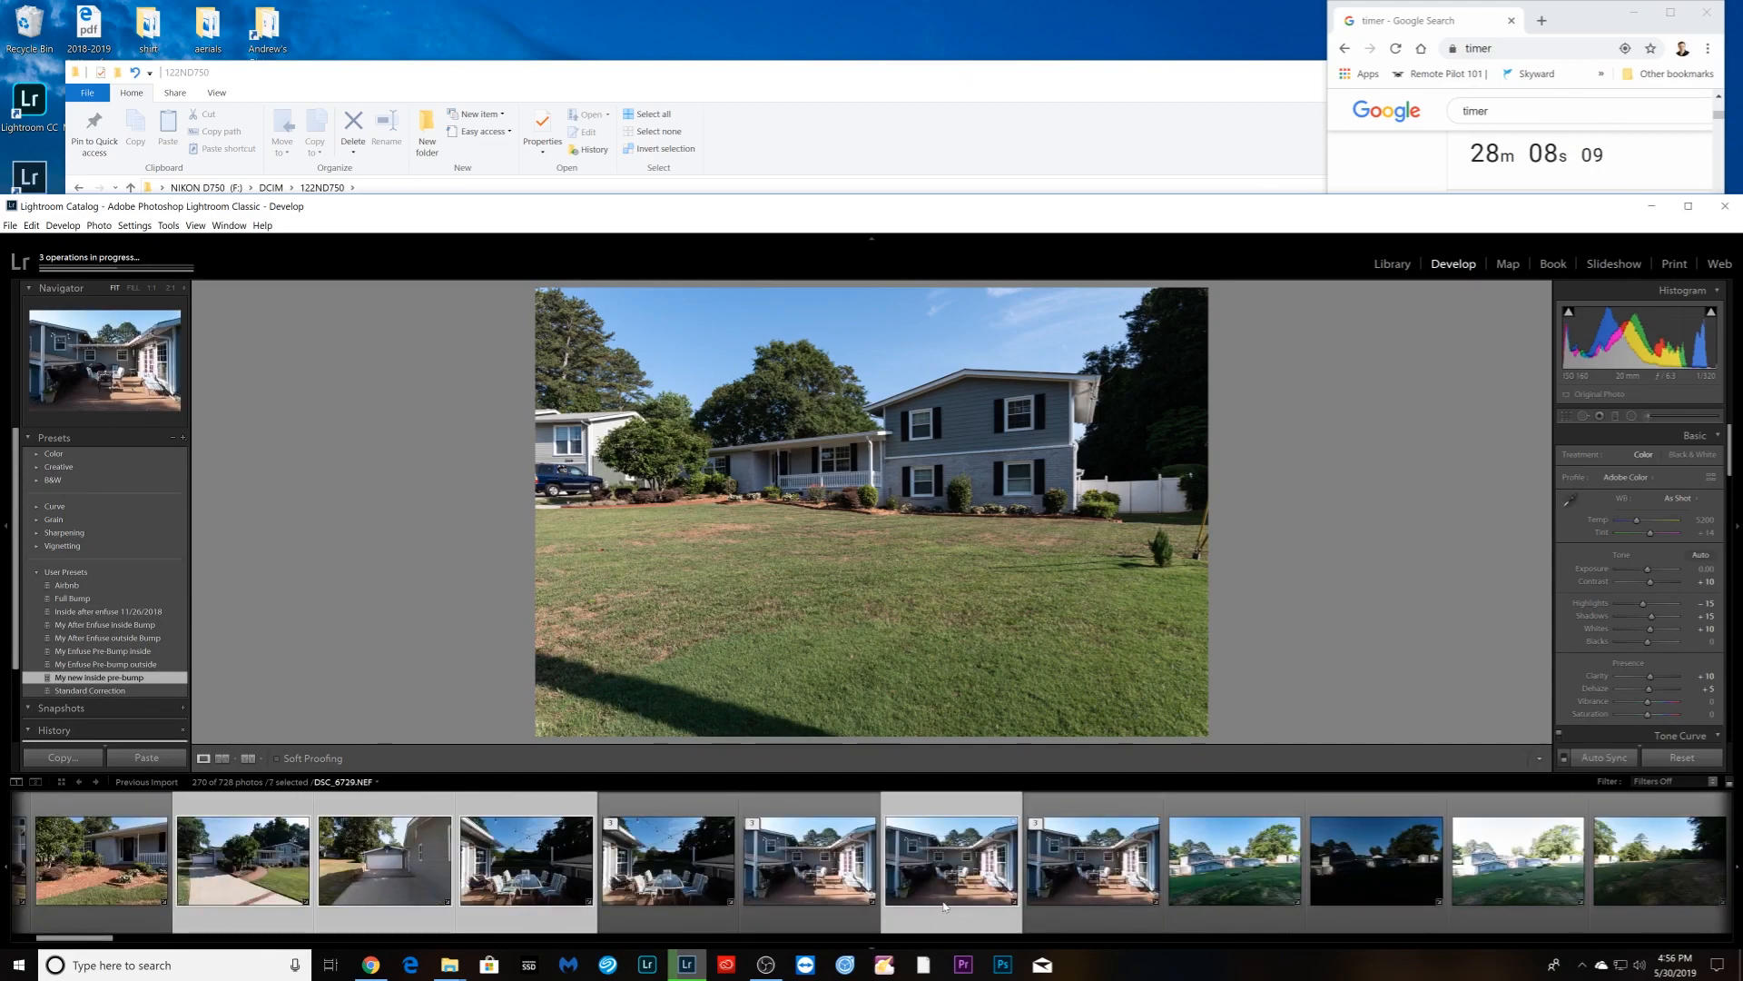
scroll(943, 909, down, 3)
ctrl+click(687, 912)
scroll(590, 917, down, 3)
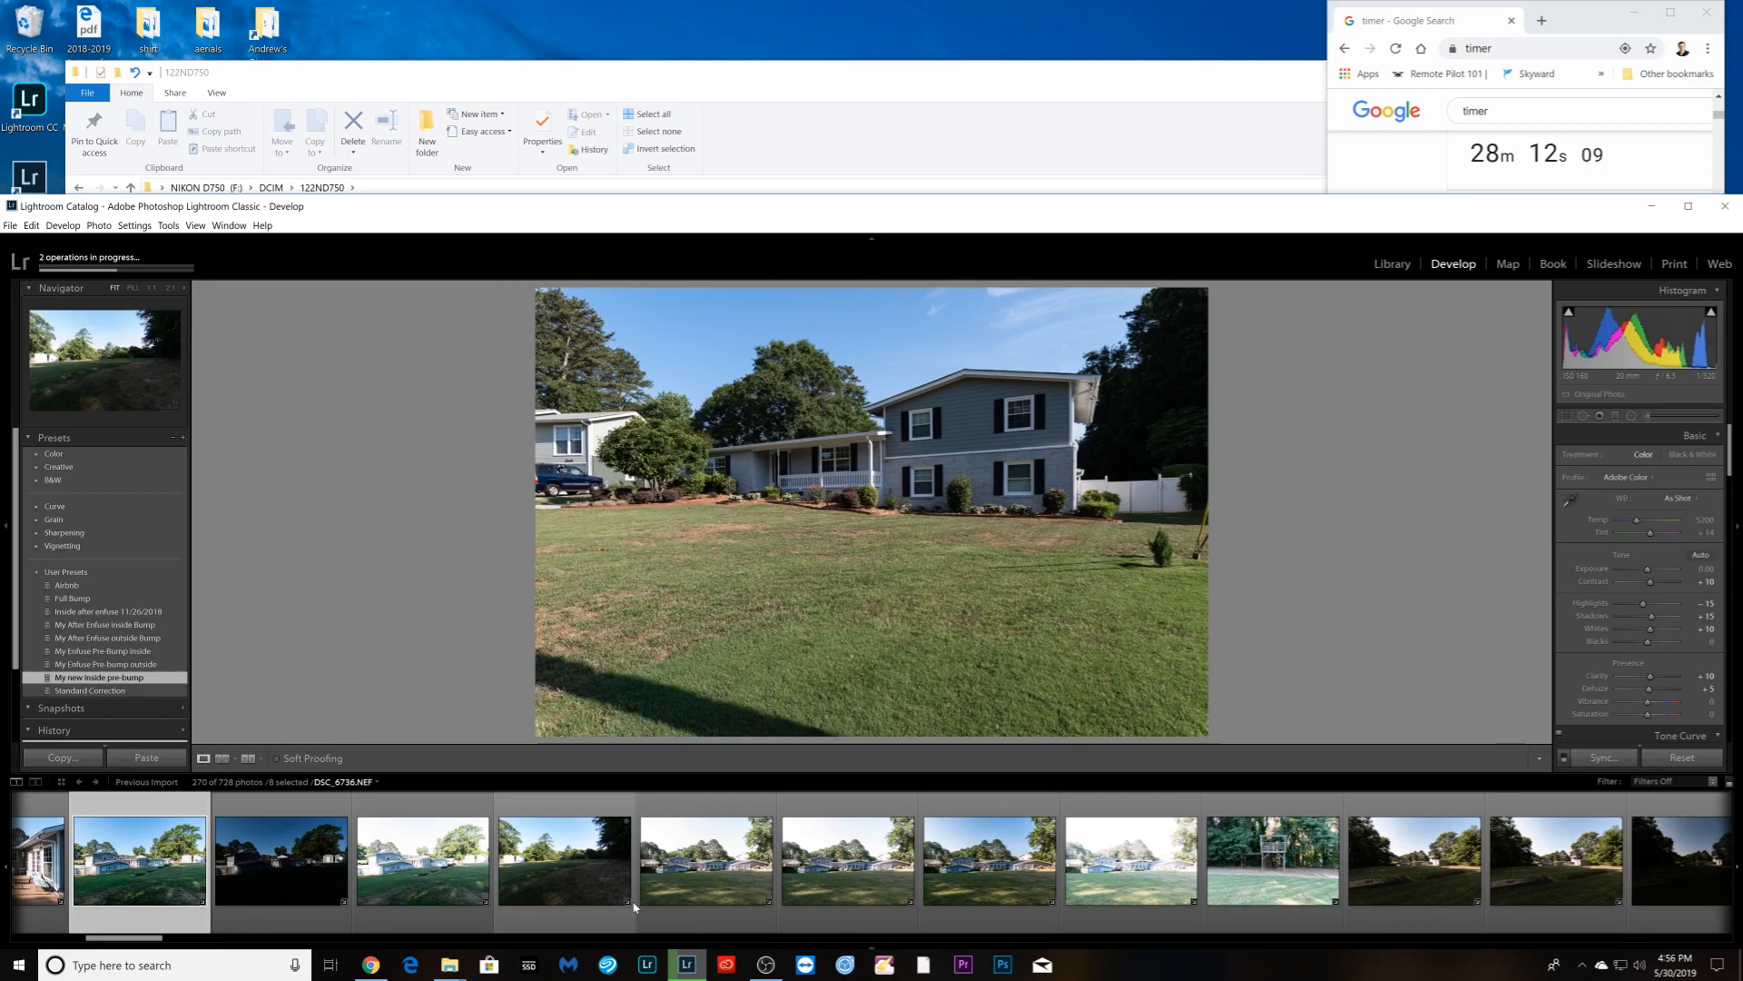
ctrl+click(582, 896)
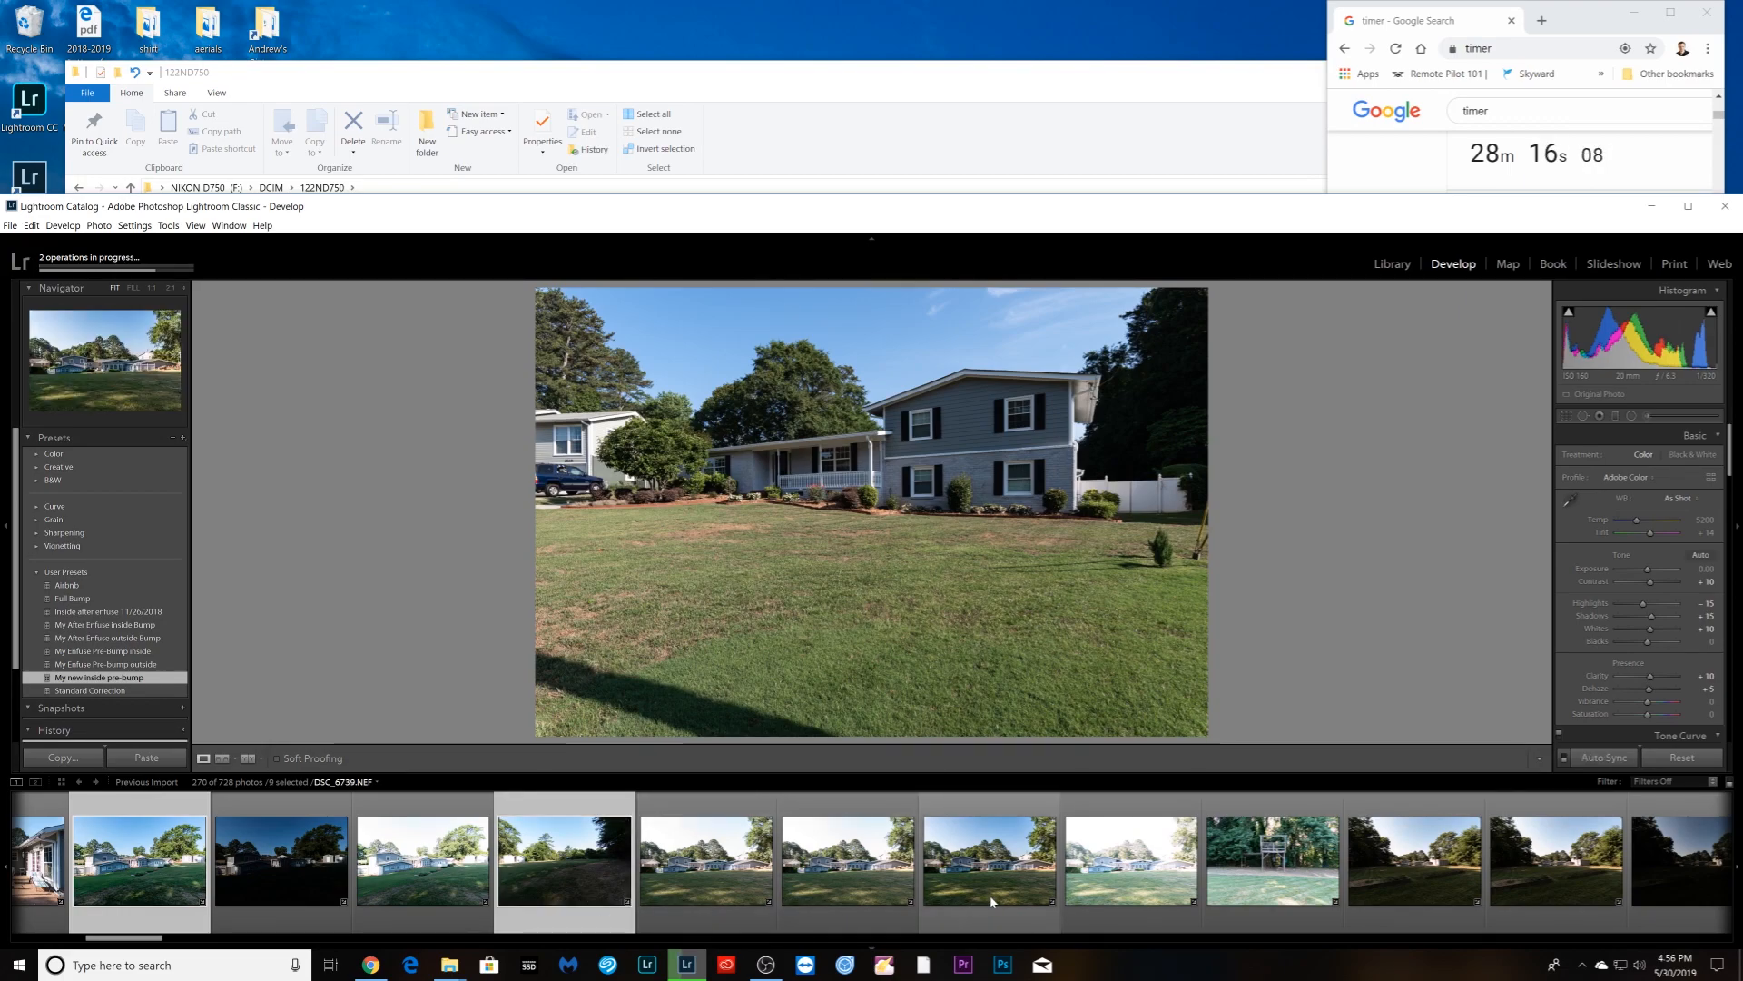
ctrl+click(989, 895)
scroll(962, 899, down, 3)
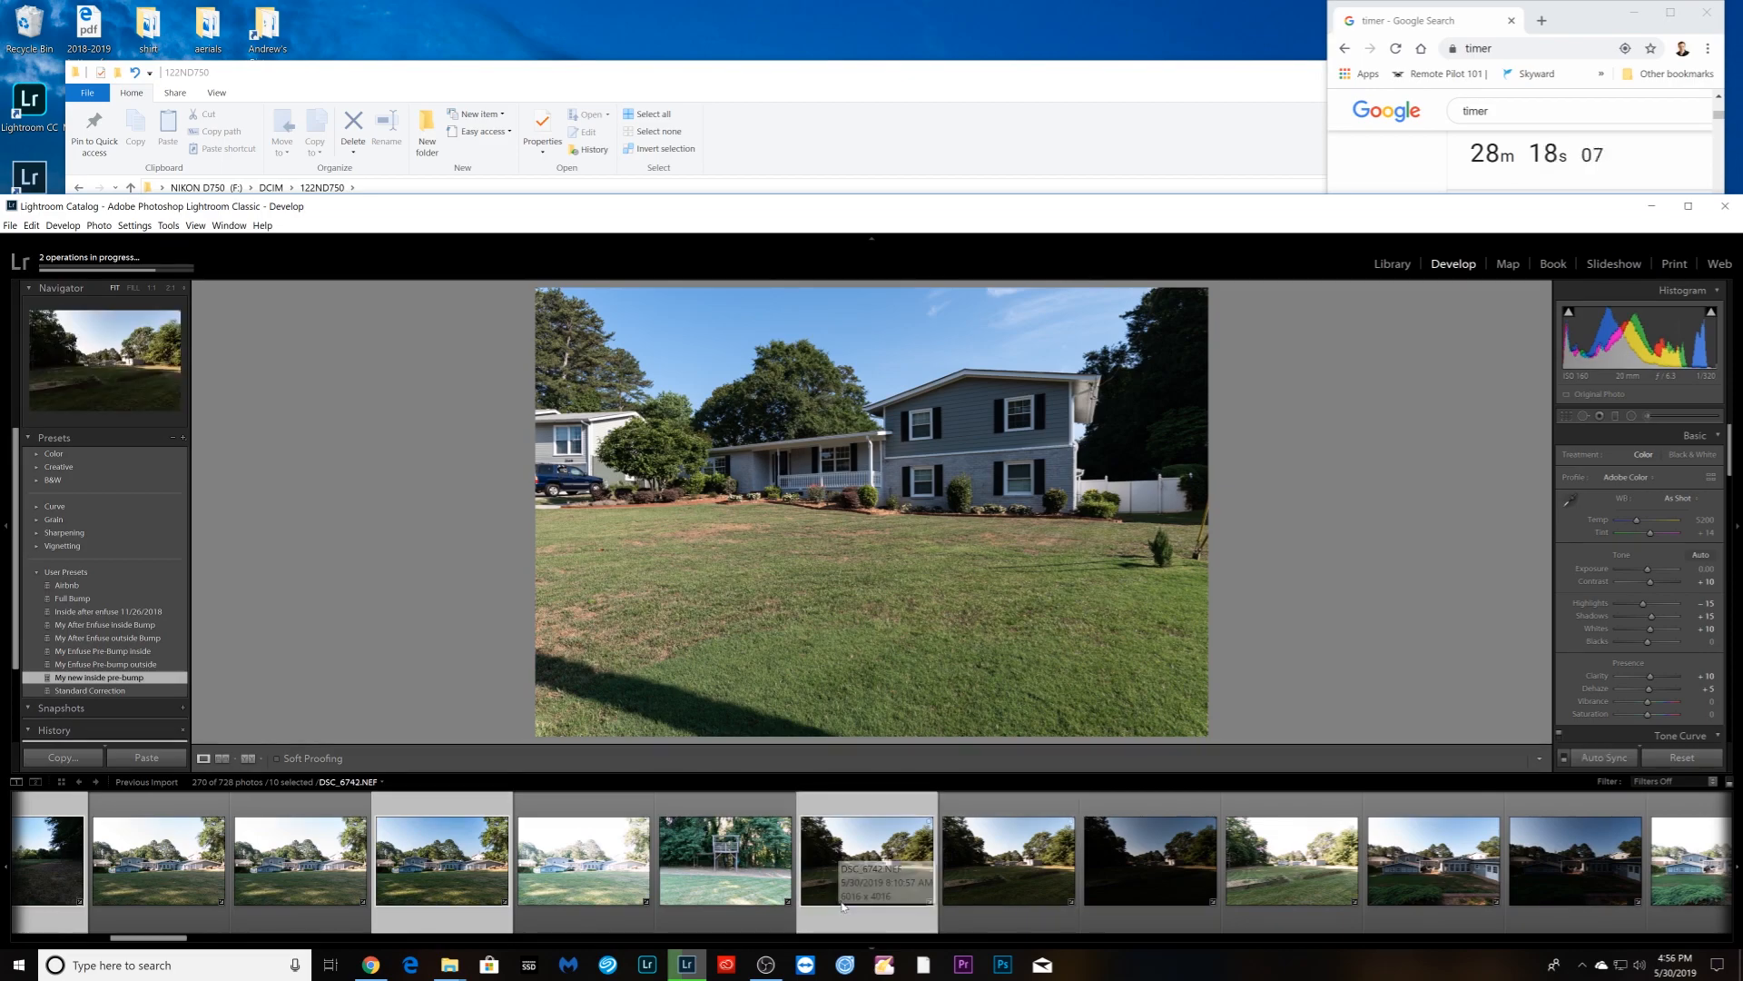
scroll(842, 905, down, 3)
- Add DSC_6746, DSC_6782 and the dining-room photo to the selection
ctrl+click(891, 901)
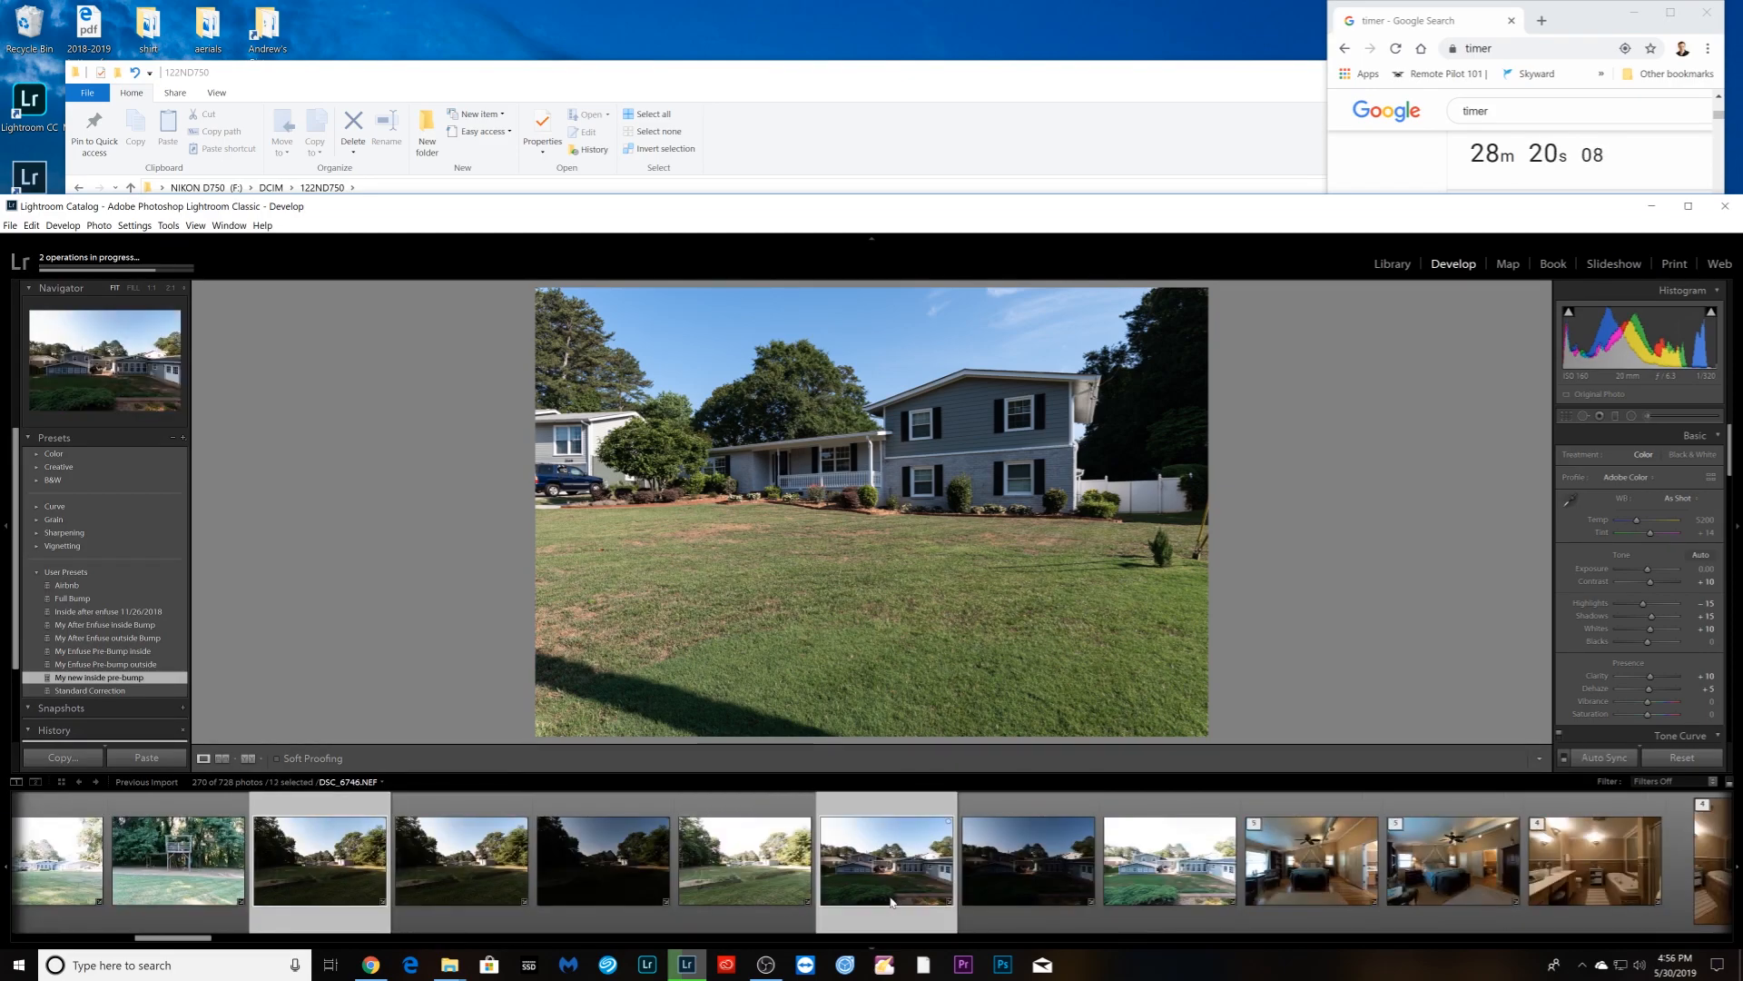
scroll(888, 899, down, 12)
ctrl+click(888, 899)
scroll(888, 899, down, 15)
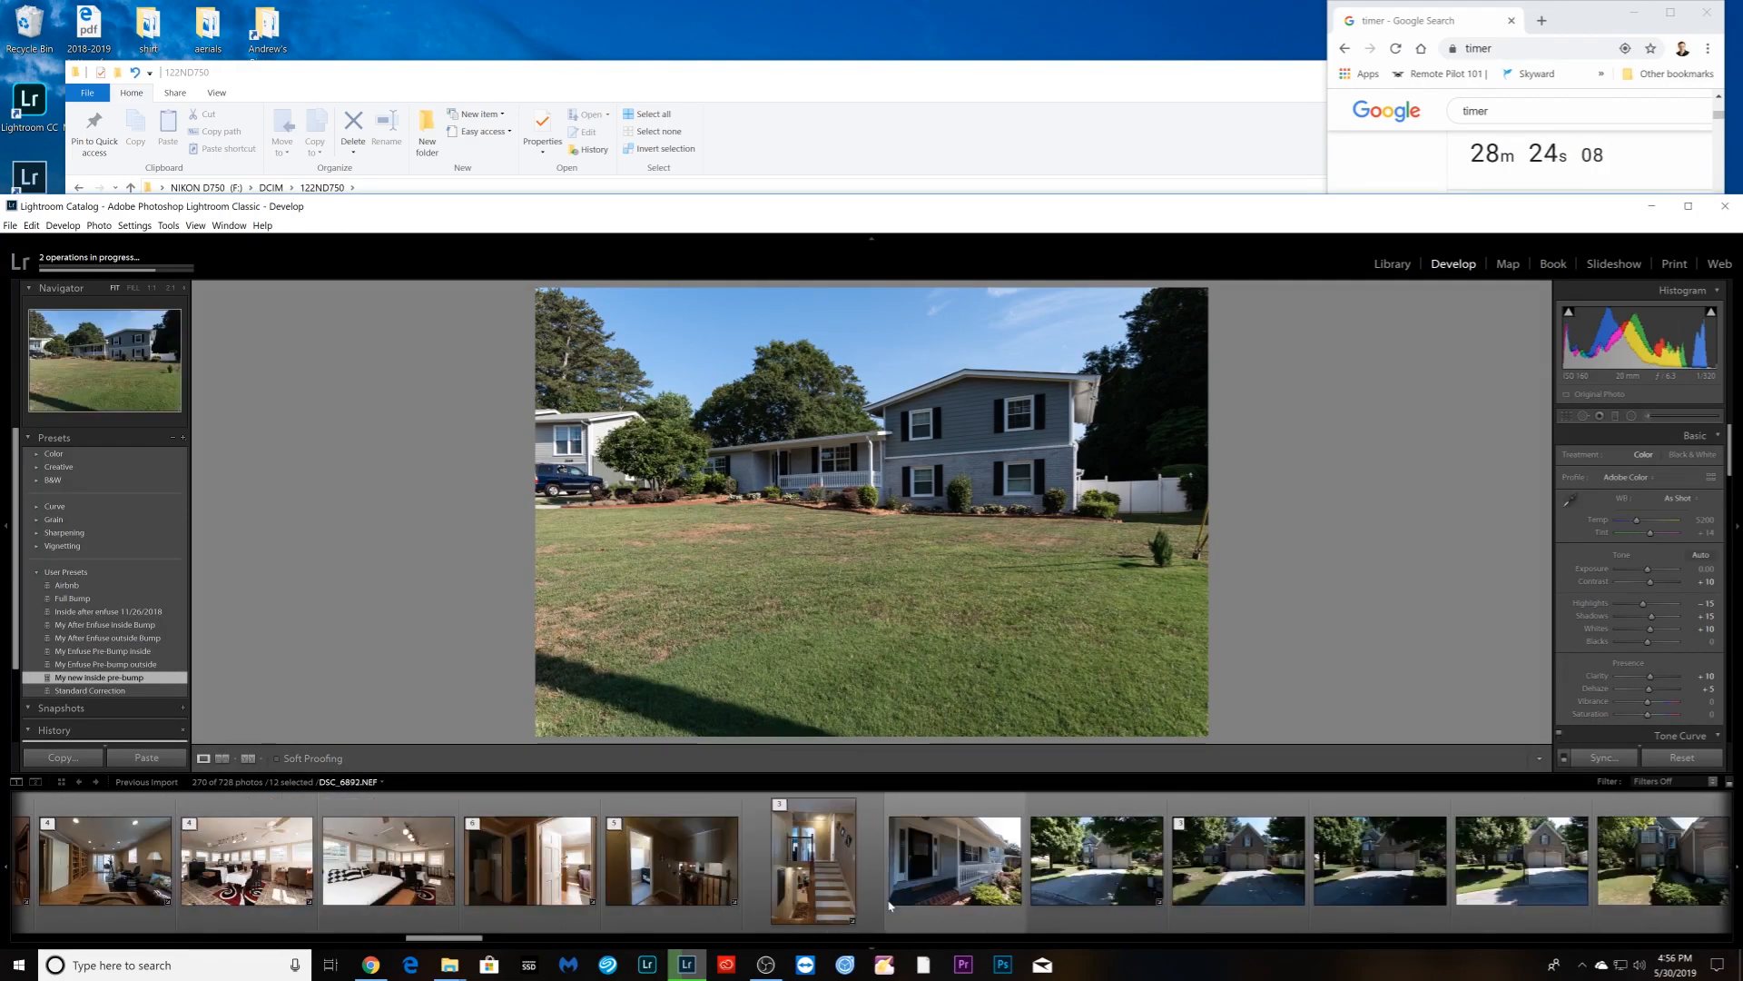
scroll(889, 903, down, 3)
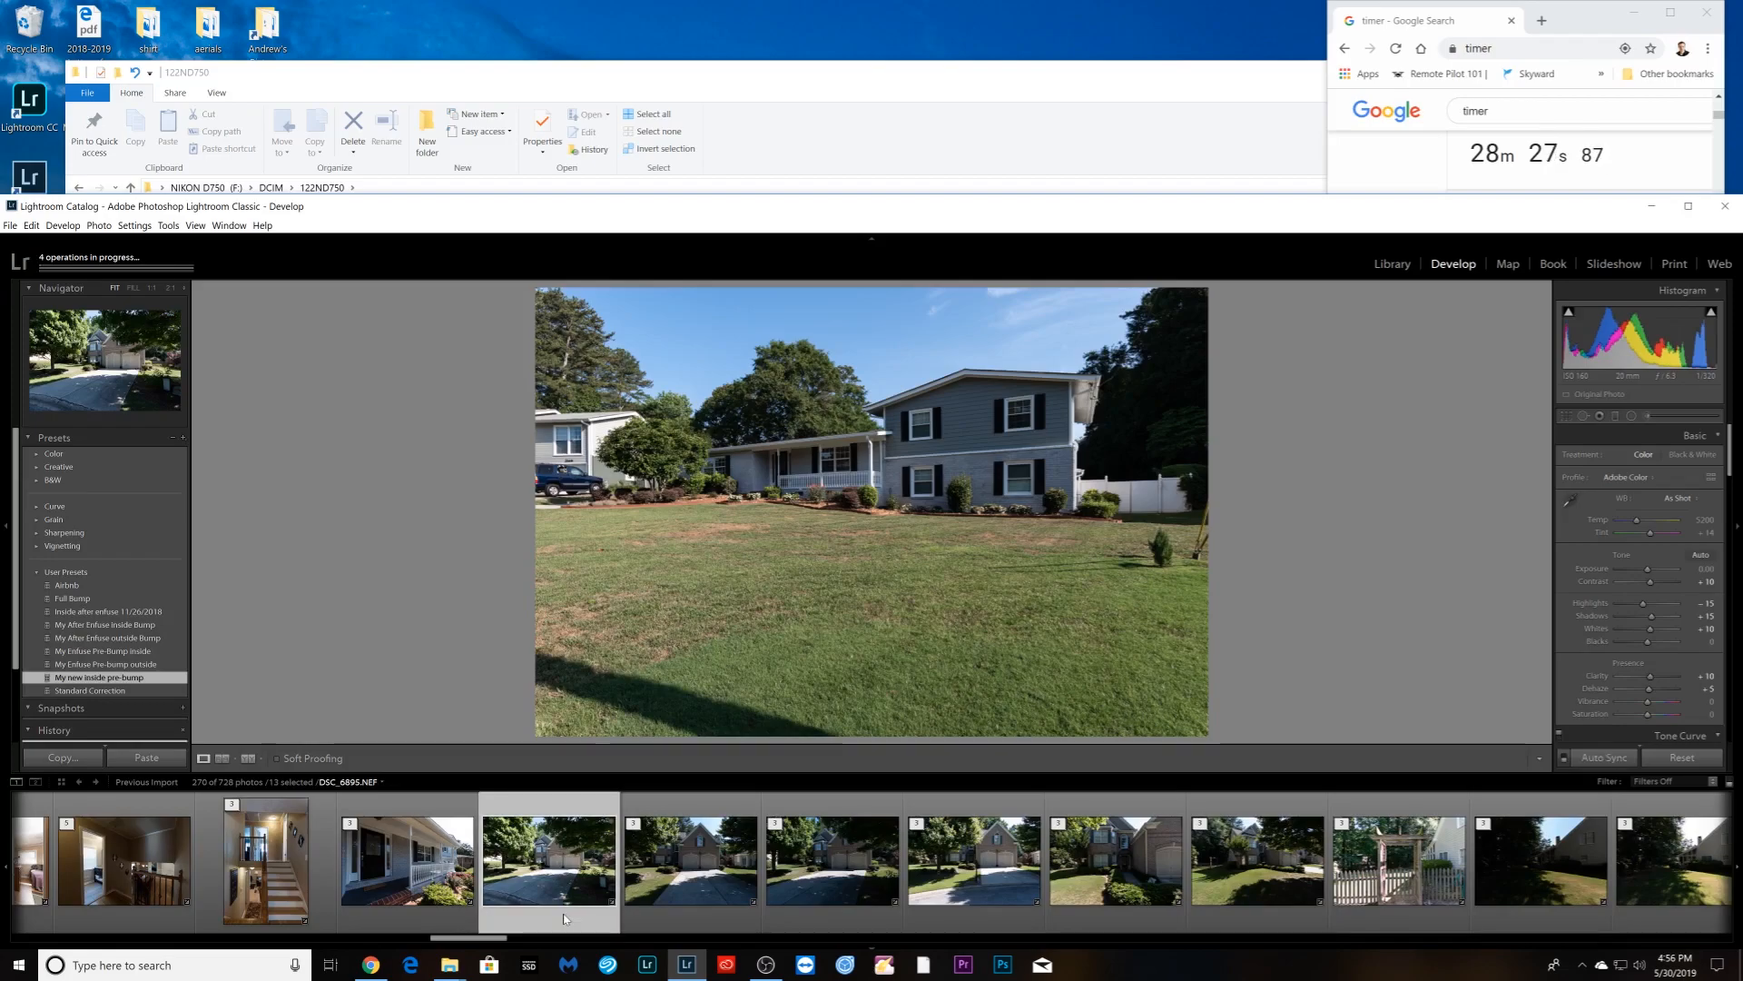
scroll(563, 912, down, 6)
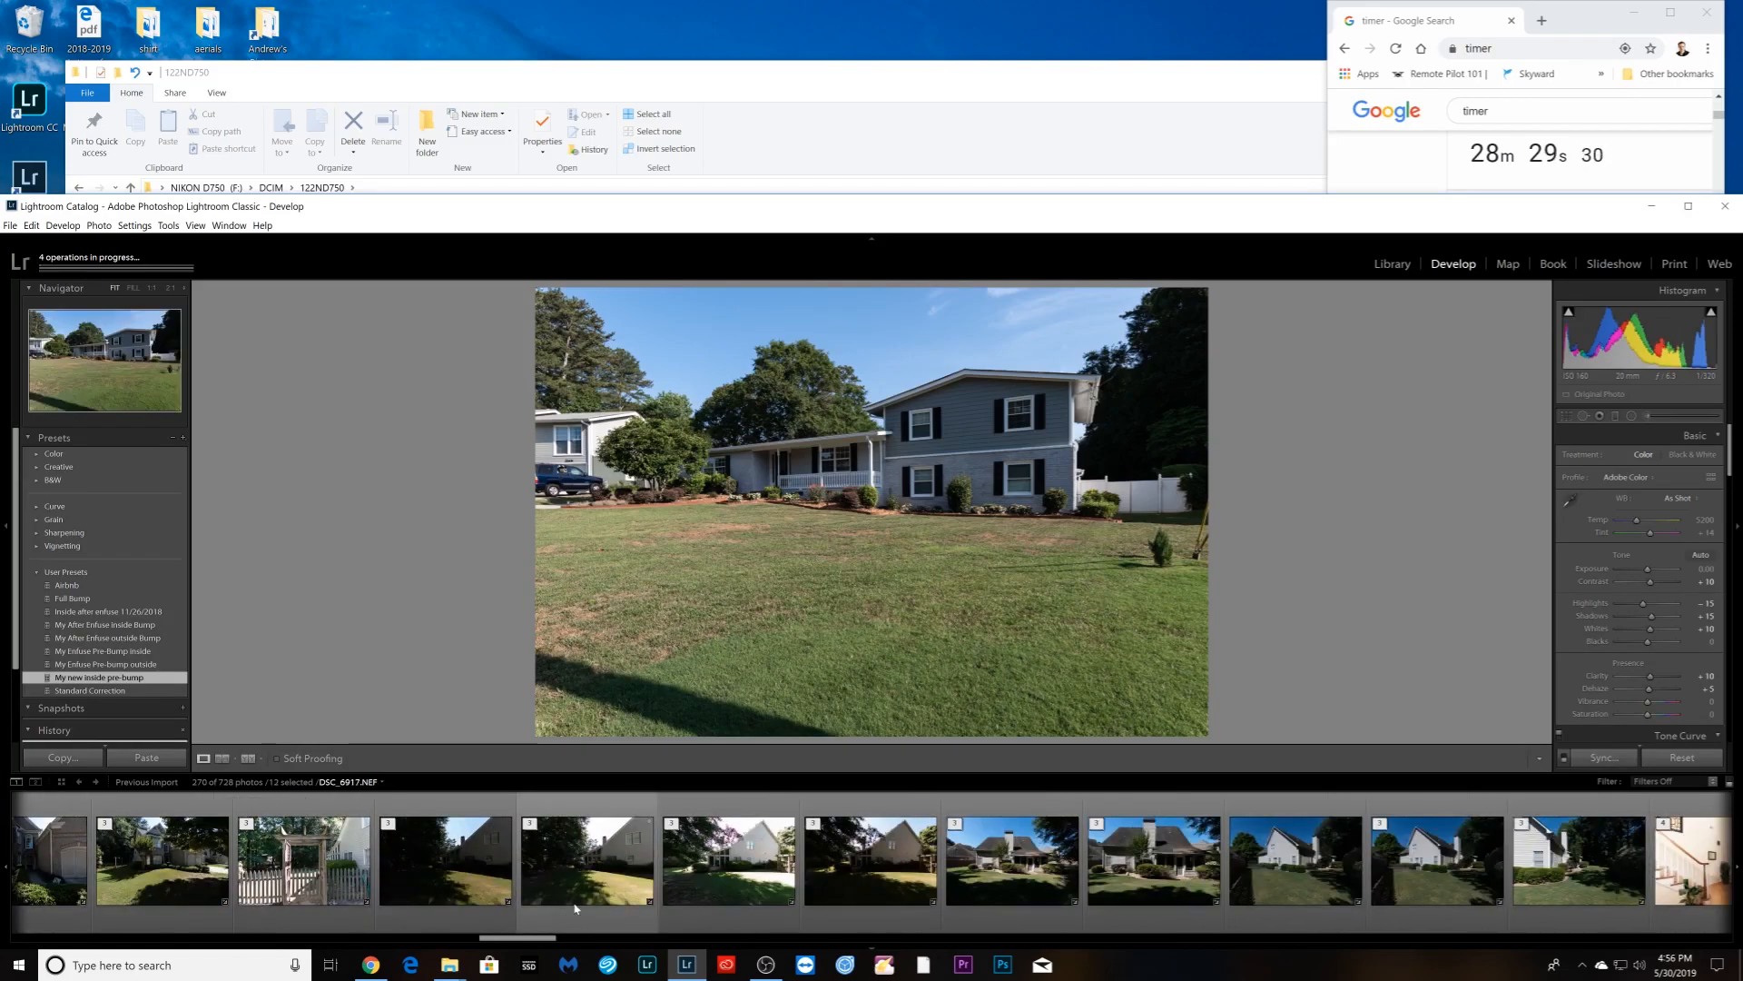
scroll(567, 911, down, 4)
ctrl+click(751, 895)
scroll(750, 910, down, 12)
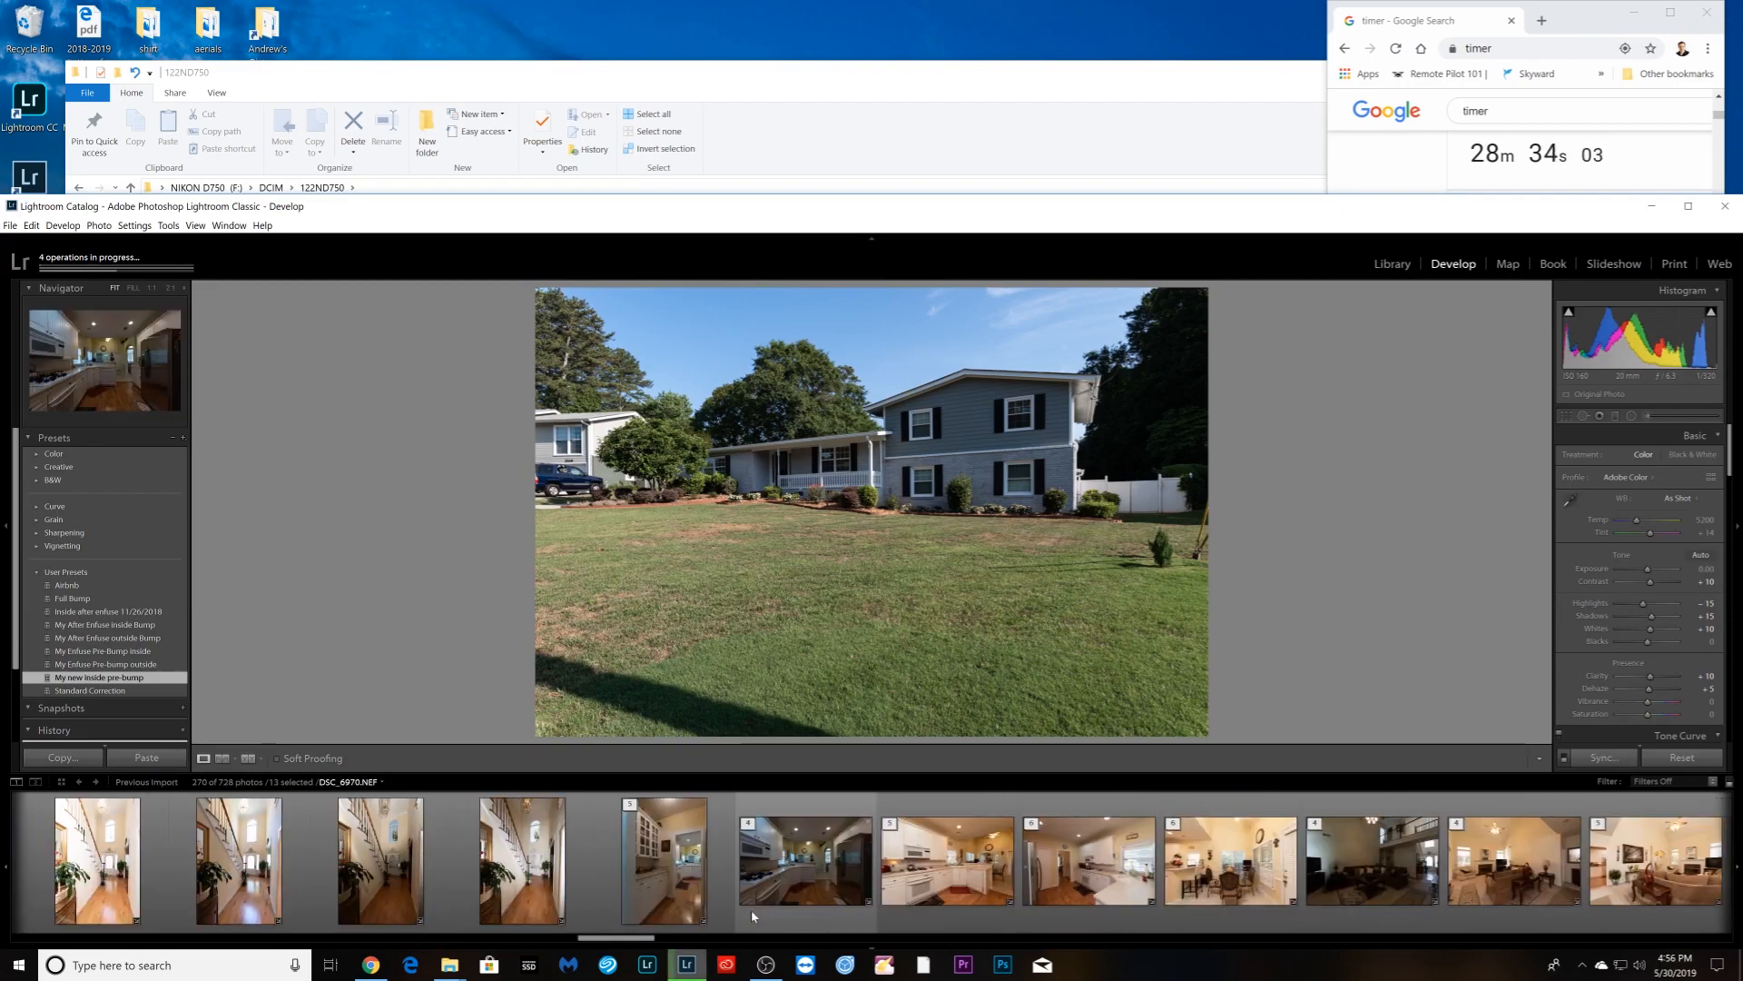
scroll(750, 910, down, 10)
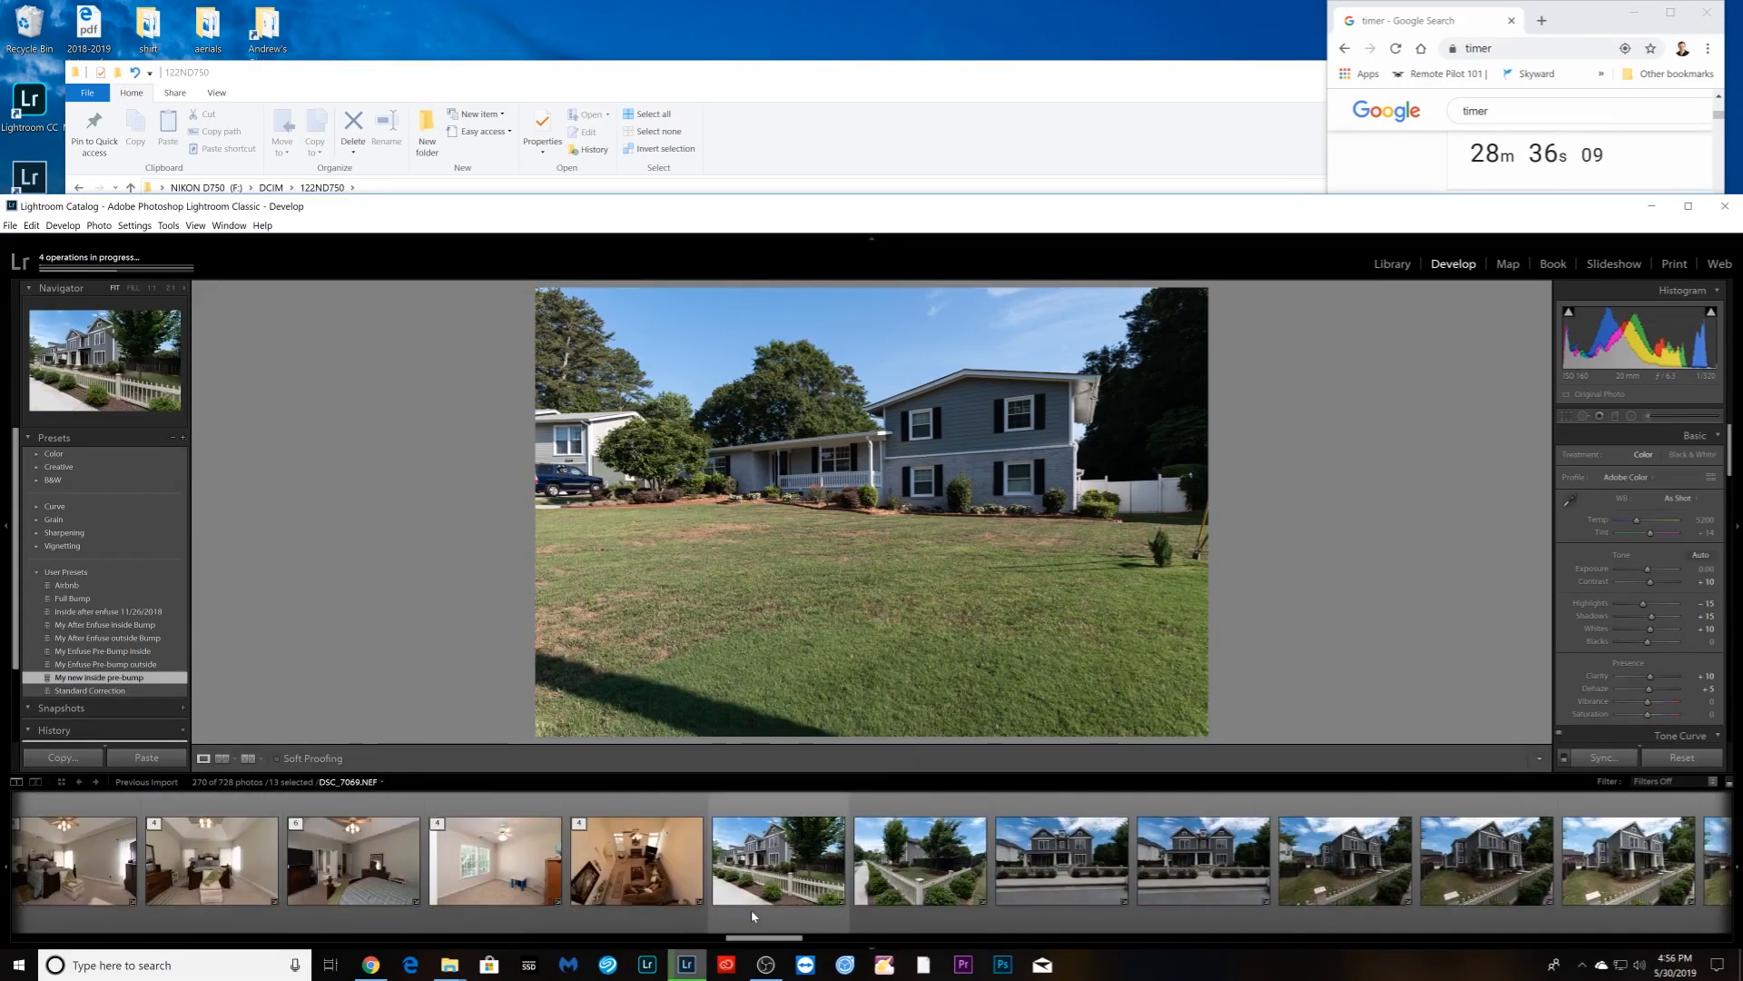
- Add the run of house-front photos through DSC_7075 and DSC_7076 to the selection
ctrl+click(750, 907)
ctrl+click(917, 899)
ctrl+click(1058, 899)
ctrl+click(1200, 899)
ctrl+click(1344, 897)
ctrl+click(1460, 894)
ctrl+click(1630, 895)
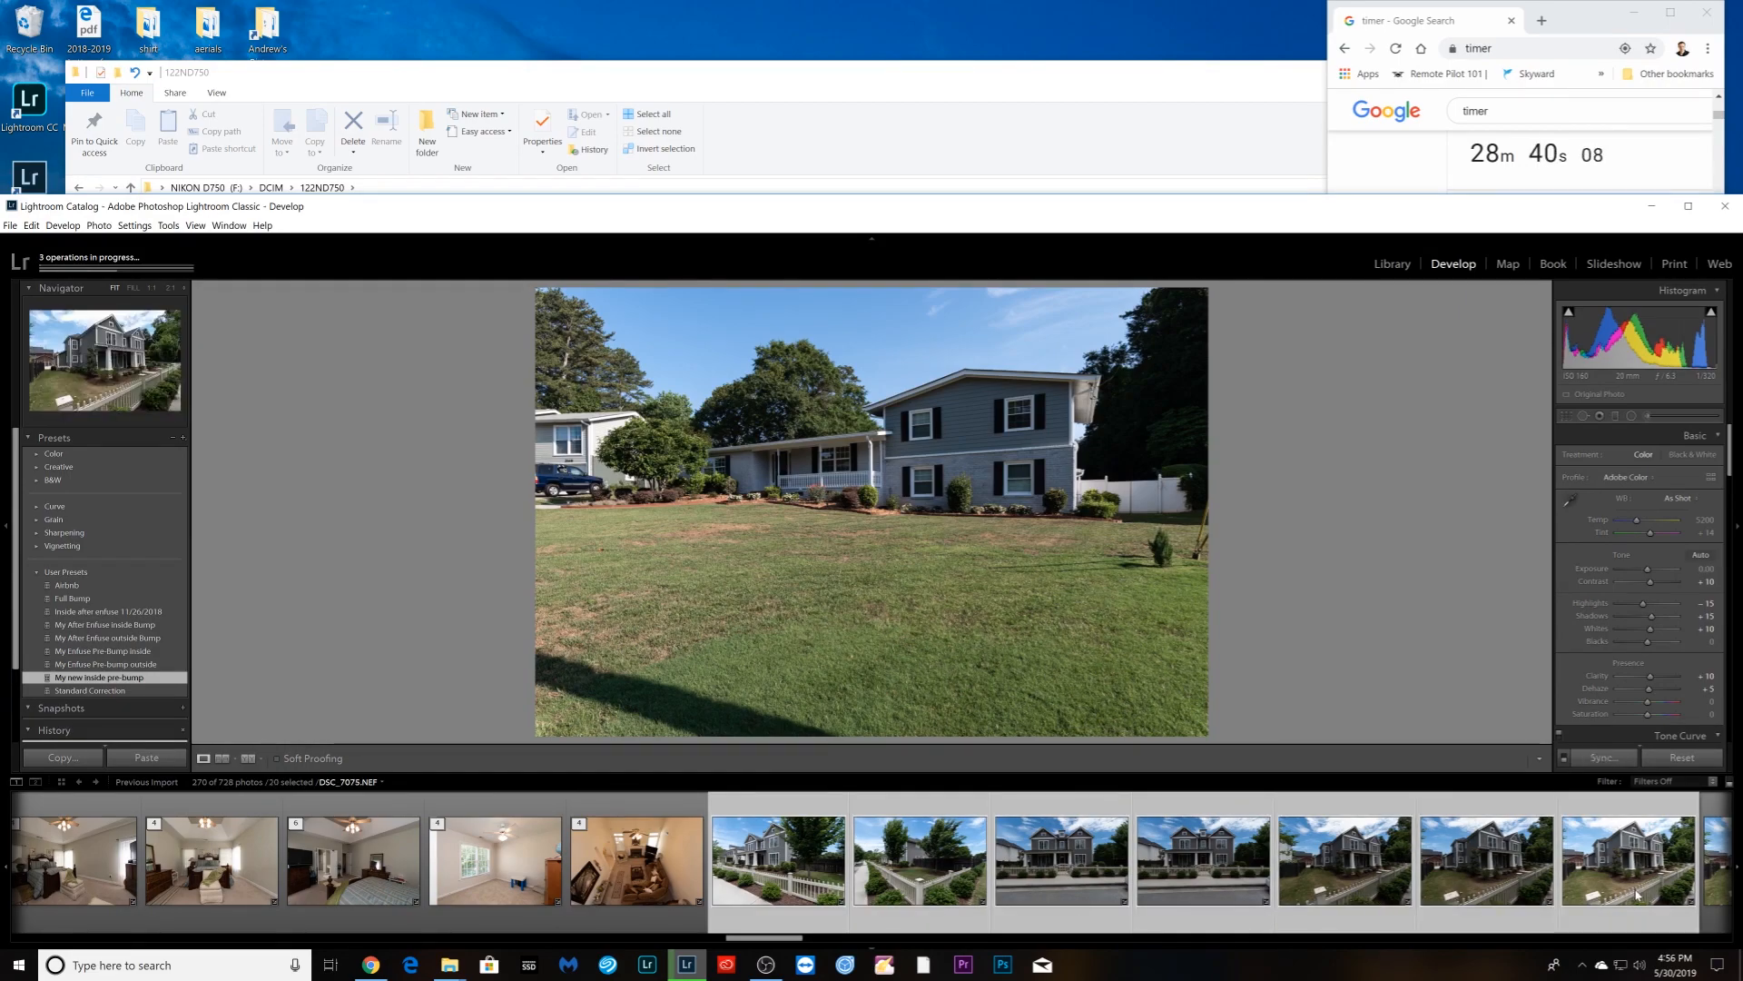
scroll(732, 890, down, 5)
- Add the front-porch photos, including DSC_7085 and DSC_7084, plus the side-yard photo
ctrl+click(822, 906)
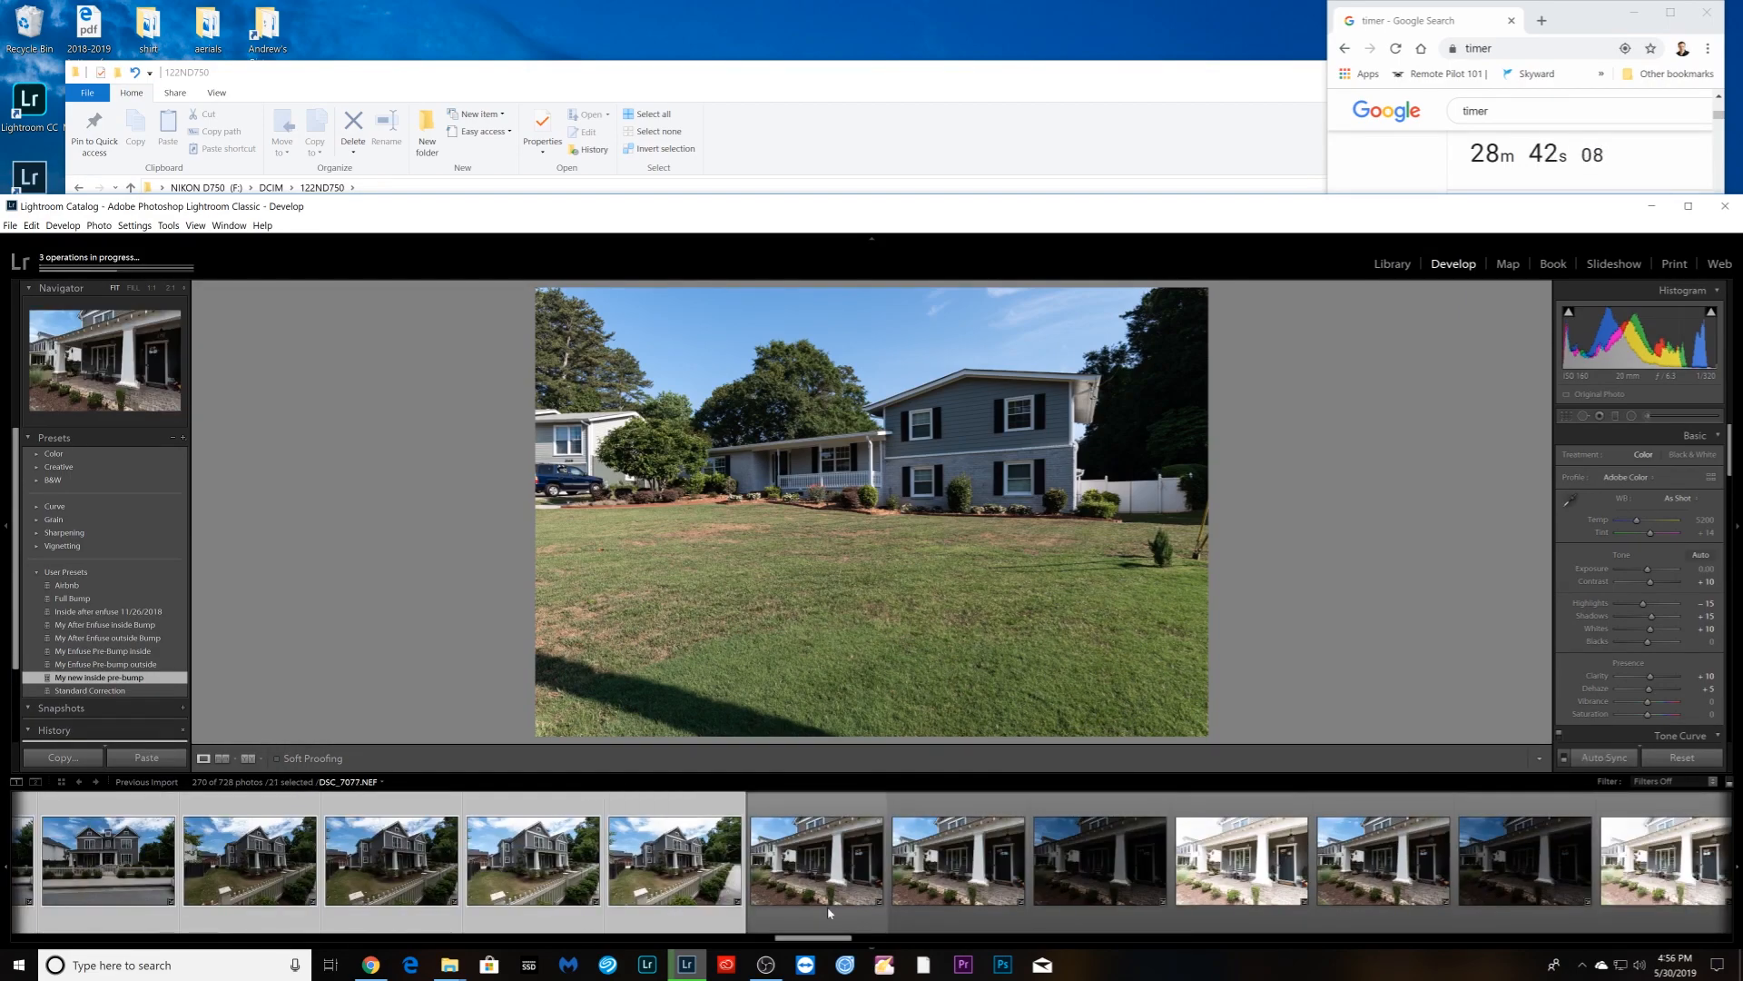
ctrl+click(1015, 908)
scroll(998, 906, down, 5)
ctrl+click(841, 907)
scroll(840, 907, down, 3)
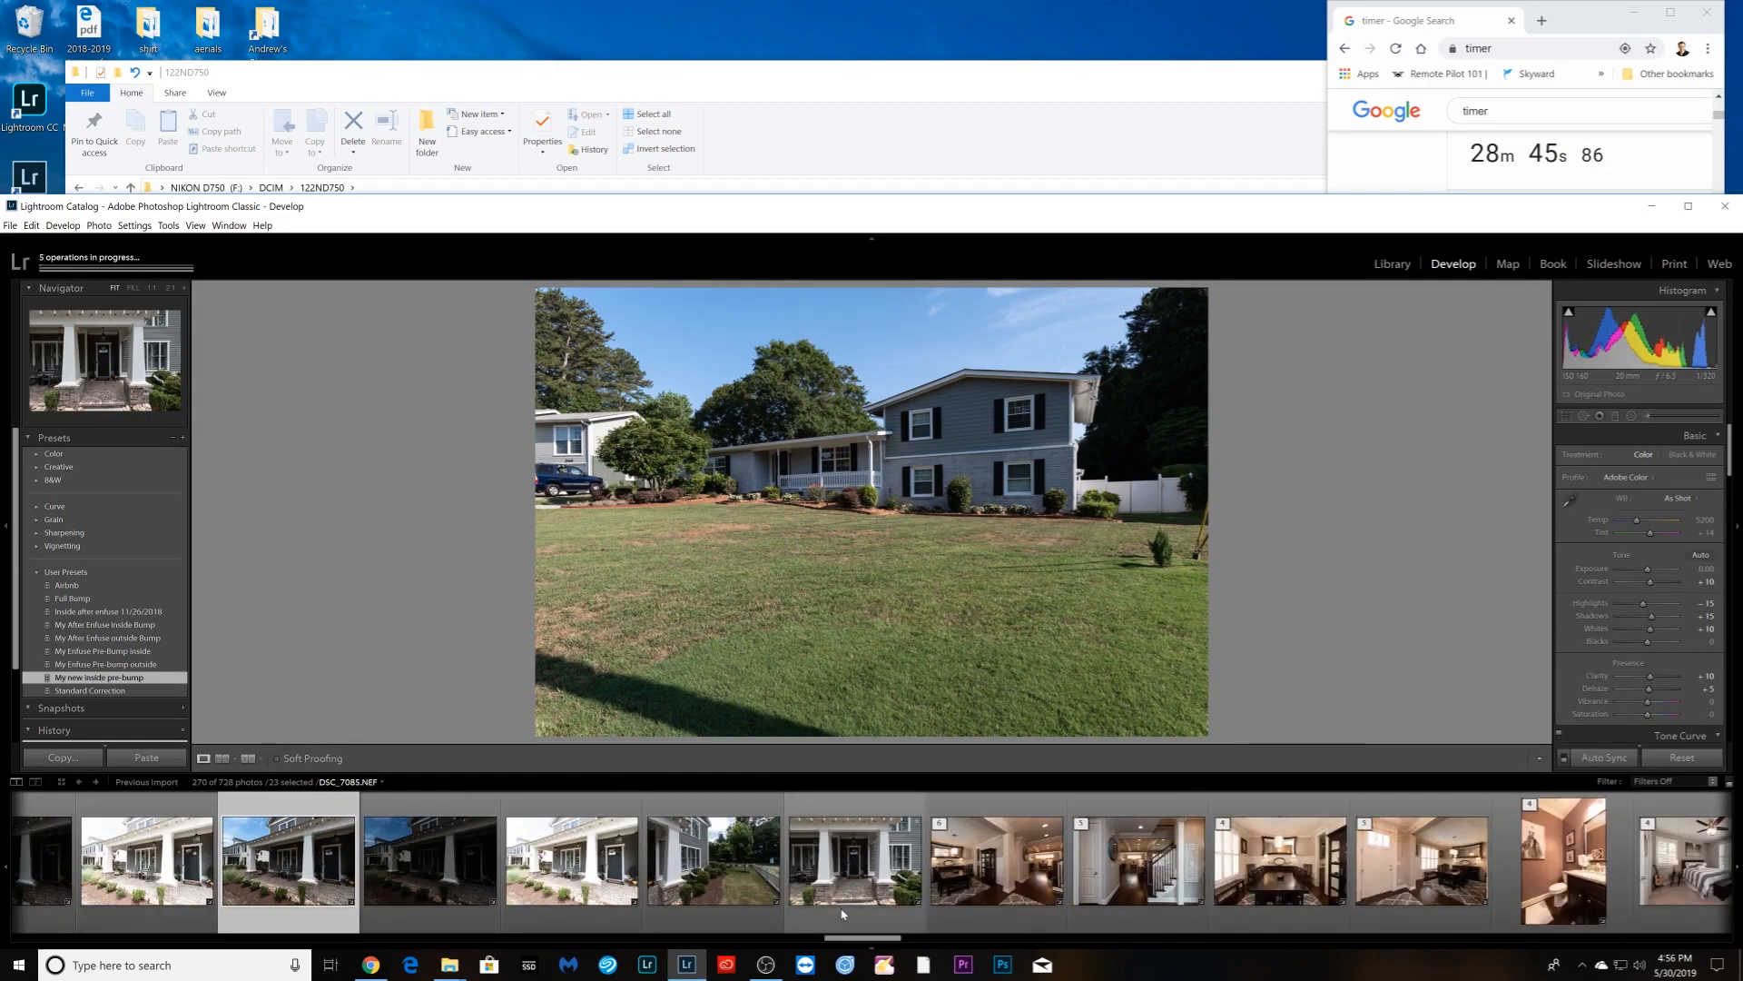
ctrl+click(841, 908)
ctrl+click(738, 901)
scroll(743, 903, down, 3)
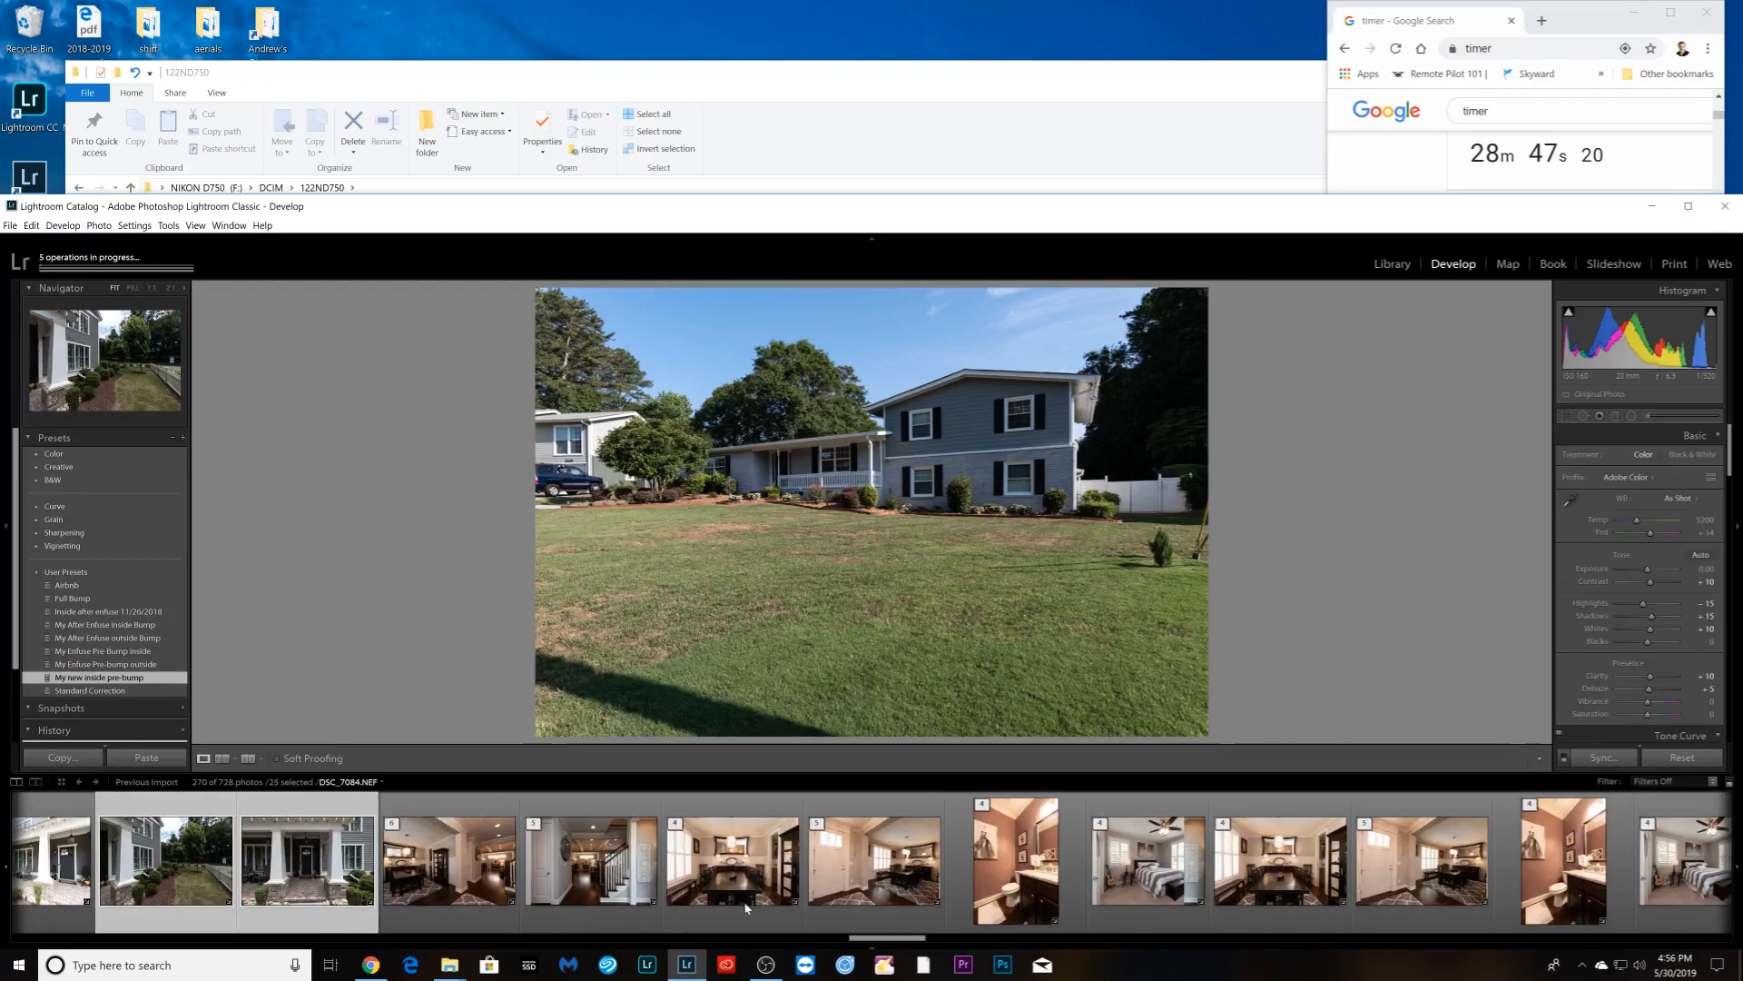
scroll(744, 910, down, 3)
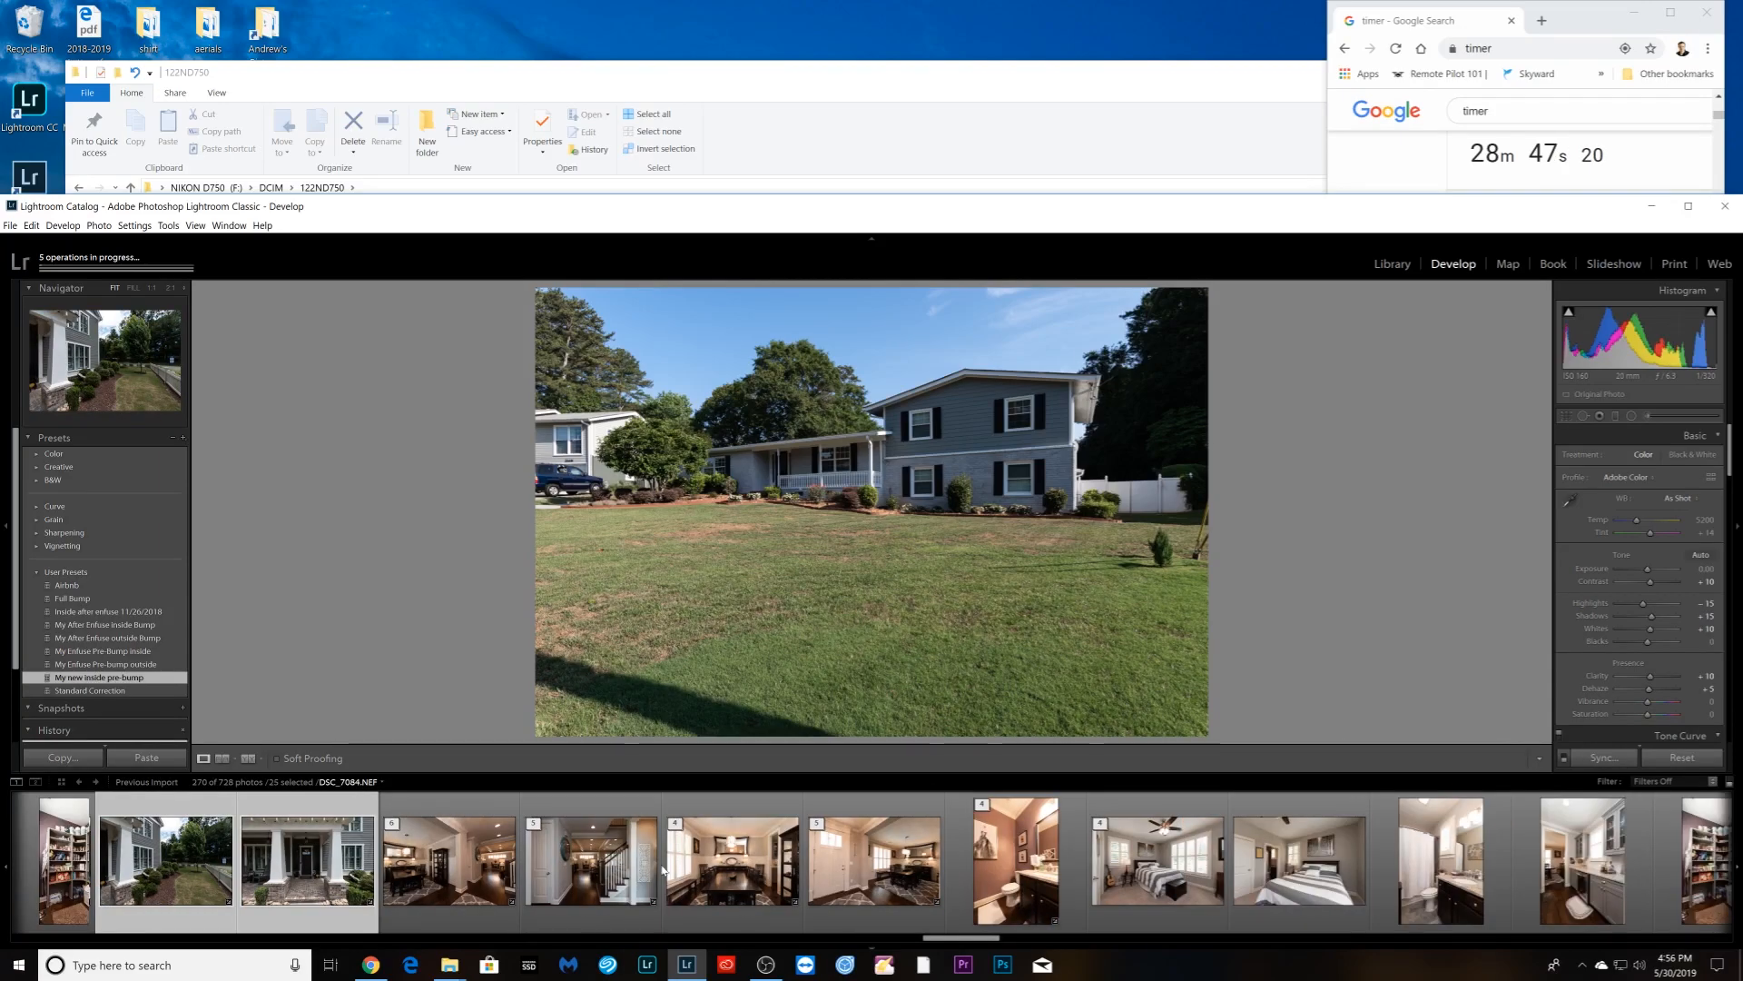
scroll(664, 871, down, 3)
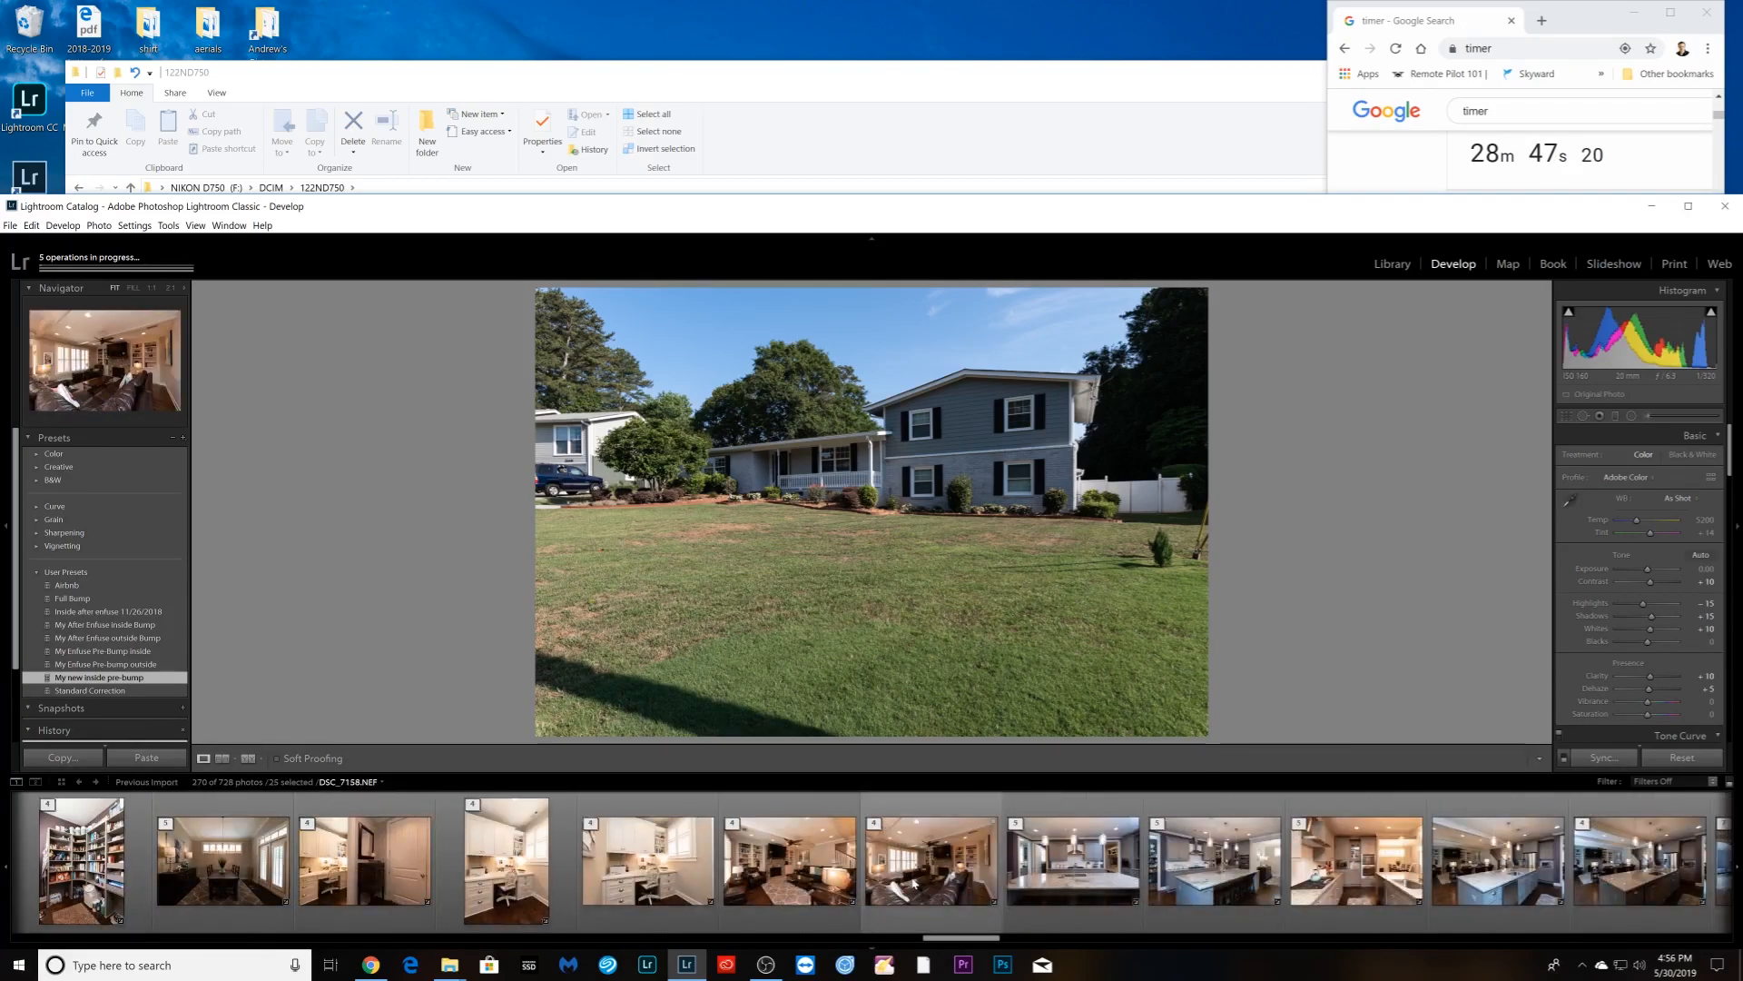
scroll(917, 901, down, 3)
scroll(917, 901, down, 3)
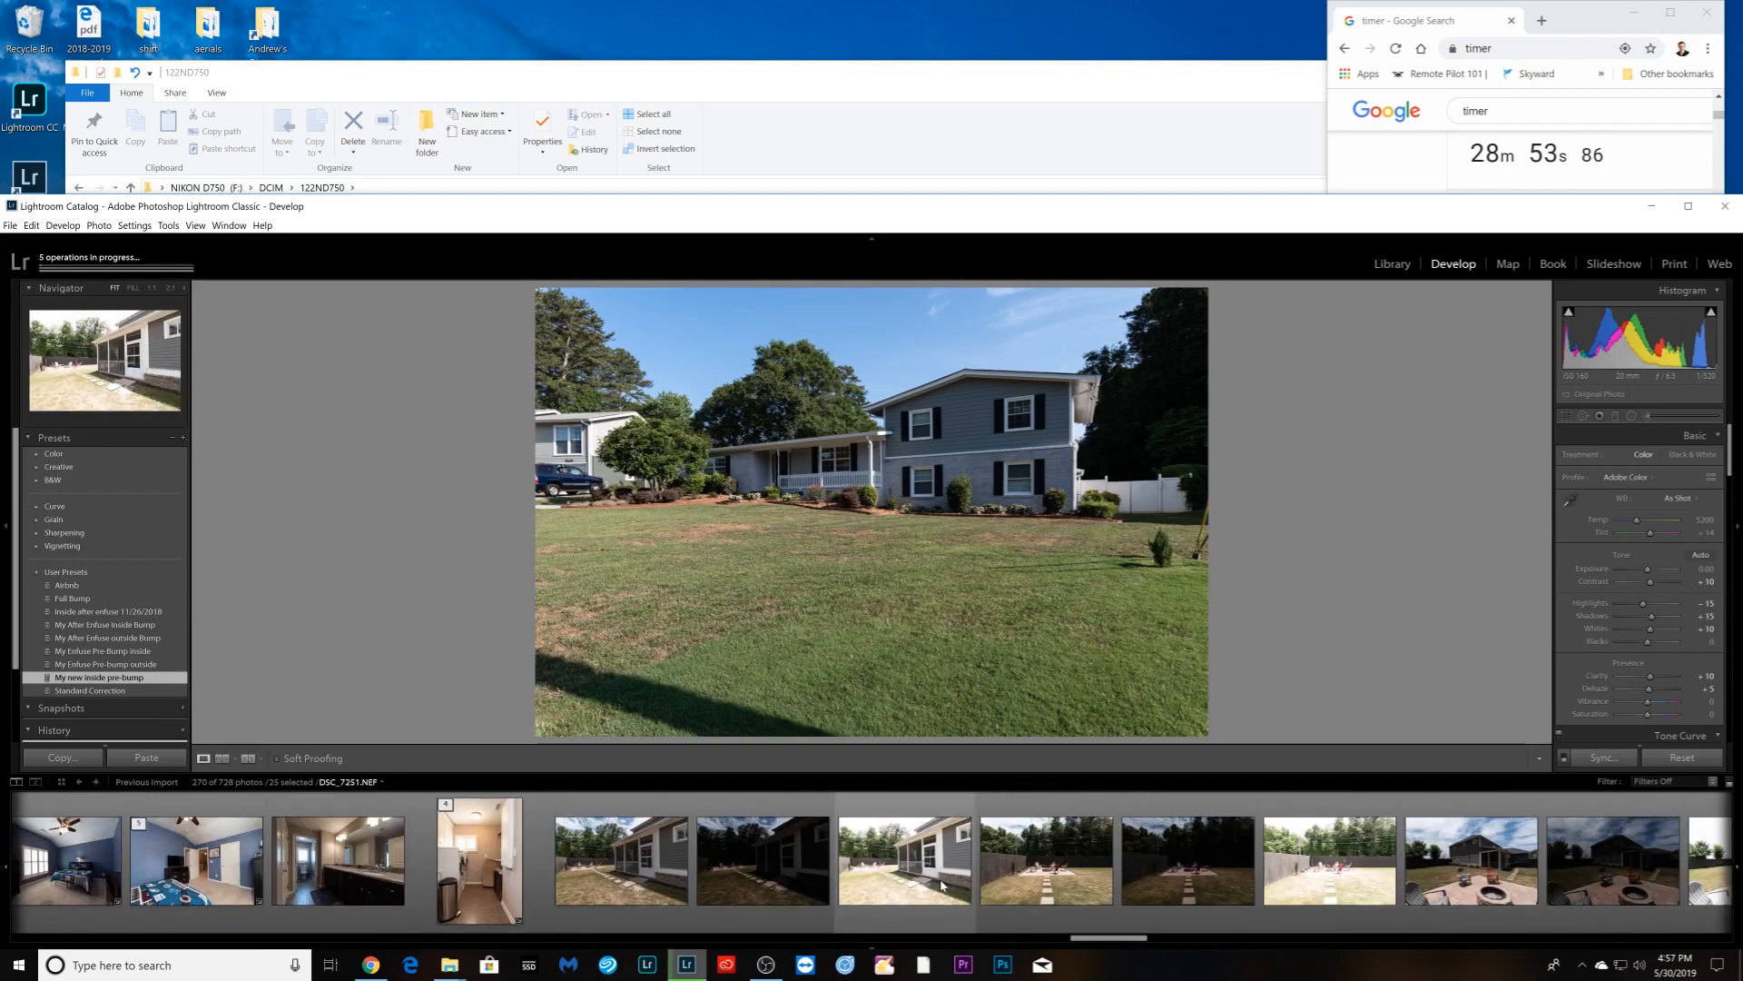
- Add the backyard photos and DSC_7261 to the selection
ctrl+click(621, 860)
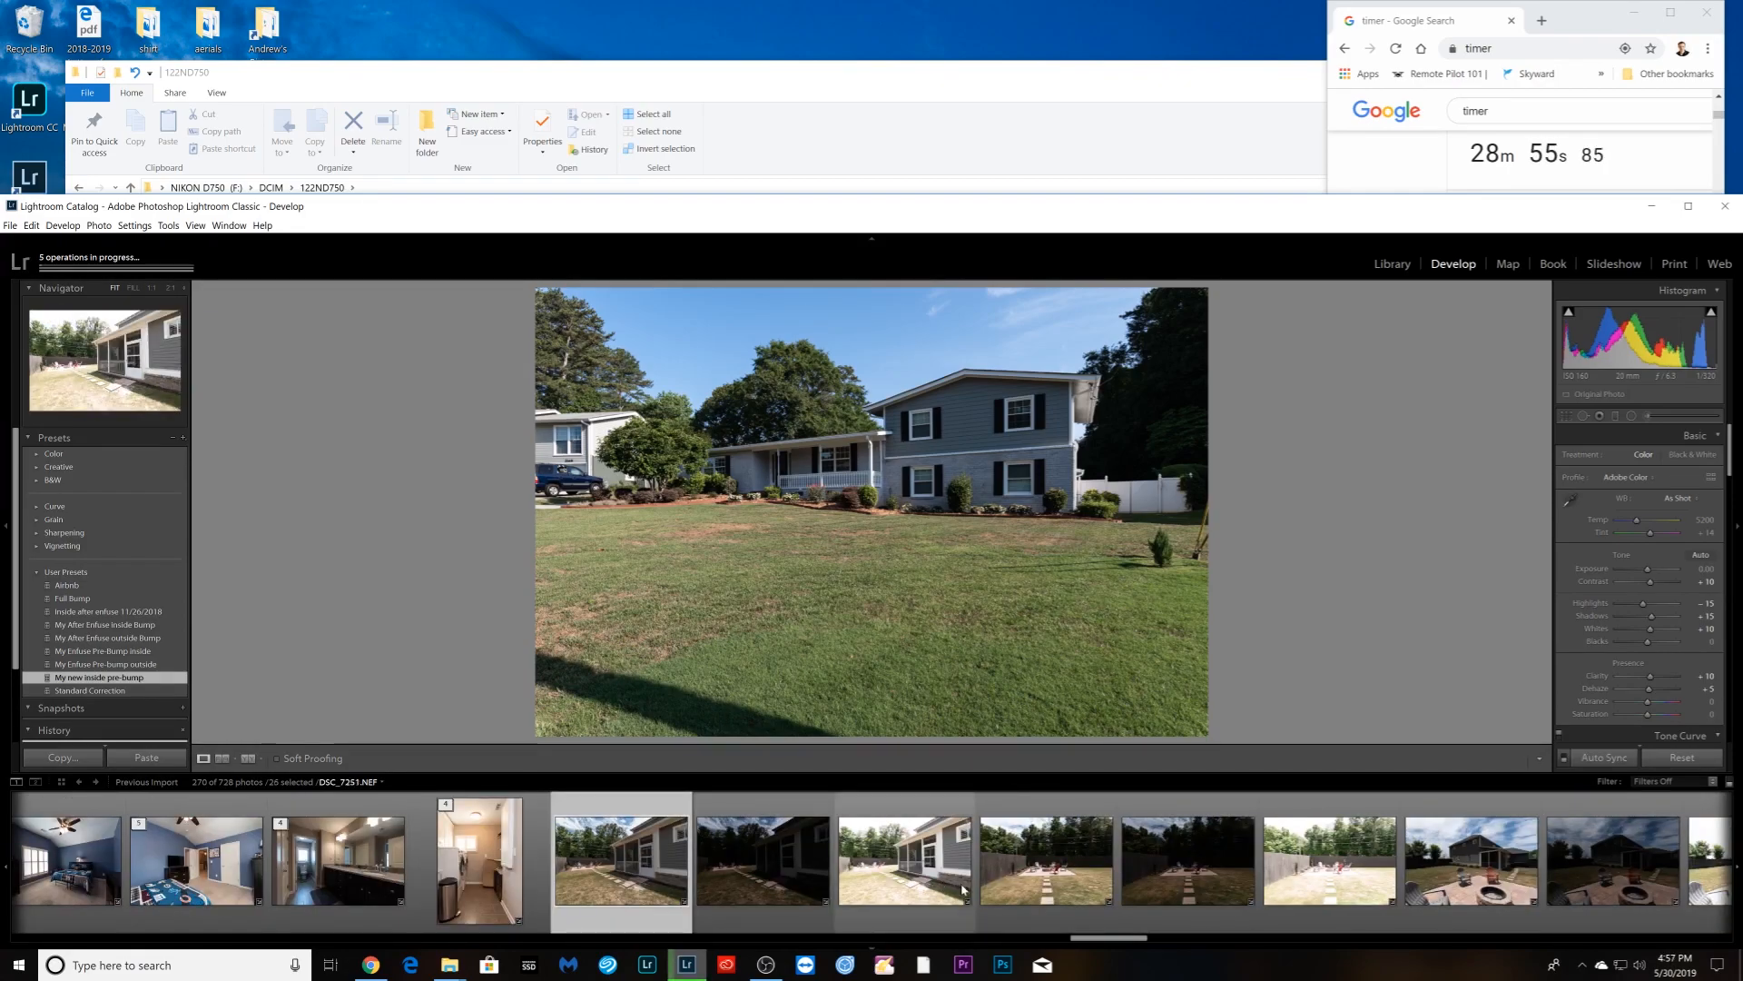
ctrl+click(1020, 895)
scroll(1020, 899, down, 3)
ctrl+click(971, 911)
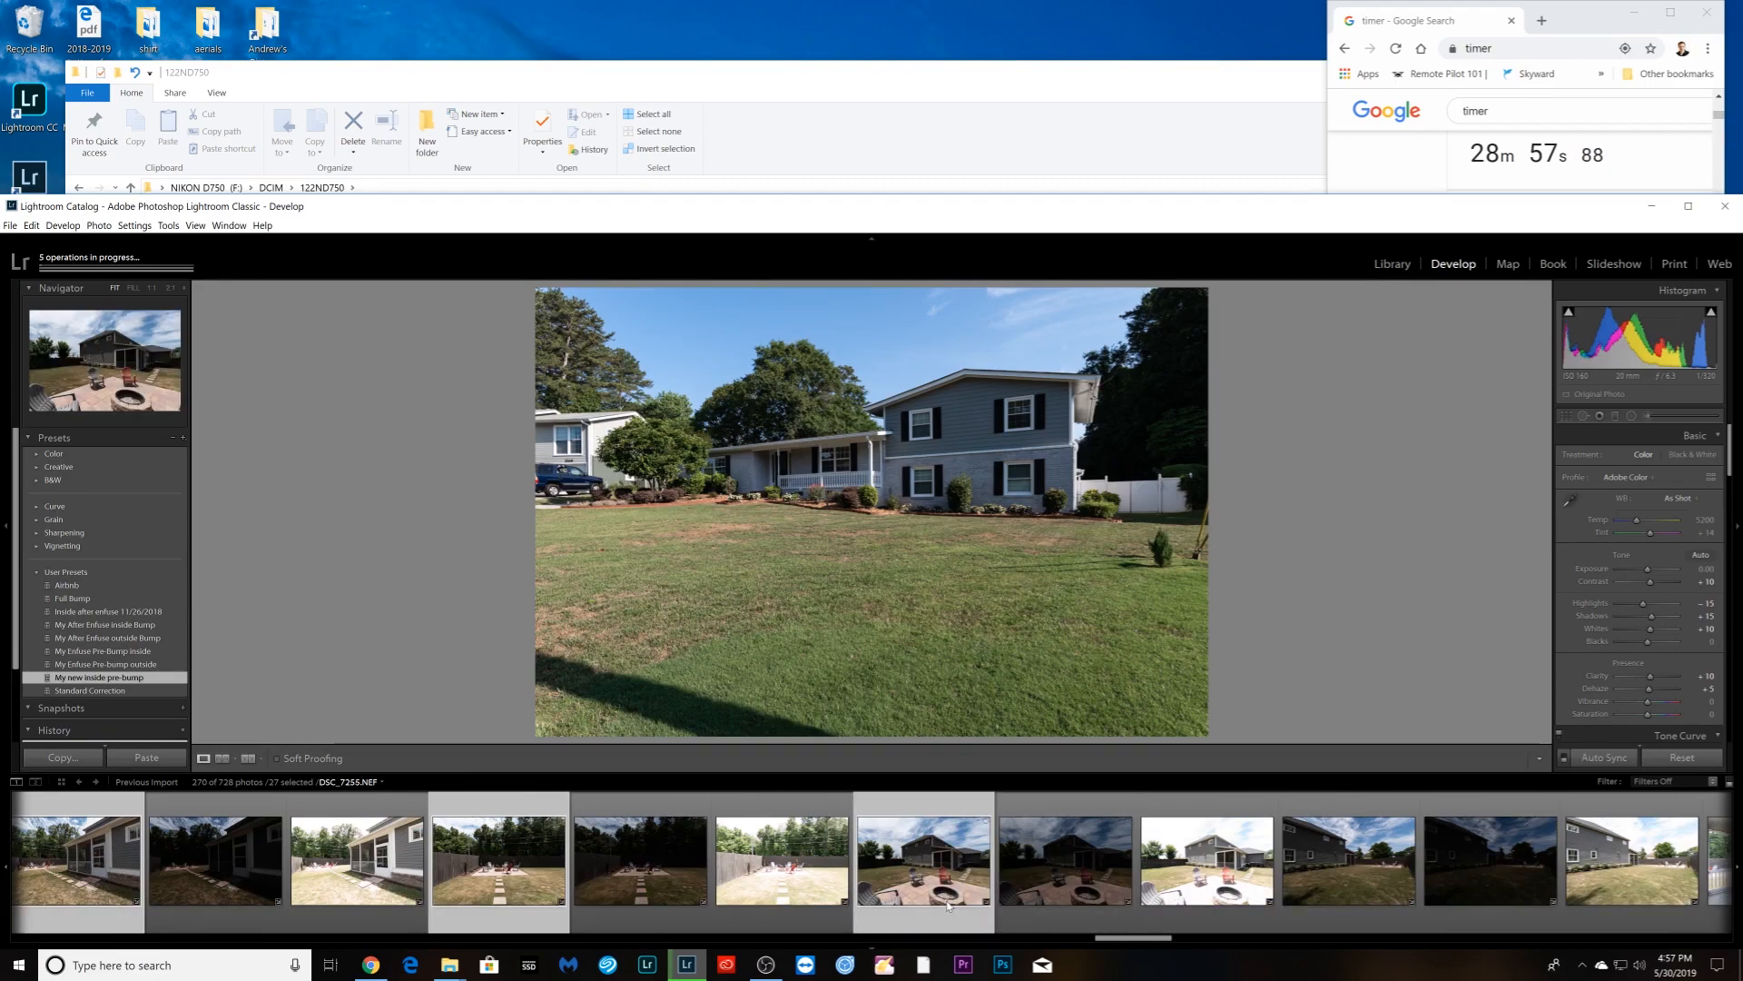
scroll(951, 907, down, 3)
ctrl+click(799, 906)
scroll(799, 906, down, 3)
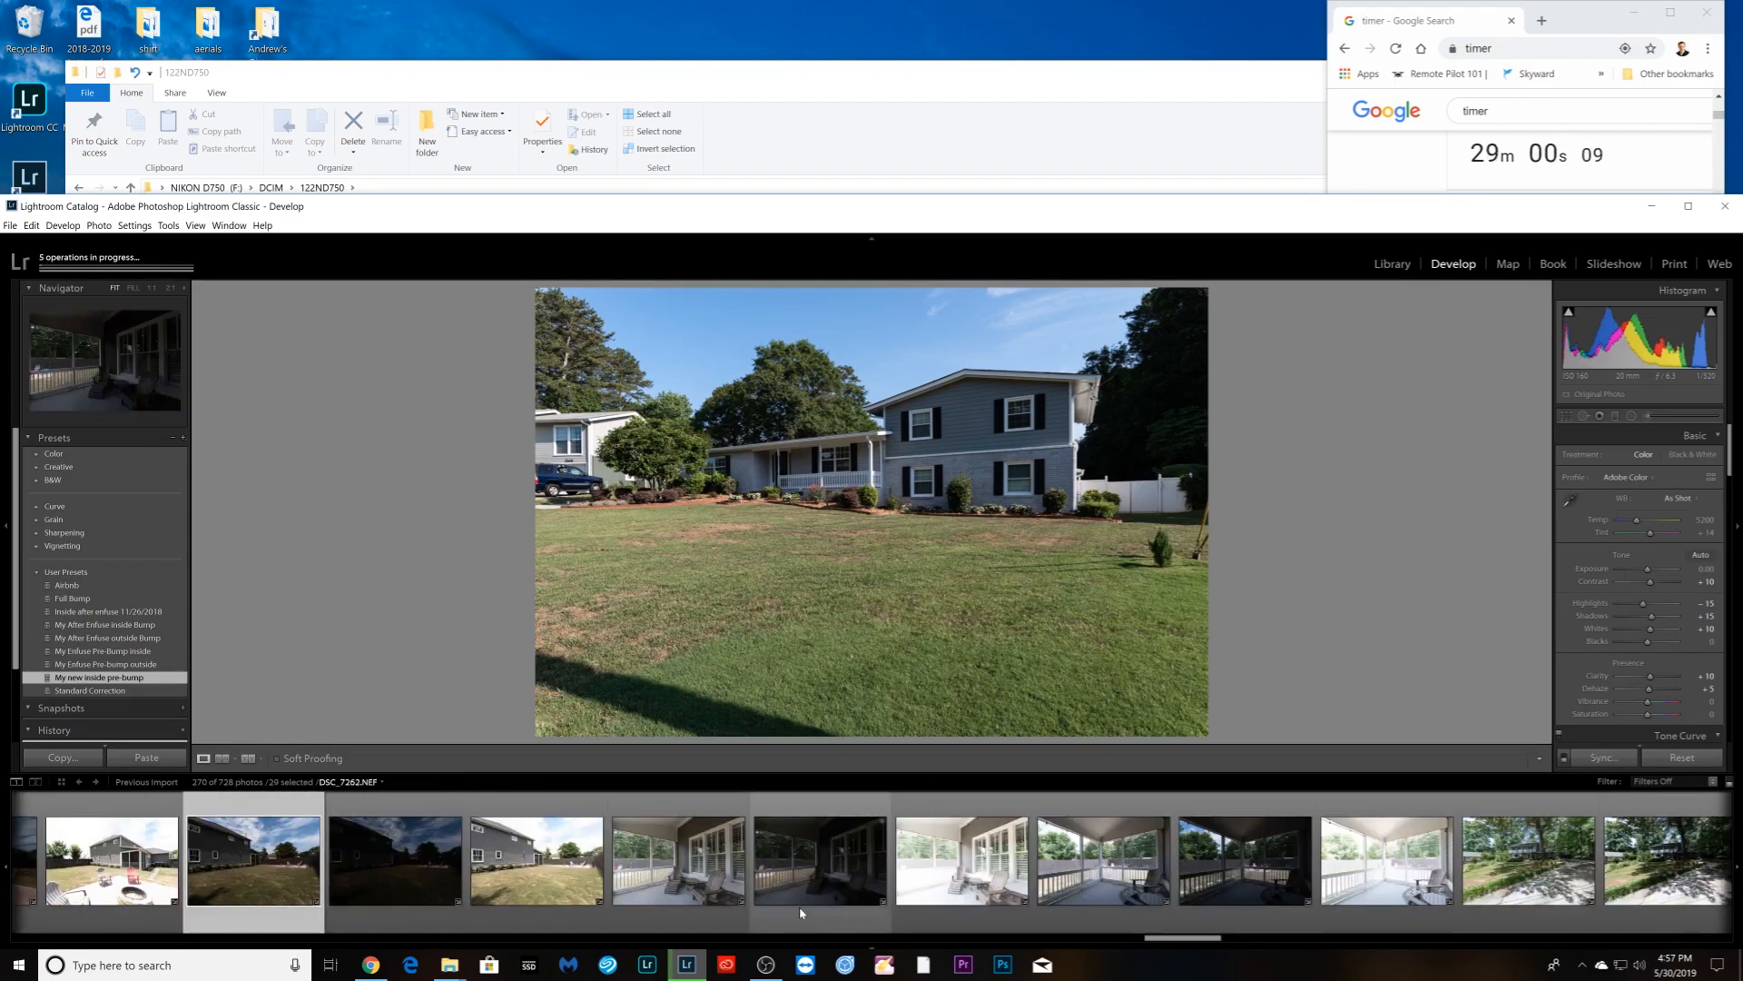
- Add DSC_7265 and the darker screened-porch shot to the selection
ctrl+click(700, 918)
ctrl+click(1215, 905)
ctrl+click(1104, 912)
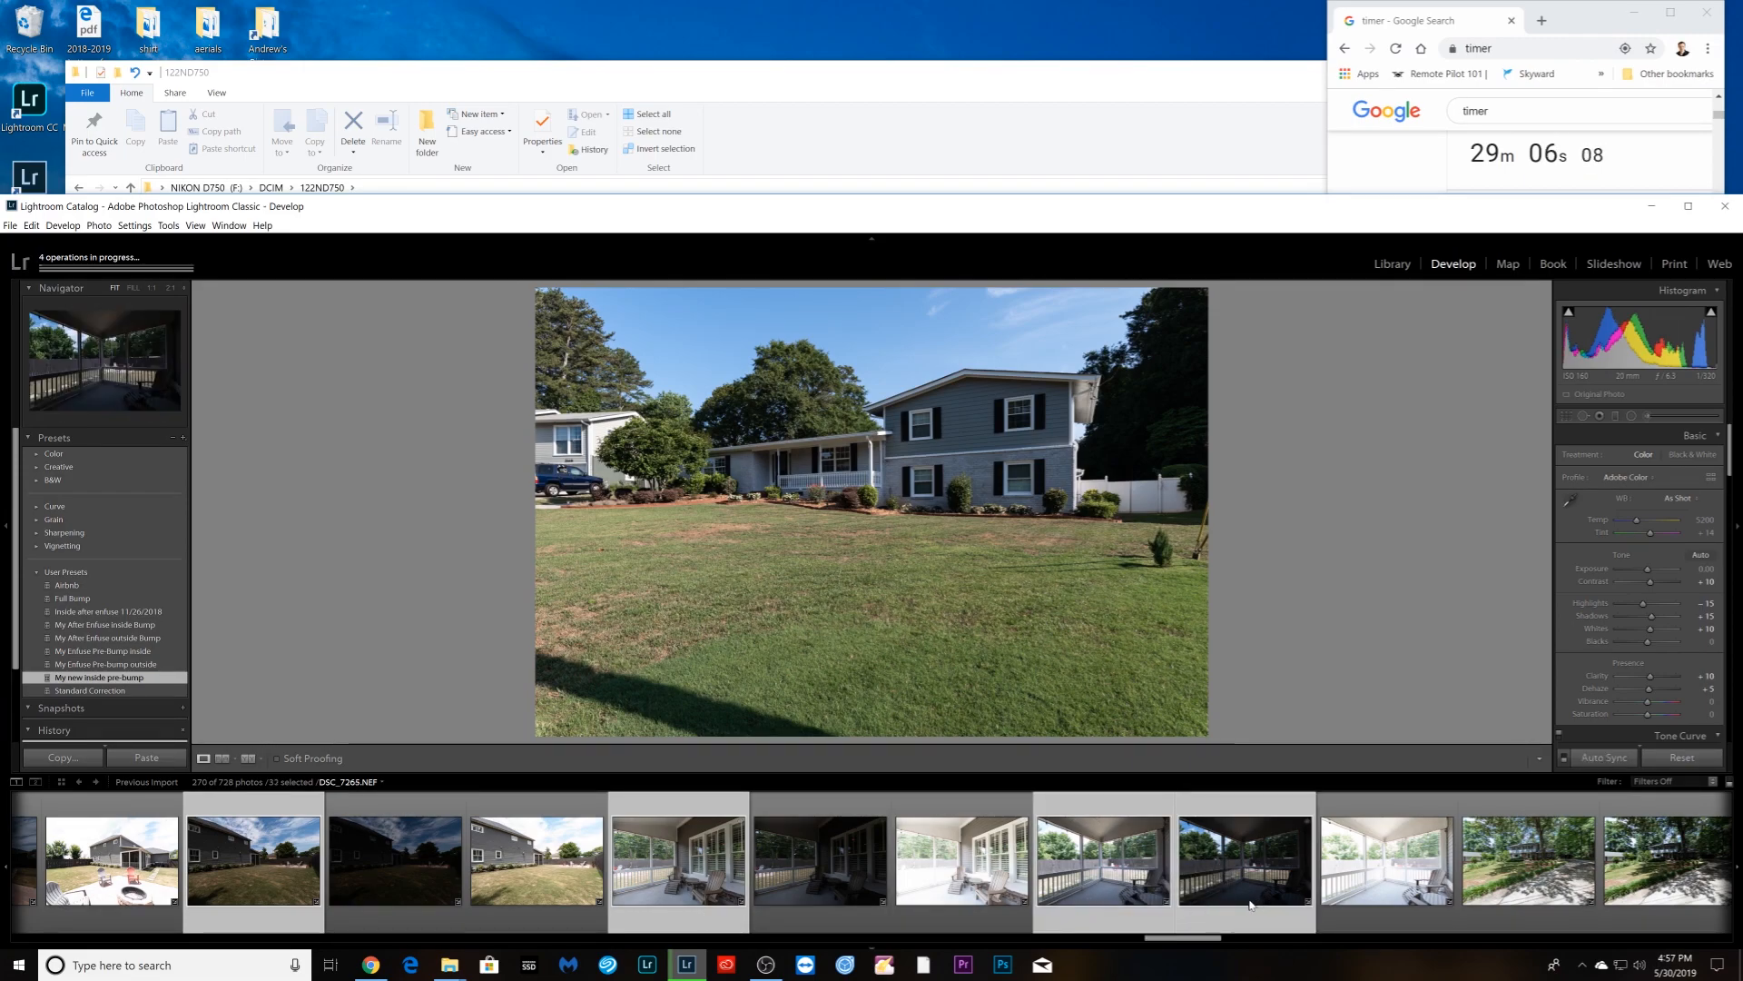
ctrl+click(1249, 904)
ctrl+click(1113, 906)
ctrl+click(1226, 903)
scroll(1219, 900, down, 4)
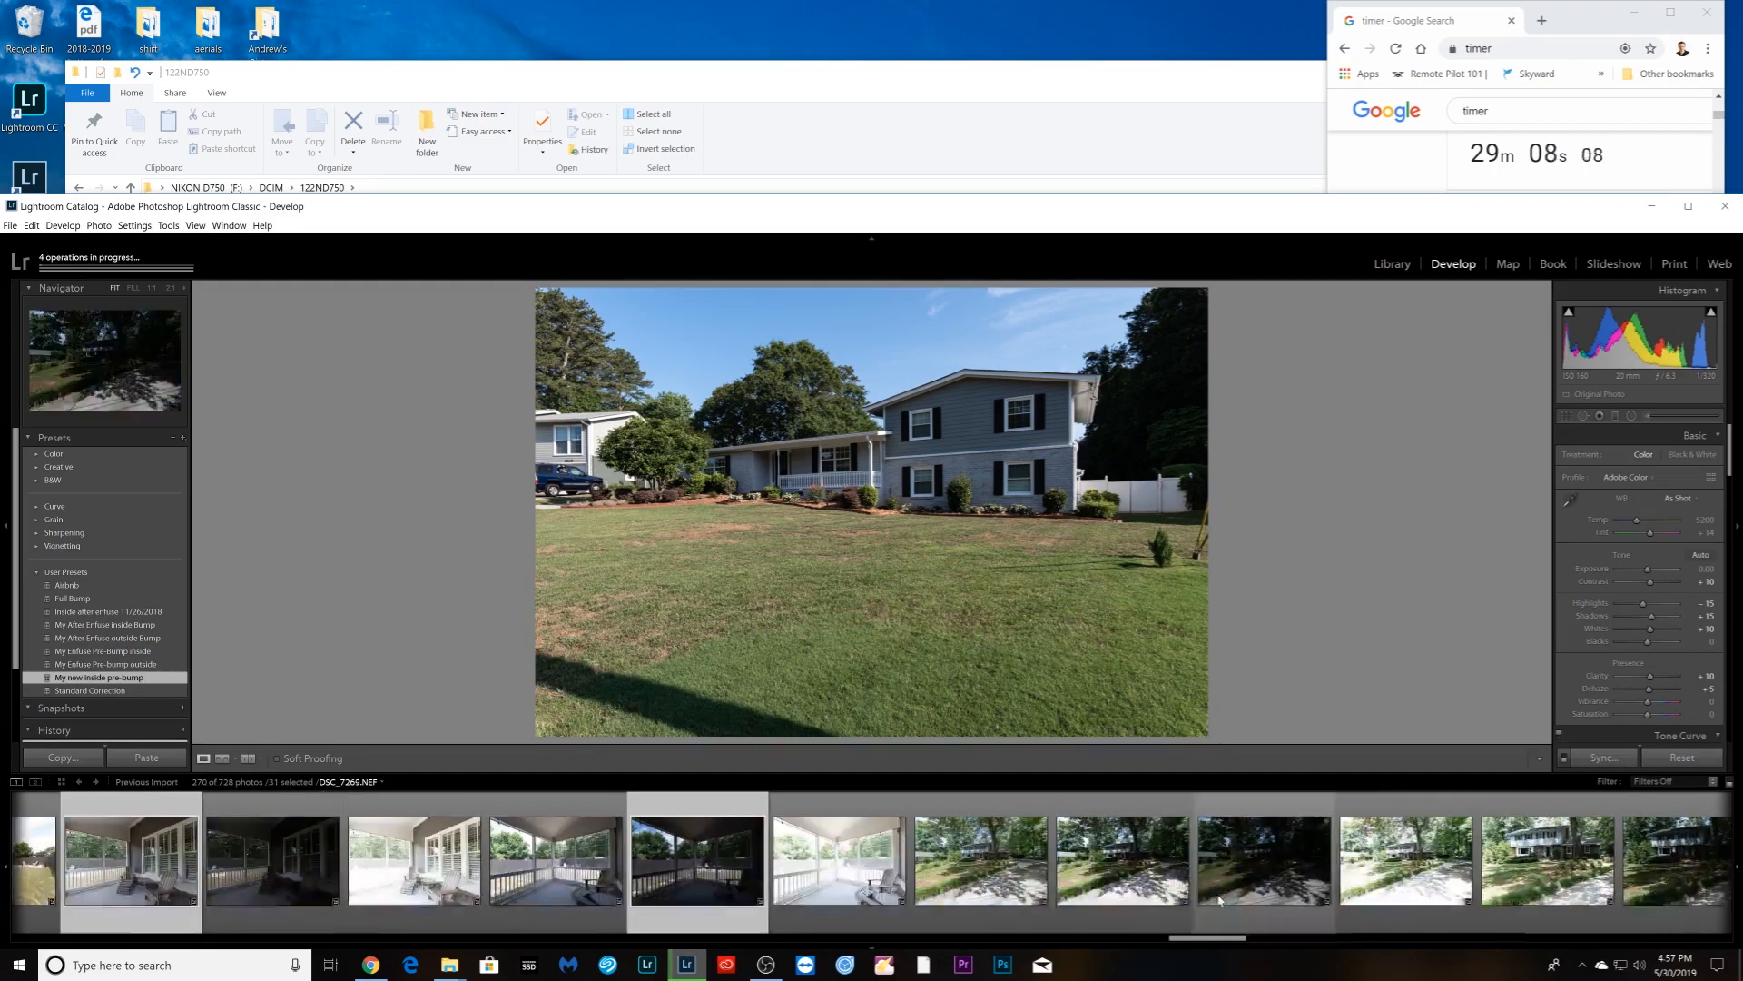
scroll(1219, 900, down, 4)
- Ctrl-add the dark house shots, including the brick house, DSC_7283 and DSC_7289
ctrl+click(434, 913)
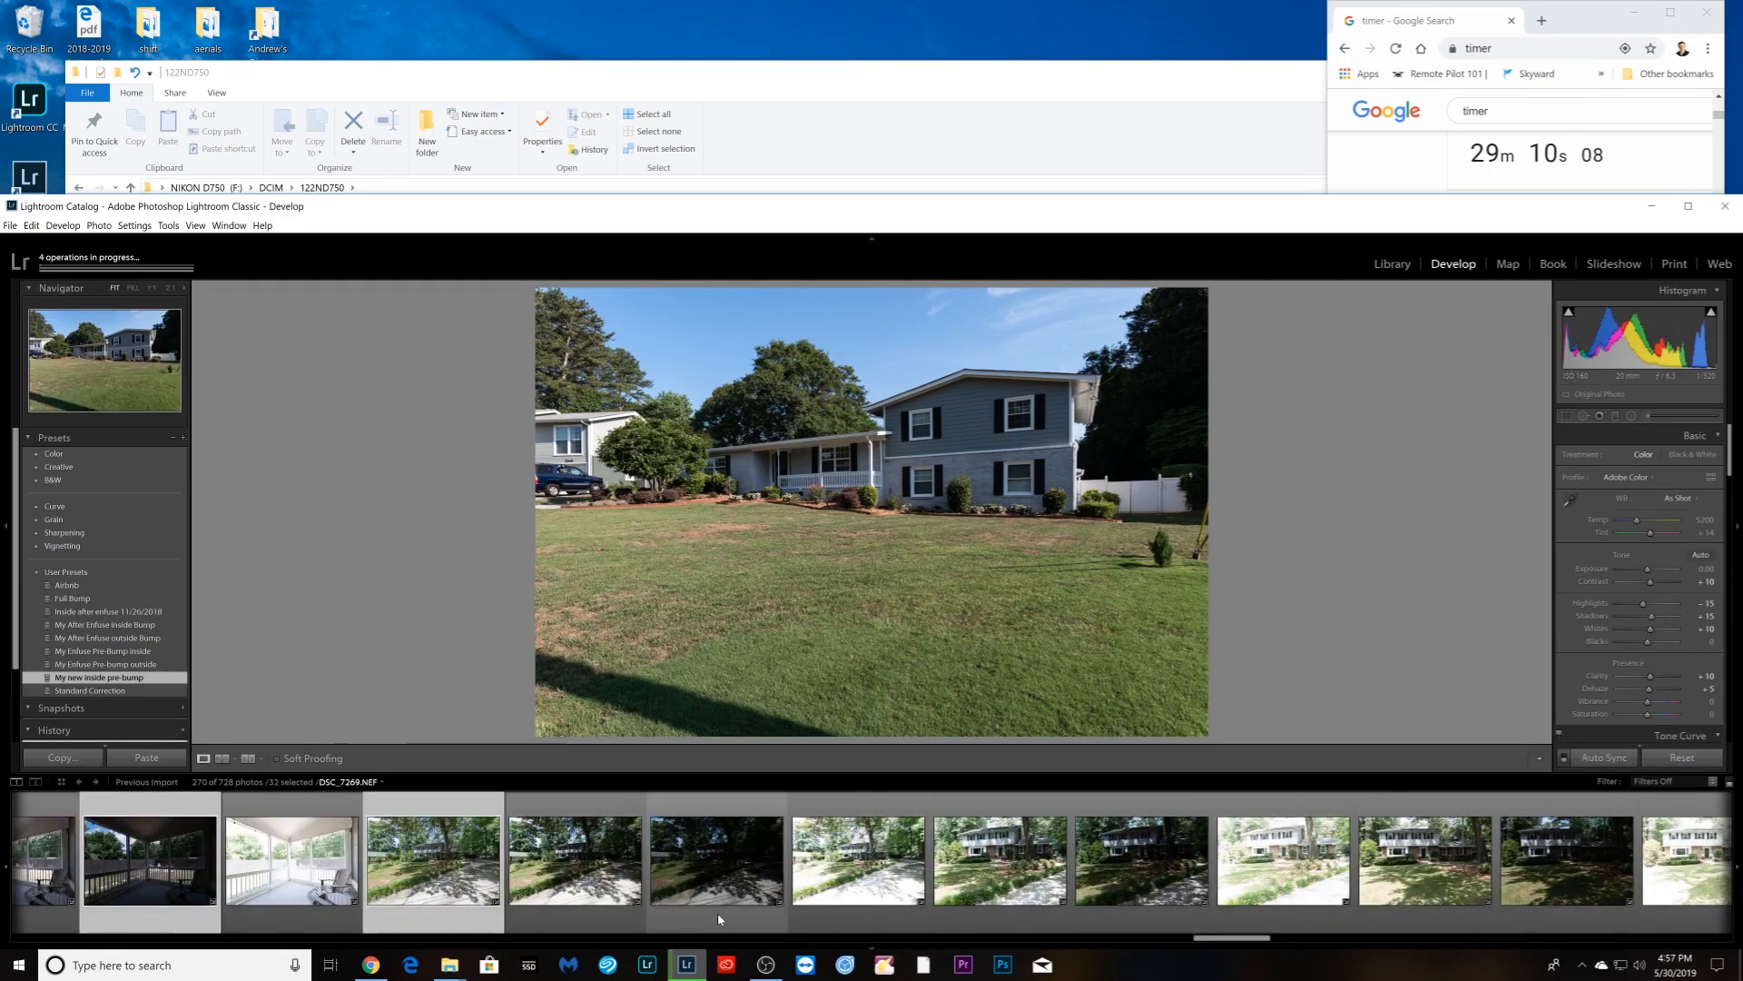
ctrl+click(1121, 903)
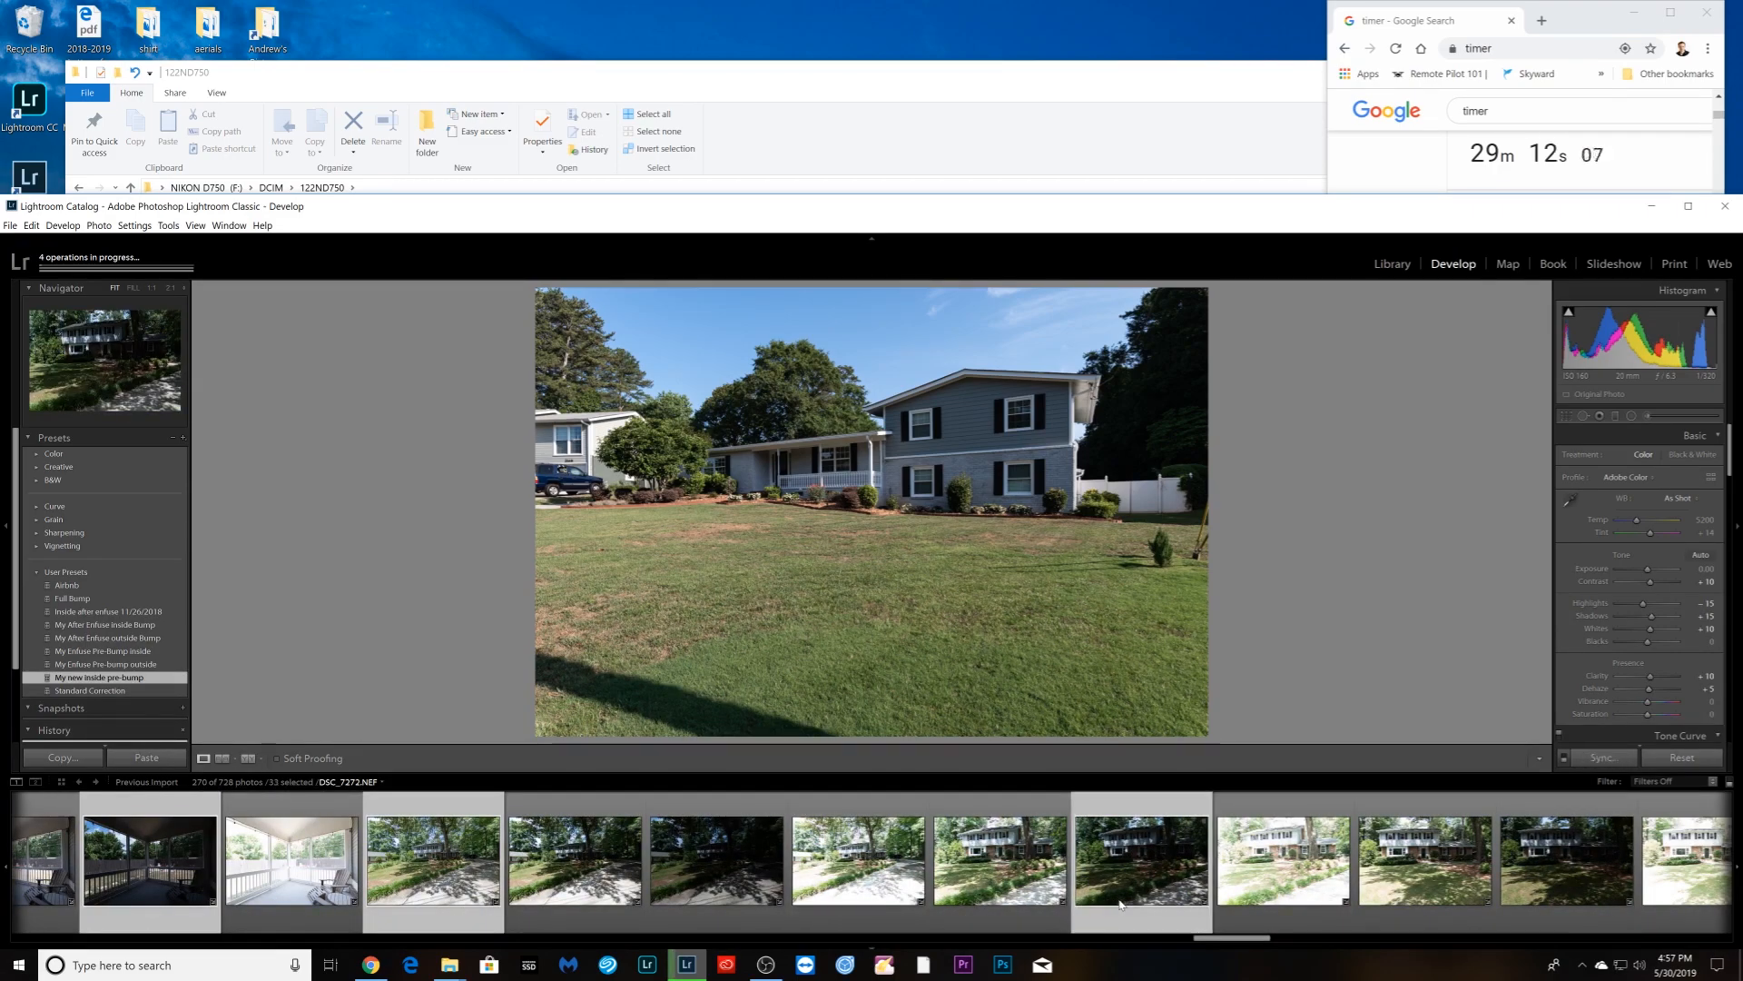
scroll(714, 908, down, 4)
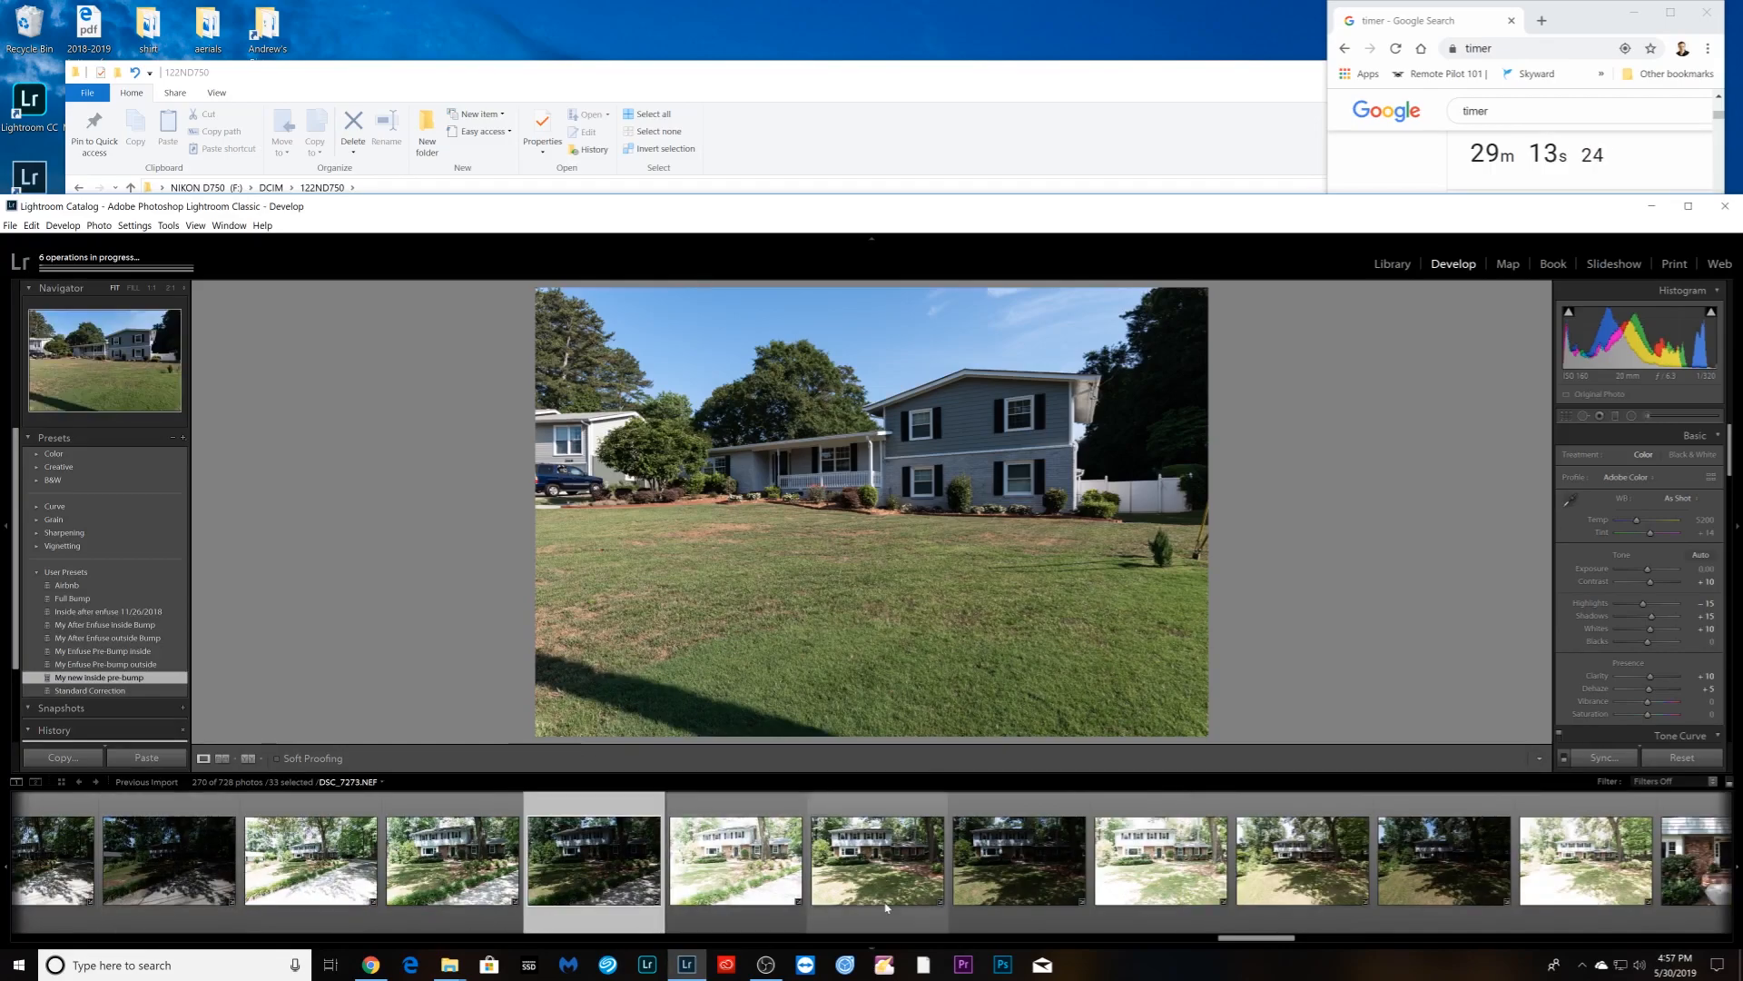
ctrl+click(1019, 903)
scroll(884, 902, down, 4)
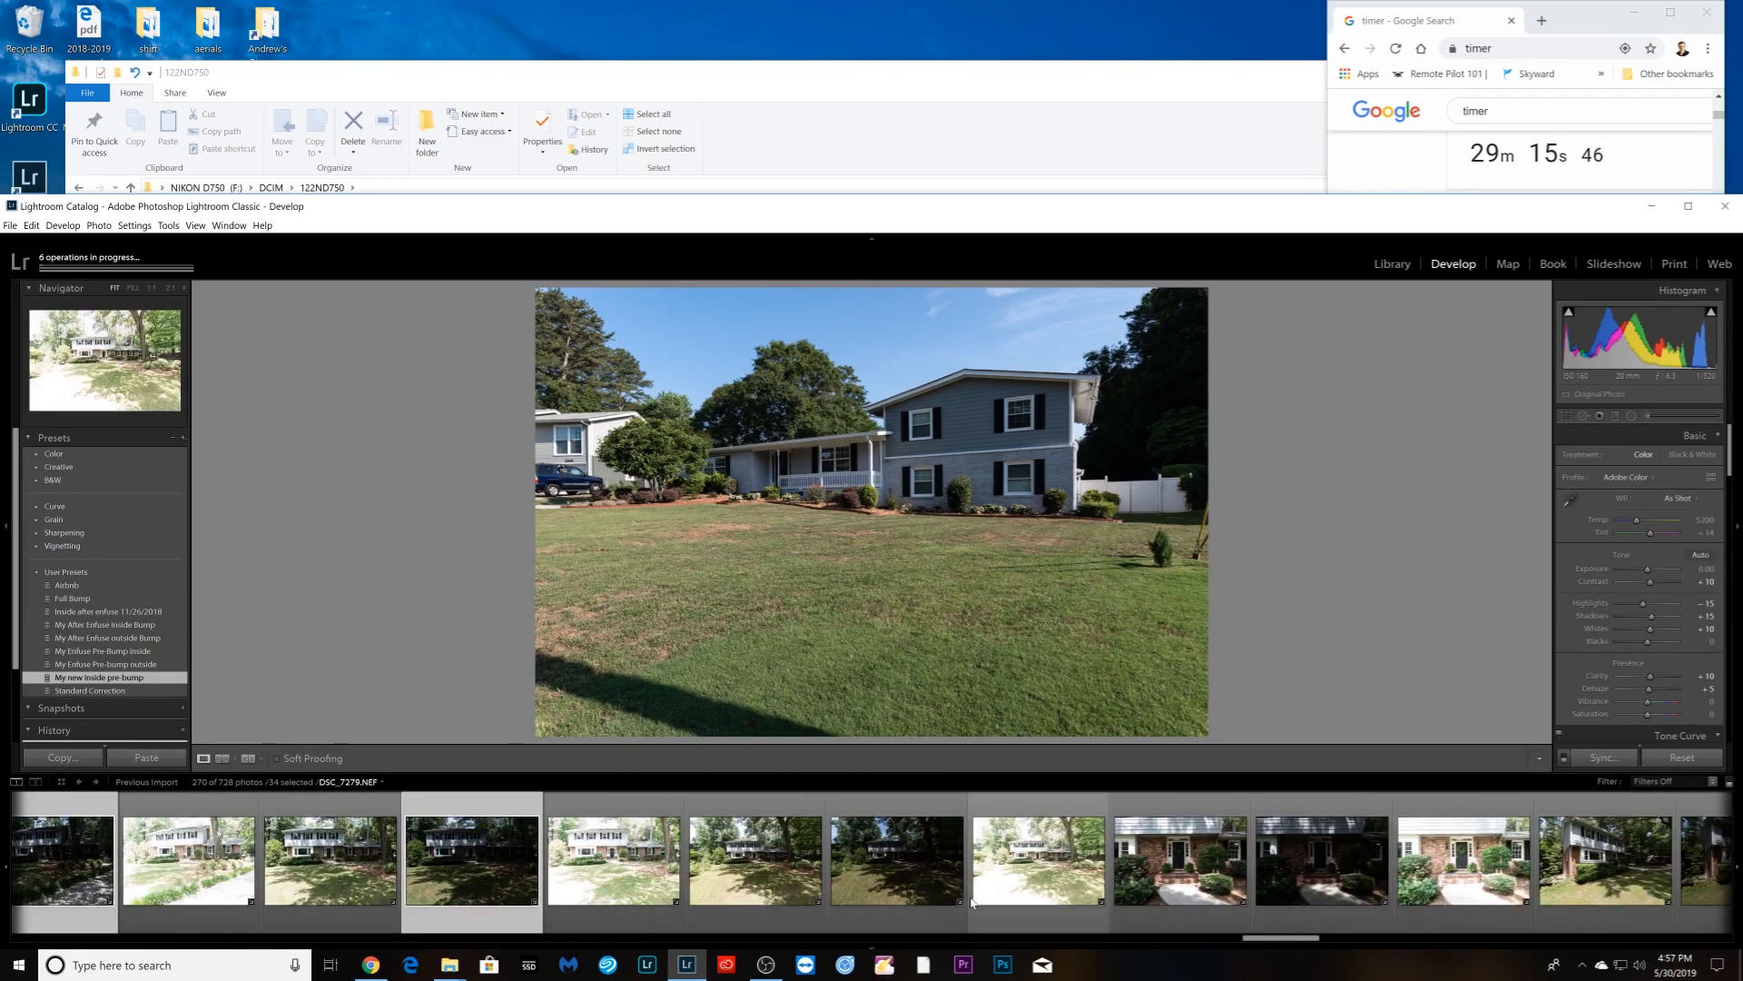
ctrl+click(884, 898)
scroll(884, 898, down, 4)
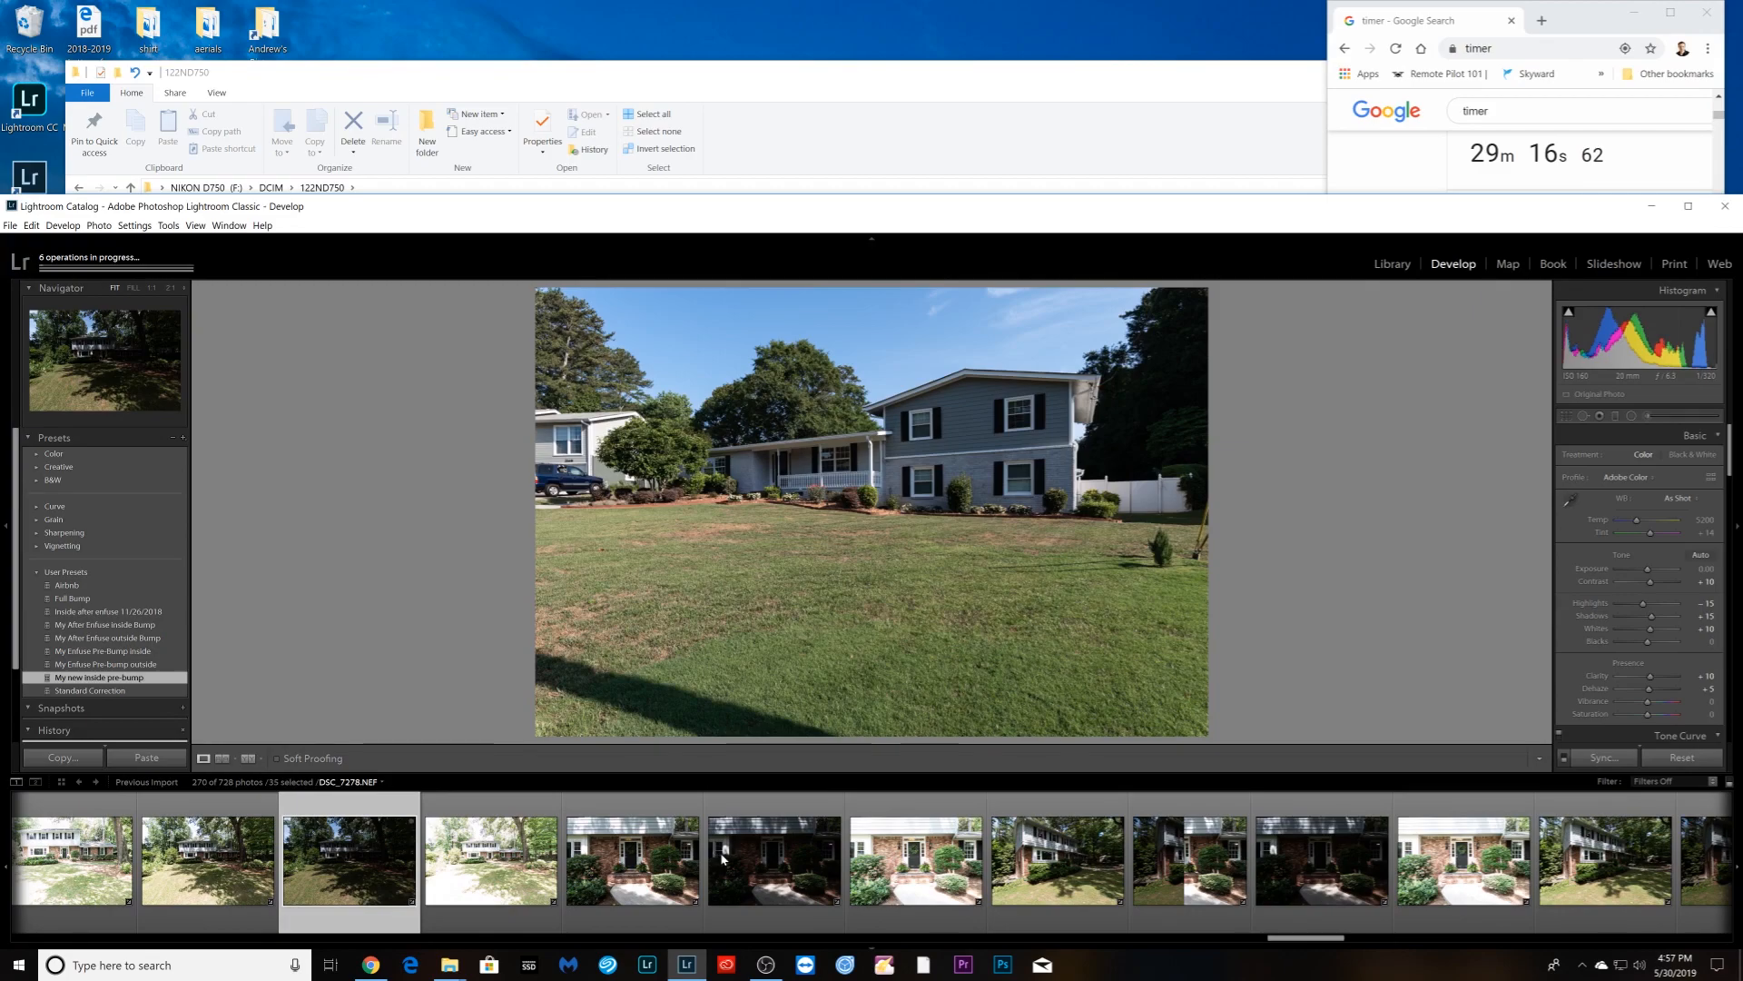
ctrl+click(1198, 858)
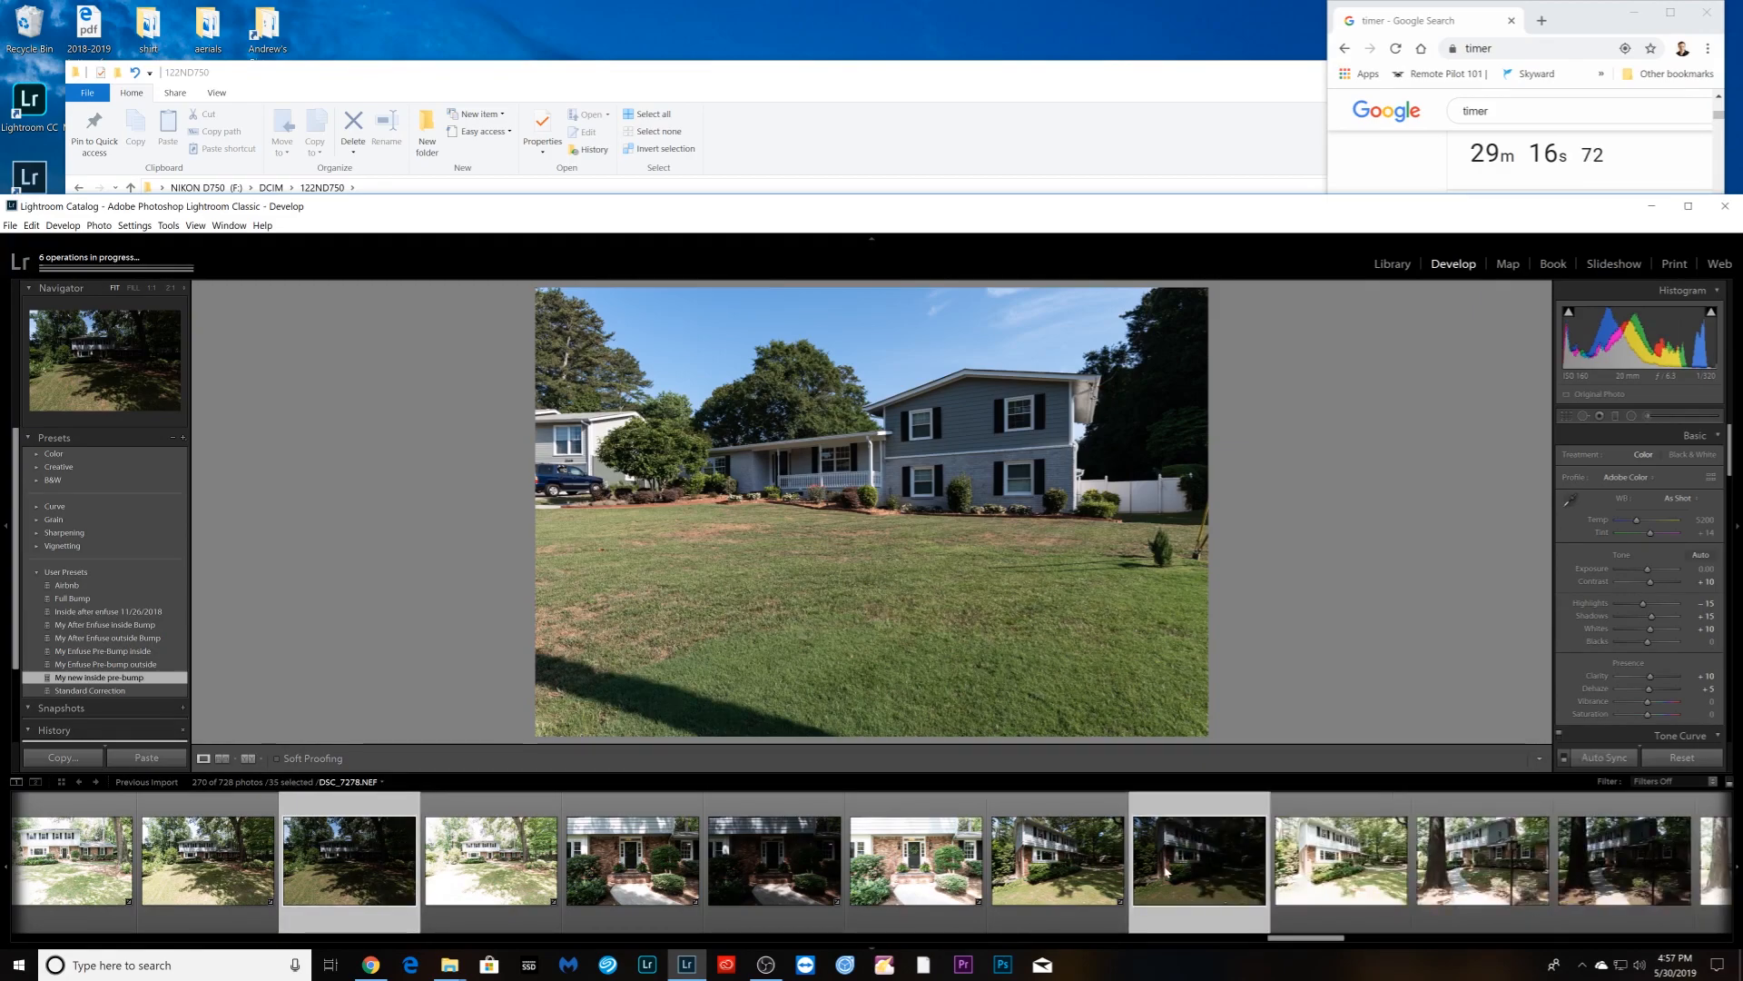
ctrl+click(612, 902)
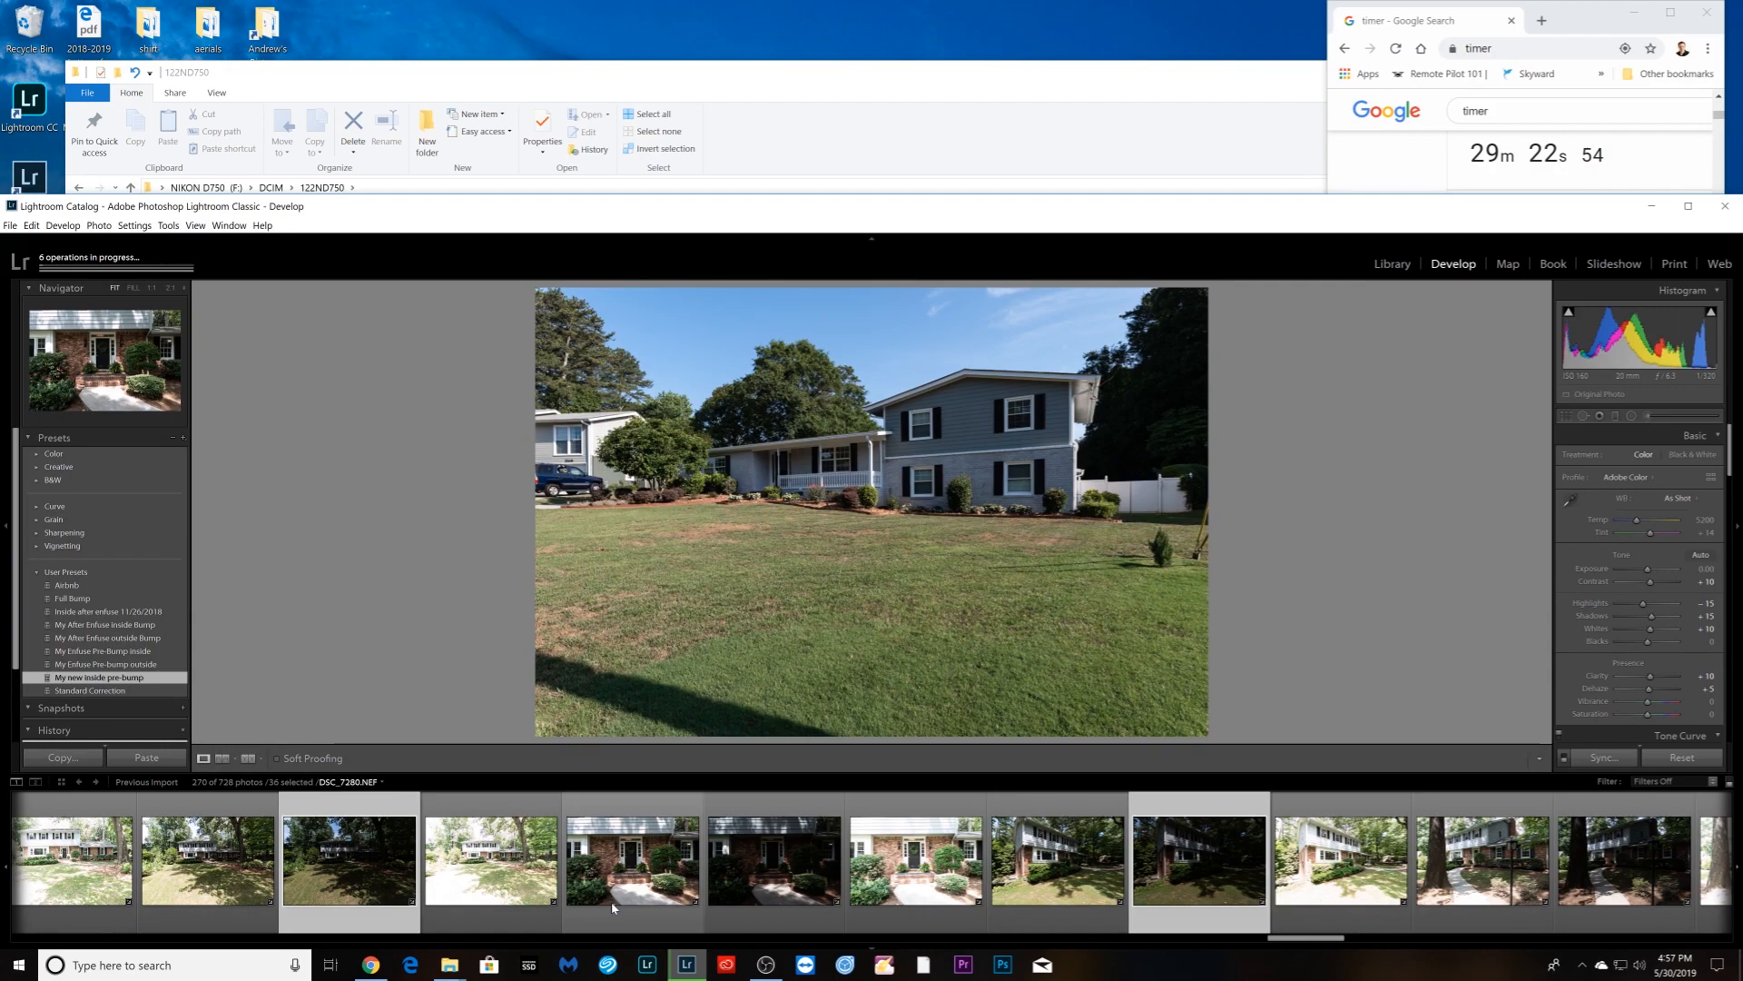
ctrl+click(1124, 899)
scroll(1123, 899, down, 4)
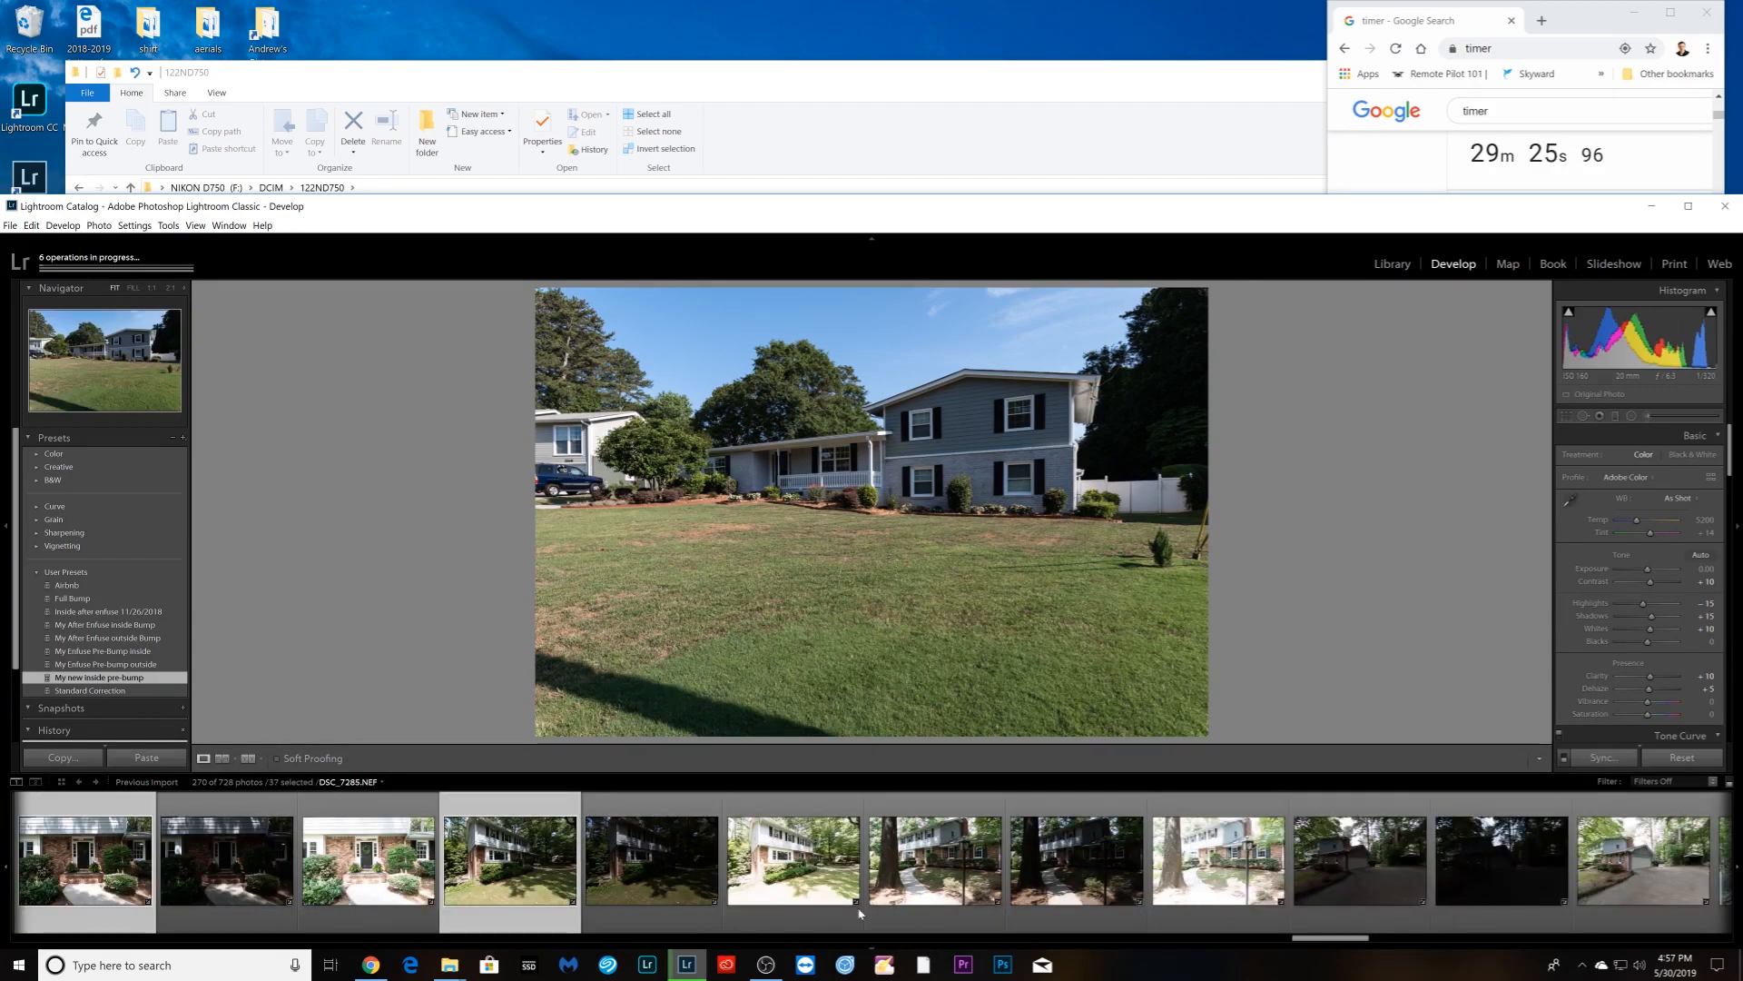
ctrl+click(1062, 903)
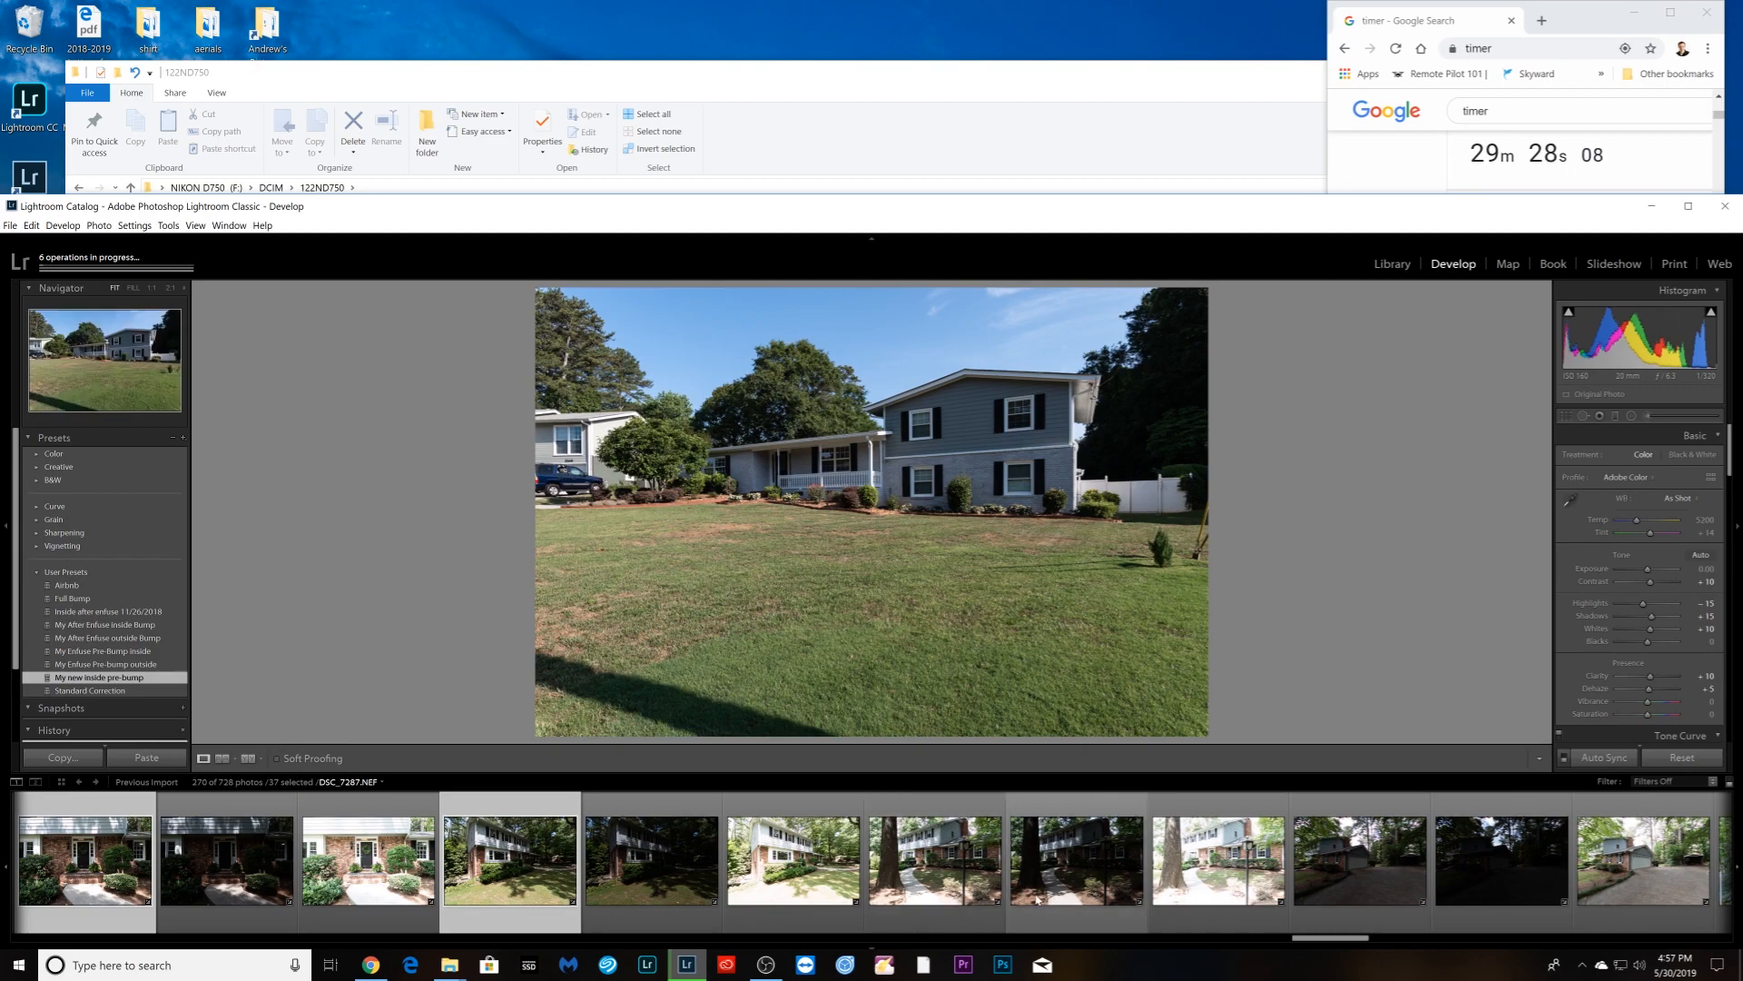
scroll(1044, 904, down, 4)
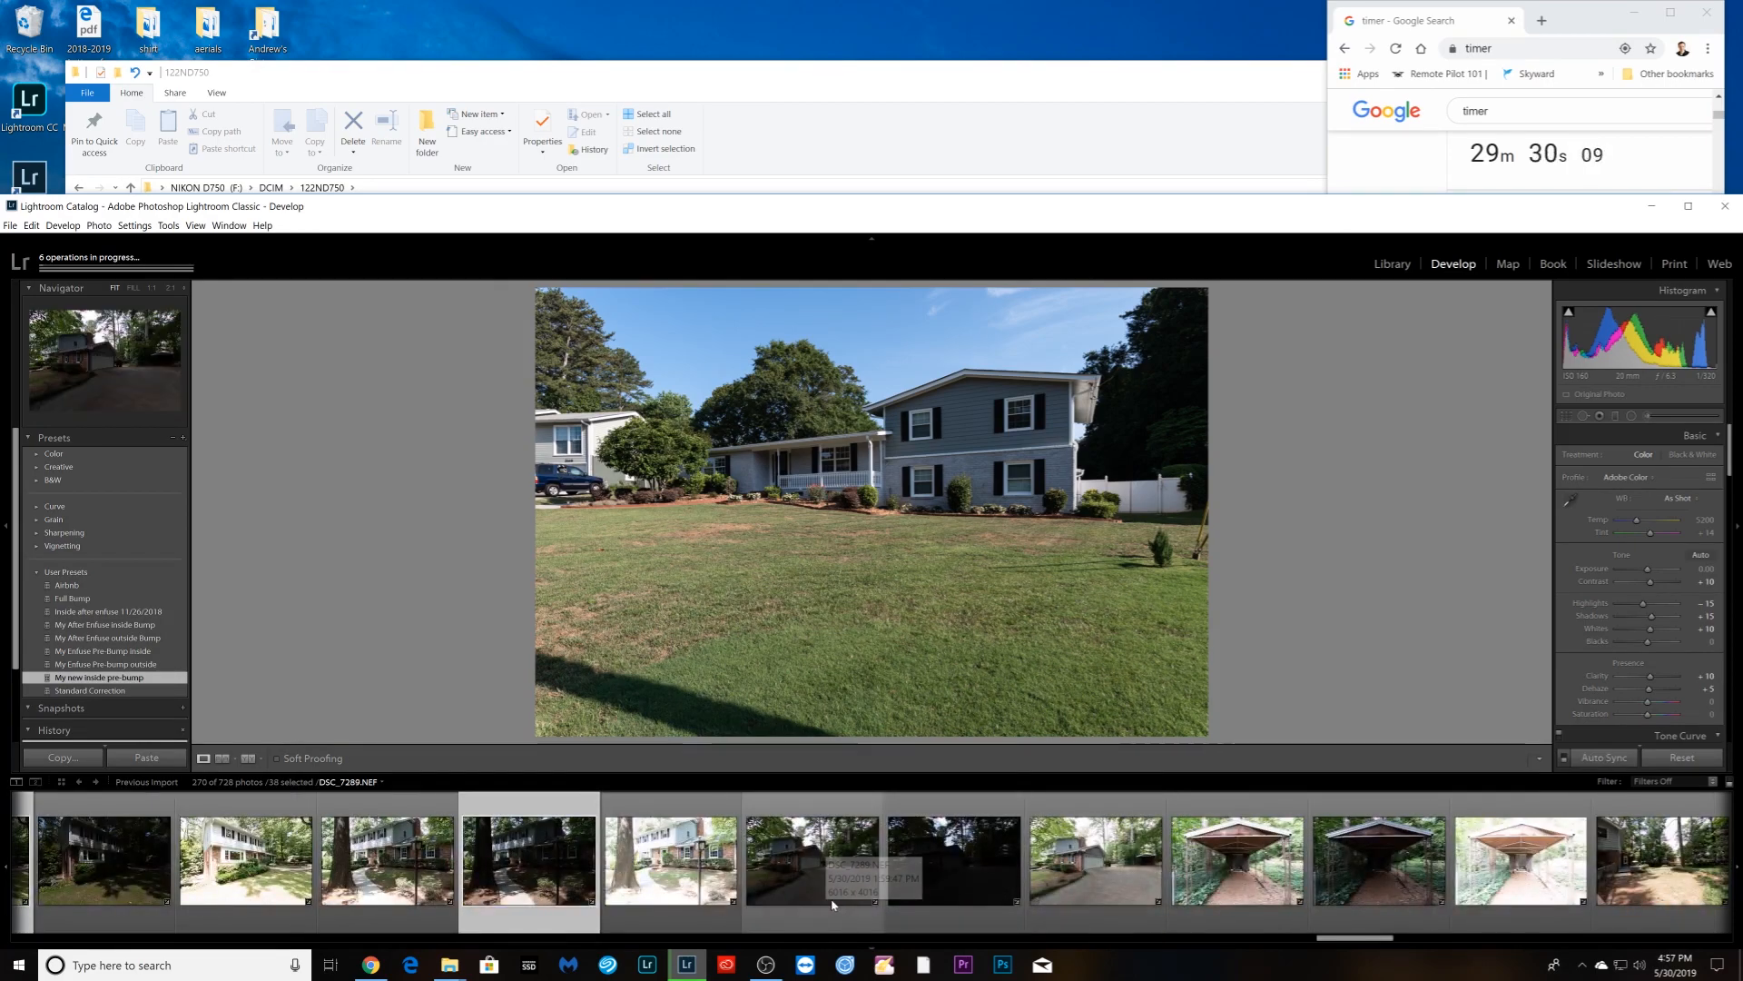
ctrl+click(833, 903)
scroll(832, 897, down, 4)
- Add the dark carport shot, DSC_7300, DSC_7307, DSC_7308 and the deck shots, reaching 47 selected
ctrl+click(828, 891)
scroll(826, 886, down, 4)
ctrl+click(719, 899)
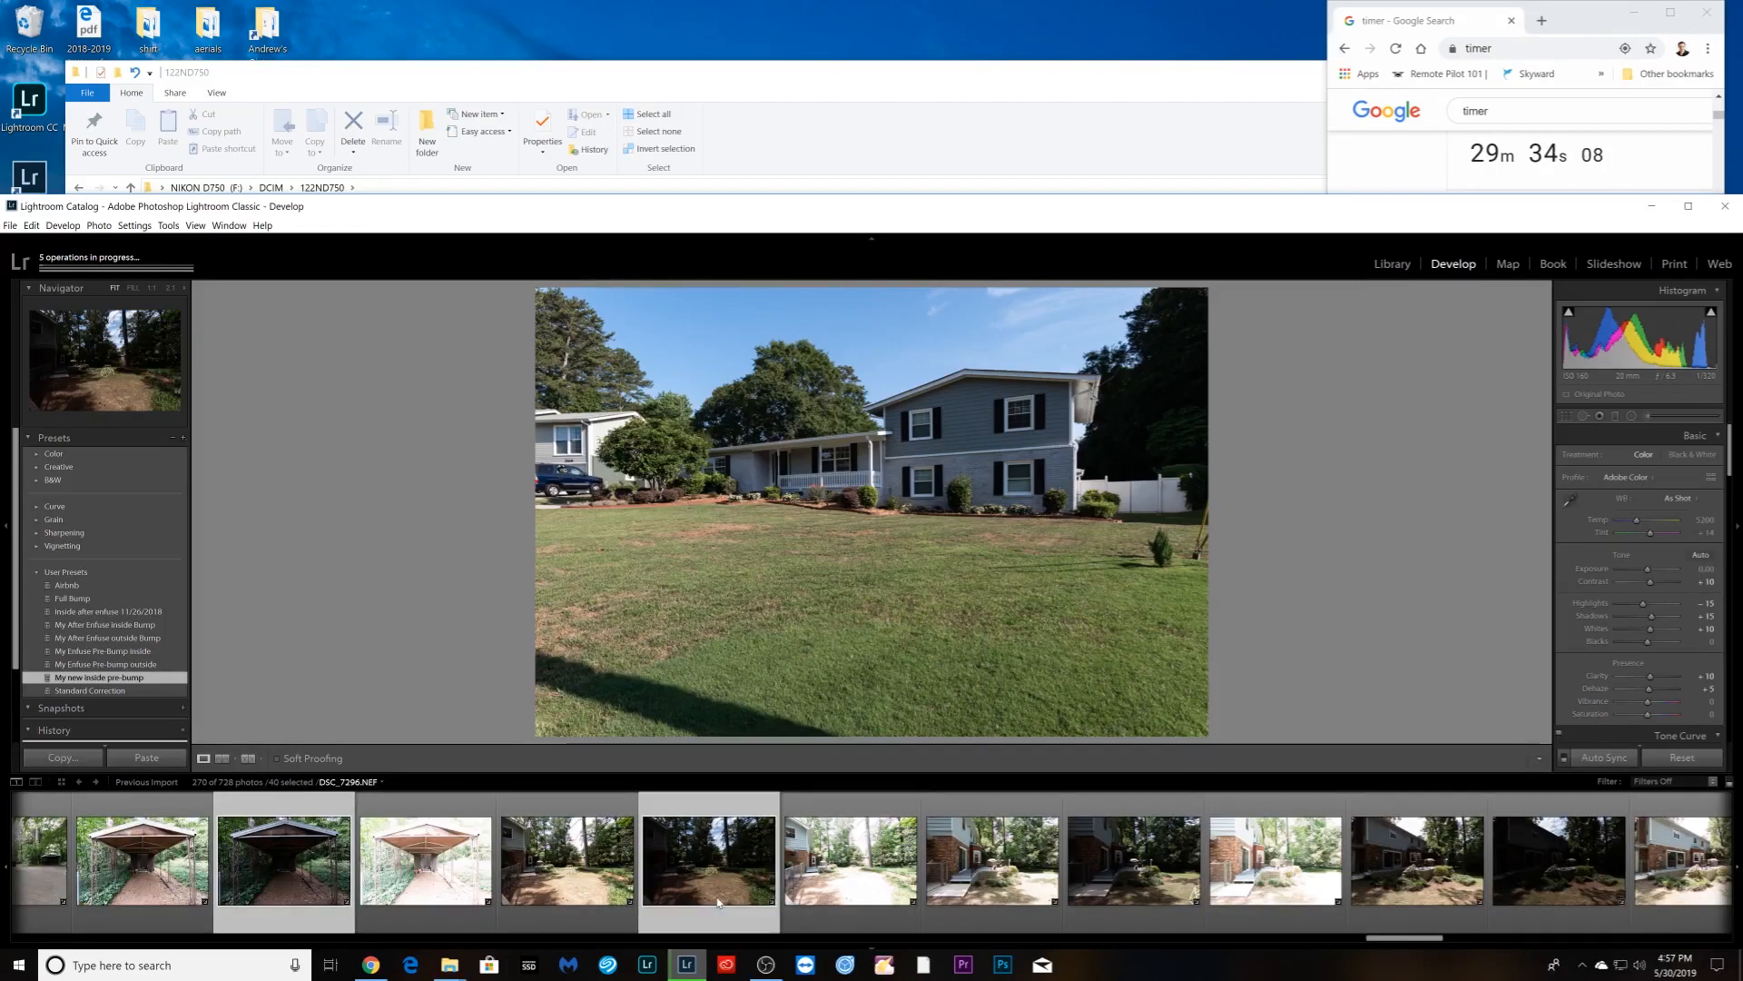
scroll(719, 903, down, 4)
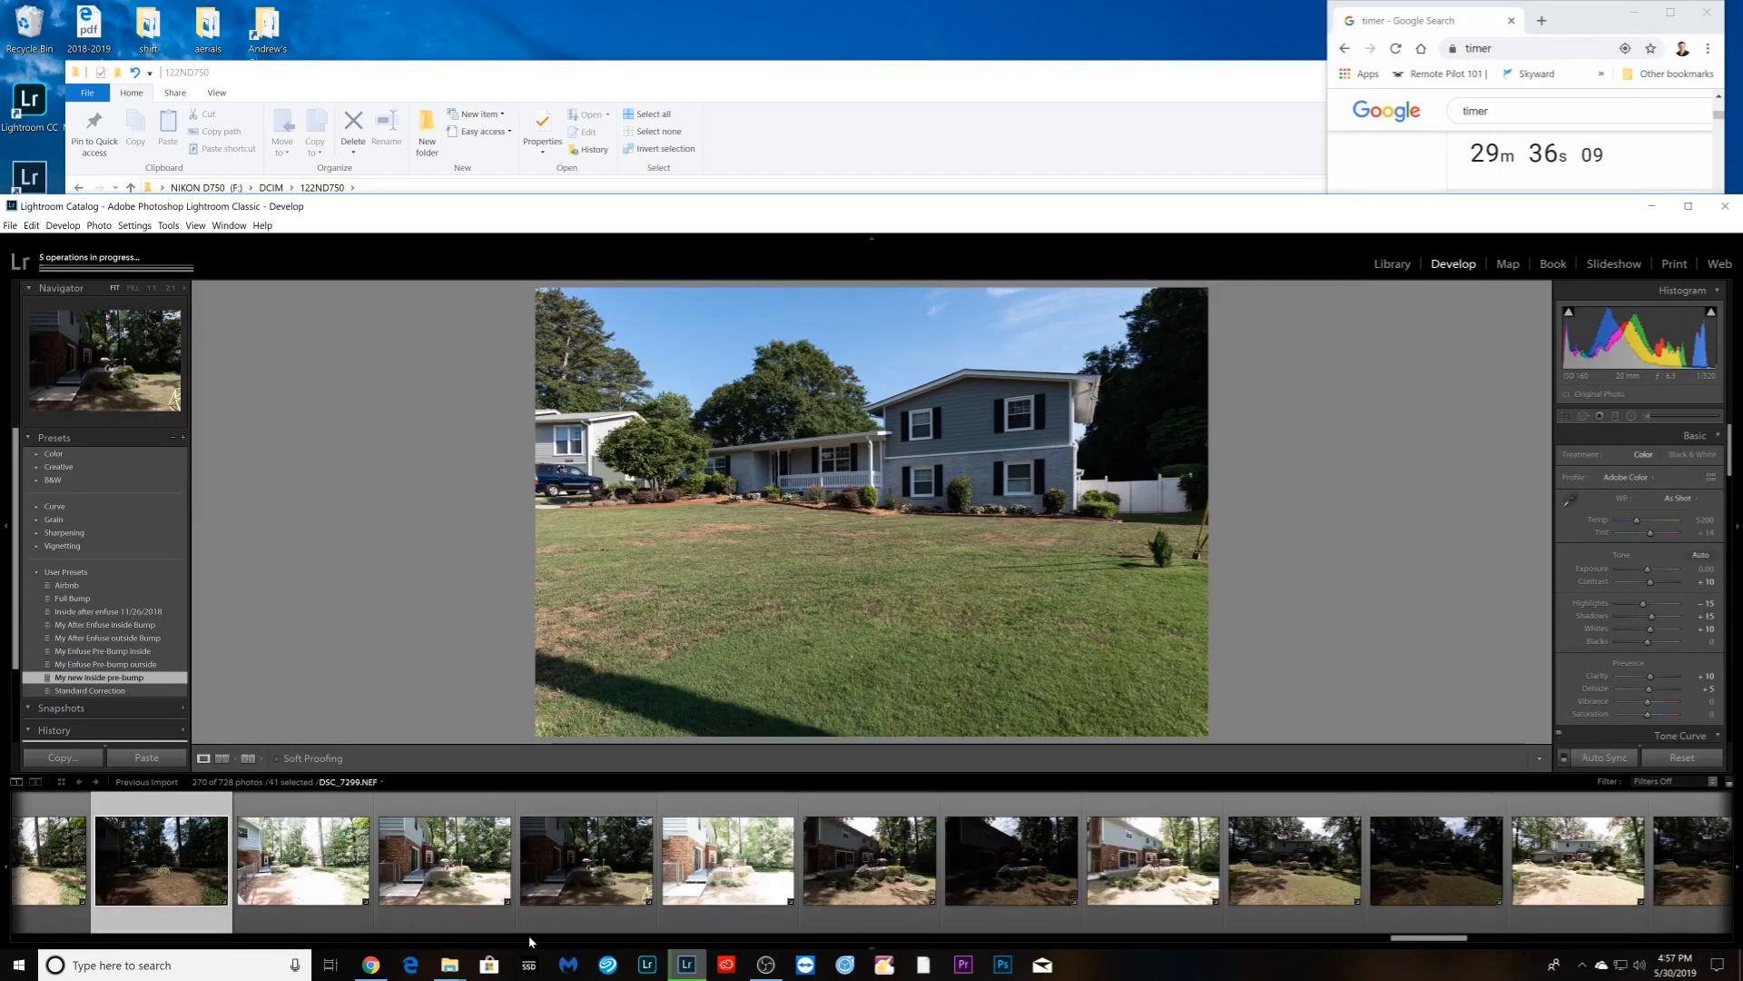
ctrl+click(894, 906)
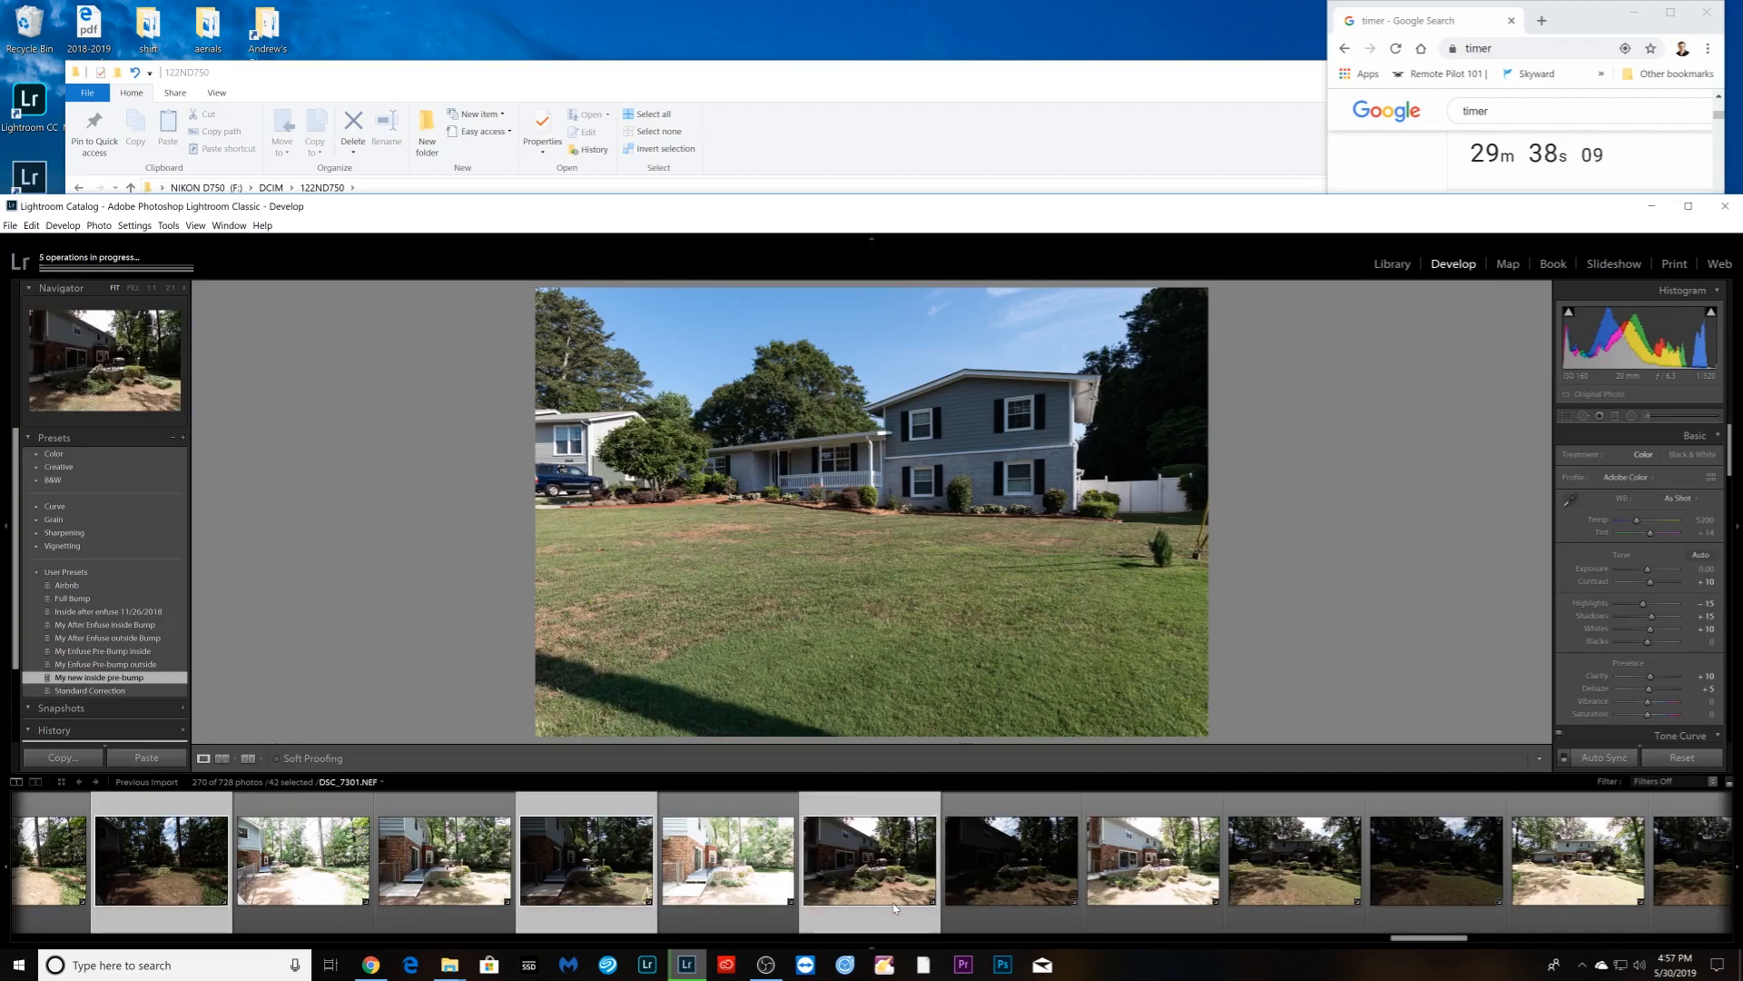
ctrl+click(863, 909)
ctrl+click(999, 911)
scroll(1000, 910, down, 4)
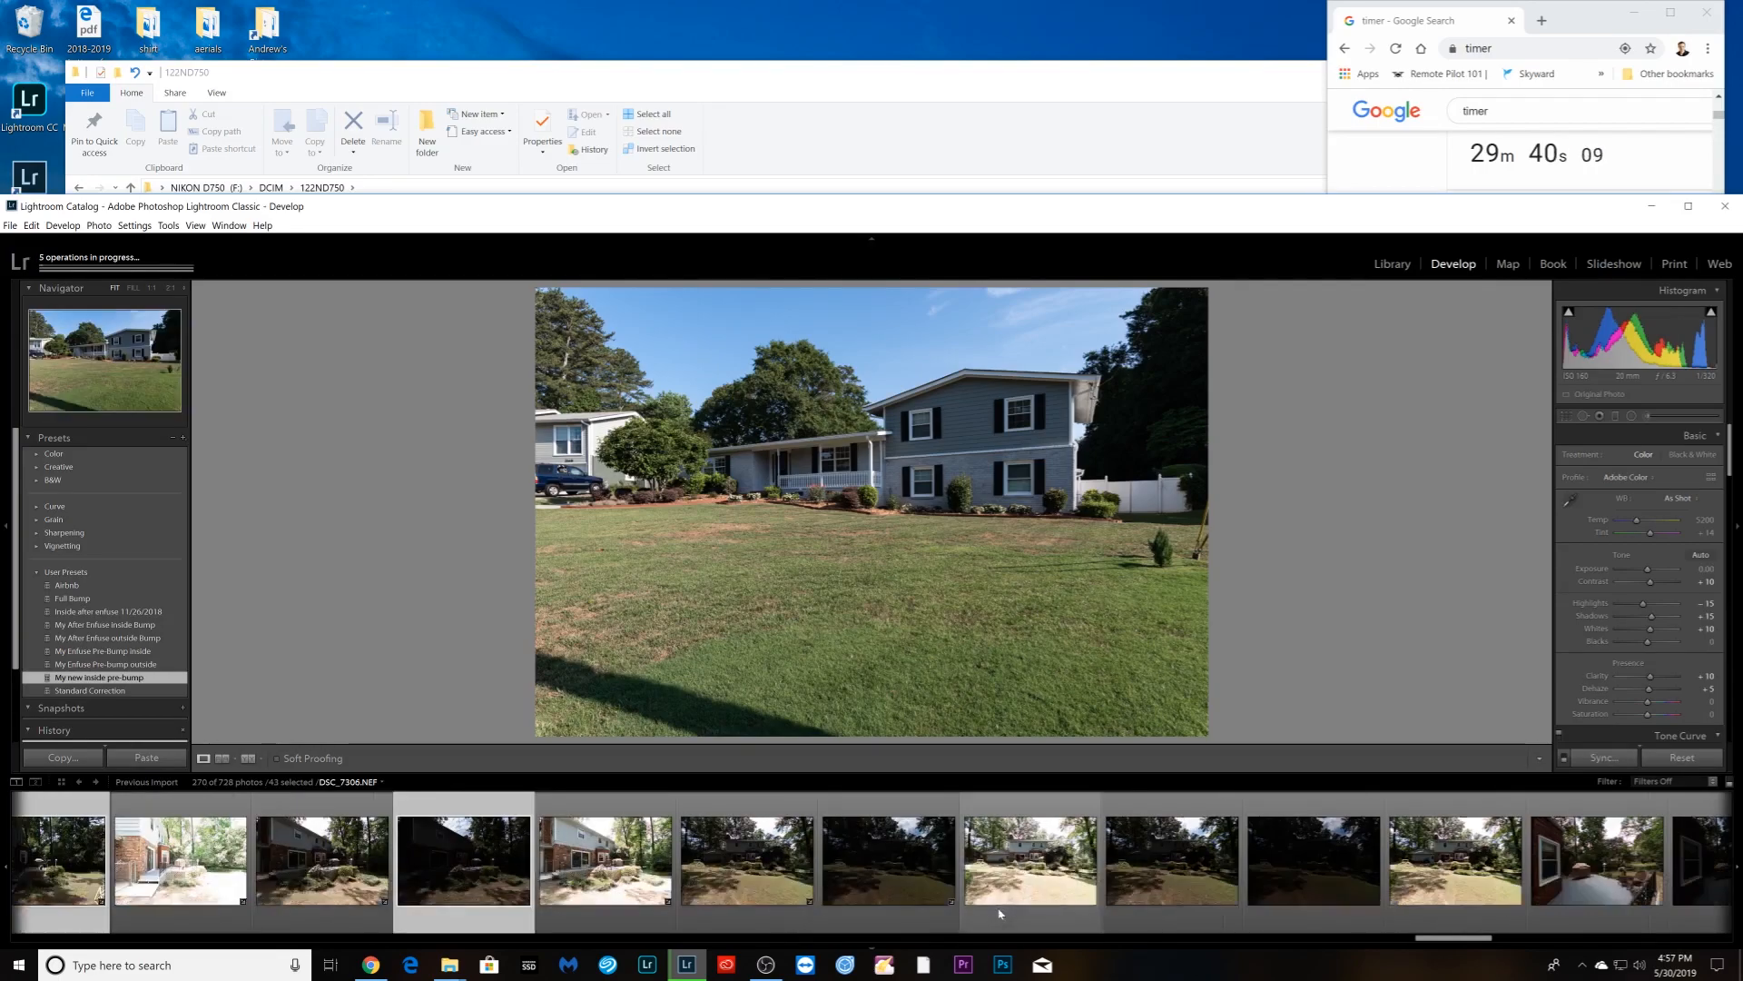
ctrl+click(808, 903)
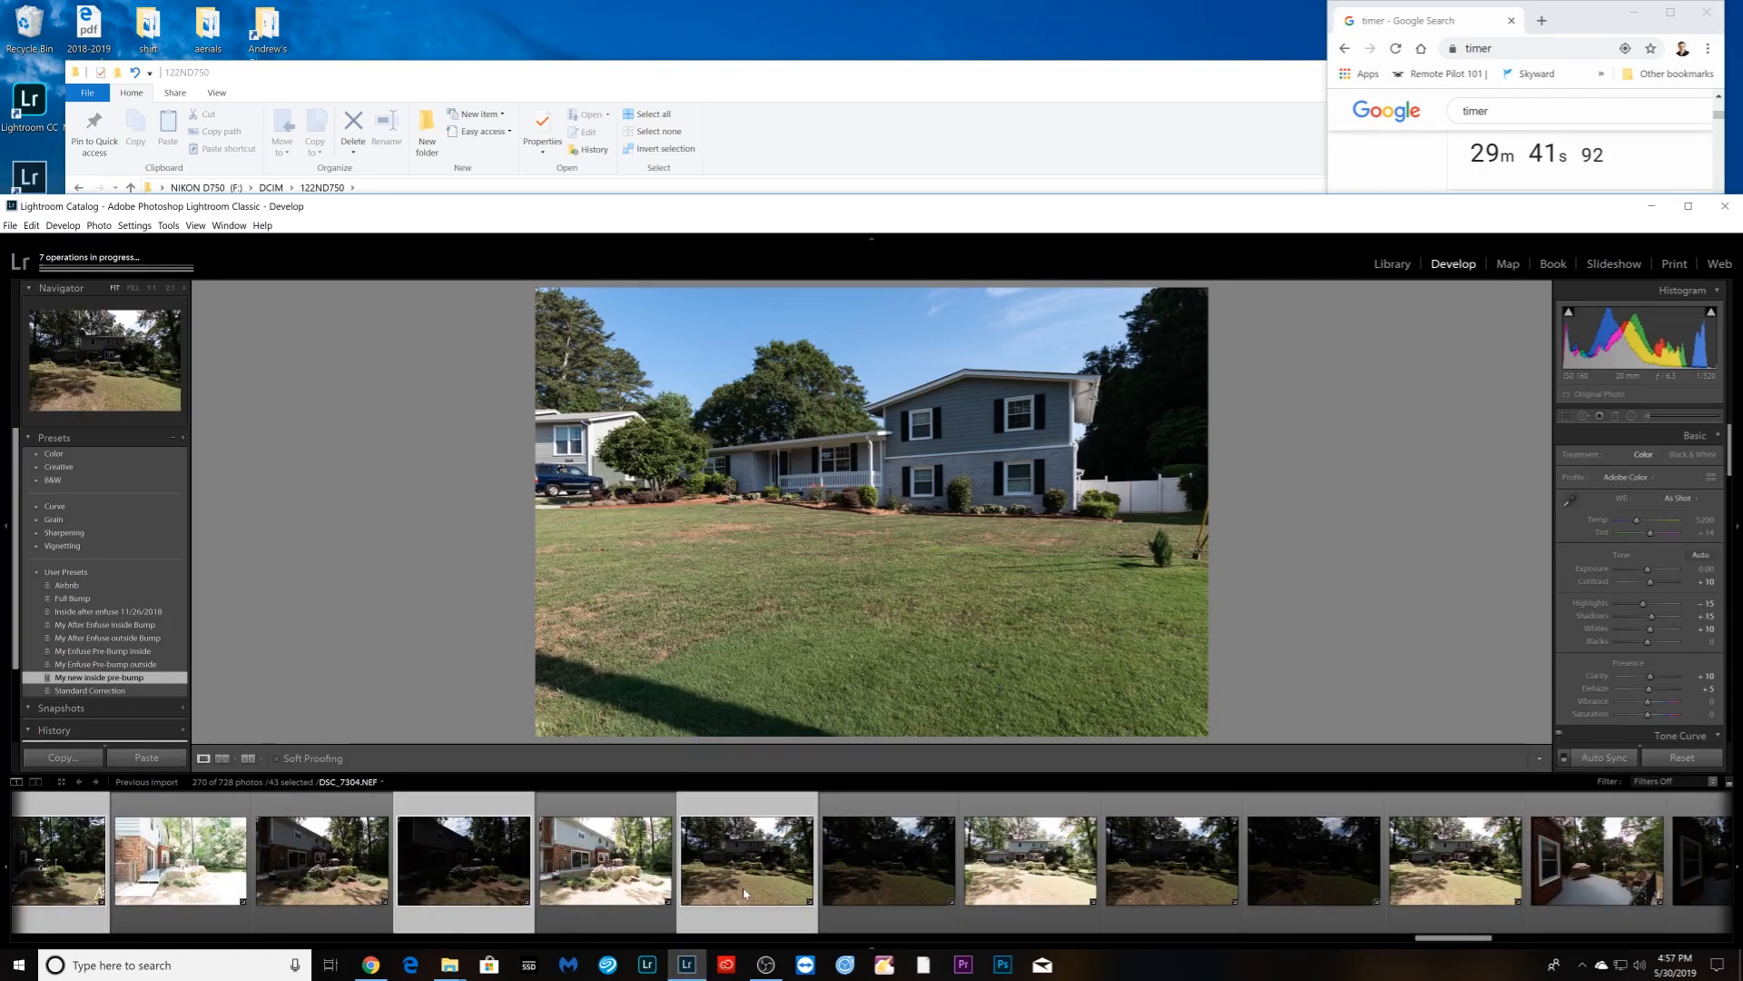
scroll(680, 908, down, 4)
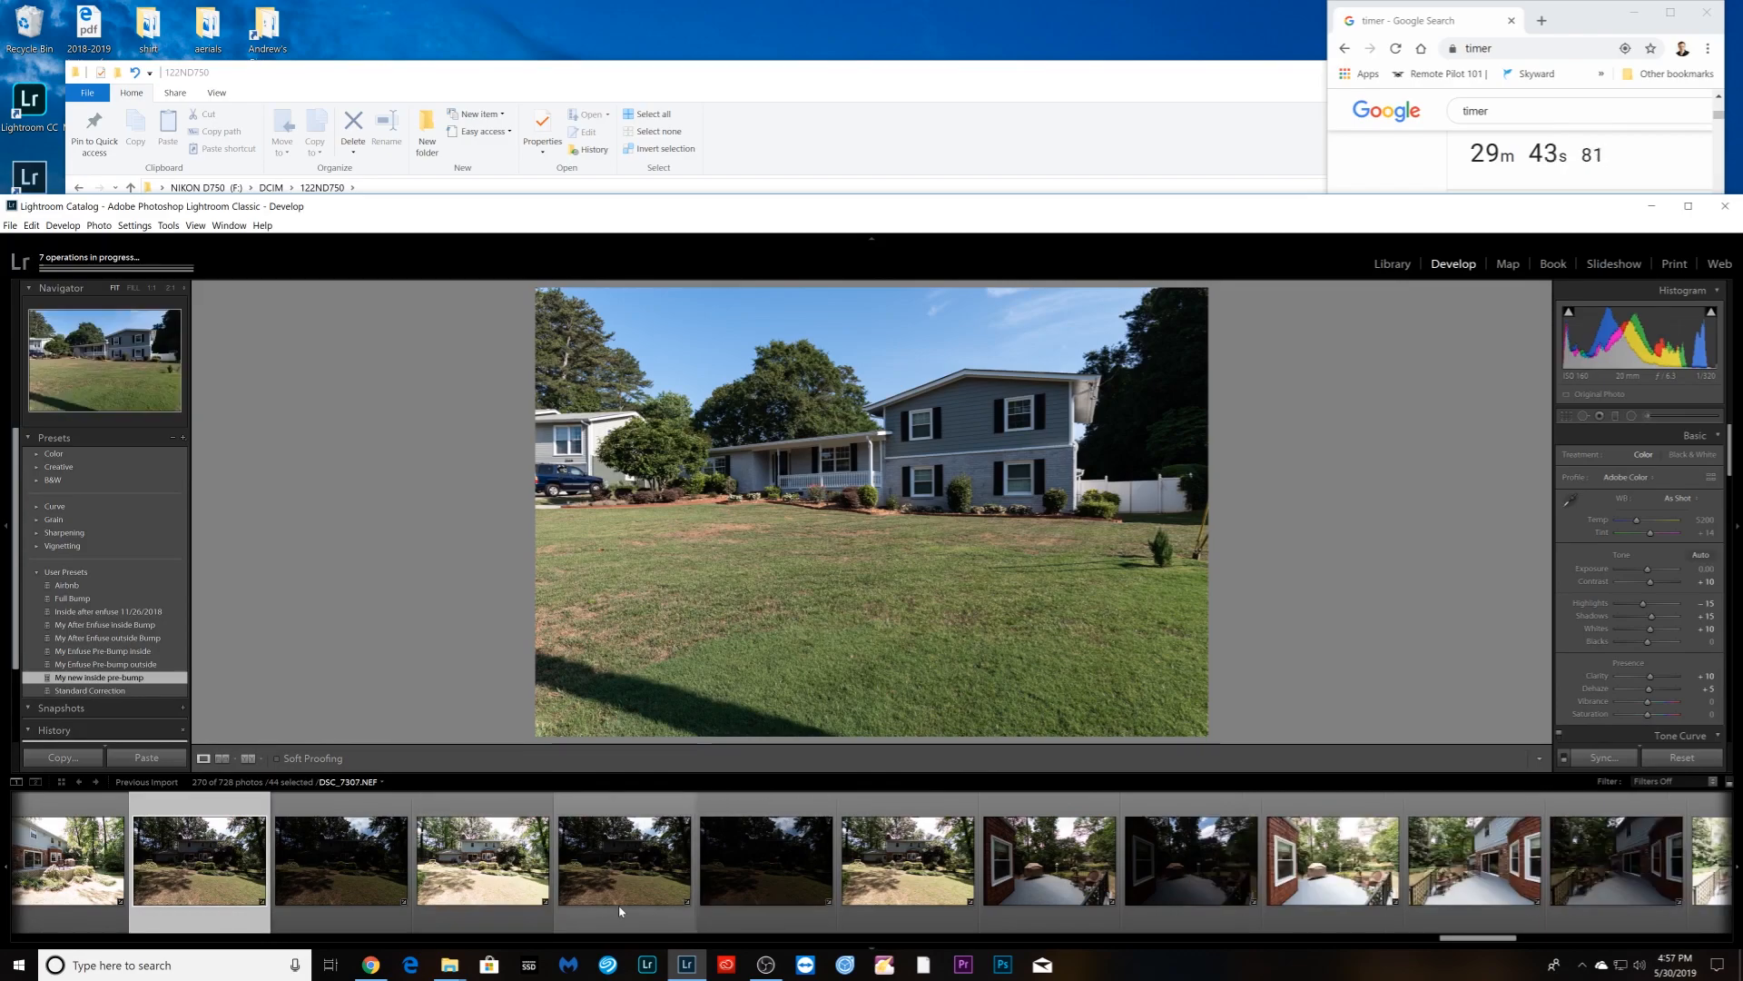
ctrl+click(741, 899)
scroll(690, 899, down, 4)
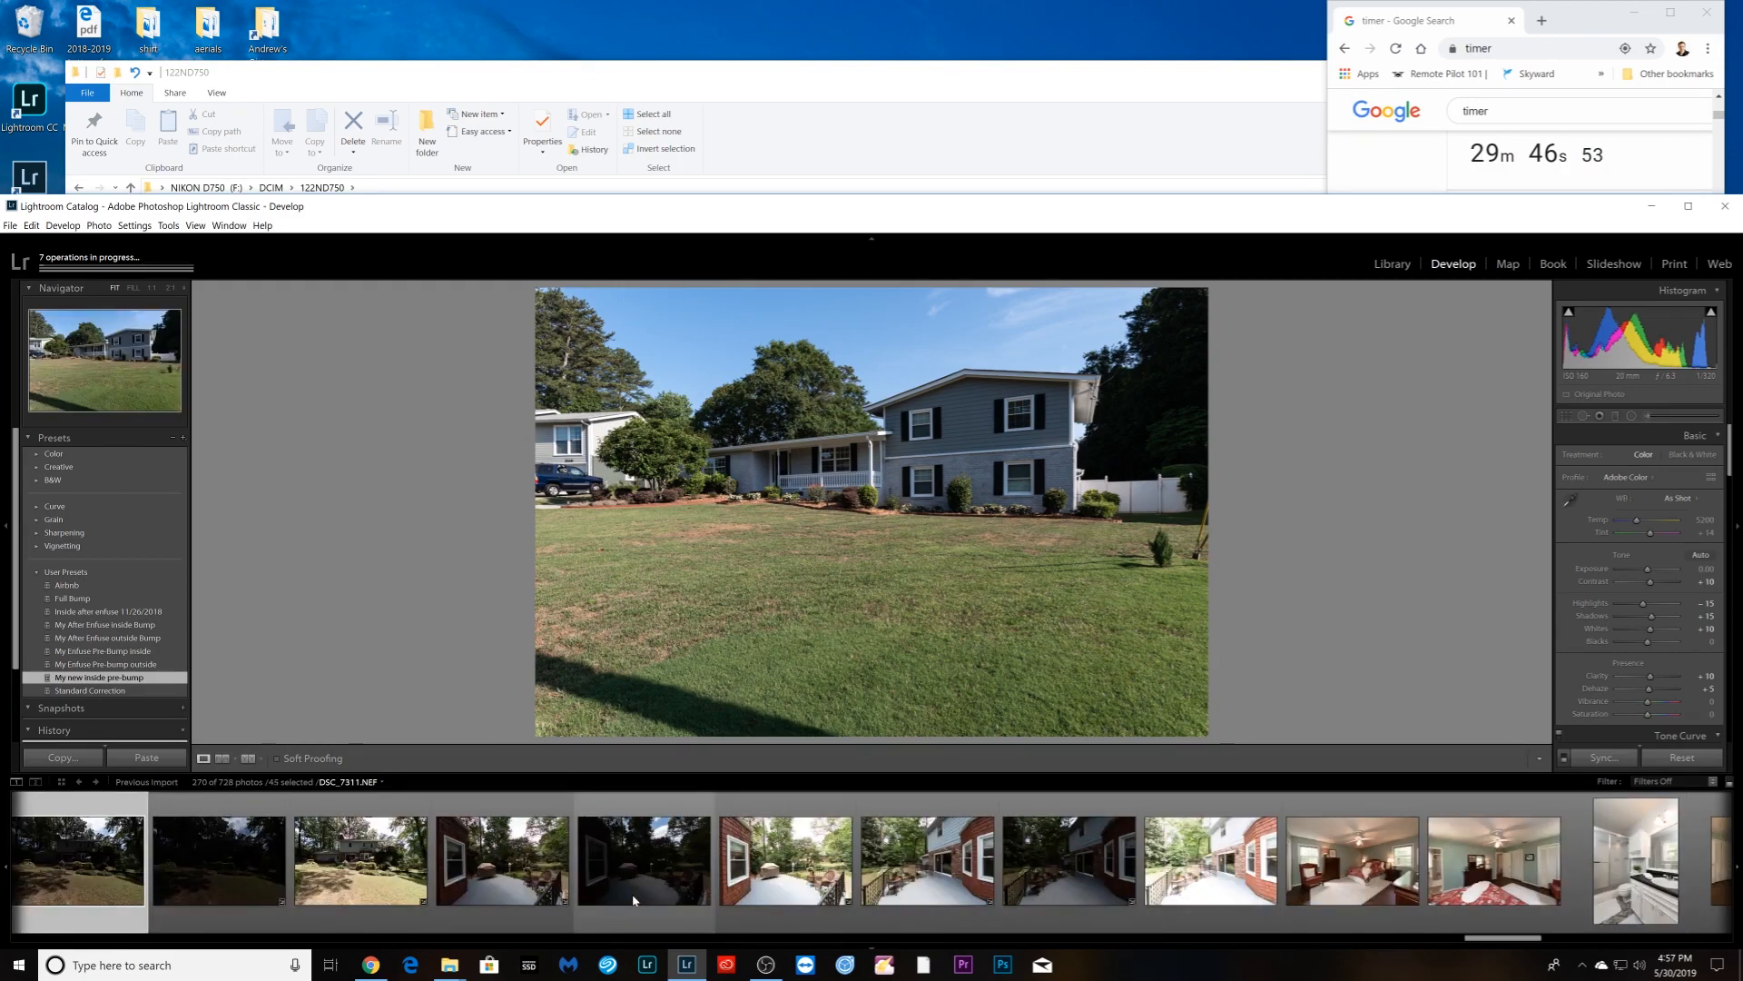
ctrl+click(634, 901)
scroll(638, 902, down, 4)
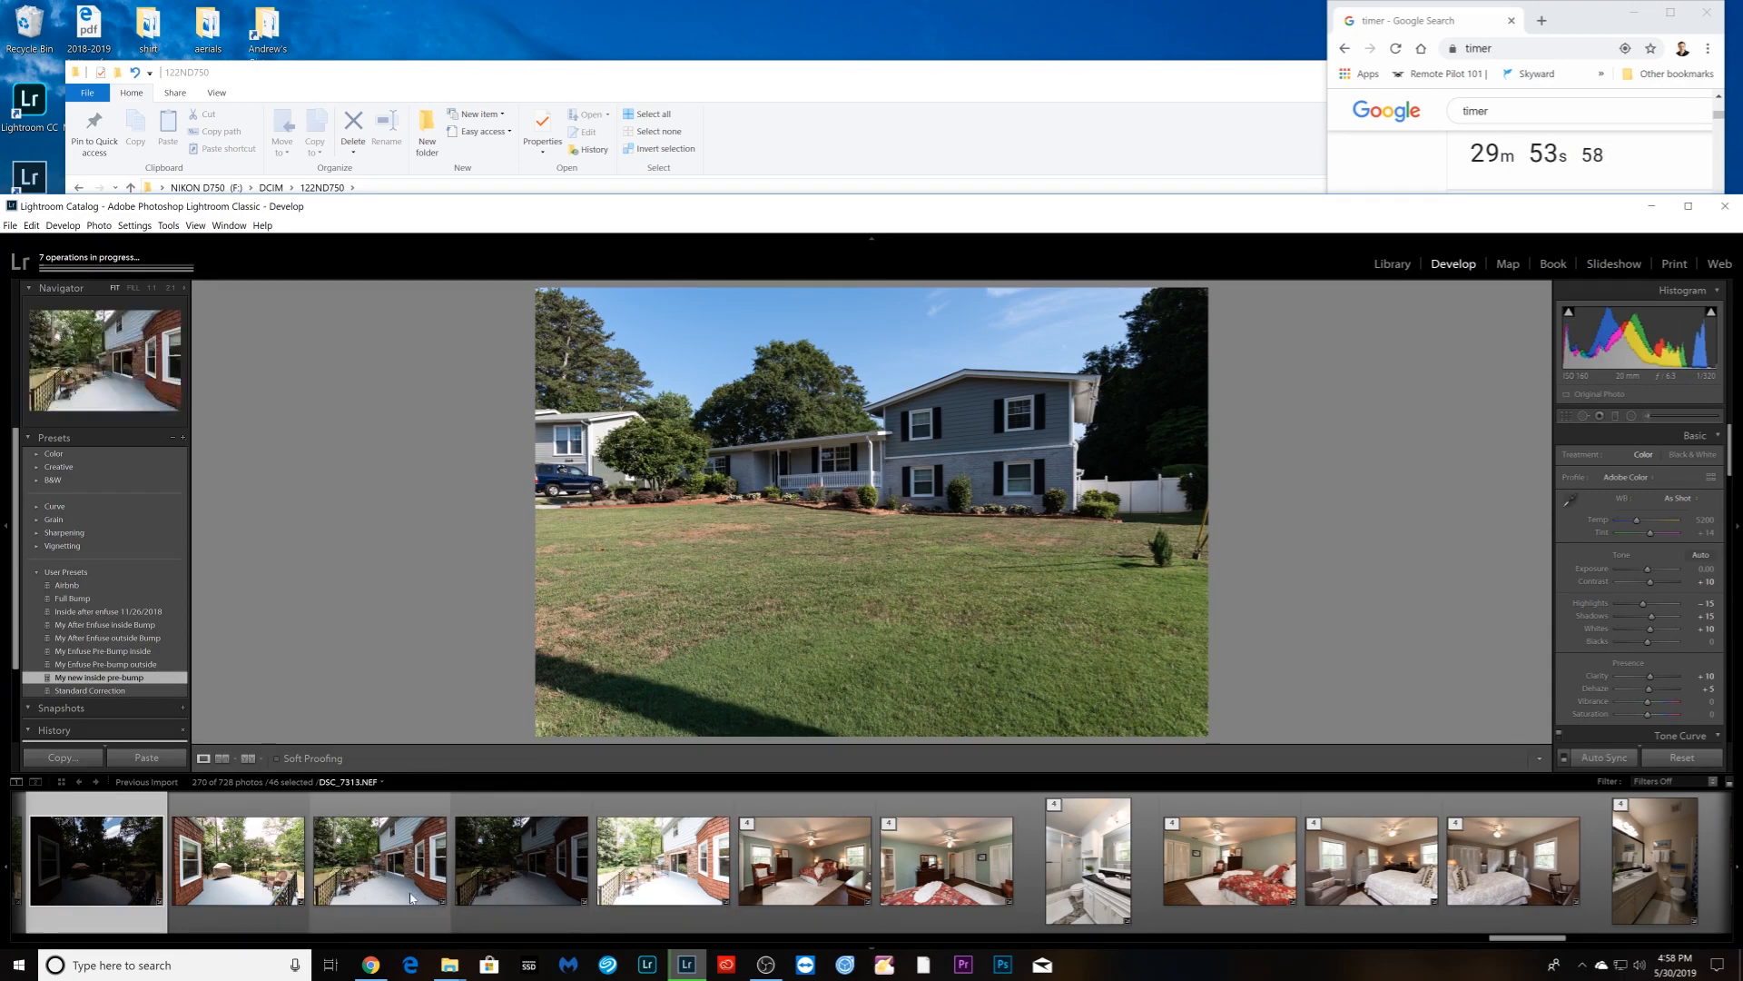
ctrl+click(572, 897)
scroll(579, 897, down, 20)
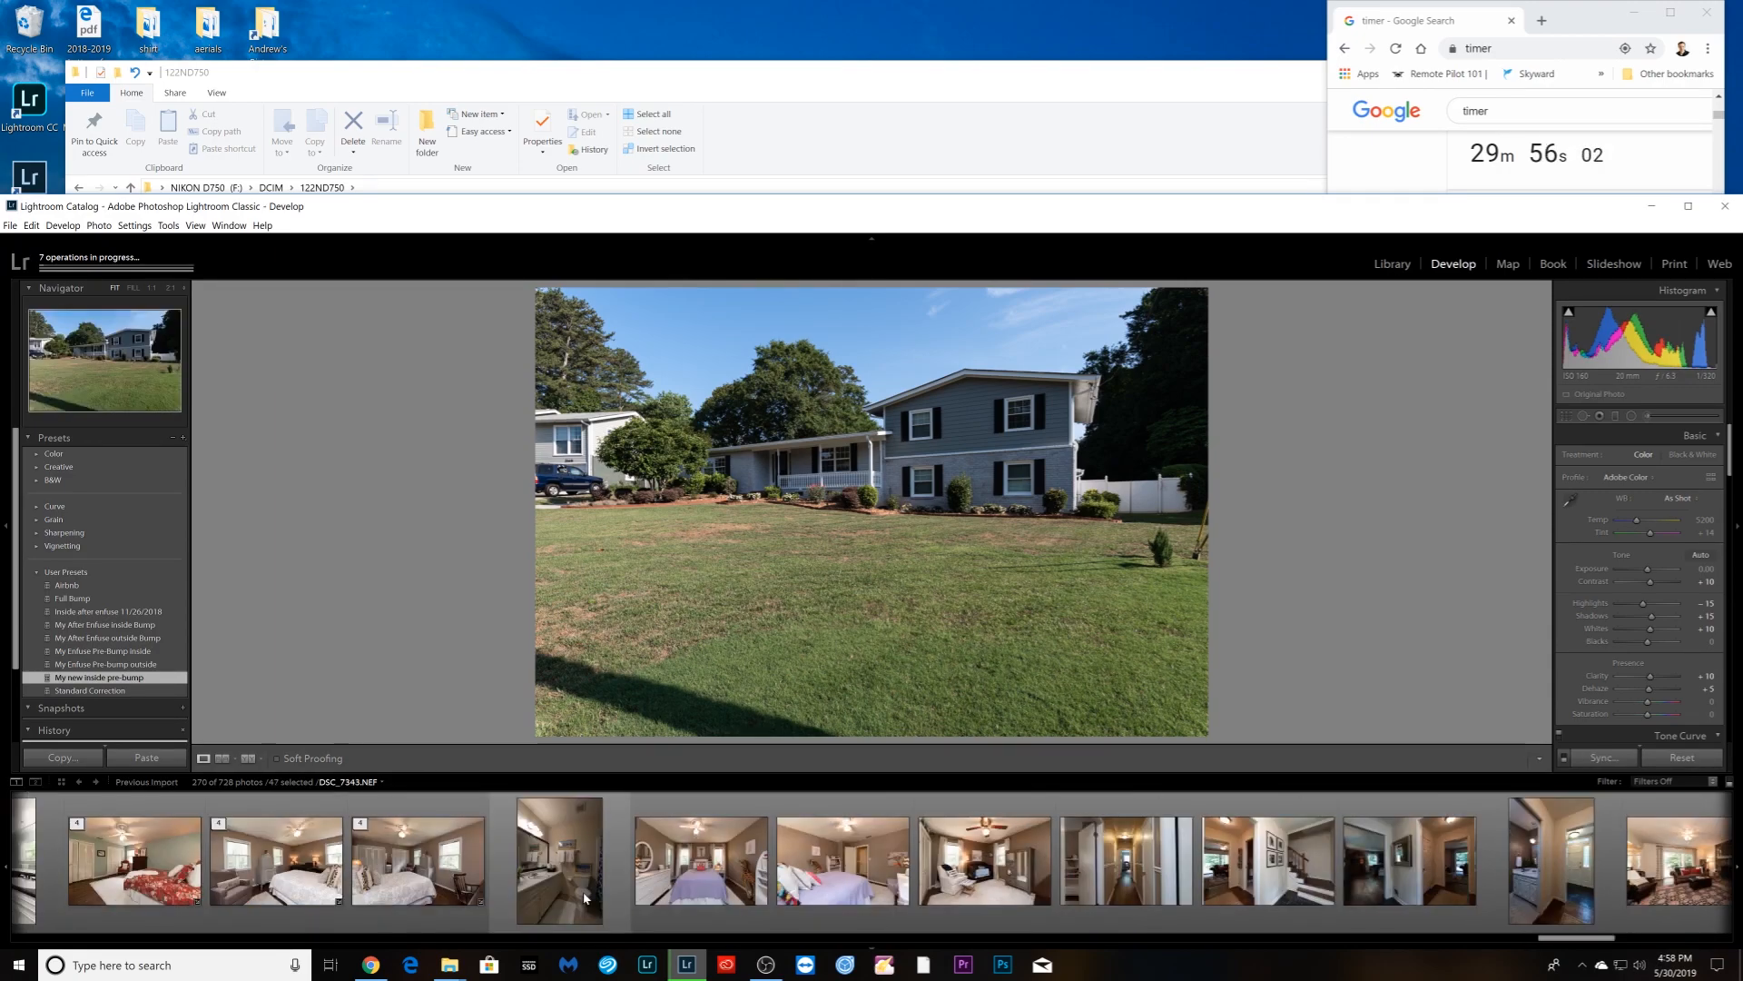
scroll(585, 899, up, 20)
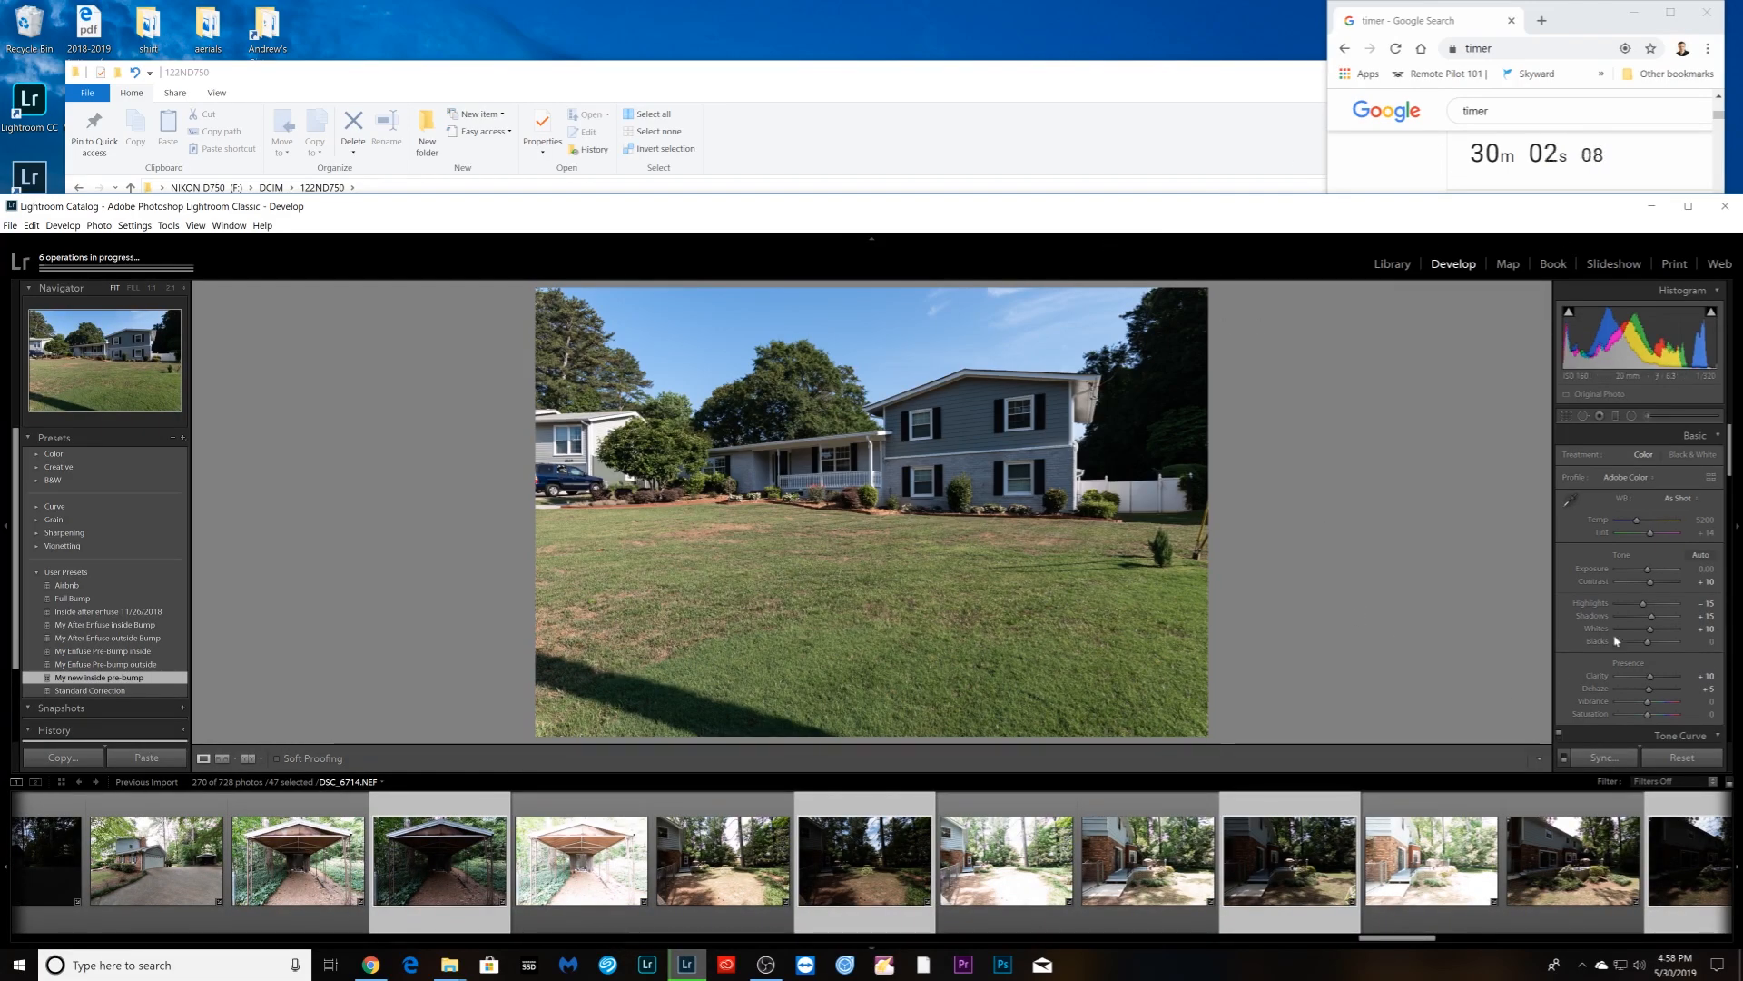
- Set Shadows to +72 on the house photo and synchronize settings to all 47 selected photos
drag(1663, 619, 1648, 574)
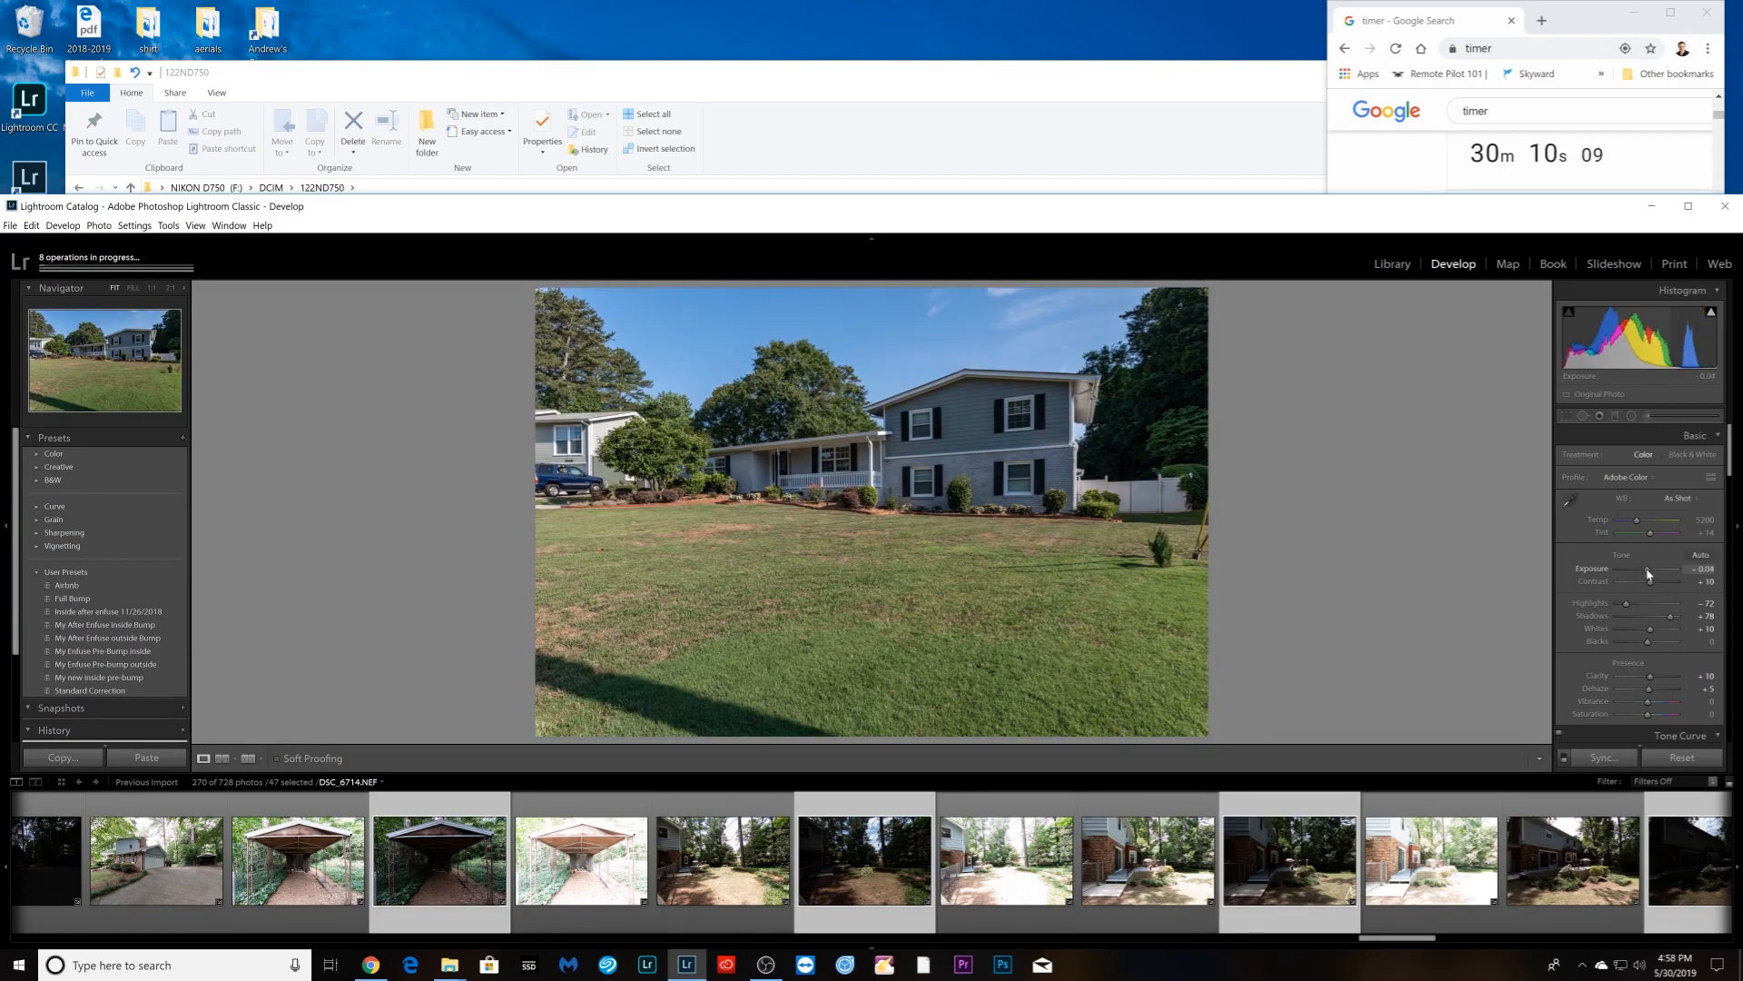
click(1601, 758)
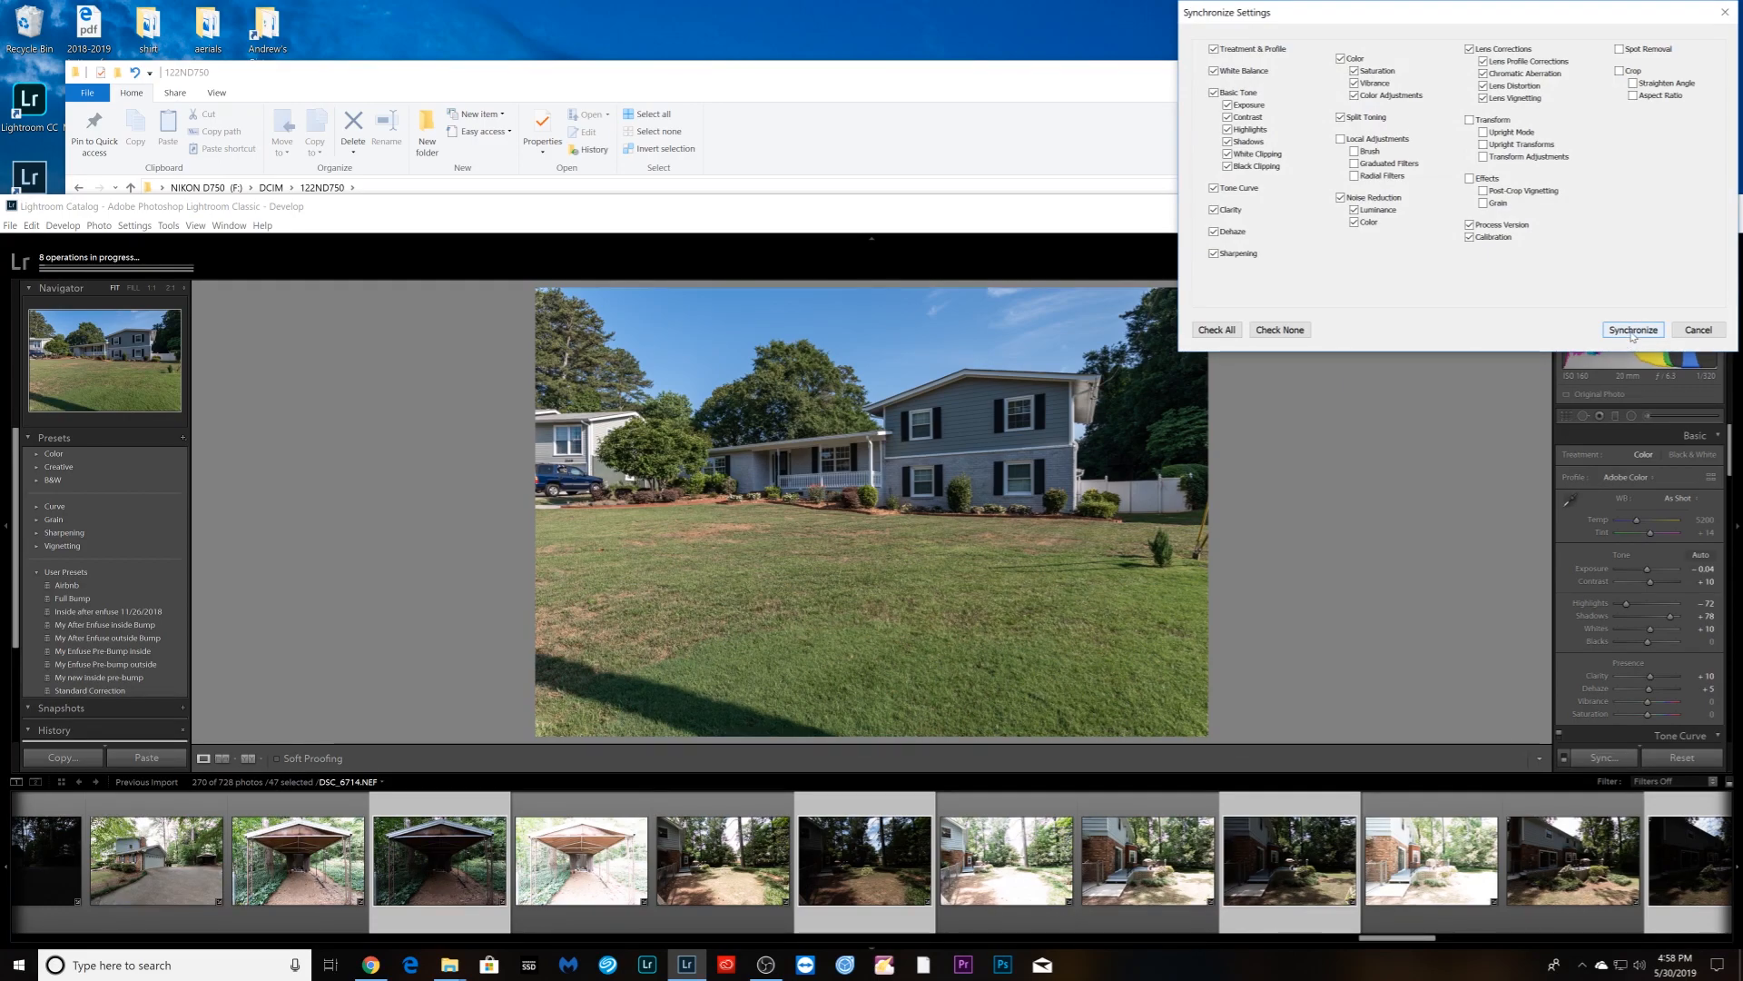
click(1632, 331)
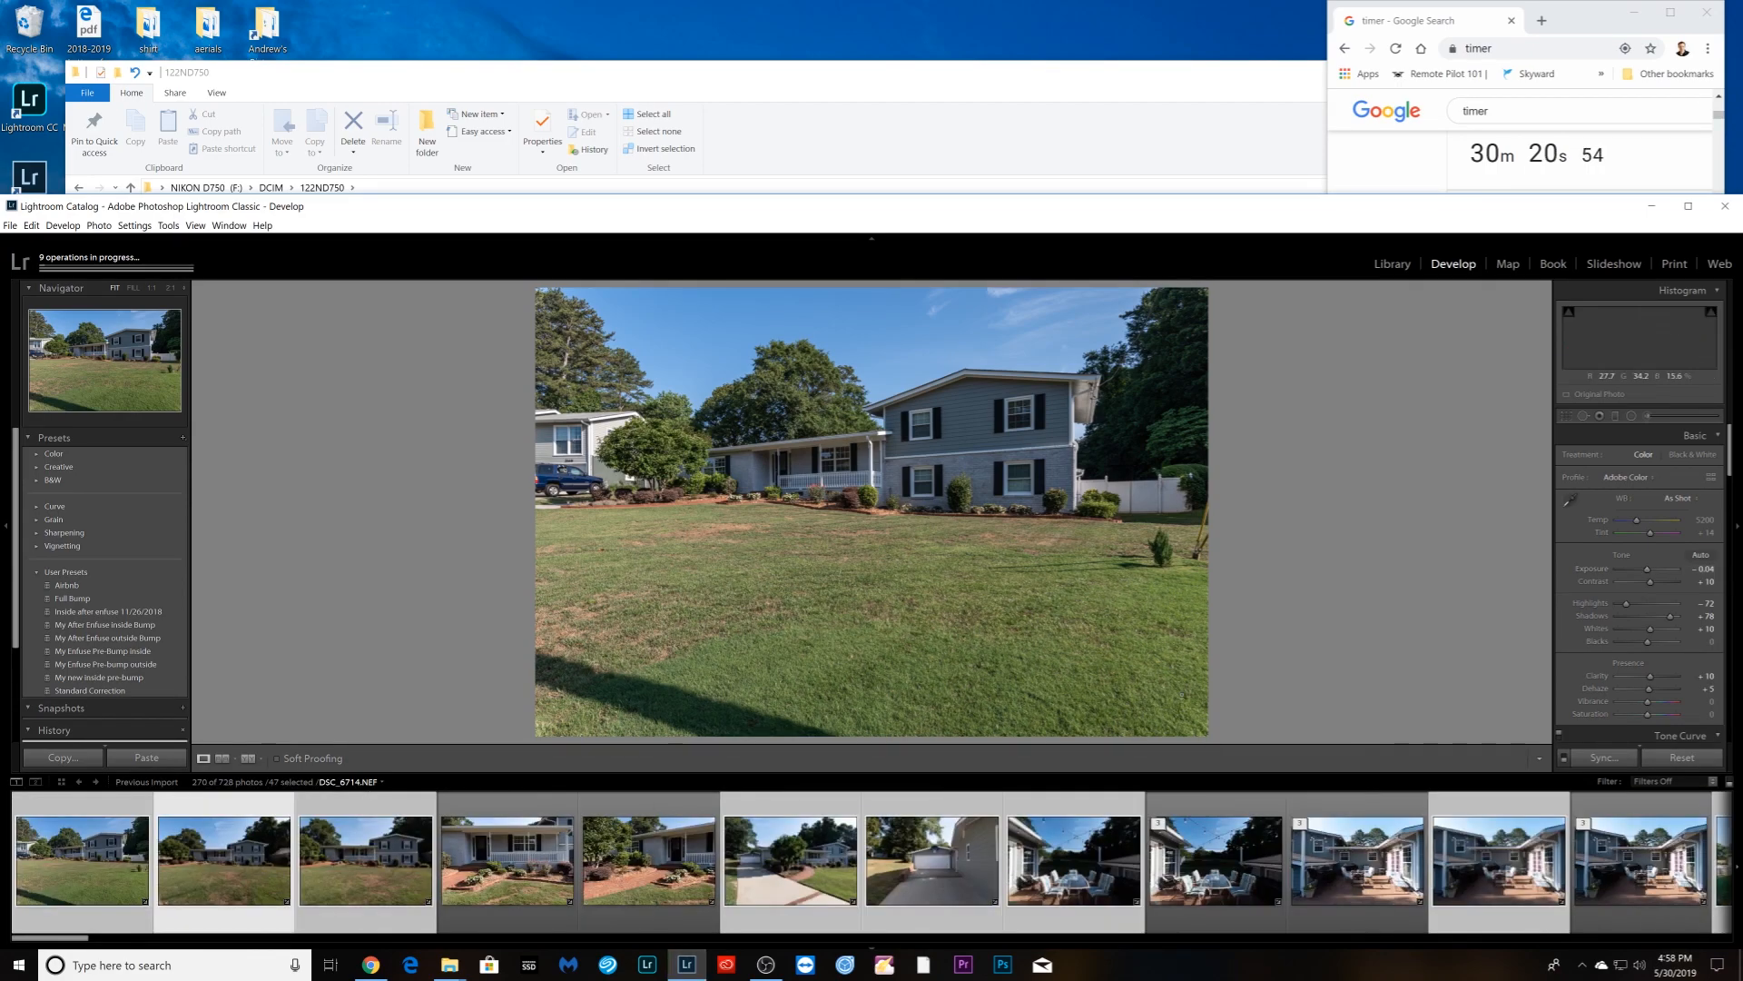
- Crop DSC_6715 higher from the bottom, shifting the house up, and brighten exposure to +0.50
key(Right)
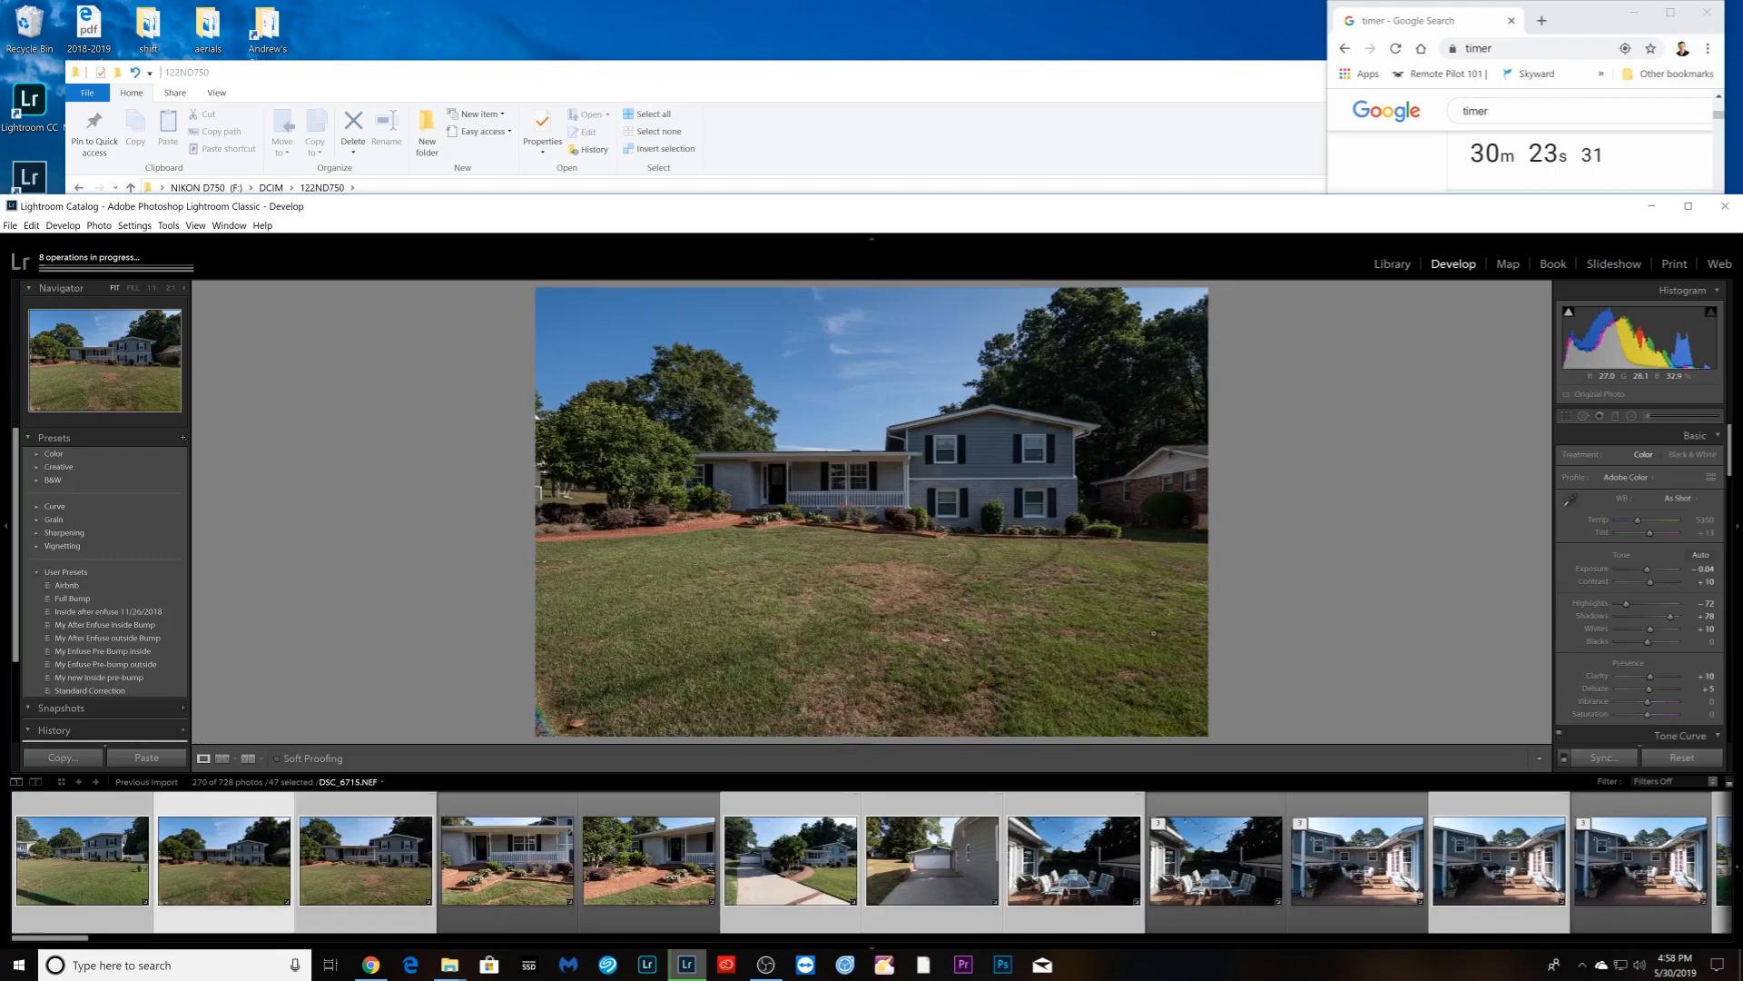
key(r)
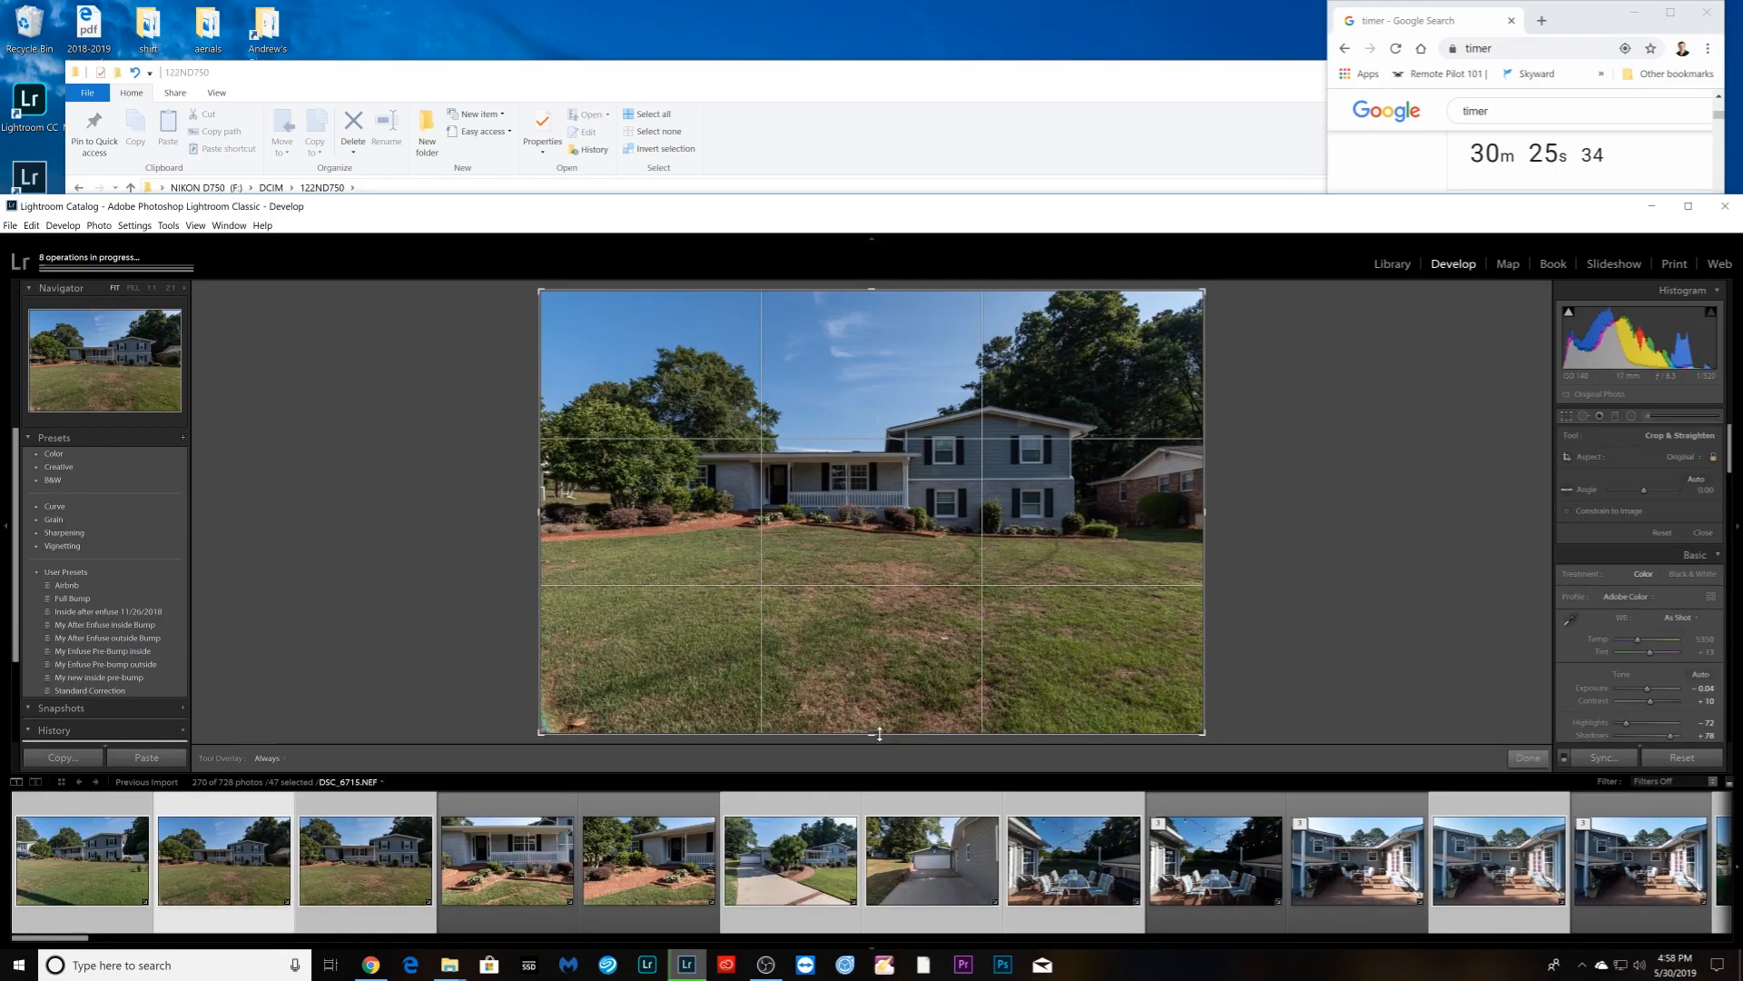
drag(879, 734, 882, 666)
key(r)
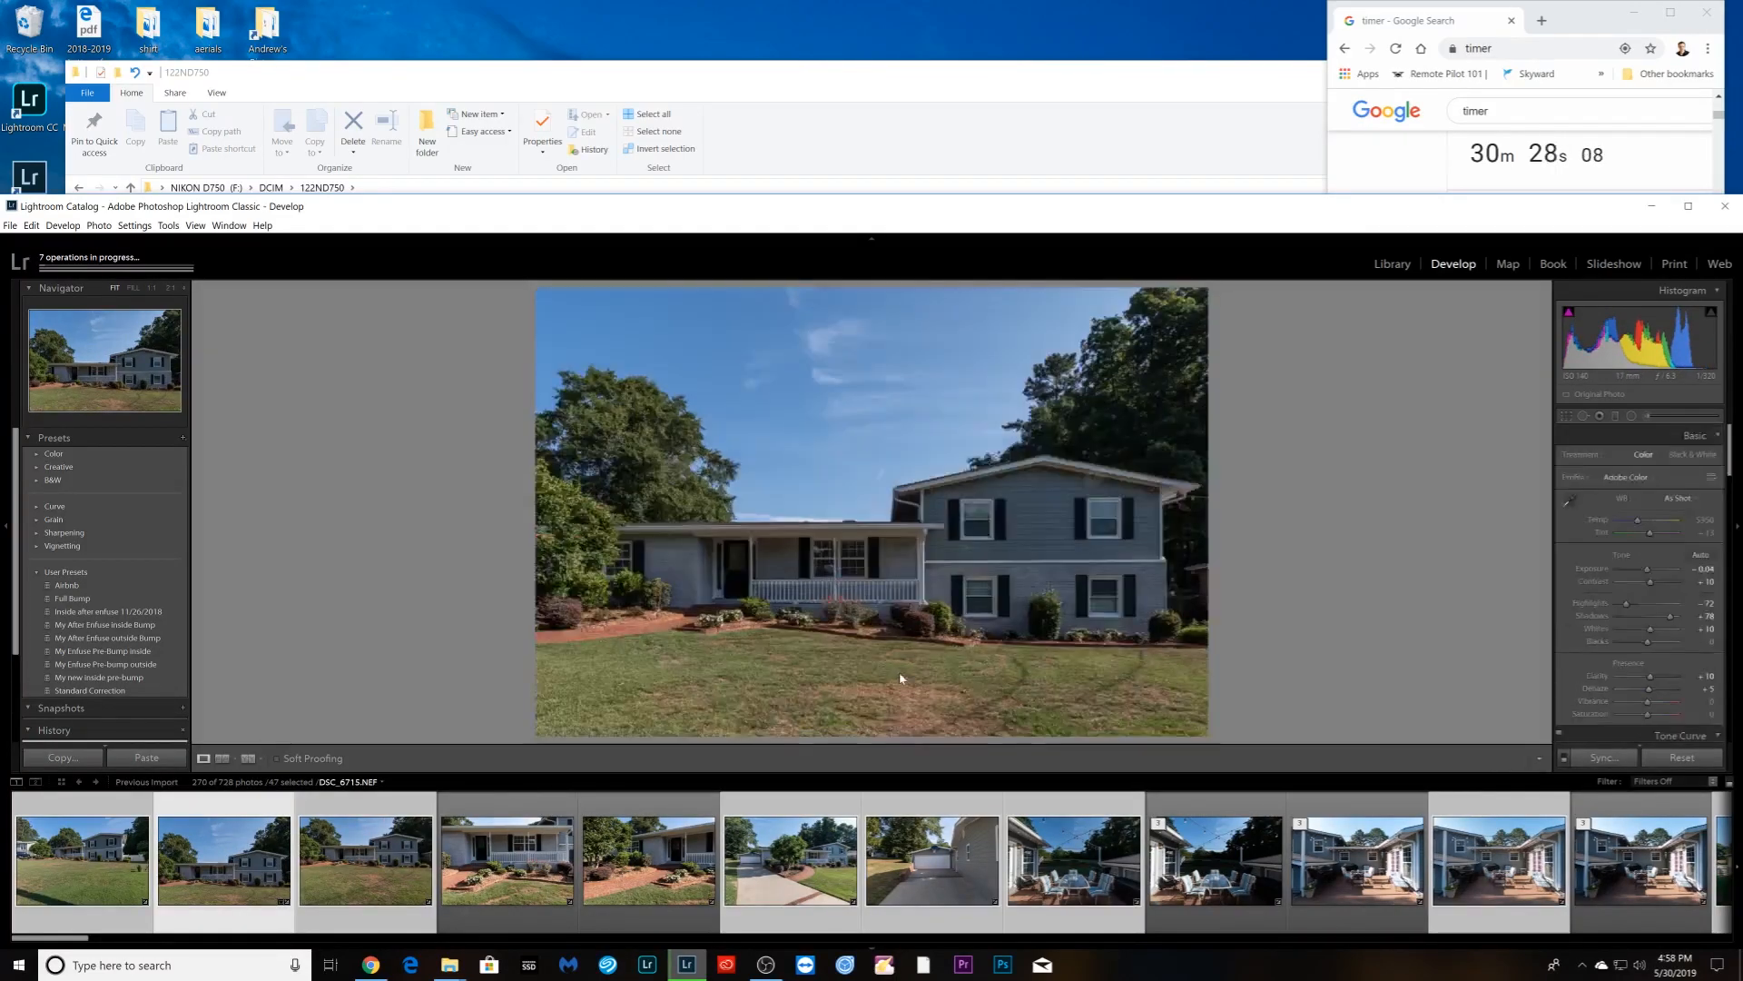
key(r)
drag(974, 668, 963, 596)
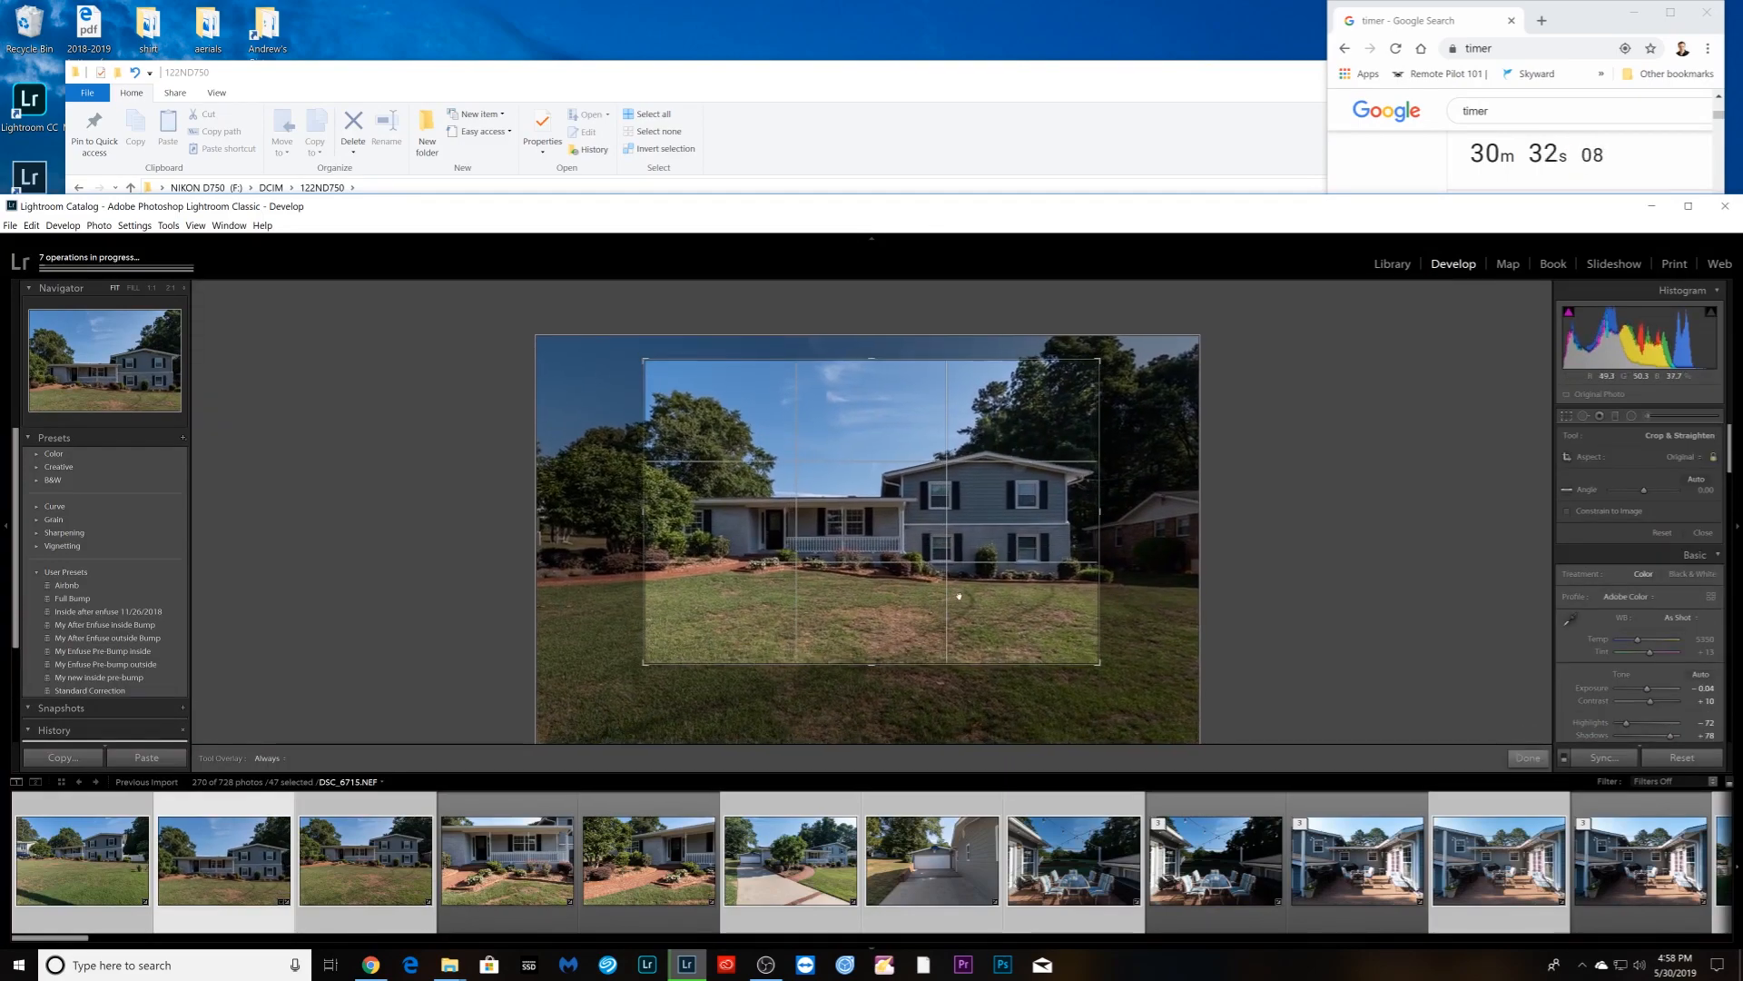
key(r)
drag(1649, 572, 1655, 572)
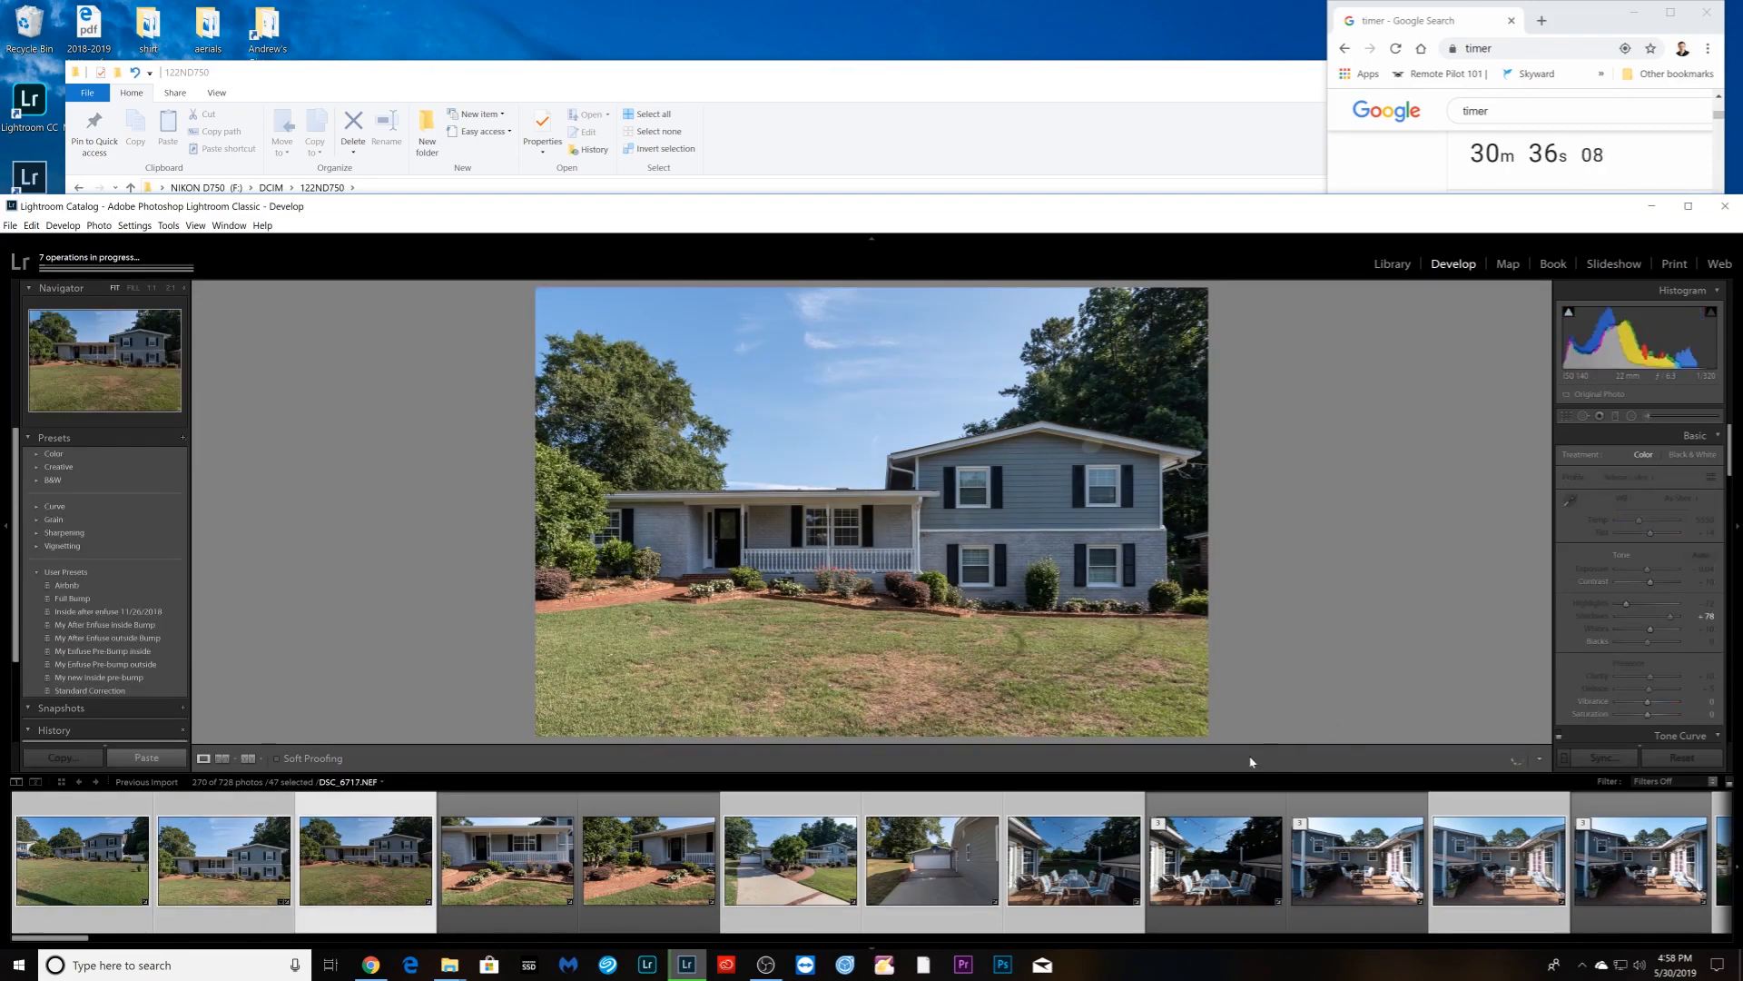
- Tighten the front-of-house crop, set exposure about +0.43, inspect the porch at 1:1, and boost contrast
key(r)
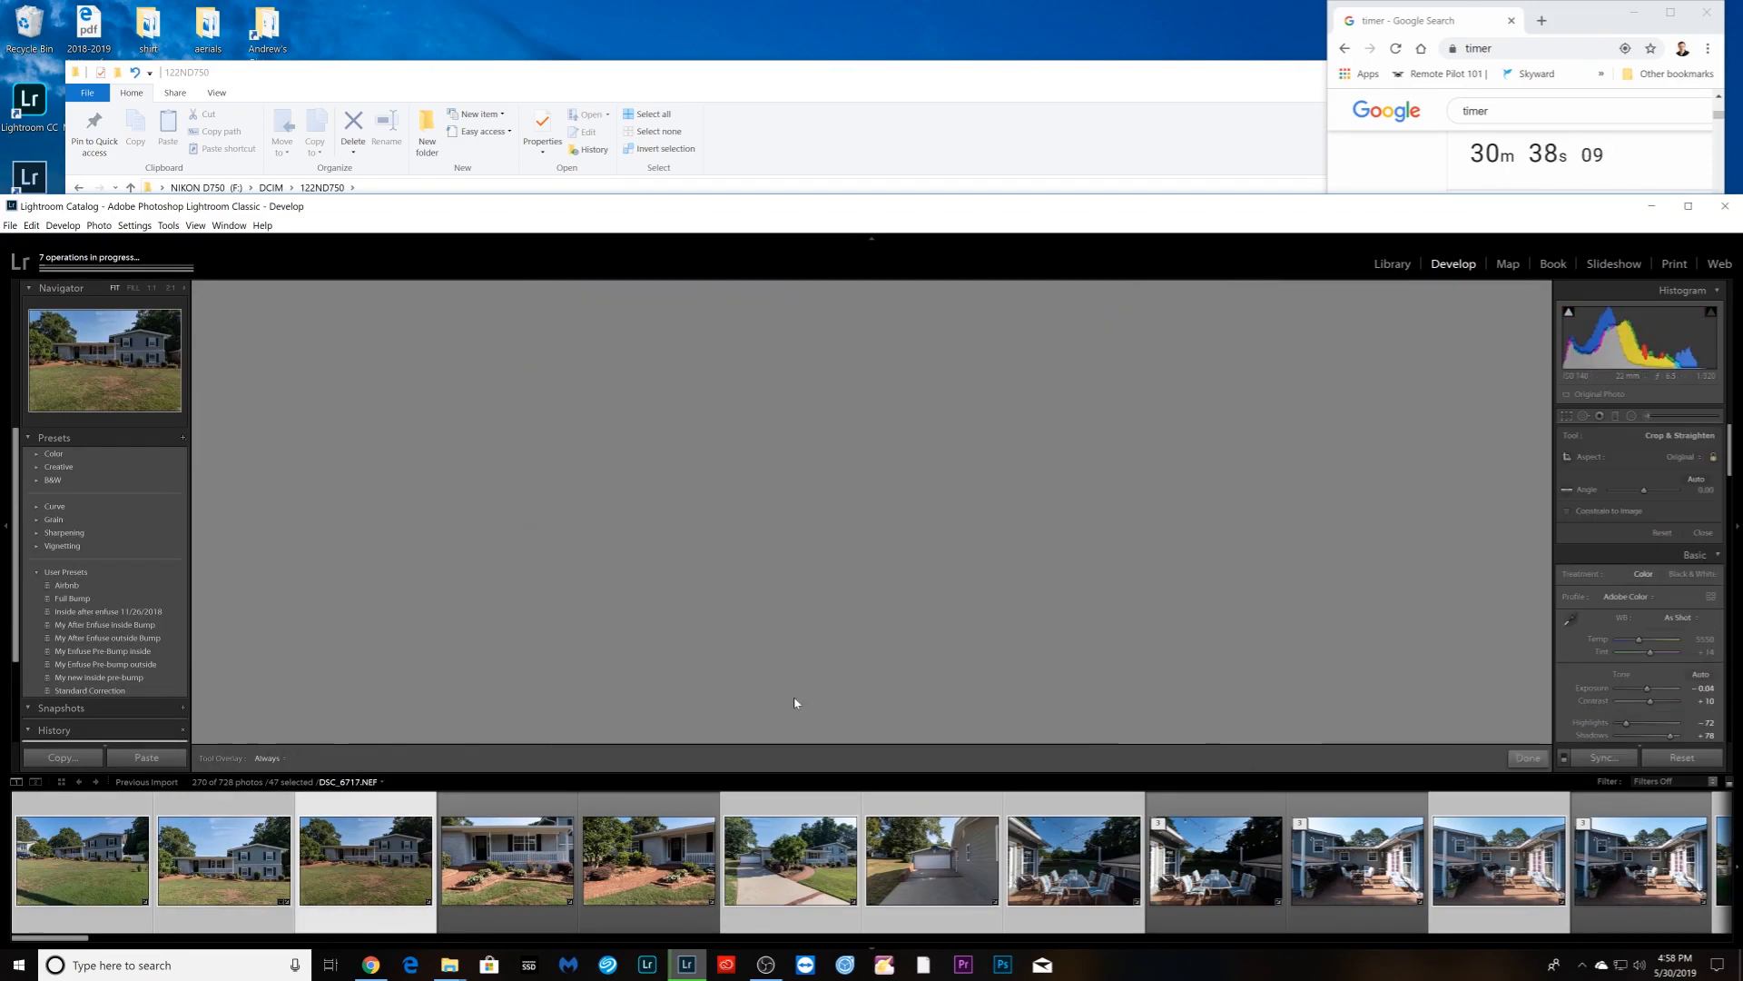
drag(578, 732, 569, 723)
key(r)
click(1652, 572)
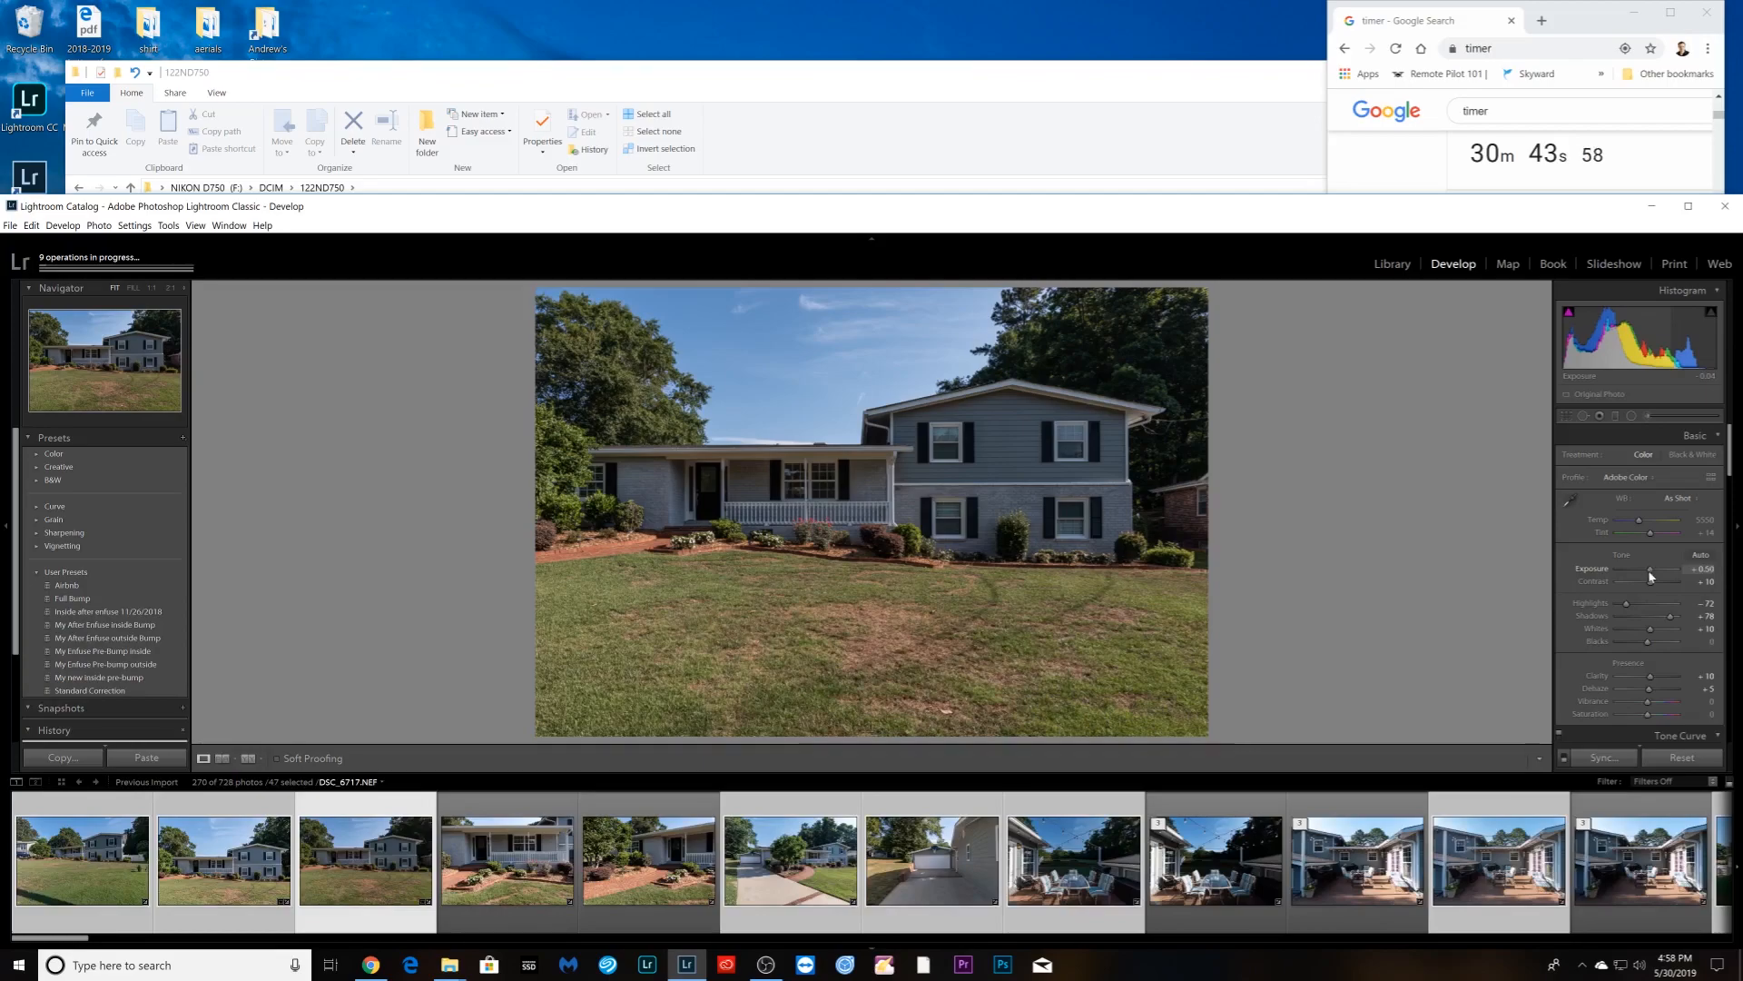
drag(1650, 571, 1649, 571)
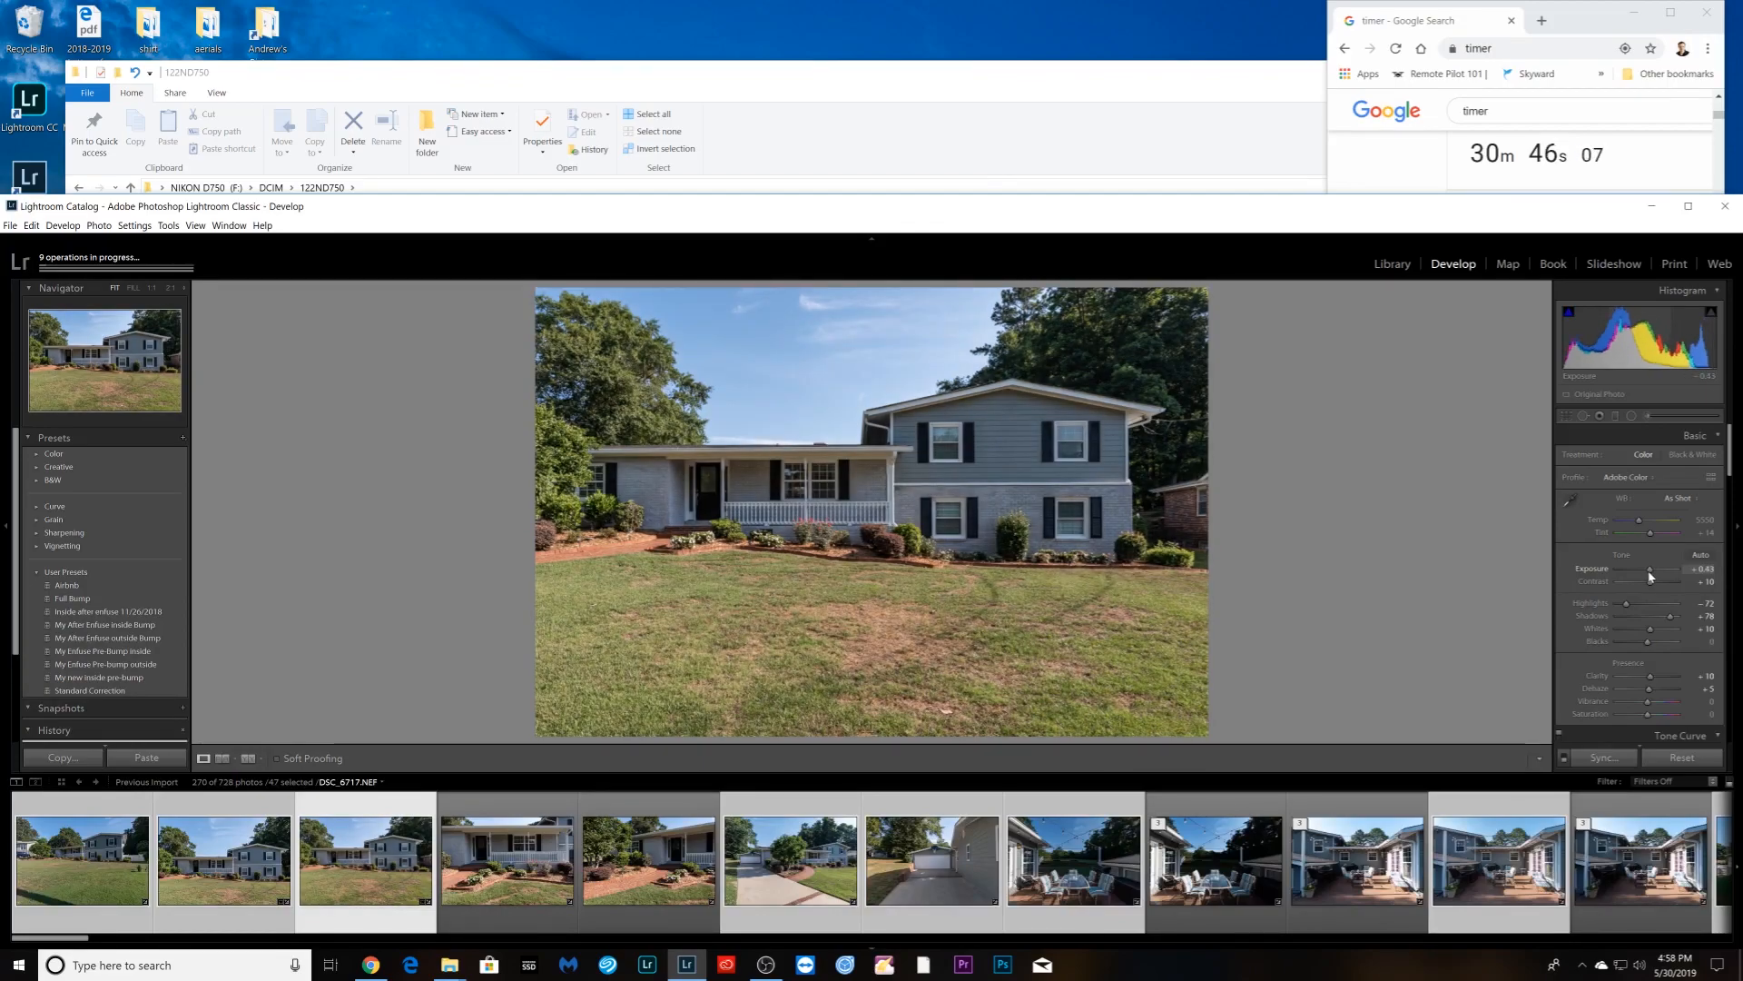
click(898, 518)
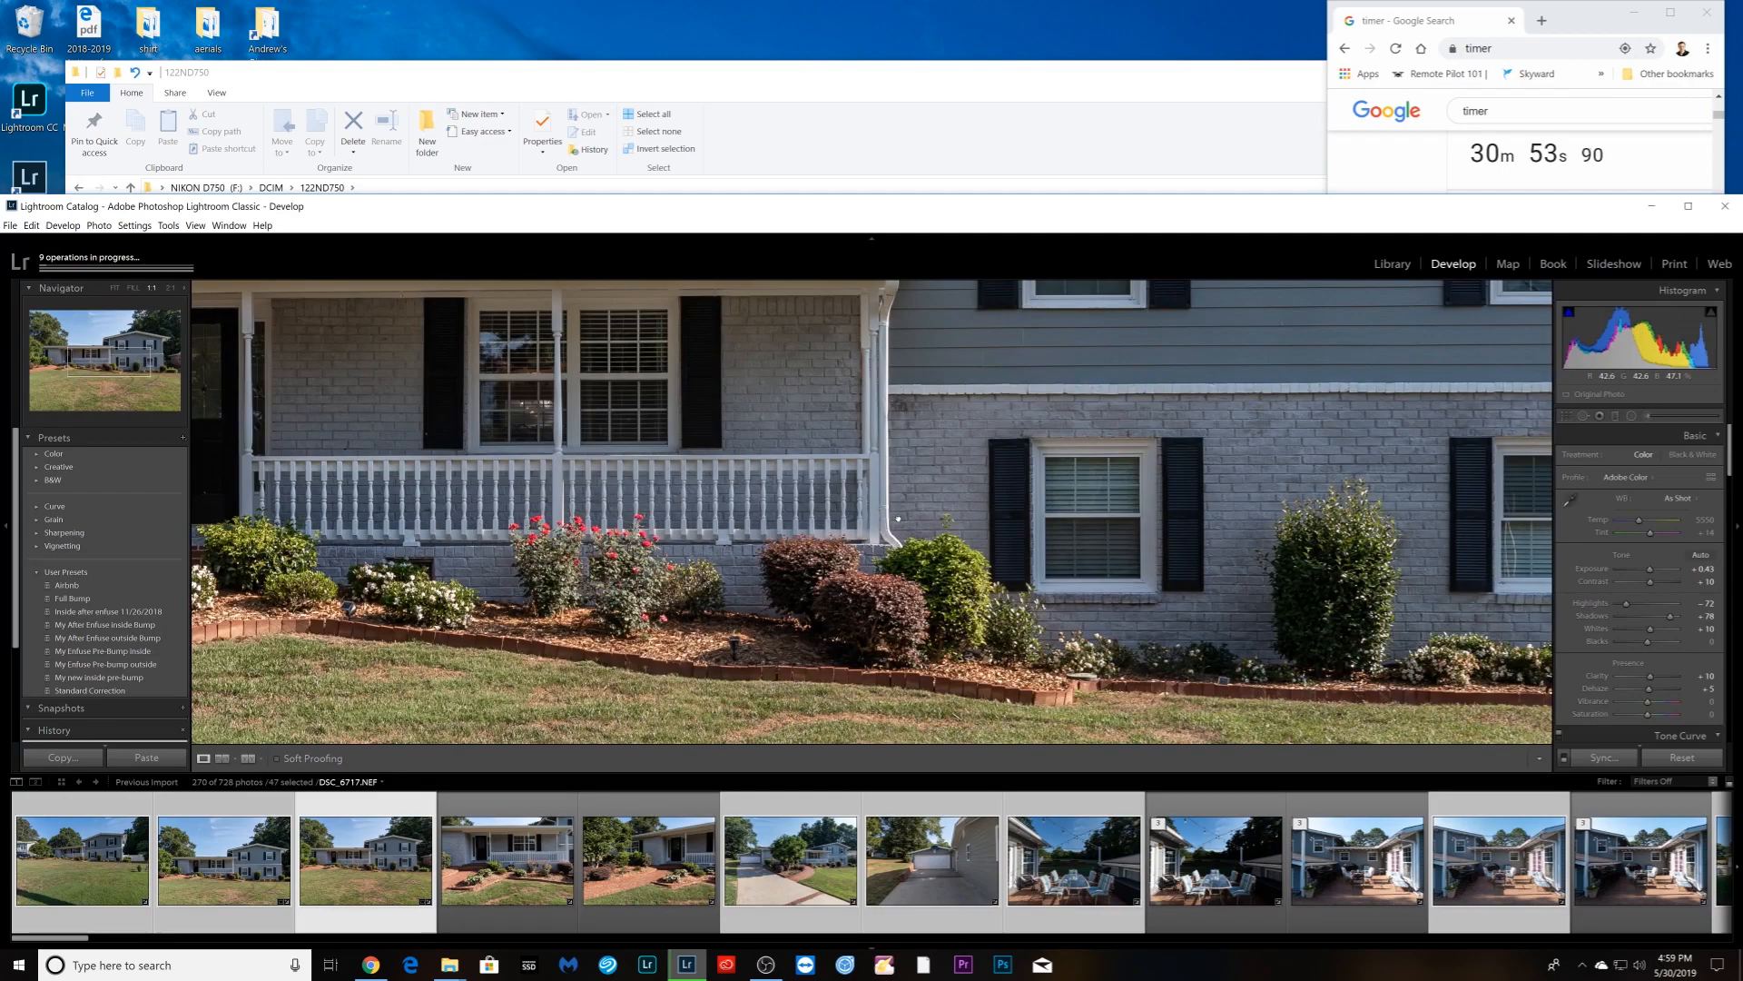
click(898, 518)
drag(1647, 582, 1654, 582)
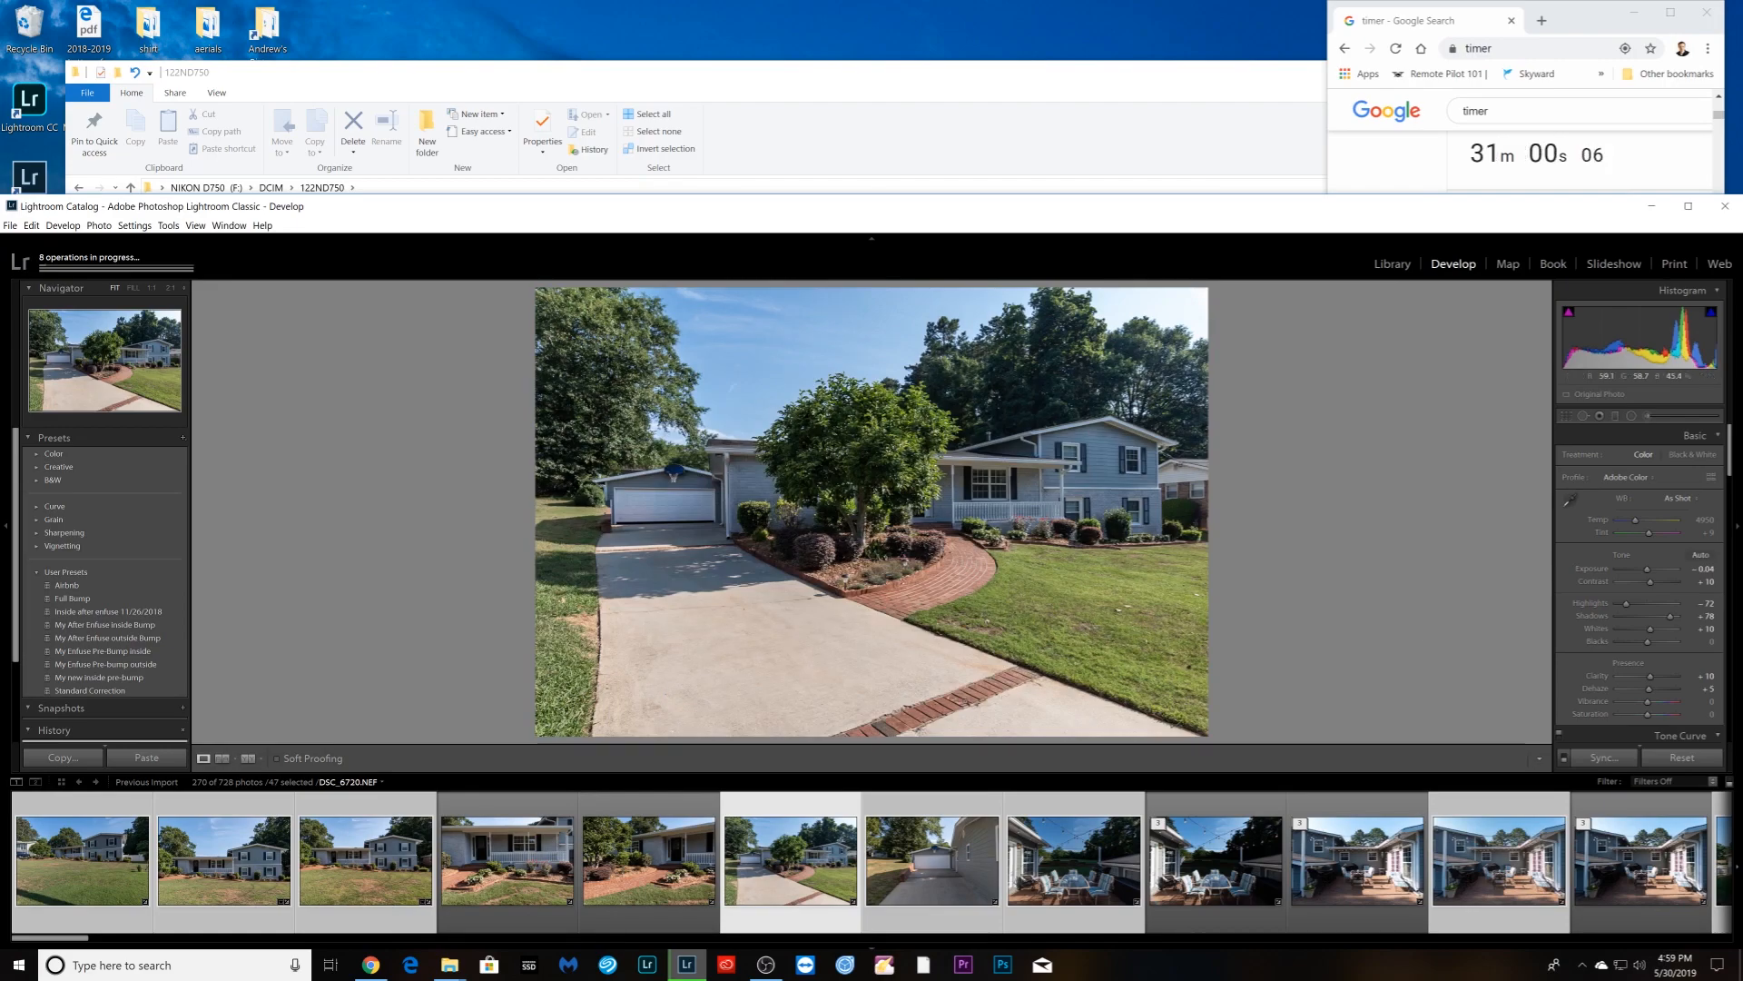
- Lift the driveway photo's shadows to +100; give the garage photo exposure +0.58 and highlights -100
drag(1671, 616, 1686, 616)
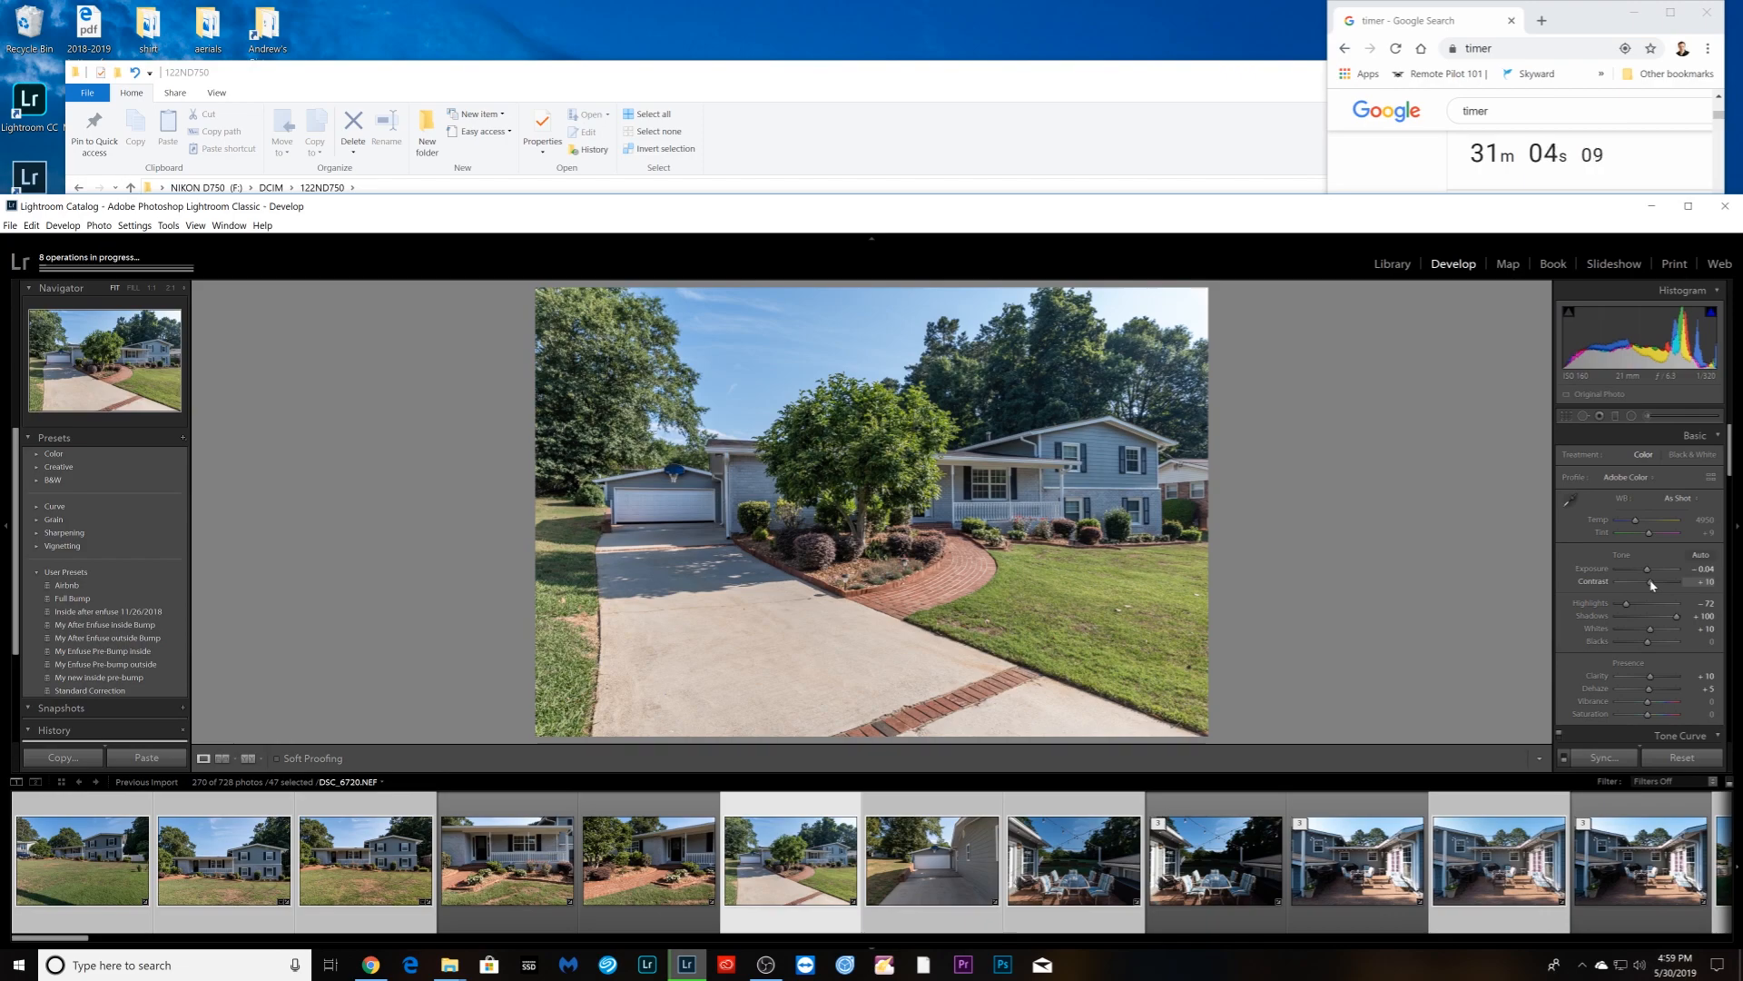
key(Right)
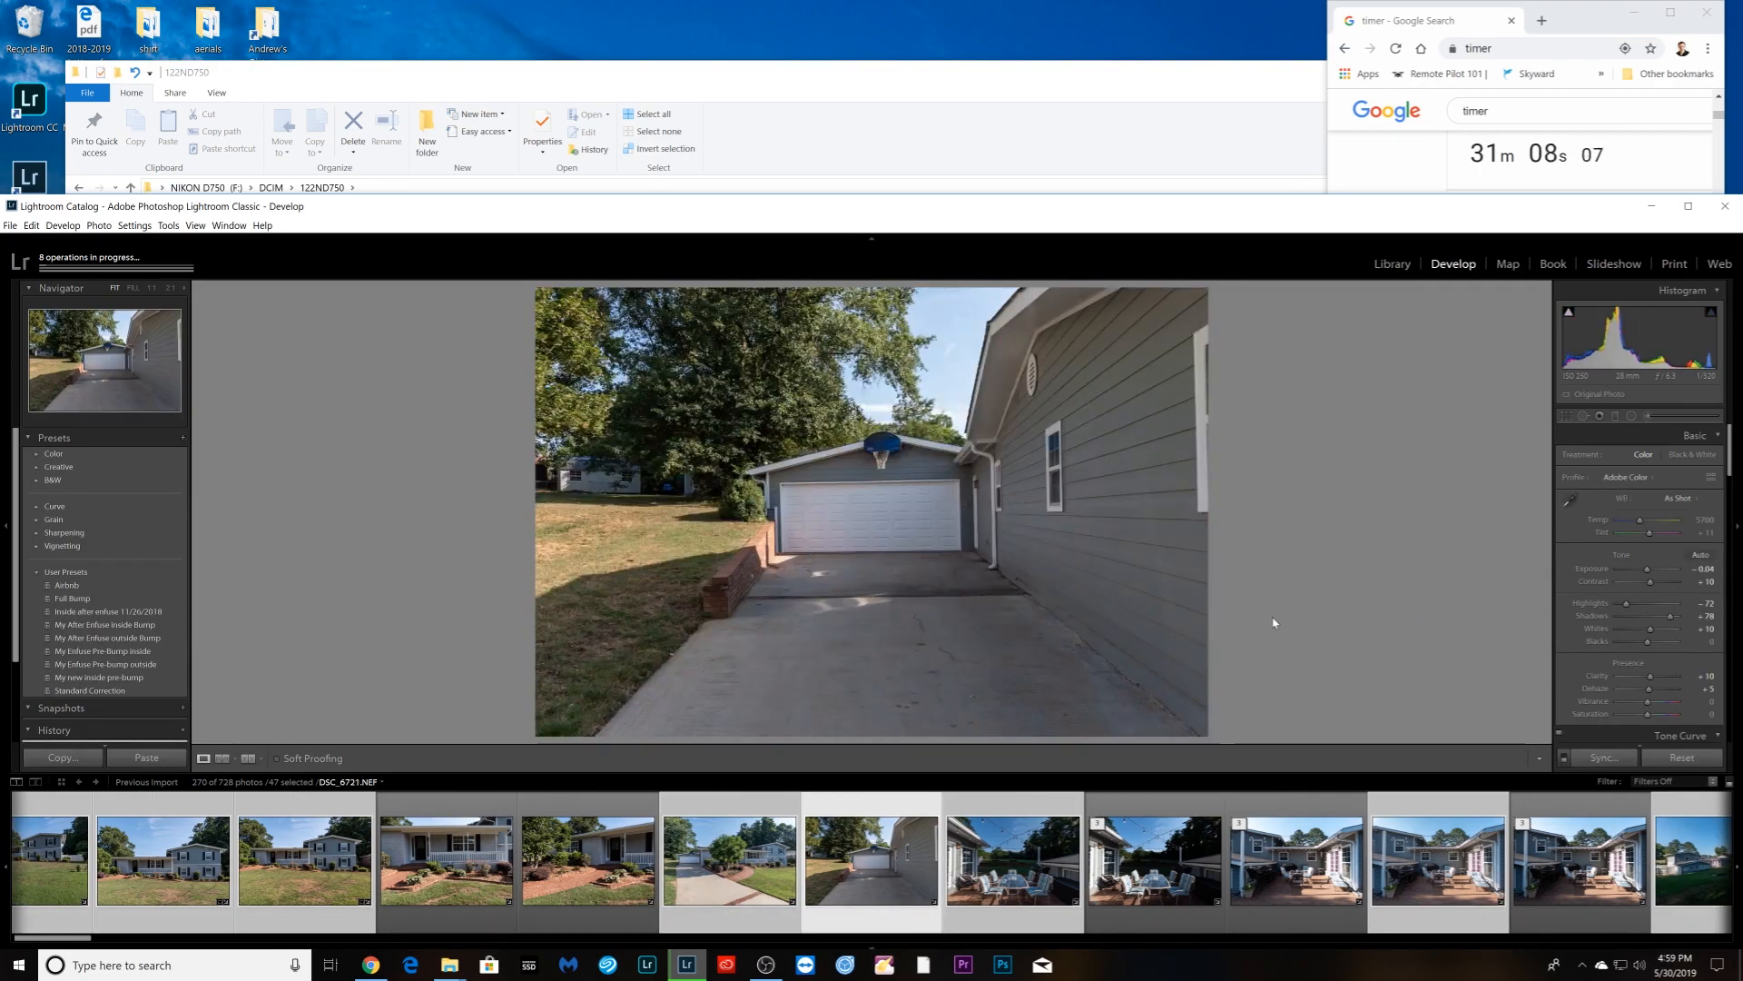
drag(1650, 572, 1653, 572)
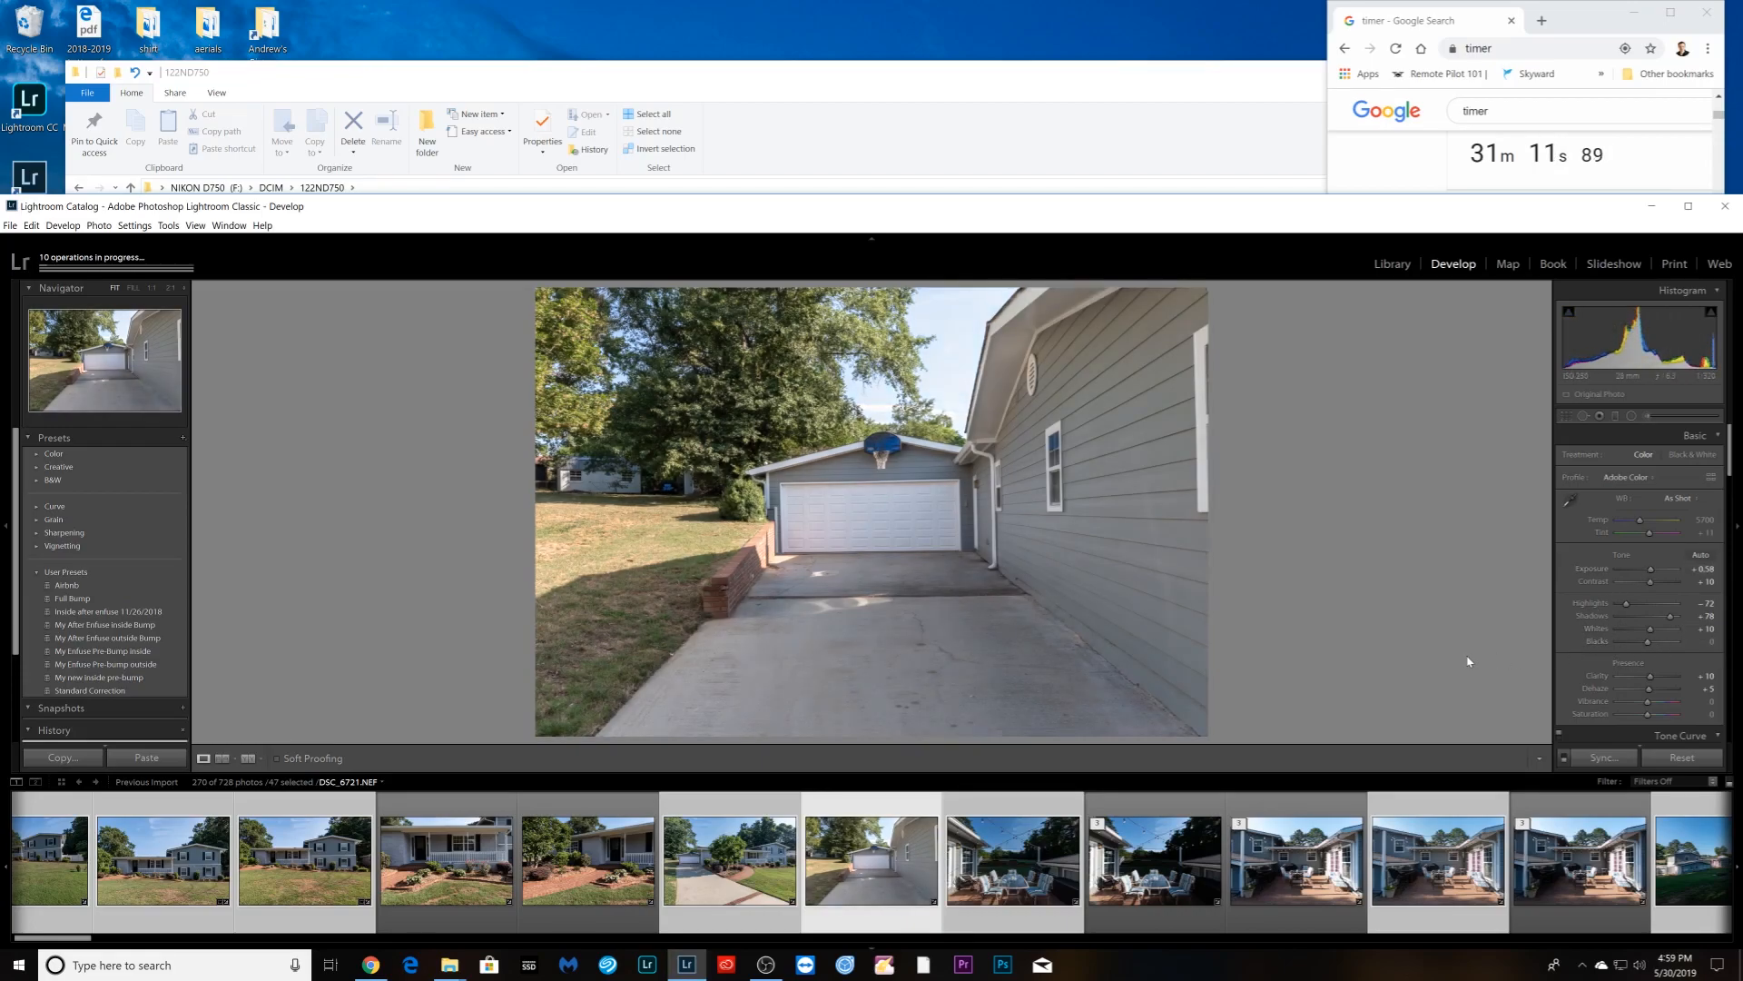
drag(1626, 603, 1618, 603)
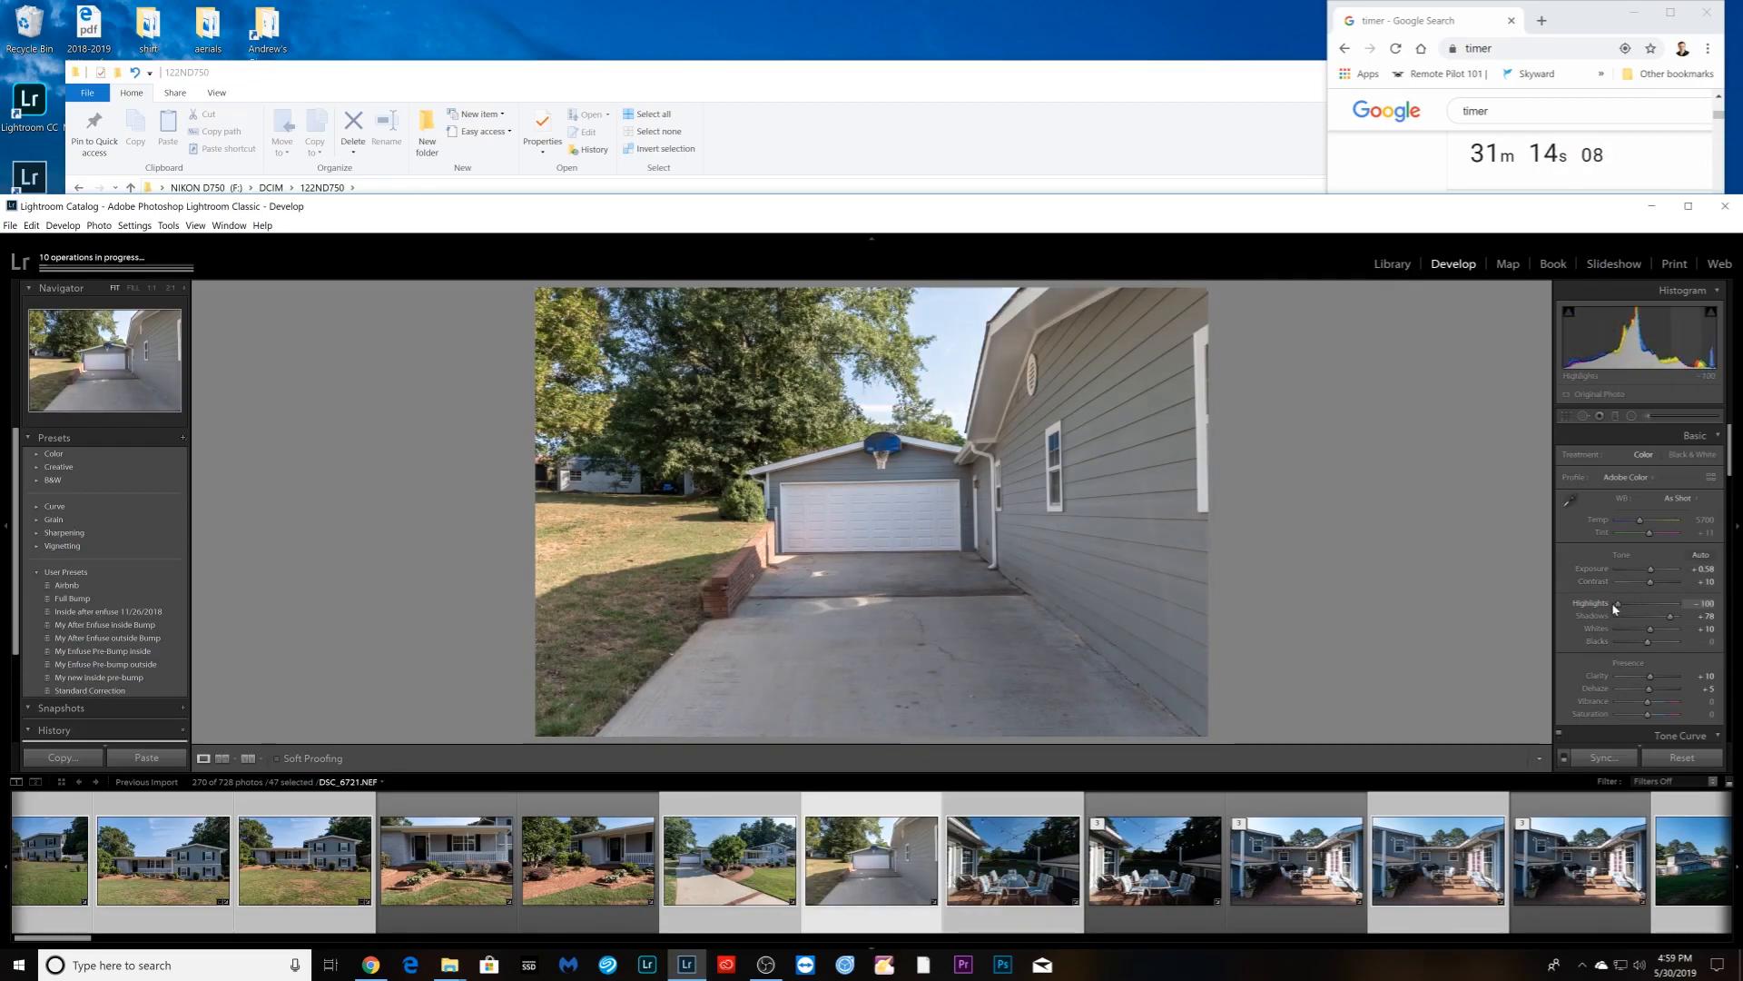
- Max the patio photo's shadows and lower its highlights
key(Right)
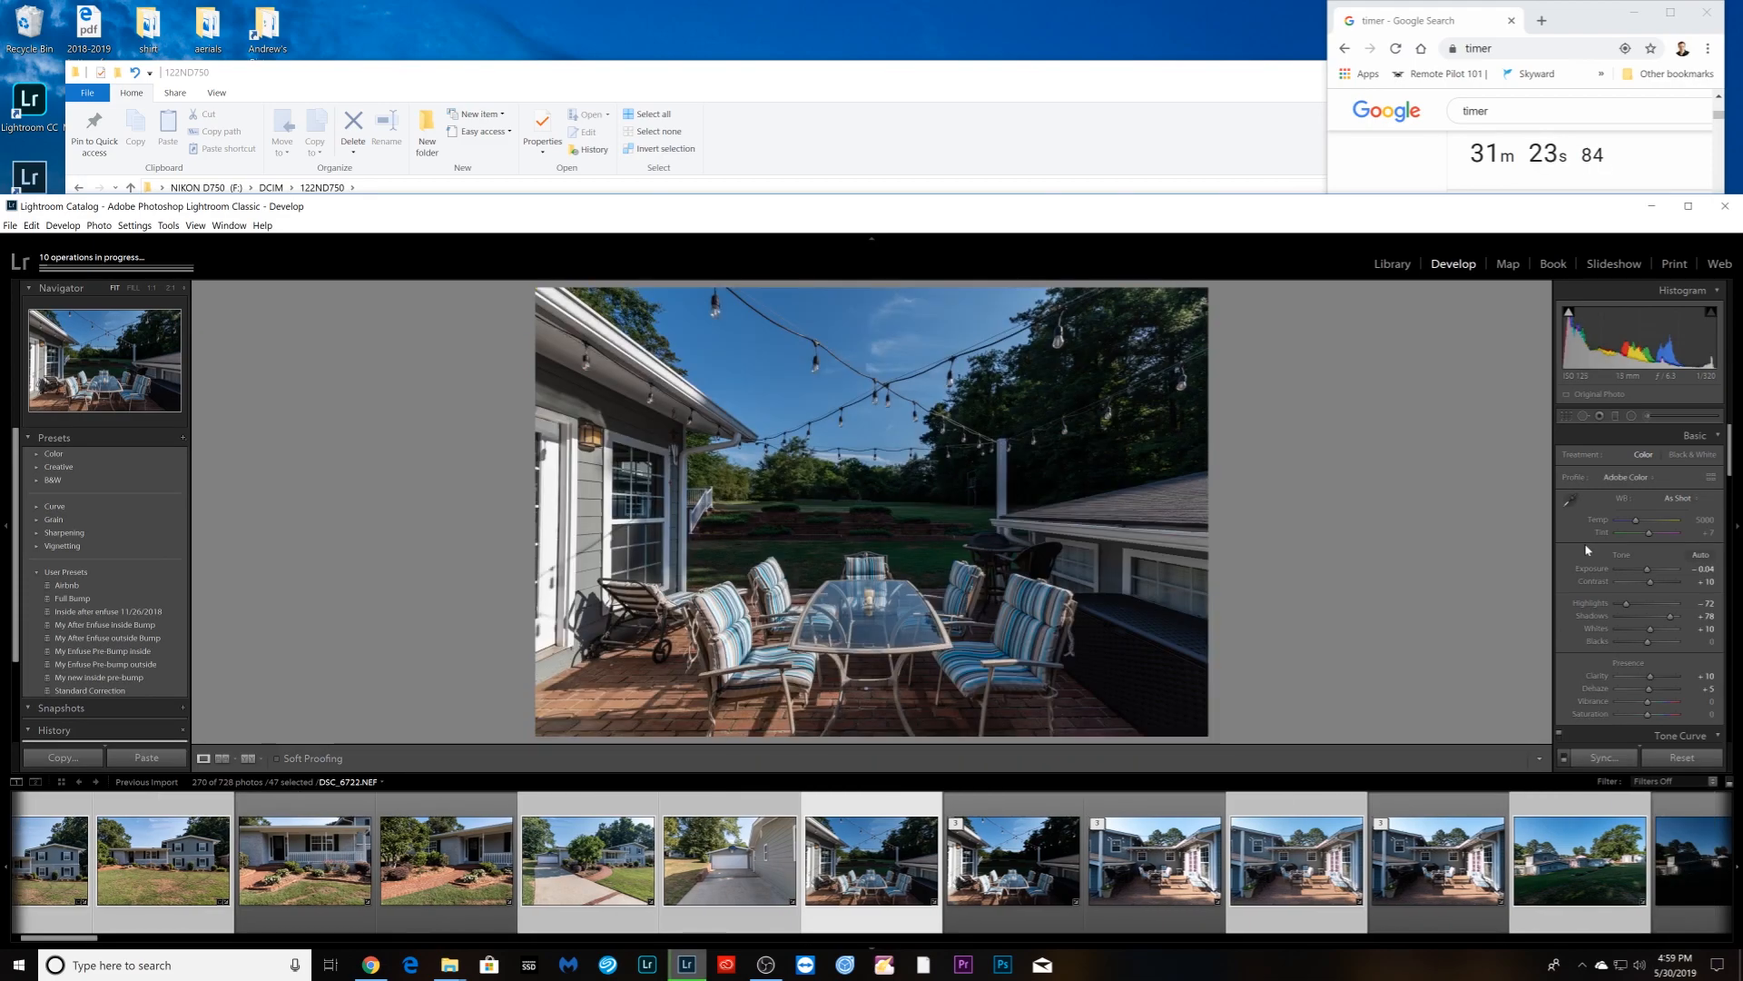
drag(1667, 620, 1650, 569)
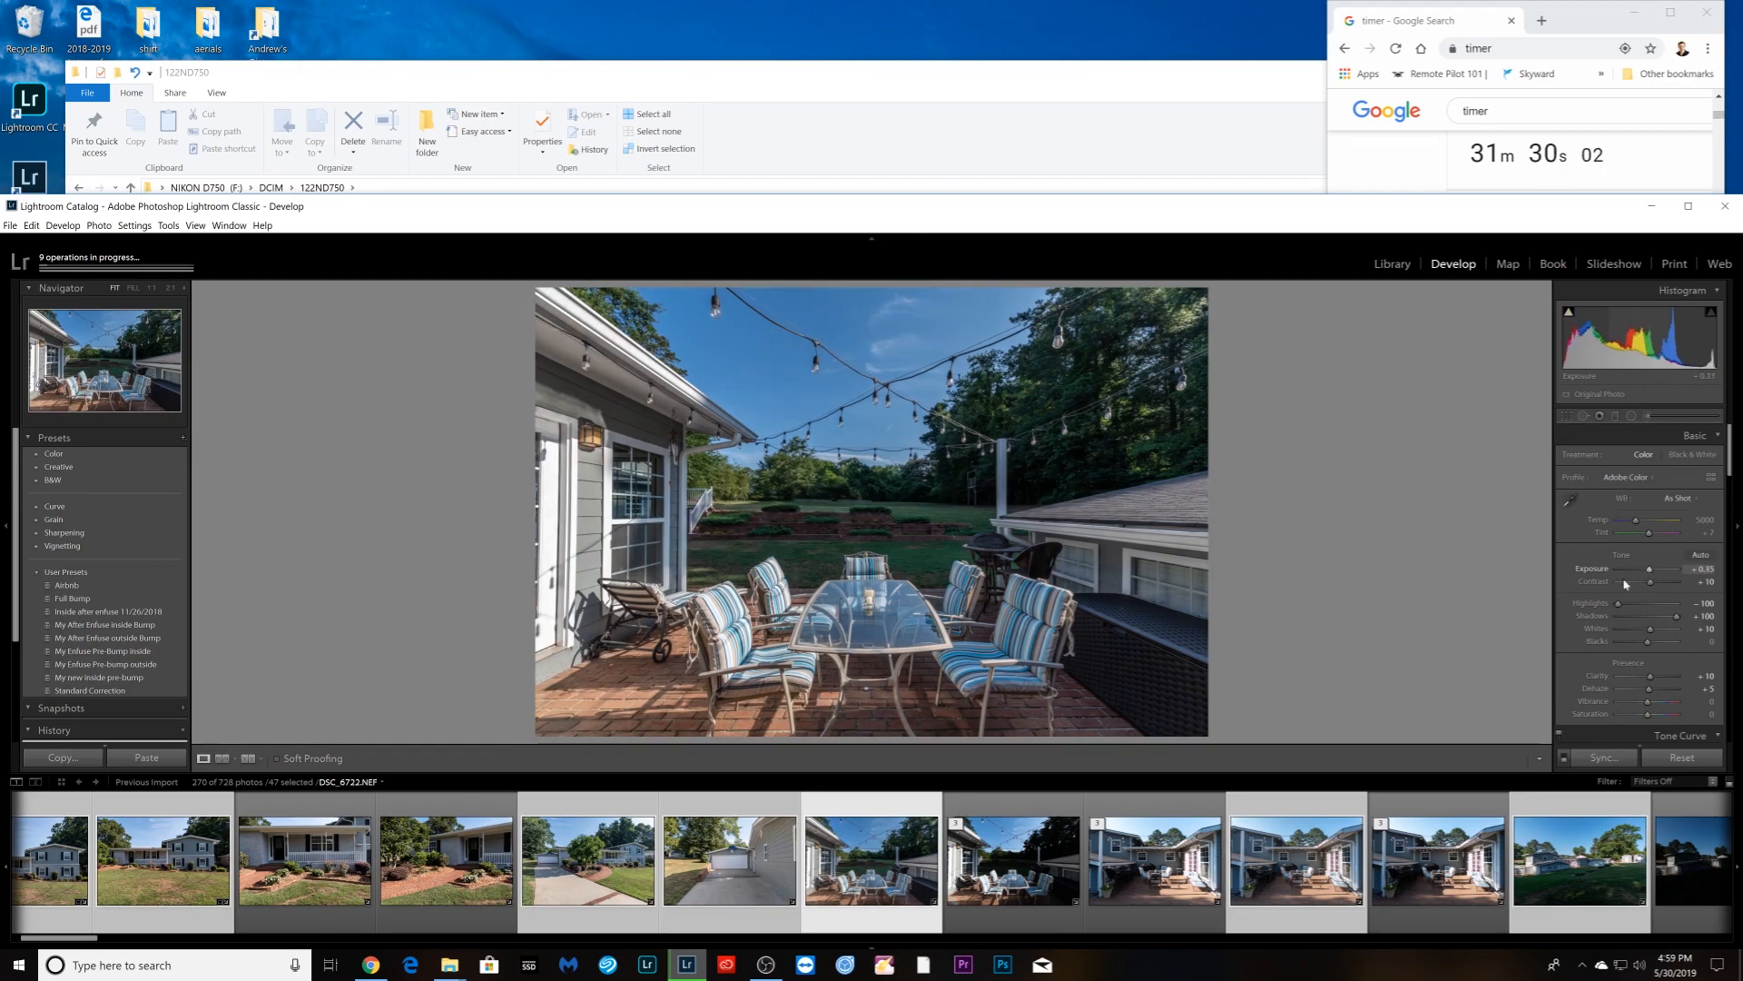
key(Right)
key(Right)
key(Right)
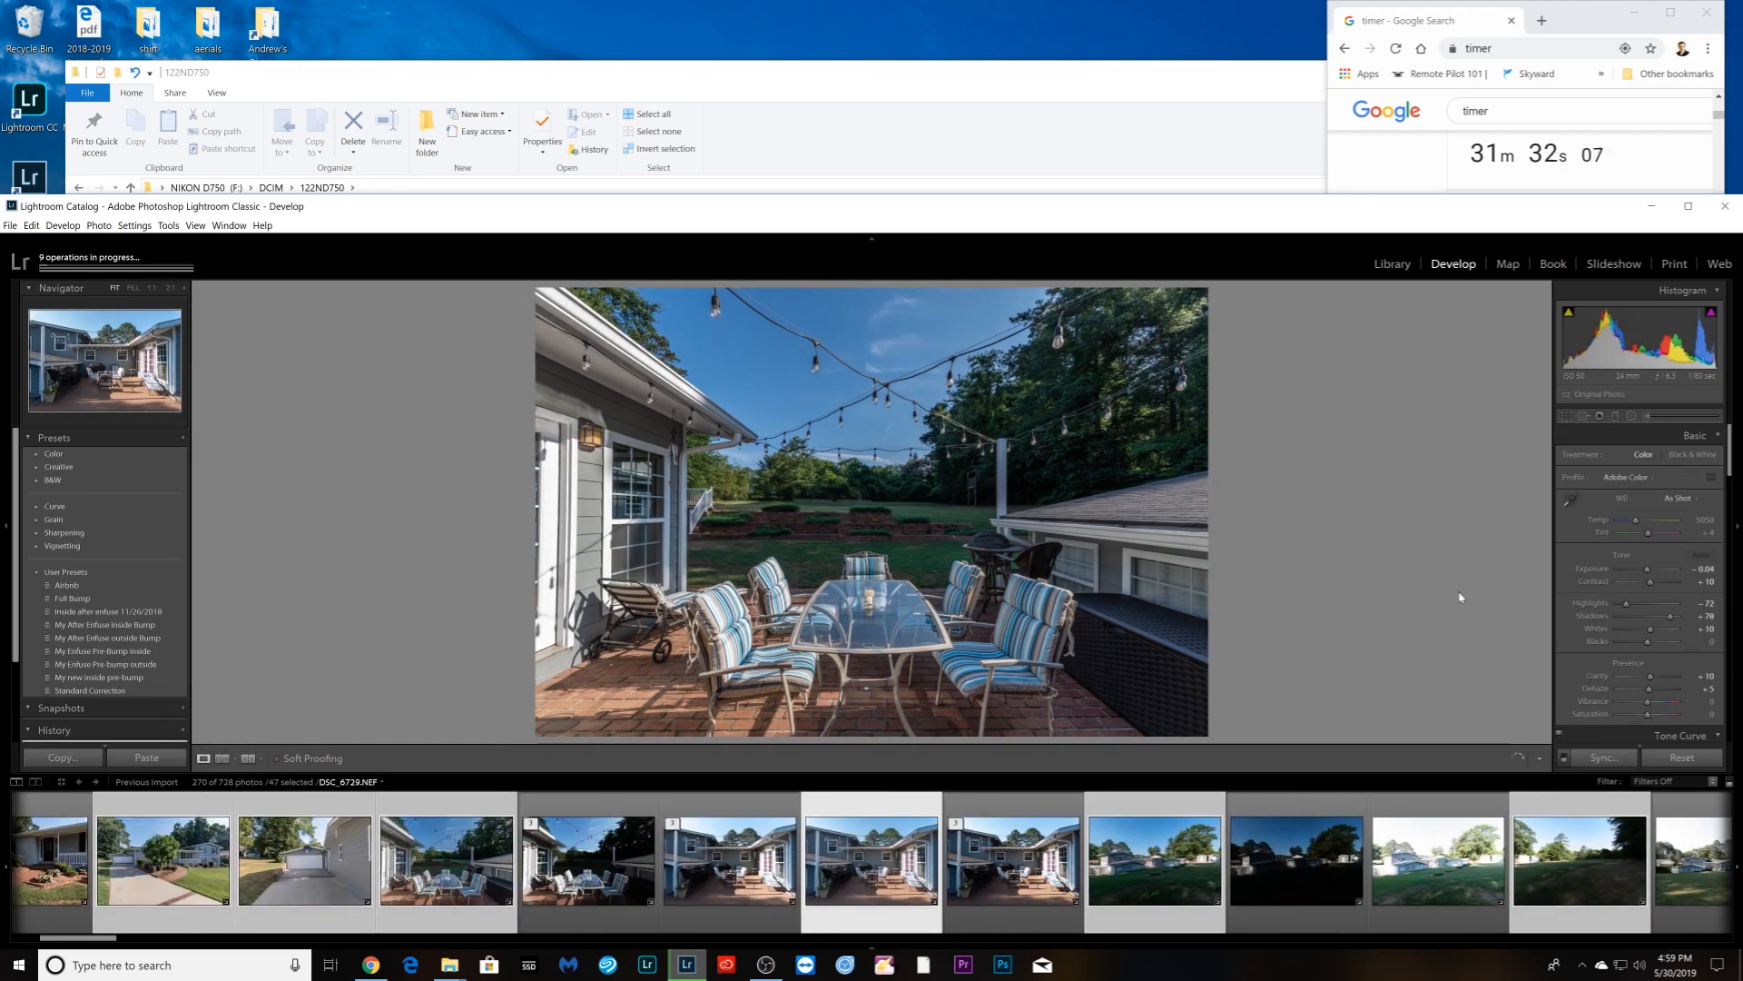
- Set highlights -100 and shadows +100 on the backyard lawn photos, including DSC_6733
drag(1626, 603, 1651, 570)
key(Right)
key(Right)
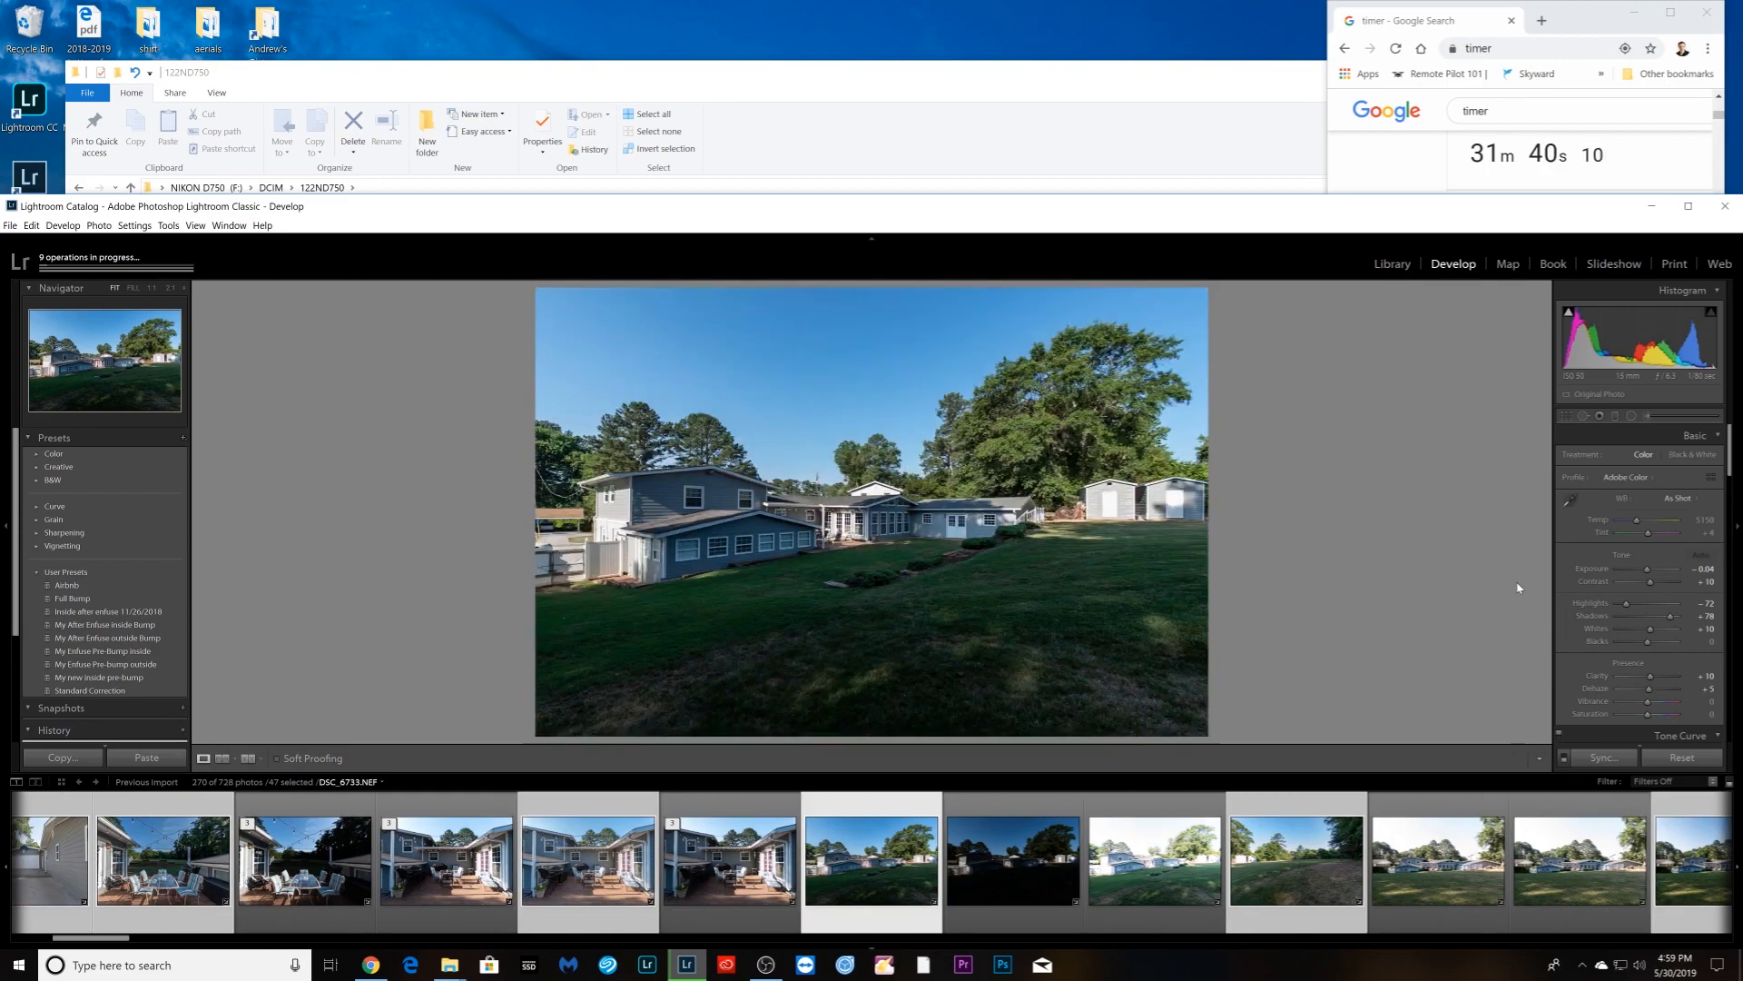
drag(1677, 620, 1614, 606)
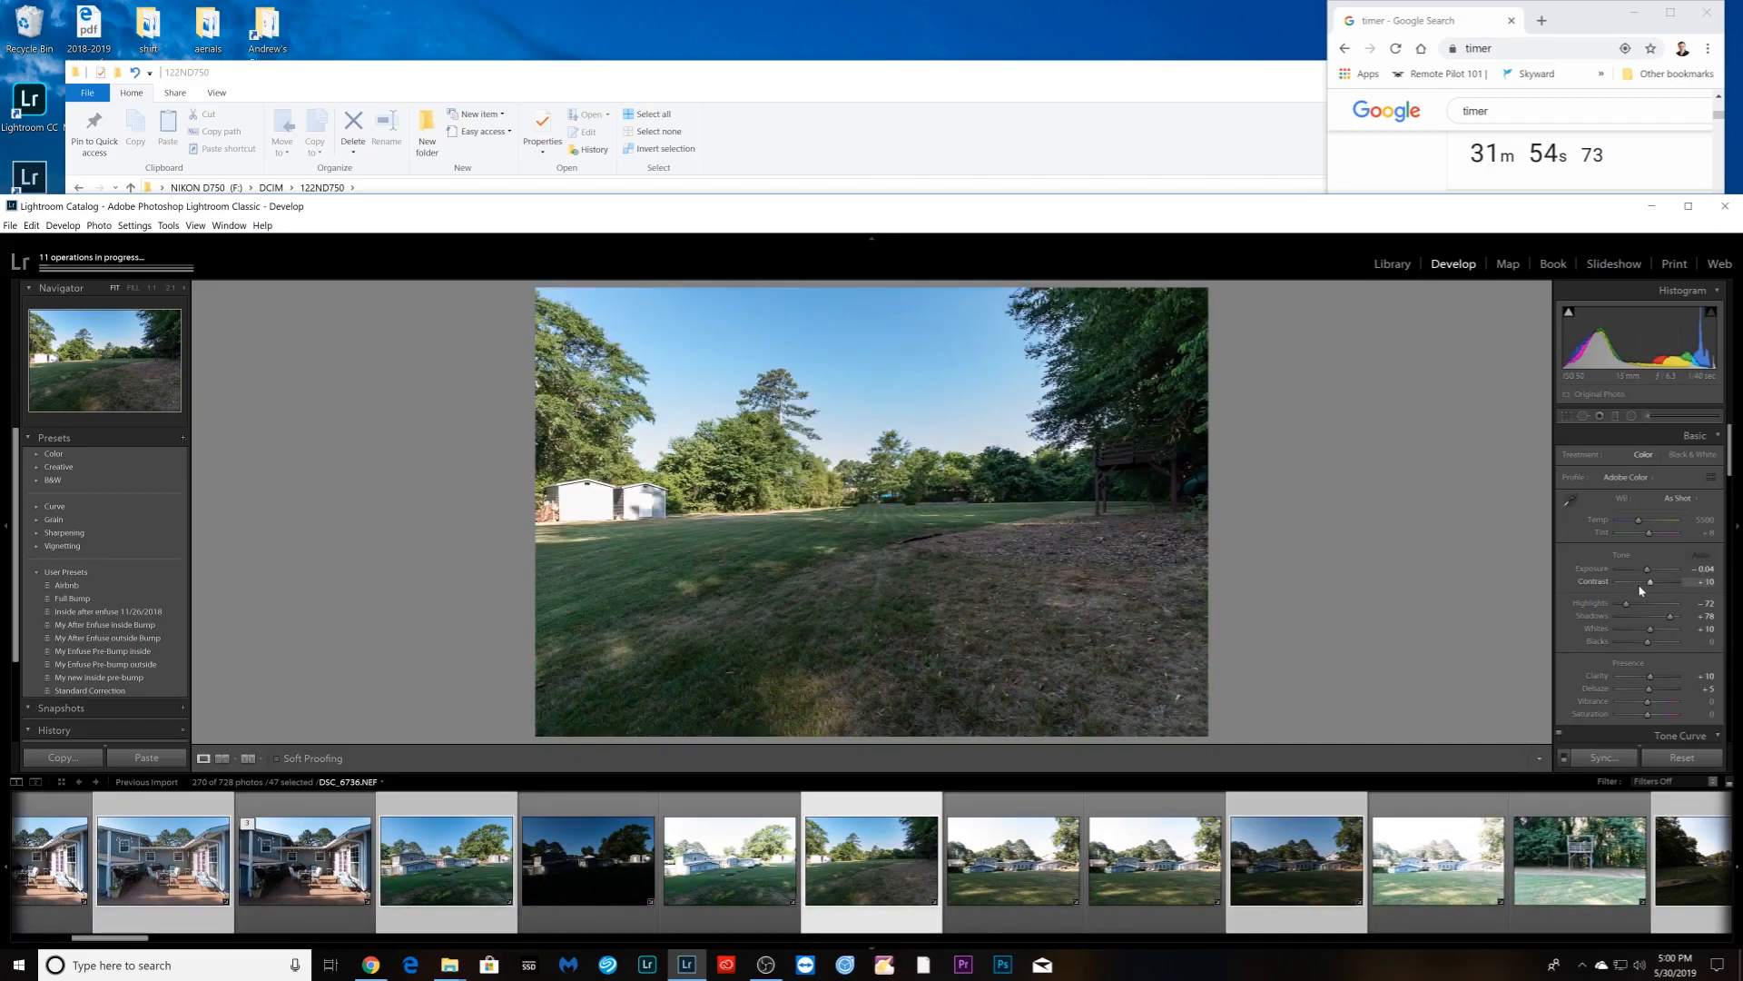
drag(1670, 616, 1615, 604)
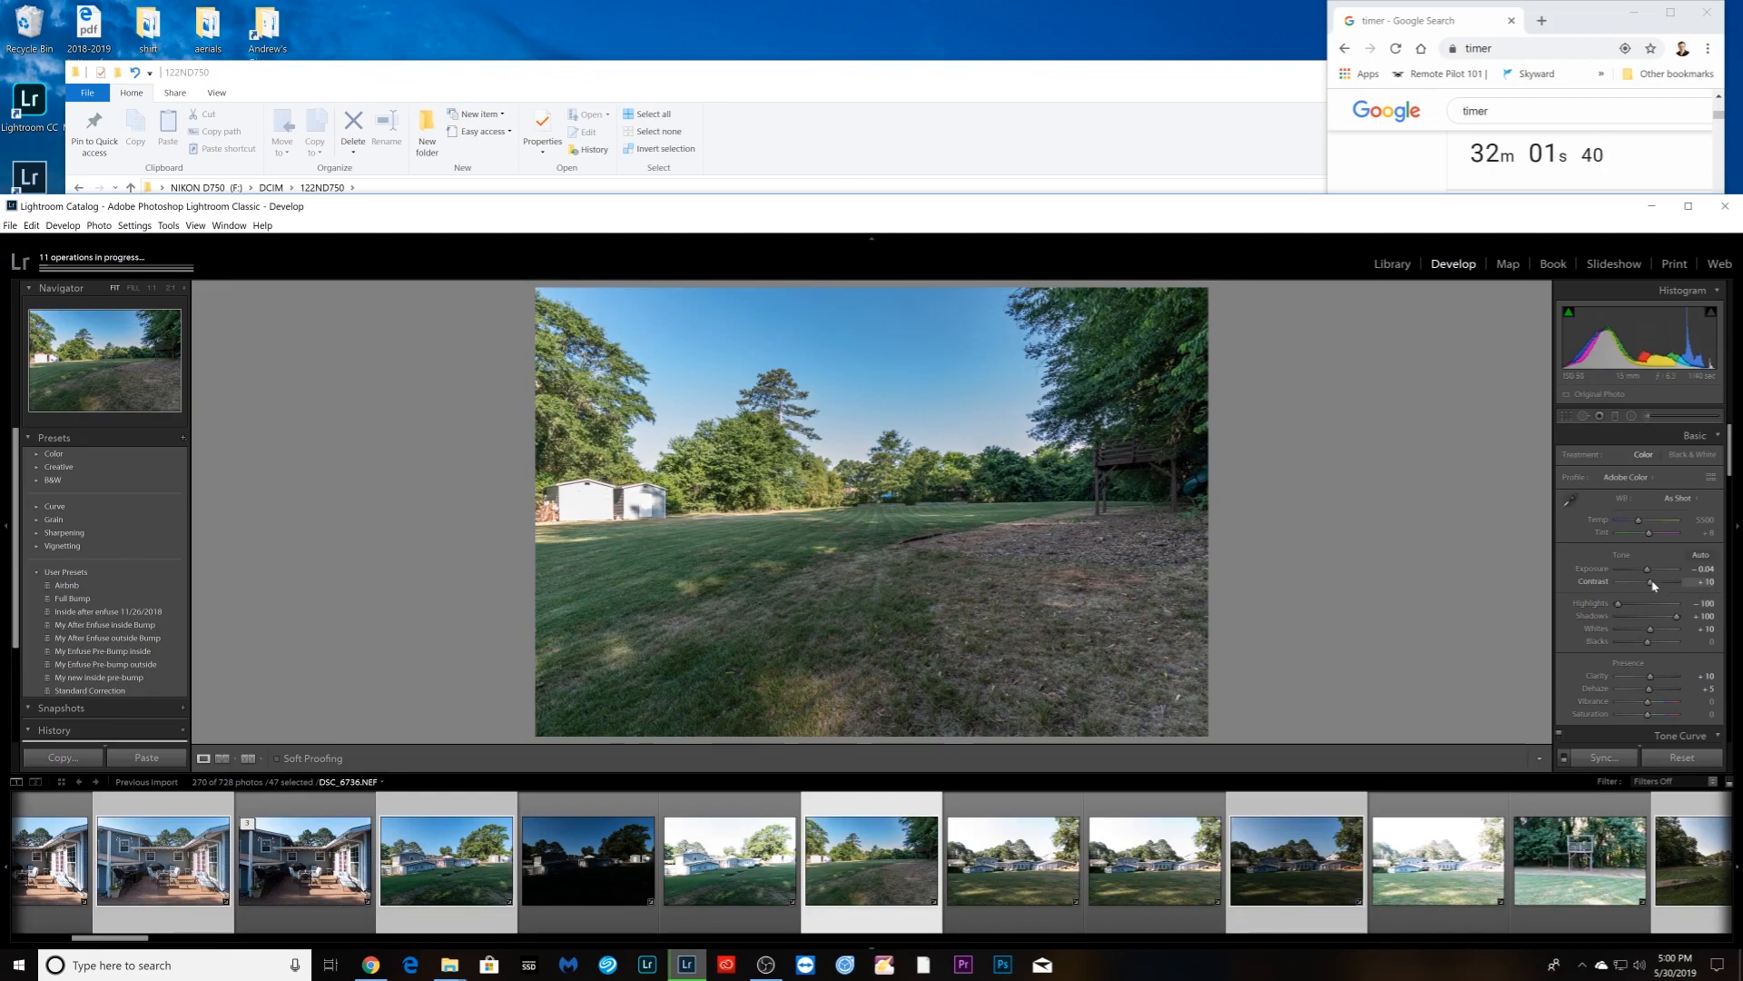
key(Right)
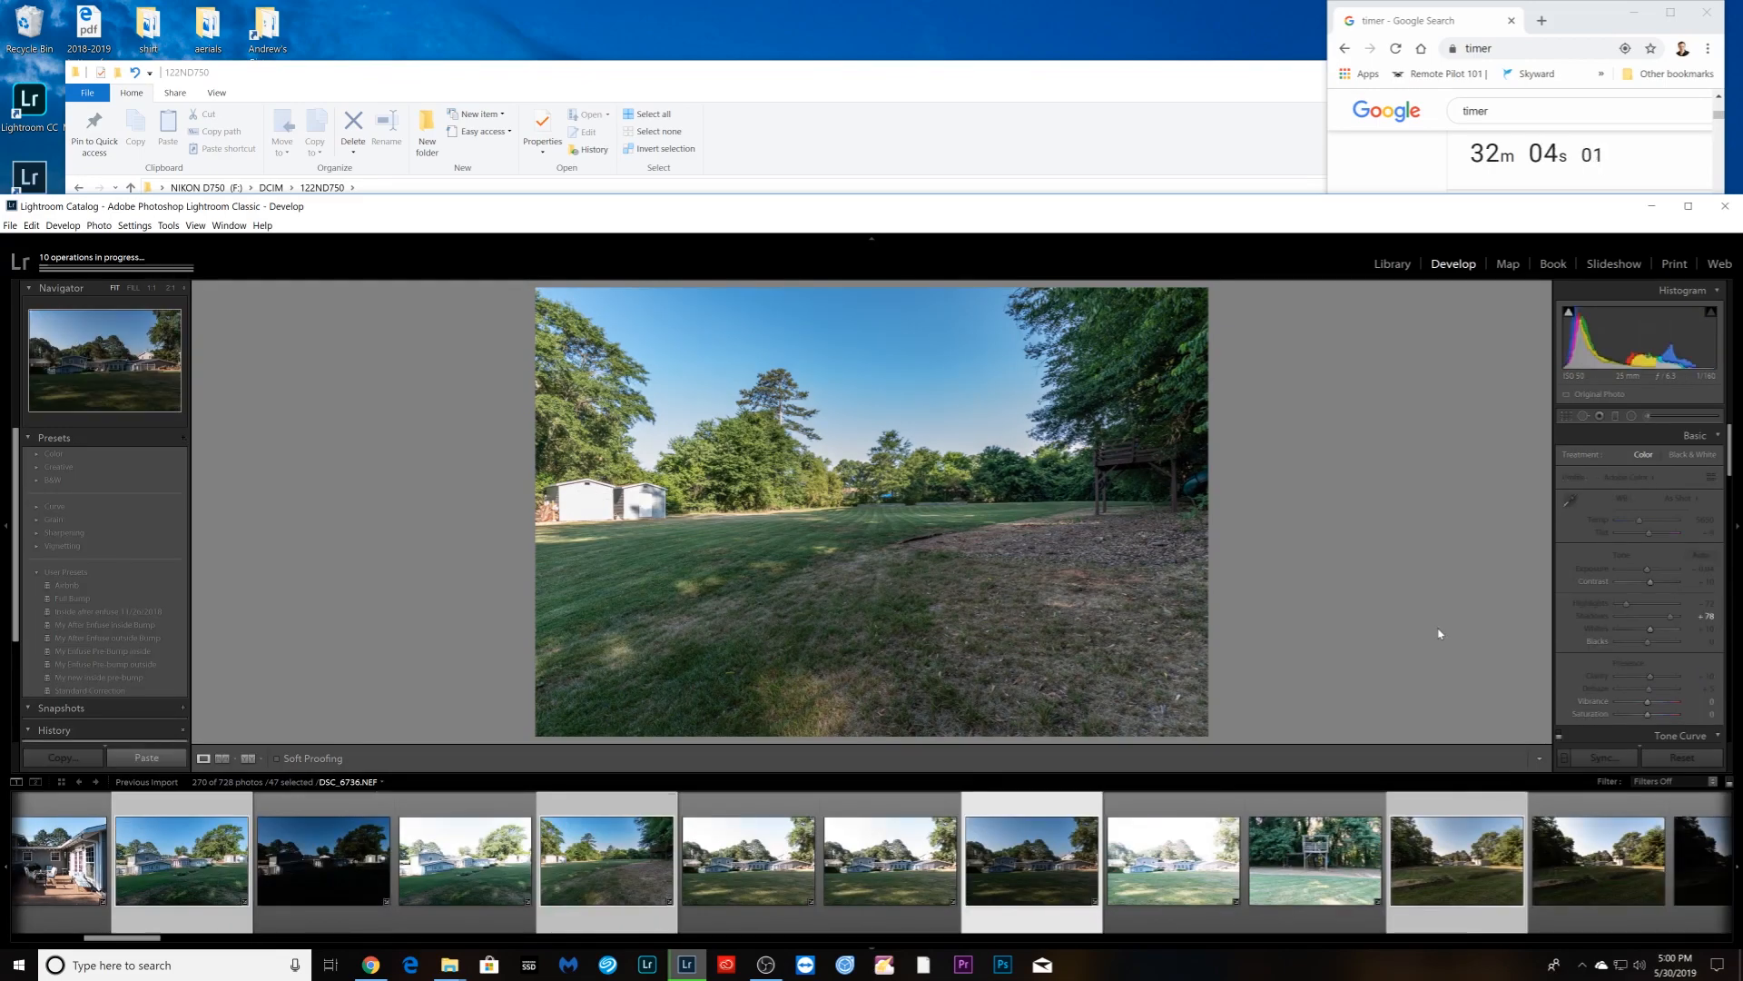
- Give the rear-of-house photo exposure +0.97, slightly more contrast, and a tighter crop from the left
drag(1648, 570, 1680, 617)
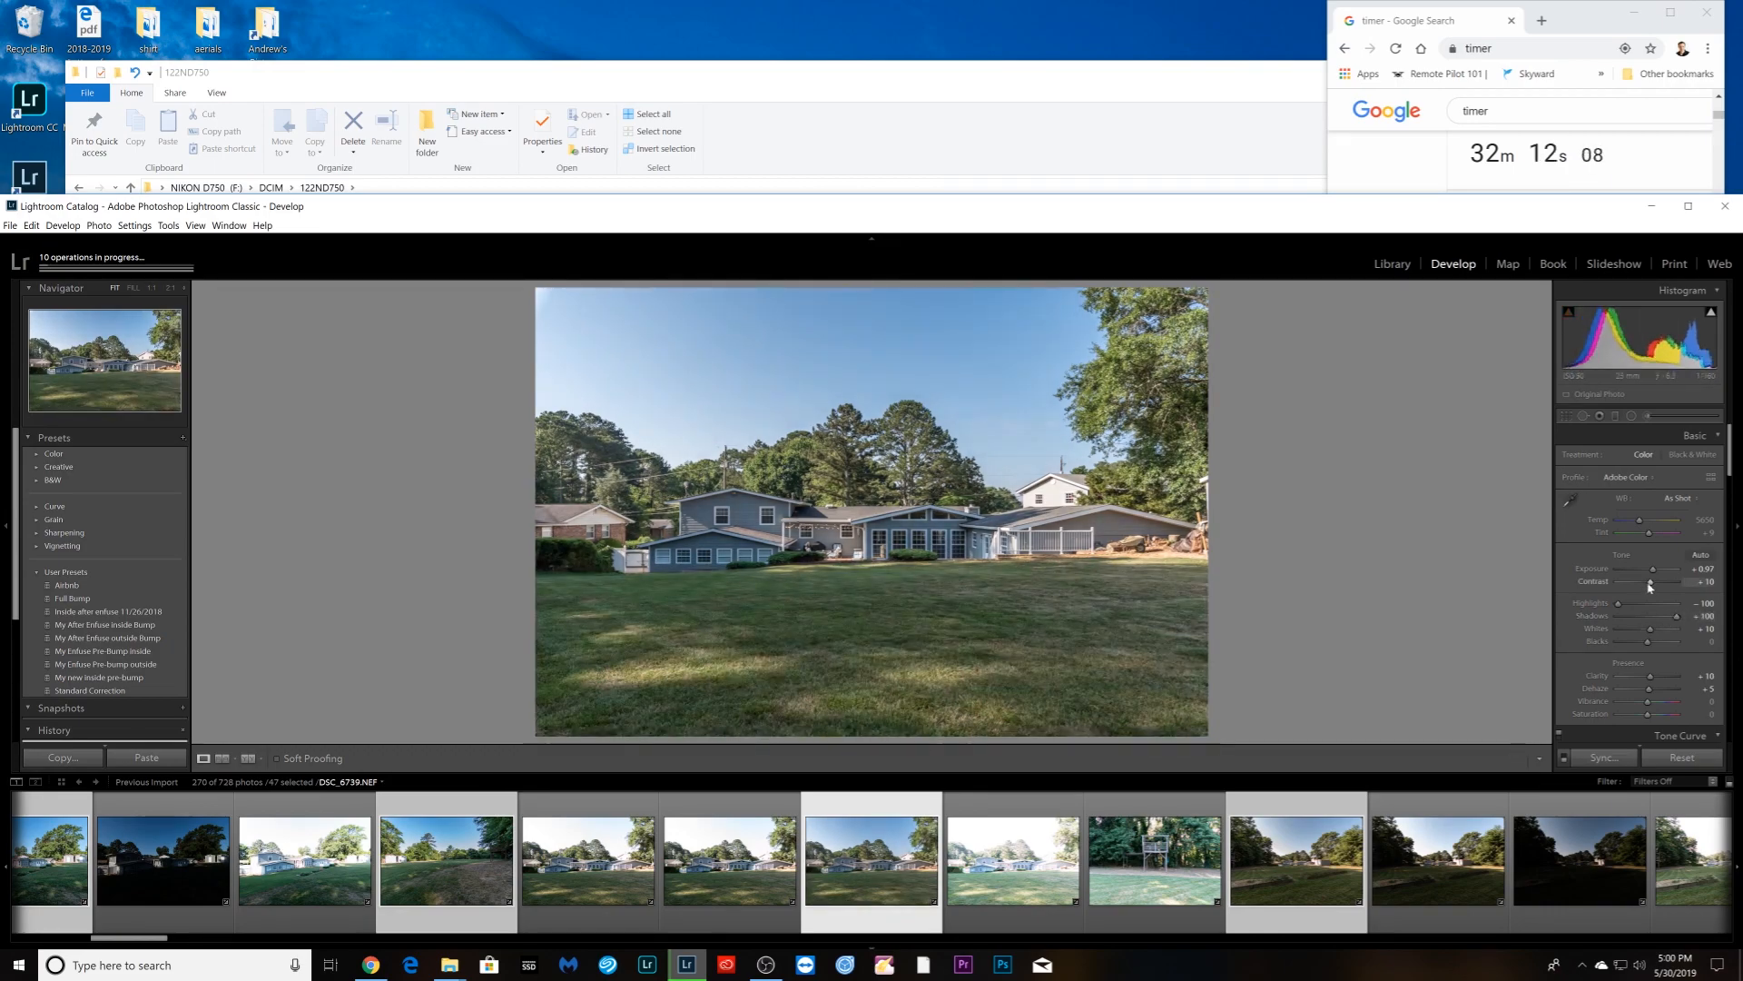
drag(1653, 586, 1655, 588)
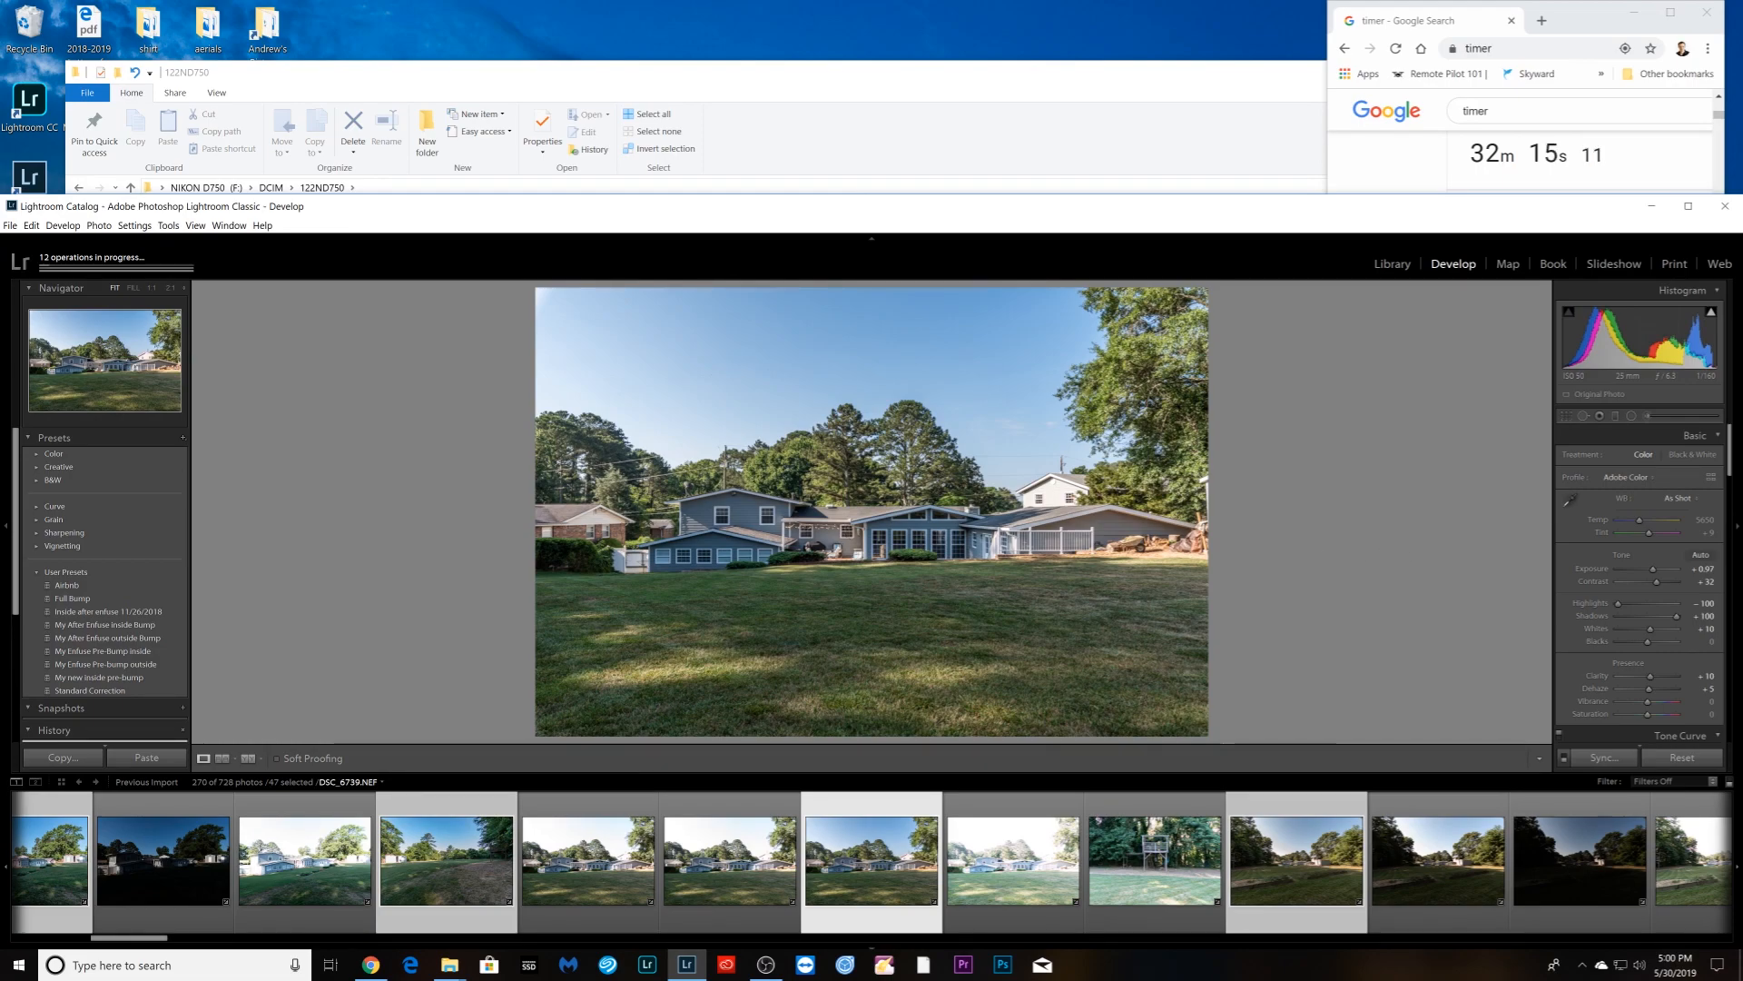
key(r)
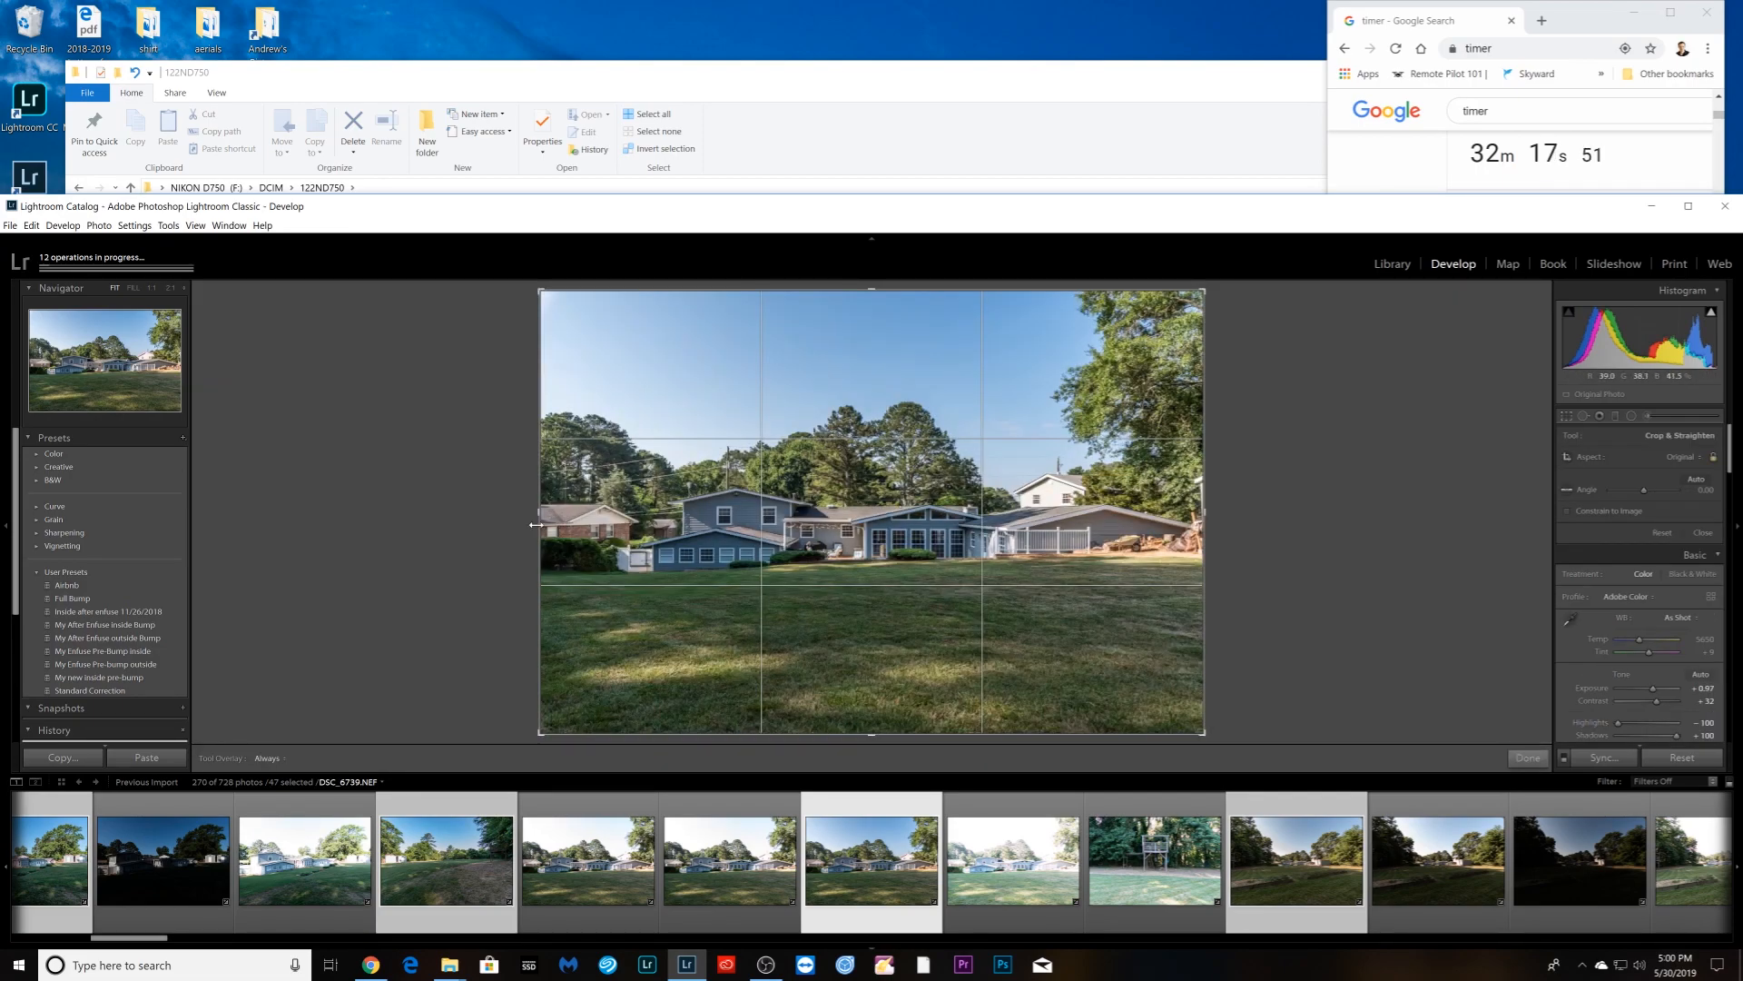
drag(536, 525, 579, 520)
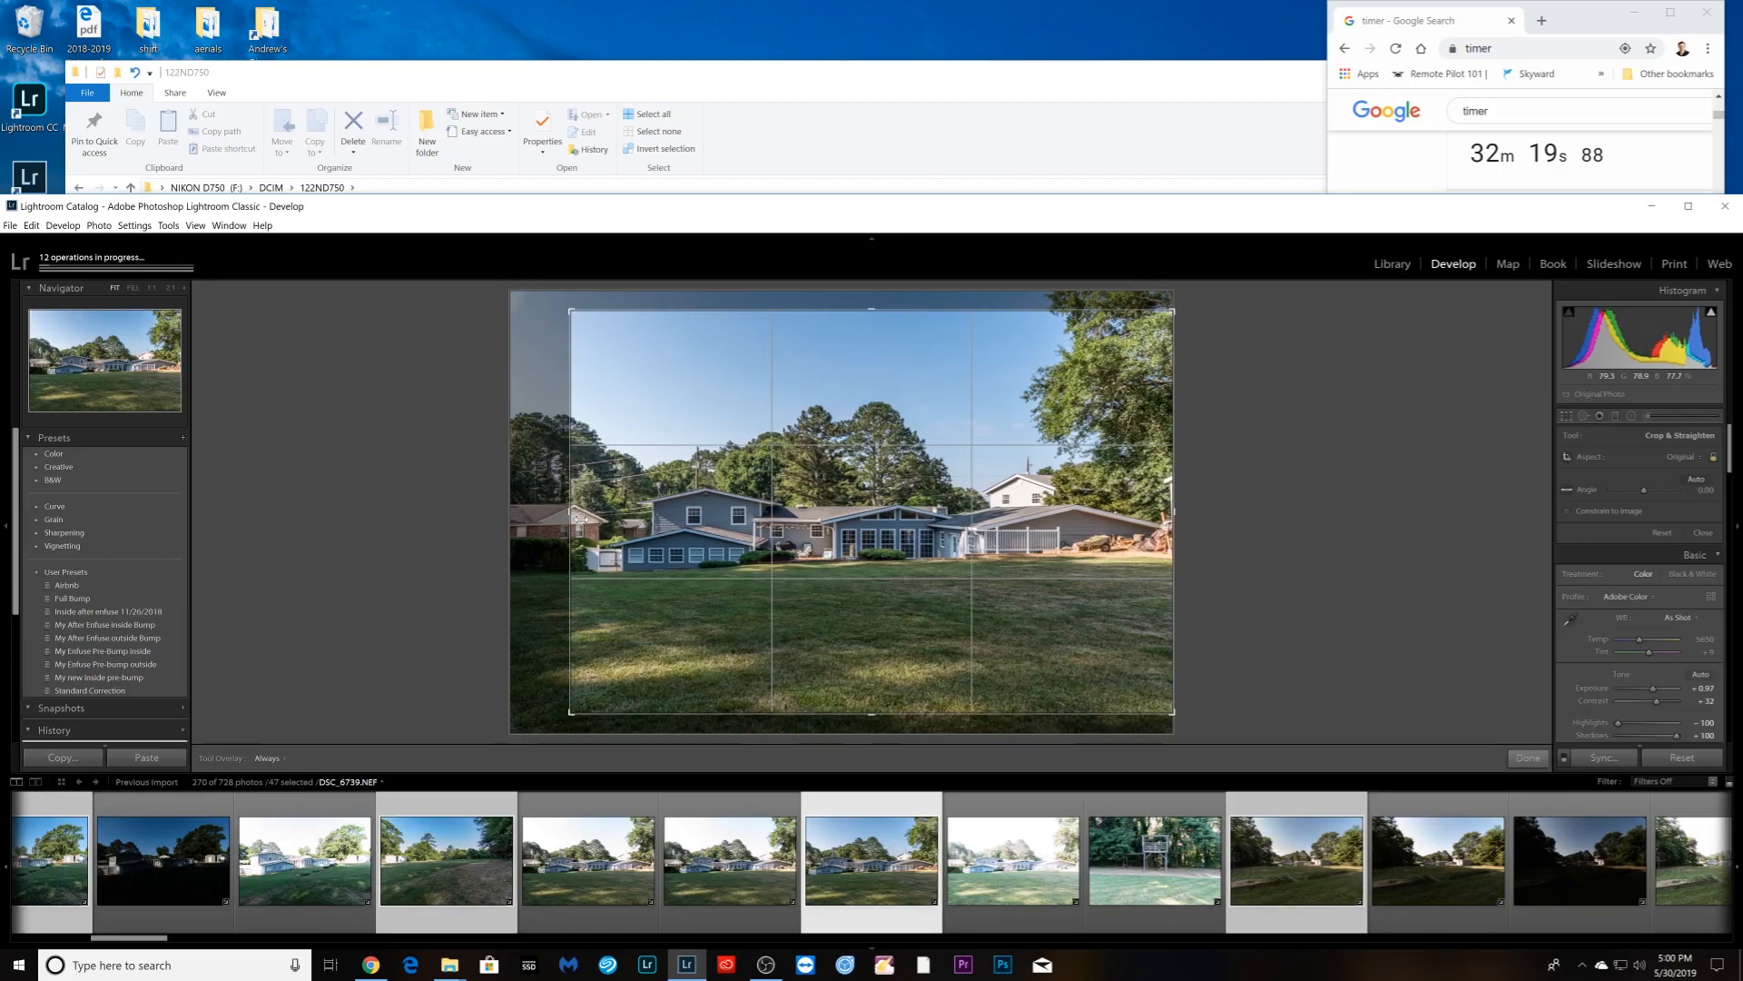
drag(826, 565, 828, 600)
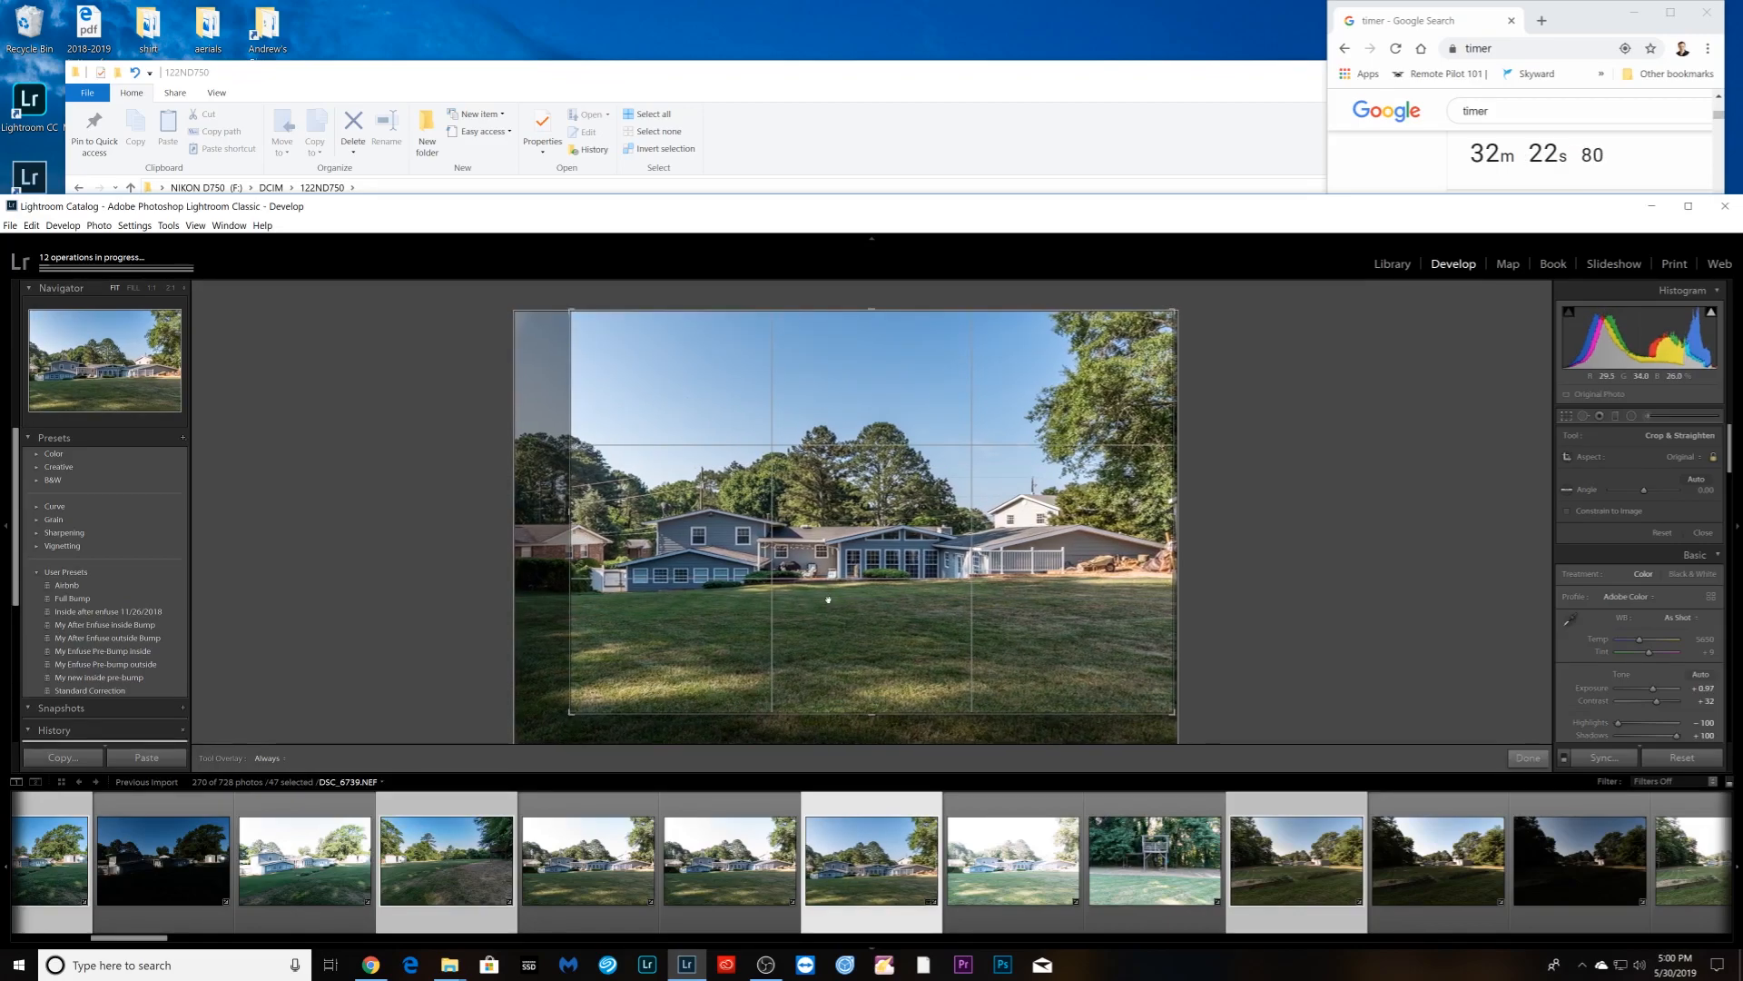
key(Return)
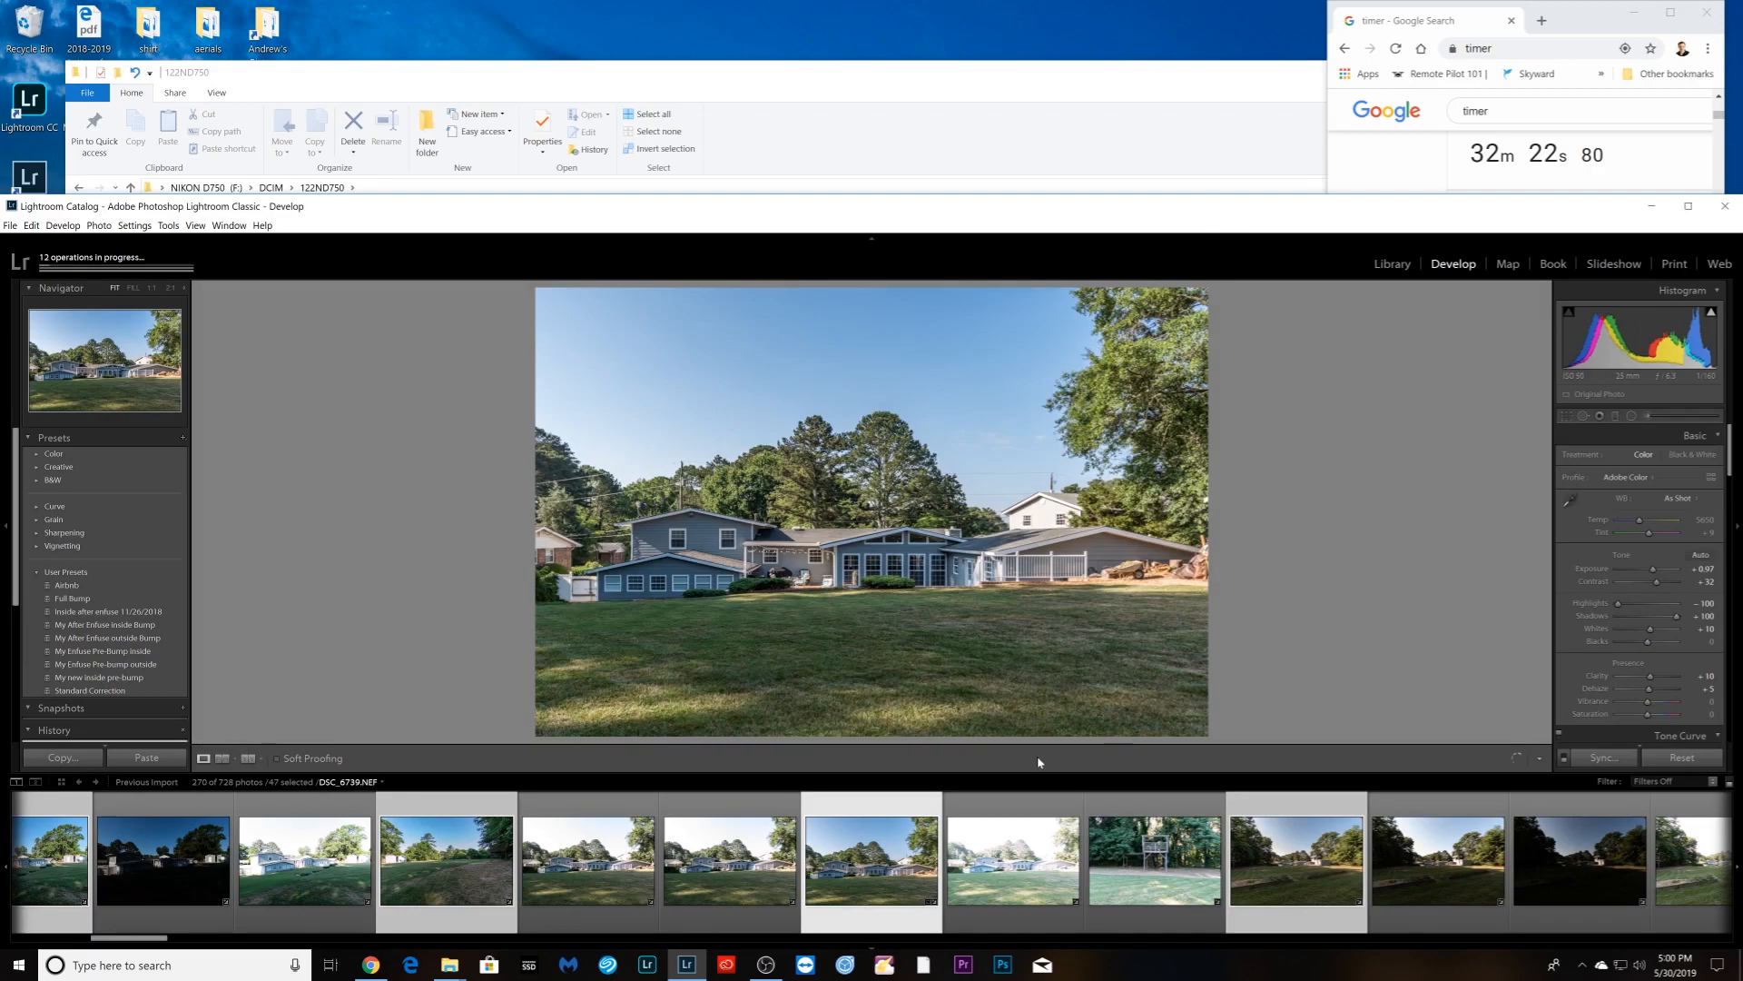
key(Right)
key(Right)
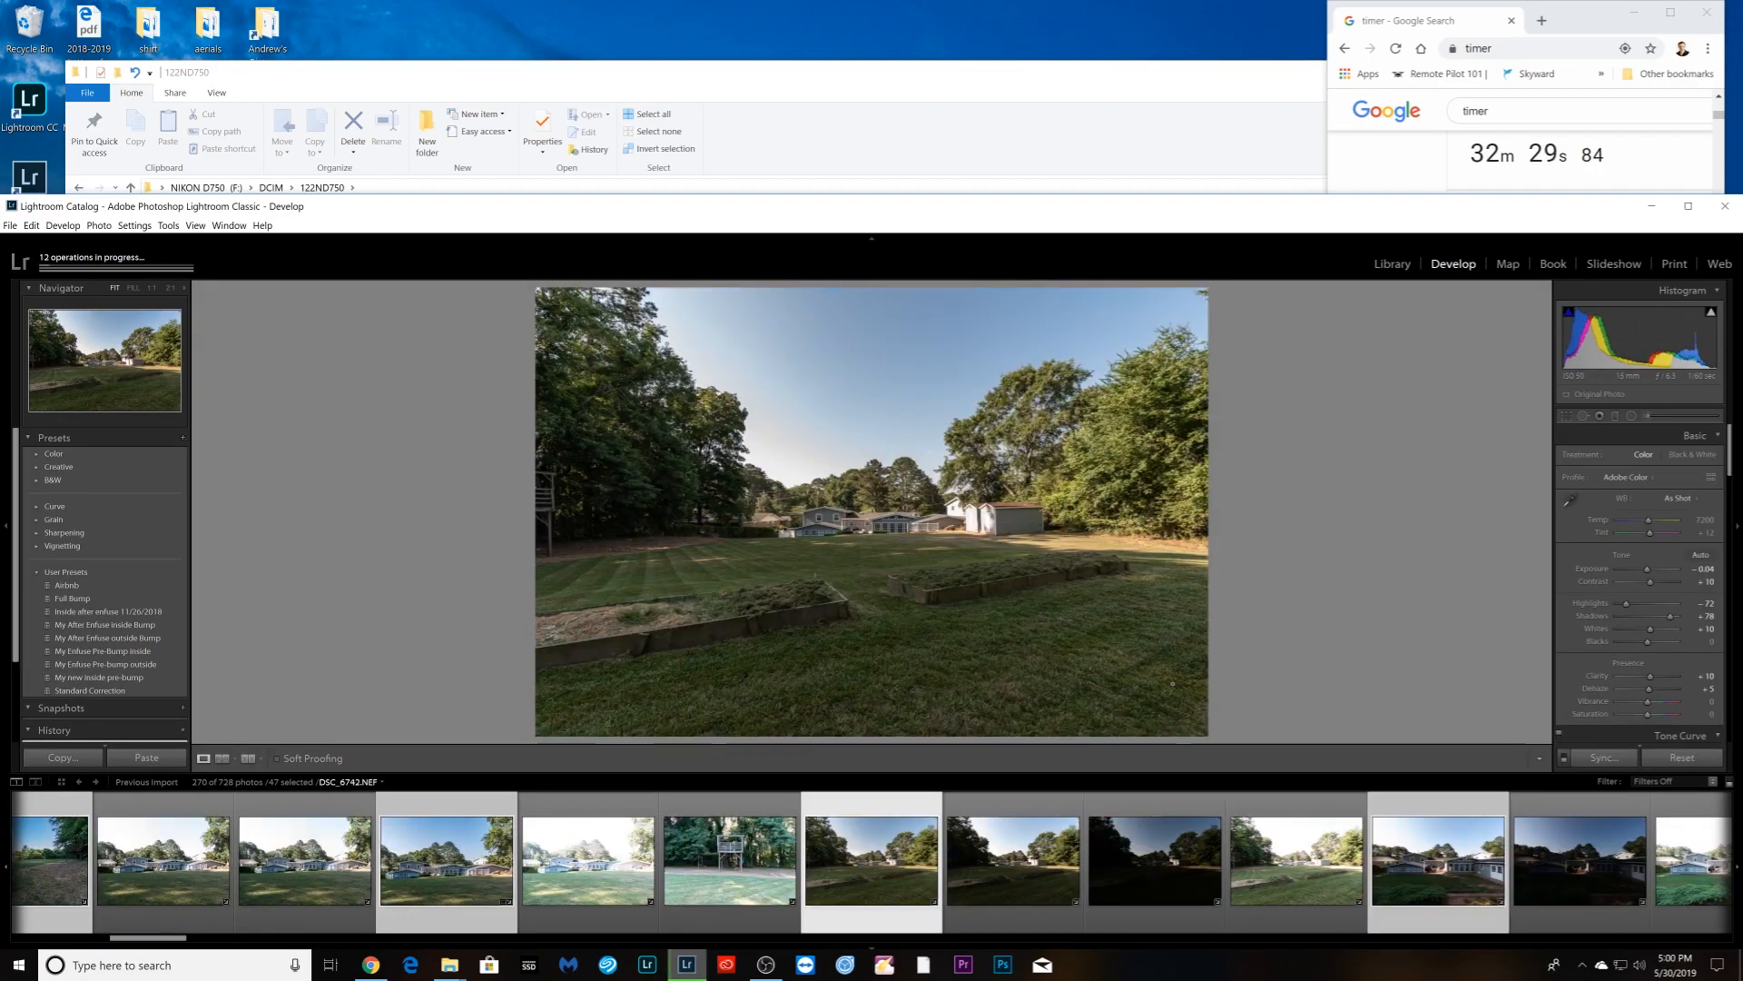
- On the garden-bed photo, reject Auto WB, set shadows +100, cooler temperature, highlights -100, exposure +0.27
click(1680, 498)
click(1675, 512)
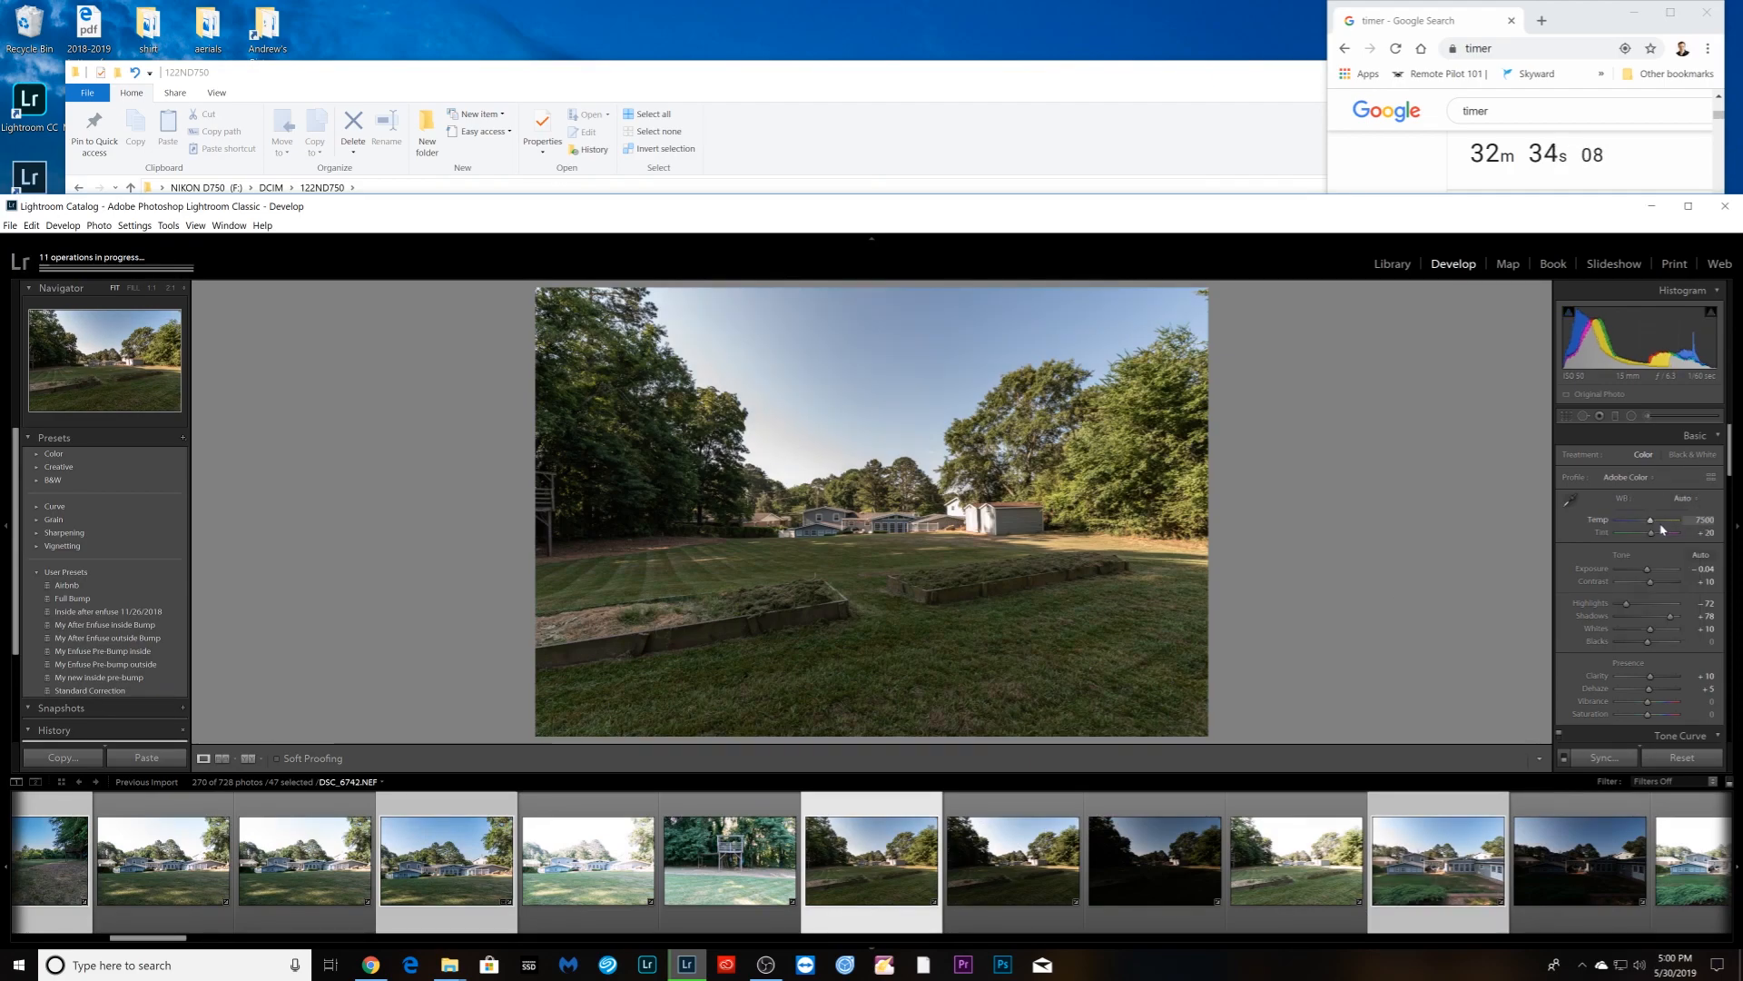
key(ctrl+z)
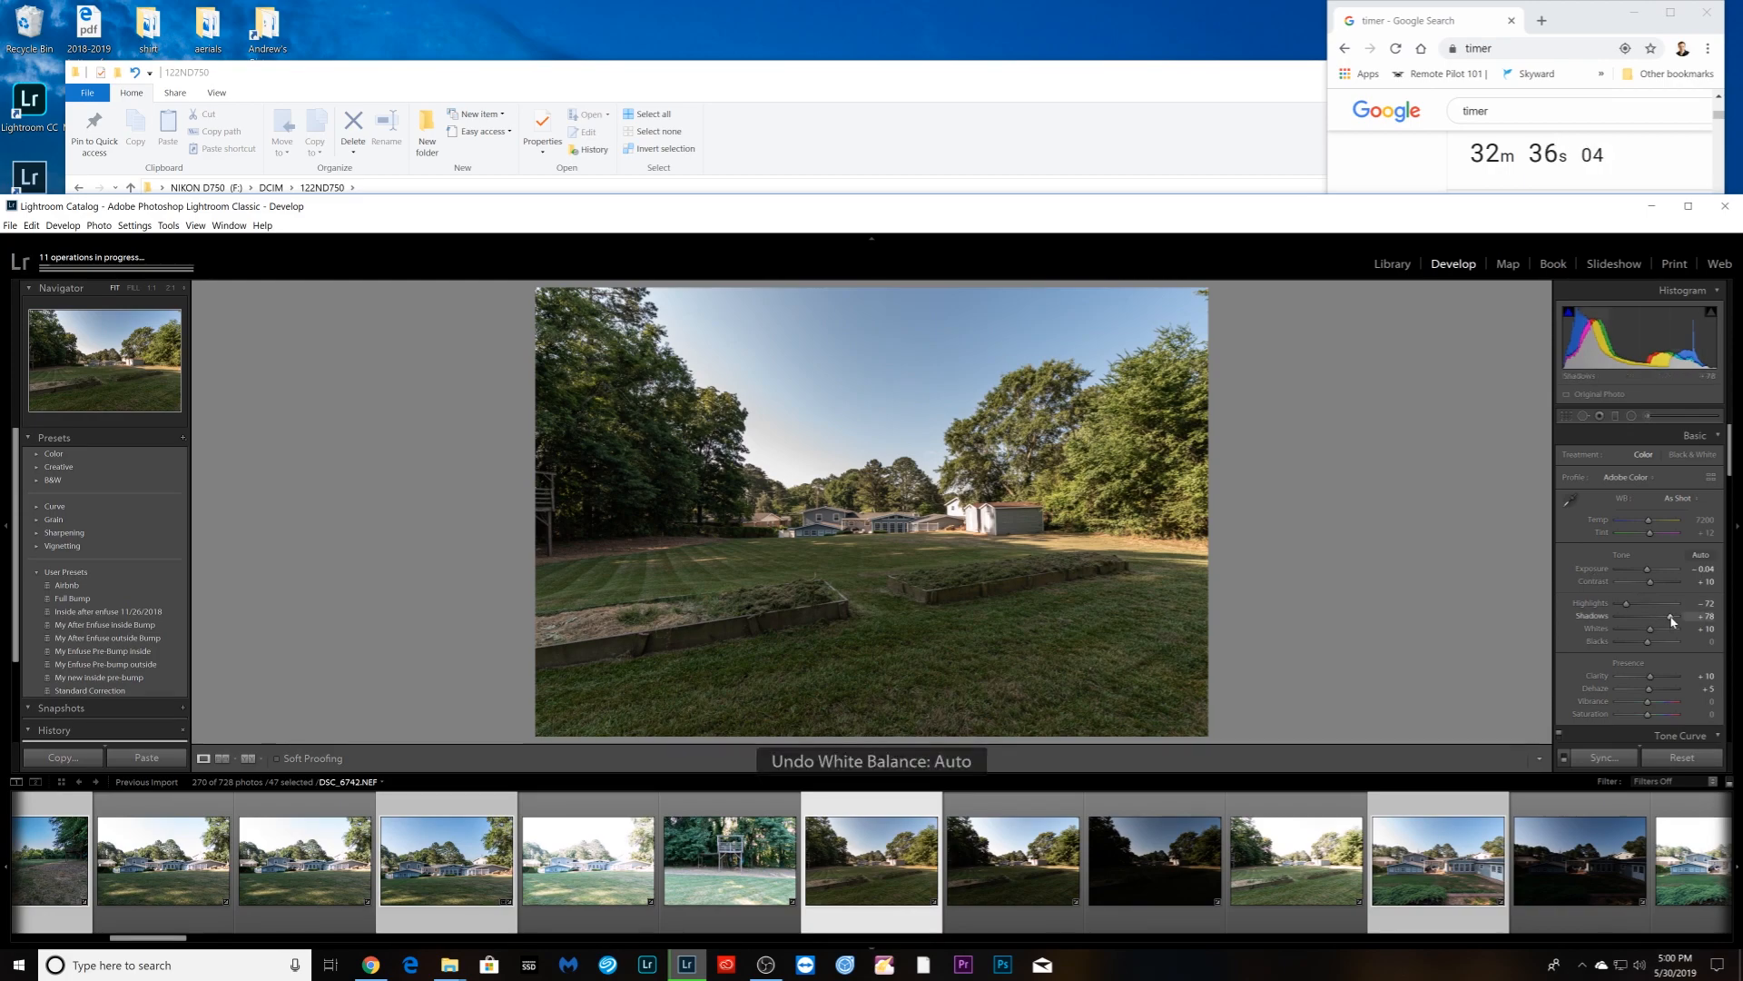
drag(1673, 621, 1689, 621)
click(1703, 519)
key(Down)
key(Down)
key(Down)
key(Down)
key(Down)
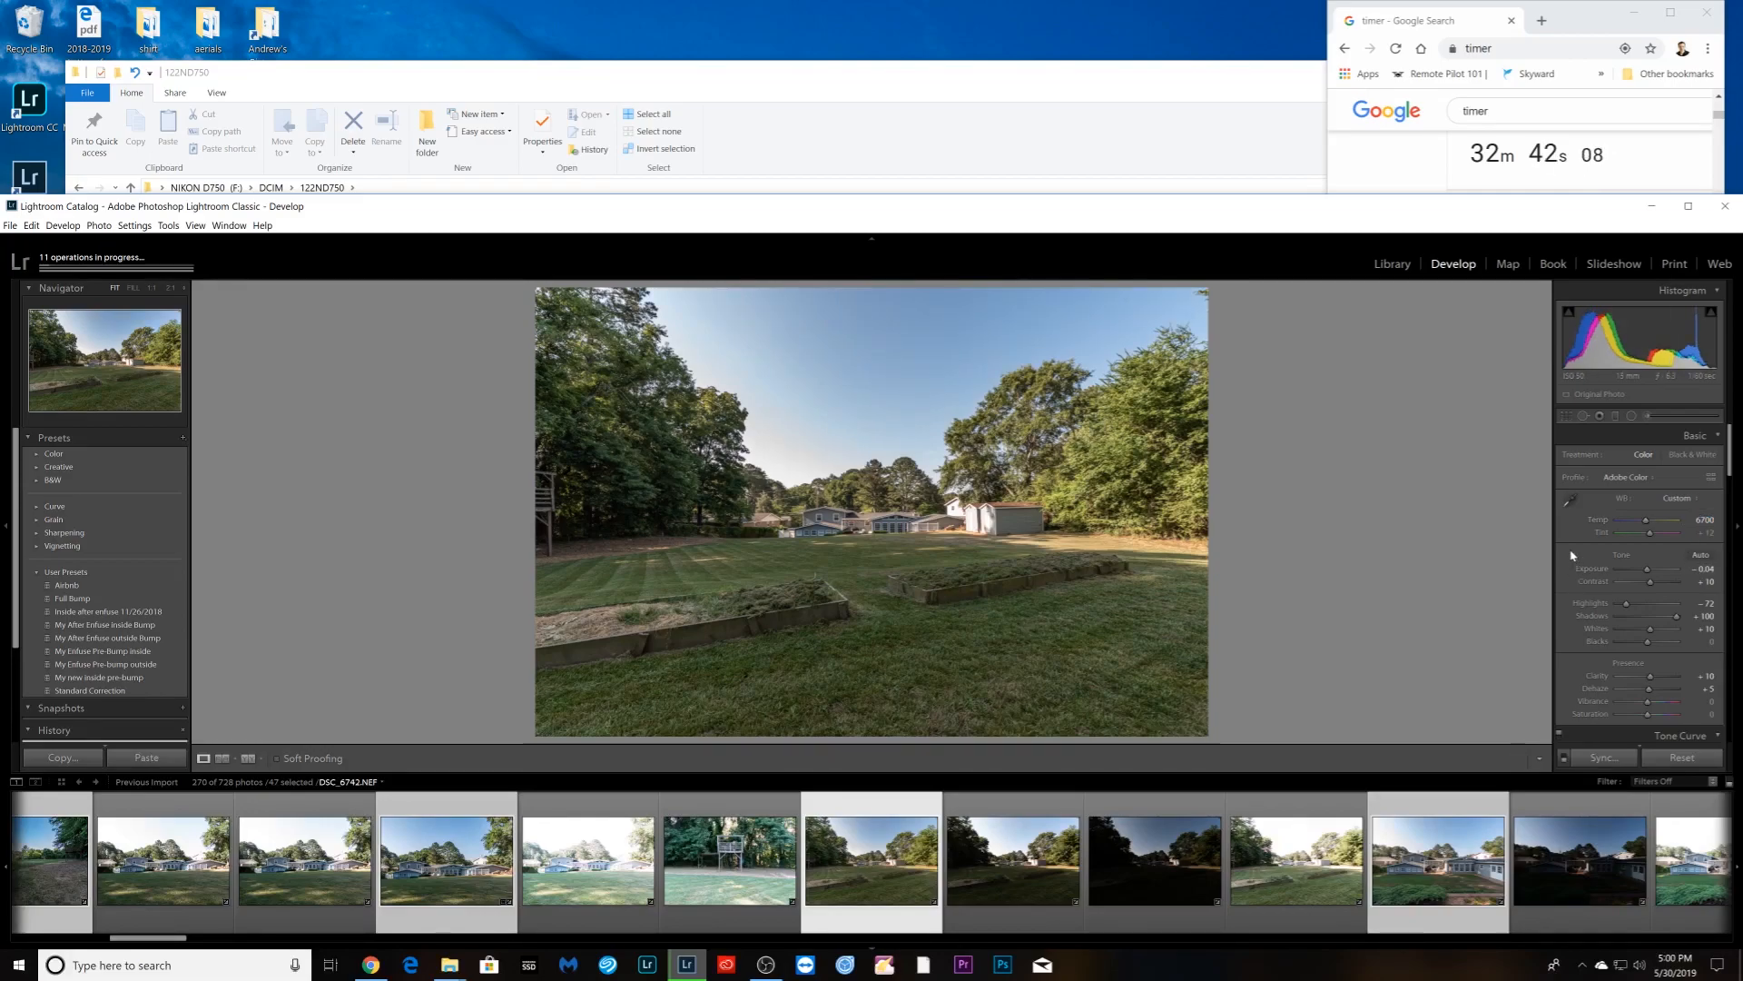
drag(1625, 605, 1647, 574)
- Give rear-house photo DSC_6746 shadows +100 and contrast +26
click(1371, 854)
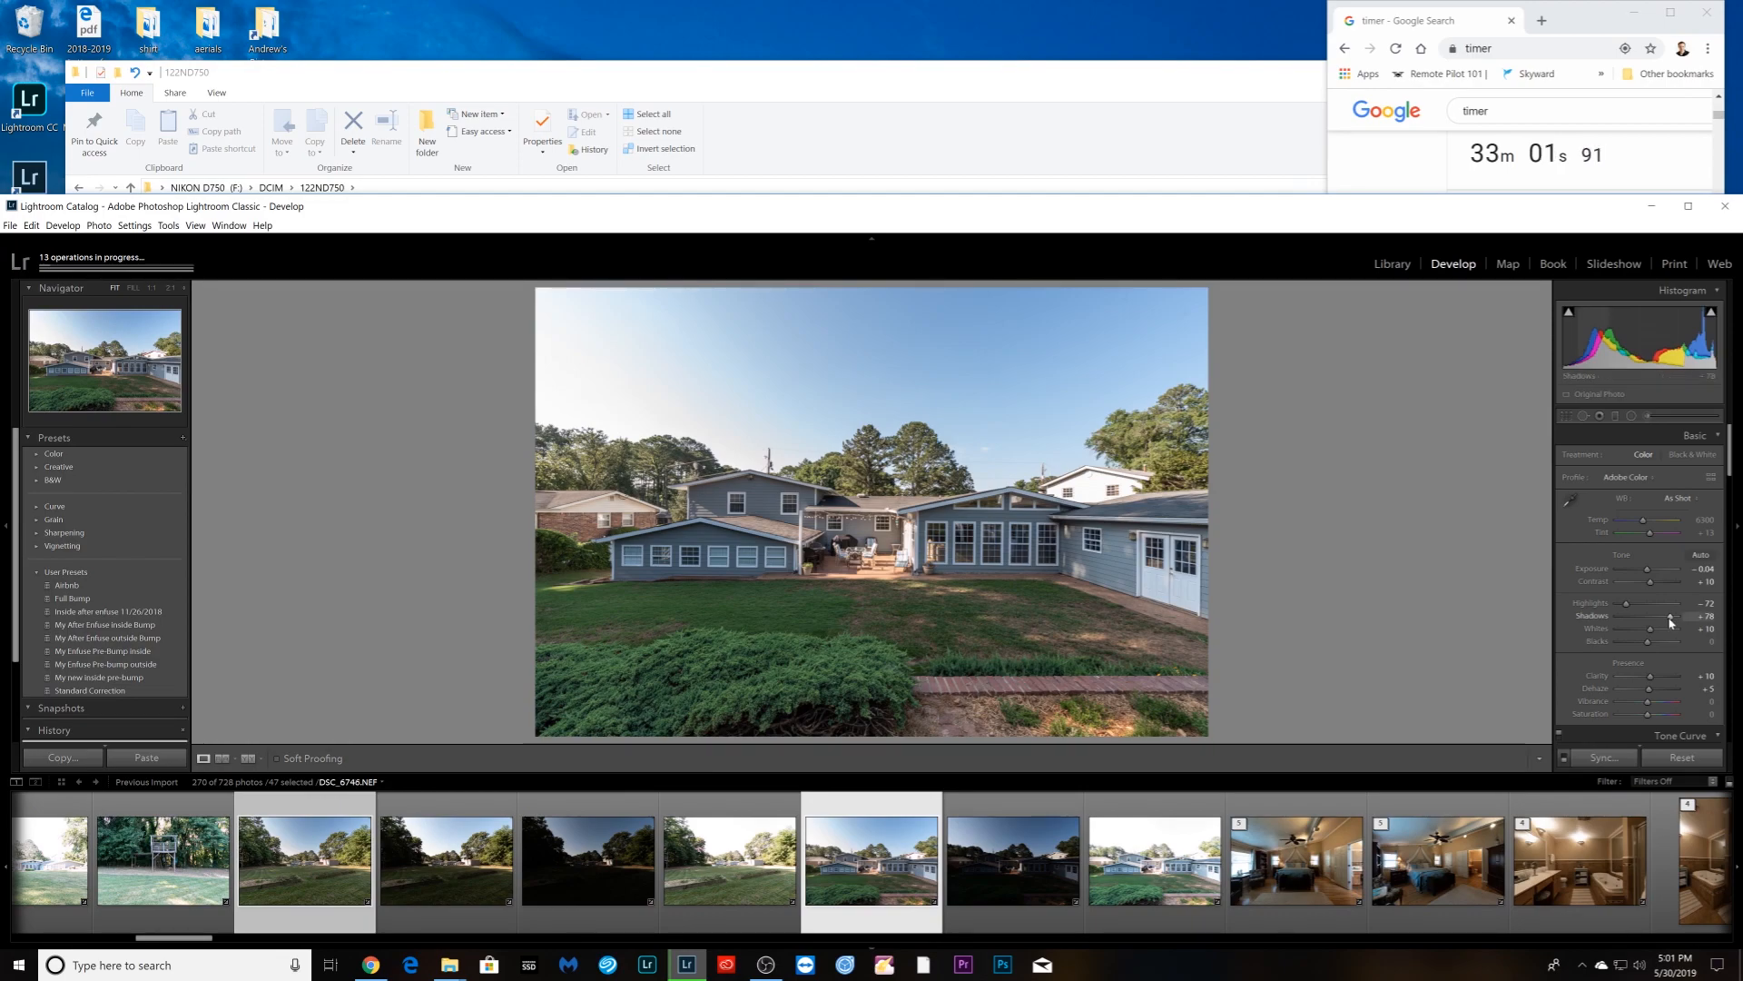
drag(1669, 616, 1655, 584)
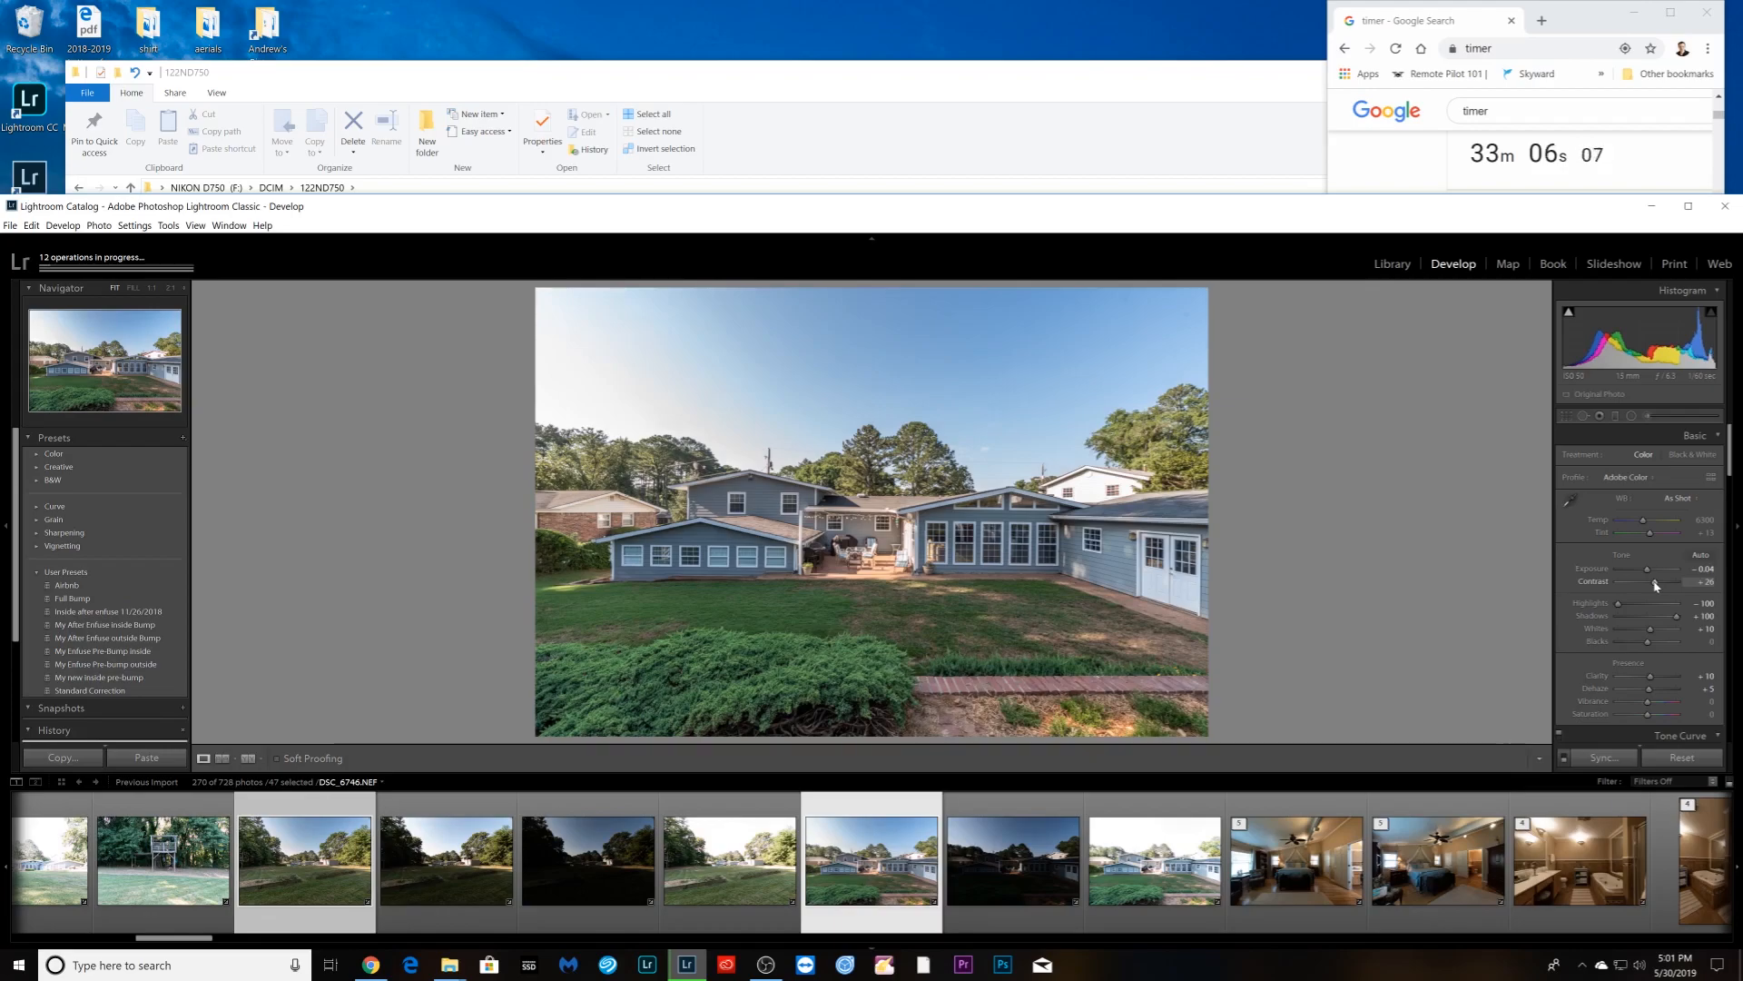
key(Right)
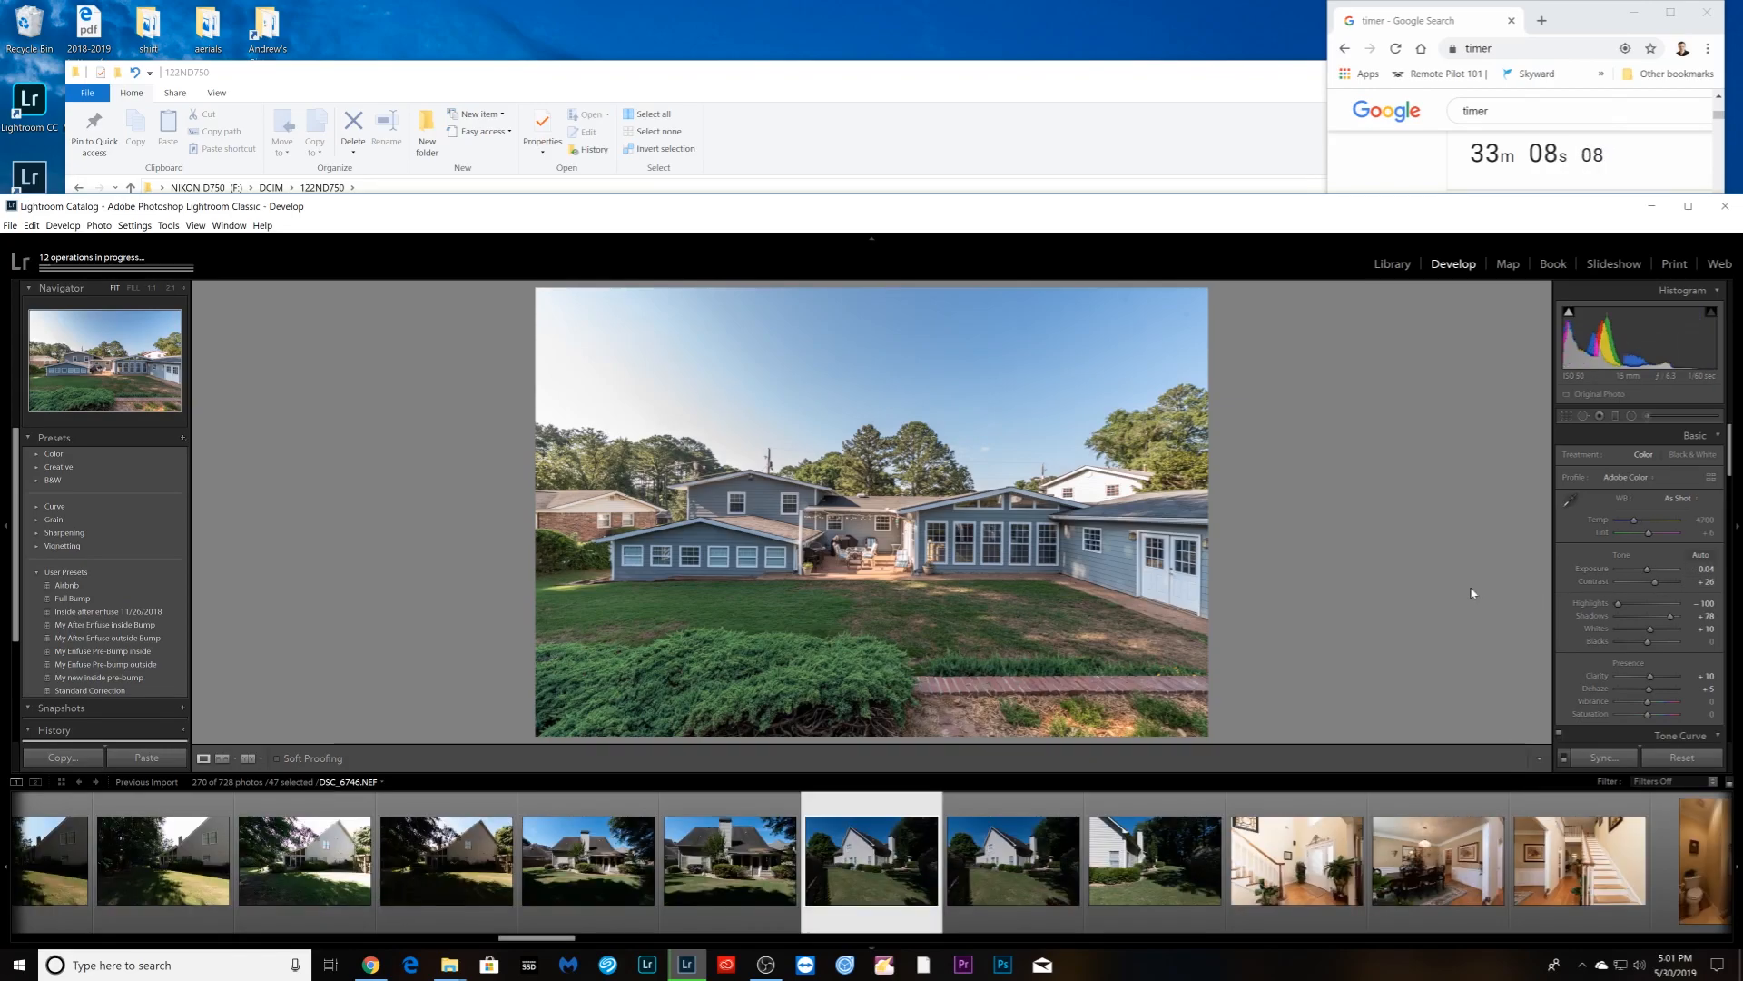
- Brighten the side-of-house photo to exposure +0.43; recover the gray house's highlights and add vibrance
drag(1647, 568, 1655, 572)
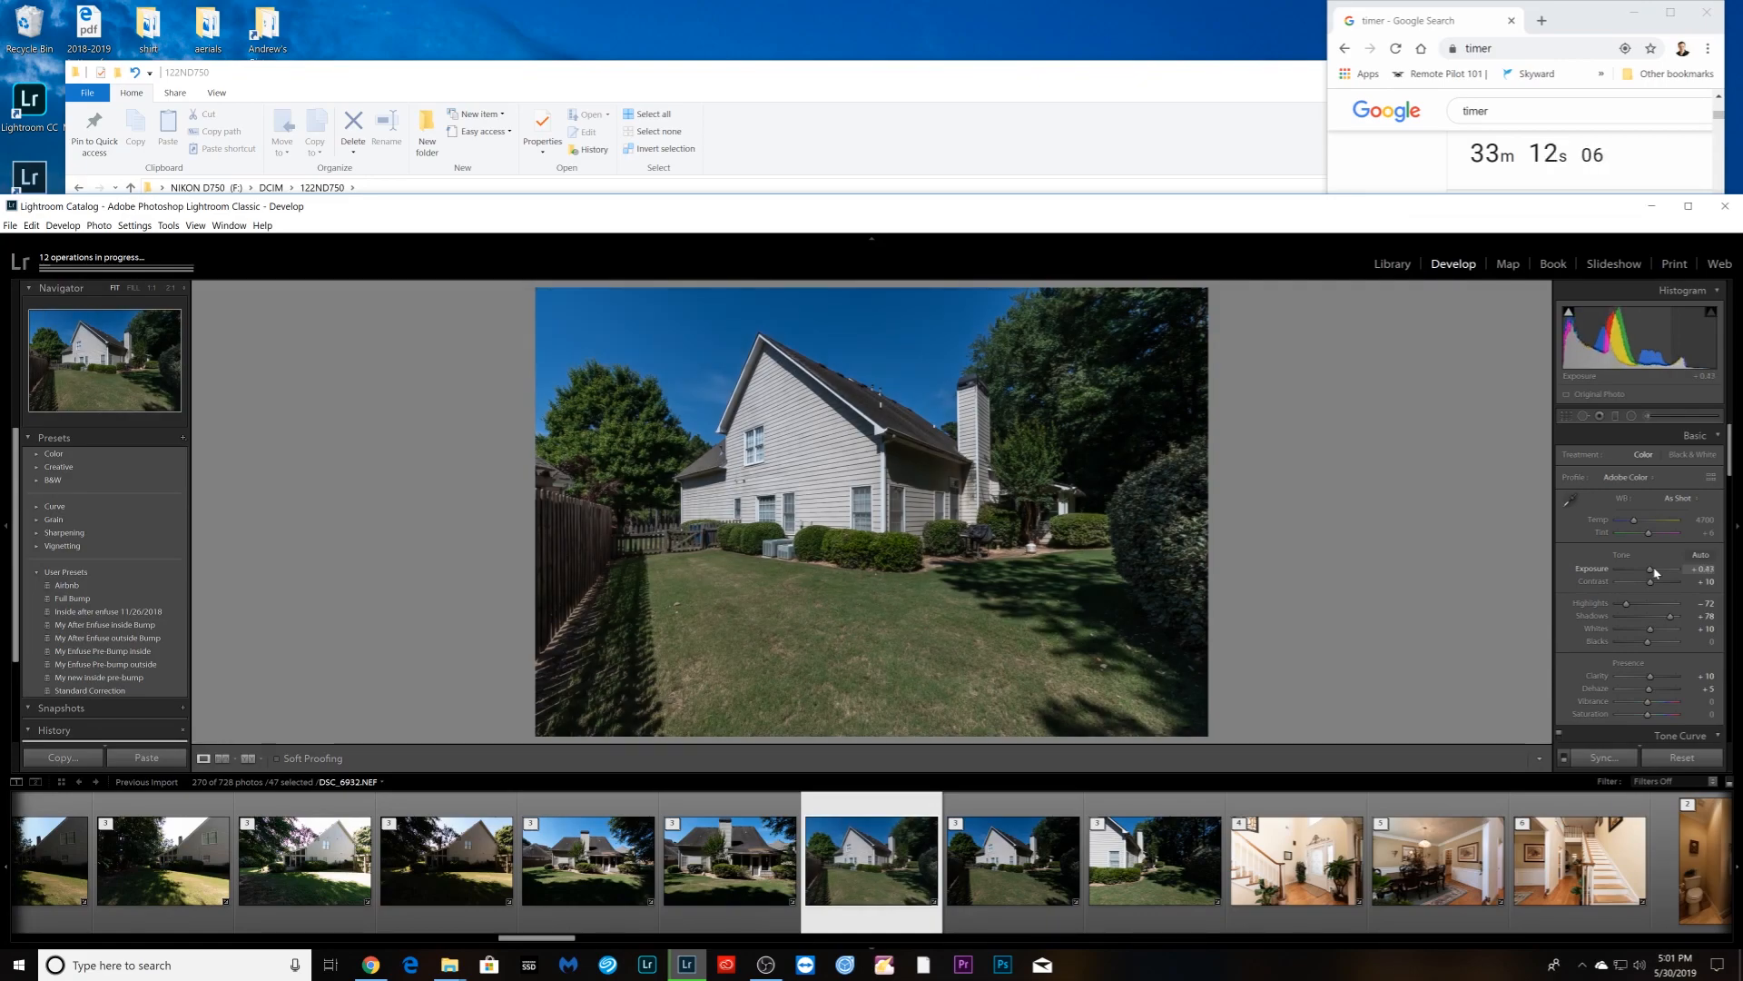
key(Right)
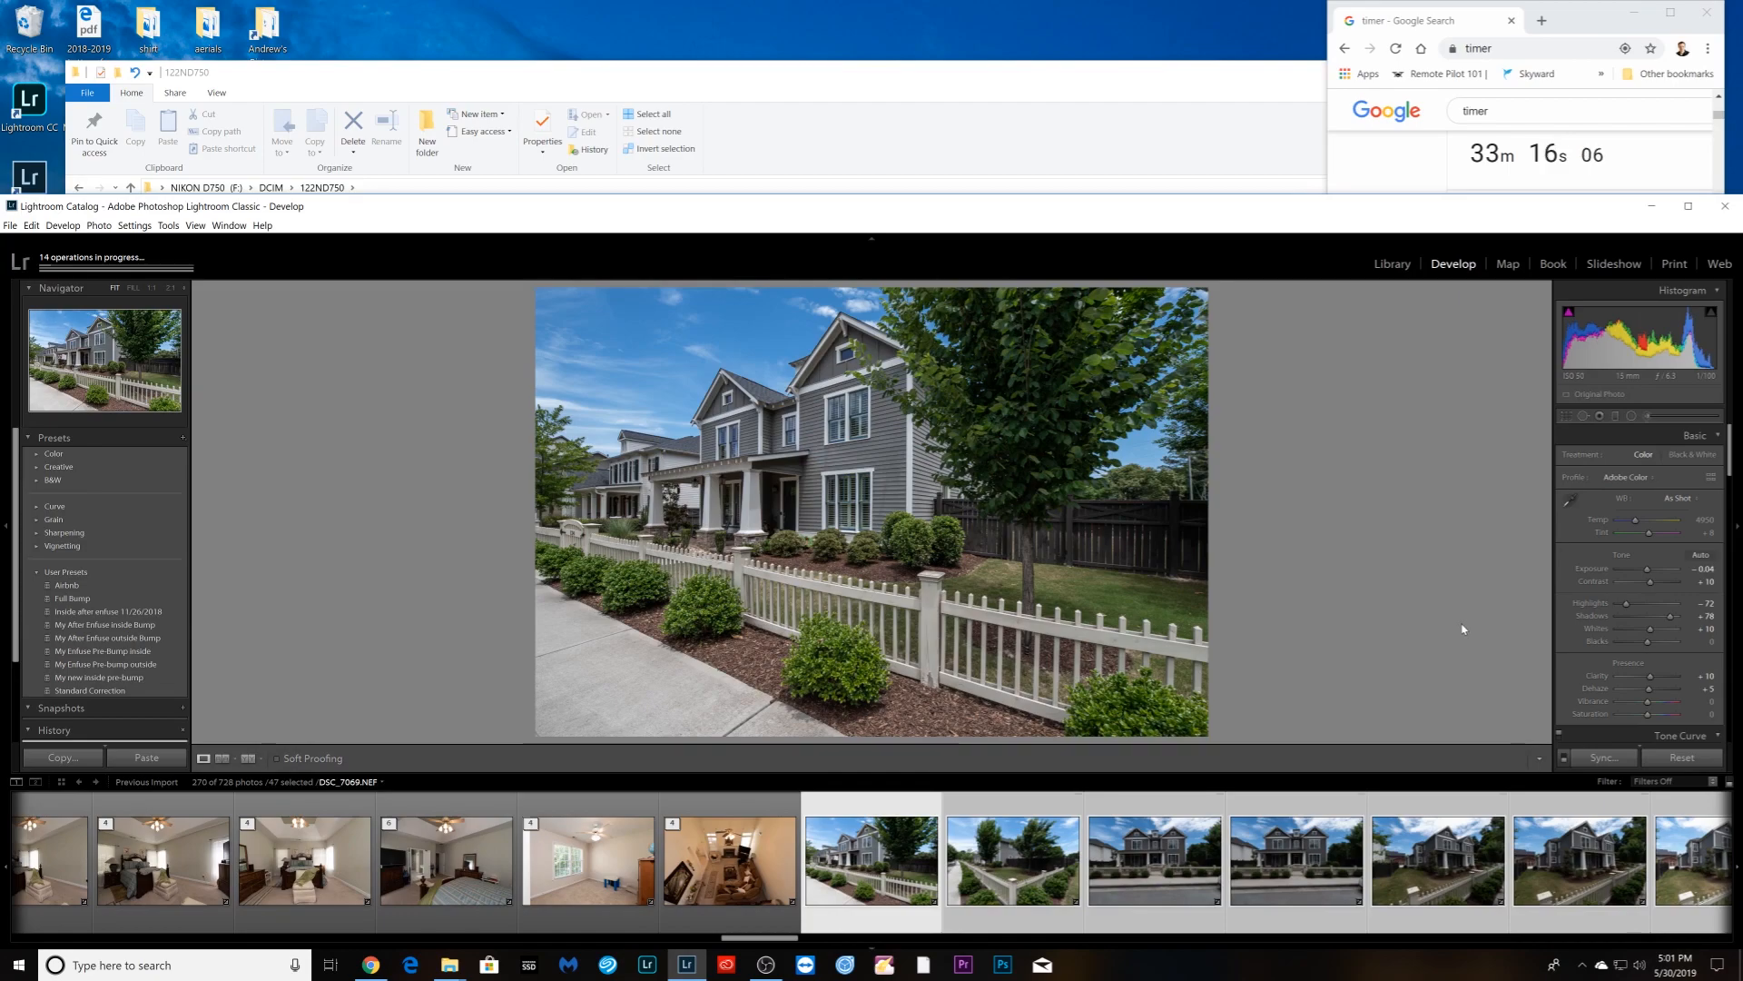
key(Right)
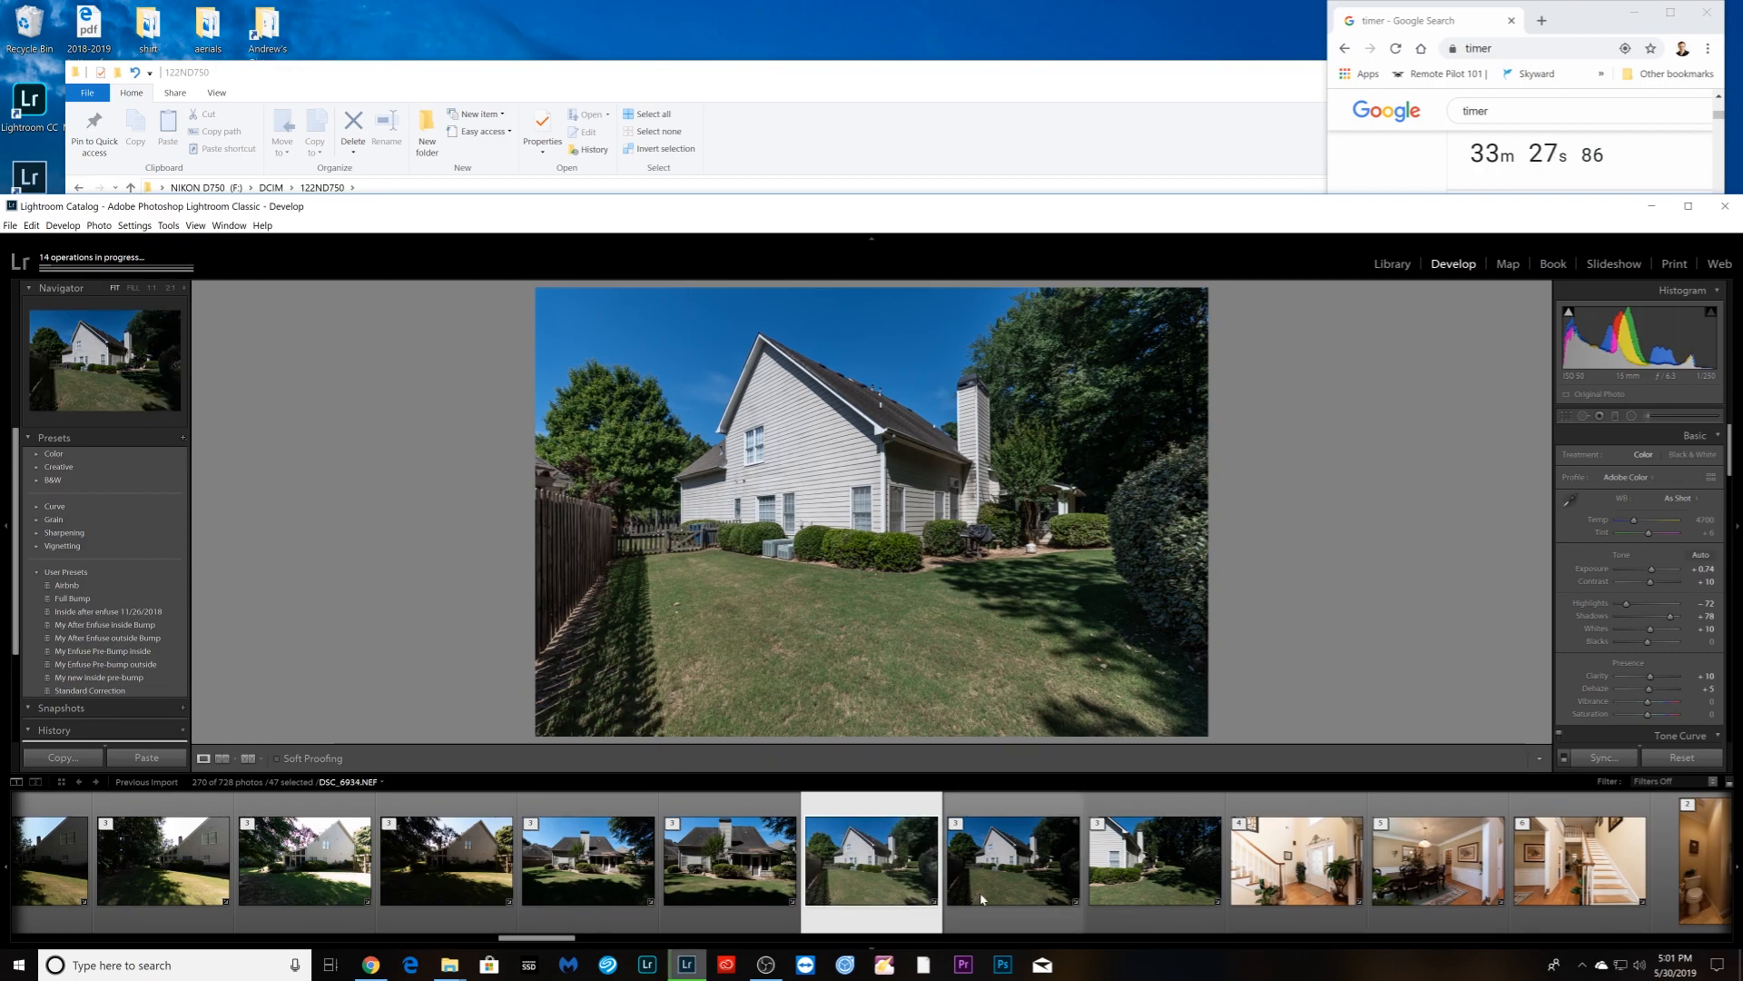
key(Right)
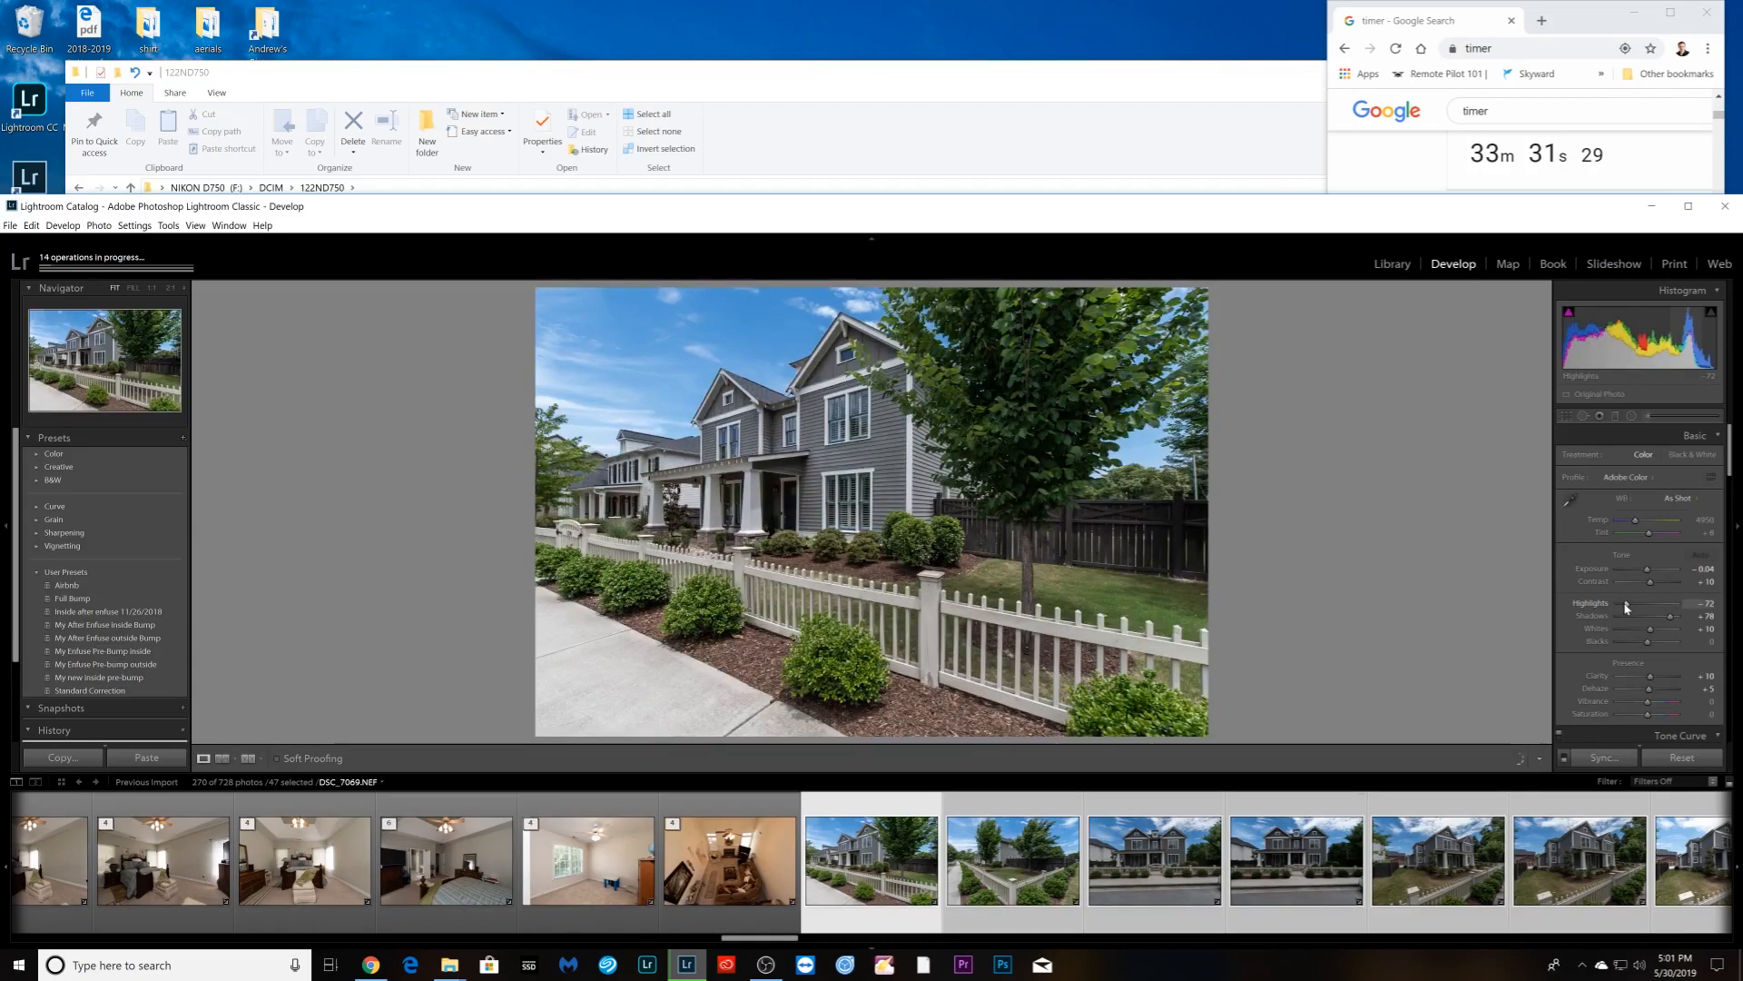
drag(1626, 606, 1656, 585)
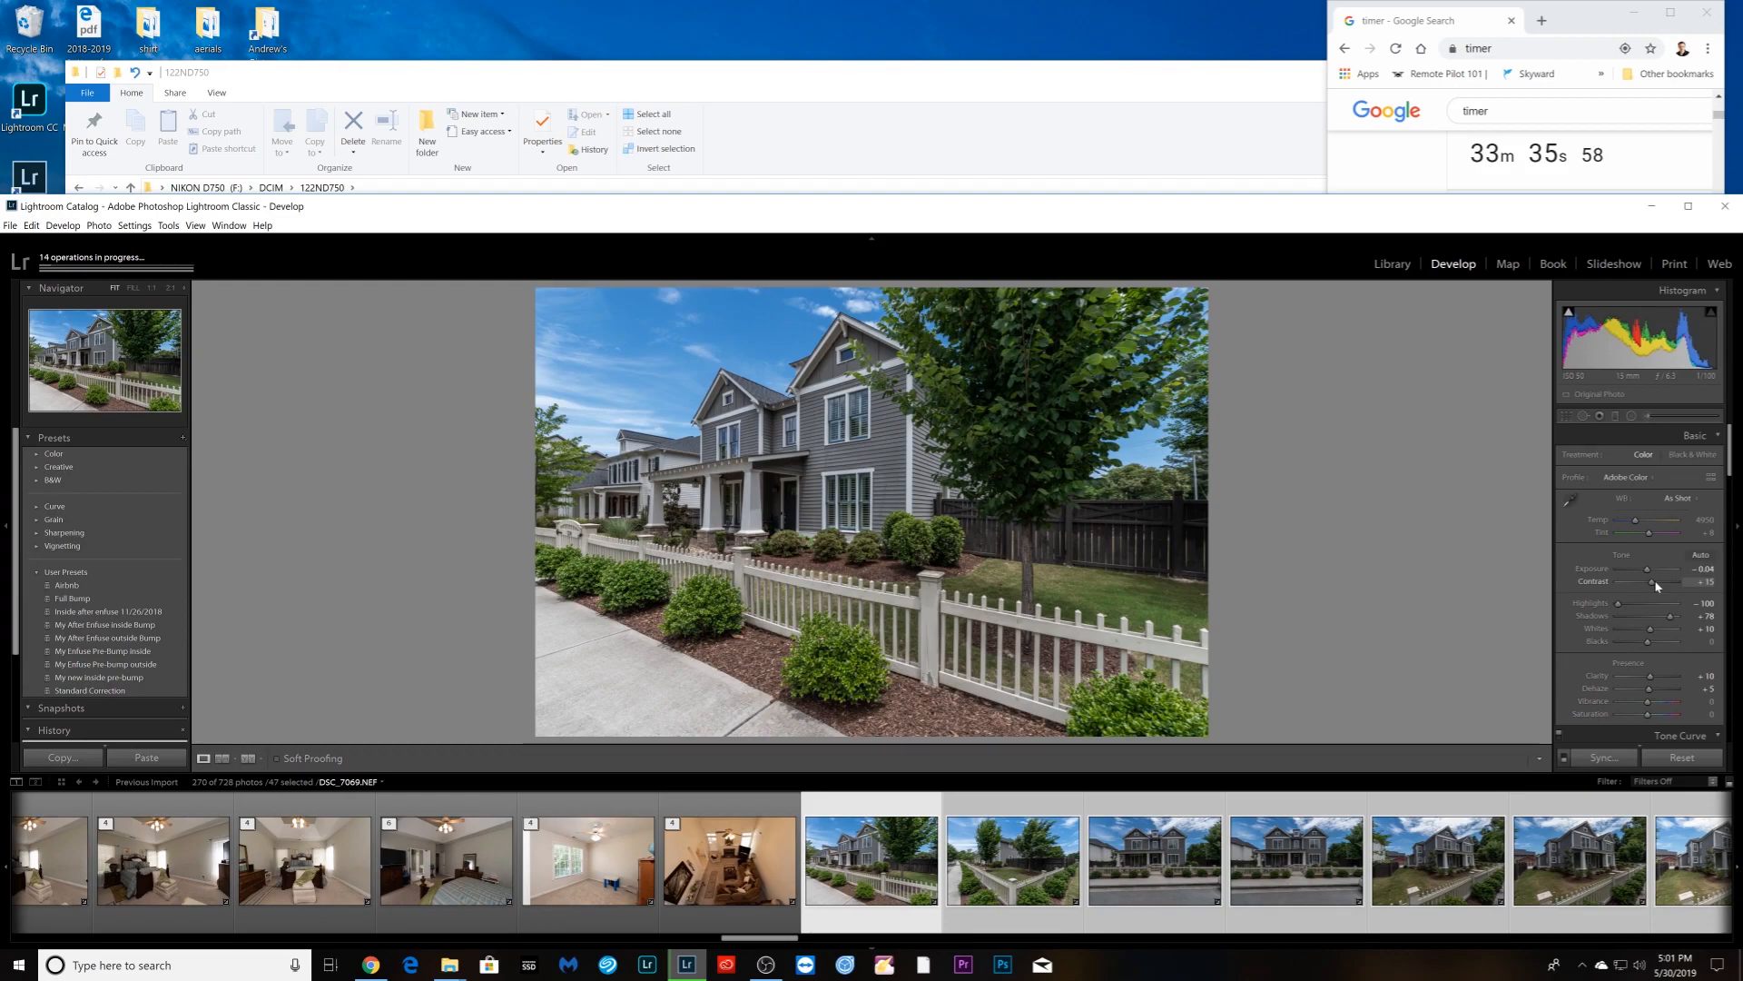
drag(1648, 701, 1651, 704)
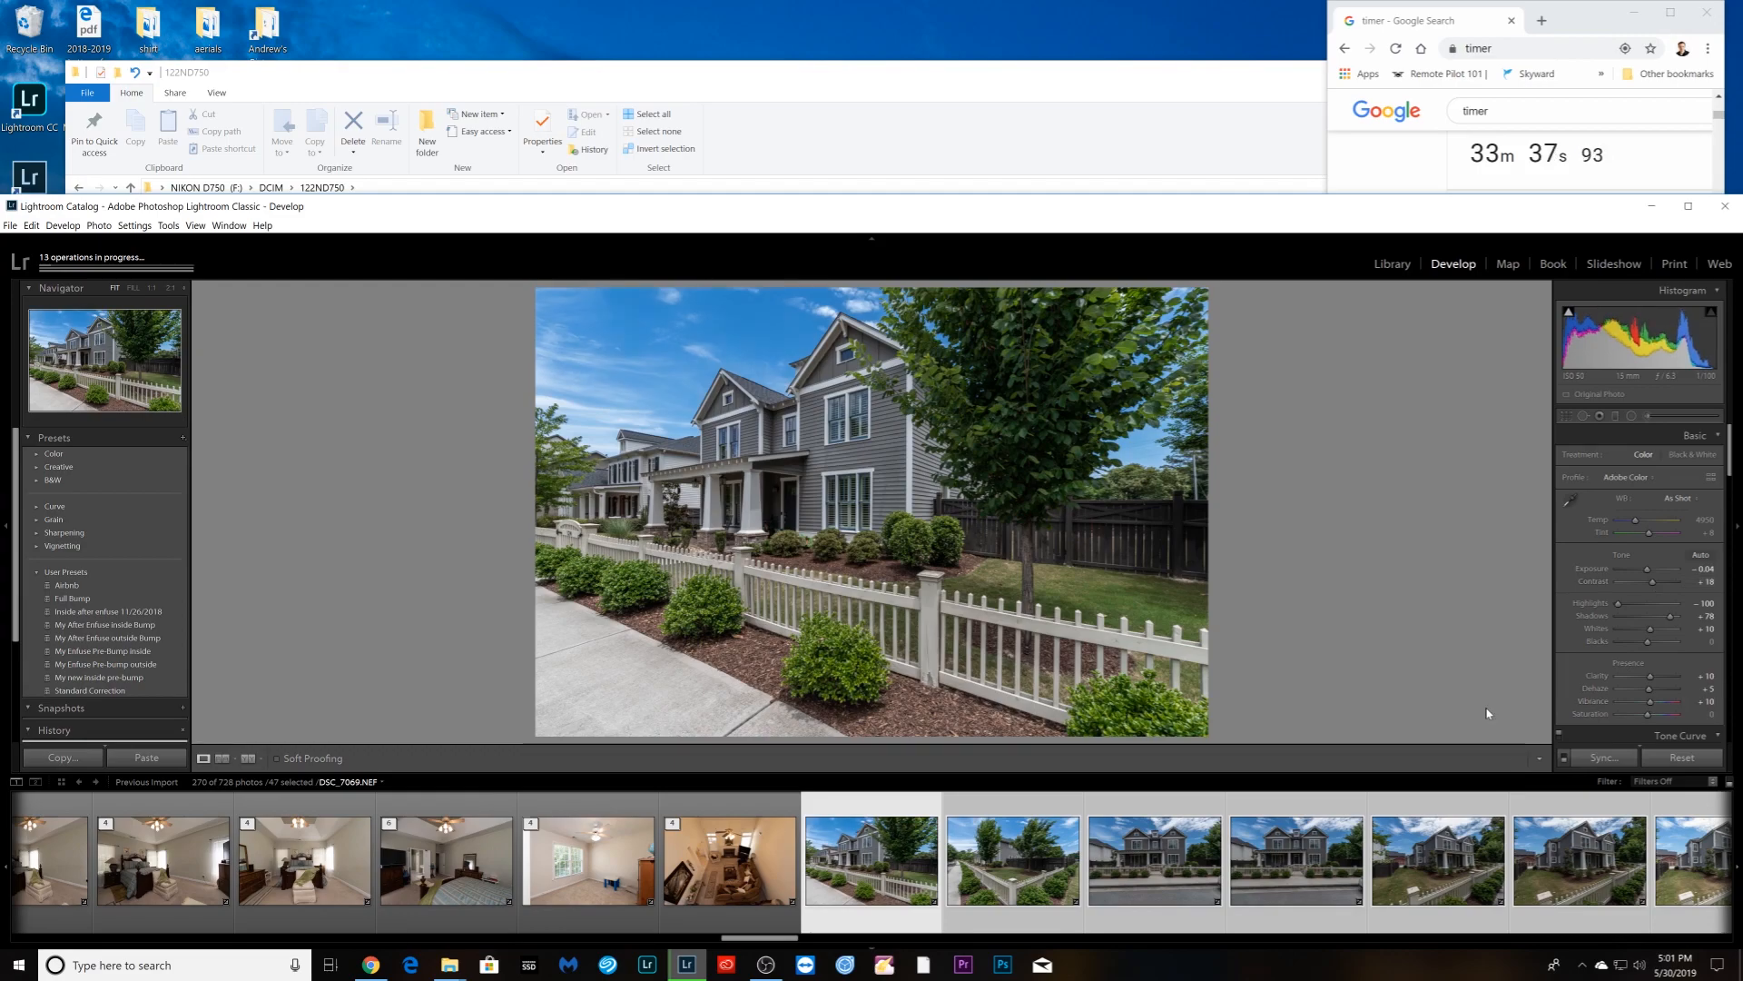
- Give the fence corner photo vibrance +10 and highlights about -46
key(Right)
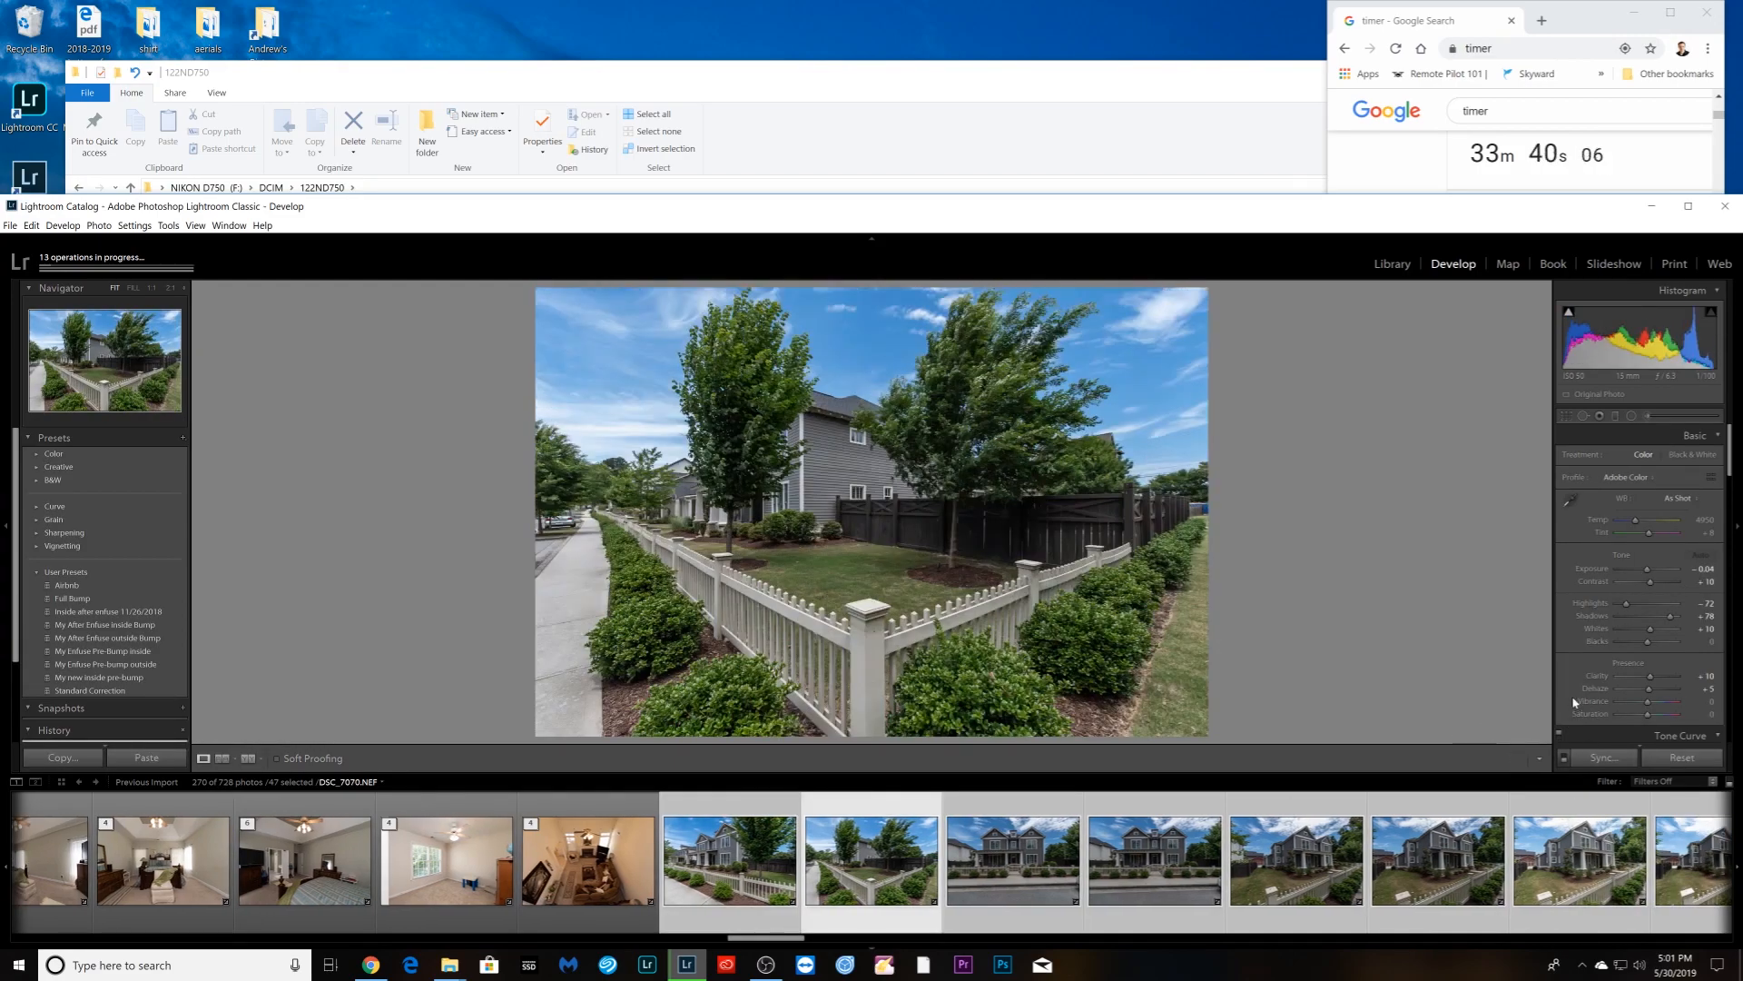
drag(1651, 704, 1652, 703)
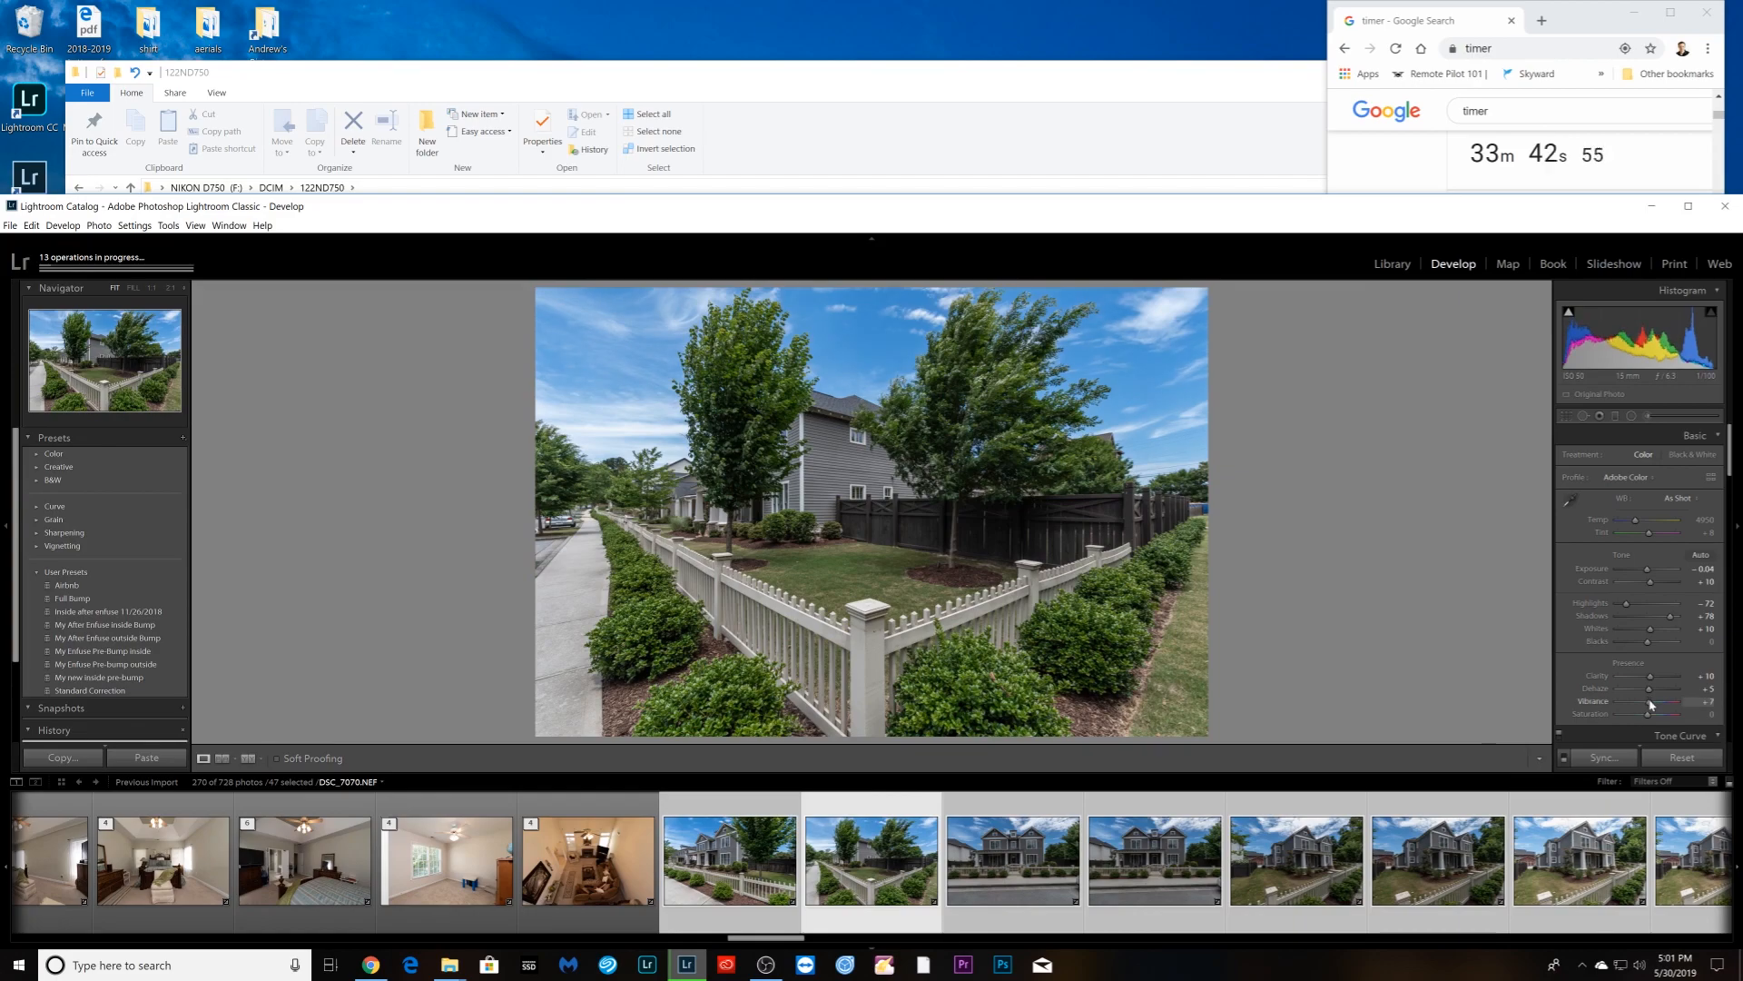
double_click(1620, 607)
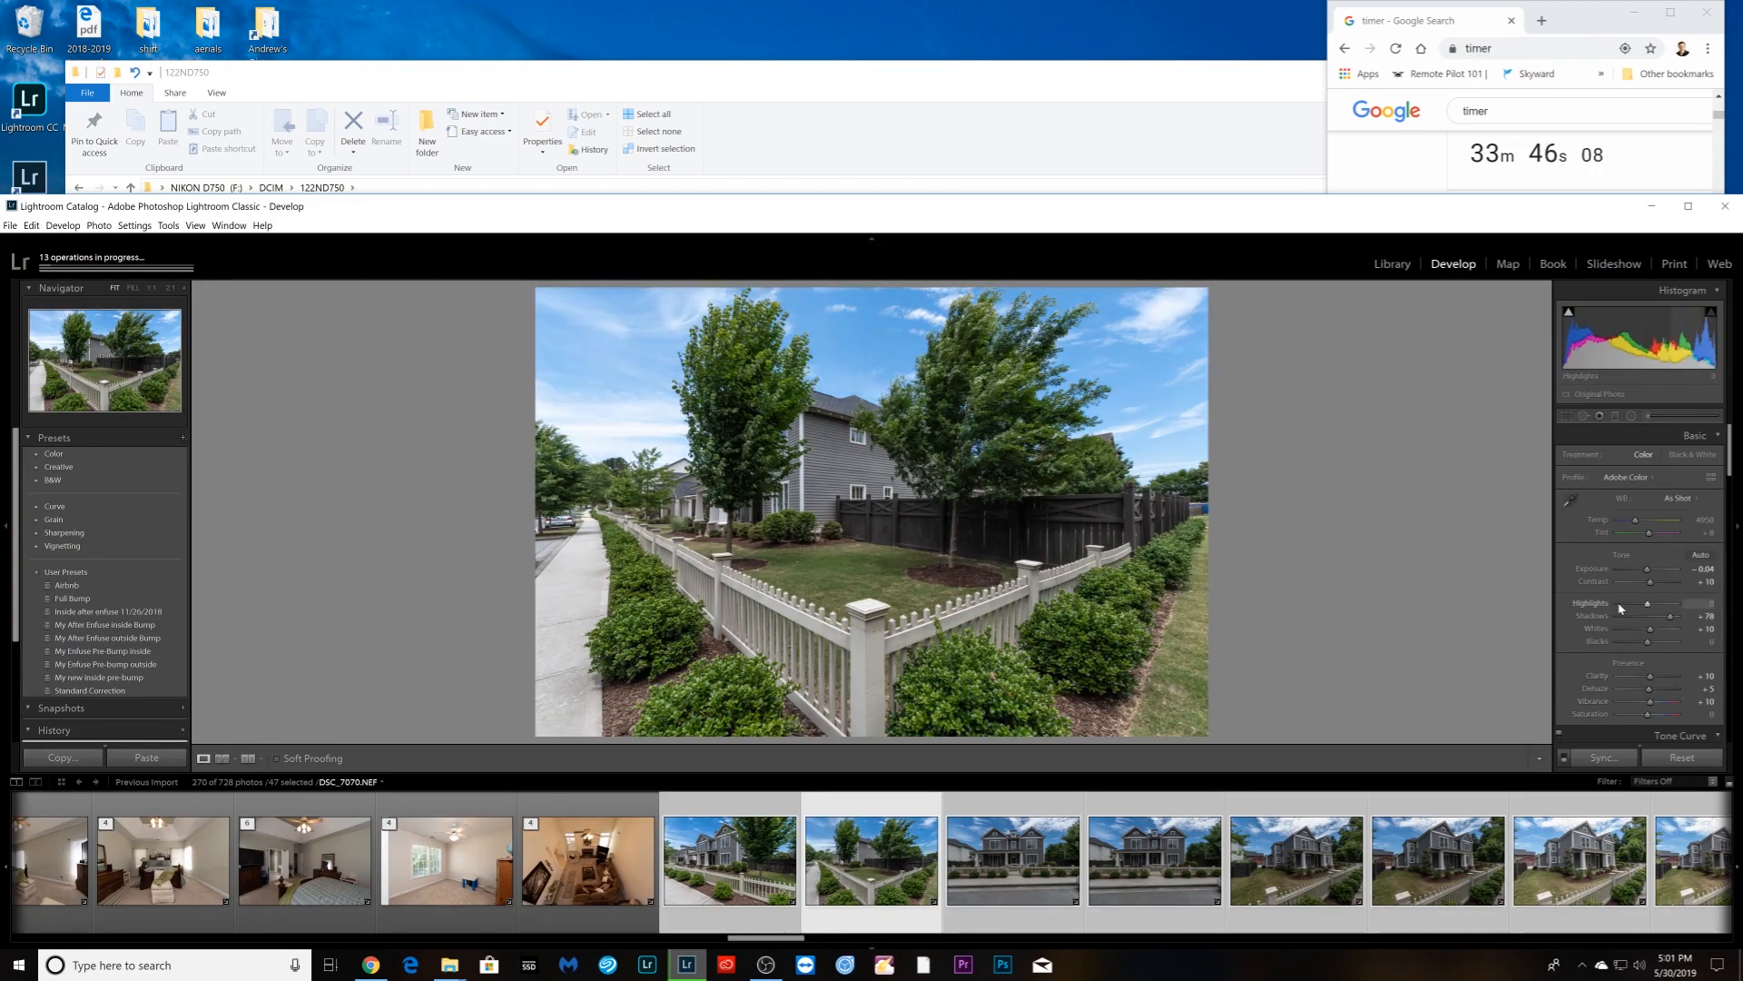
click(1636, 605)
key(Right)
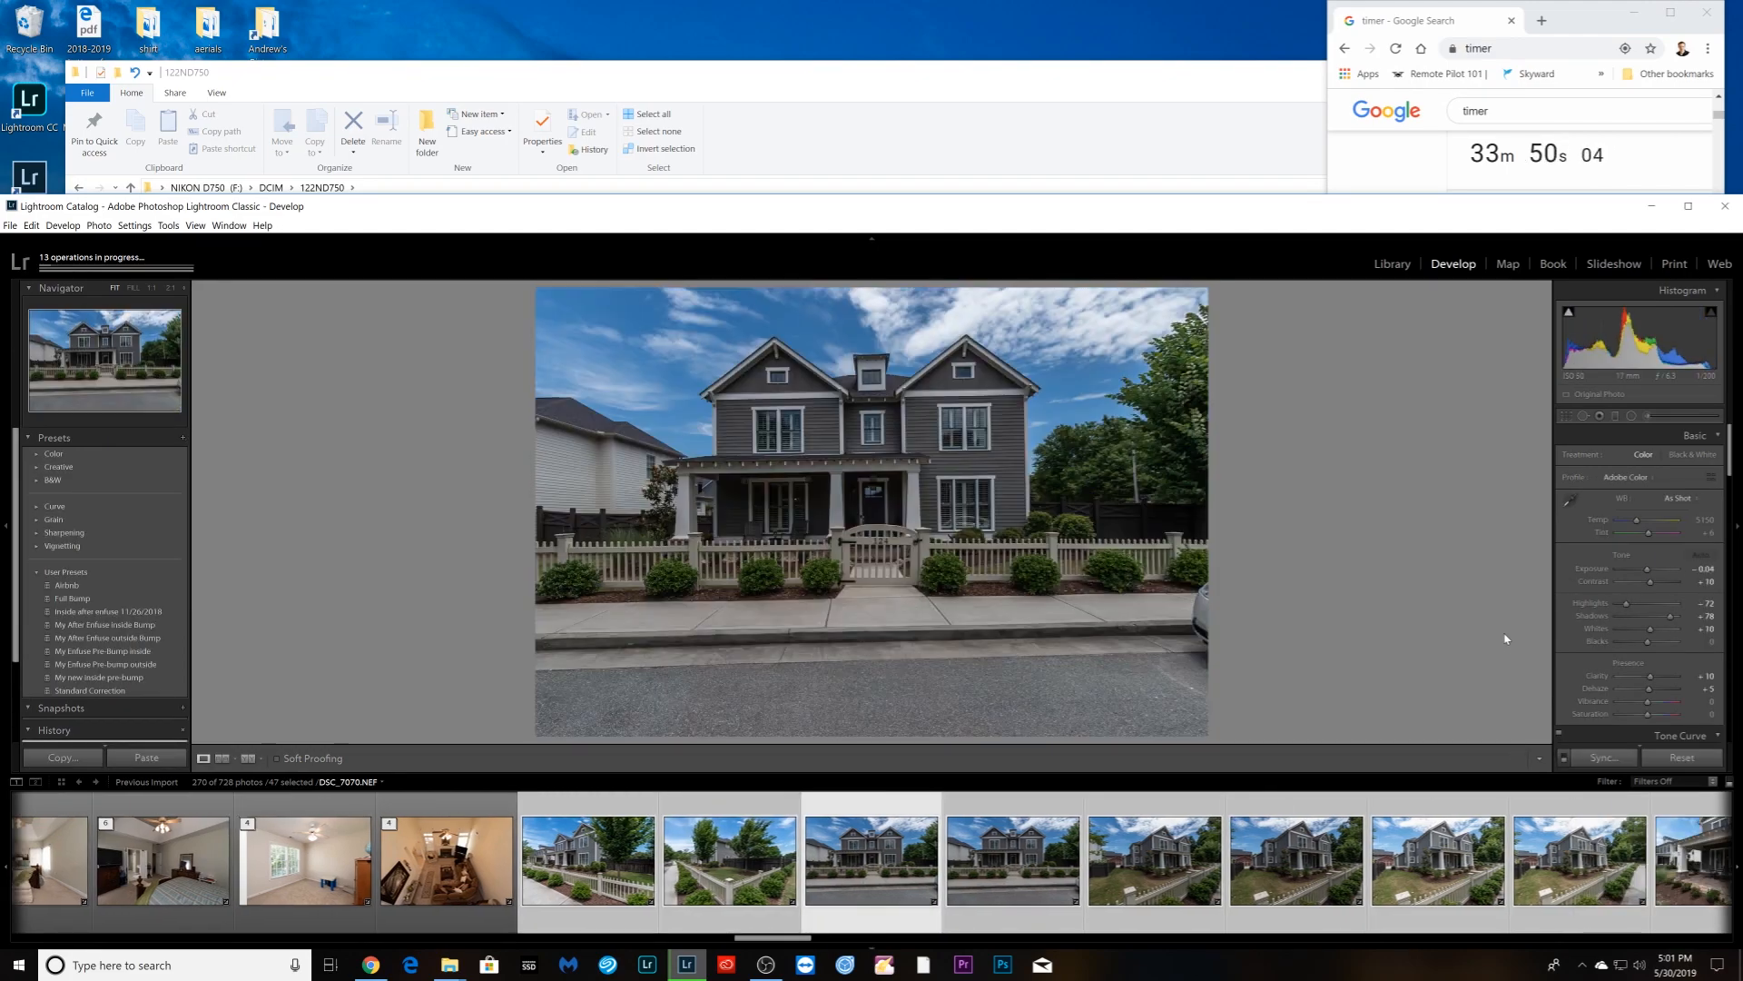
- Brighten the straight-on house front, straighten it and trim the bottom edge
drag(1648, 571, 1658, 575)
key(r)
drag(1246, 500, 1245, 500)
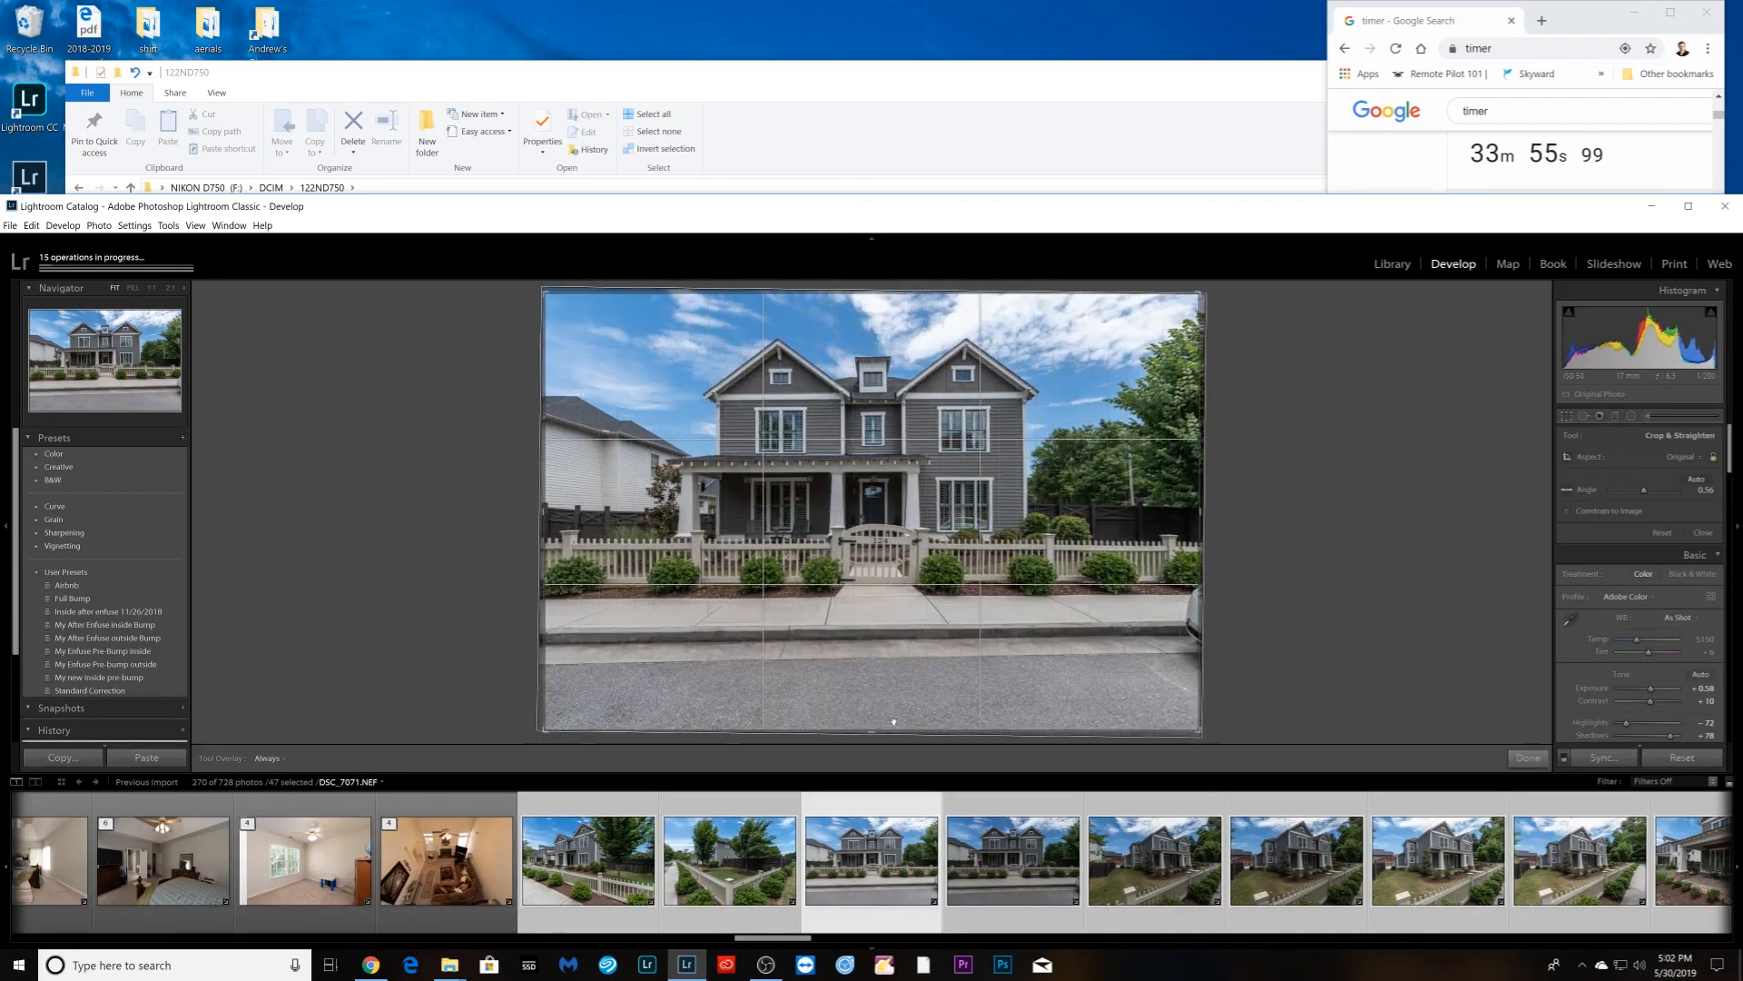
drag(891, 731, 898, 715)
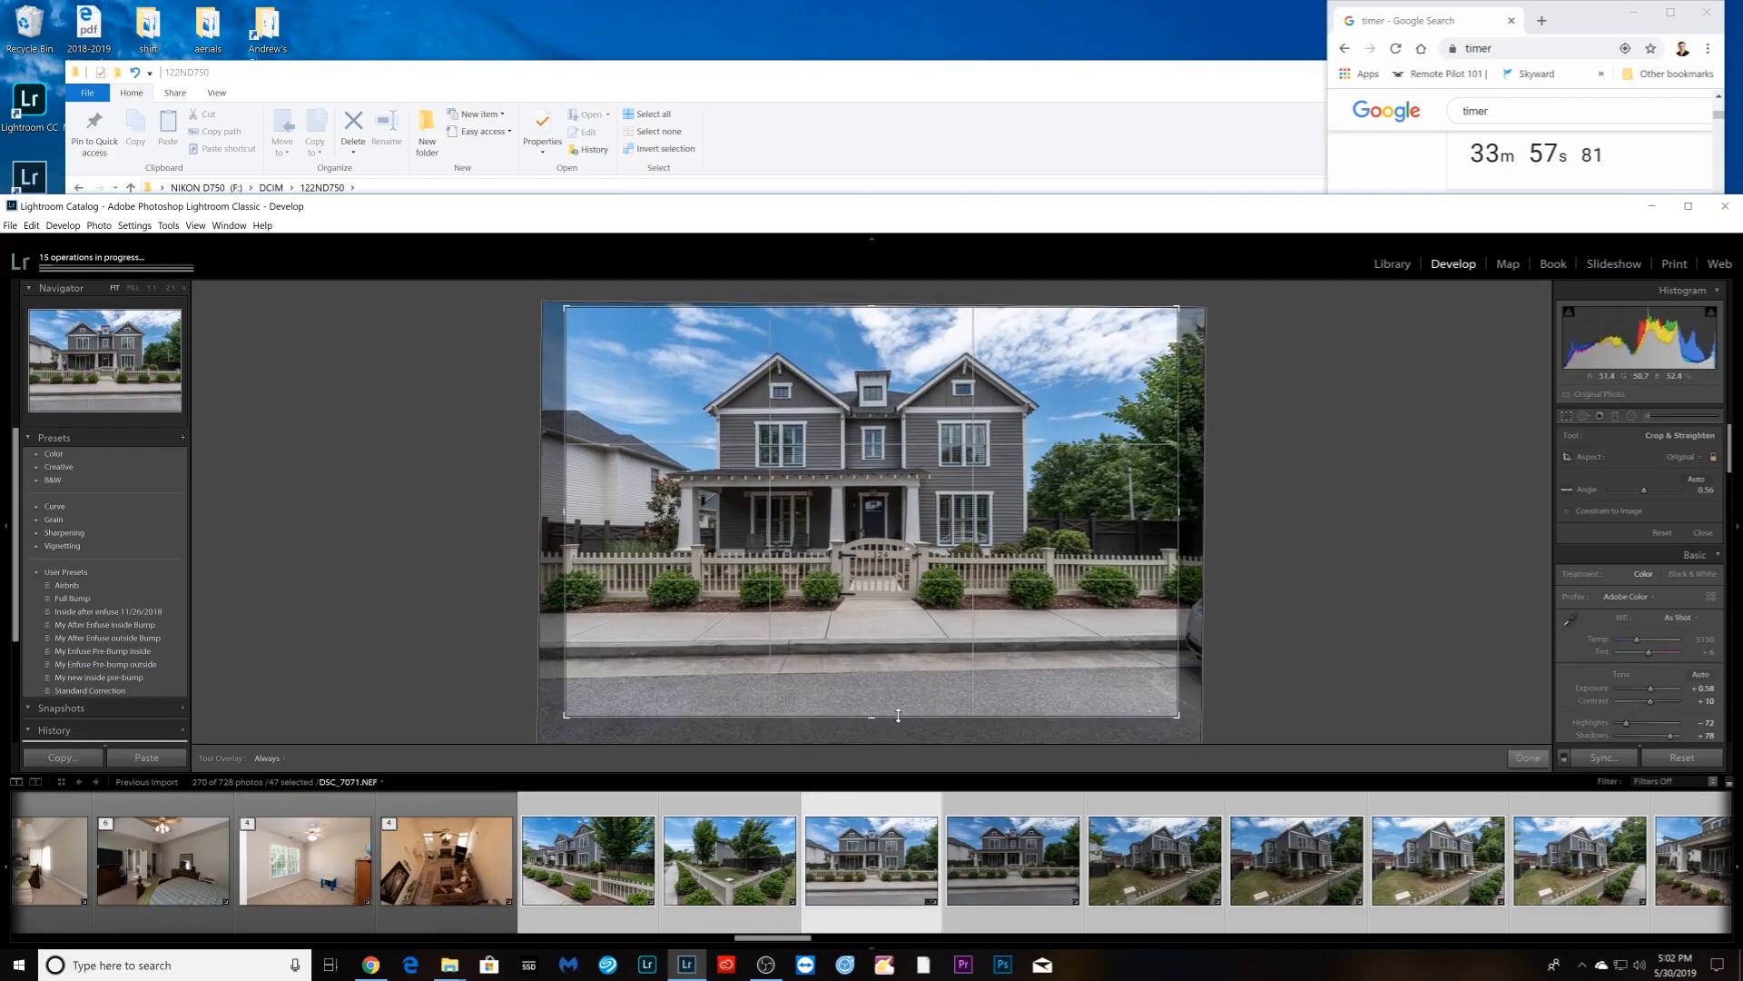
key(Return)
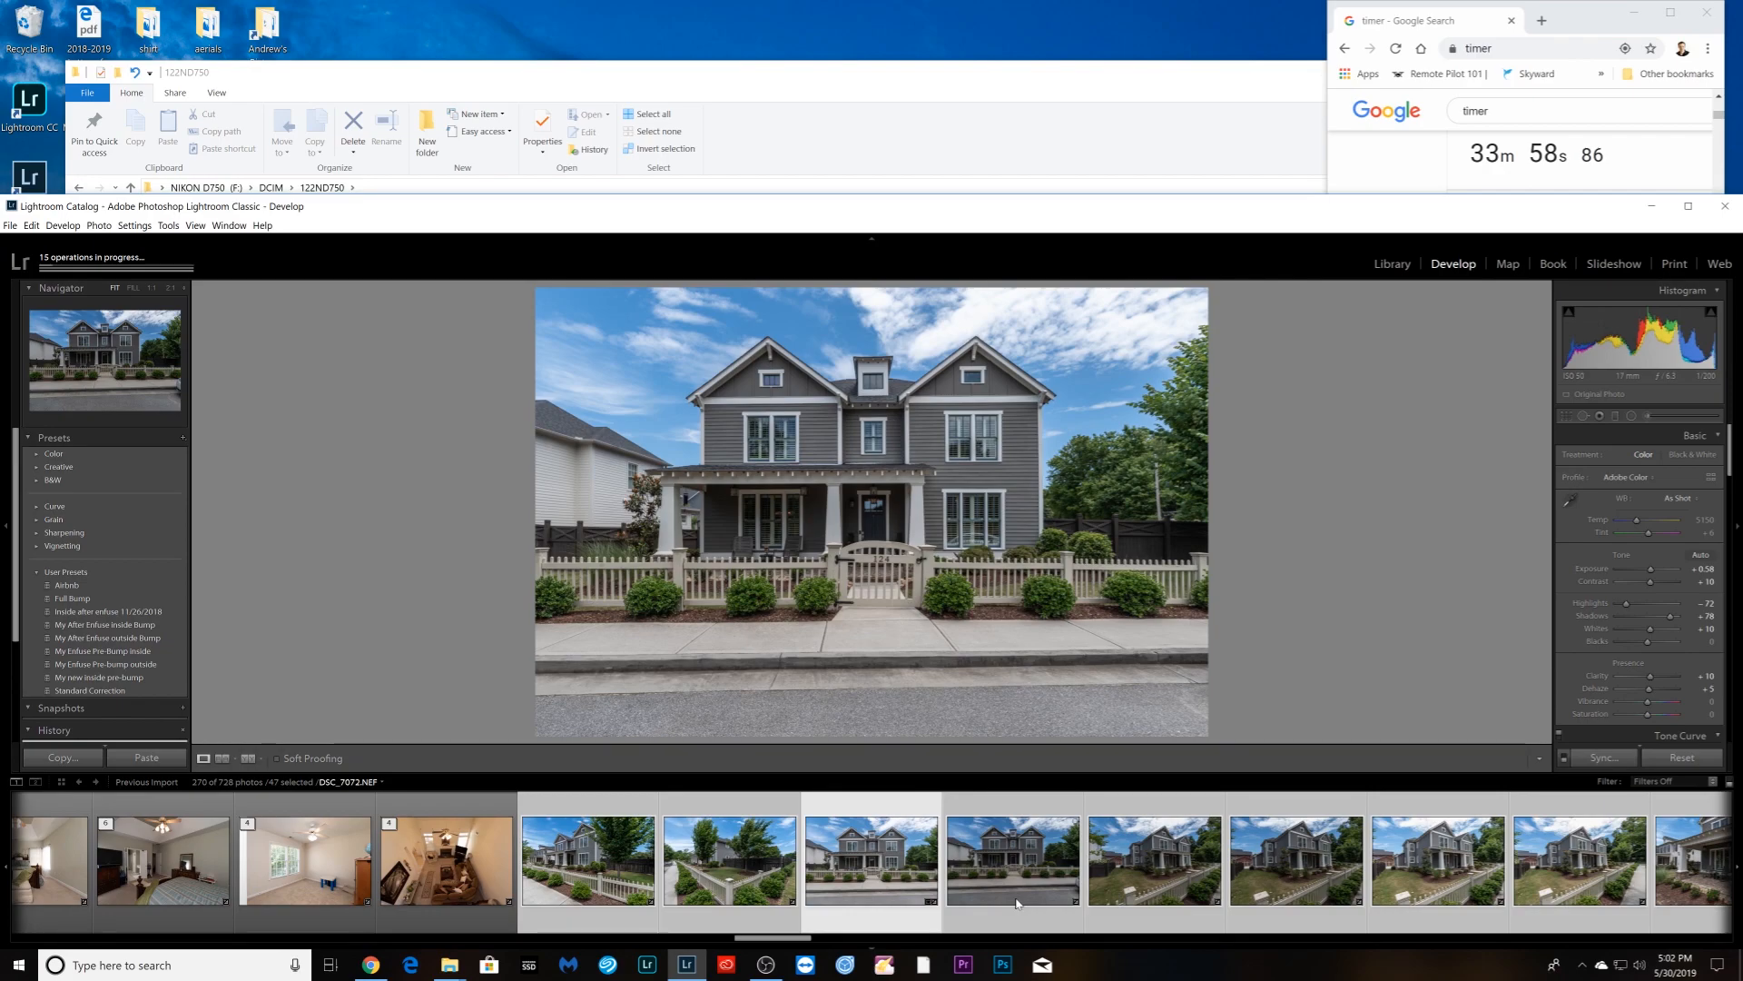
- Crop the next house front photo tightly around the house
click(1016, 901)
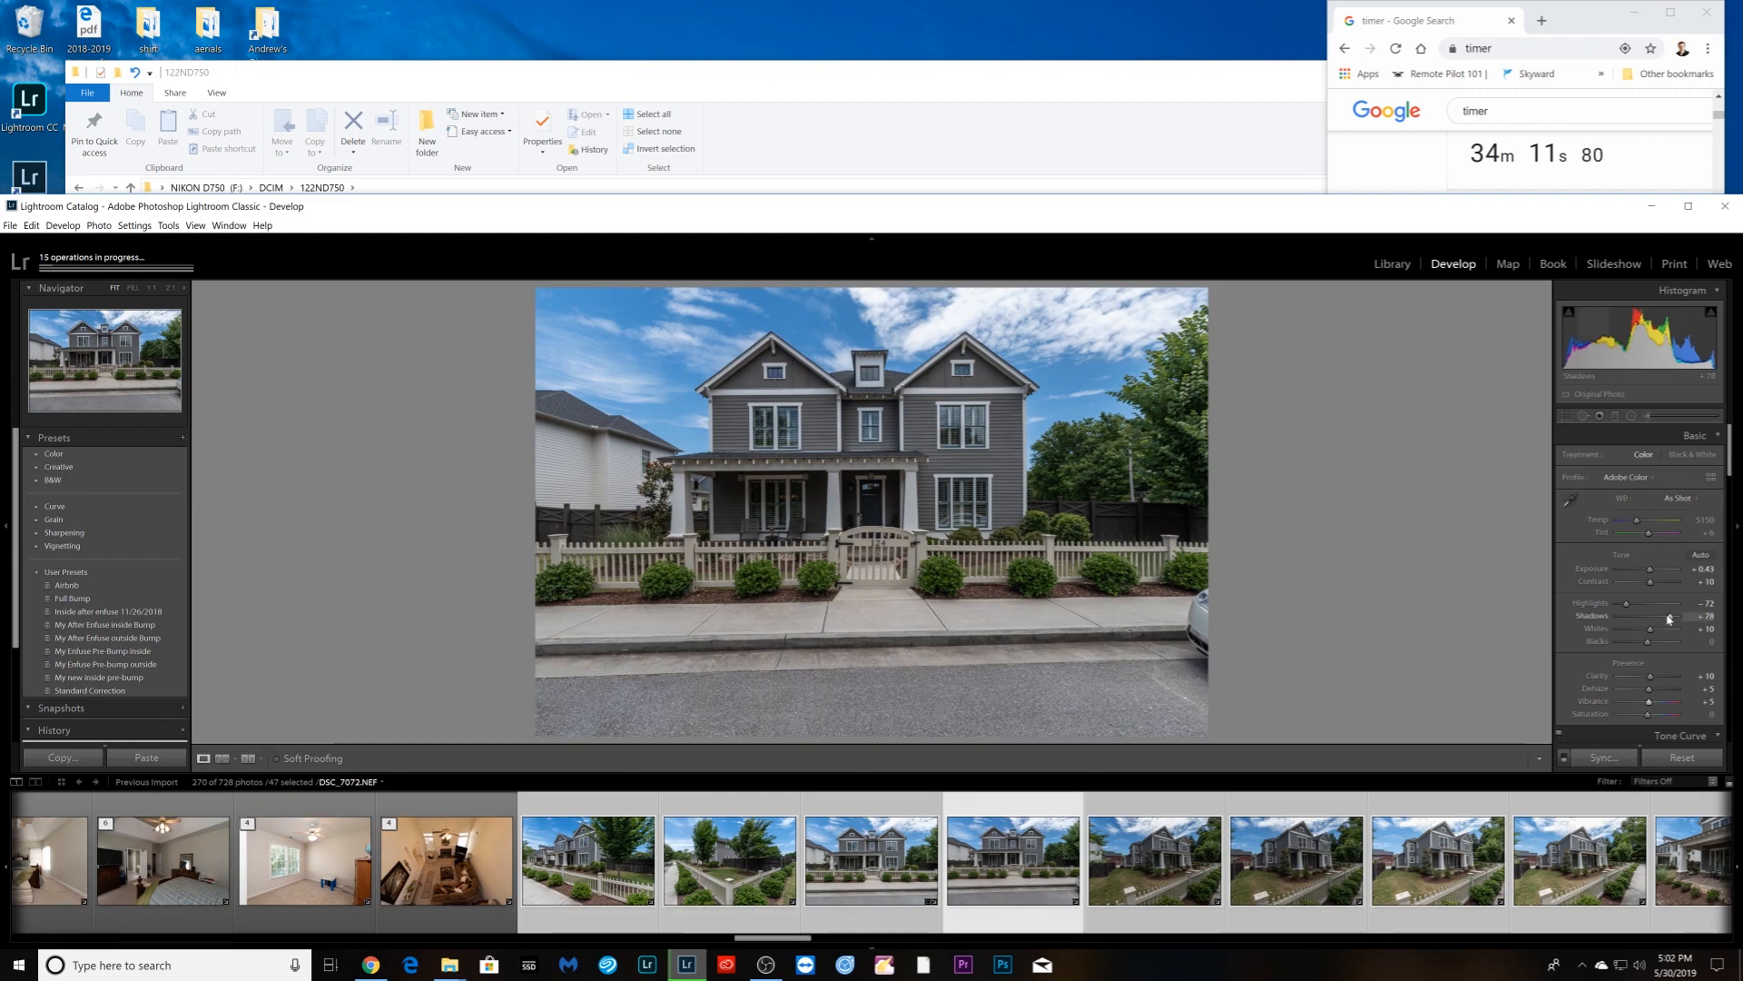
key(r)
drag(874, 731, 882, 438)
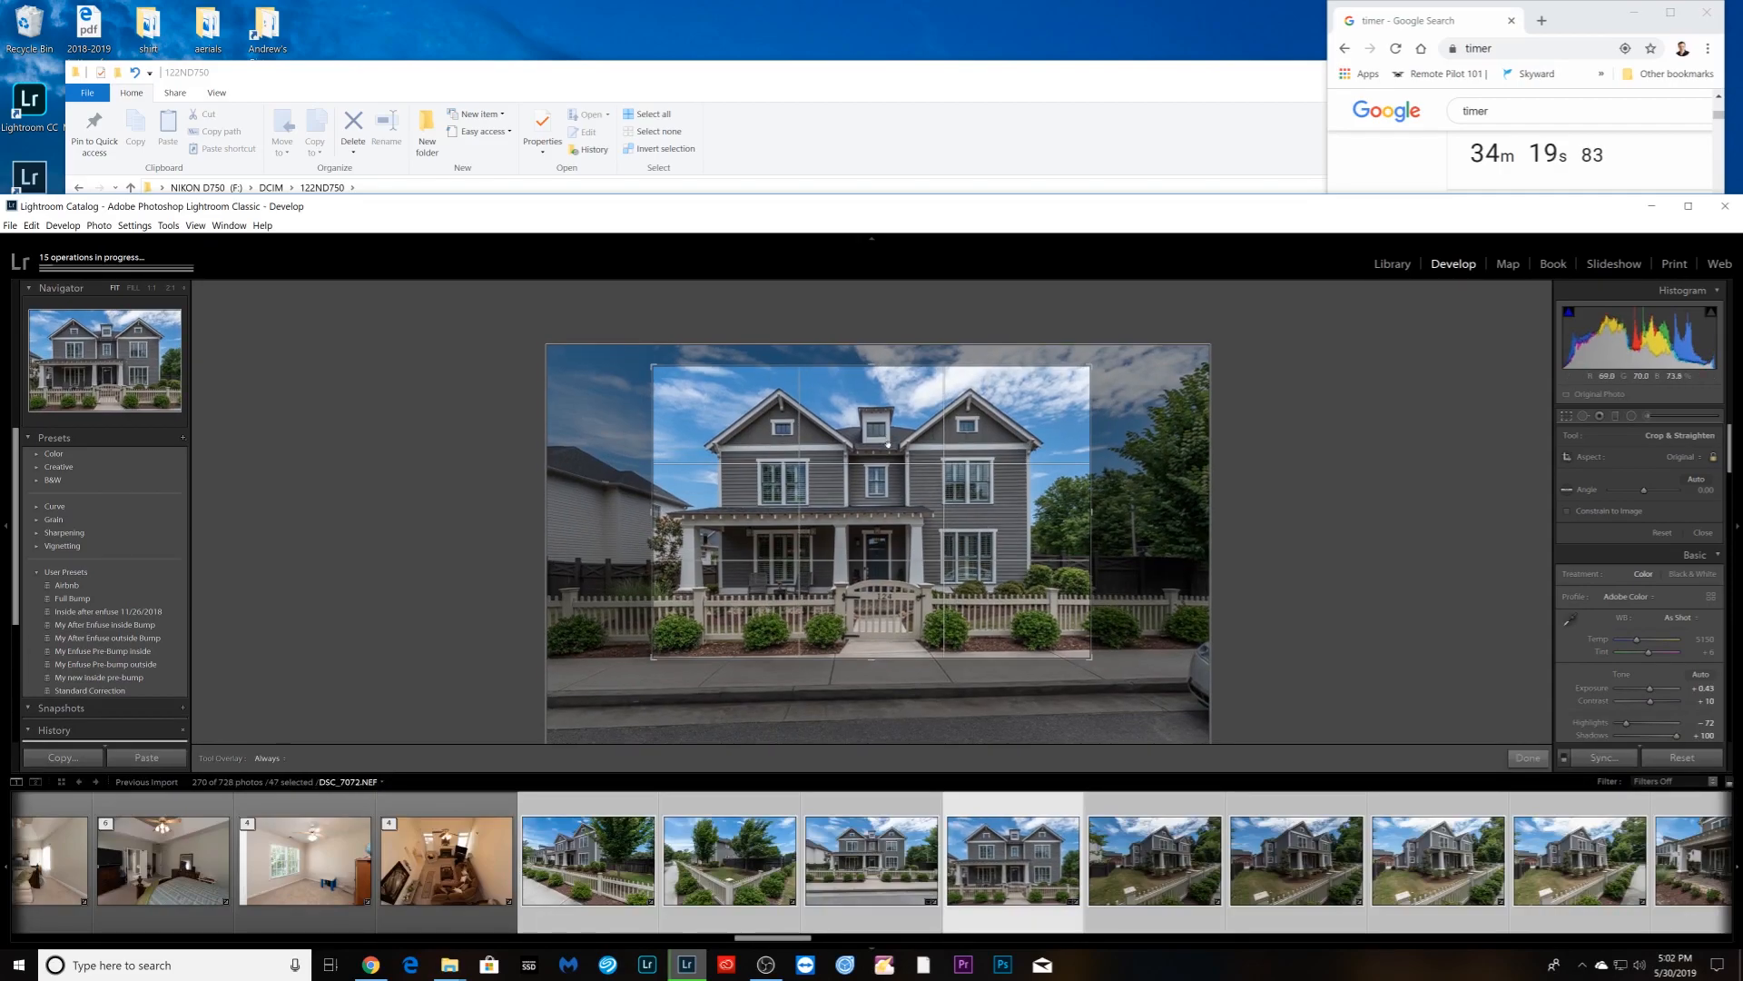
key(Return)
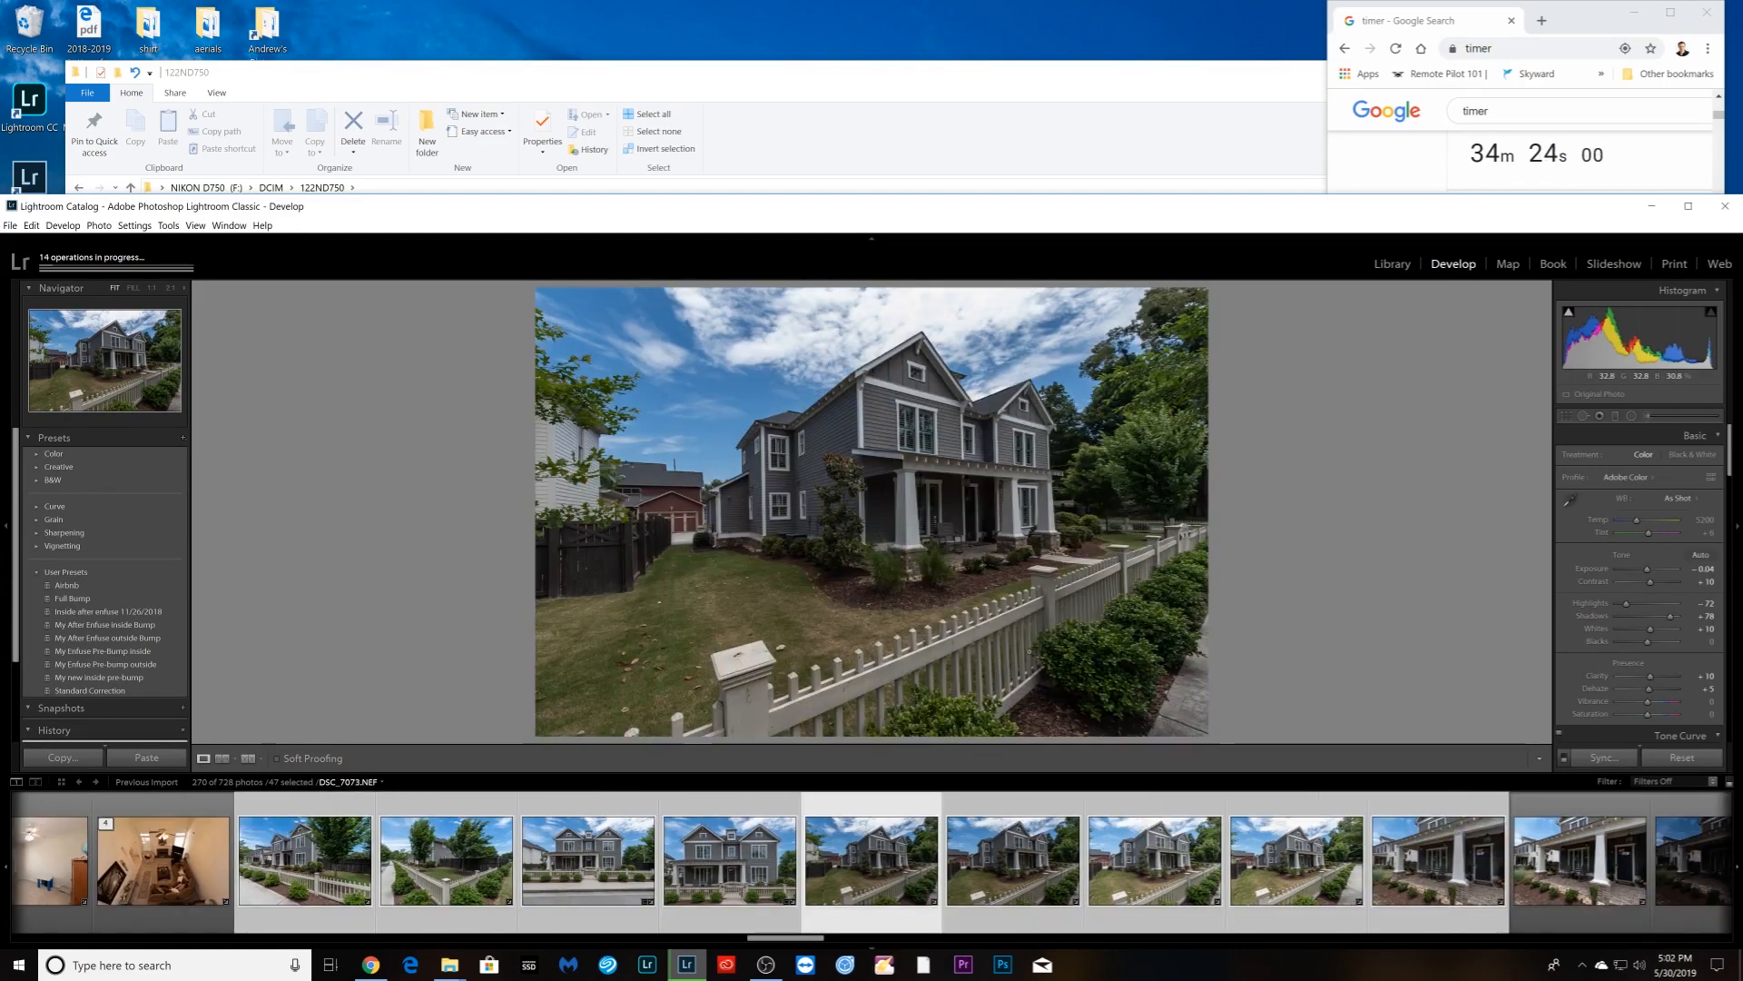
- Set the first corner-angle photo to vibrance +12, exposure +0.58; the next to exposure +0.89
drag(1648, 702, 1655, 704)
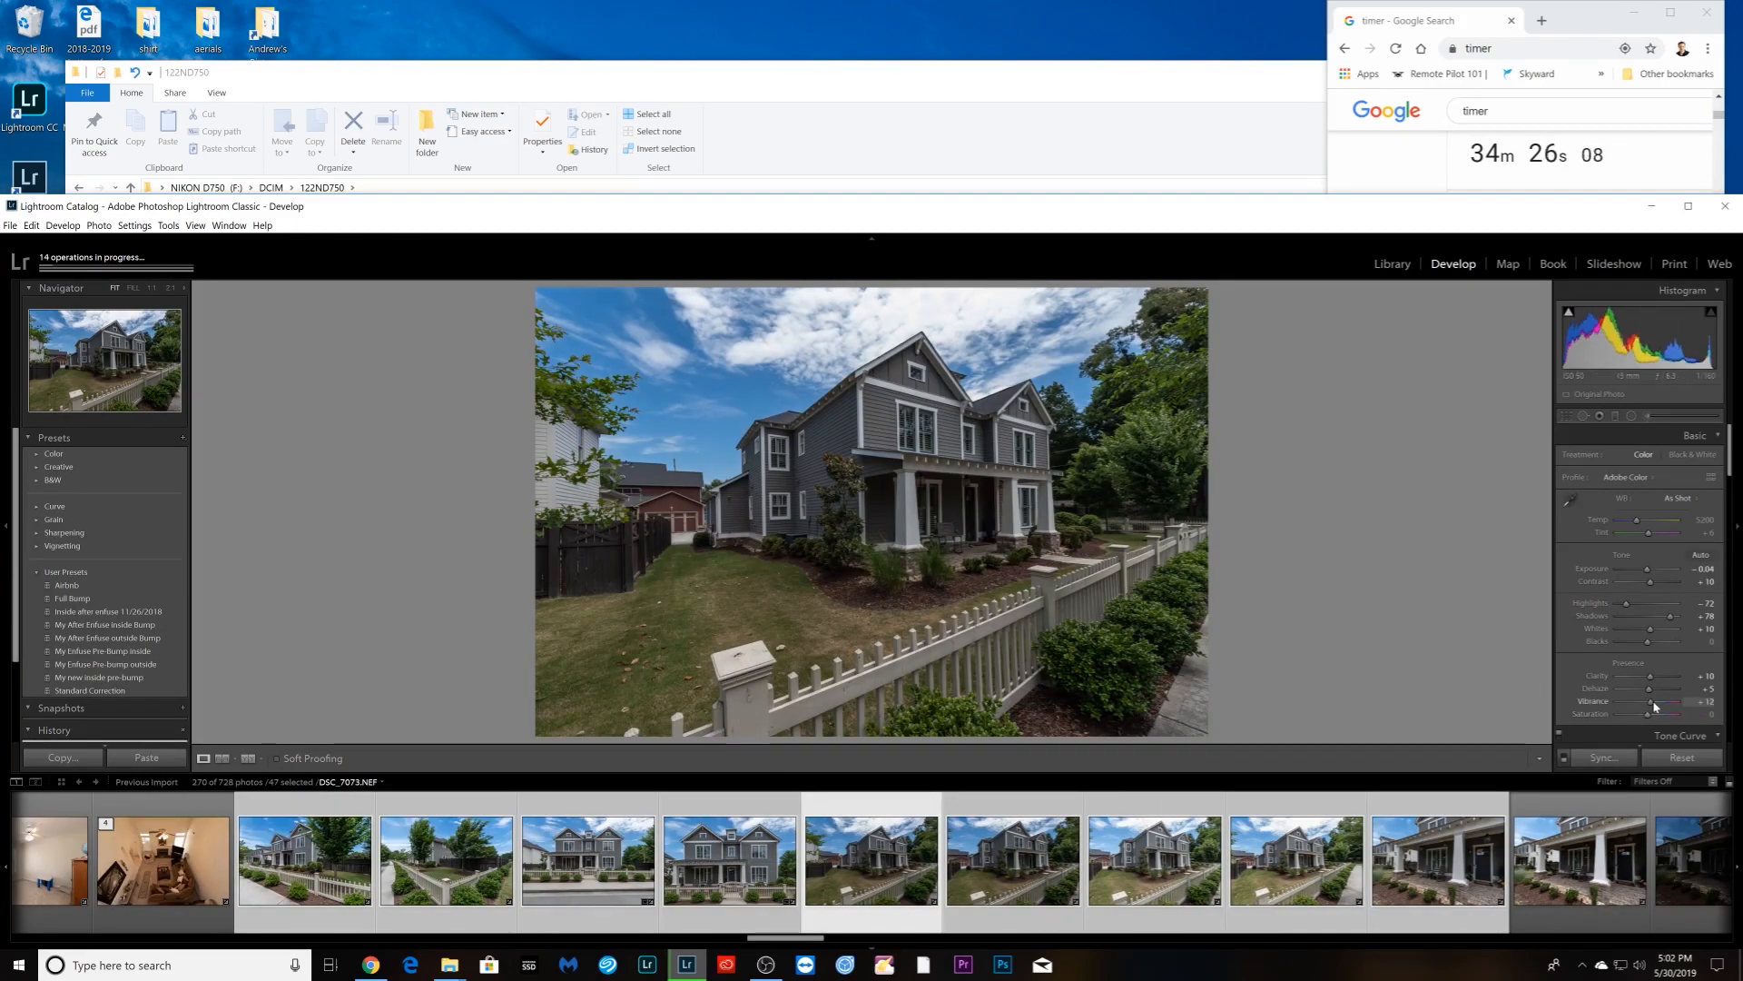
drag(1646, 572, 1655, 573)
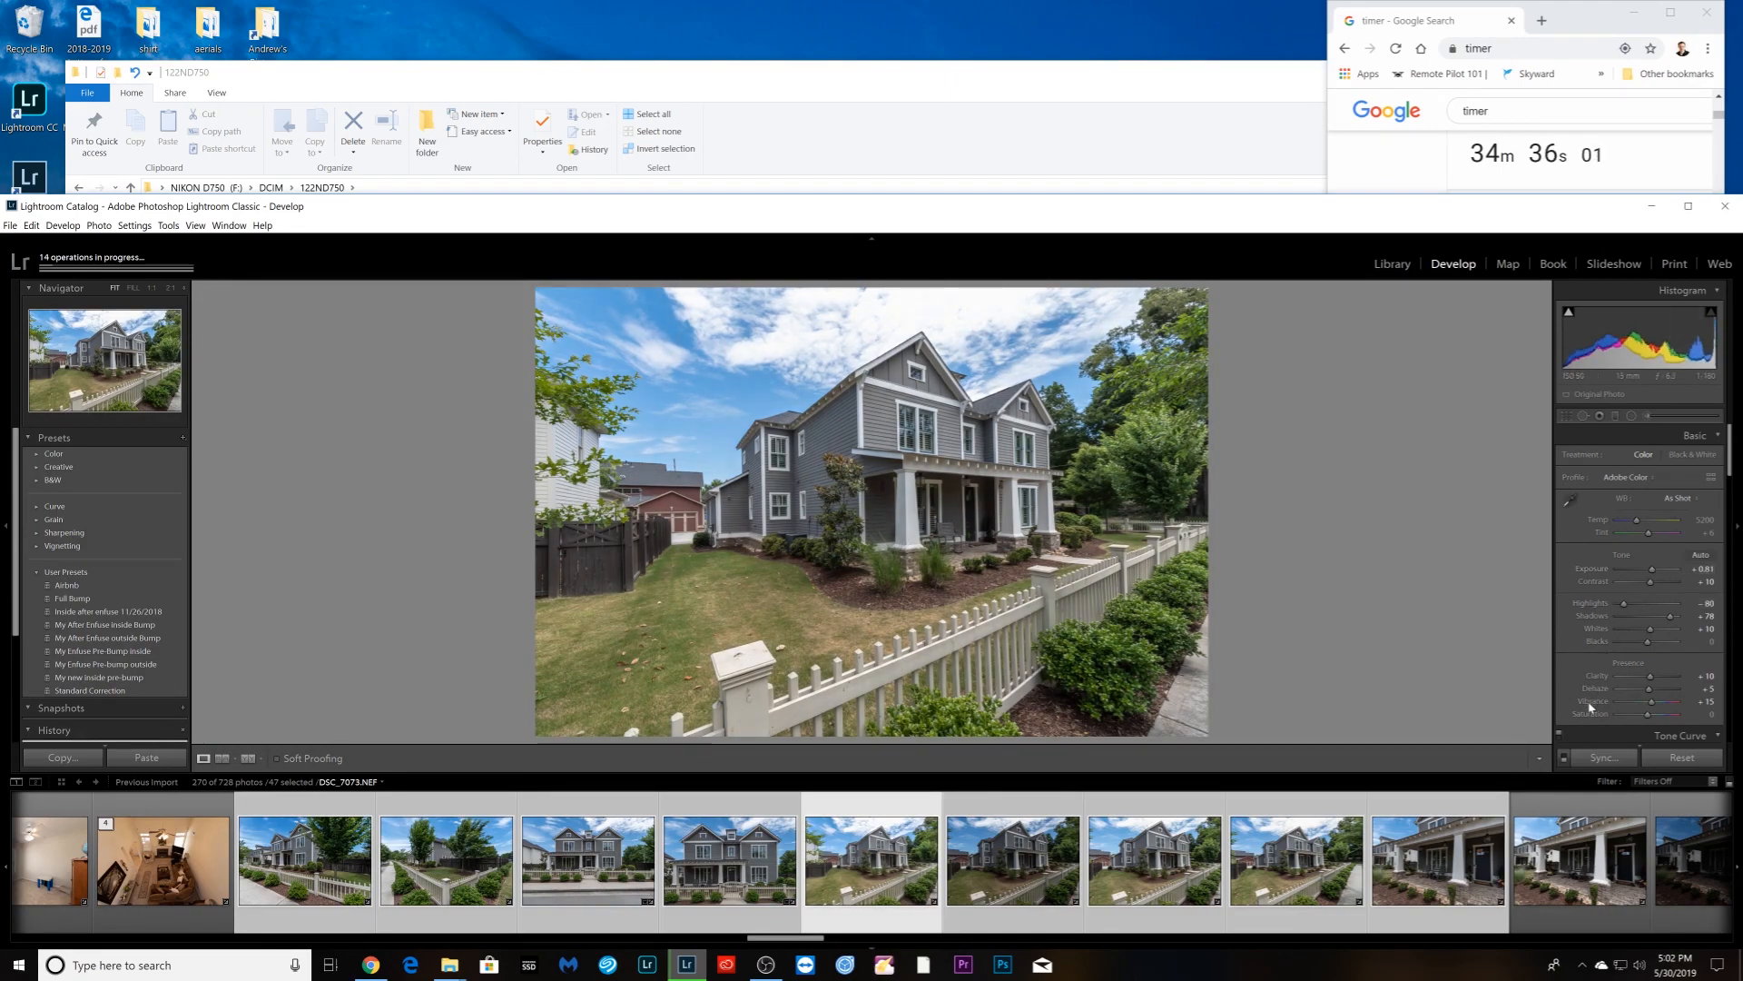
key(Right)
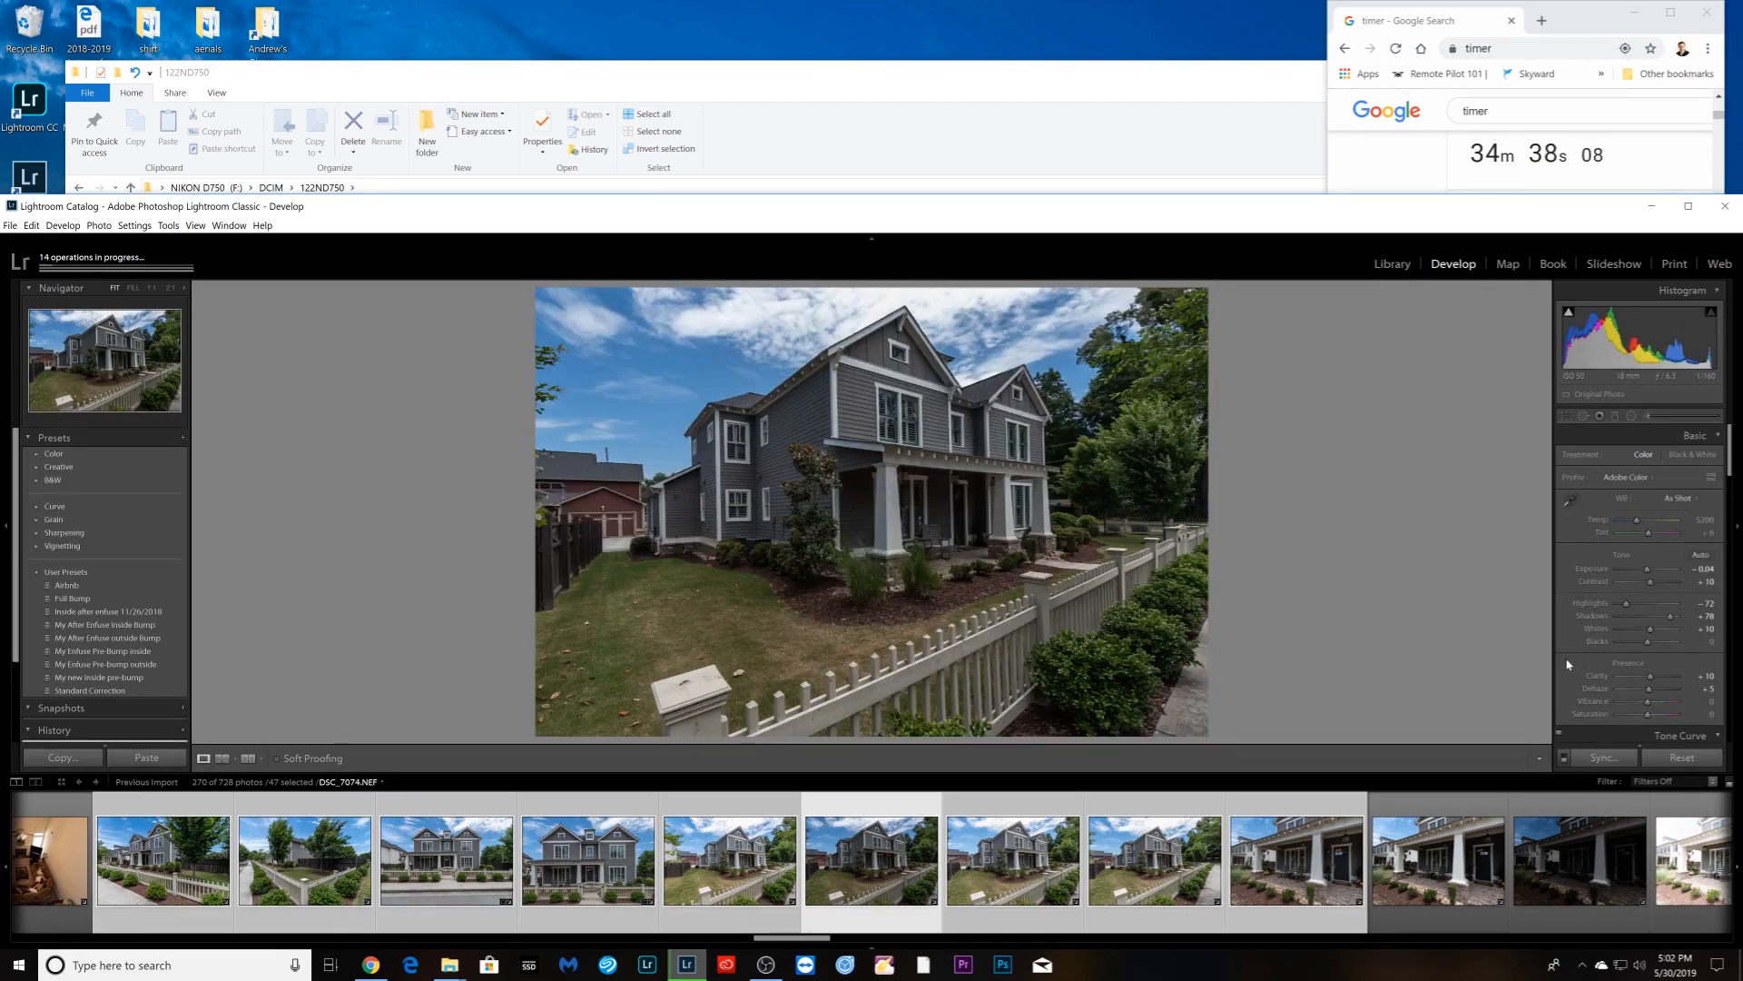
drag(1649, 570, 1654, 569)
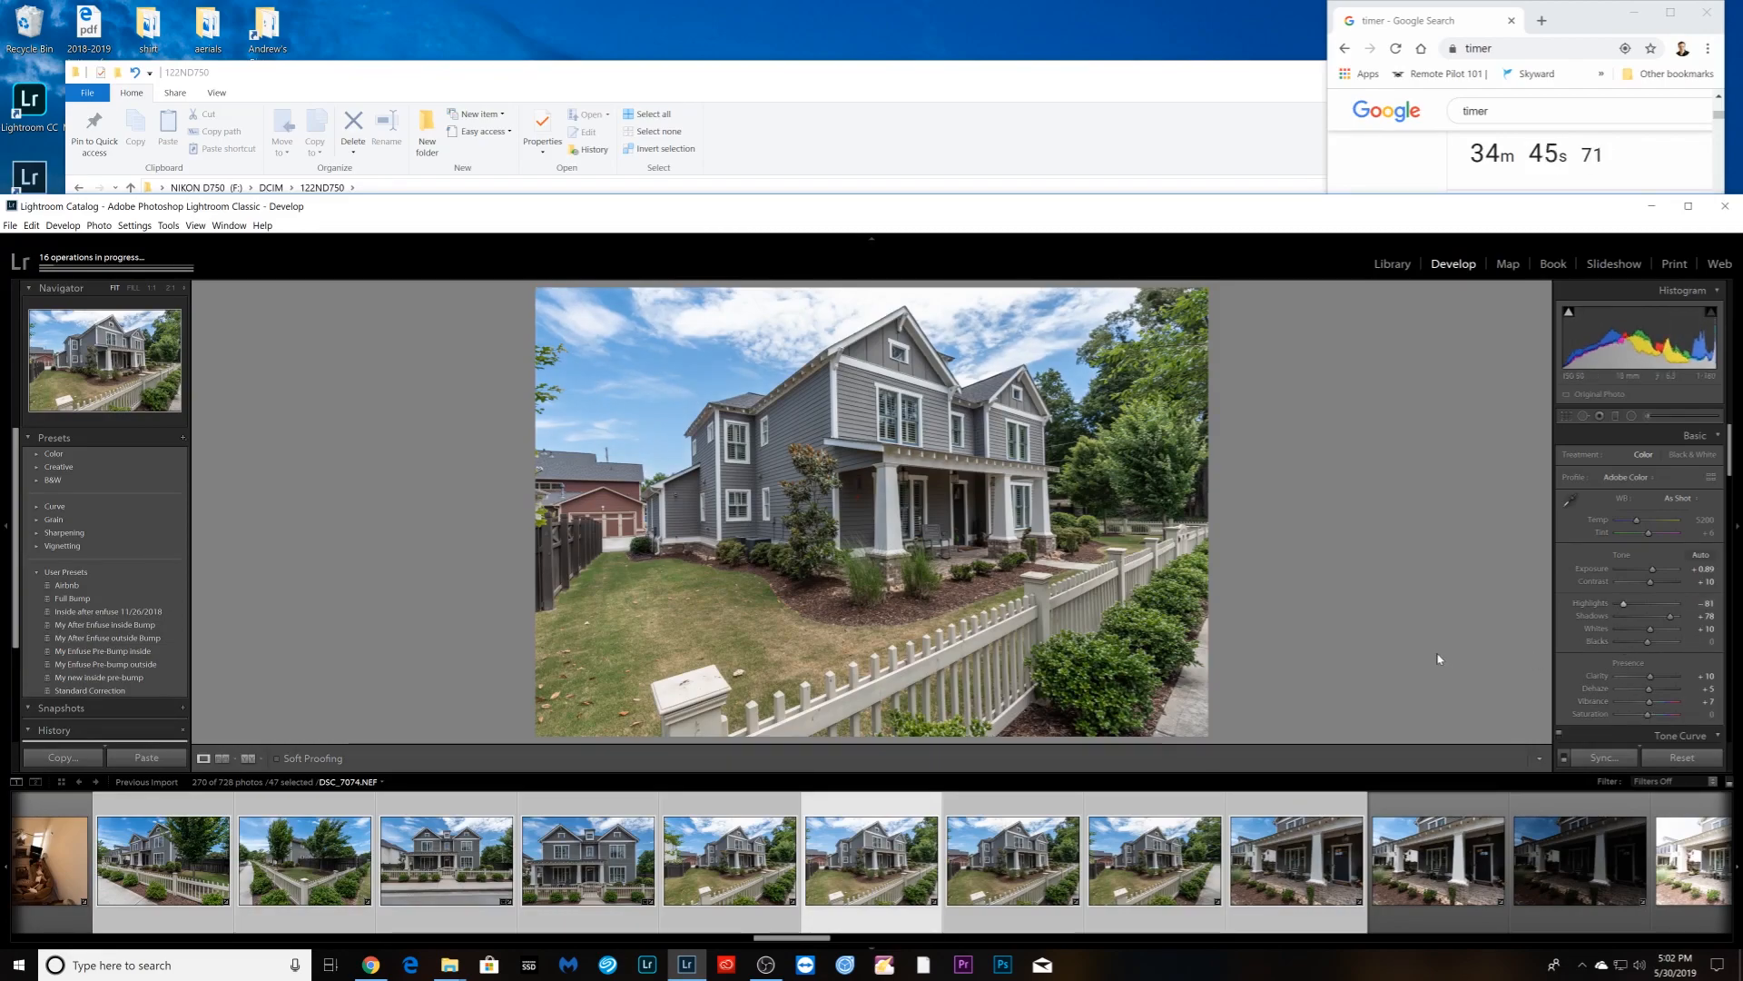
- Step through the following photos, drop several from the selection, and open the front porch photo
key(Right)
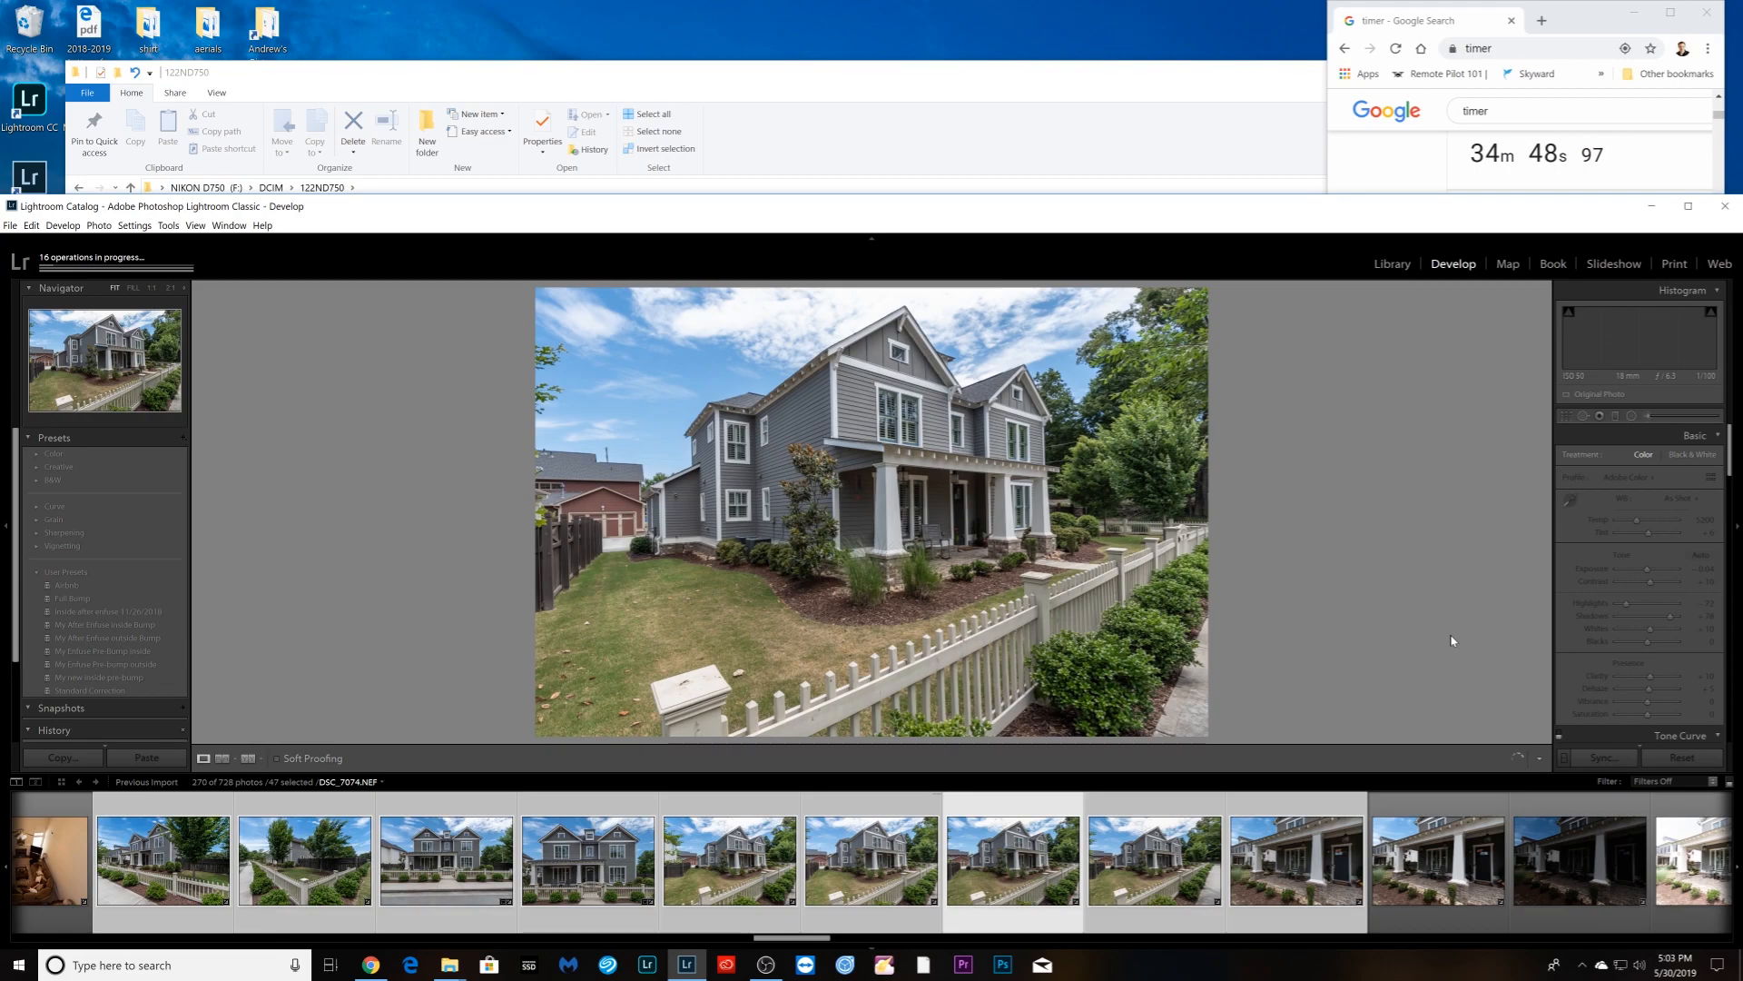
key(Right)
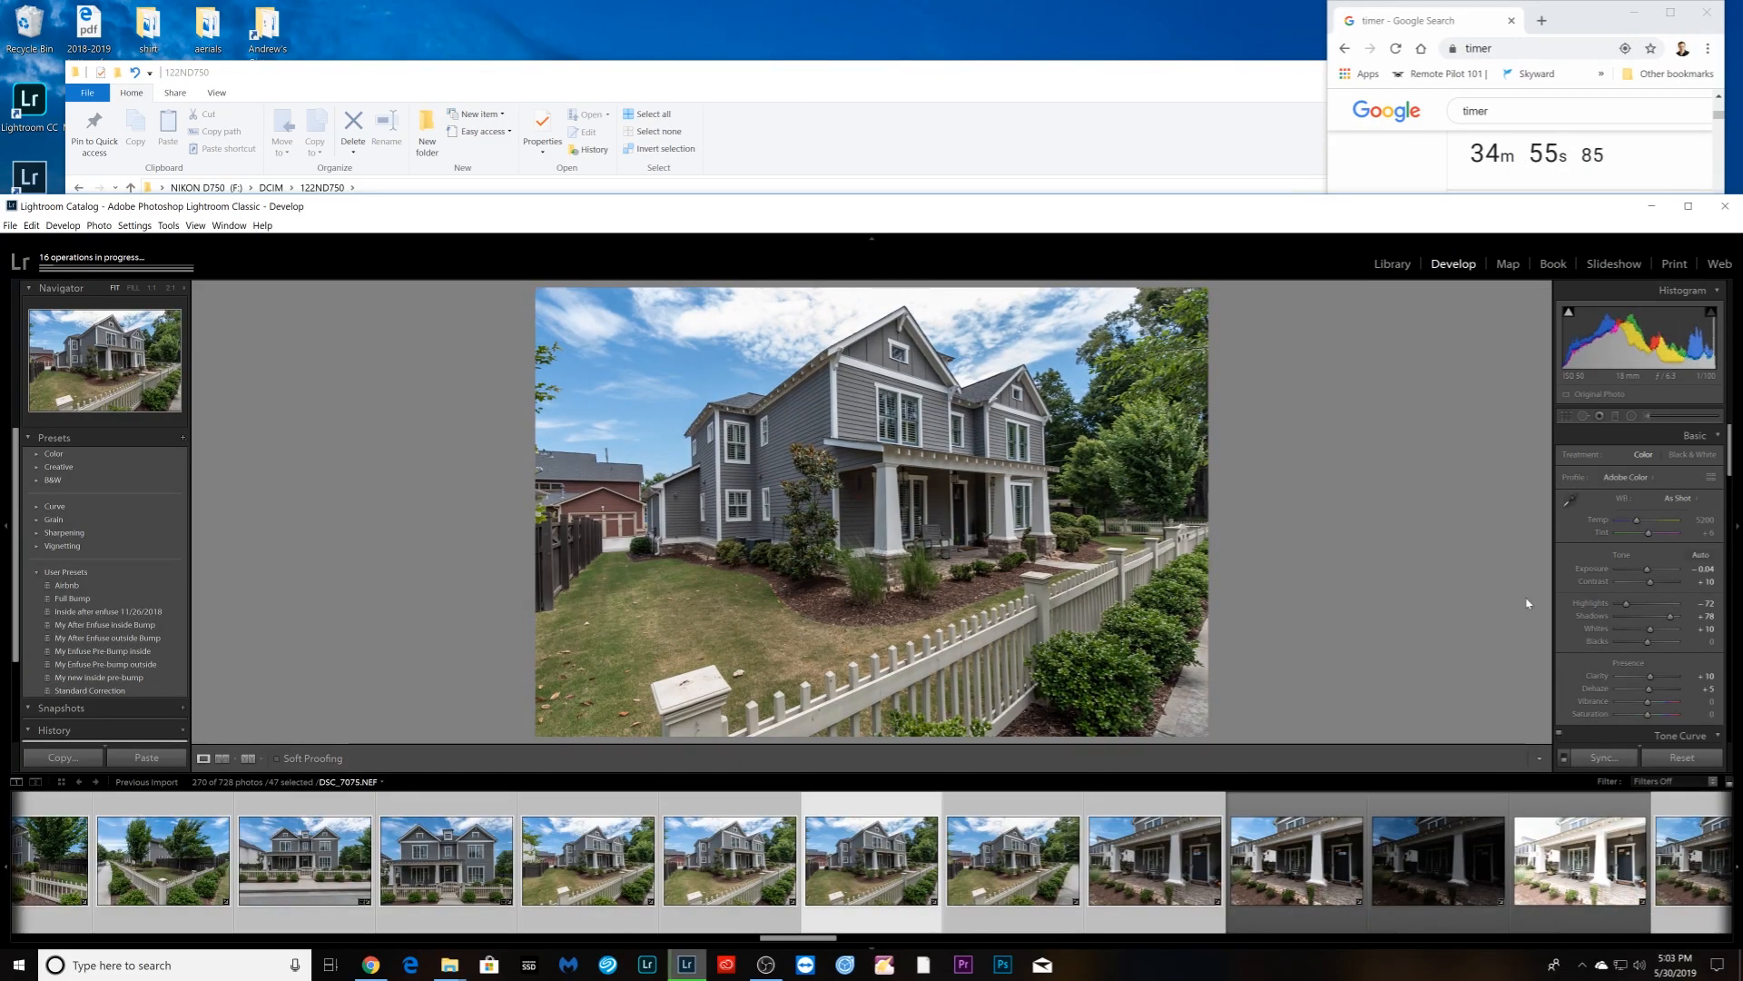
key(Right)
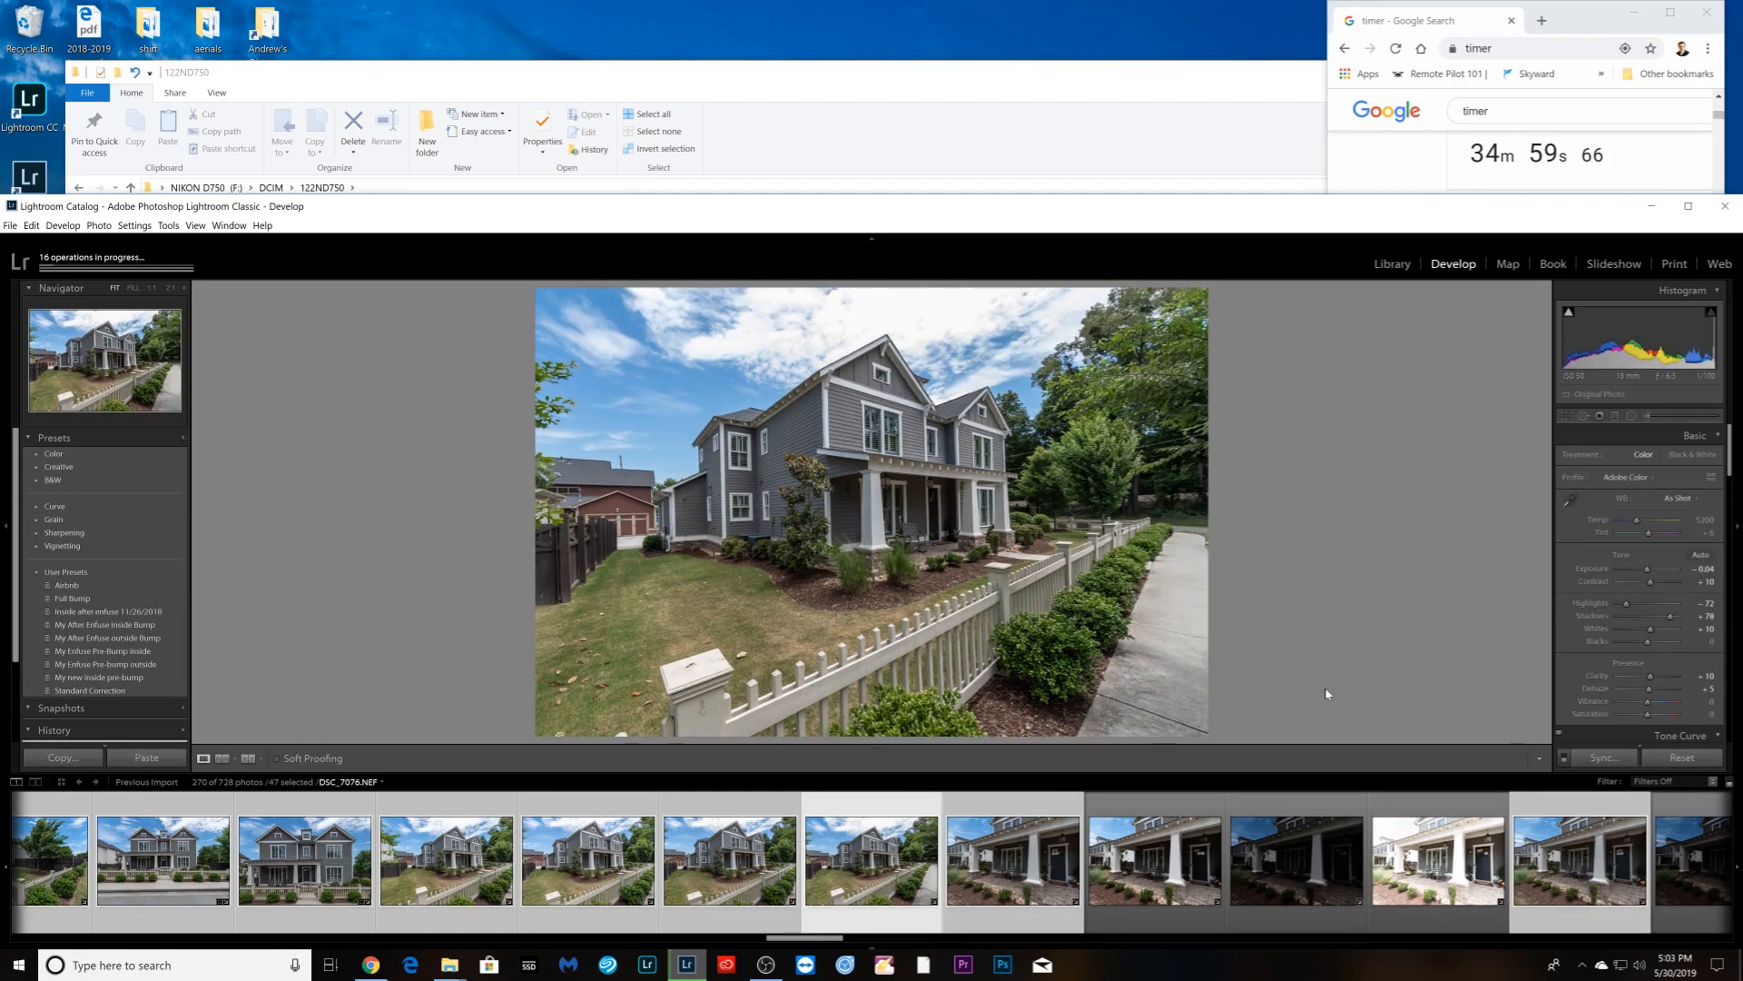
ctrl+click(868, 914)
ctrl+click(745, 916)
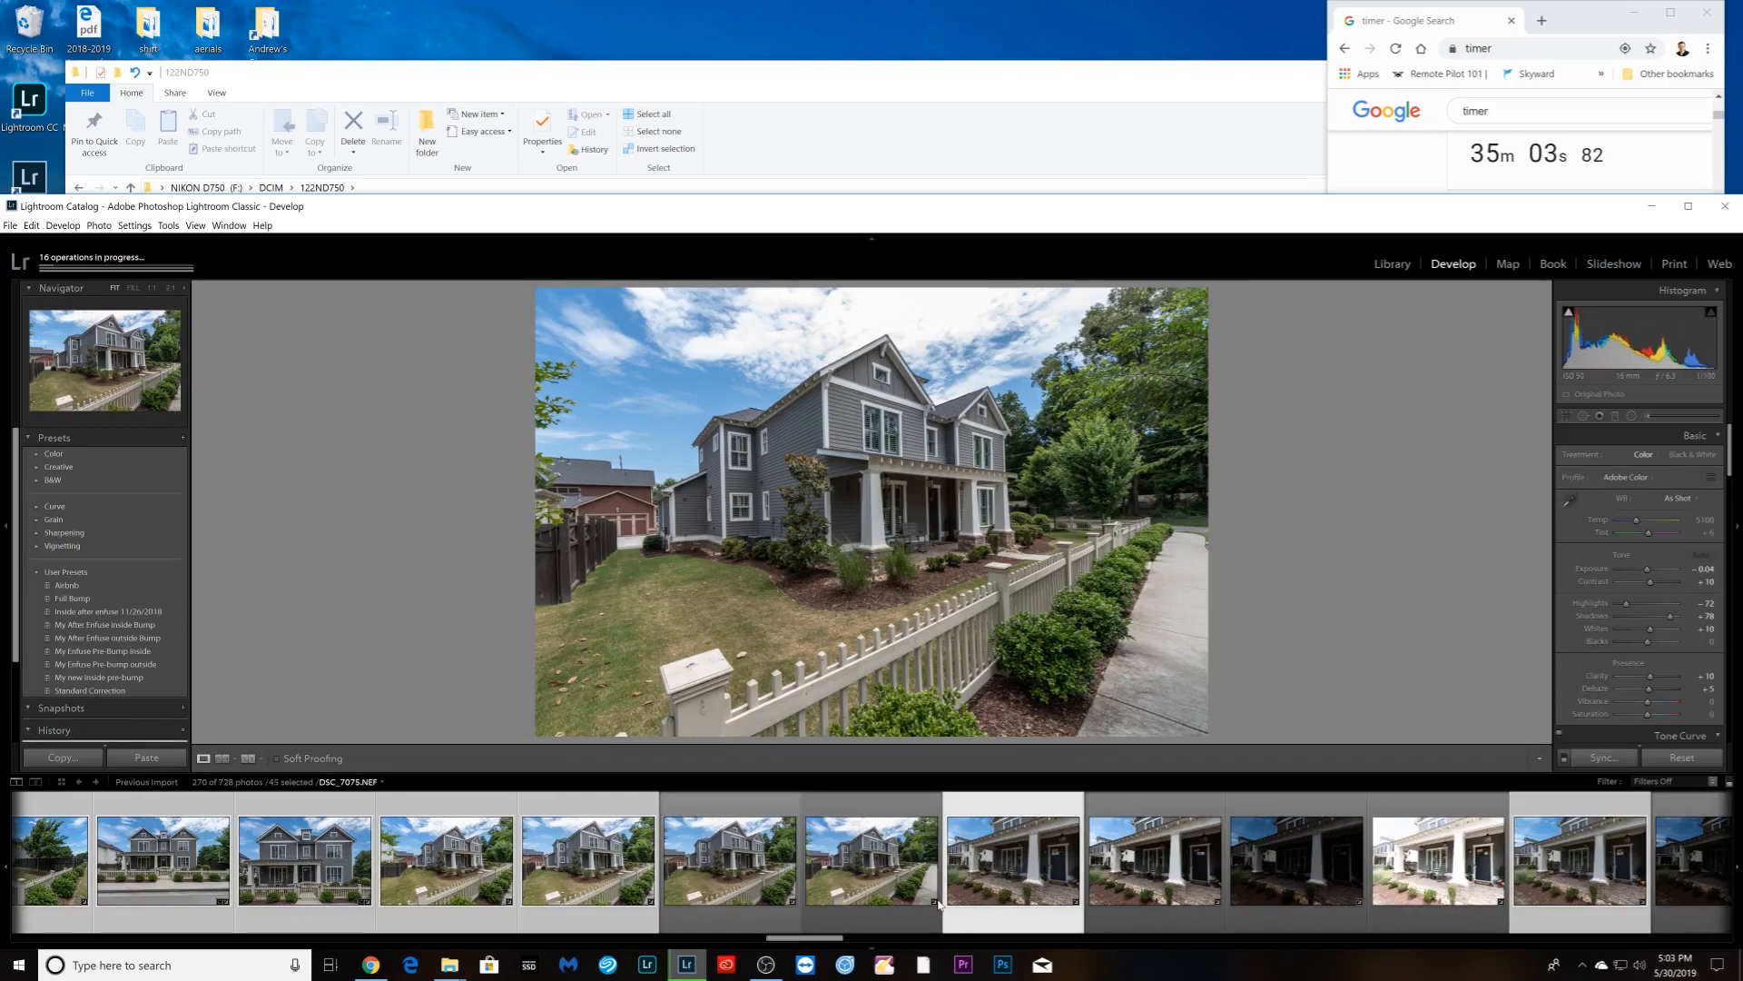
click(976, 899)
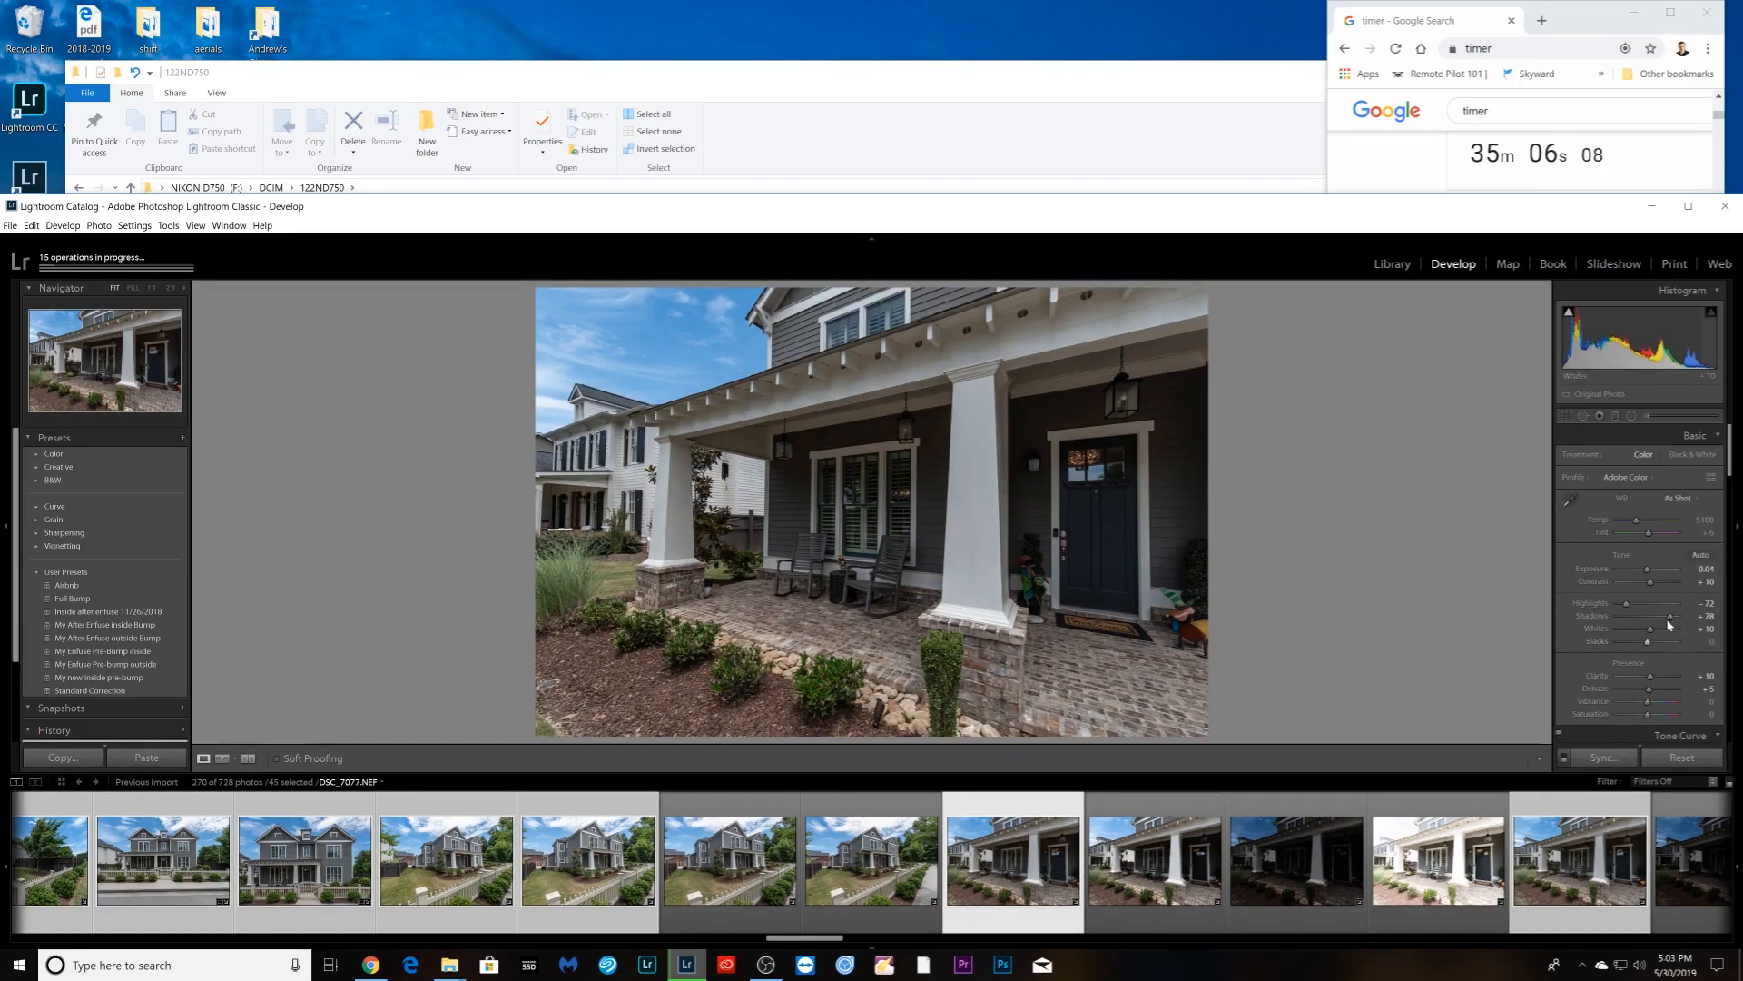
- Lift the porch photo's shadows to +100, then bring up the side-yard shot
mouse_move(1672, 615)
mouse_down()
mouse_move(1693, 620)
mouse_move(1600, 604)
mouse_move(1651, 571)
mouse_move(1655, 586)
mouse_up()
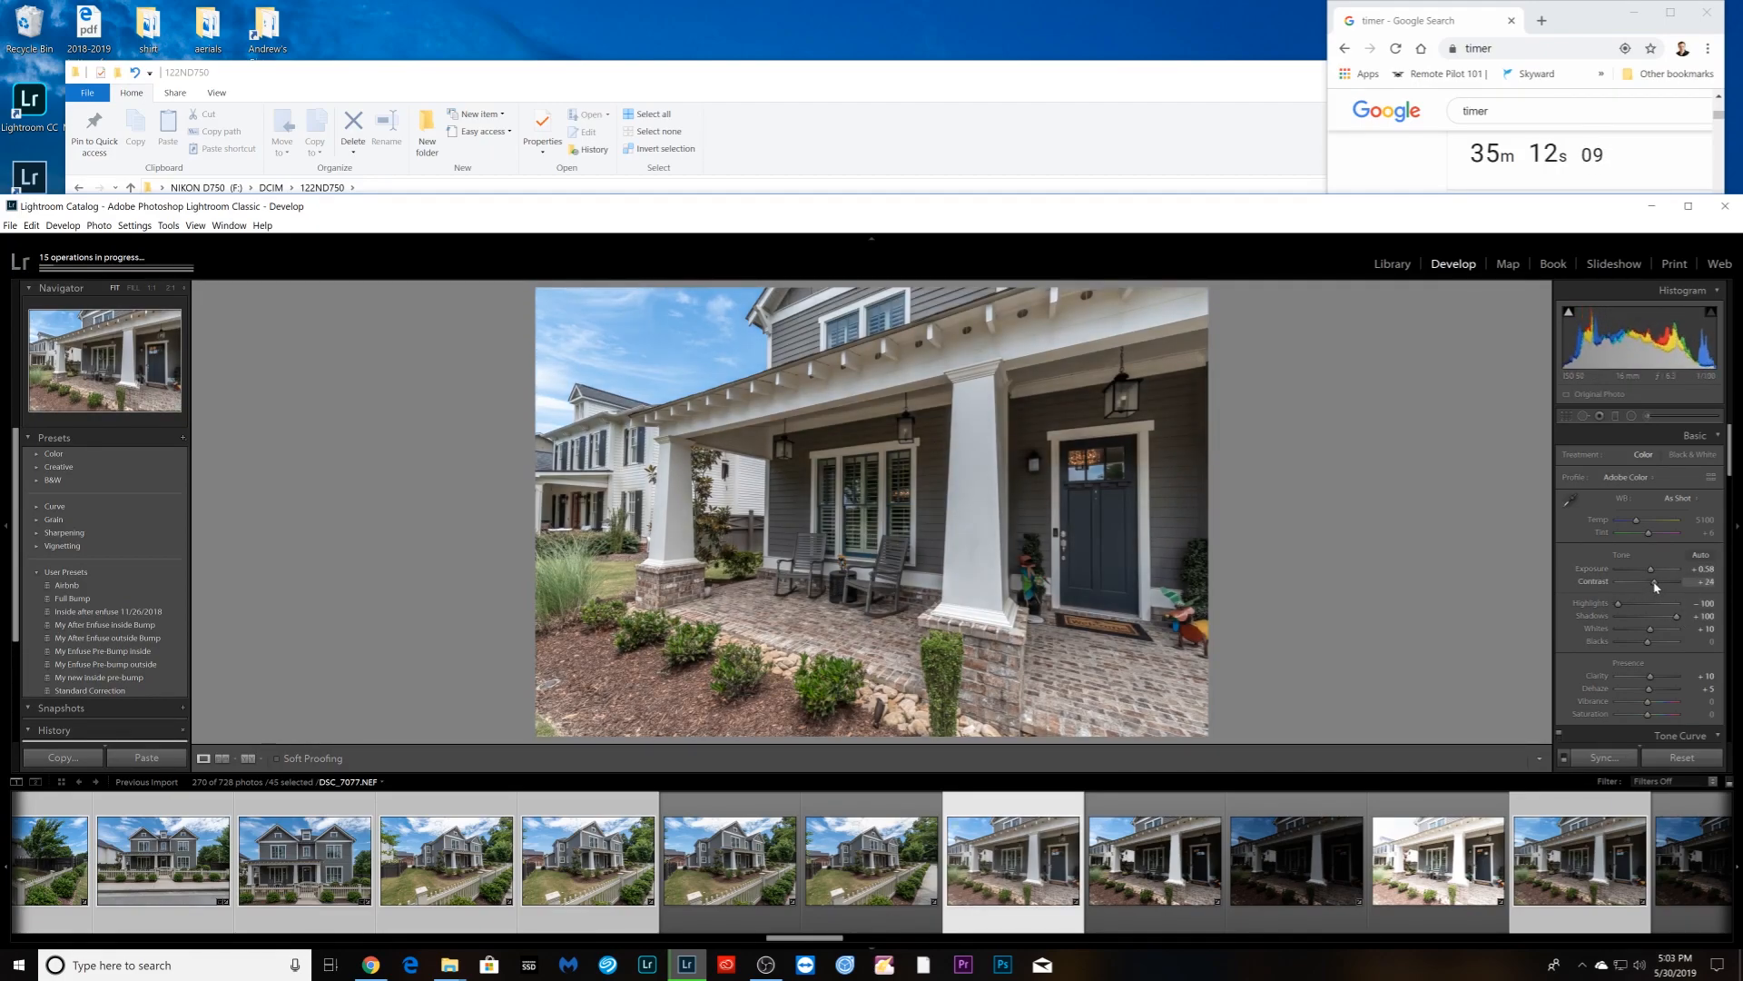
click(1223, 922)
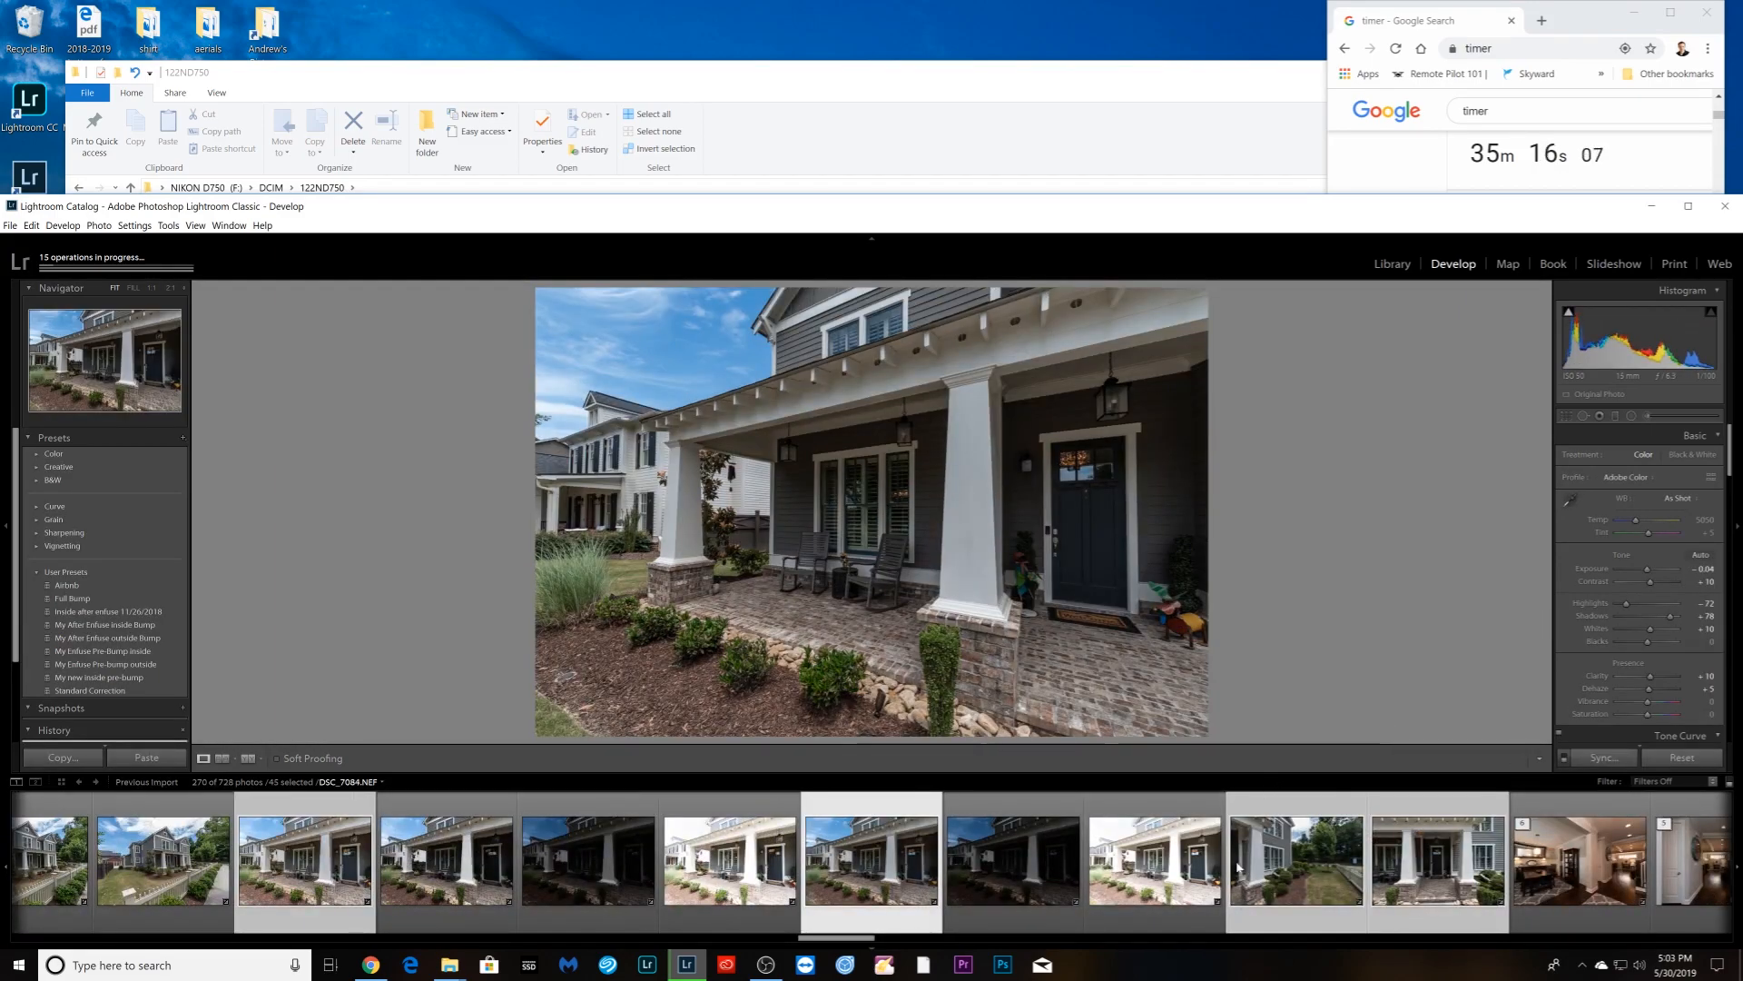
ctrl+click(861, 917)
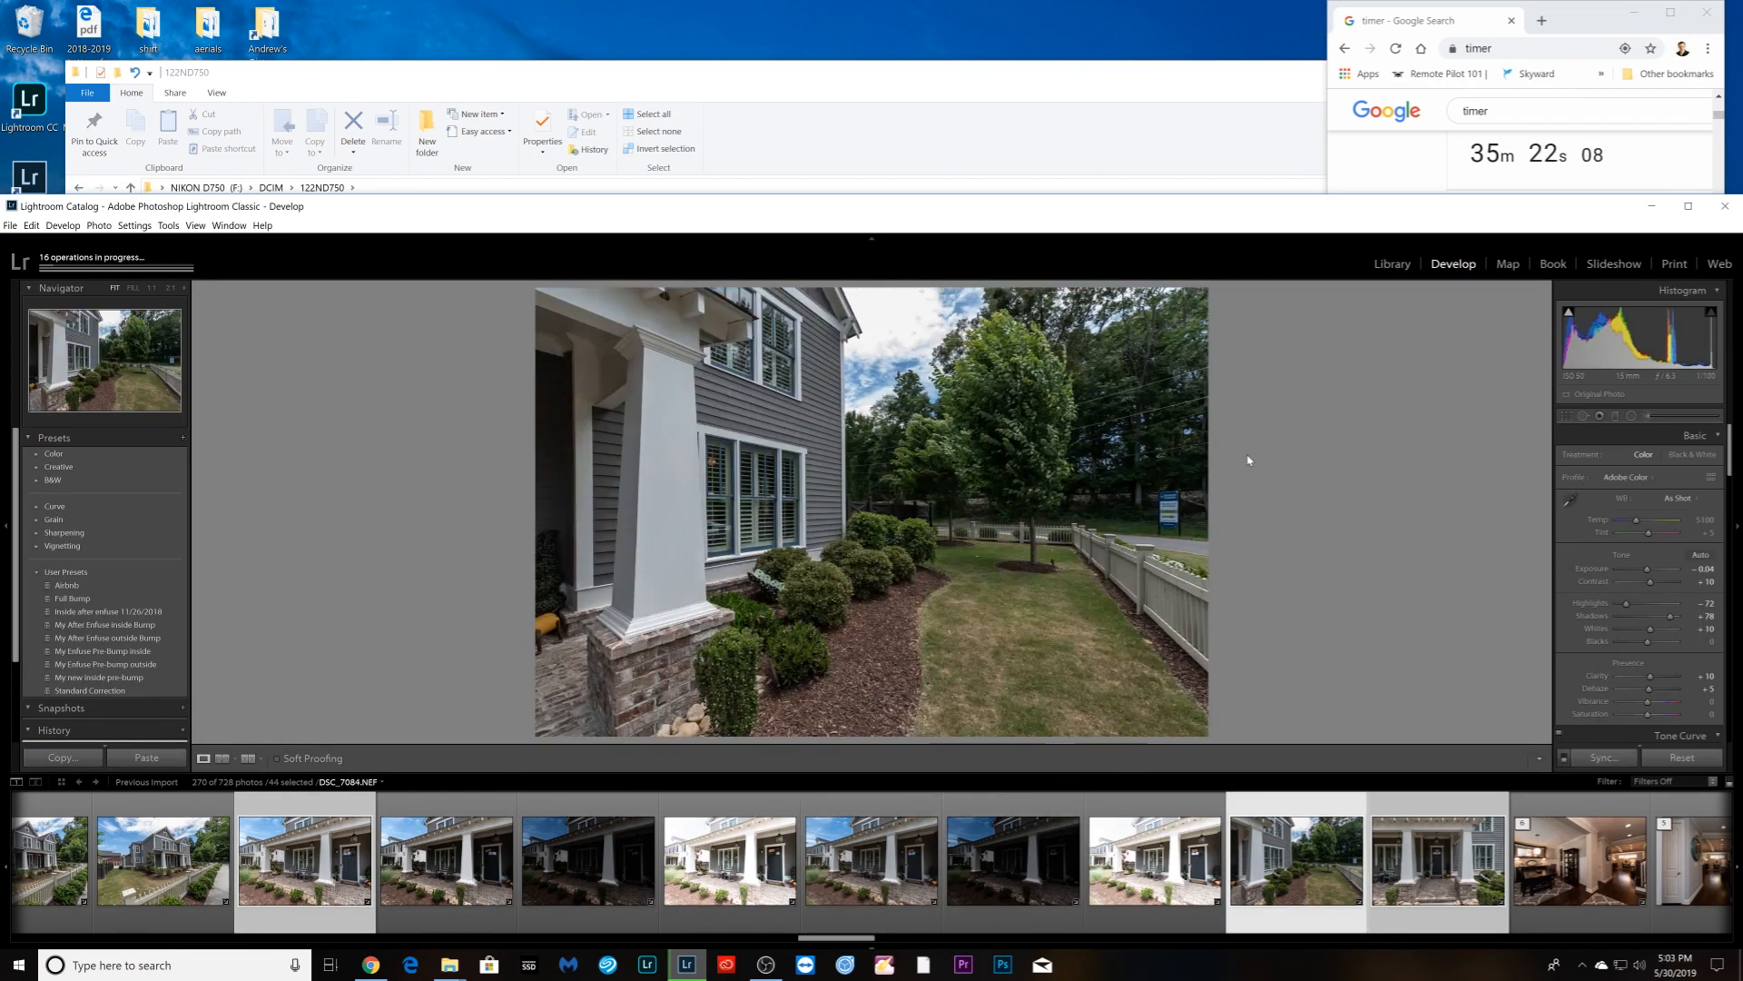
- Crop the side-yard photo's top and right edges, lift shadows to +100, and brighten exposure
key(r)
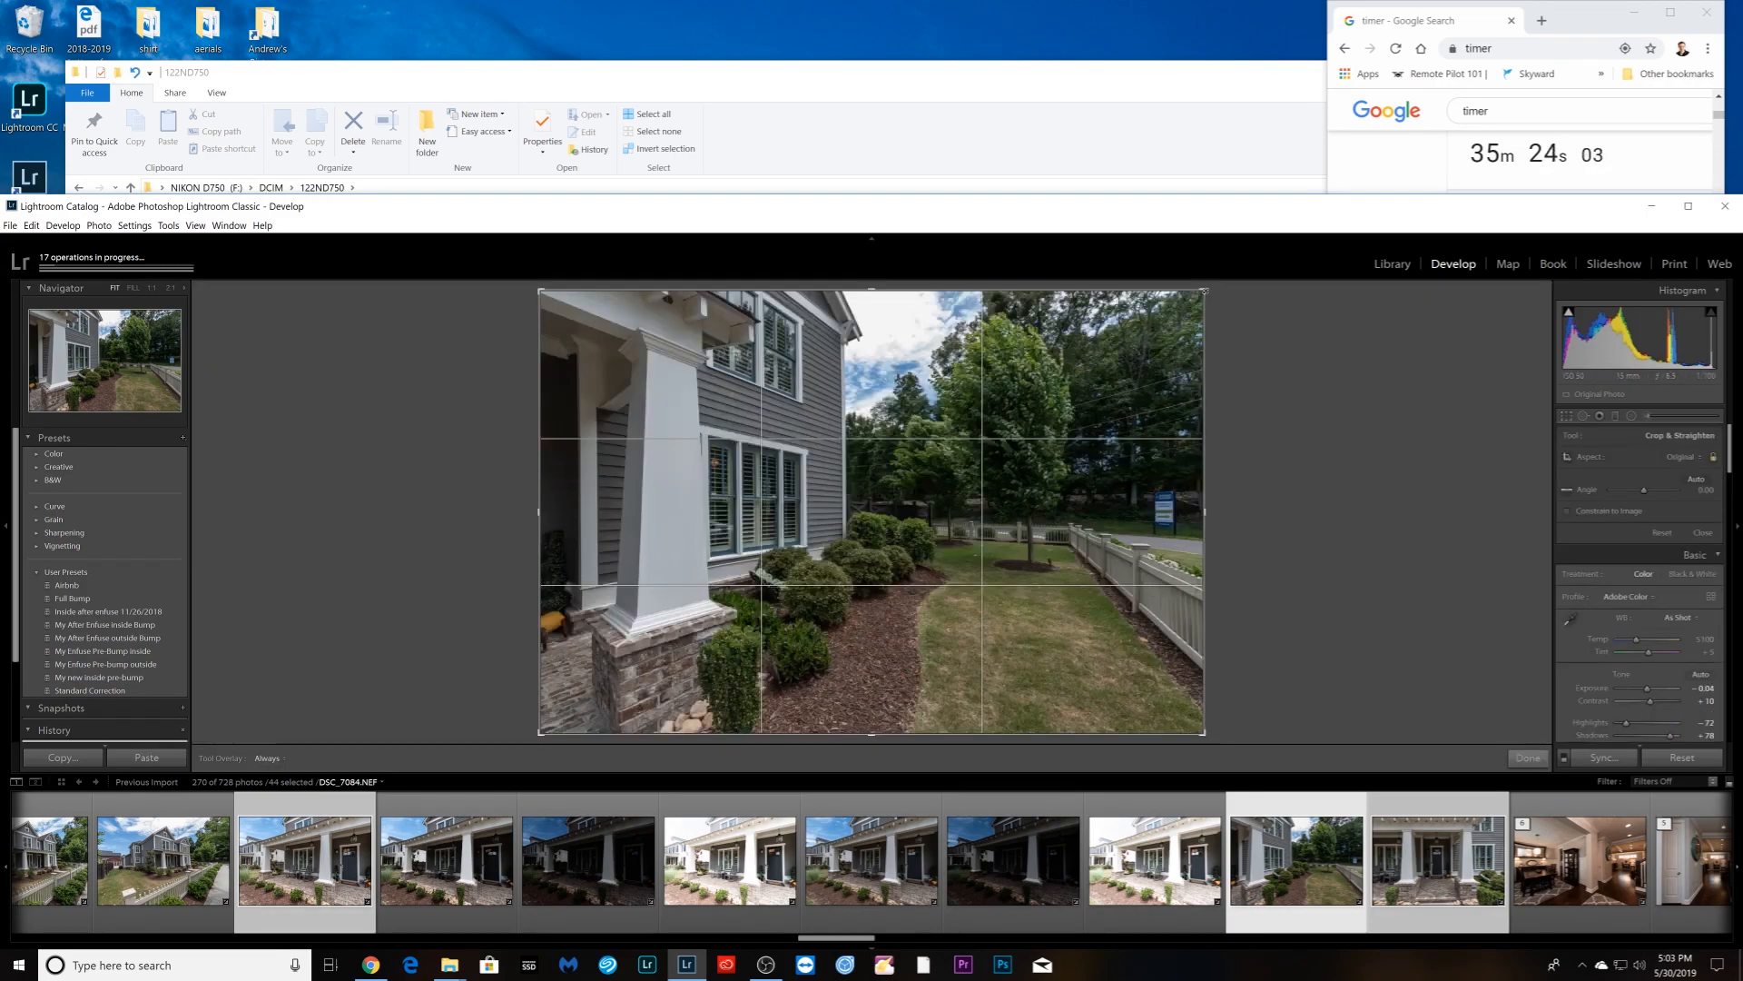
drag(1204, 291, 1172, 299)
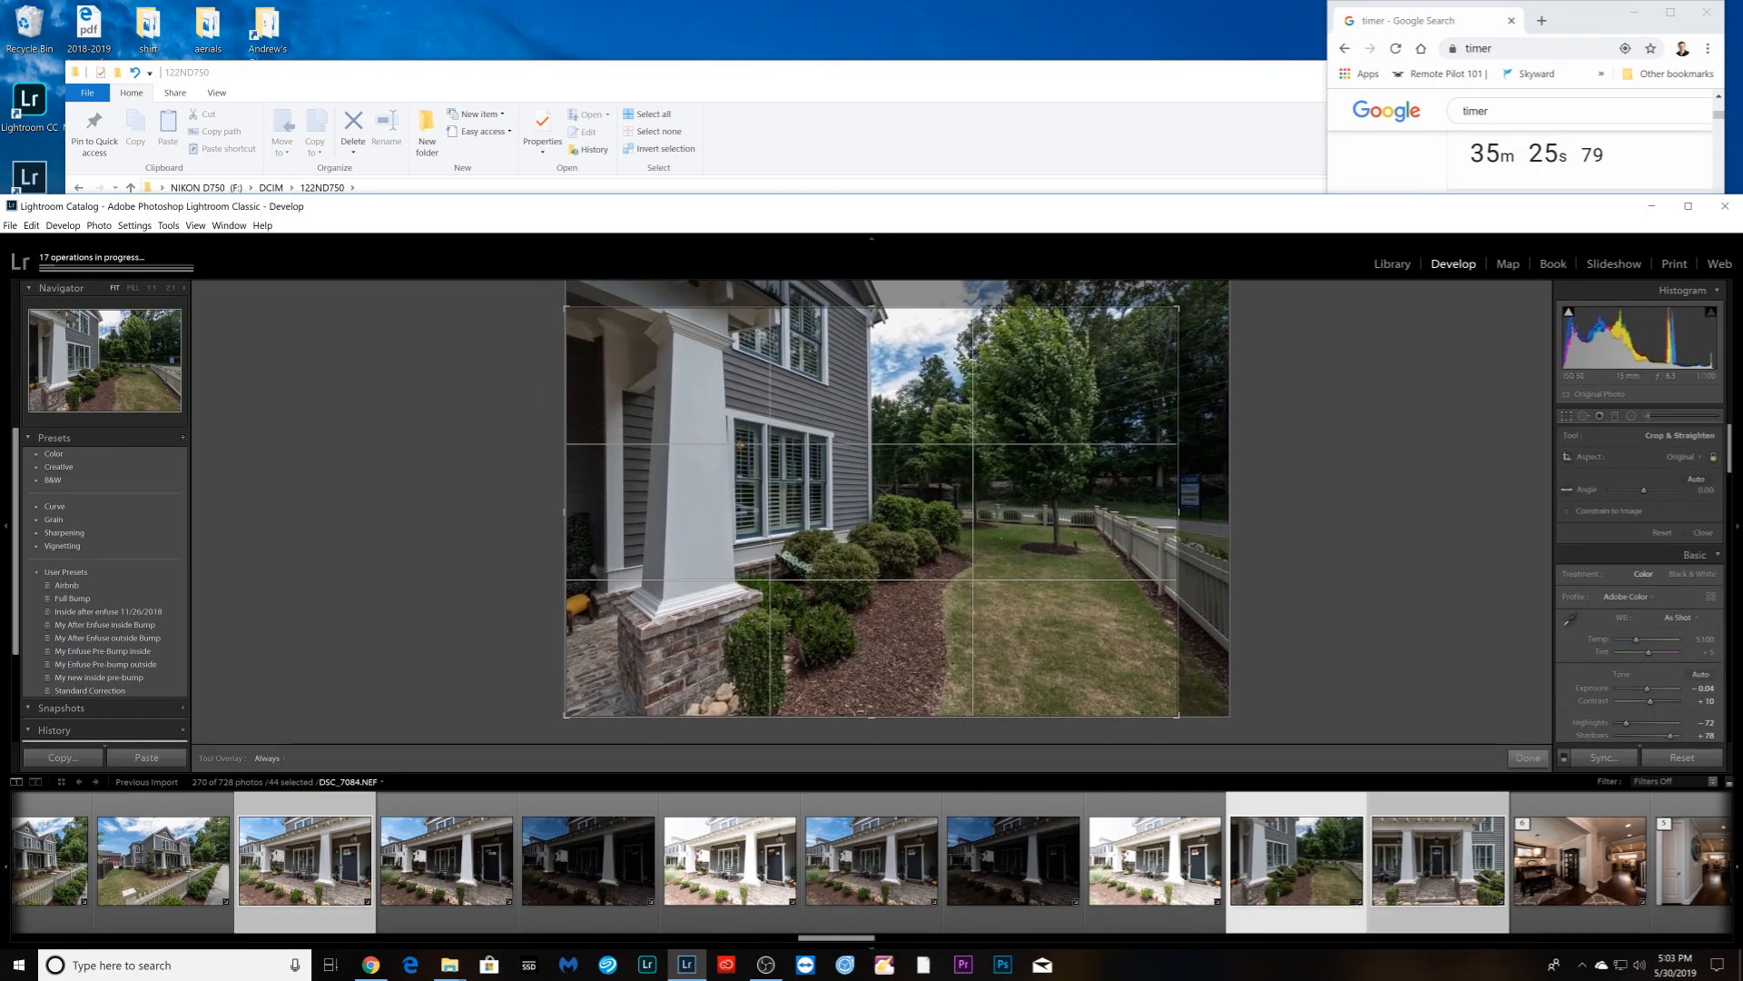
key(Return)
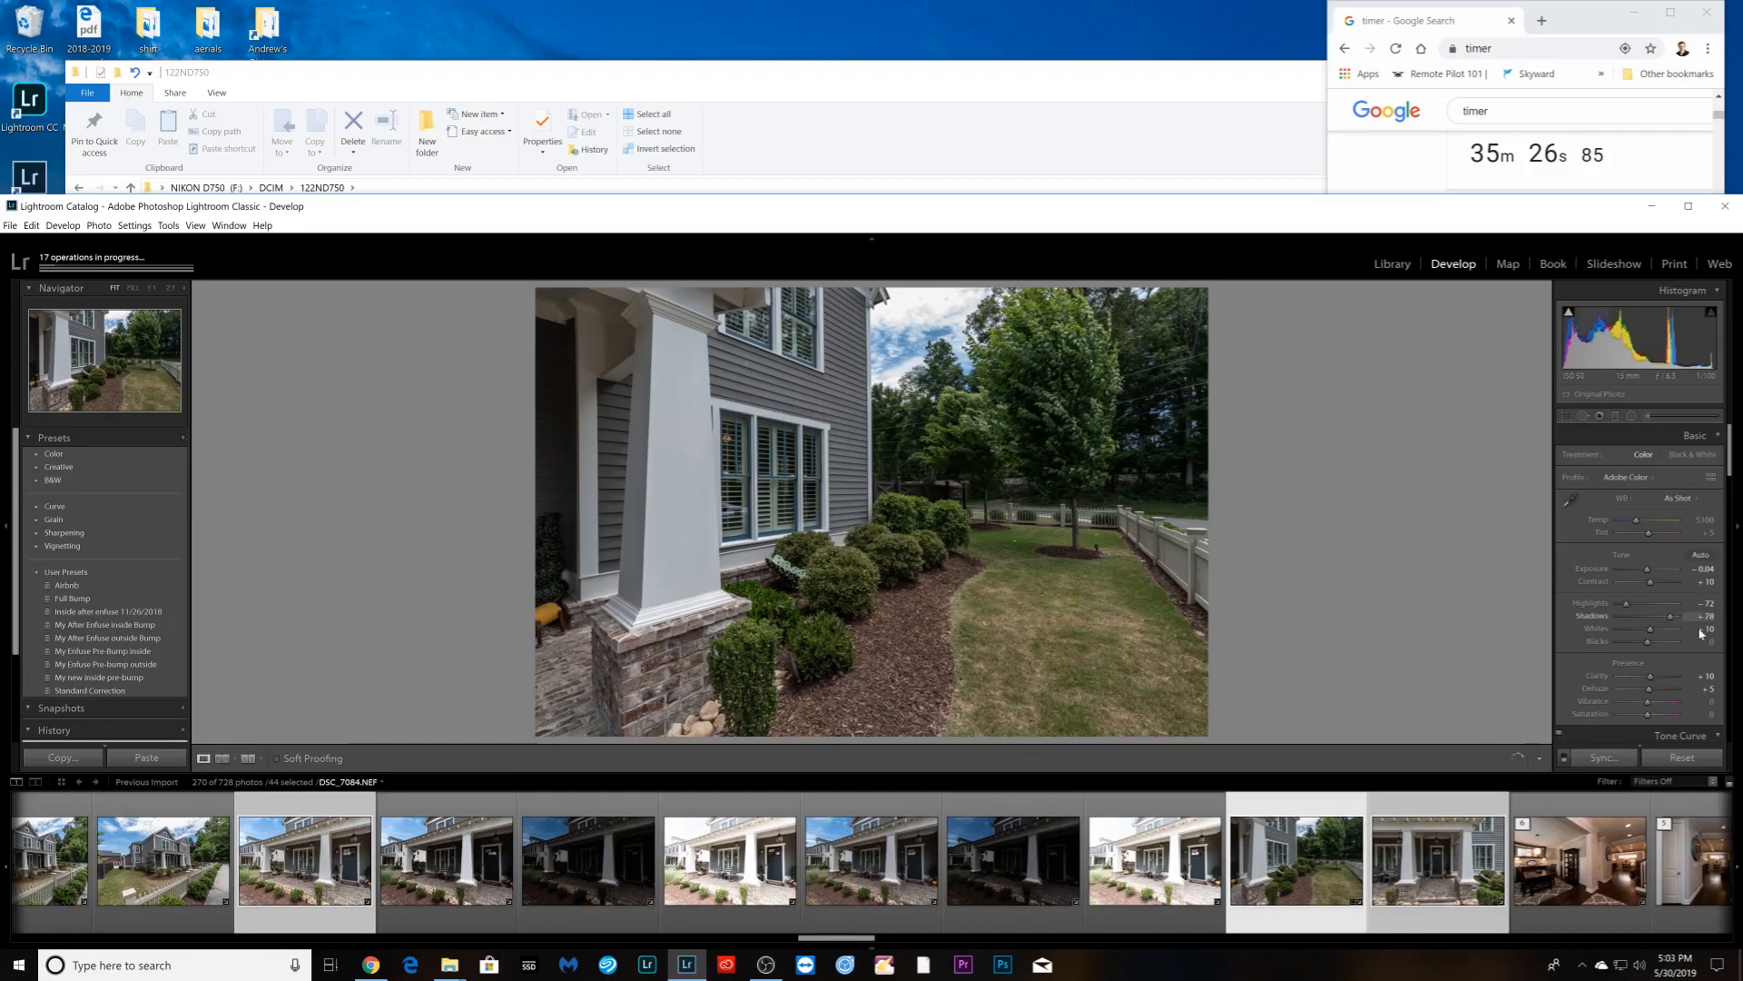
drag(1670, 616, 1680, 619)
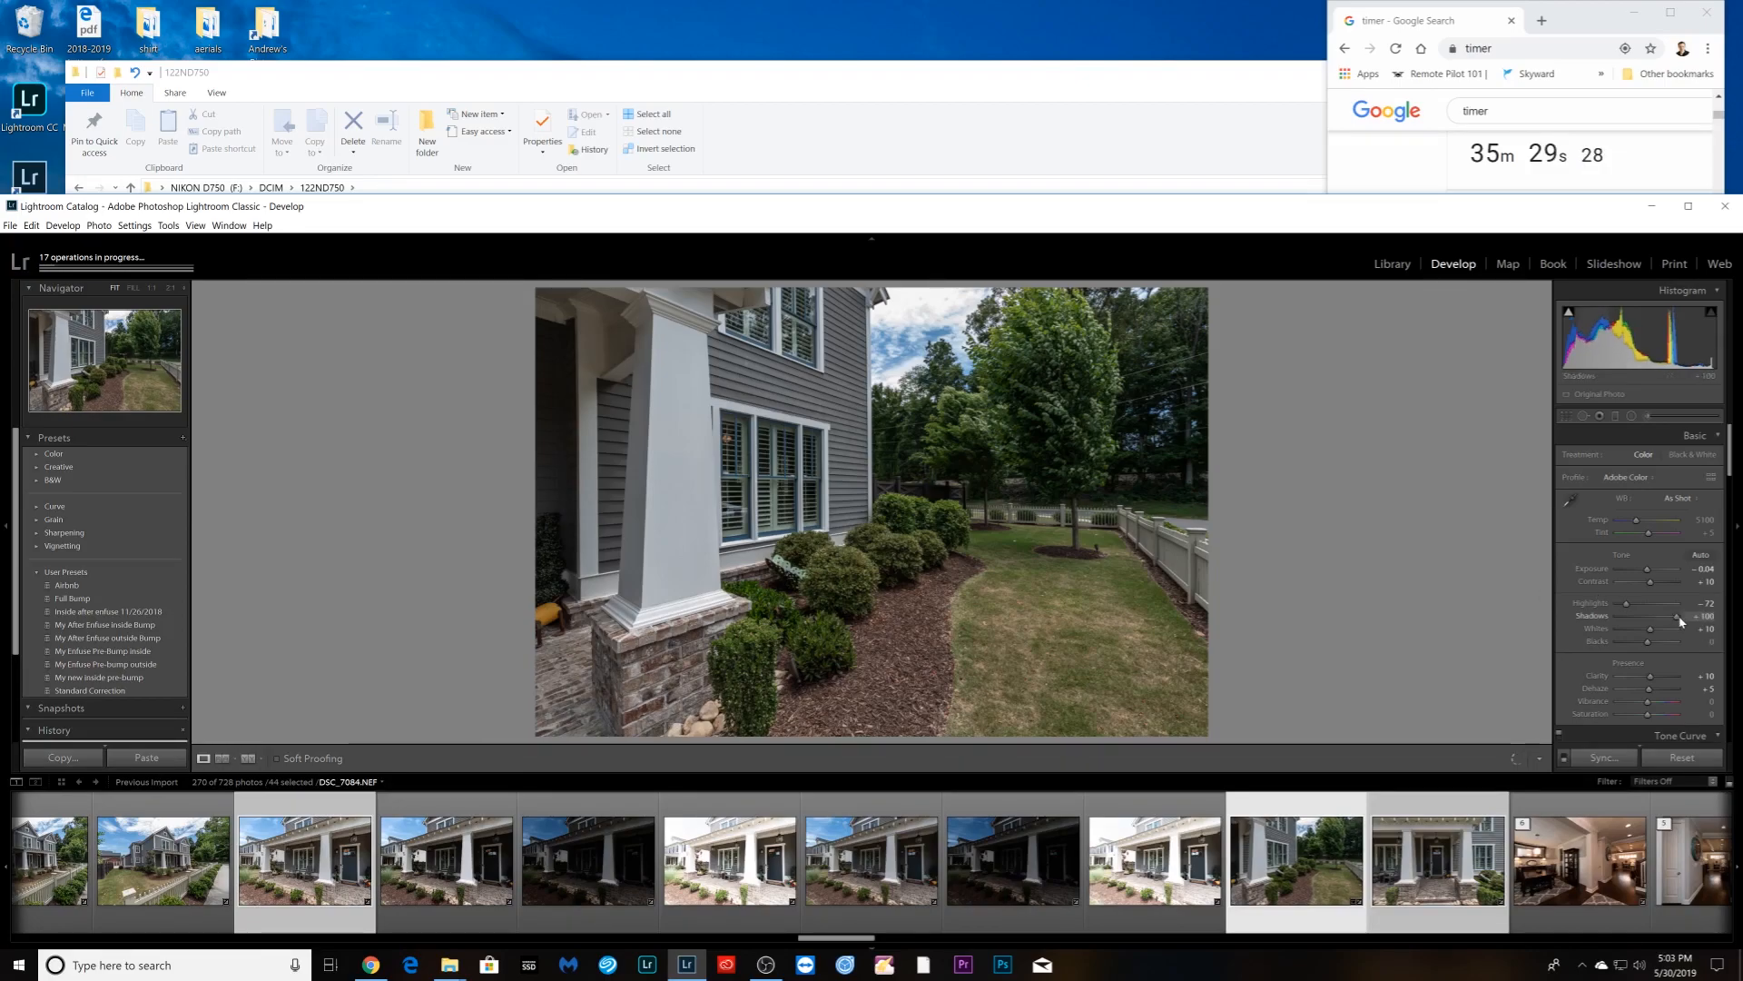
drag(1647, 569, 1649, 574)
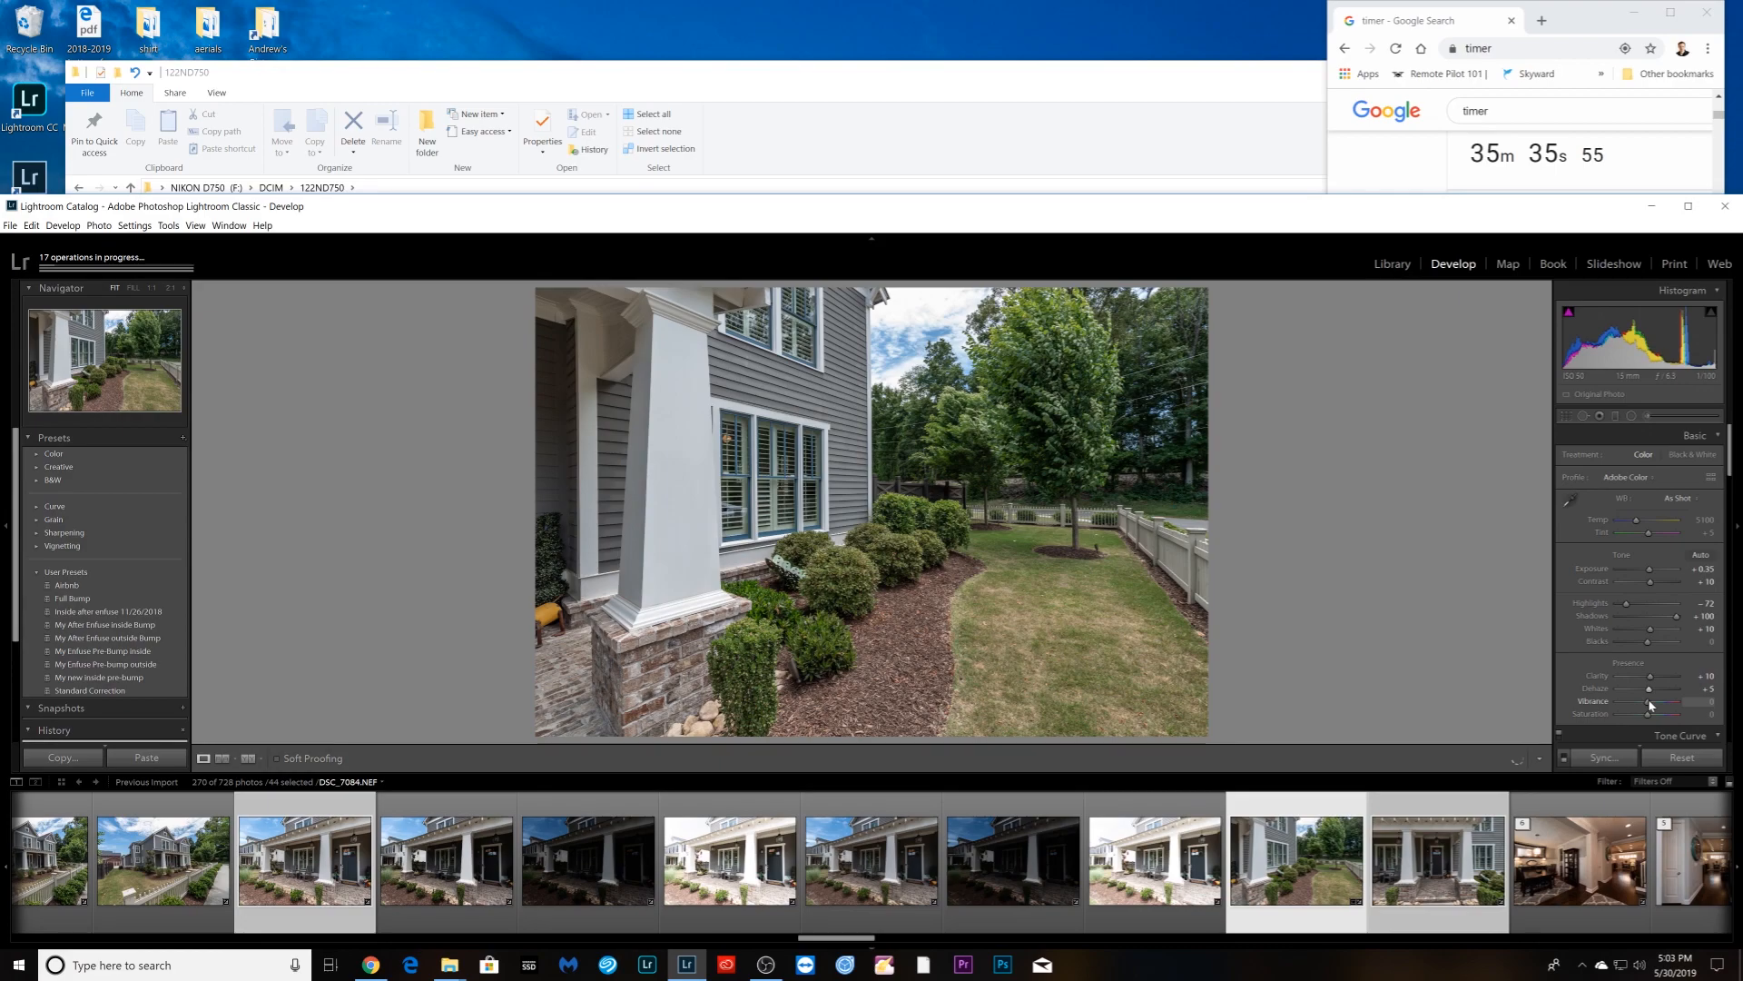
- Give front porch photo DSC_7085 shadows +100 and exposure reset then raised to +0.43
key(Right)
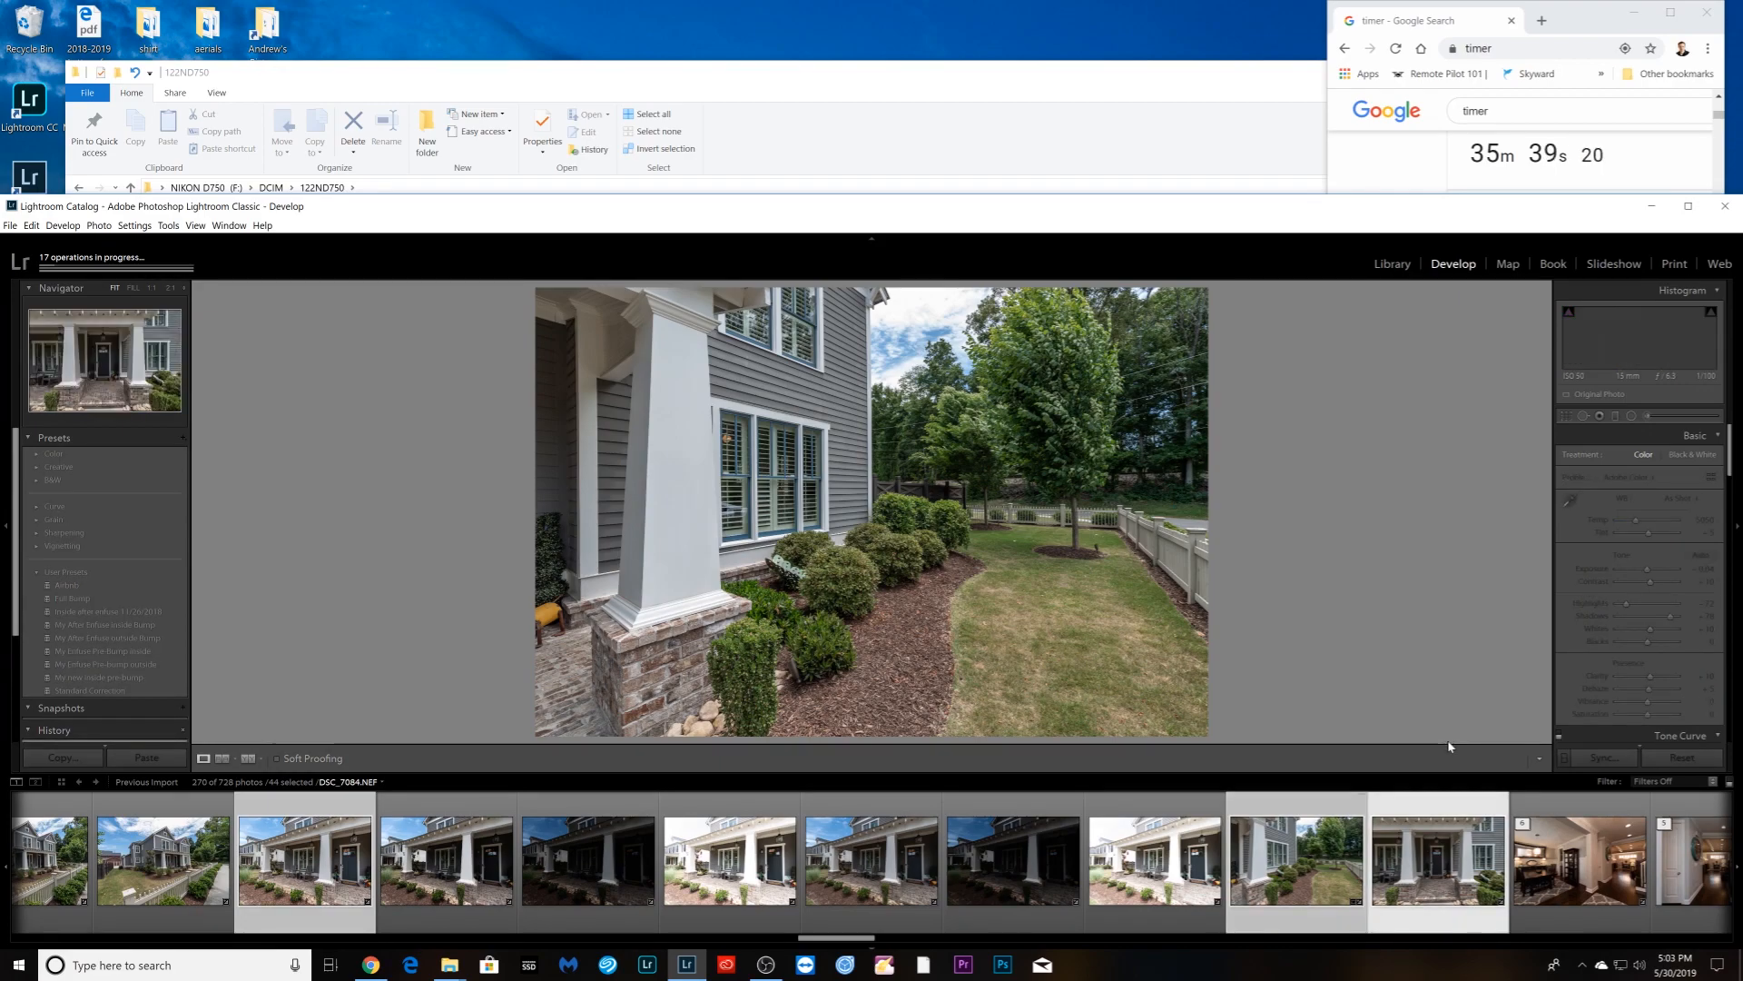
drag(1669, 616, 1689, 620)
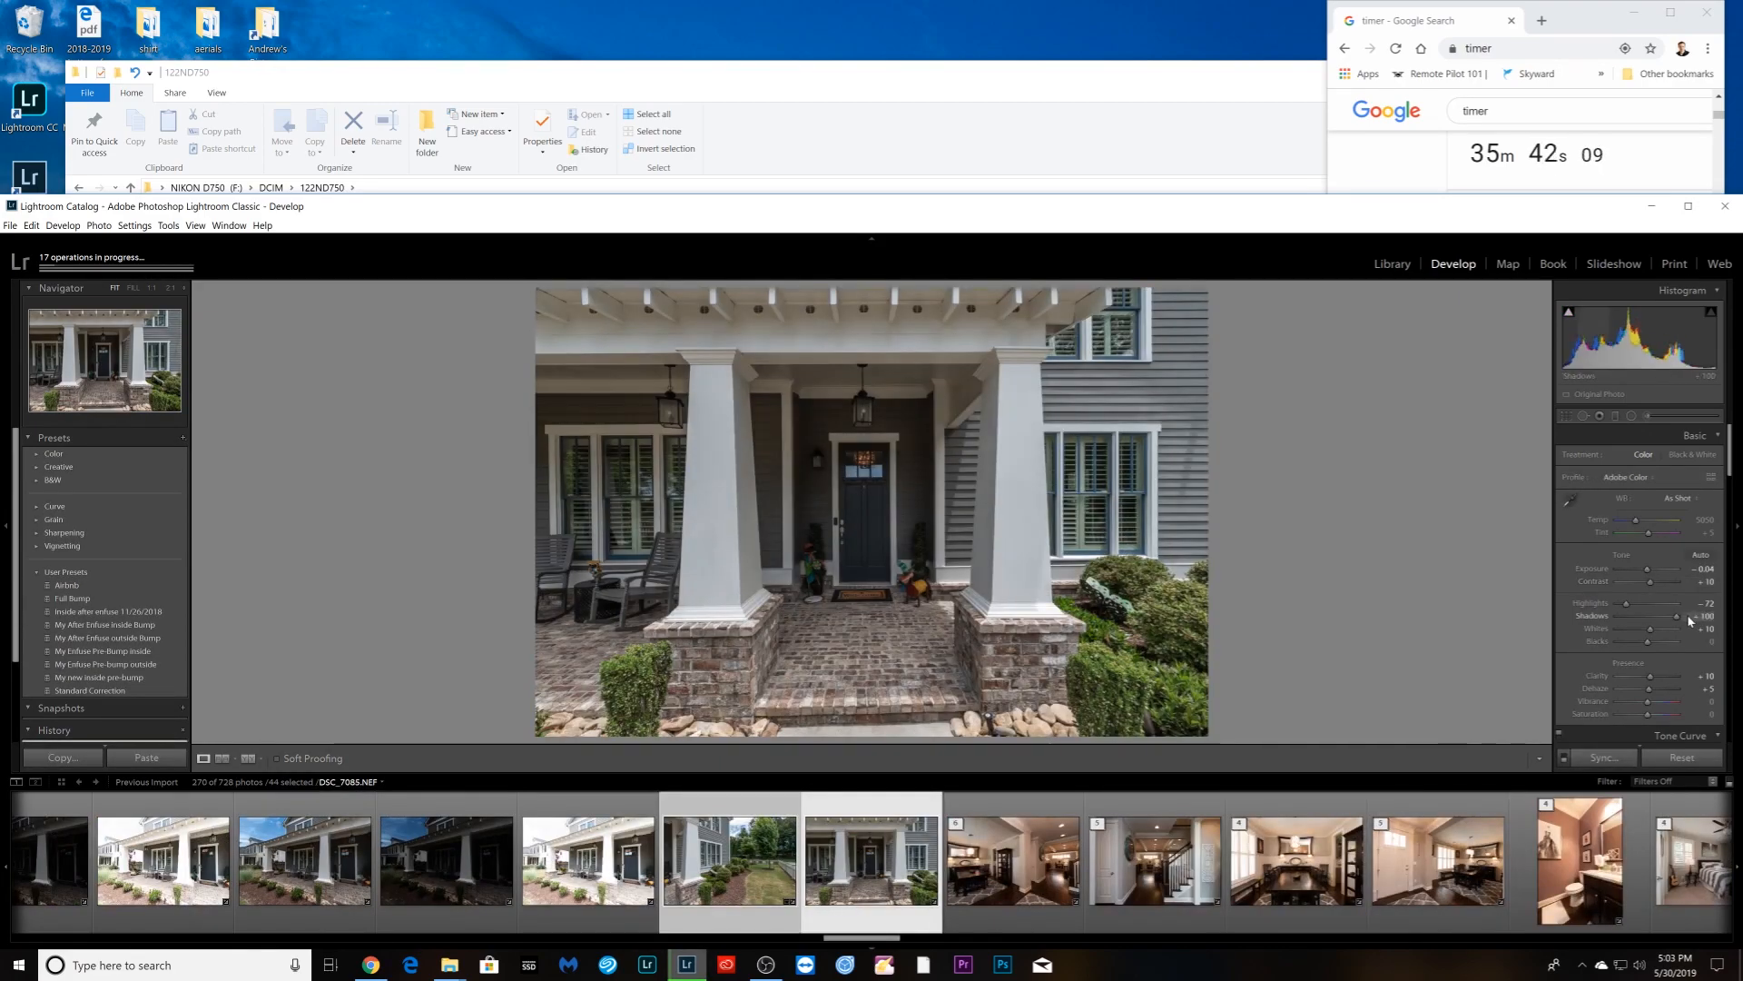
double_click(1648, 570)
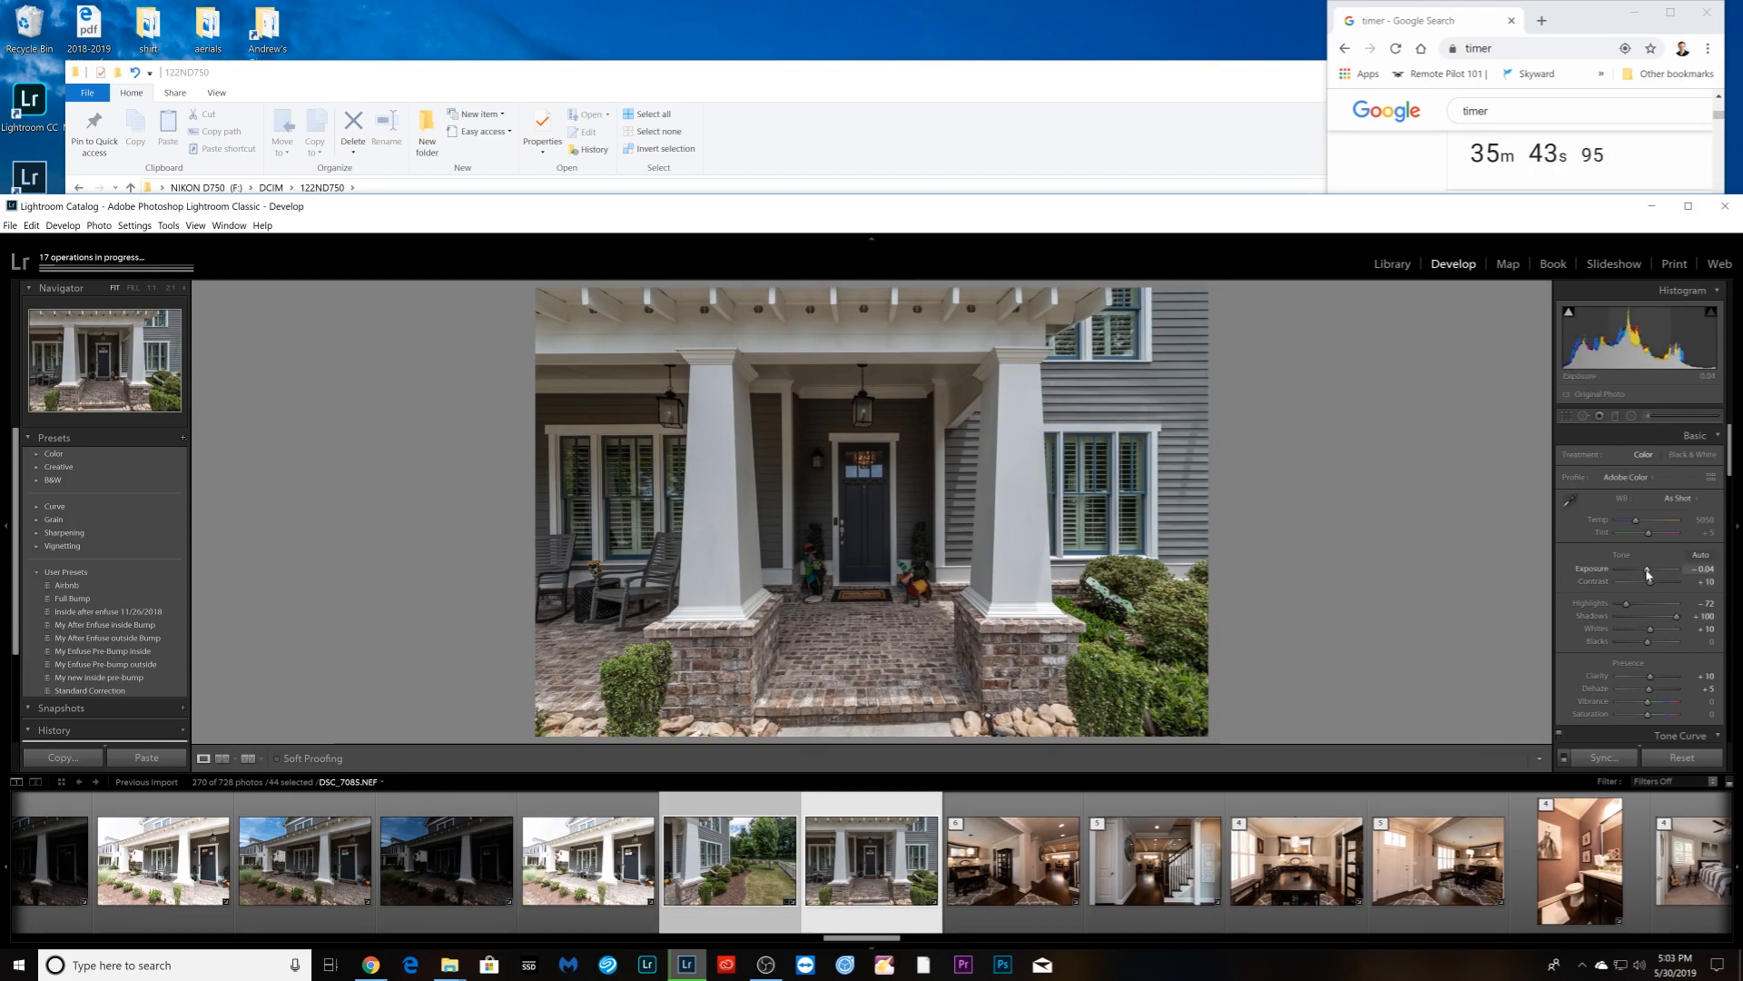
drag(1648, 573, 1650, 573)
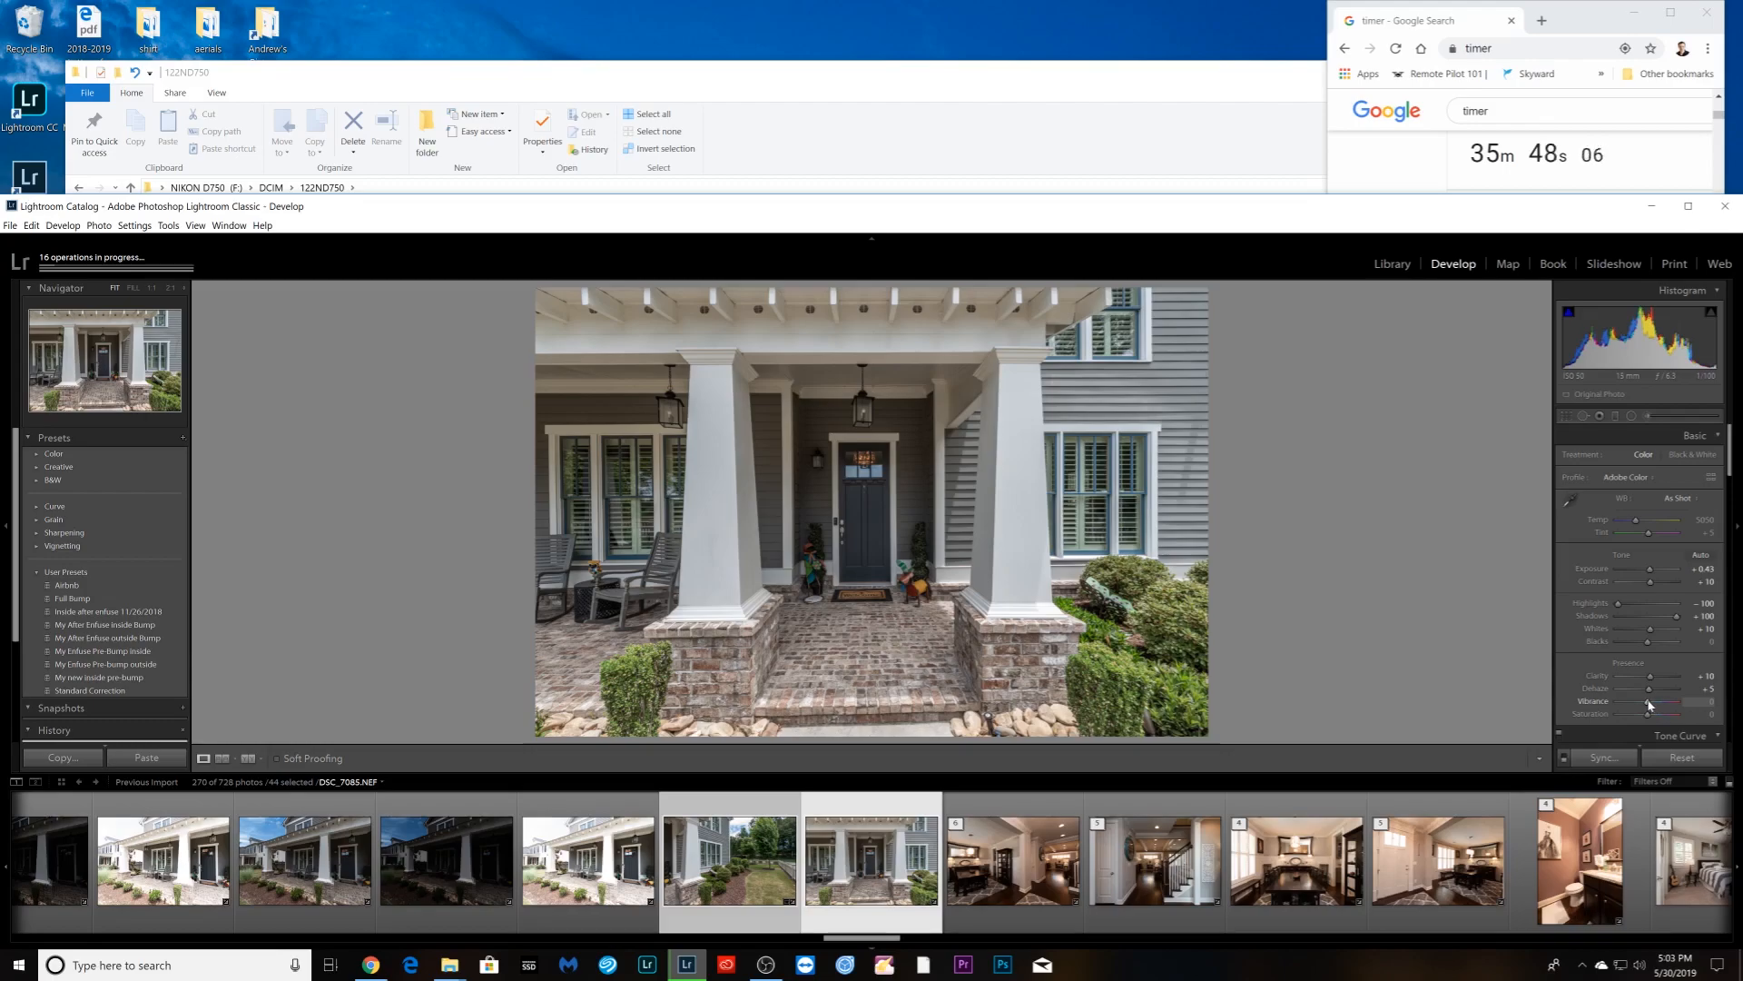
key(Right)
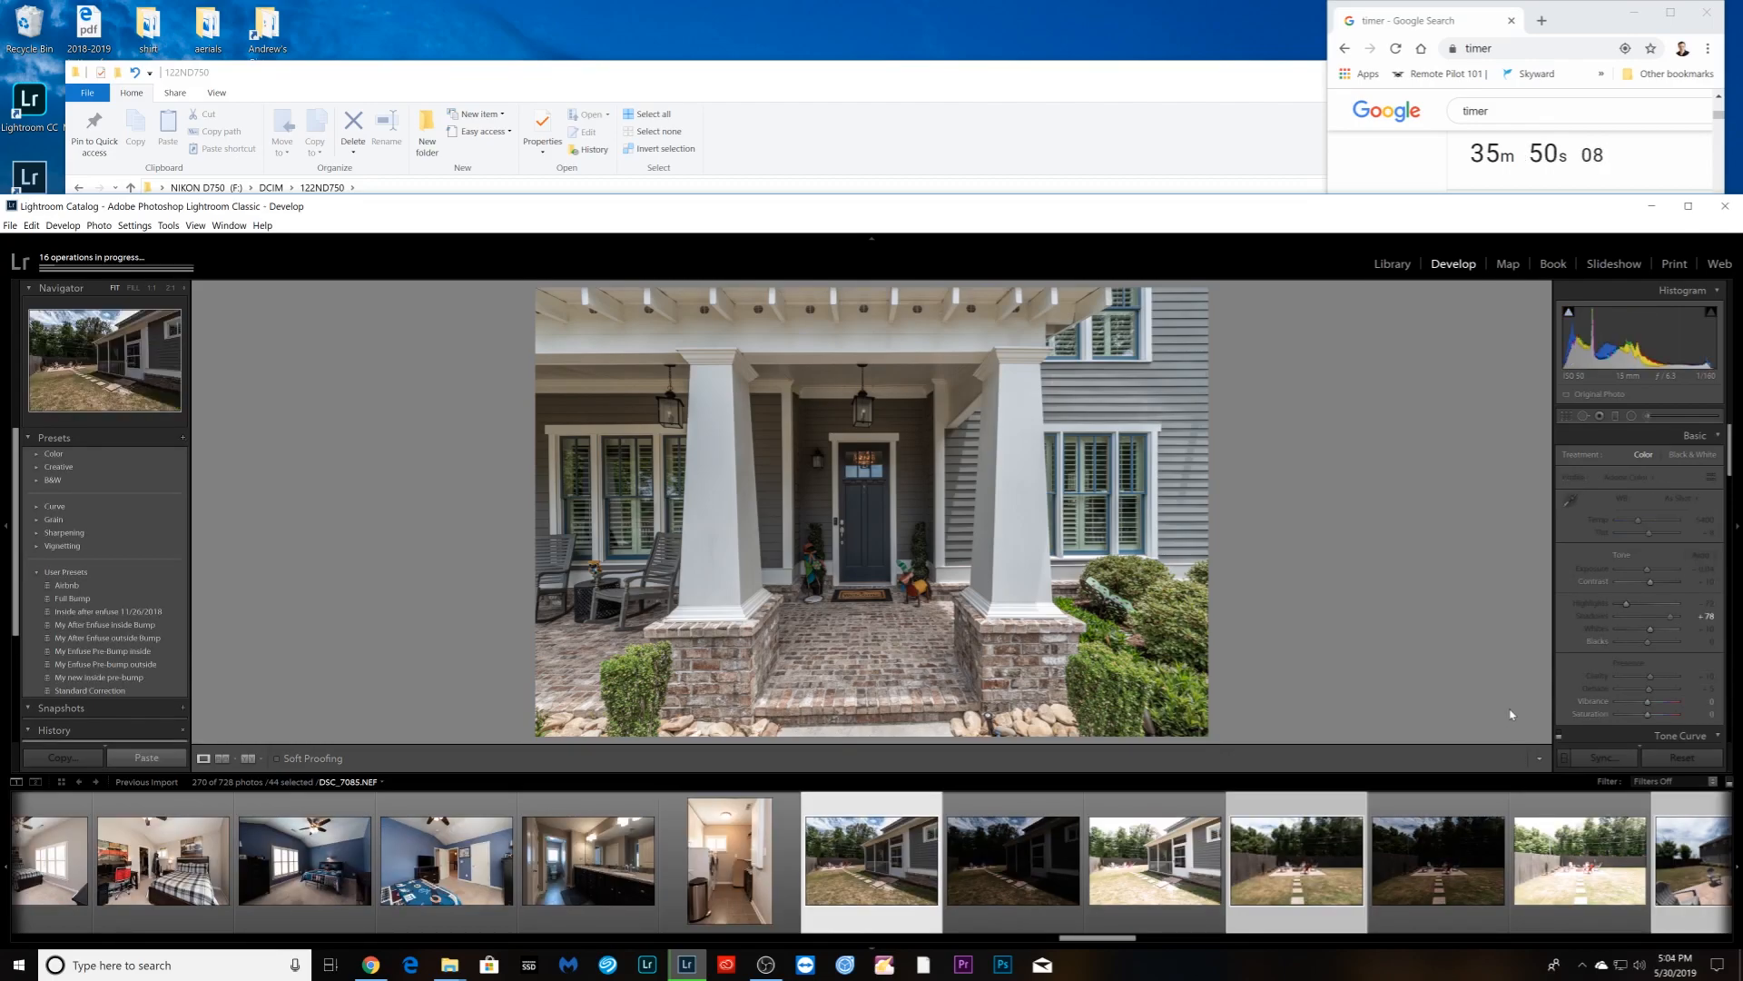
- Lift Shadows to +100 on the backyard photos and raise the fire-pit shot's Contrast to +27
drag(1672, 615, 1651, 570)
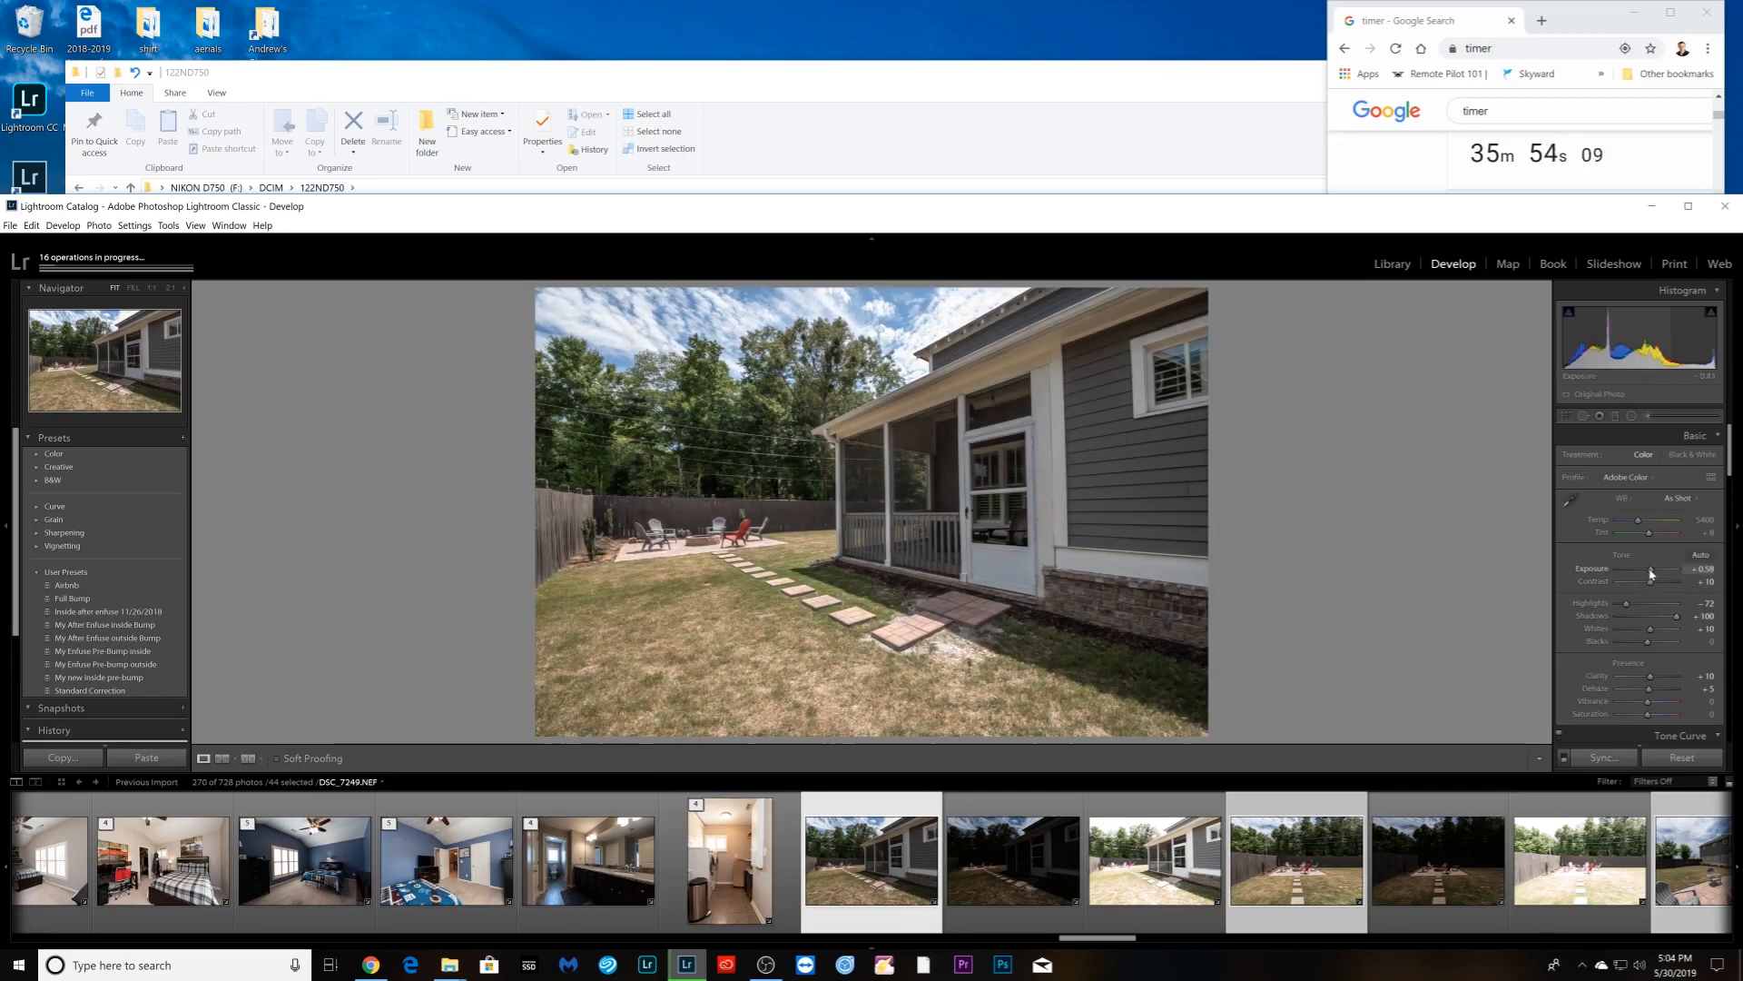
key(Right)
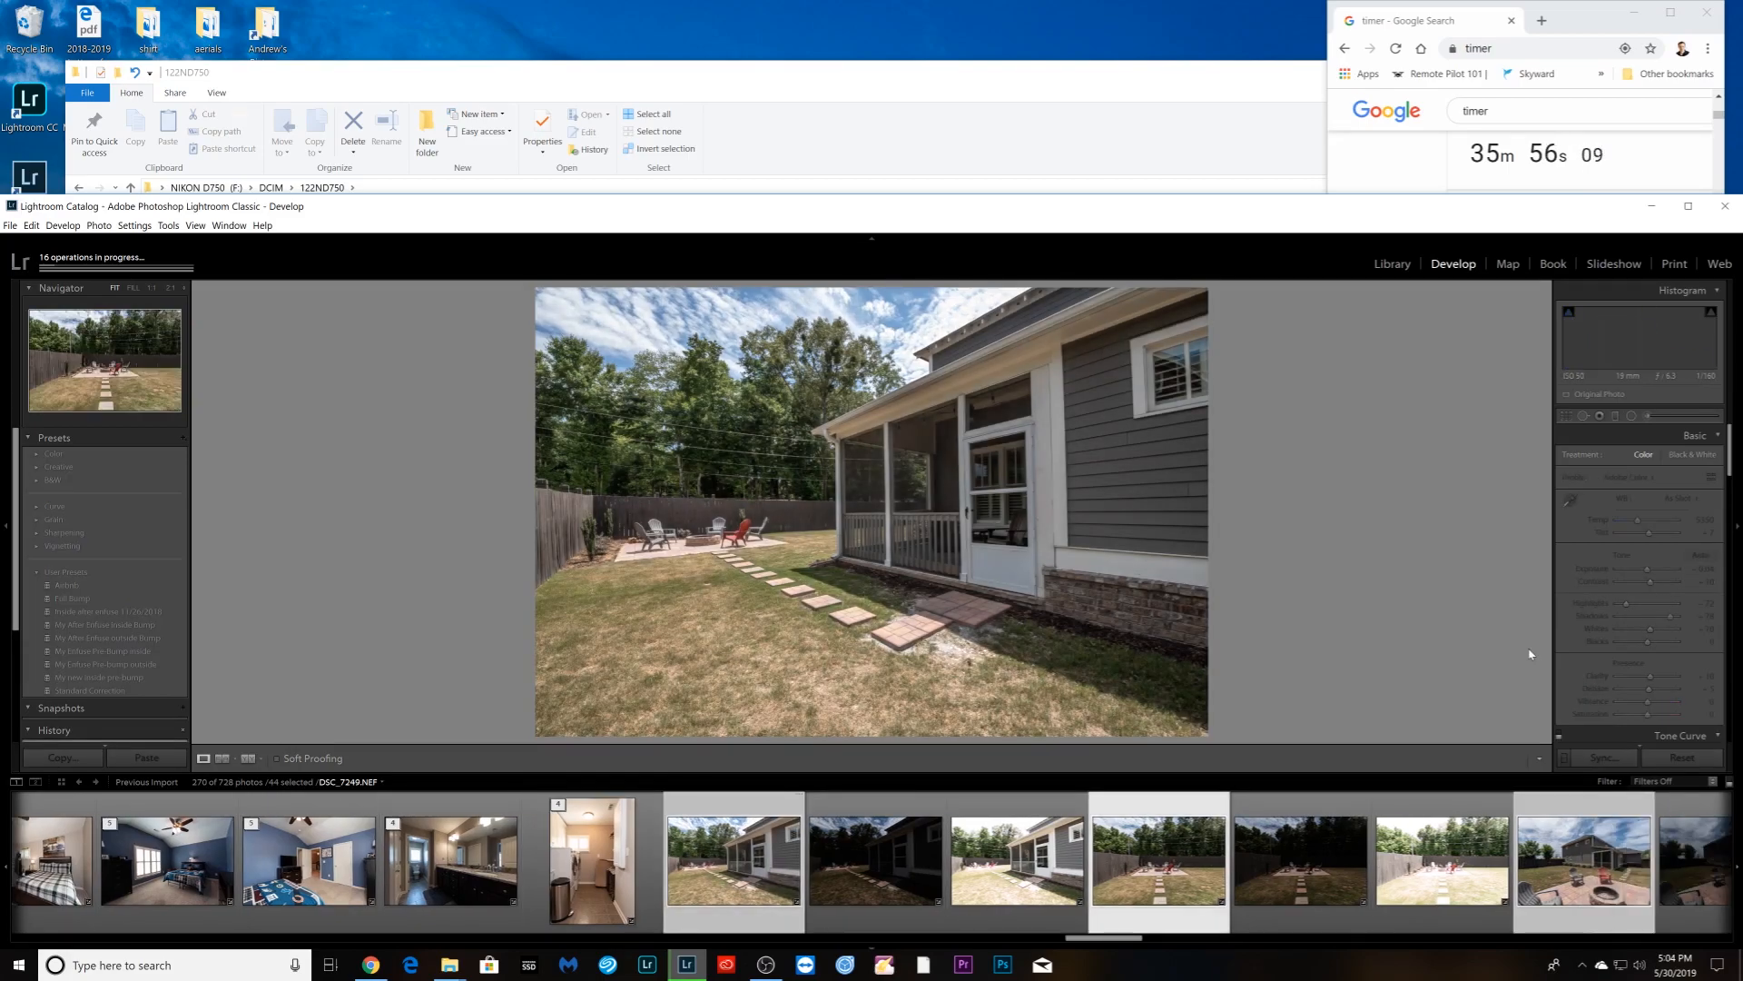
drag(1670, 615, 1686, 625)
key(Right)
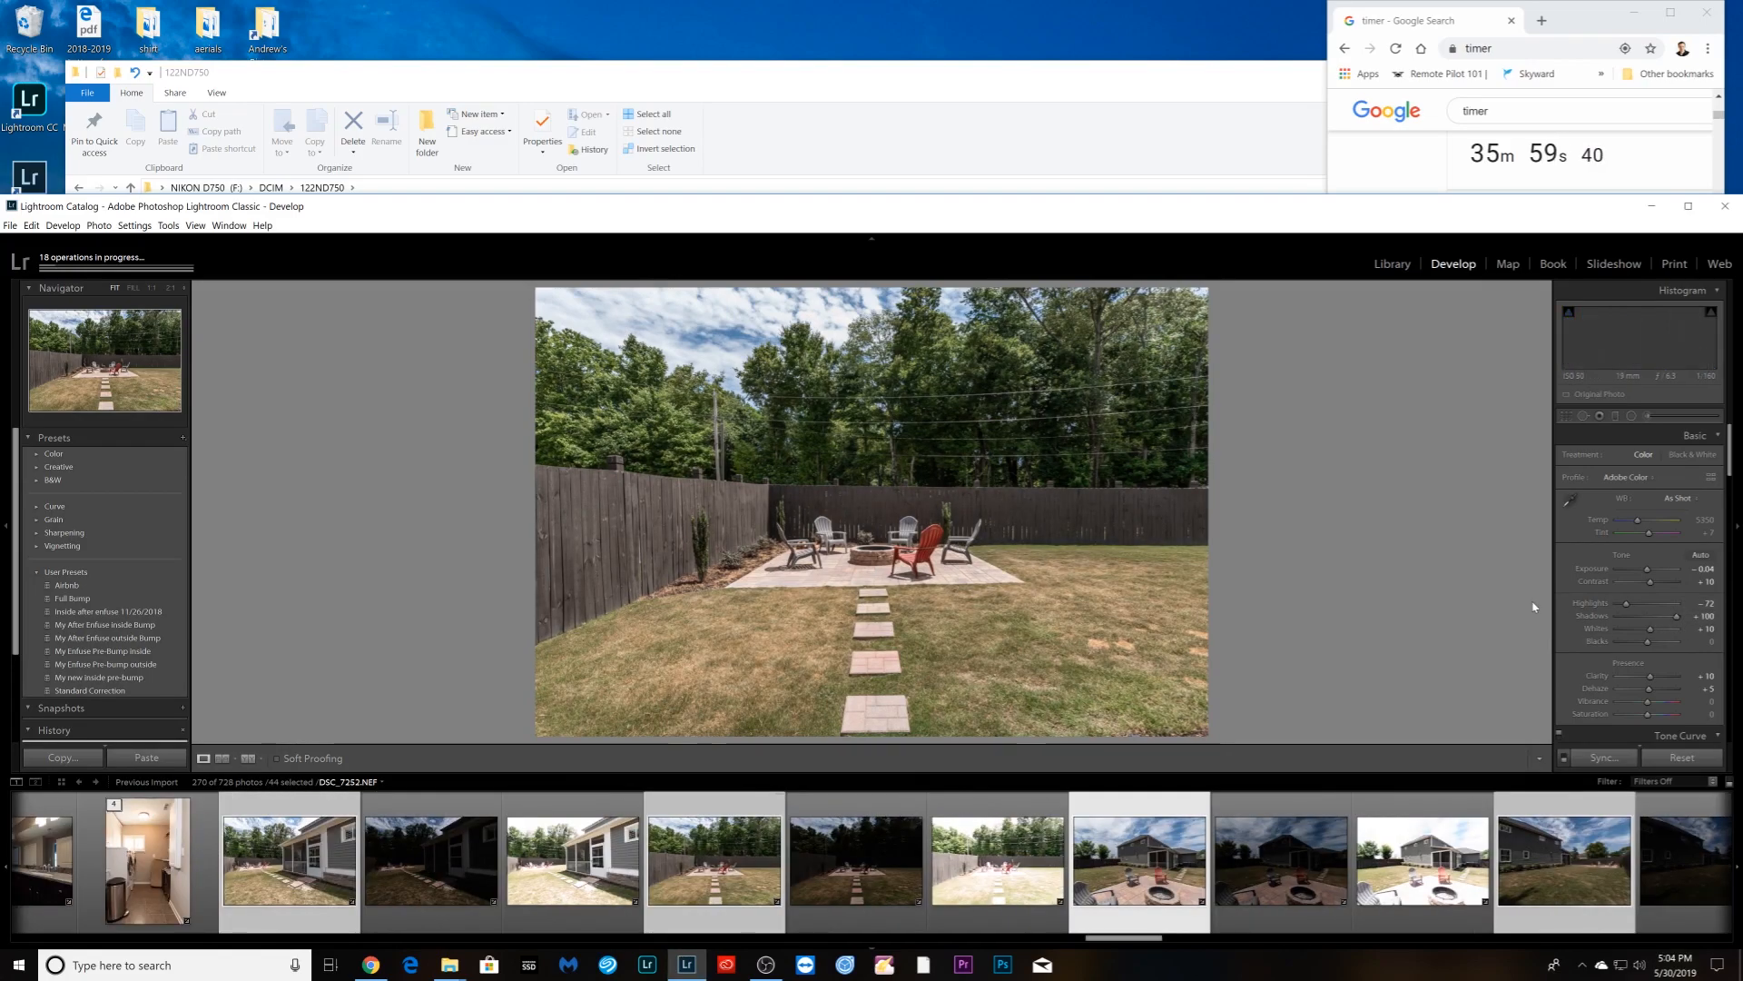
key(Right)
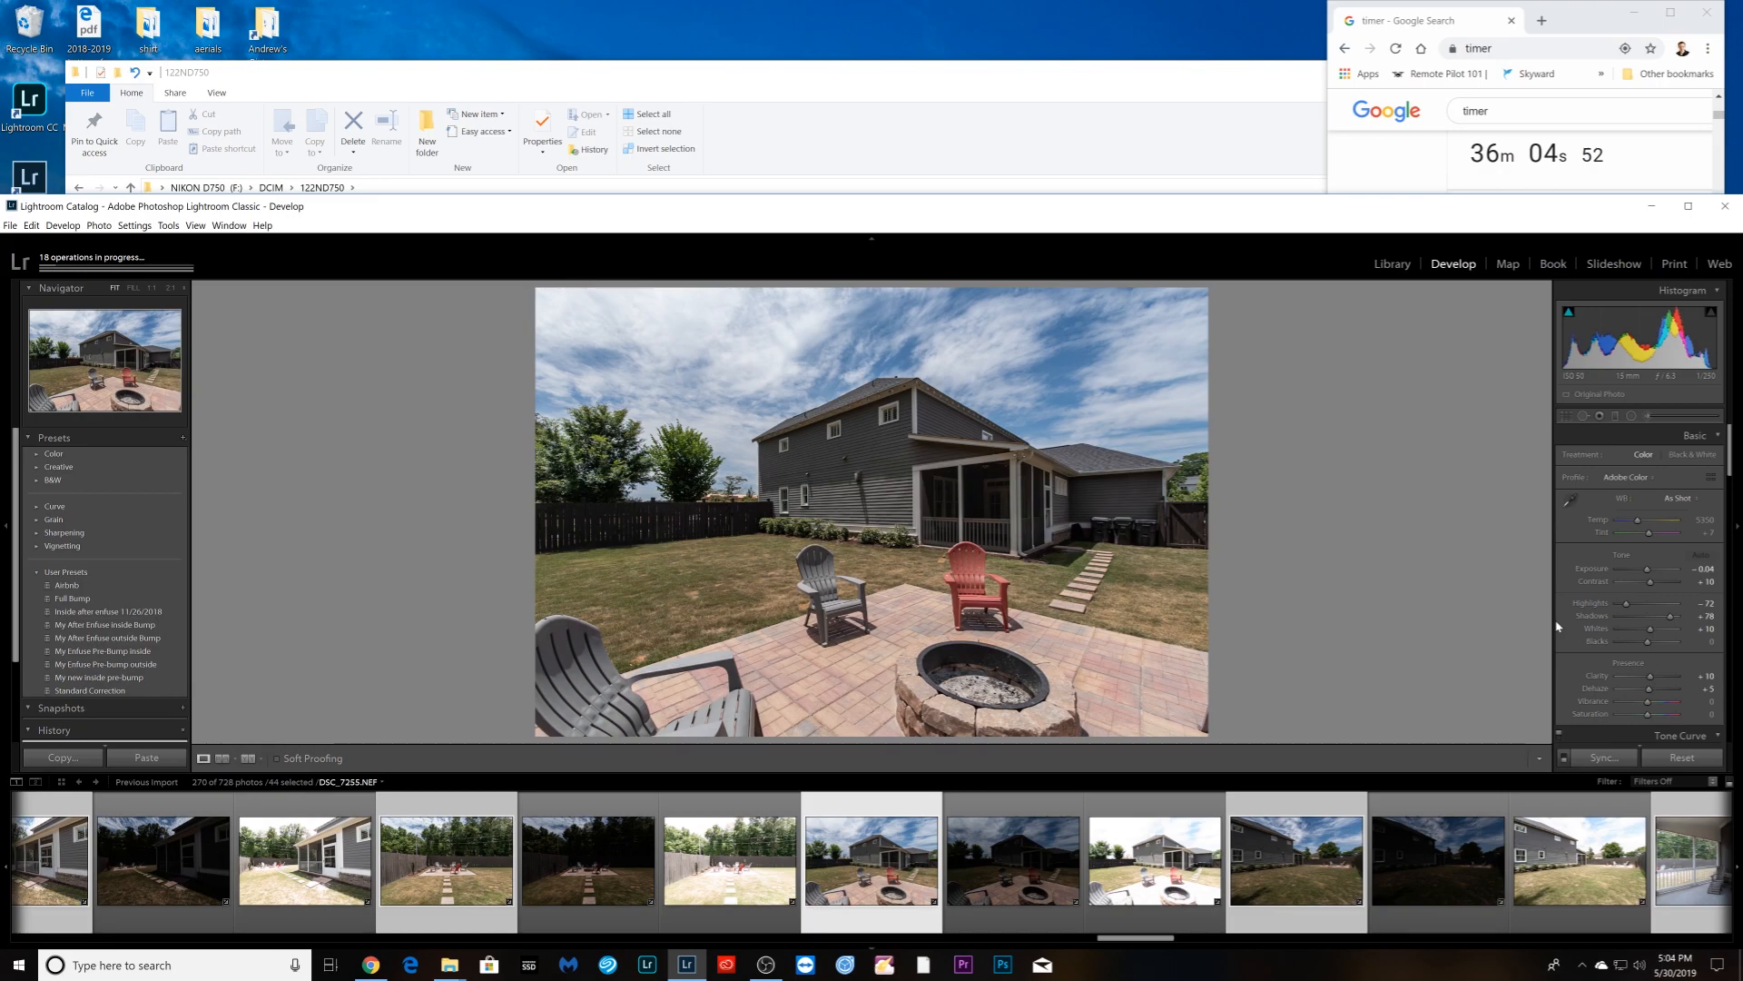
drag(1670, 615, 1677, 615)
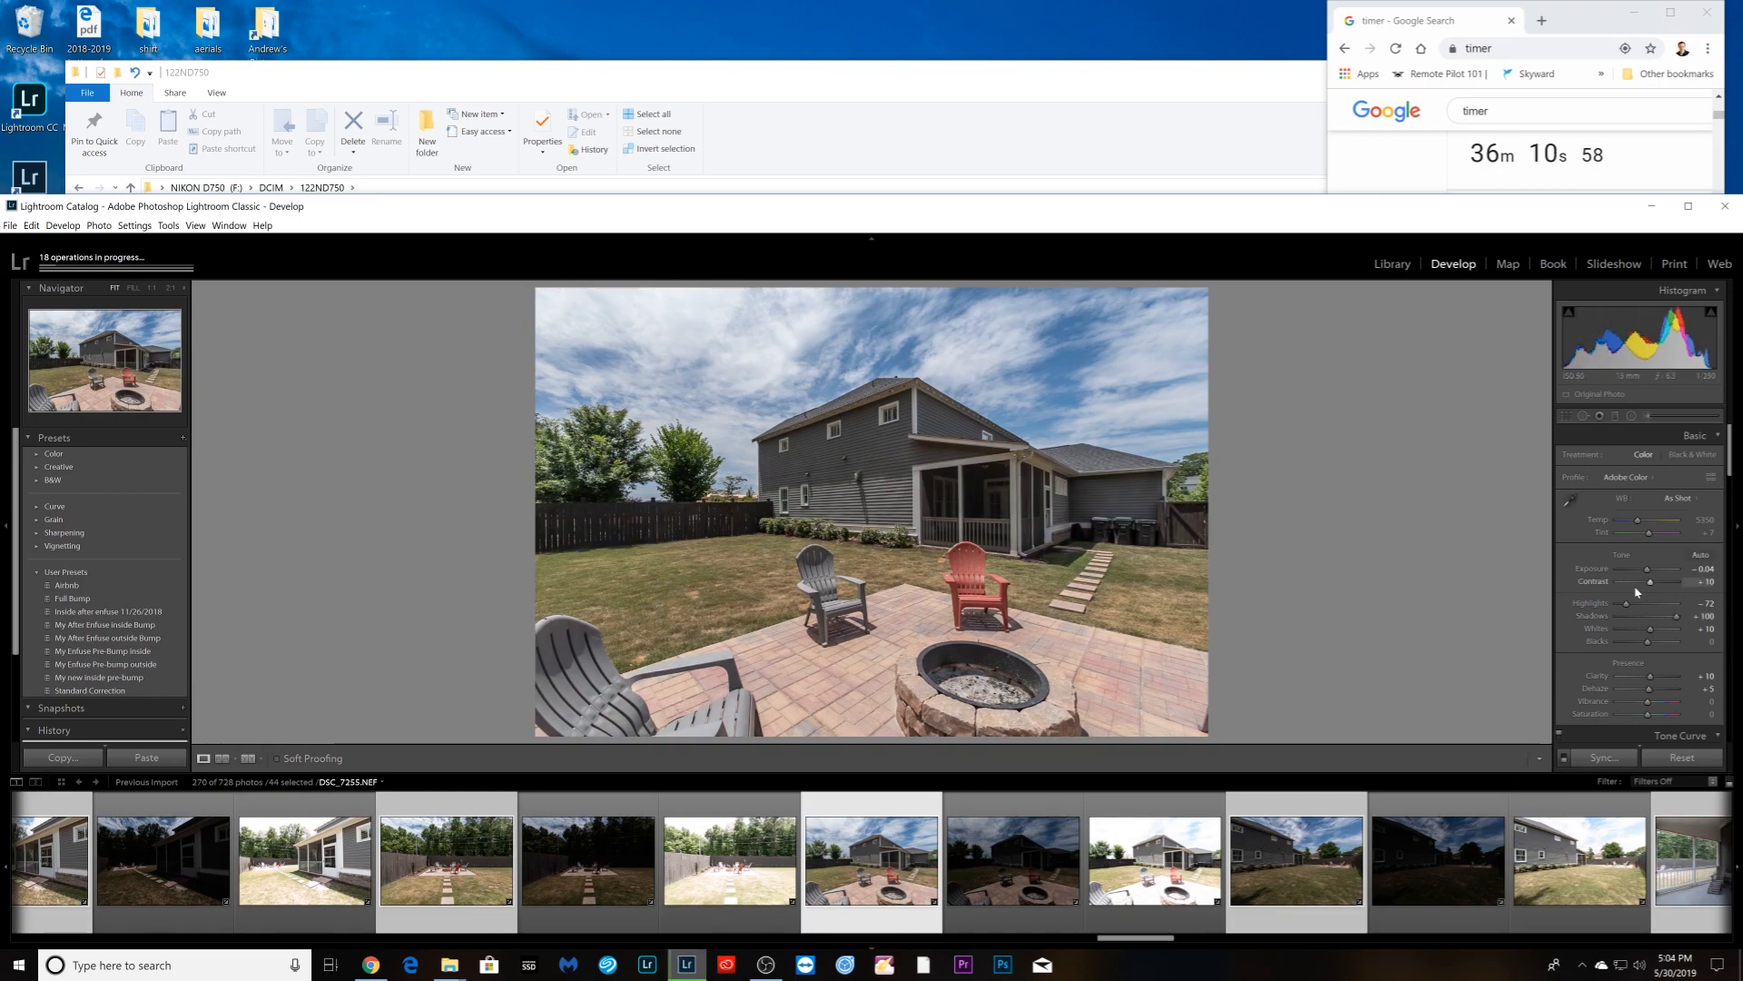
drag(1650, 581, 1656, 581)
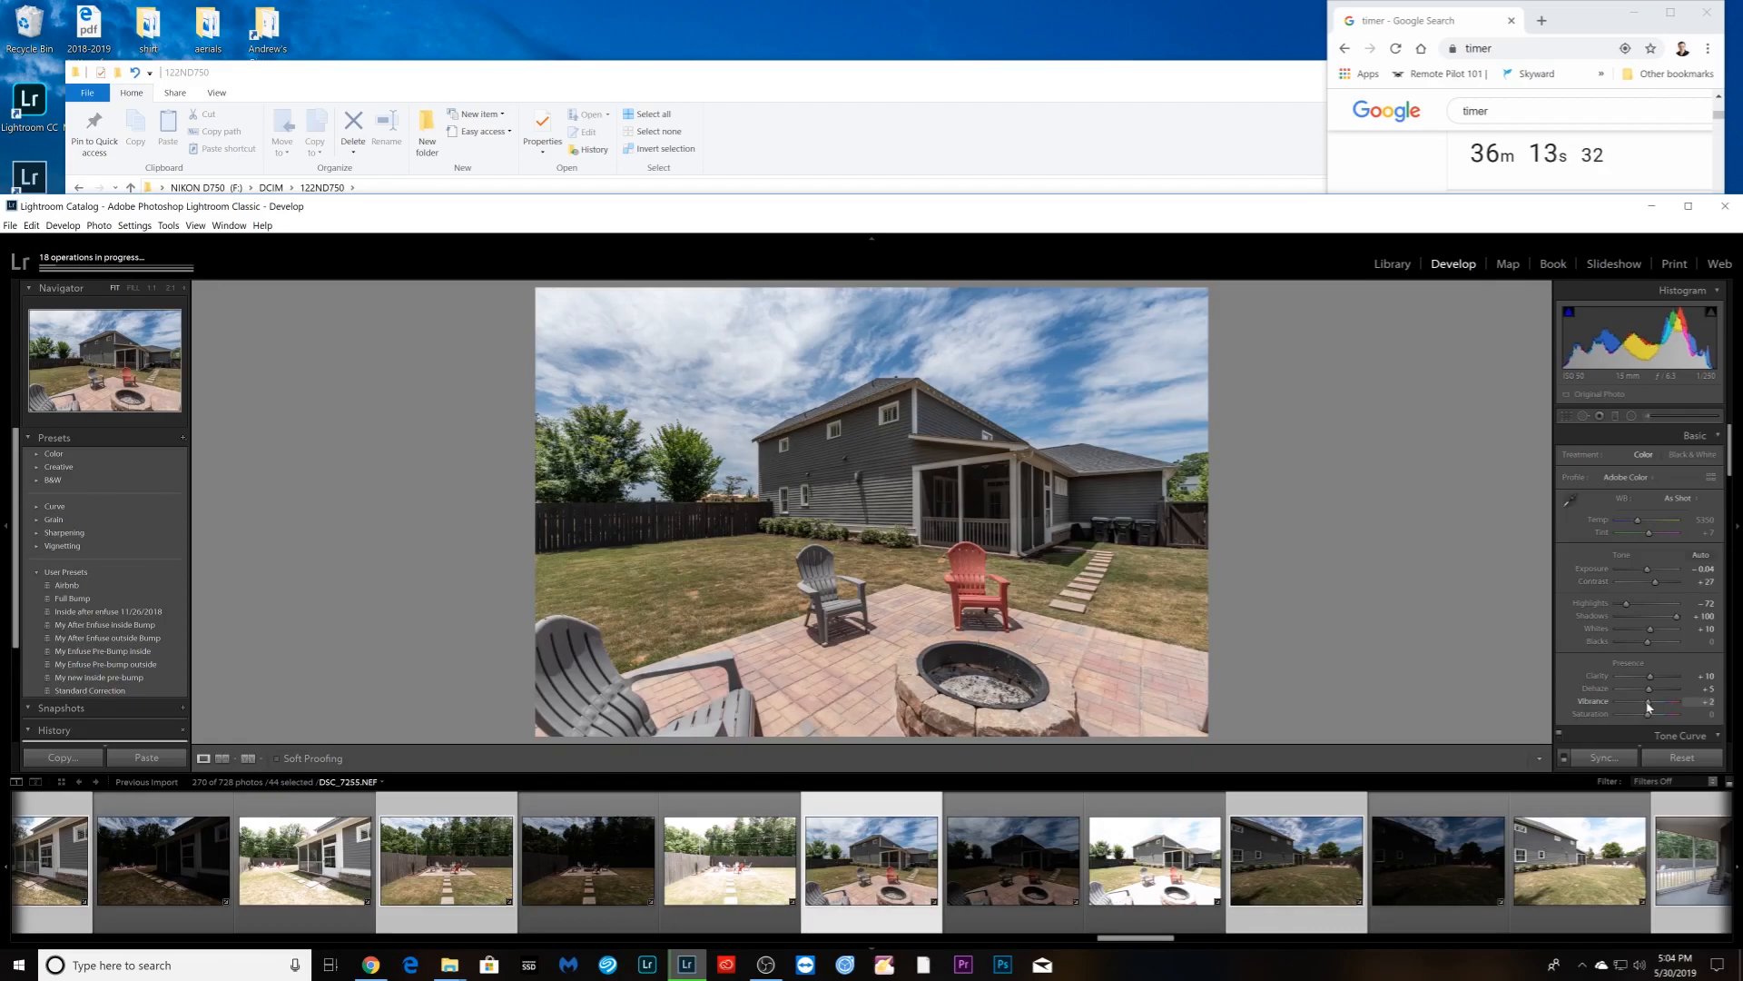
- Give side-of-house photo DSC_7258 Exposure +1.05, Highlights −97 and Vibrance +7
key(Right)
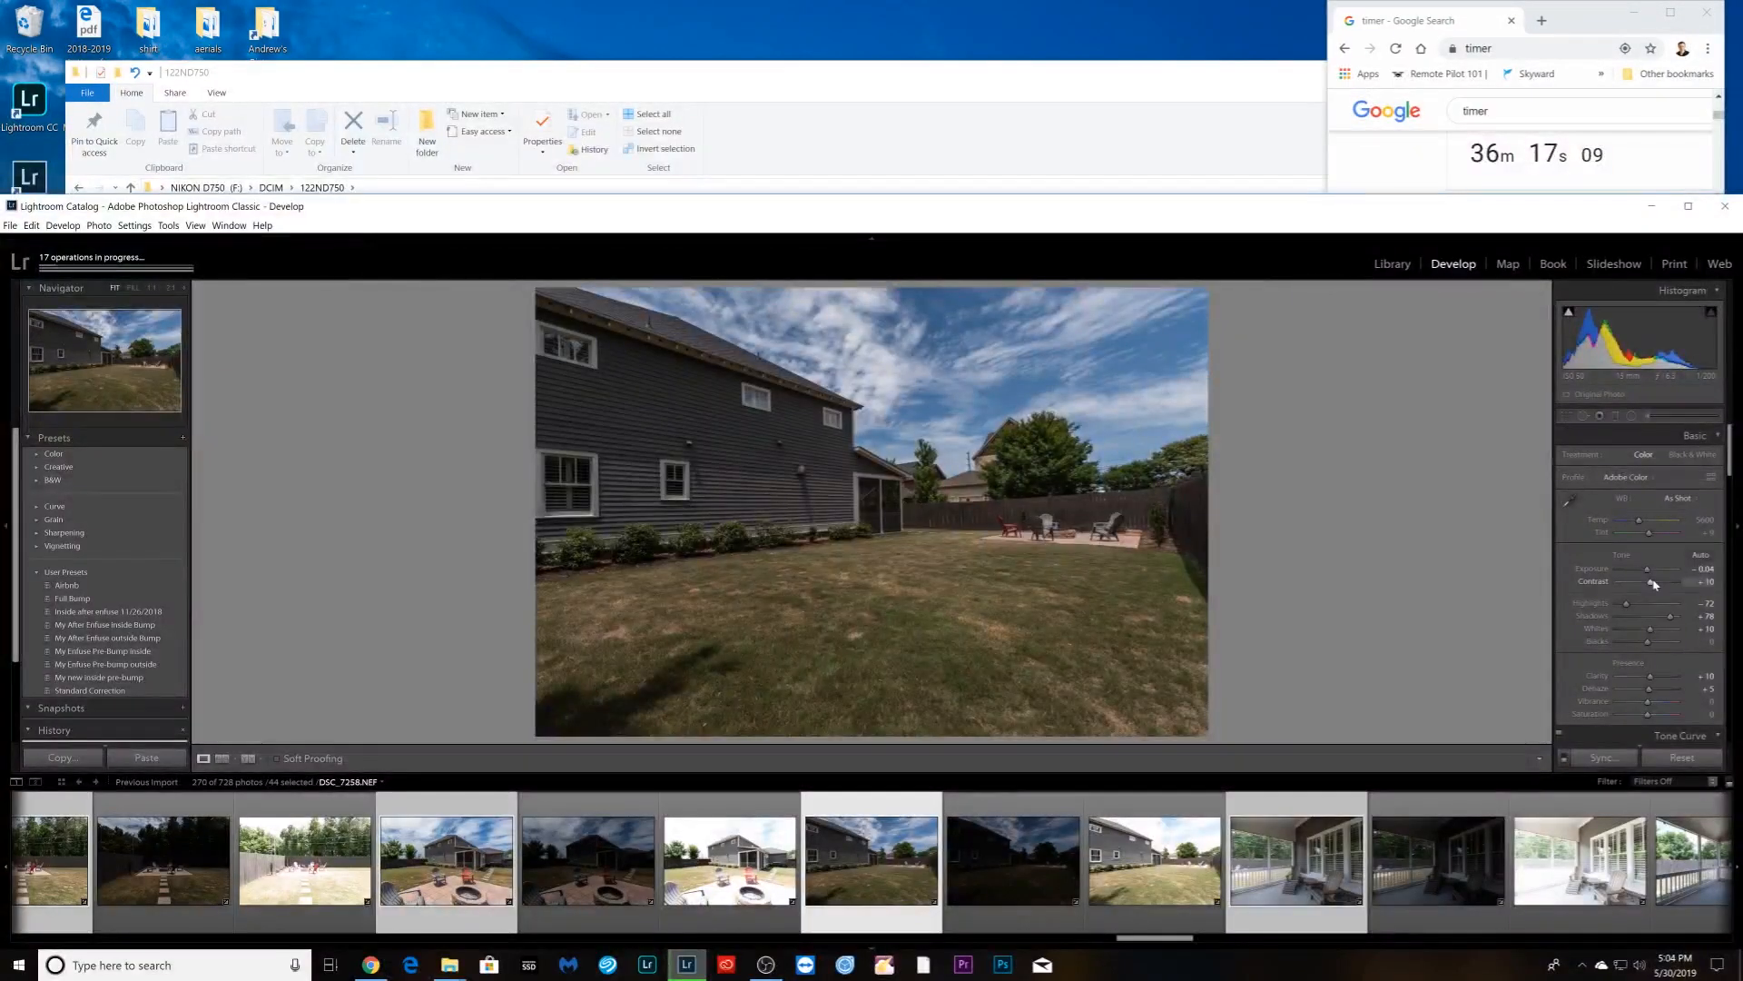
drag(1650, 574, 1618, 605)
key(Right)
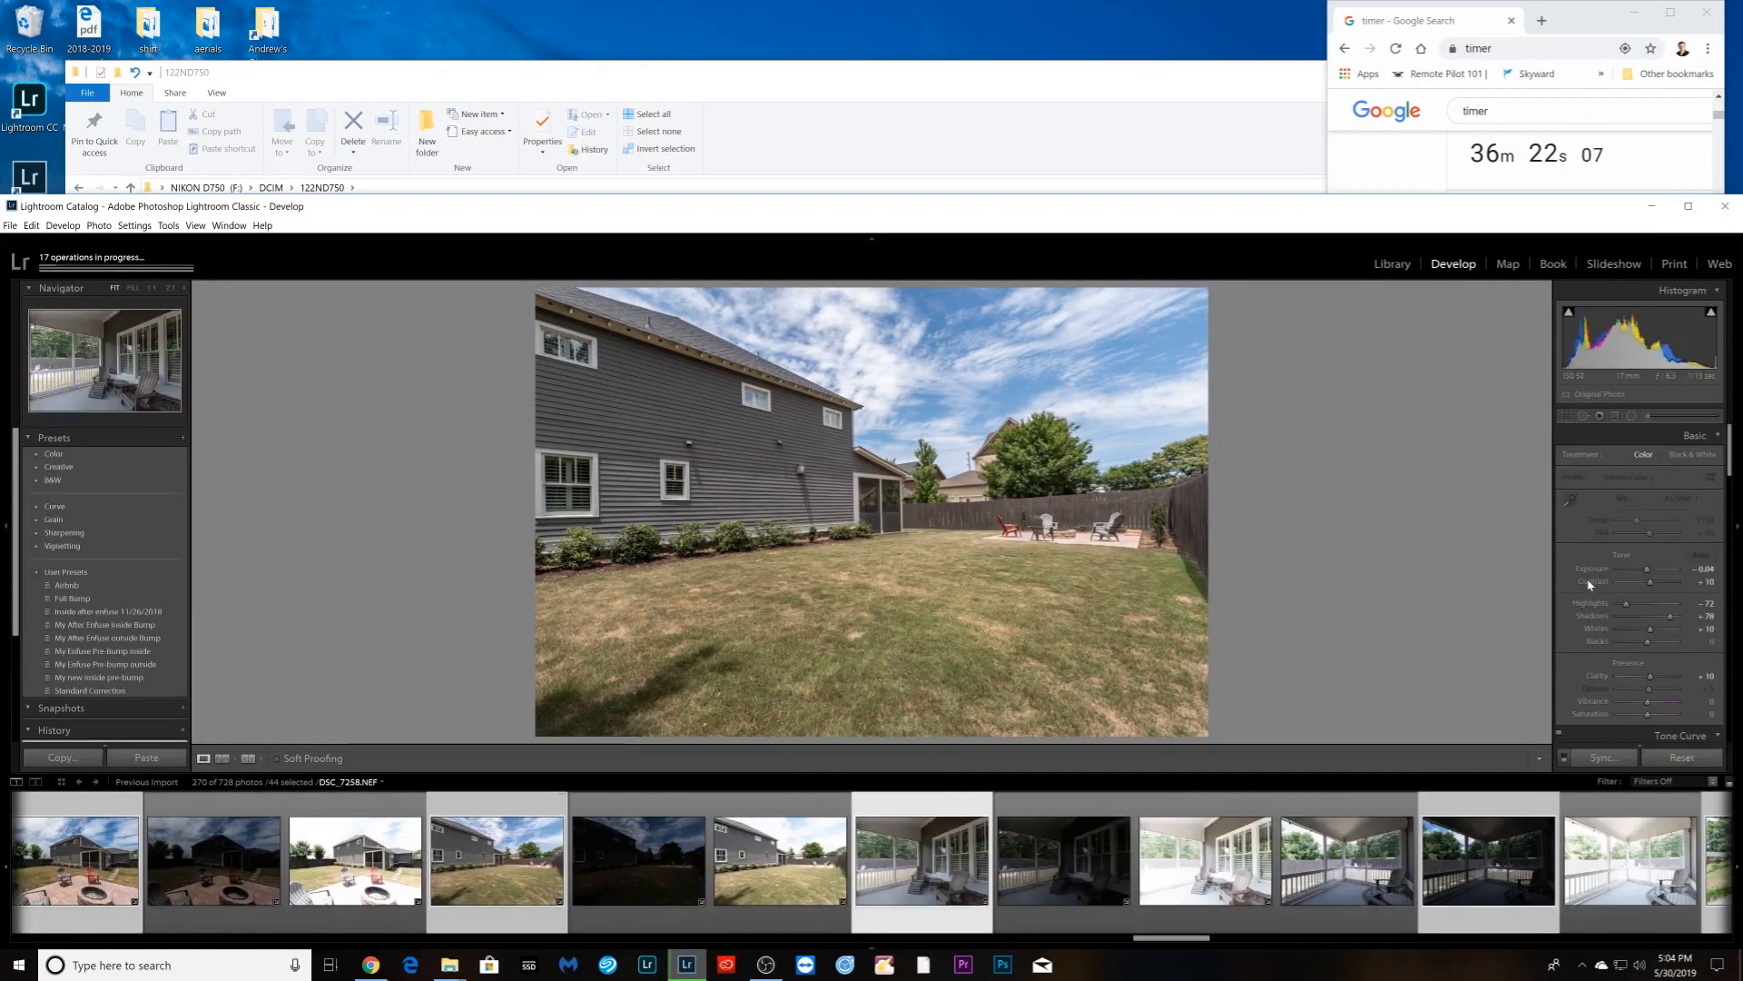
key(Left)
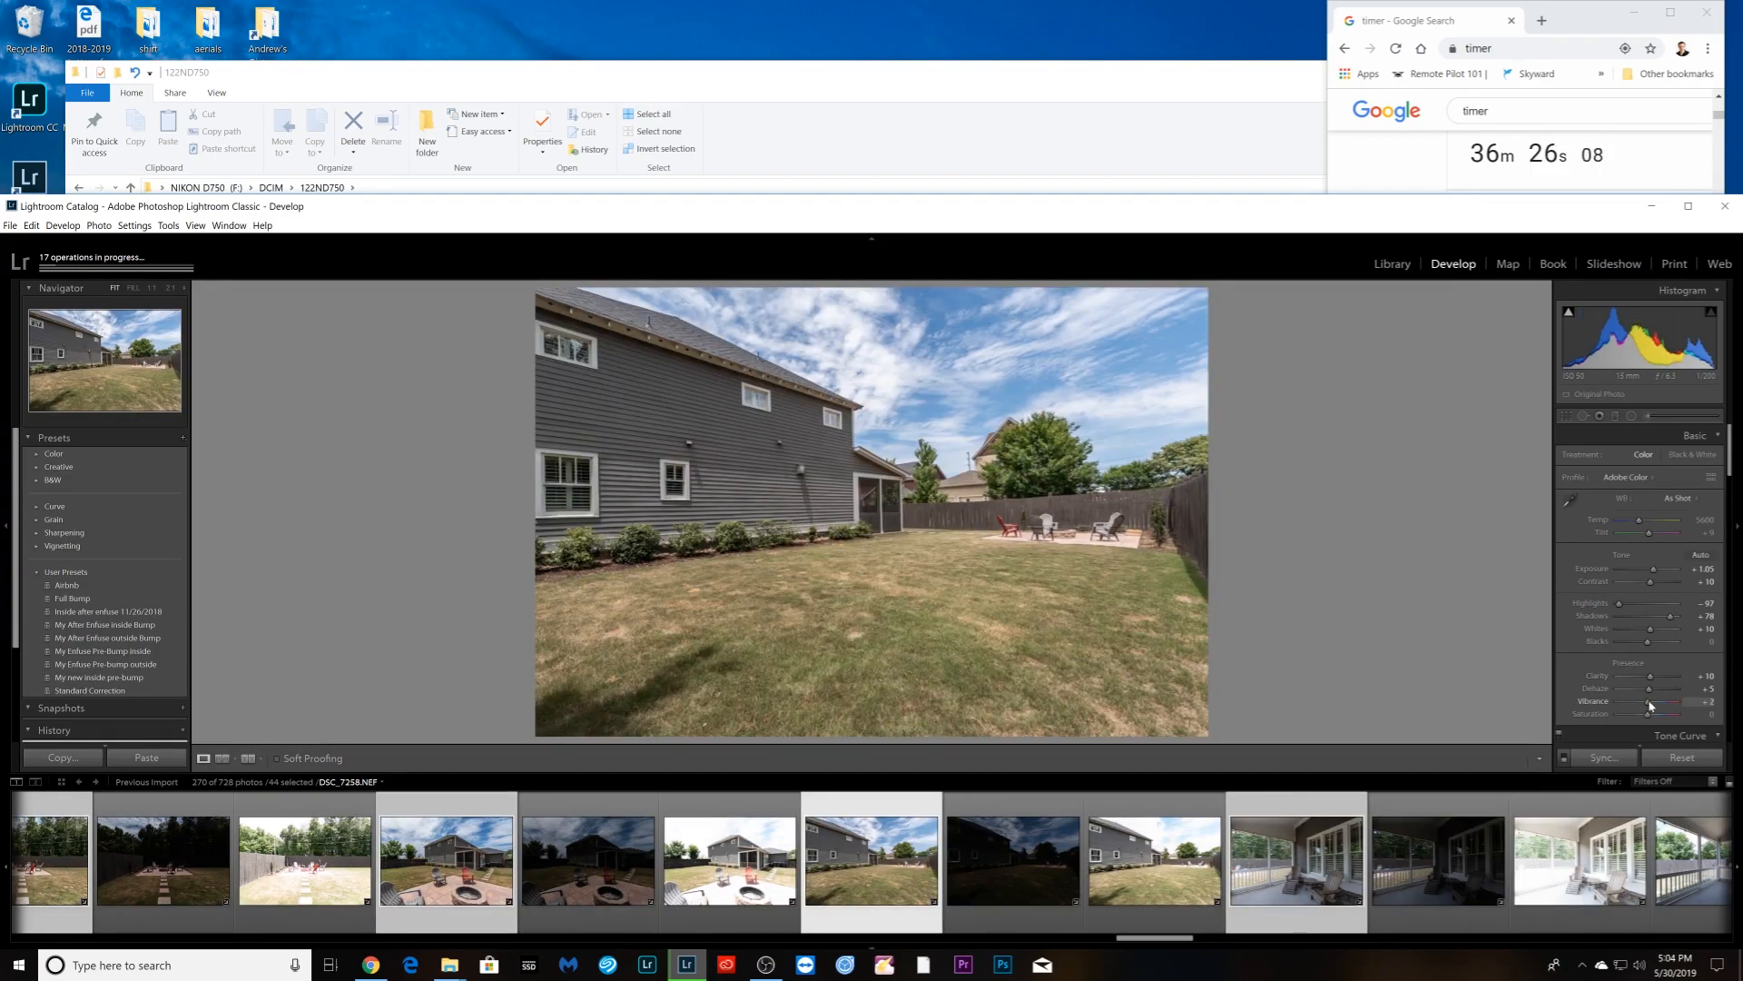
drag(1651, 704, 1652, 702)
key(Right)
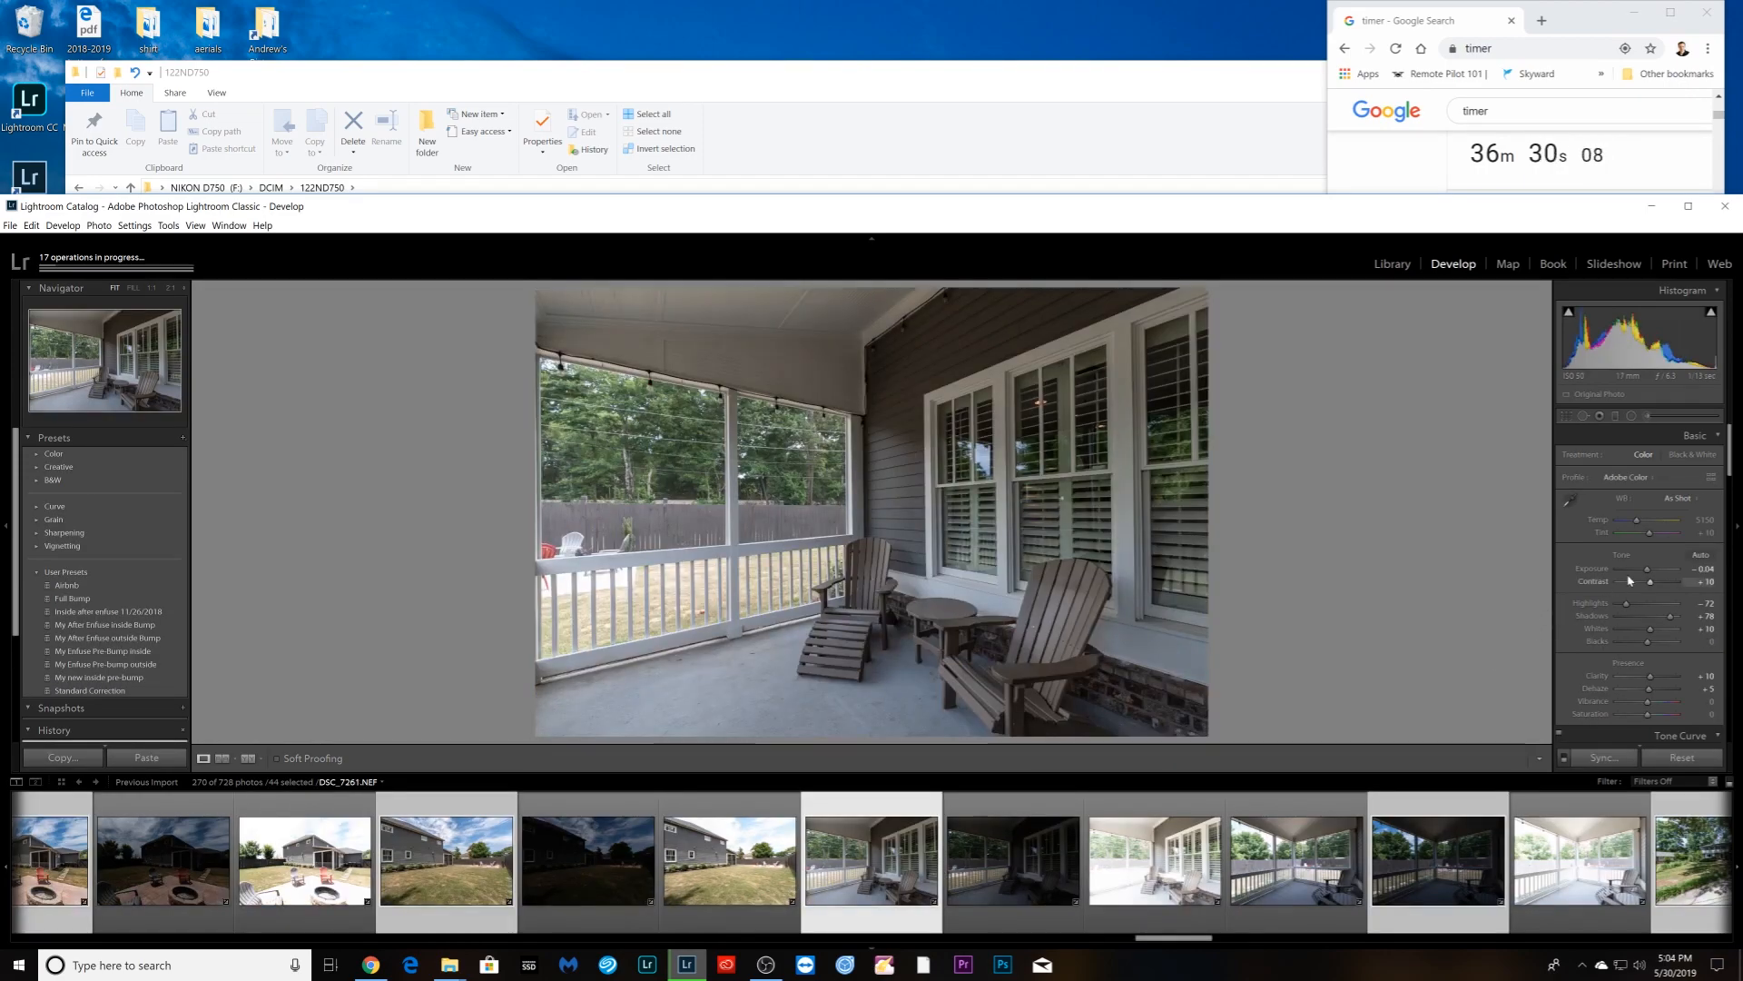
- Reset and raise DSC_7261's Exposure, pull Highlights to −100, and set Vibrance to about +32
double_click(1647, 570)
drag(1646, 568, 1599, 615)
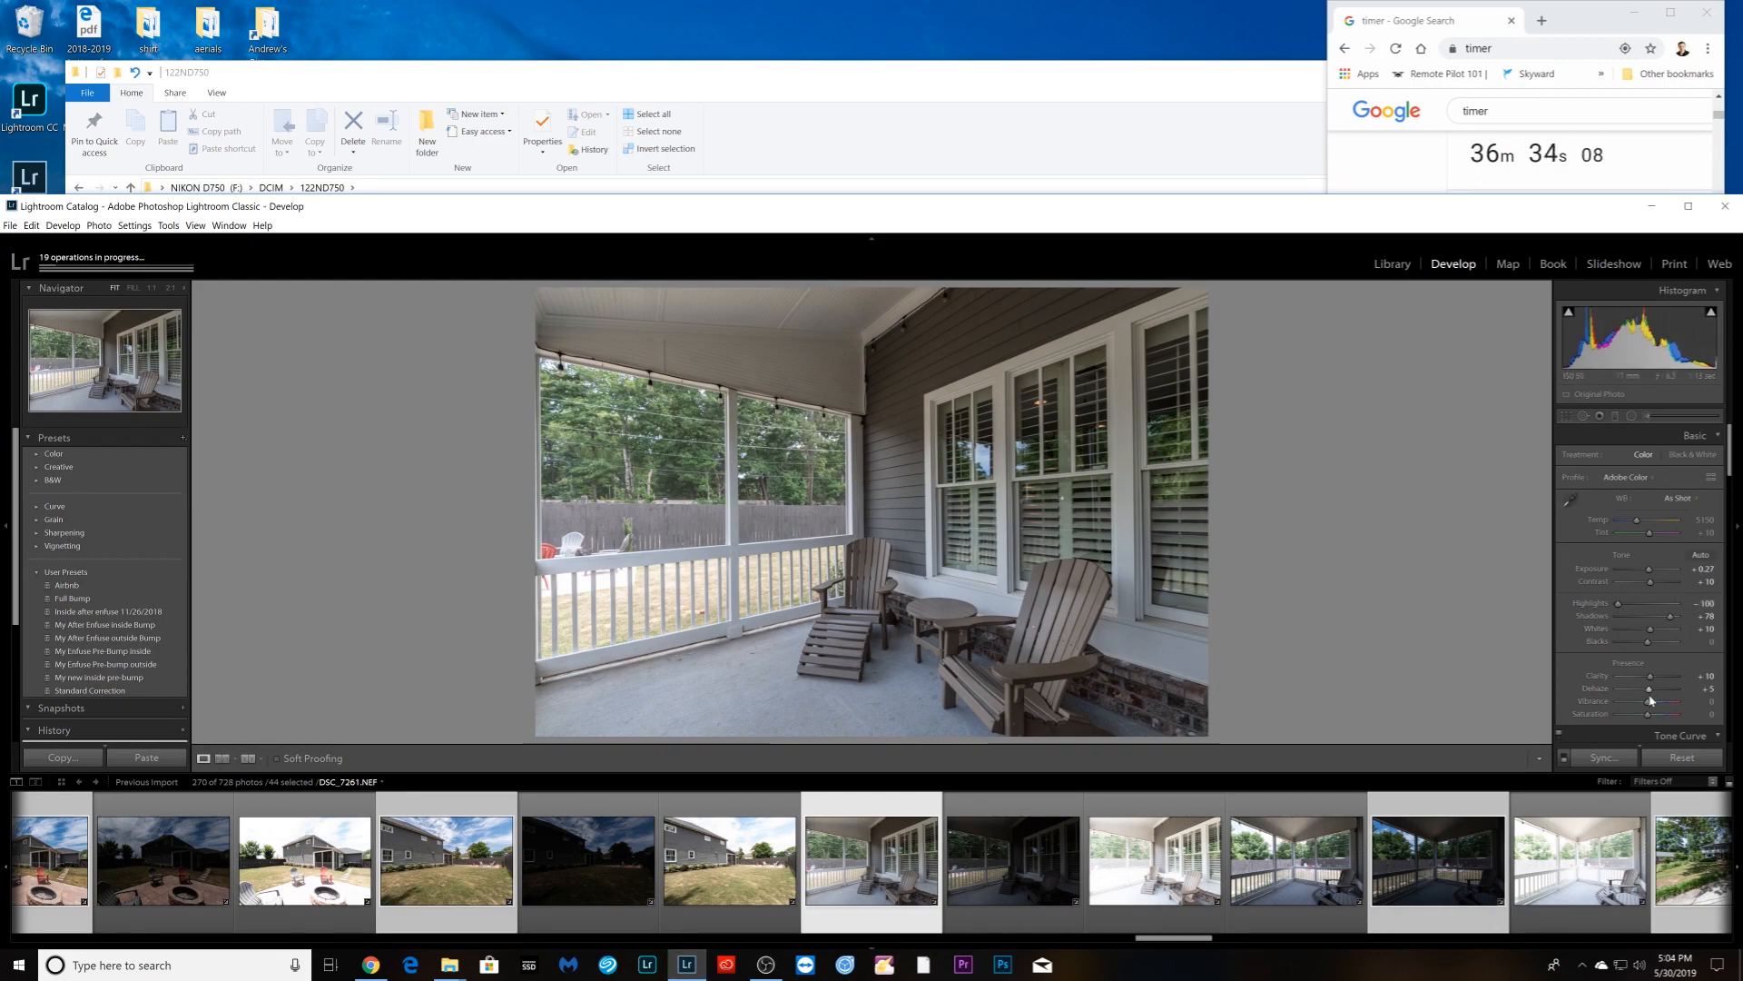
drag(1657, 709, 1664, 709)
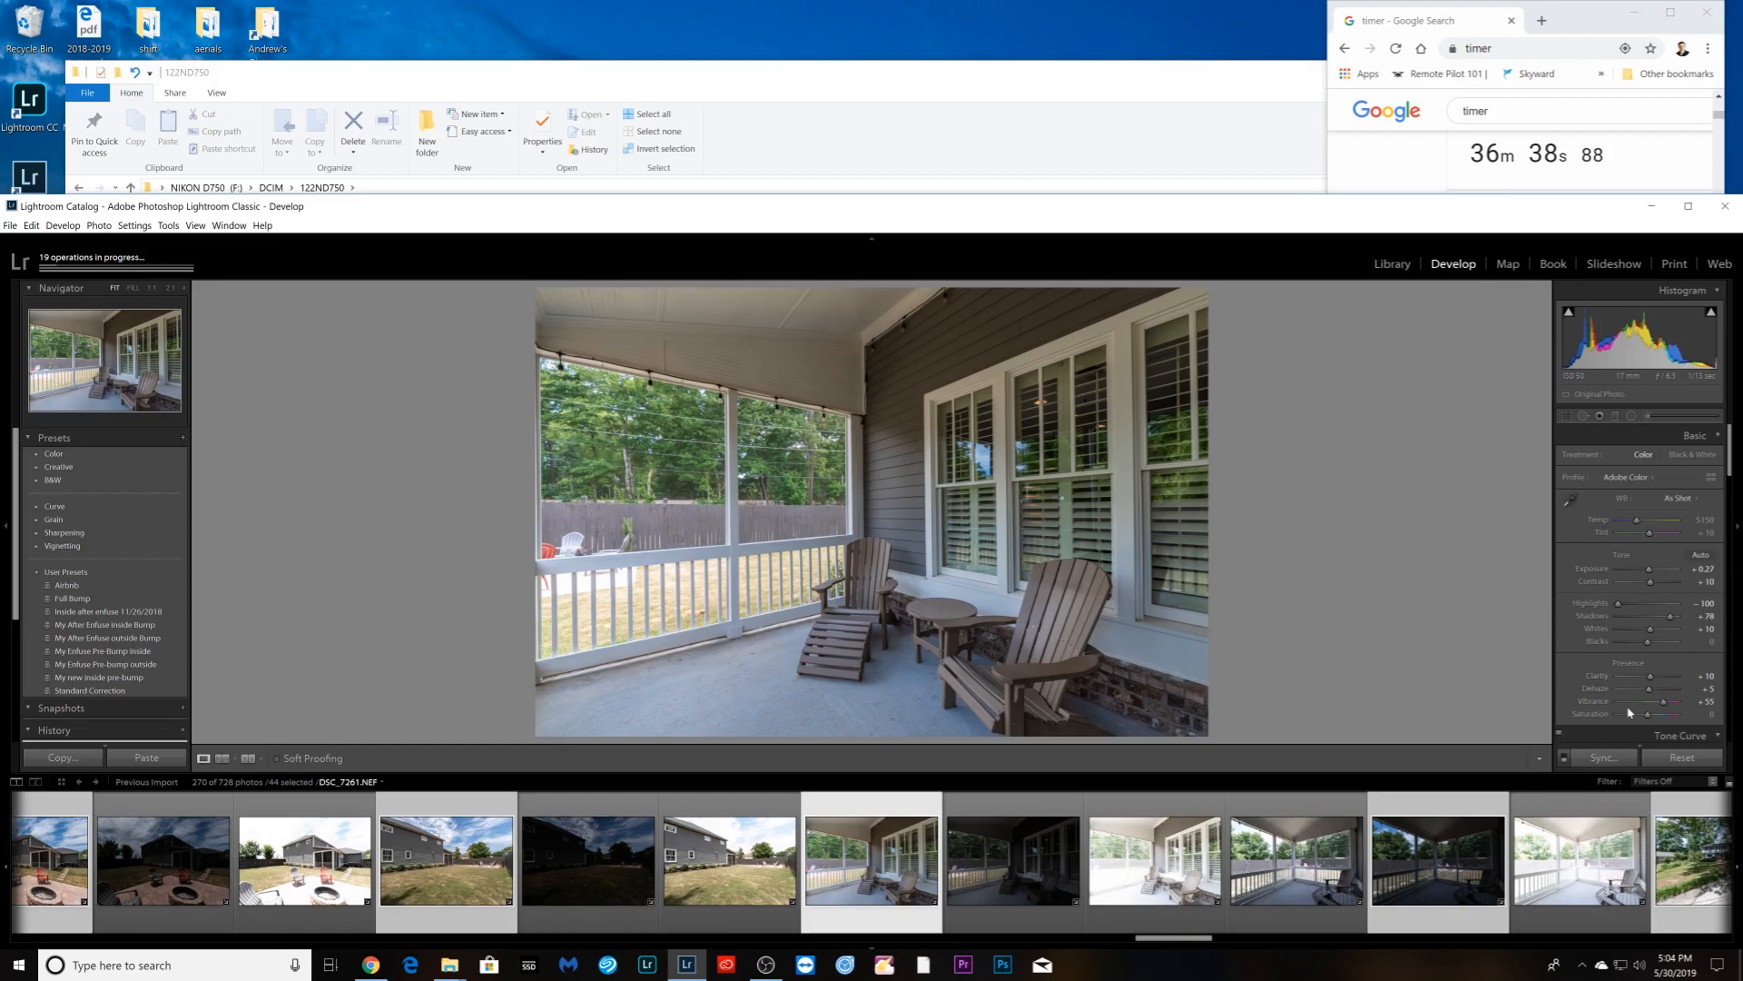
drag(1665, 702, 1654, 707)
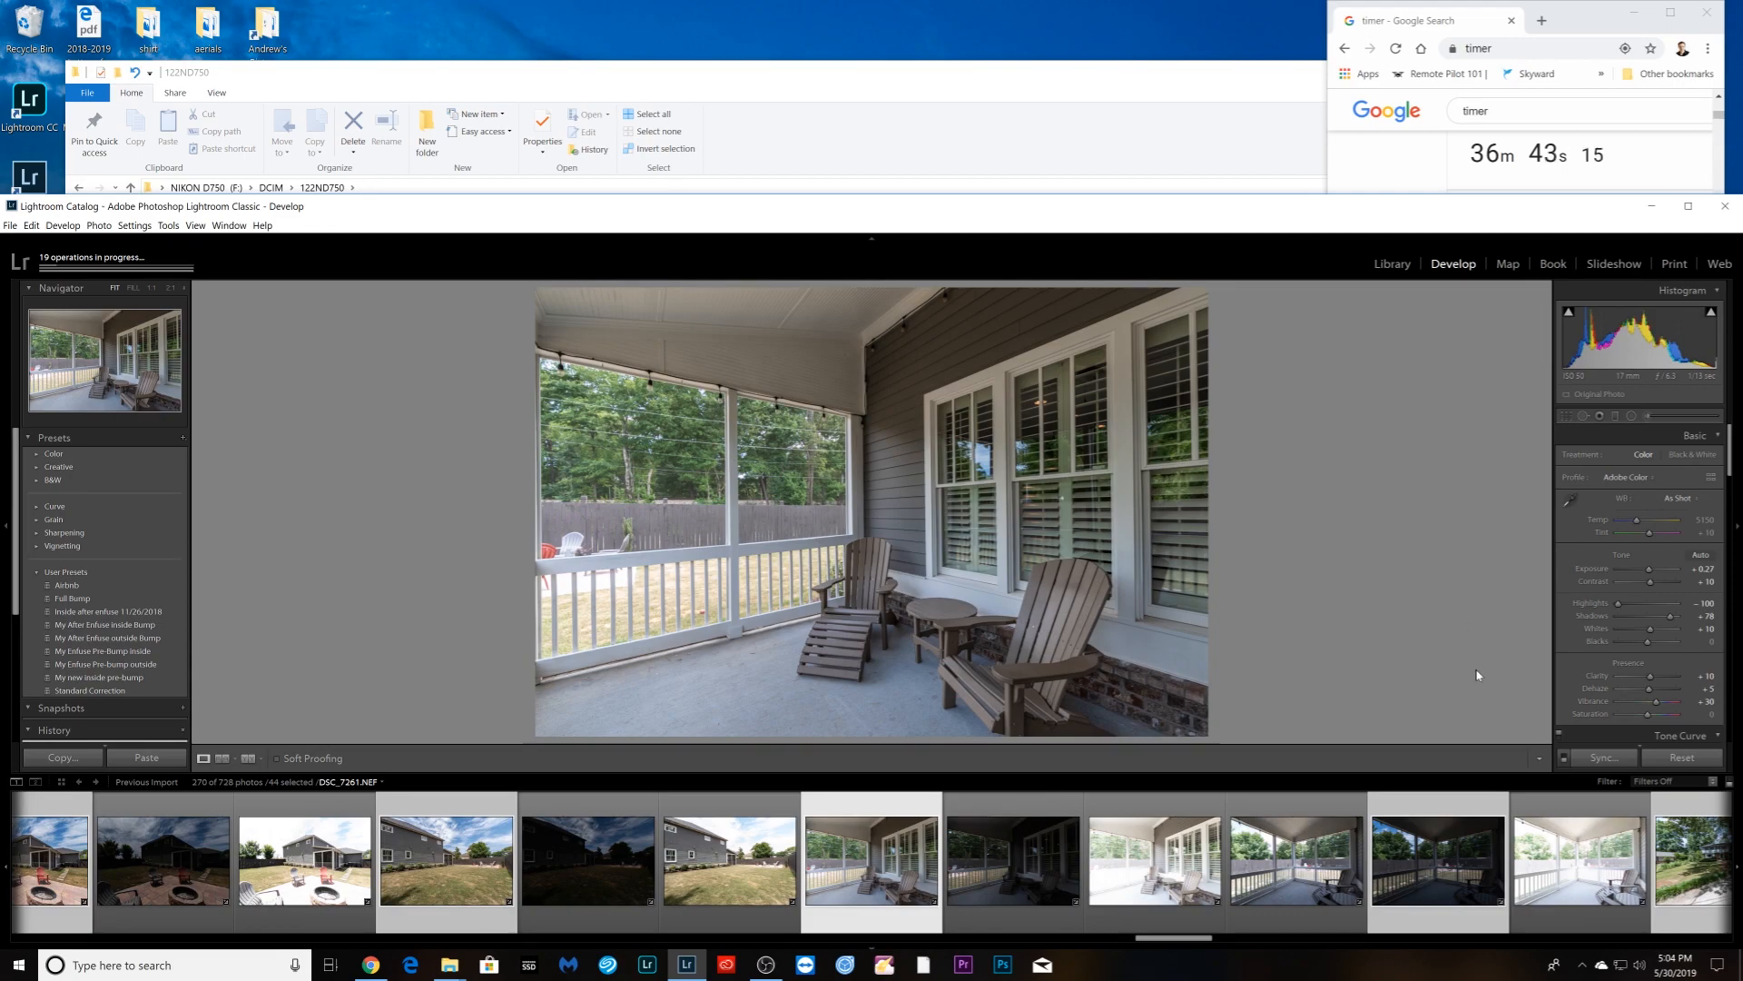
- Brighten dark porch photo DSC_7265: Exposure +1.82, Shadows +100, Vibrance +33
key(Right)
key(Right)
key(Right)
key(Right)
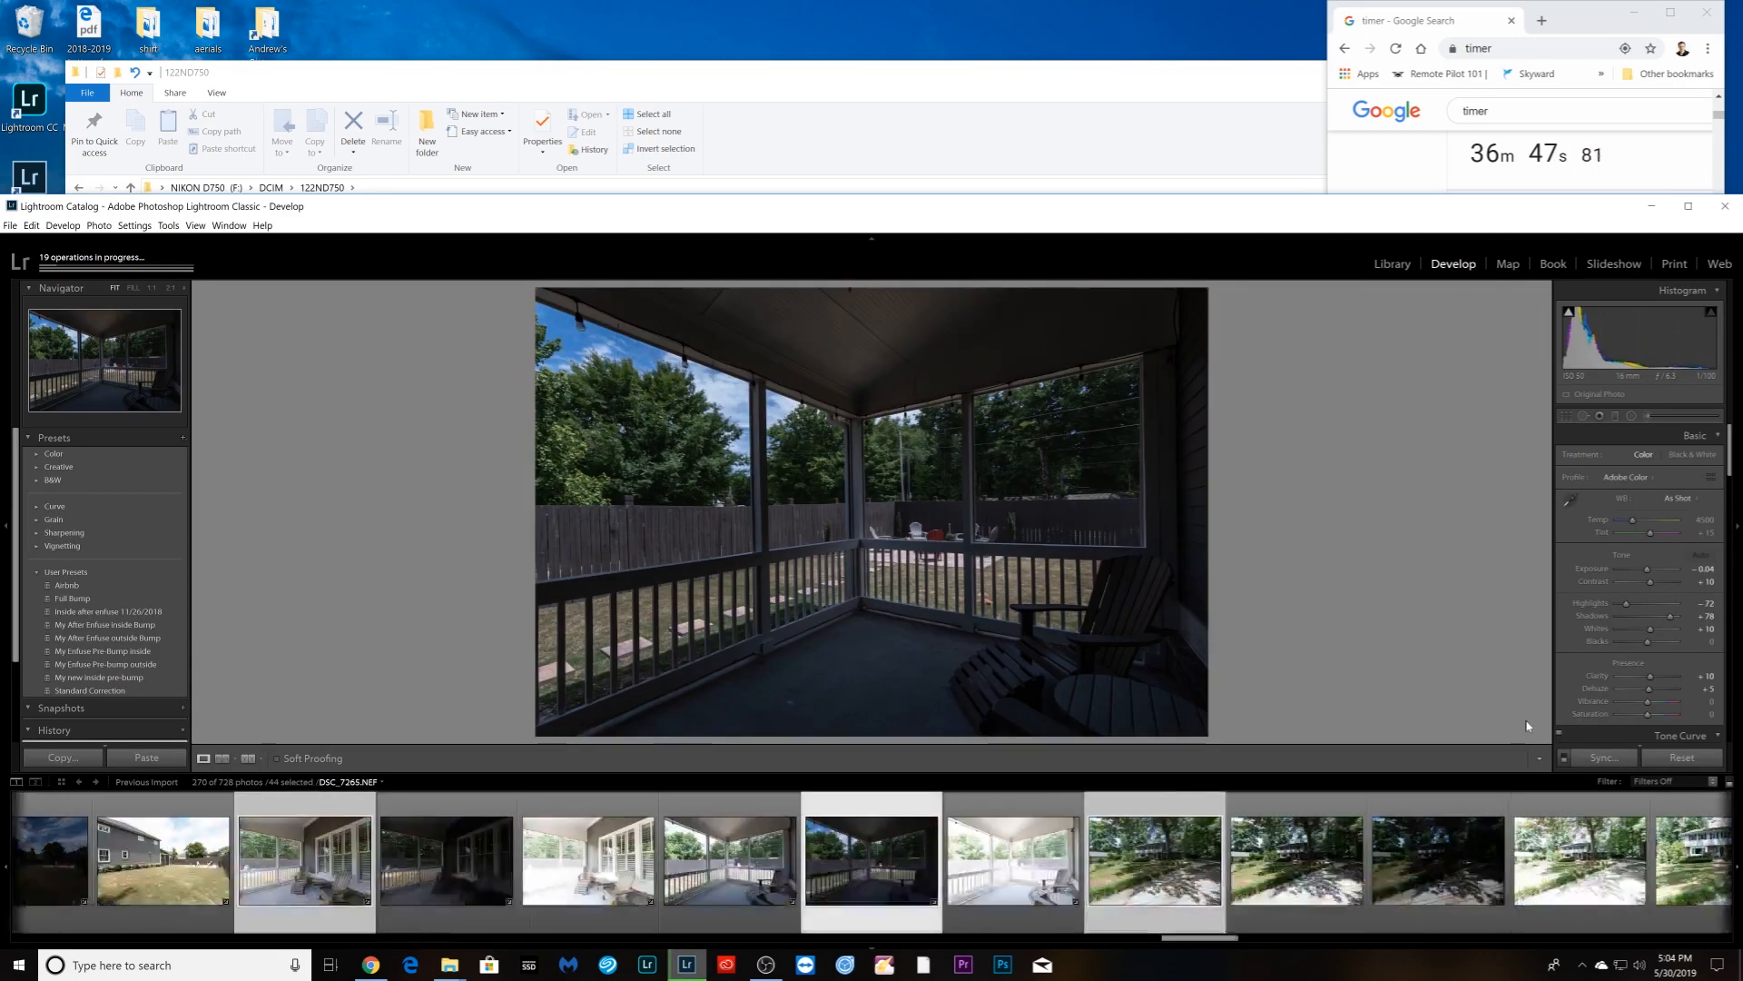
drag(1641, 568, 1659, 572)
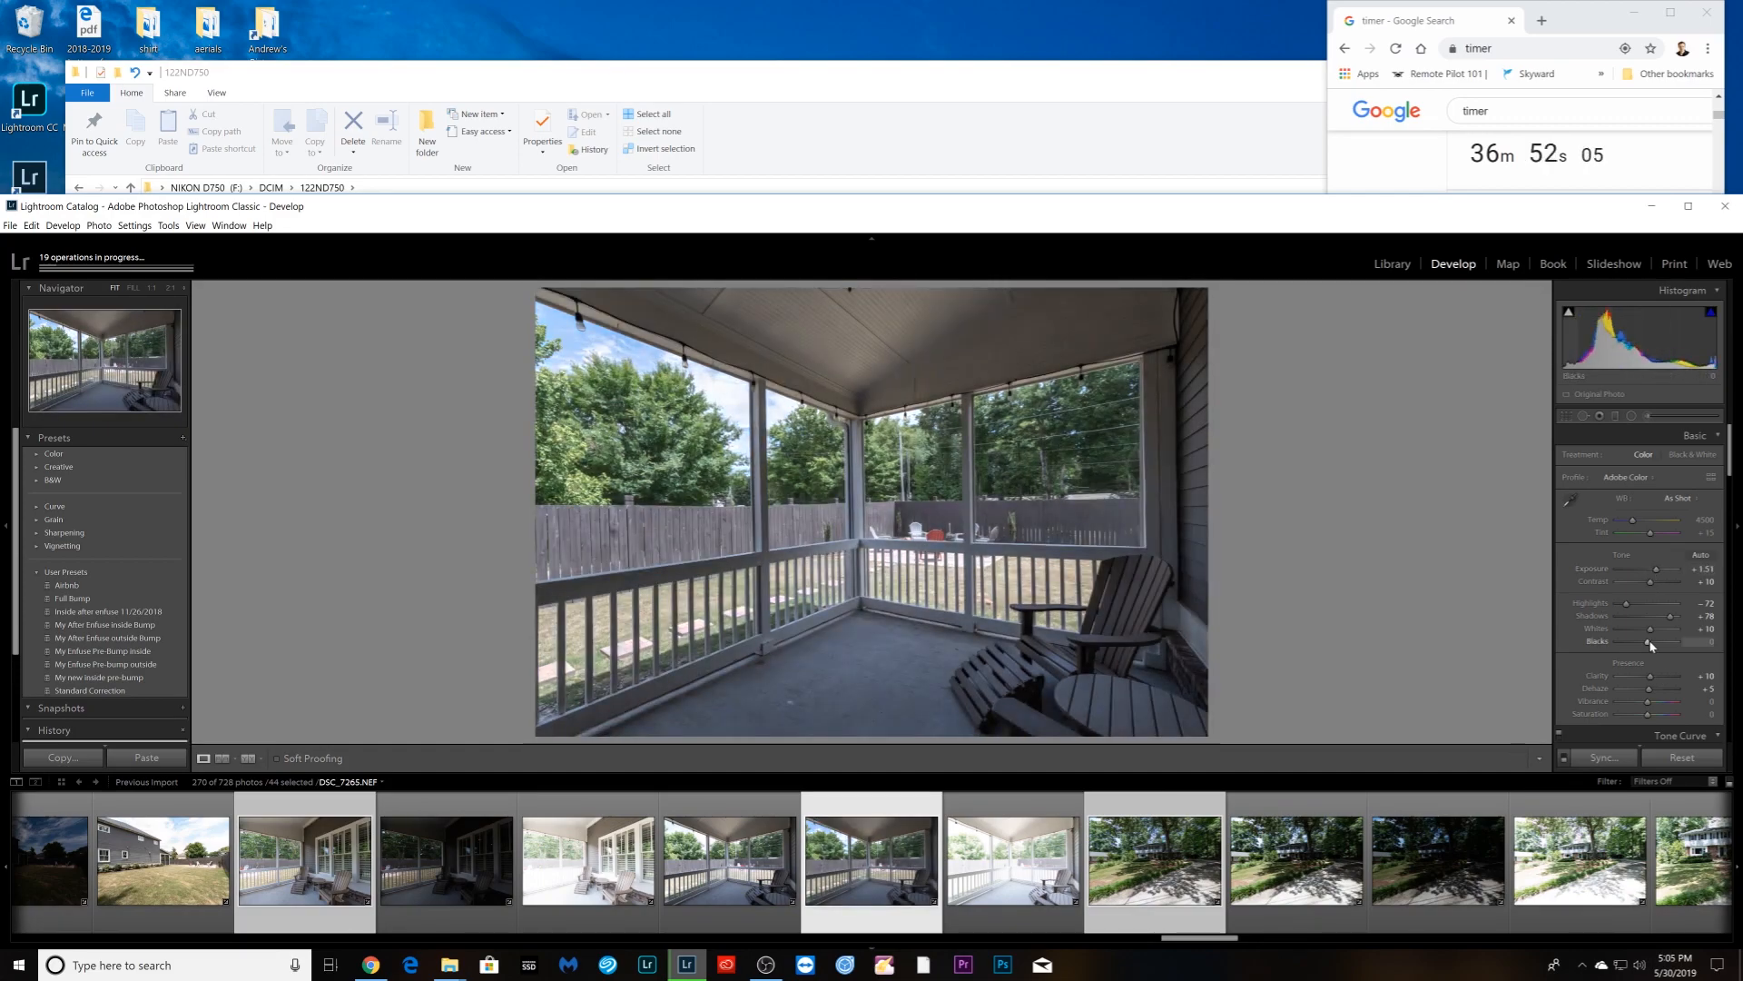
drag(1648, 701, 1657, 706)
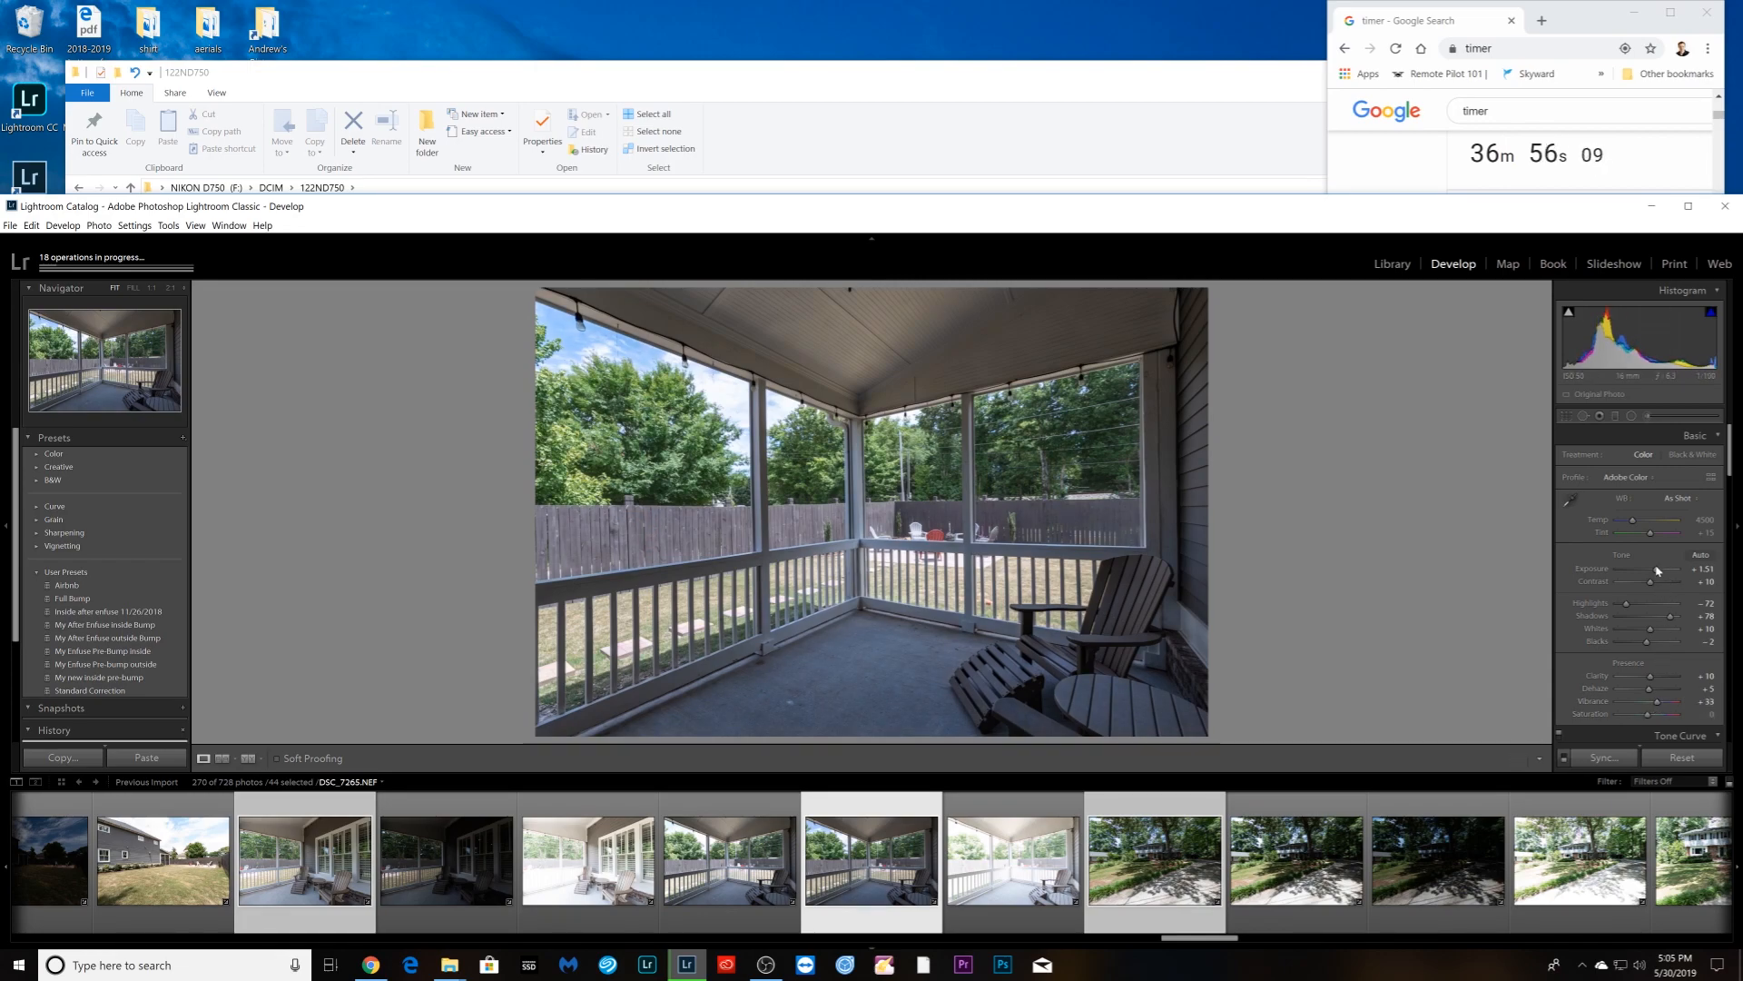
drag(1658, 569, 1659, 576)
drag(1670, 616, 1623, 604)
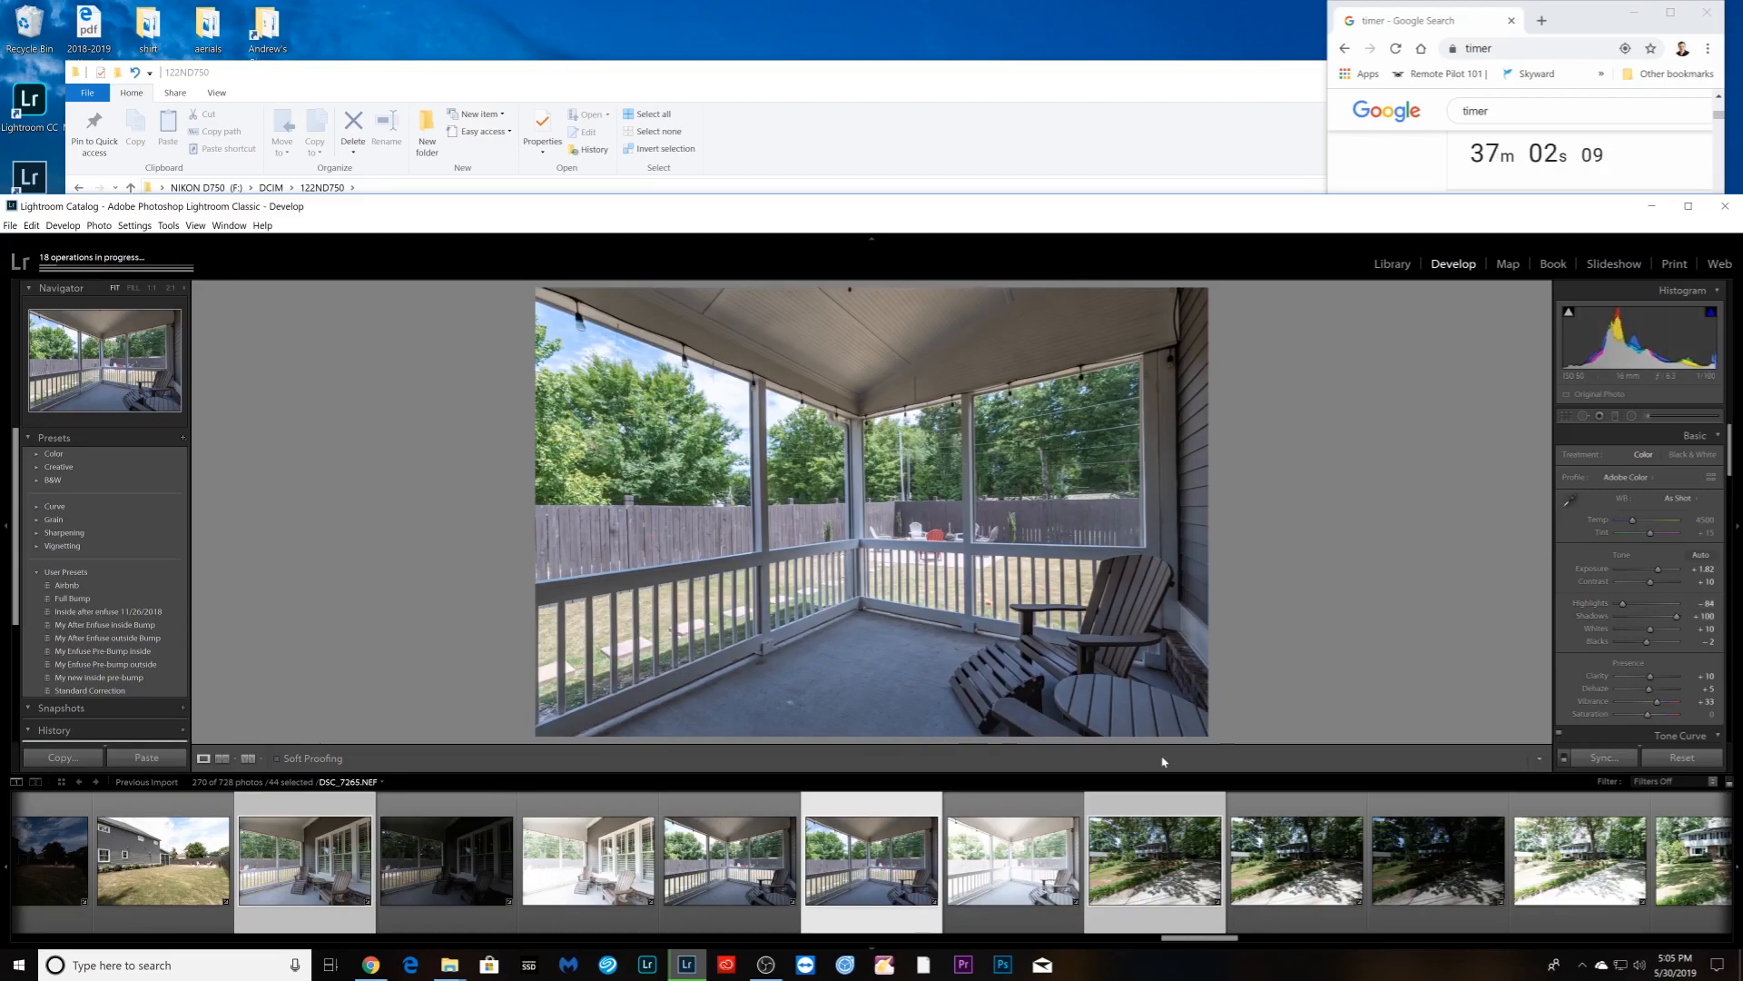
- Add neighbouring porch frame DSC_7264 to the selection and make it the active photo
ctrl+click(739, 913)
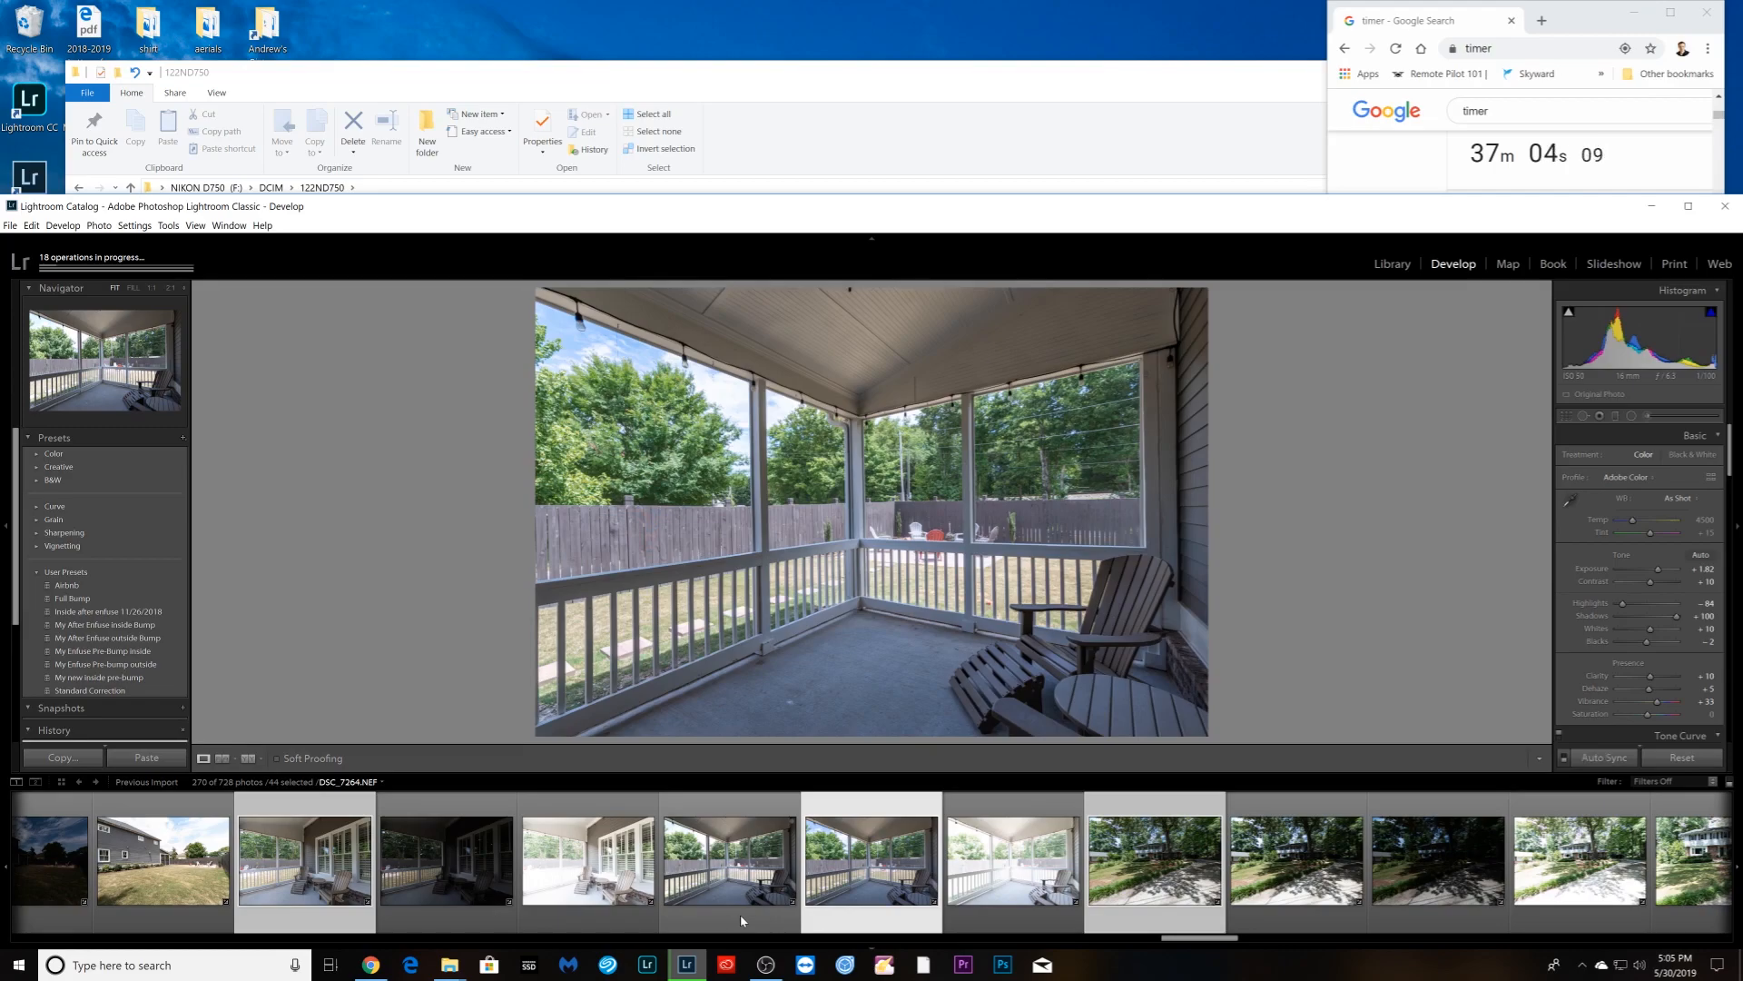
ctrl+click(739, 913)
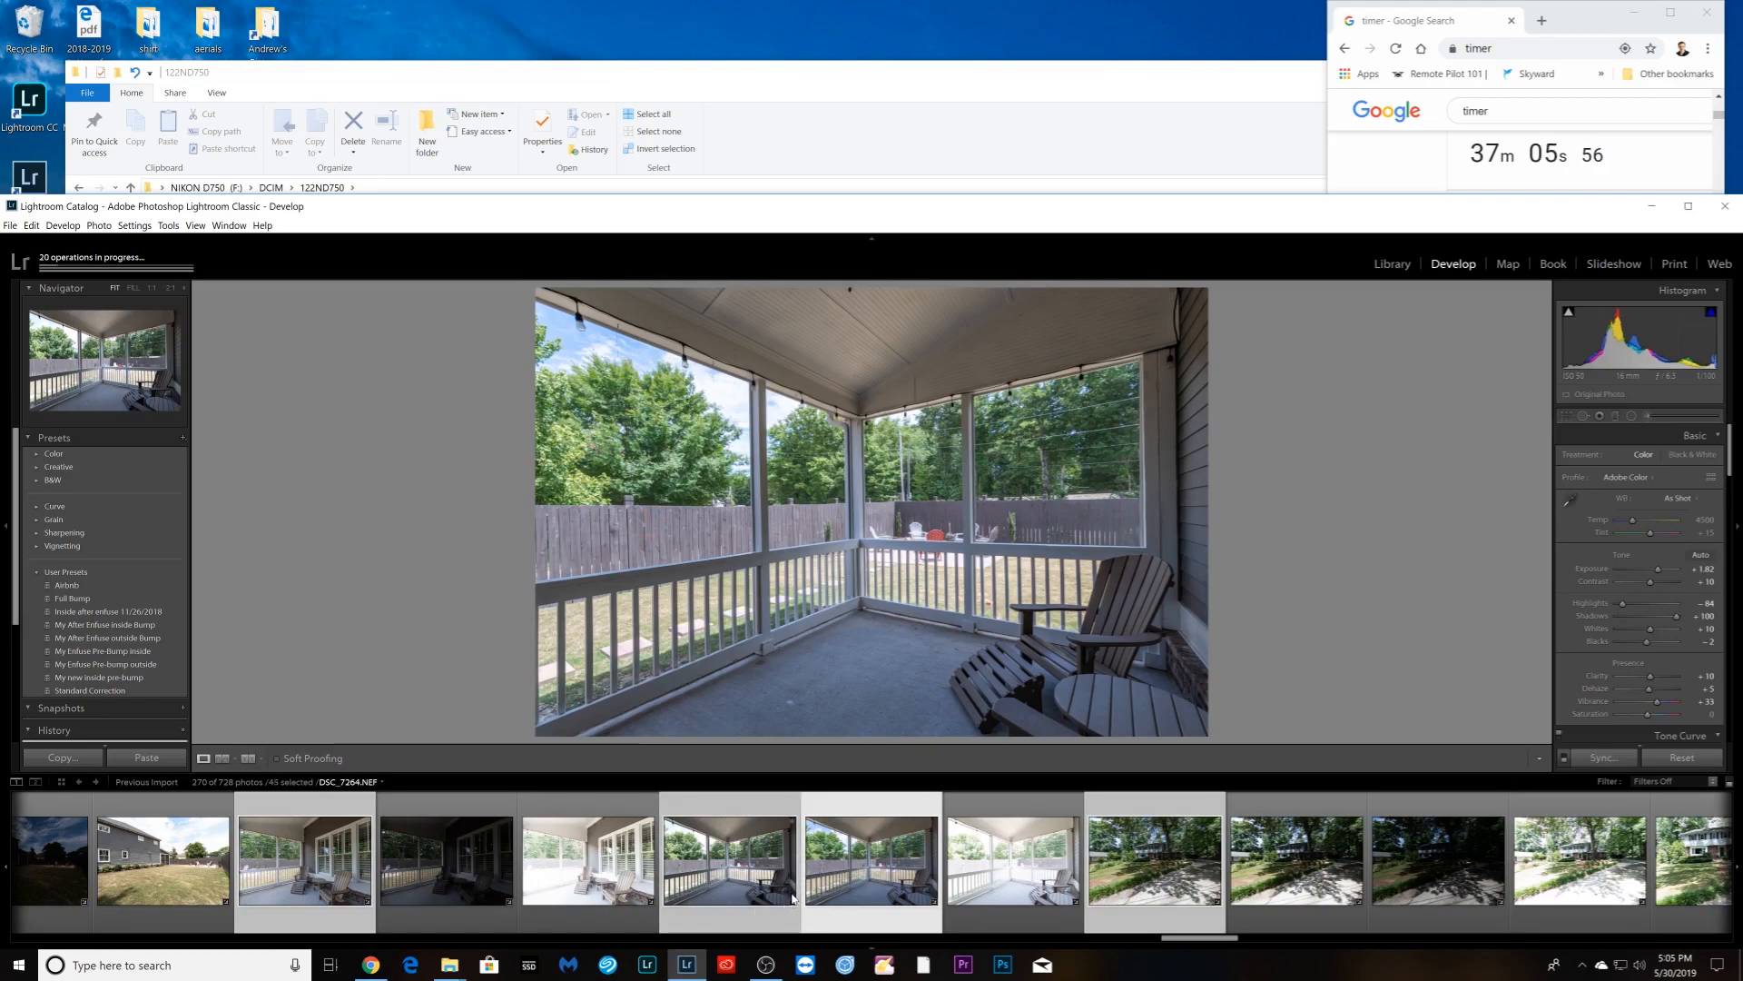
click(790, 901)
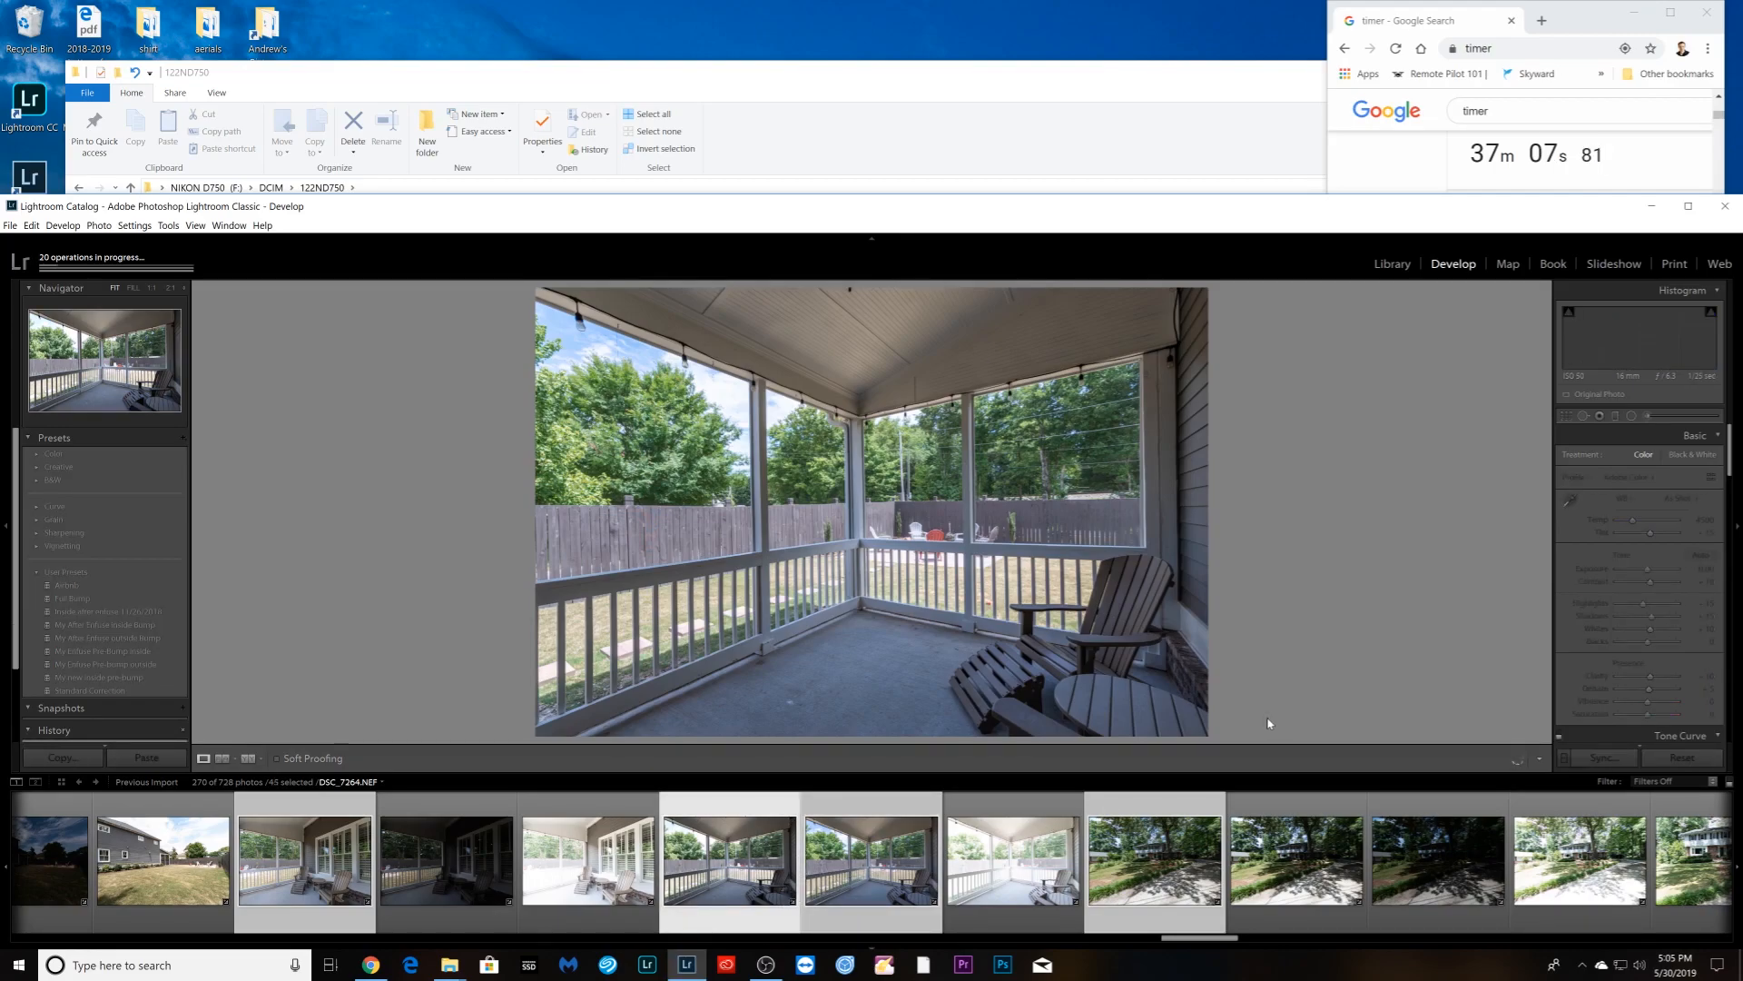
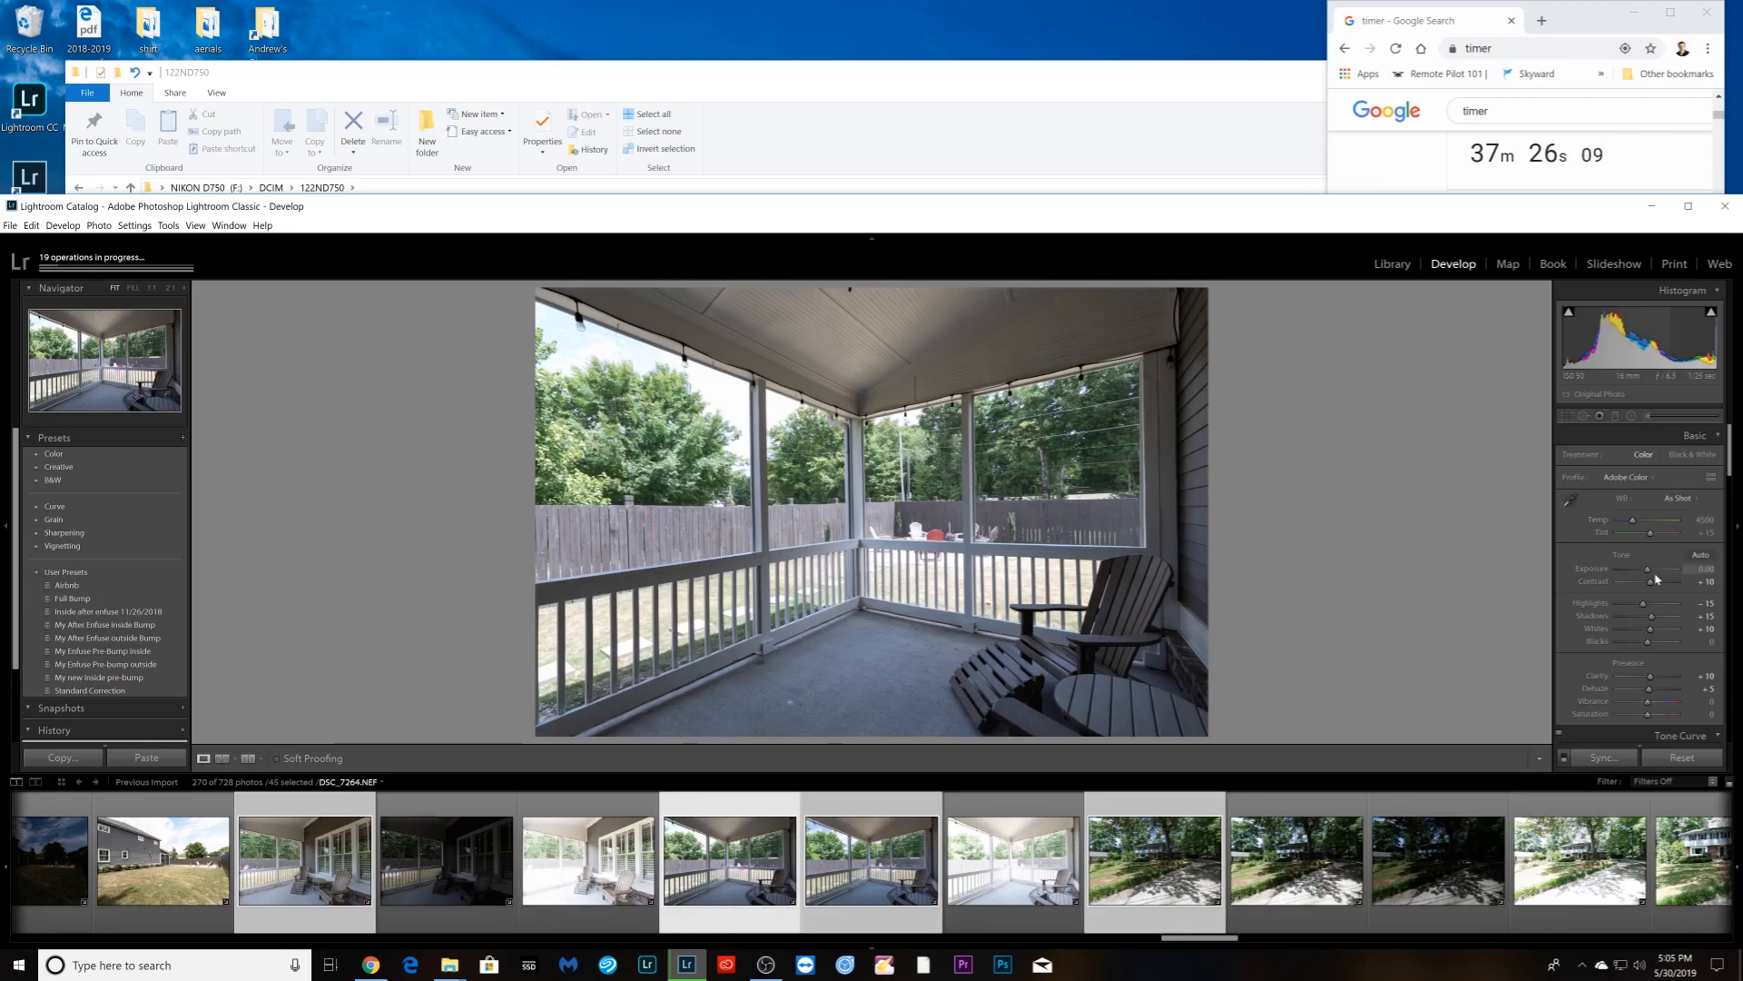
- Pull the porch shot's Highlights to −100, lift its Shadows, and advance to the driveway photo
mouse_move(1642, 603)
mouse_down()
mouse_move(1606, 603)
mouse_move(1641, 573)
mouse_up()
click(1663, 615)
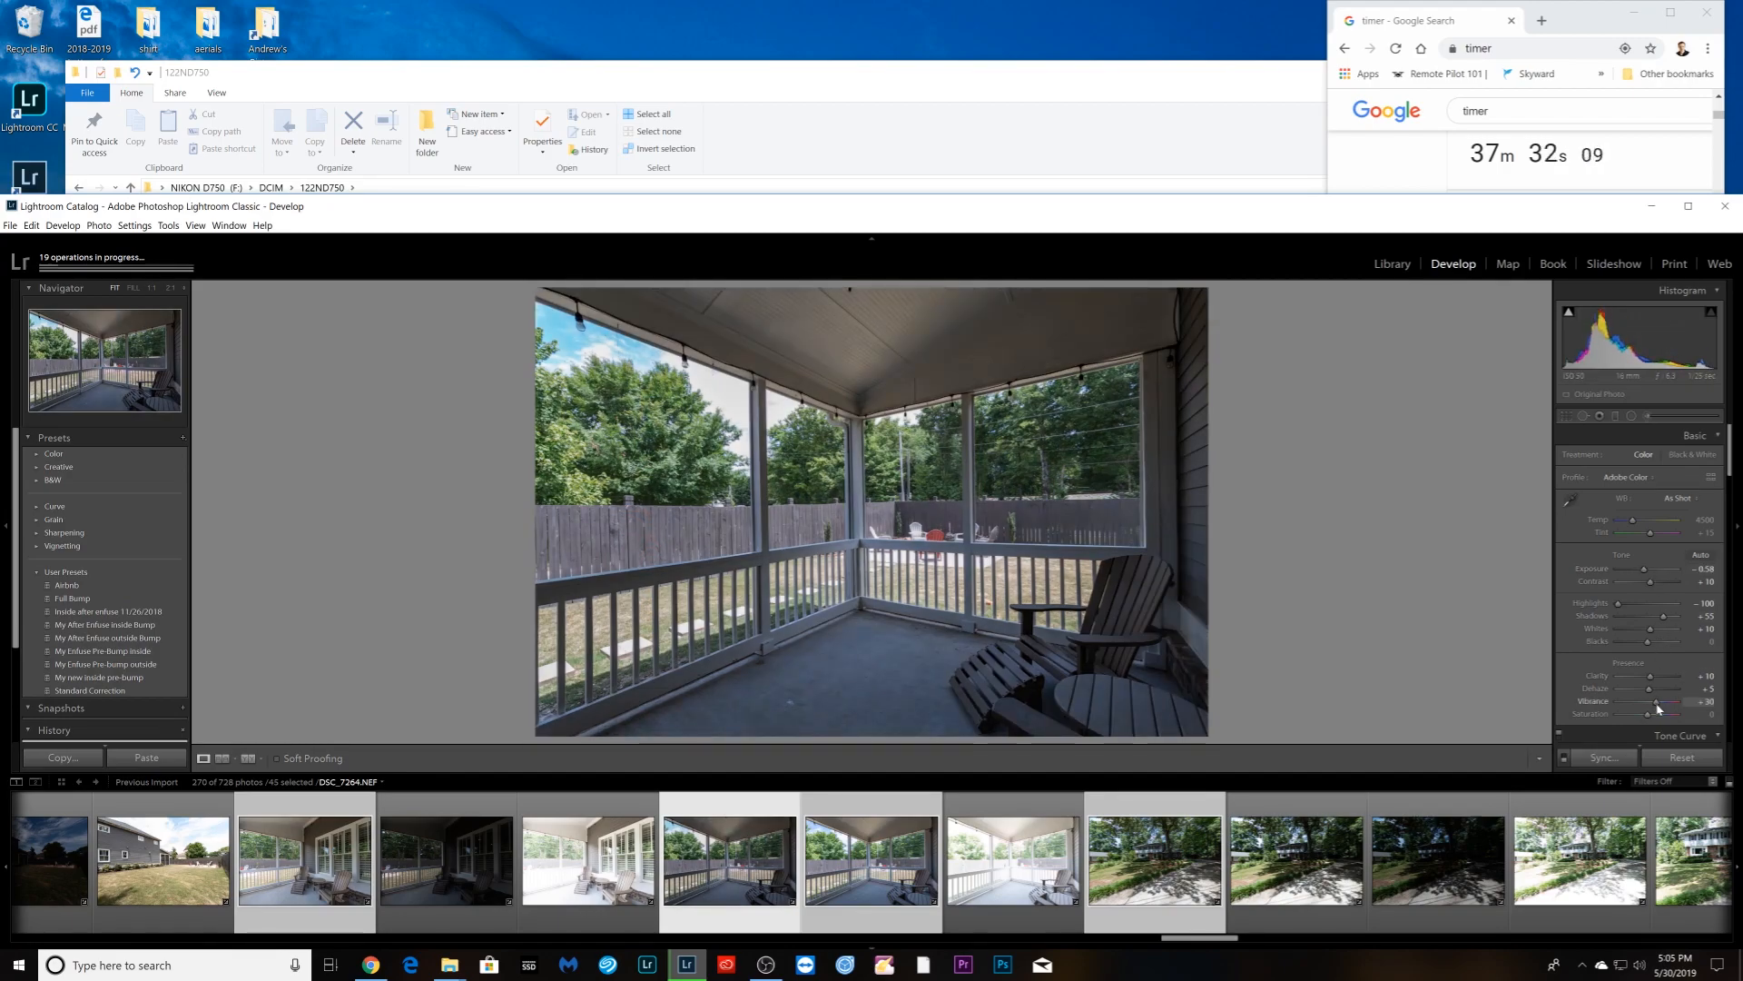
key(Right)
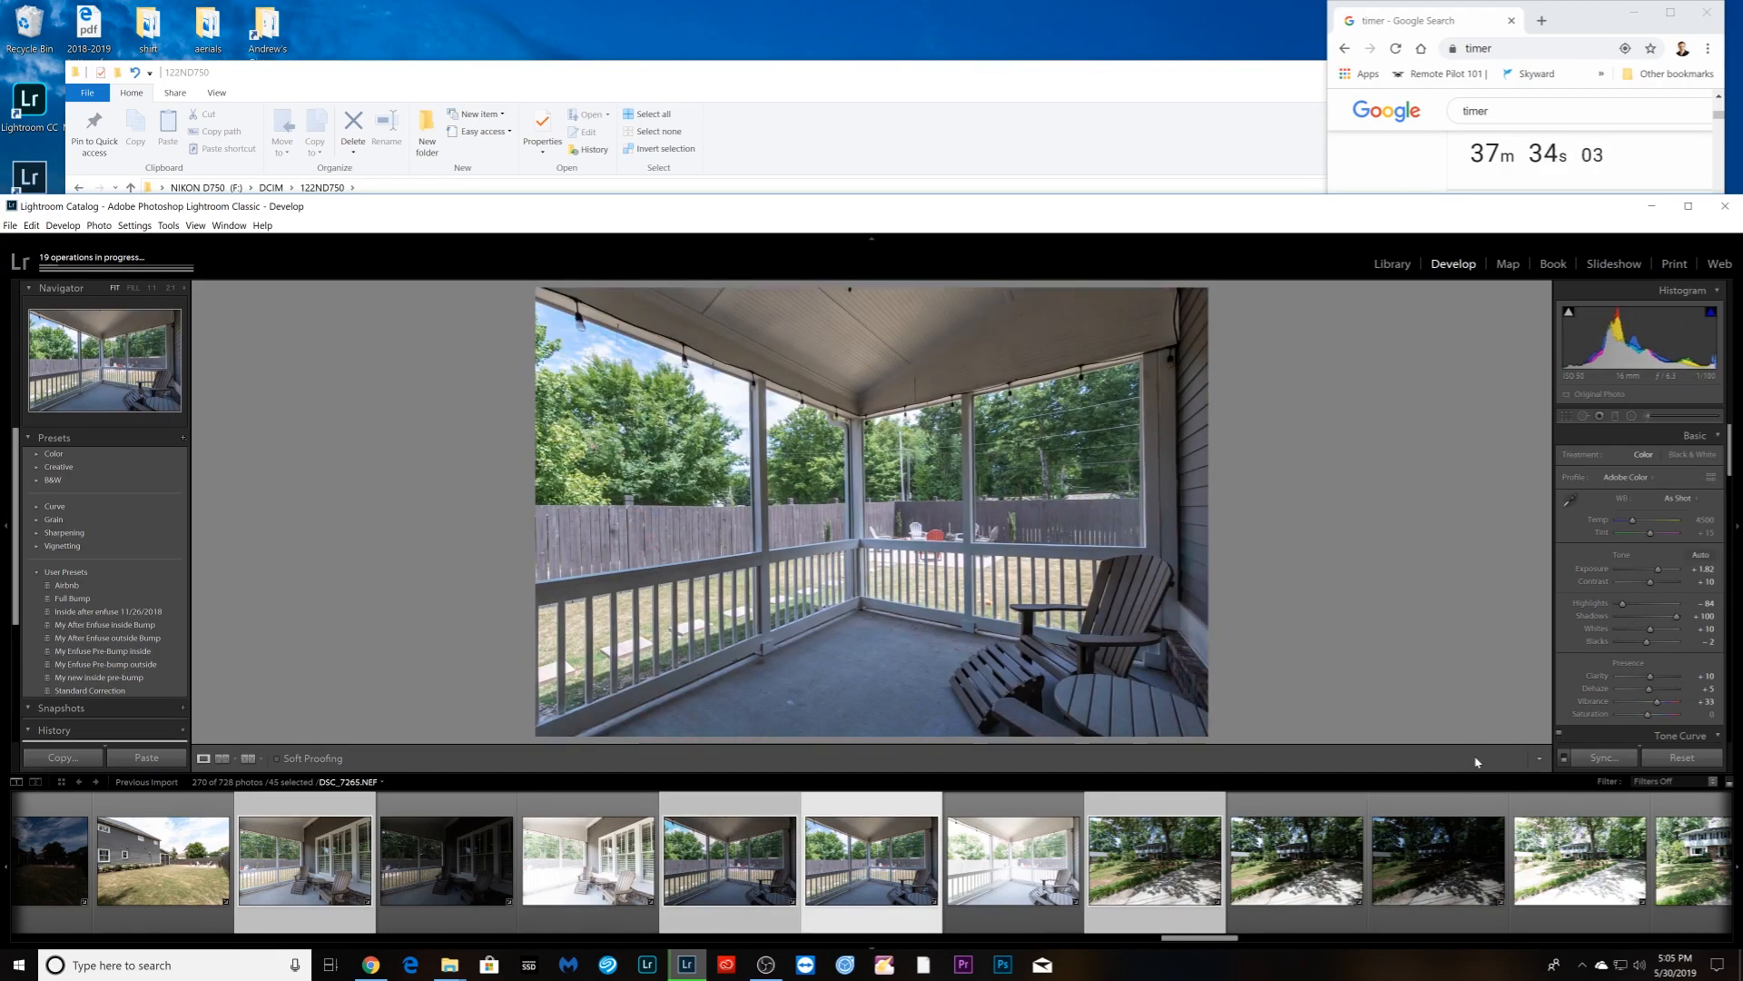
key(Right)
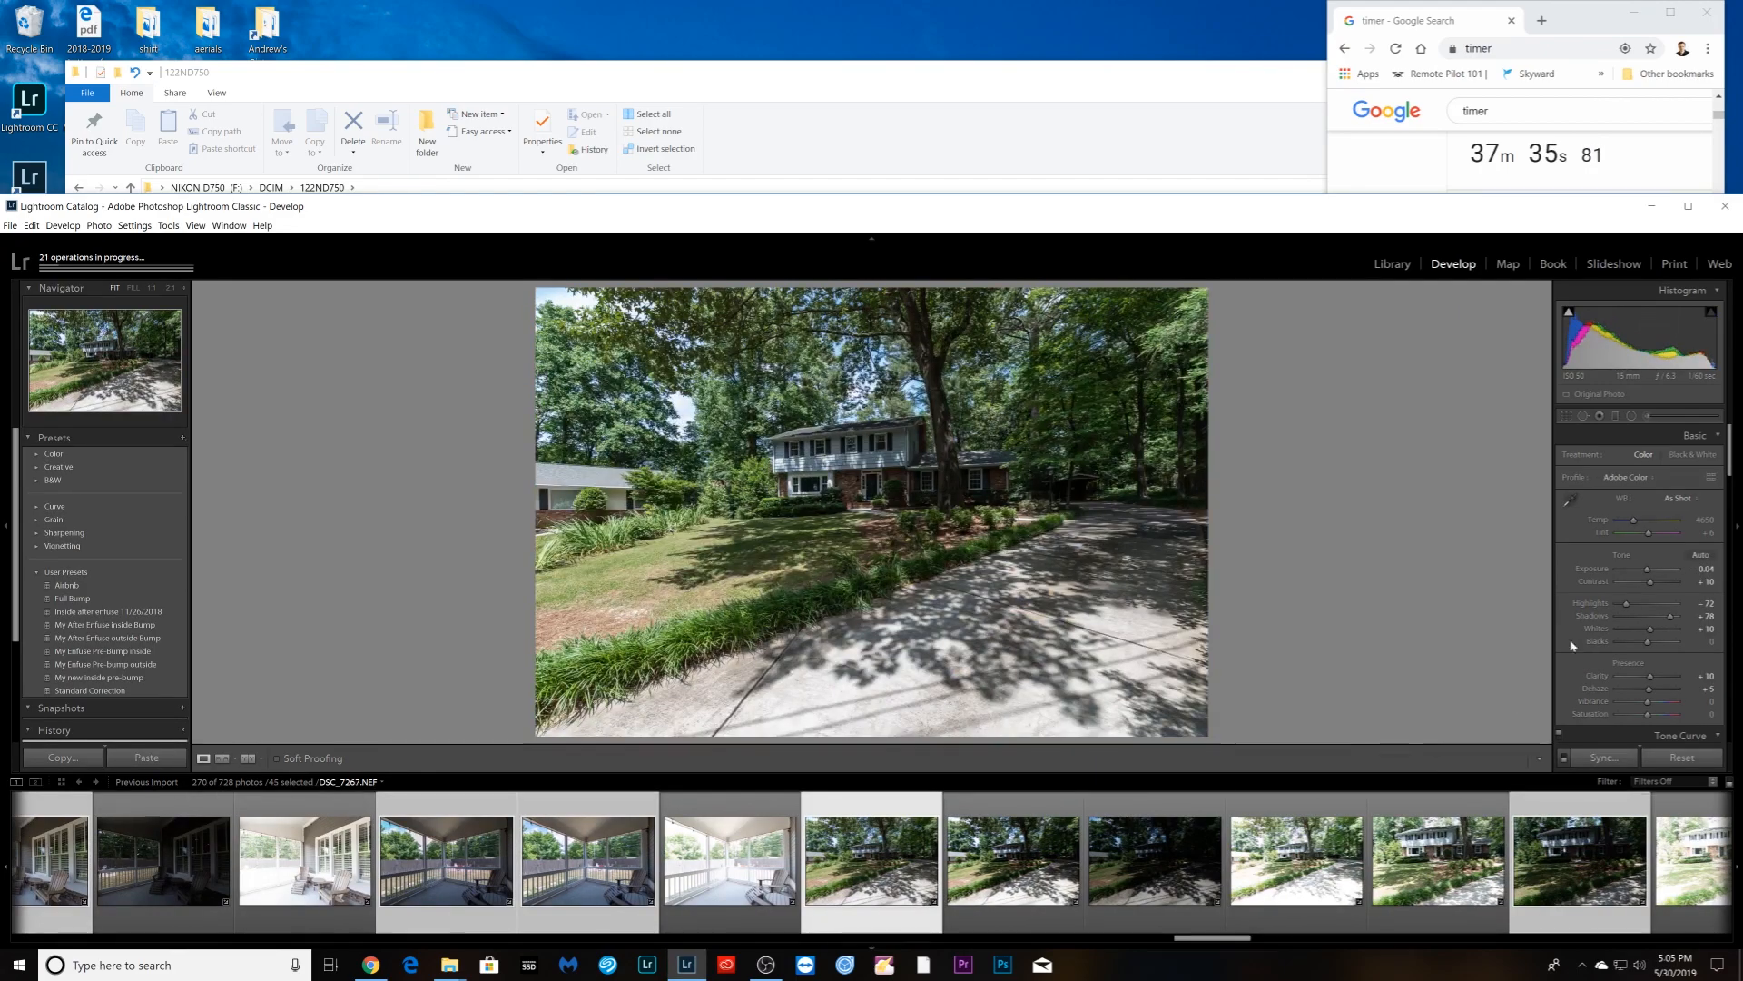
- Max the driveway shot's Shadows and pull its Highlights down slightly
drag(1667, 620, 1680, 618)
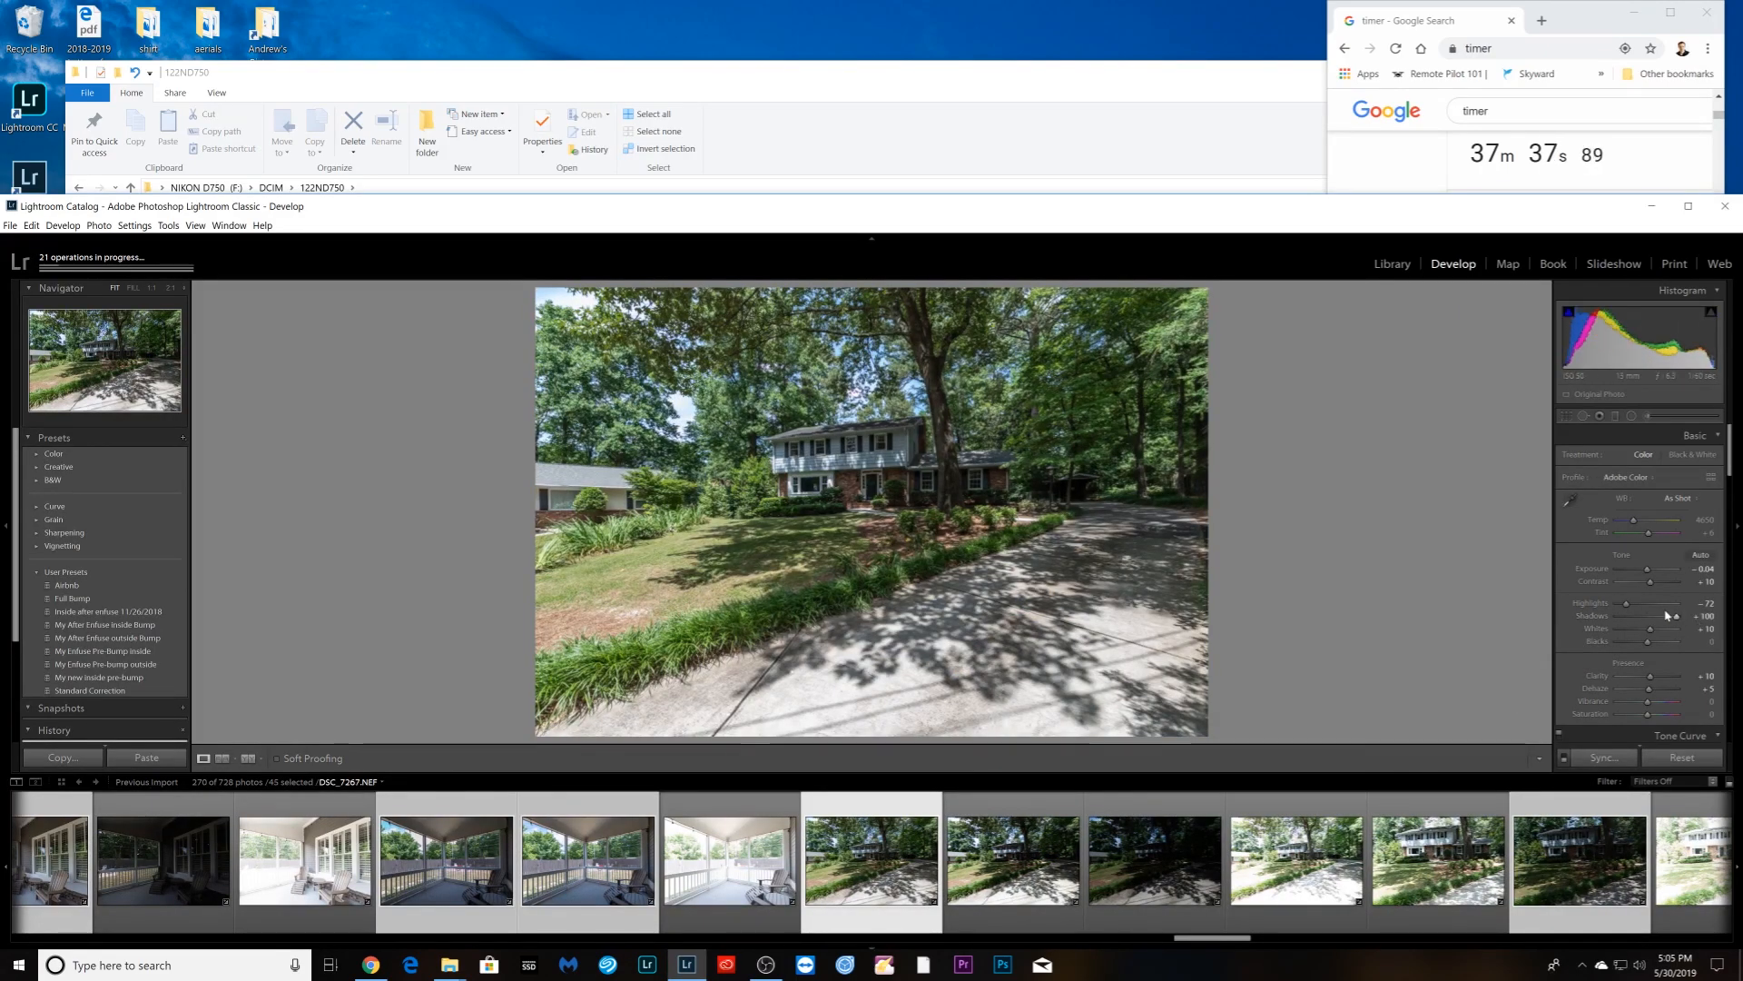
drag(1626, 603, 1650, 576)
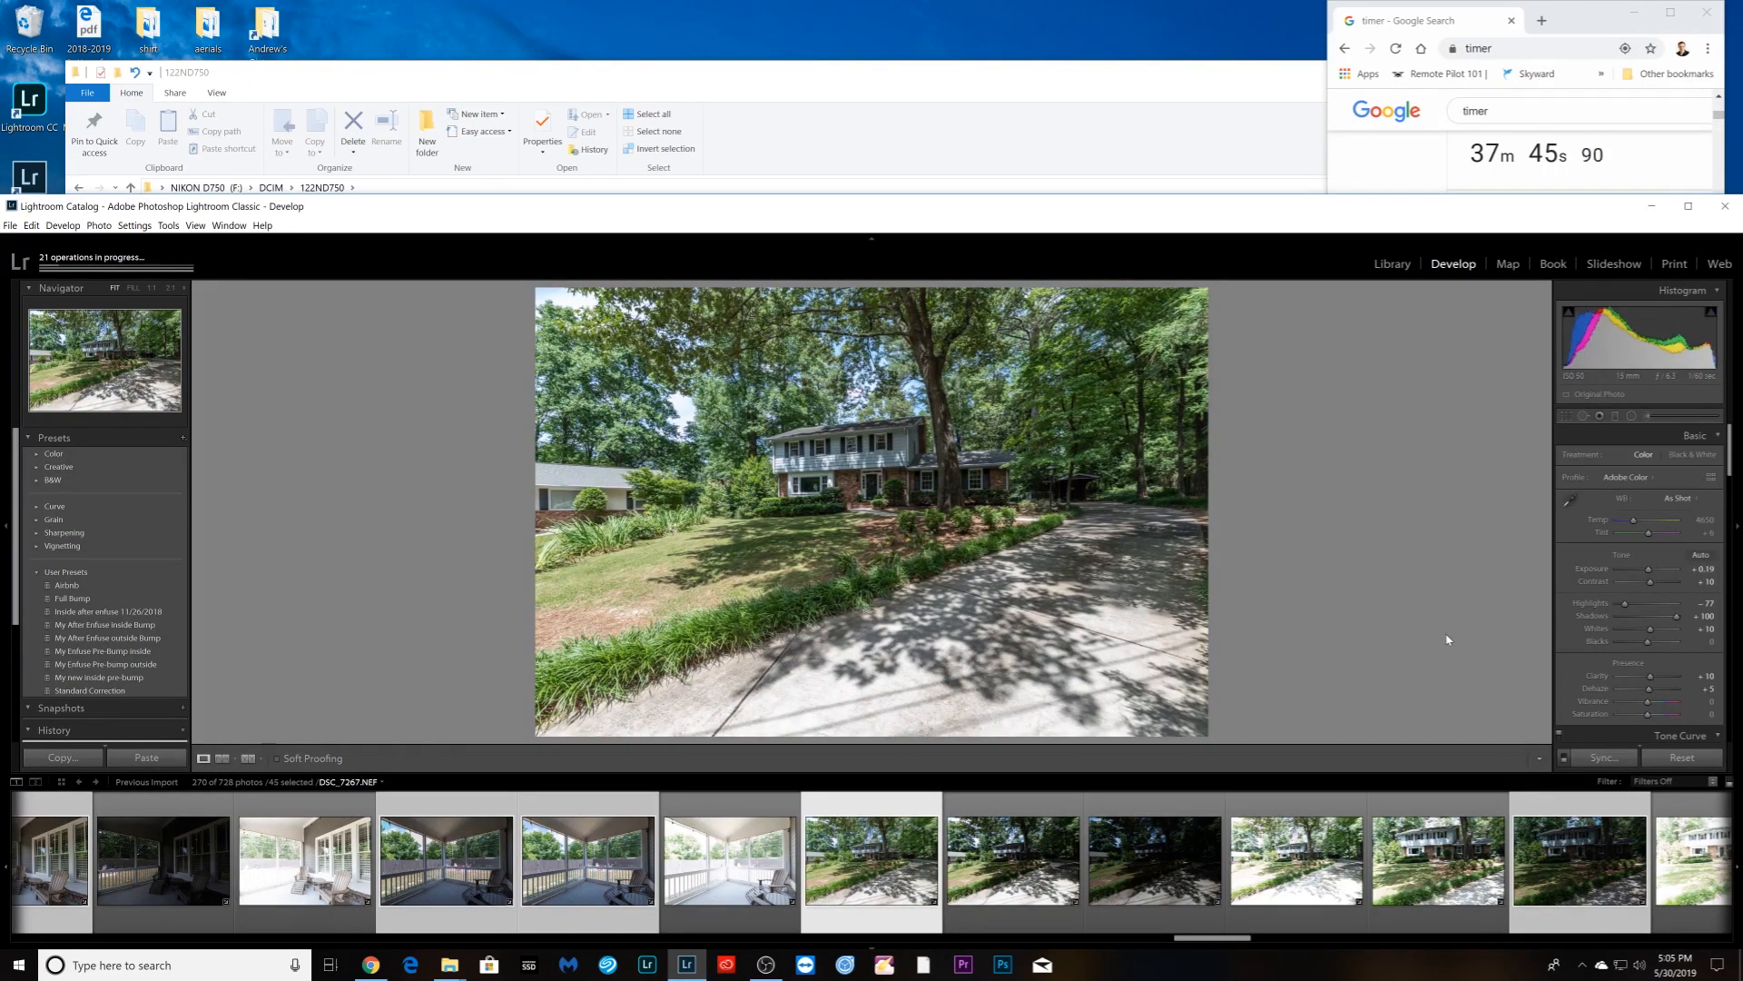
key(Right)
key(Right)
key(Right)
key(Right)
key(Right)
key(Right)
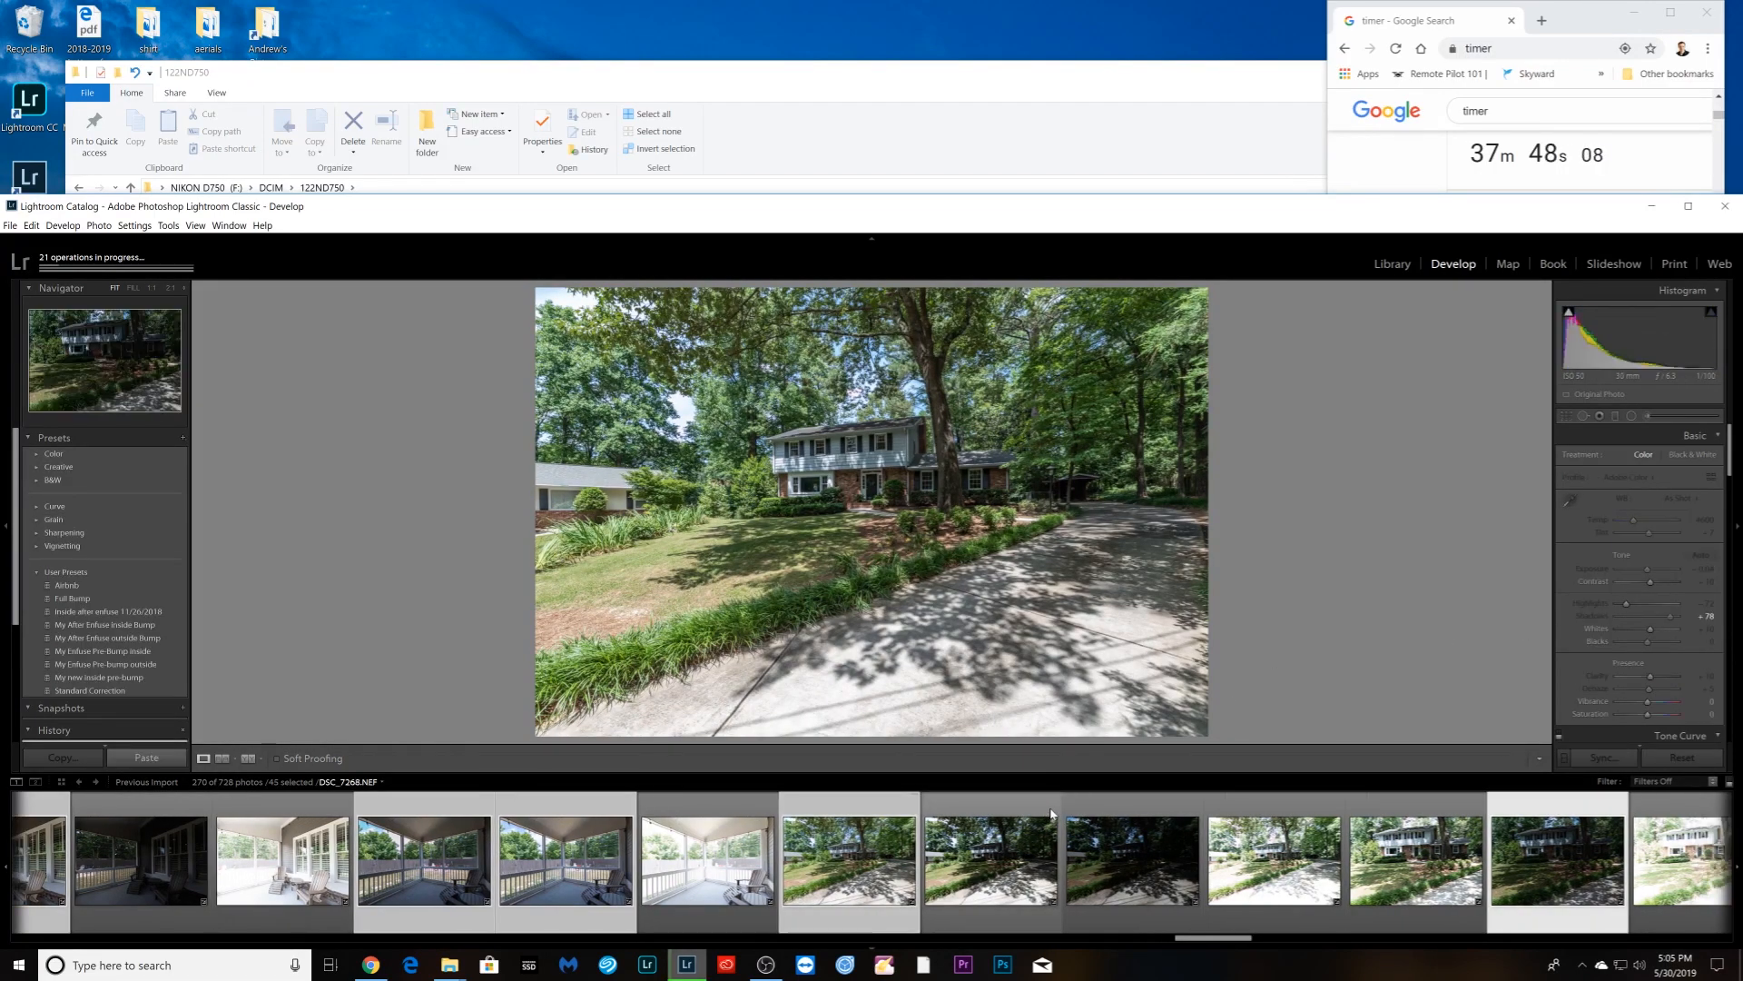
key(Left)
- Raise Exposure to +1.67 on one front shot and +1.82 on the next
drag(1650, 572, 1619, 613)
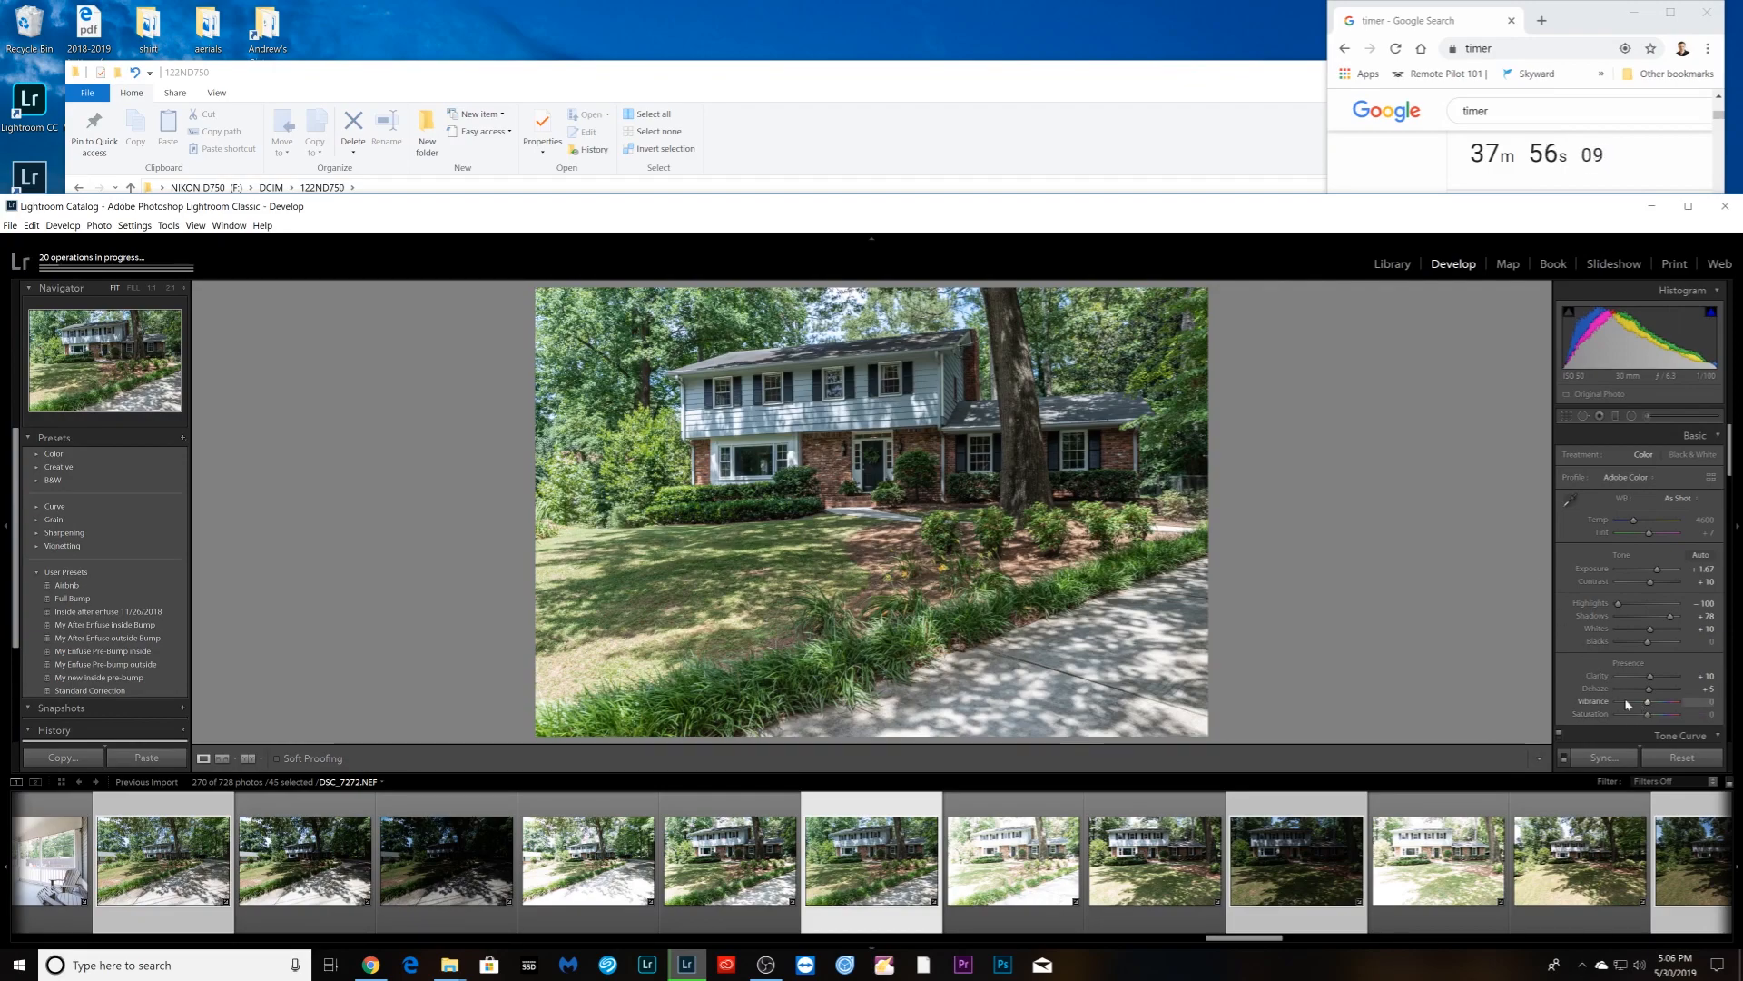
key(Right)
key(Right)
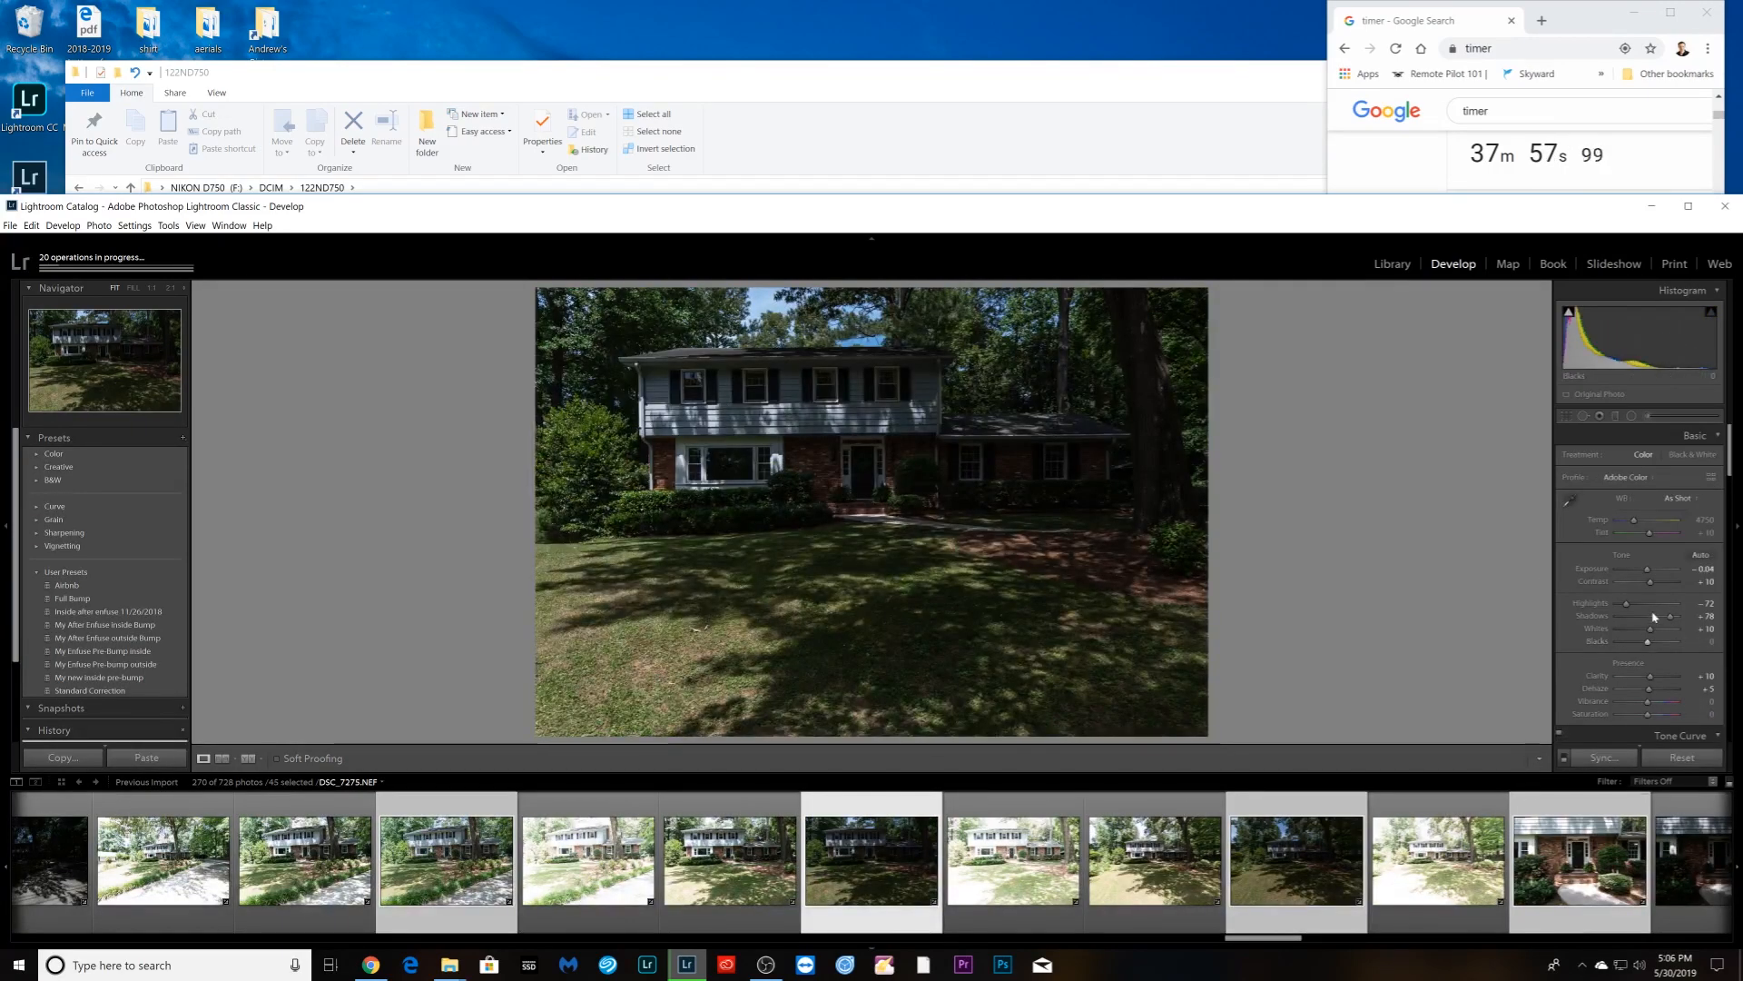
drag(1646, 570, 1658, 569)
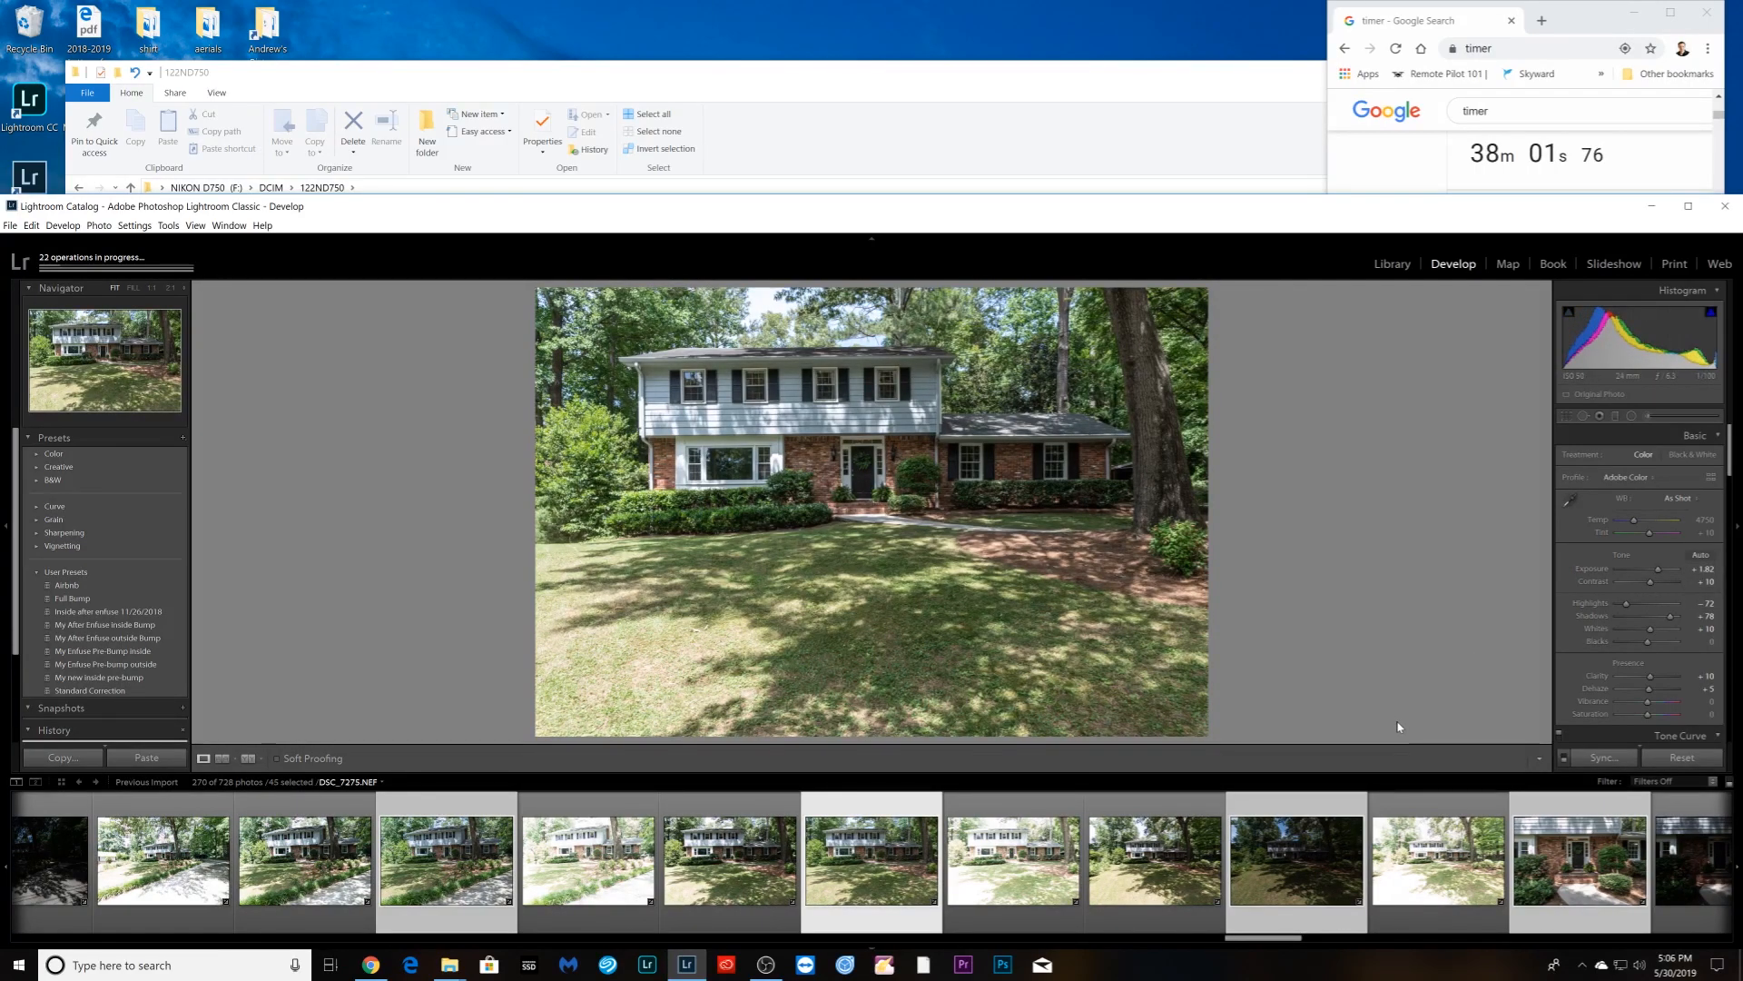
key(Right)
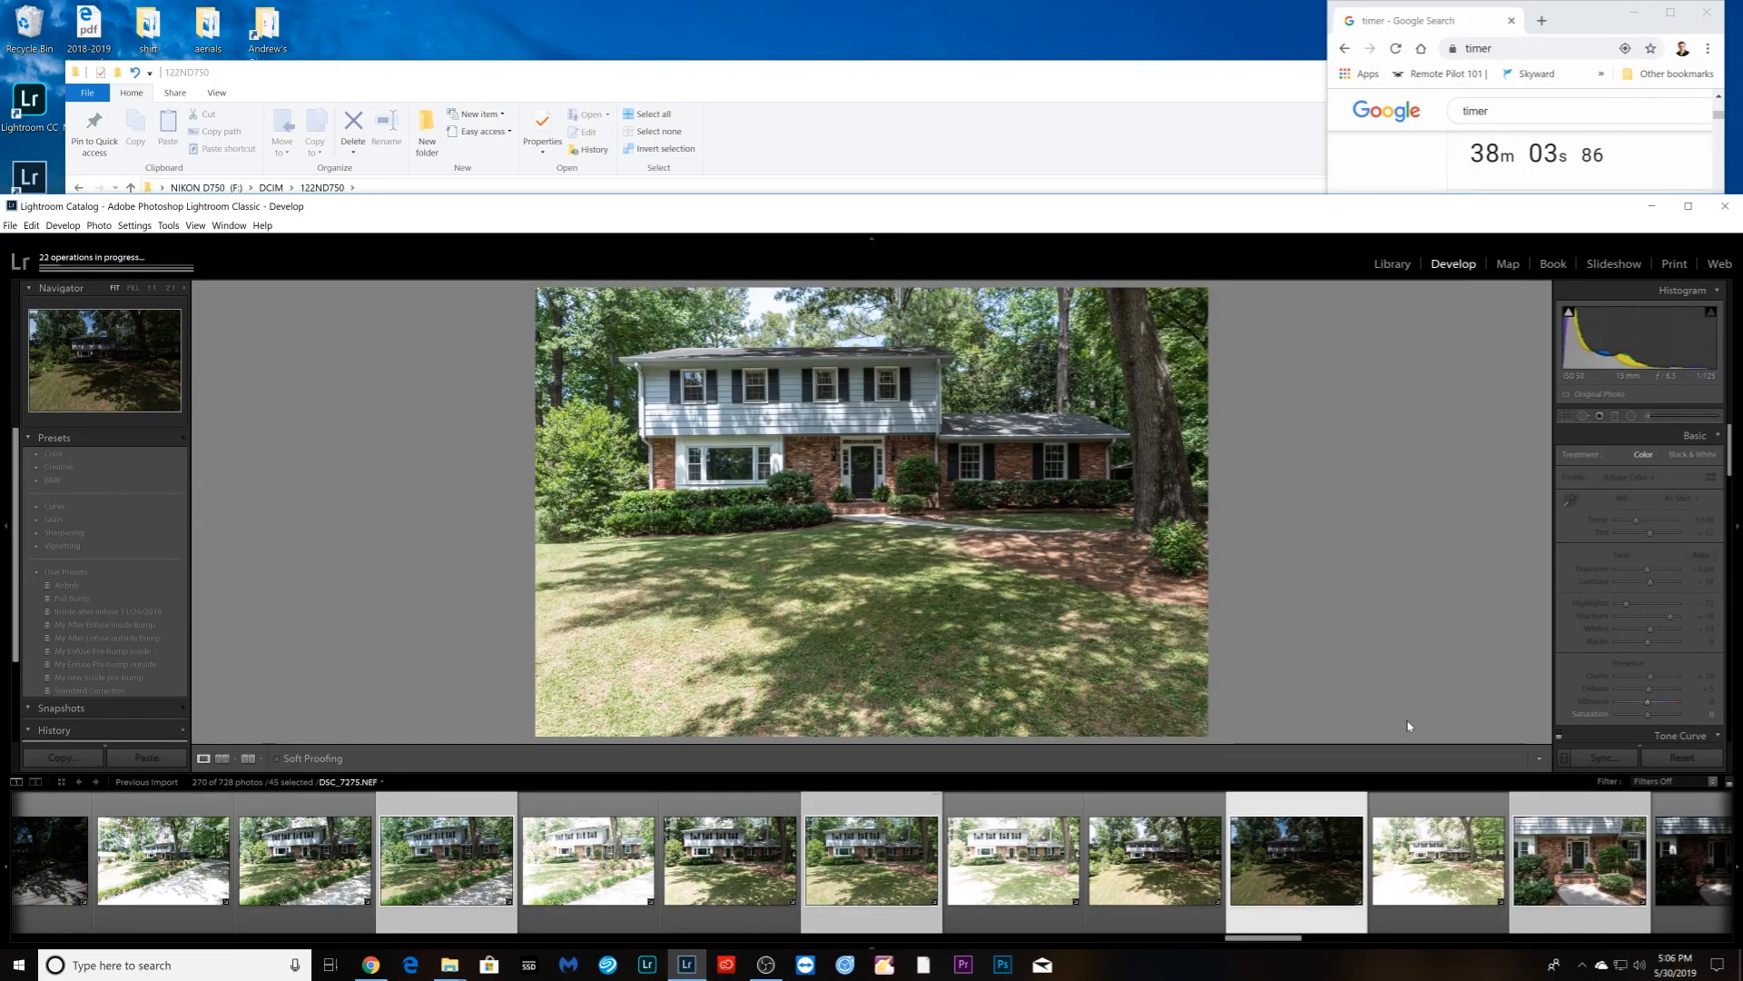
key(Right)
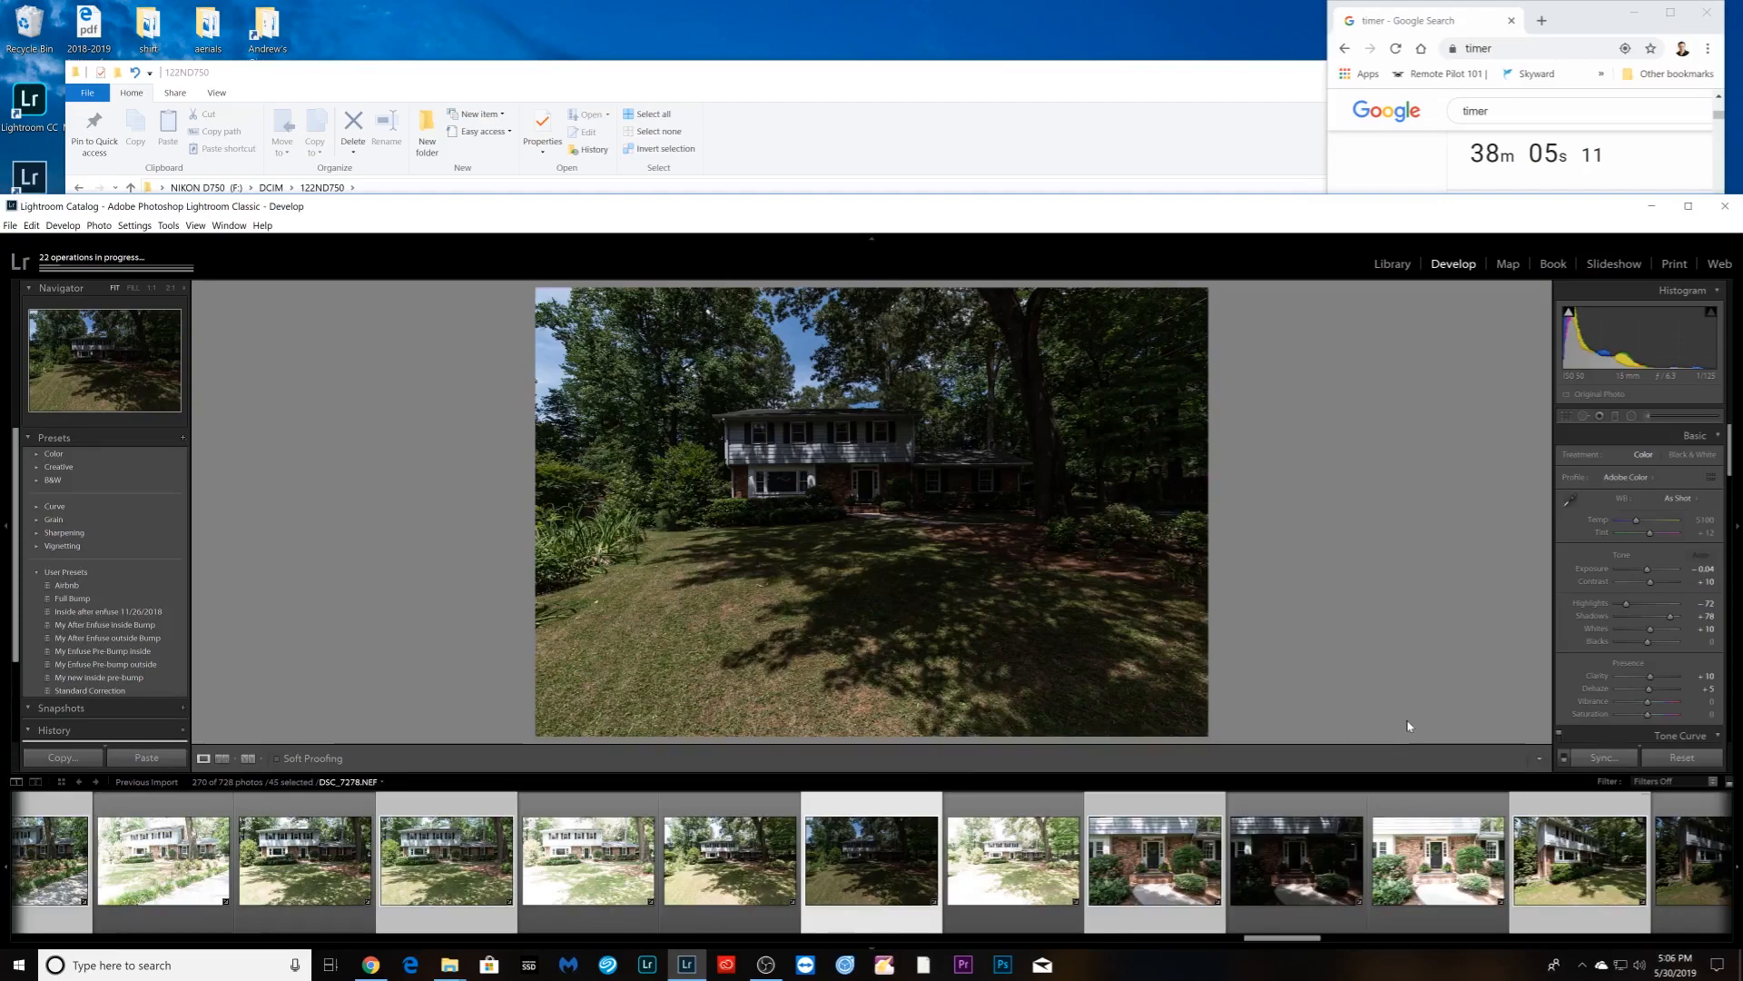
- Brighten the tree-shaded front shot: Exposure +1.36, Highlights −89, Shadows fully up
drag(1647, 569, 1653, 572)
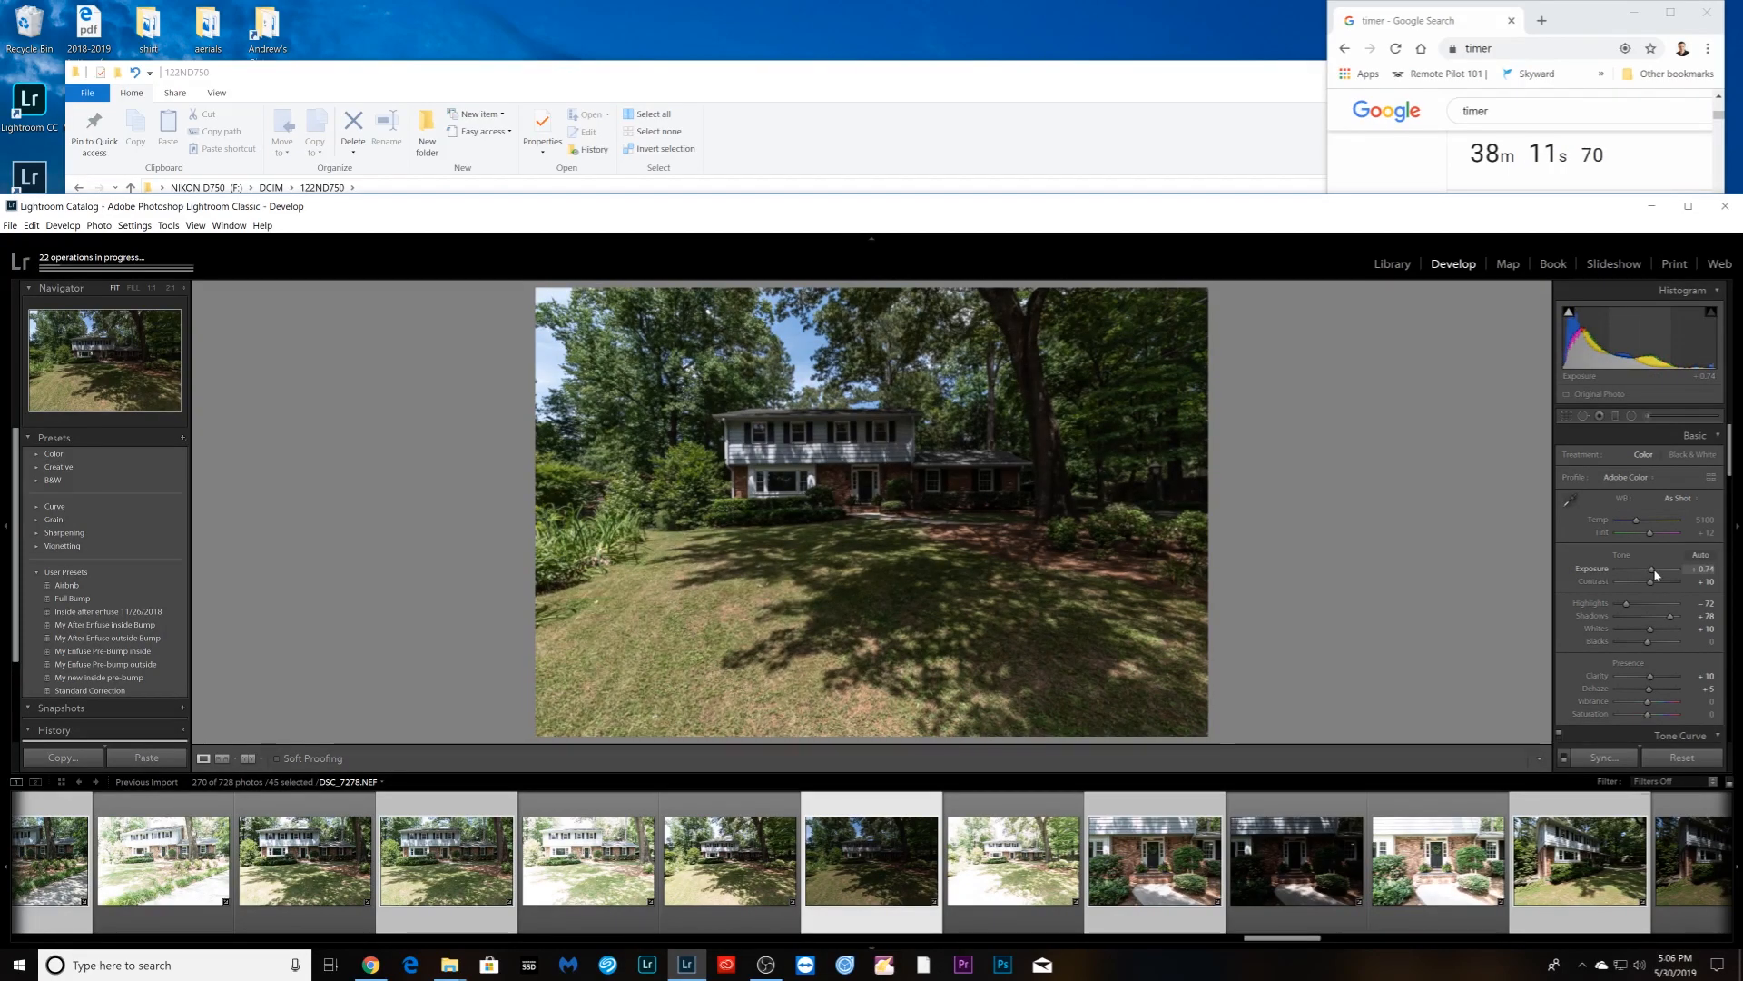
drag(1656, 574, 1660, 572)
drag(1626, 603, 1621, 607)
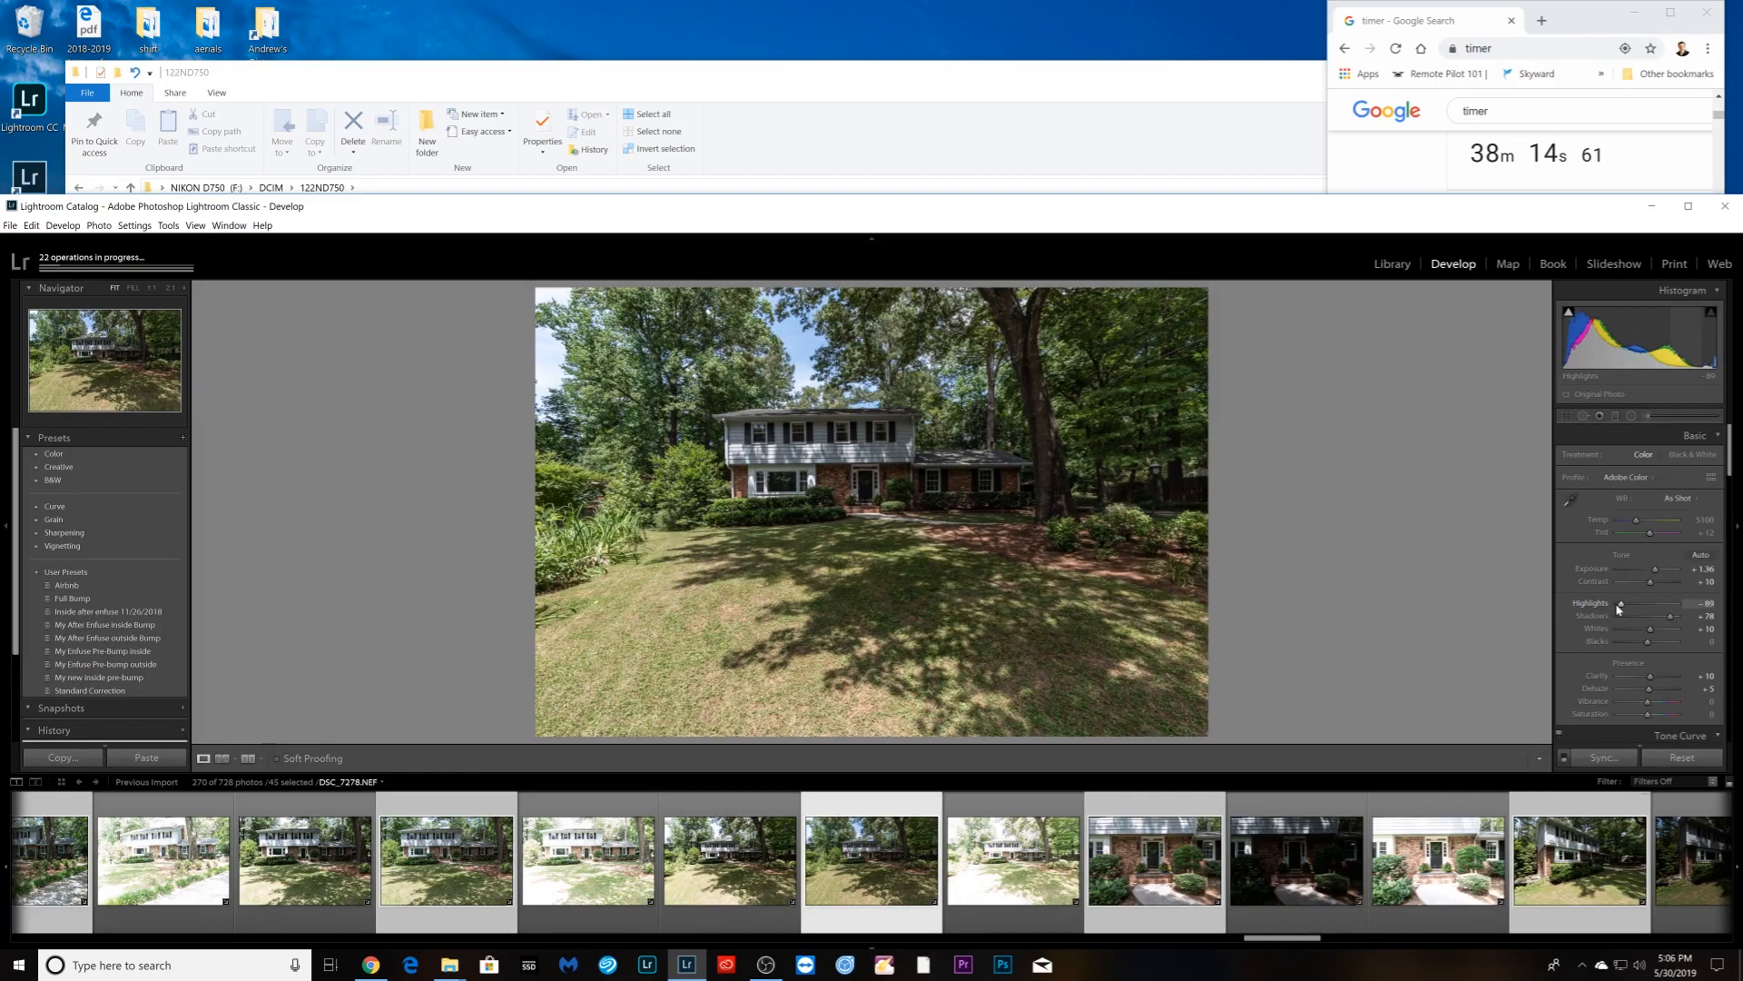
drag(1677, 613, 1687, 615)
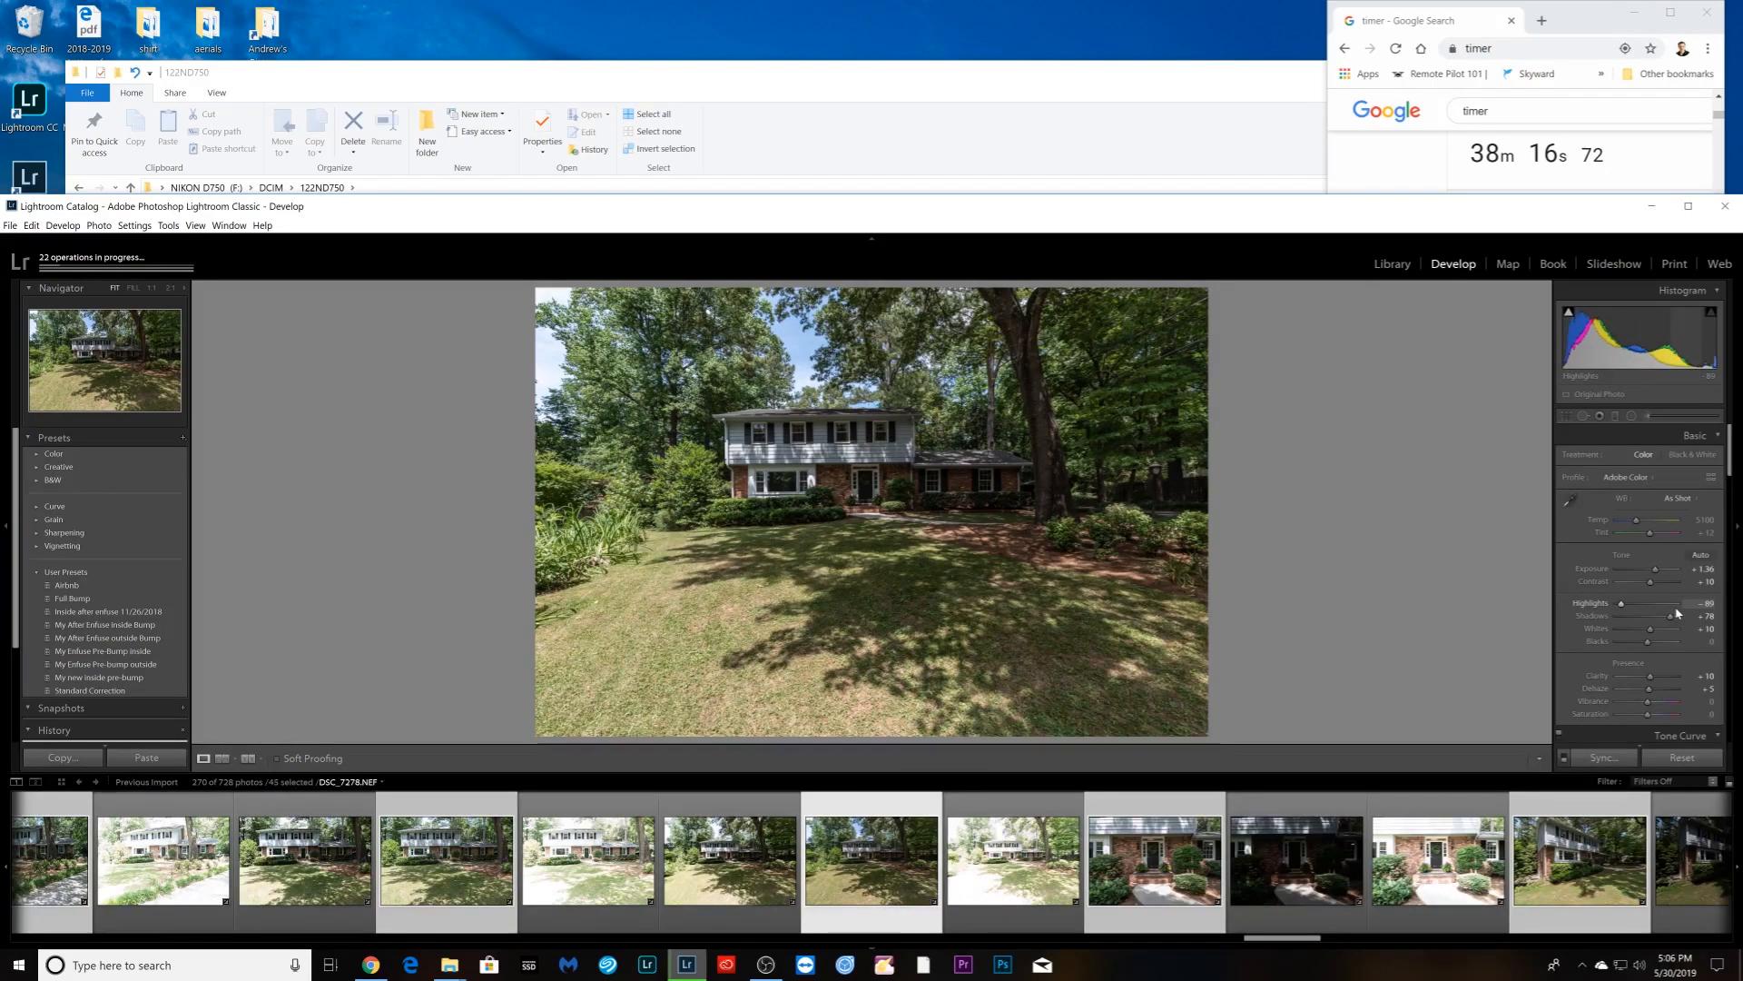
key(Right)
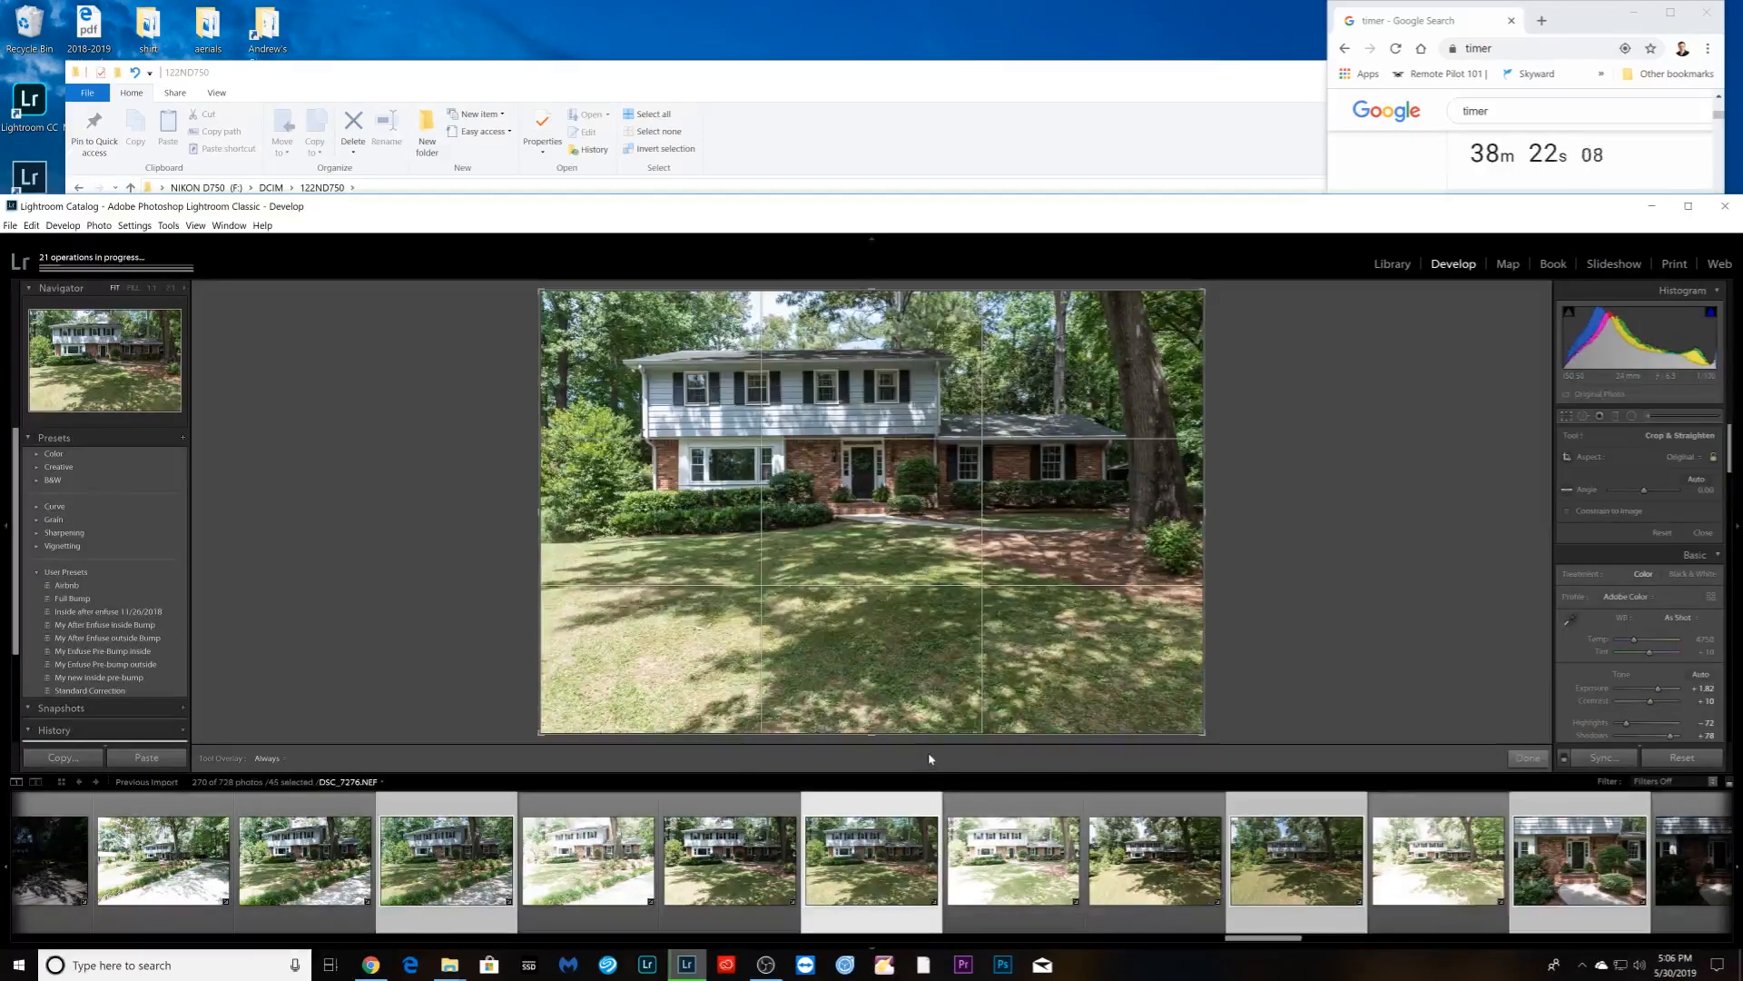
- Crop the front-of-house photo, trimming the bottom edge and repositioning the image
key(r)
drag(913, 690, 914, 687)
drag(931, 602, 944, 603)
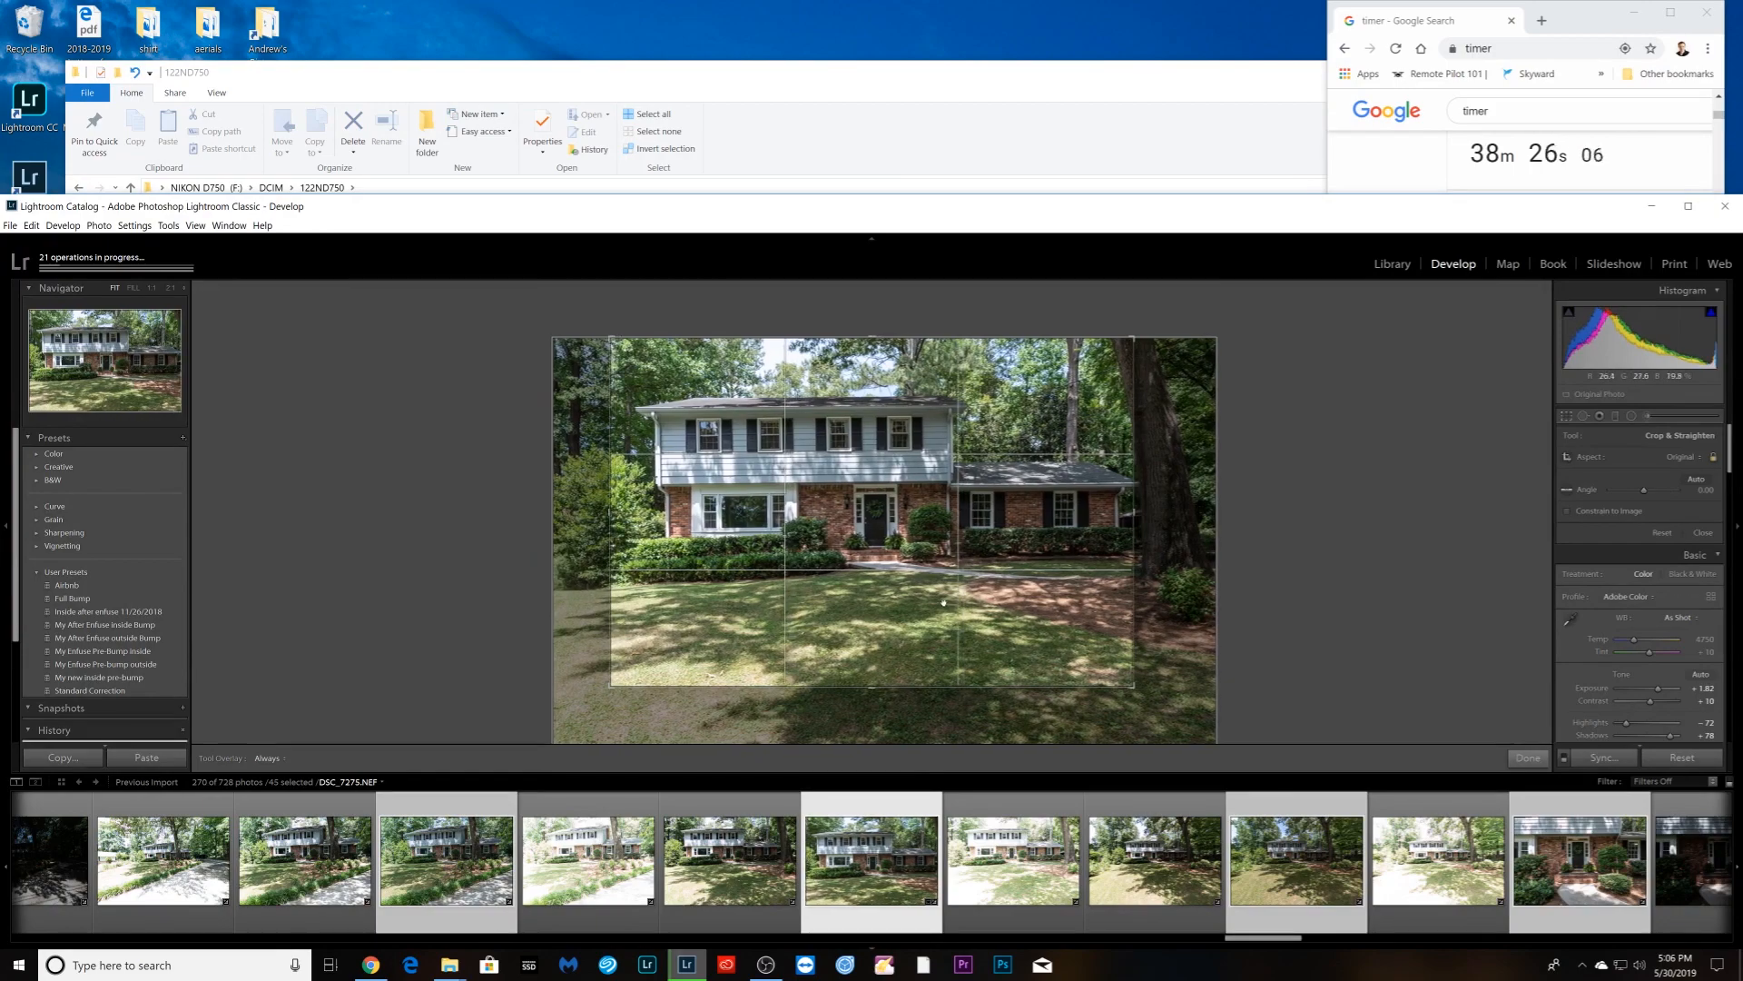
key(Return)
- On the next photo, max Shadows and pull Highlights to −91
key(Right)
key(Right)
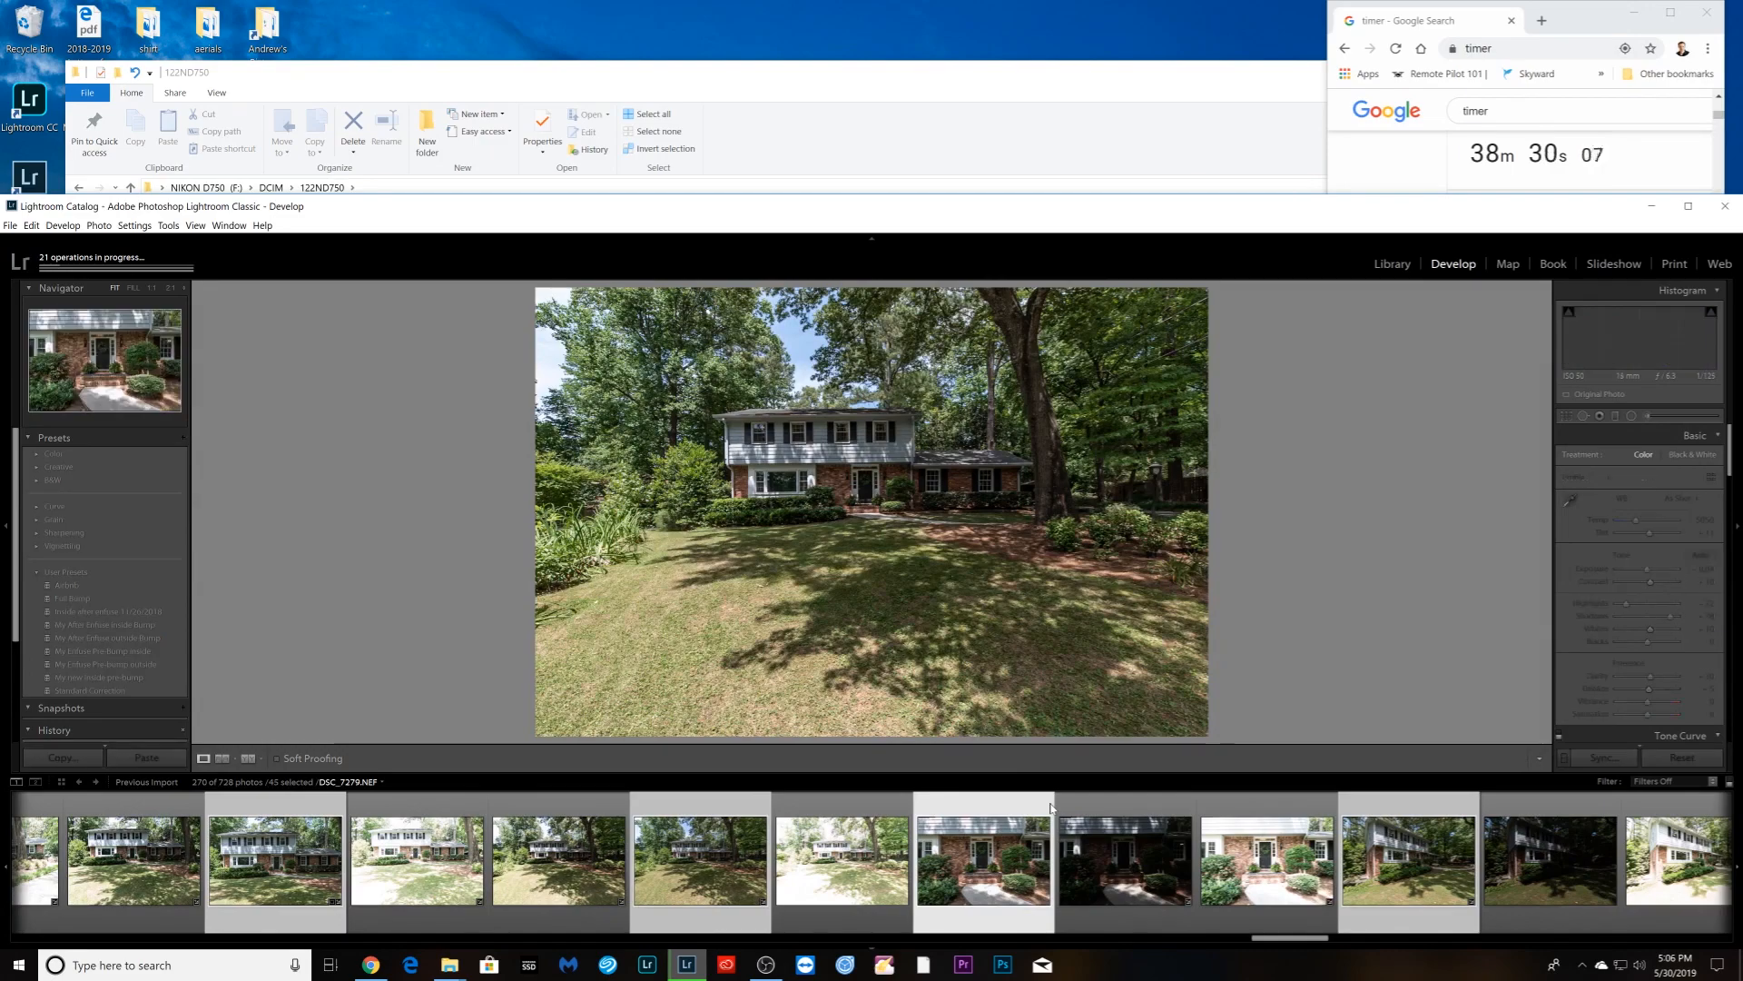
drag(1673, 617, 1650, 572)
click(1276, 826)
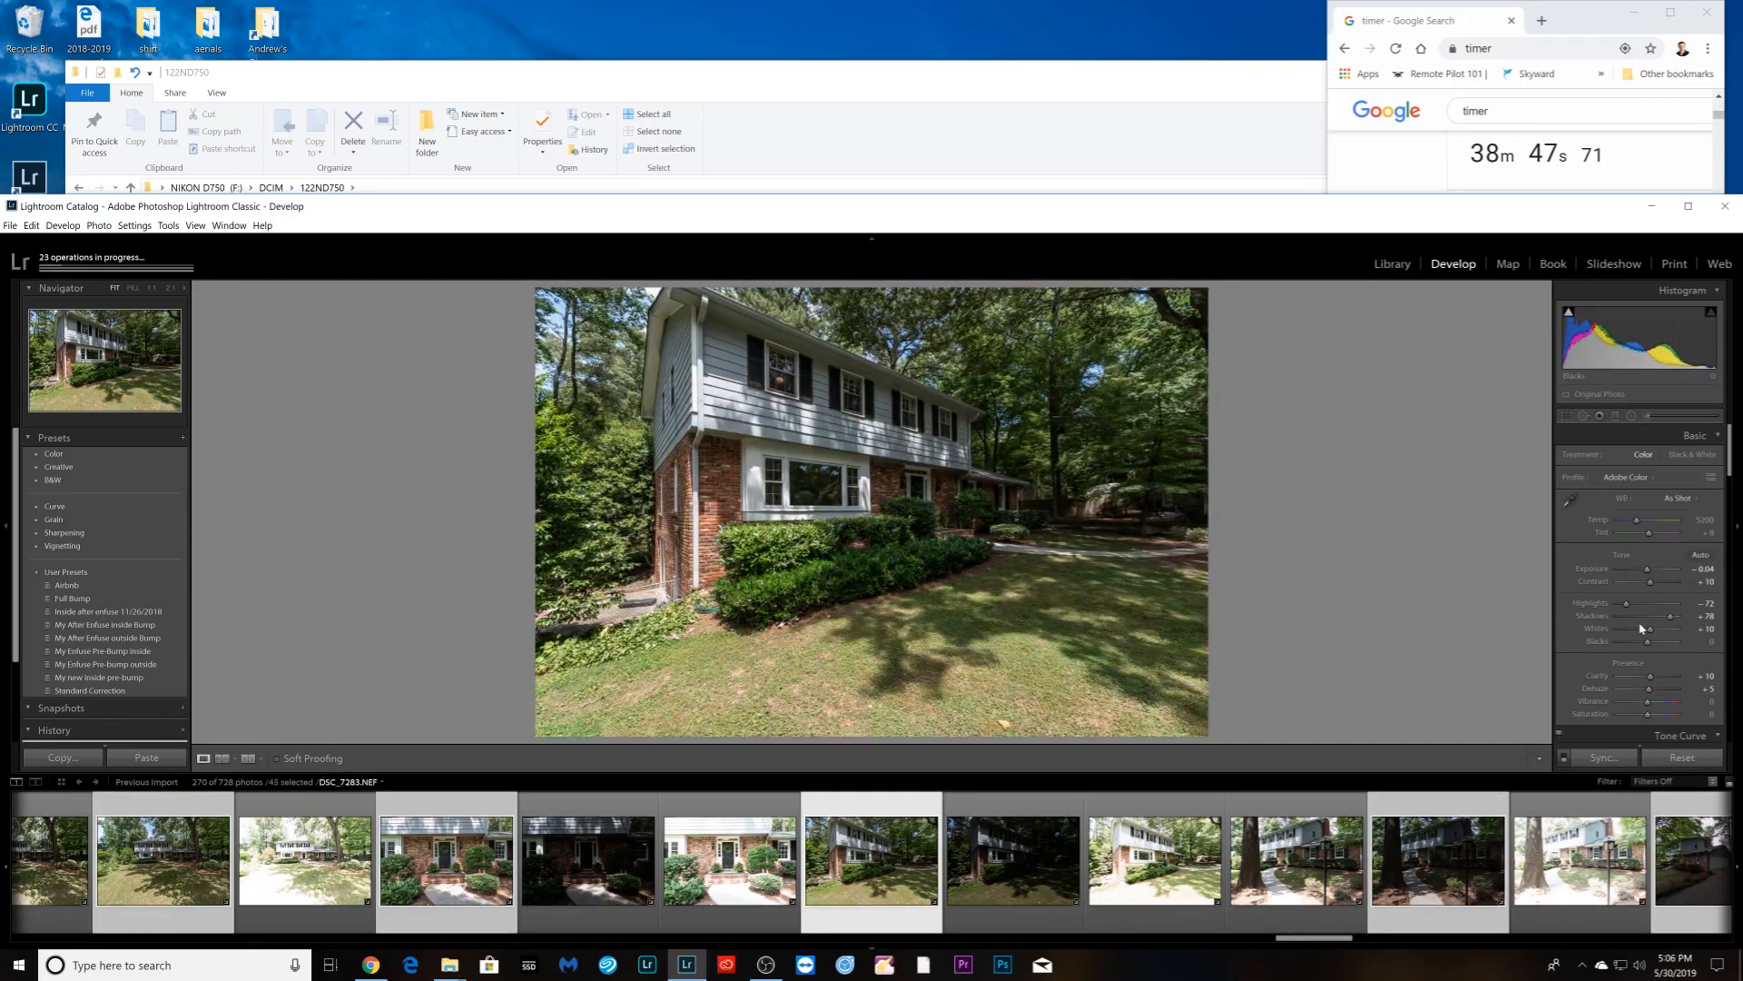
- Push the side-of-house shot's Shadows to +100 and Highlights to −98
drag(1670, 615, 1678, 616)
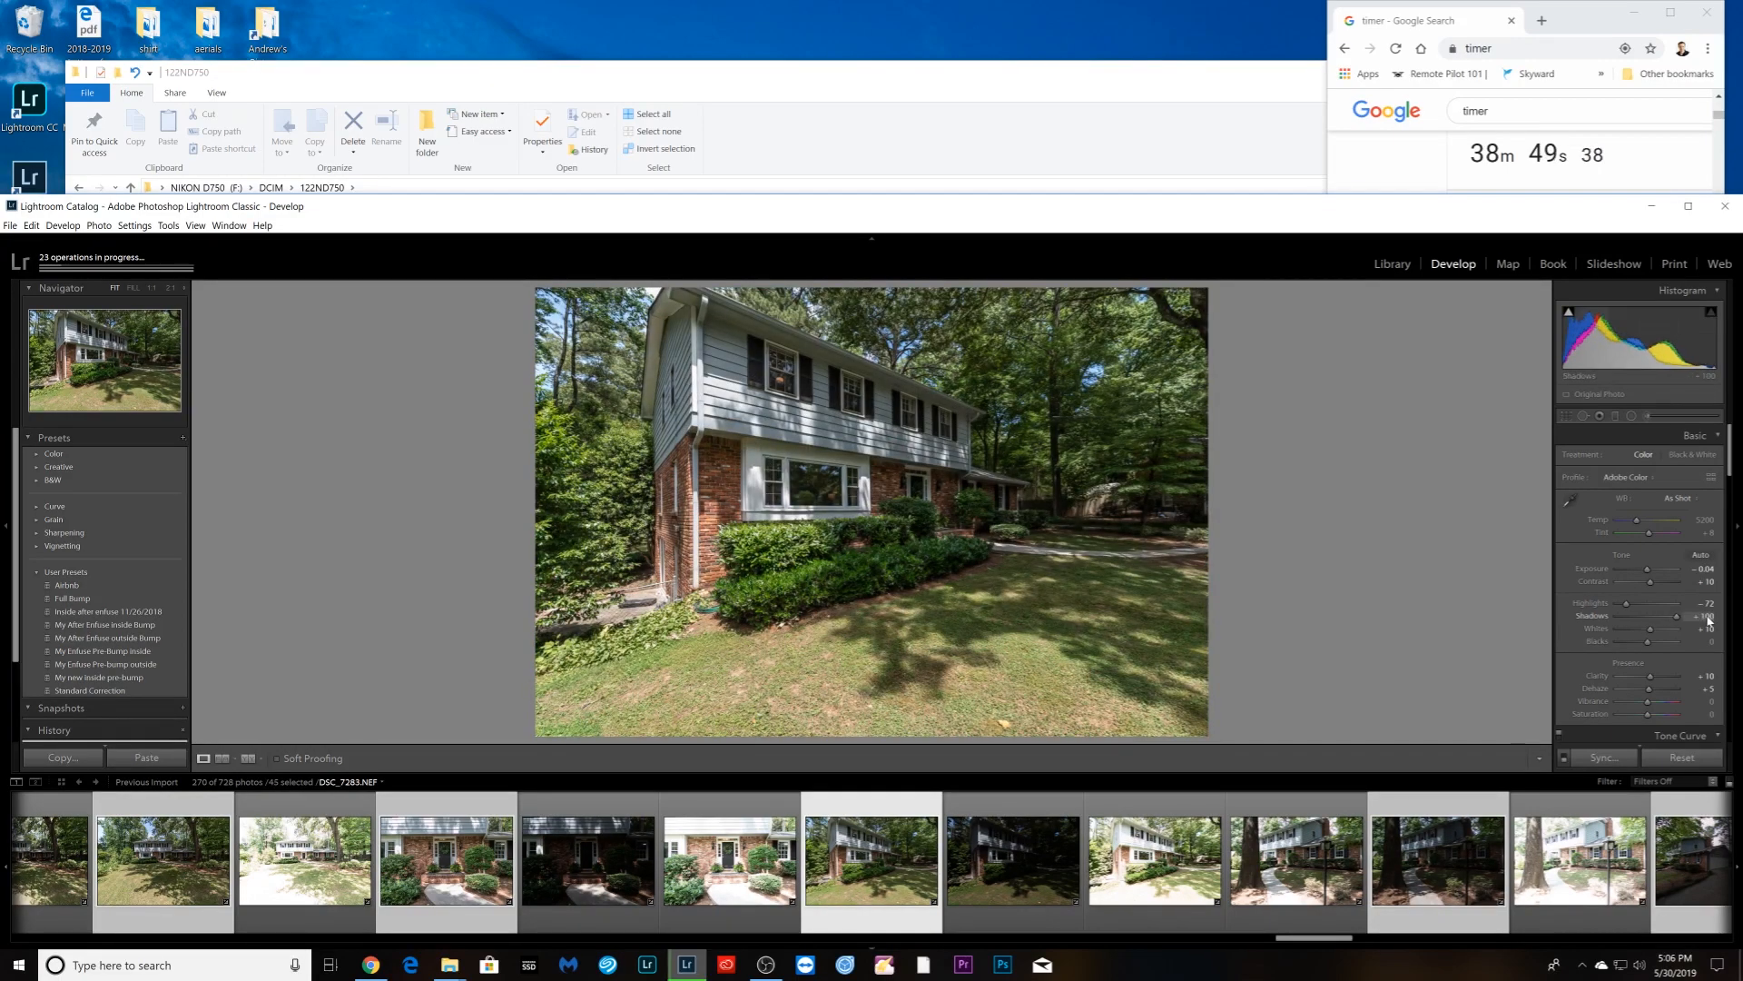
drag(1626, 603, 1649, 570)
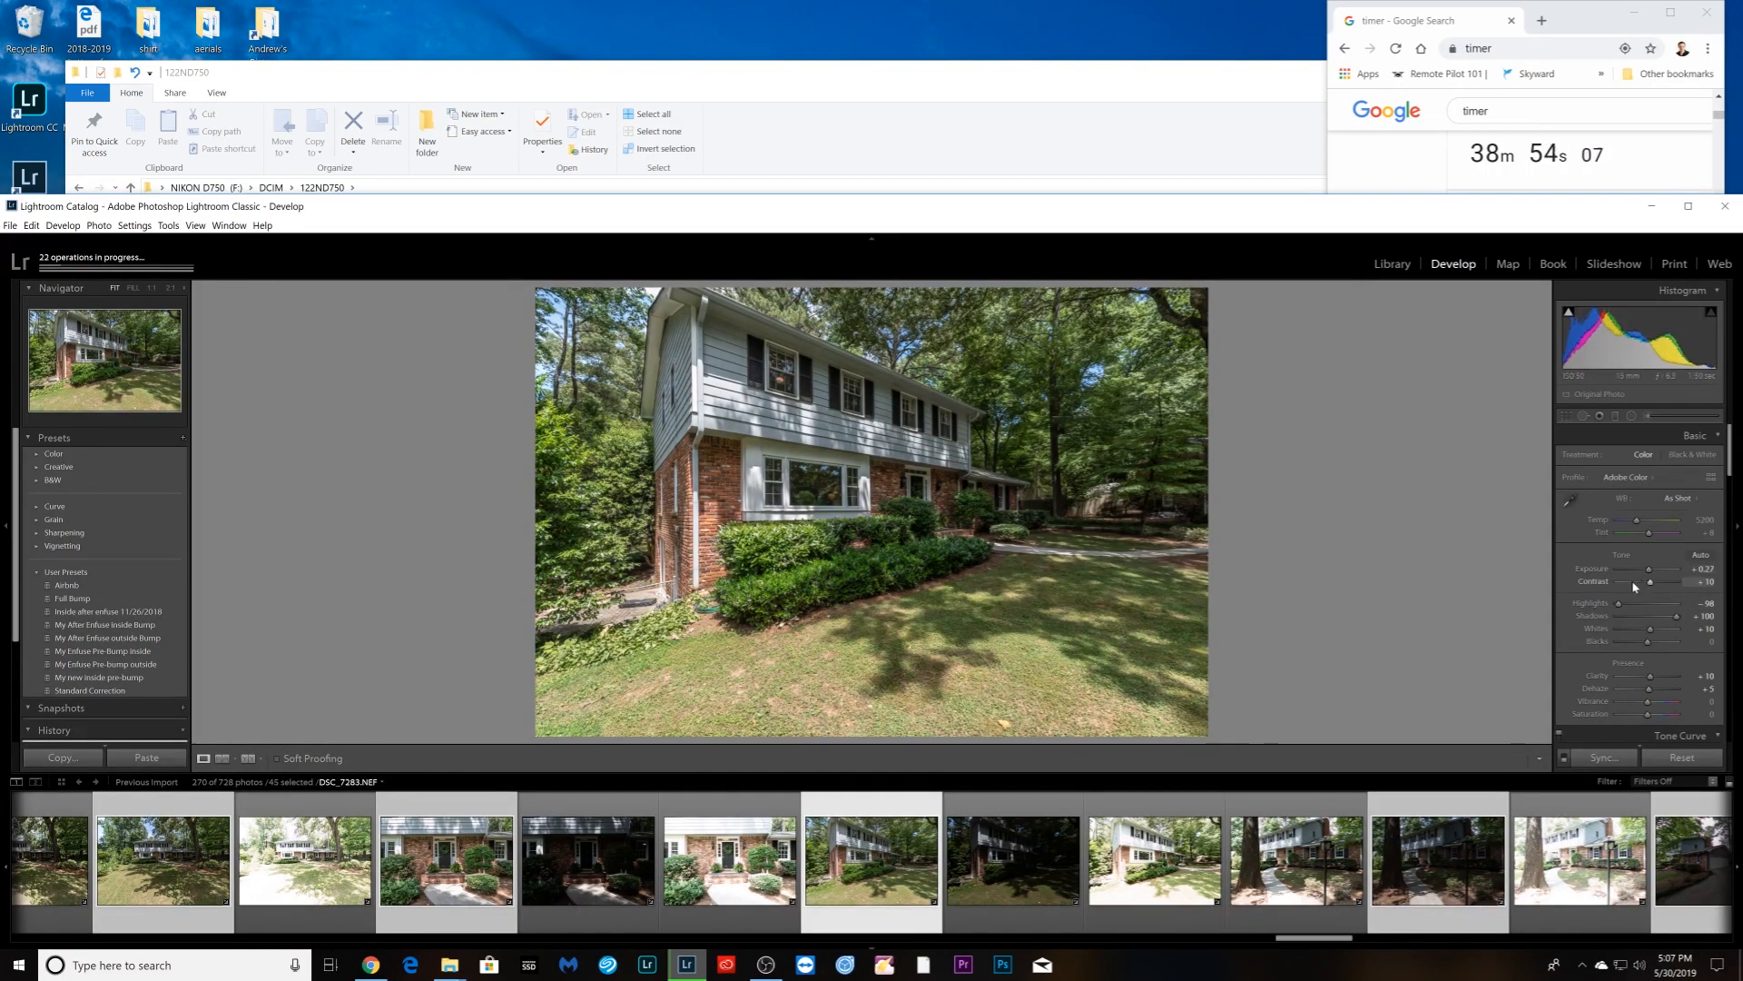
key(Right)
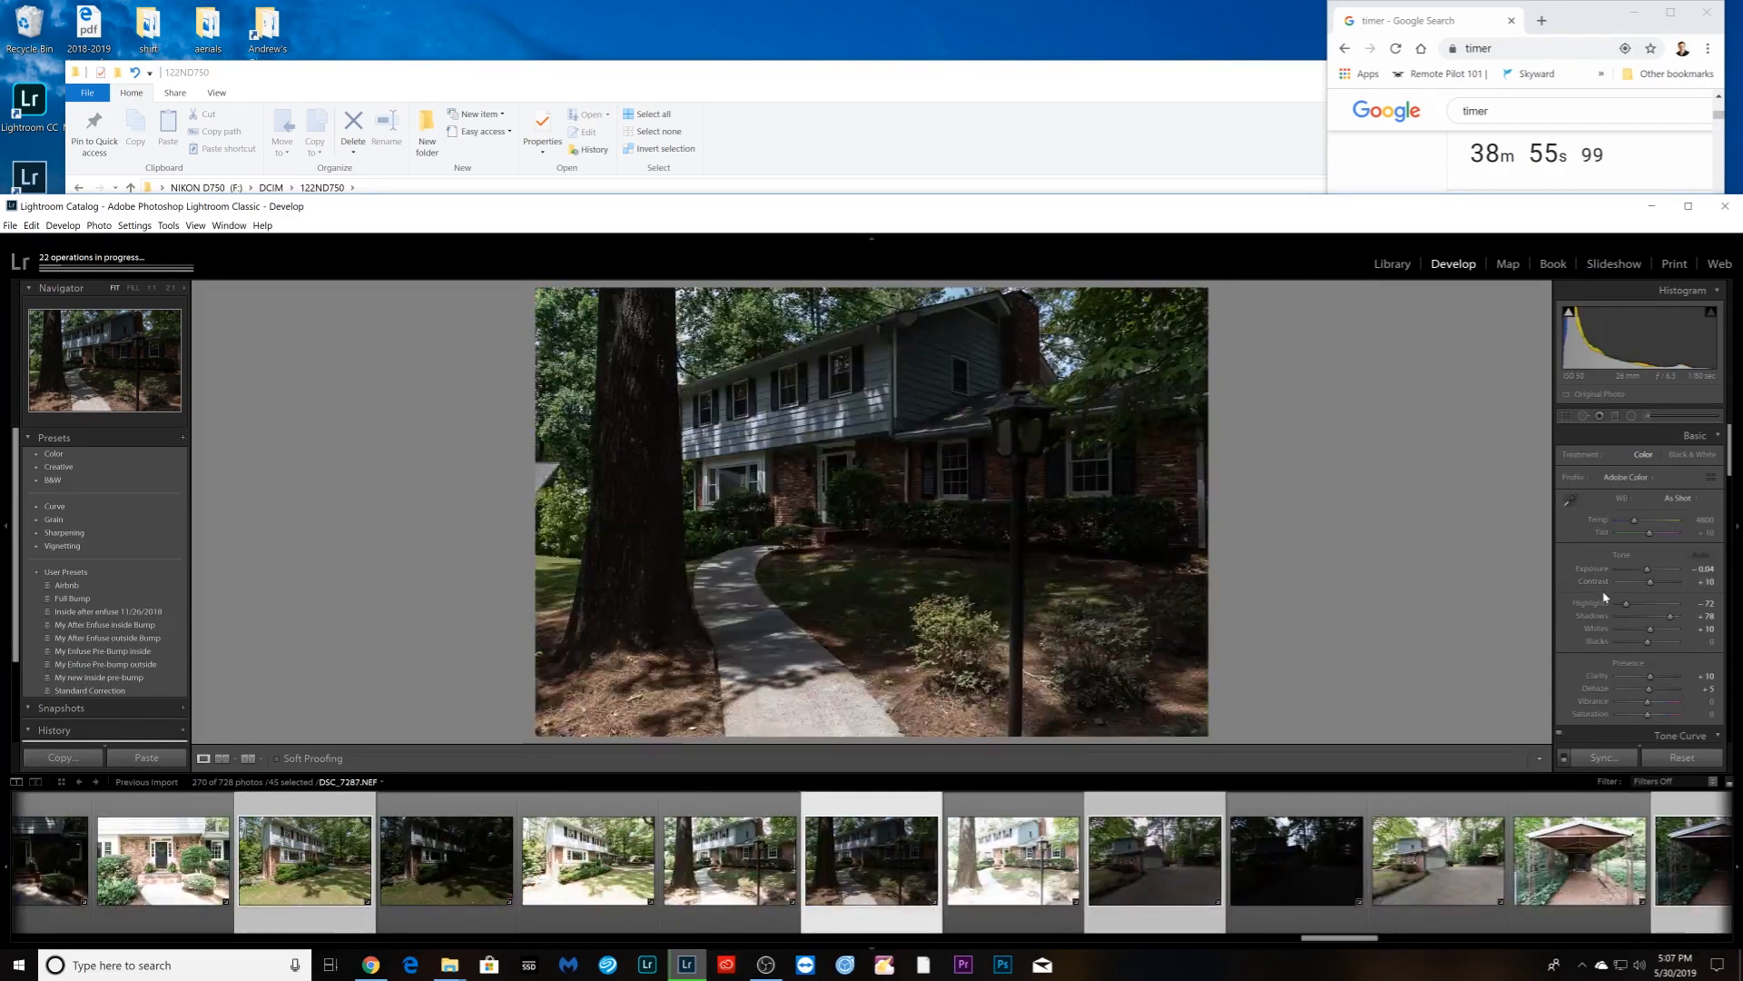
- Set Exposure on walkway +0.50, driveway +1.05, carport +1.05, and dark trees shot +1.36
drag(1647, 570, 1643, 646)
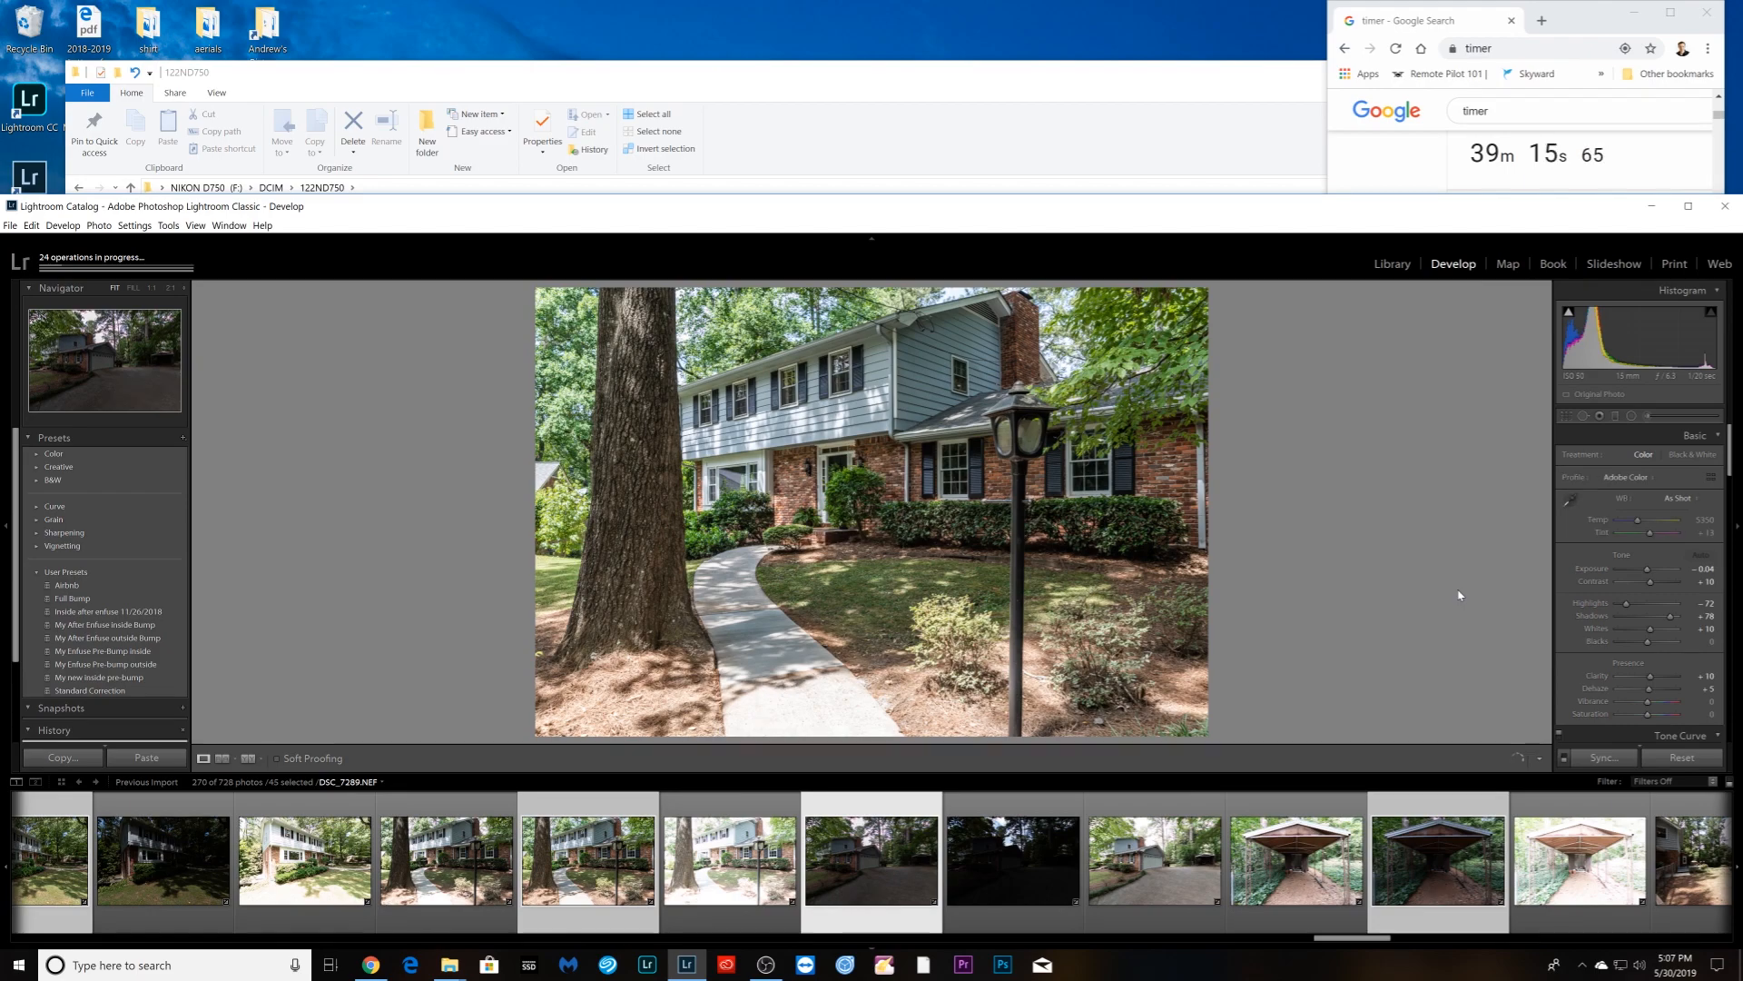
drag(1646, 569, 1615, 605)
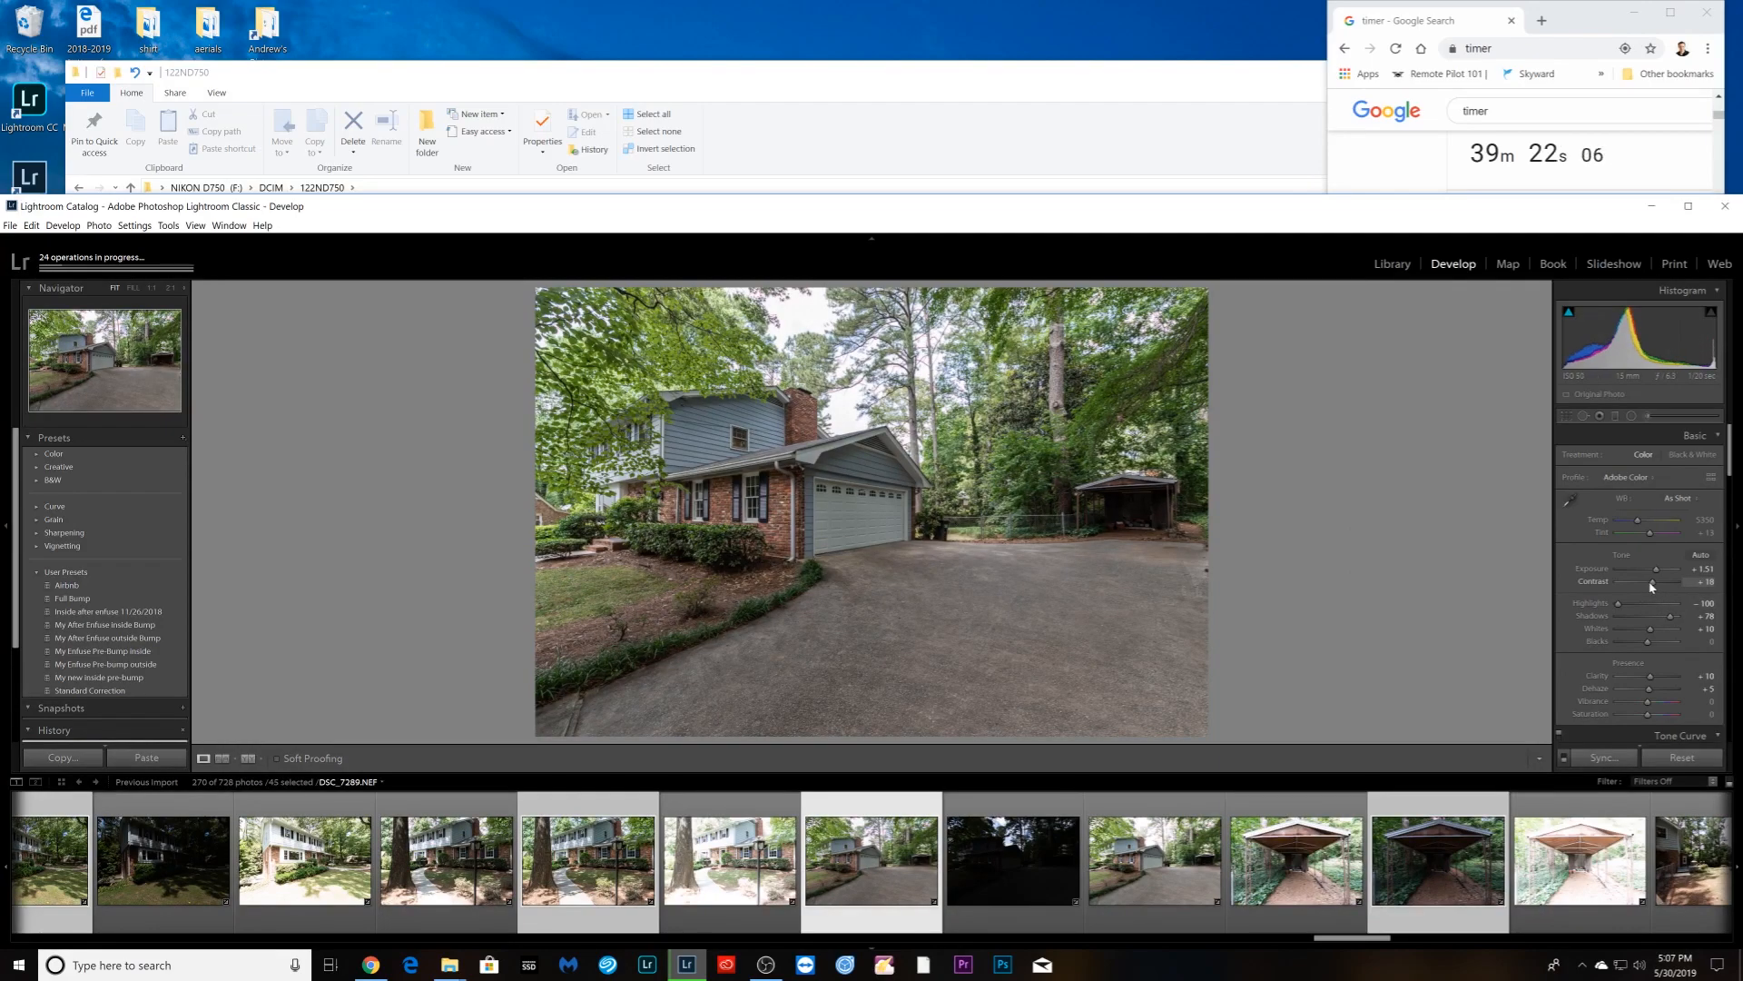
key(Right)
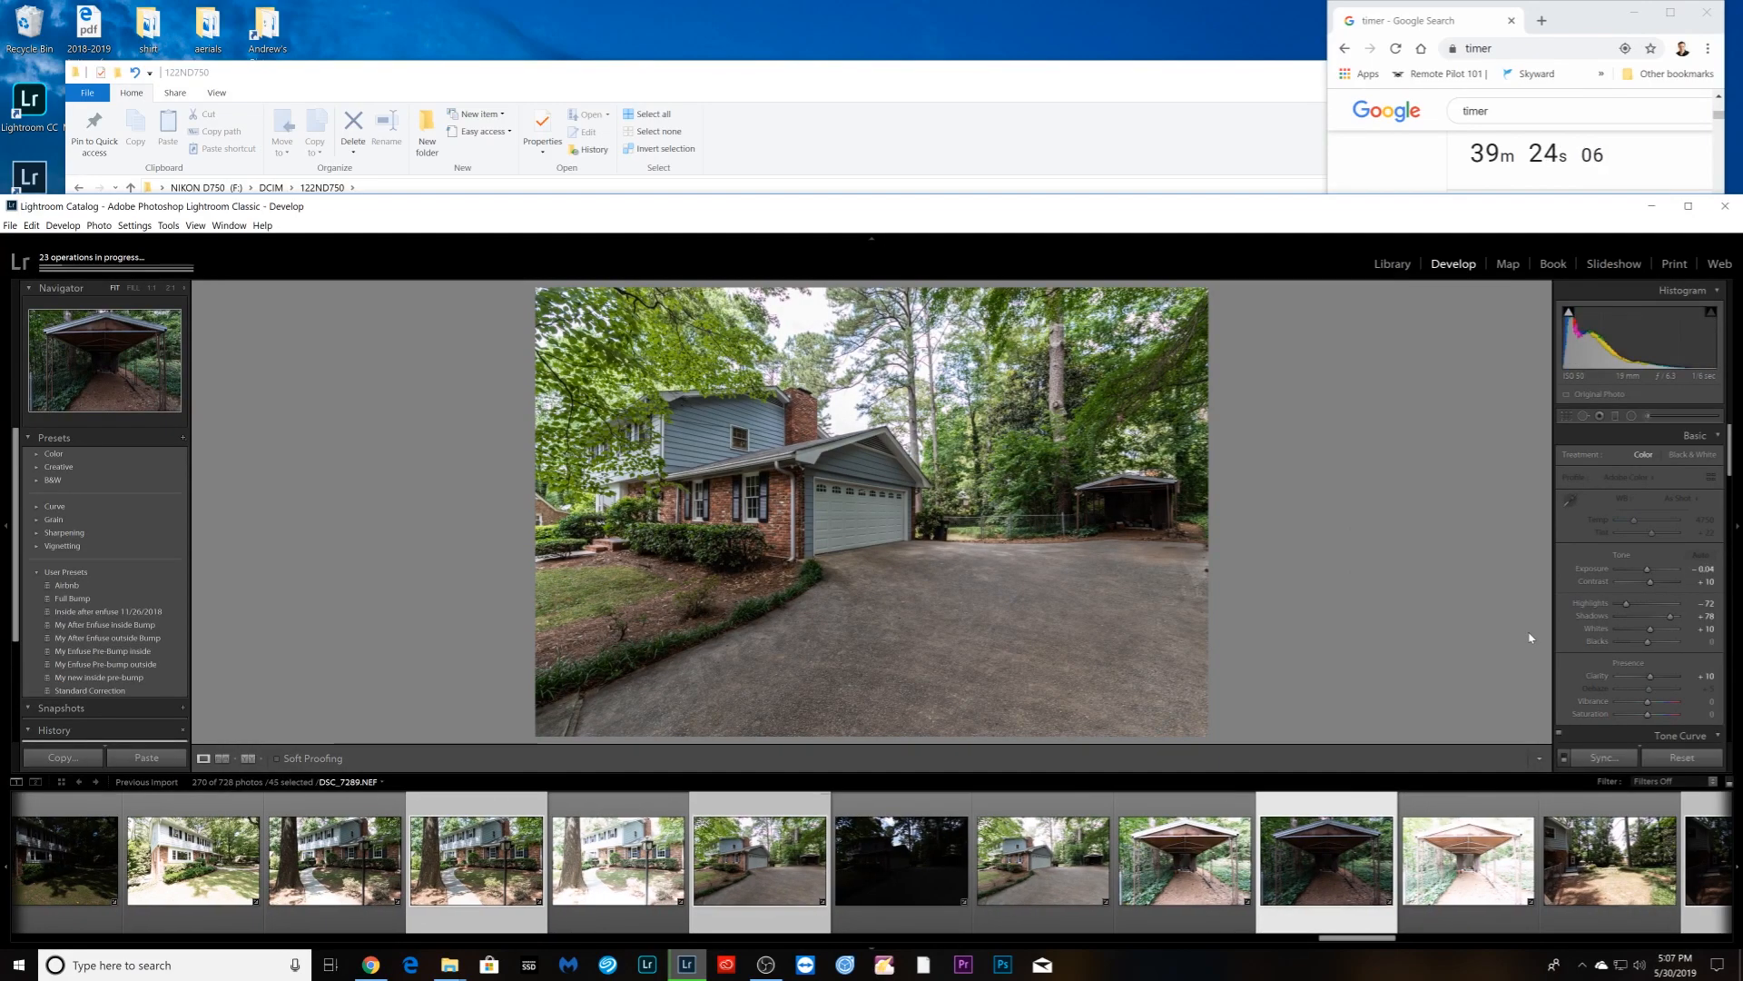
drag(1647, 569, 1653, 574)
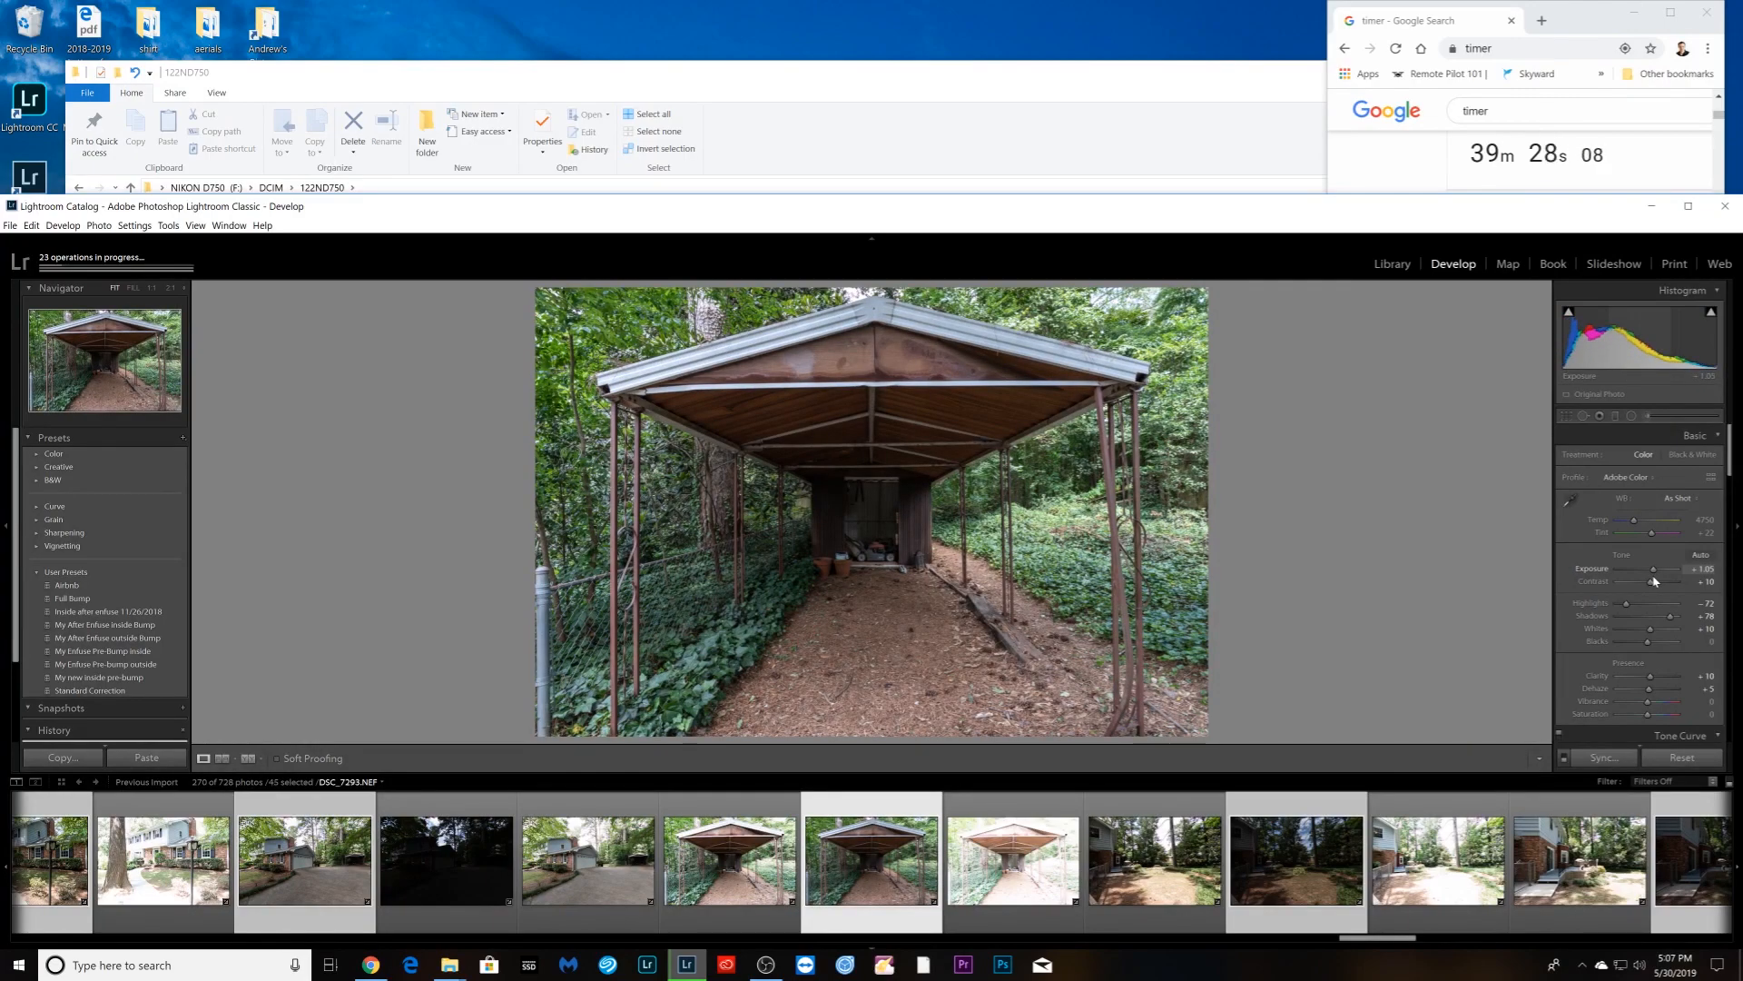
key(Right)
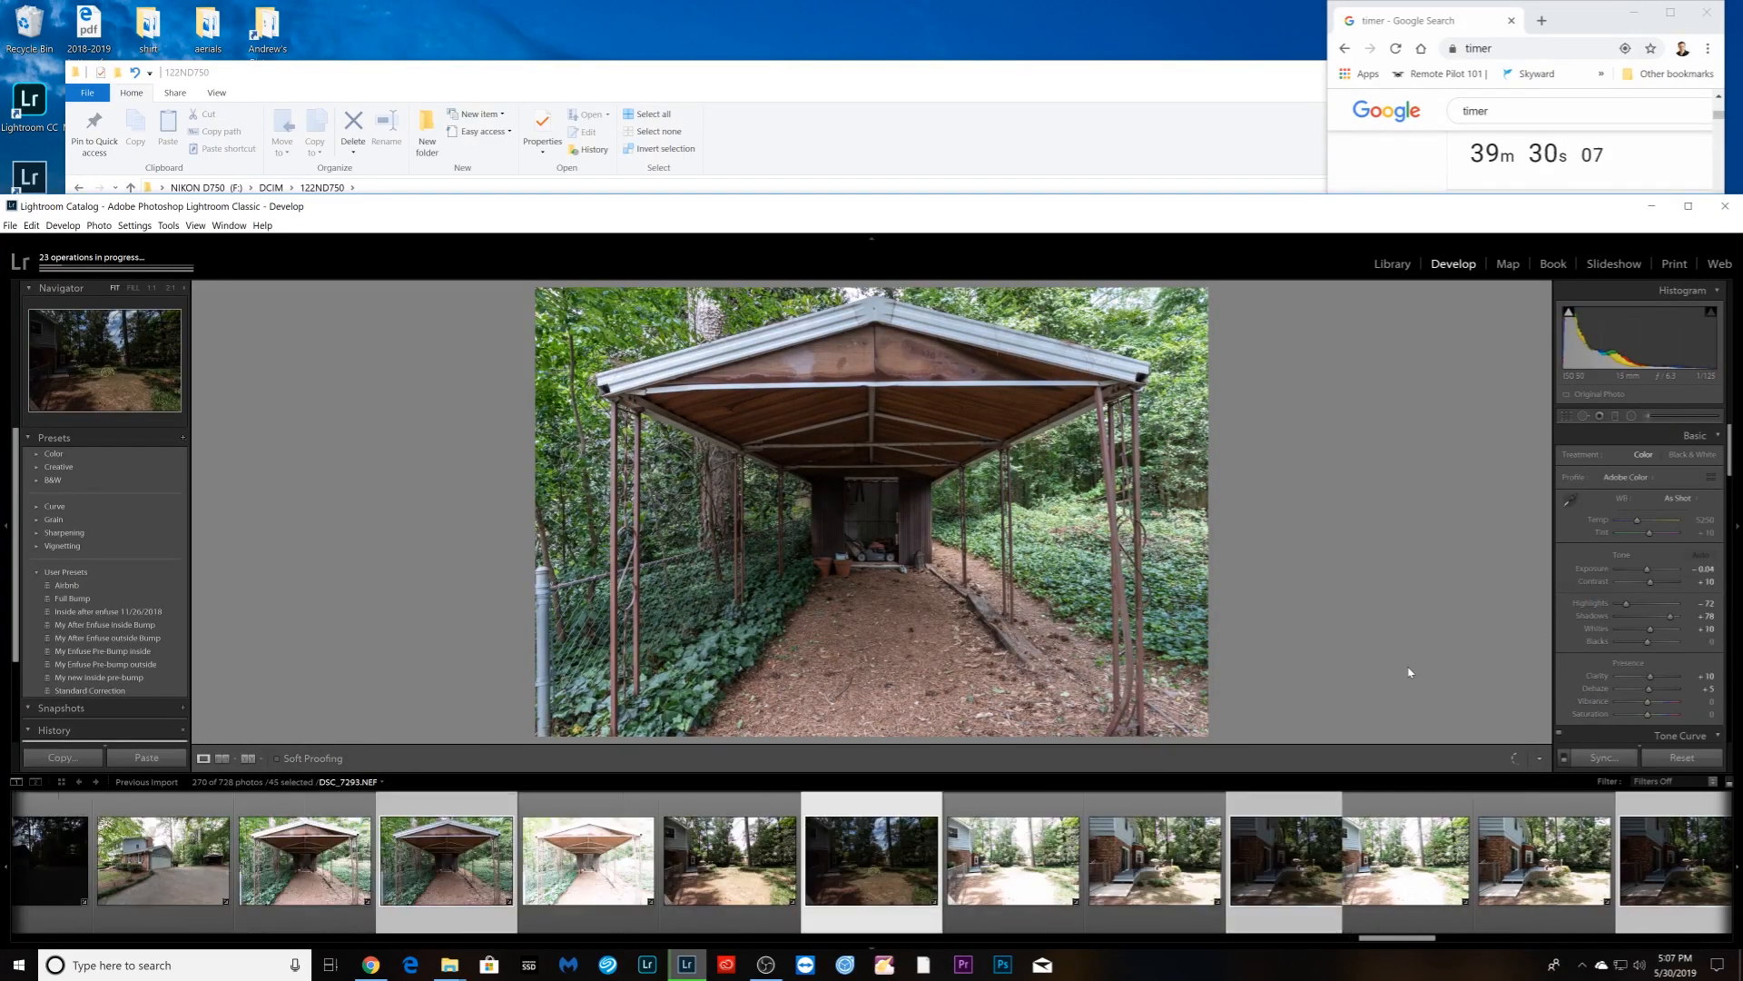
drag(1647, 568, 1676, 618)
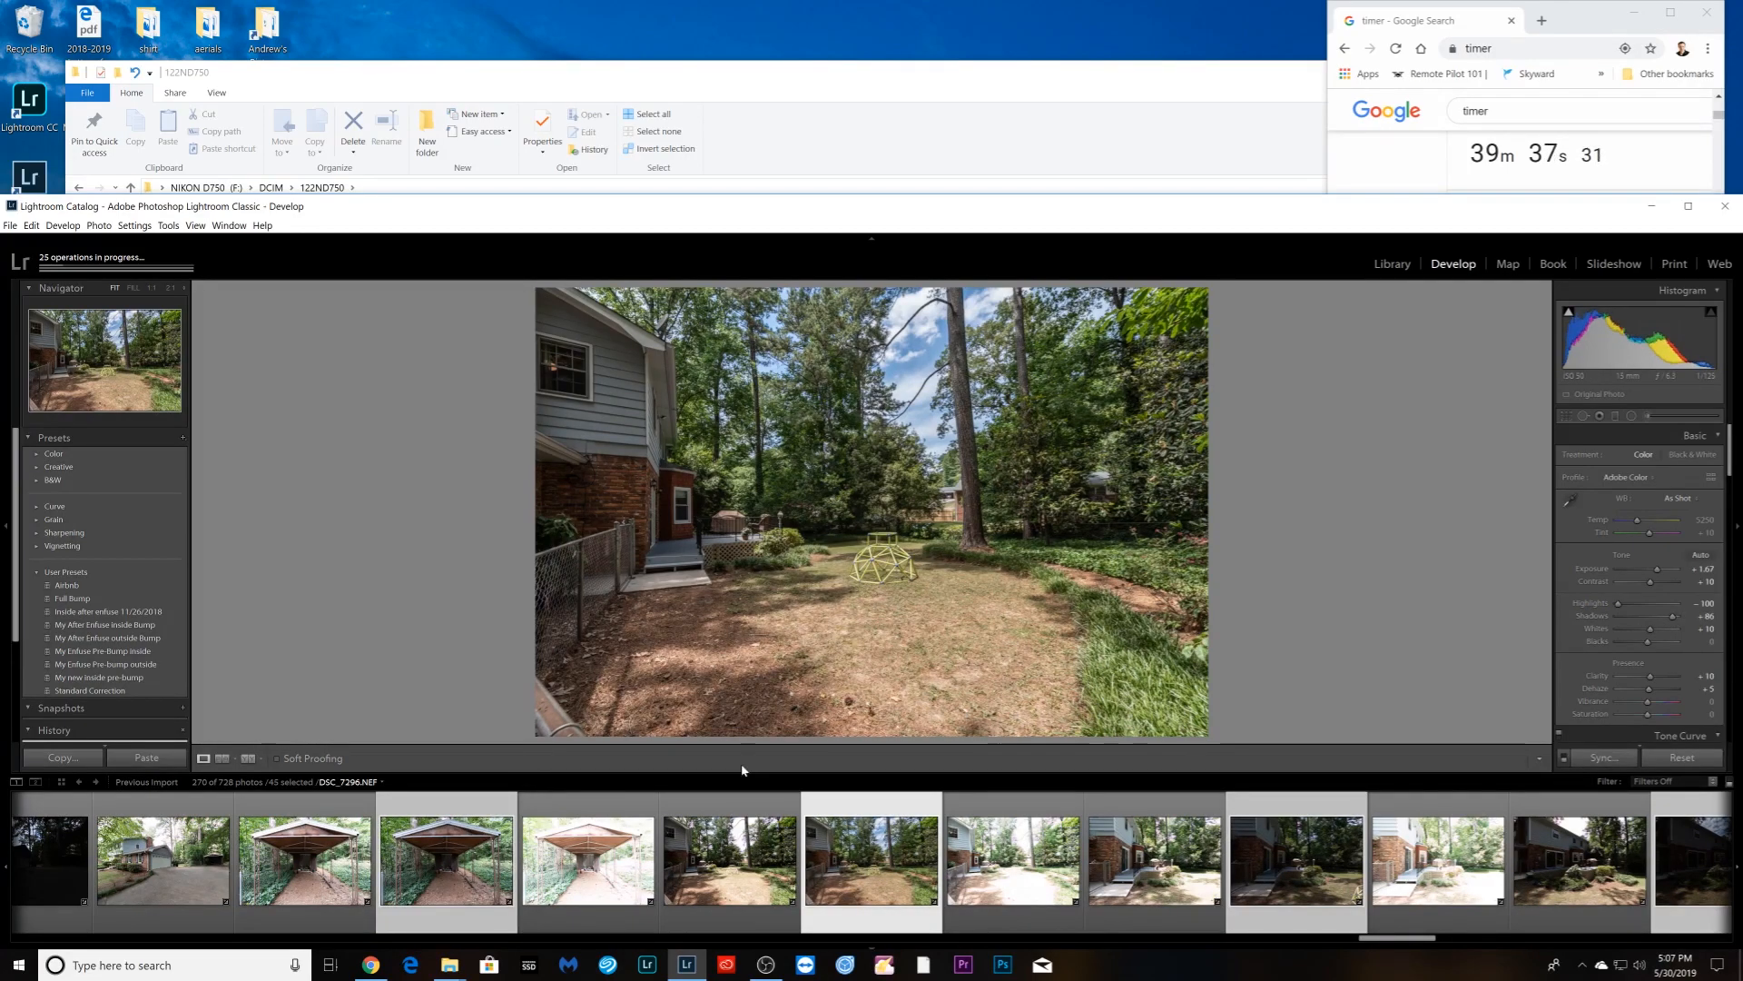
- Close Crop and raise Exposure to about +0.89 and +1.74 on the next two backyard photos
key(r)
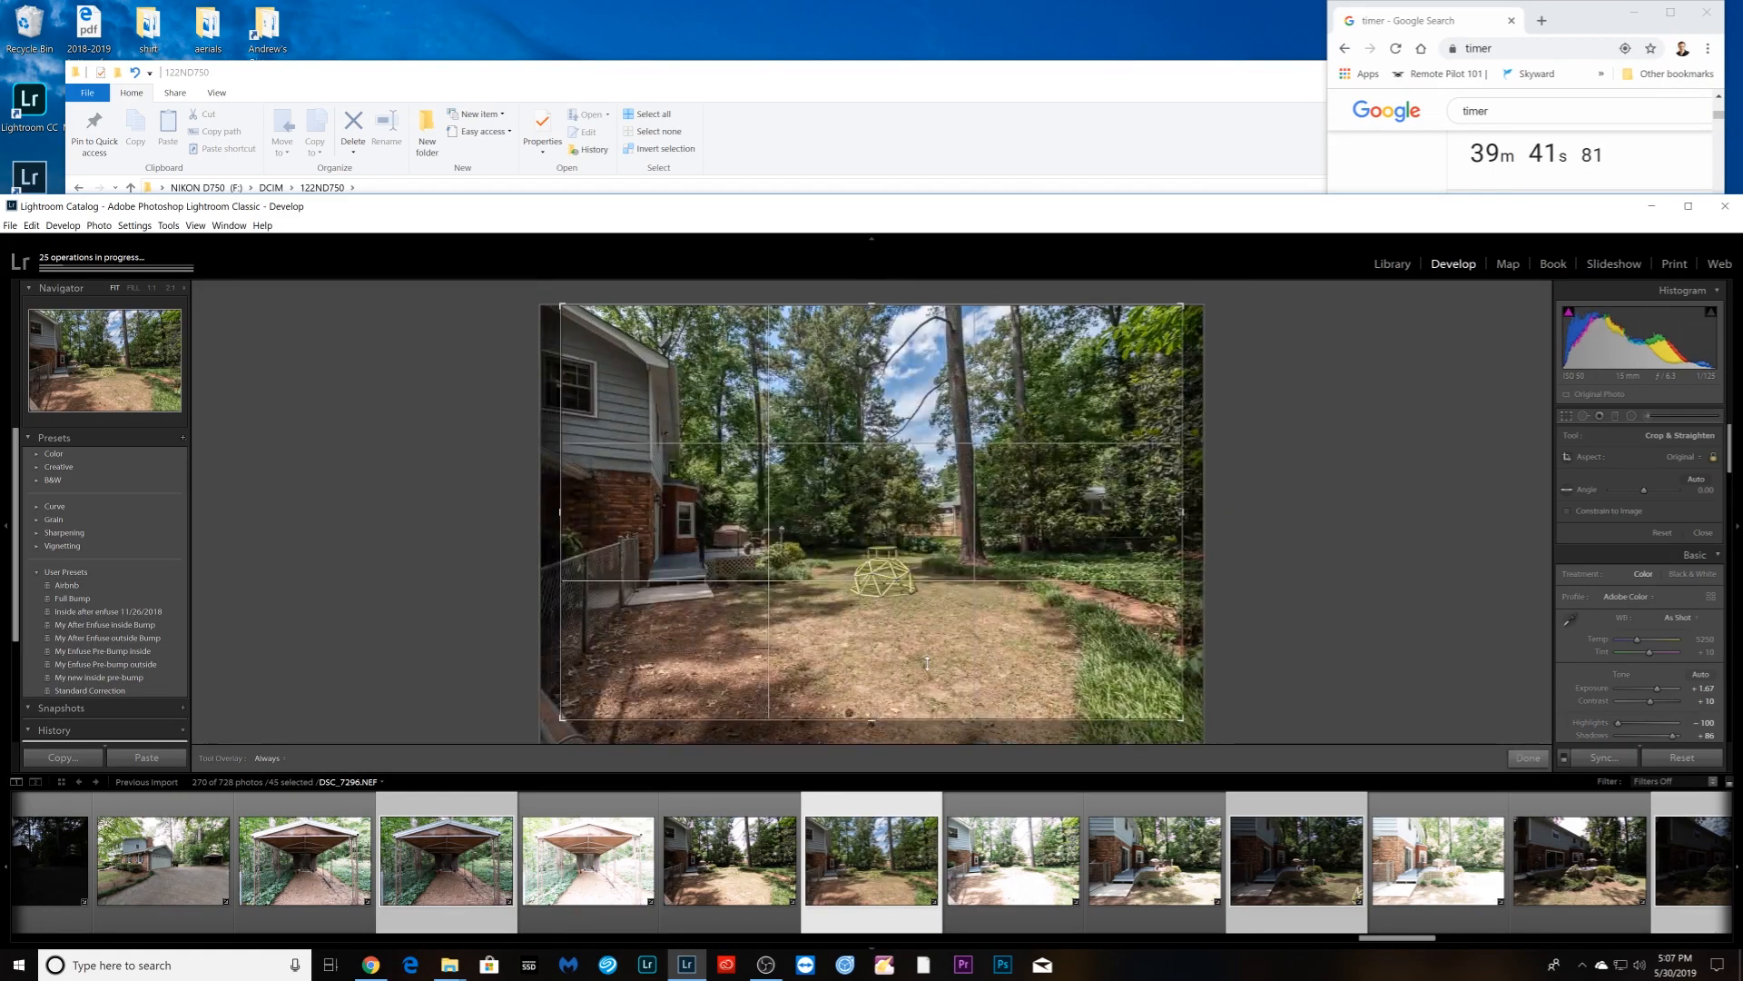
key(r)
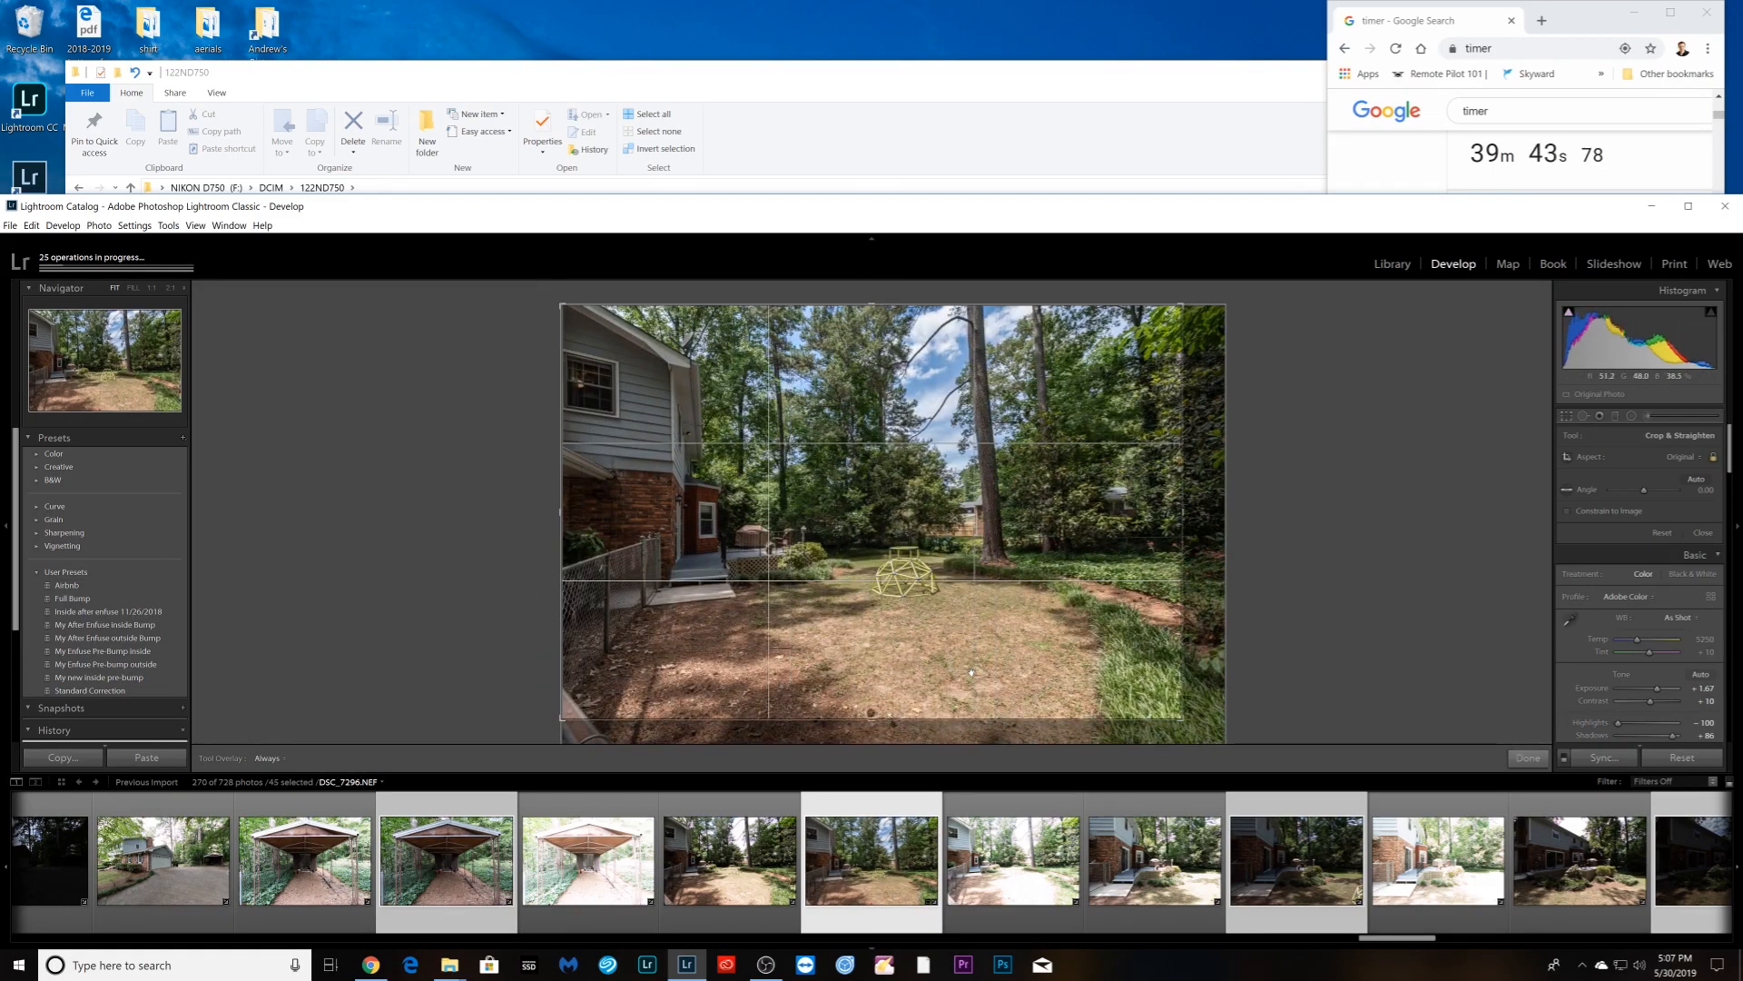
key(Right)
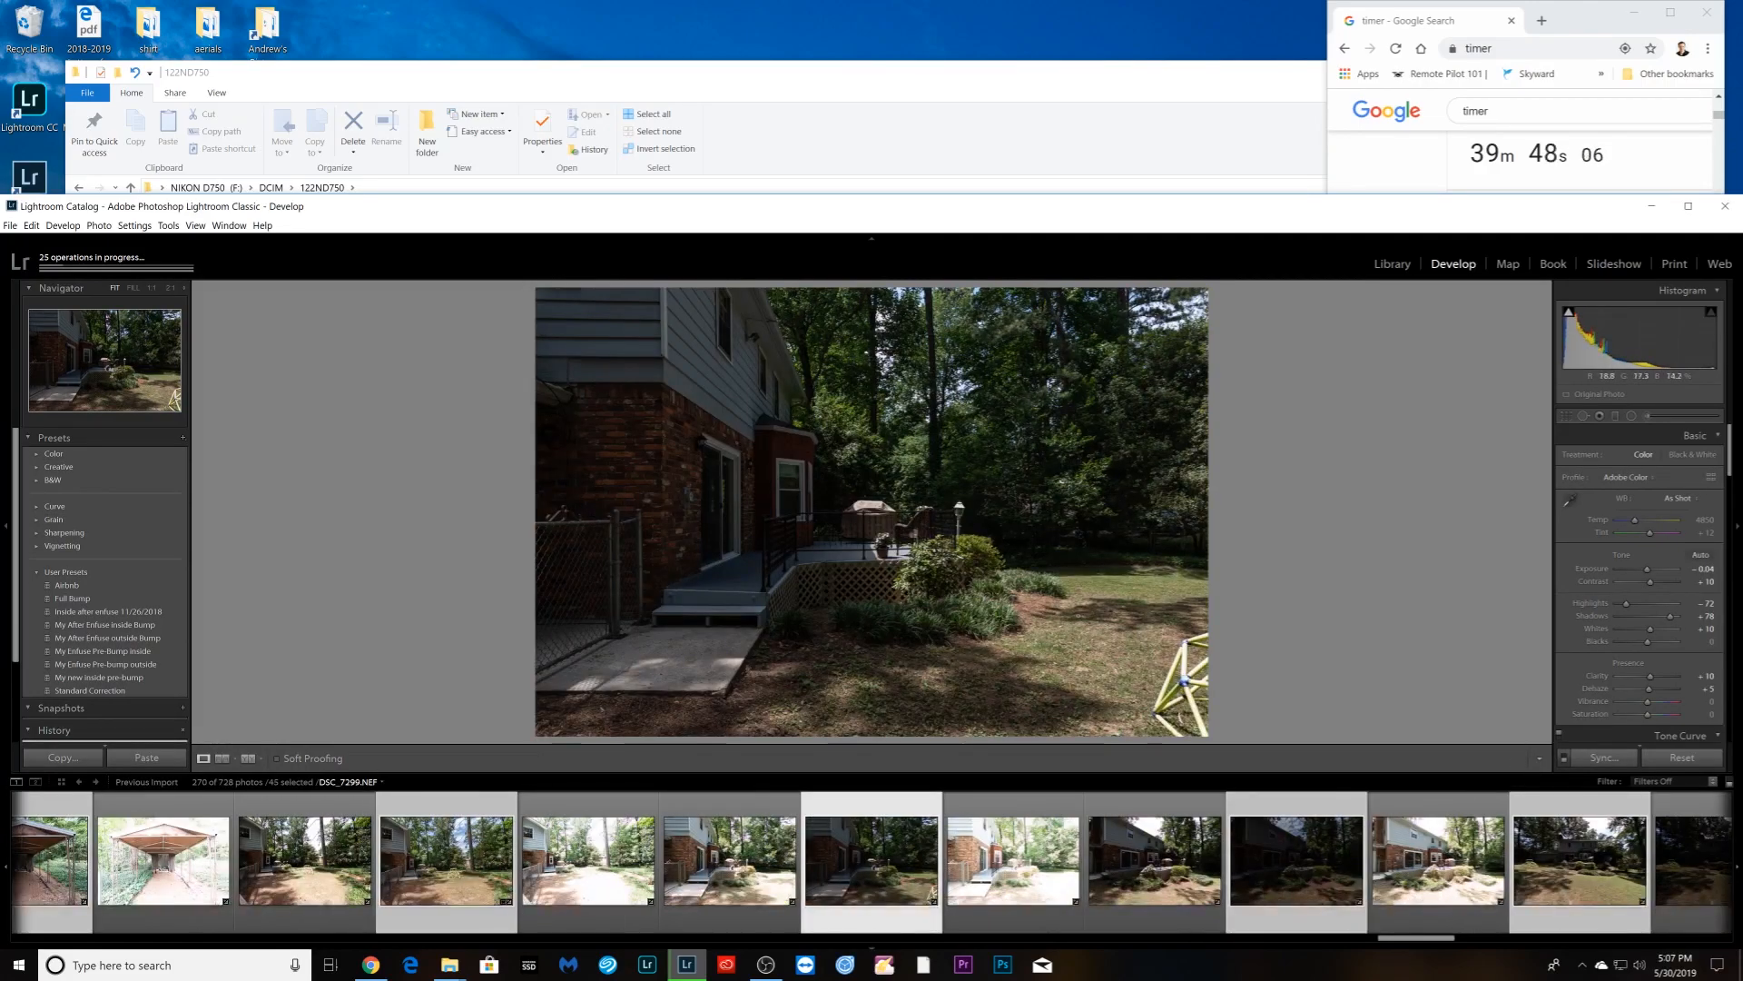
drag(1646, 568, 1657, 572)
key(Right)
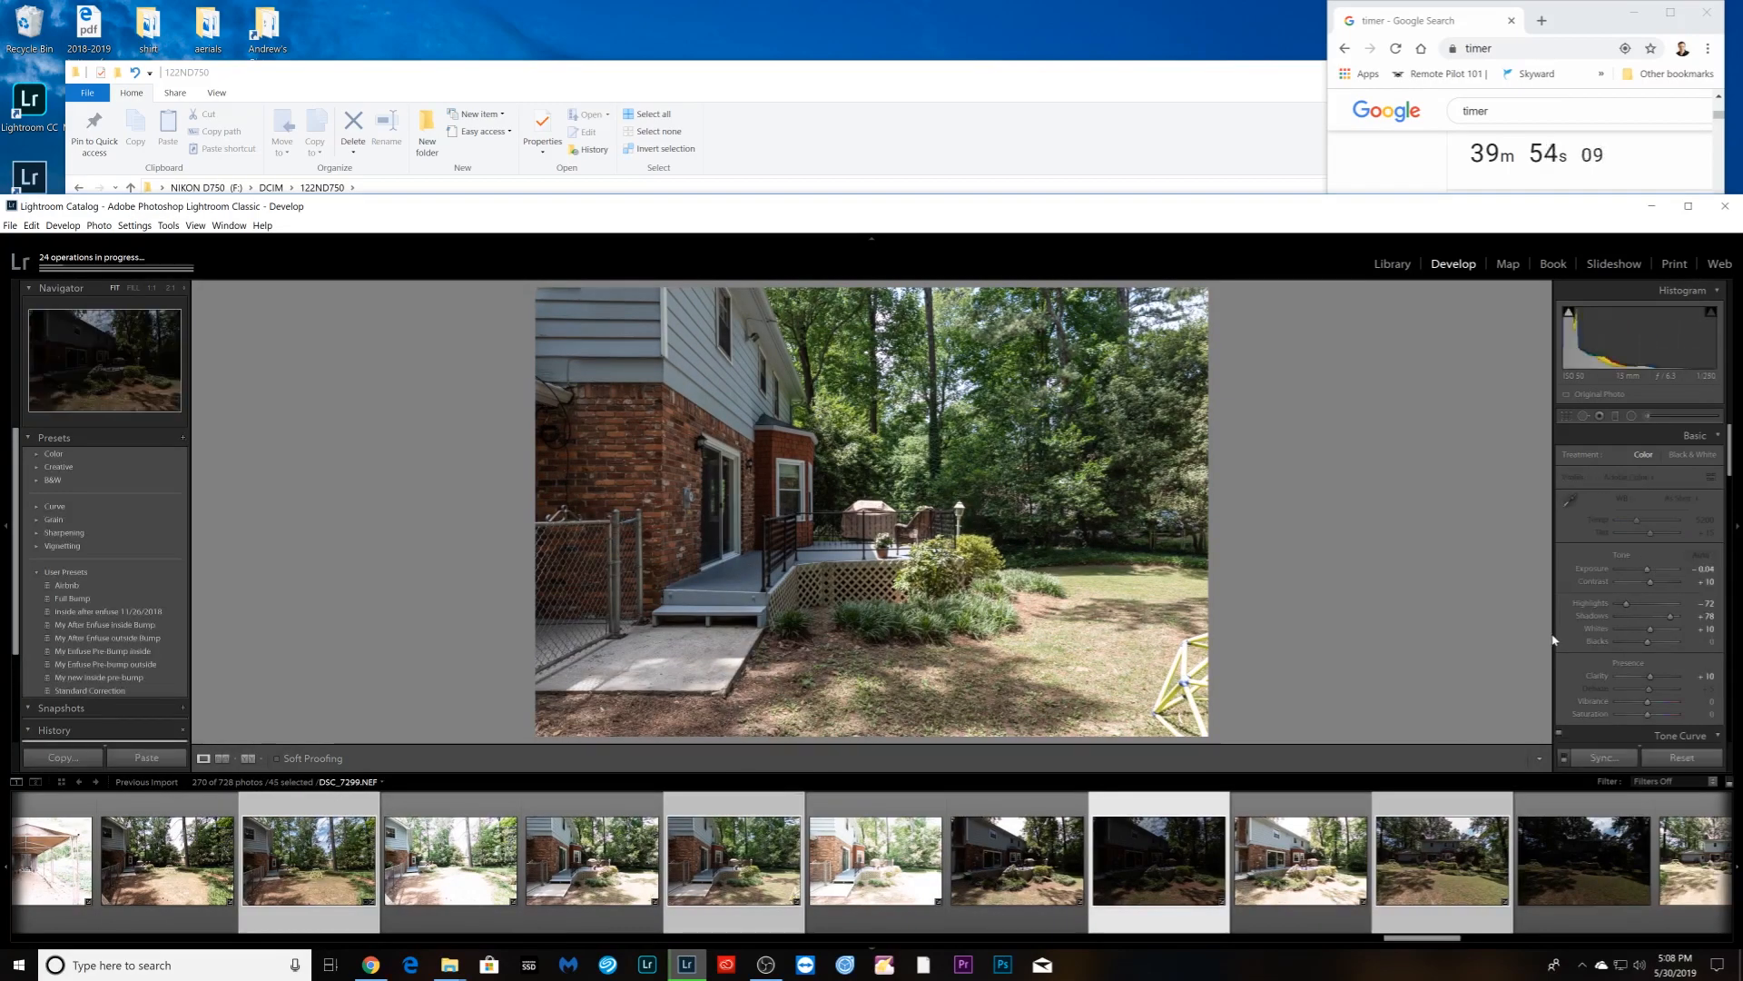
mouse_move(1647, 569)
mouse_down()
mouse_move(1614, 606)
mouse_move(1677, 616)
mouse_move(1662, 573)
mouse_up()
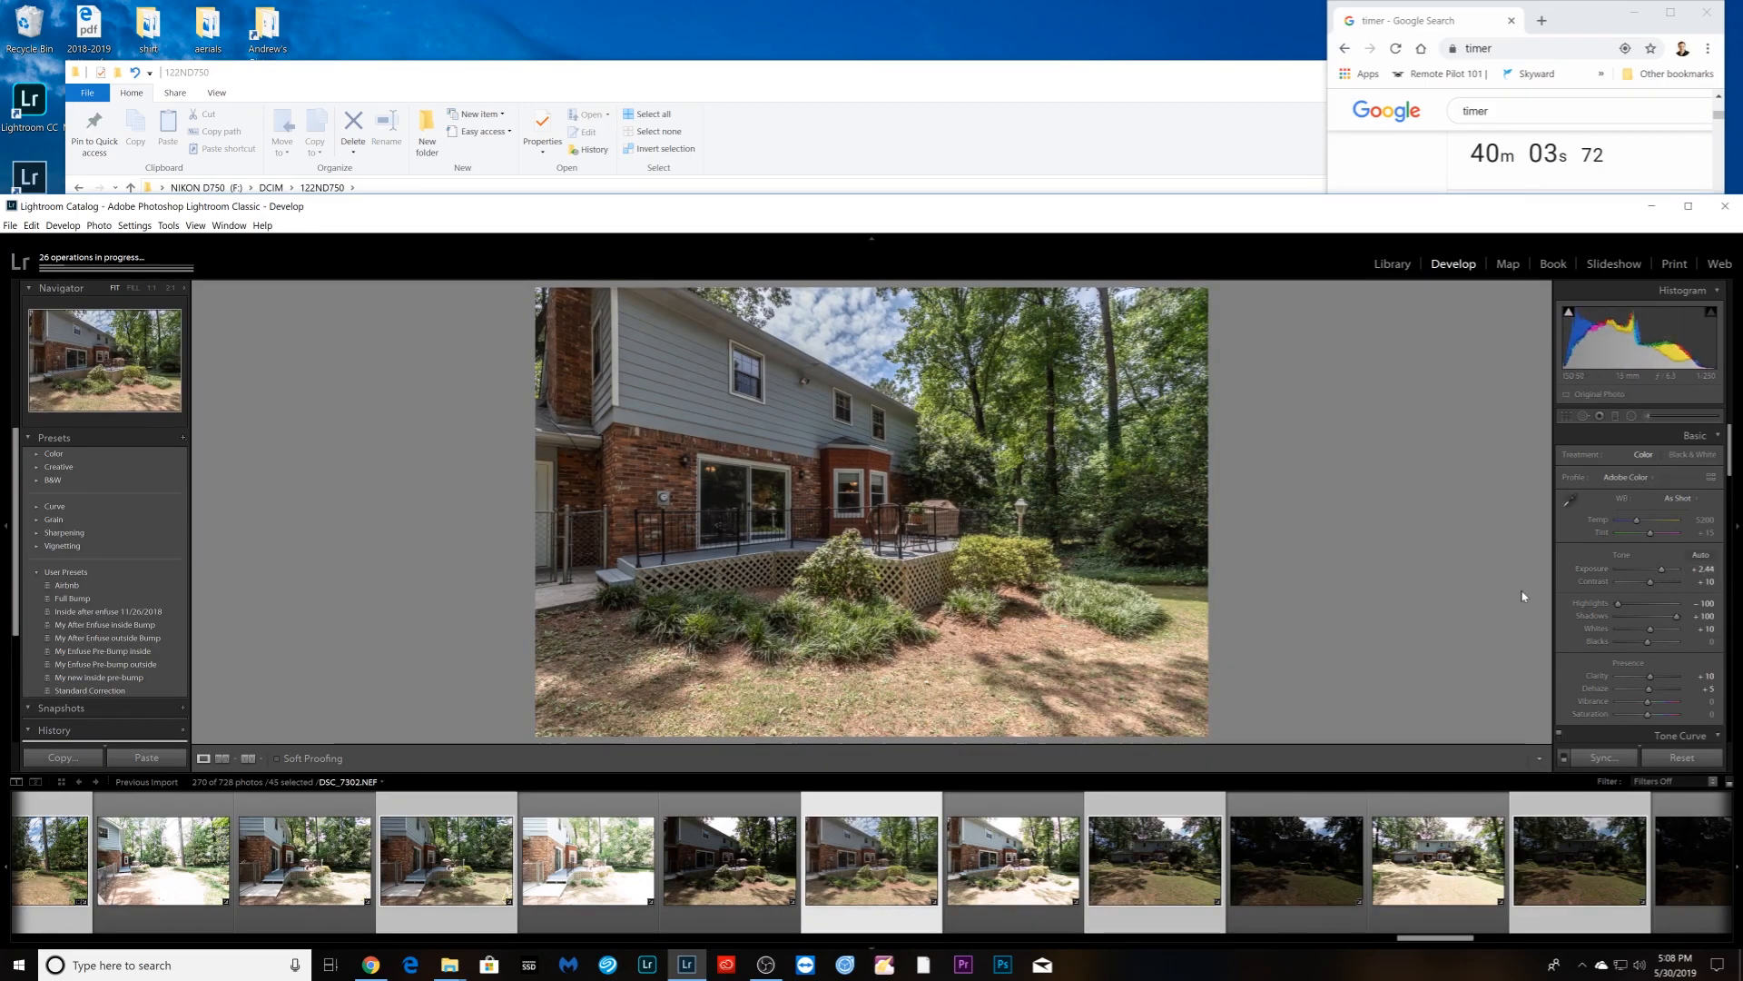
- Lift Shadows to +100 on two more backyard photos, easing one's Exposure to +1.51
key(Right)
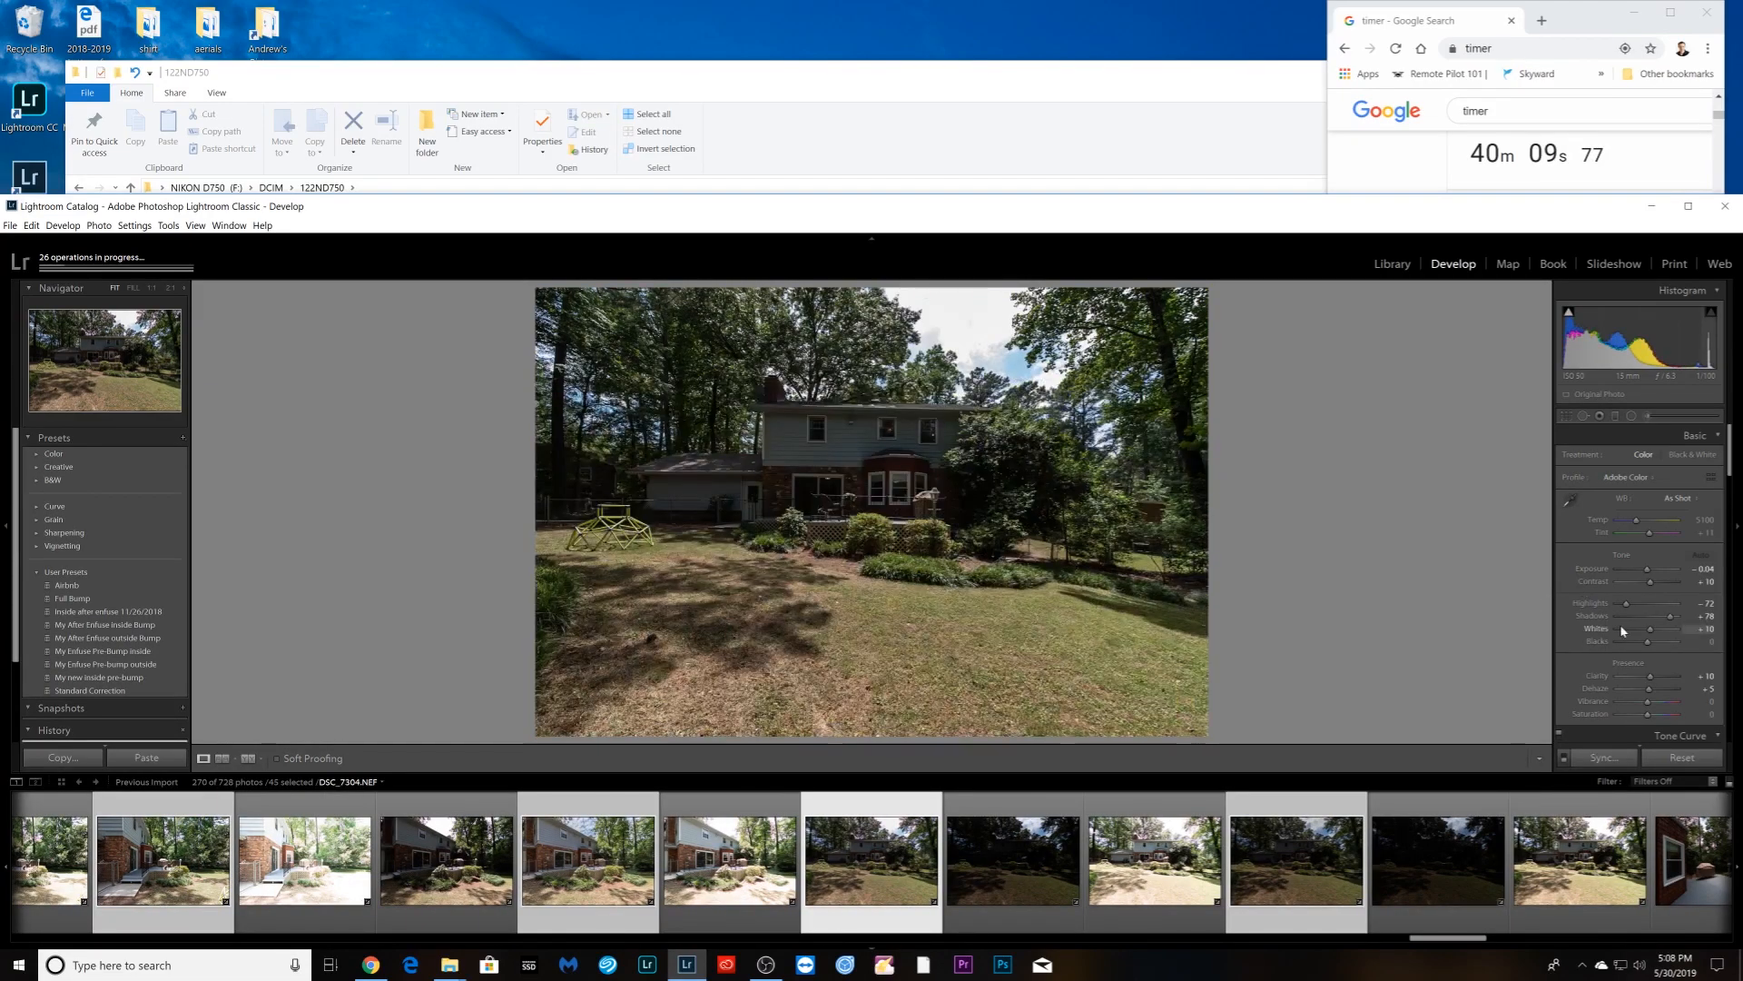
drag(1669, 616, 1655, 575)
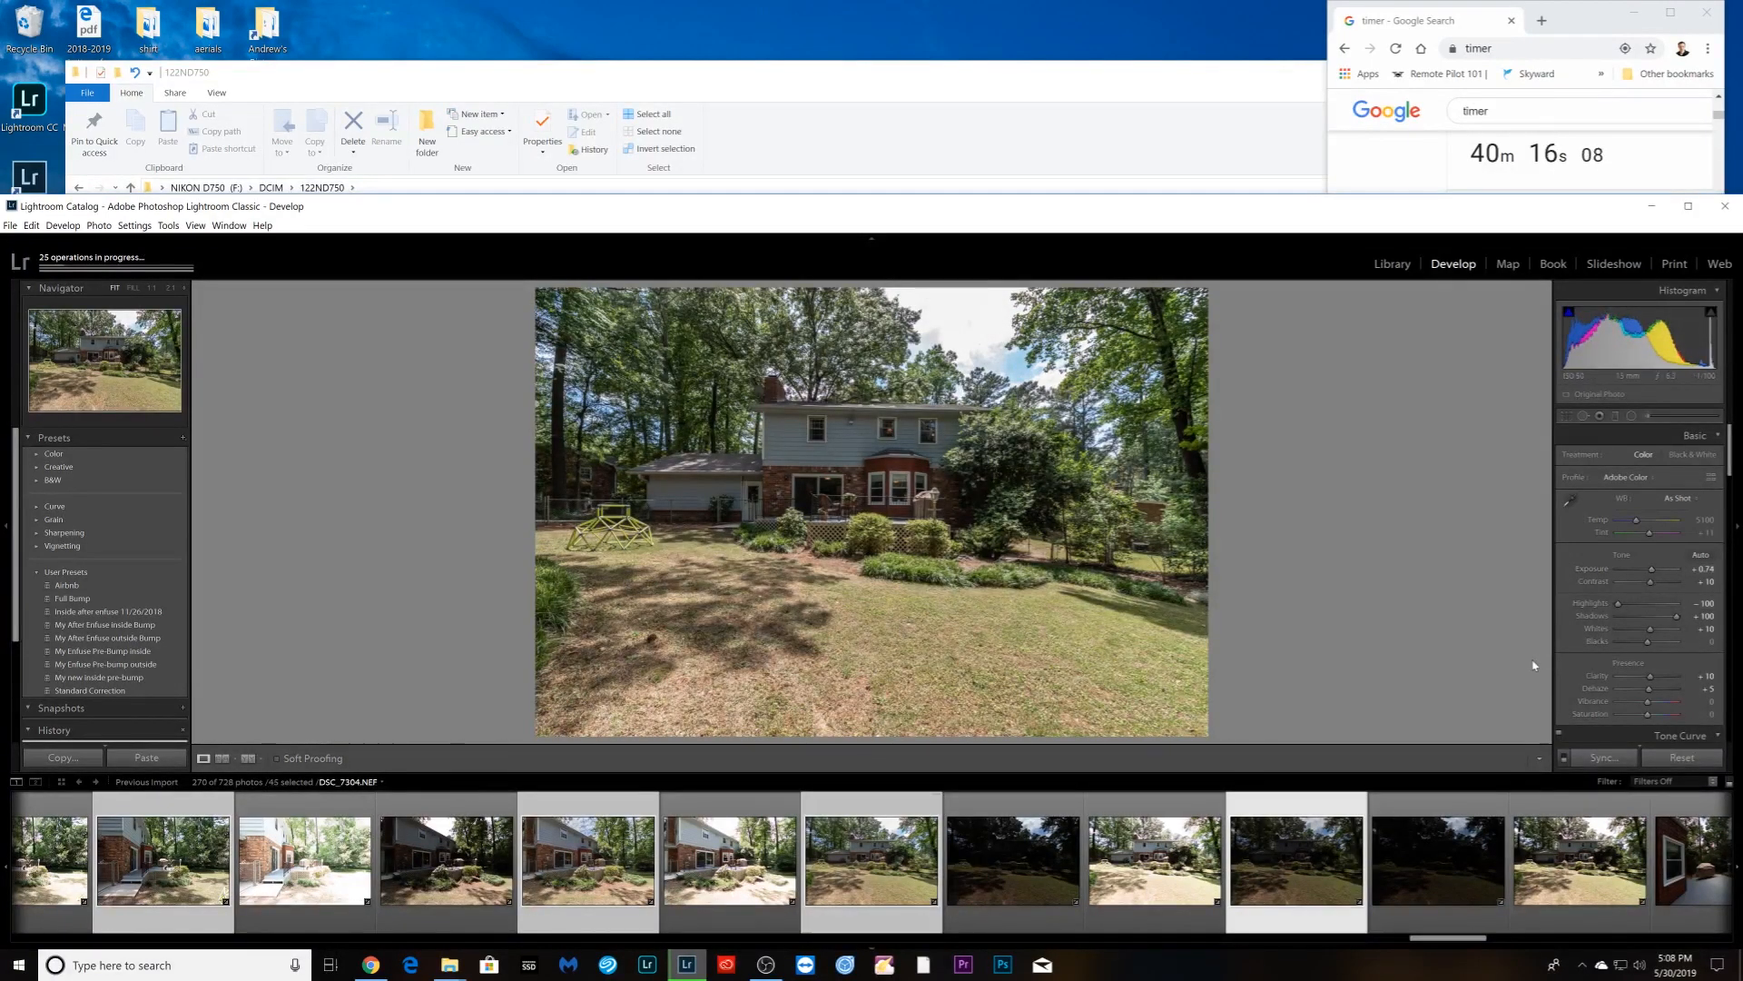
key(Right)
drag(1670, 615, 1658, 574)
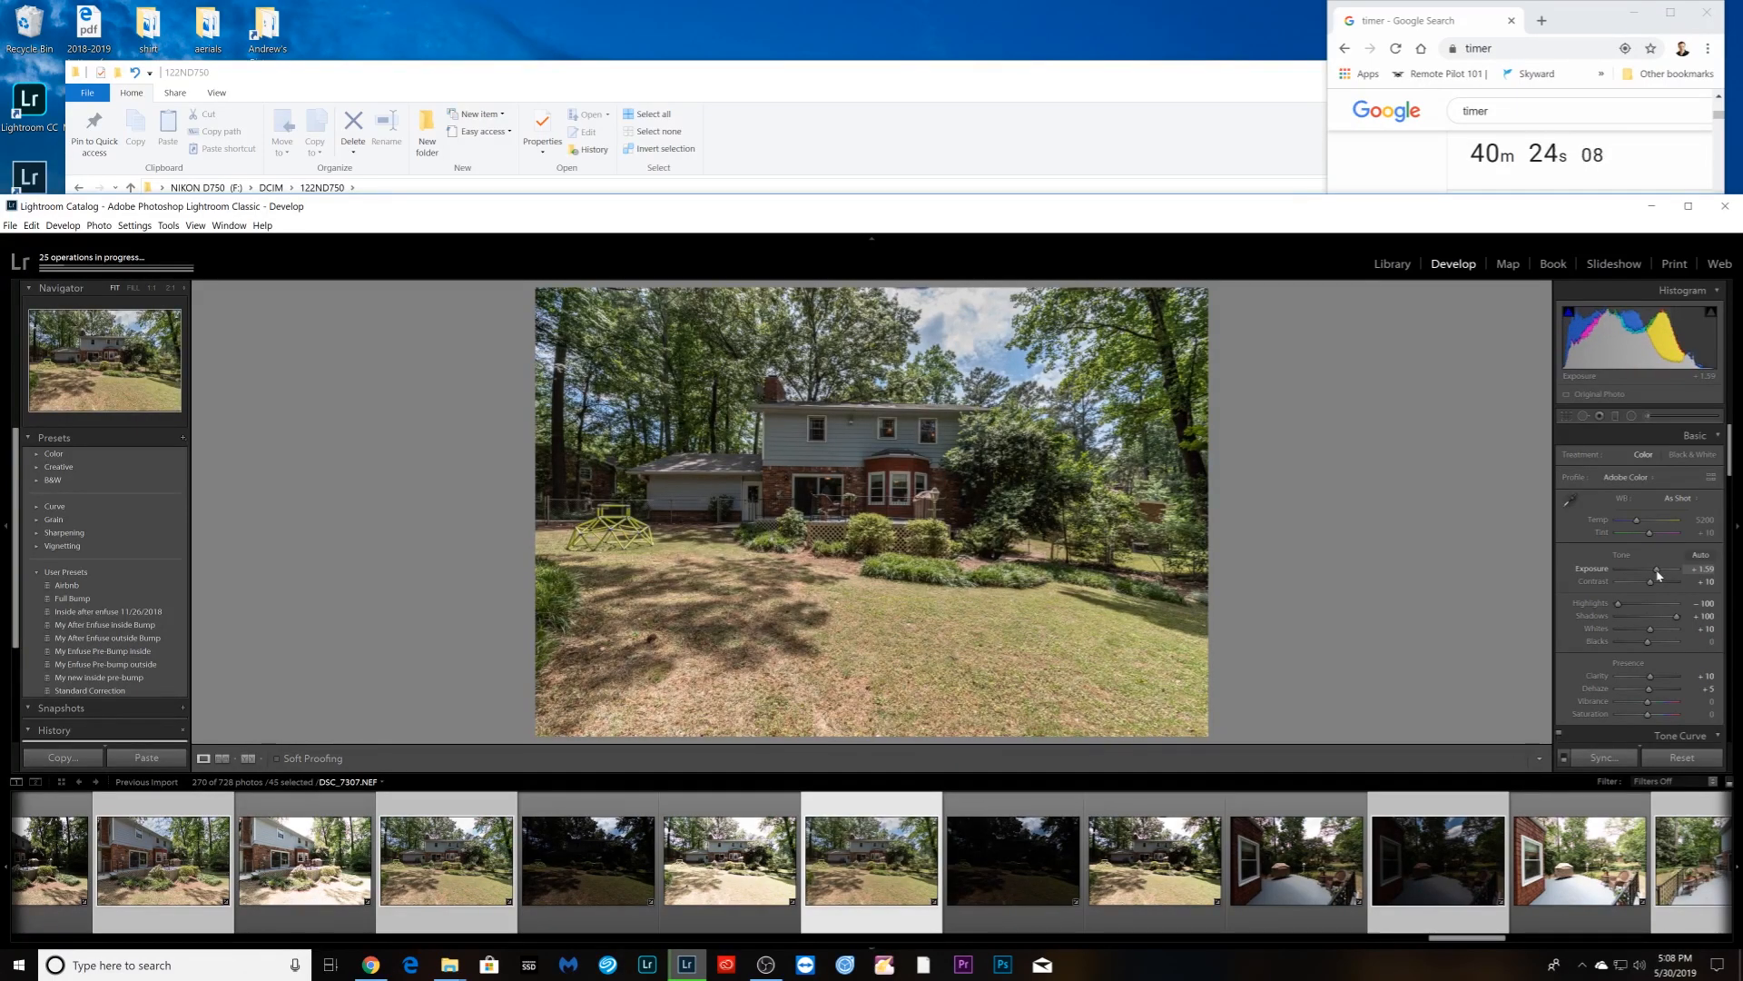
drag(1658, 574, 1655, 574)
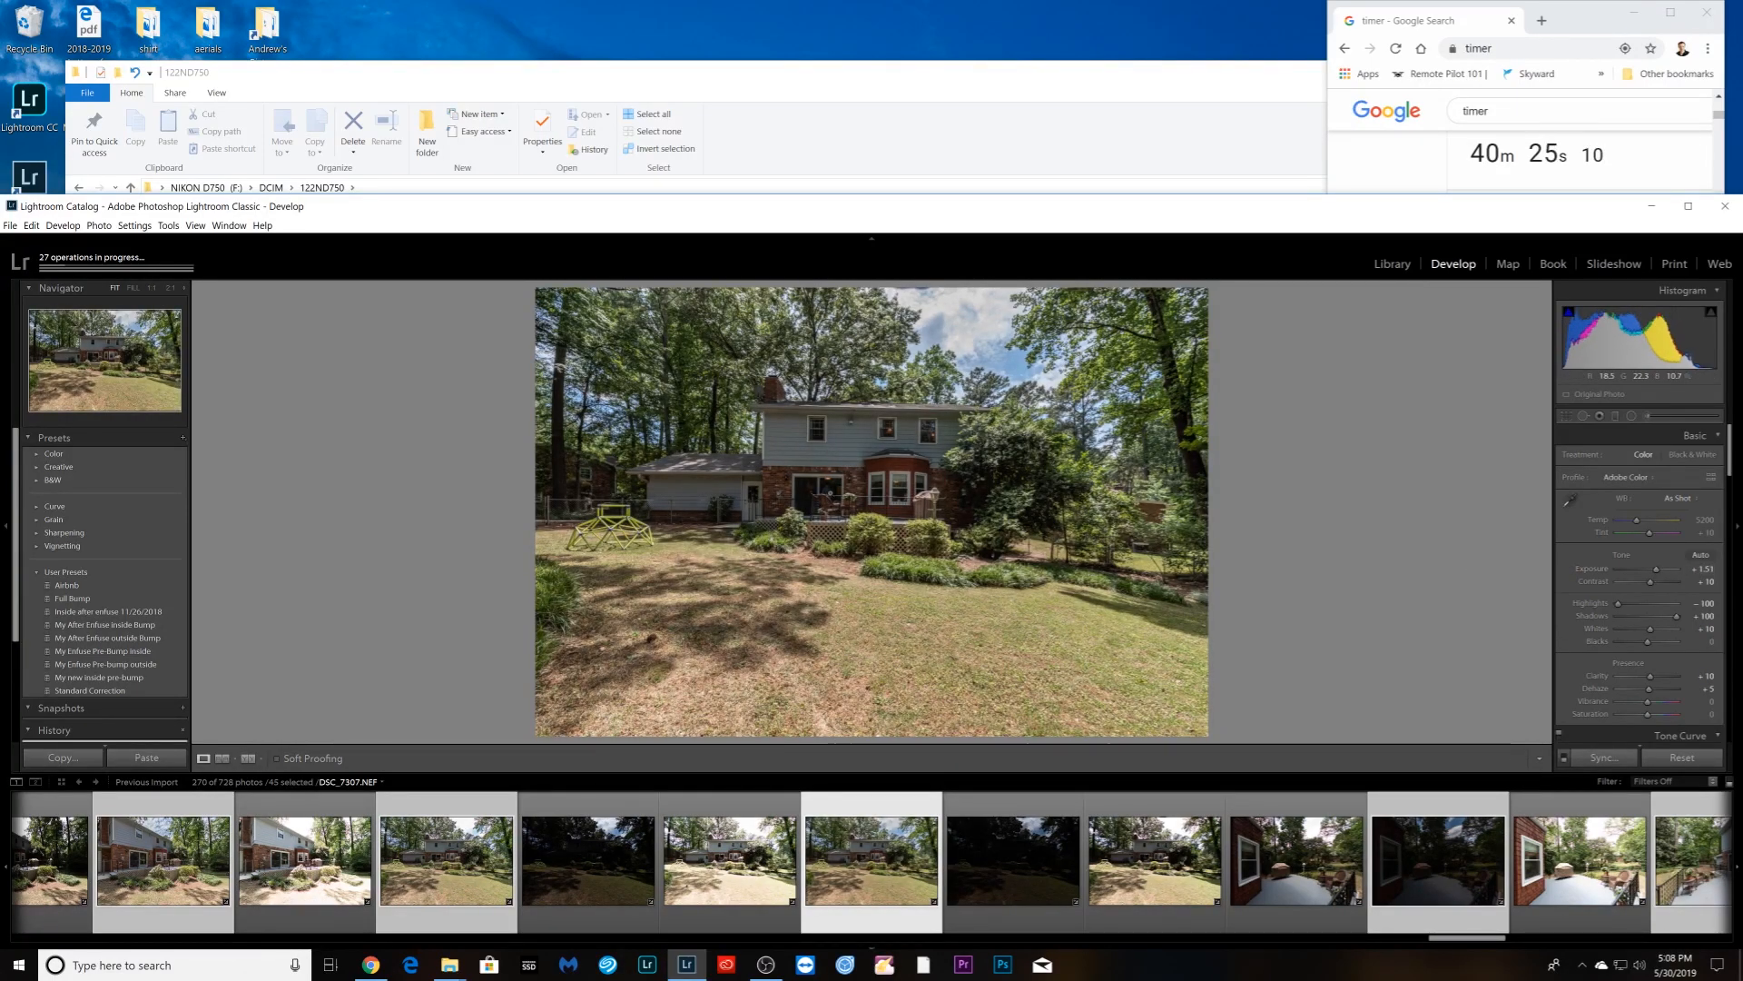
- Inspect the back deck at 1:1, return to fit view, and select dark deck photo DSC_7311
click(829, 493)
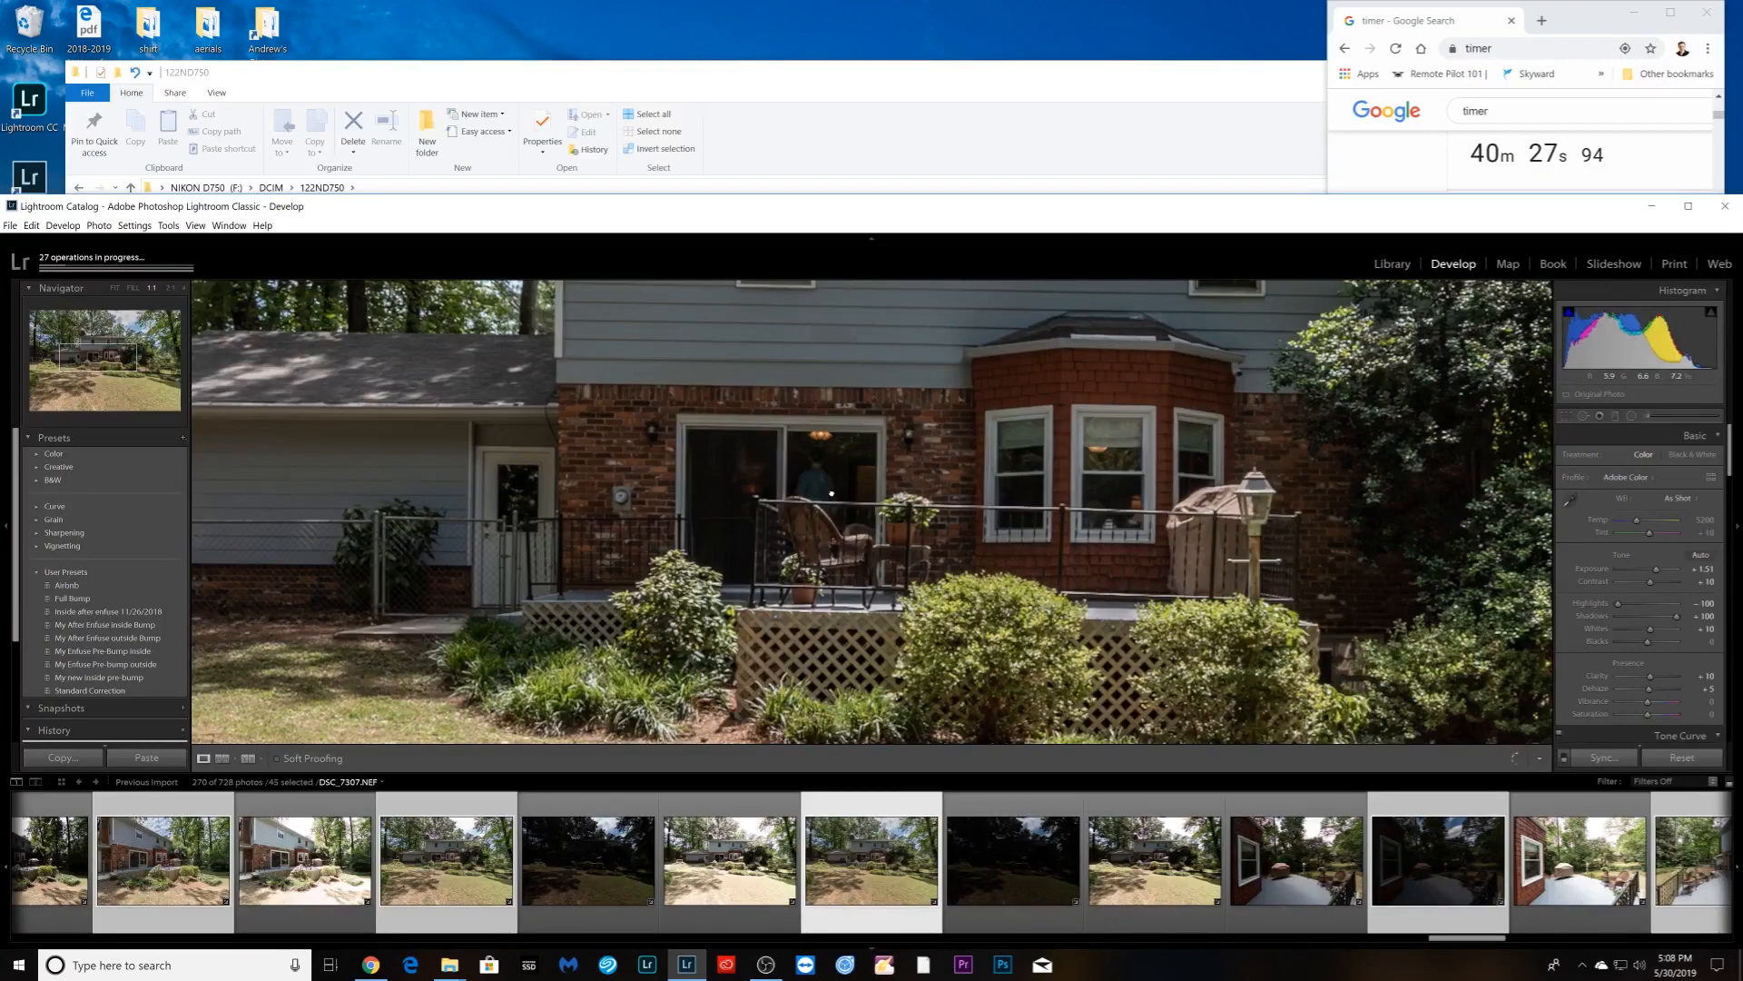
click(831, 493)
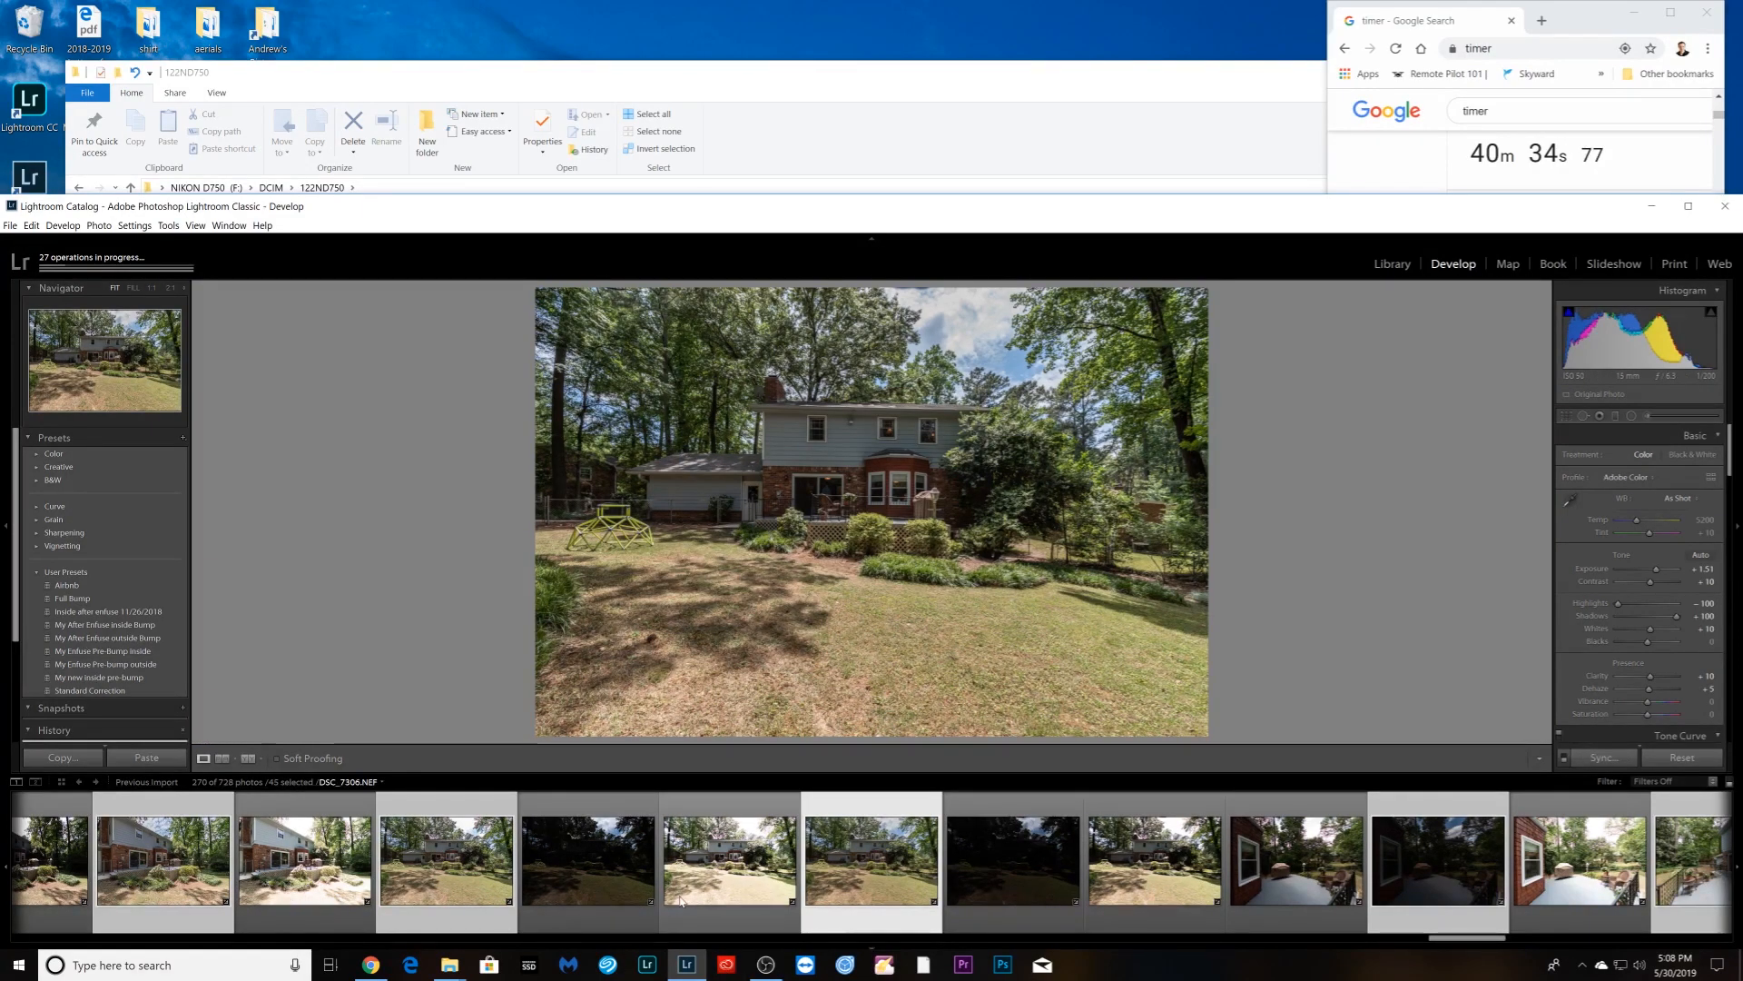
click(1420, 899)
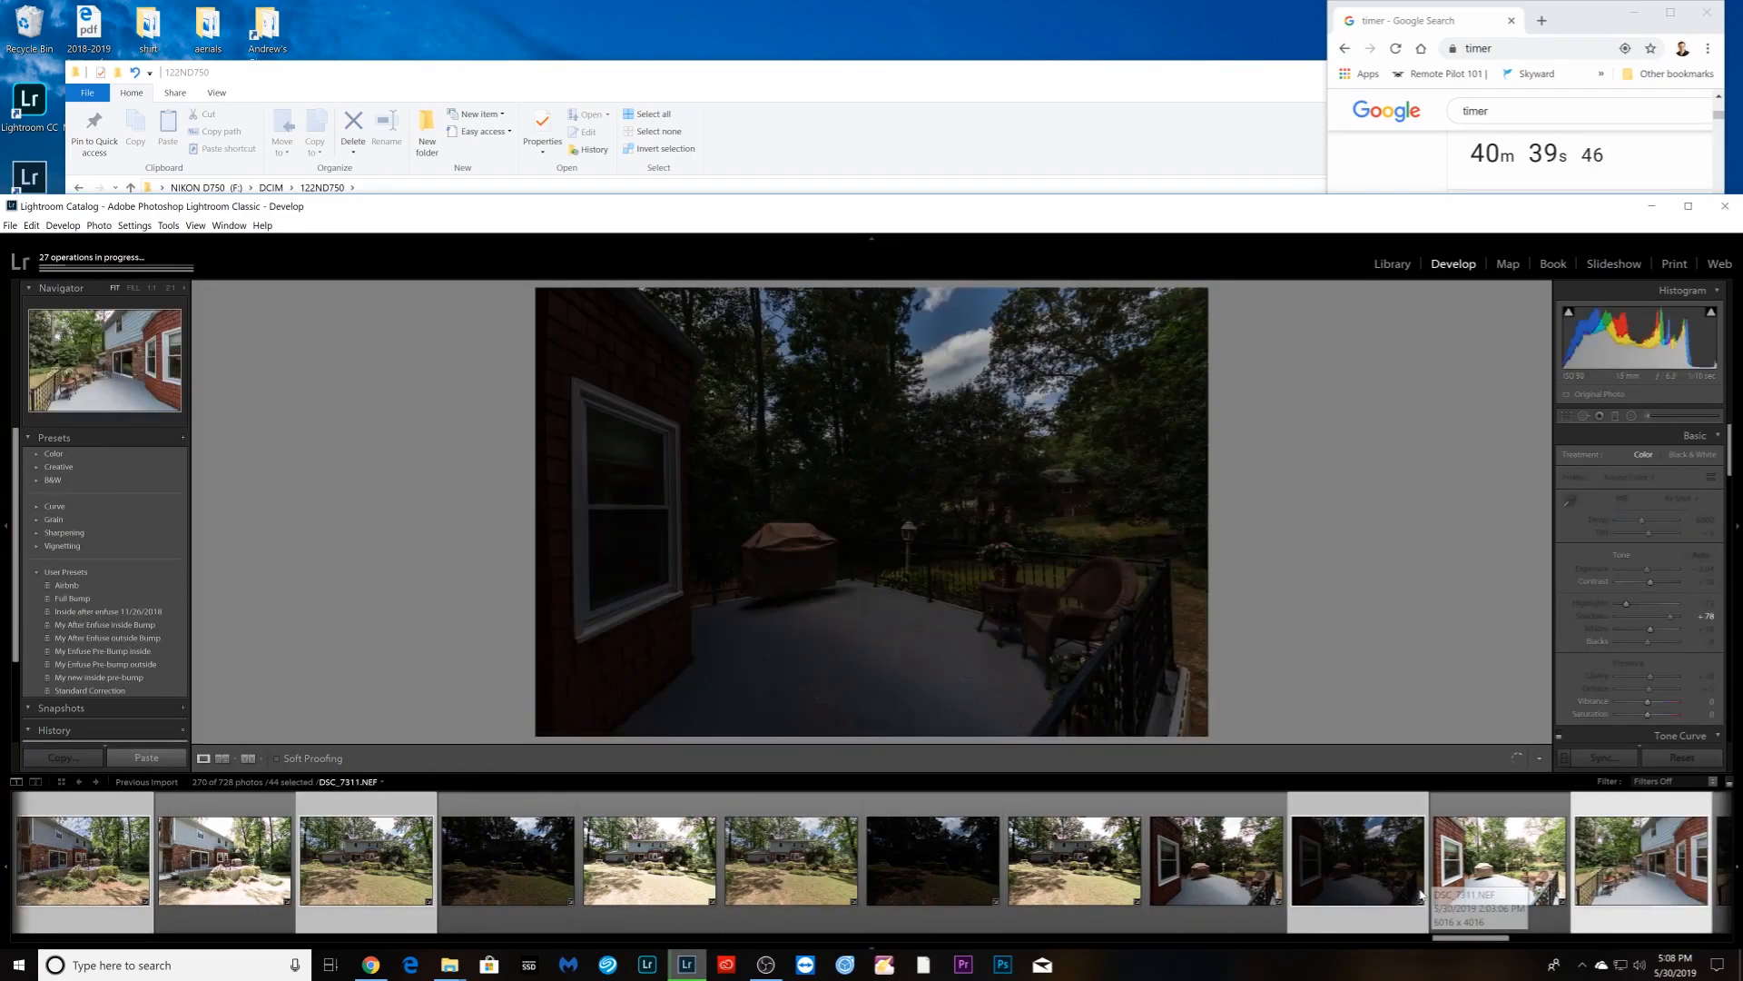
- Brighten the dark deck photo DSC_7311 to +1.90 Exposure
key(Right)
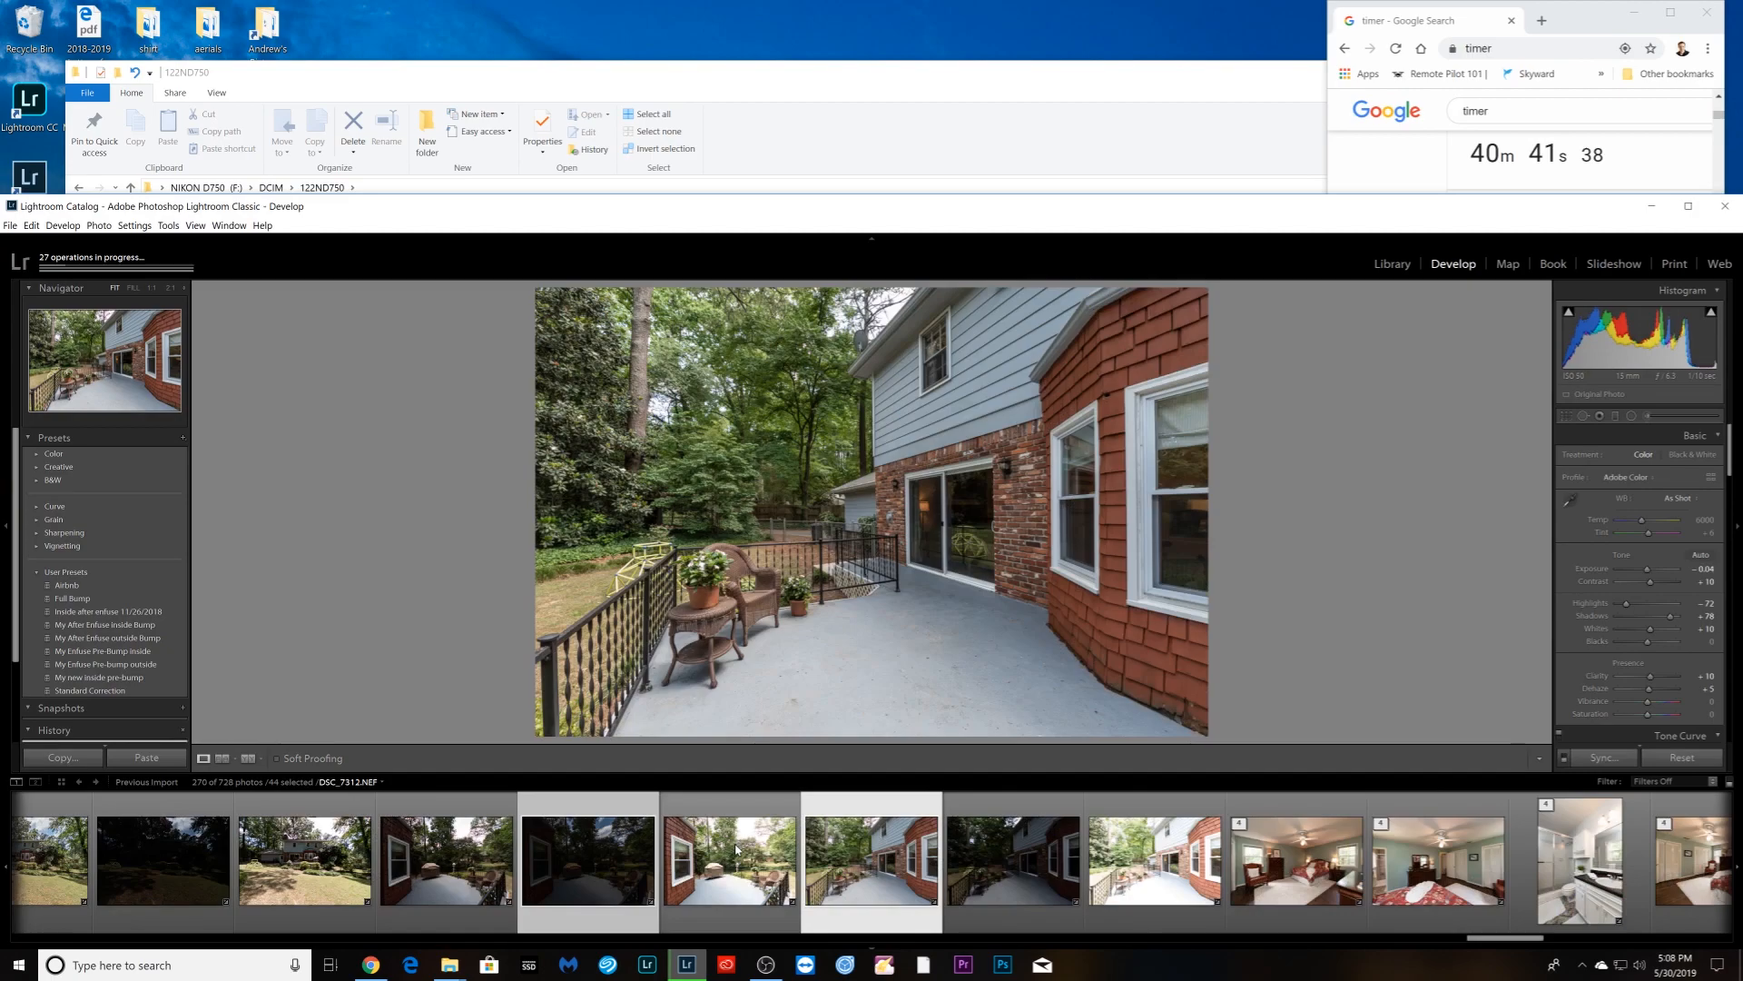
click(608, 911)
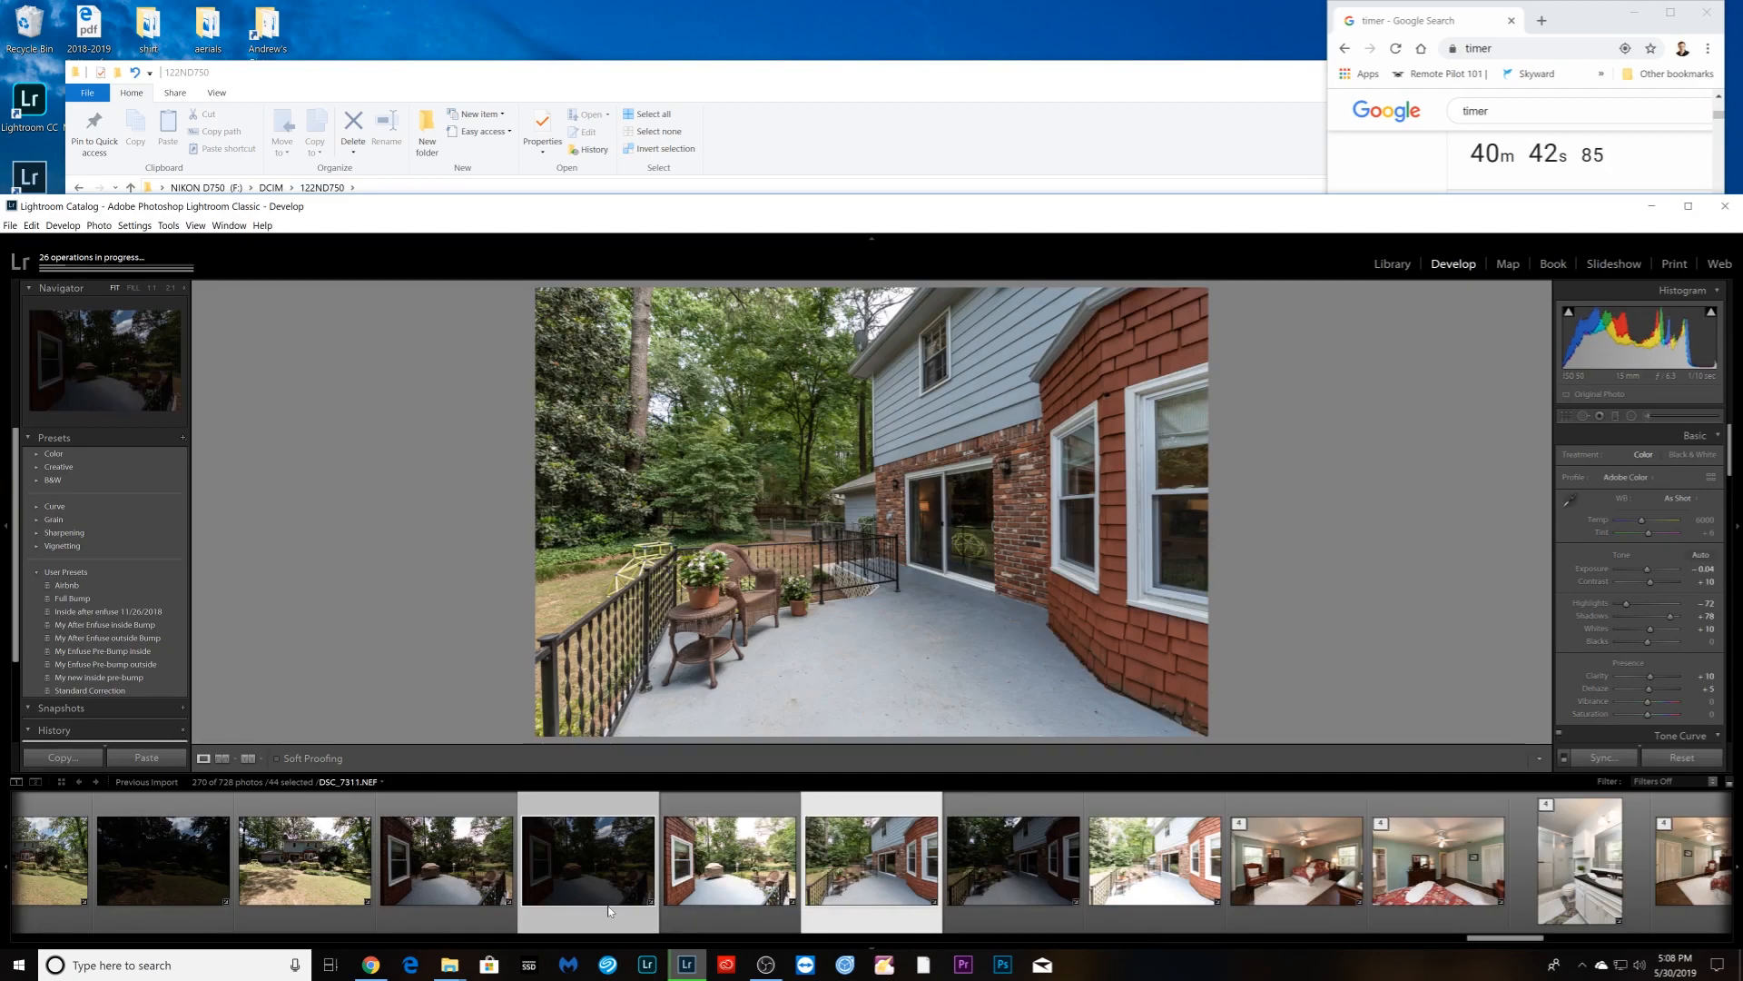
key(Right)
mouse_move(1647, 569)
mouse_down()
mouse_move(1616, 603)
mouse_move(1693, 624)
mouse_move(1663, 570)
mouse_up()
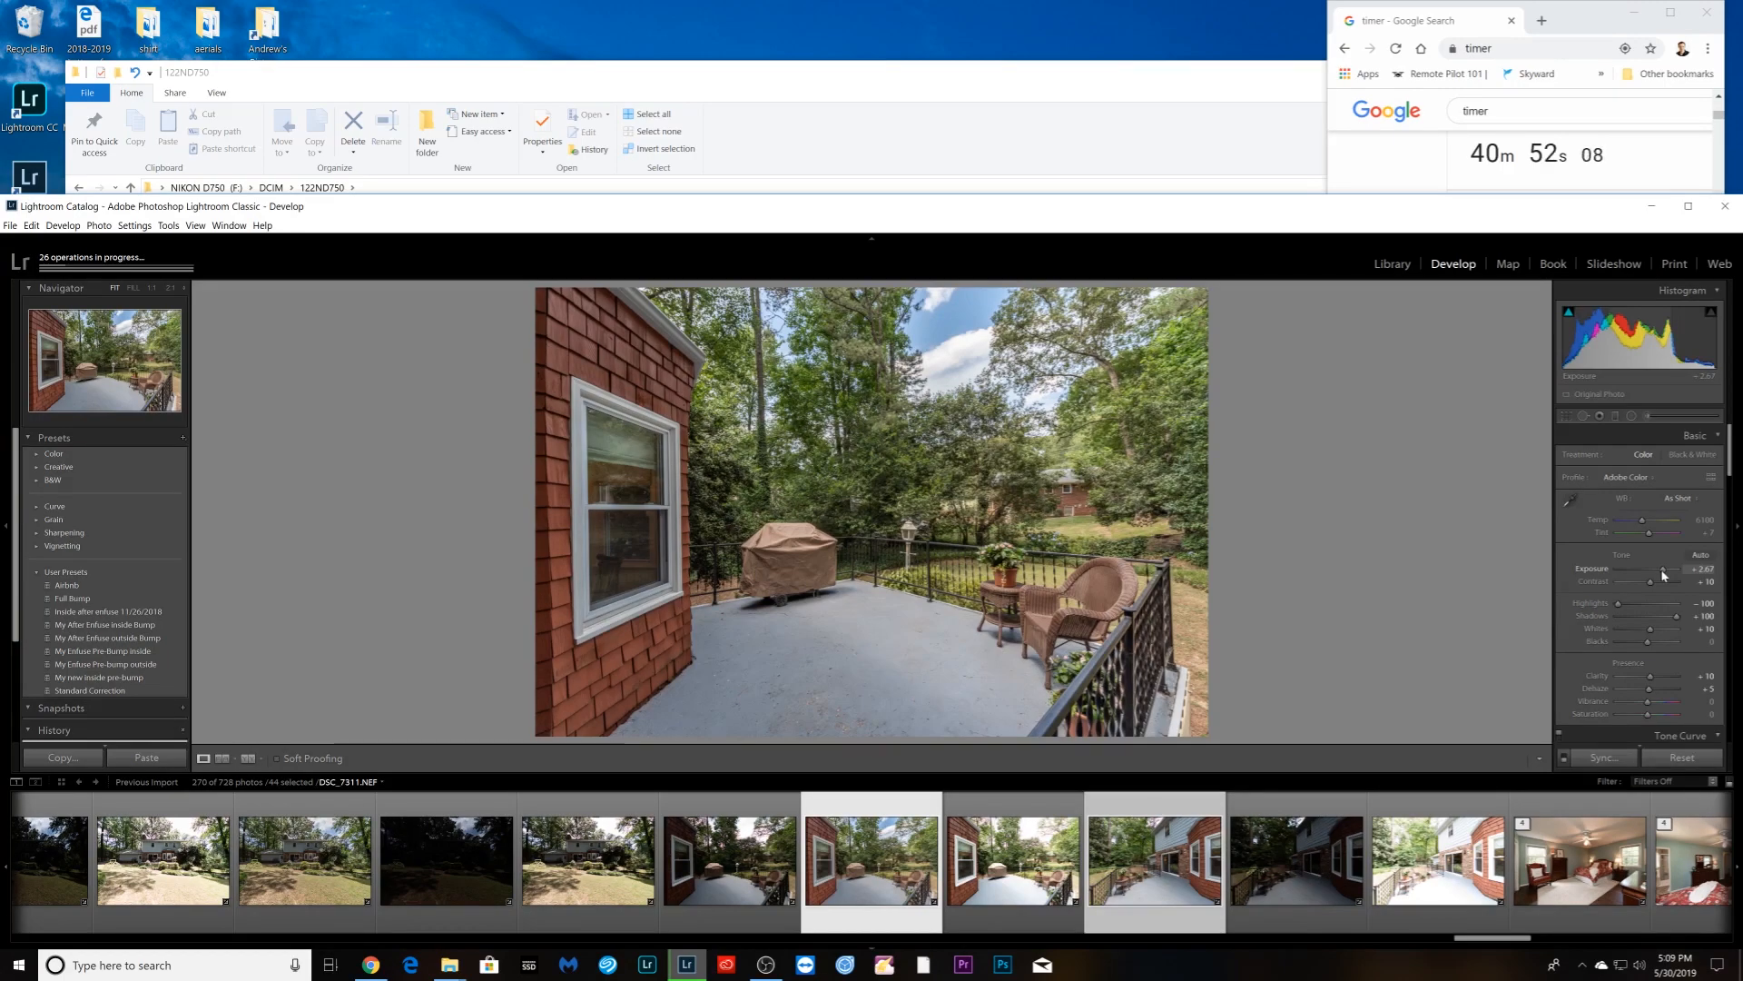
- Increase Contrast to +30 on deck shot DSC_7313
key(Right)
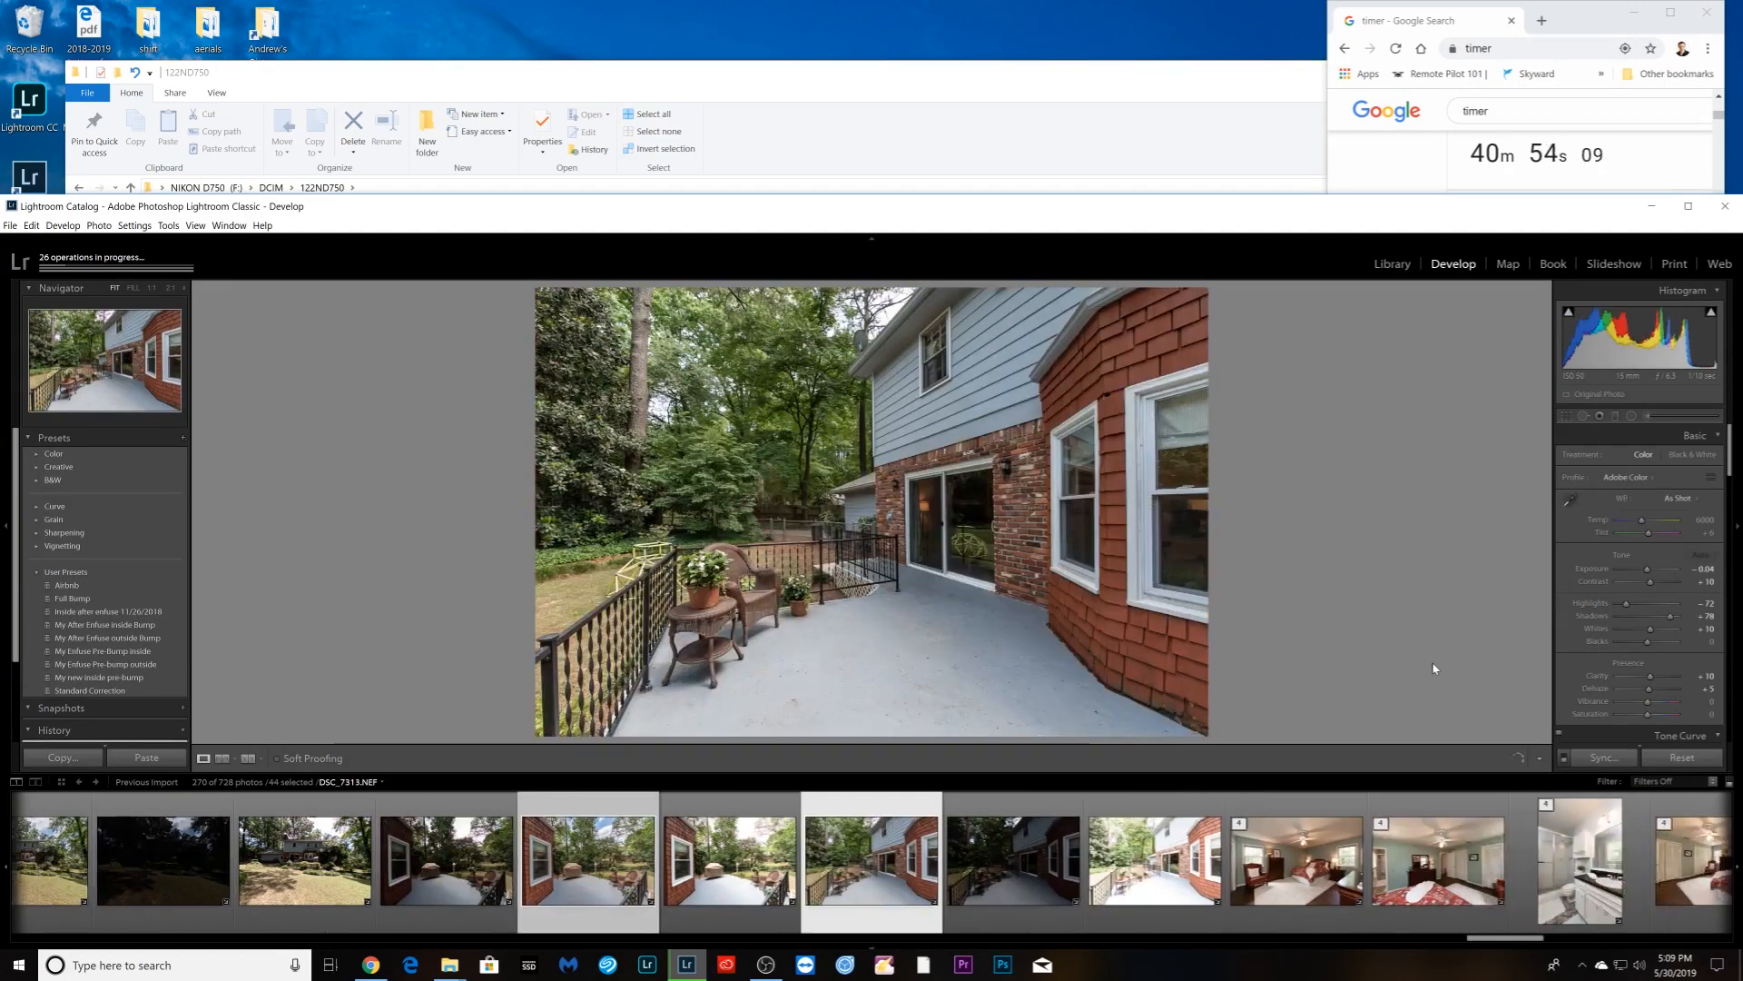
drag(1651, 582, 1657, 586)
key(Right)
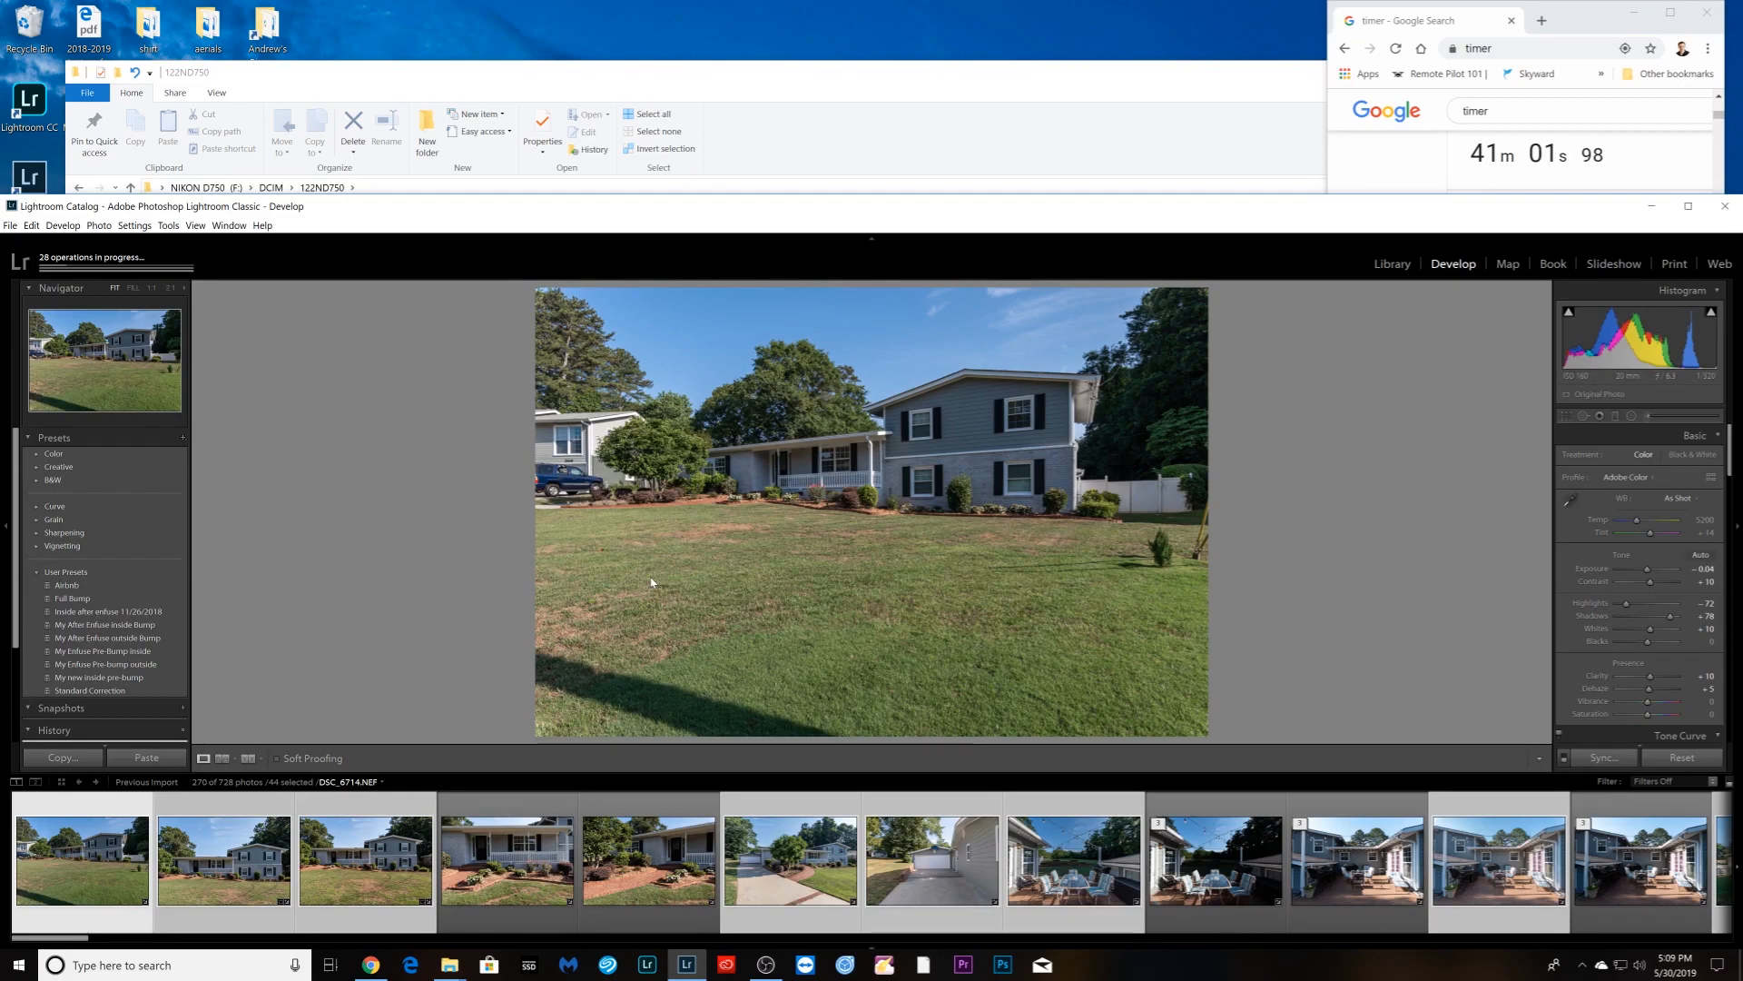
- Apply automatic Upright perspective correction to the house front view and driveway photo
scroll(1636, 645, down, 8)
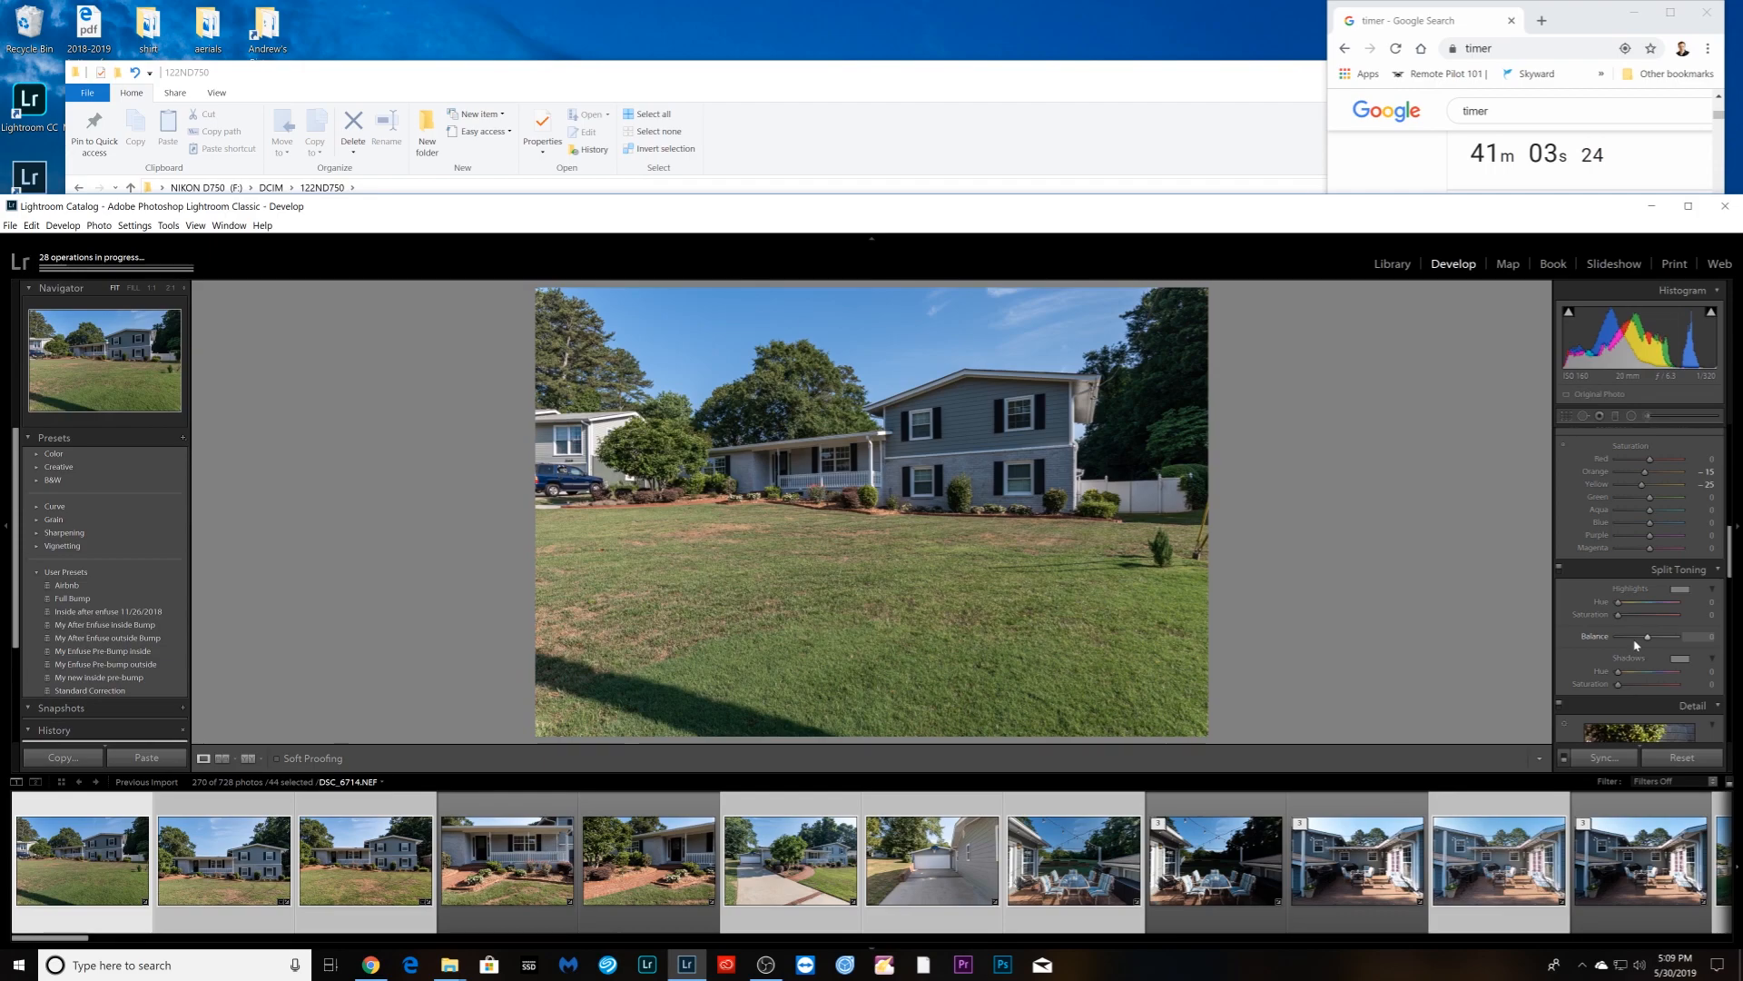
scroll(1636, 645, down, 5)
scroll(1636, 645, down, 4)
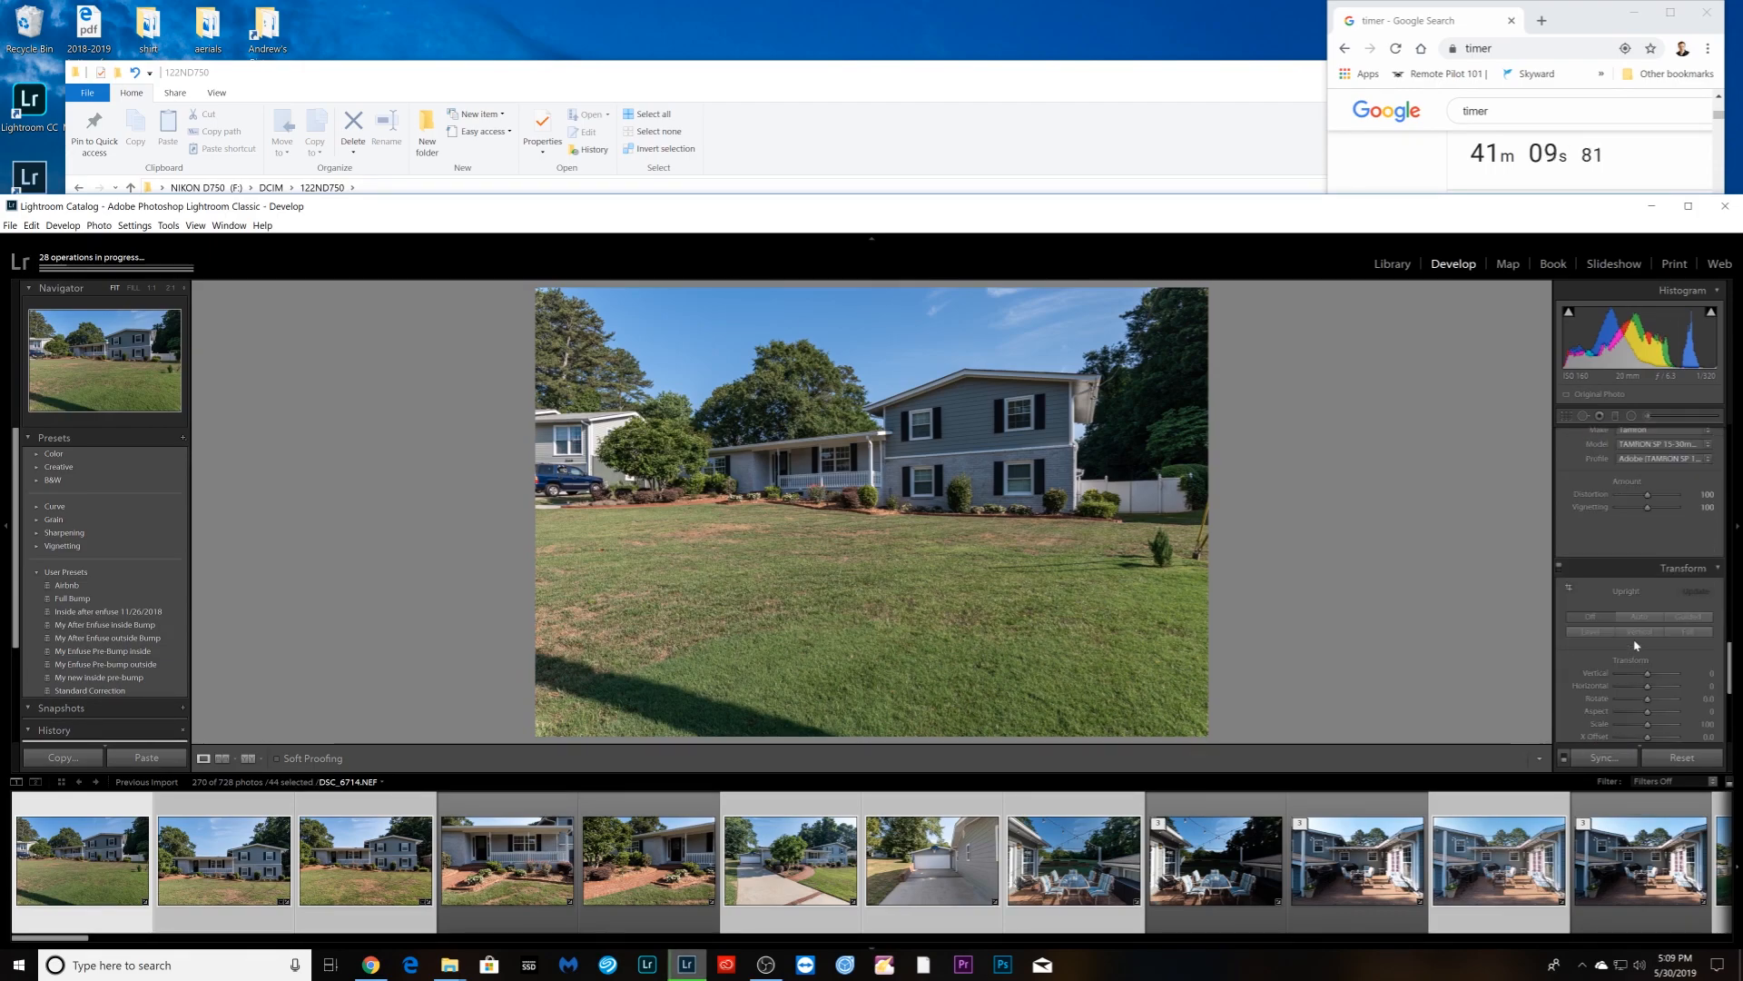
key(Right)
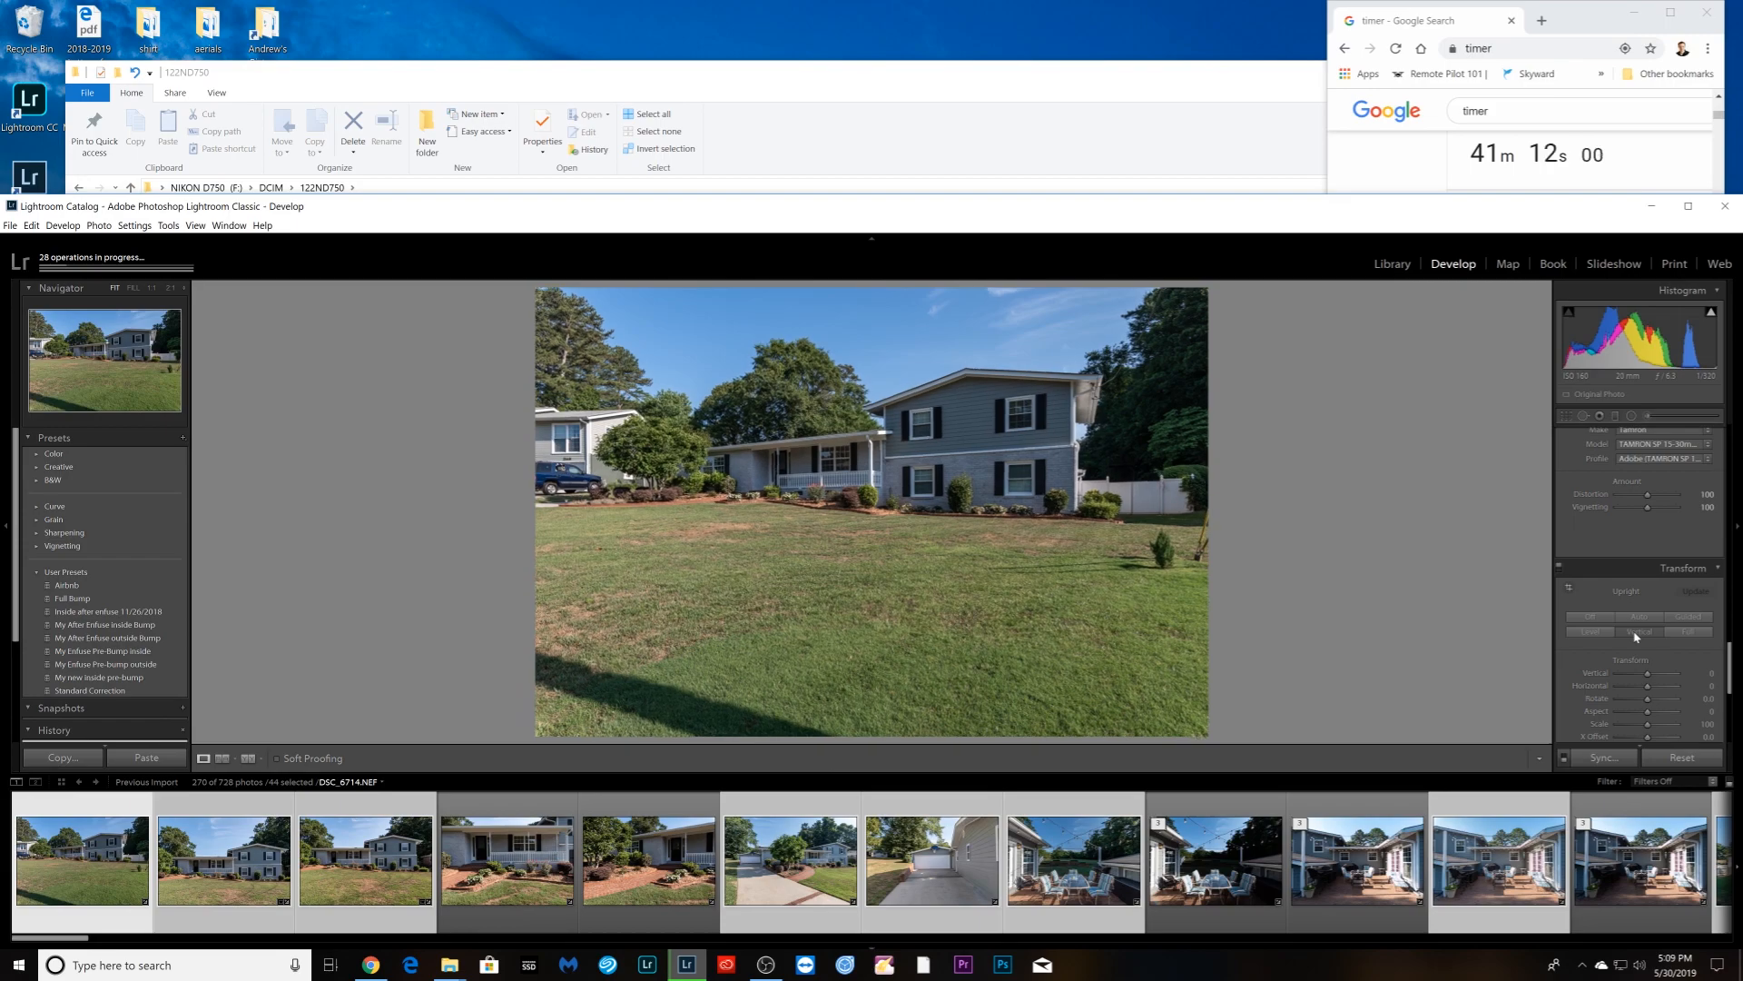
key(Right)
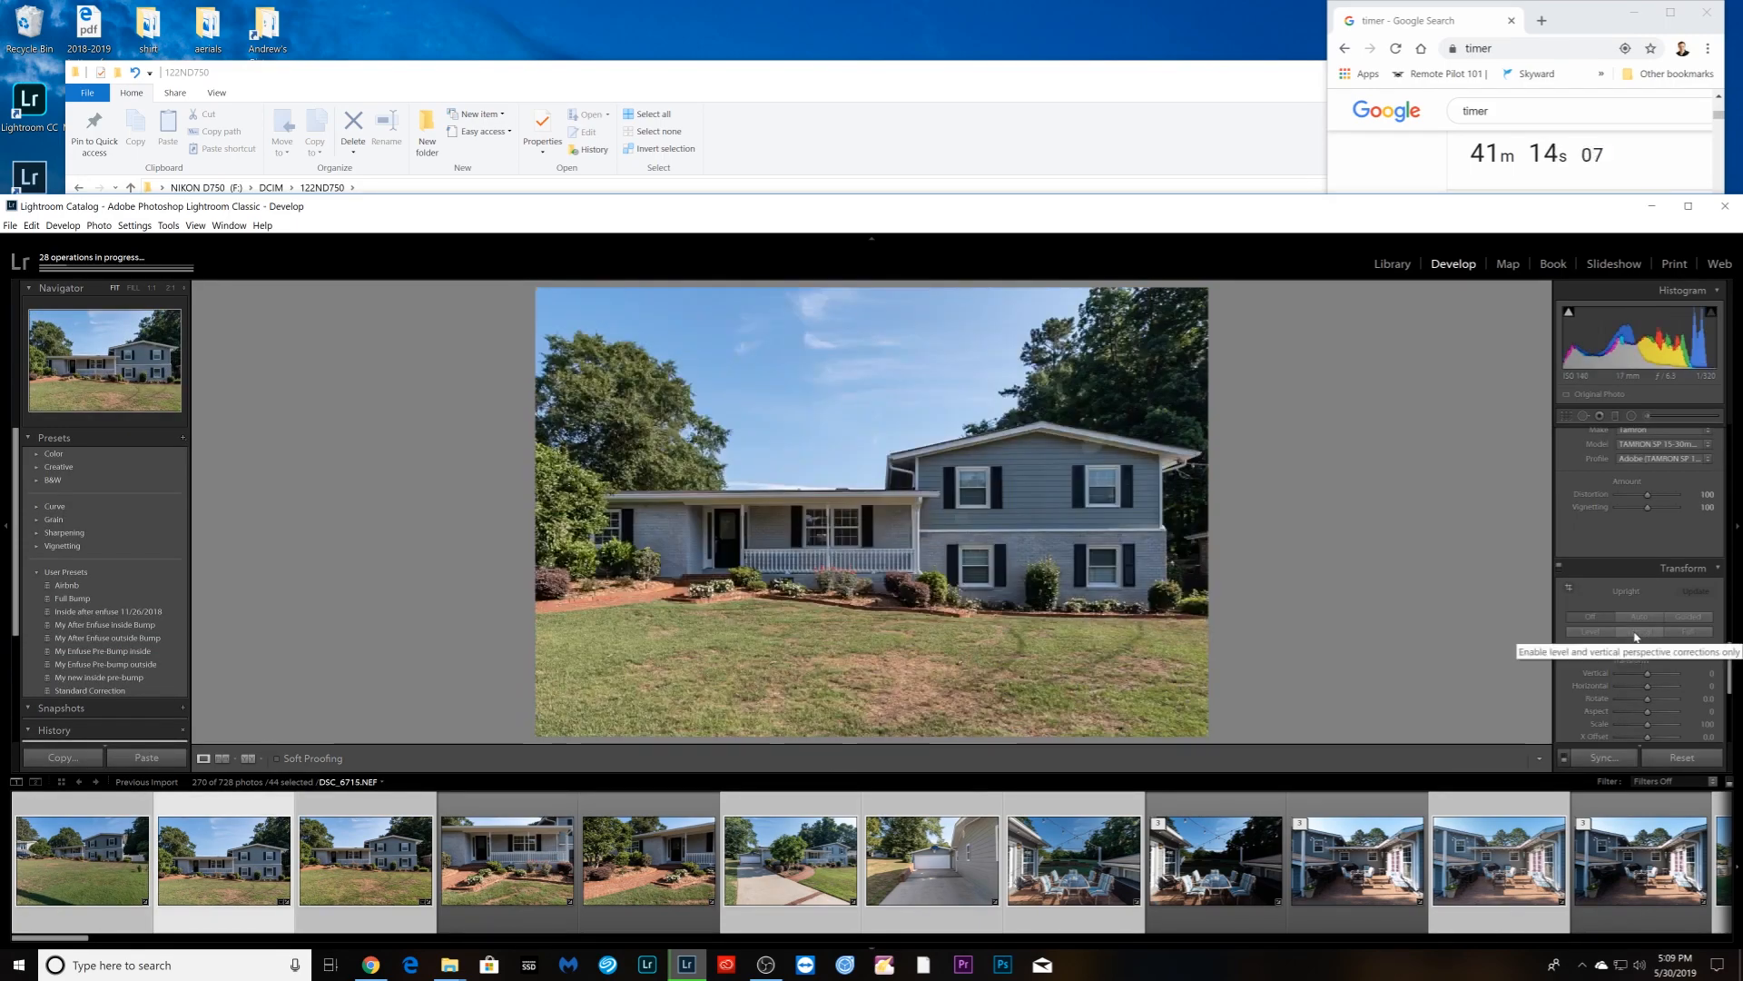
click(1636, 634)
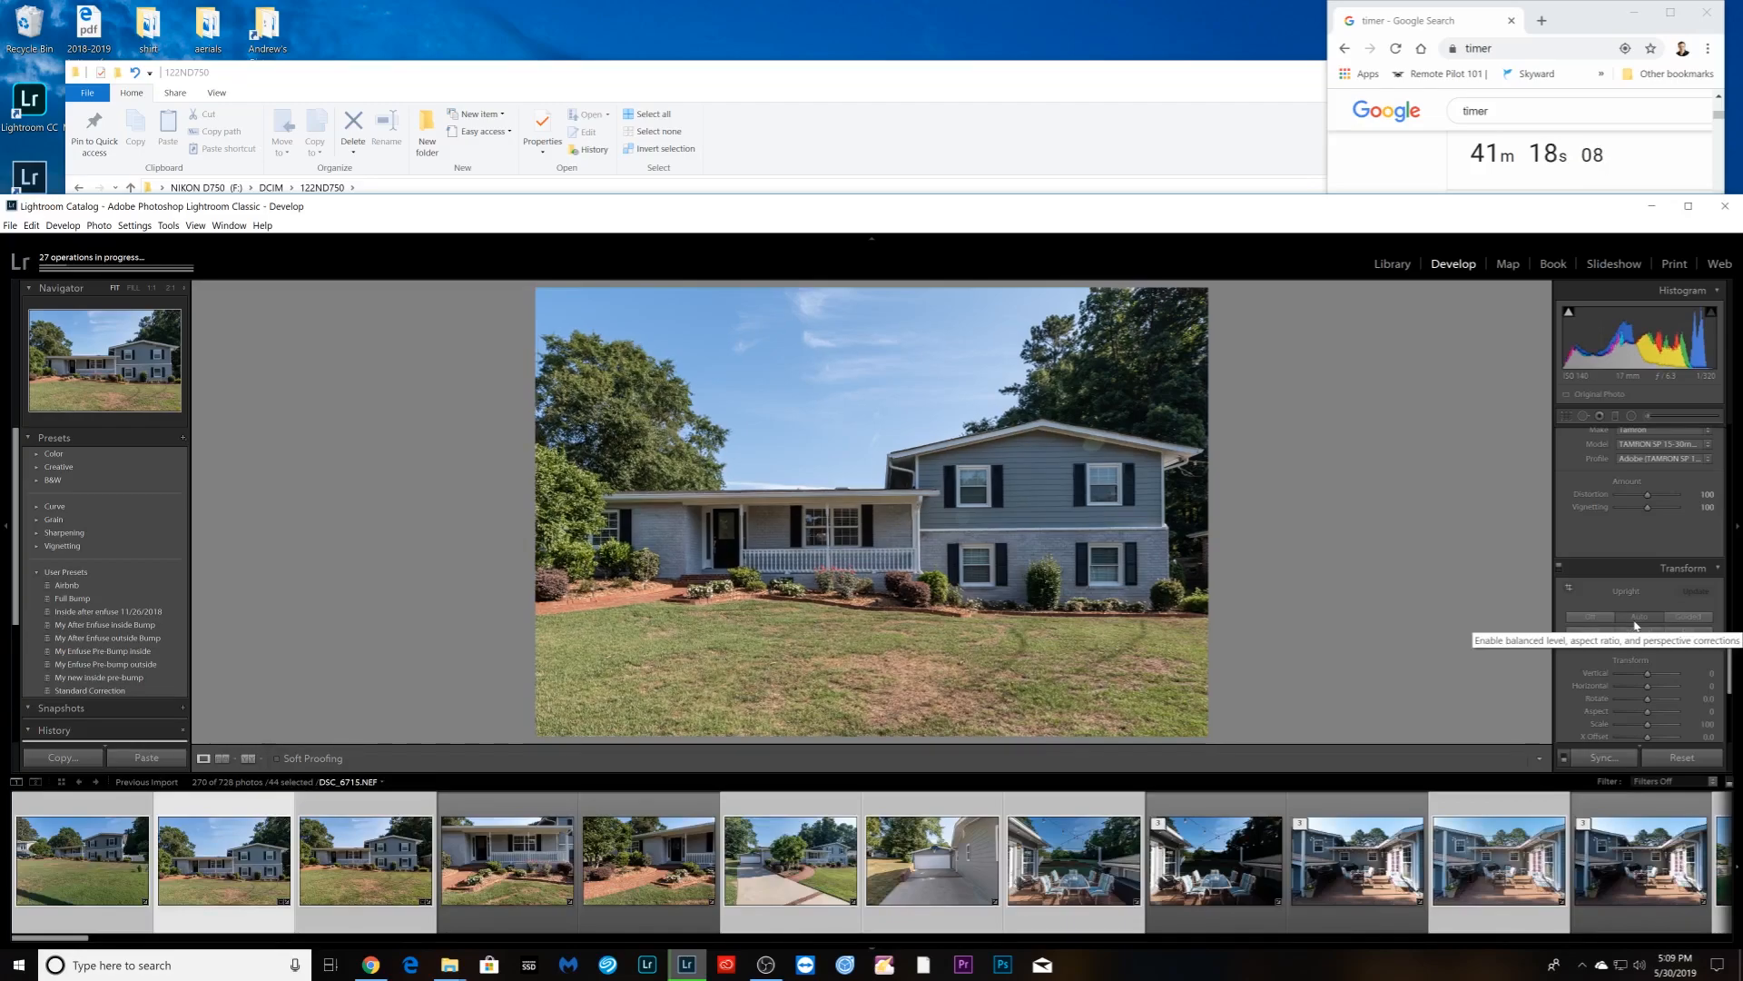
key(Right)
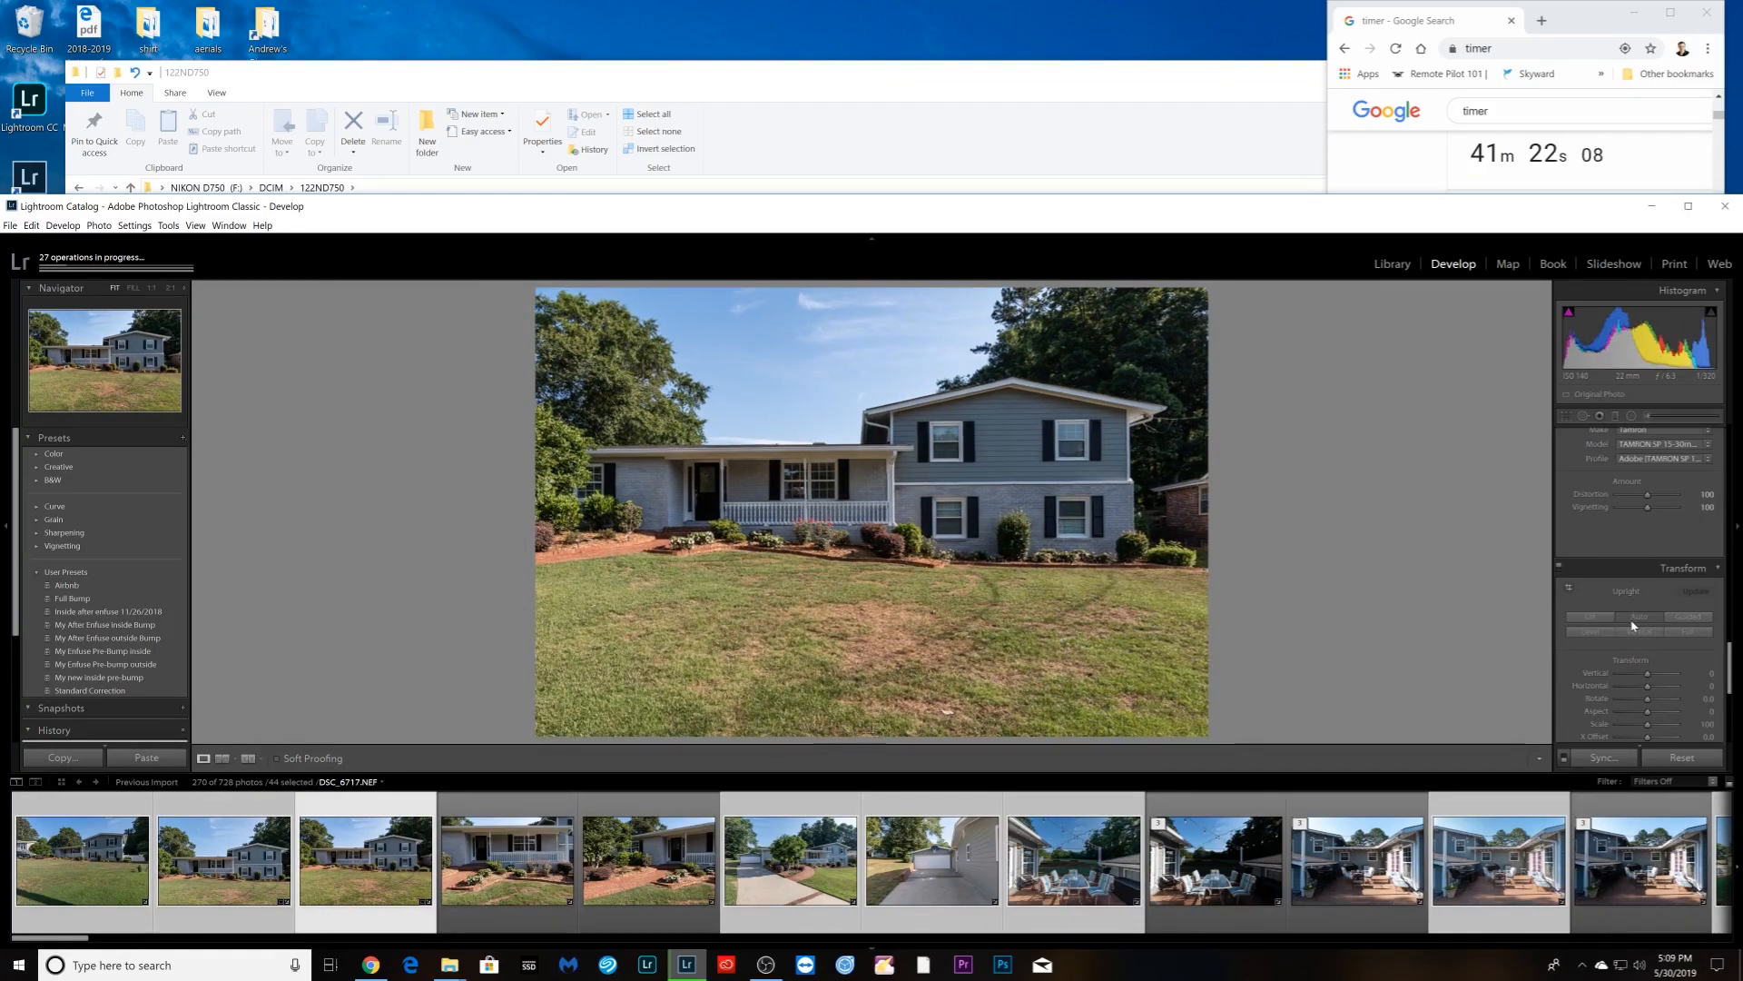
key(Right)
key(Right)
key(Right)
click(1632, 623)
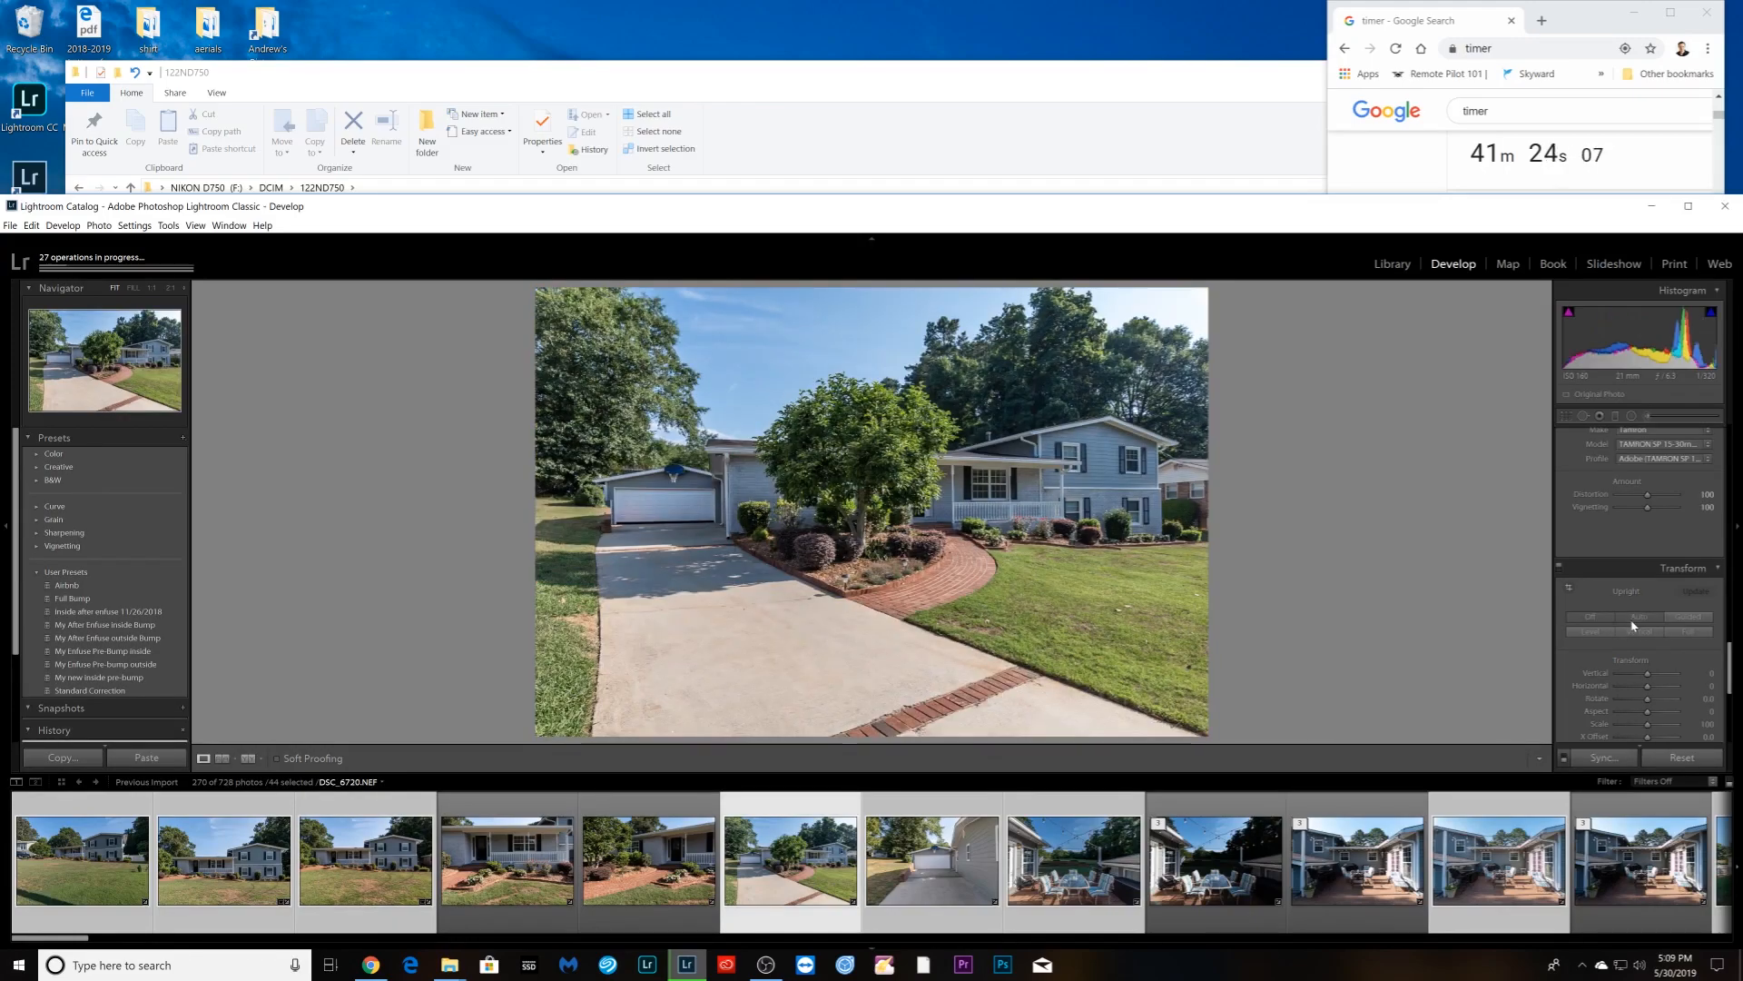
- Apply automatic Upright correction to the garage photo and the patio photo
key(Right)
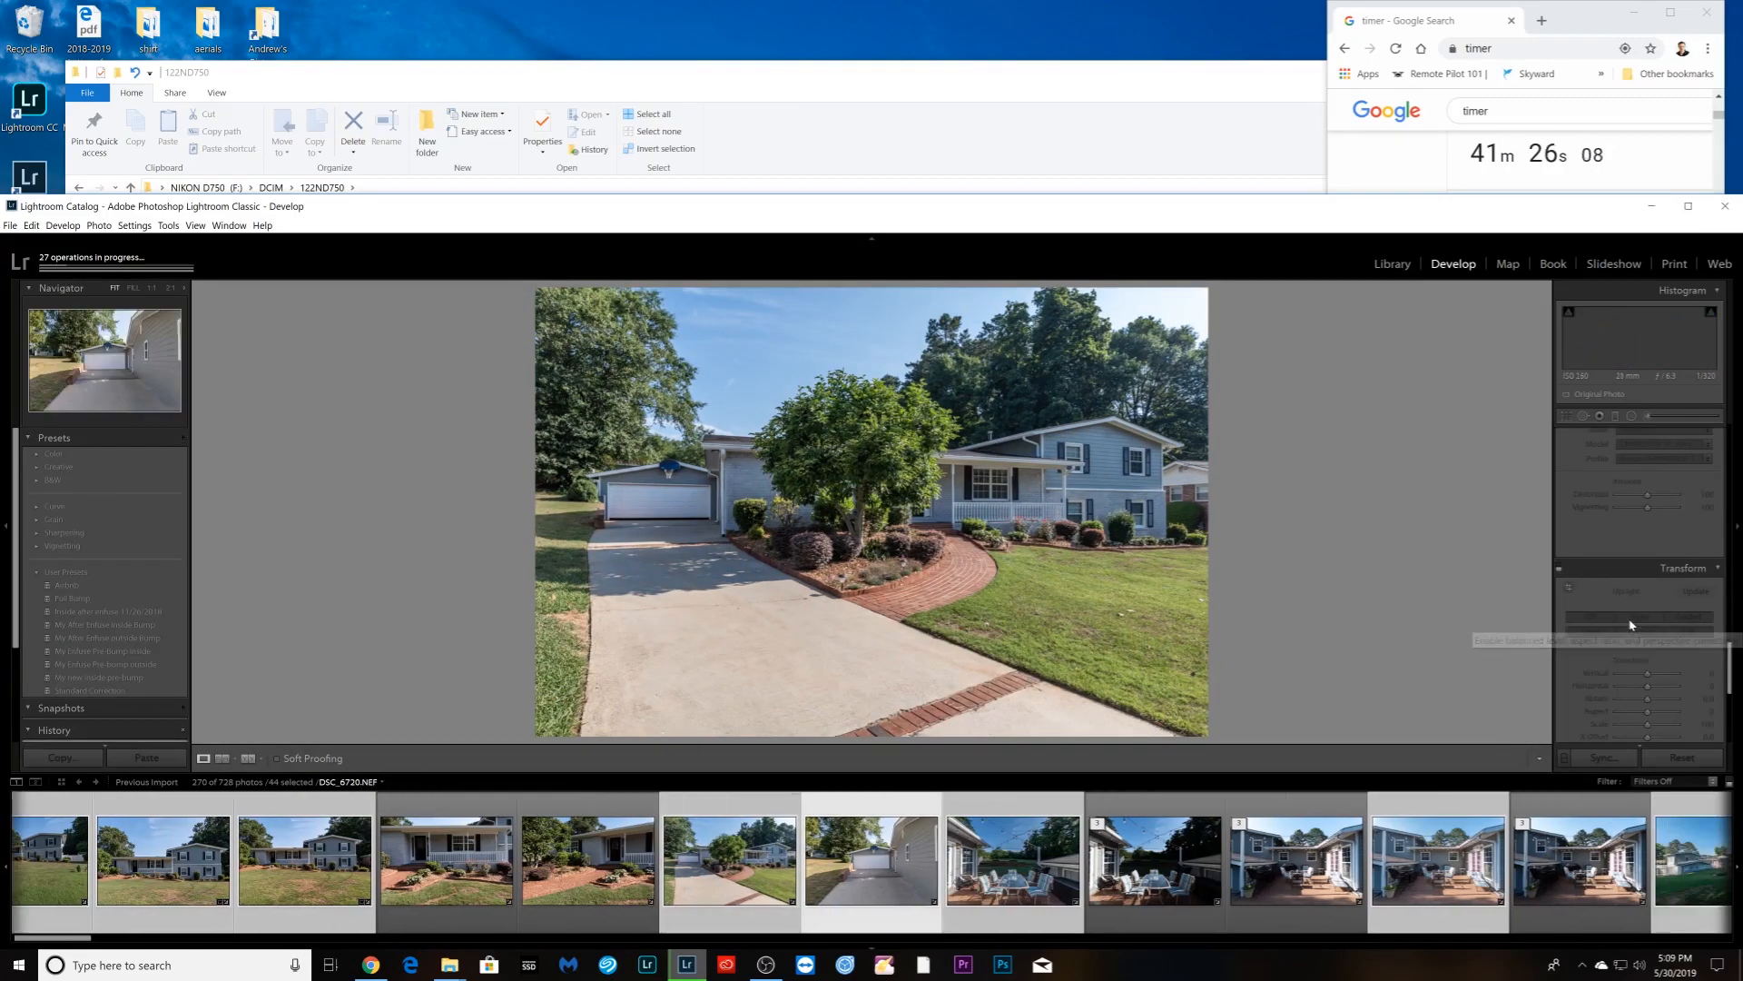
click(1631, 623)
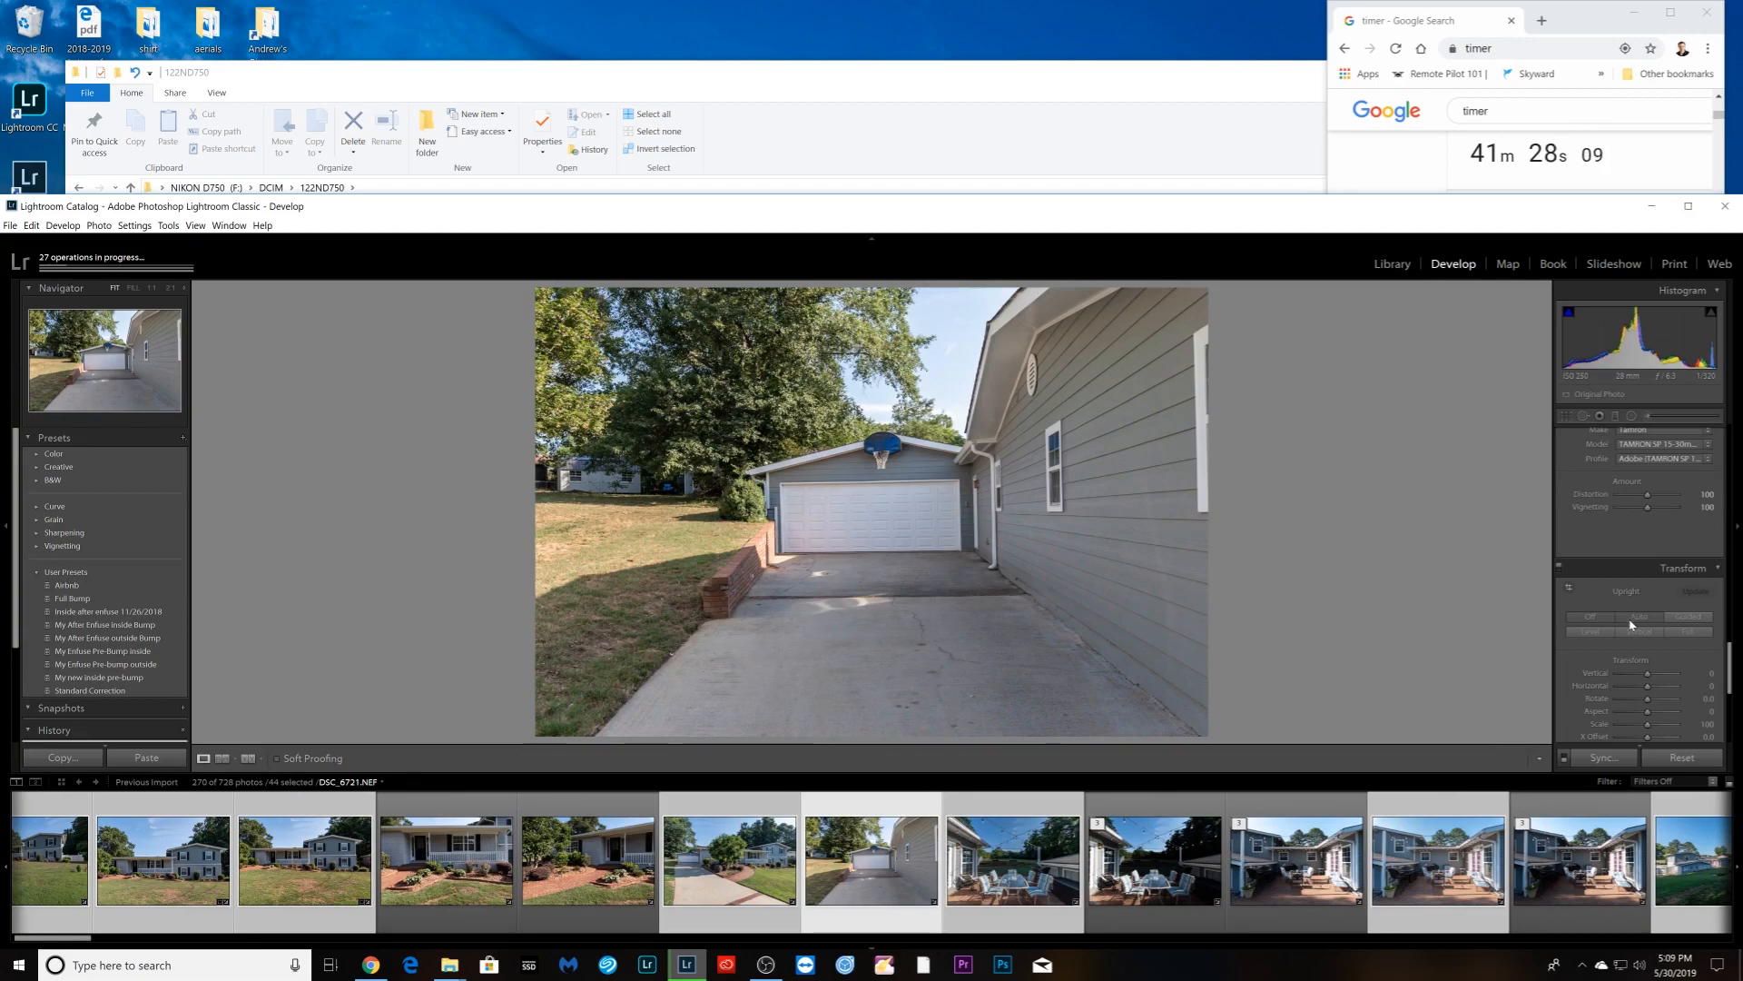
key(Right)
key(Right)
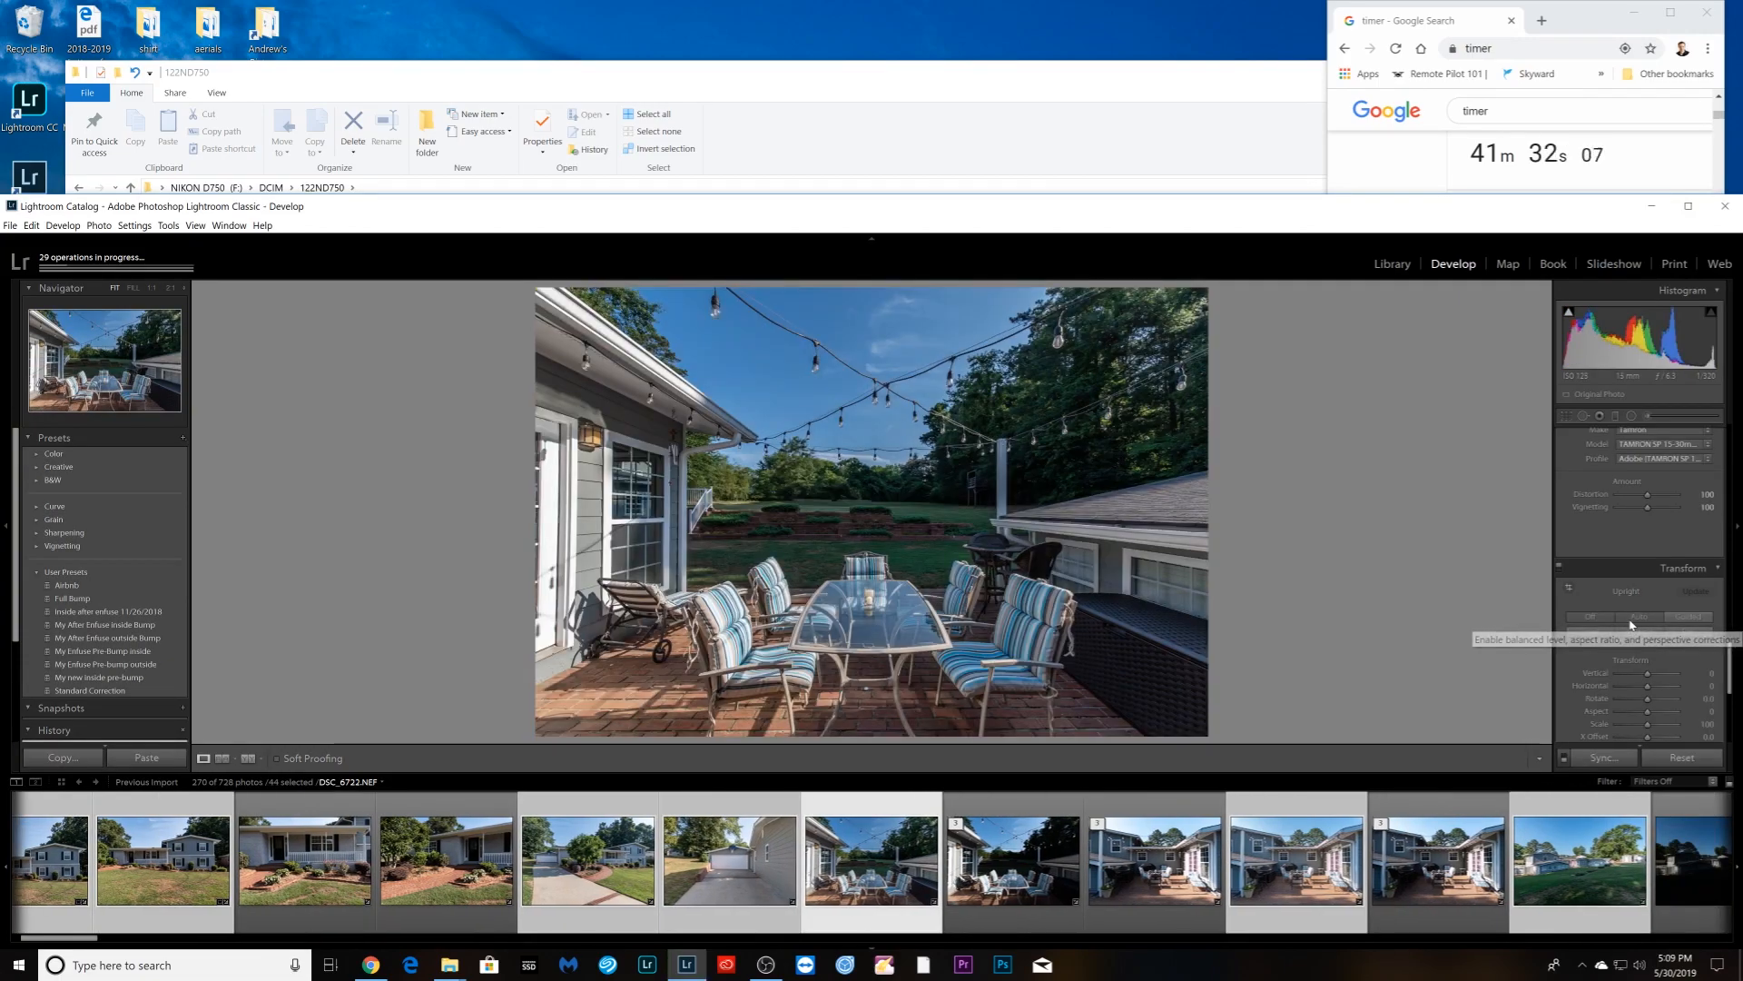
click(1631, 625)
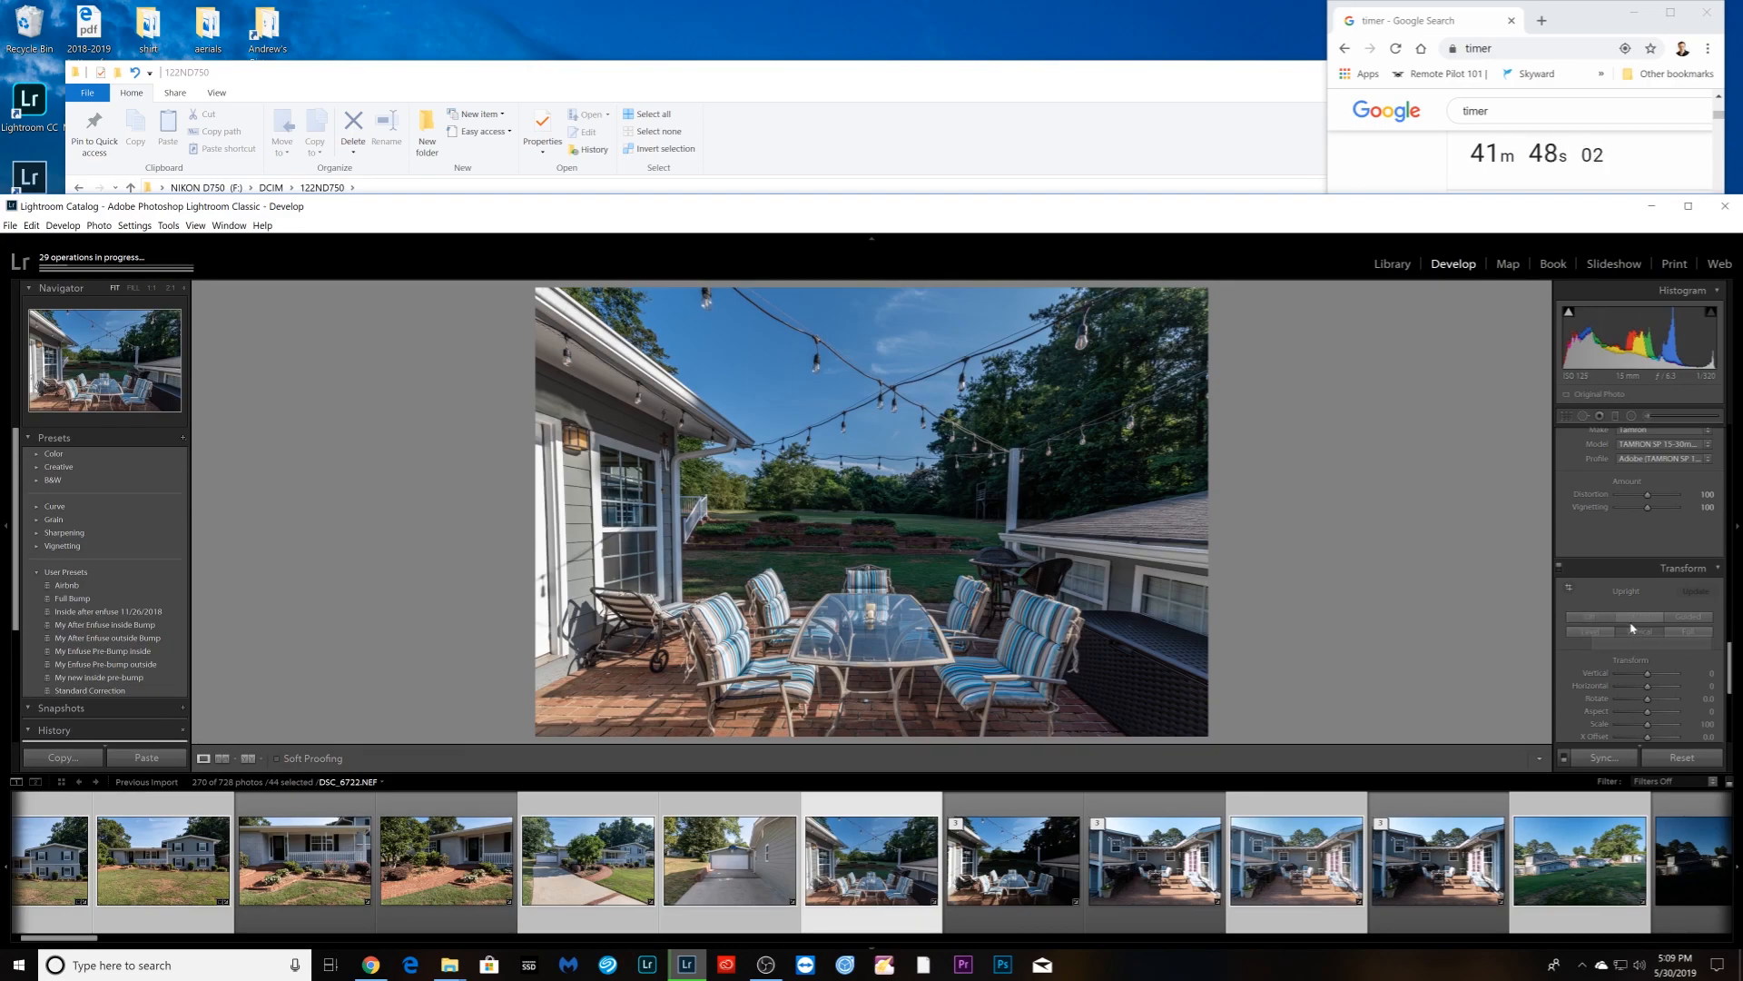
click(1638, 618)
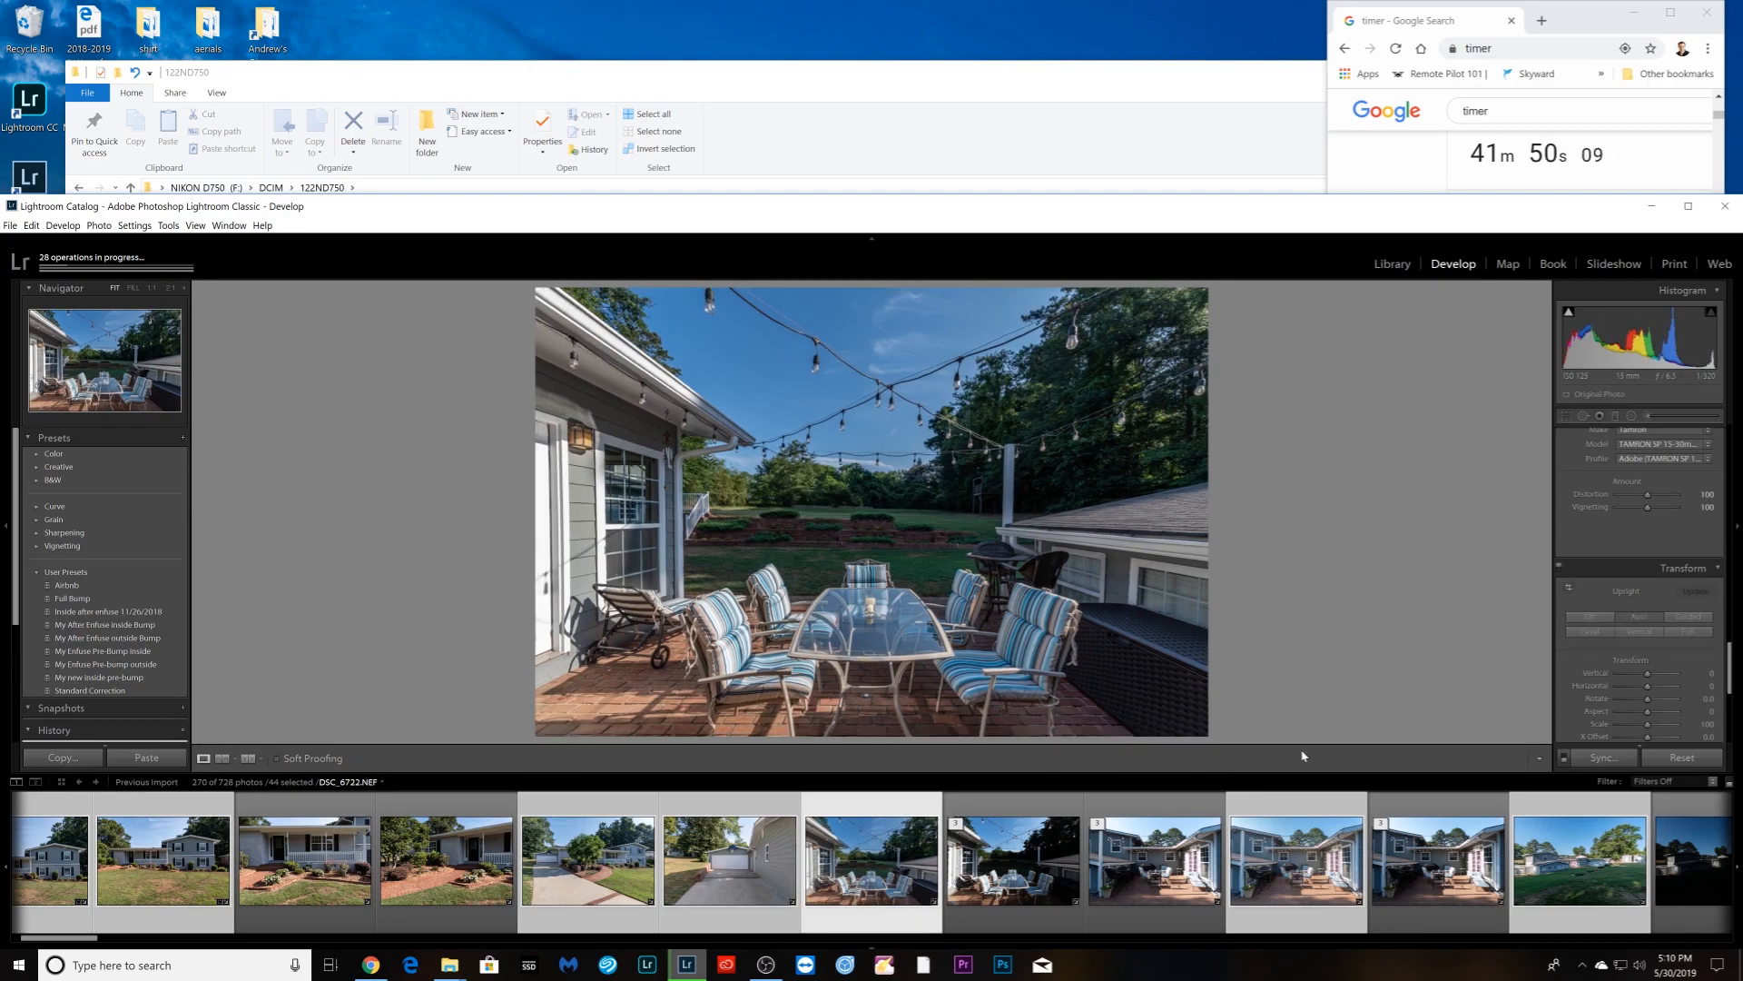
- Step through the rear patio and lawn shots to DSC_6932
key(Right)
key(Right)
key(Right)
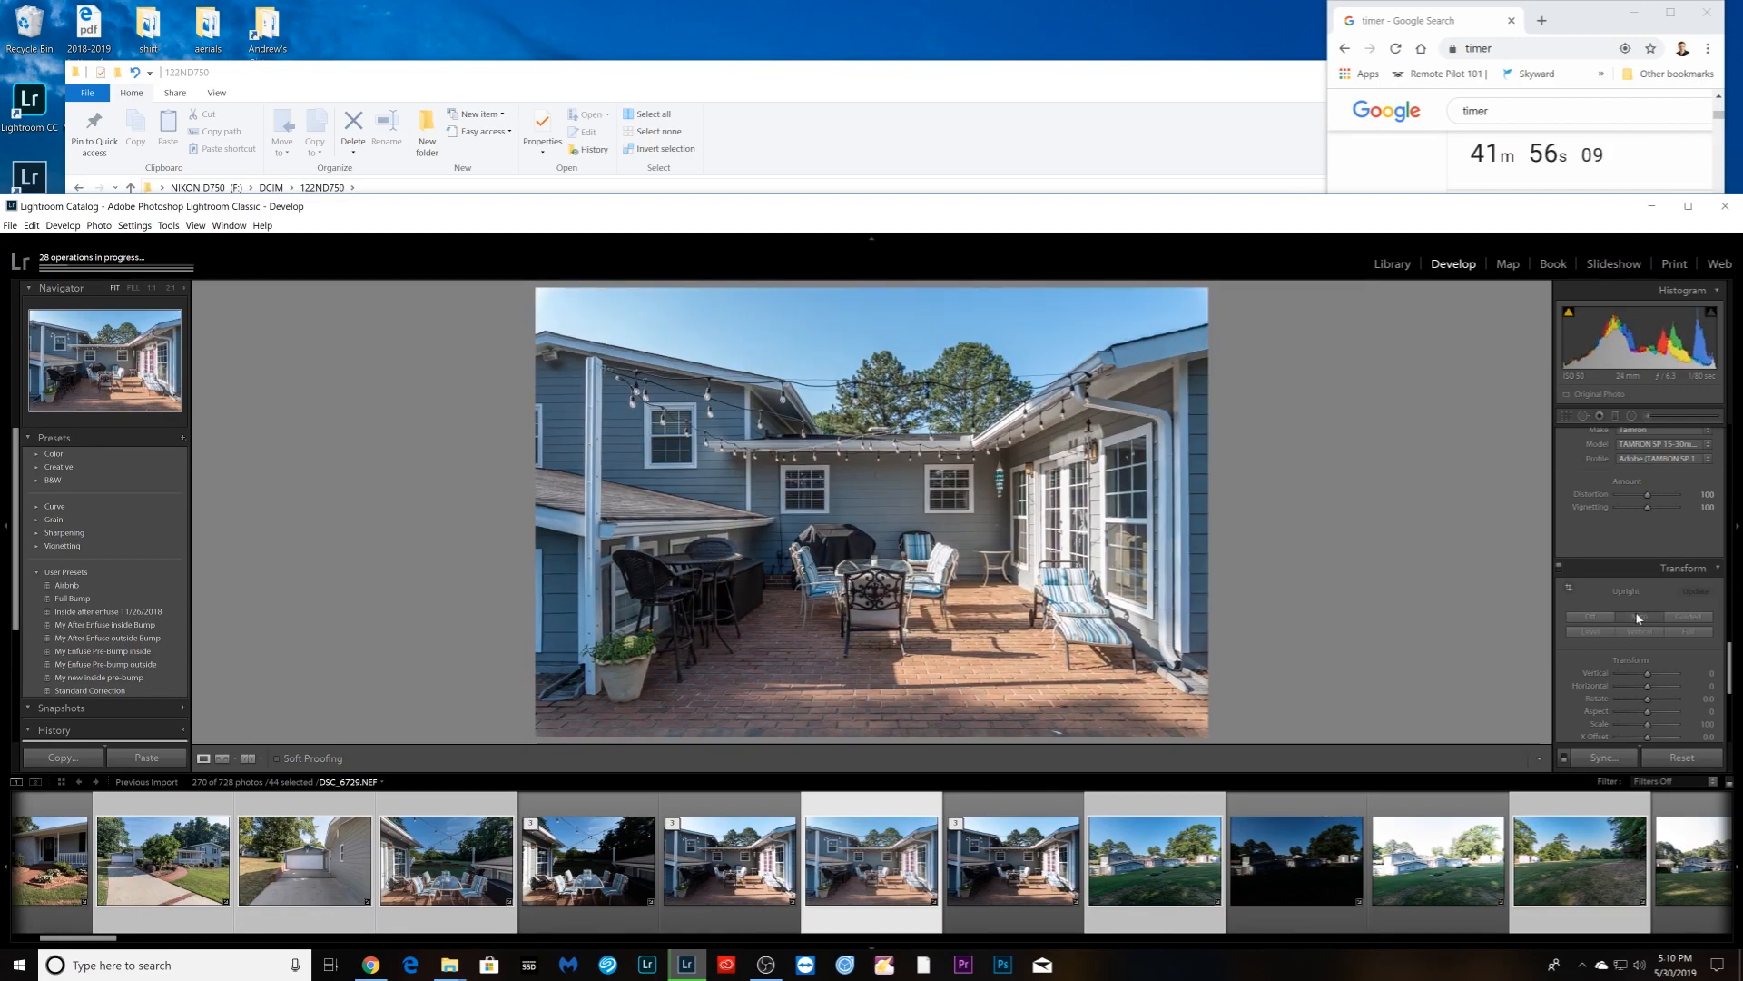
key(Right)
key(Right)
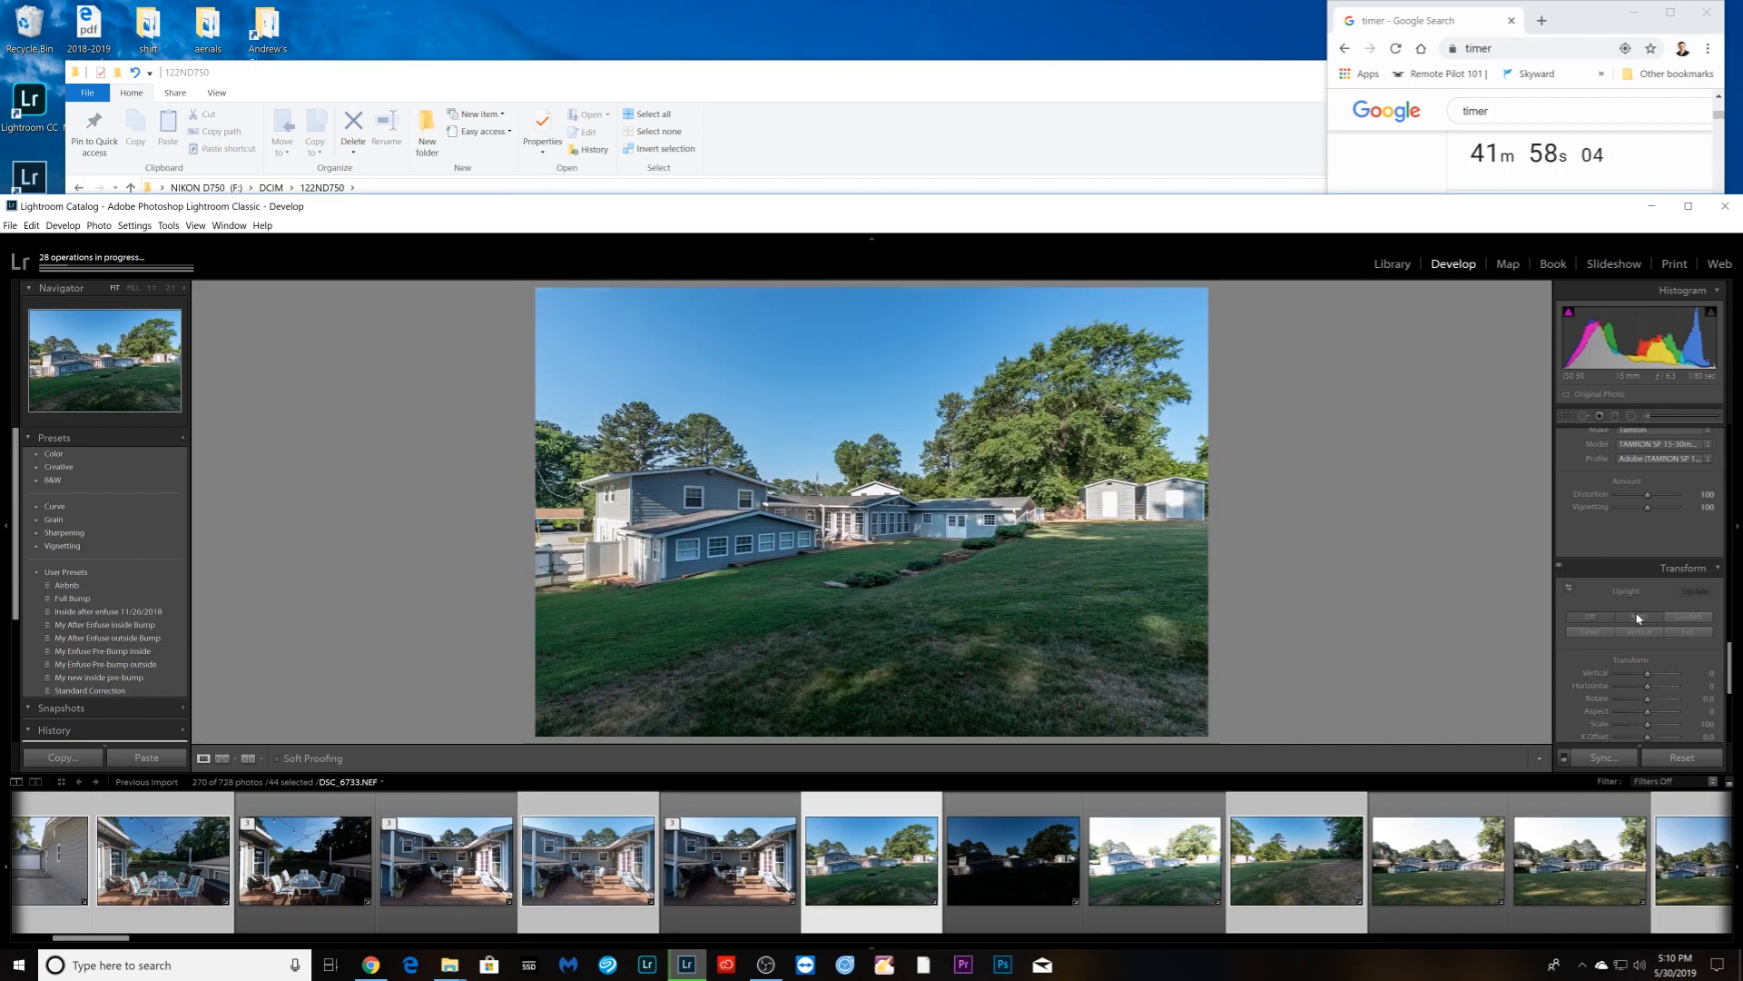
key(Right)
key(Right)
key(Right)
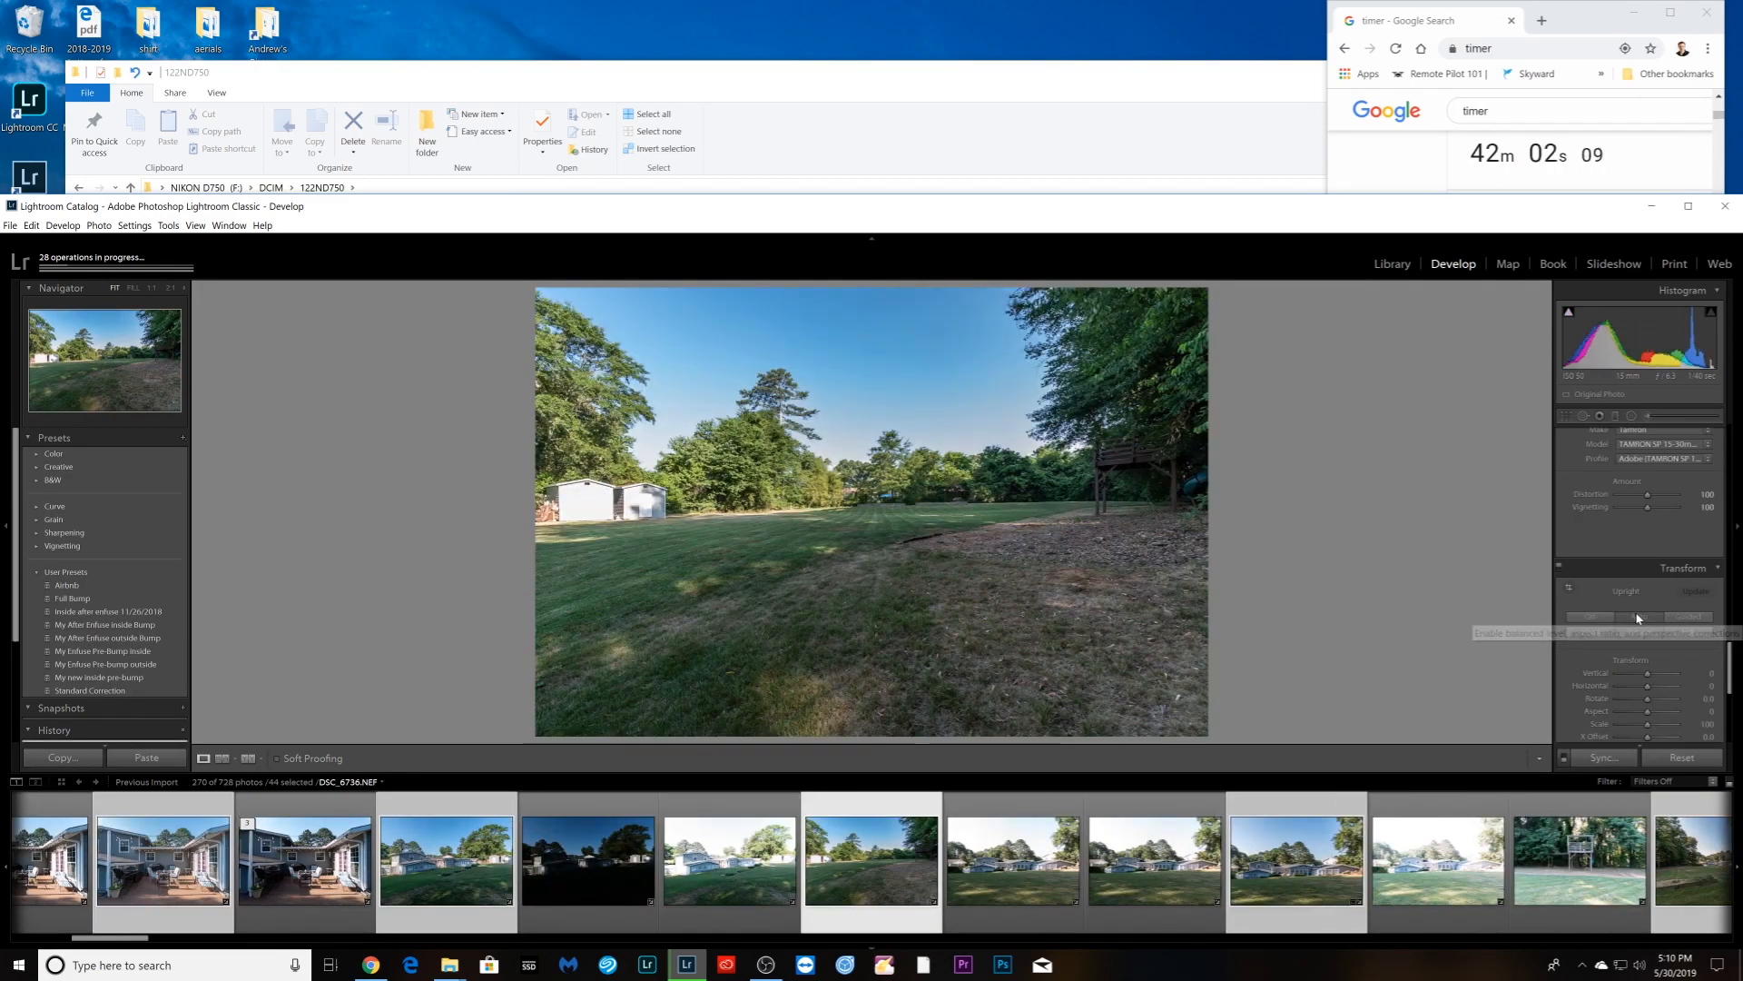
key(Right)
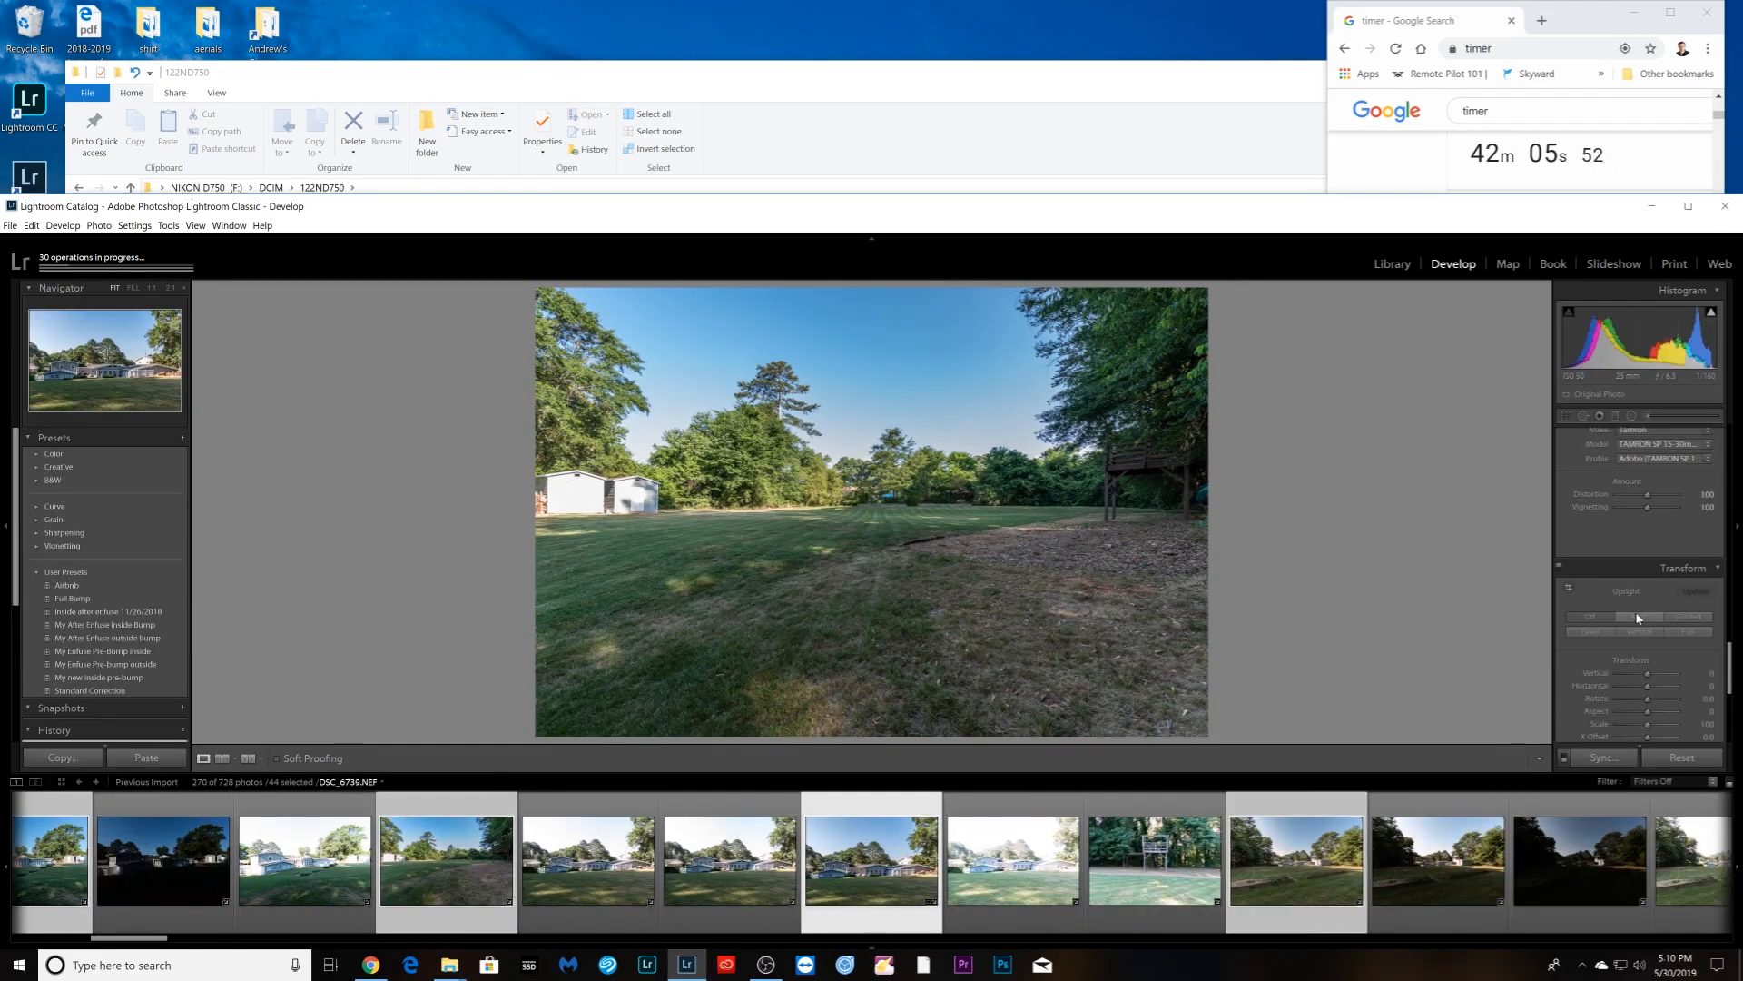
key(Right)
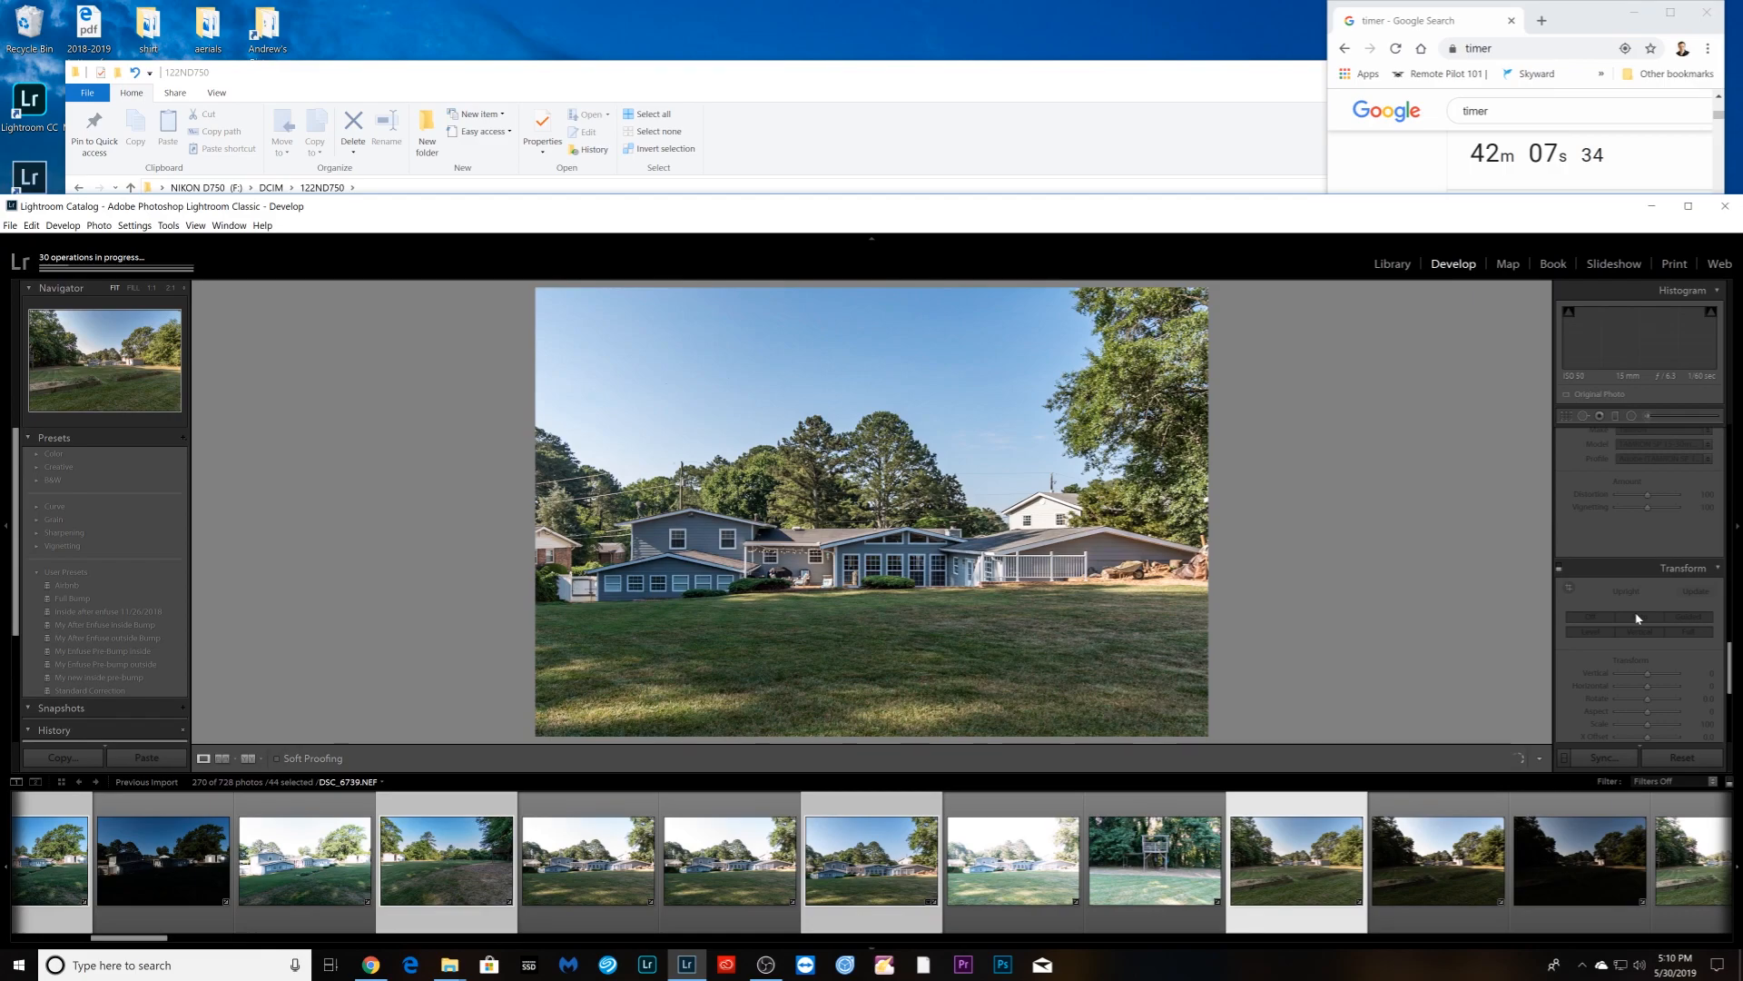
key(Right)
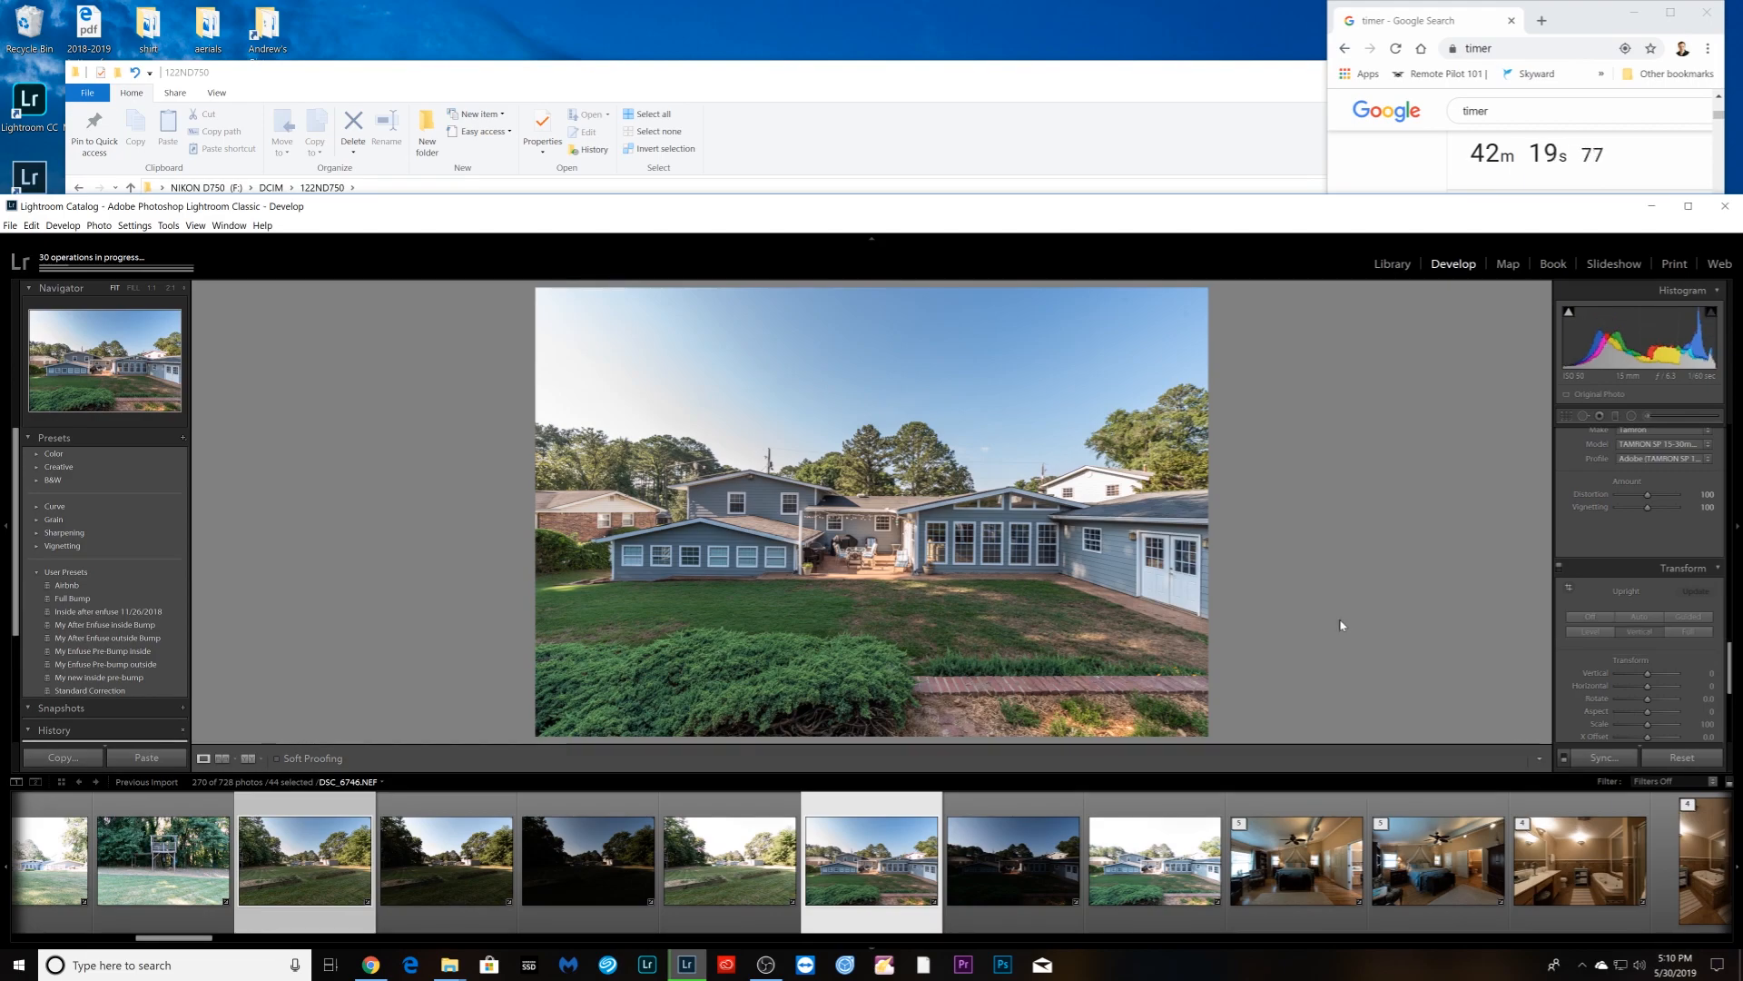
key(Right)
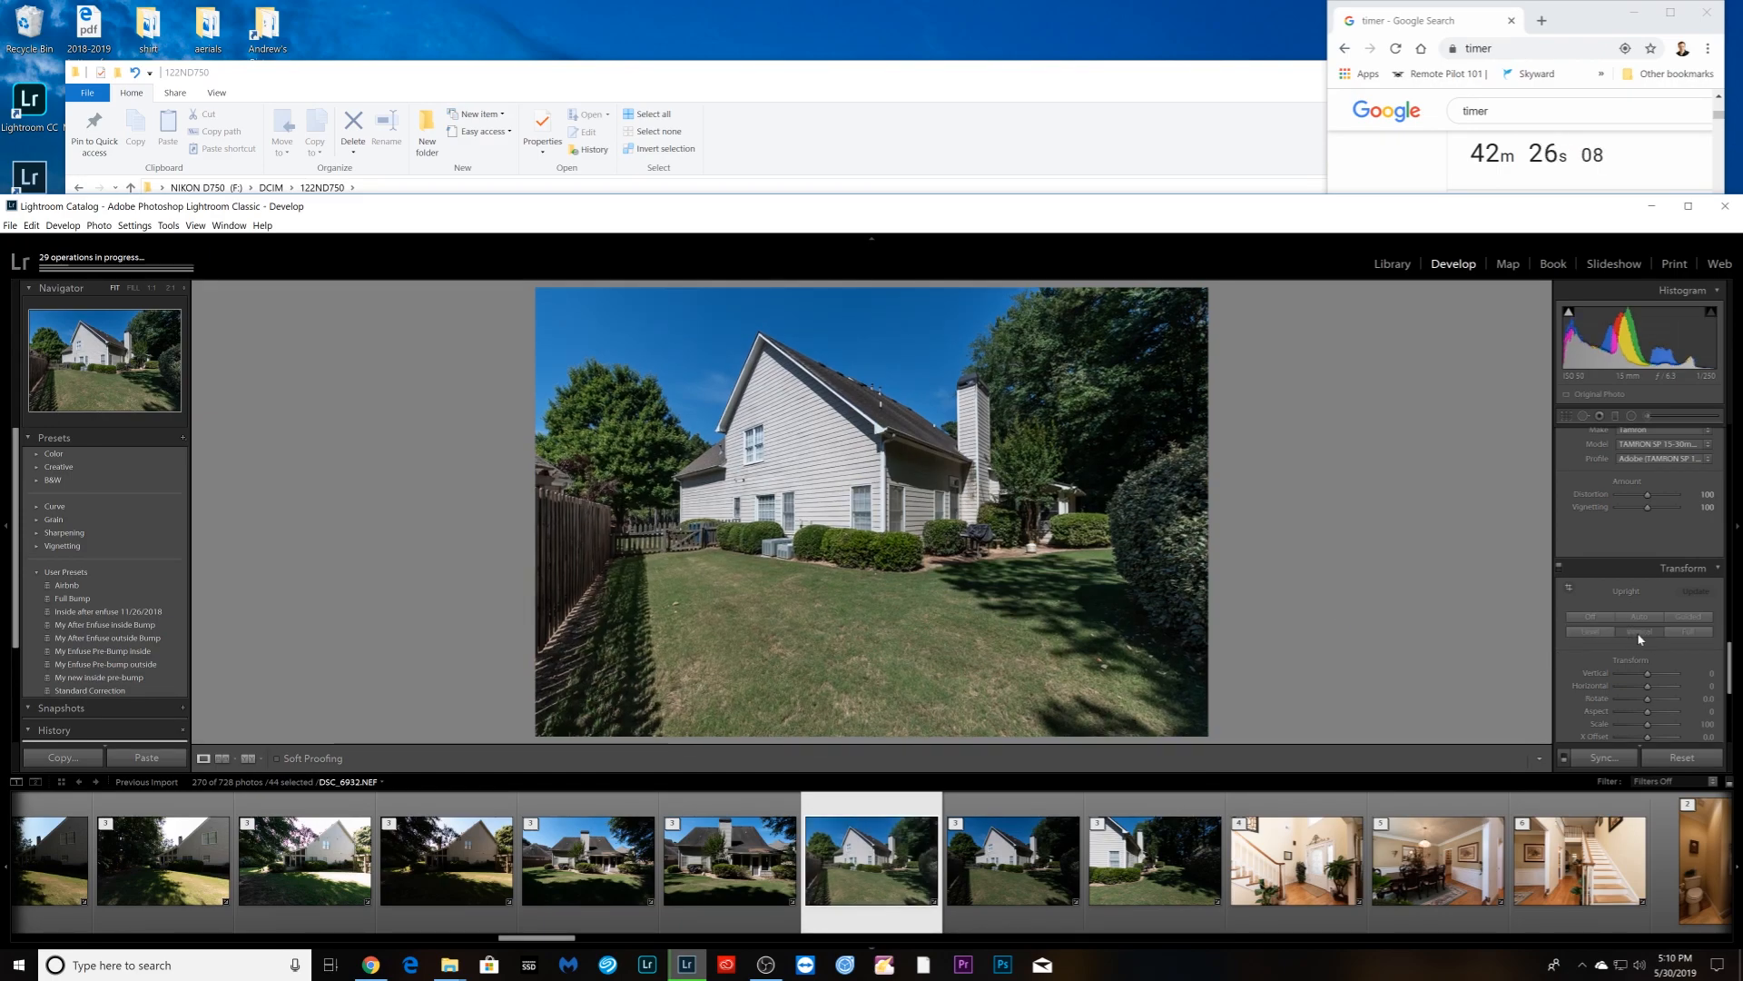
- Advance through the house photos past DSC_7071 to the close front shot DSC_7072
key(Right)
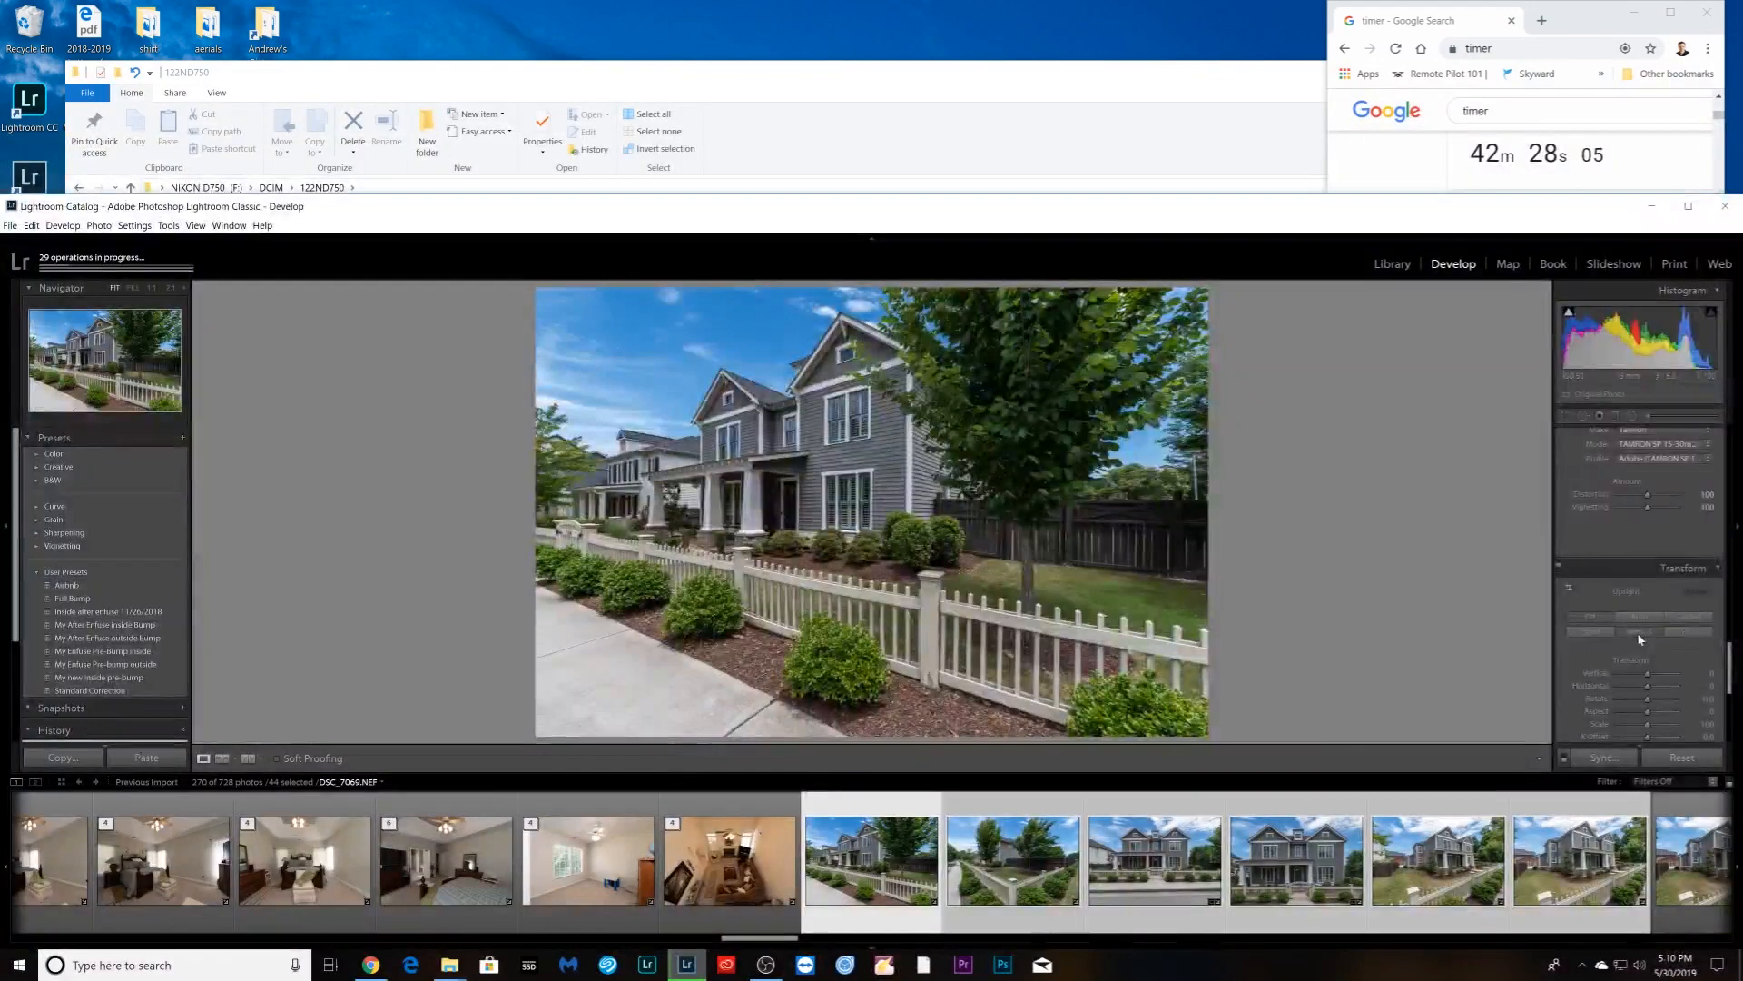
key(Right)
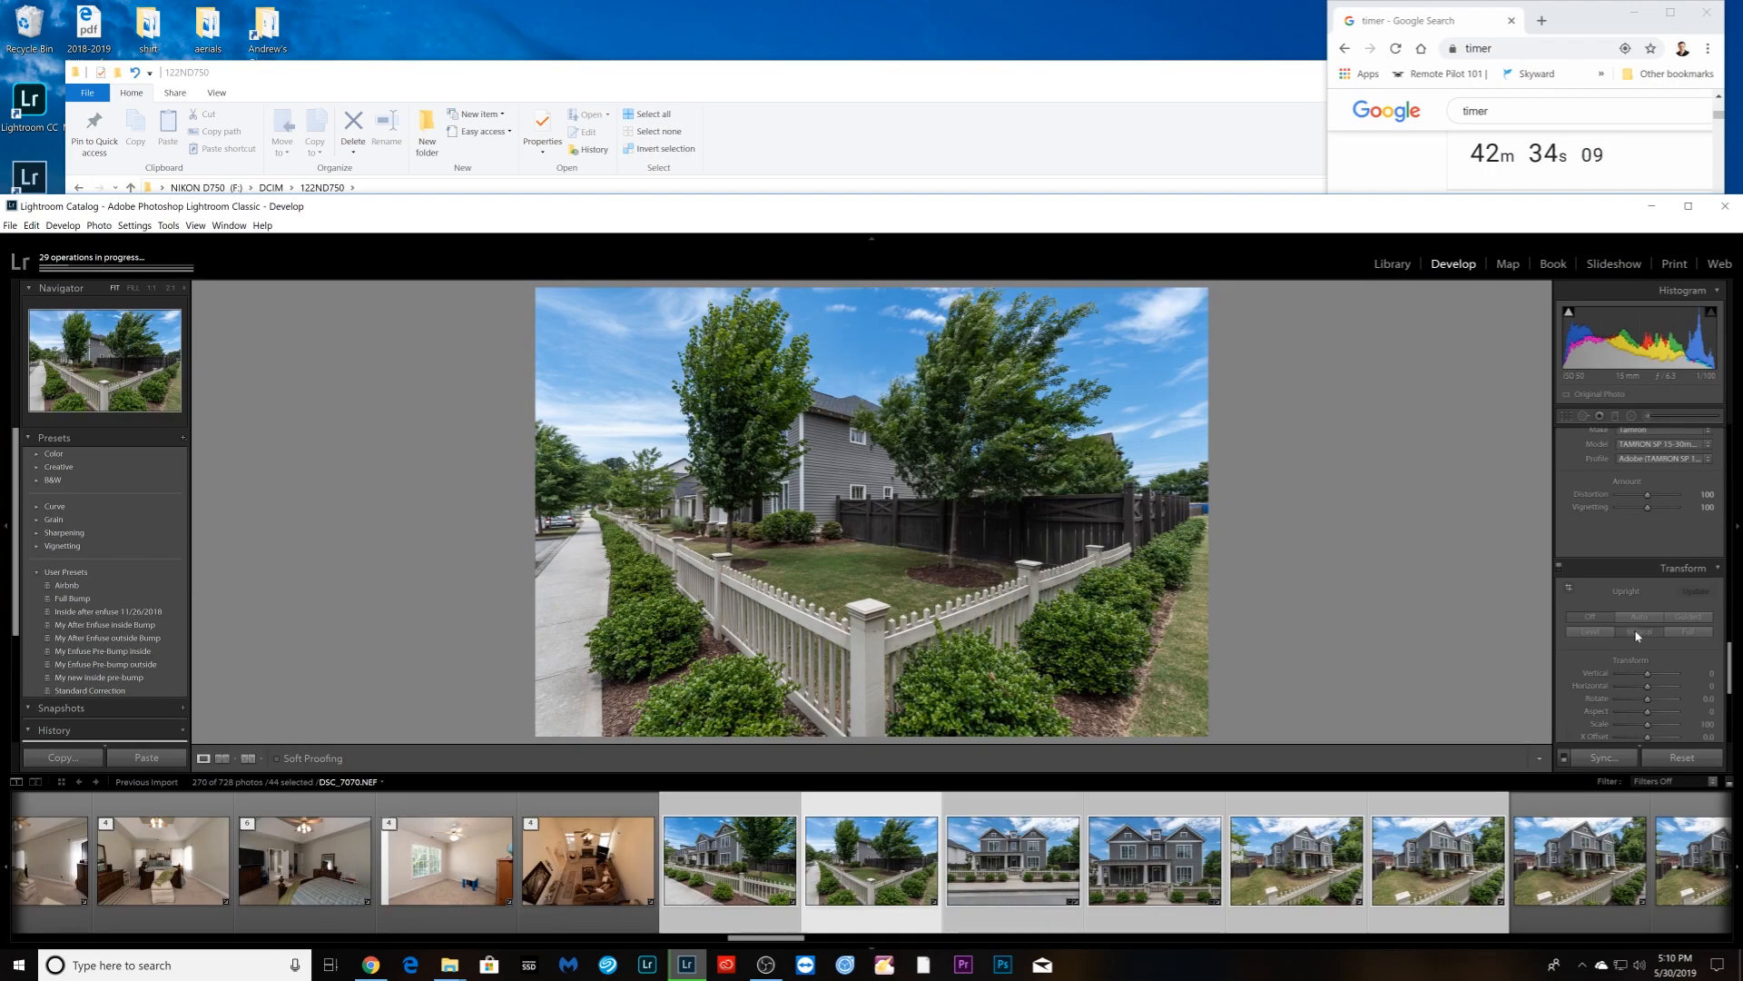
key(Right)
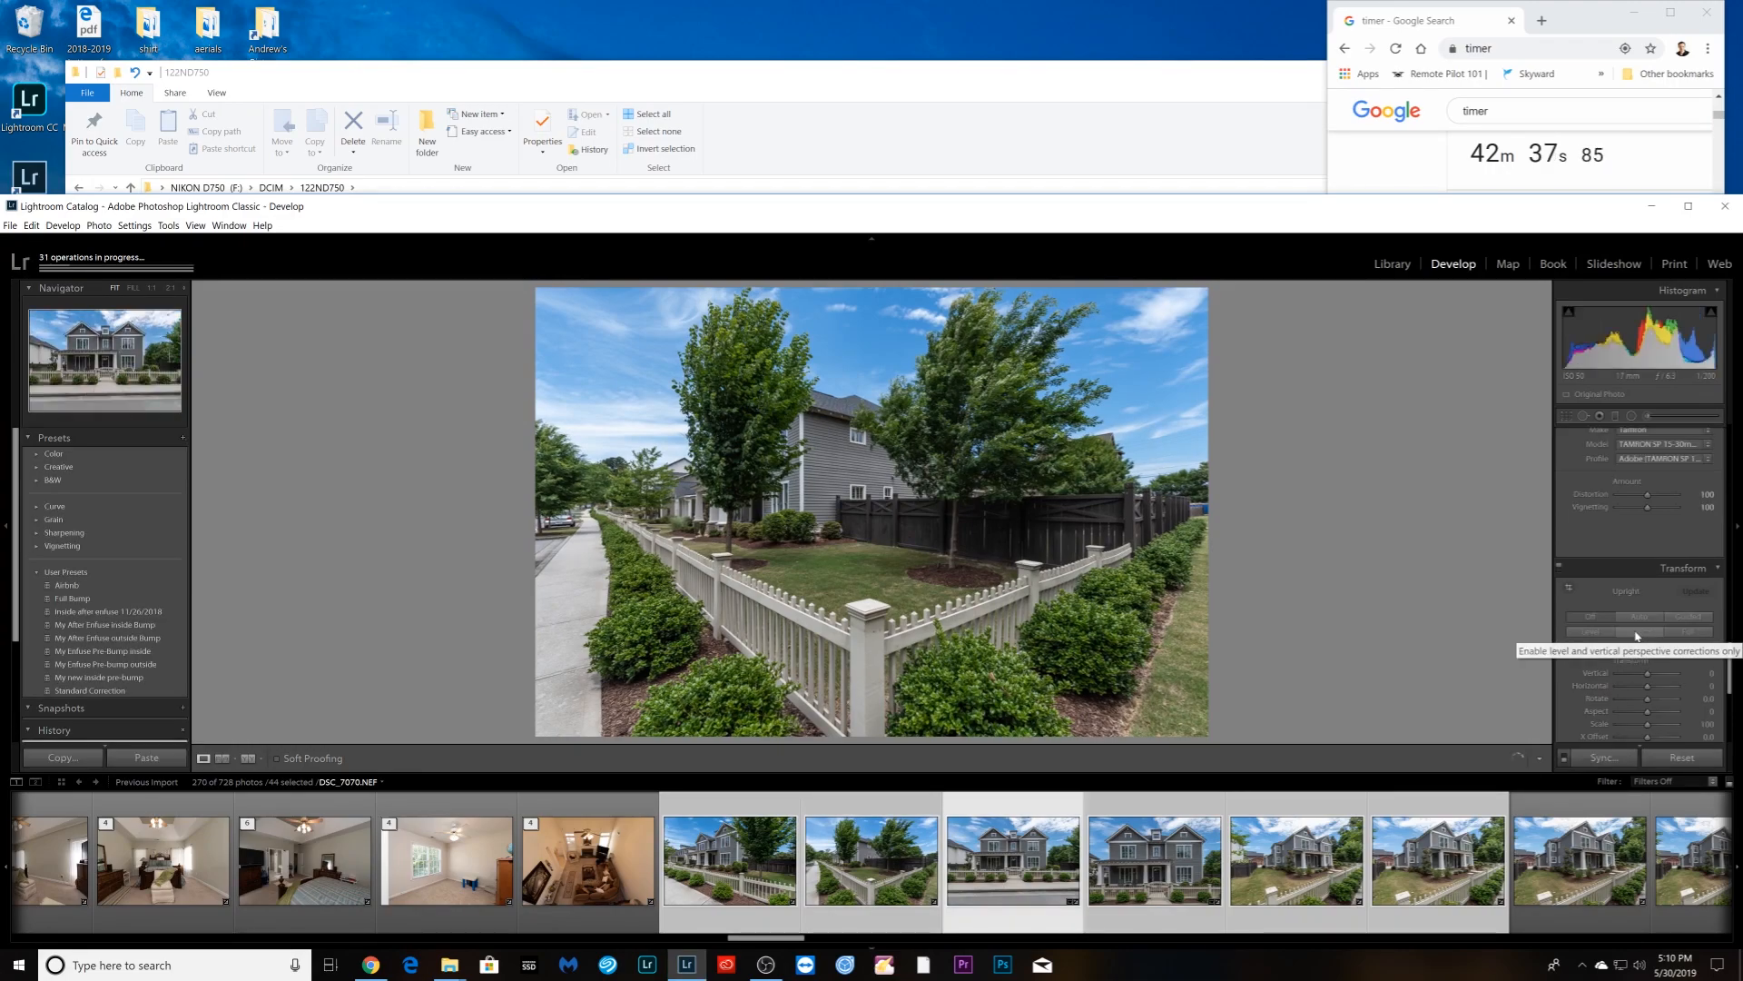
key(Right)
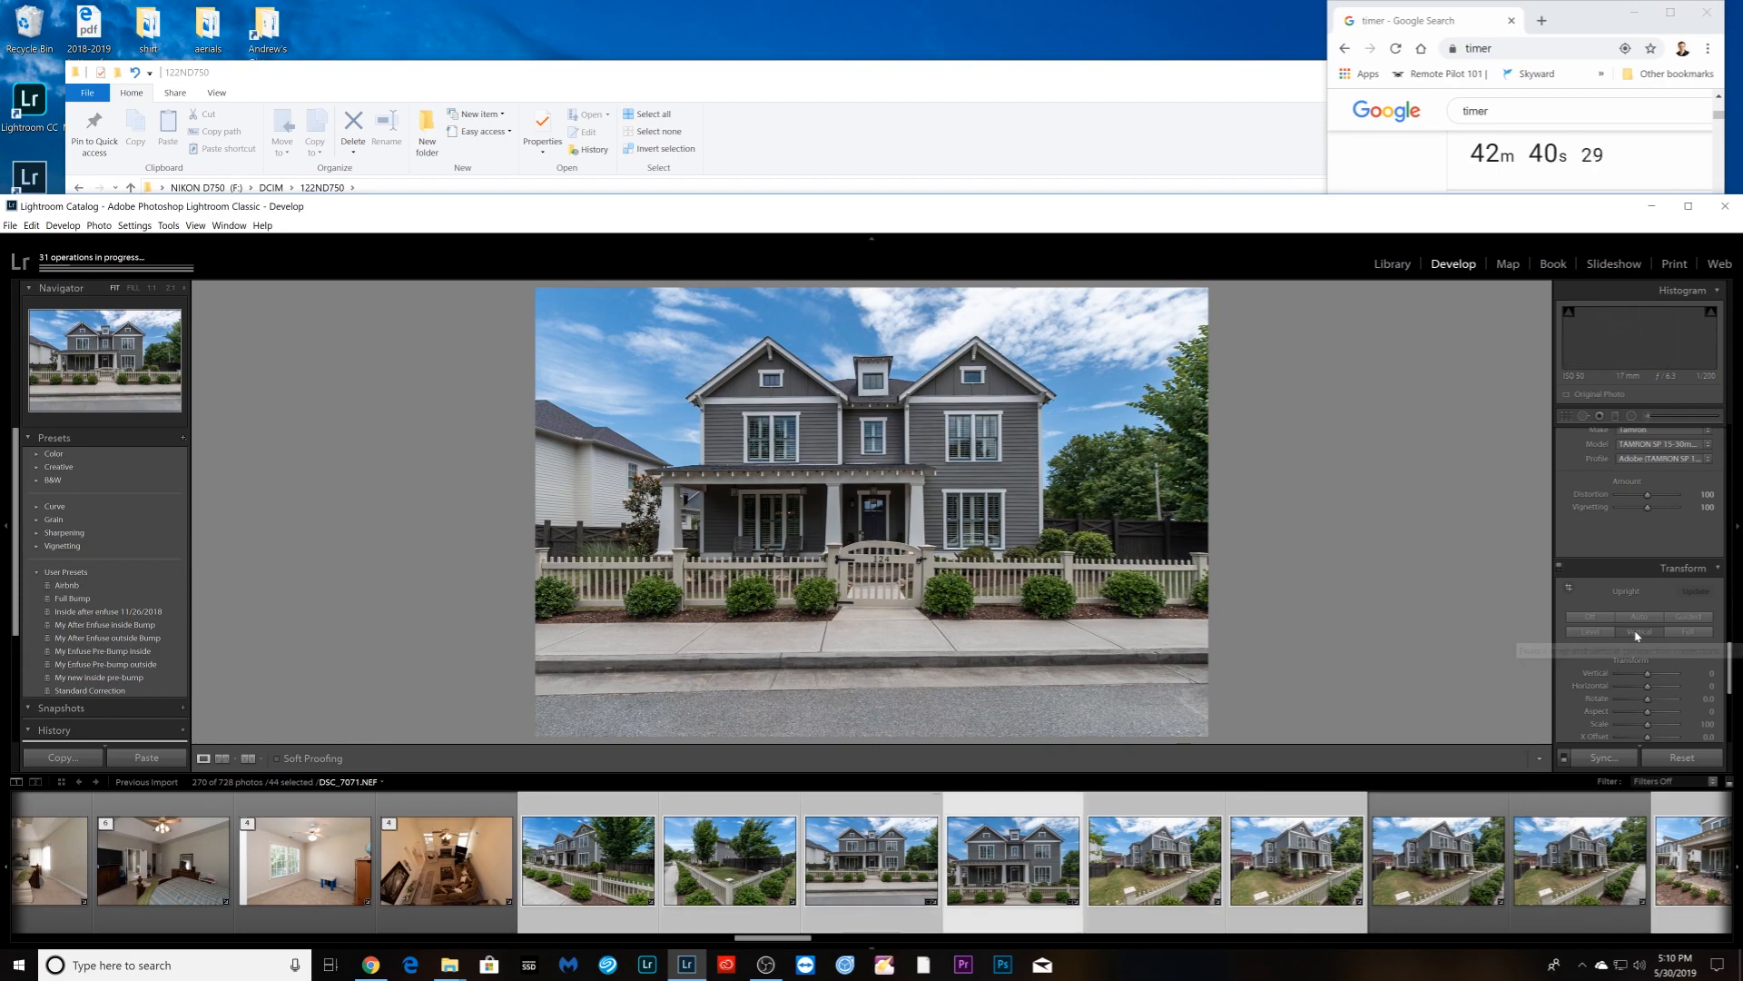
key(Right)
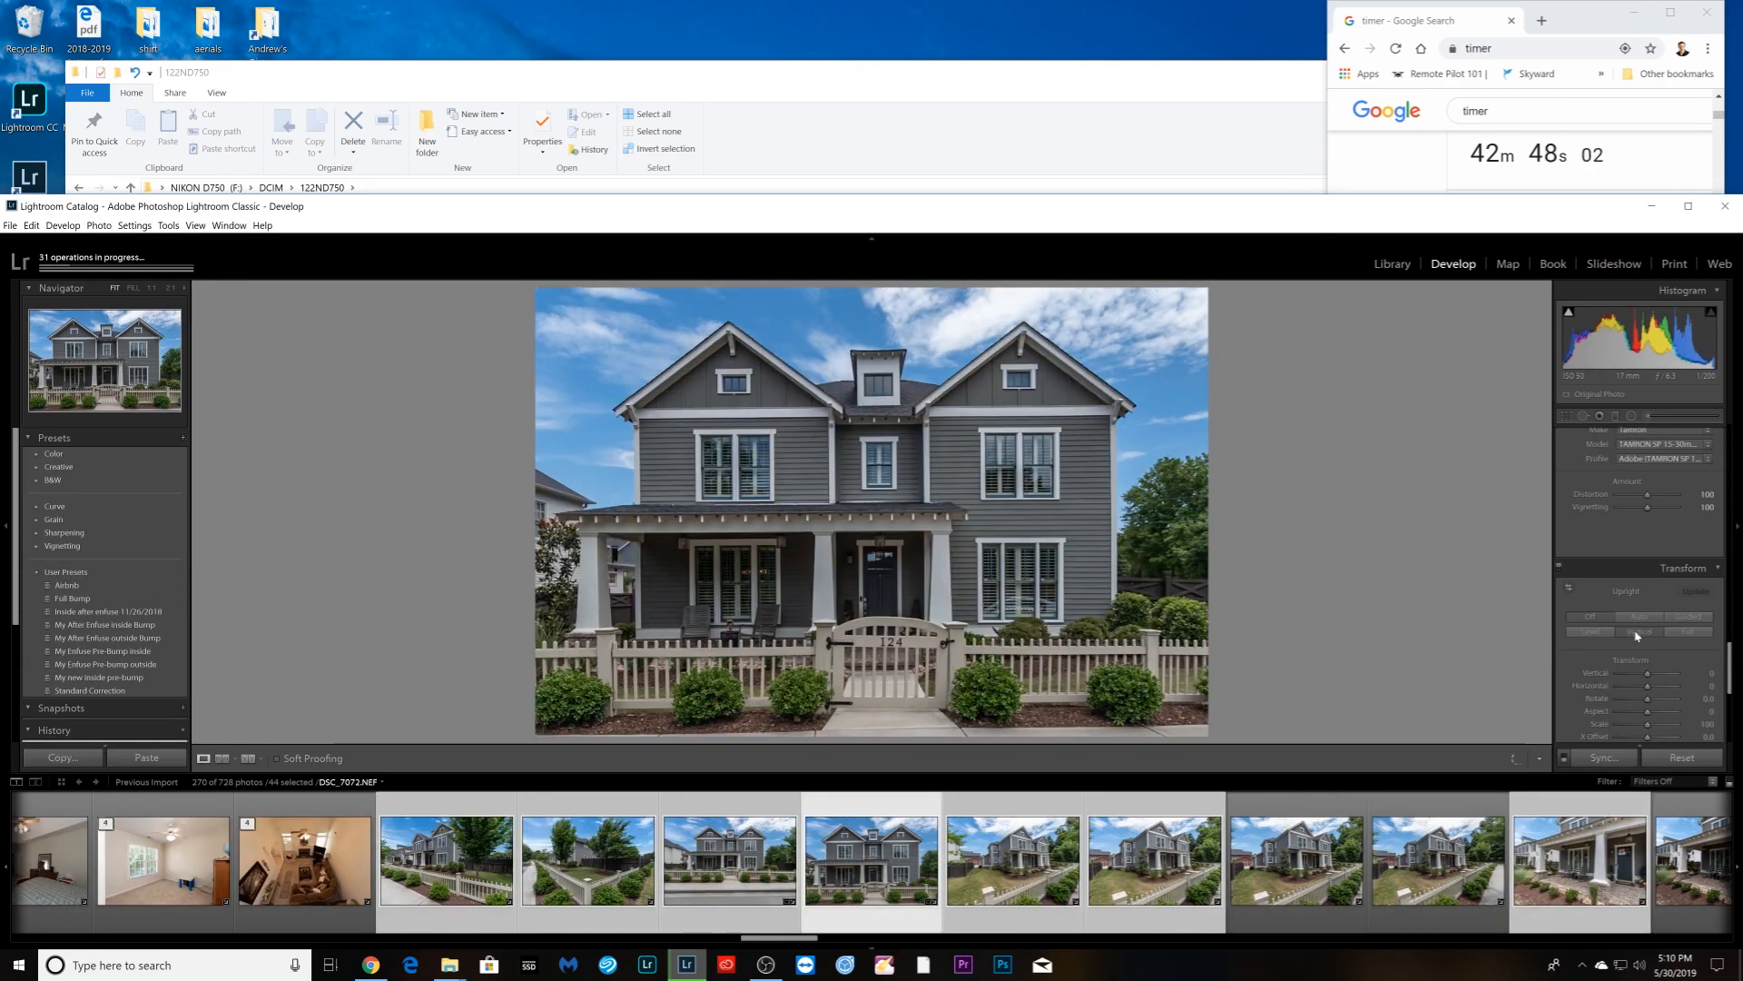
- Apply Vertical Upright correction to DSC_7072 and the side-angle shot DSC_7073
click(1637, 633)
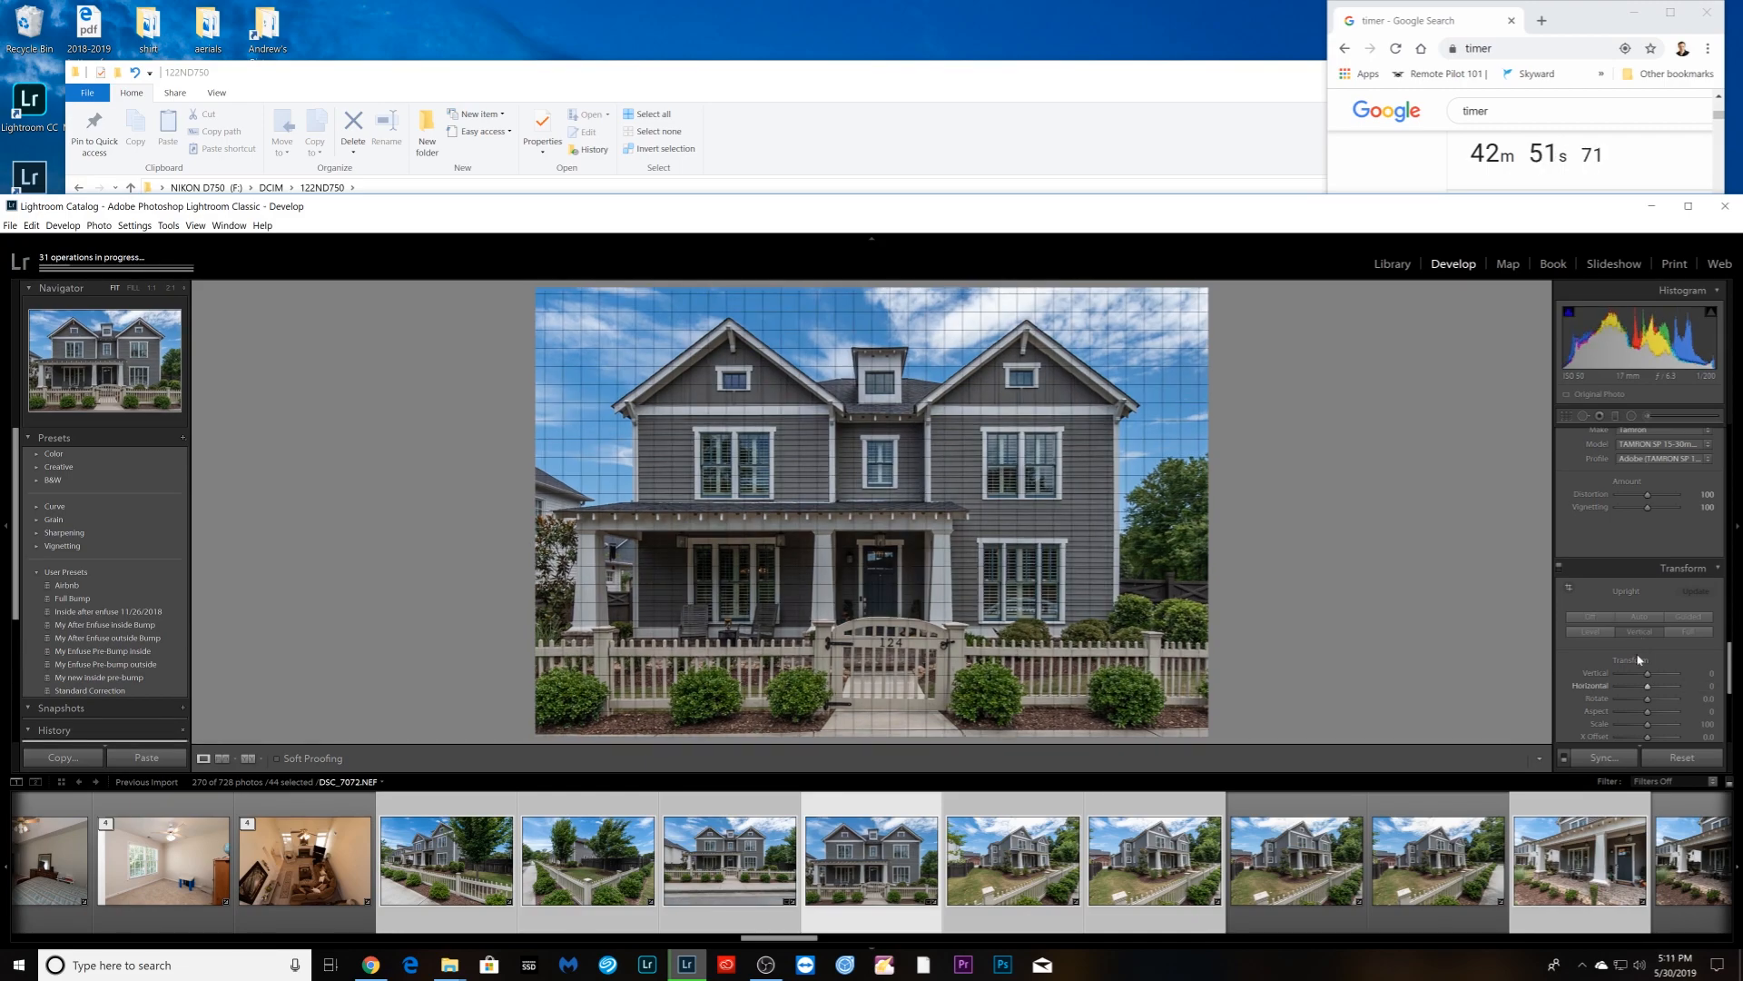
key(Right)
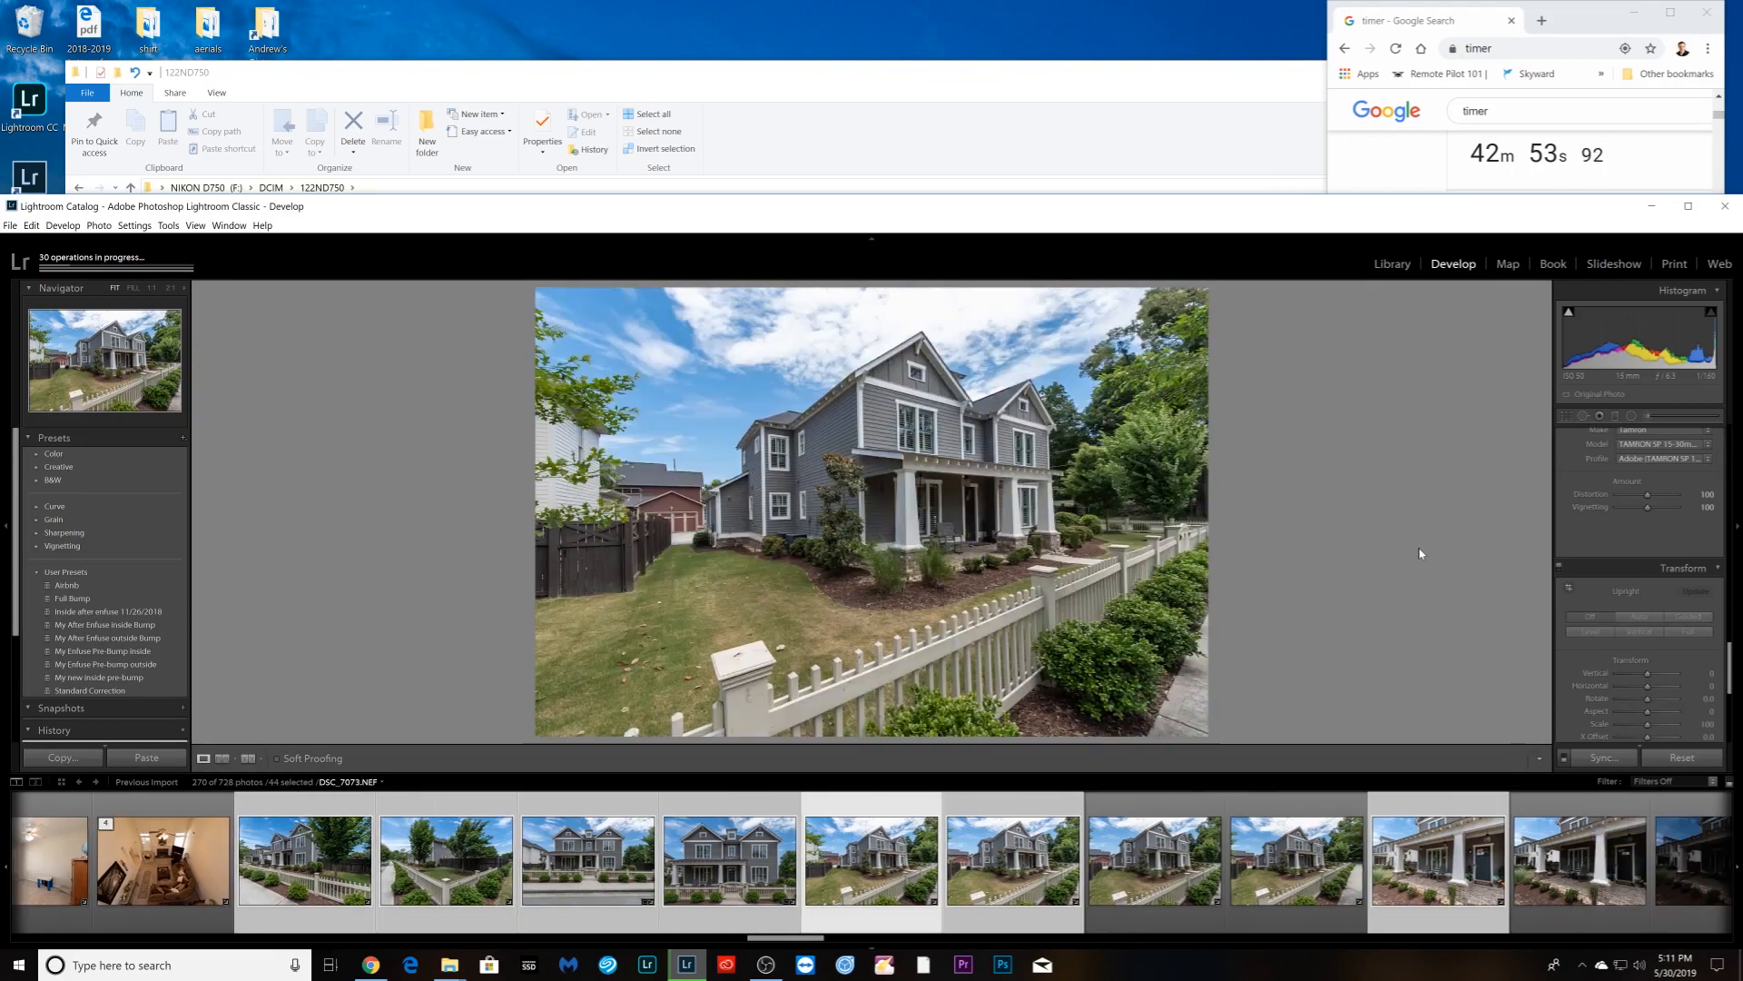
click(1641, 634)
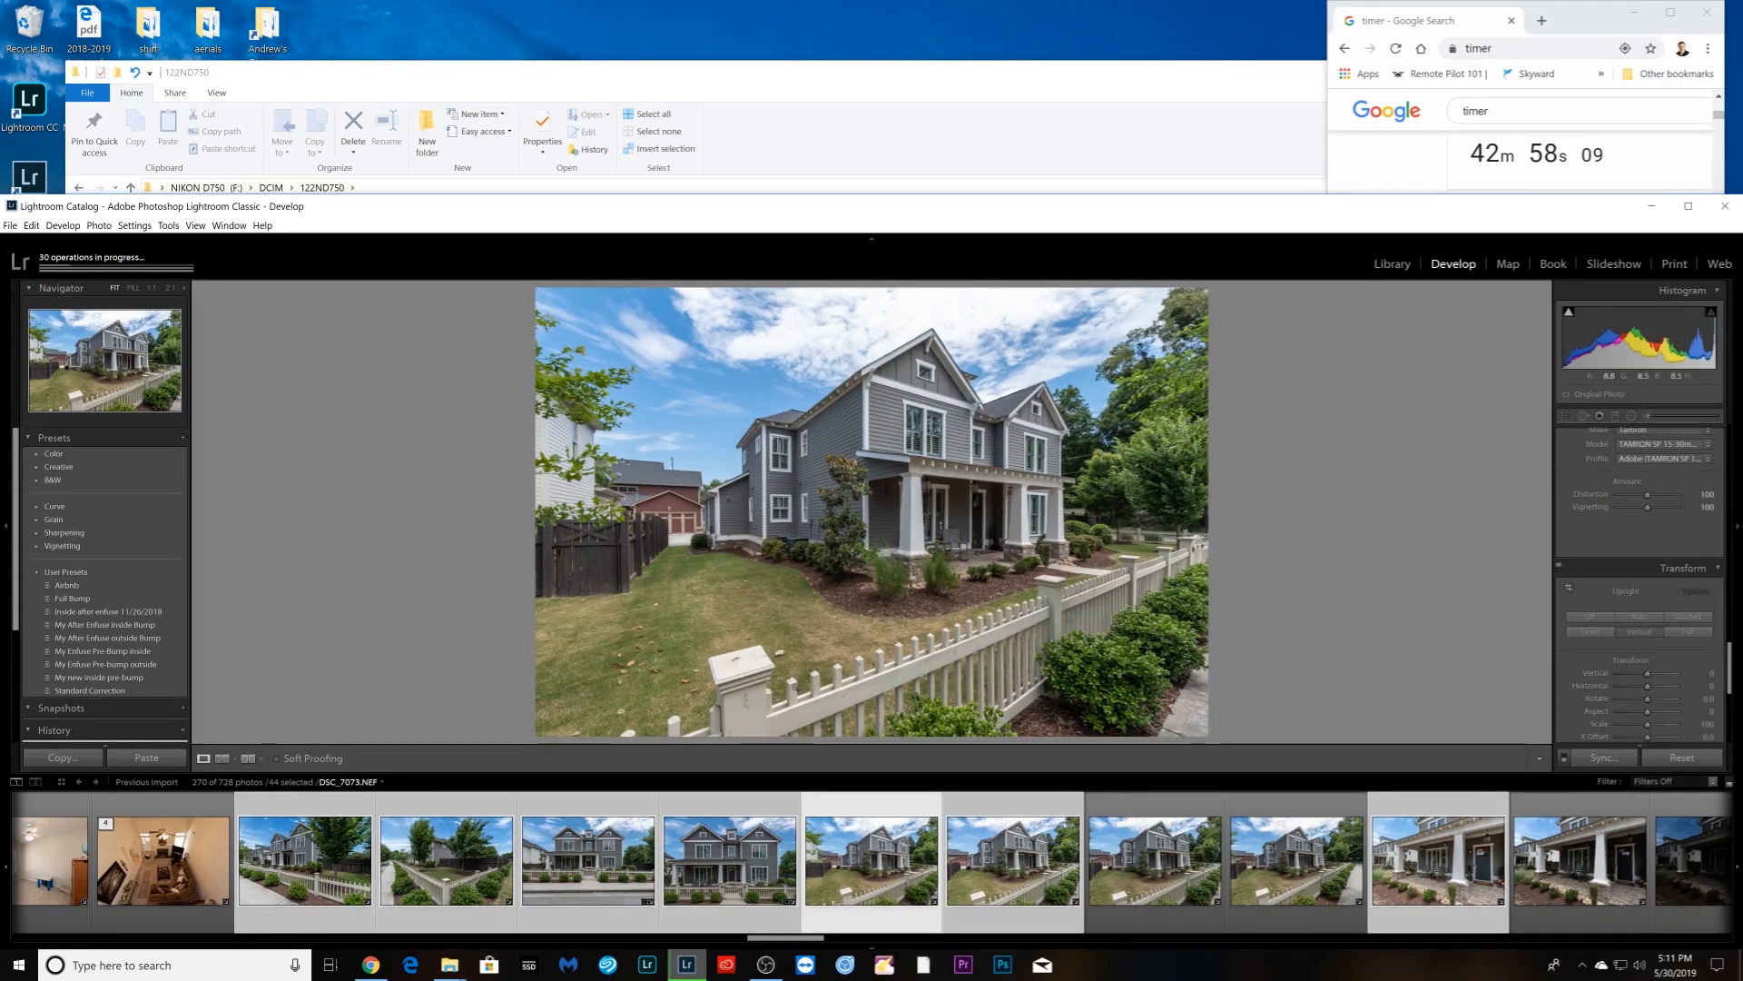
- Crop the side-angle house photo in from the left, undoing an accidental tiny crop
key(r)
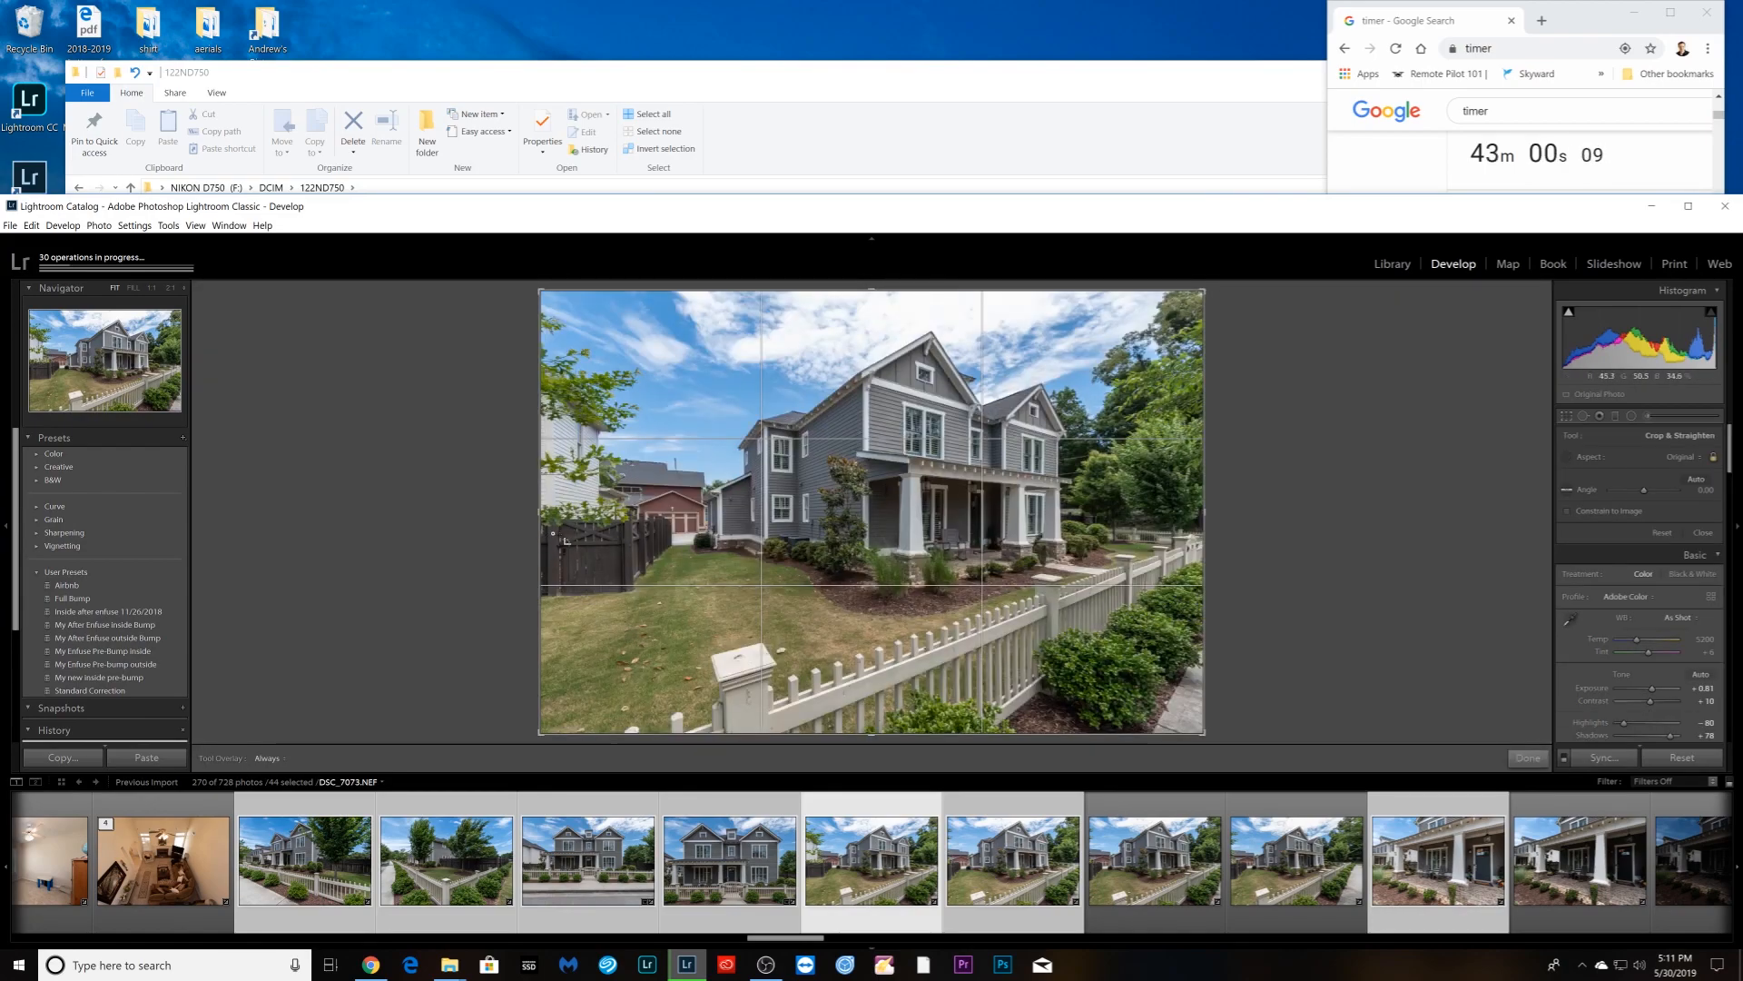
drag(551, 532, 562, 539)
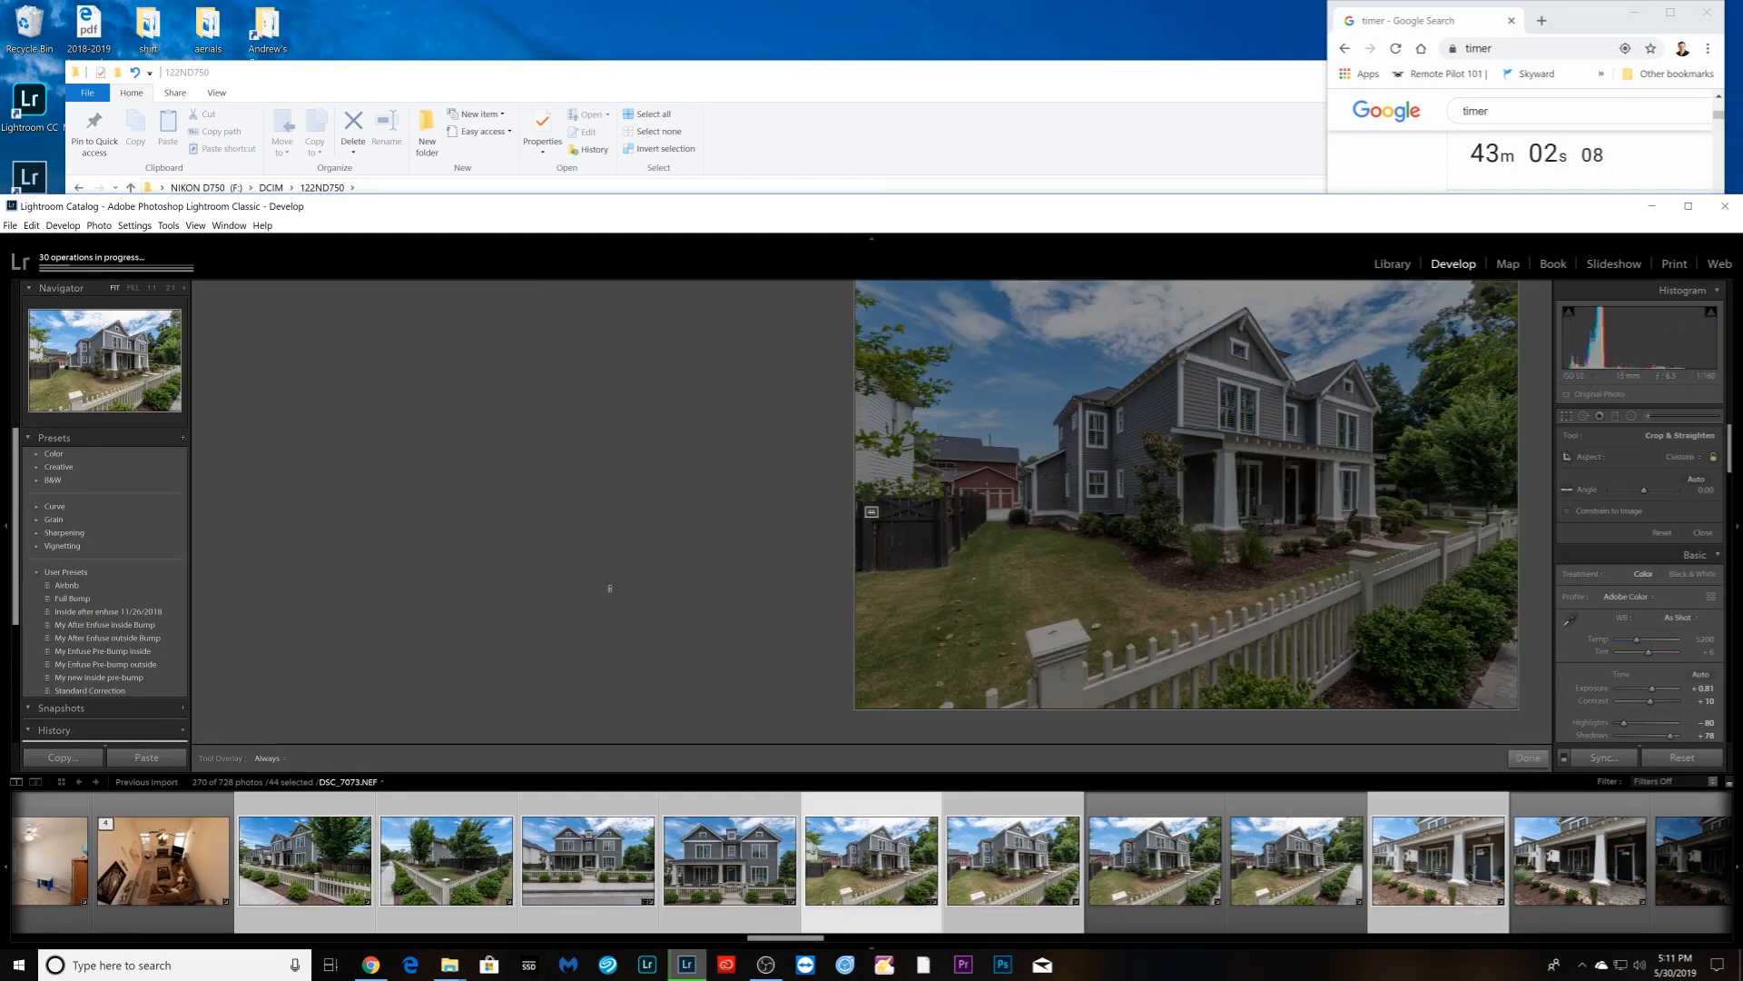
key(ctrl+z)
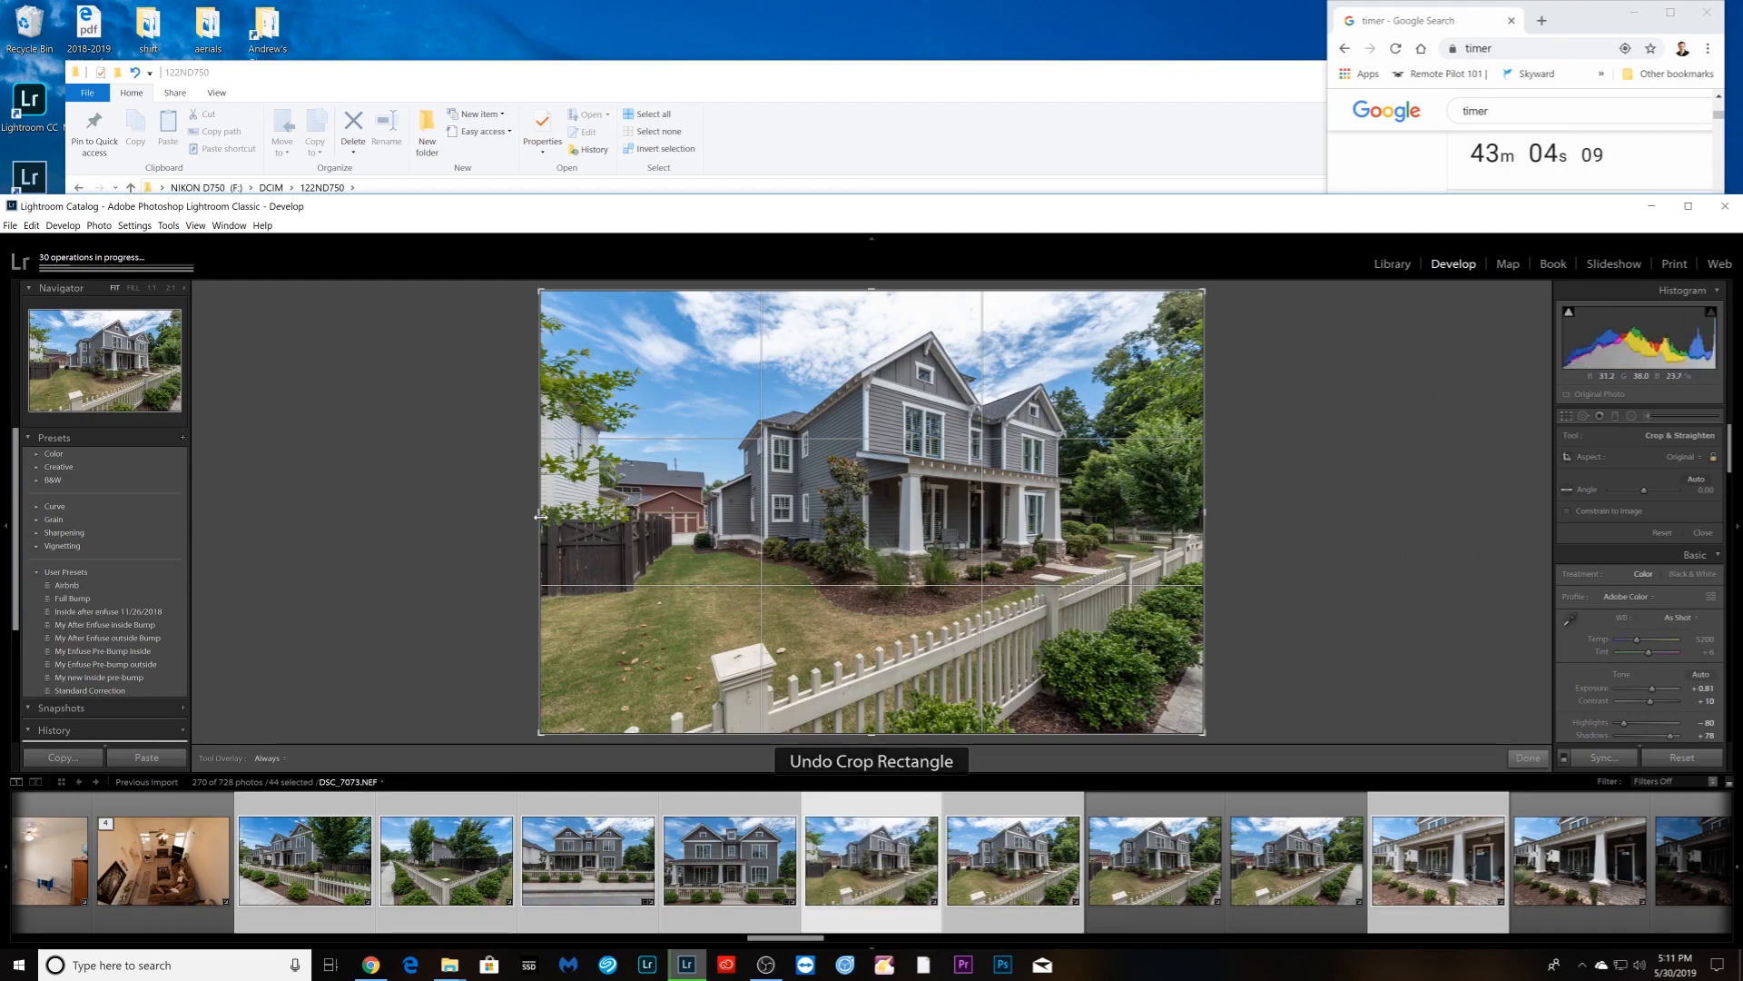
drag(540, 515, 818, 569)
key(Return)
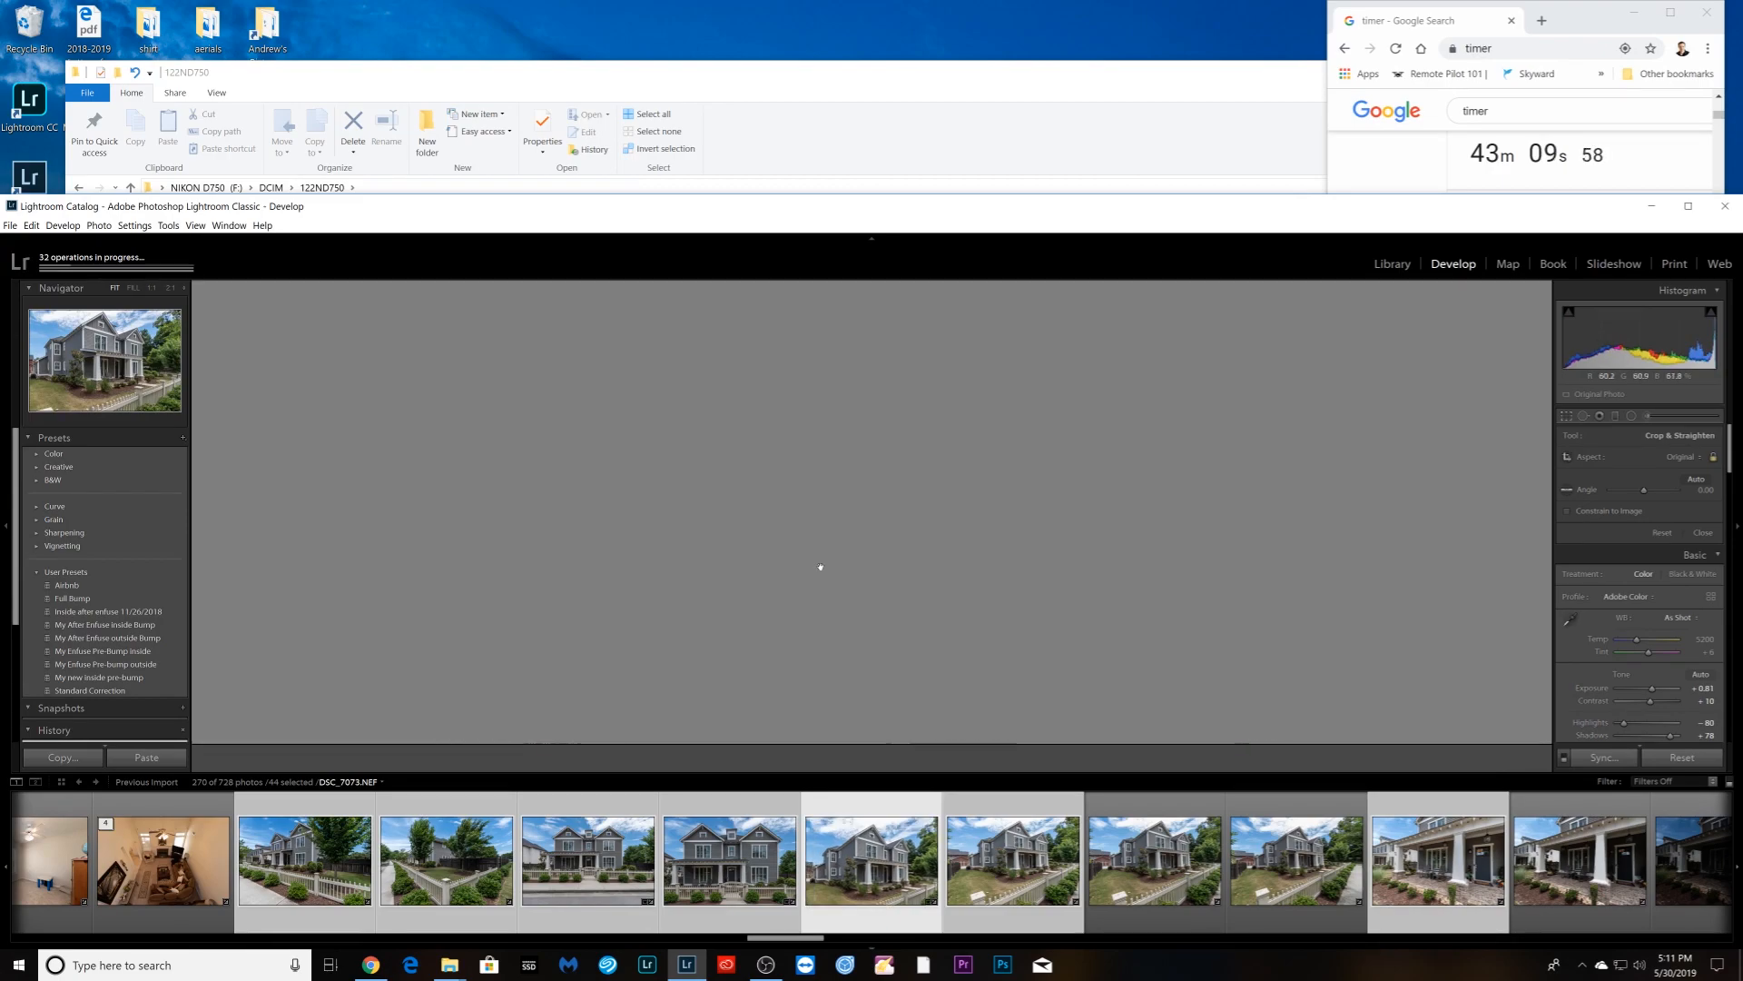
key(Right)
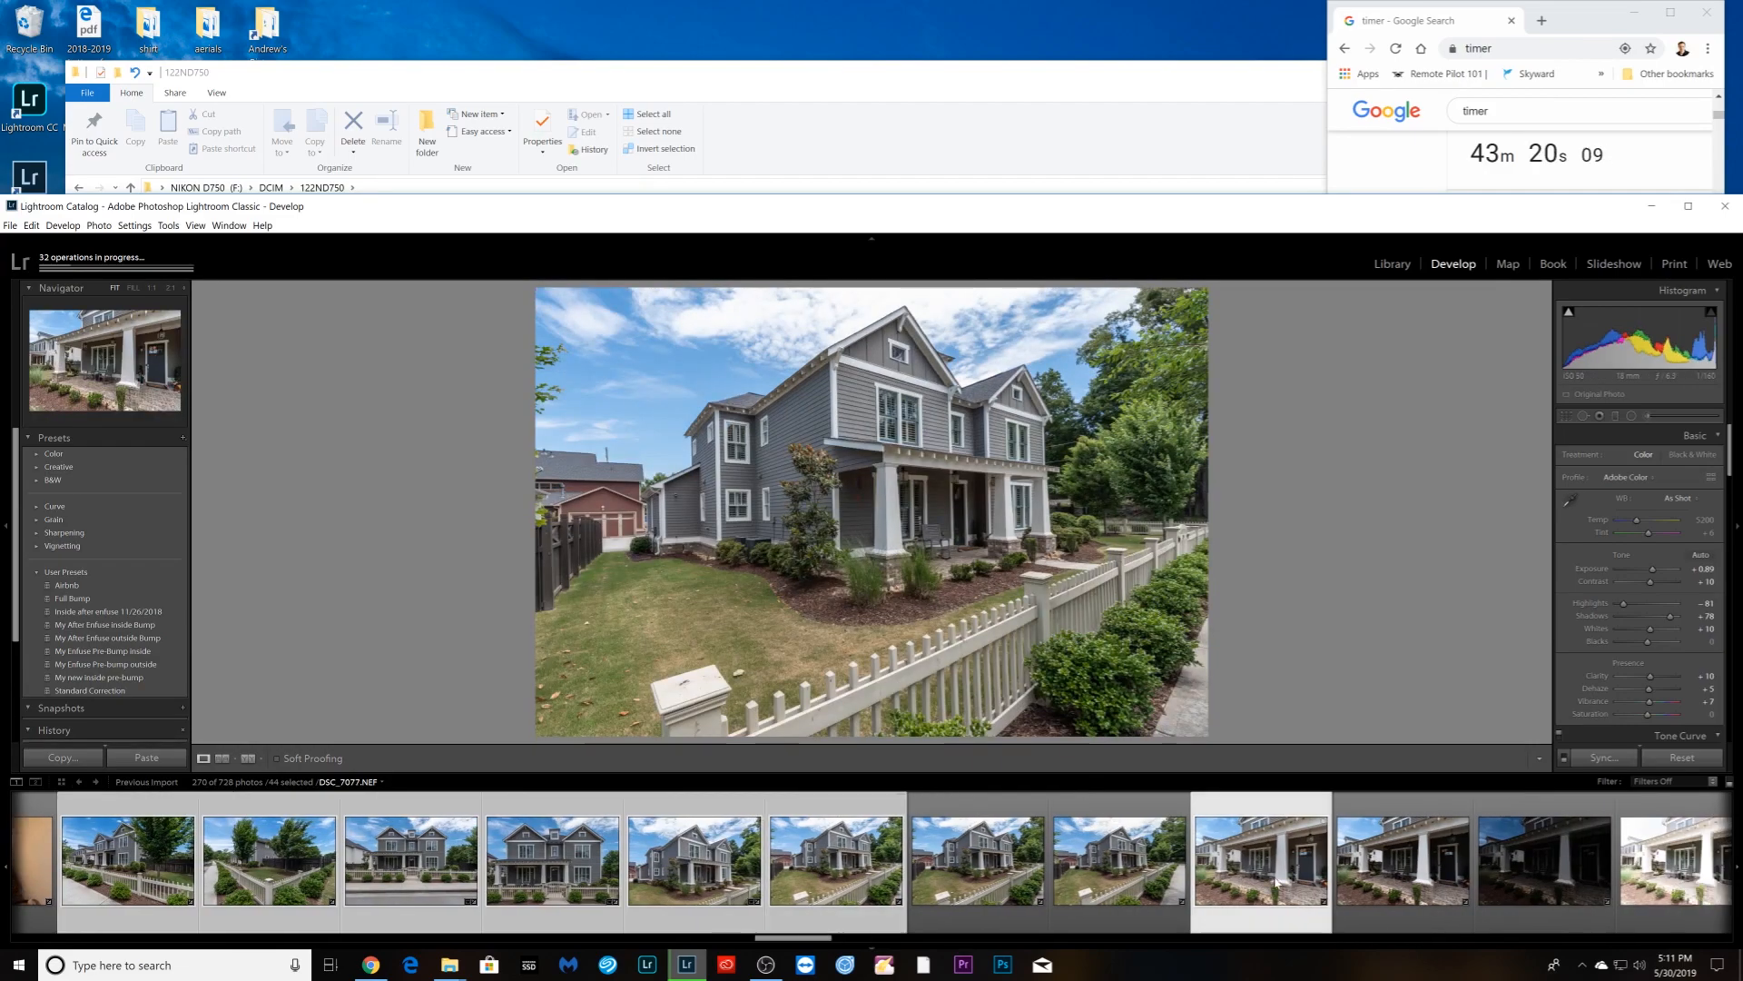
- Apply Vertical Upright correction to the front porch photo DSC_7077
click(1276, 880)
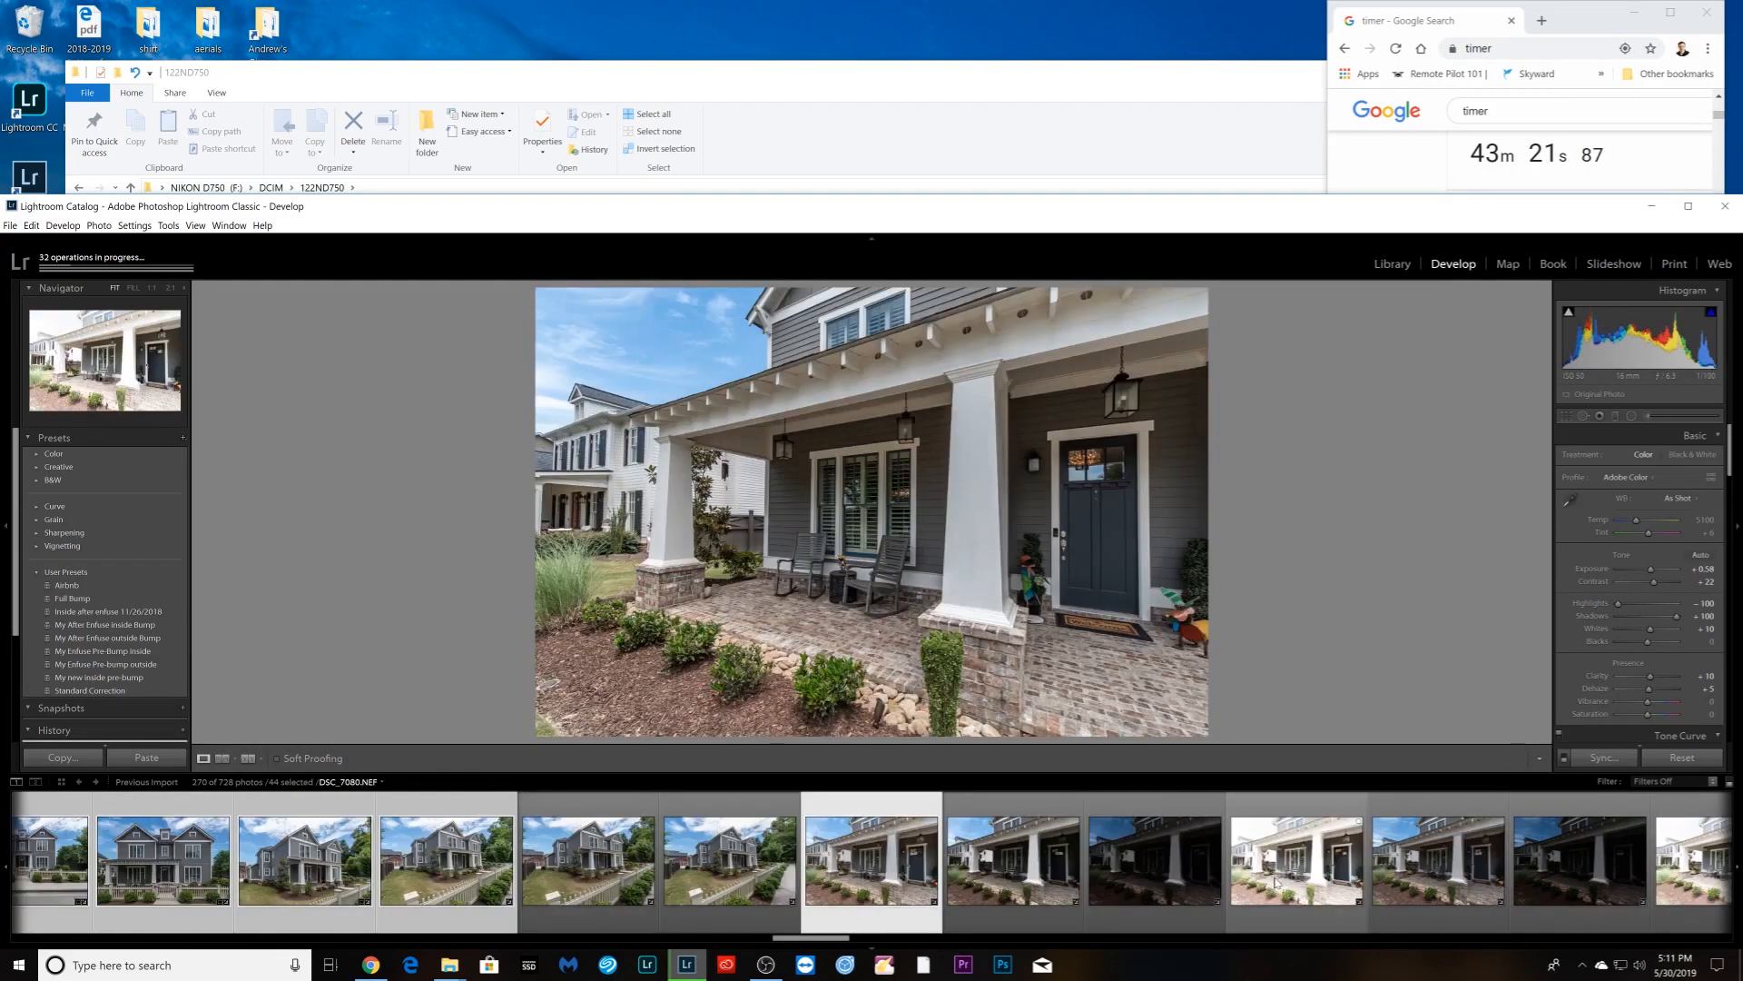
scroll(1630, 641, down, 10)
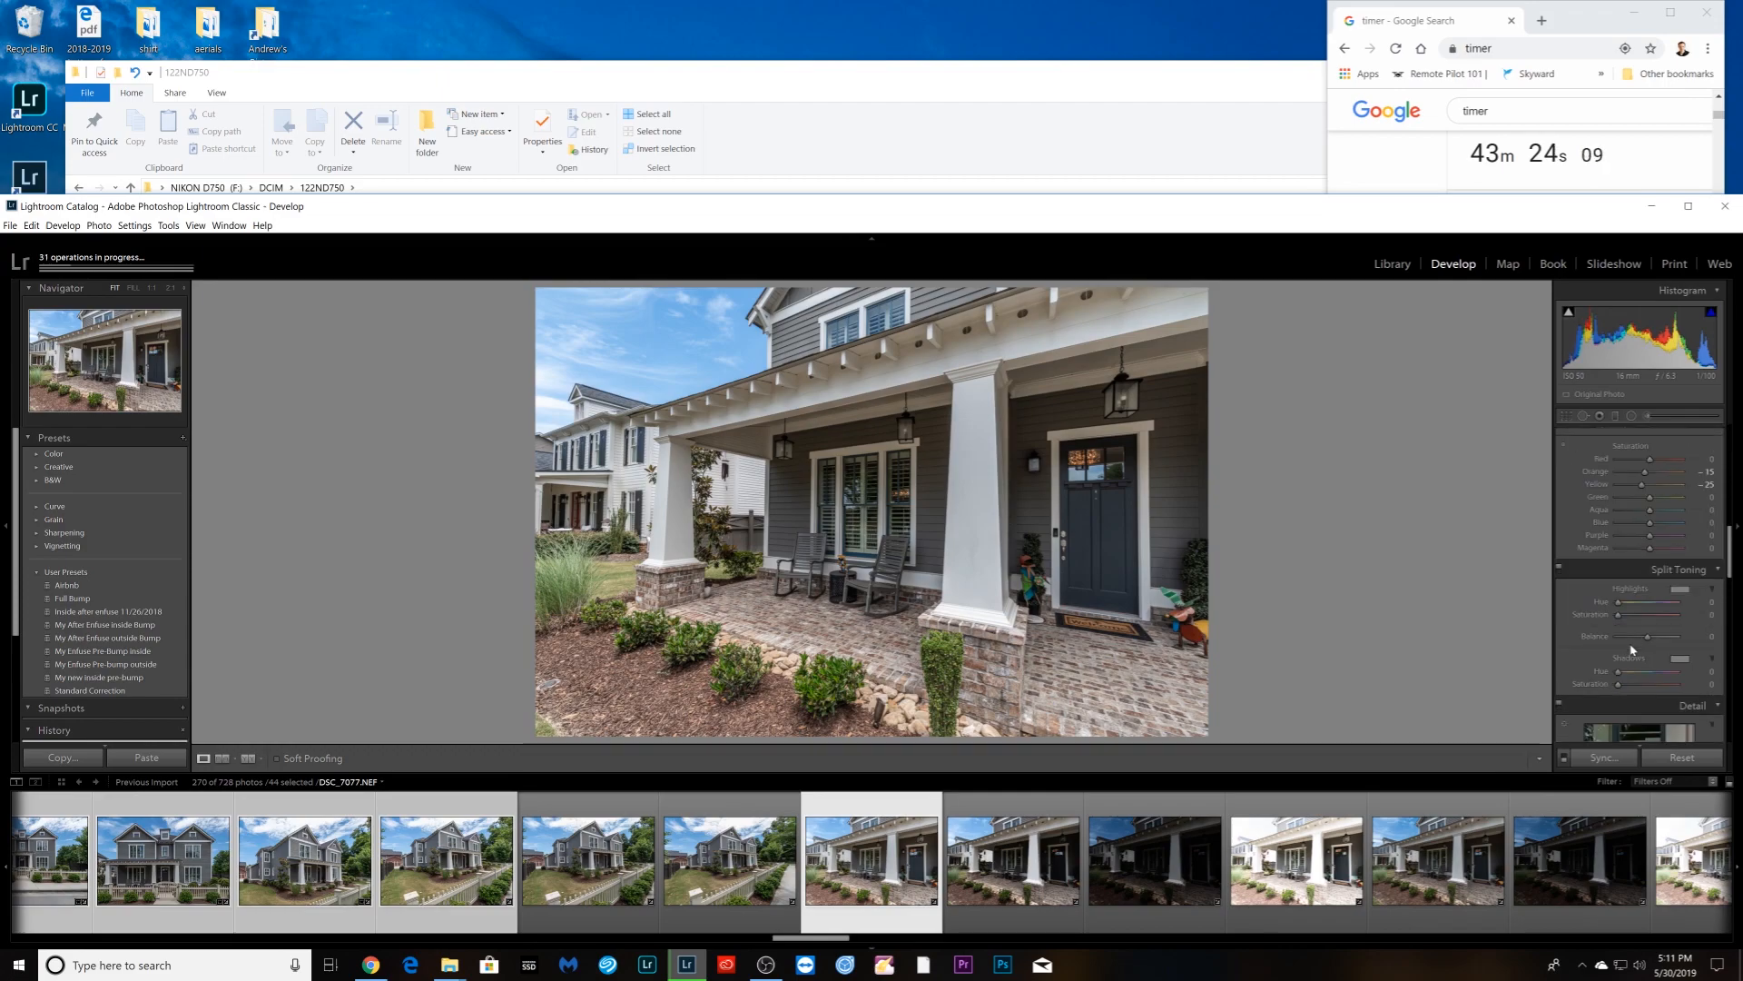
scroll(1636, 663, down, 8)
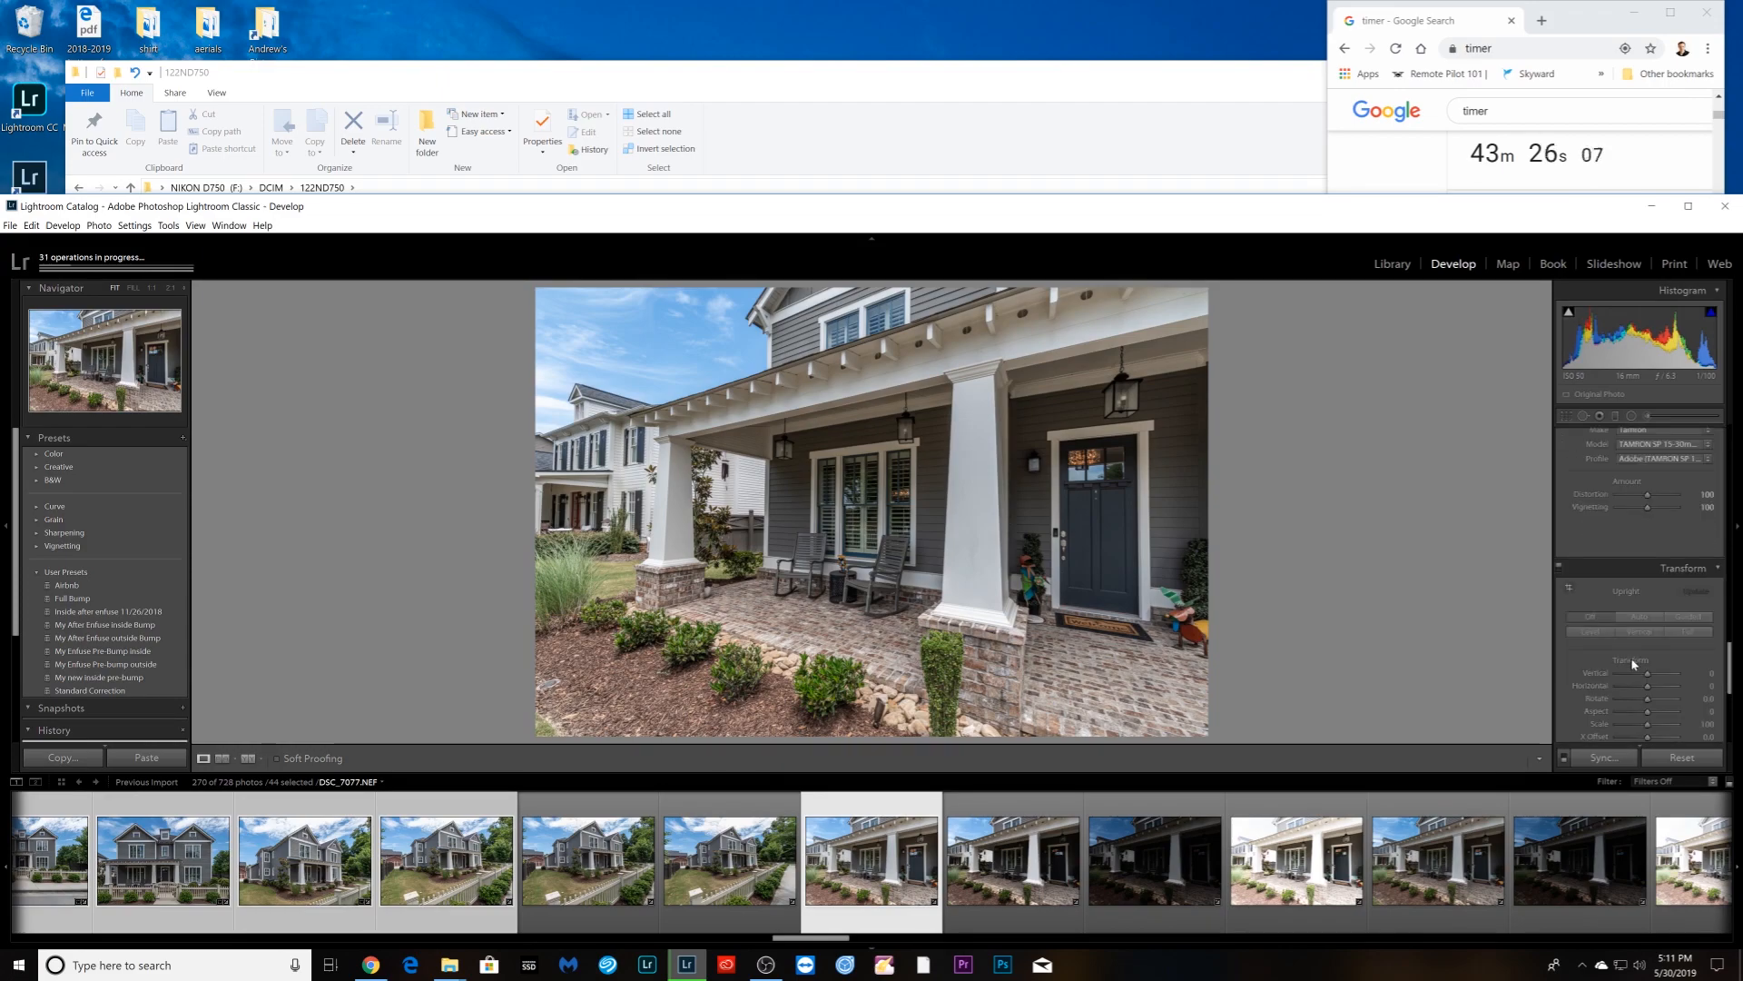
click(1637, 634)
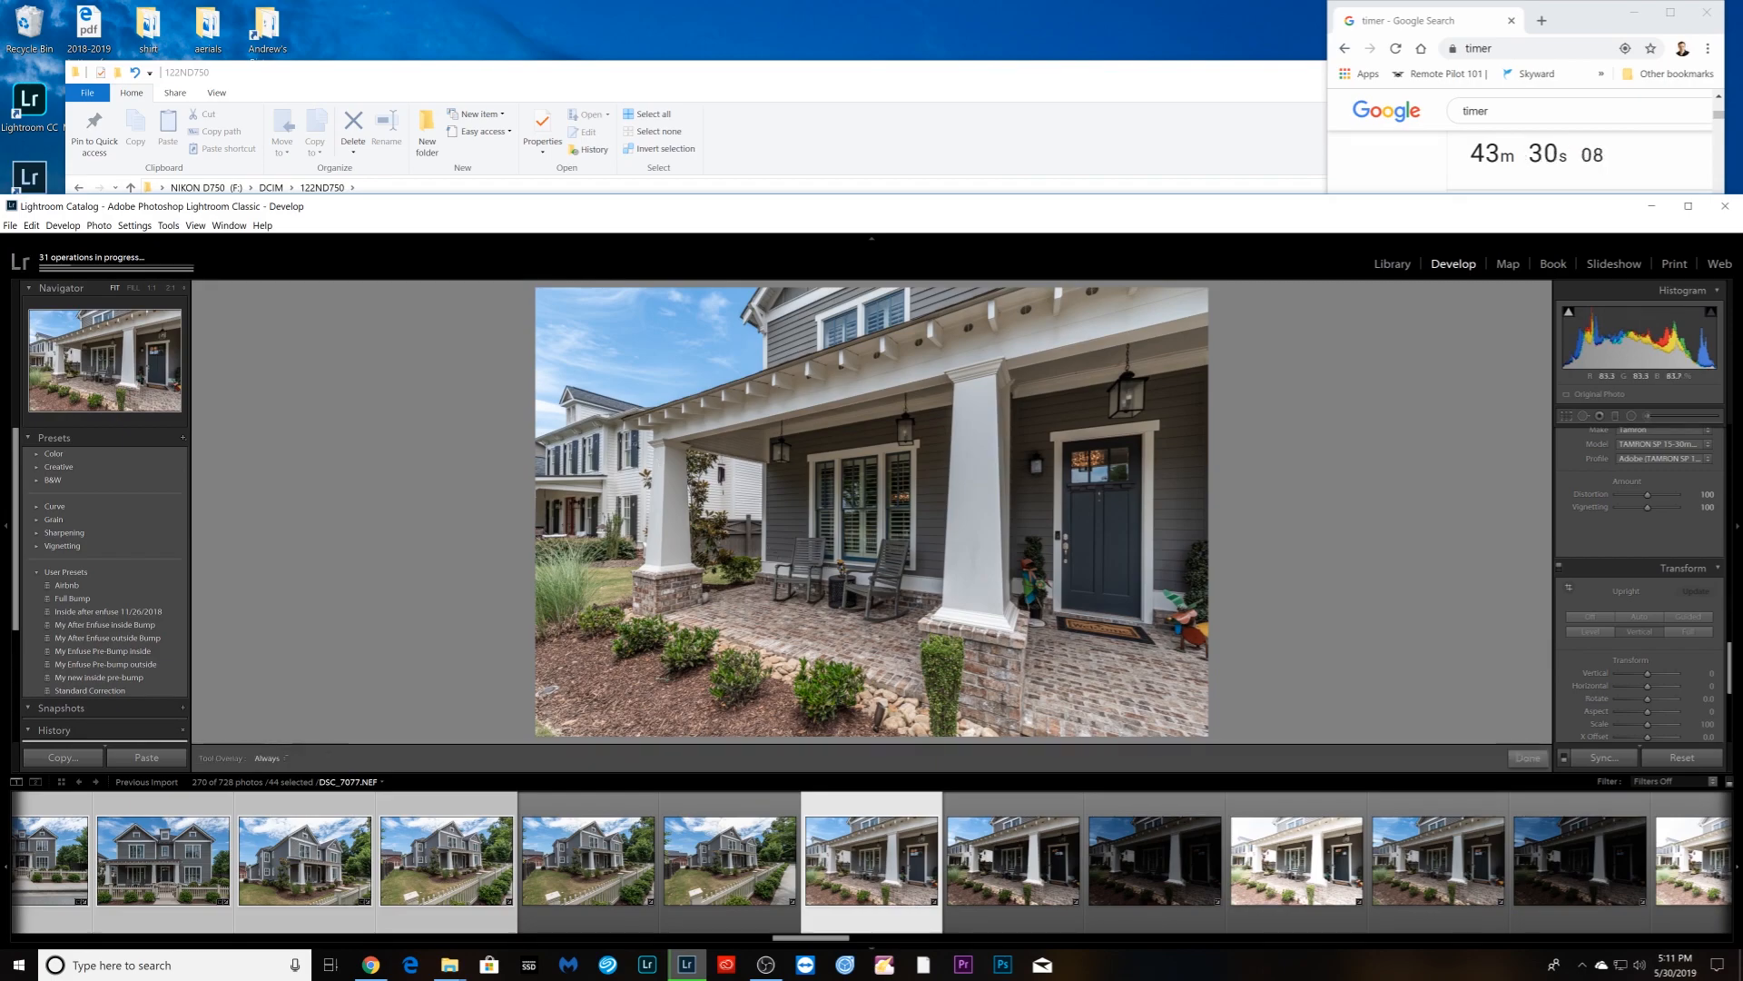
- Crop the porch photo in from the top-left, shifting it to show more porch roof
key(r)
drag(541, 291, 576, 315)
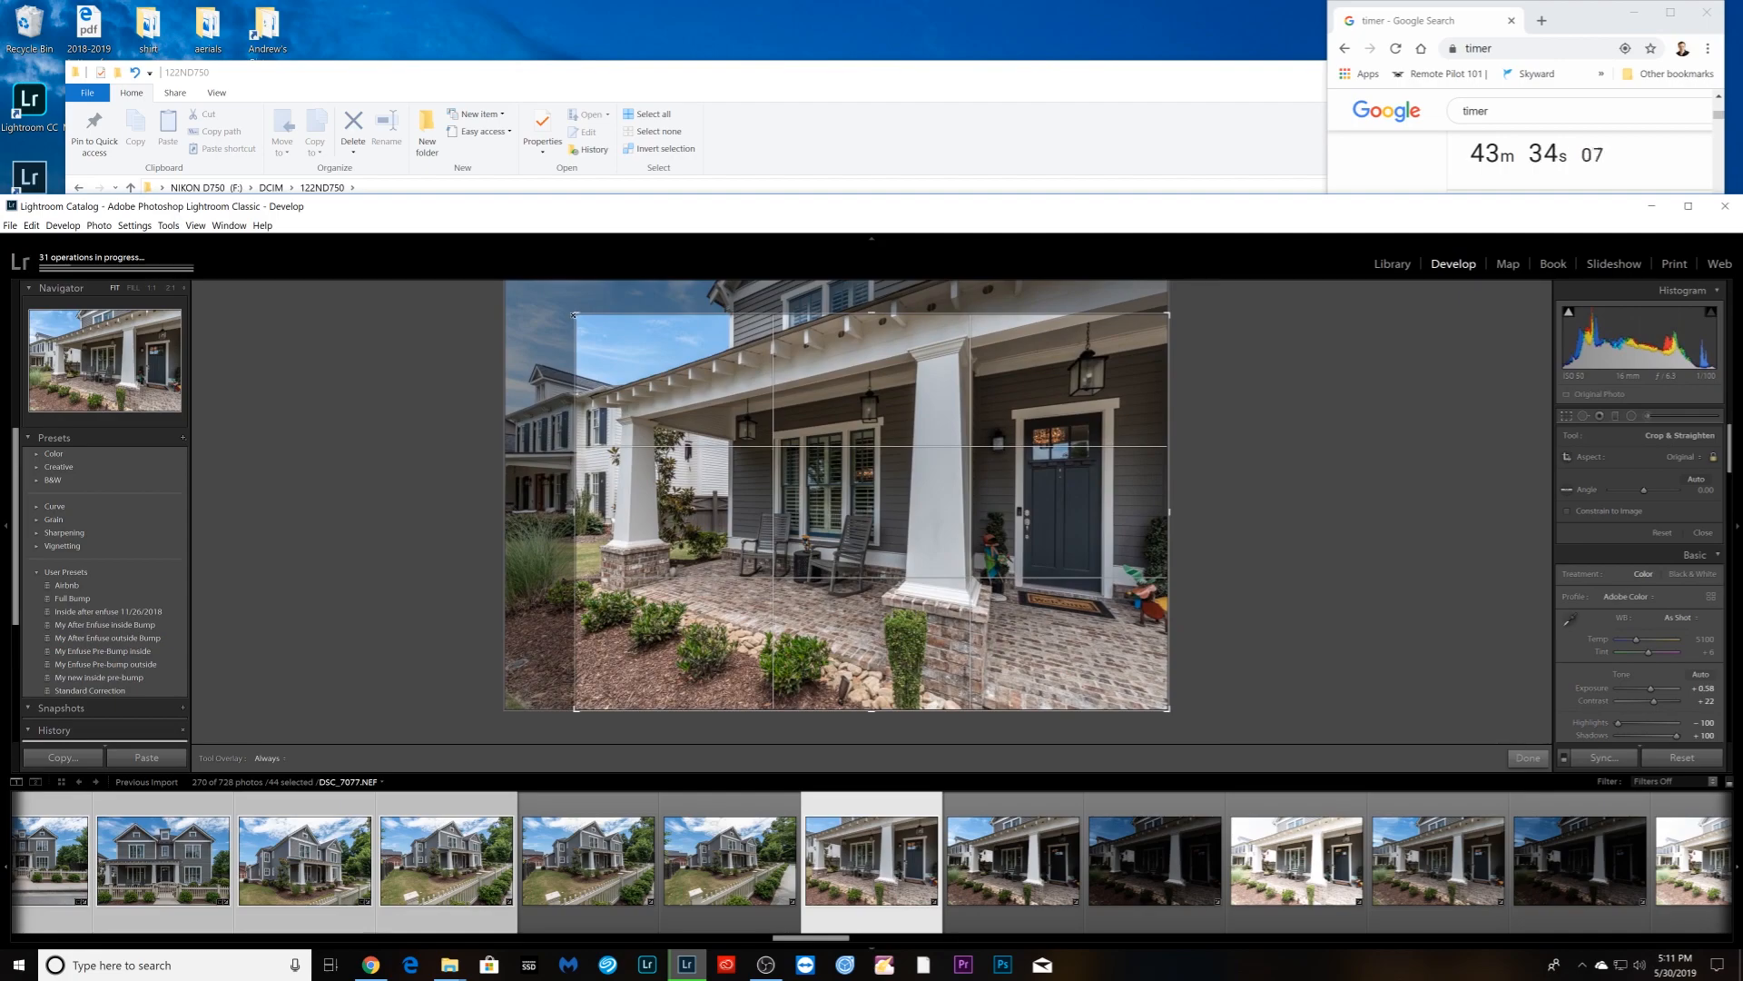
drag(632, 477, 631, 501)
key(Return)
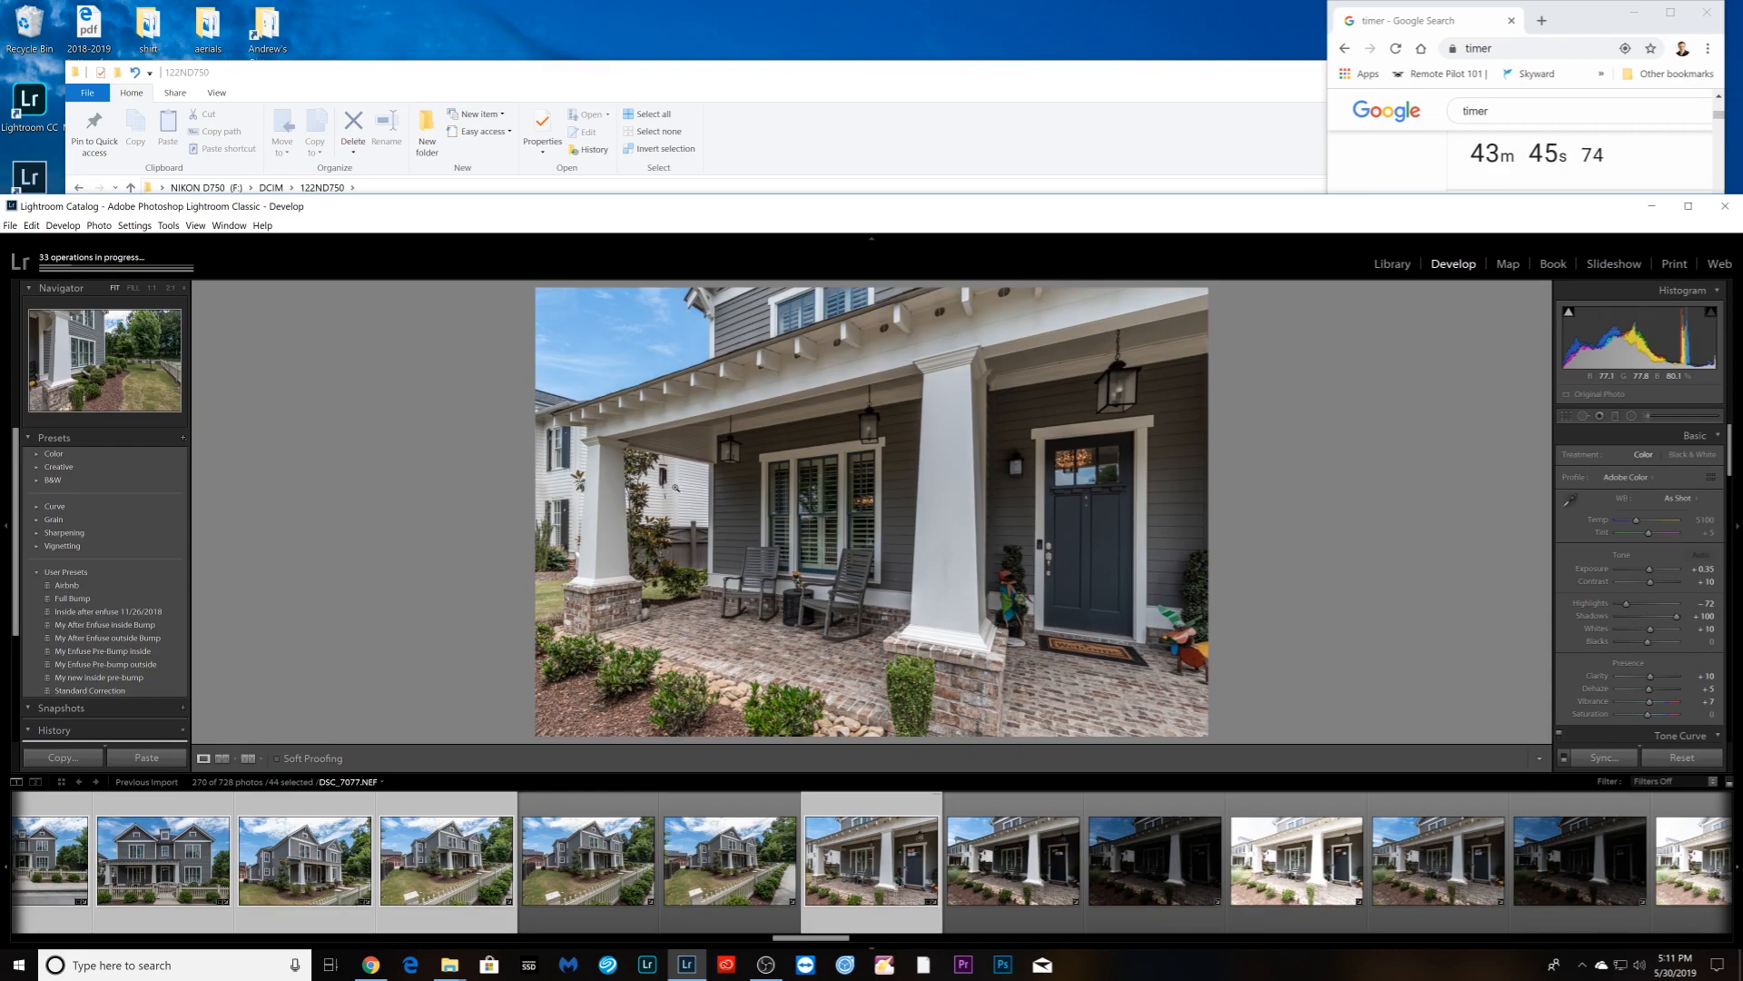
- Rotate the porch photo's crop slightly to level it
key(Right)
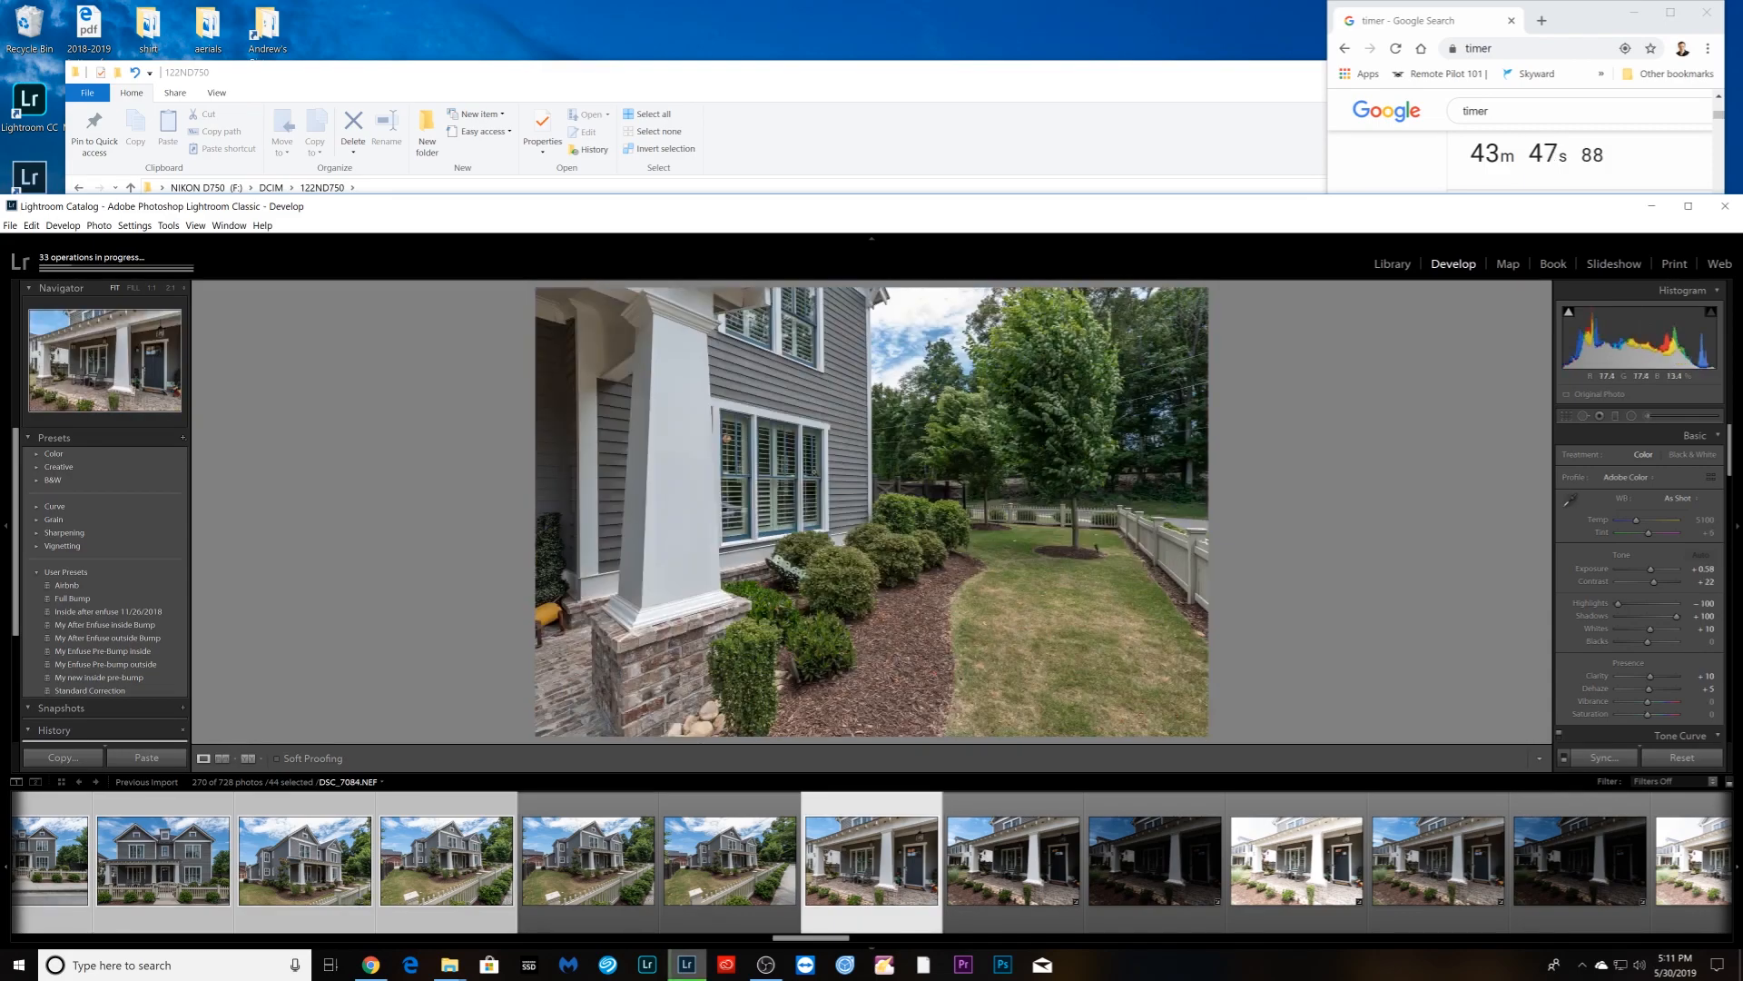
key(Left)
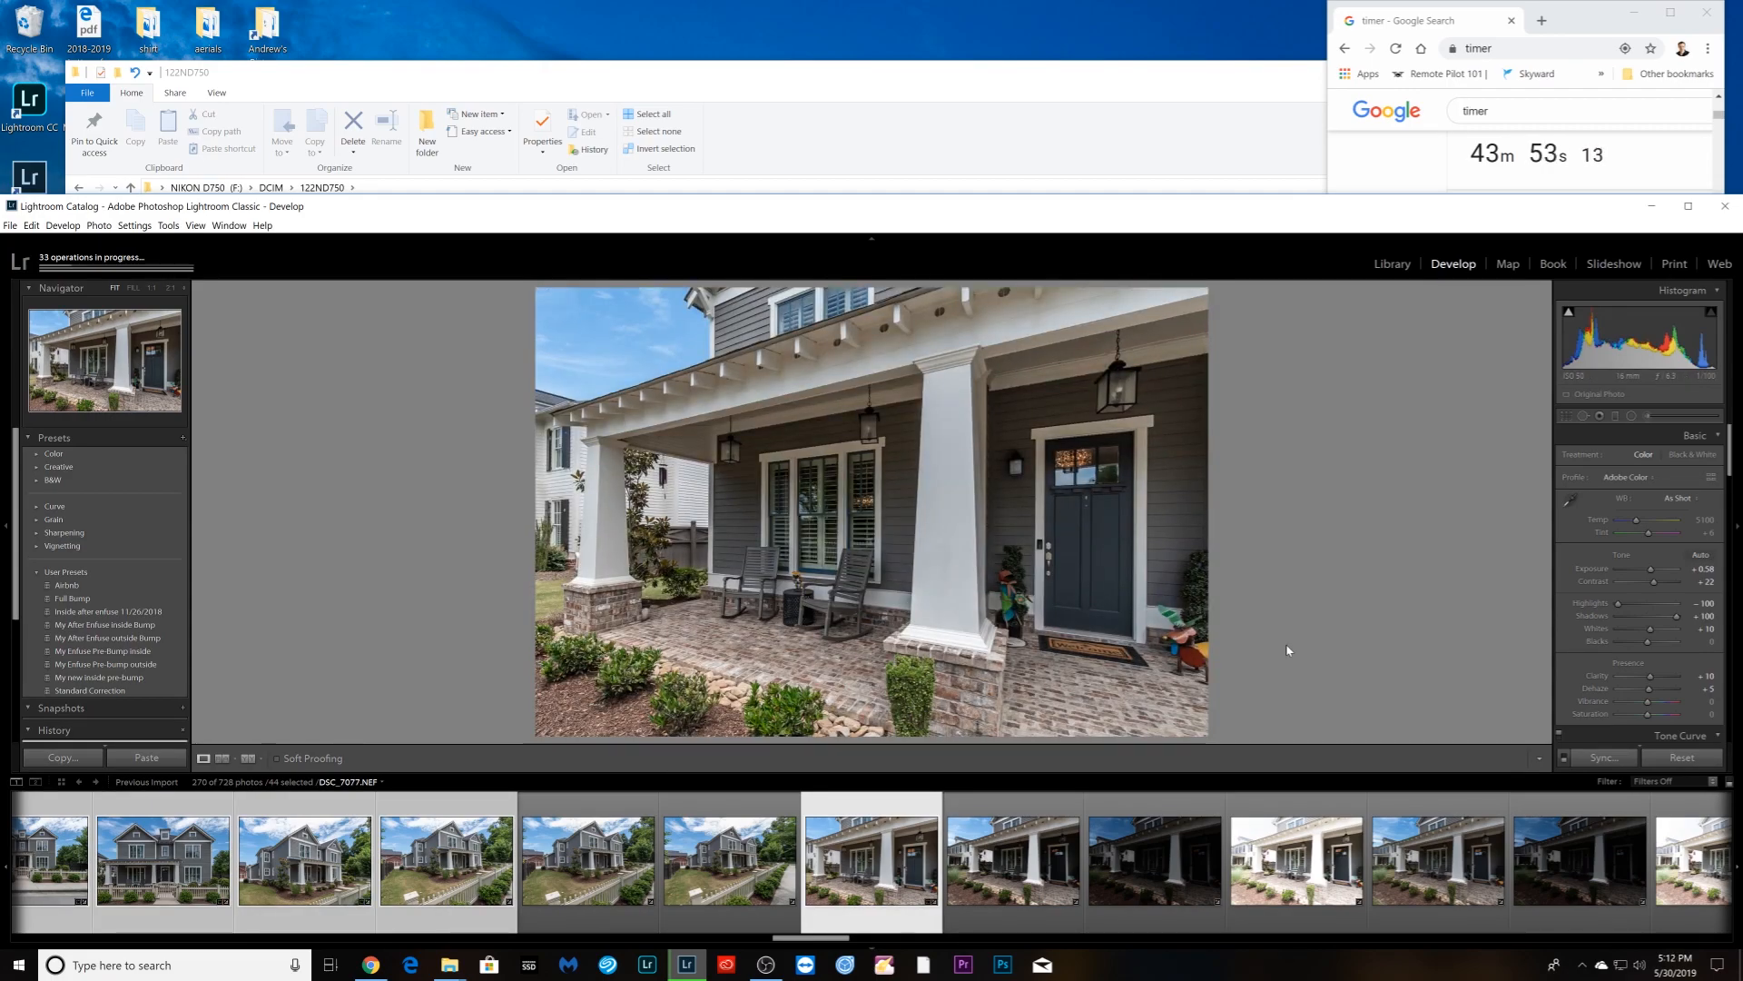
key(r)
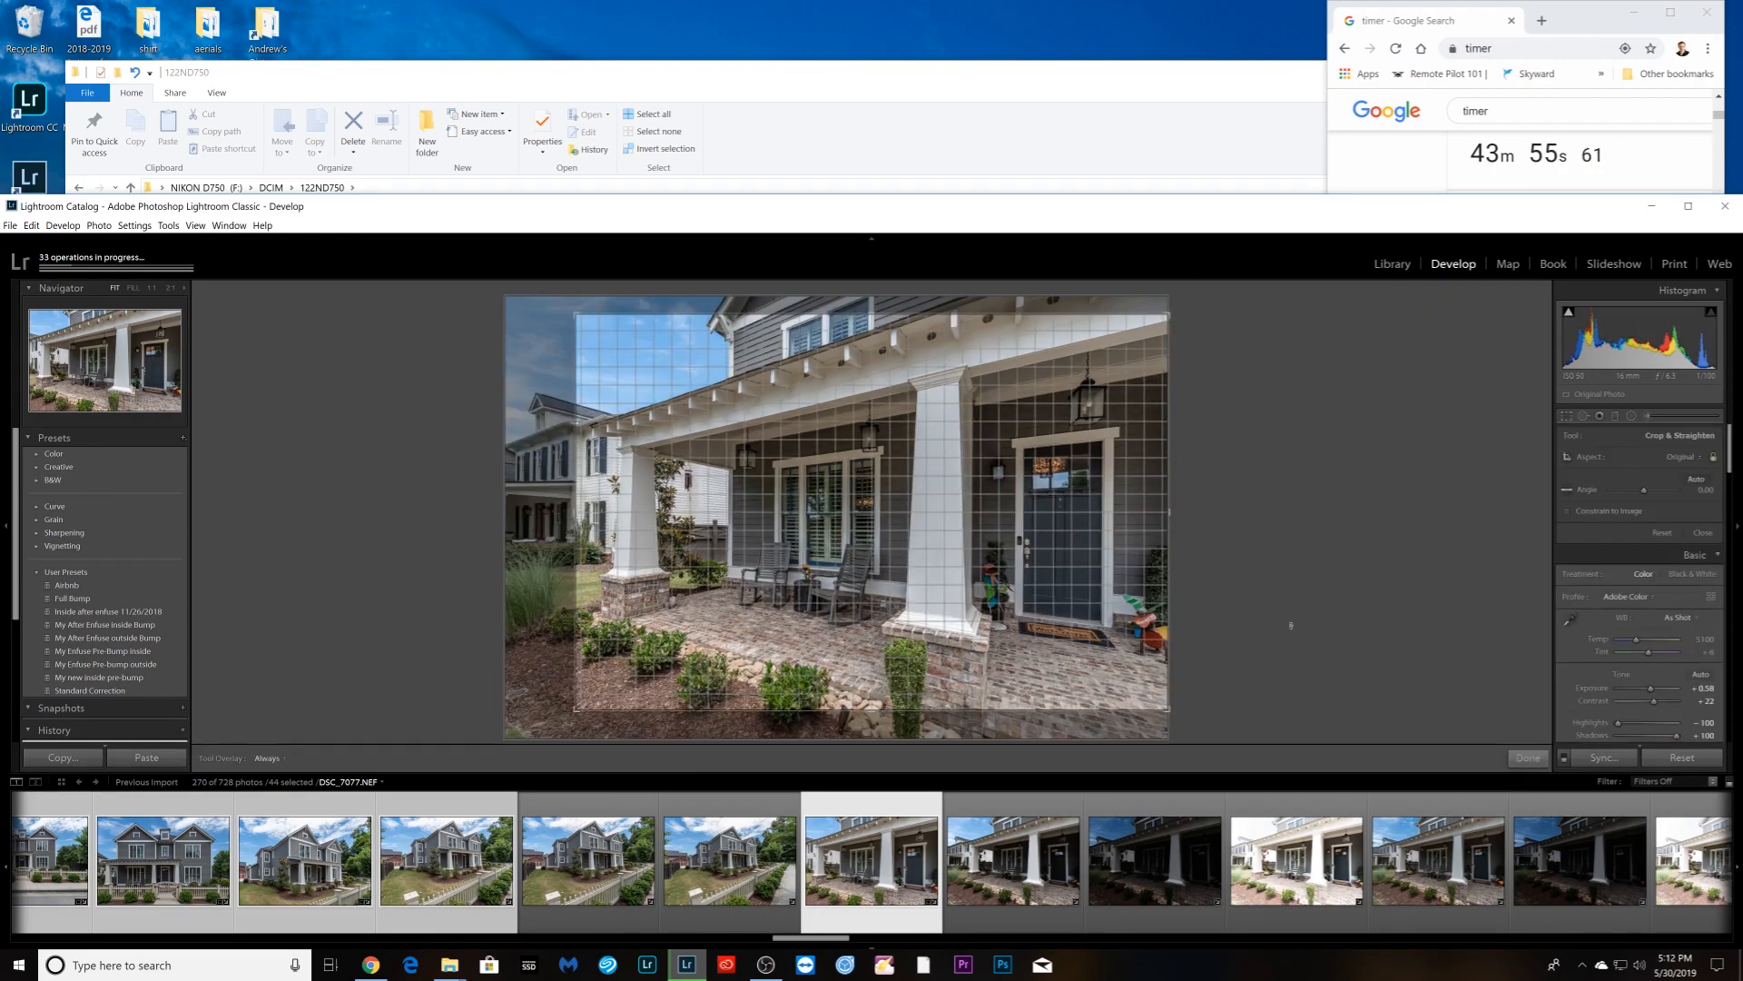
drag(1291, 624, 1287, 622)
key(Return)
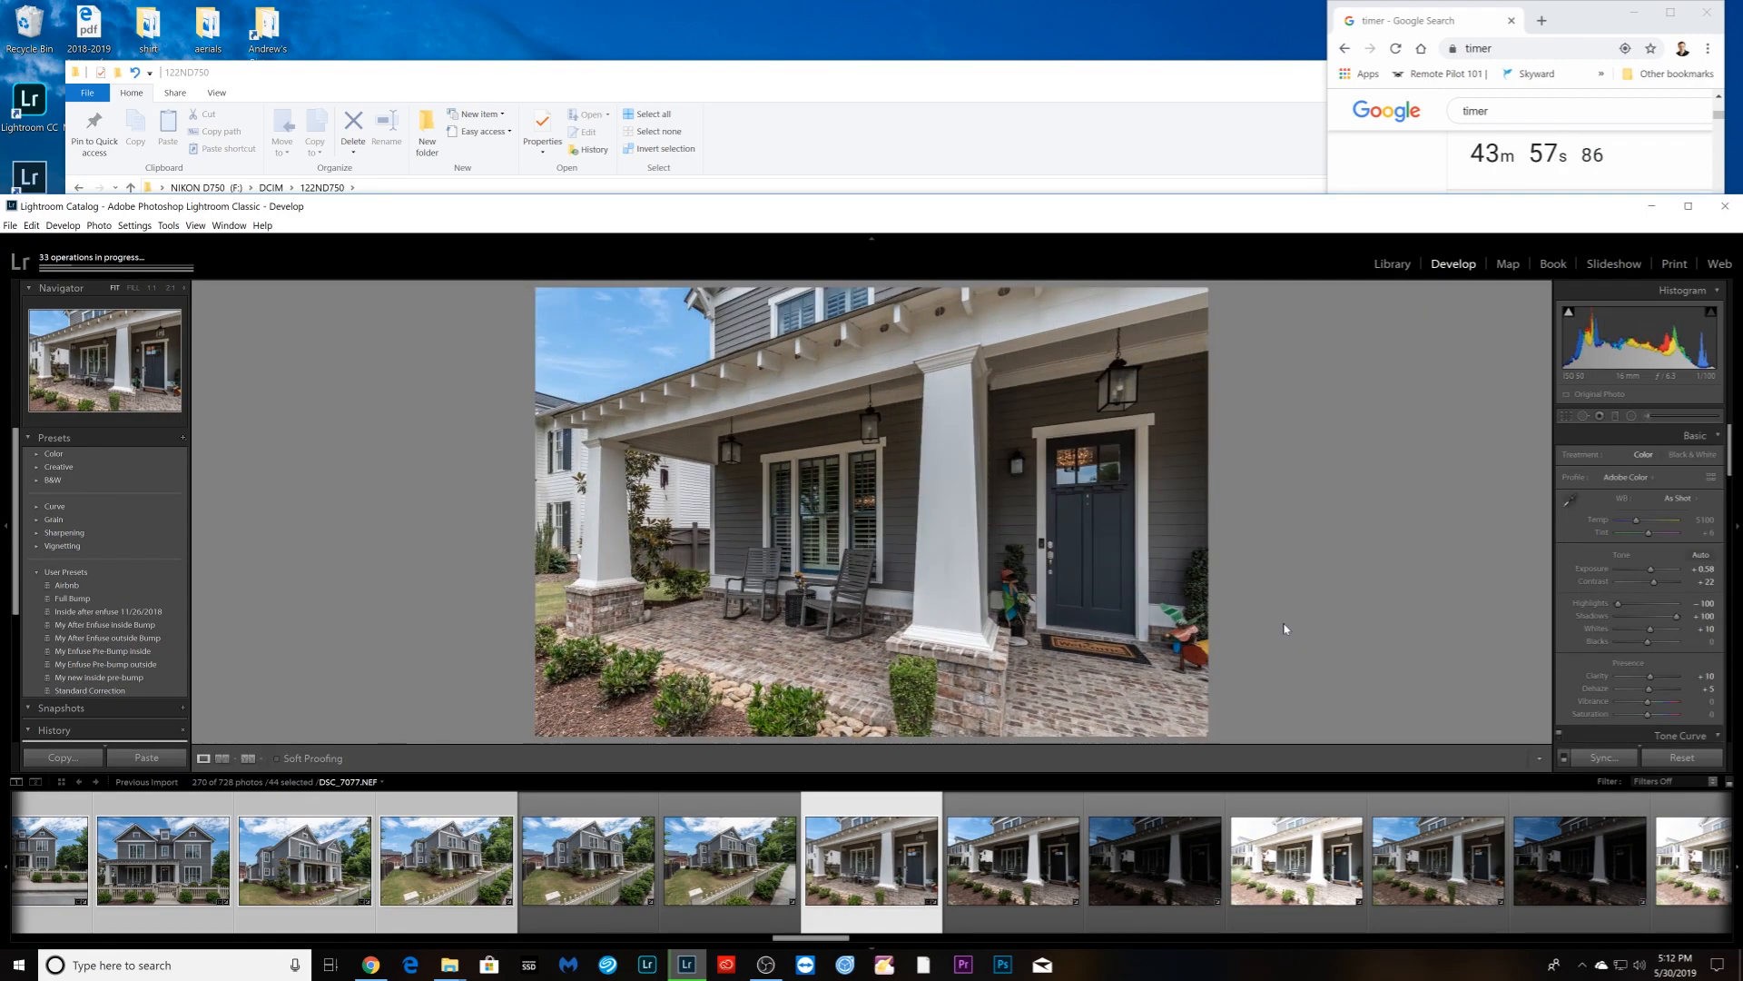
- Apply Upright Auto to the front porch photo and Vertical to the backyard photo
key(Right)
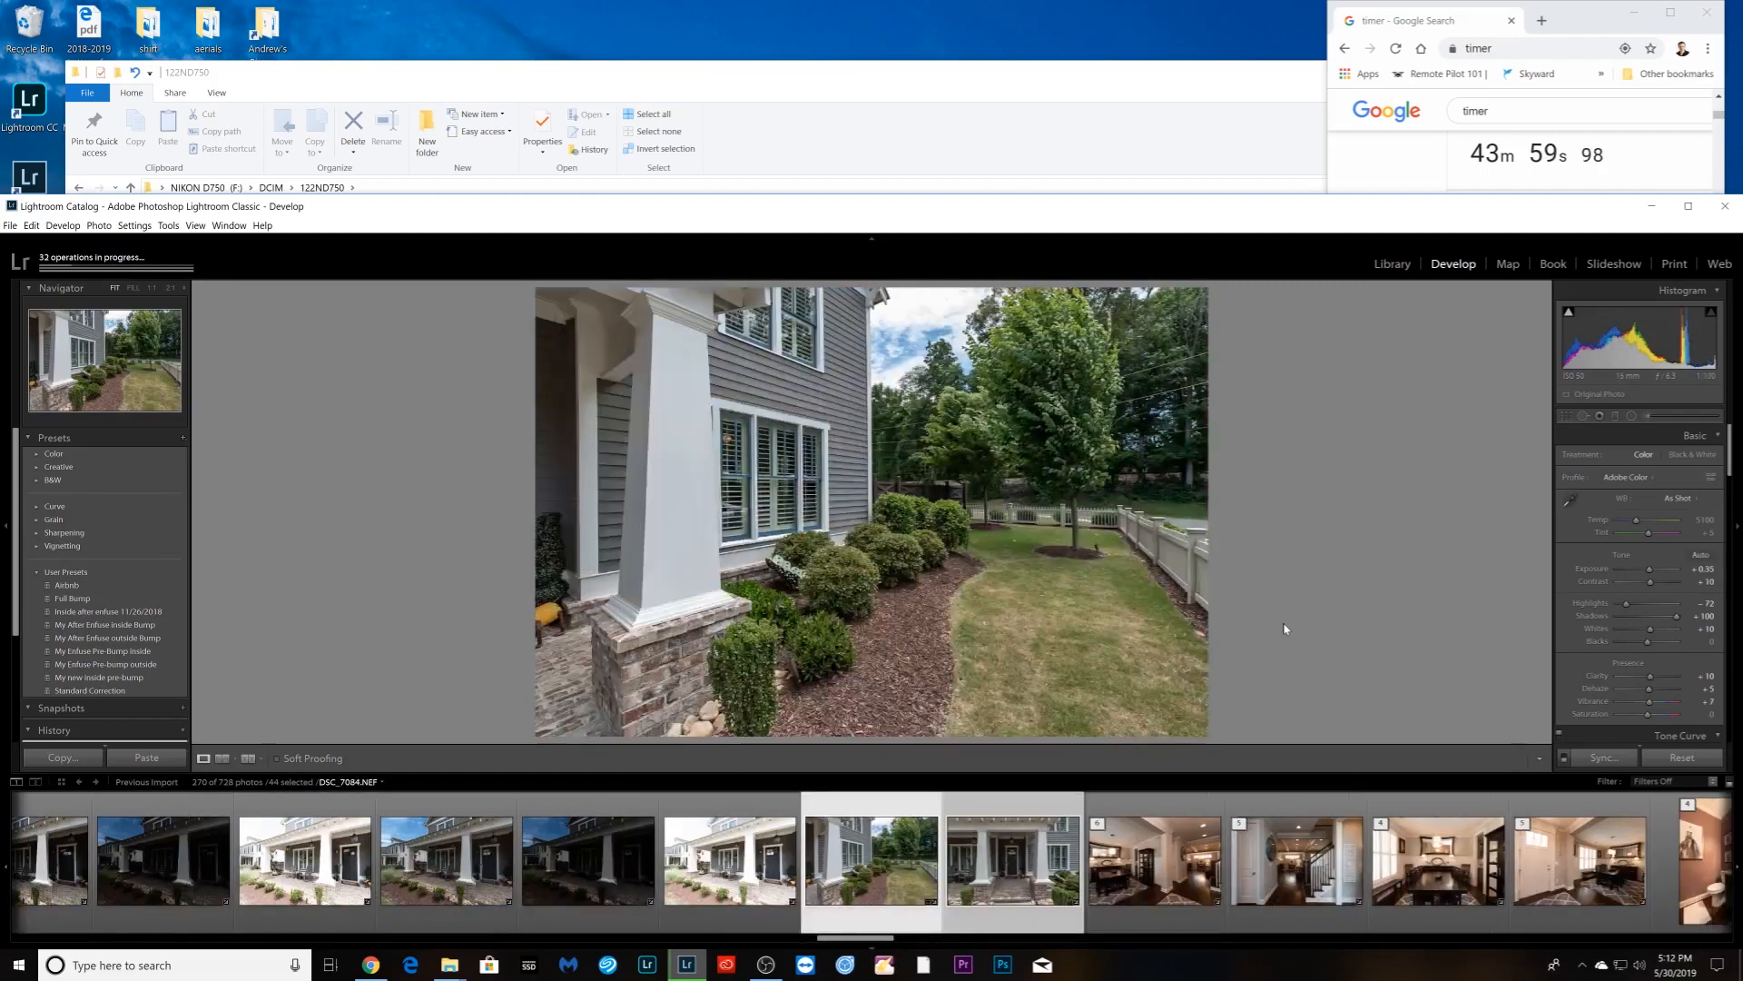
key(Right)
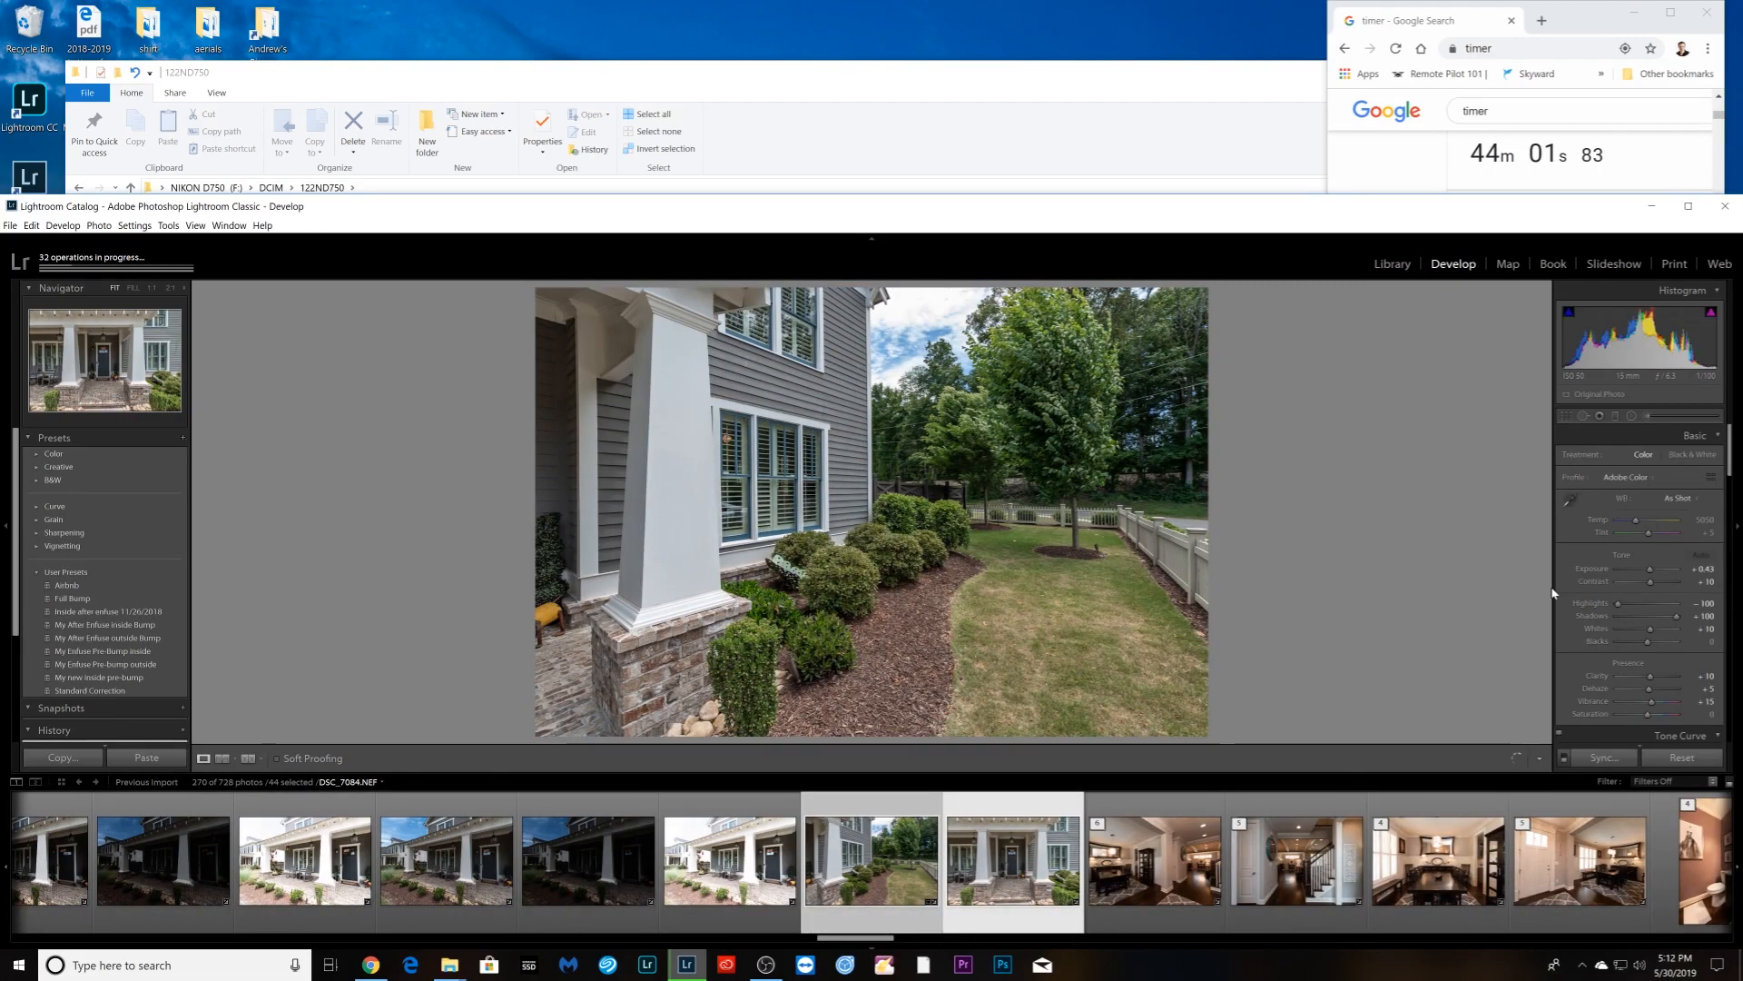
scroll(1625, 635, down, 10)
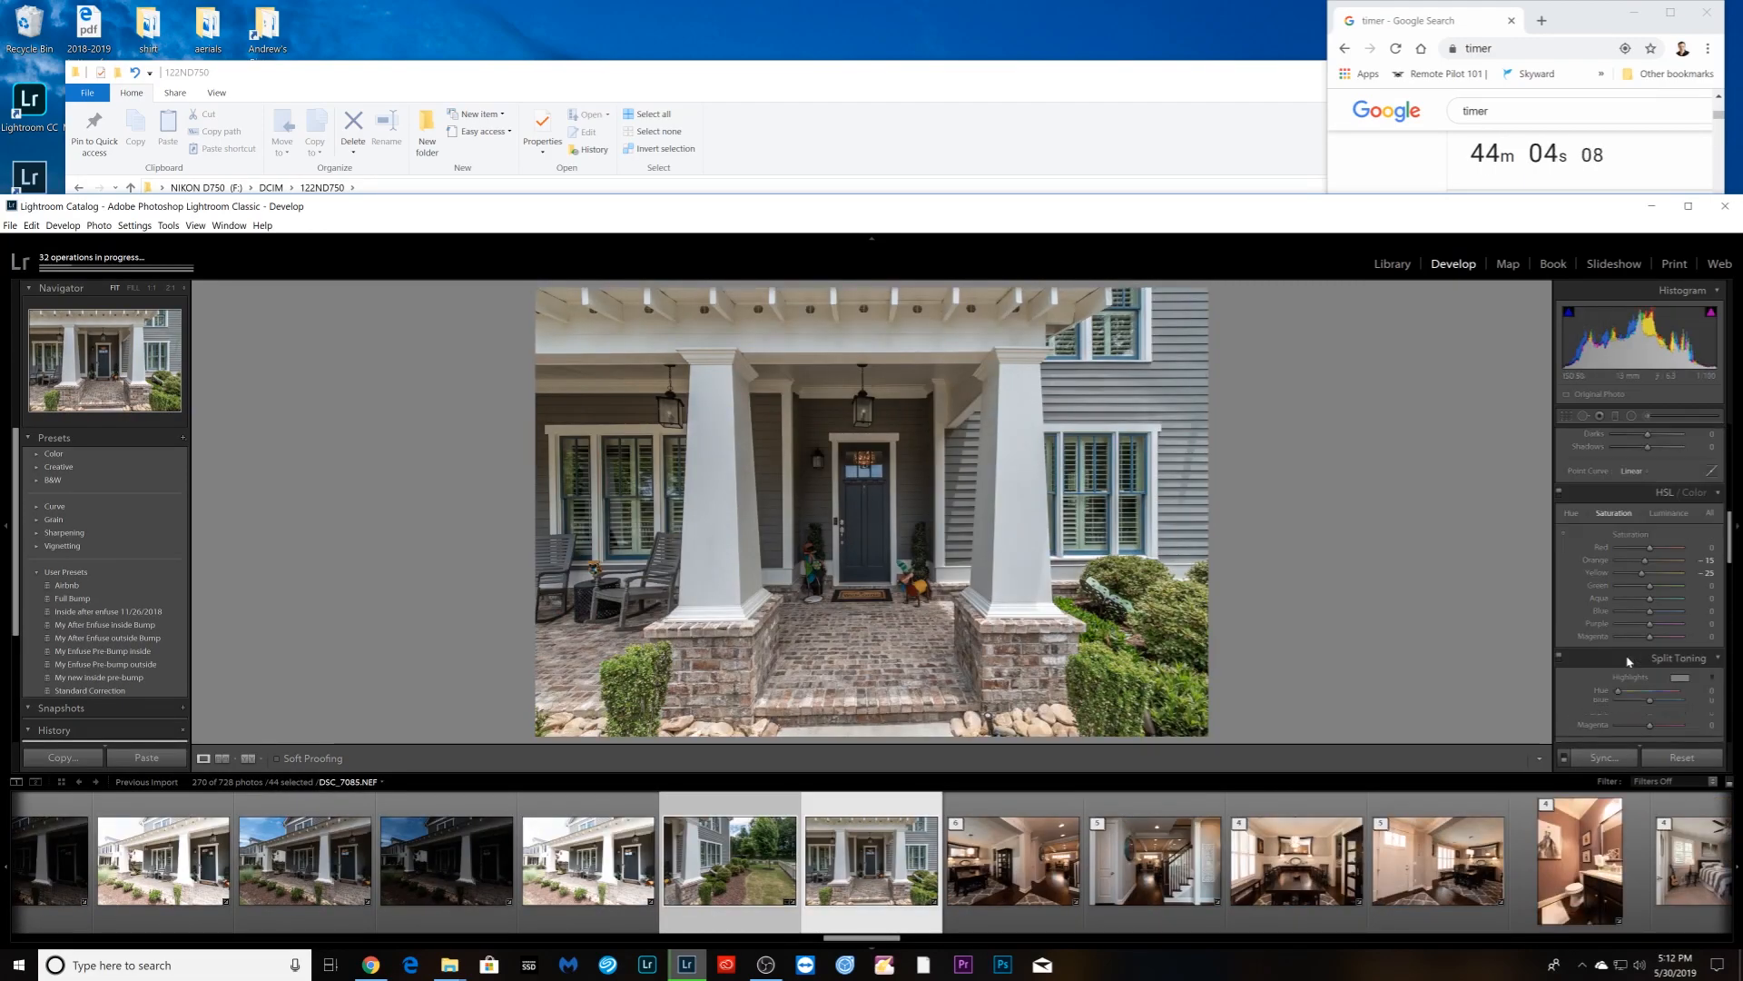
scroll(1626, 654, down, 6)
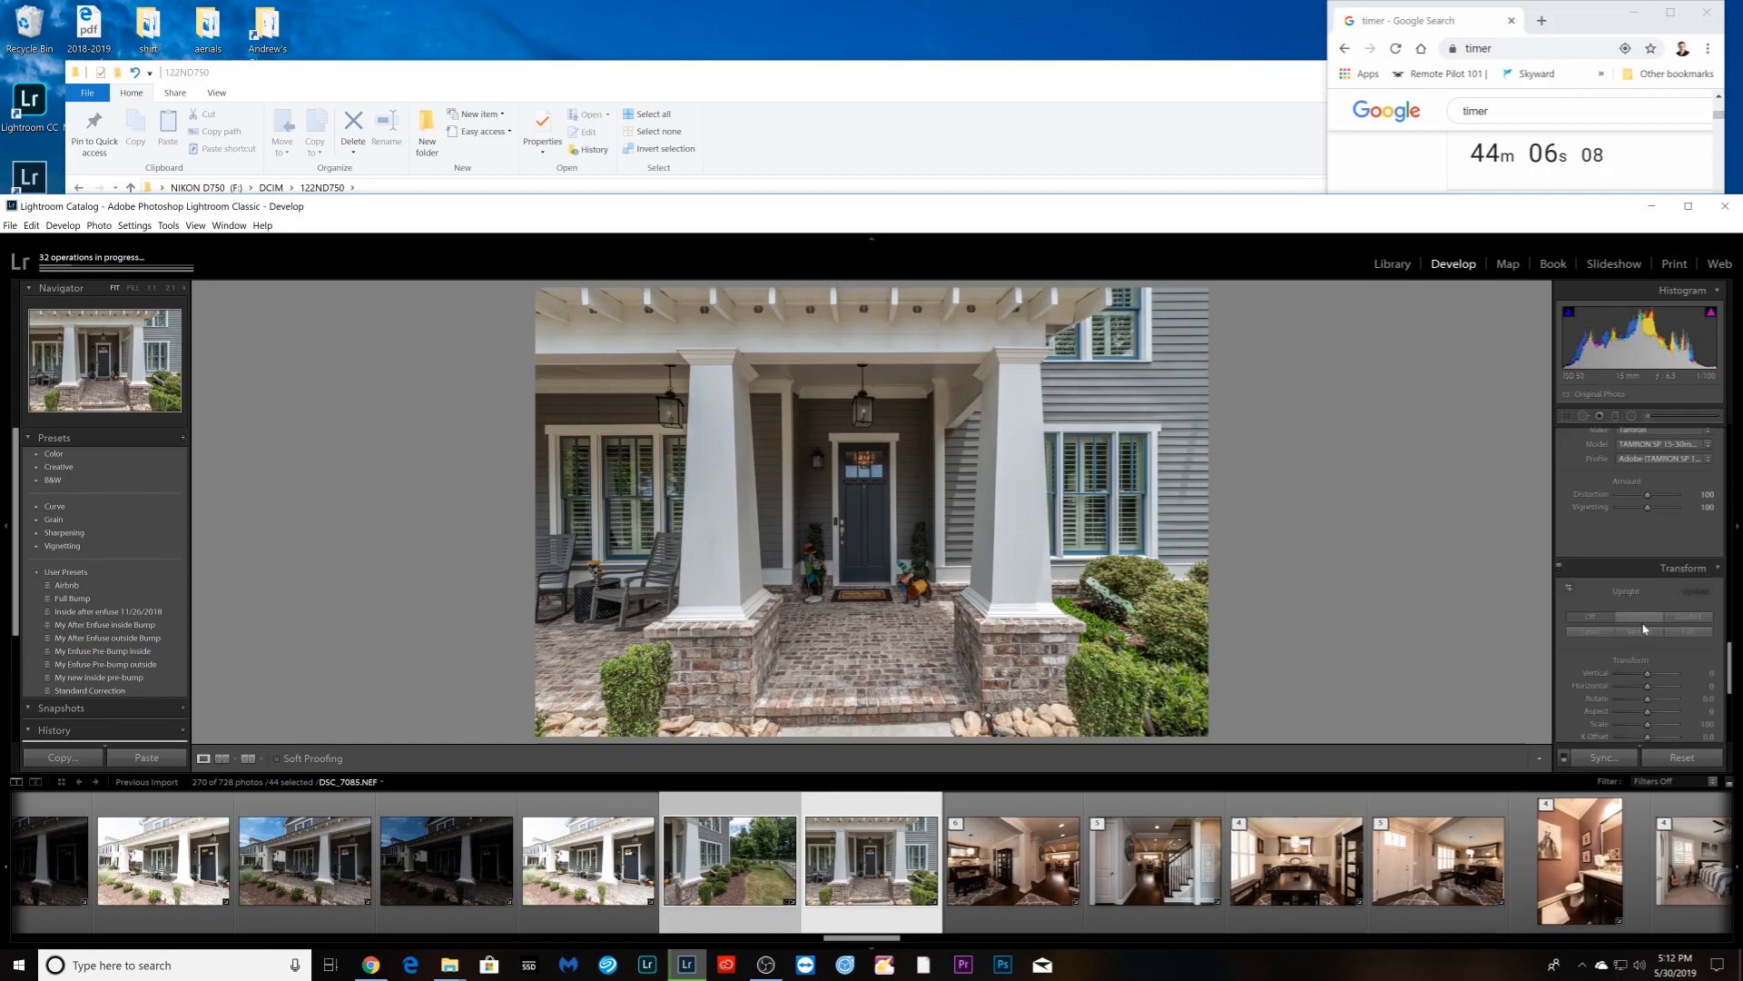
click(1642, 618)
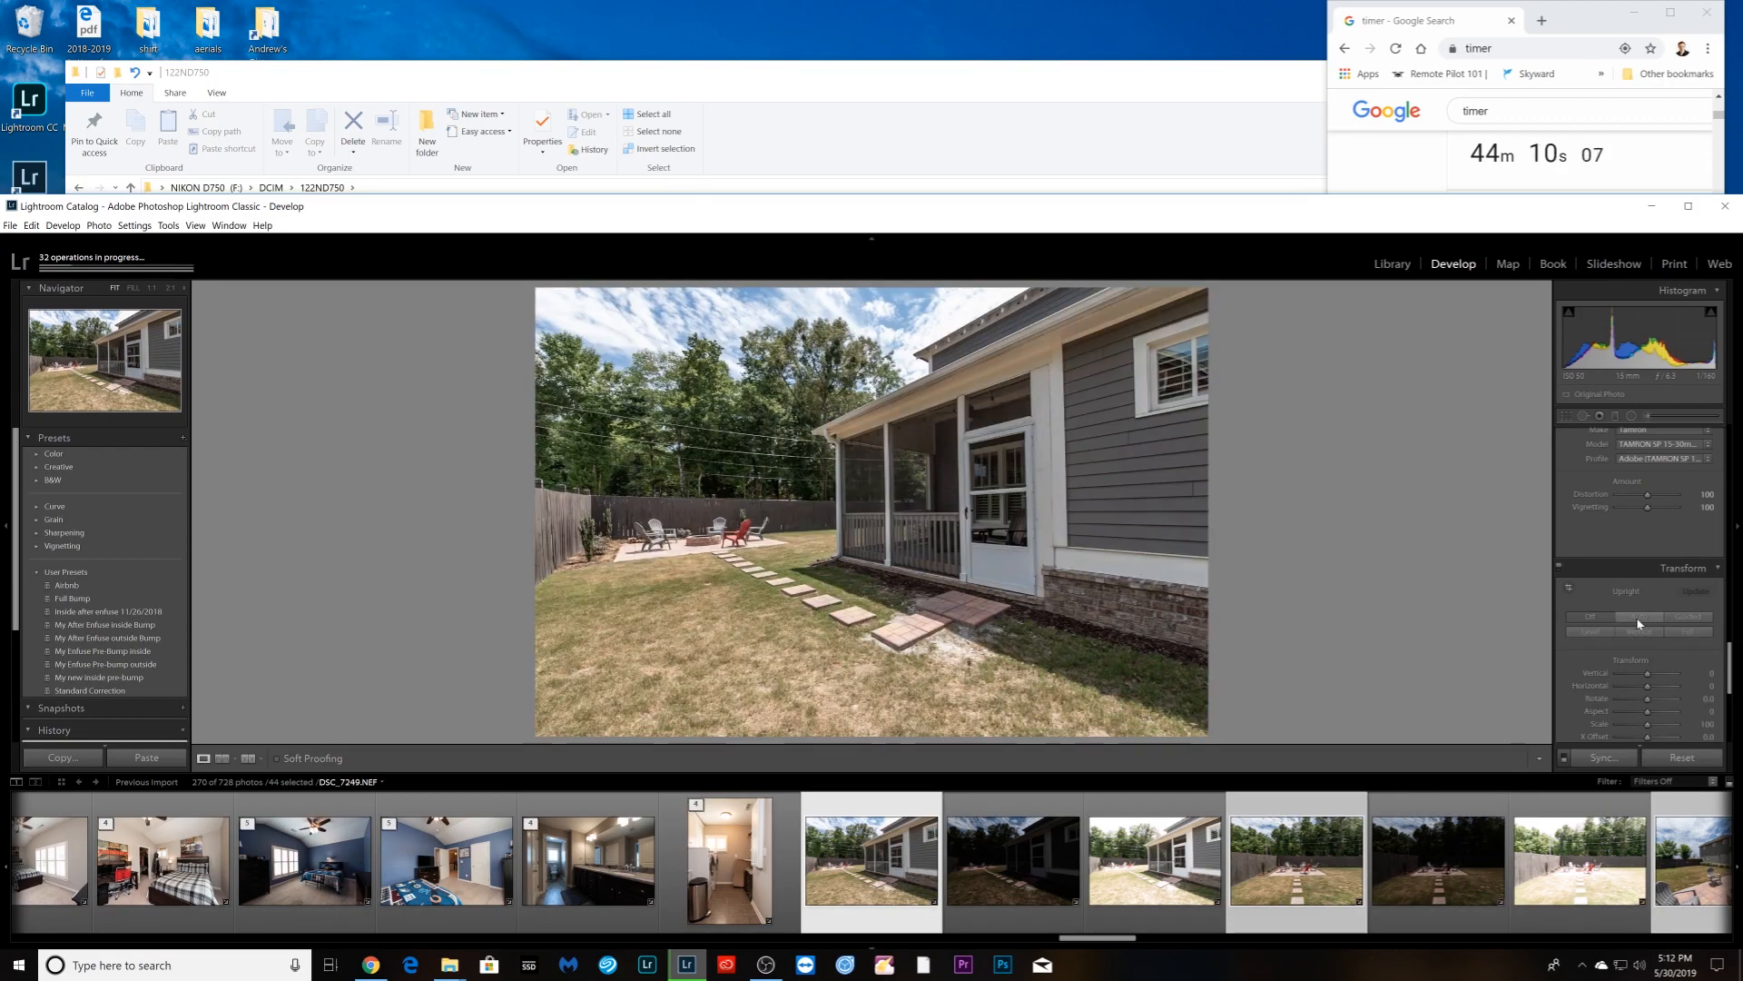
click(1639, 633)
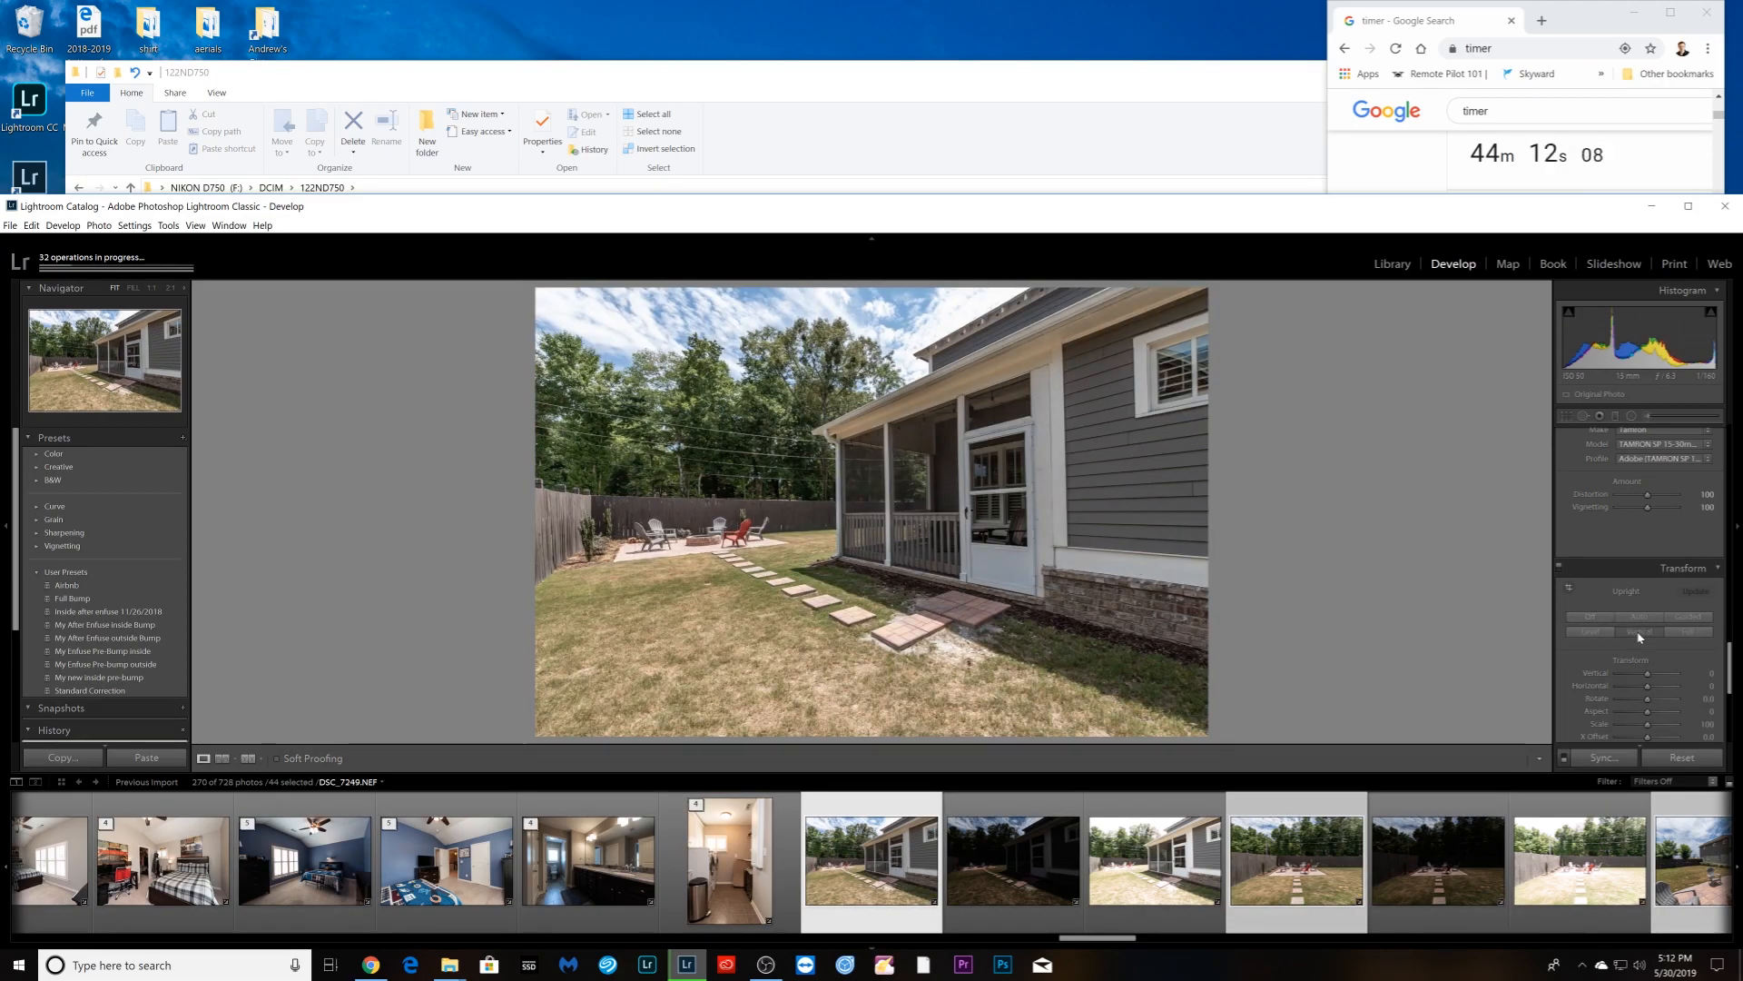
- Apply Vertical correction to the screened porch photos, dropping one porch shot from the selection
key(Right)
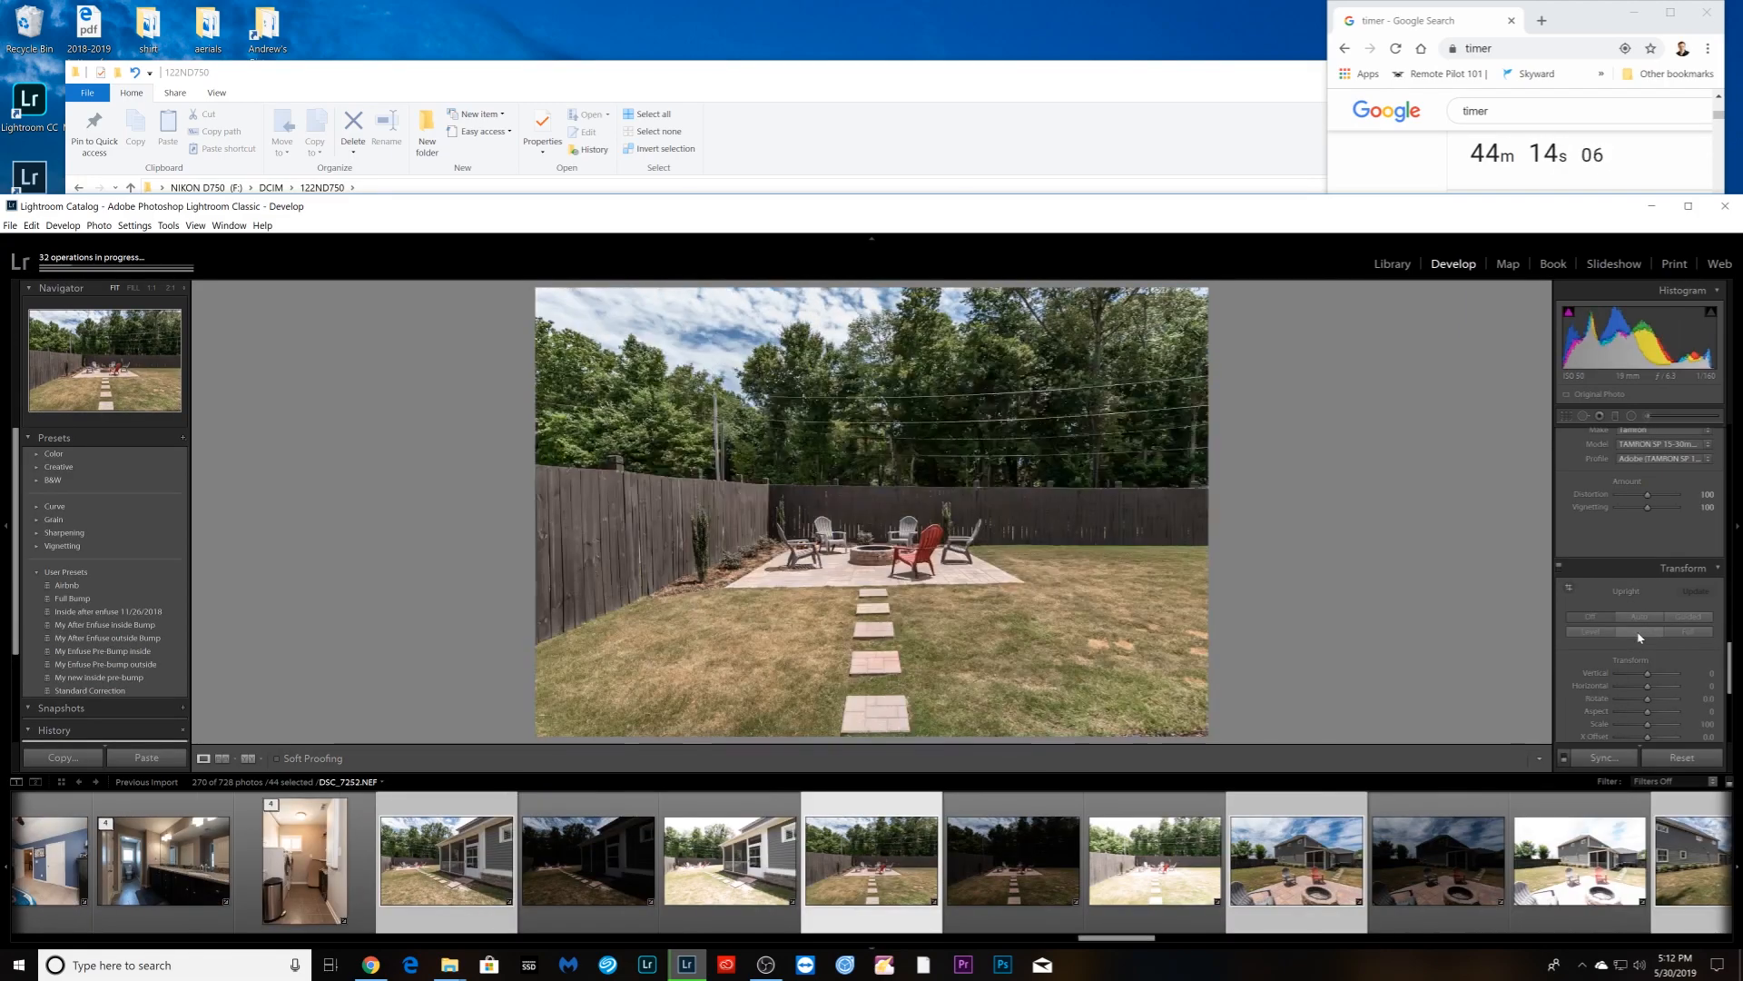
key(Right)
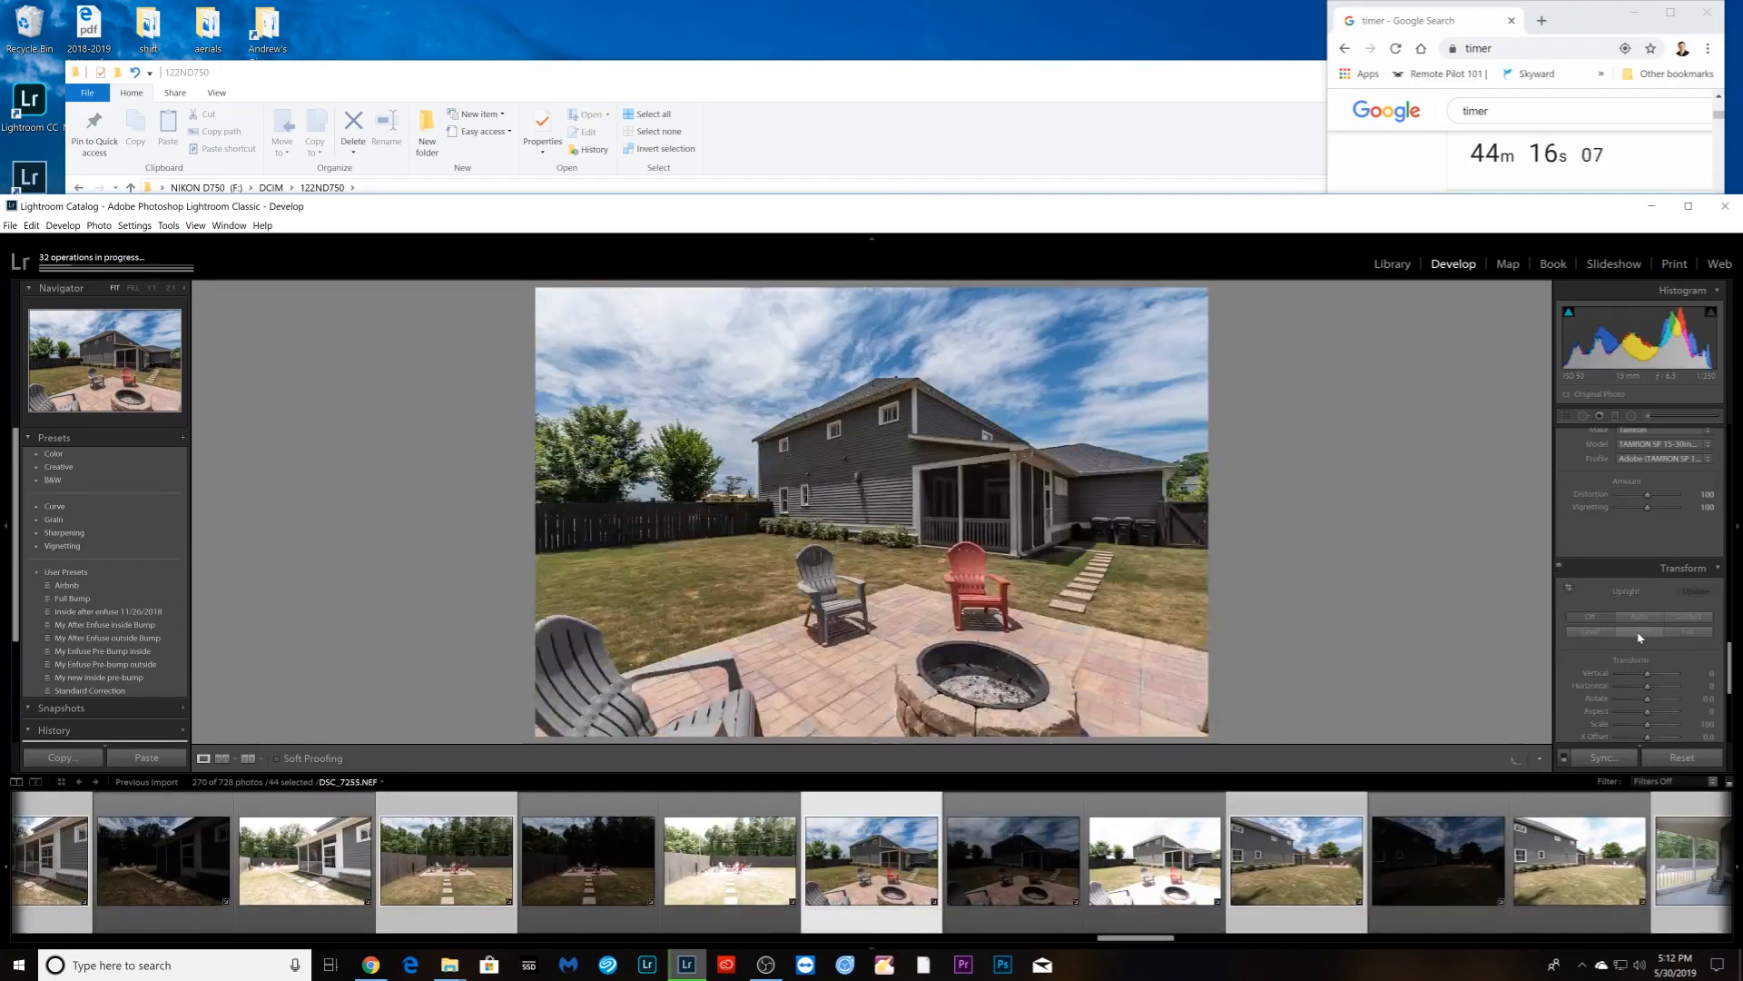
key(Right)
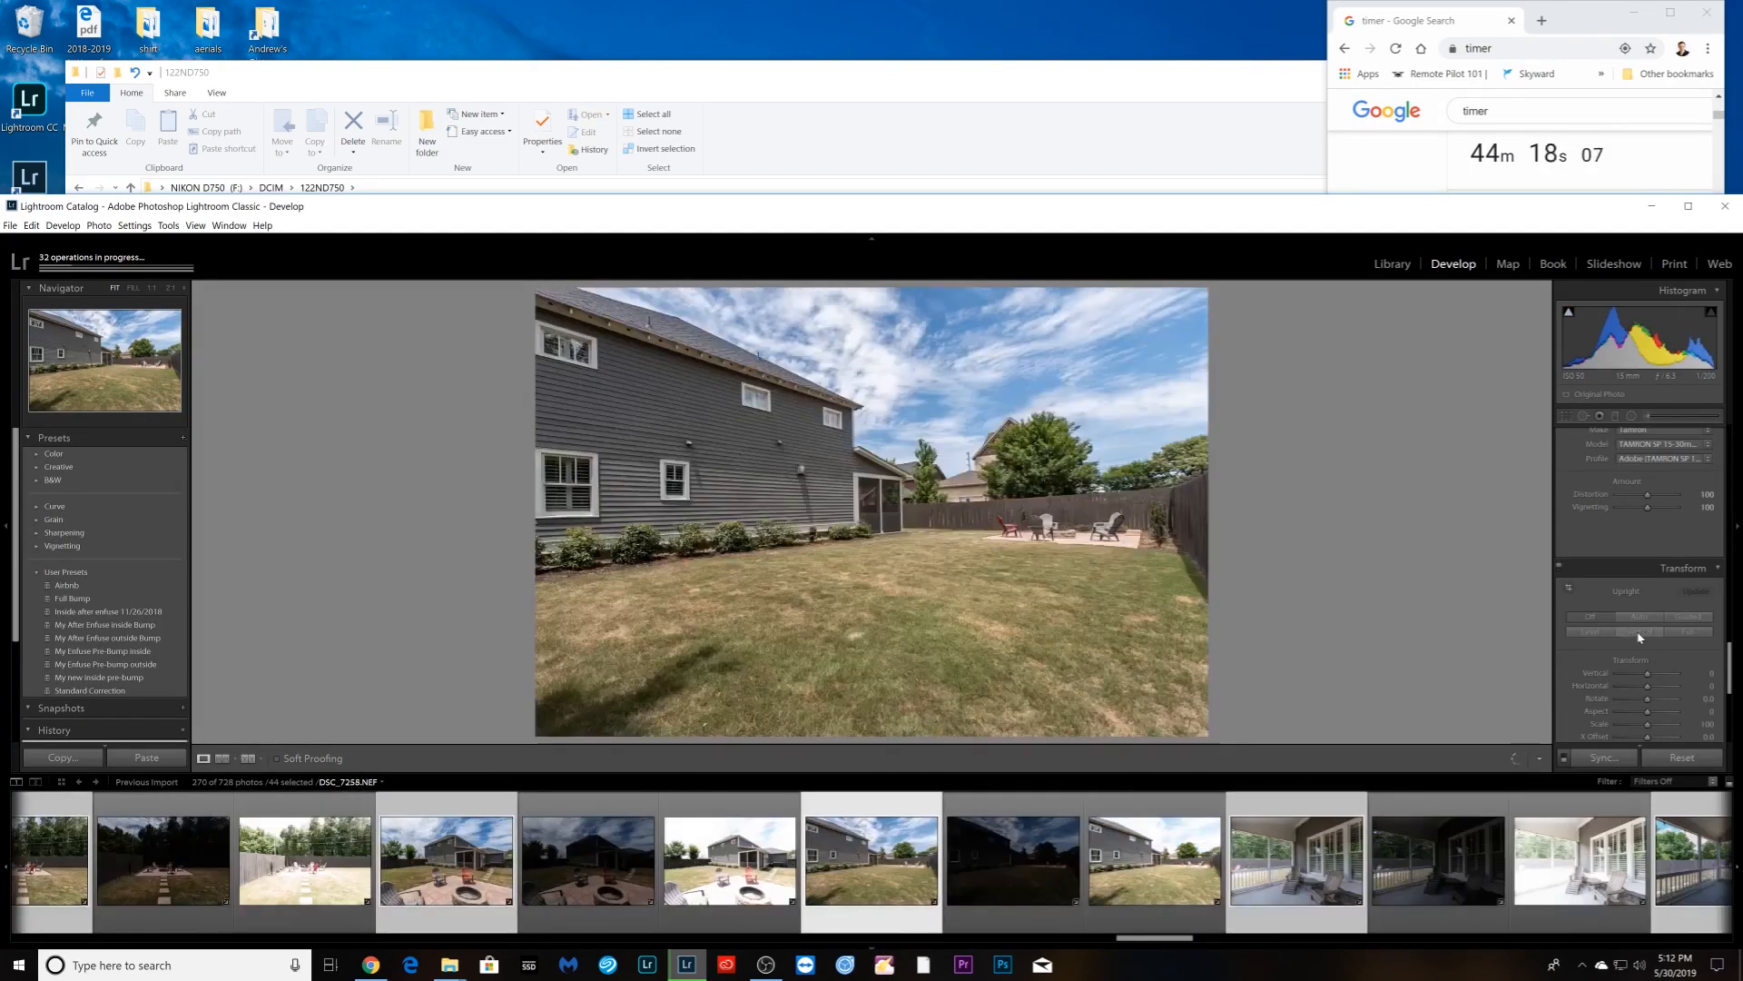
key(Right)
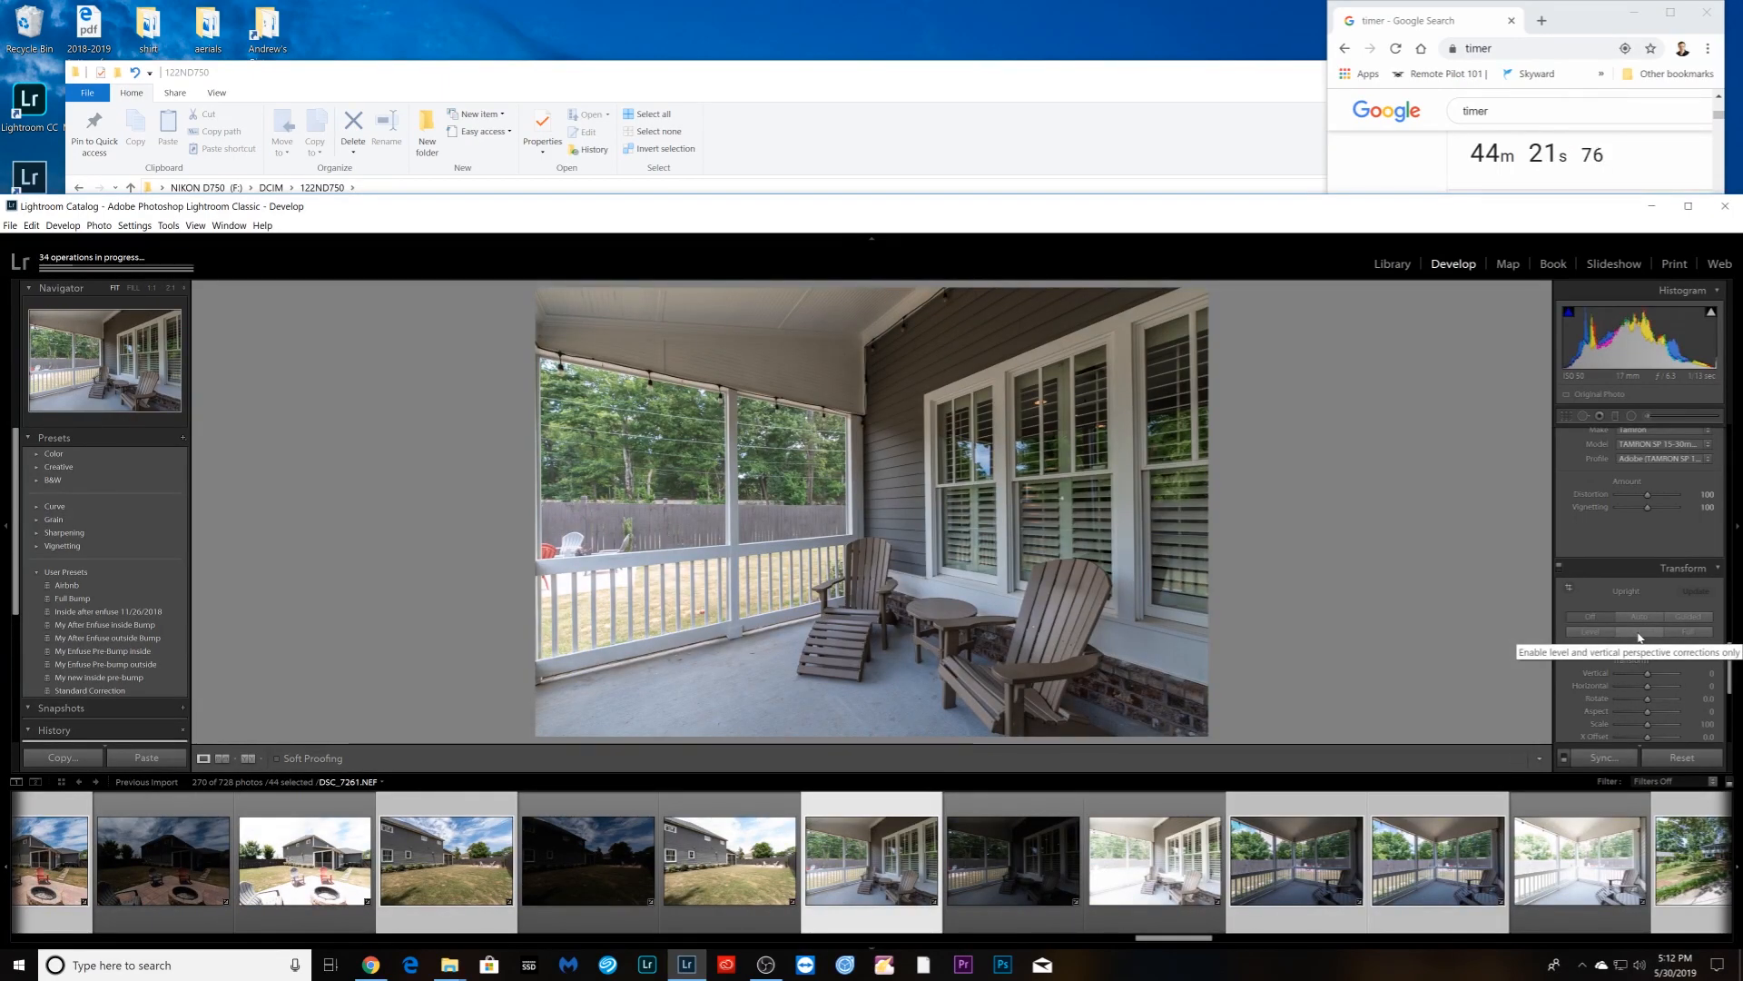
key(Right)
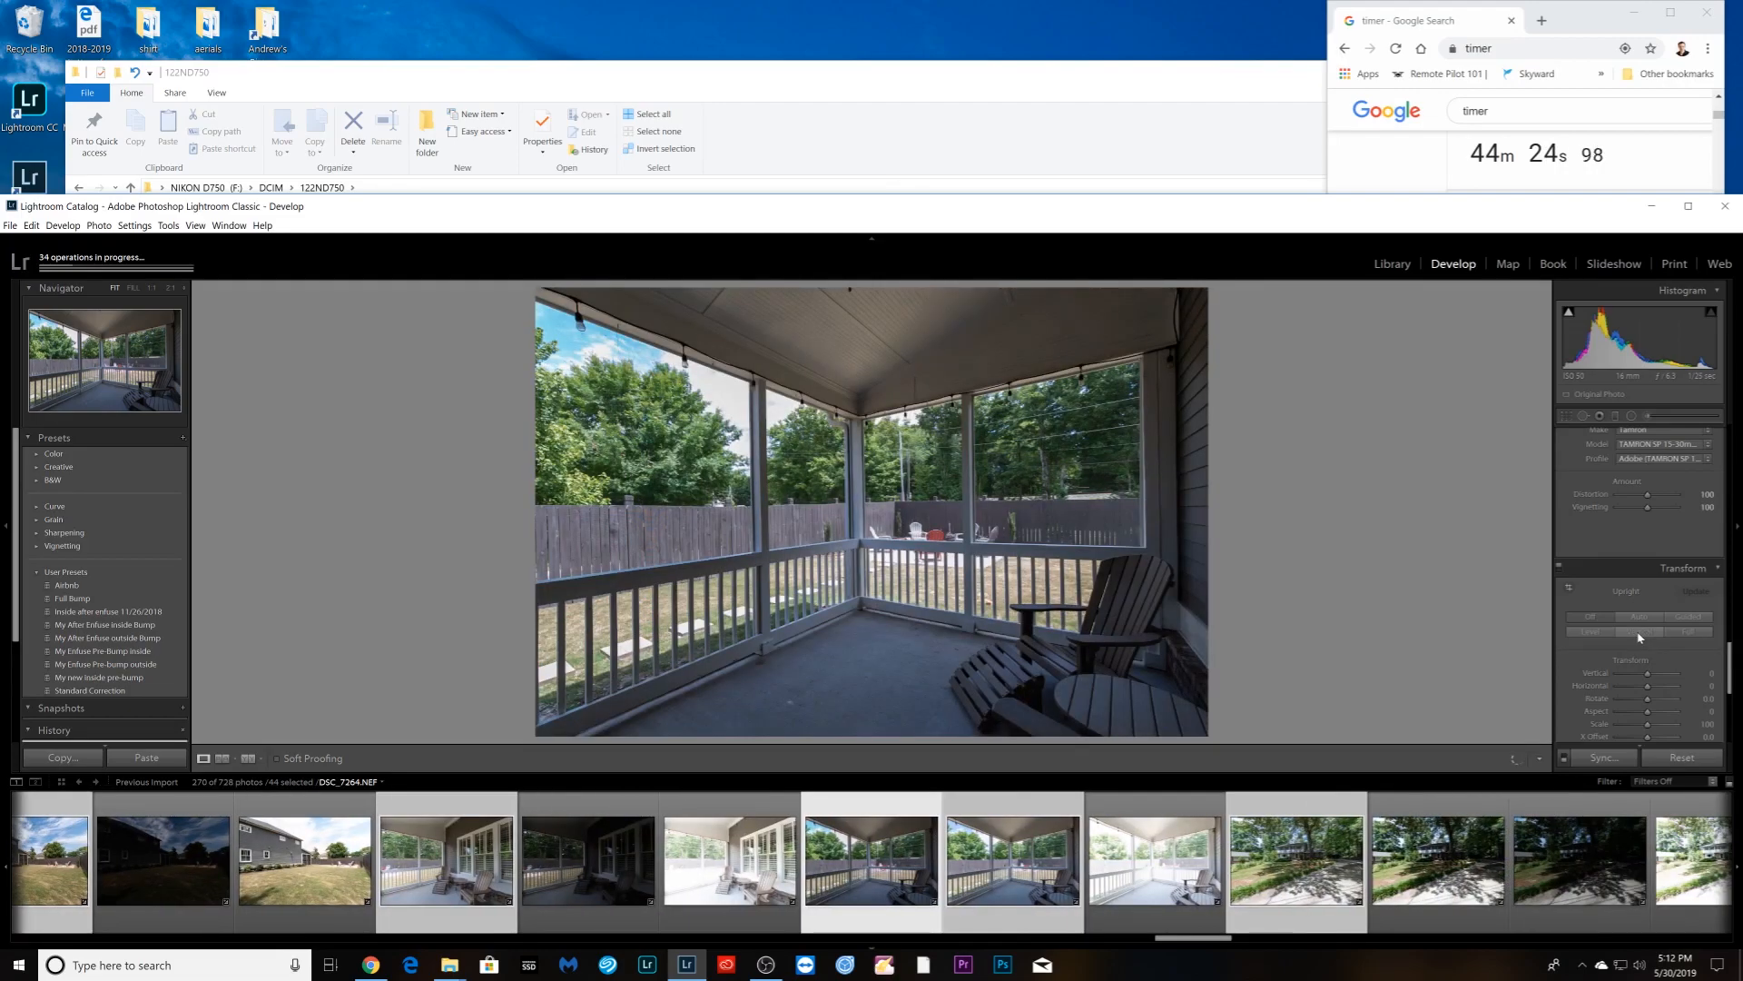
click(1640, 633)
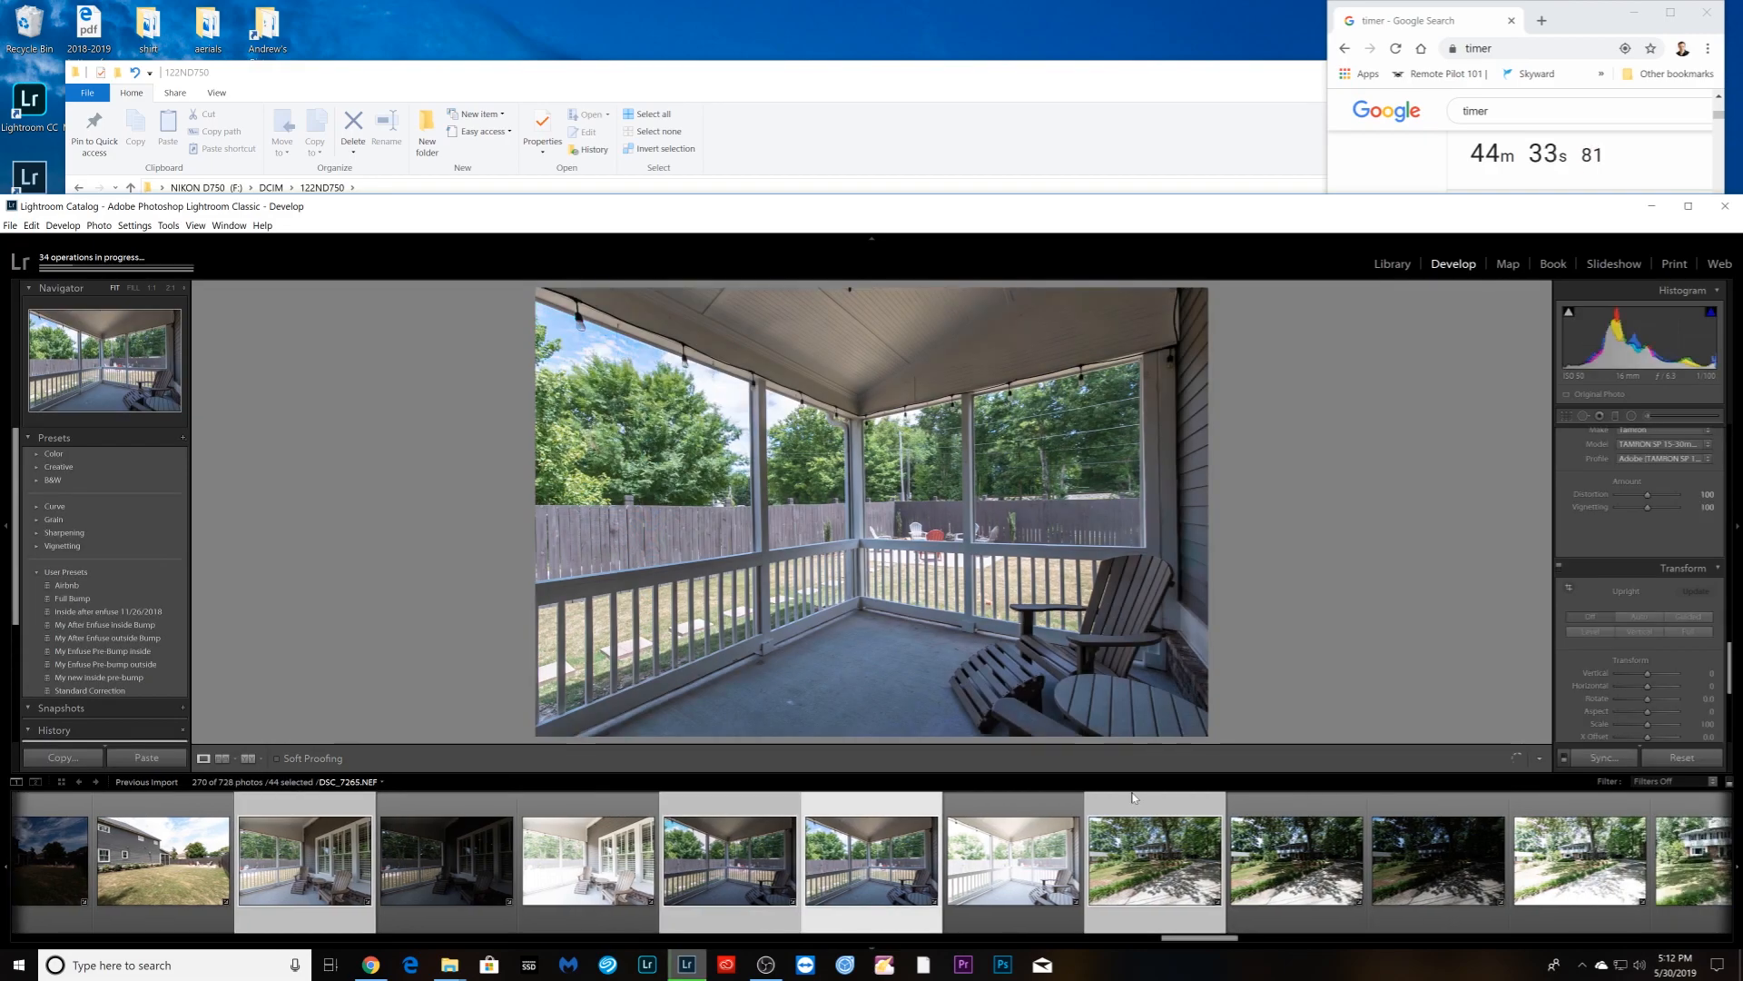
ctrl+click(724, 926)
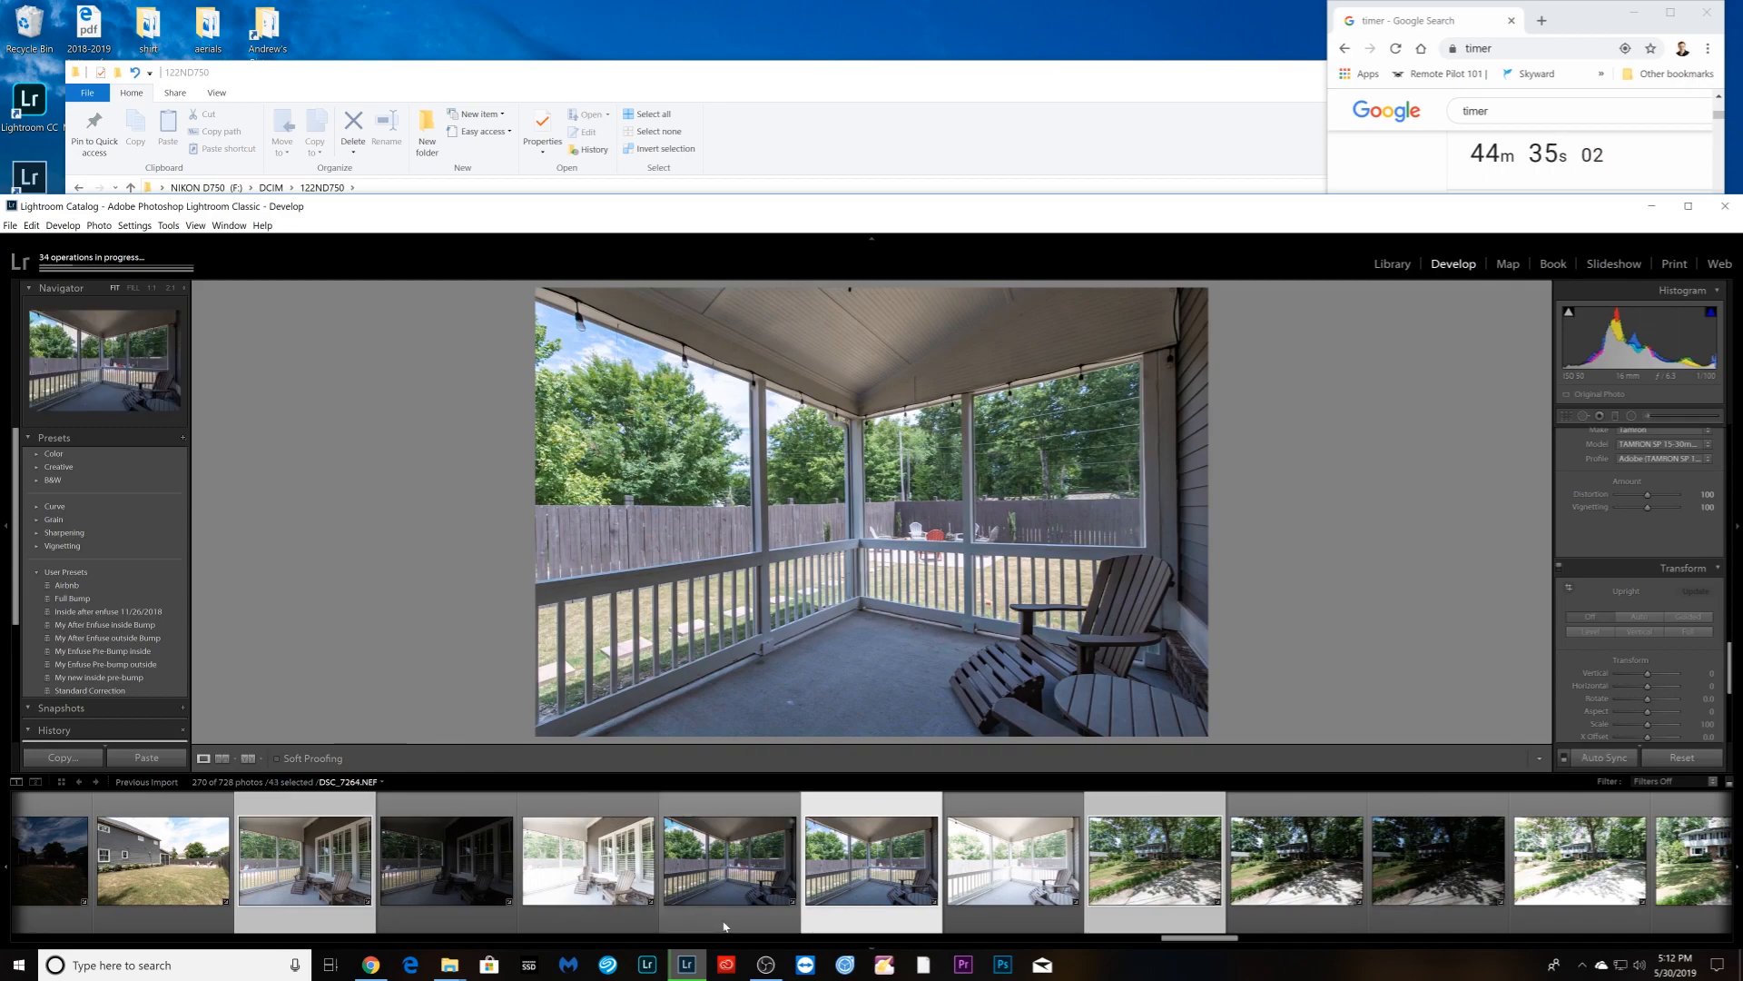
click(1644, 635)
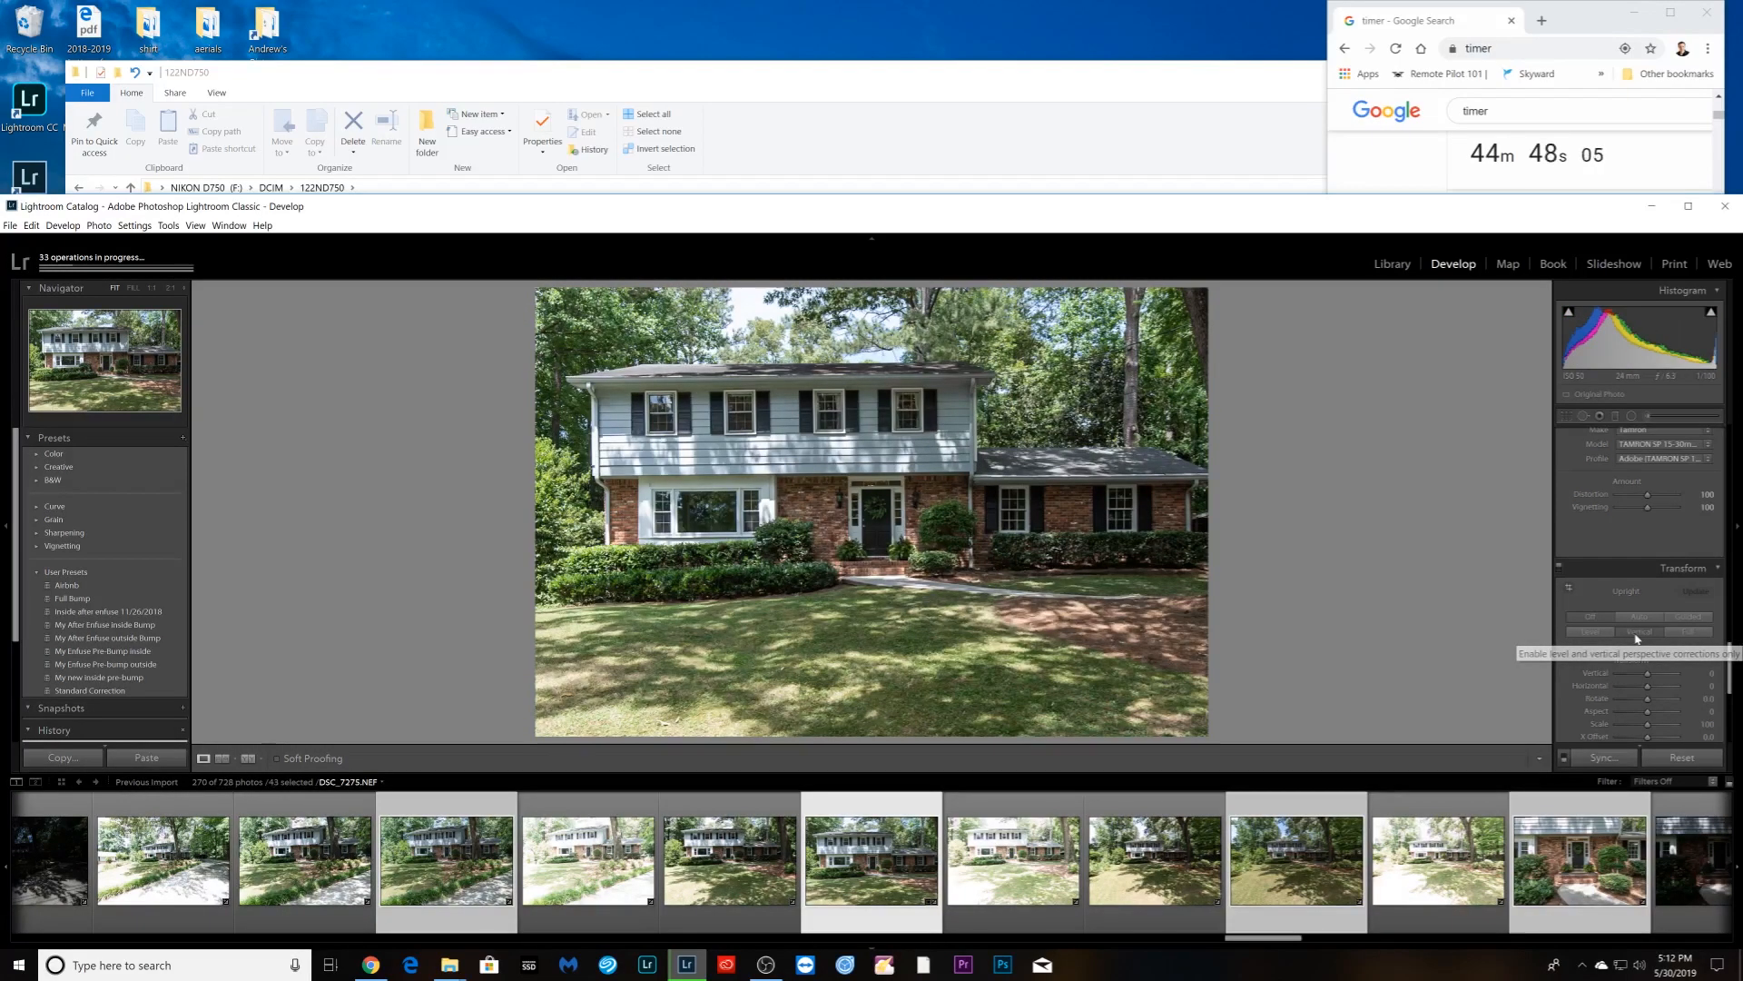
- Apply Upright Vertical correction to the front-of-house photo and the next two selected shots
click(1637, 631)
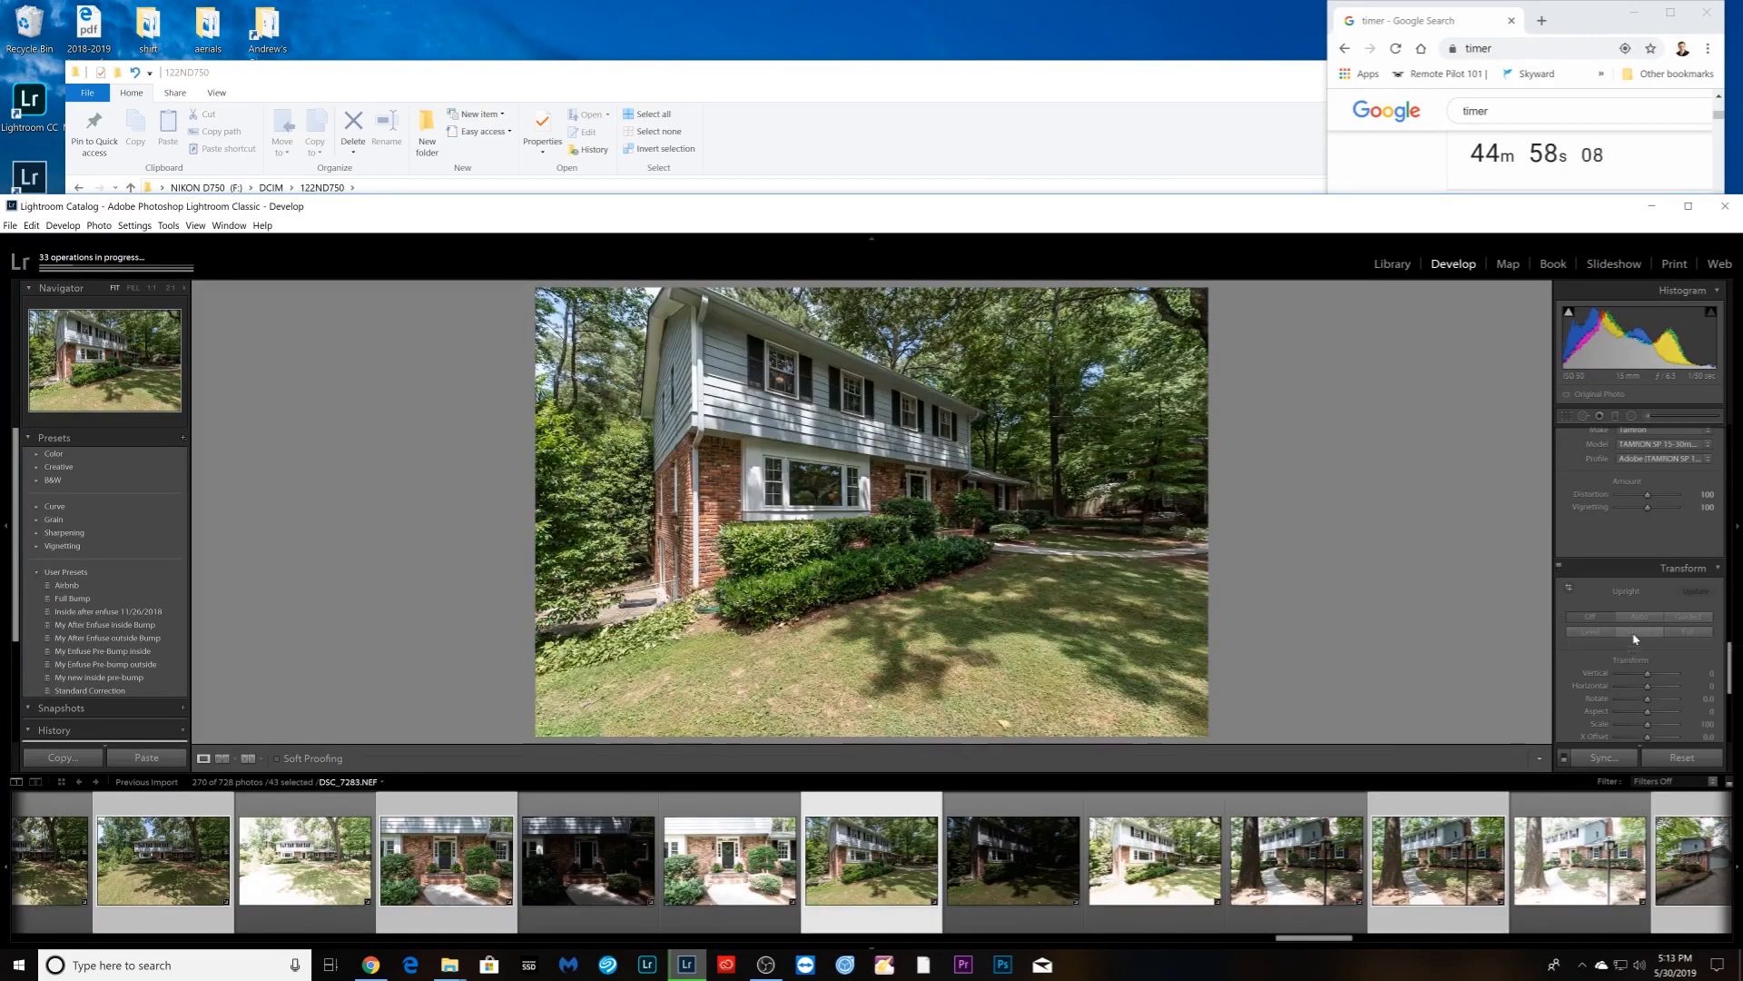
key(Right)
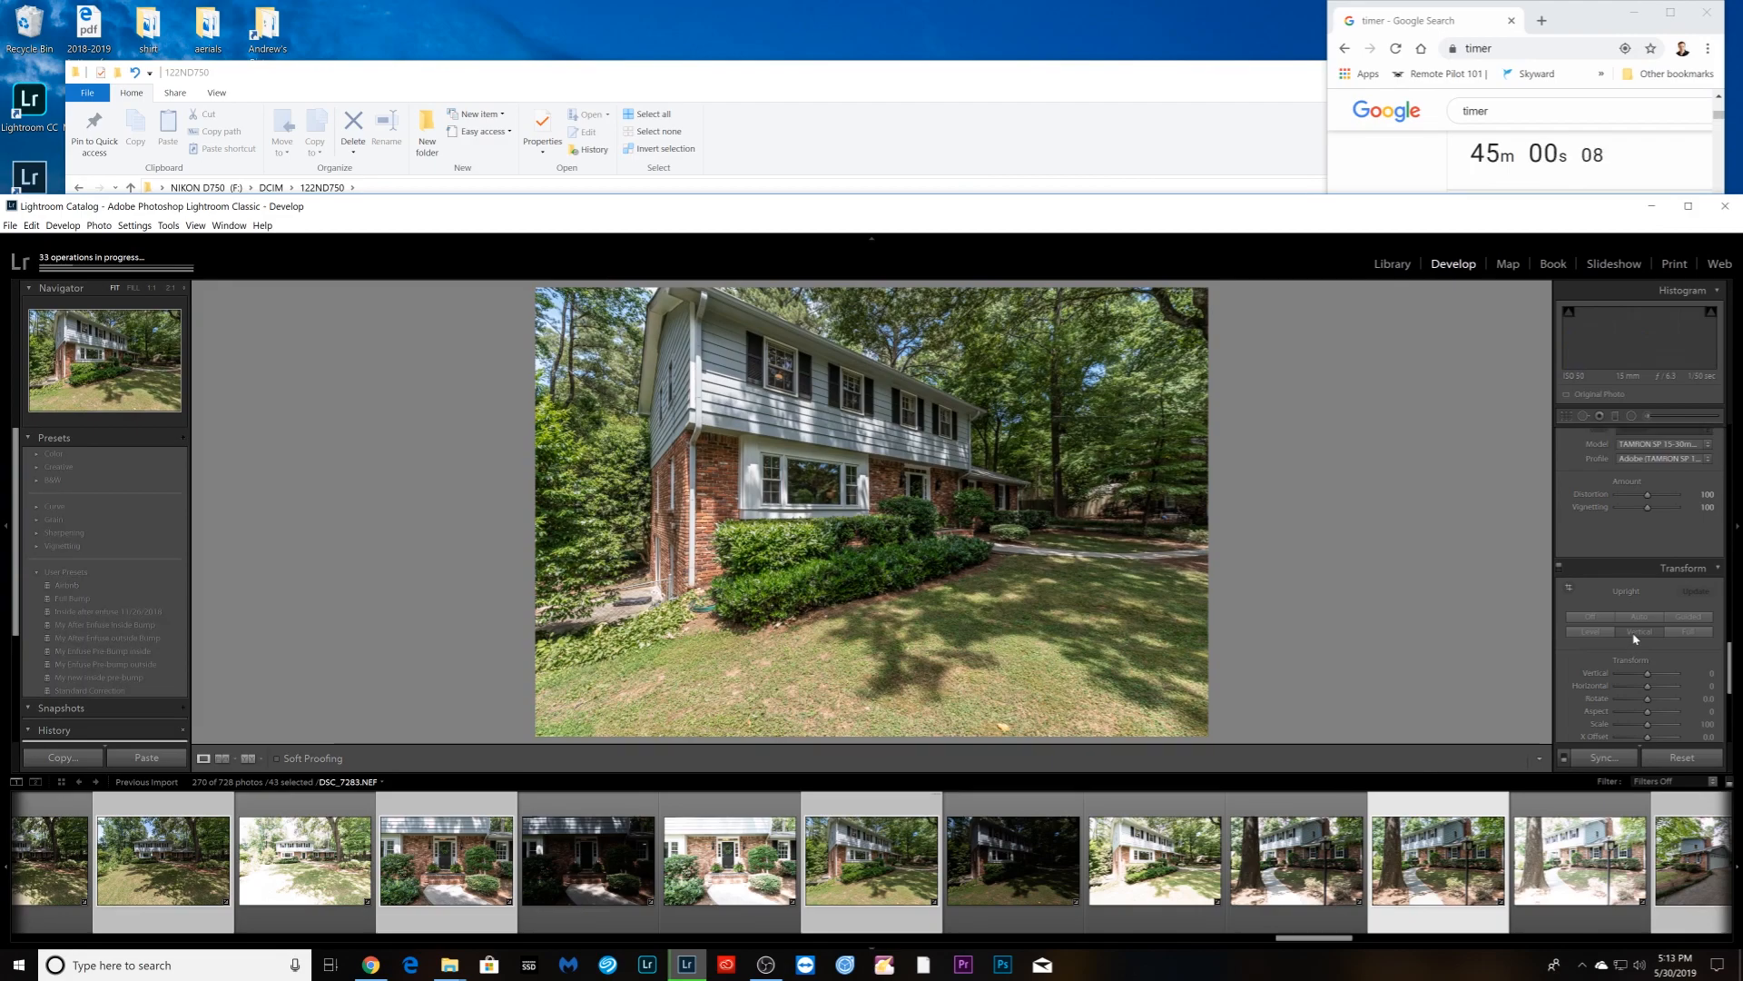
click(1635, 638)
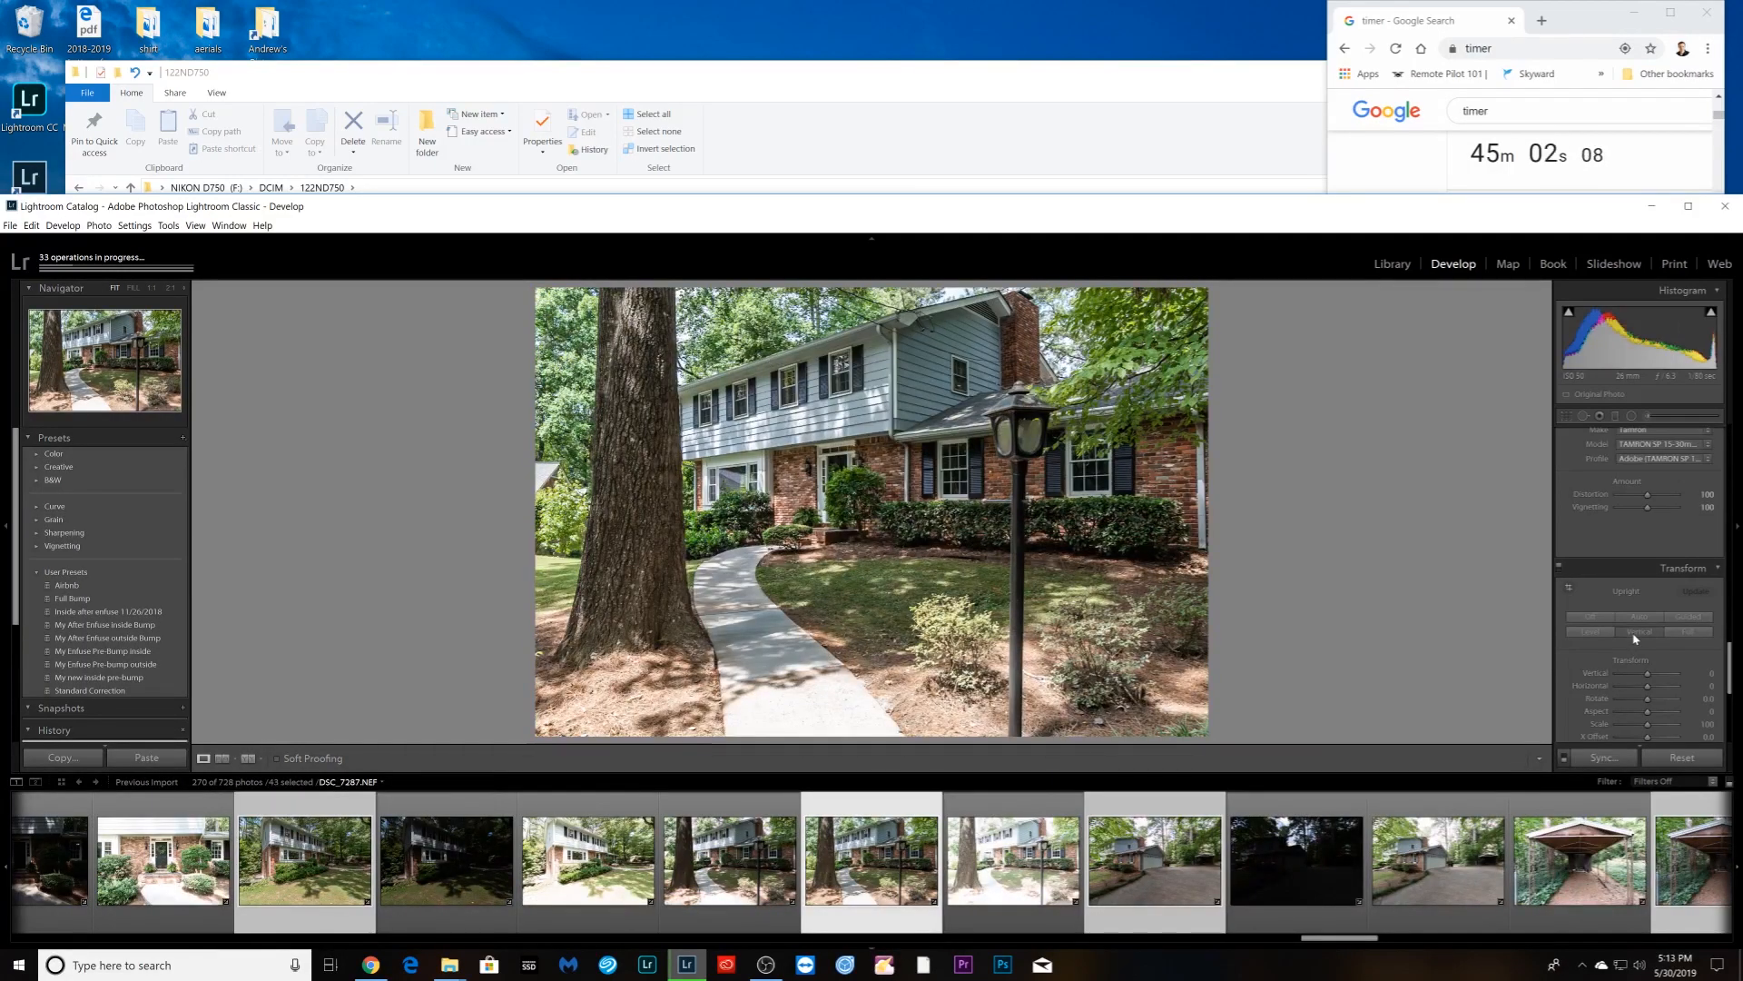
key(Right)
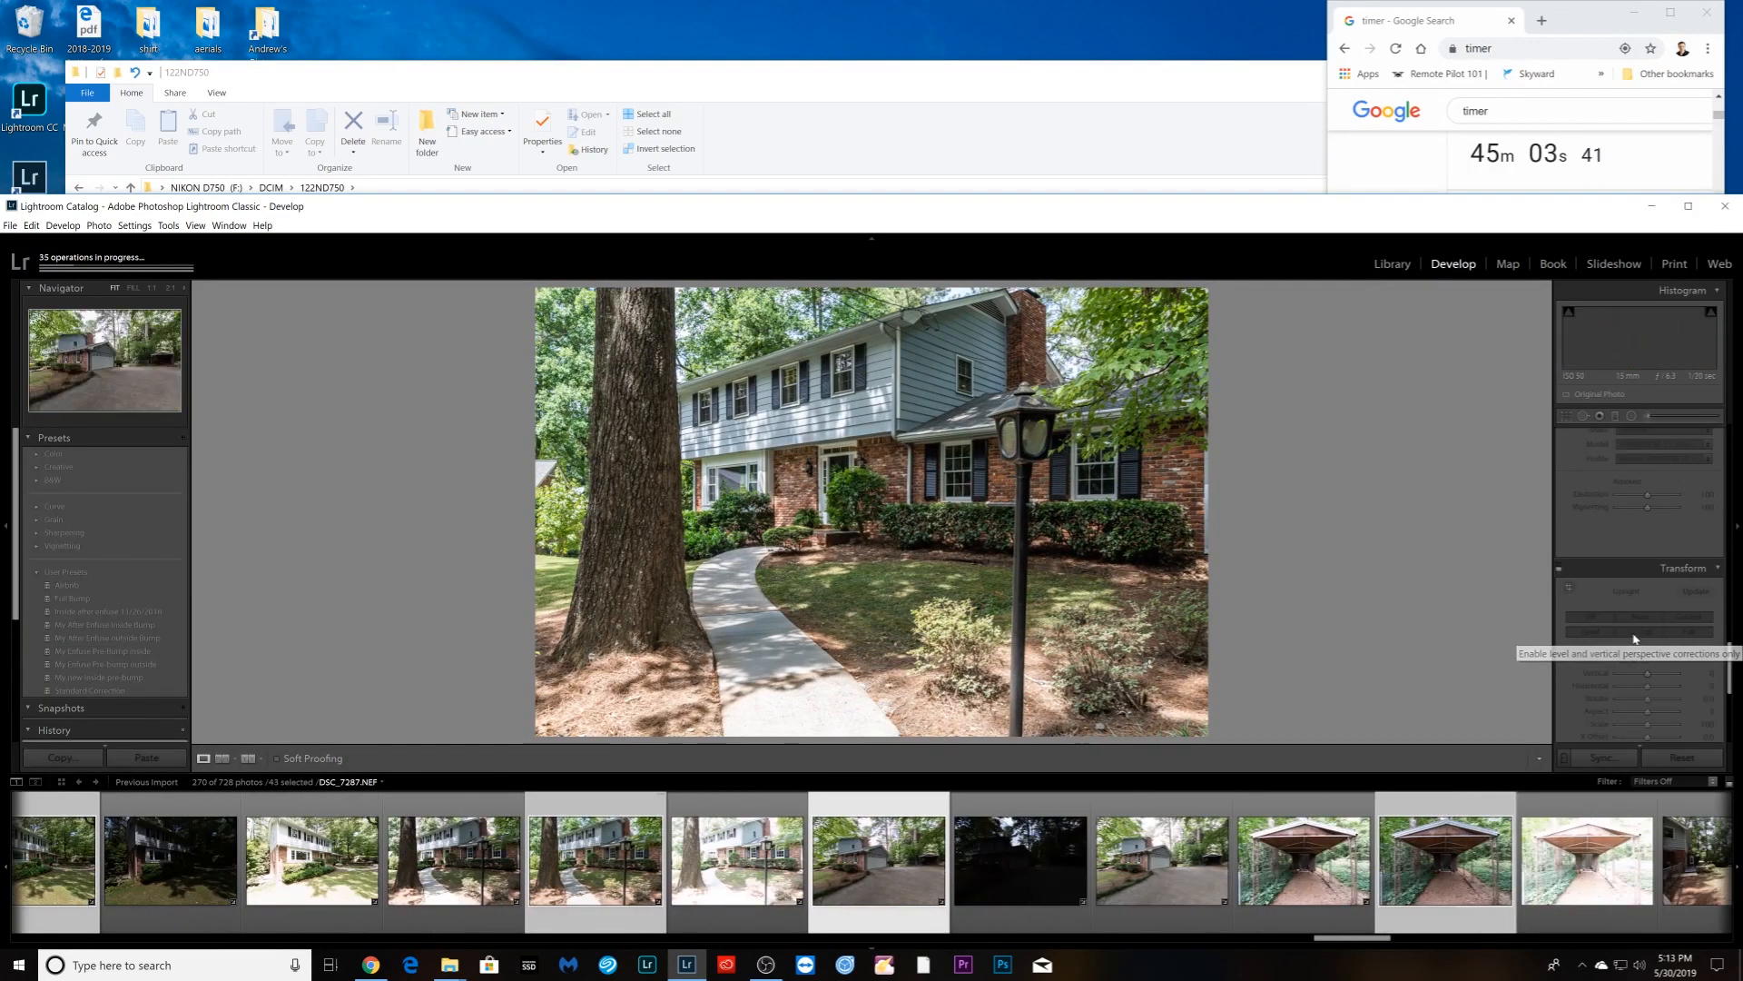
click(1634, 638)
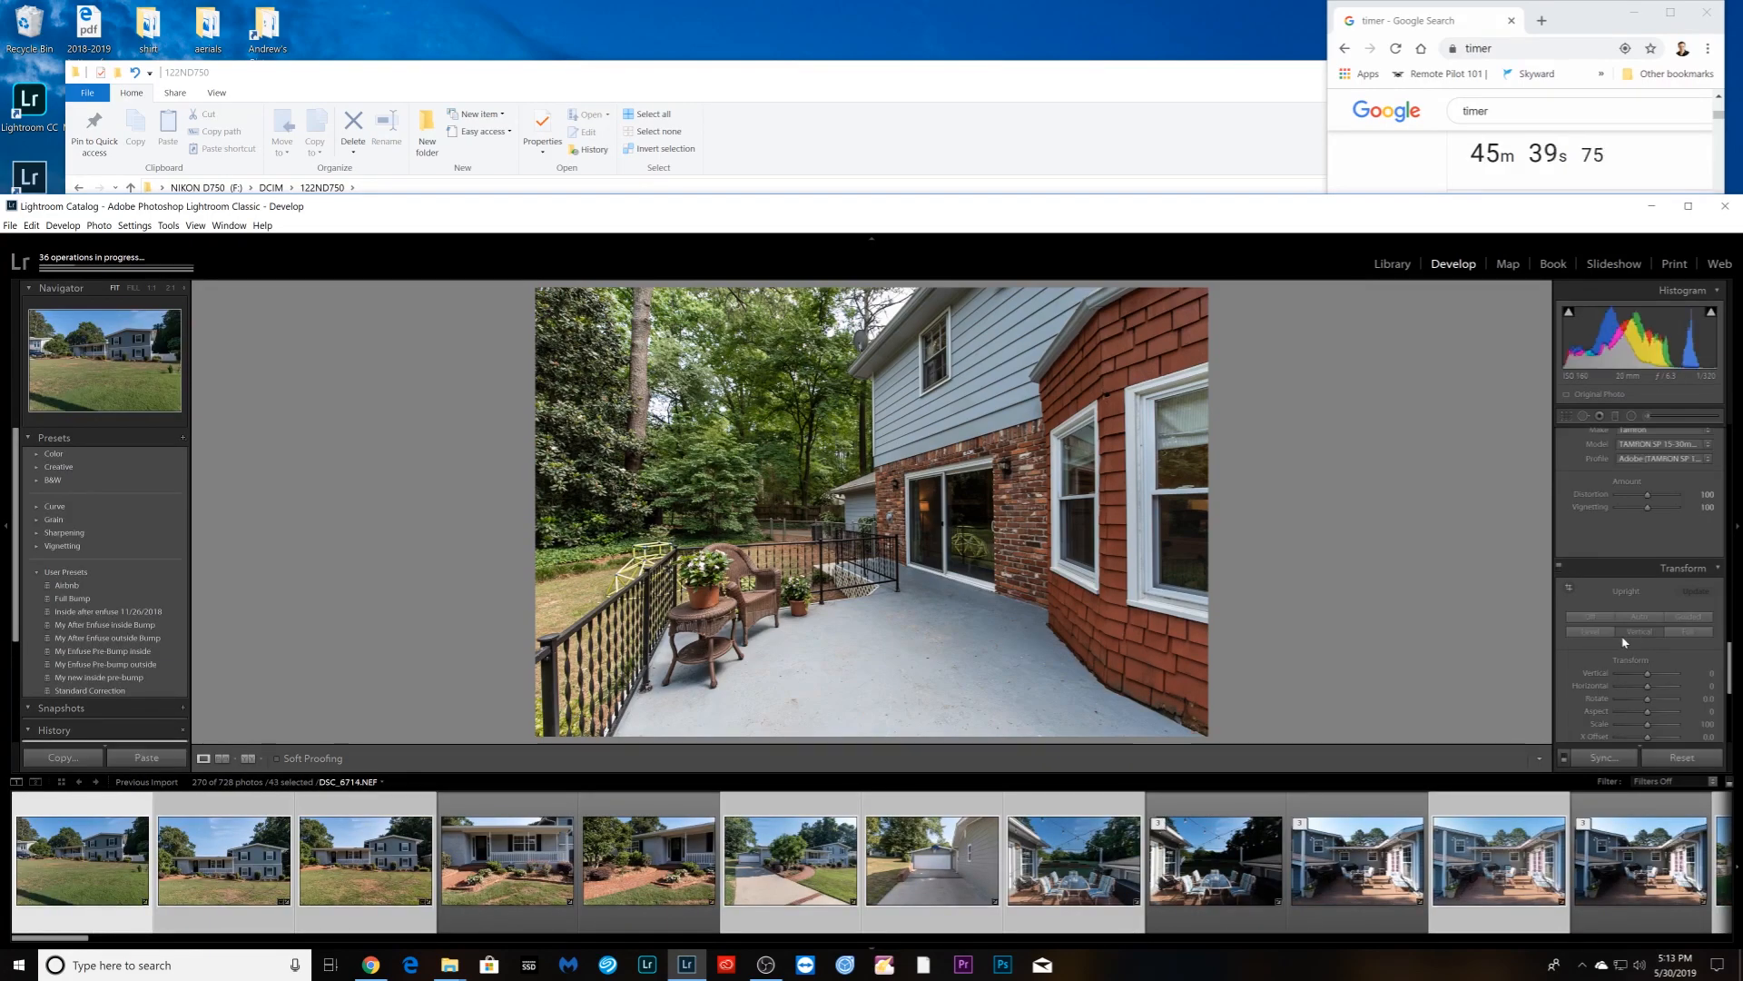
- Start exporting the 43 selected photos to the 5-30-2019 shoot's Enfuse folder
right_click(785, 906)
mouse_move(835, 843)
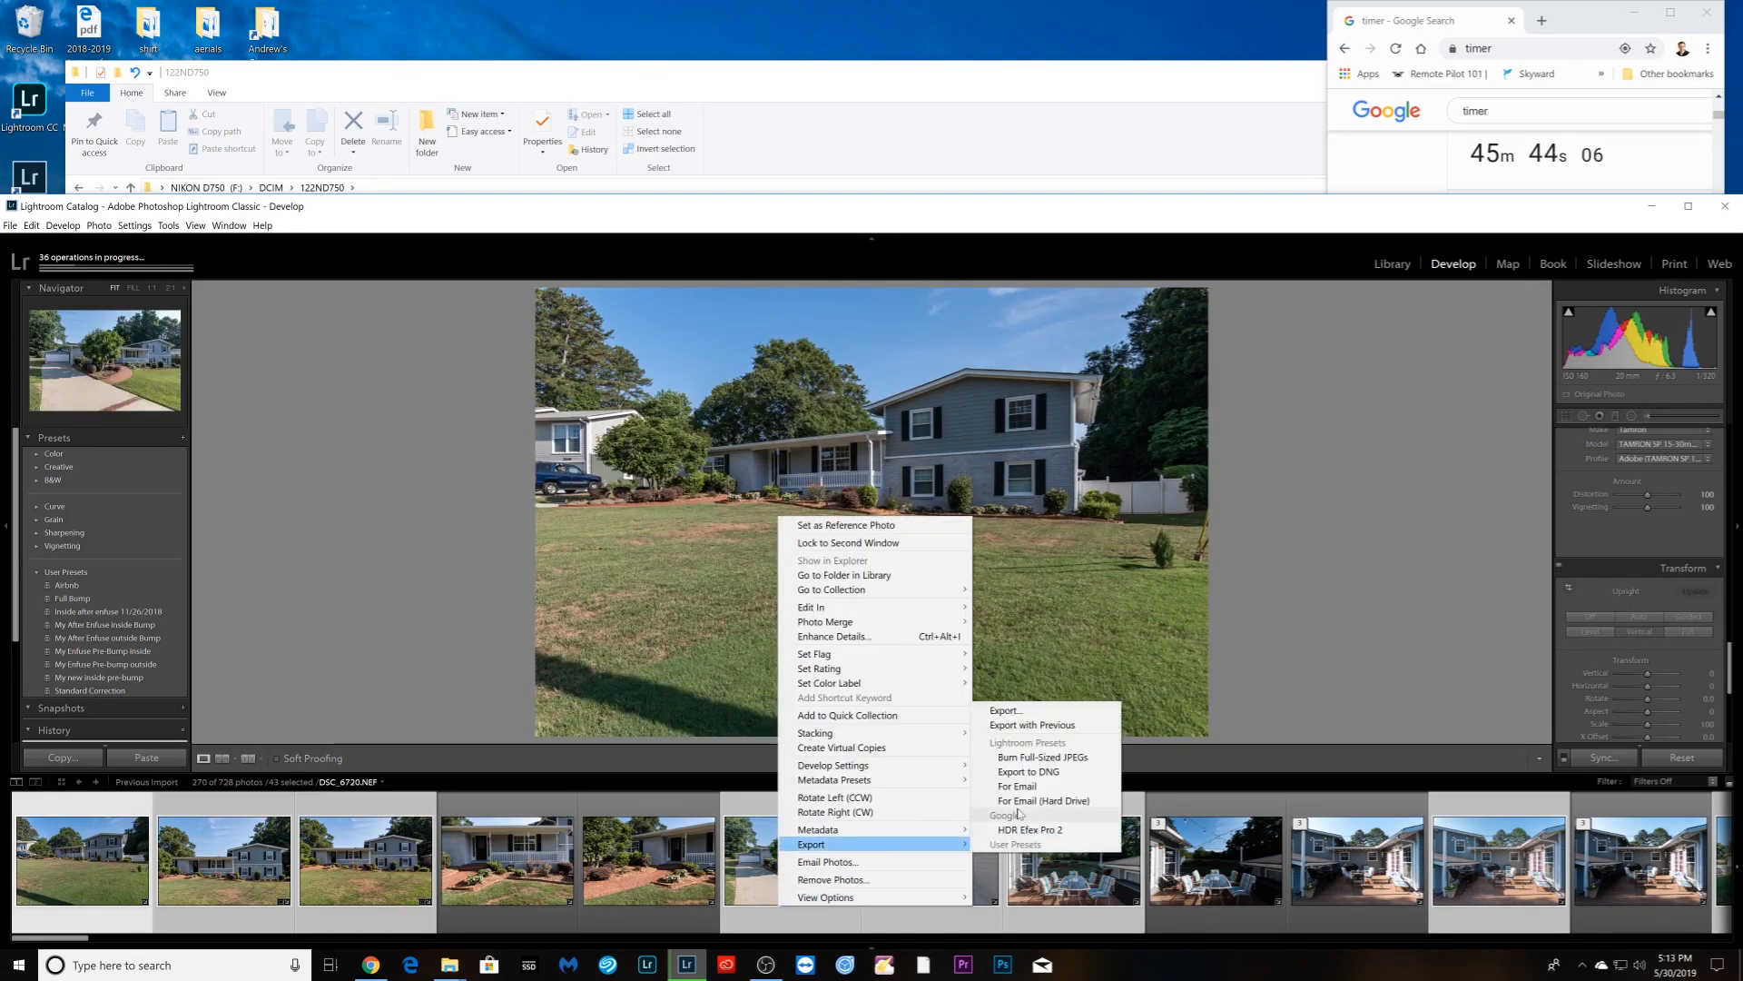
click(1027, 714)
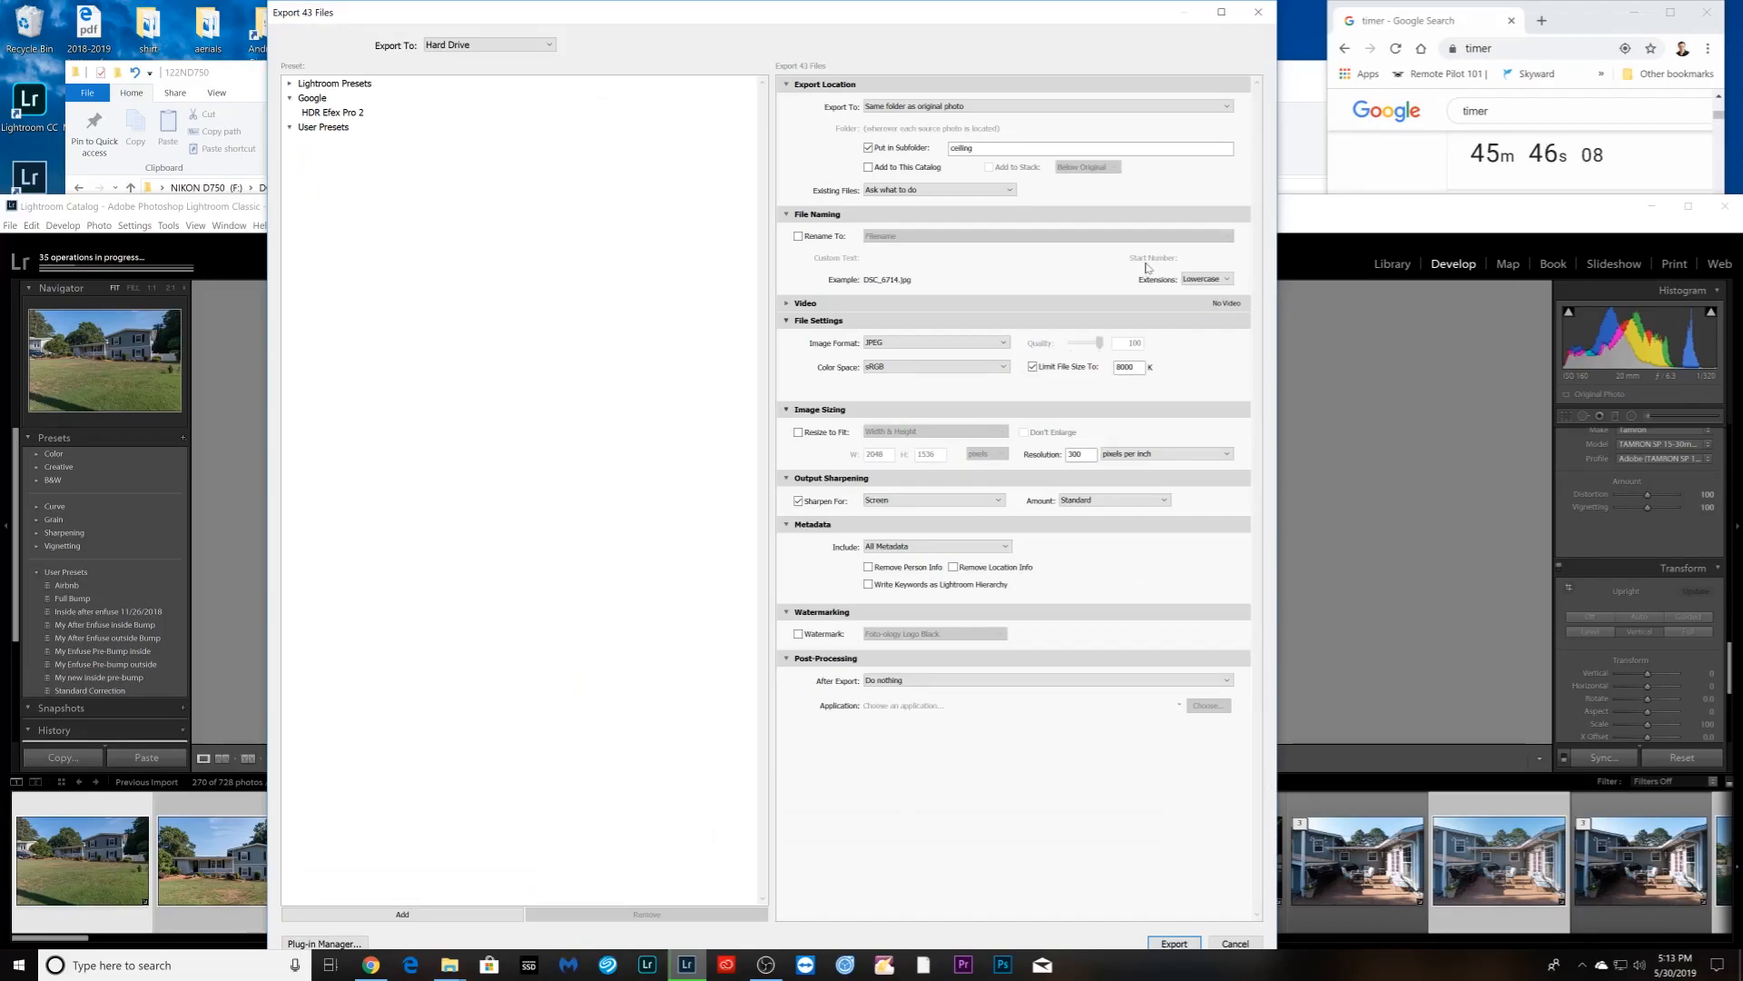
click(928, 108)
click(915, 122)
click(1203, 128)
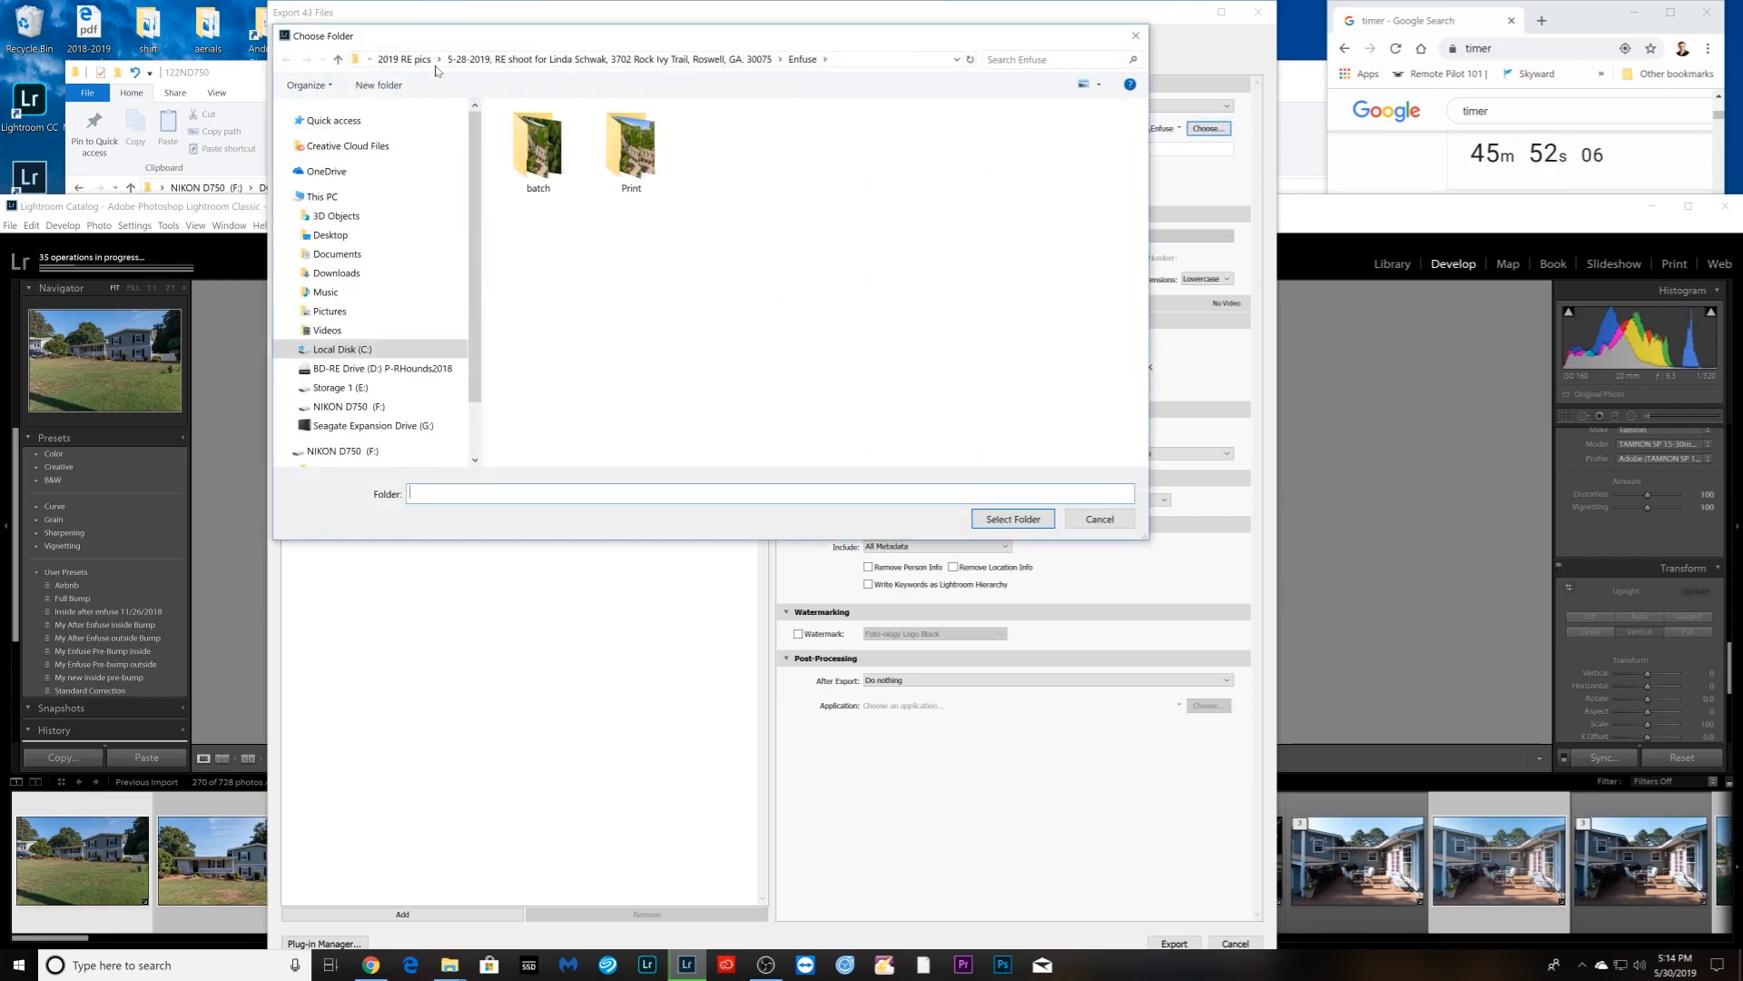
click(400, 59)
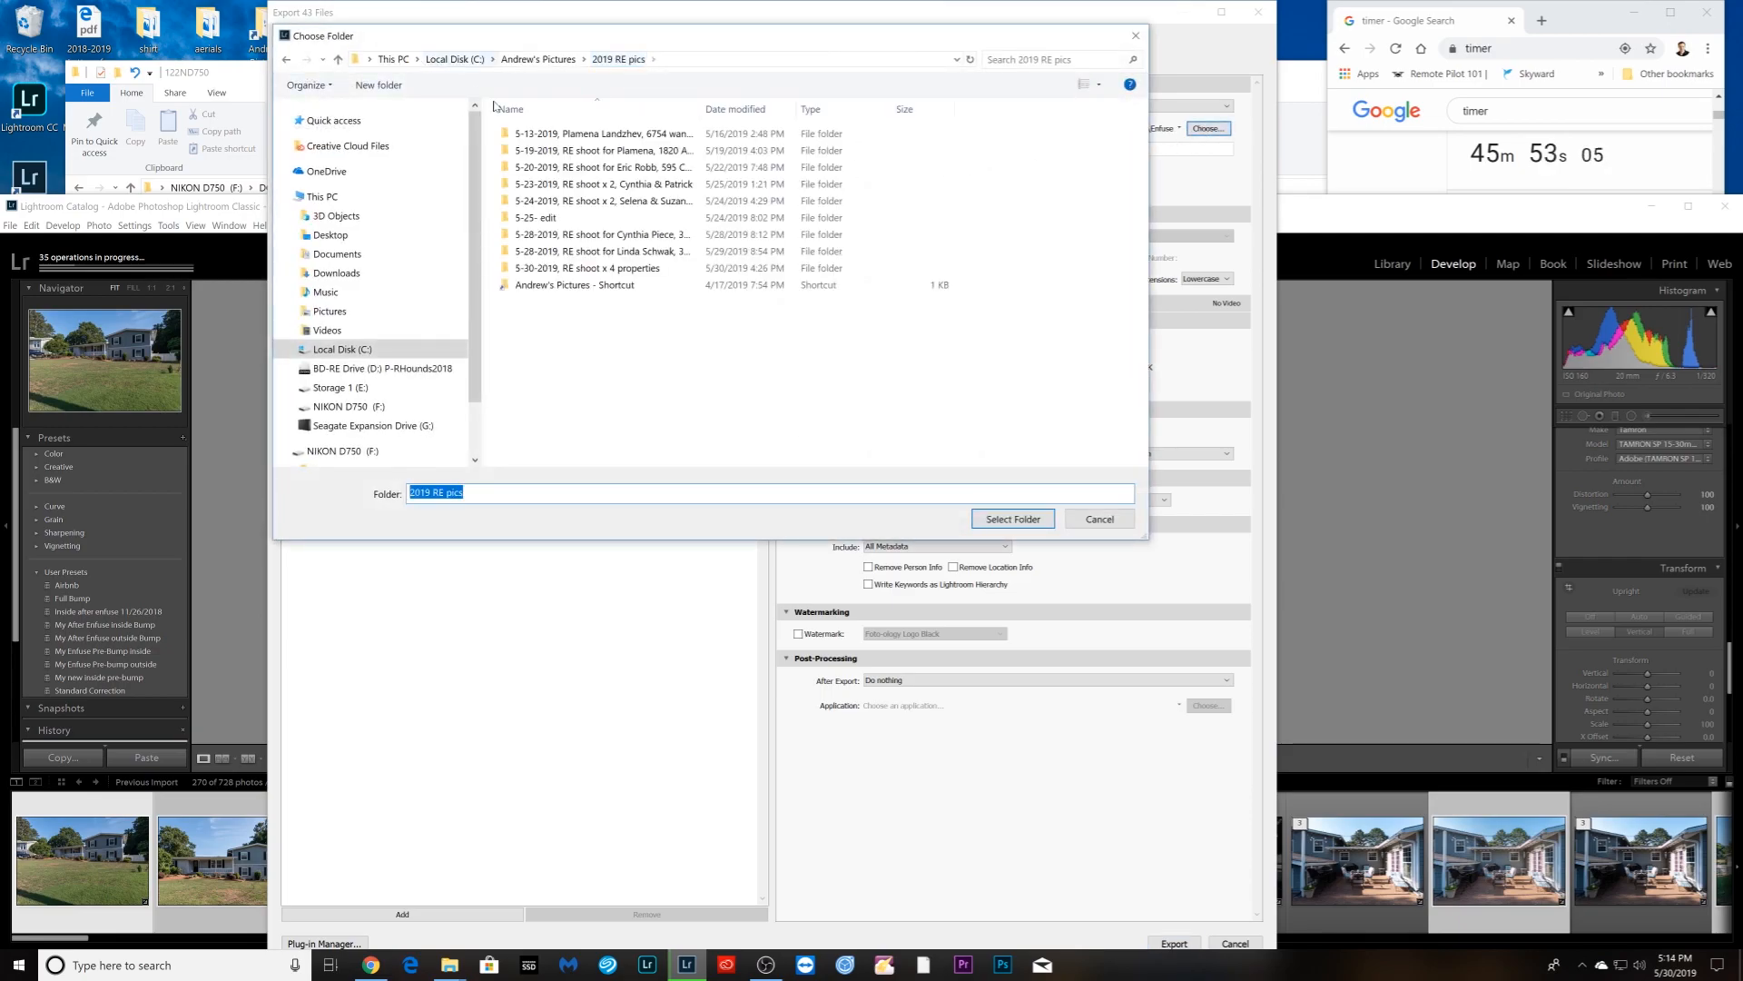
double_click(581, 268)
double_click(544, 166)
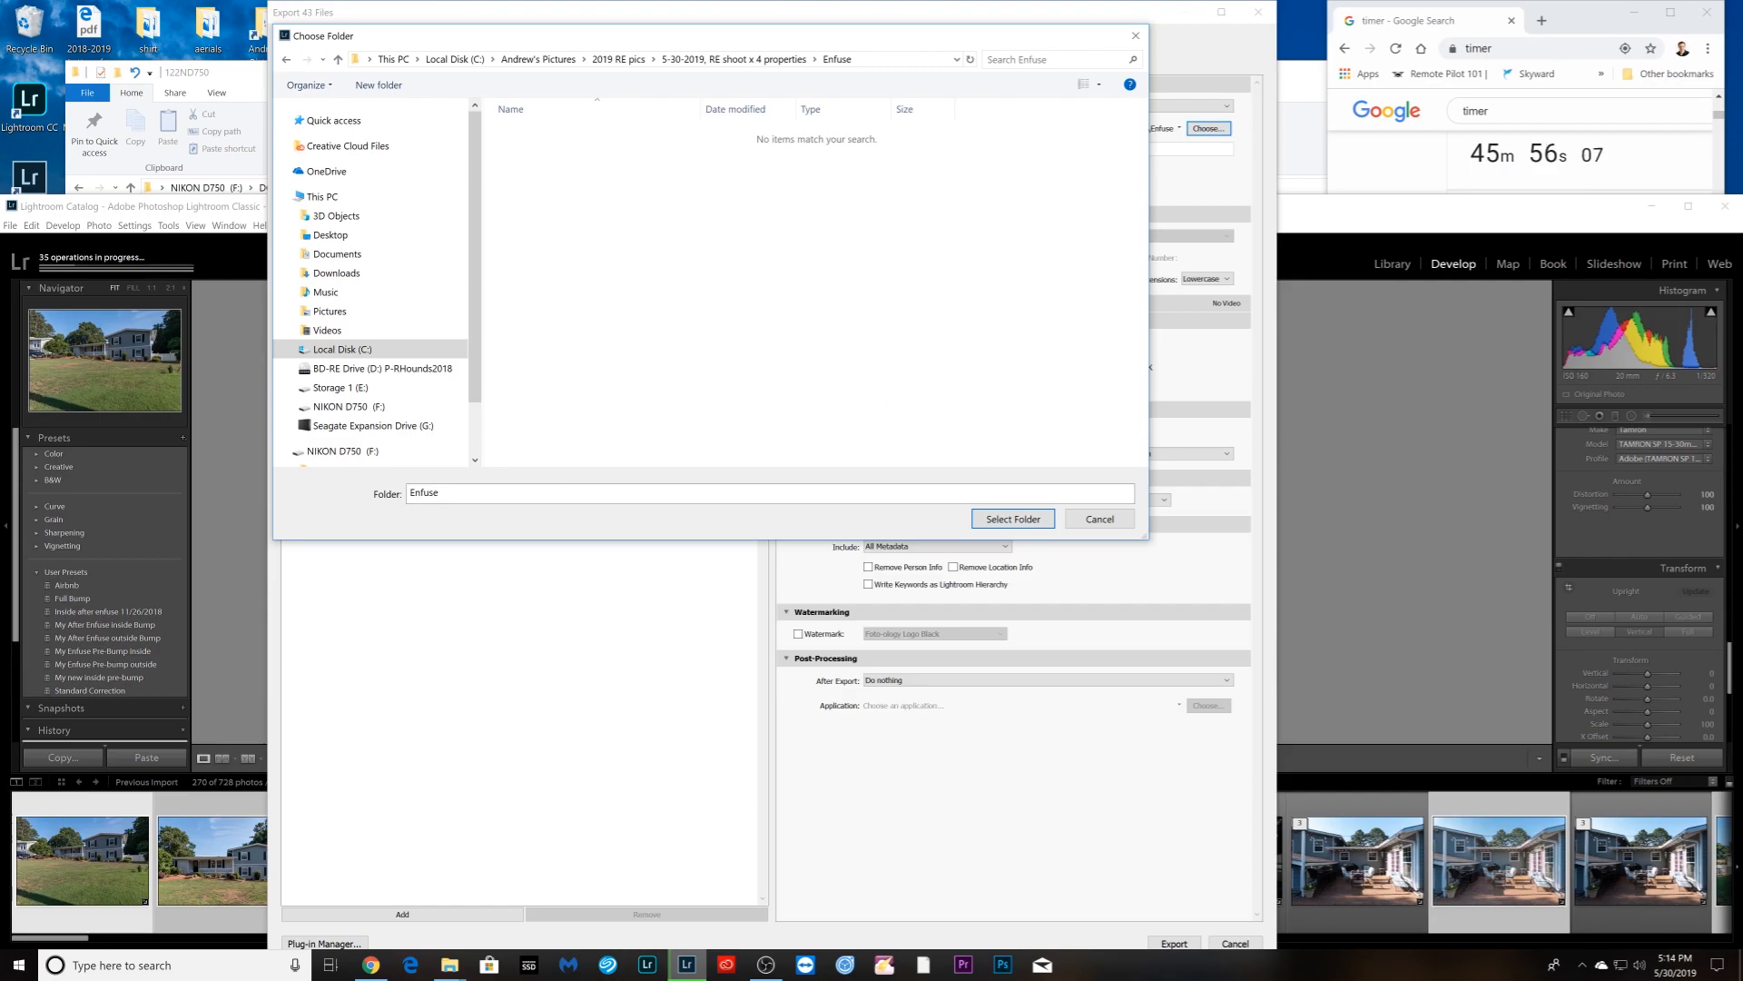
click(1006, 524)
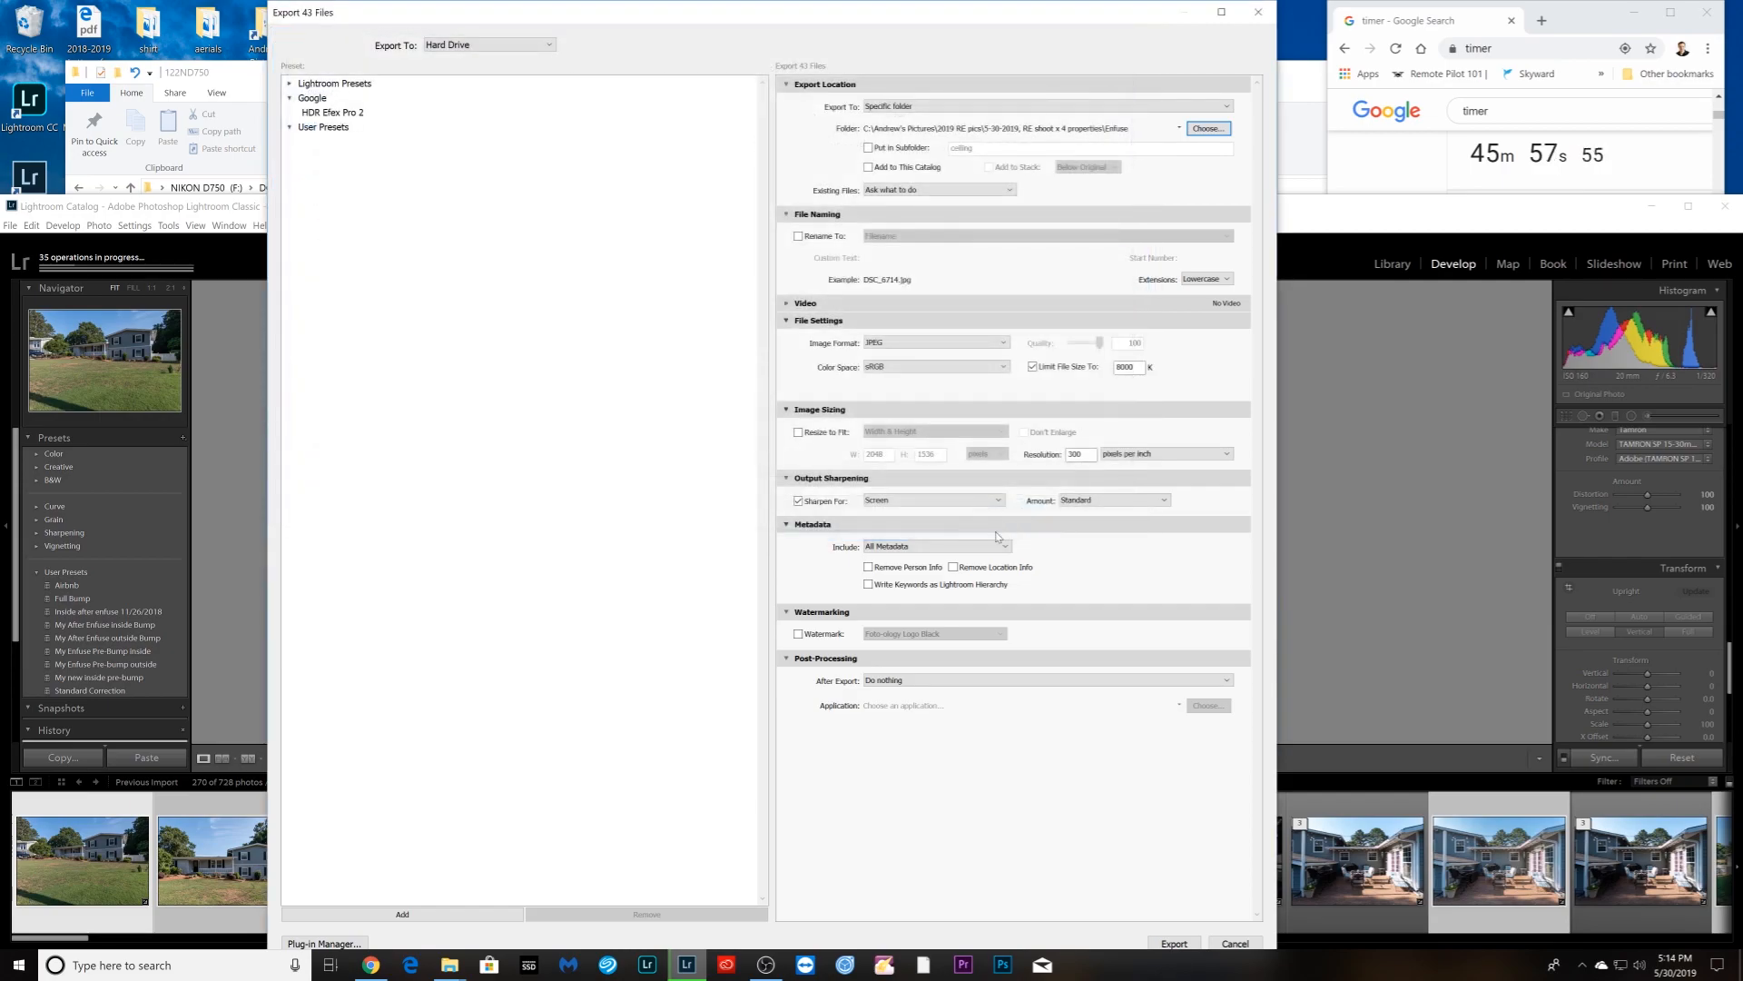
- Turn off output sharpening and the file size limit, then run the export
click(799, 500)
click(1033, 367)
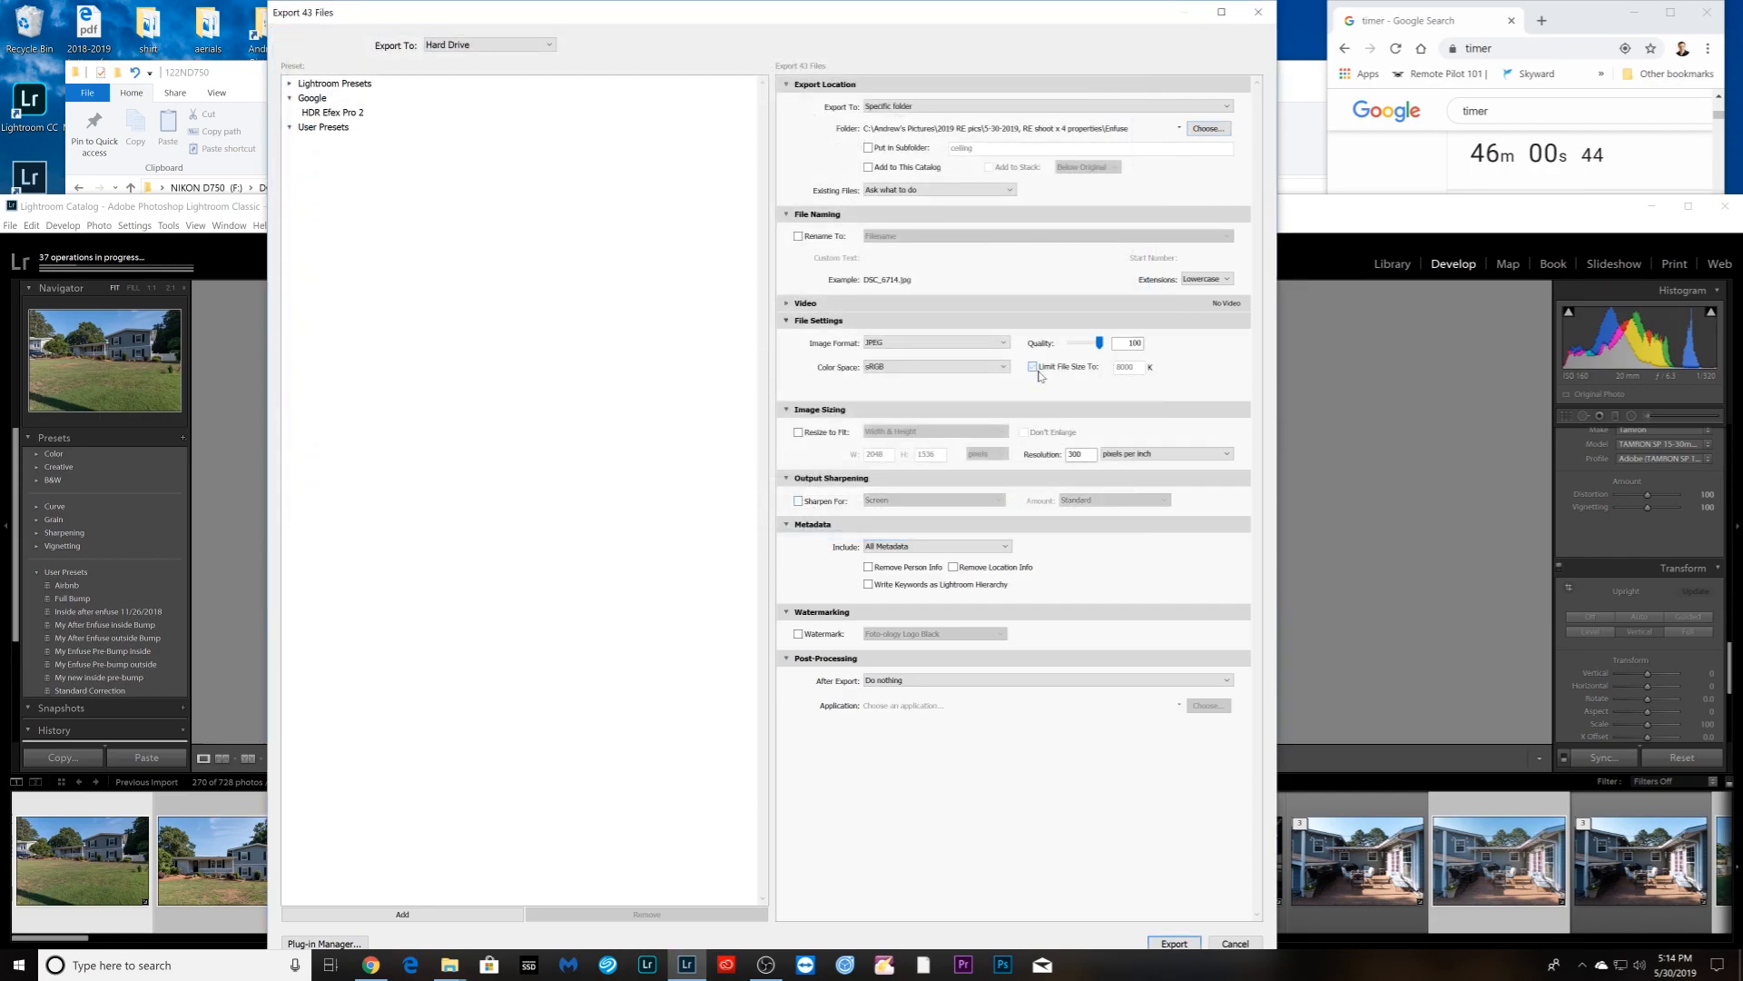
click(1175, 944)
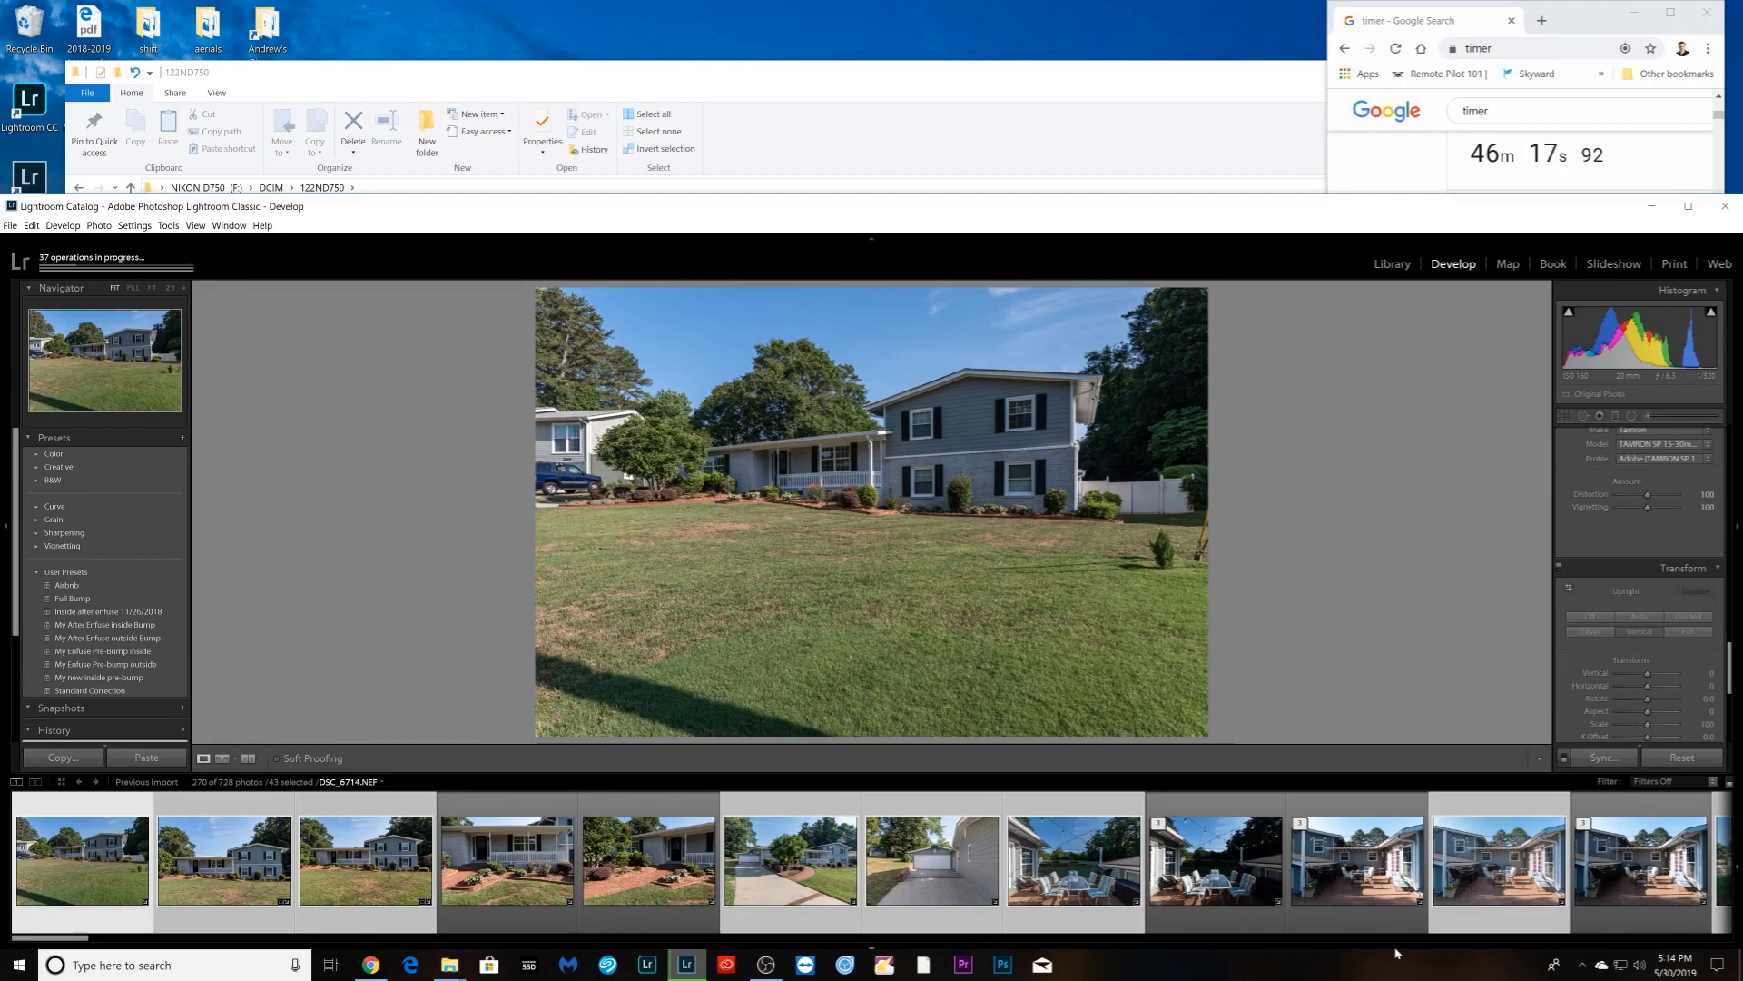
- Select the interior brackets DSC_6772 through DSC_6776 in the filmstrip and bring up their context menu
click(229, 907)
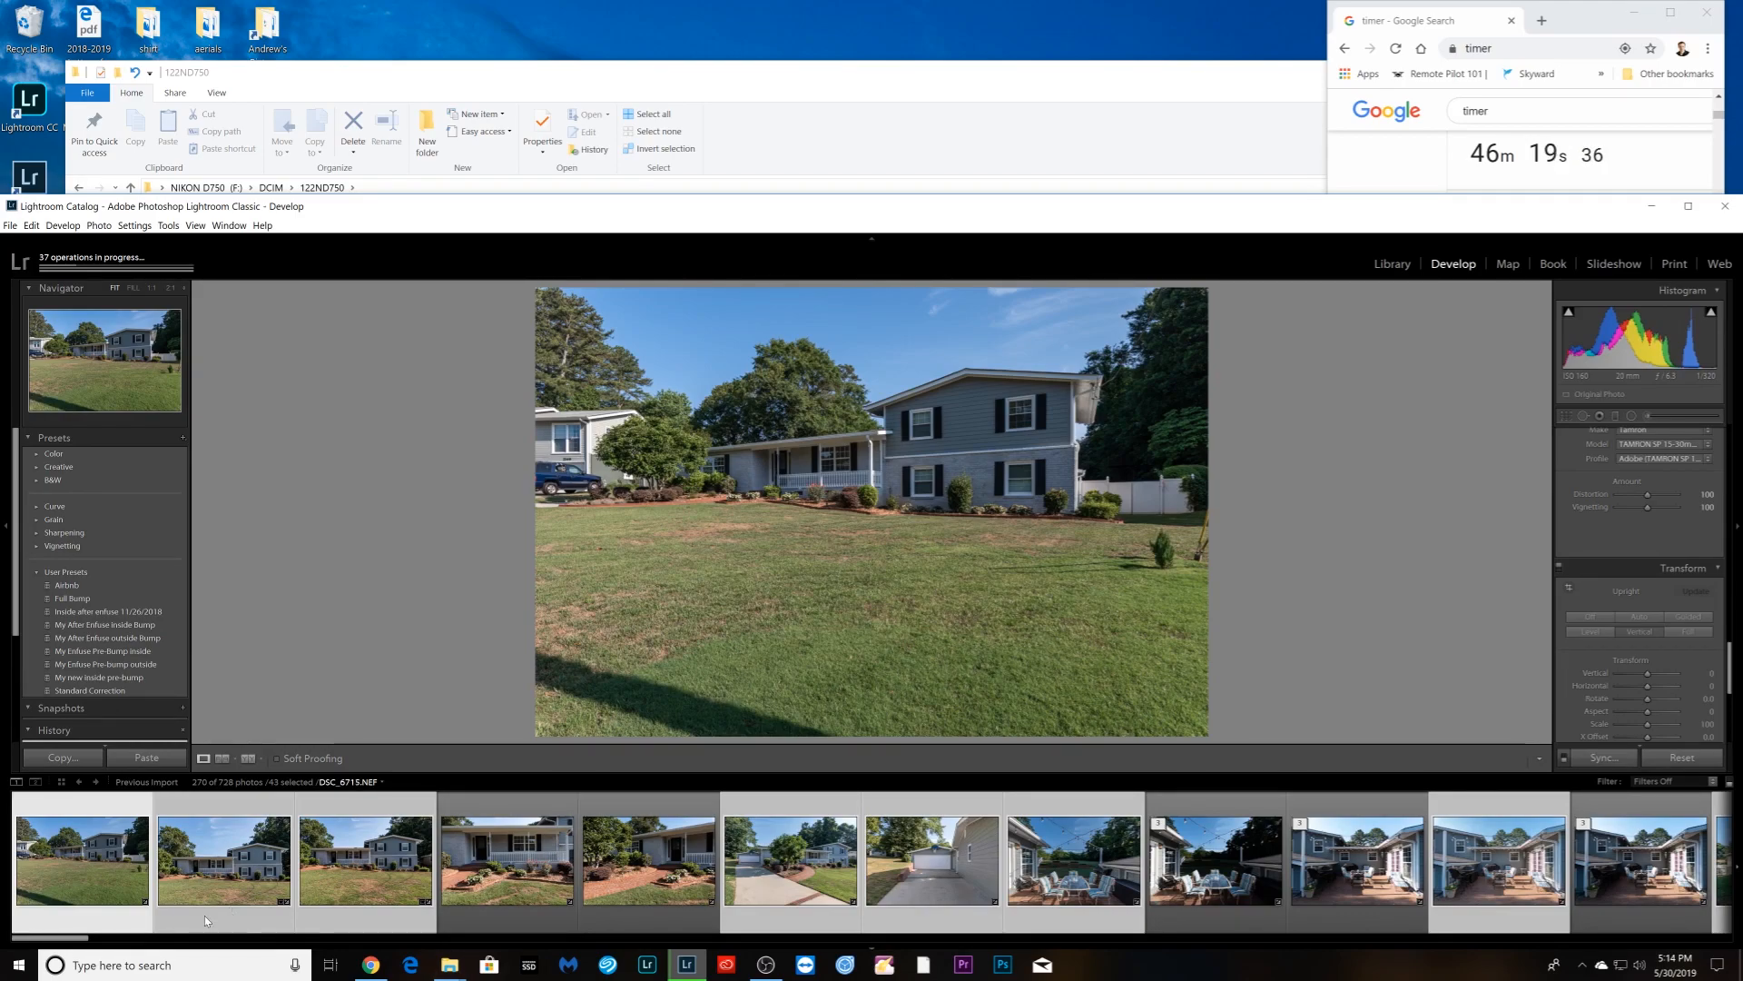
drag(86, 937, 293, 945)
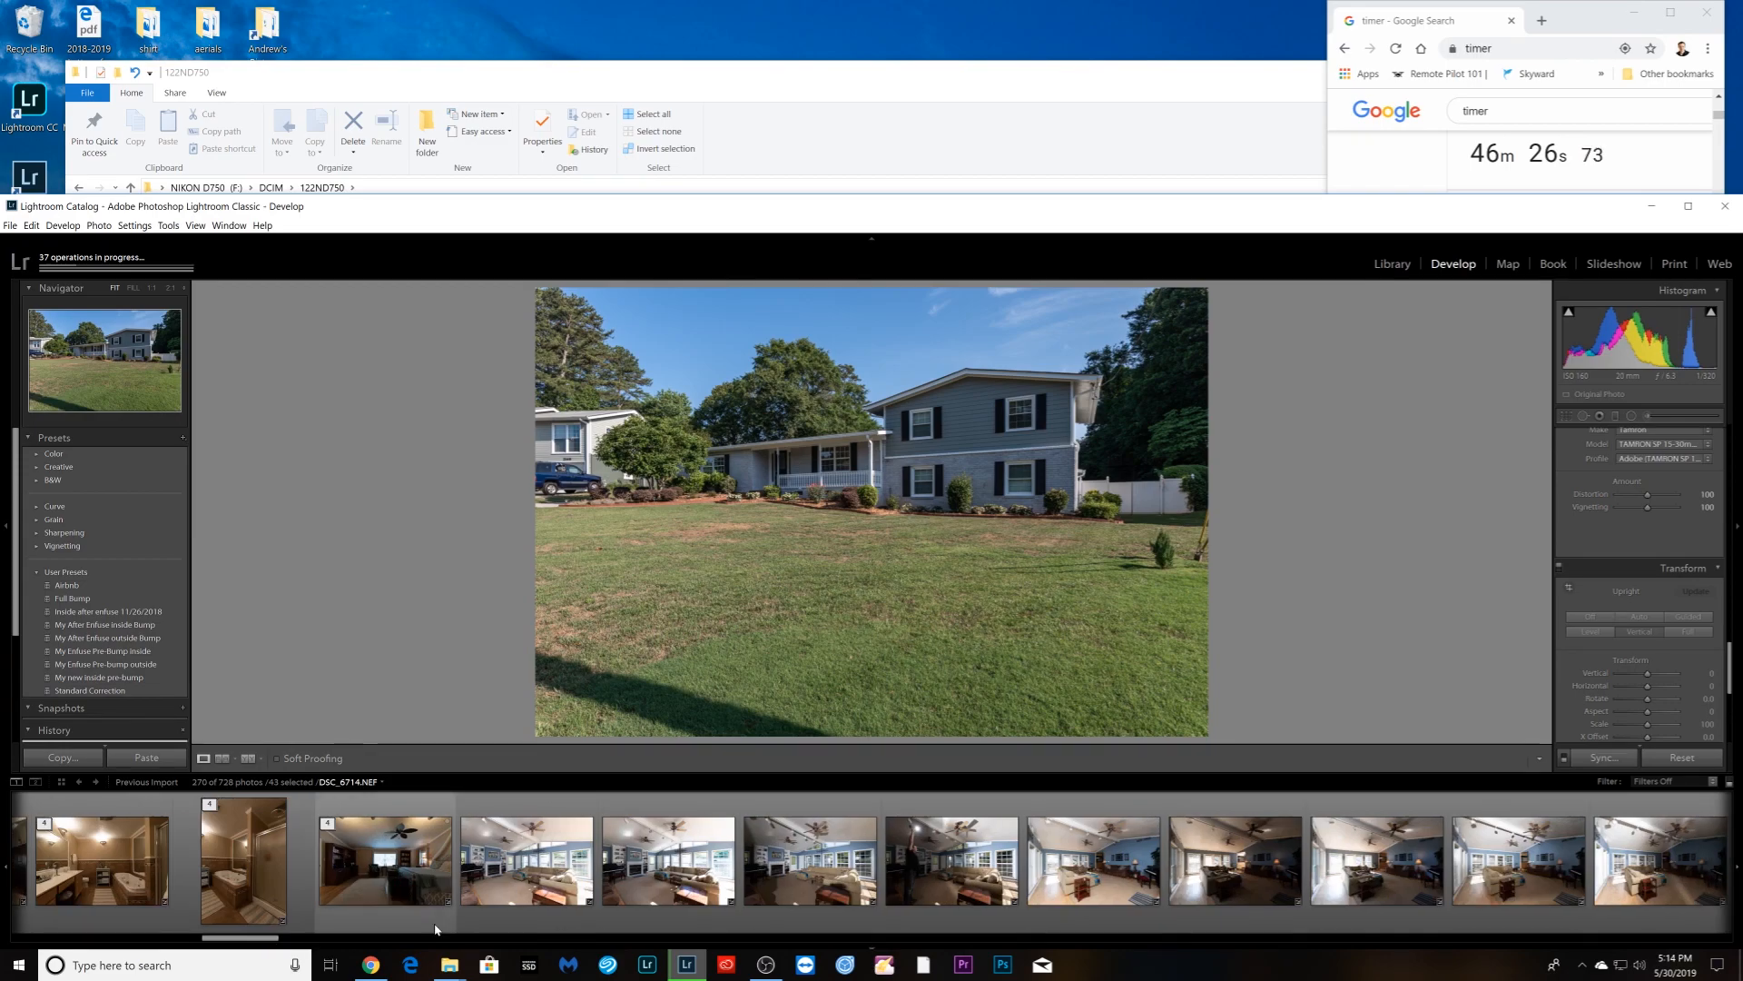
click(514, 919)
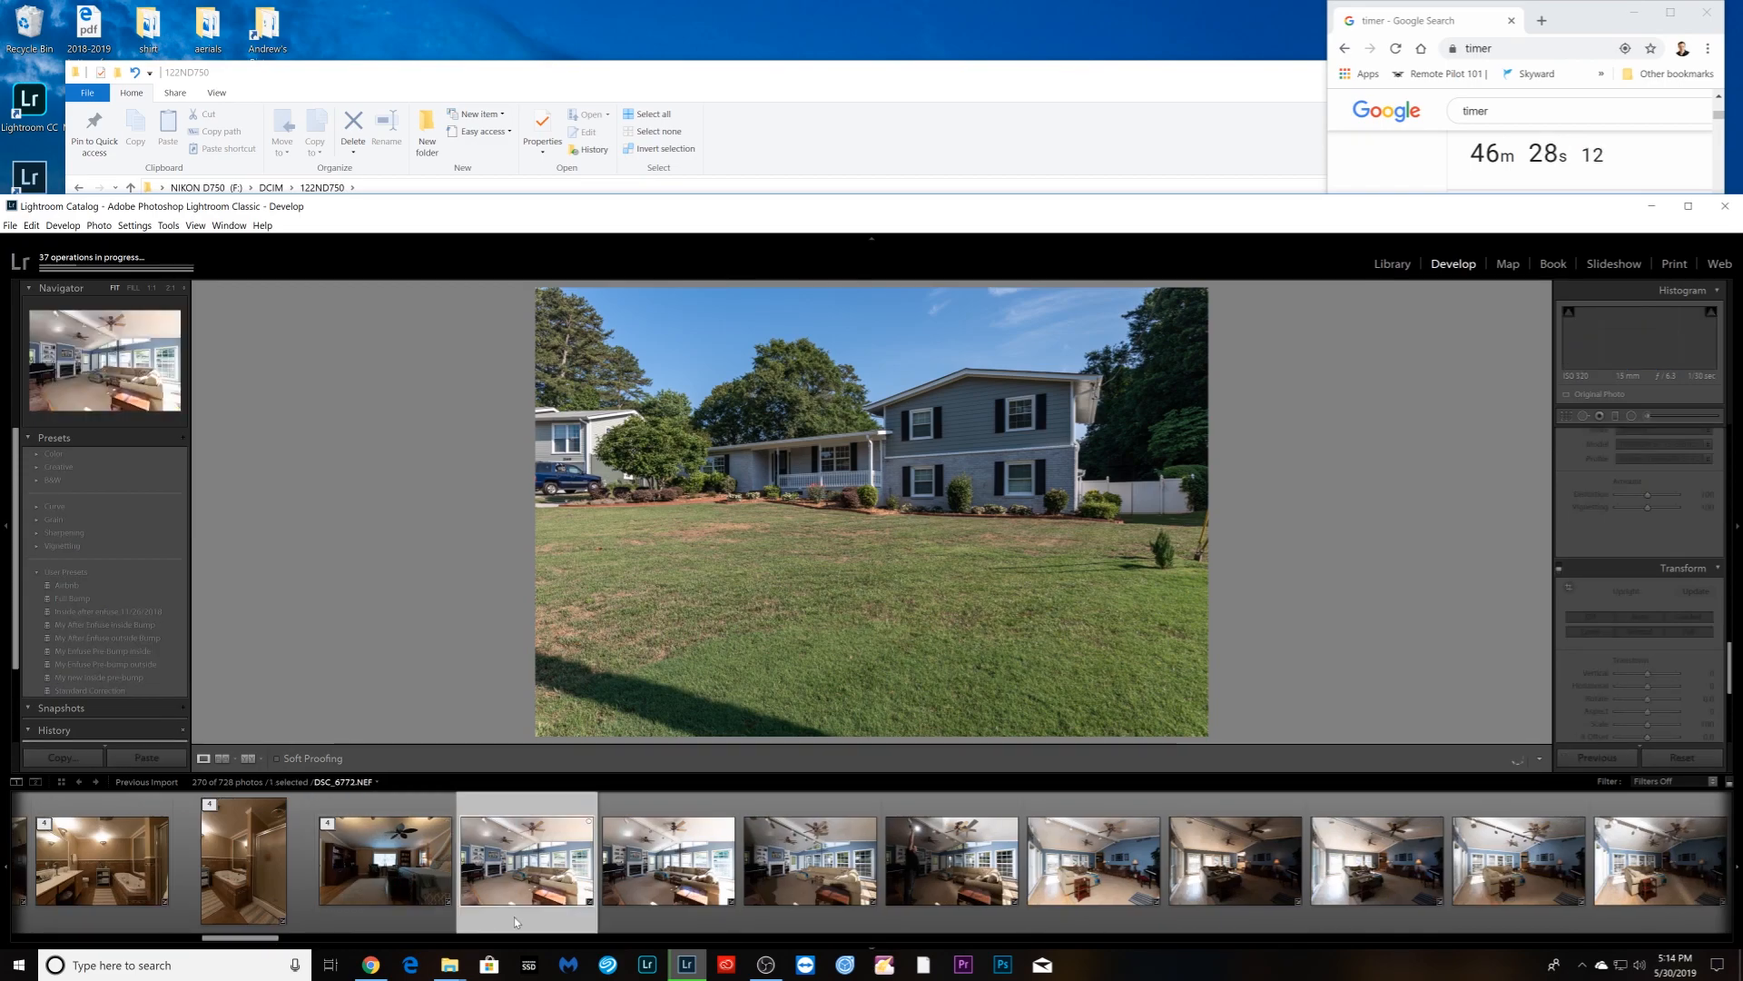
click(936, 903)
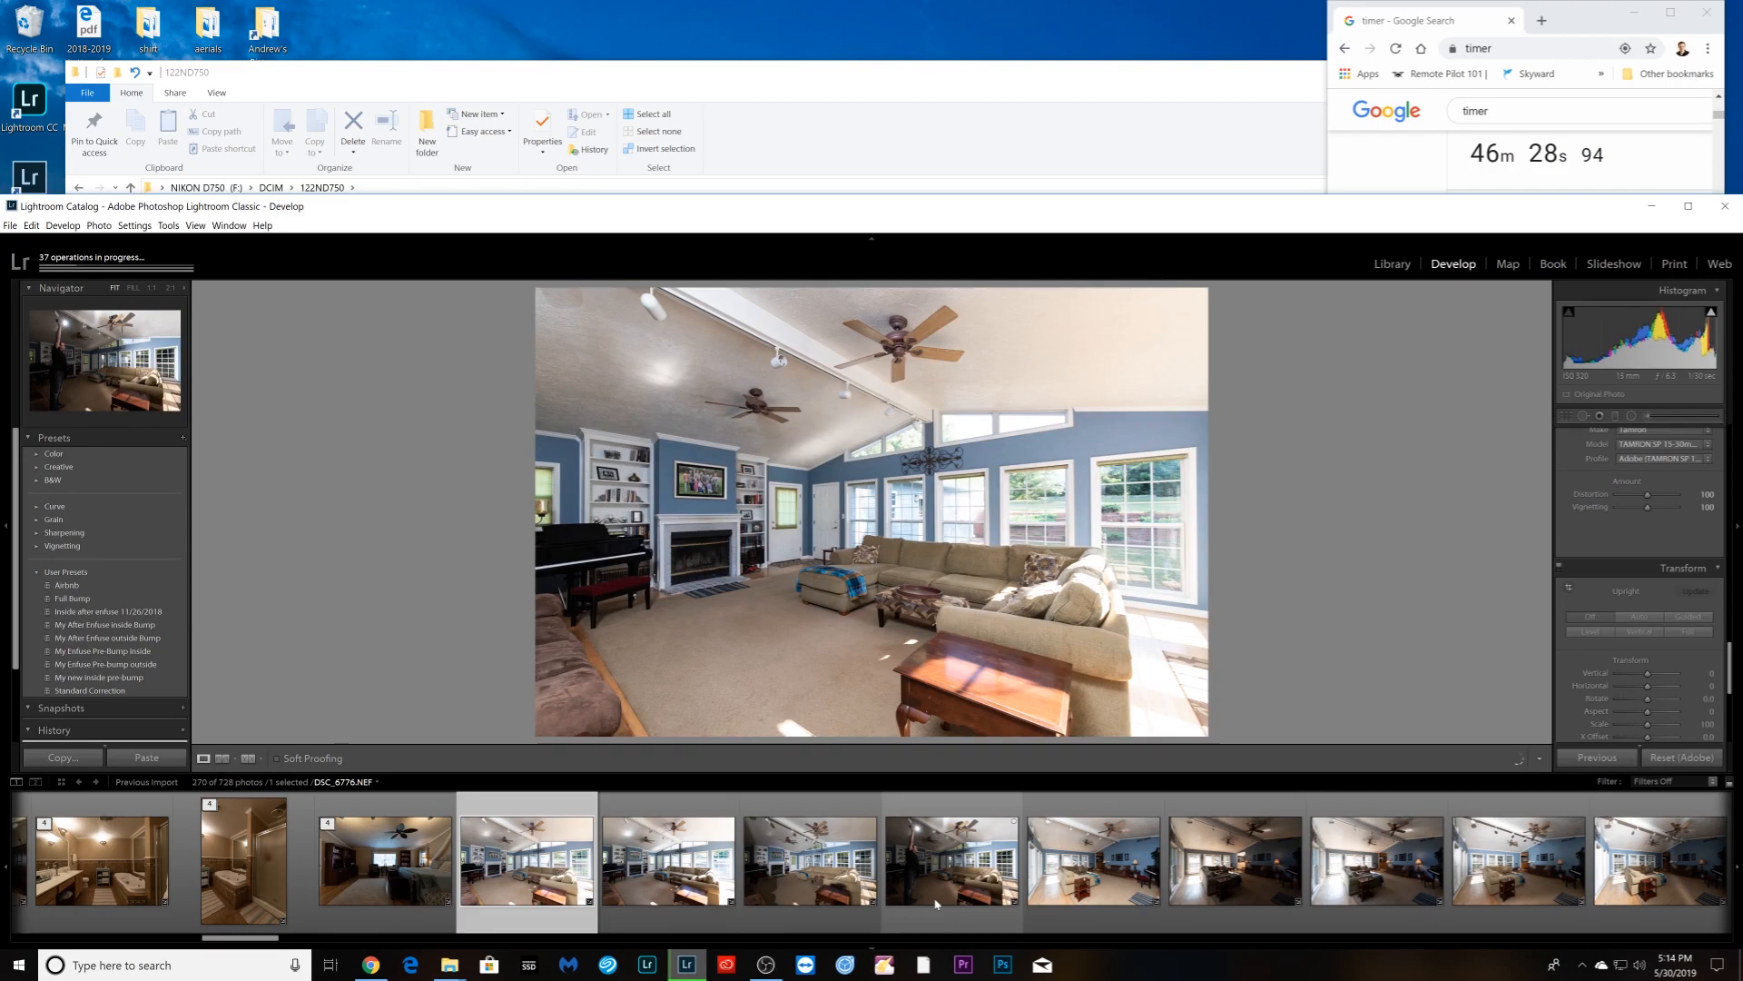
shift+click(936, 903)
right_click(949, 901)
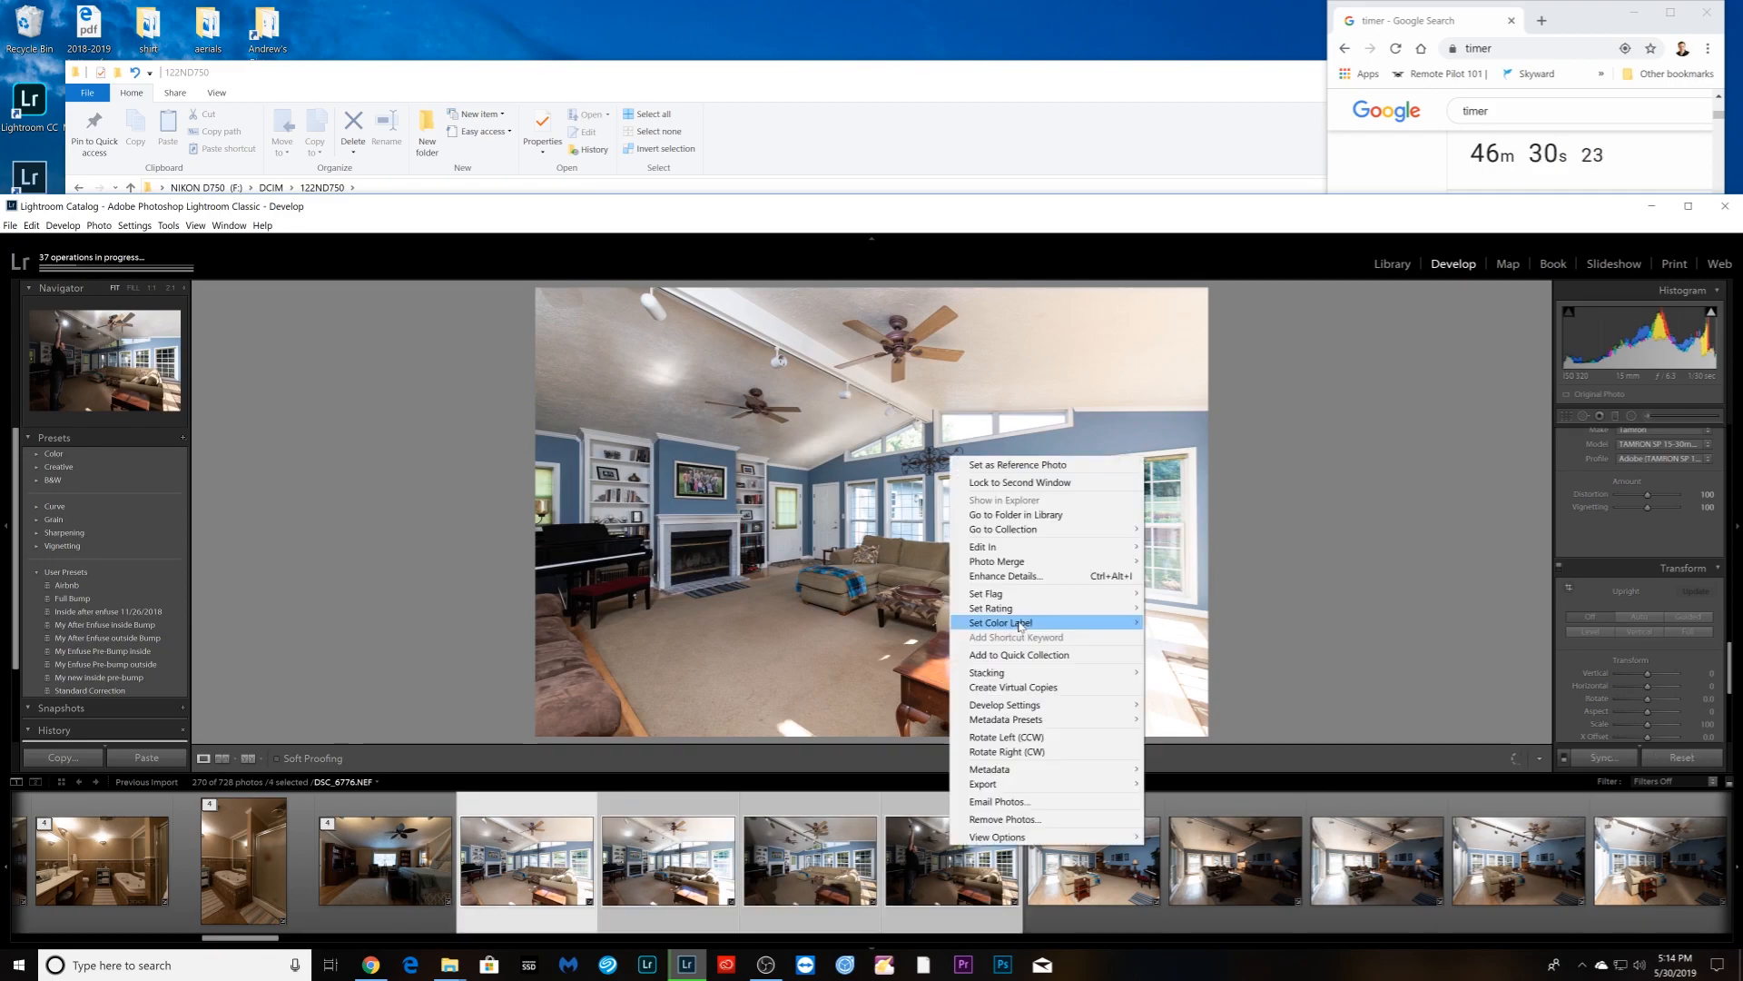
mouse_move(990, 546)
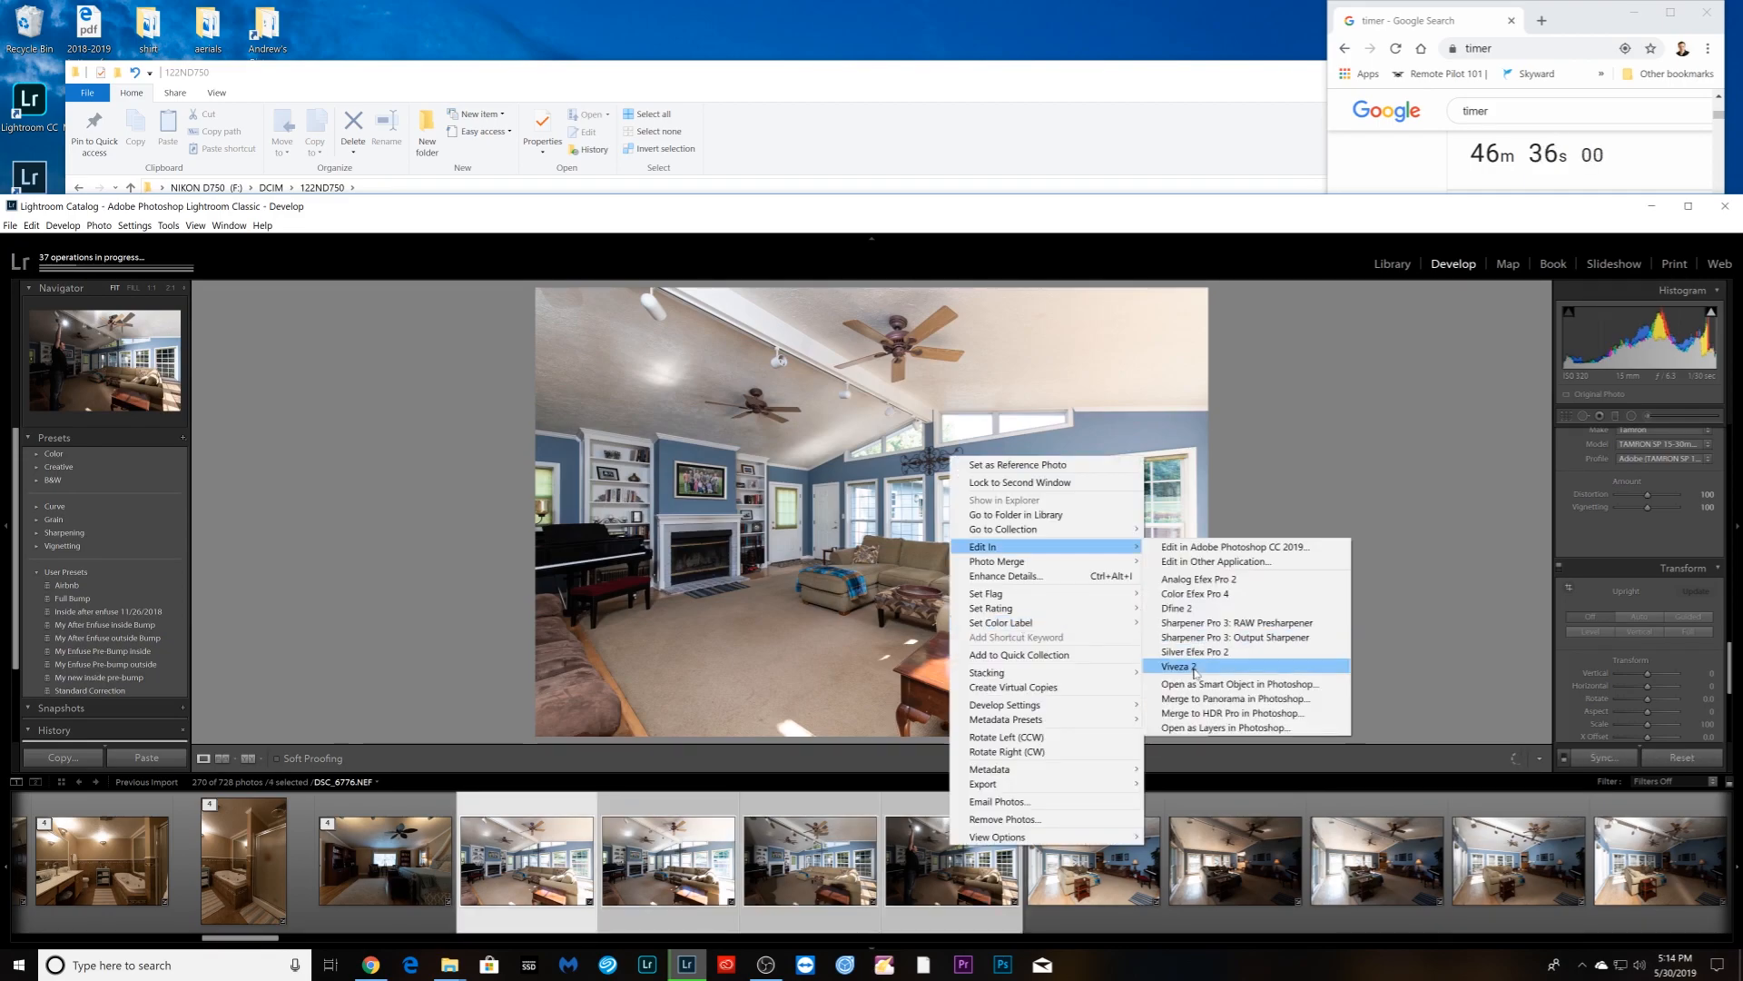
- Choose Open as Layers in Photoshop for the four living-room brackets
click(1206, 717)
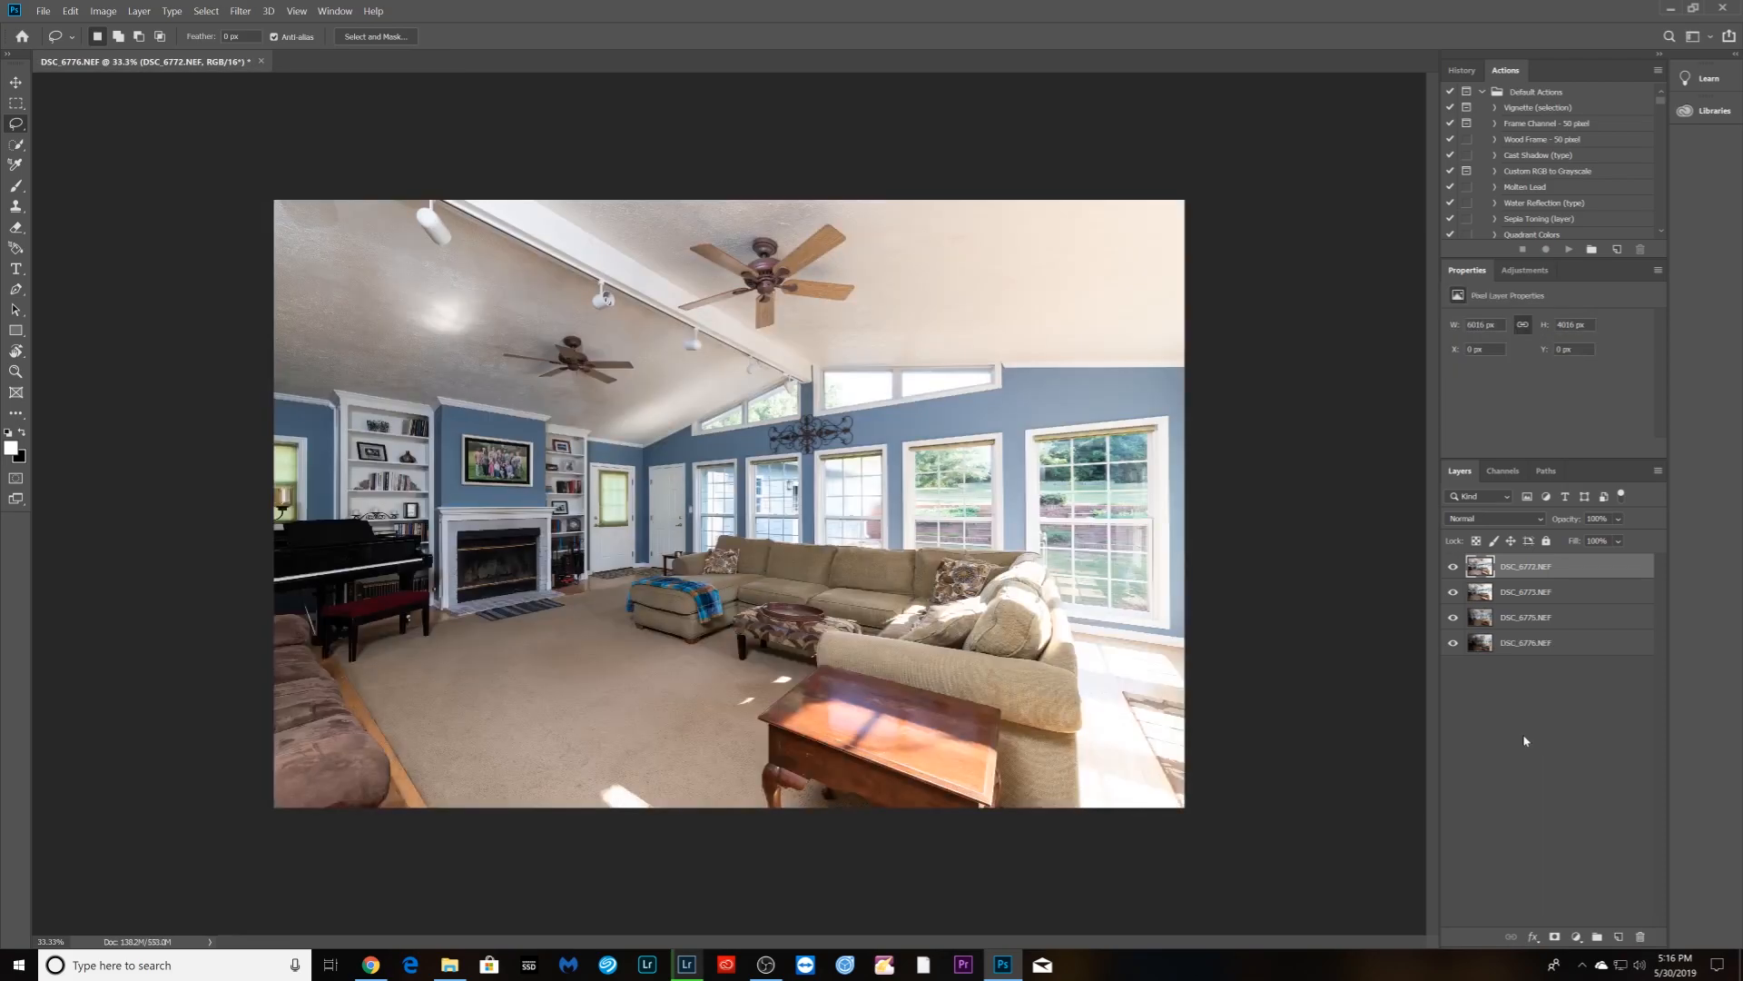
- Align the four bracket layers with the F2 action and compare exposures by toggling layers
key(F2)
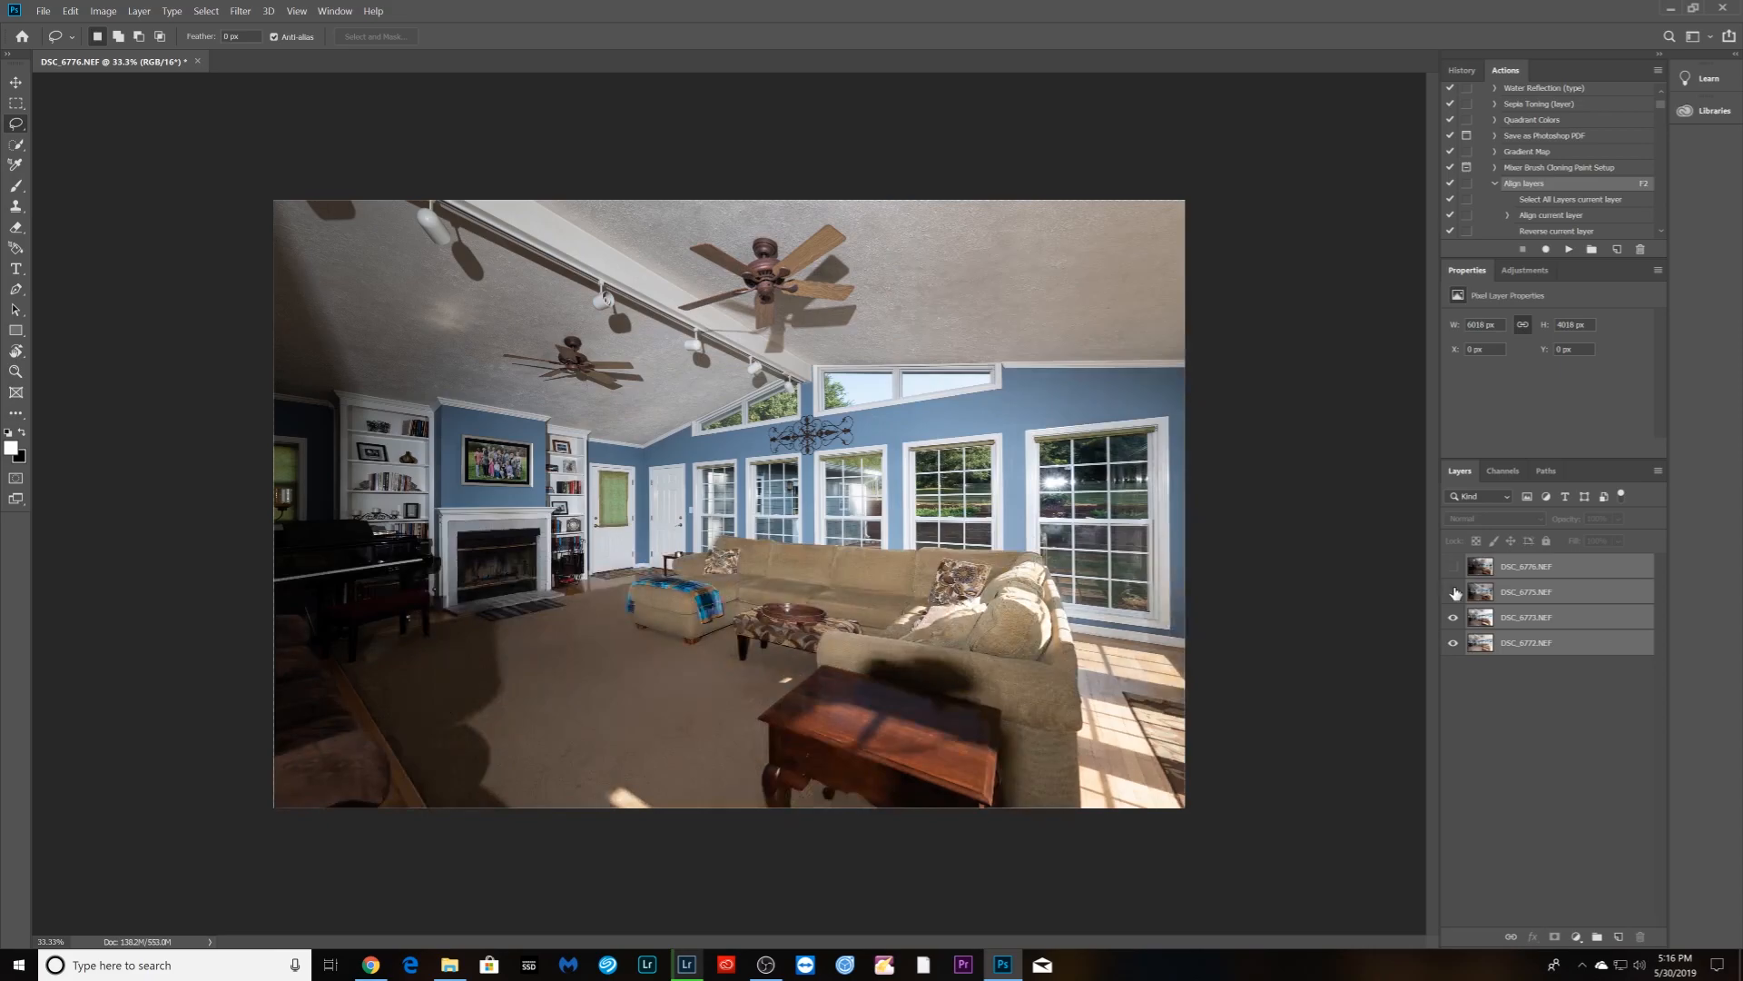
click(1454, 592)
click(1453, 618)
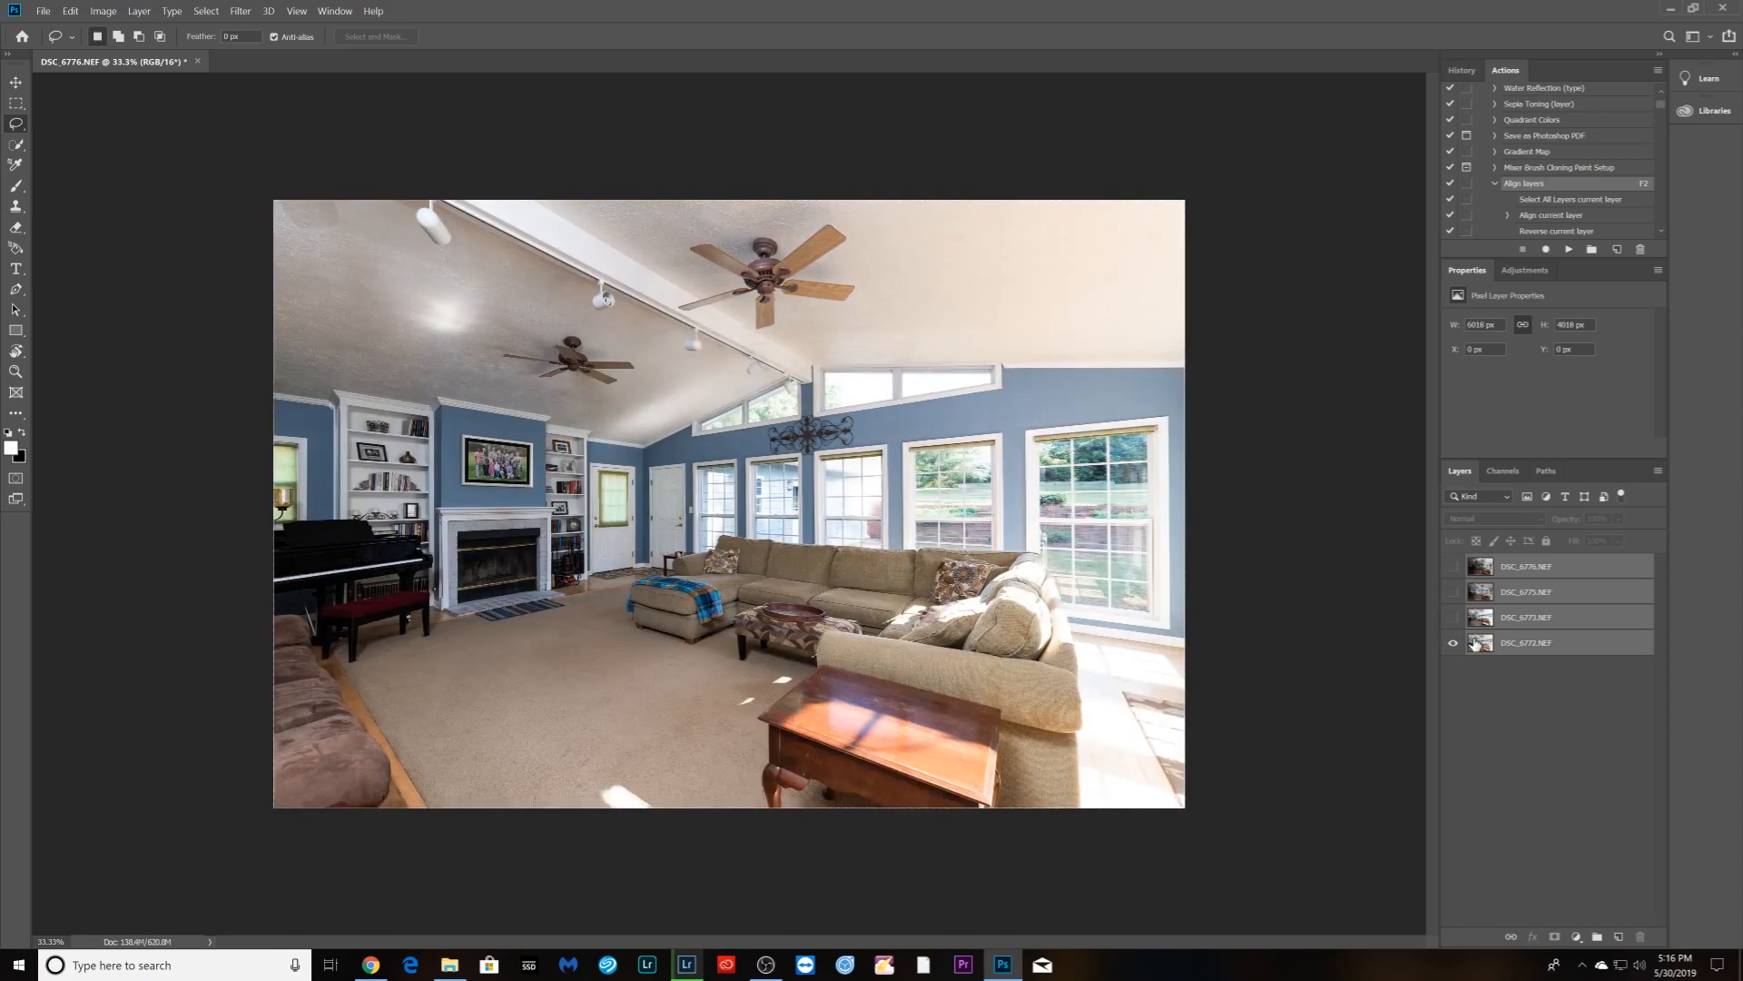
click(1454, 619)
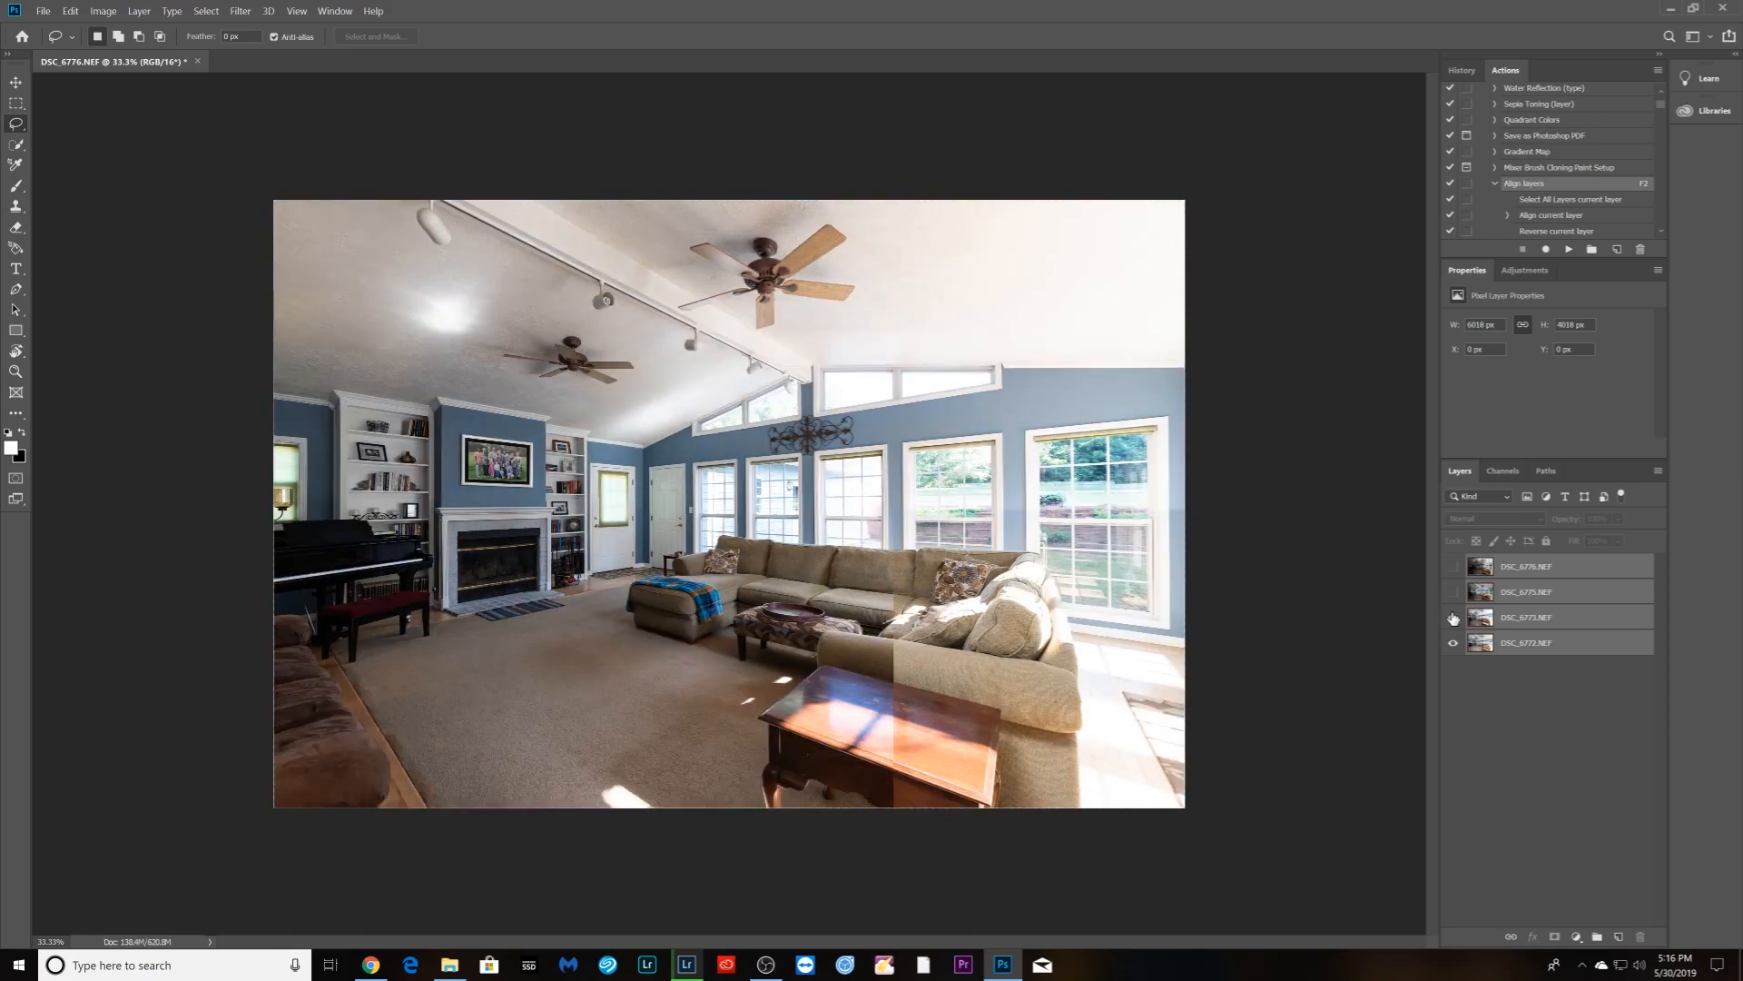
- Set DSC_6773 to Luminosity blending at 53% opacity
click(1489, 618)
click(1522, 520)
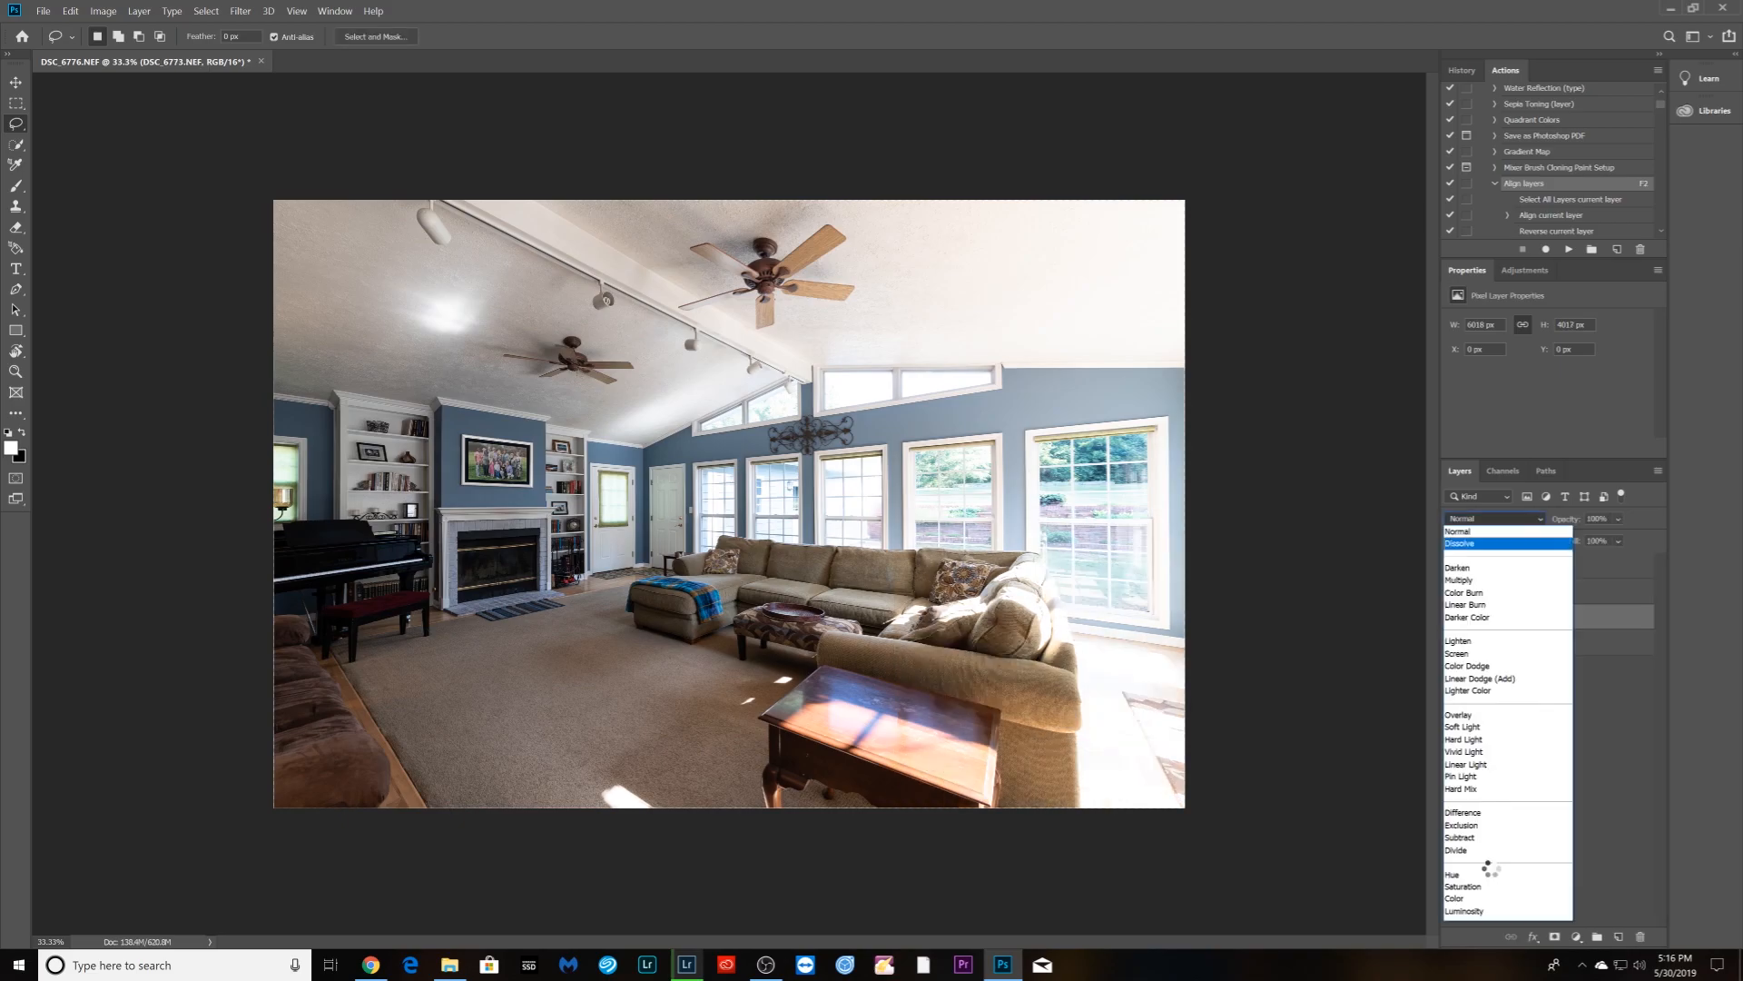
click(1485, 912)
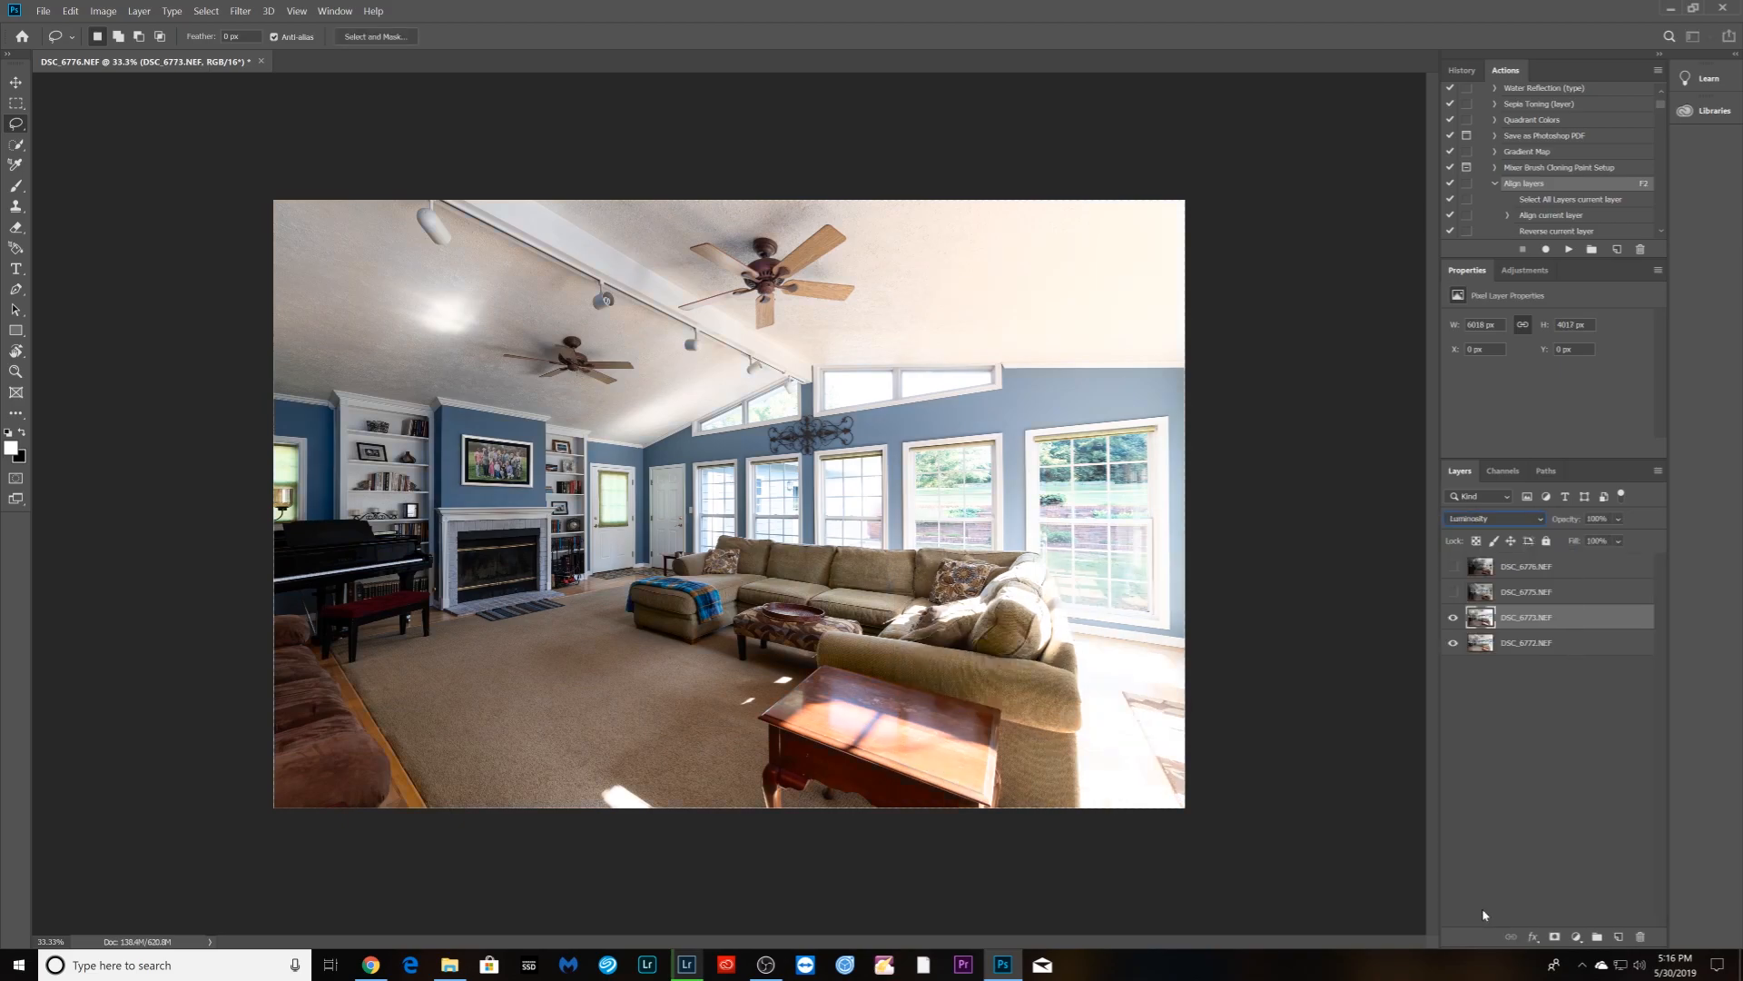
click(1512, 717)
click(1508, 620)
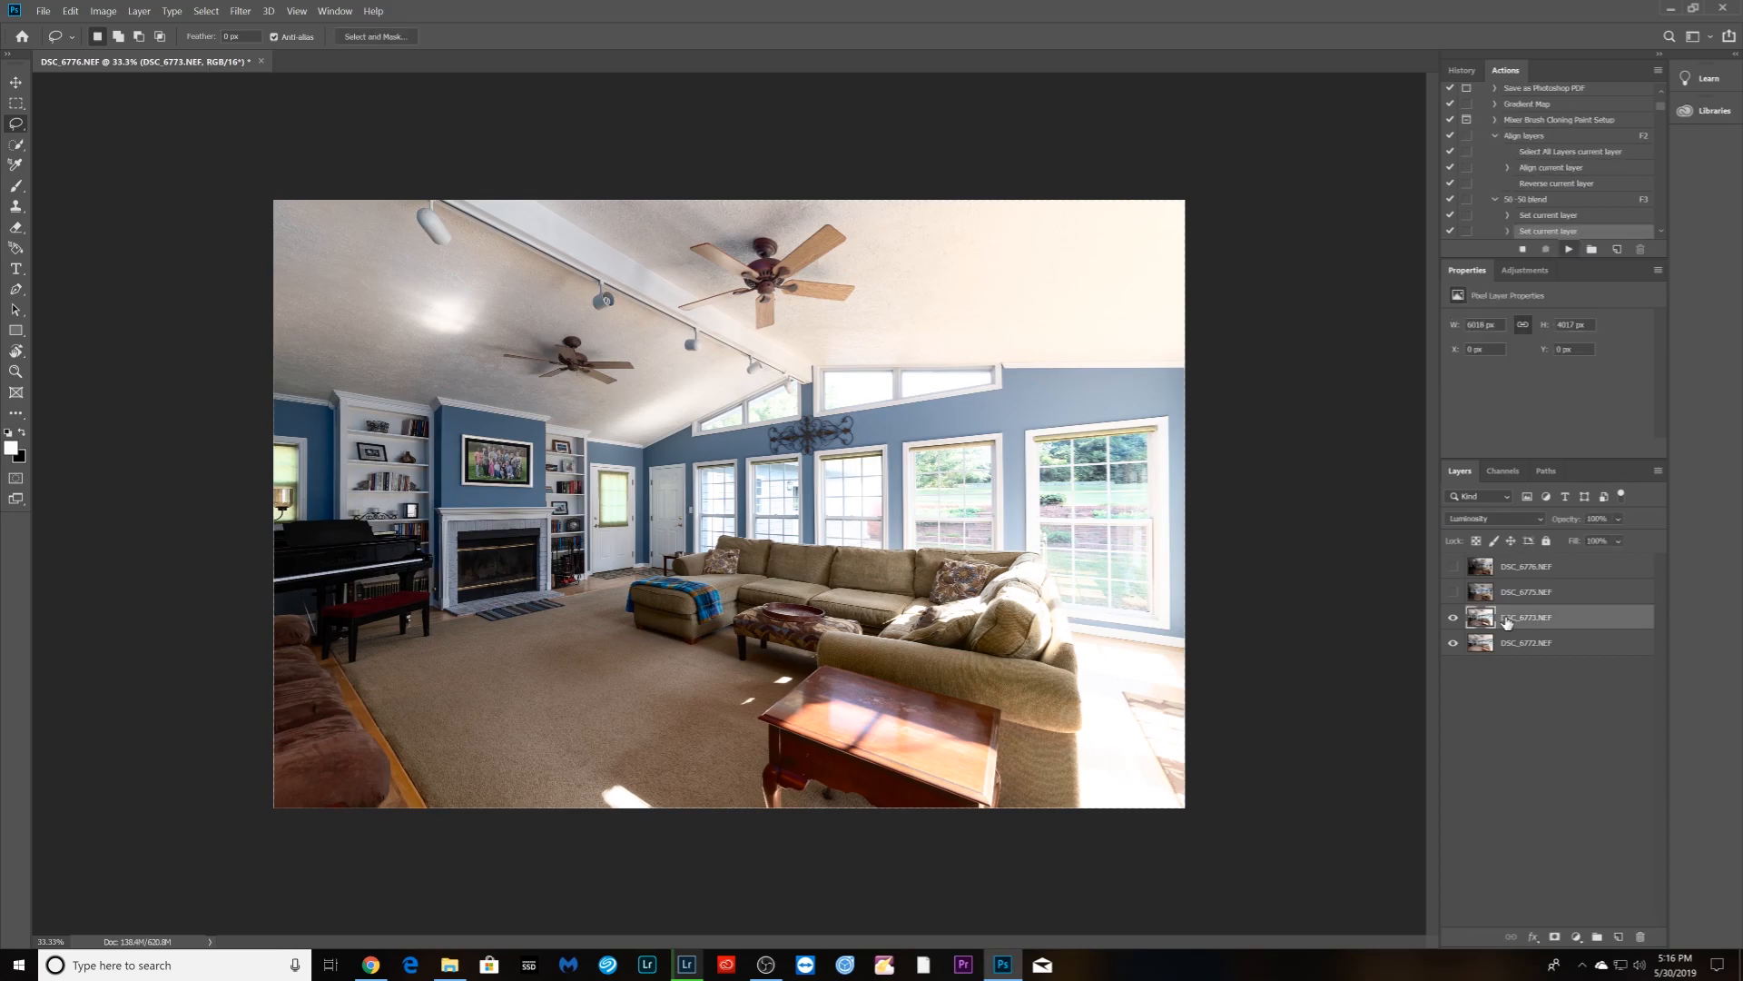
key(5)
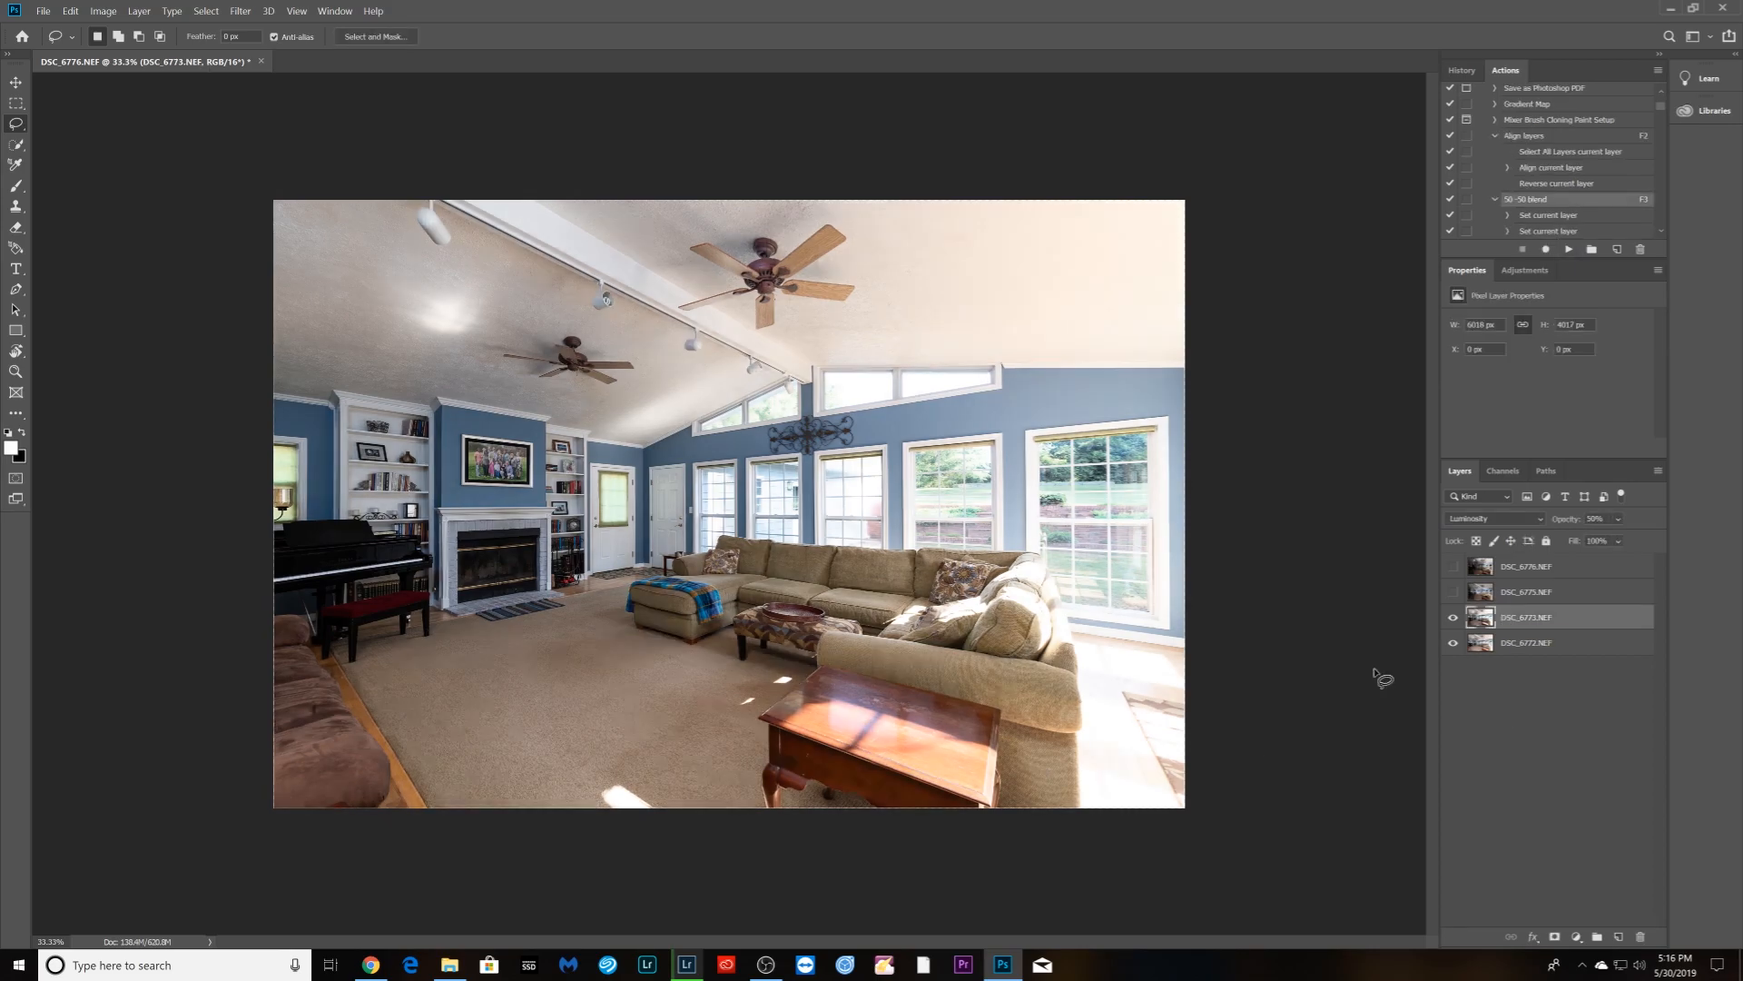
click(1618, 518)
mouse_move(1618, 536)
mouse_down()
mouse_move(1583, 540)
mouse_move(1654, 540)
mouse_move(1622, 540)
mouse_up()
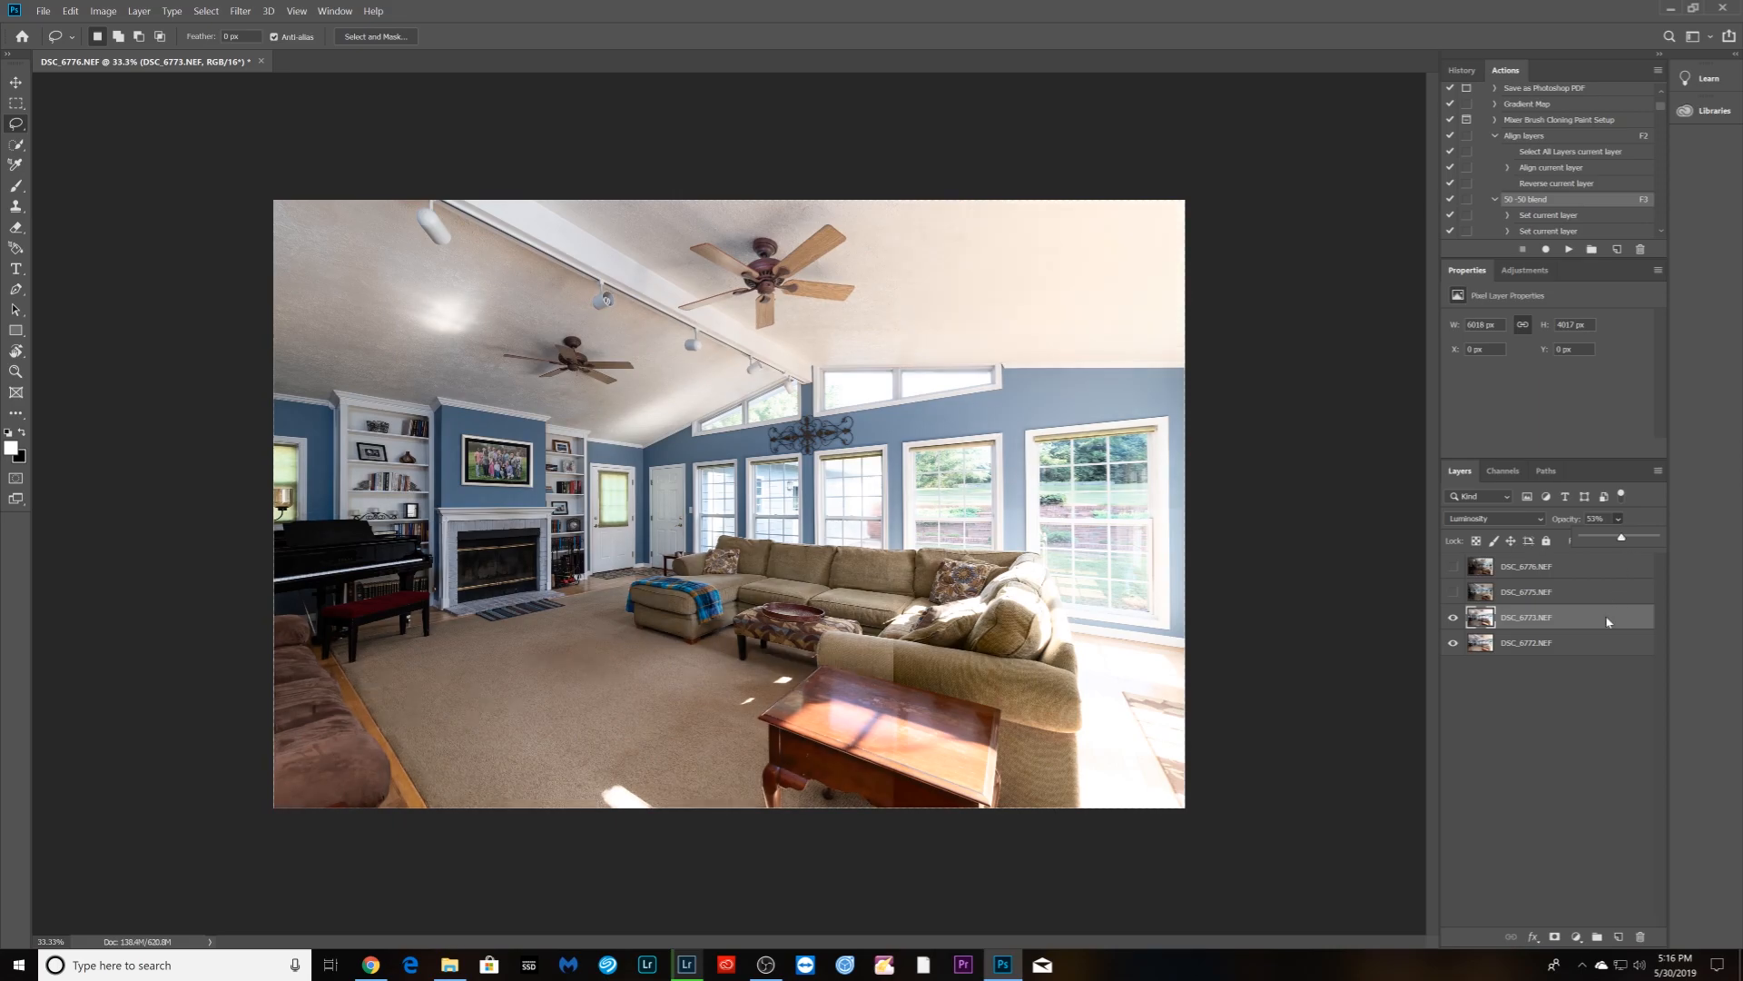
- Turn the DSC_6775 and DSC_6776 layers back on
click(1563, 761)
click(1452, 592)
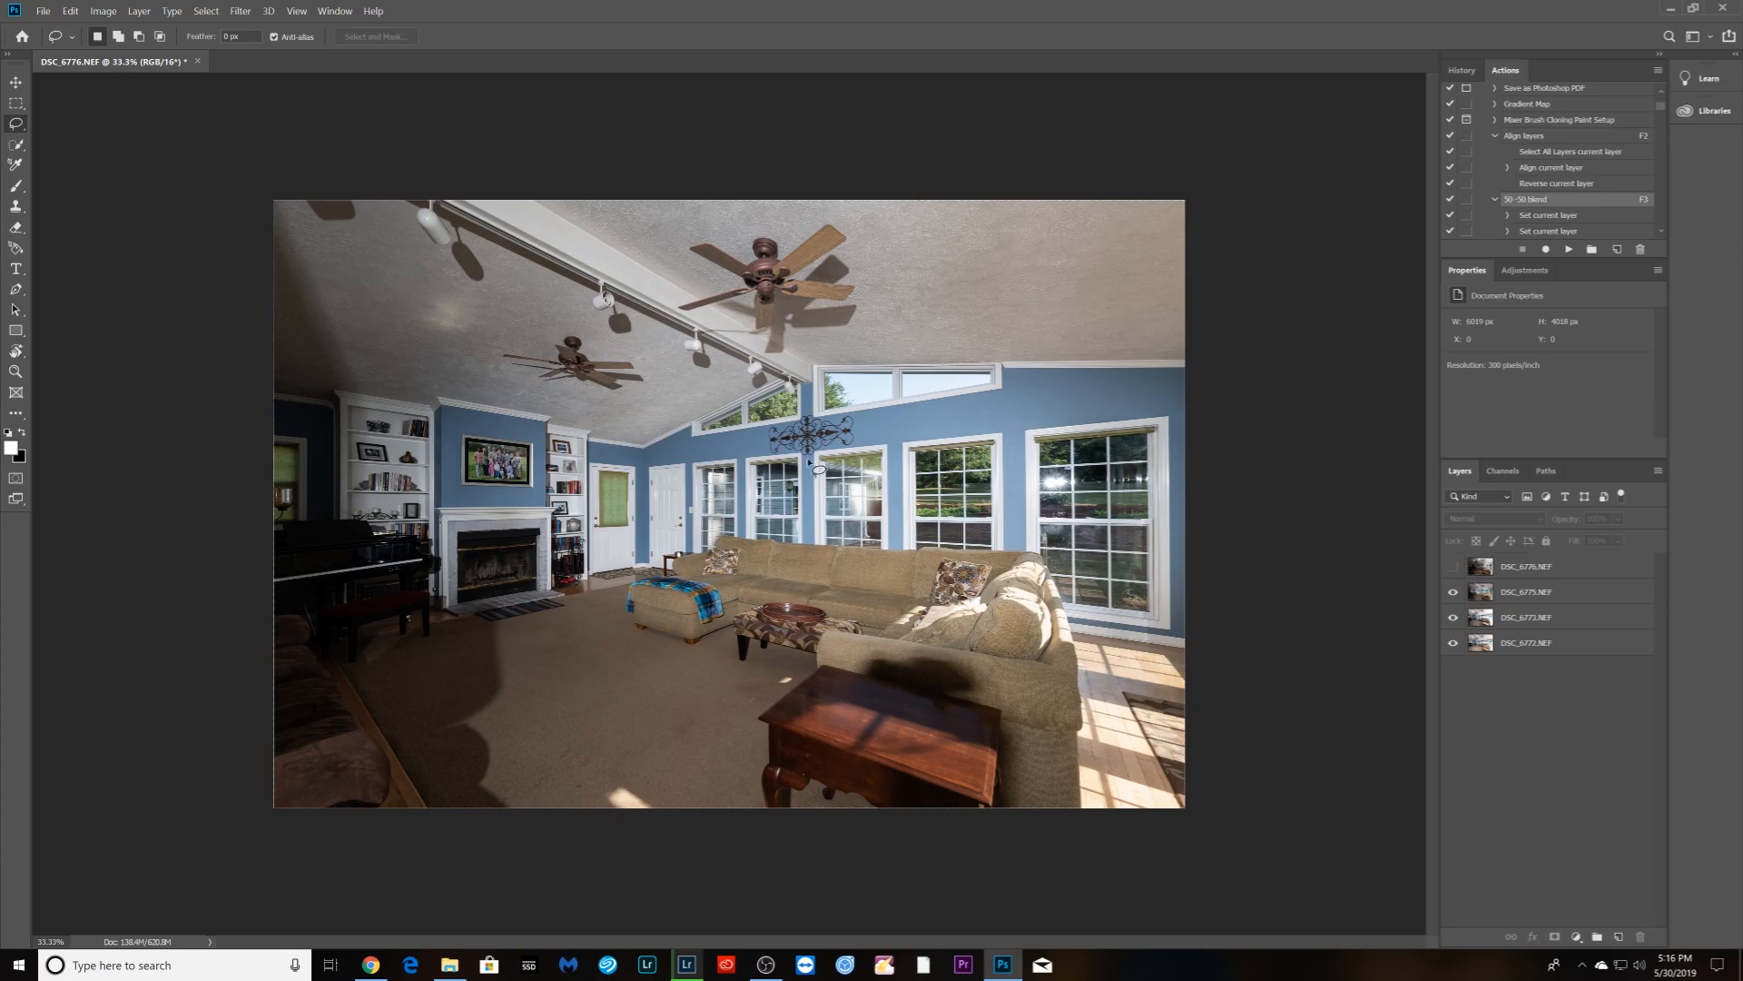
click(1452, 566)
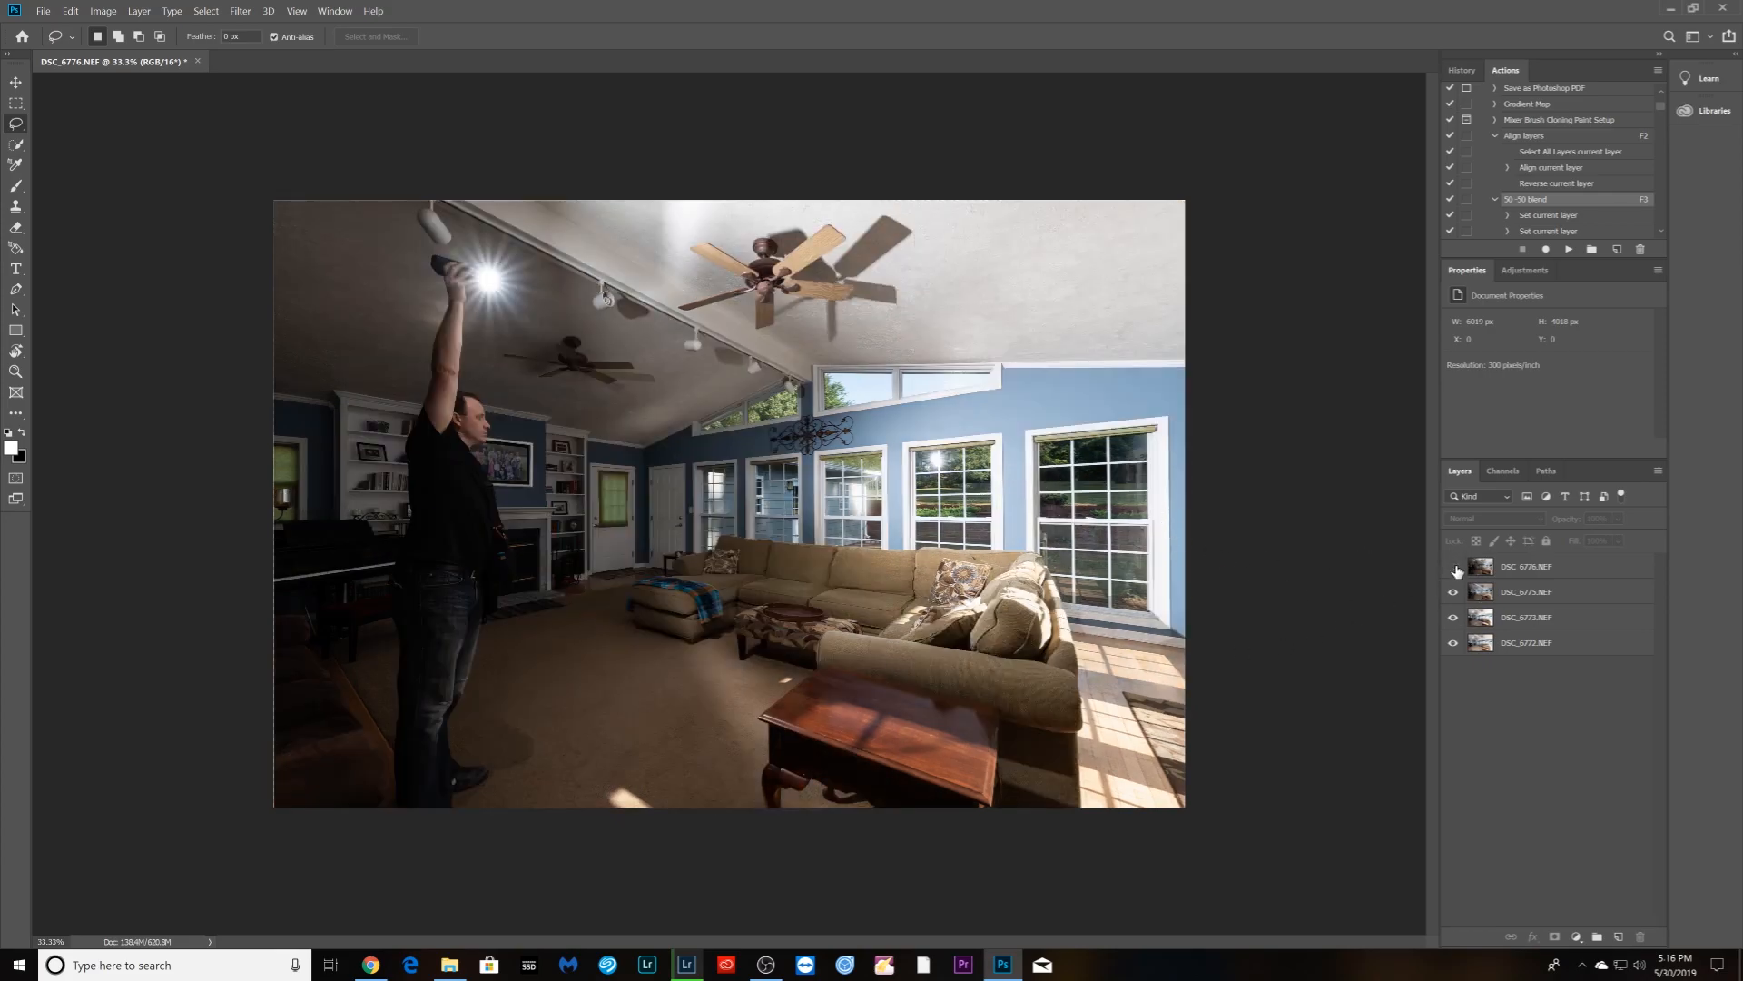
- Give DSC_6775 a black mask in Darken mode and paint the windows with an 800 px, 100% flow brush
click(1453, 566)
click(1513, 594)
alt+click(1553, 936)
click(1533, 519)
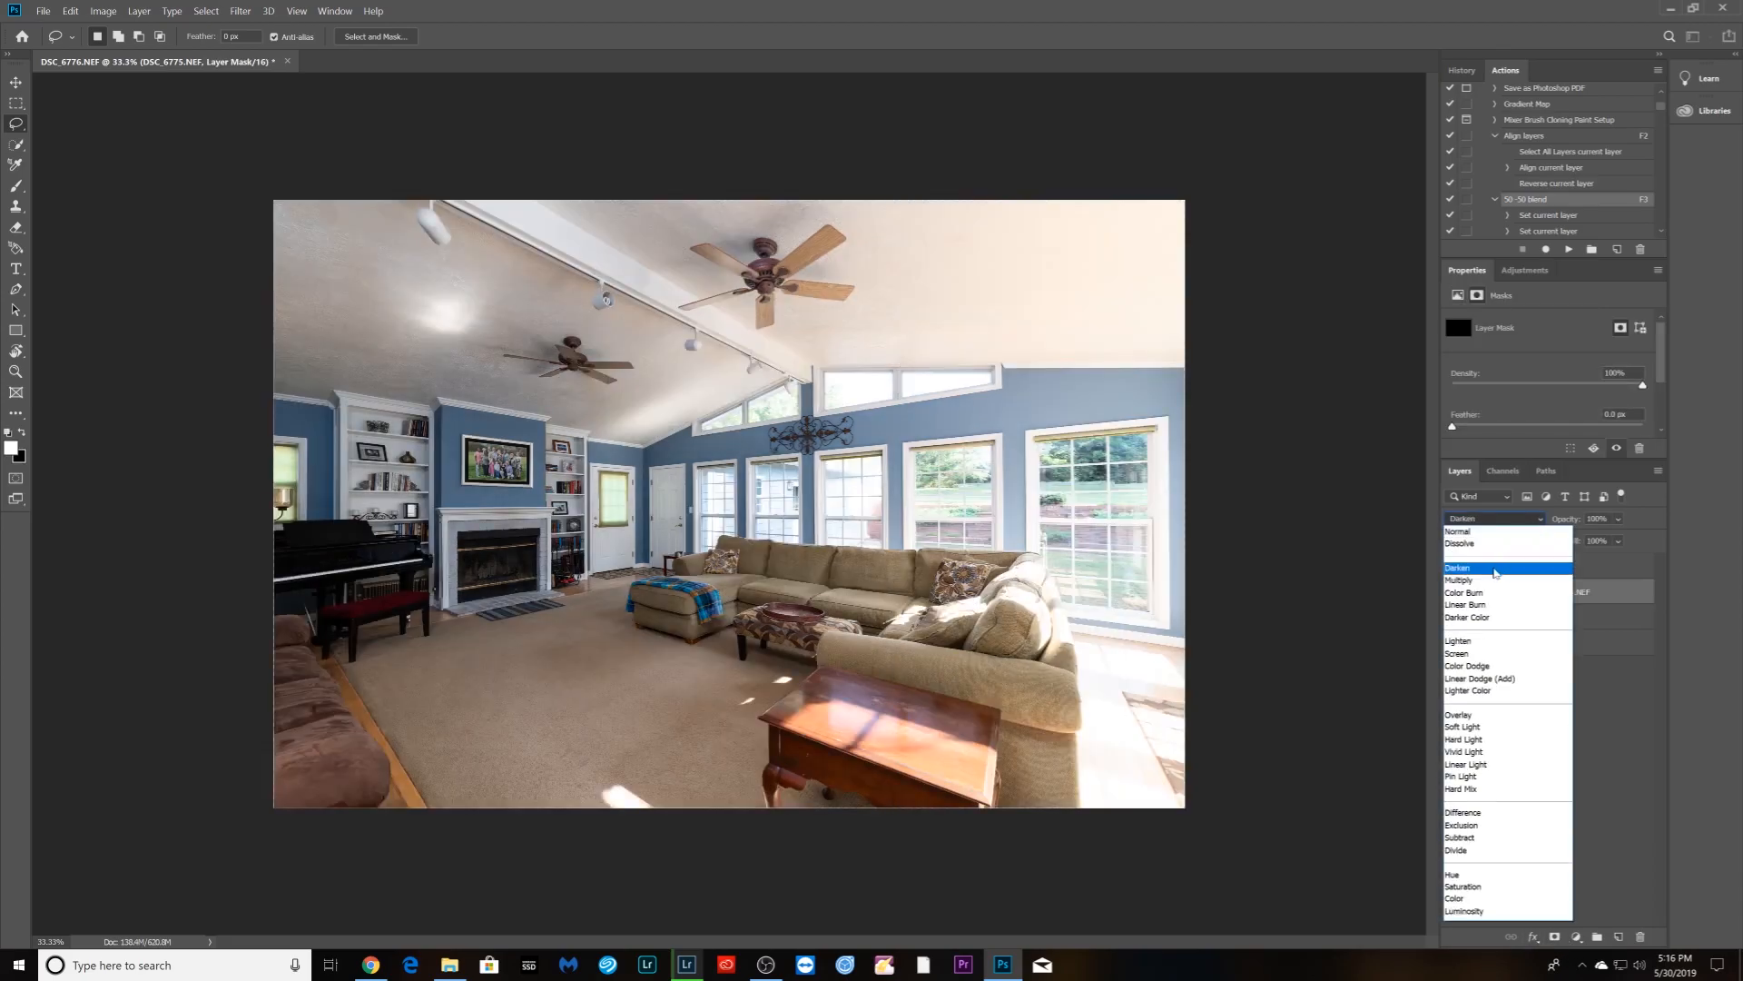
click(1497, 570)
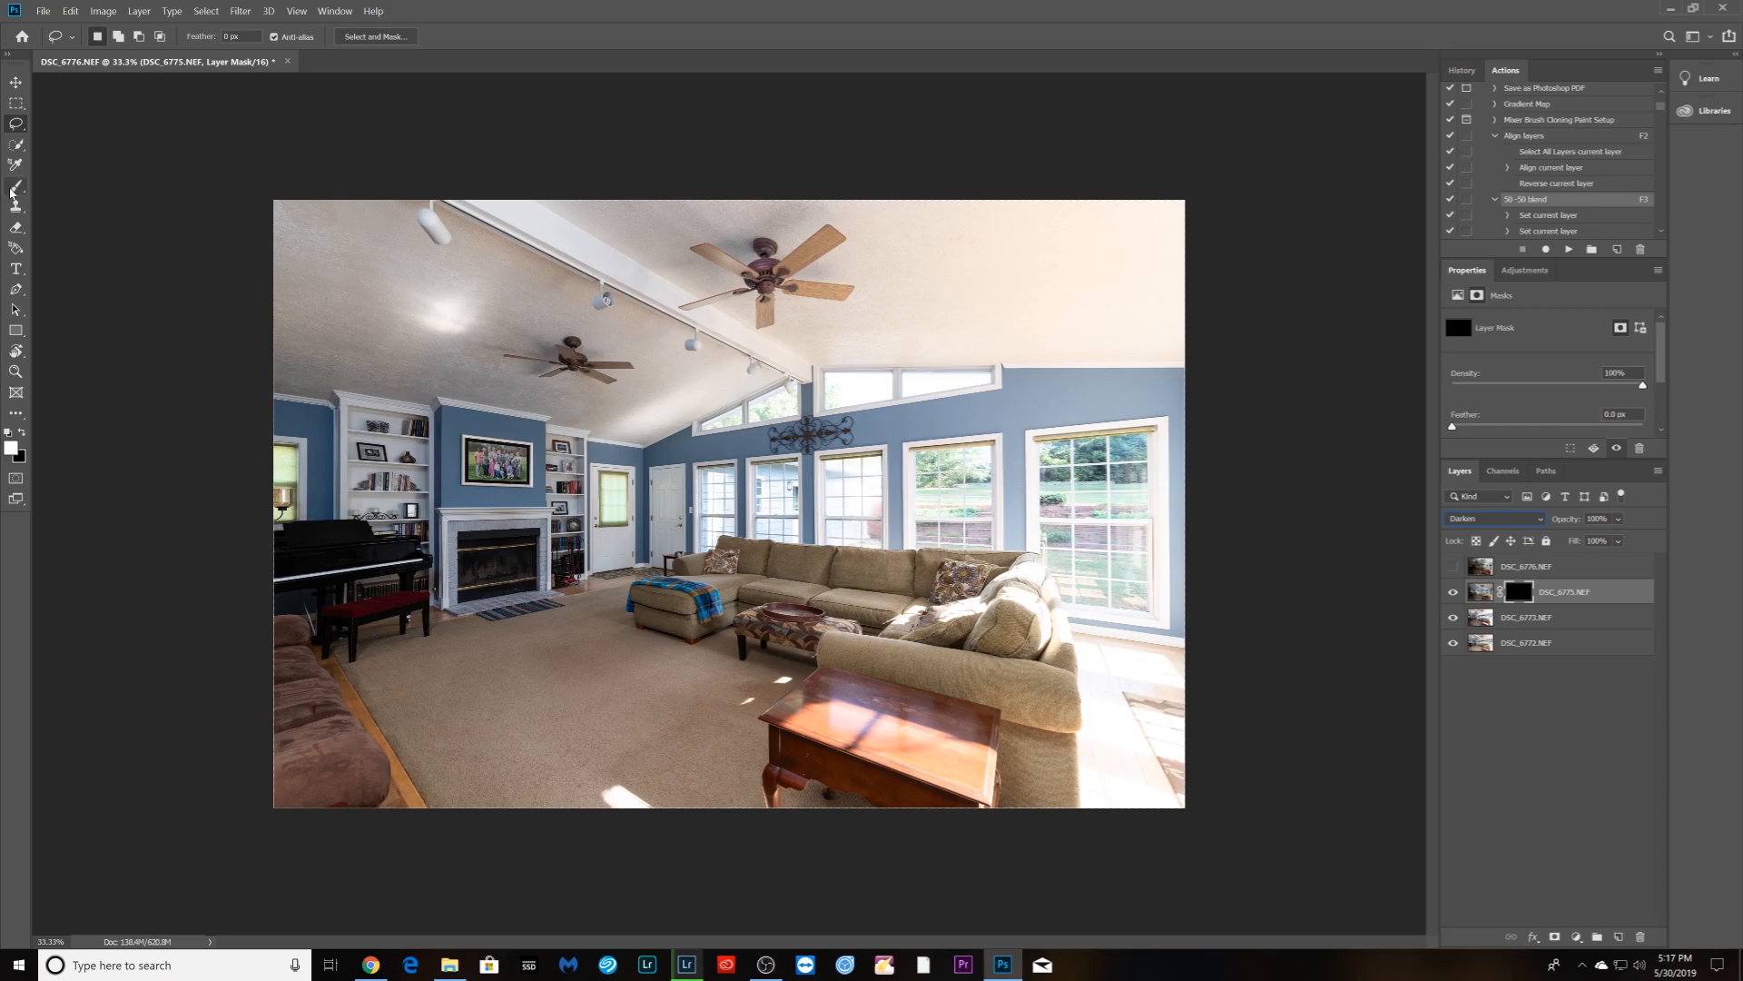
click(16, 187)
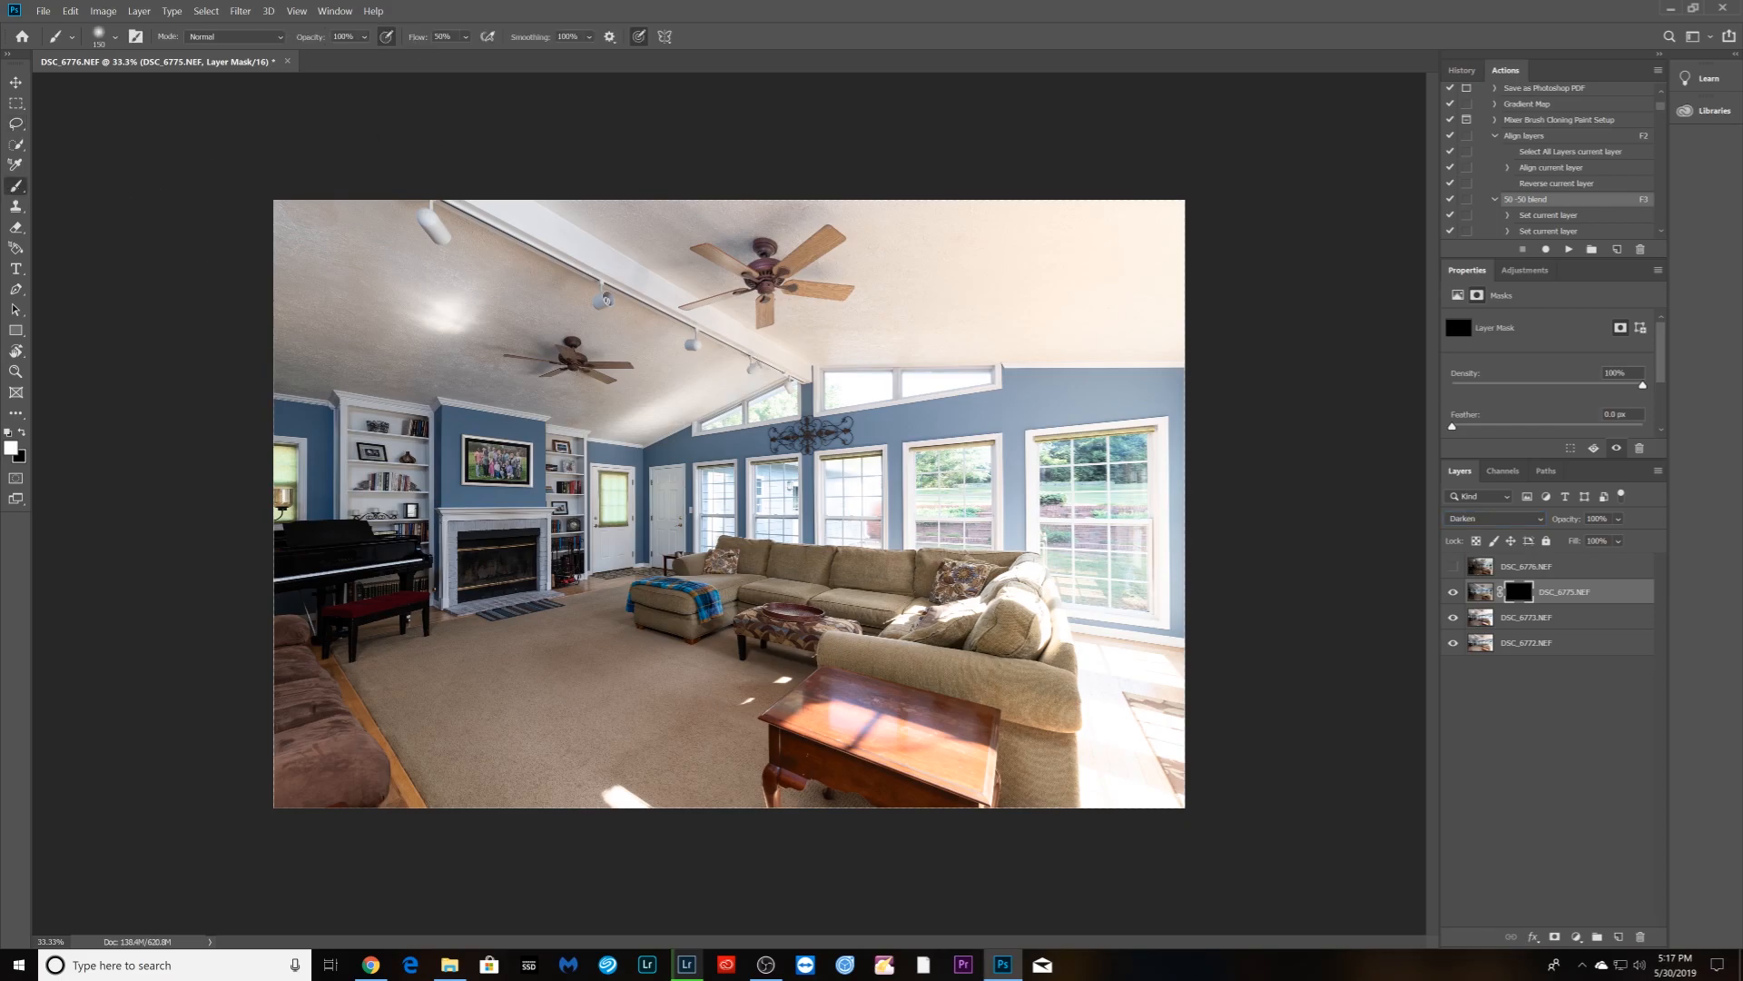
drag(413, 37, 451, 59)
key(])
key(])
key(])
key(])
key(])
key(])
key(bracketright)
key(bracketright)
key(bracketright)
key(bracketright)
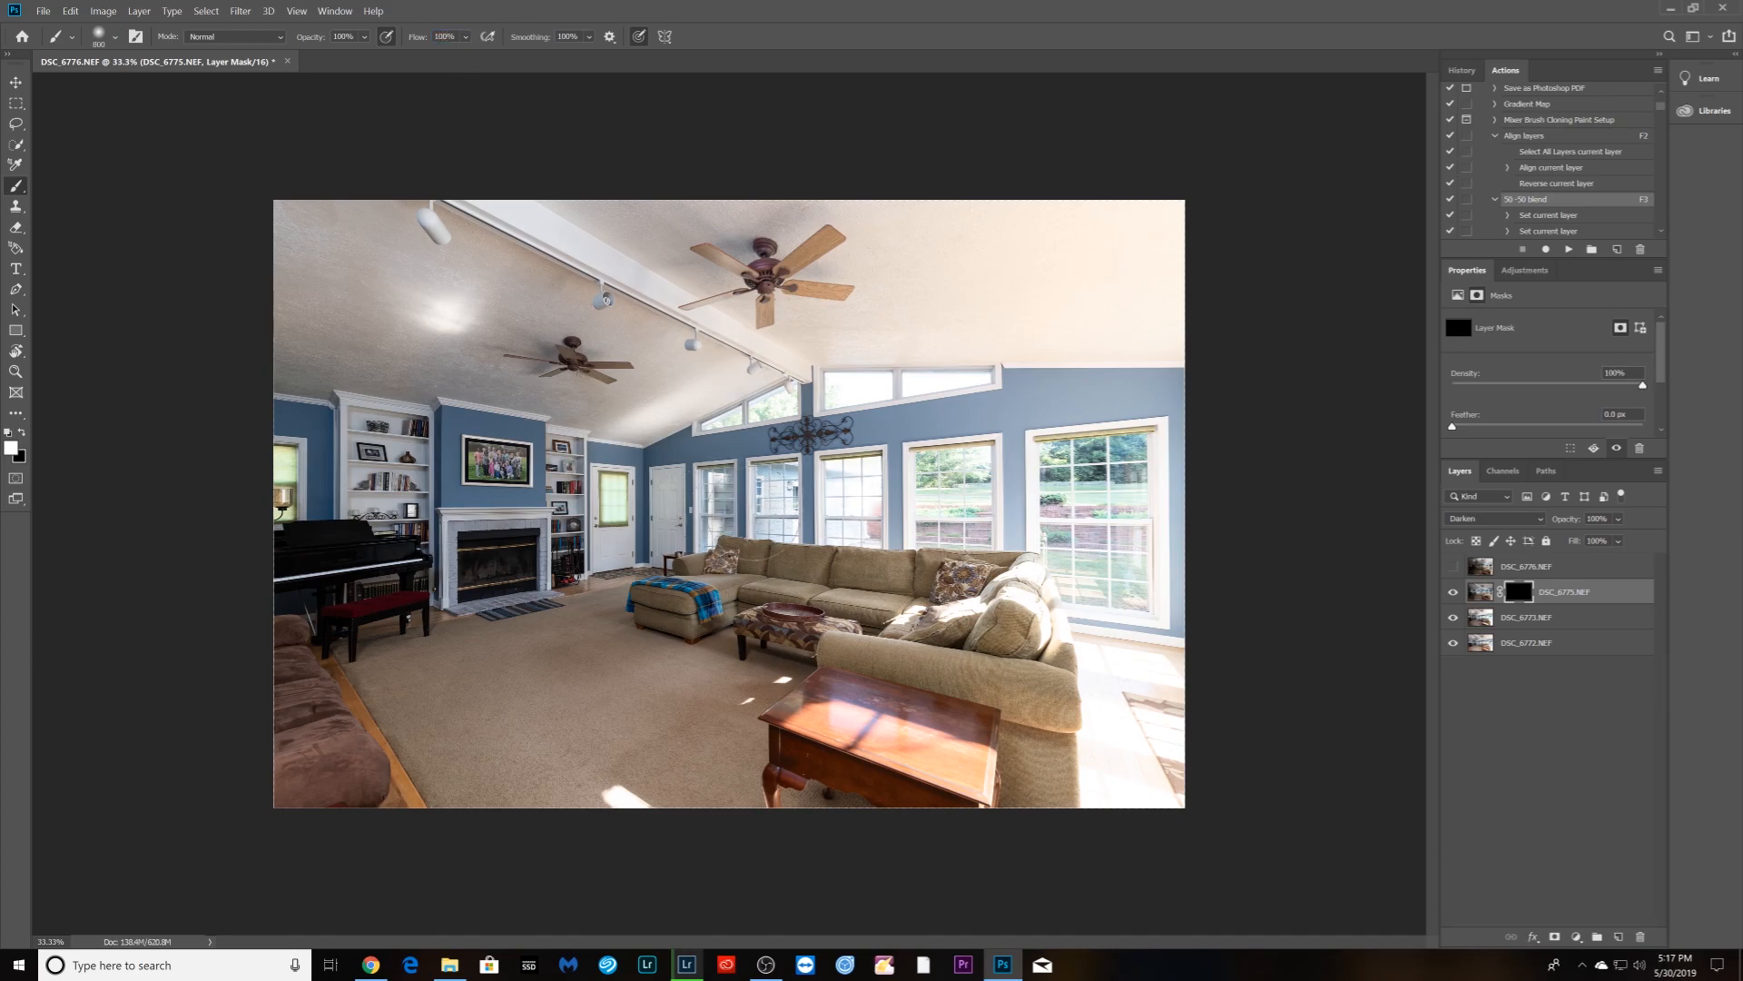
mouse_move(858, 499)
mouse_down()
mouse_move(963, 490)
mouse_move(790, 481)
mouse_up()
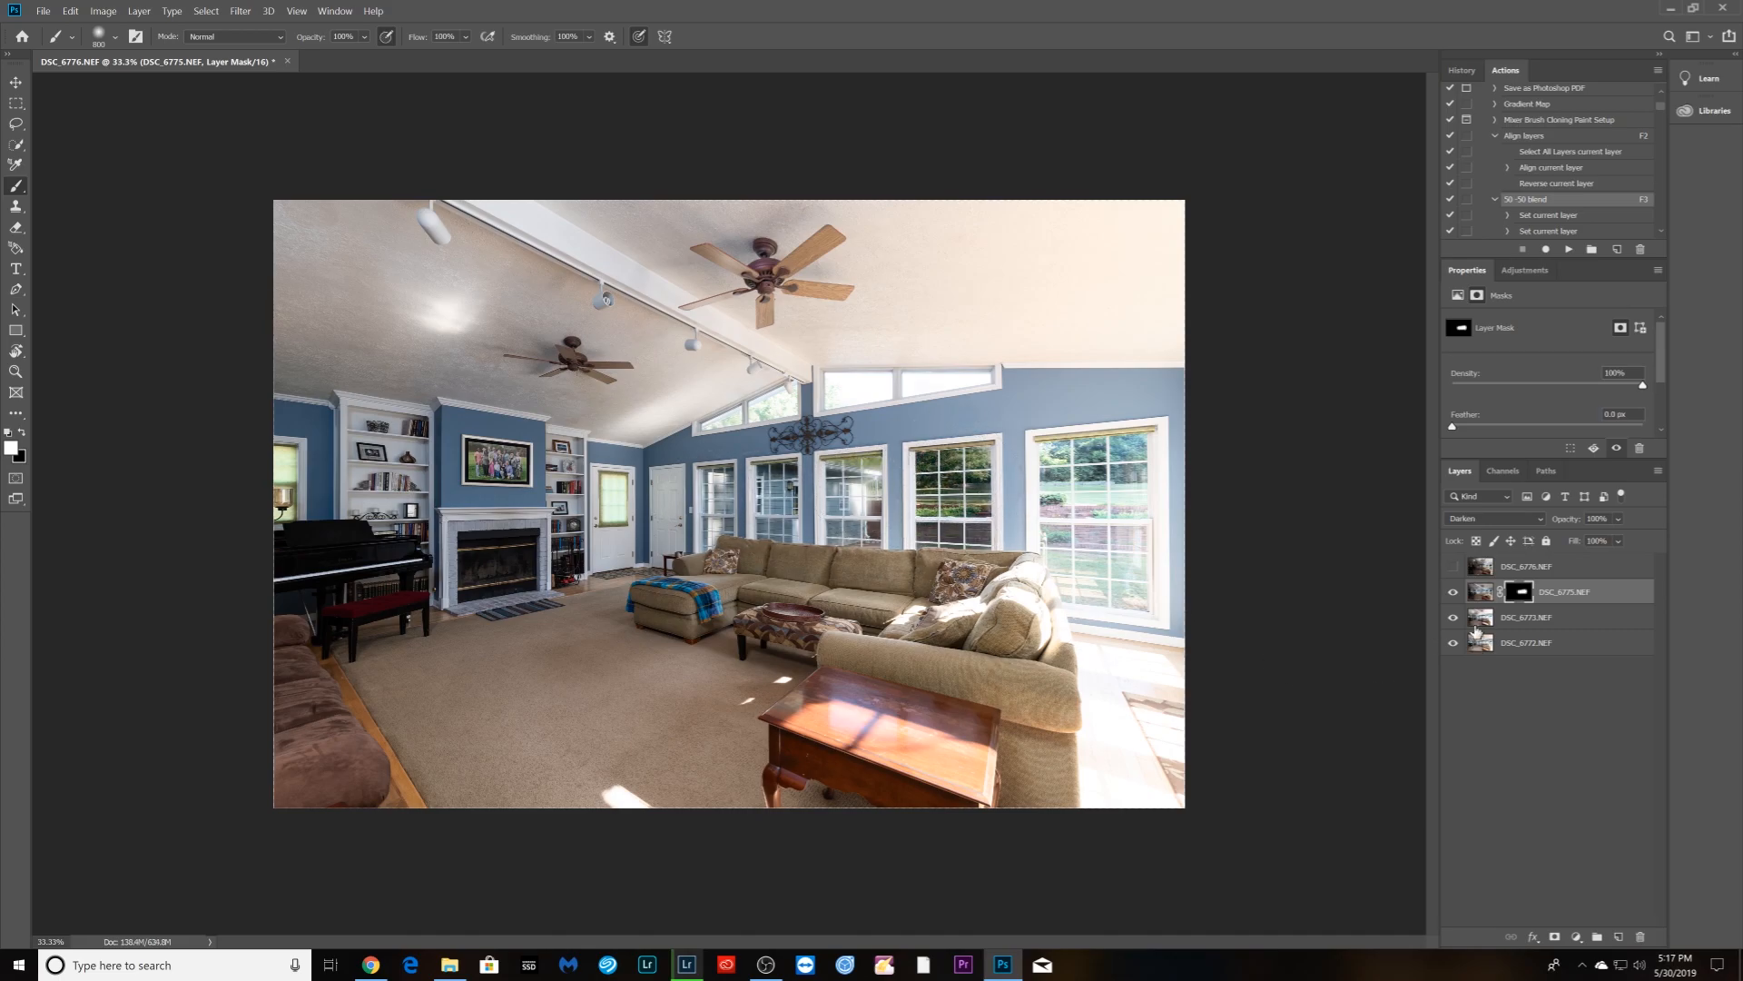
- Mask DSC_6776 in Darken mode, paint its darker exposure into the right window, and target its pixels
click(1452, 566)
click(1480, 566)
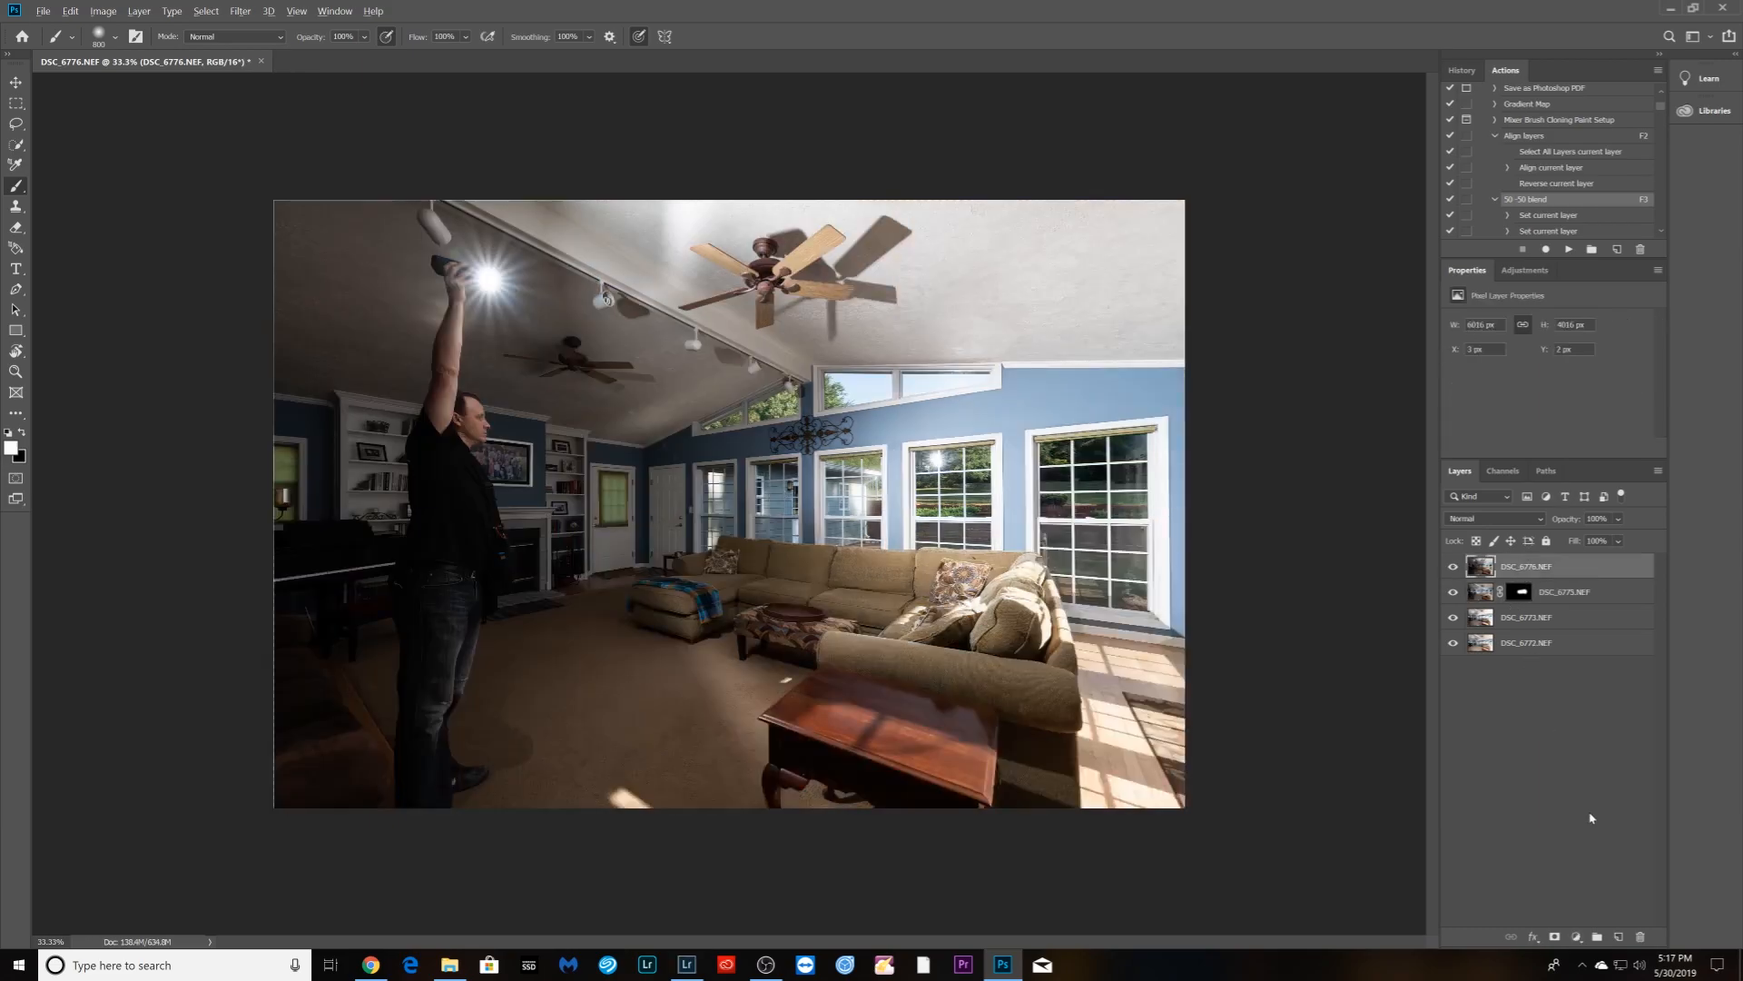
alt+click(1554, 936)
click(1538, 518)
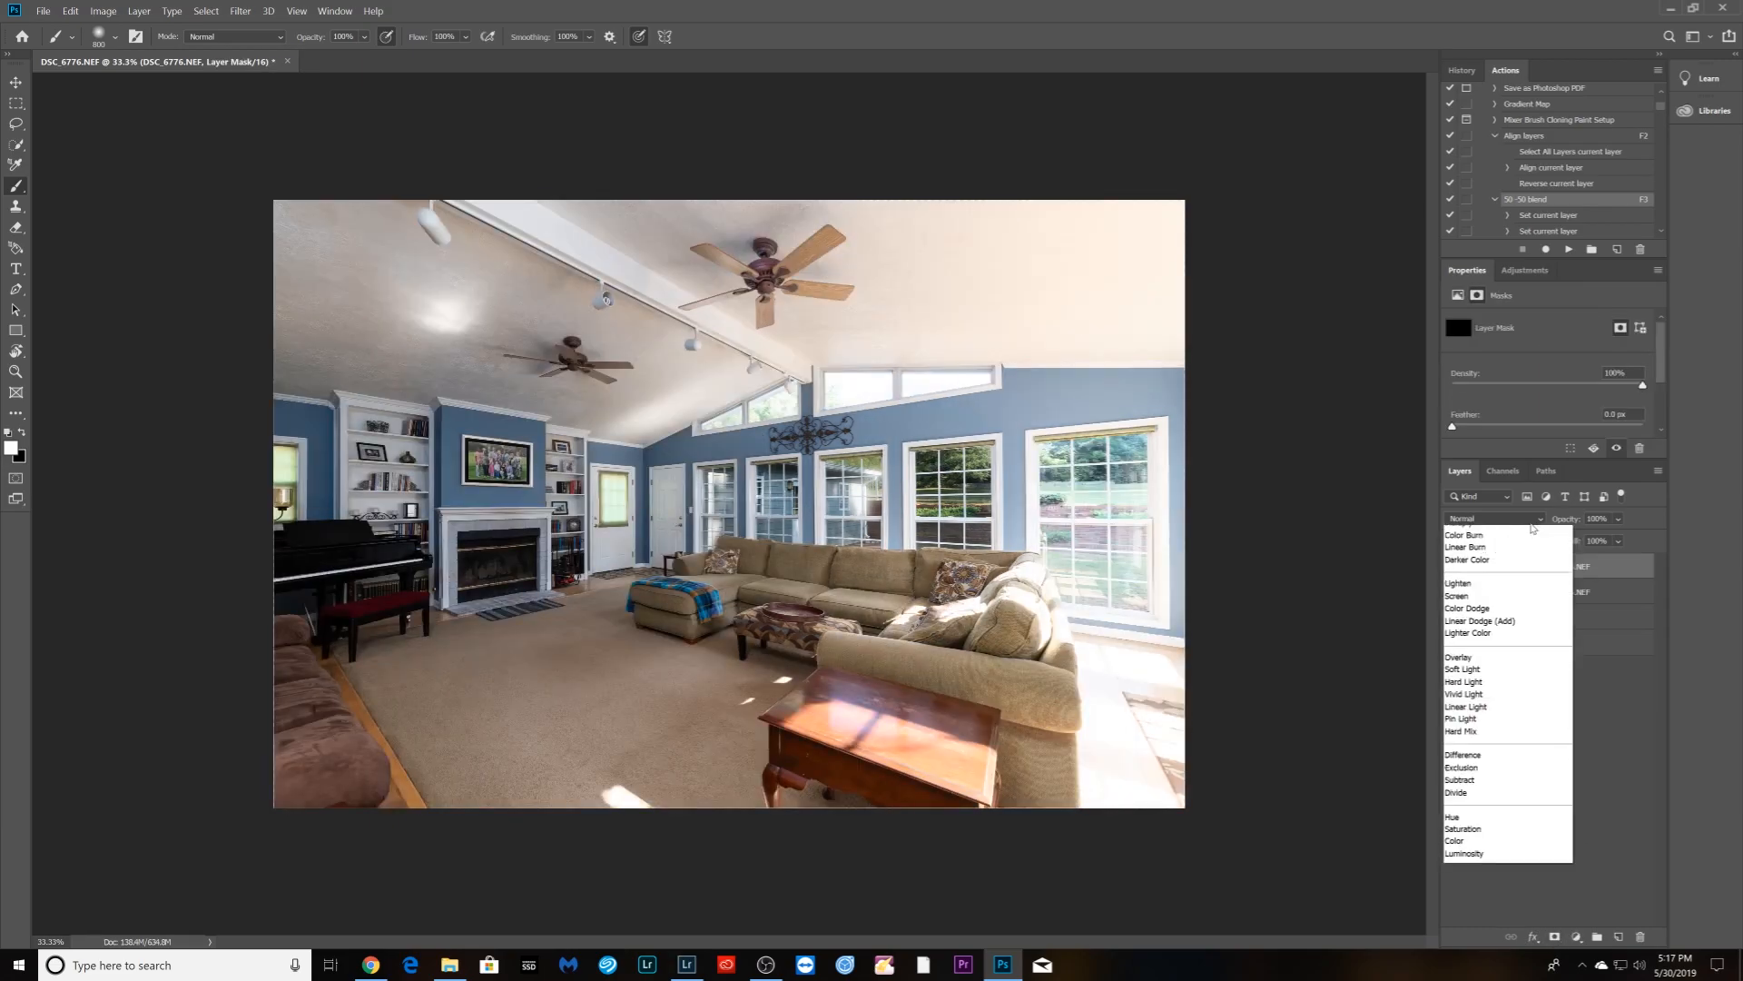
click(1489, 555)
mouse_move(1056, 506)
mouse_down()
mouse_move(1104, 554)
mouse_move(1094, 590)
mouse_move(1138, 441)
mouse_move(1044, 527)
mouse_move(1171, 649)
mouse_up()
key(ctrl+z)
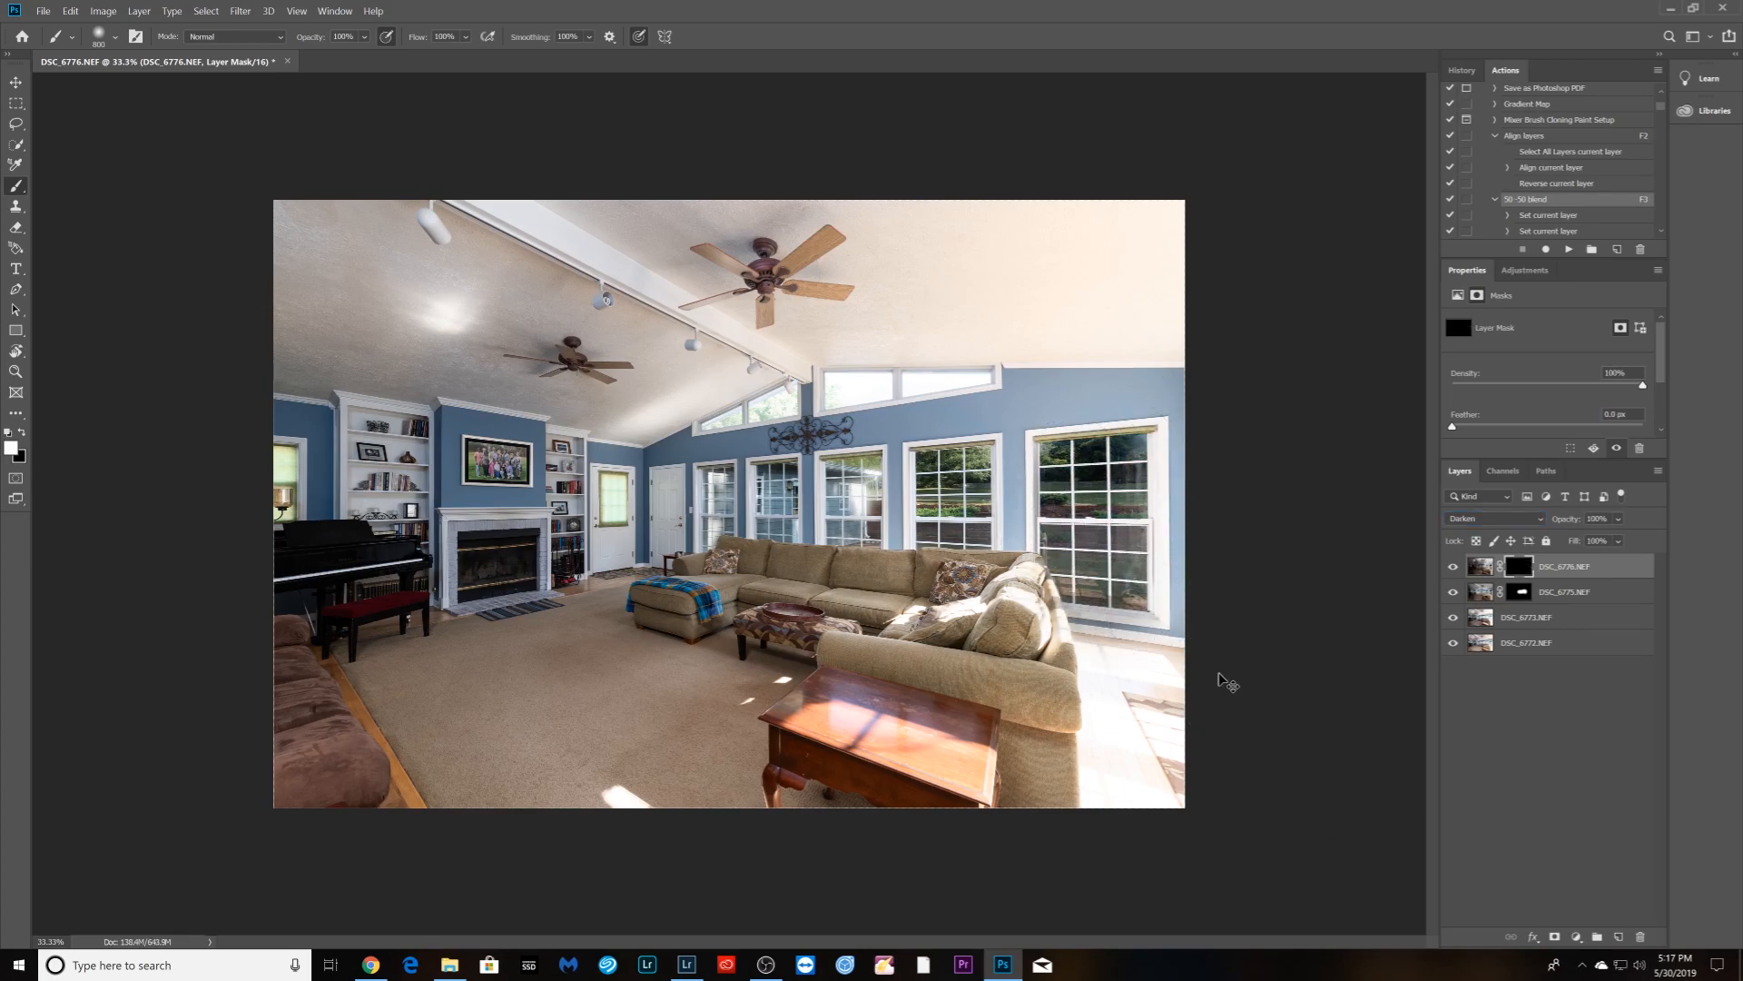
key(bracketleft)
key(bracketleft)
key(bracketleft)
key(bracketleft)
mouse_move(1057, 581)
mouse_down()
mouse_move(1133, 585)
mouse_move(1142, 457)
mouse_move(1046, 485)
mouse_move(1089, 493)
mouse_move(1041, 505)
mouse_move(1139, 597)
mouse_move(1143, 575)
mouse_move(1139, 599)
mouse_move(1148, 444)
mouse_move(1046, 441)
mouse_move(1136, 469)
mouse_up()
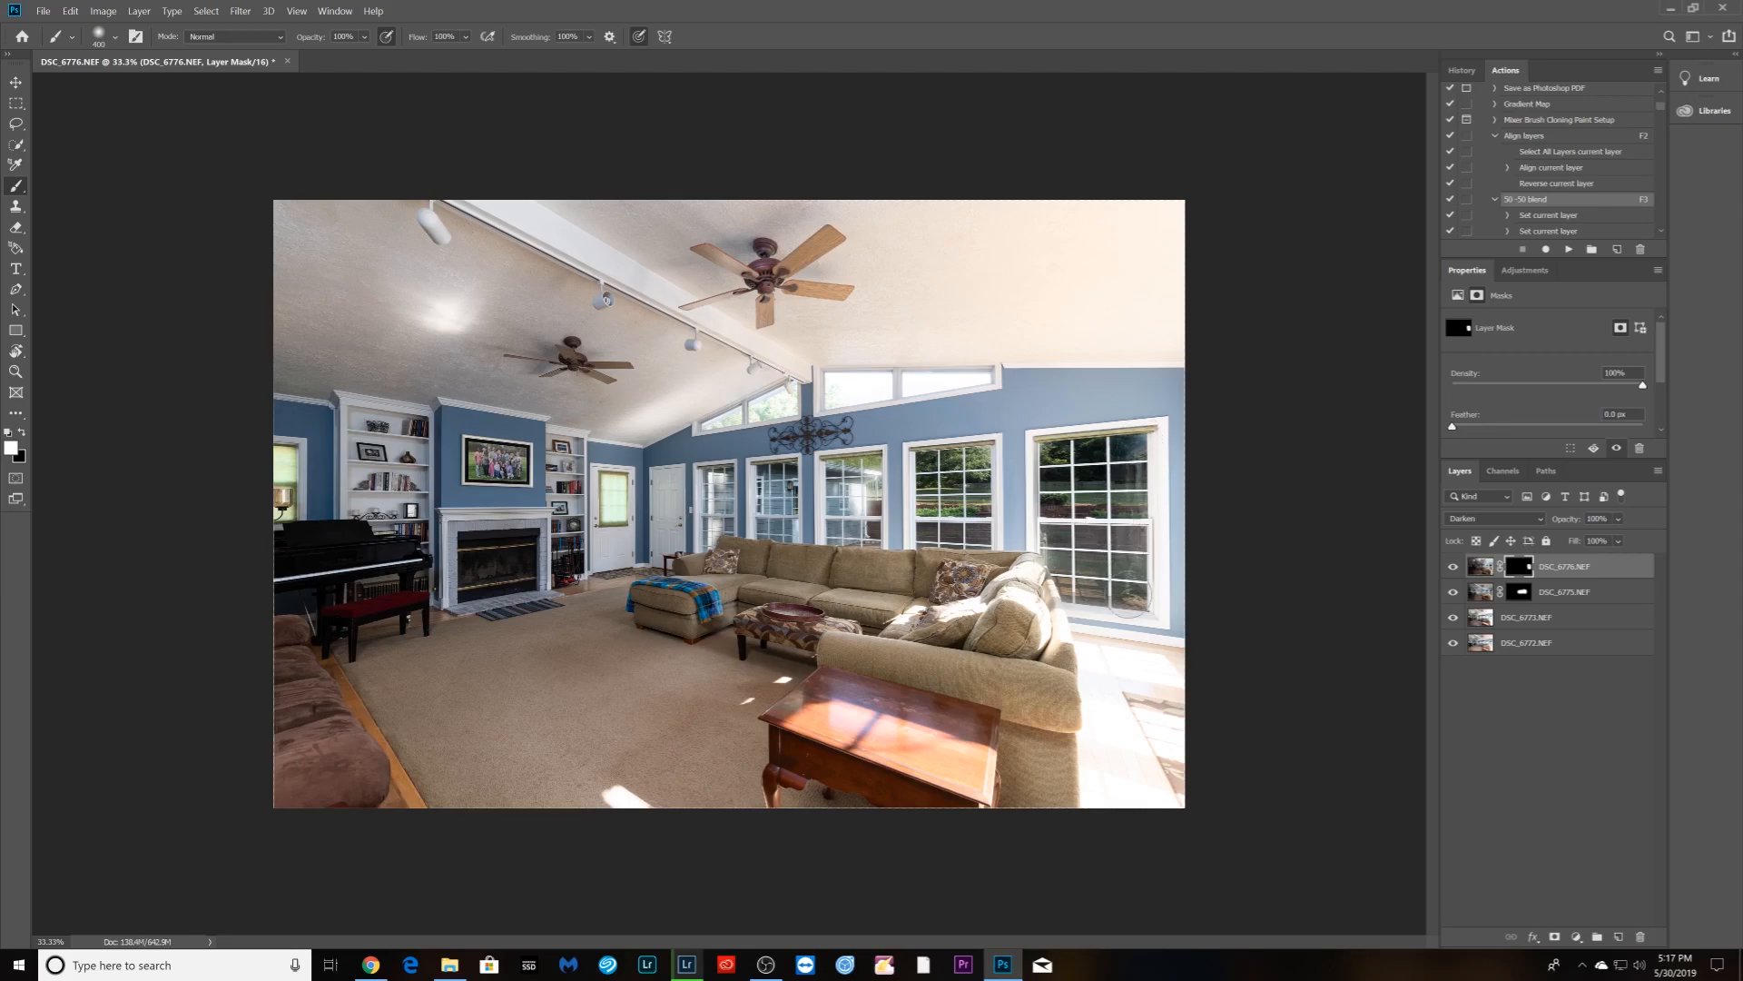
click(1478, 568)
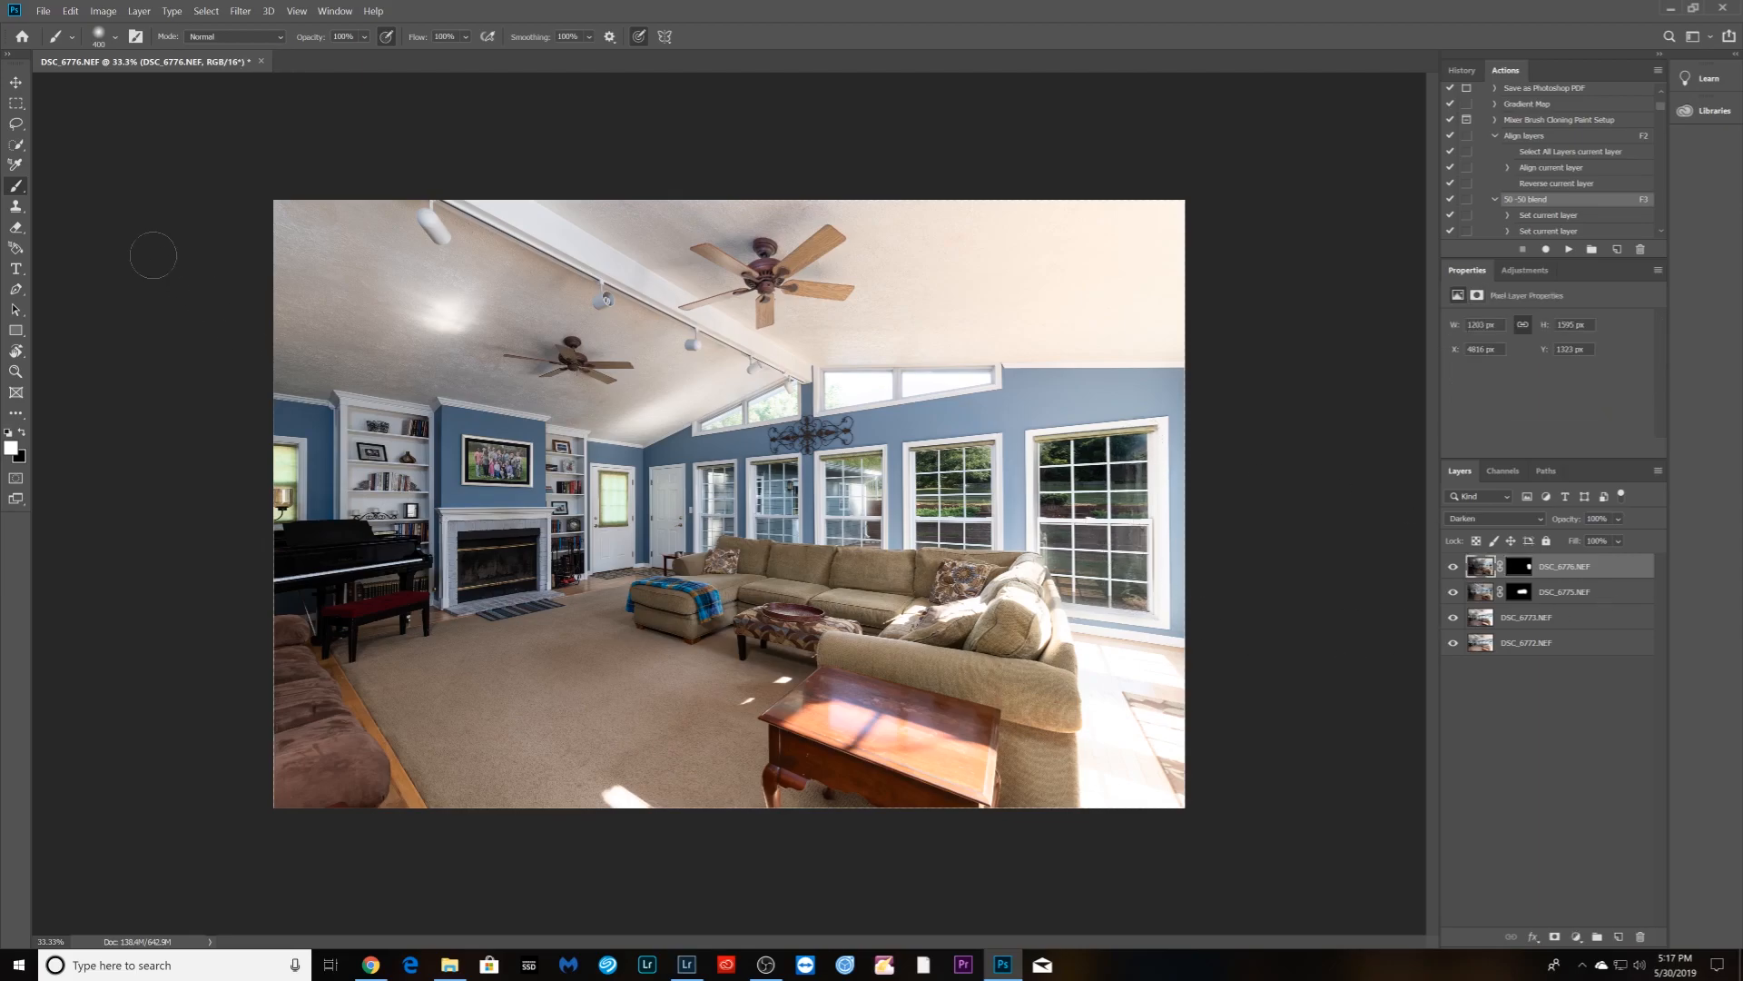
click(103, 11)
- Raise brightness to 66 with Brightness/Contrast, then flatten and save with the F4 action
mouse_move(127, 45)
click(304, 46)
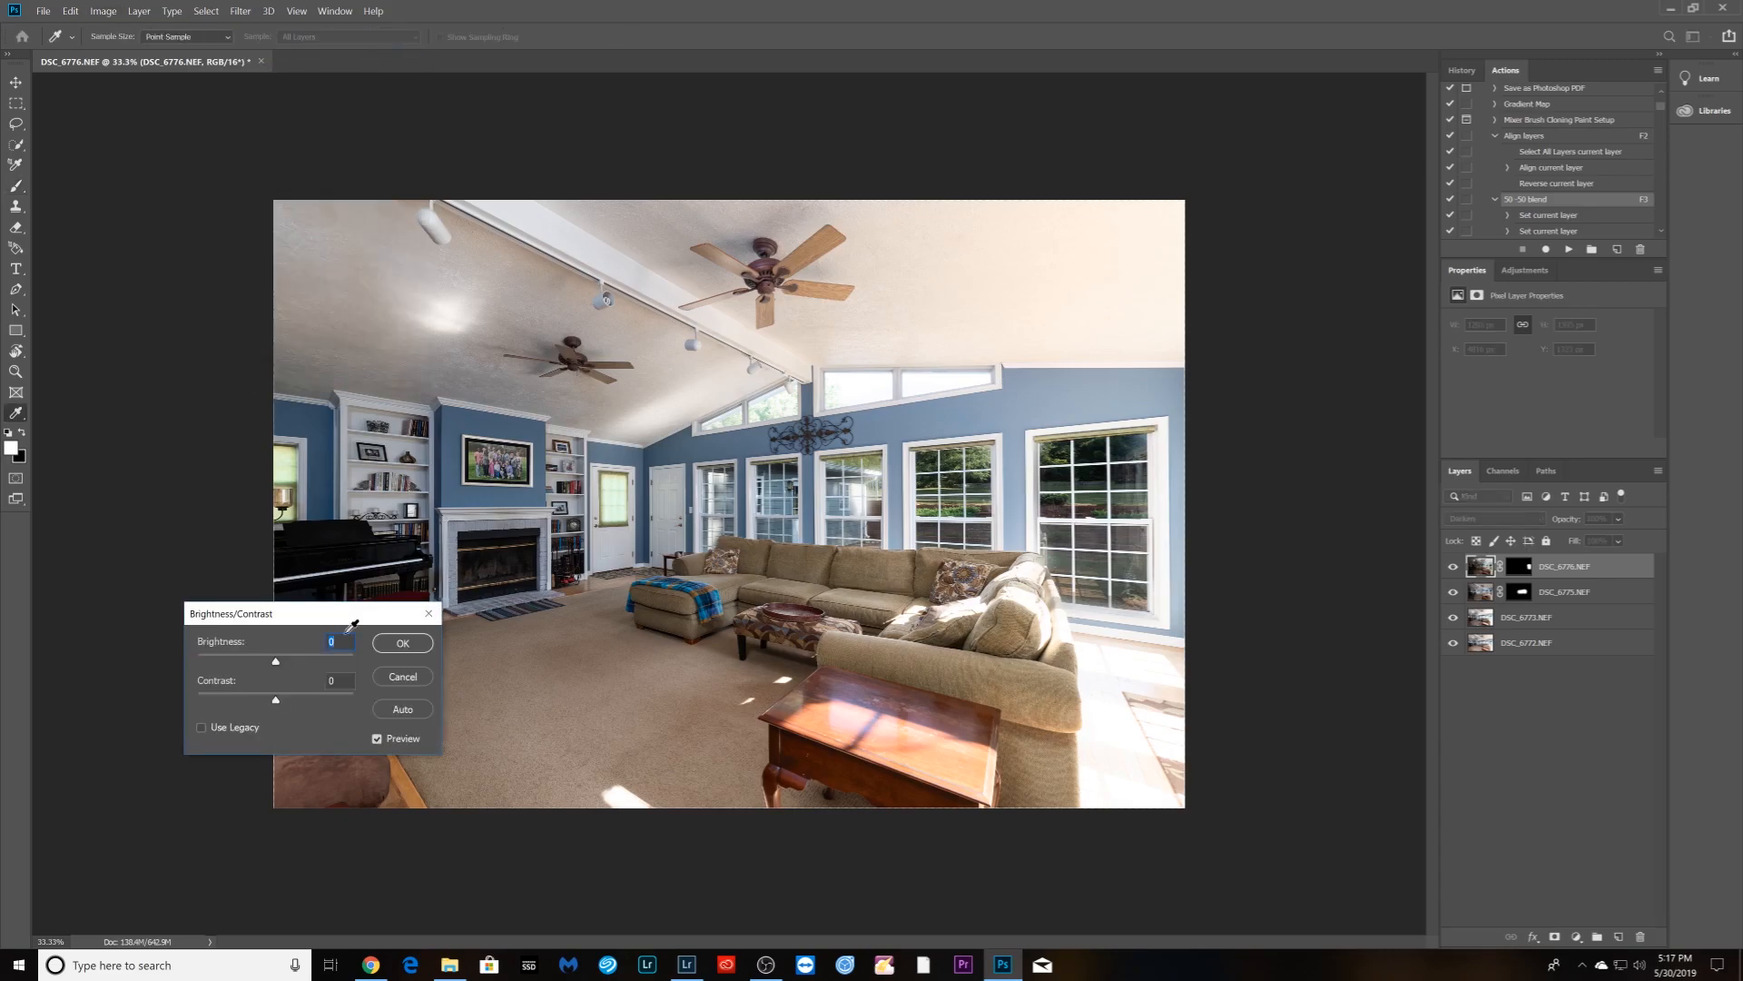
drag(276, 664, 311, 673)
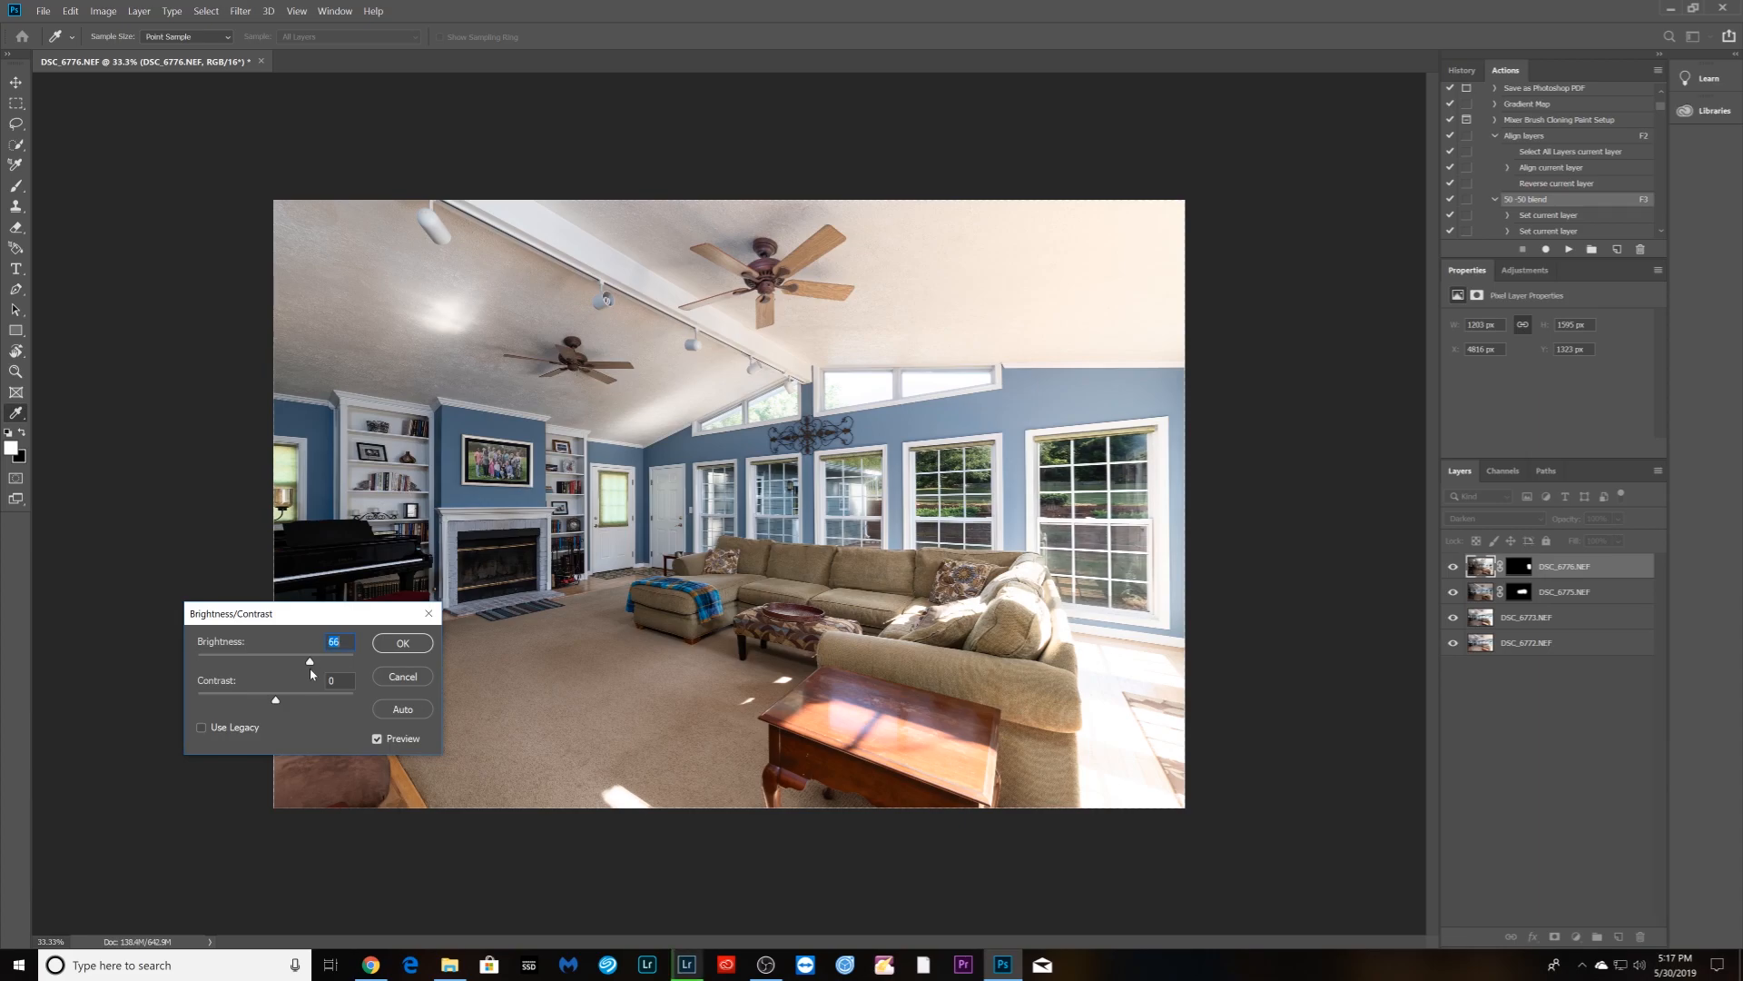
click(402, 643)
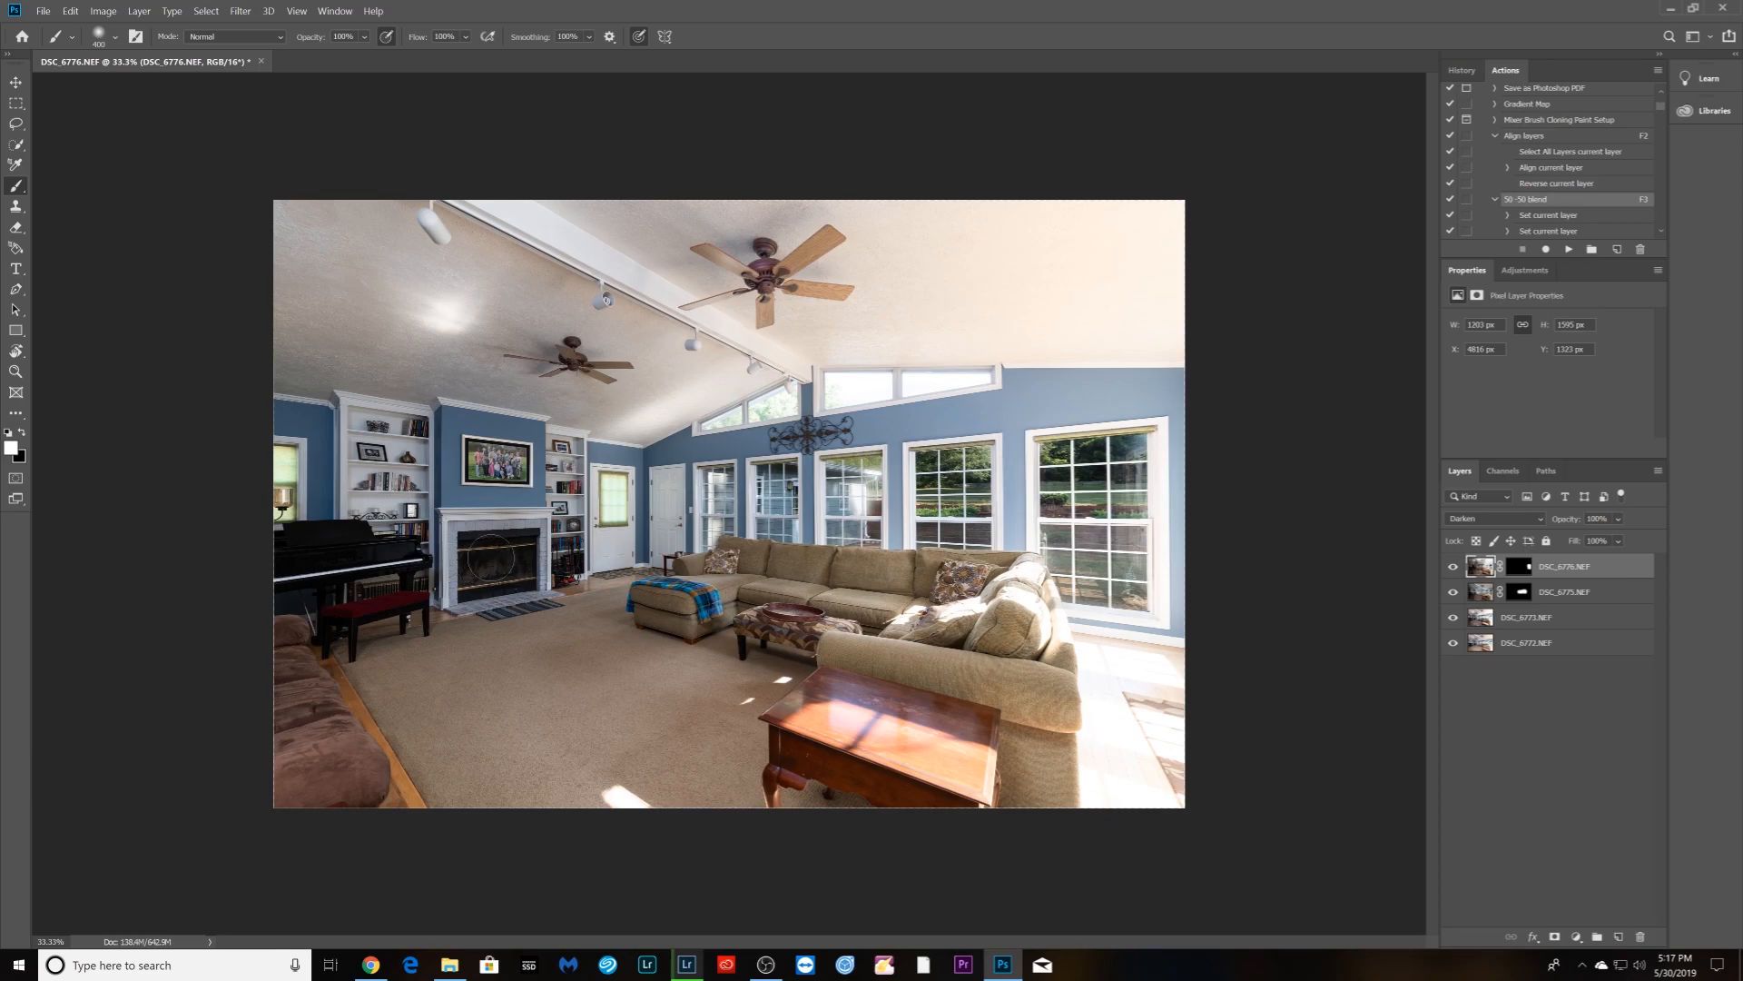
key(F4)
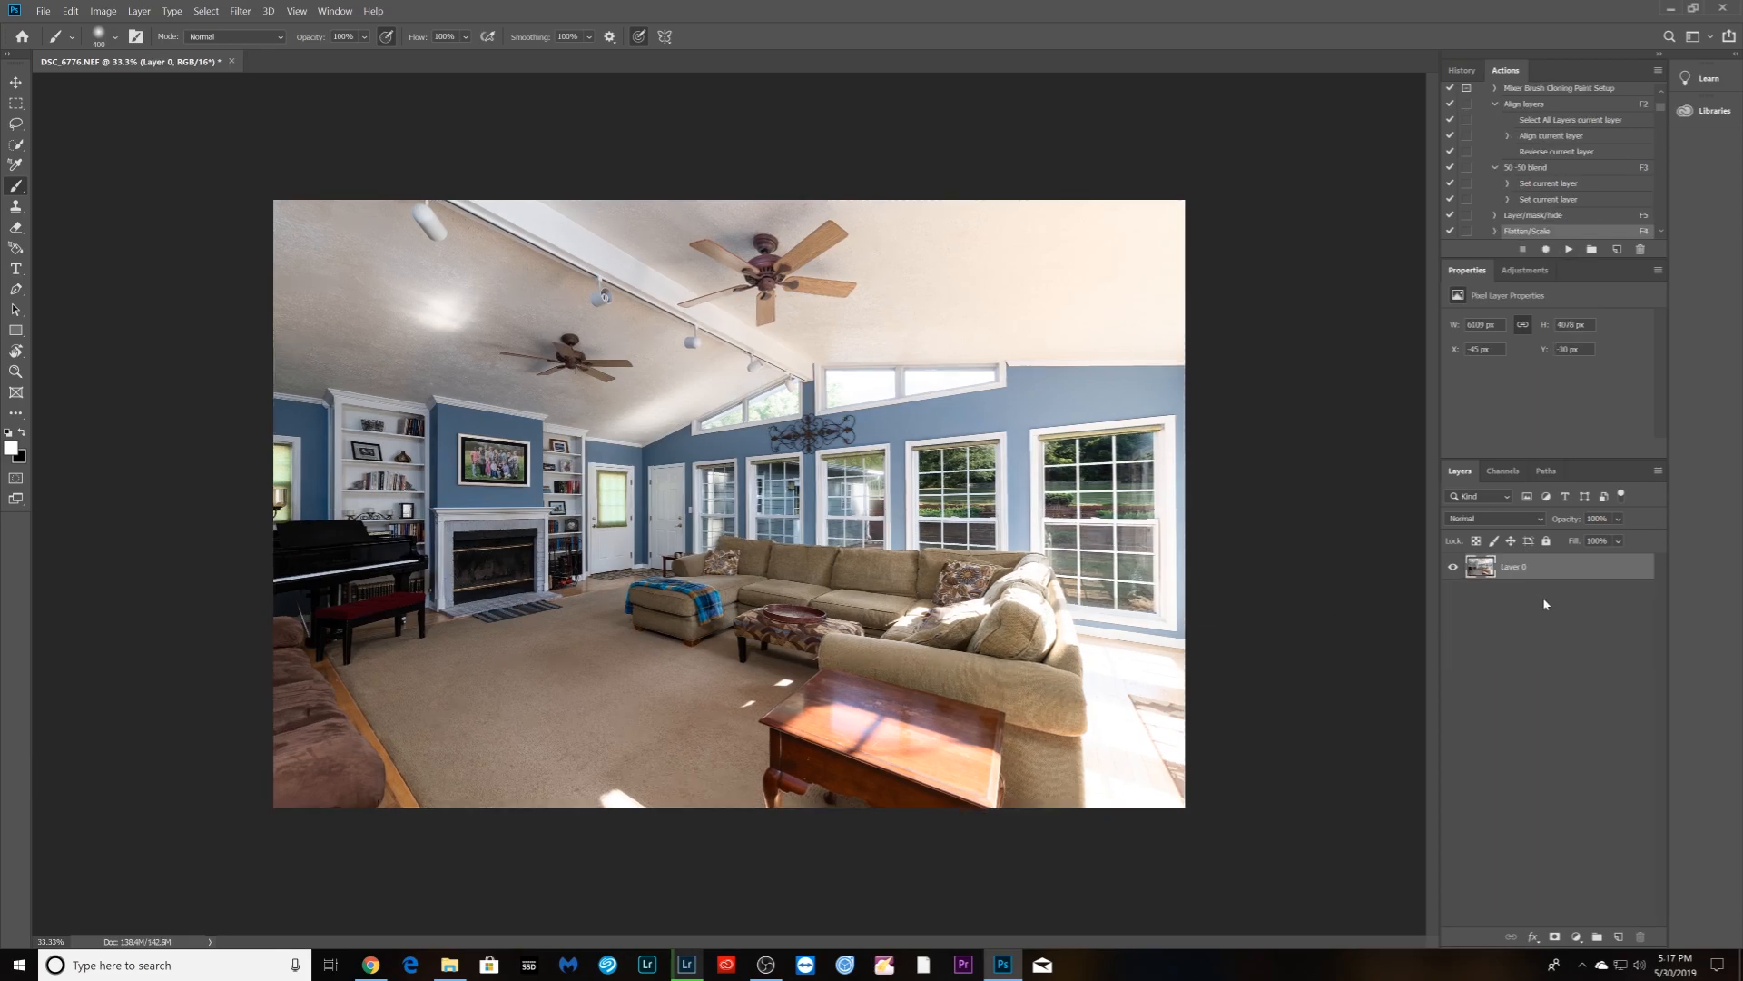
- Give the finished blended TIF a red color label
click(688, 969)
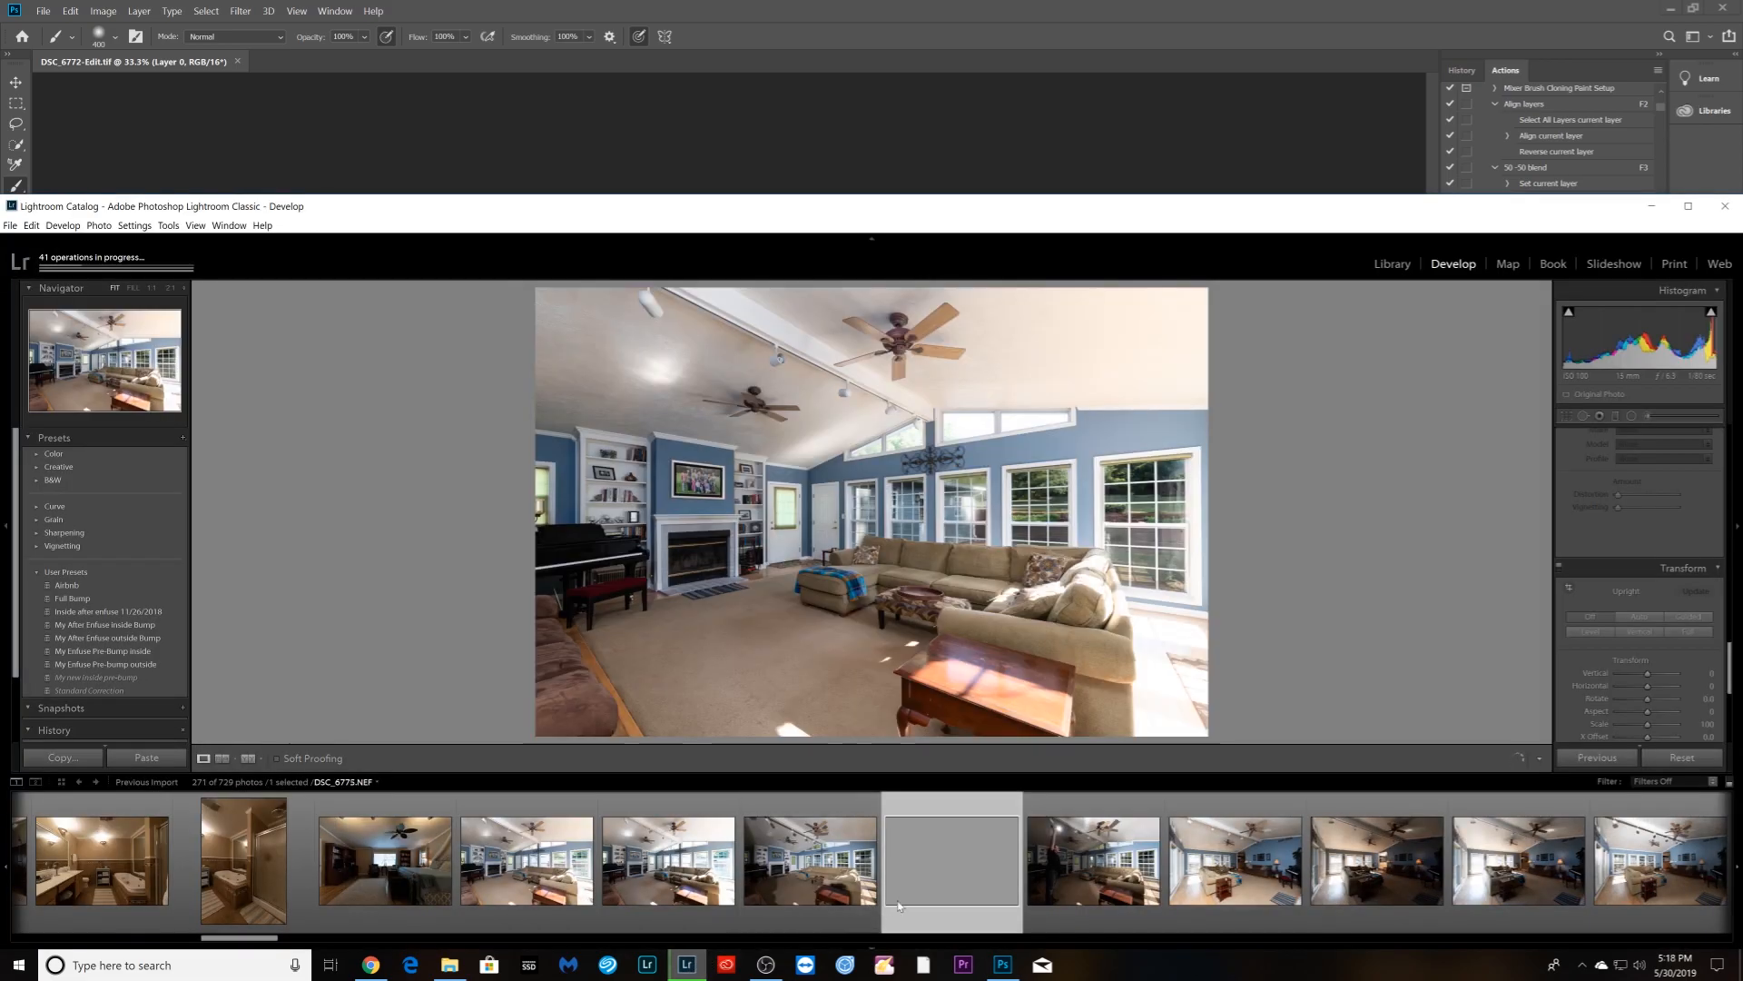
right_click(935, 894)
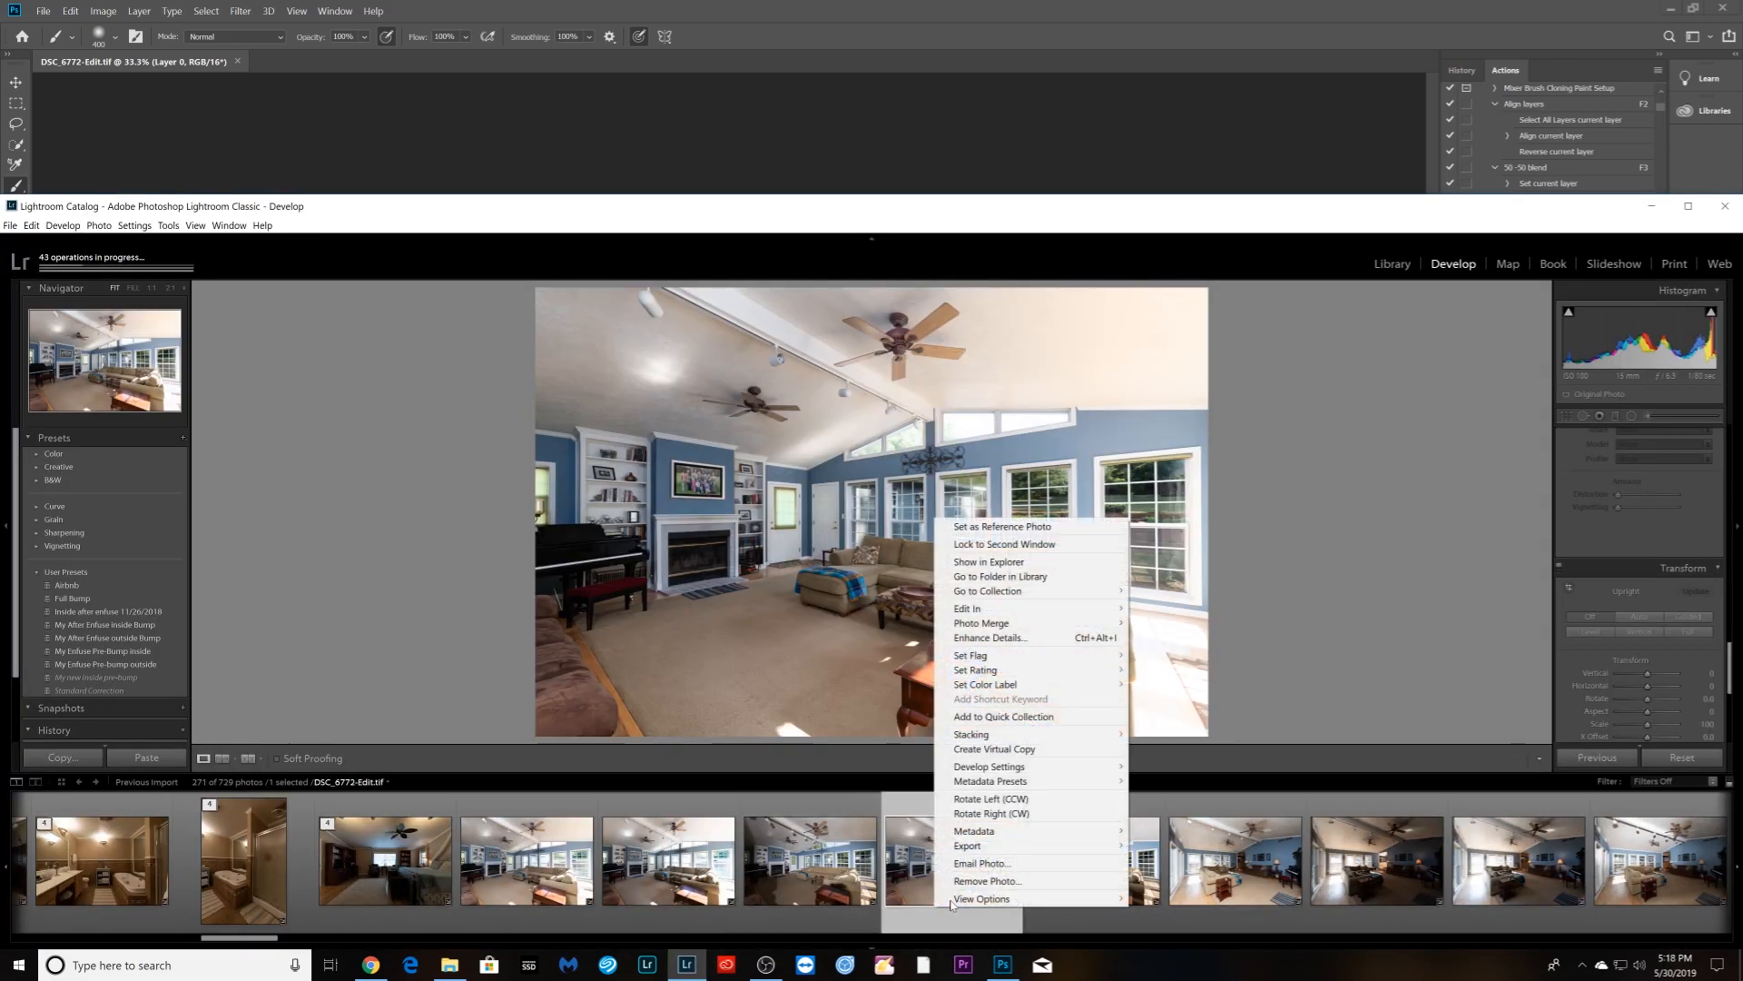
mouse_move(1035, 685)
click(1148, 685)
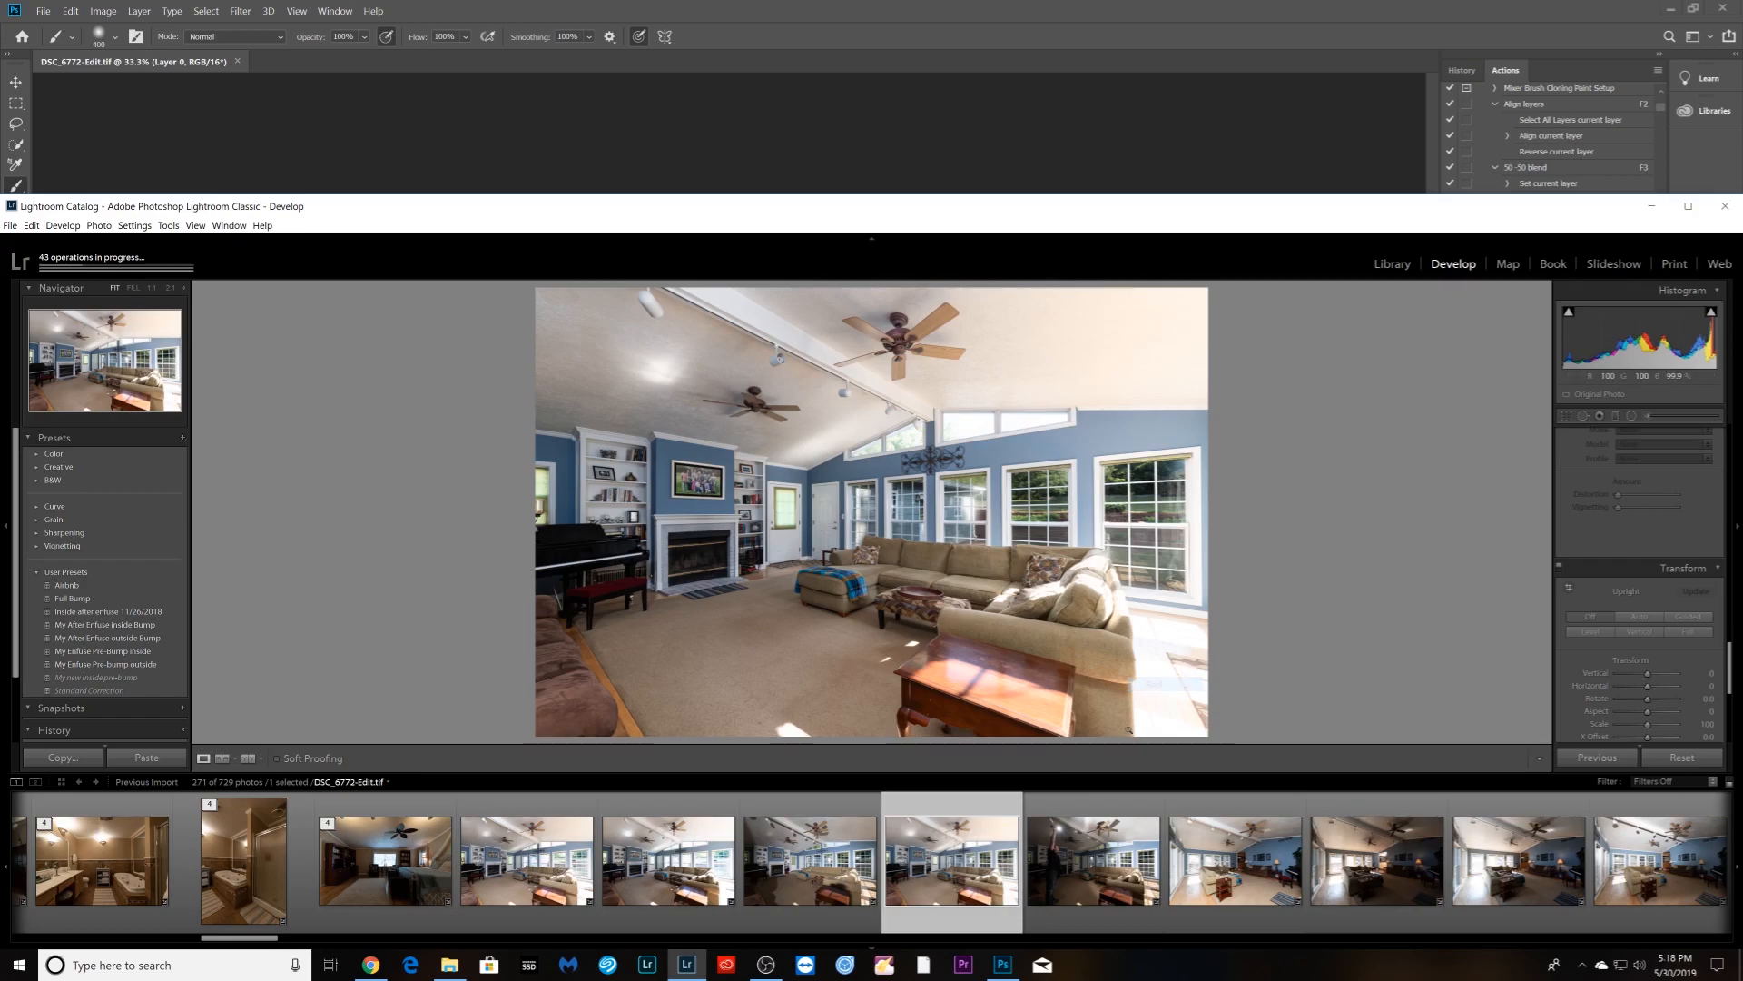
- Select brackets DSC_6779 through DSC_6783 and open them as layers in Photoshop
click(1083, 918)
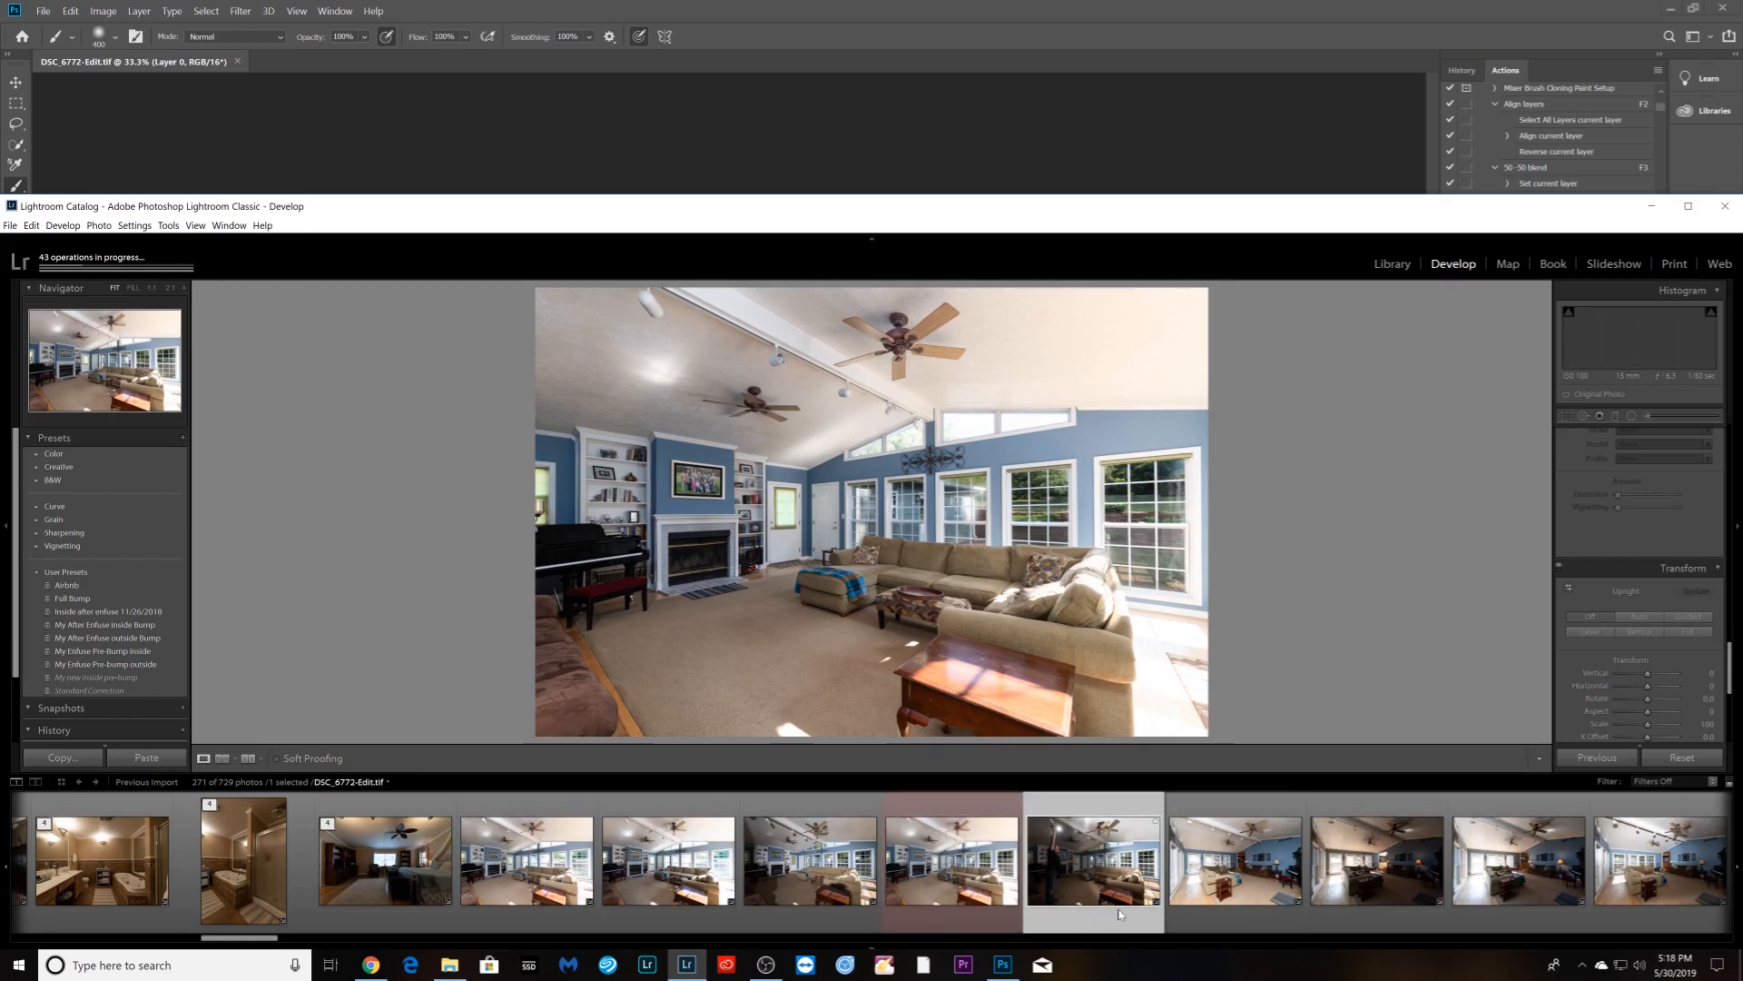
click(1229, 912)
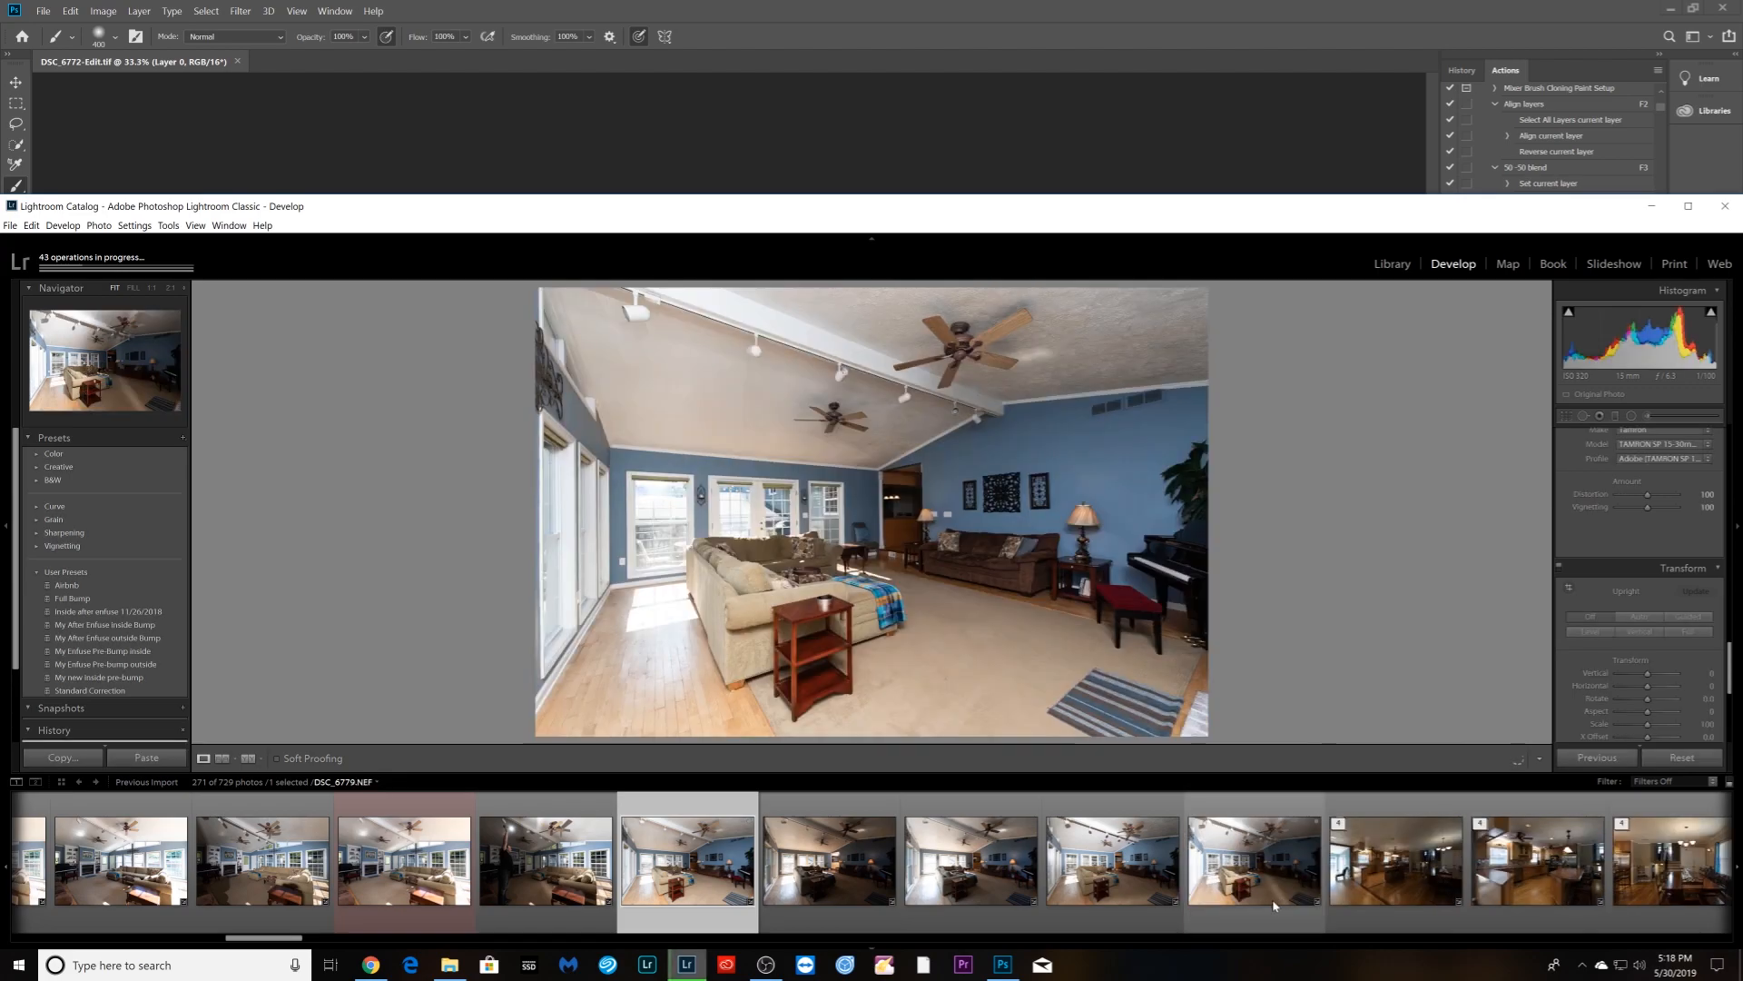
shift+click(1249, 912)
right_click(1247, 912)
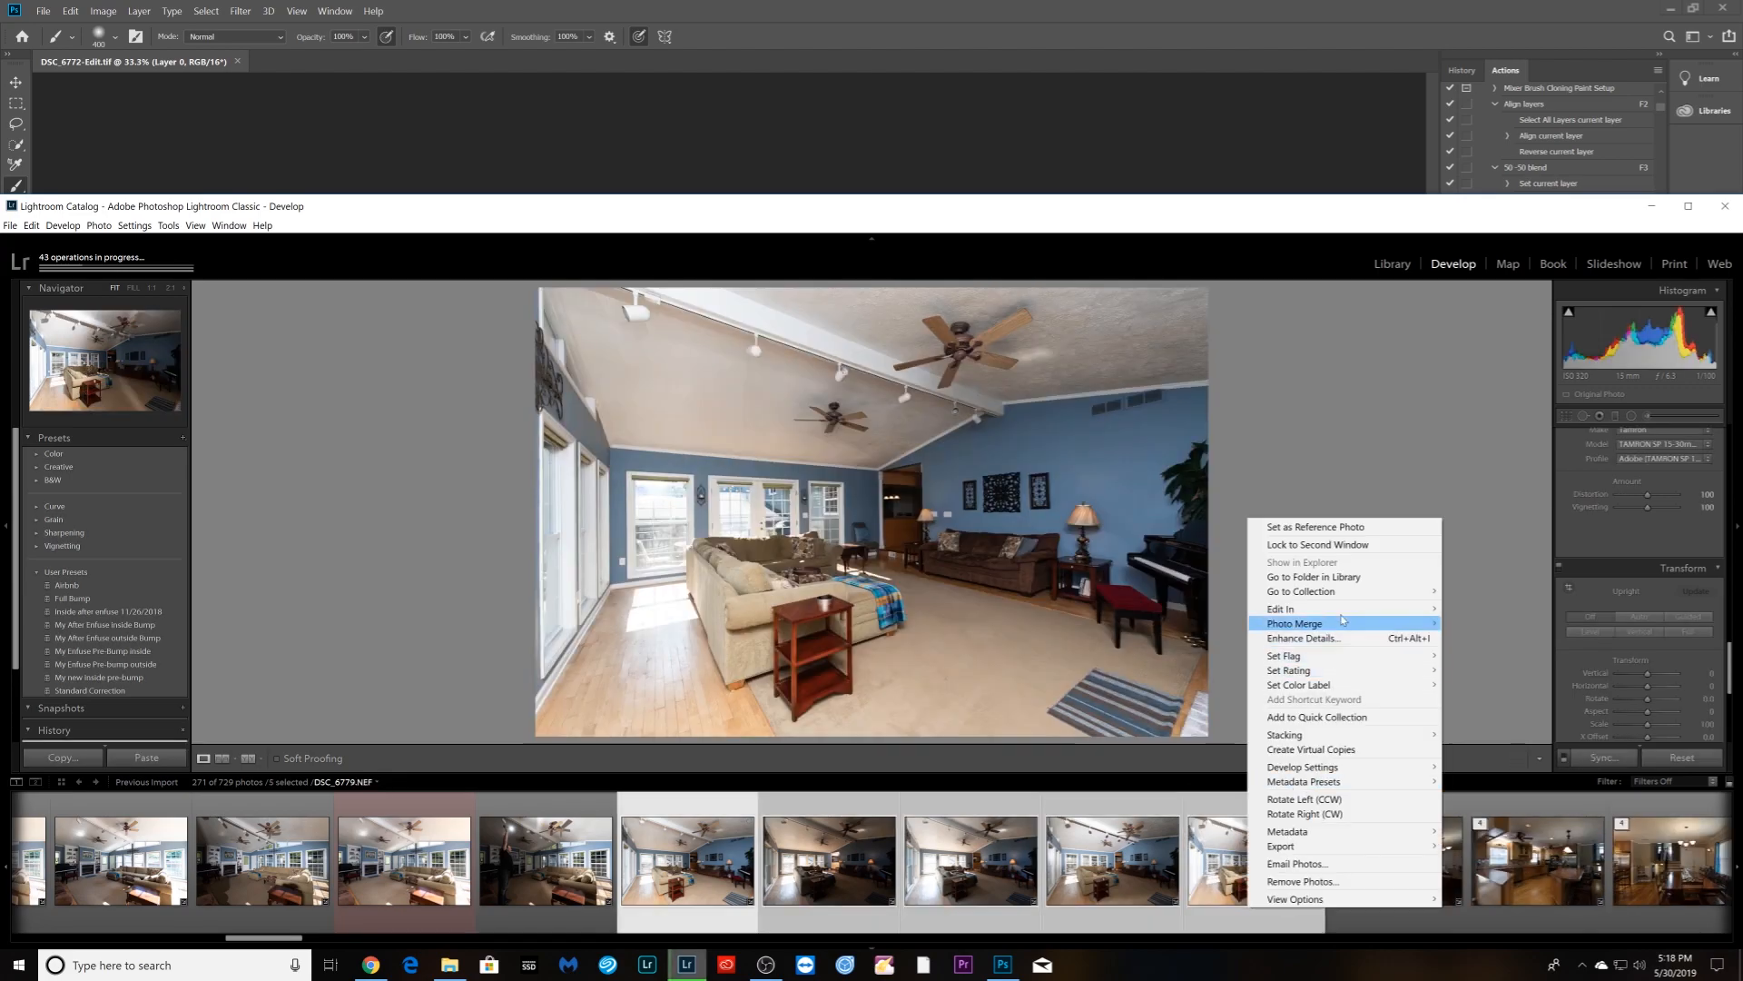
mouse_move(1346, 616)
click(1477, 789)
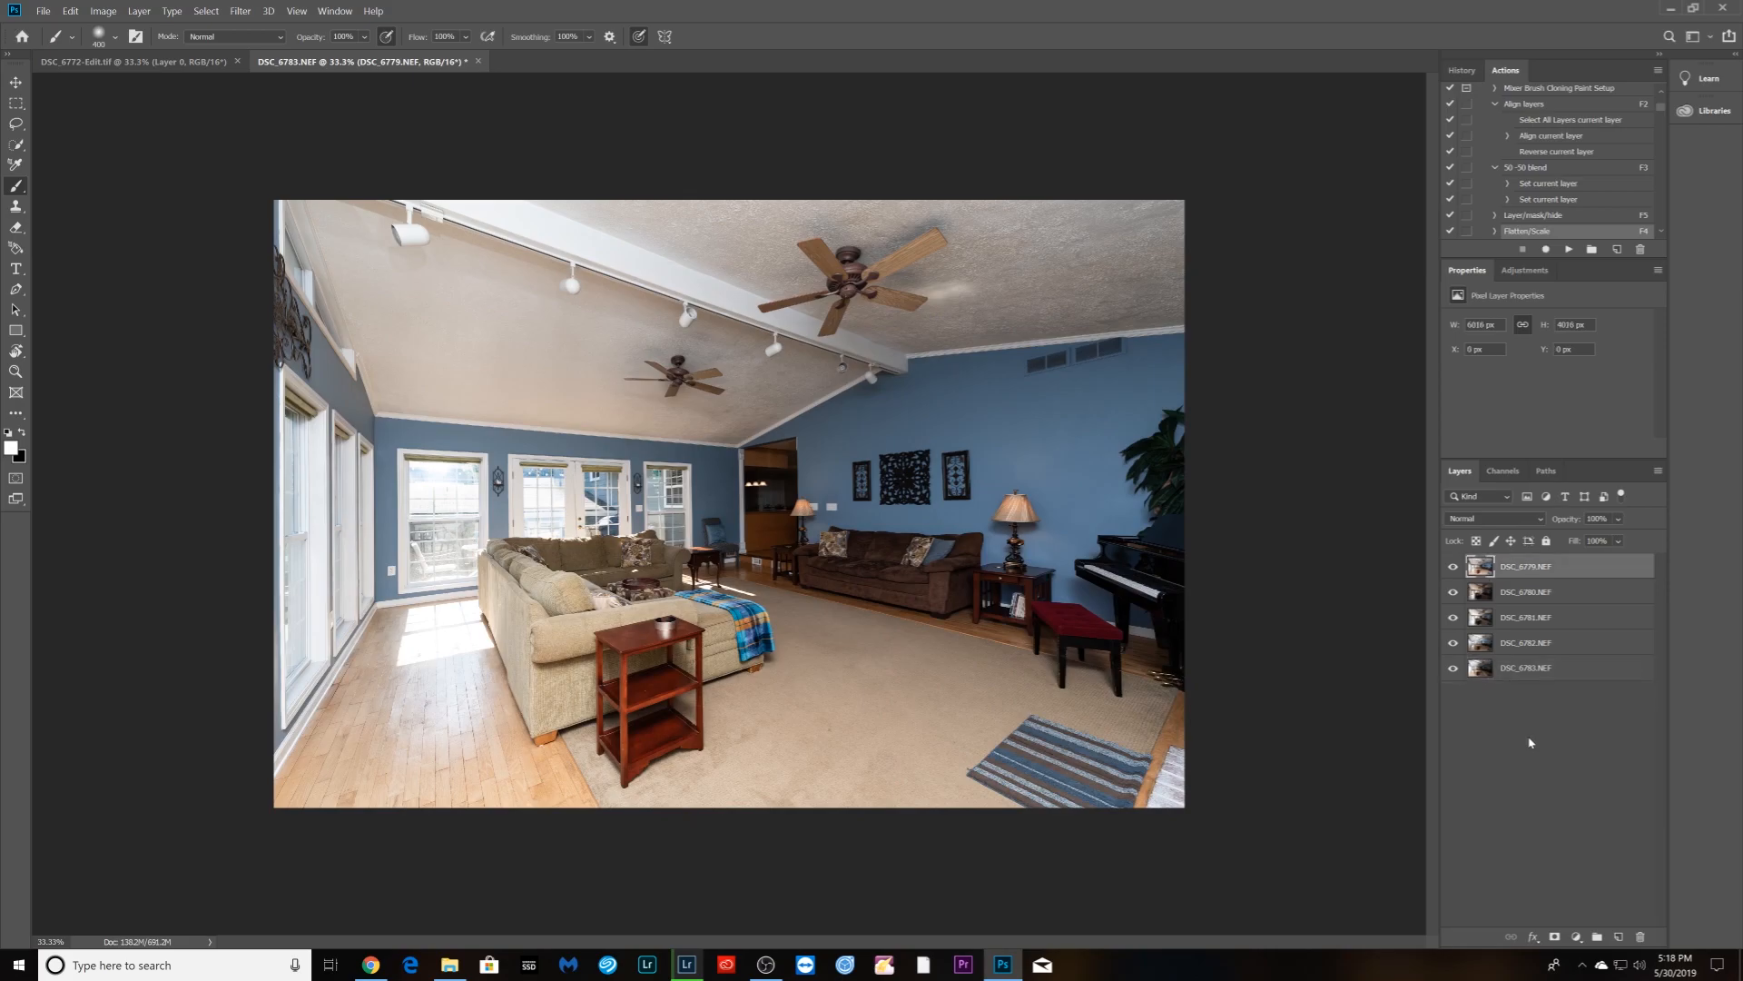
- Deselect the stacked layers and run the F2 Align layers action on the five brackets
click(1529, 738)
key(F2)
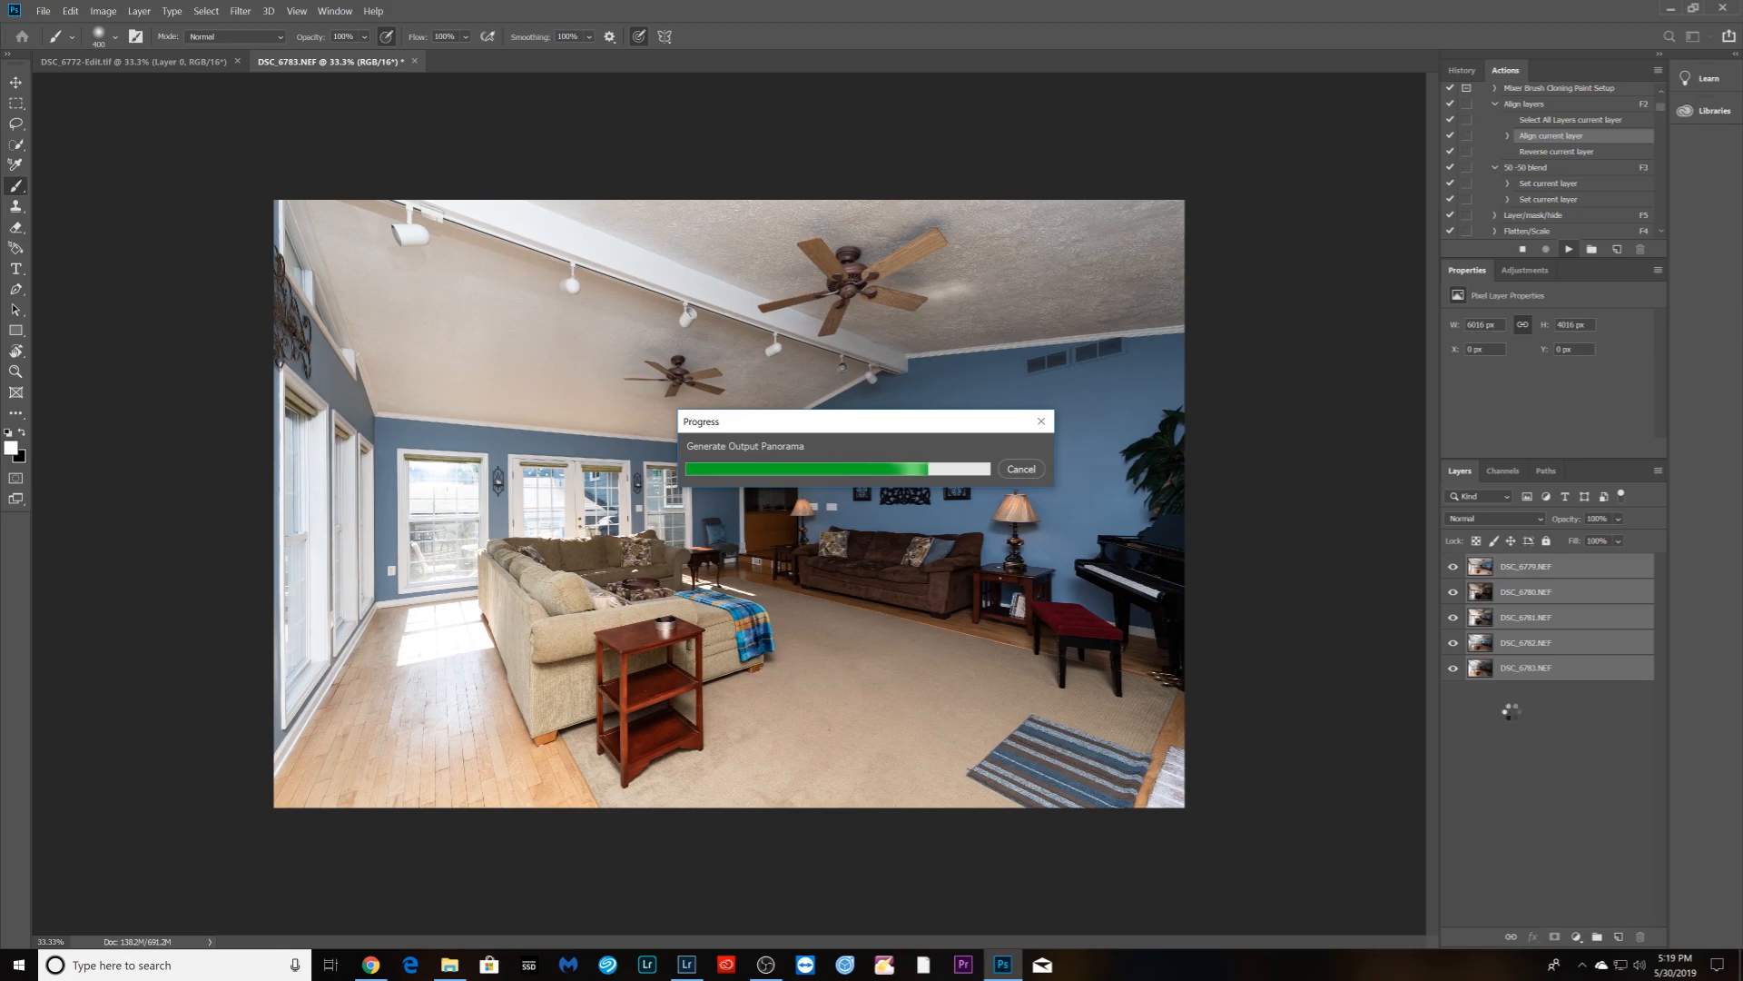
- Hide DSC_6781 through DSC_6783 to view DSC_6780 over the base exposure
click(1453, 568)
click(1452, 594)
click(1453, 619)
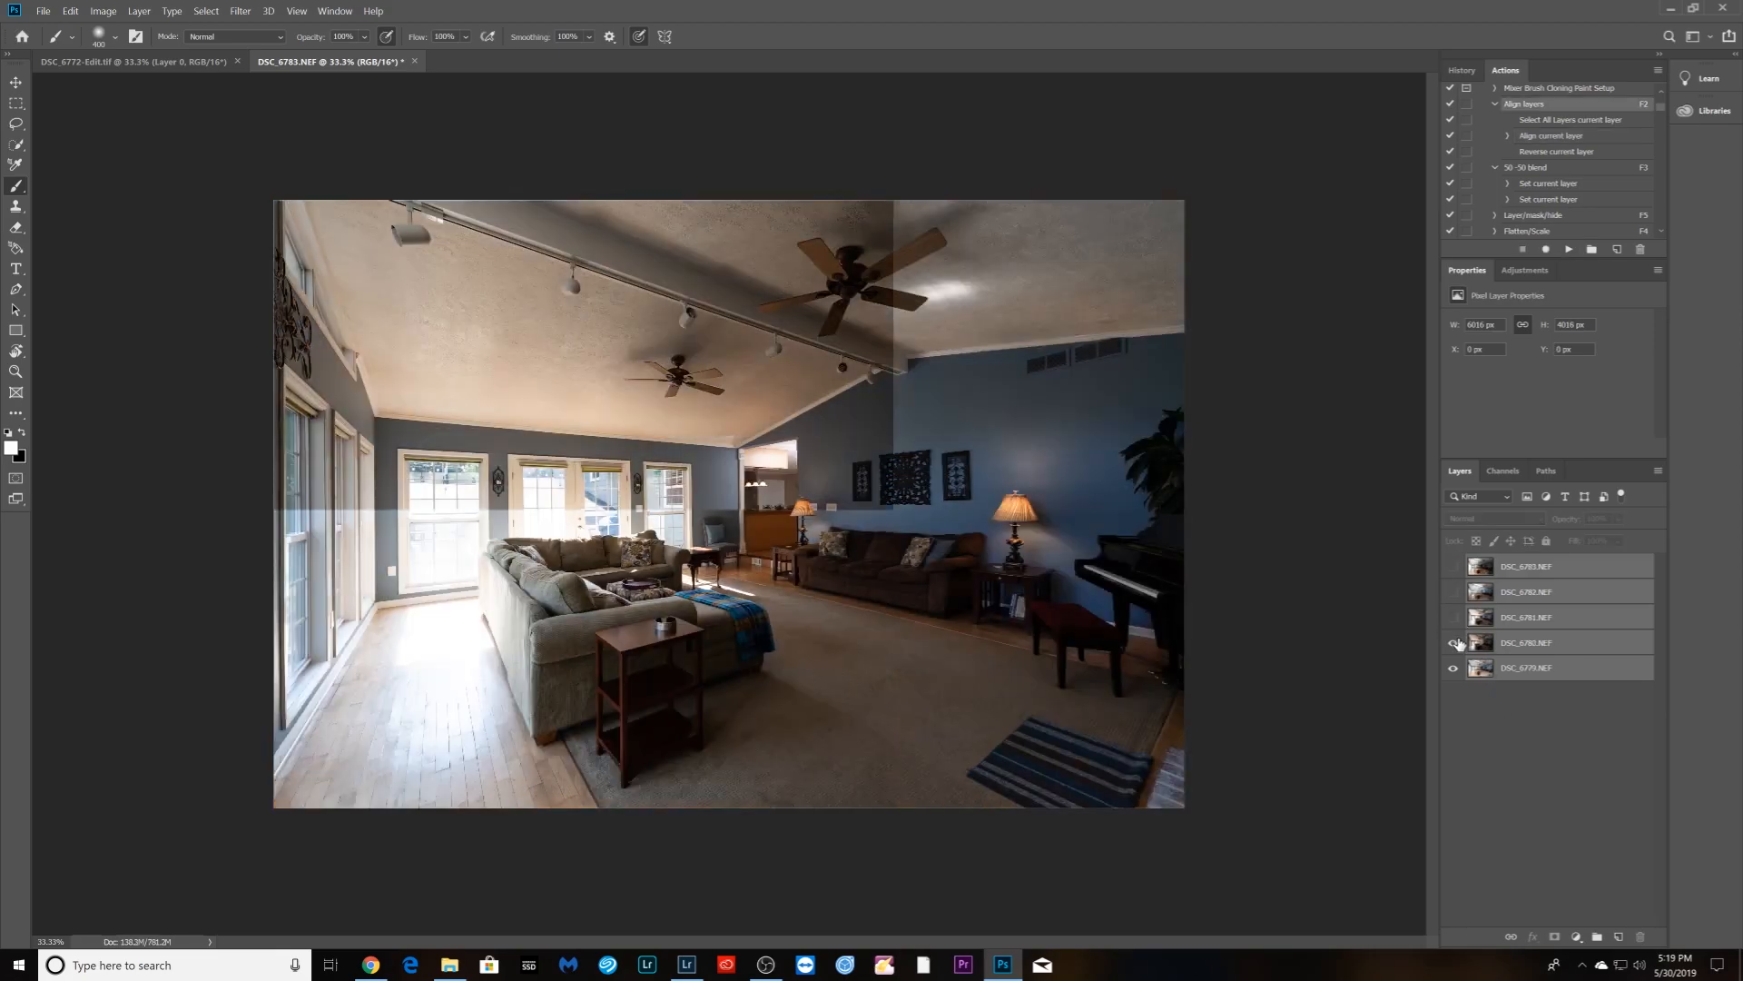
click(1453, 643)
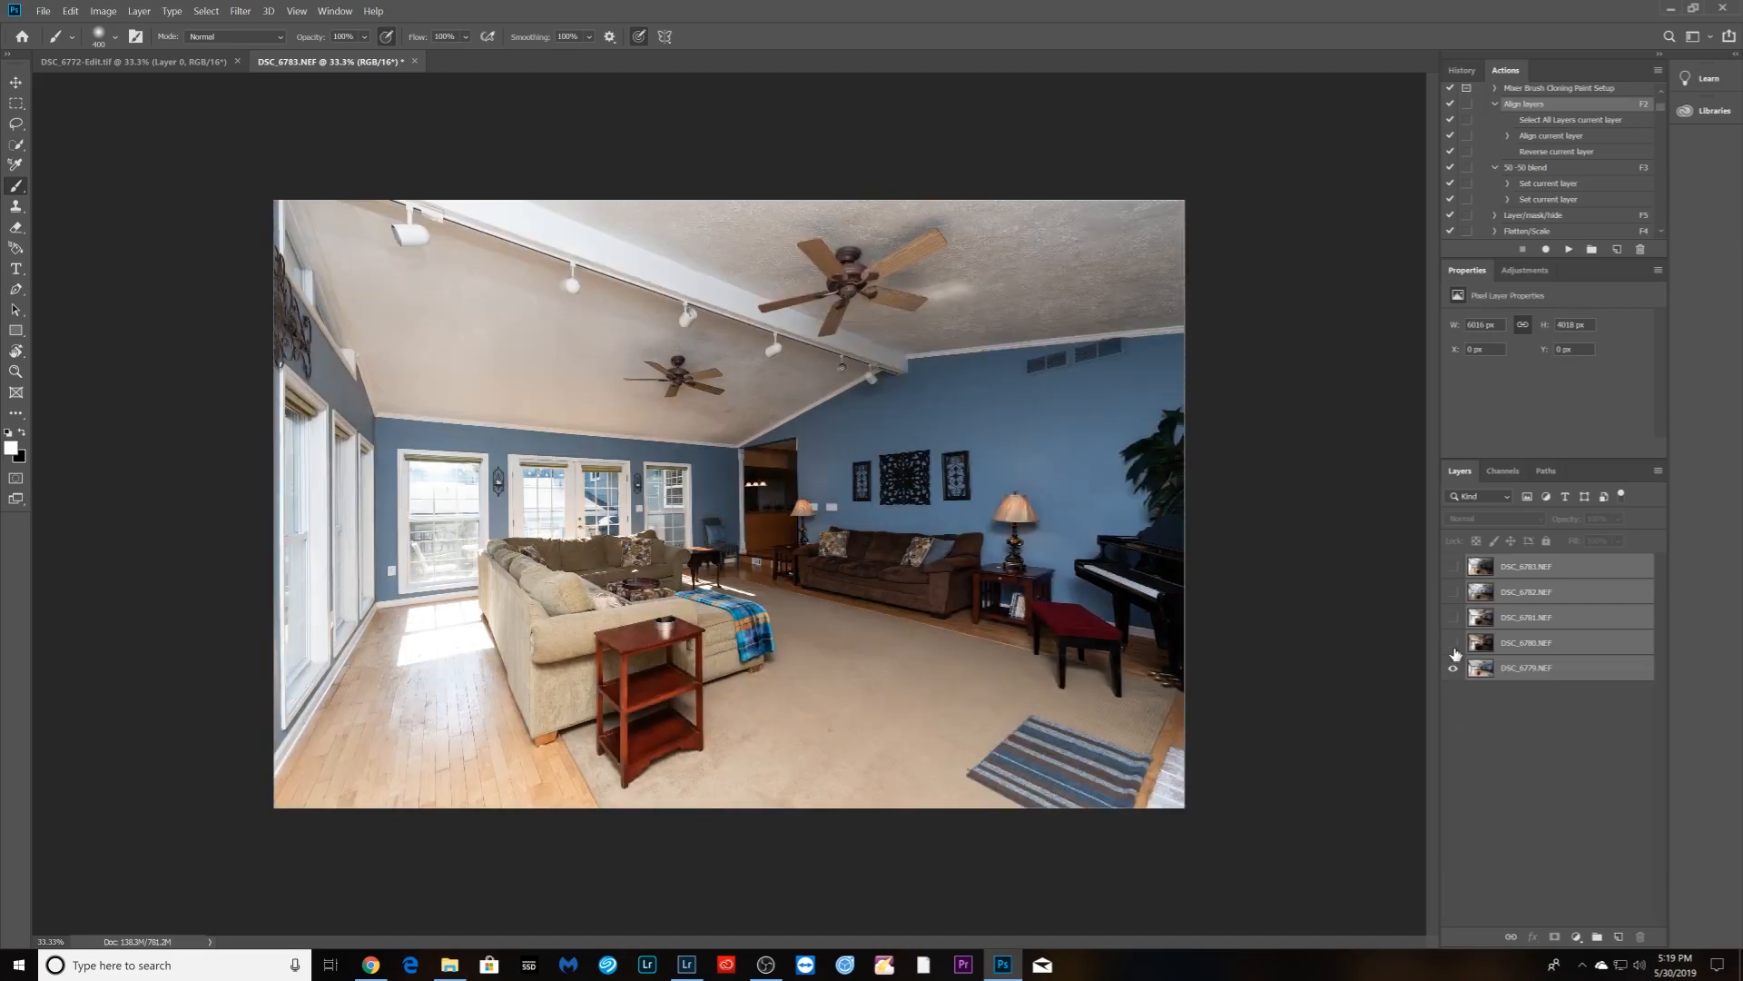
click(1452, 643)
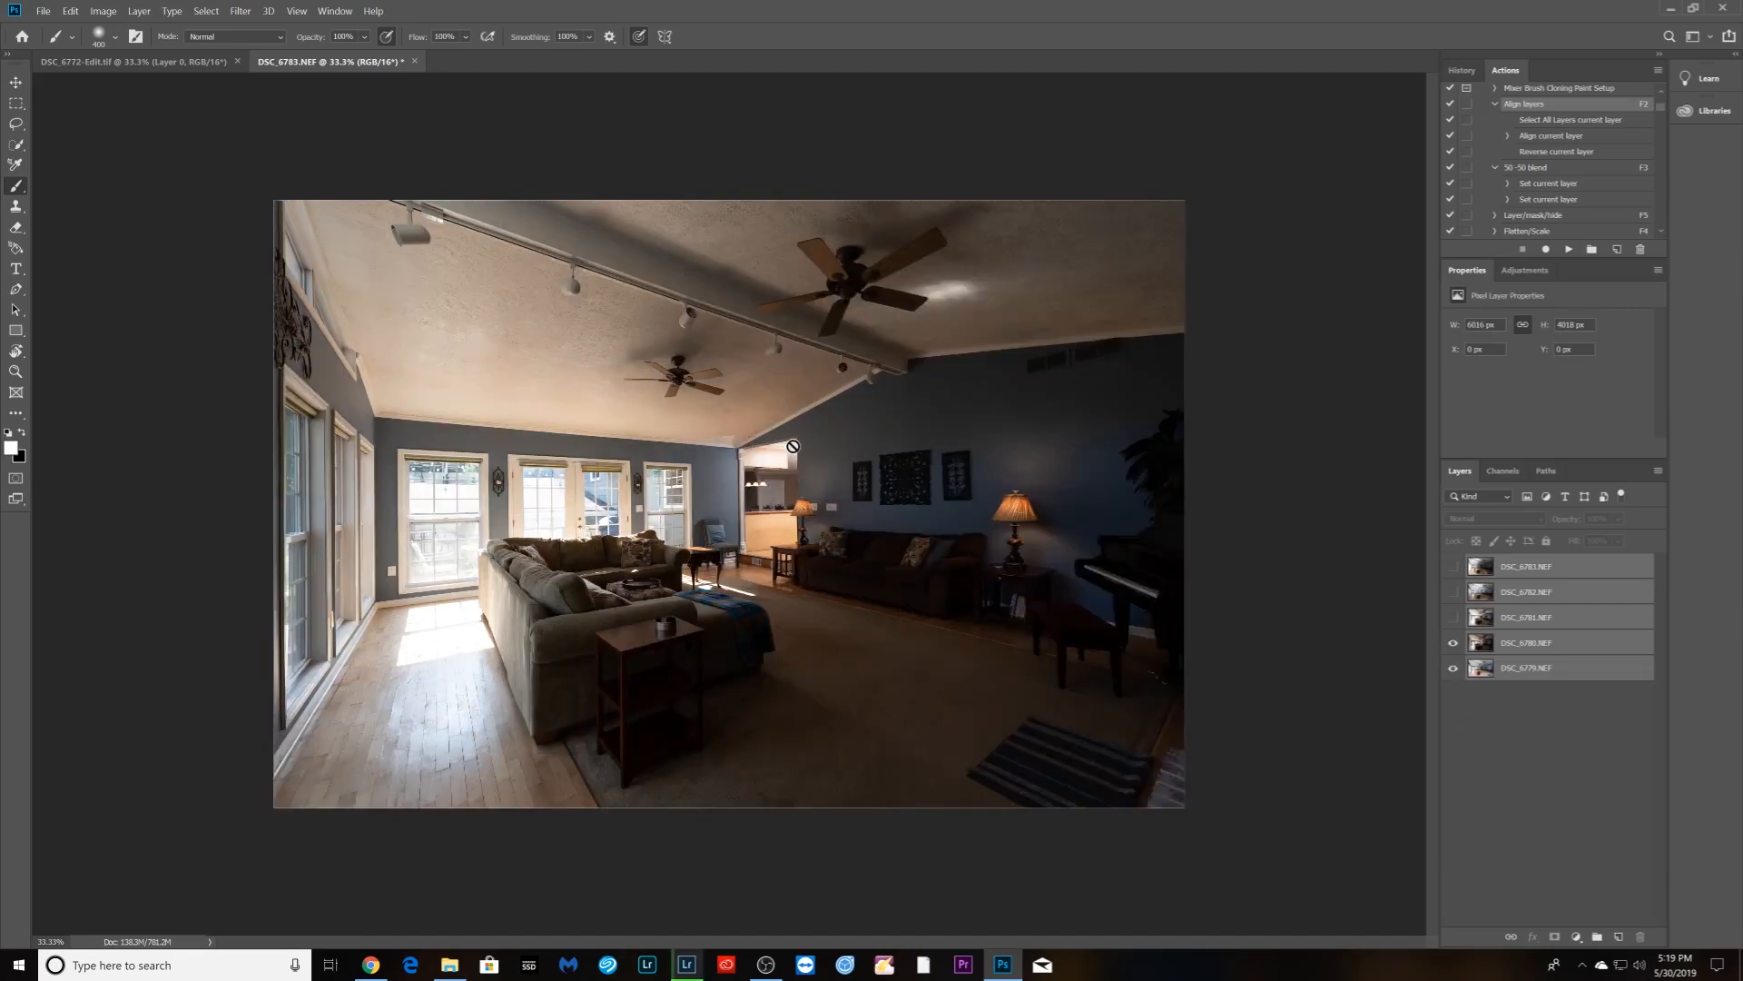
- Give DSC_6780 a hidden mask in Lighten mode and paint the doorway back in at 6% flow
click(1514, 645)
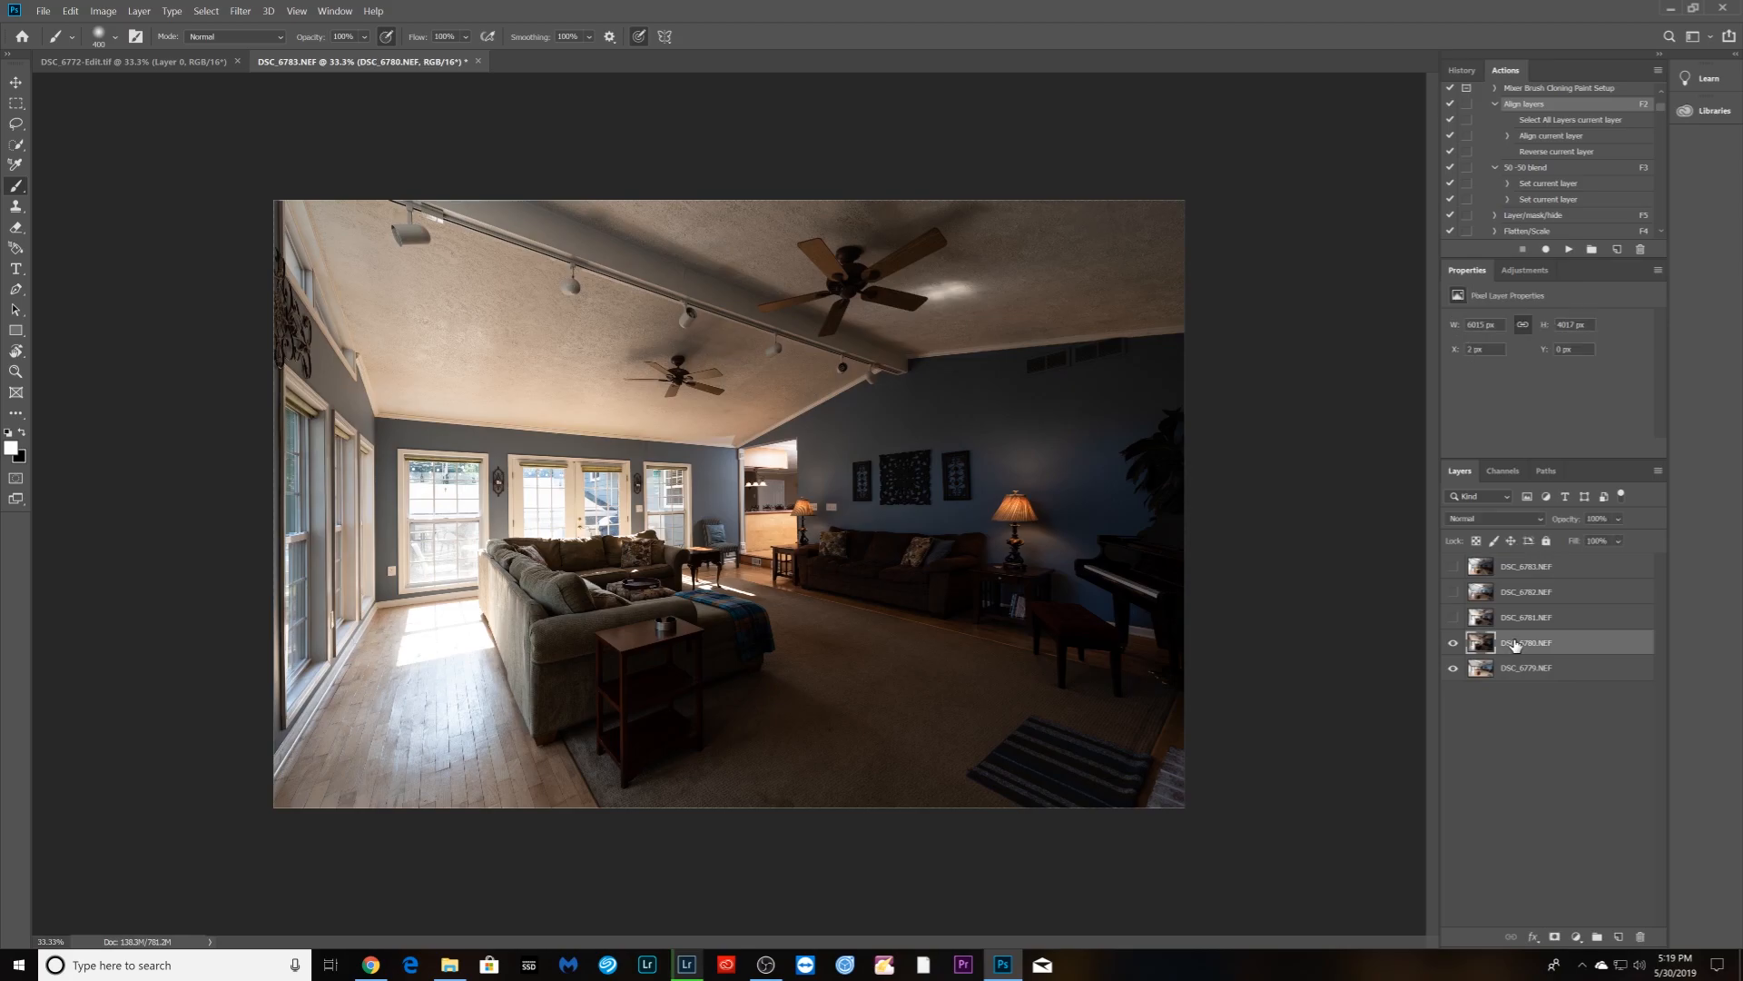
key(F5)
click(1493, 519)
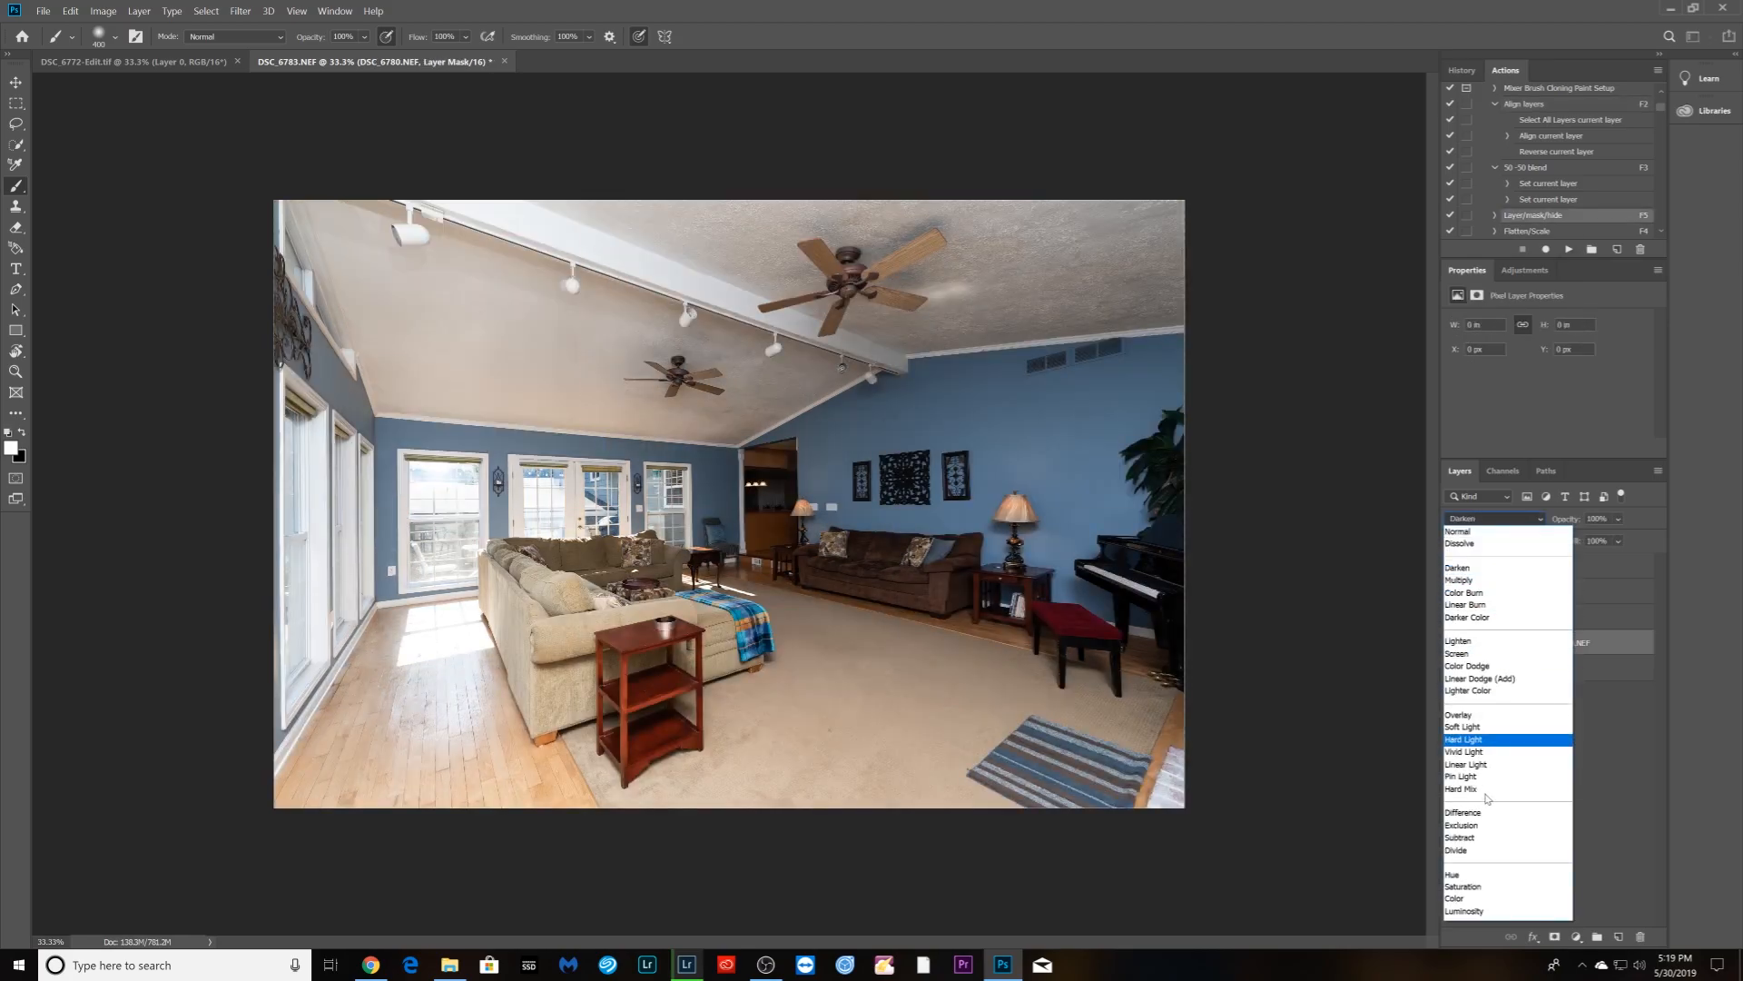
click(1460, 641)
drag(764, 467, 785, 538)
key(ctrl+z)
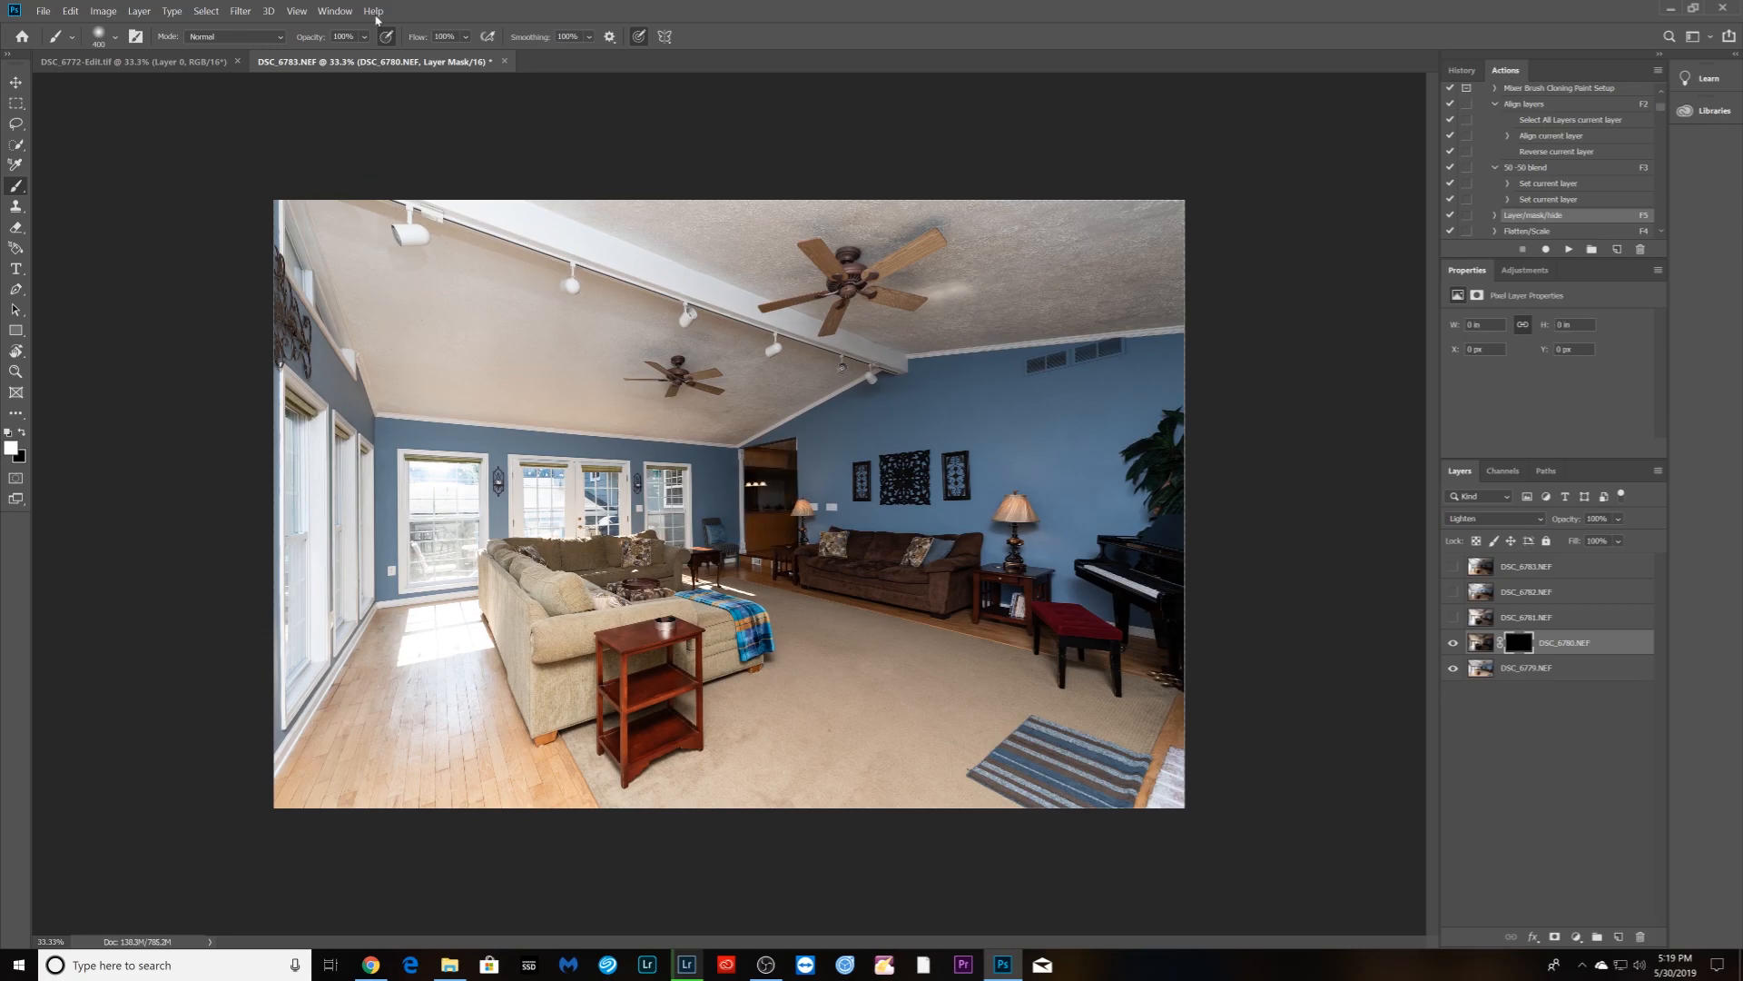
text(6)
key(Return)
mouse_move(766, 458)
mouse_down()
mouse_move(769, 550)
mouse_move(785, 454)
mouse_move(785, 523)
mouse_move(758, 535)
mouse_move(758, 454)
mouse_move(788, 517)
mouse_up()
- Blend DSC_6781 in Luminosity at 57% opacity via F3, then show and select DSC_6782
click(1452, 618)
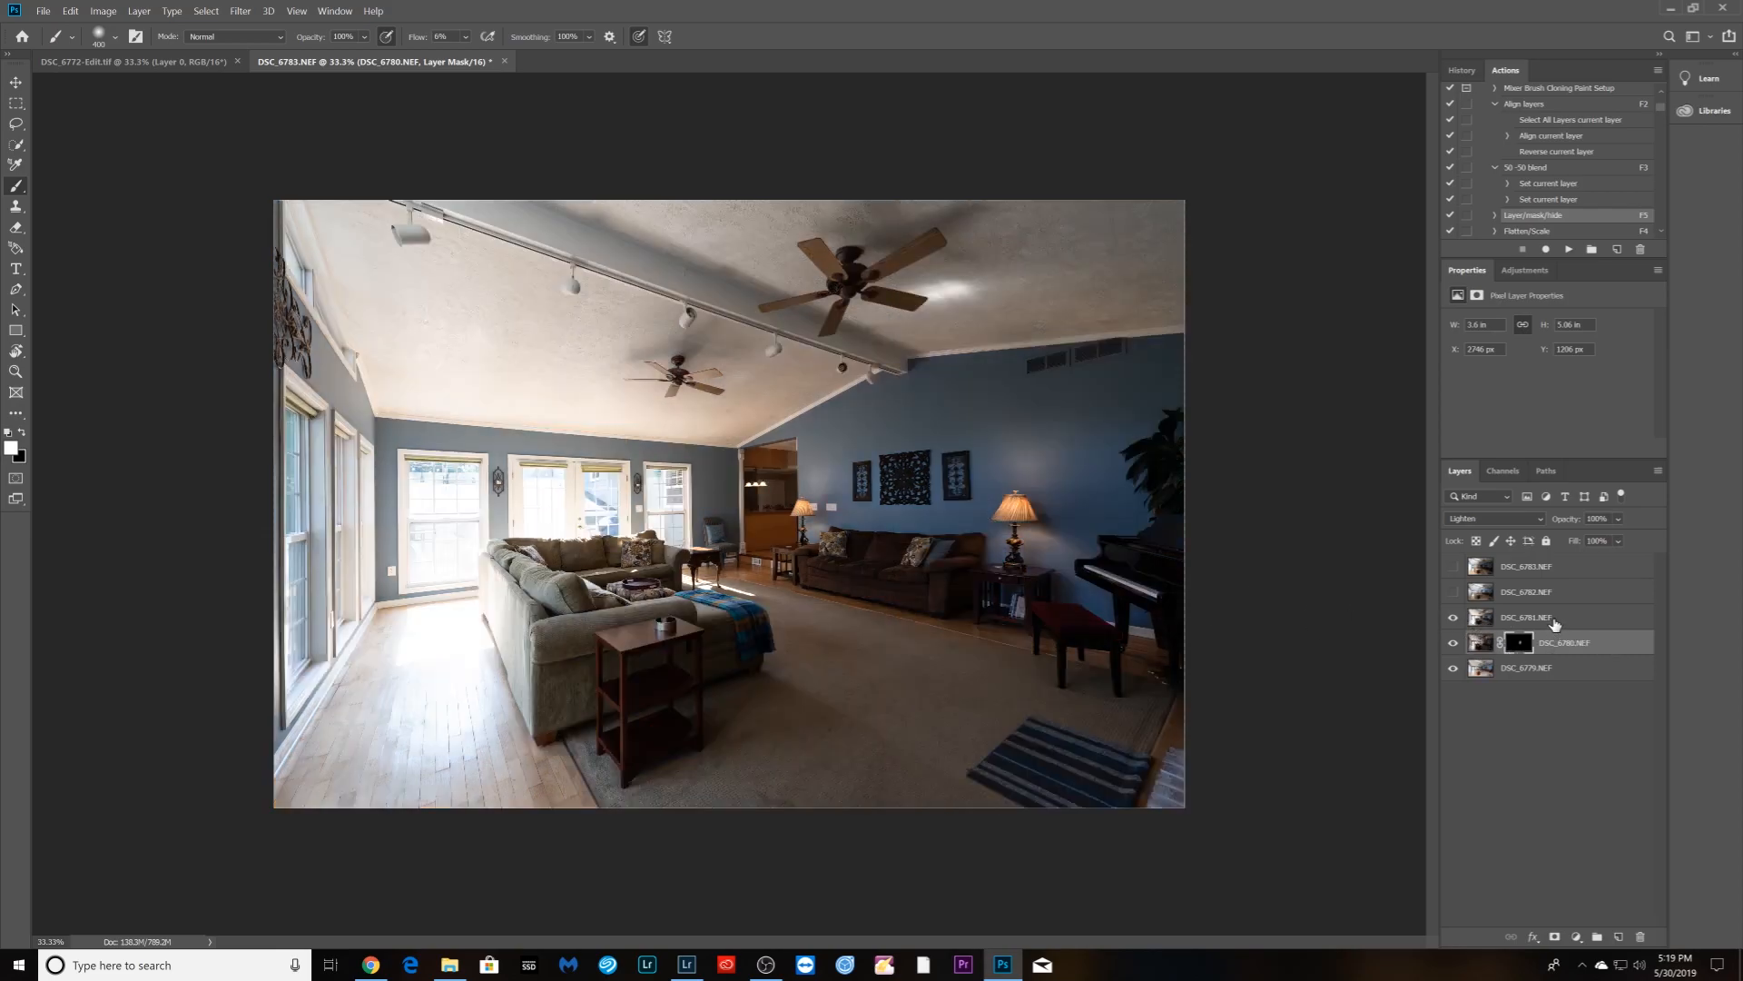
click(1554, 621)
click(1544, 522)
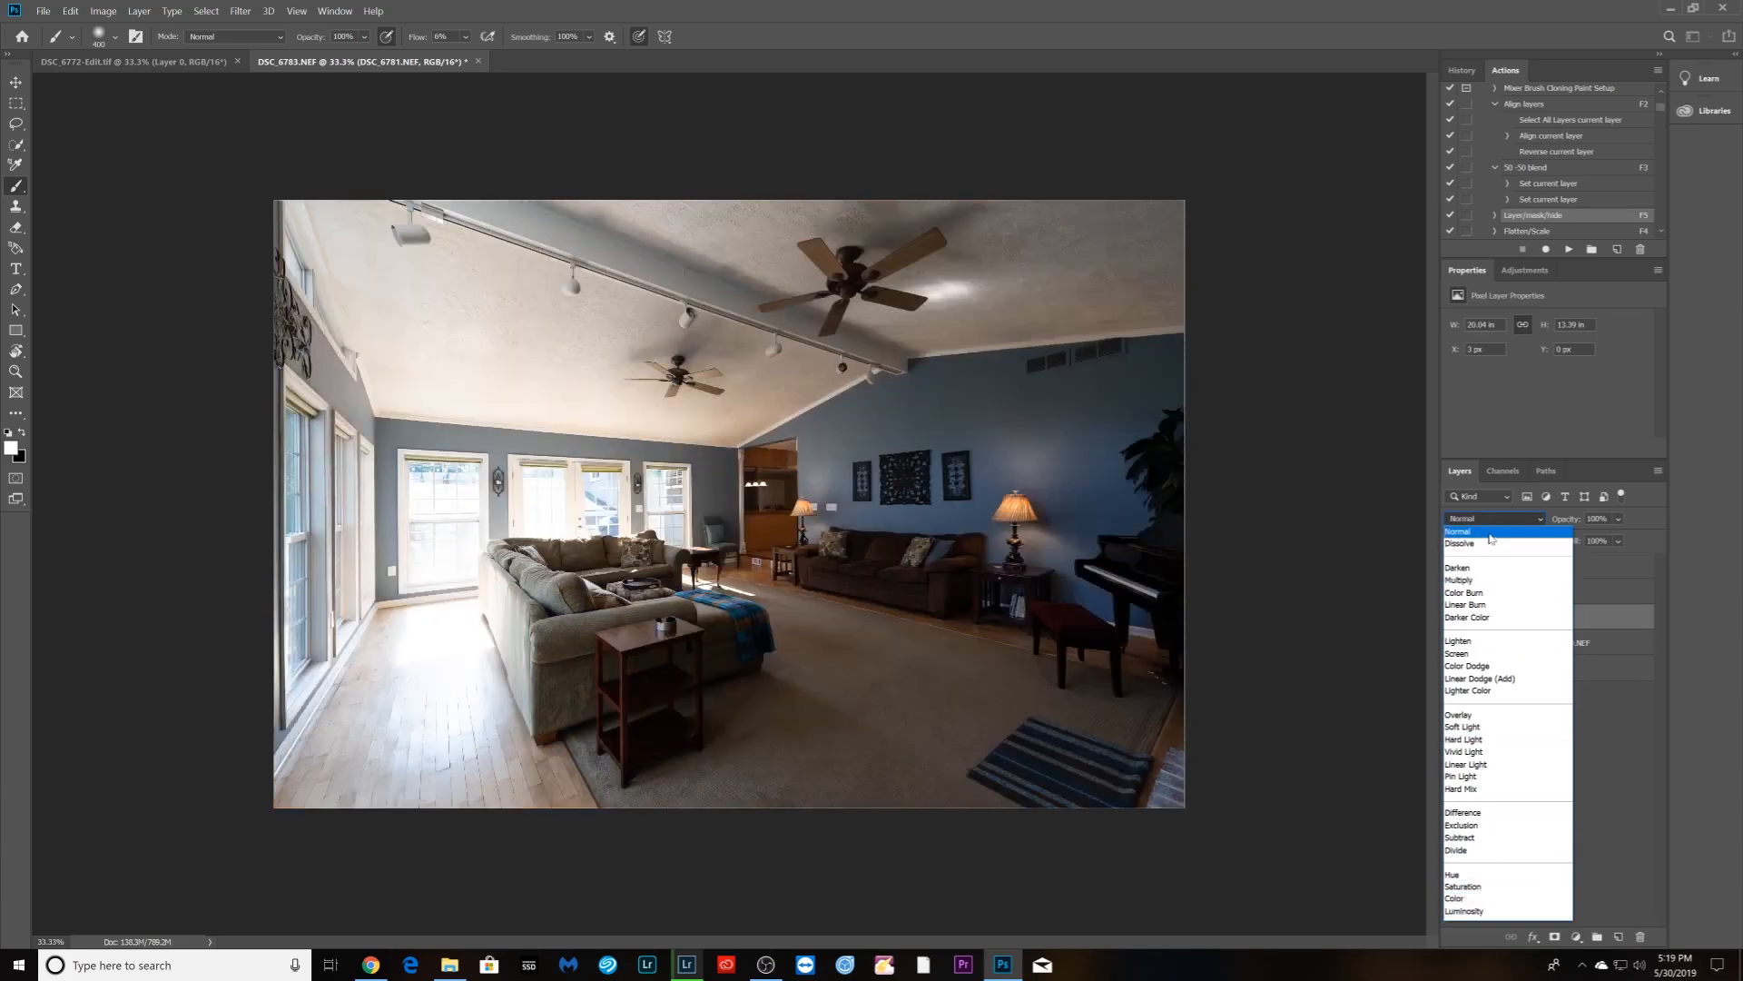
click(1458, 531)
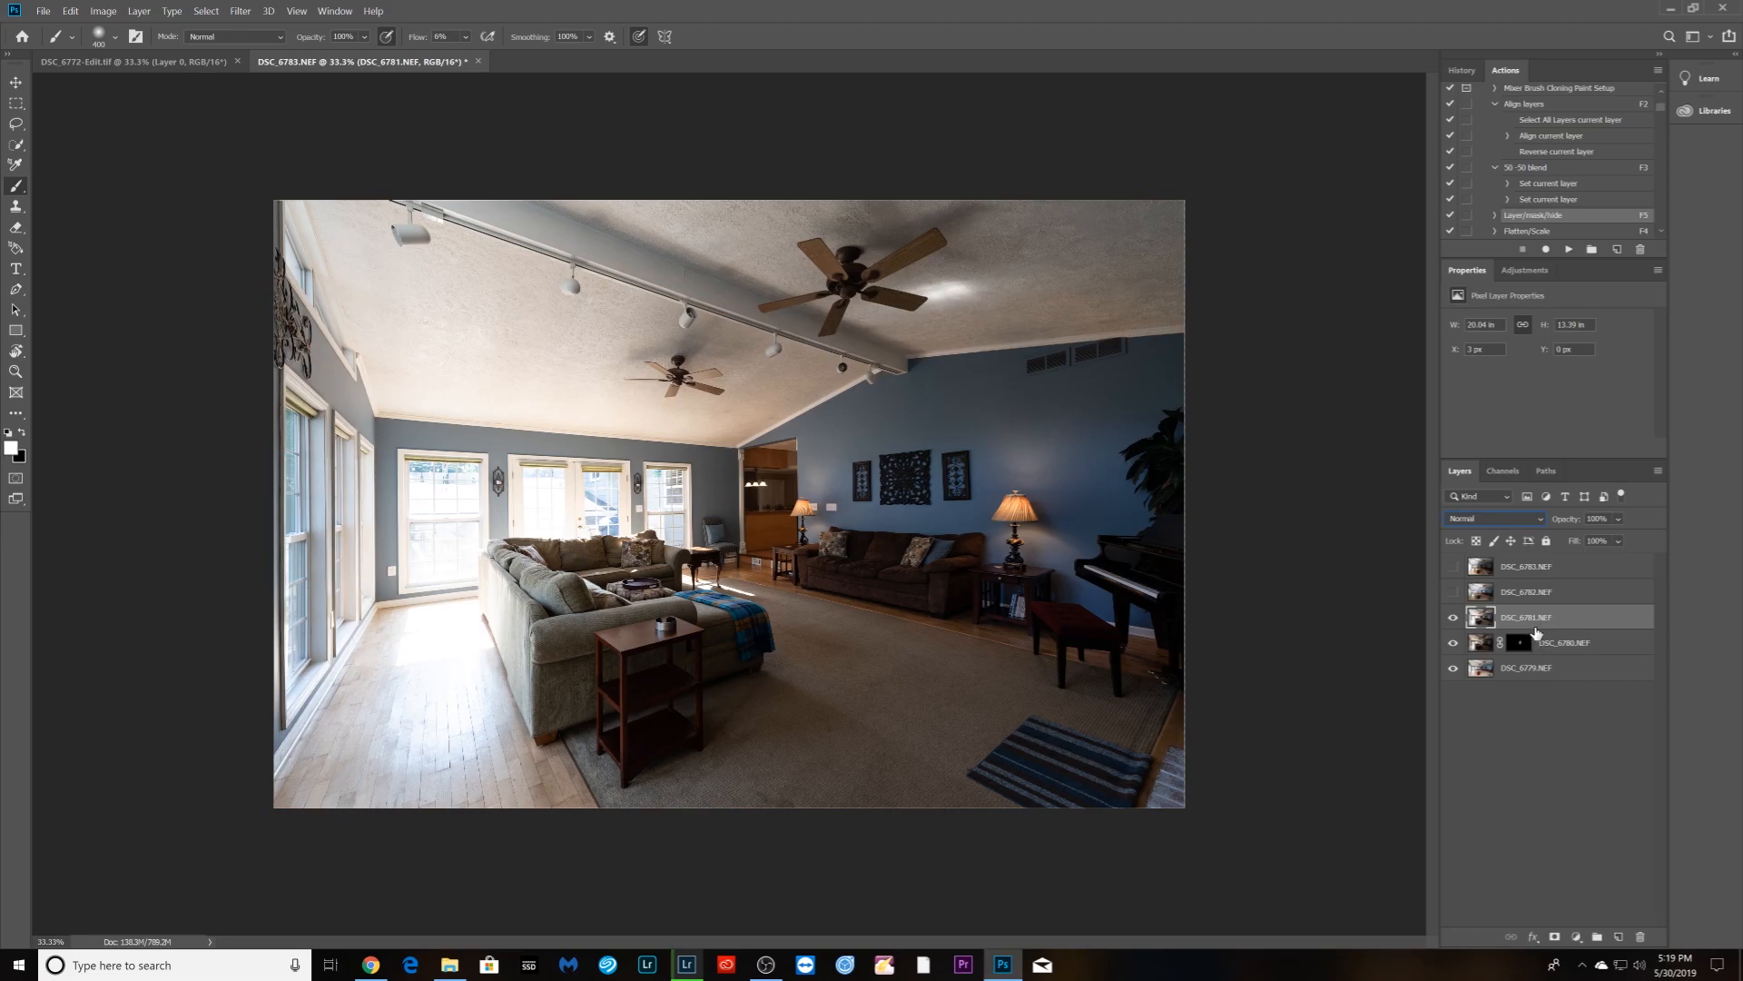
key(F3)
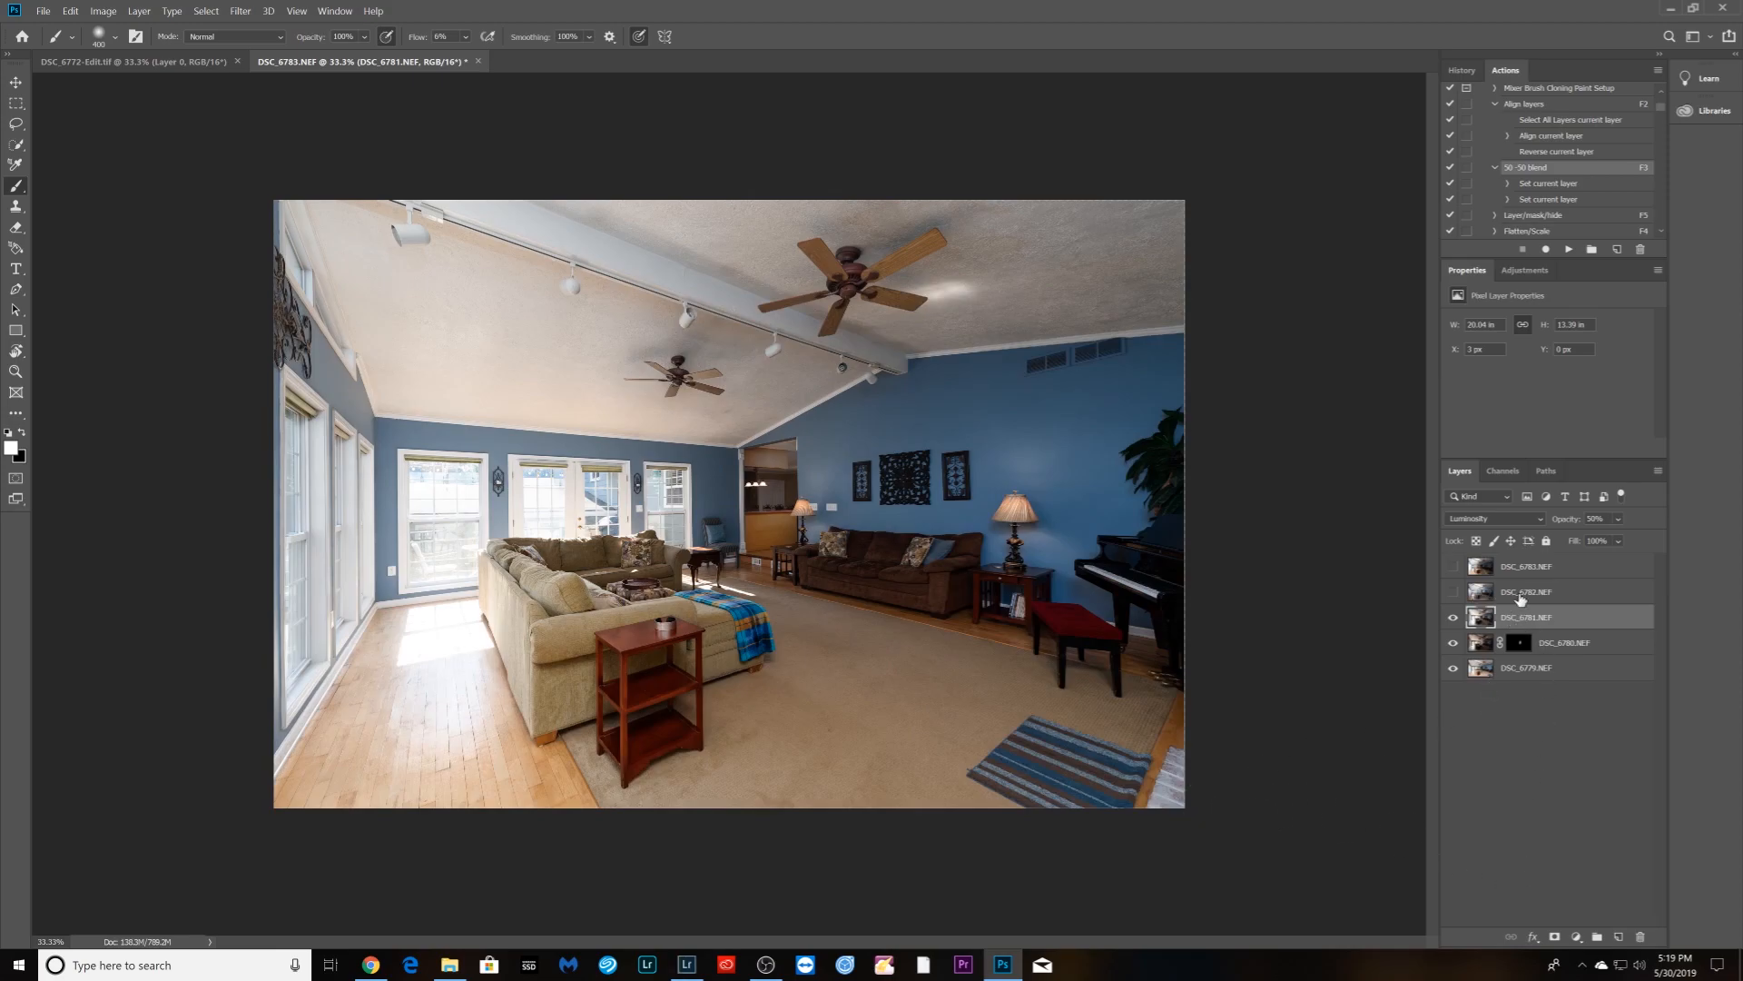
click(1617, 520)
mouse_move(1640, 539)
mouse_down()
mouse_move(1592, 540)
mouse_move(1625, 543)
mouse_up()
click(1452, 592)
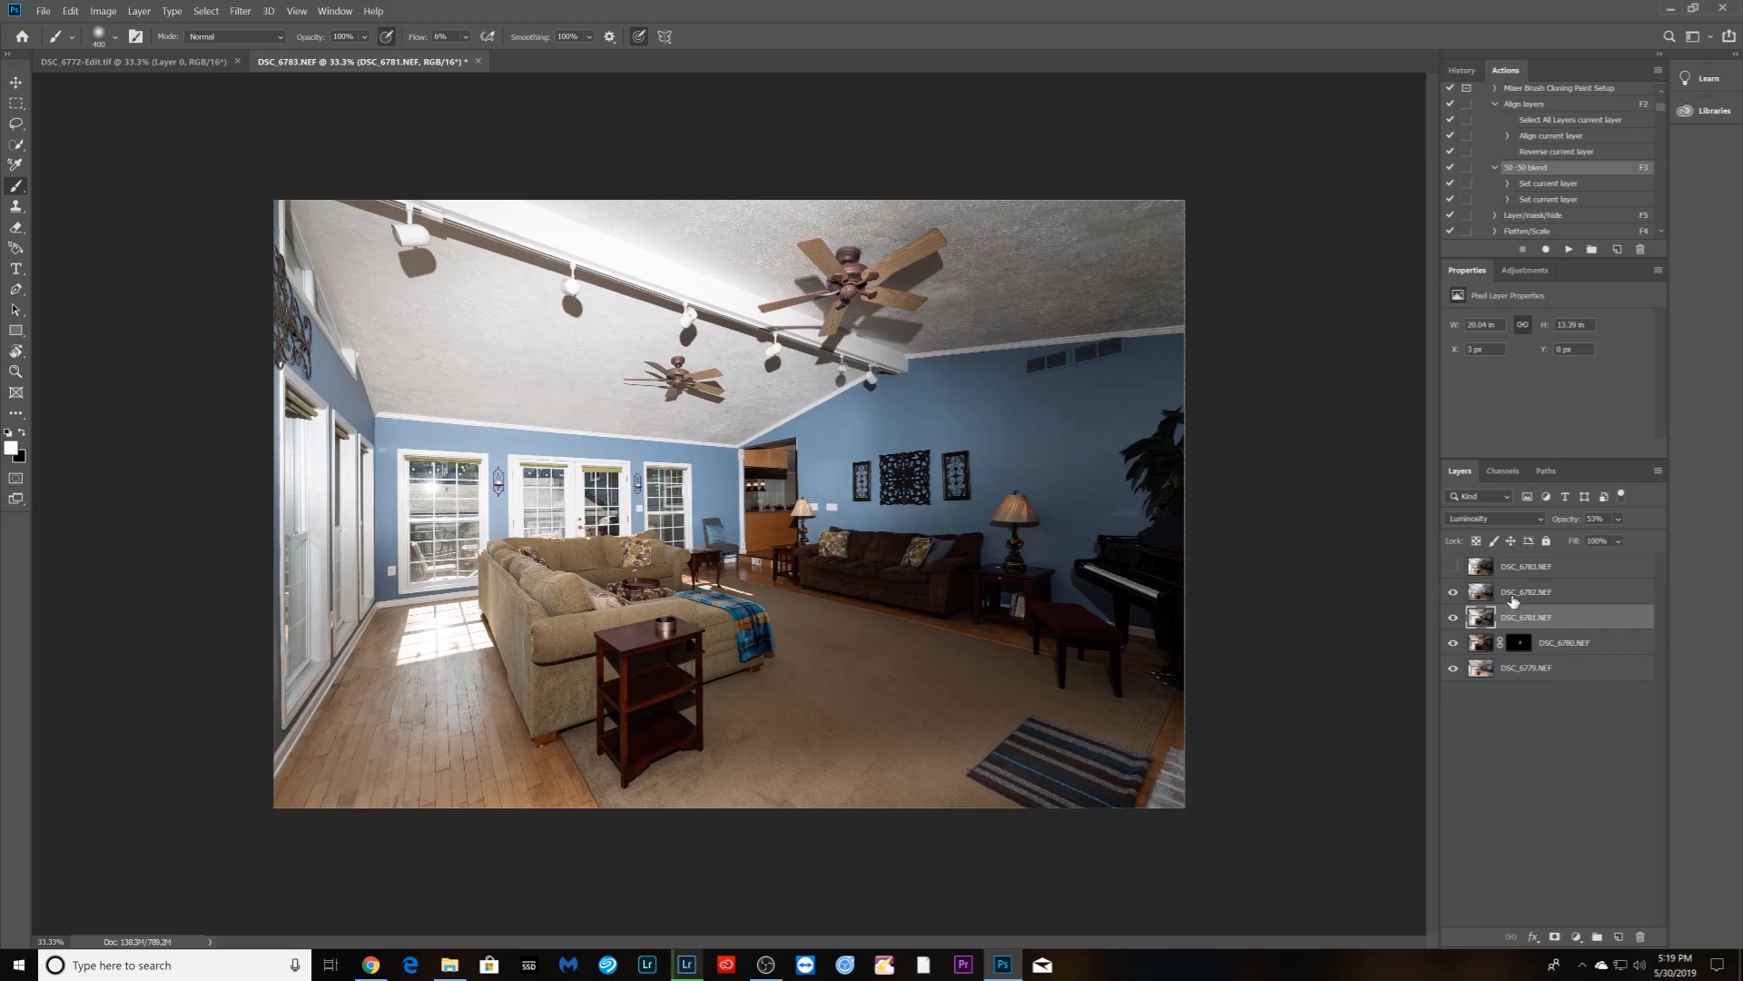
click(1512, 599)
- Mask DSC_6782 in Darken mode and paint window detail back into the French doors
alt+click(1555, 937)
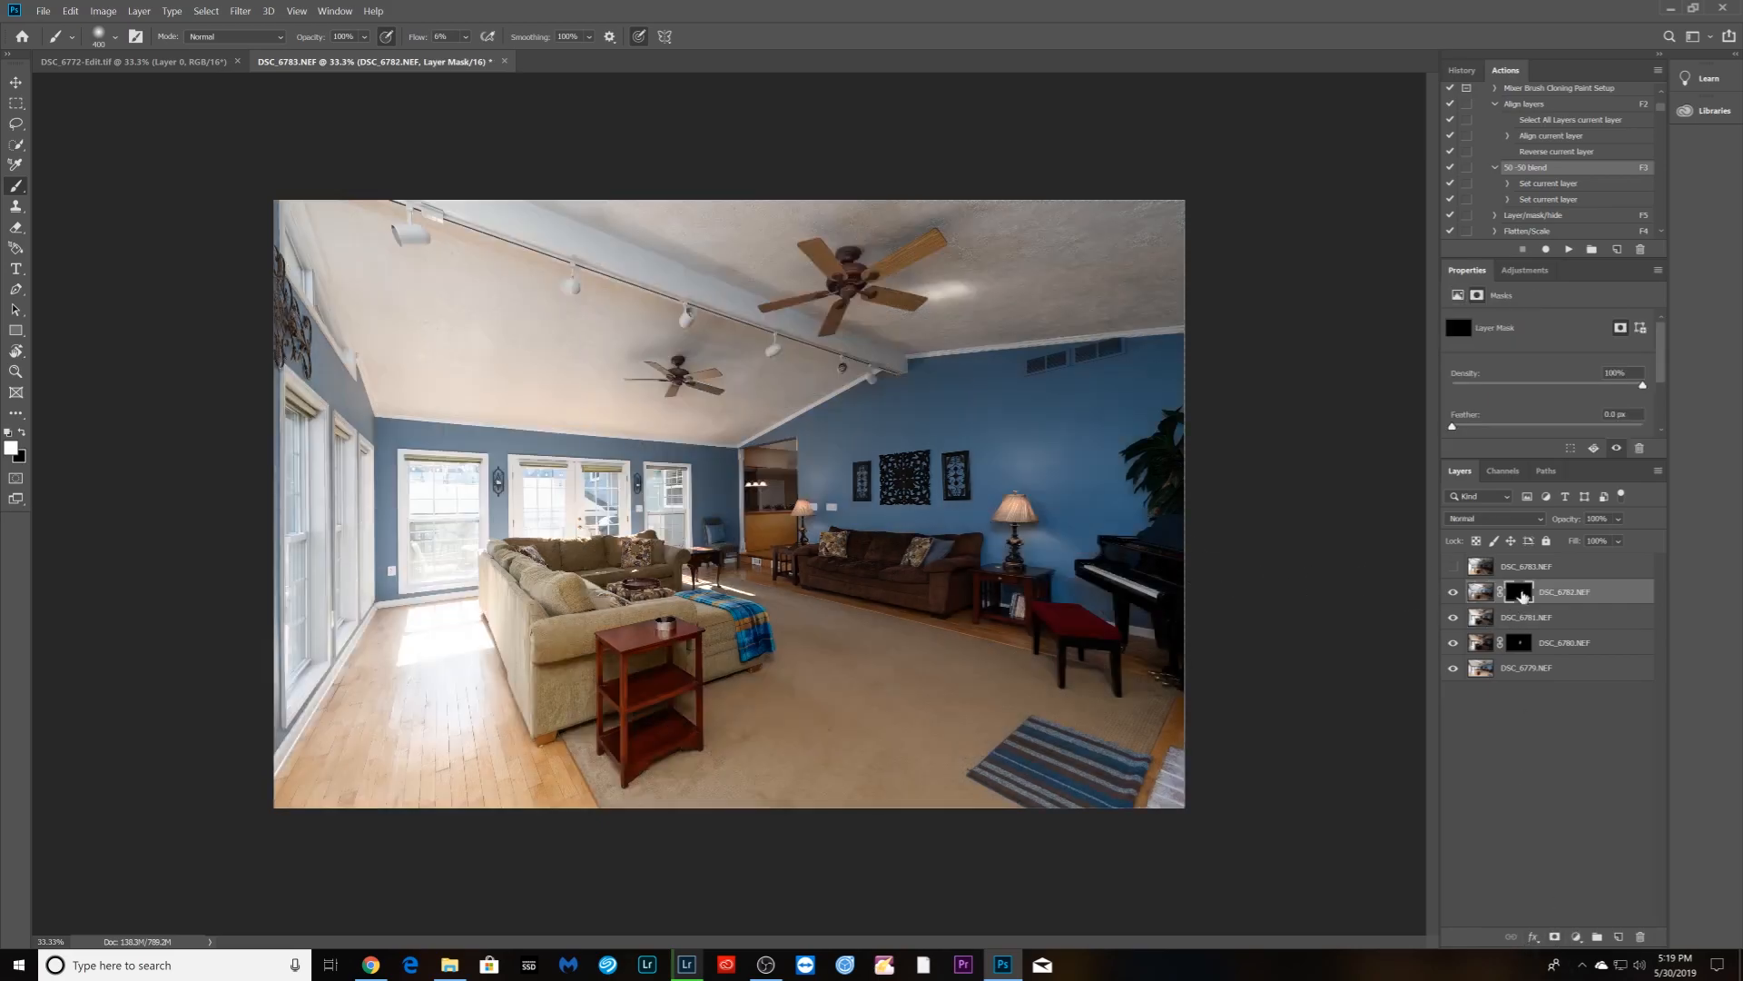
click(1493, 518)
click(1496, 569)
mouse_move(545, 505)
mouse_down()
mouse_move(668, 516)
mouse_move(664, 486)
mouse_move(542, 483)
mouse_move(538, 515)
mouse_move(670, 538)
mouse_move(672, 491)
mouse_up()
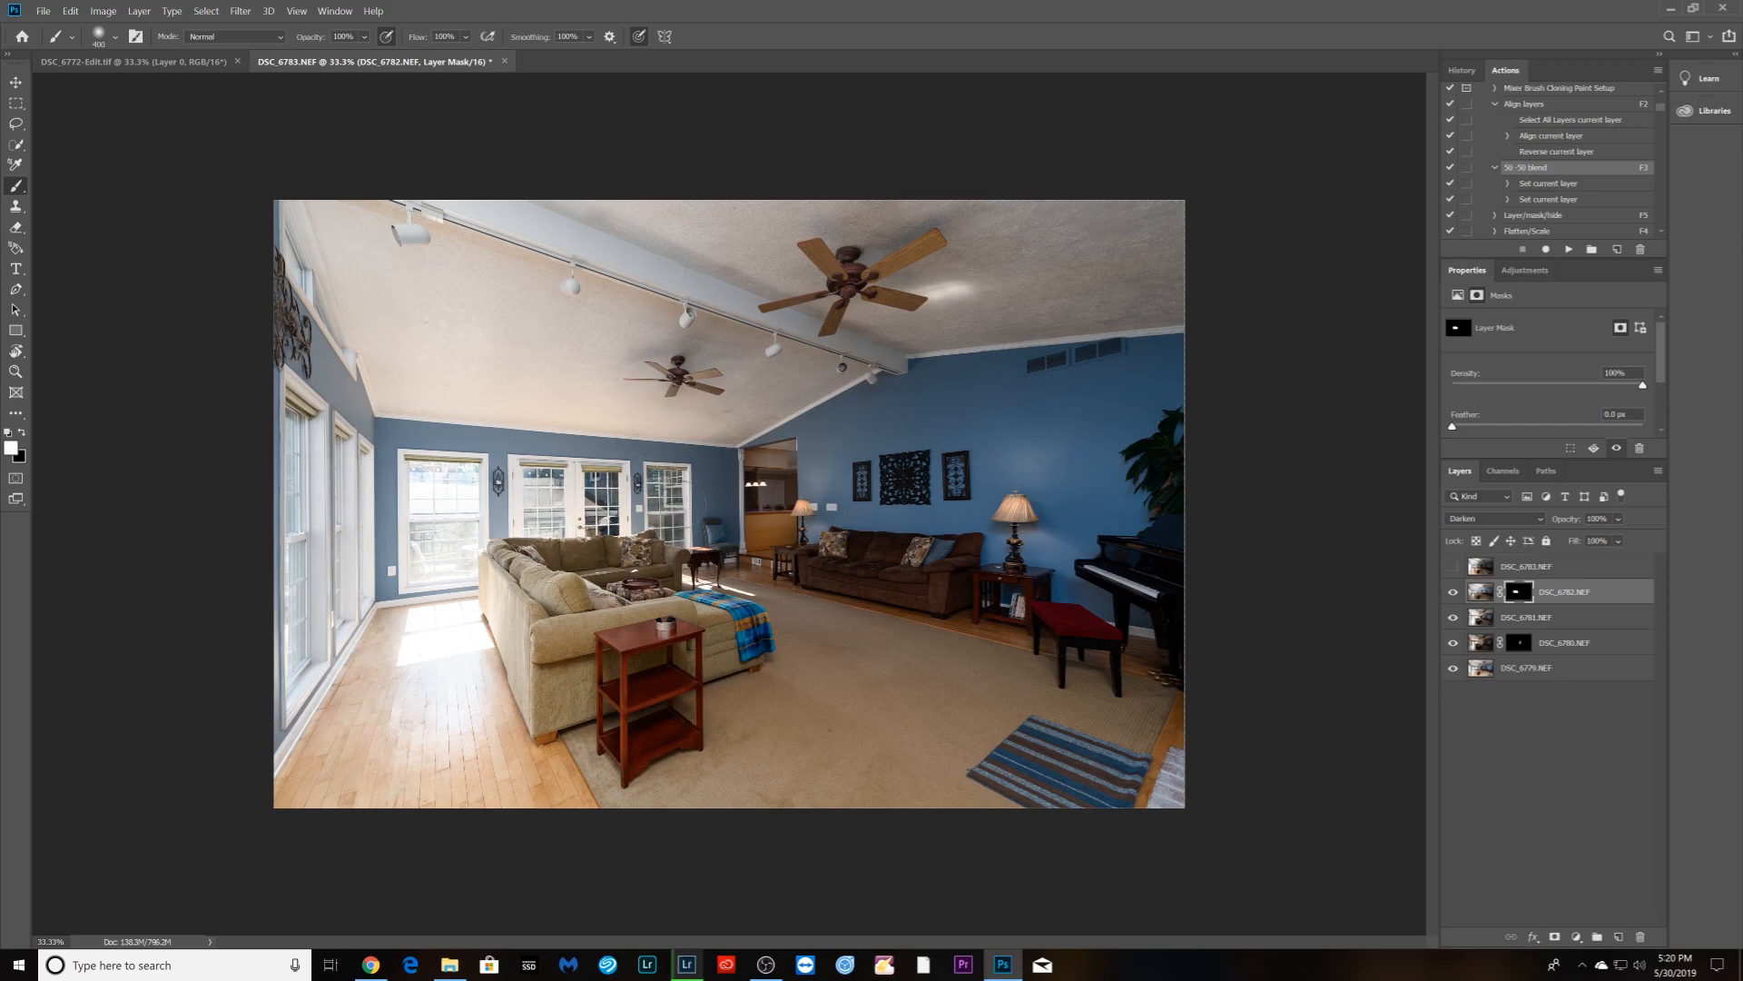
- Give DSC_6783 a hidden mask in Darken mode and paint outside detail into the left window
click(1453, 566)
click(1525, 566)
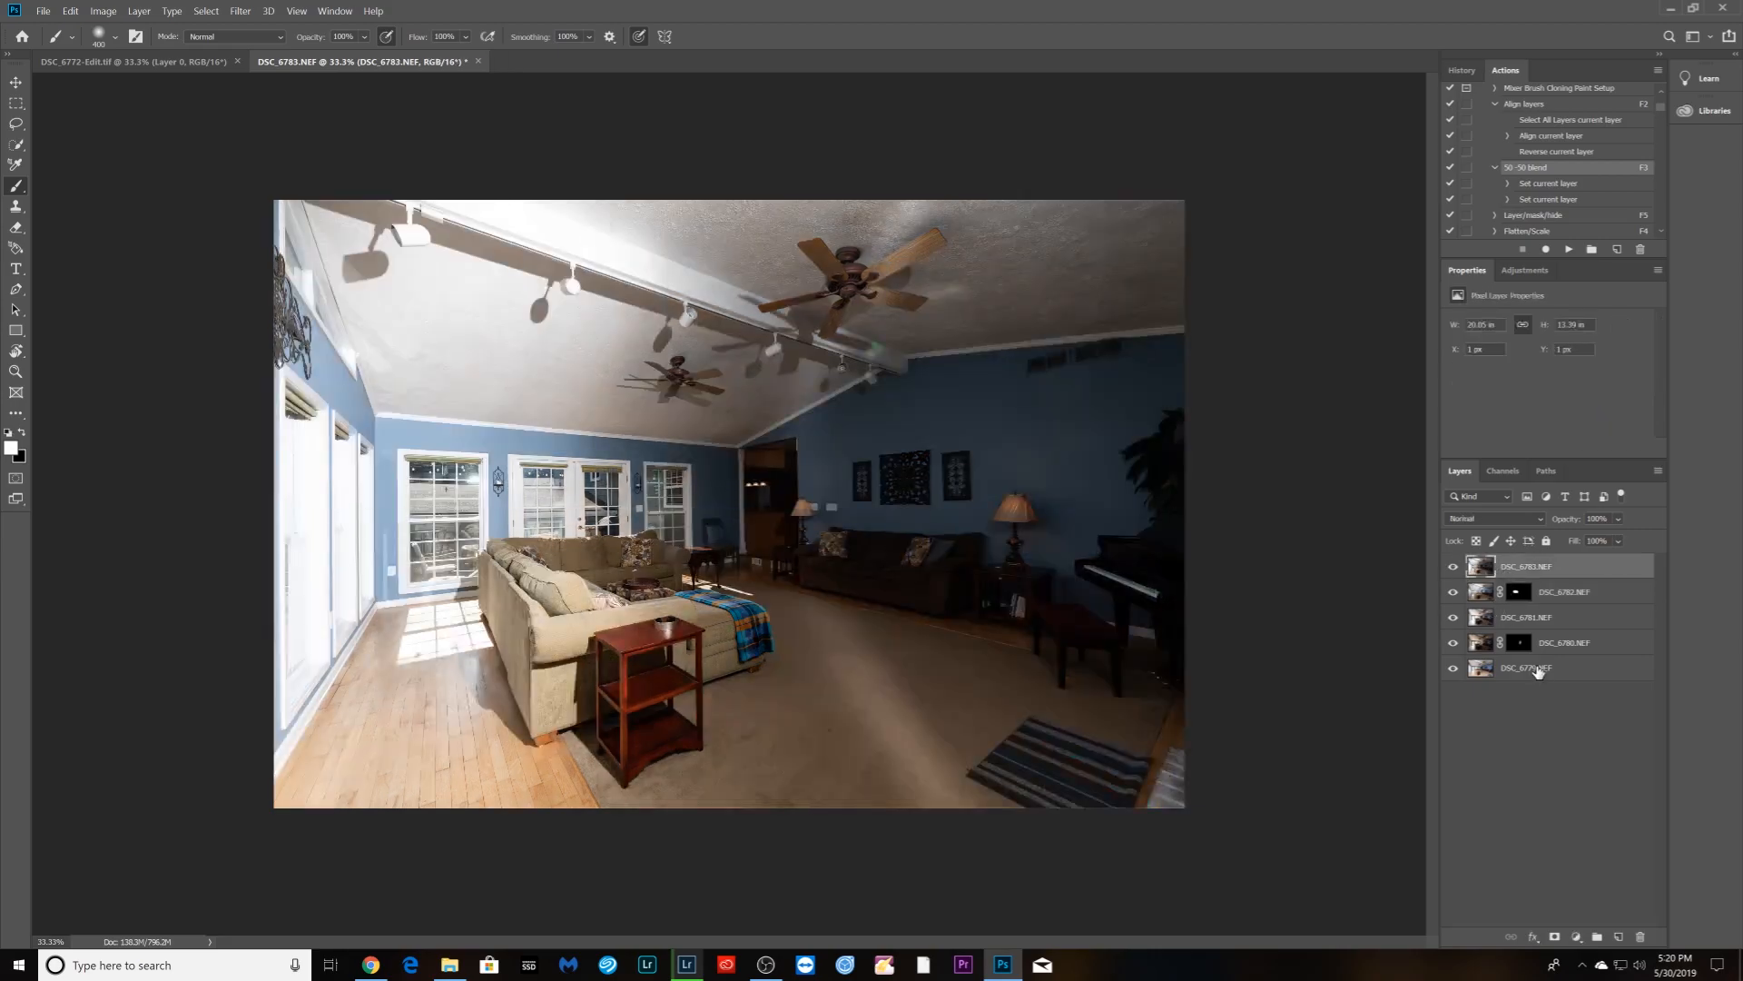
alt+click(1556, 937)
click(1493, 518)
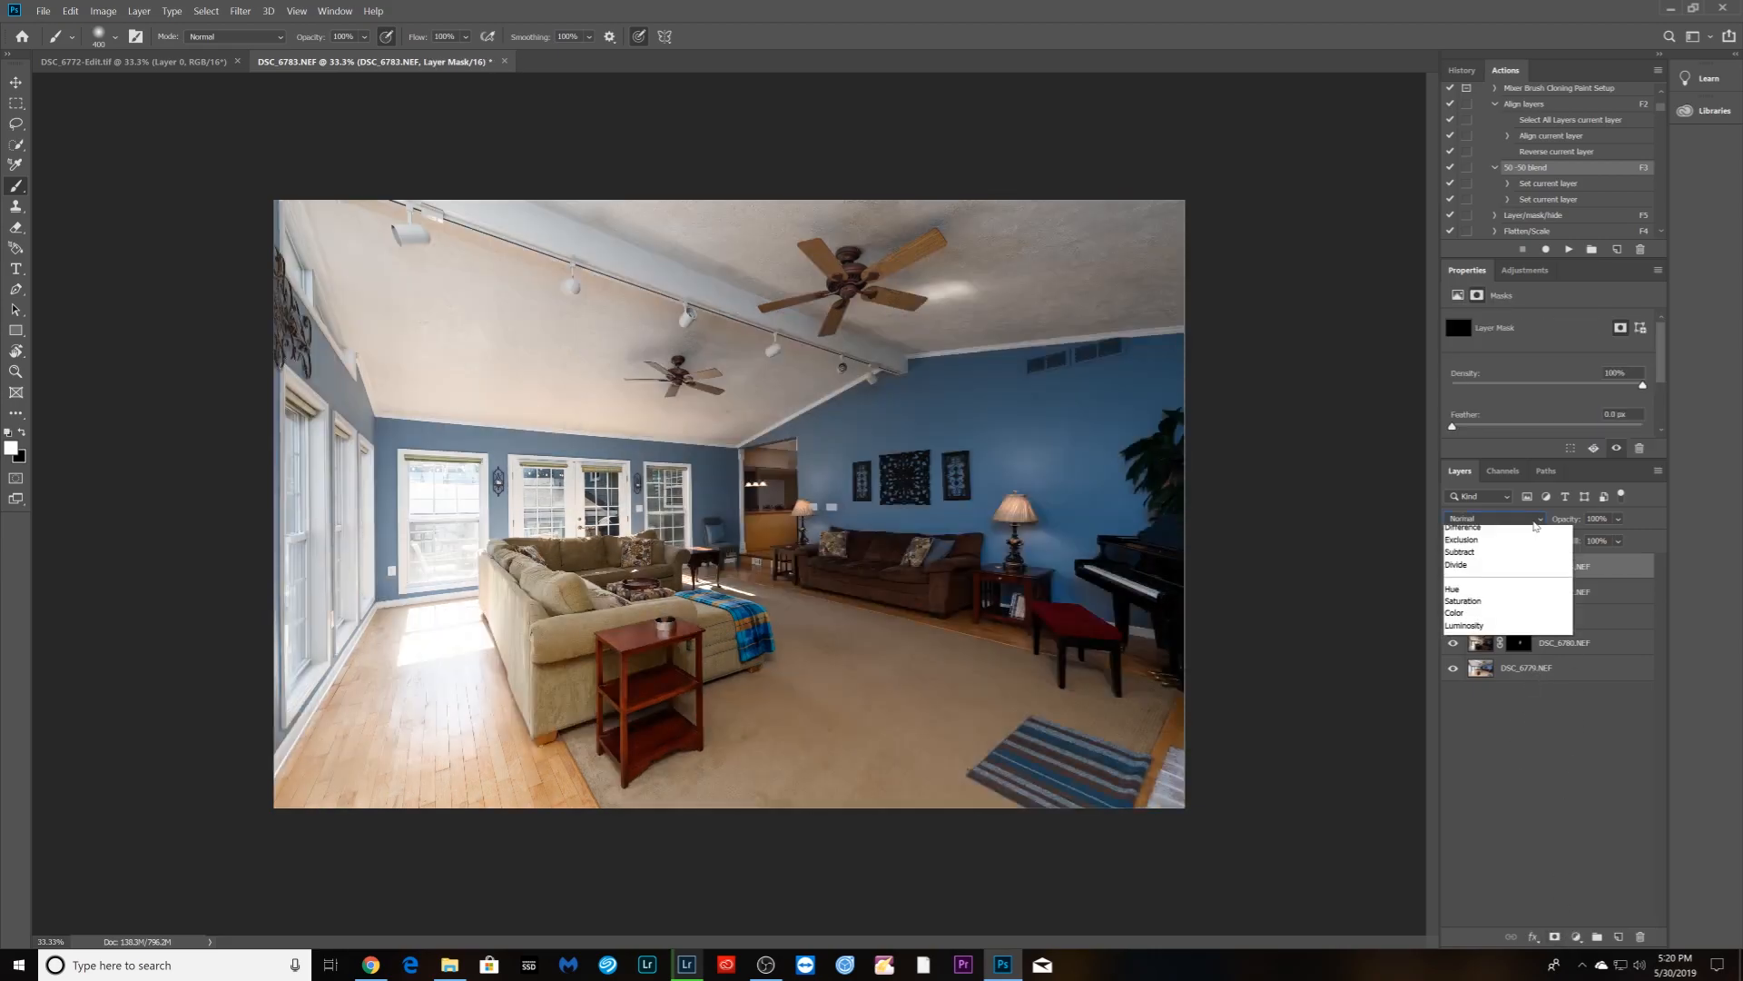
click(1500, 571)
mouse_move(460, 523)
mouse_down()
mouse_move(437, 495)
mouse_move(433, 564)
mouse_move(467, 491)
mouse_move(417, 498)
mouse_up()
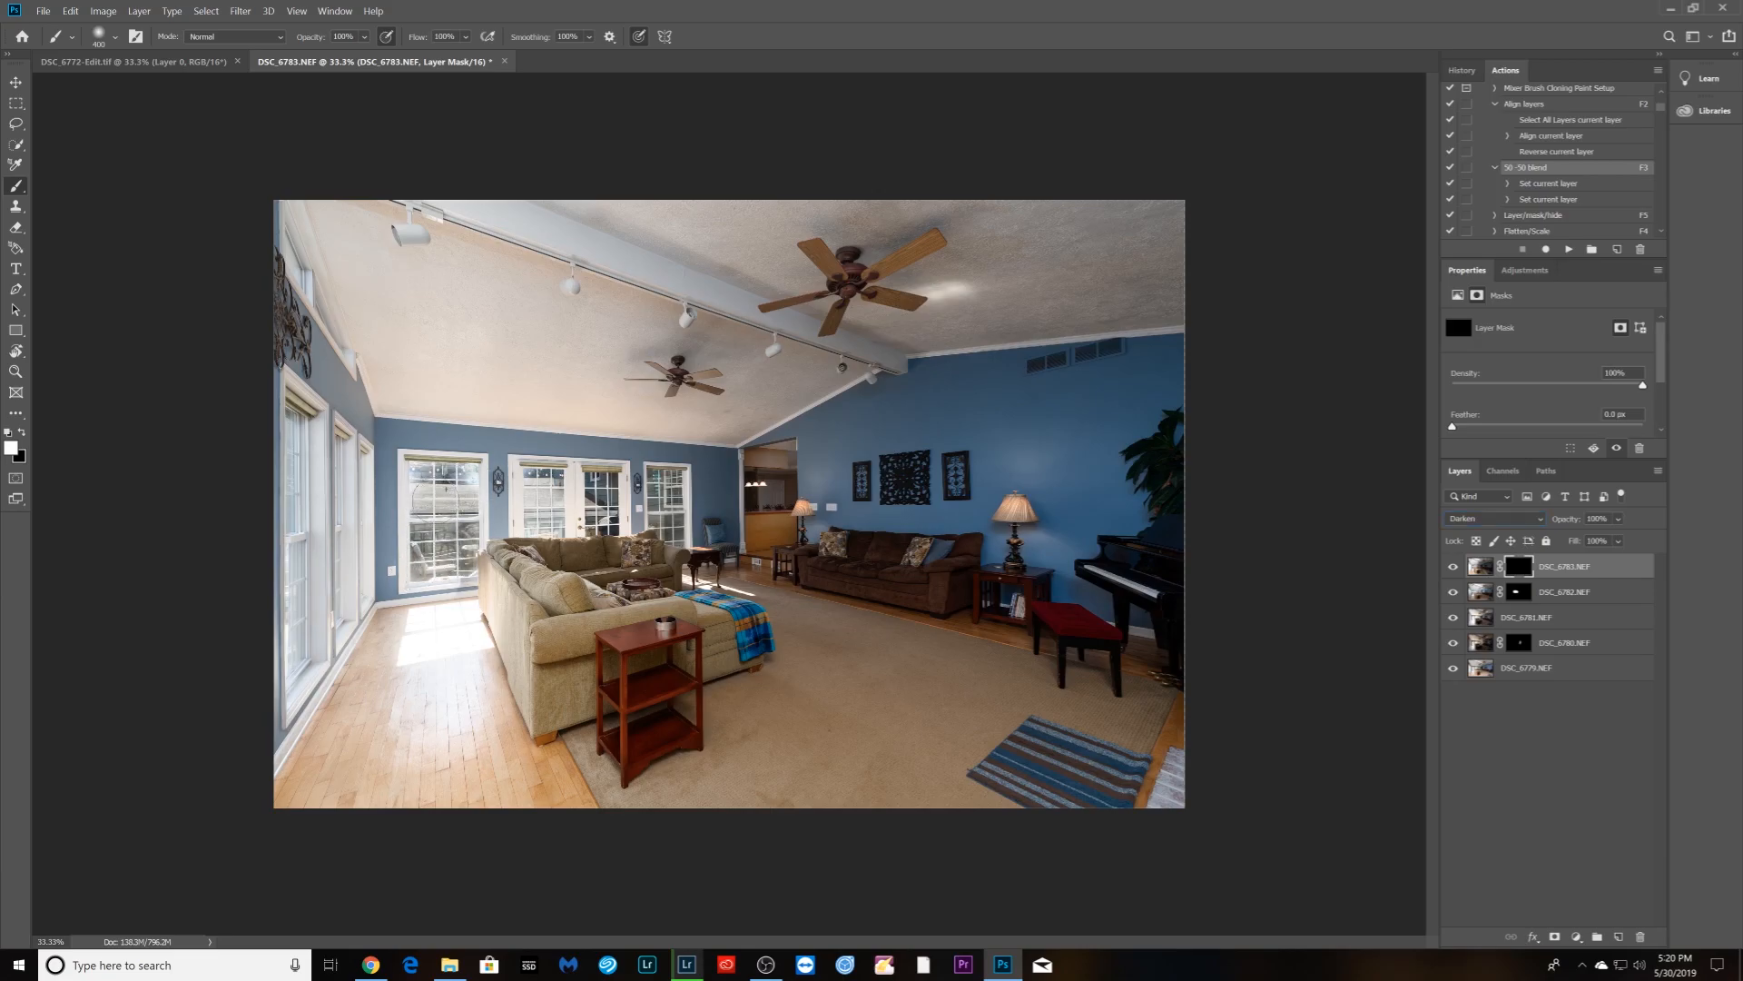
key(ctrl+z)
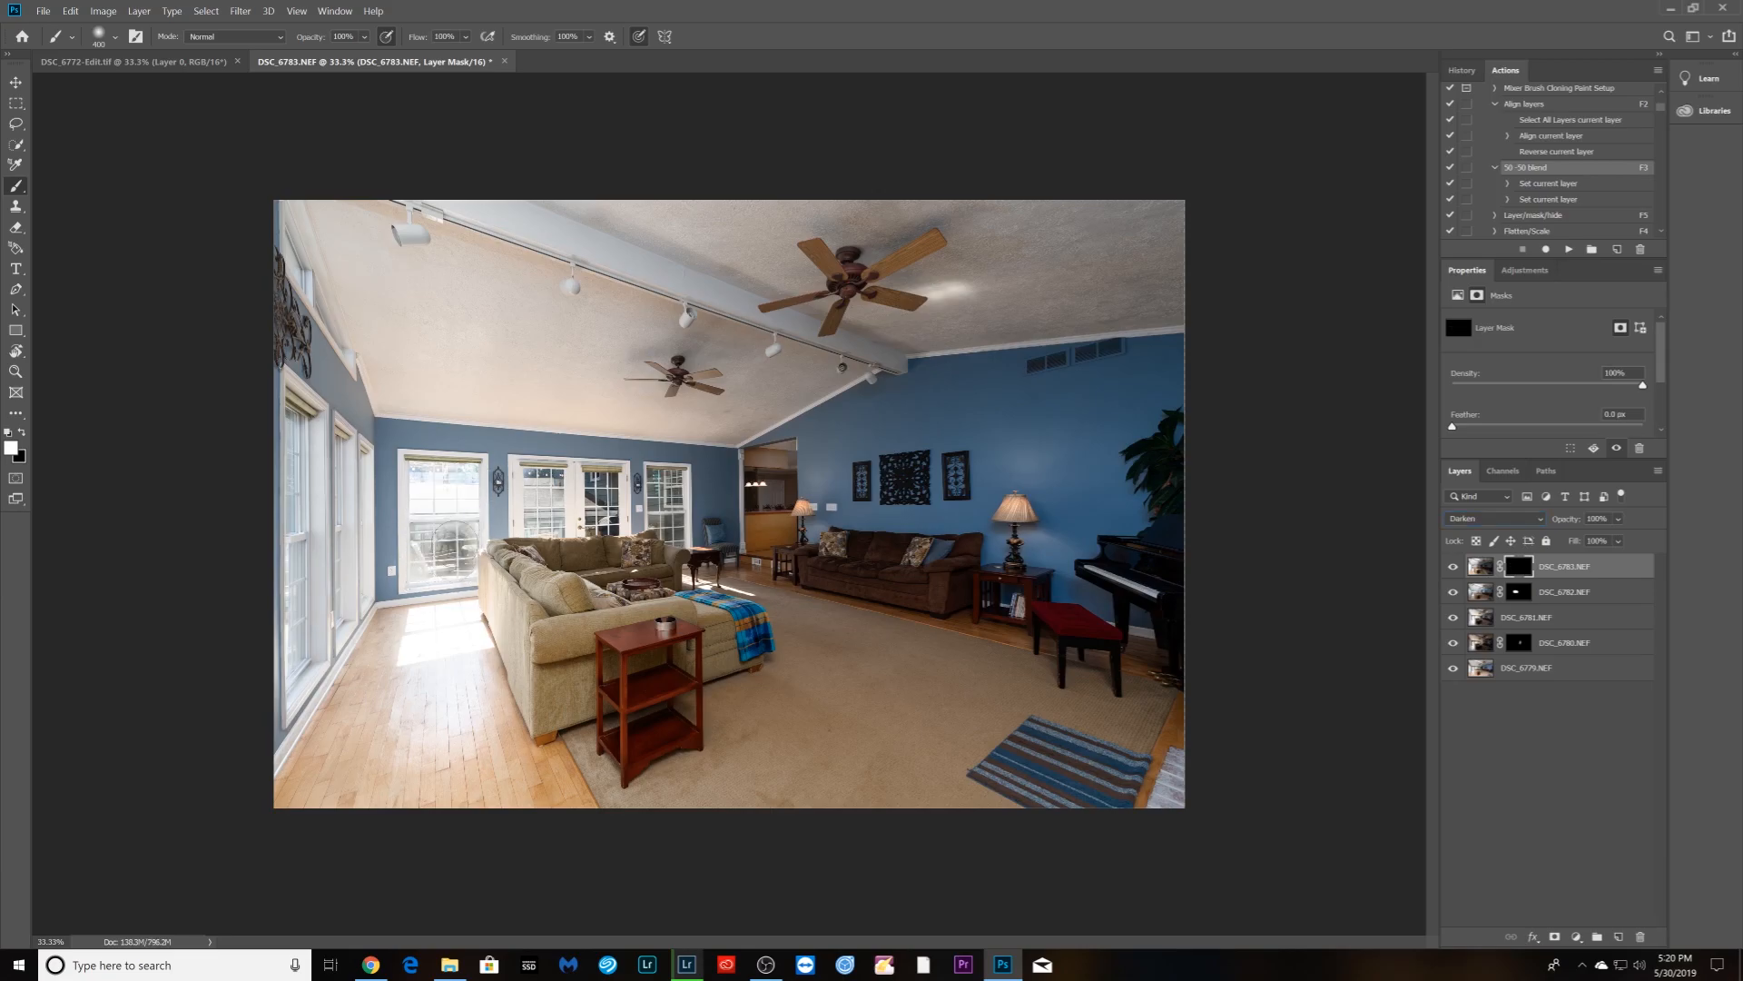
mouse_move(463, 482)
mouse_down()
mouse_move(424, 474)
mouse_move(427, 567)
mouse_up()
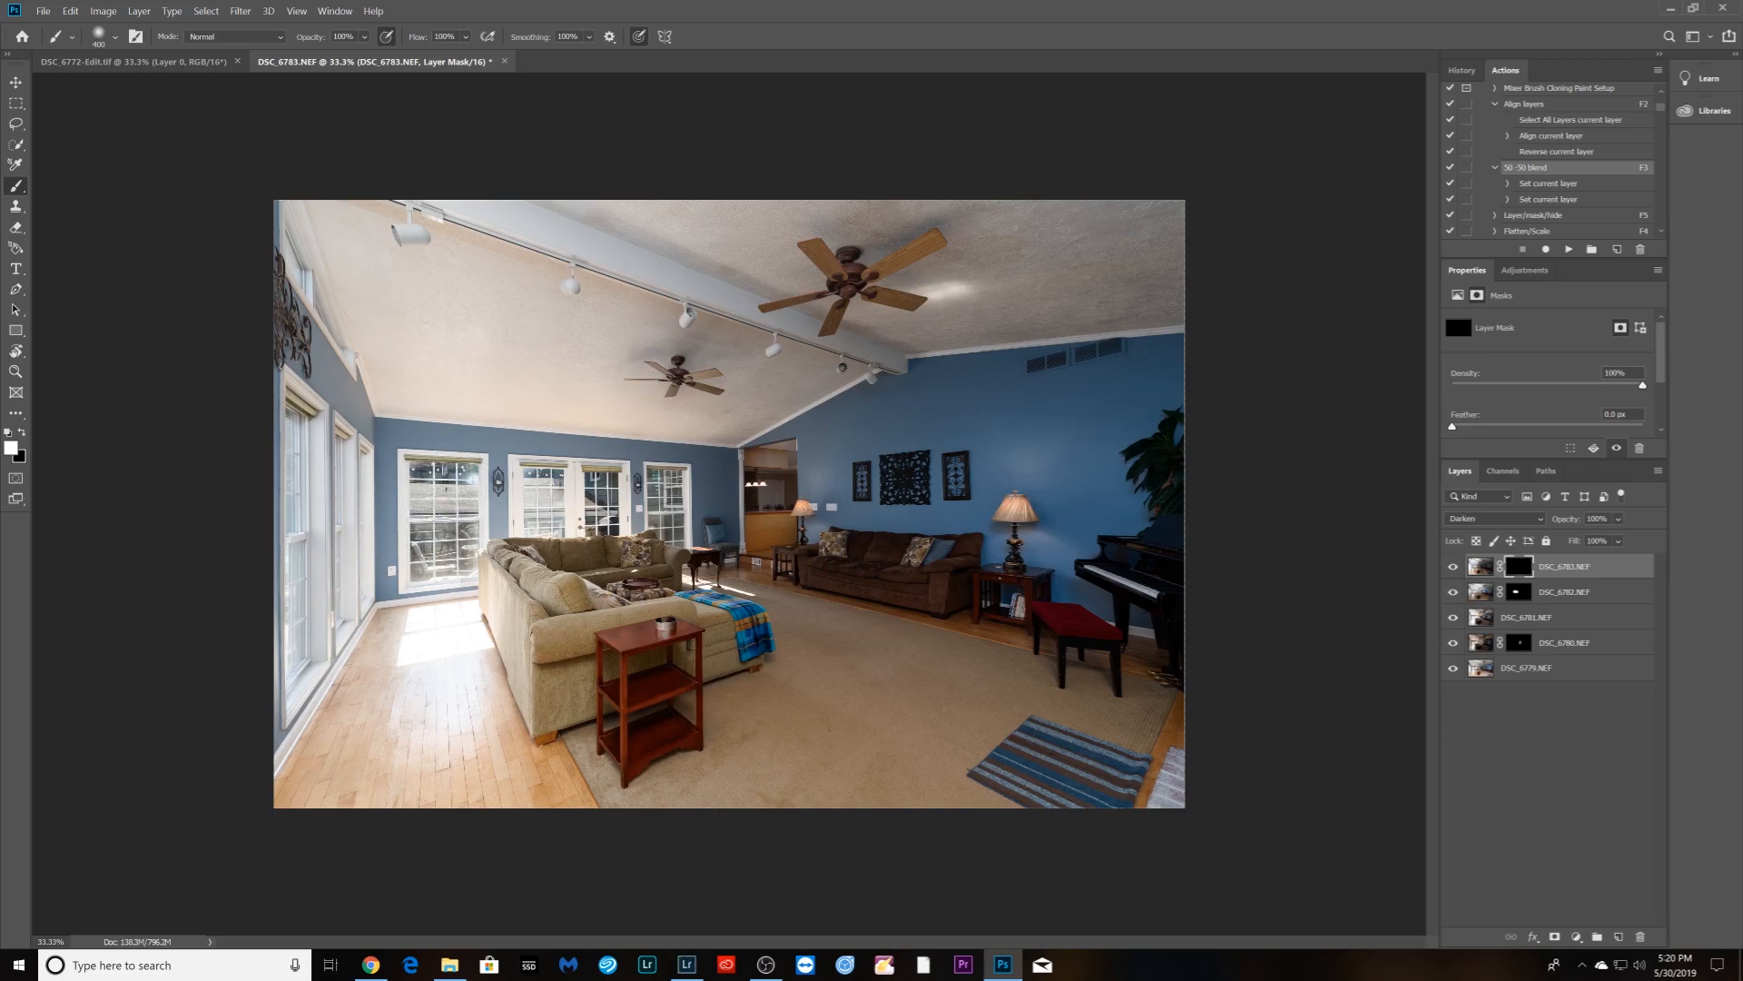
- Tone down the sunlit floor areas, then flatten and save the blend as DSC_6779-Edit.tif
drag(441, 618, 433, 777)
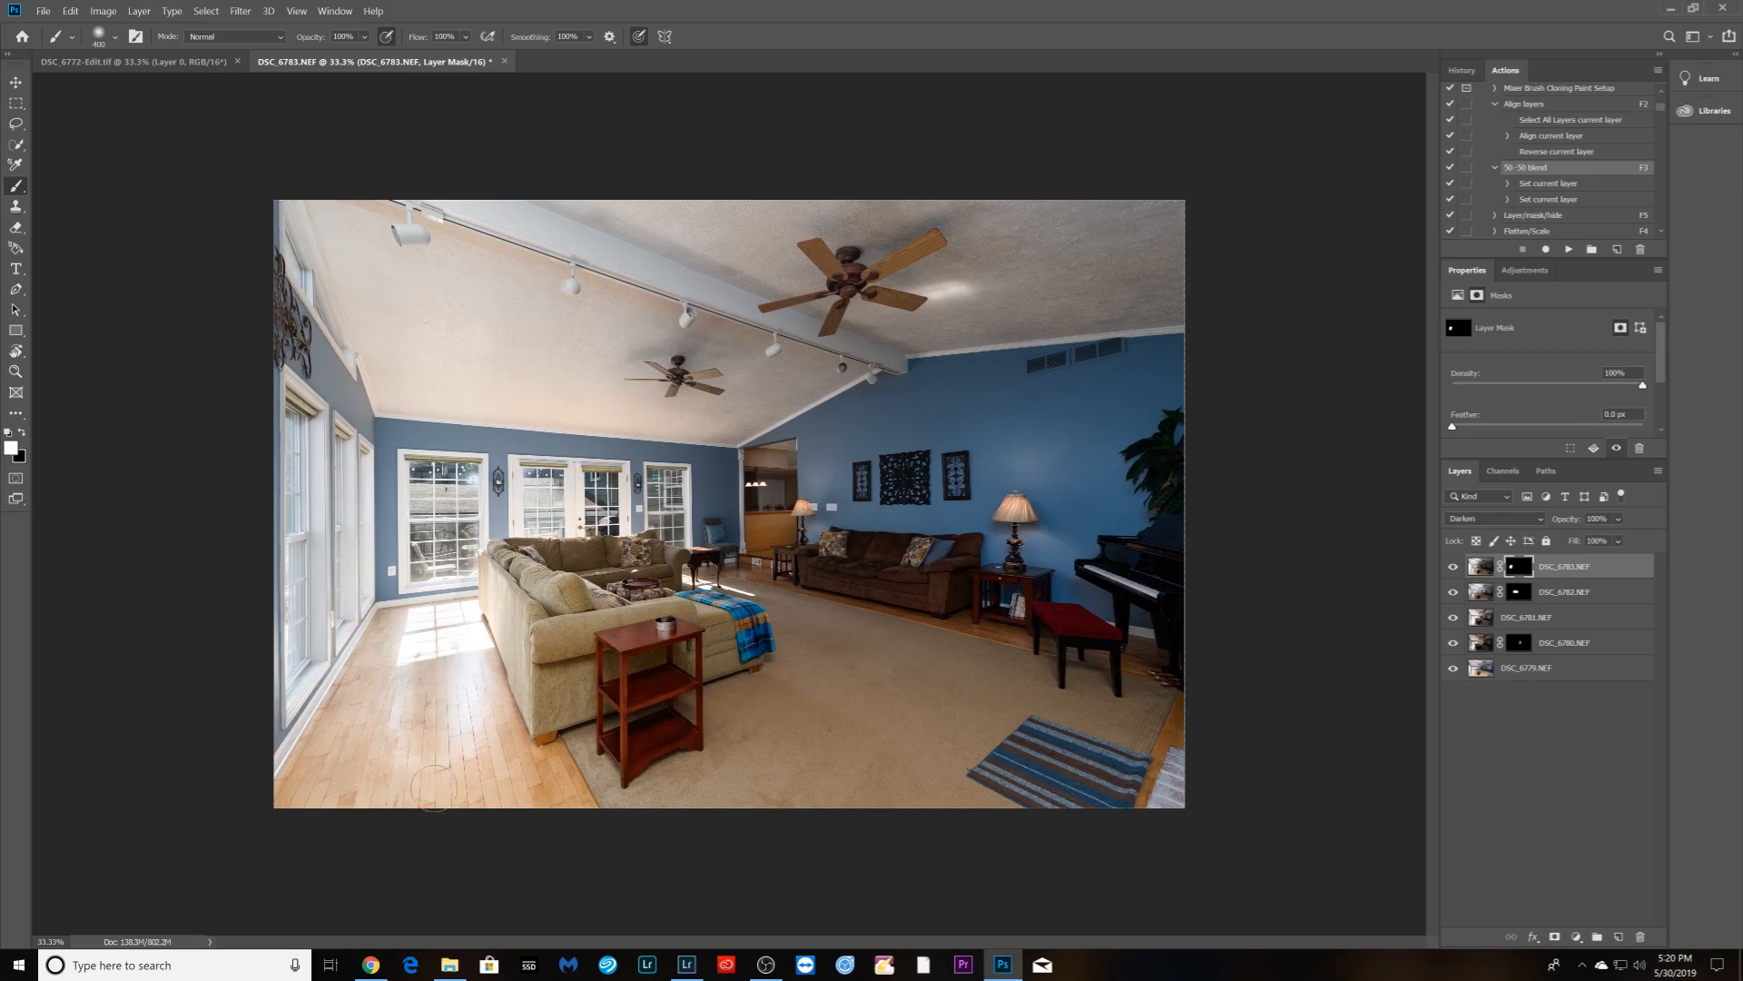
mouse_move(468, 650)
mouse_down()
mouse_move(398, 808)
mouse_move(439, 632)
mouse_up()
drag(458, 770, 290, 761)
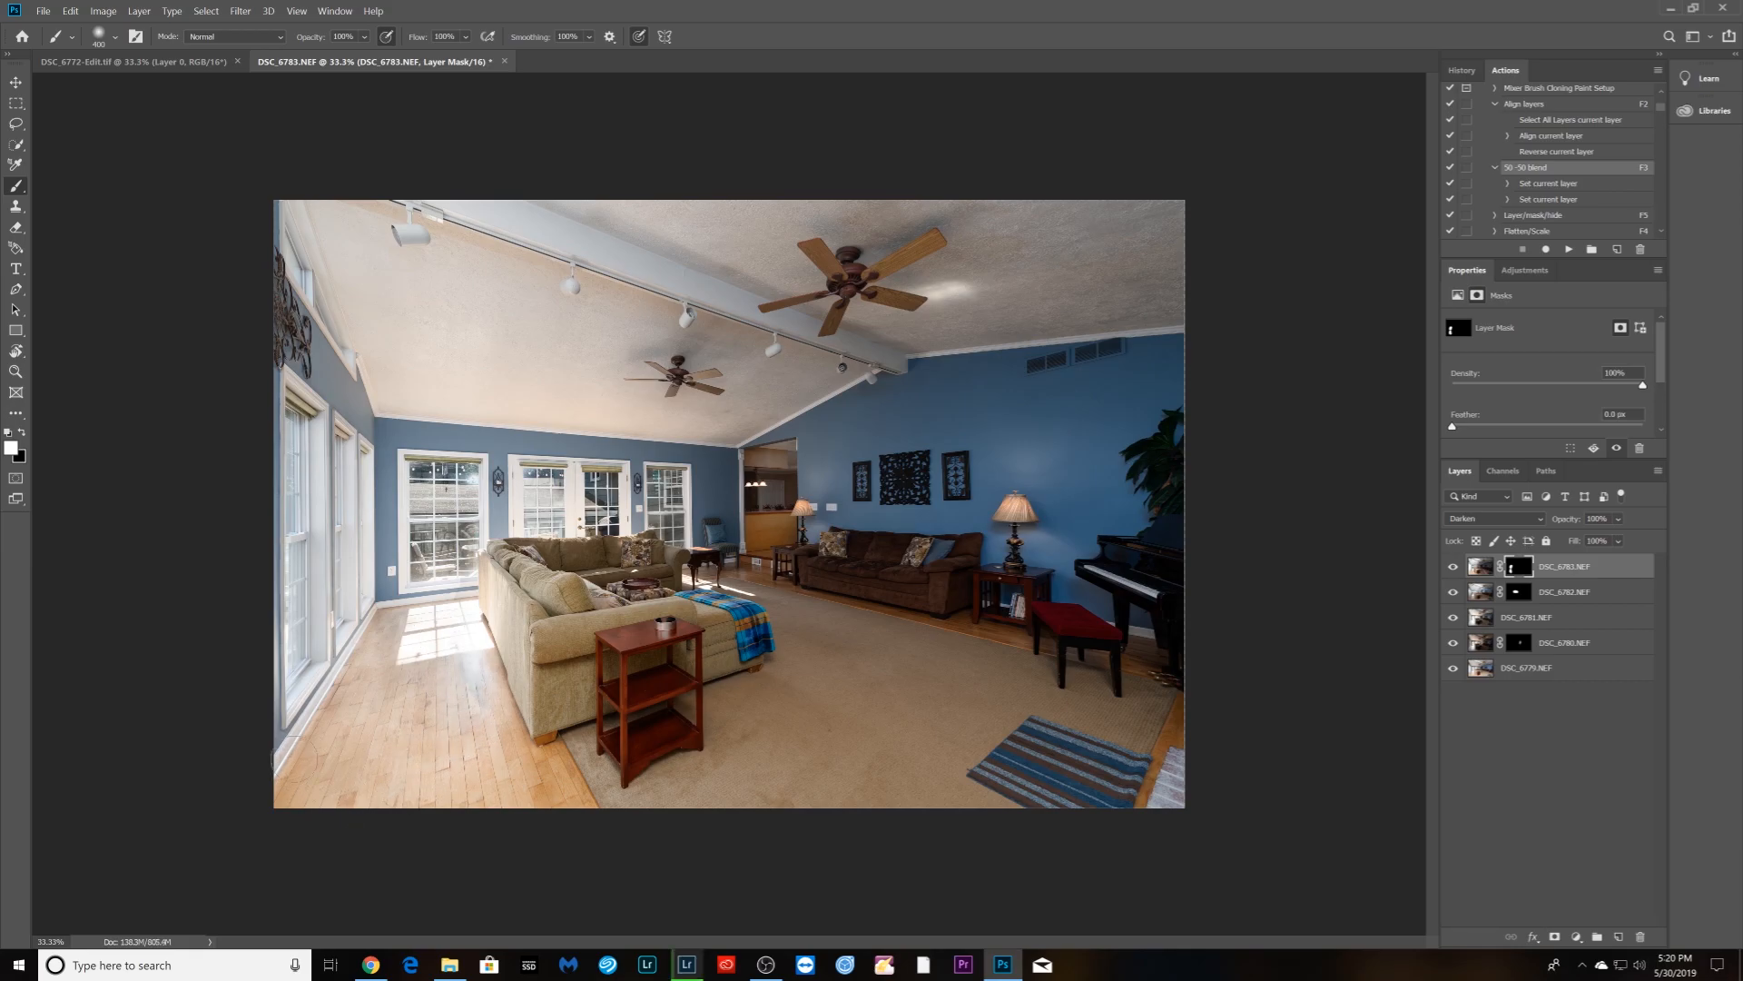
key(F4)
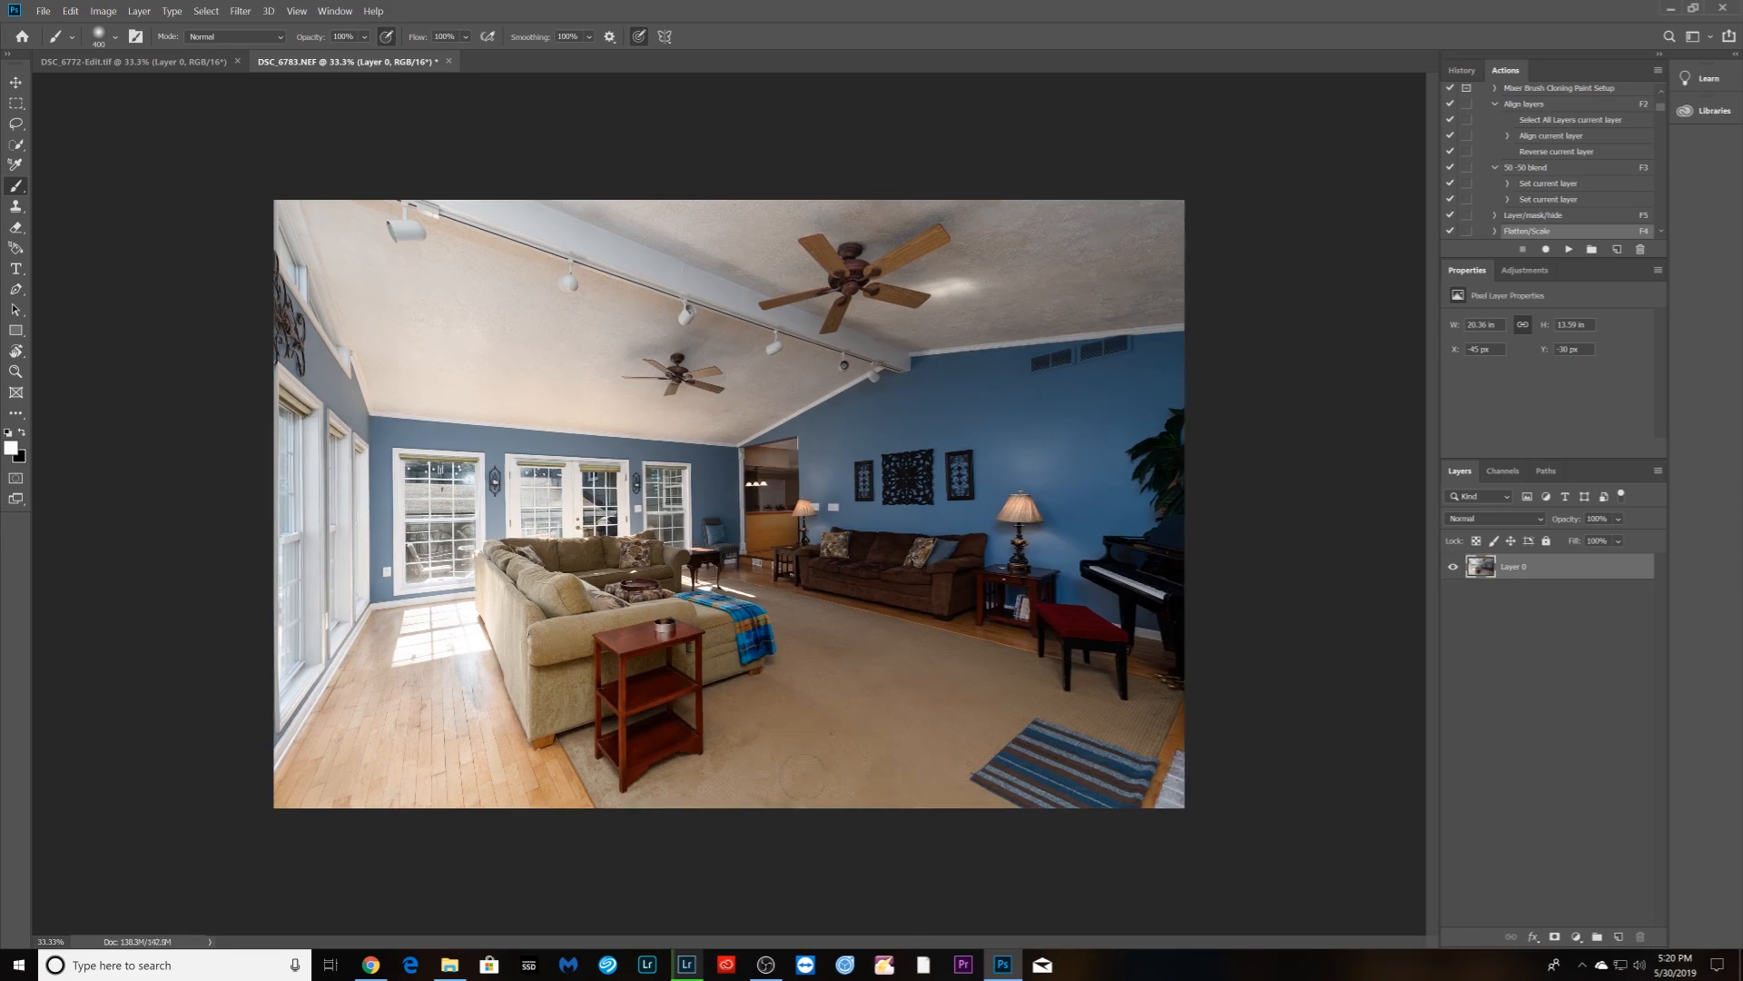
- Back in Lightroom Classic, give the blended living-room photo DSC_6779-Edit a red label
click(688, 965)
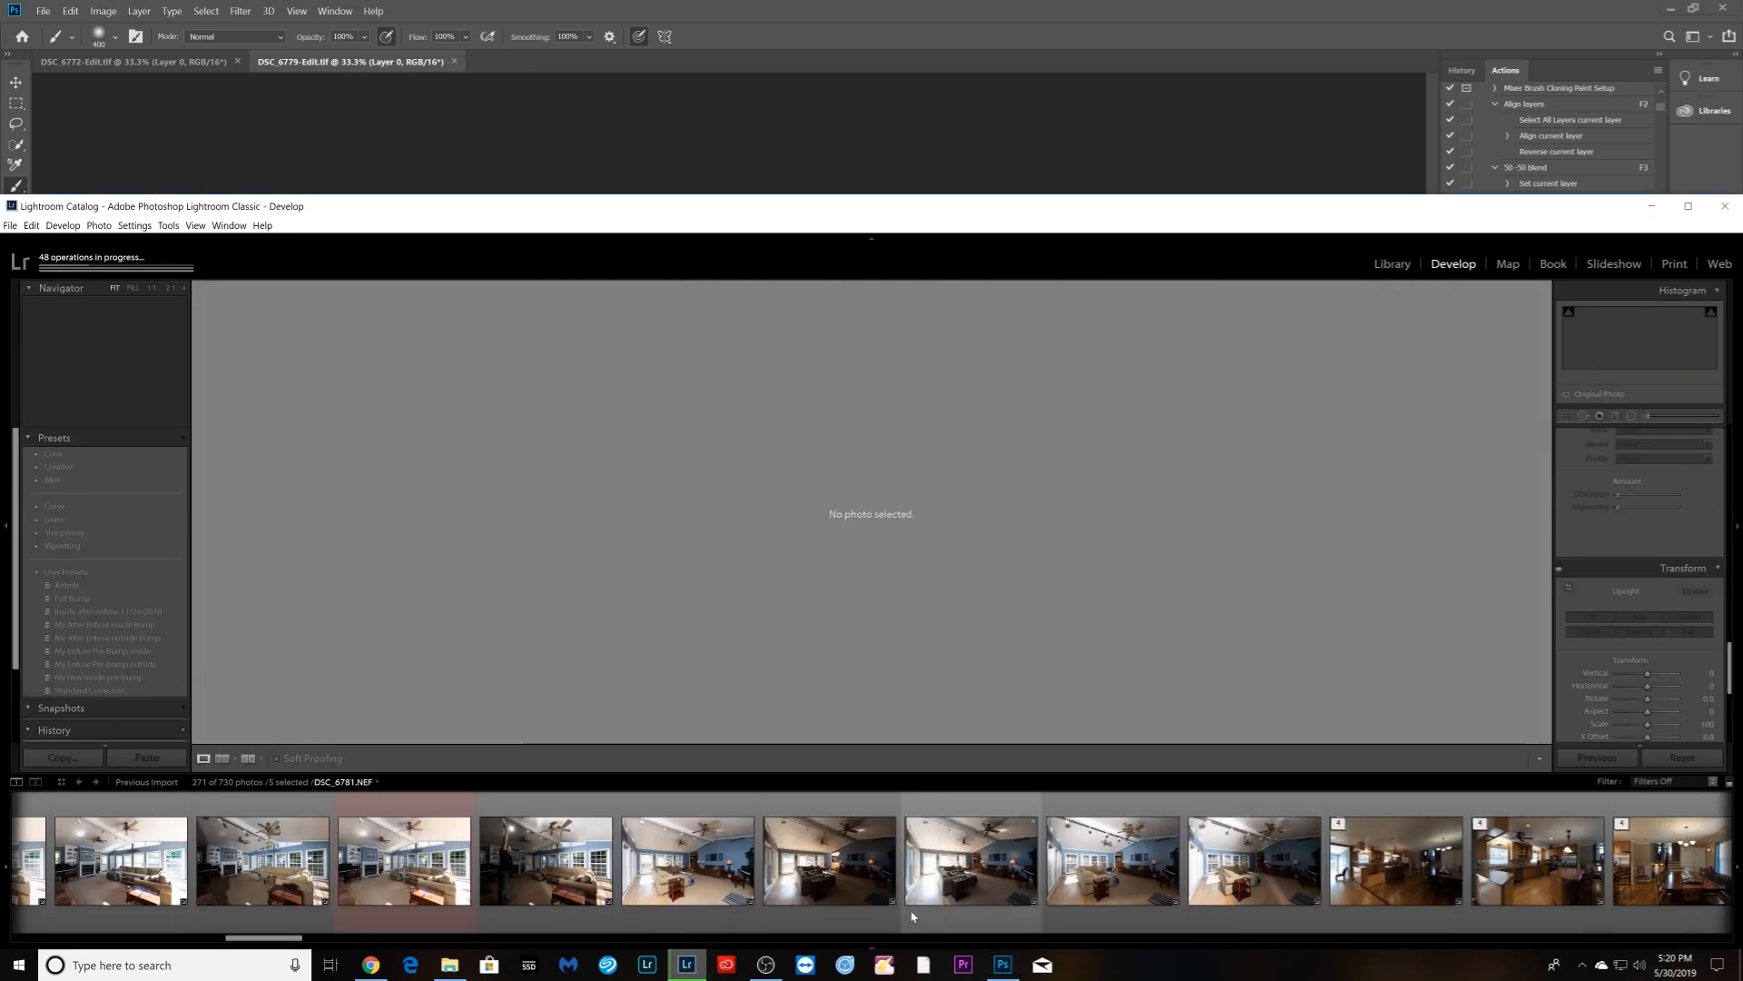
click(1236, 919)
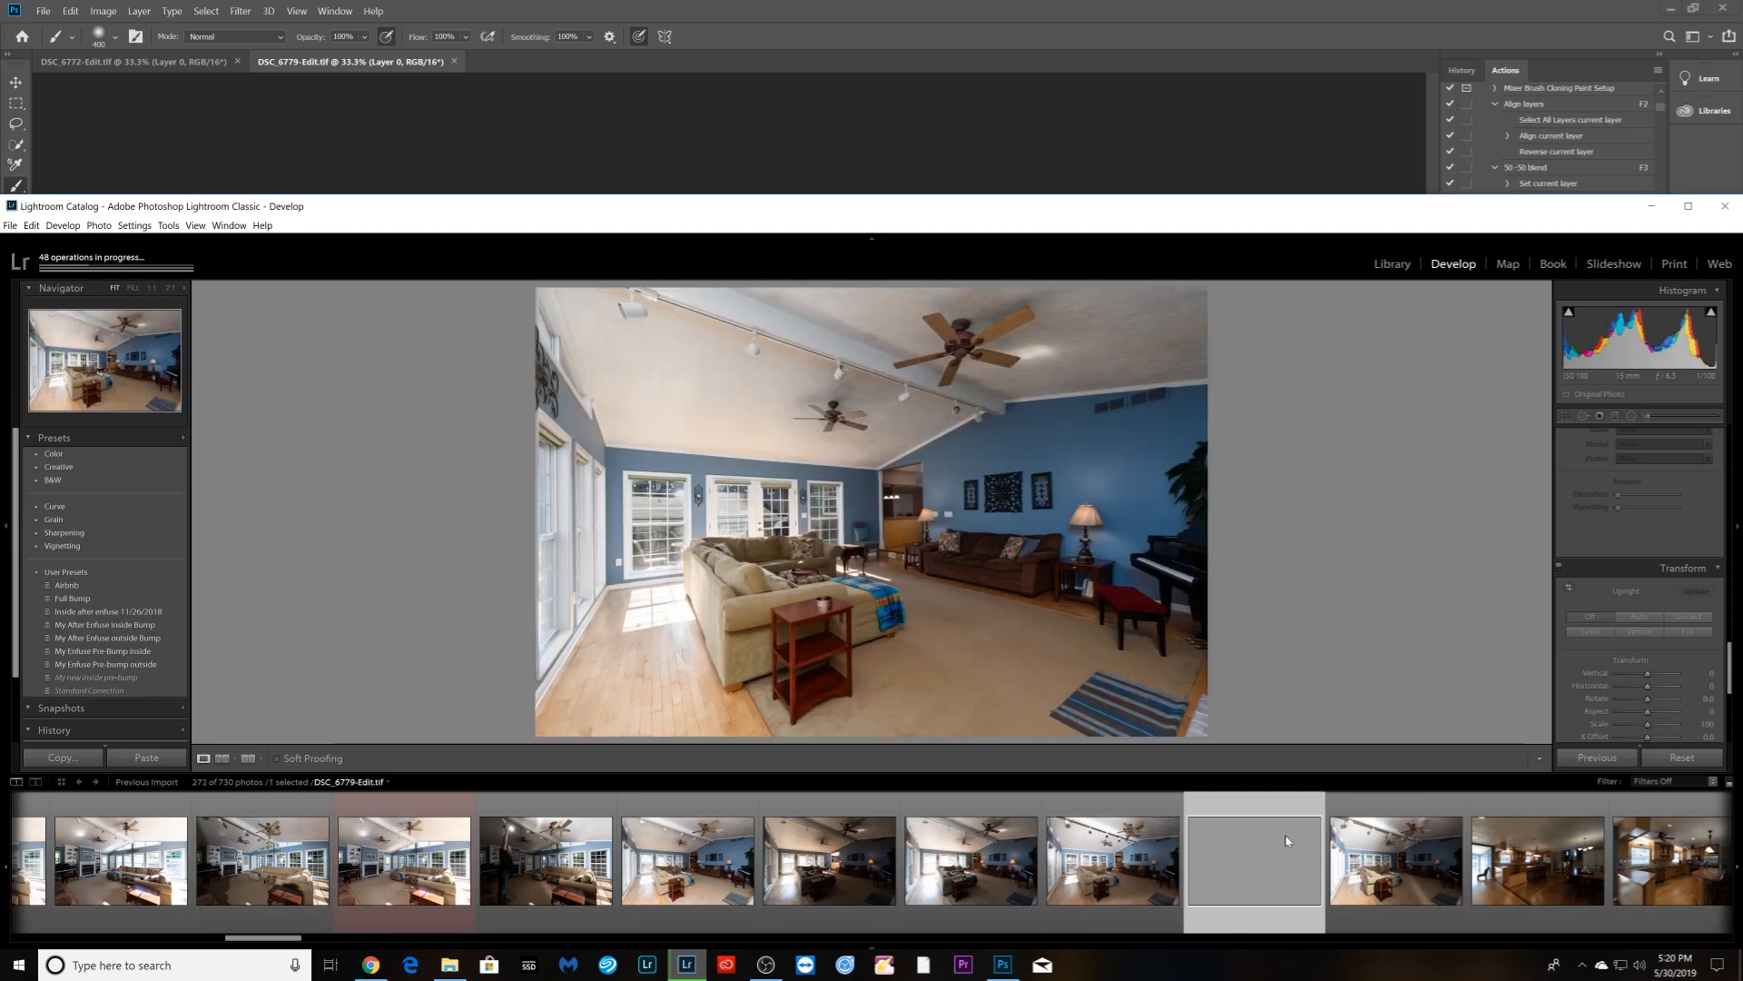
right_click(1284, 846)
mouse_move(1390, 564)
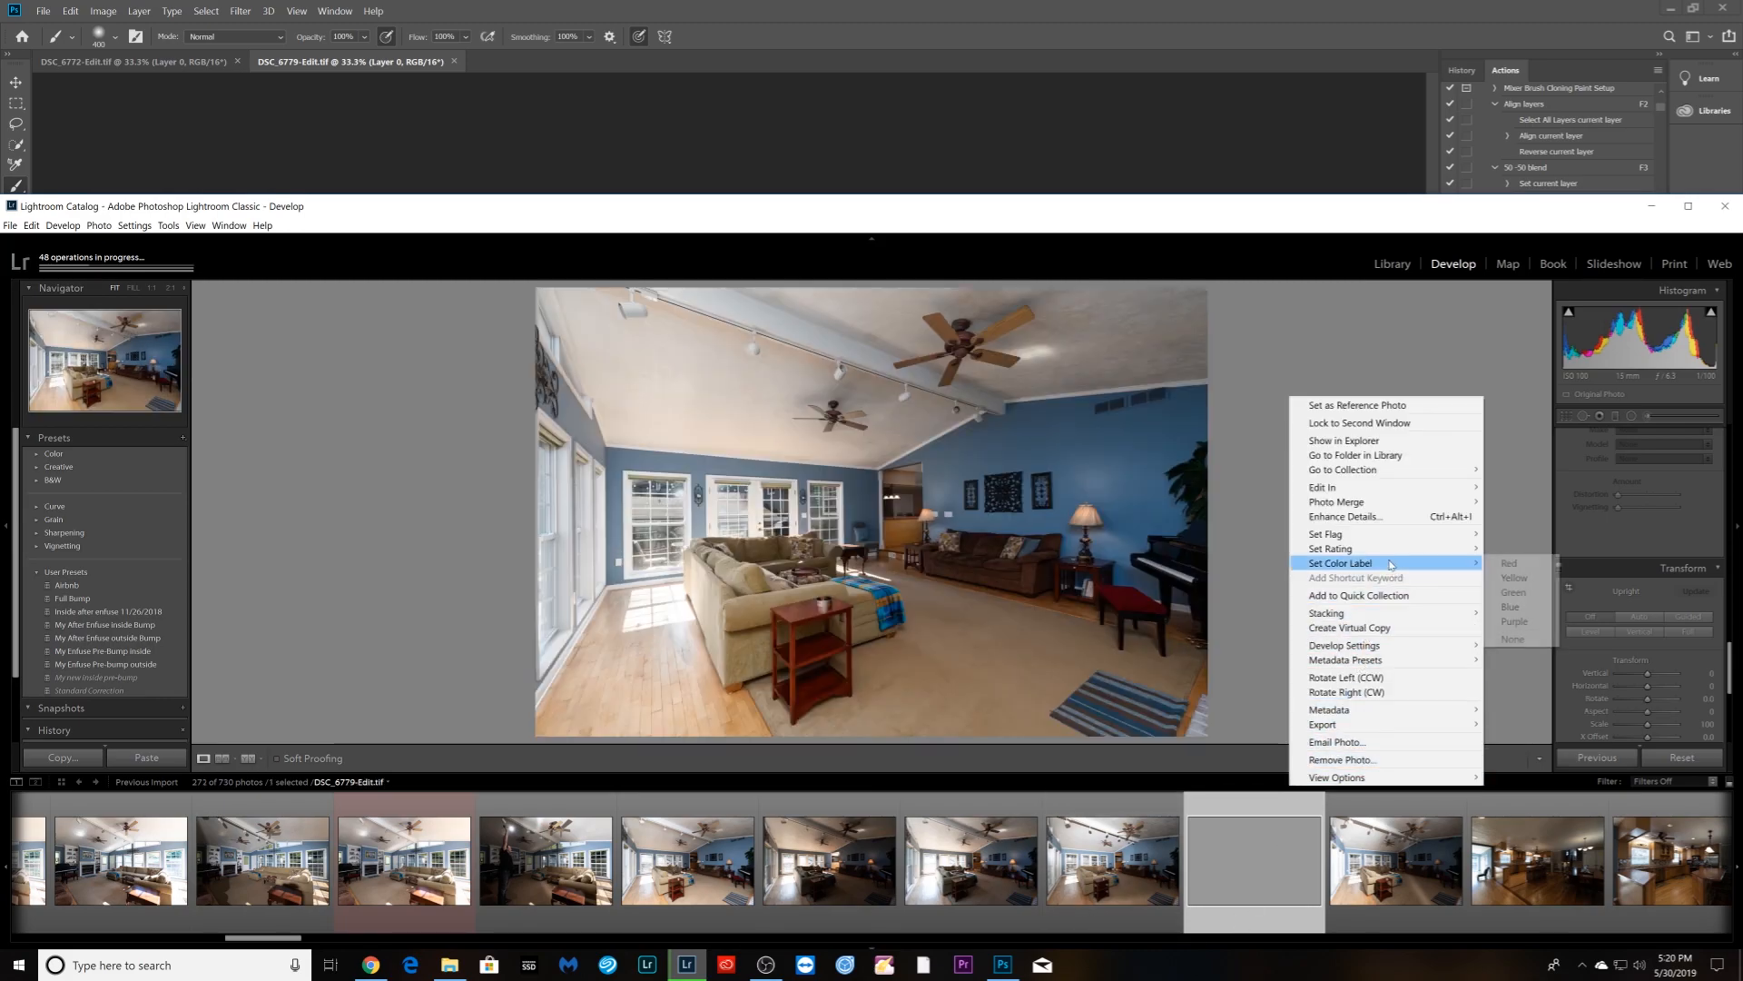
click(1509, 563)
- Select the four hallway brackets starting at DSC_6959 and raise their exposure
scroll(1081, 893, down, 3)
scroll(1081, 893, down, 10)
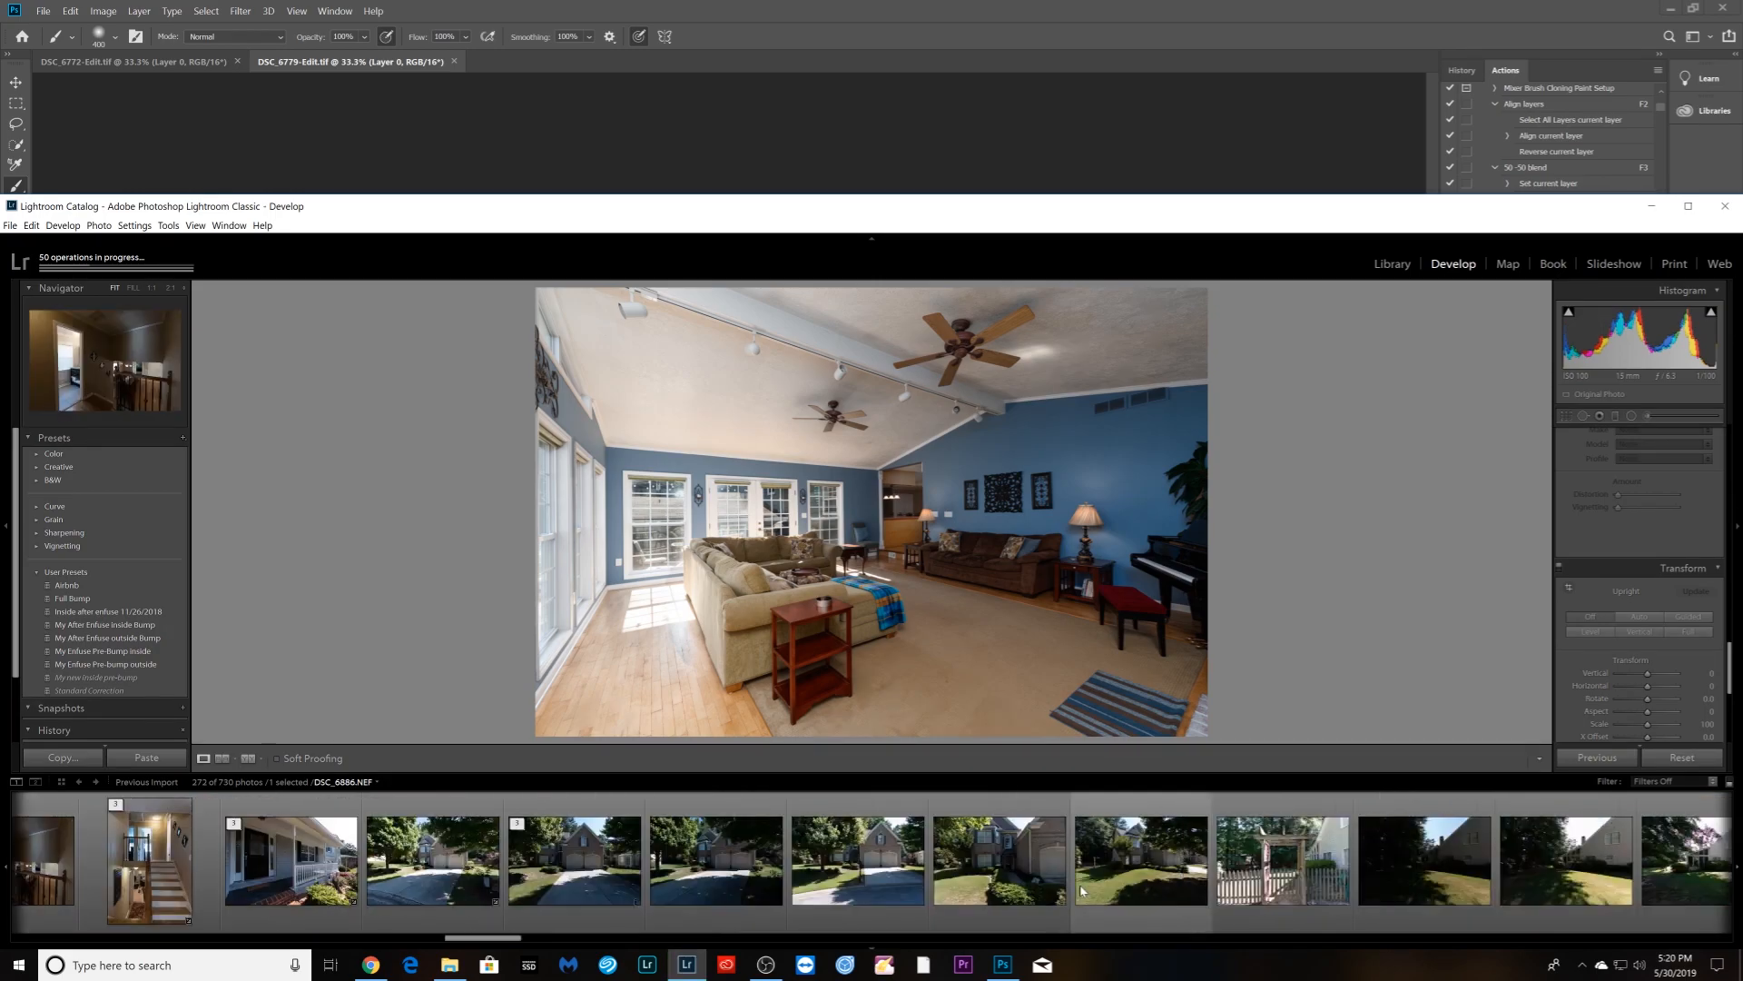
scroll(1080, 890, down, 10)
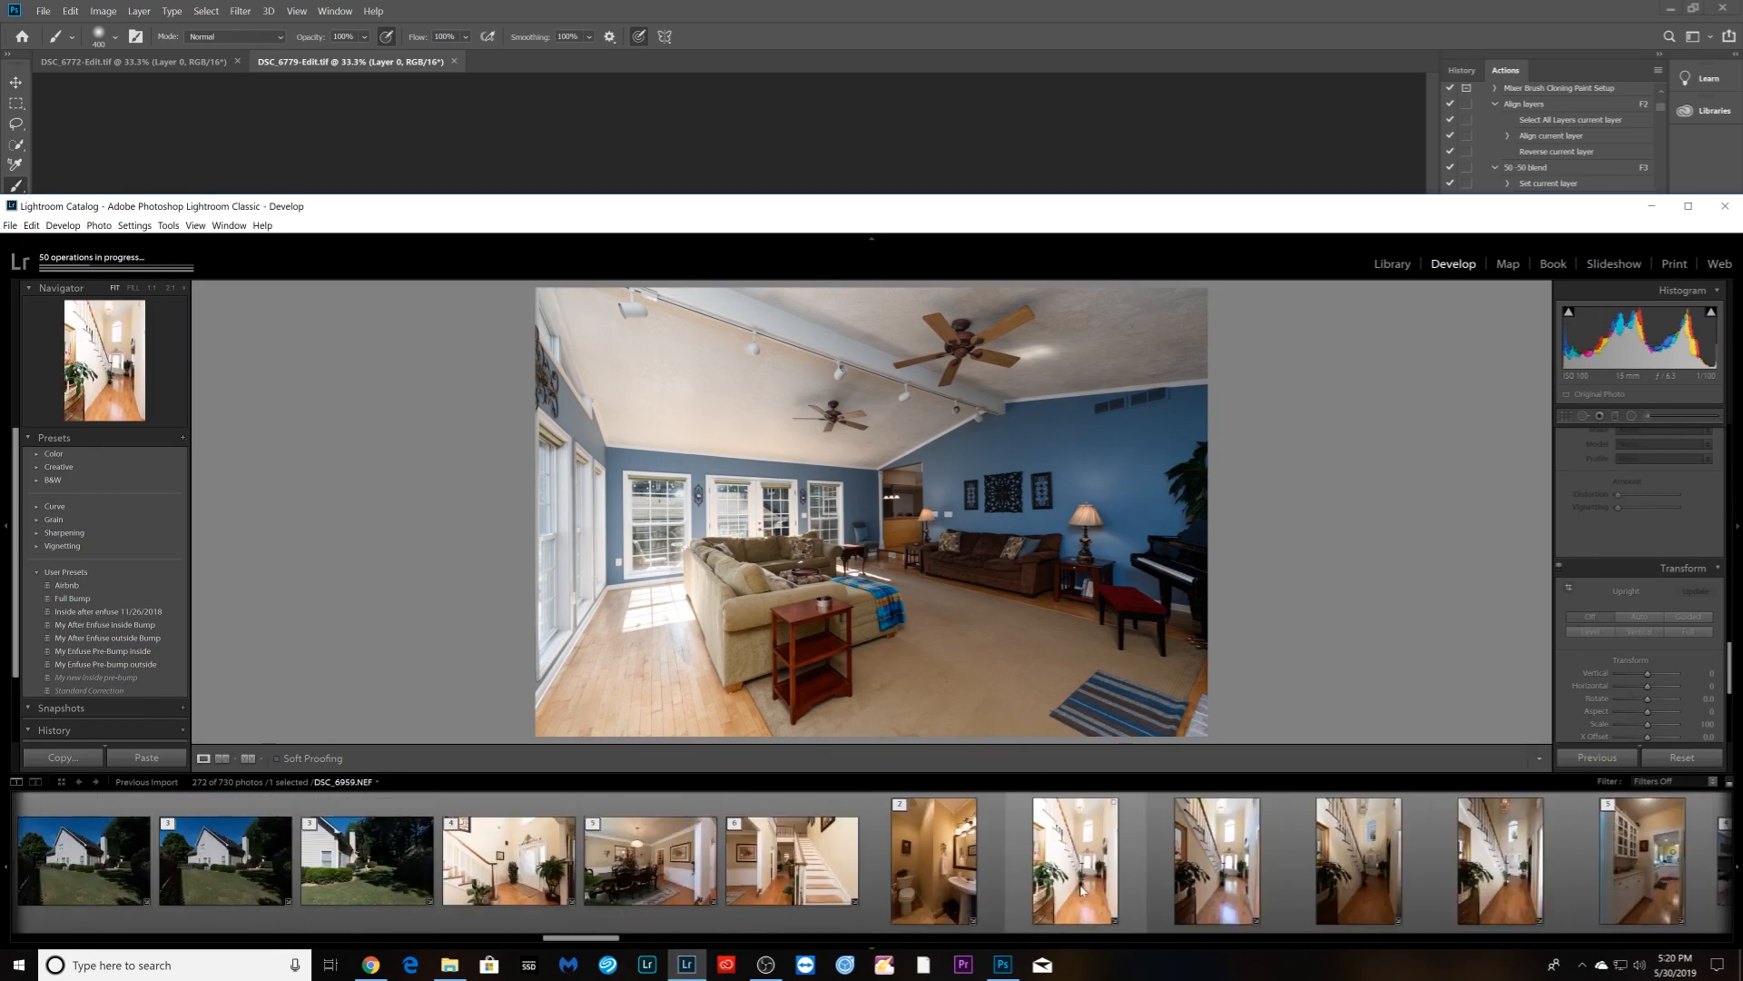
click(1067, 887)
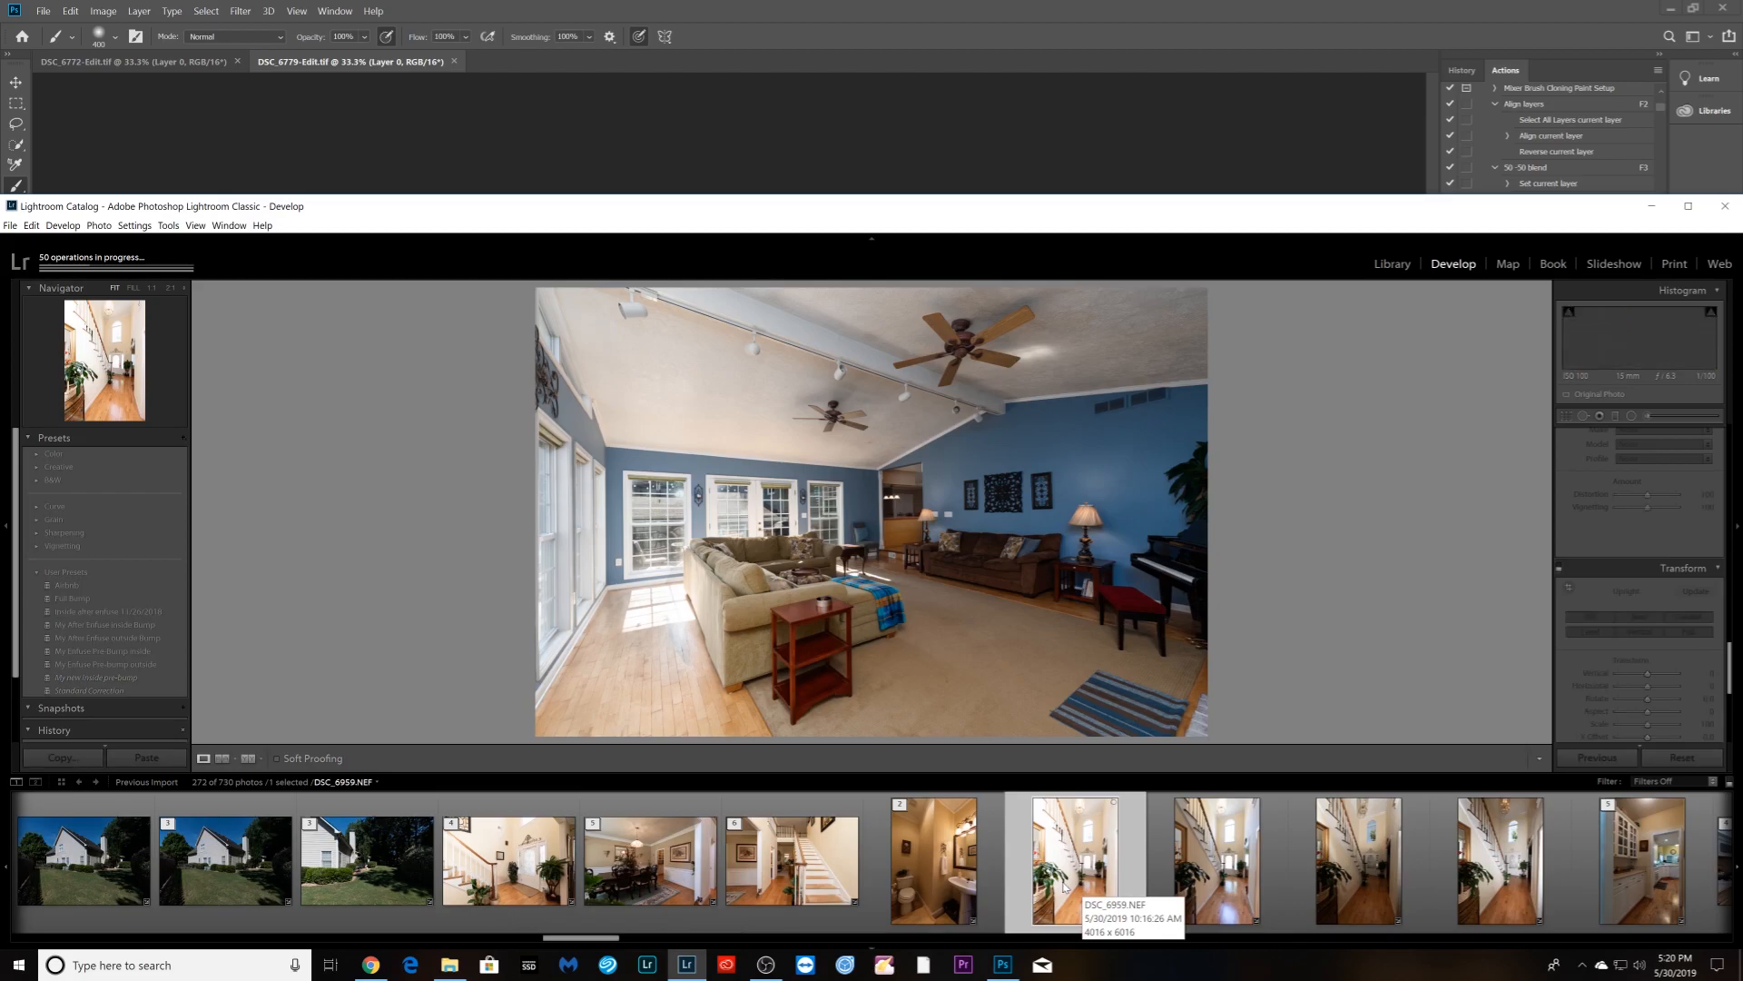
scroll(1067, 887, down, 4)
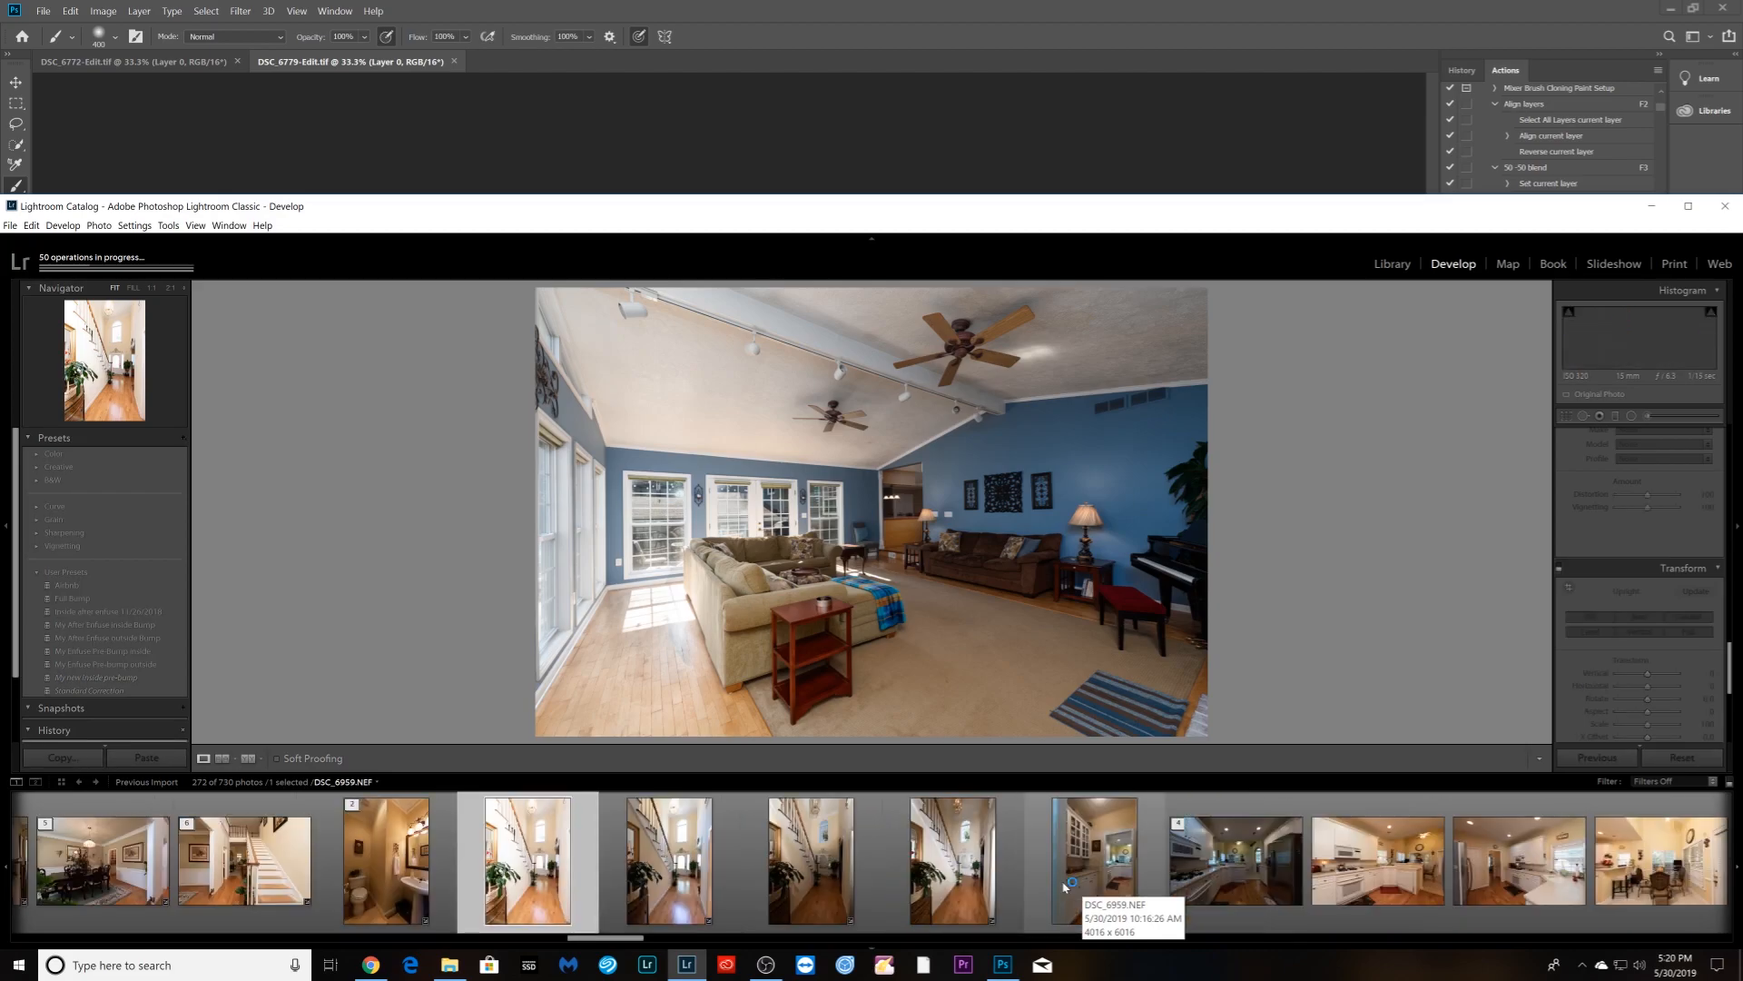
shift+click(965, 887)
right_click(964, 886)
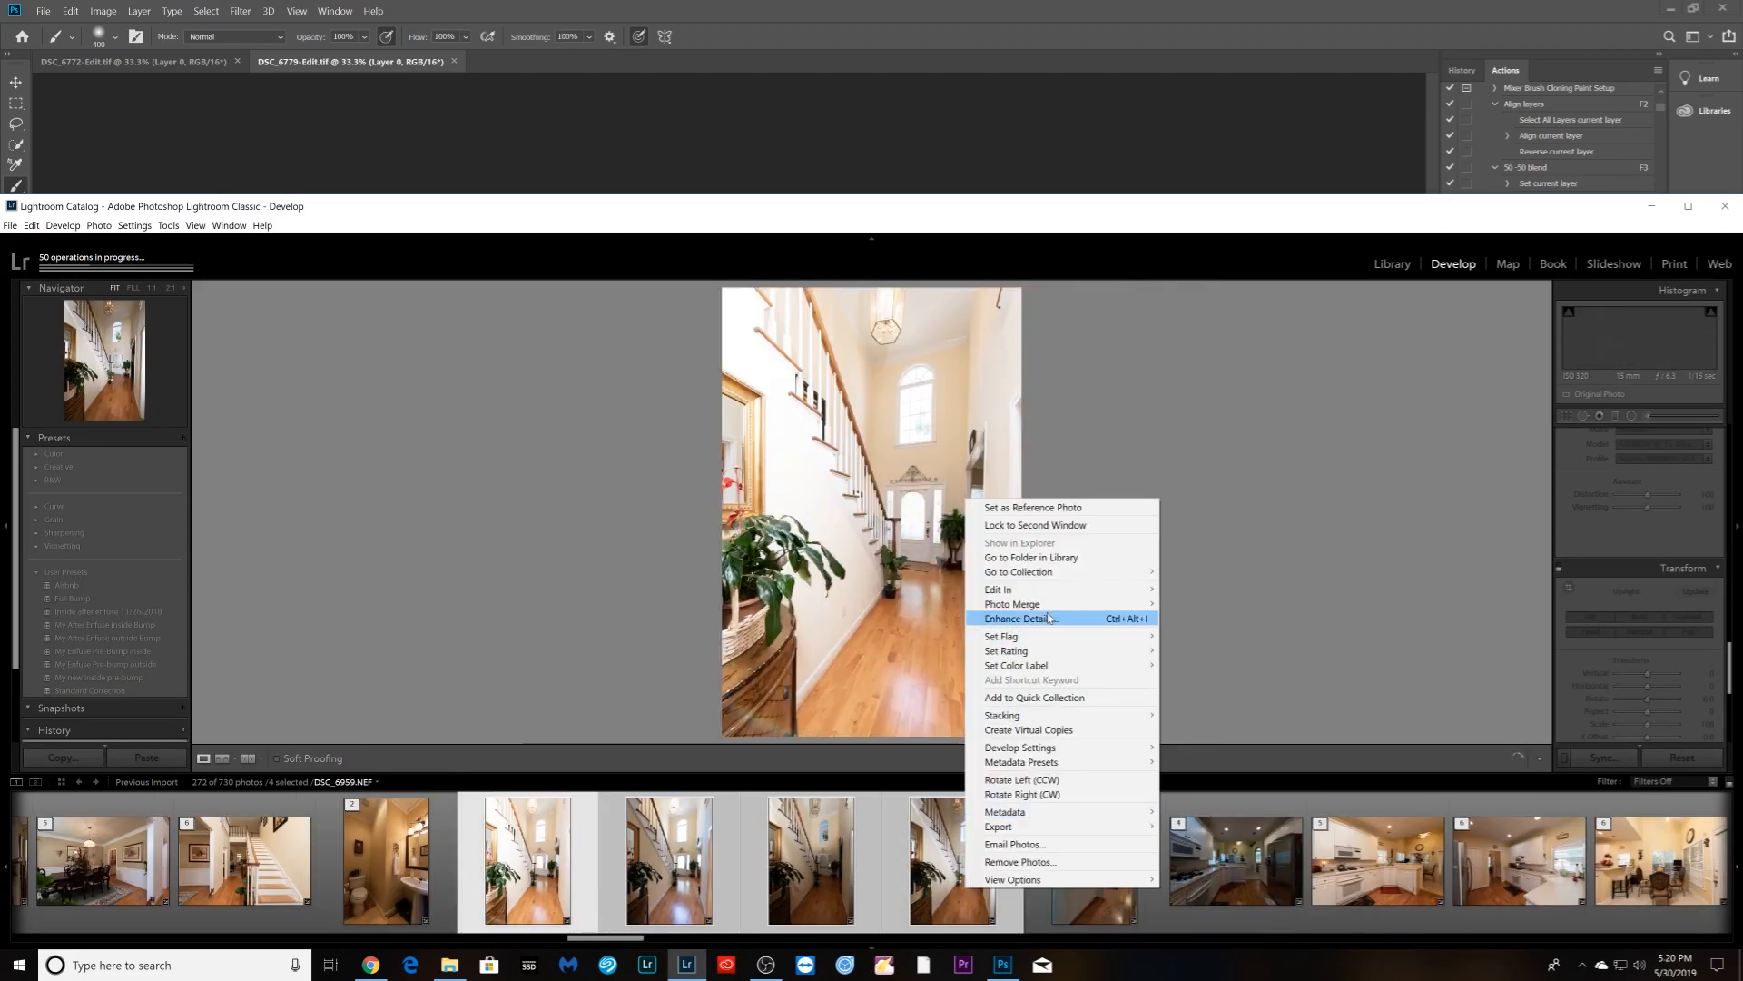
click(1208, 690)
scroll(1644, 515, up, 10)
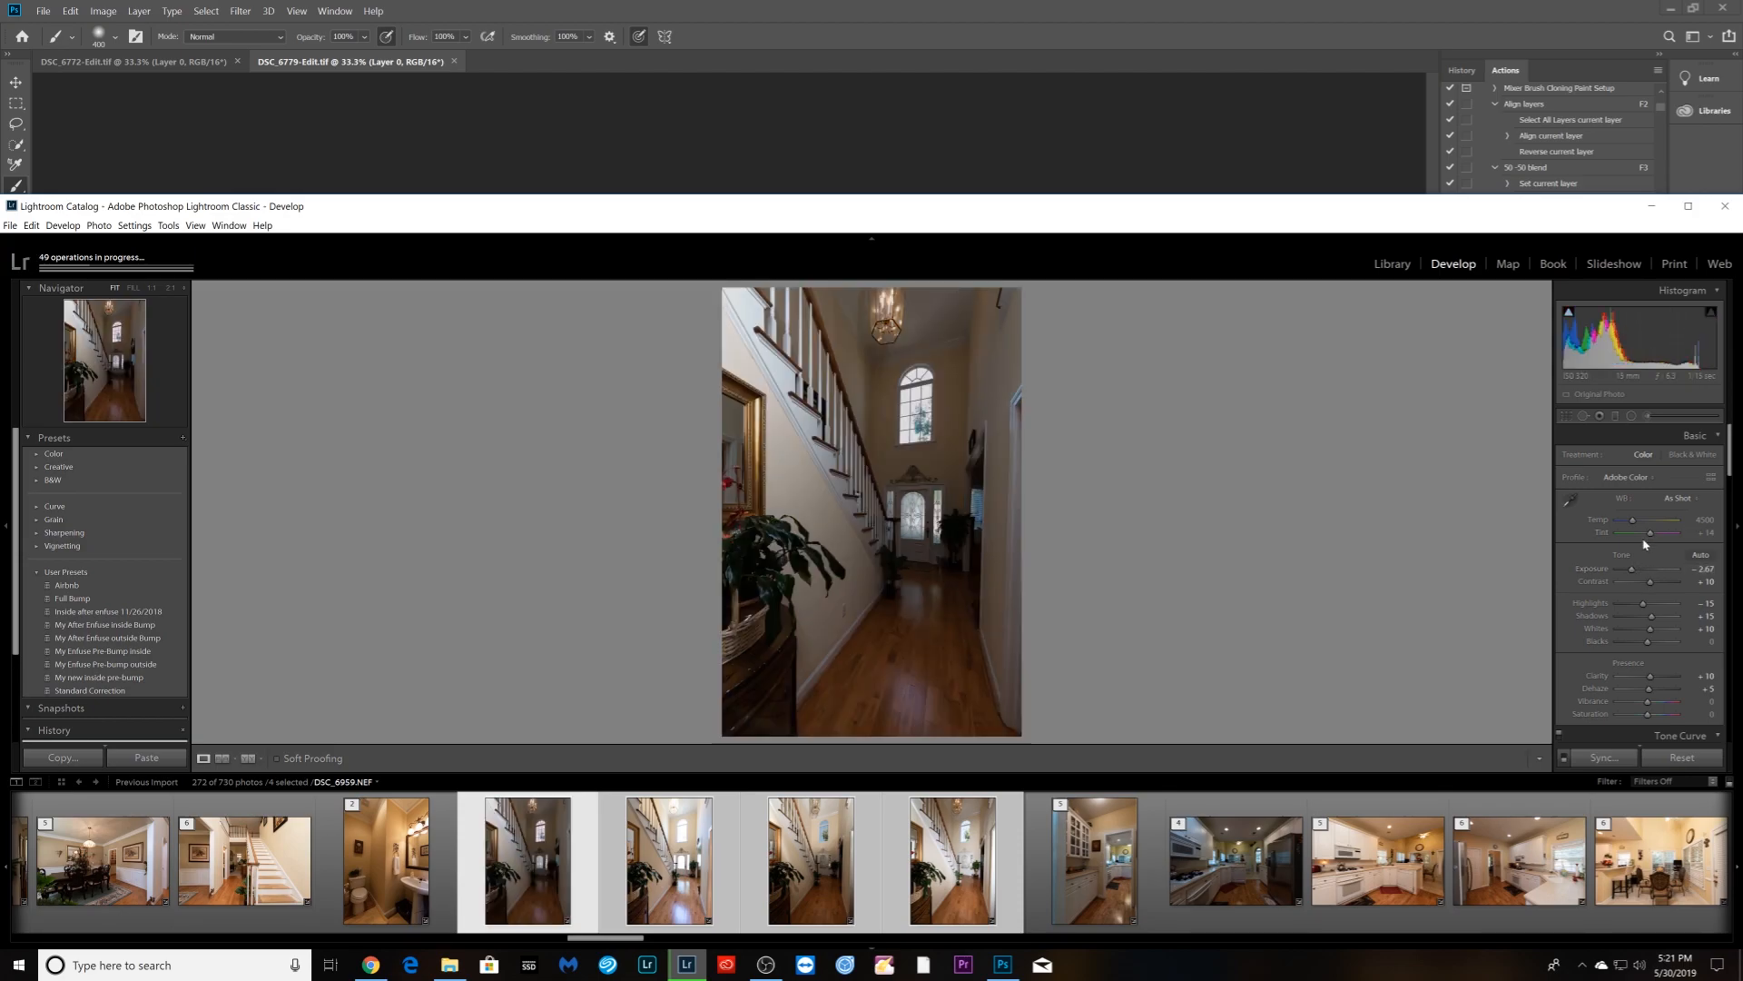
drag(1633, 570, 1645, 573)
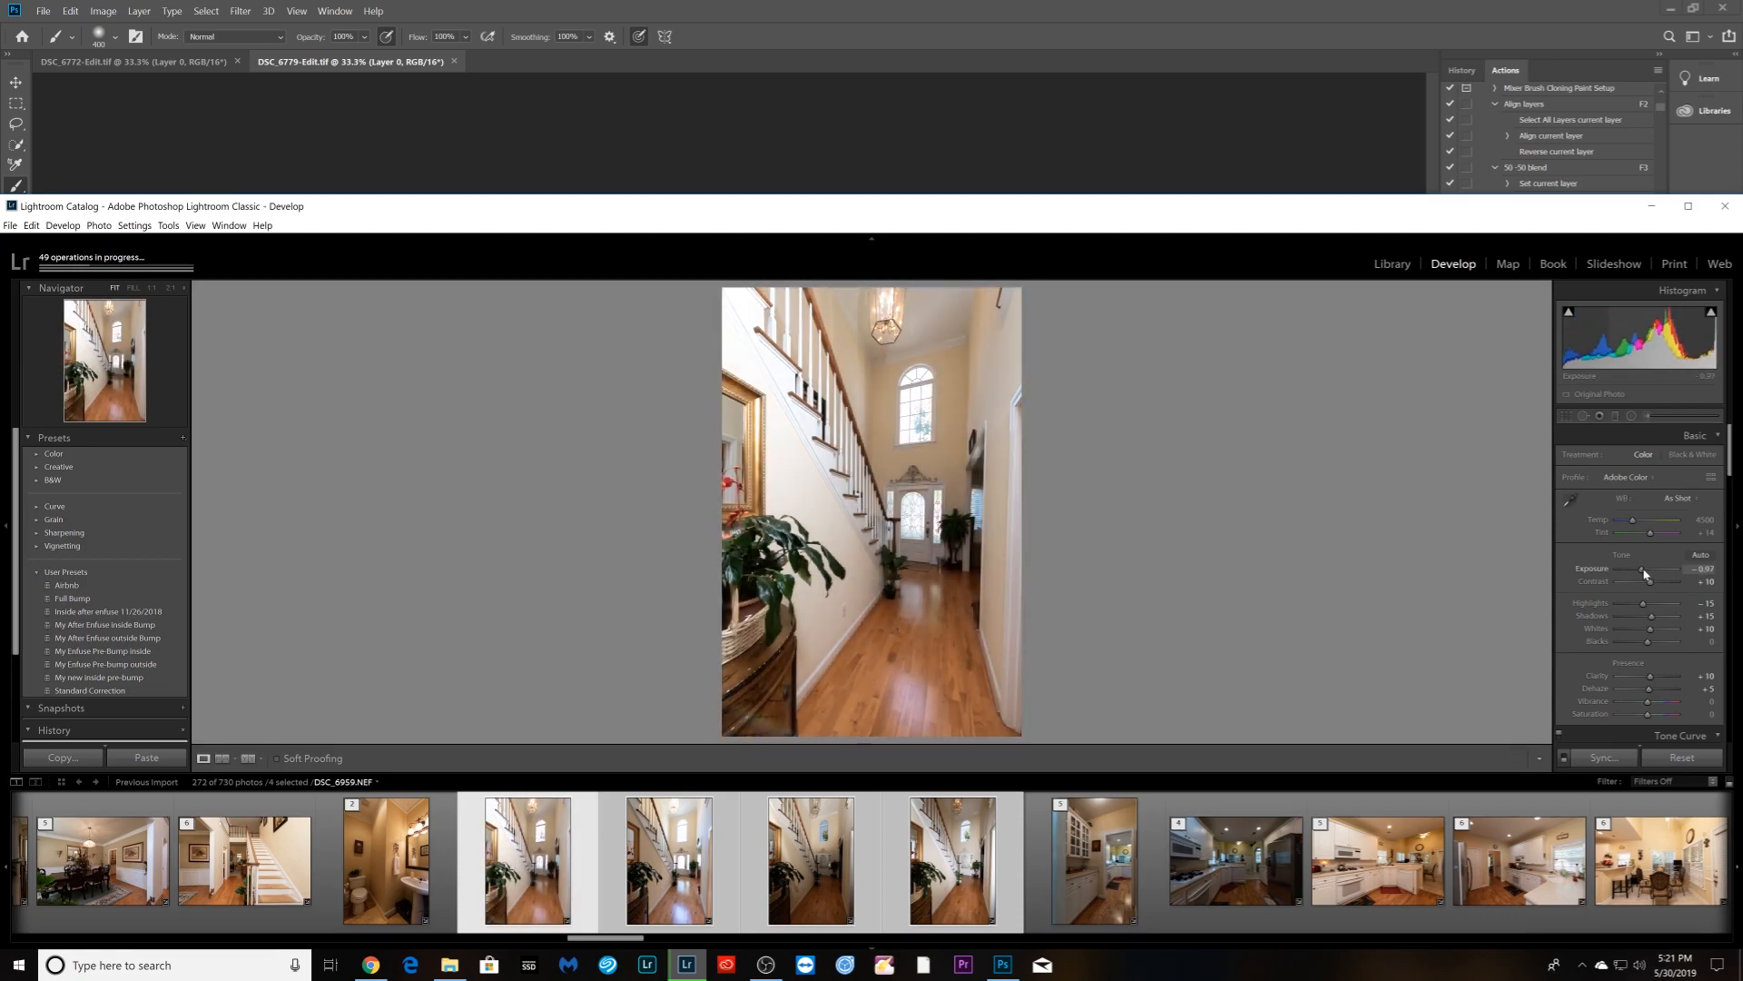
- Open the four selected hallway brackets as layers in one Photoshop document
right_click(821, 882)
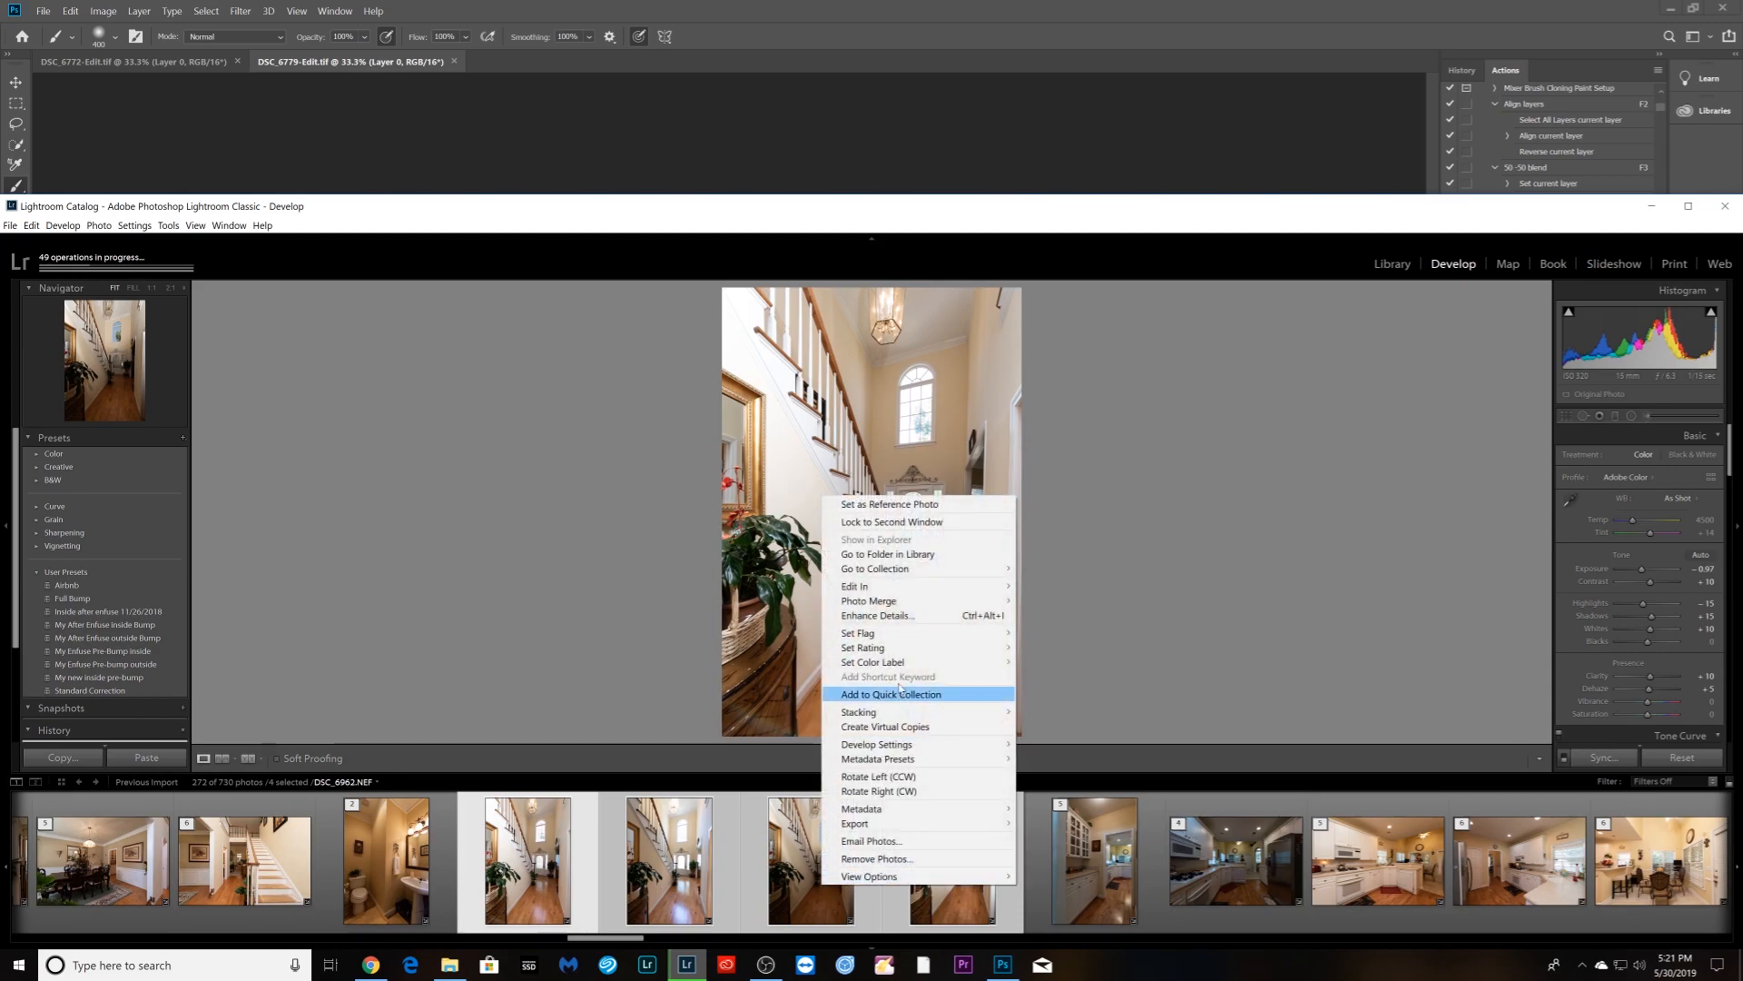
mouse_move(973, 588)
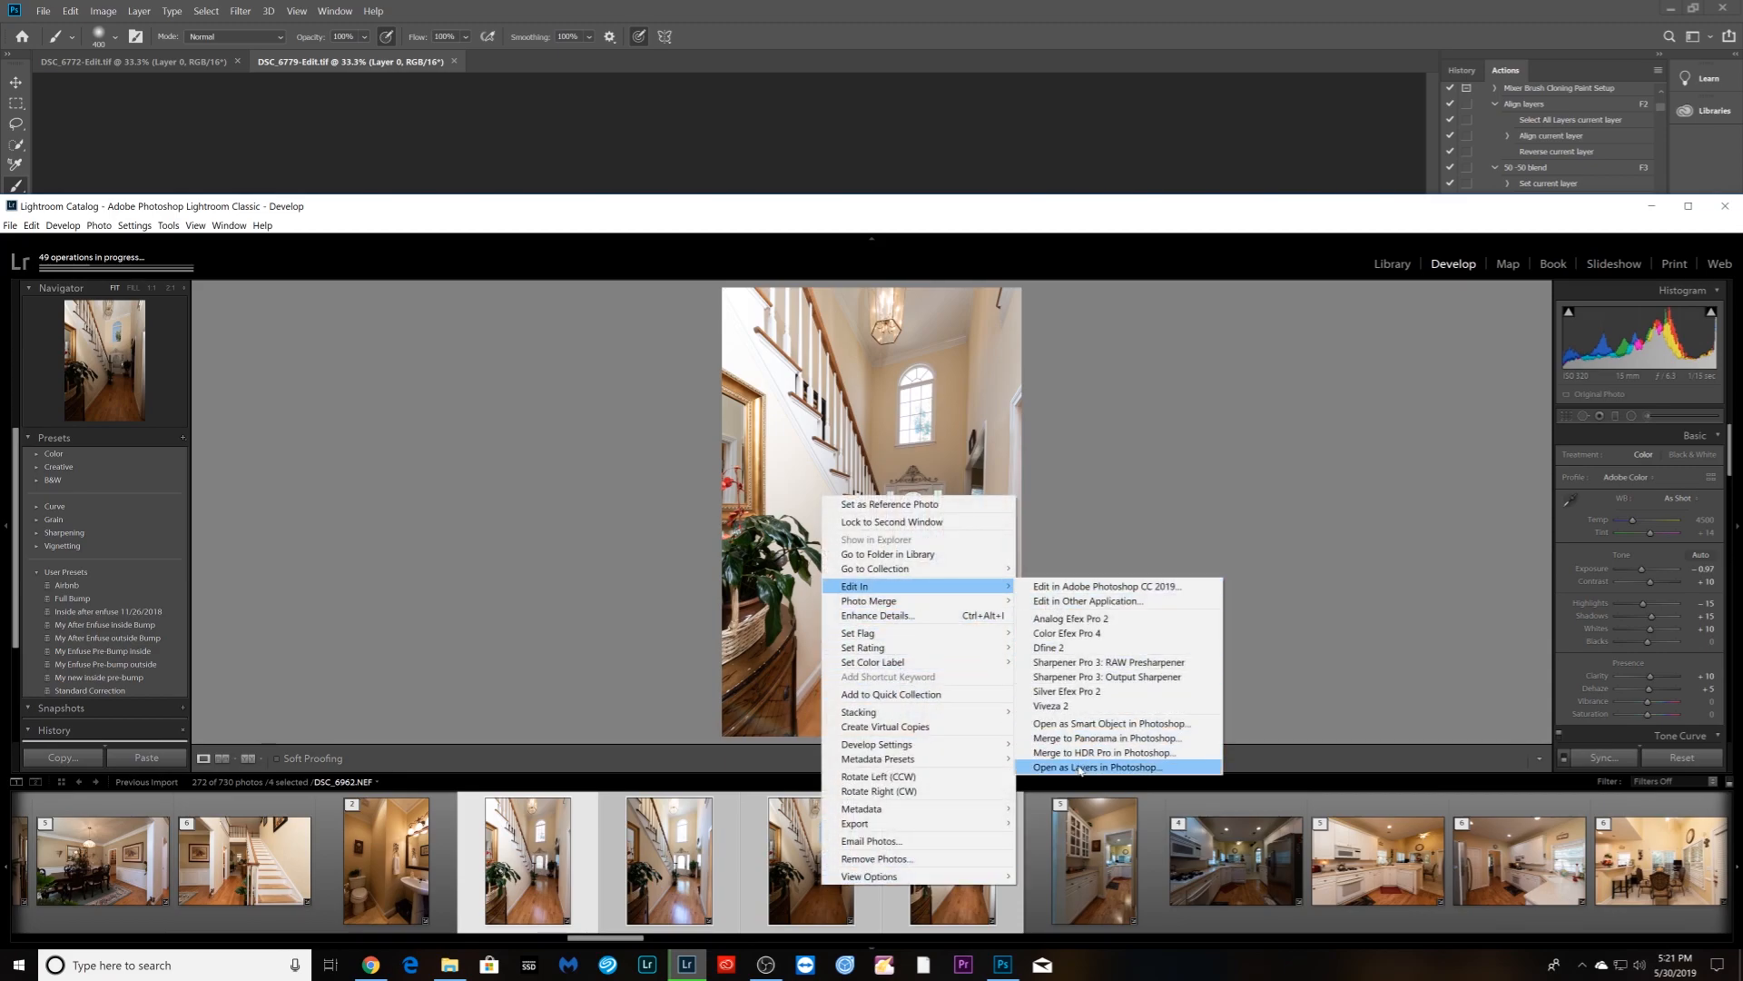
click(1124, 767)
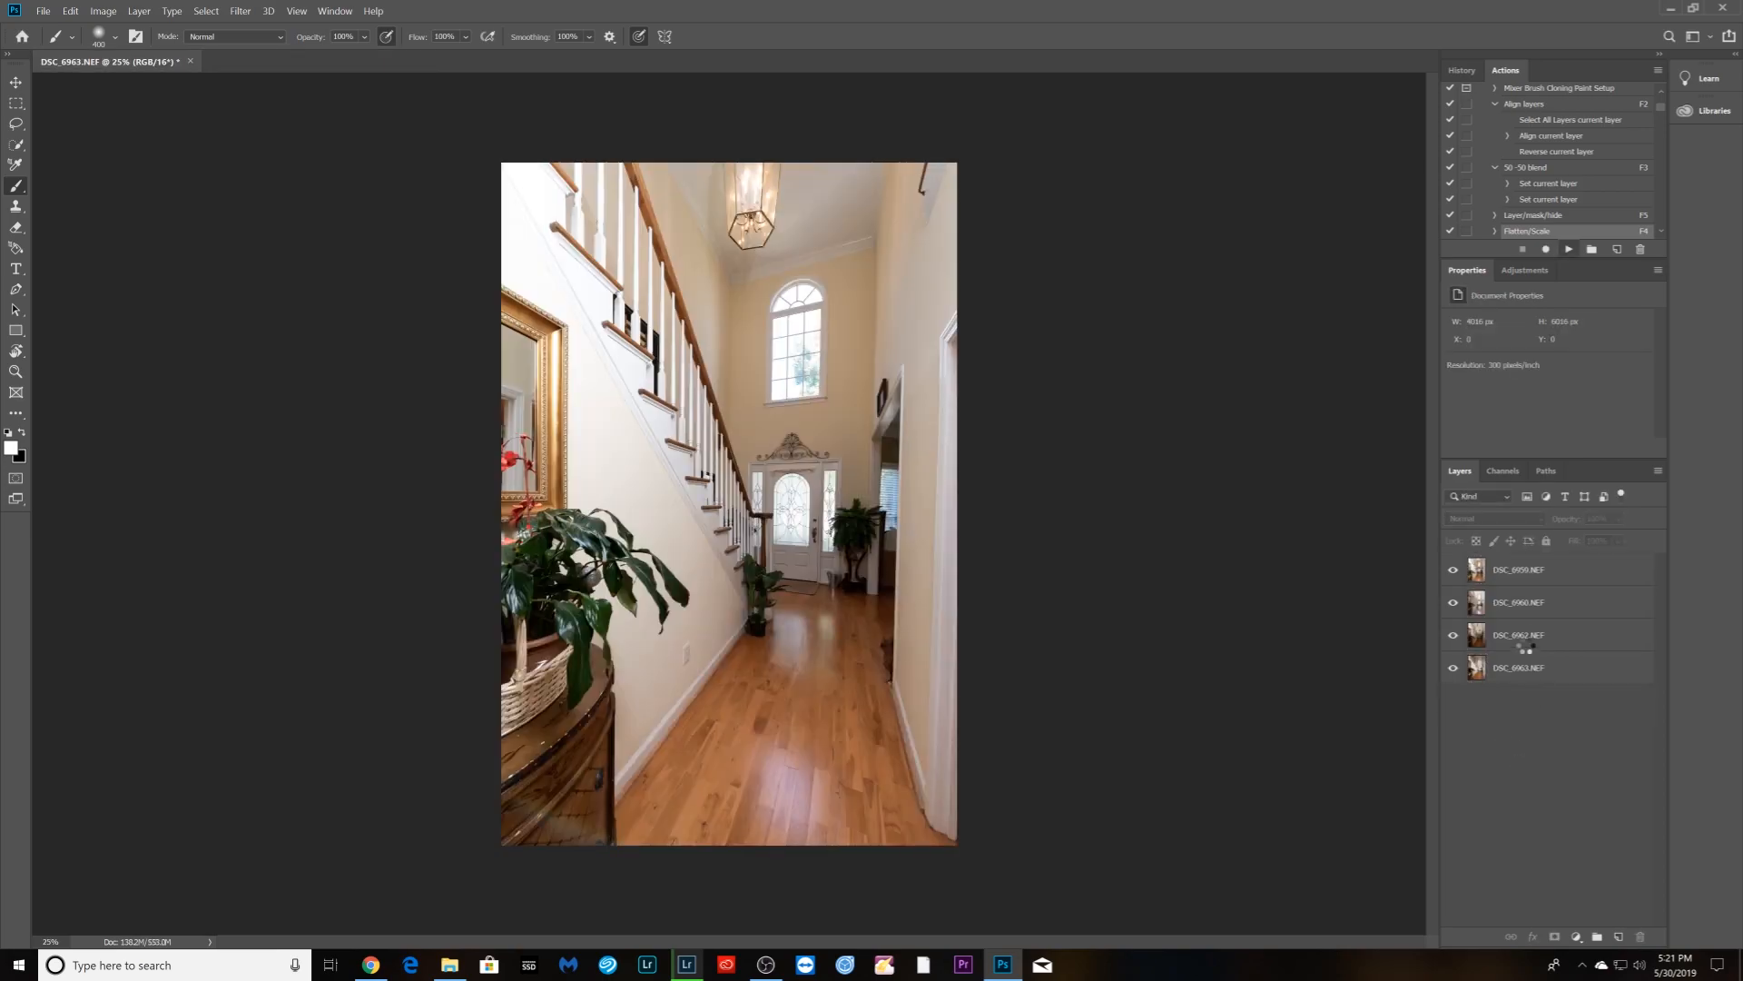
- Run the F2 Align layers action on the four hallway bracket layers
key(F2)
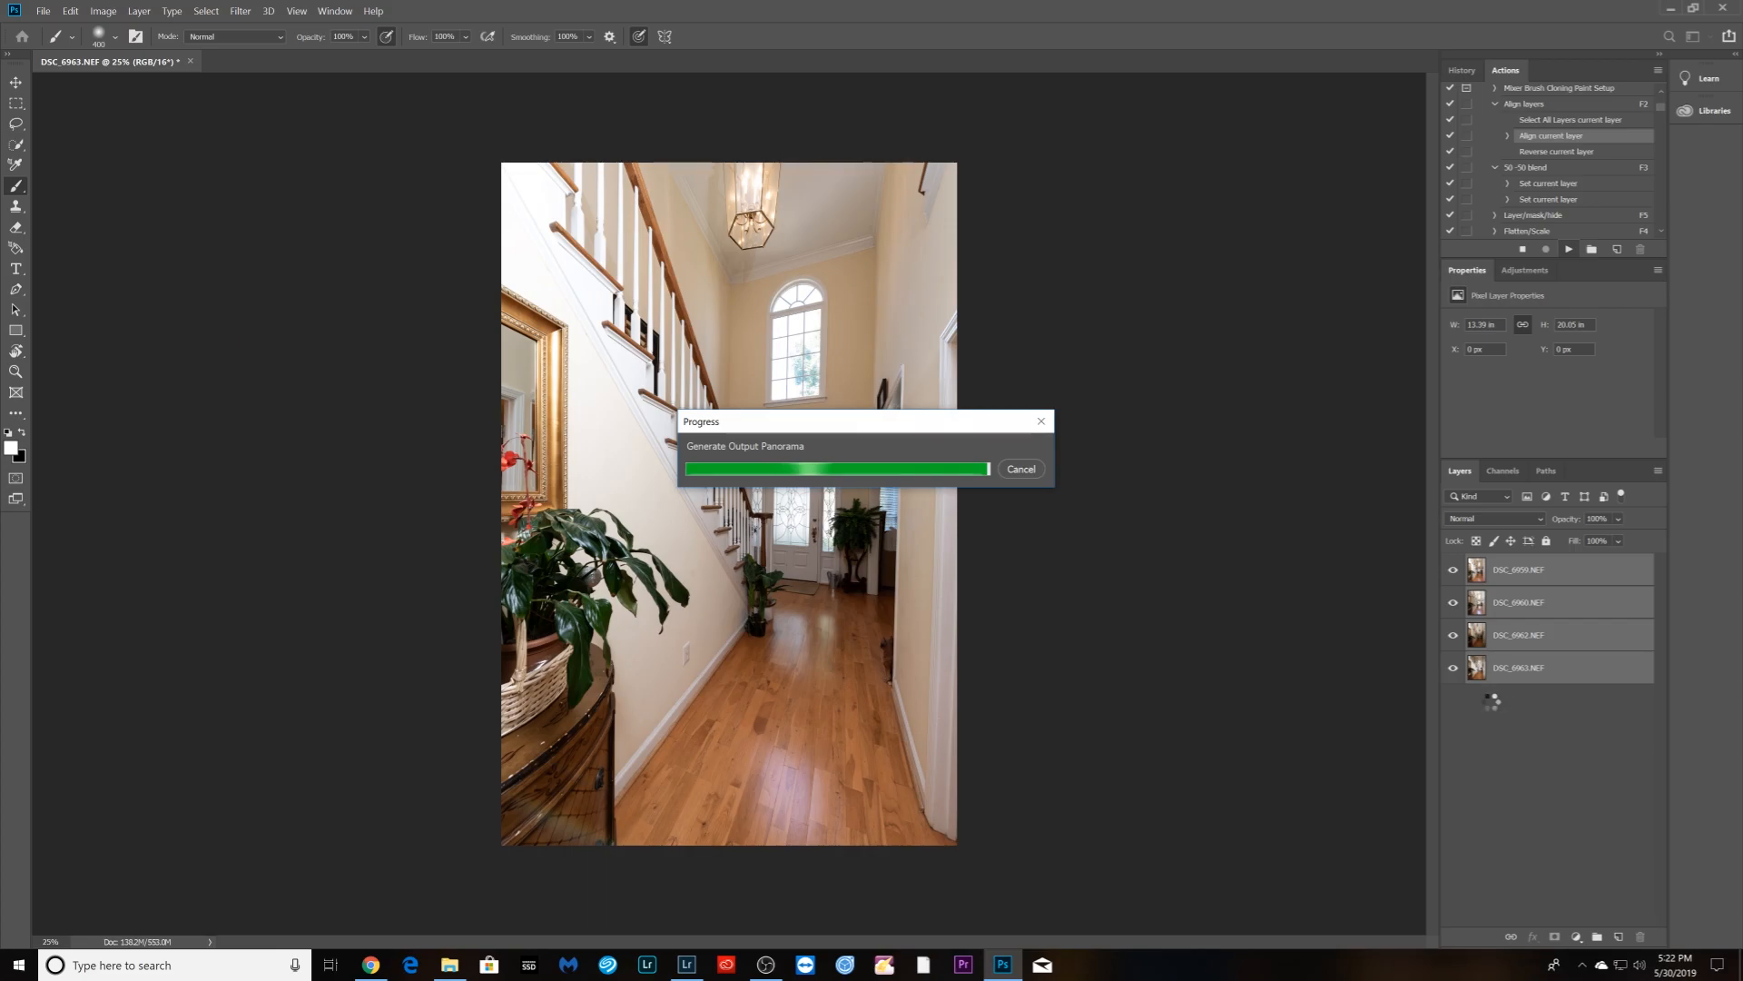
- Hide DSC_6963 and DSC_6962, then blend DSC_6960 in Luminosity mode at 50% opacity
click(1454, 569)
click(1452, 602)
click(1467, 719)
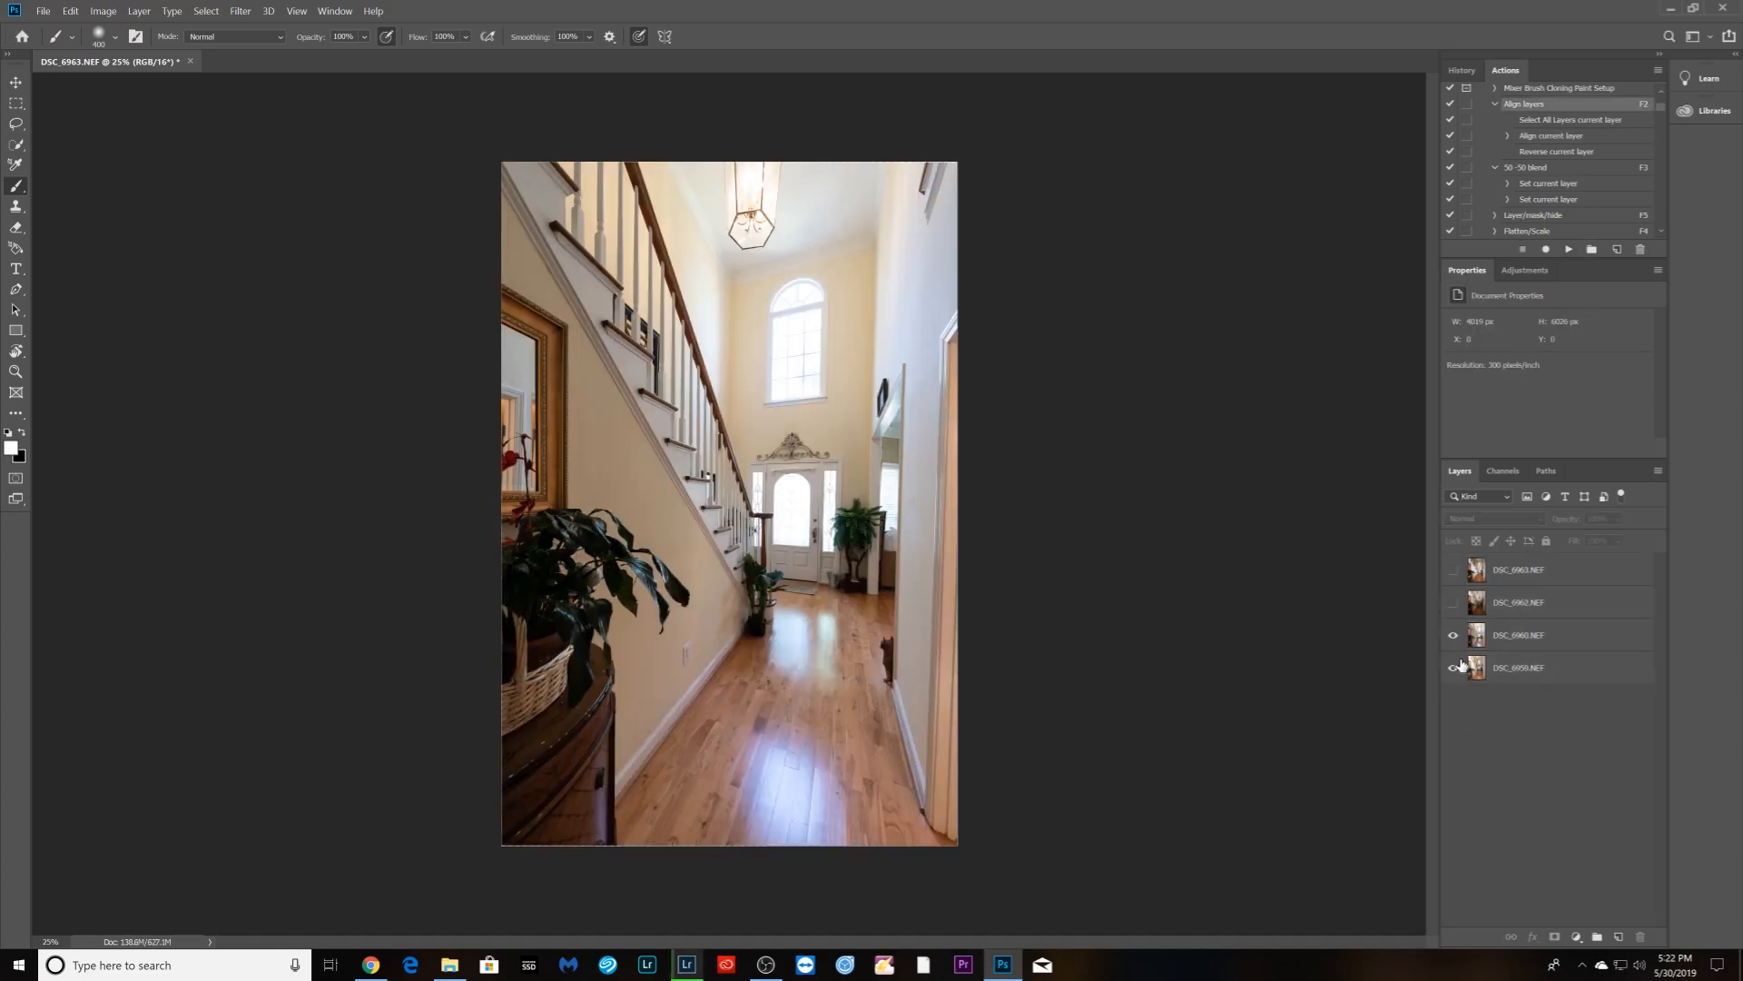
click(1496, 640)
click(1531, 520)
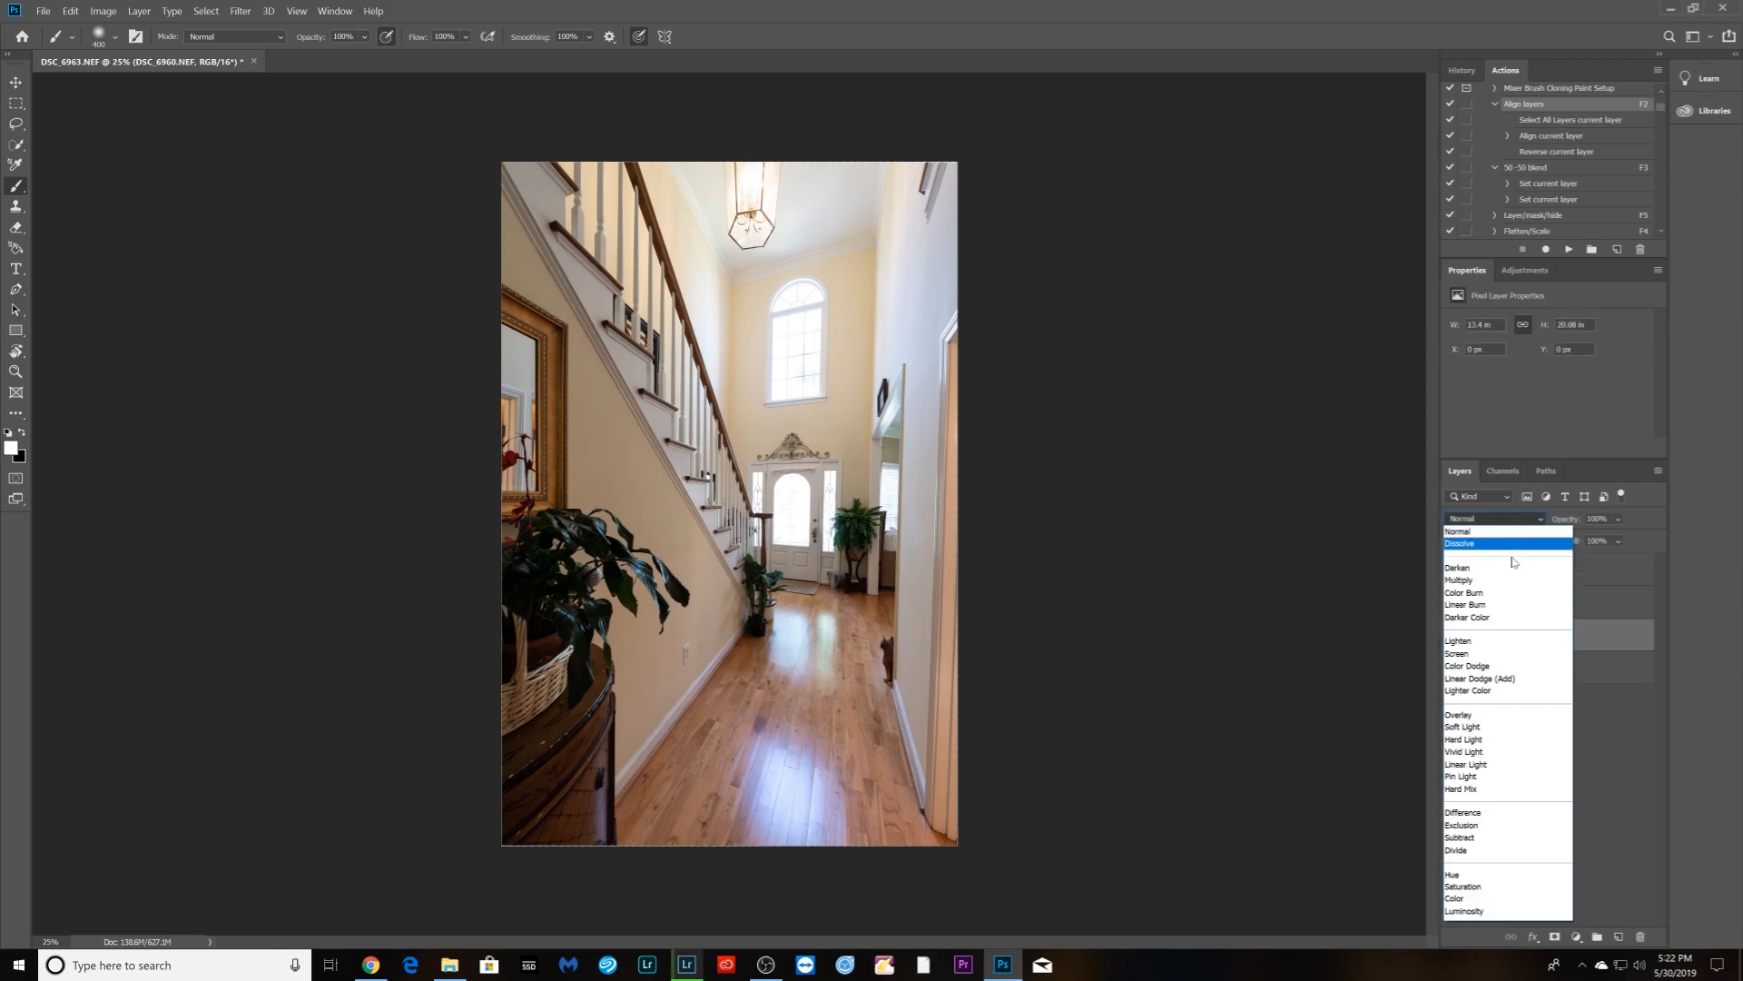
click(1469, 910)
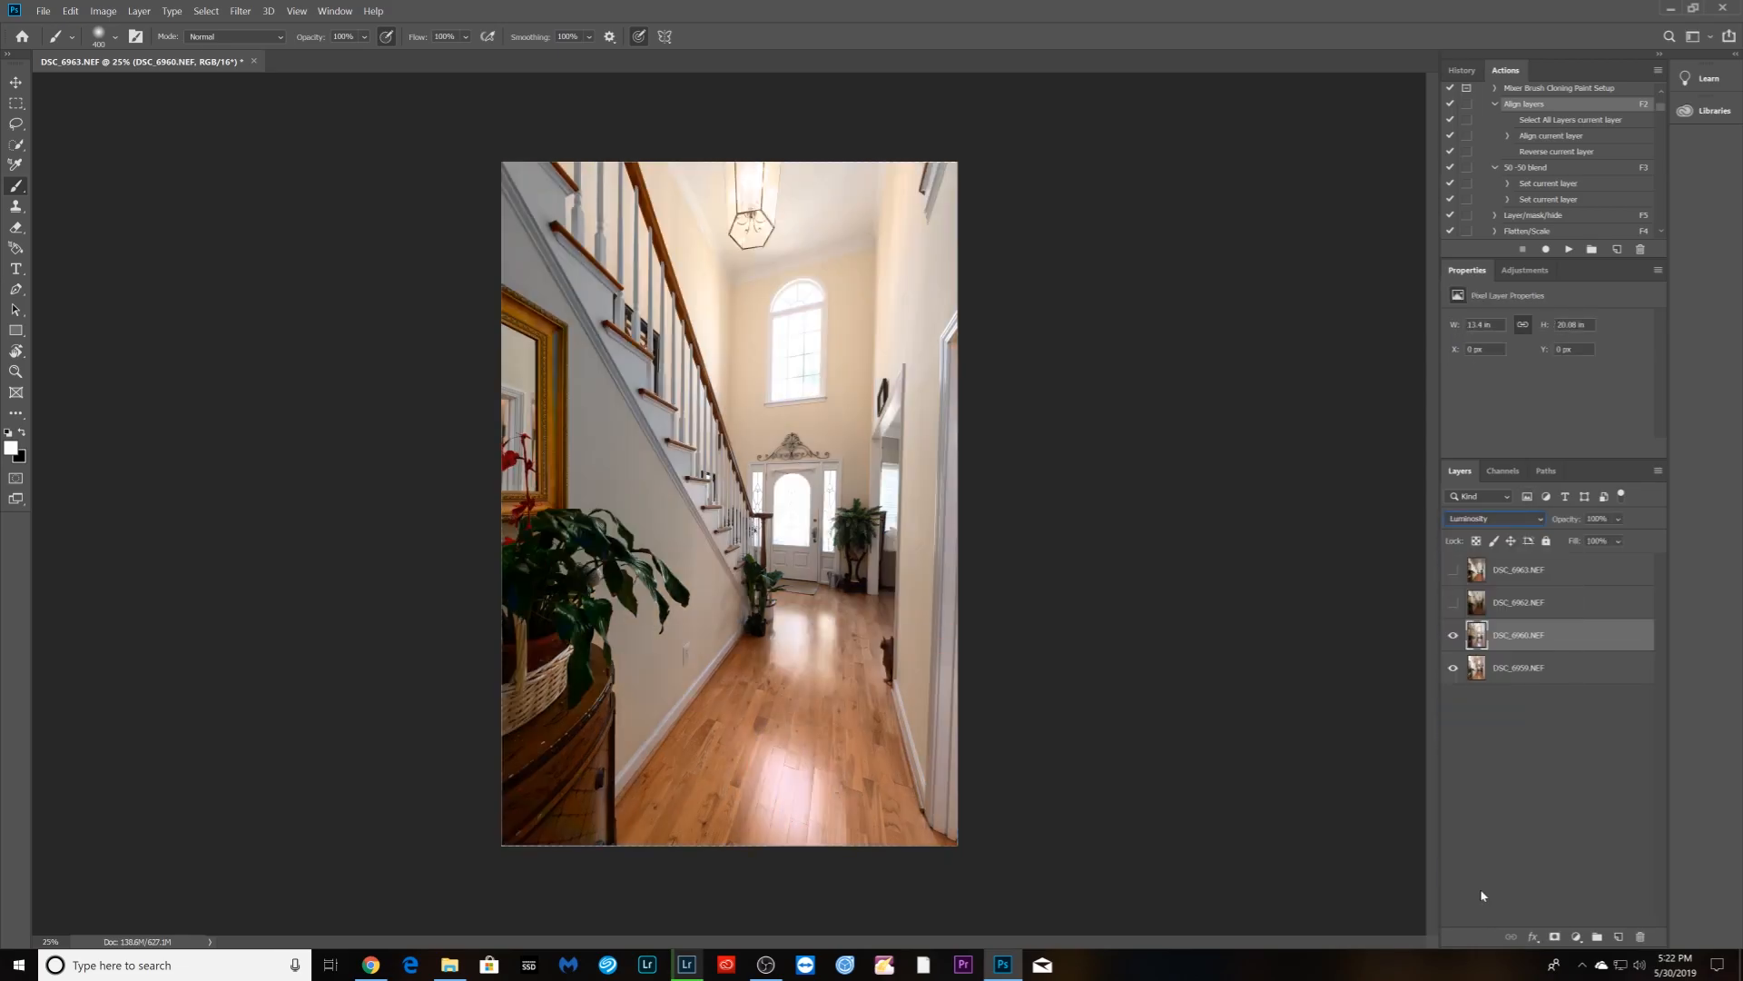
click(1509, 756)
click(1514, 638)
key(F3)
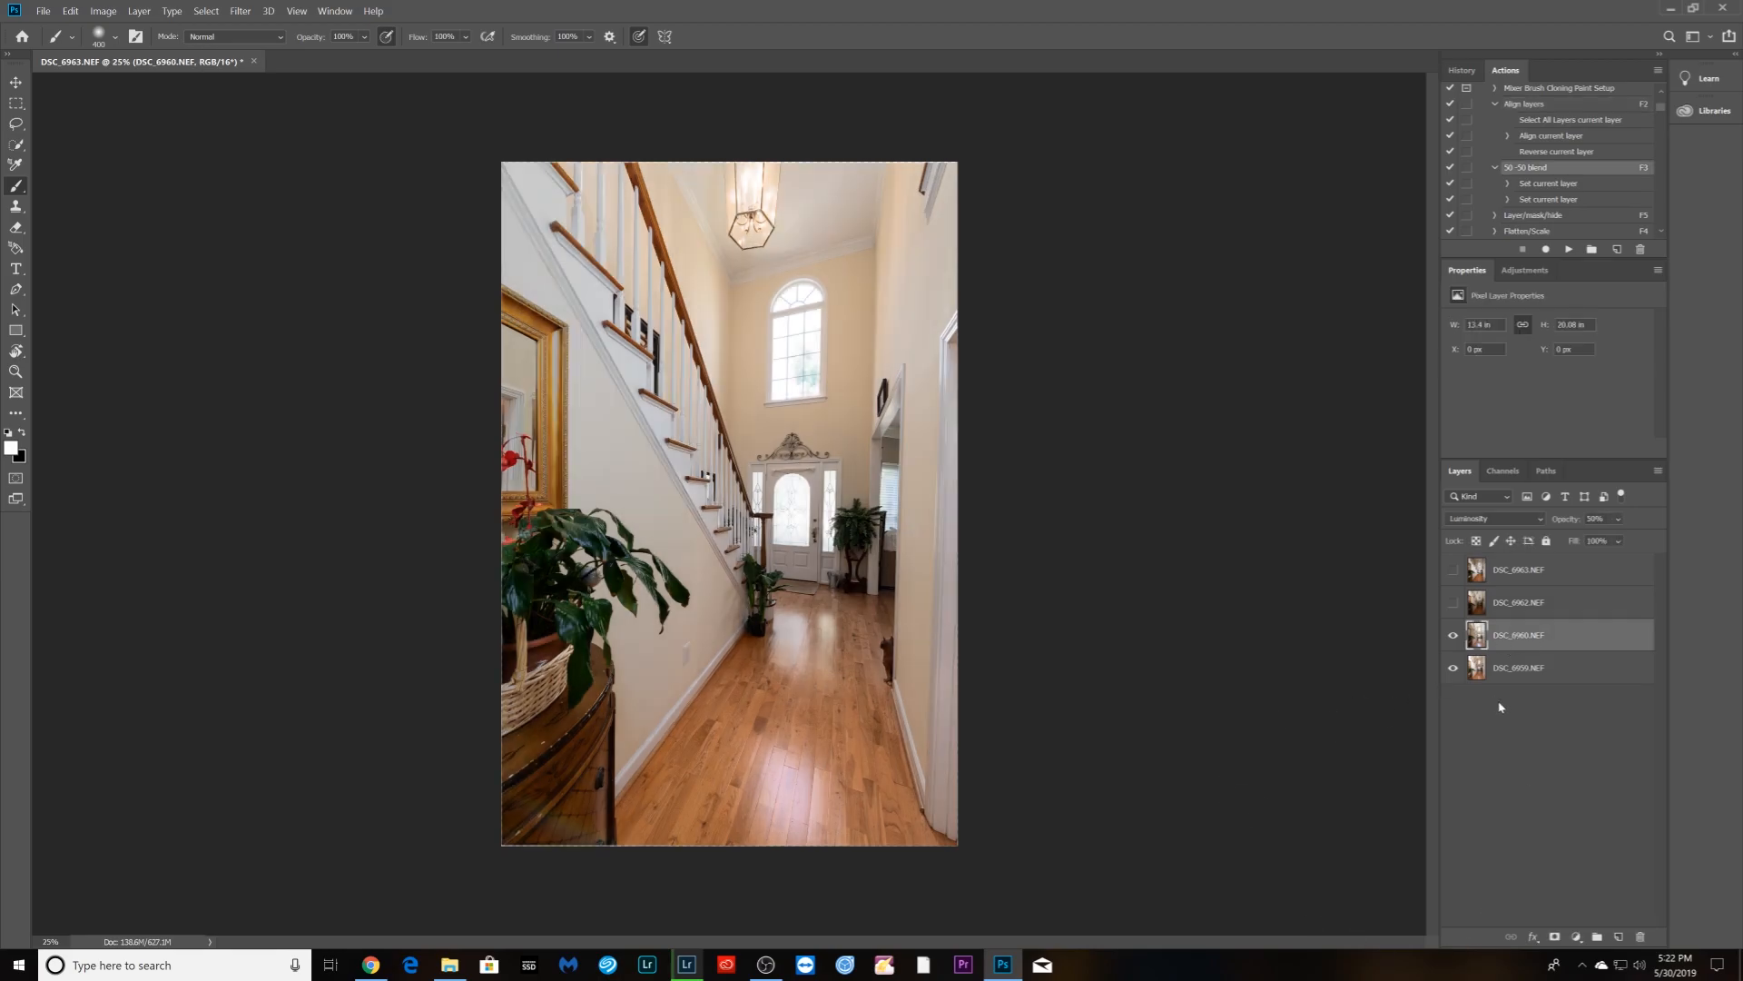
- Reveal DSC_6962 through a hide-all mask in Darken mode, painting blue sky into the arched window
click(1452, 603)
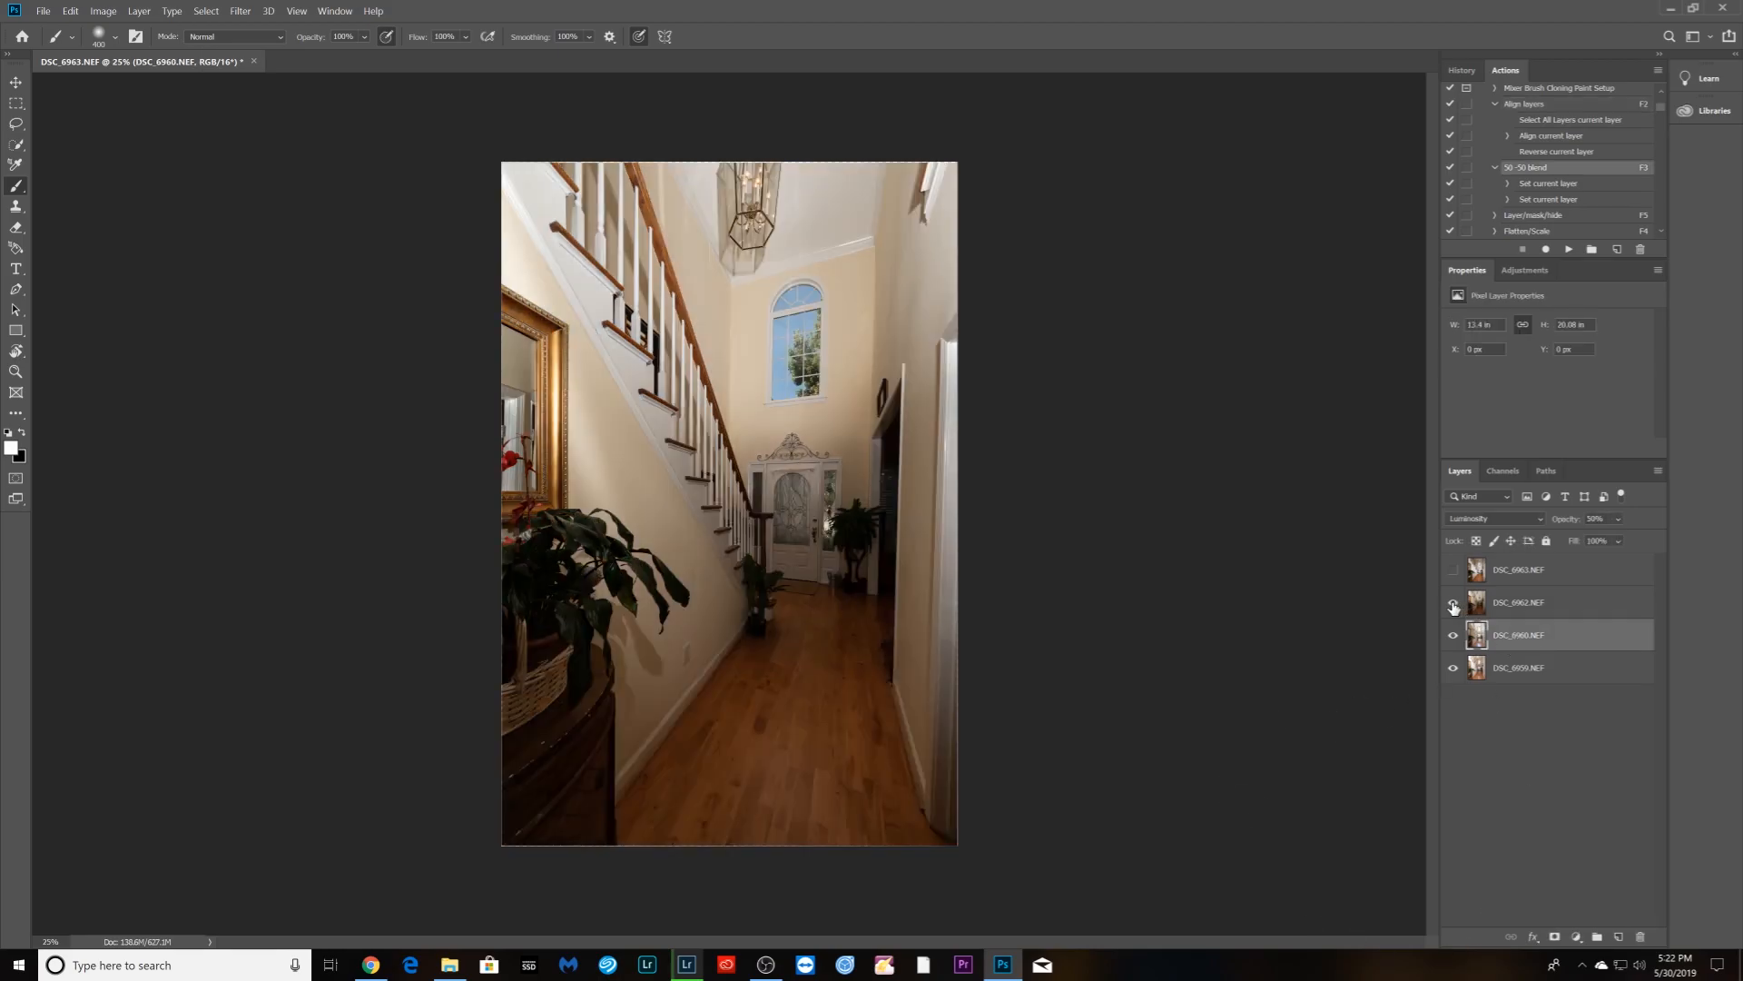
click(1522, 601)
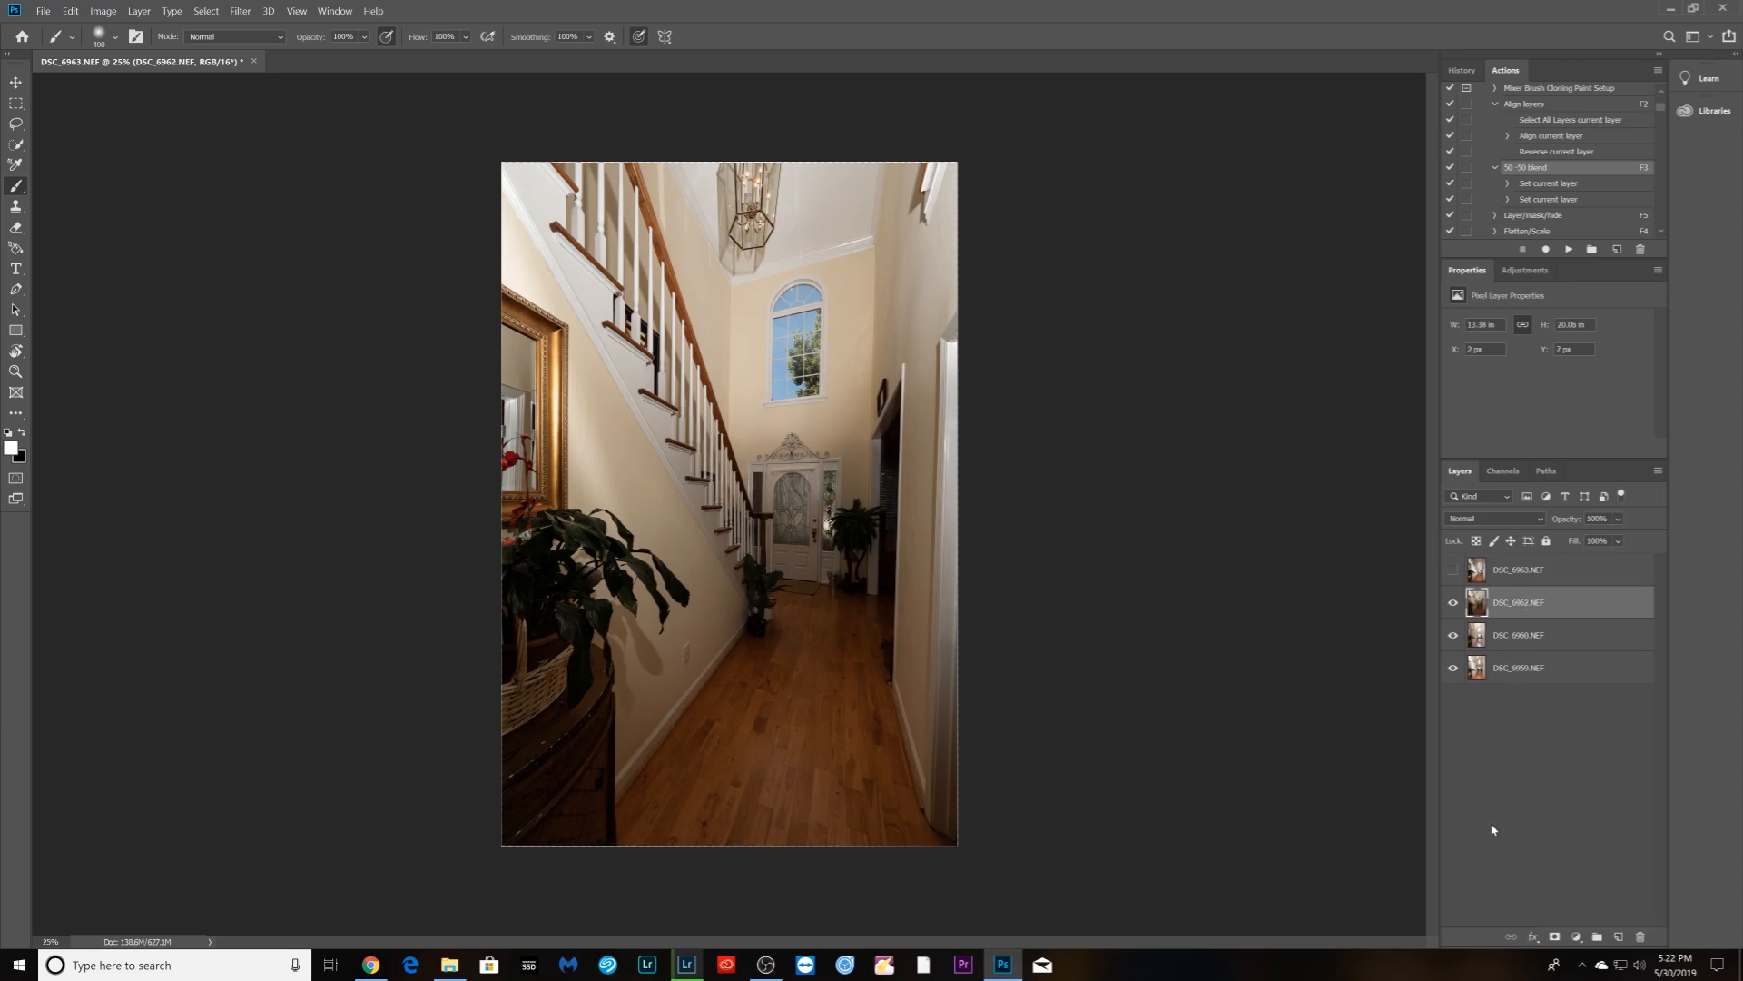
alt+click(1555, 938)
click(1498, 518)
click(1460, 561)
mouse_move(796, 324)
mouse_down()
mouse_move(781, 386)
mouse_move(803, 389)
mouse_move(808, 299)
mouse_move(792, 304)
mouse_up()
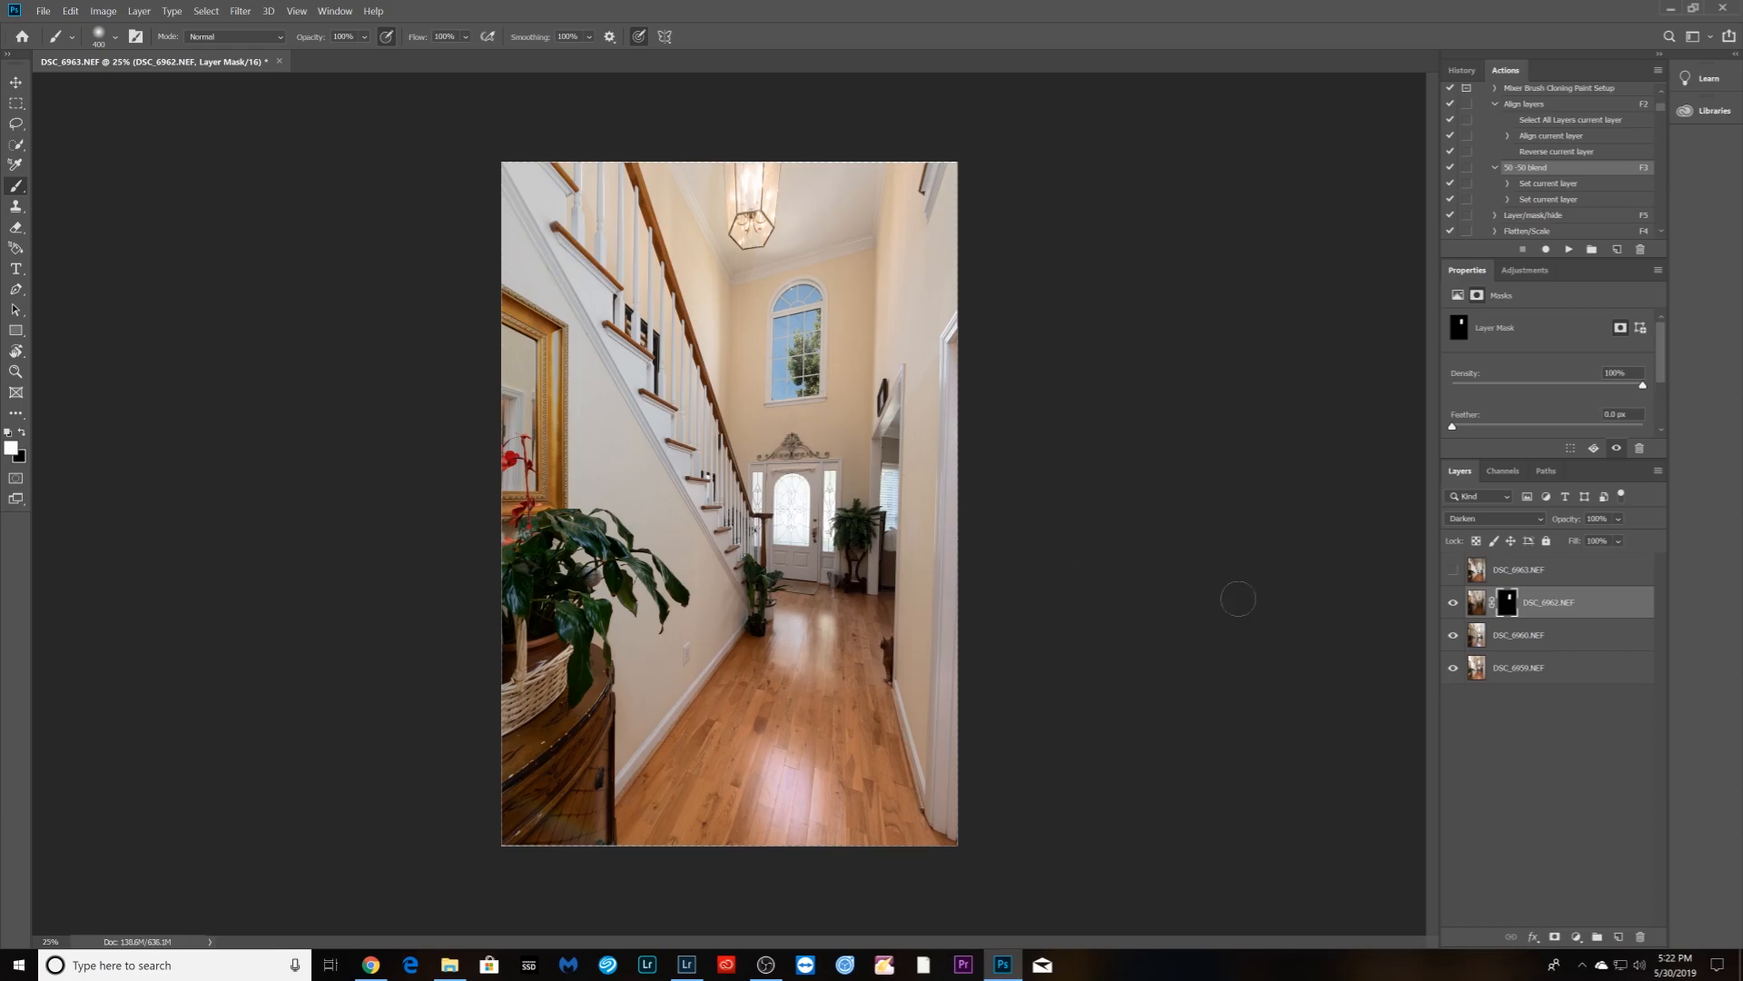
- Mask DSC_6963 in Darken mode over the front door glass and sidelights, then flatten into DSC_6959-Edit.tif
click(1453, 577)
click(1514, 575)
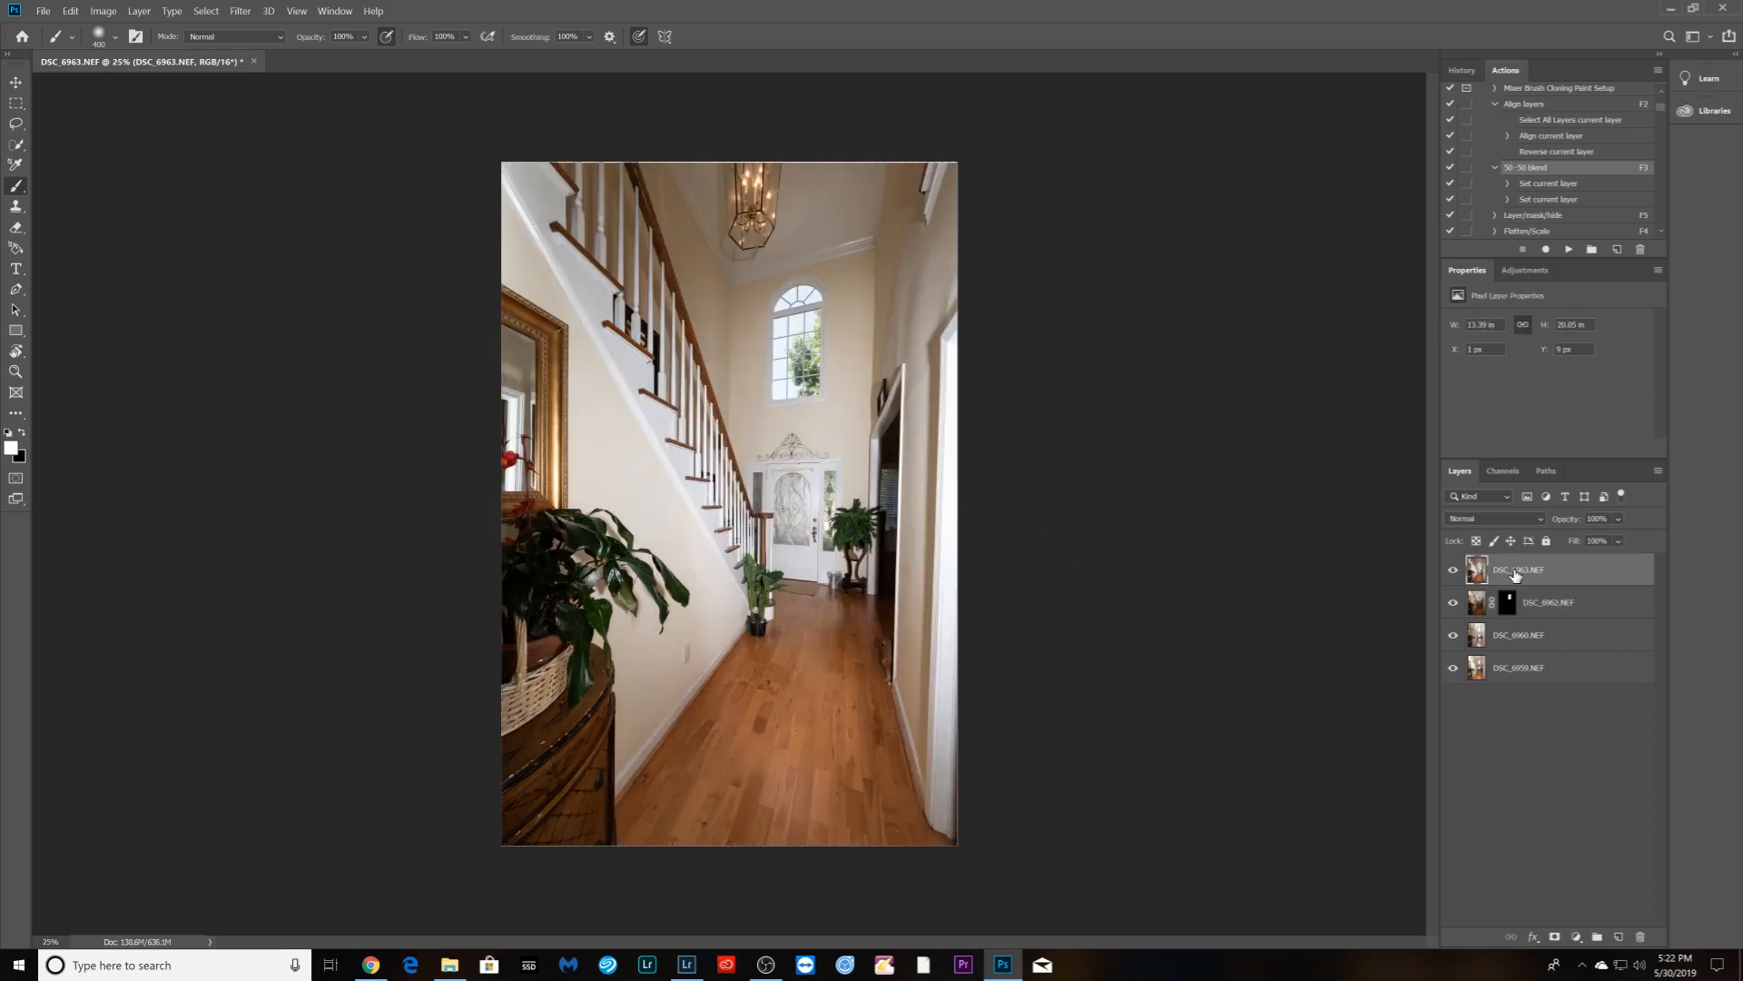
alt+click(1554, 936)
click(1533, 525)
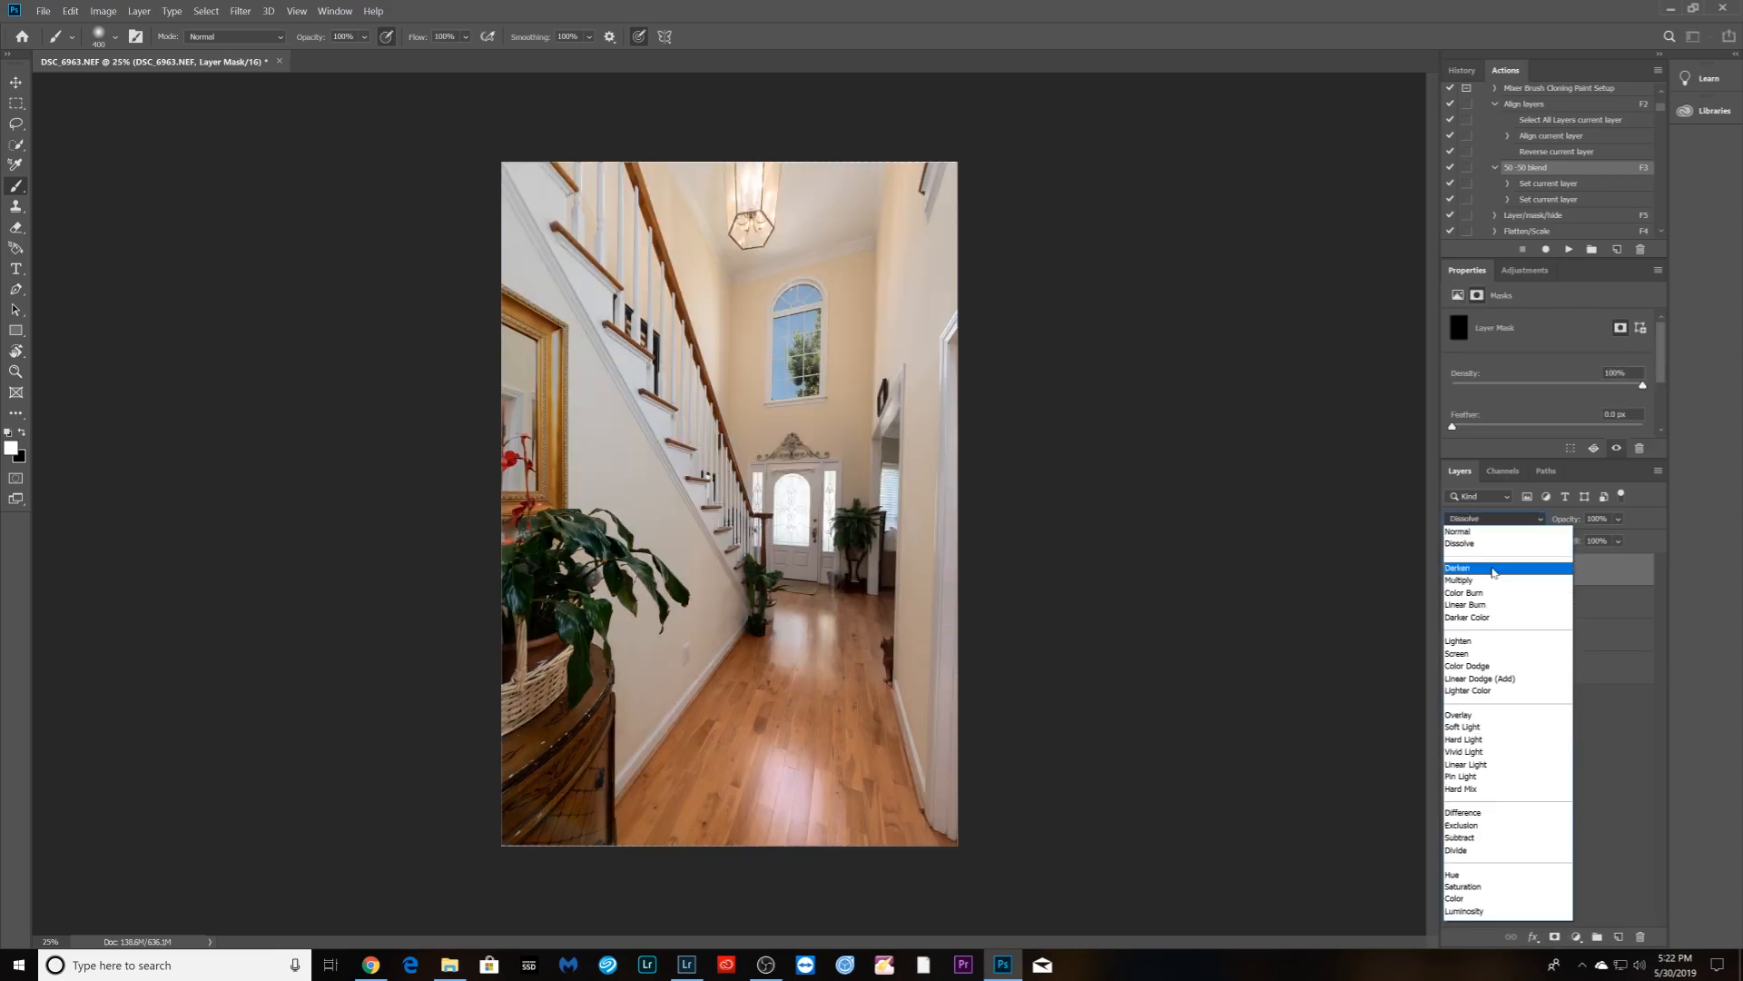
click(1489, 550)
mouse_move(769, 490)
mouse_down()
mouse_move(788, 528)
mouse_move(813, 532)
mouse_move(830, 502)
mouse_move(833, 545)
mouse_up()
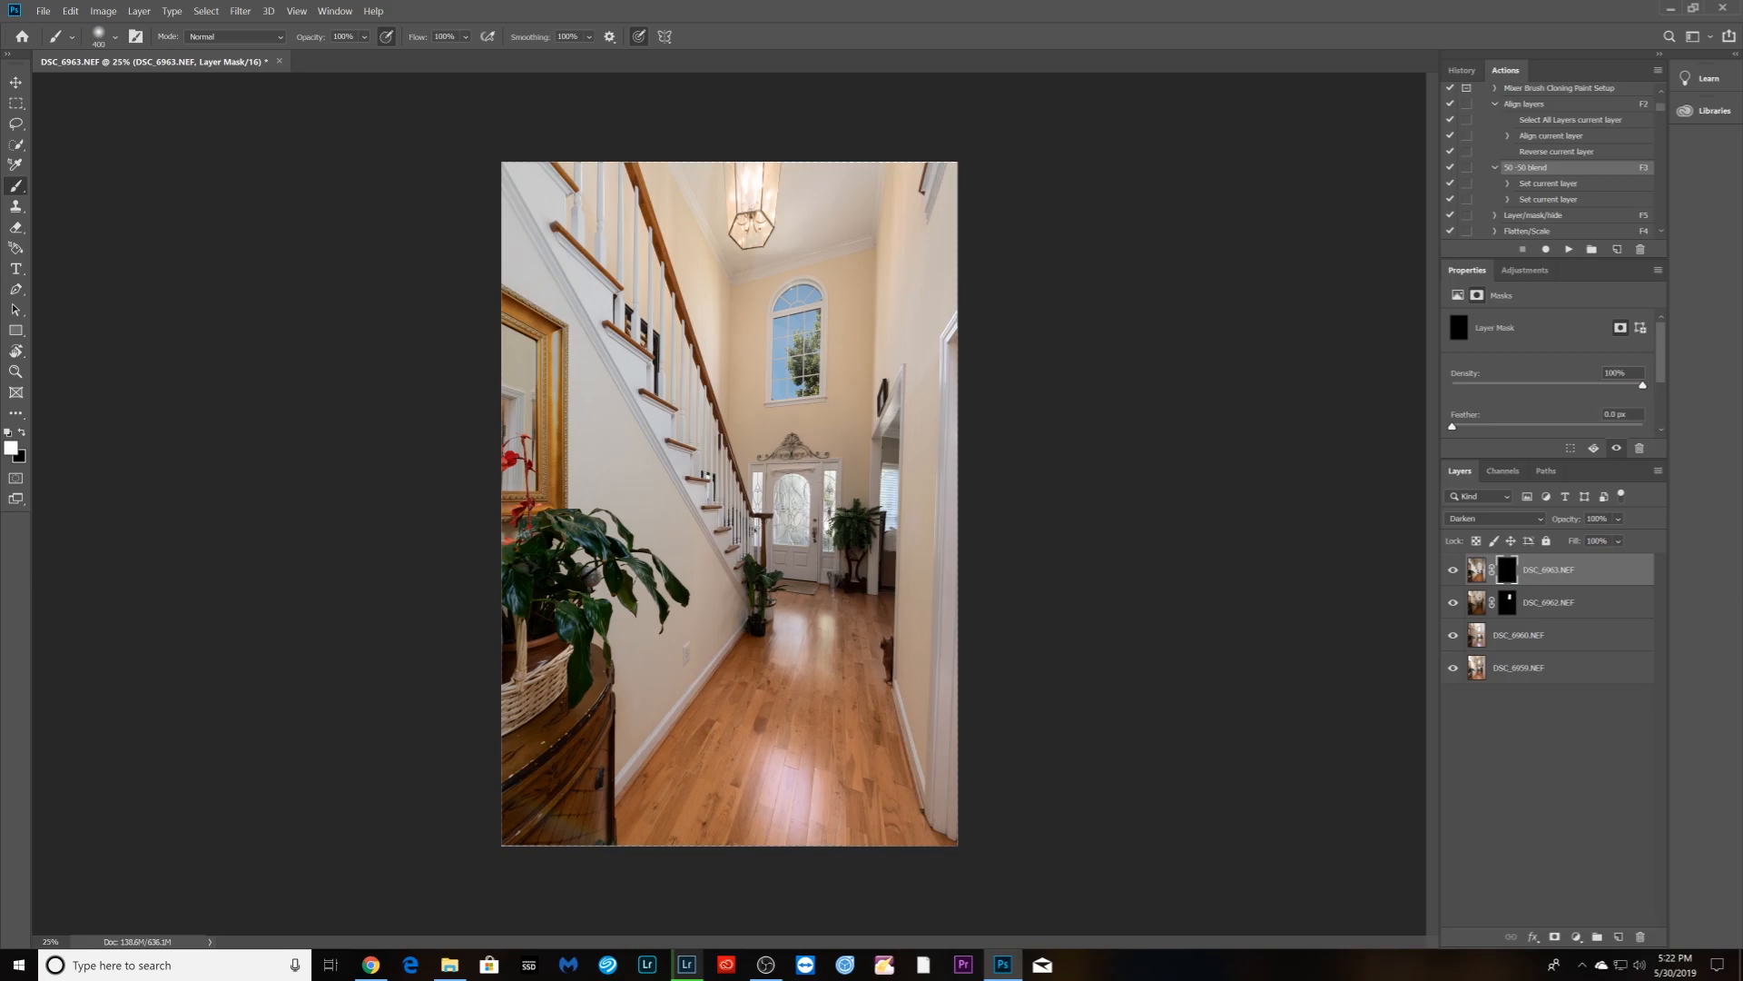
drag(756, 473, 756, 513)
key(F4)
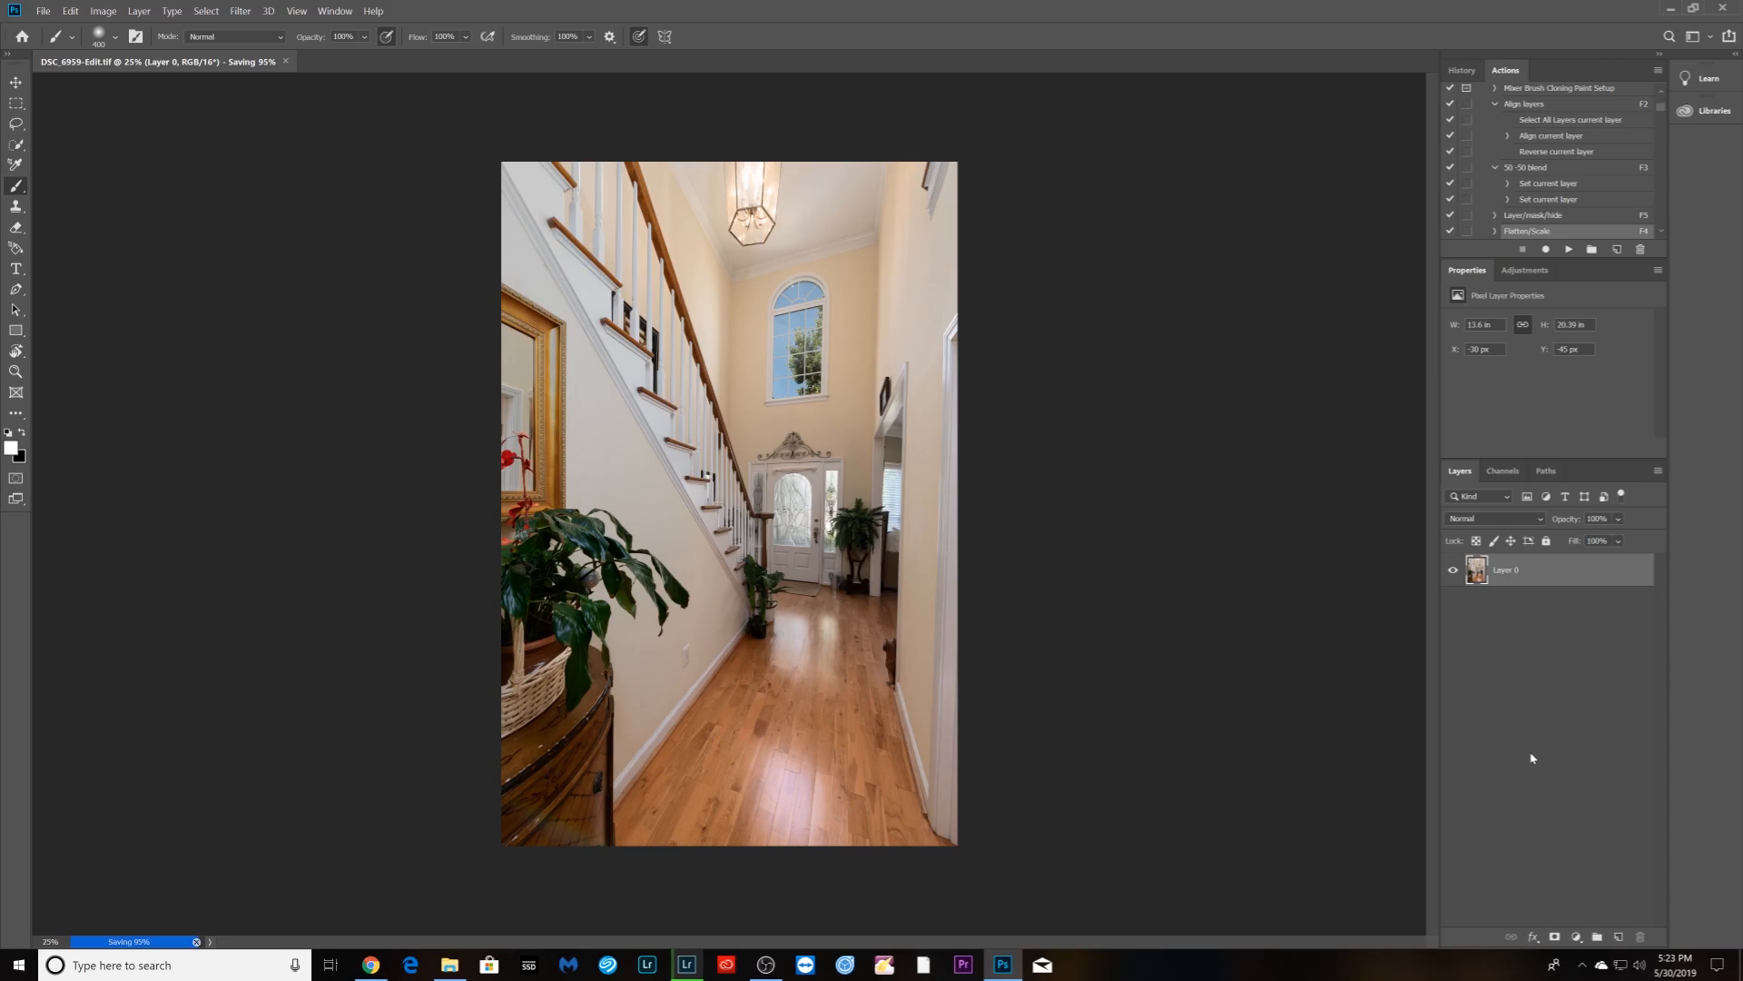
- Label the new hallway edit red and select it with the living-room photo and DSC_6772
click(686, 965)
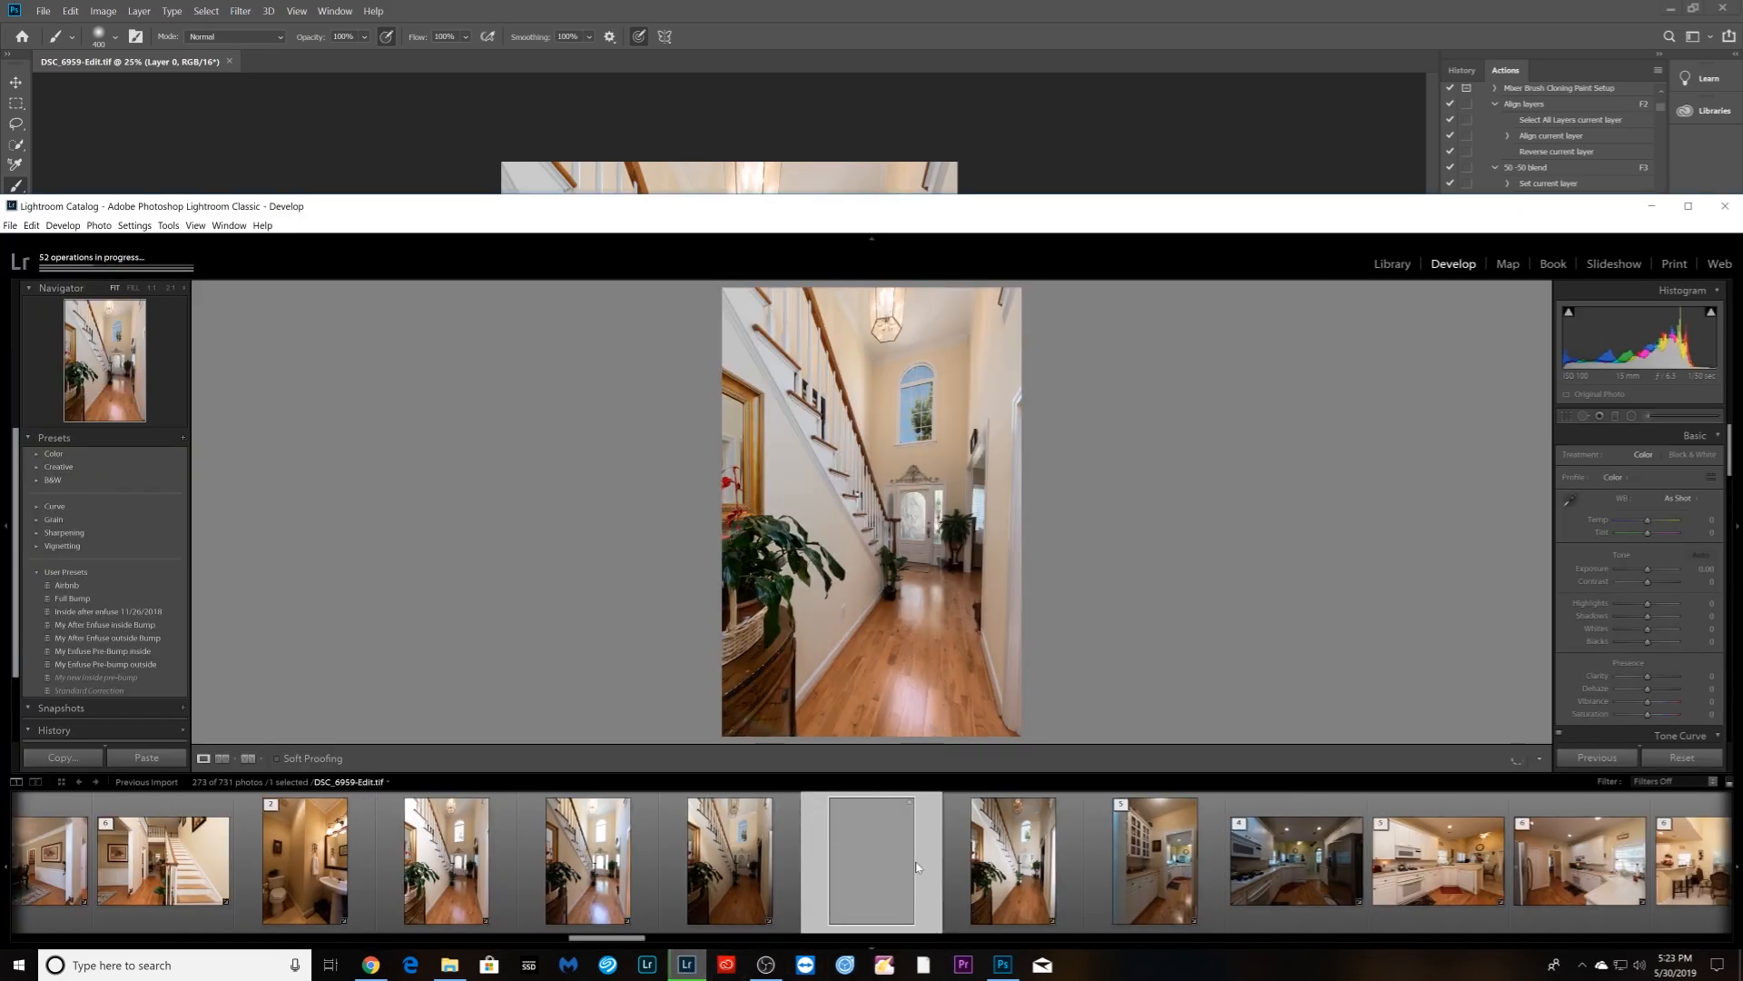
right_click(917, 867)
mouse_move(1030, 644)
click(1130, 641)
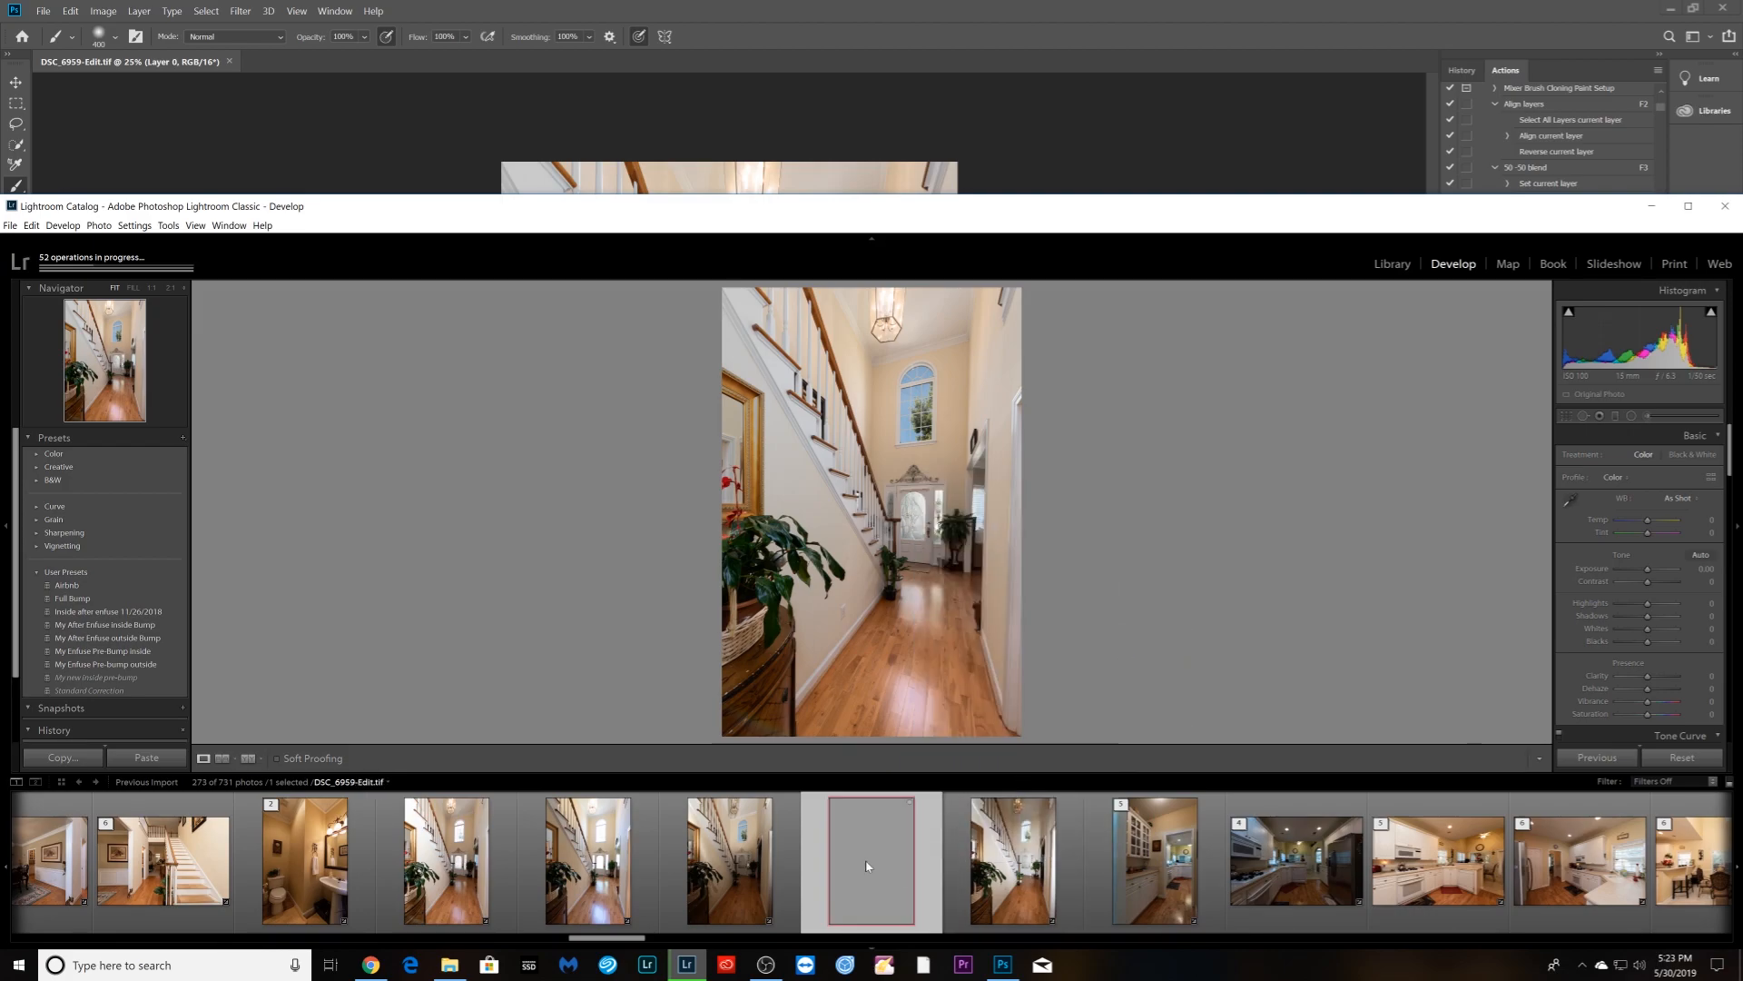
scroll(869, 866, up, 4)
scroll(869, 866, up, 5)
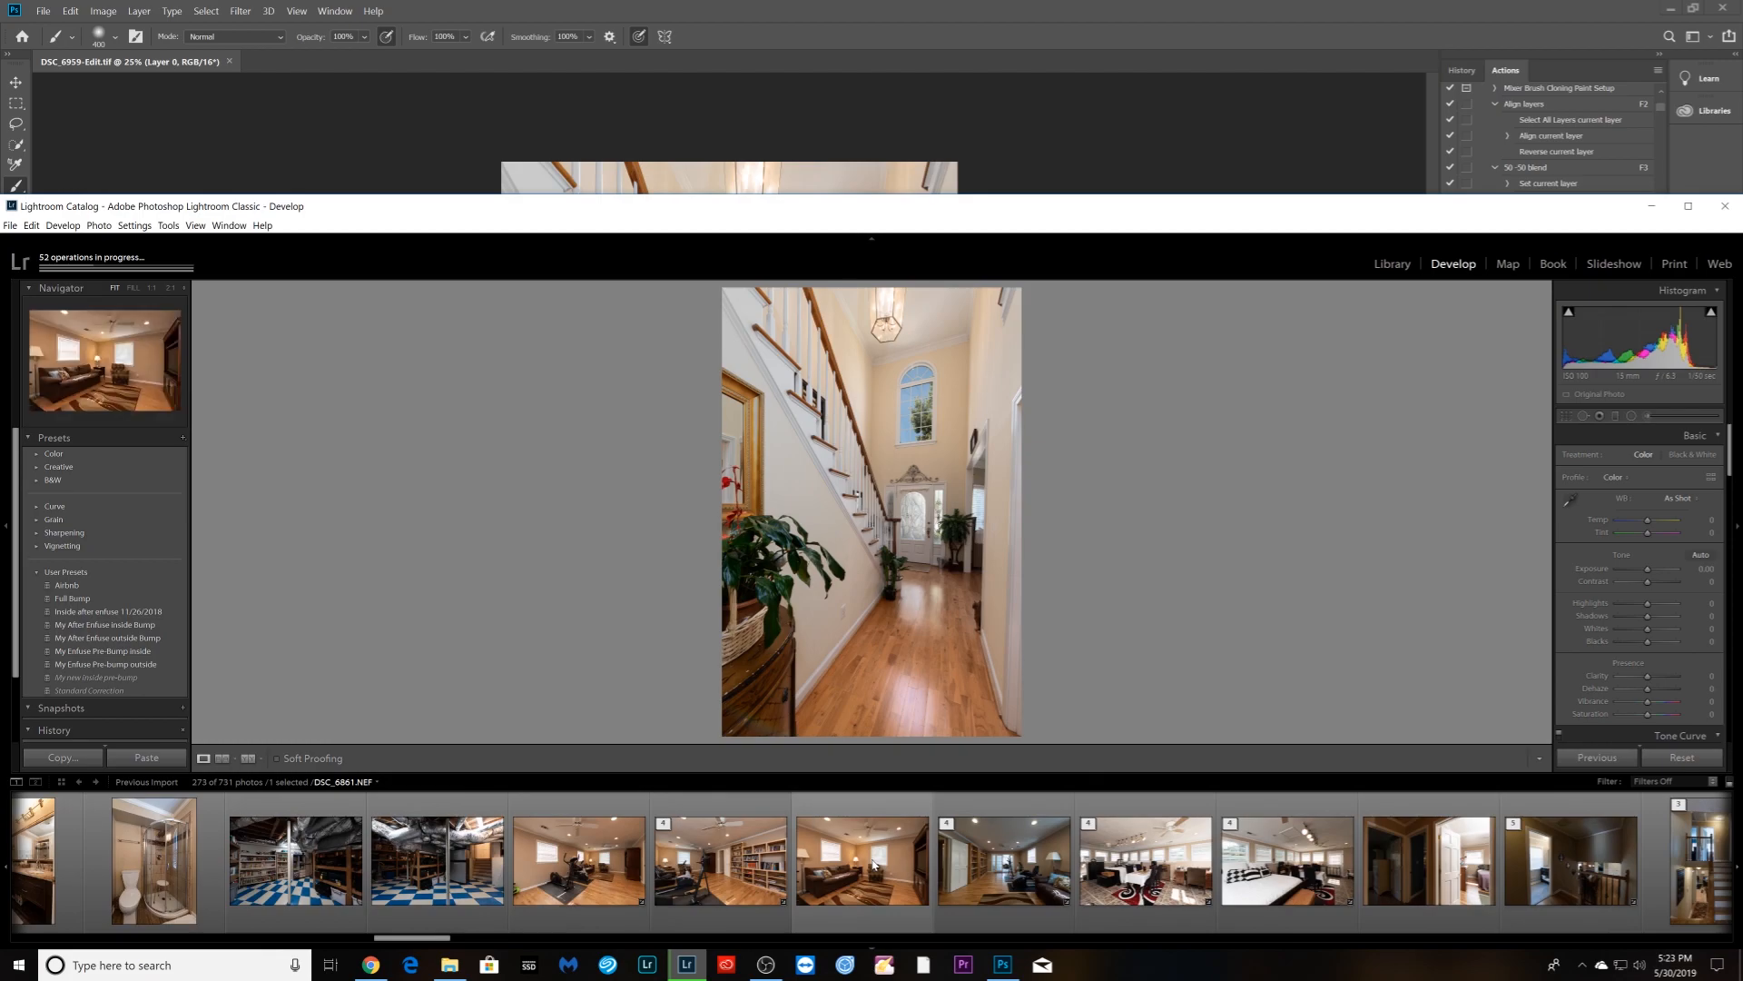
scroll(872, 864, up, 5)
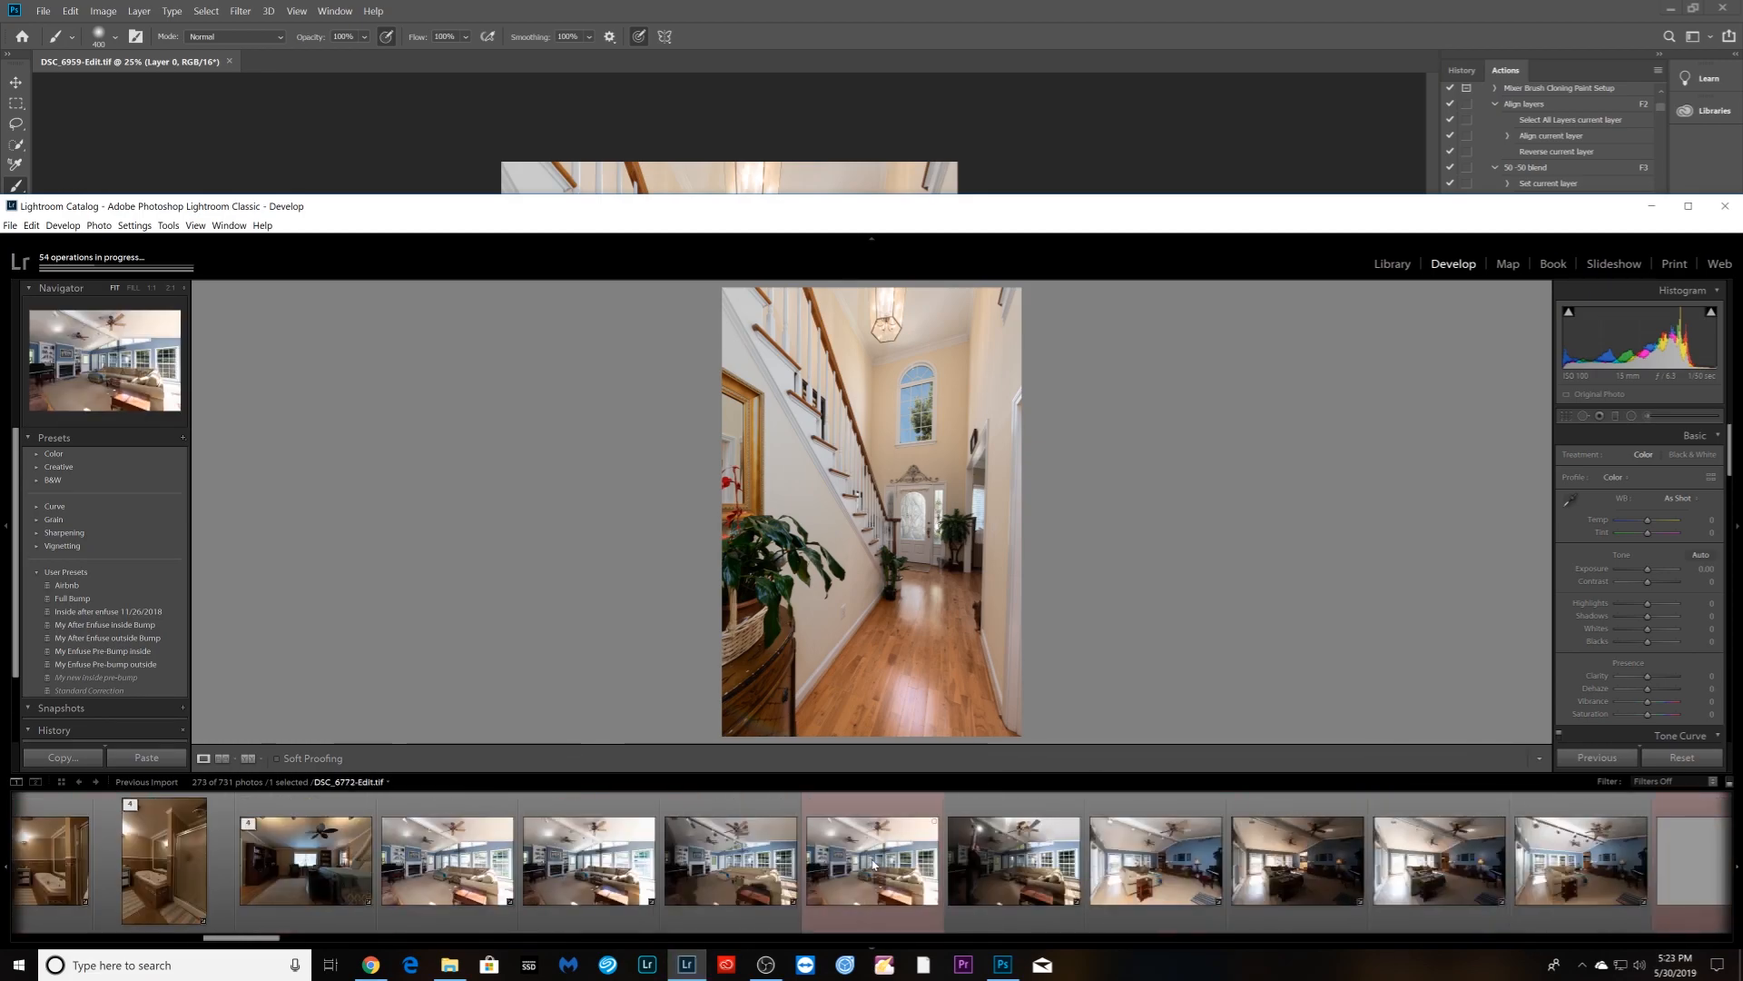
ctrl+click(873, 864)
scroll(871, 906, down, 4)
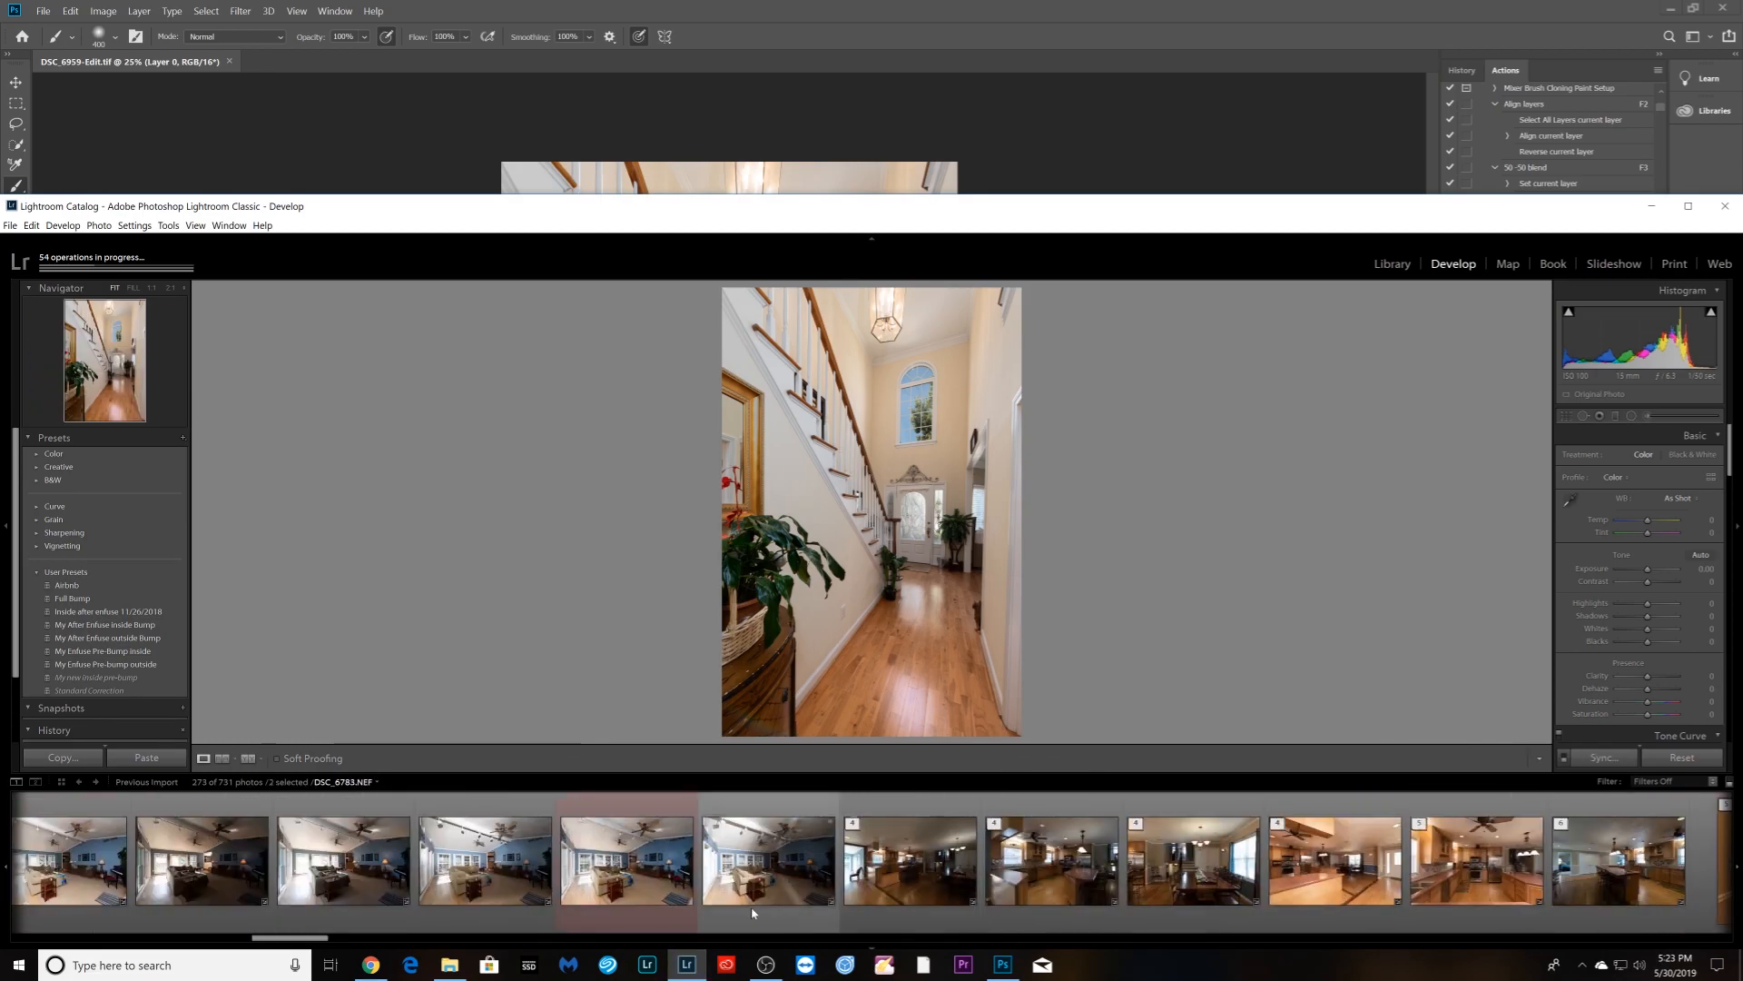
ctrl+click(652, 901)
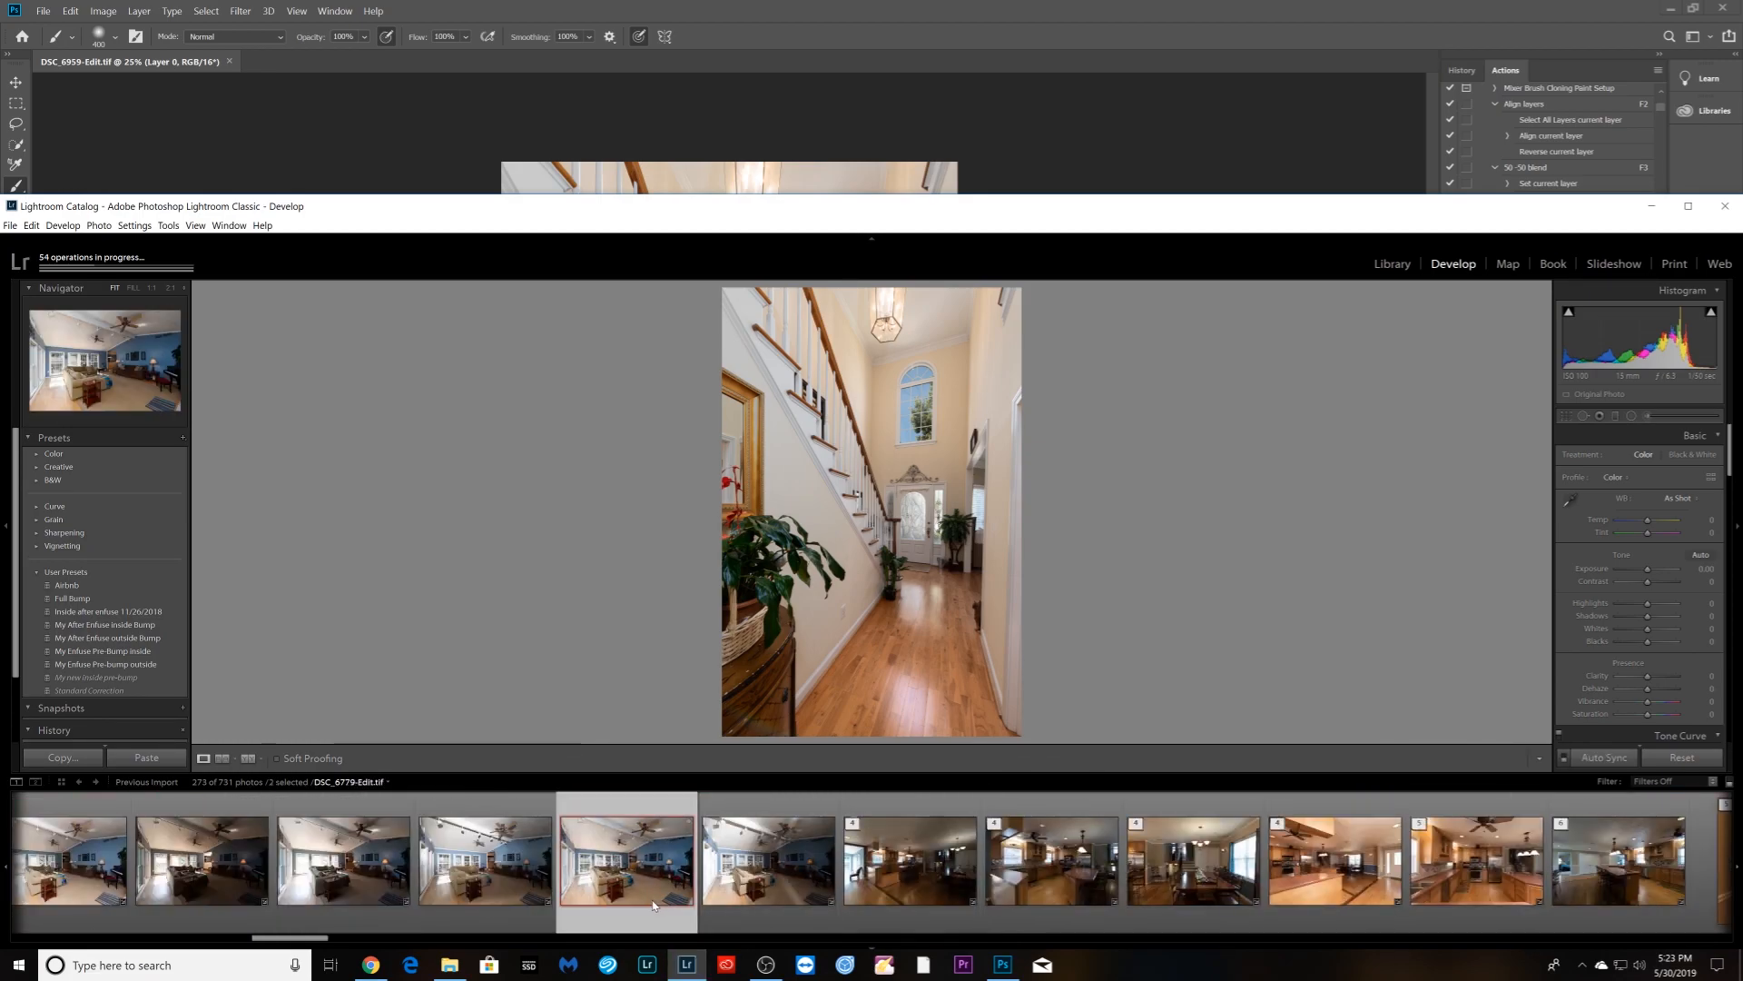
- Apply the Full Bump preset to the staircase, living-room and DSC_6772 photos
click(80, 599)
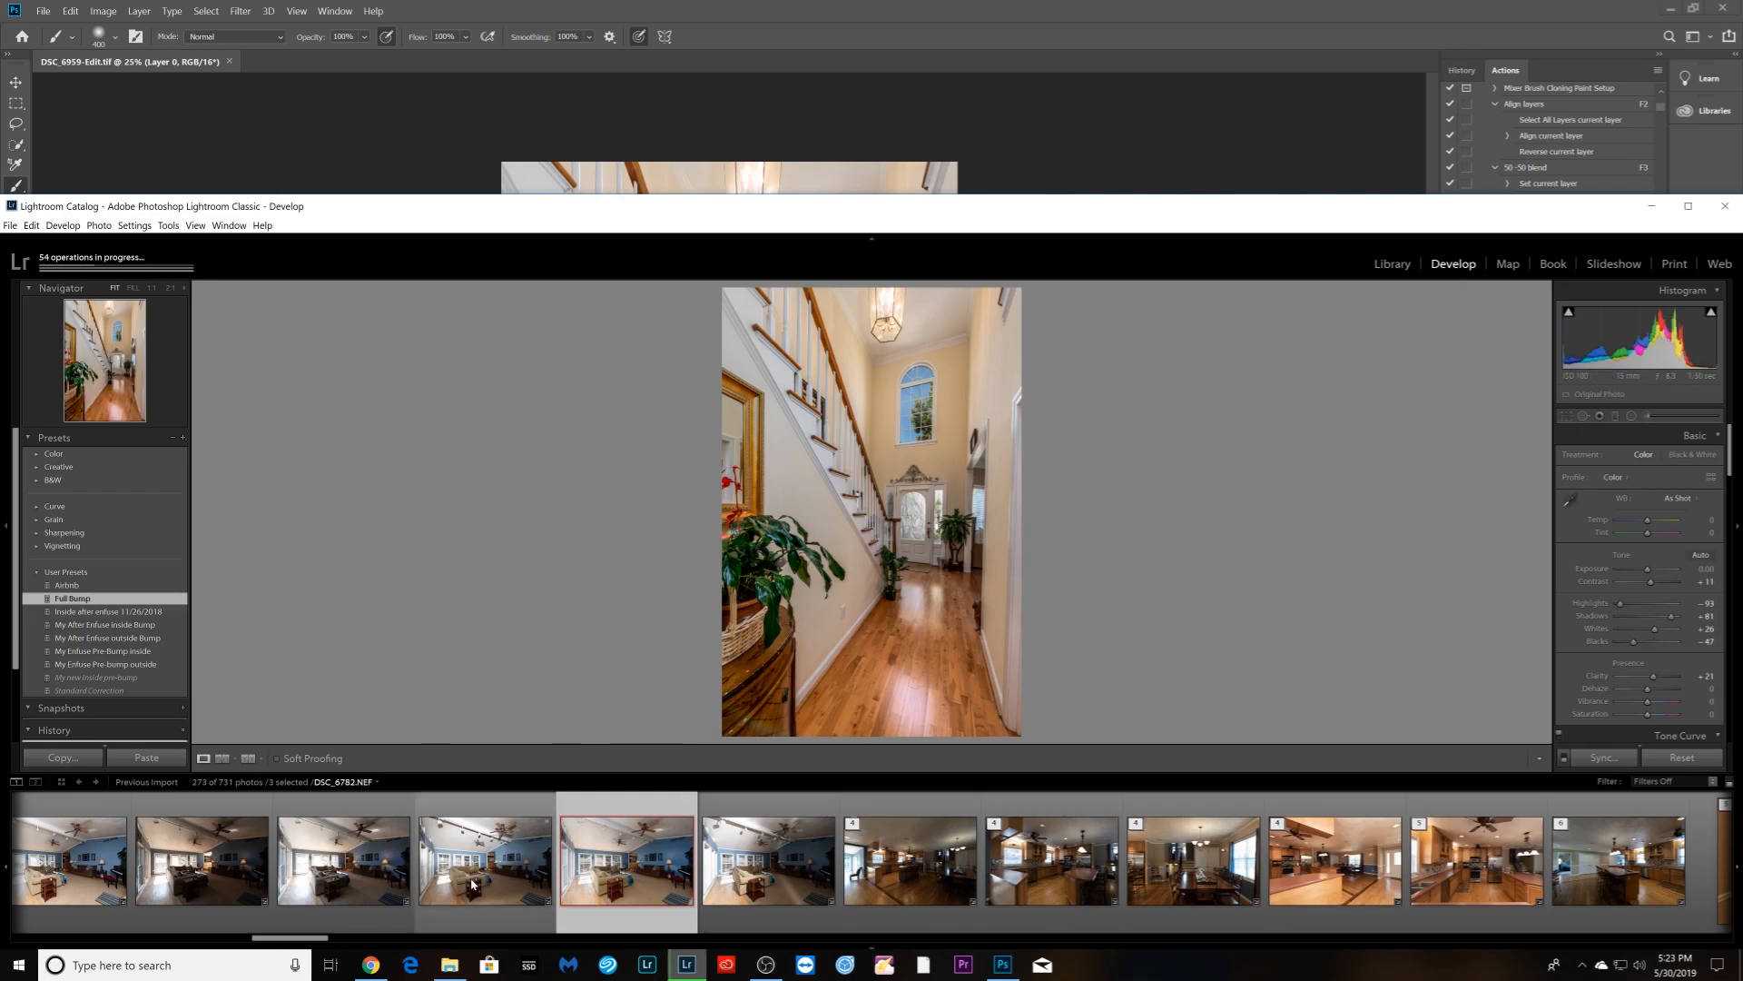
click(628, 856)
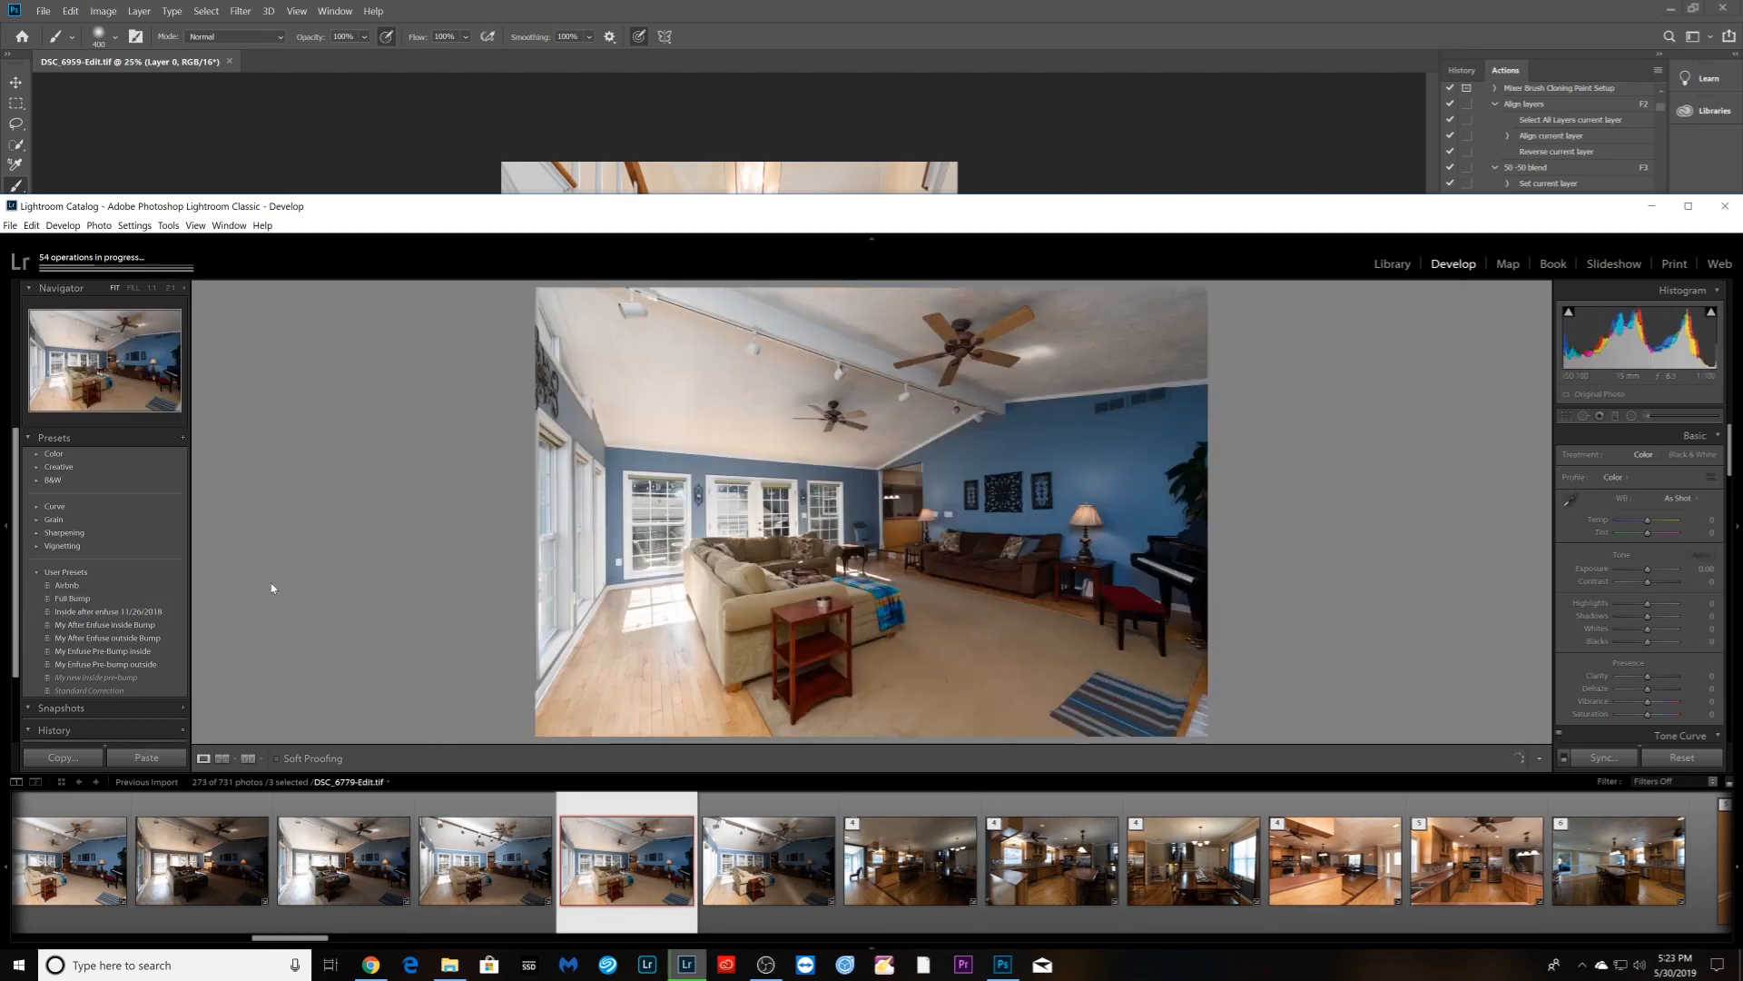
click(81, 599)
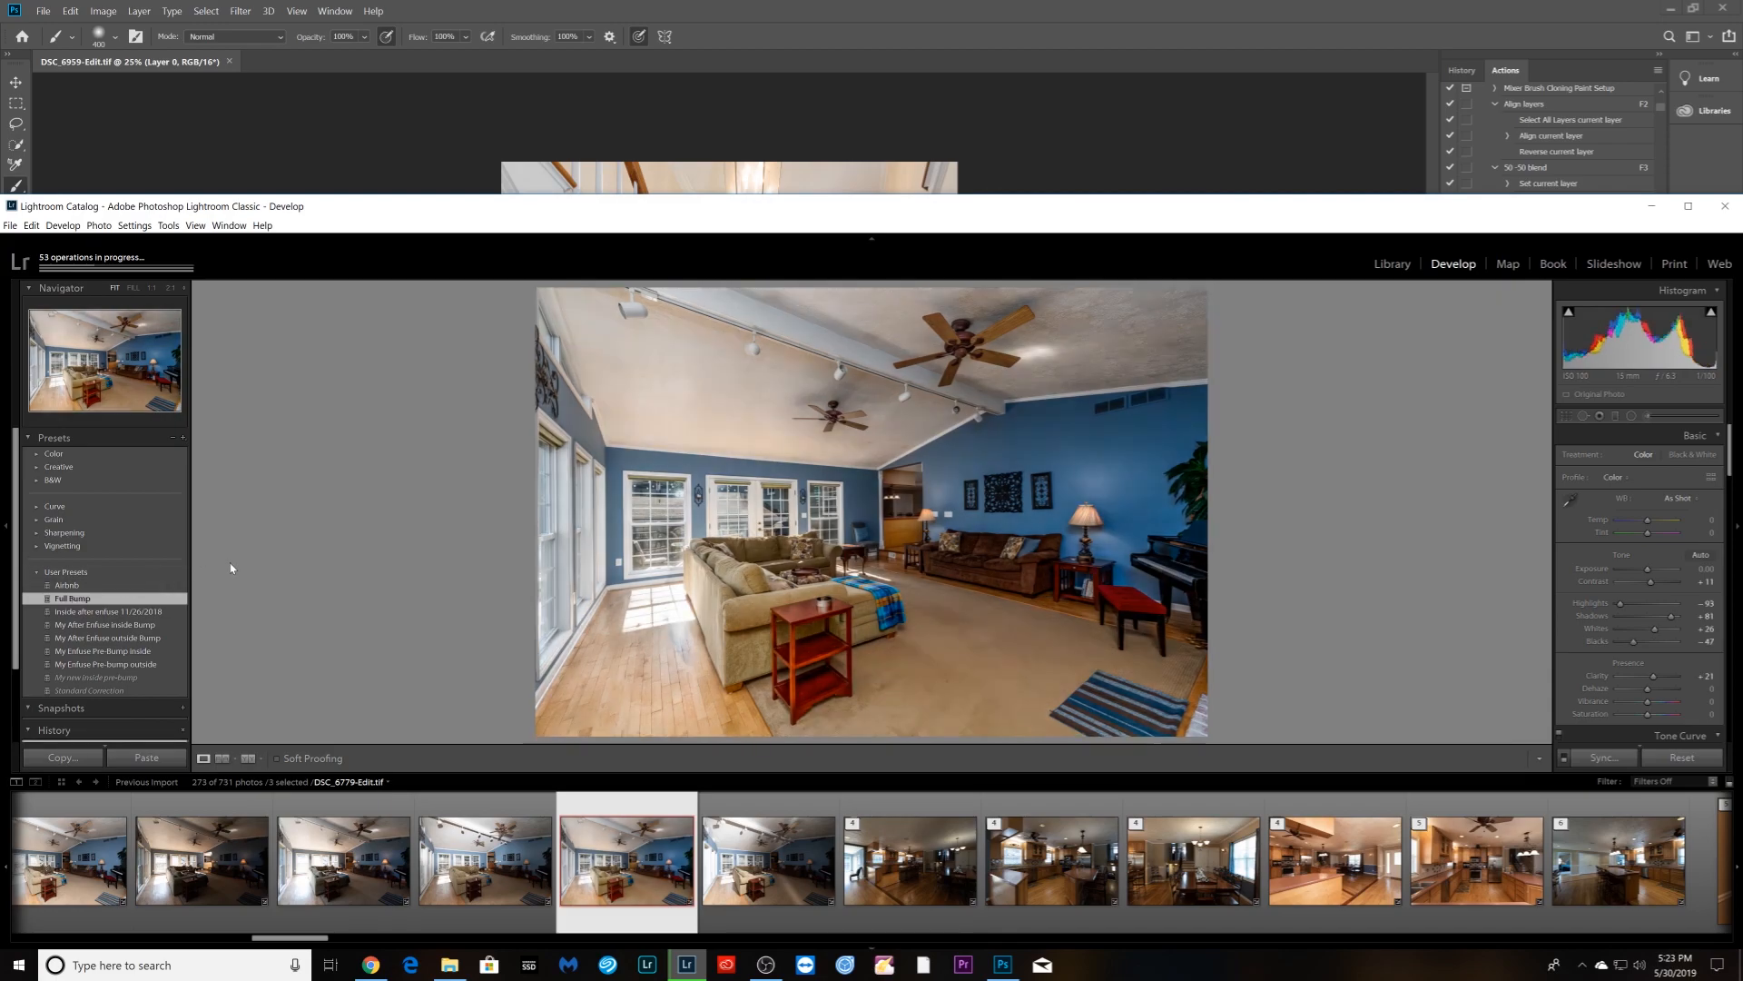
key(Left)
click(87, 600)
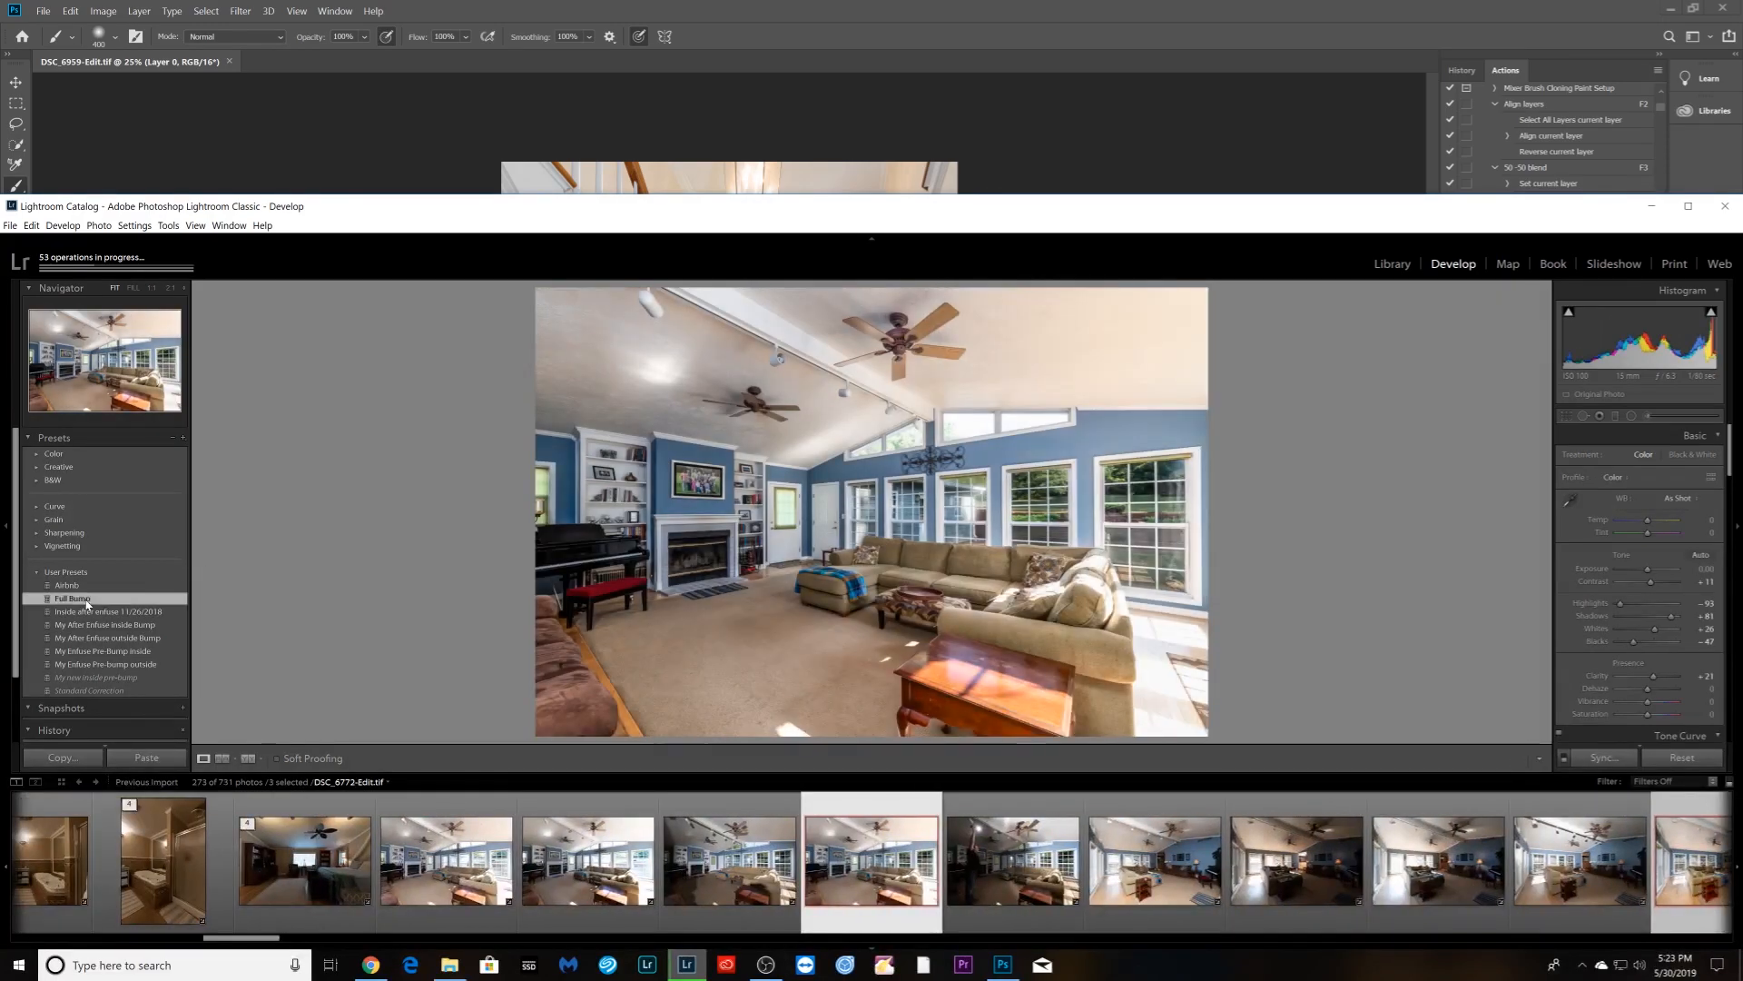
scroll(1640, 583, down, 6)
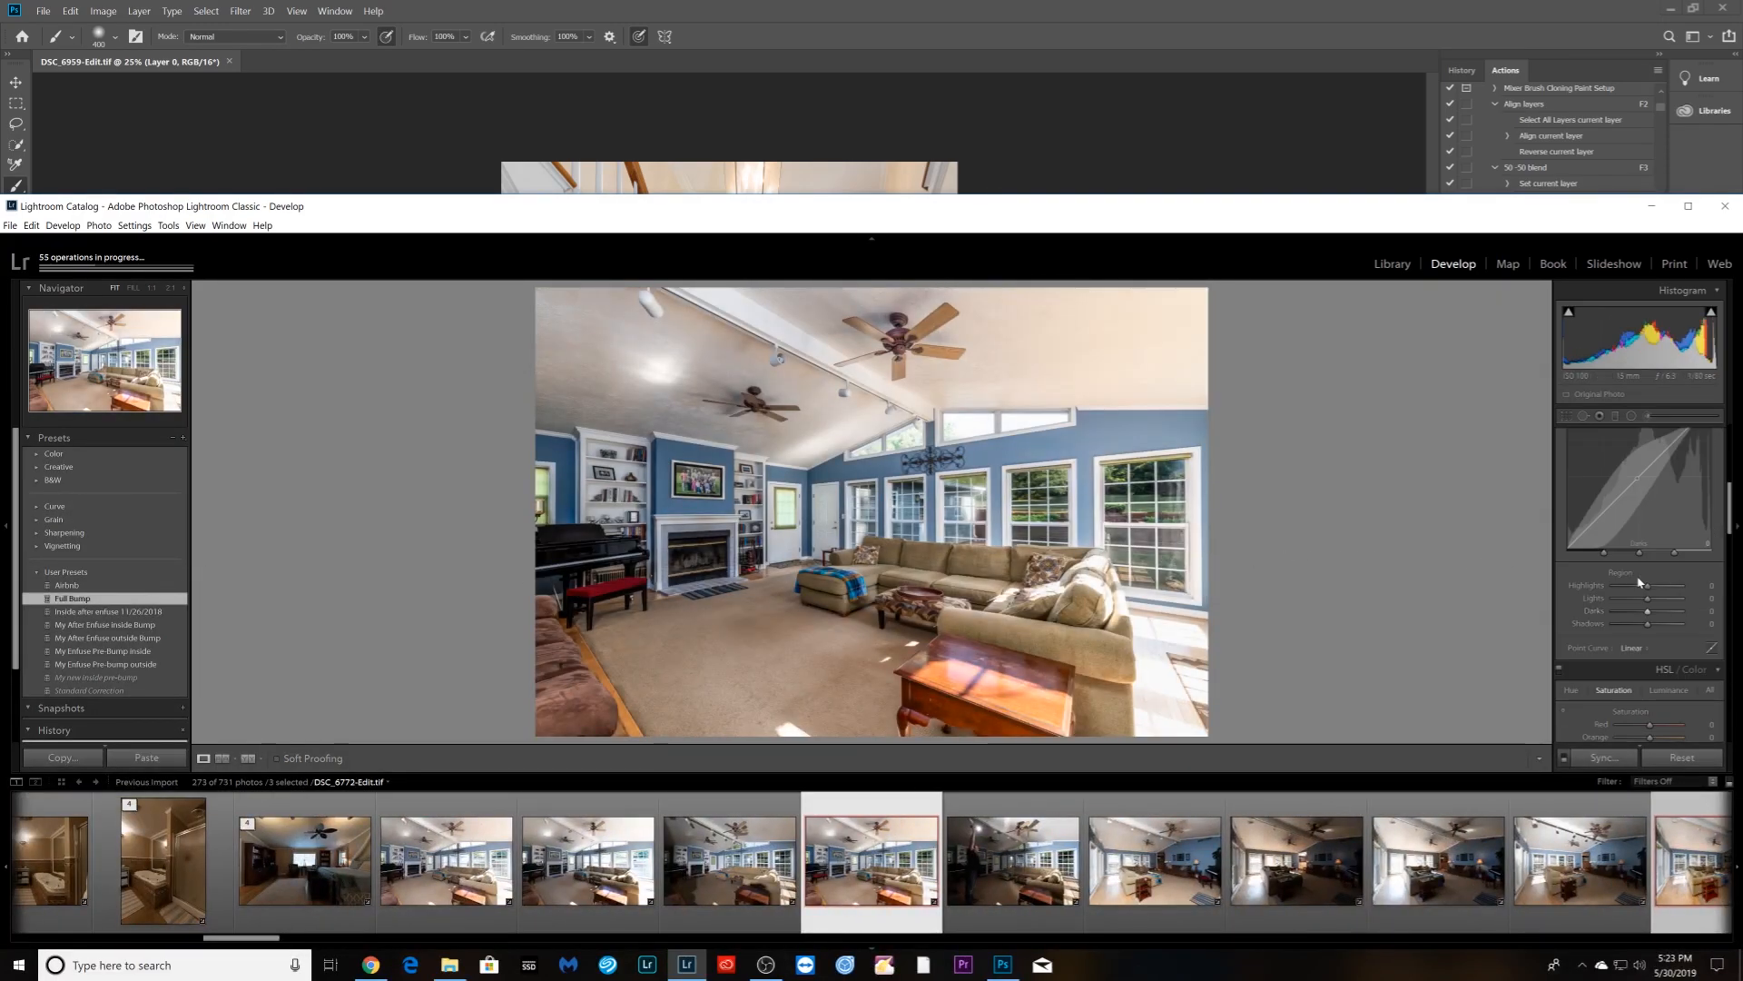
scroll(1640, 583, down, 5)
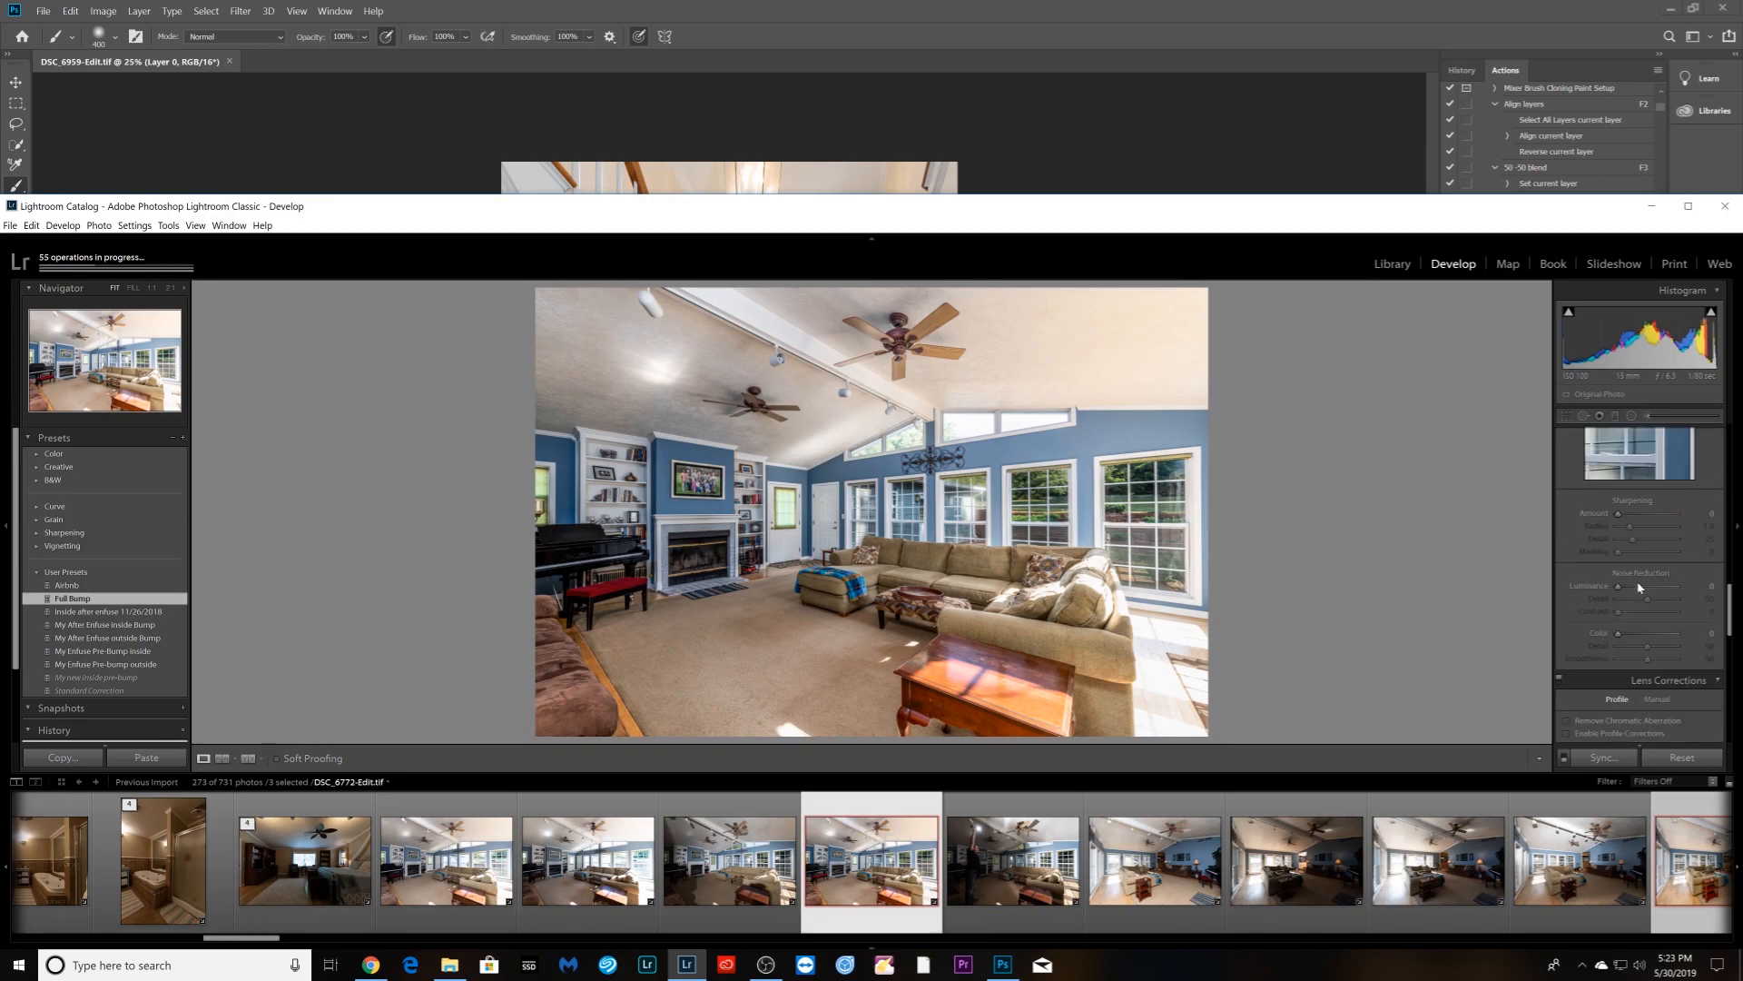
scroll(1650, 648, down, 2)
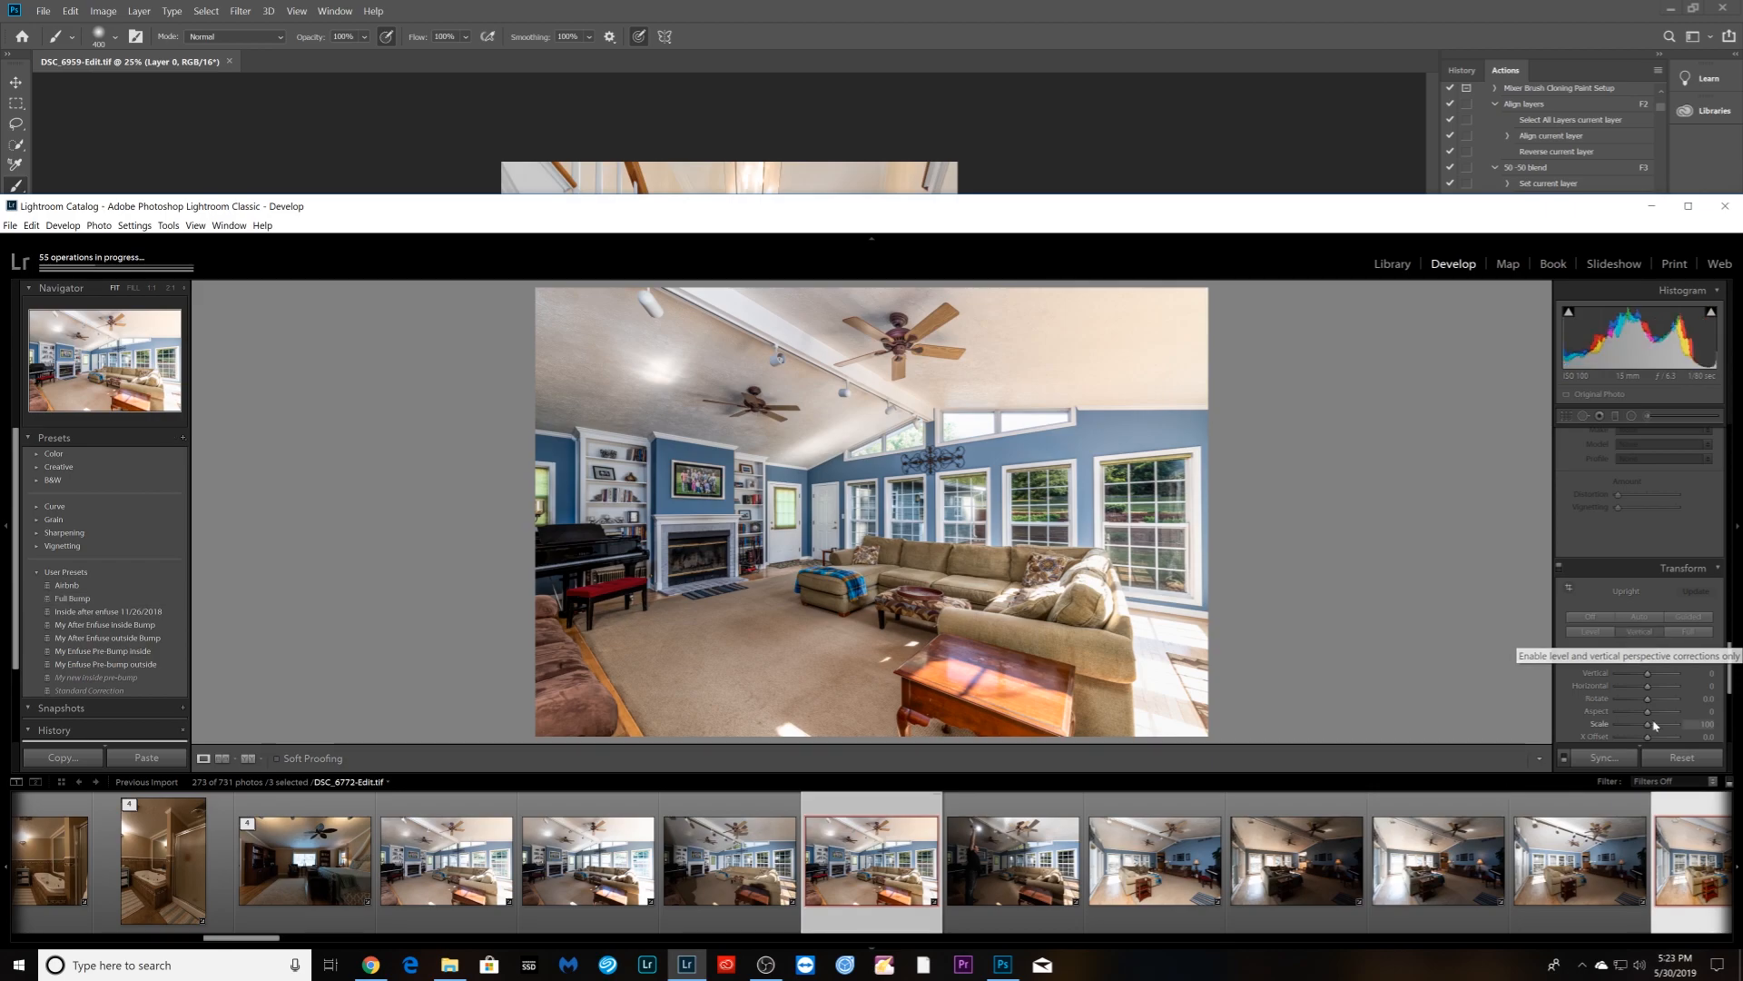
- Apply Upright Vertical correction to the living-room and staircase photos
key(Right)
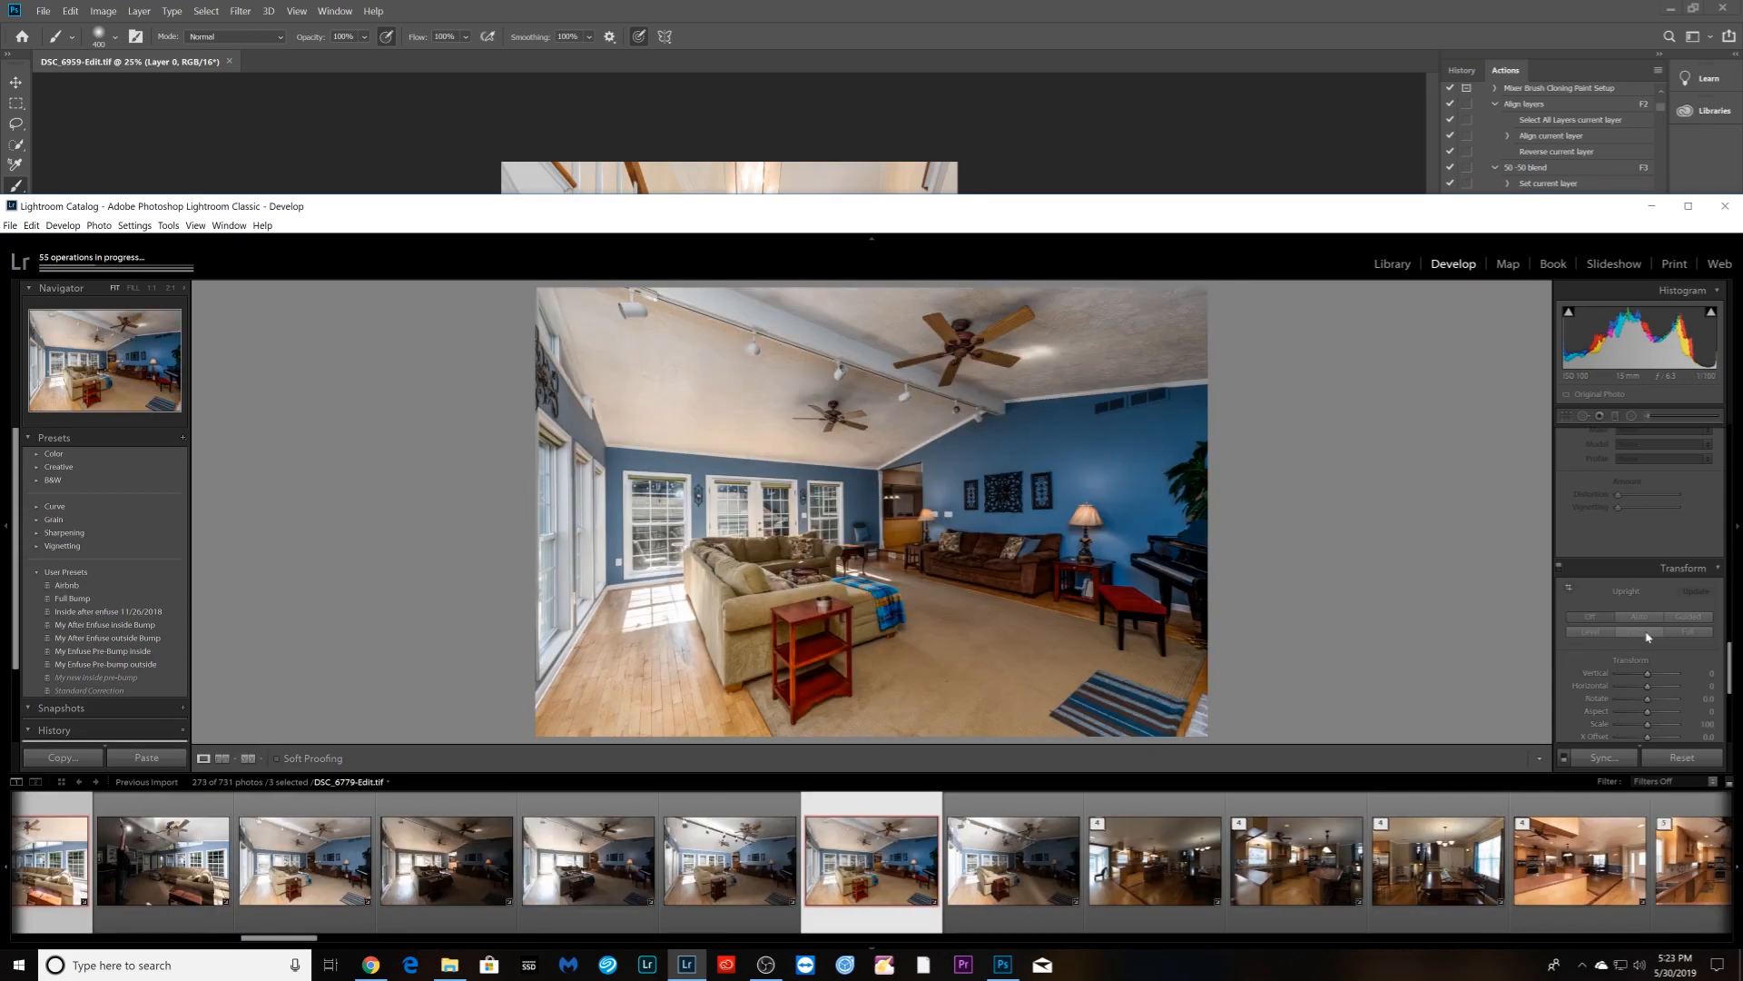
click(1648, 633)
key(Right)
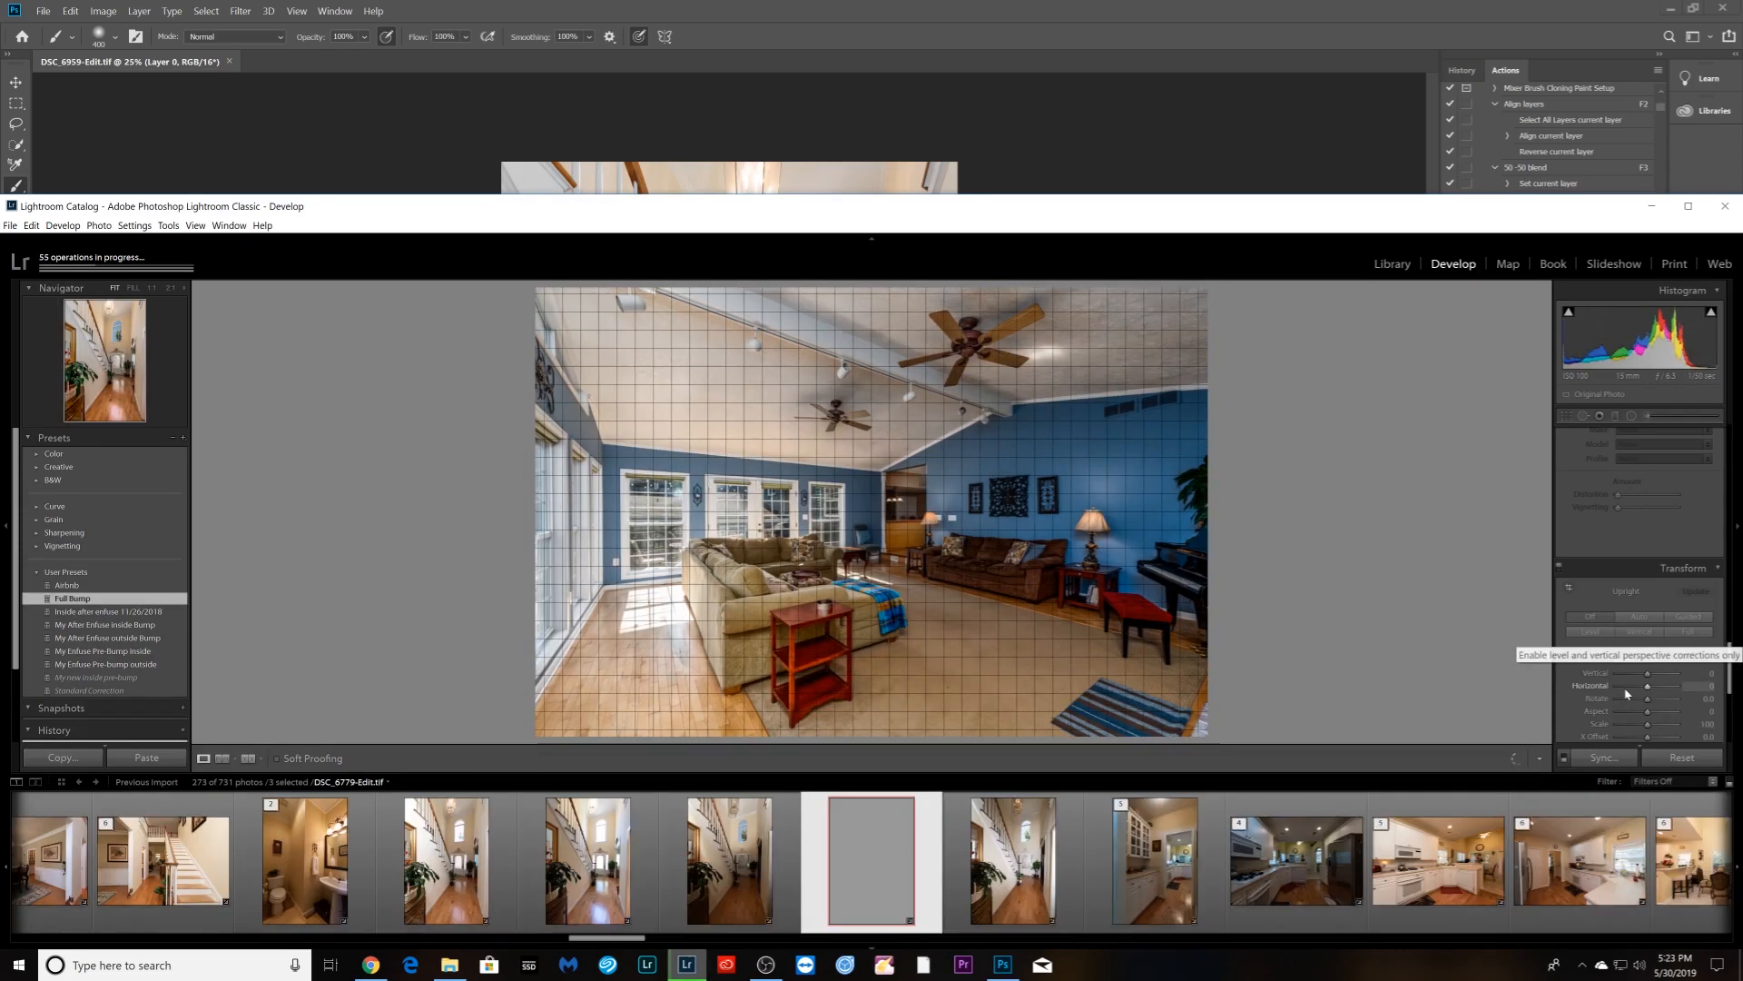
click(1648, 633)
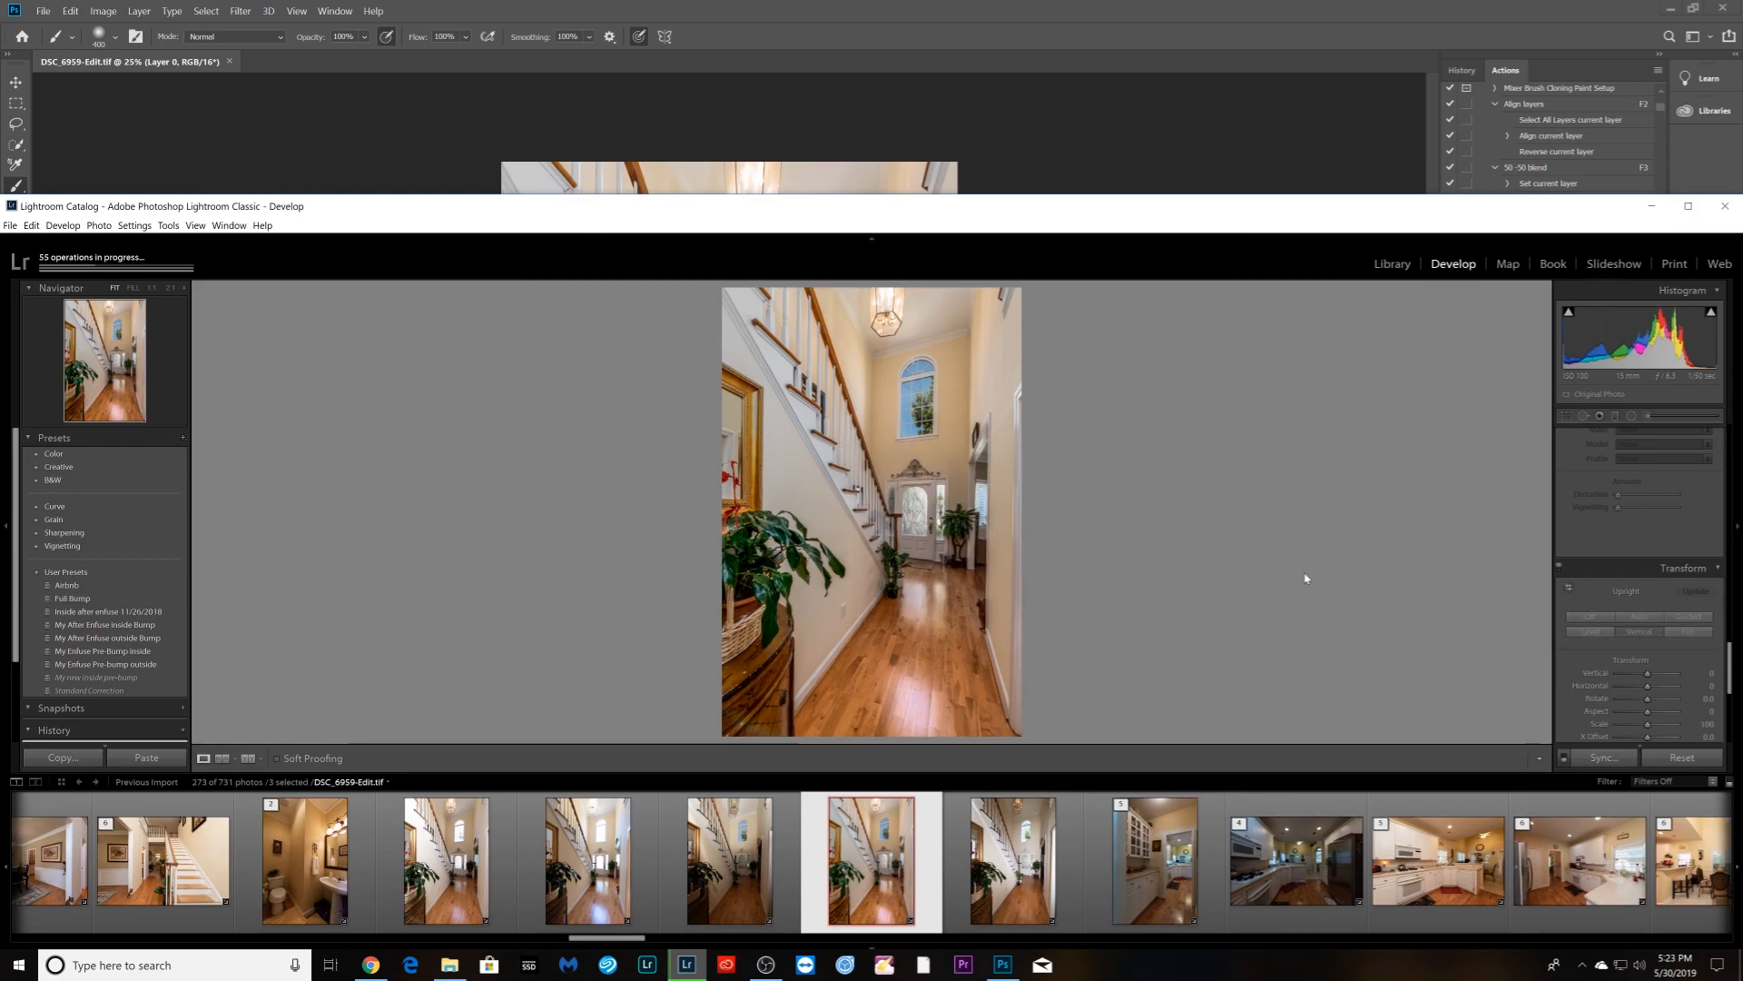
- Rotate the staircase photo slightly with the Crop tool to level it
key(r)
drag(1090, 563, 1087, 550)
key(Return)
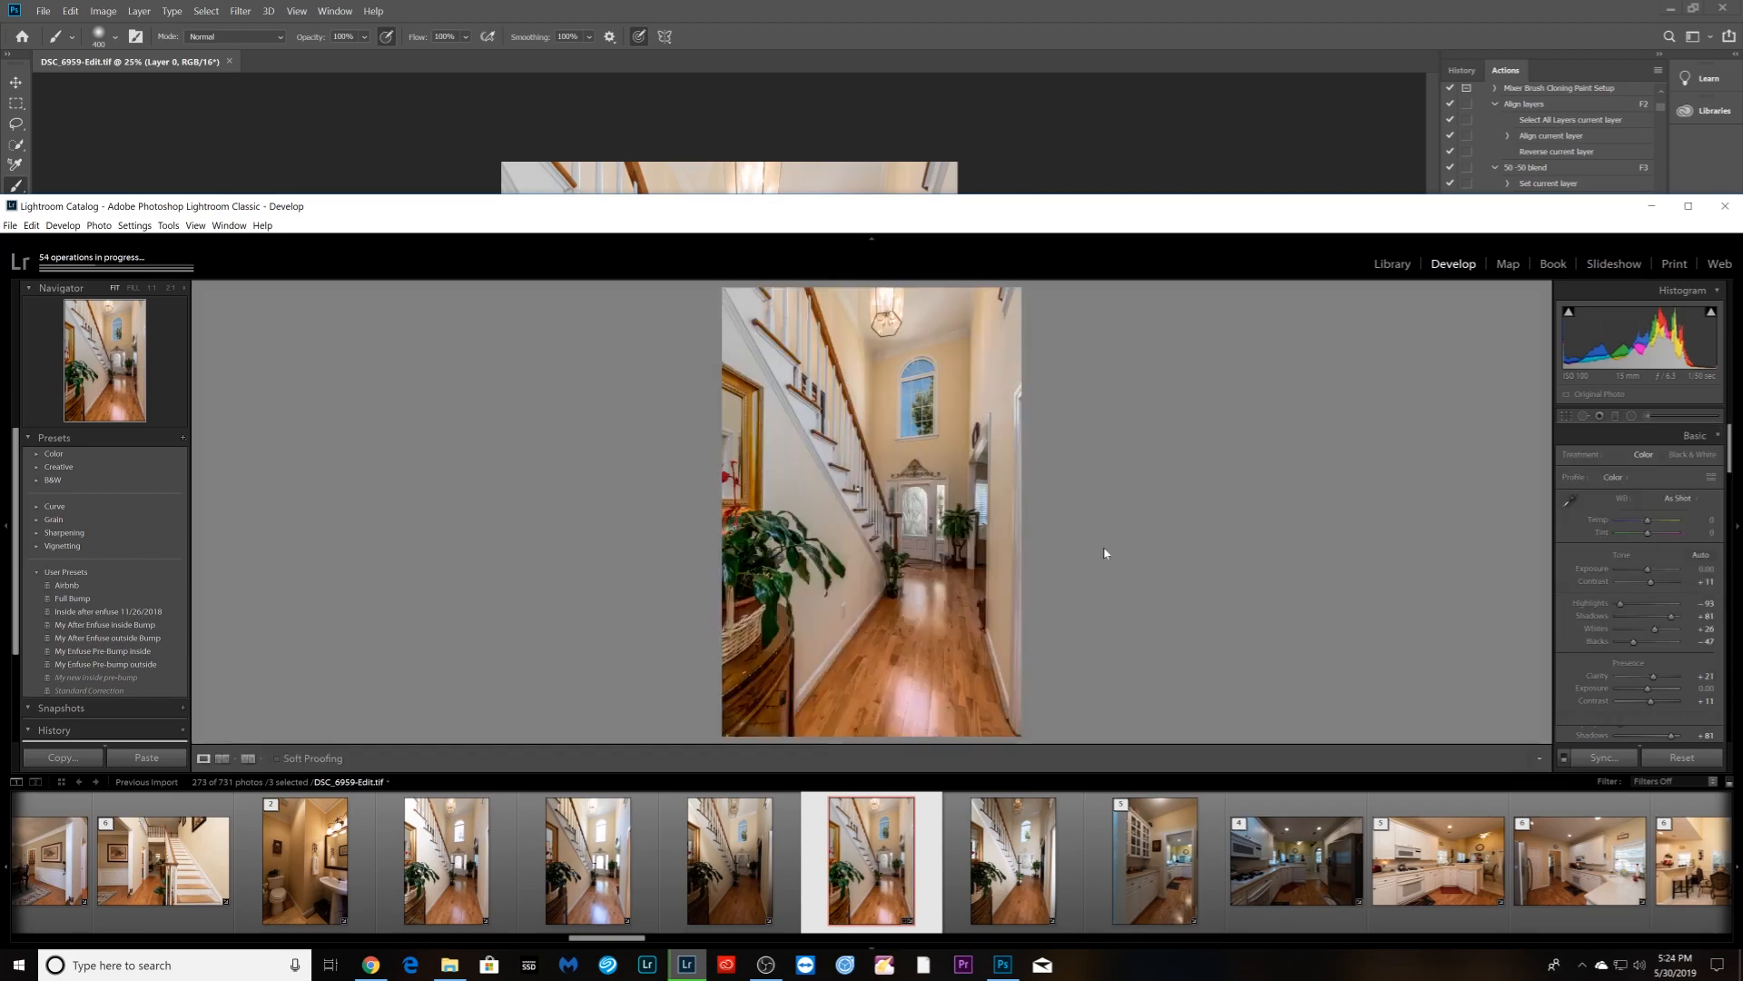
- Export the three finished photos as JPEGs to the Enfuse folder
right_click(871, 468)
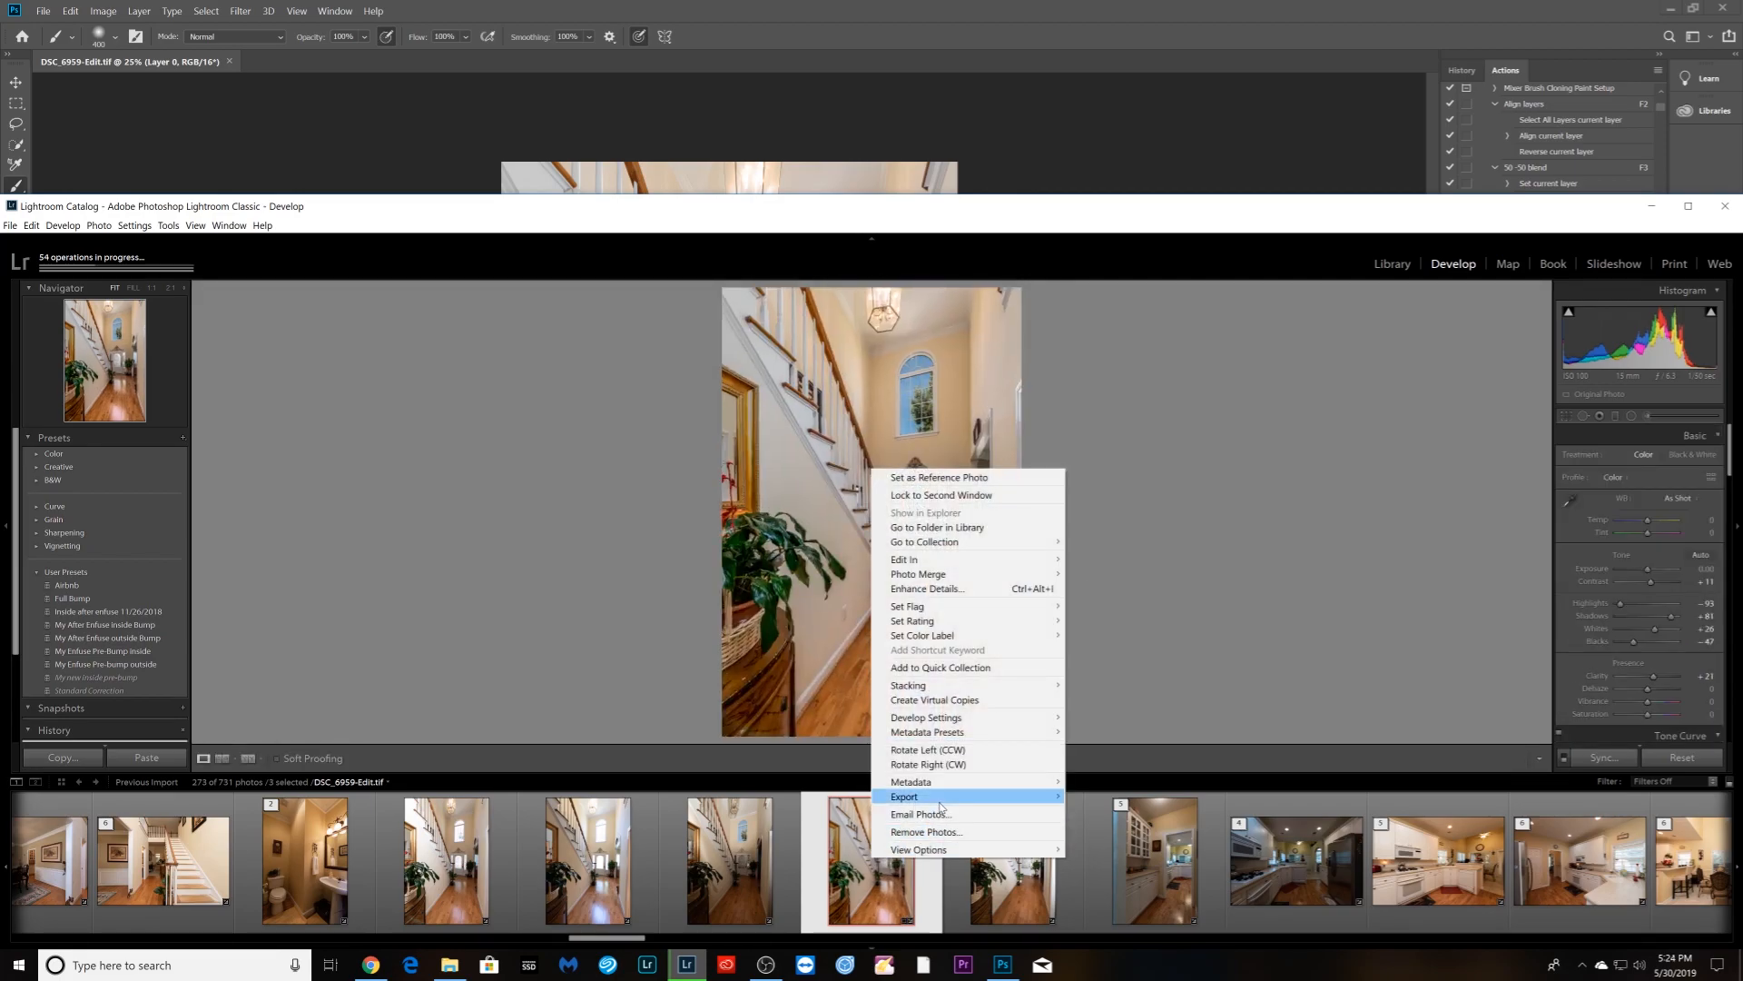
mouse_move(944, 799)
click(1117, 796)
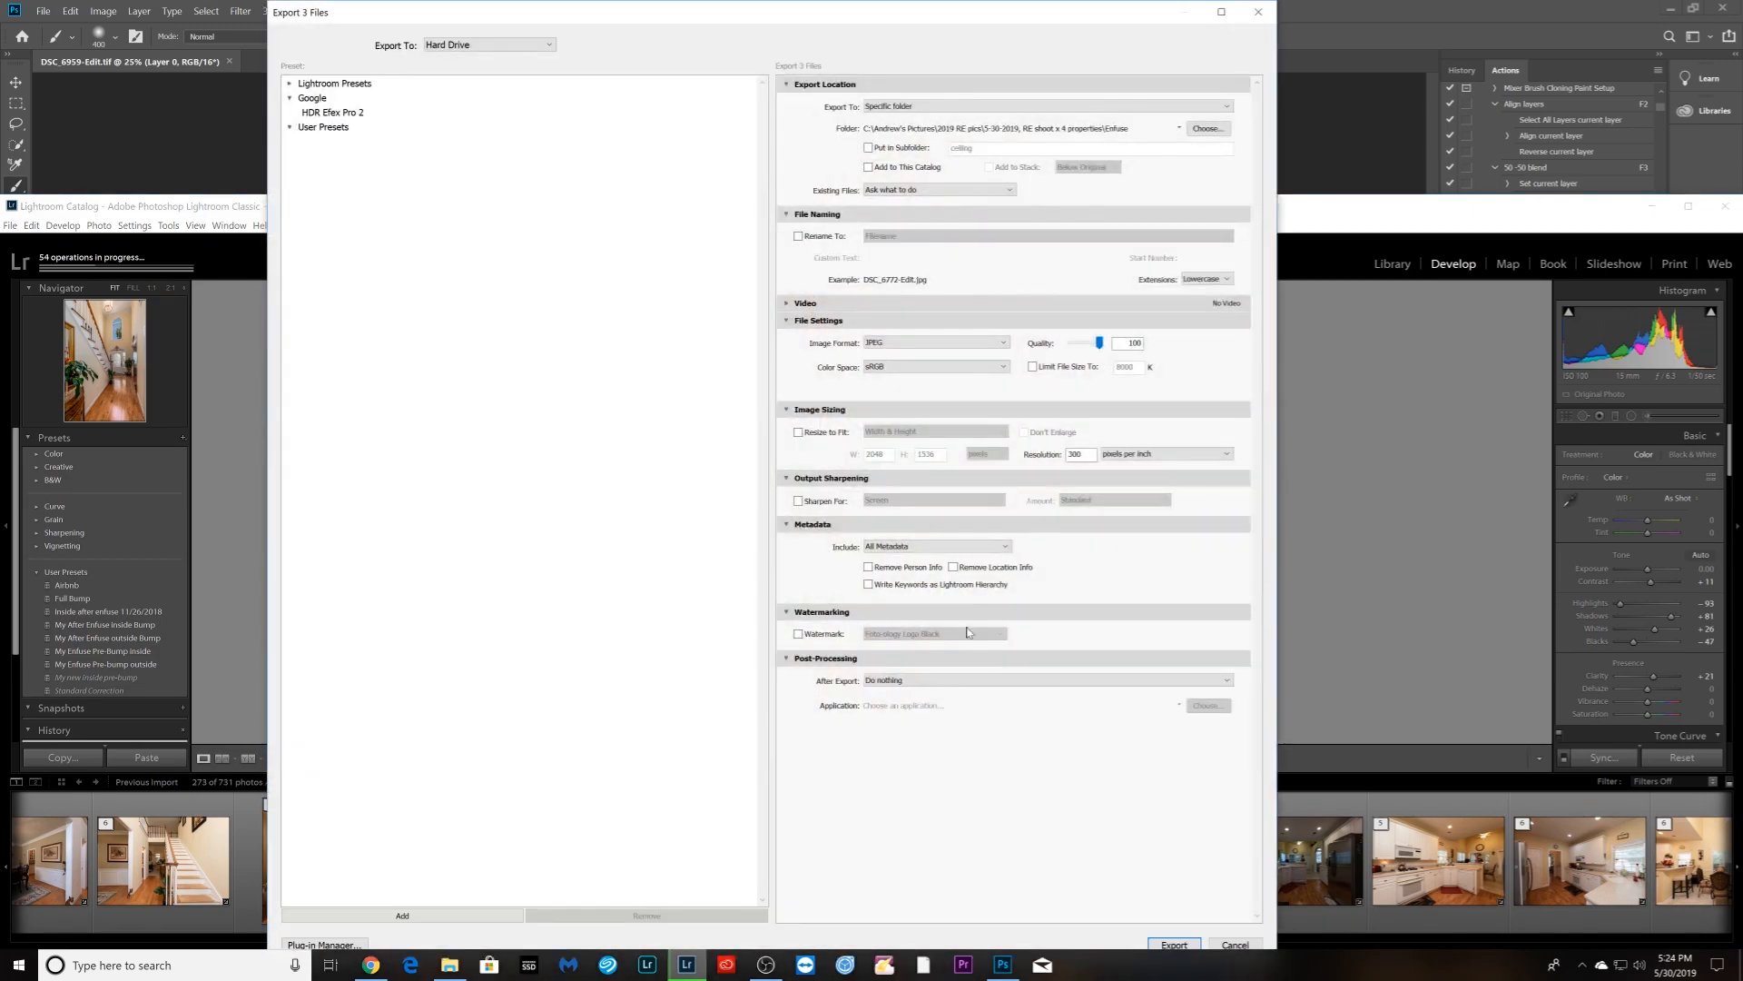
click(1175, 945)
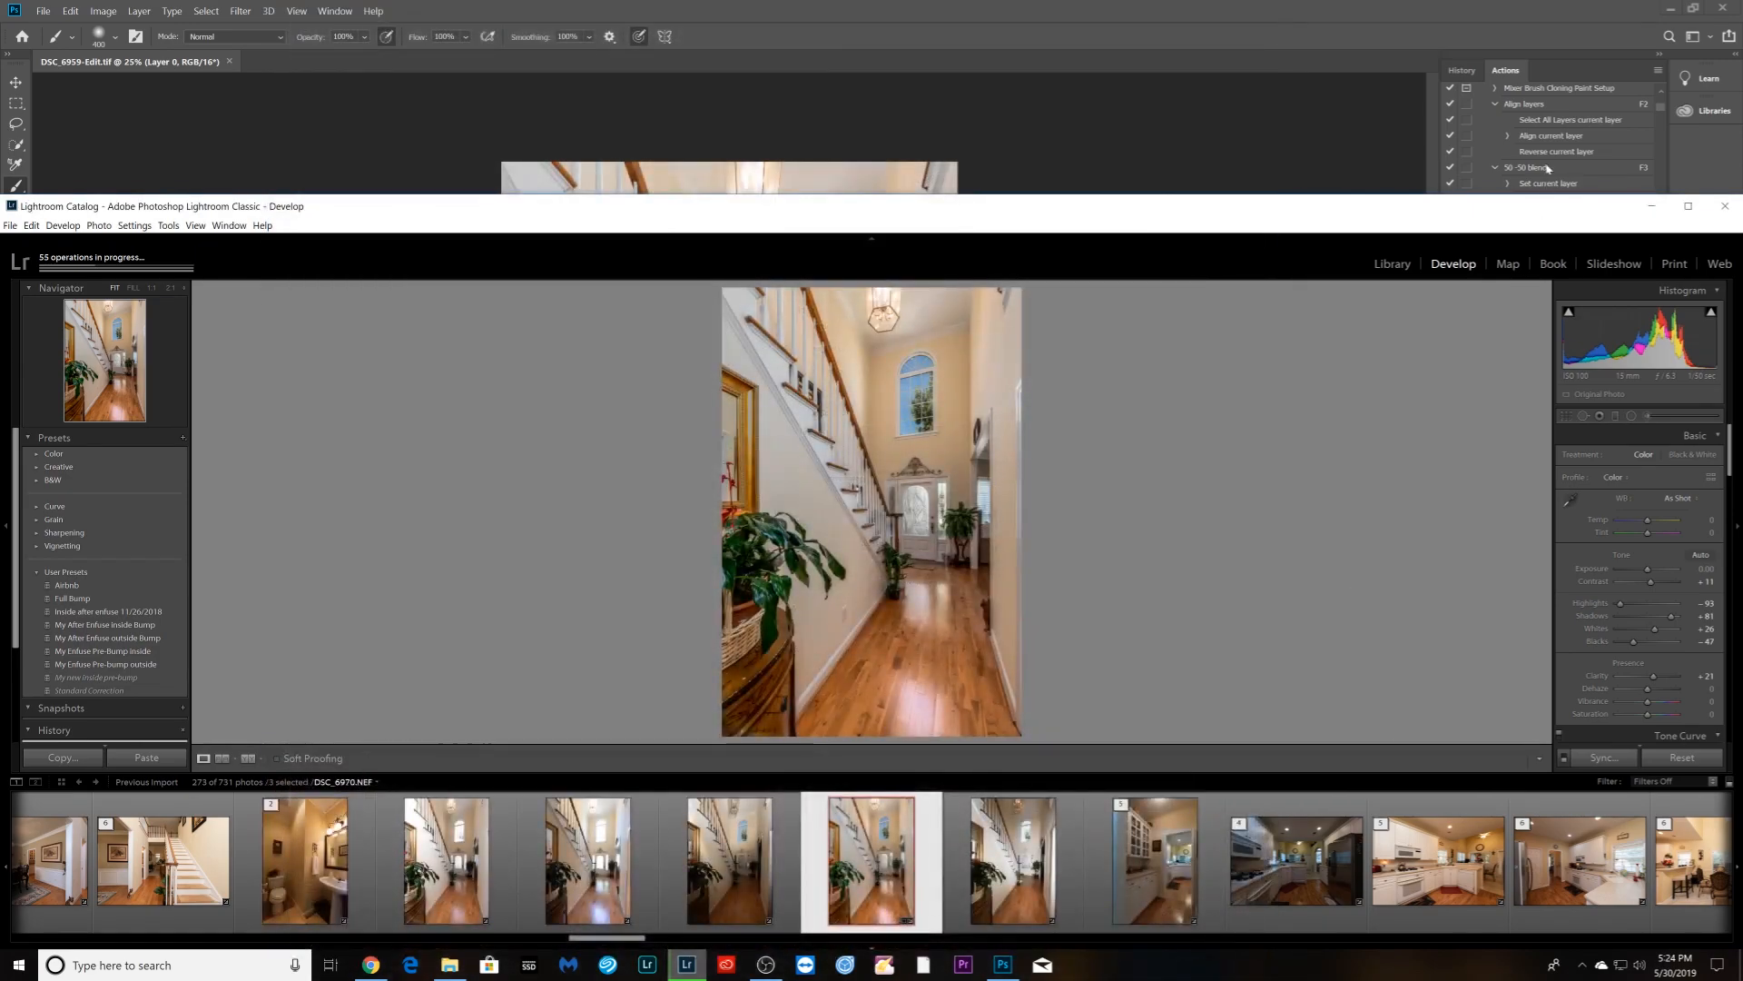
- Quit Photoshop, then minimize Lightroom Classic to reveal the desktop
click(1615, 29)
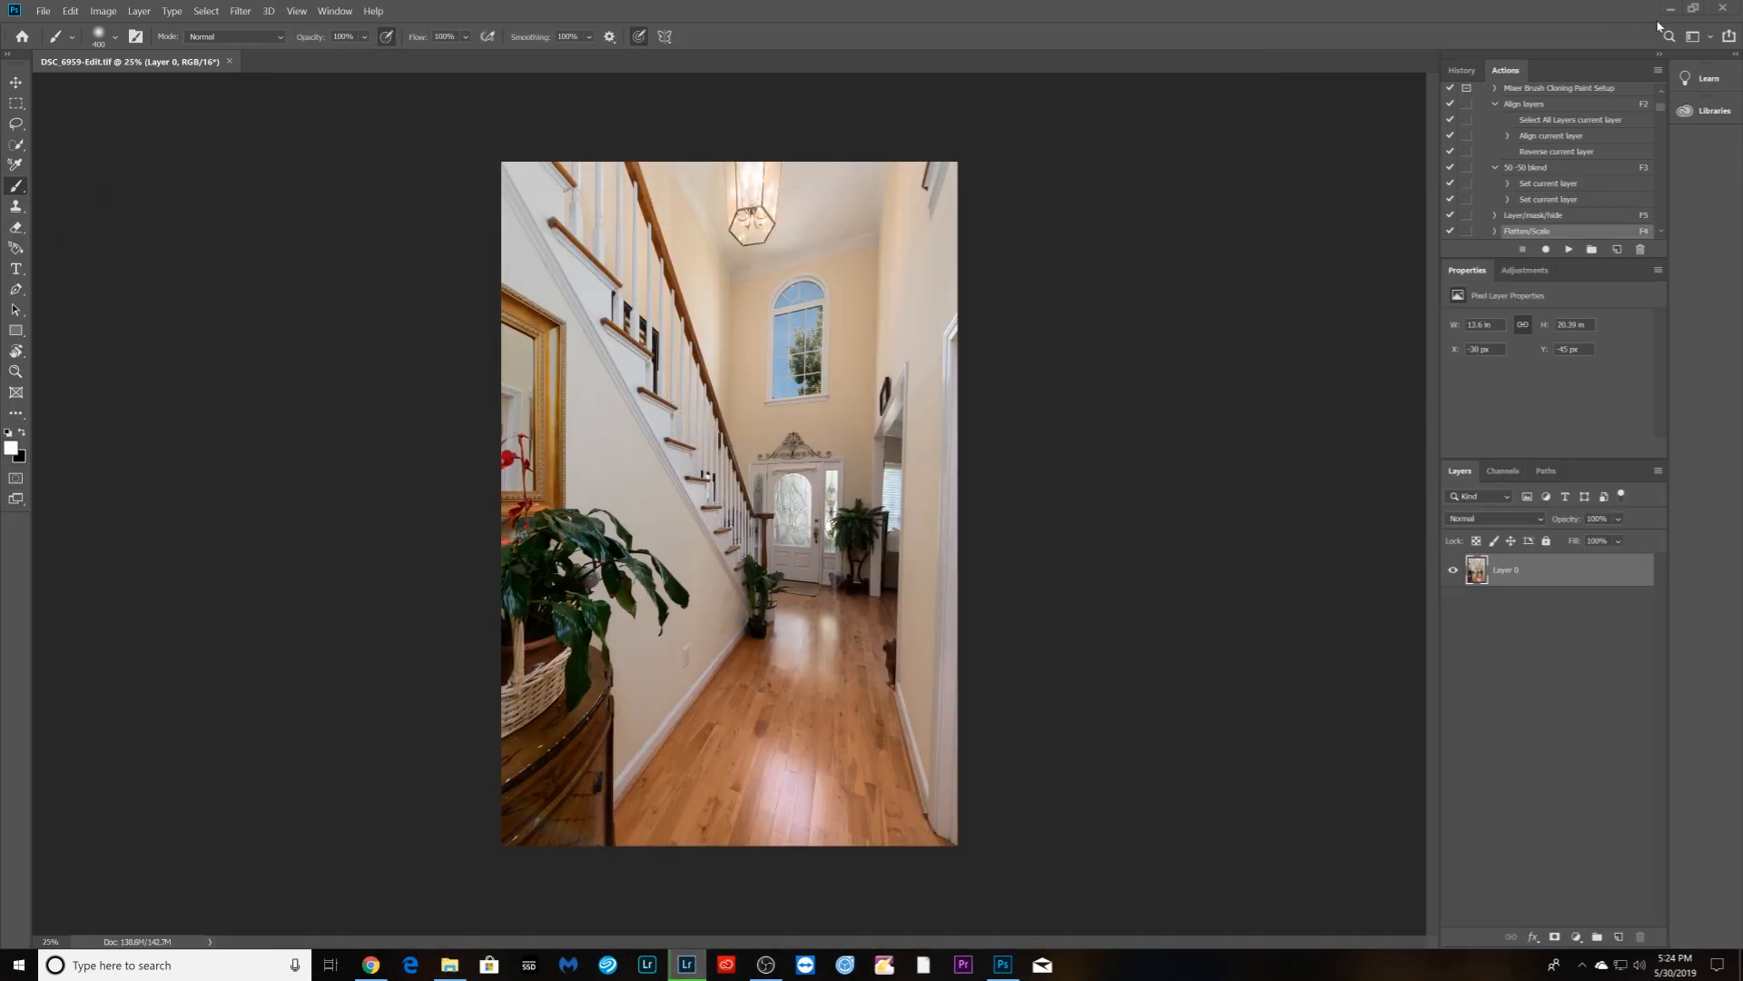
key(ctrl+q)
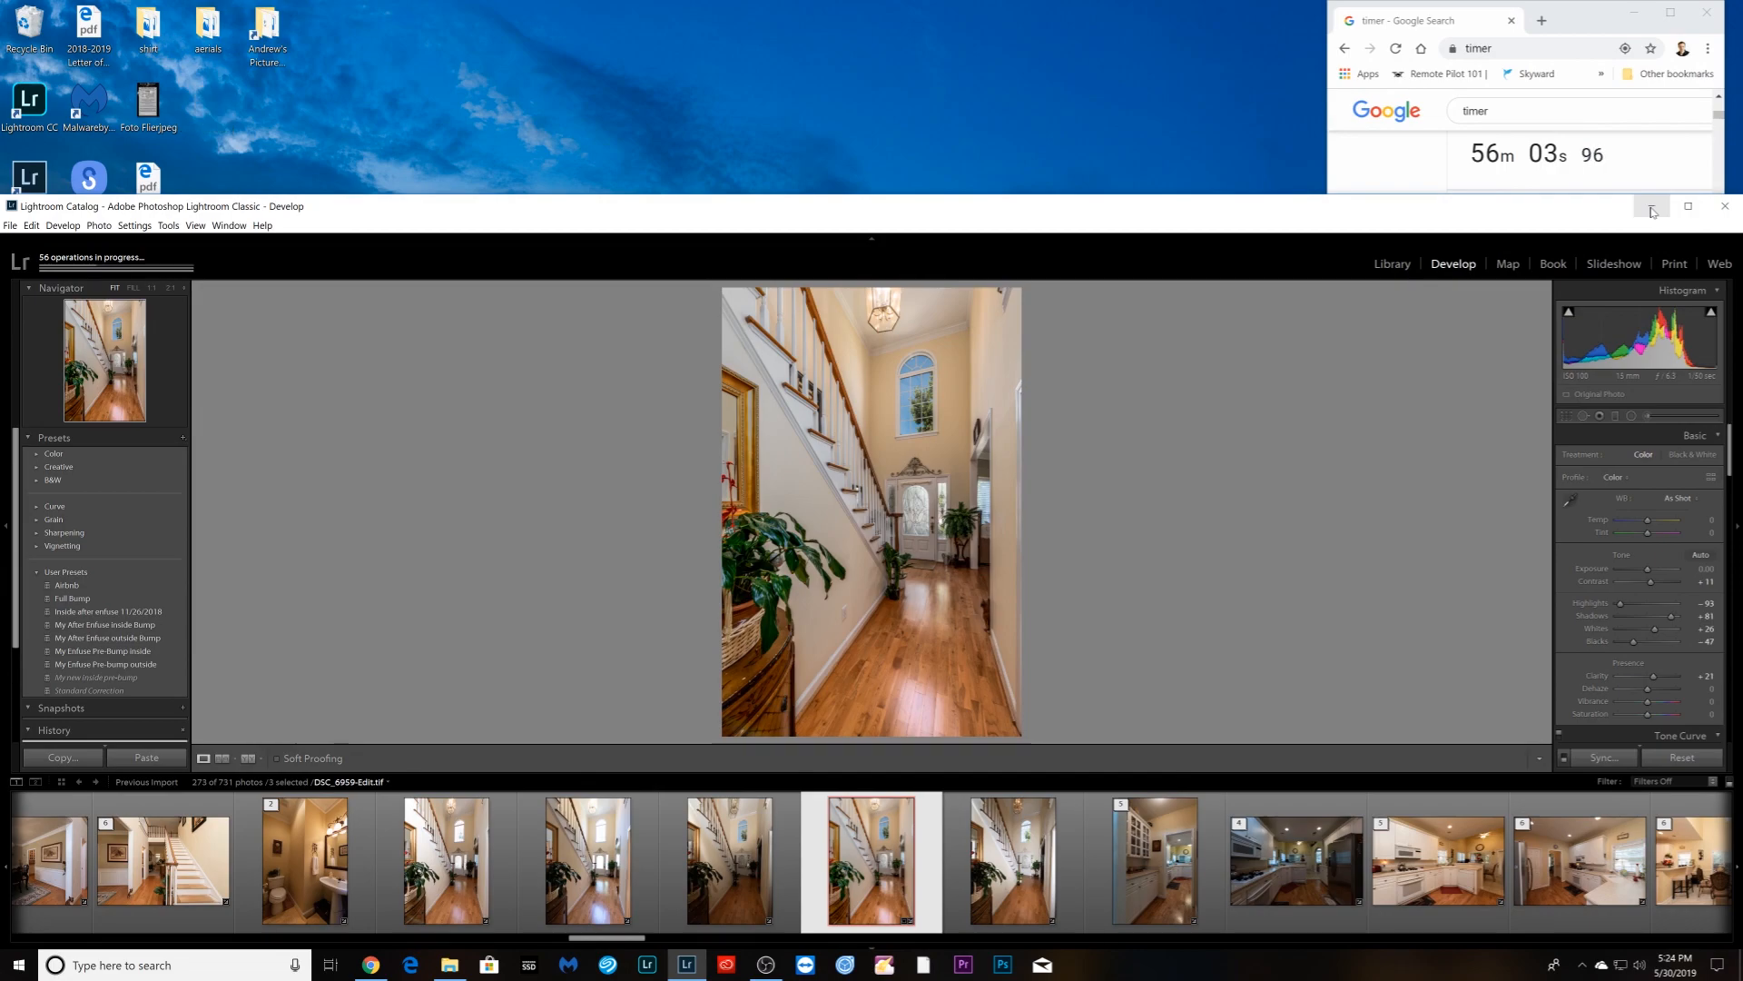
click(1686, 208)
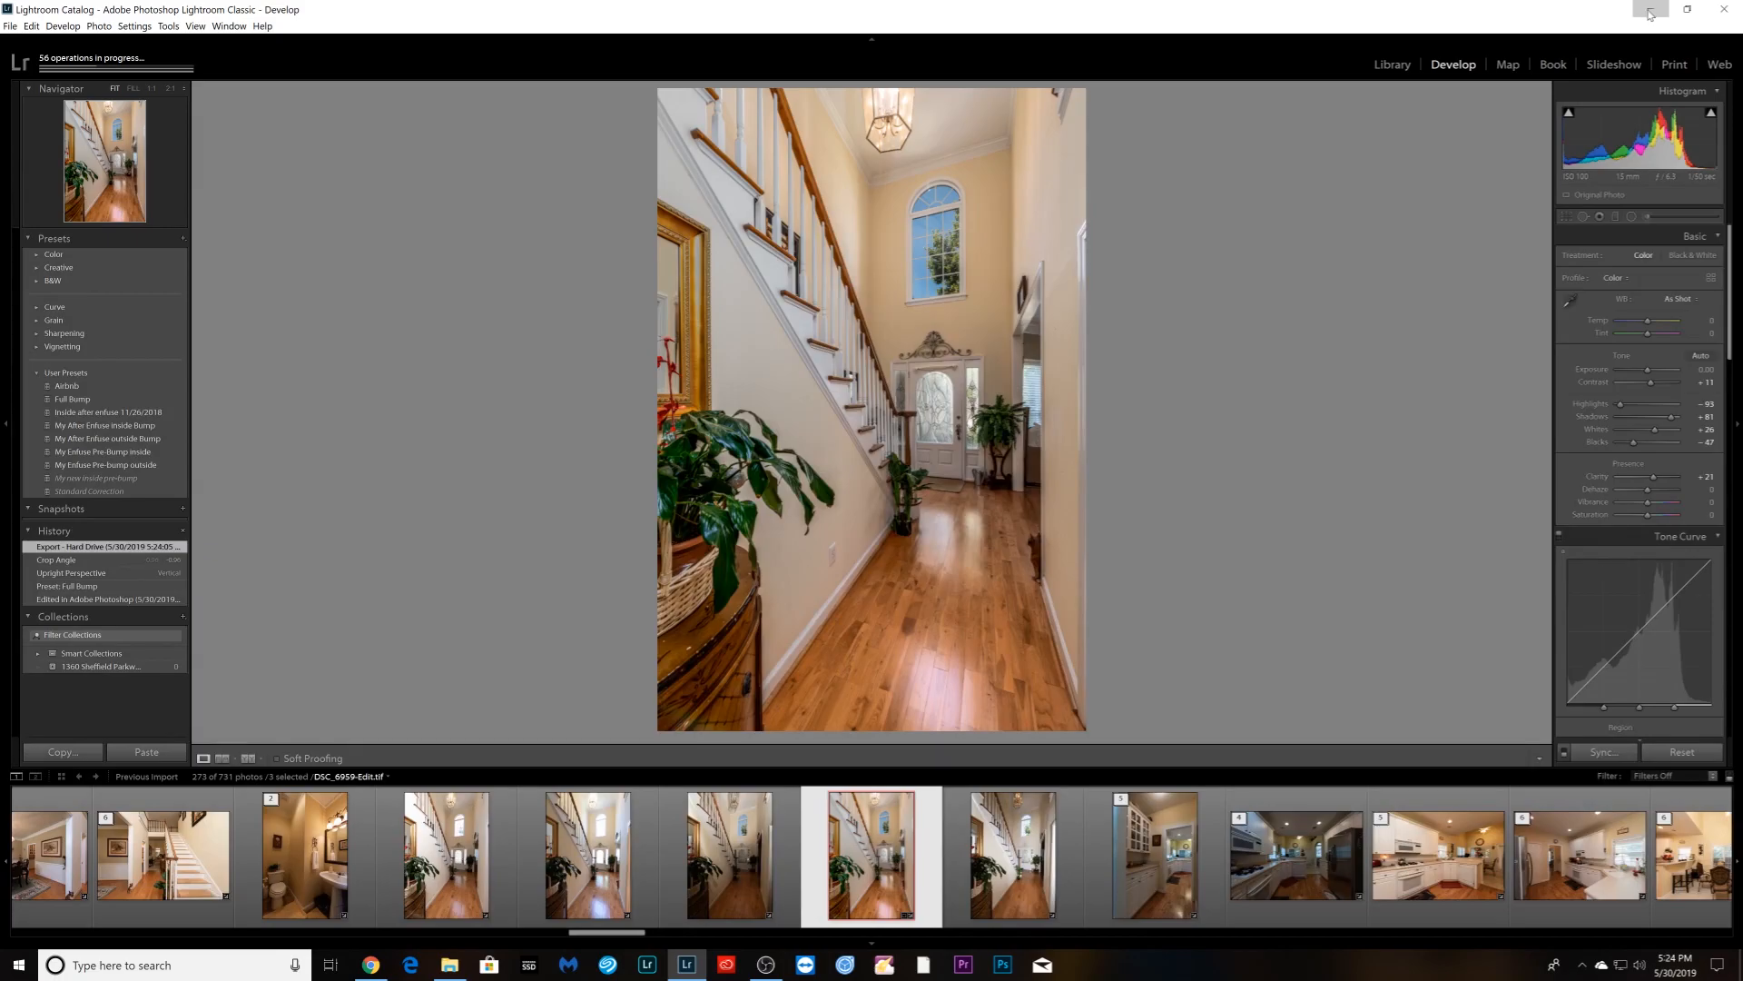
click(1650, 11)
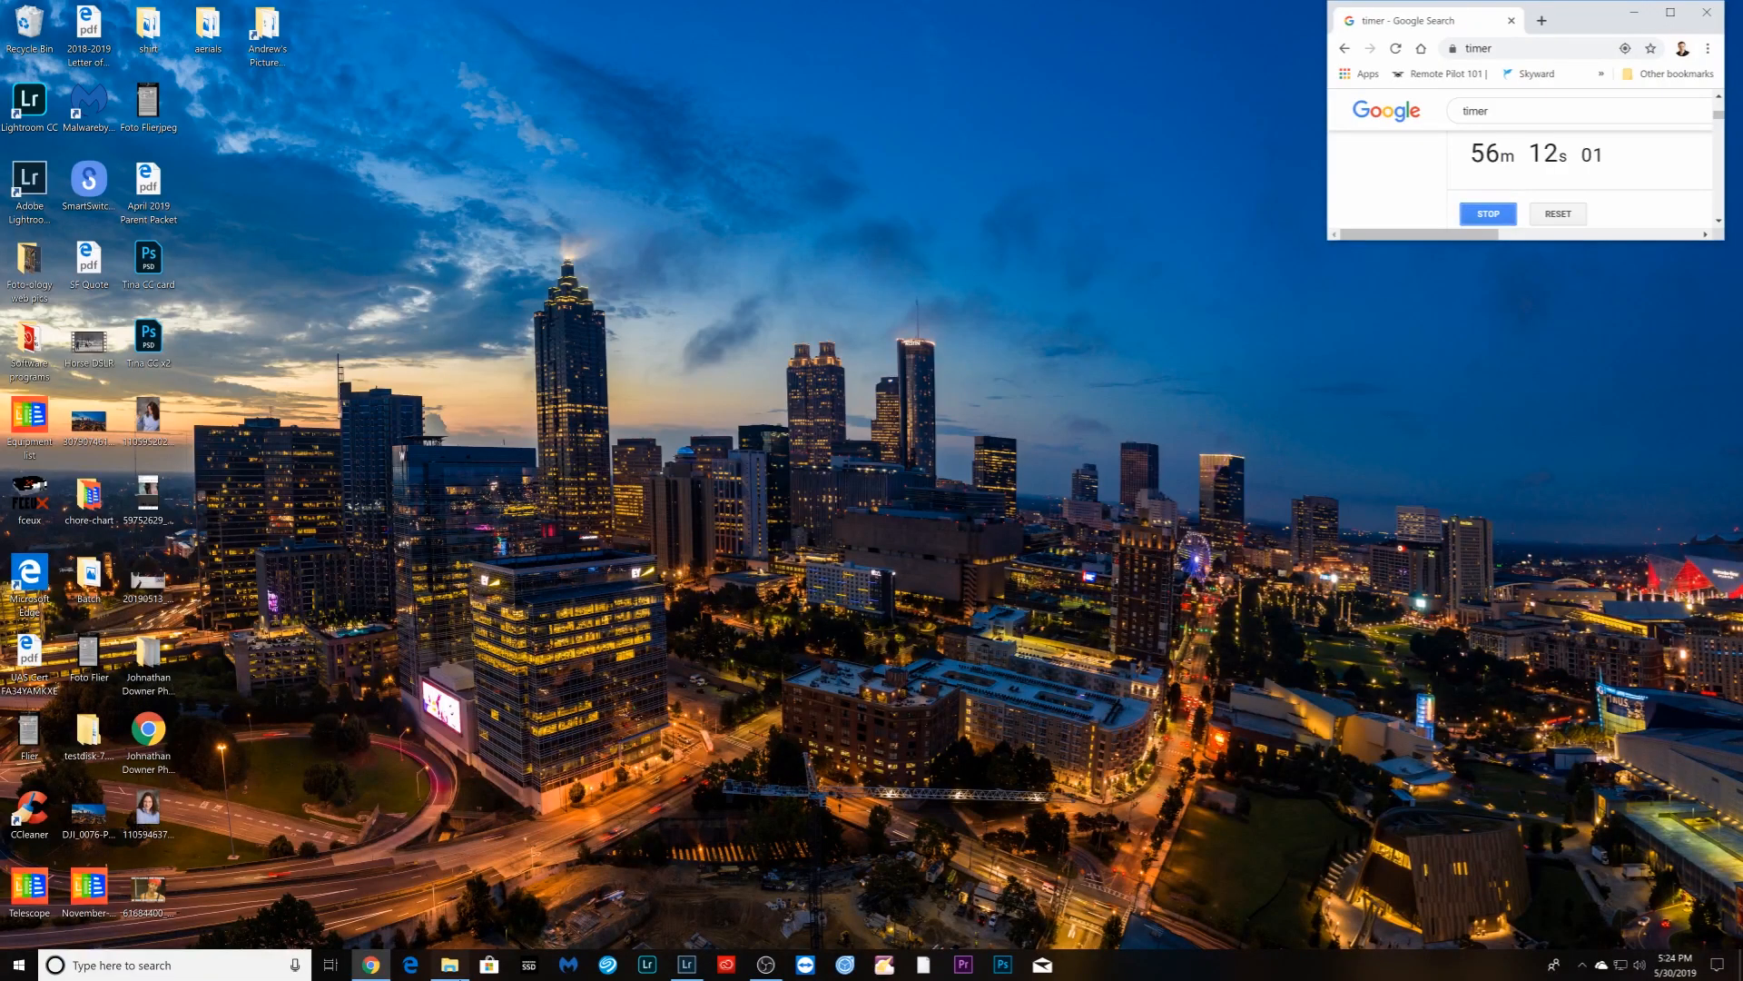
click(450, 964)
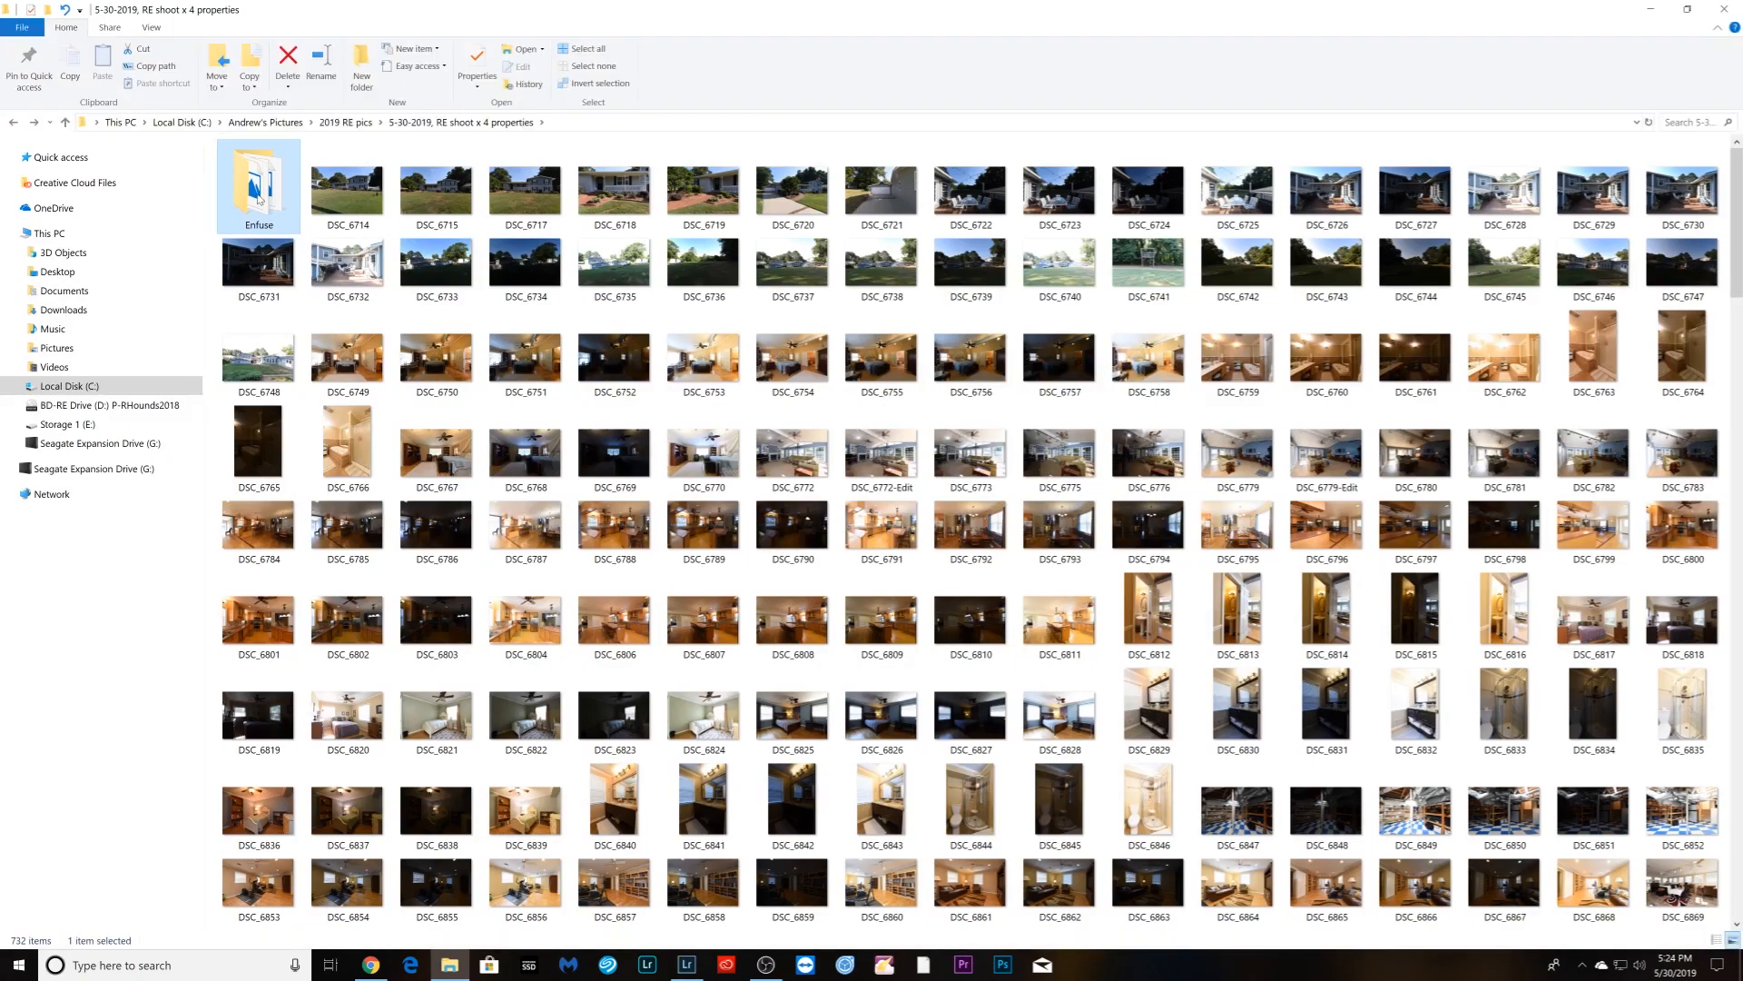
double_click(263, 193)
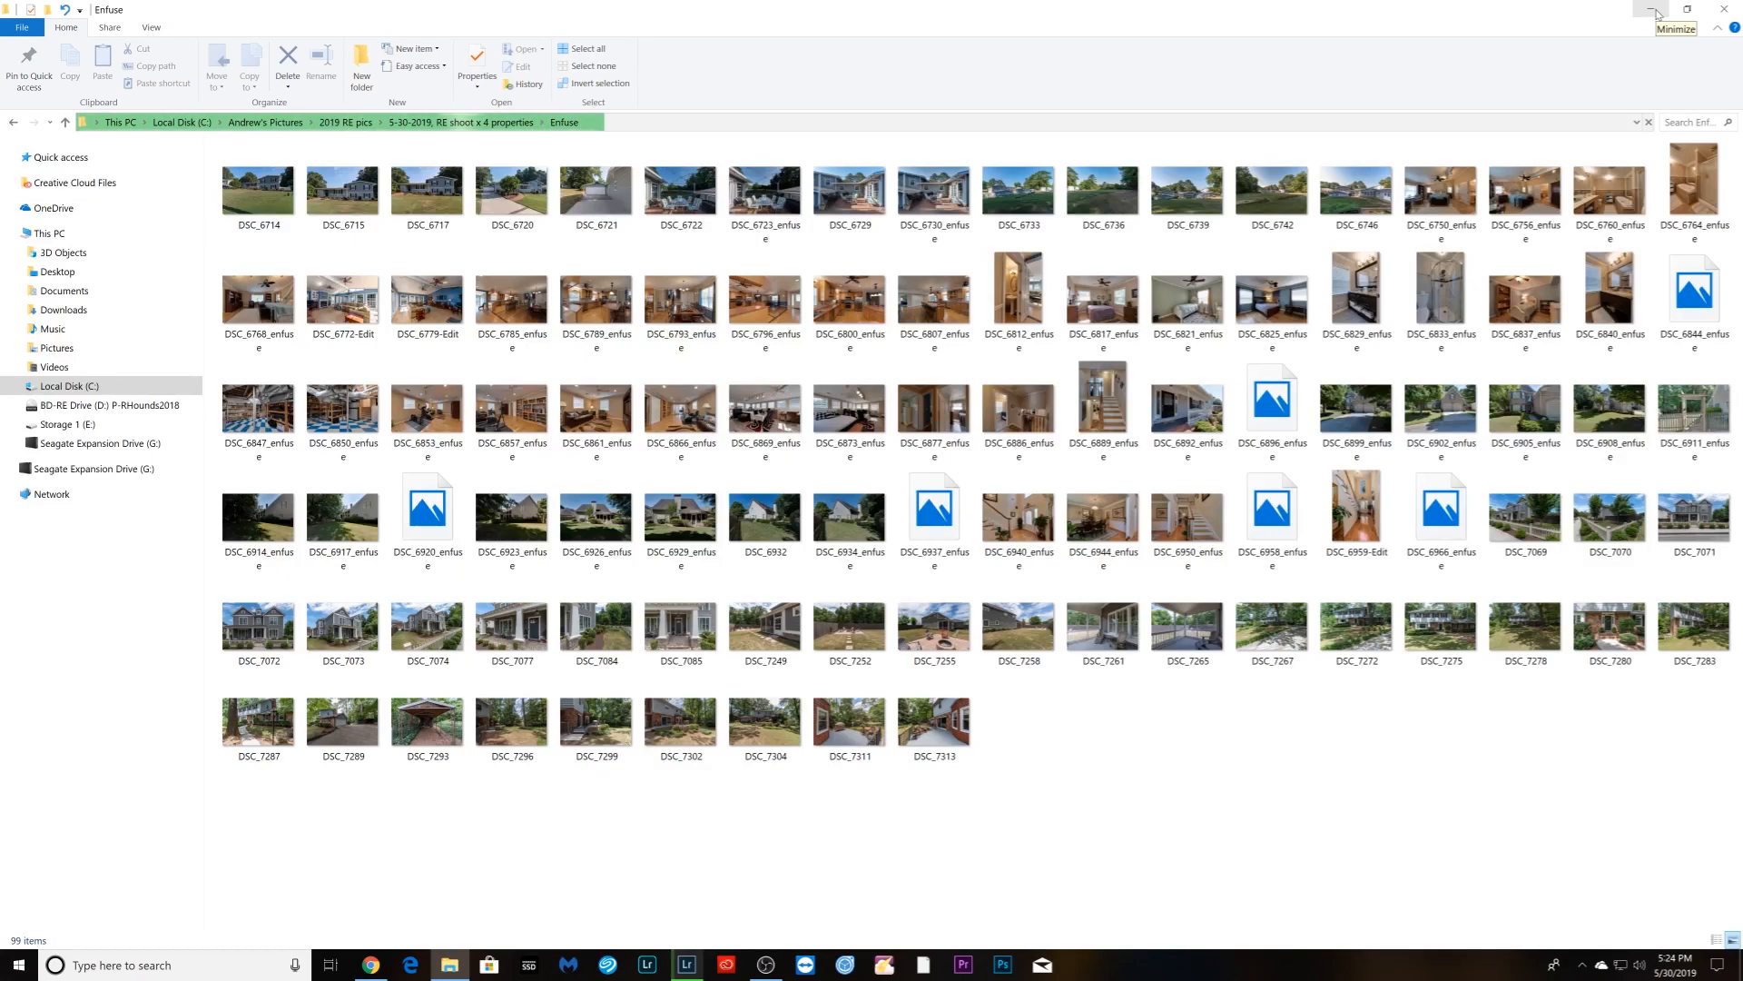
click(1651, 11)
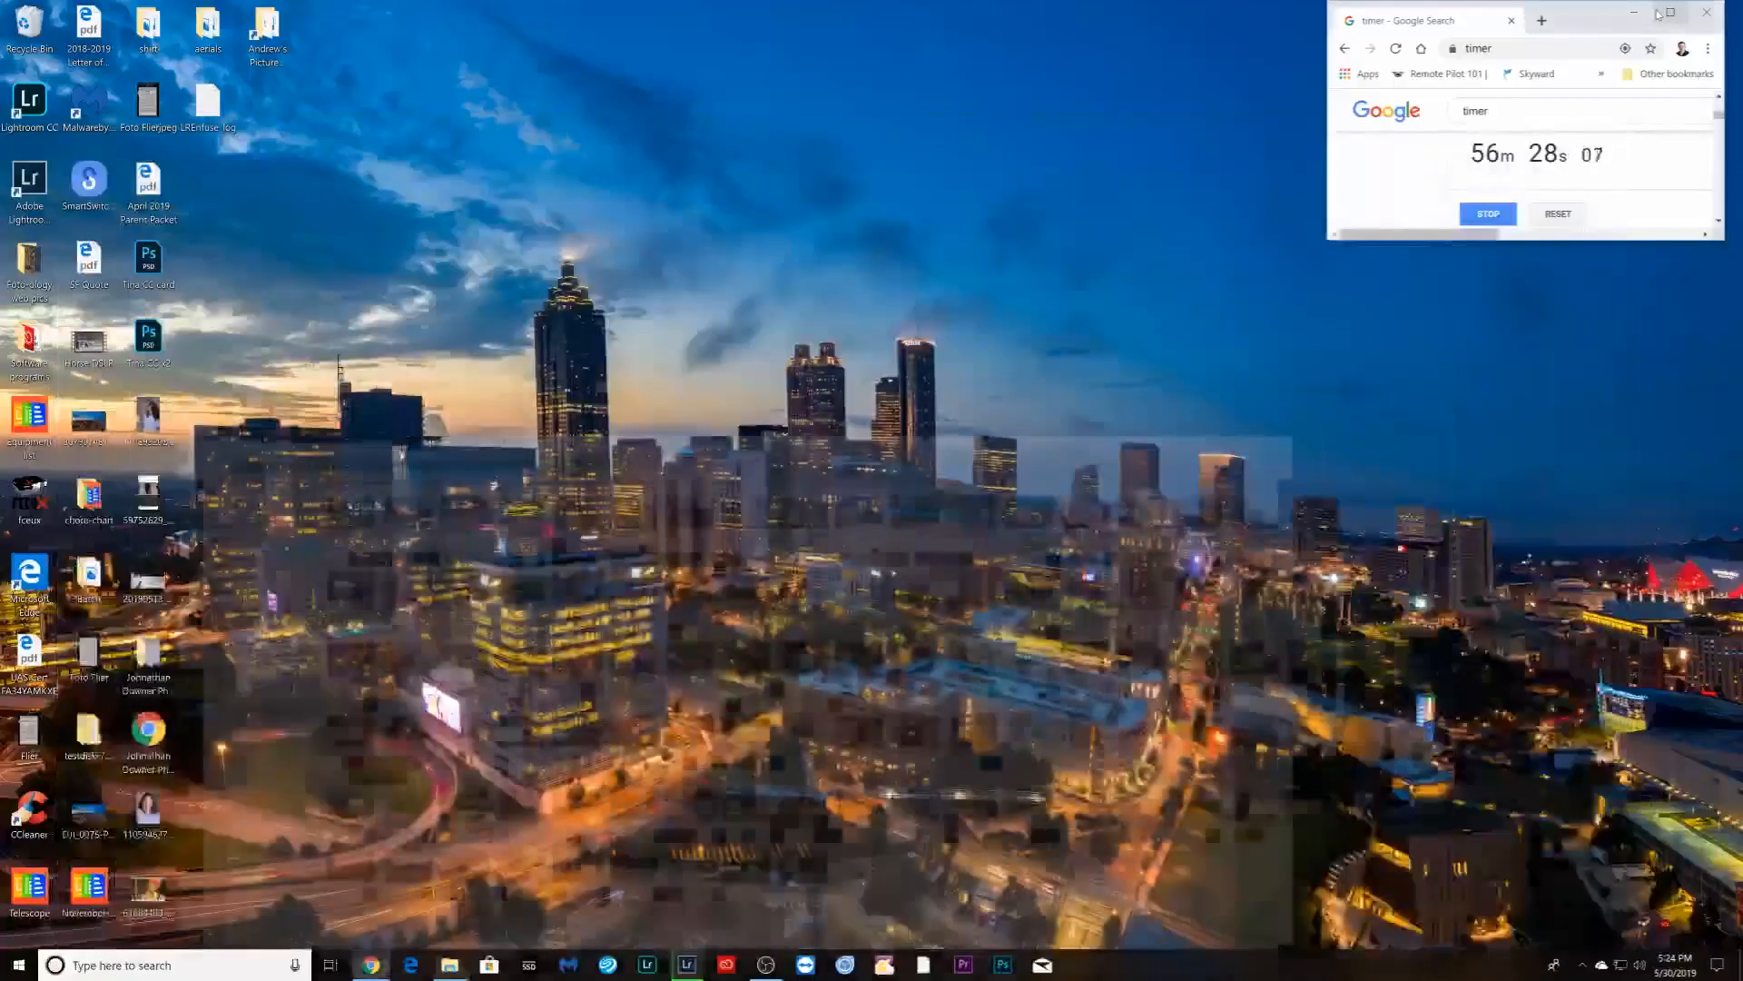
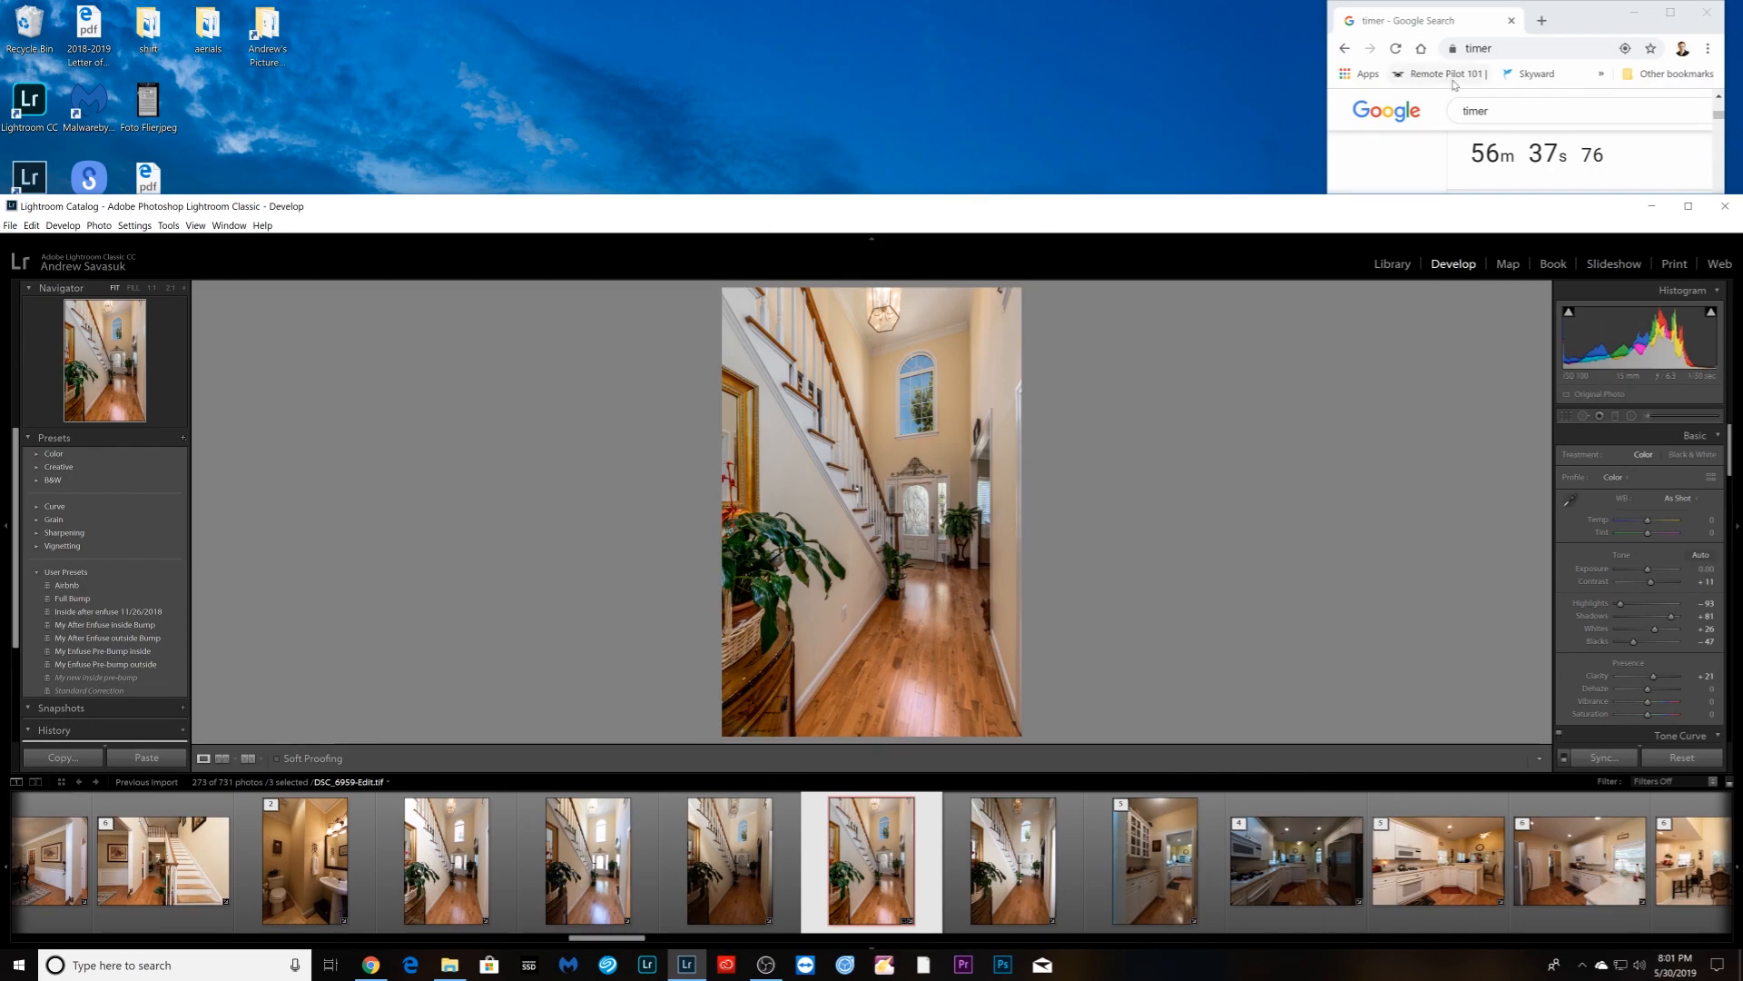
- Start the browser timer and switch Lightroom to the Library grid
click(1570, 91)
click(1500, 214)
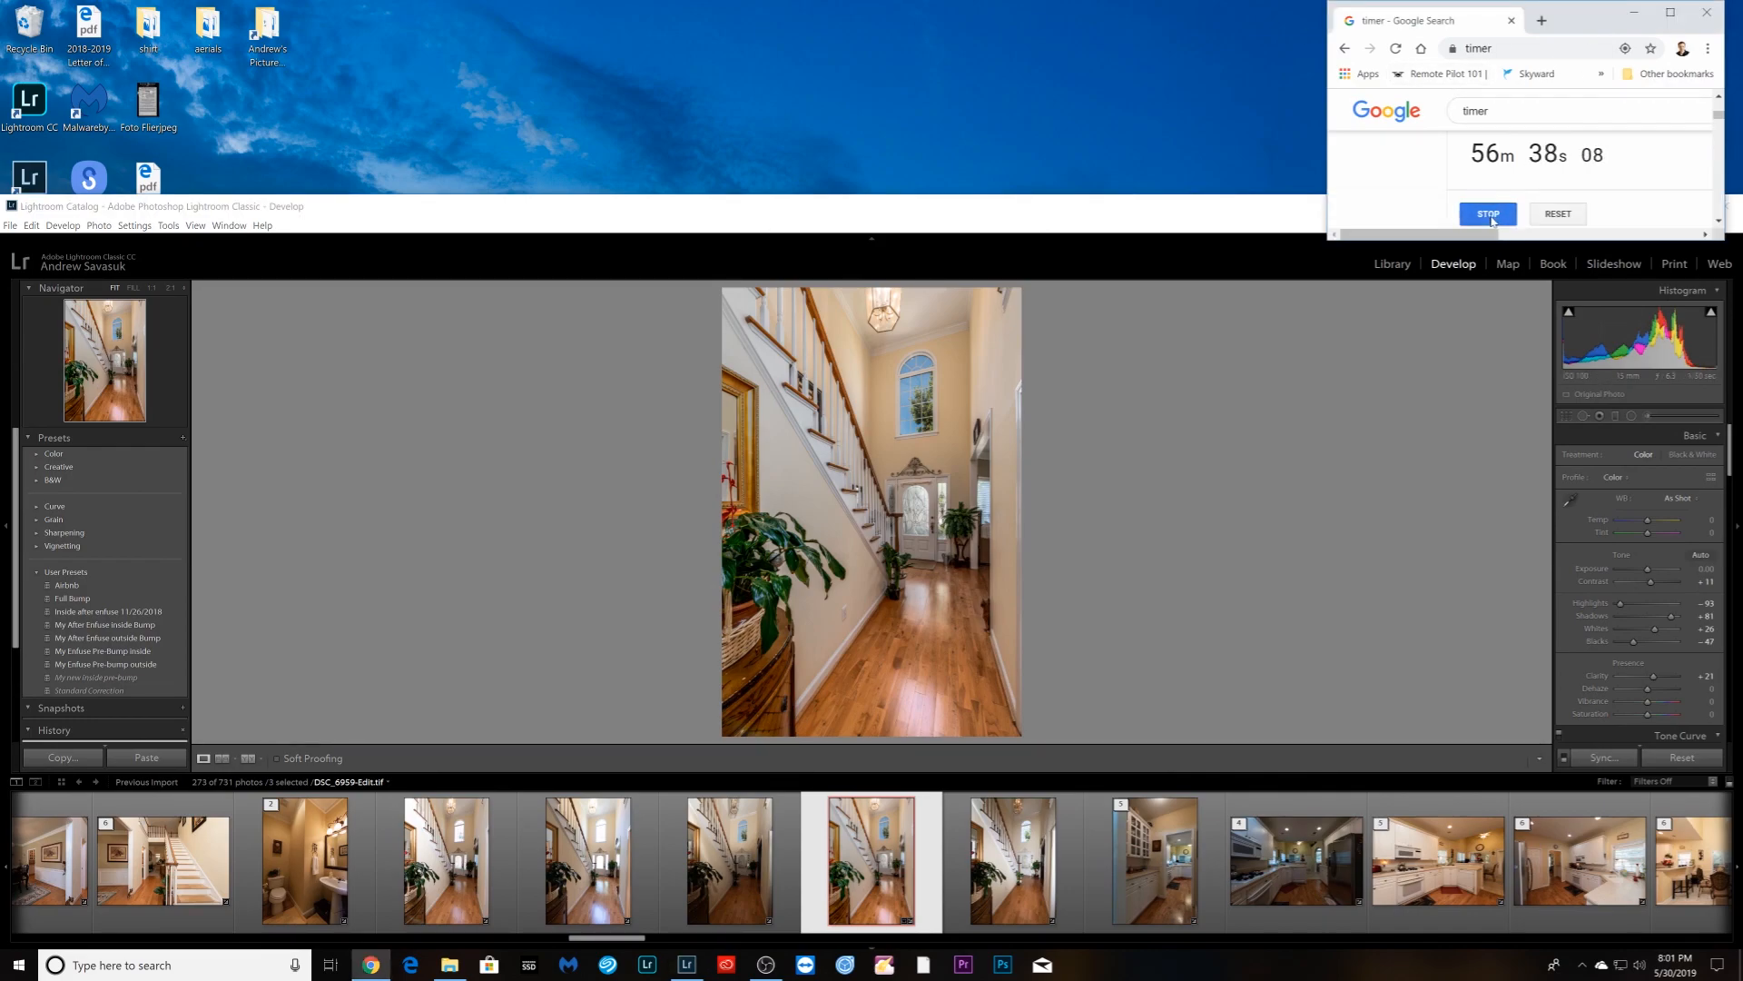
click(1107, 204)
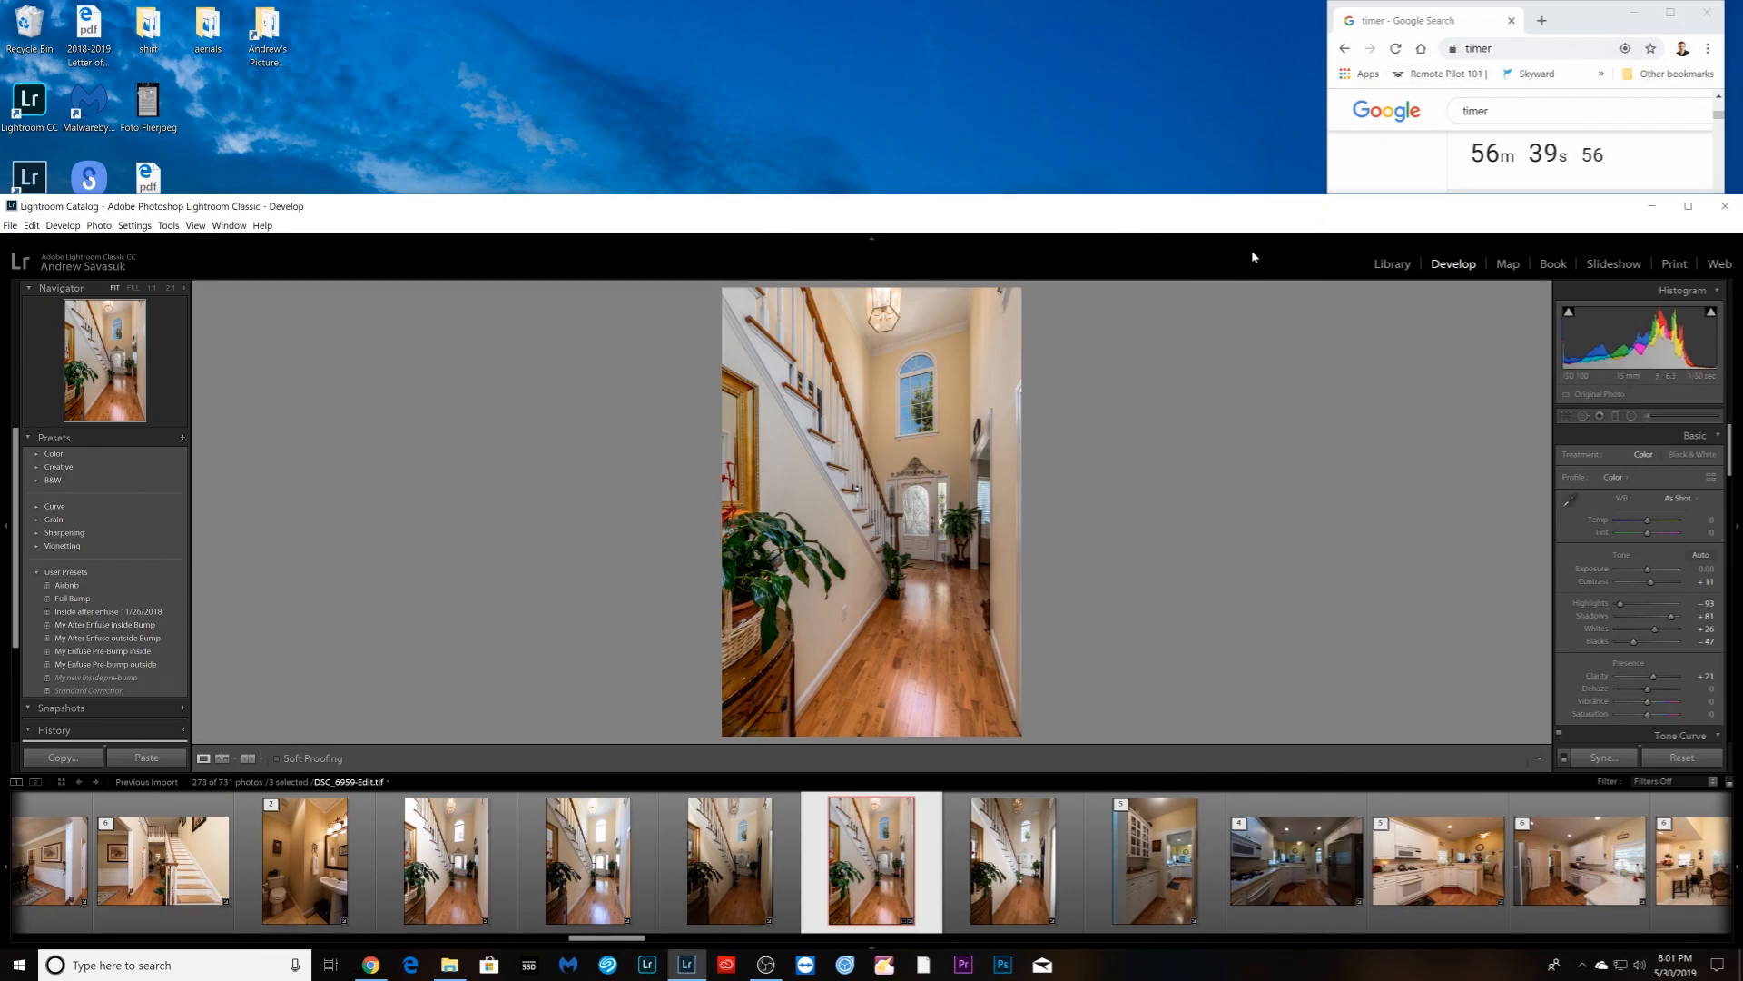
click(1392, 264)
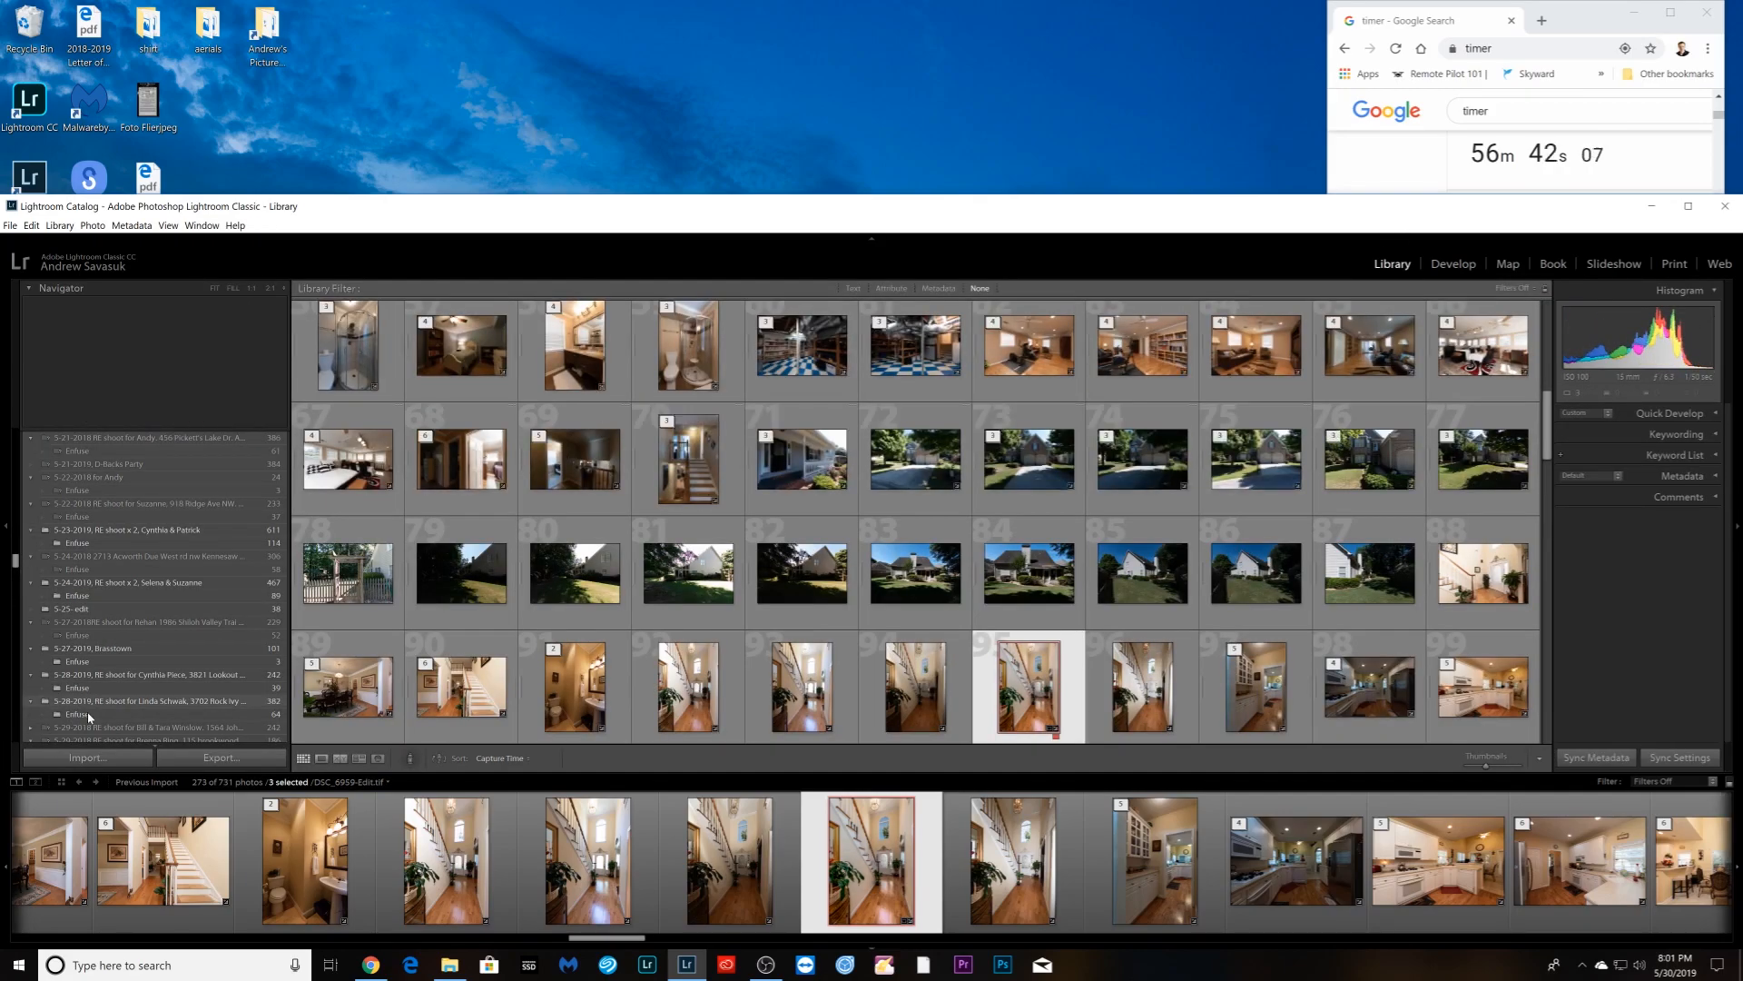
scroll(87, 707, down, 2)
- Import the photos from the Enfuse folder into the catalog
click(87, 757)
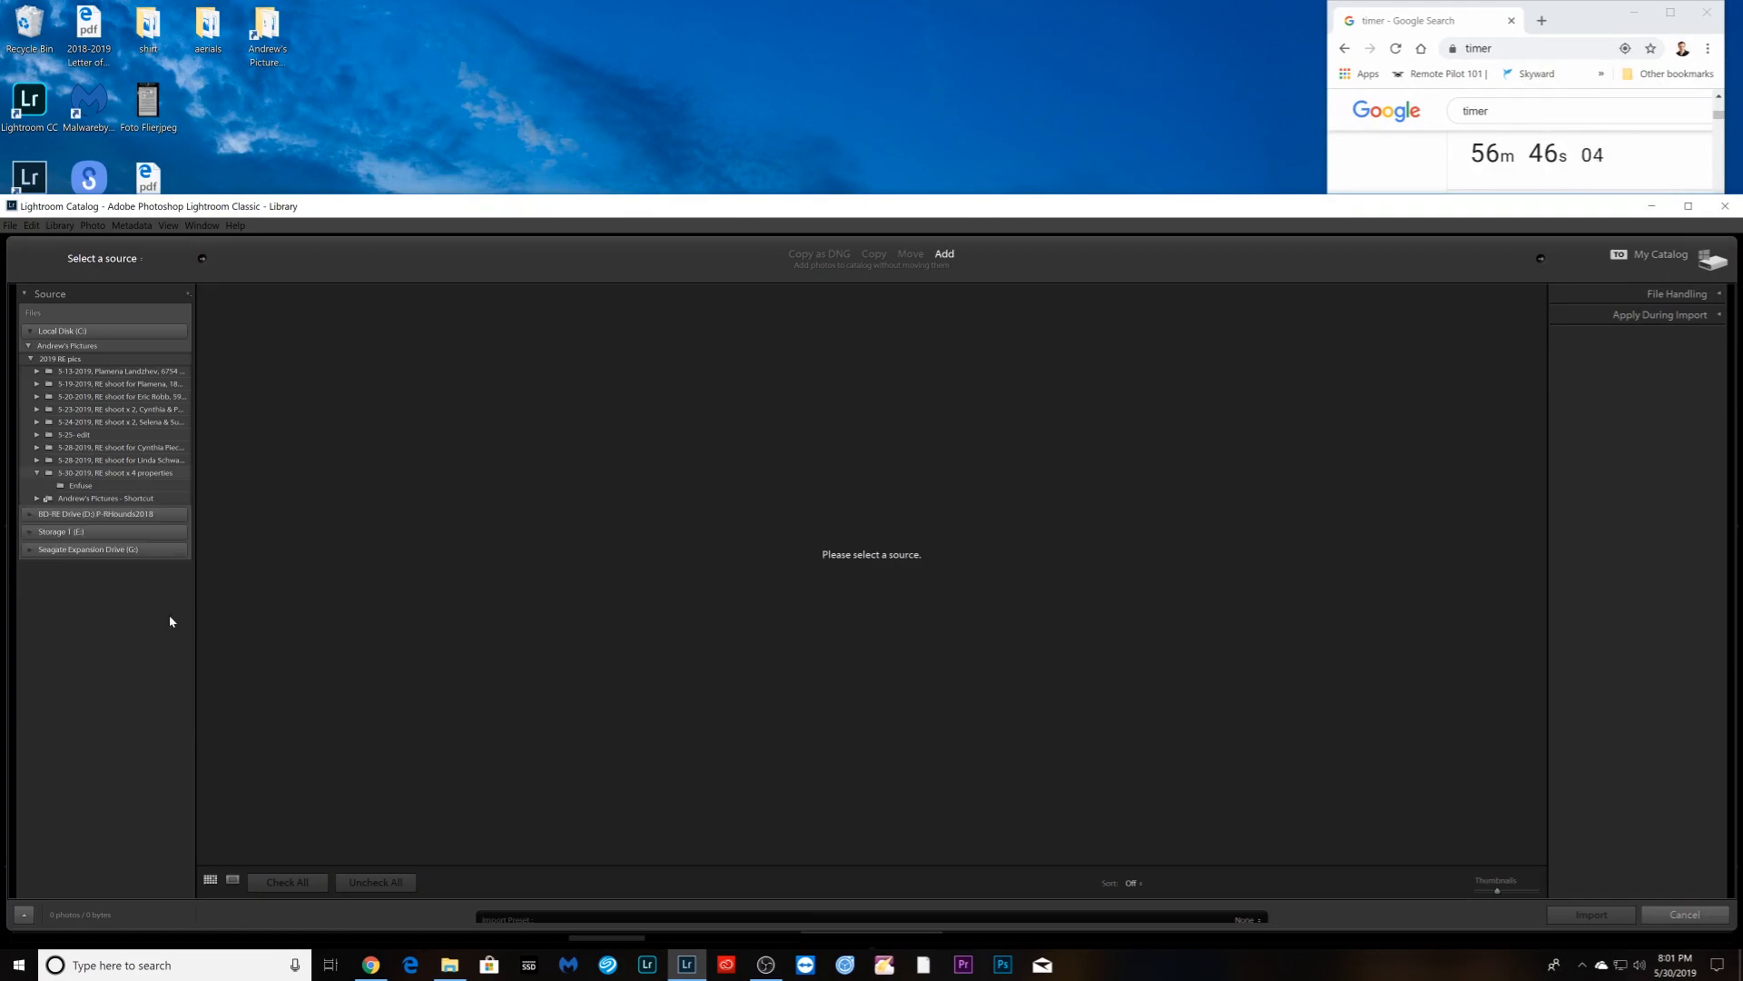
click(86, 490)
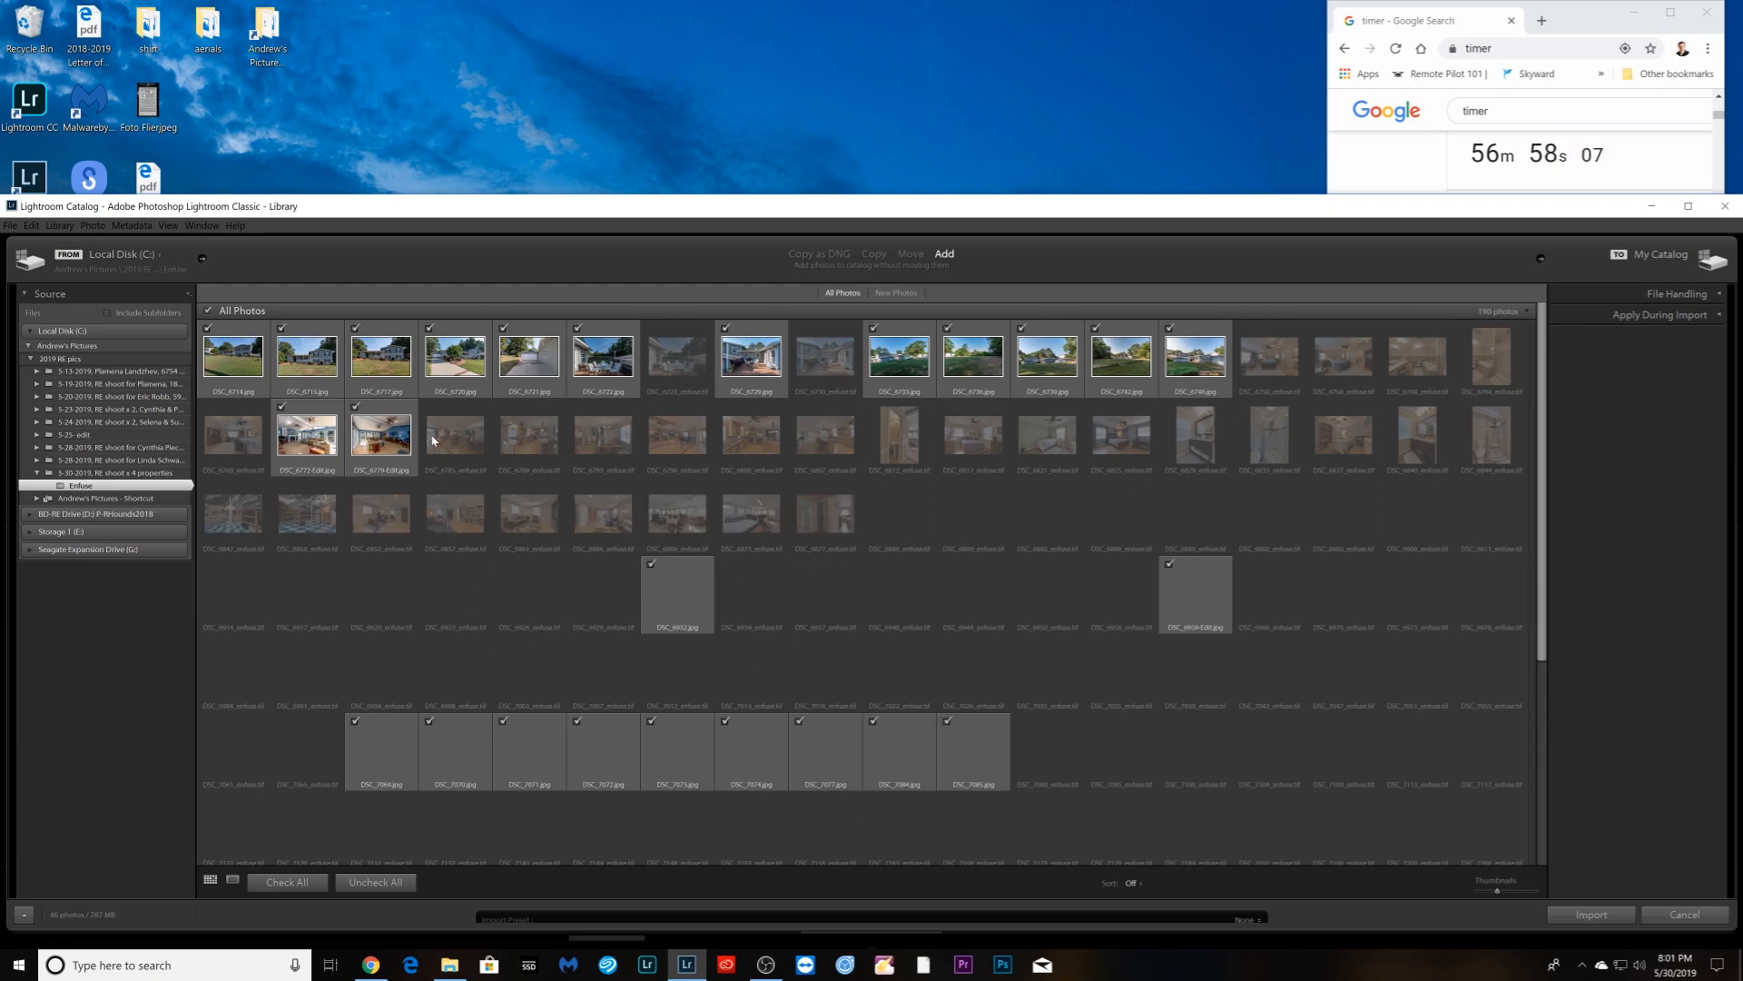
click(1591, 914)
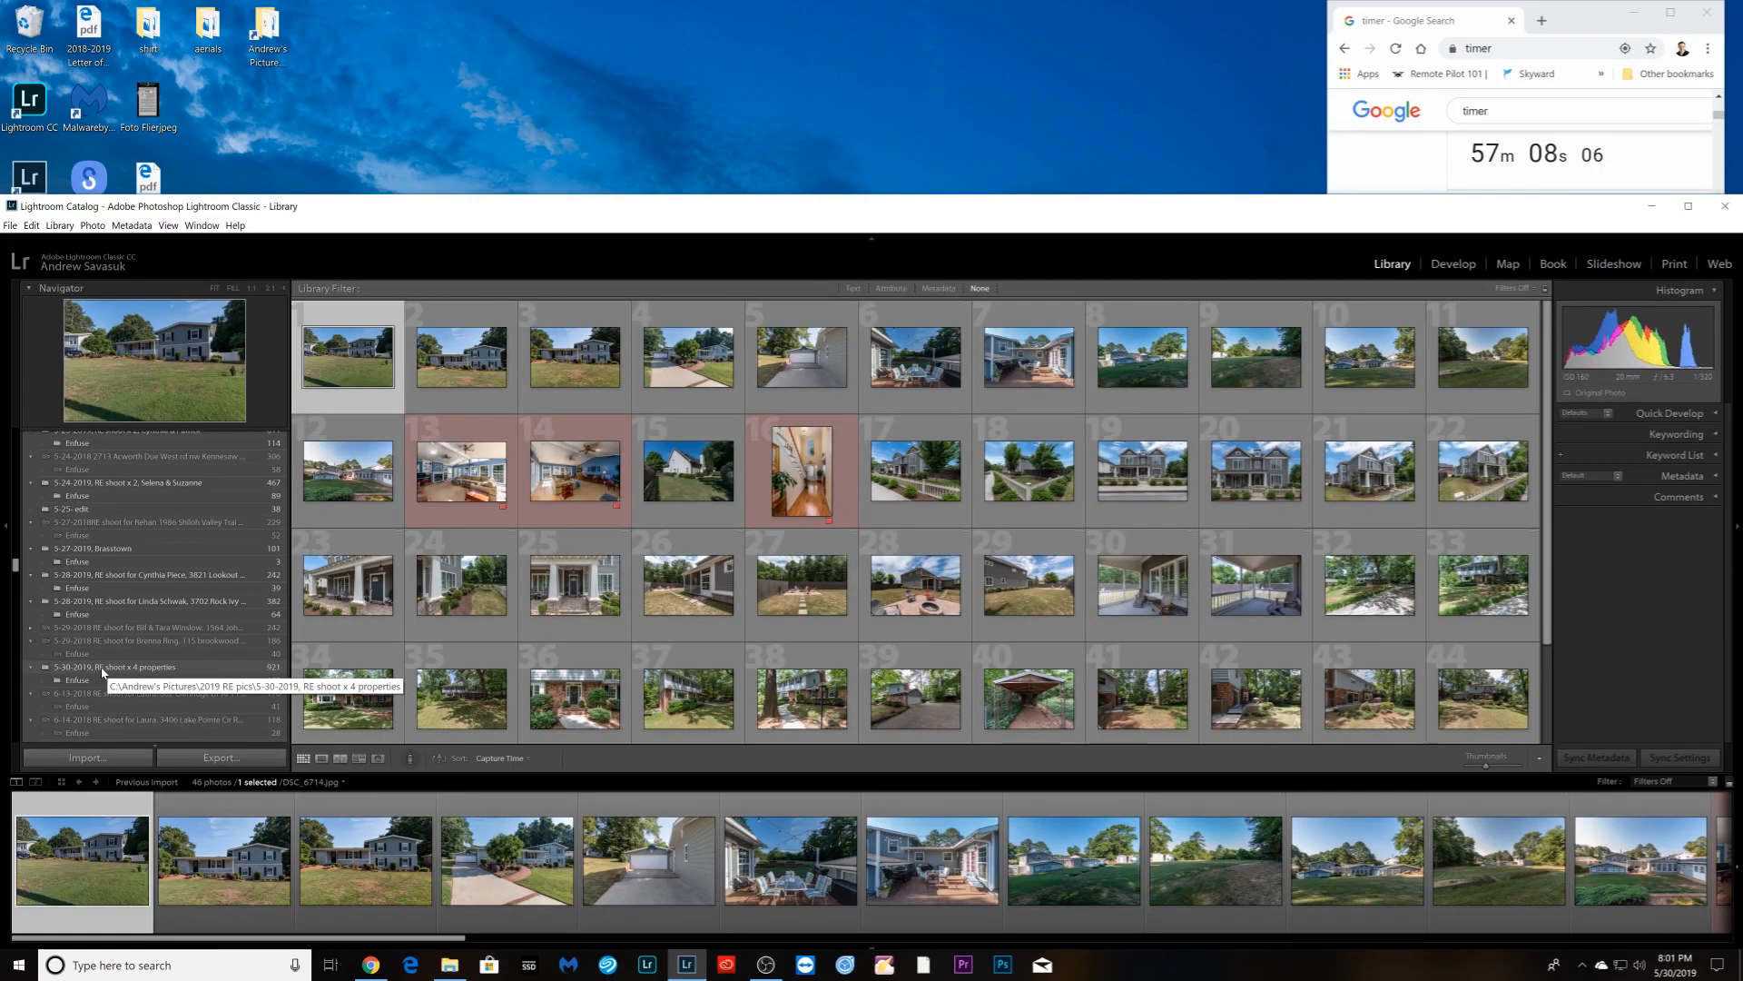
- Show only the Enfuse subfolder's 190 photos and open the selected photo in Develop
click(109, 670)
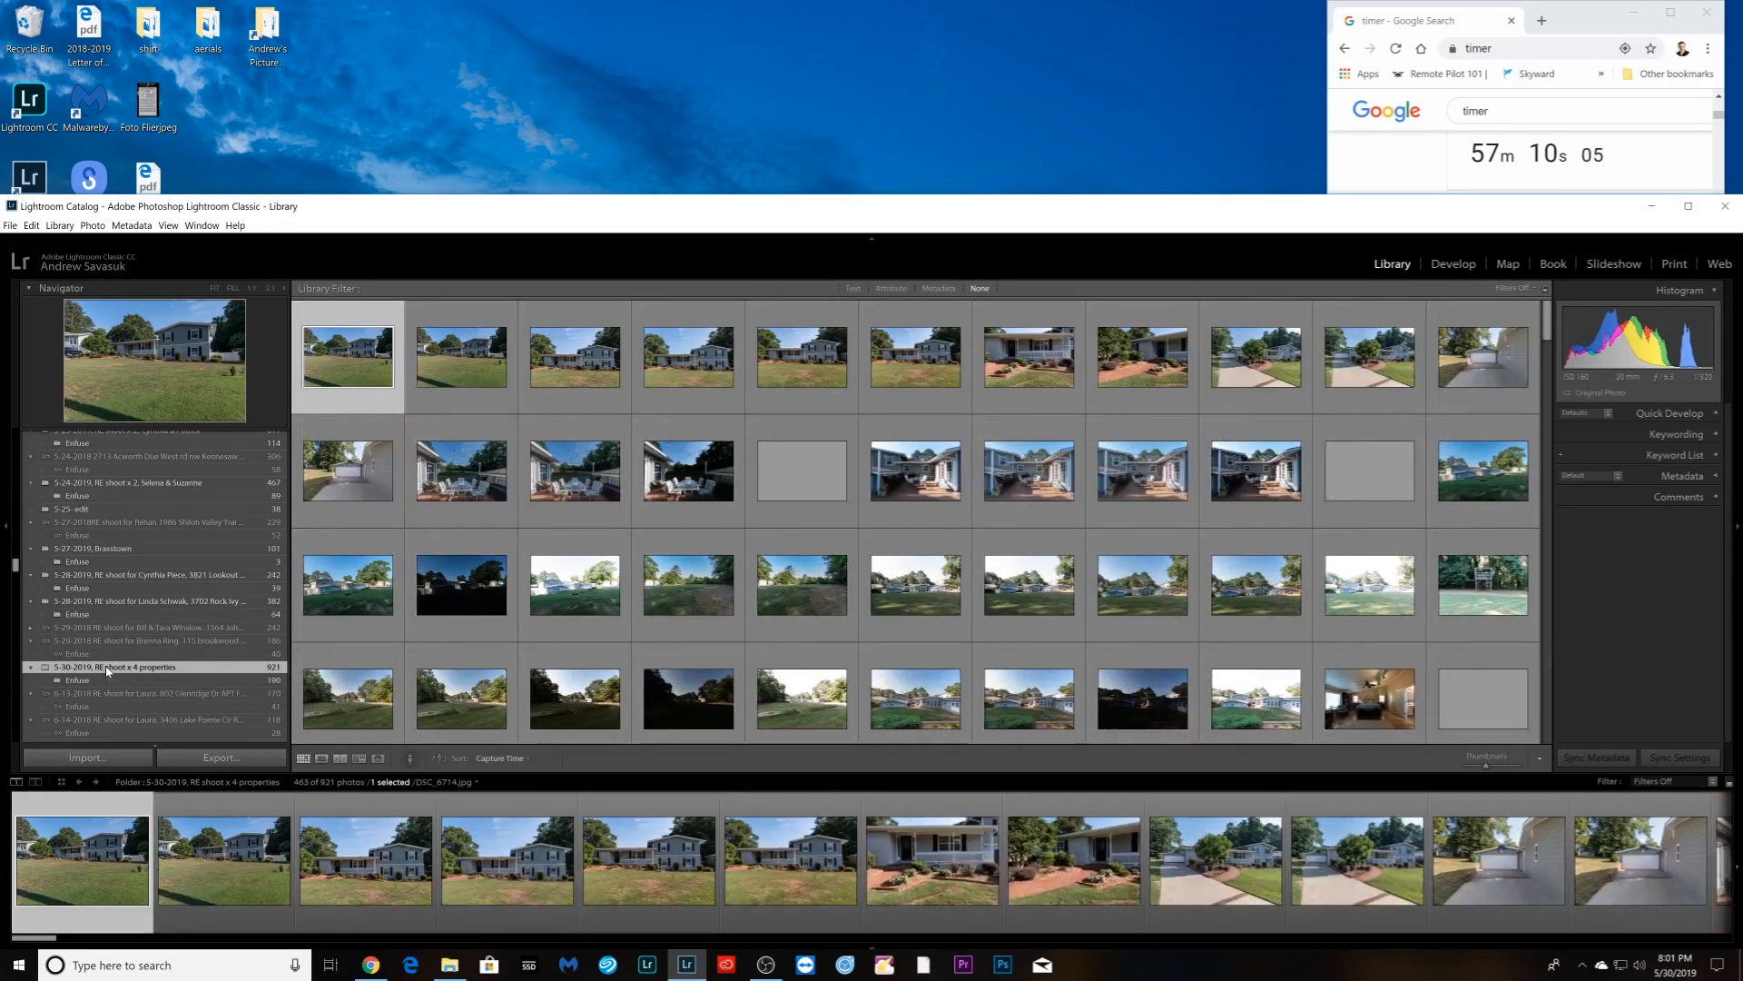
click(68, 680)
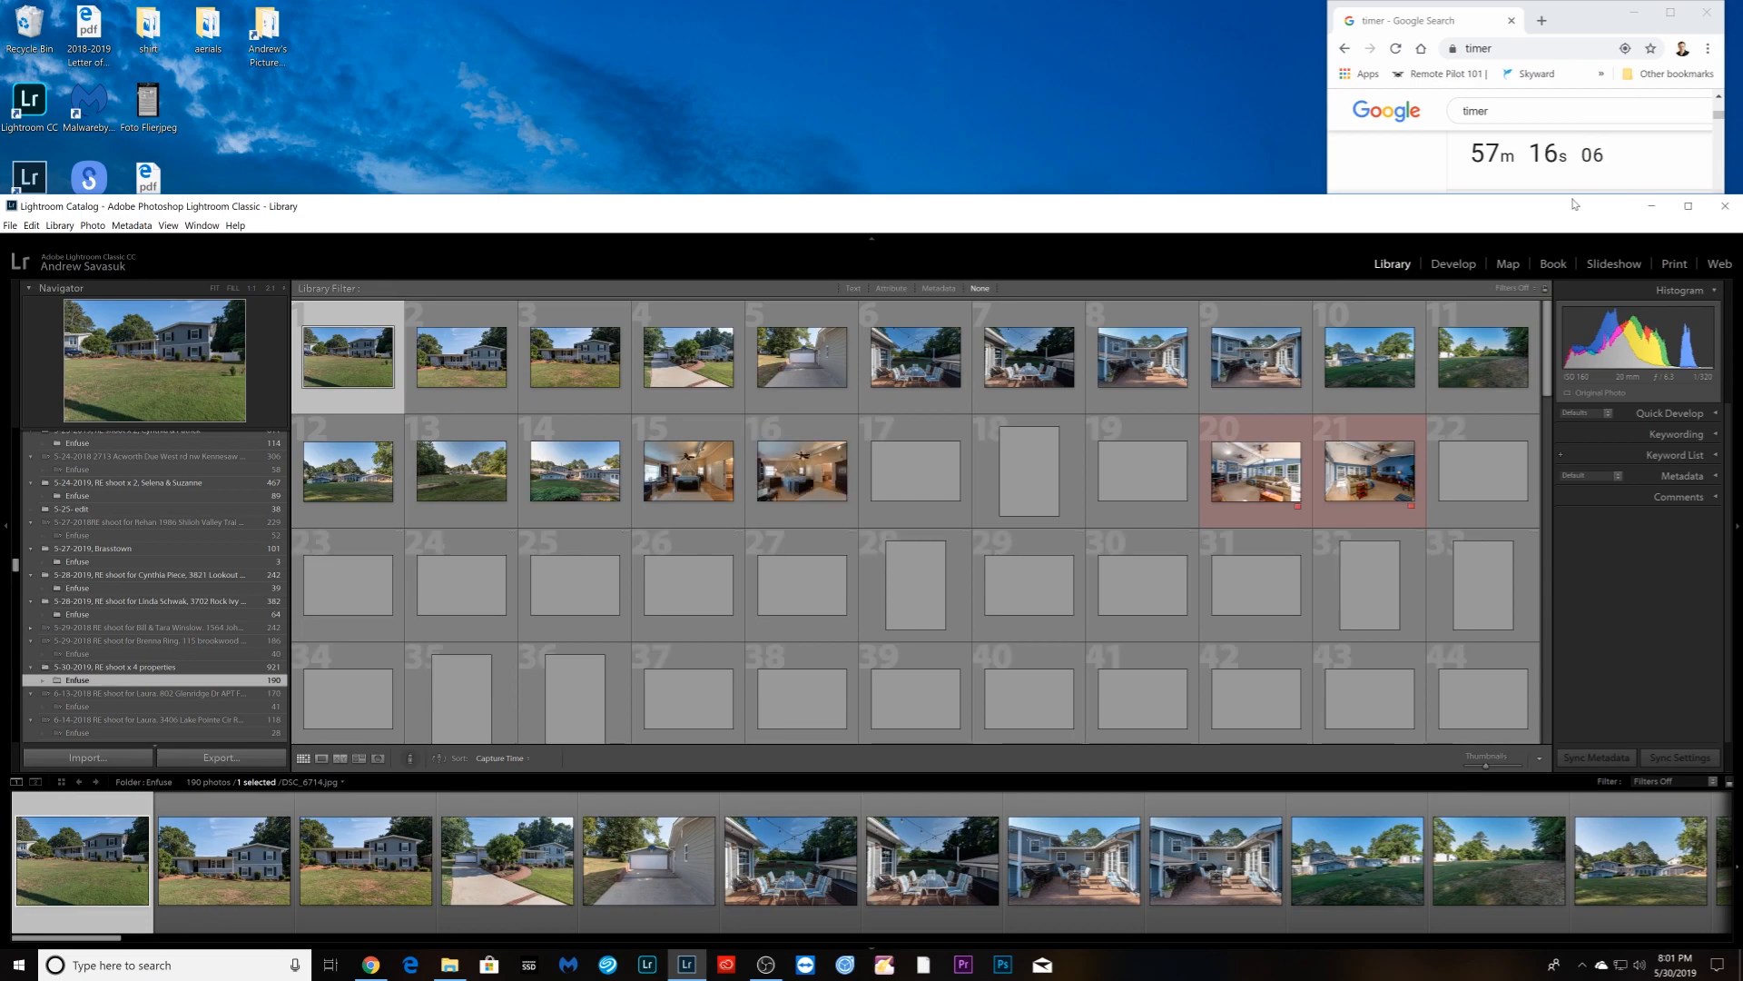
drag(1572, 197, 1574, 168)
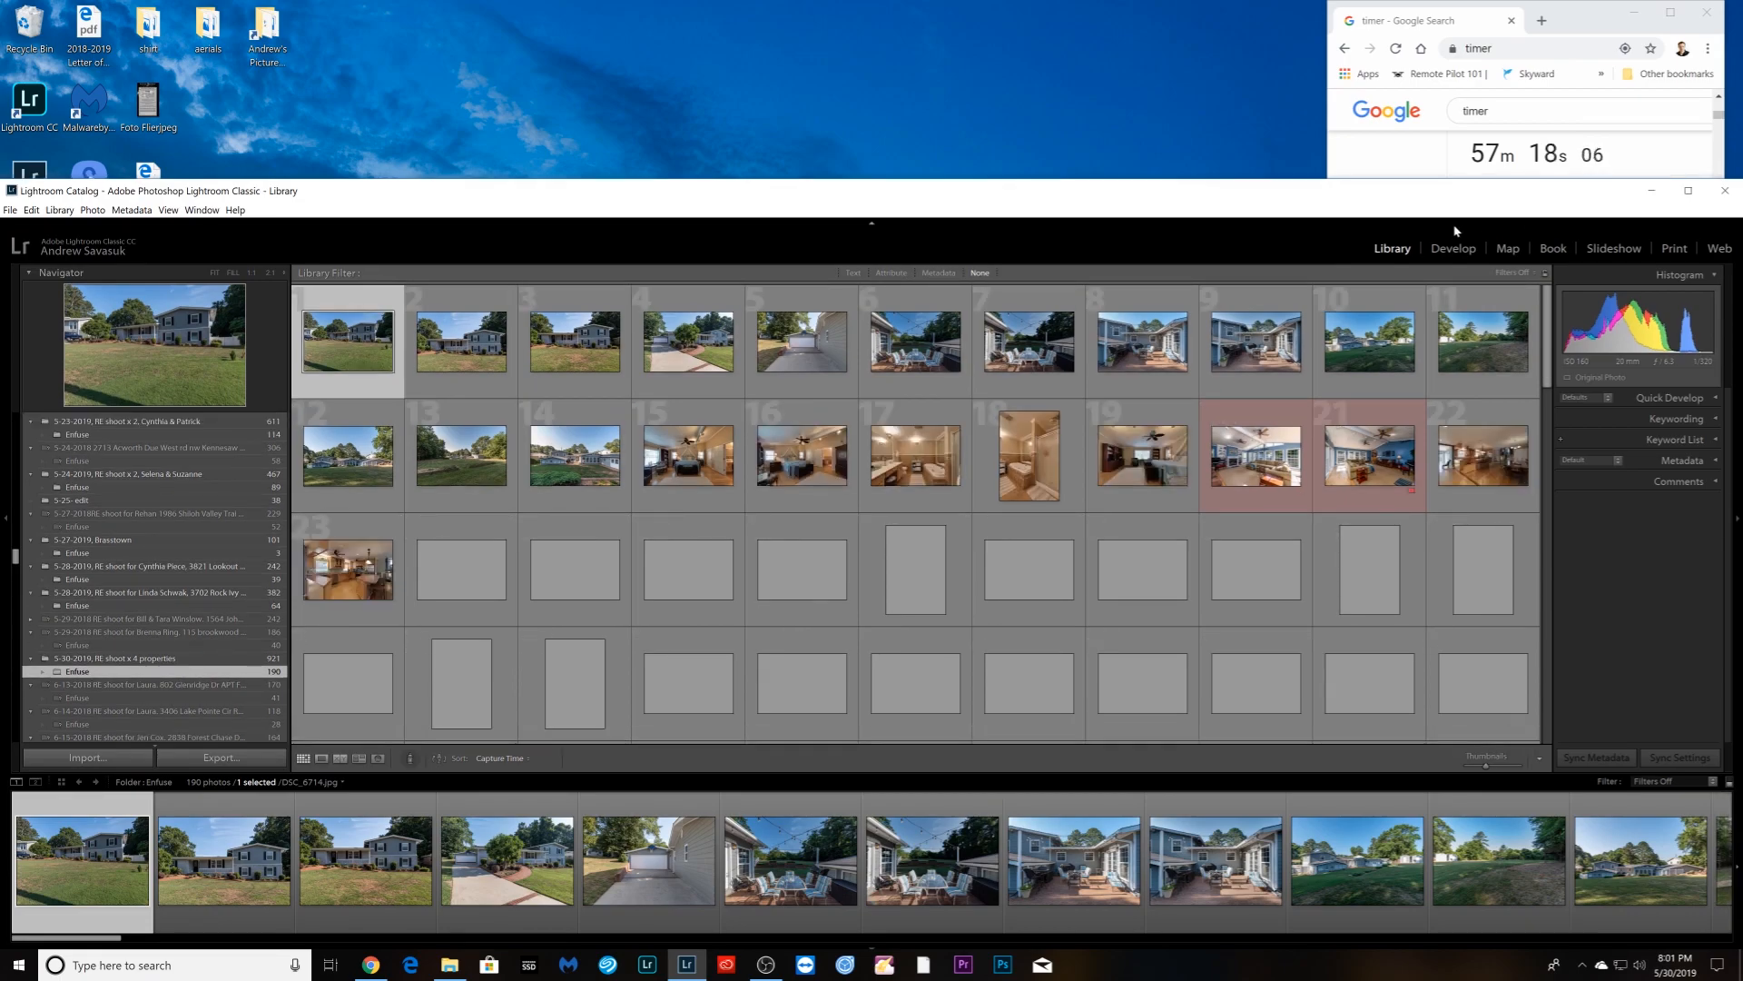
key(d)
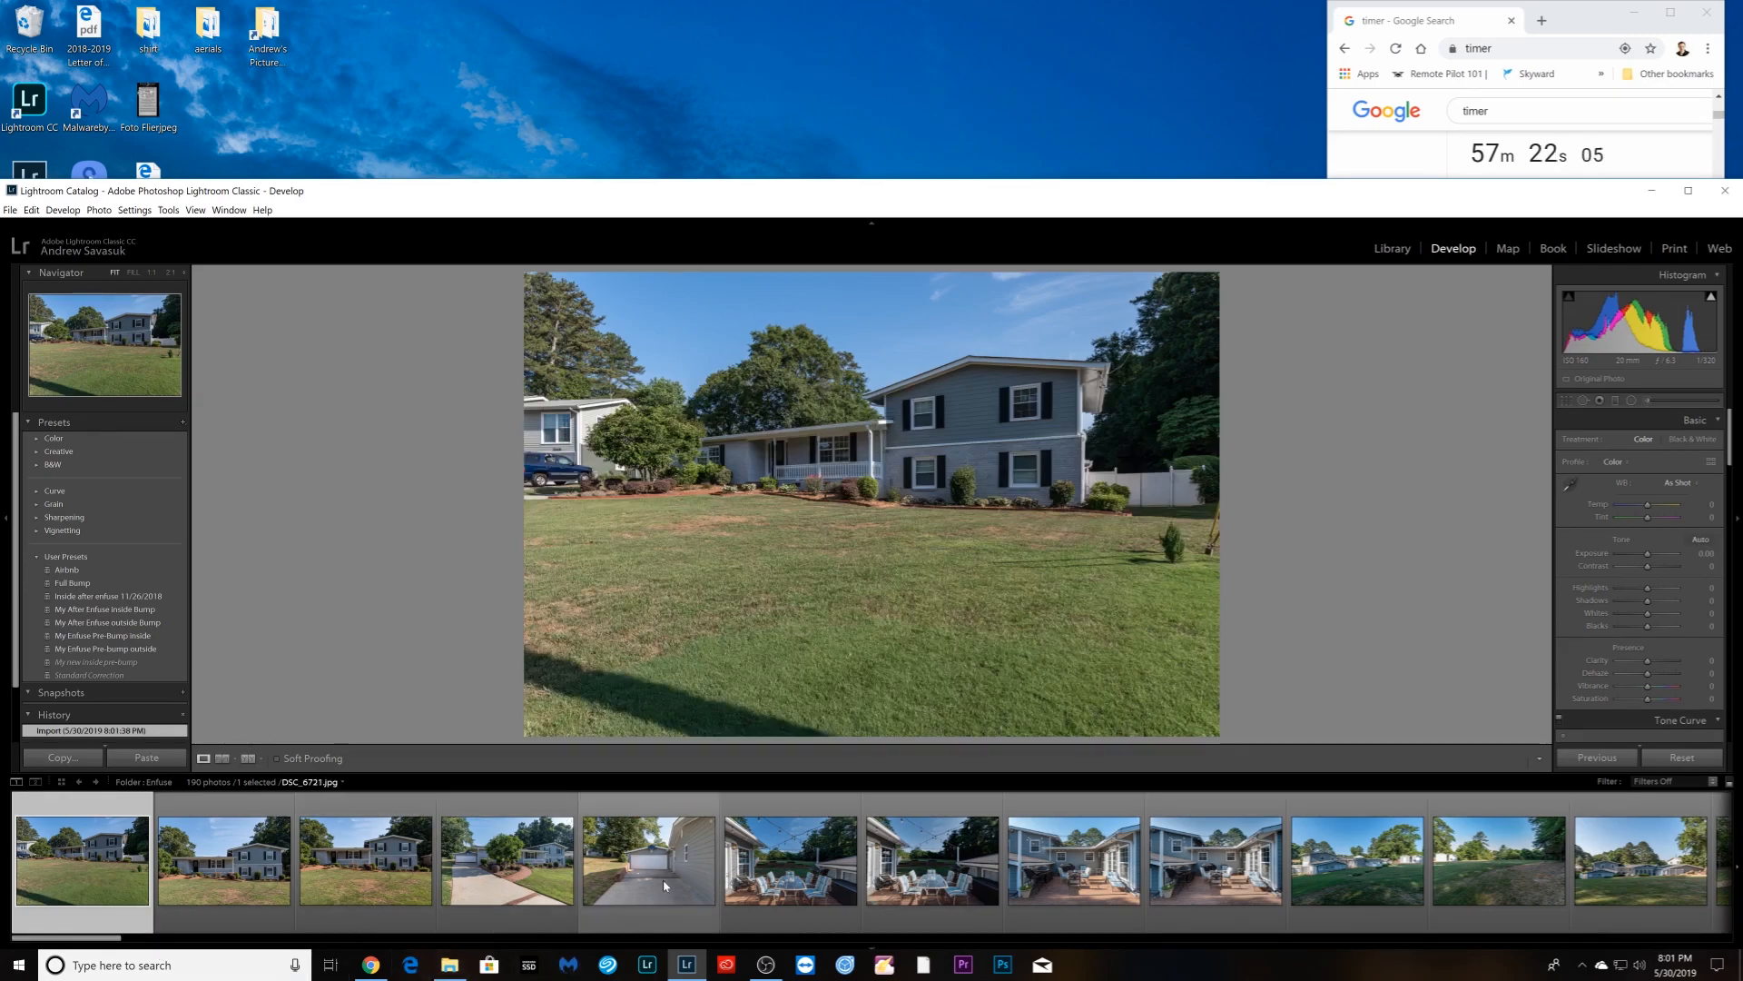
- Browse the filmstrip through the patio and garage photos to DSC_6730_enfuse.tif
click(932, 903)
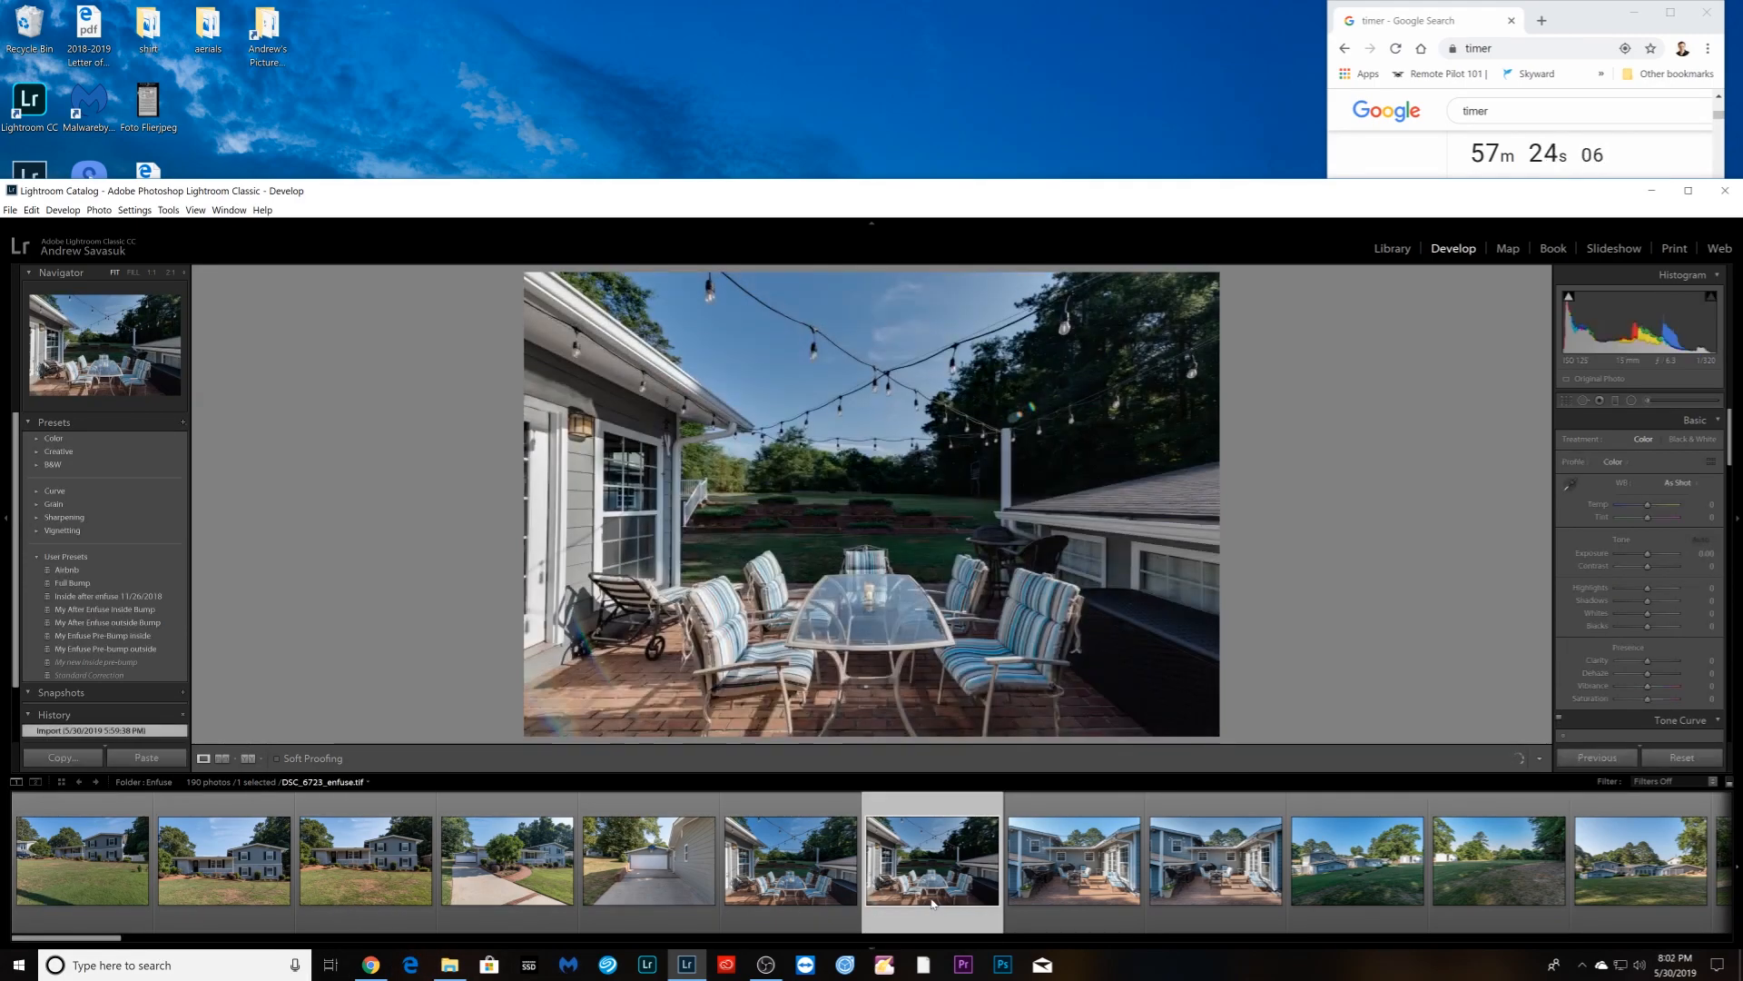
click(807, 890)
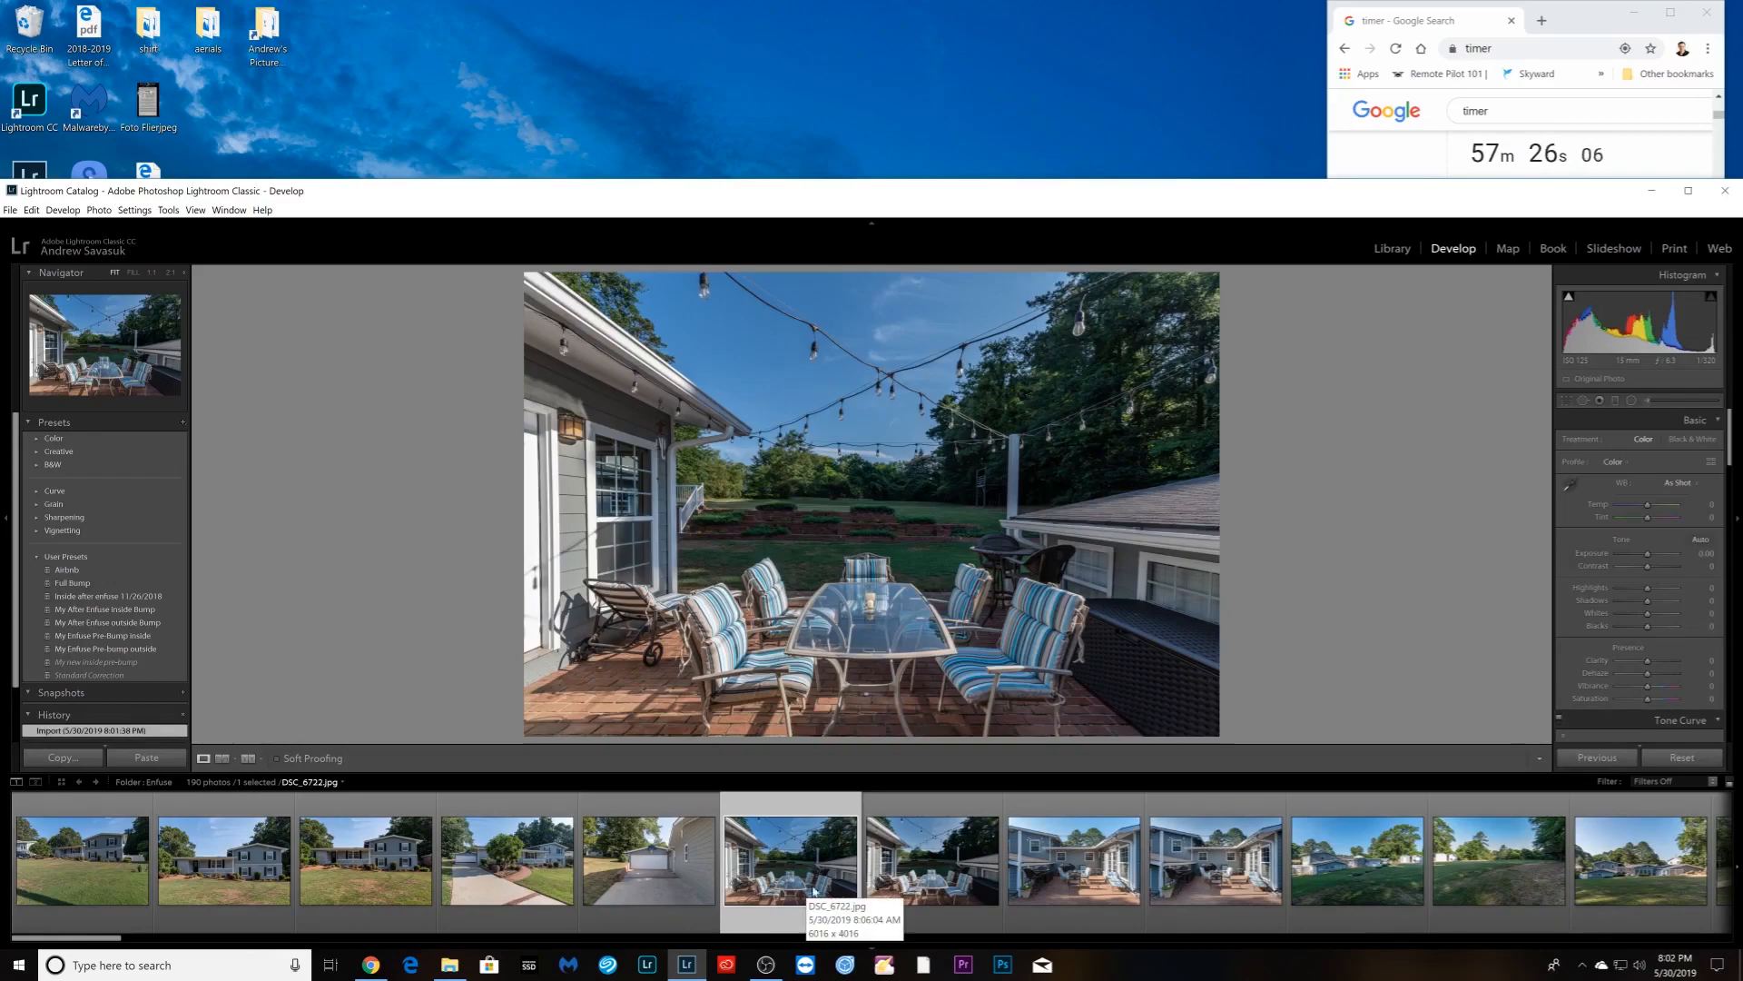
click(641, 882)
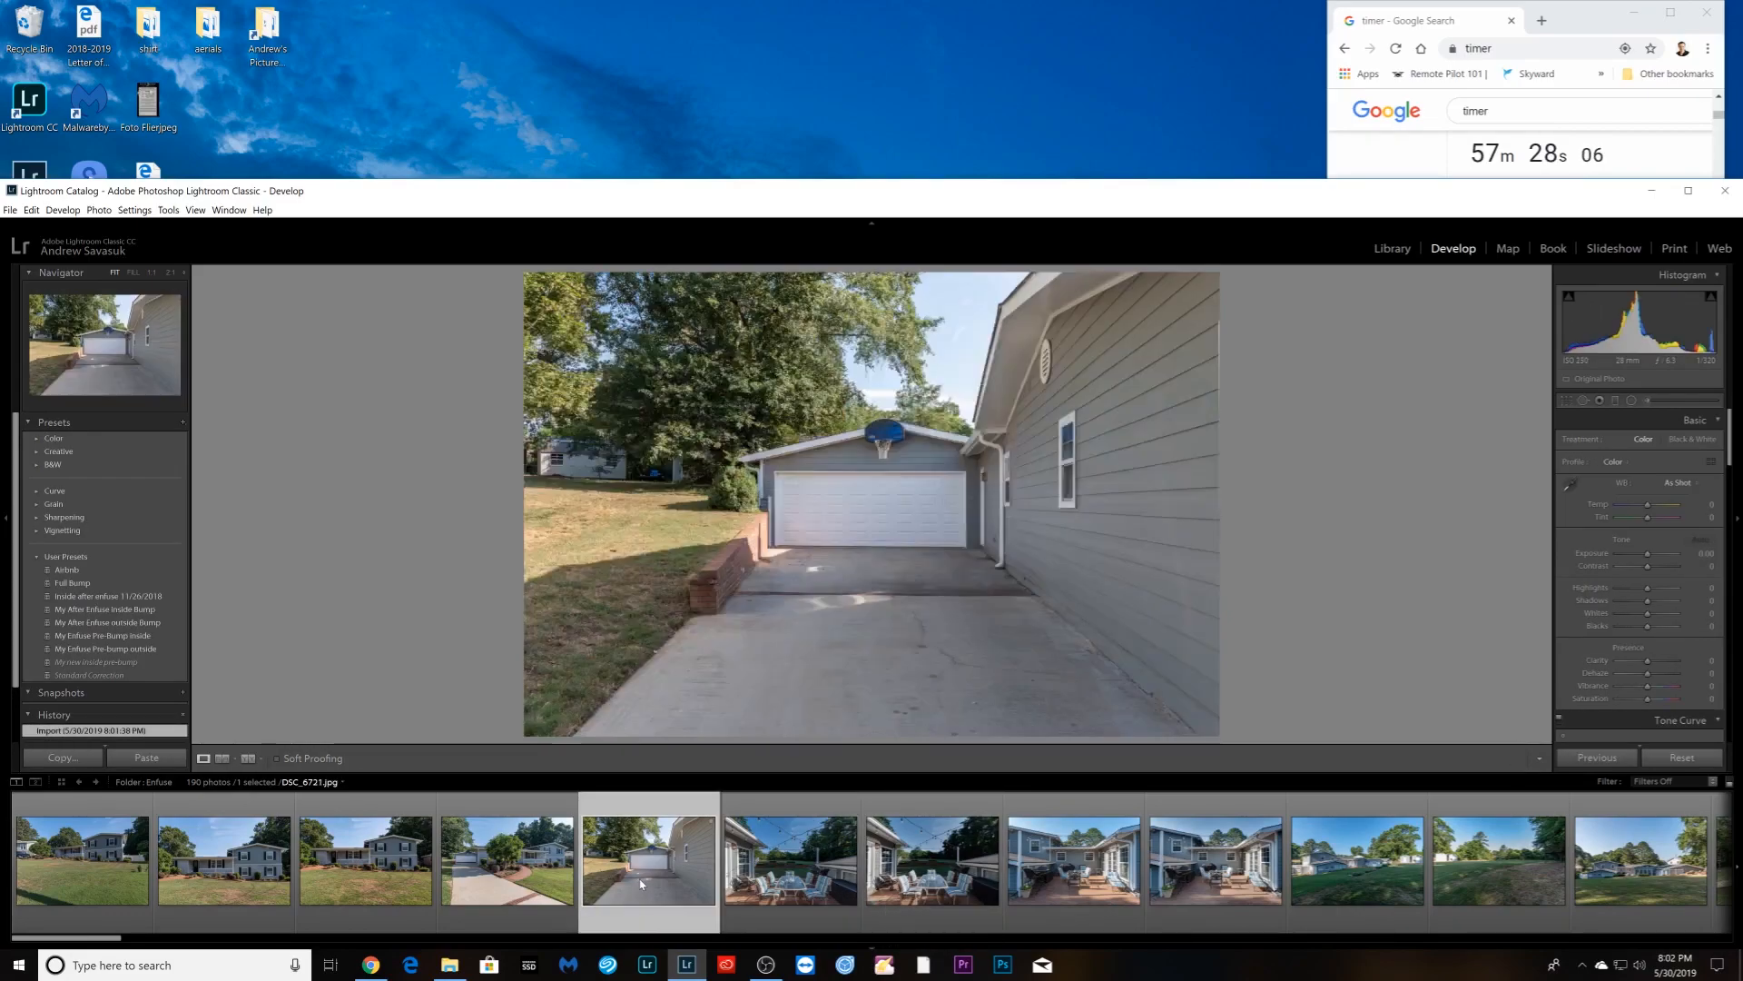
click(1070, 899)
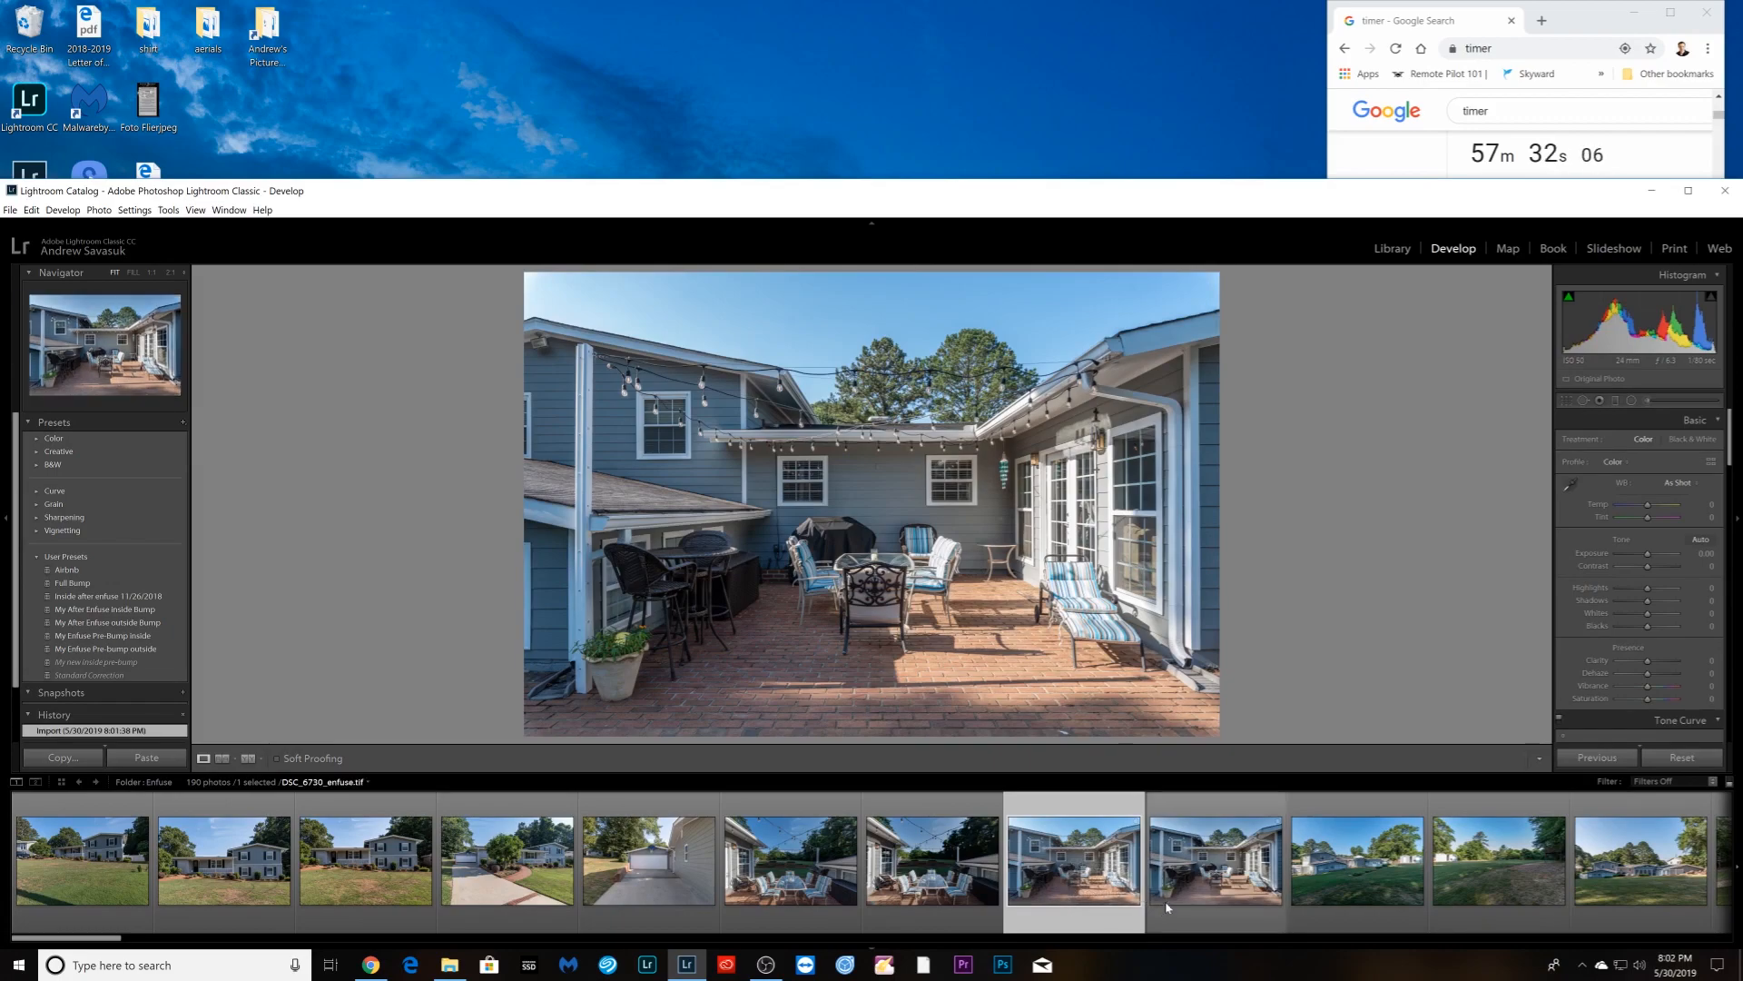
key(Right)
click(1061, 897)
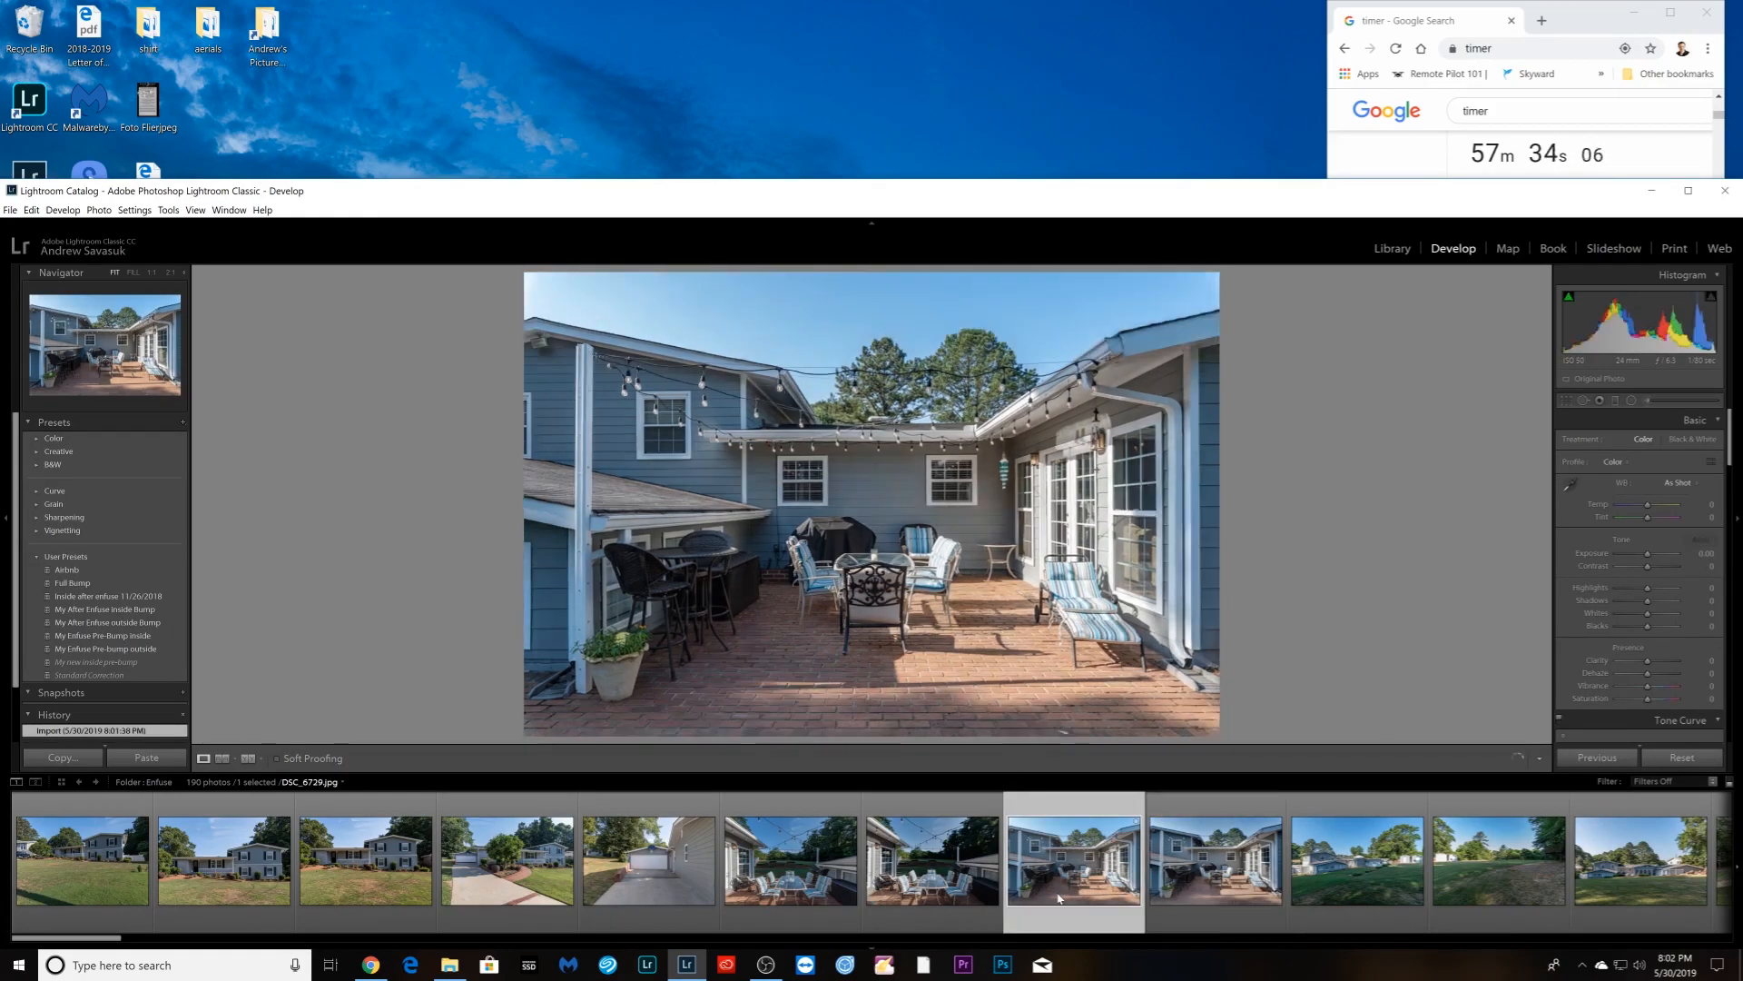
click(1189, 899)
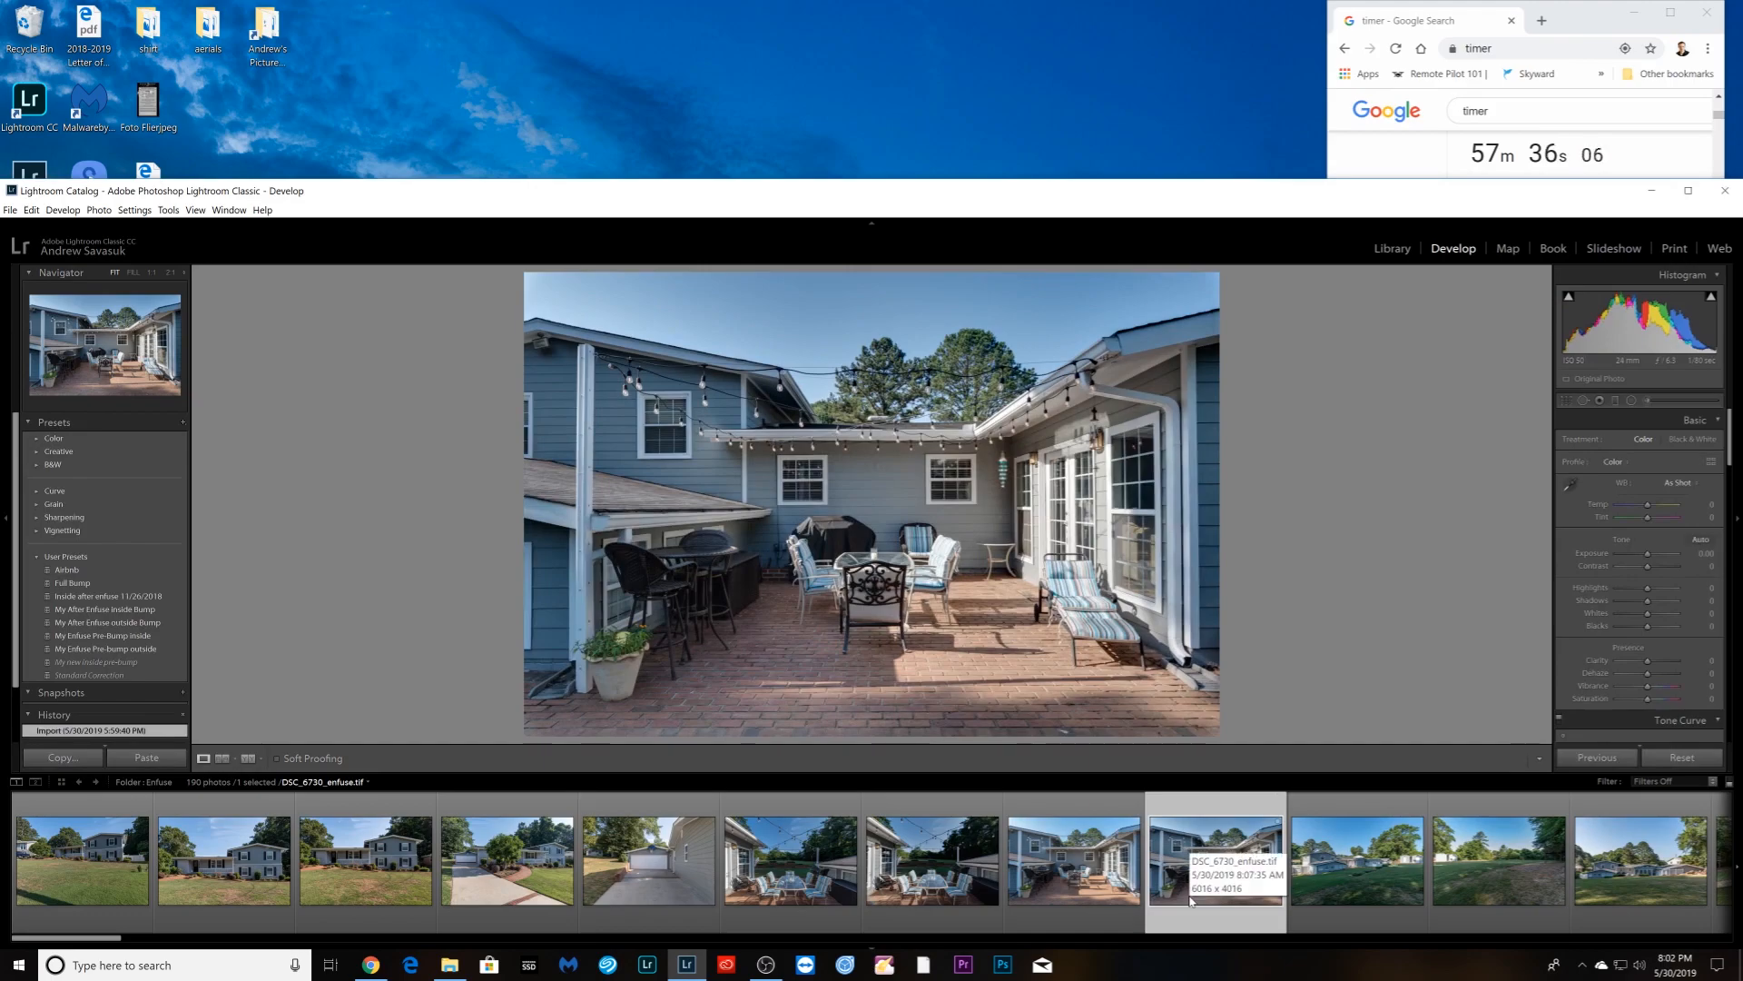
- Select the bedroom photo DSC_6750_enfuse.tif and maximize the Lightroom window
scroll(1190, 899, down, 3)
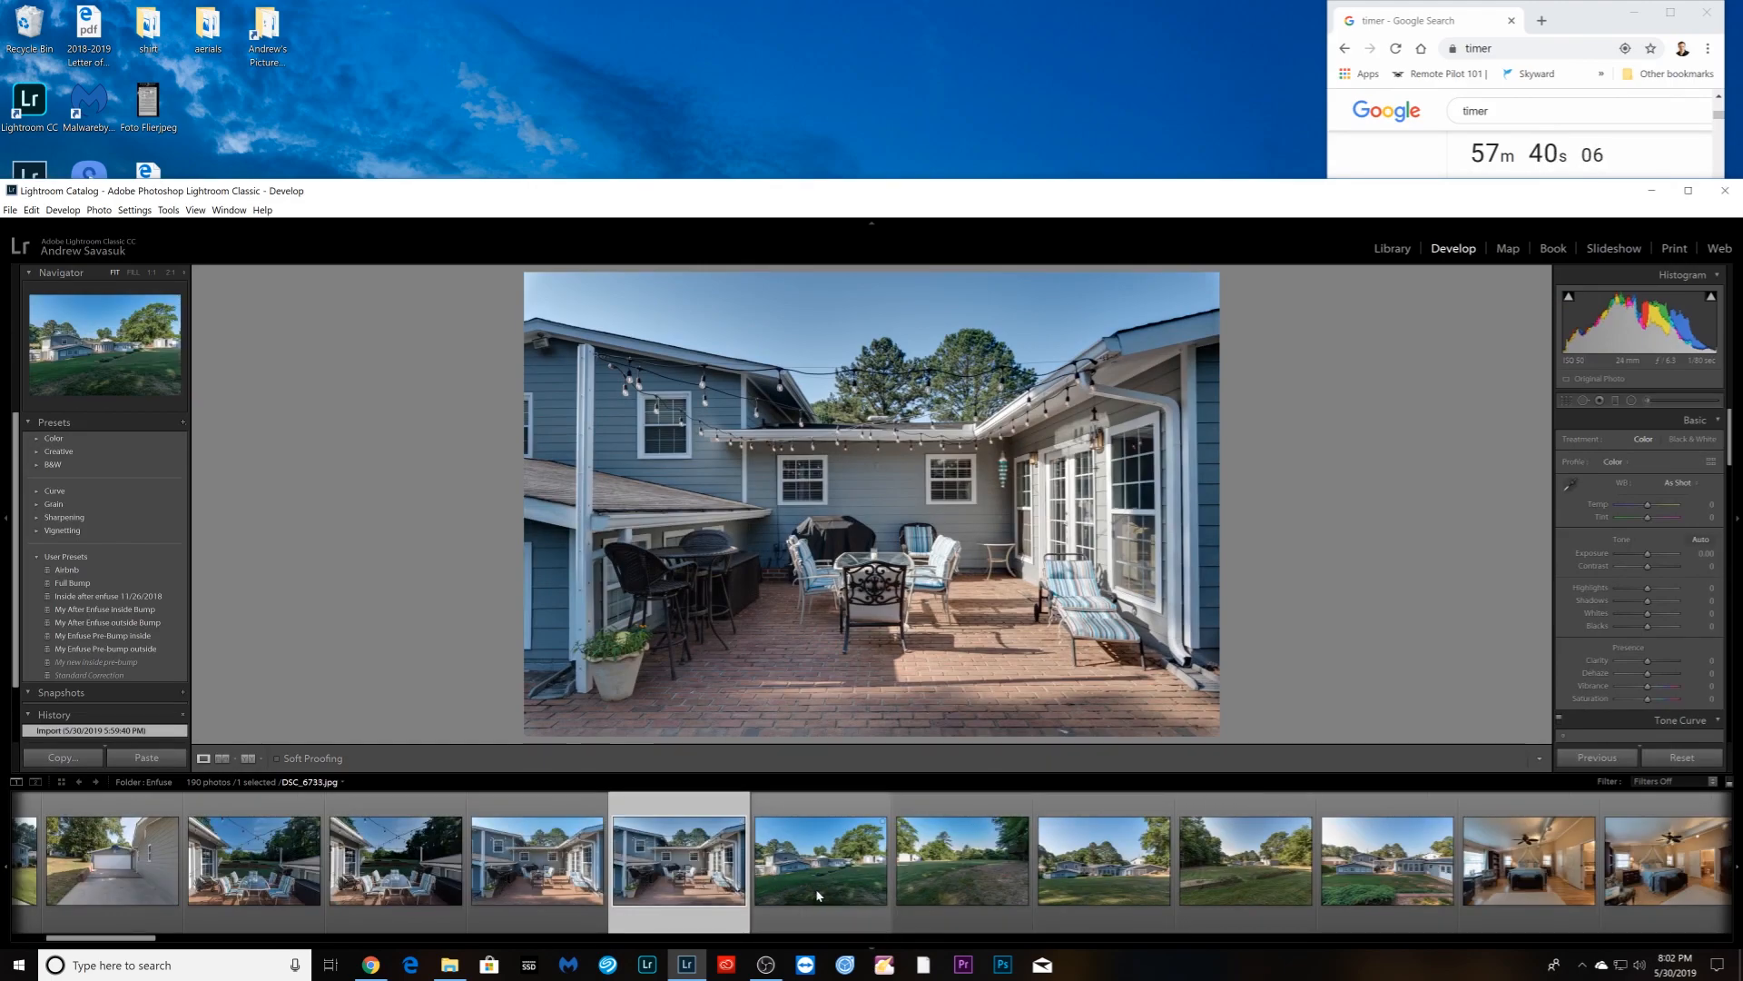
scroll(817, 894, down, 3)
scroll(823, 901, down, 3)
click(507, 884)
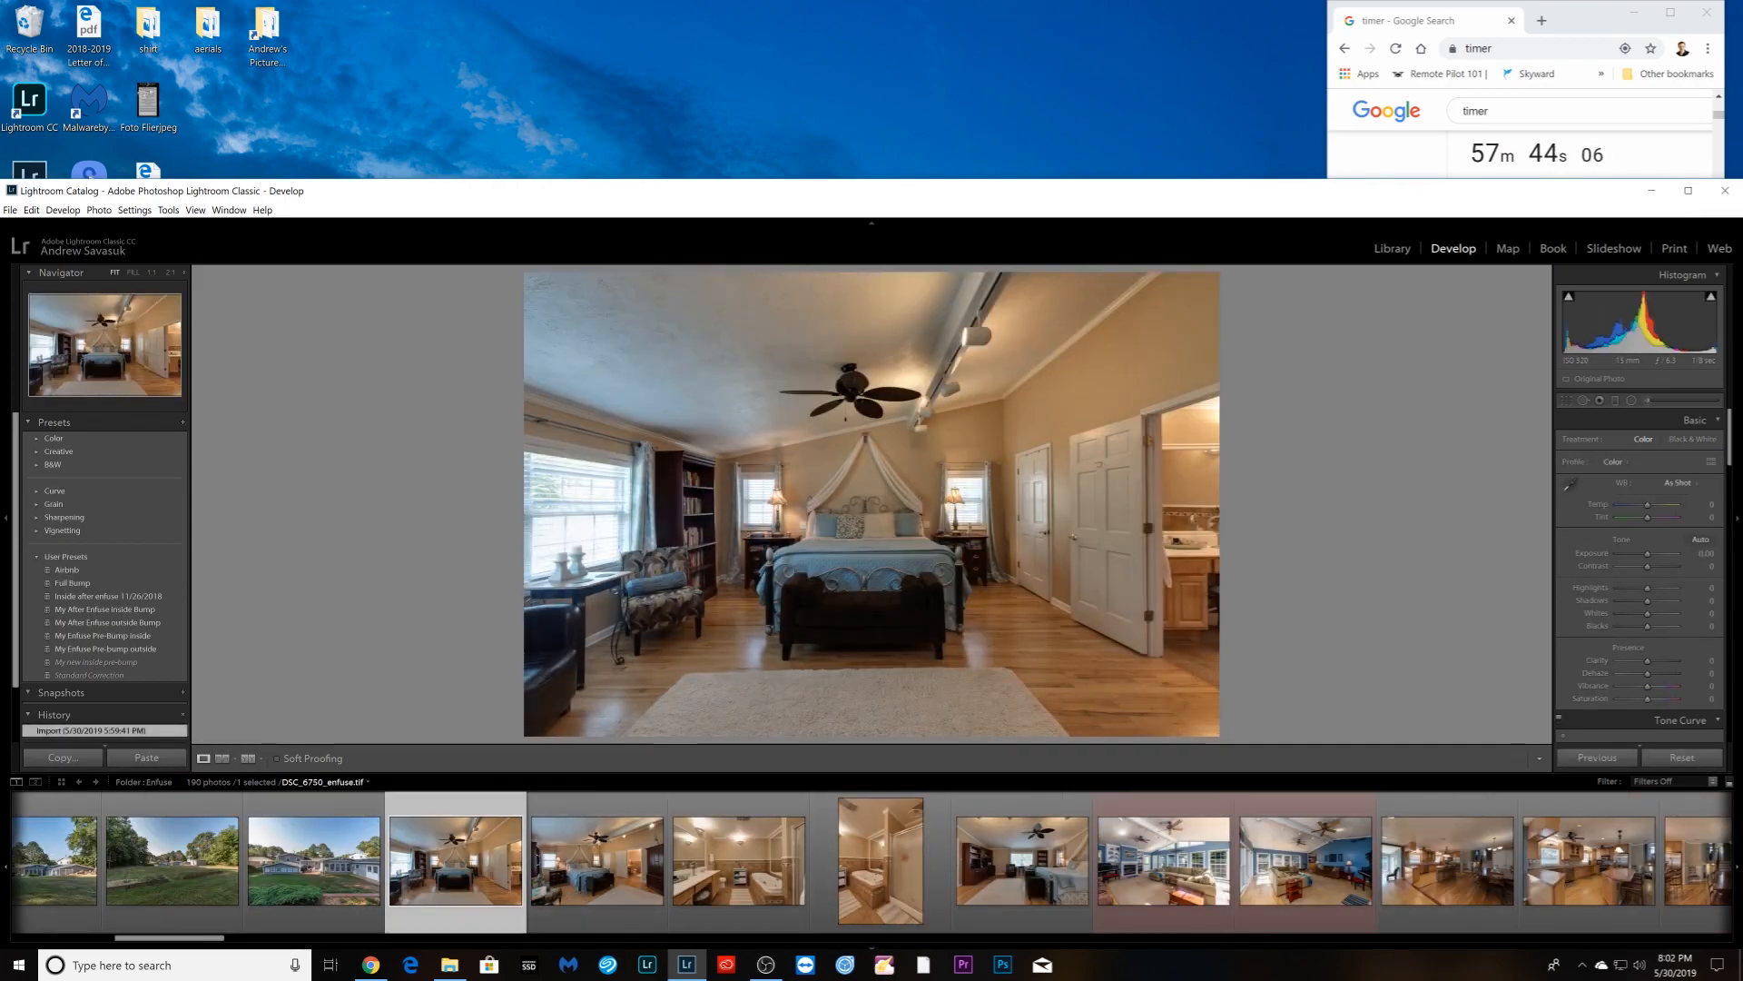
click(1688, 190)
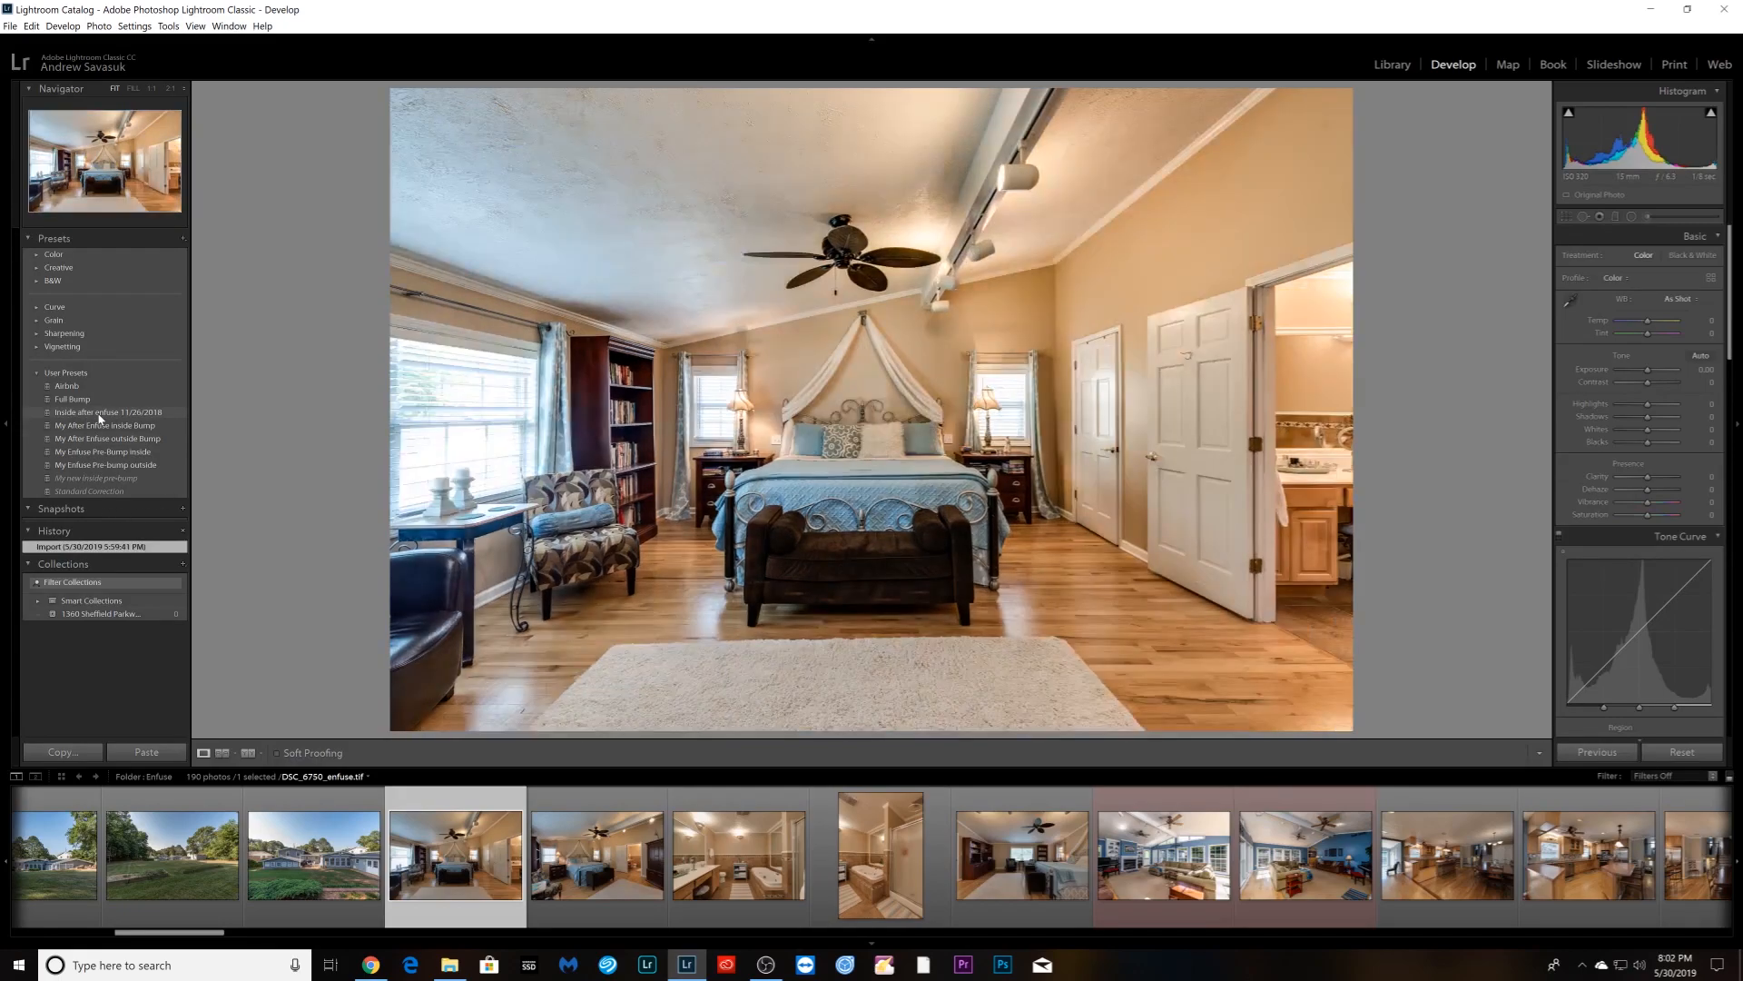
- Apply the 'Inside after enfuse 11/26/2018' preset to the bedroom photo (Exposure +0.74, Clarity +16)
click(99, 414)
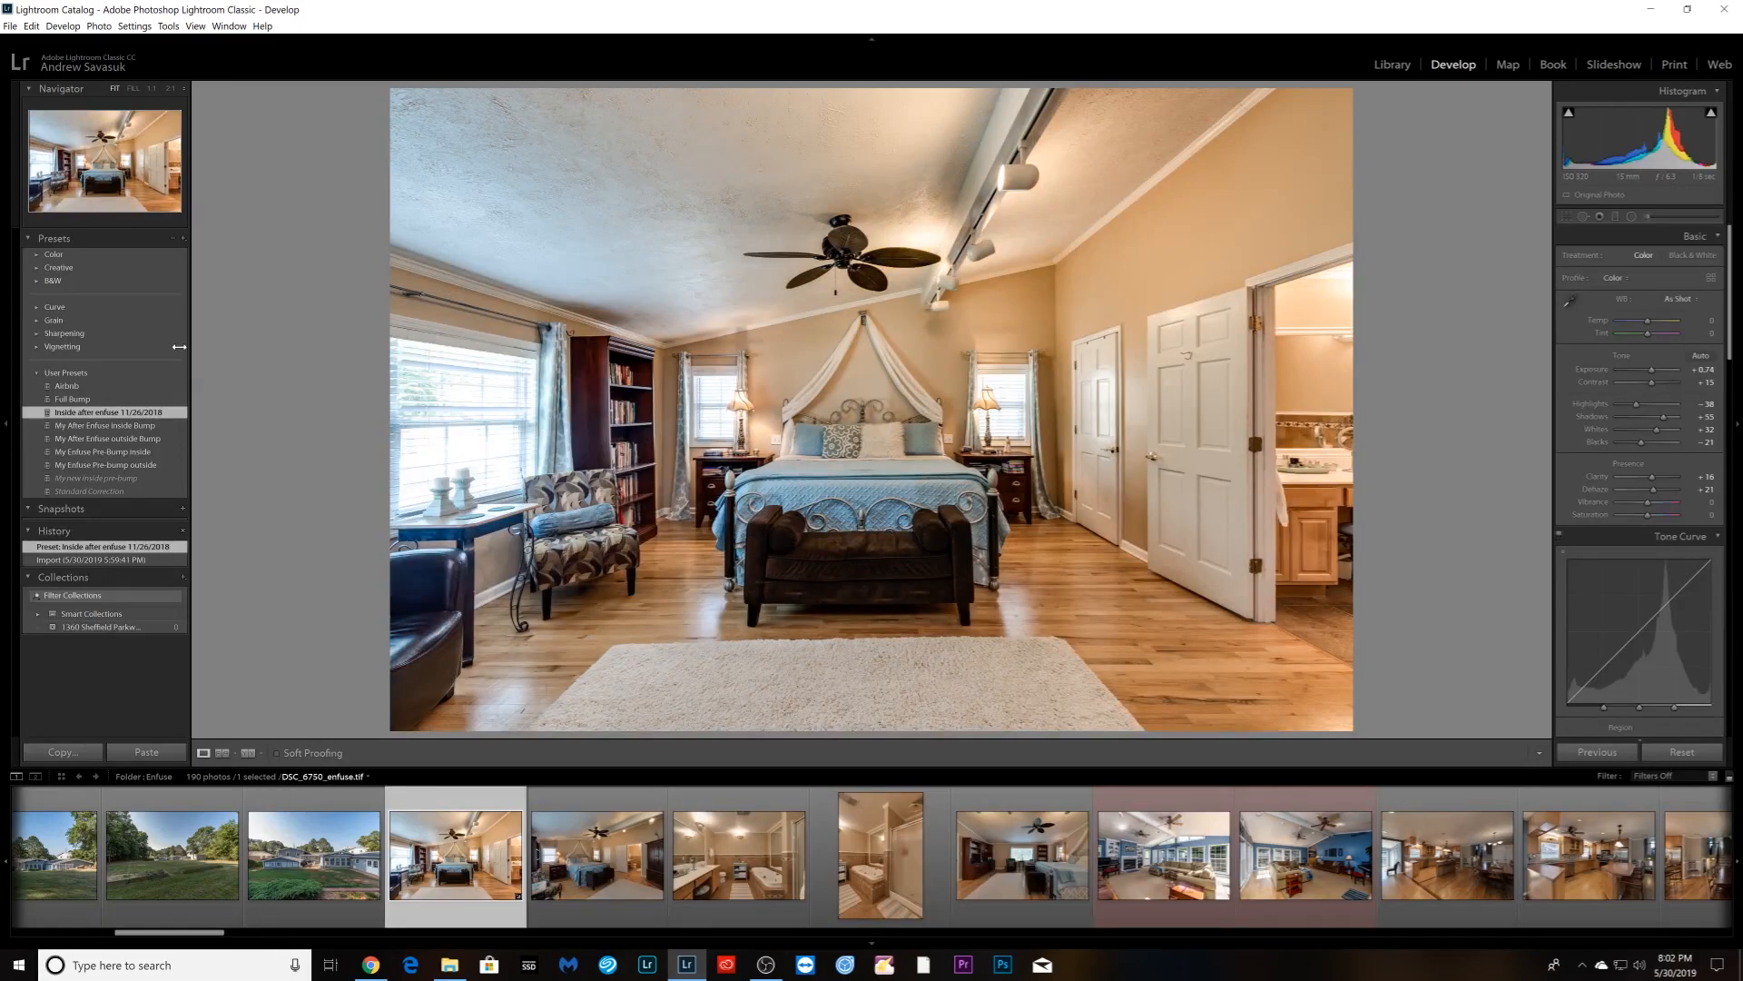
scroll(1632, 439, down, 5)
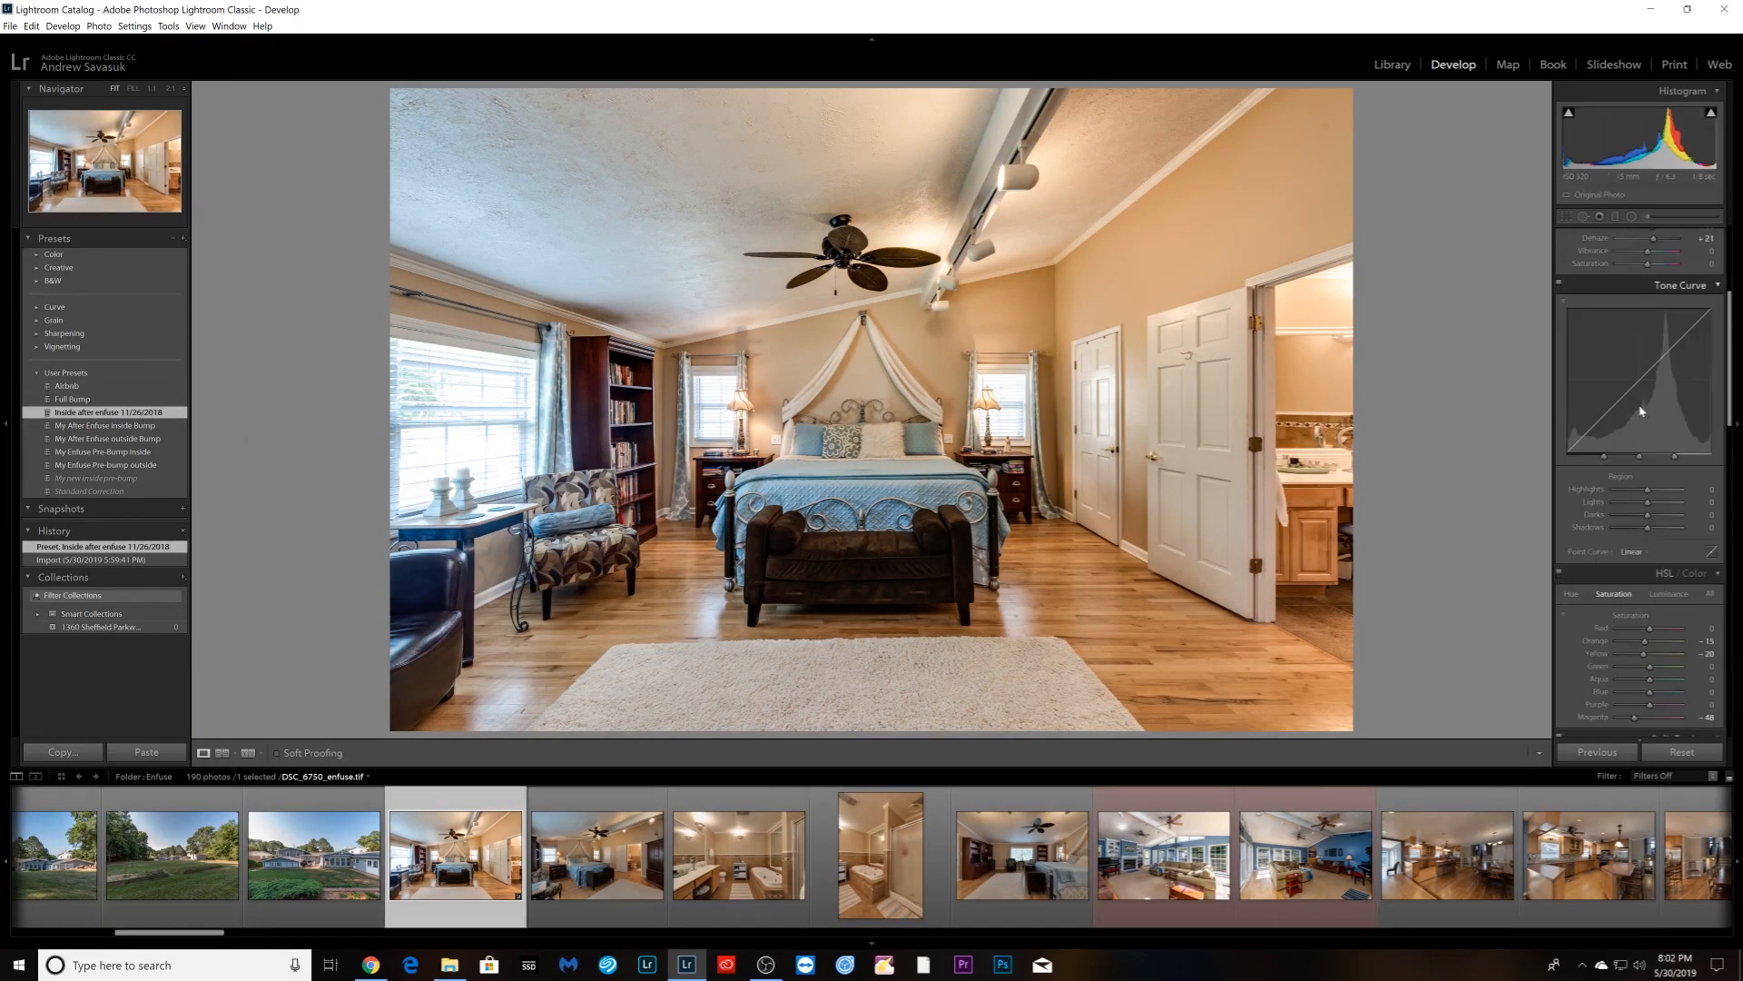
scroll(1632, 461, up, 5)
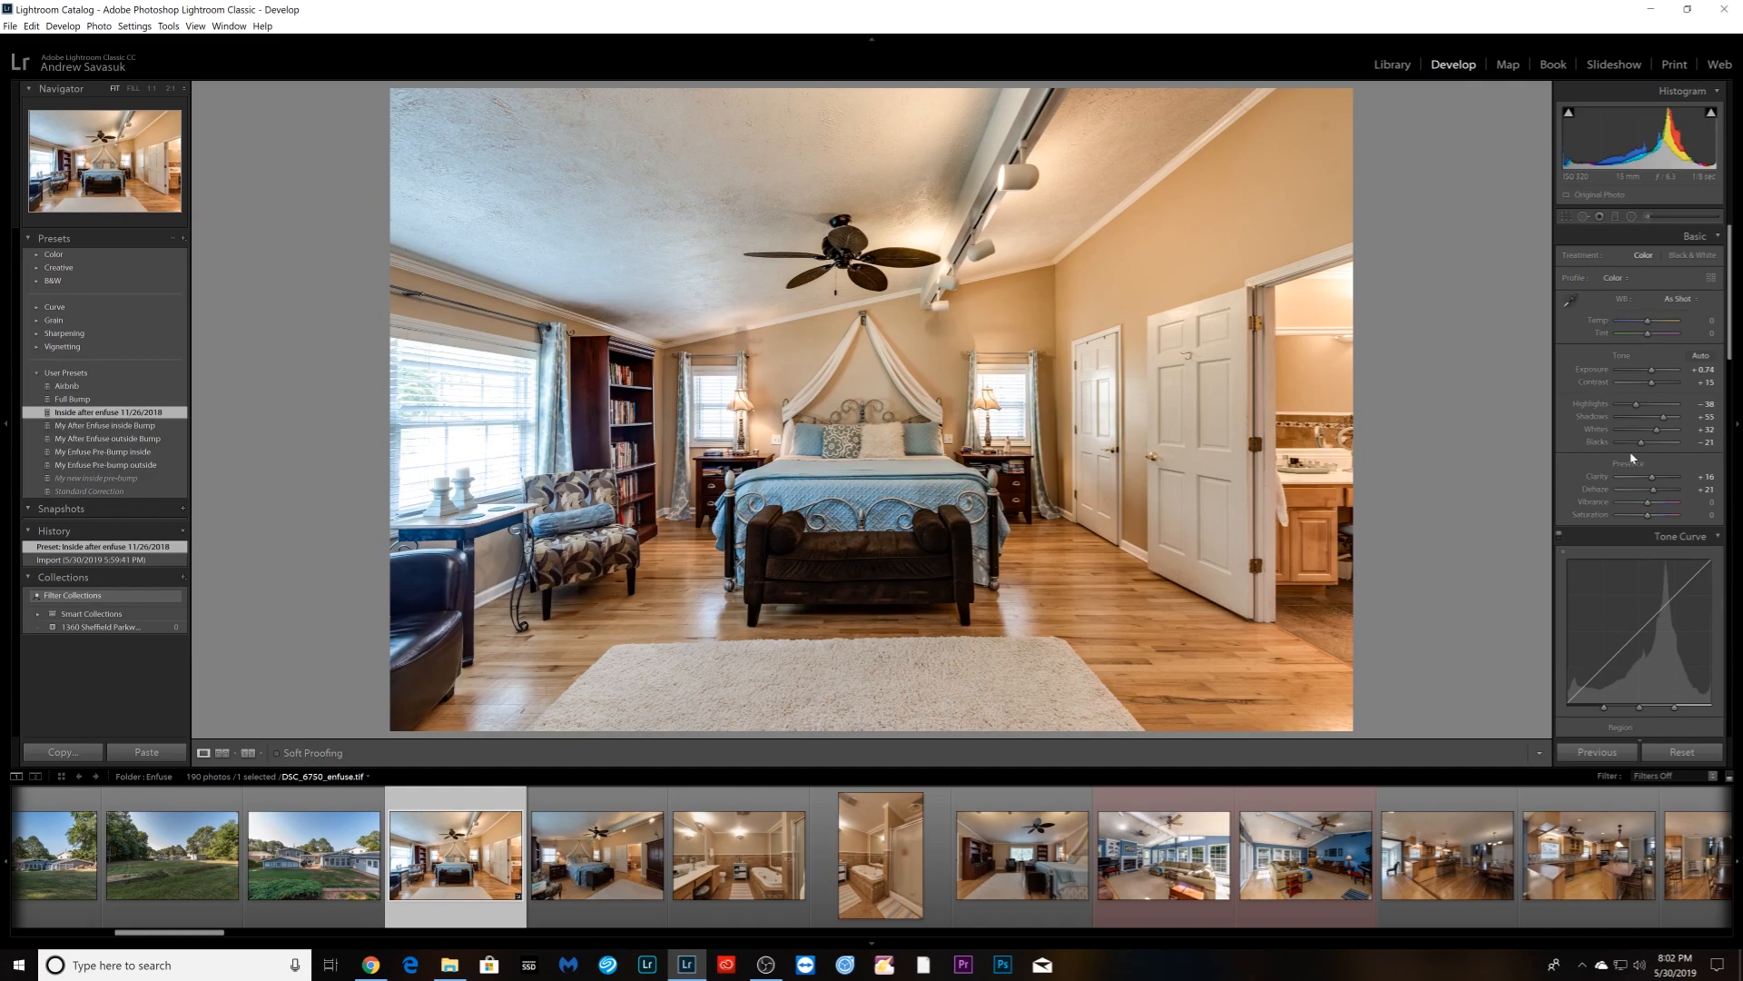
scroll(1632, 460, down, 5)
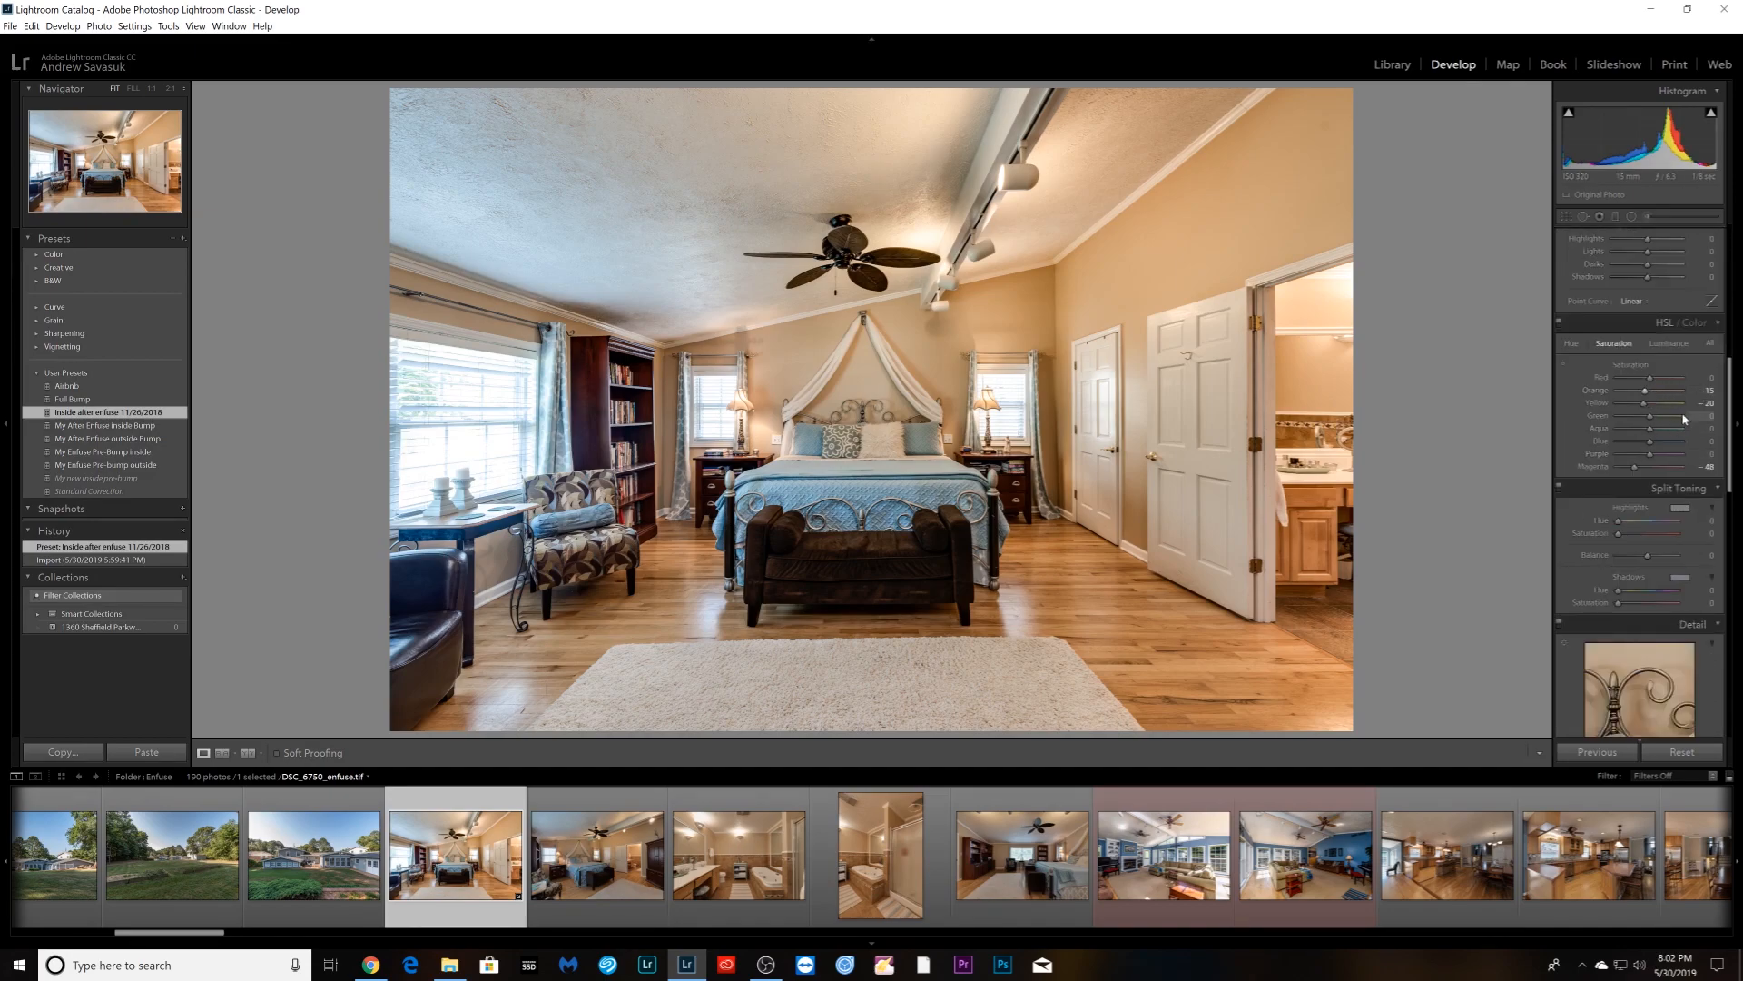
scroll(1639, 402, down, 3)
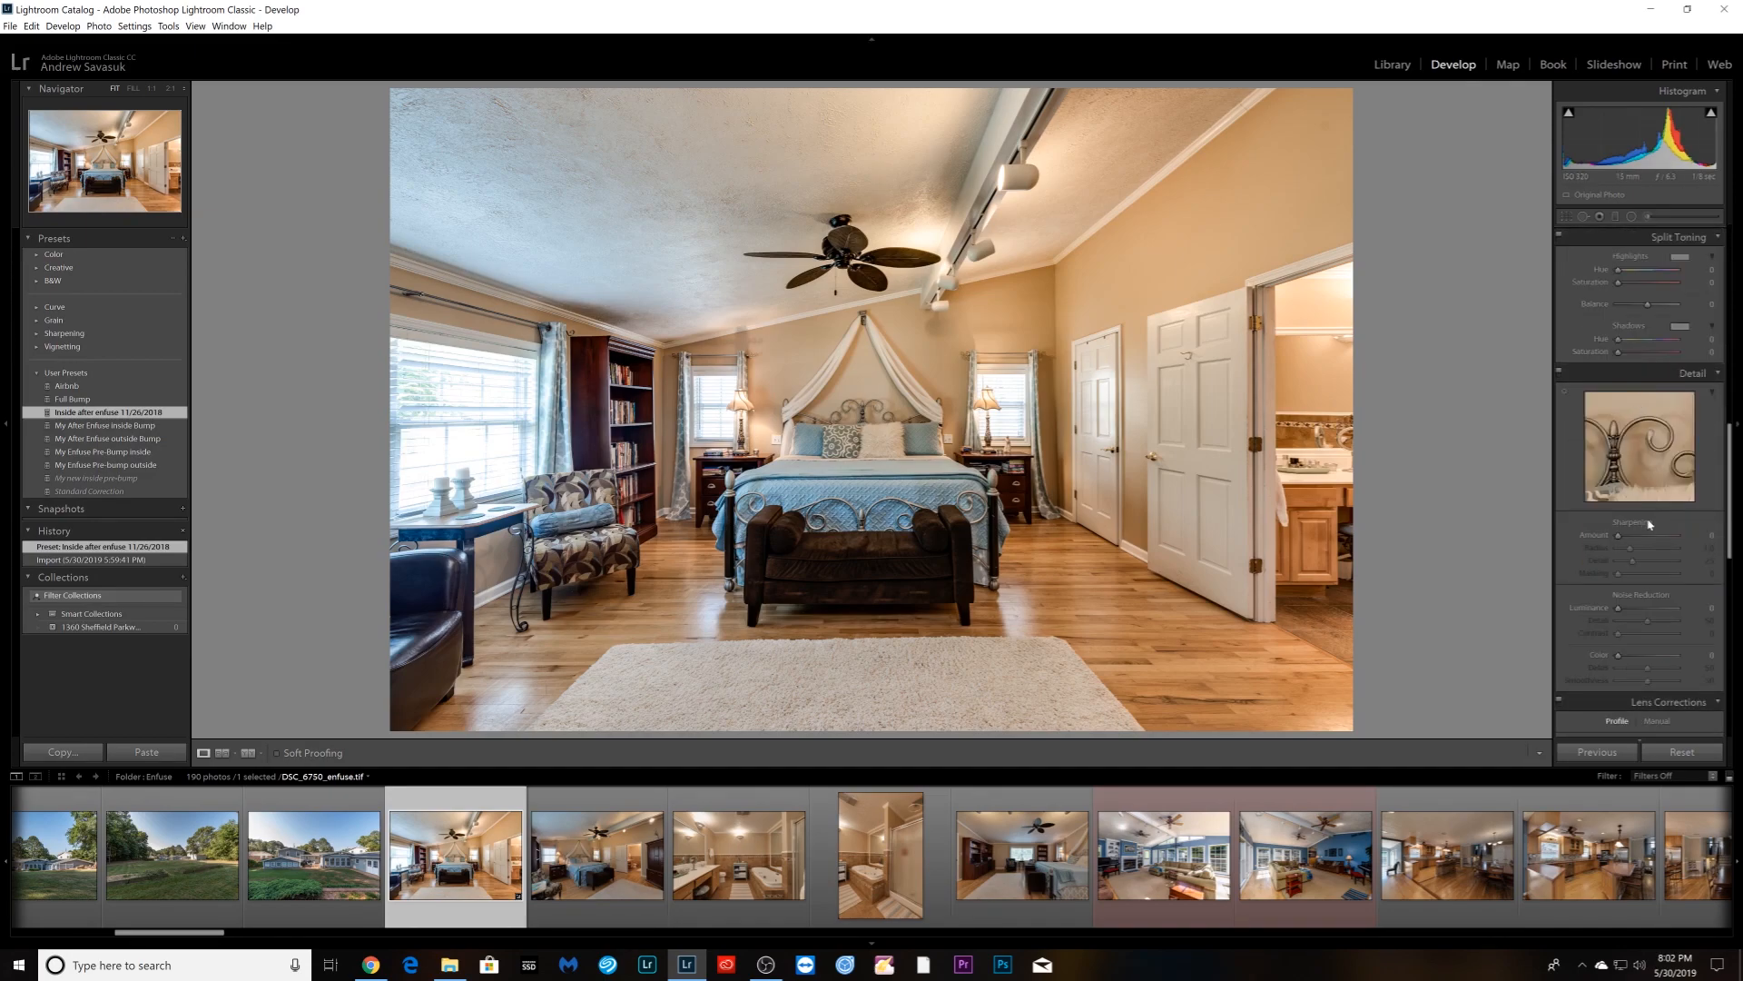
scroll(1647, 536, down, 3)
scroll(1645, 539, down, 3)
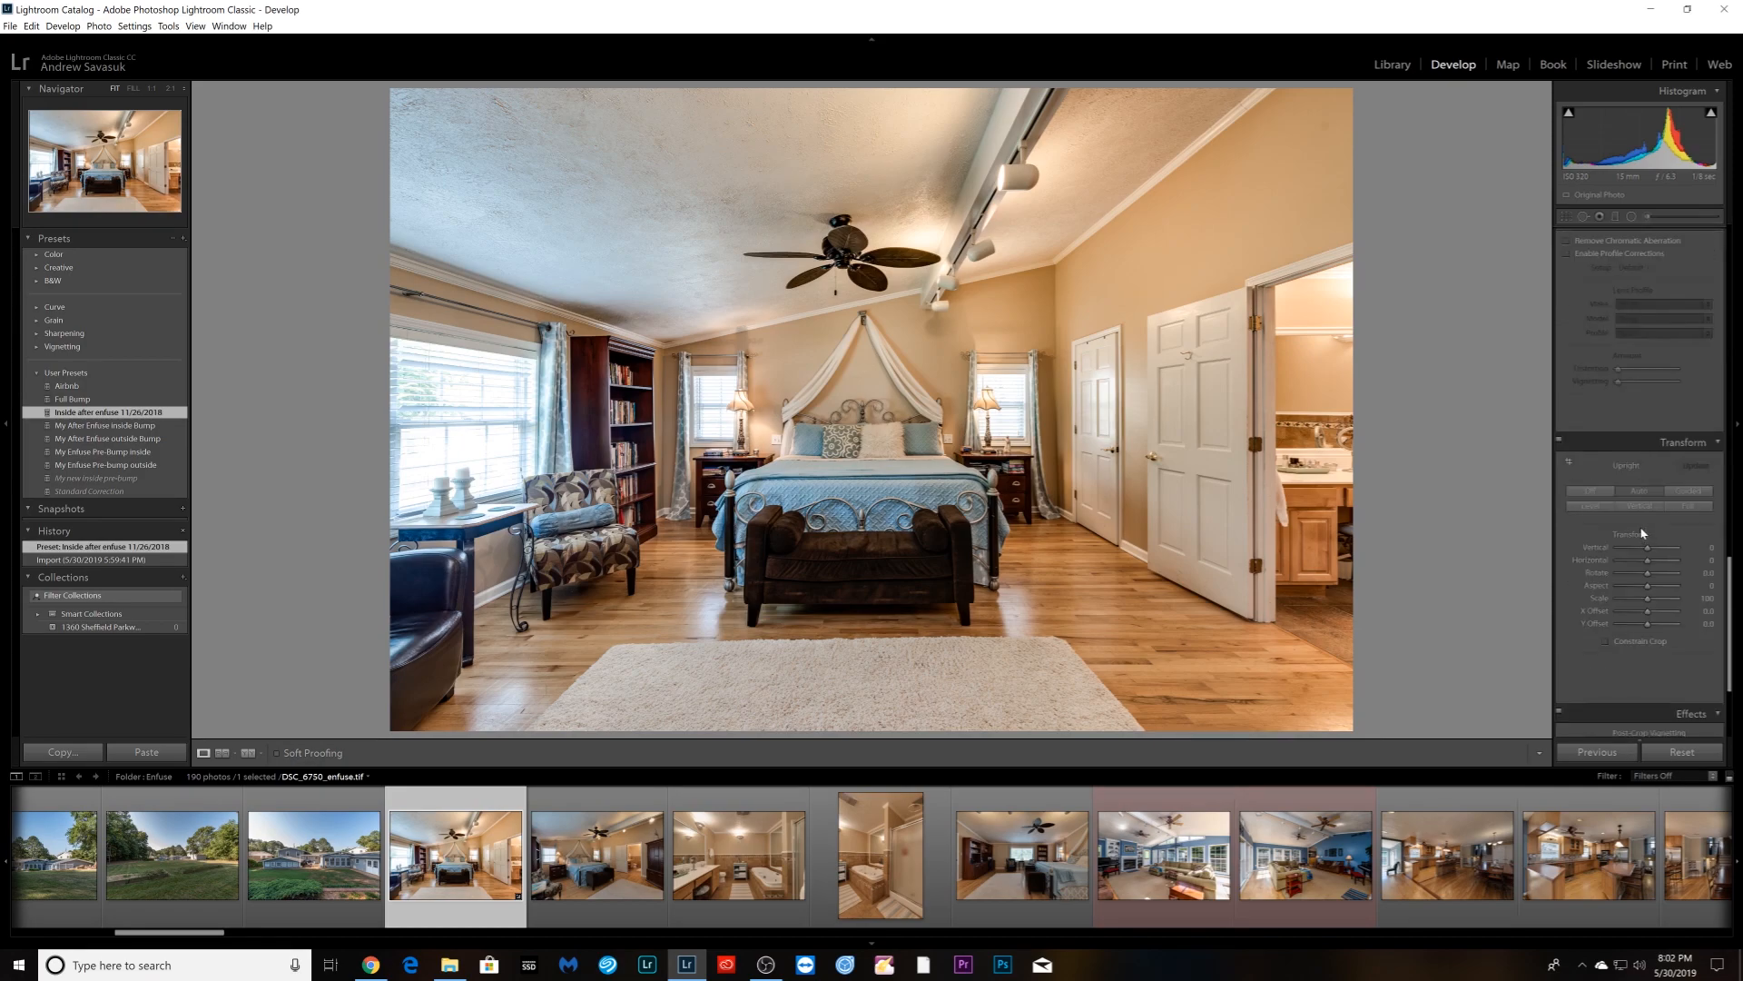
scroll(1637, 526, up, 10)
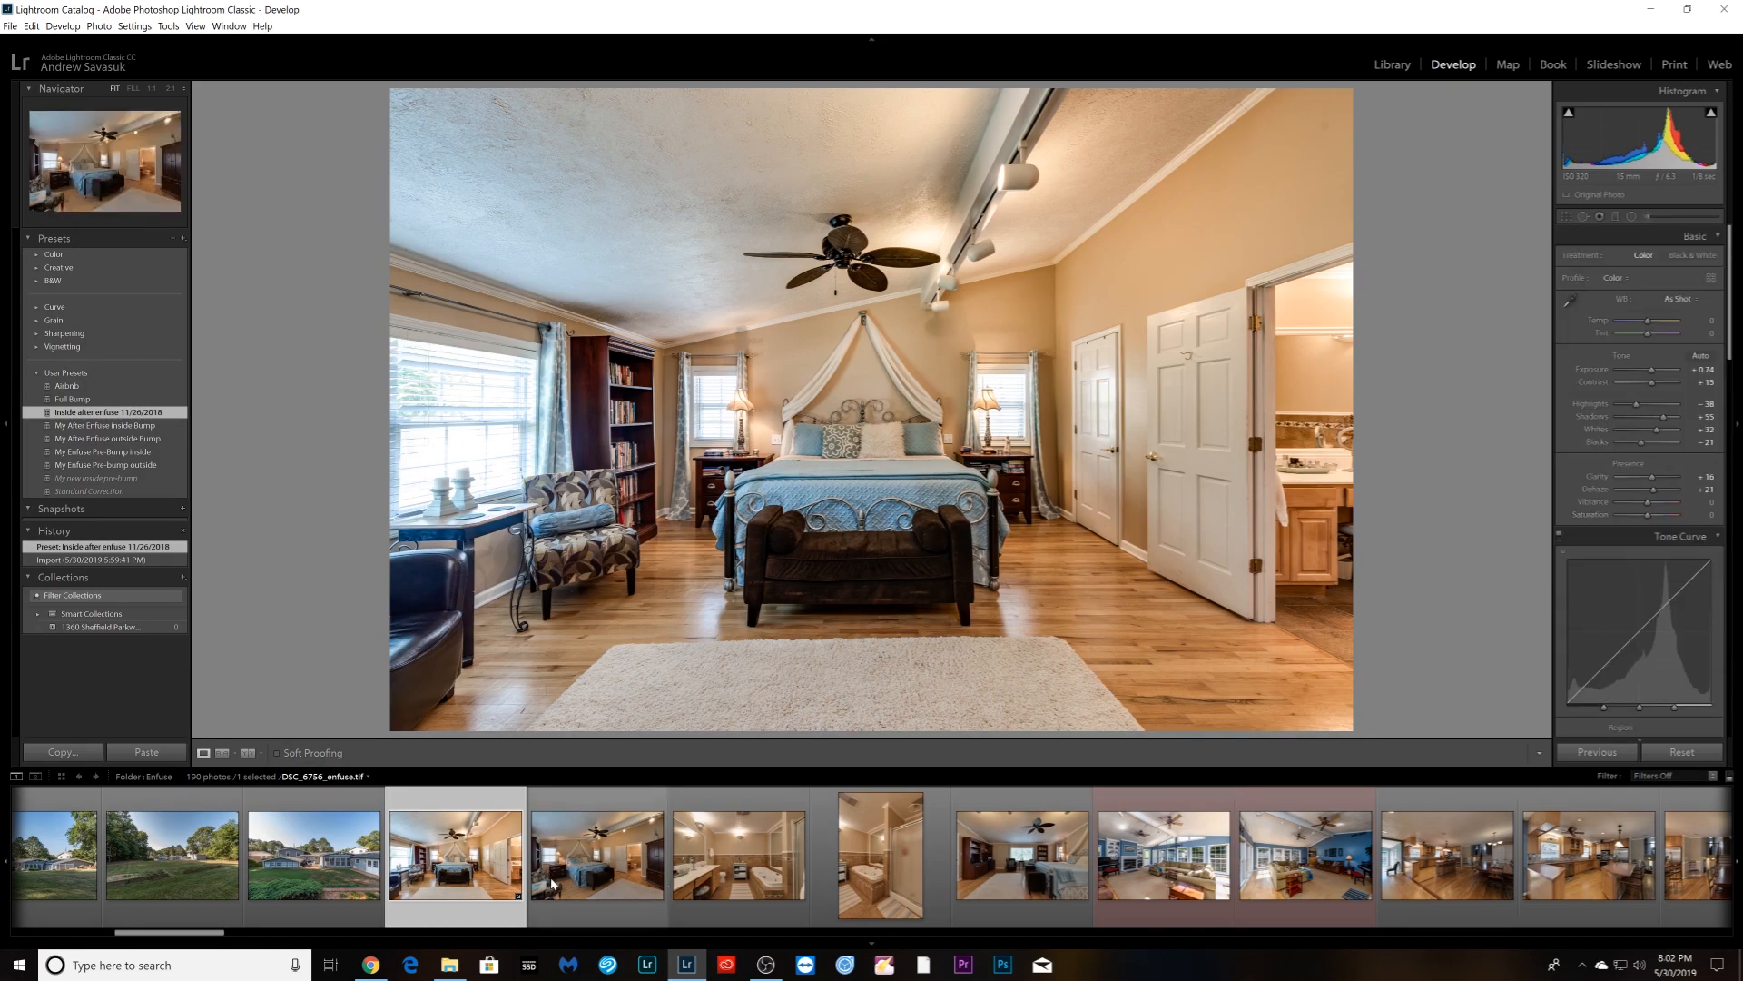
scroll(554, 878, down, 5)
scroll(566, 878, down, 4)
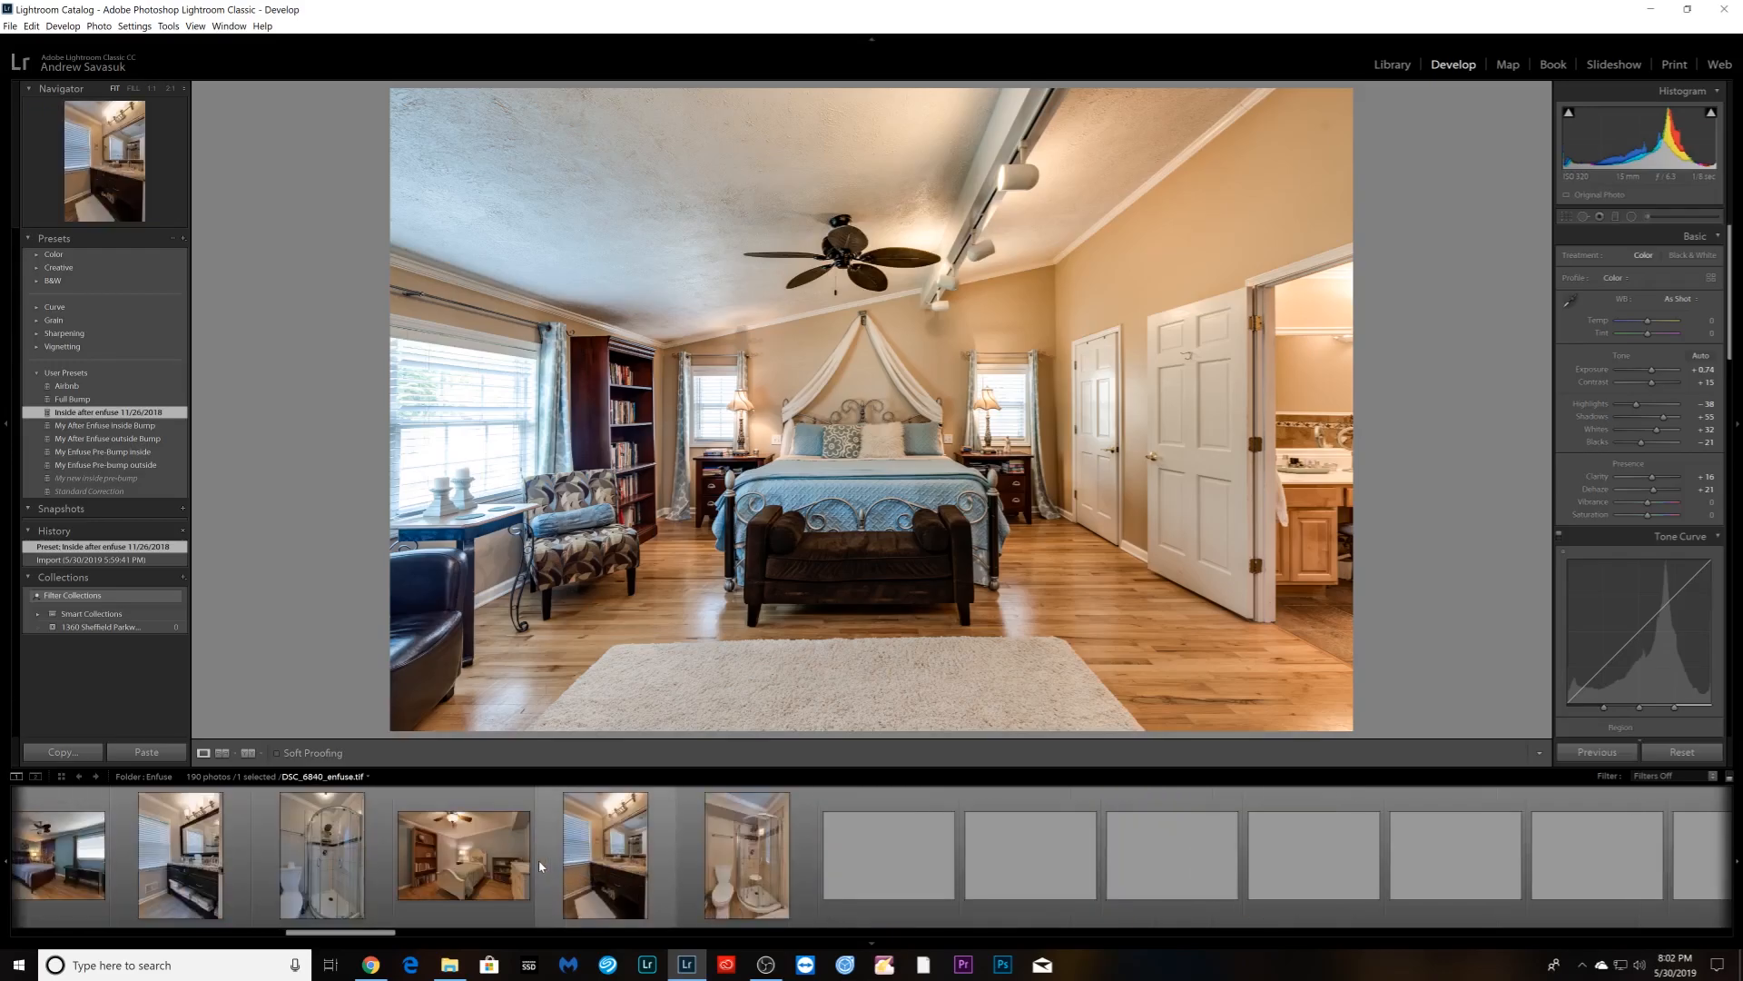
- Select the filmstrip range through the last photo and deselect four exterior deck photos
drag(385, 936, 1738, 902)
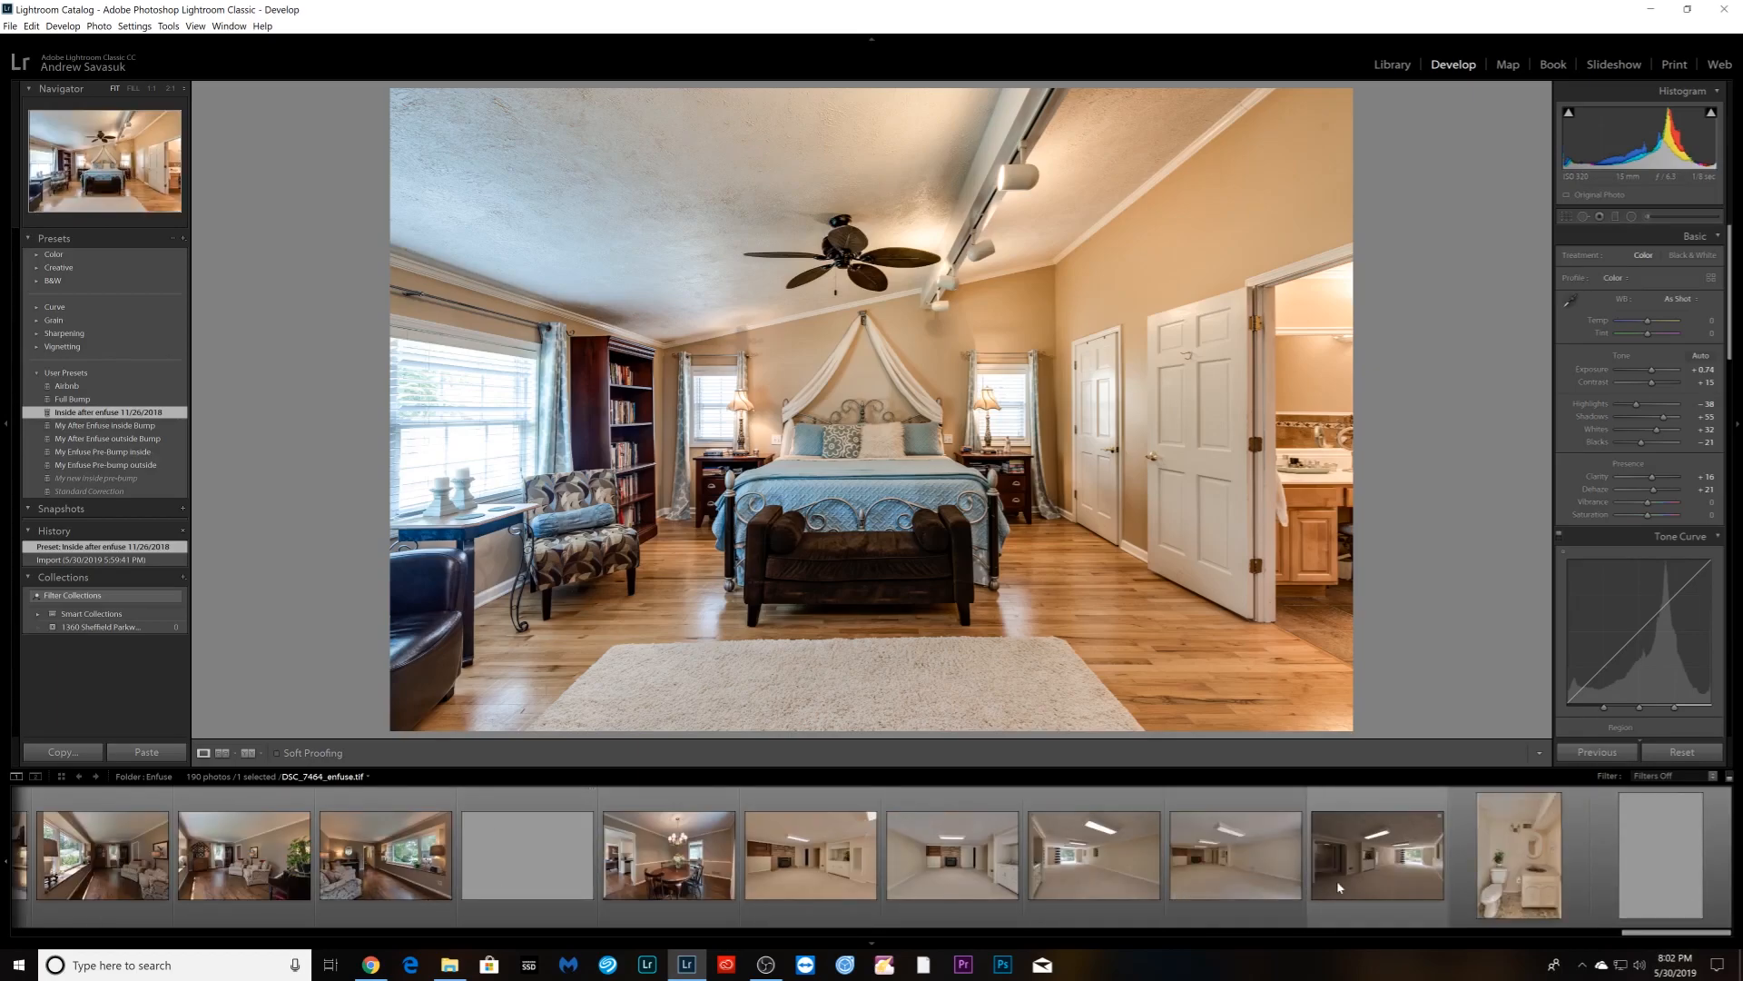
shift+click(1628, 899)
scroll(1126, 881, up, 3)
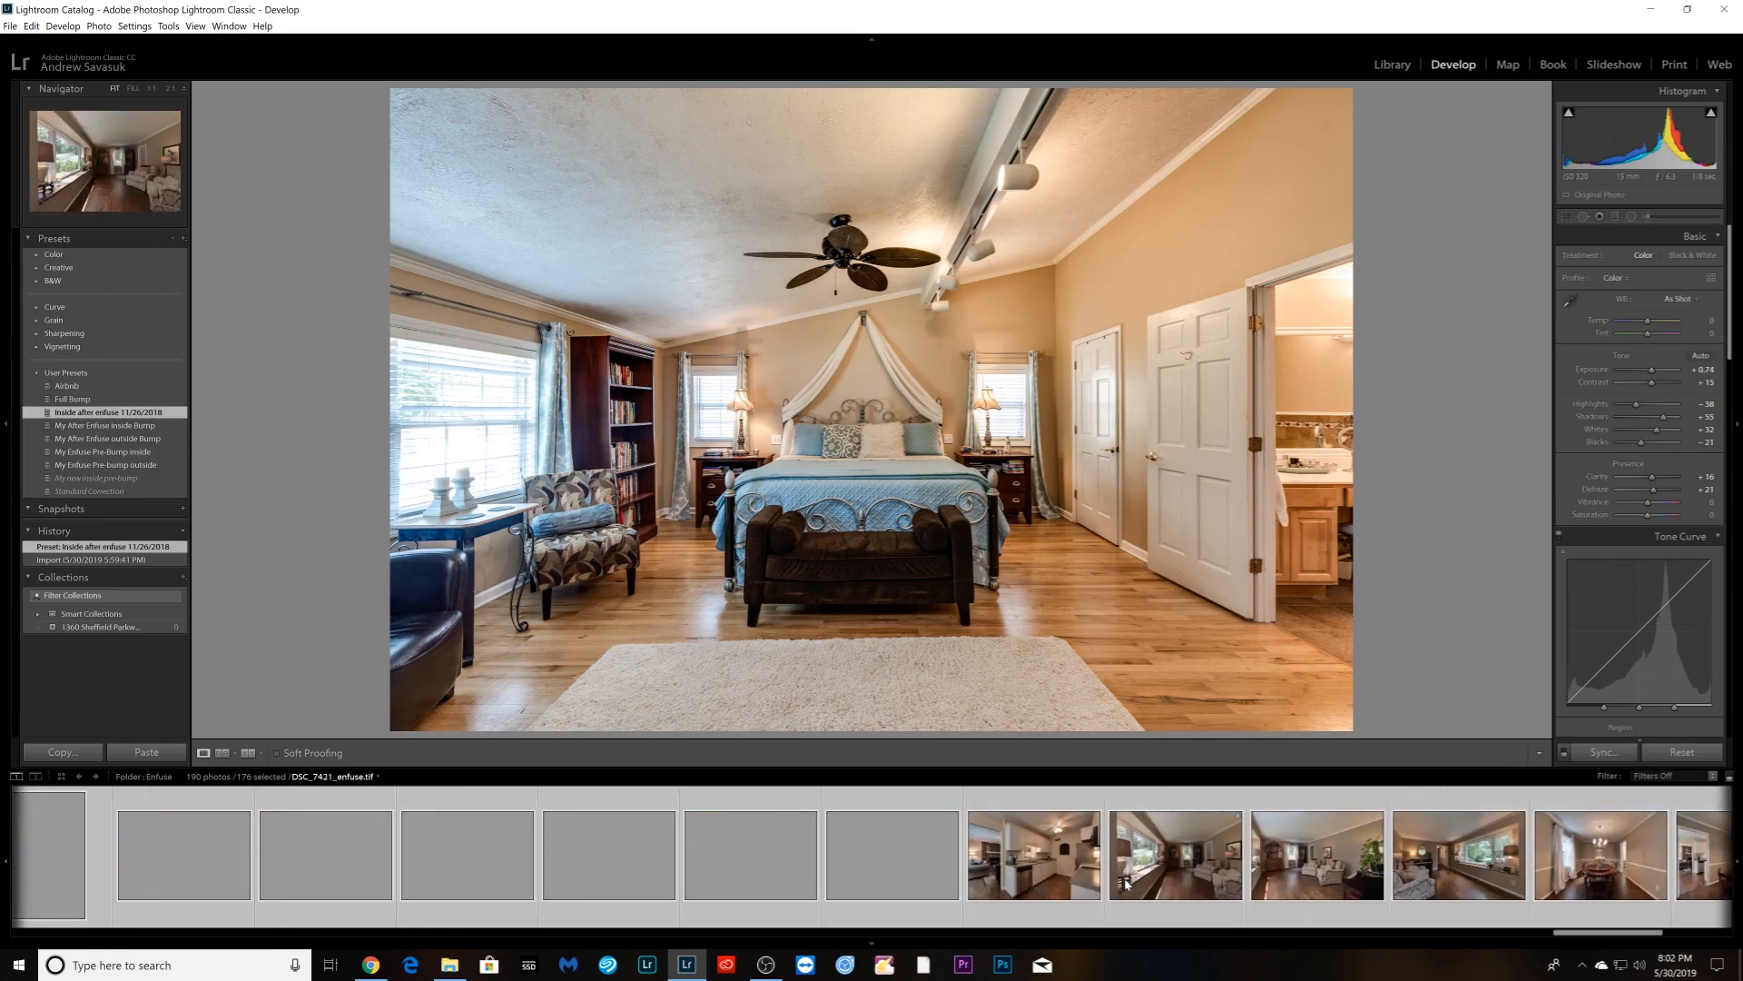
scroll(1126, 885, up, 1)
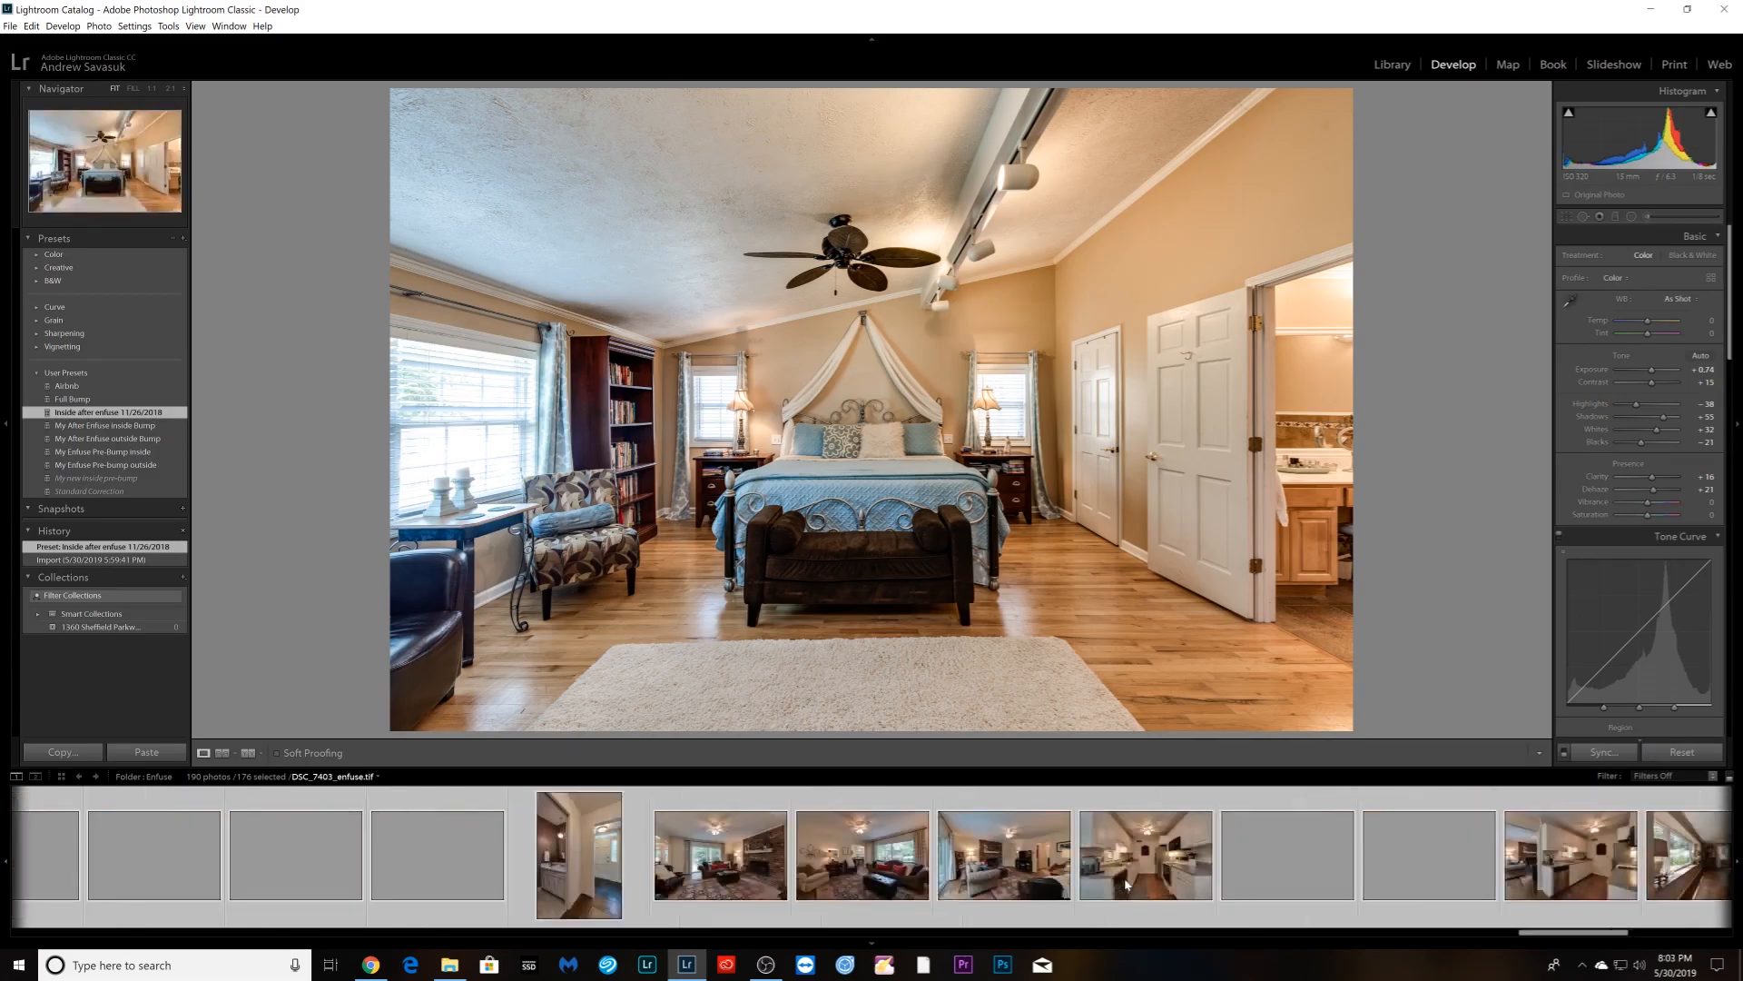
scroll(1126, 885, up, 2)
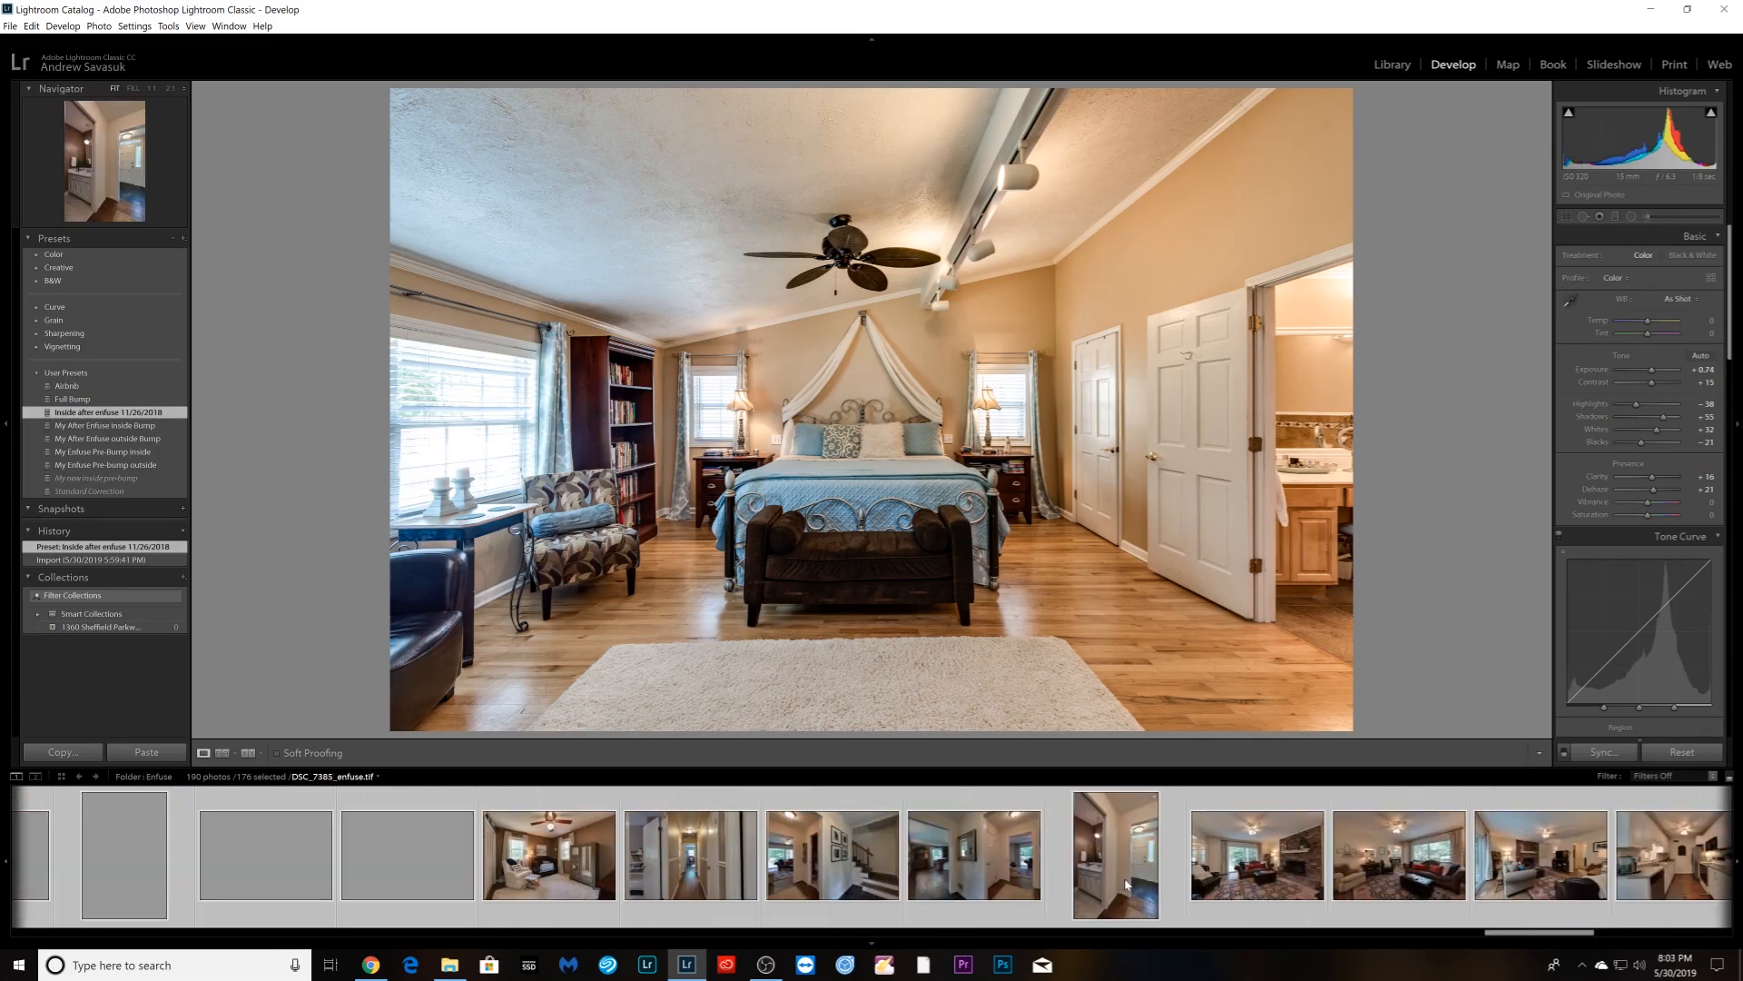
scroll(1126, 880, up, 2)
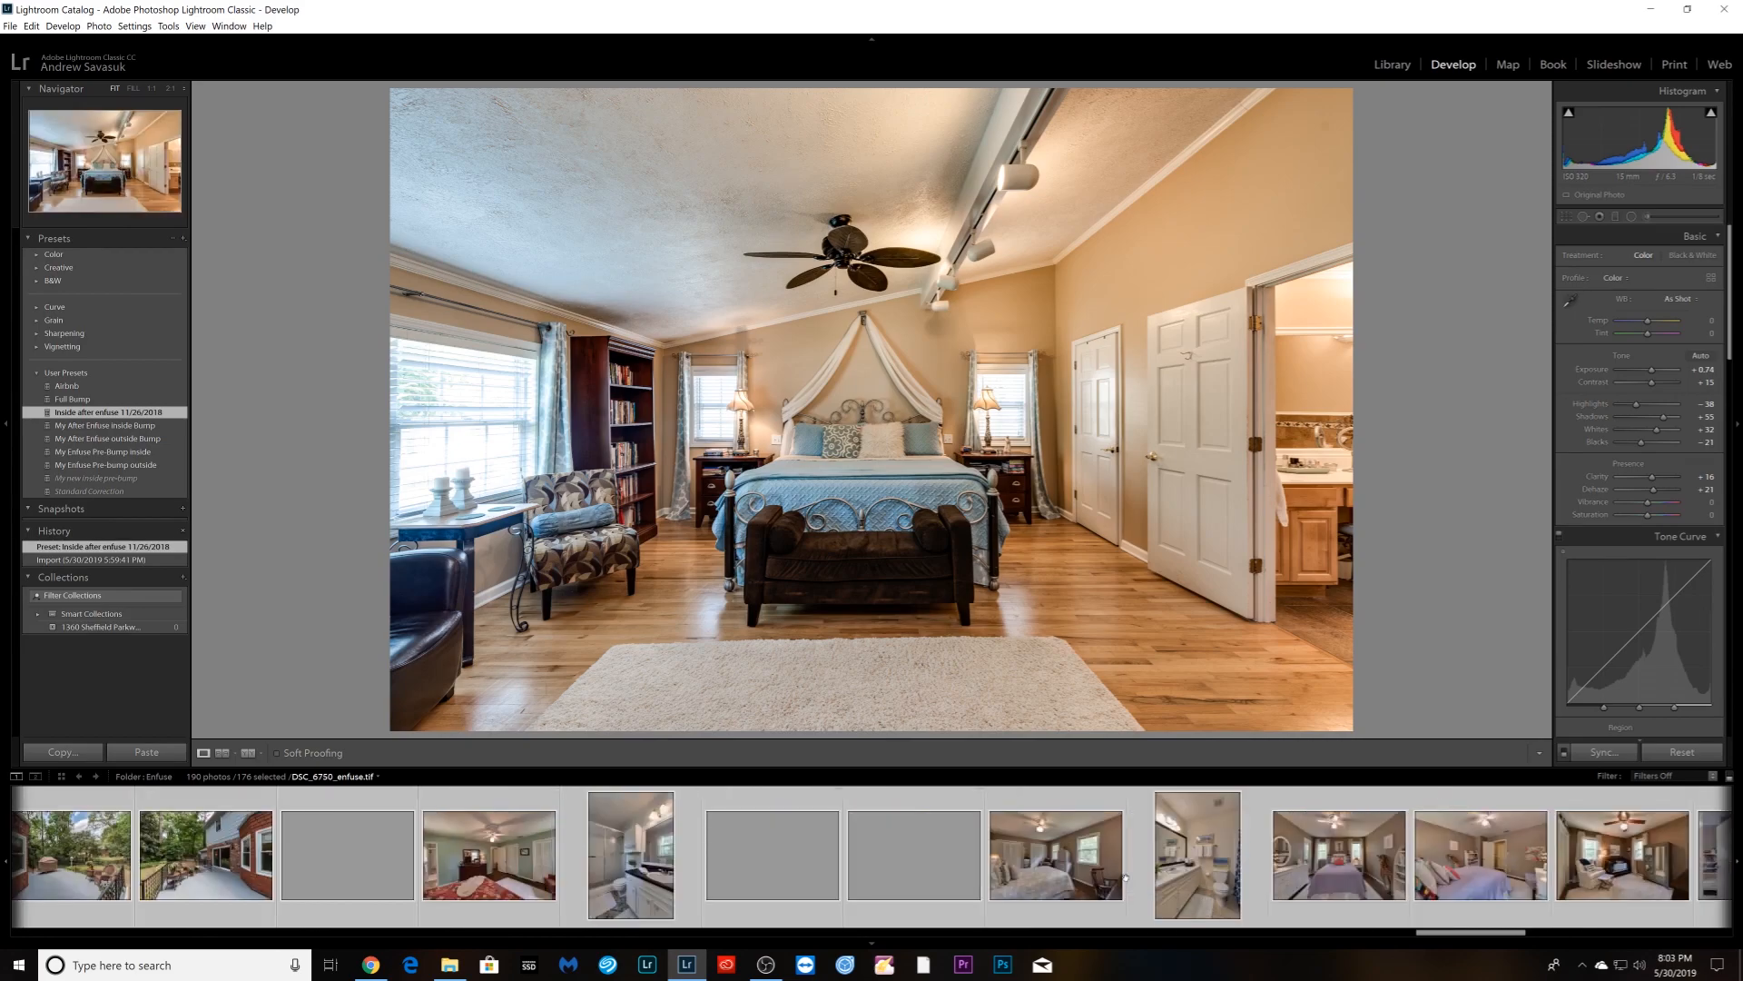
scroll(1125, 876, up, 2)
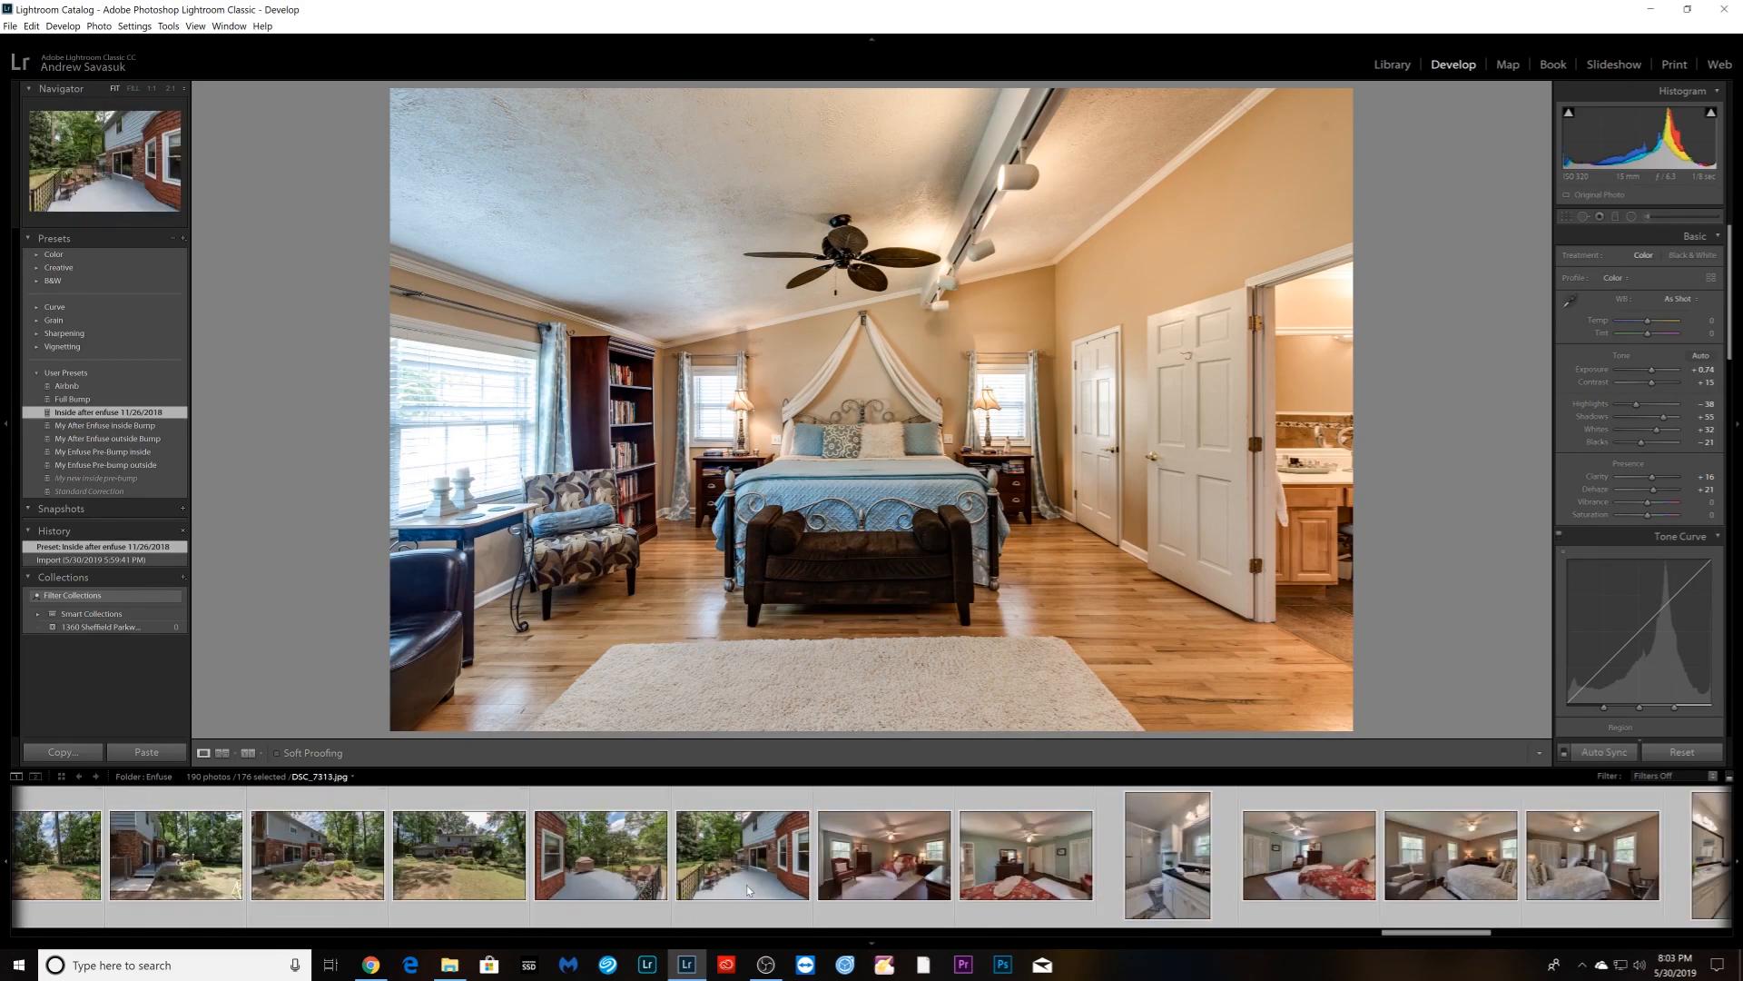
ctrl+click(595, 890)
ctrl+click(458, 885)
ctrl+click(318, 881)
ctrl+click(181, 878)
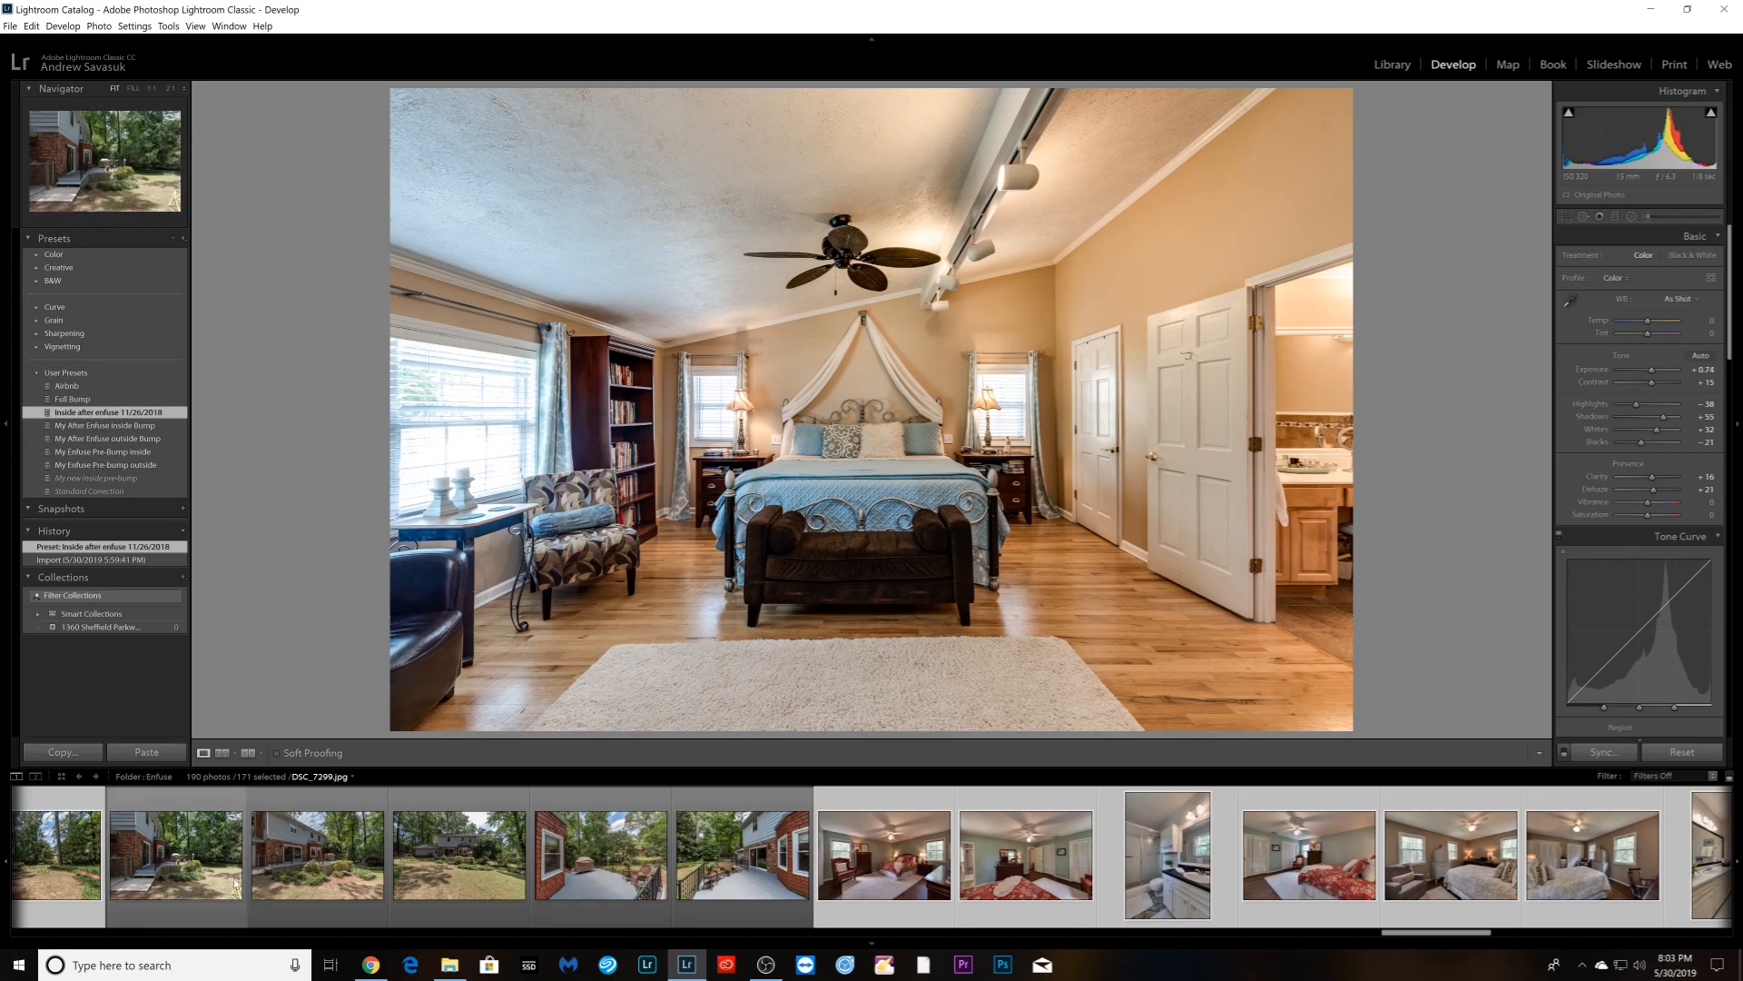
- Deselect more outdoor house, yard and backyard photos from the selection
scroll(253, 879, up, 2)
ctrl+click(1056, 908)
ctrl+click(996, 908)
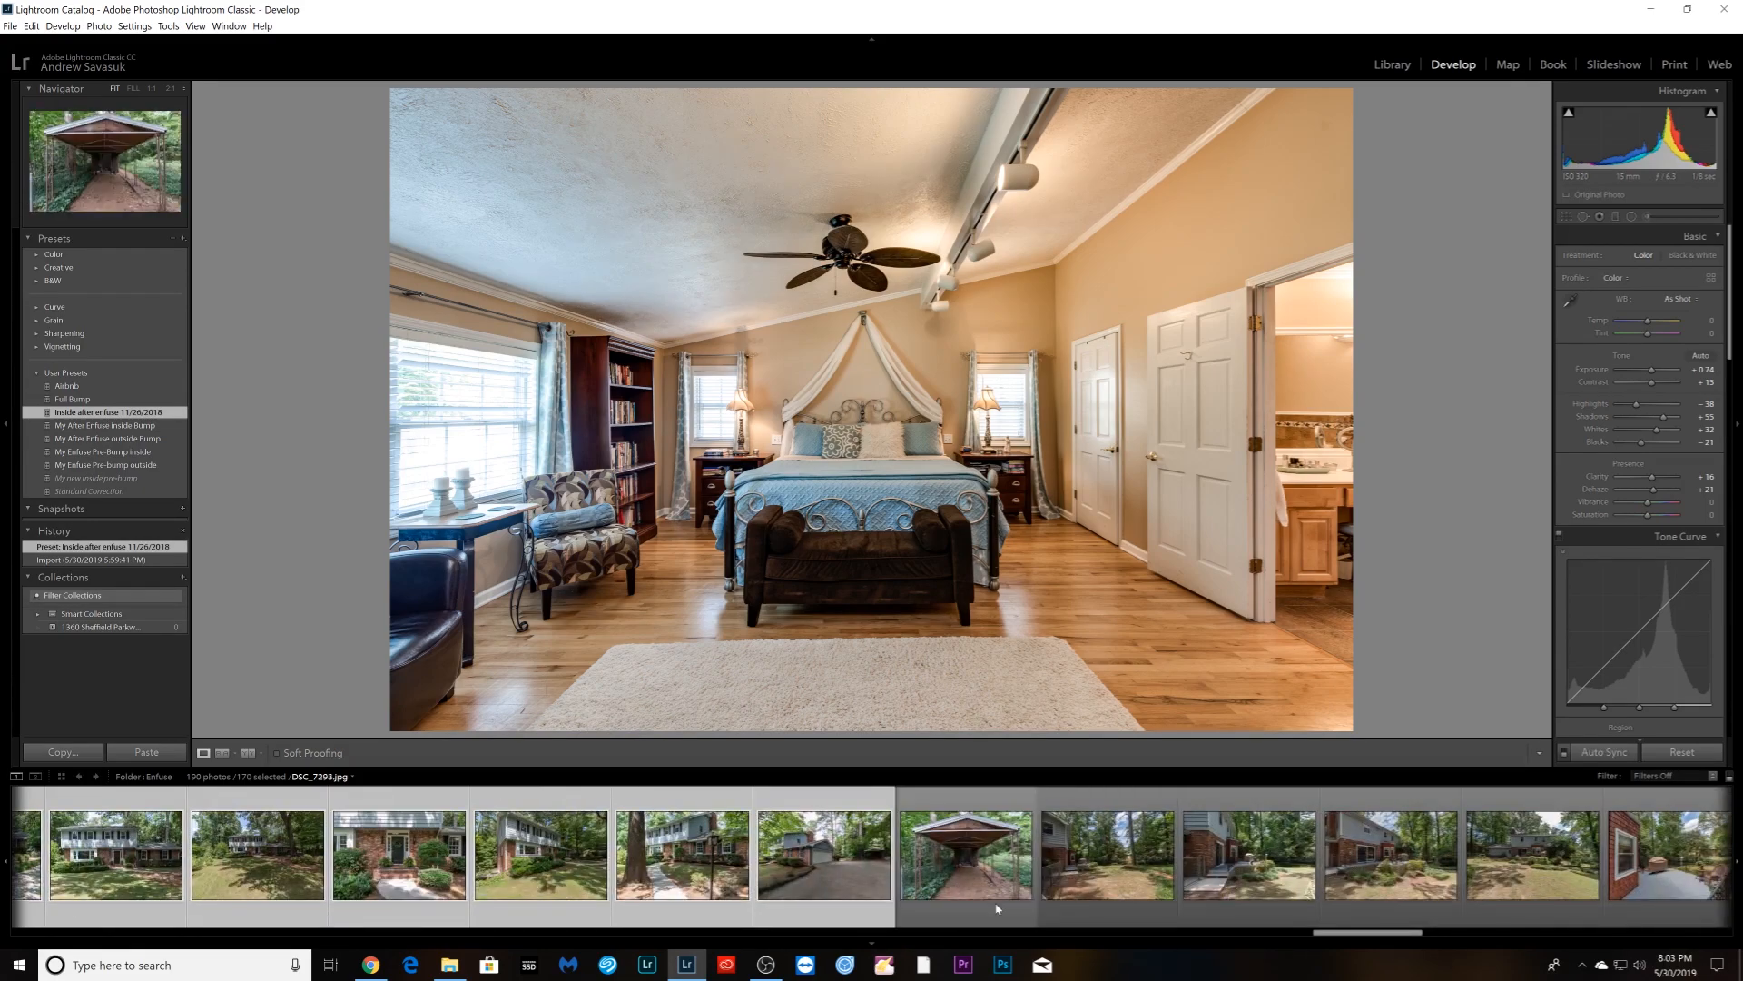
ctrl+click(458, 894)
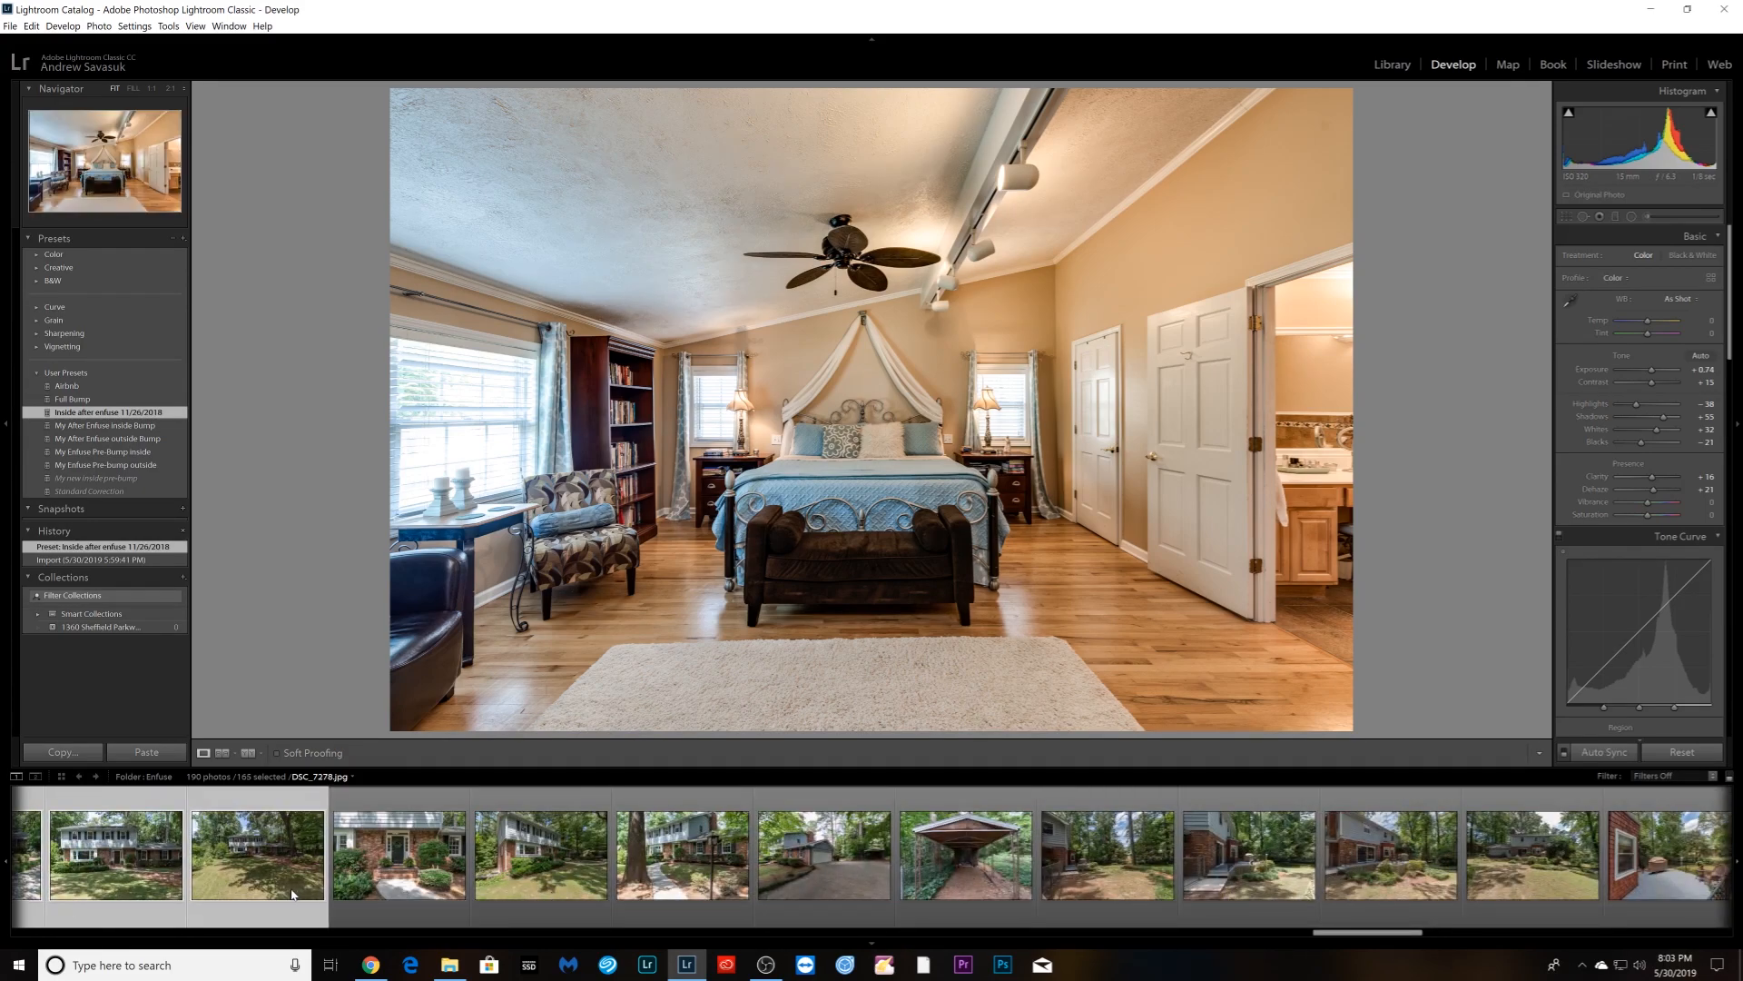
ctrl+click(318, 890)
ctrl+click(177, 888)
scroll(354, 874, up, 2)
ctrl+click(1062, 894)
ctrl+click(913, 895)
ctrl+click(767, 894)
ctrl+click(628, 896)
ctrl+click(481, 894)
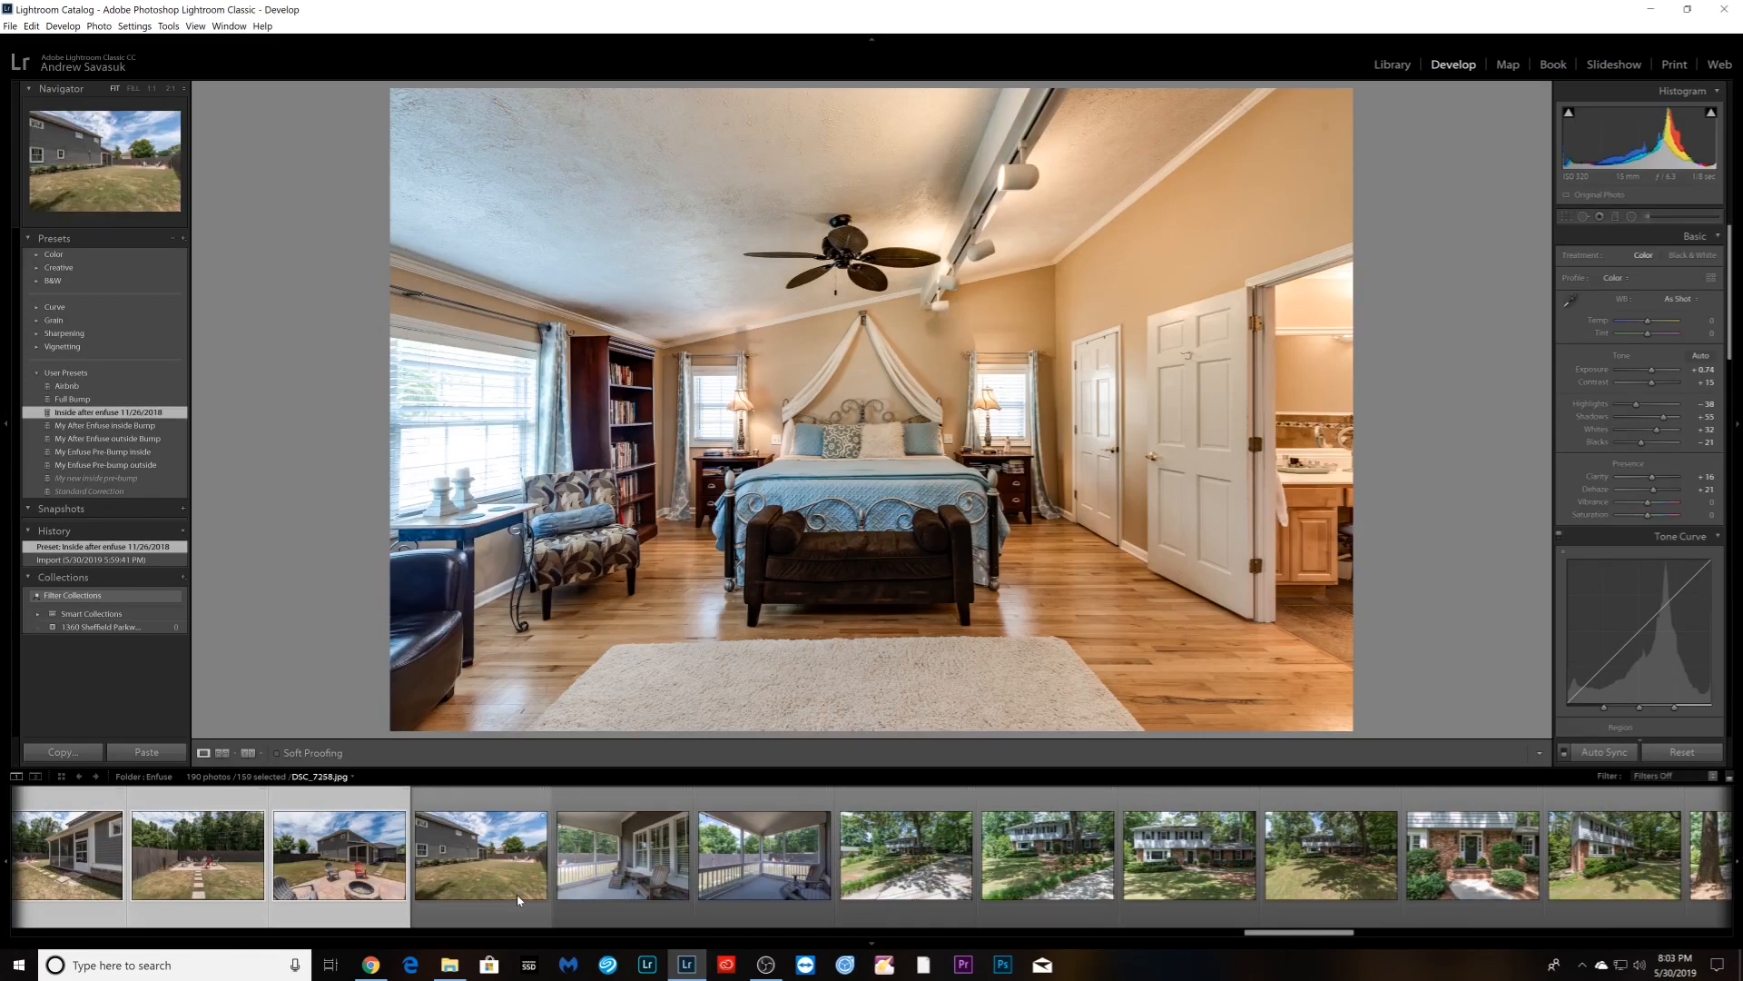
ctrl+click(340, 892)
ctrl+click(197, 890)
scroll(384, 879, up, 3)
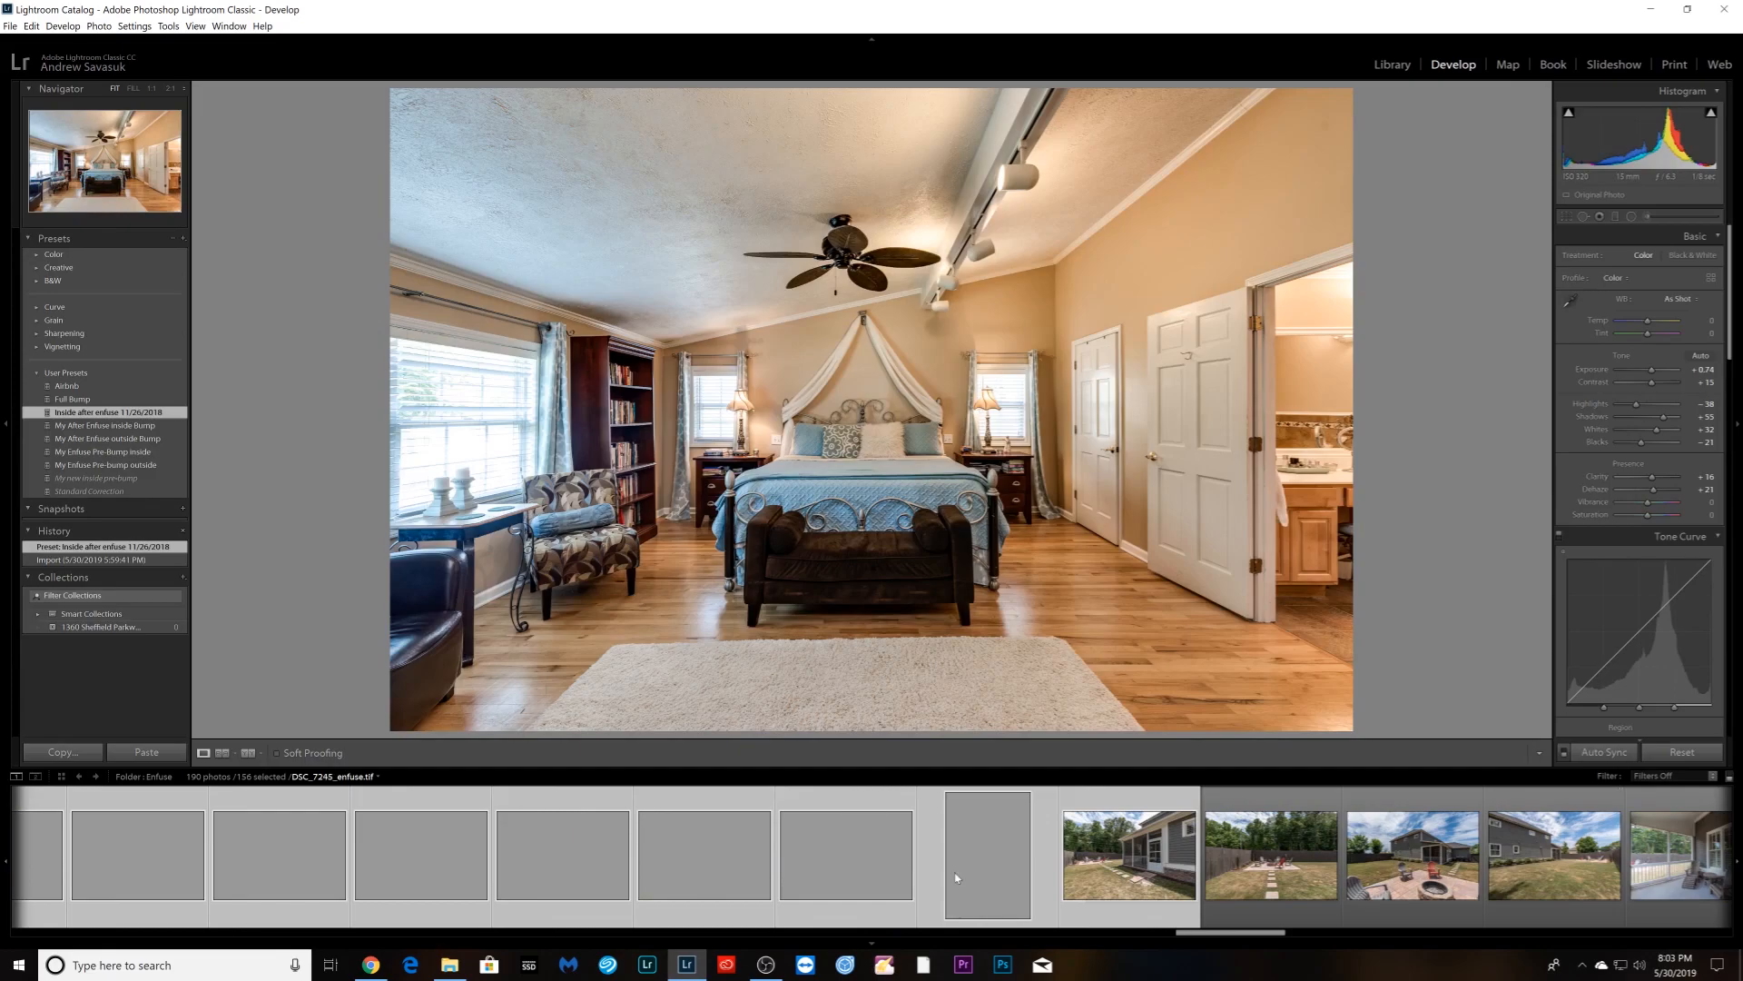
ctrl+click(1089, 890)
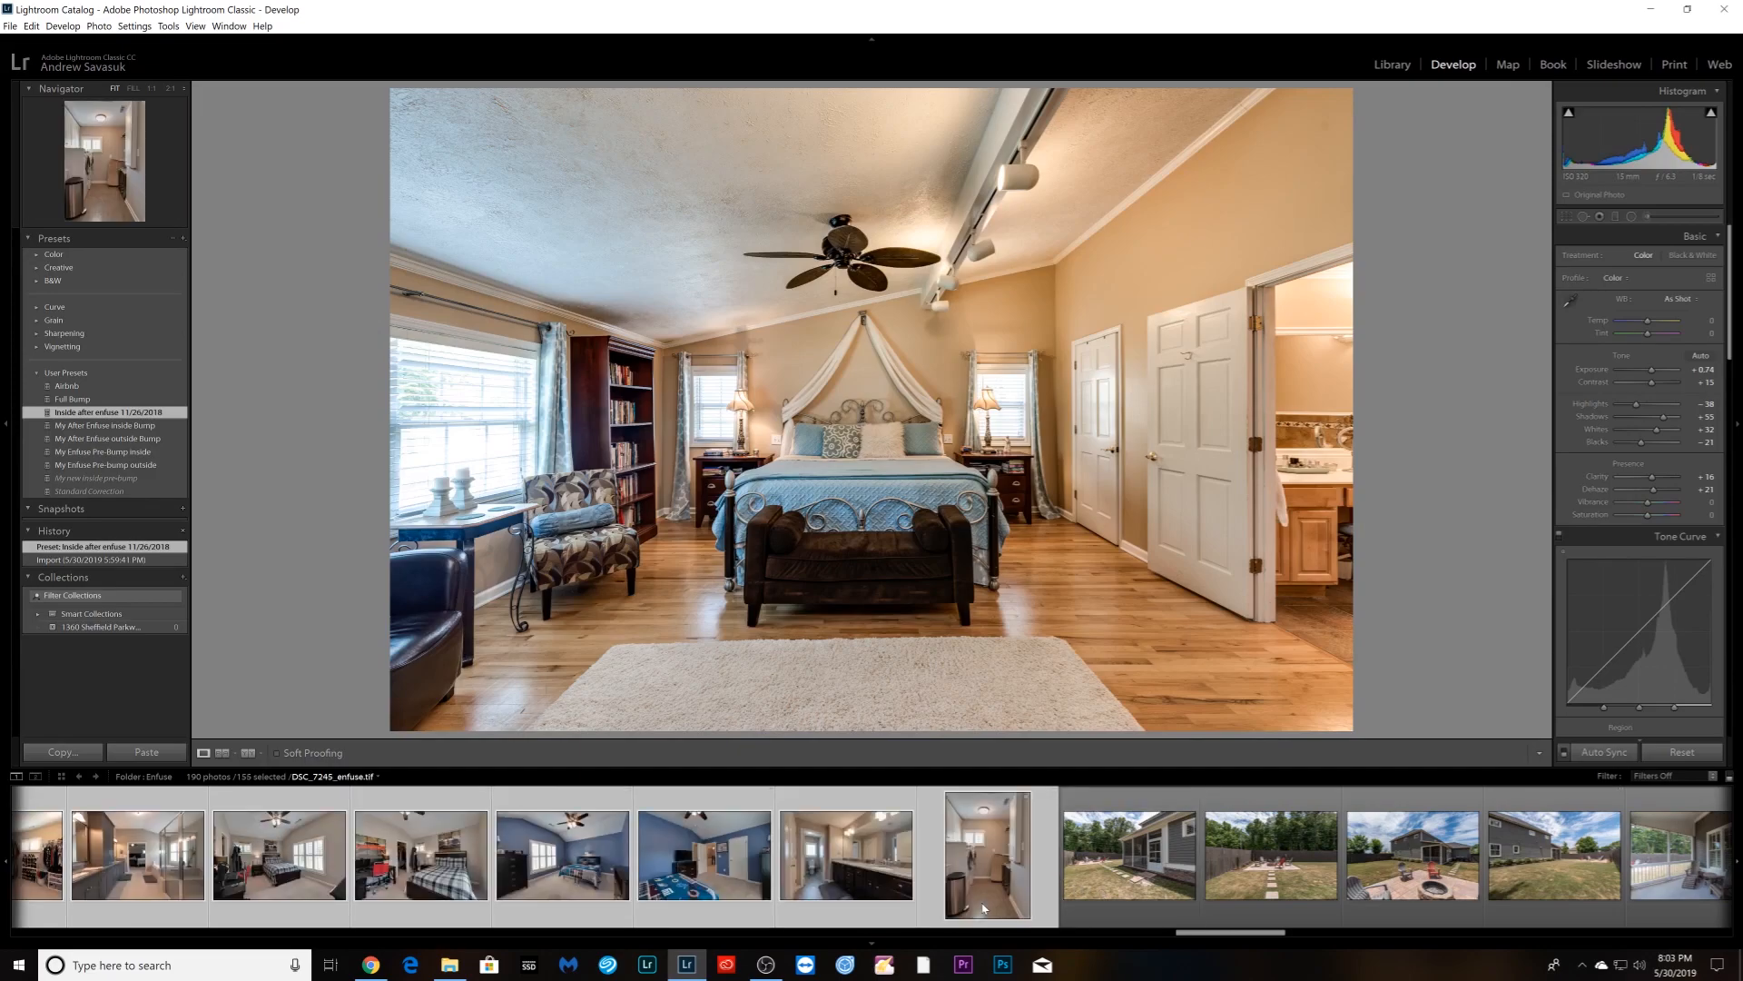
- Deselect the exterior front-of-house photos further back in the filmstrip
scroll(982, 904, up, 4)
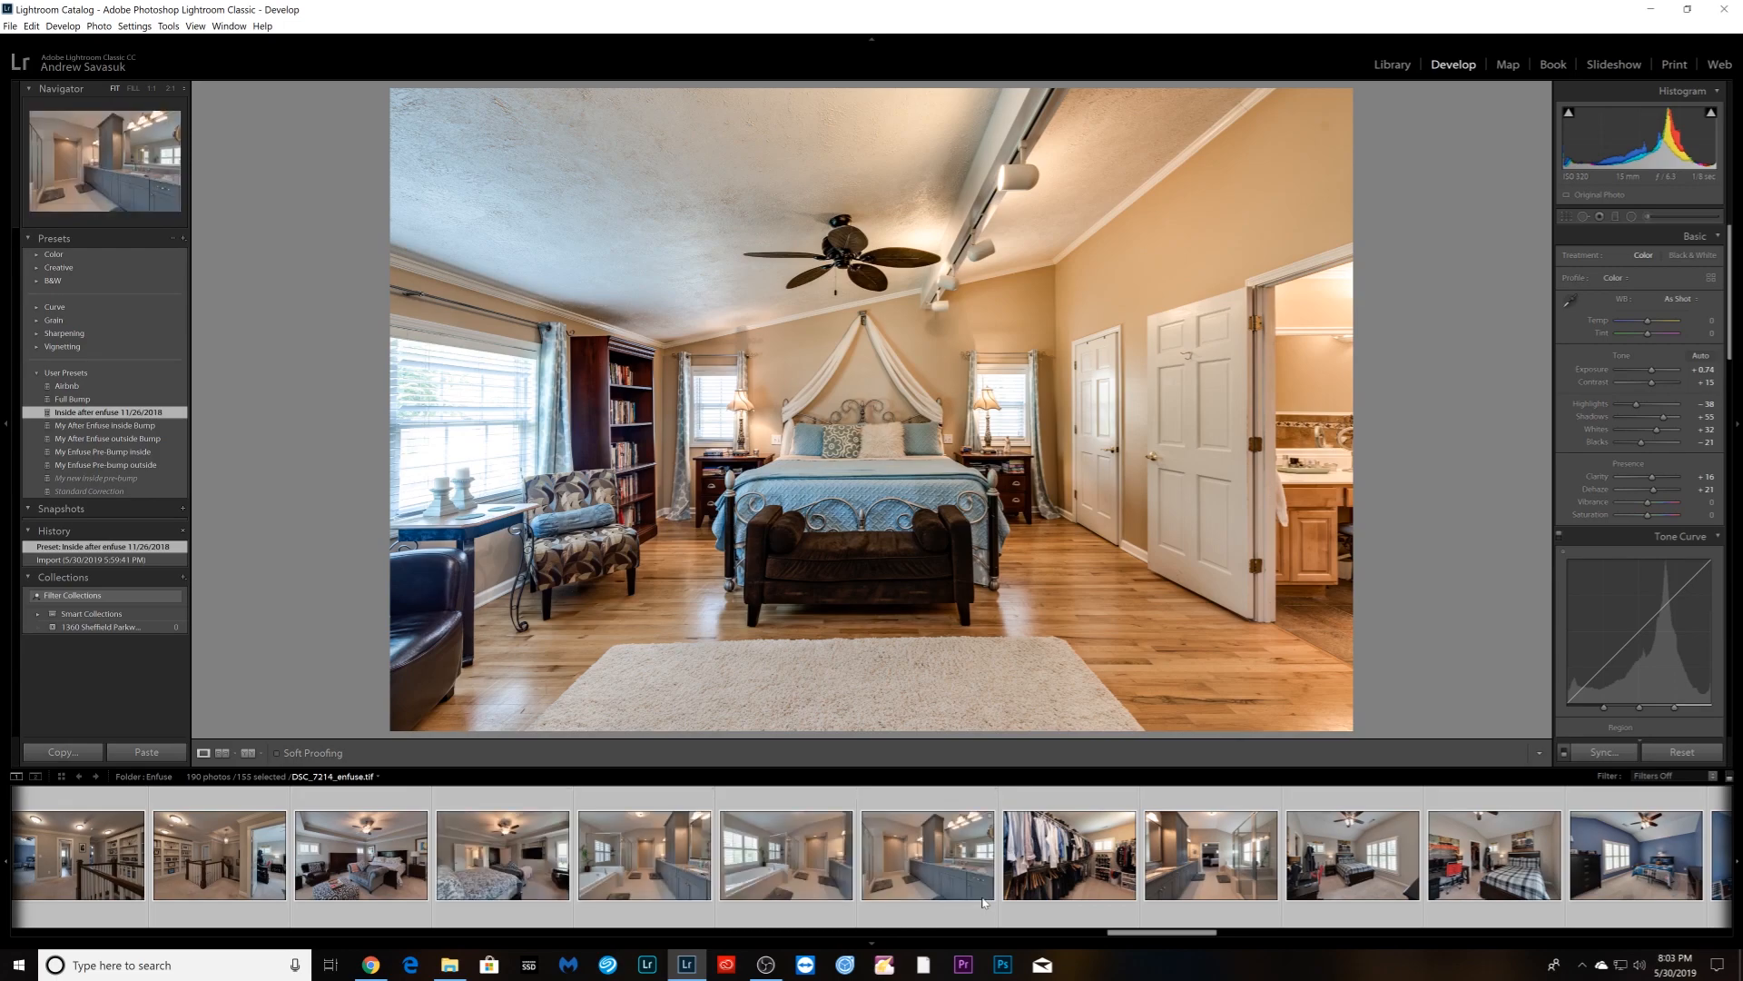
scroll(982, 903, up, 4)
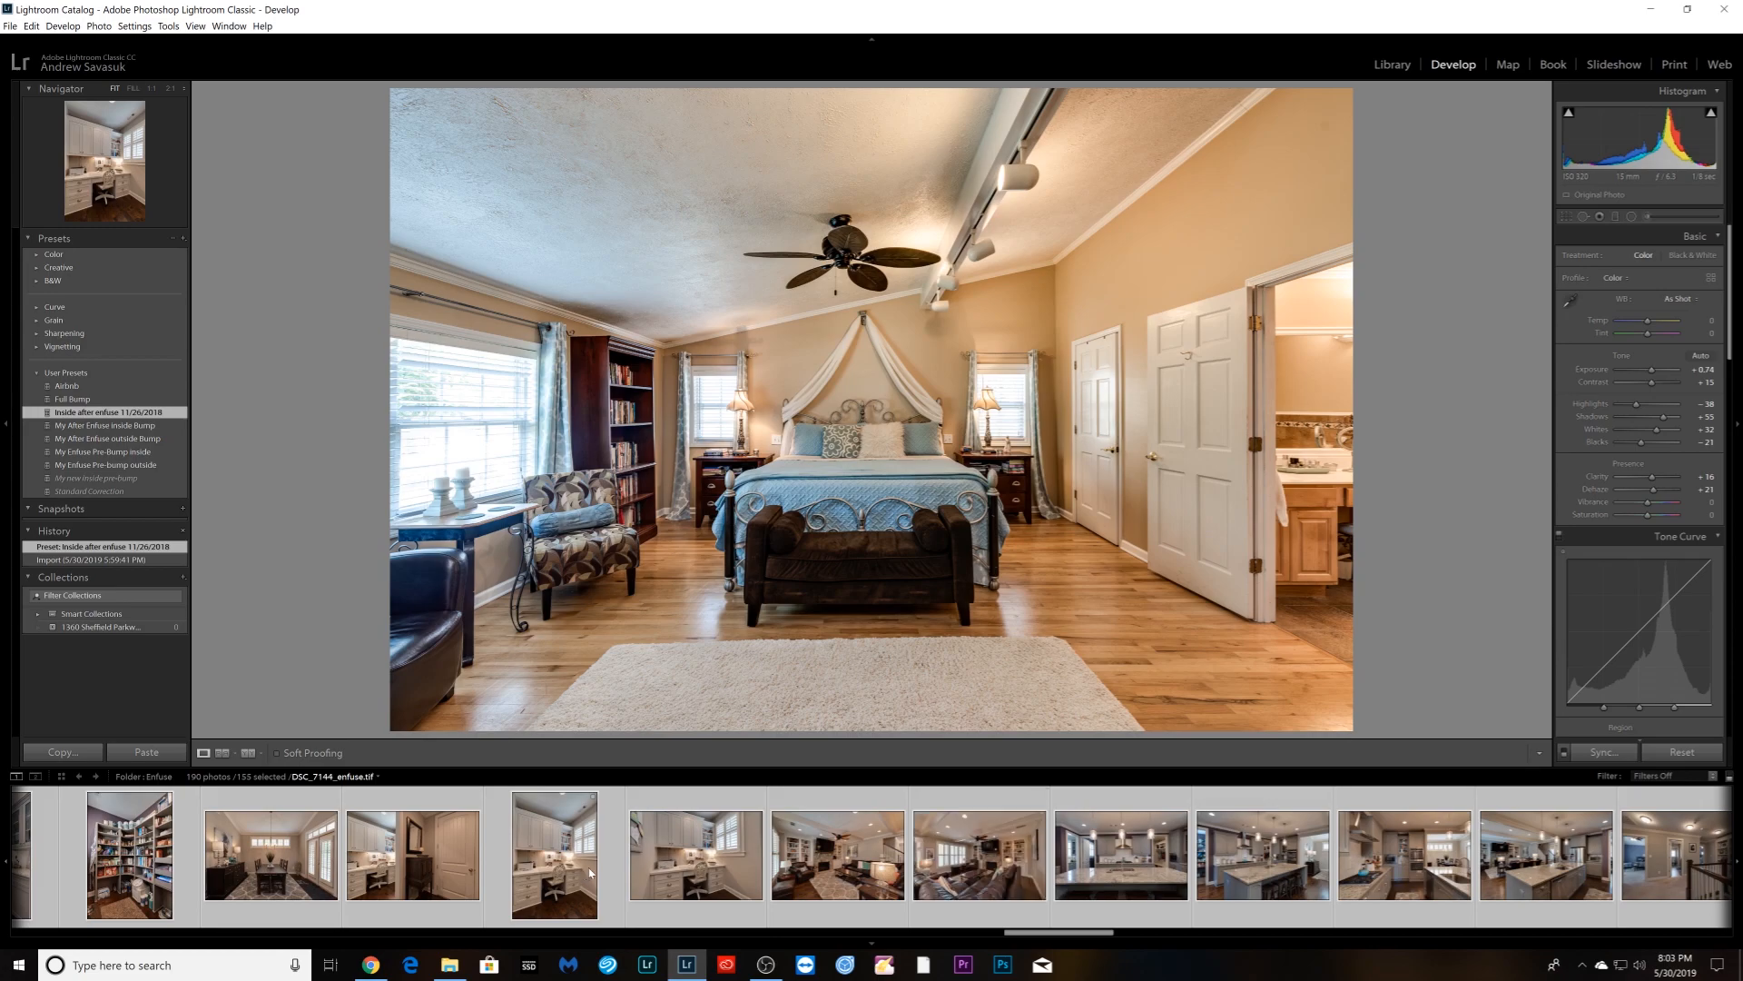
scroll(608, 865, up, 3)
scroll(610, 865, up, 3)
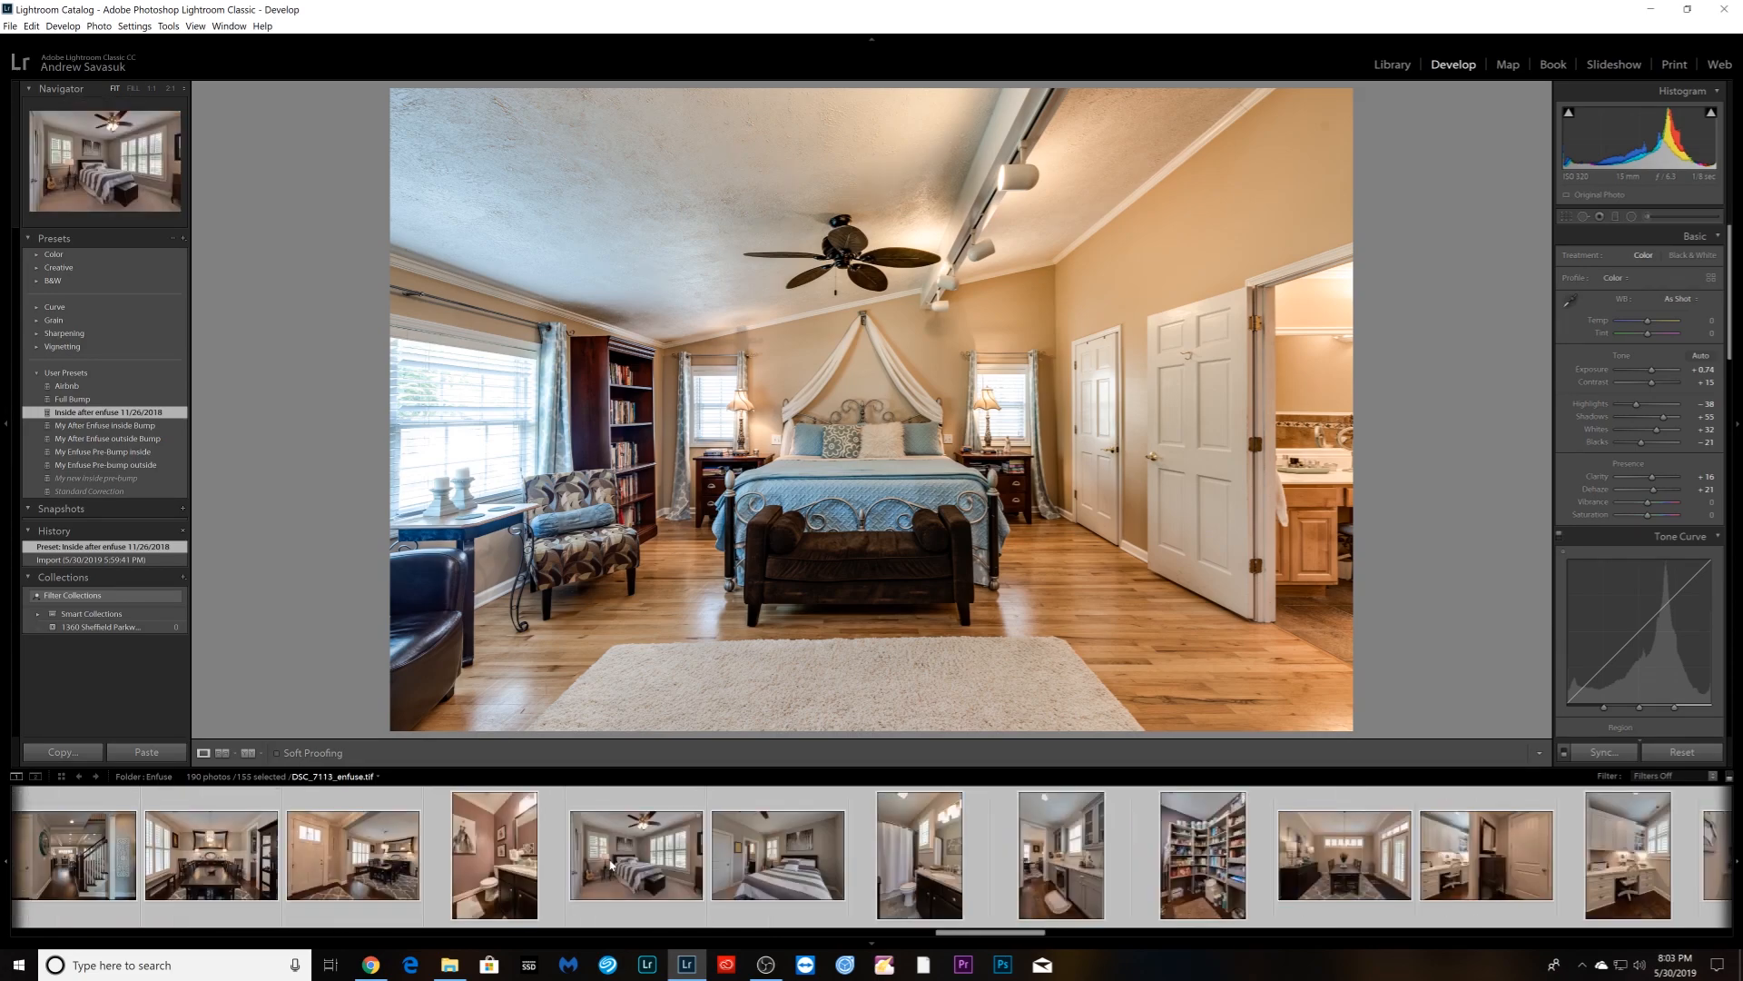
scroll(610, 865, up, 3)
scroll(610, 865, up, 3)
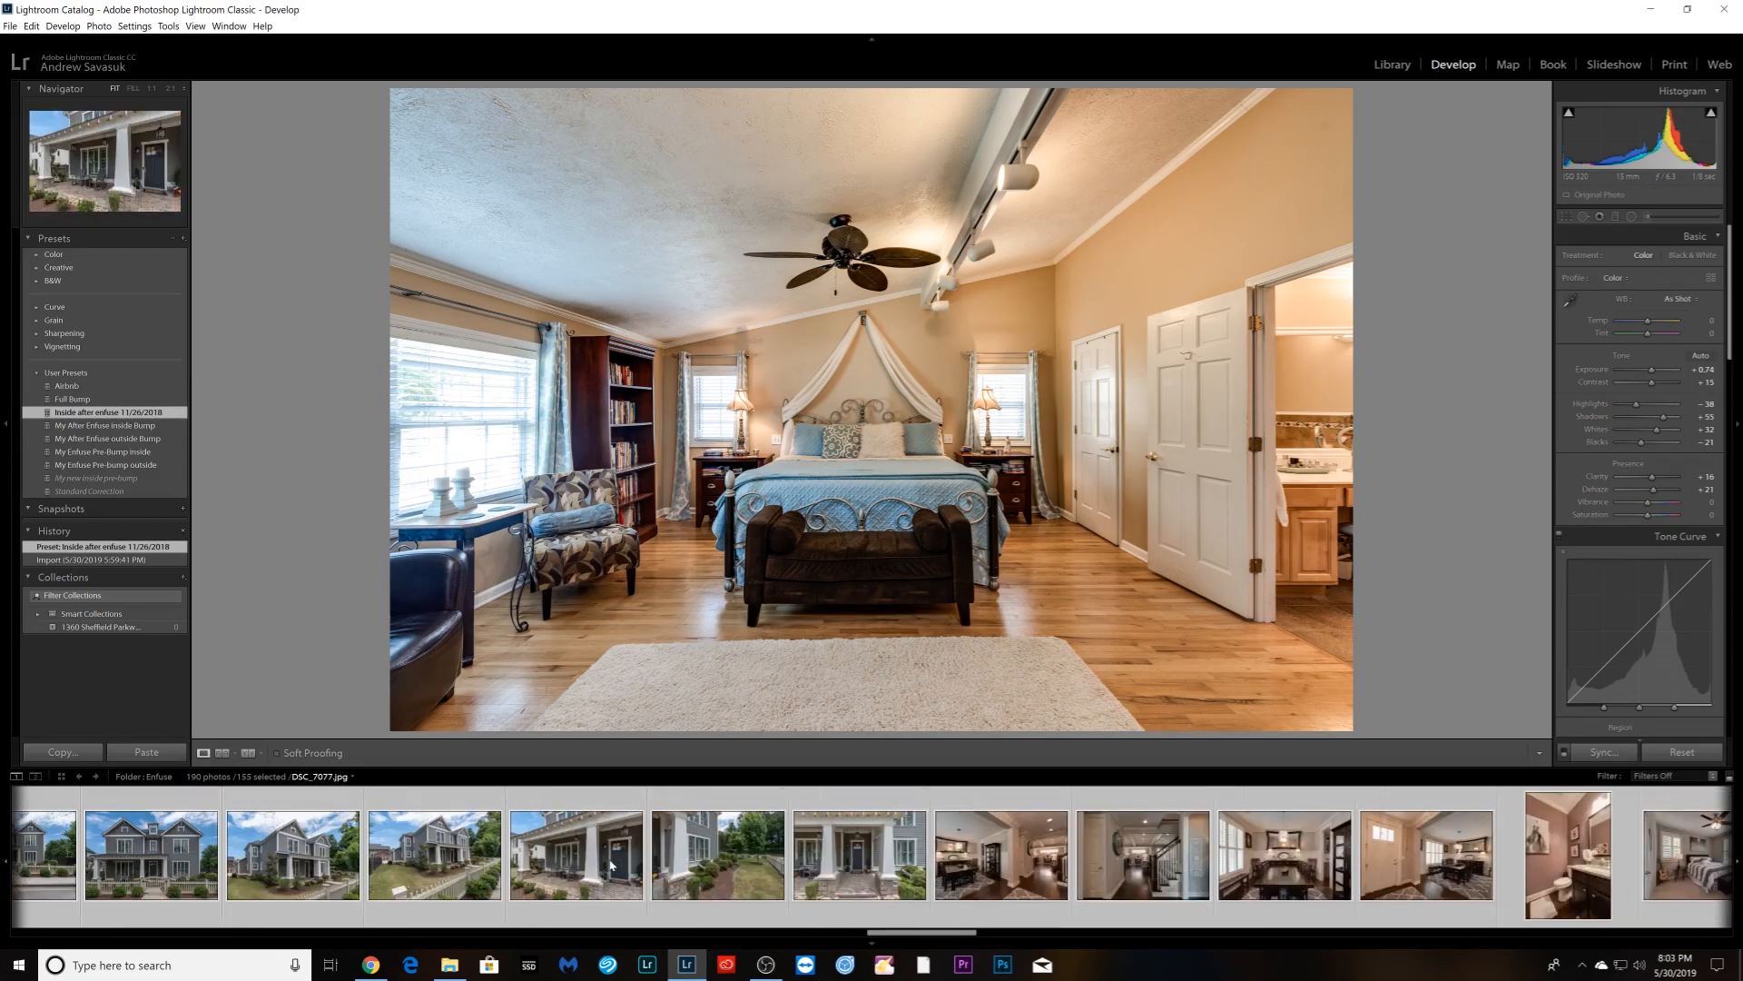
ctrl+click(818, 897)
ctrl+click(676, 897)
ctrl+click(528, 898)
ctrl+click(393, 899)
ctrl+click(292, 897)
scroll(460, 880, up, 4)
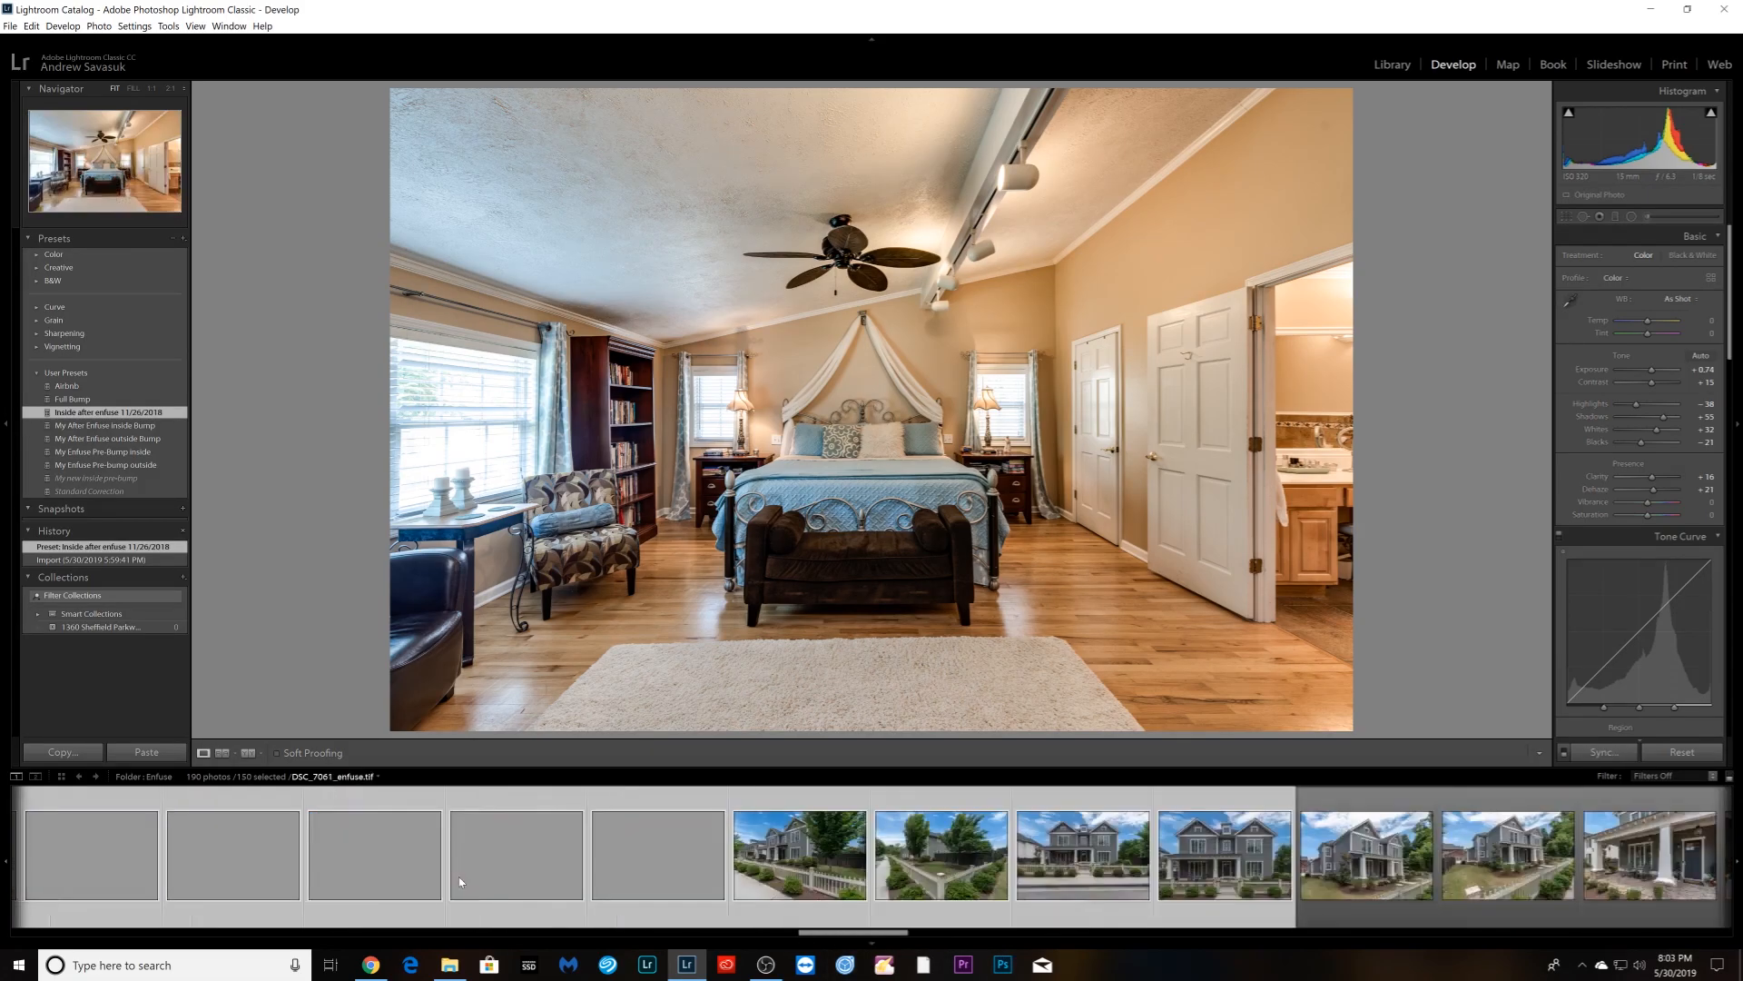
ctrl+click(1163, 888)
ctrl+click(1062, 888)
ctrl+click(944, 888)
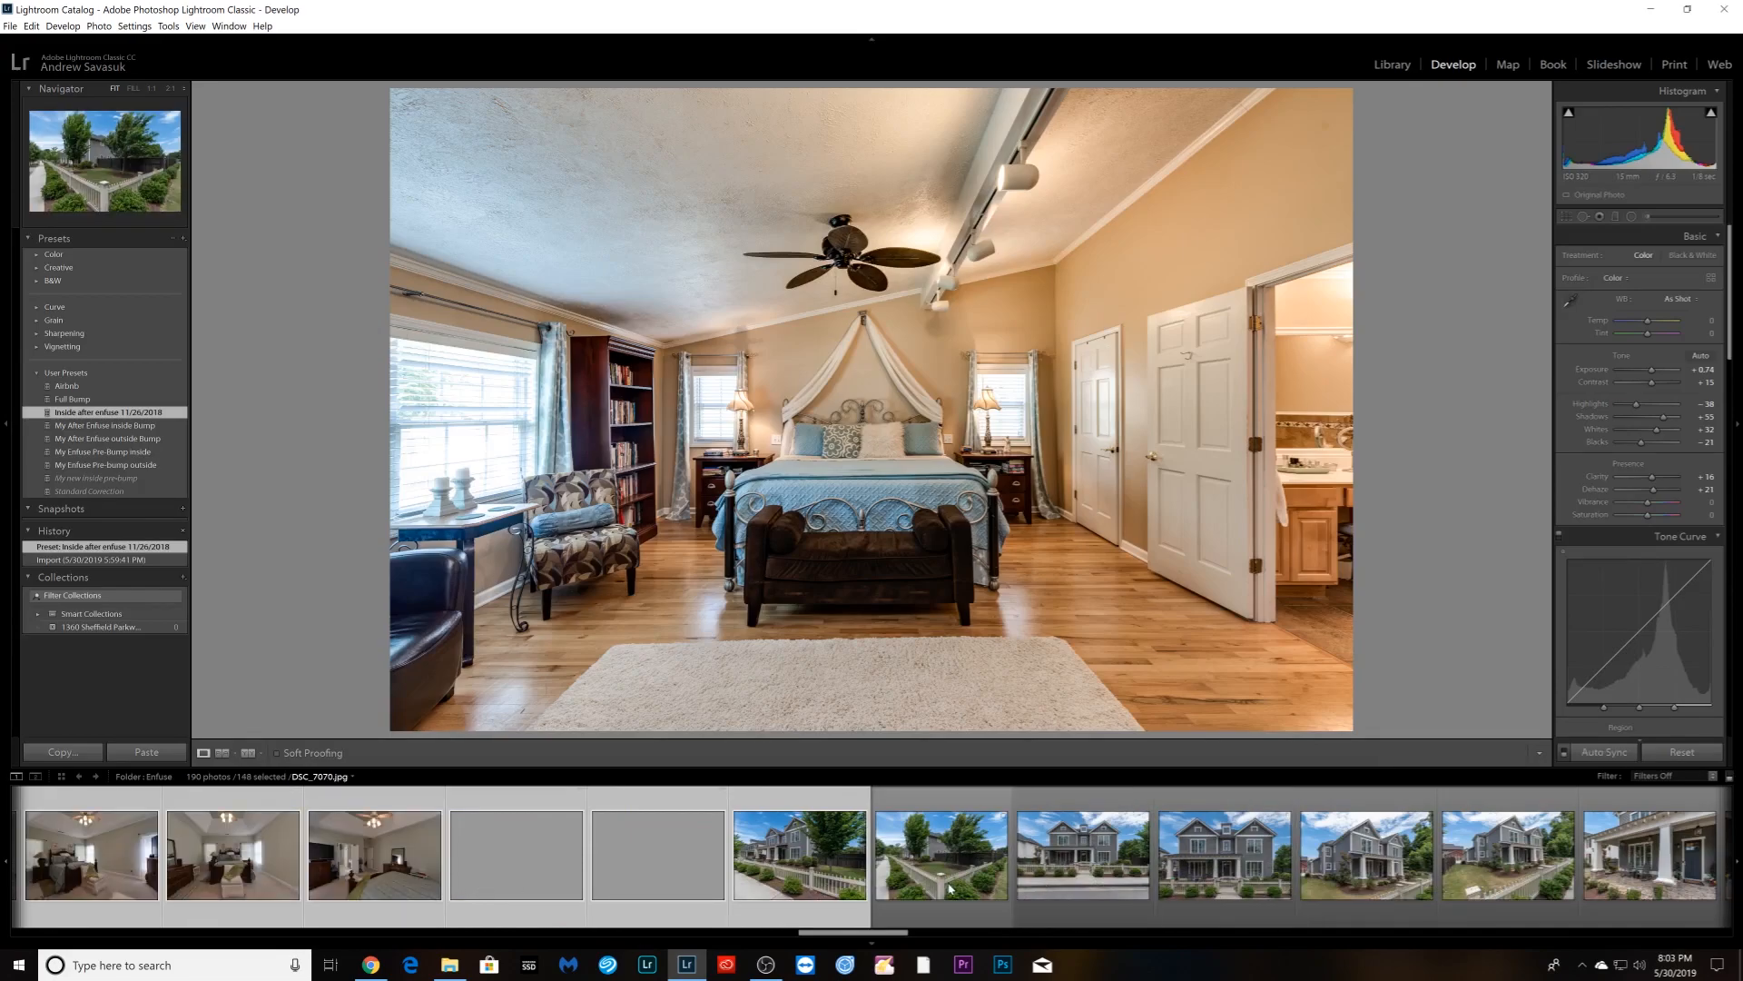
ctrl+click(854, 889)
scroll(800, 896, up, 4)
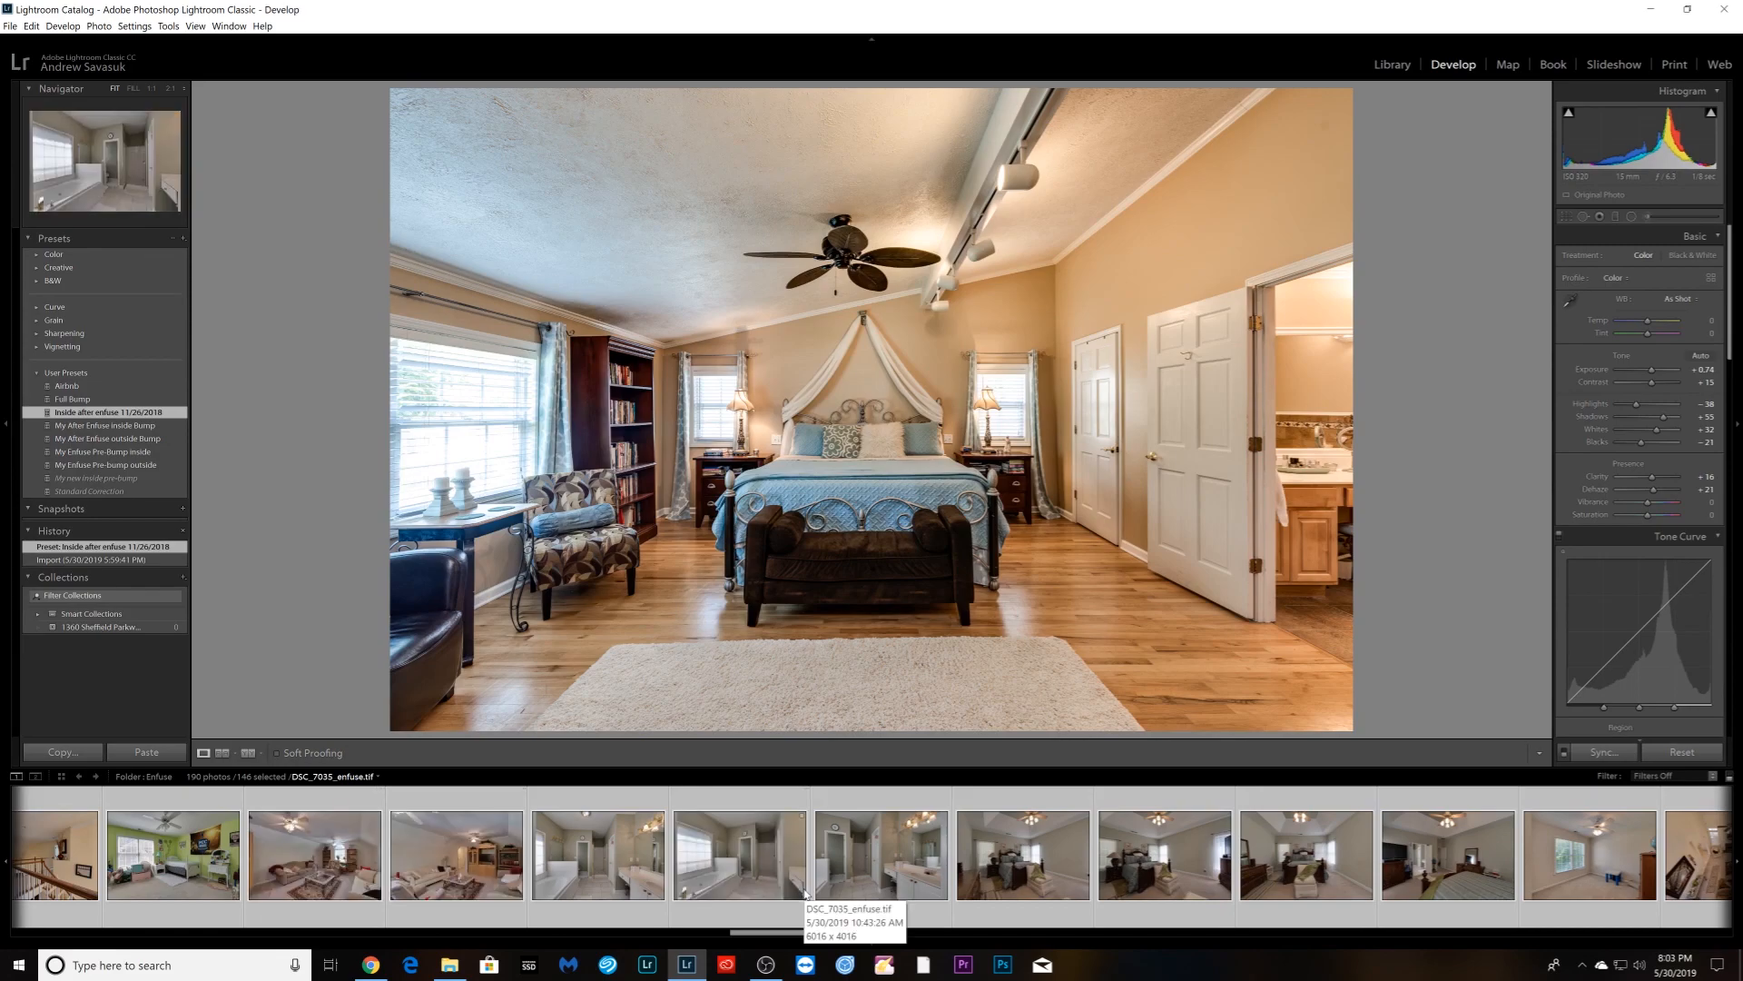
scroll(805, 895, up, 3)
scroll(804, 894, up, 4)
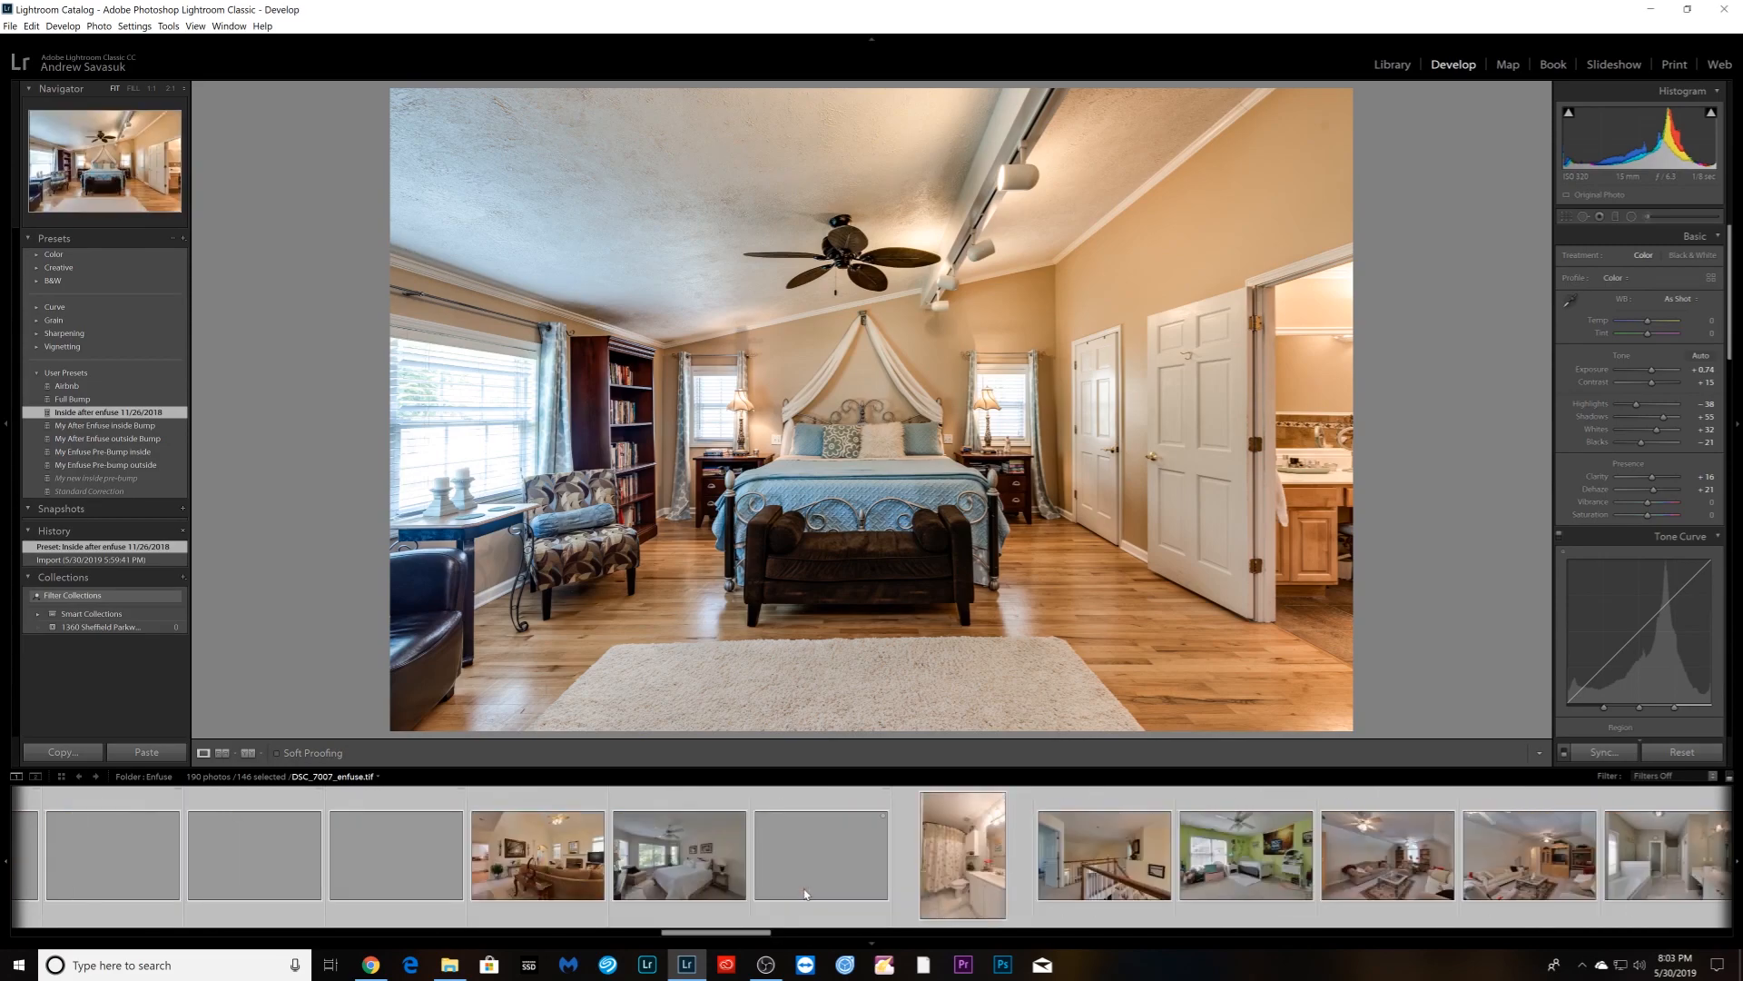
scroll(805, 894, up, 4)
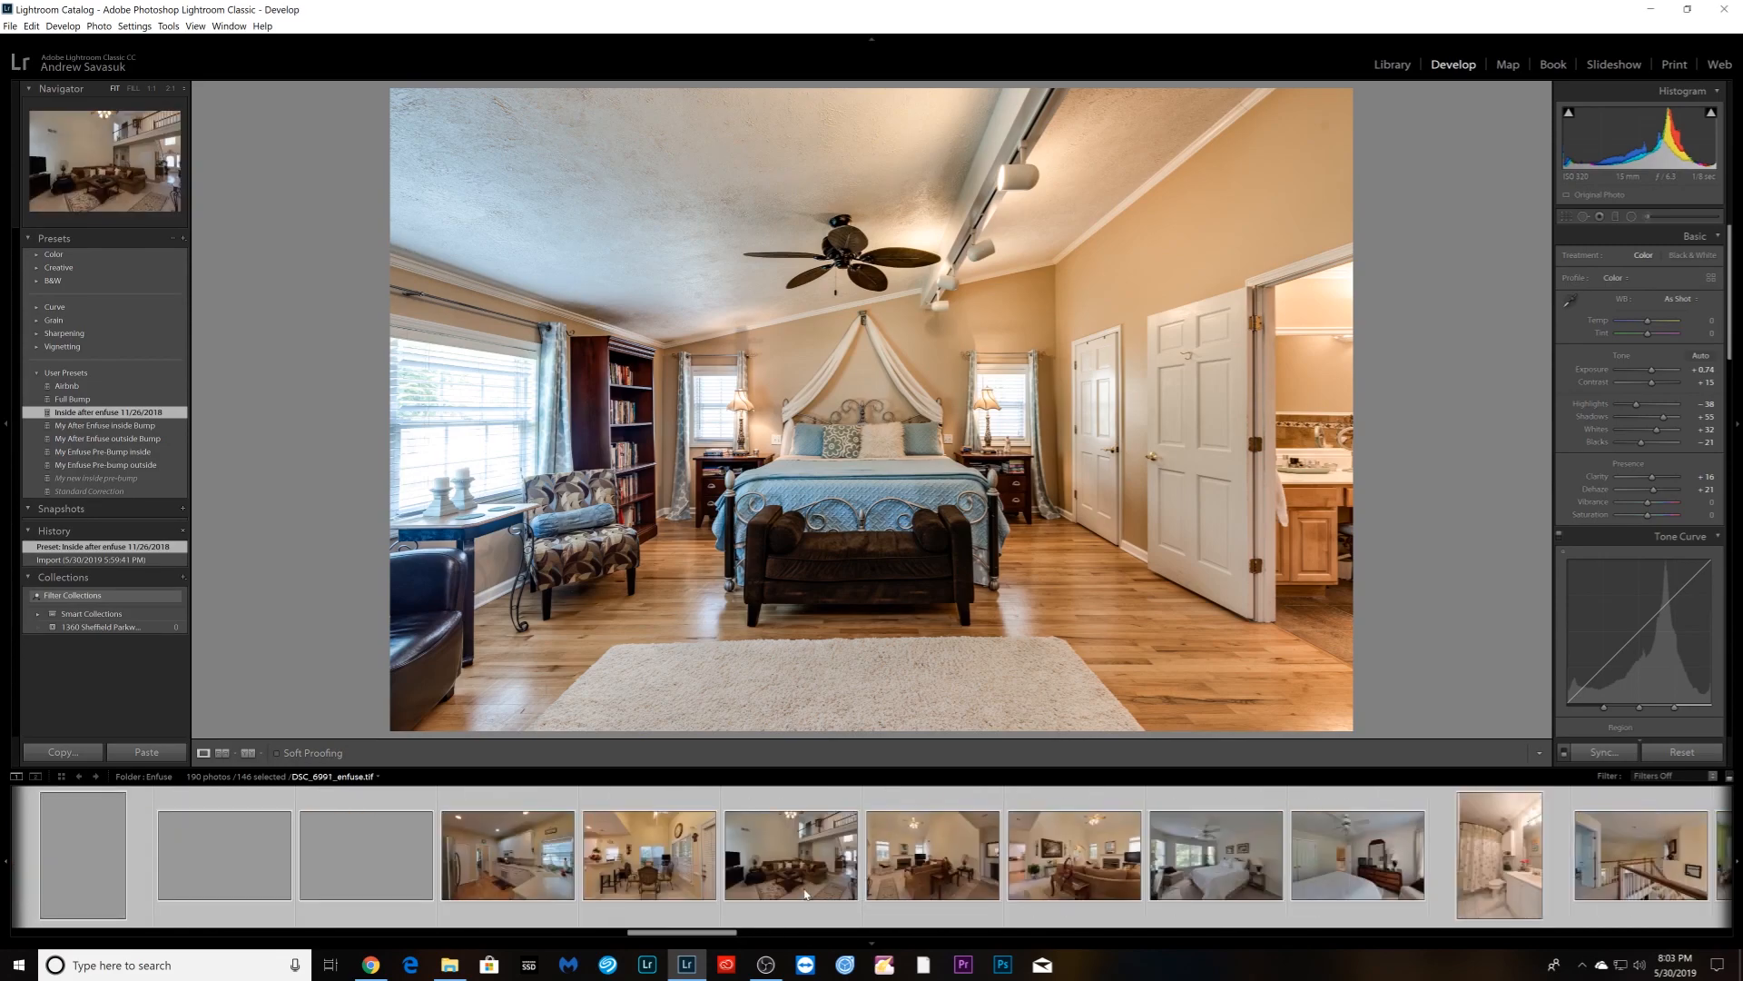
scroll(804, 894, up, 8)
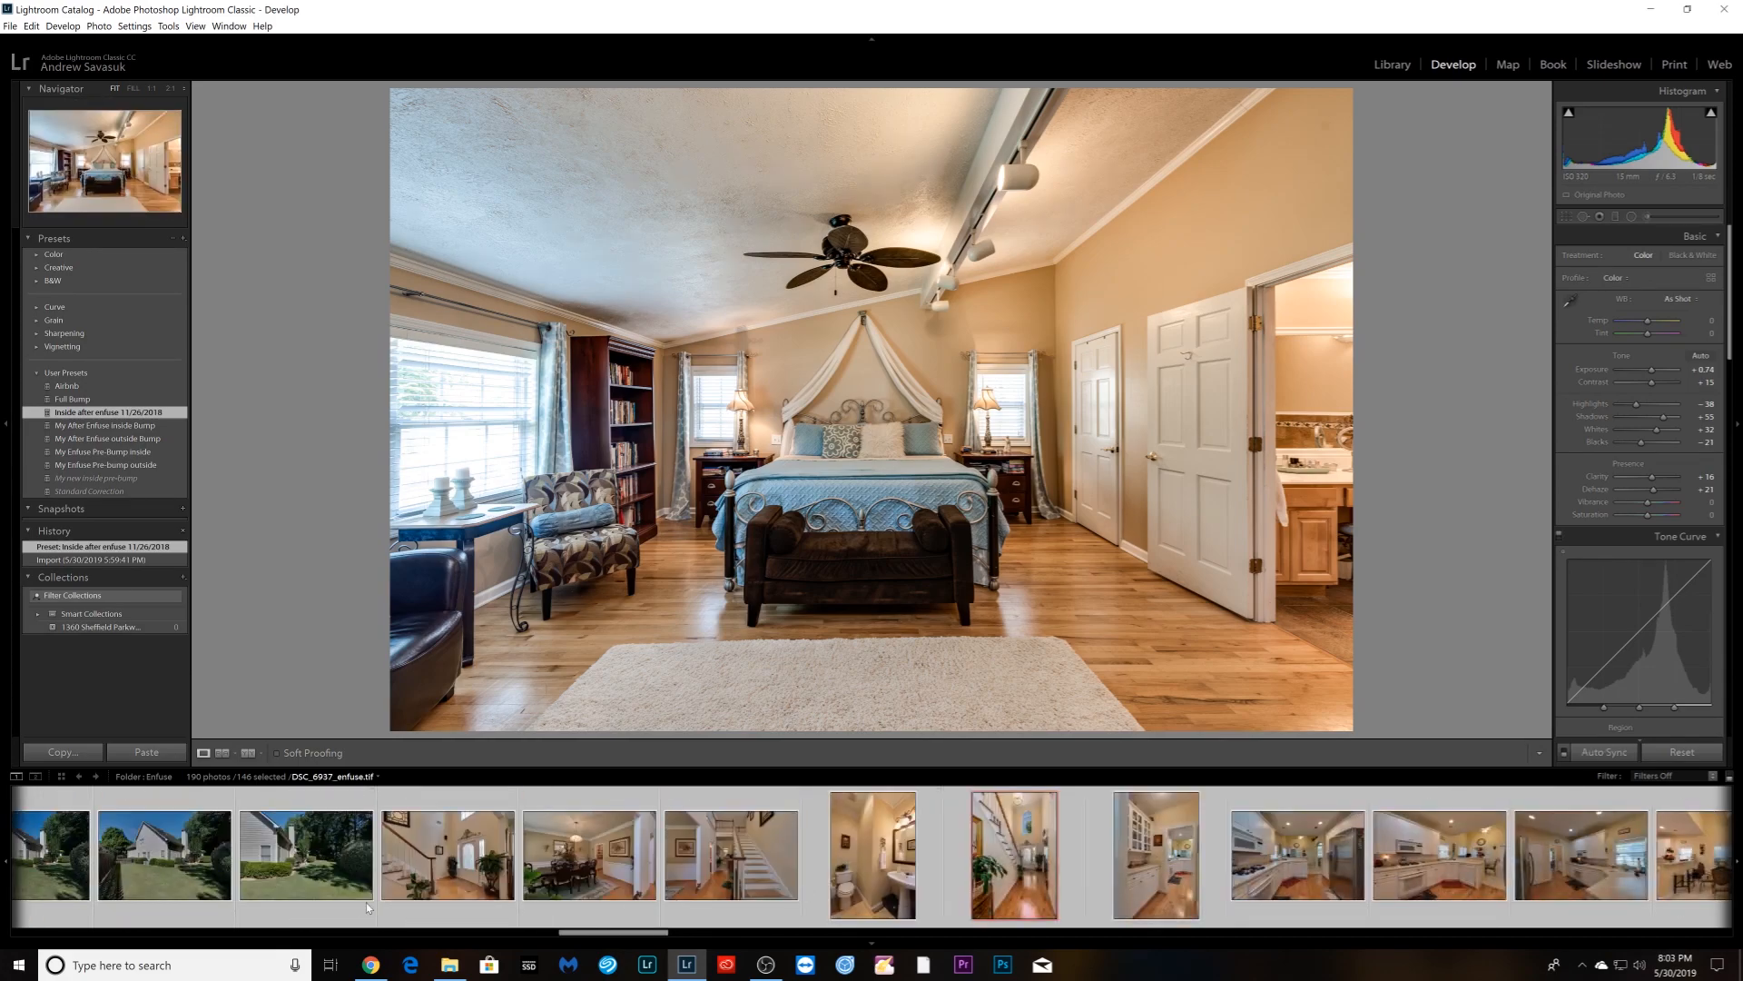
- Deselect the edited staircase photo and the remaining exterior house, lawn and driveway shots
ctrl+click(1040, 867)
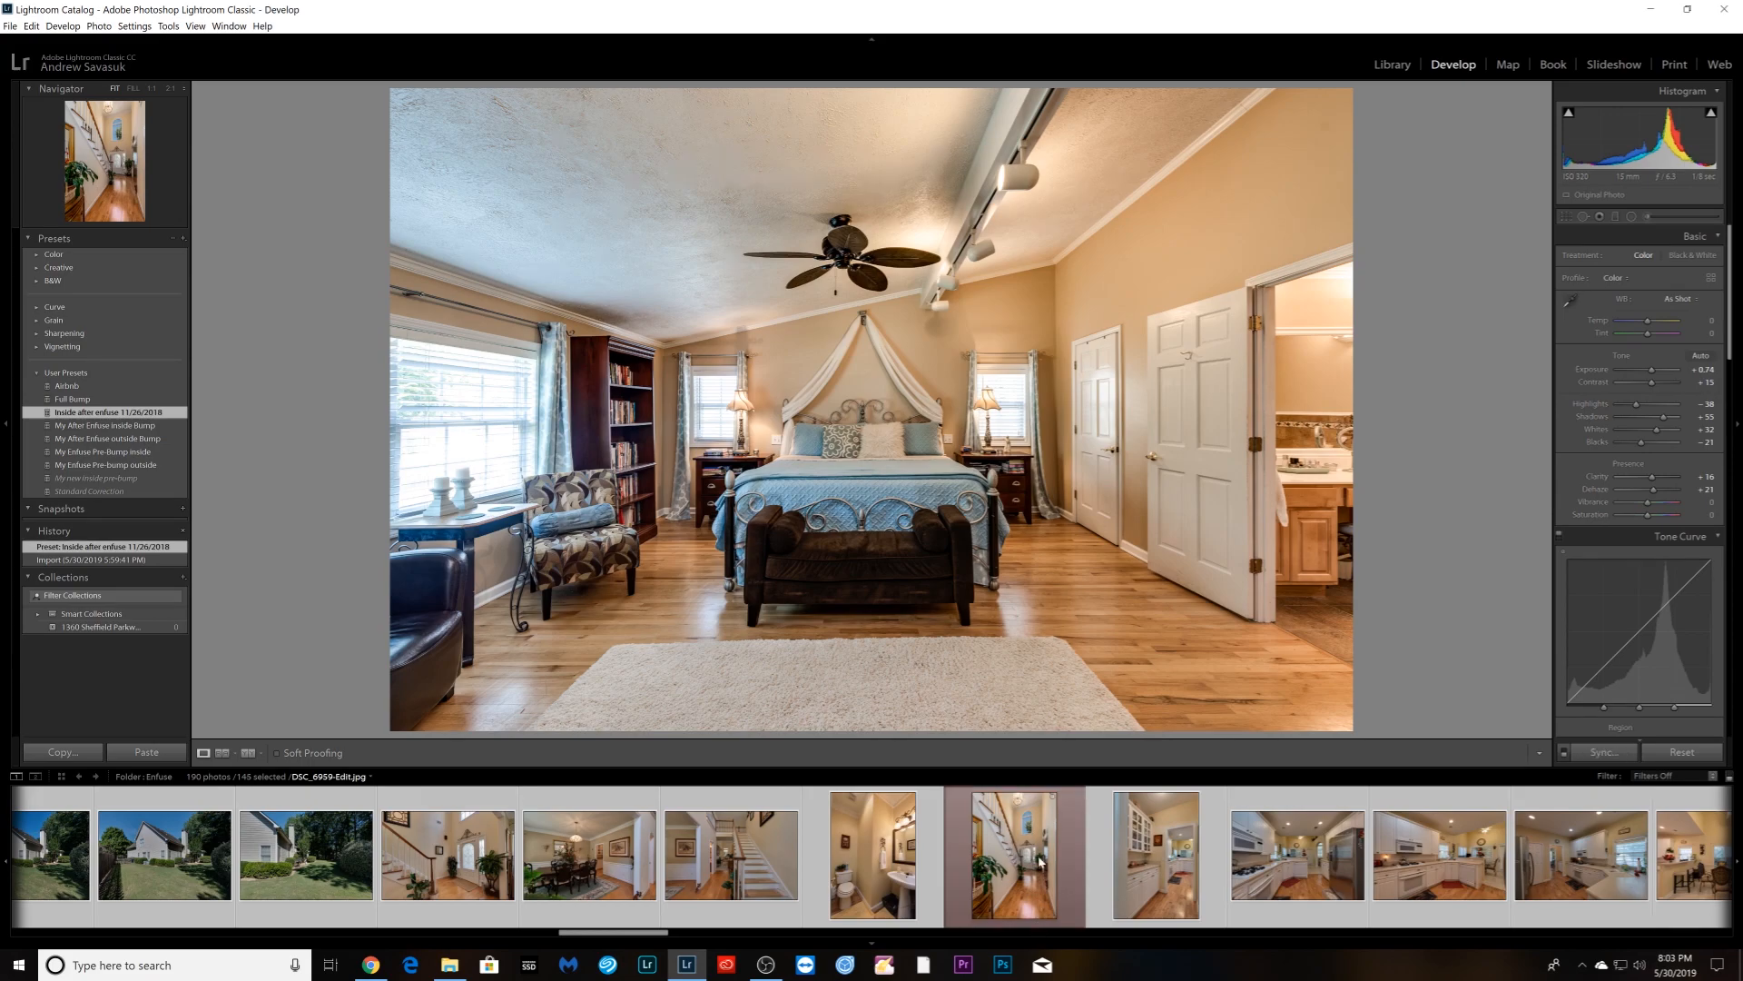
scroll(1032, 871, up, 4)
ctrl+click(843, 863)
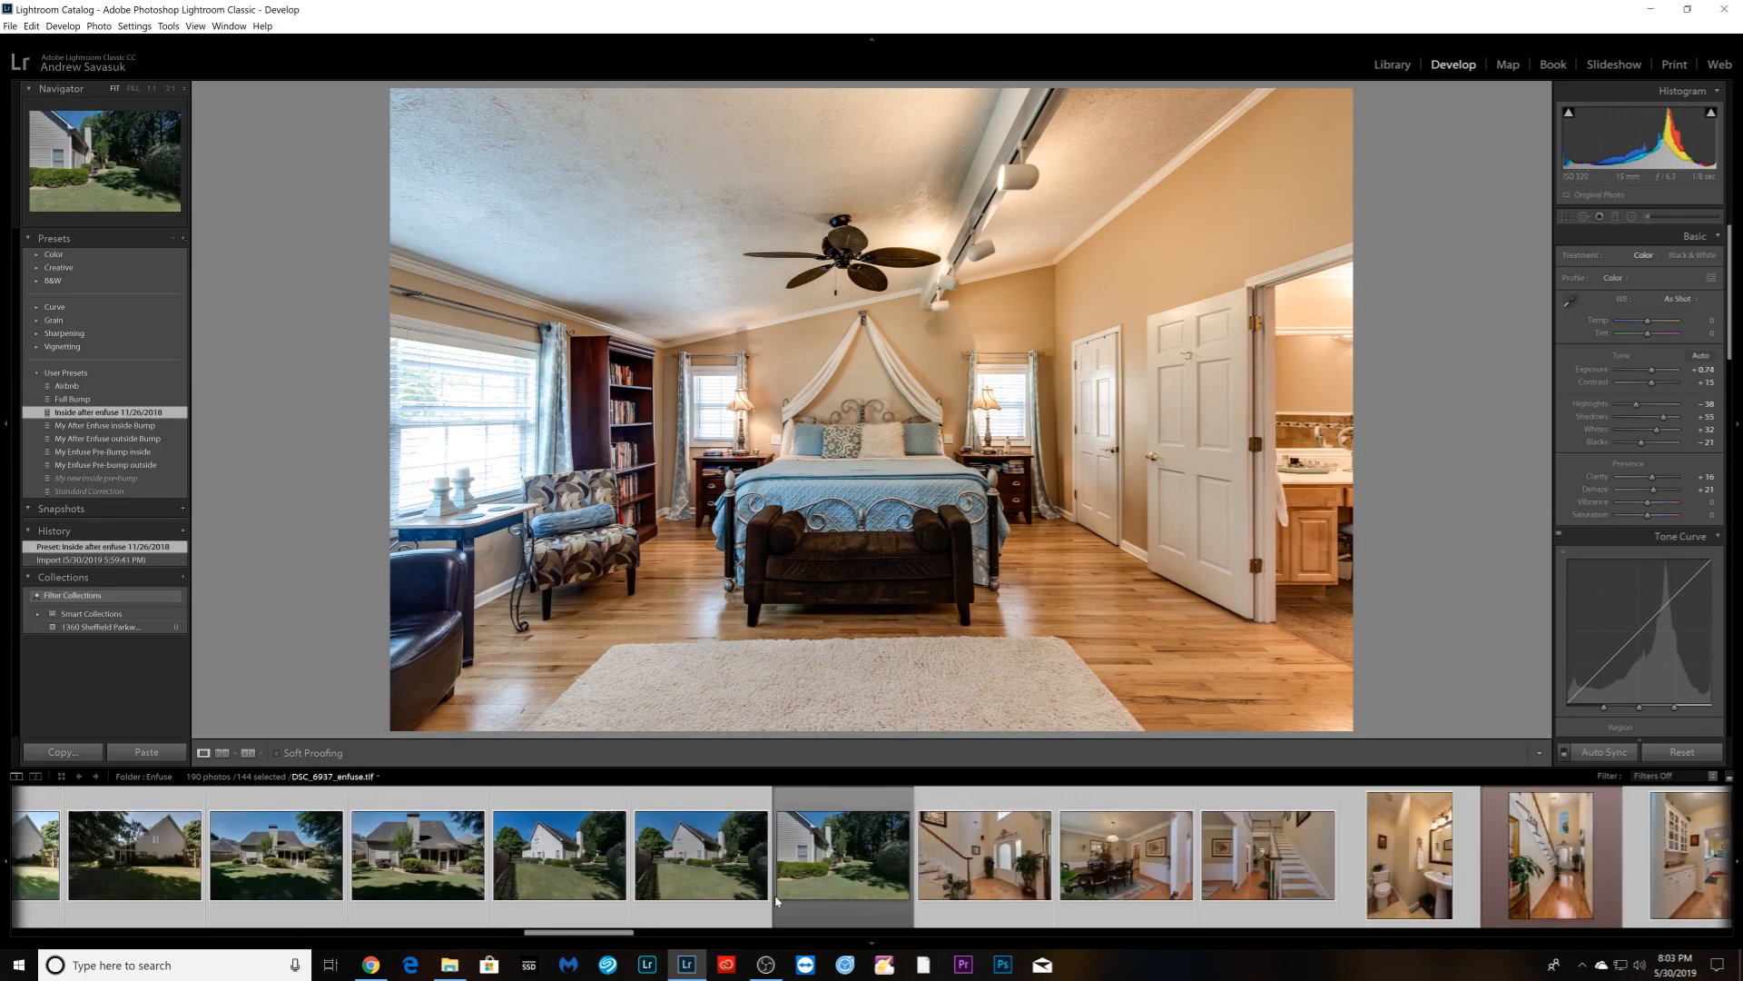
ctrl+click(701, 863)
ctrl+click(559, 863)
ctrl+click(418, 862)
ctrl+click(276, 863)
ctrl+click(134, 863)
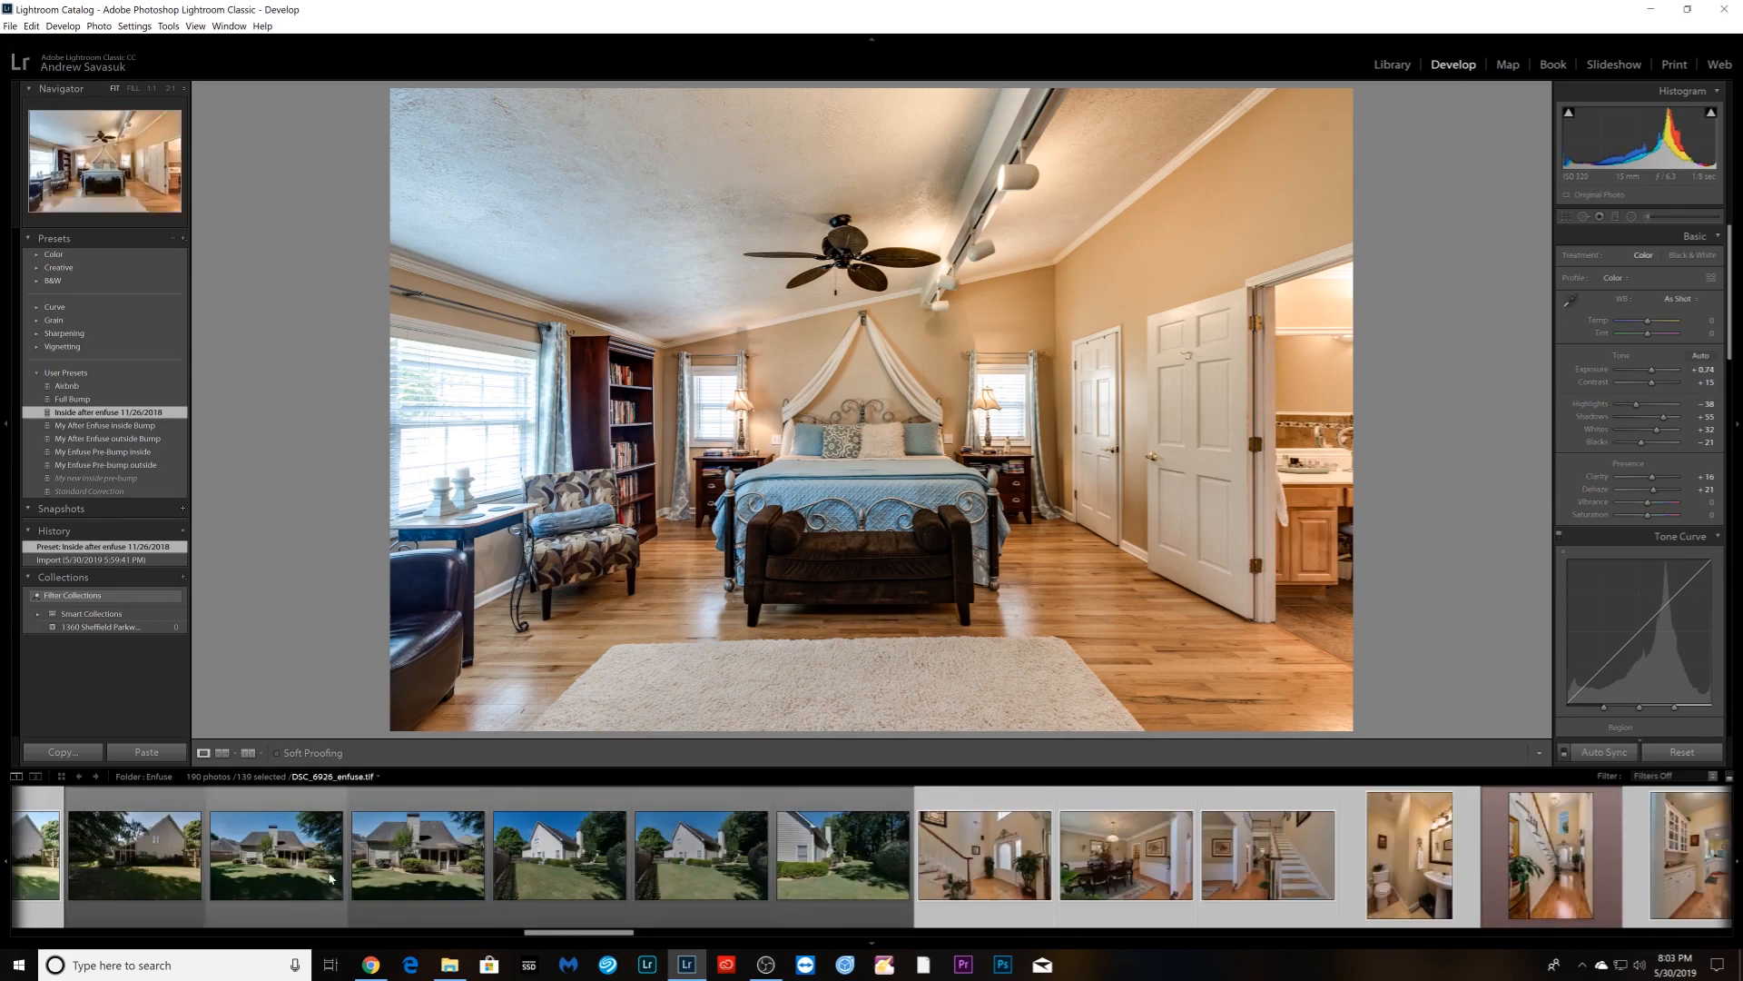
scroll(404, 881, up, 4)
scroll(404, 880, up, 2)
scroll(404, 880, down, 1)
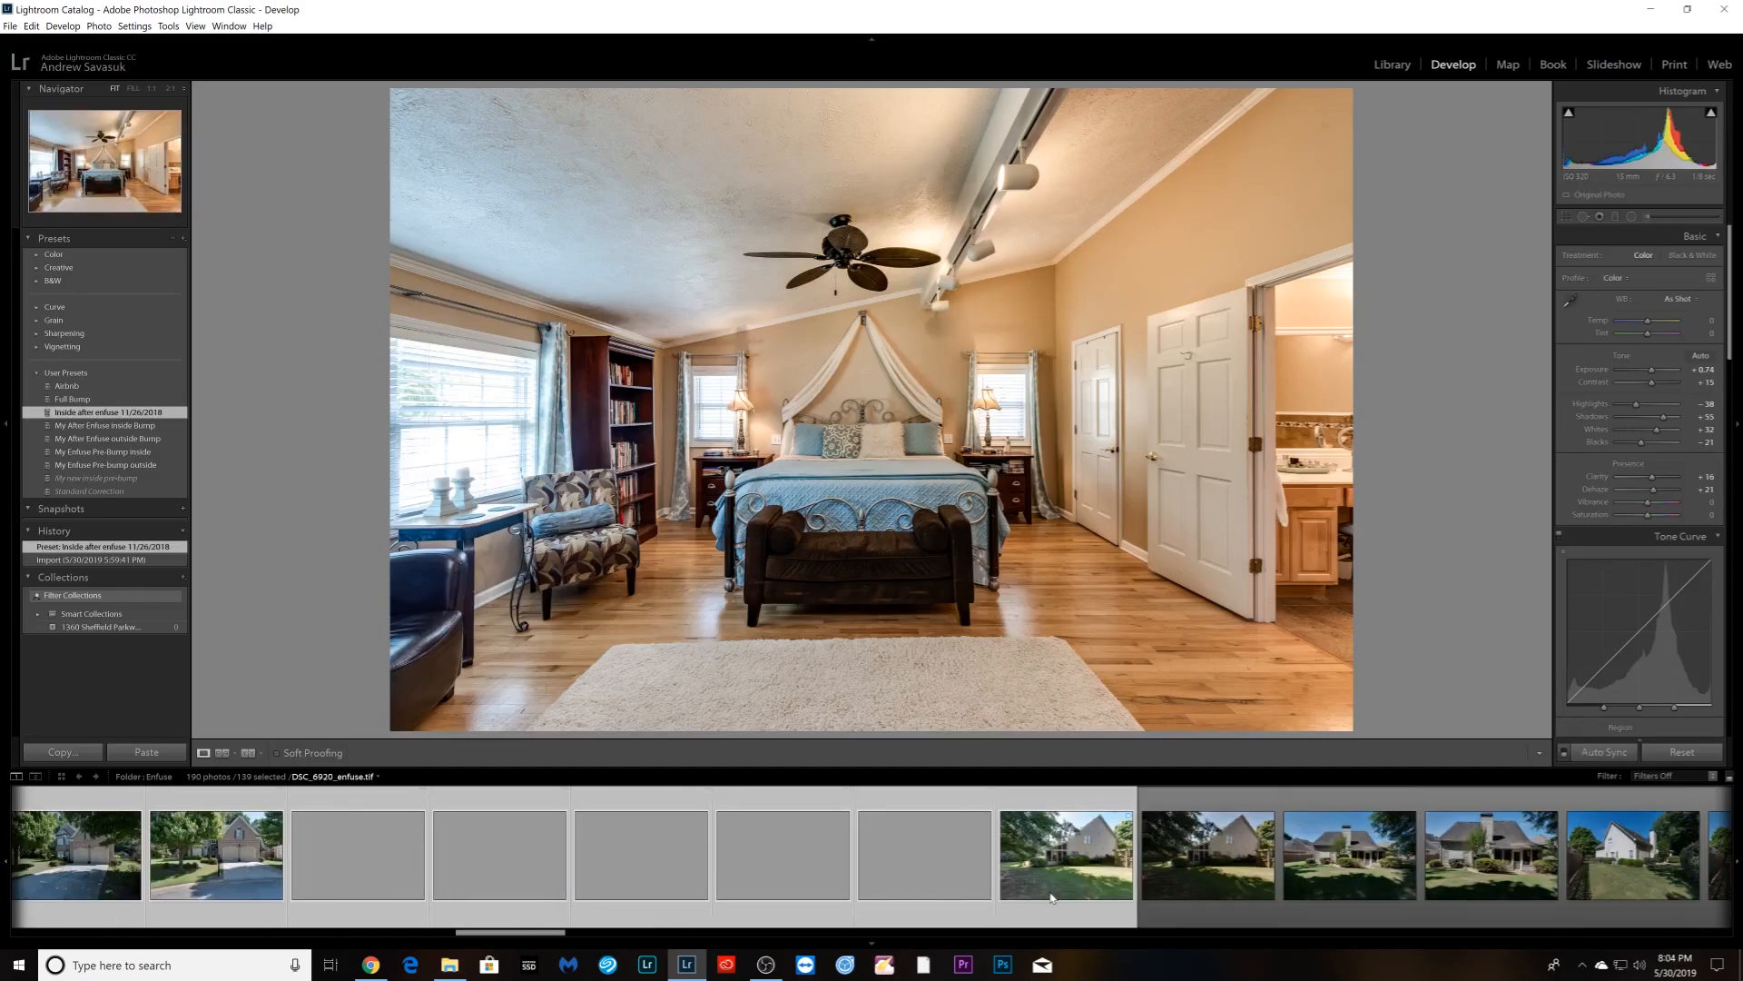
ctrl+click(1066, 862)
ctrl+click(924, 862)
ctrl+click(783, 863)
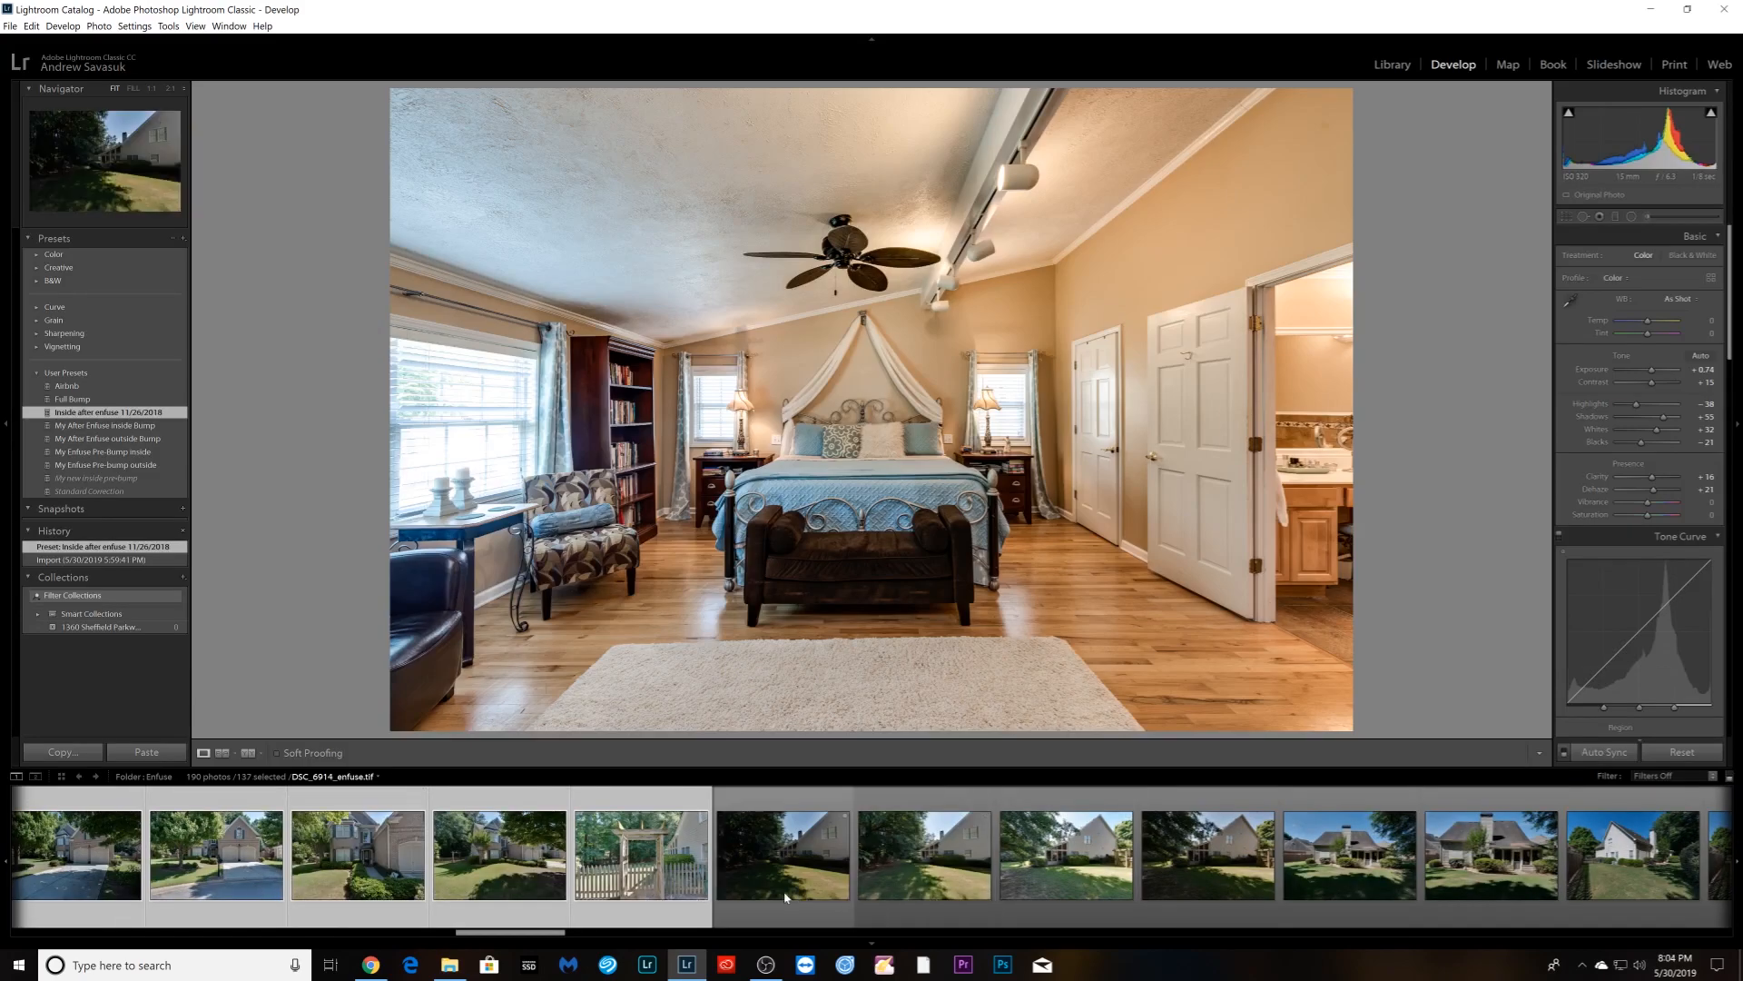
ctrl+click(641, 862)
ctrl+click(483, 891)
ctrl+click(370, 894)
ctrl+click(280, 871)
scroll(284, 881, up, 3)
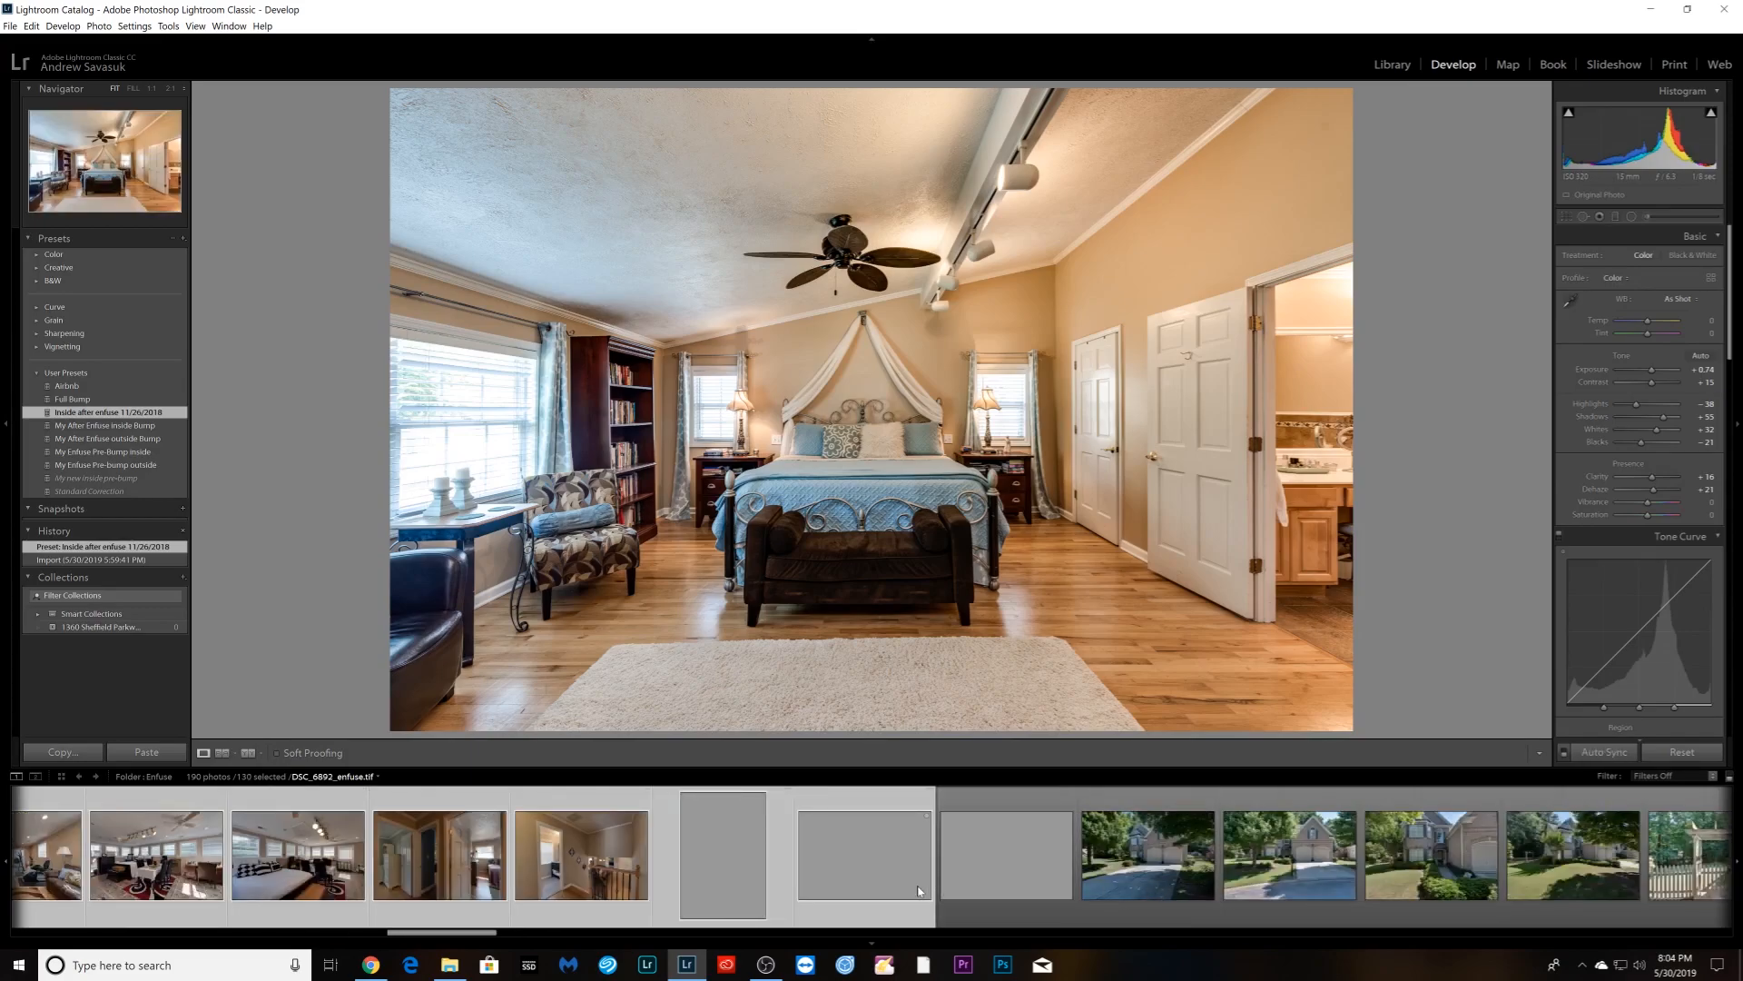
ctrl+click(1036, 885)
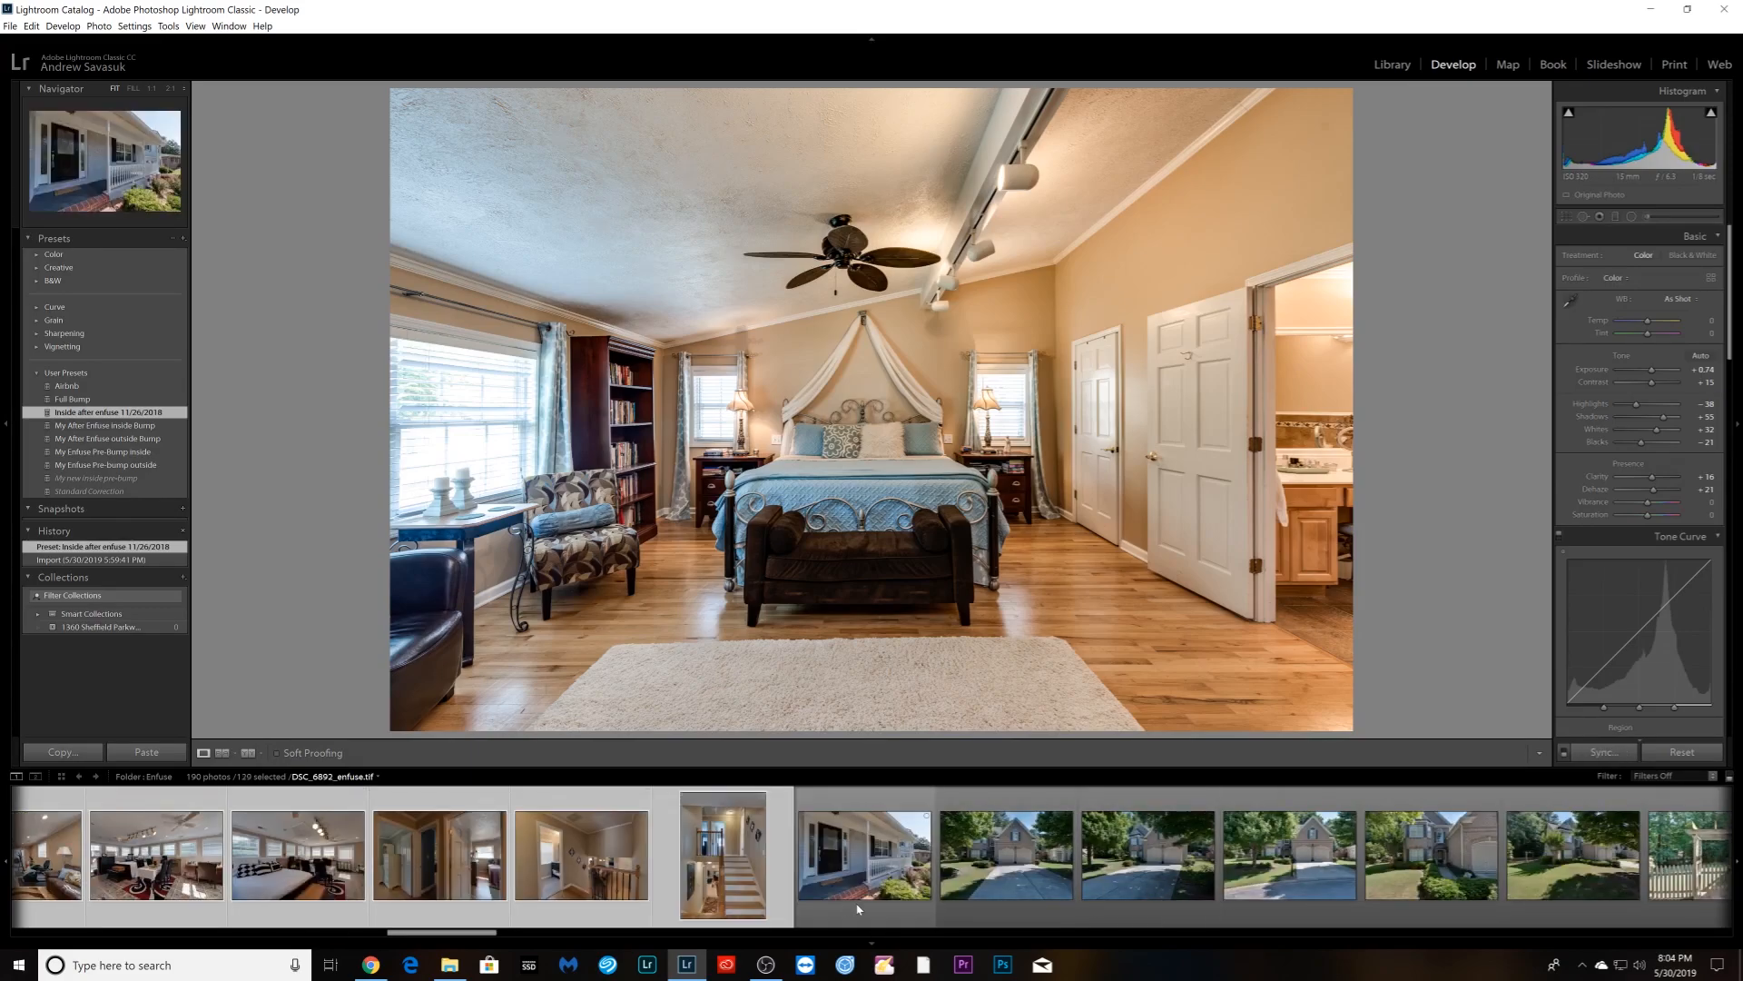
- Deselect the two already-edited photos, leaving only interior enfused photos selected
scroll(865, 917, up, 5)
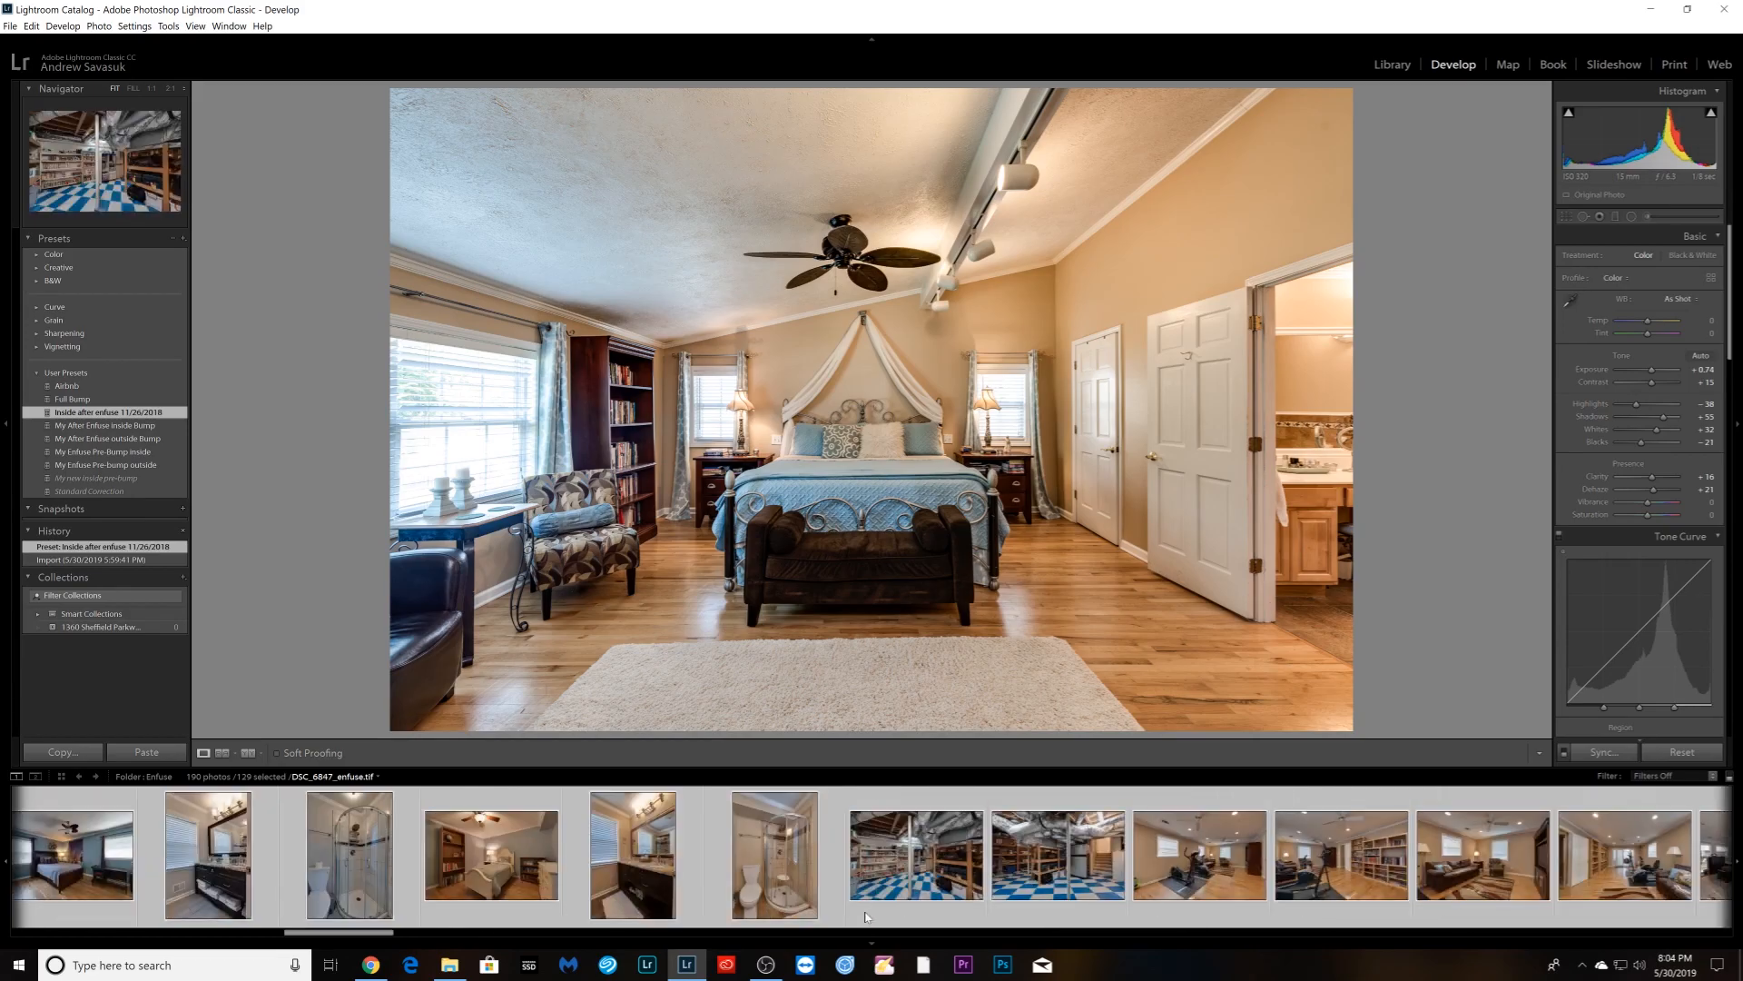
scroll(865, 917, up, 6)
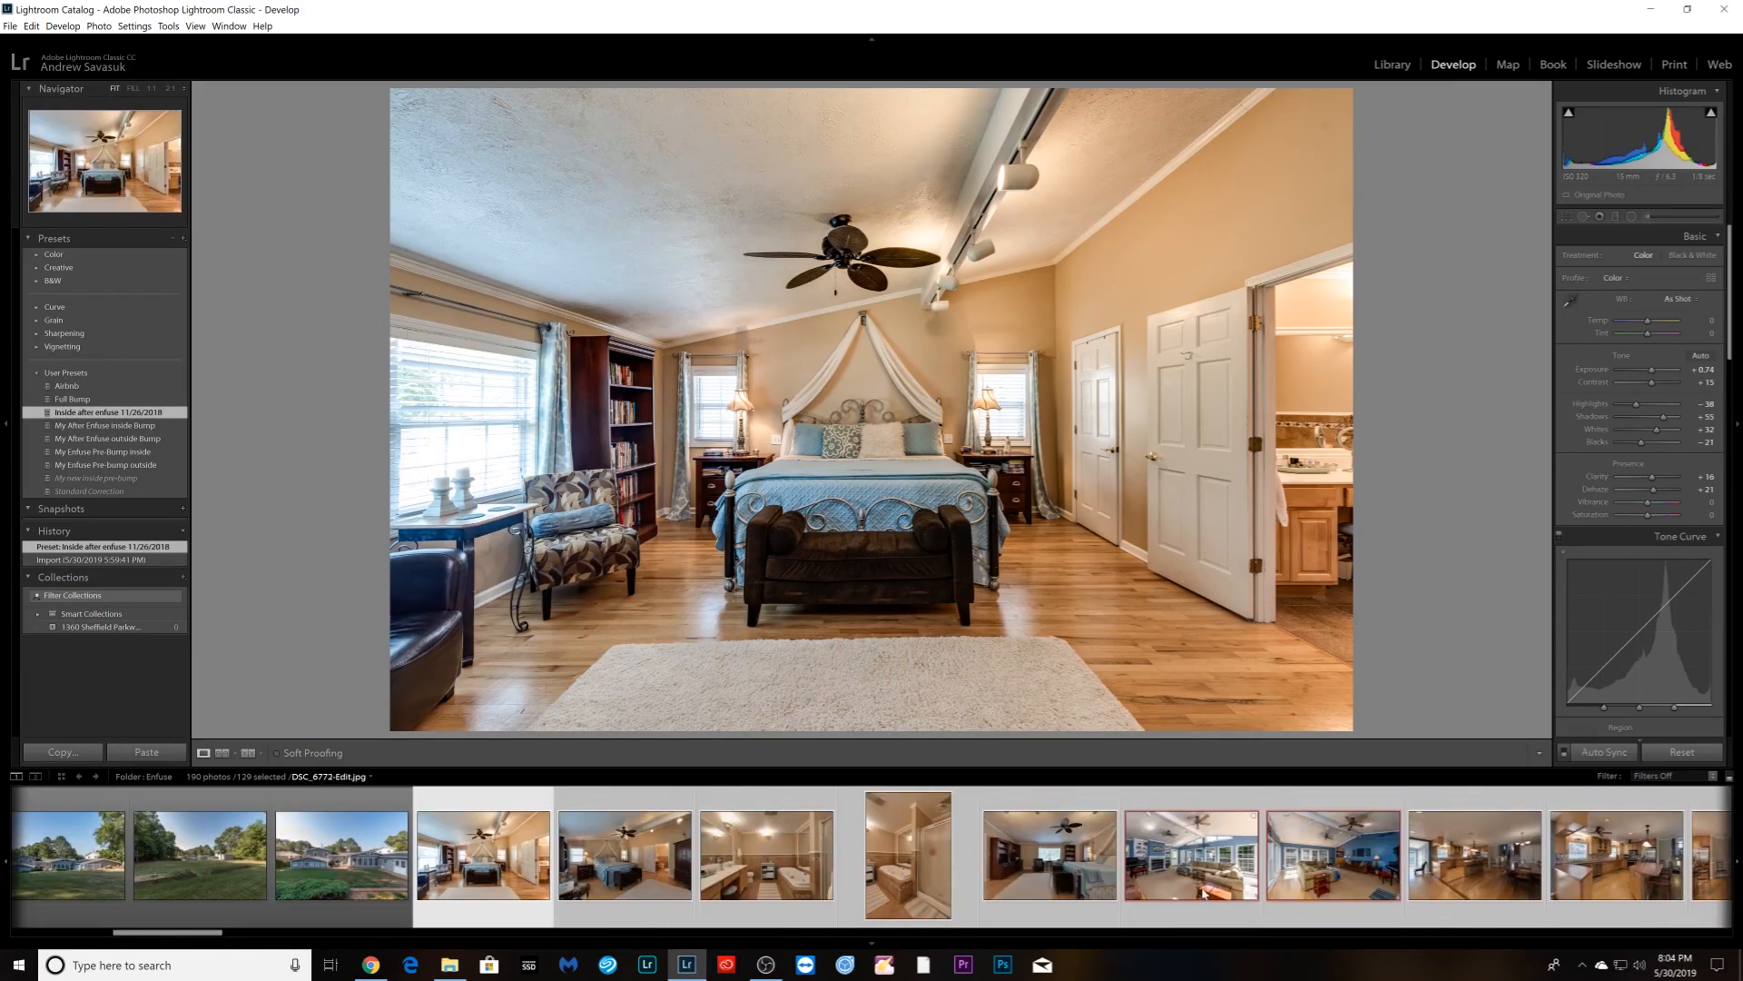
ctrl+click(1292, 894)
ctrl+click(1209, 895)
scroll(947, 899, up, 6)
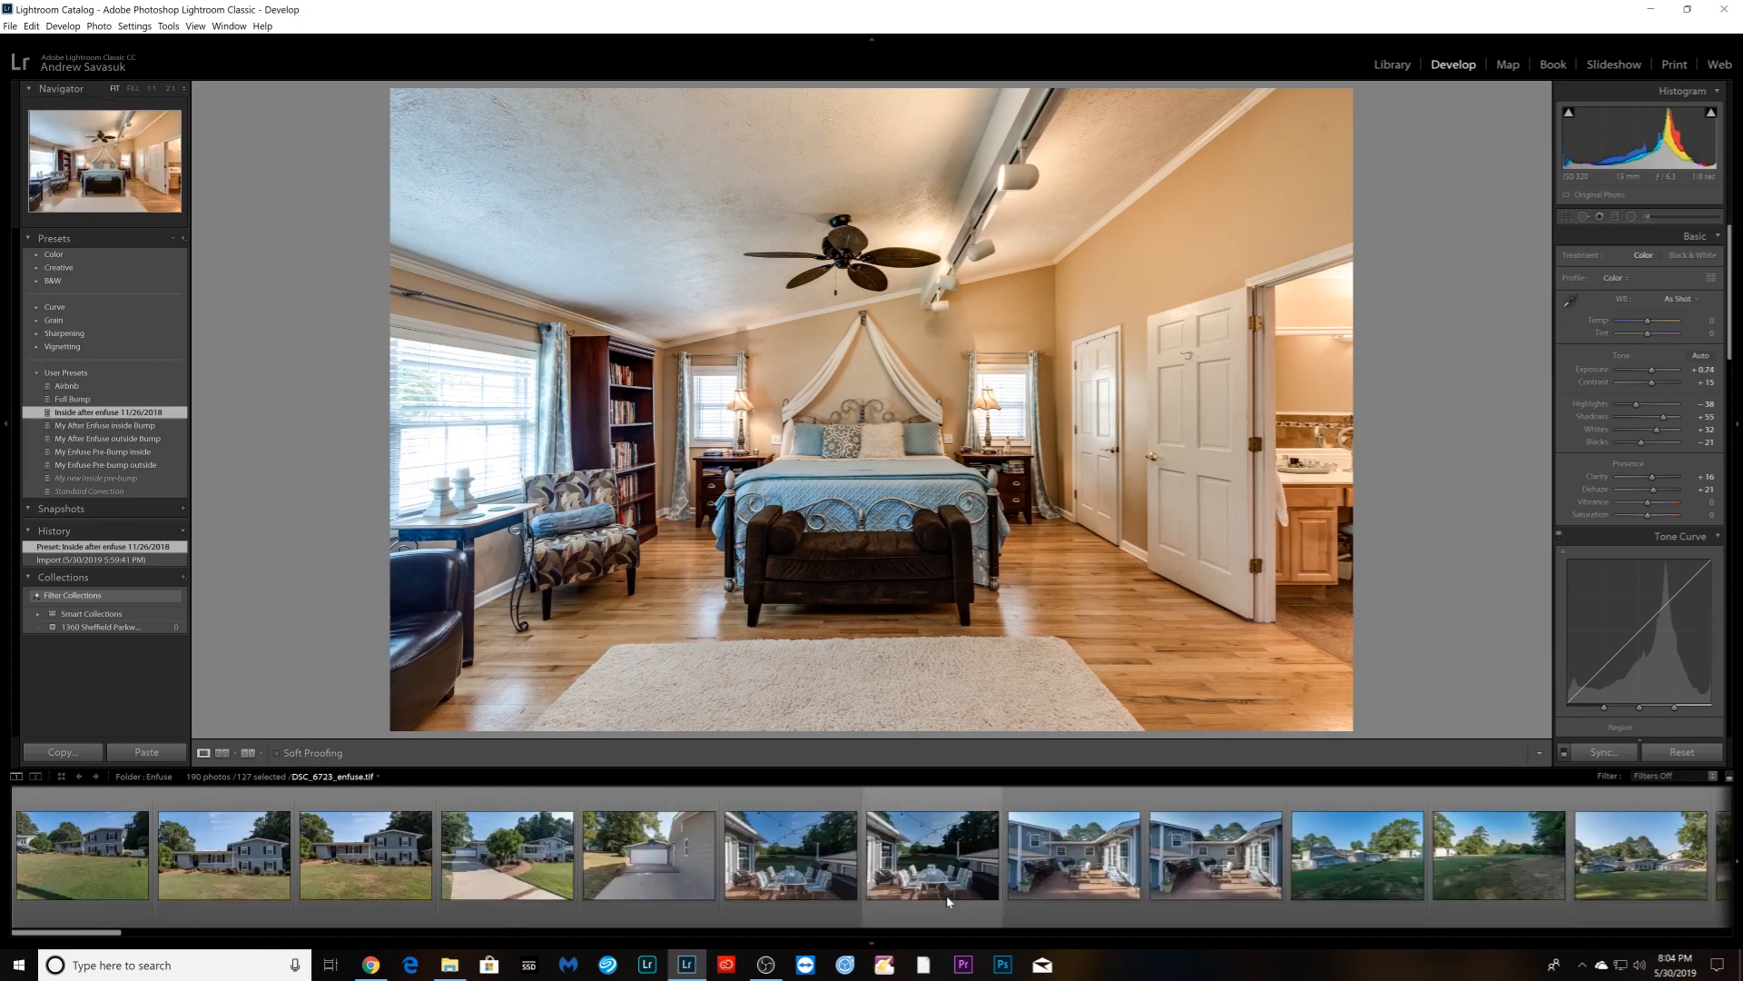
scroll(946, 902, down, 5)
scroll(947, 901, up, 4)
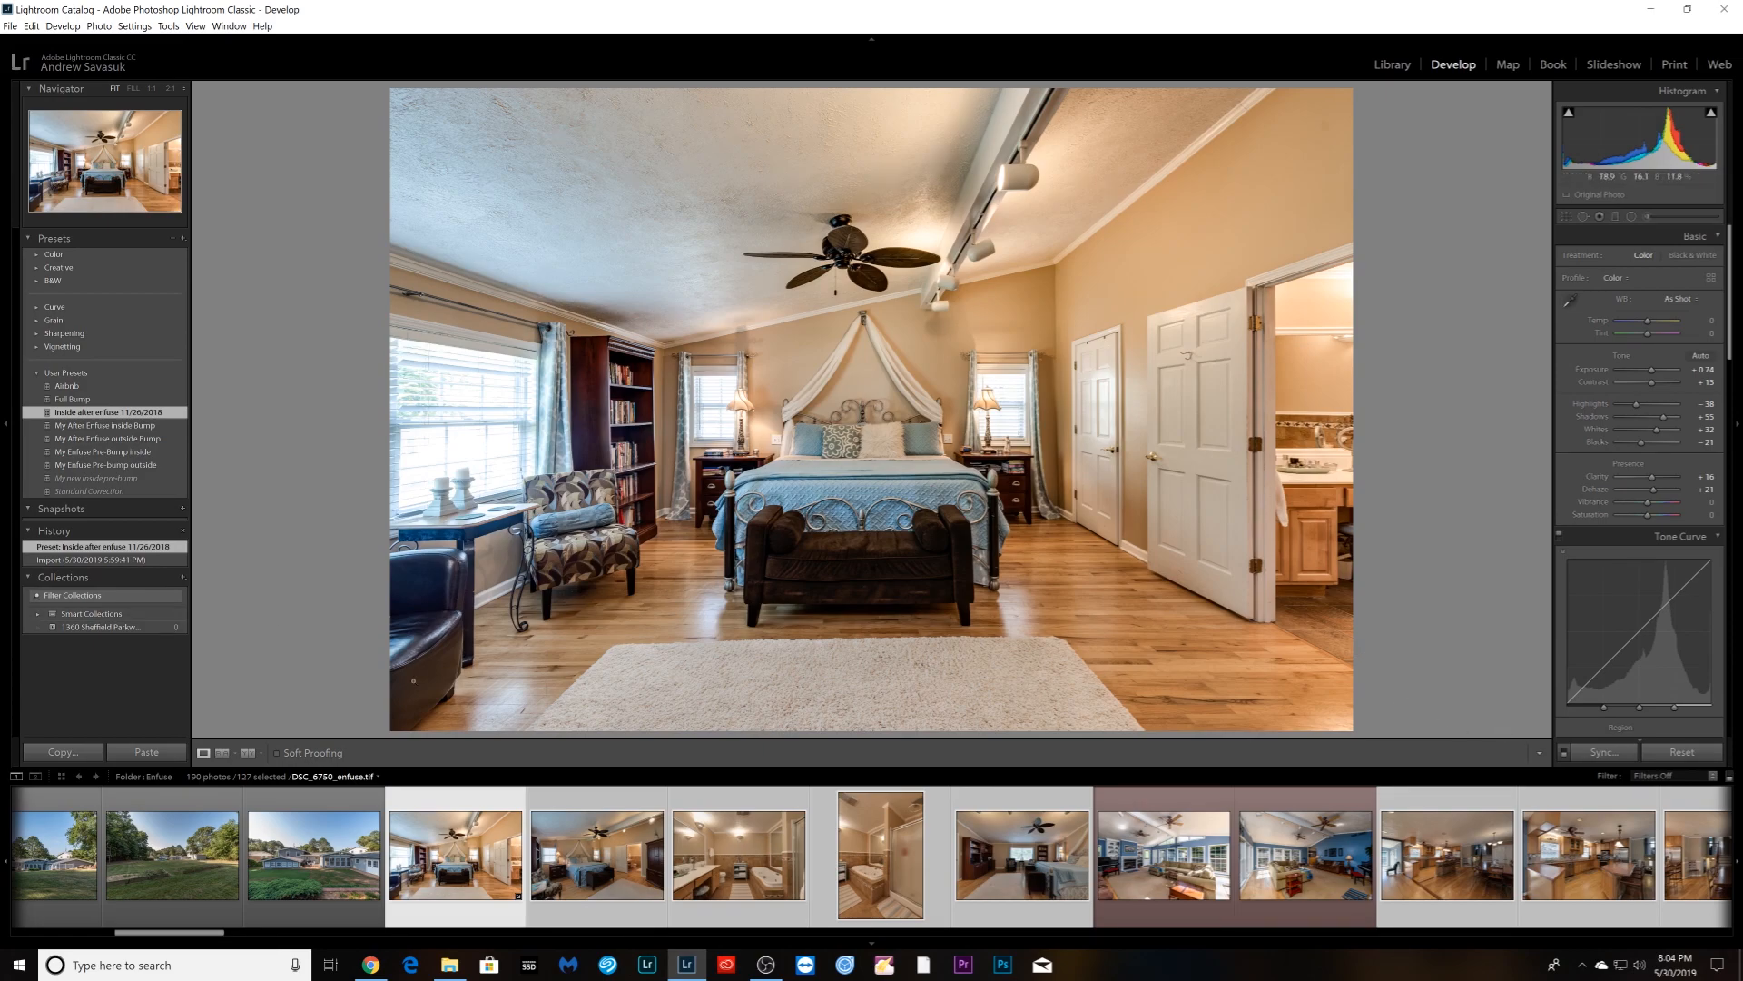
- Synchronize the bedroom photo's preset settings to the 127 selected interior photos
click(1603, 753)
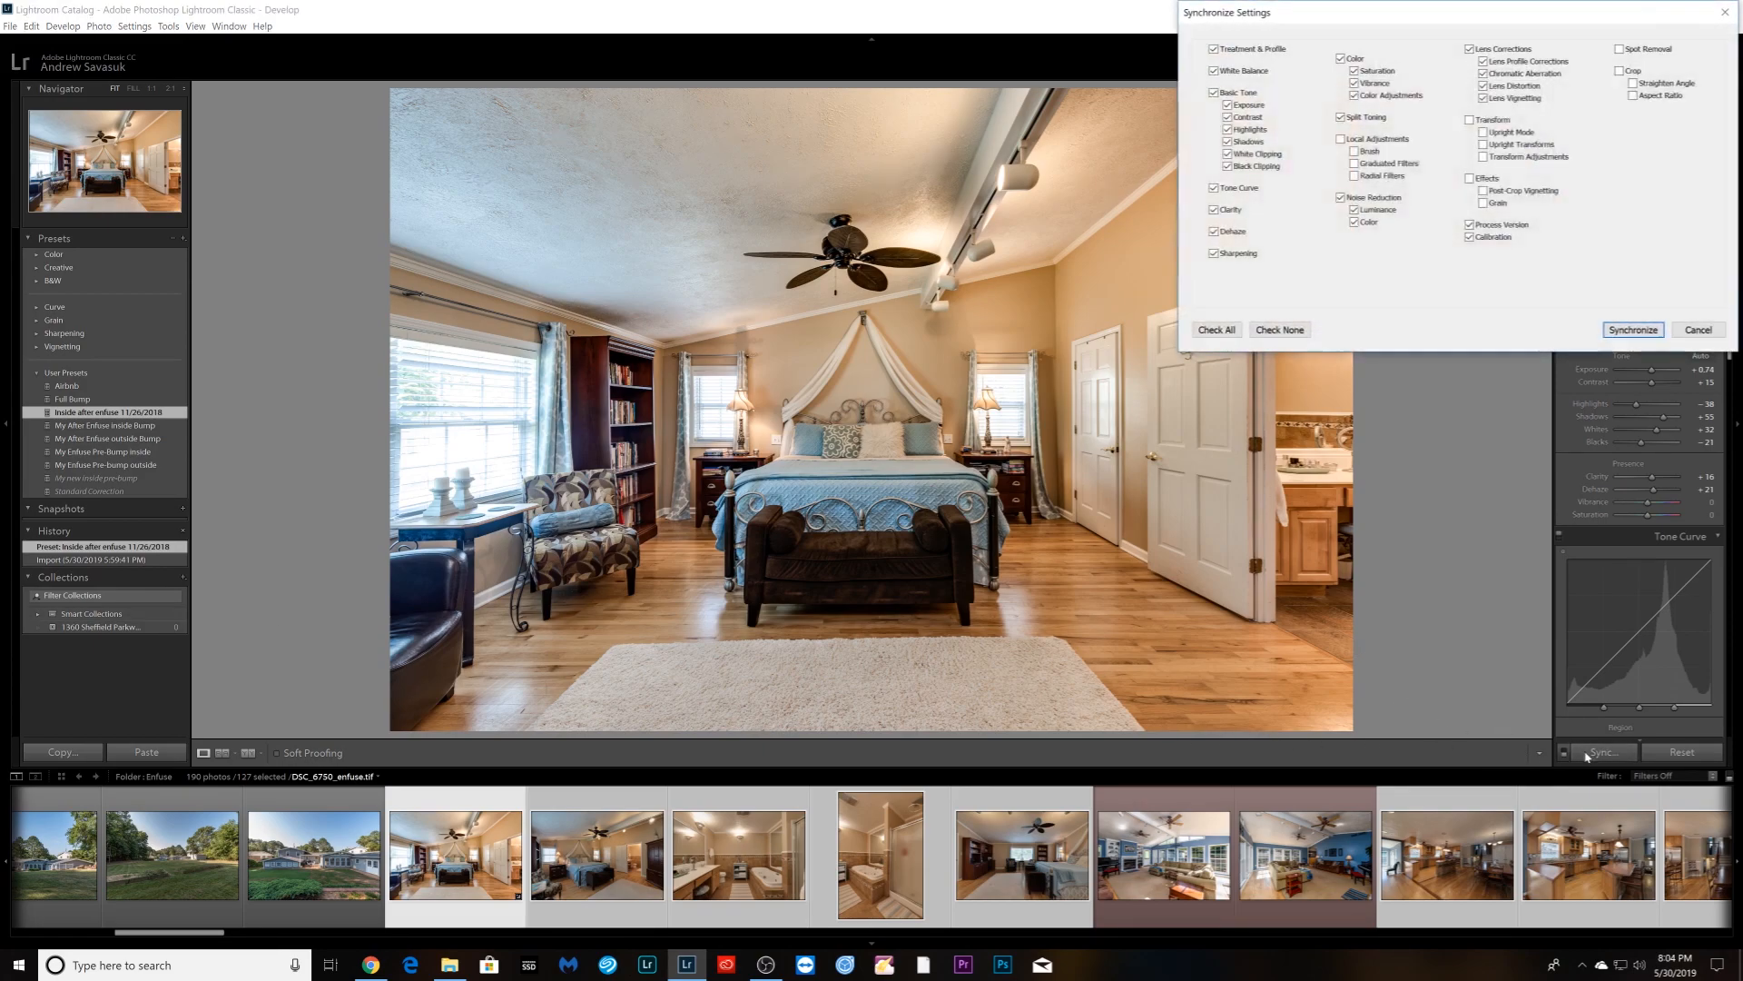
click(1632, 330)
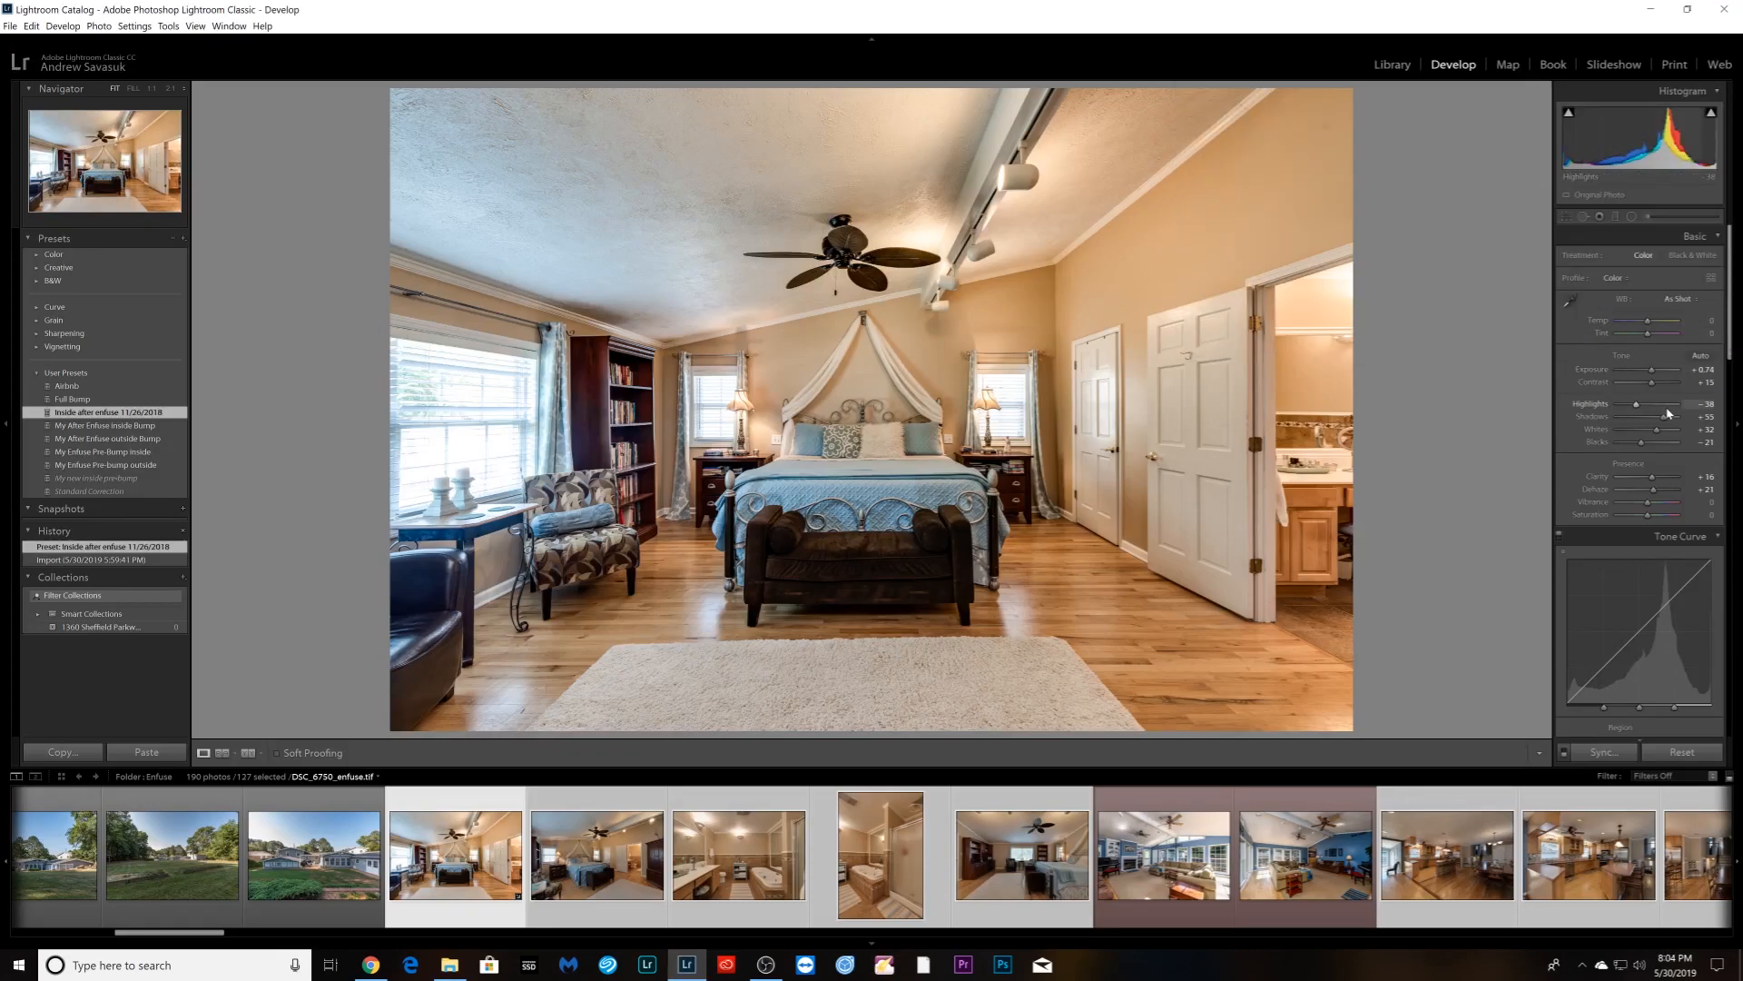
scroll(1667, 413, down, 8)
scroll(1657, 432, down, 6)
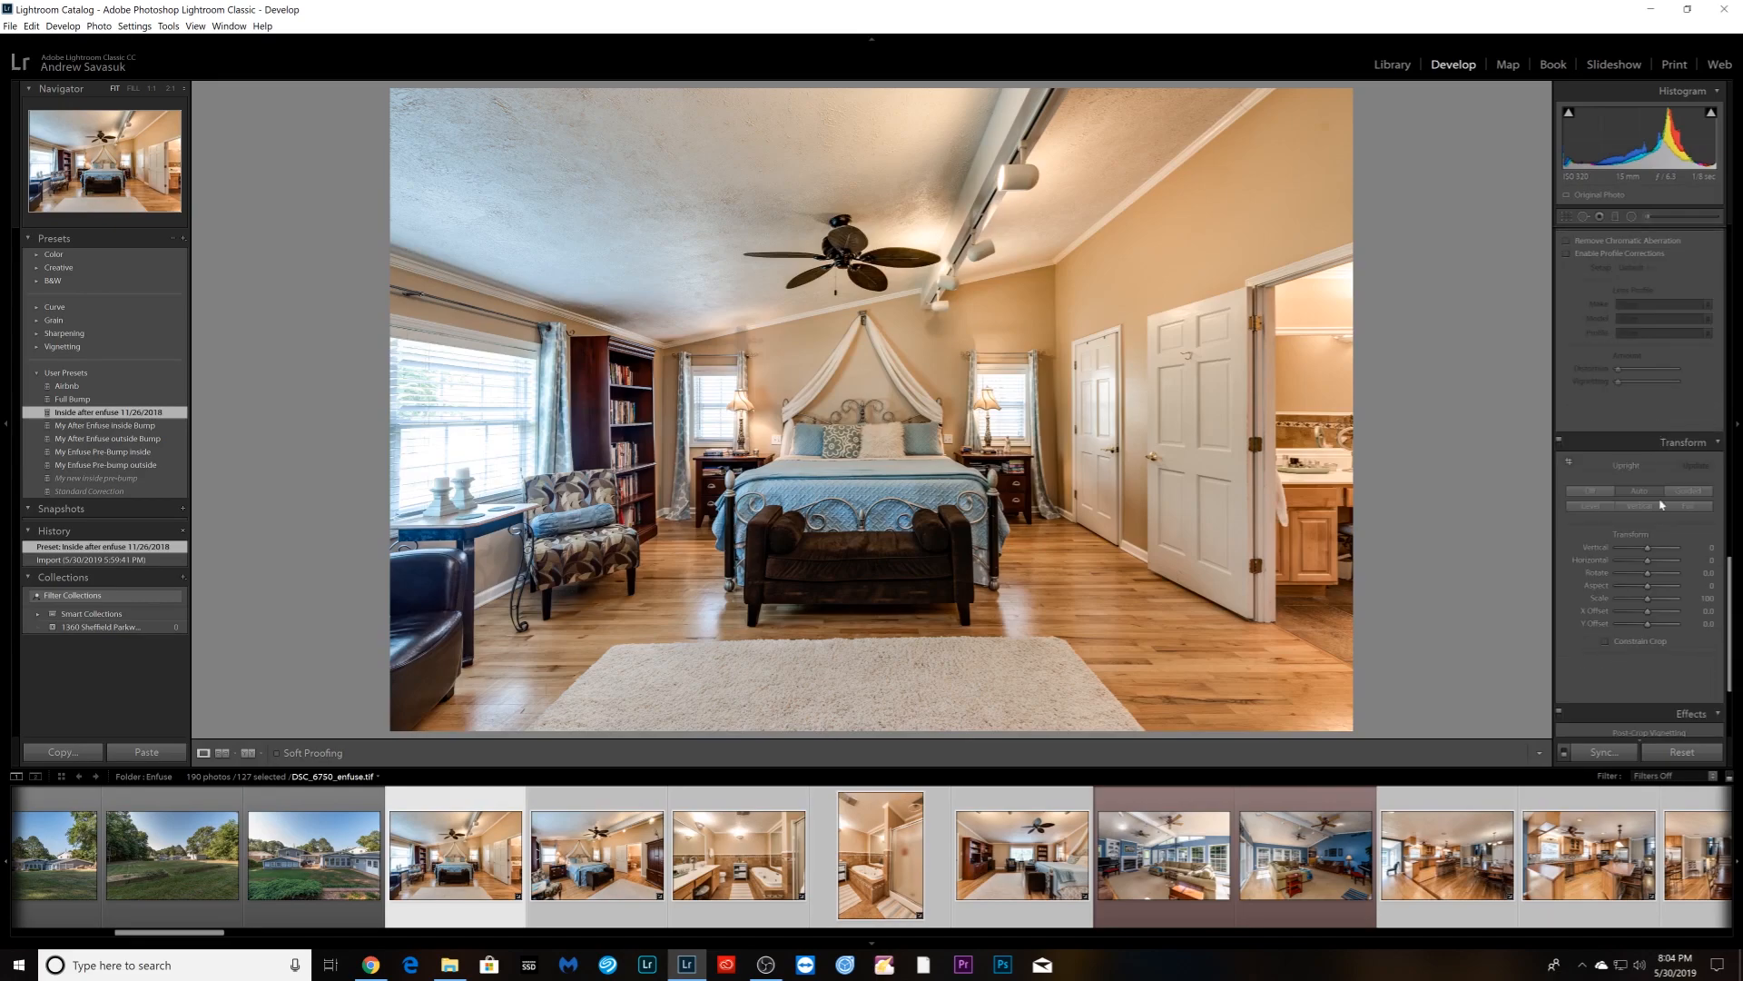
- Apply Upright Vertical correction to the bedroom, two bathroom and next bedroom photos
click(1640, 506)
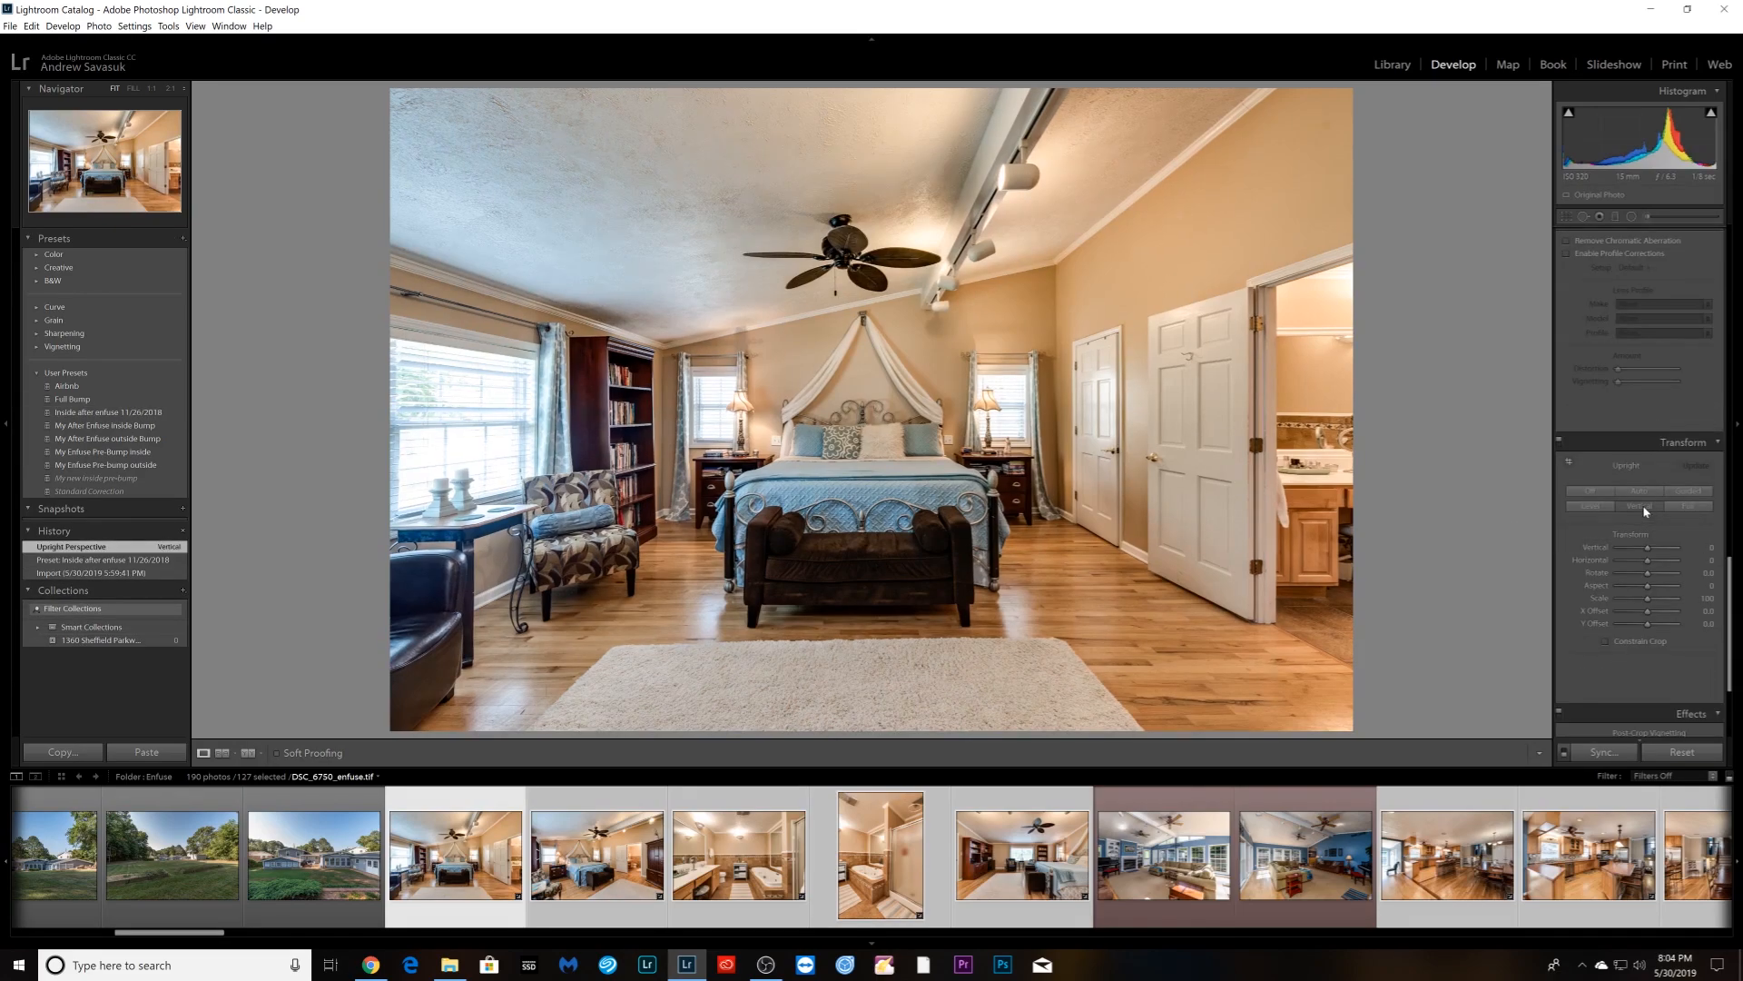
key(Right)
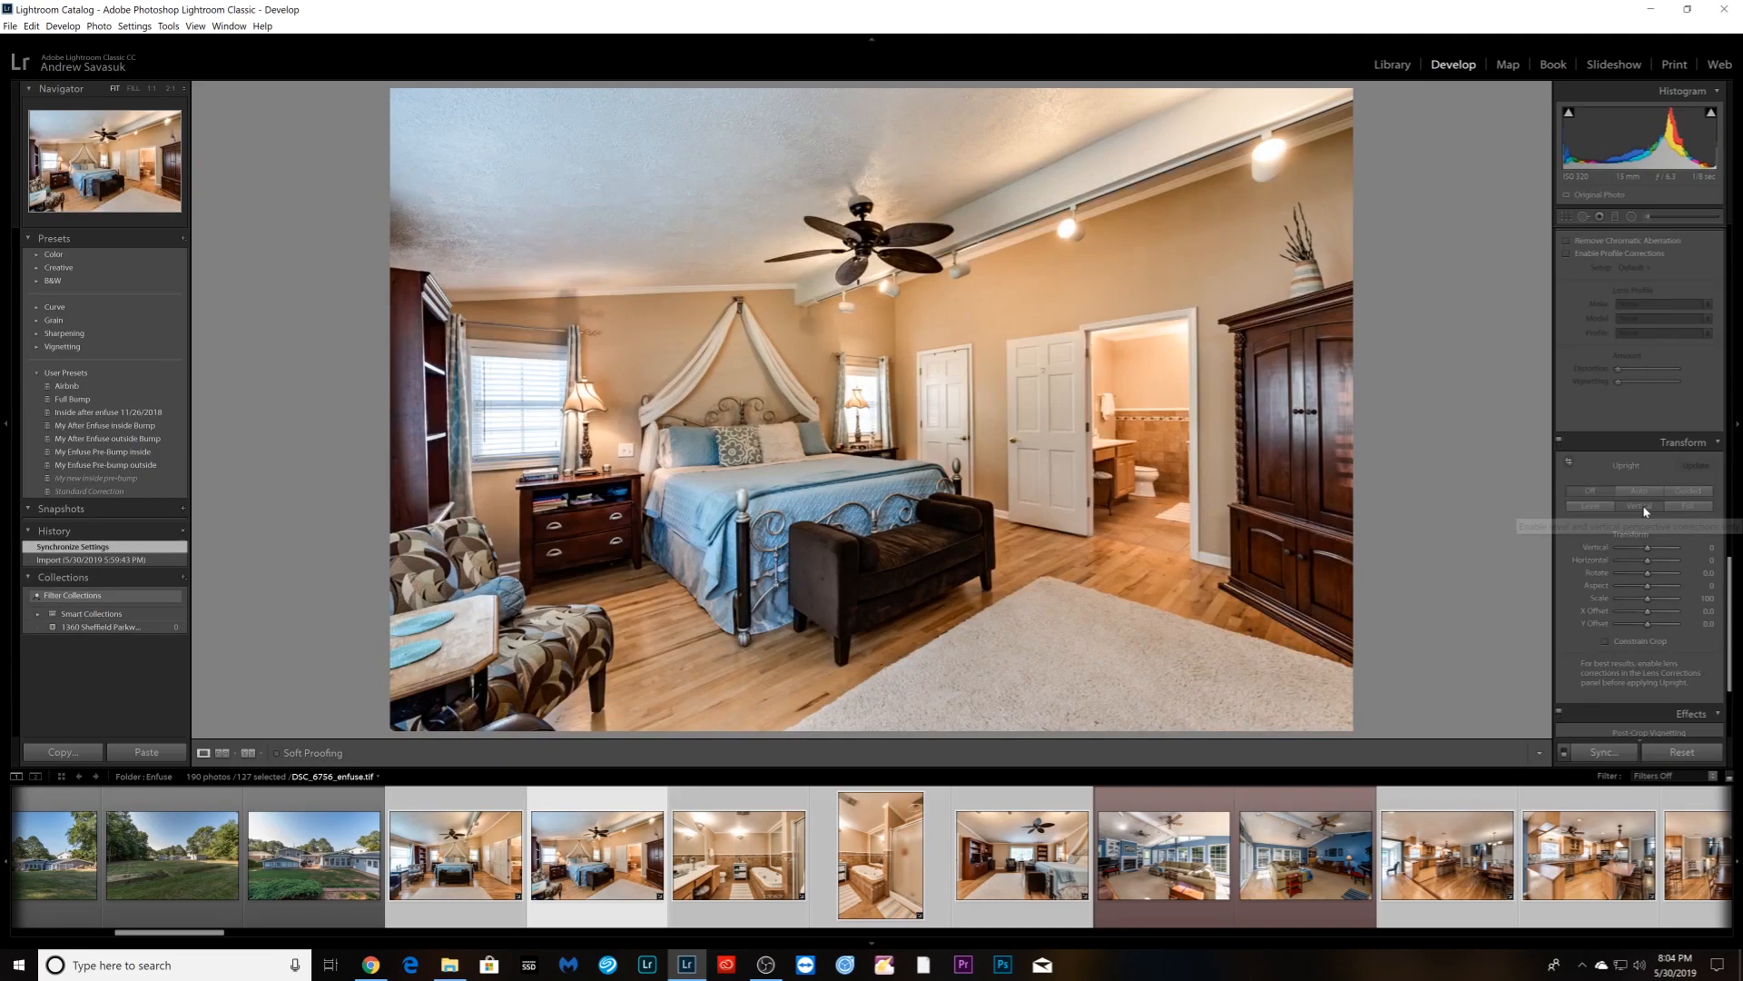
key(Right)
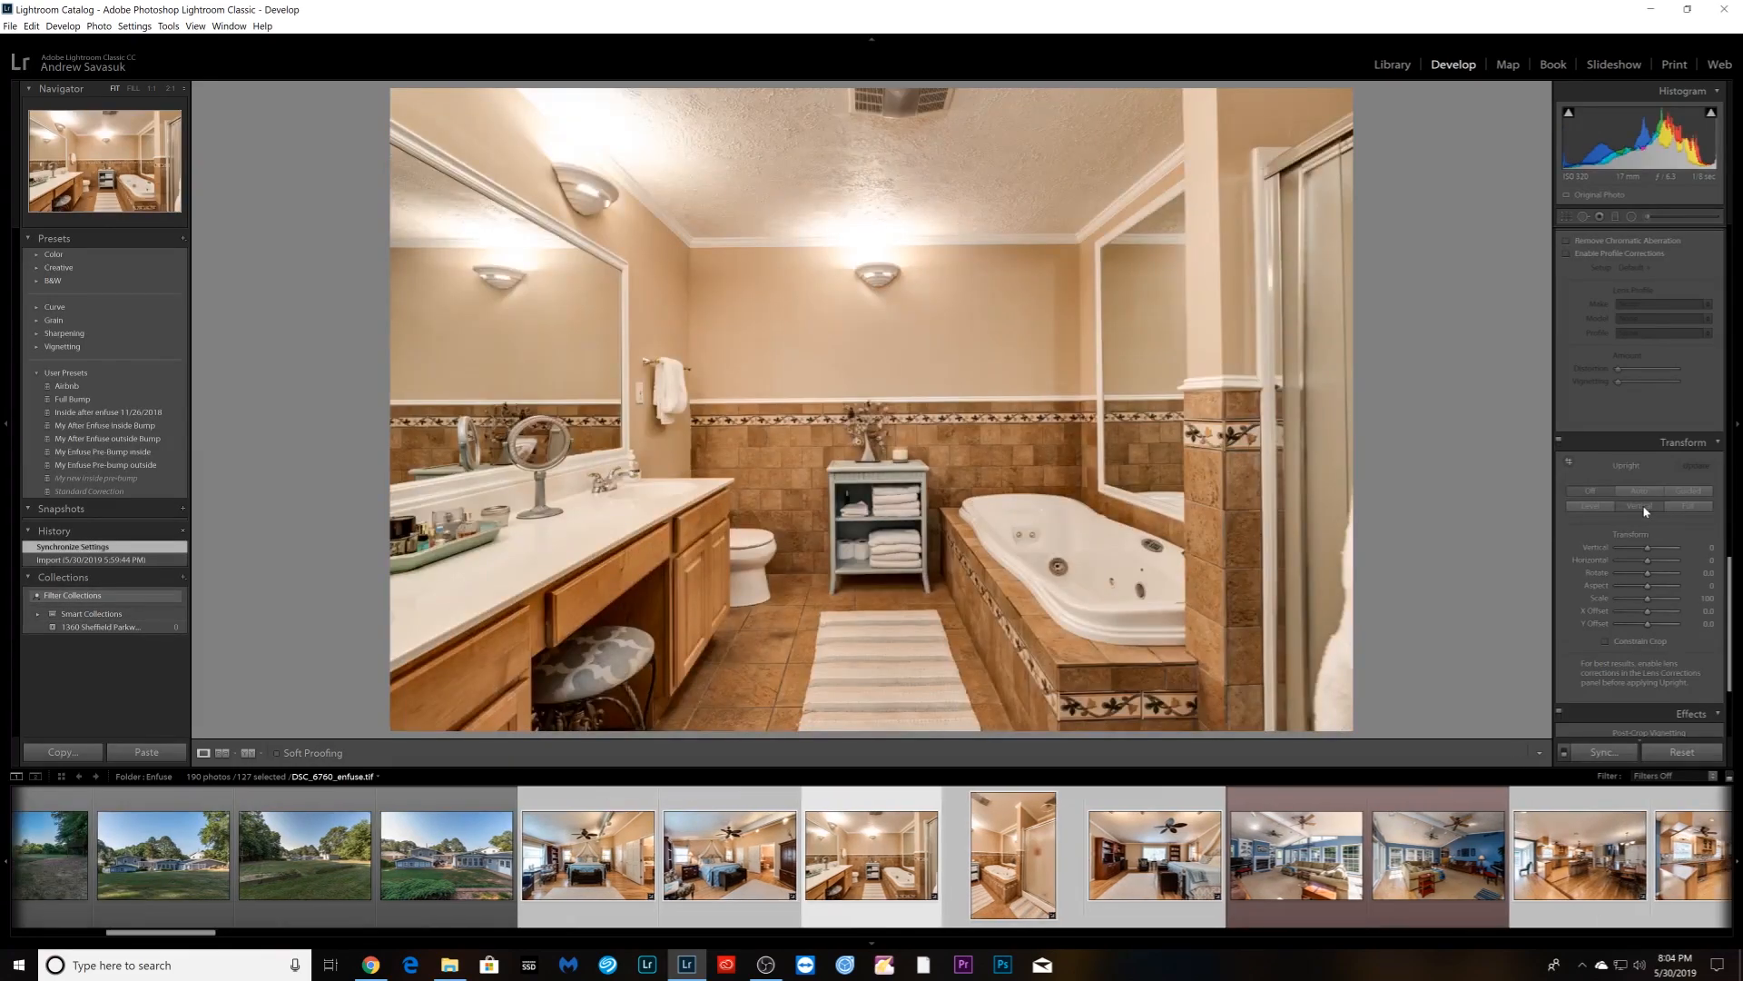
click(1640, 505)
key(Right)
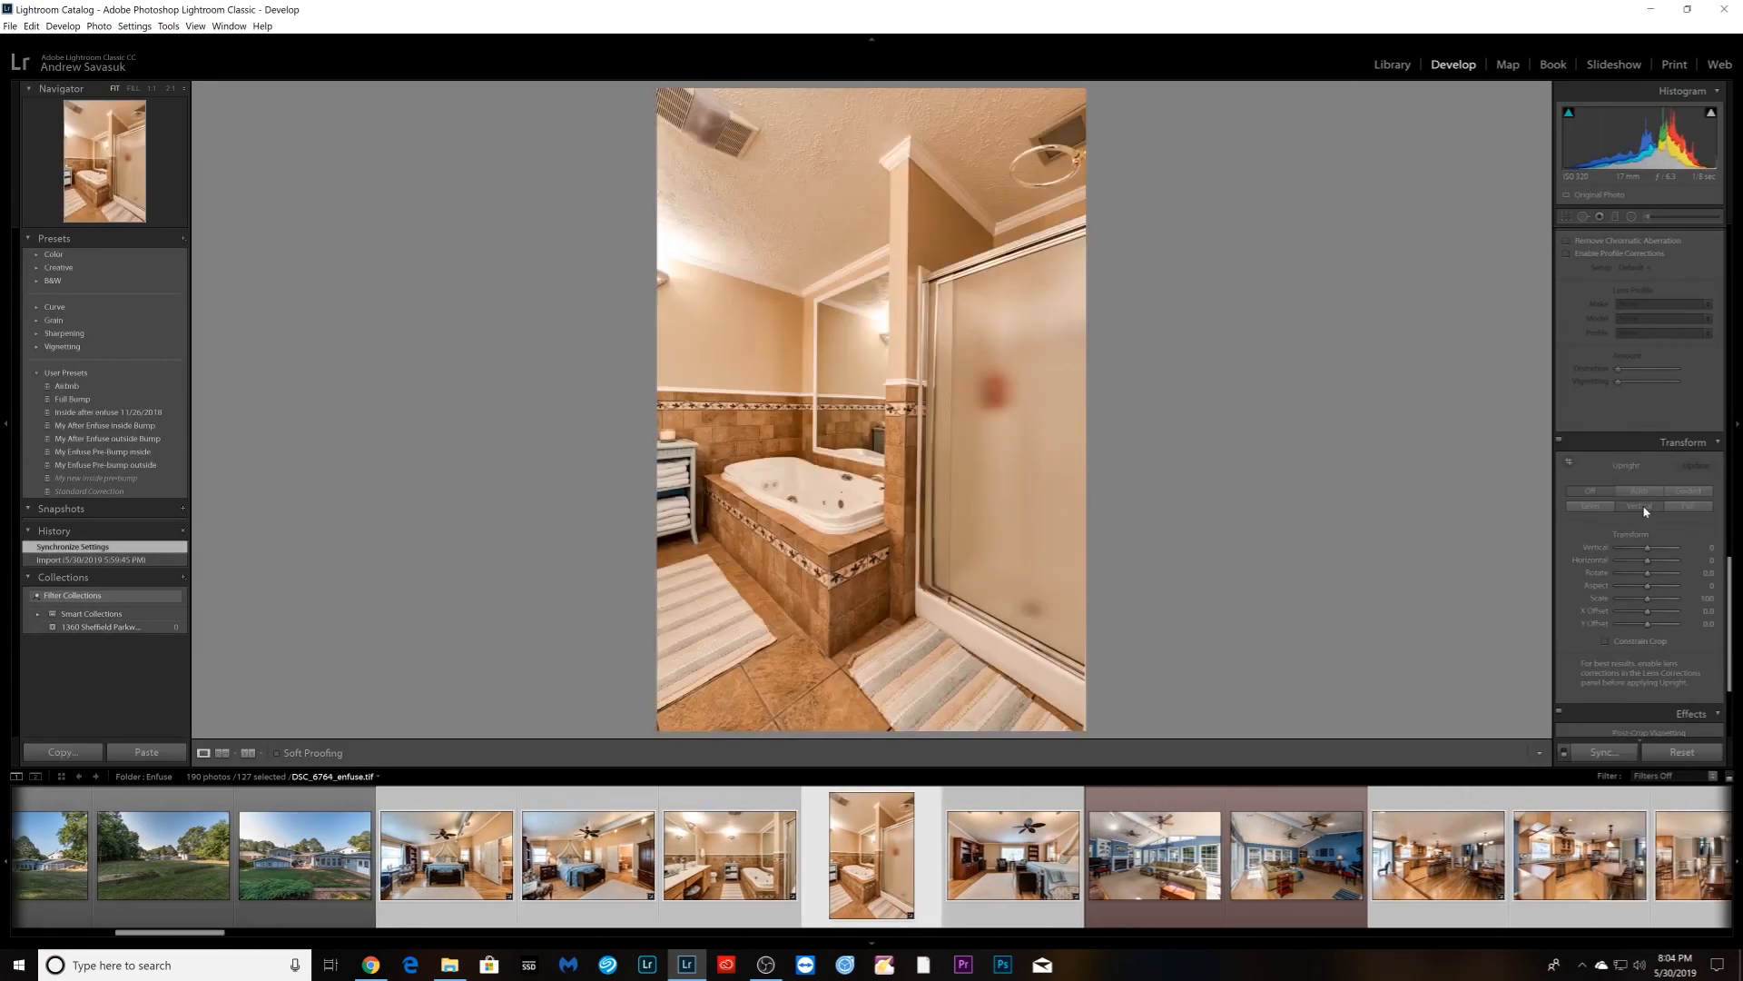
click(1644, 509)
key(Right)
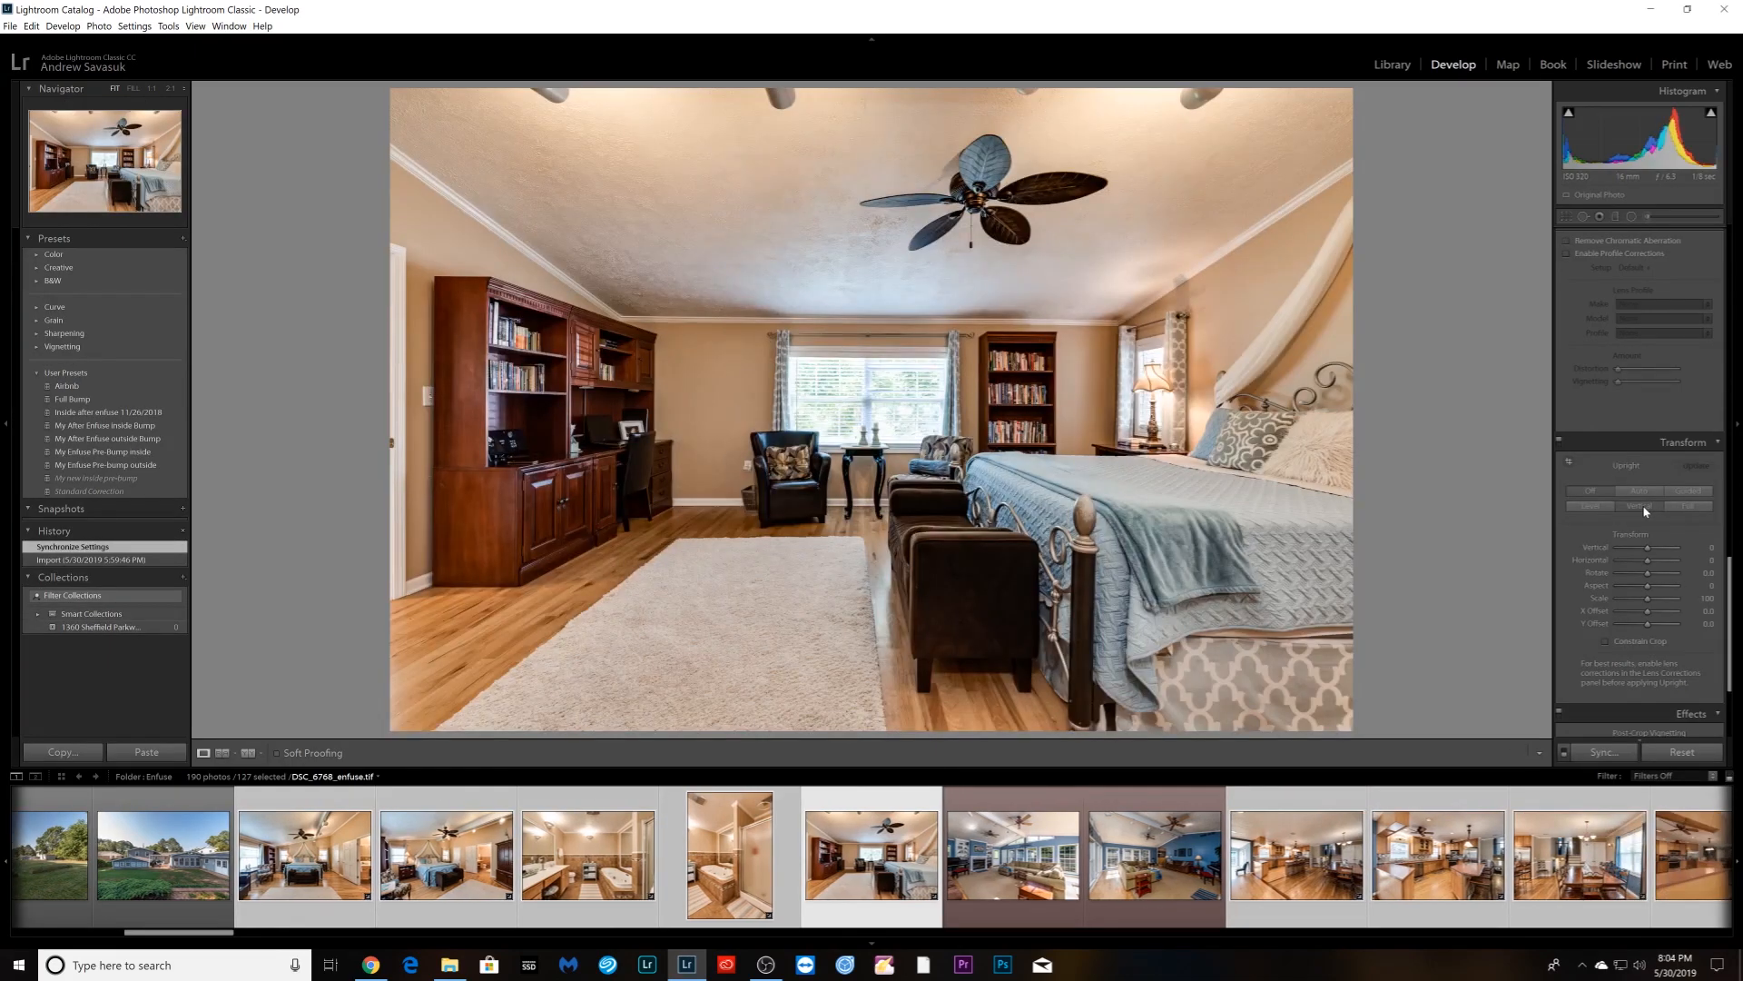
click(1644, 509)
- Apply Upright Vertical correction to the kitchen and dining area photos
key(Right)
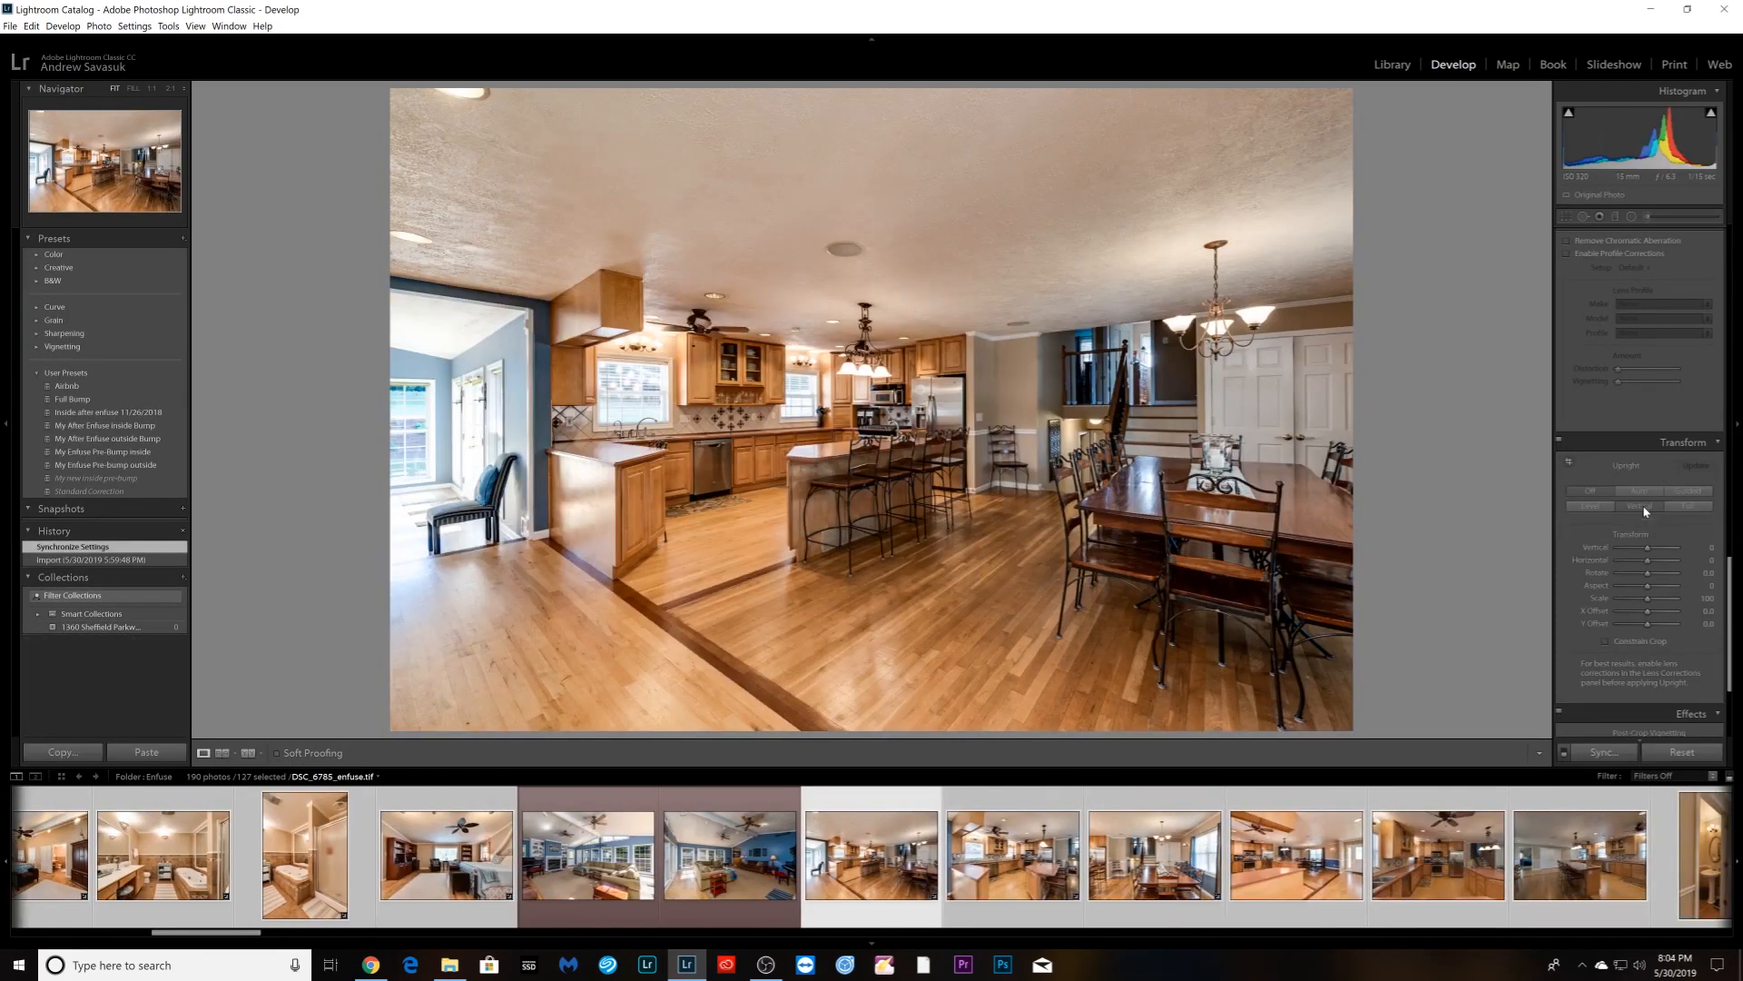
click(1644, 508)
key(Right)
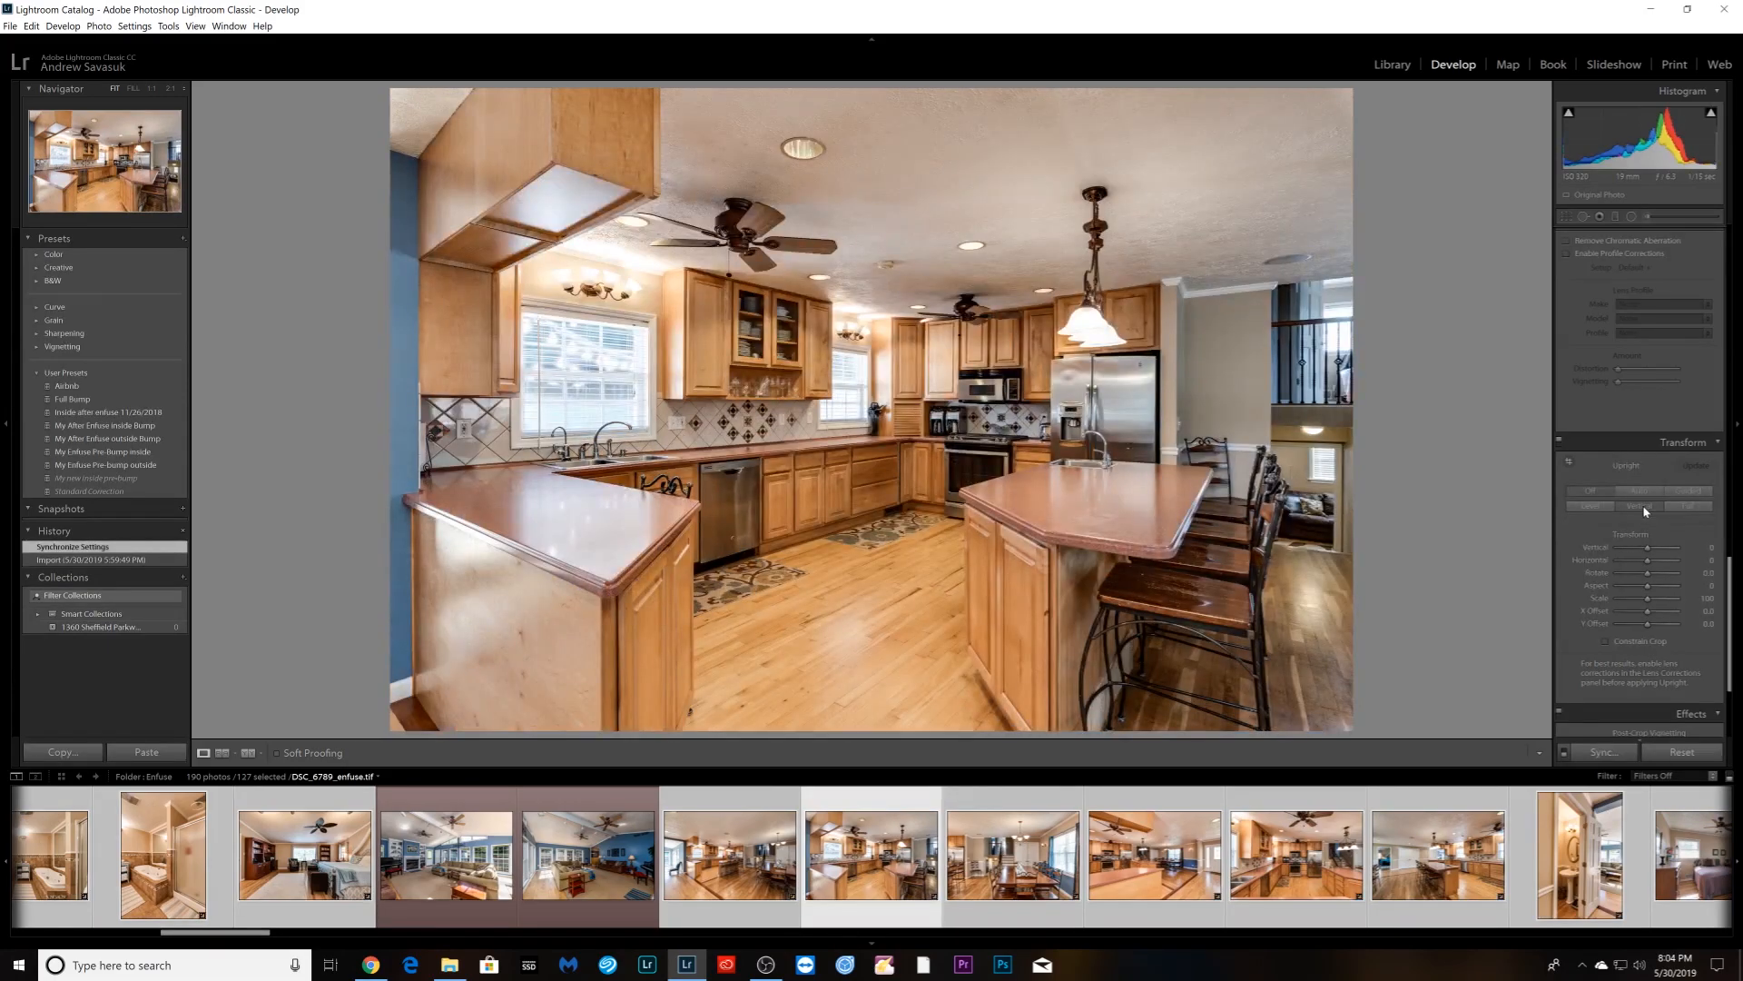
click(1645, 508)
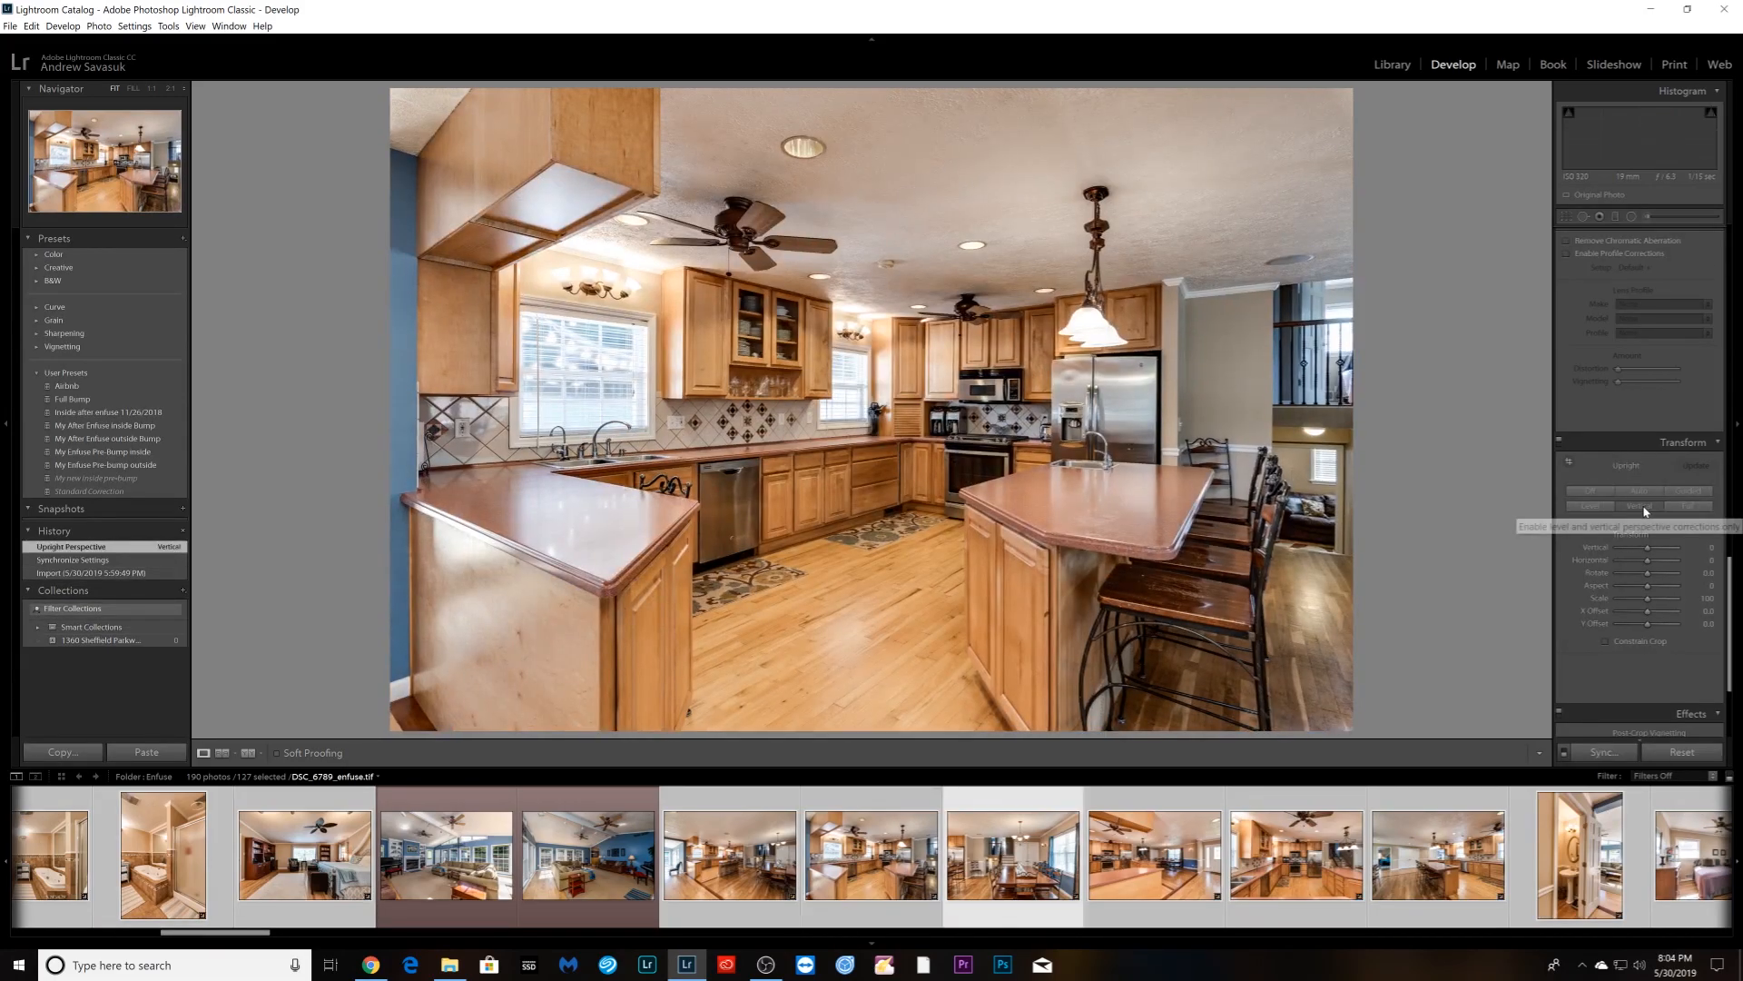
key(Right)
click(1644, 509)
key(Right)
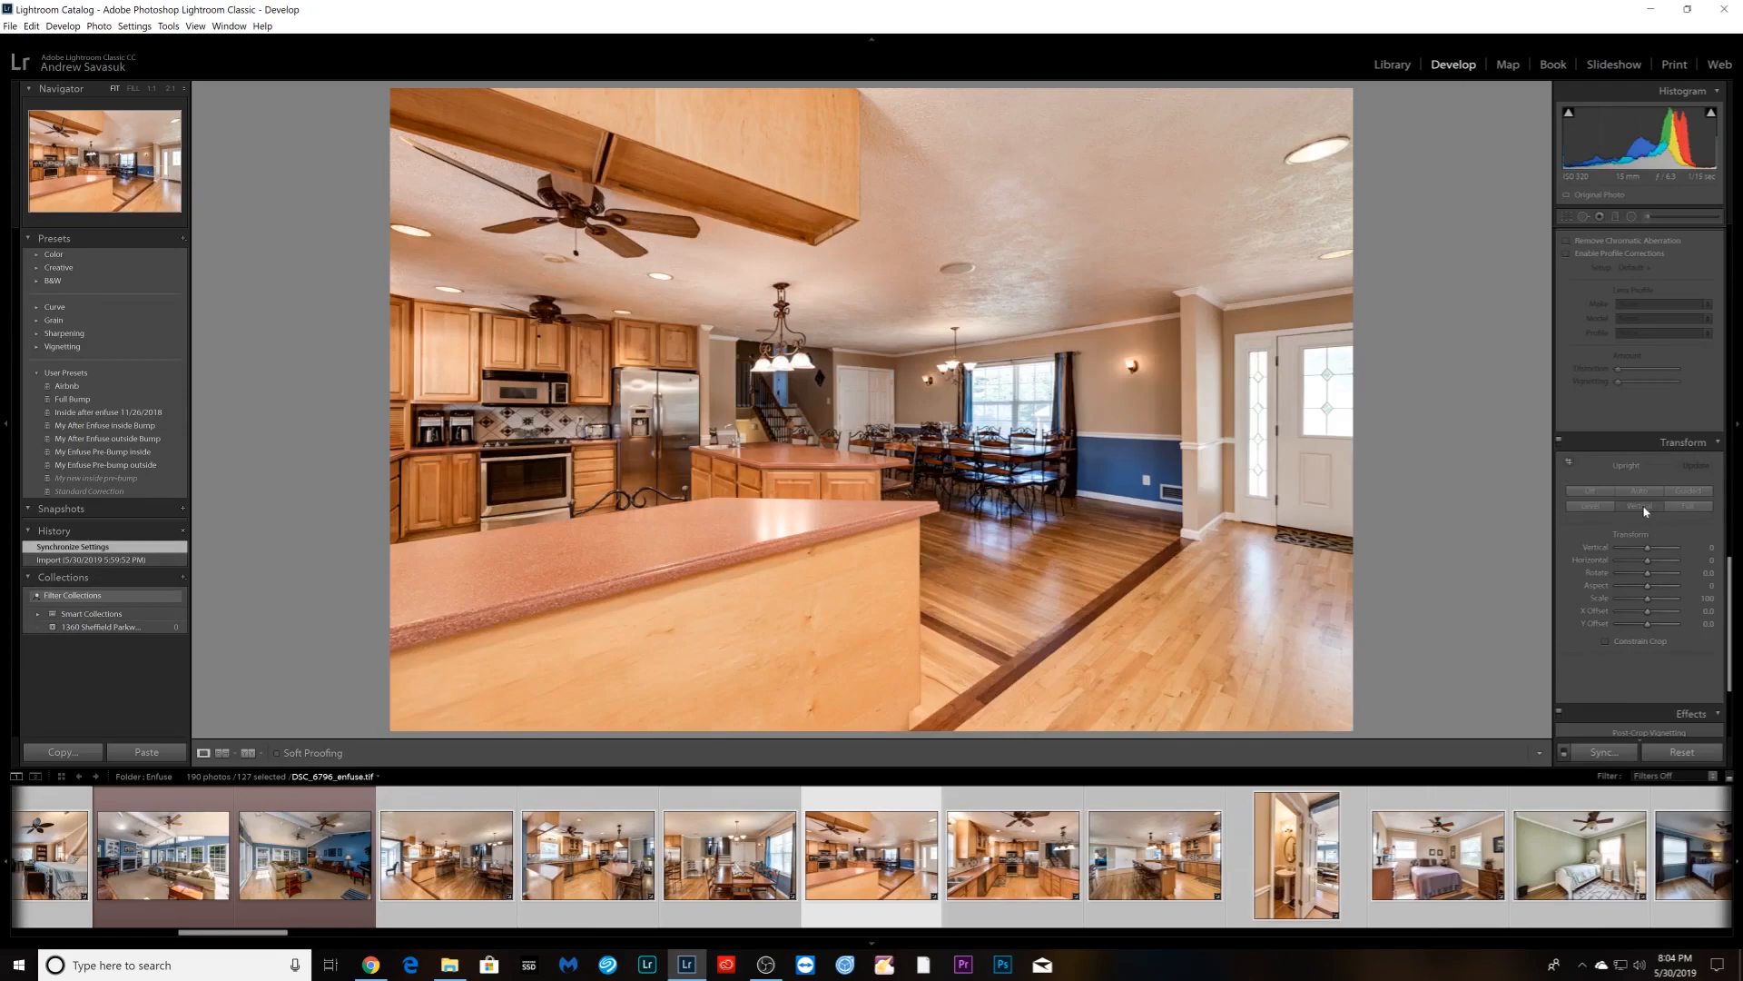
key(Right)
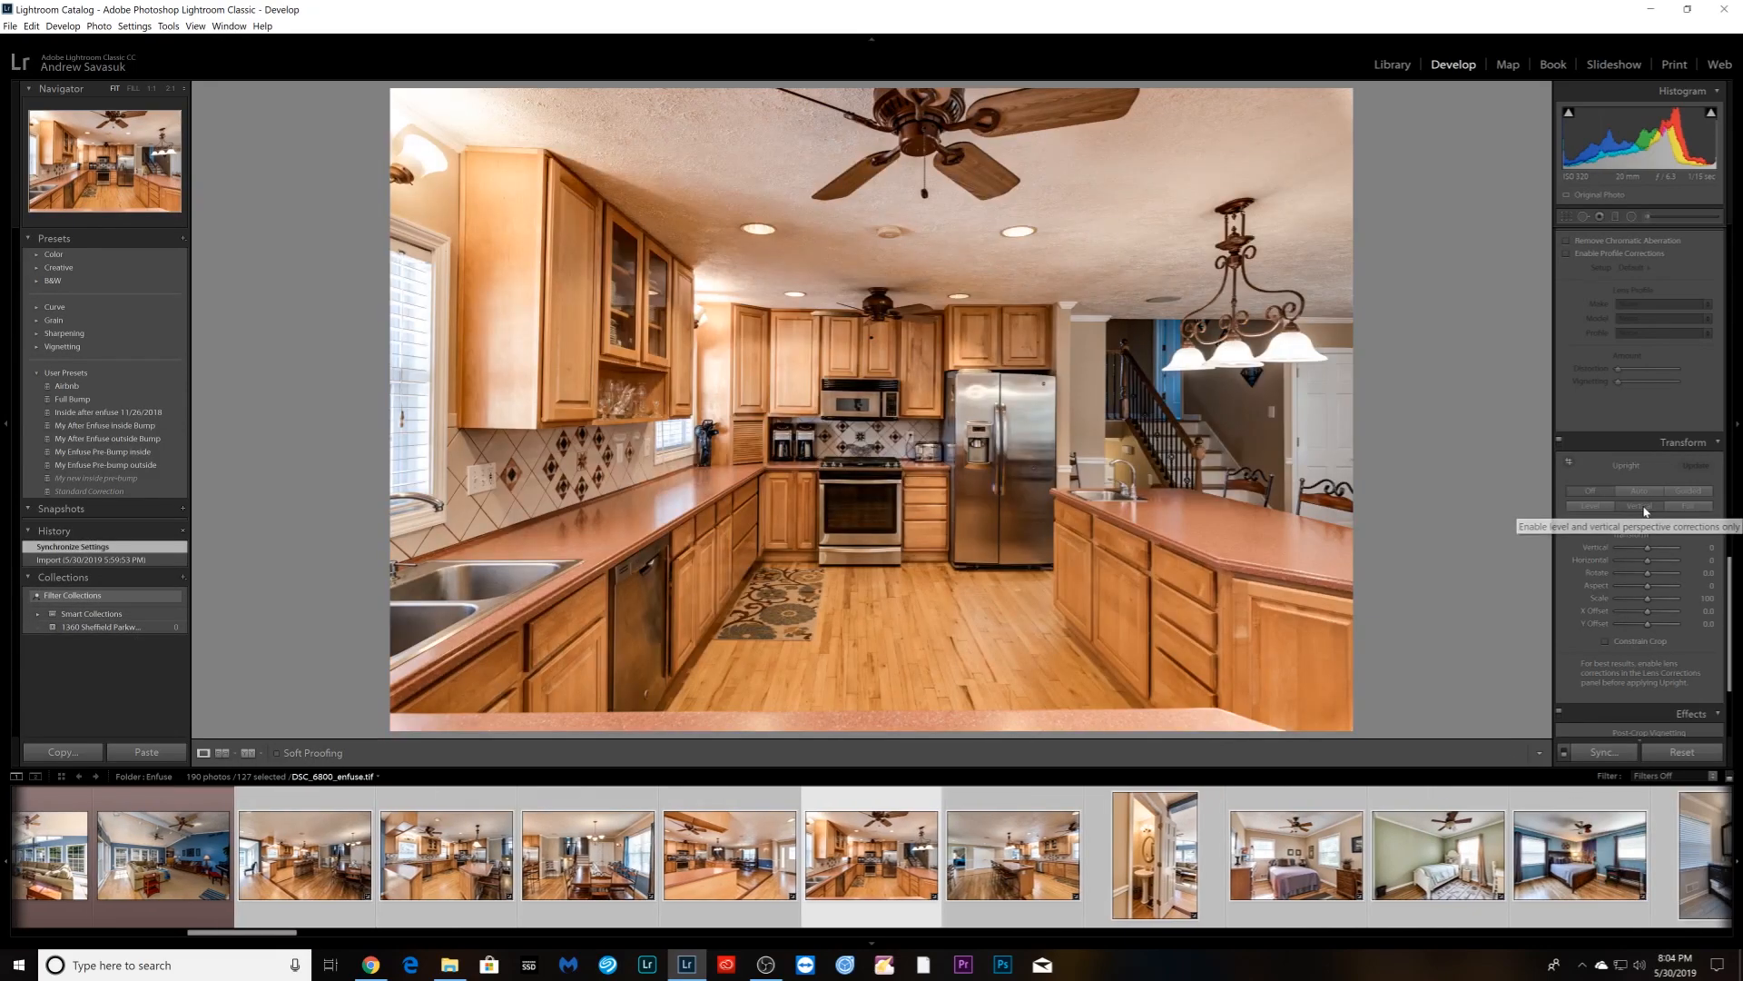
click(1645, 510)
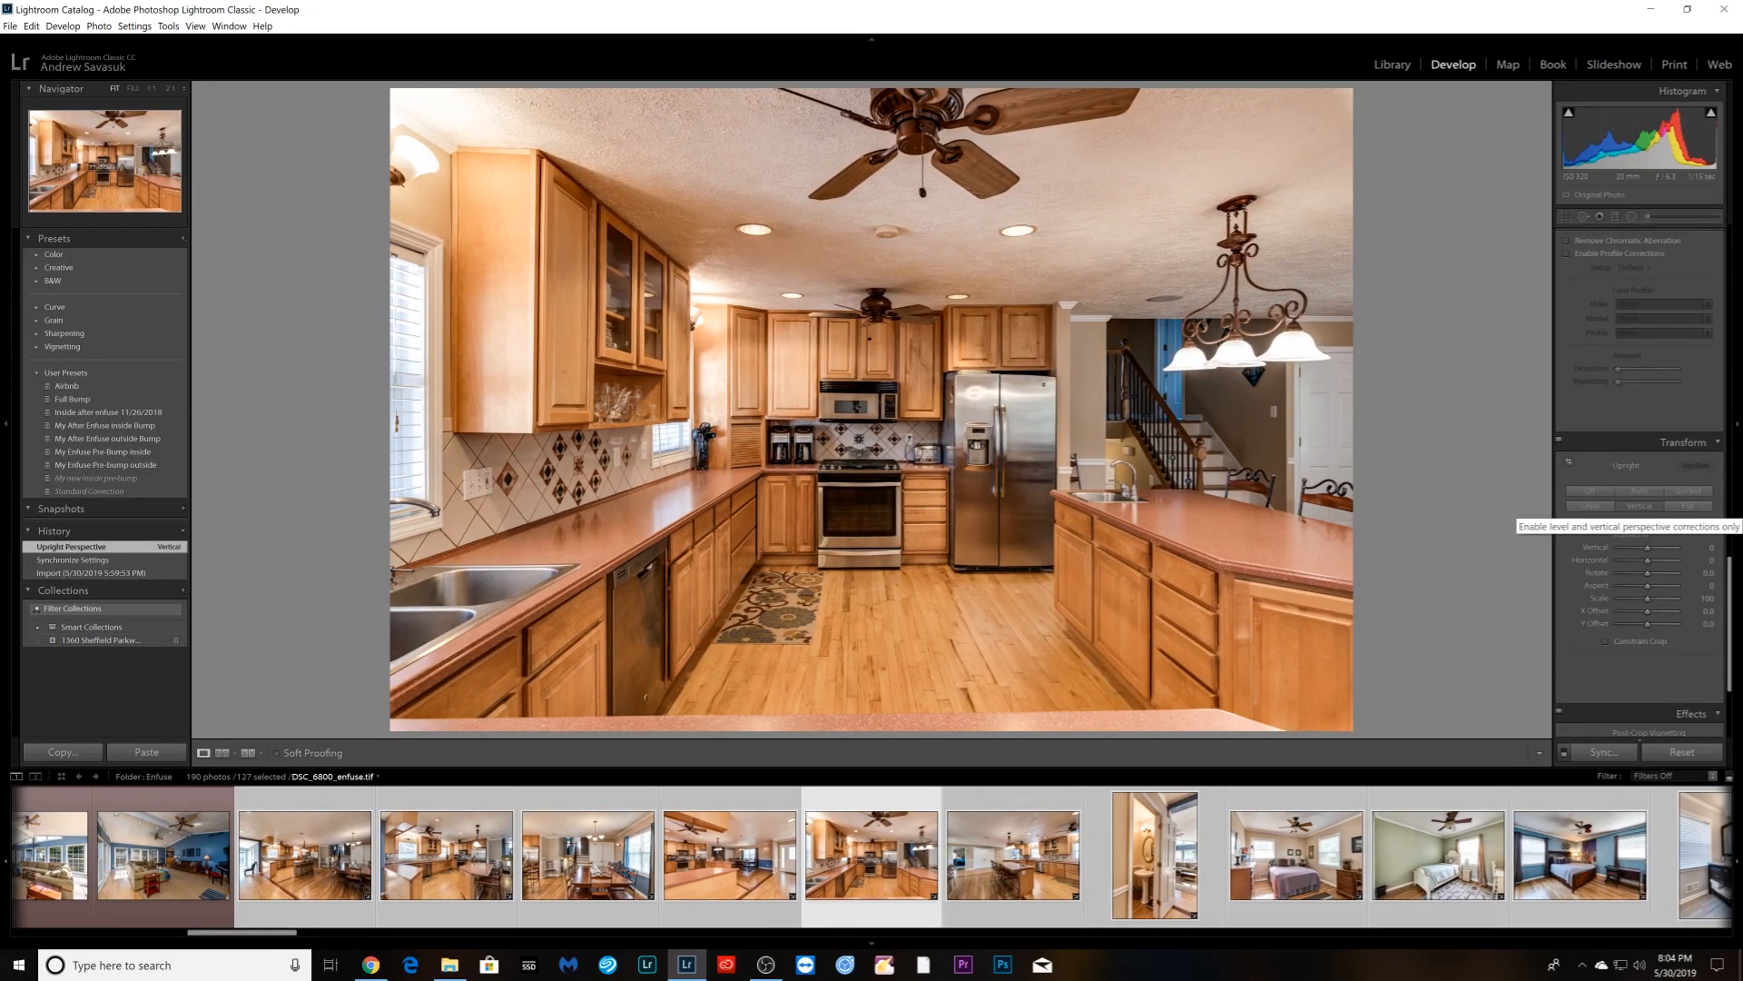
- Crop a sliver off the kitchen photo's bottom edge, then advance to DSC_6807_enfuse.tif
key(r)
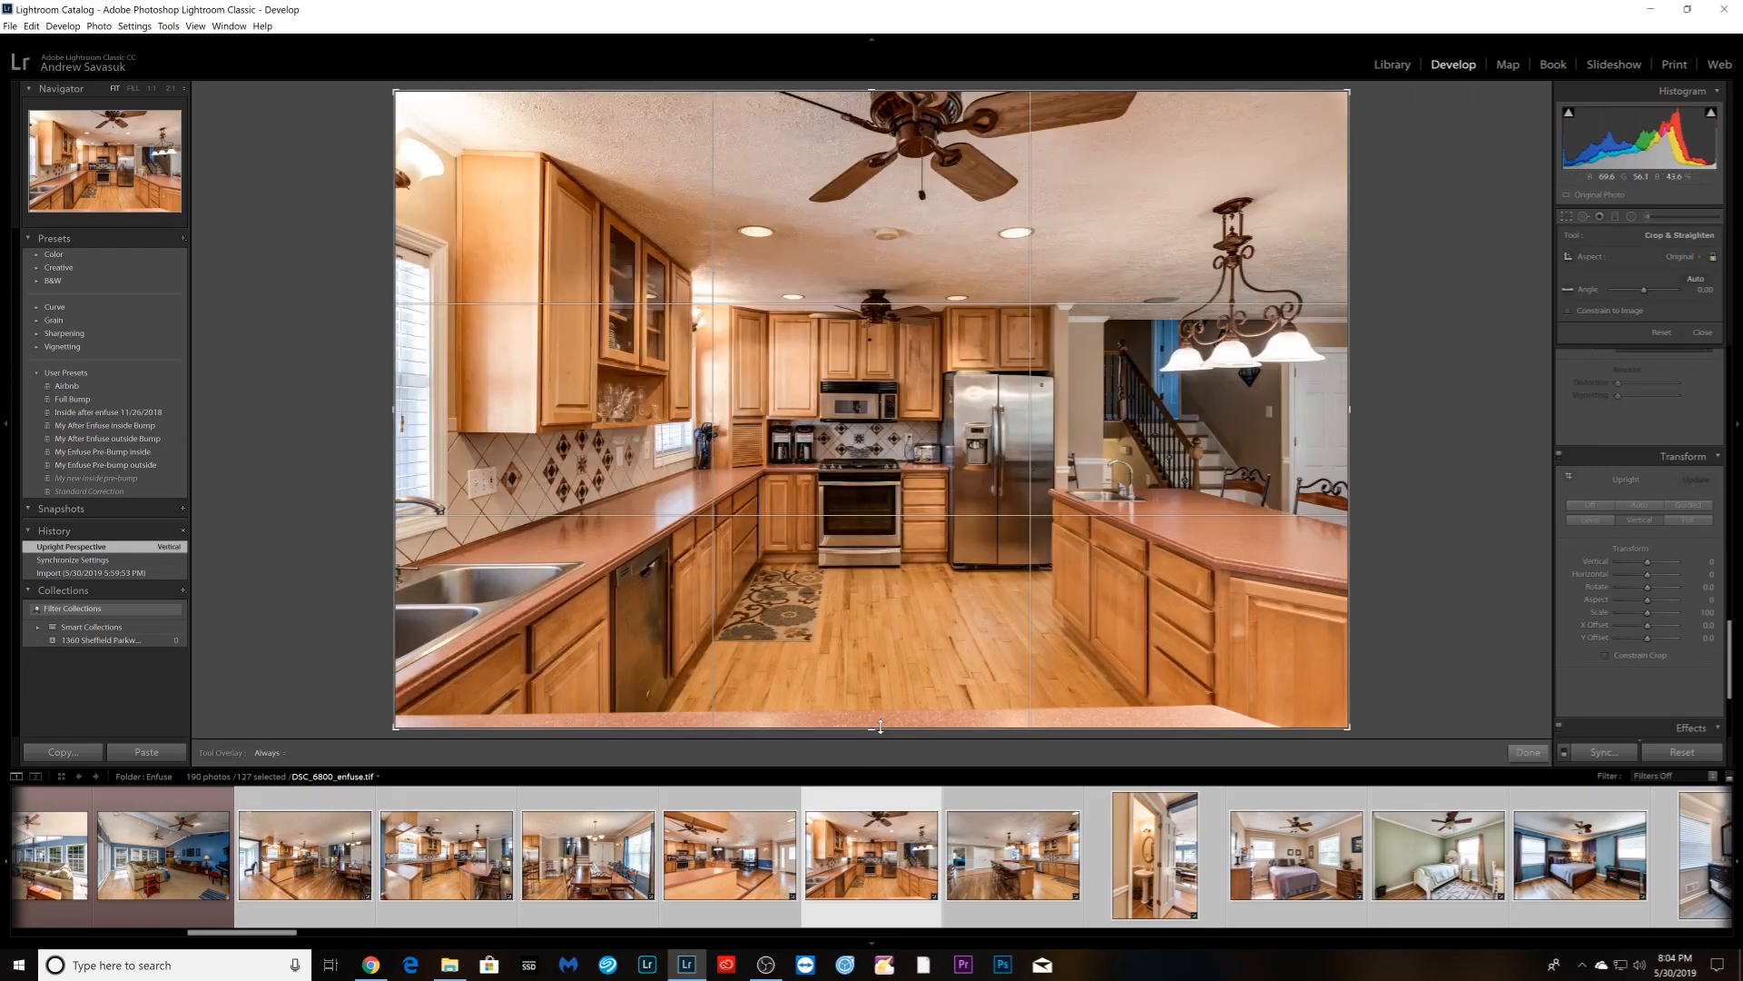
drag(879, 726, 880, 711)
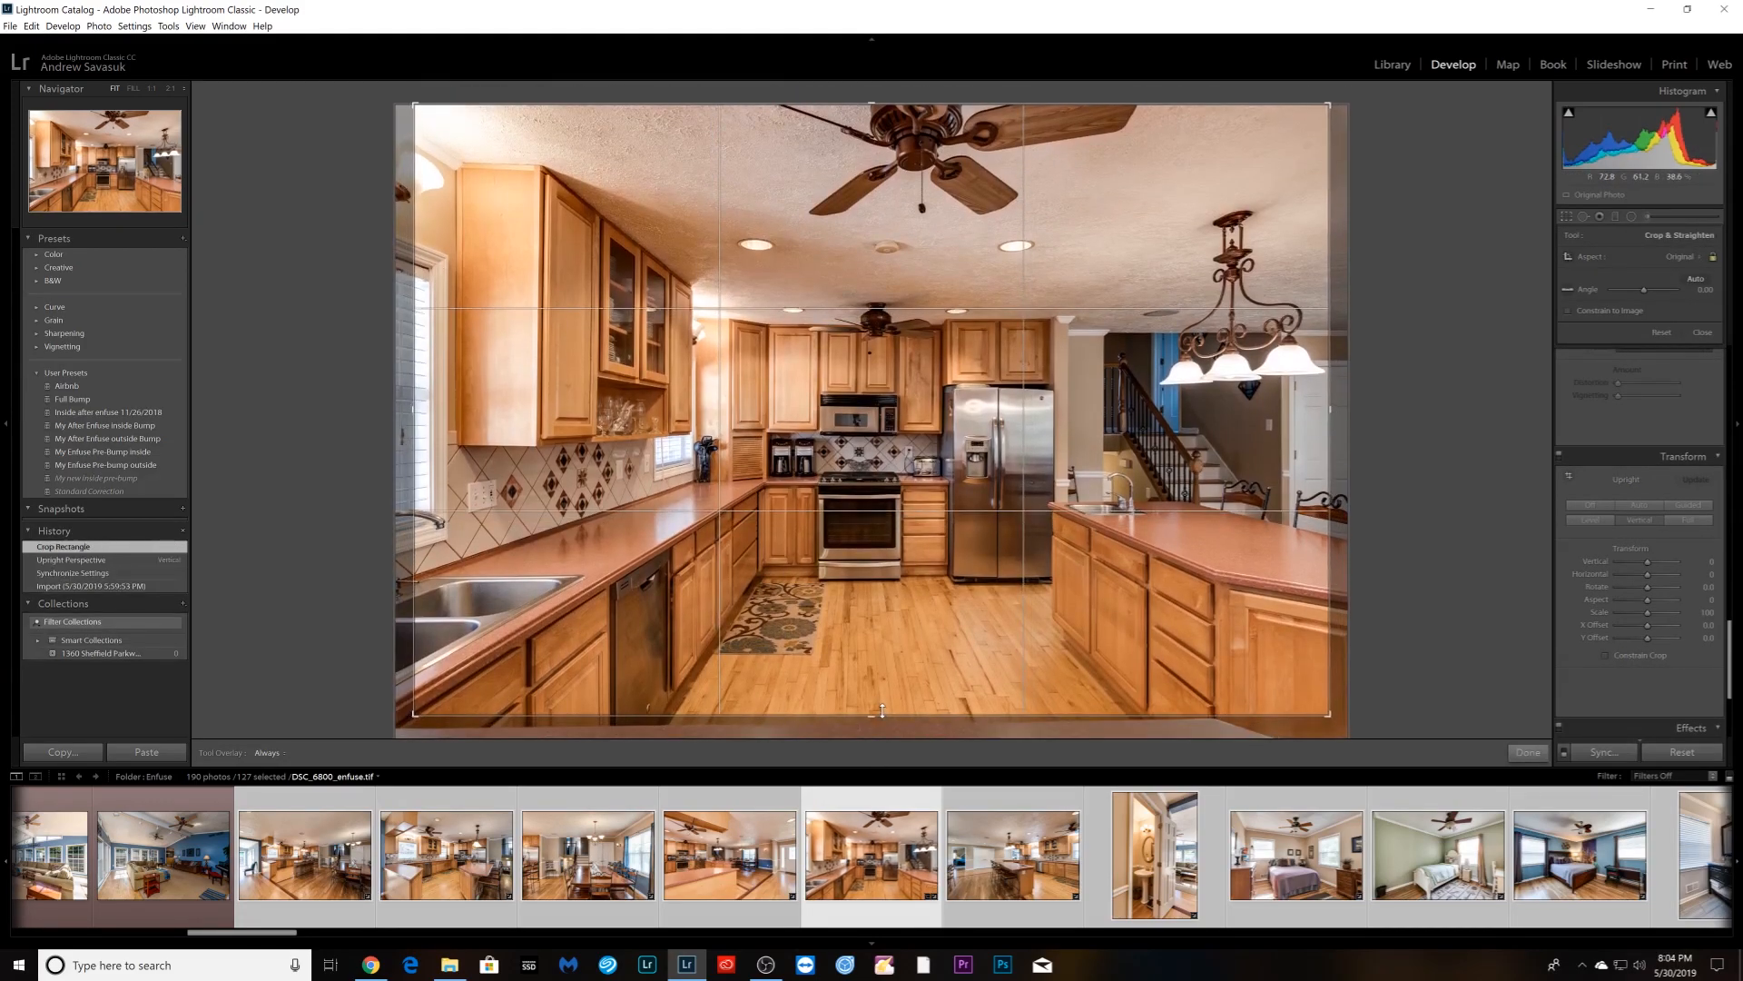
key(Return)
key(Right)
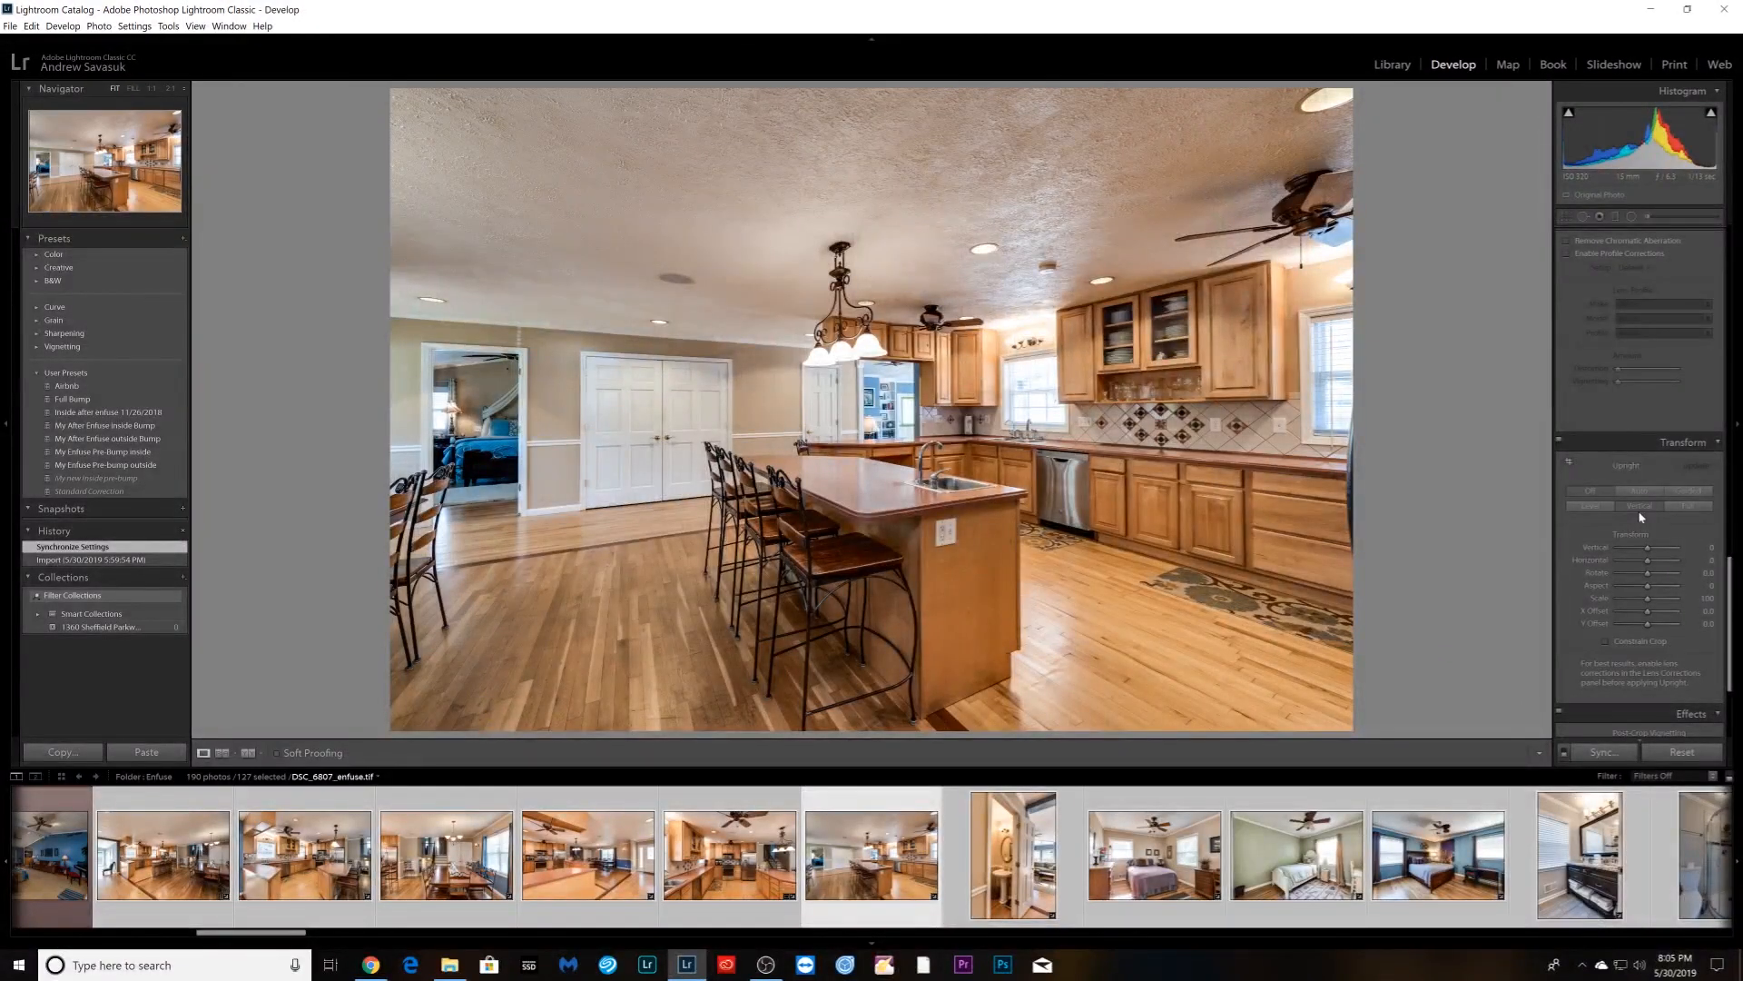
- Skip the powder room and apply Upright Vertical to the purple, green and blue bedroom photos
key(Right)
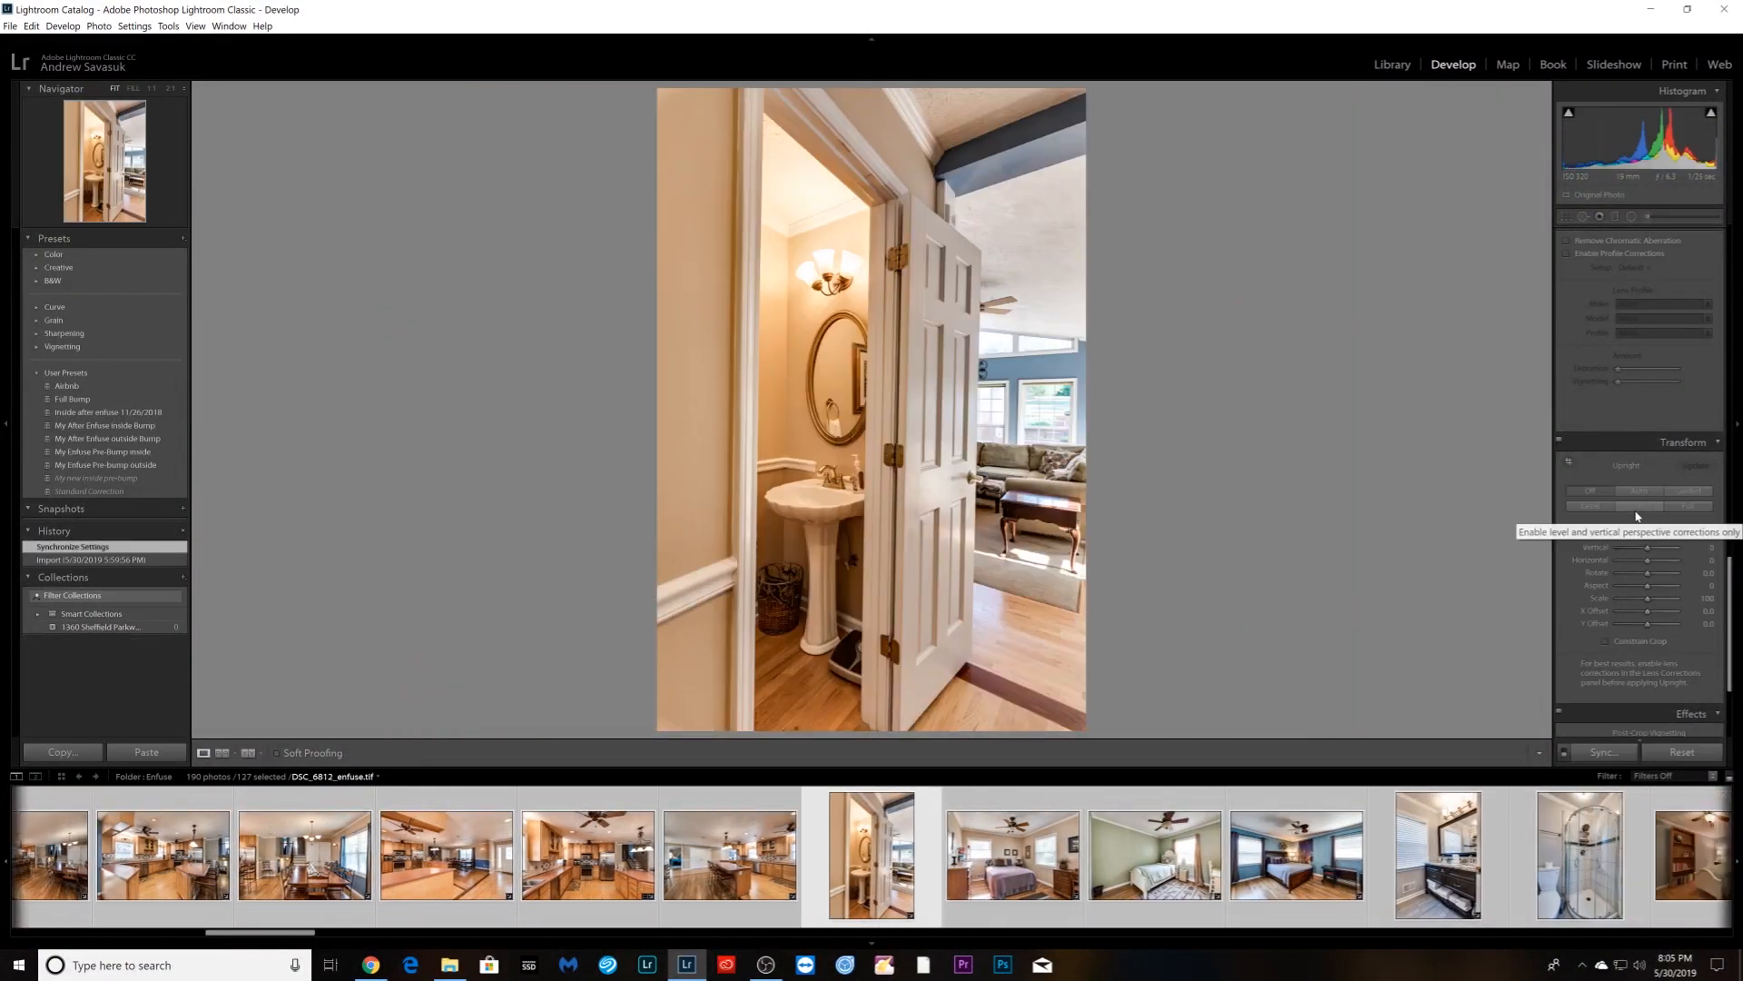
key(Right)
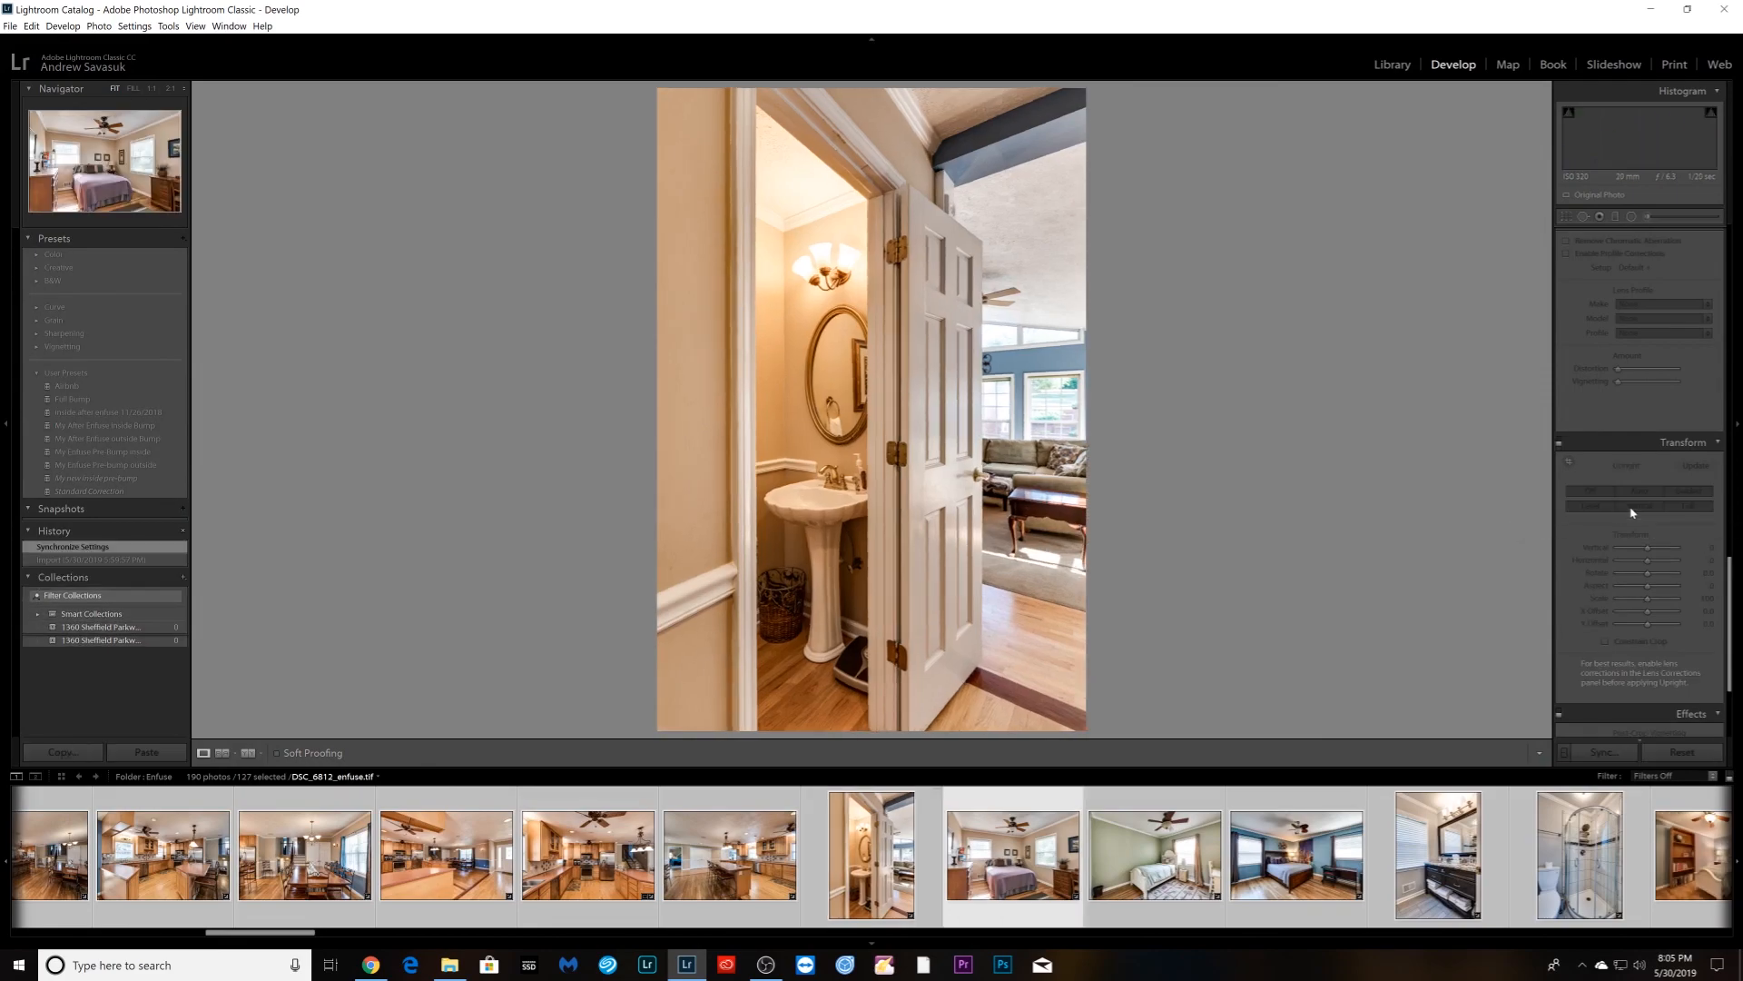
click(1631, 508)
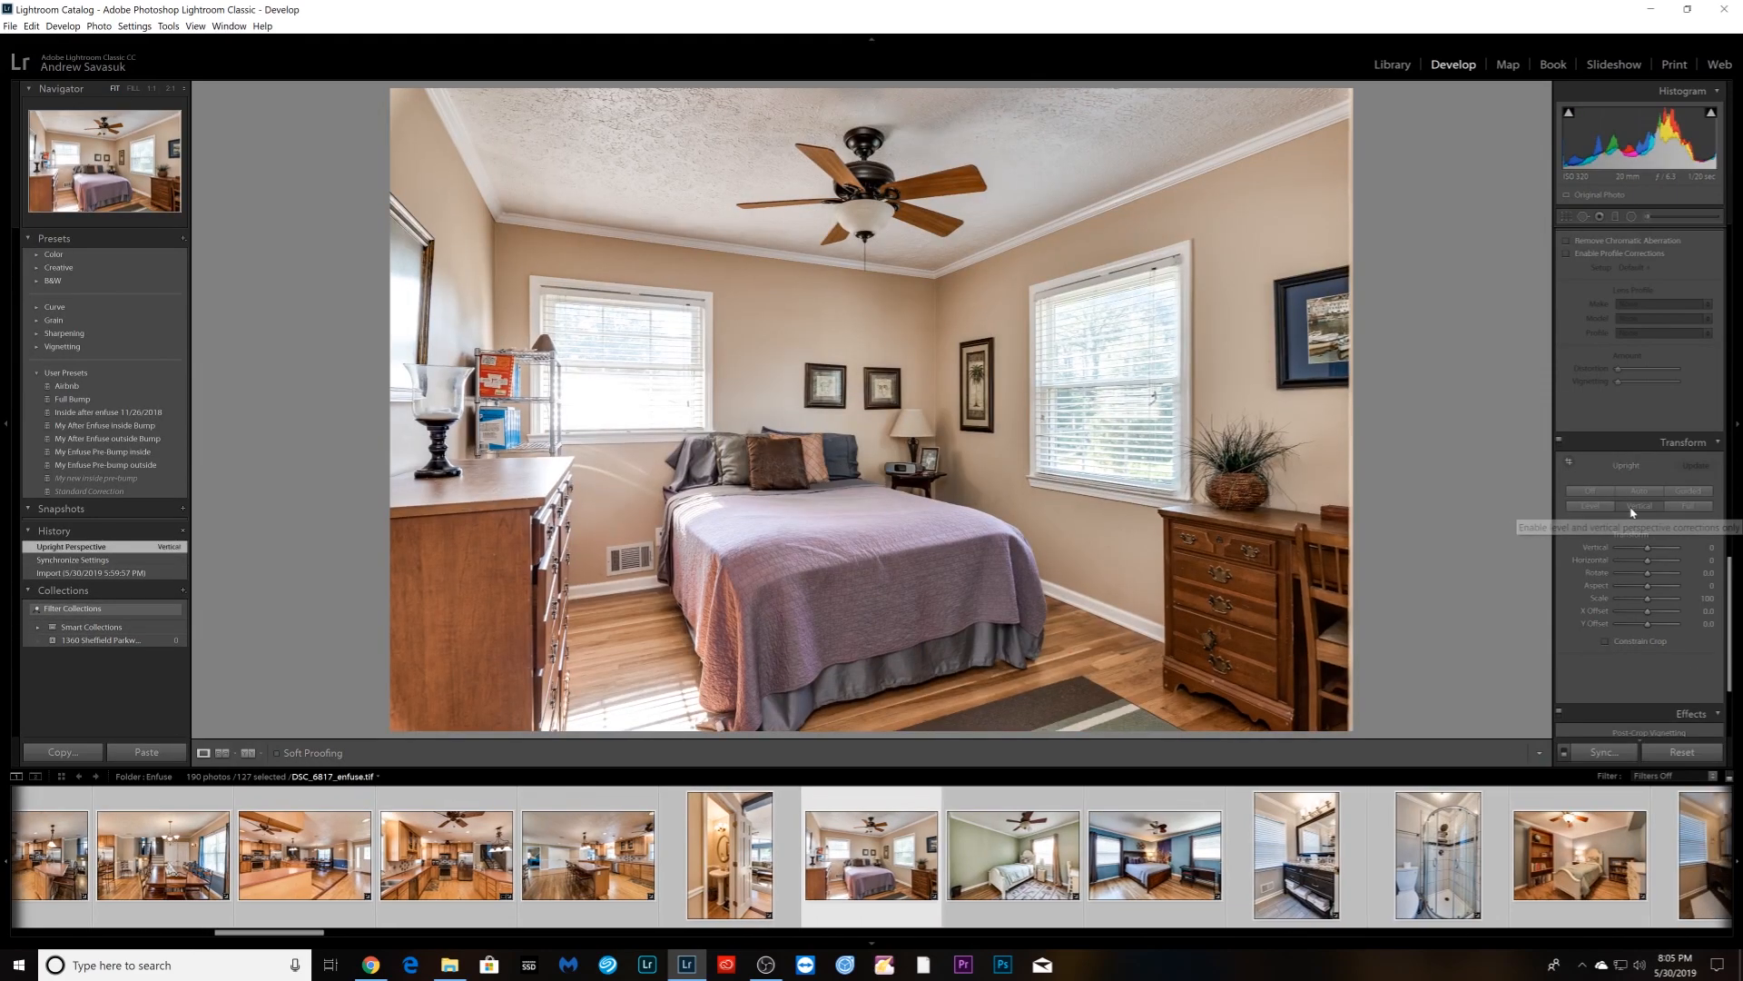
key(Right)
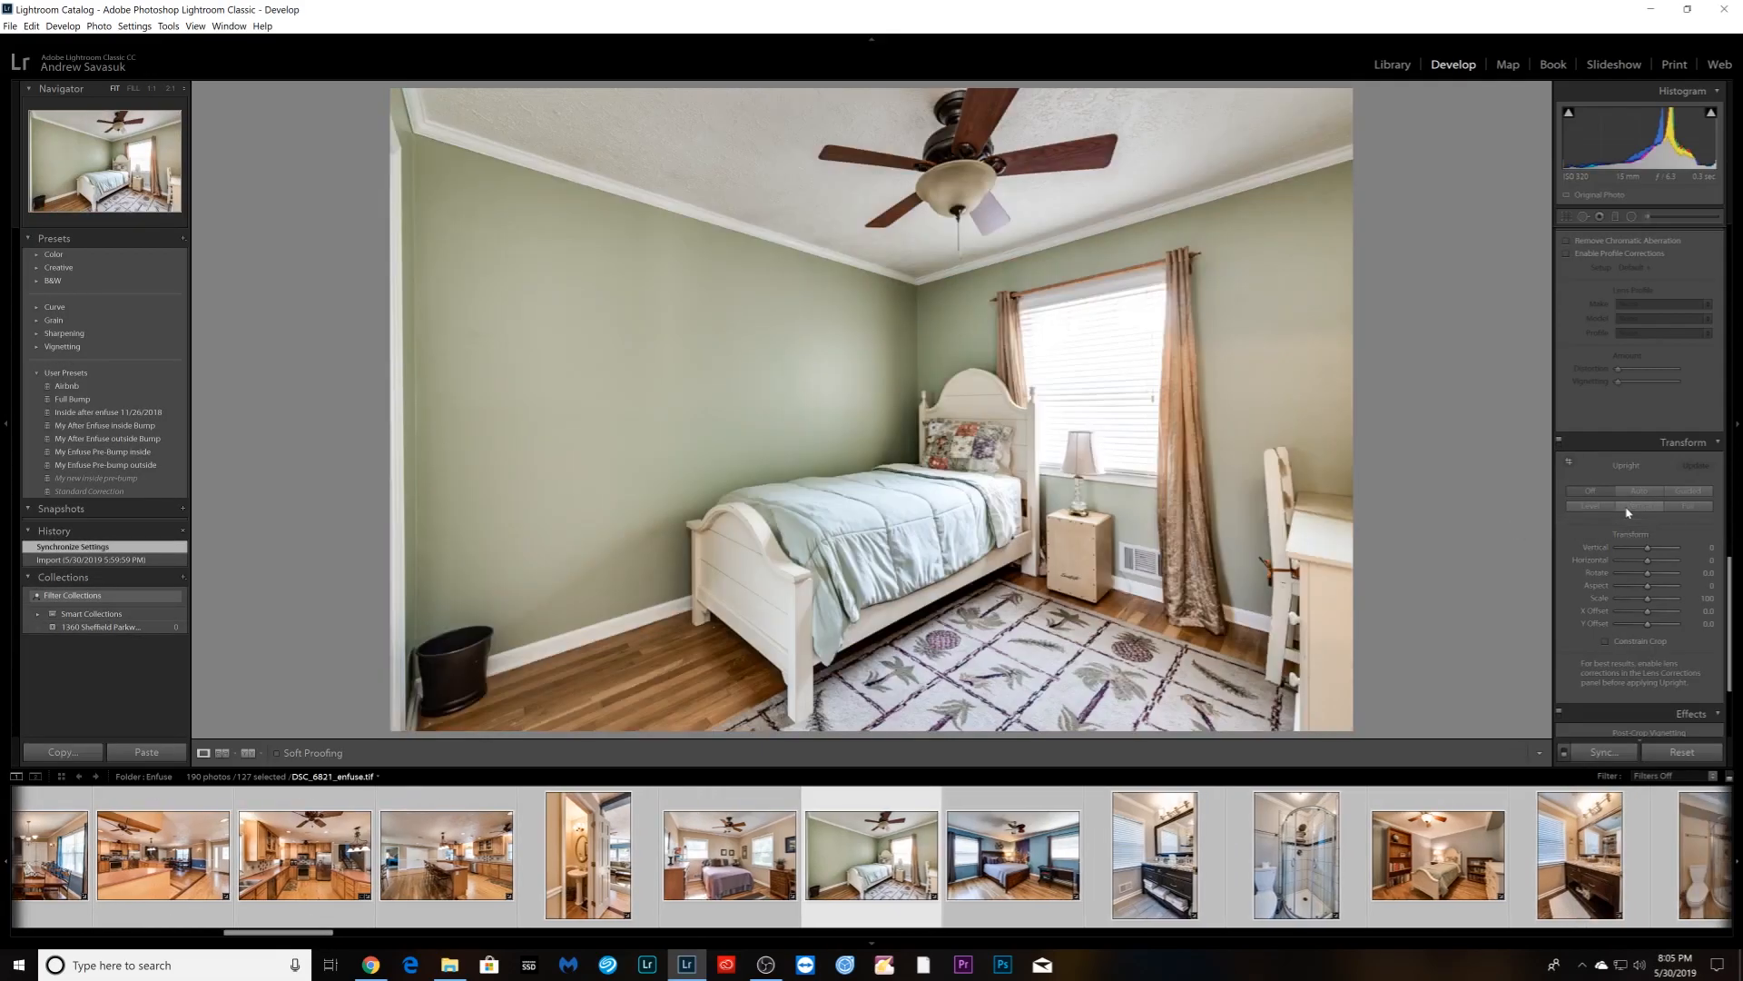
click(1630, 509)
key(Right)
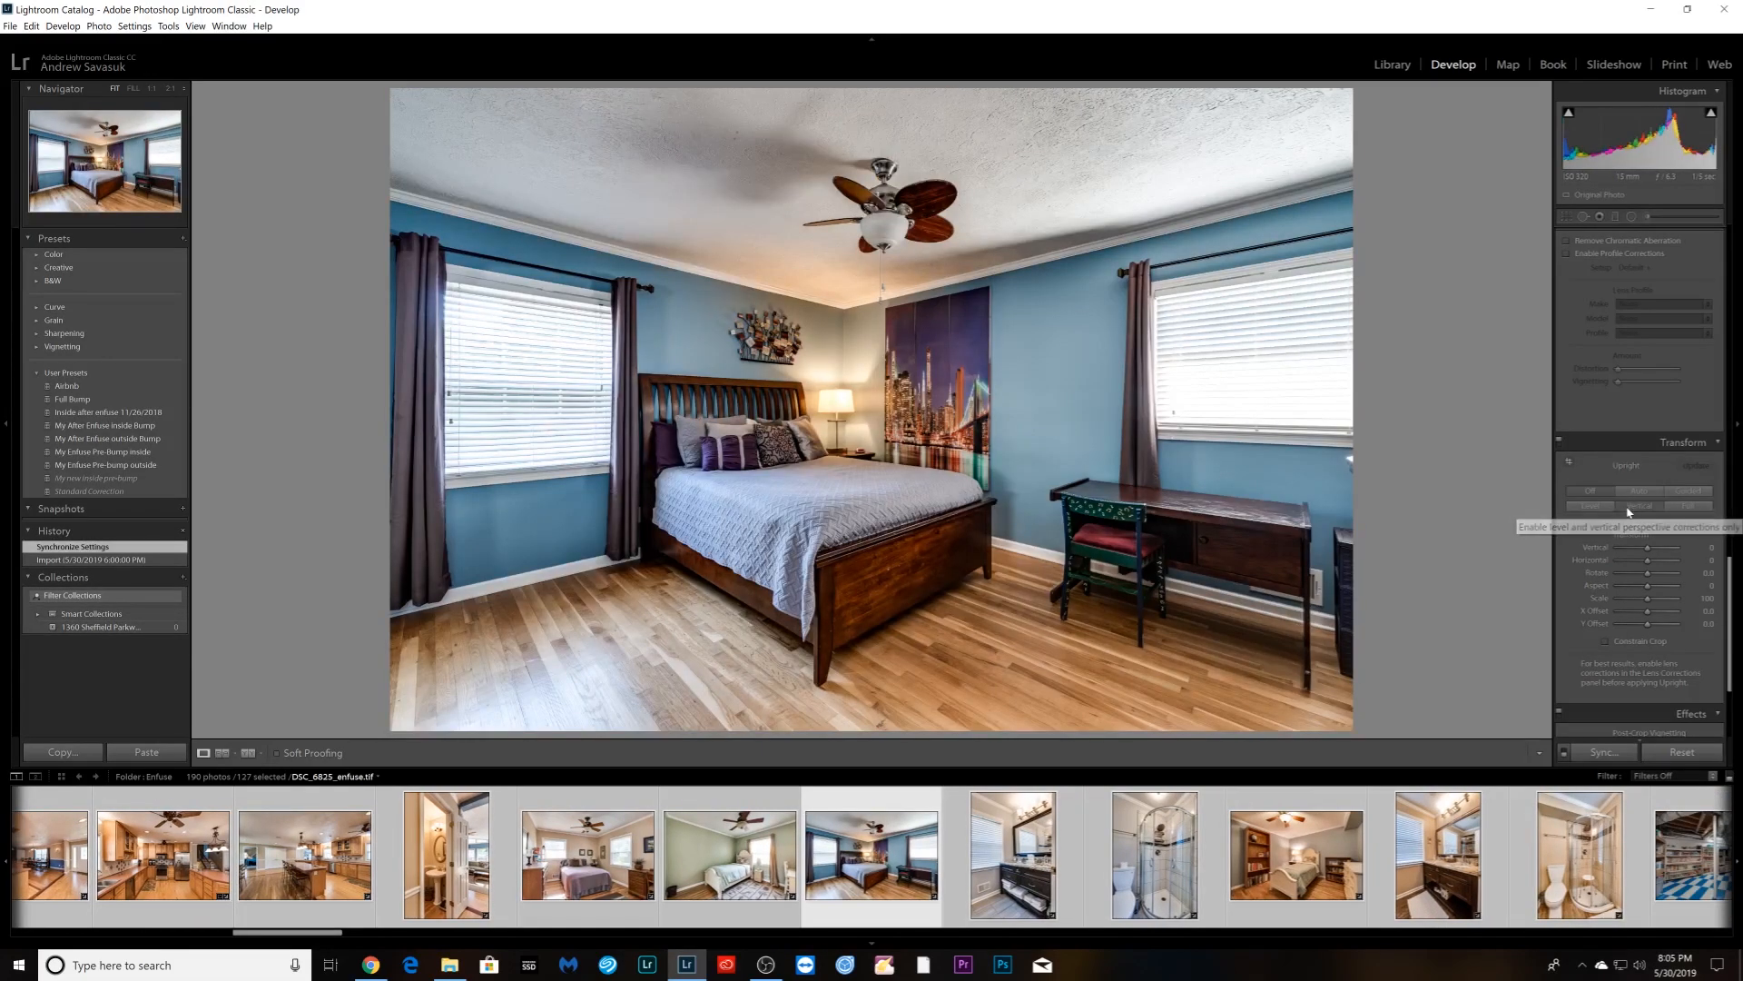
click(1629, 508)
- Apply Upright Vertical to the bathroom vanity photo and crop in its right edge
key(Right)
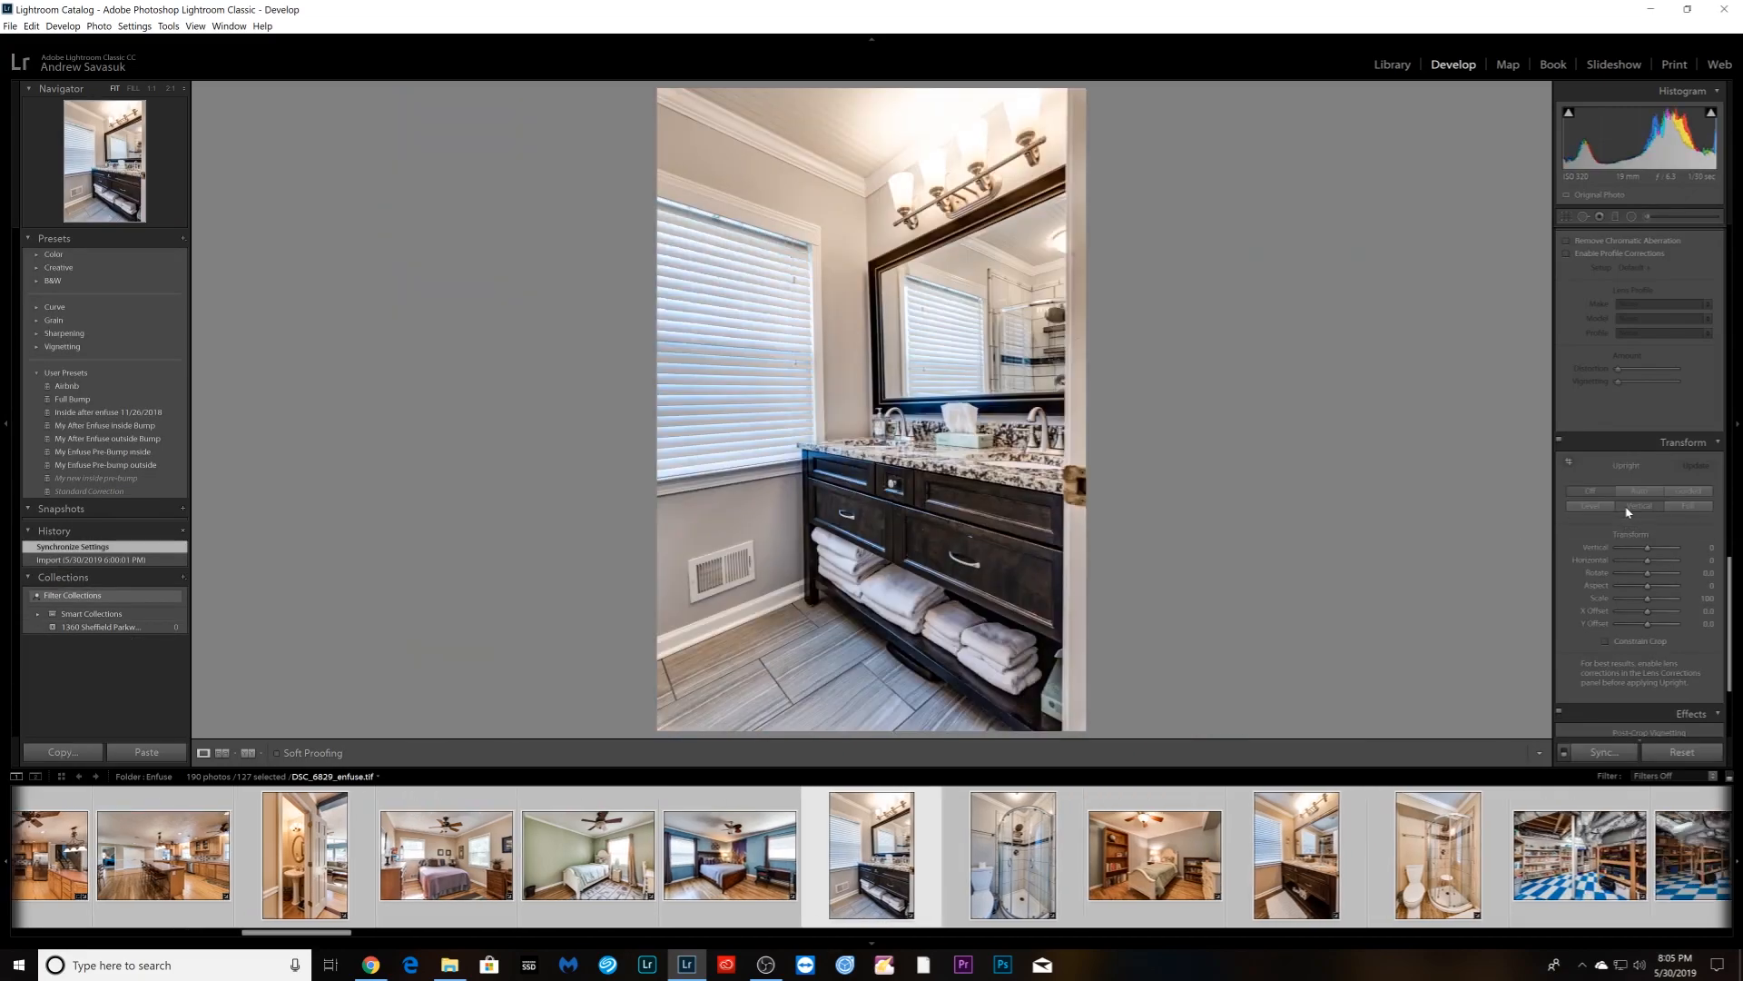
click(1629, 508)
key(r)
drag(1086, 414, 1076, 416)
key(Return)
- Apply Upright Vertical to the shower, bookshelf bedroom, vanity, second shower and two basement photos
key(Right)
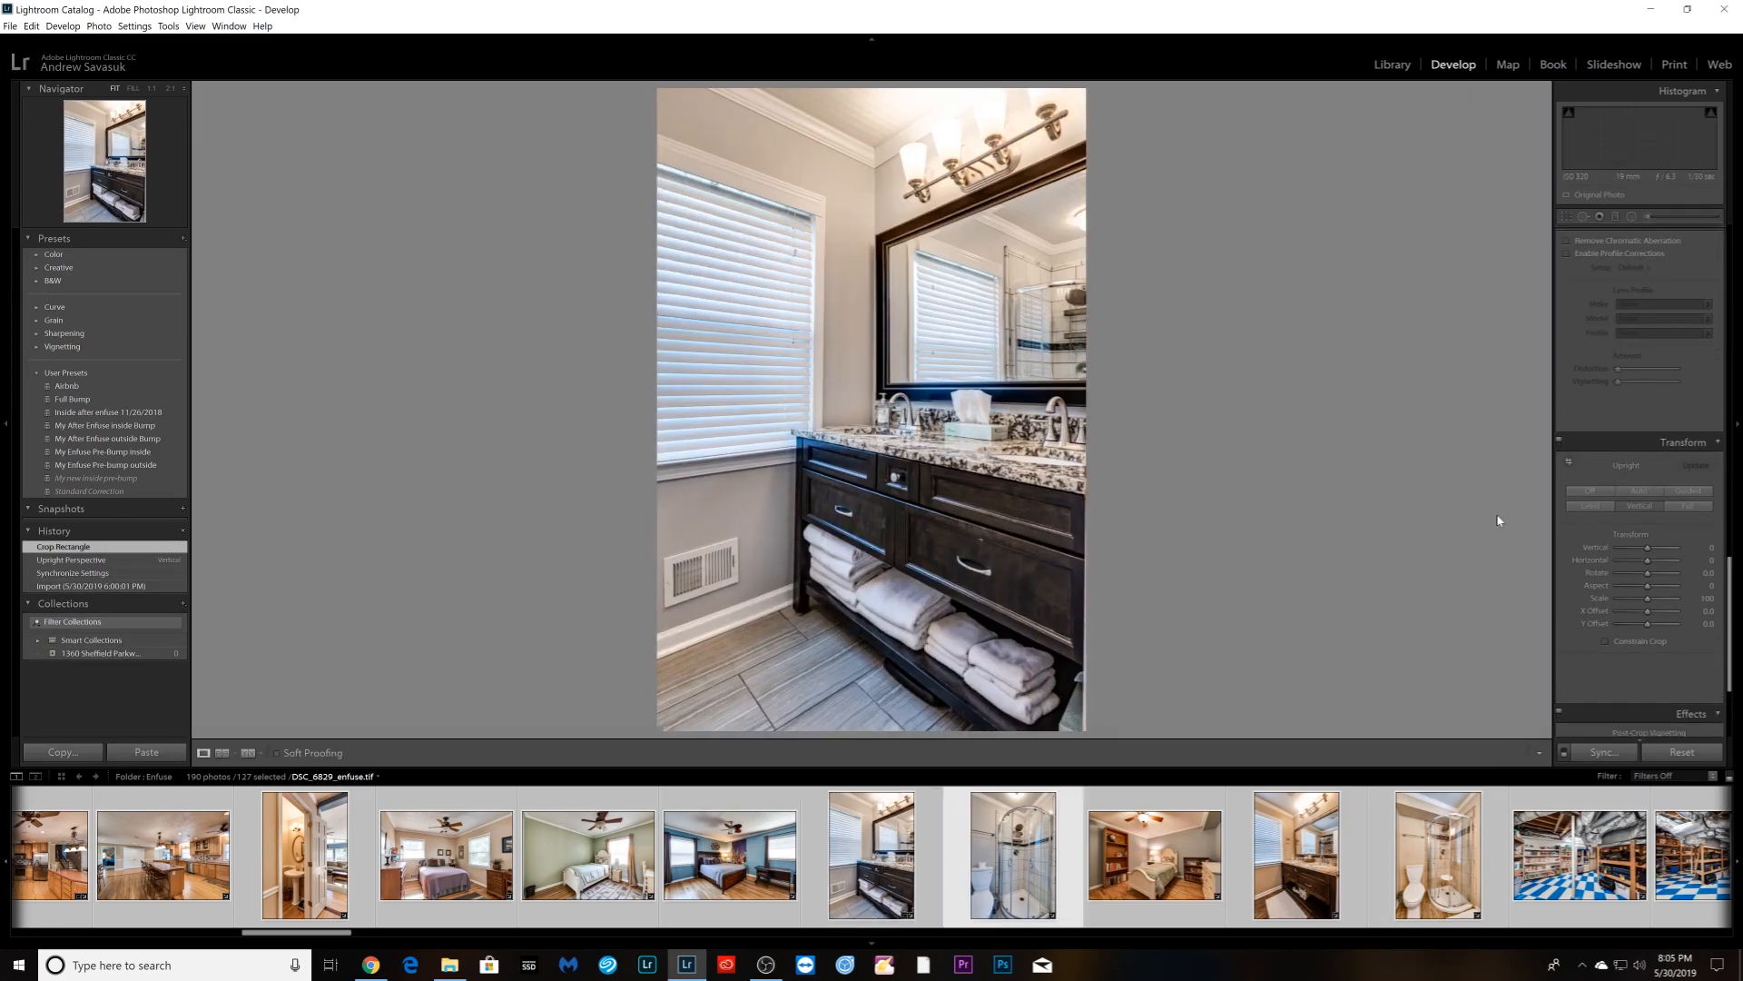
click(1639, 506)
key(Right)
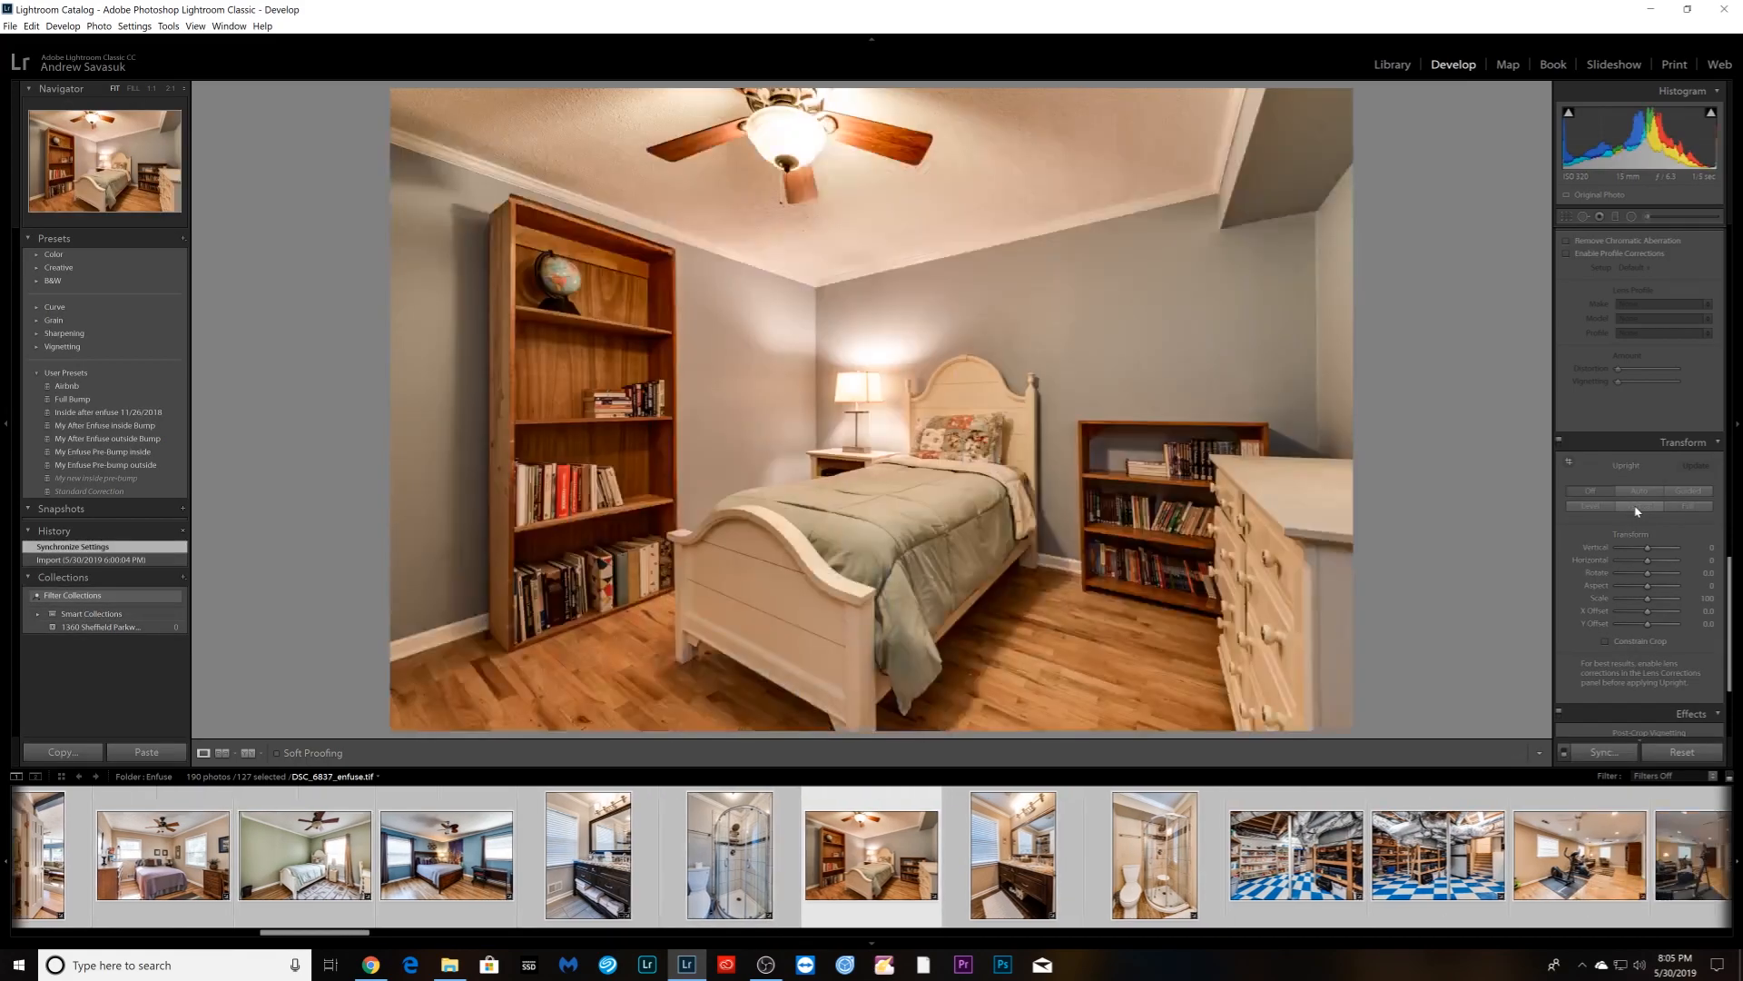
click(1637, 506)
key(Right)
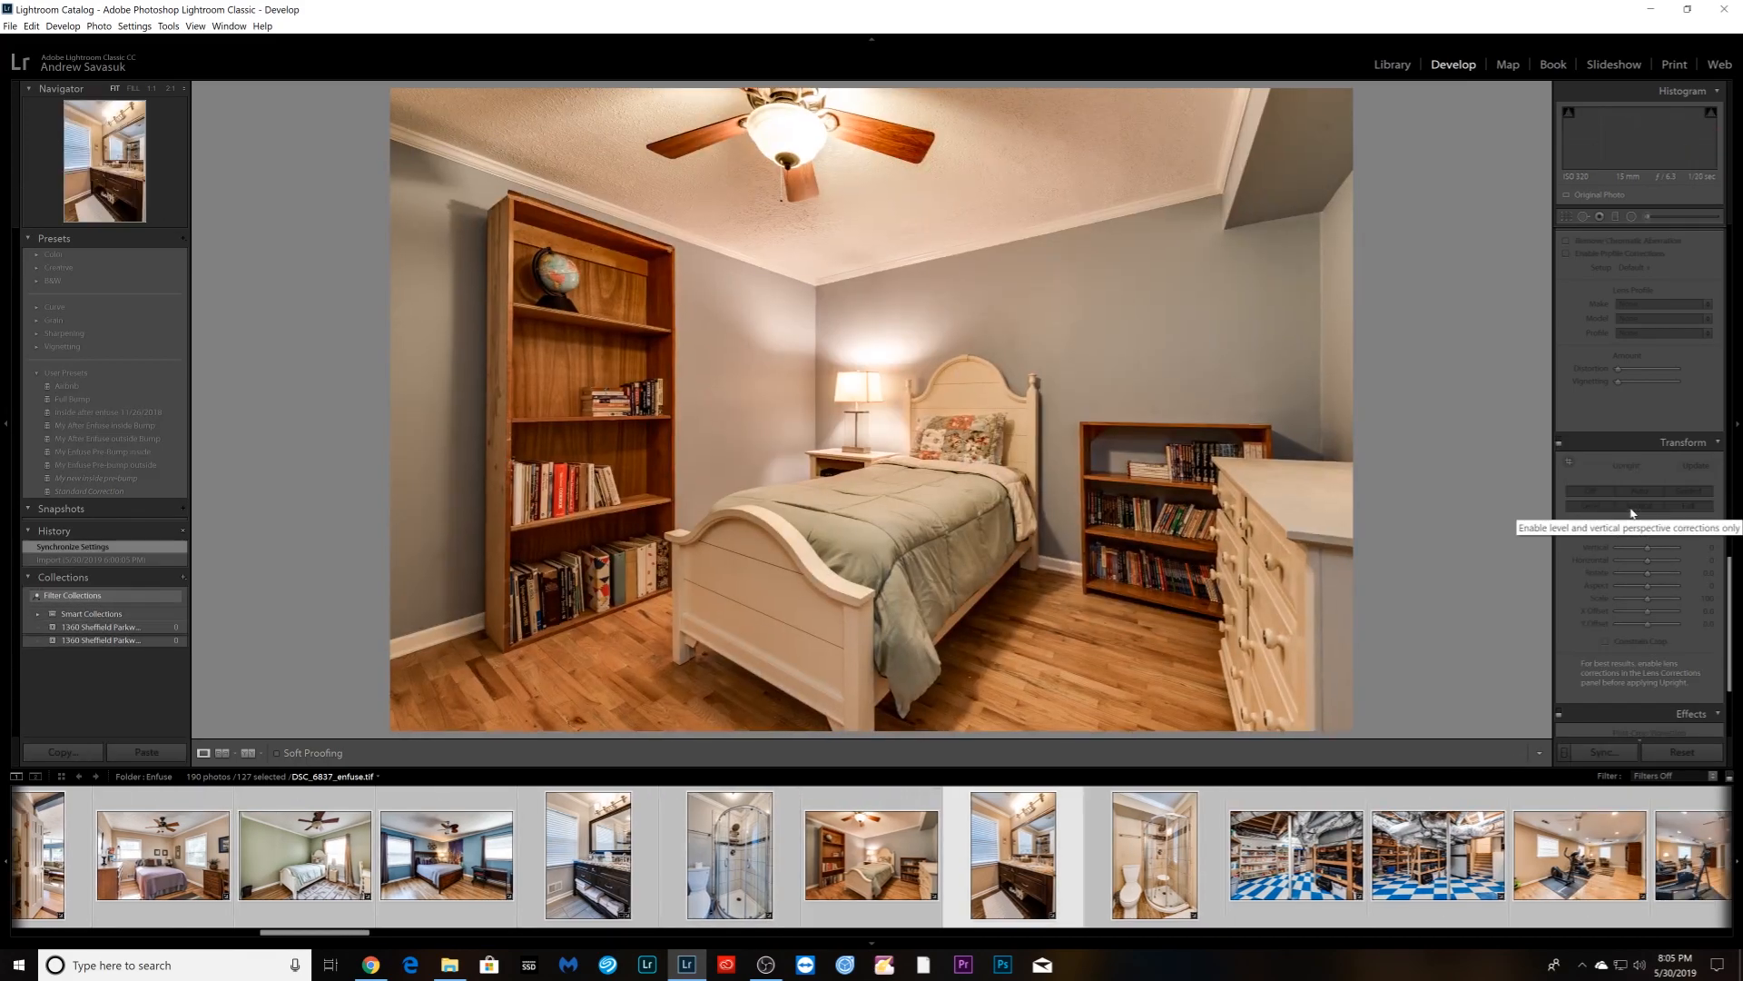
click(1632, 511)
key(Right)
click(1632, 511)
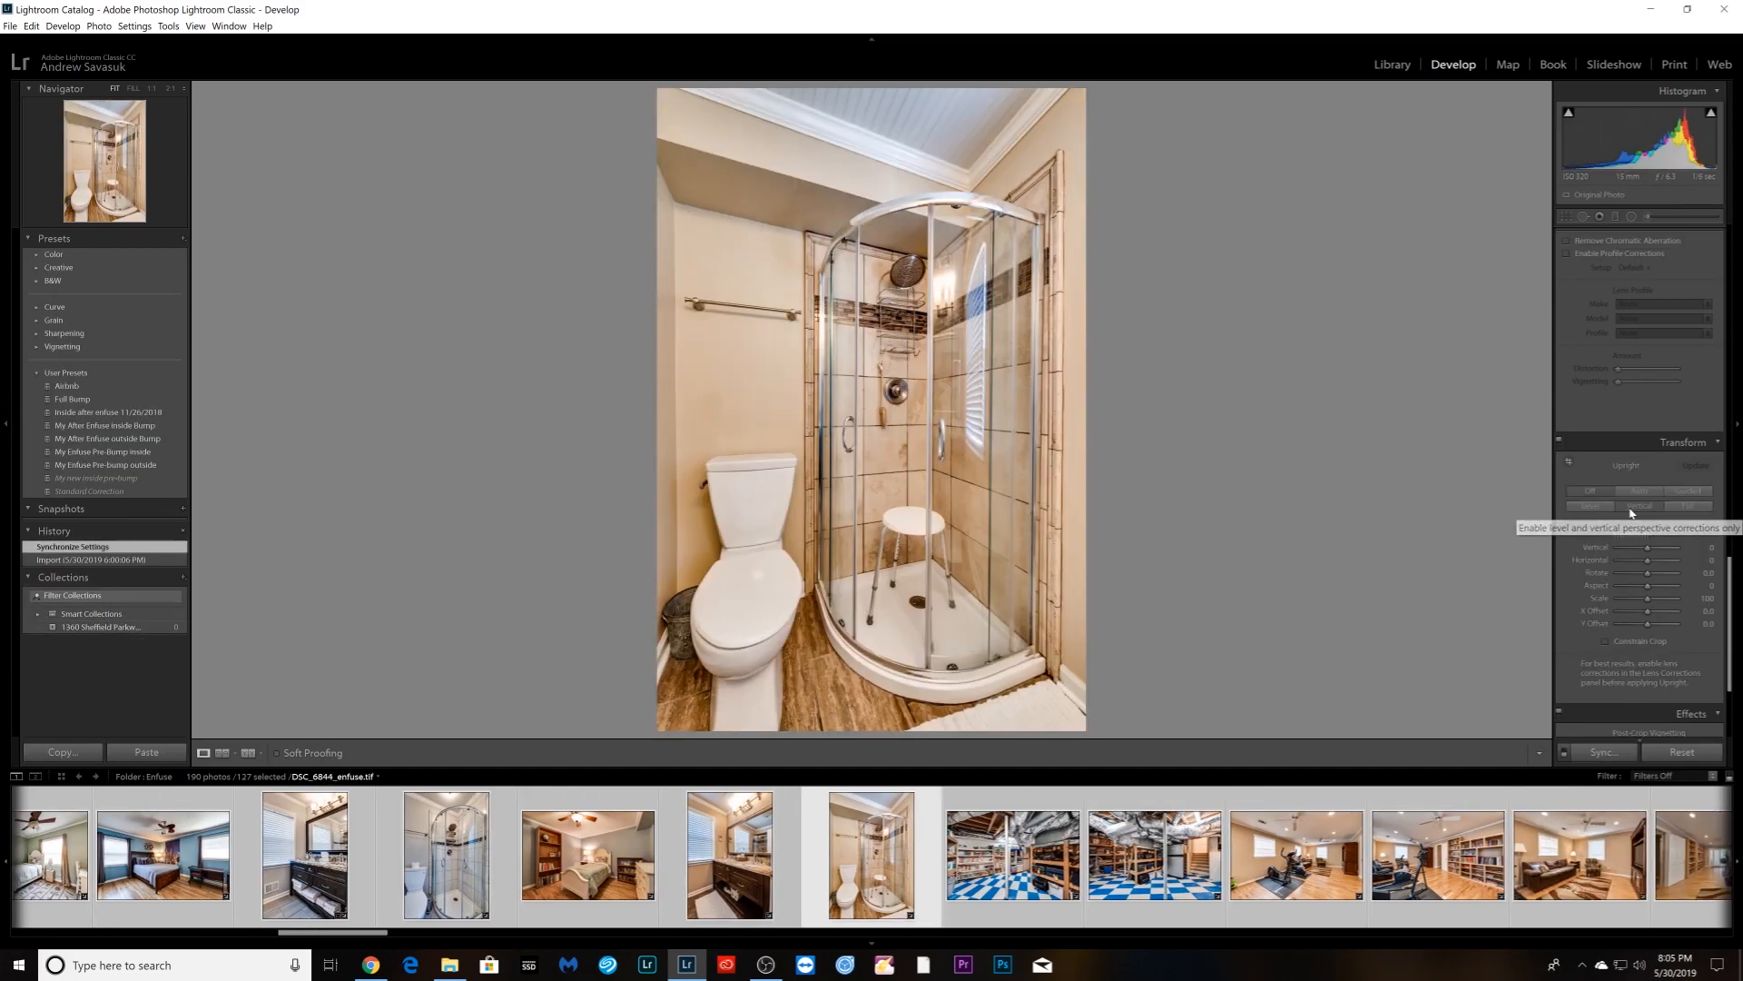
key(Right)
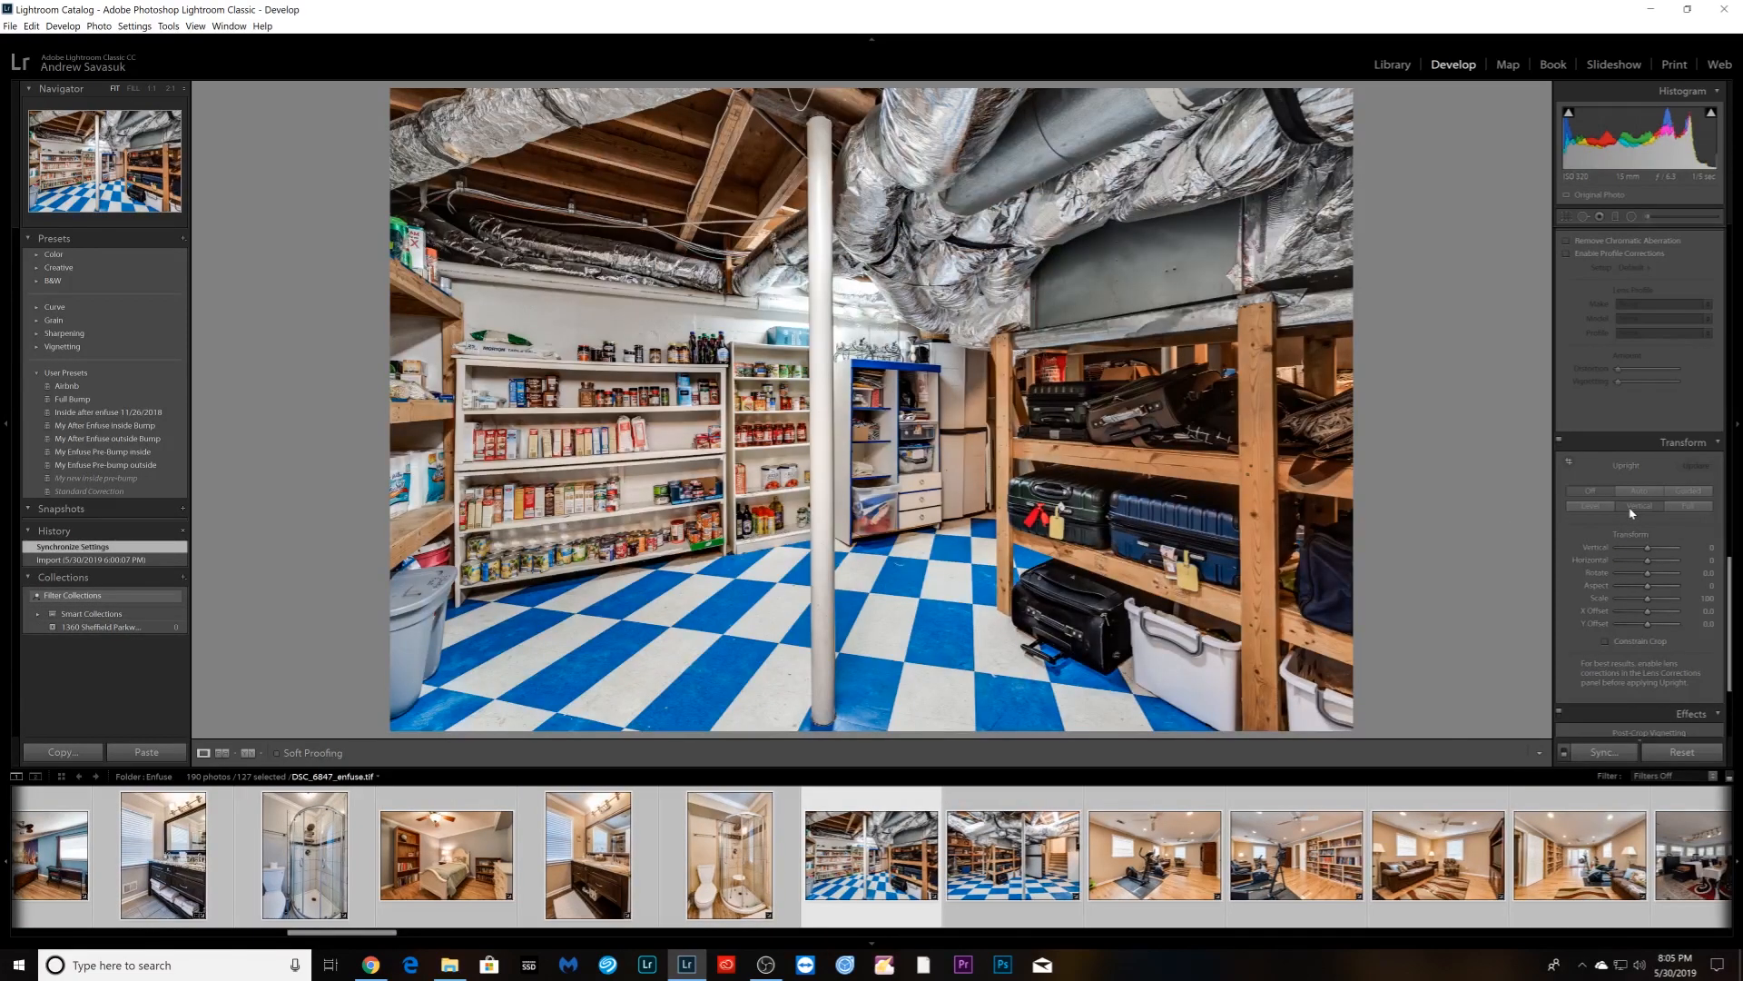
click(1632, 511)
key(Right)
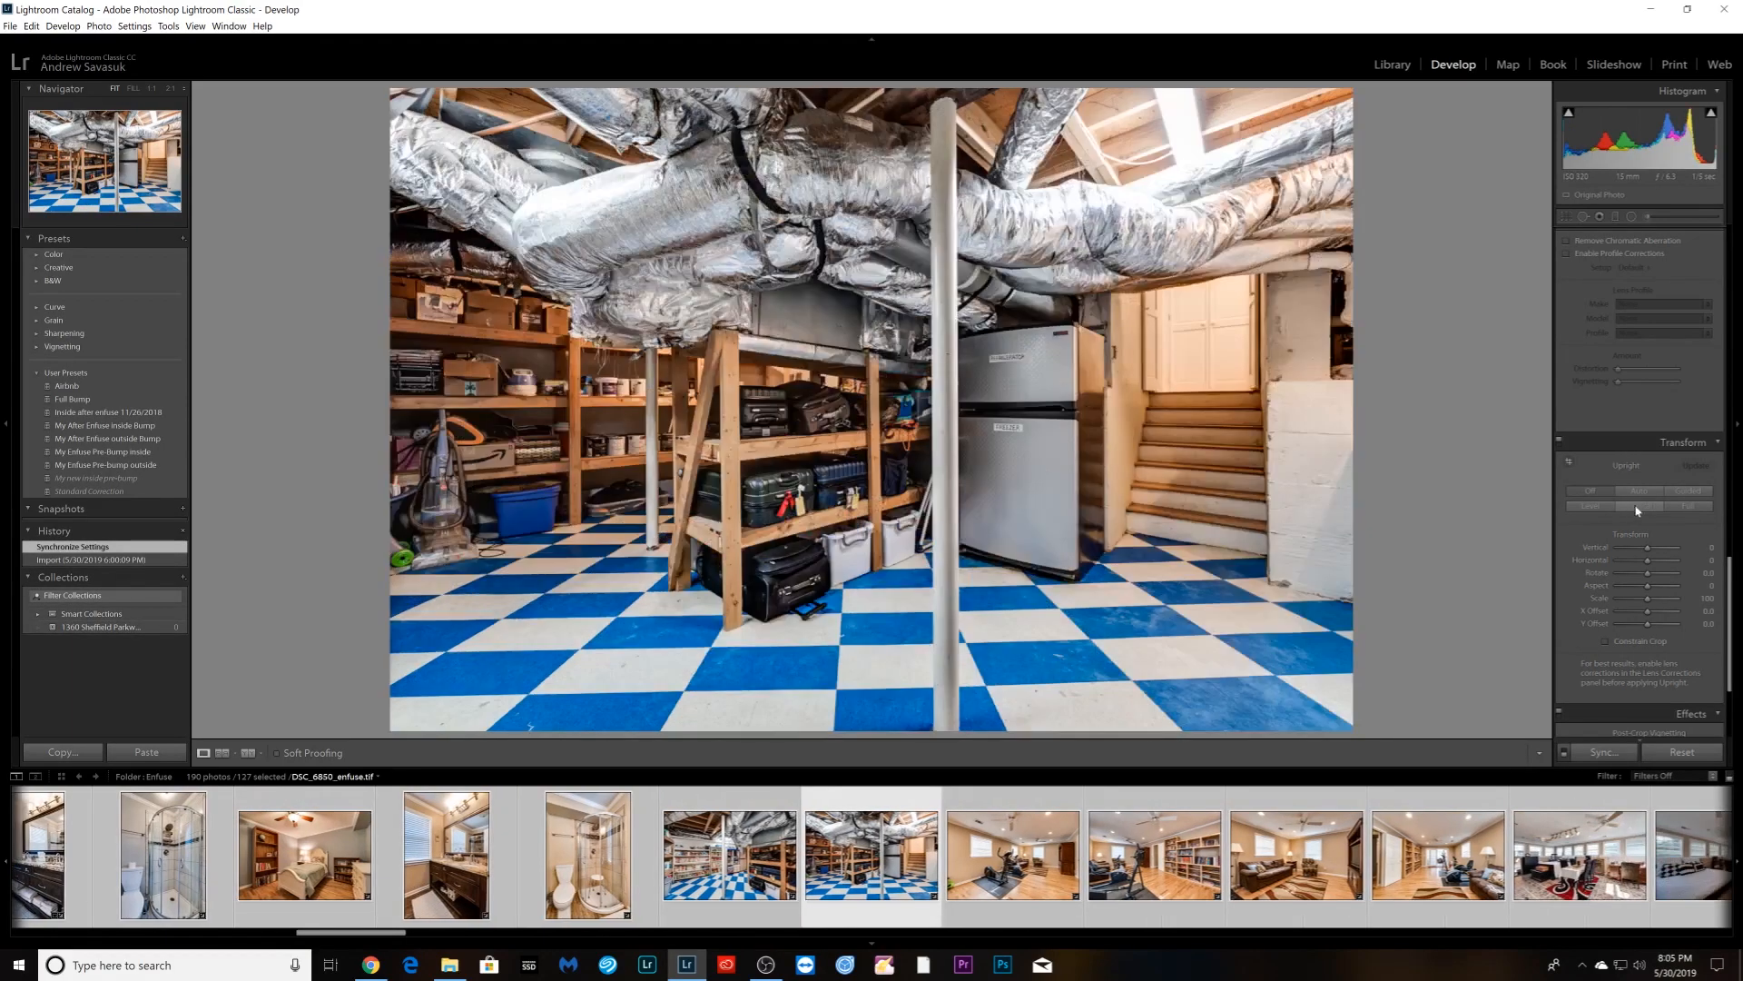
click(1644, 507)
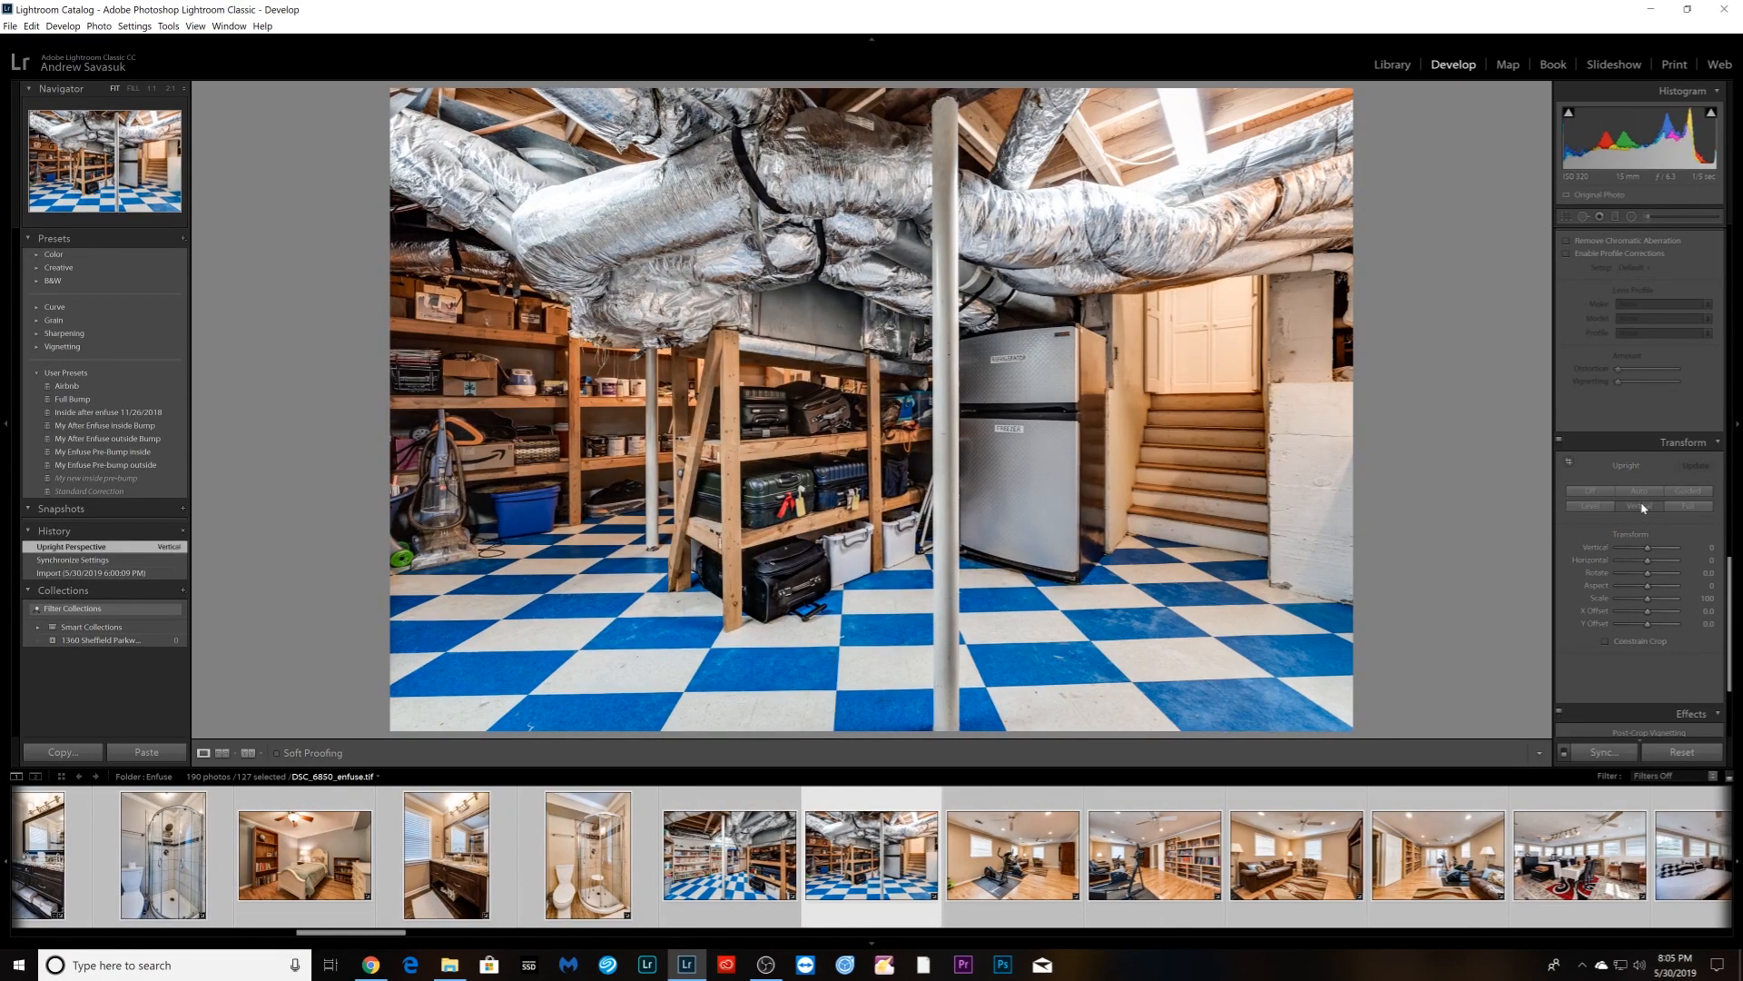
- Apply Upright Vertical to the exercise room, bookshelf, living room, dining area and bedroom photos
key(Right)
click(1643, 507)
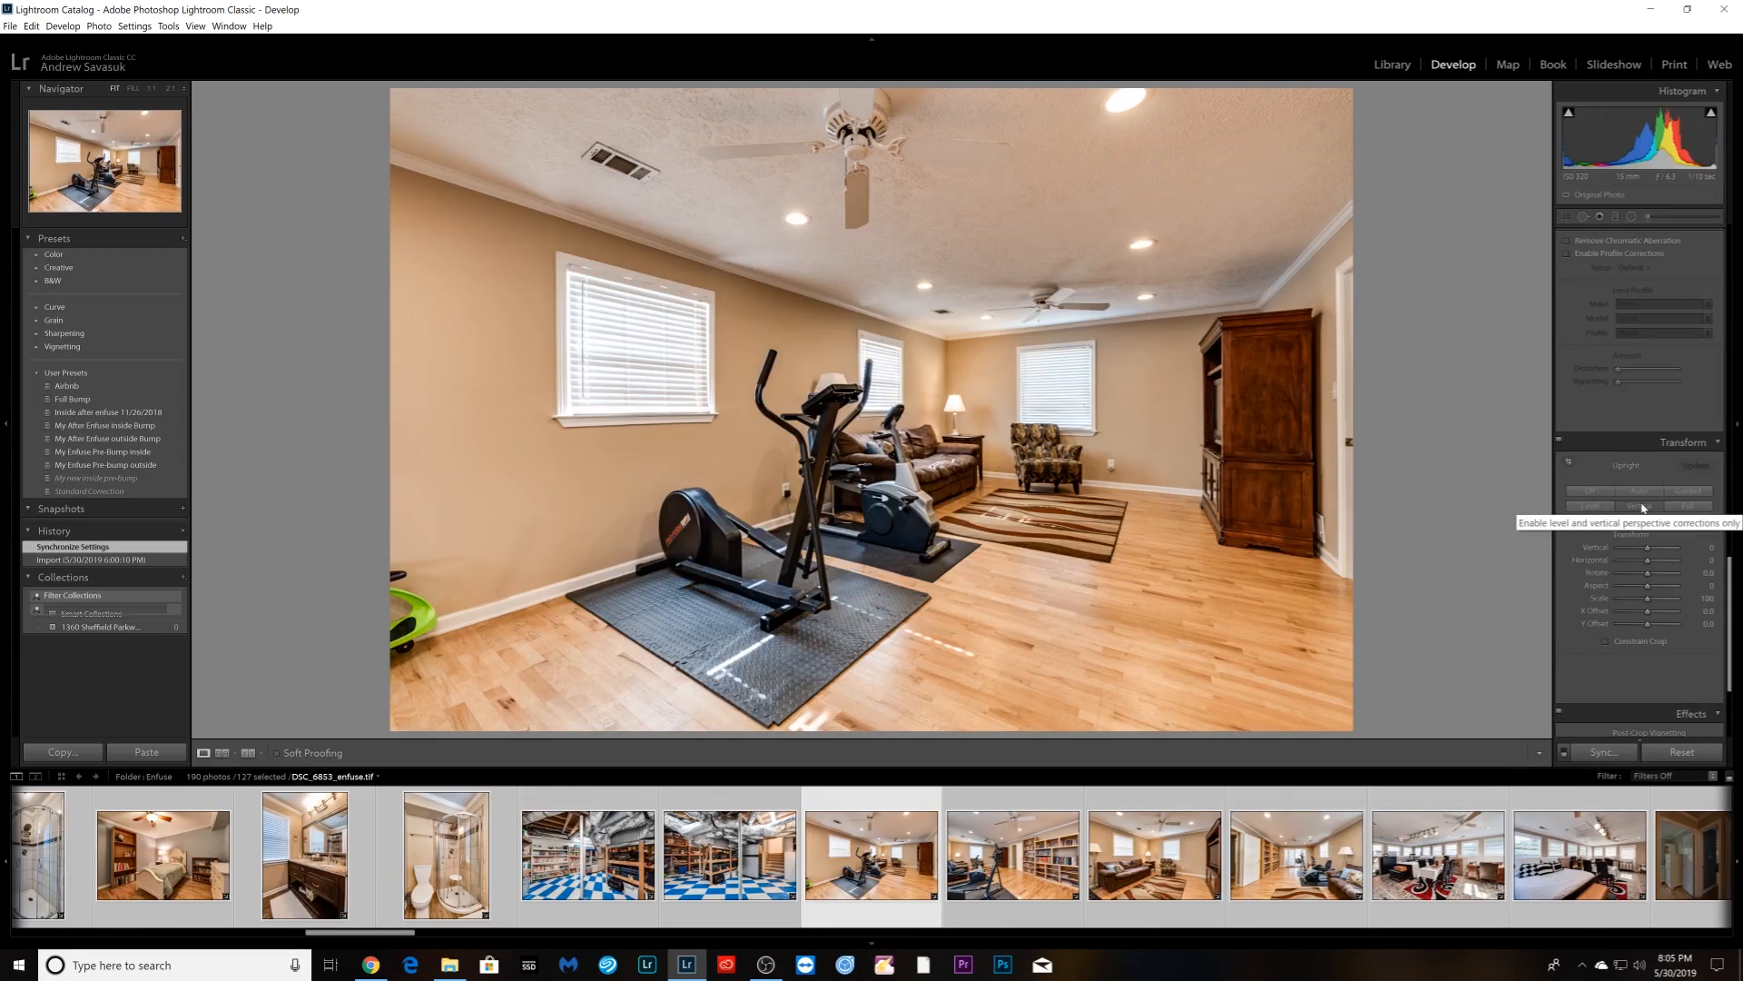
key(Right)
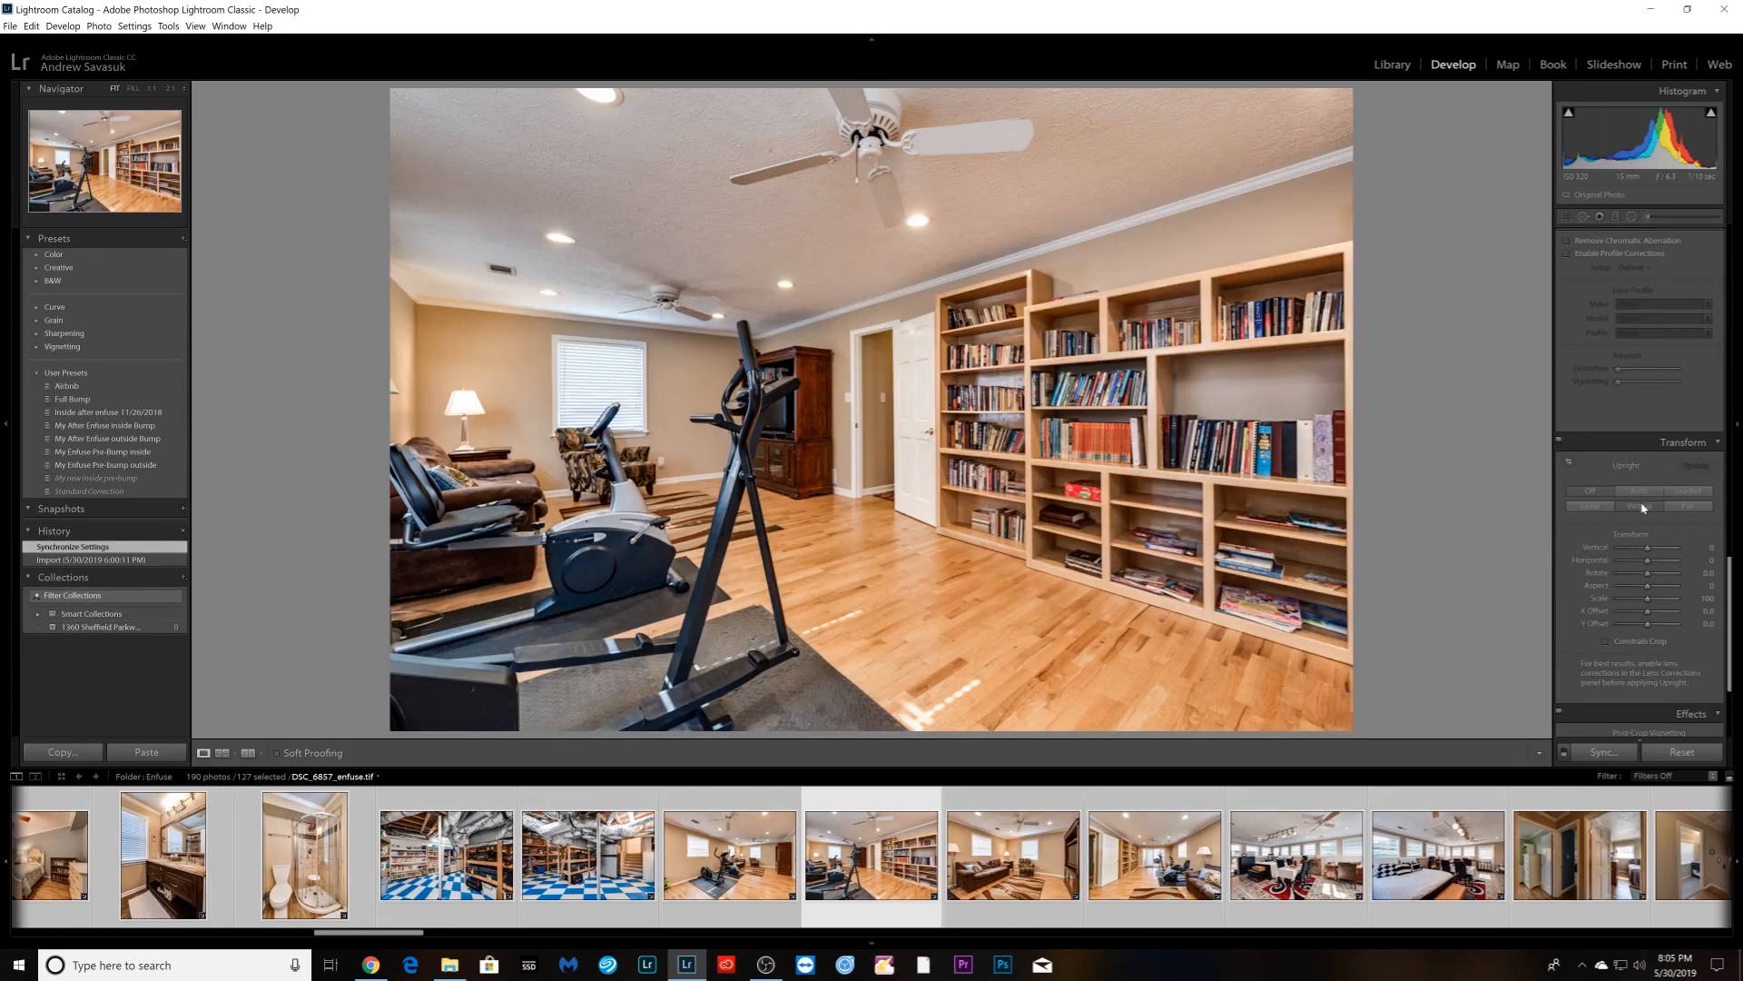
click(1643, 507)
key(Right)
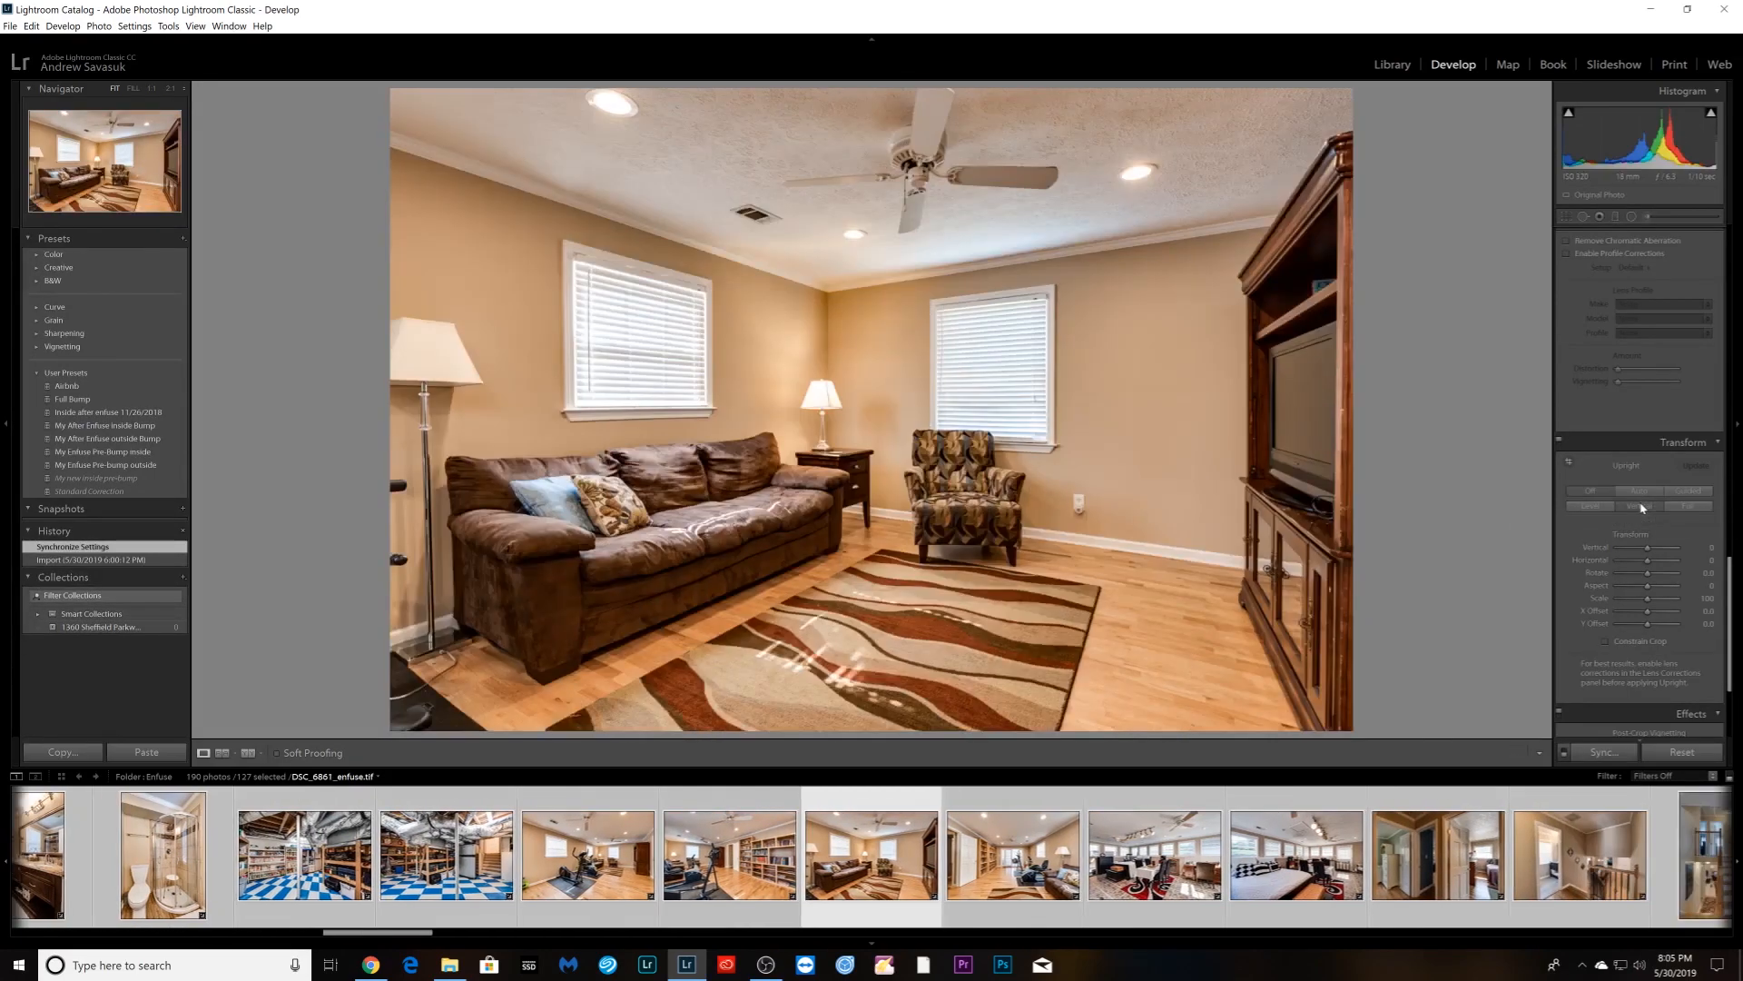
click(1644, 508)
key(Right)
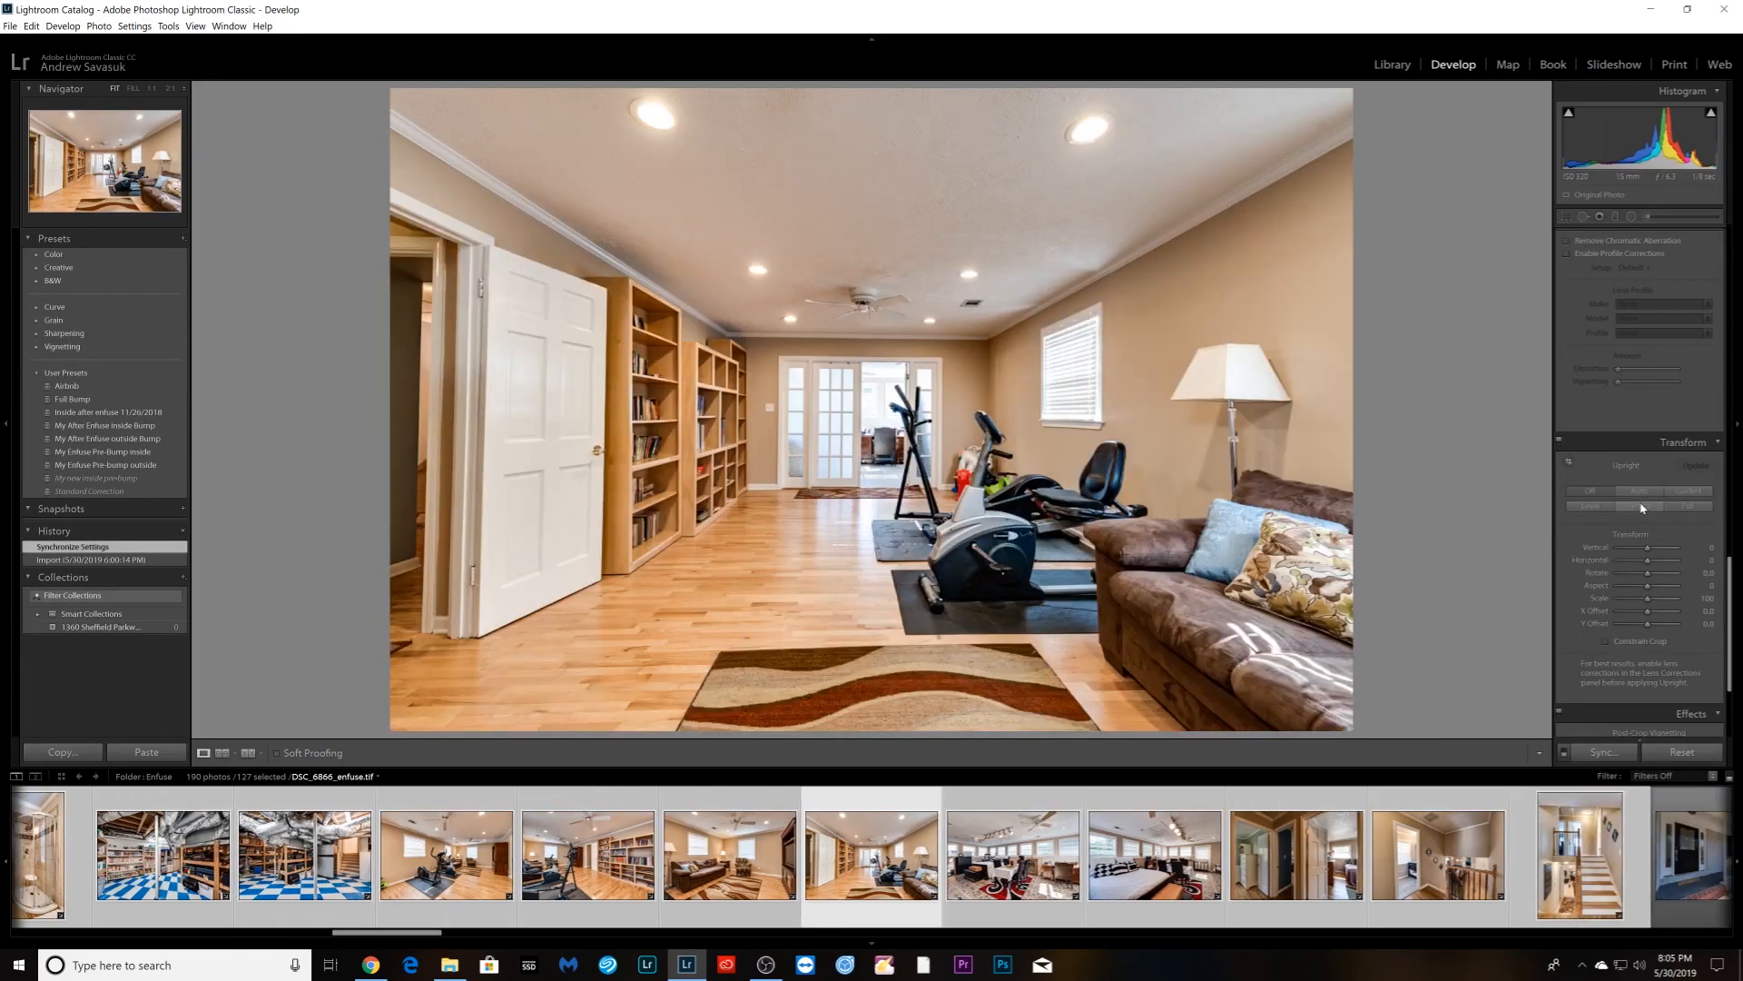
click(1643, 508)
key(Right)
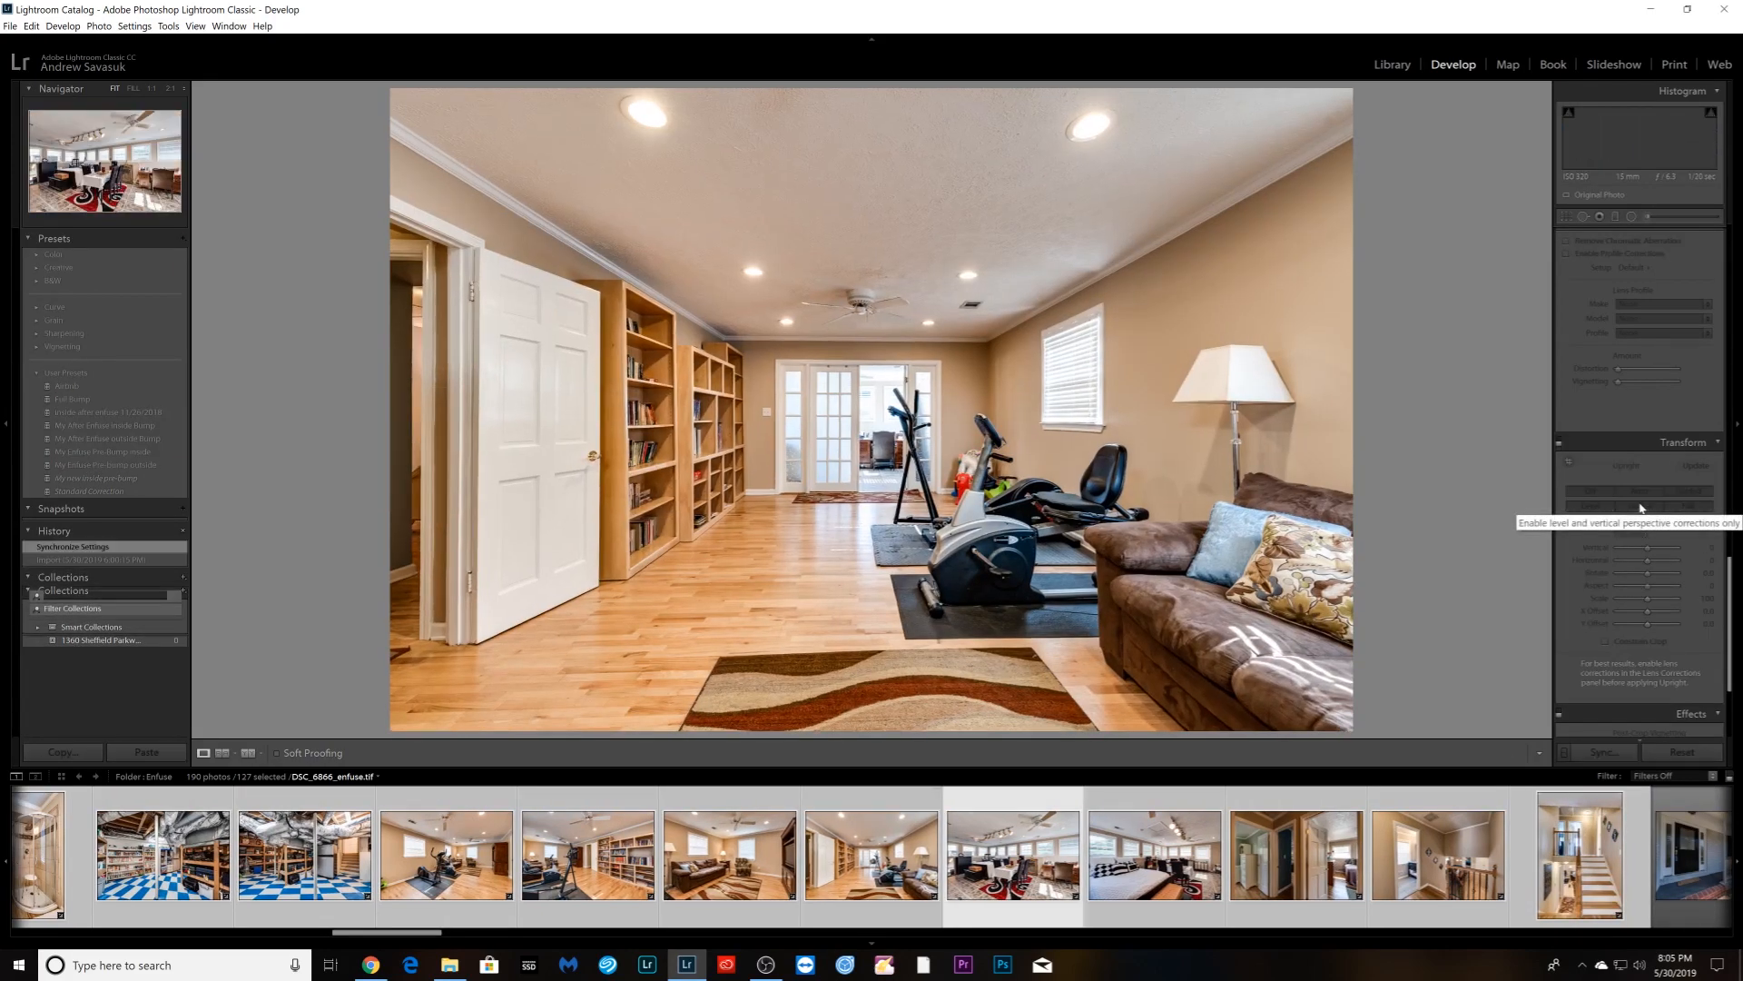
click(1641, 507)
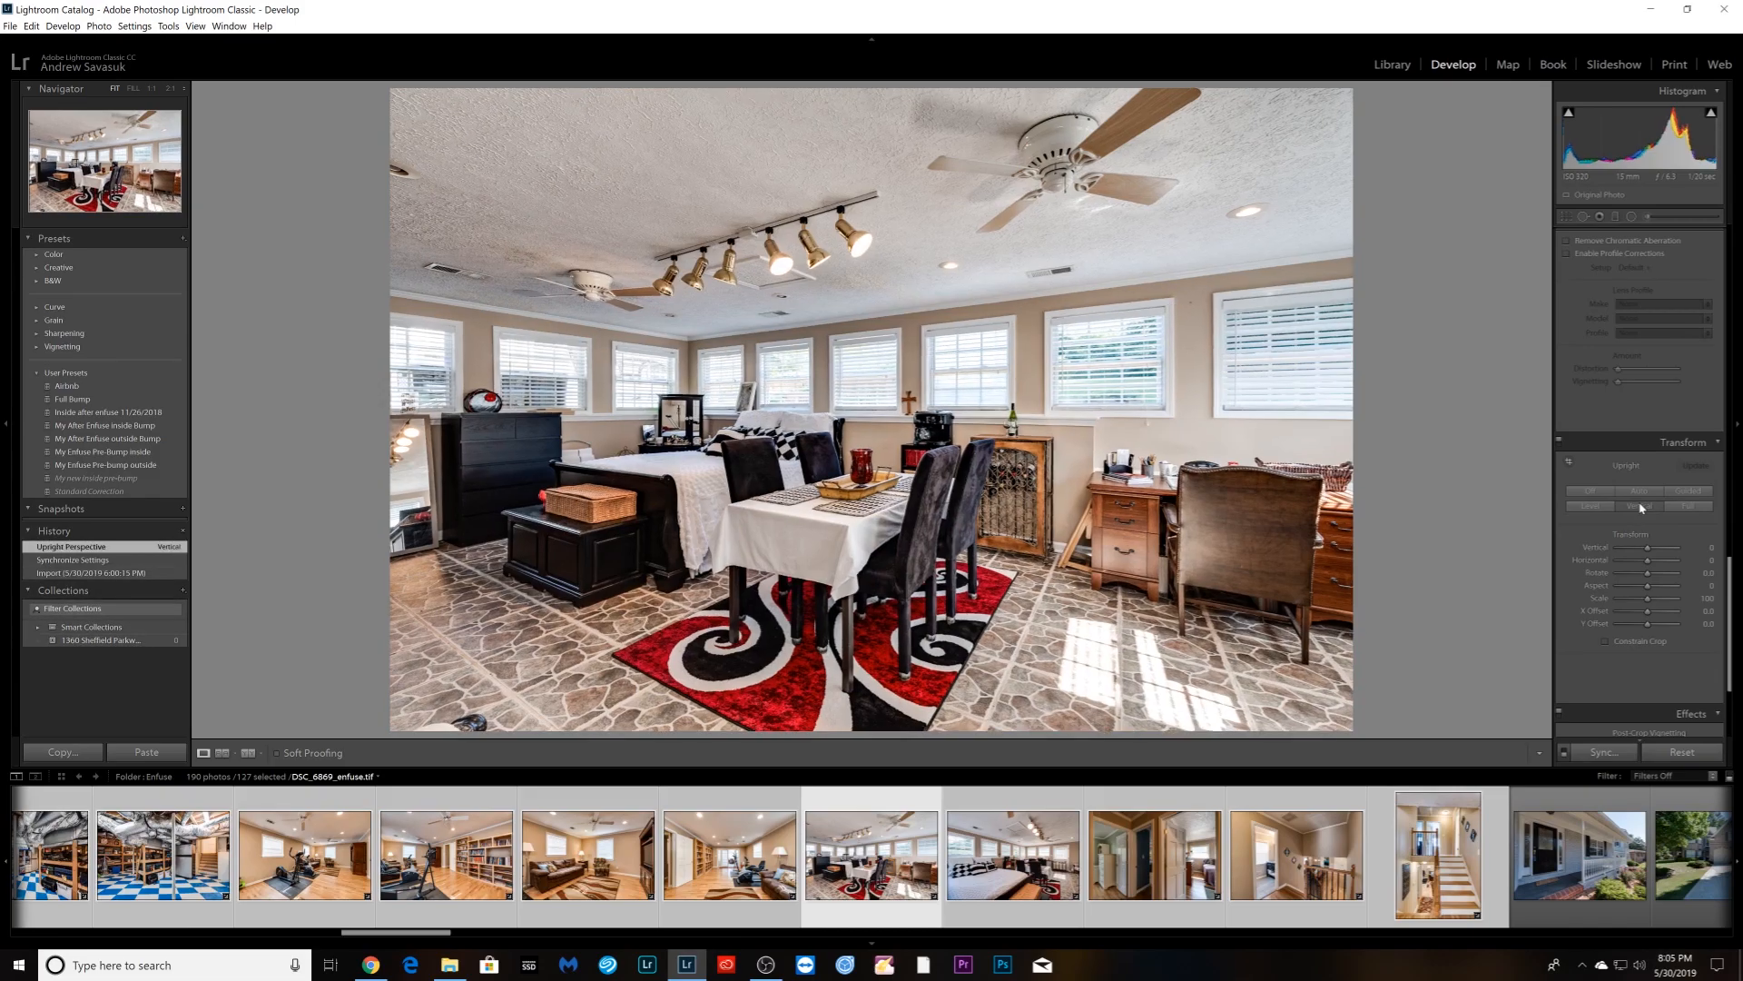
key(Right)
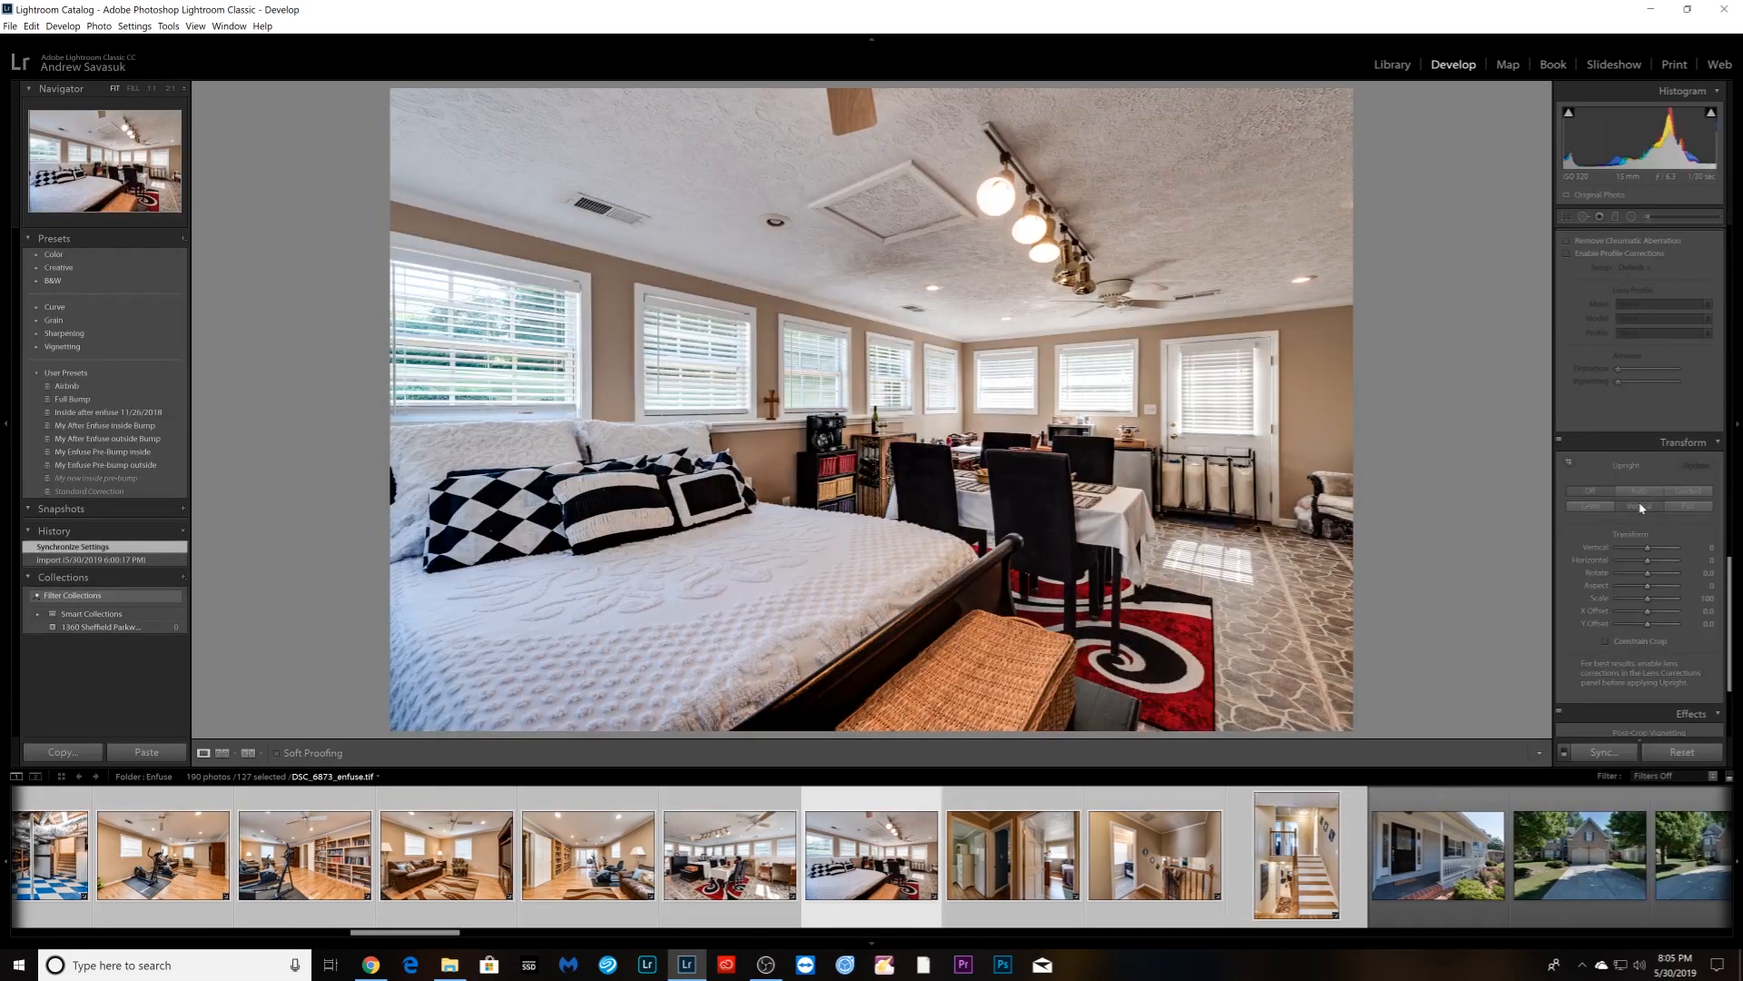
click(1641, 508)
- Apply Upright Vertical to the hallway, stair landing, staircase, foyer, dining room and second staircase photos
key(Right)
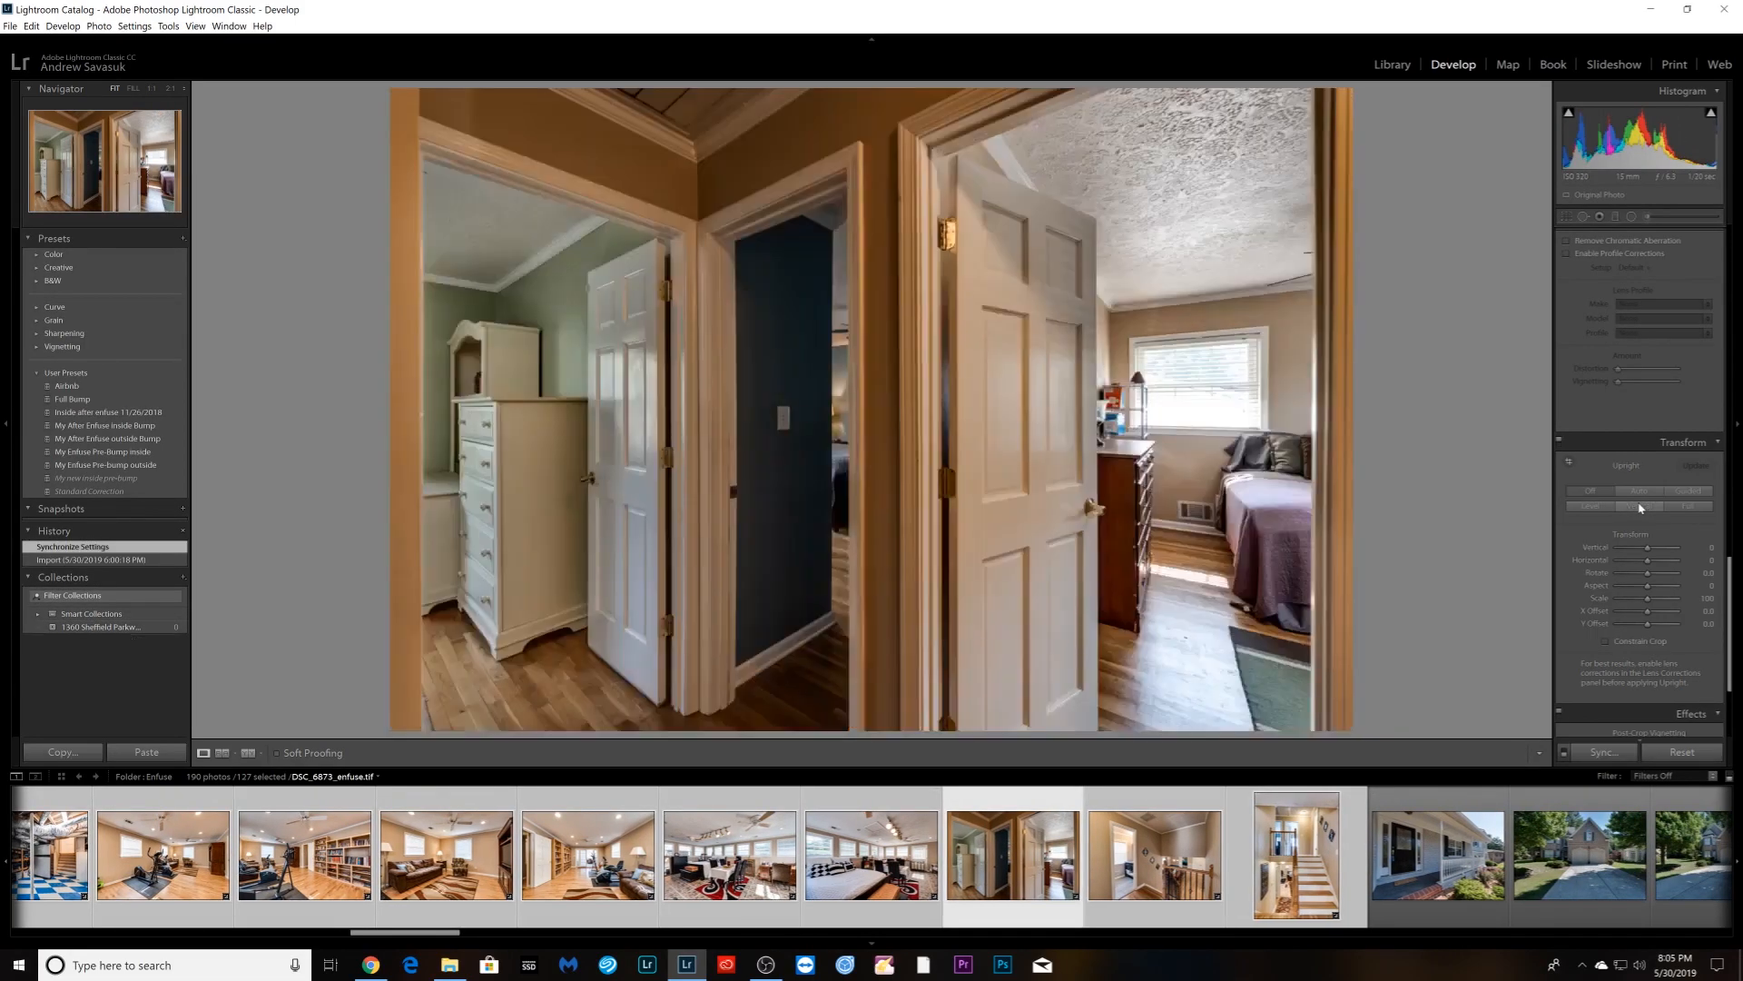
click(1641, 507)
key(Right)
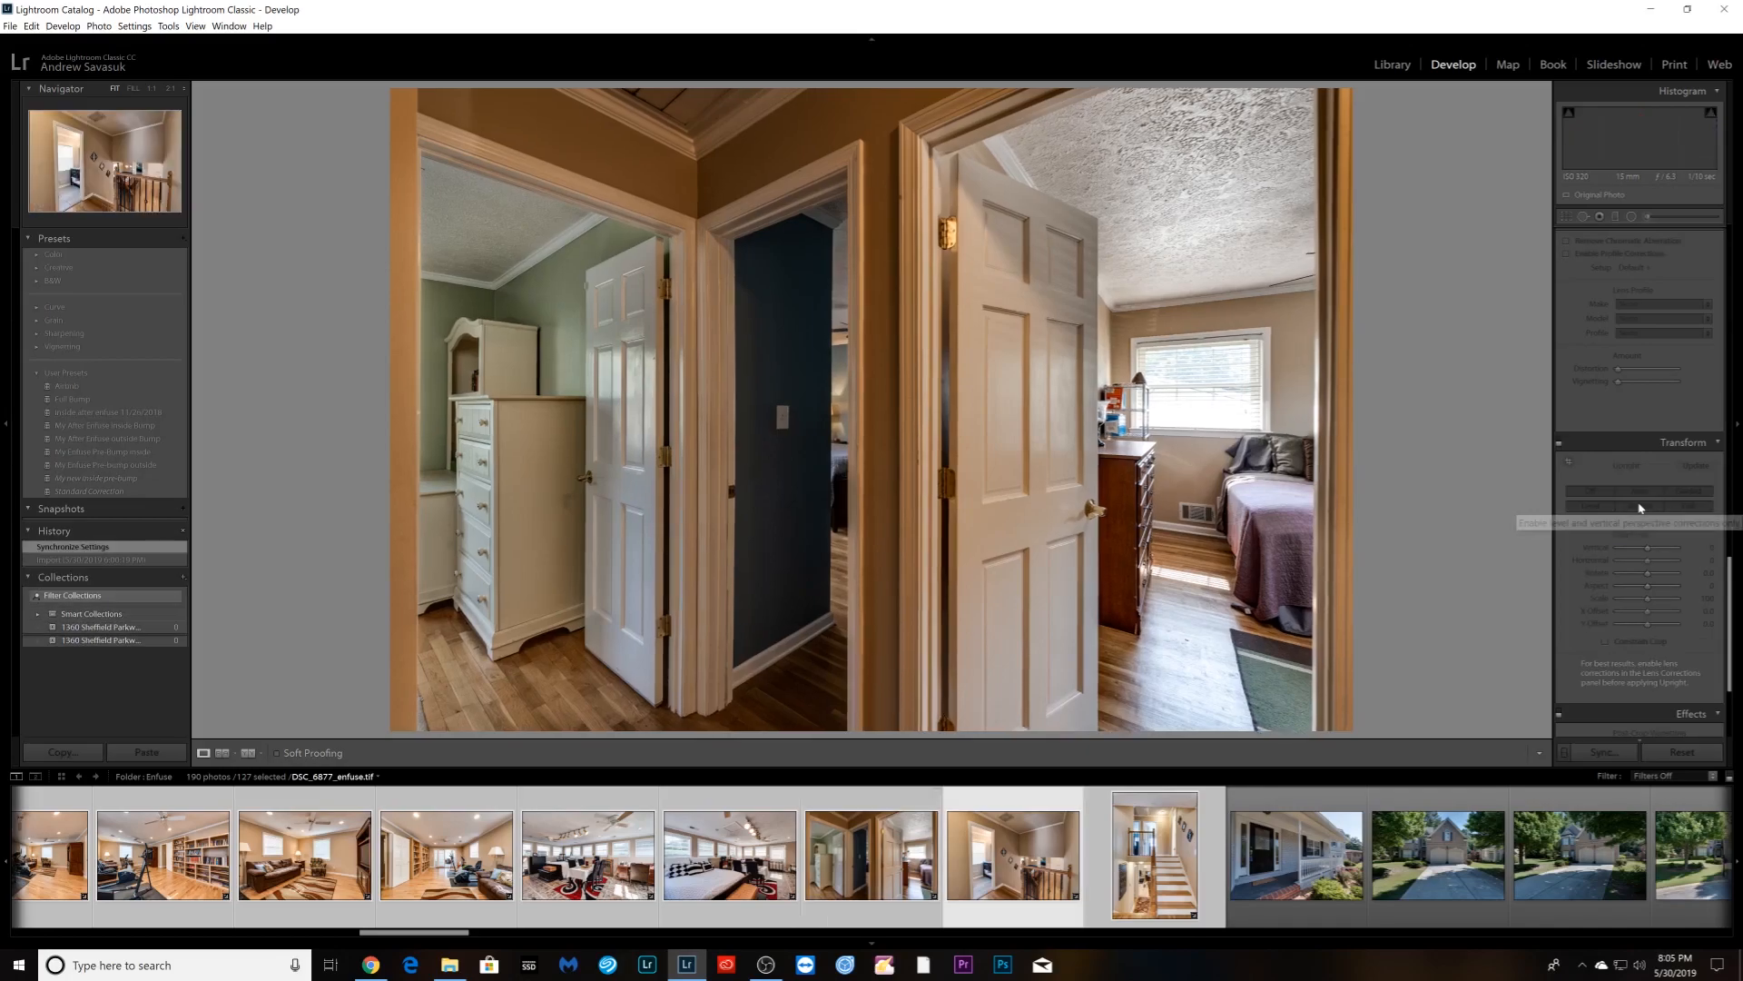
click(1642, 507)
key(Right)
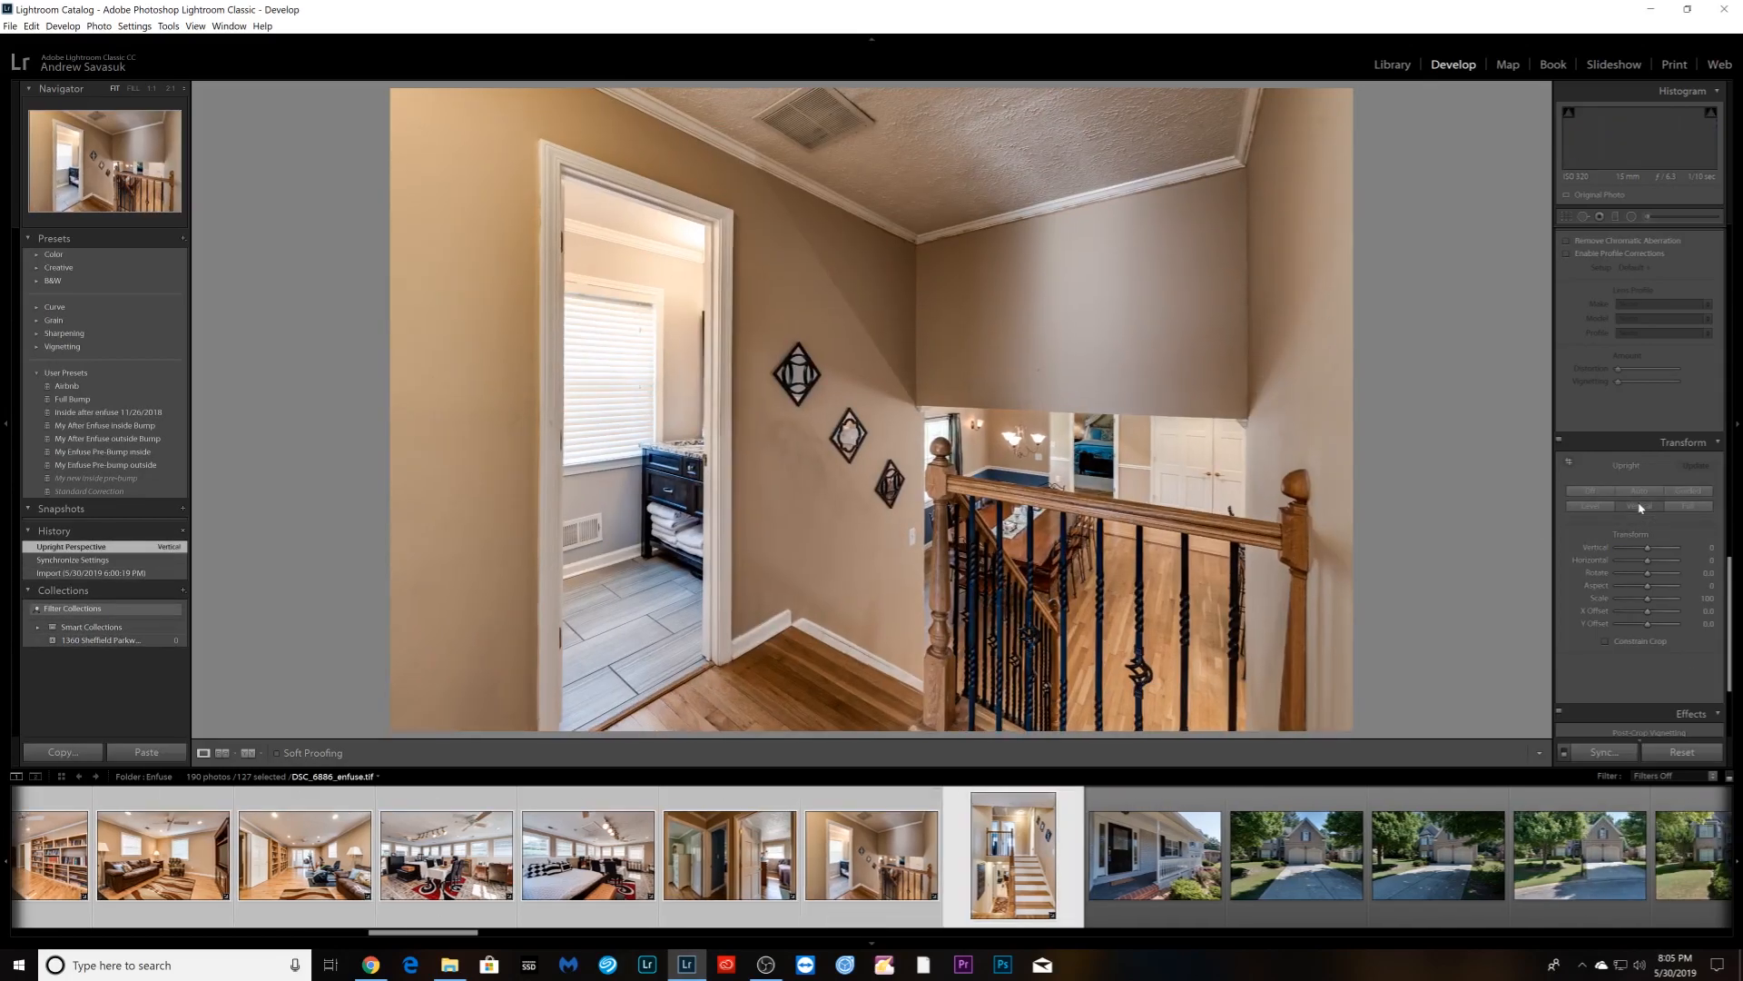
click(1642, 507)
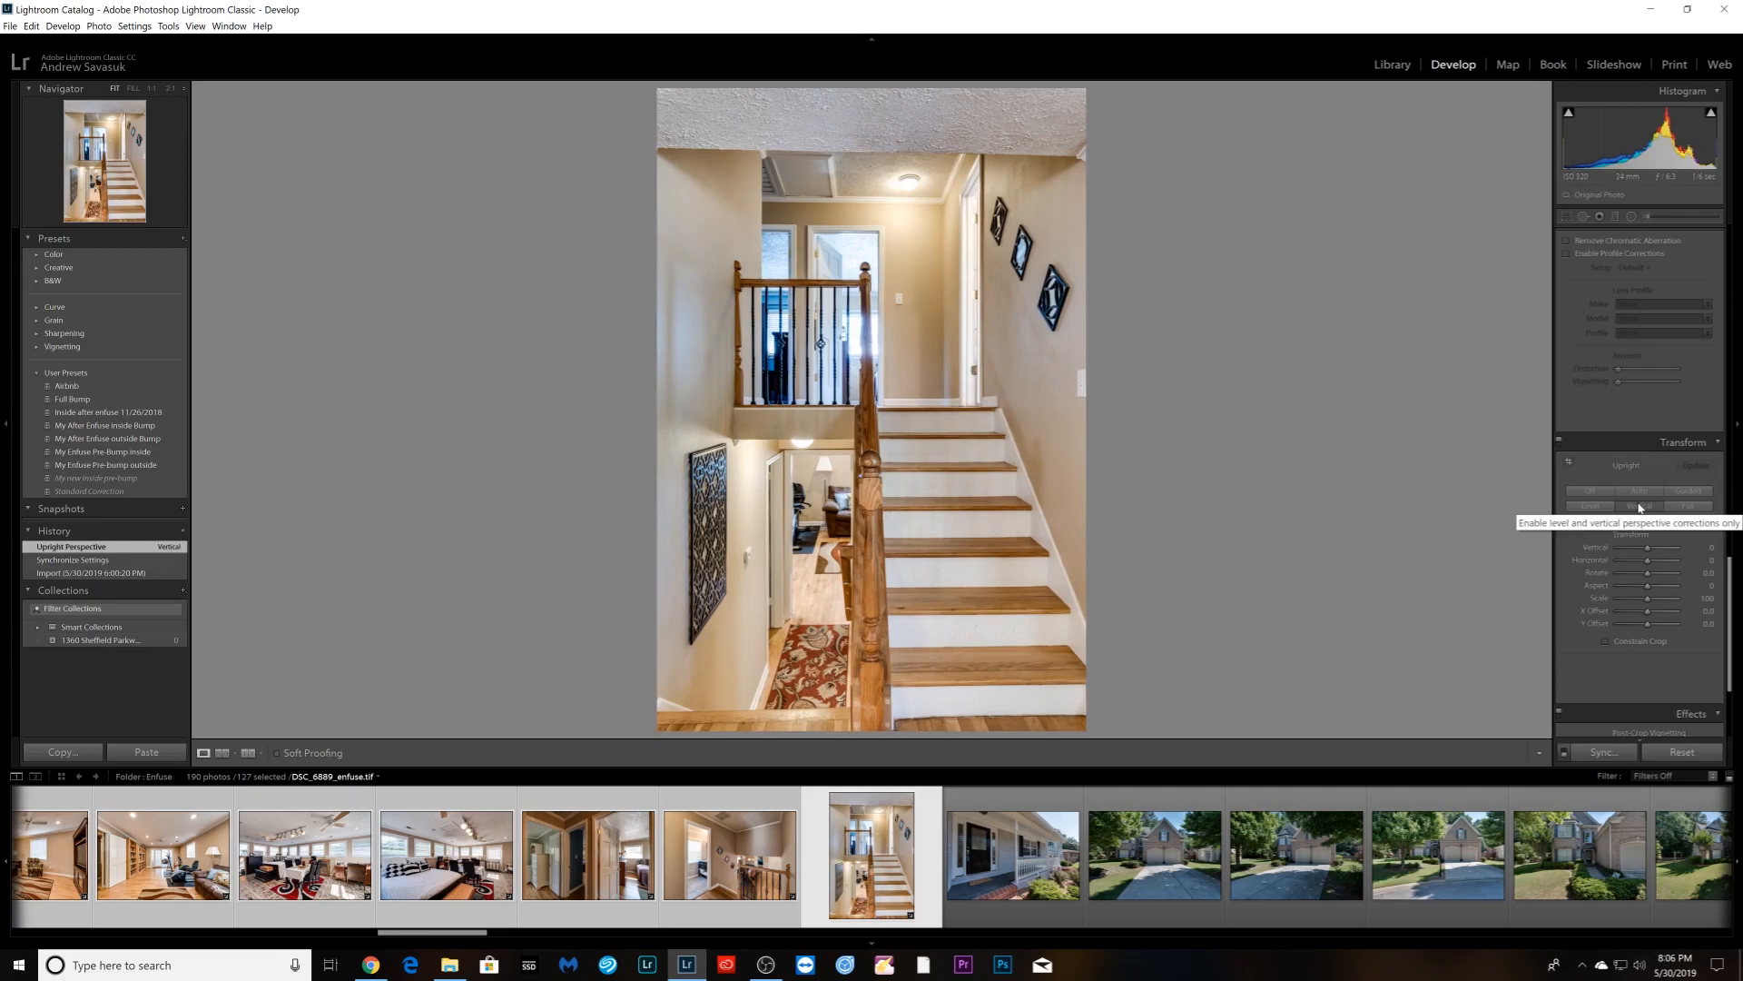
key(Right)
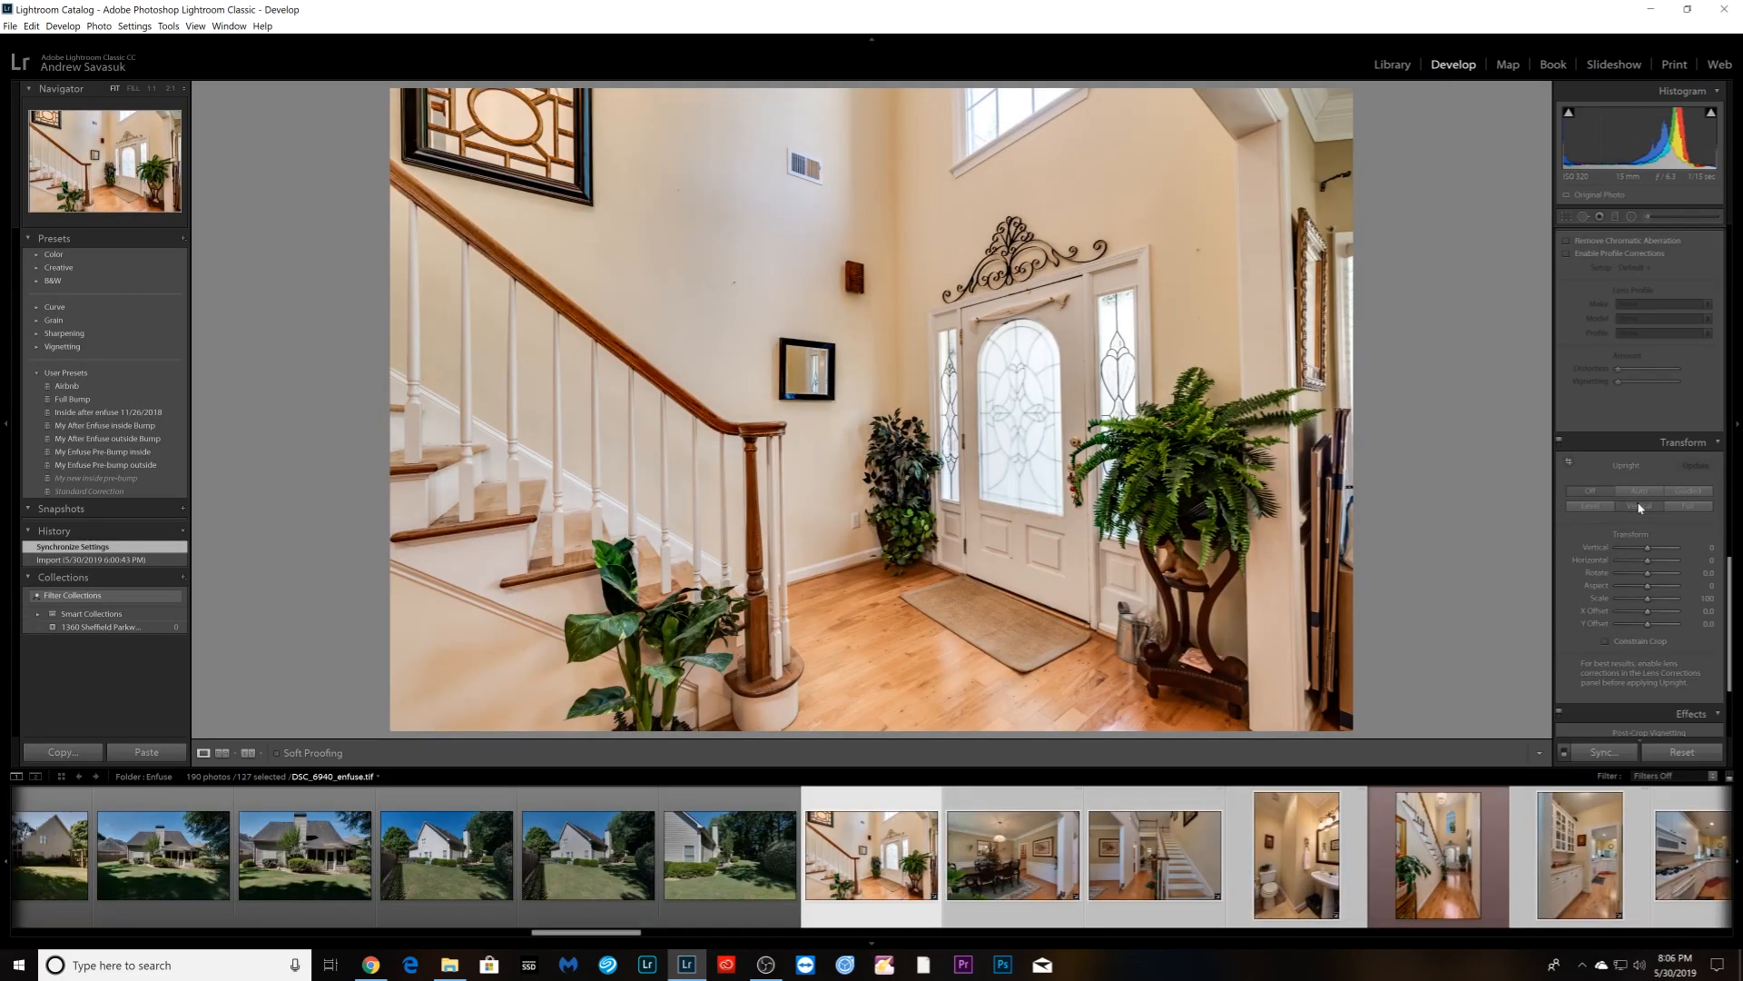
click(1642, 507)
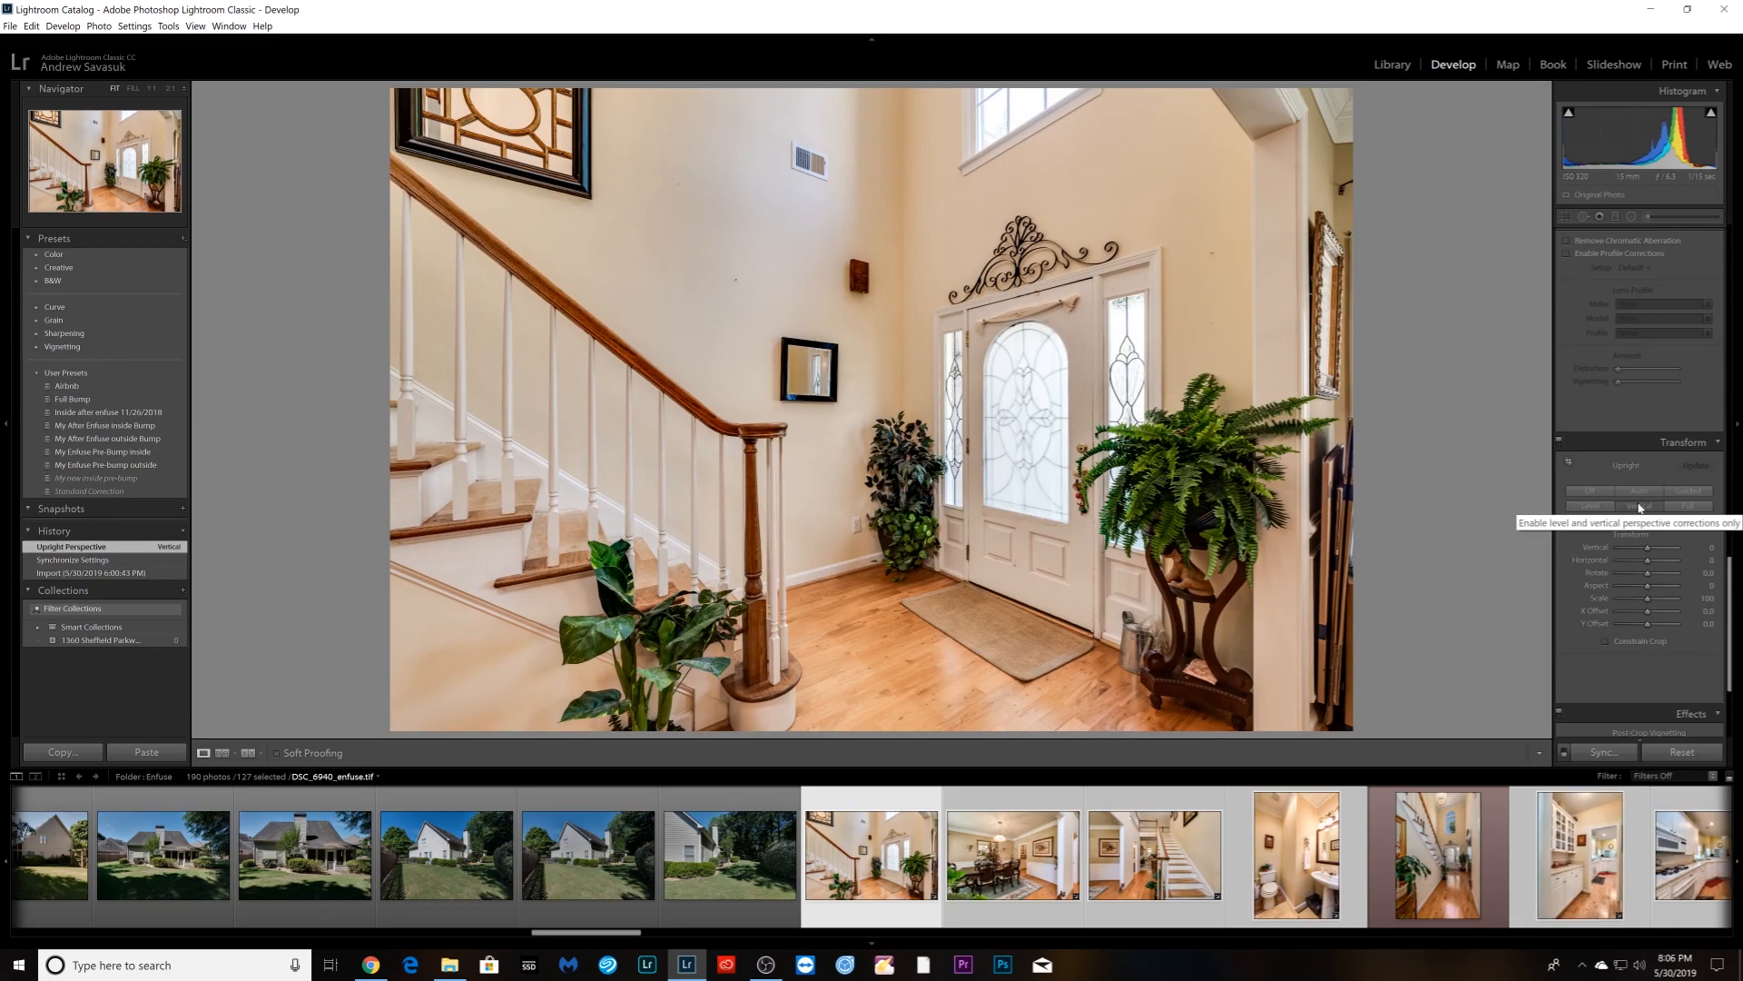
key(Right)
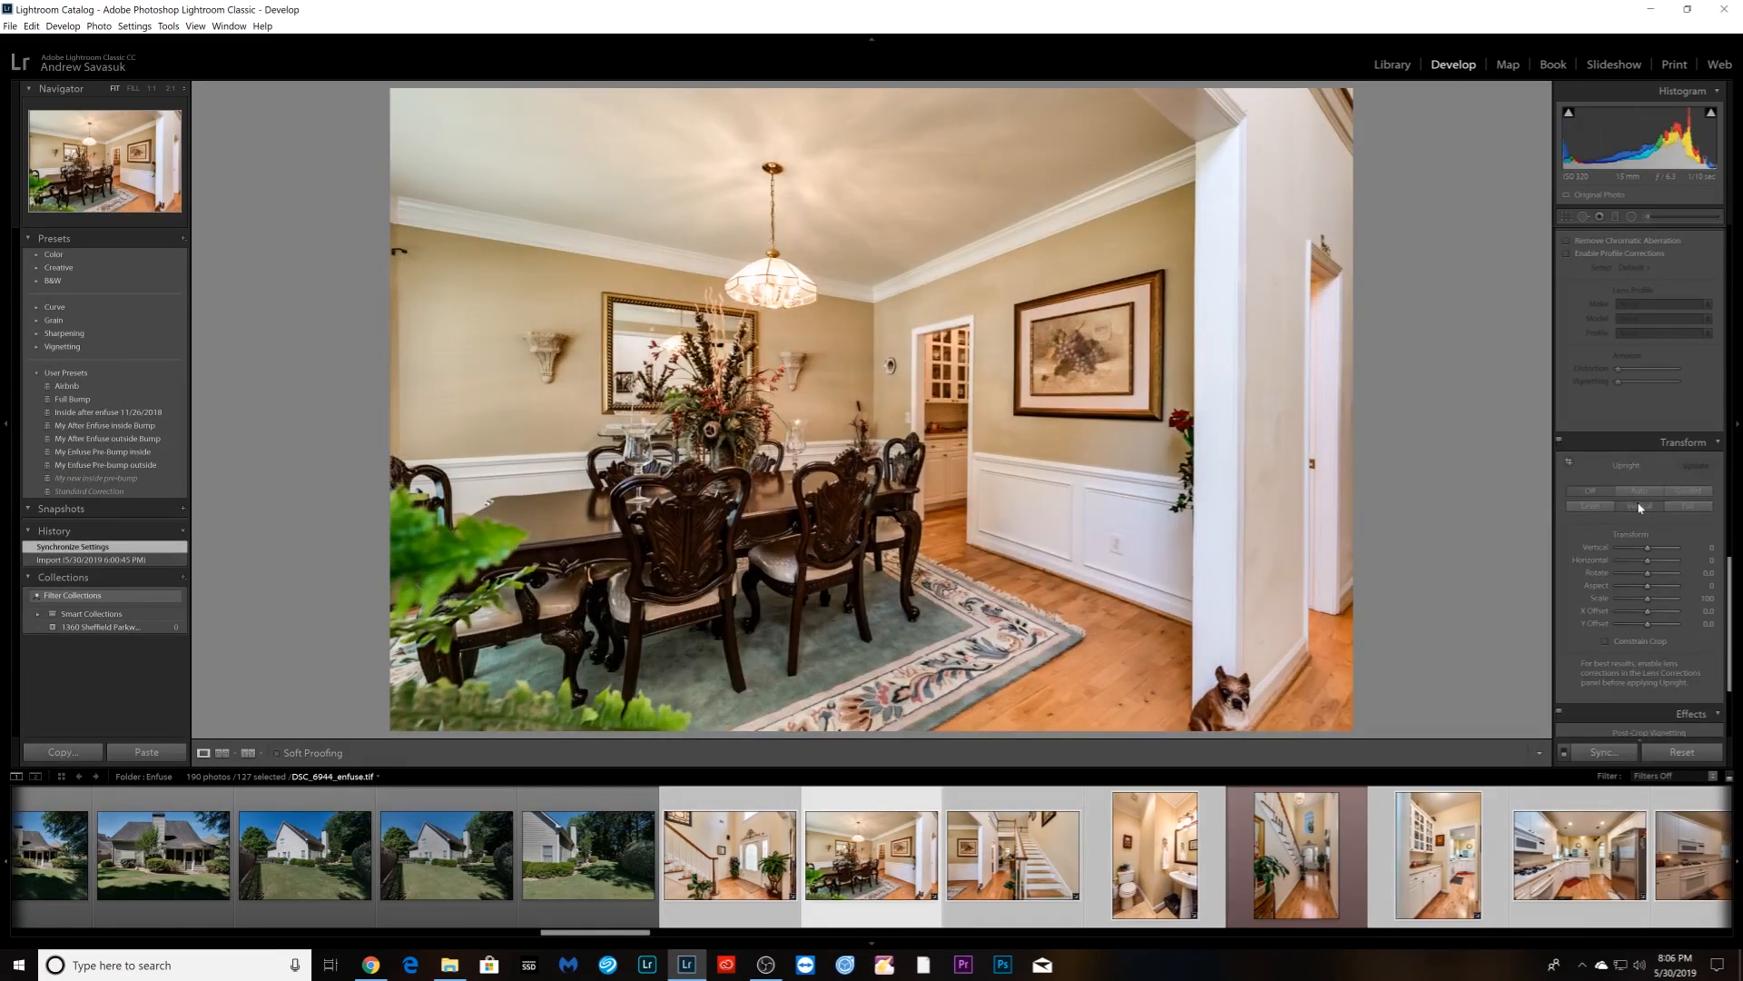
click(1640, 508)
key(Right)
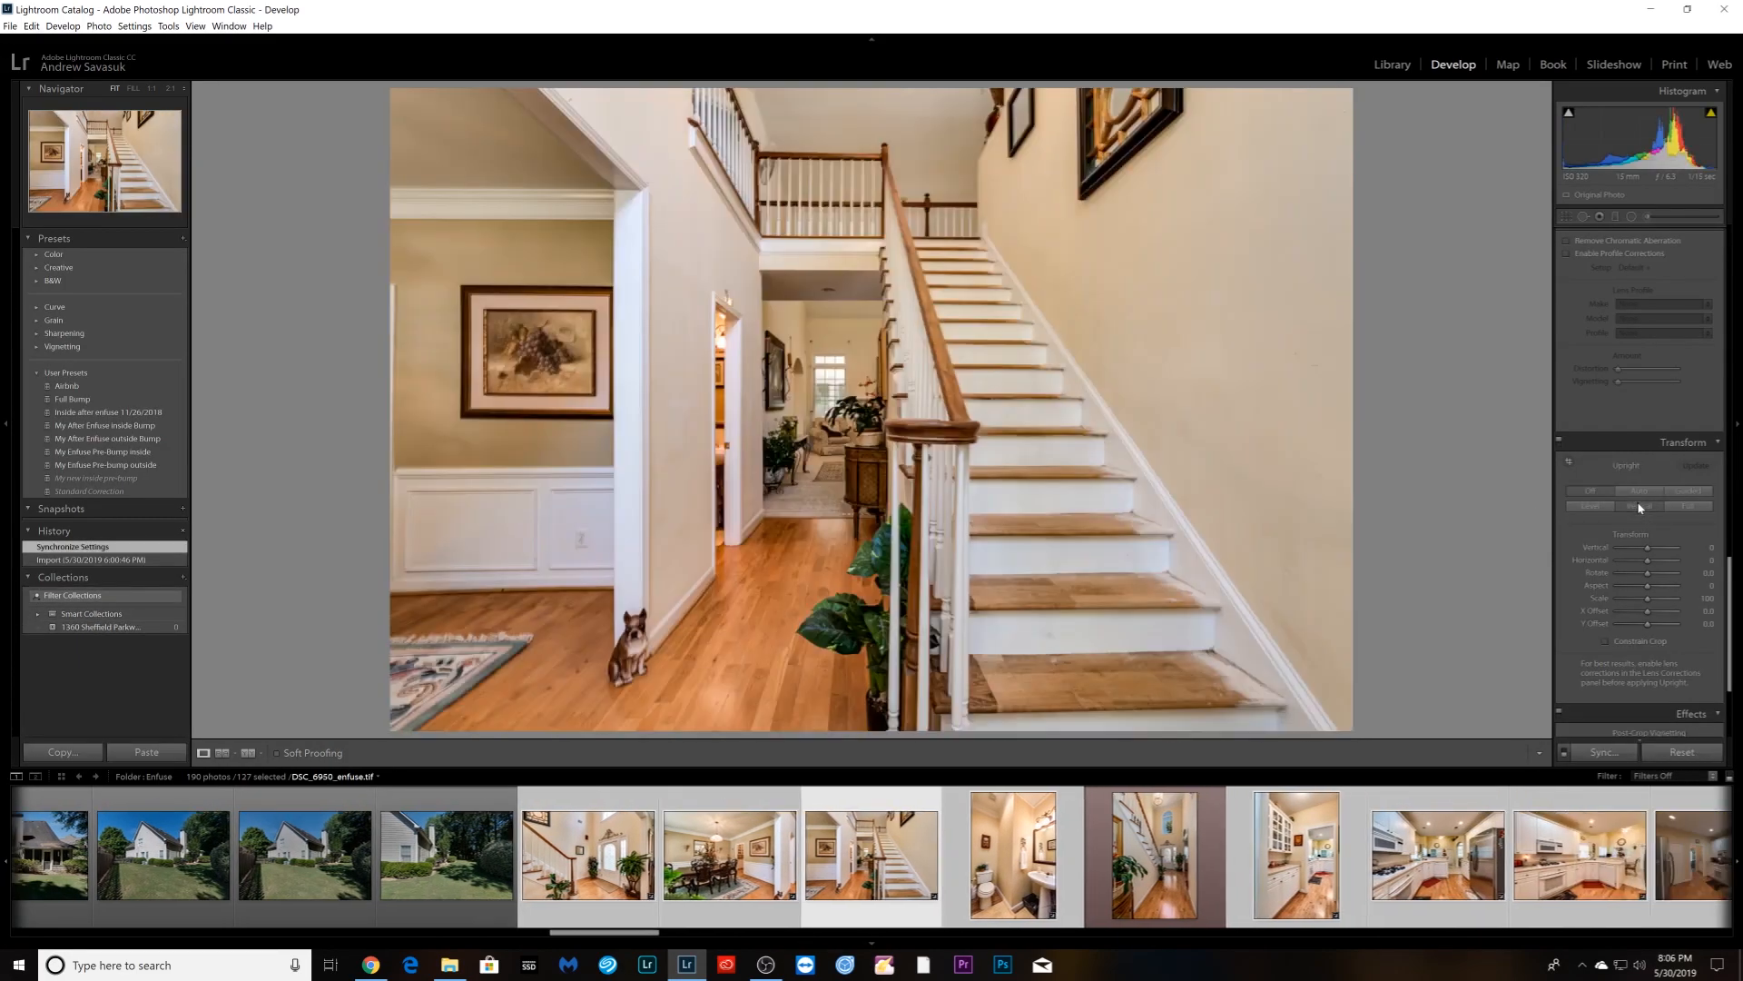
click(1639, 507)
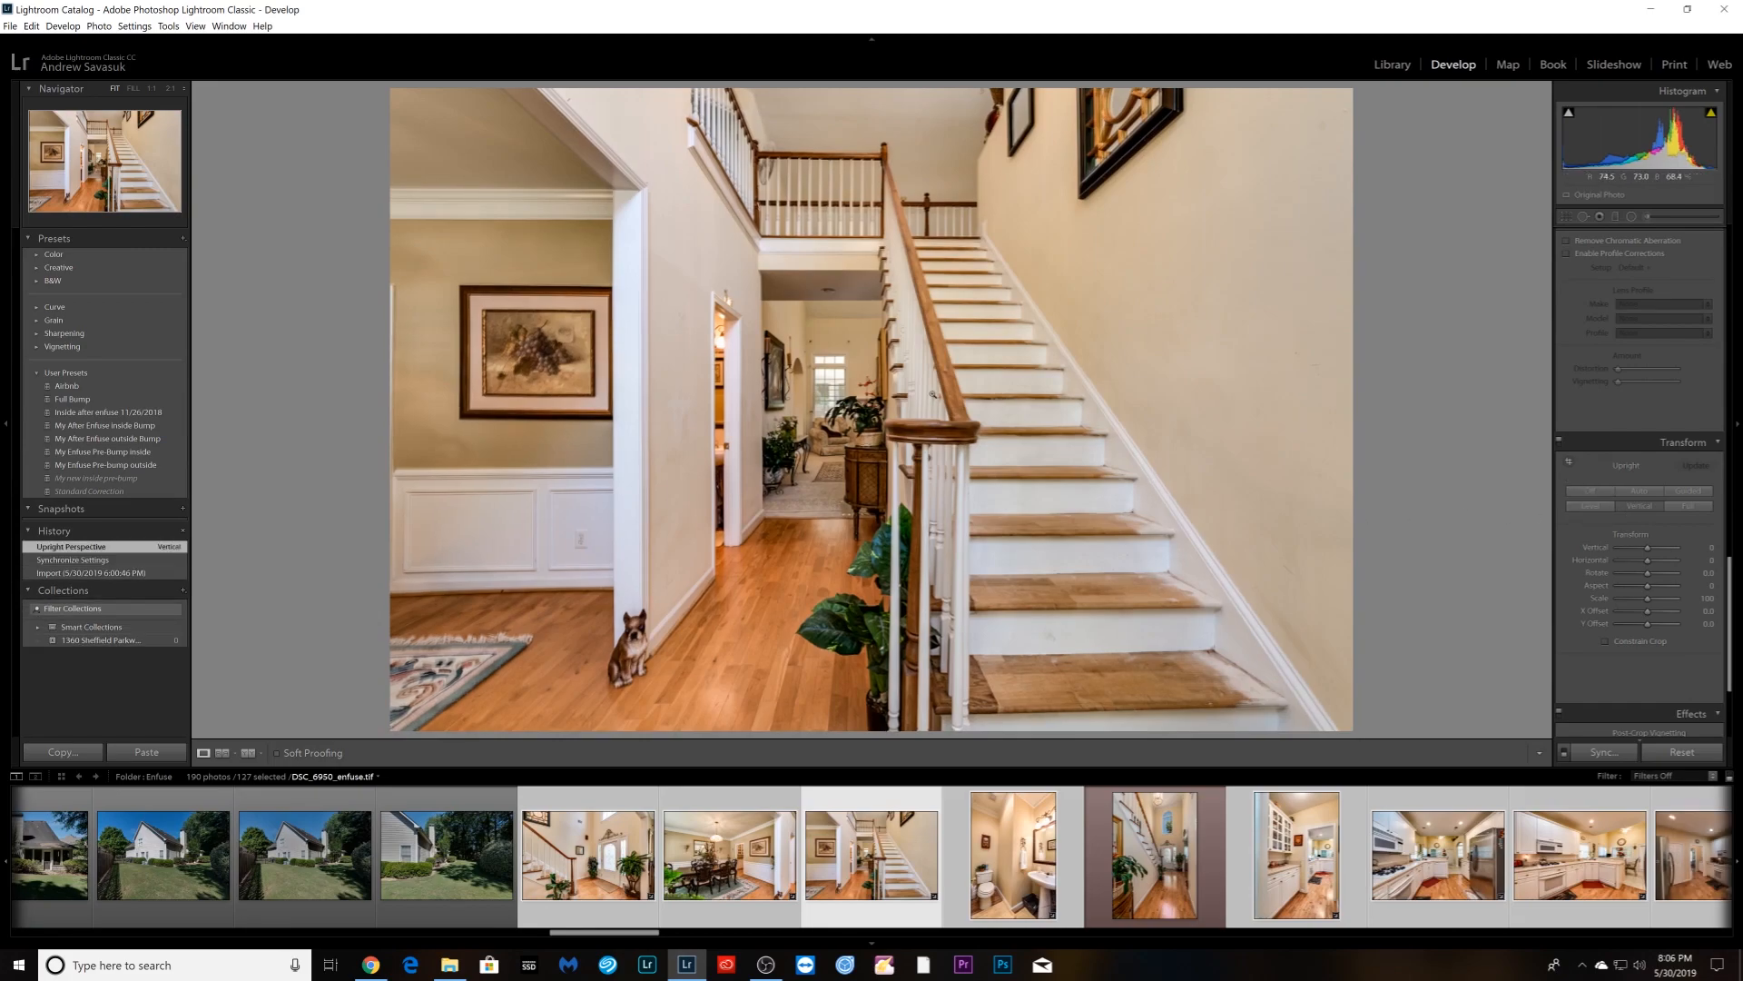
- Inspect the staircase photo at 1:1 on the newel post and dog statue
click(932, 394)
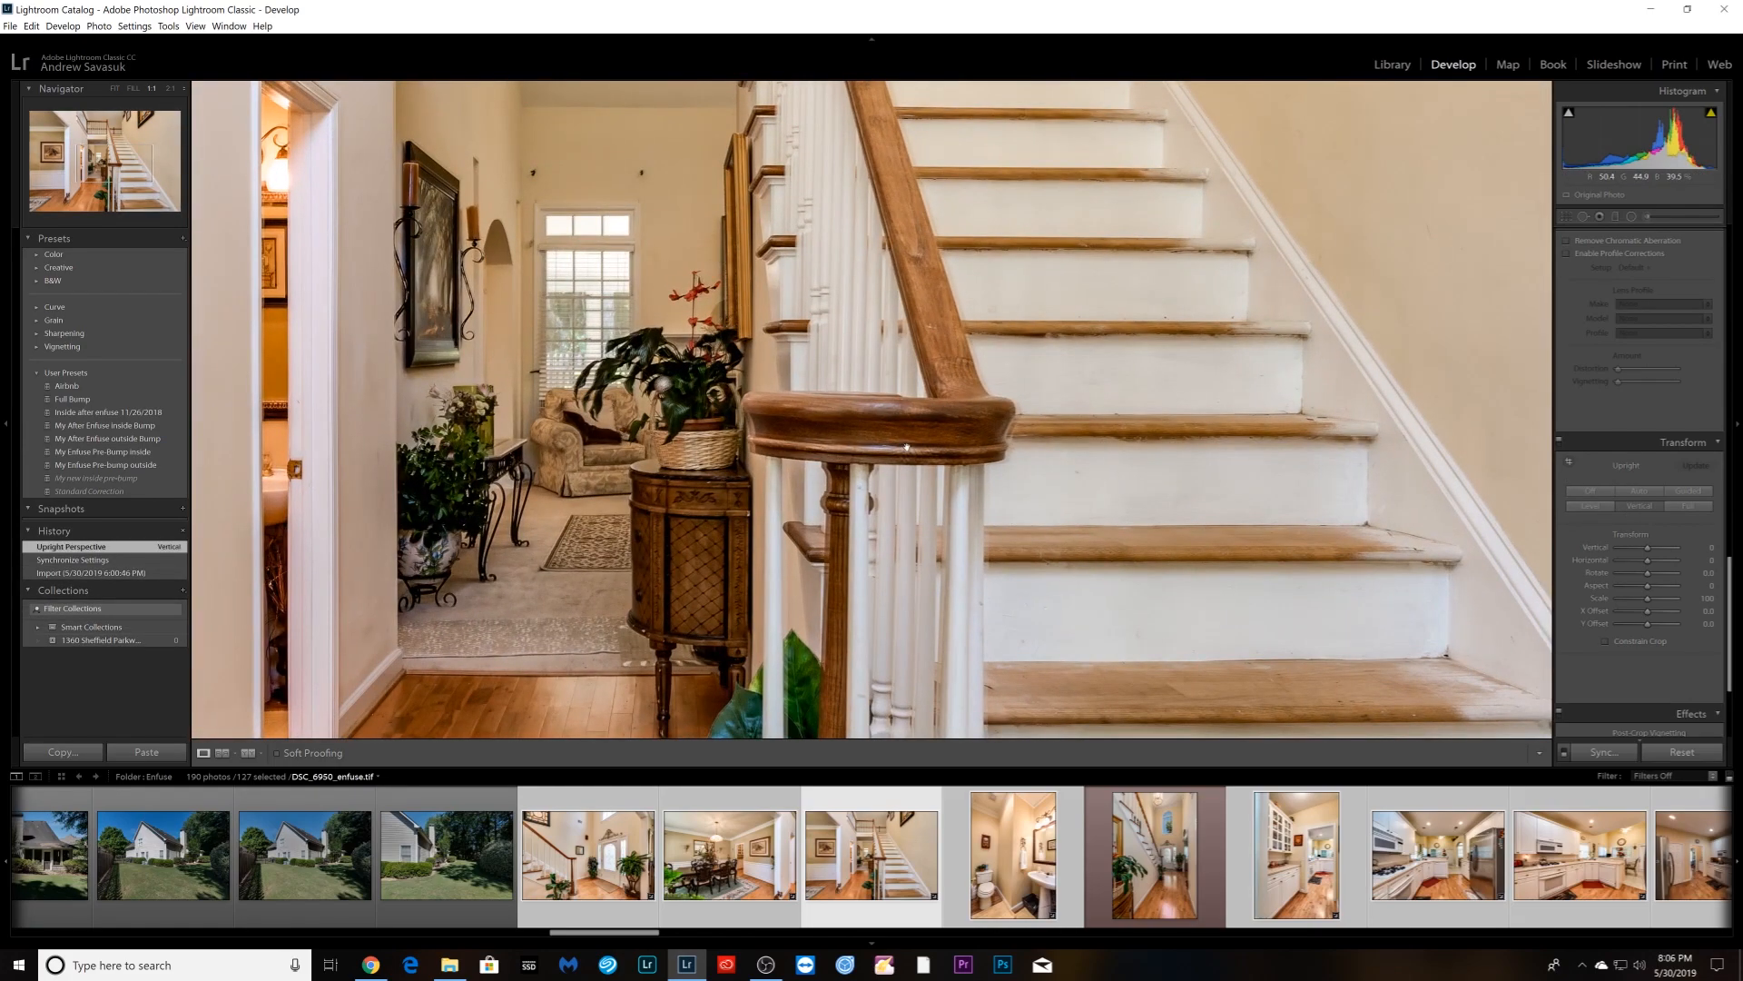
click(906, 446)
click(619, 643)
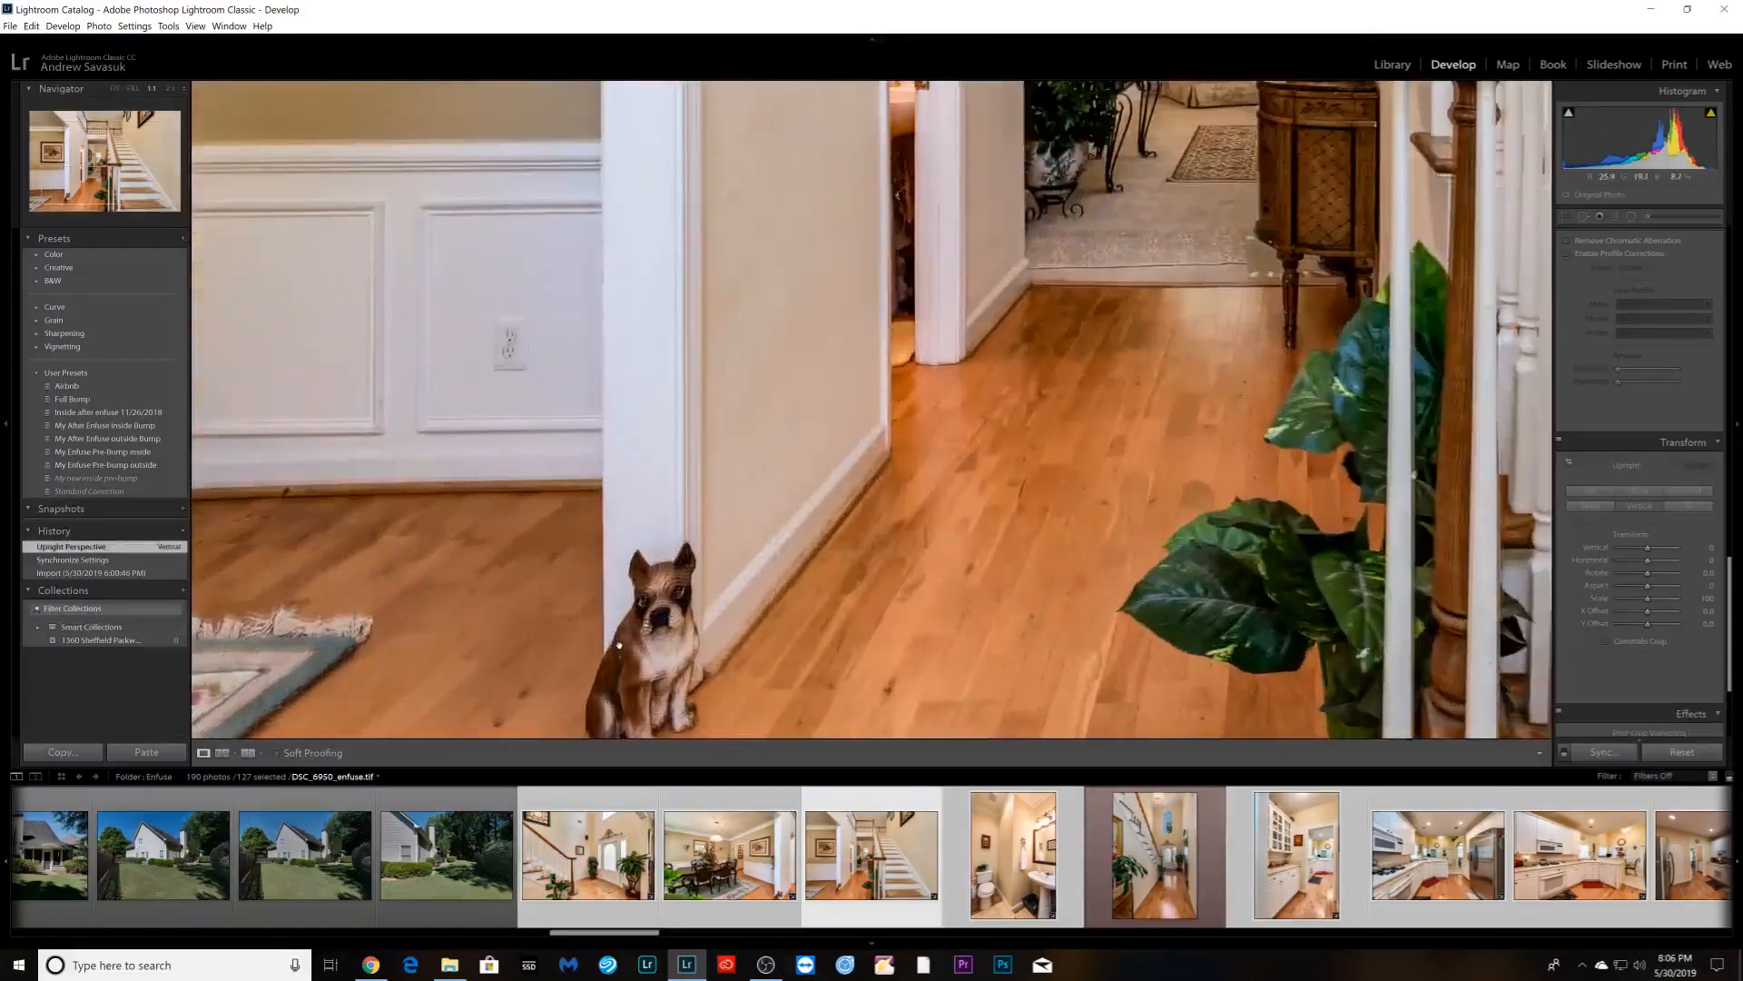
click(958, 676)
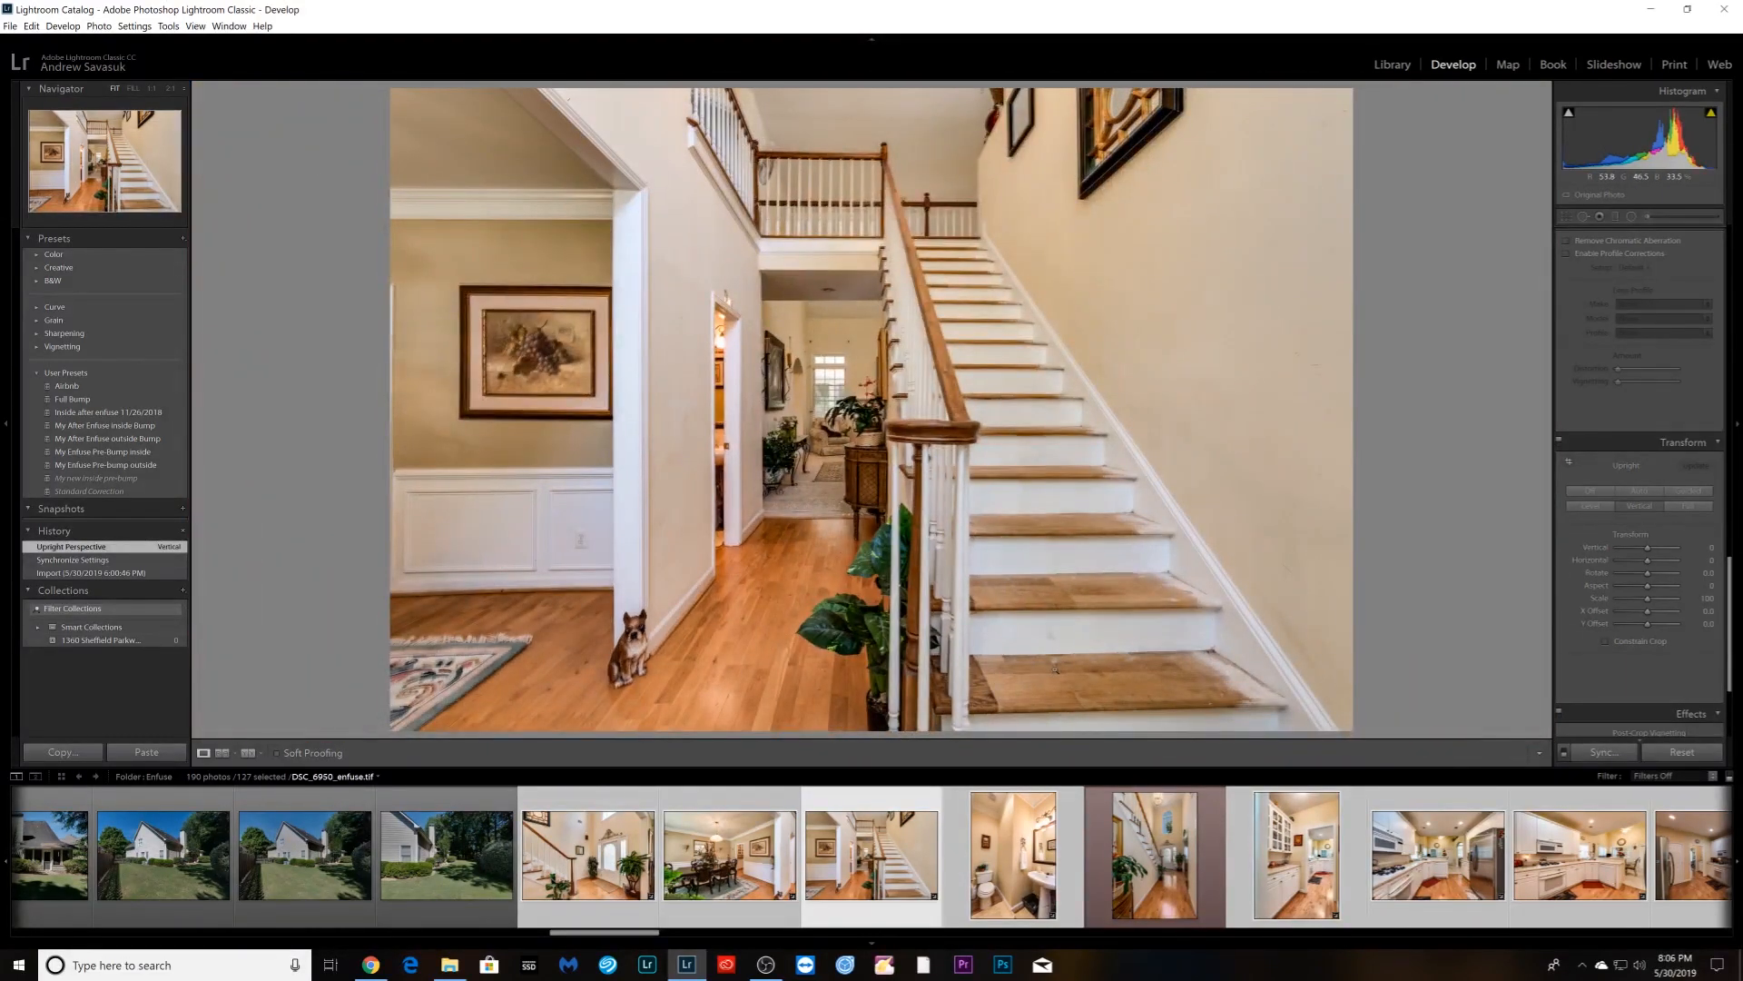
- Apply Upright Vertical to the bathroom and three kitchen photos, skipping the pantry
key(Right)
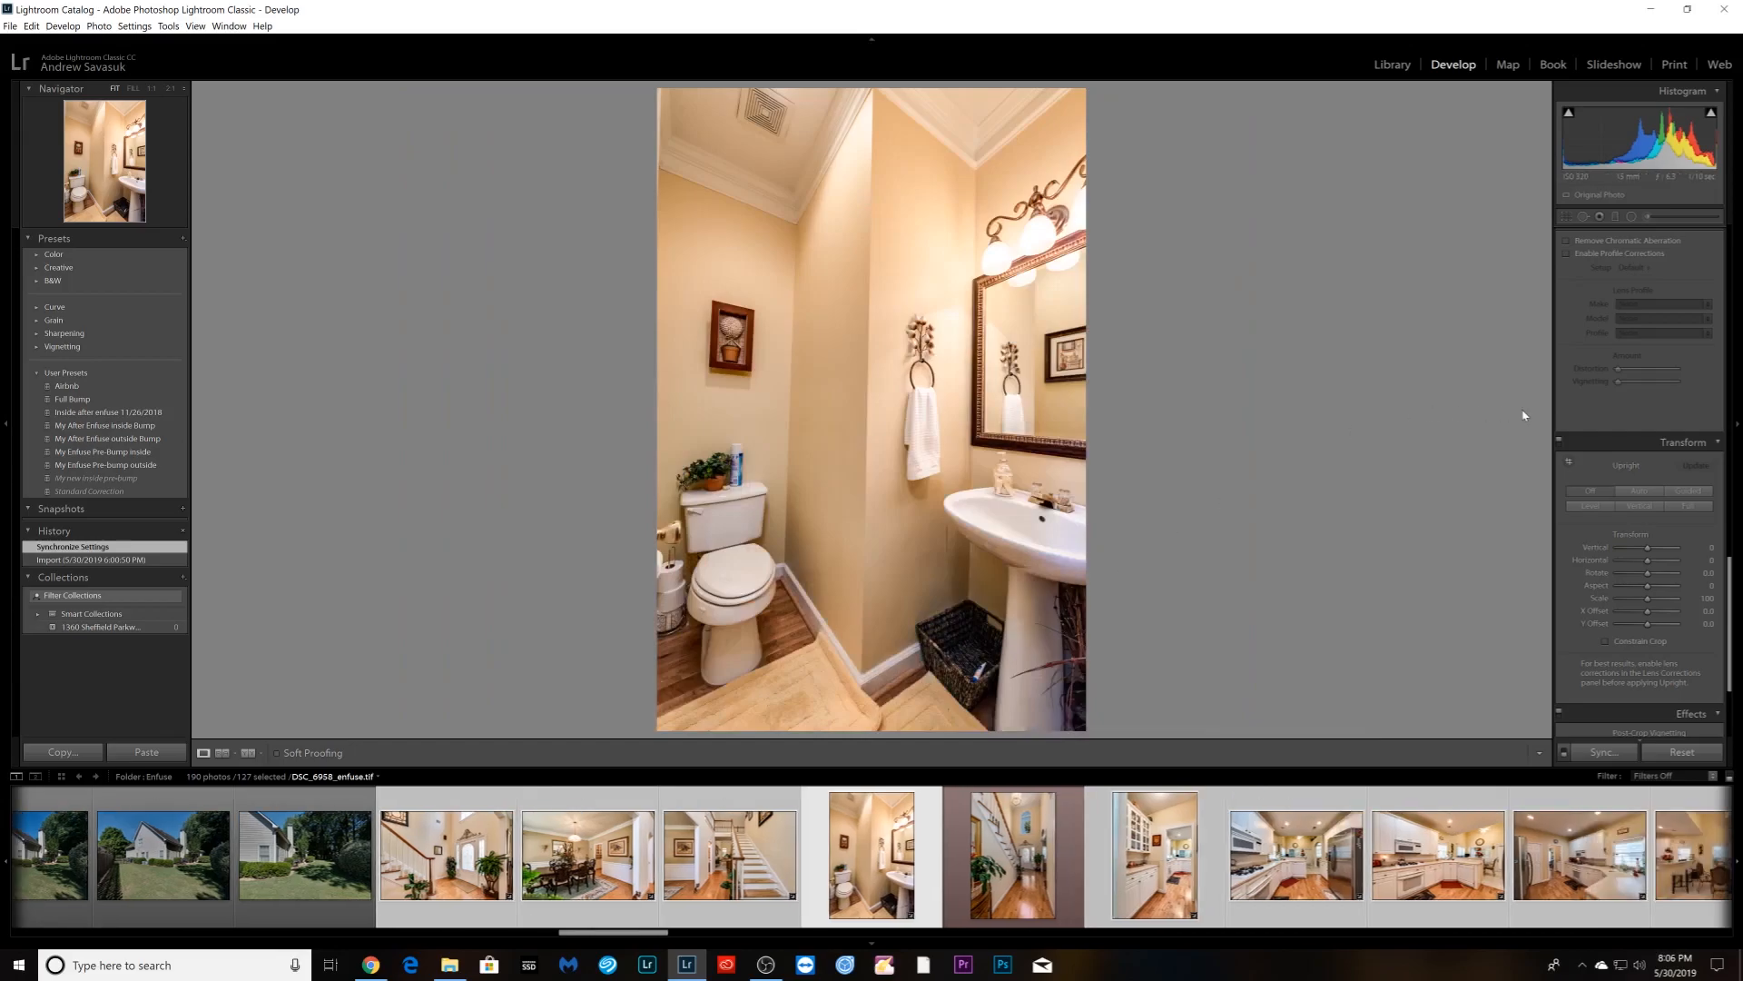
click(1645, 507)
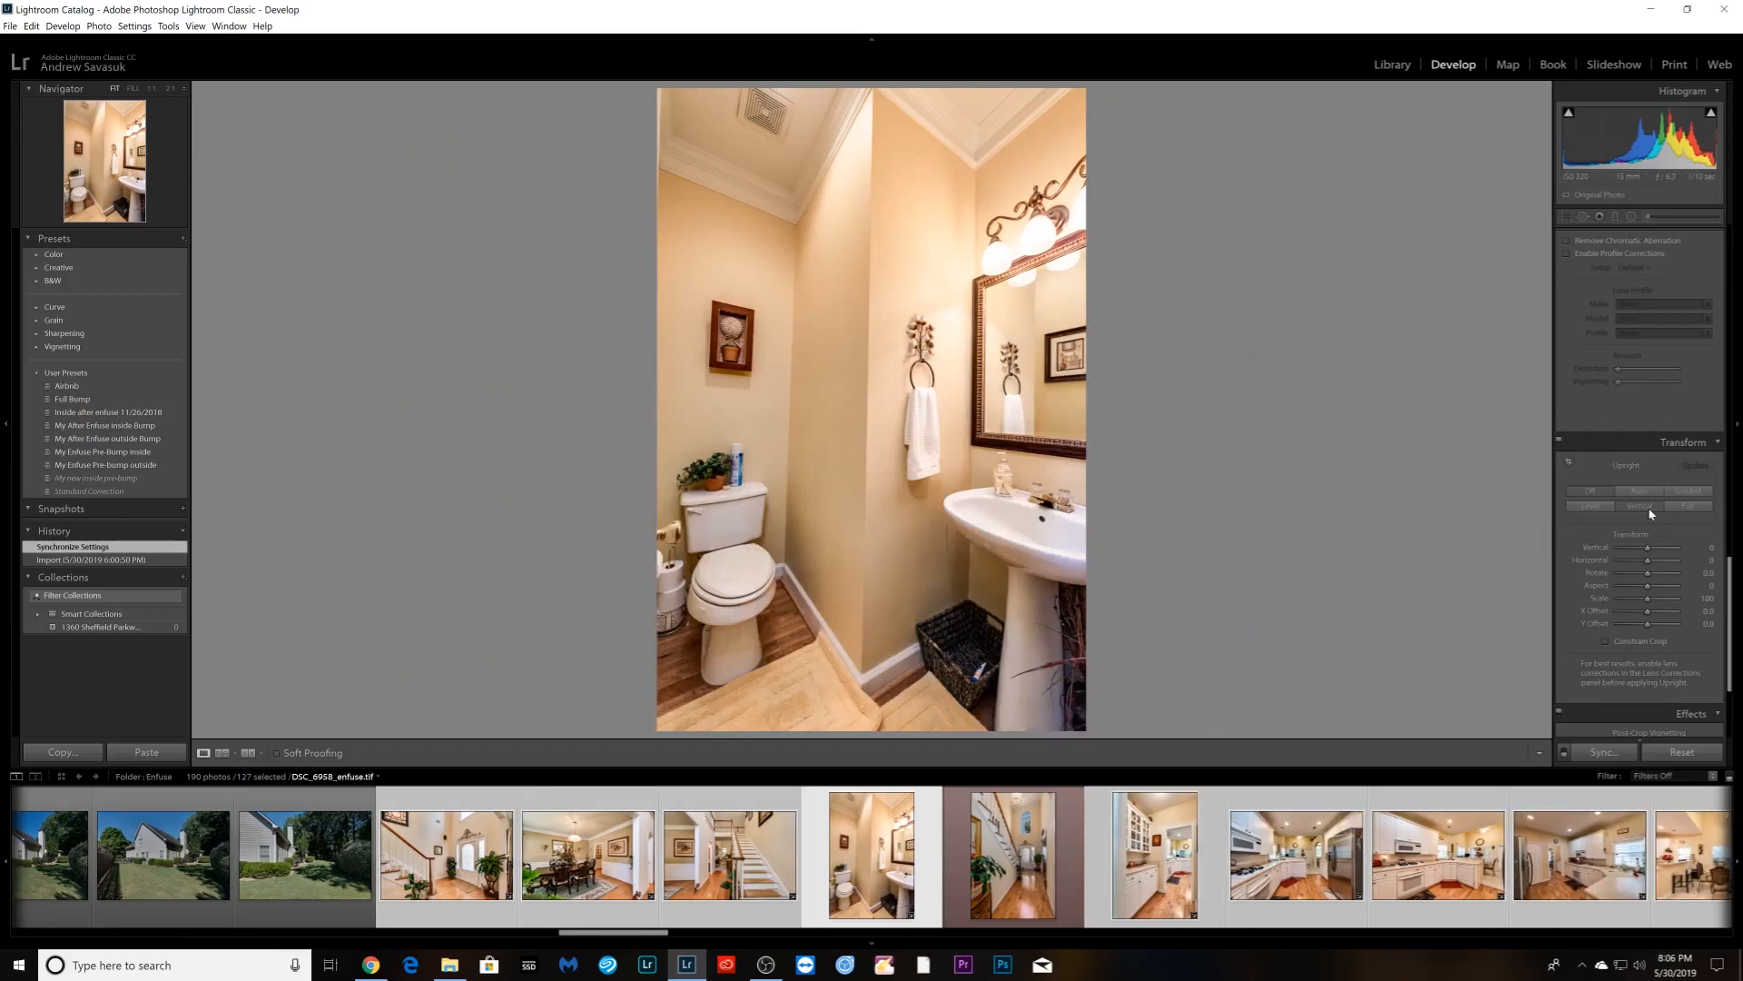
key(Right)
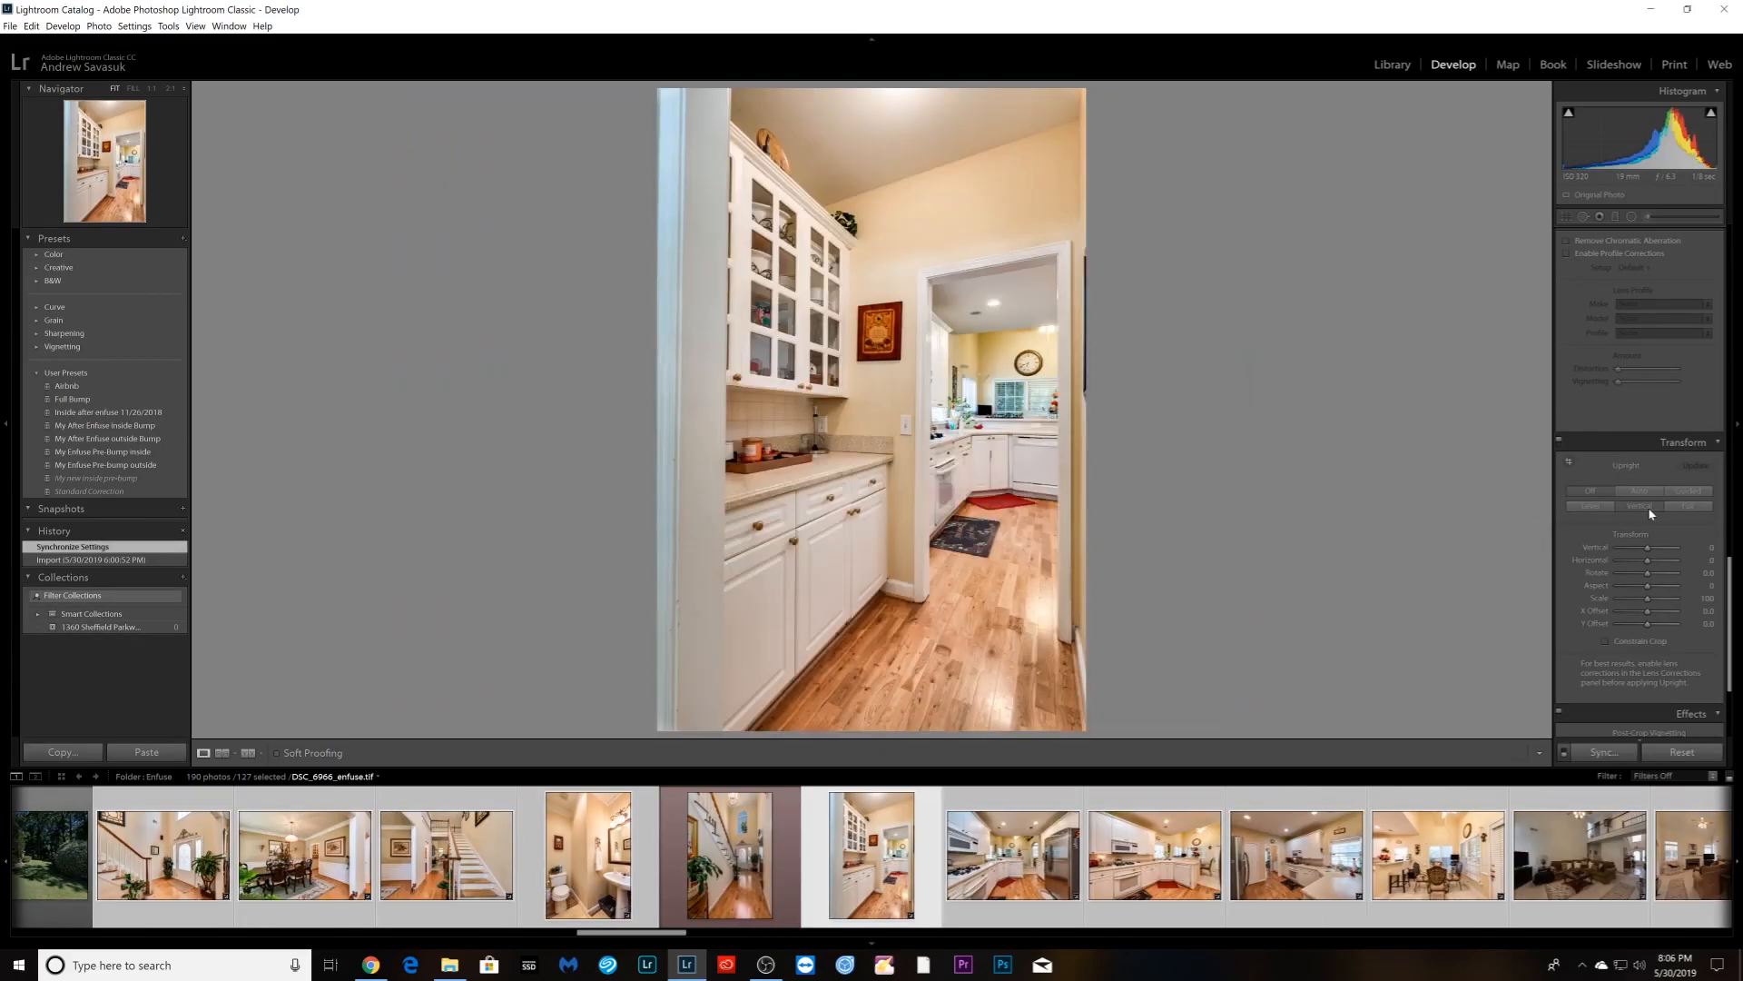
key(Right)
click(1651, 514)
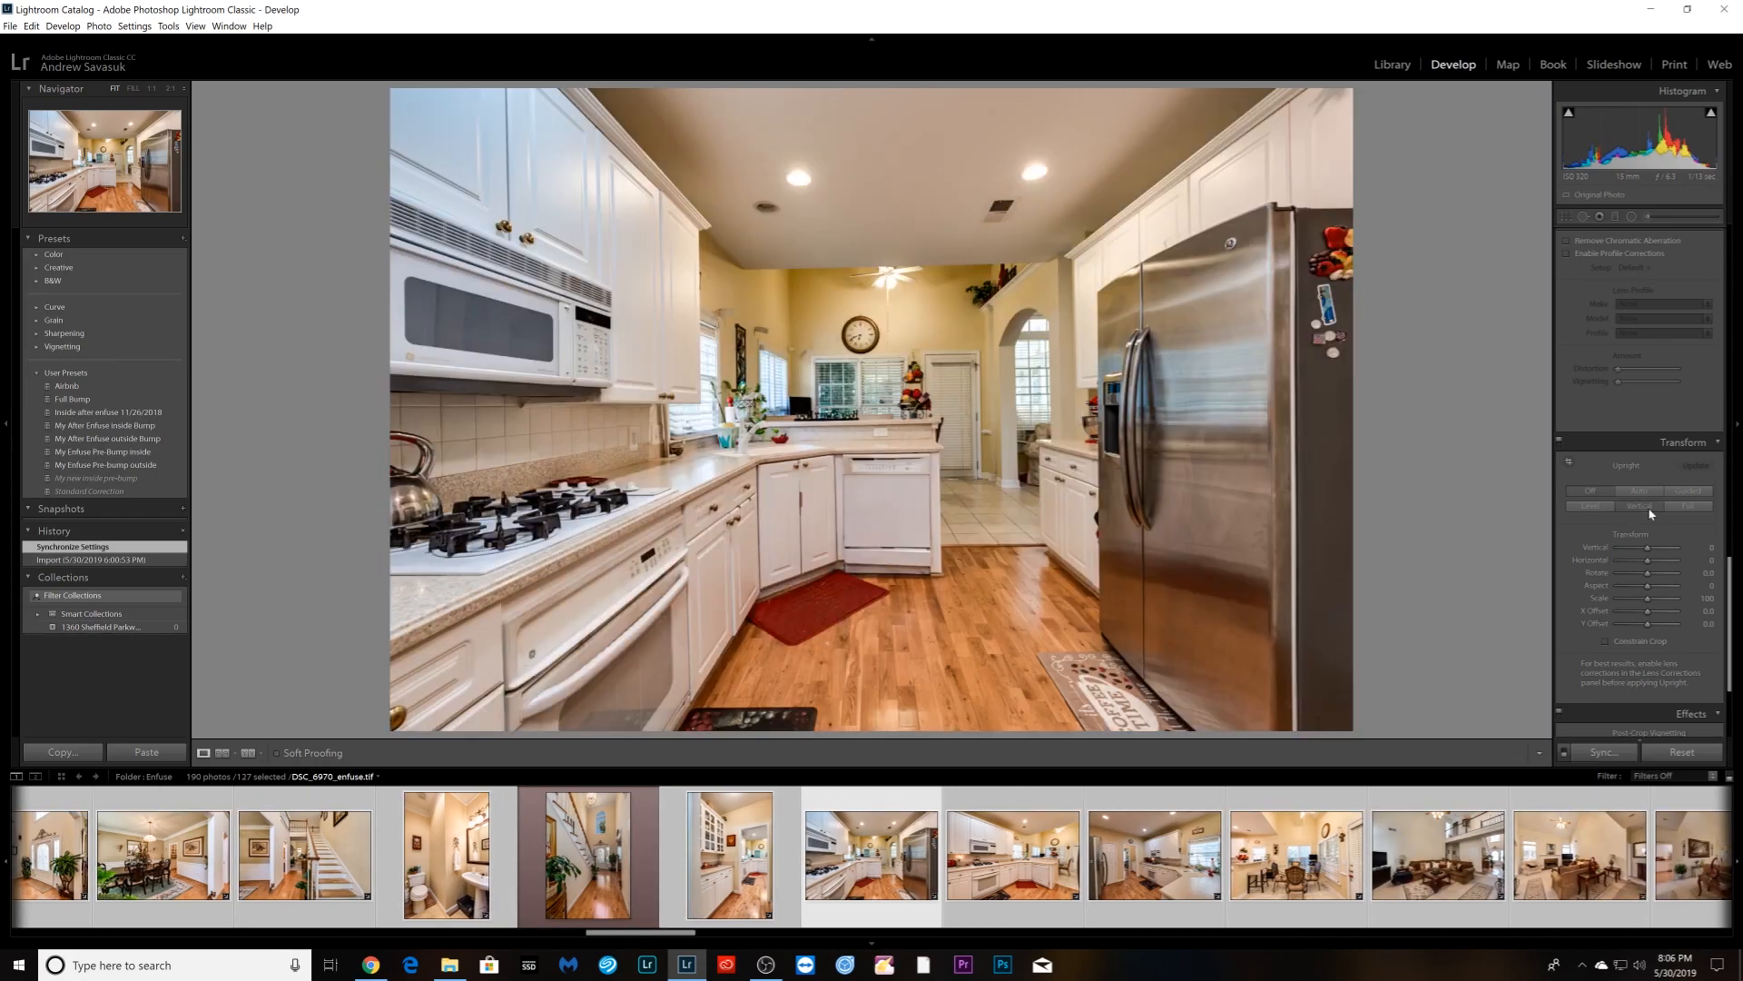
key(Right)
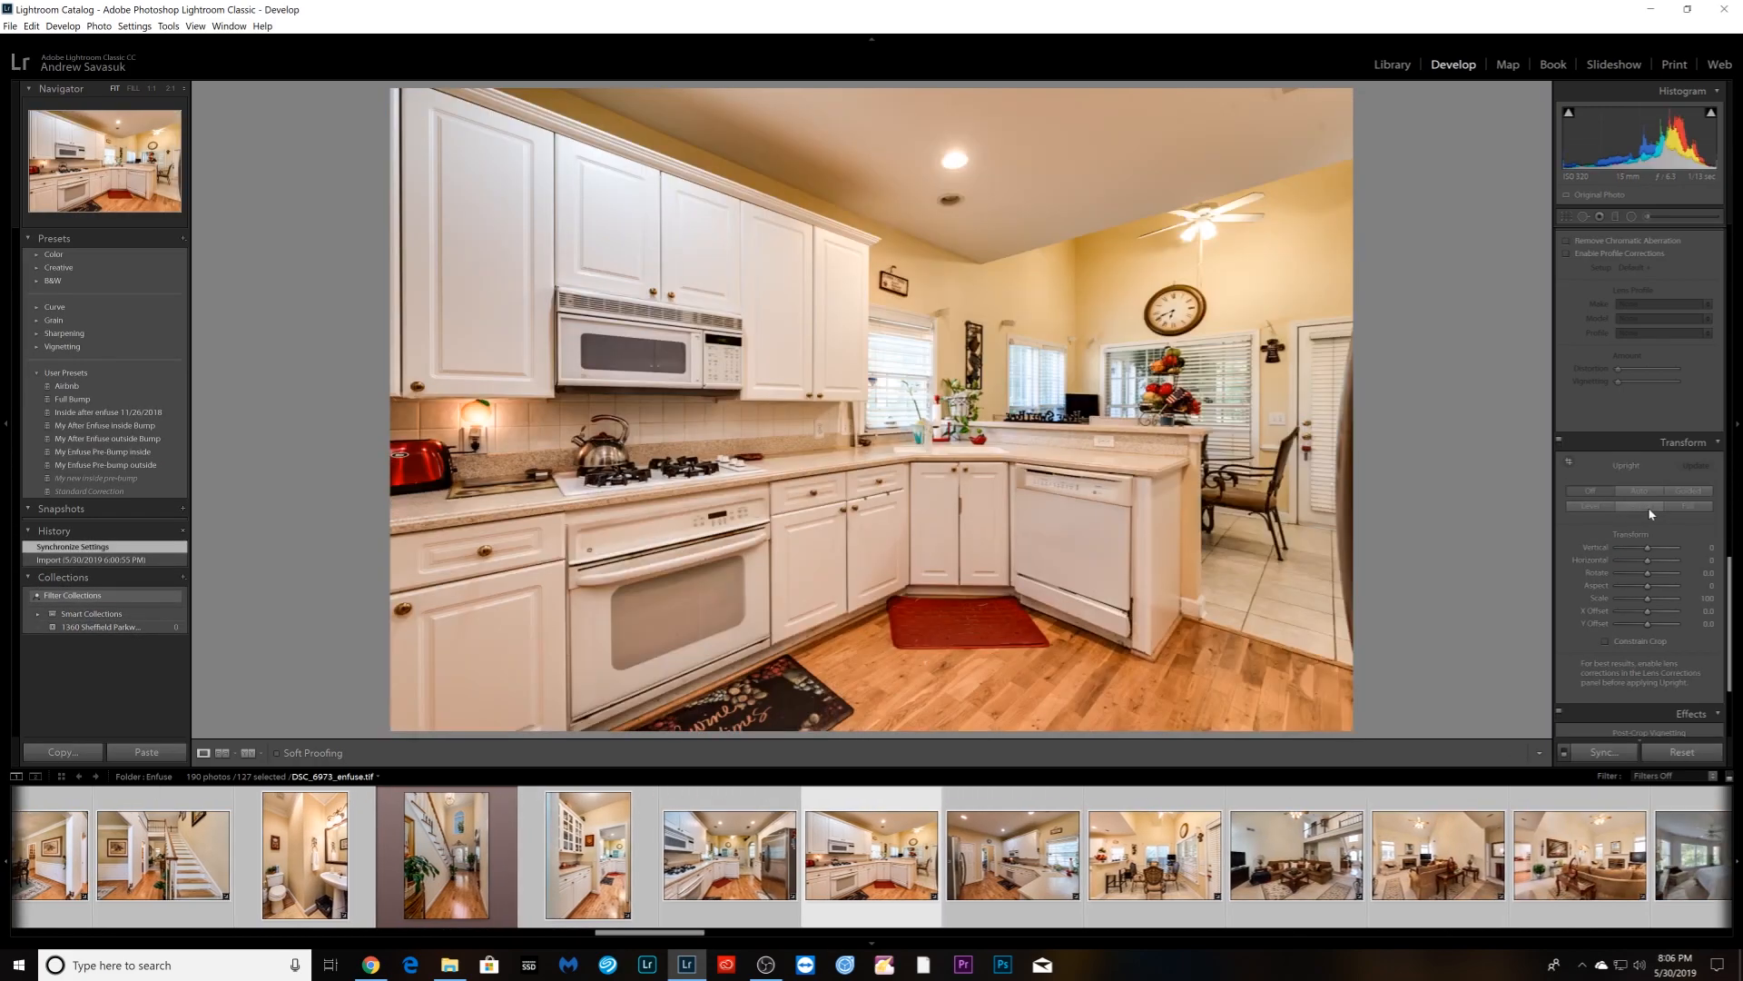
click(1651, 514)
key(Right)
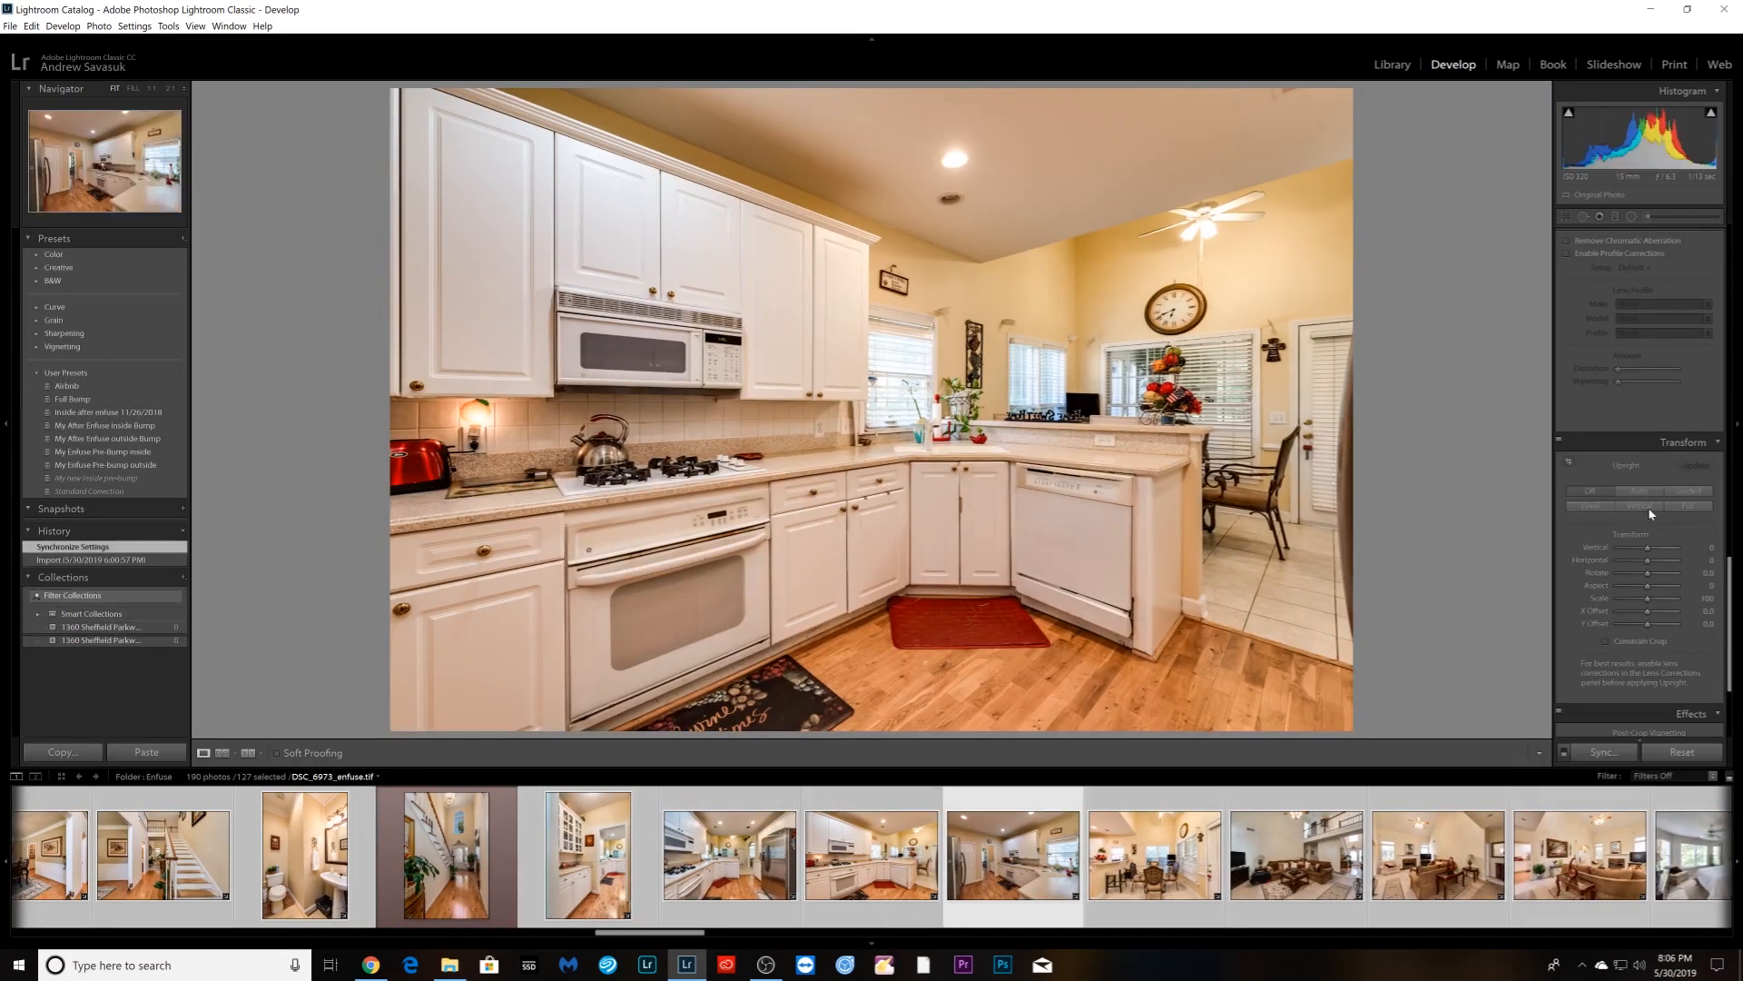
click(1650, 514)
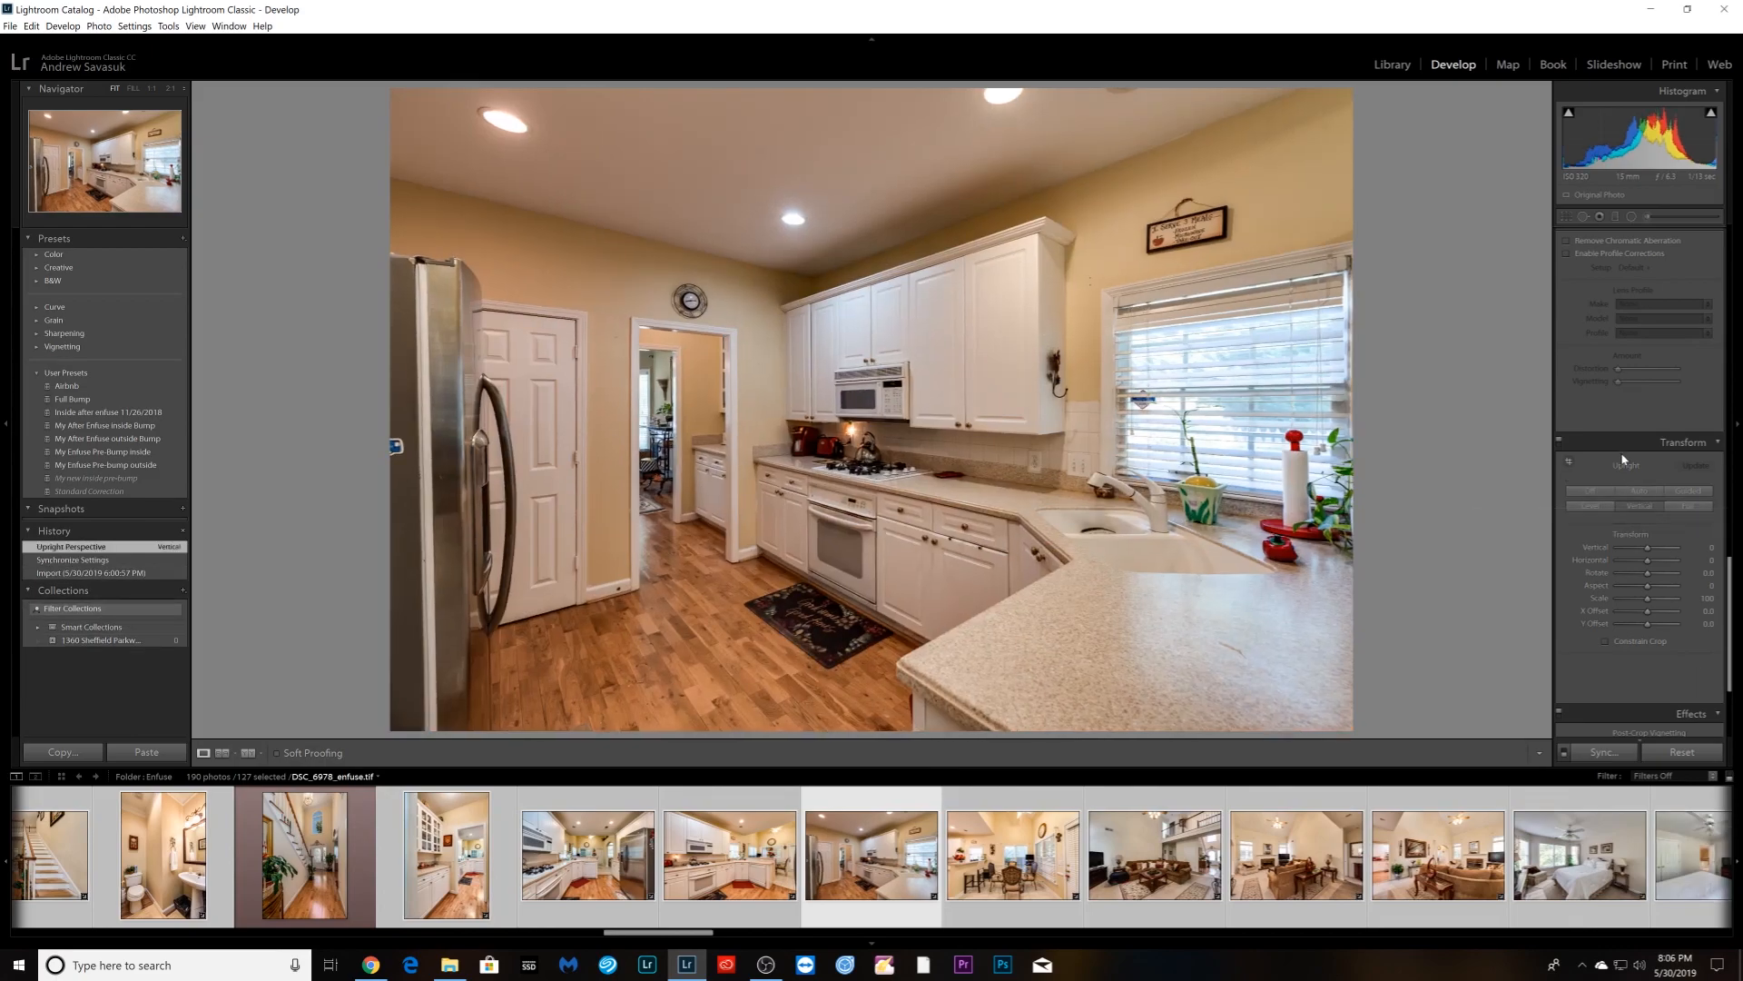
- Brighten the kitchen photo's exposure slightly
scroll(1628, 453, up, 5)
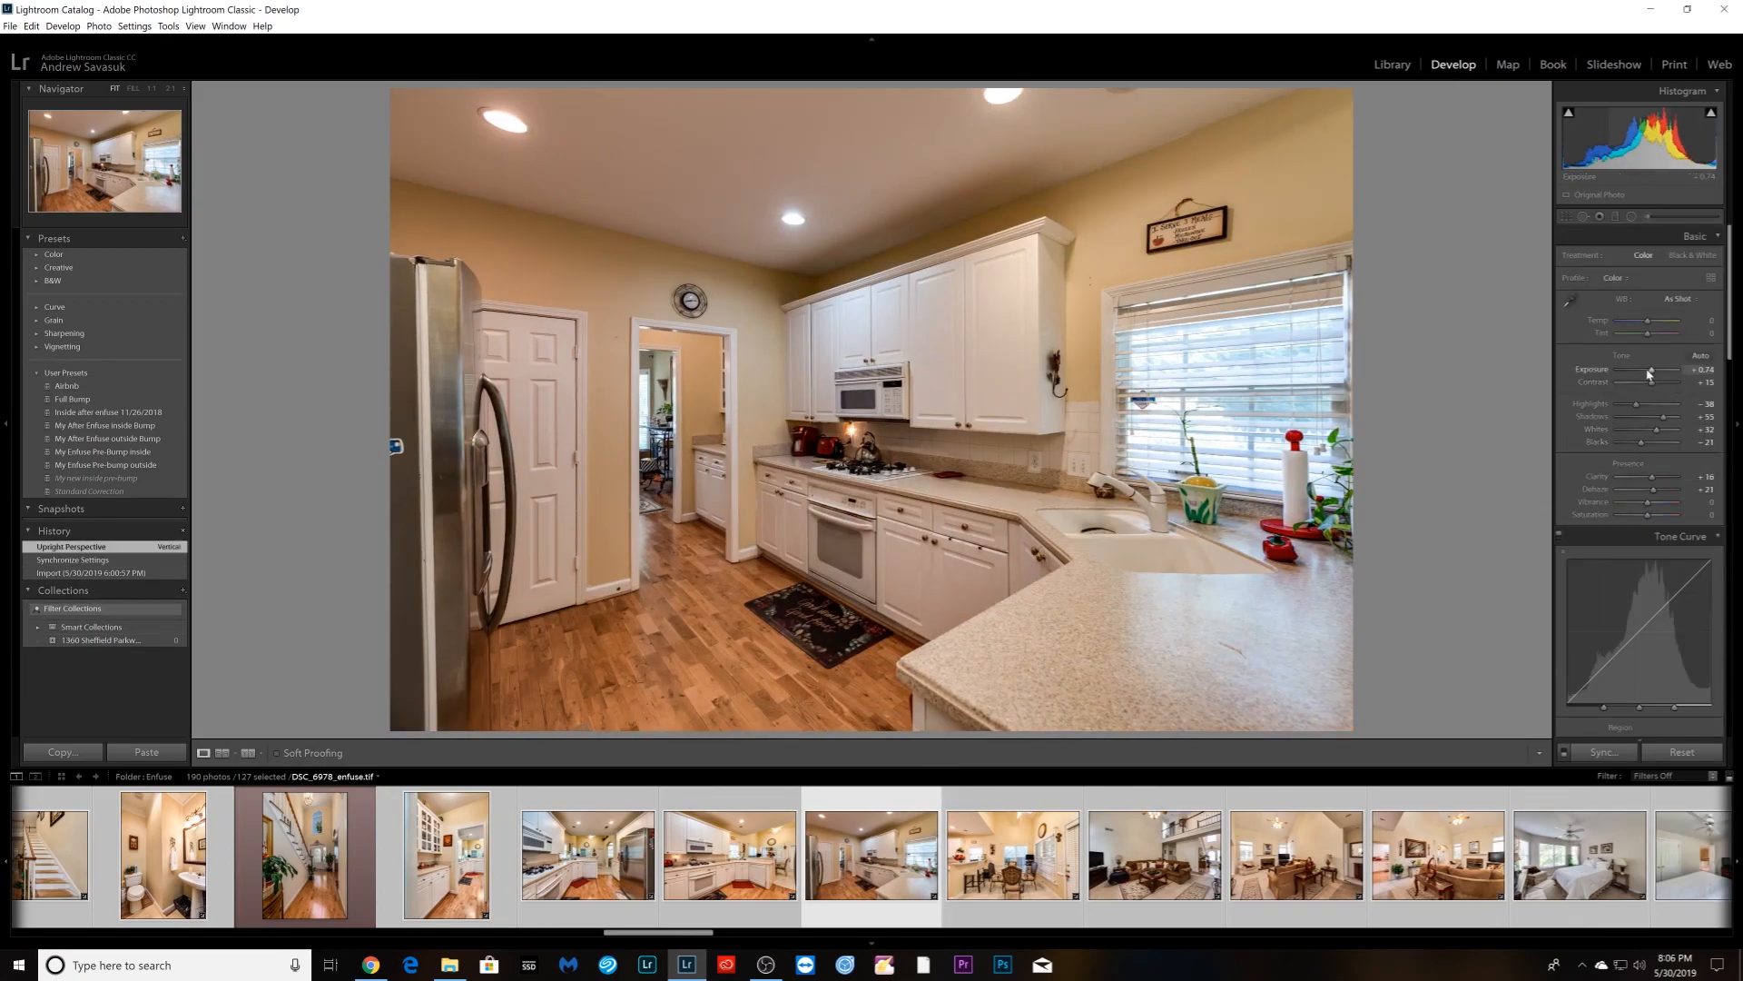
drag(1651, 372, 1652, 374)
scroll(1626, 435, down, 6)
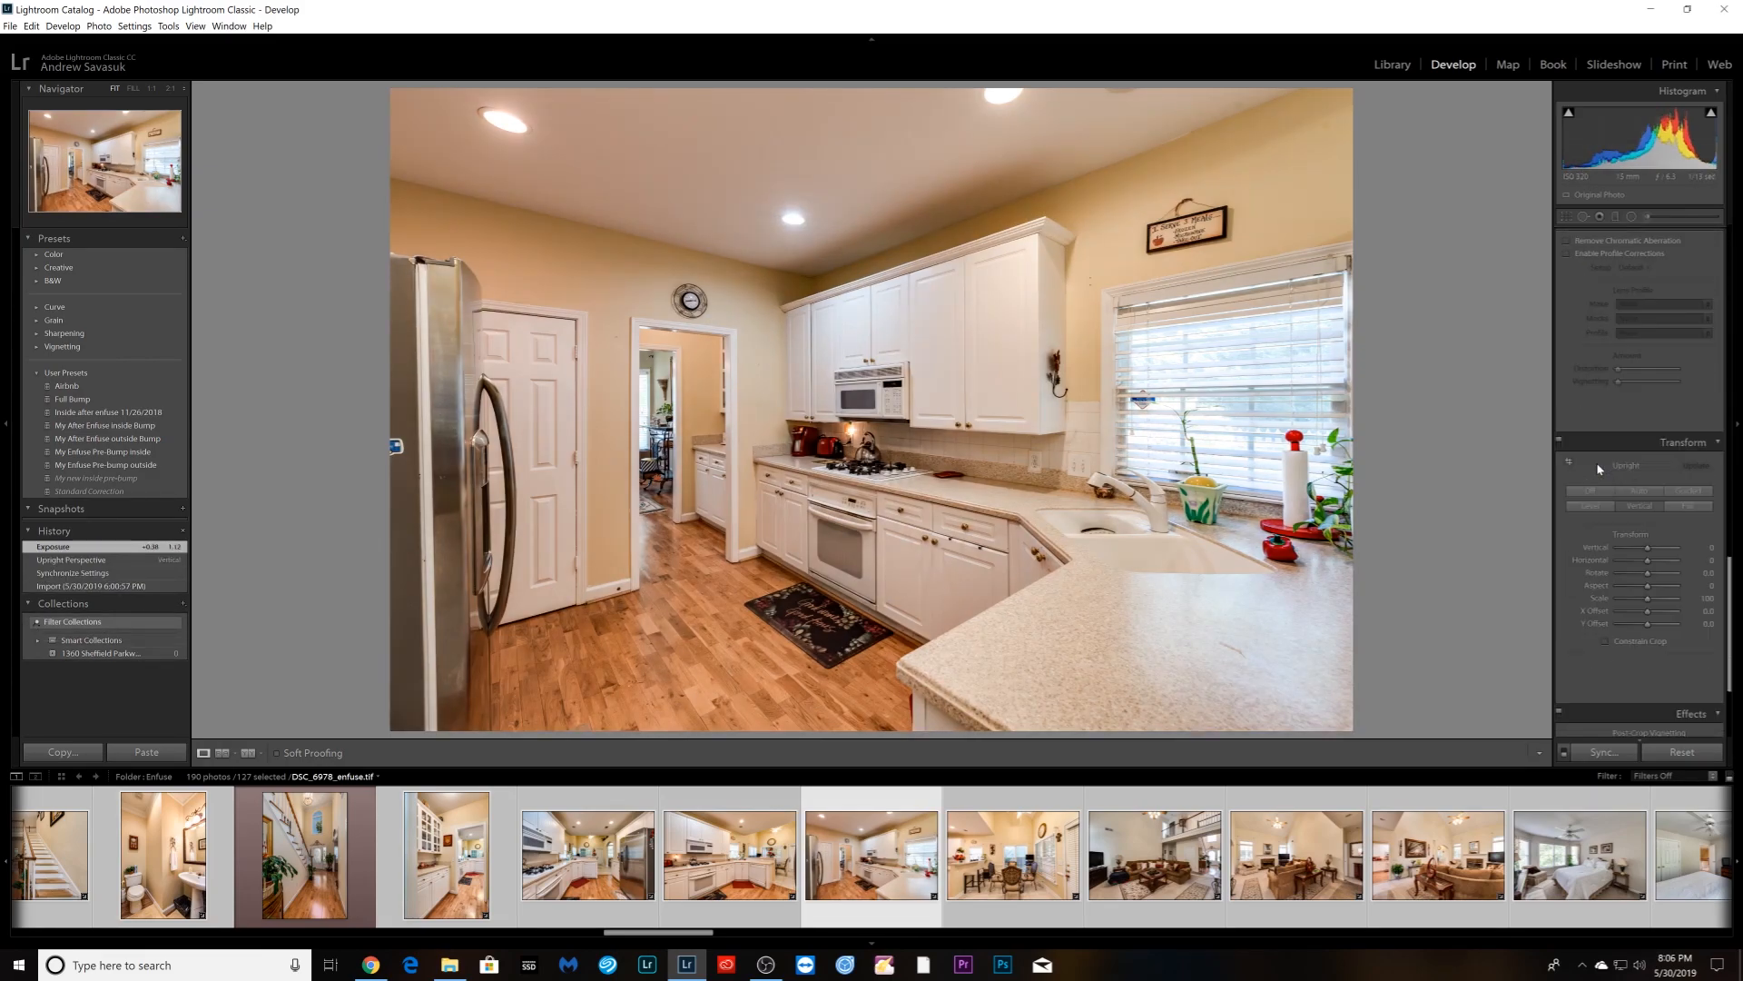
- Apply Upright Vertical to the dining nook and three living room photos, checking the sculpture at full size
key(Right)
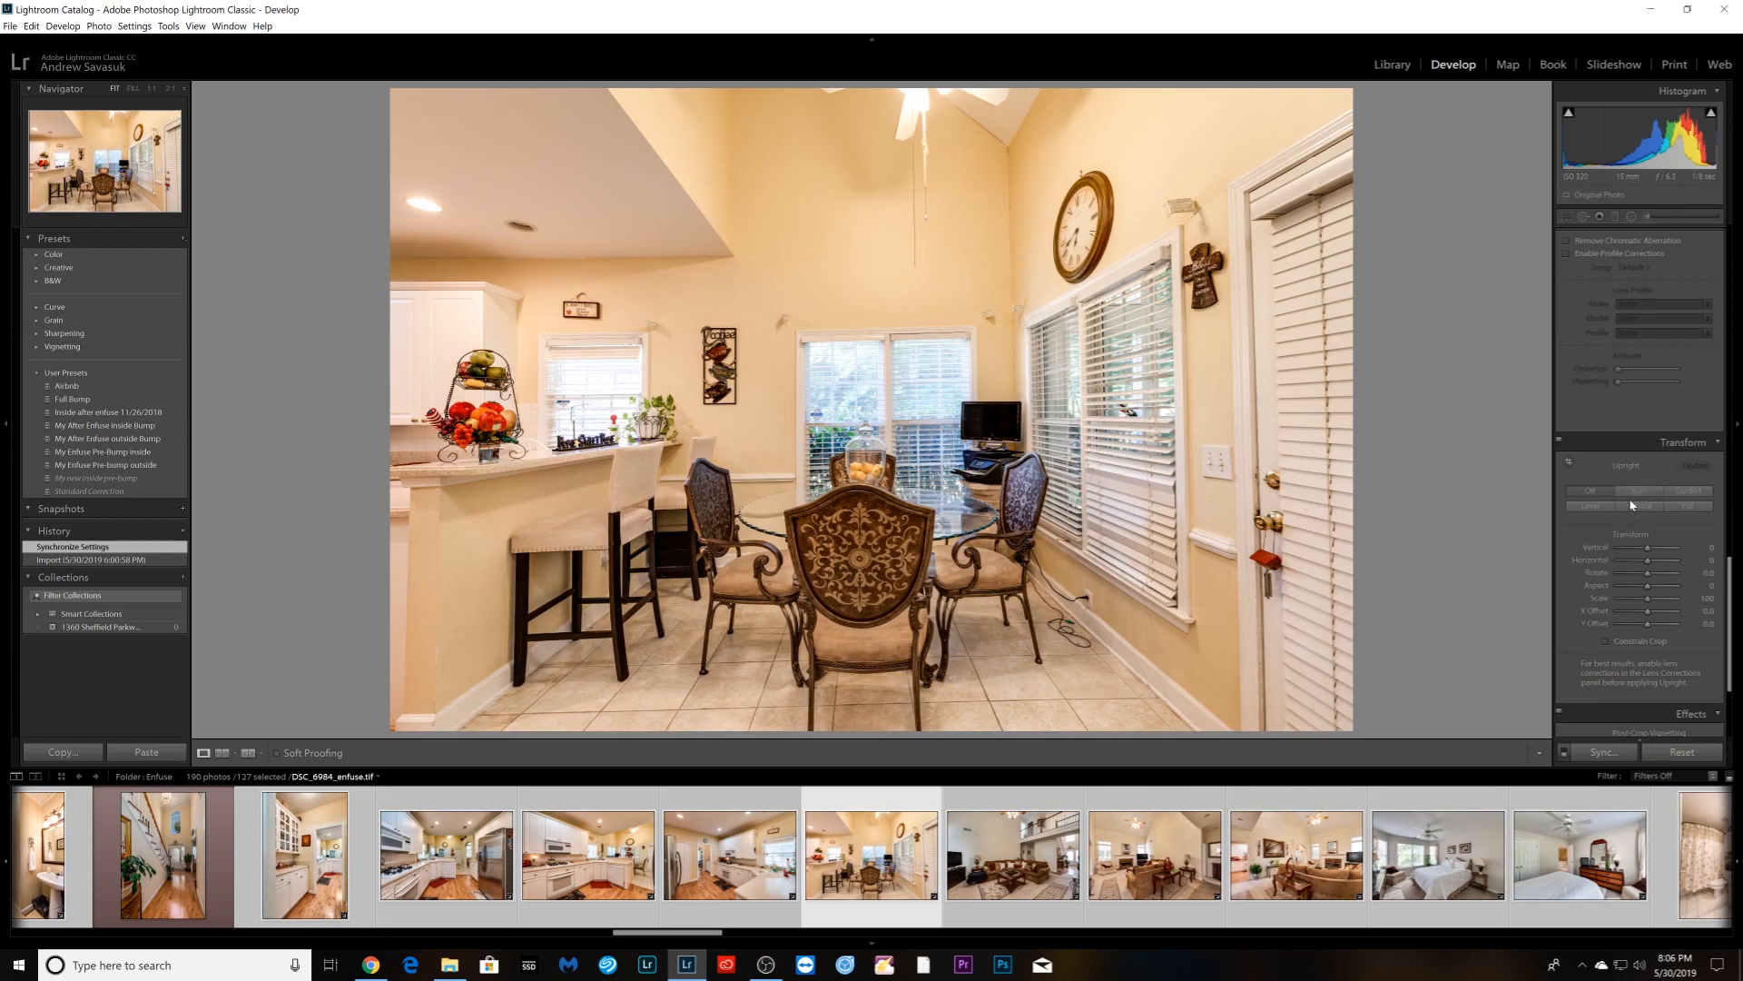
click(1630, 511)
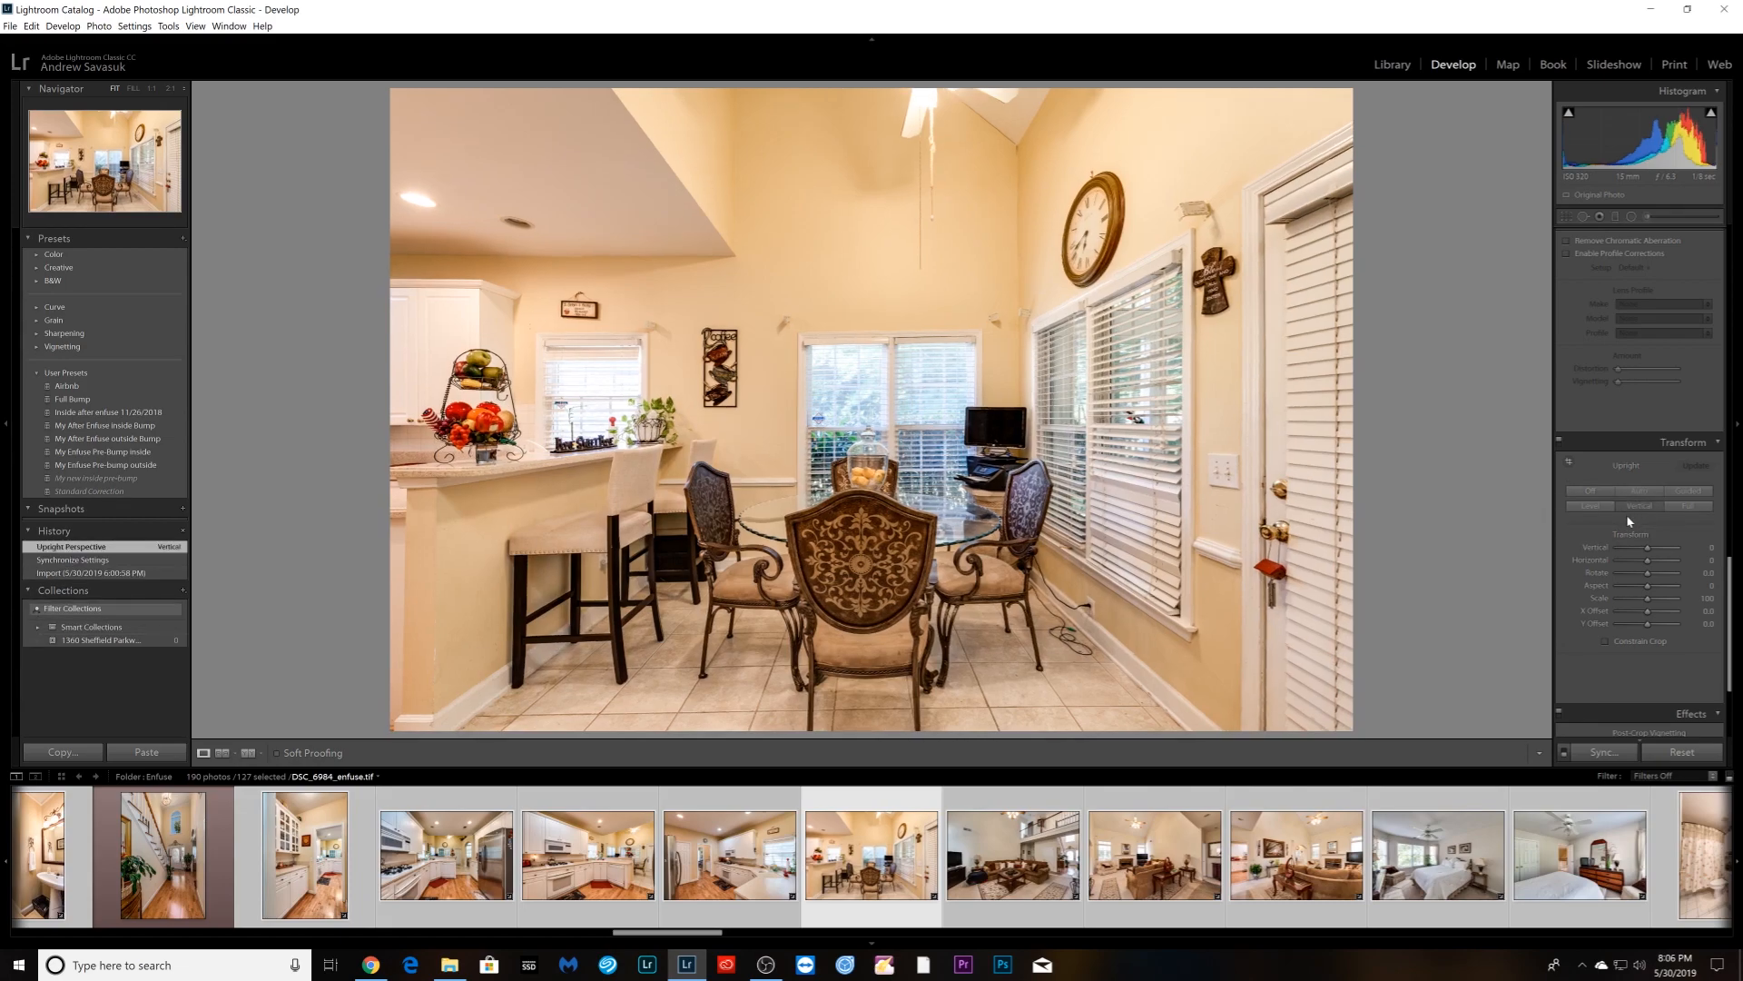
key(Right)
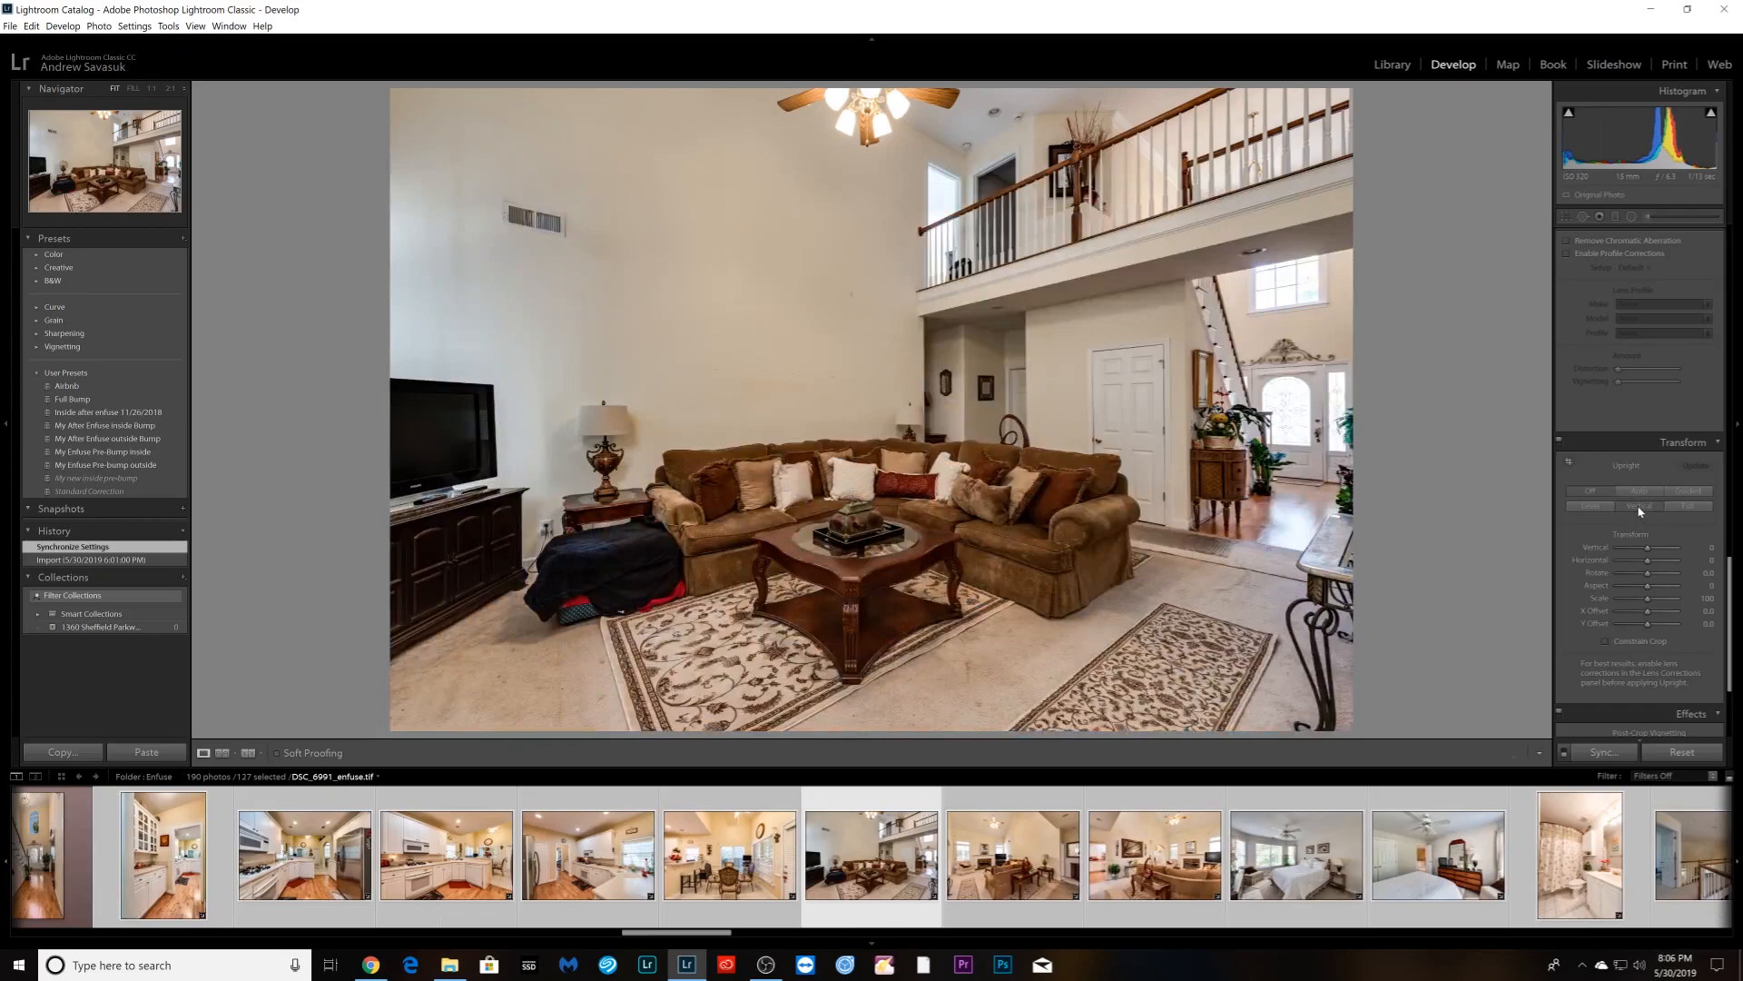
click(1626, 511)
key(Right)
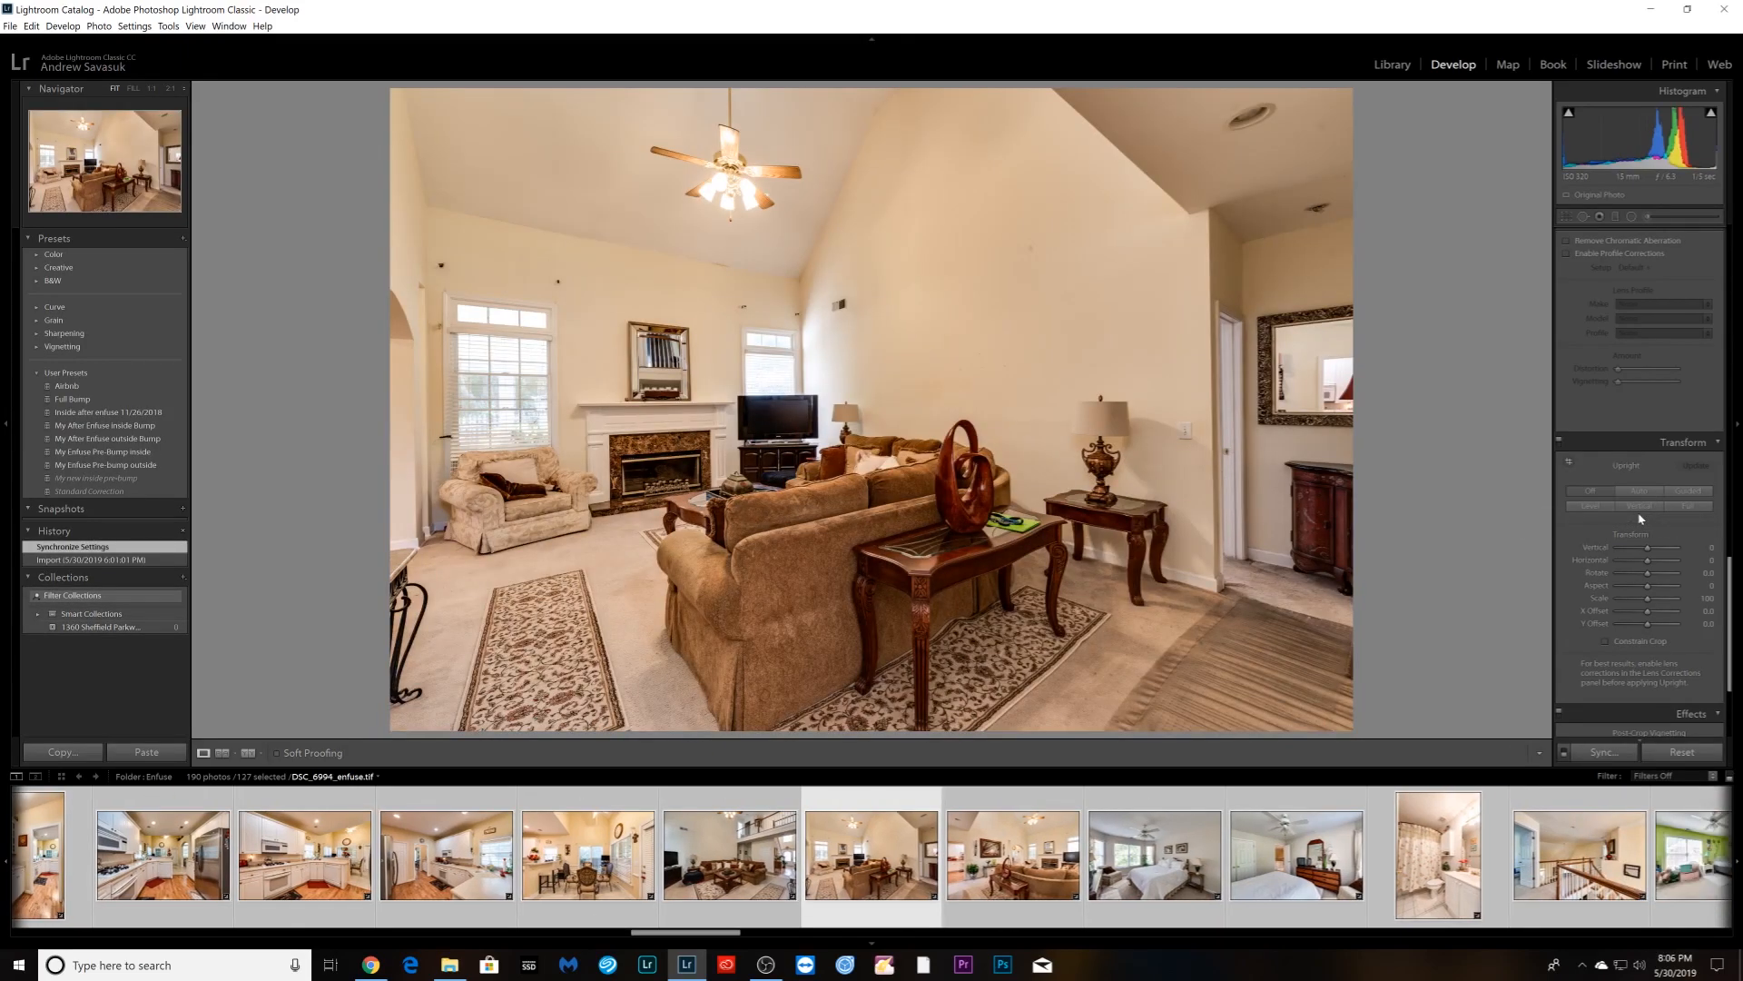
click(1642, 511)
key(Right)
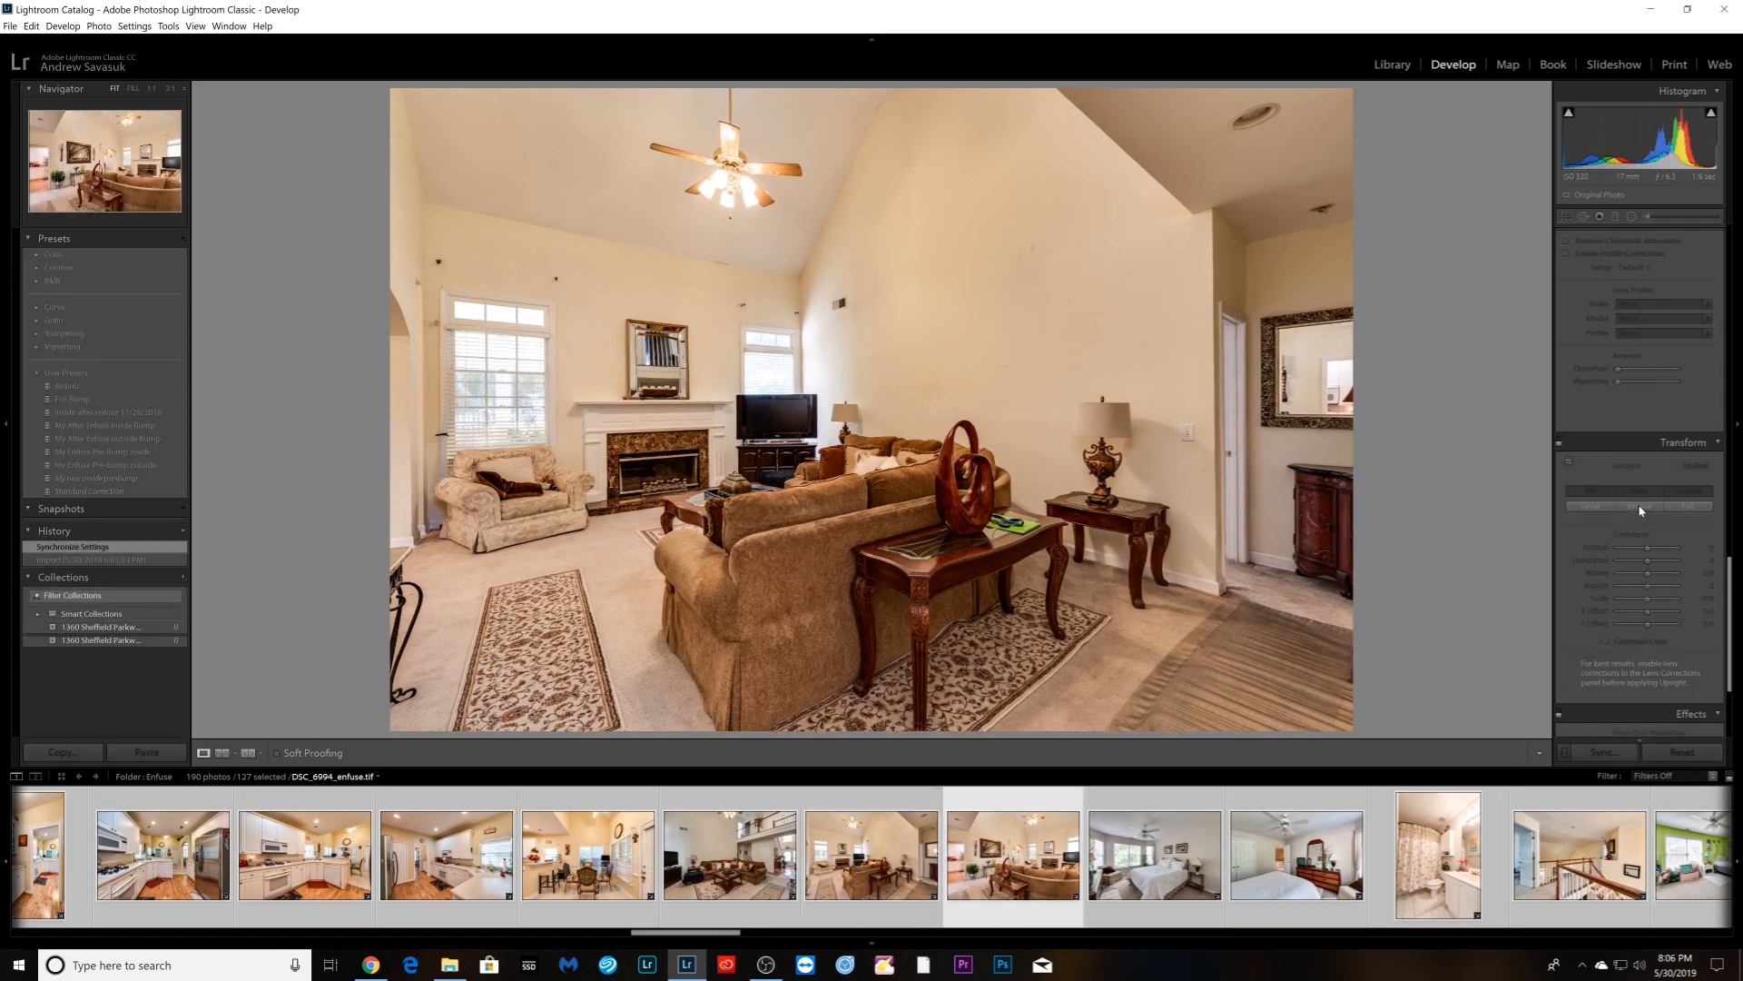
click(1640, 509)
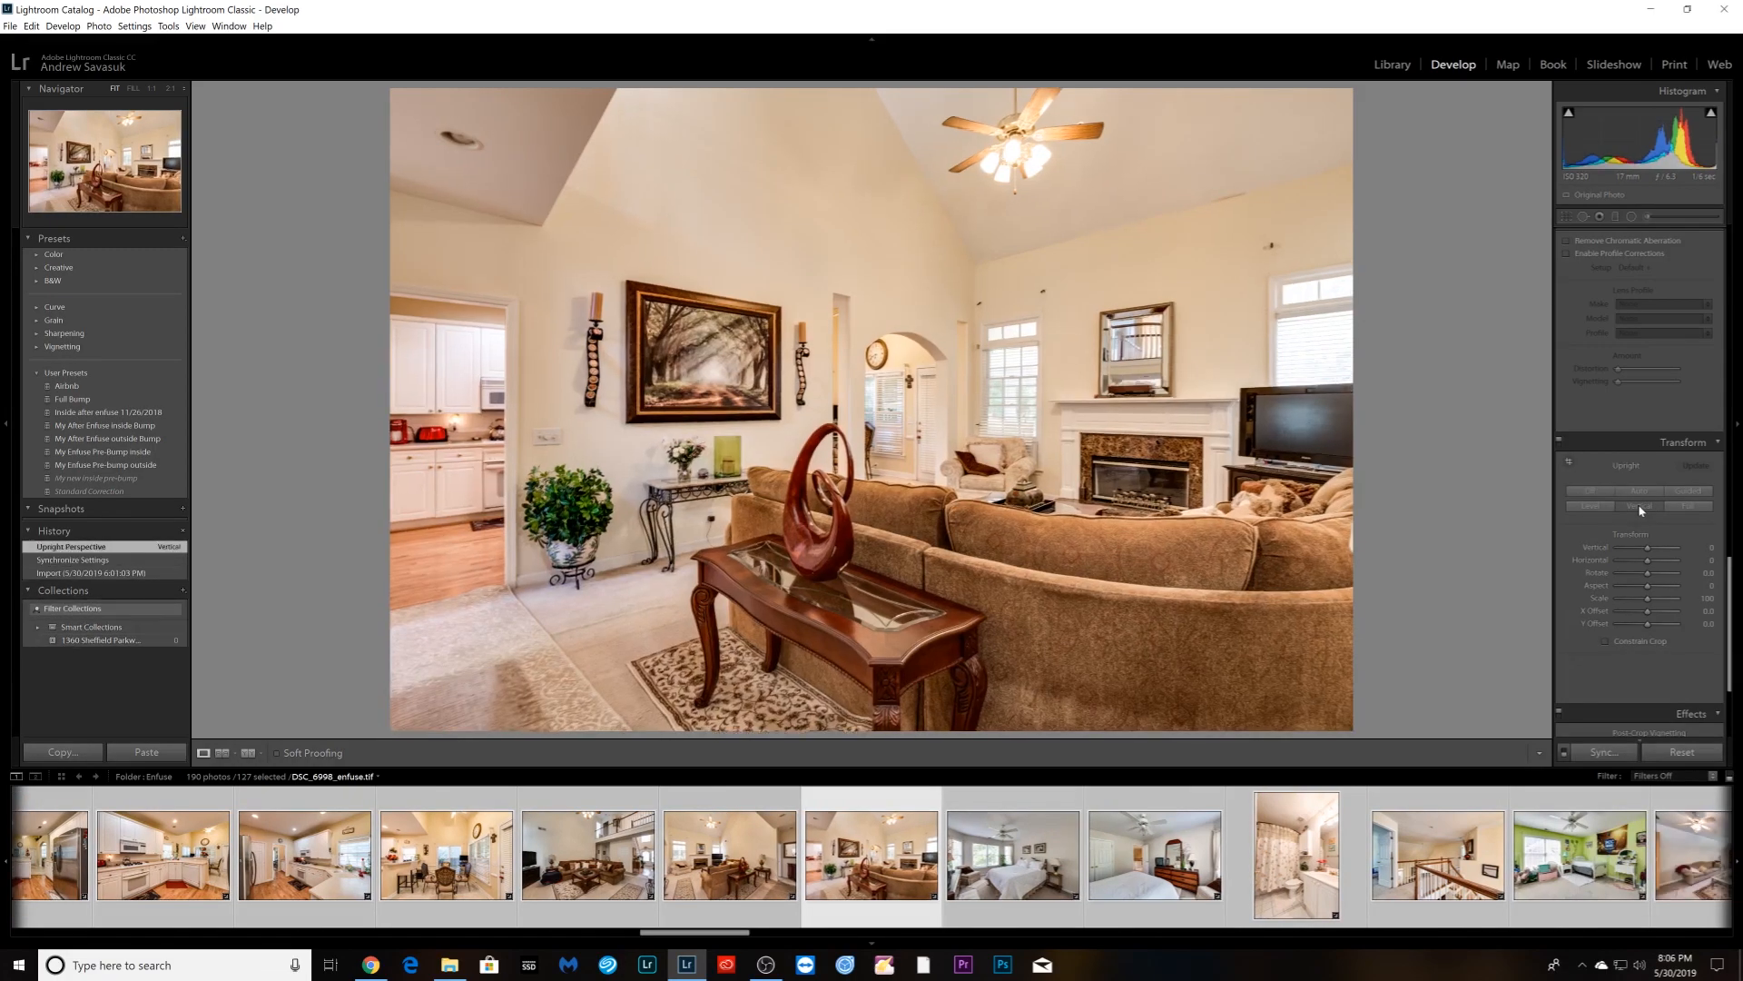
click(842, 505)
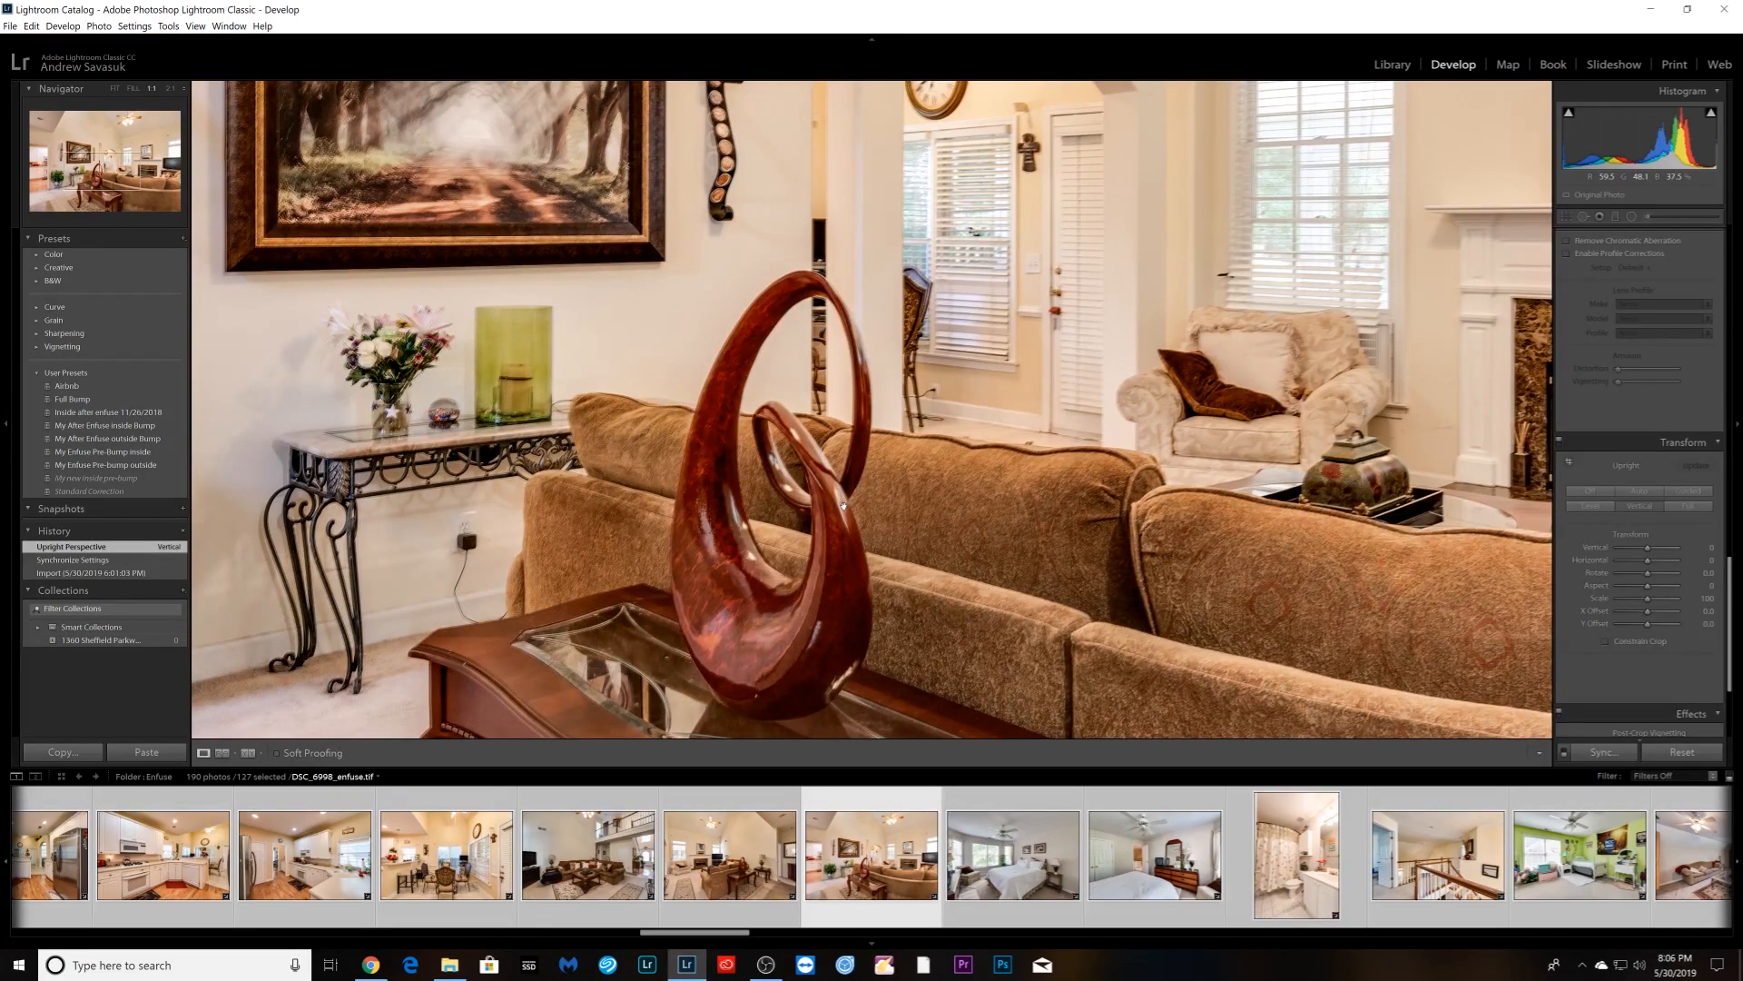
click(842, 504)
- Skip past the dresser bedroom, then apply Upright Vertical to the staircase and green bedroom photos
key(Right)
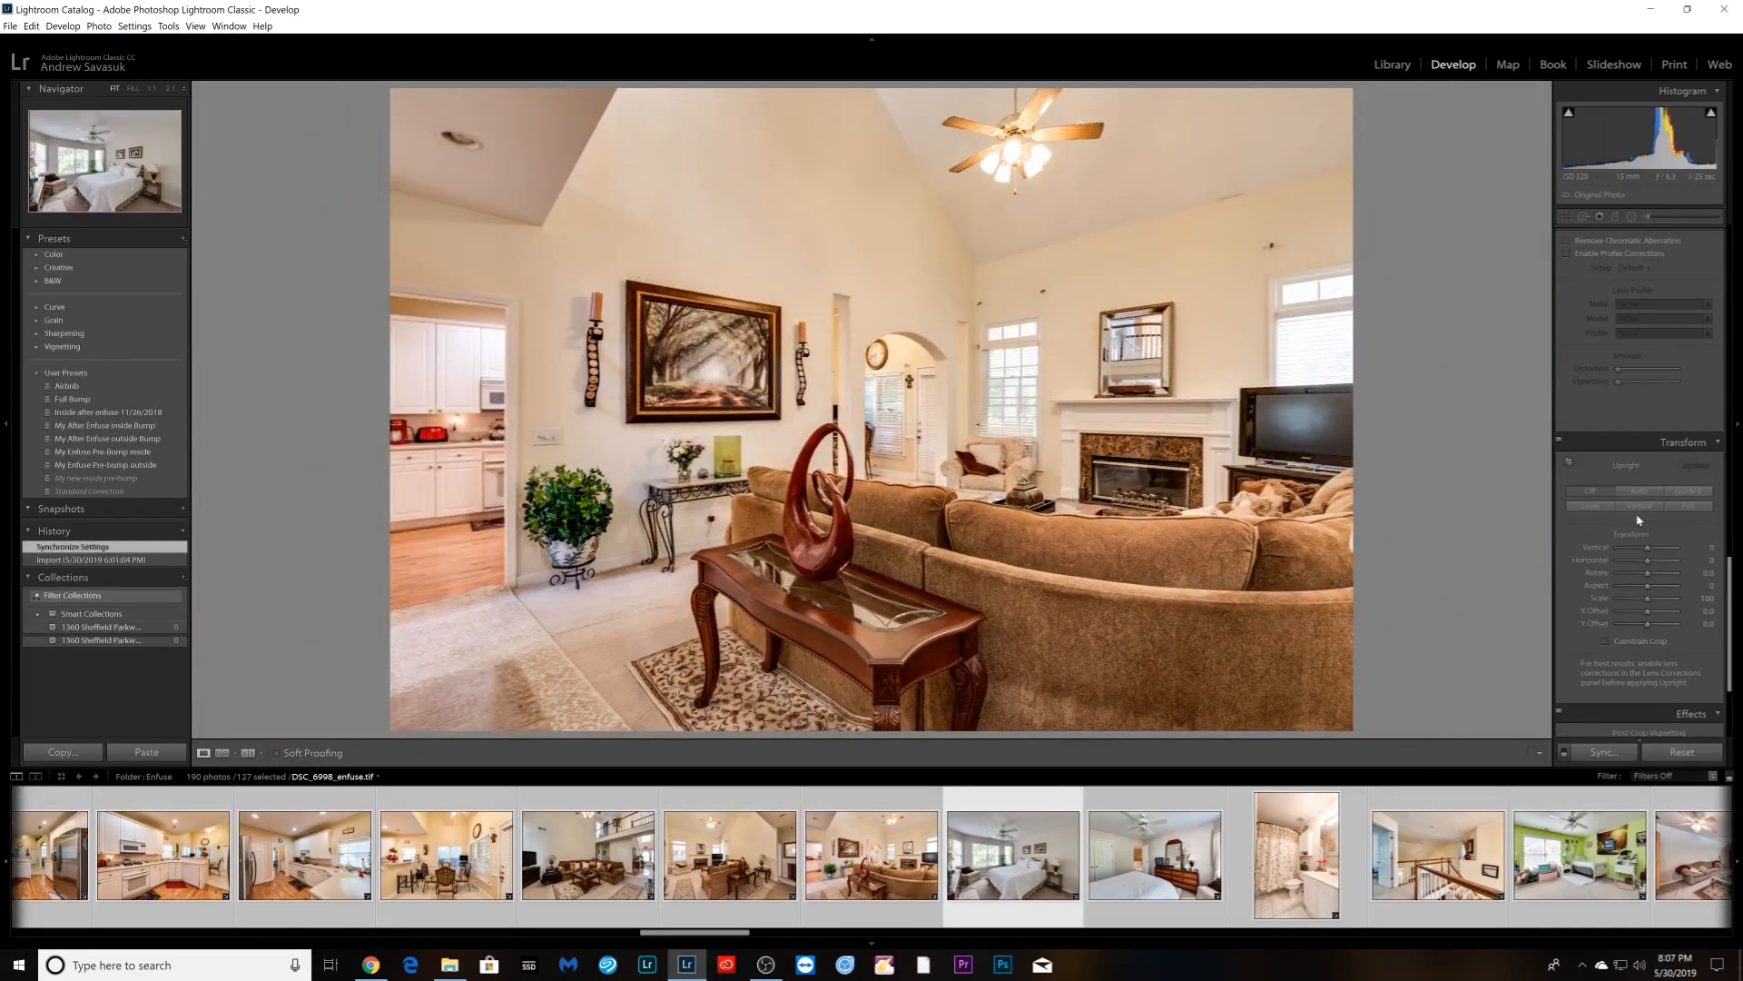
key(Right)
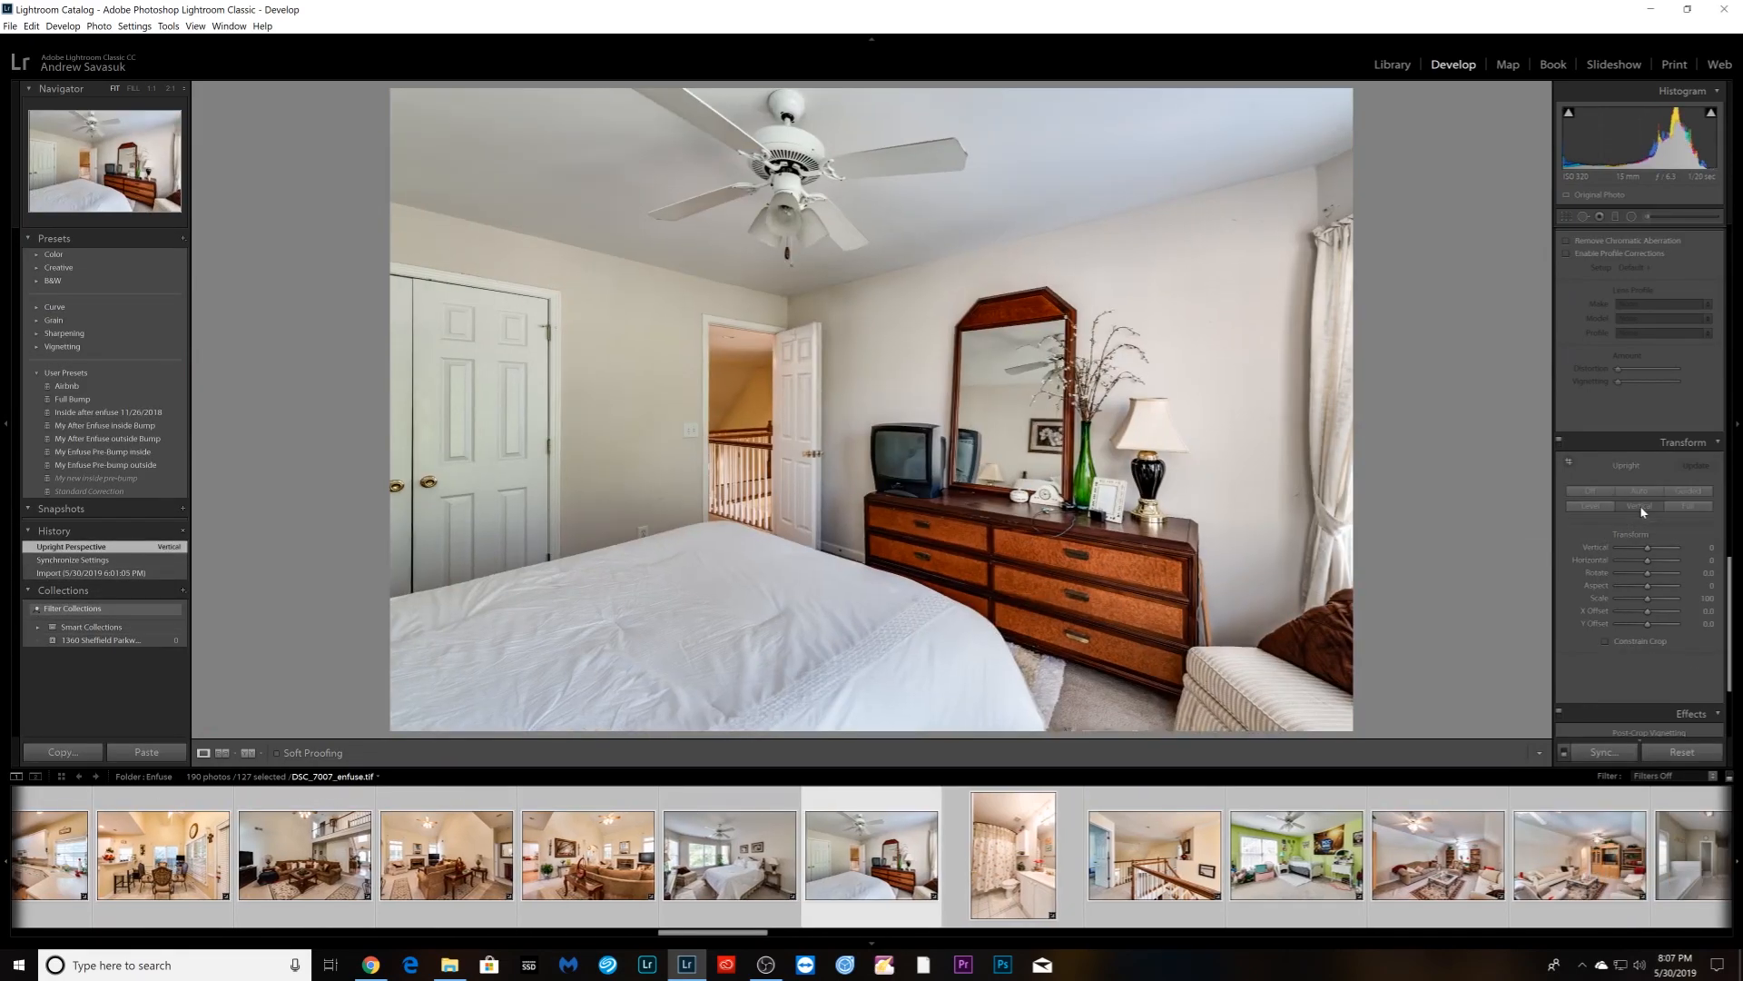
key(Right)
key(Left)
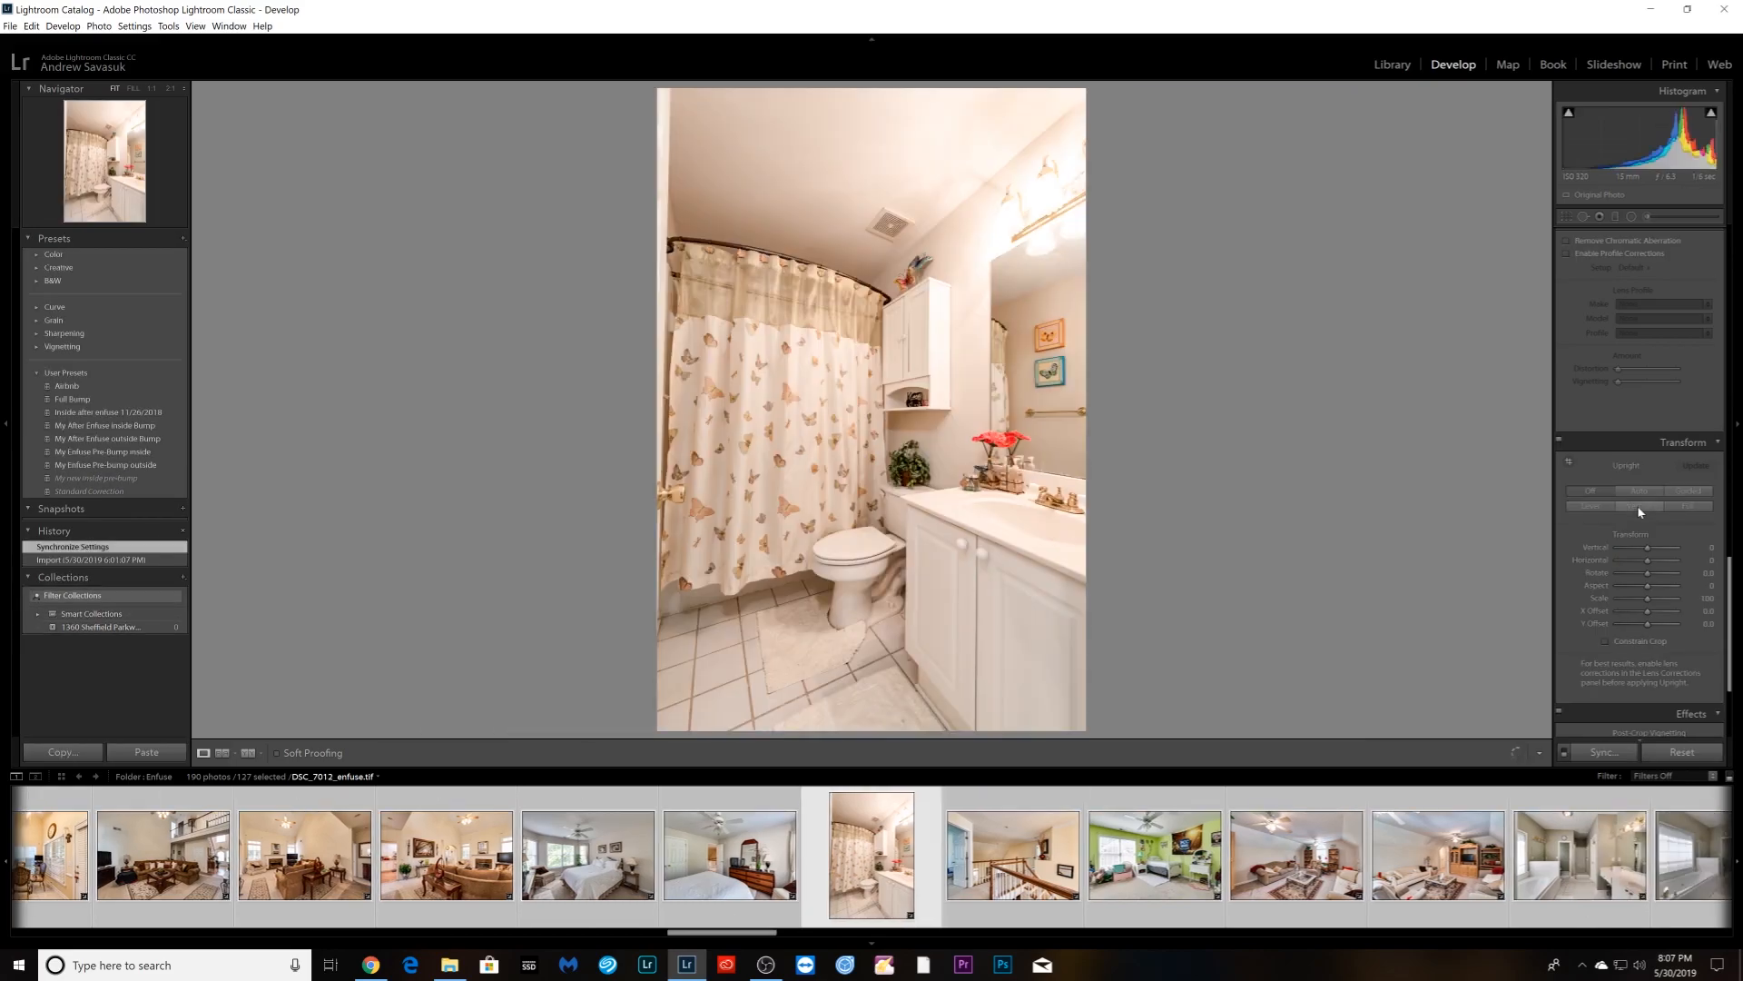
key(Right)
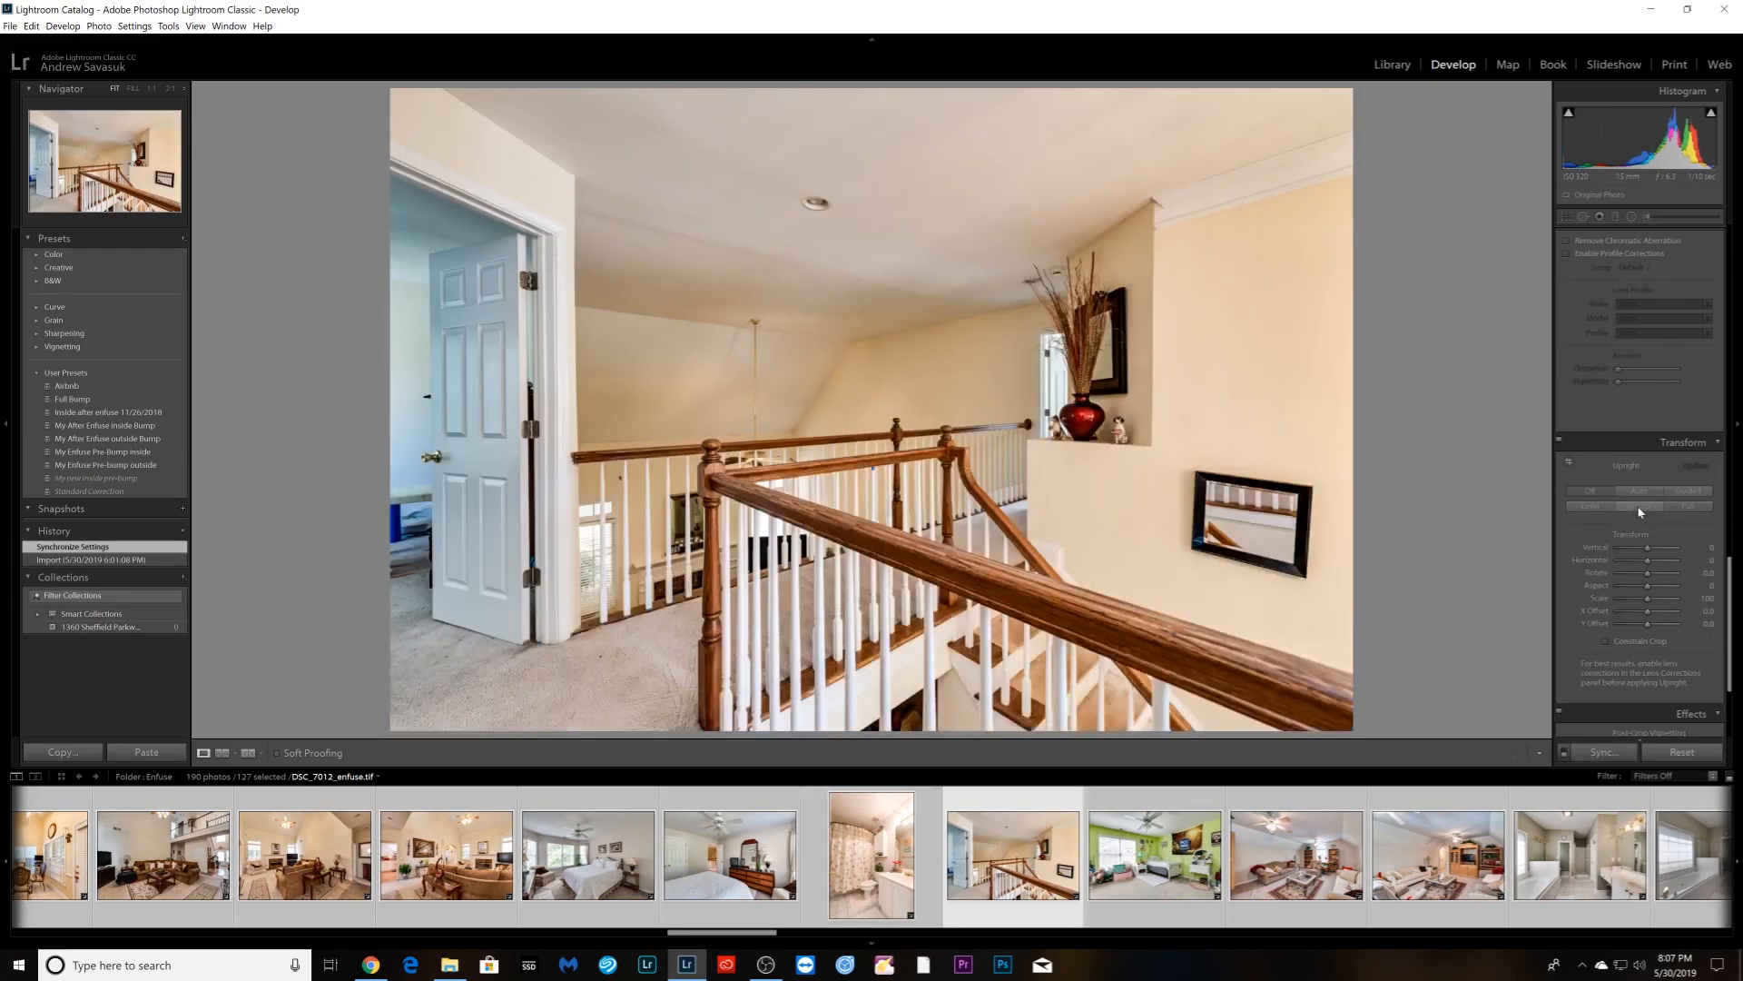
click(1640, 508)
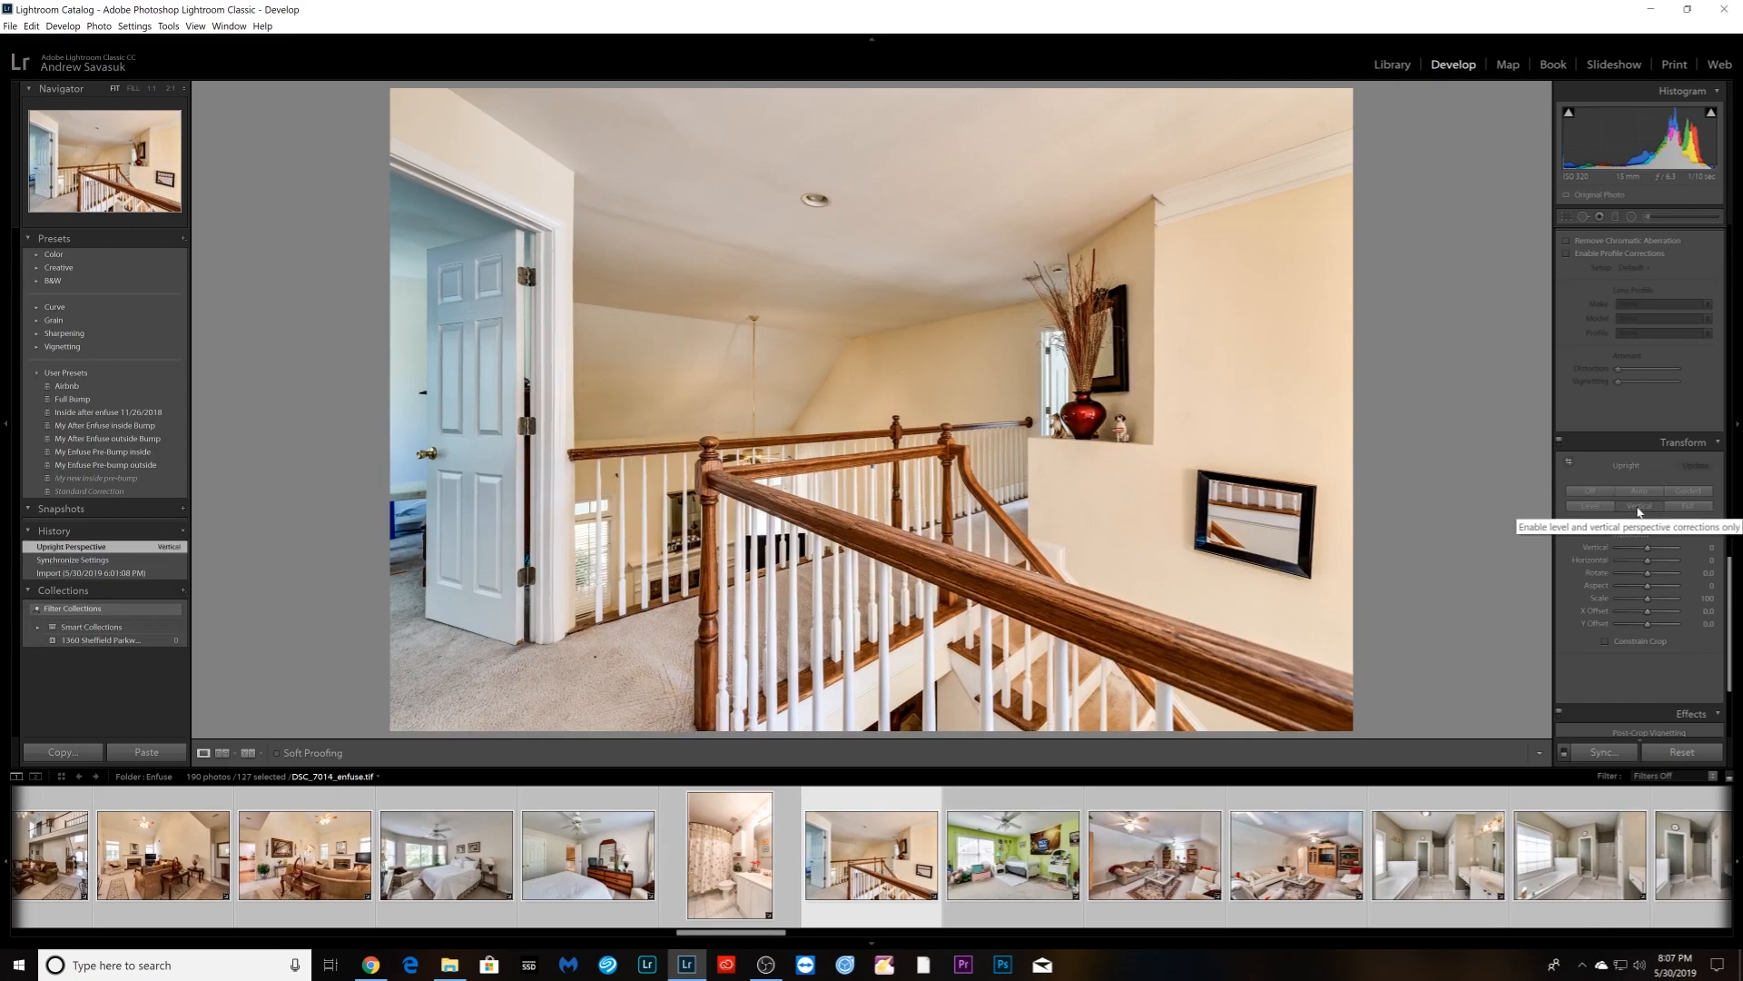
key(Right)
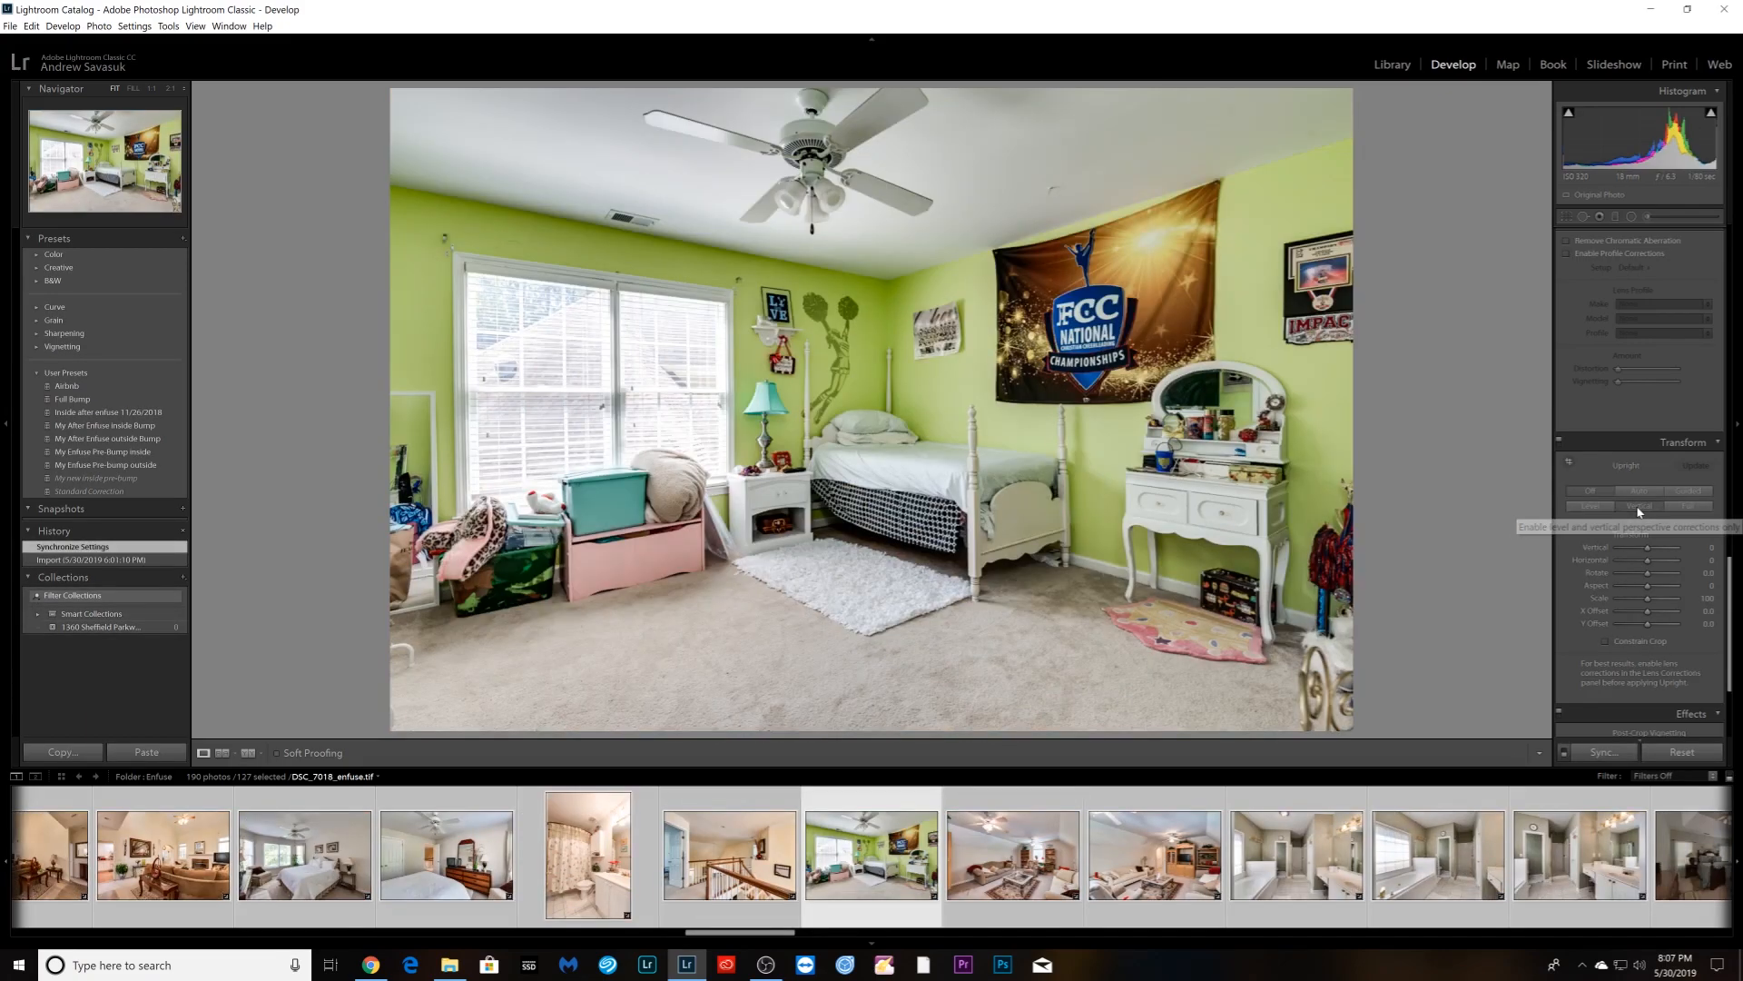
click(1640, 509)
- Apply Upright Vertical to two more living room photos and the bathroom, then return to the master bath
key(Right)
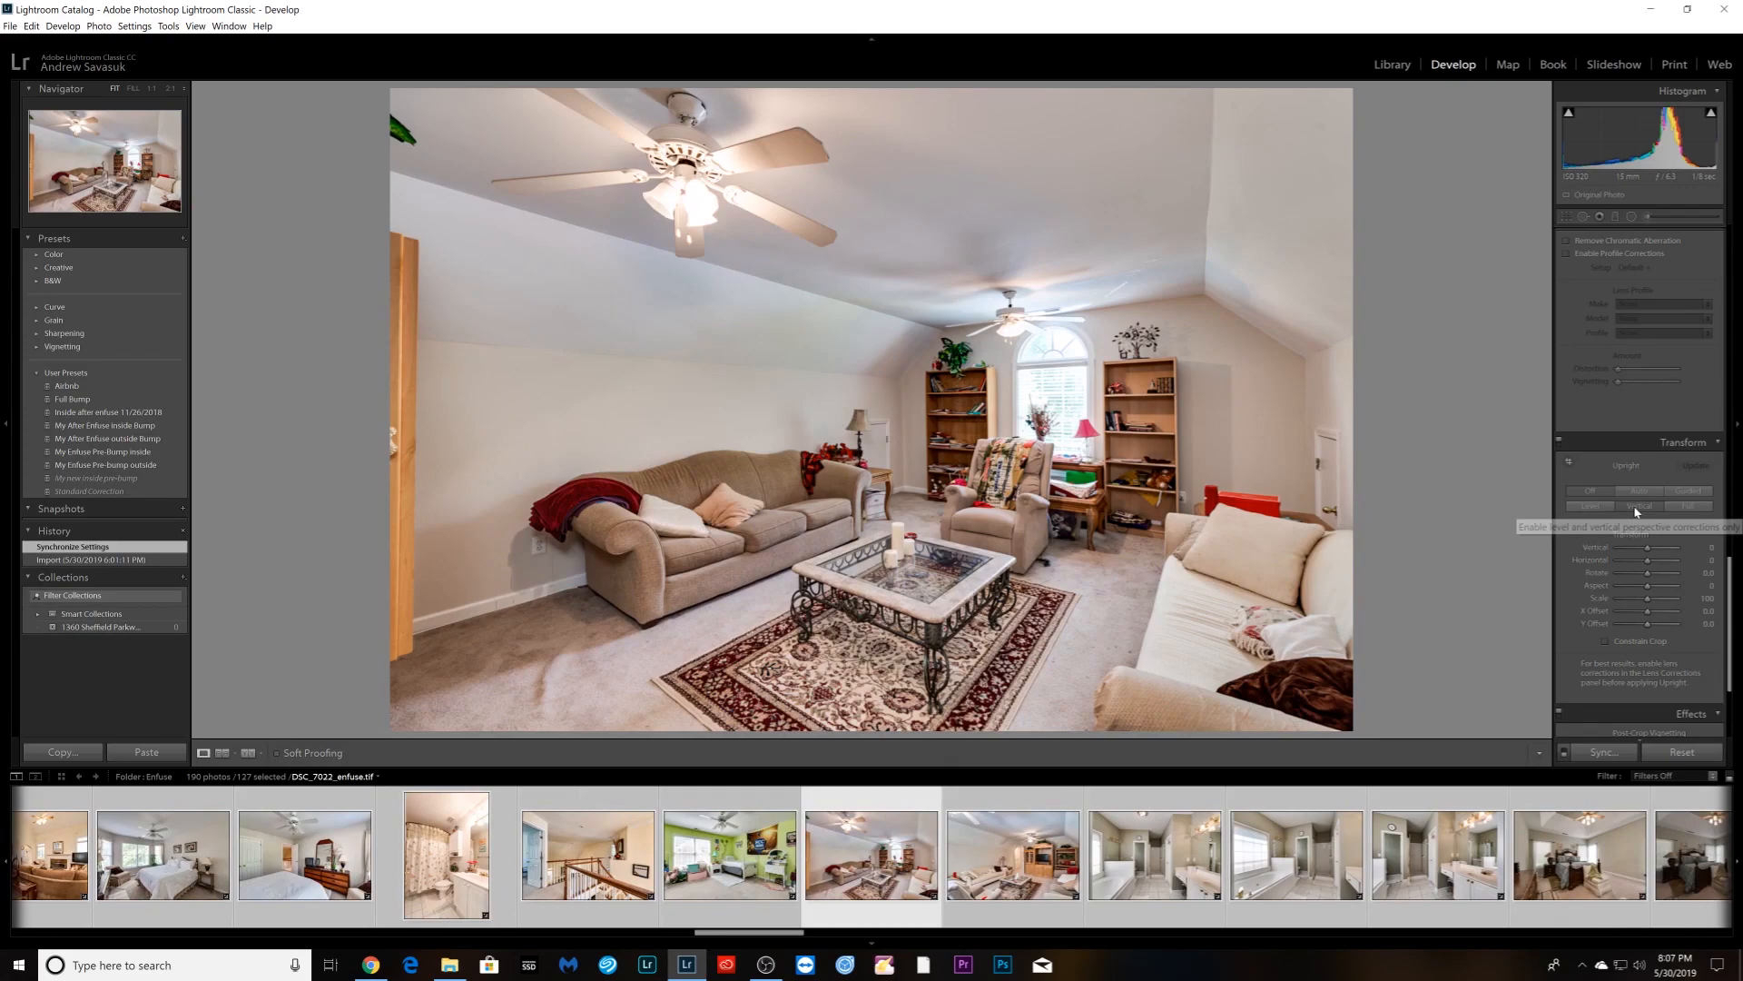
click(1638, 510)
key(Right)
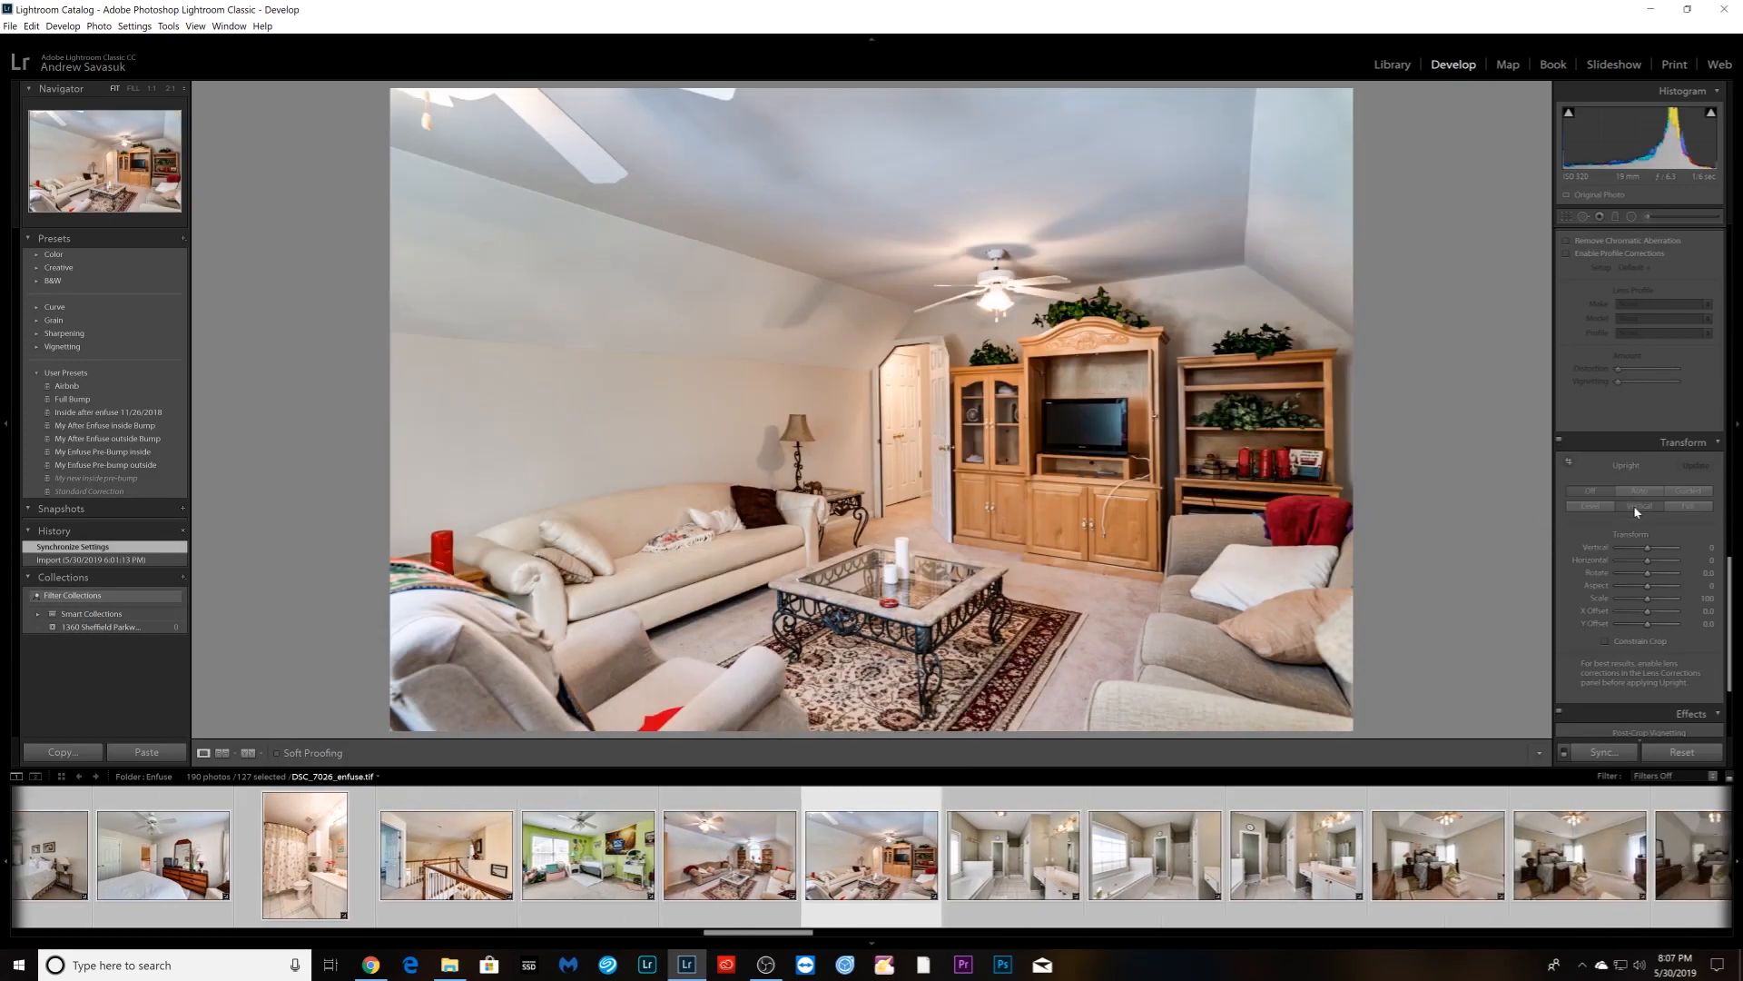
click(1638, 510)
key(Right)
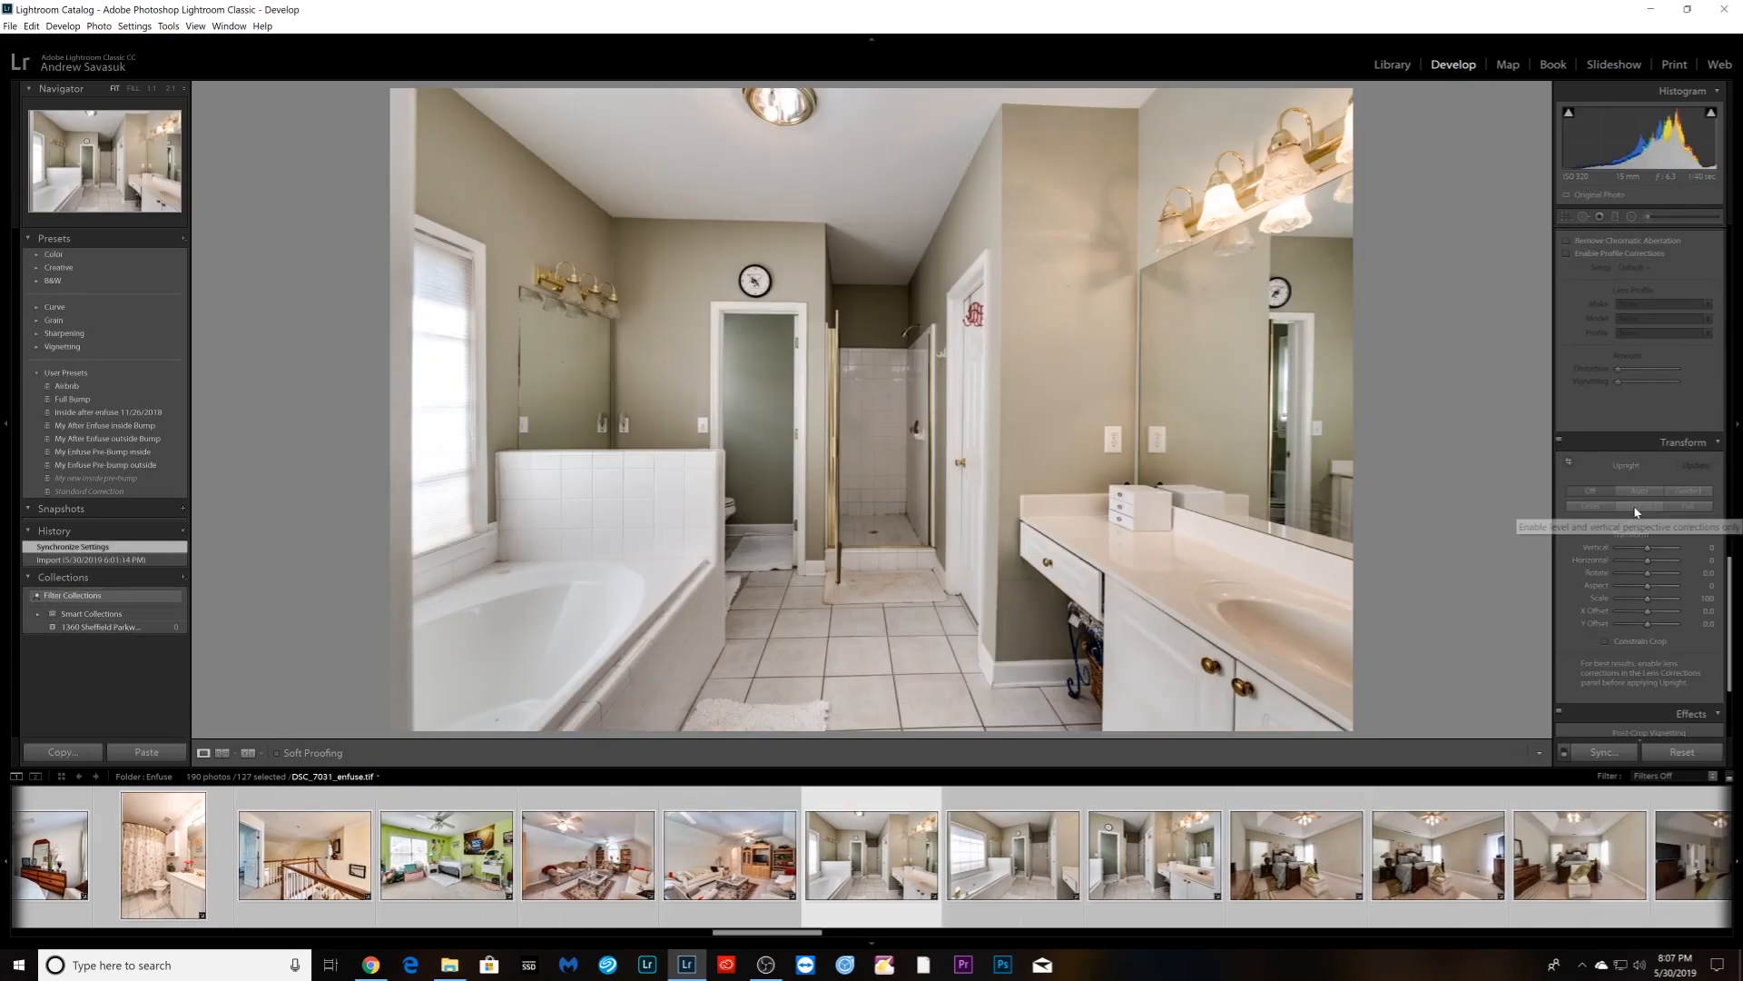
click(1638, 509)
key(Right)
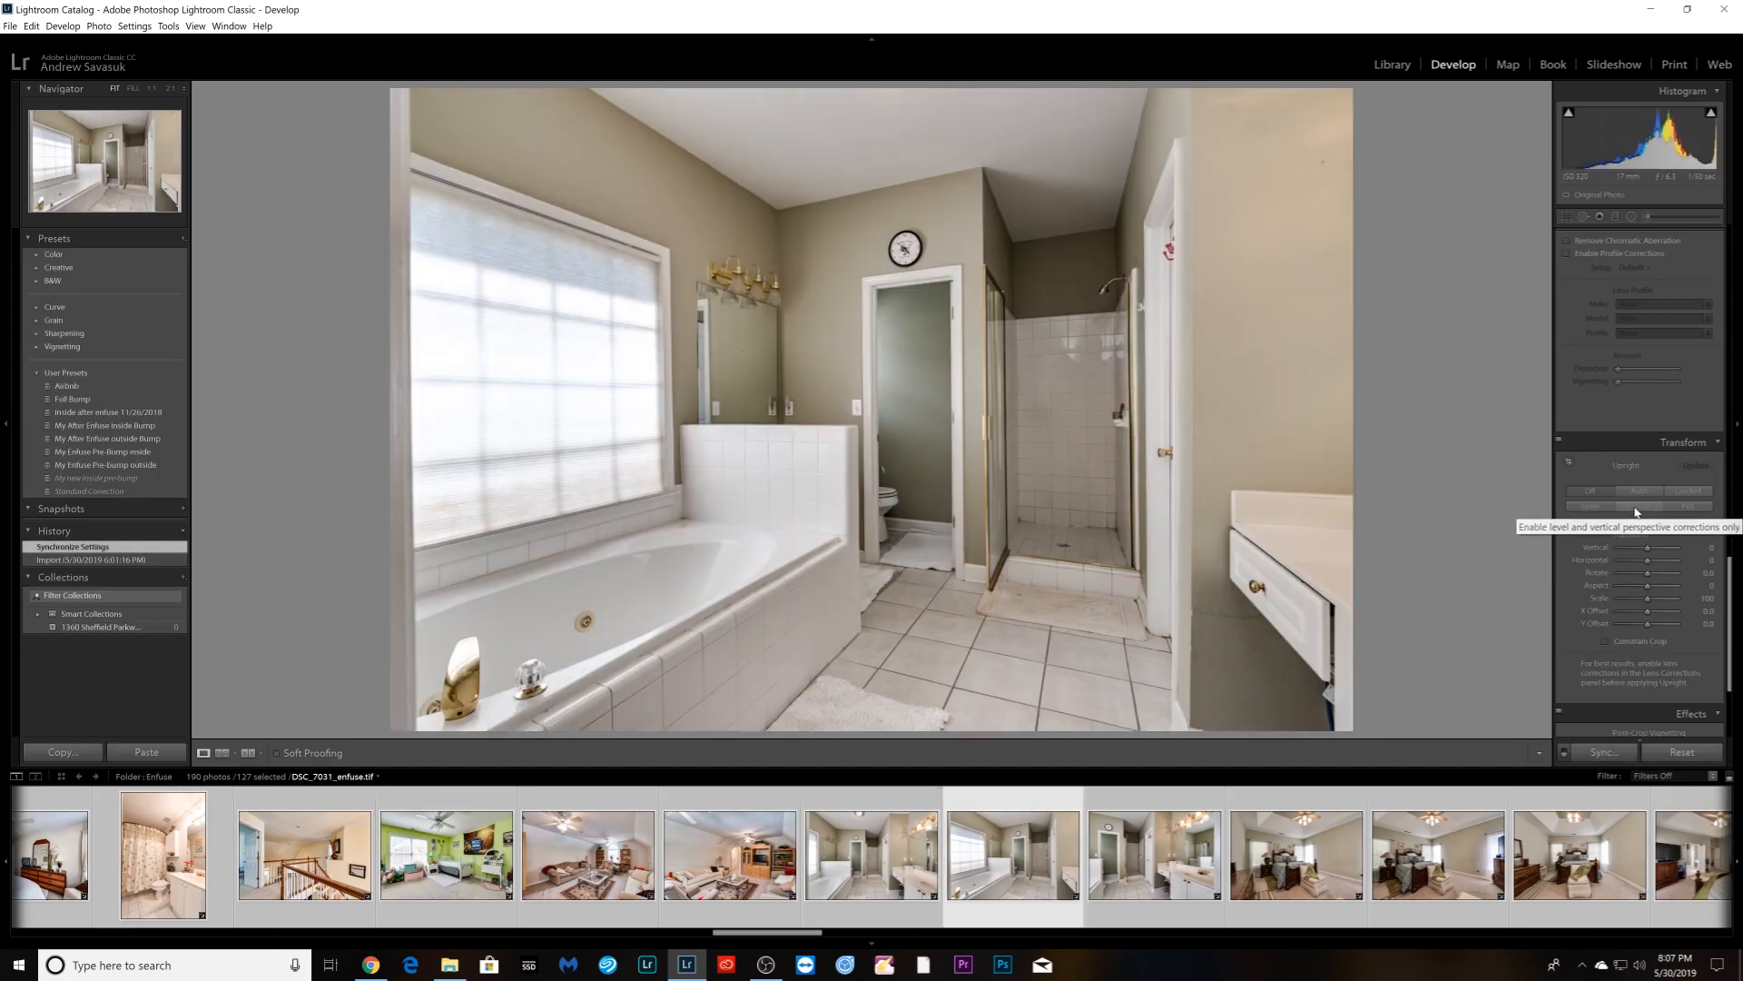
key(Left)
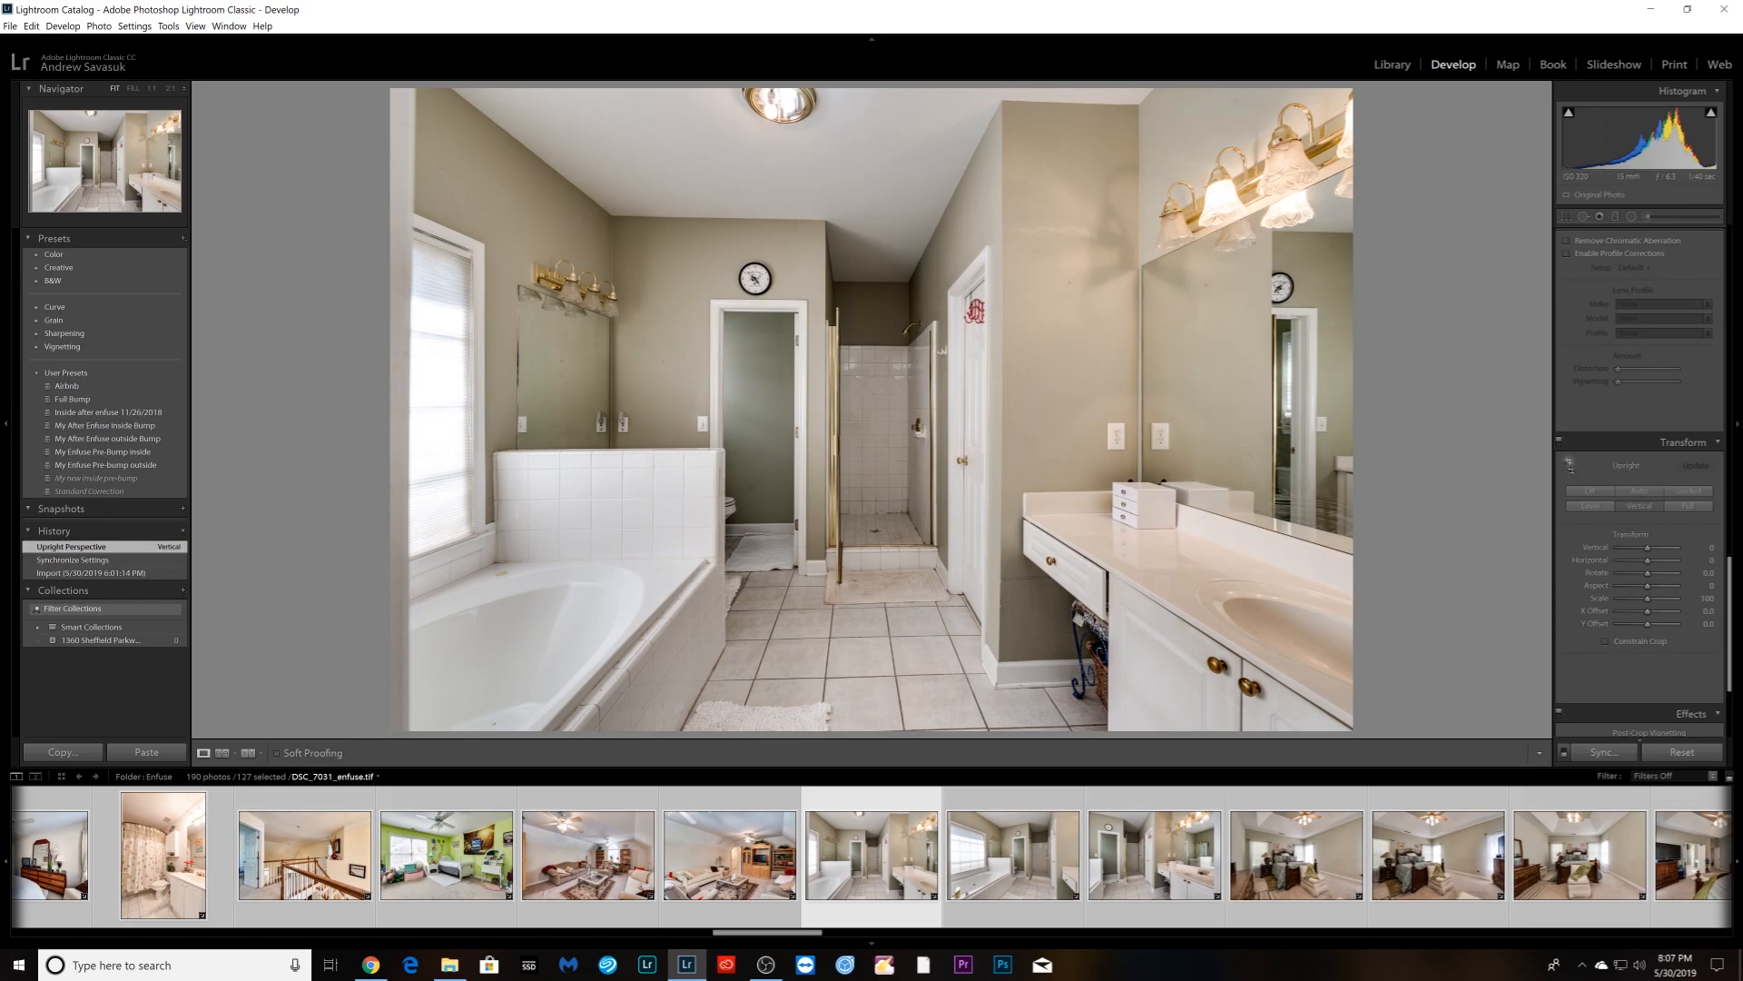
- Apply Guided Upright with level guides on ceiling and floor lines, vertical guides on mirror and shower frame
click(1568, 465)
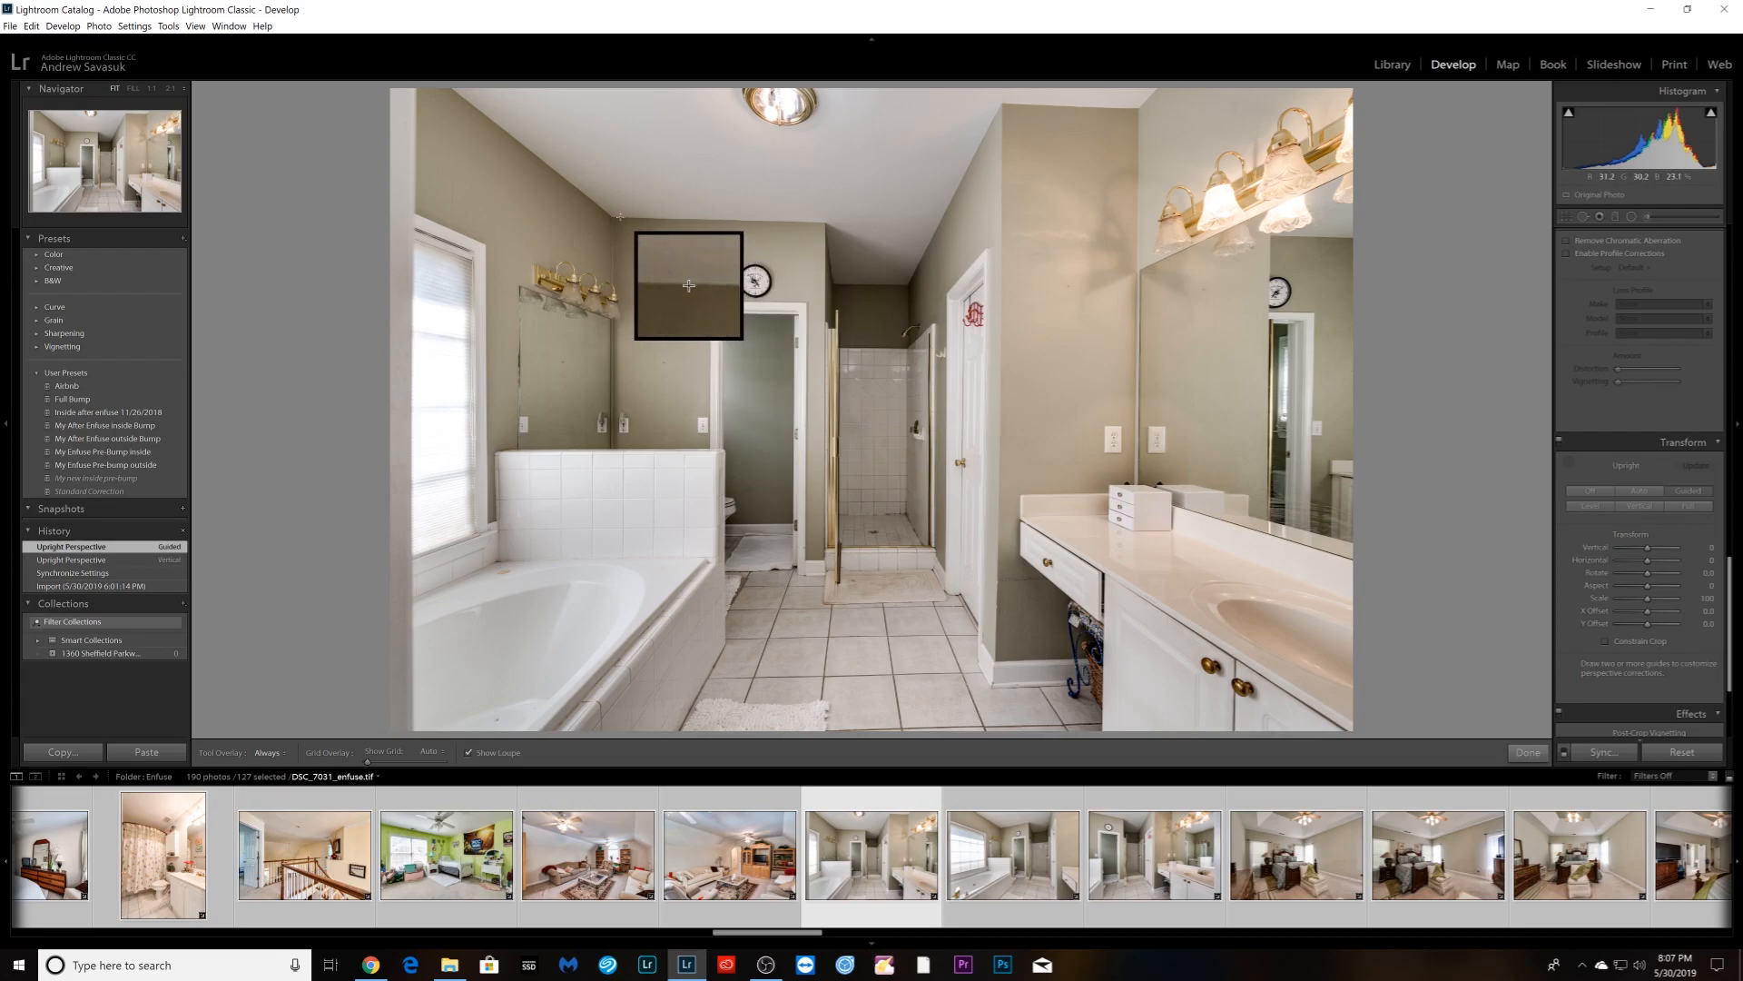
drag(612, 217, 823, 221)
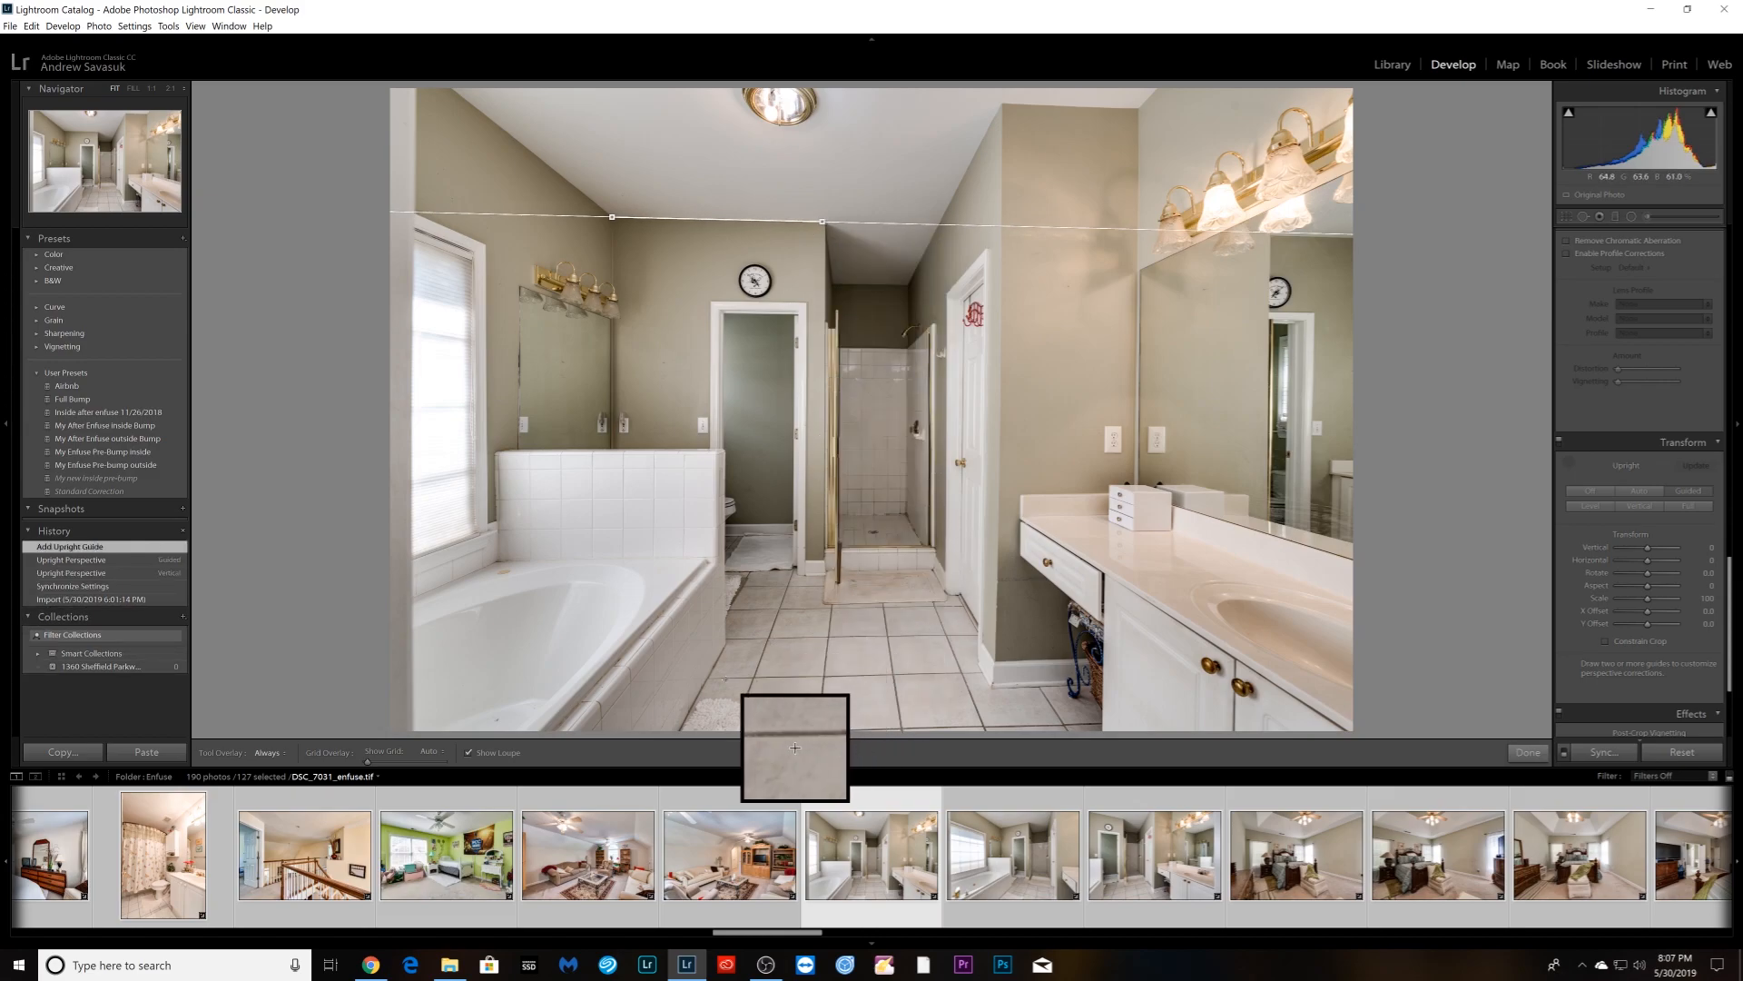
drag(721, 677, 974, 673)
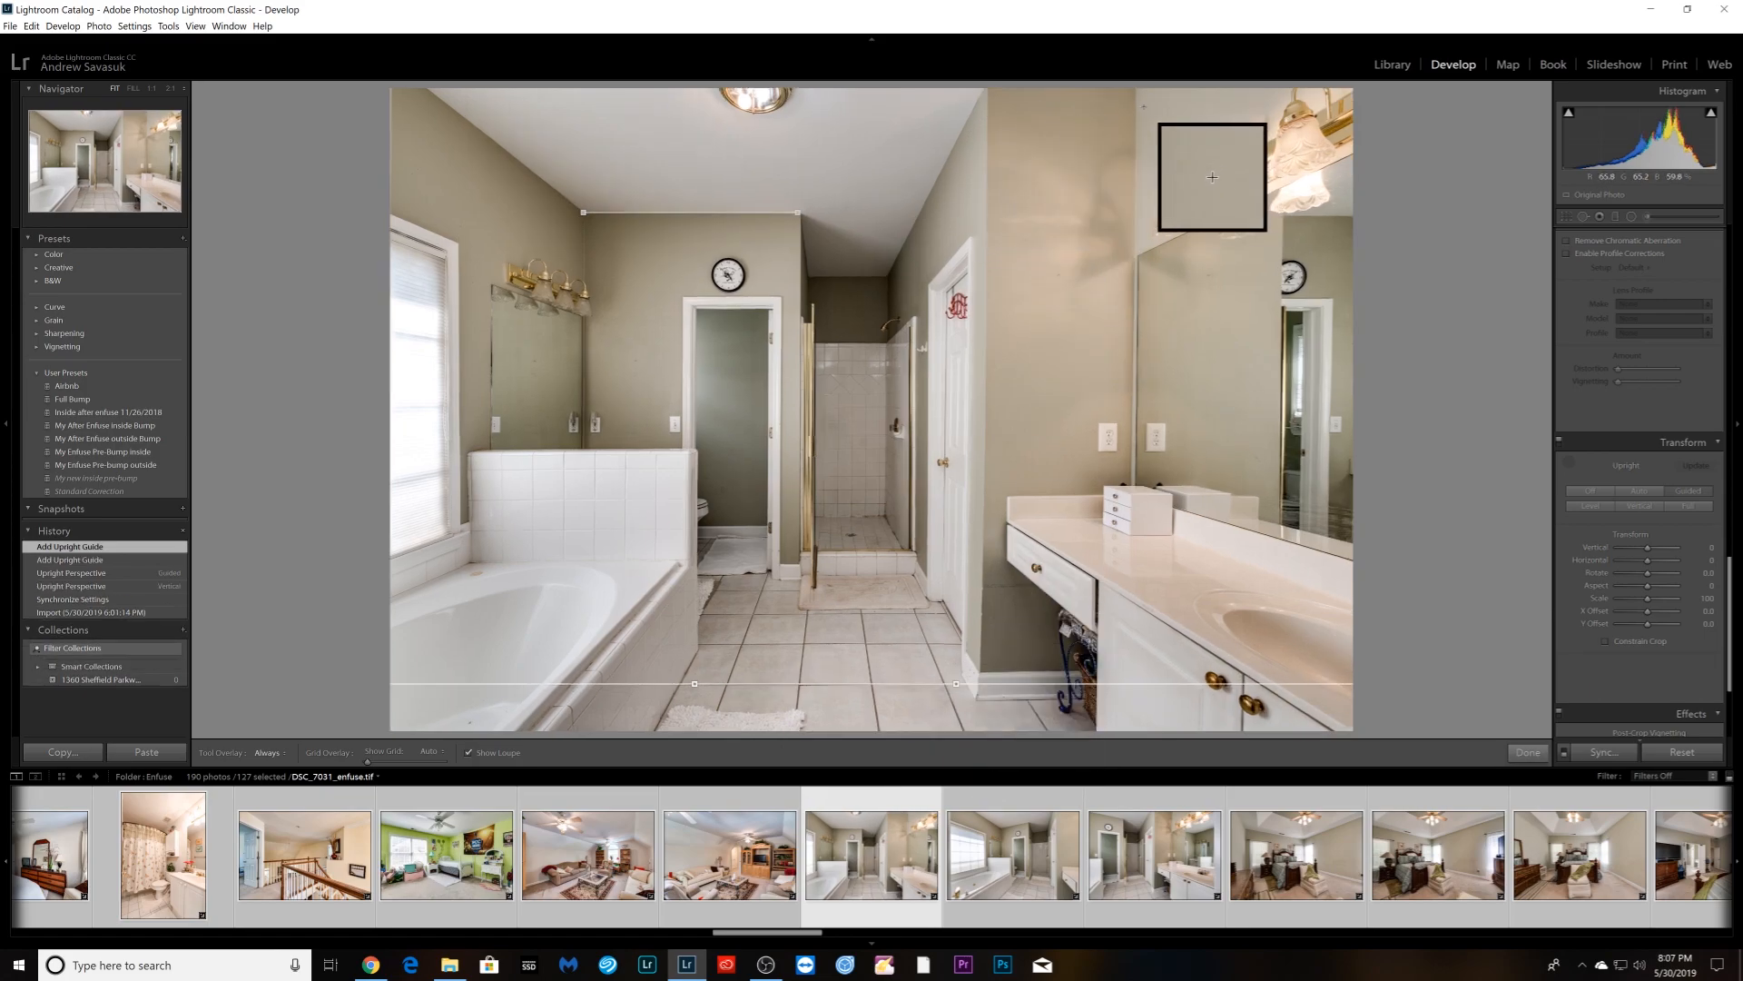
drag(1137, 93, 1132, 468)
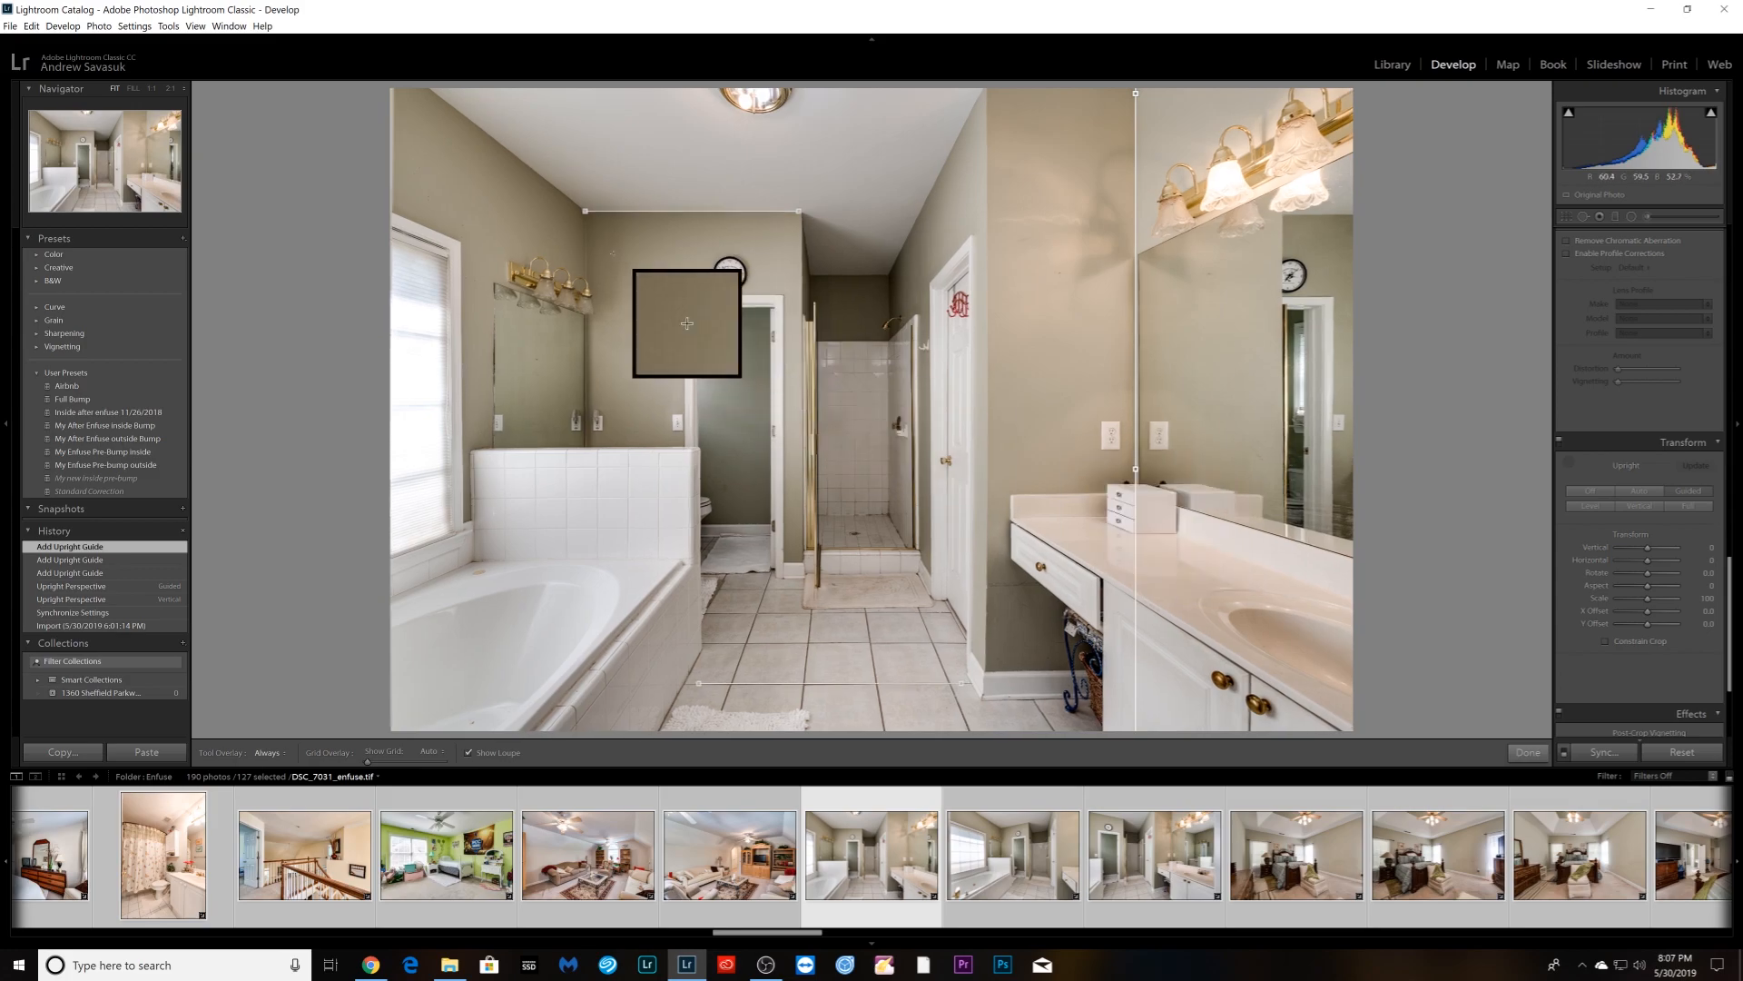
drag(801, 235, 802, 536)
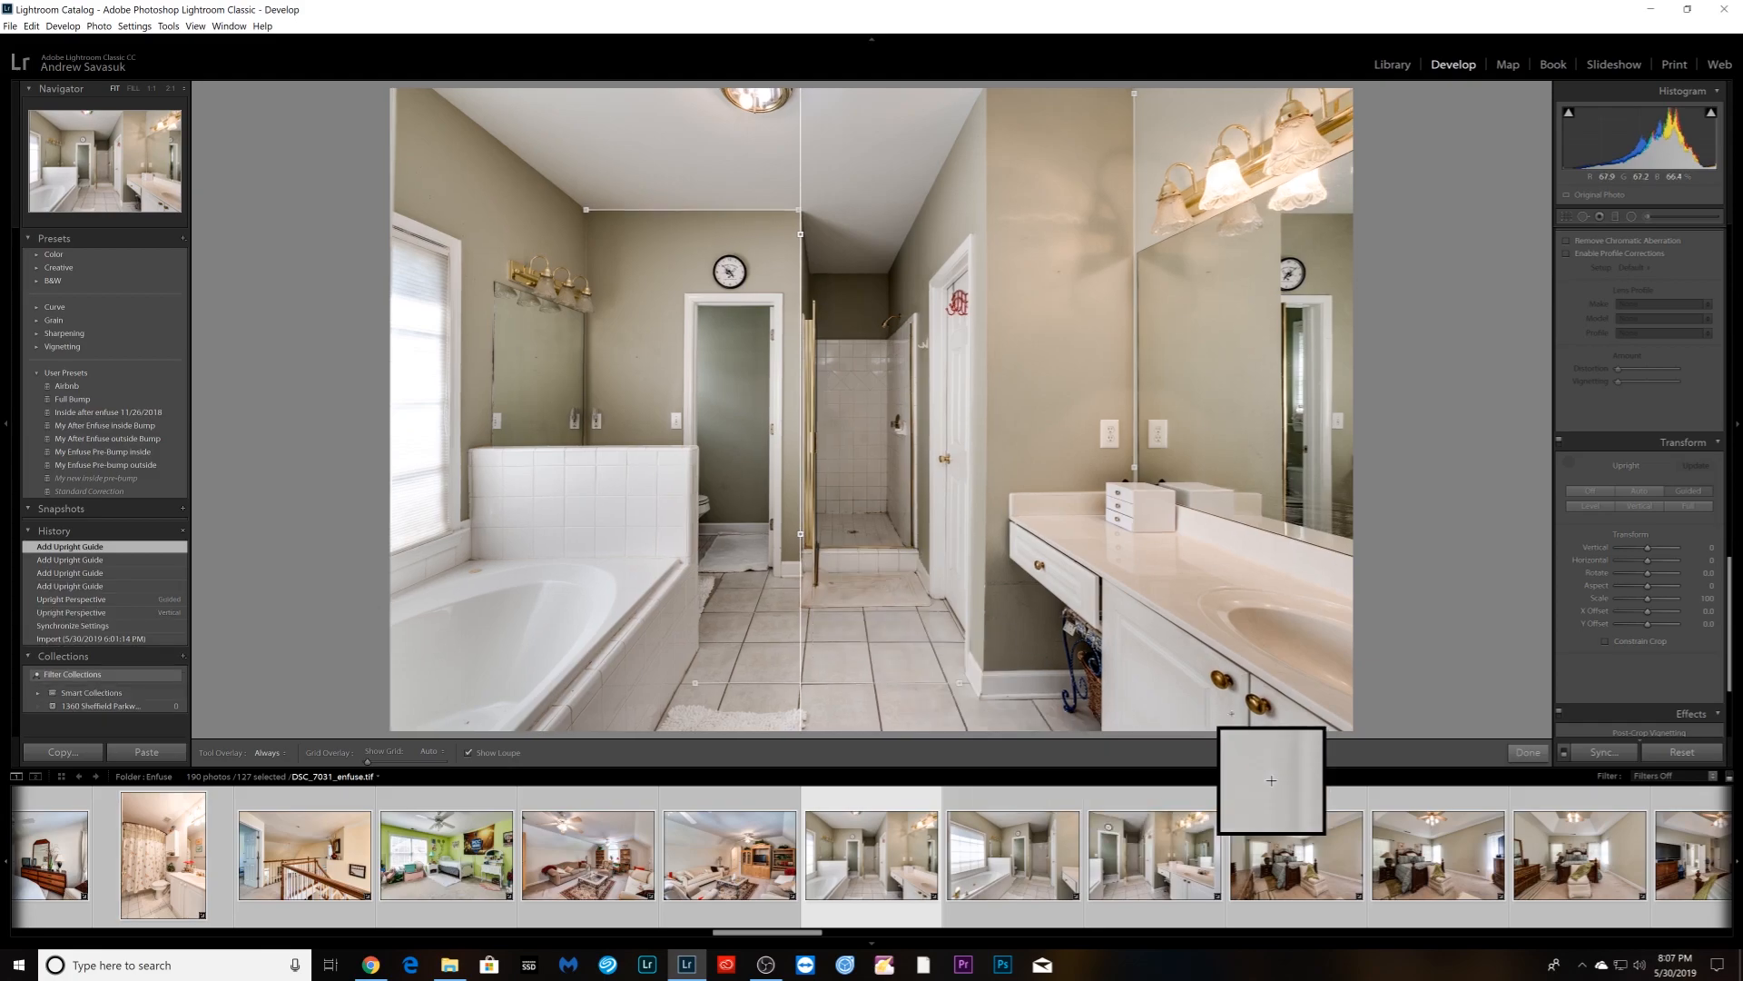
click(1523, 752)
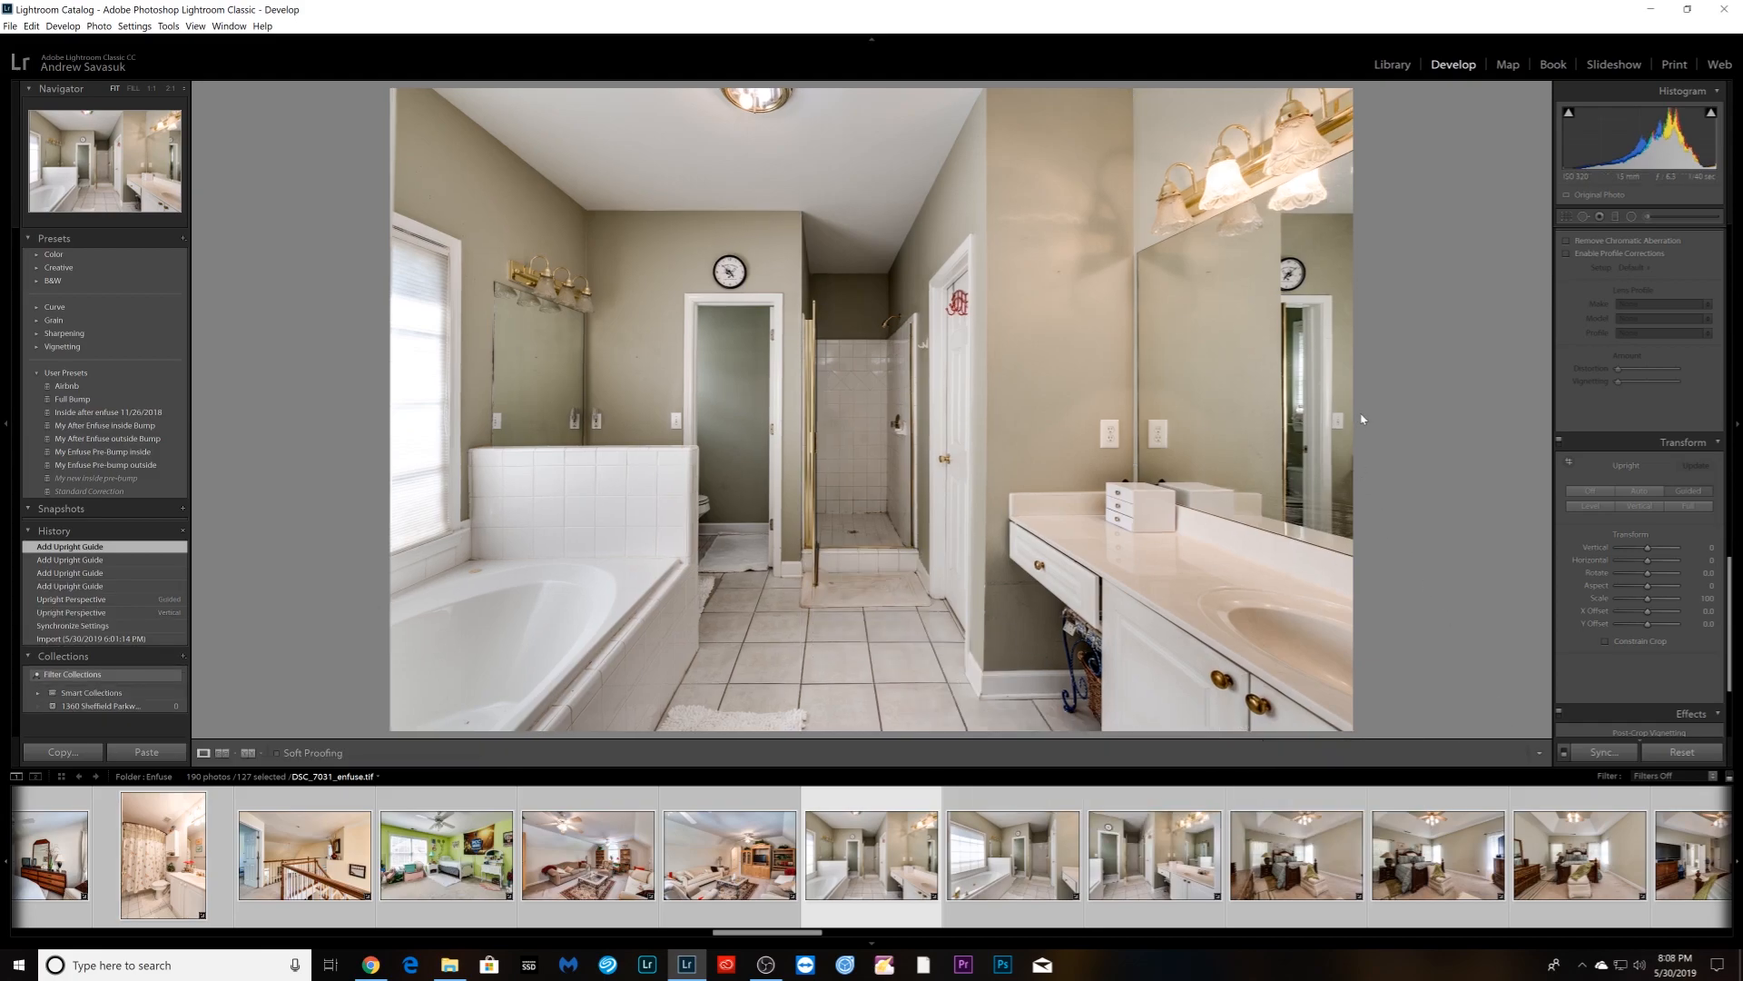
- Advance three photos through the filmstrip to the bedroom photo
key(Right)
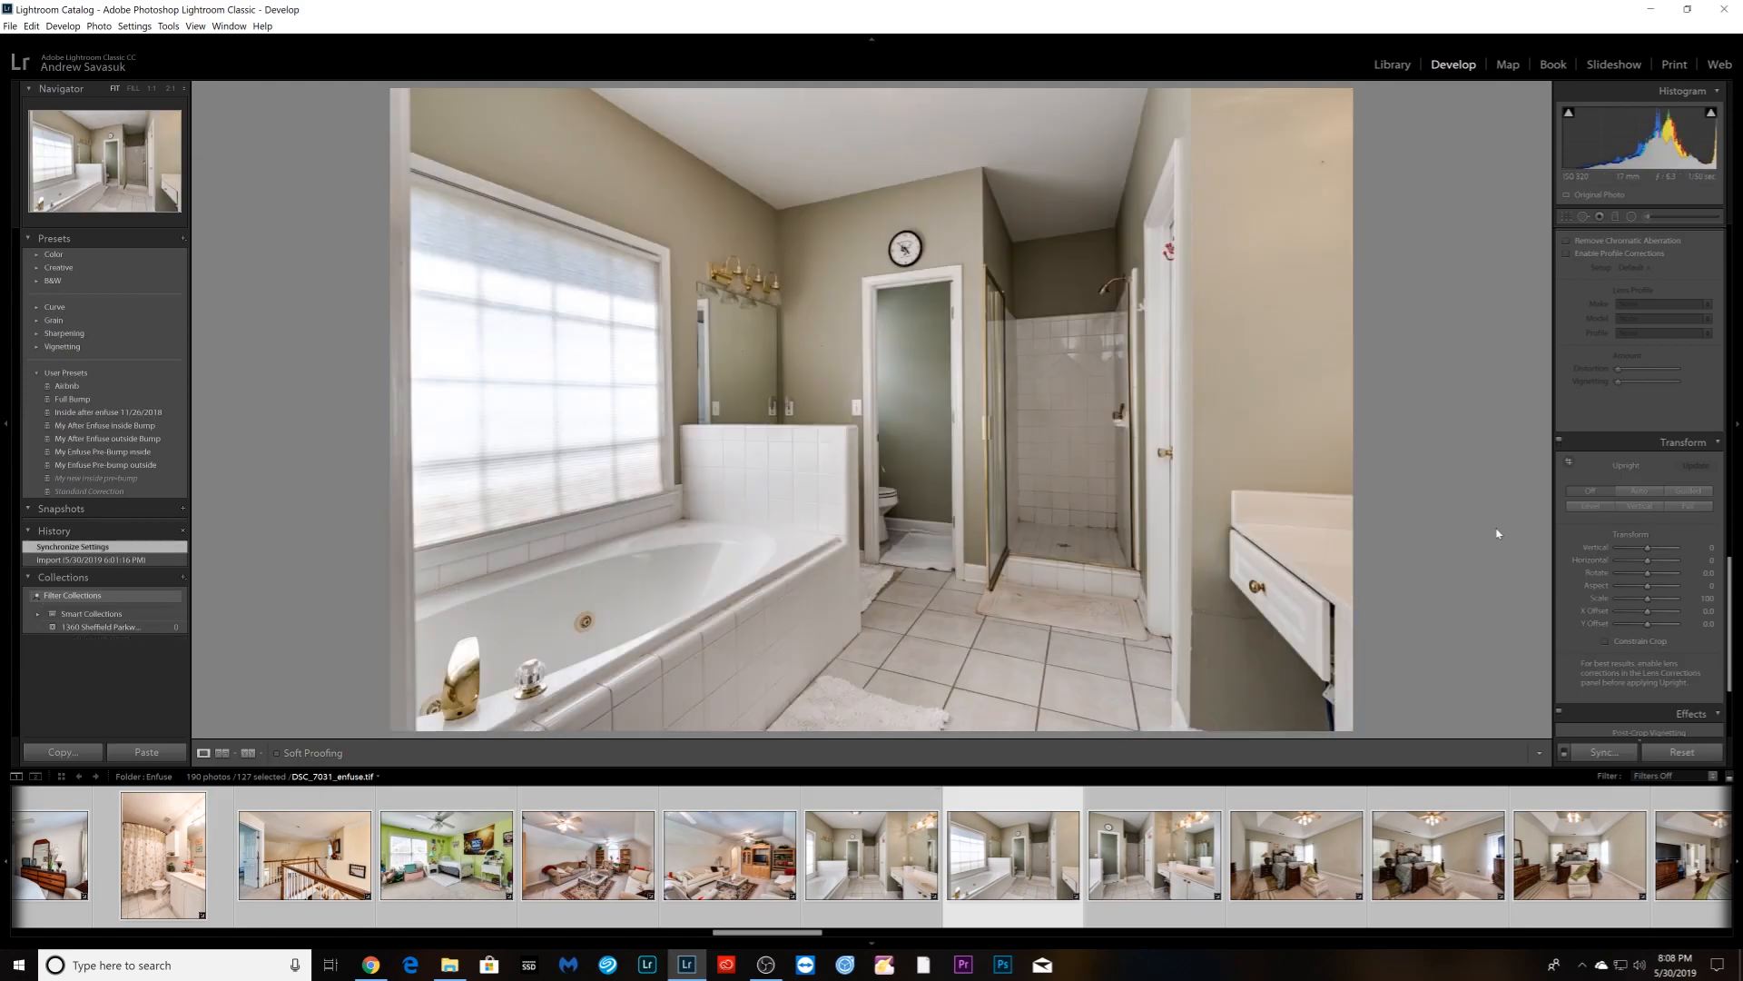
key(Right)
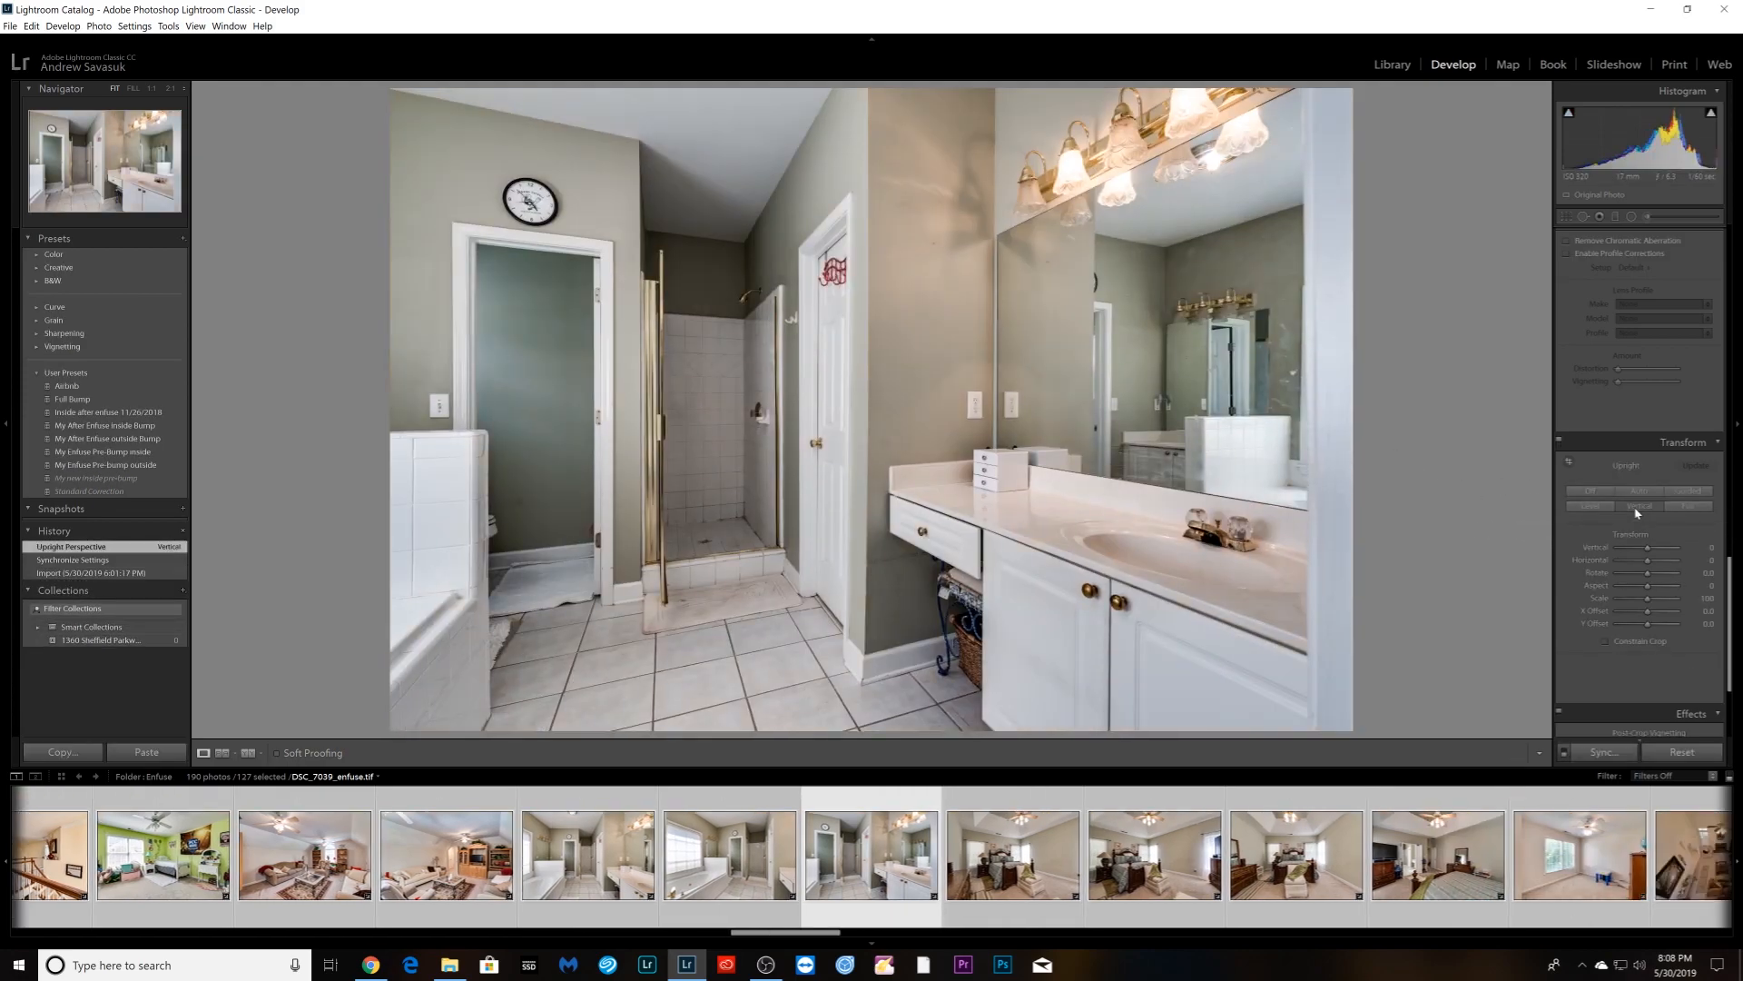
key(Right)
key(Right)
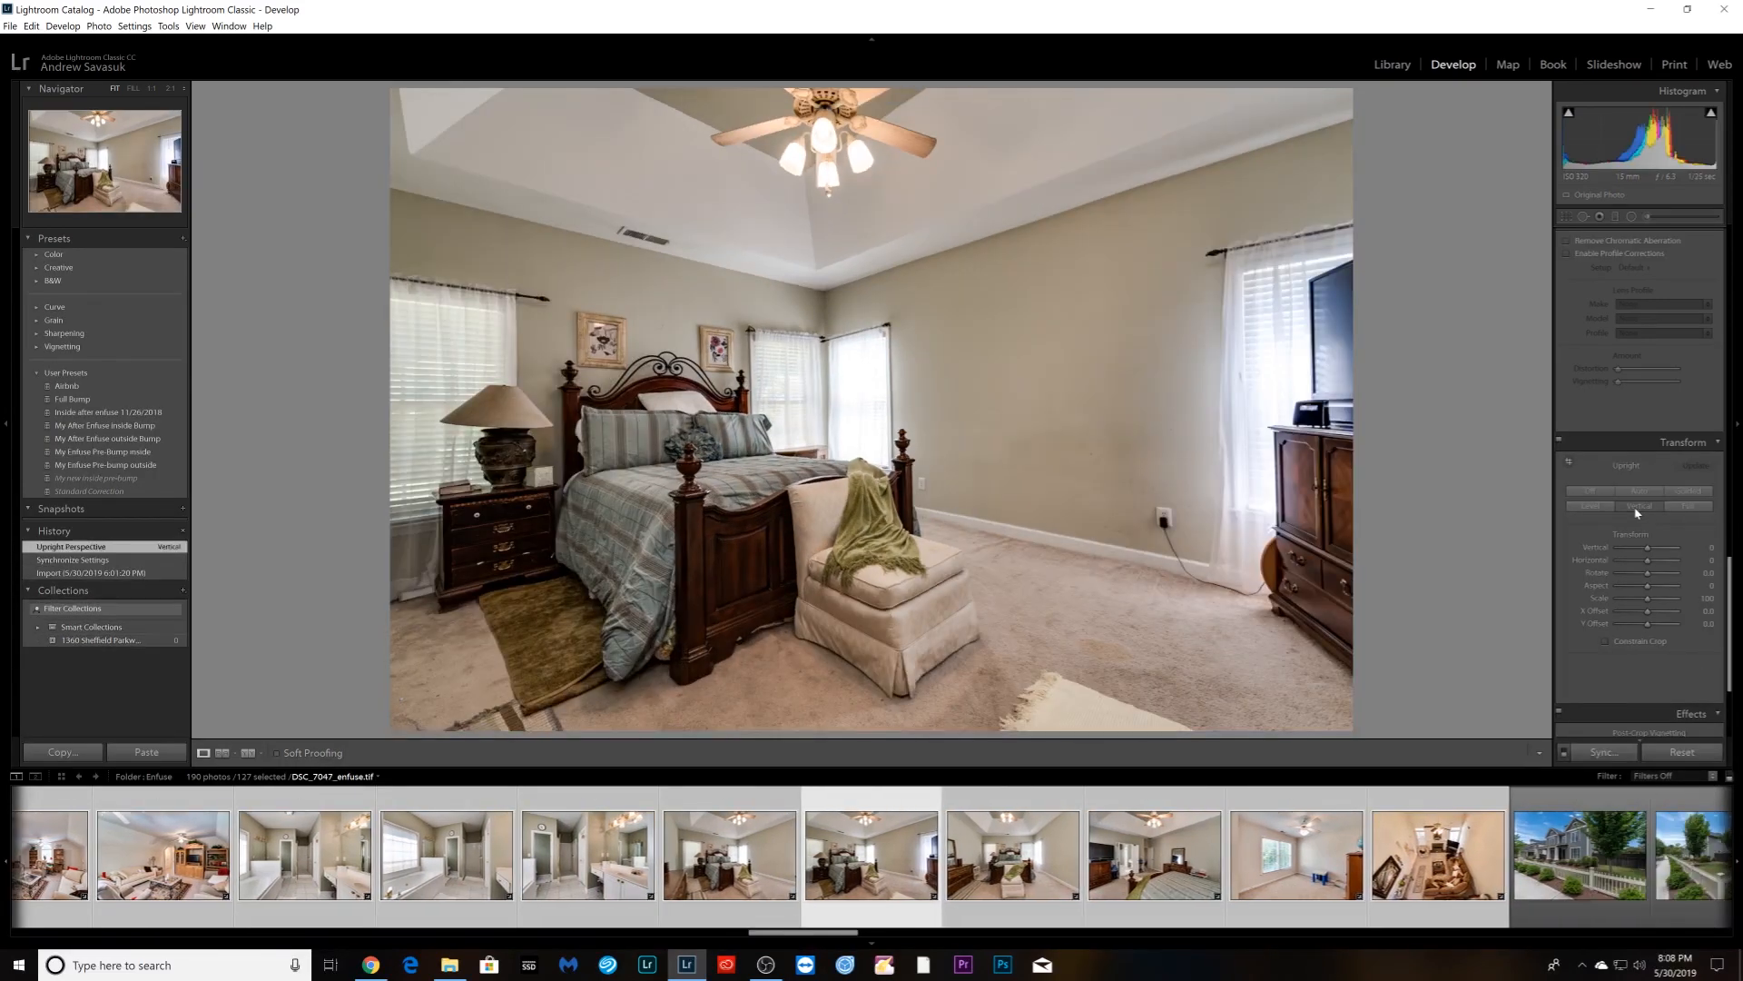
- Correct the bedroom photo with Upright Auto and a slight rotation in the crop tool
key(Right)
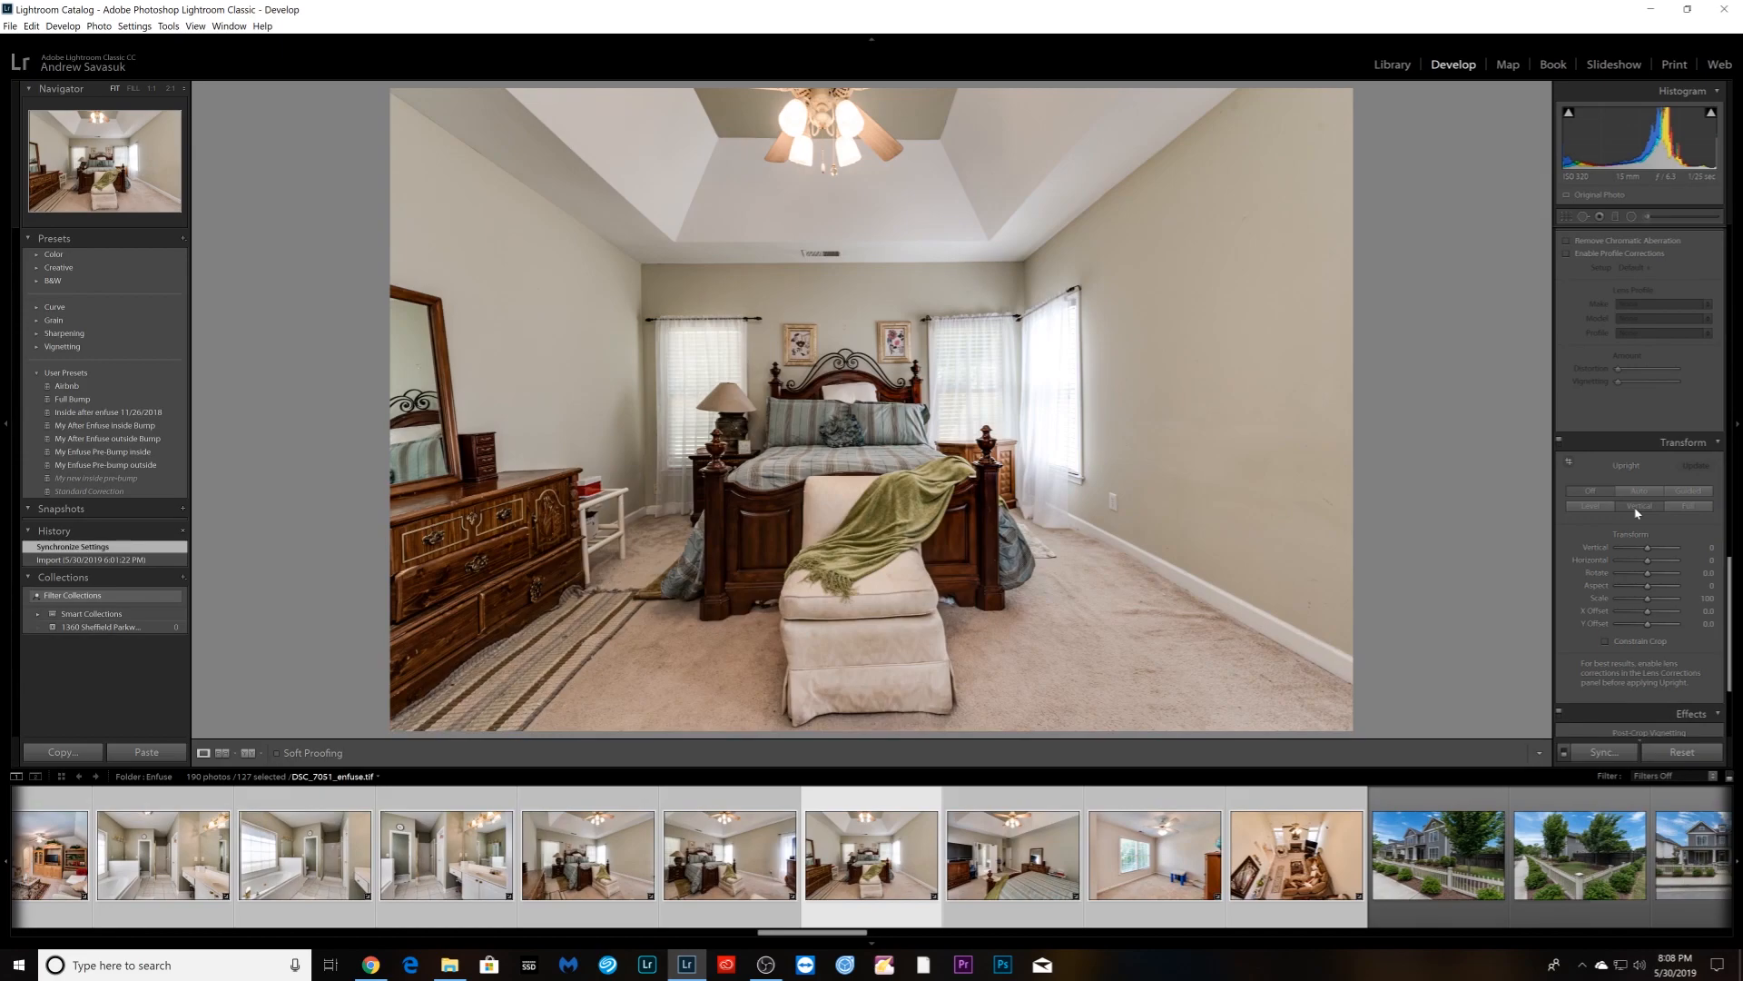
click(1636, 507)
click(1639, 491)
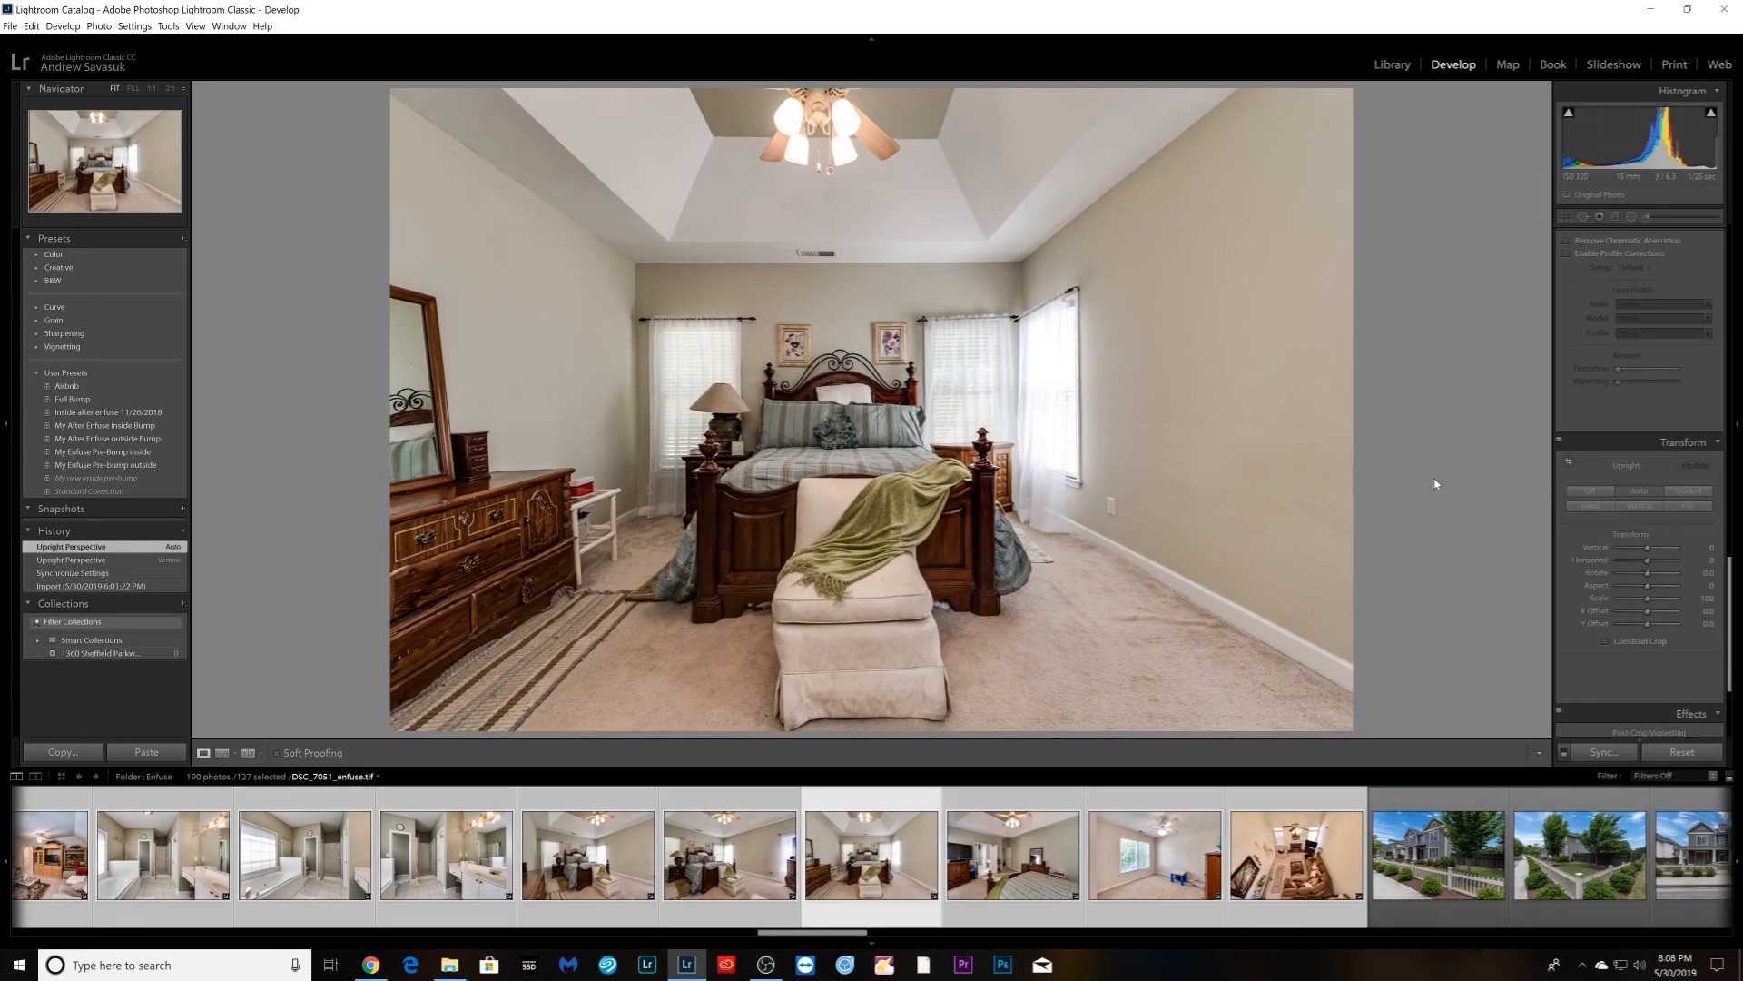
key(r)
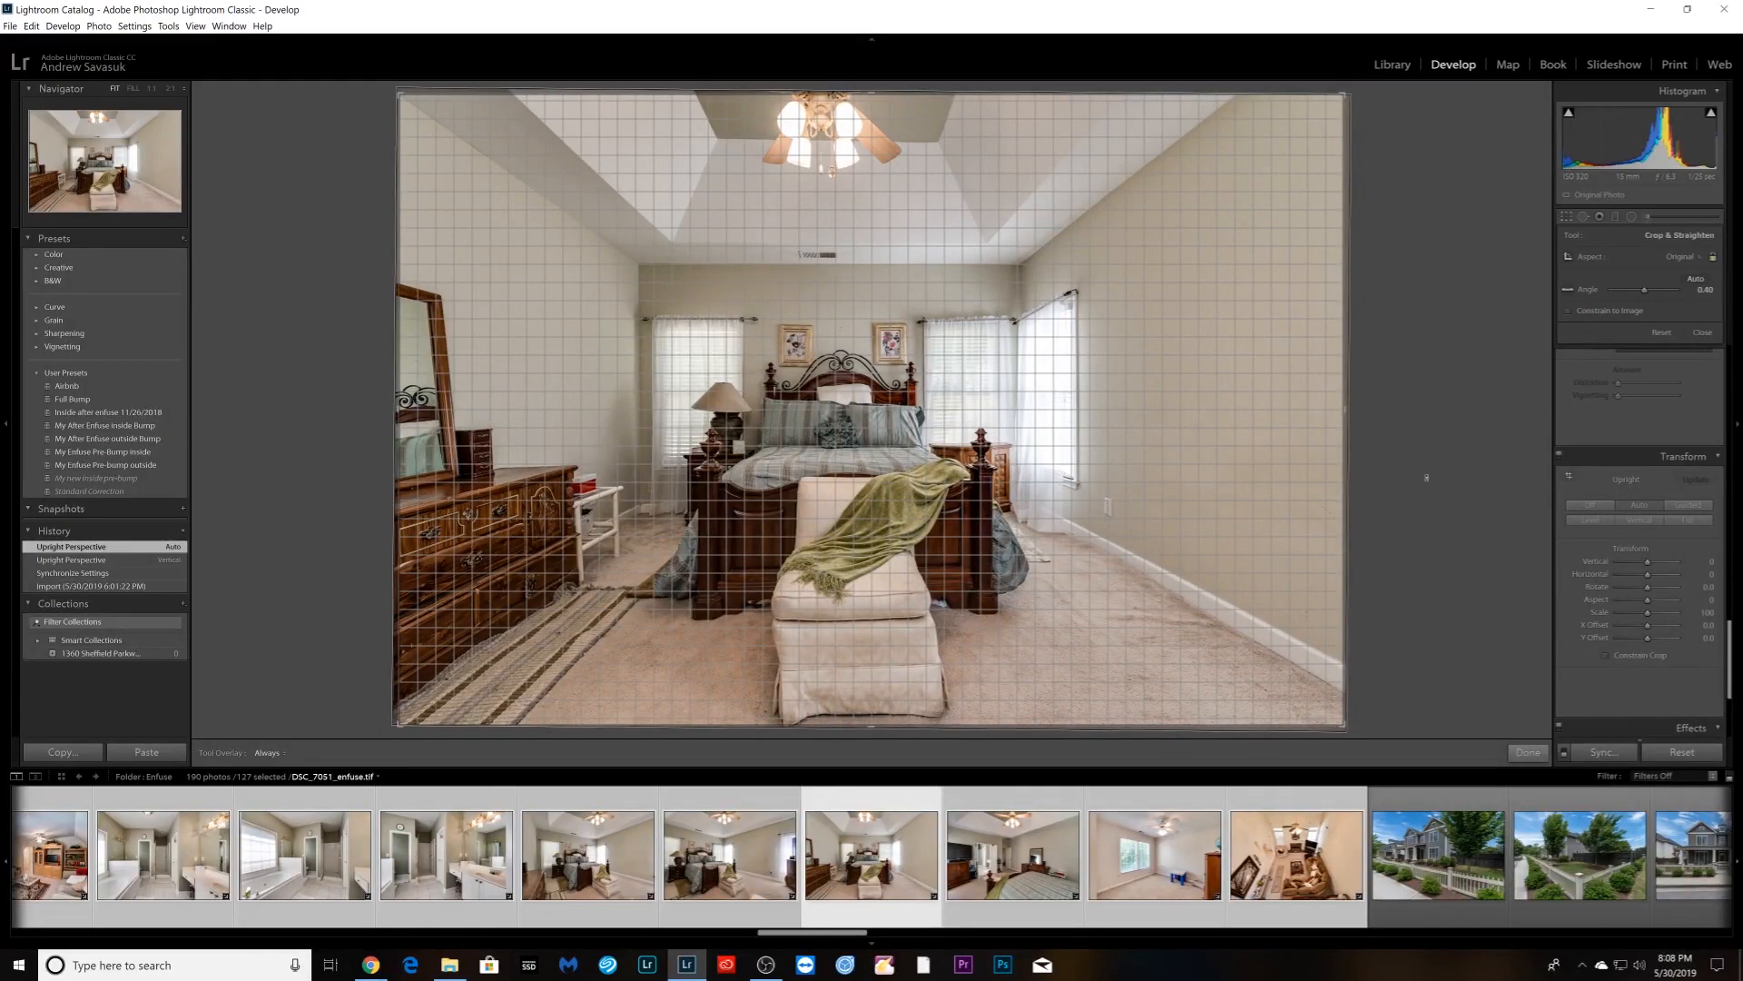
drag(1427, 477, 1427, 477)
click(1528, 752)
- Apply Upright Vertical to the next two bedroom photos
key(Right)
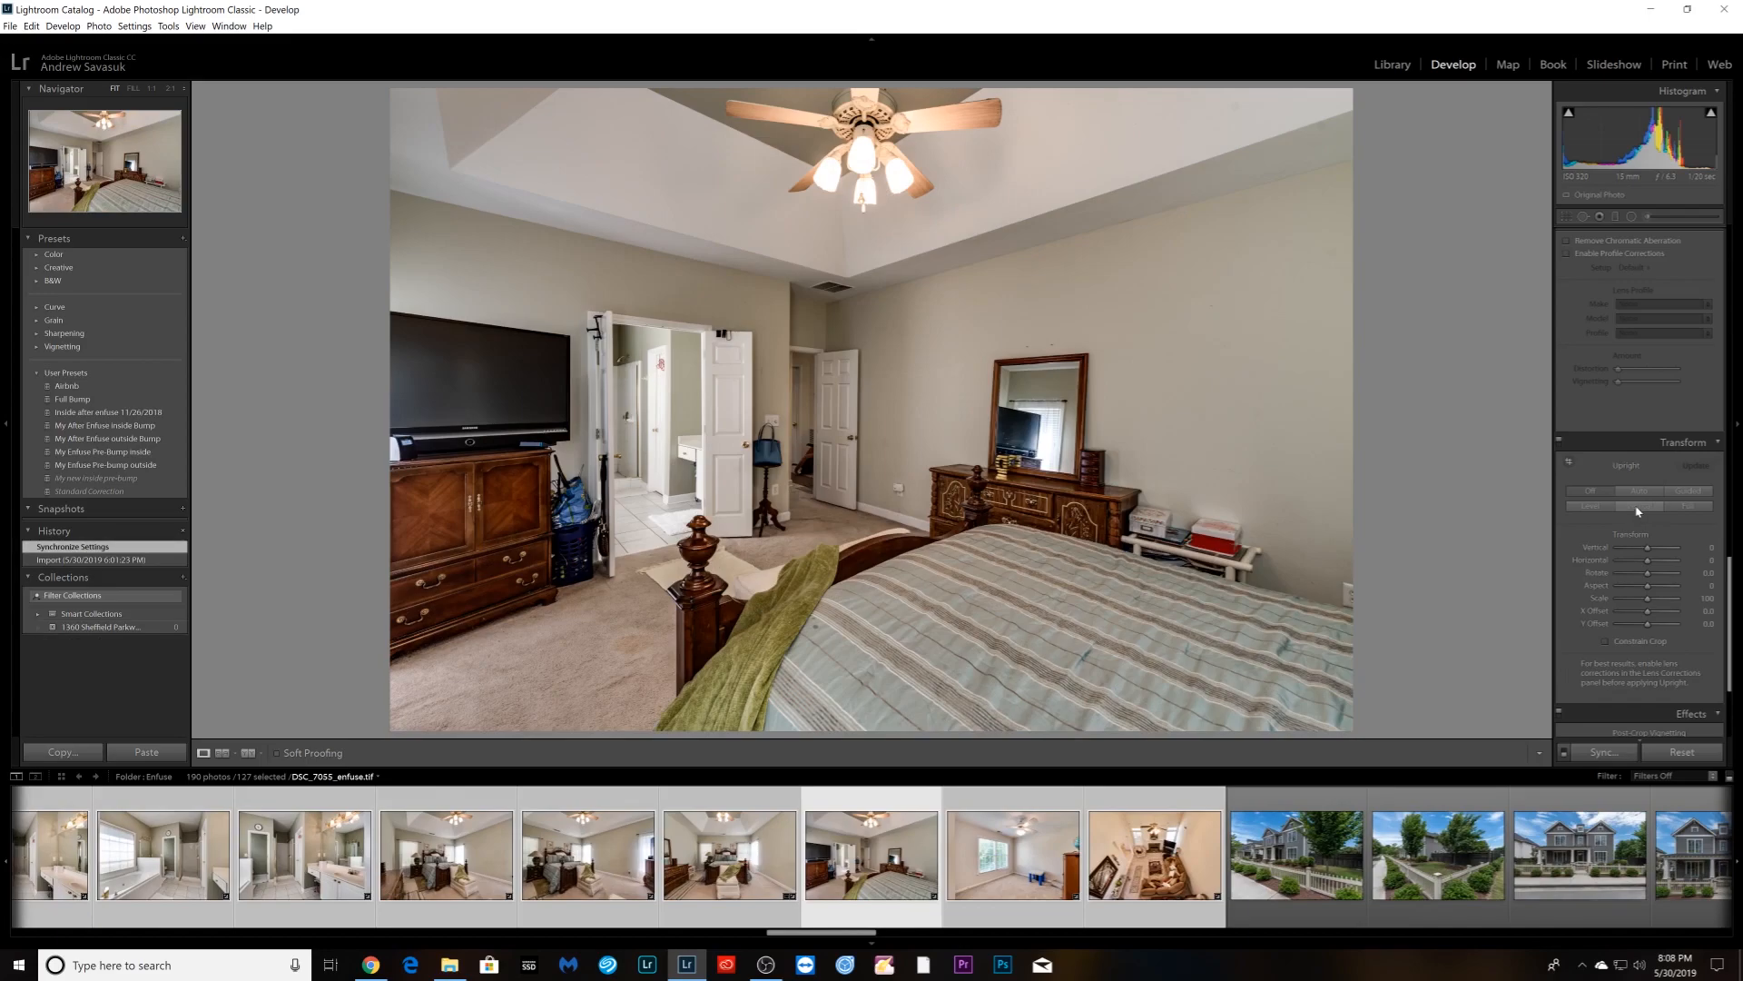
click(1640, 507)
key(Right)
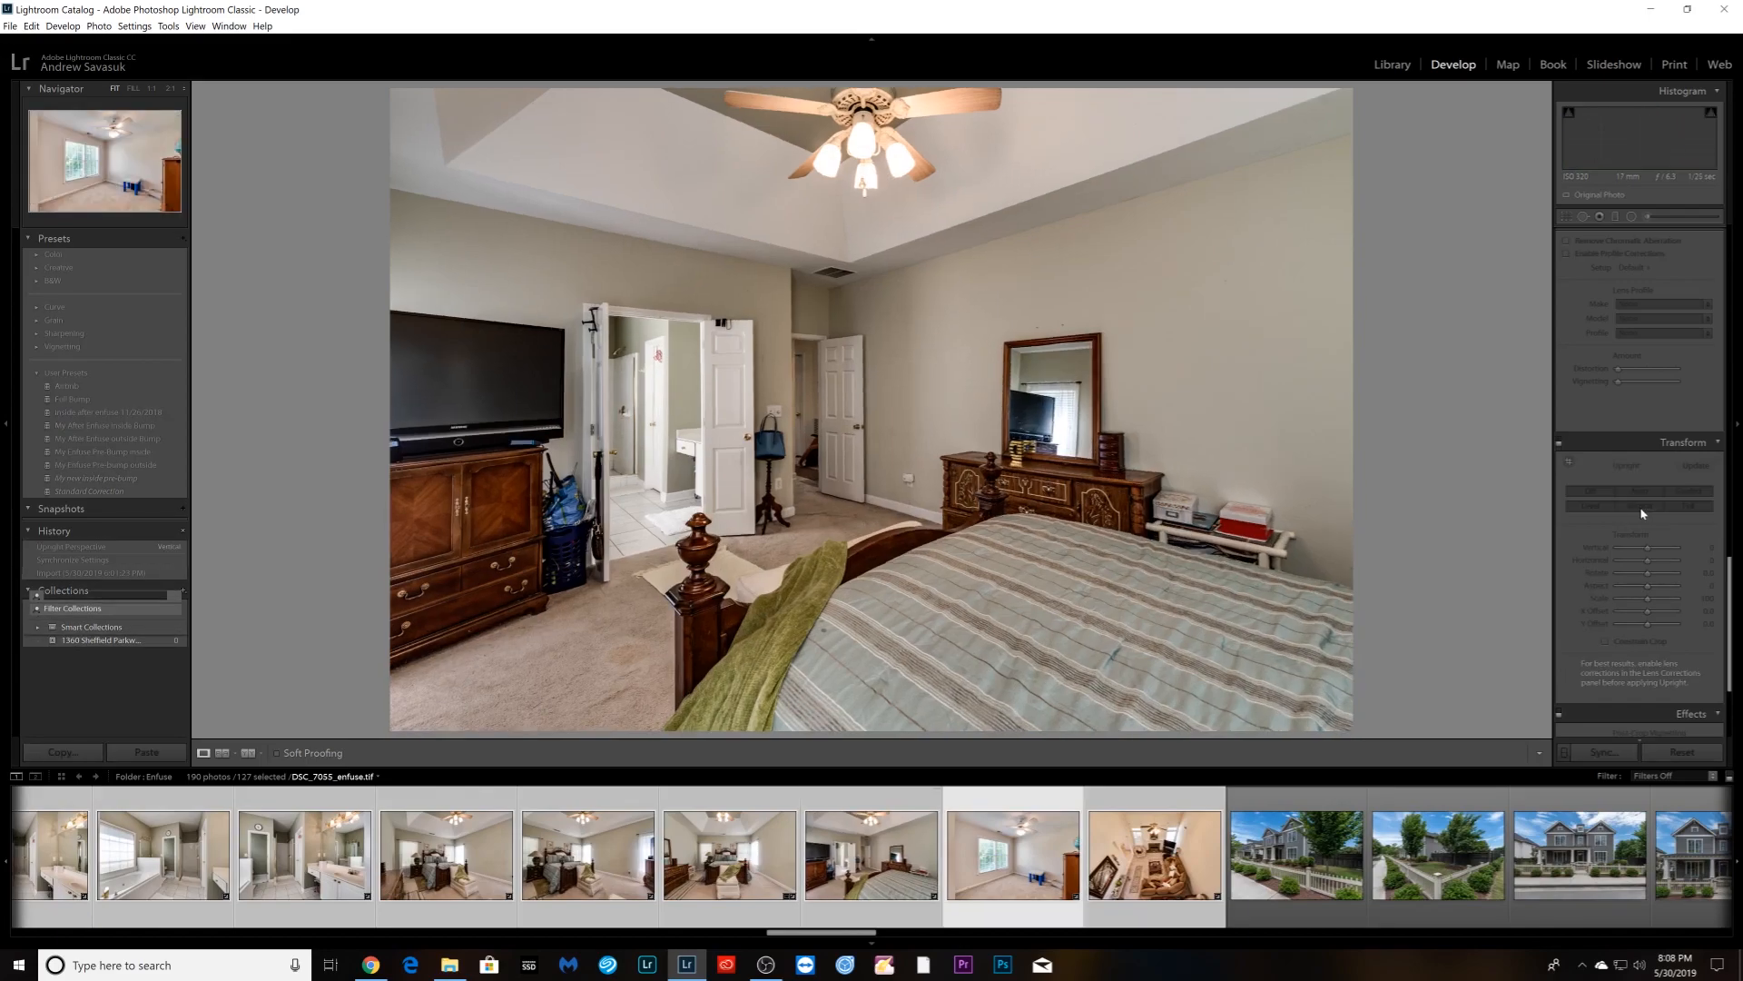
click(1640, 507)
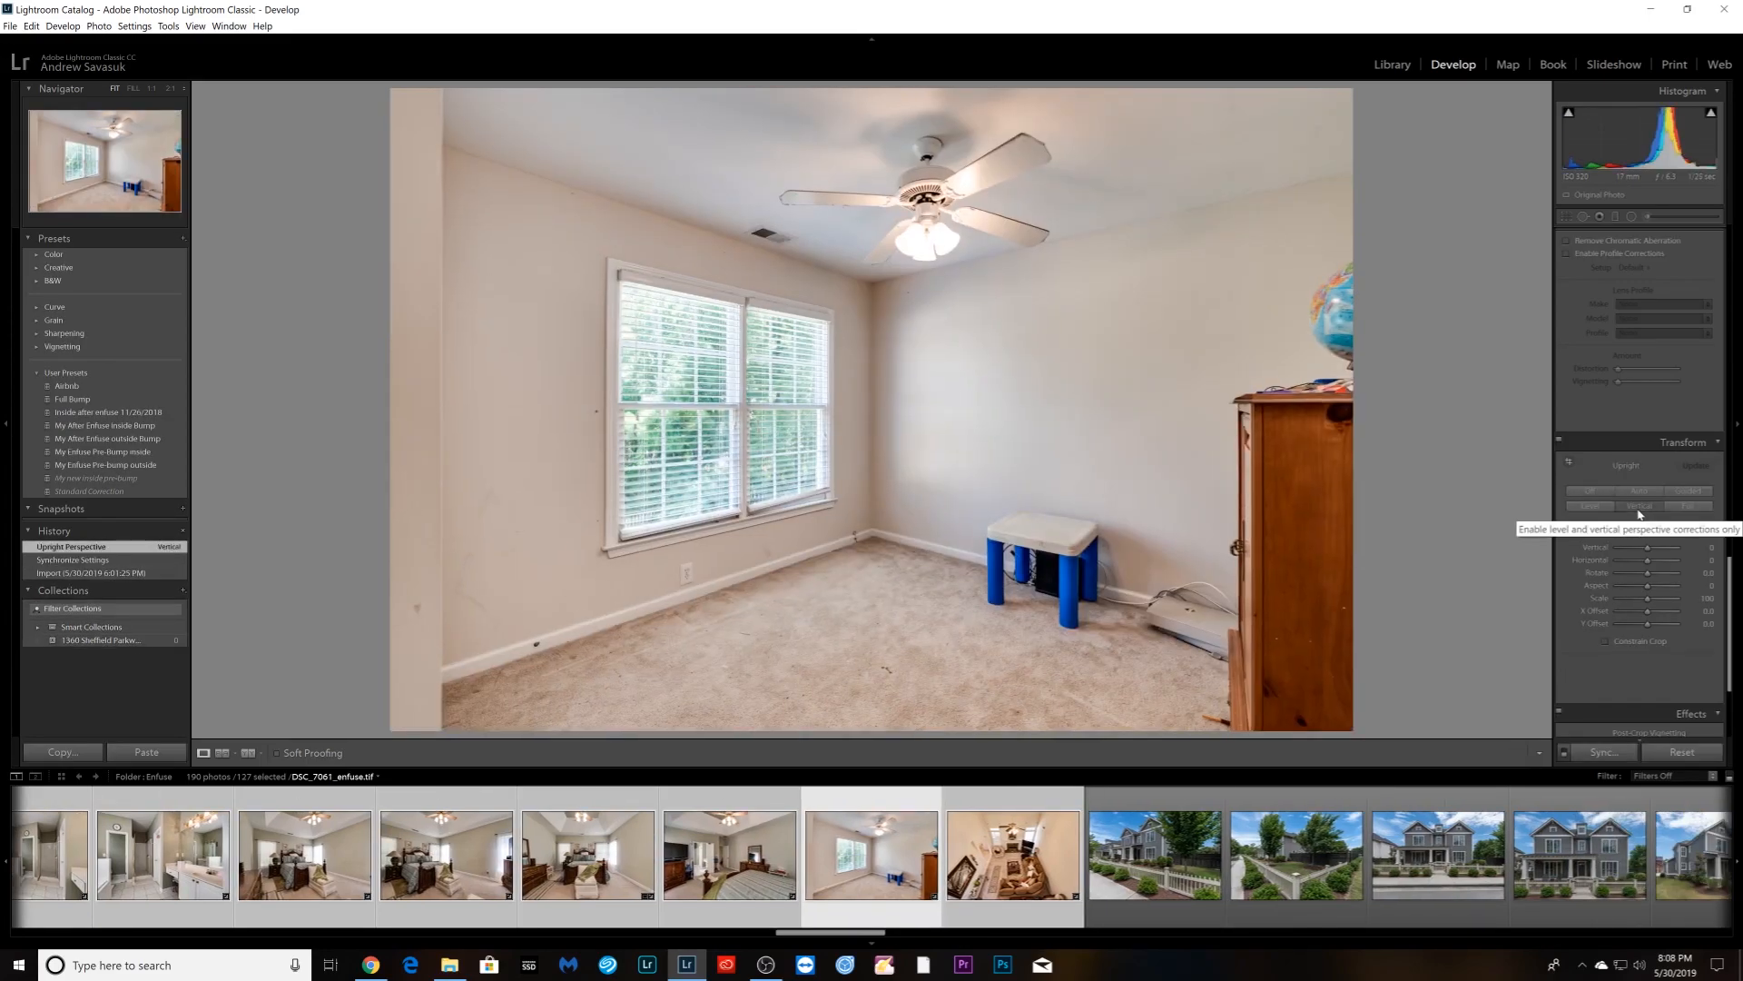
- Use Upright Level instead of Vertical on the living room, and Vertical on the dining area
key(Right)
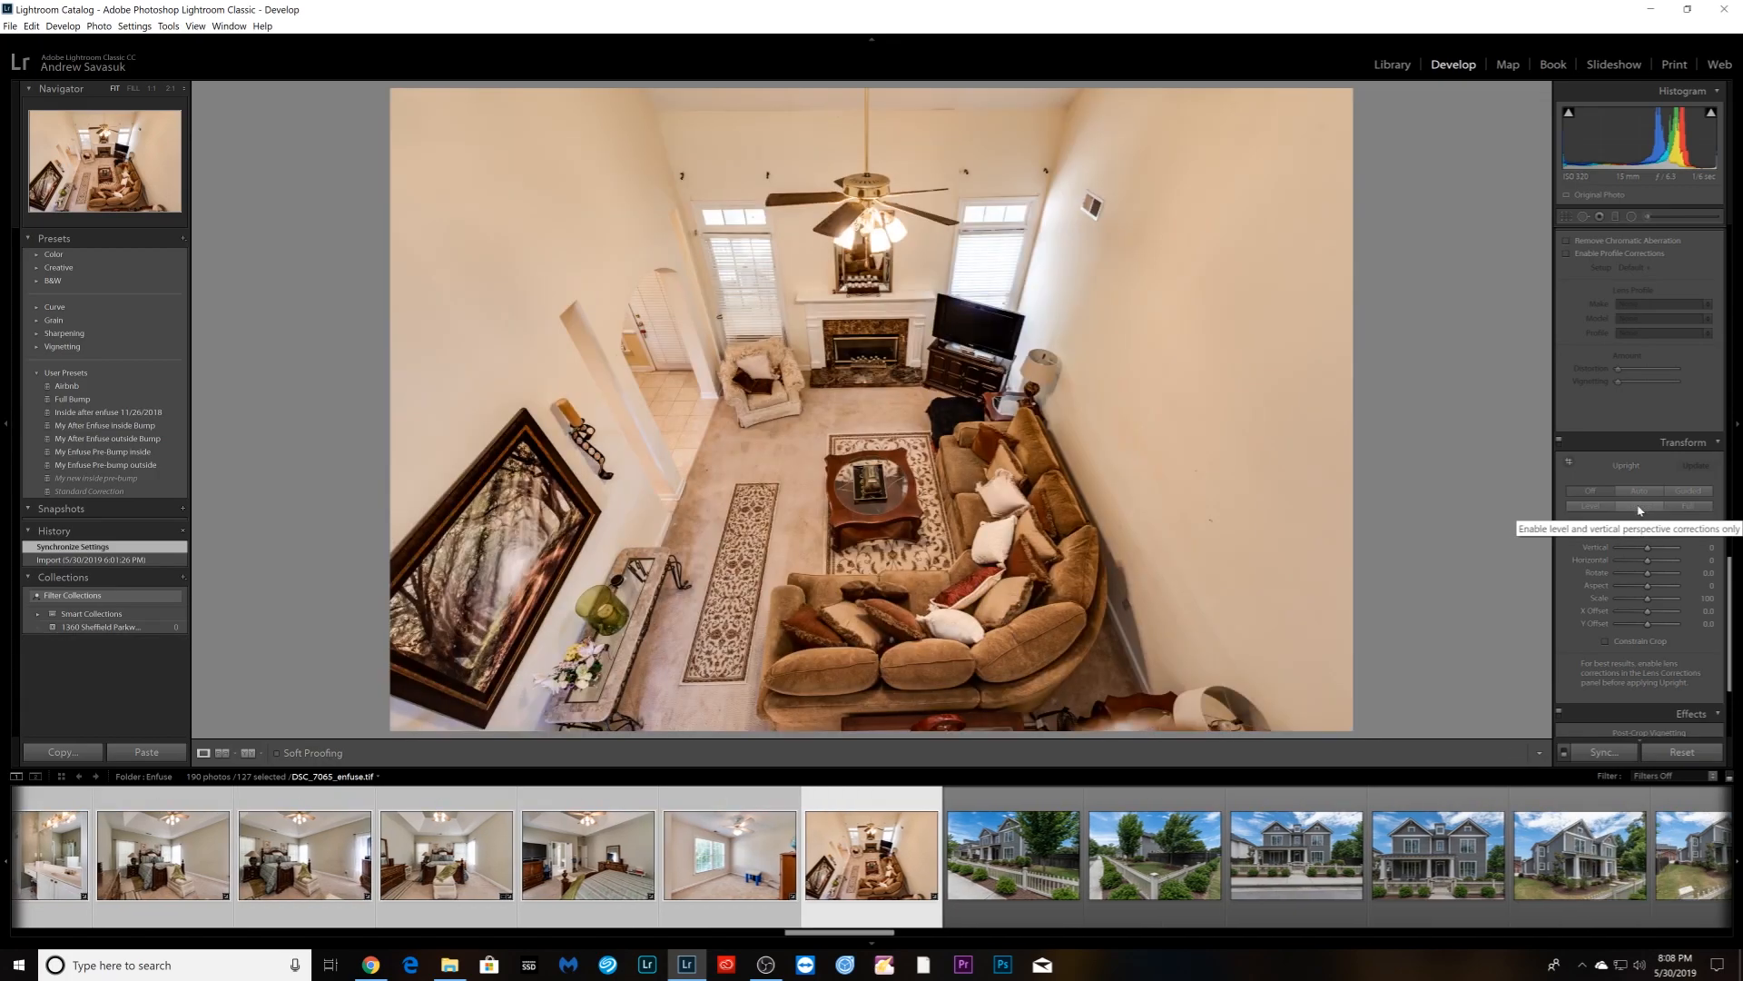
click(1640, 507)
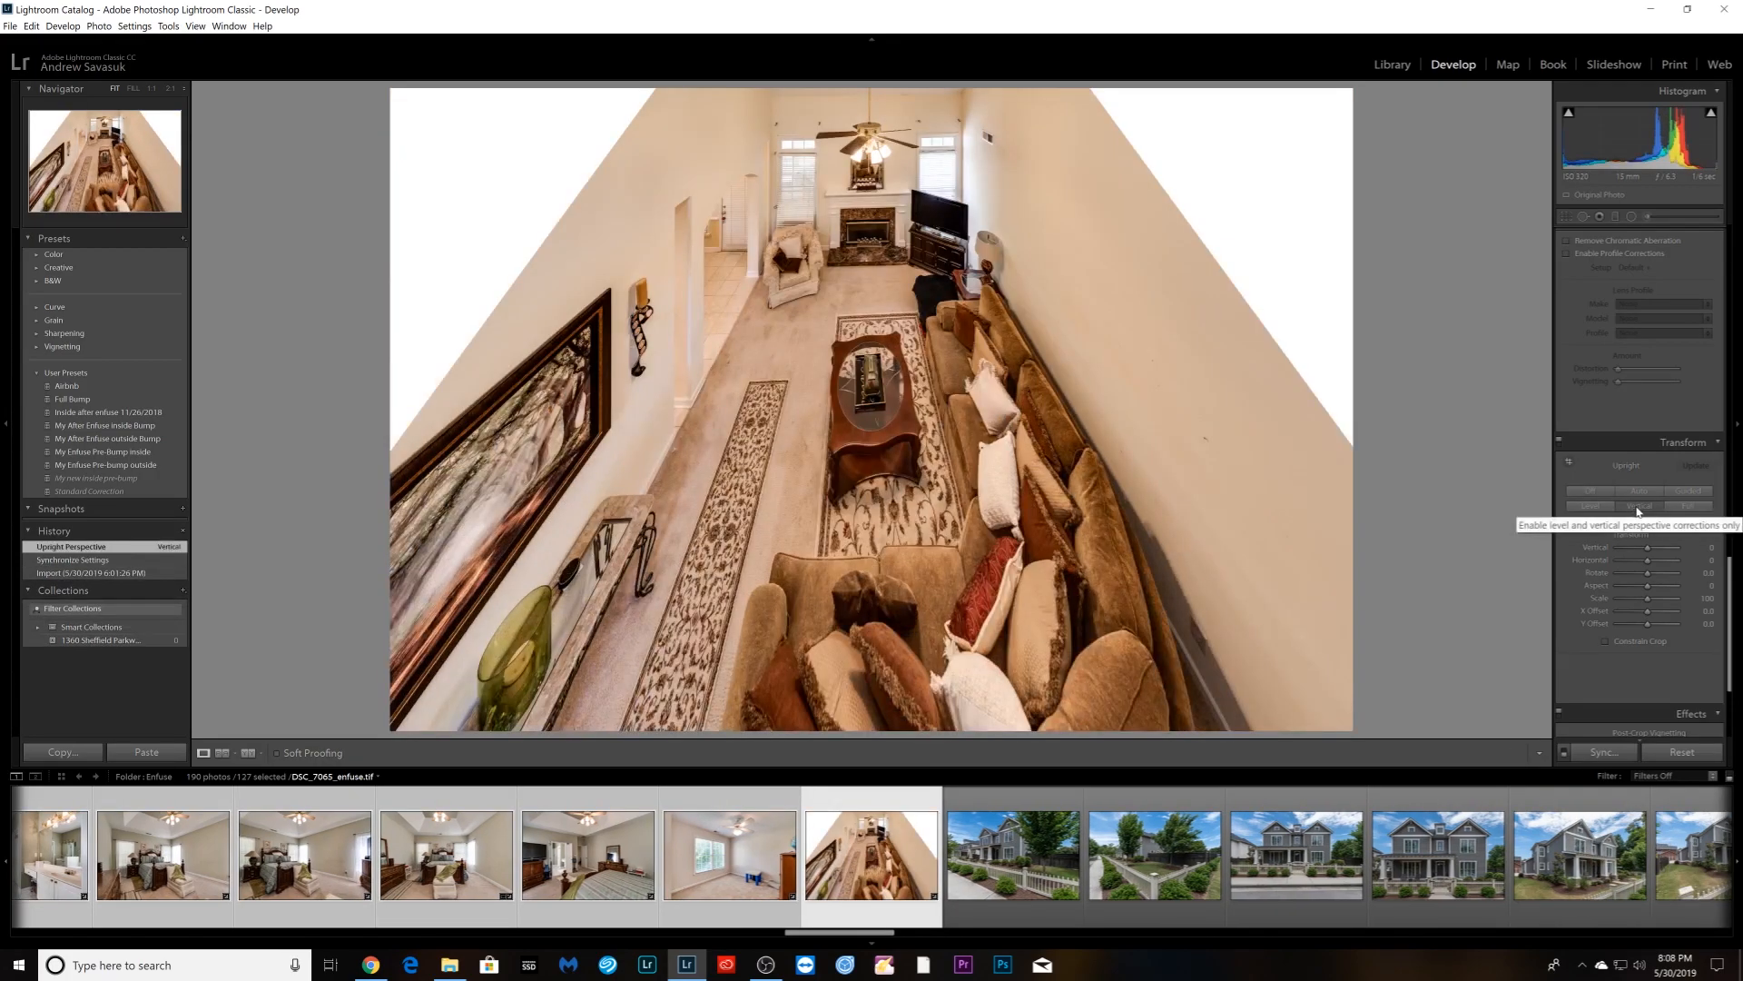
key(ctrl+z)
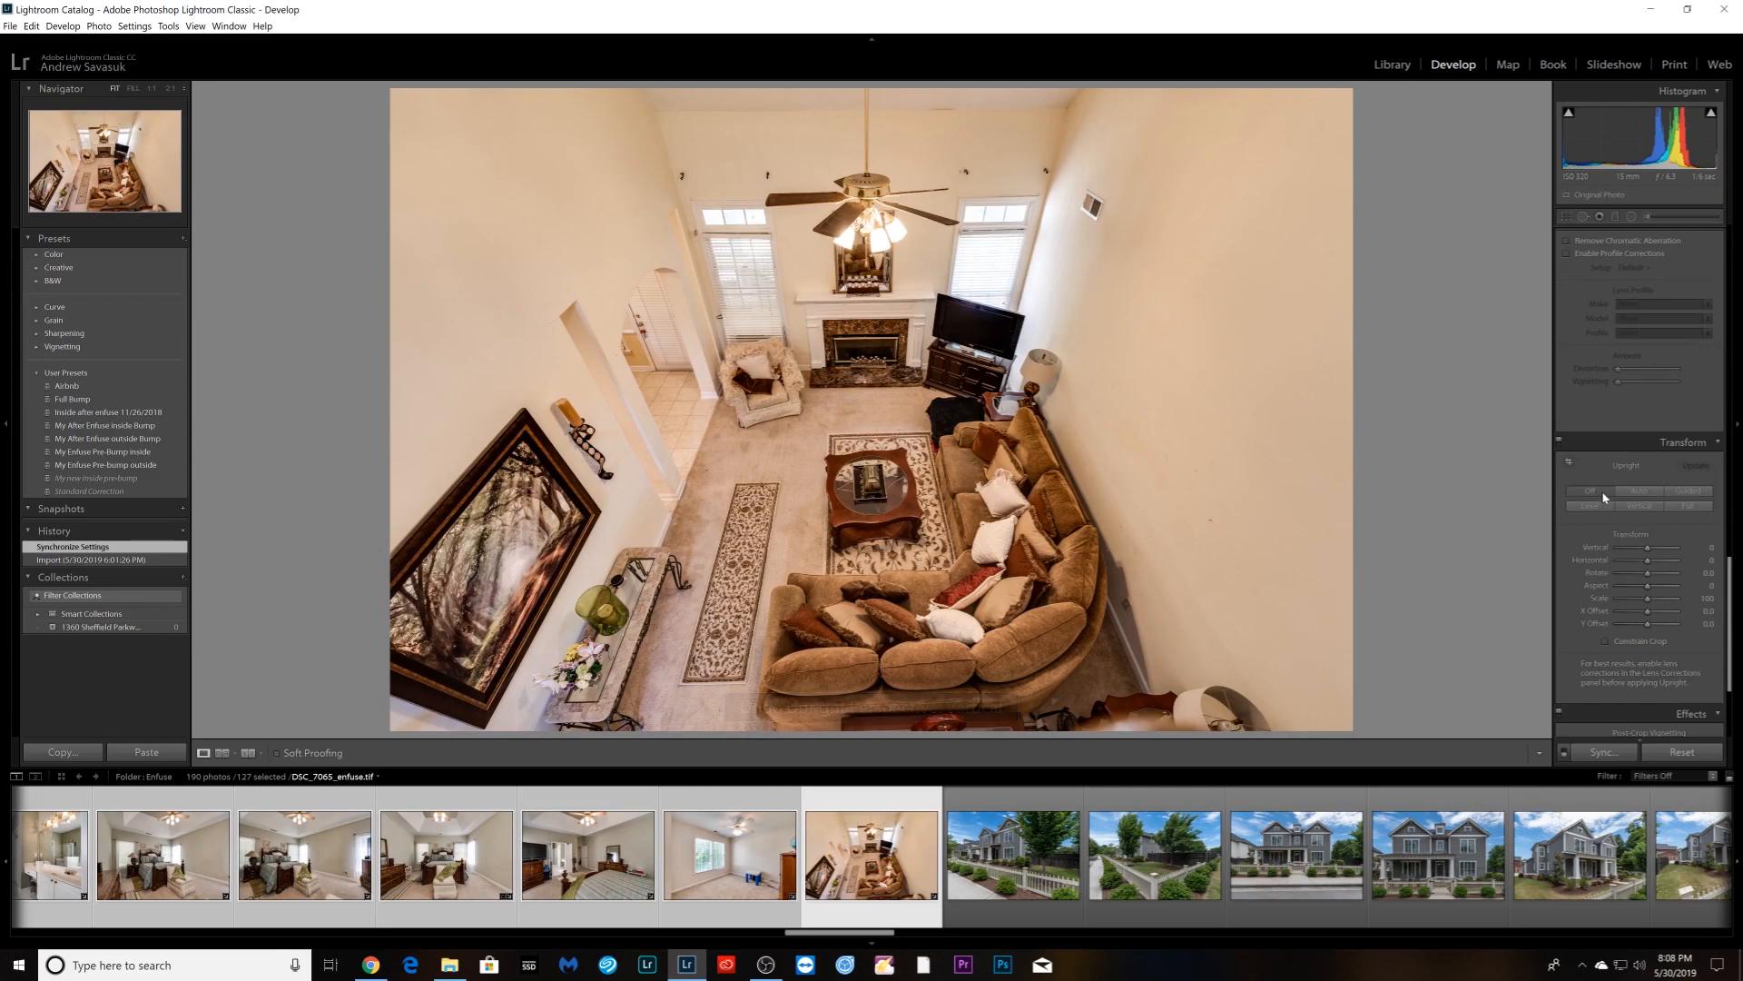
click(1591, 507)
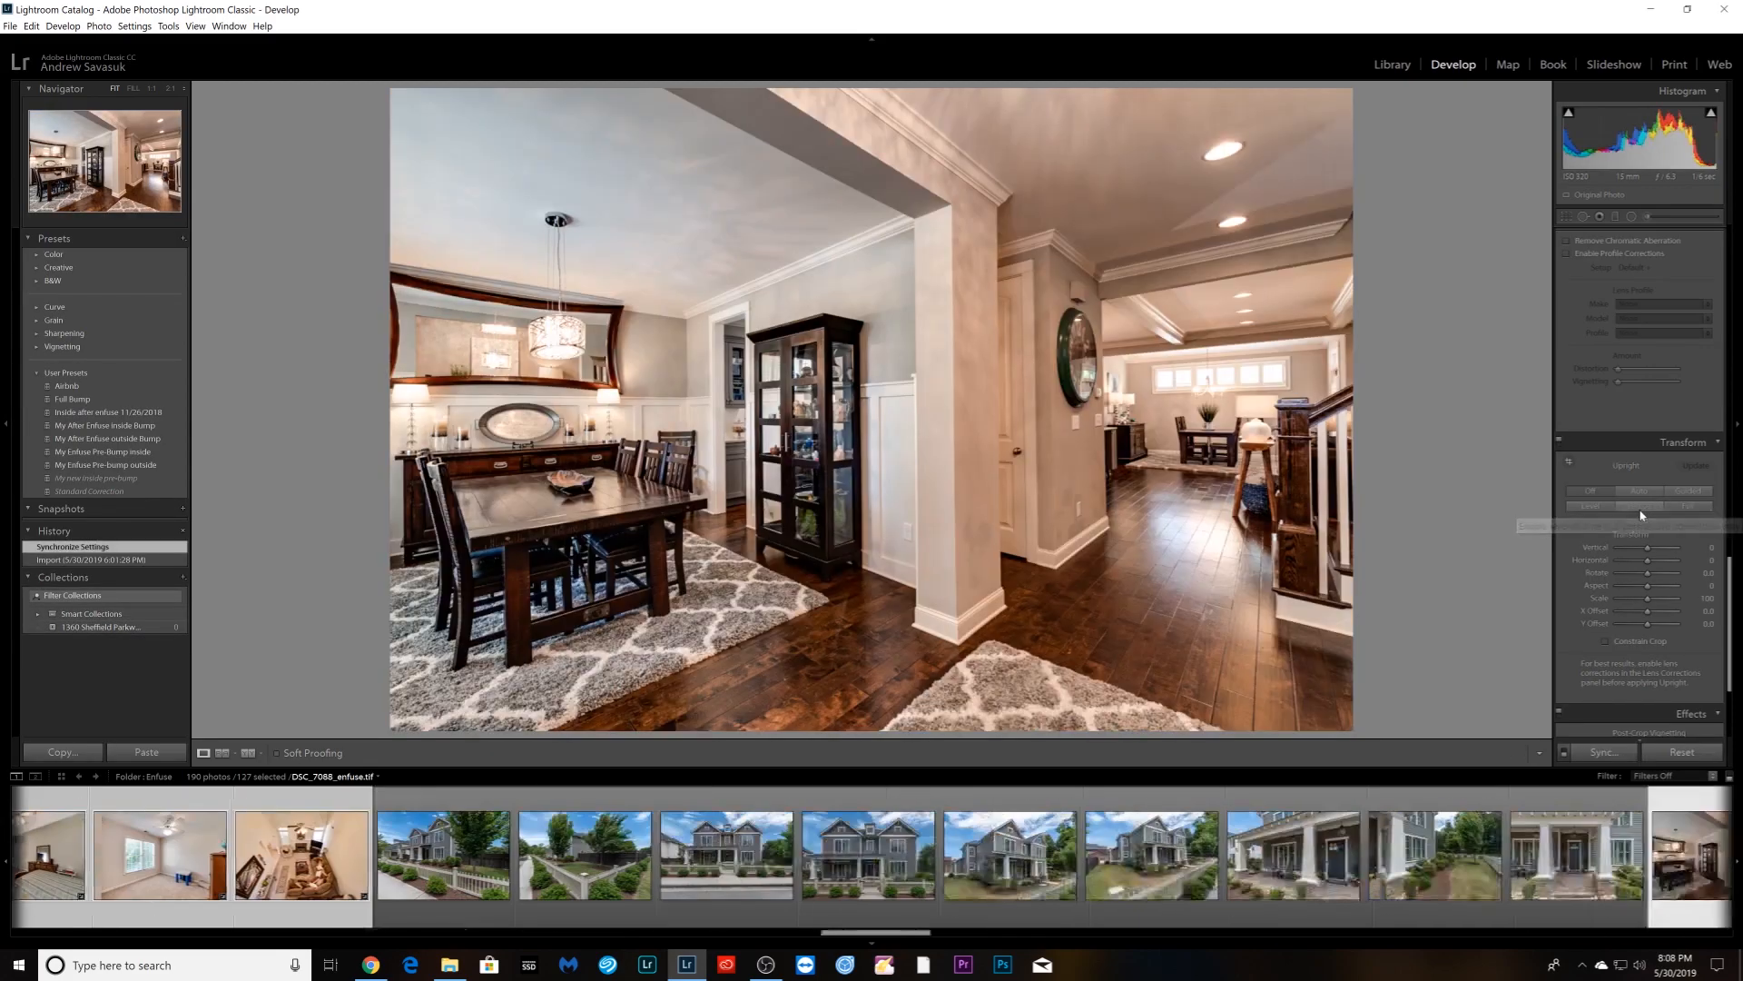
click(1640, 507)
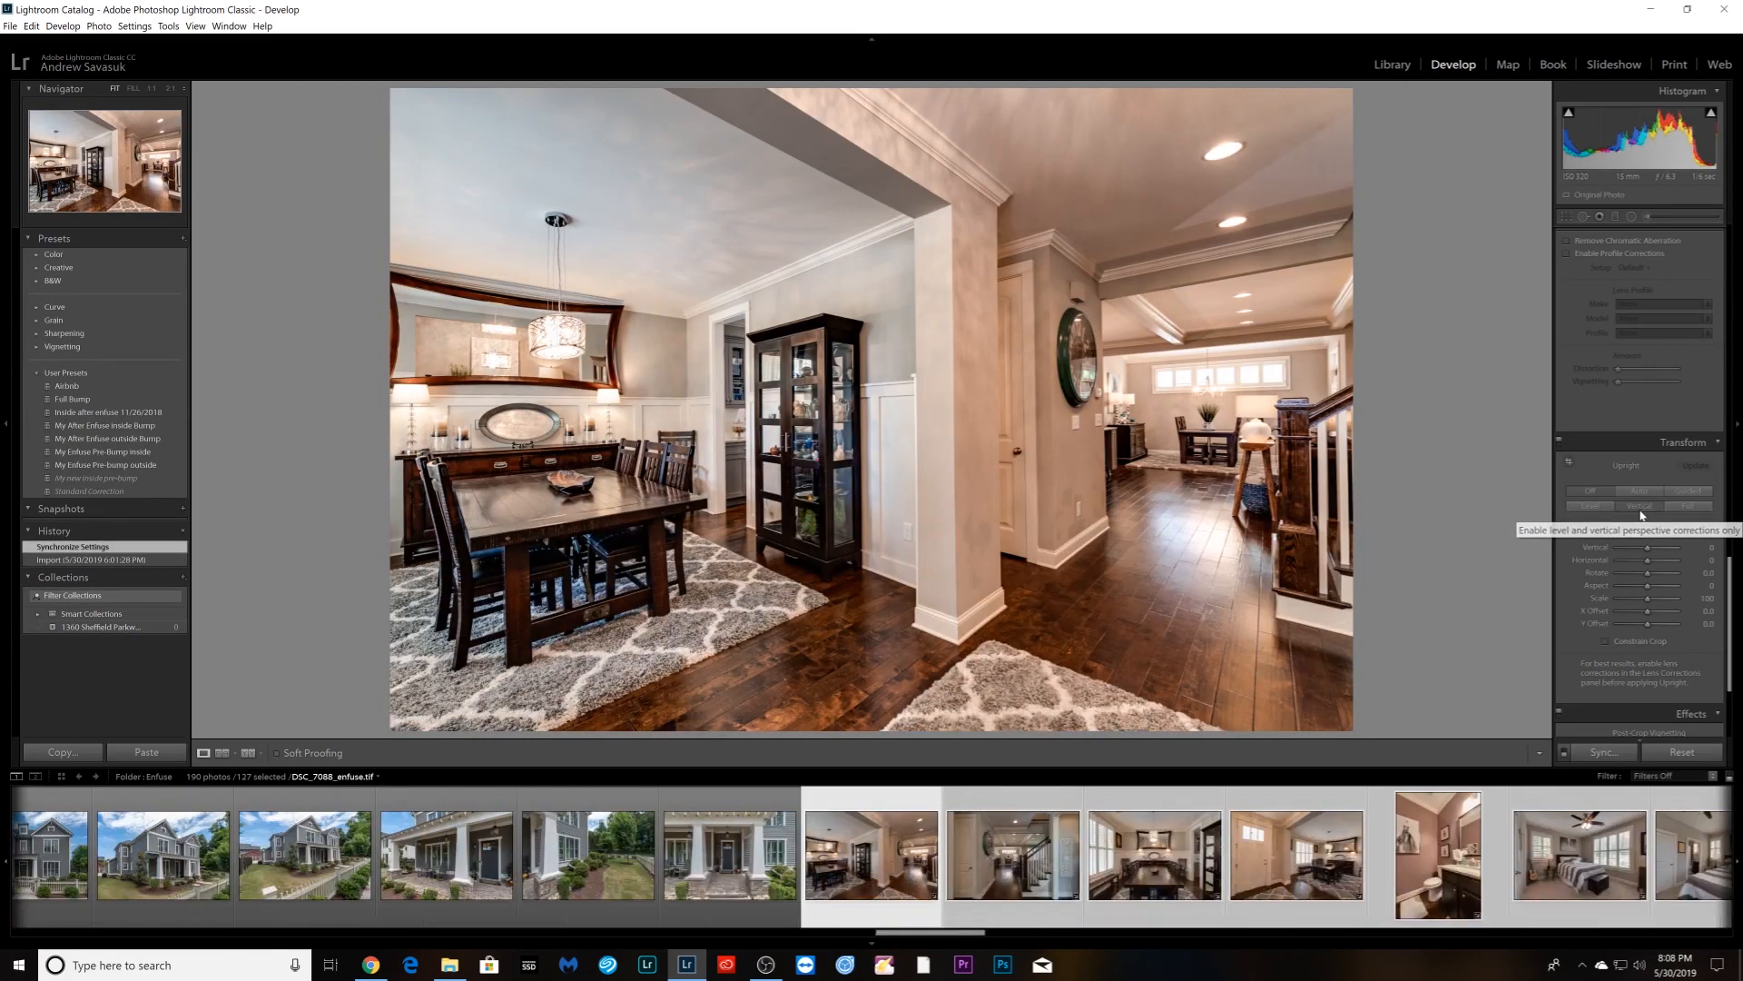
- Skip the hallway and dining room photos and apply Upright Vertical to the entry photo
key(Right)
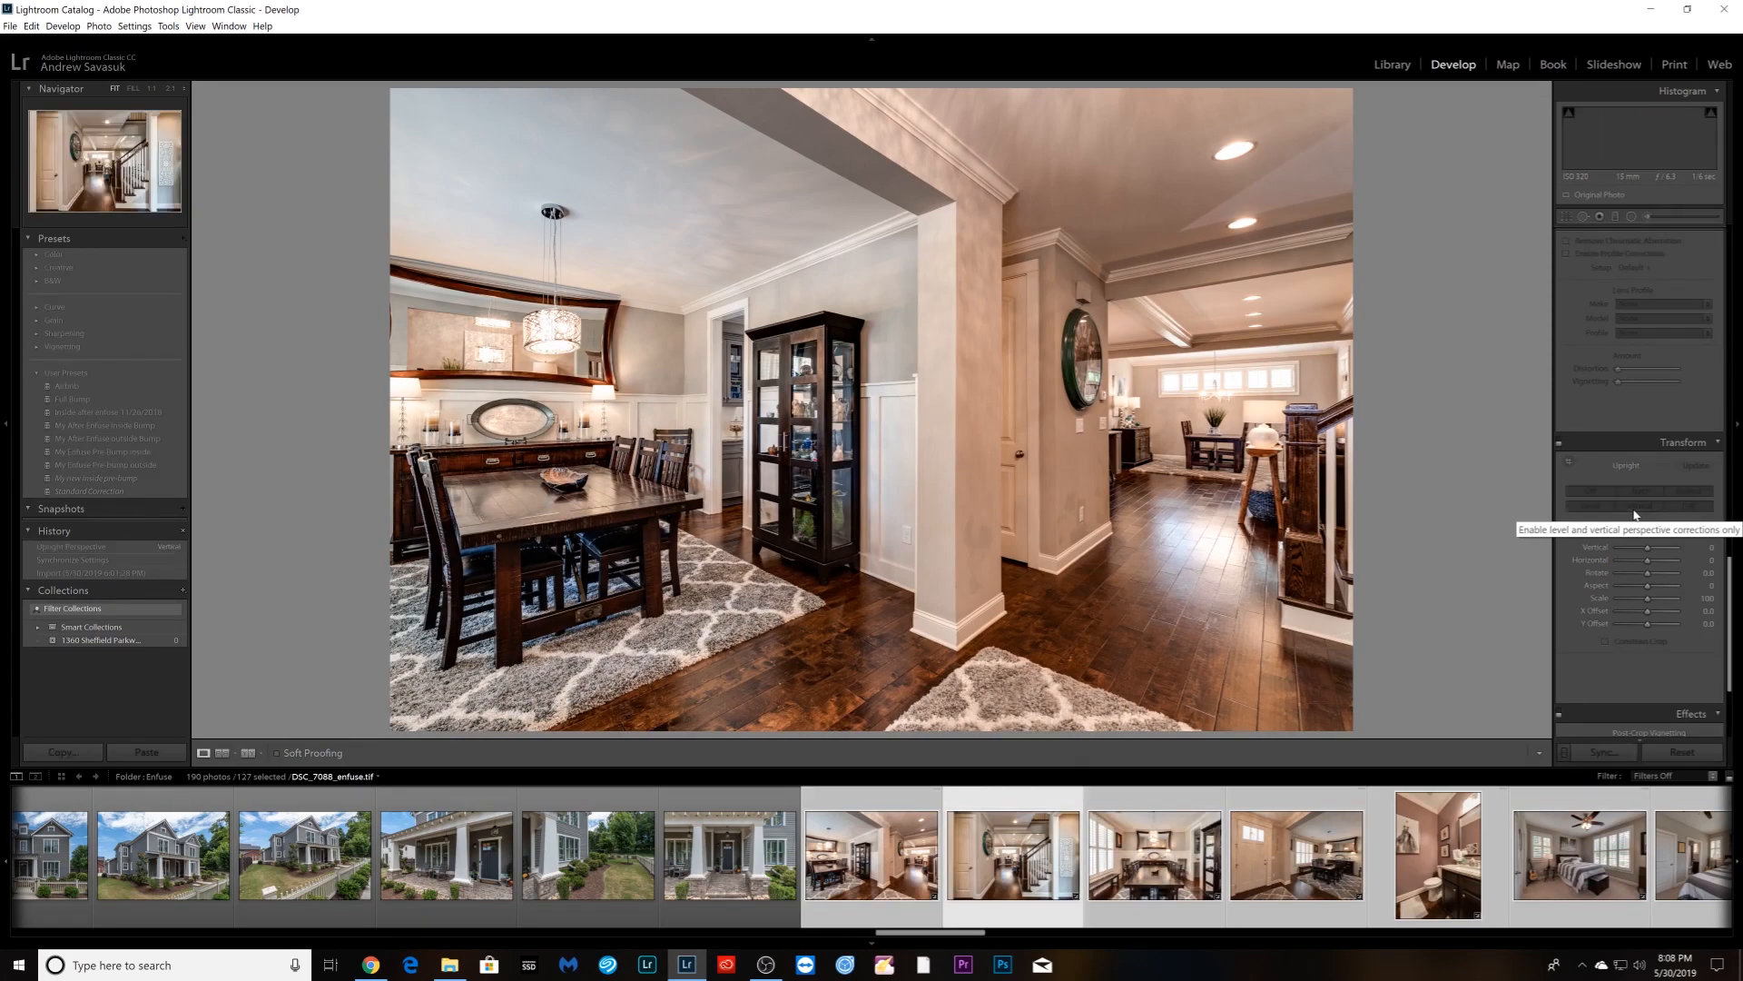
key(Right)
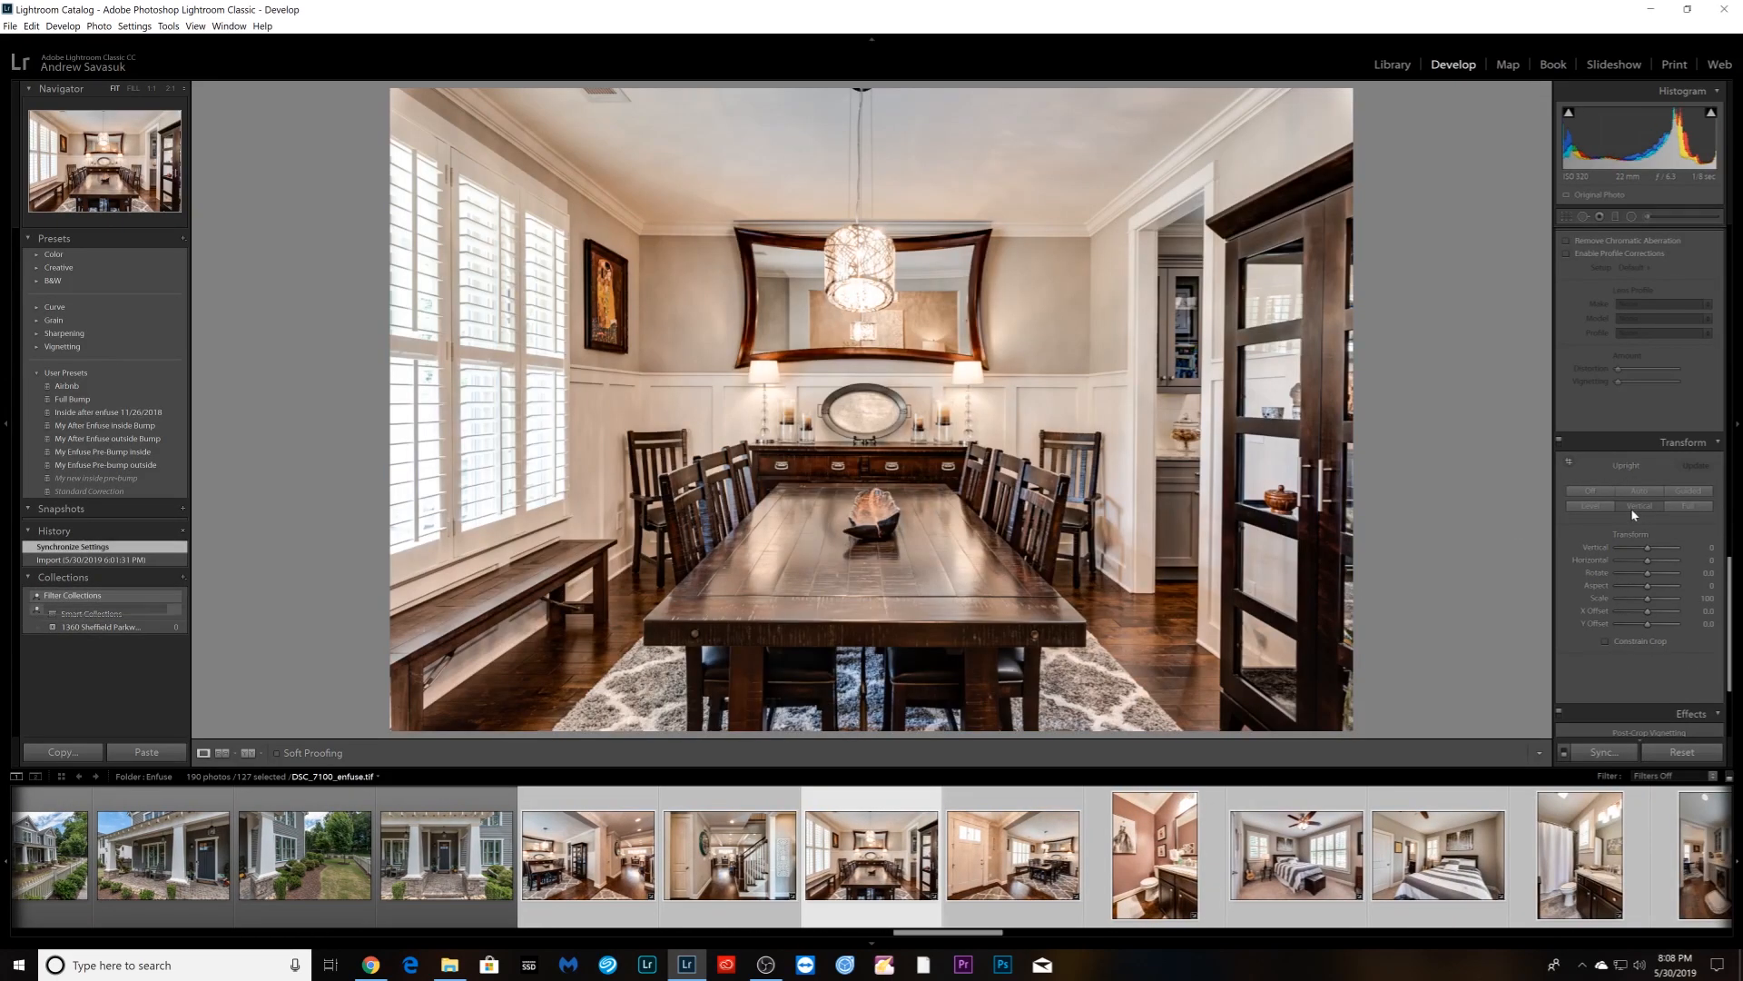
key(Right)
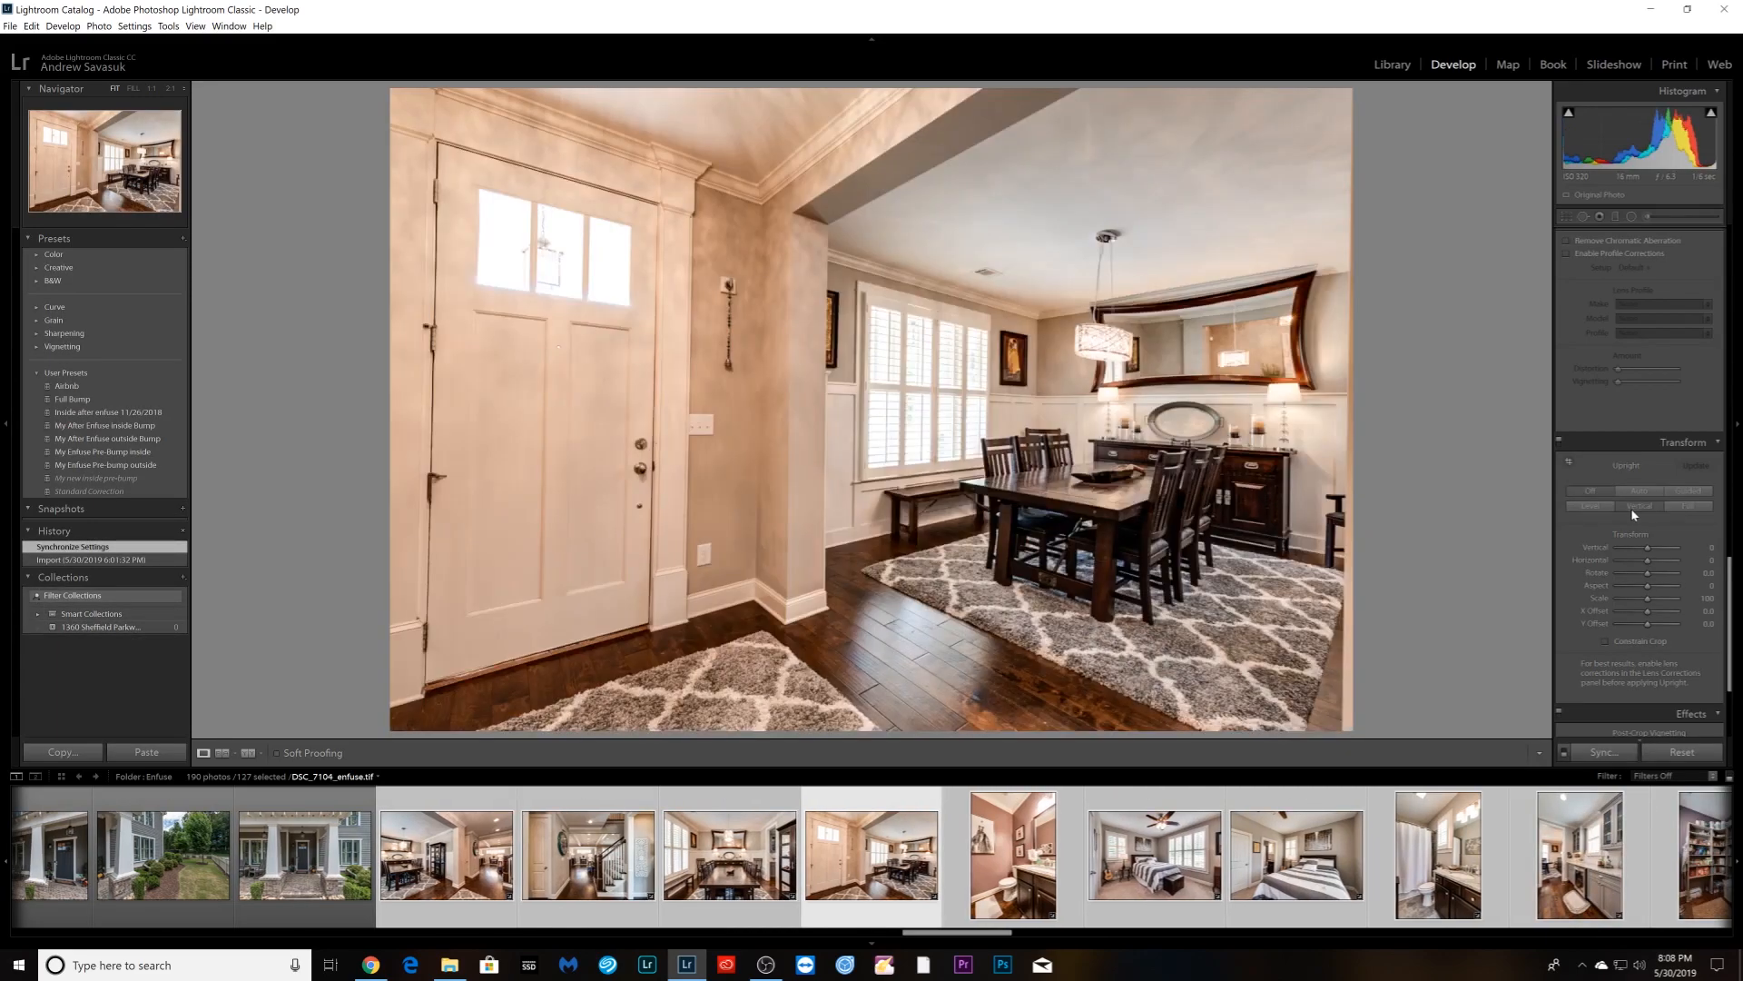
click(1632, 509)
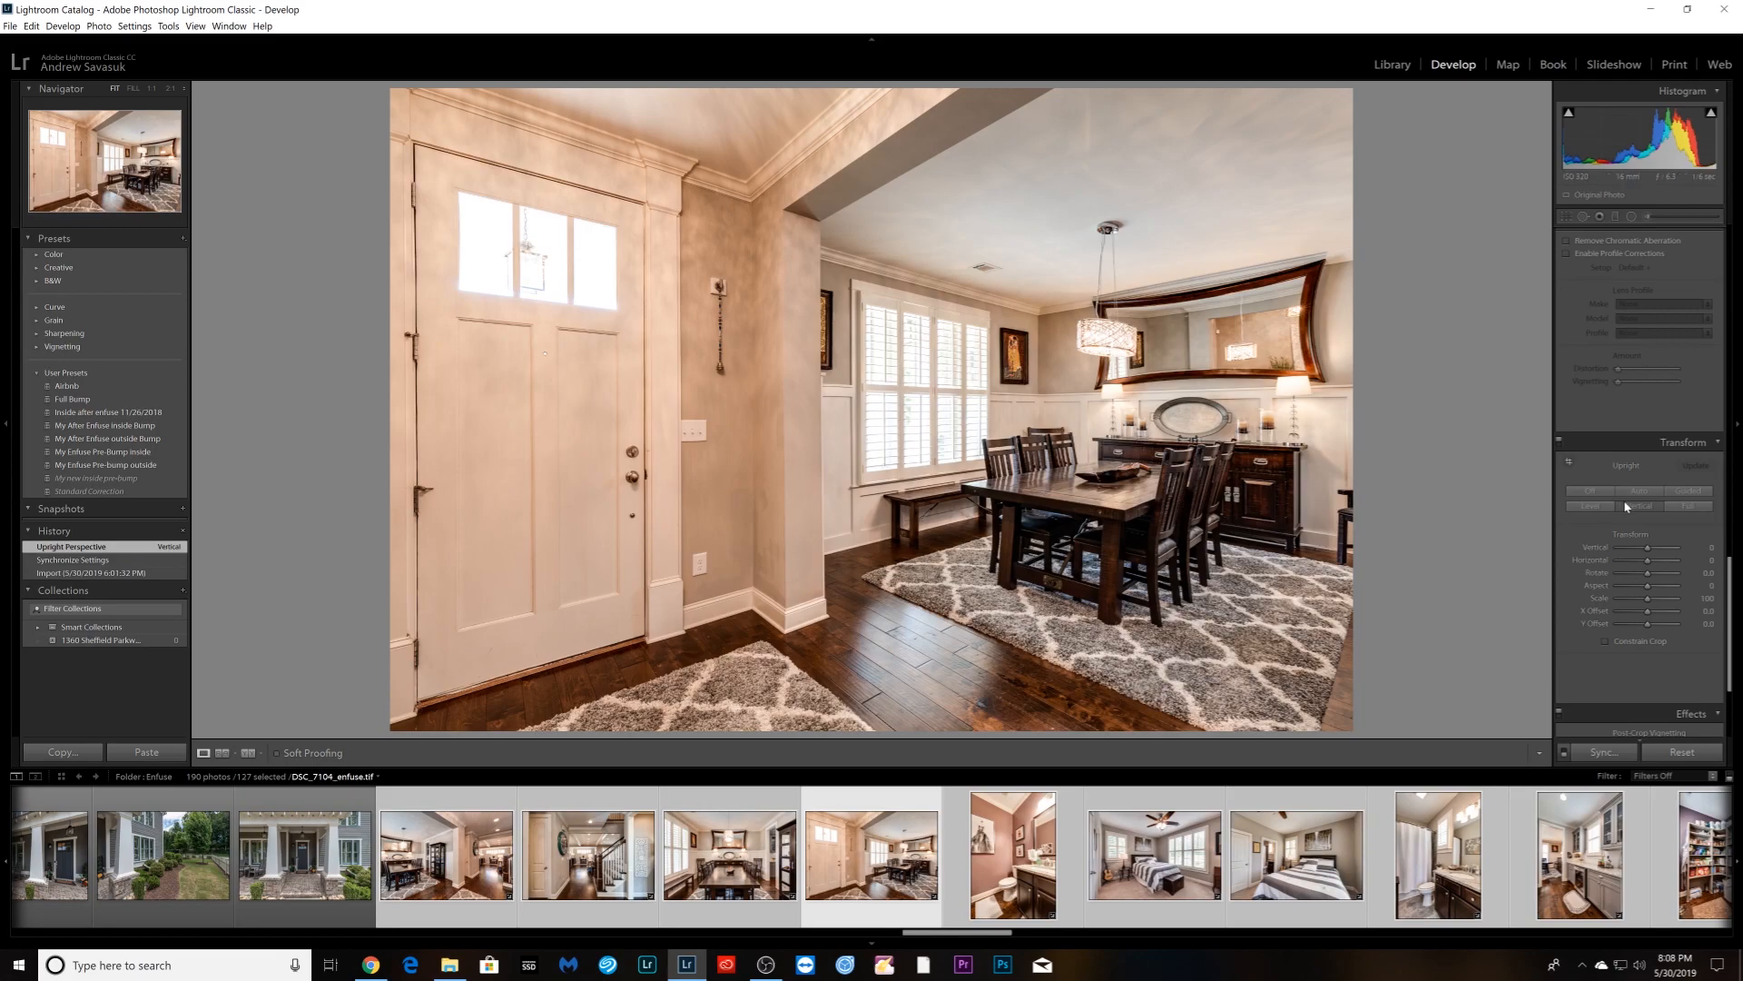
scroll(1626, 507, up, 5)
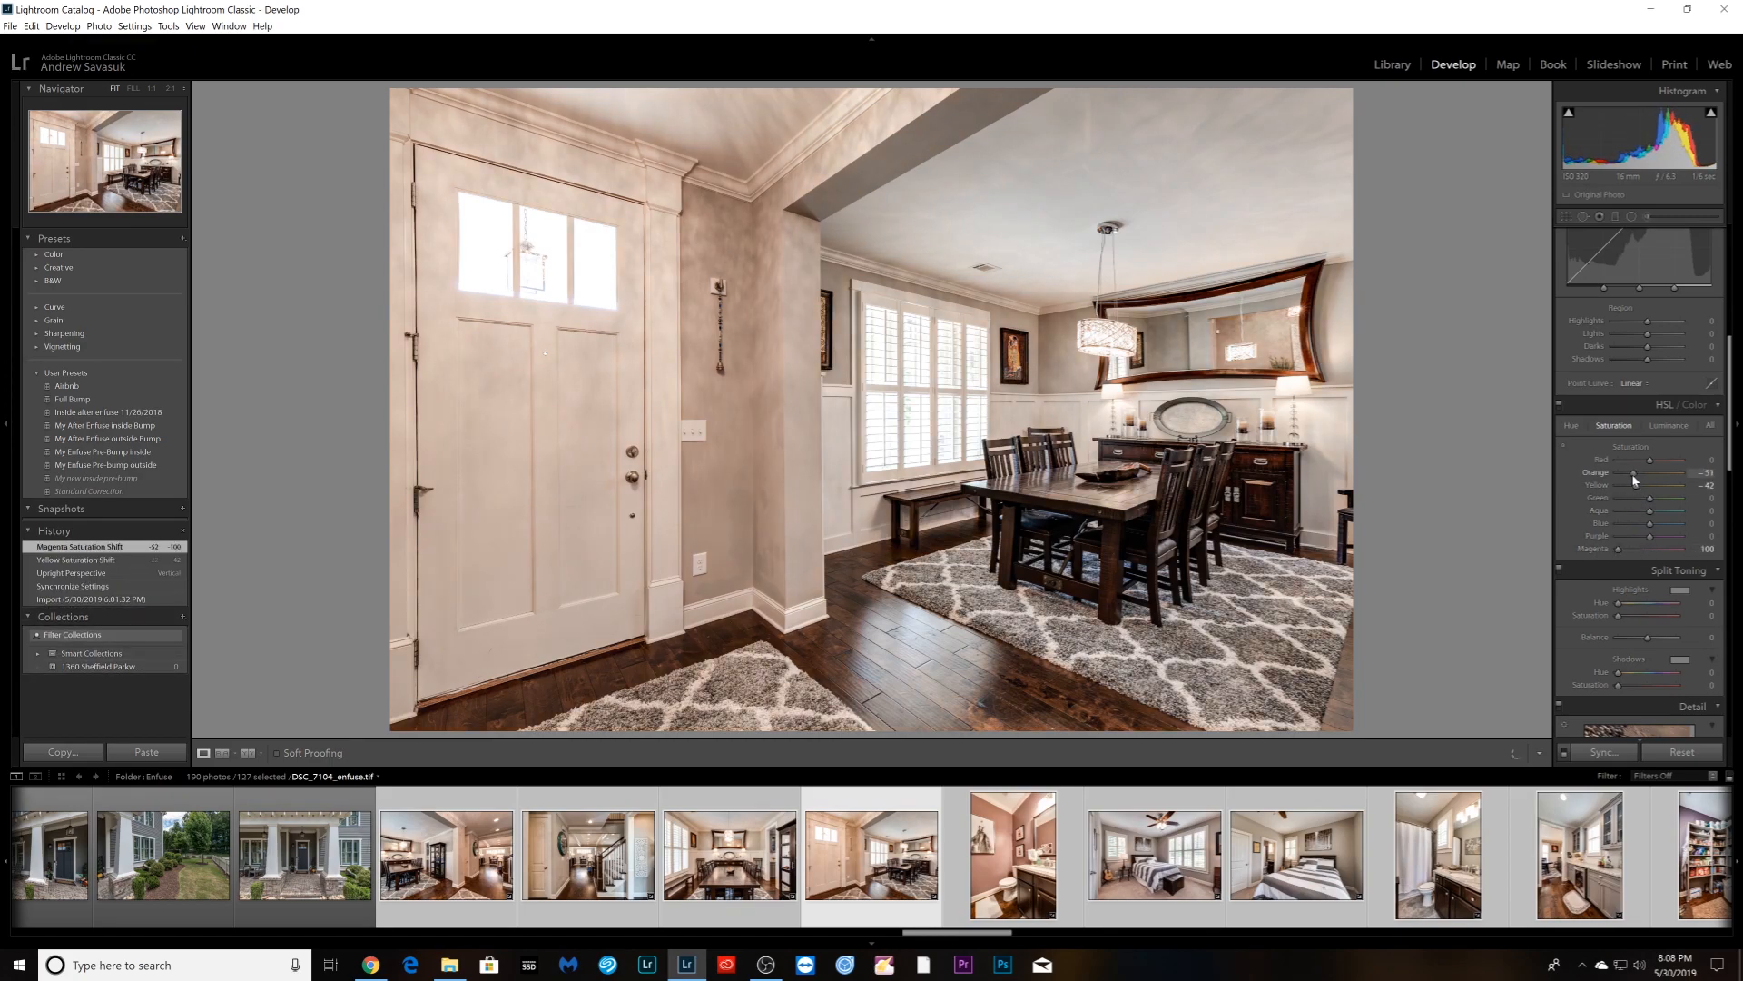
- Apply Vertical Upright correction to the powder bathroom photo and the two bedroom photos
key(Right)
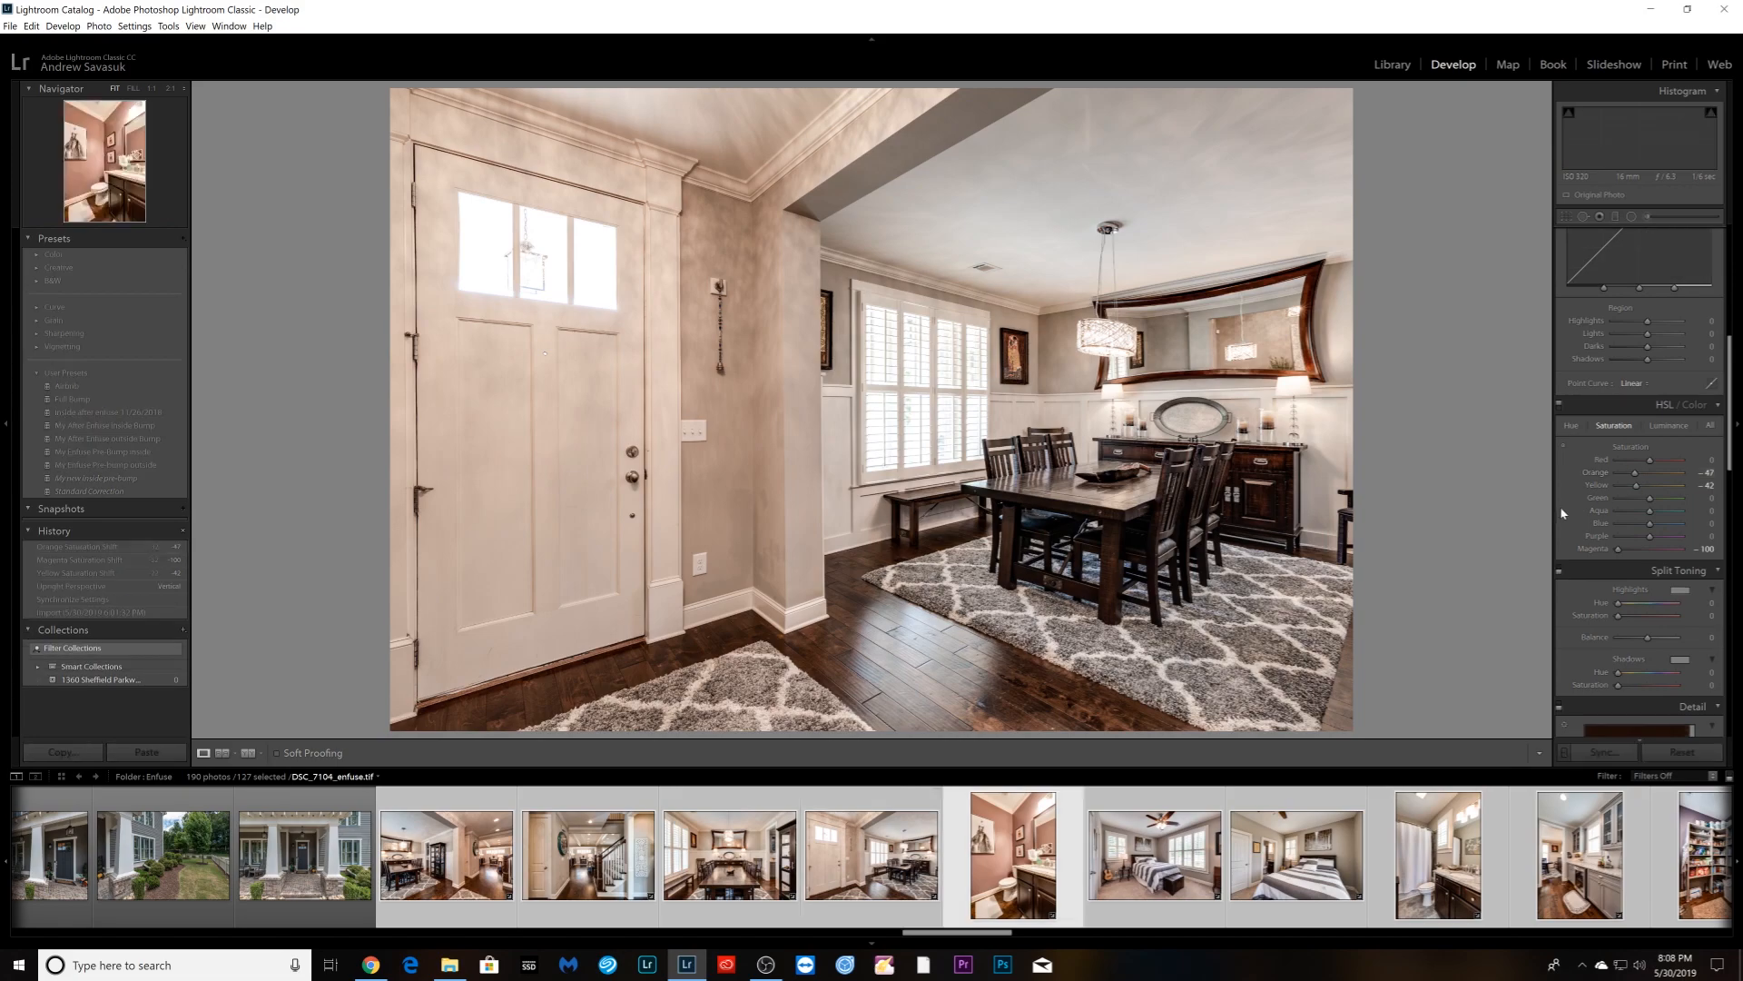
scroll(1671, 551, down, 10)
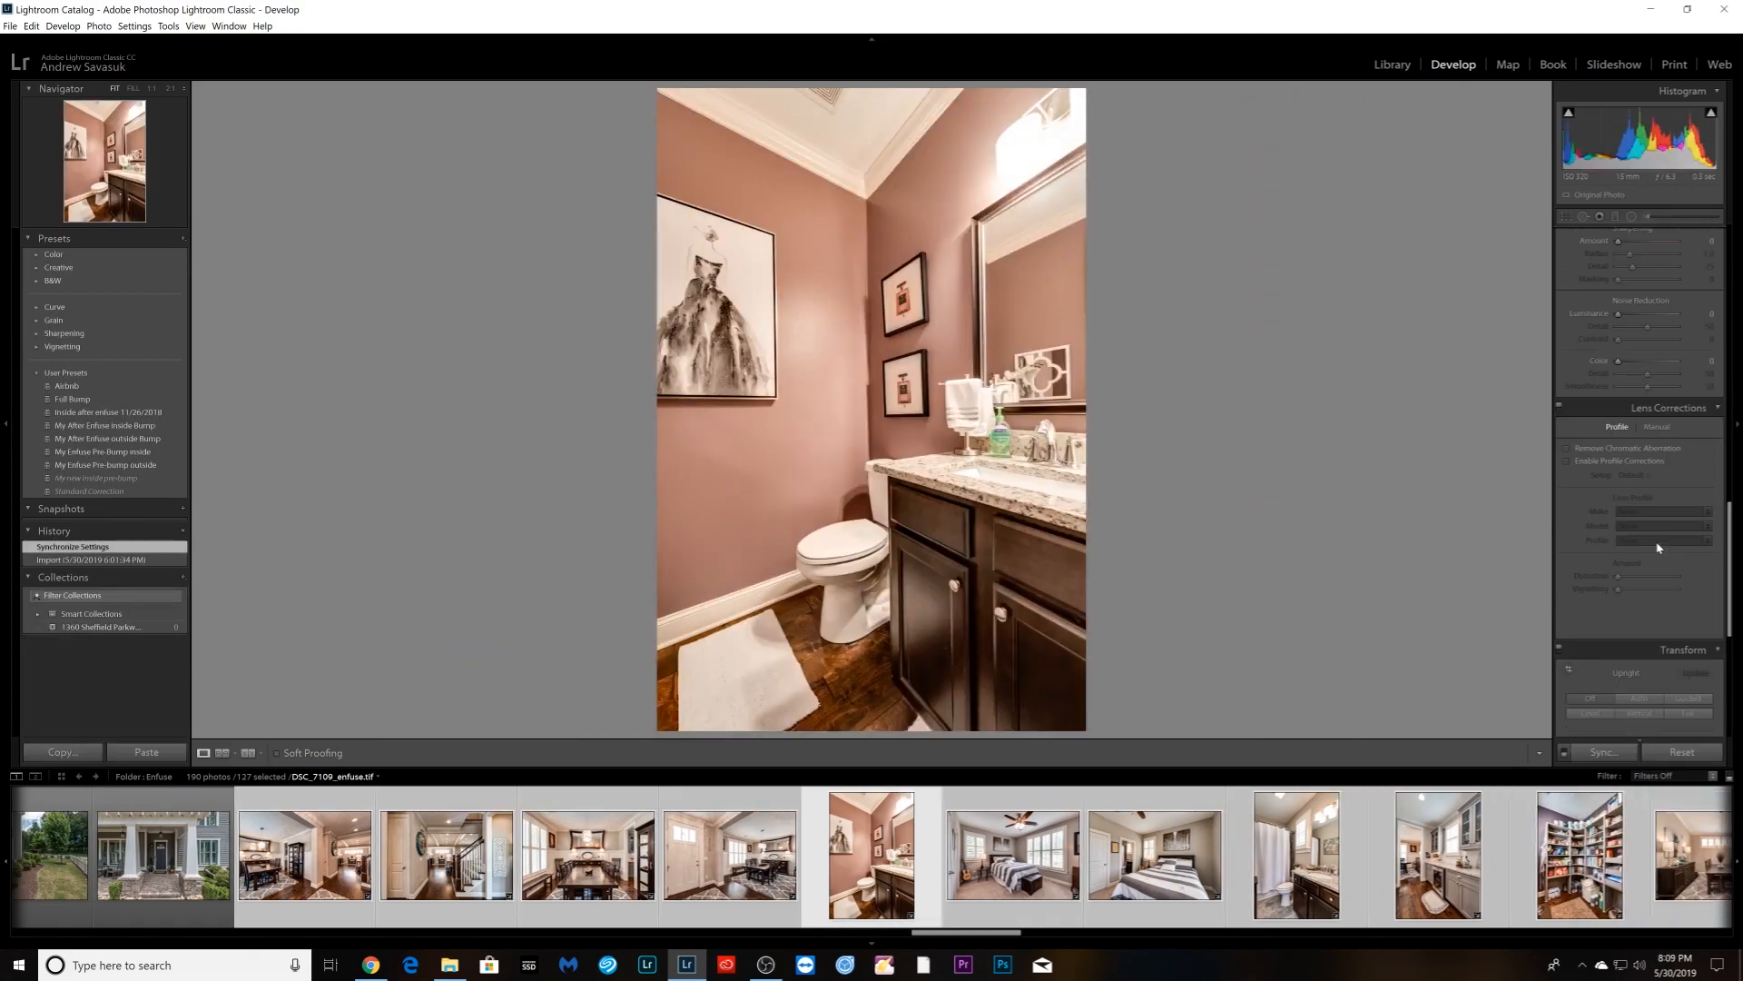
click(1639, 464)
key(Right)
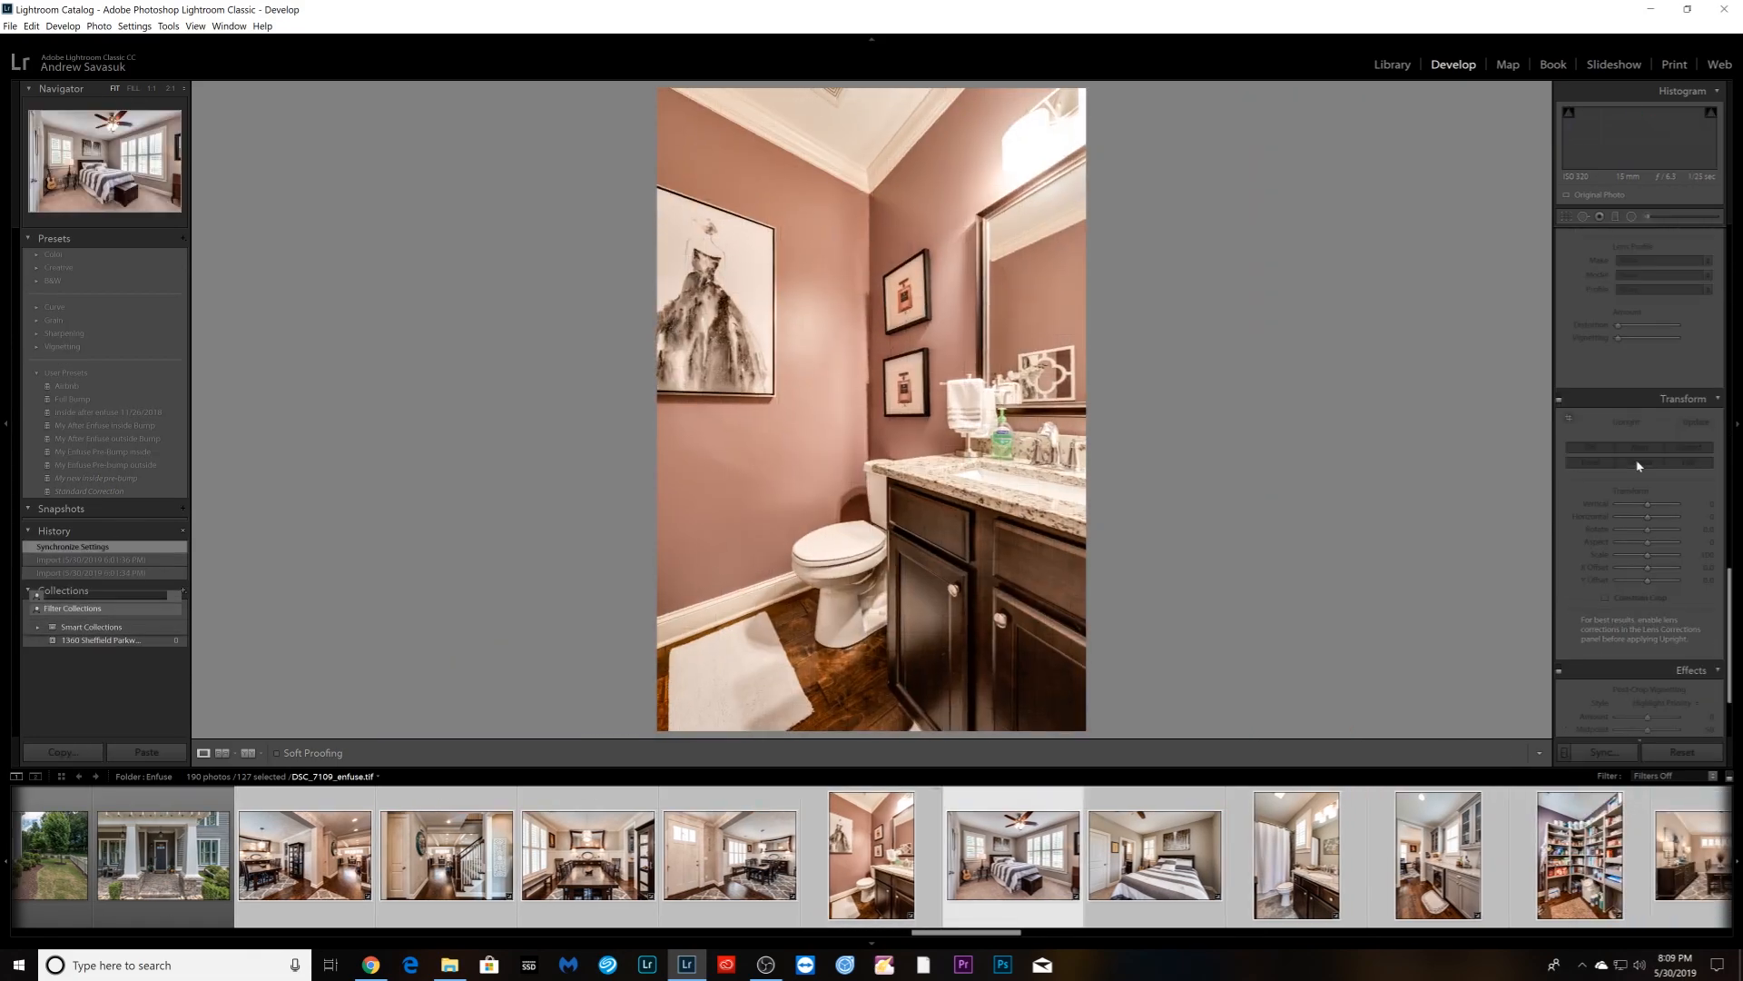
click(1640, 464)
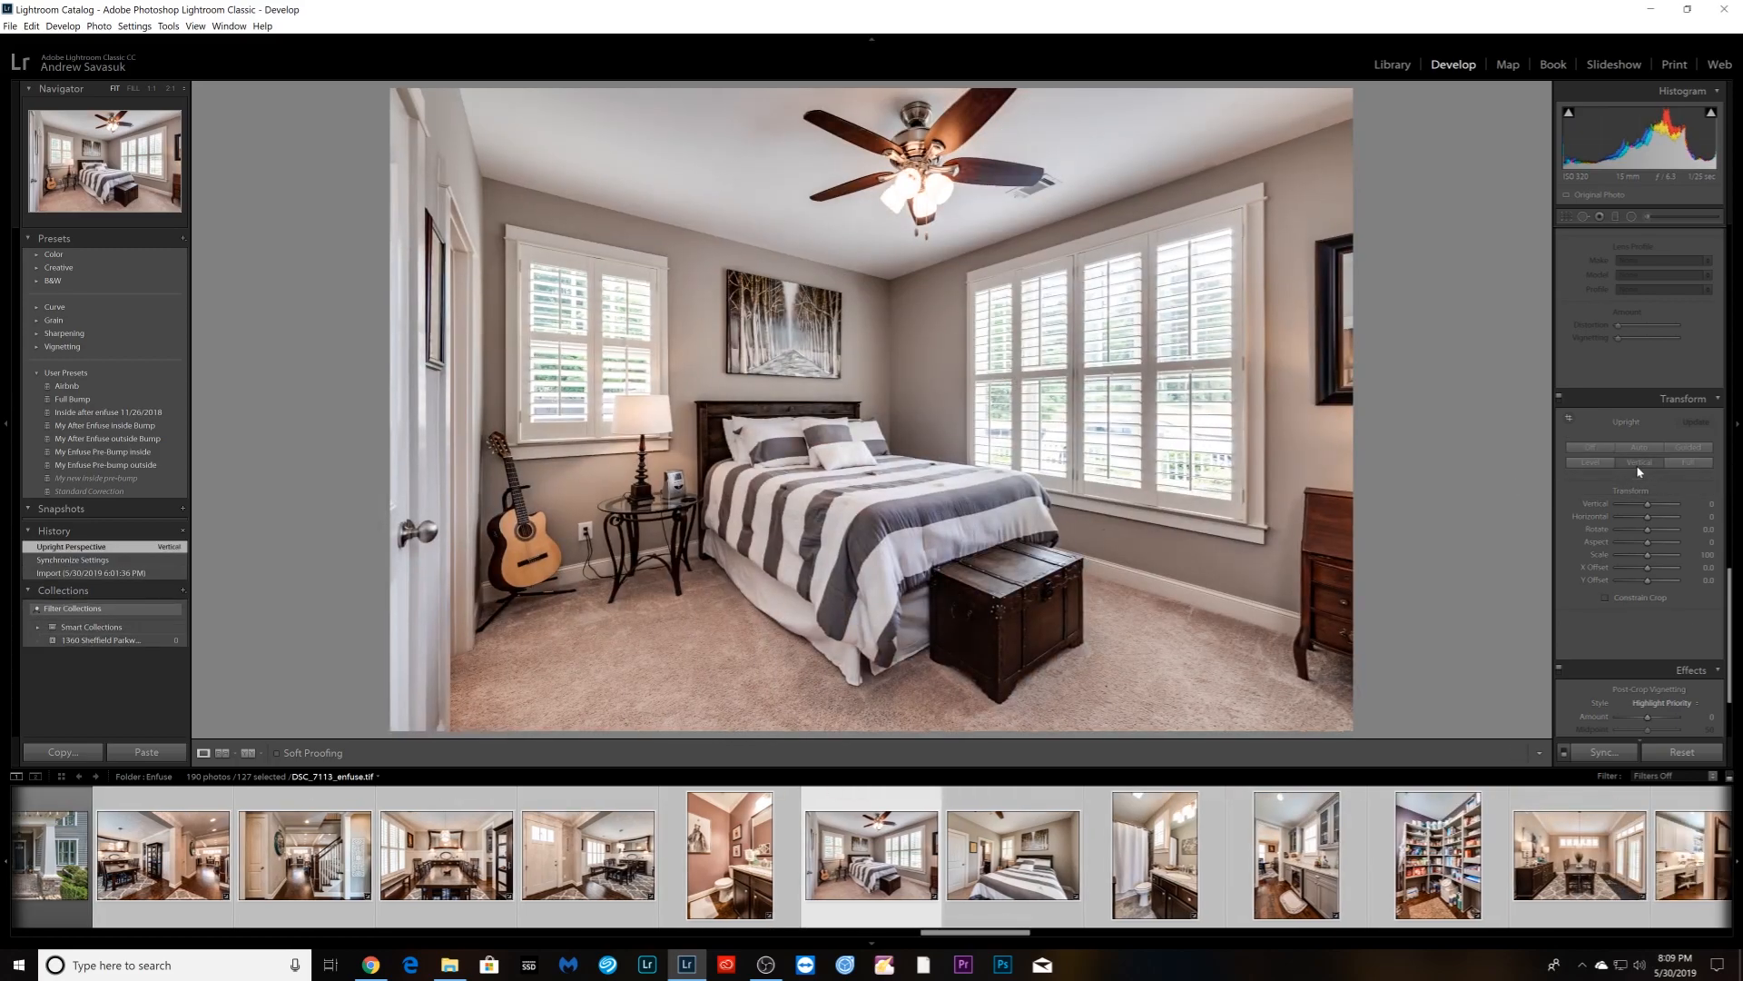
key(Right)
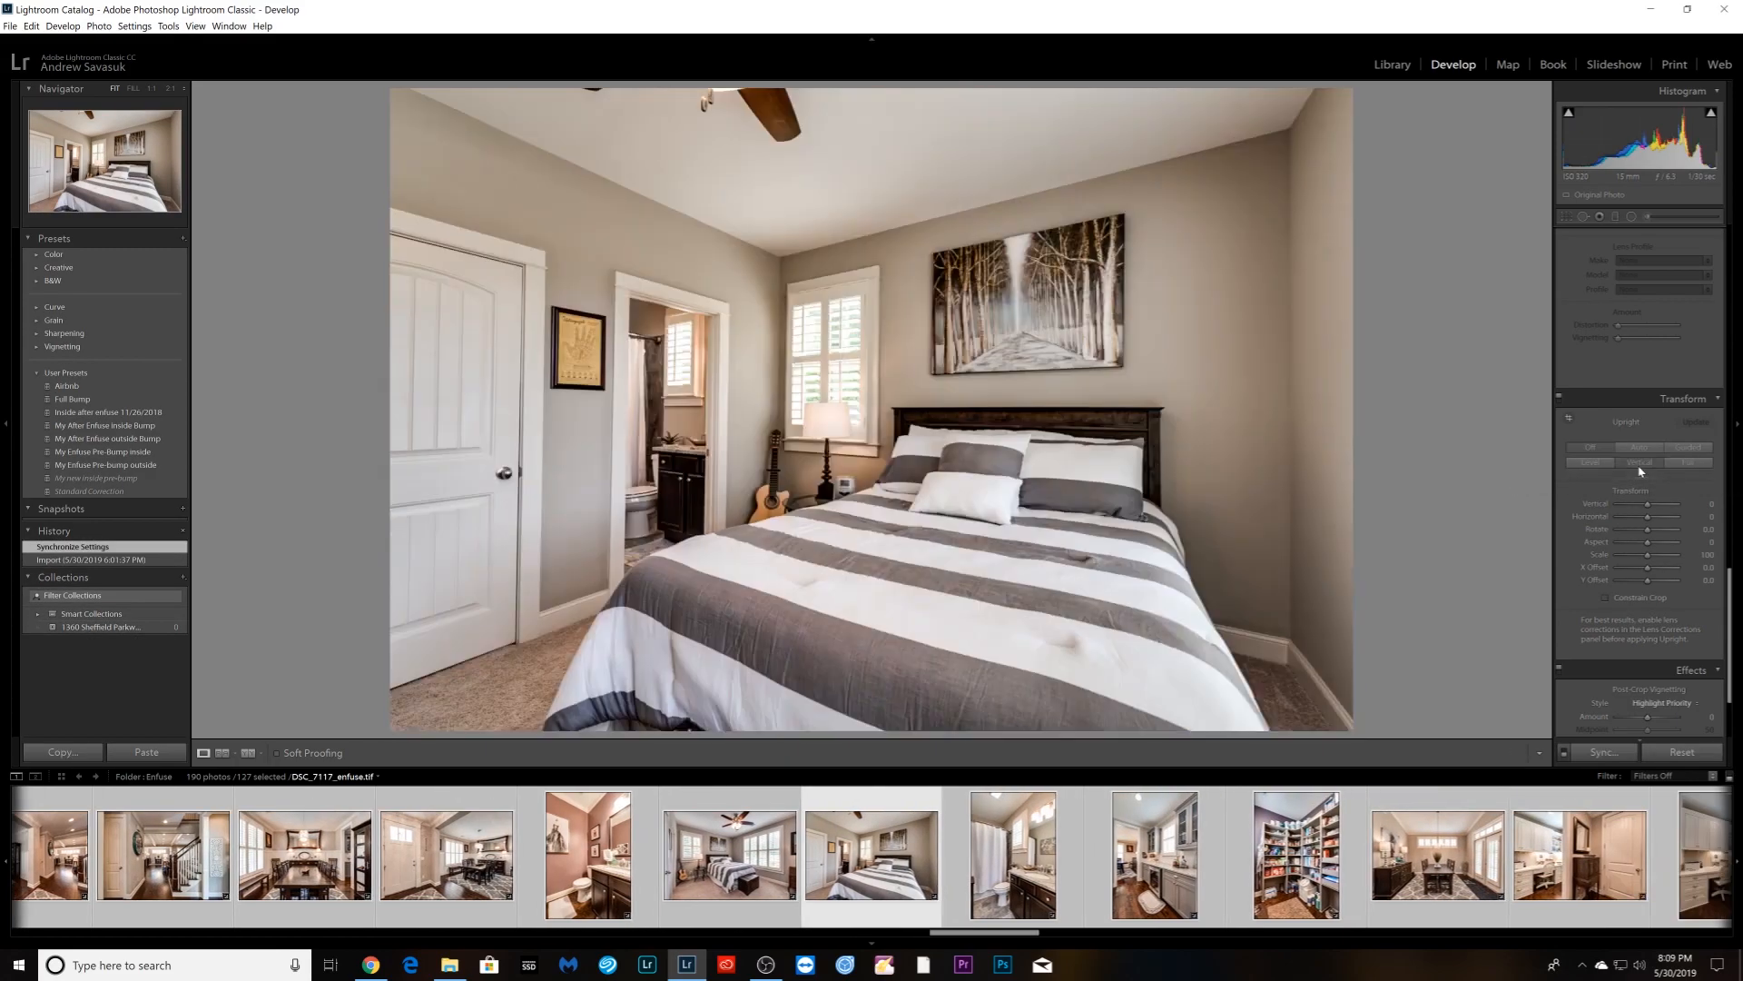
click(1639, 469)
- Apply Vertical Upright correction to the bathroom, kitchen, pantry and dining room photos
key(Right)
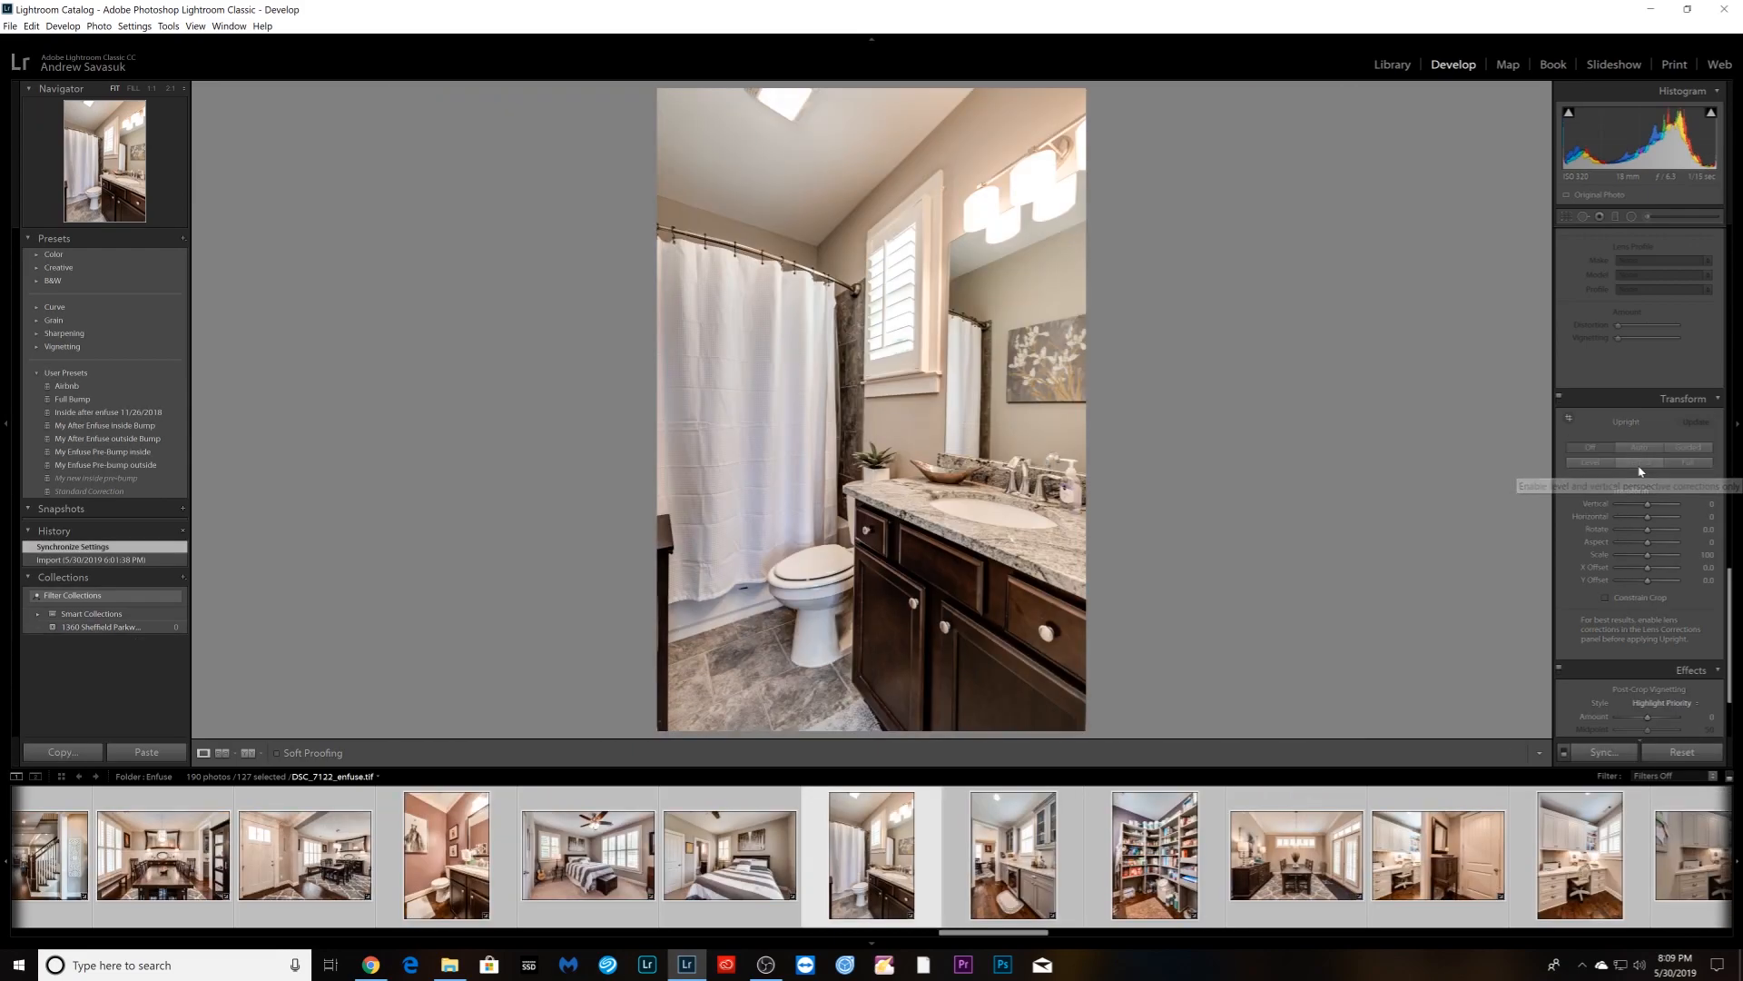
click(1640, 470)
key(Right)
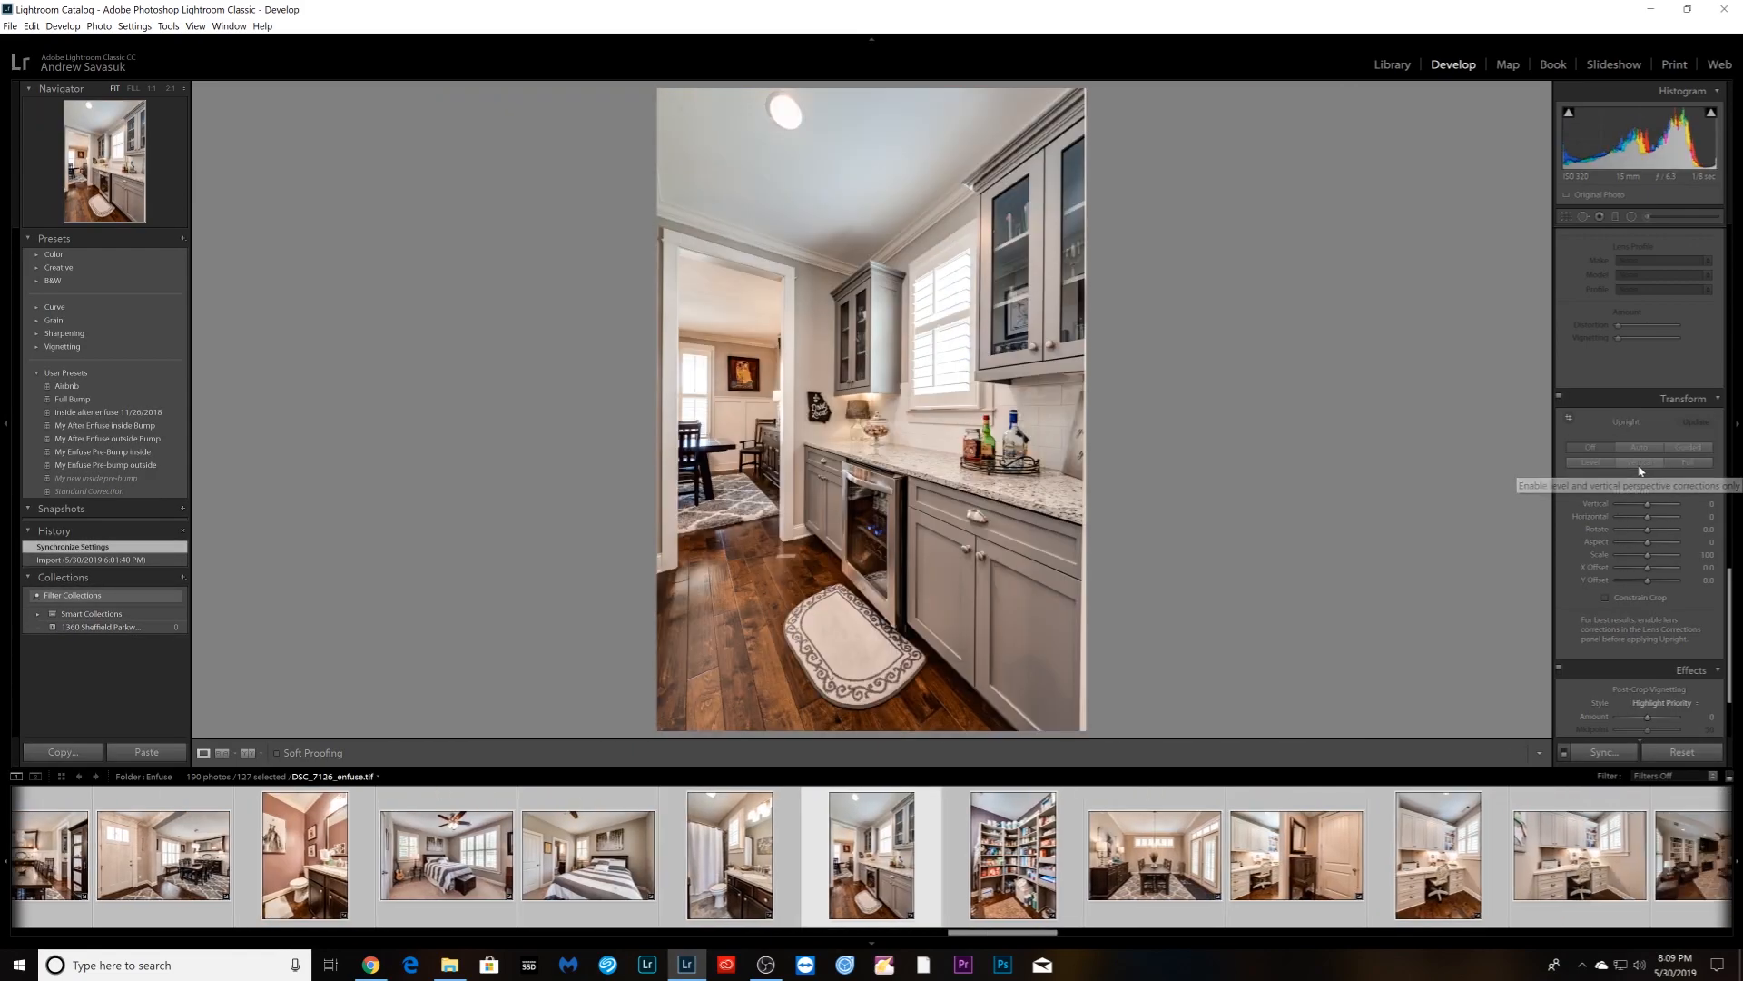
click(1640, 470)
key(Right)
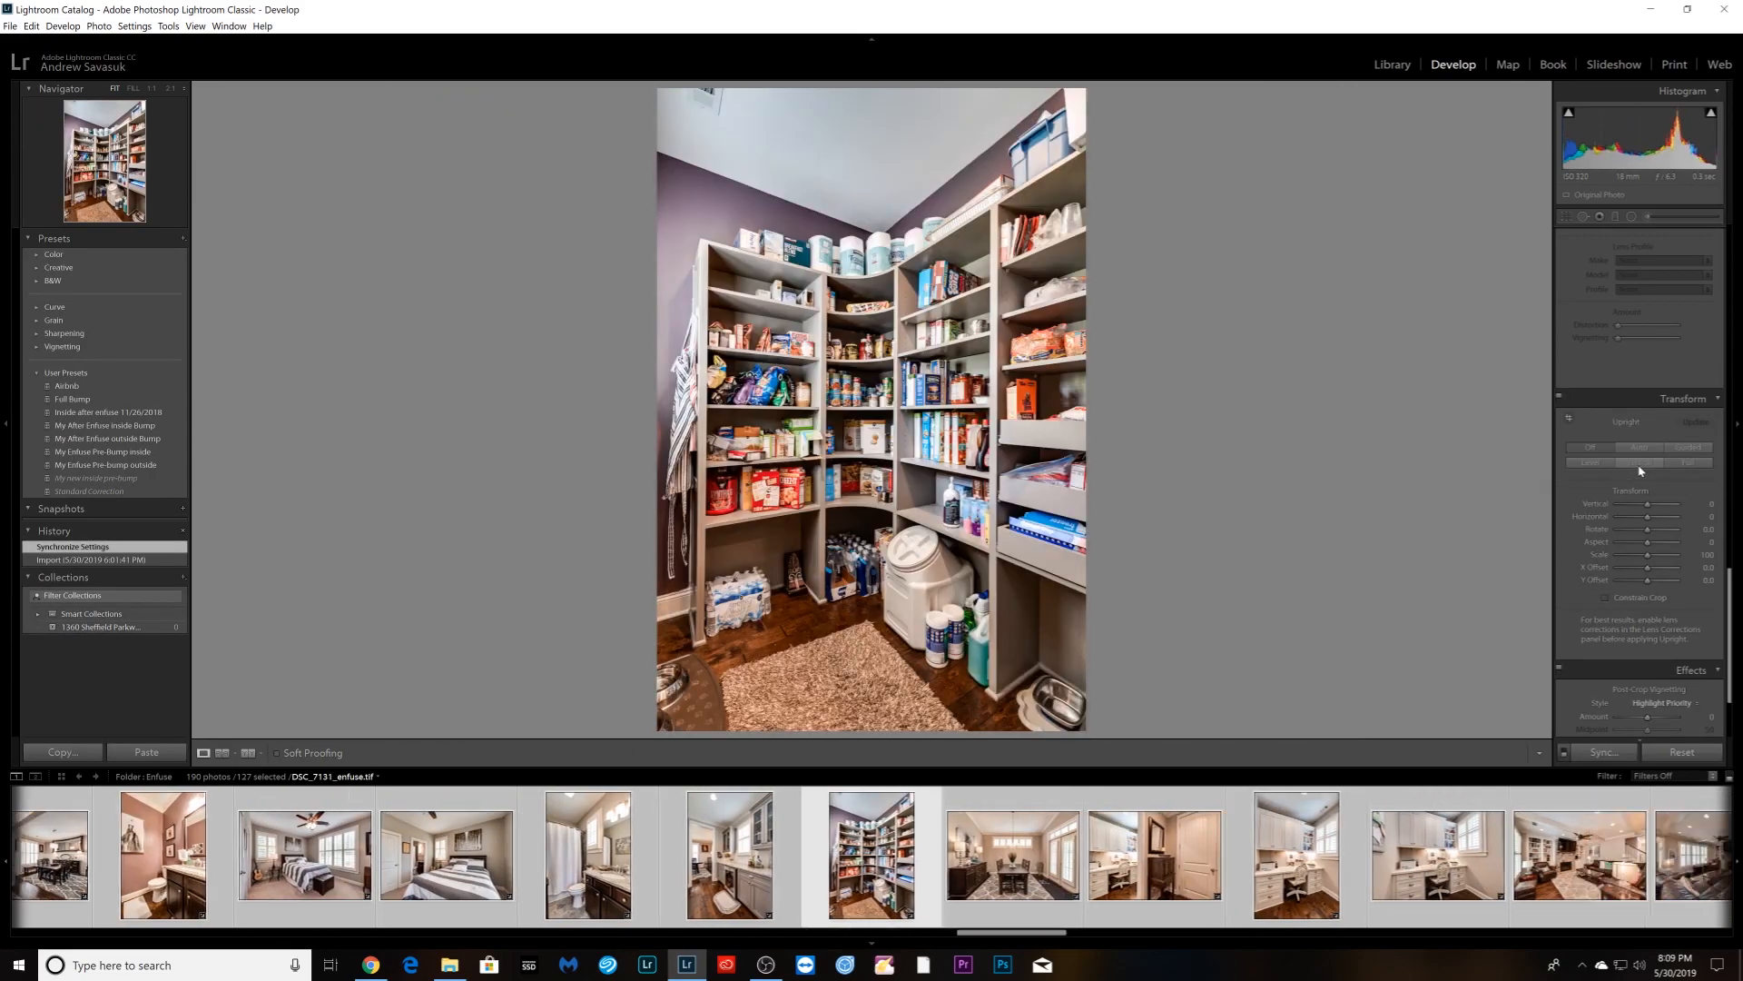
click(1640, 470)
key(Right)
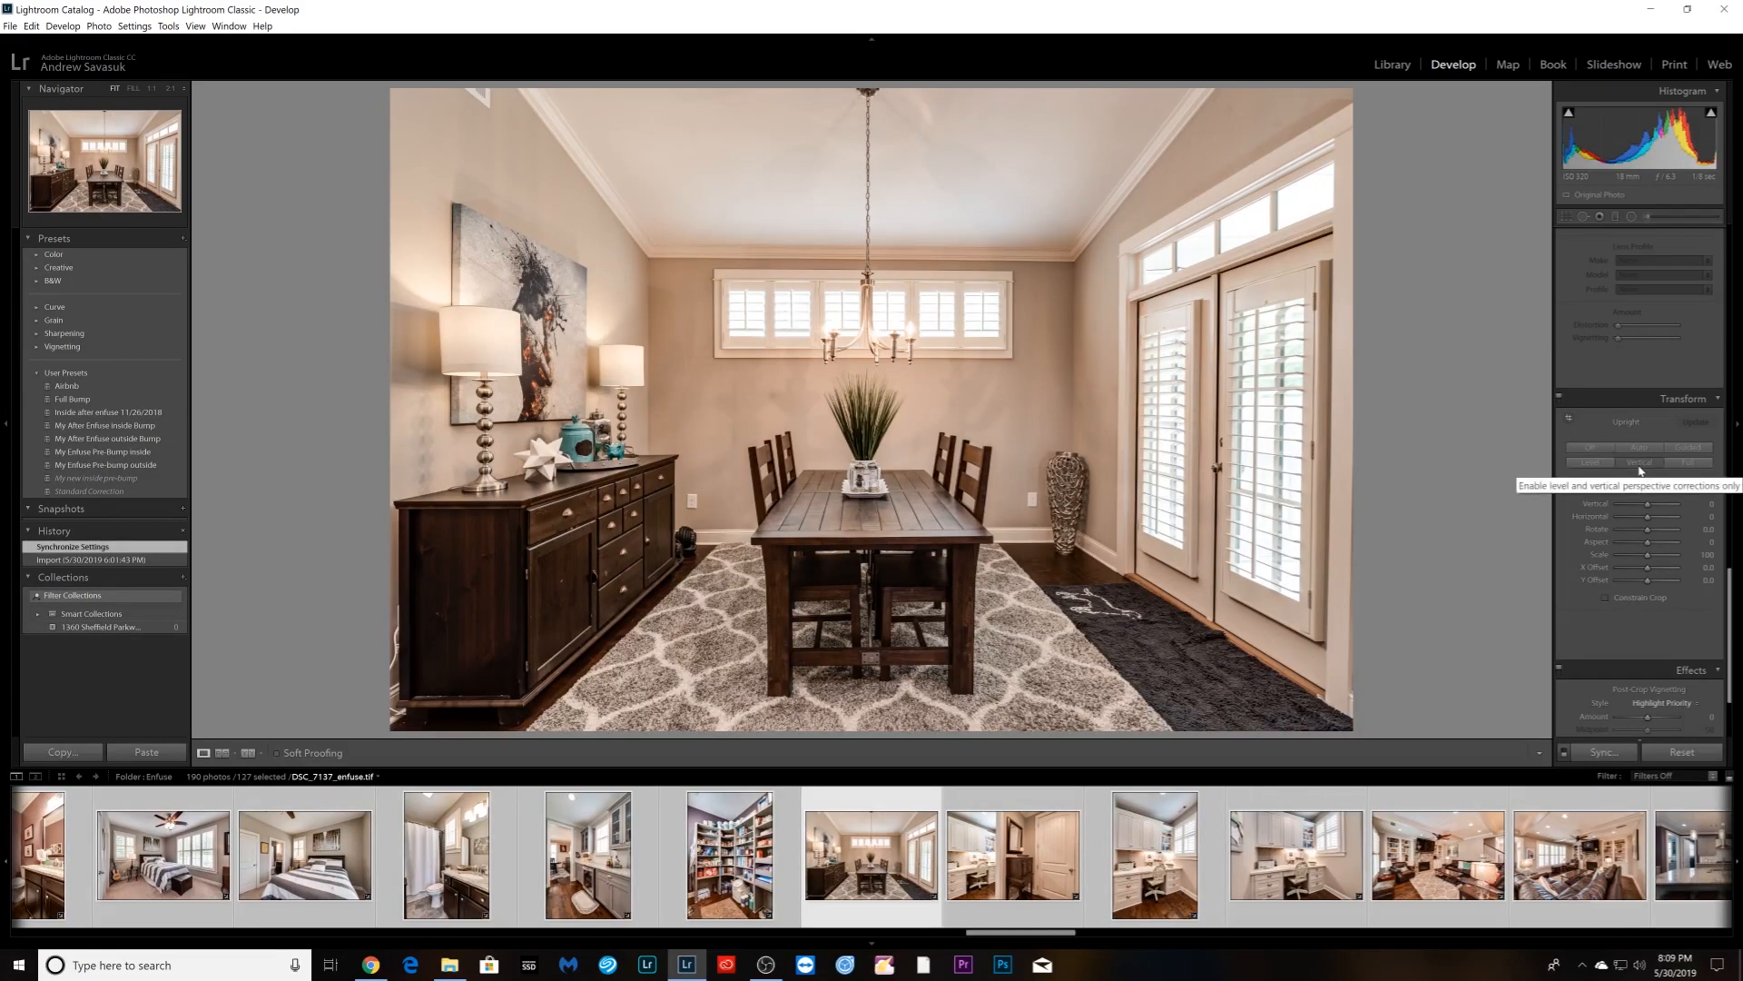
click(1640, 470)
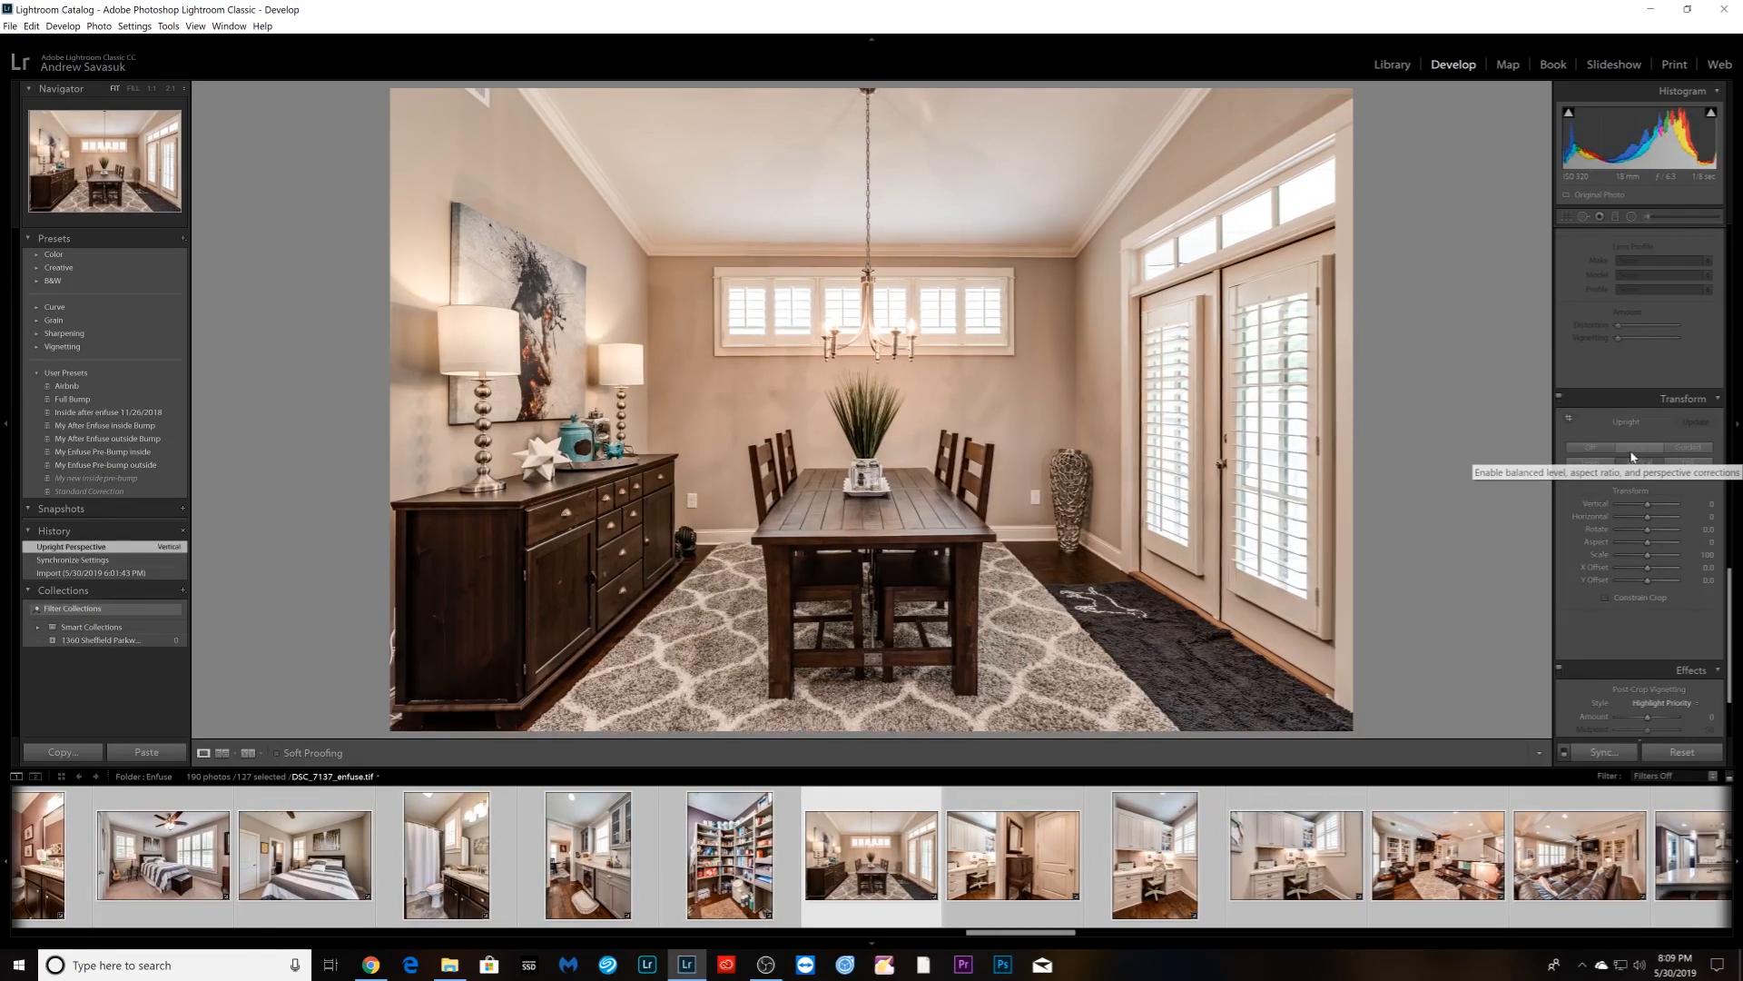
- Switch the dining room photo to Auto Upright, then straighten the office and living room photos
click(1639, 448)
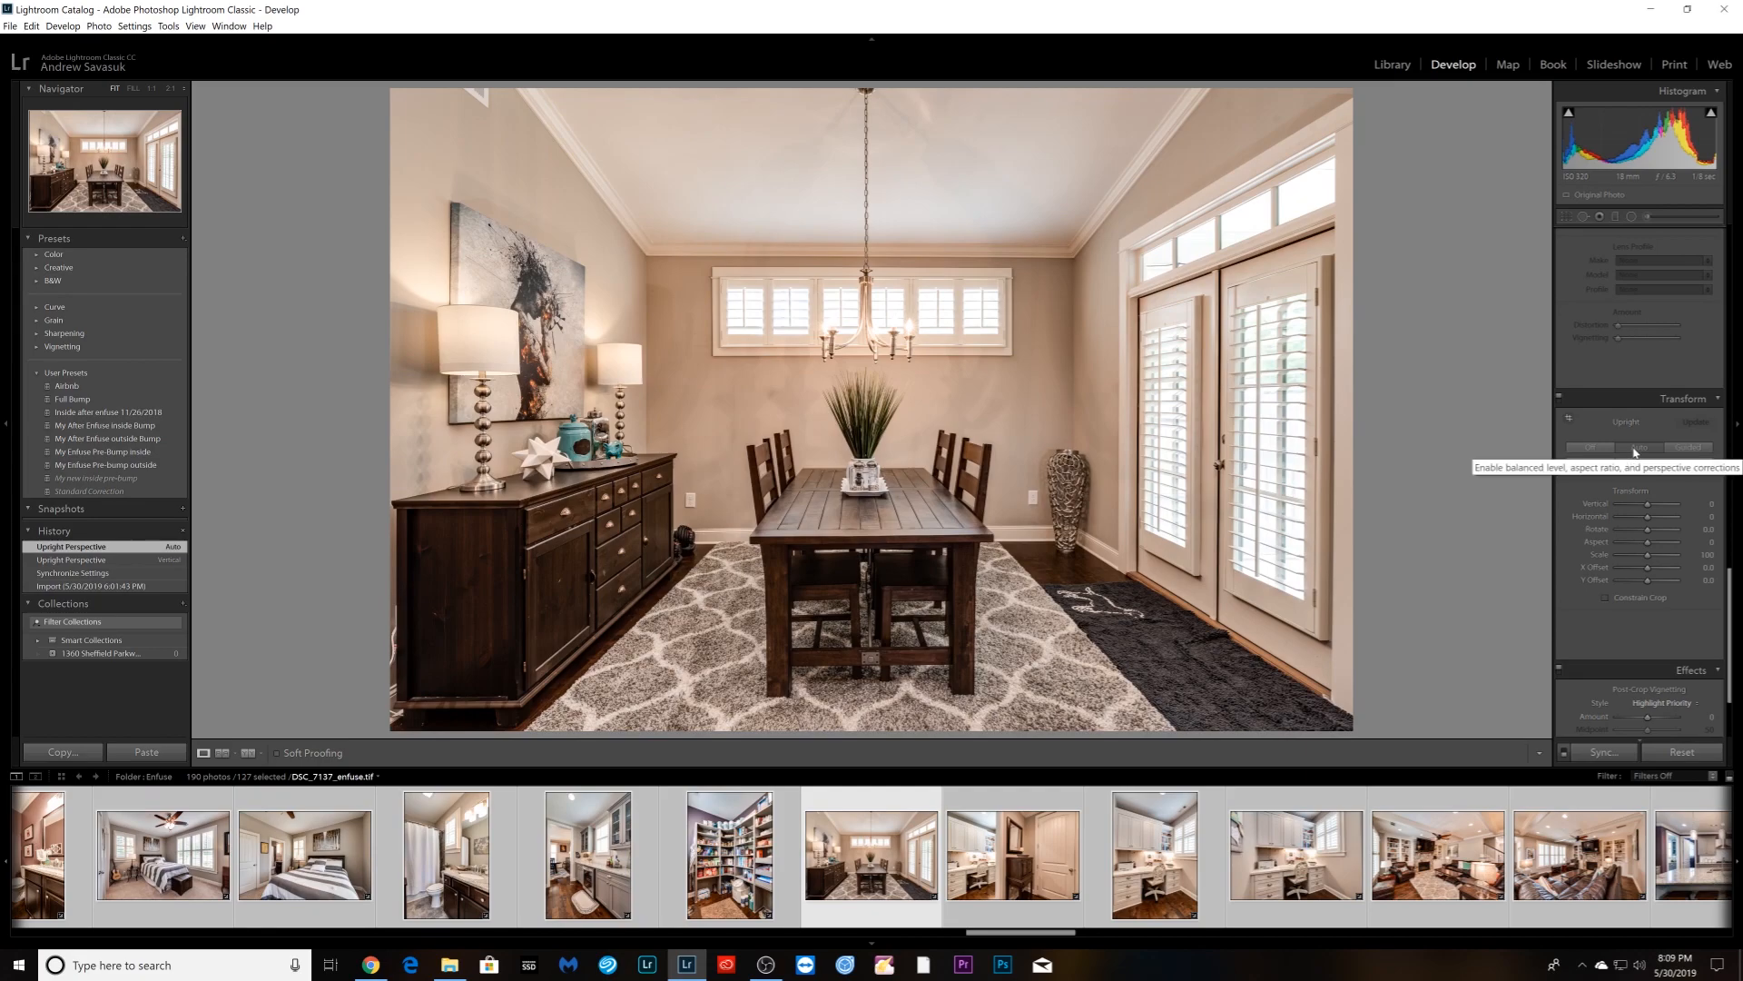
key(Right)
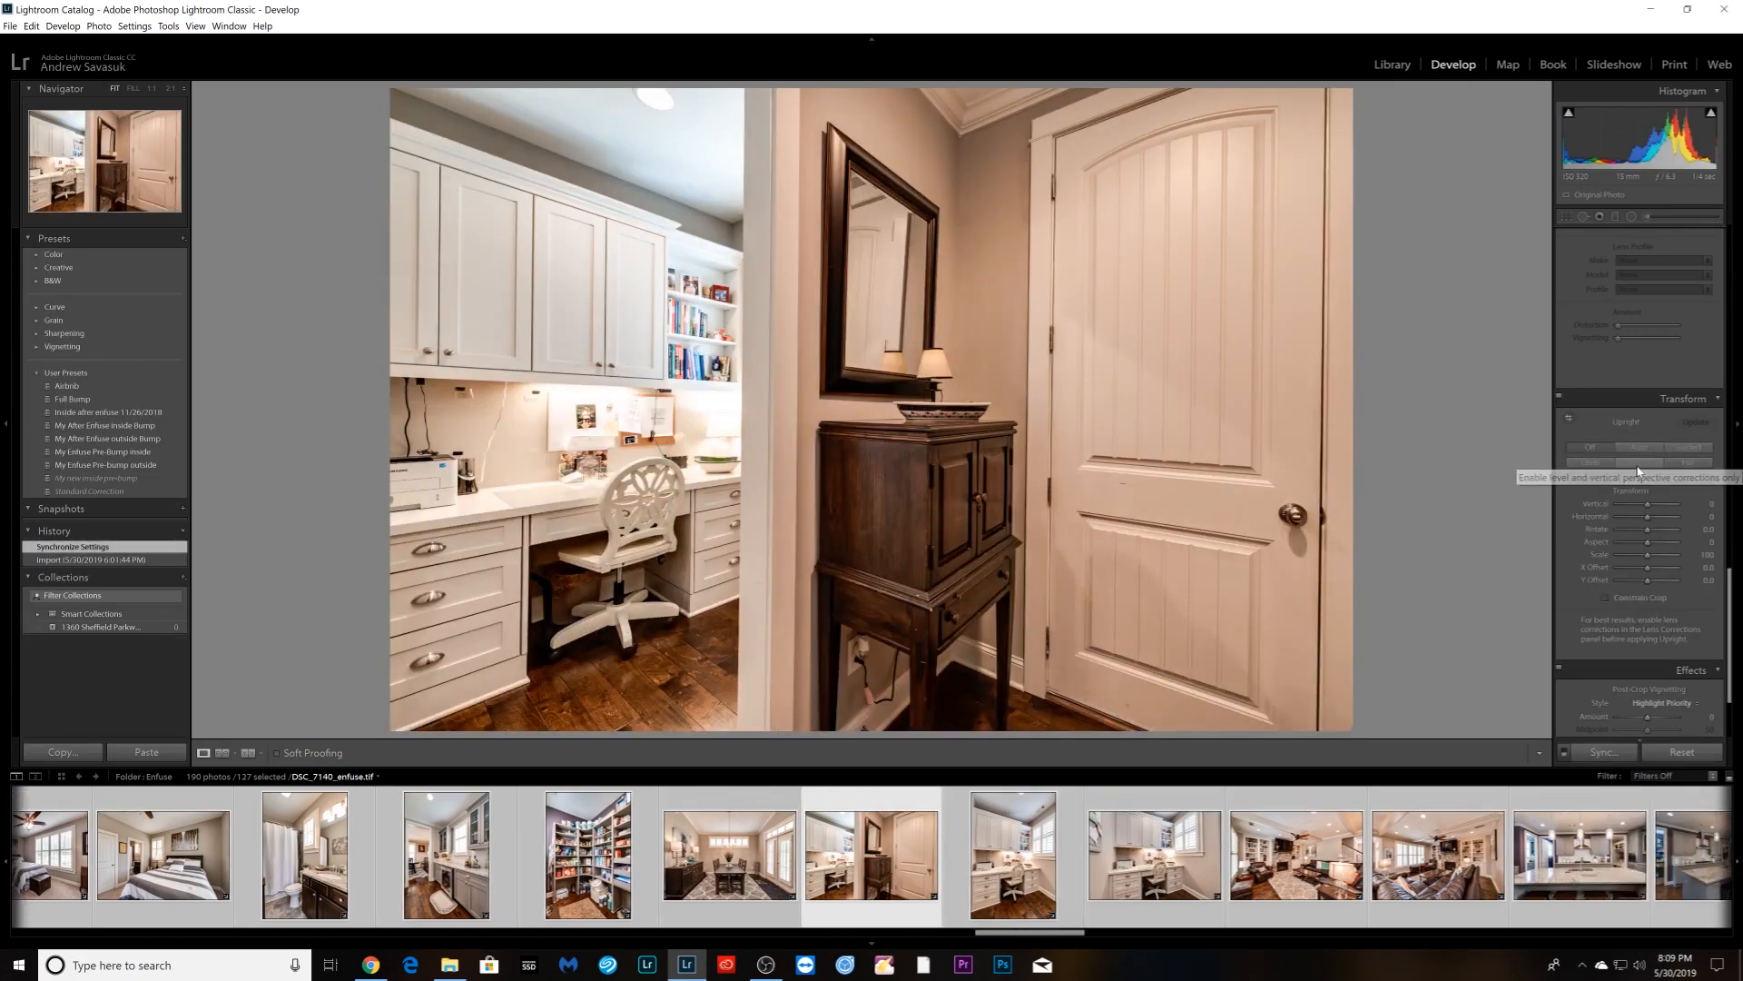
click(1639, 463)
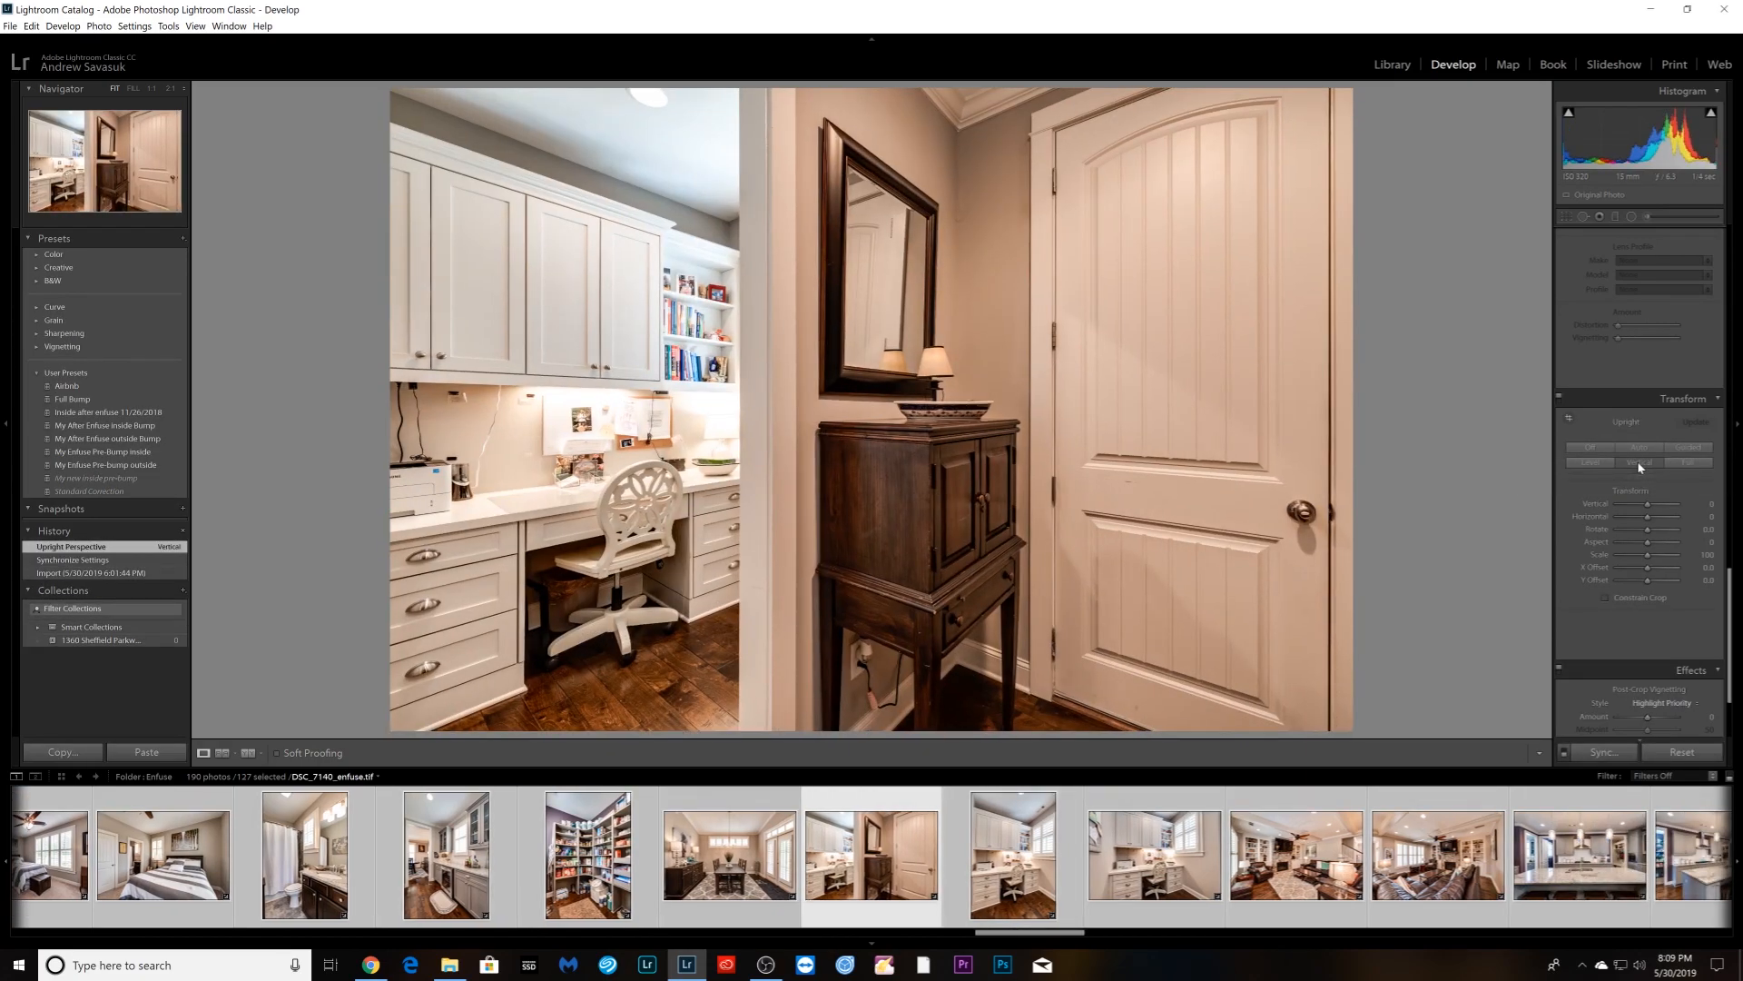
key(Right)
key(Right)
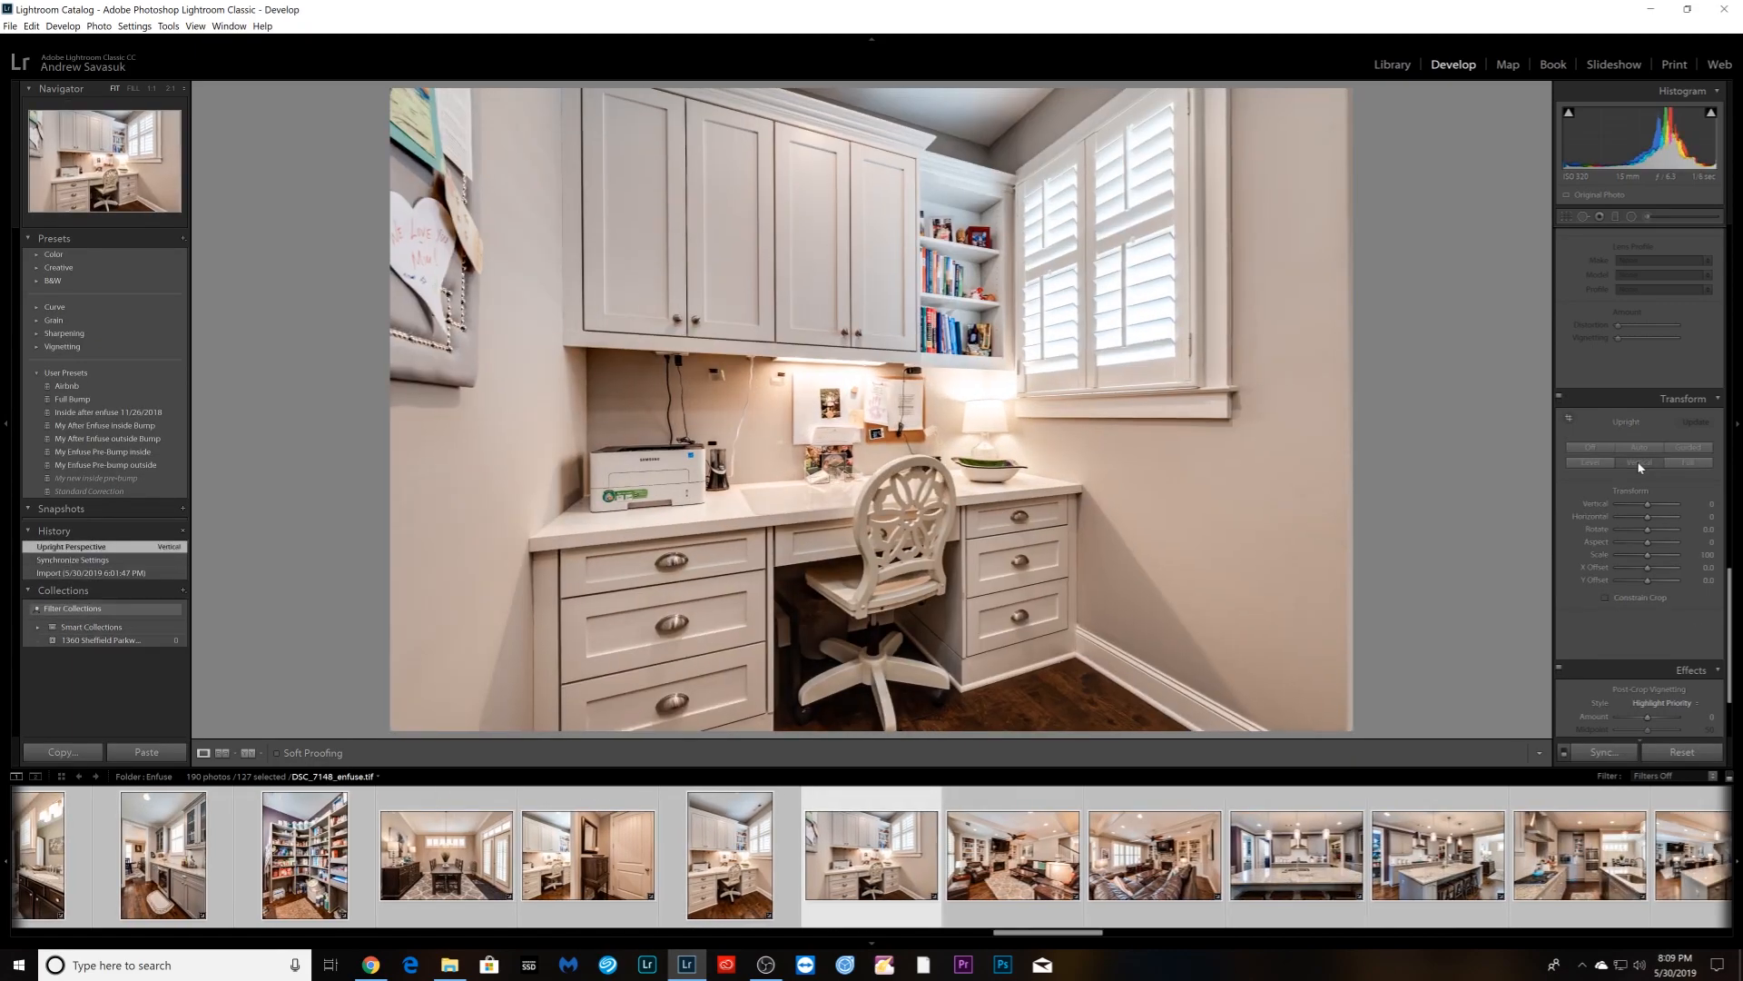
key(Right)
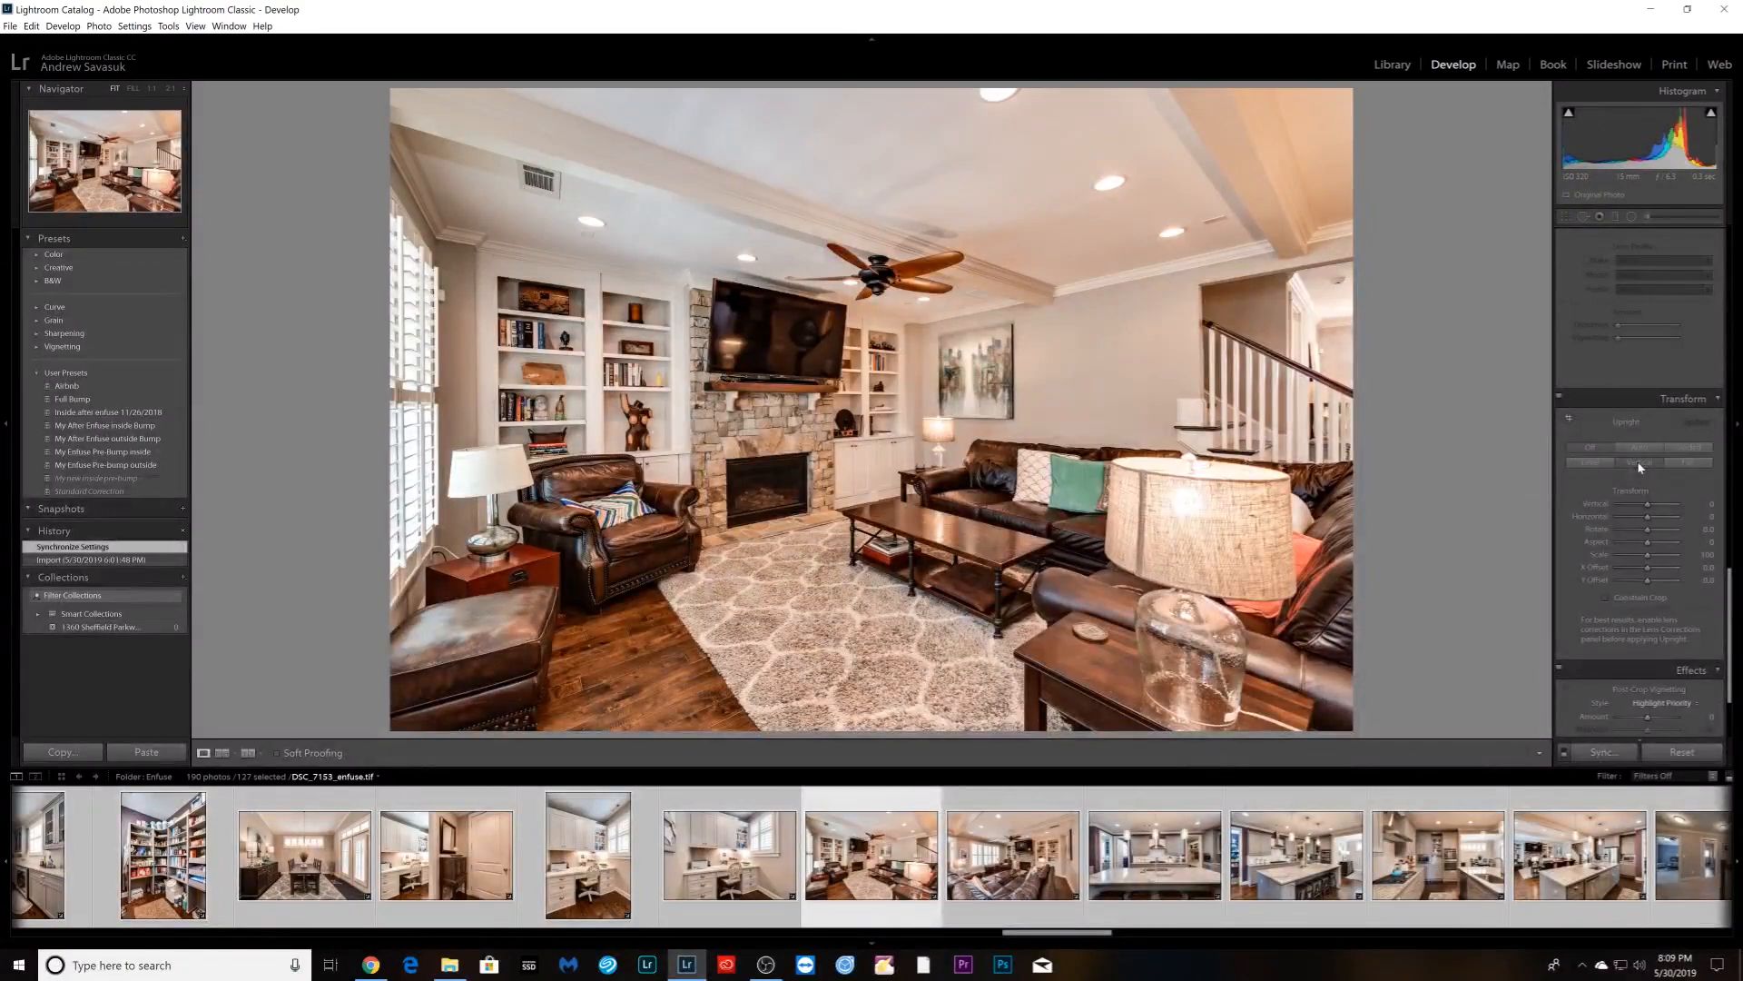
click(1640, 465)
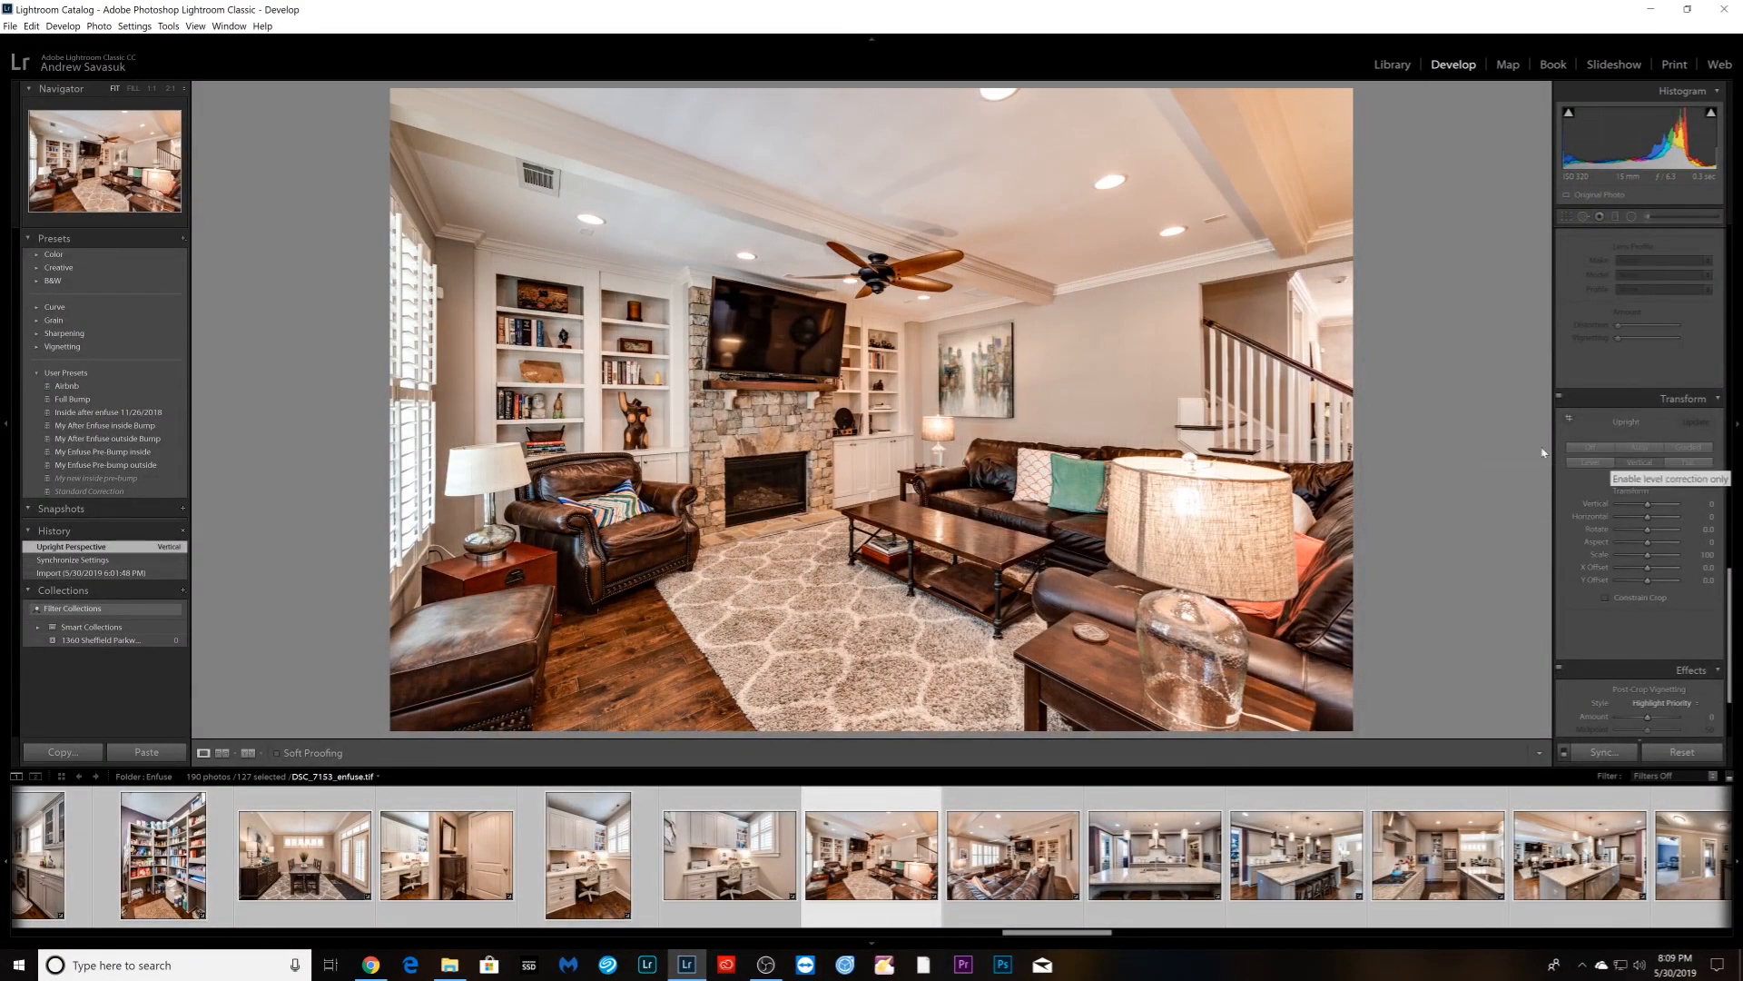
- Lower the next living room photo's Orange saturation to -38
scroll(1620, 528, down, 3)
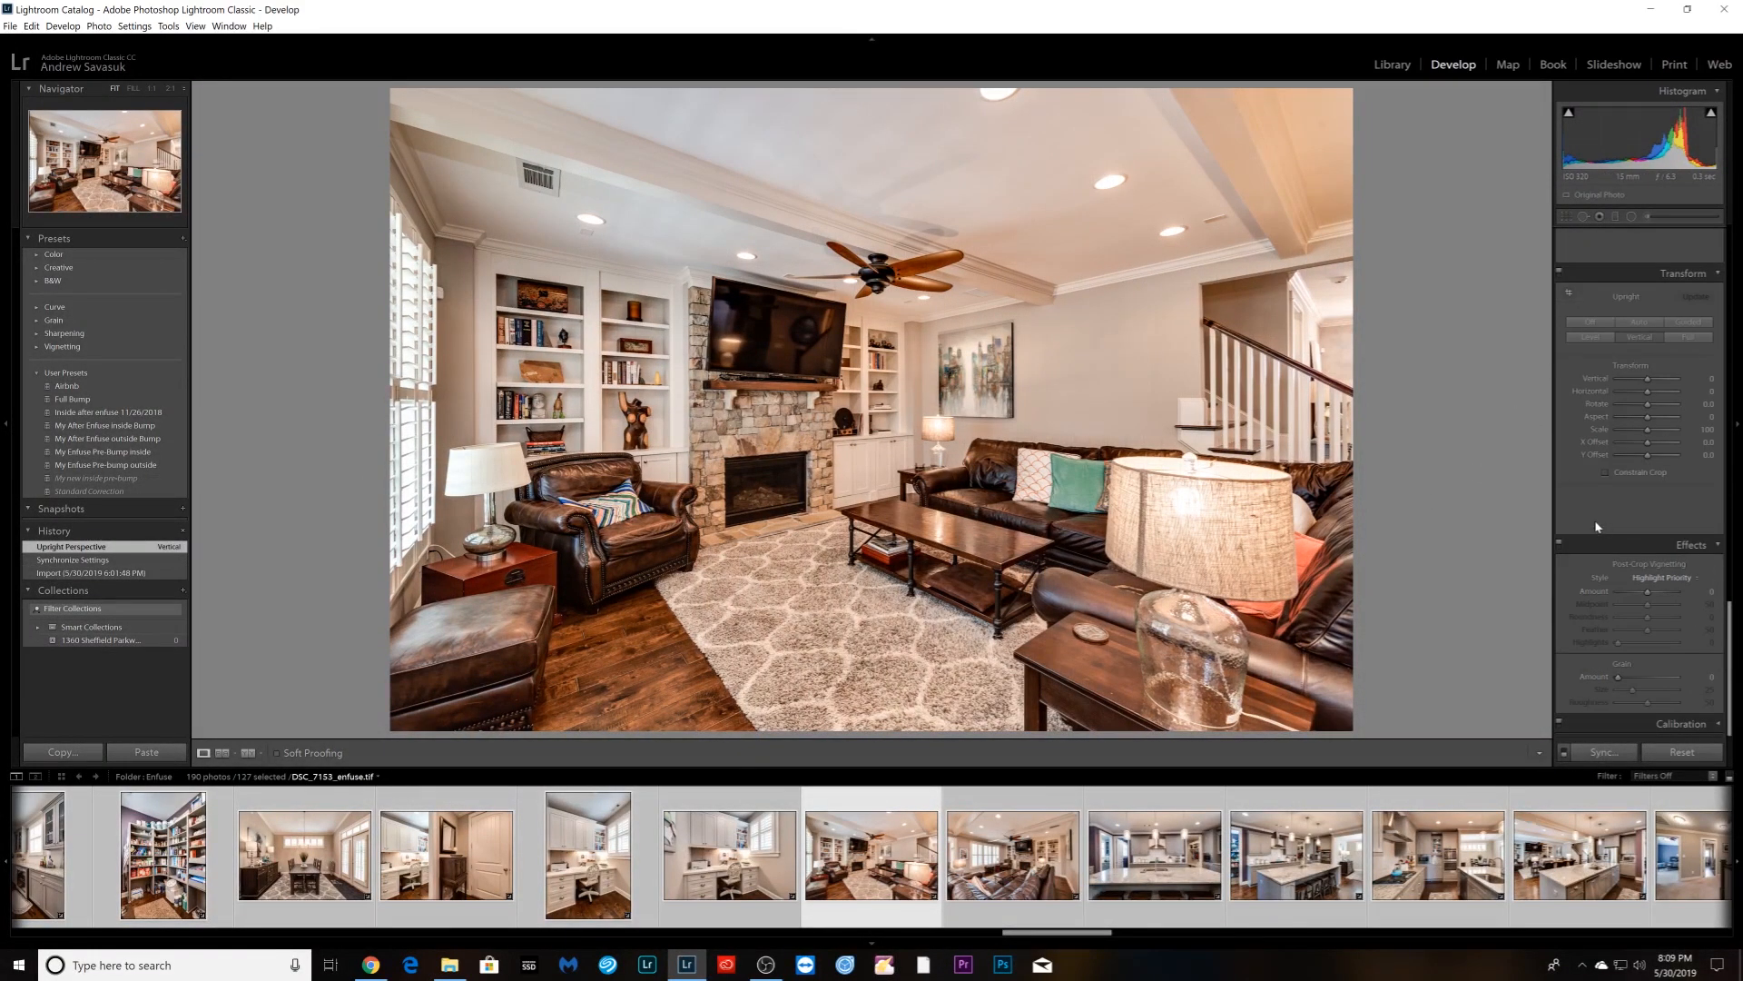
scroll(1598, 527, up, 10)
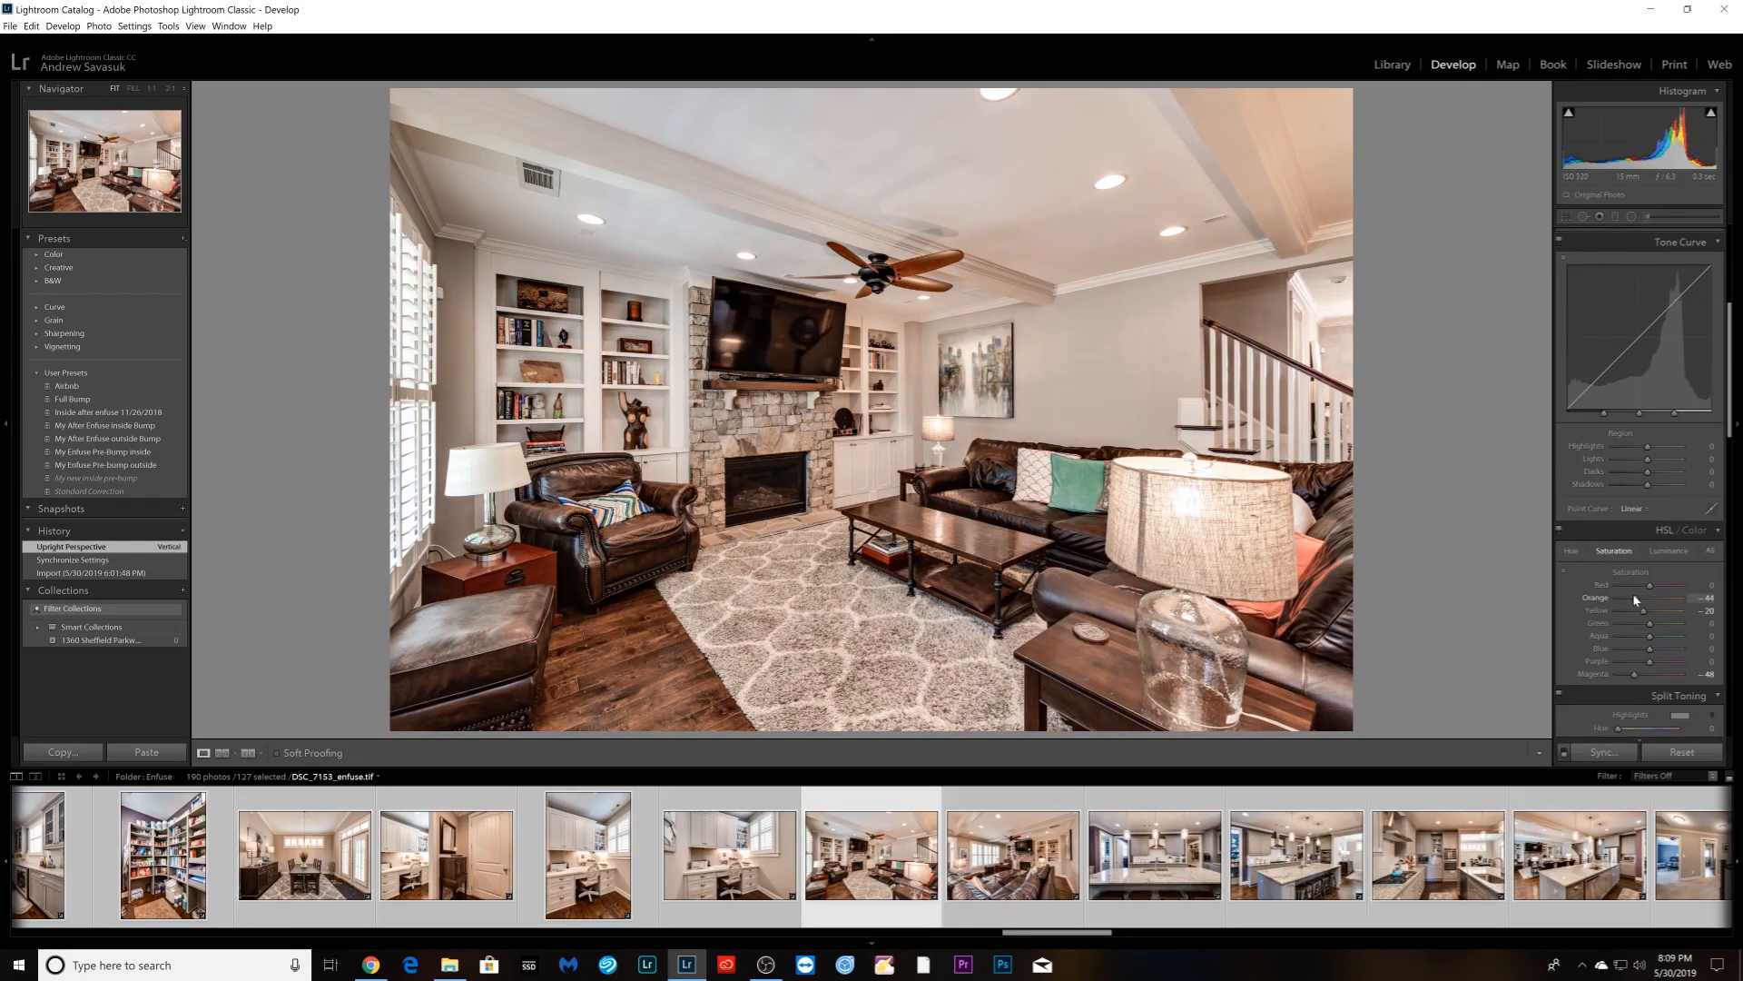
key(Right)
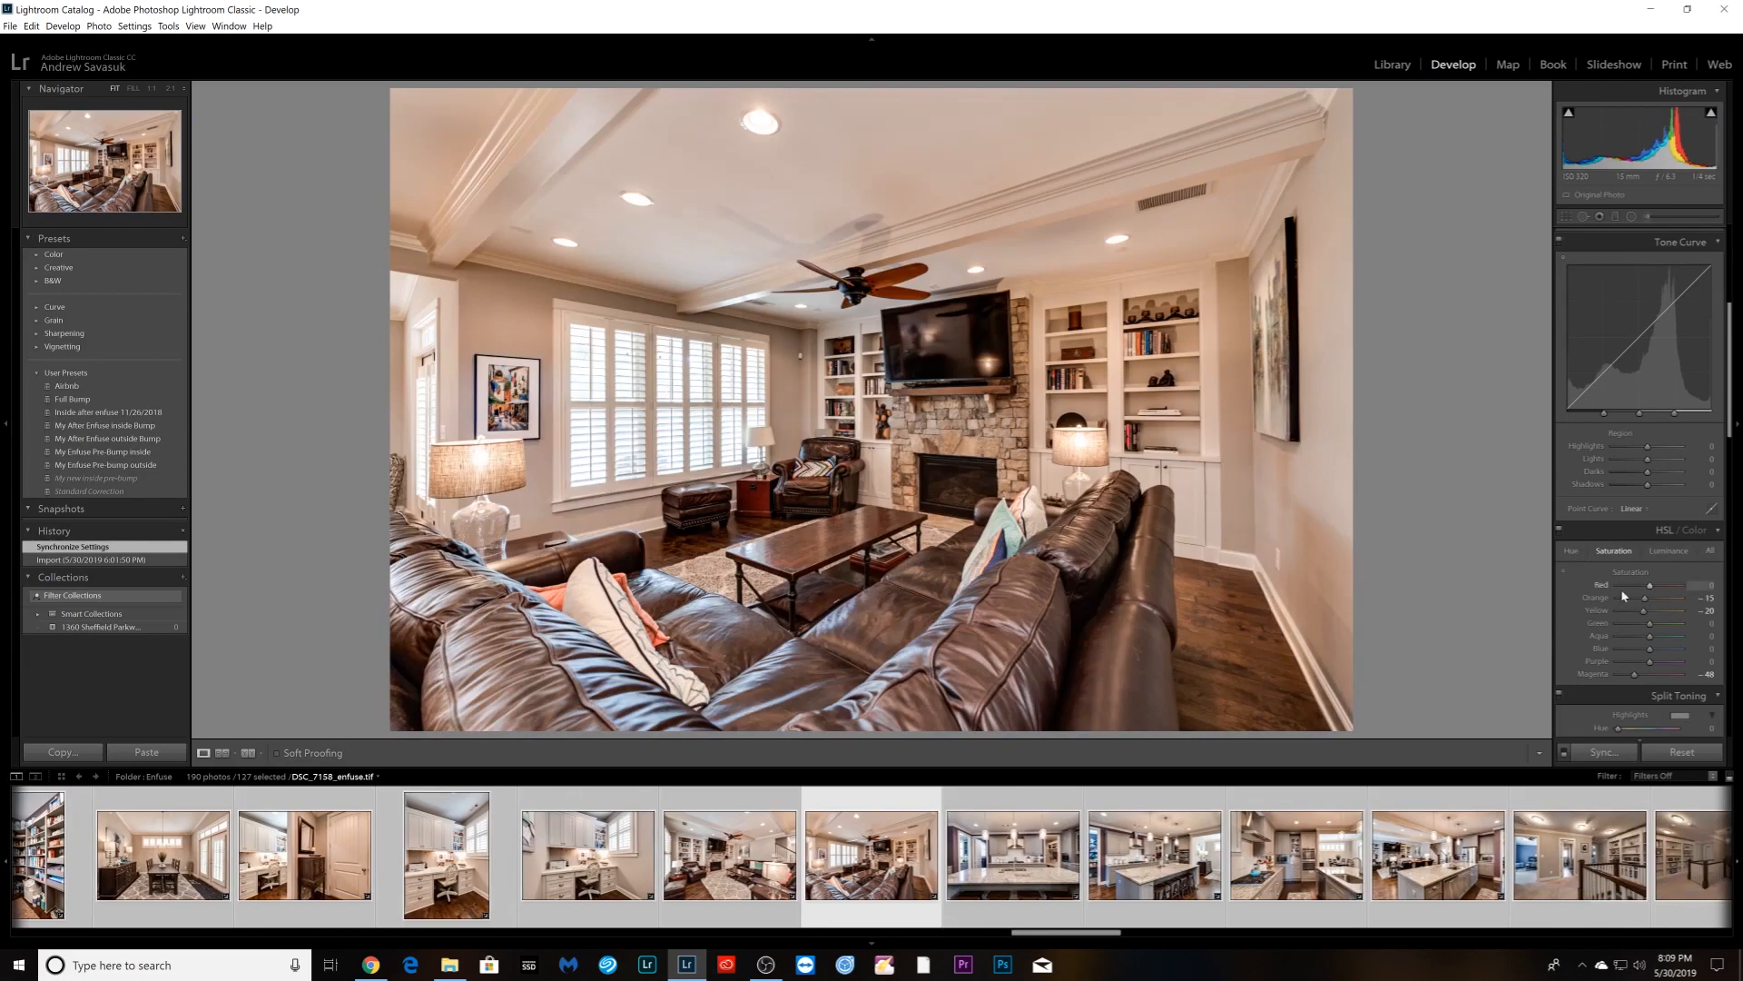
drag(1646, 599, 1638, 601)
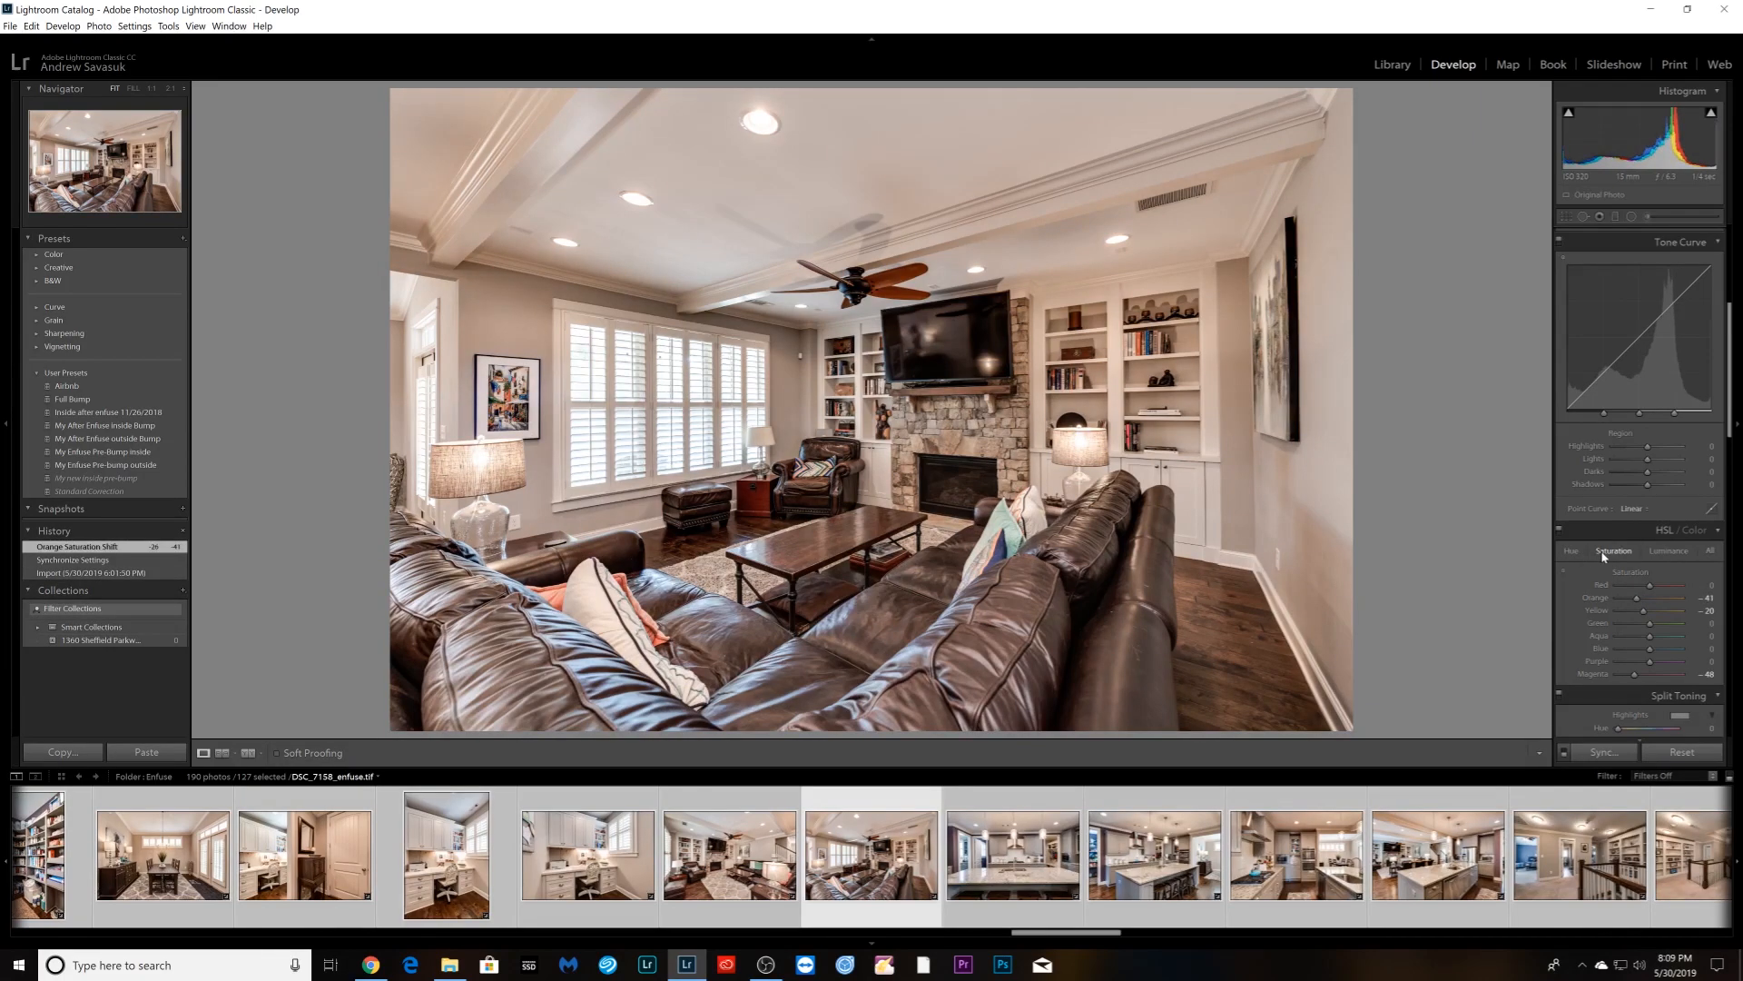
- Auto Upright the kitchen island shot; on the kitchen range shot try Vertical, then Auto
key(Right)
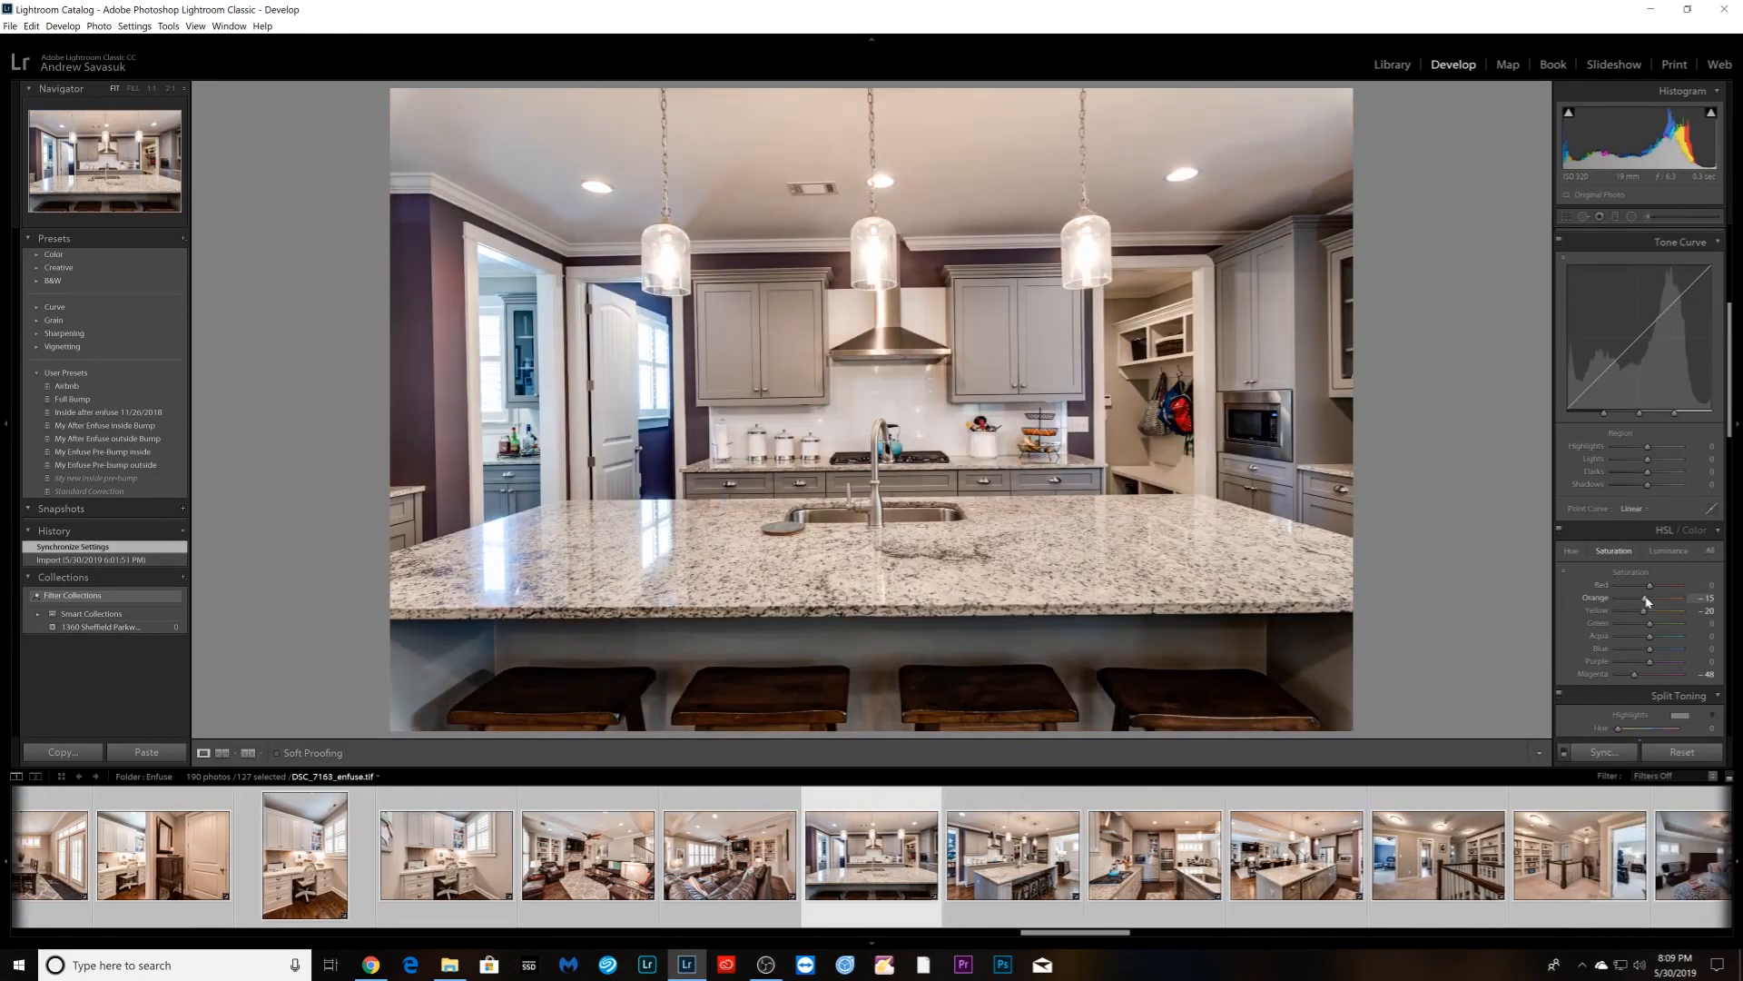
scroll(1617, 554, down, 5)
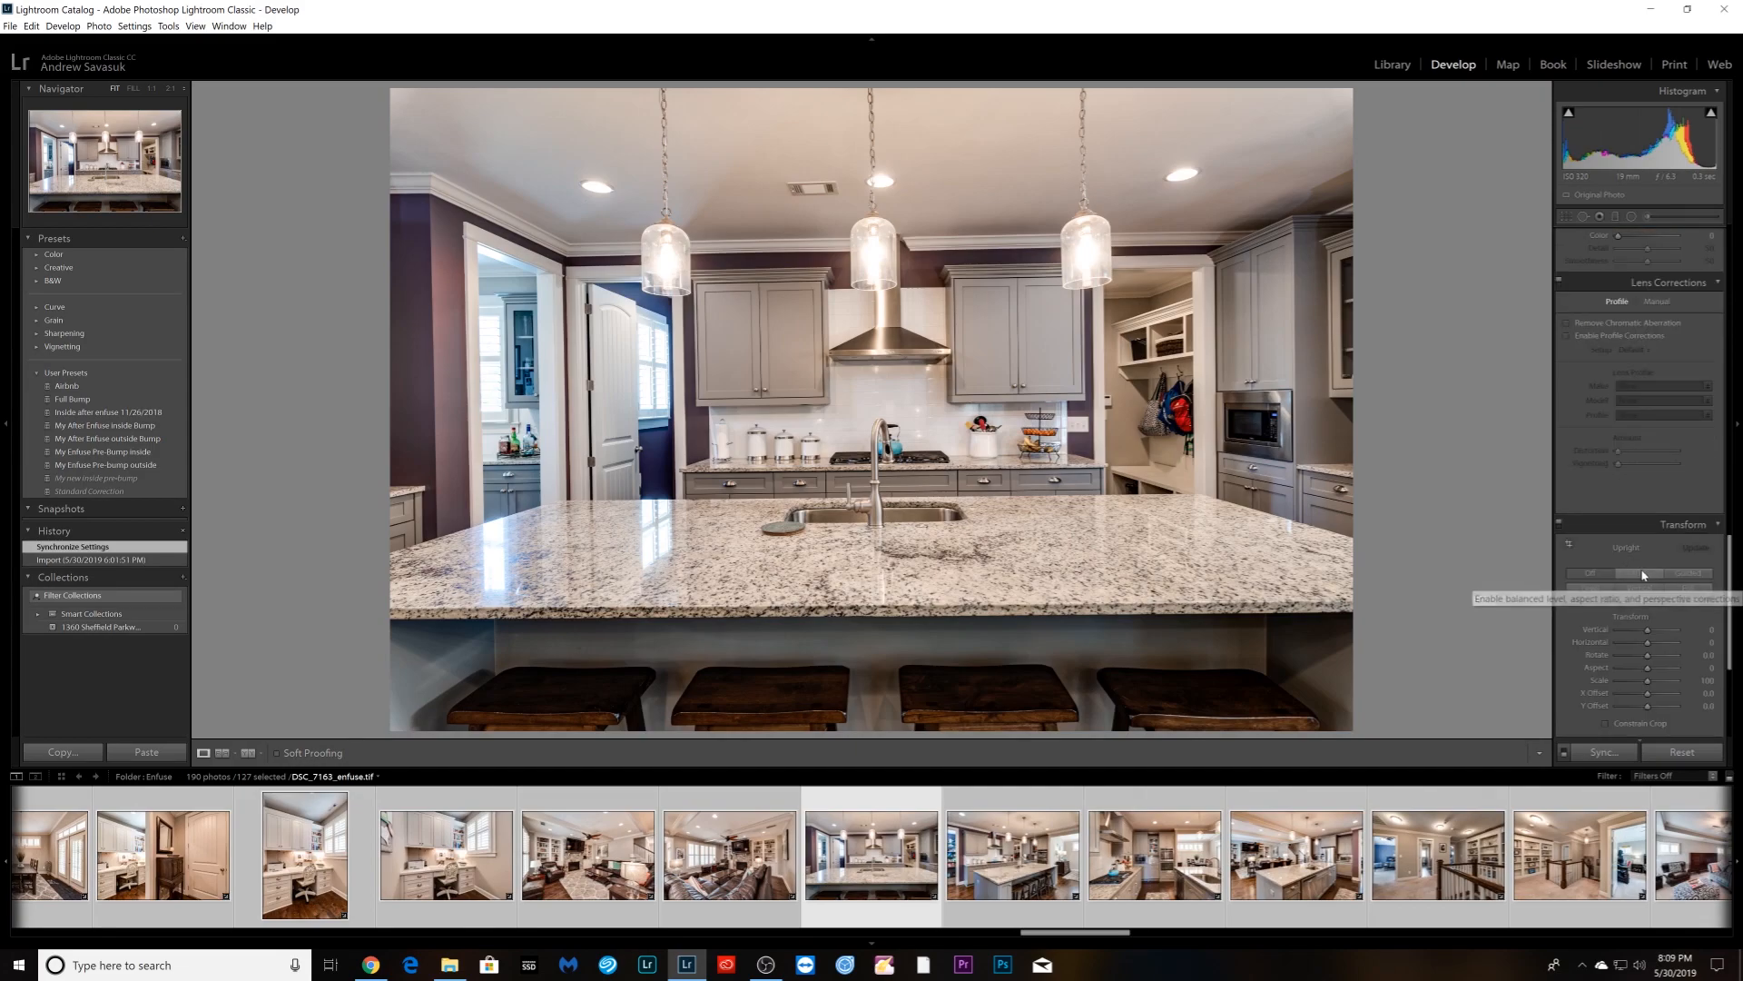
click(1639, 574)
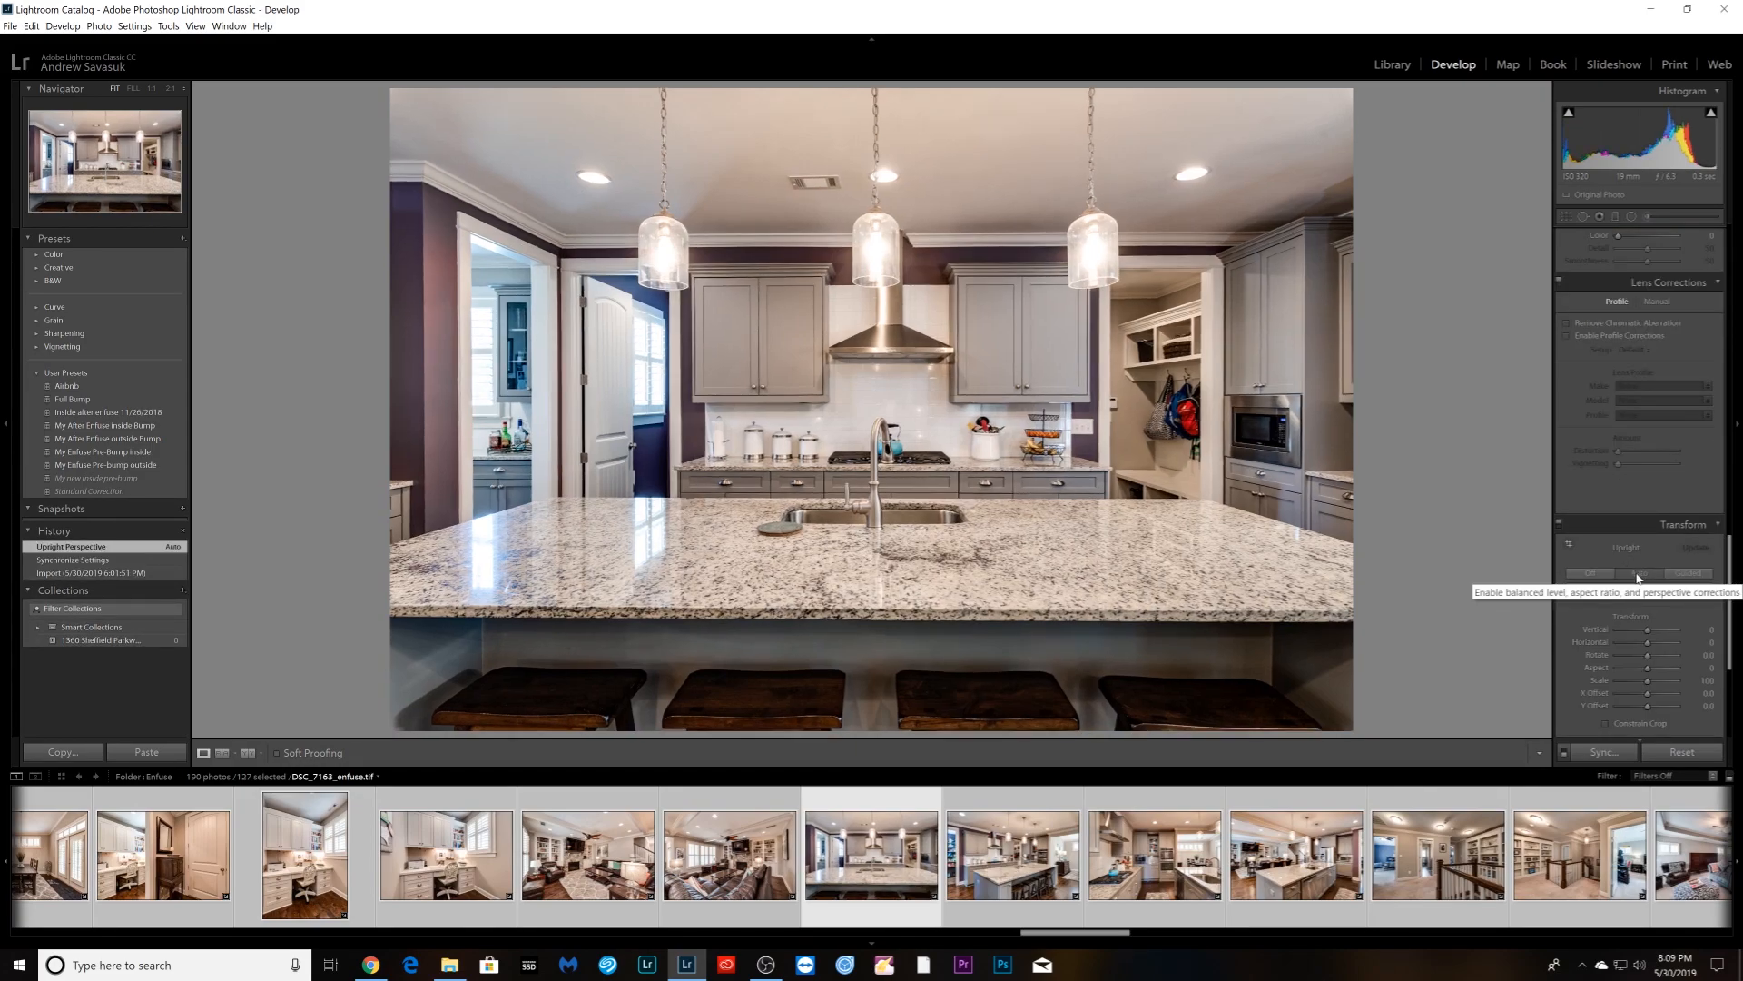
key(Right)
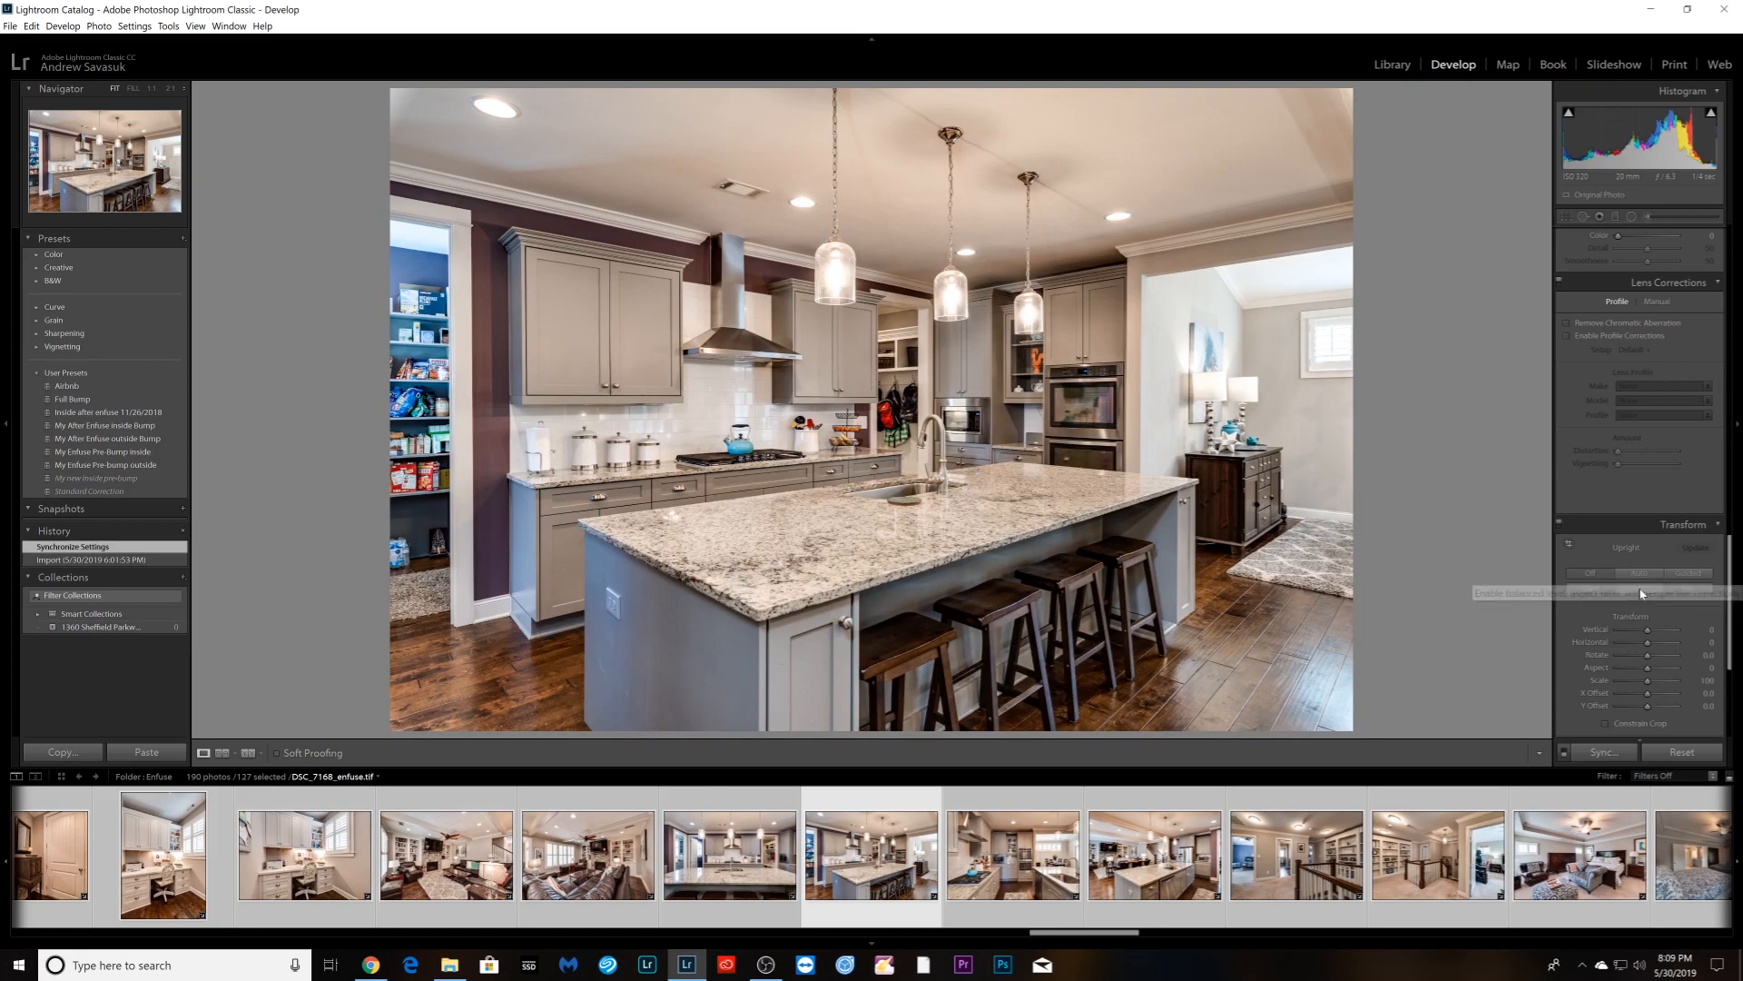
key(Right)
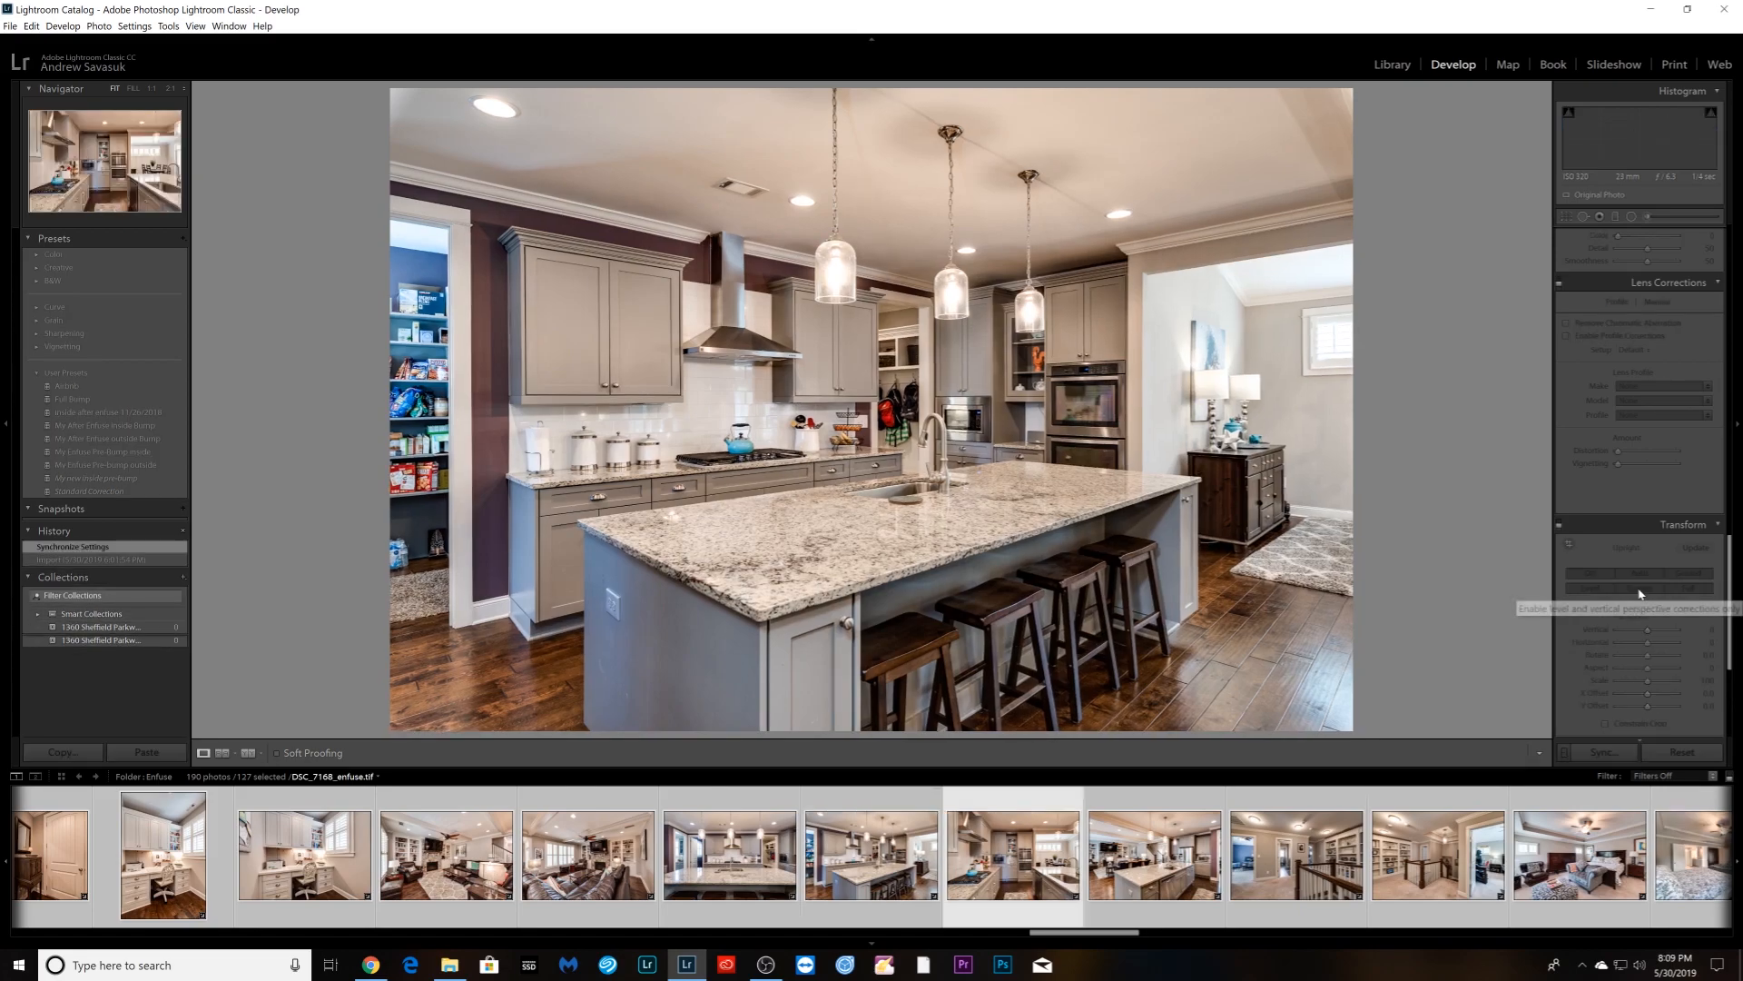
click(1641, 589)
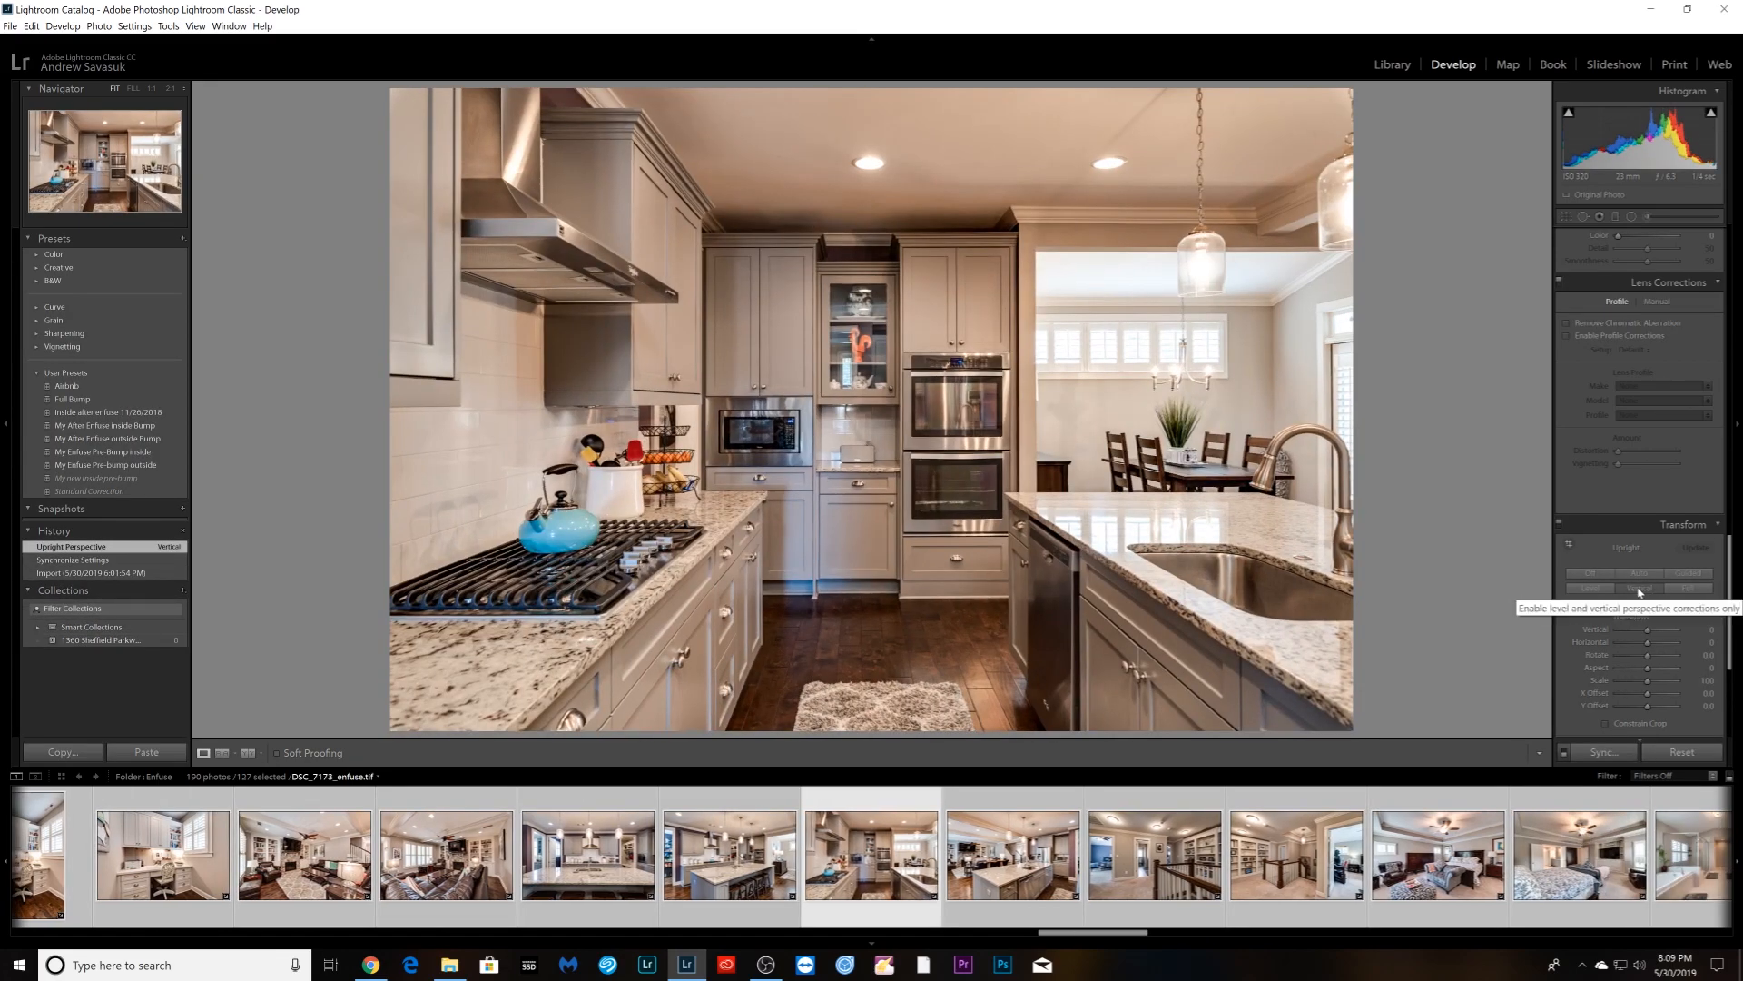
click(1637, 573)
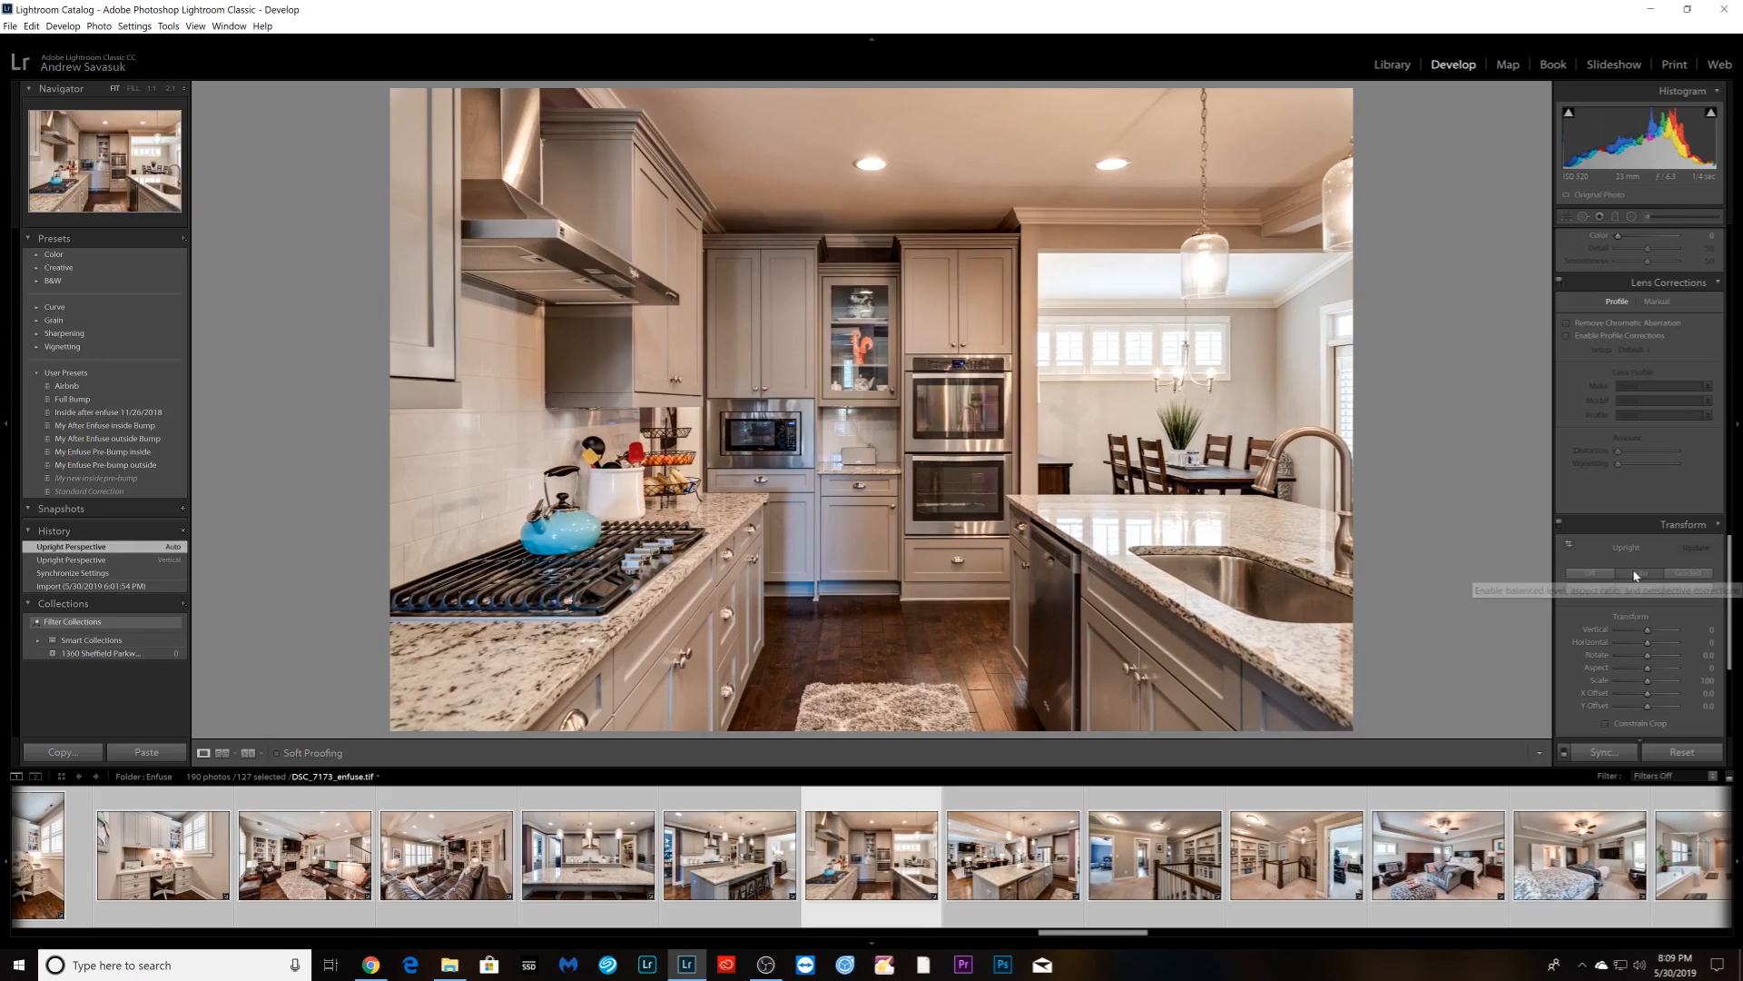
- Guide the kitchen range photo's Upright correction along the ceiling, floor, doorway and hood cabinet edges
click(1568, 543)
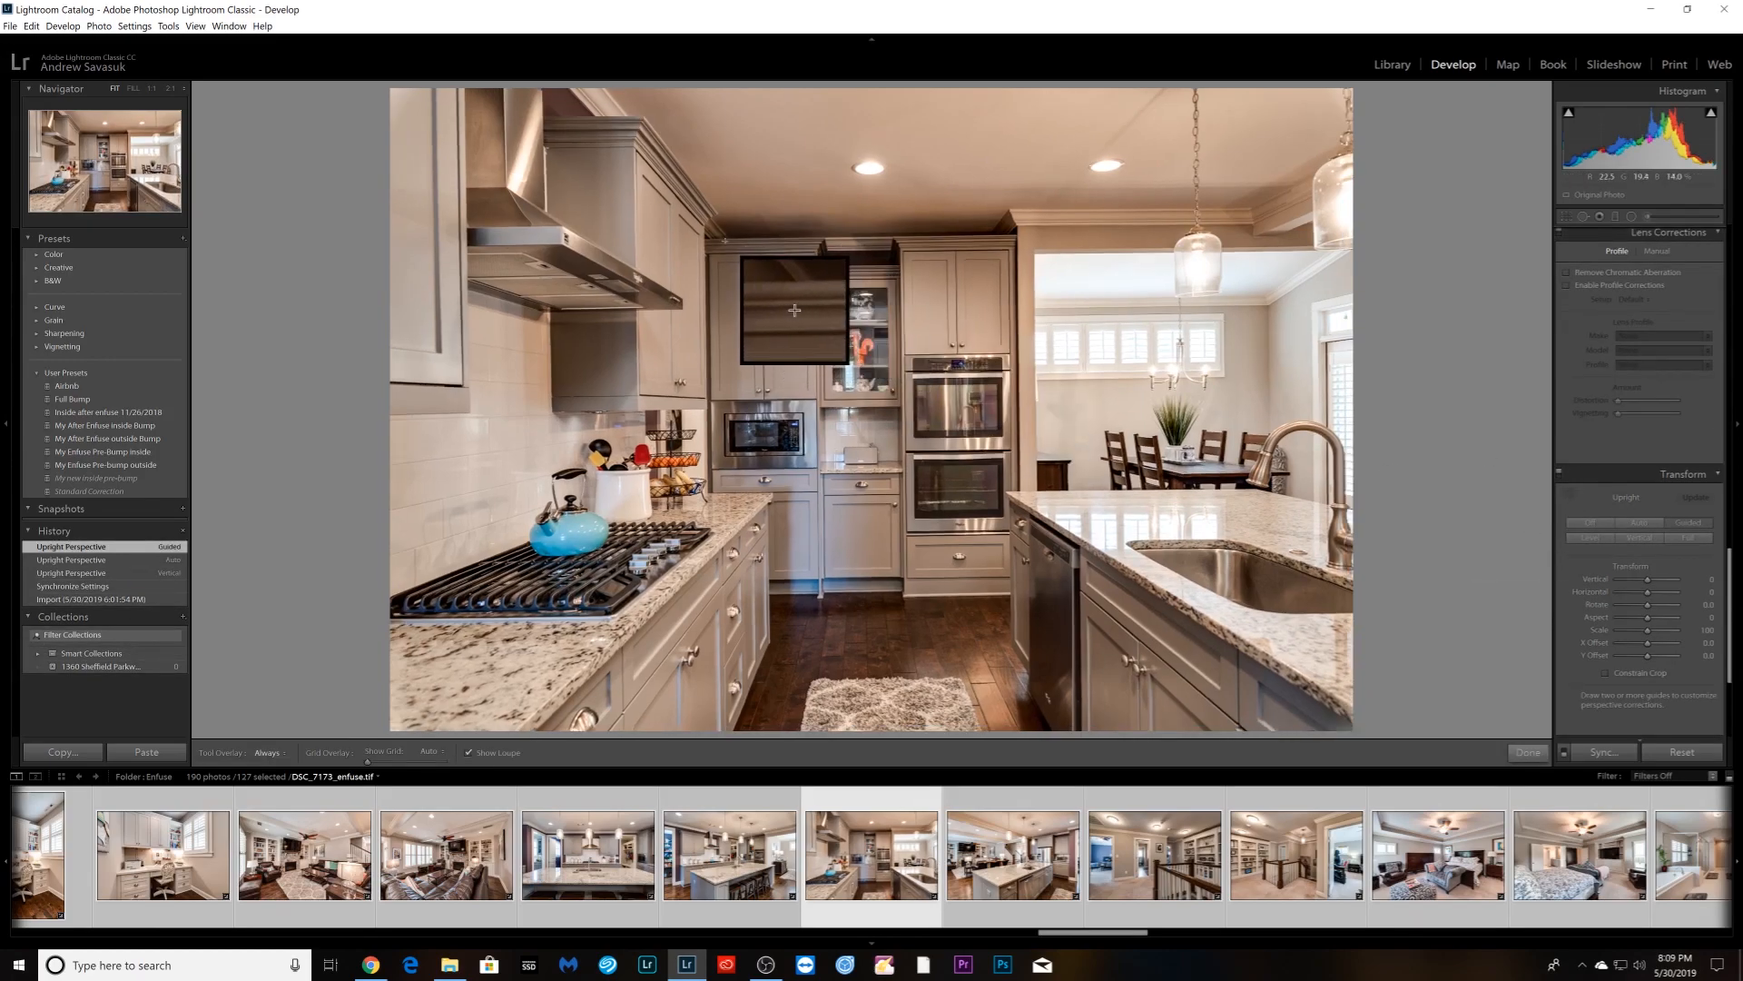
drag(716, 239, 1008, 235)
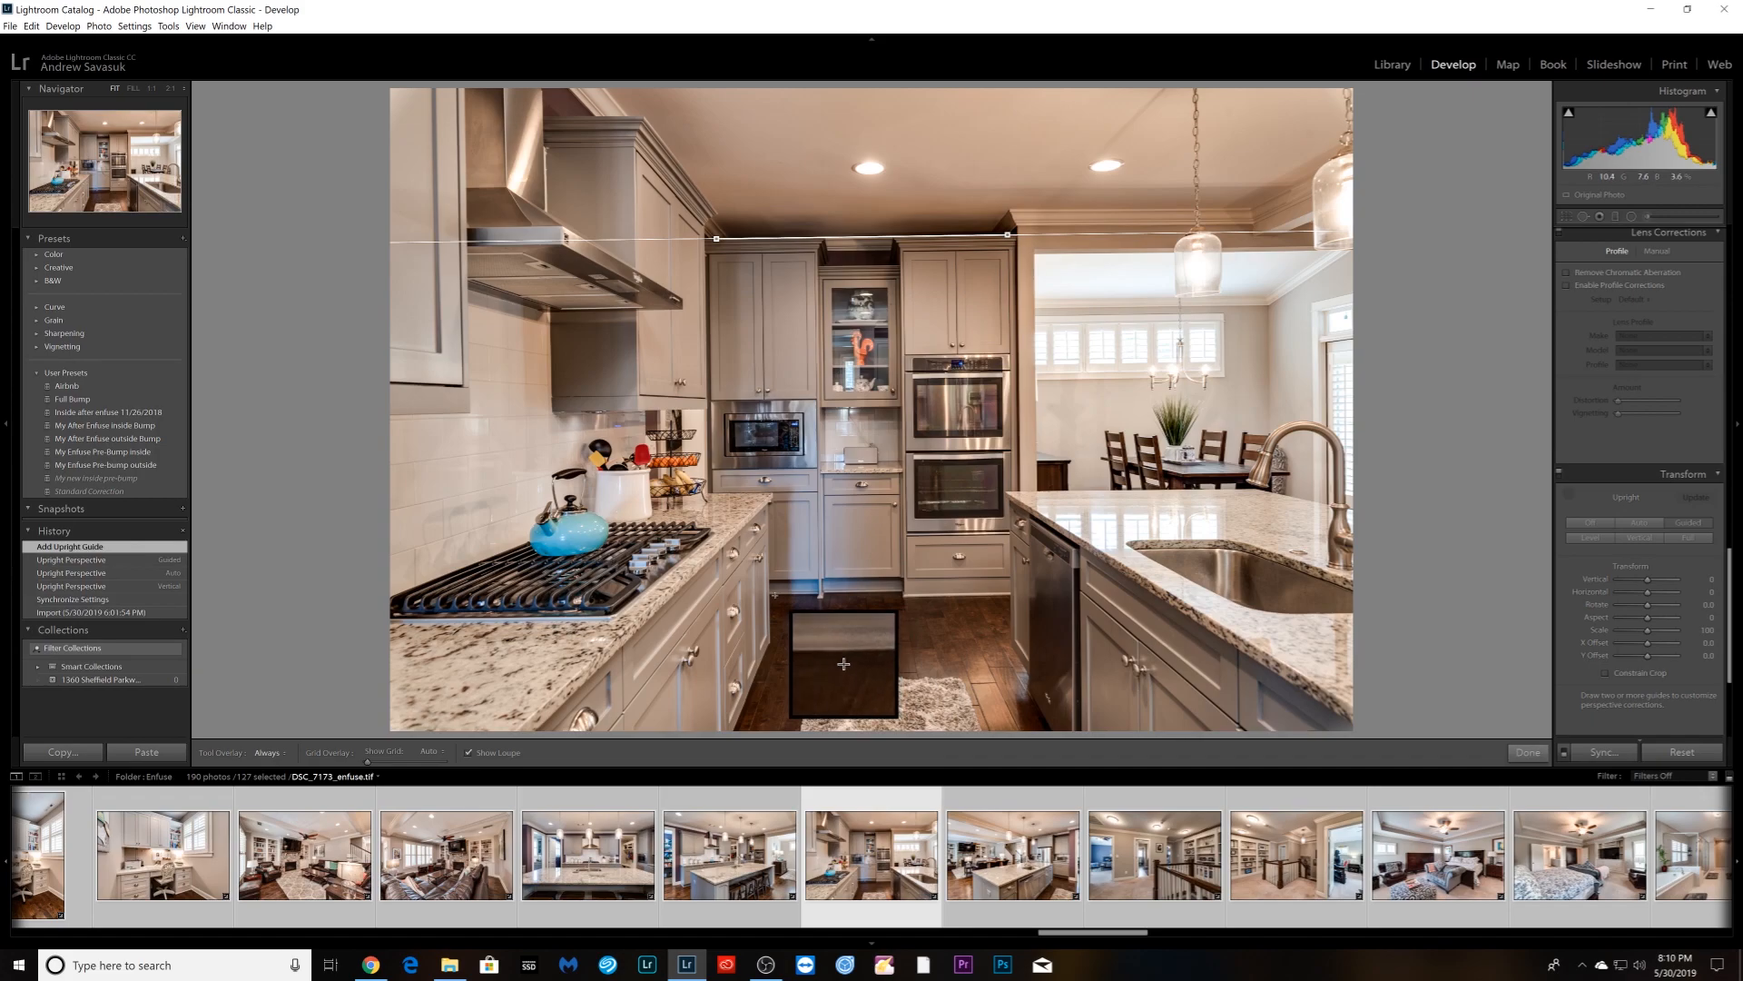
drag(775, 594, 898, 593)
drag(1035, 256, 1037, 498)
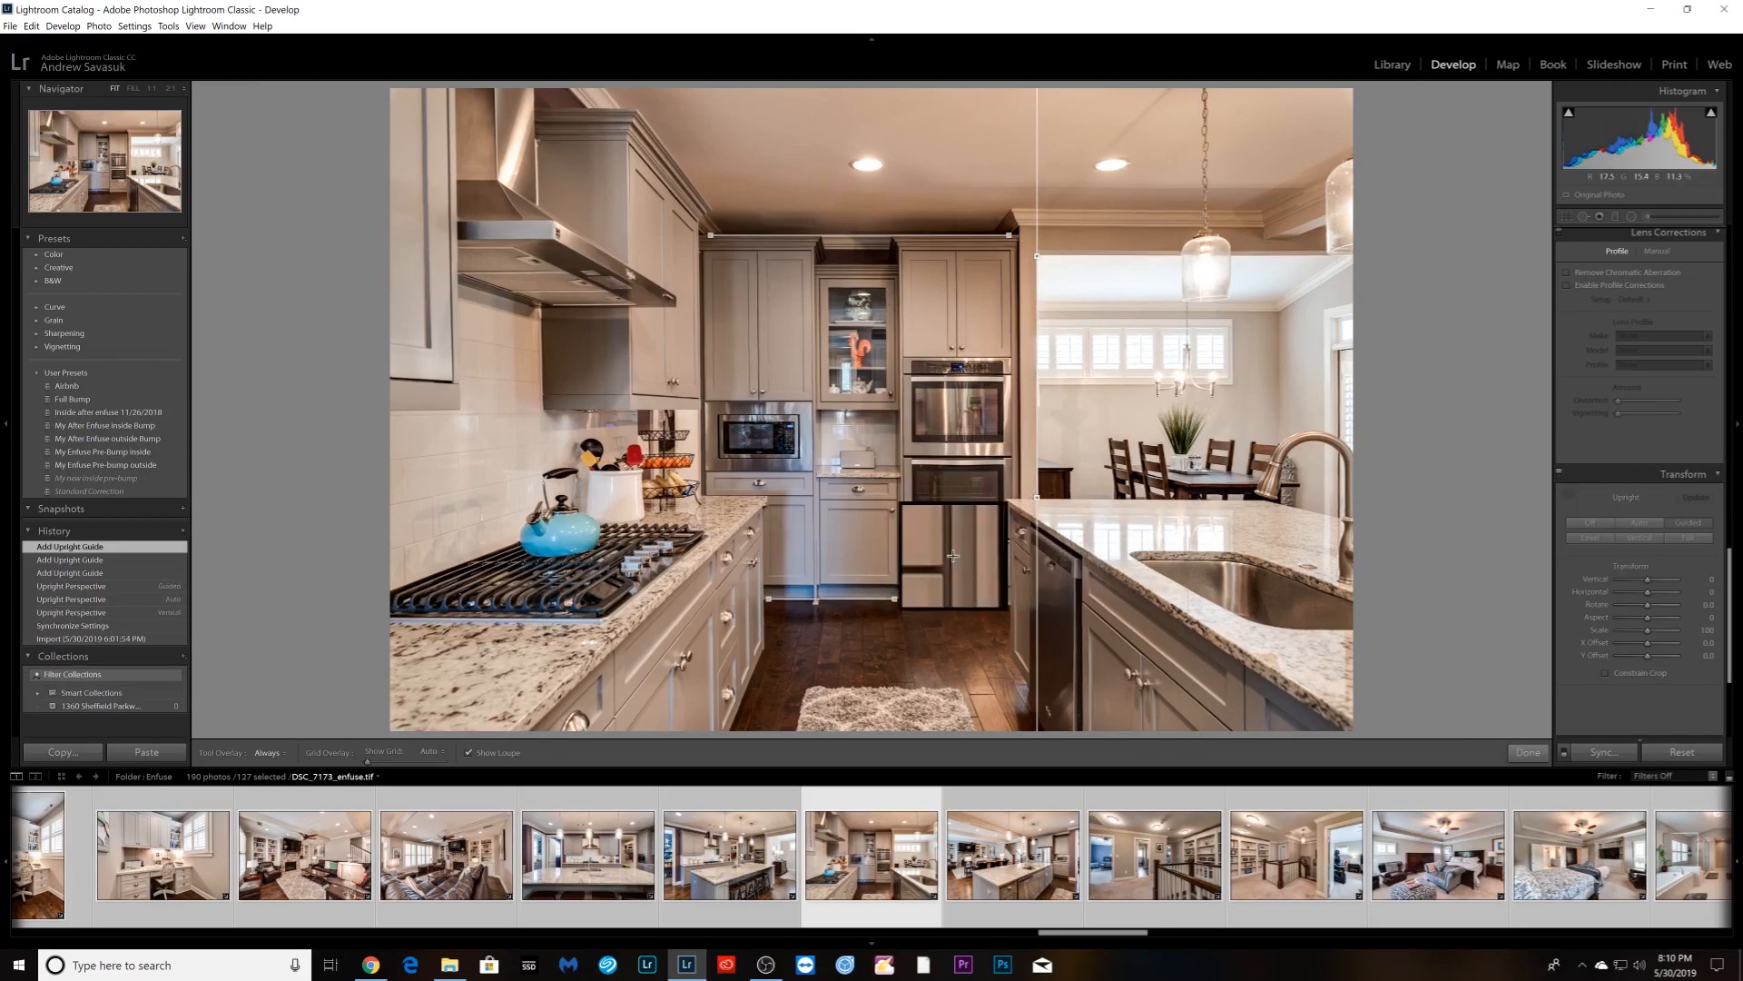
drag(630, 153, 632, 400)
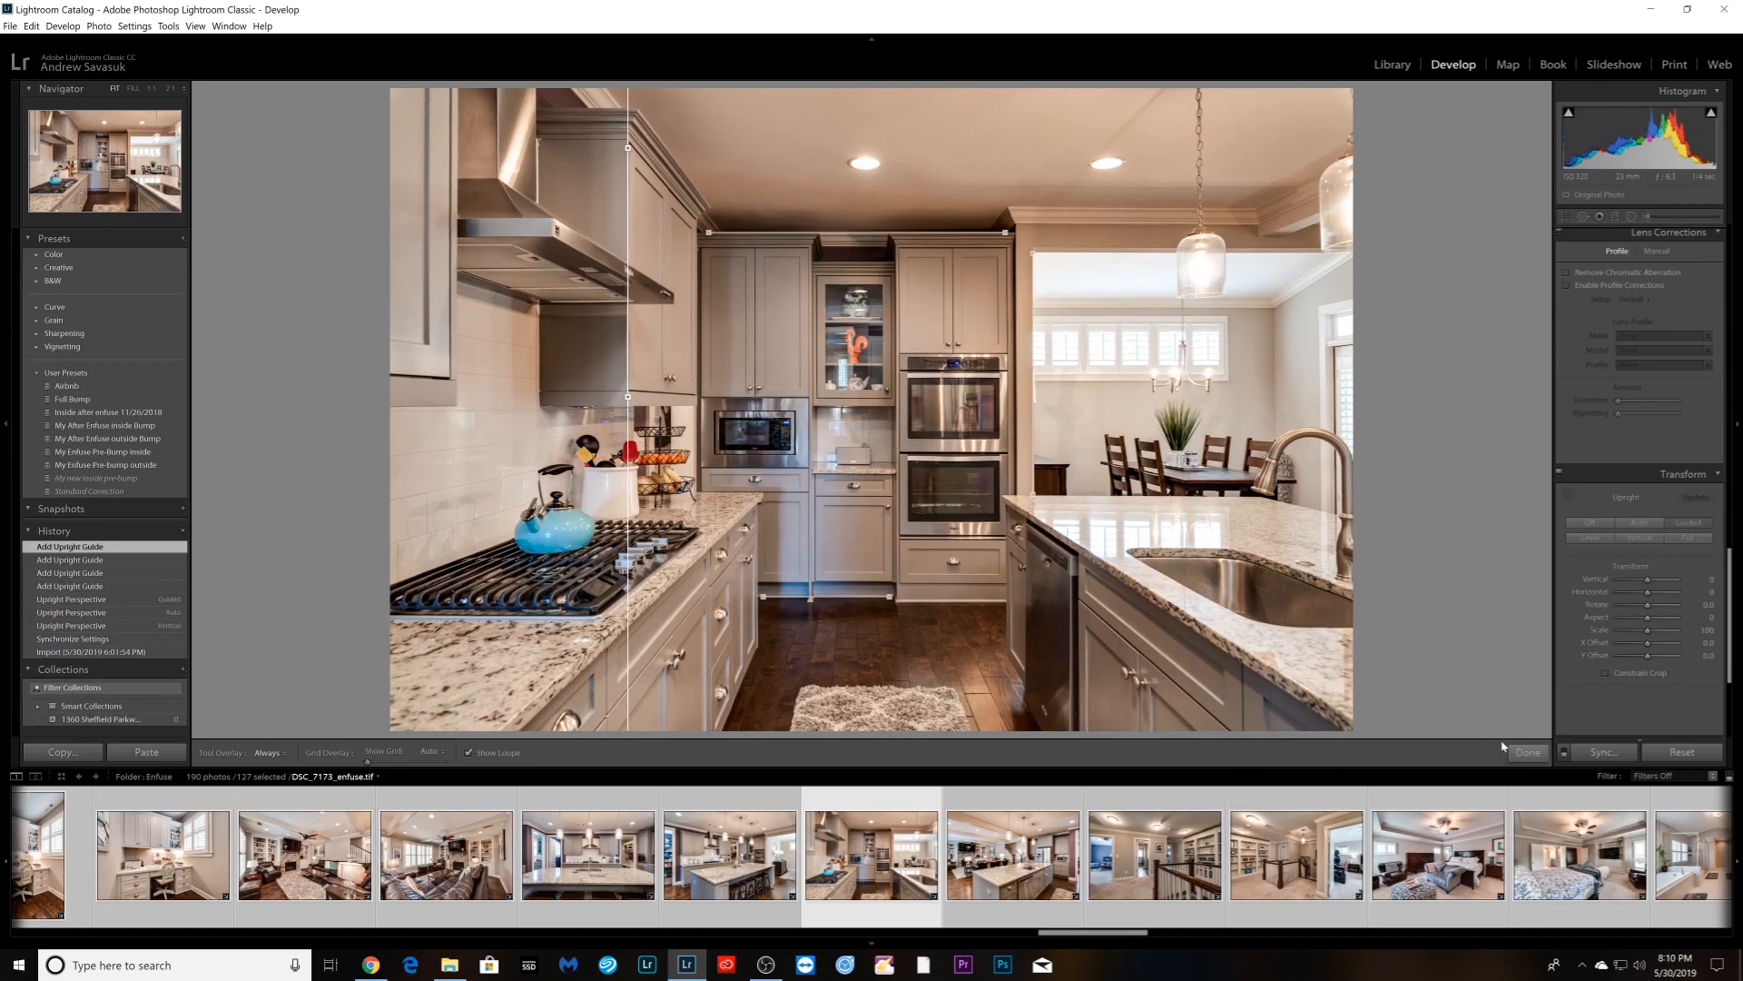
click(1528, 753)
key(Right)
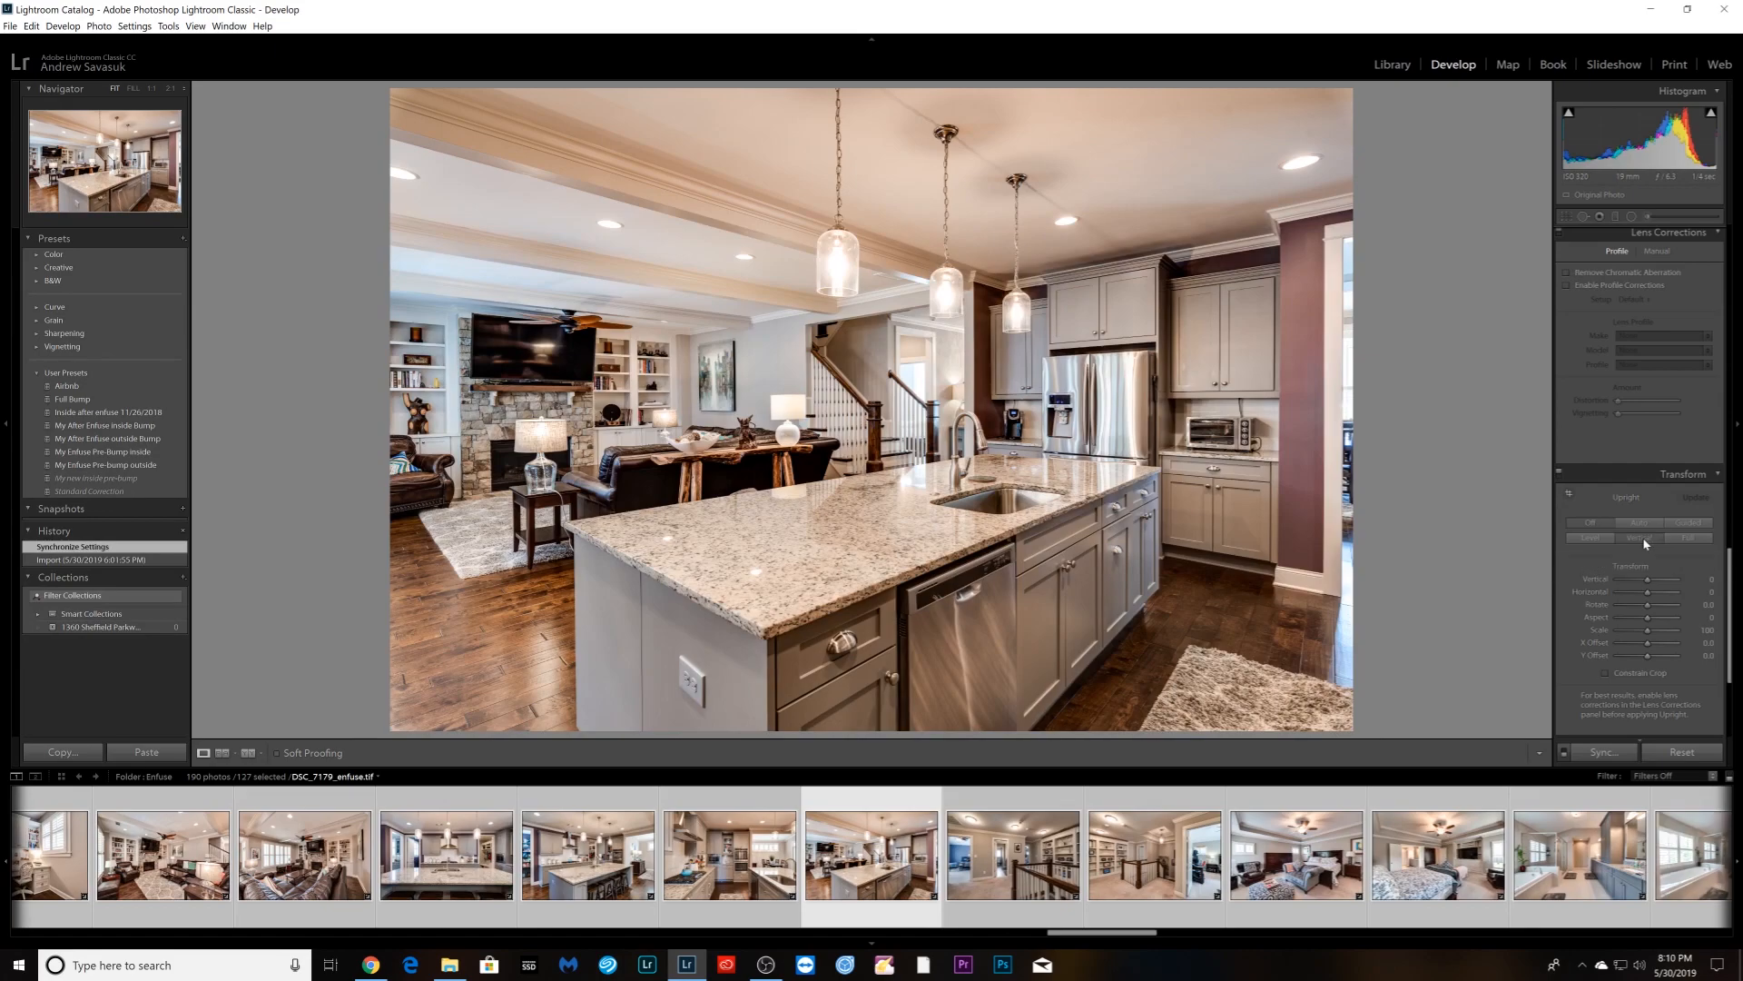
- Apply Vertical Upright correction to the upstairs hallway and vanity photos
key(Right)
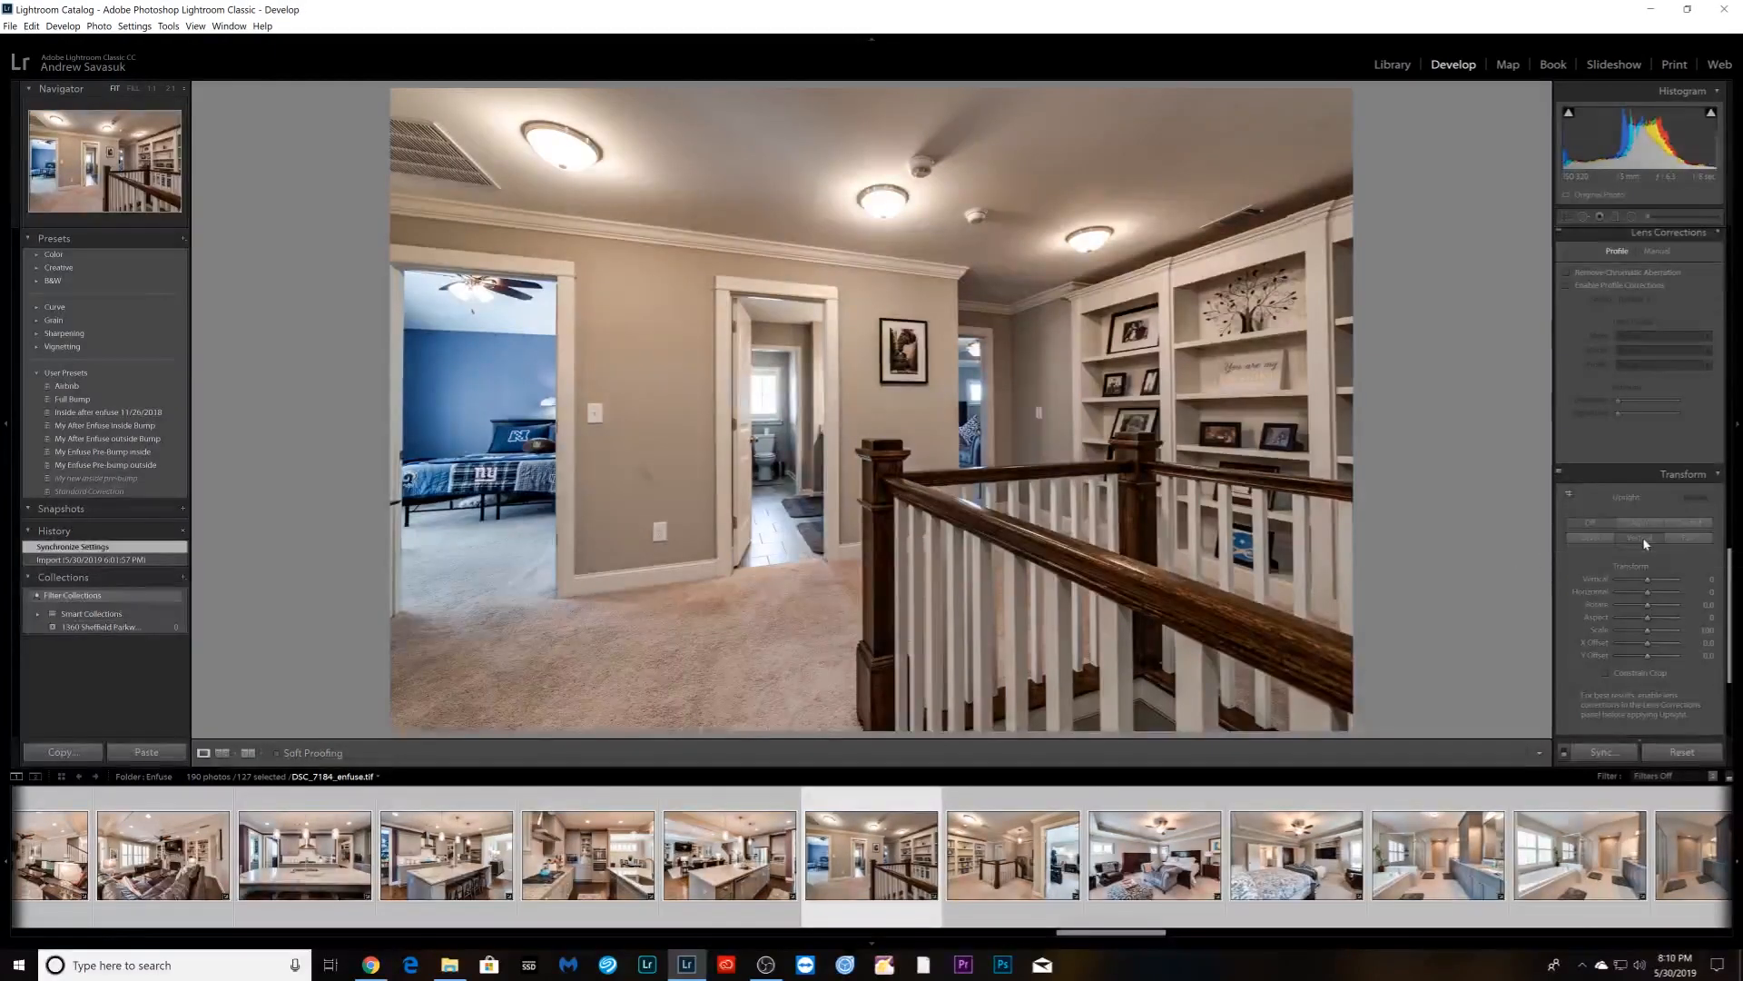
click(1643, 539)
key(Right)
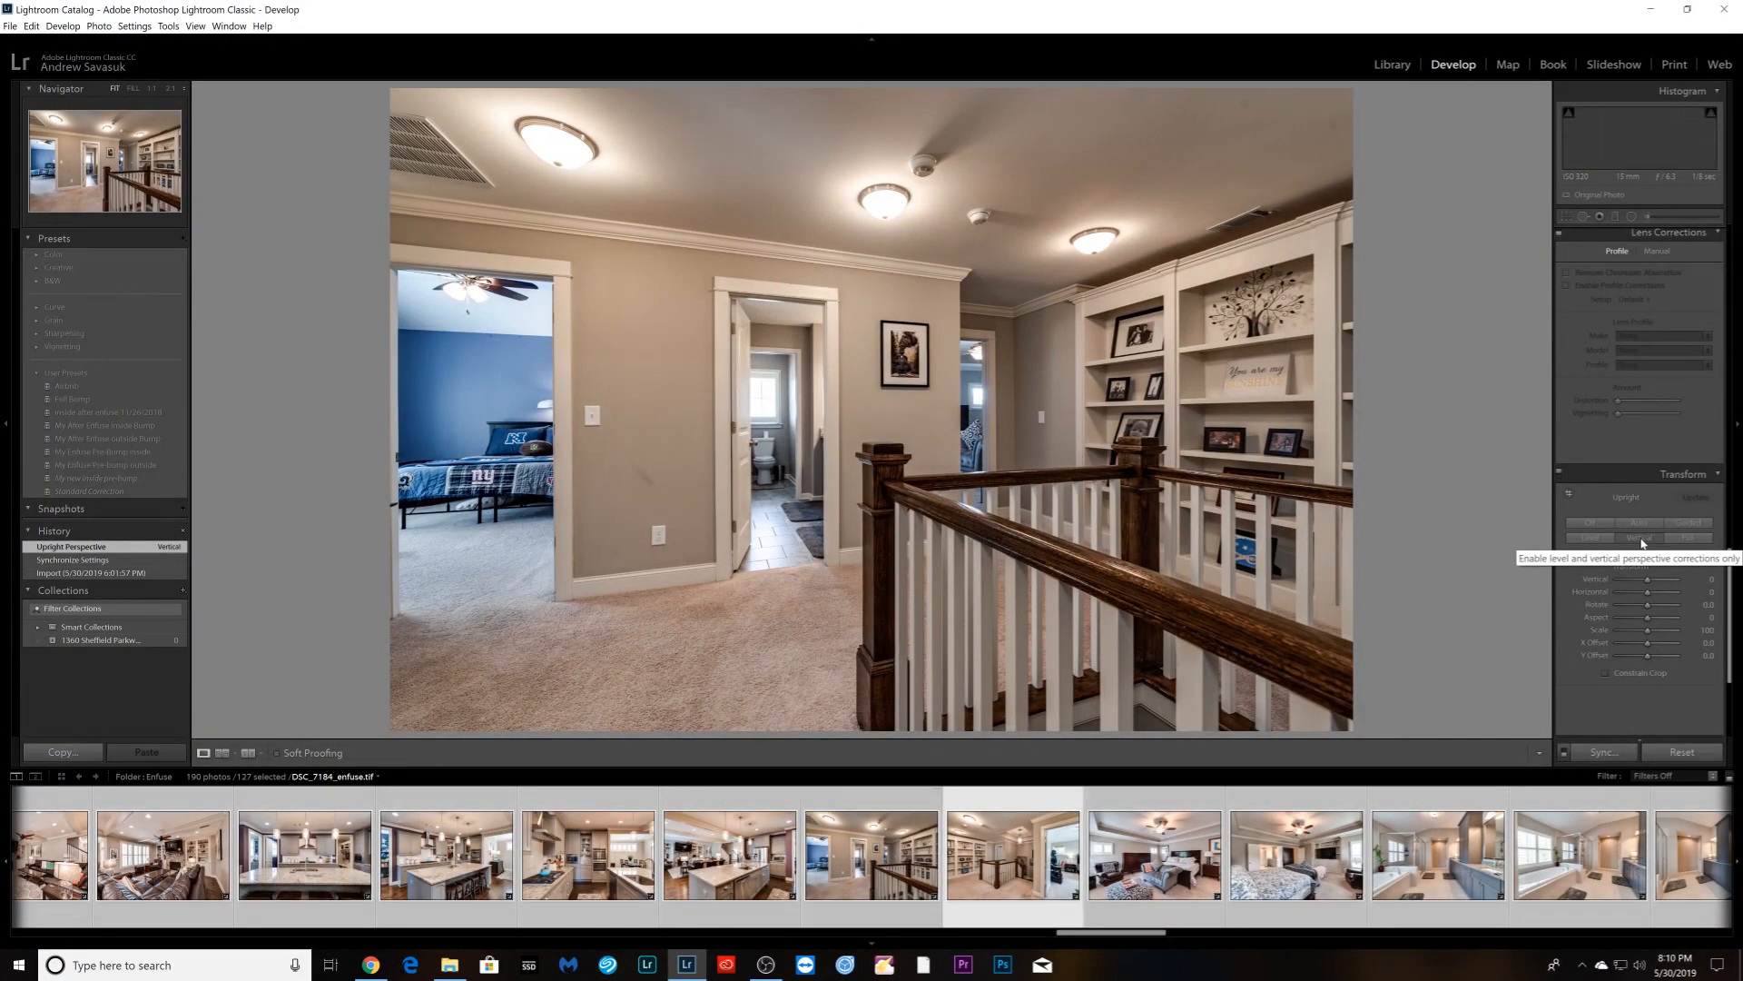
key(Right)
key(Right)
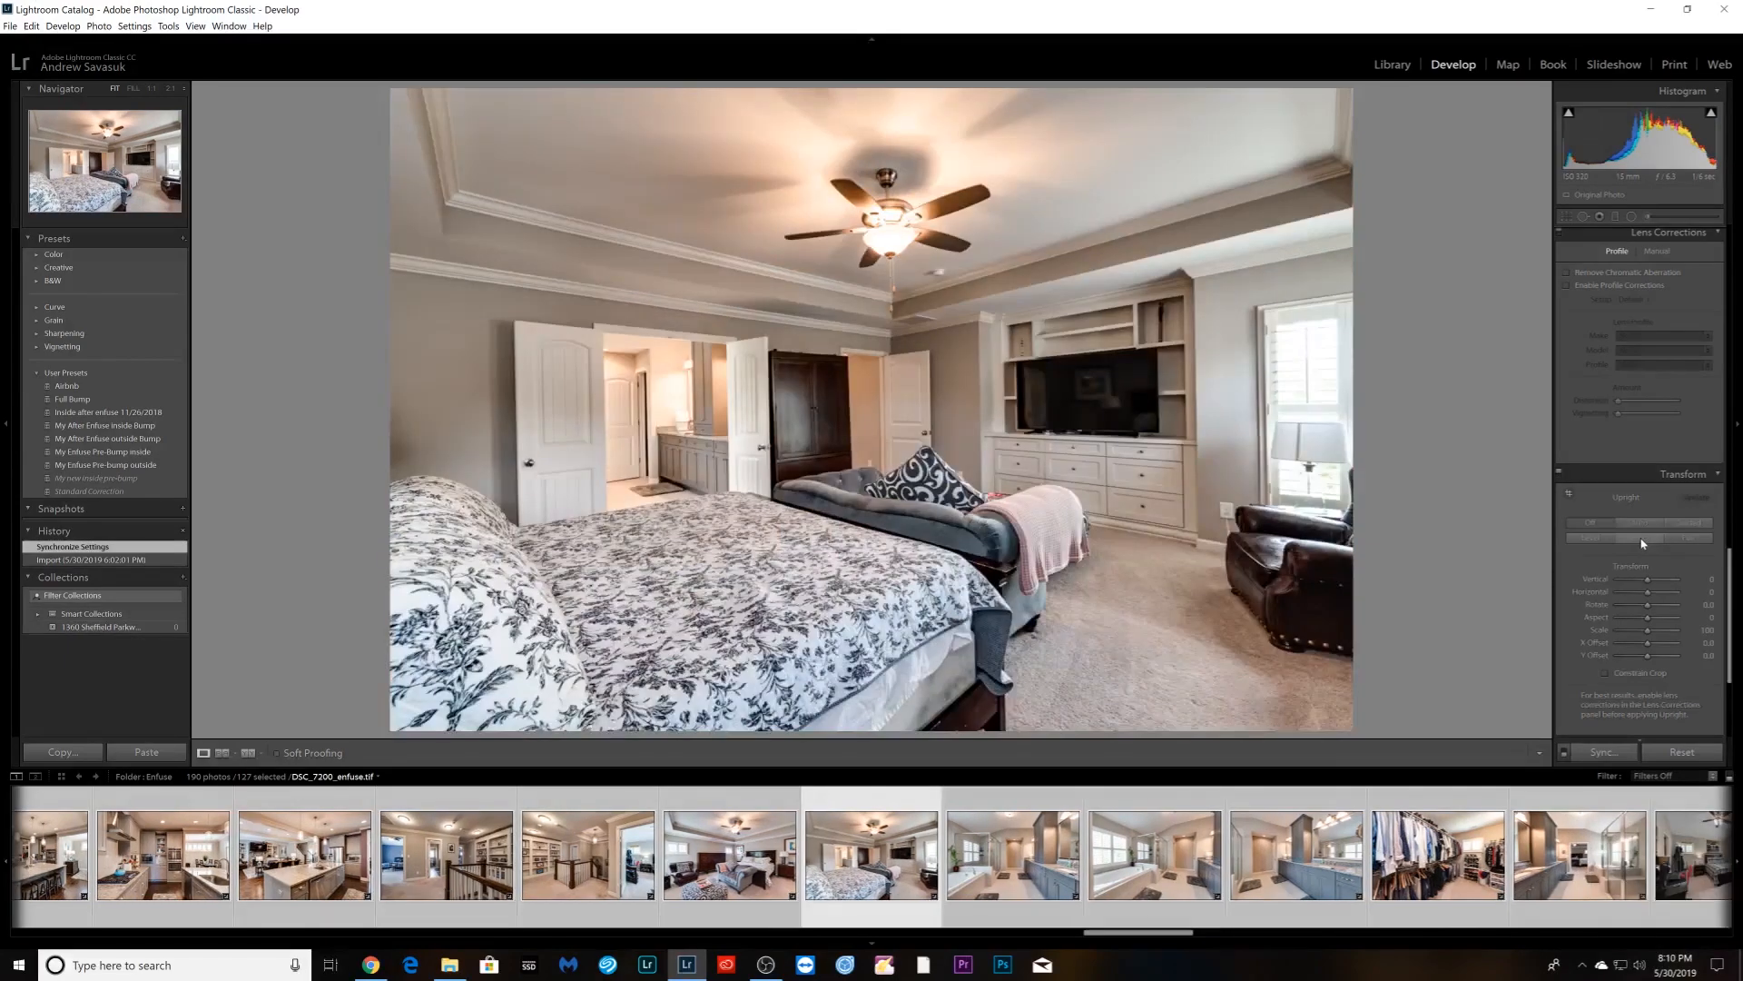
key(Right)
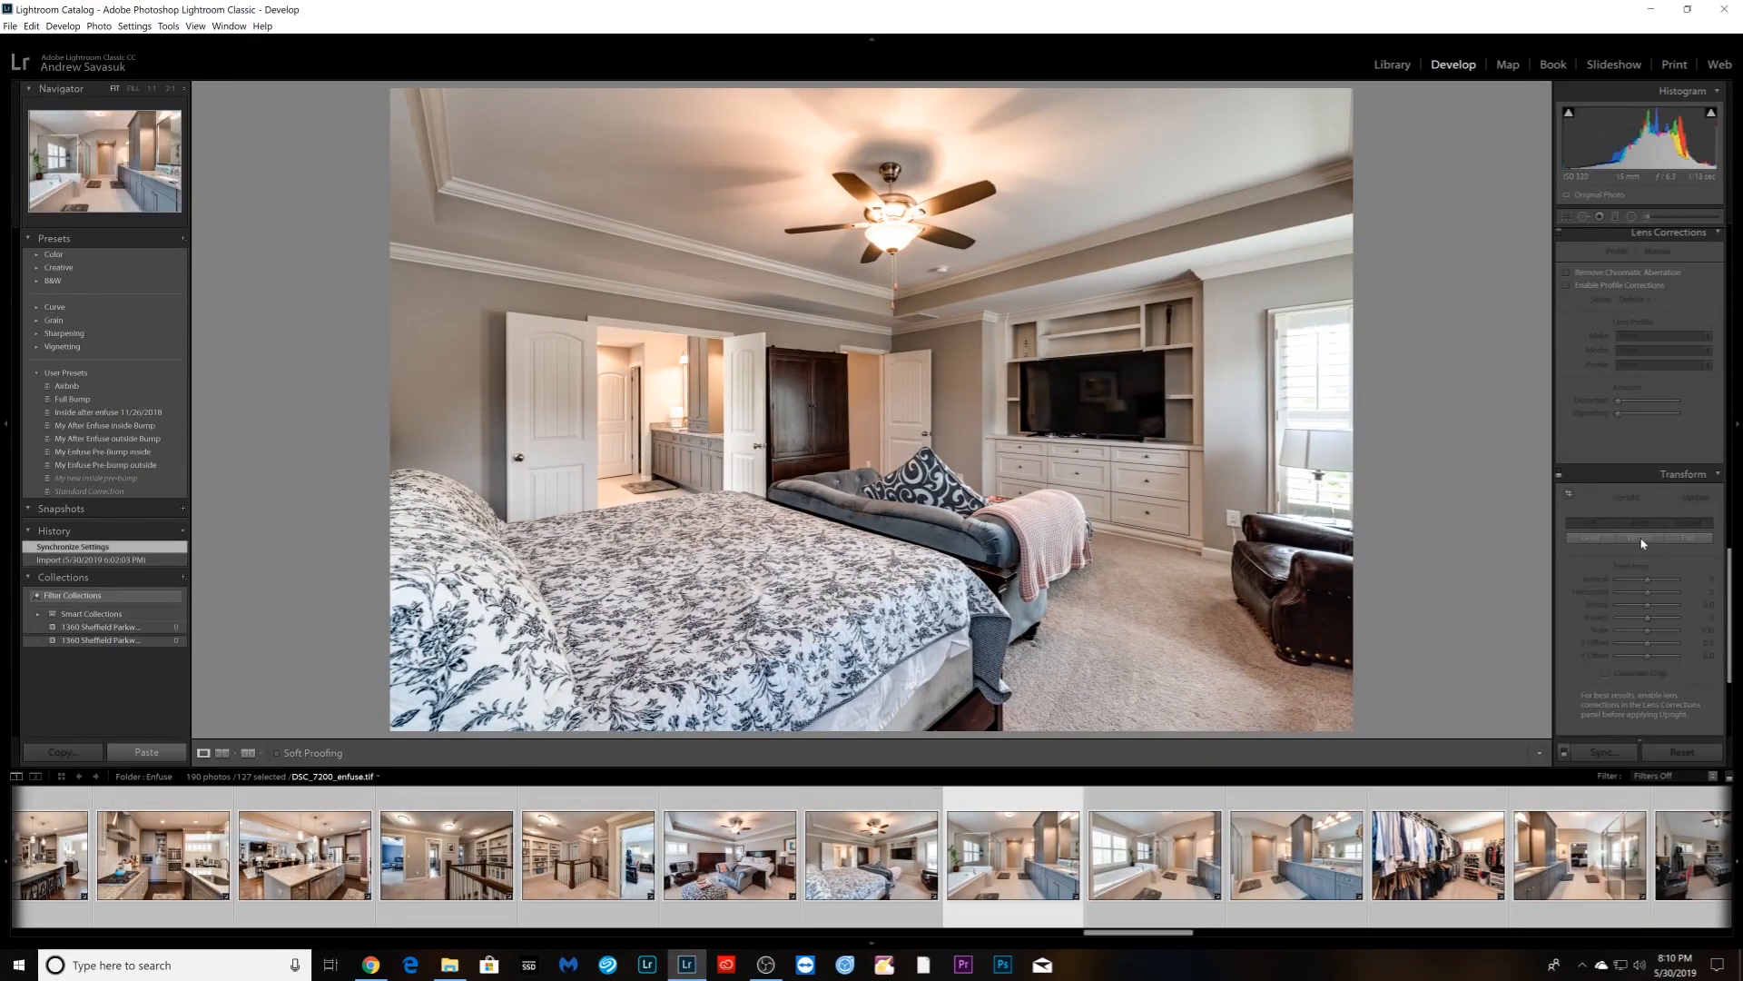
key(Right)
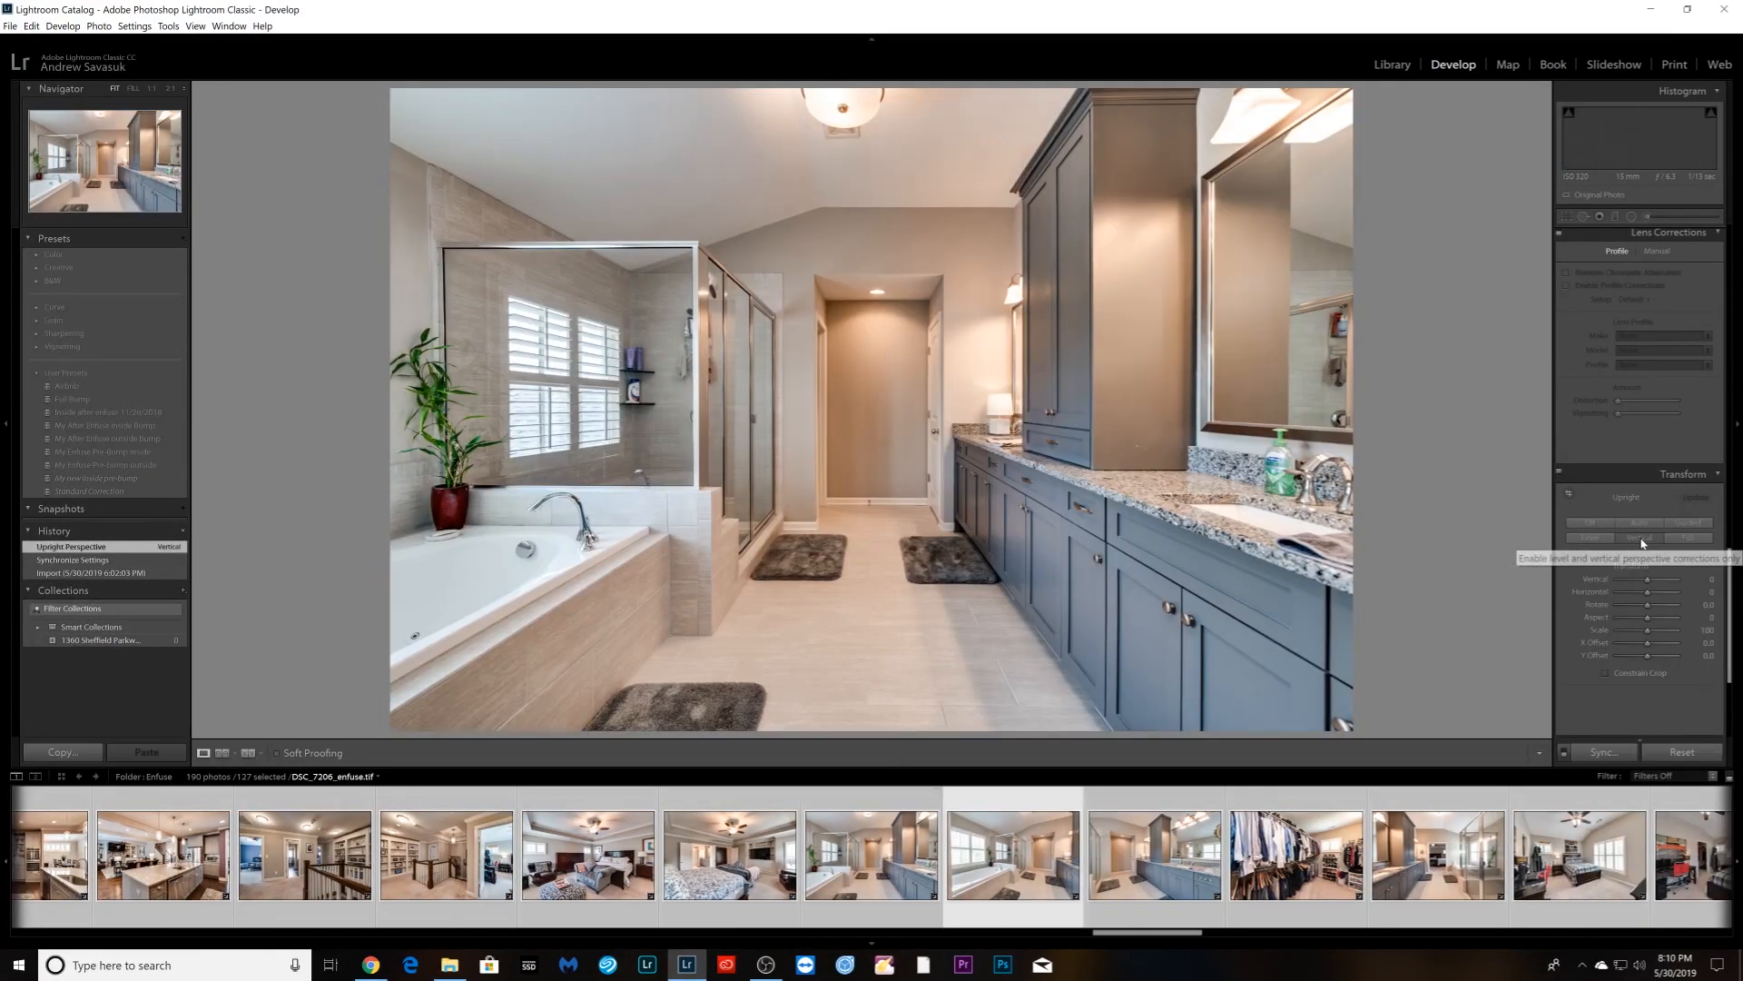
key(Right)
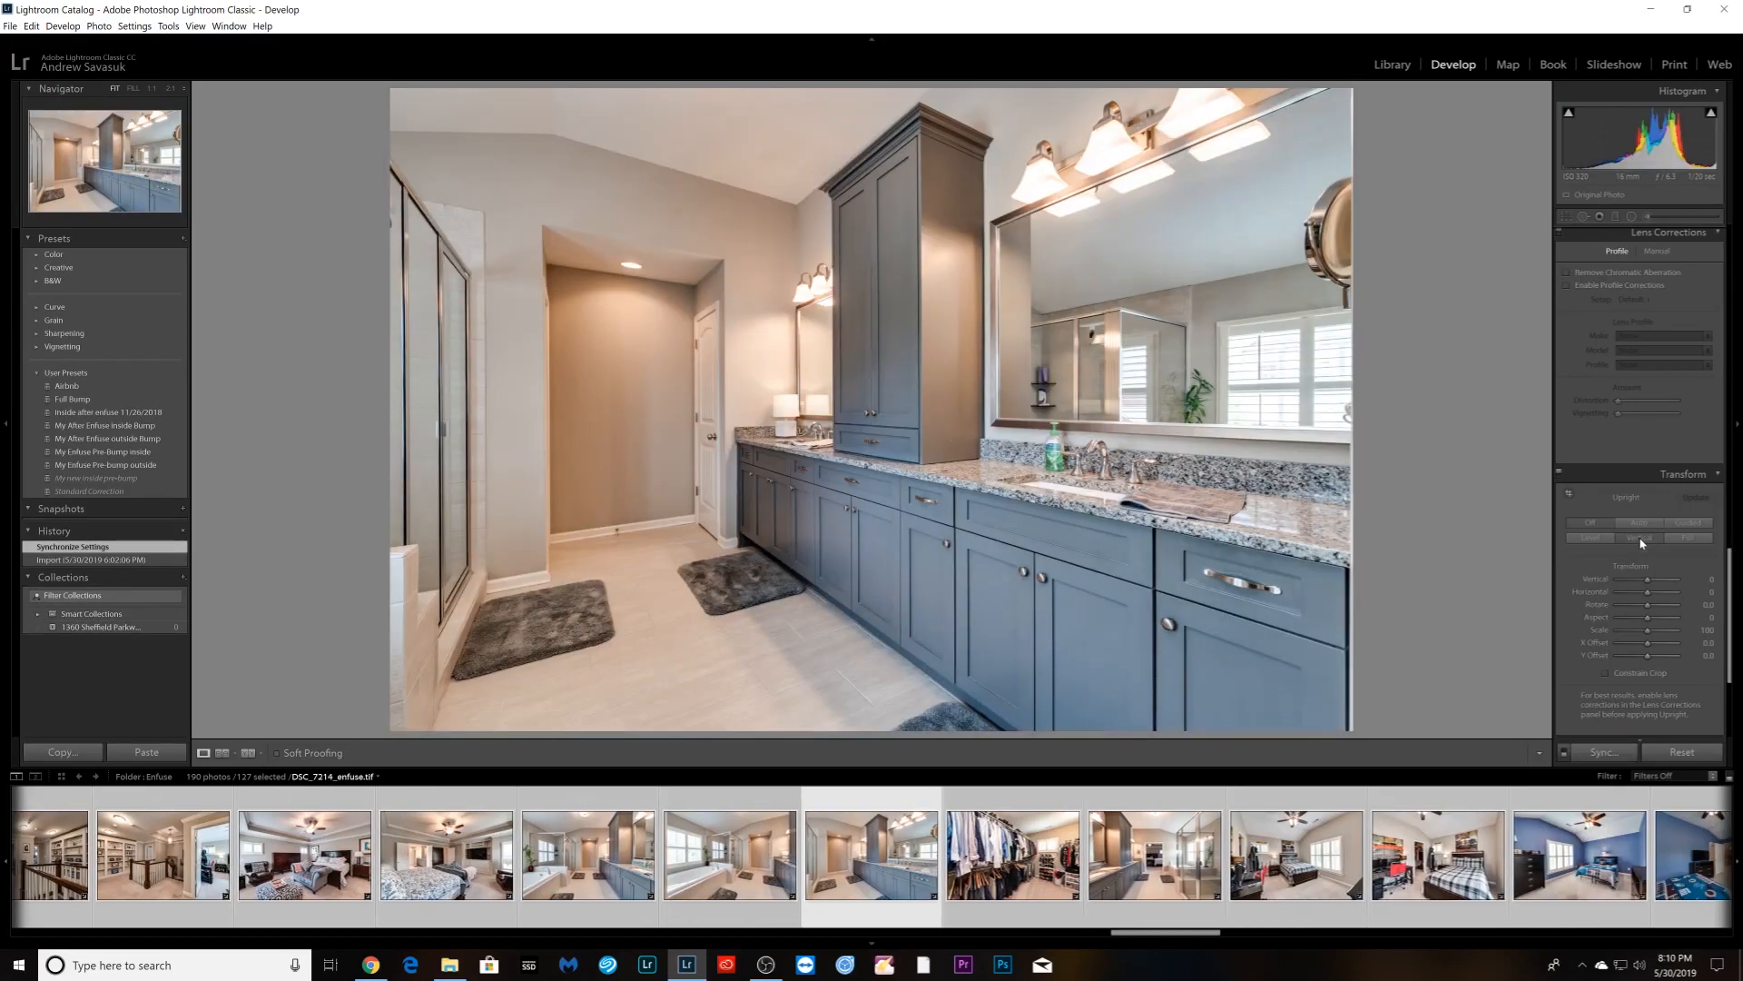
click(1642, 543)
- Apply Vertical Upright correction to the walk-in closet, bathroom, two bedroom and blue bedroom photos
key(Right)
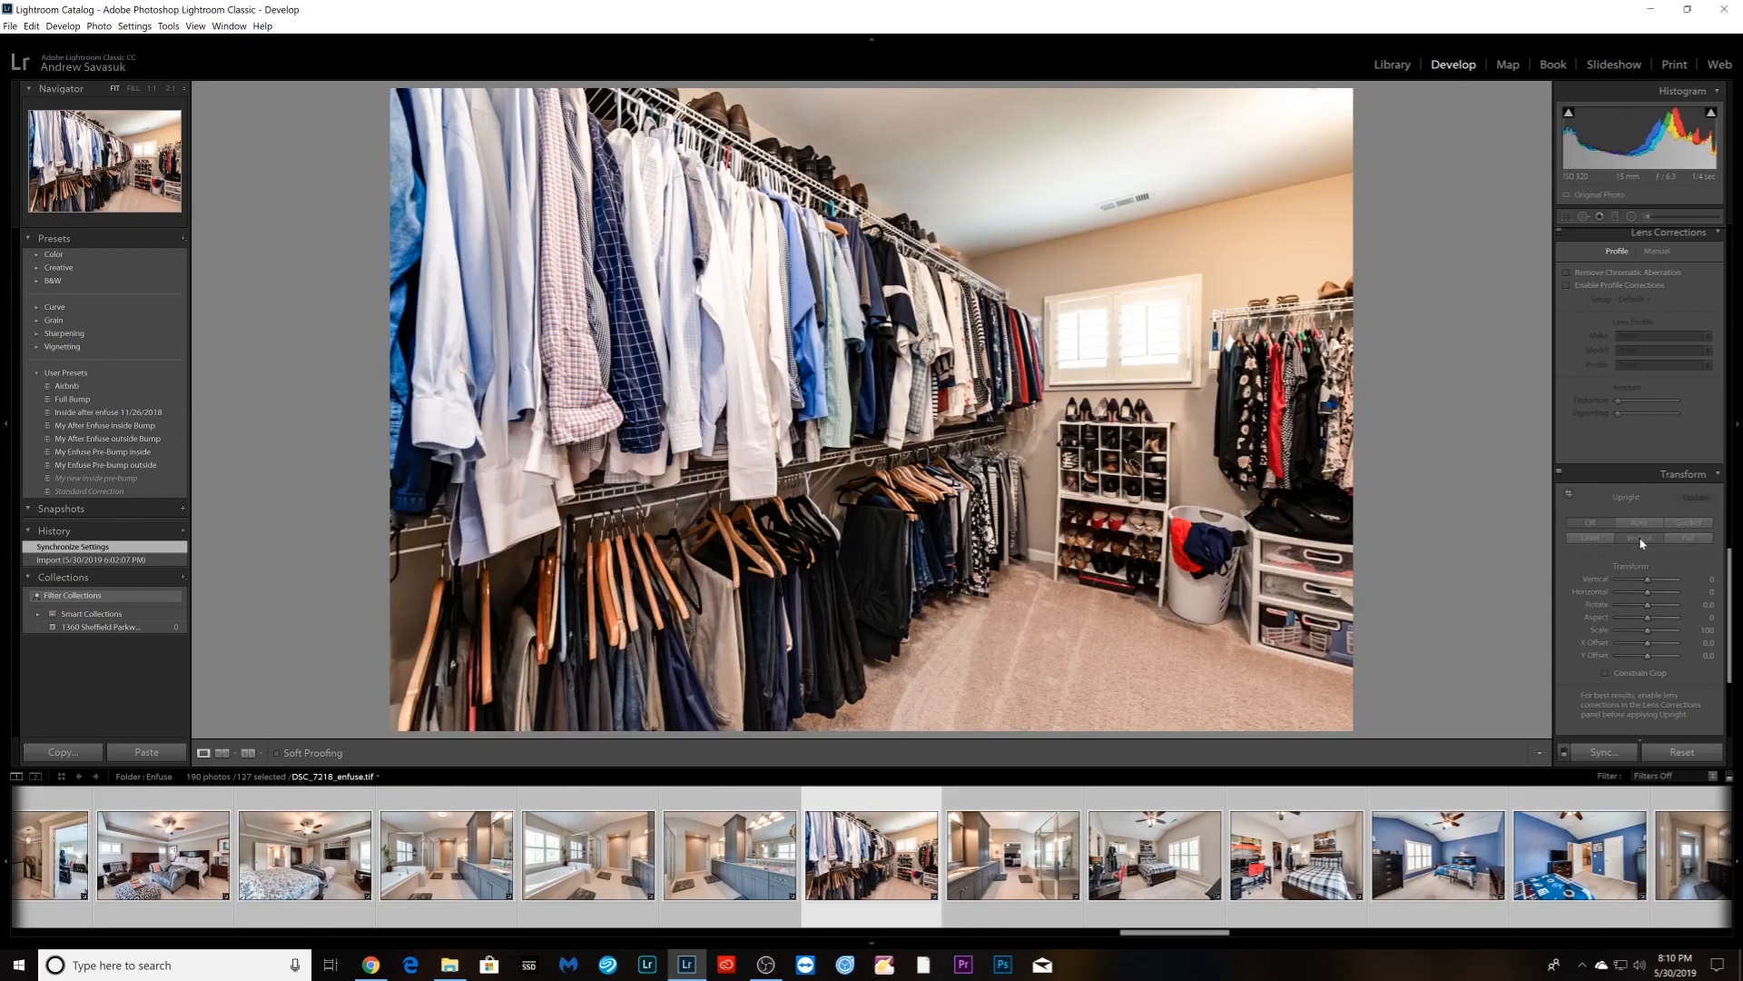
click(1641, 543)
key(Right)
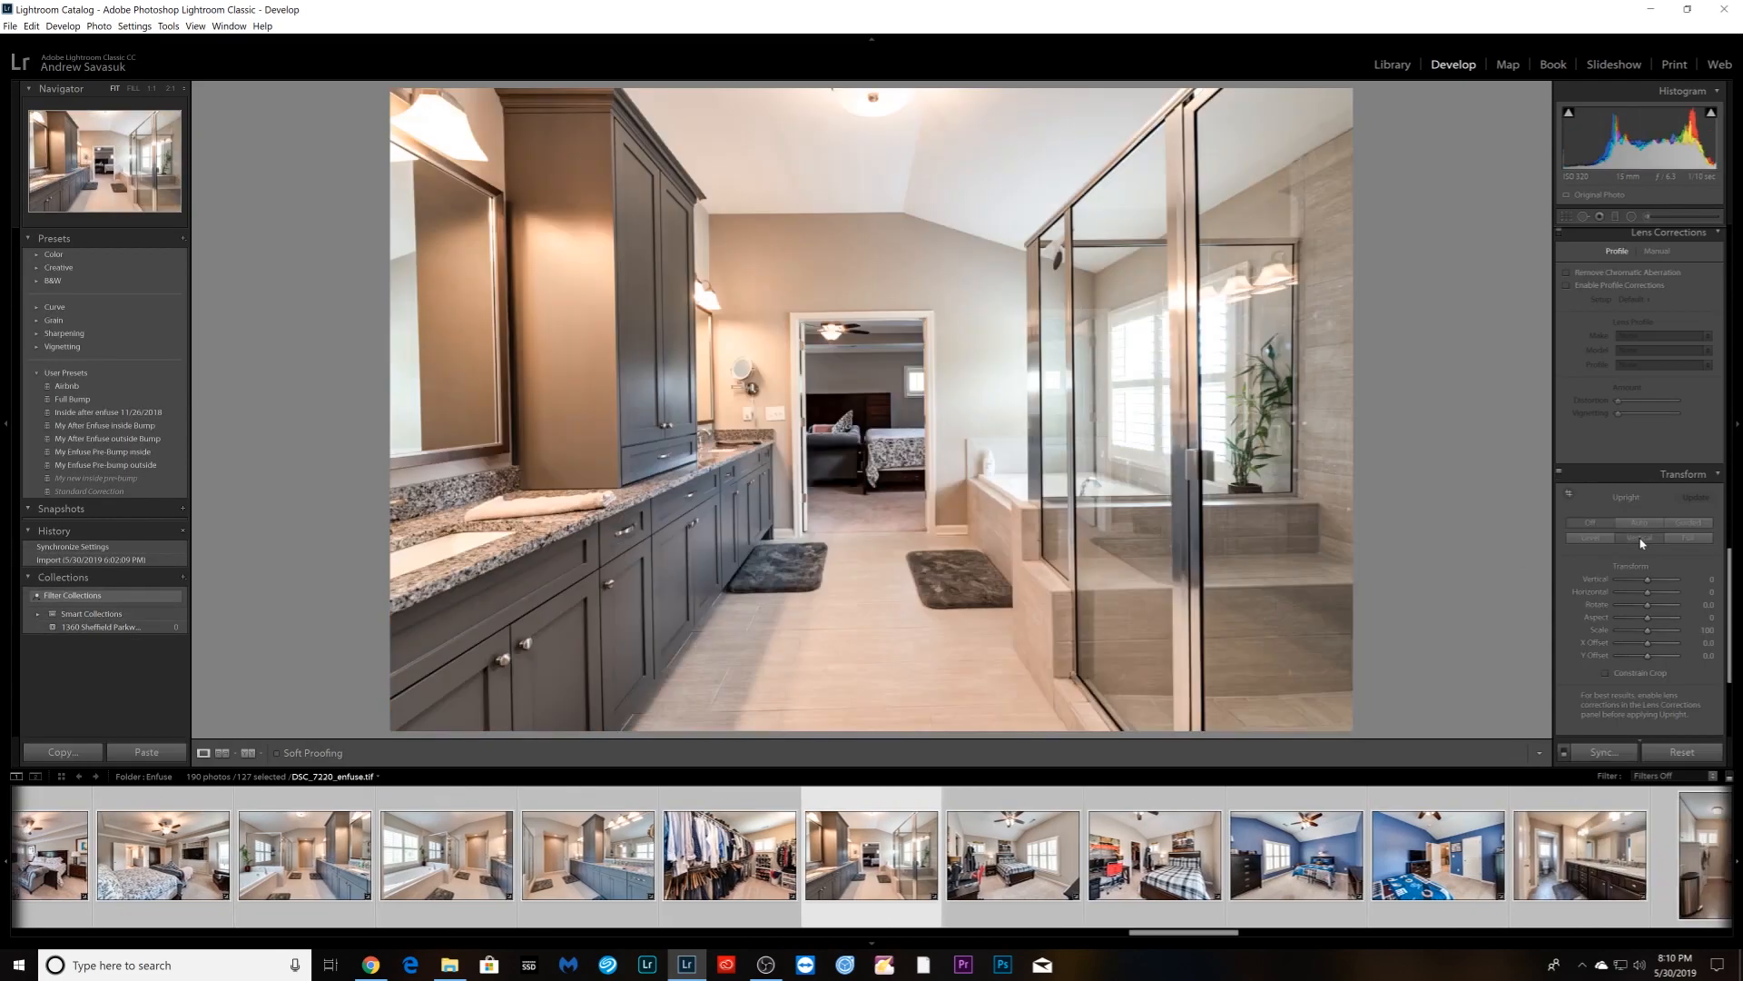
click(1641, 543)
key(Right)
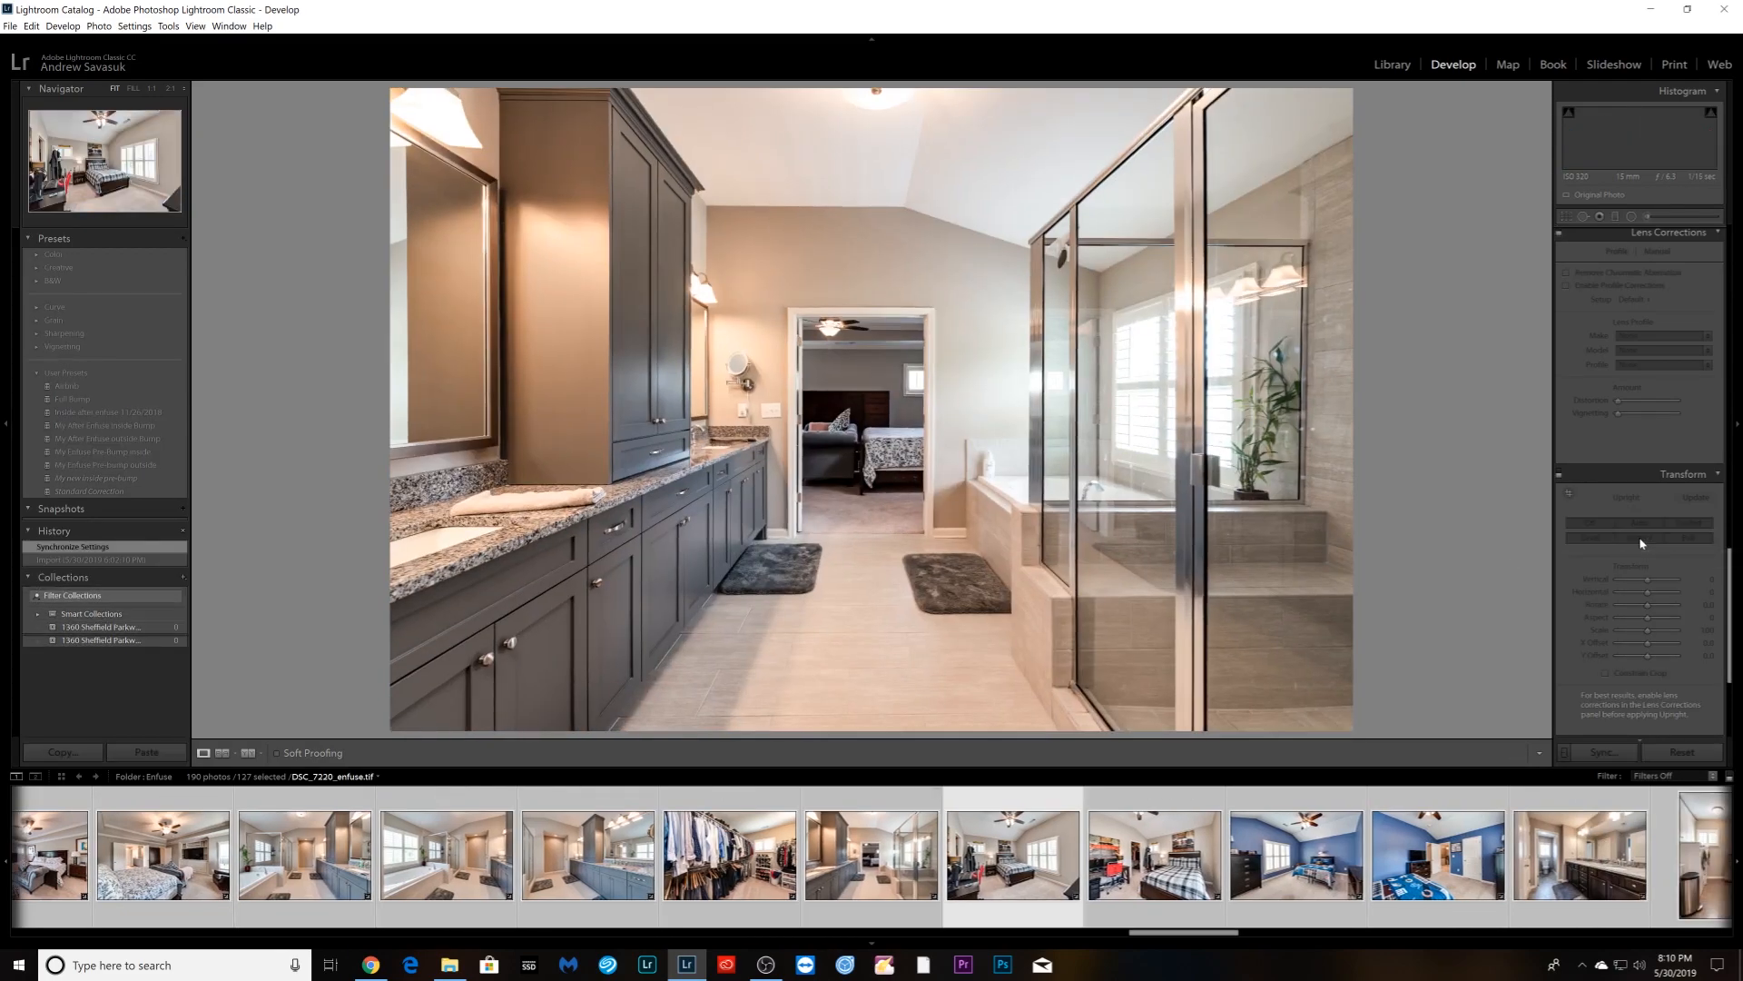
click(1642, 543)
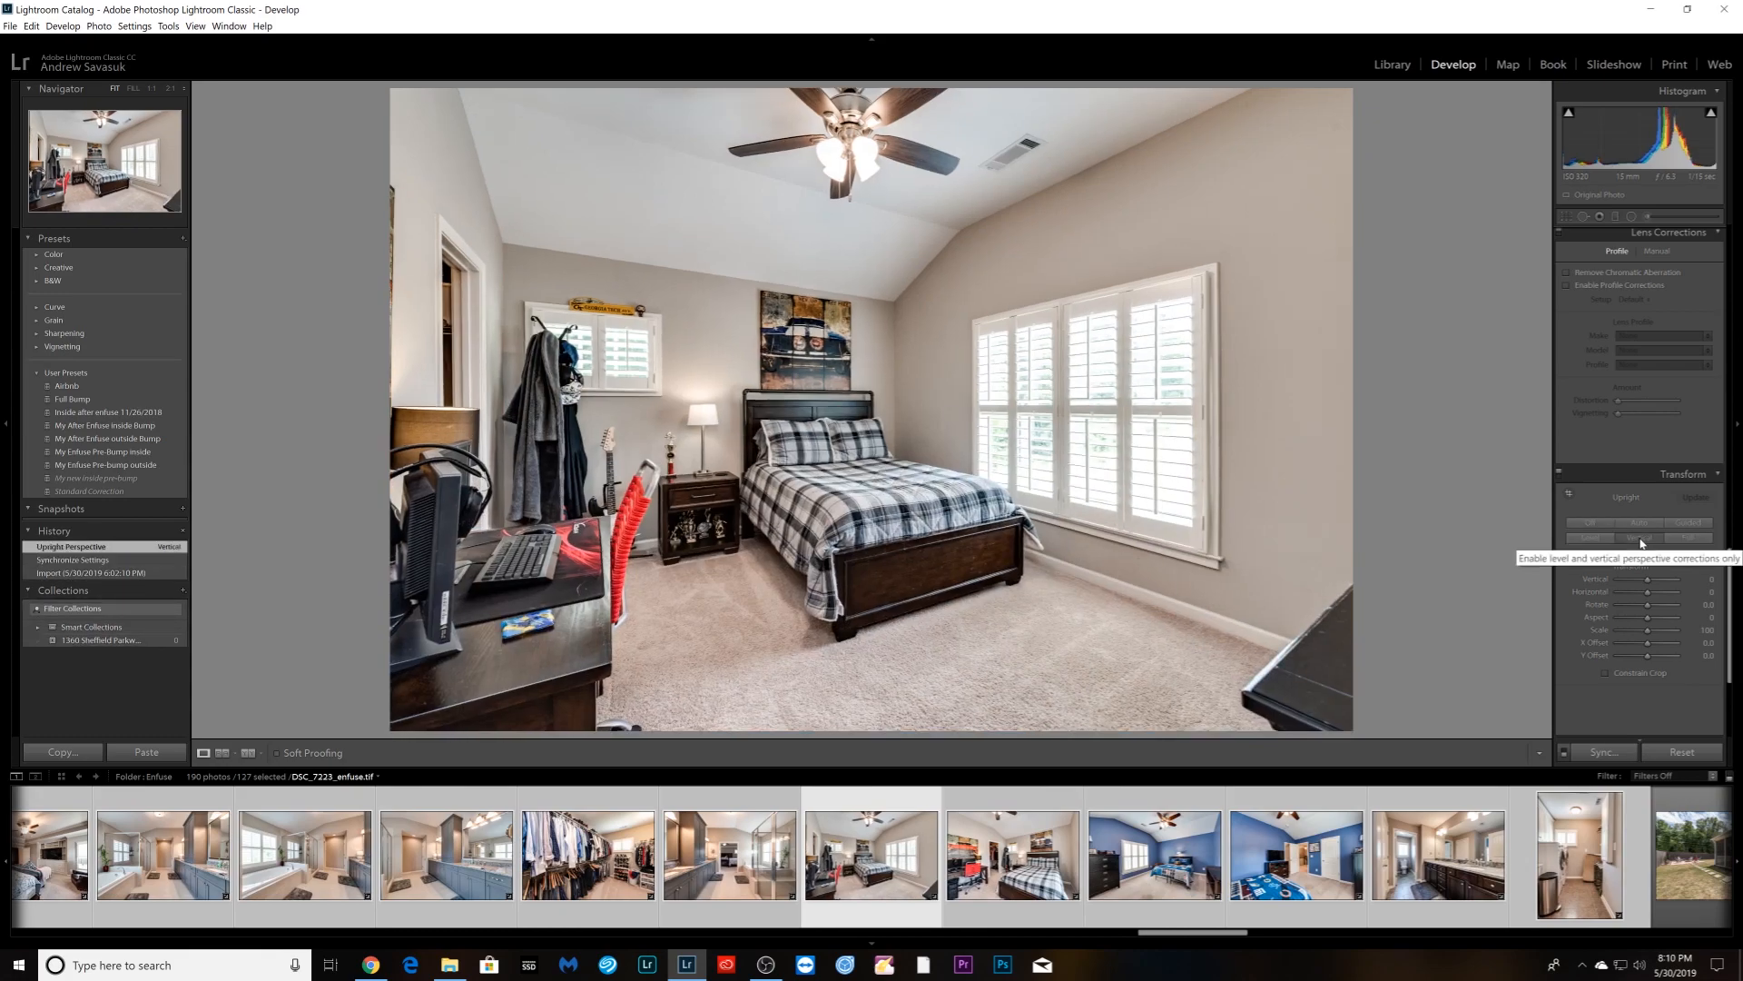
key(Right)
click(1641, 543)
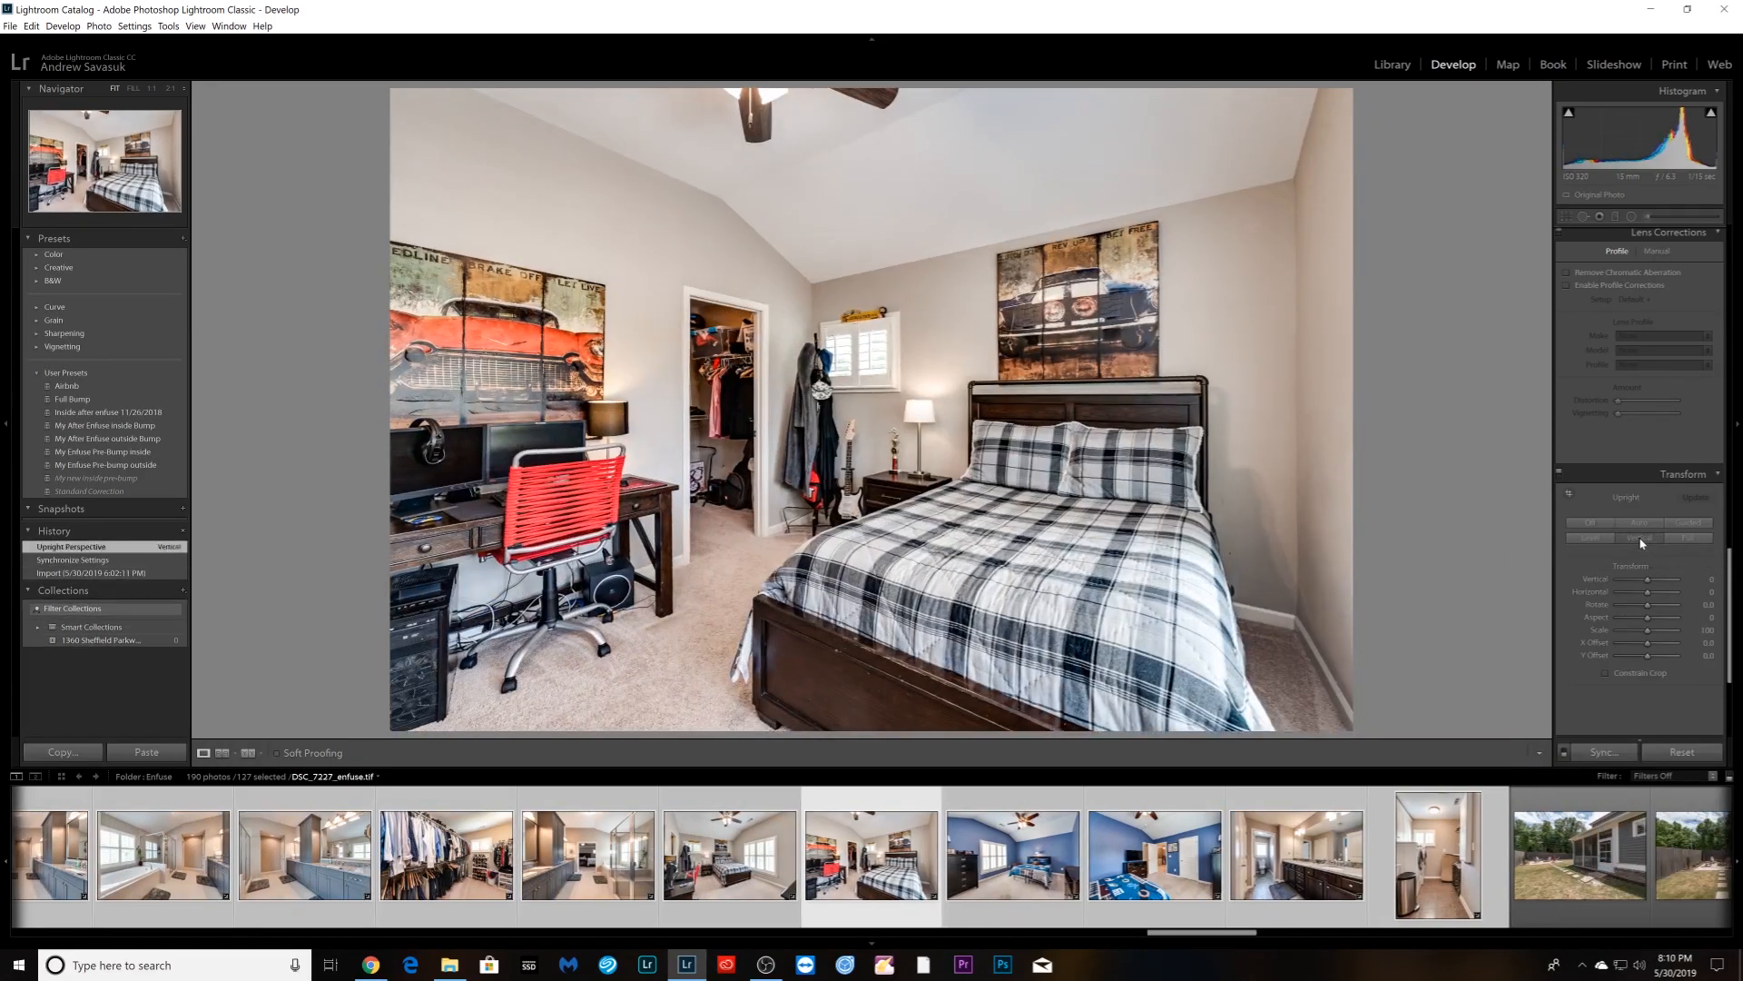
key(Right)
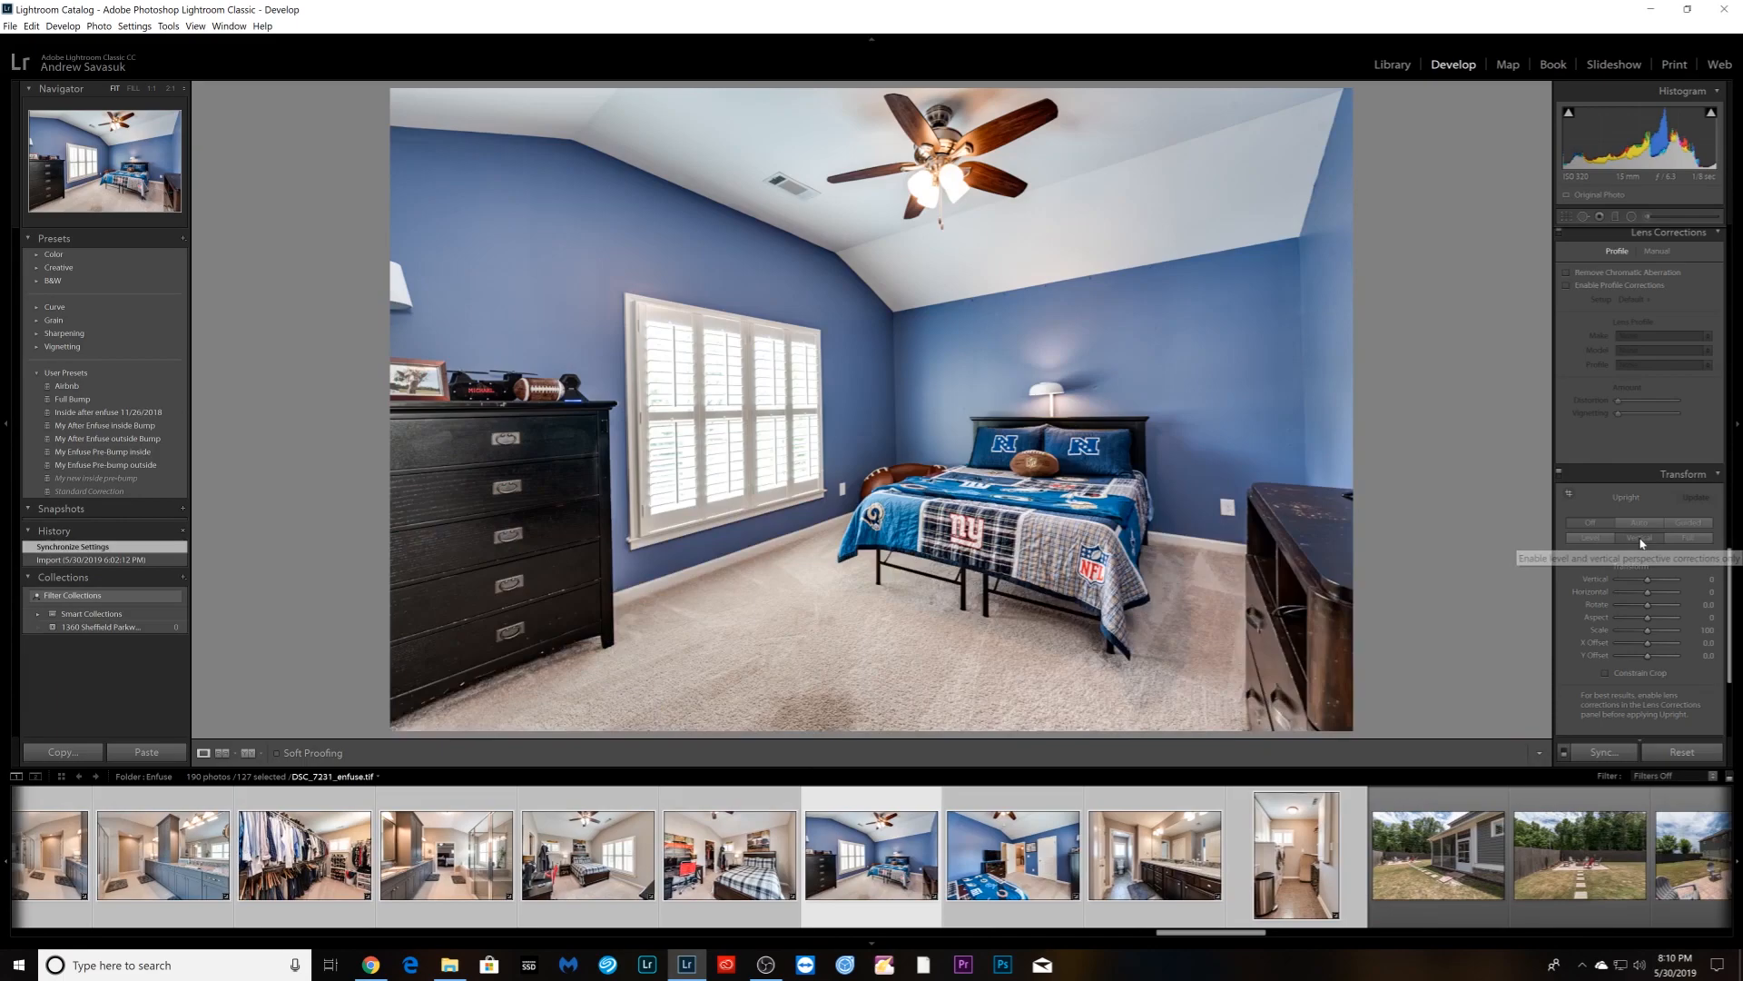
click(1642, 543)
- Apply Vertical Upright correction to the second blue bedroom, bathroom vanity, laundry room and two bedroom photos
key(Right)
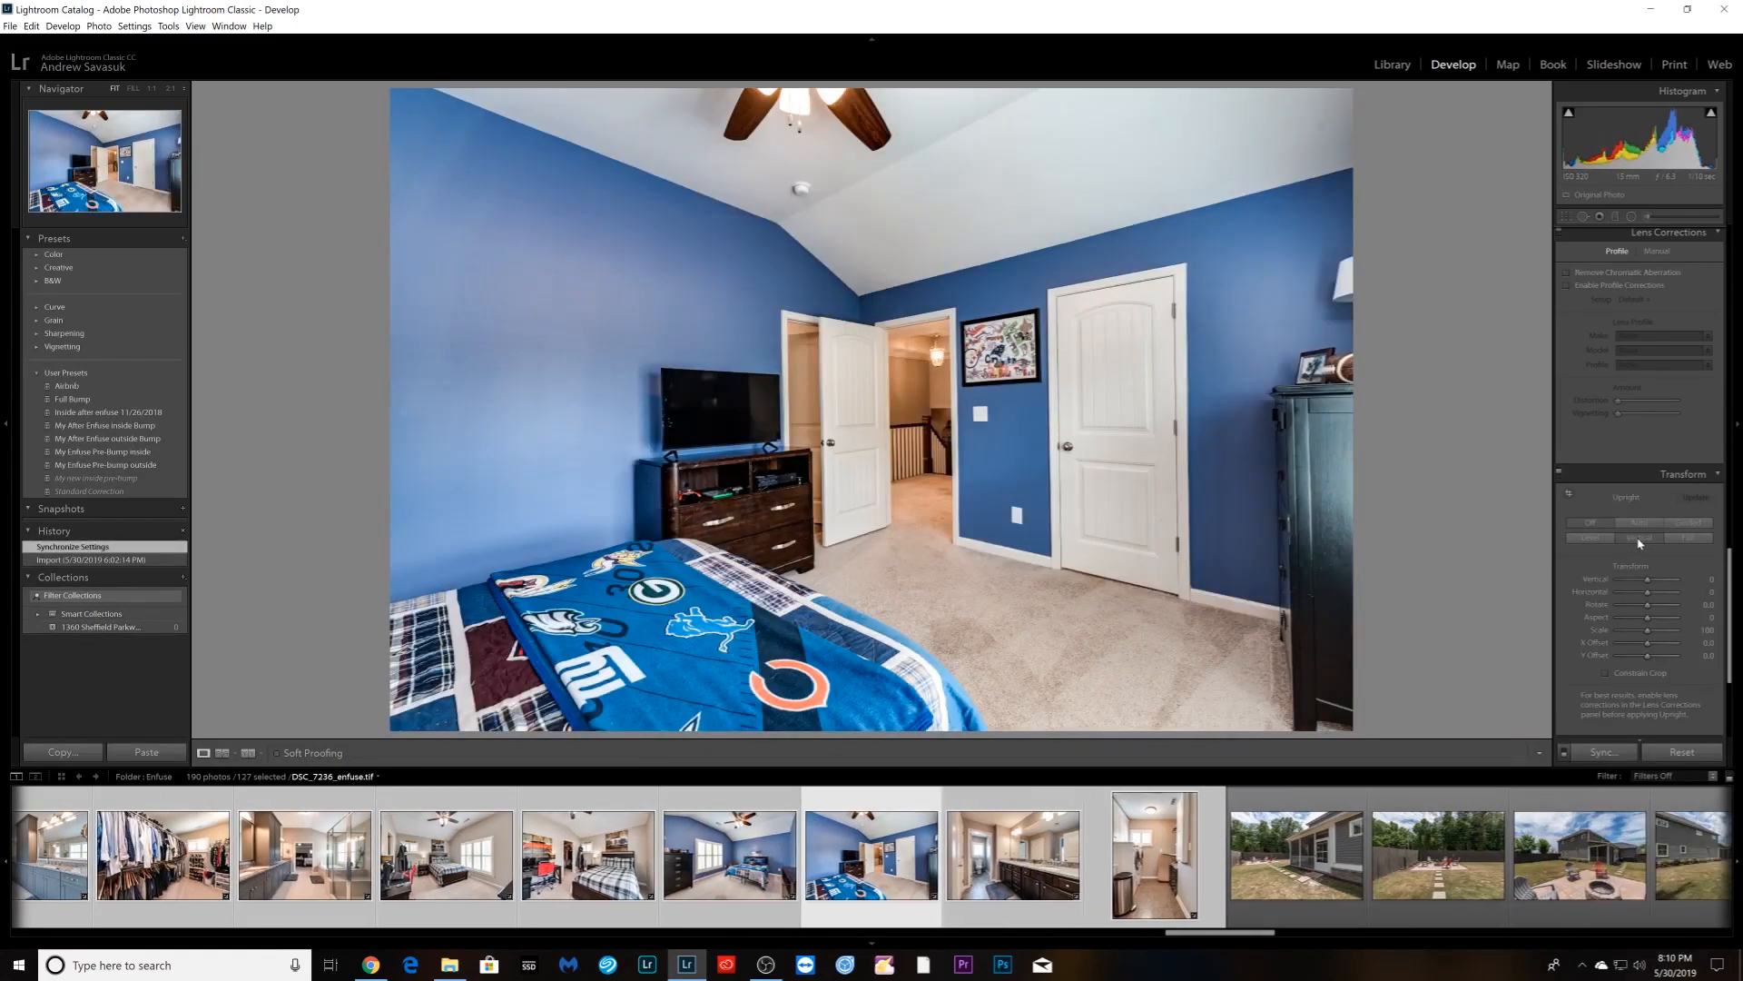
click(1640, 543)
key(Right)
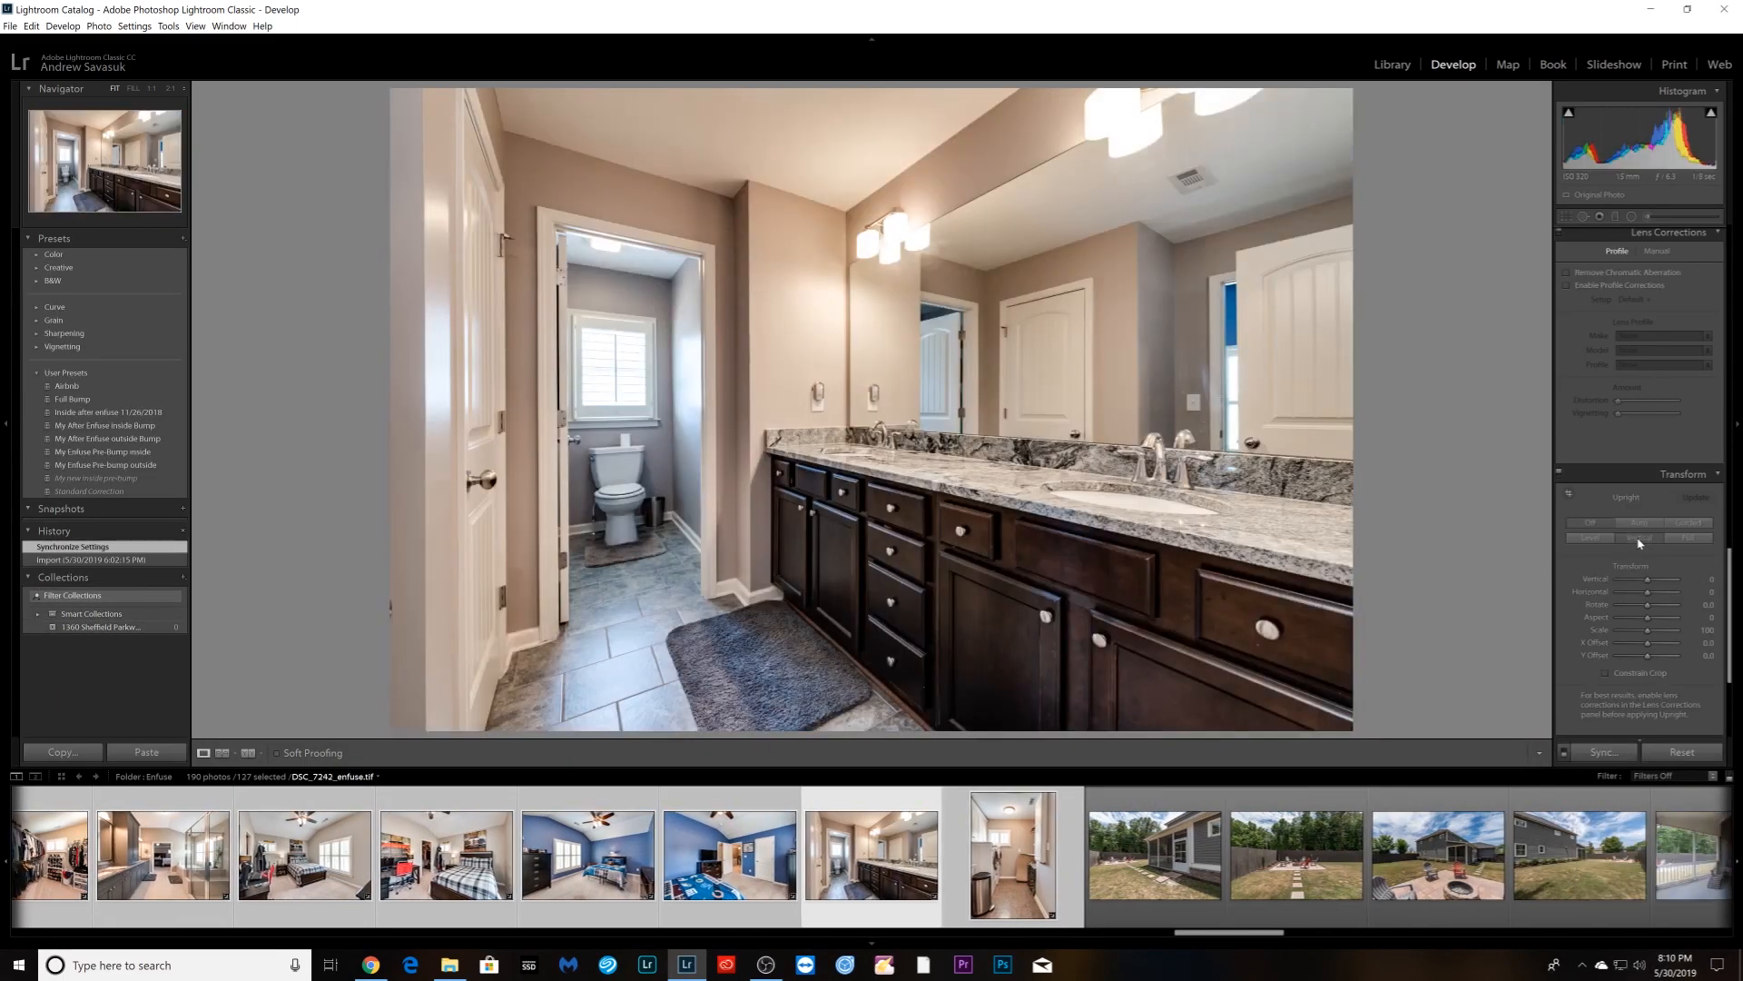
click(1640, 543)
key(Right)
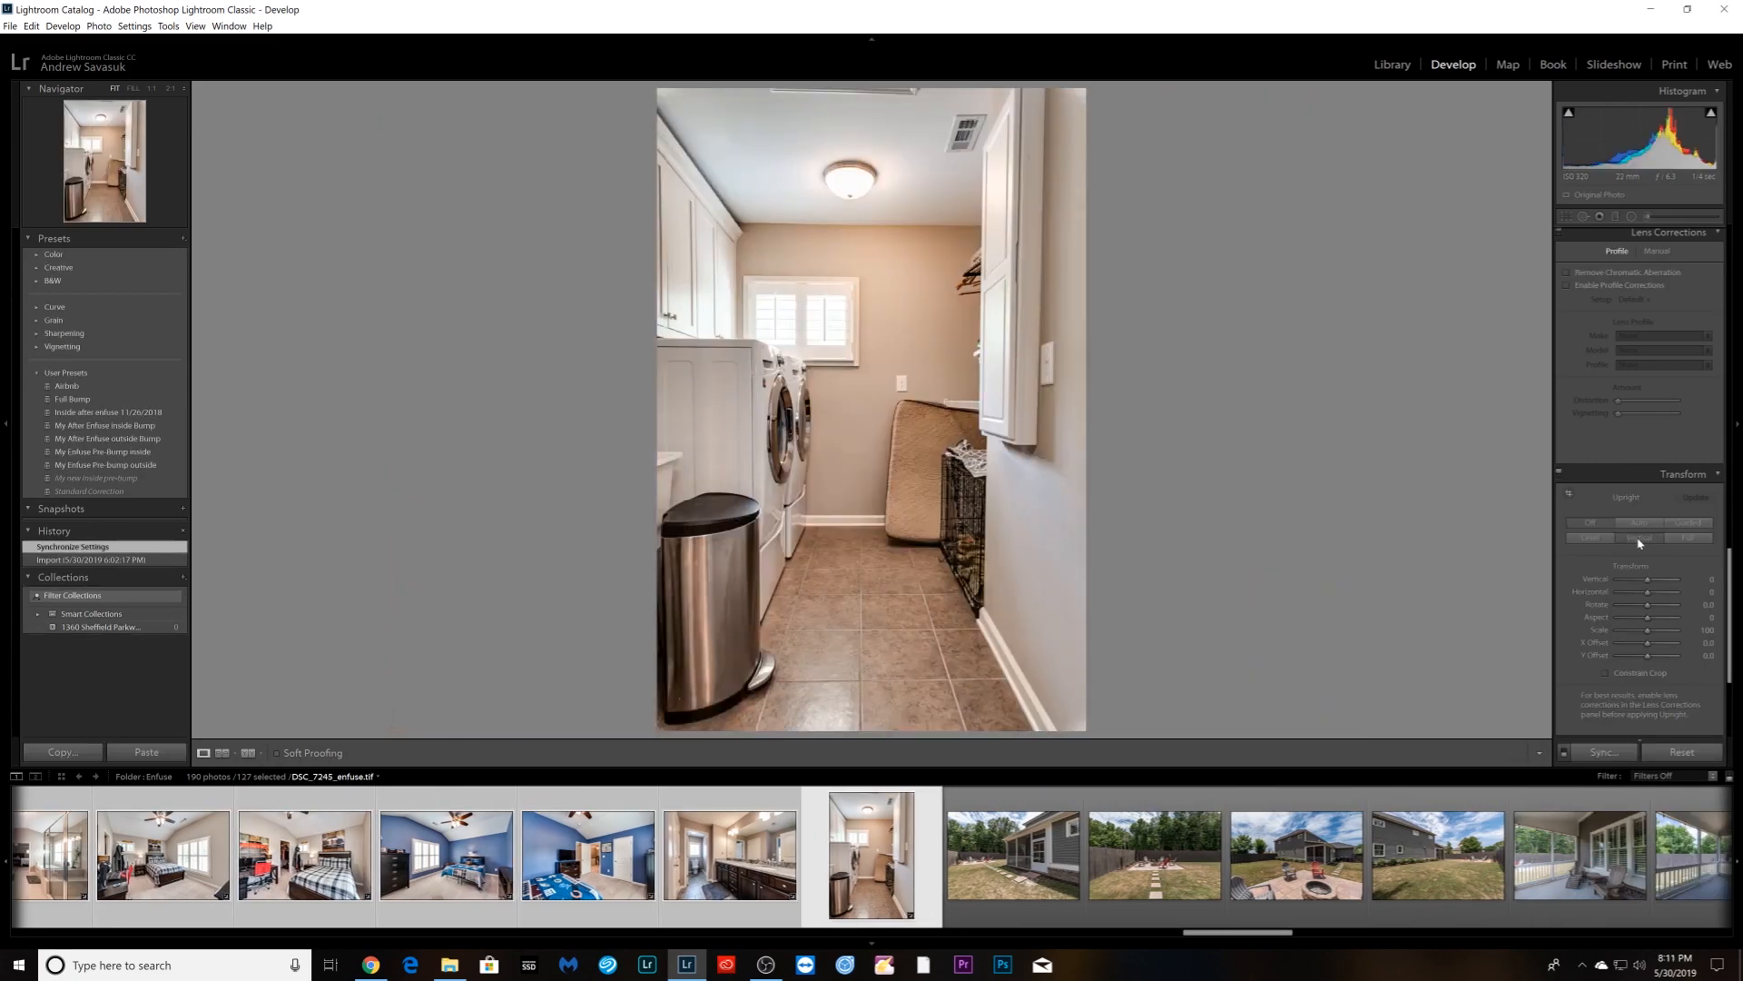
click(1640, 543)
key(Right)
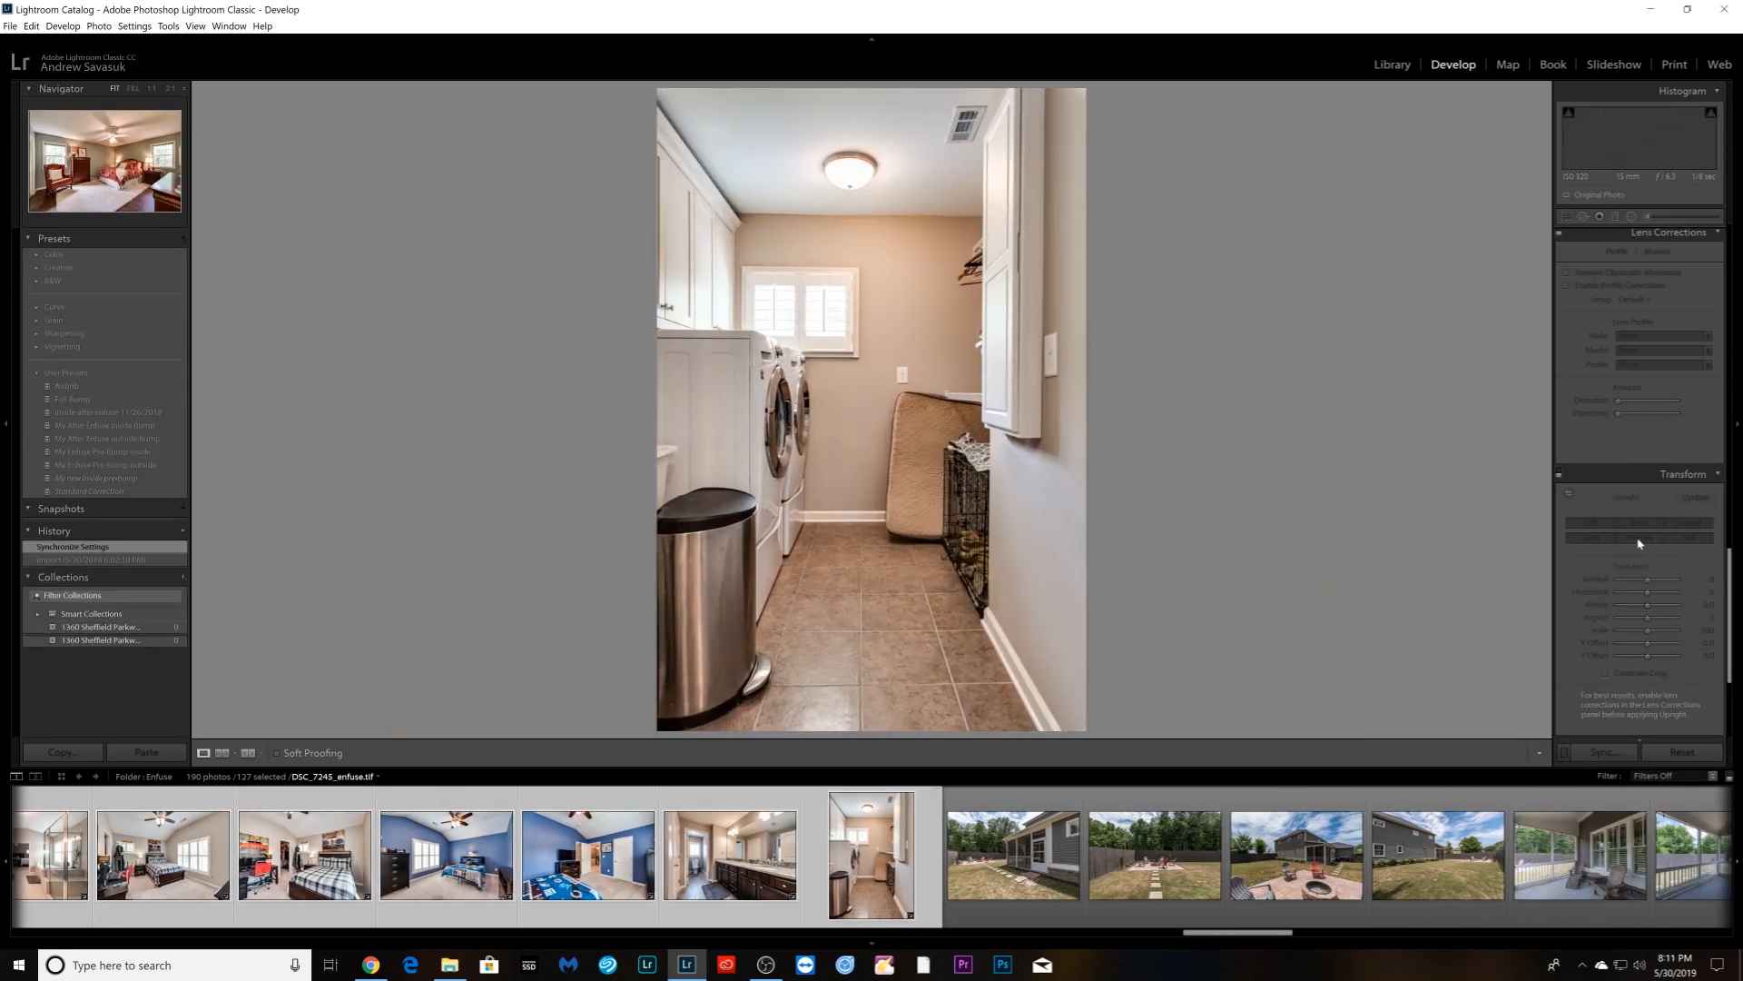
click(1639, 543)
key(Right)
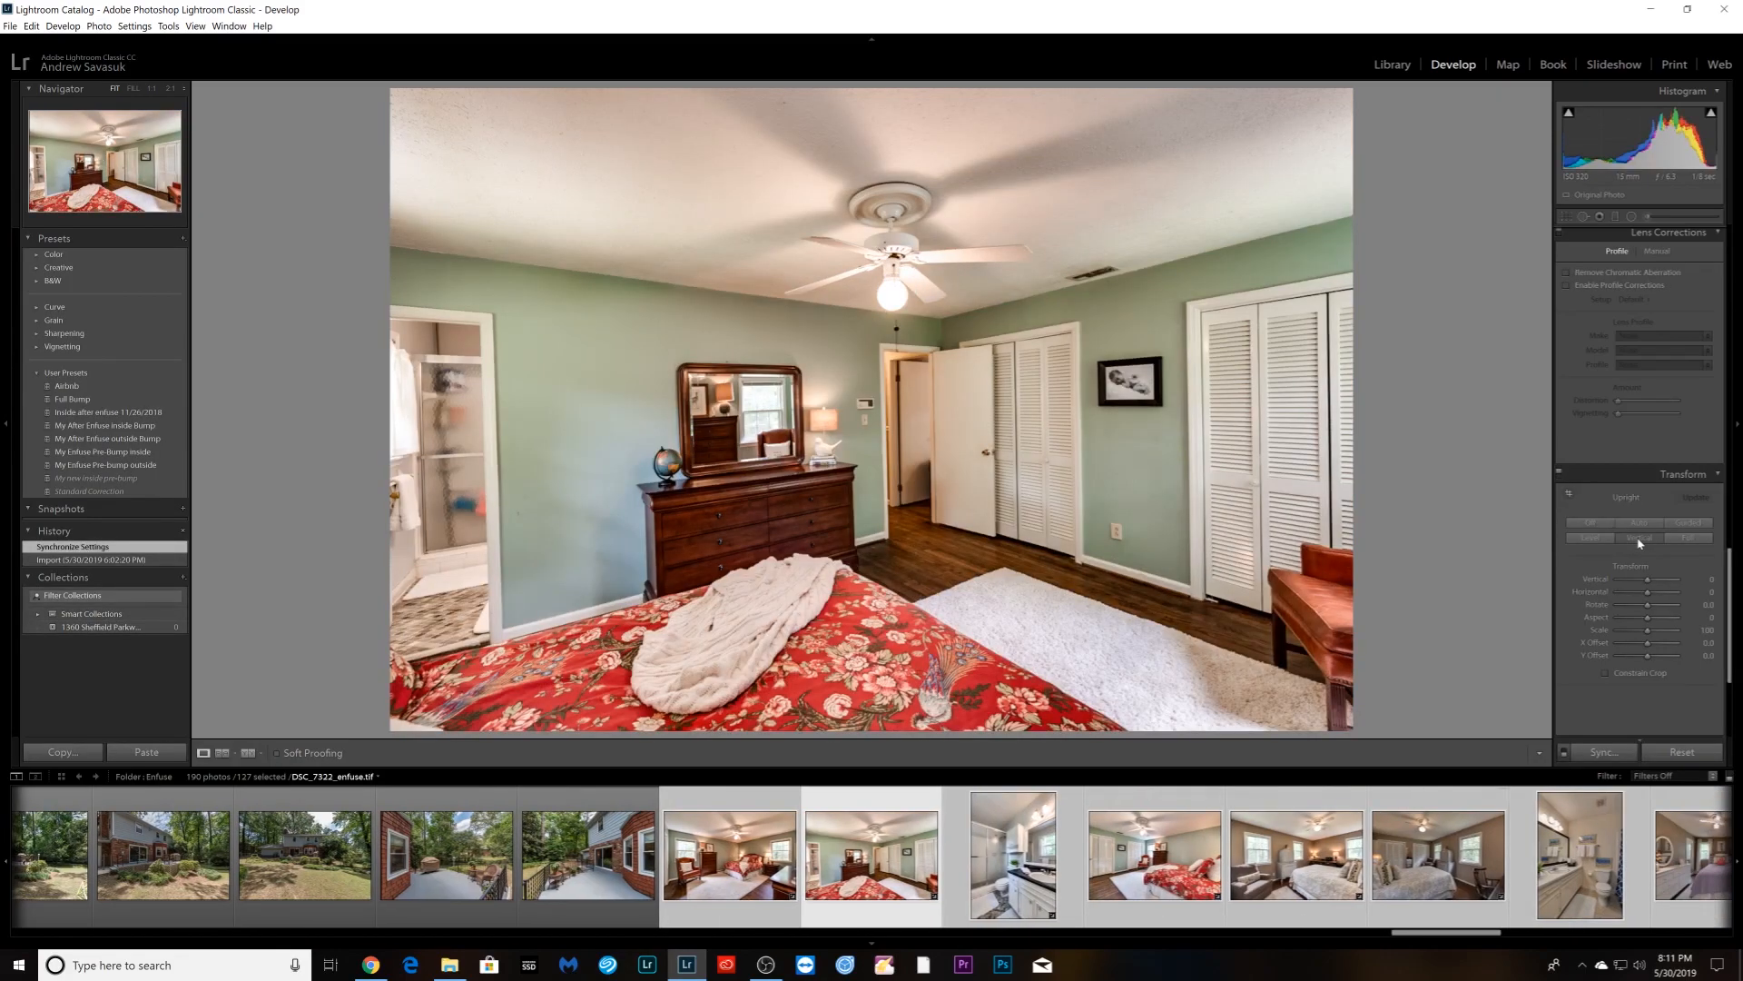
click(1639, 543)
- Apply Vertical Upright correction to the red-bed, beige, next bedroom, bathroom and purple bedroom photos
key(Right)
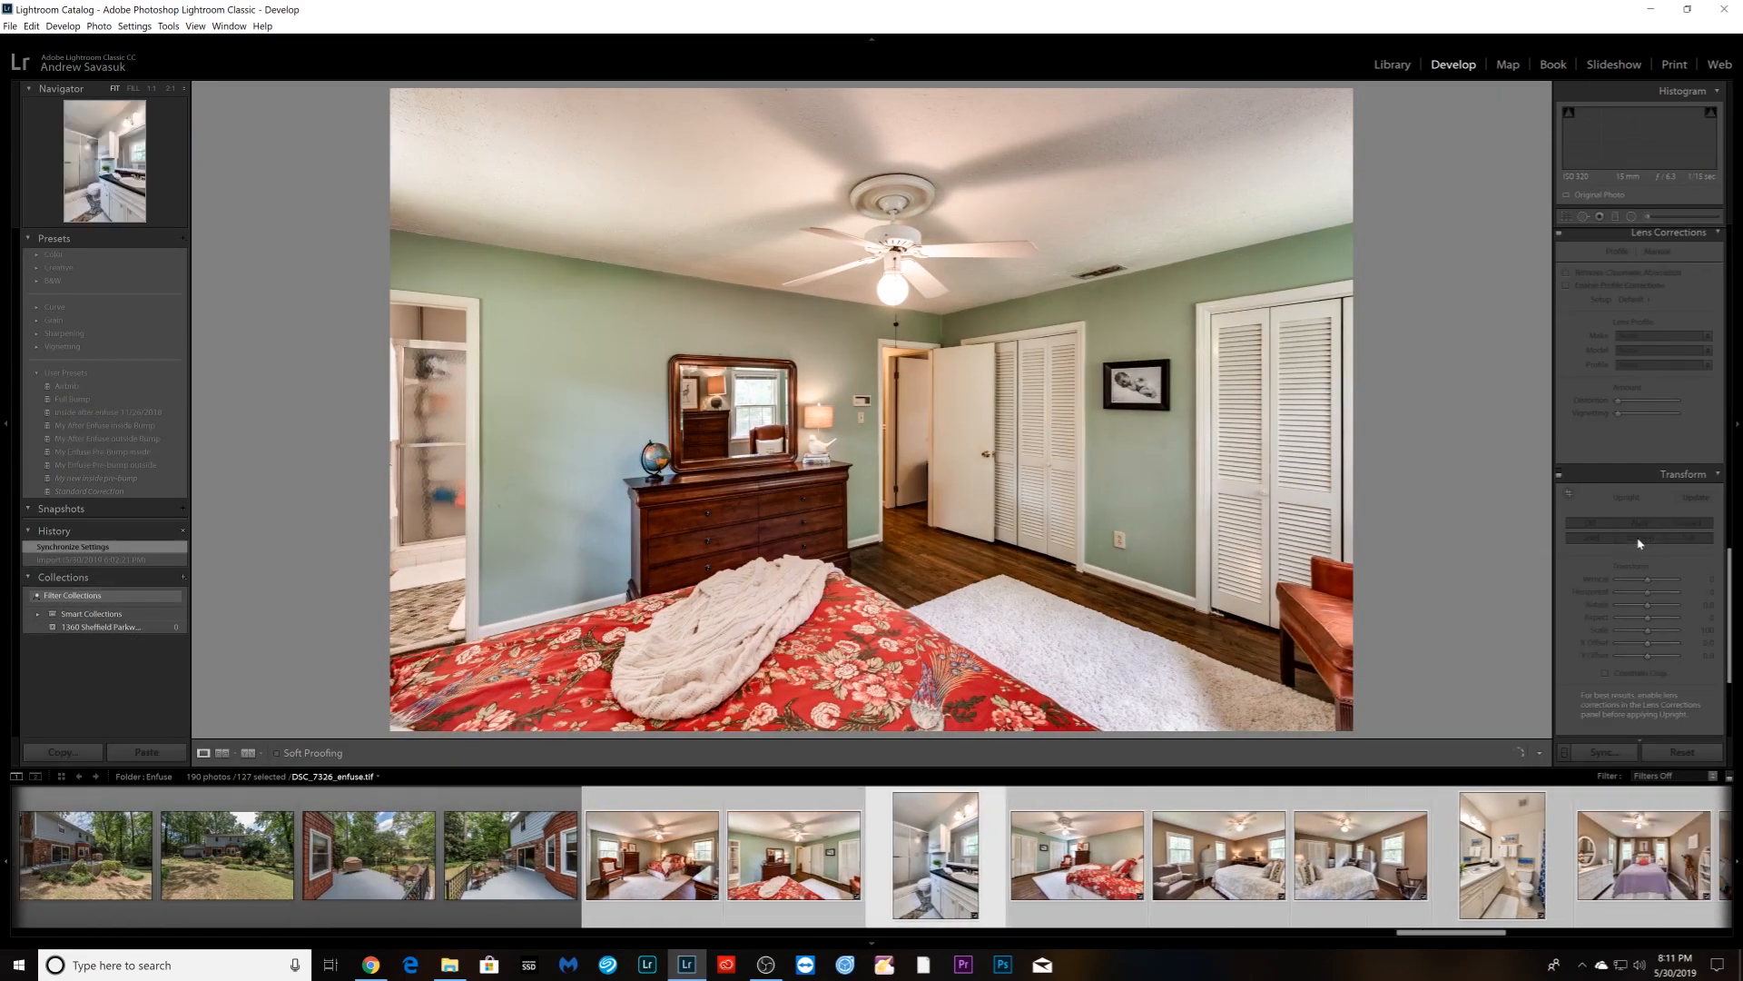
key(Right)
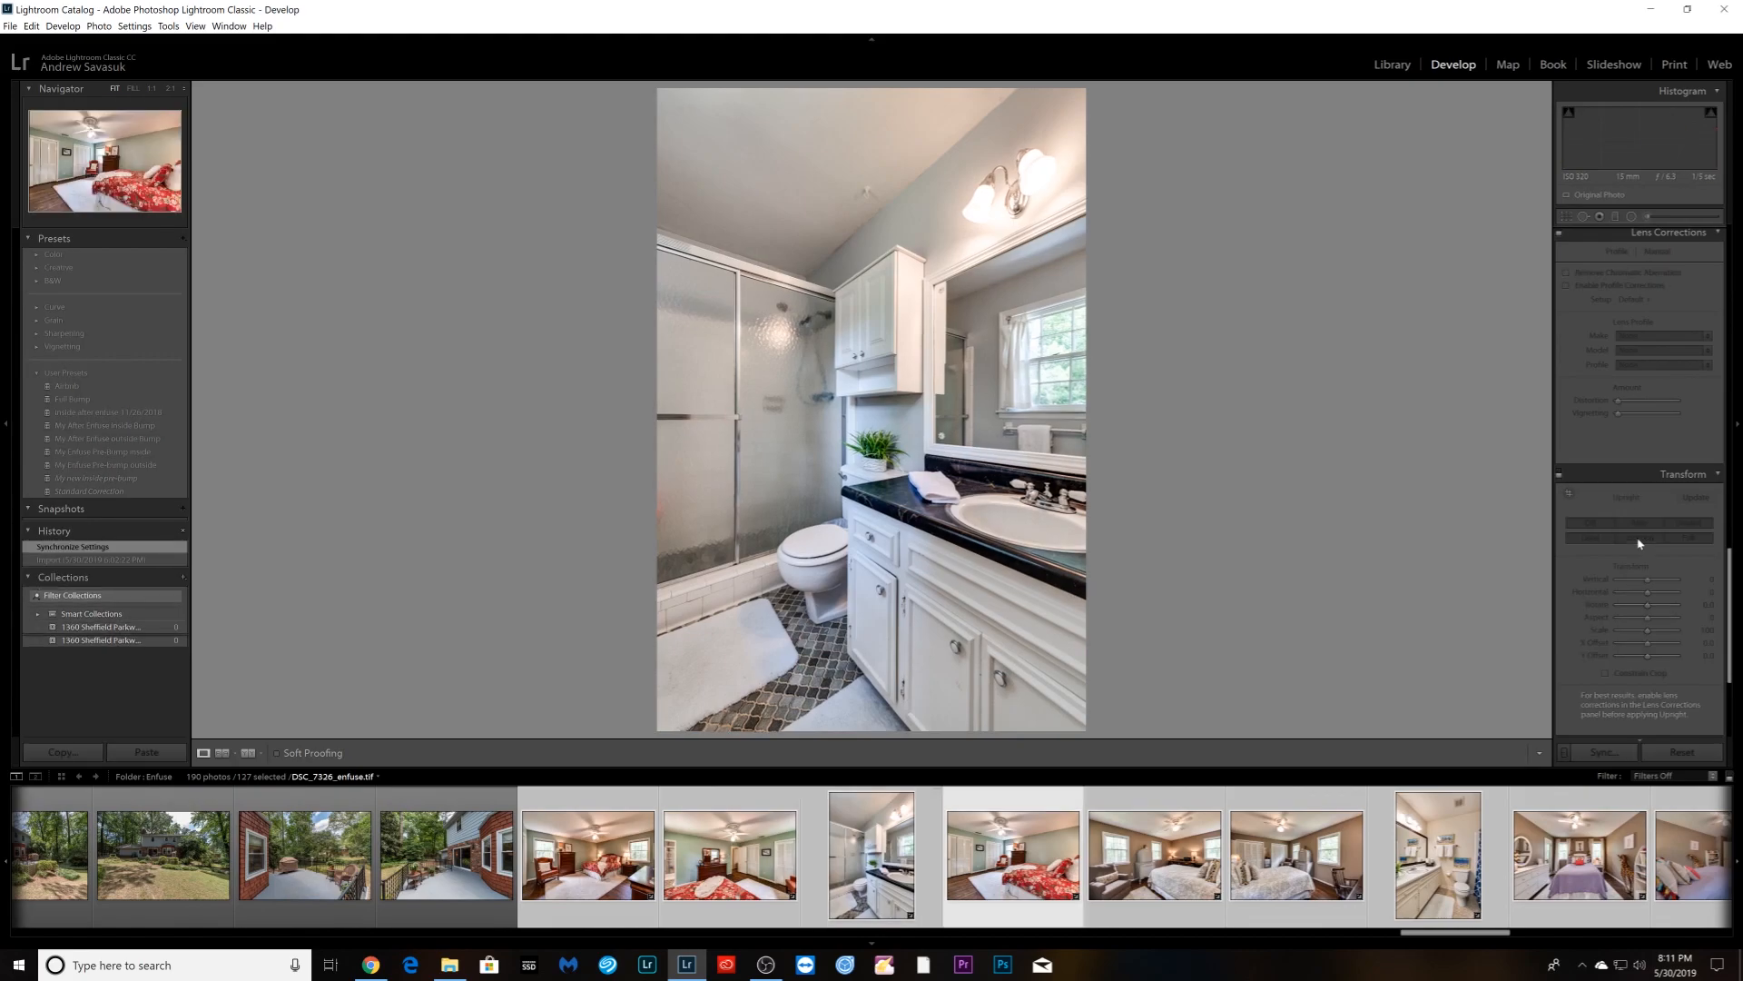
click(1640, 543)
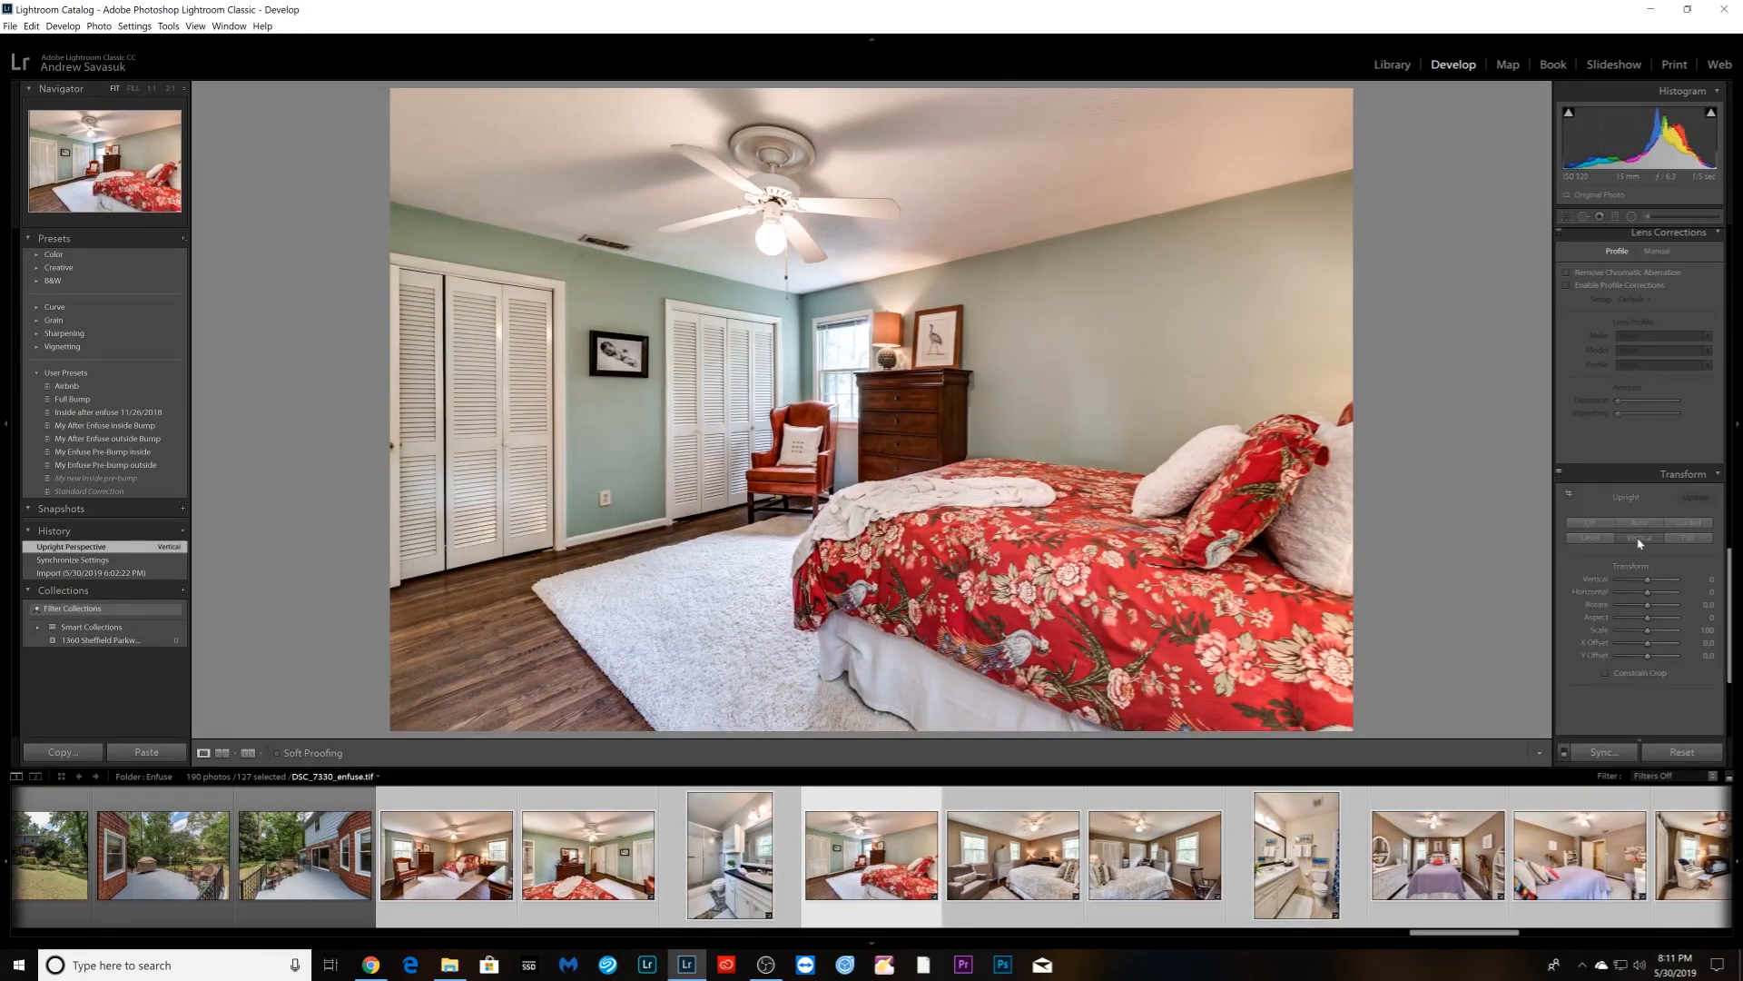
key(Right)
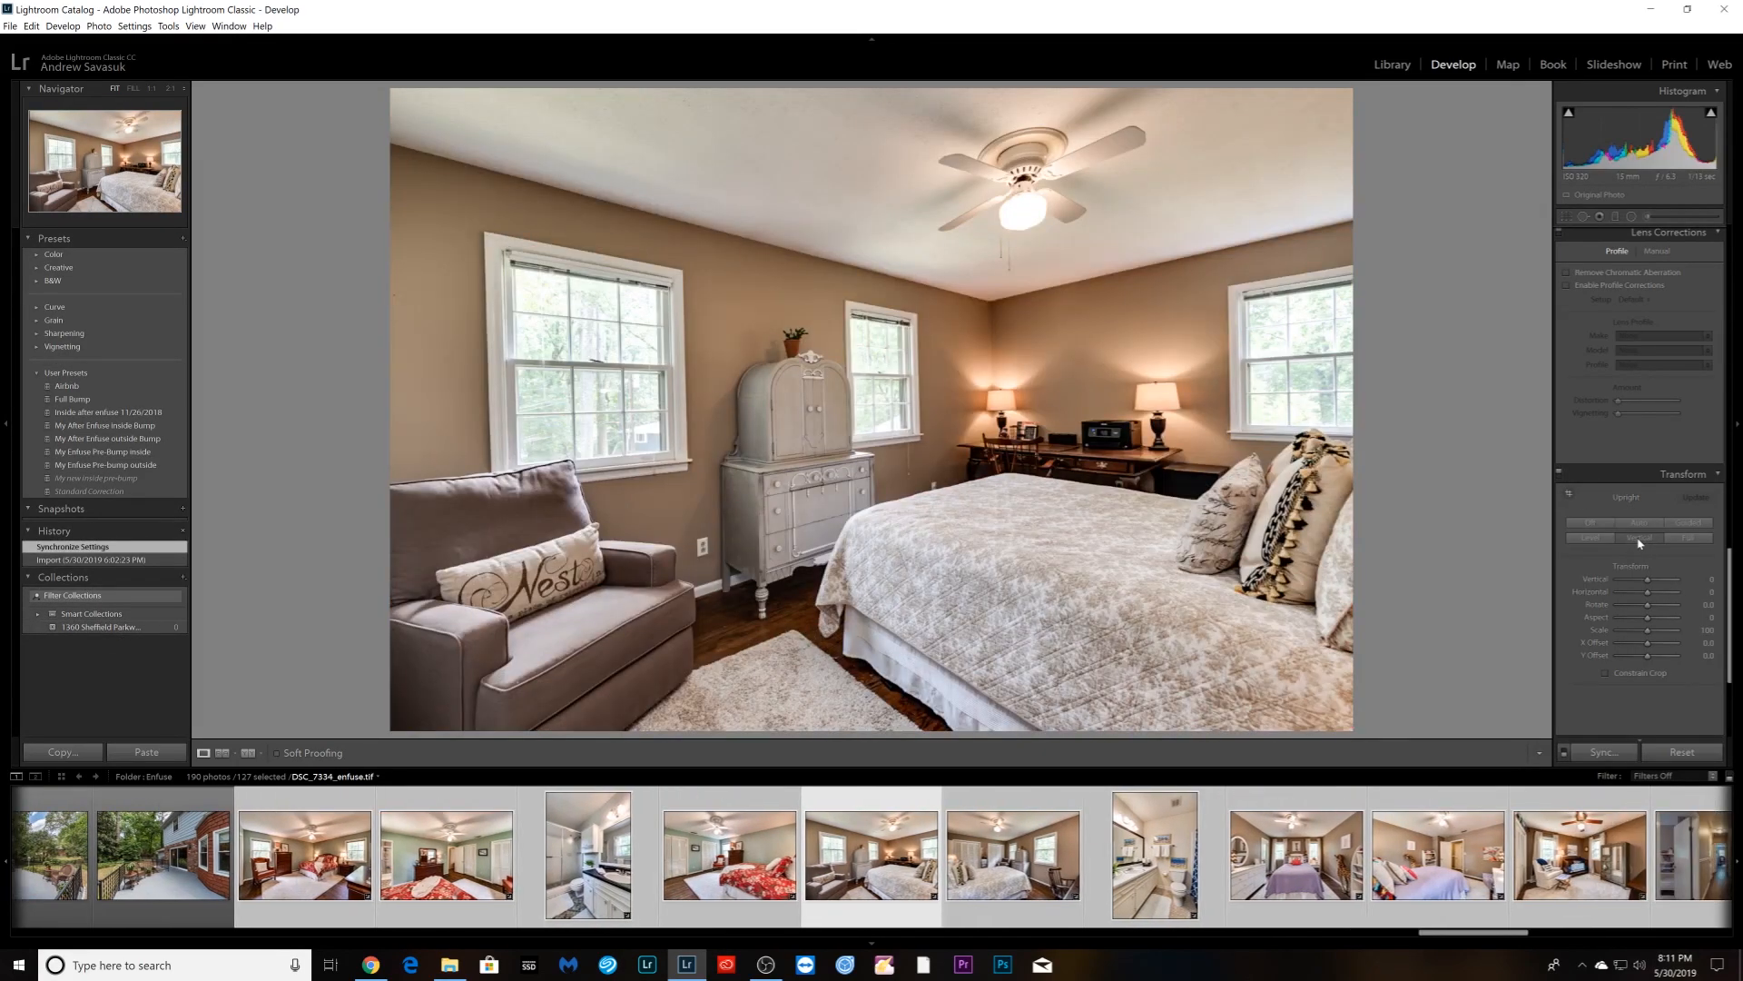
click(1639, 542)
key(Right)
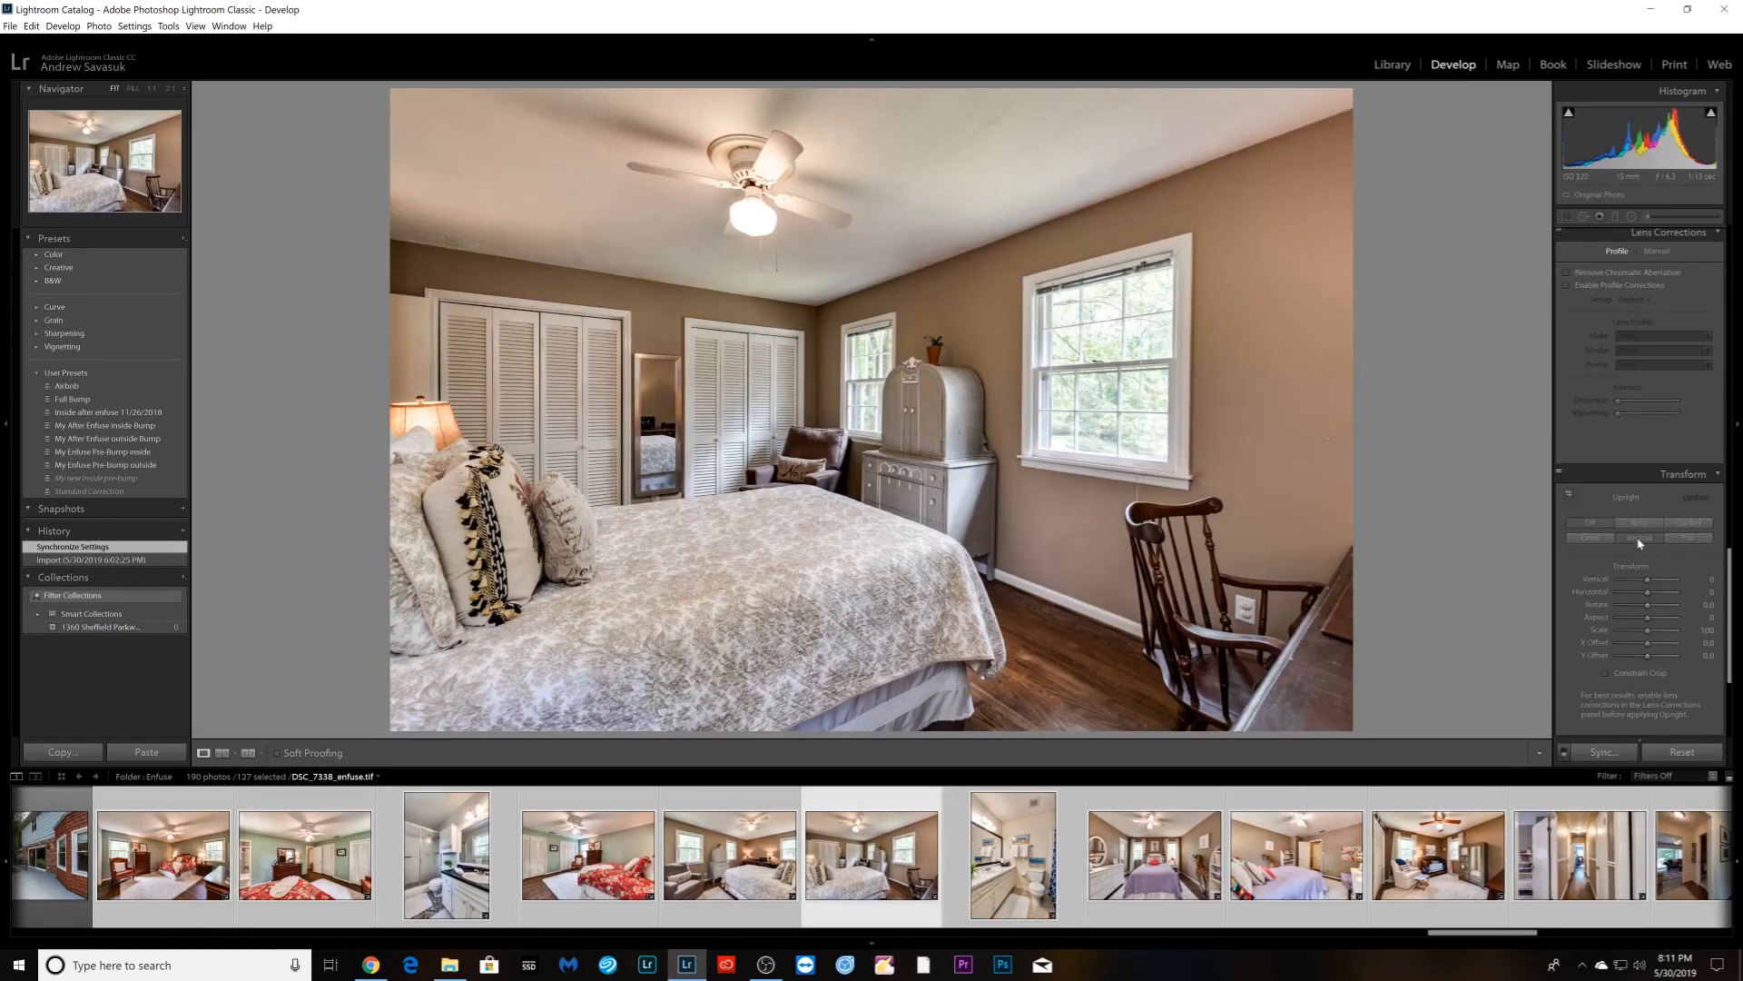
click(1640, 543)
key(Right)
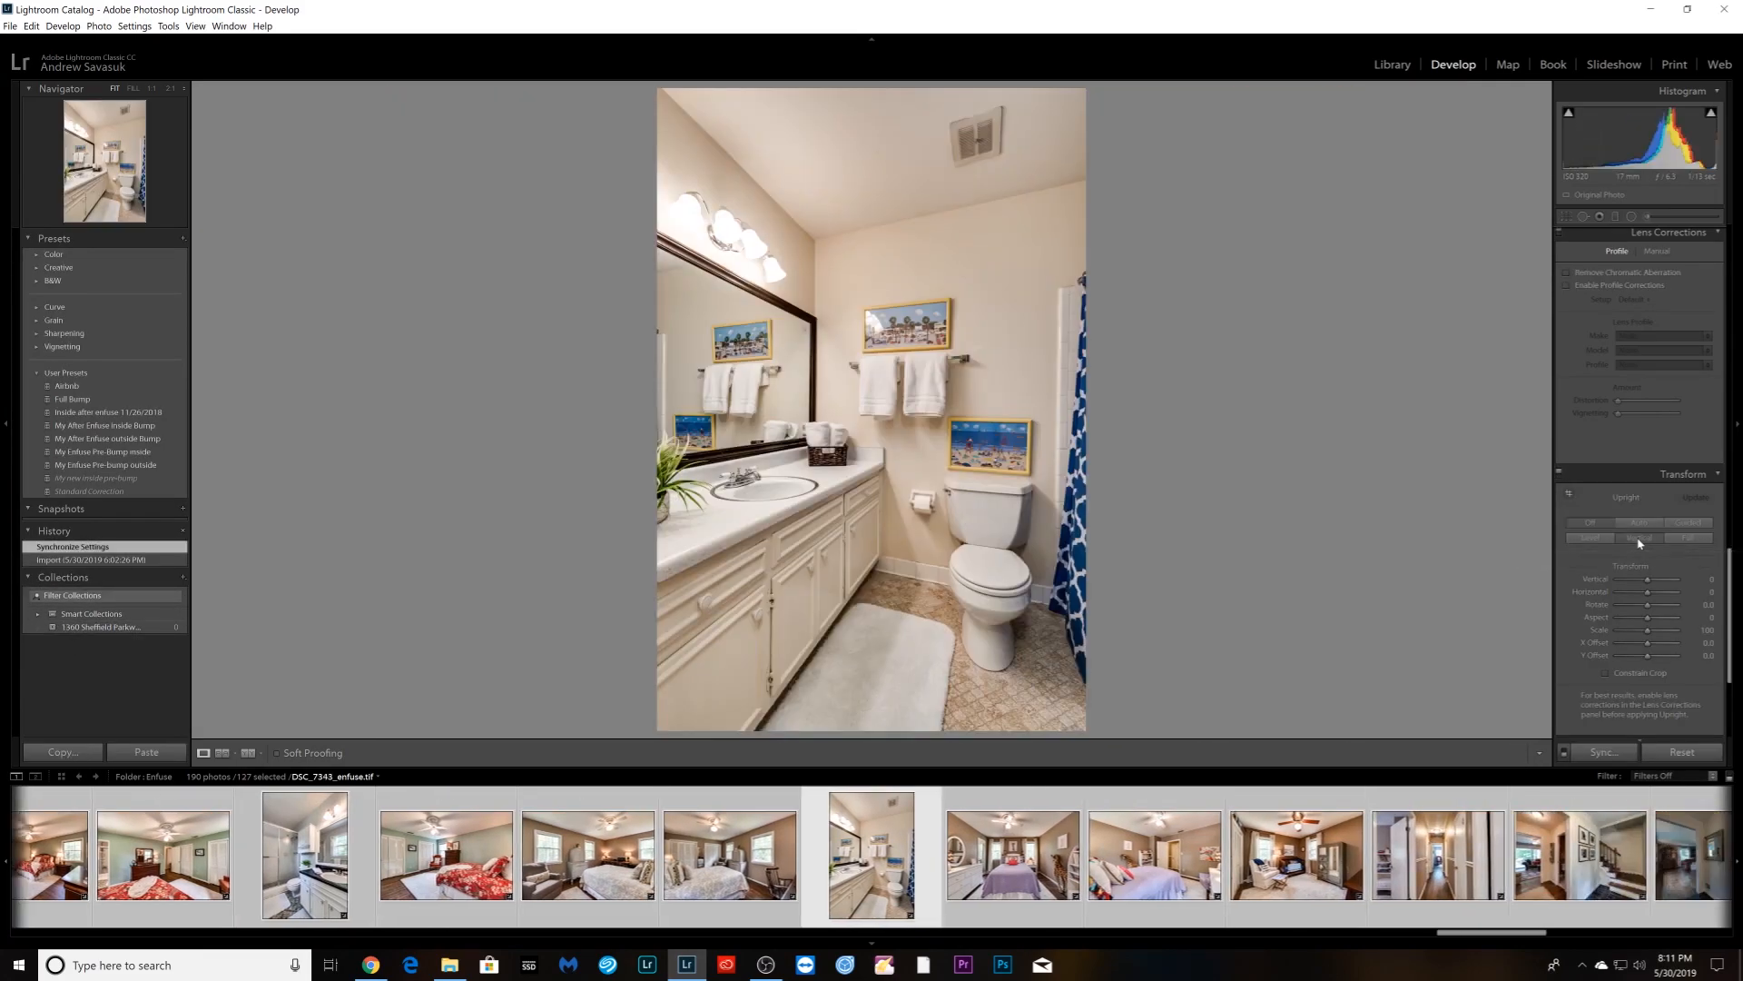
click(1640, 543)
key(Right)
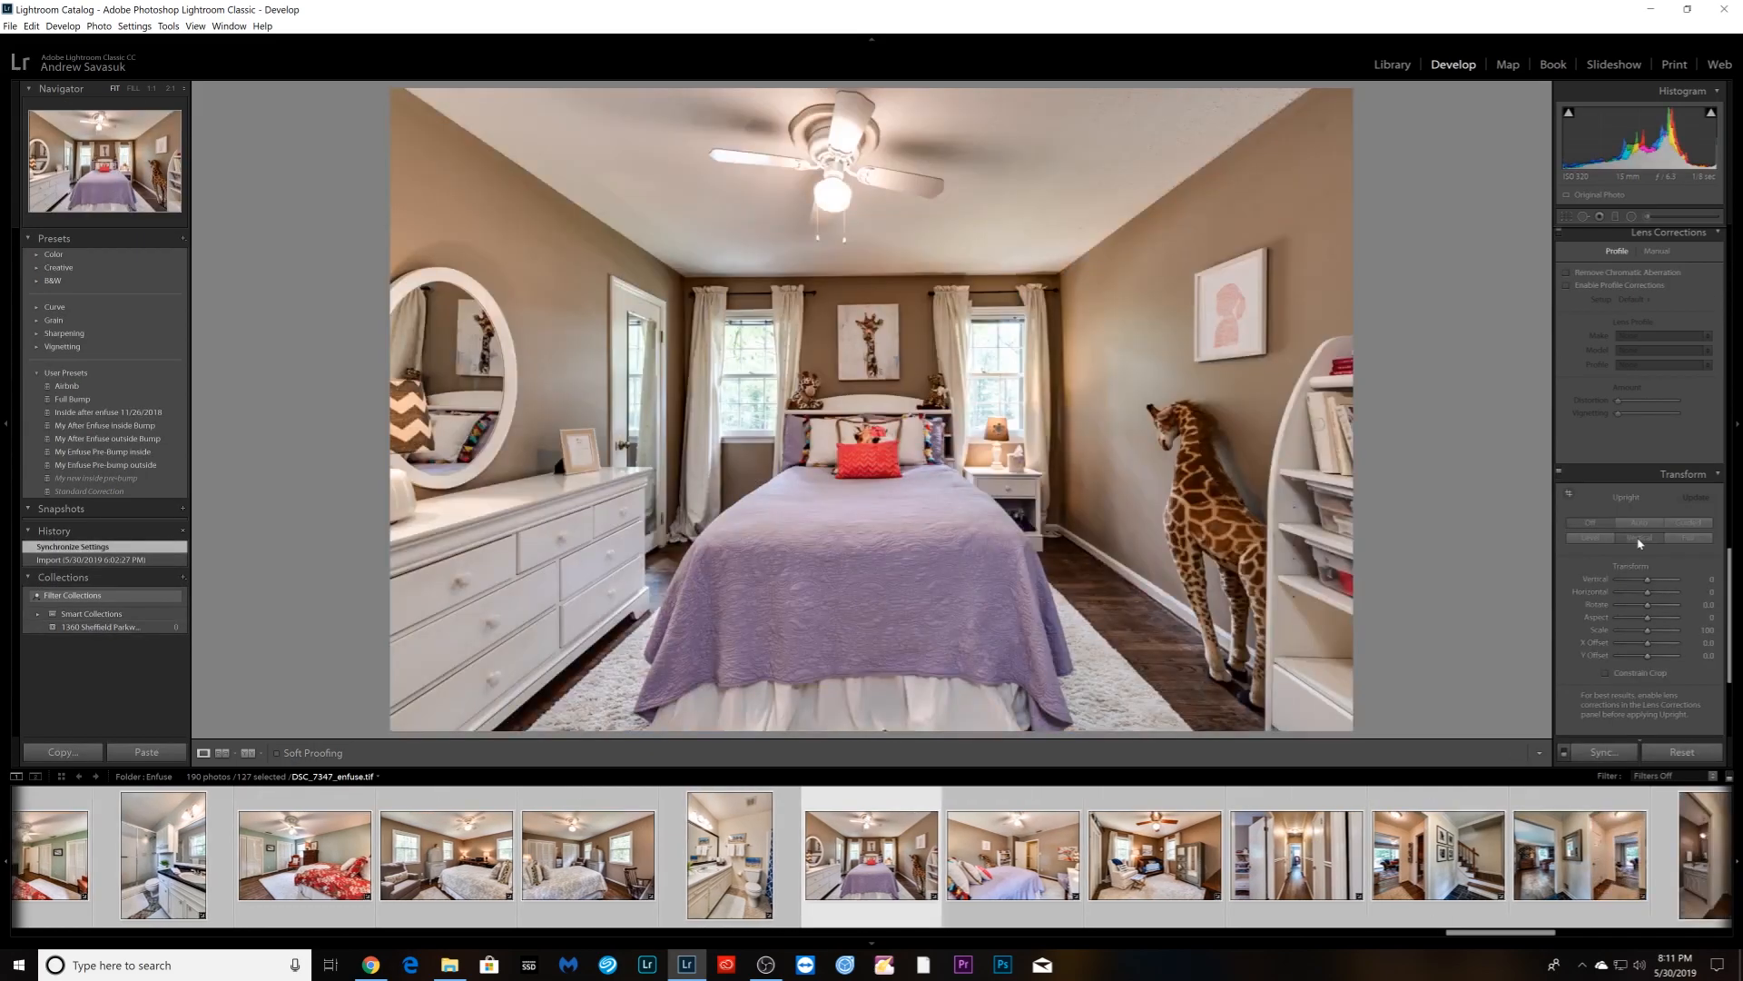
click(1639, 543)
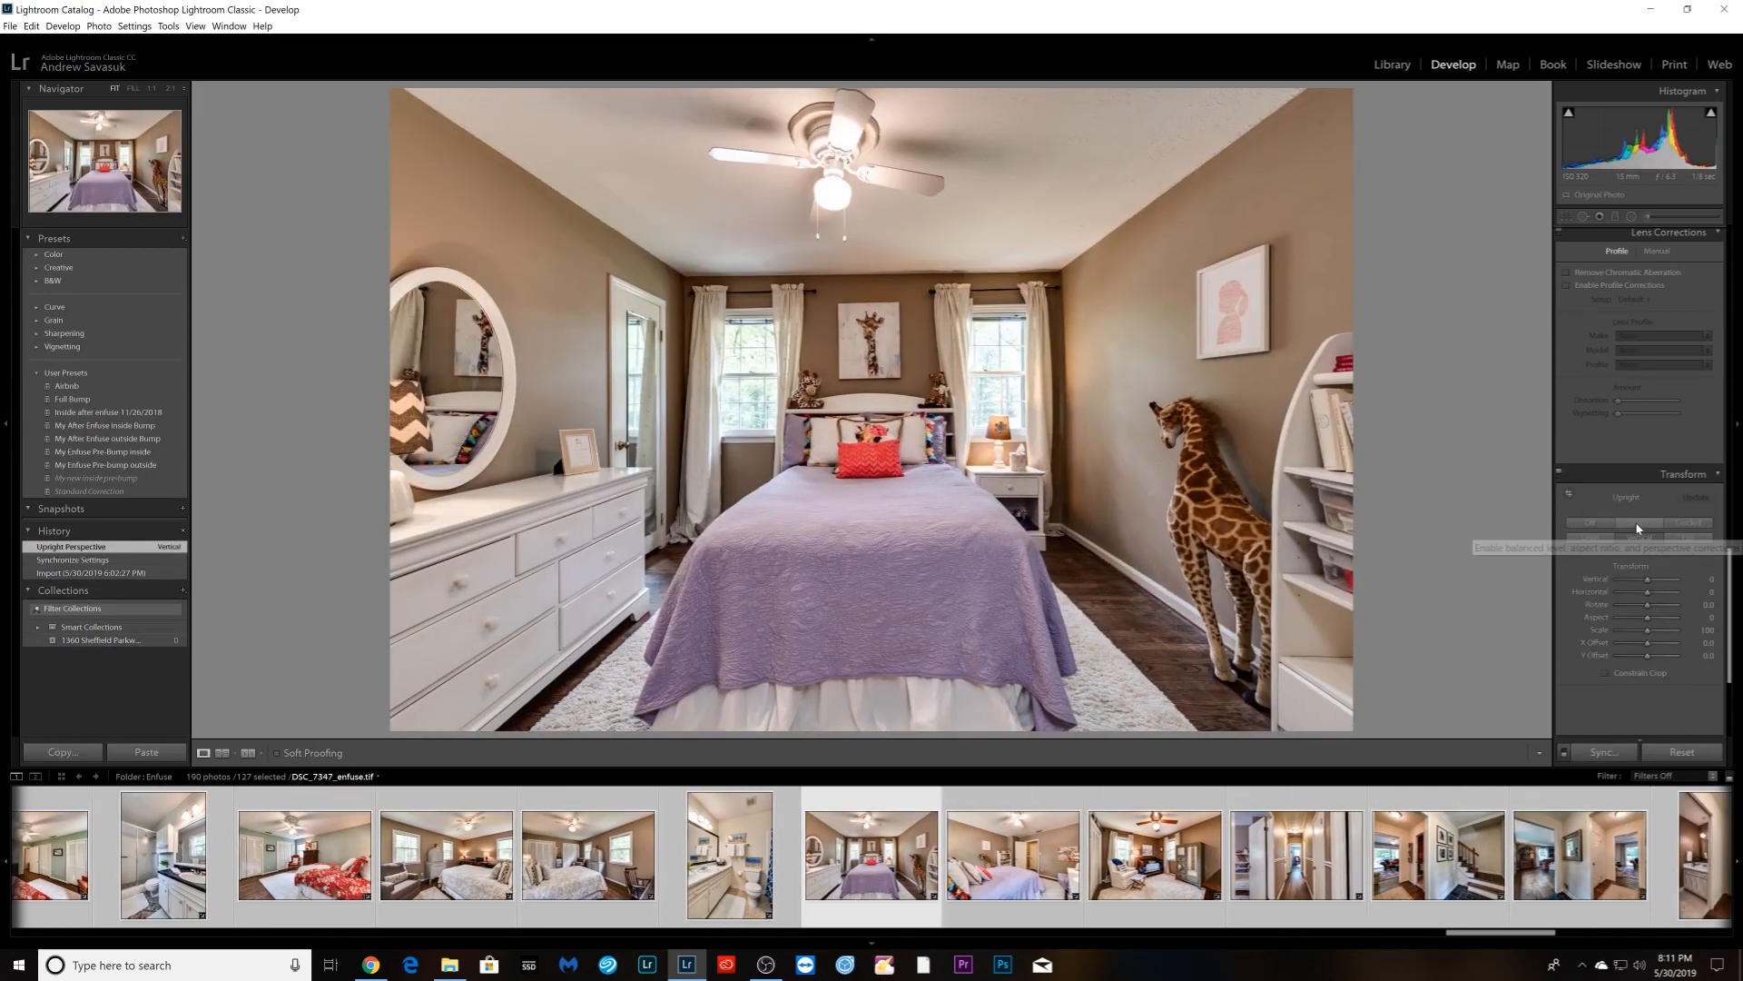
- Guide the purple bedroom's Upright correction with a ceiling-edge guide and both back-wall corner verticals
click(1638, 523)
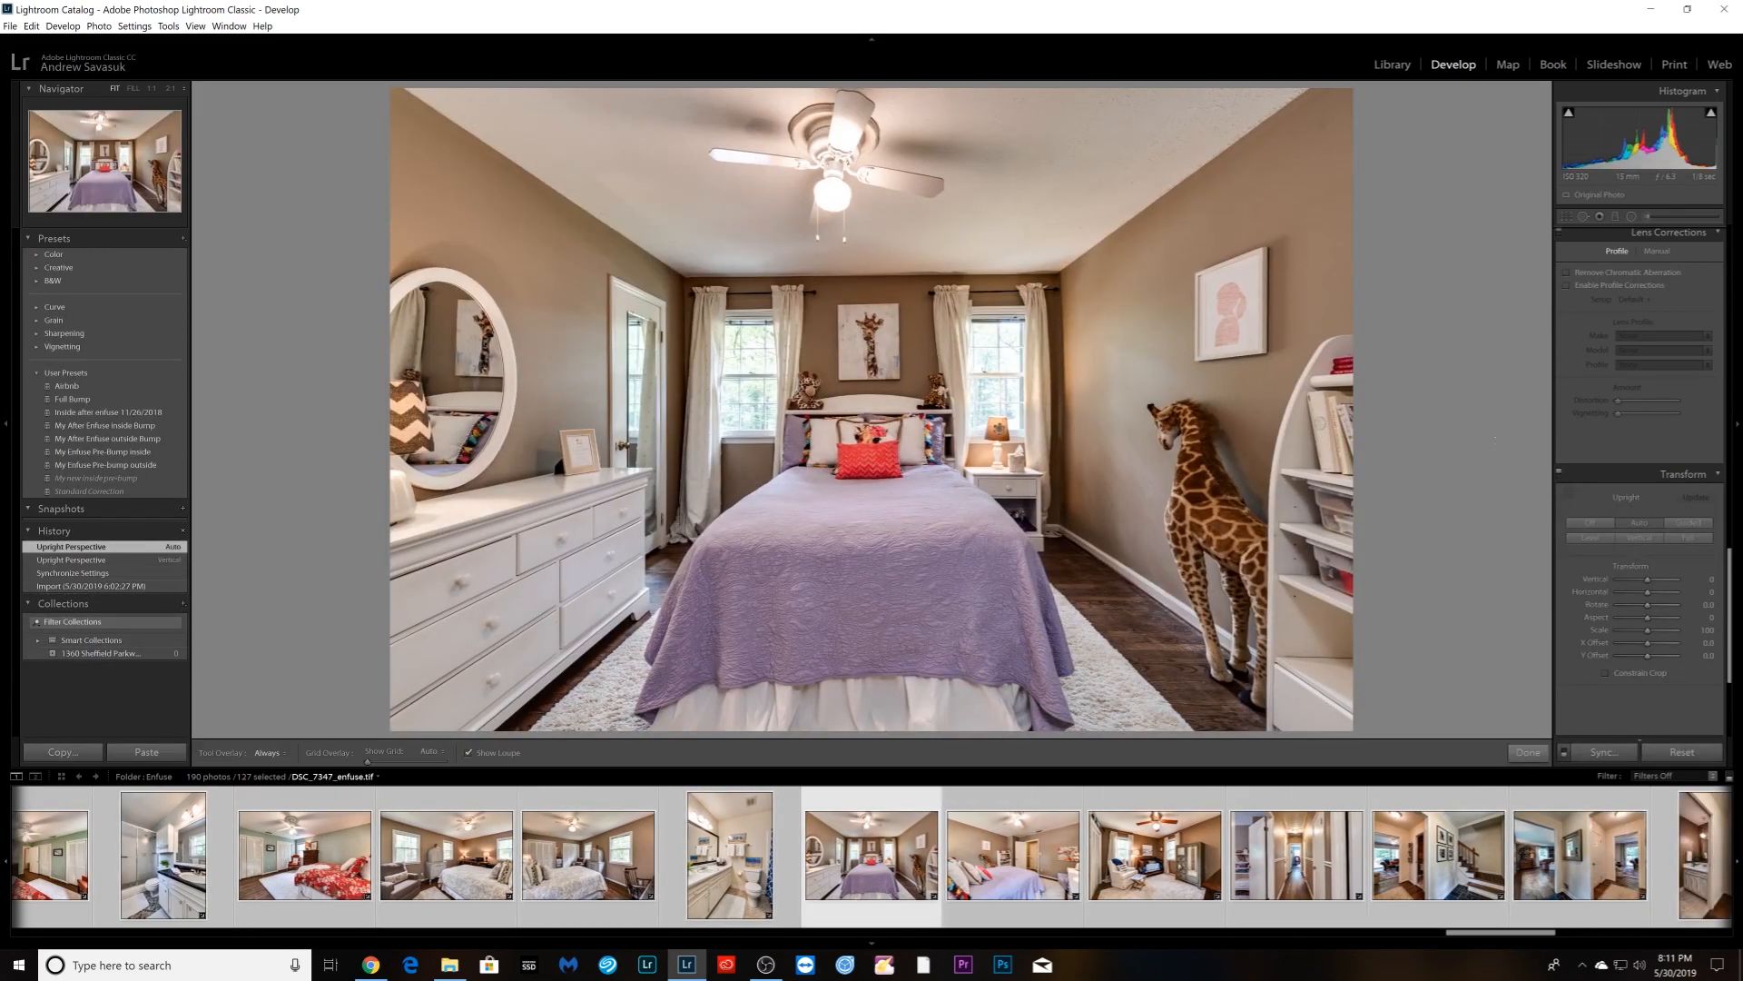
mouse_move(693, 275)
mouse_down()
mouse_move(1002, 289)
mouse_move(1054, 273)
mouse_up()
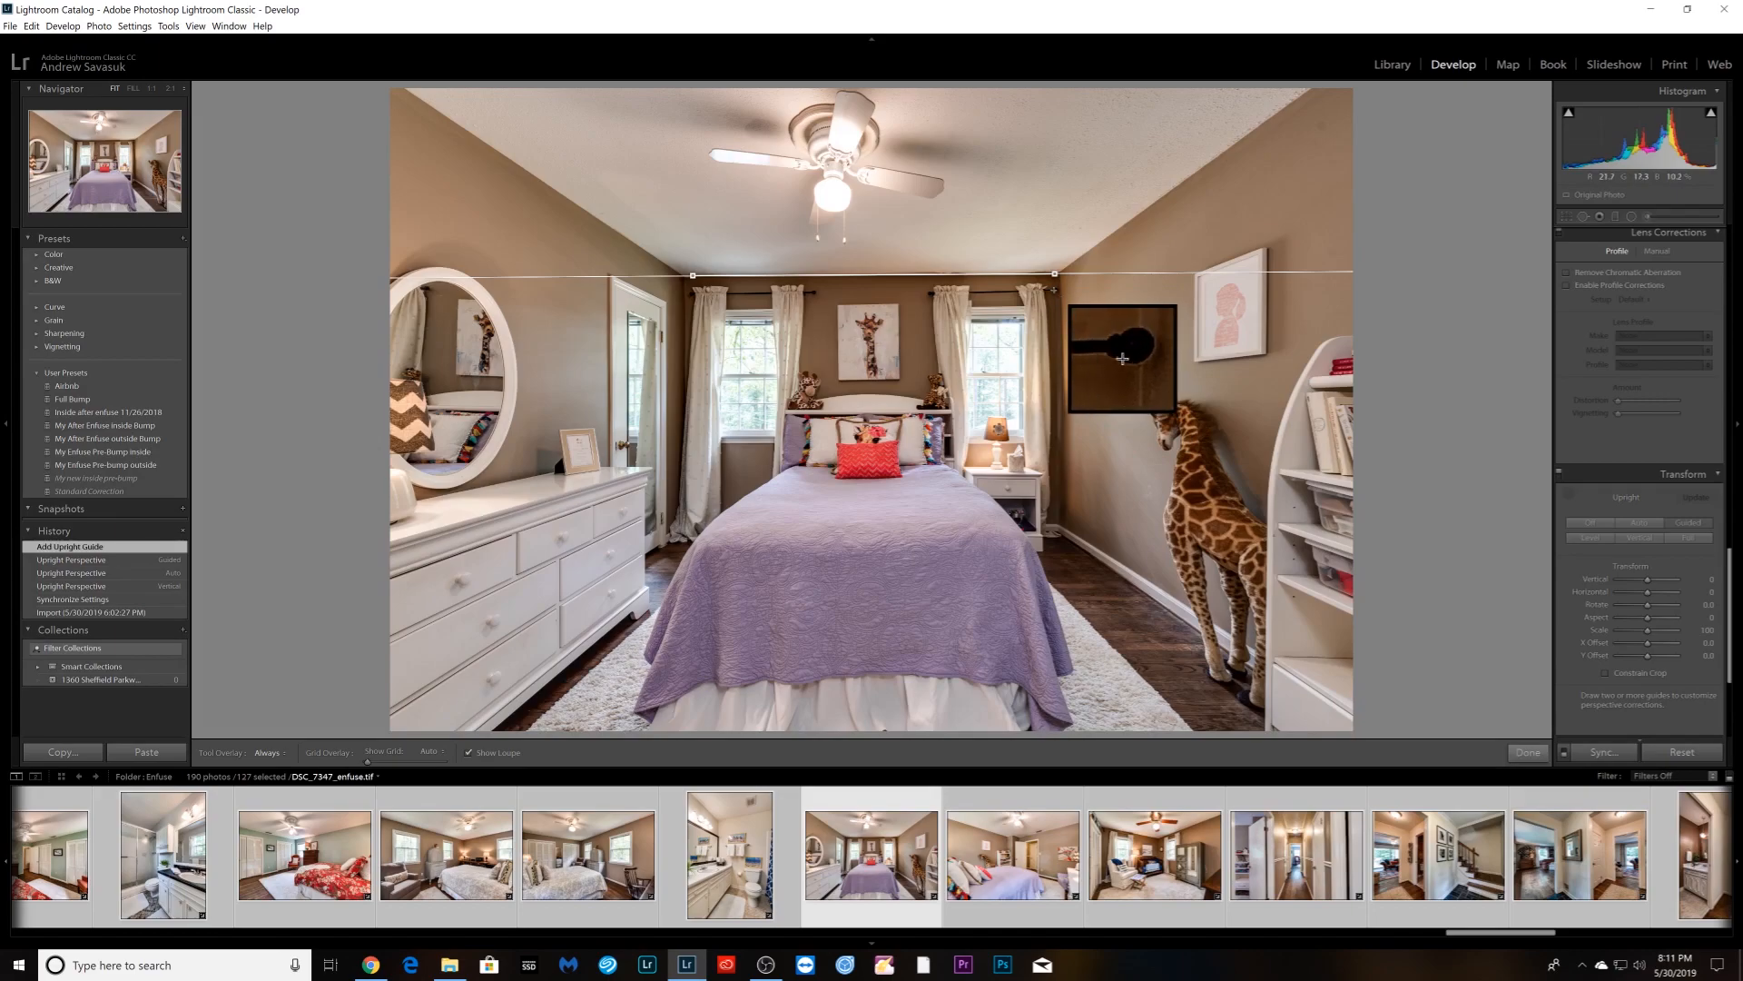
drag(1055, 289, 1061, 515)
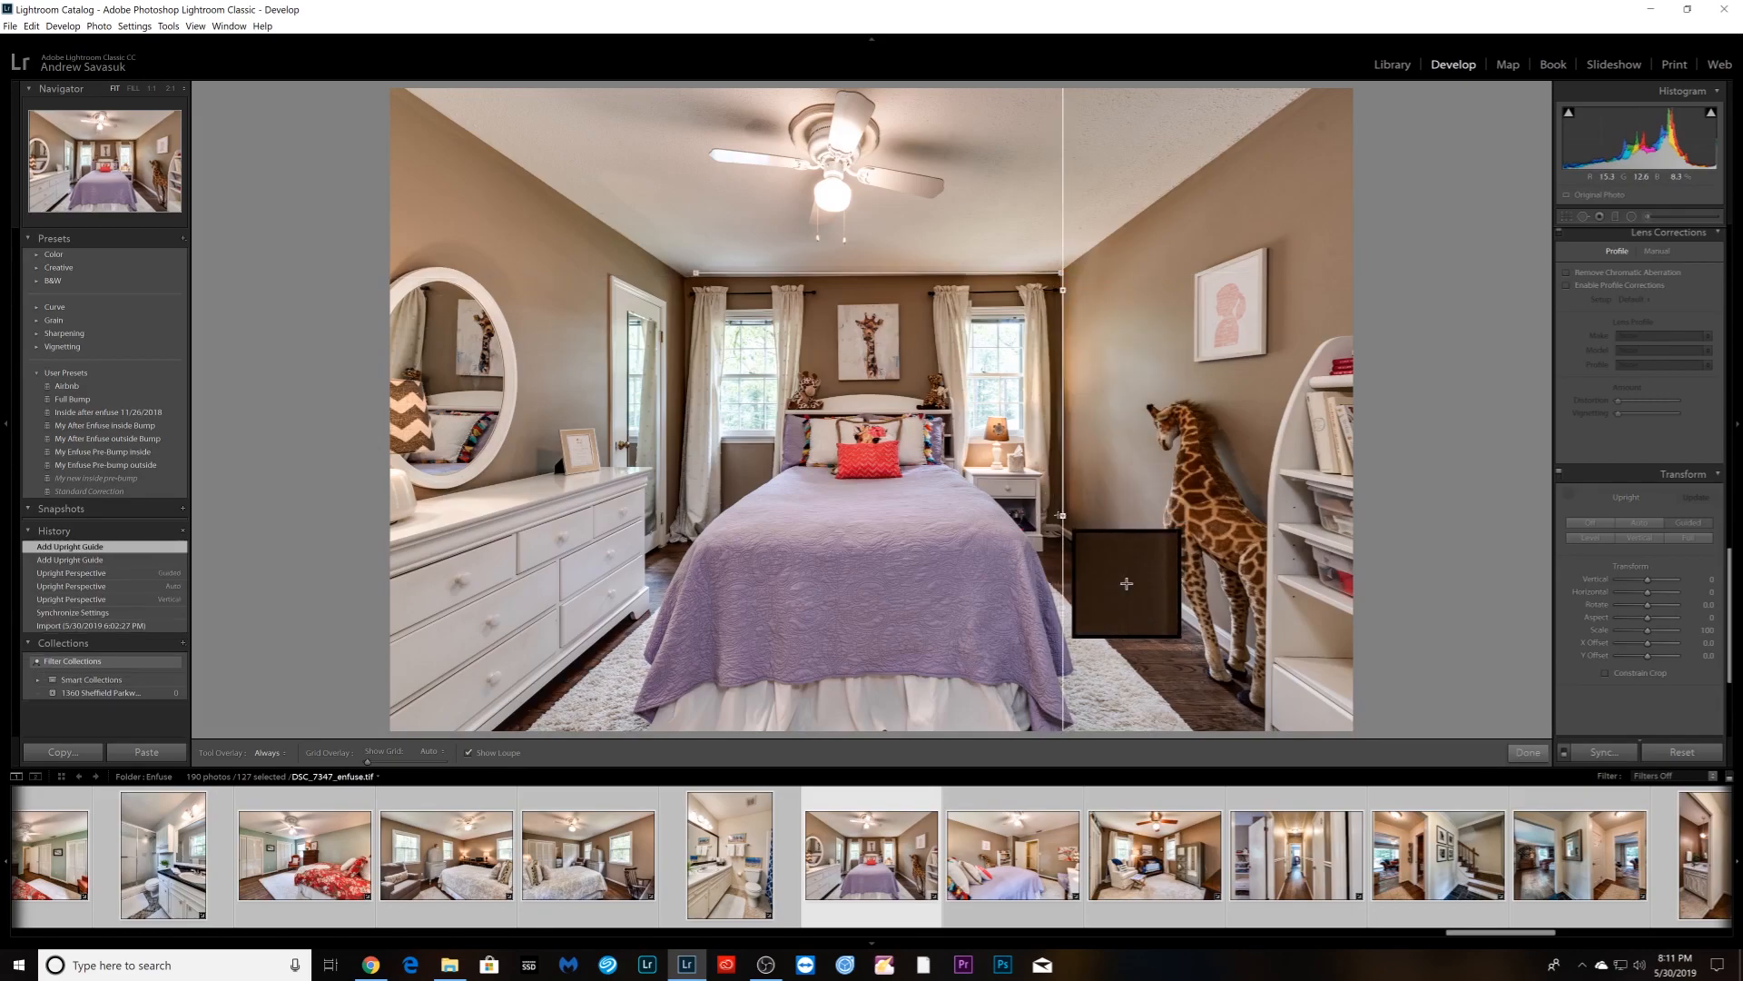
drag(688, 288, 688, 484)
click(1528, 752)
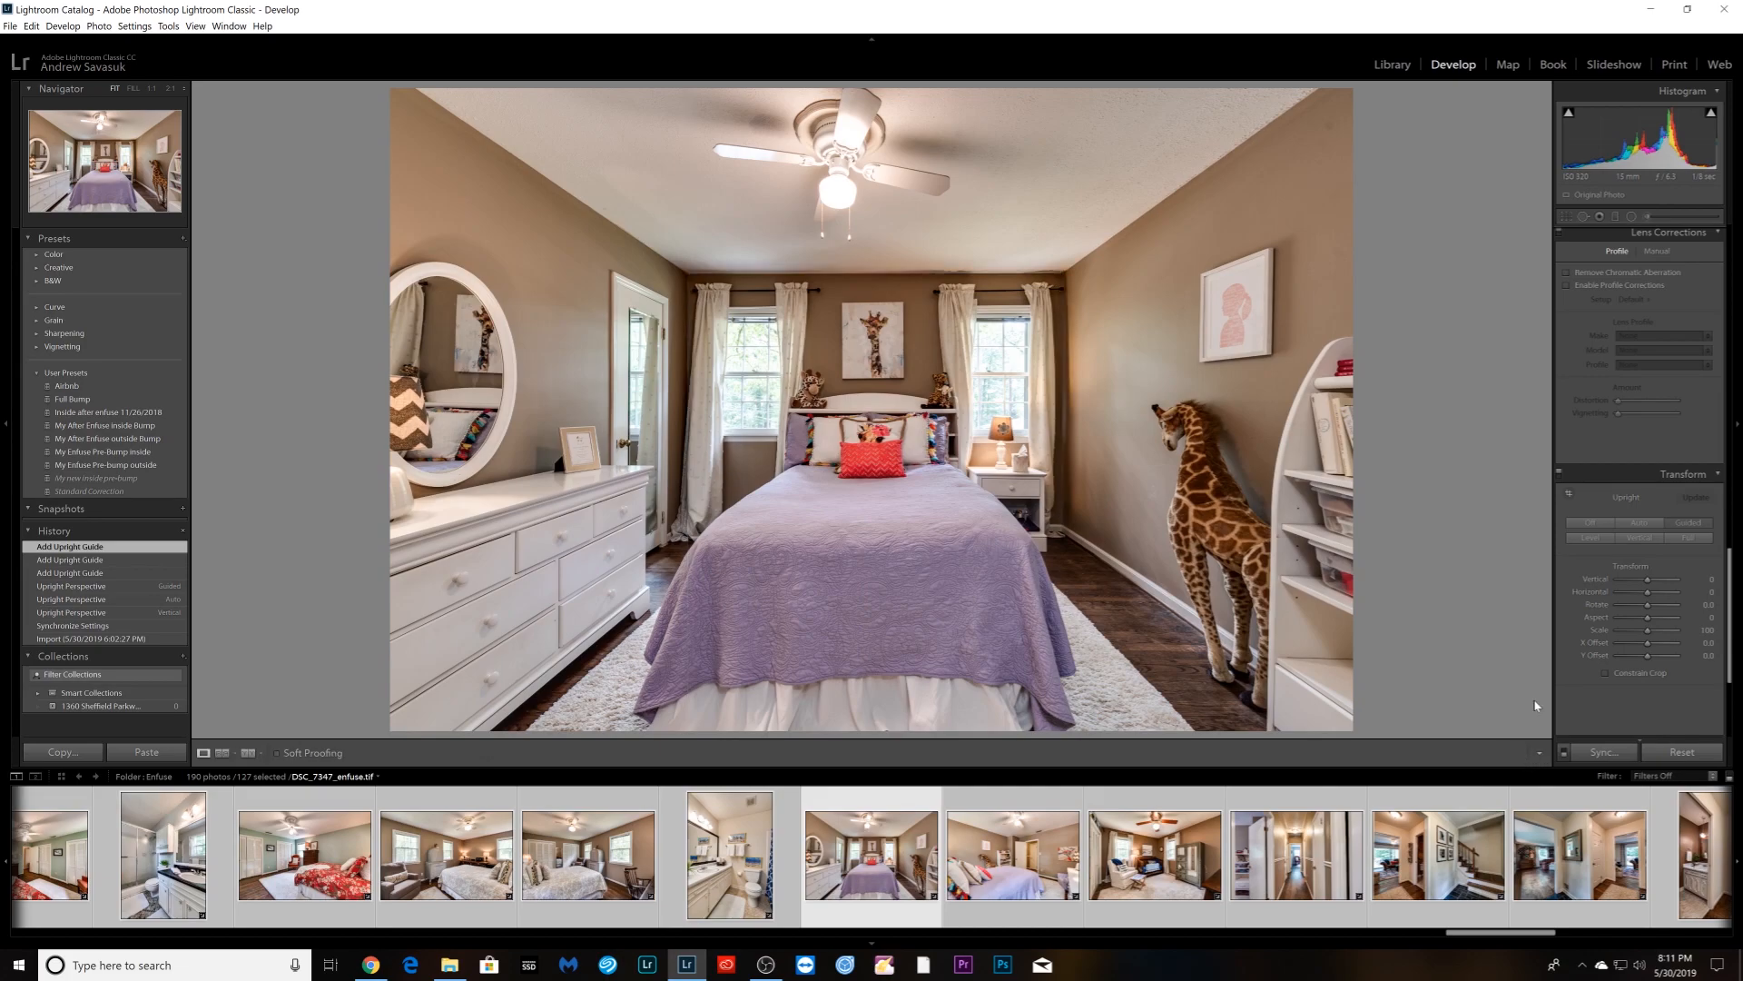
- Apply Vertical Upright correction to the stairway photo and check it at 1:1 near the doorway
key(Right)
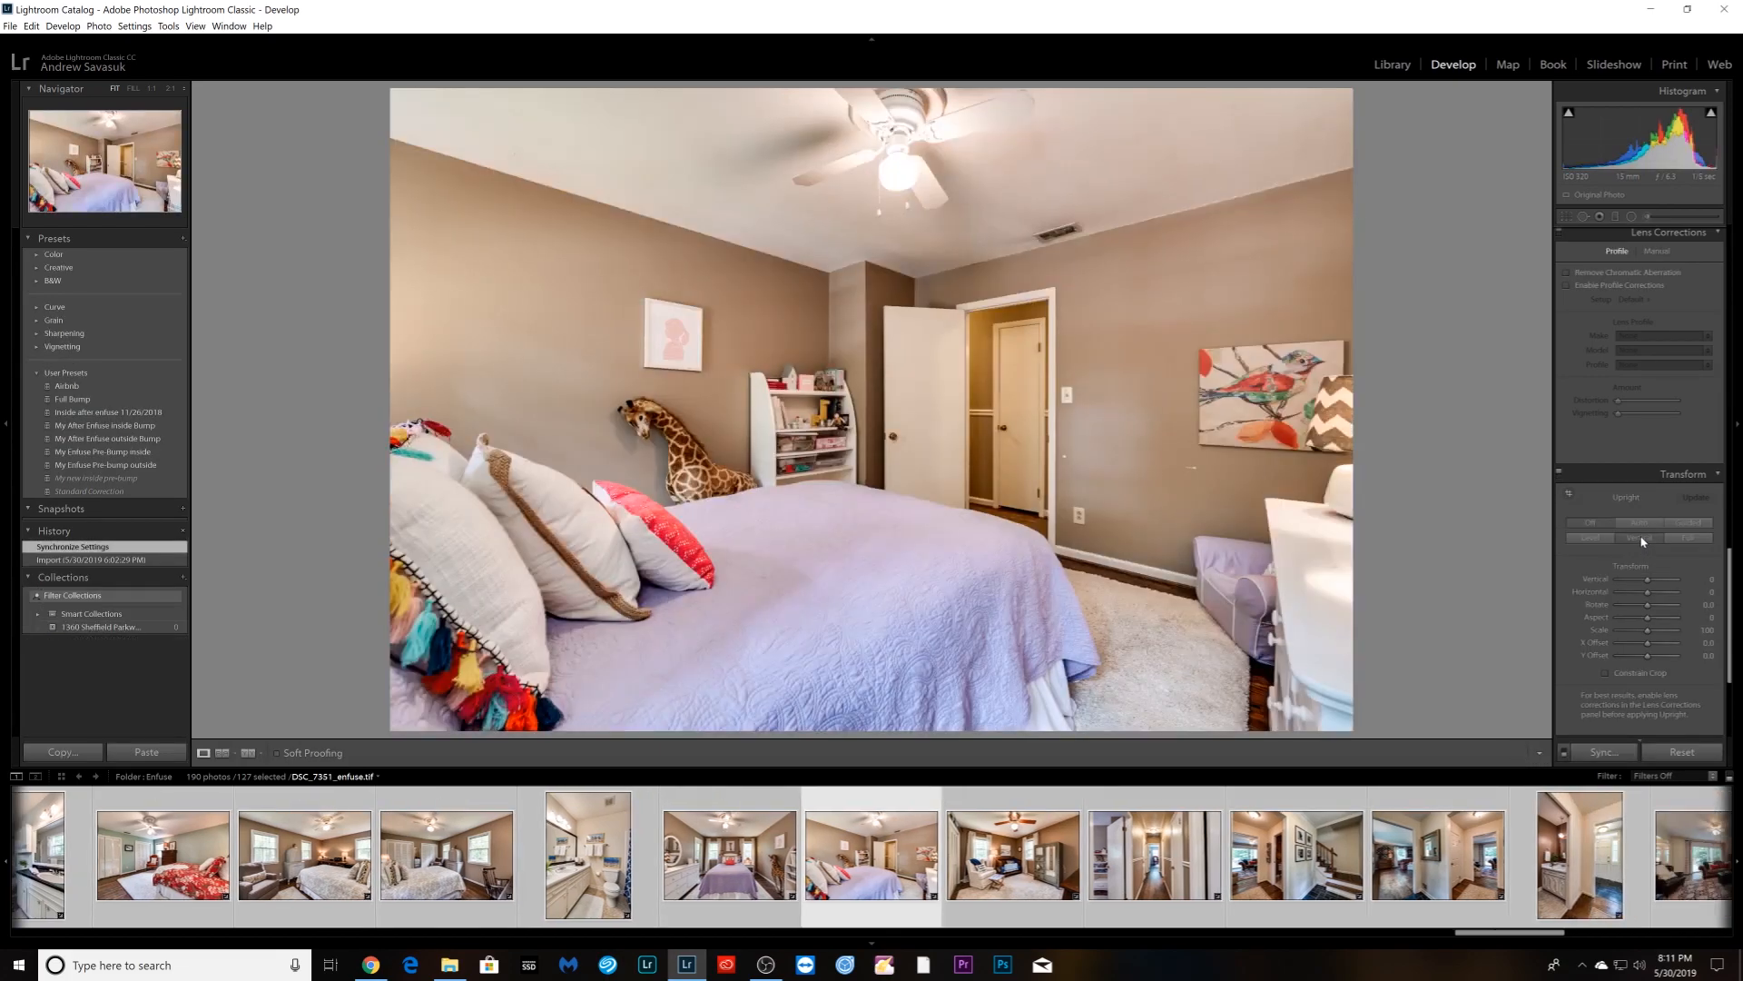
key(Right)
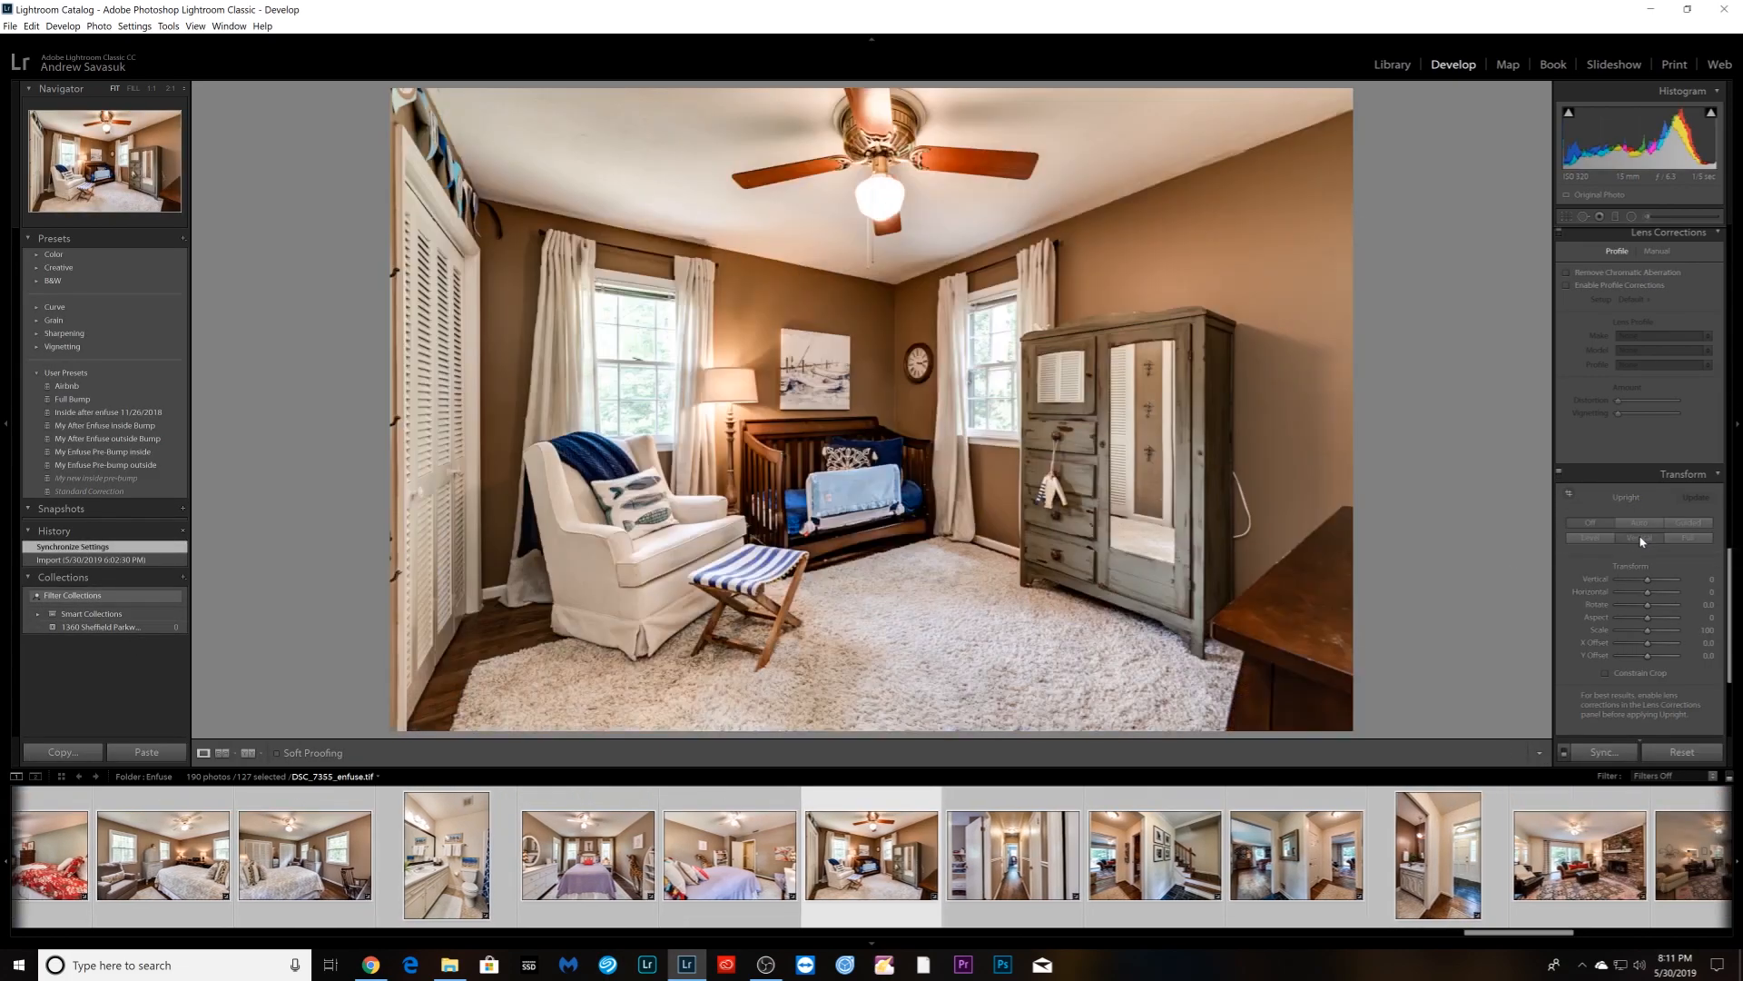
key(Right)
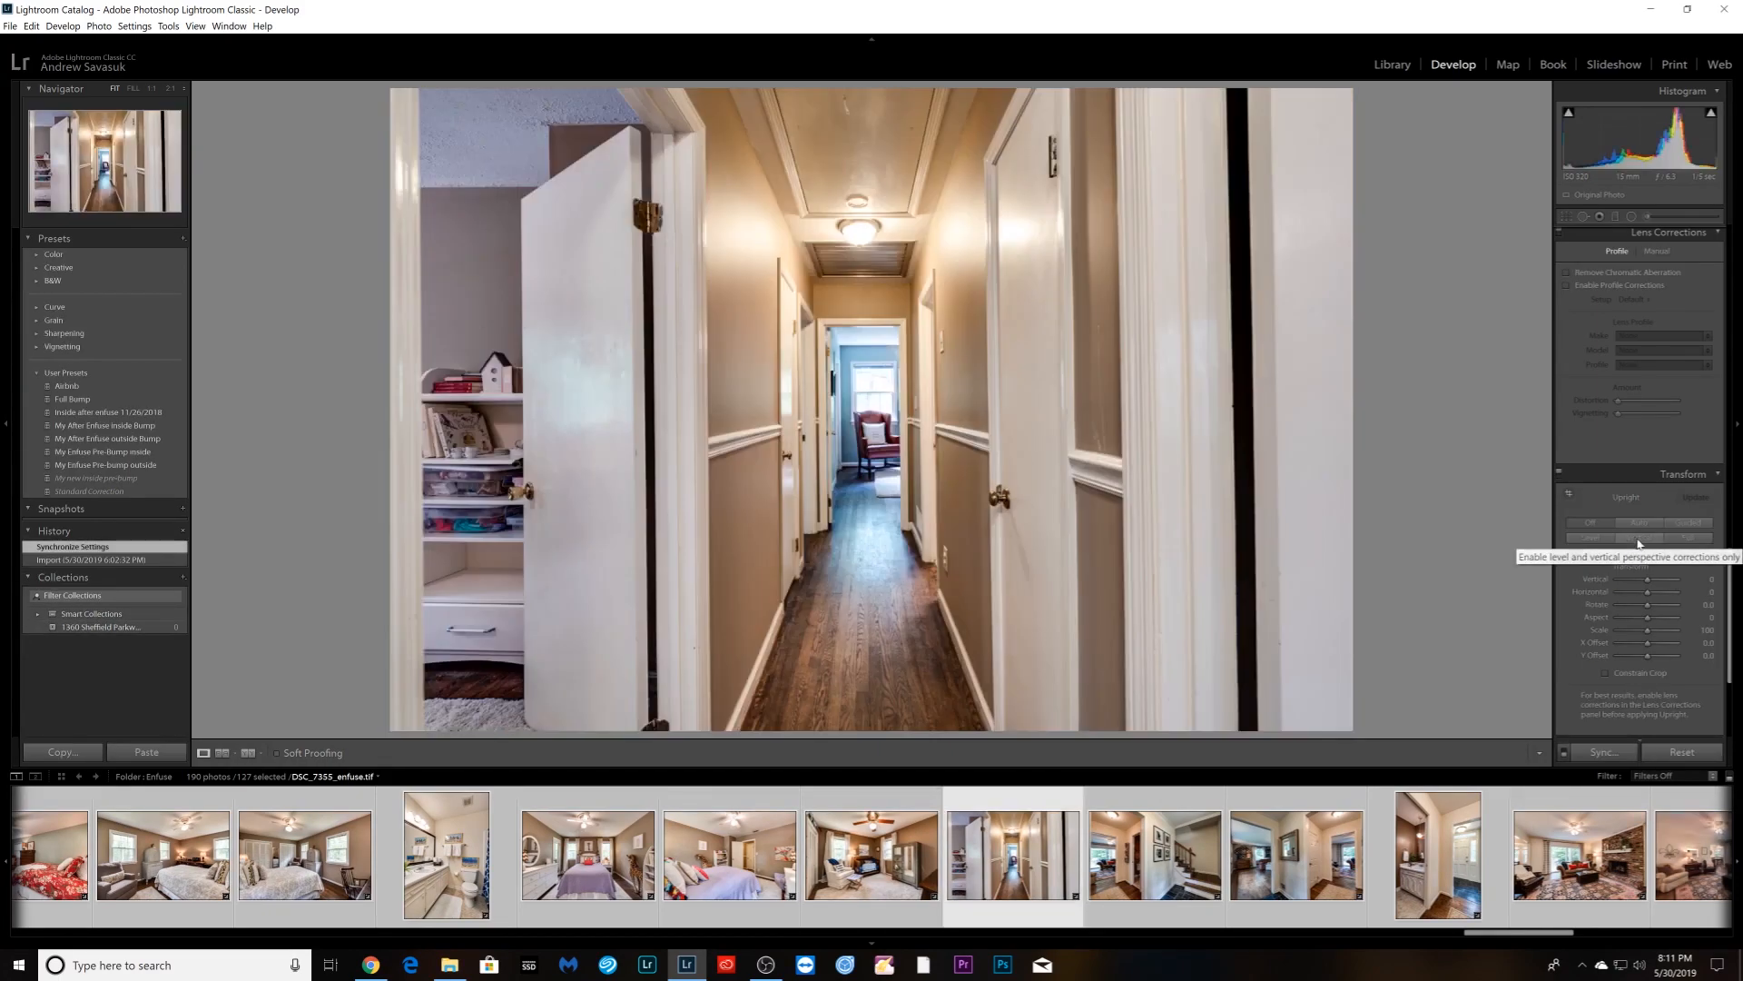
key(Right)
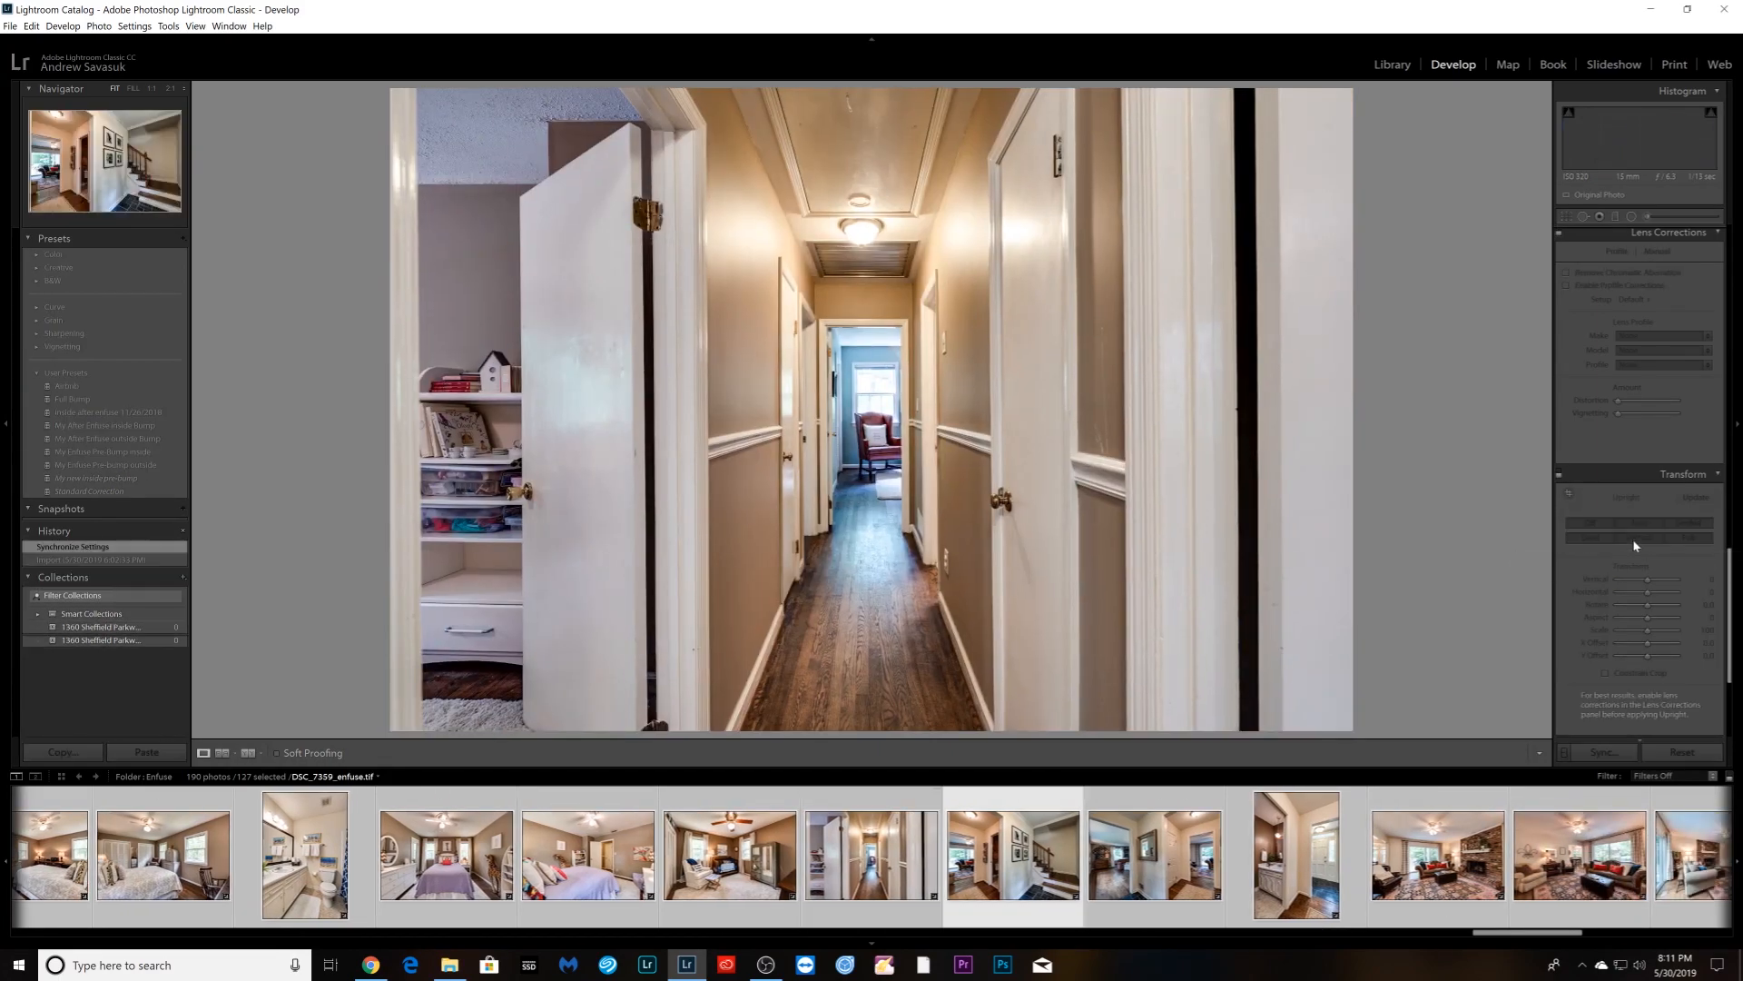
click(1639, 538)
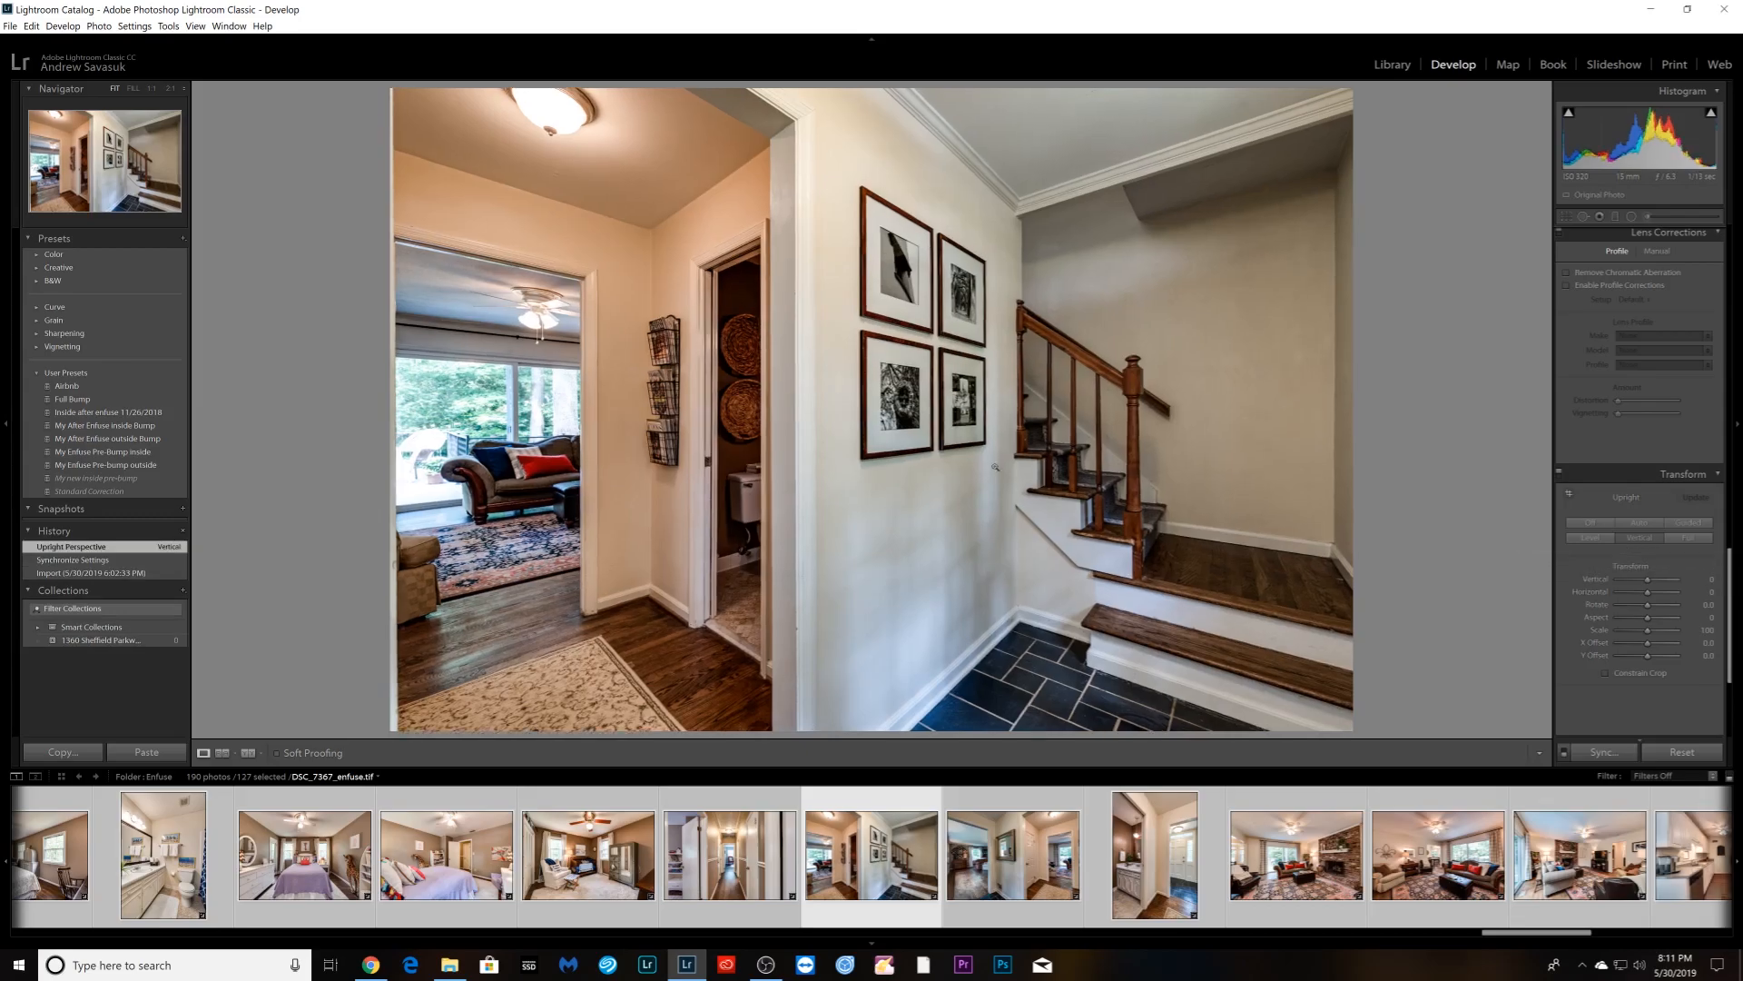
click(759, 457)
click(759, 452)
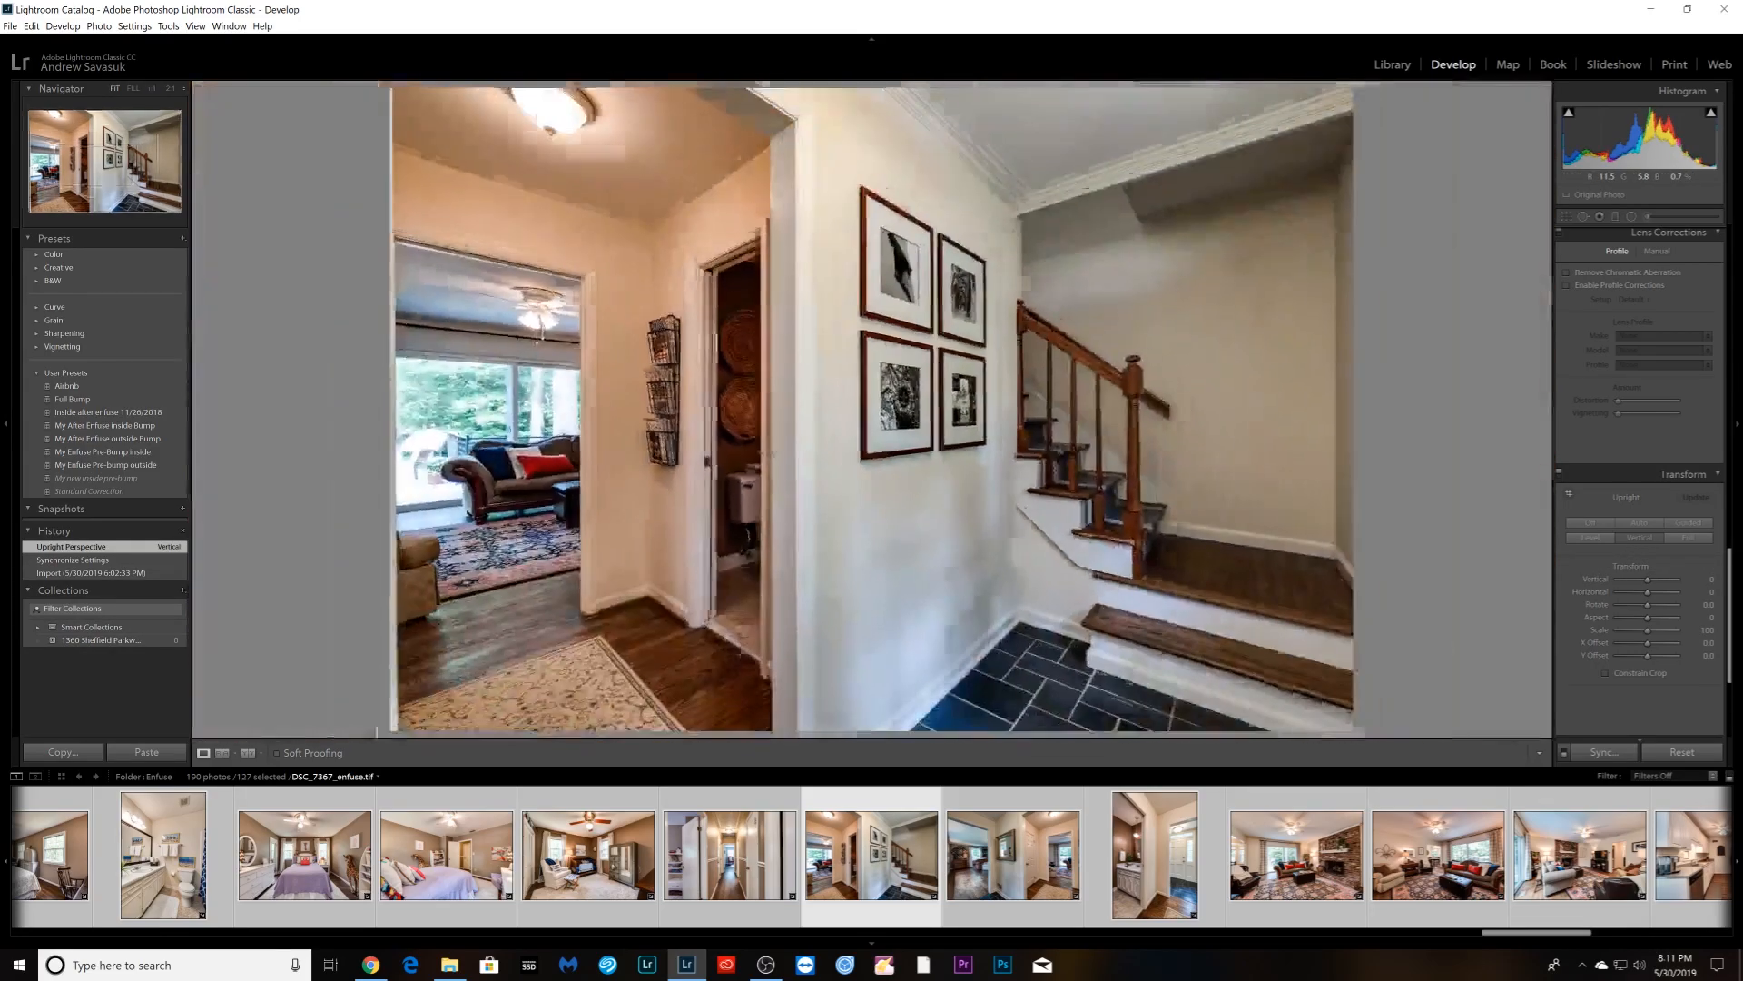
- Apply Vertical Upright correction to the hallway, powder room and both living room photos
key(Right)
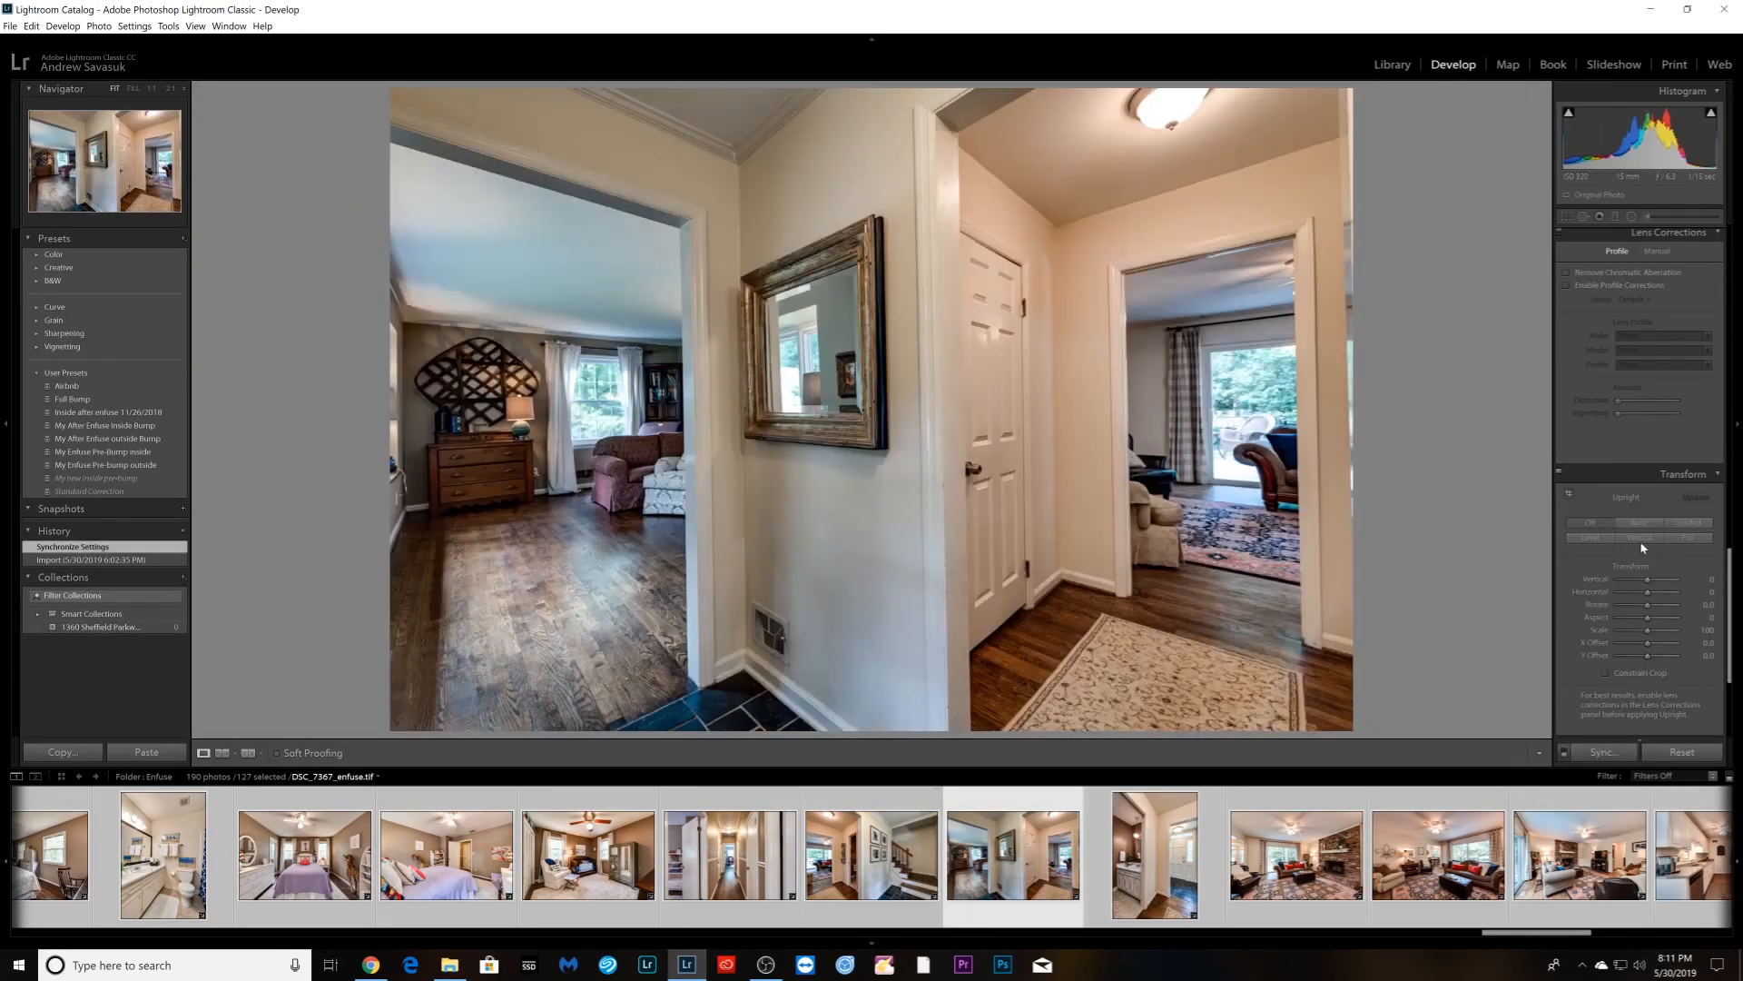
click(1639, 539)
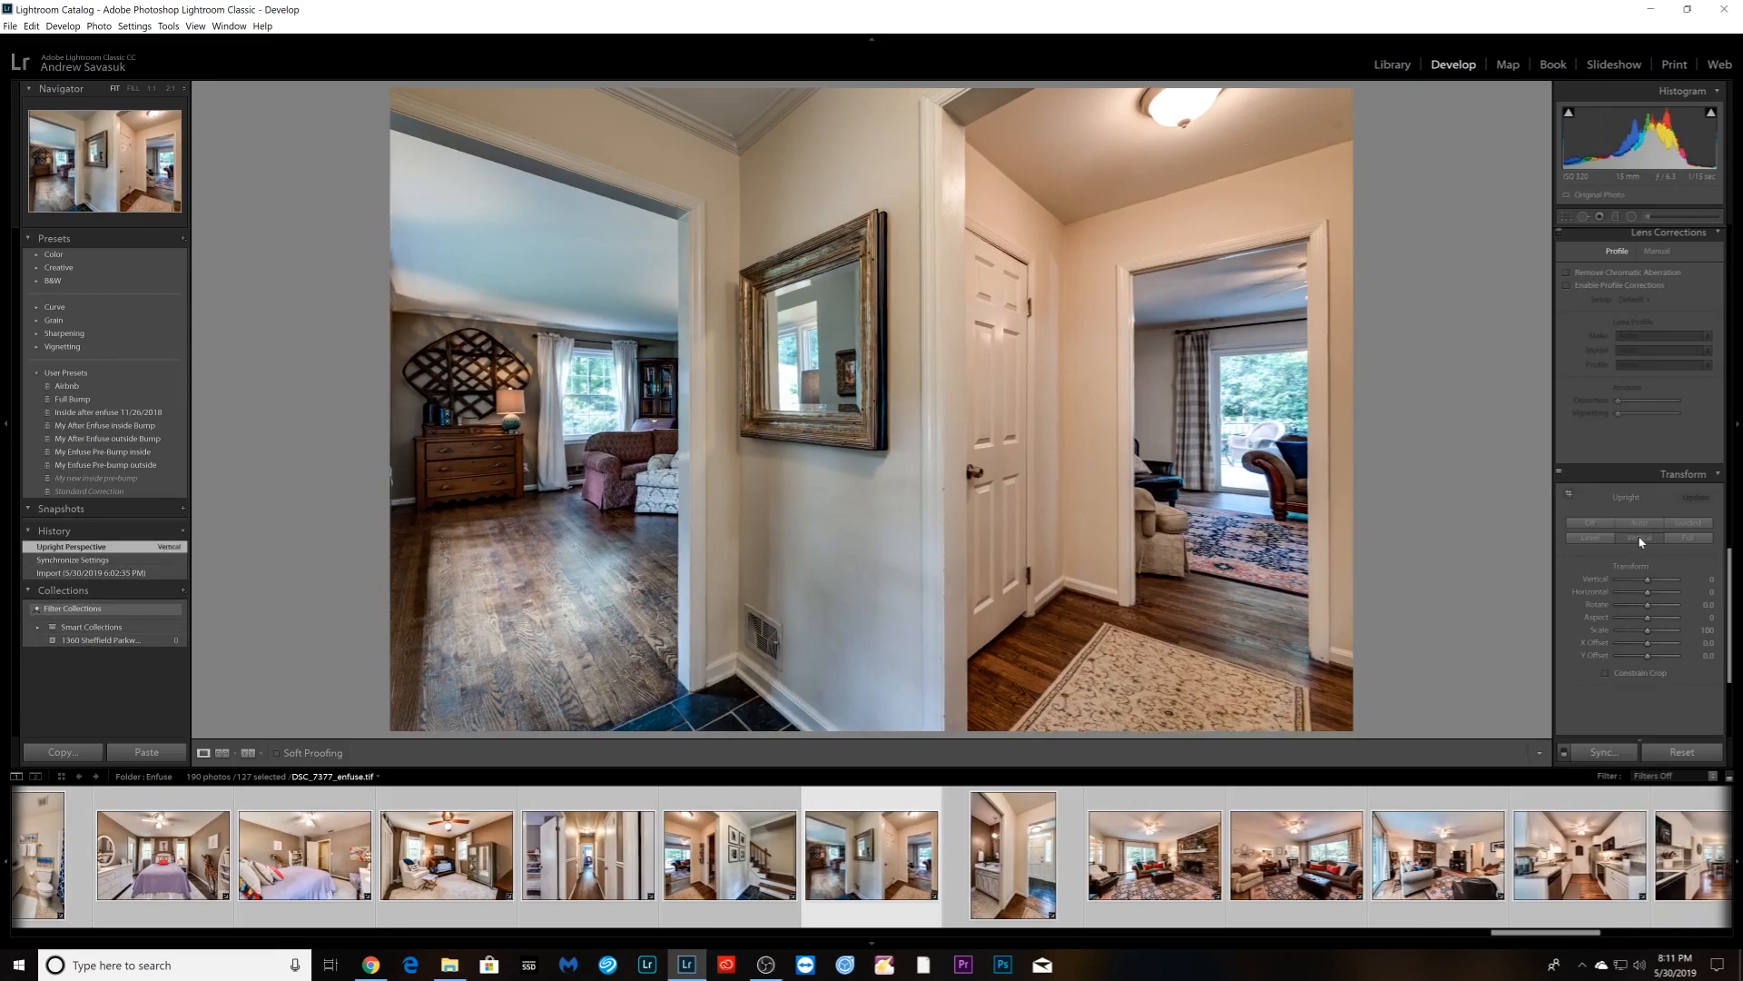
key(Right)
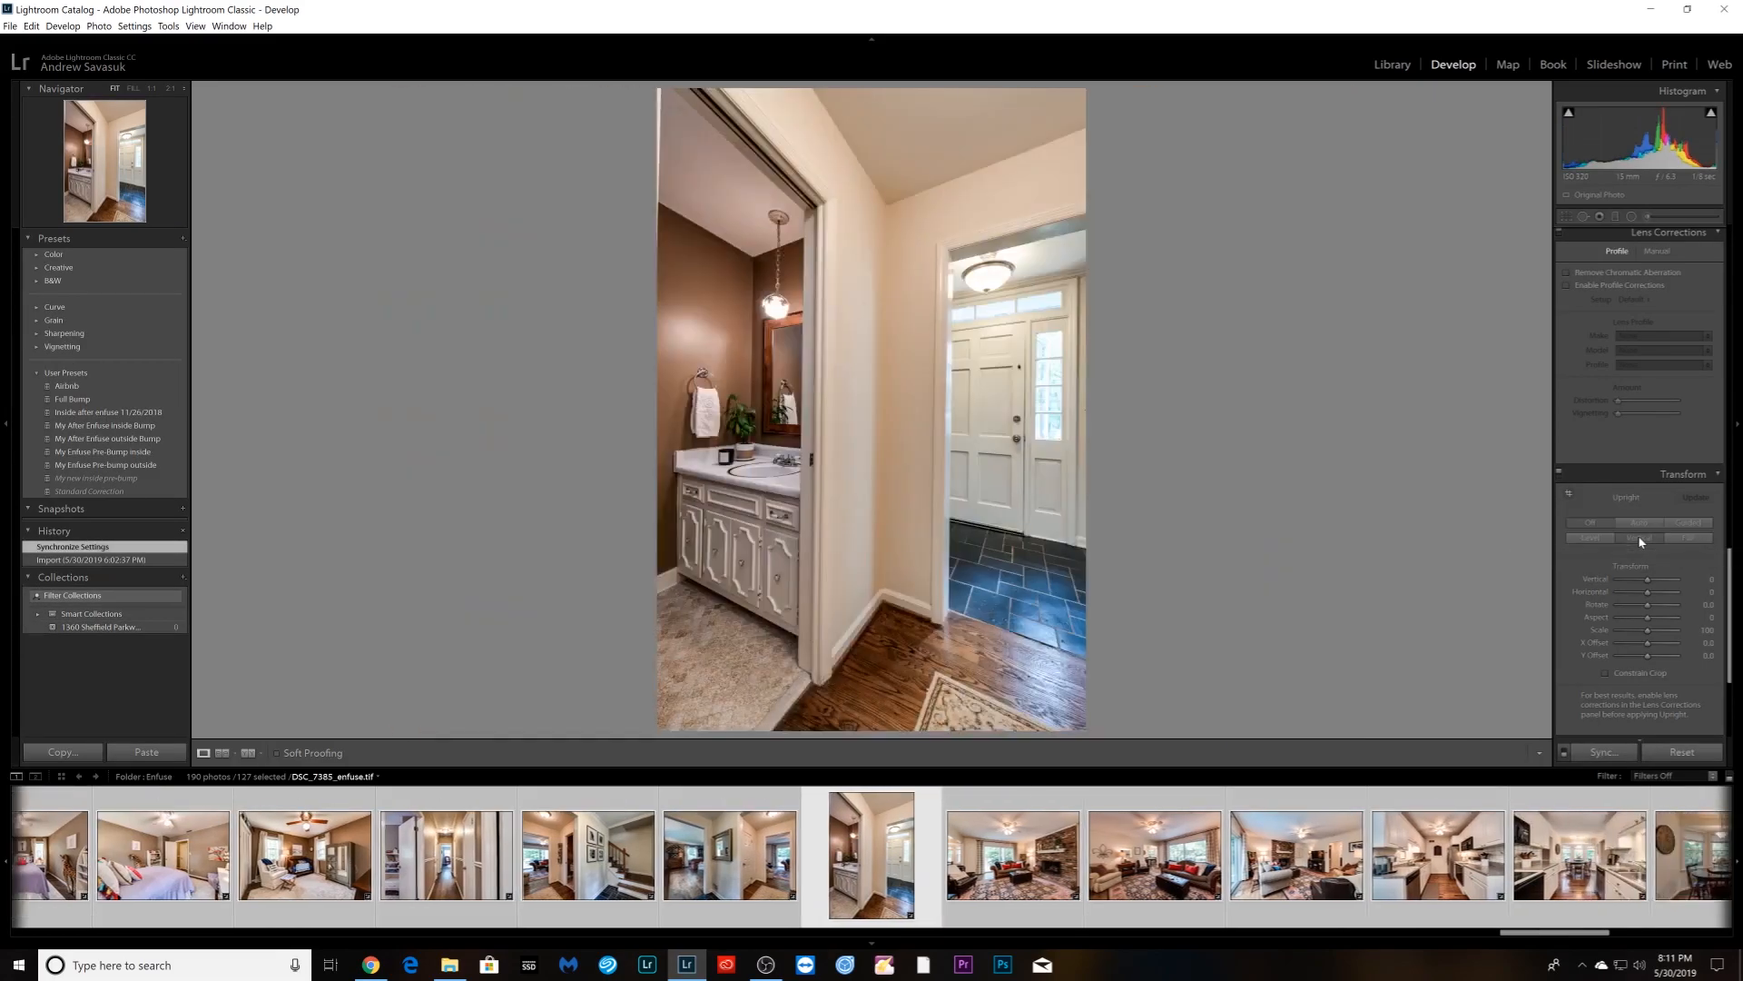
click(1639, 539)
key(Right)
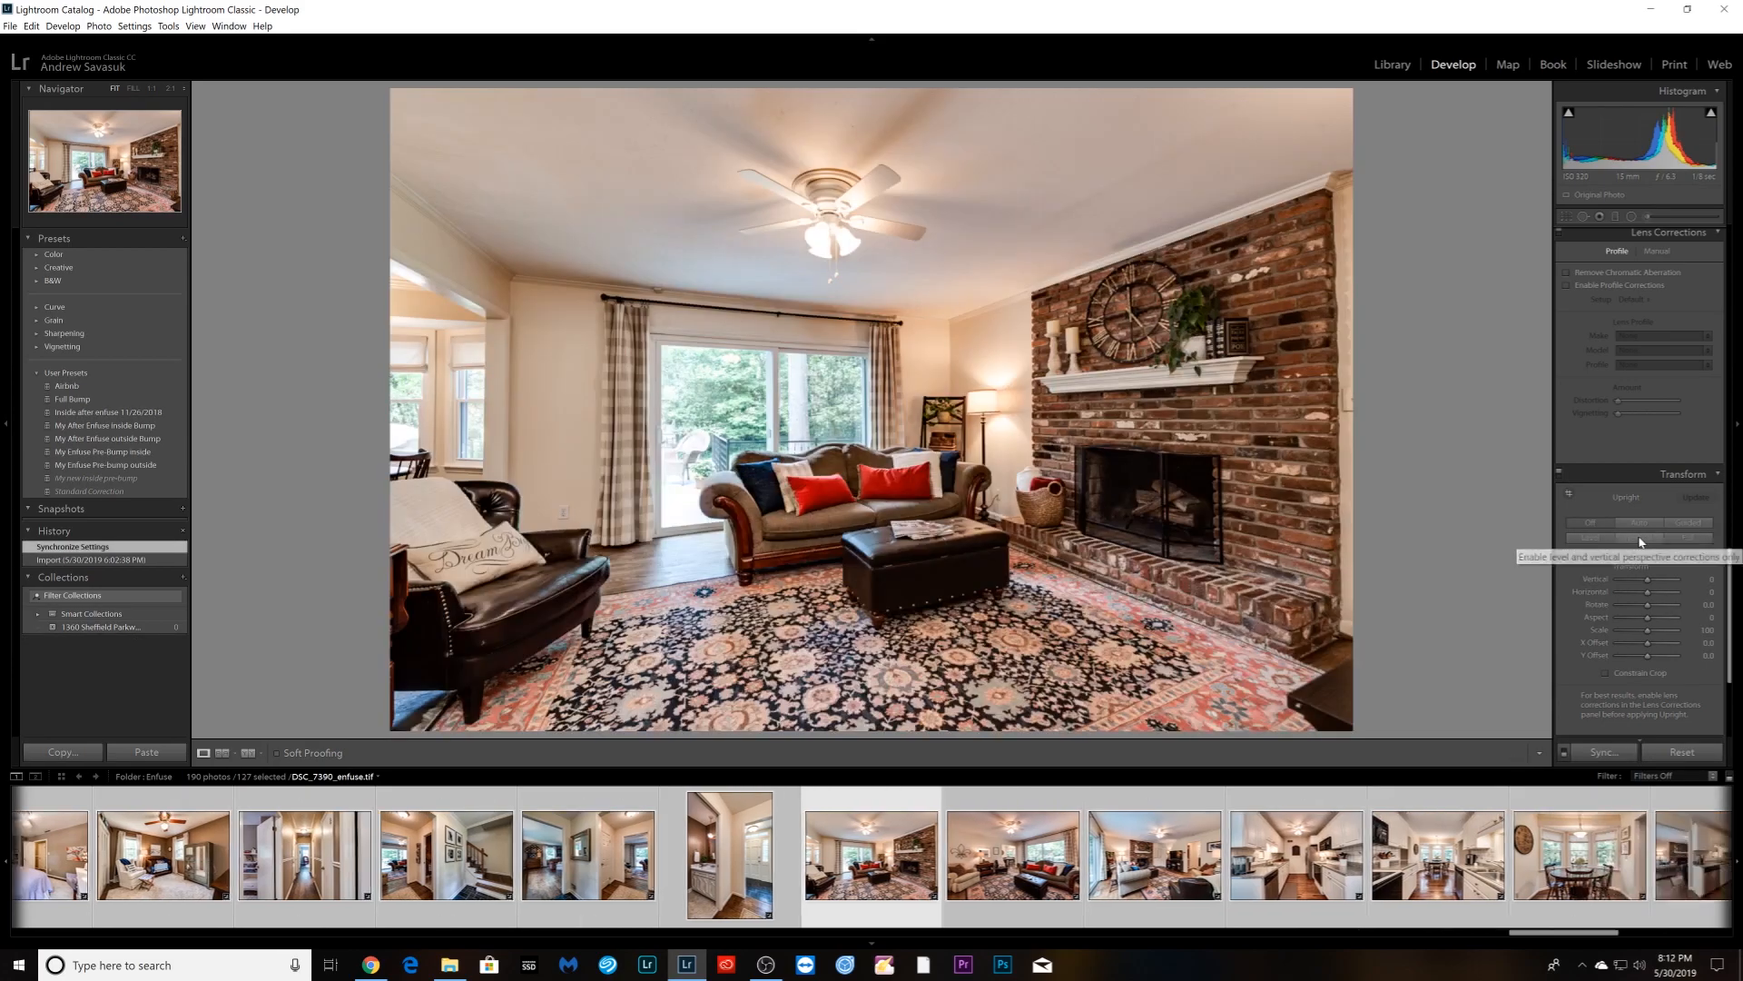
click(1639, 539)
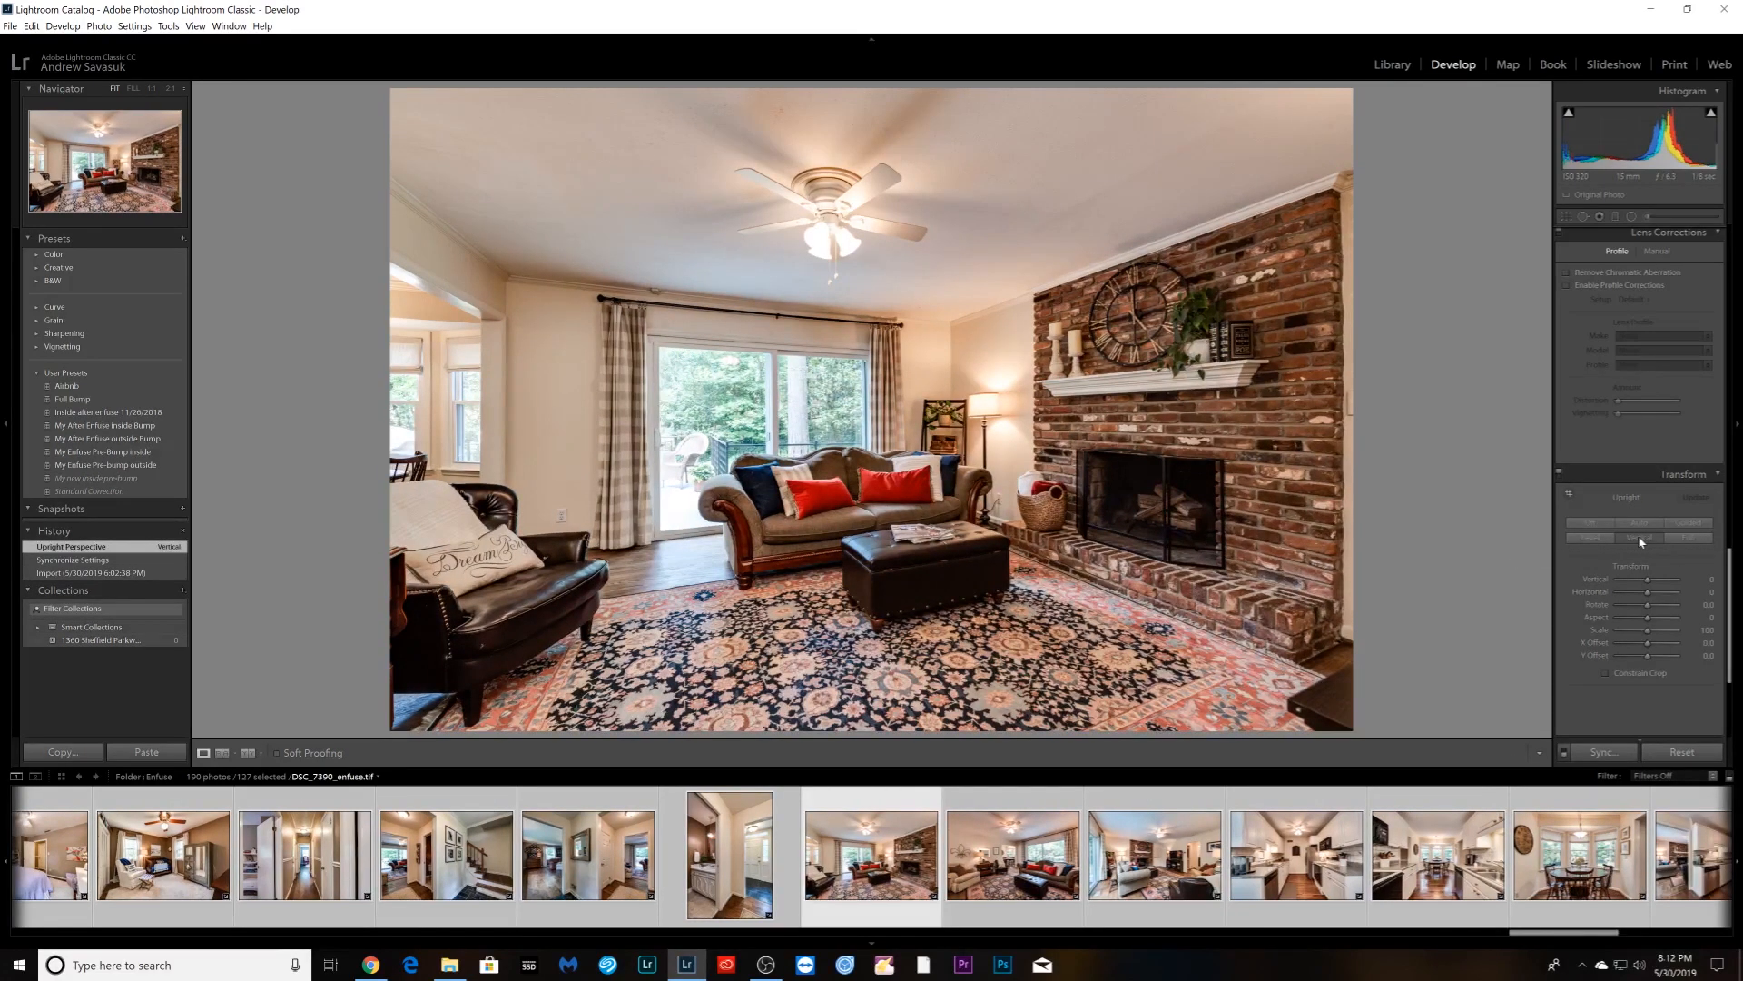
key(Right)
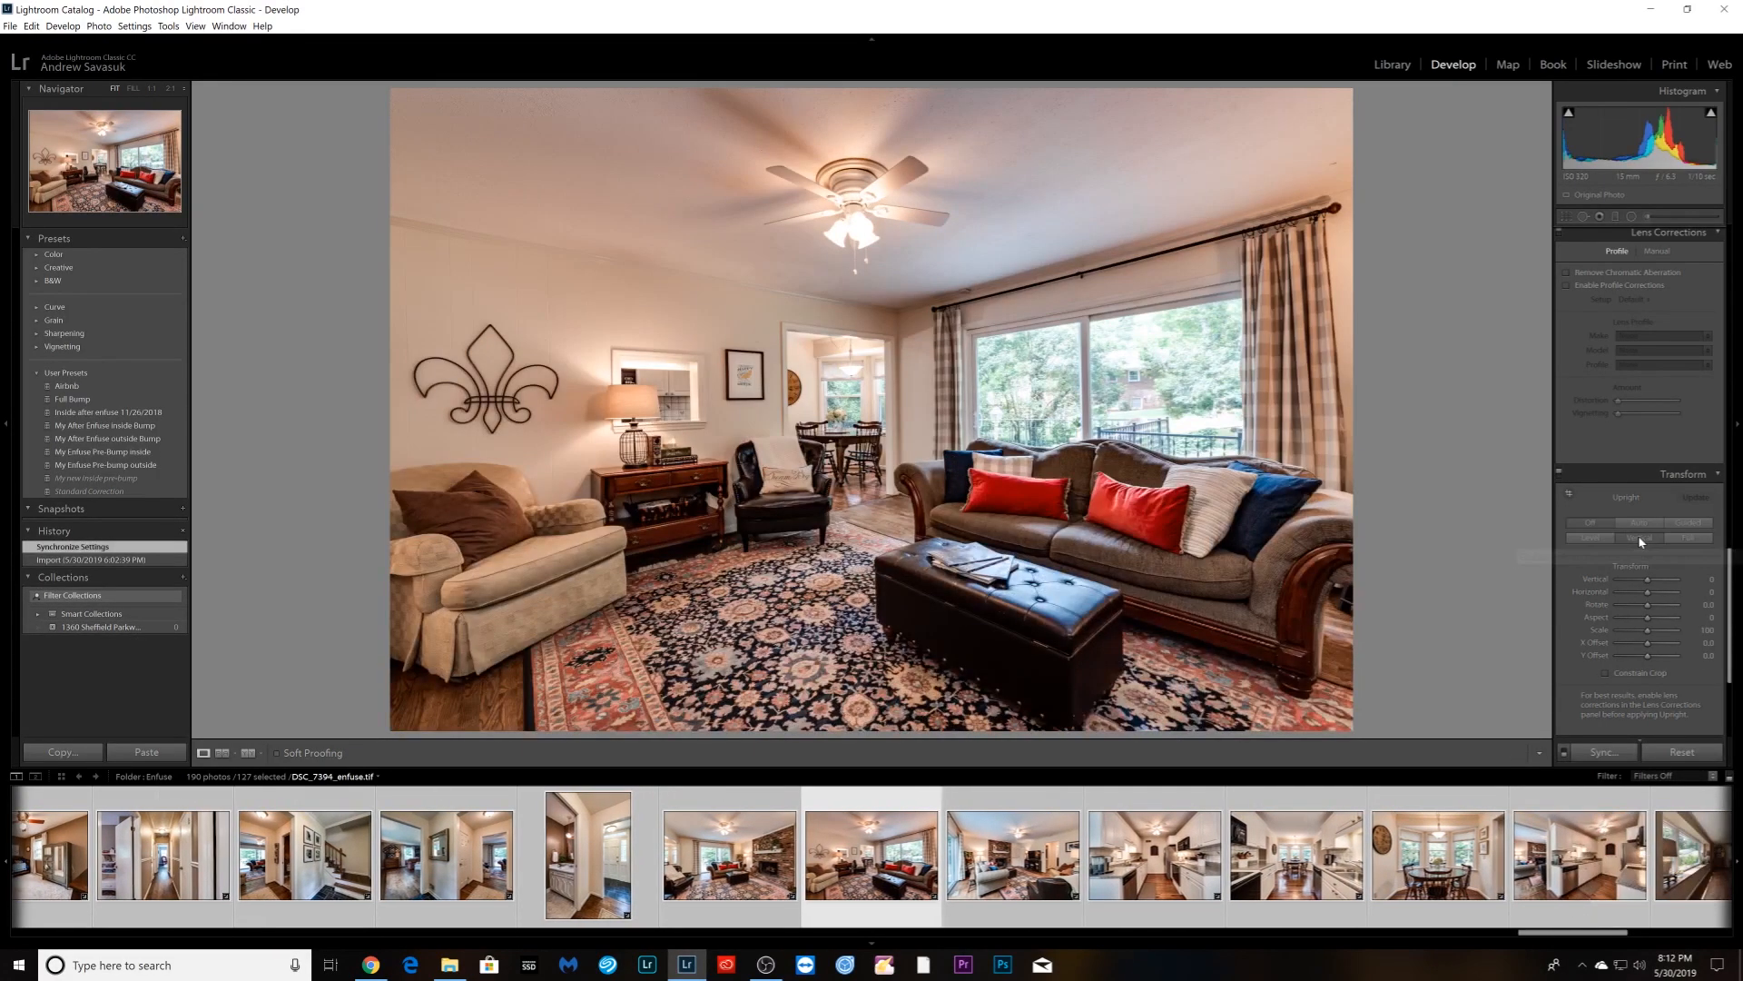
click(1639, 539)
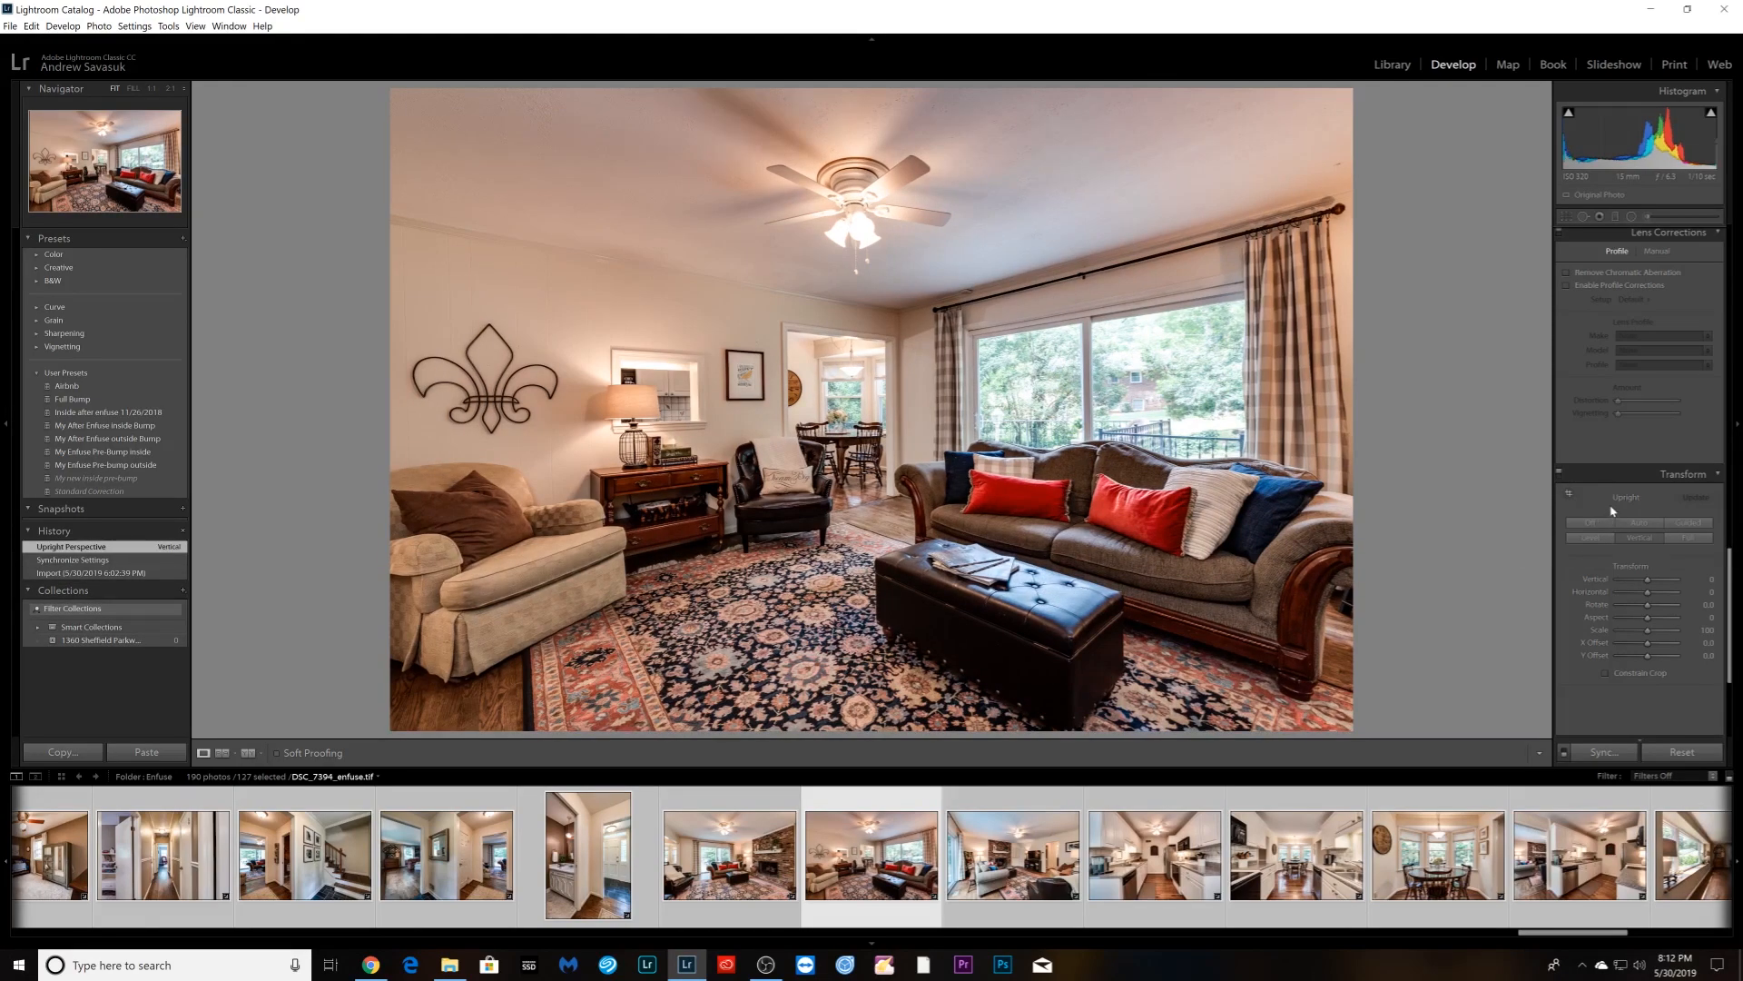
- Lower the living room photo's Red saturation and pull Purple and Magenta saturation to -100
scroll(1612, 511, down, 3)
scroll(1609, 544, up, 5)
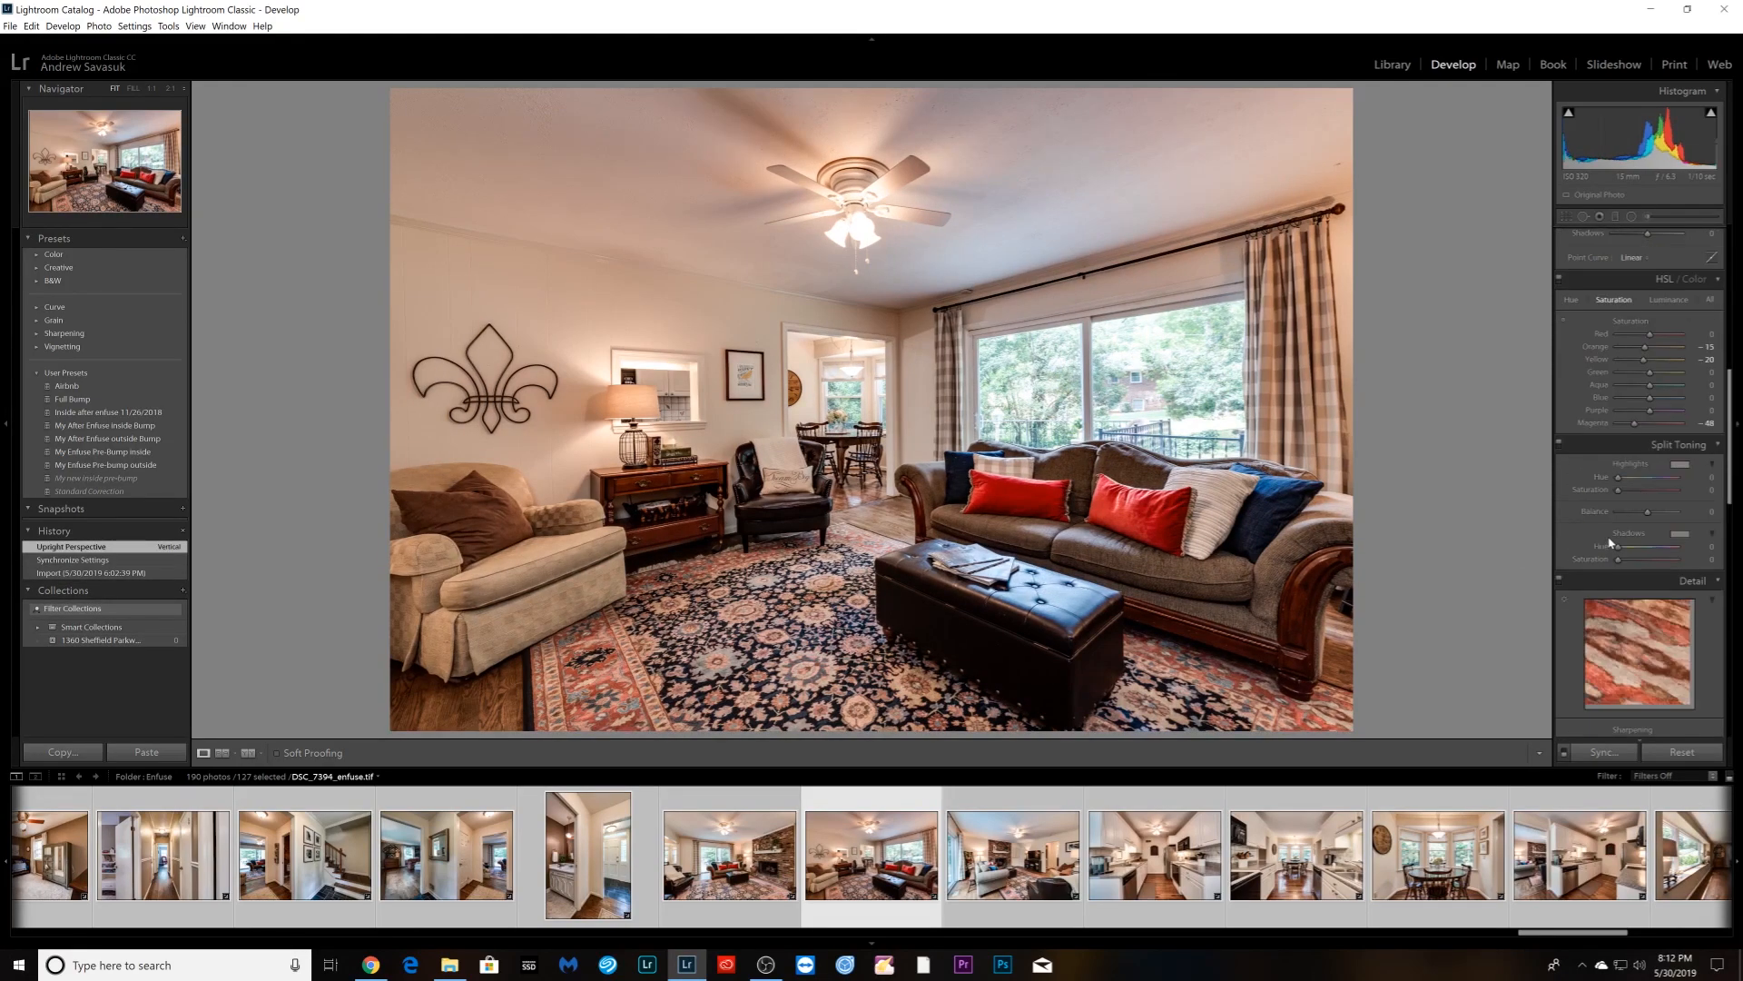
scroll(1625, 504, down, 5)
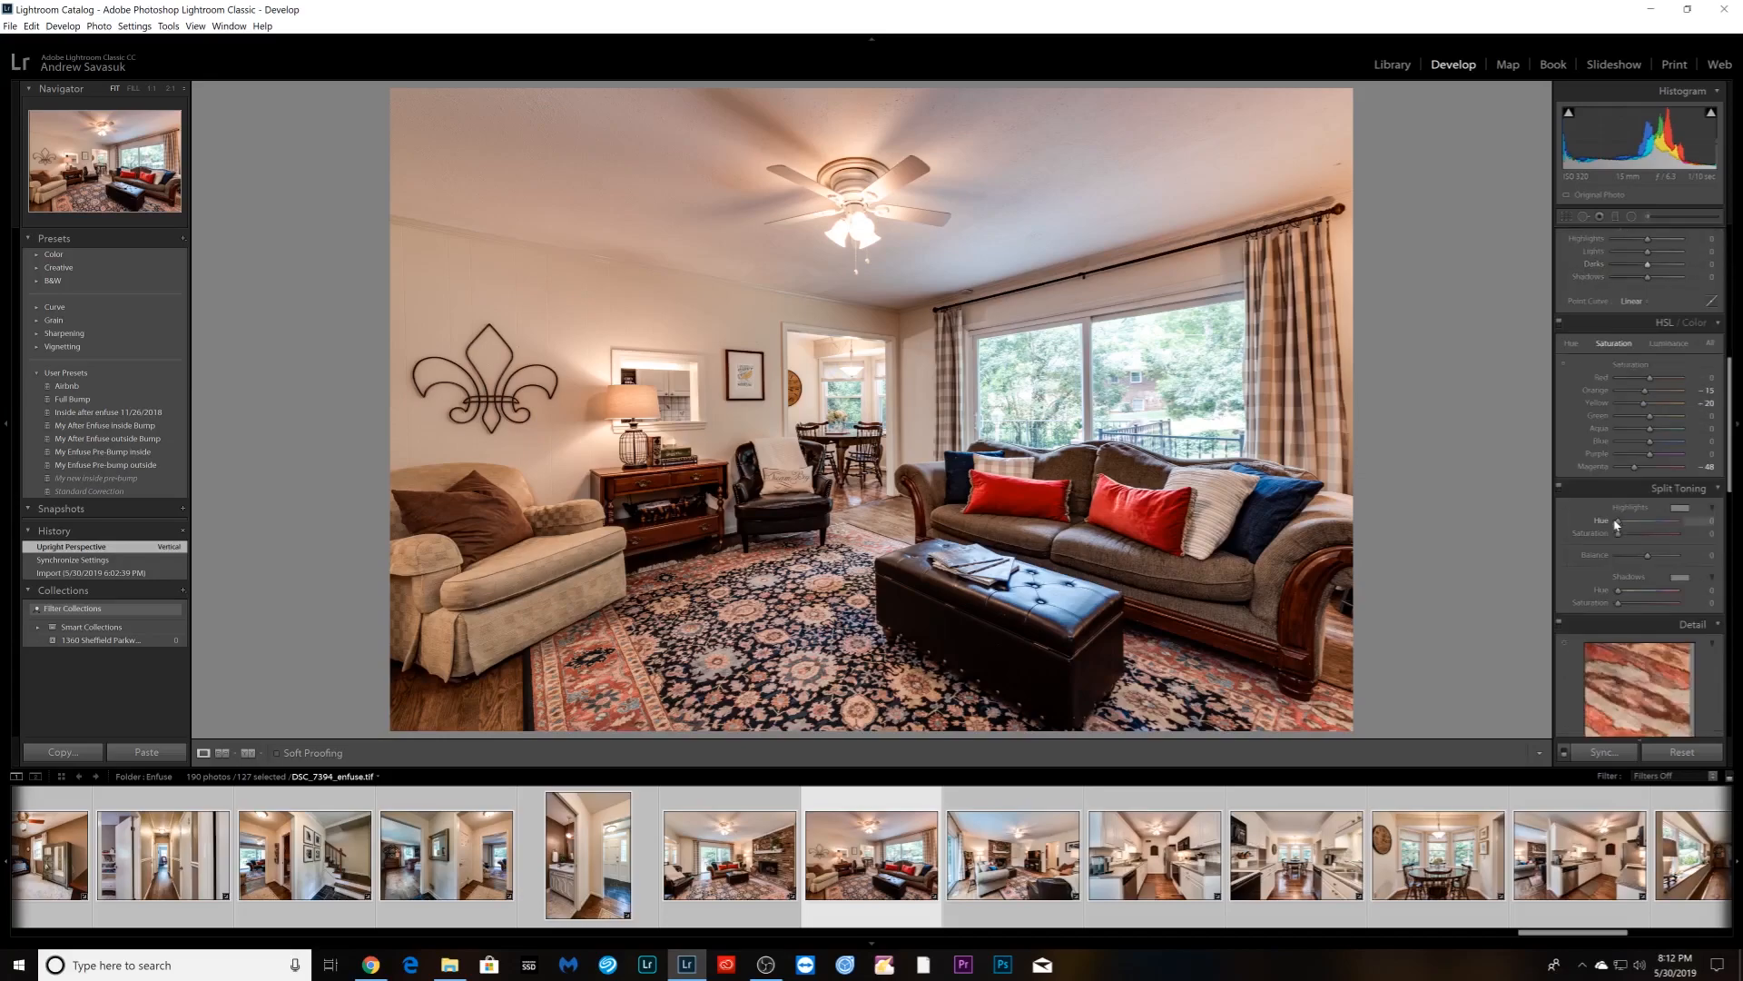
drag(1641, 383, 1631, 384)
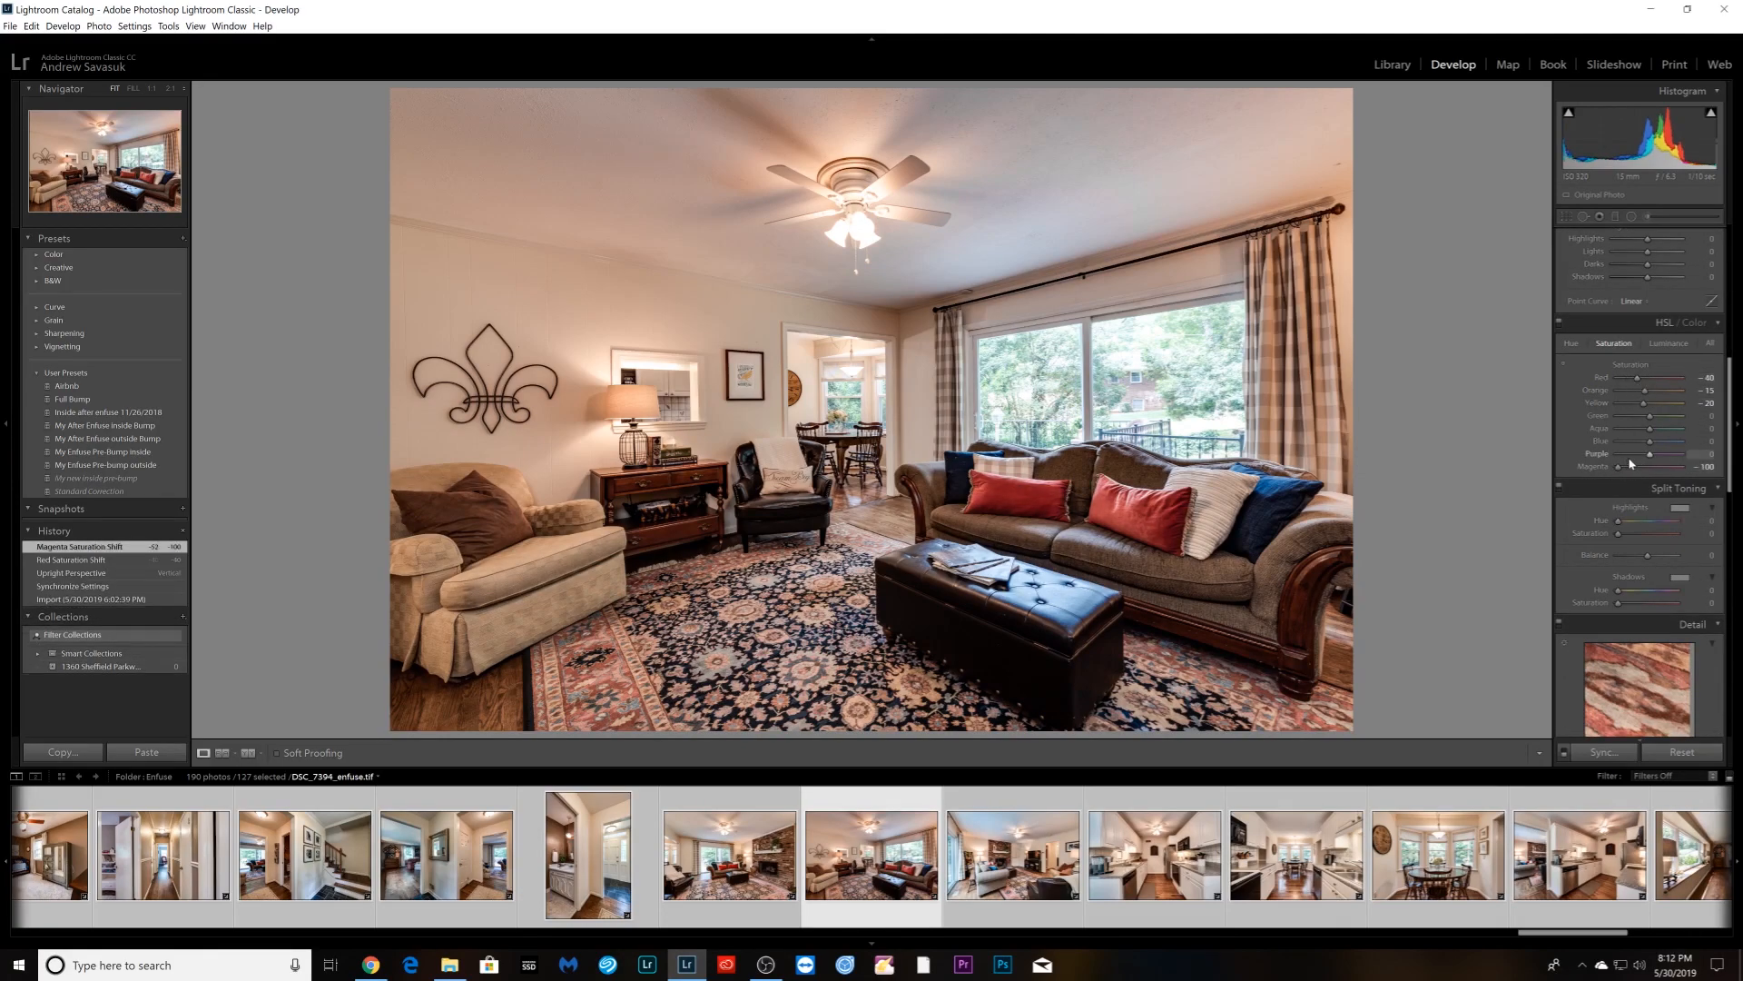
drag(1648, 454, 1616, 454)
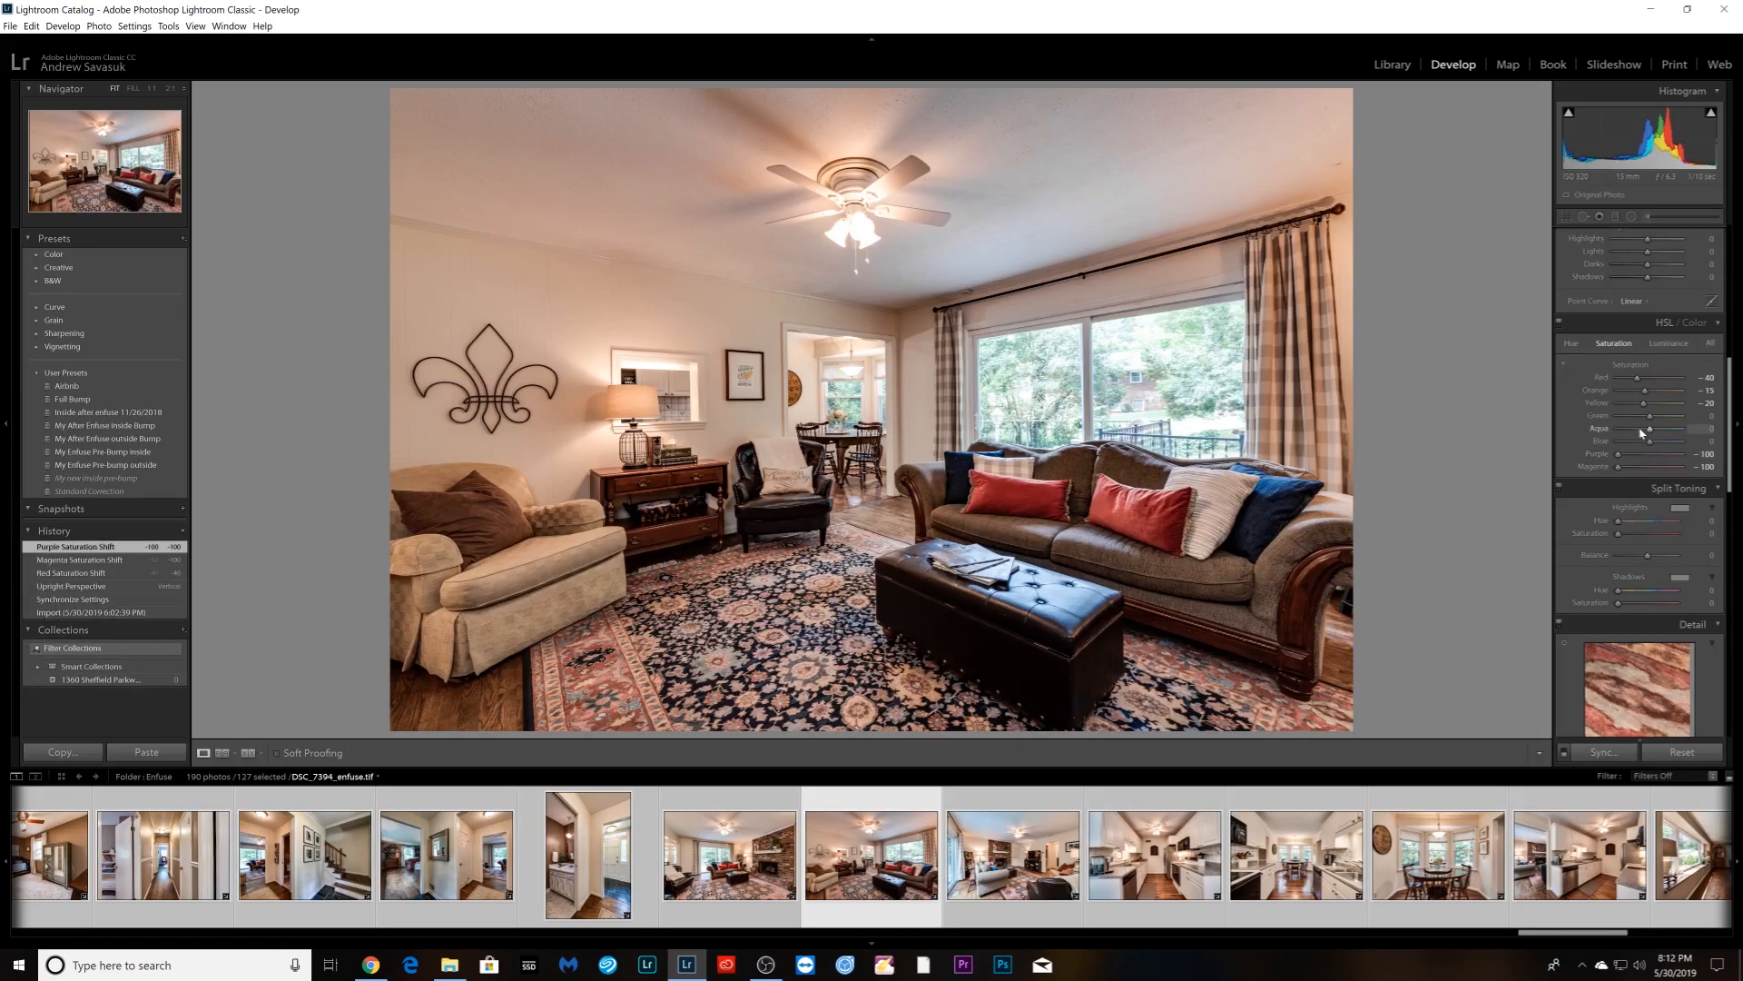
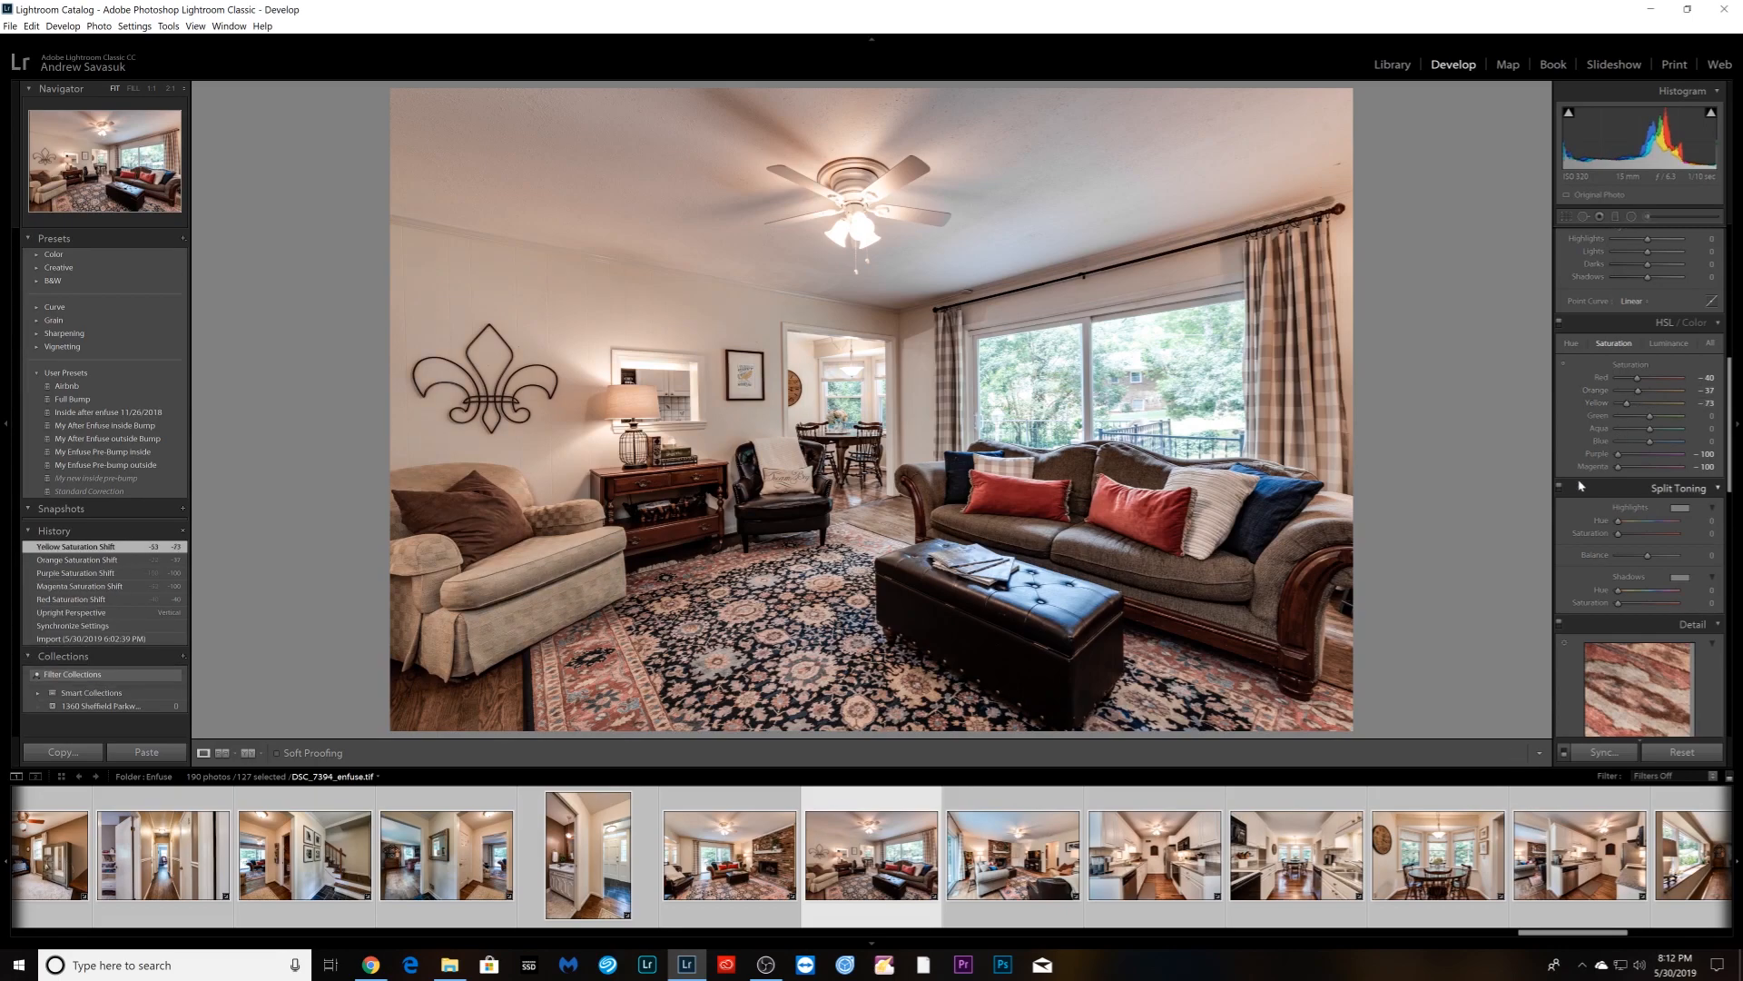
- Give the galley kitchen photo Auto Upright correction after first trying Vertical
key(Right)
scroll(1583, 520, down, 5)
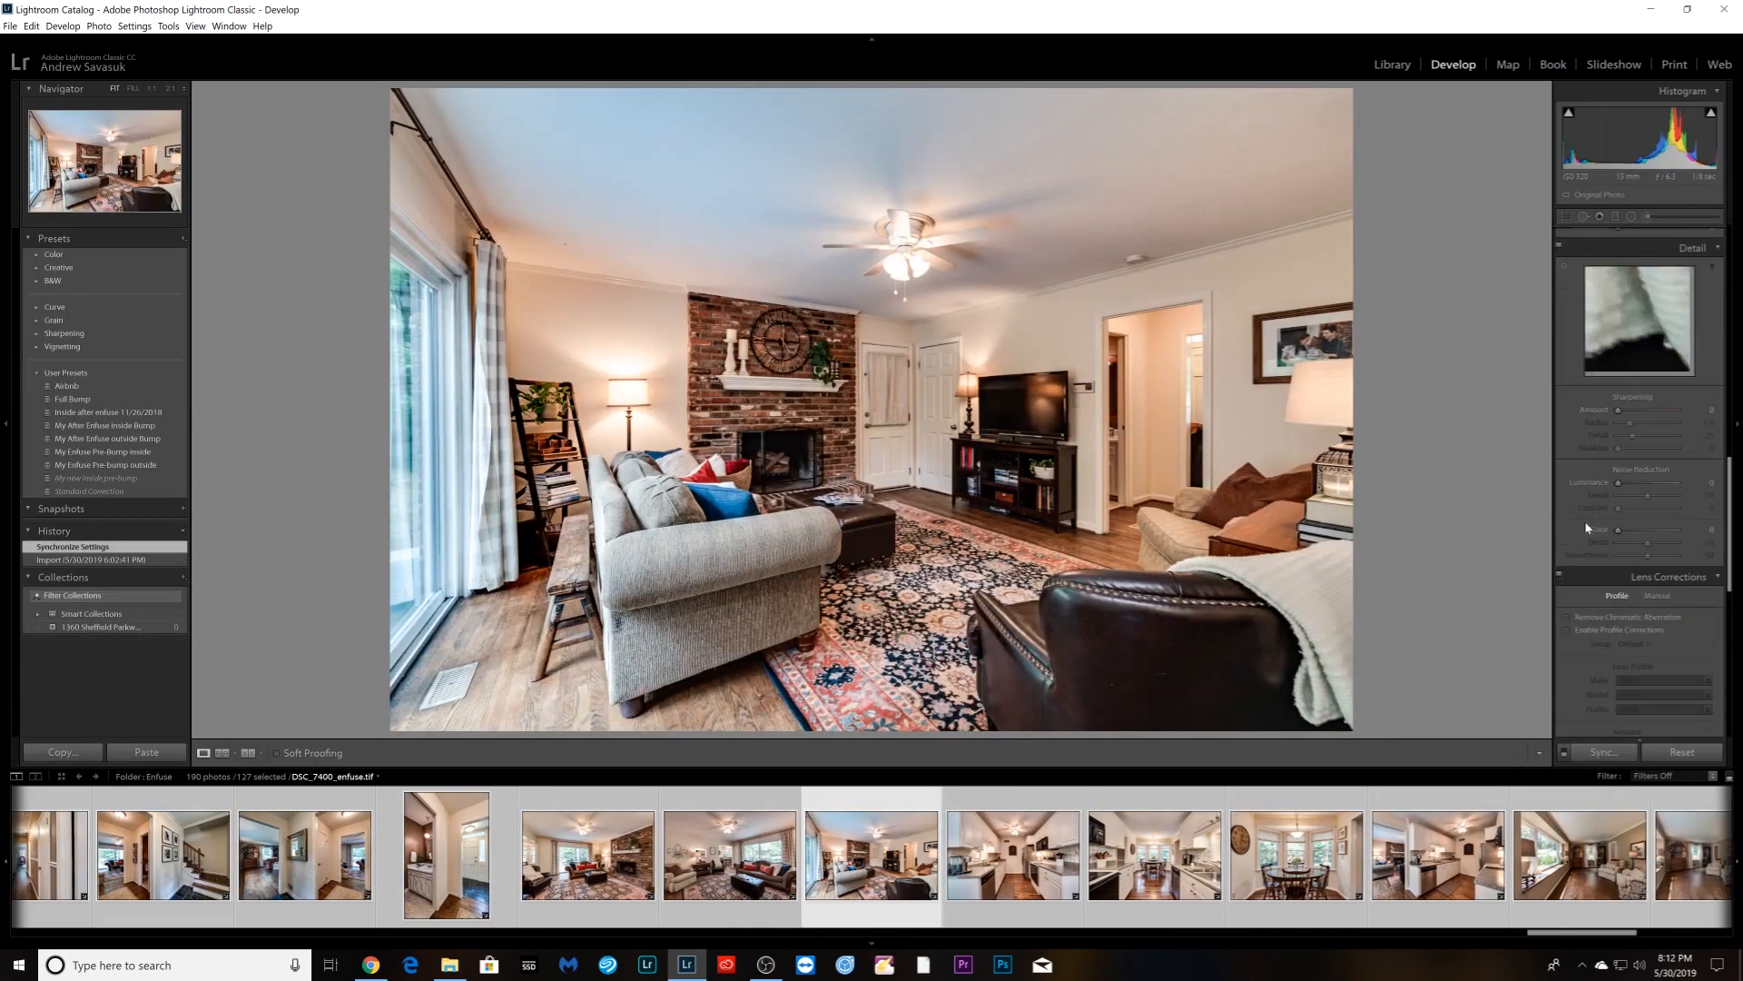
scroll(1589, 524, down, 3)
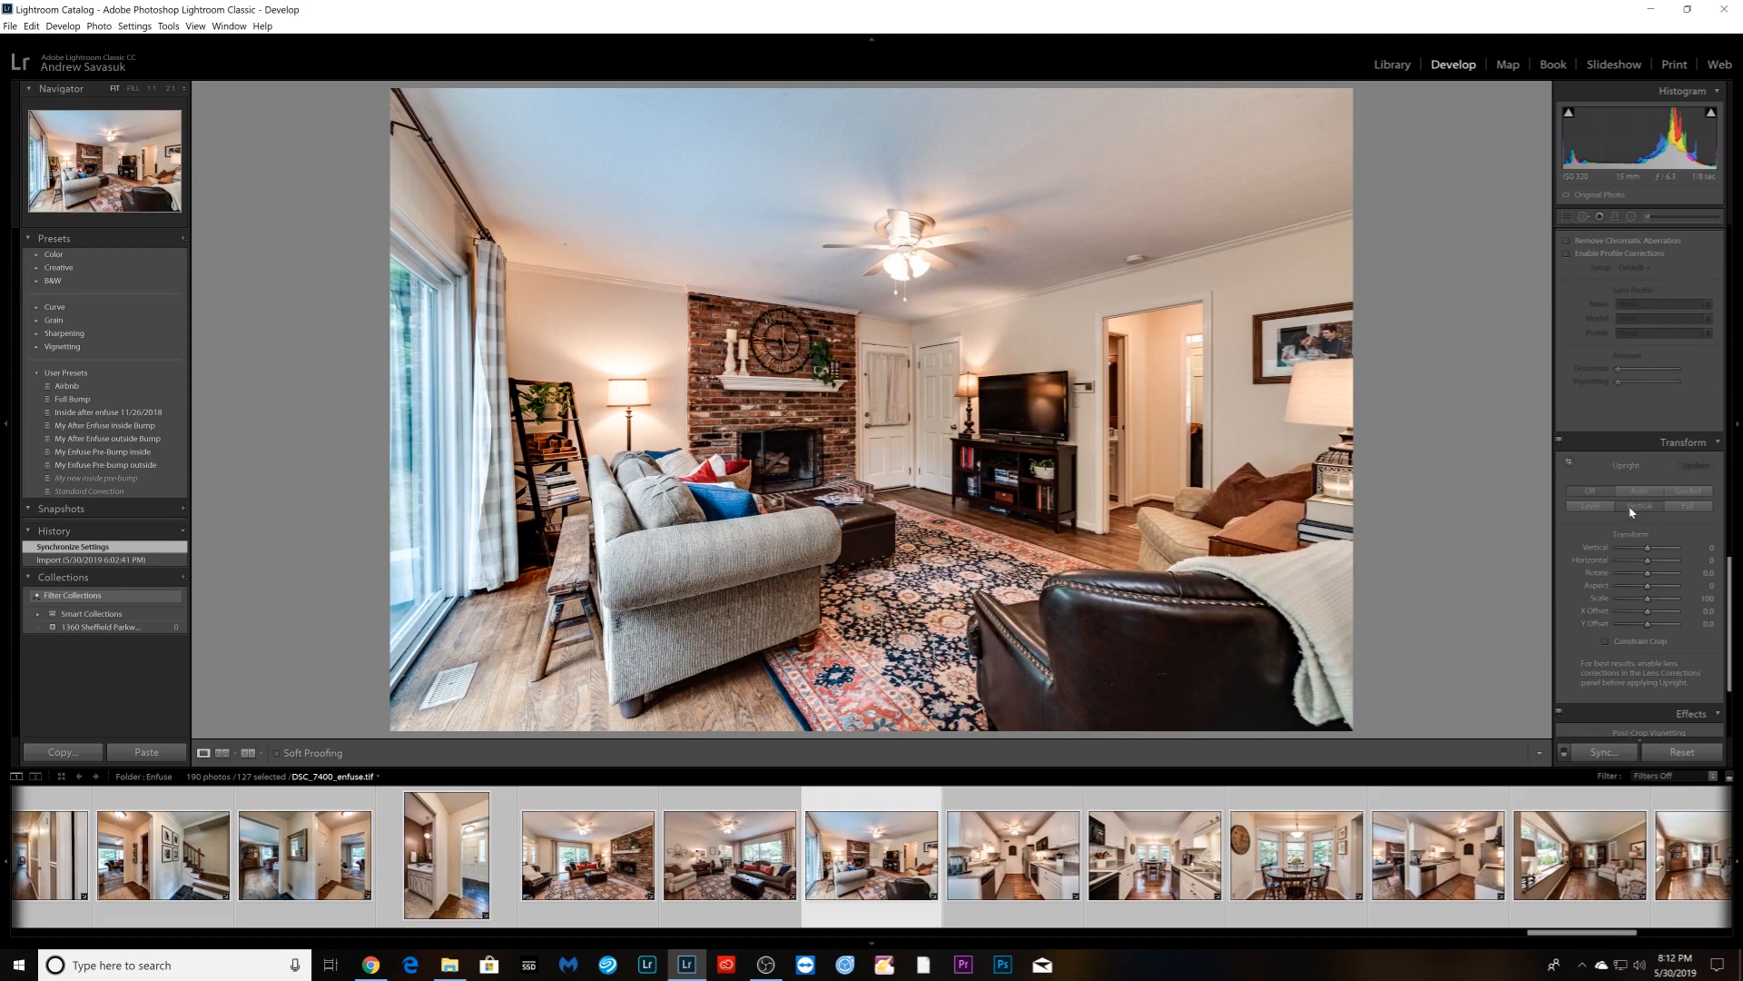
key(Right)
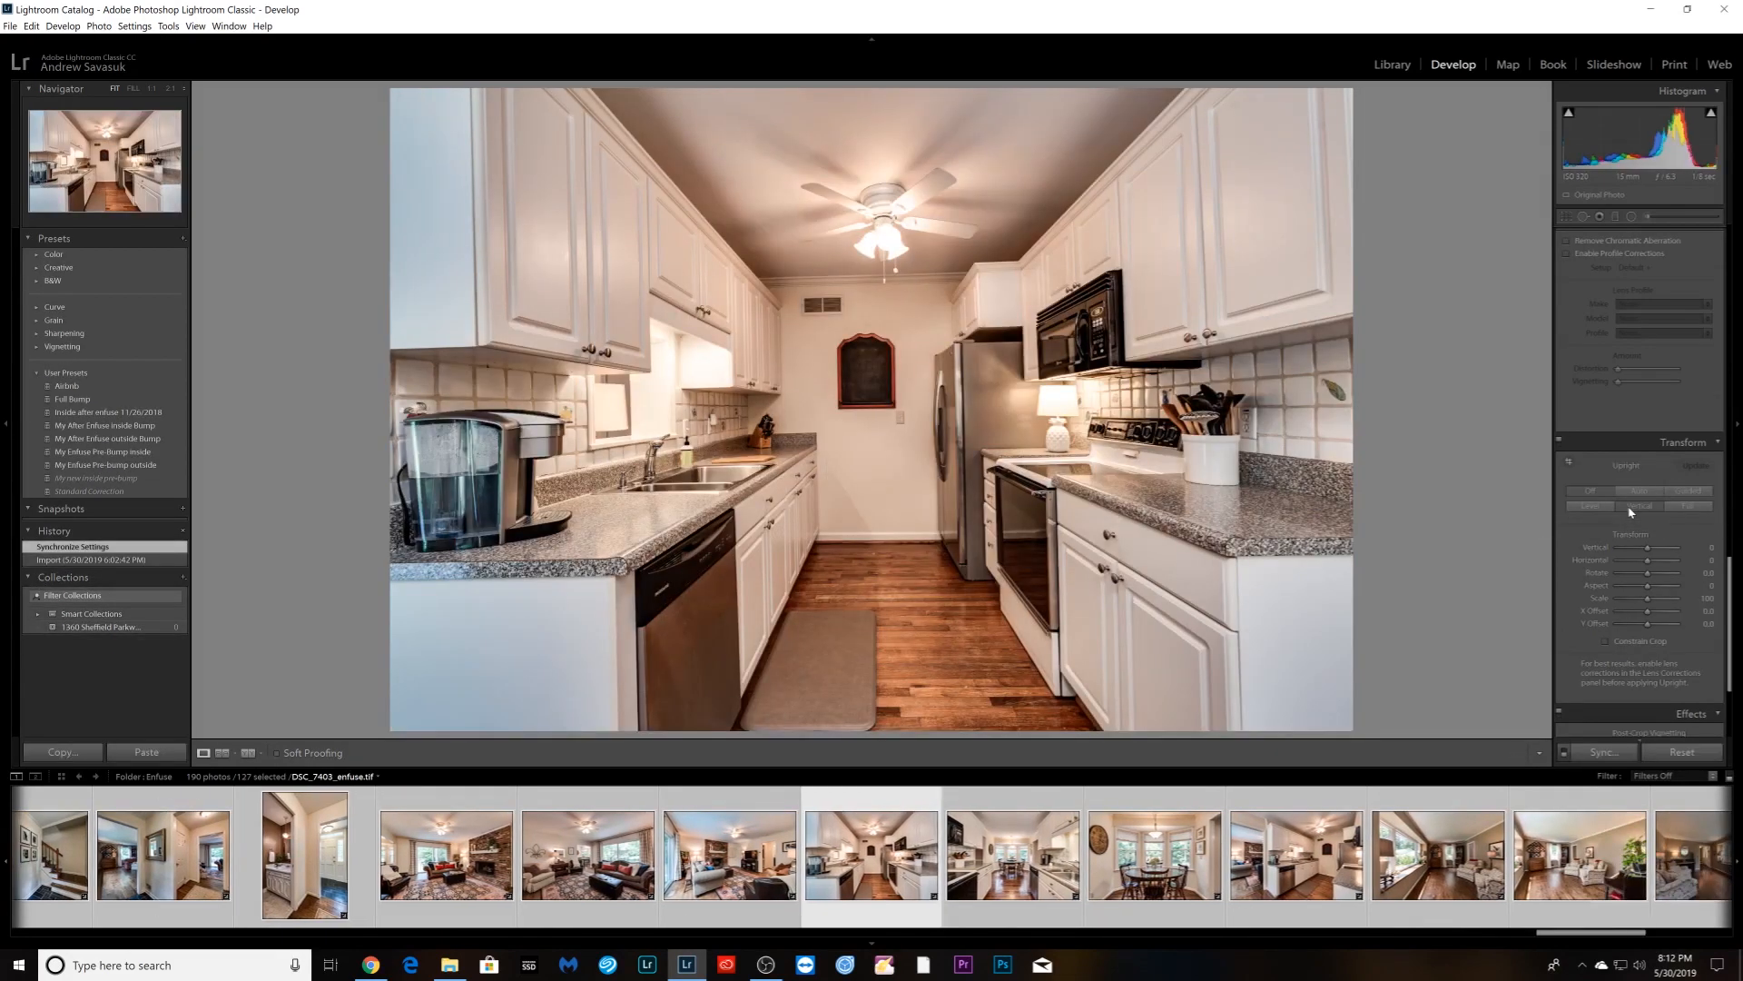
click(1630, 507)
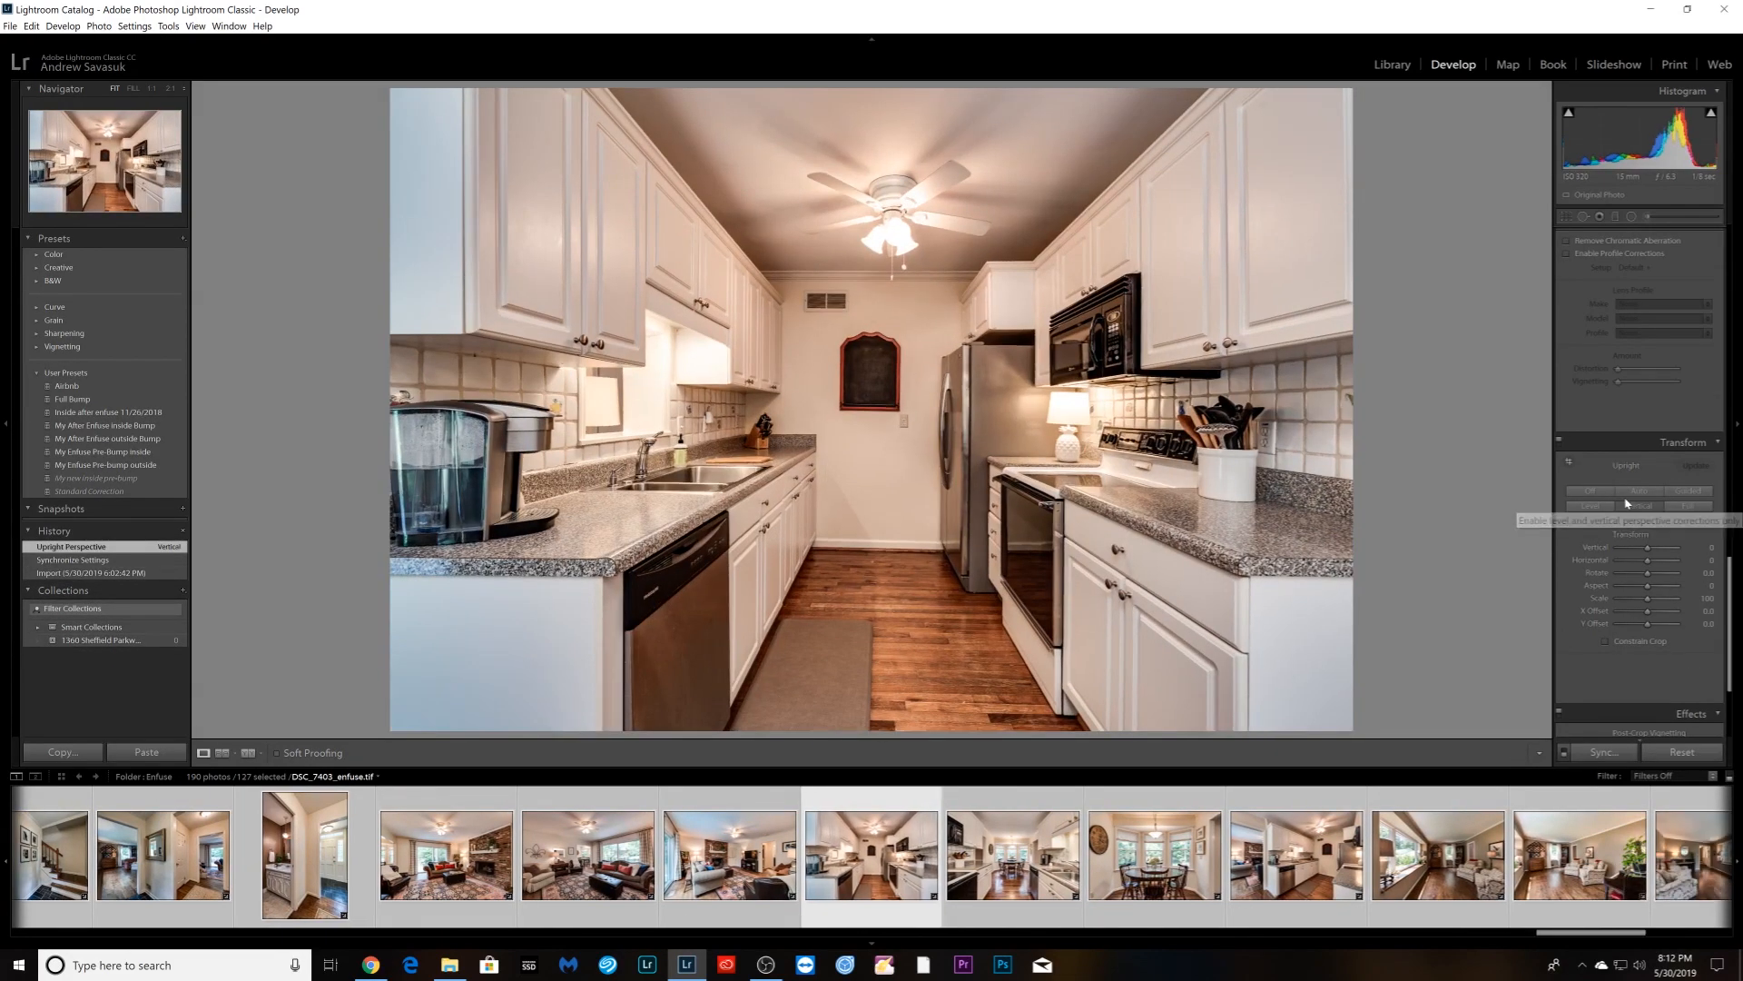
click(1635, 493)
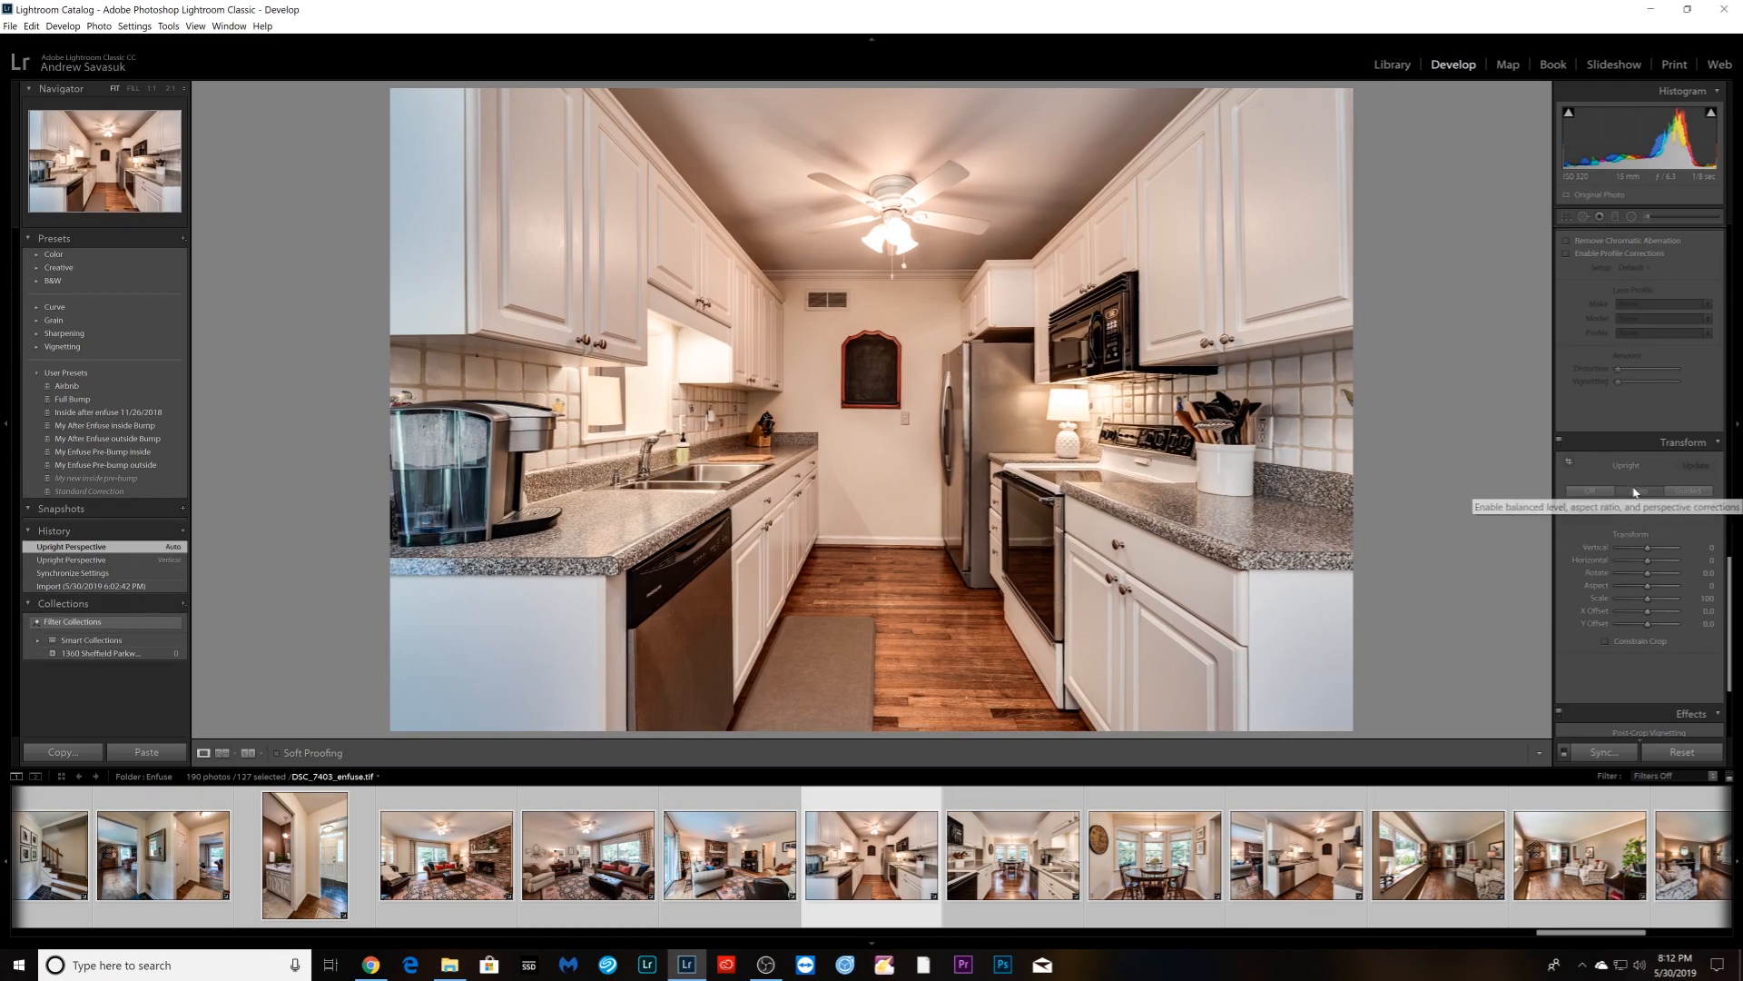
scroll(1623, 531, down, 2)
scroll(1618, 516, up, 5)
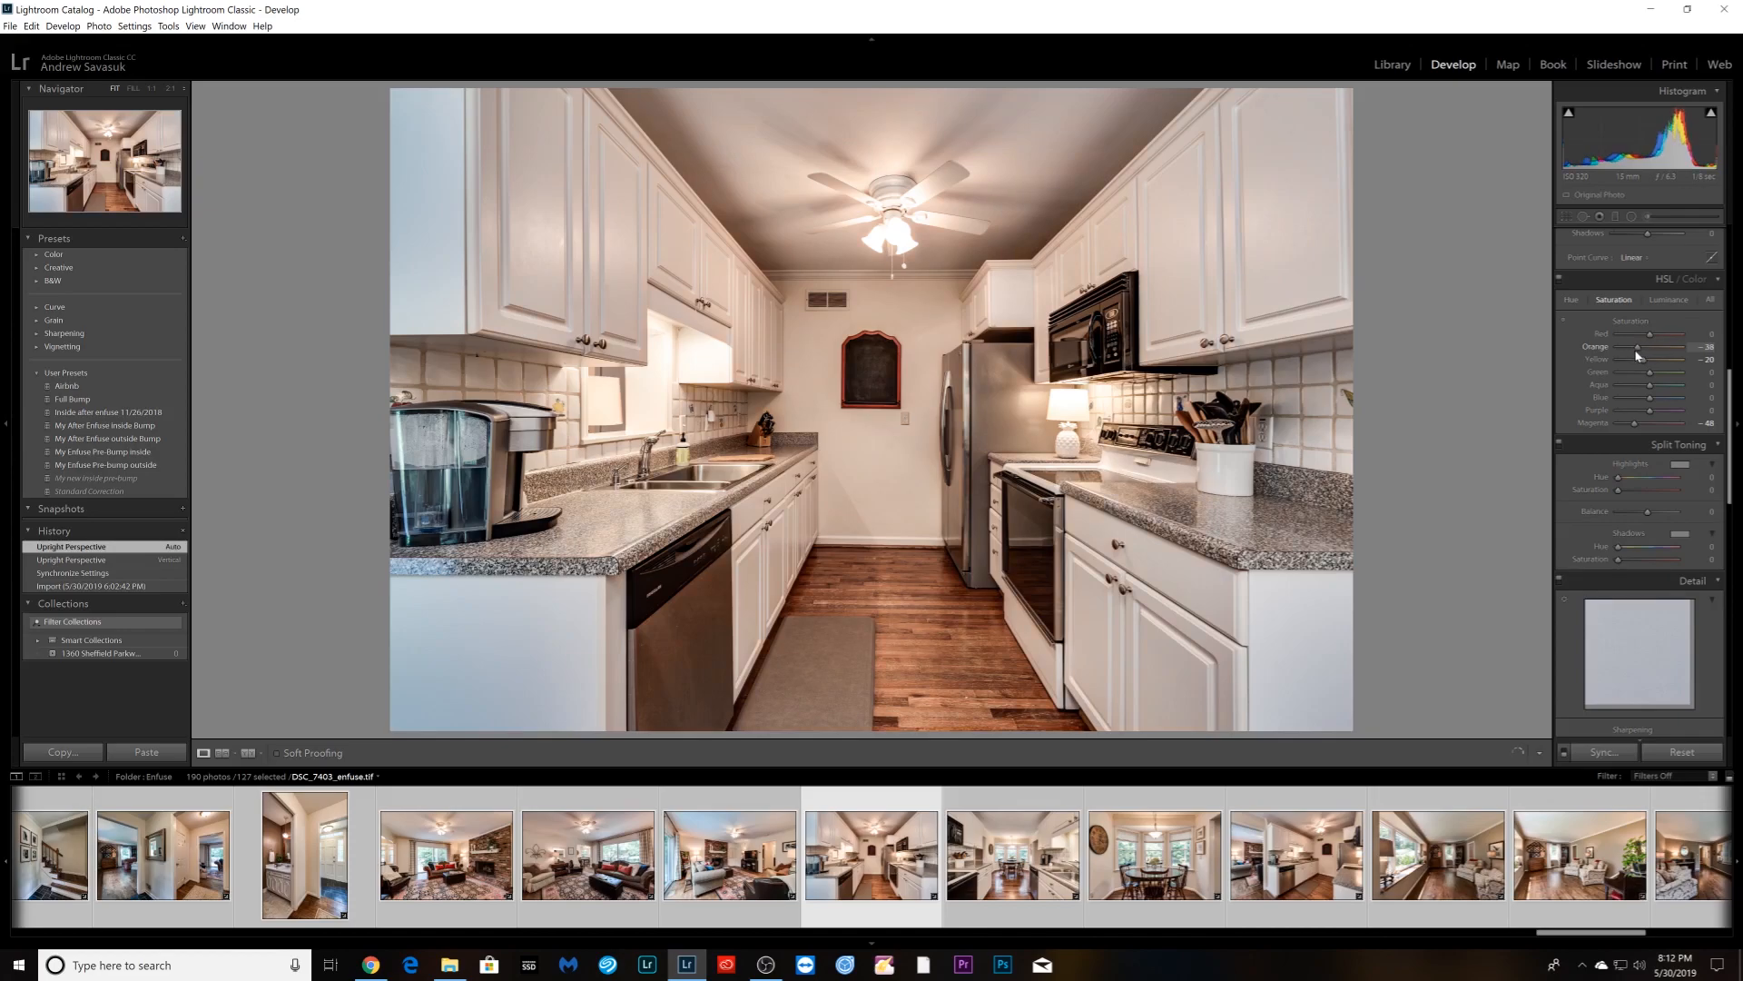
- Auto-correct the next kitchen photo, skip the dining nook, and apply Vertical Upright to the following kitchen shot
key(Right)
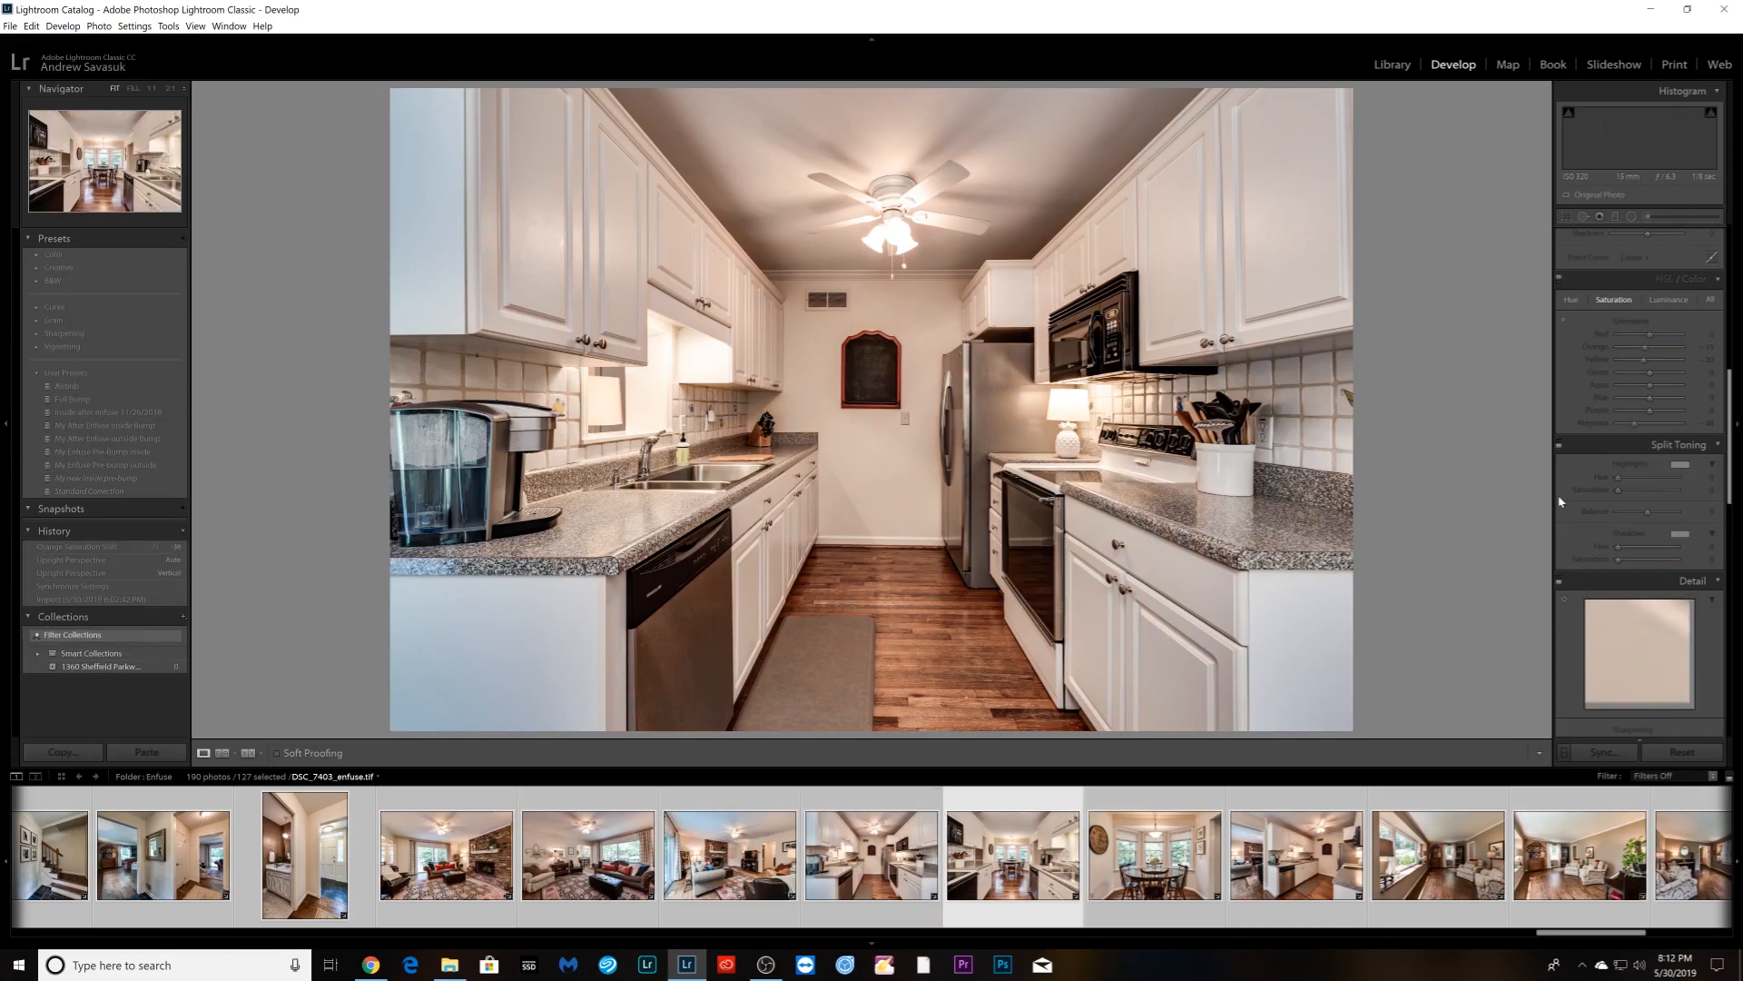
scroll(1645, 510, down, 5)
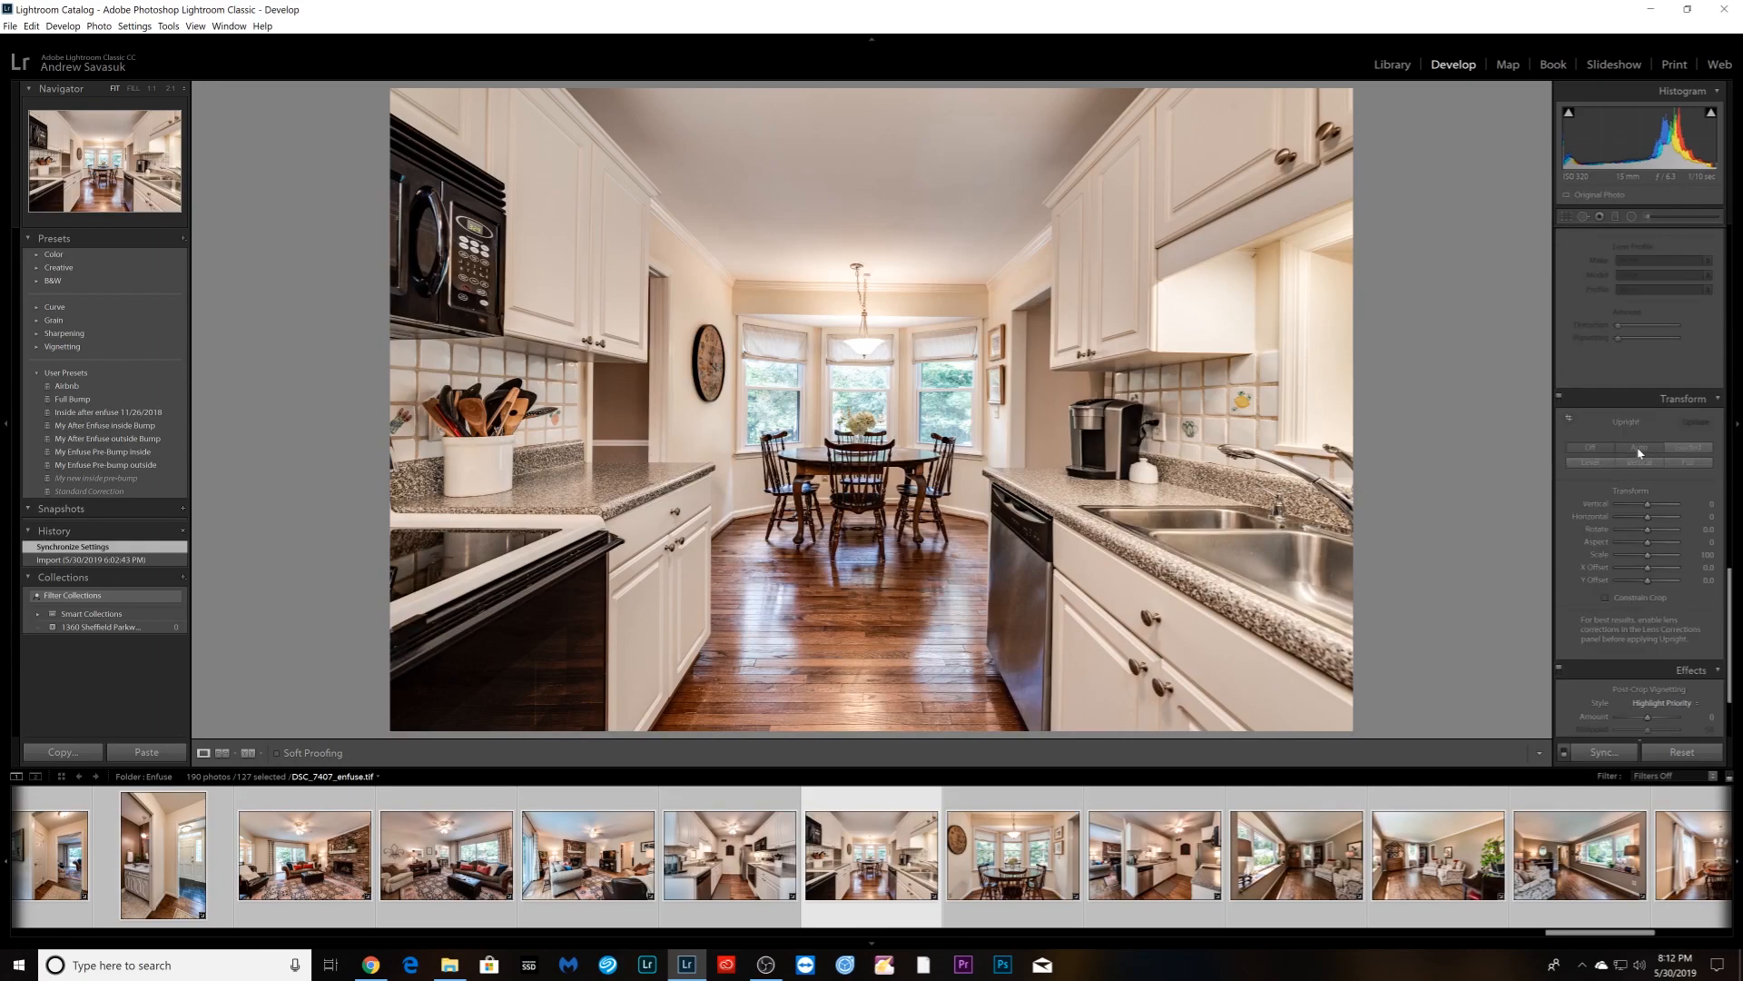
click(1639, 448)
key(Right)
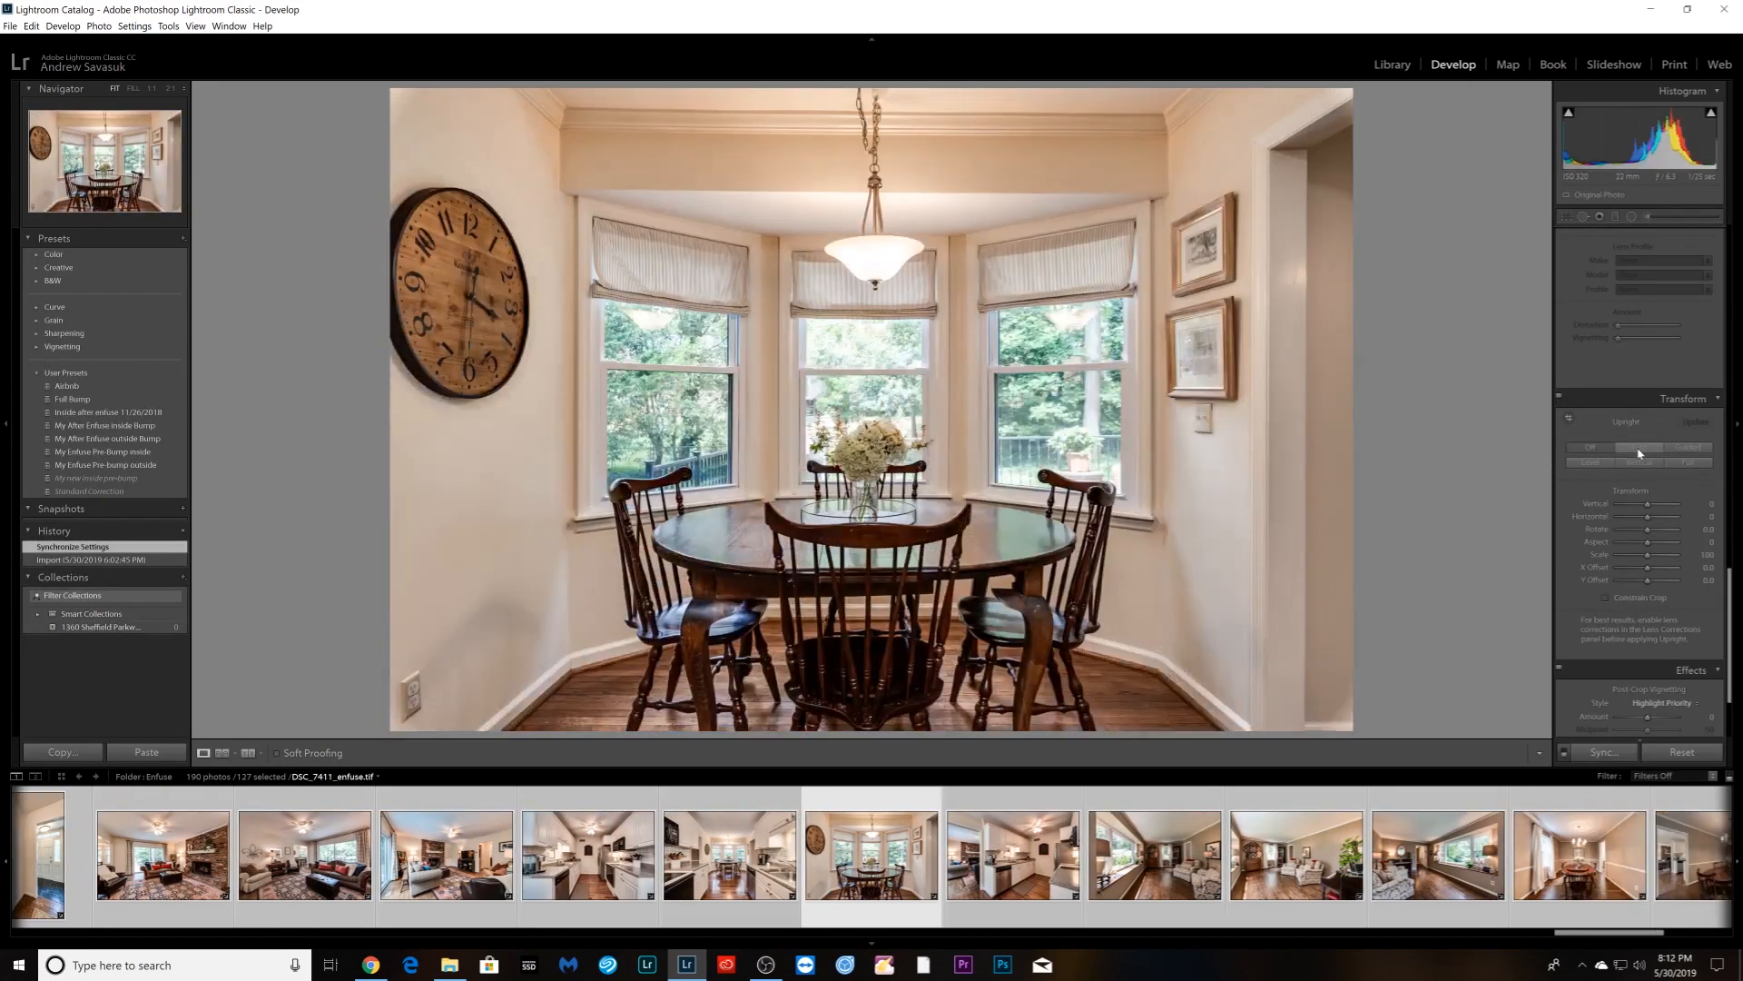
key(Right)
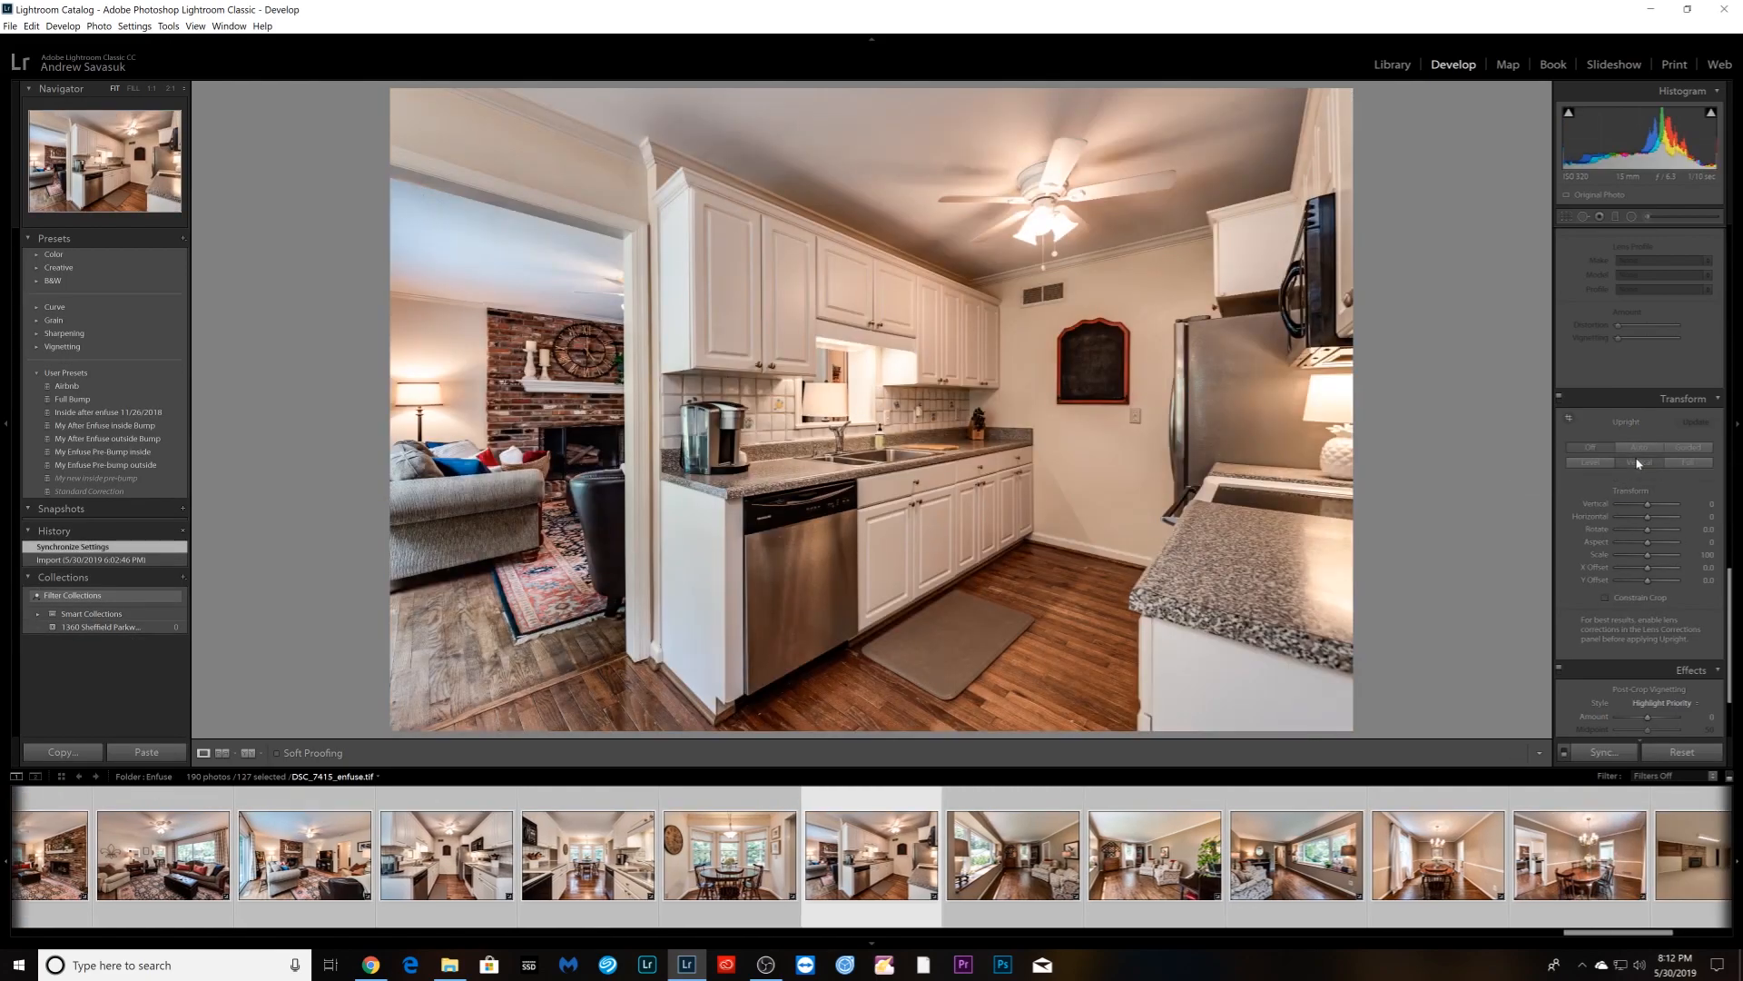
click(1639, 463)
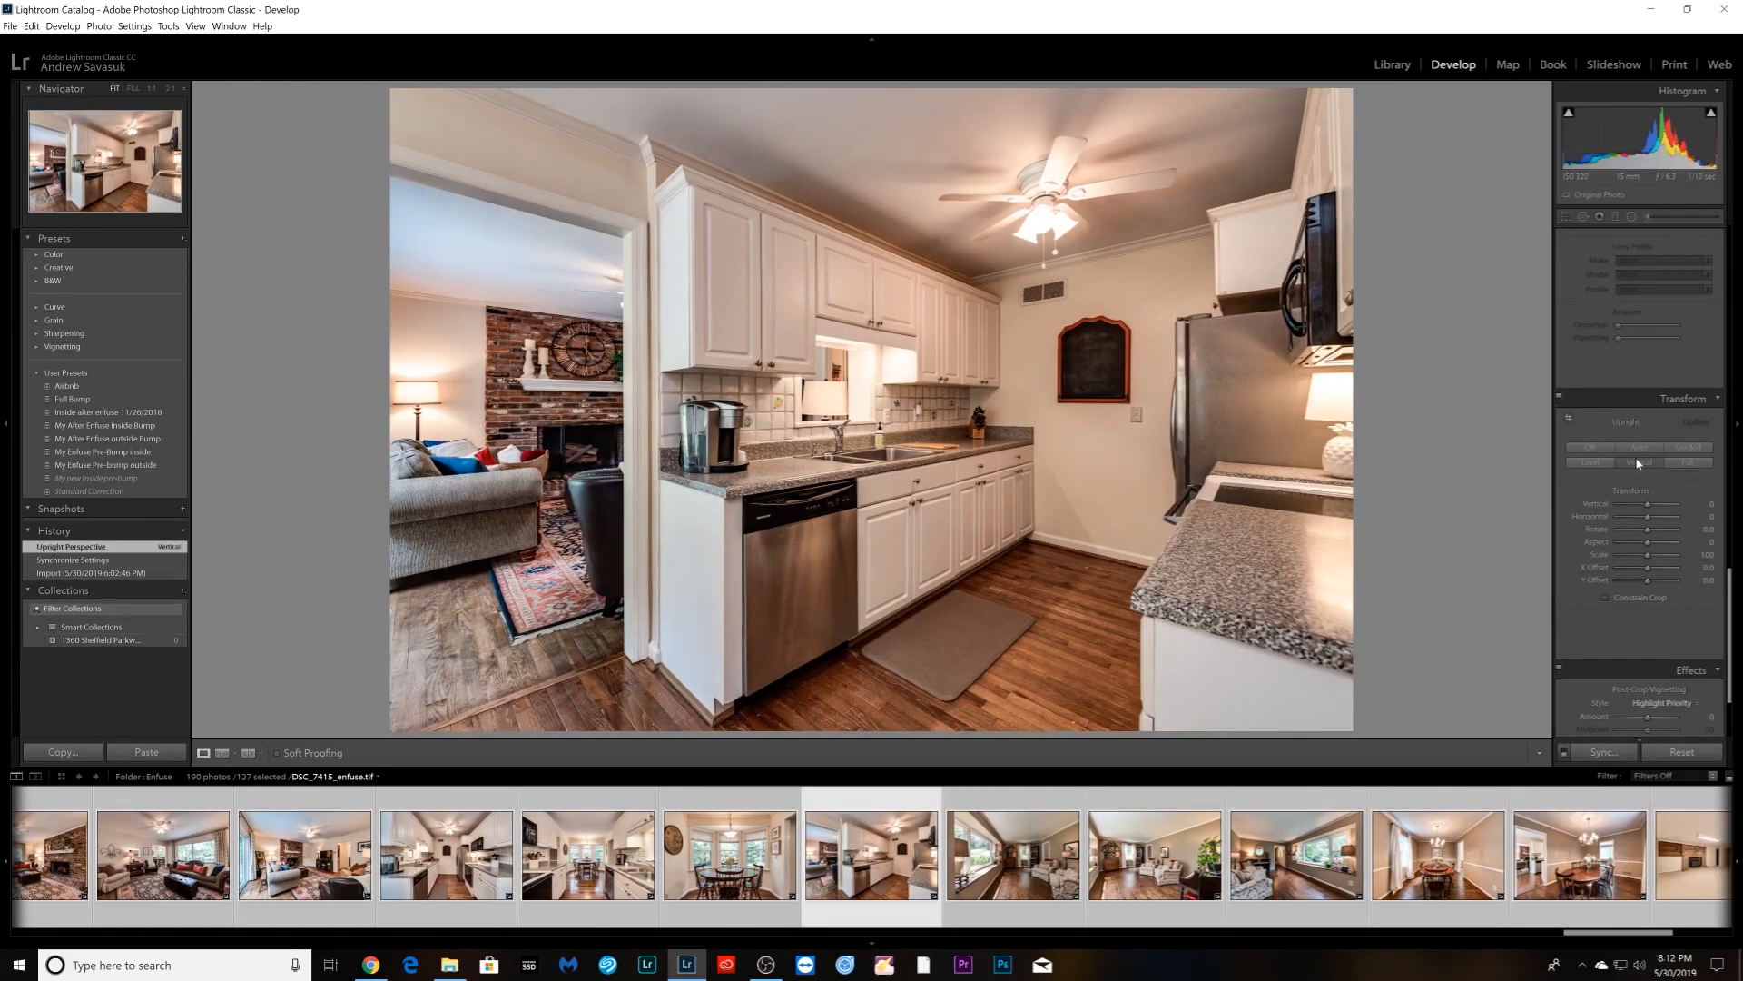
scroll(1632, 462, up, 5)
scroll(1634, 460, up, 2)
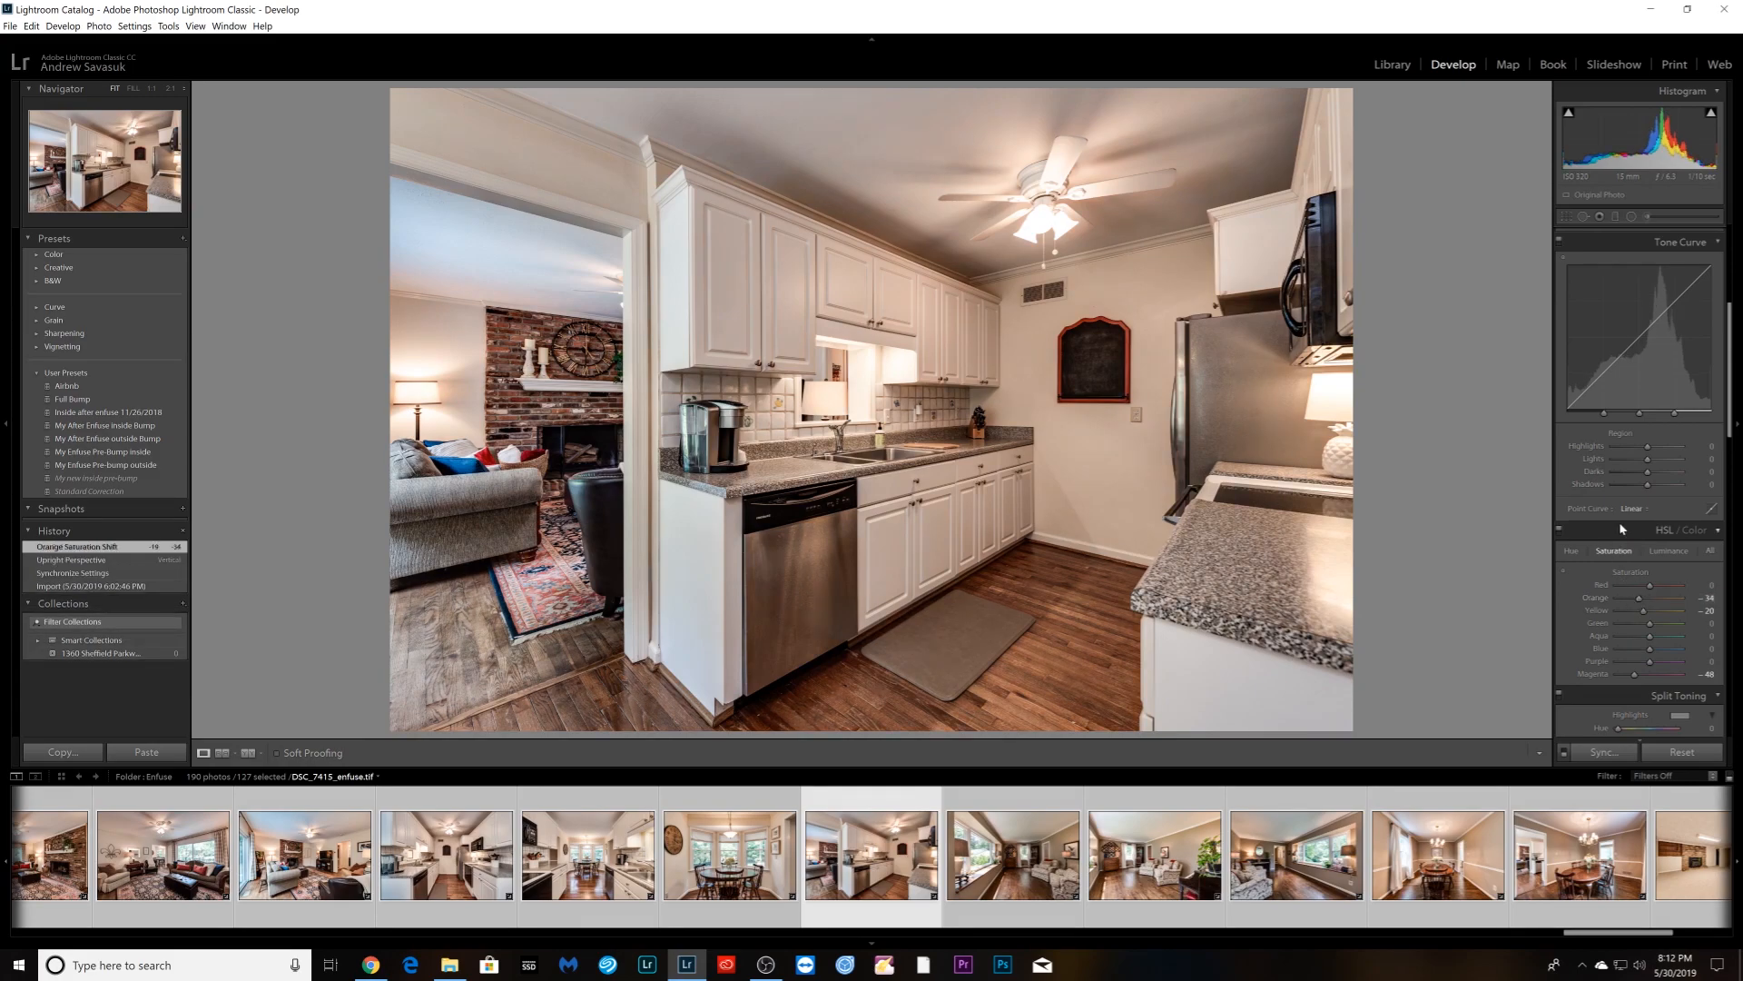
scroll(1629, 554, down, 5)
- Apply Vertical Upright to the bay-window living room photo and lift its Shadows to +100
key(Right)
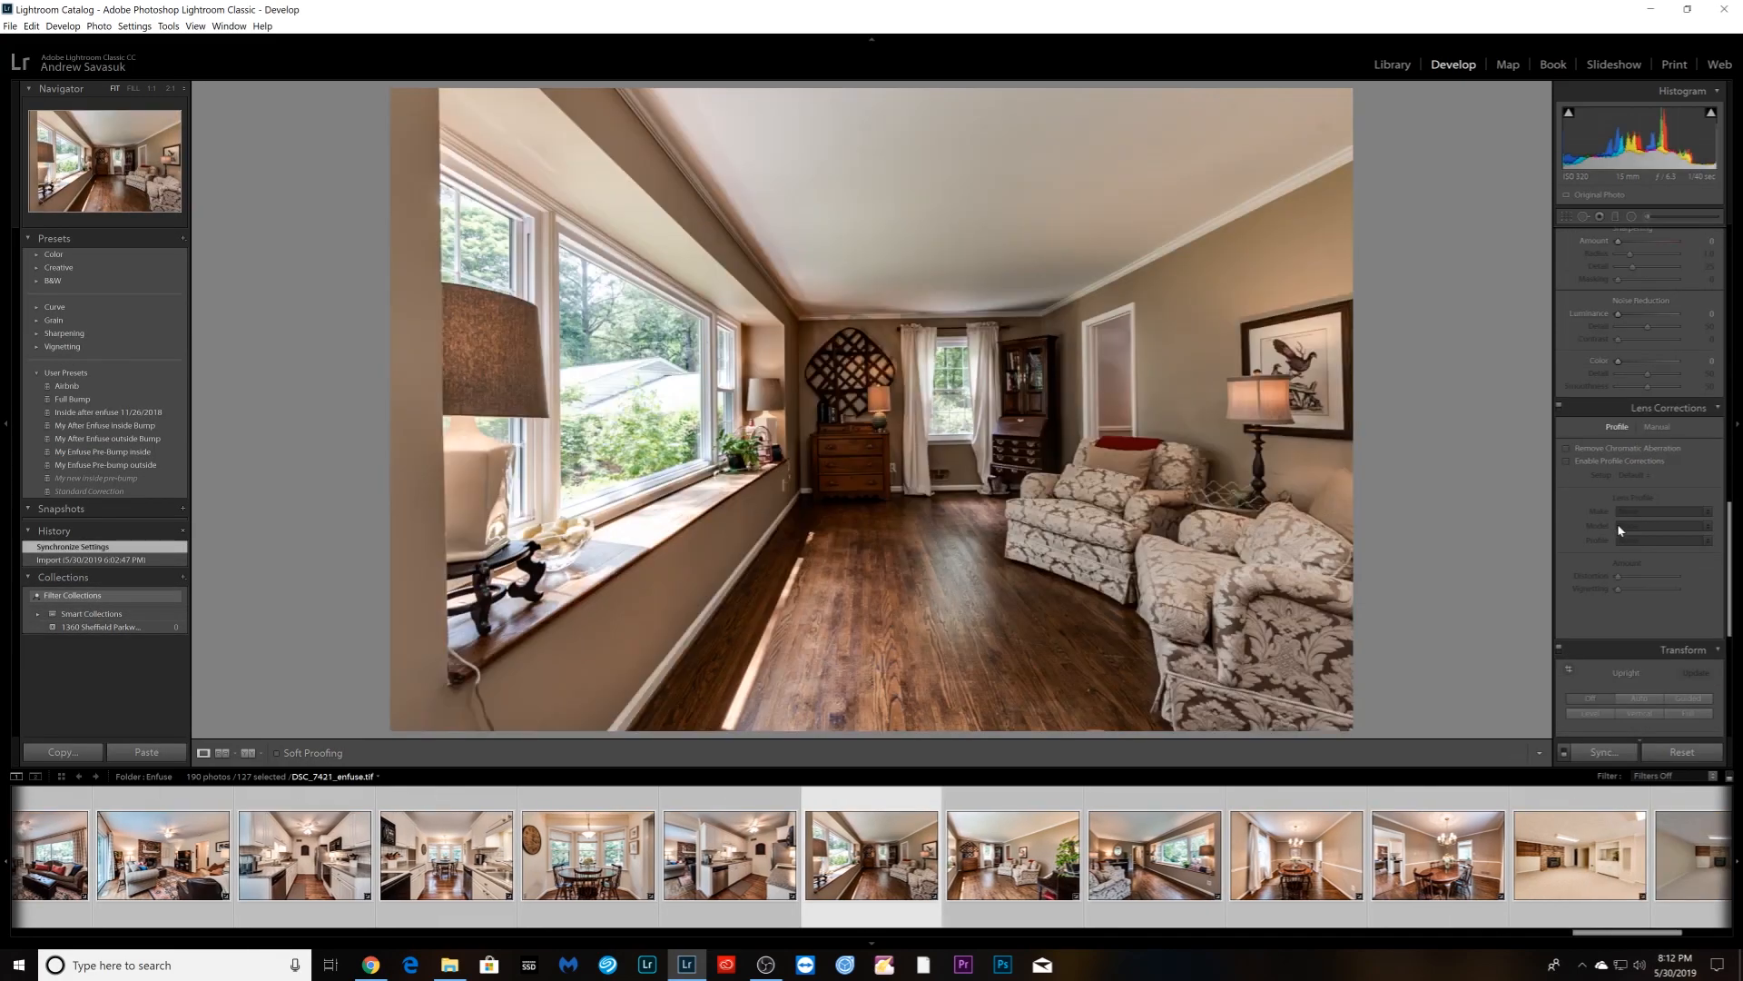
scroll(1620, 529, down, 4)
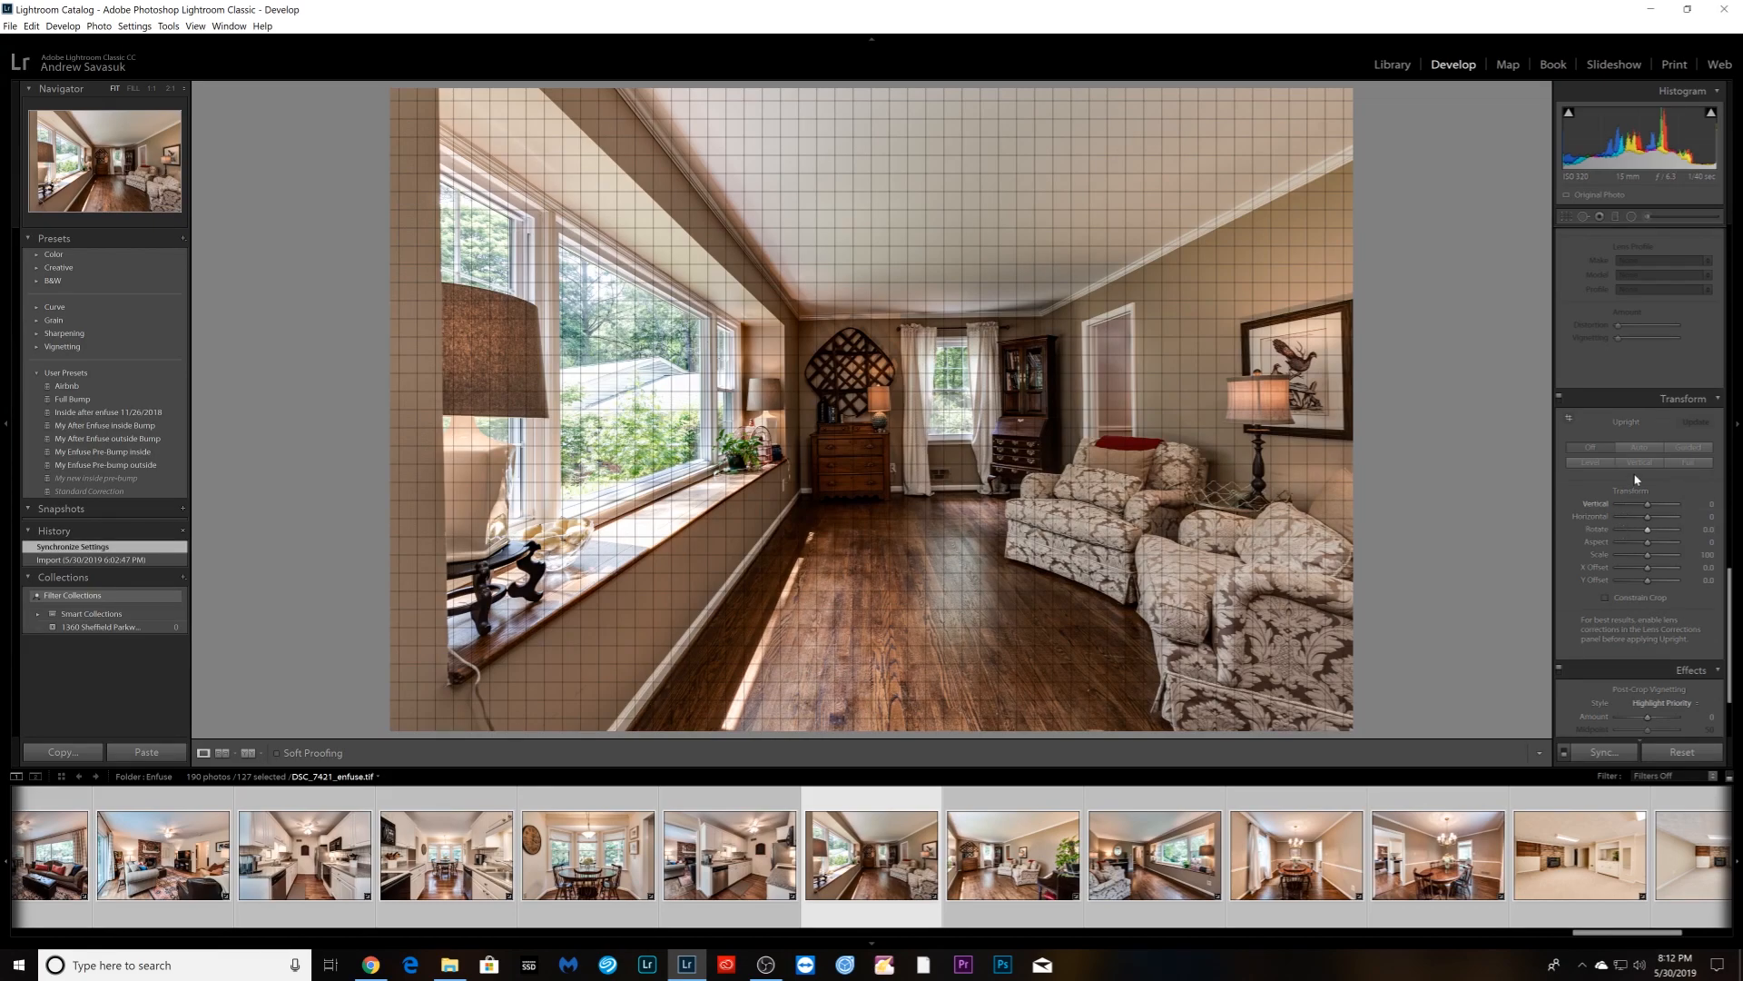
click(1639, 462)
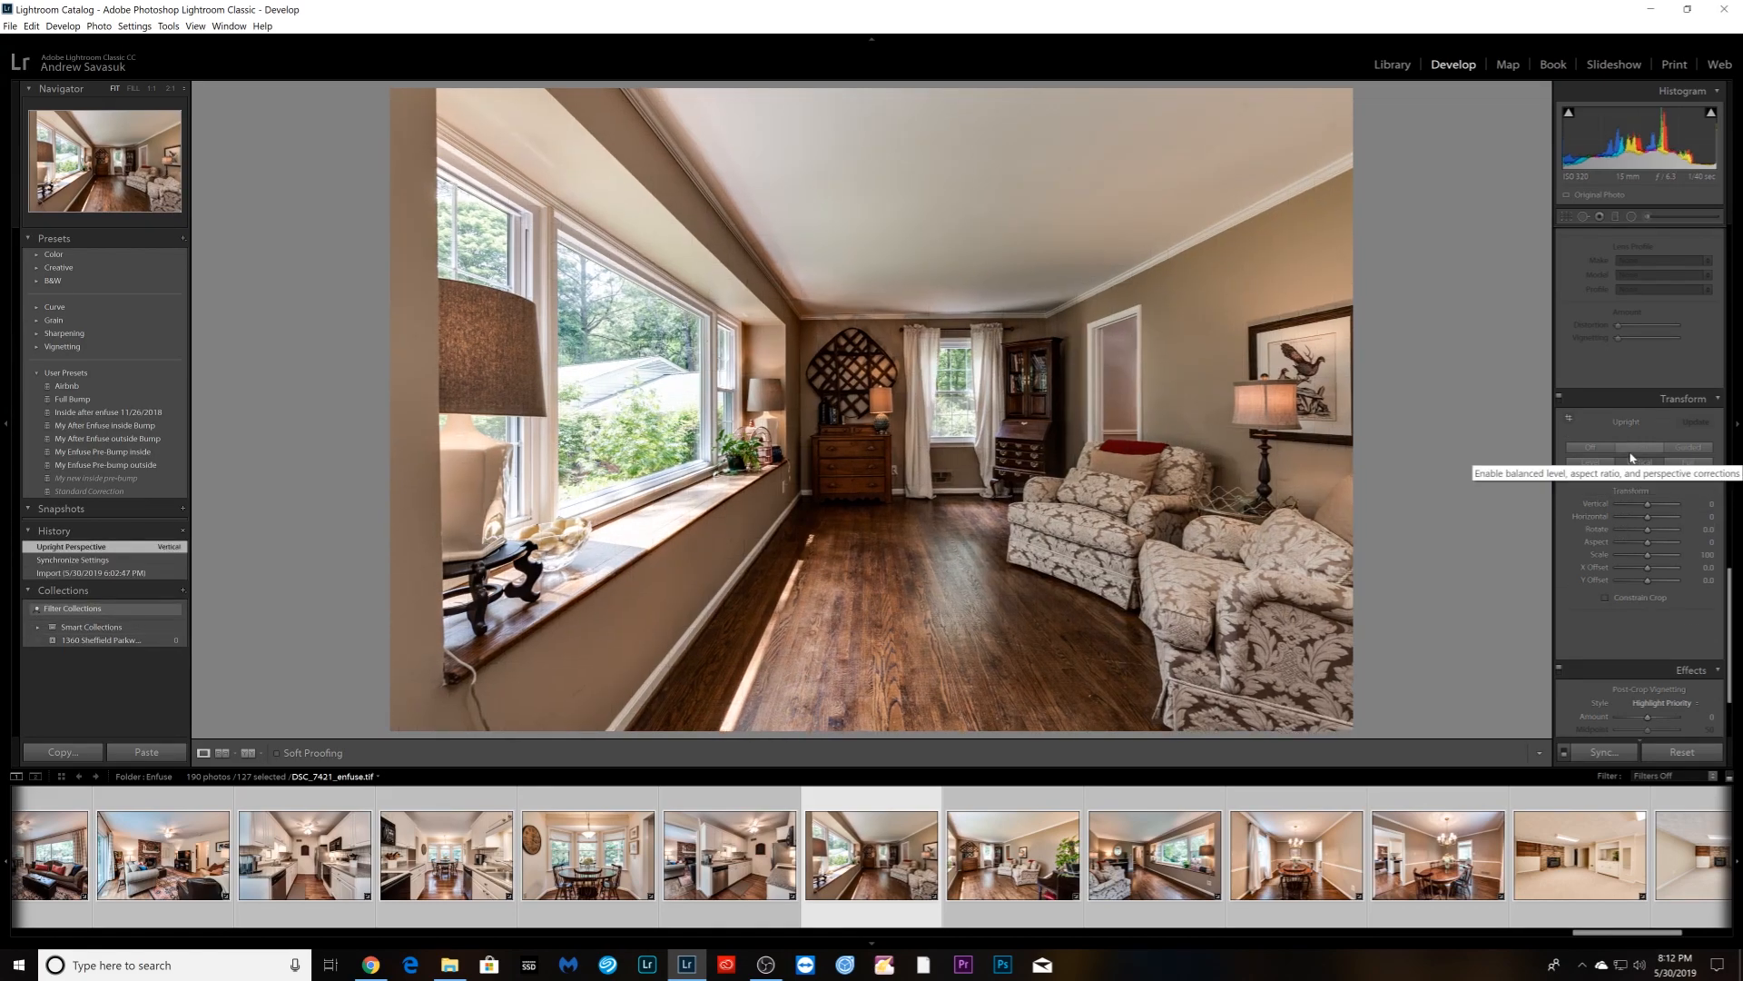
scroll(1632, 458, up, 10)
mouse_move(1662, 416)
mouse_down()
mouse_move(1680, 413)
mouse_move(1617, 405)
mouse_move(1659, 382)
mouse_up()
- Apply Vertical Upright to the next living room photo
key(Right)
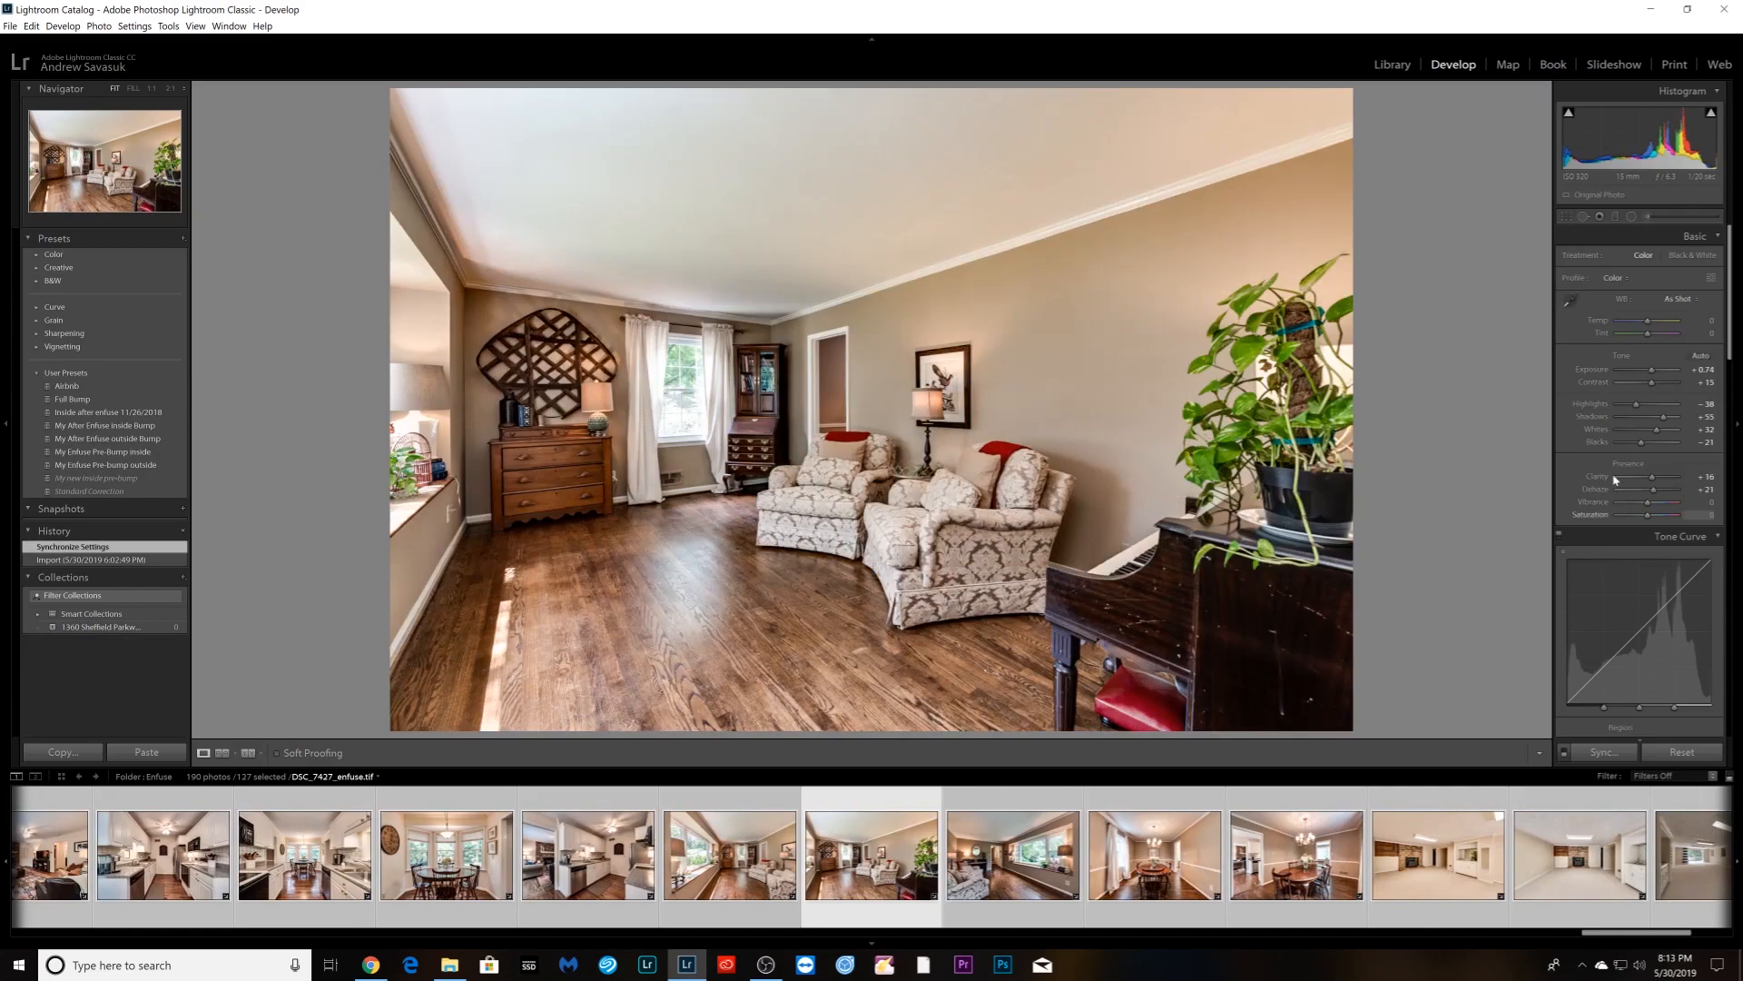
scroll(1614, 481, down, 15)
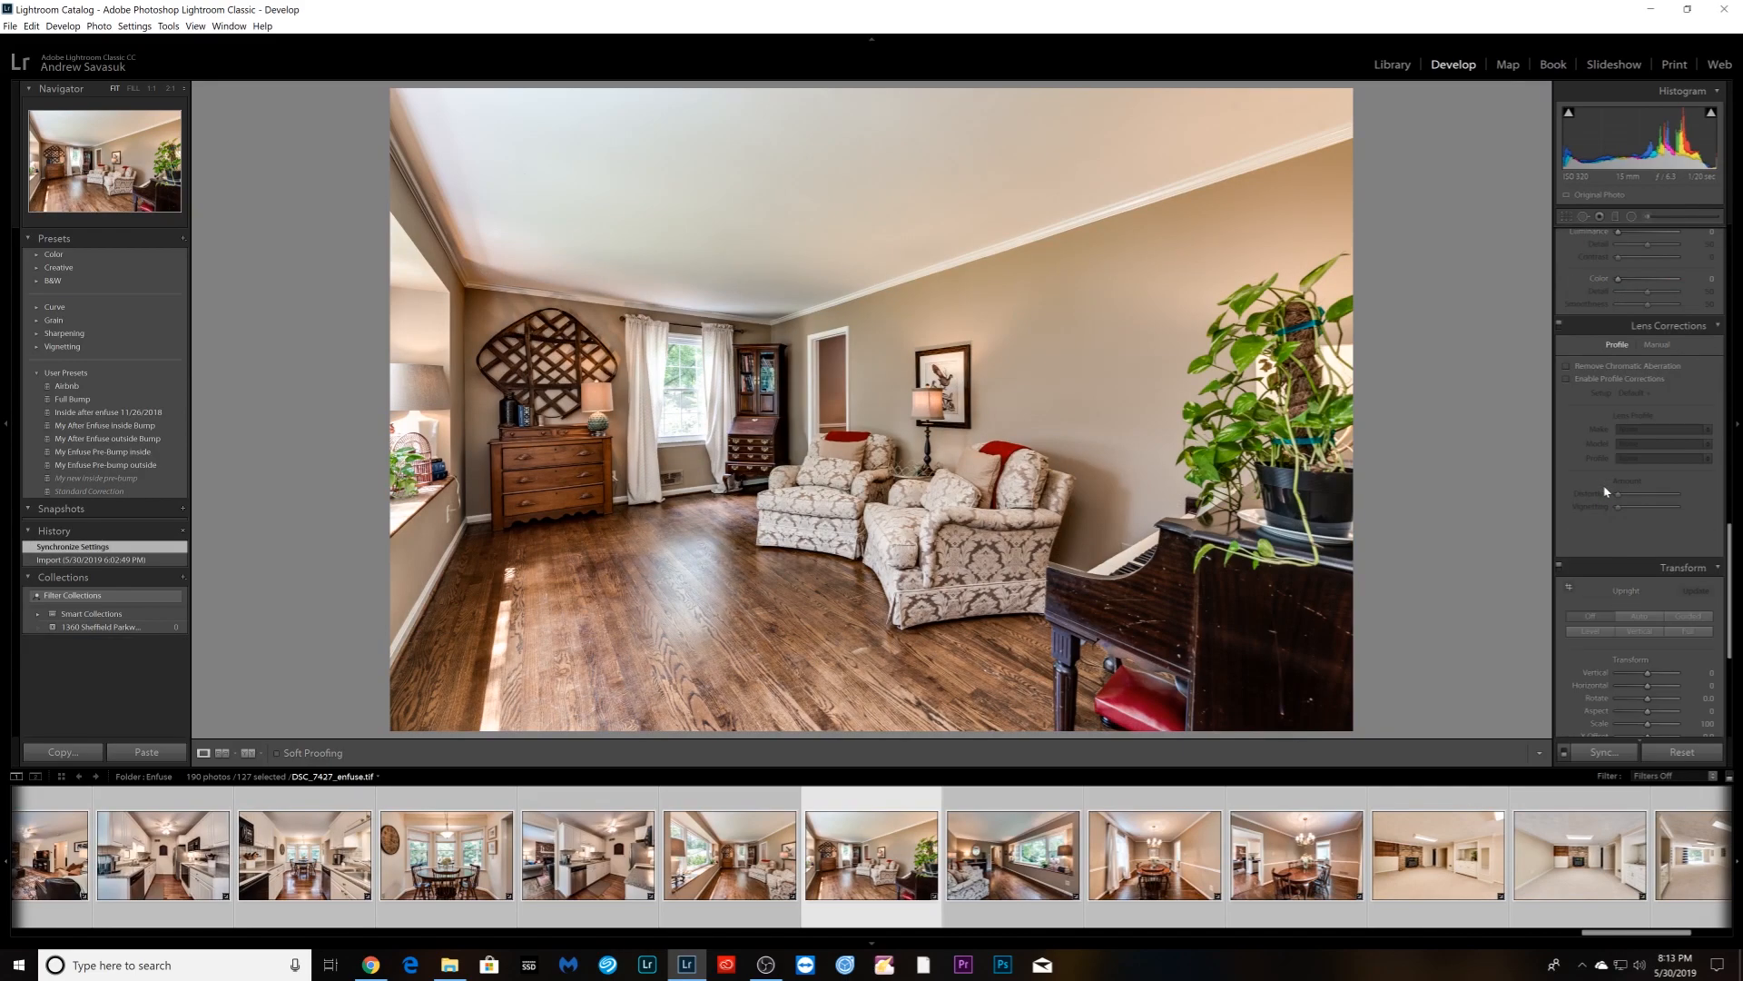
click(1640, 631)
key(Right)
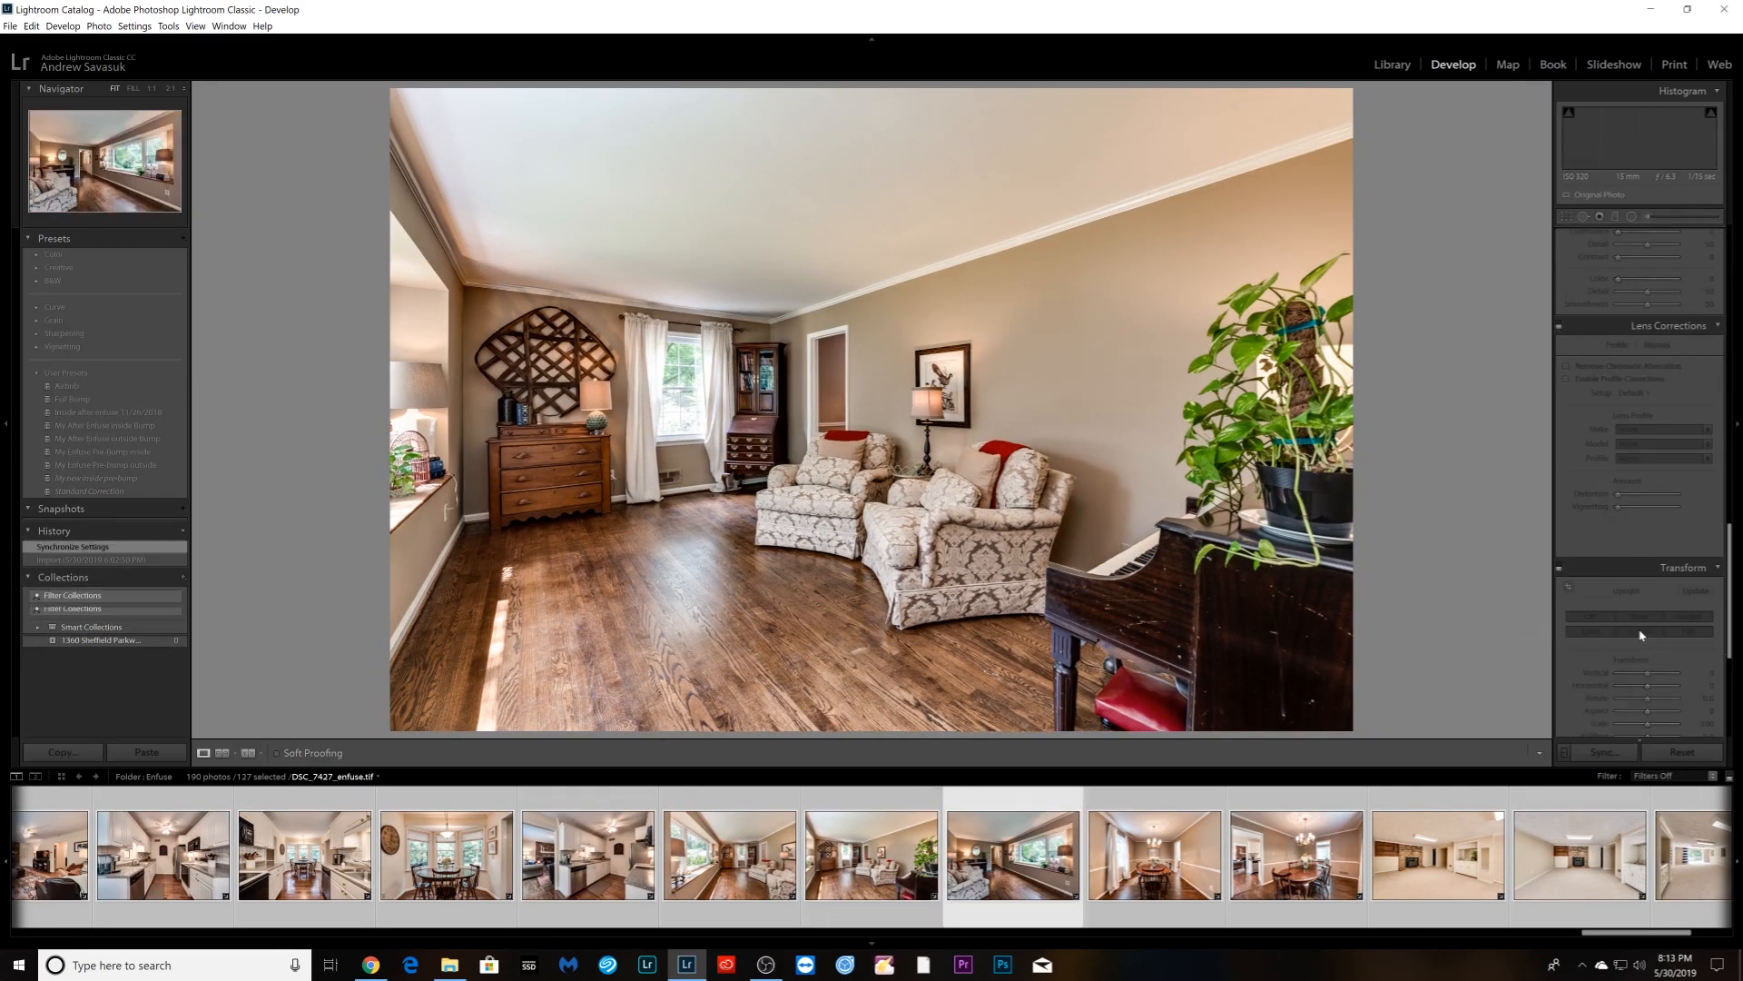
- Apply Vertical Upright to the window-wall living room and lift its Shadows to +100
click(1640, 631)
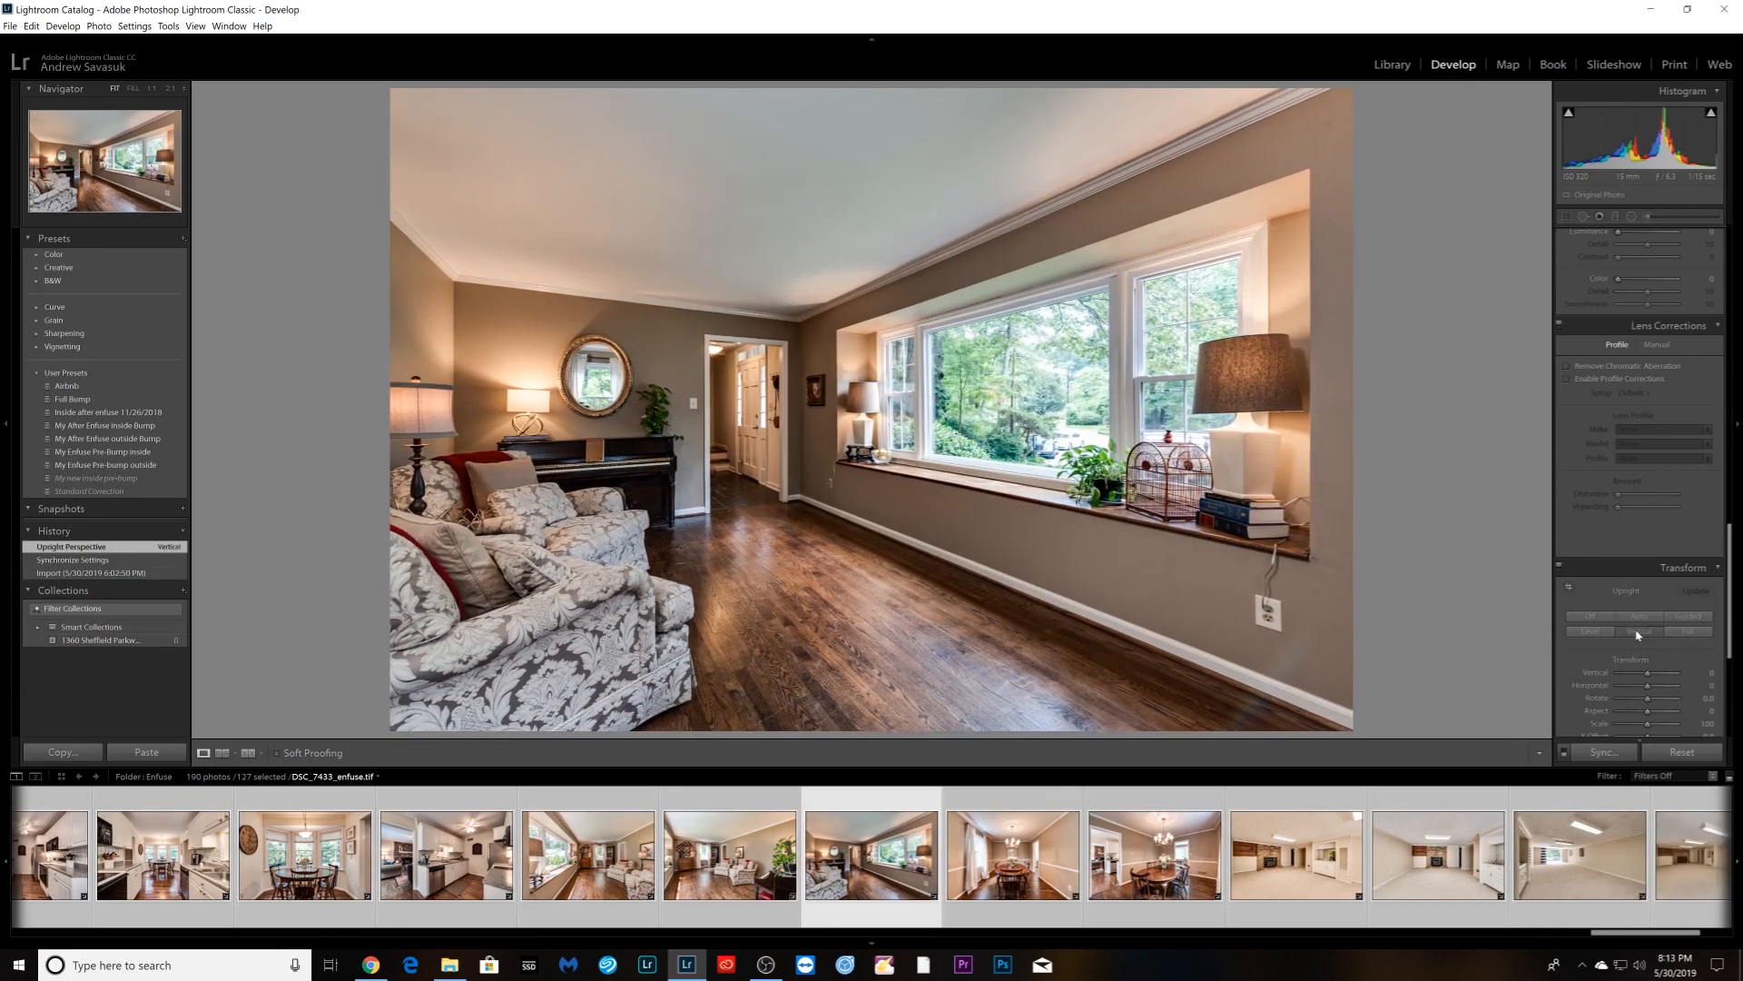
scroll(1648, 544, up, 15)
drag(1673, 421, 1656, 384)
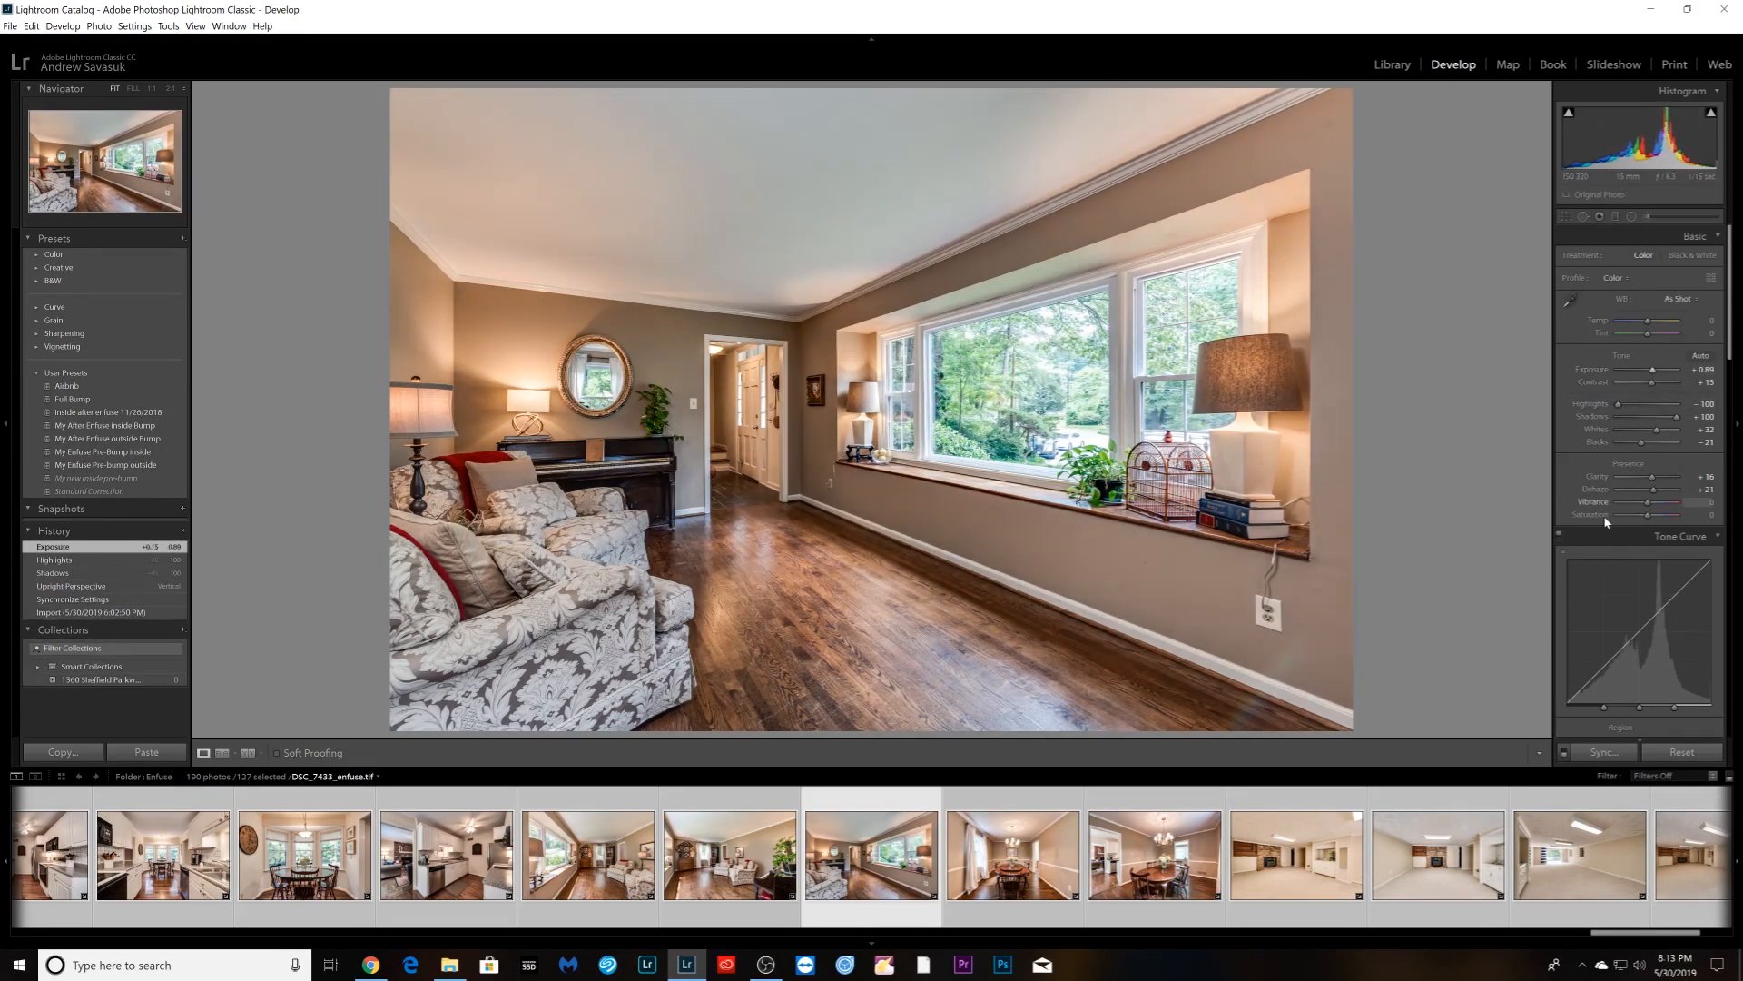
scroll(1595, 535, down, 10)
scroll(1594, 535, down, 2)
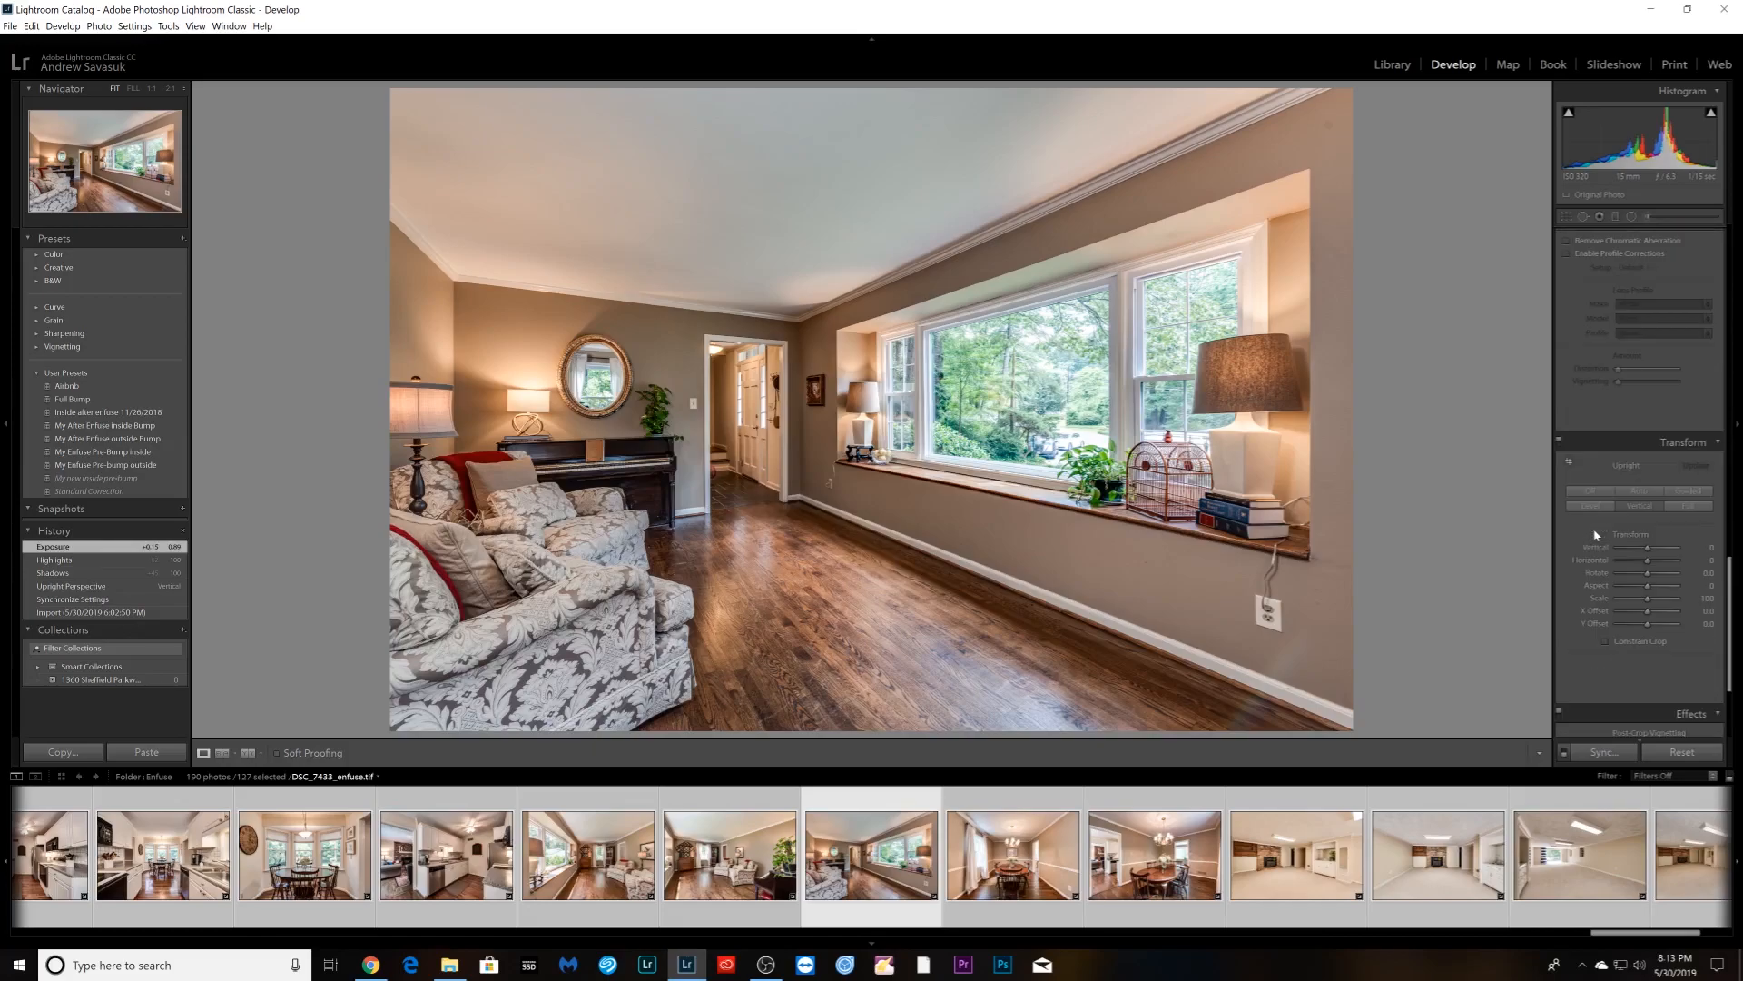
- Auto Upright both dining room photos and reduce Orange saturation to -29
key(Right)
click(1633, 511)
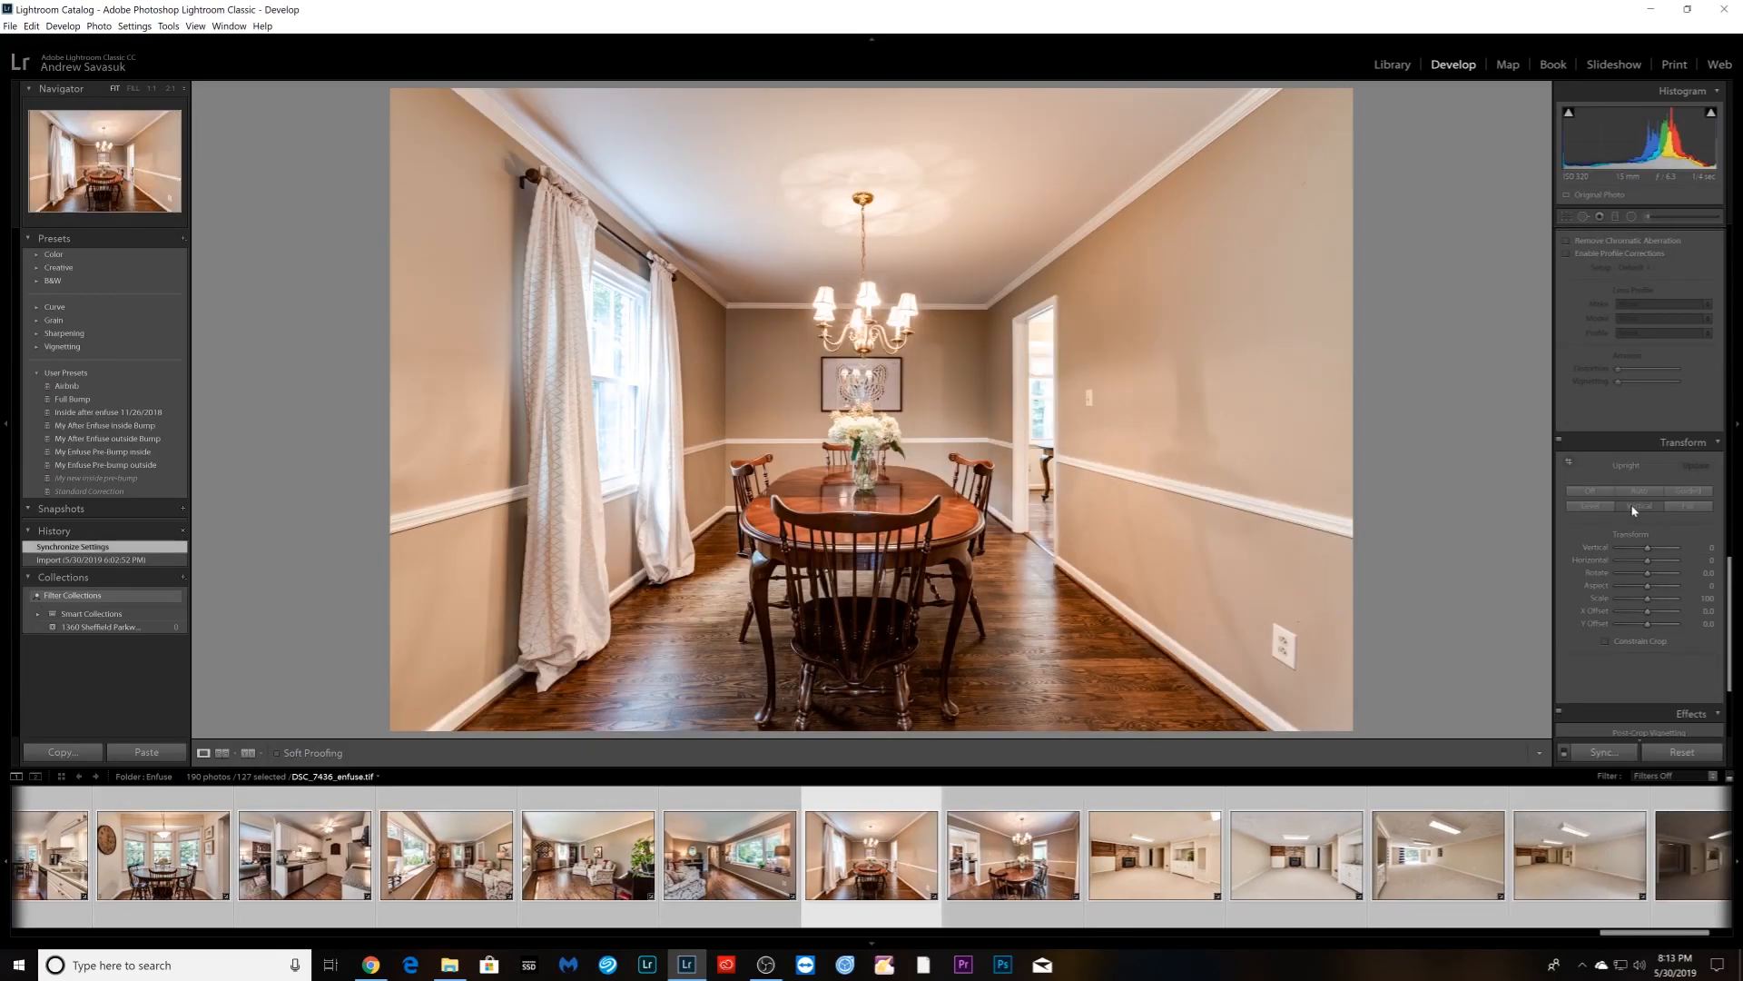
click(1636, 492)
key(Right)
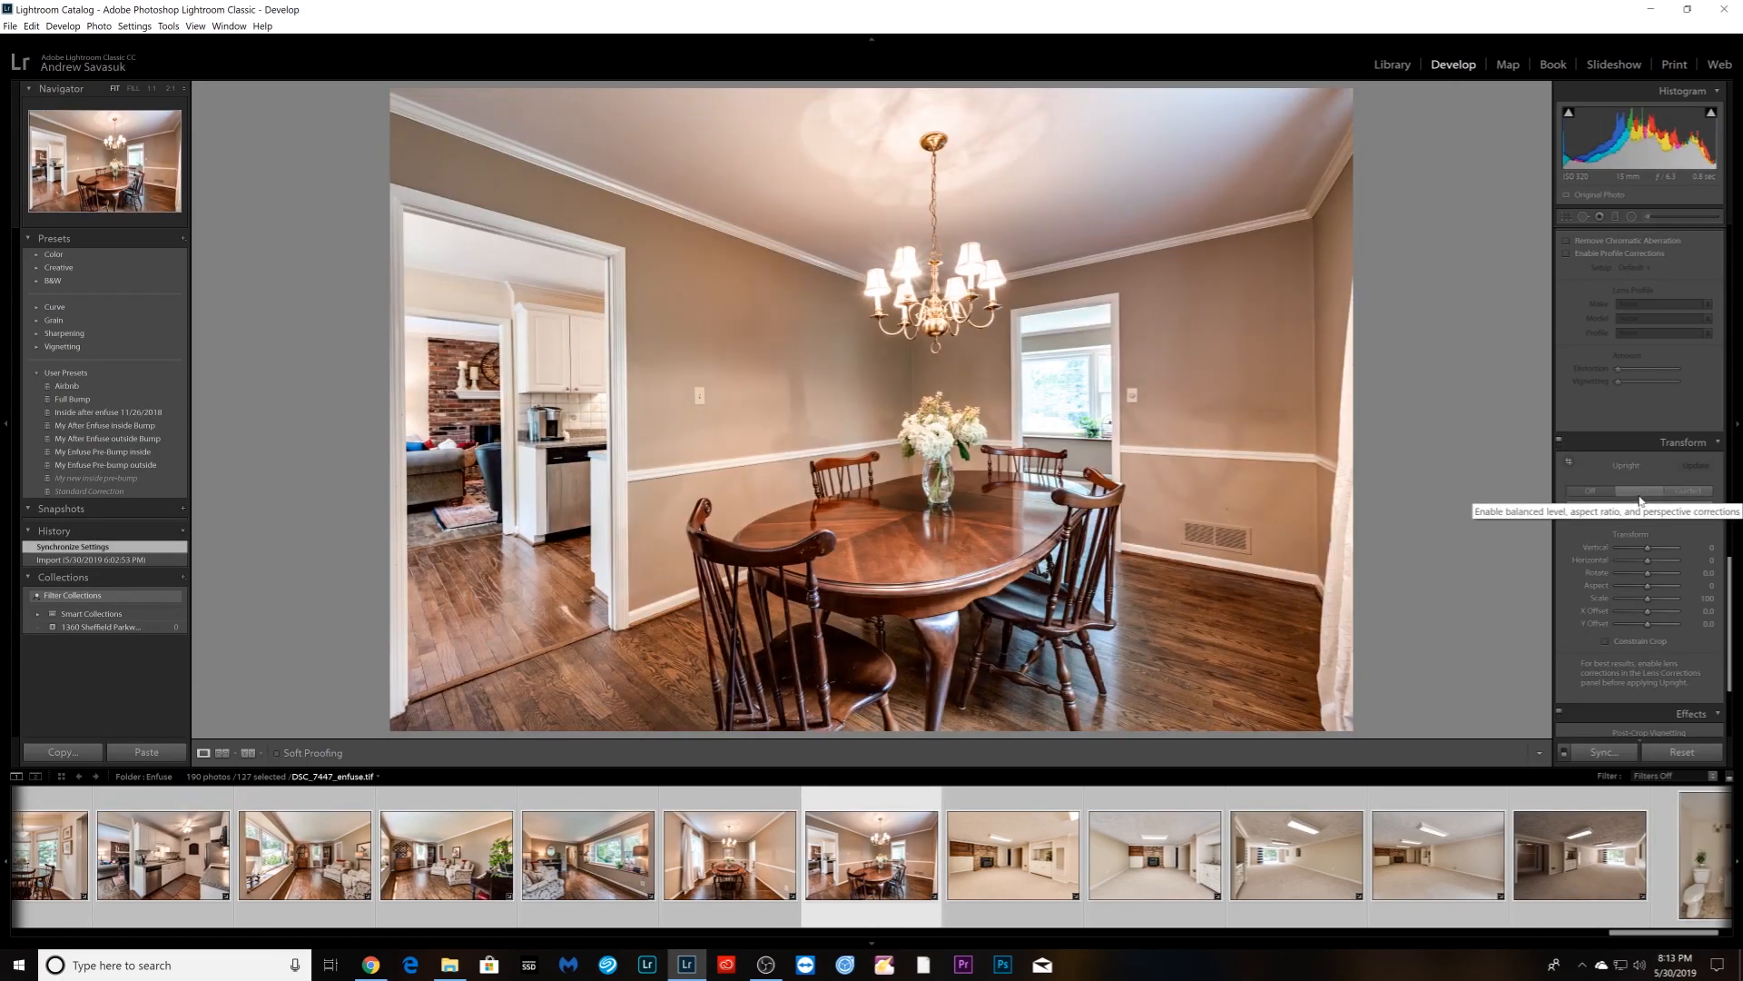
click(1638, 495)
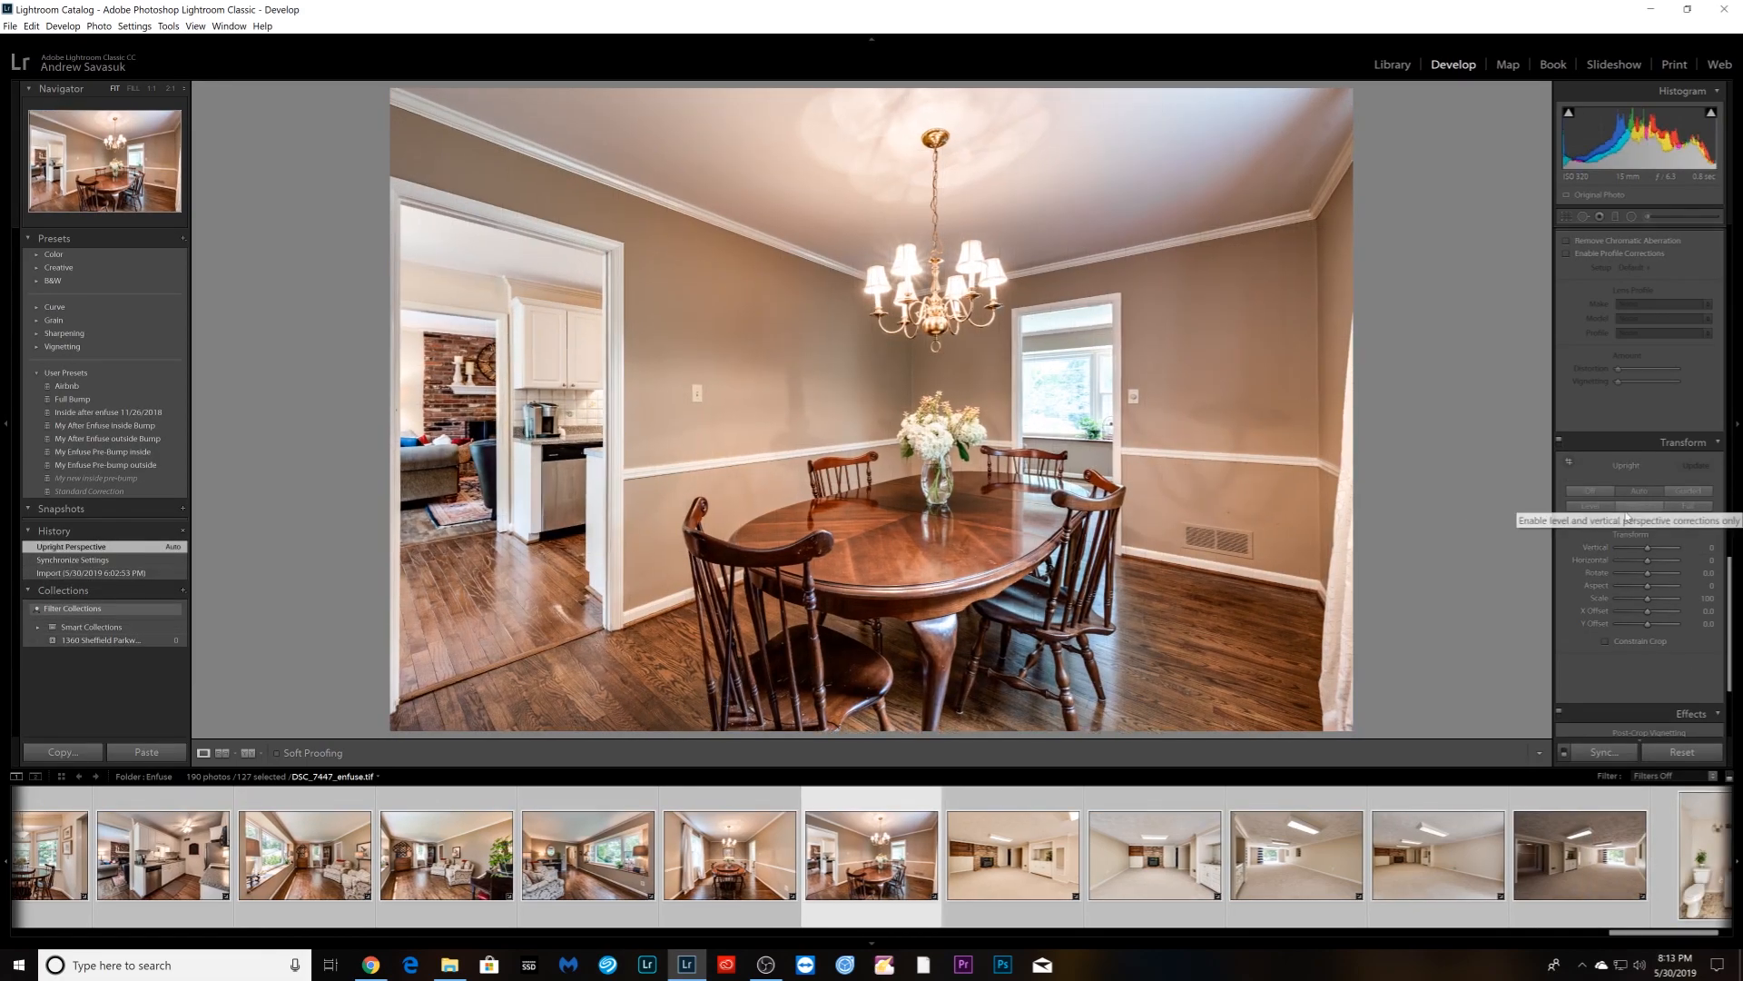
scroll(1598, 487, down, 2)
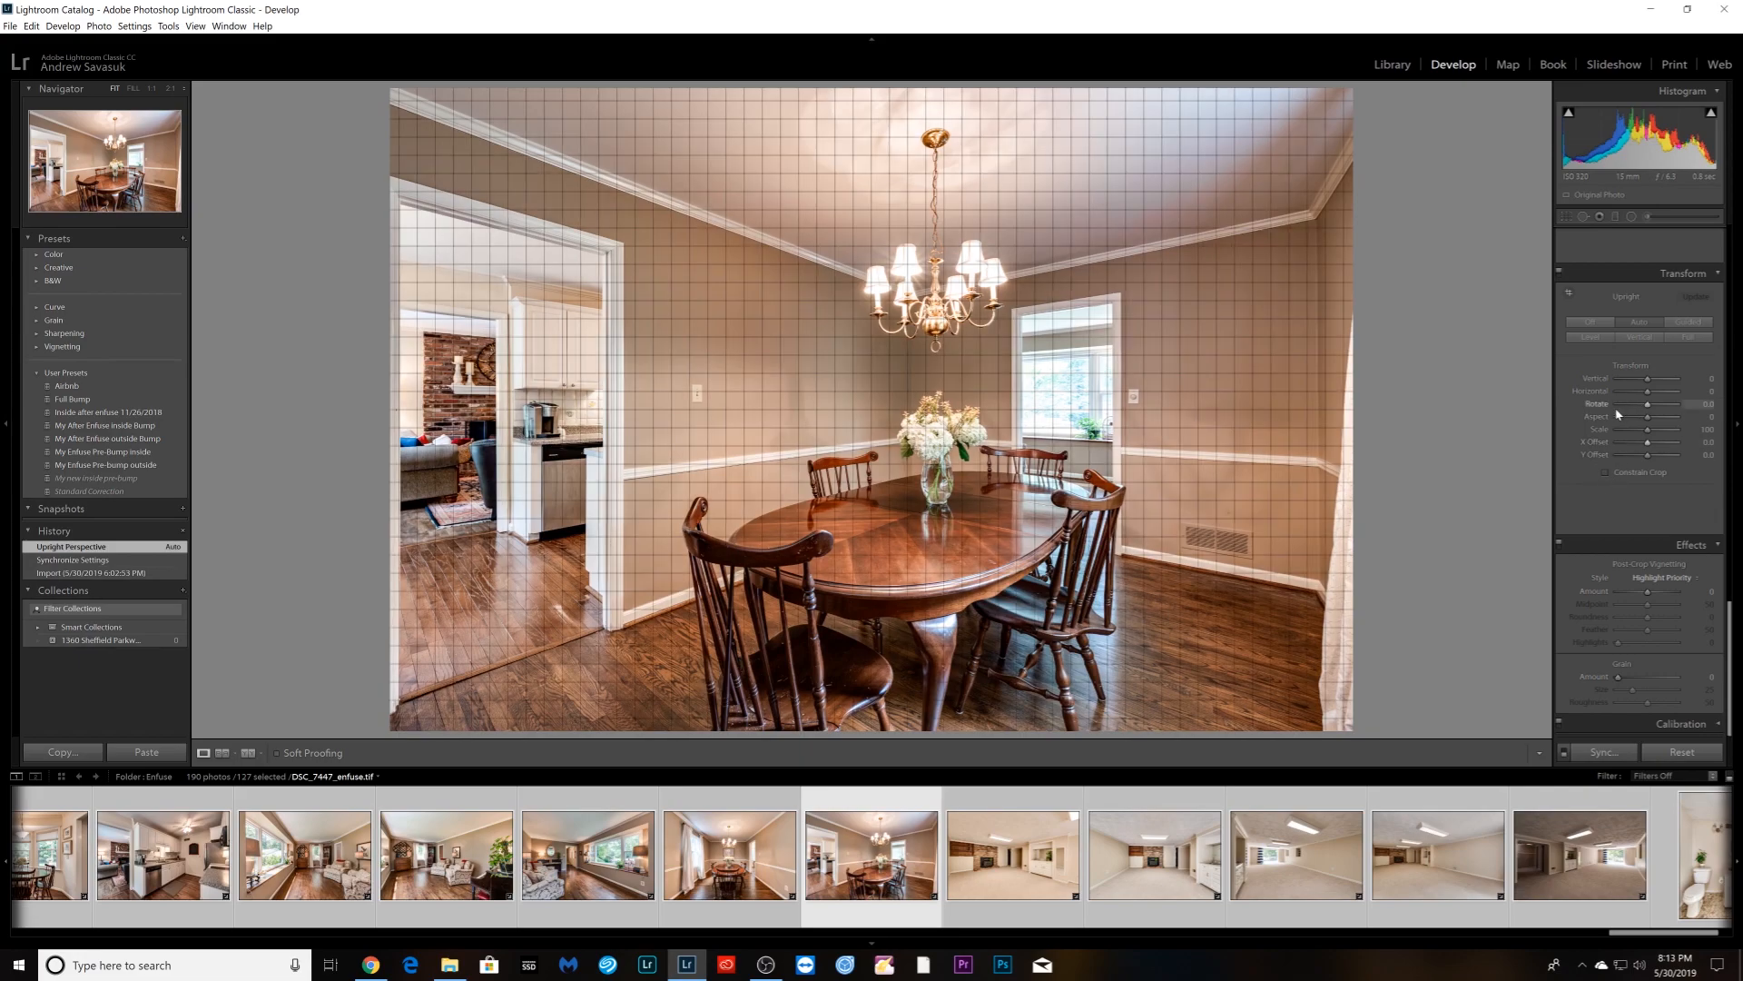
scroll(1612, 463, up, 8)
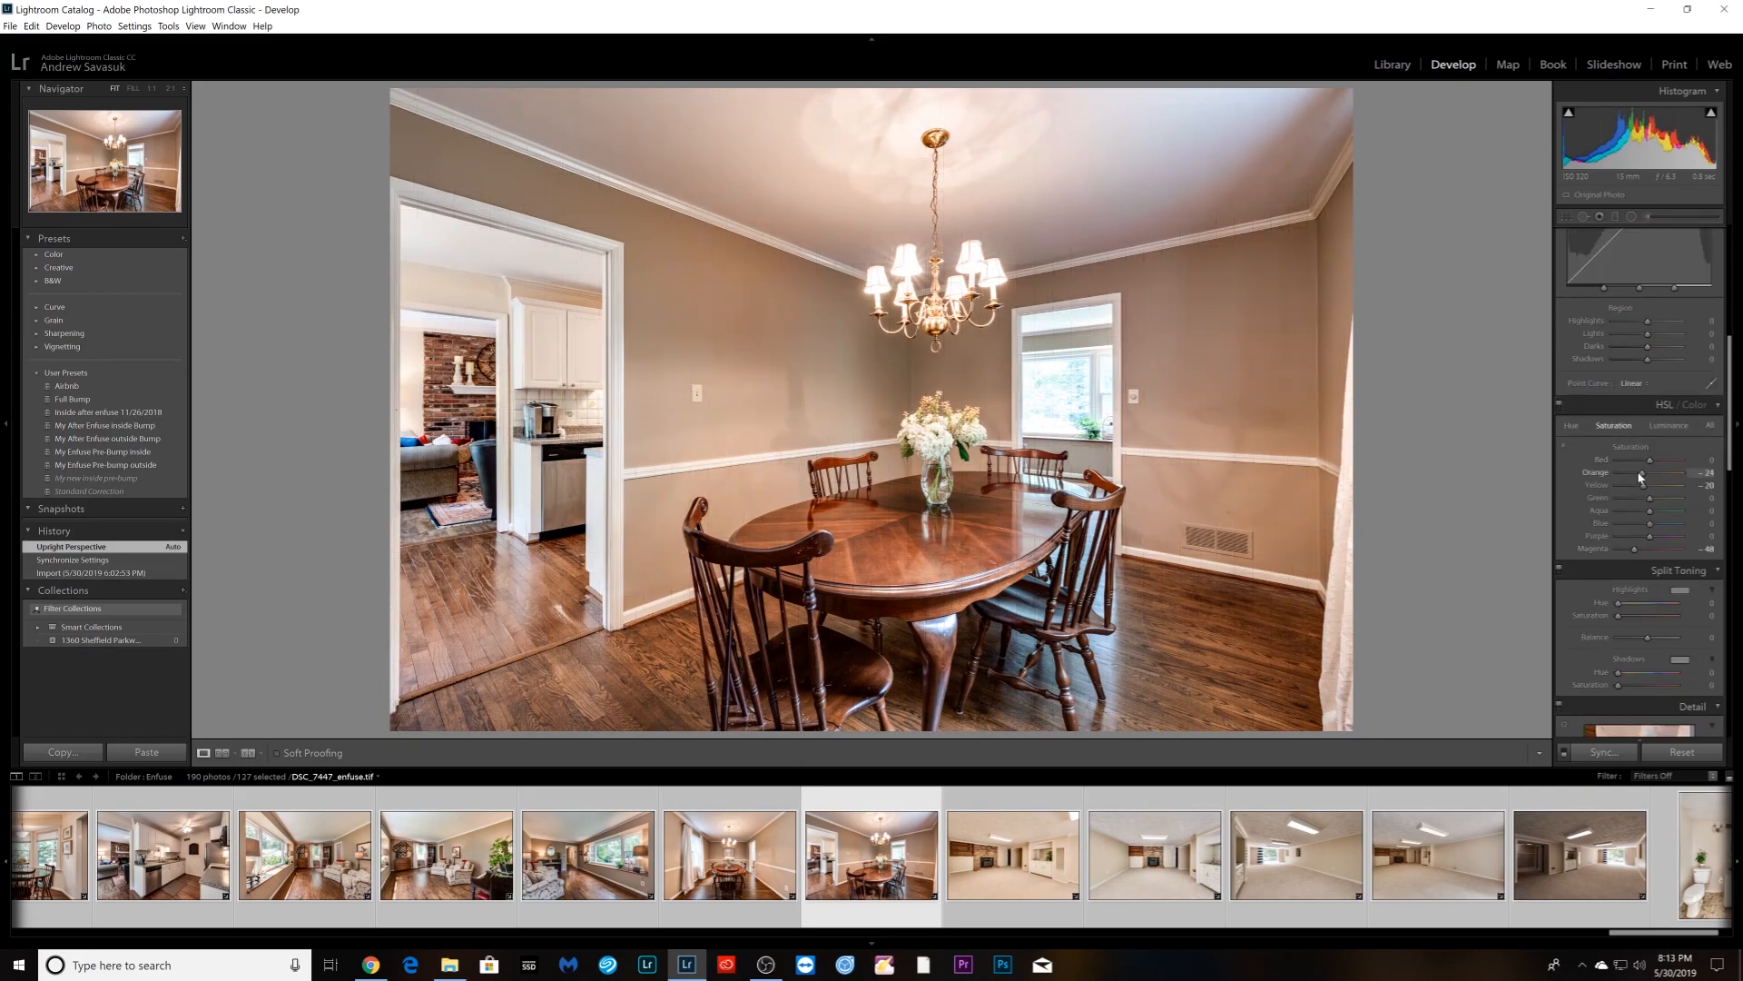
drag(1639, 474, 1639, 474)
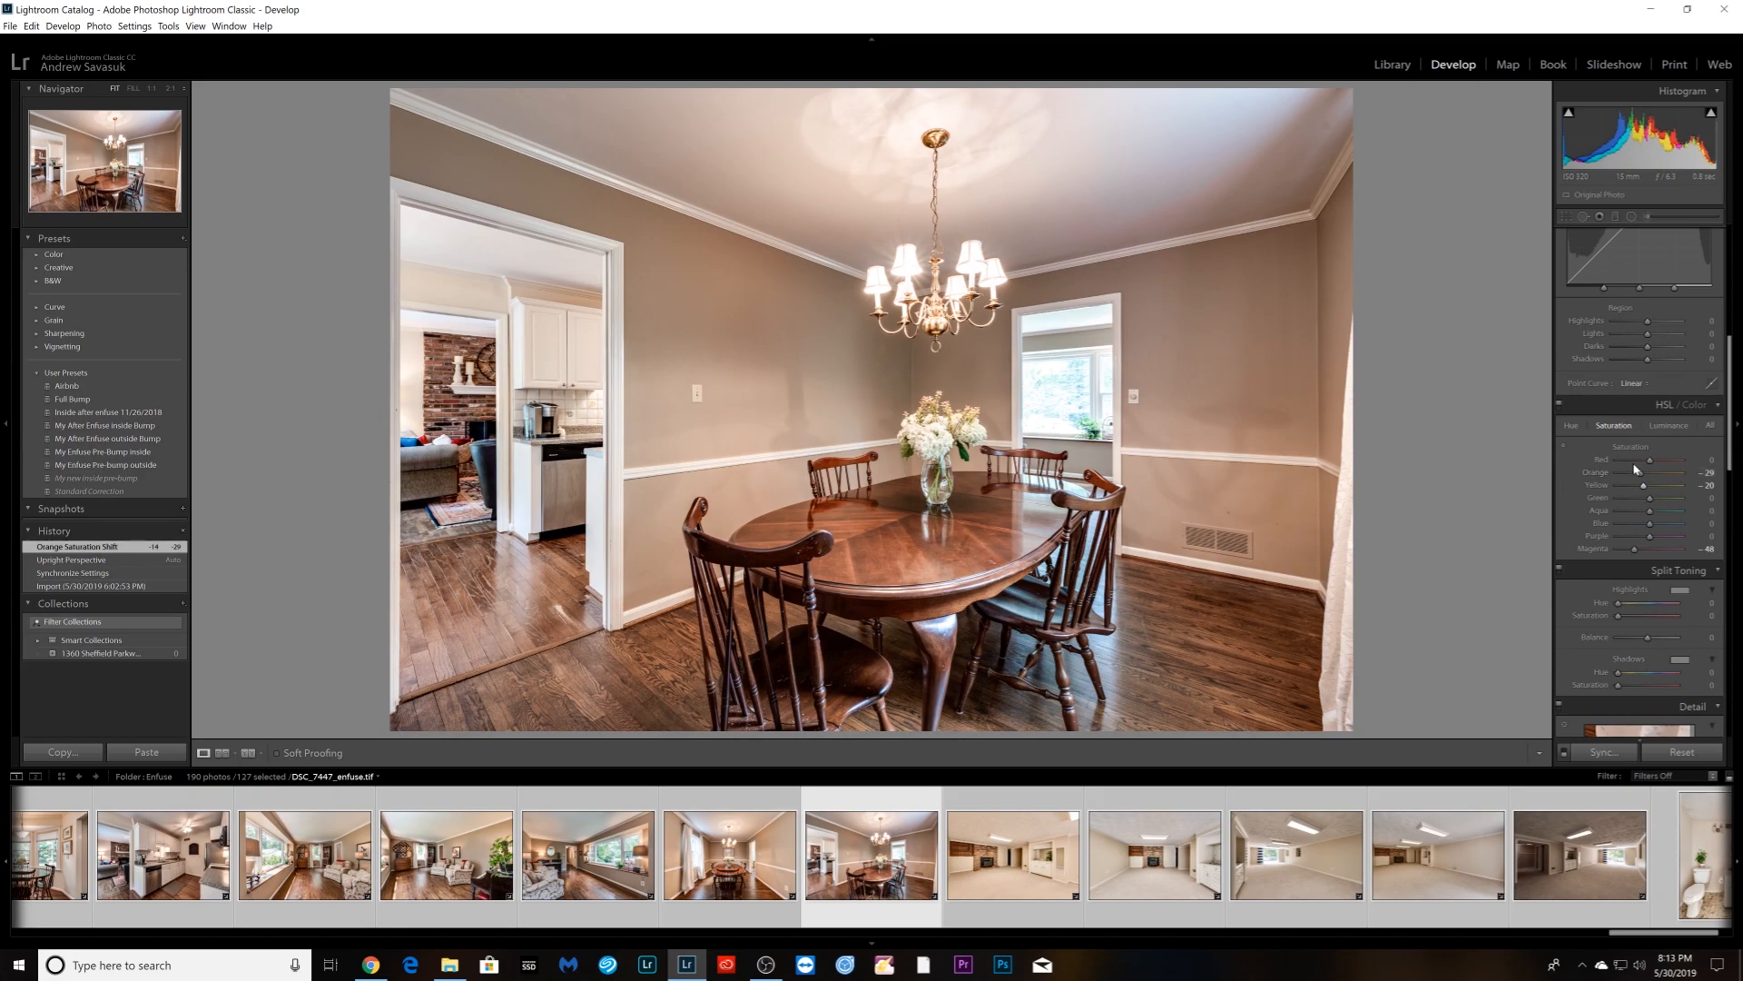
- Apply Vertical Upright to the fireplace room and the next basement photo
key(Right)
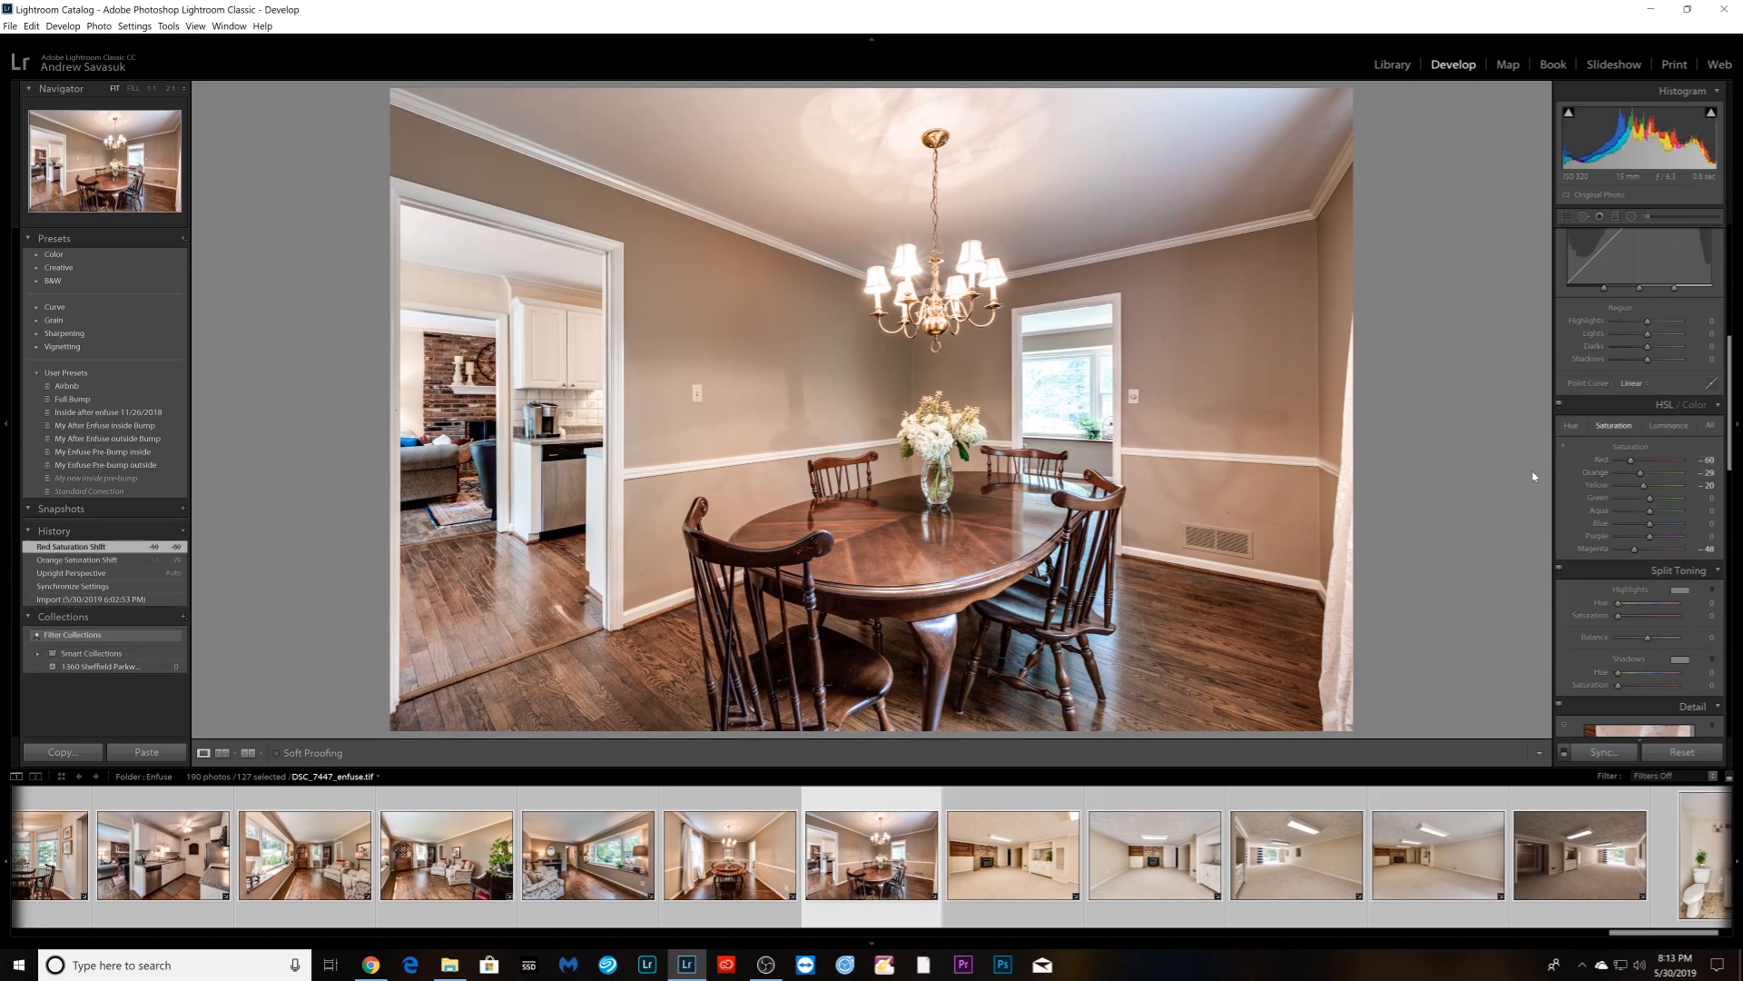
scroll(1611, 491, down, 4)
scroll(1595, 513, down, 5)
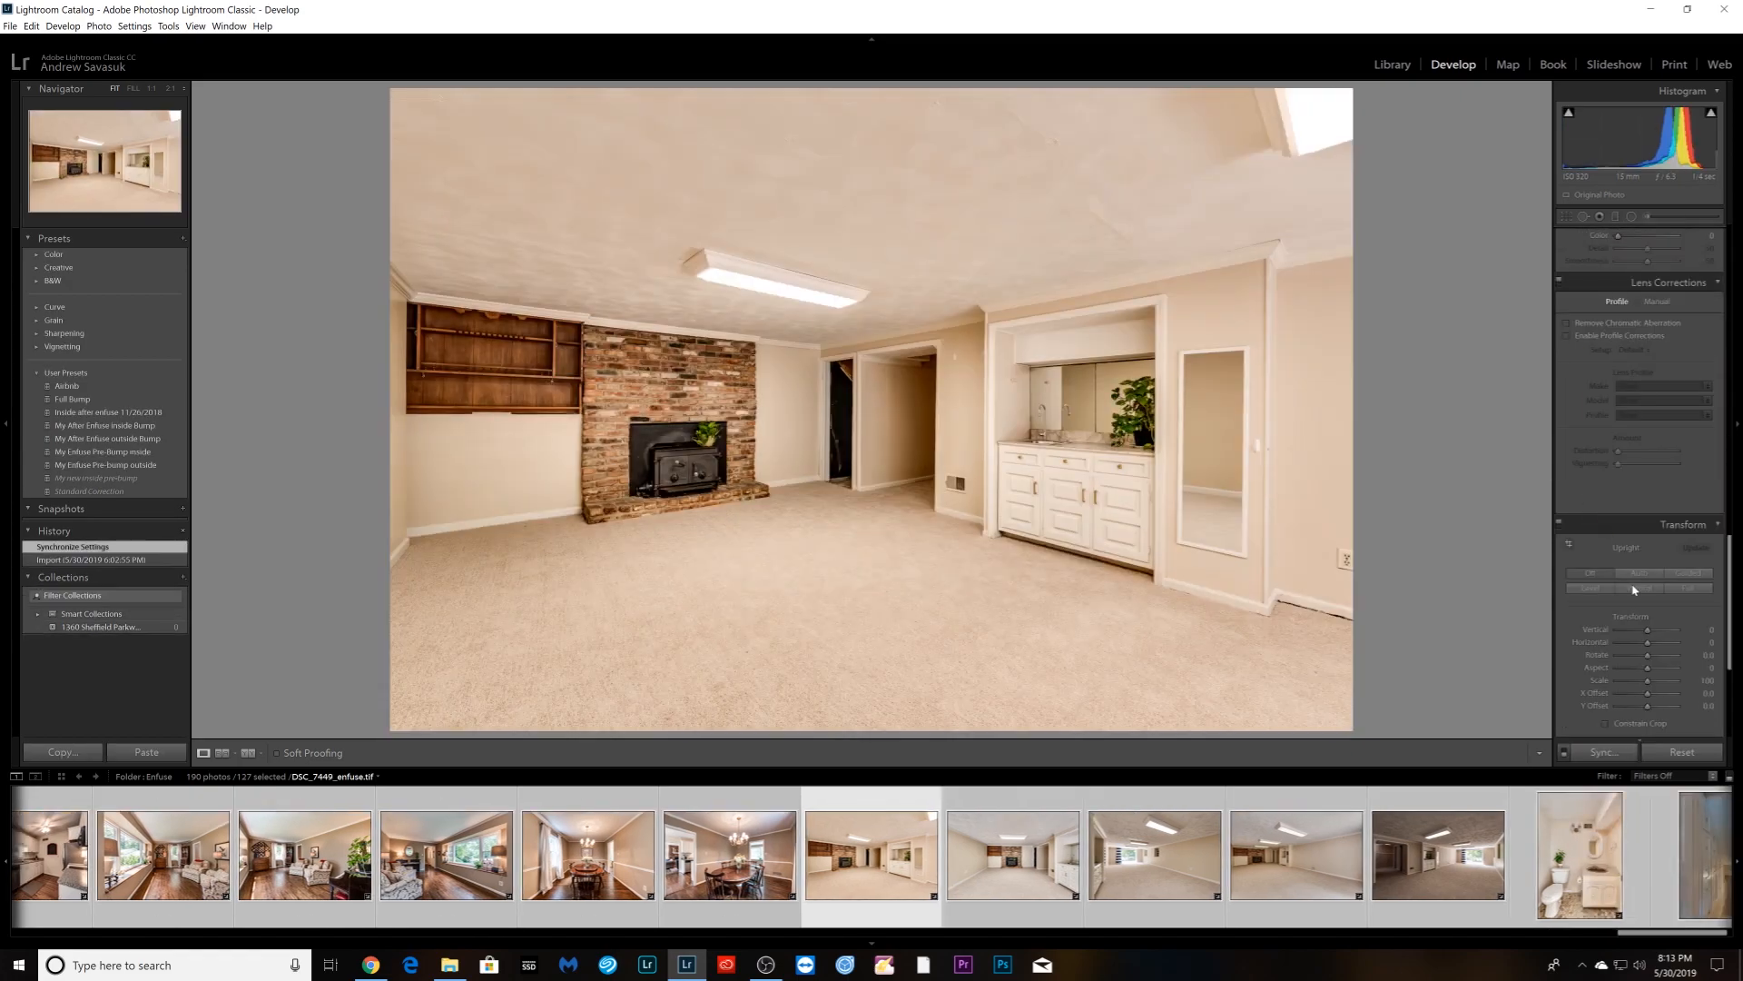
click(1631, 590)
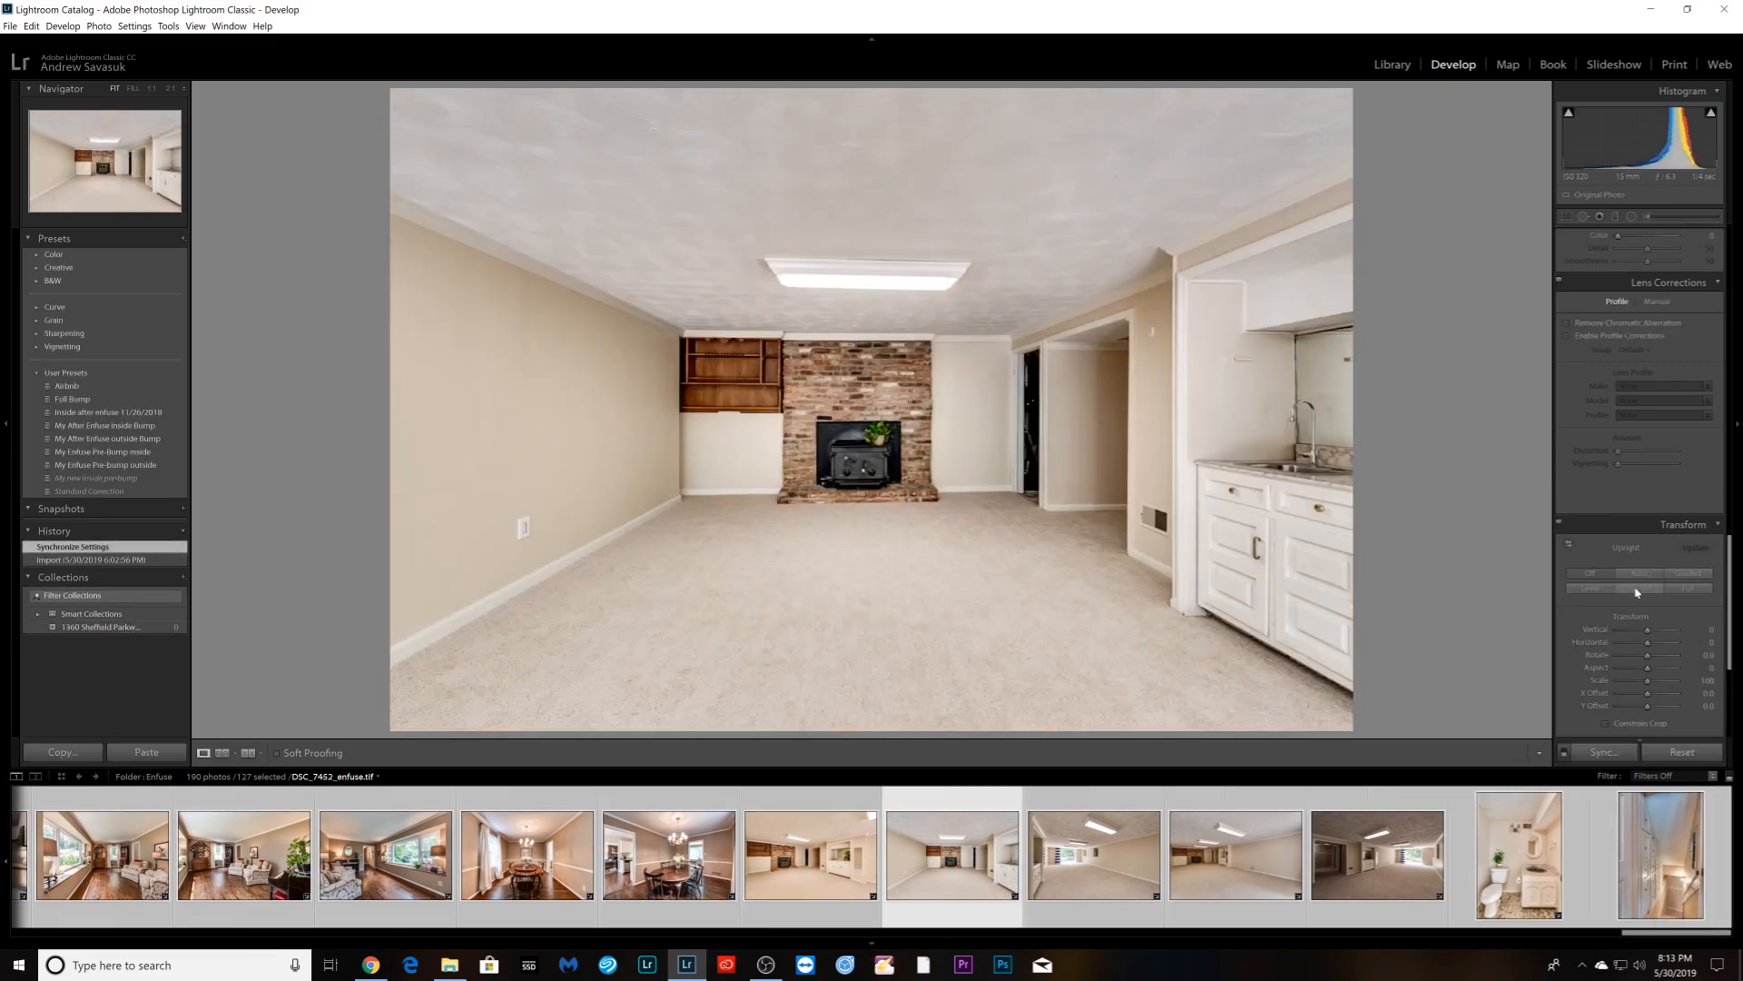
key(Right)
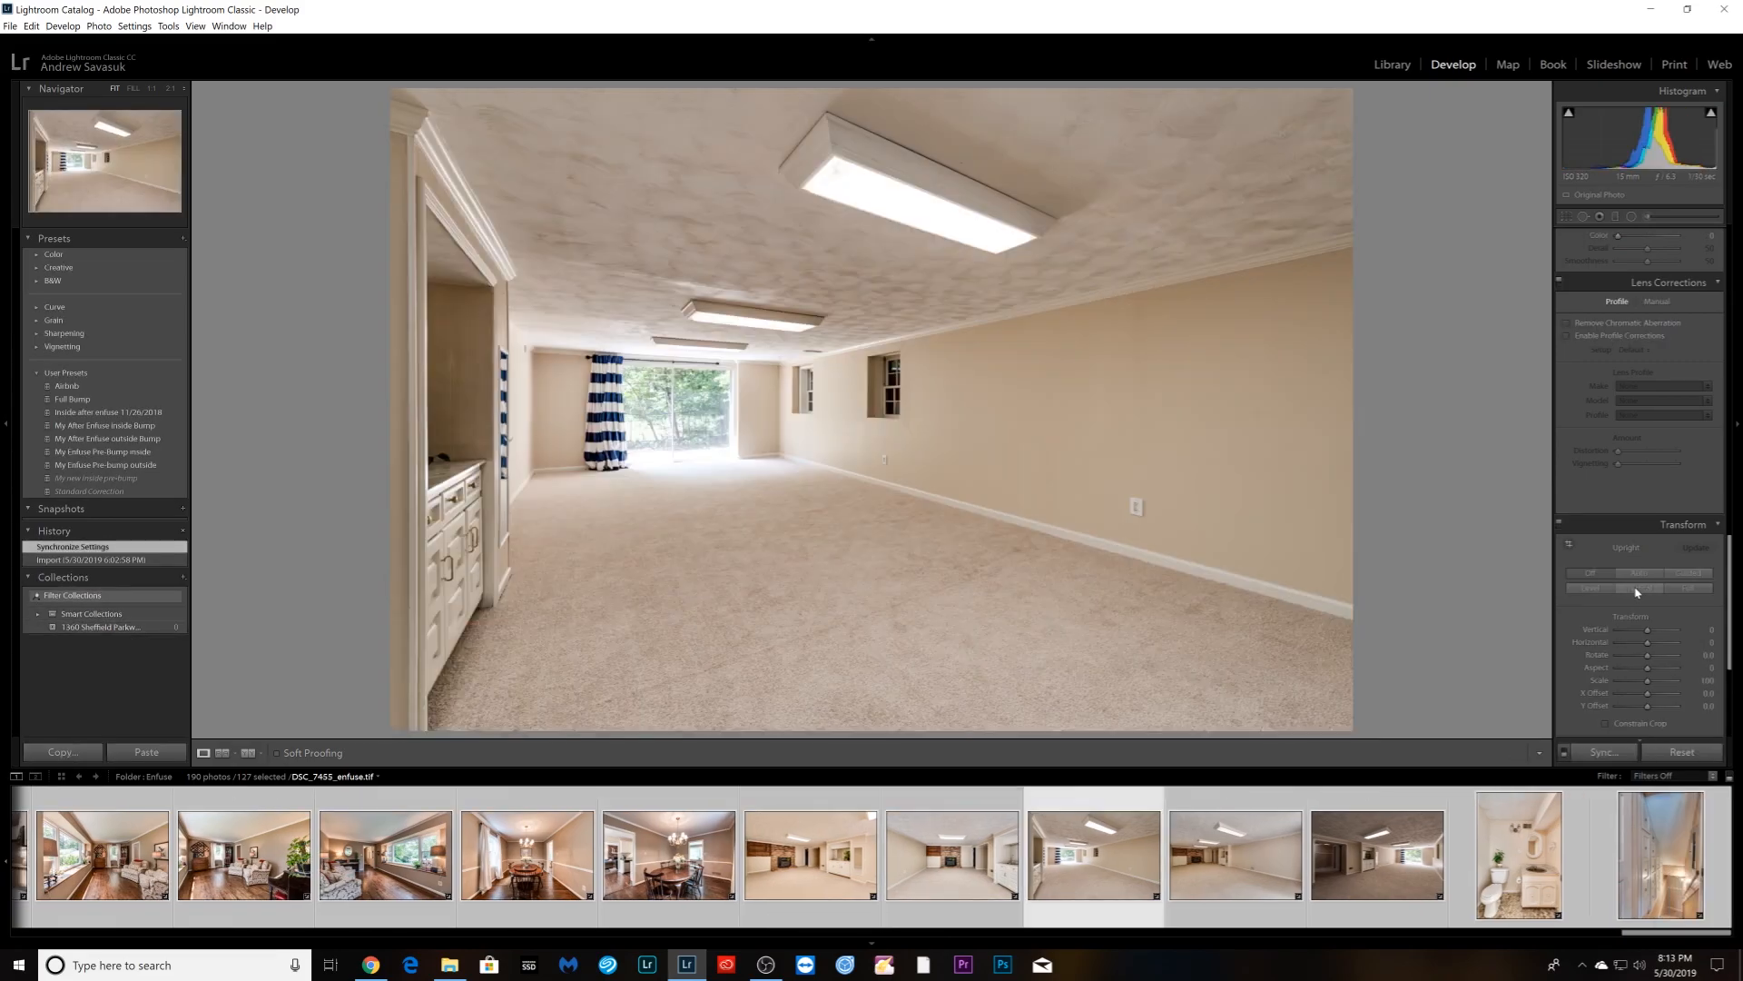
key(Right)
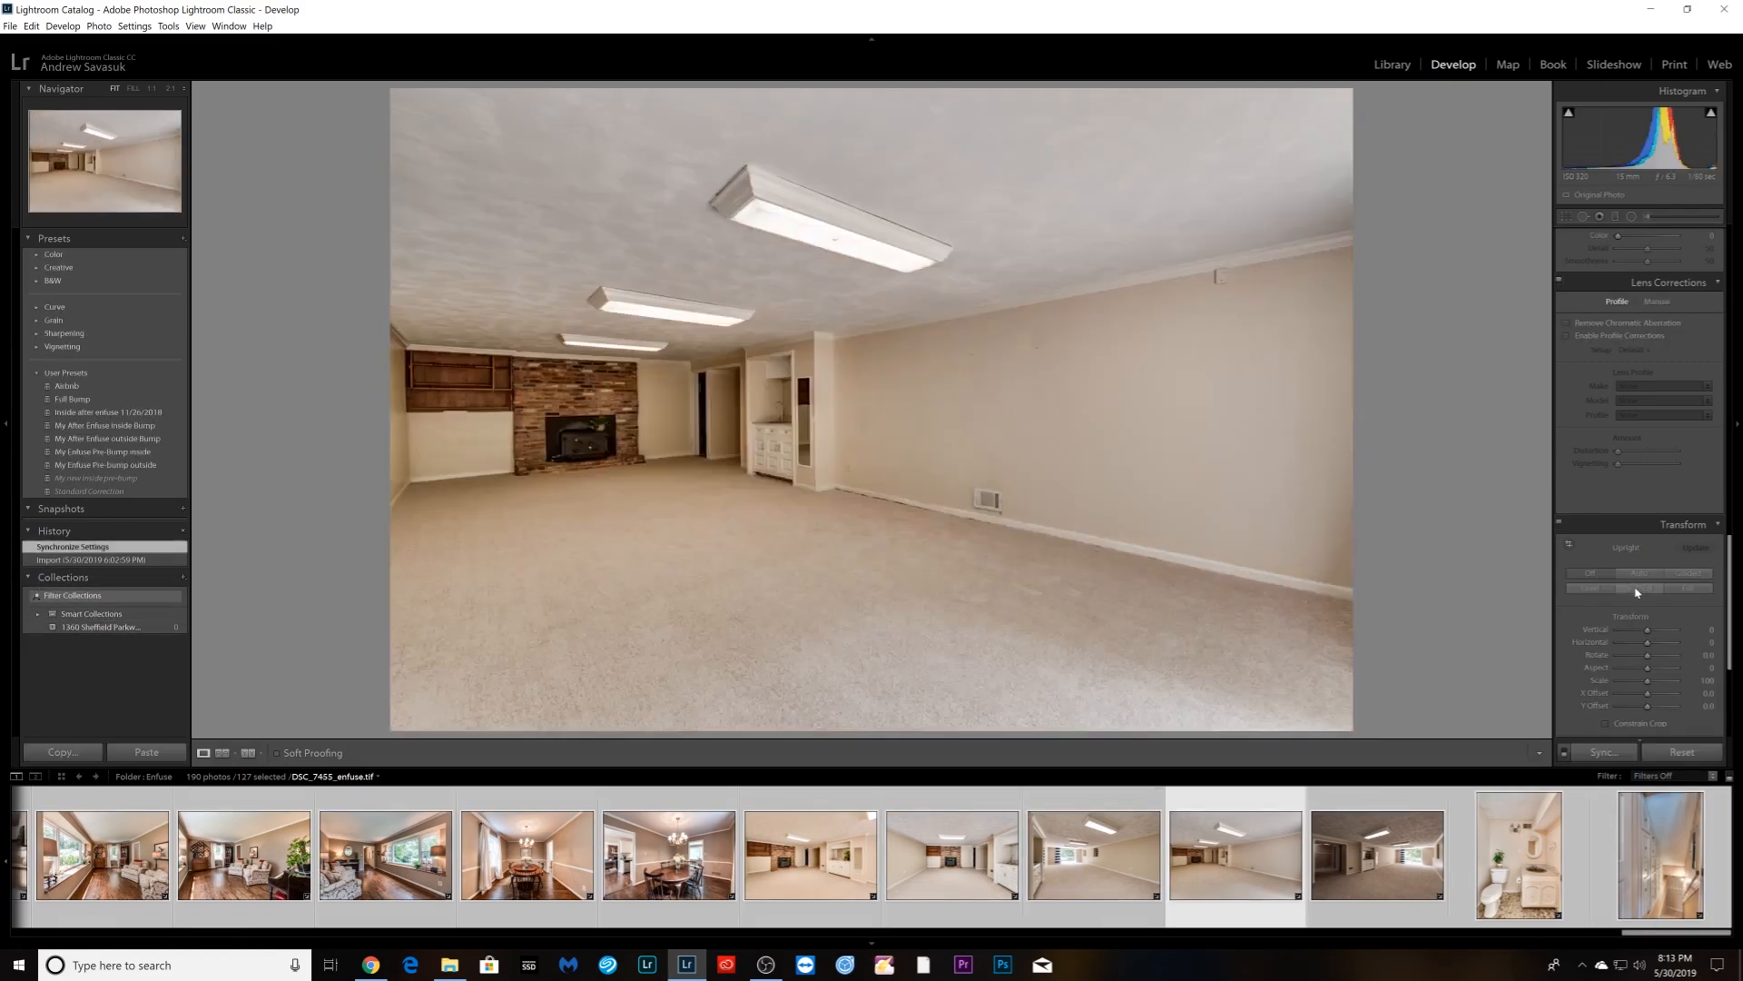
click(1637, 592)
- Raise the next basement photo's Exposure to +1.51 and Shadows to +80
scroll(1652, 508, up, 5)
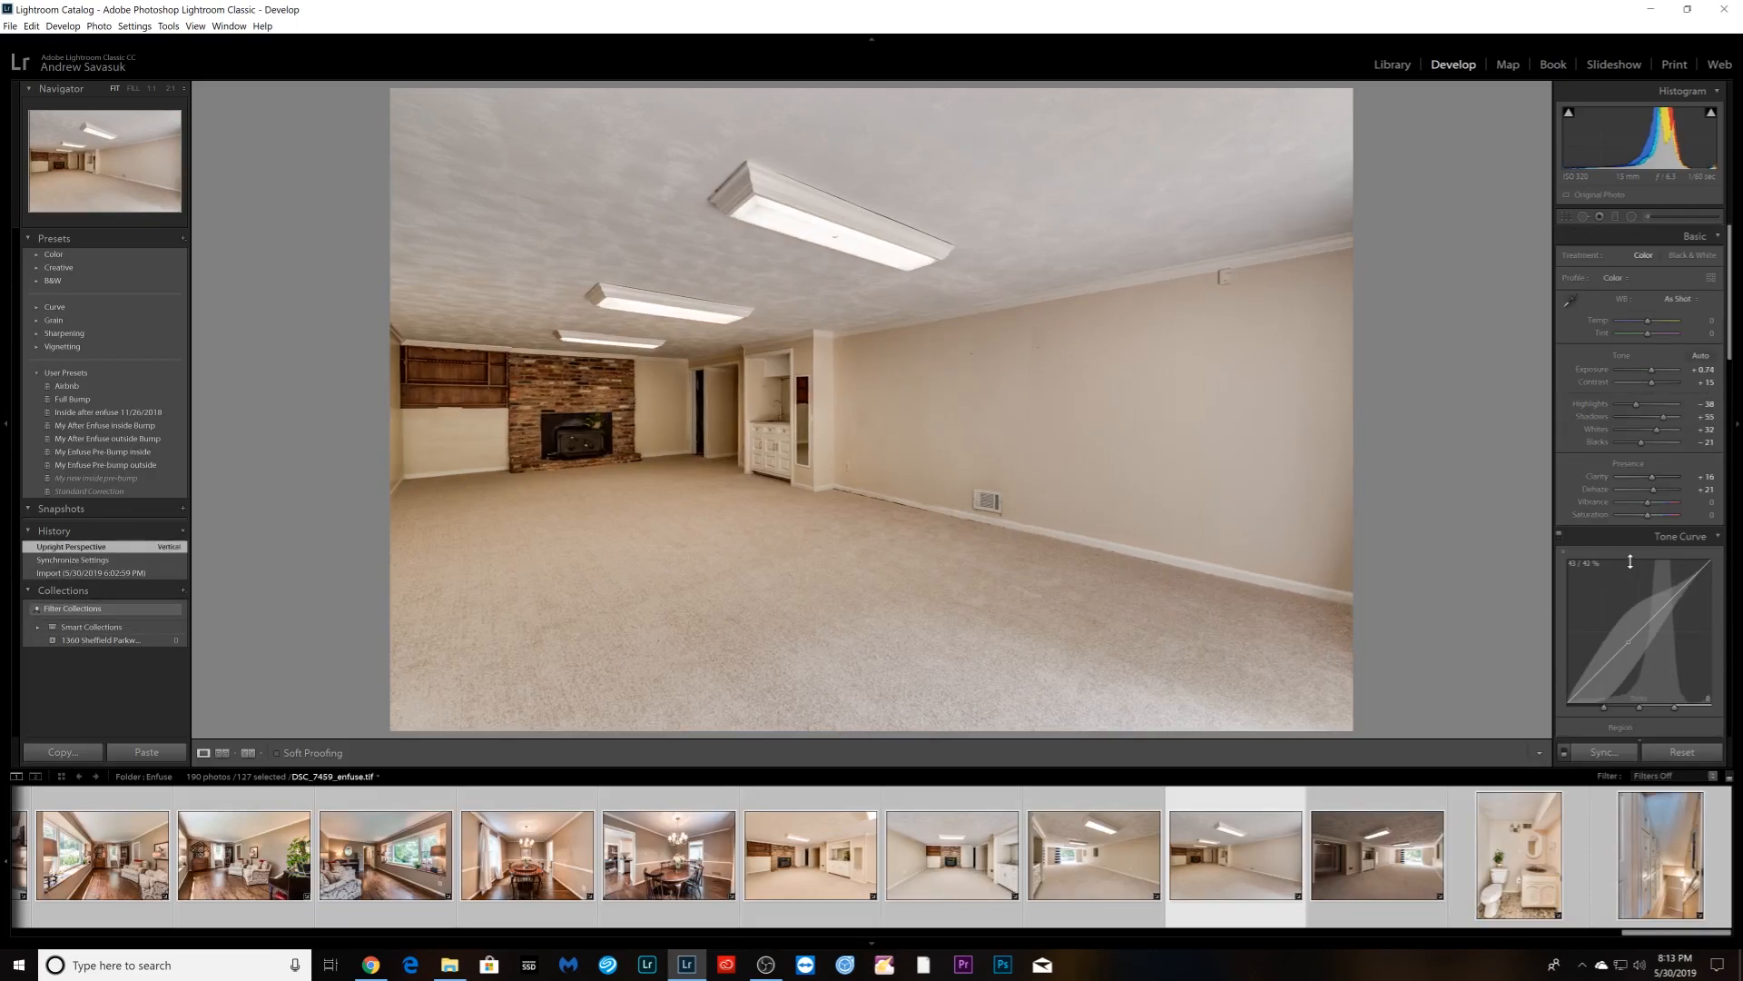
drag(1695, 420, 1695, 420)
scroll(1644, 581, down, 10)
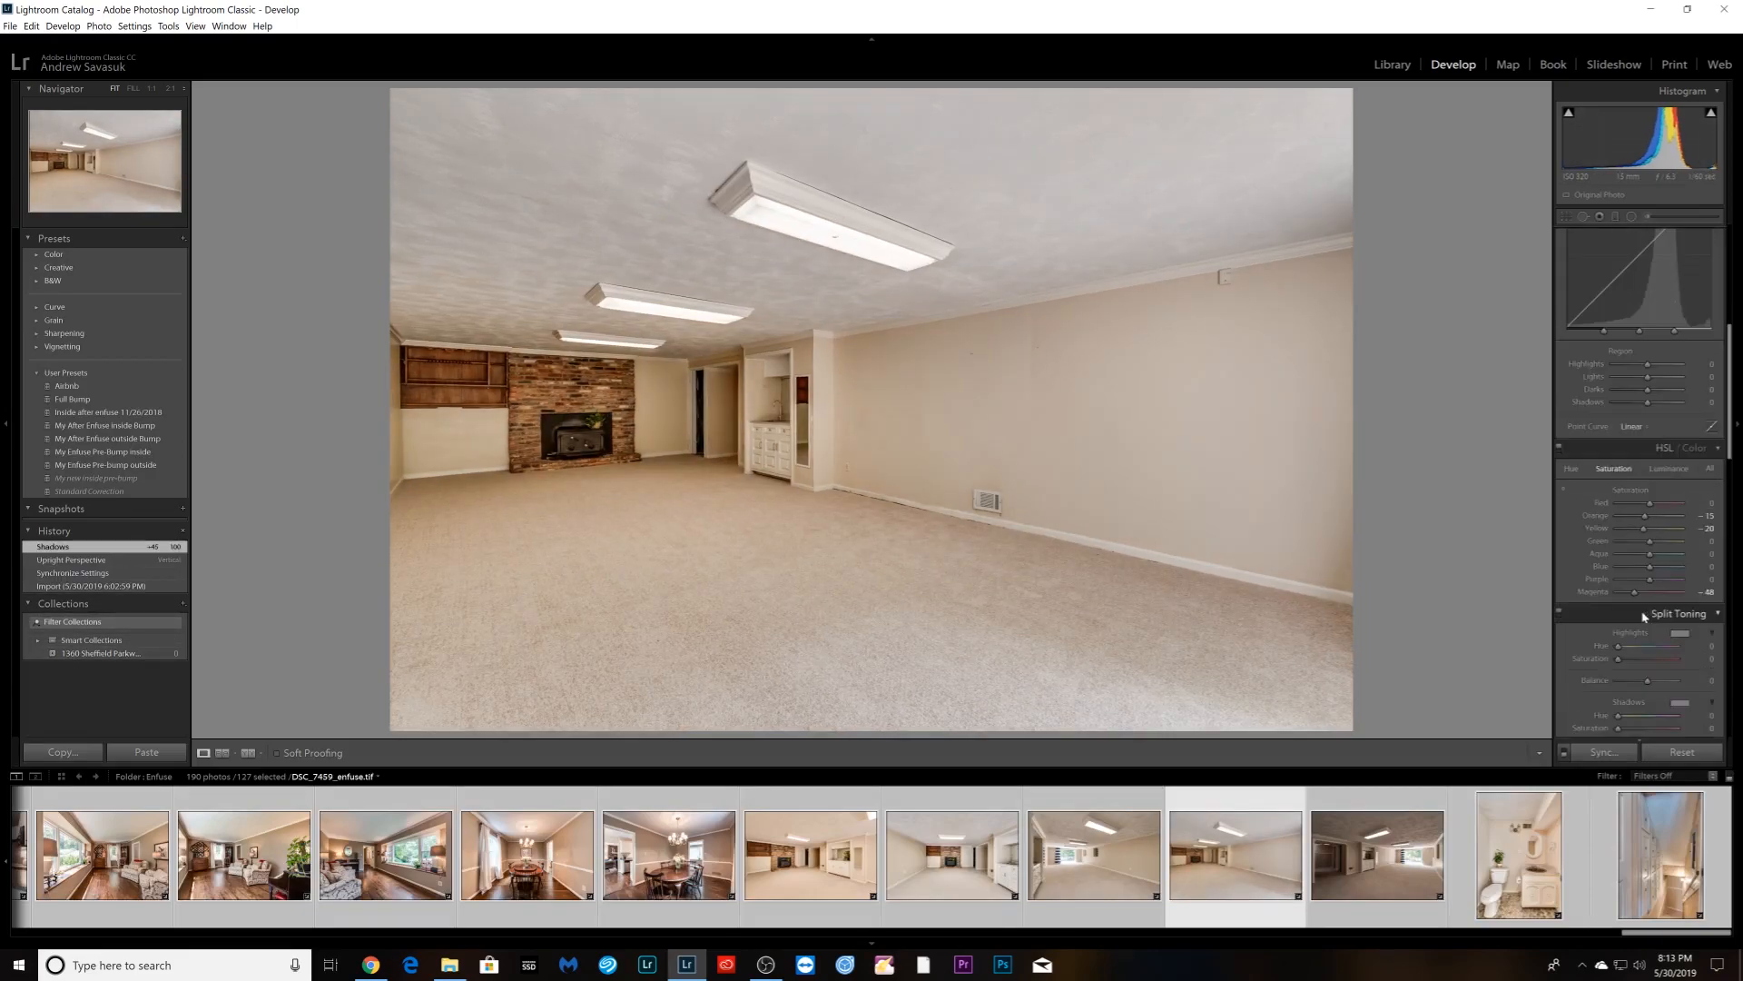
scroll(1643, 545, up, 10)
key(Right)
drag(1653, 378, 1675, 423)
- Apply Auto Upright to the bathroom photo
key(Right)
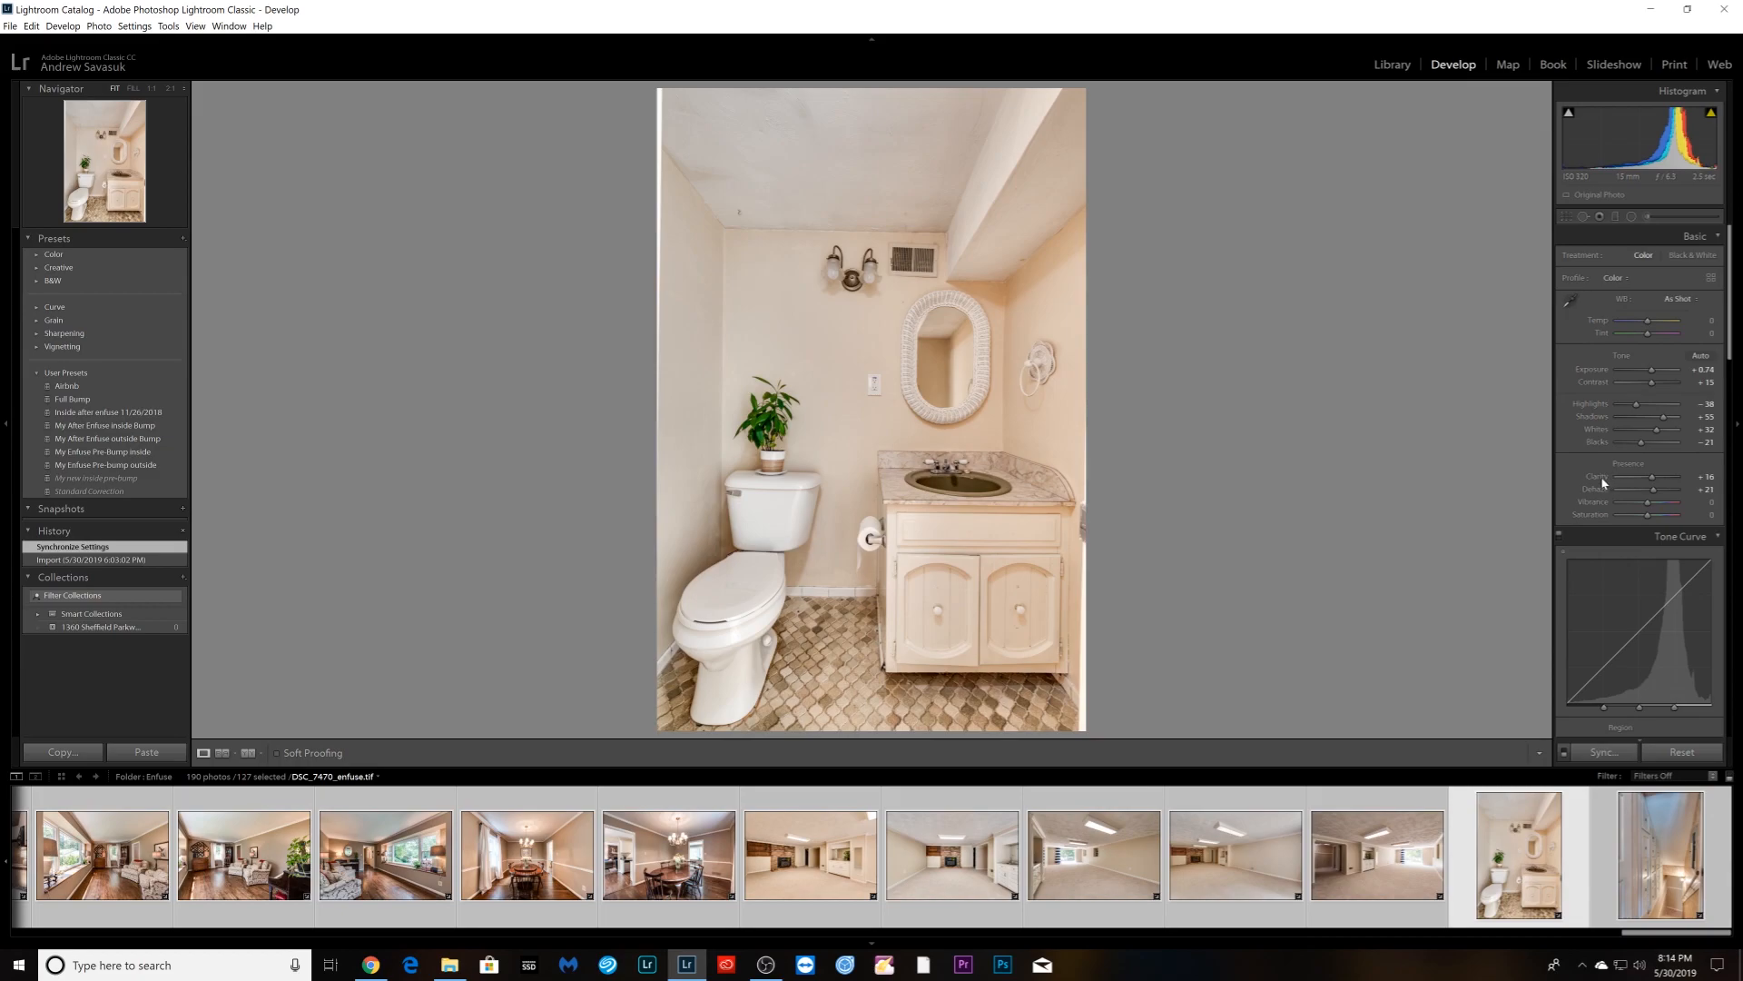
scroll(1606, 478, down, 10)
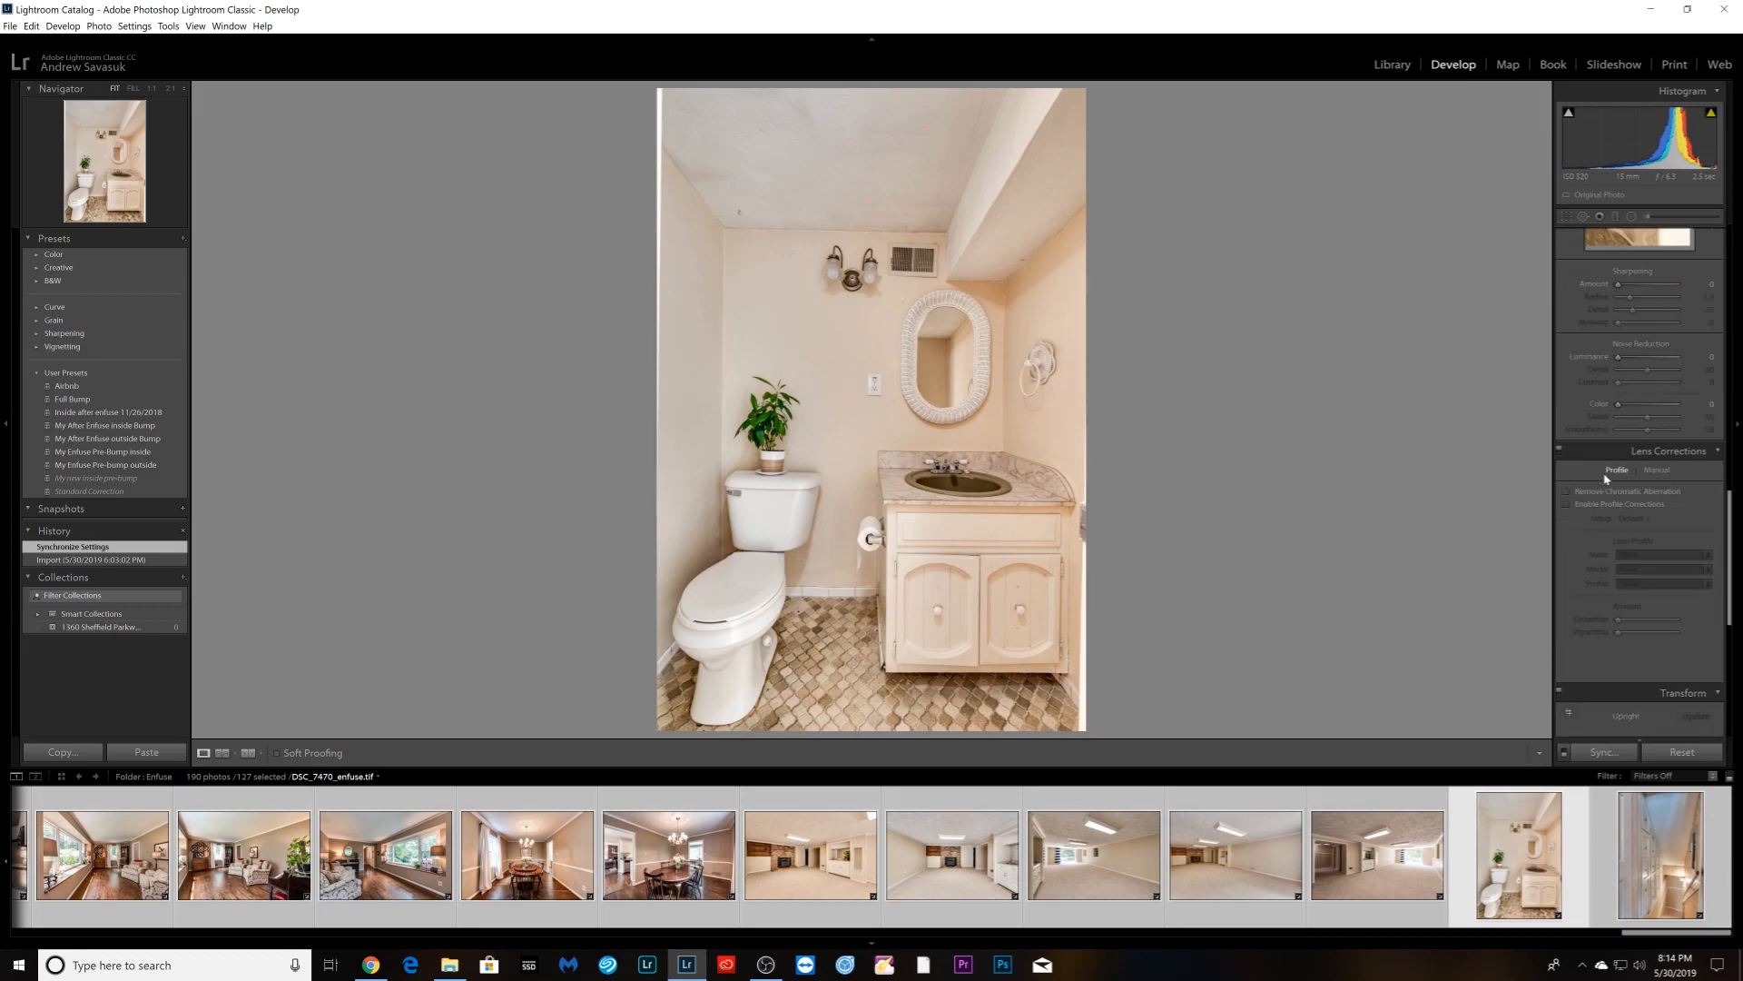
scroll(1614, 514, down, 3)
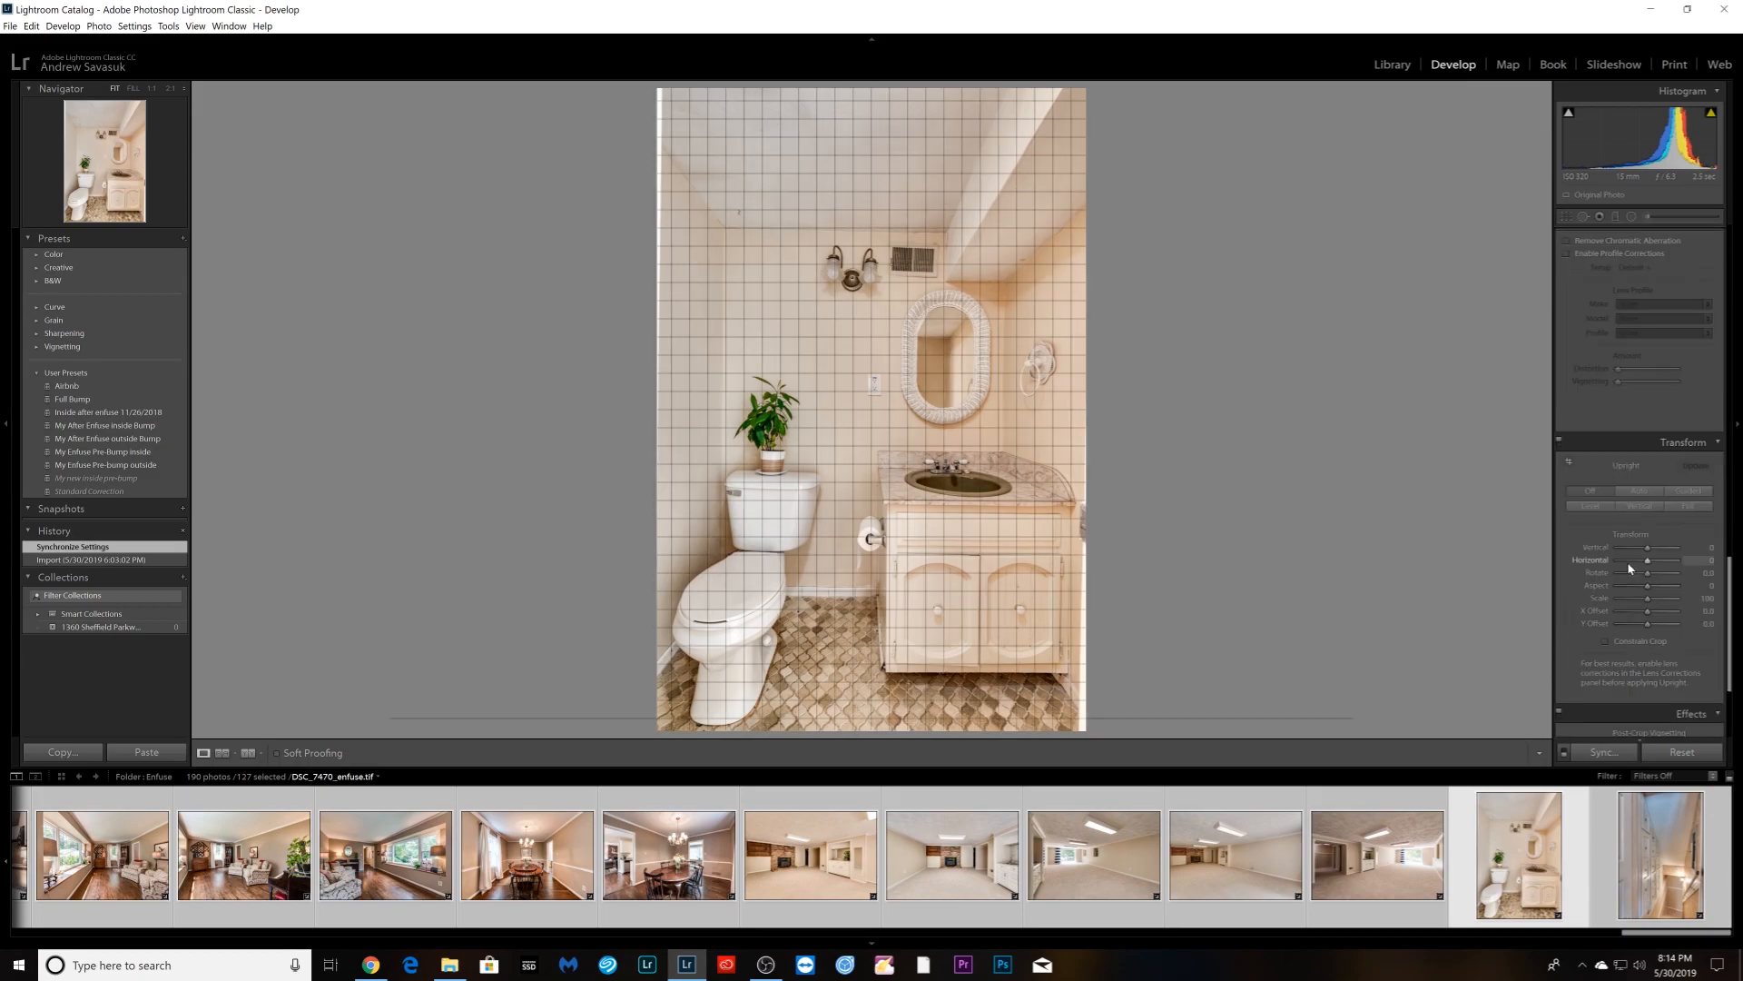
click(1639, 491)
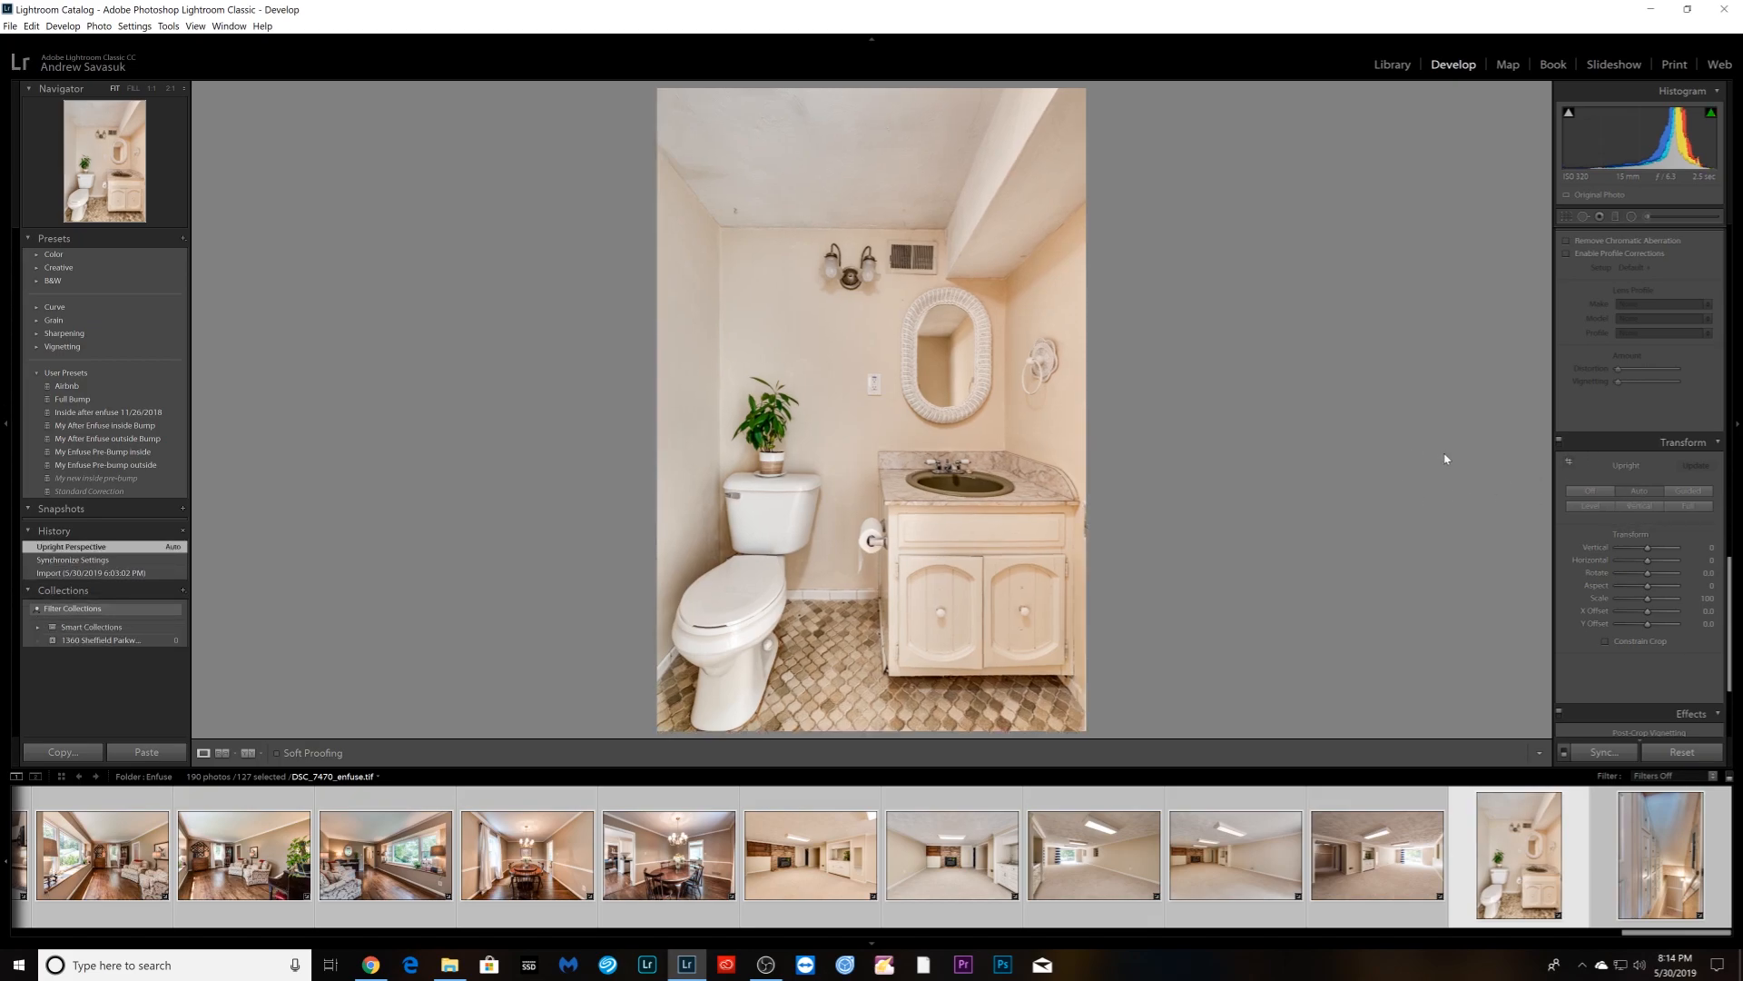
- Draw four Guided Upright lines on the half-bath: ceiling, floor, left corner and right wall edge
click(1569, 464)
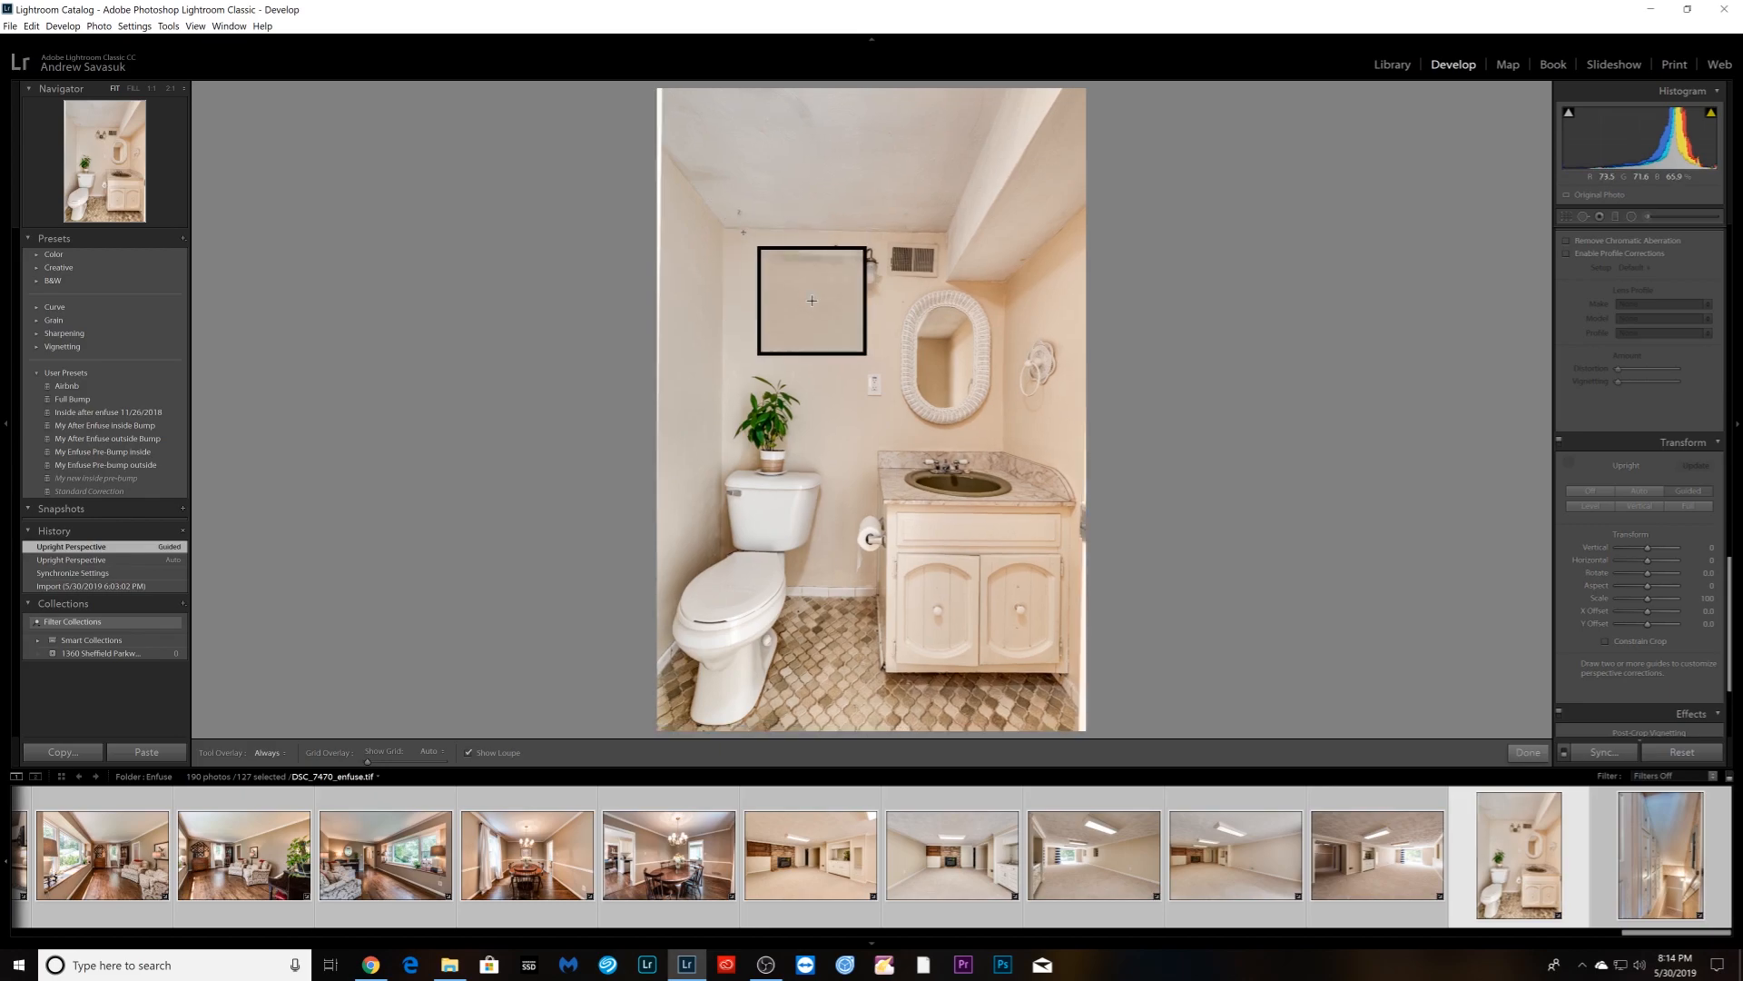
drag(734, 229, 944, 233)
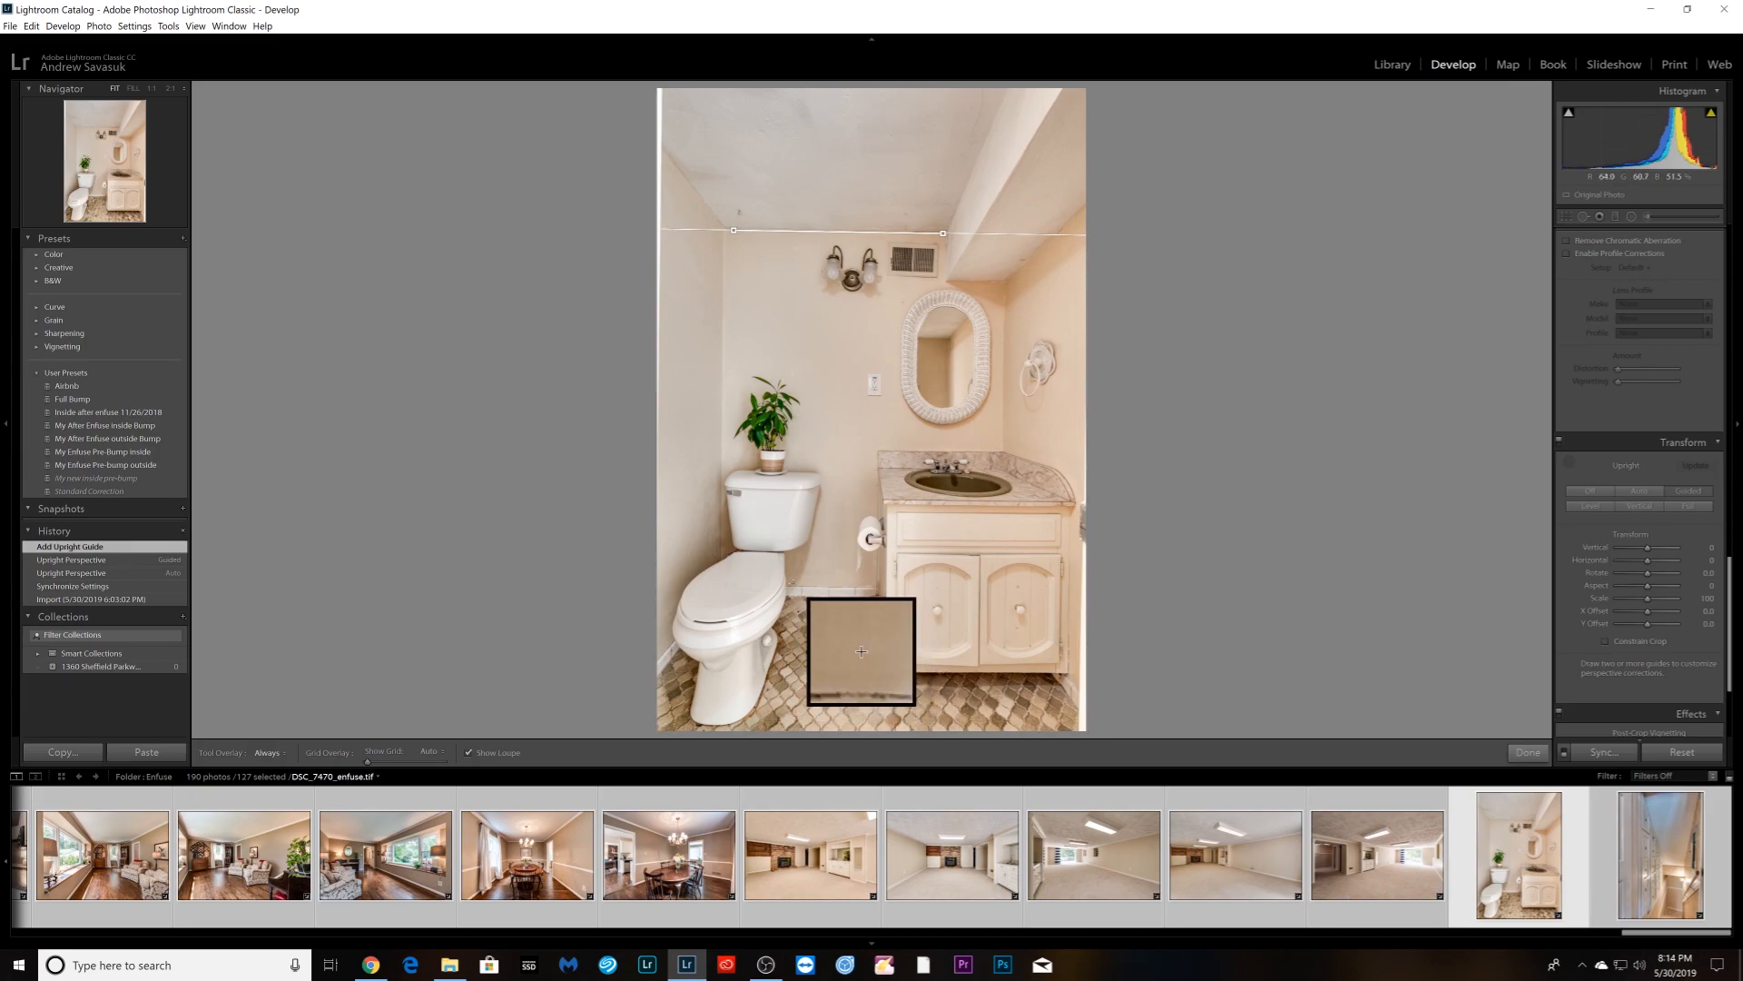
drag(787, 586, 876, 588)
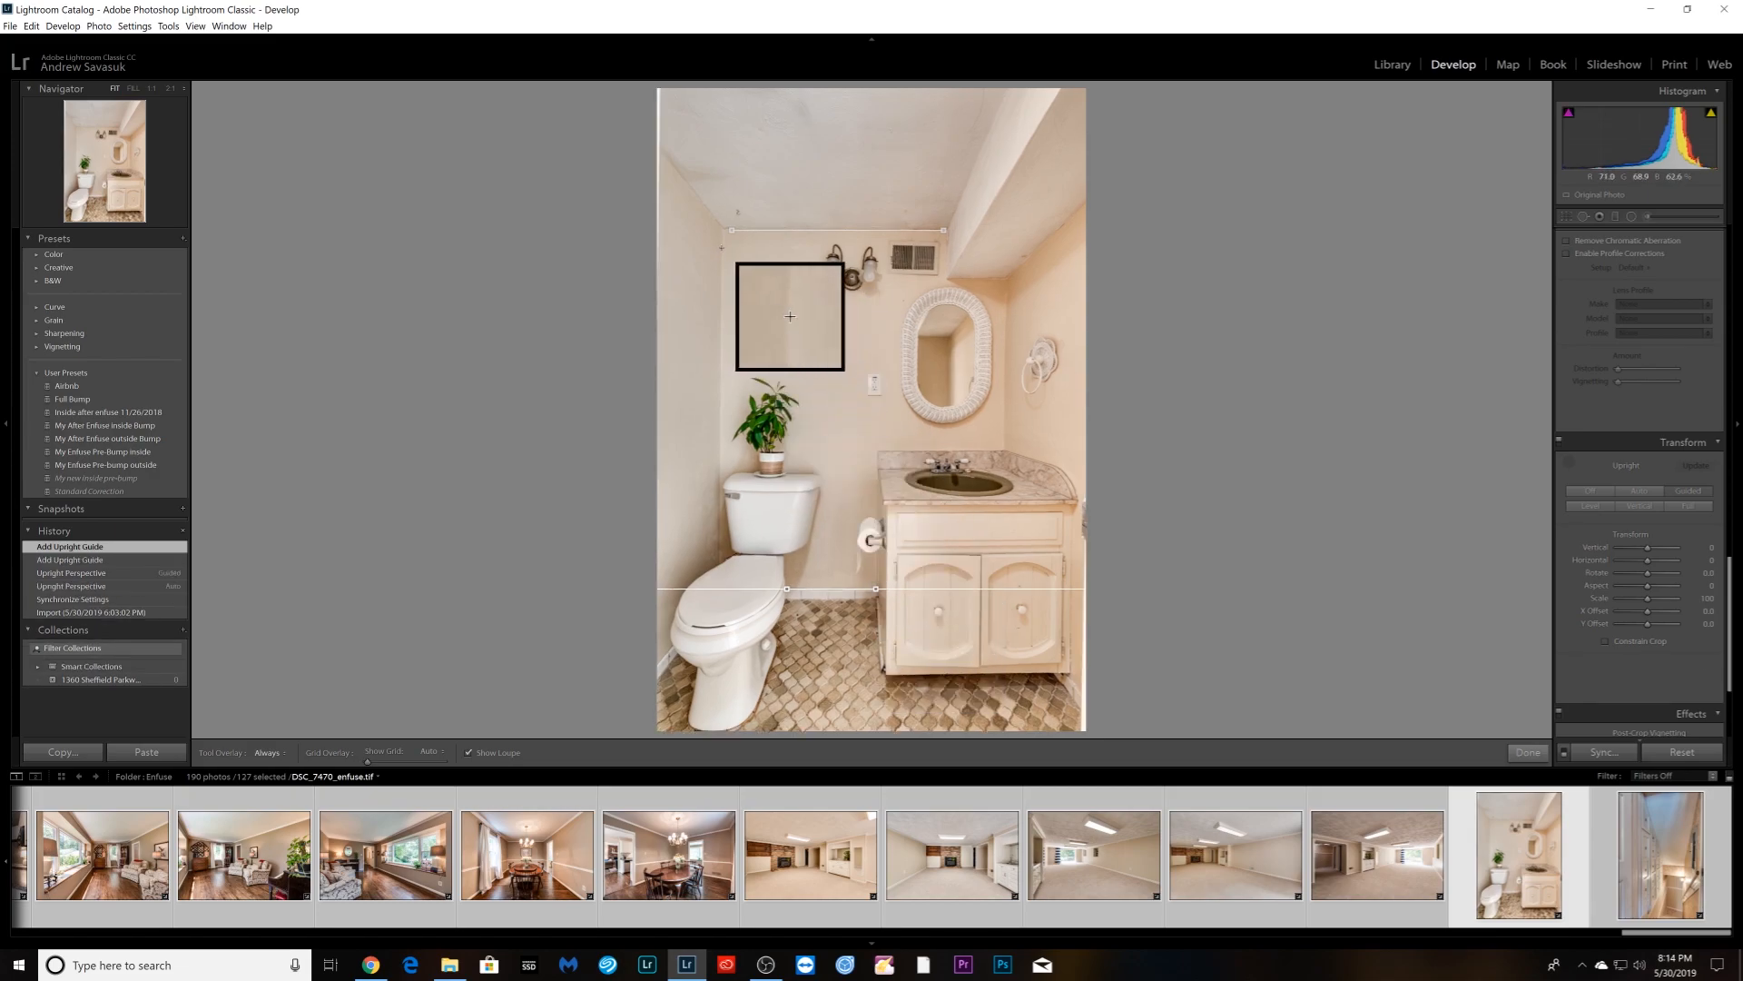
drag(722, 248, 720, 493)
drag(1005, 291, 1003, 445)
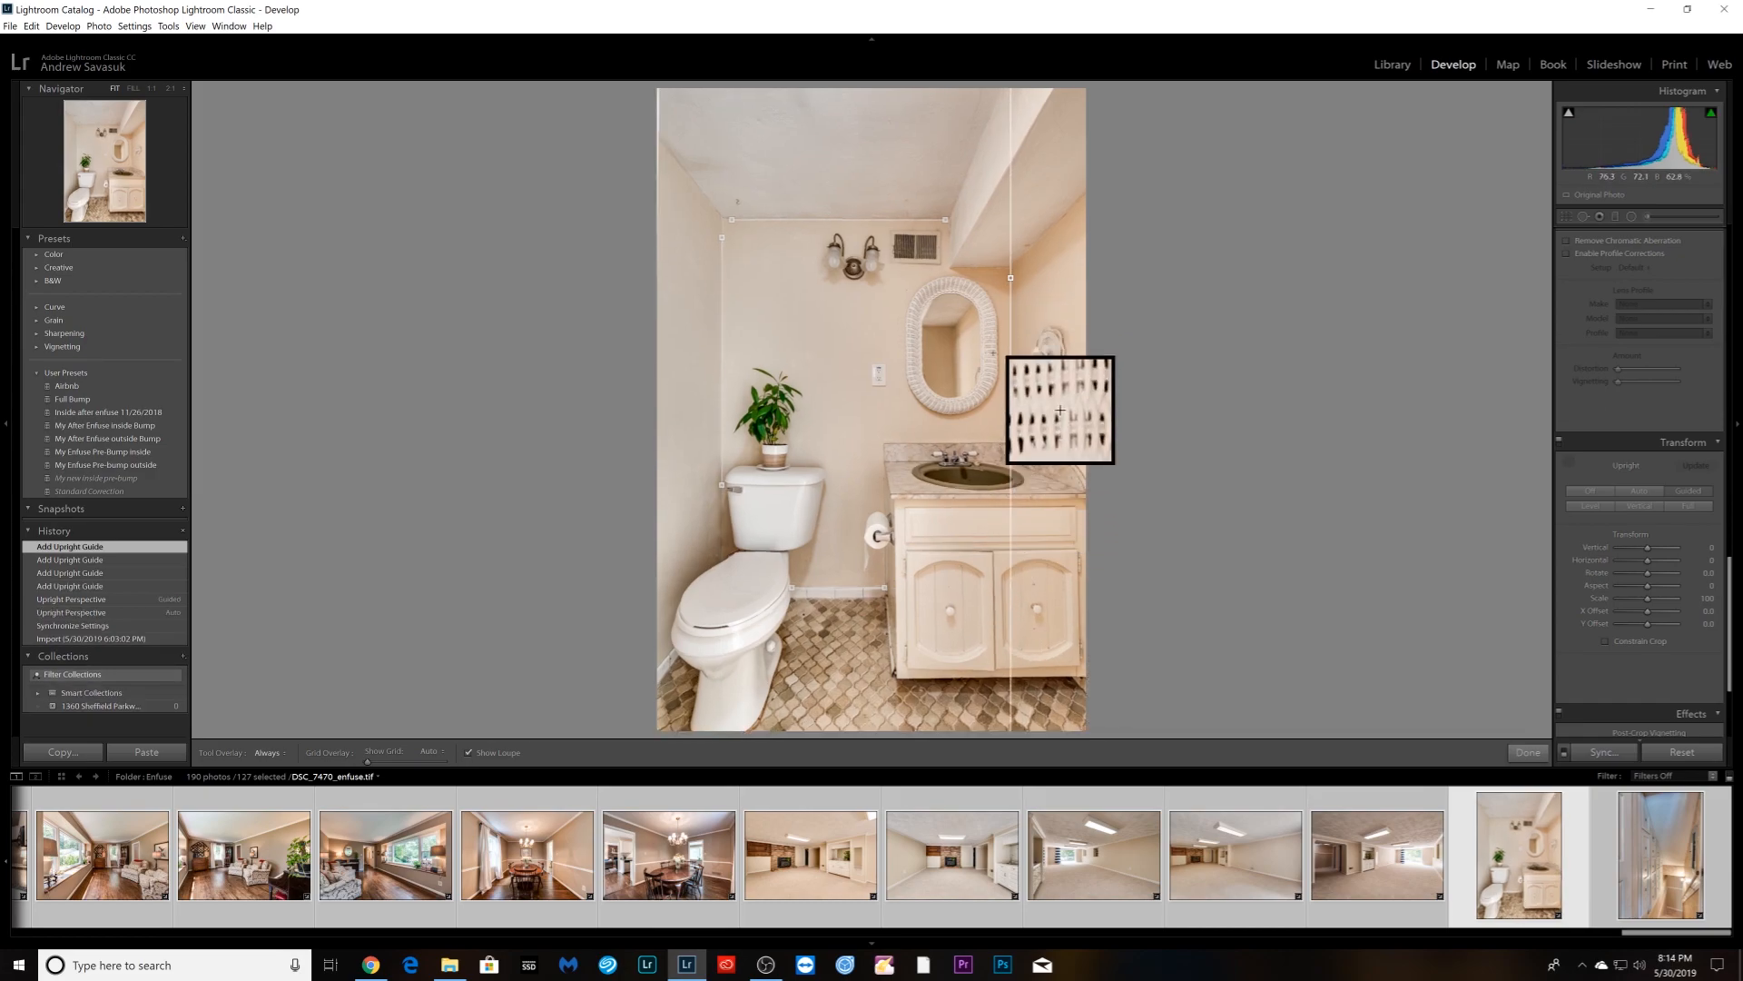
drag(1011, 436, 1013, 436)
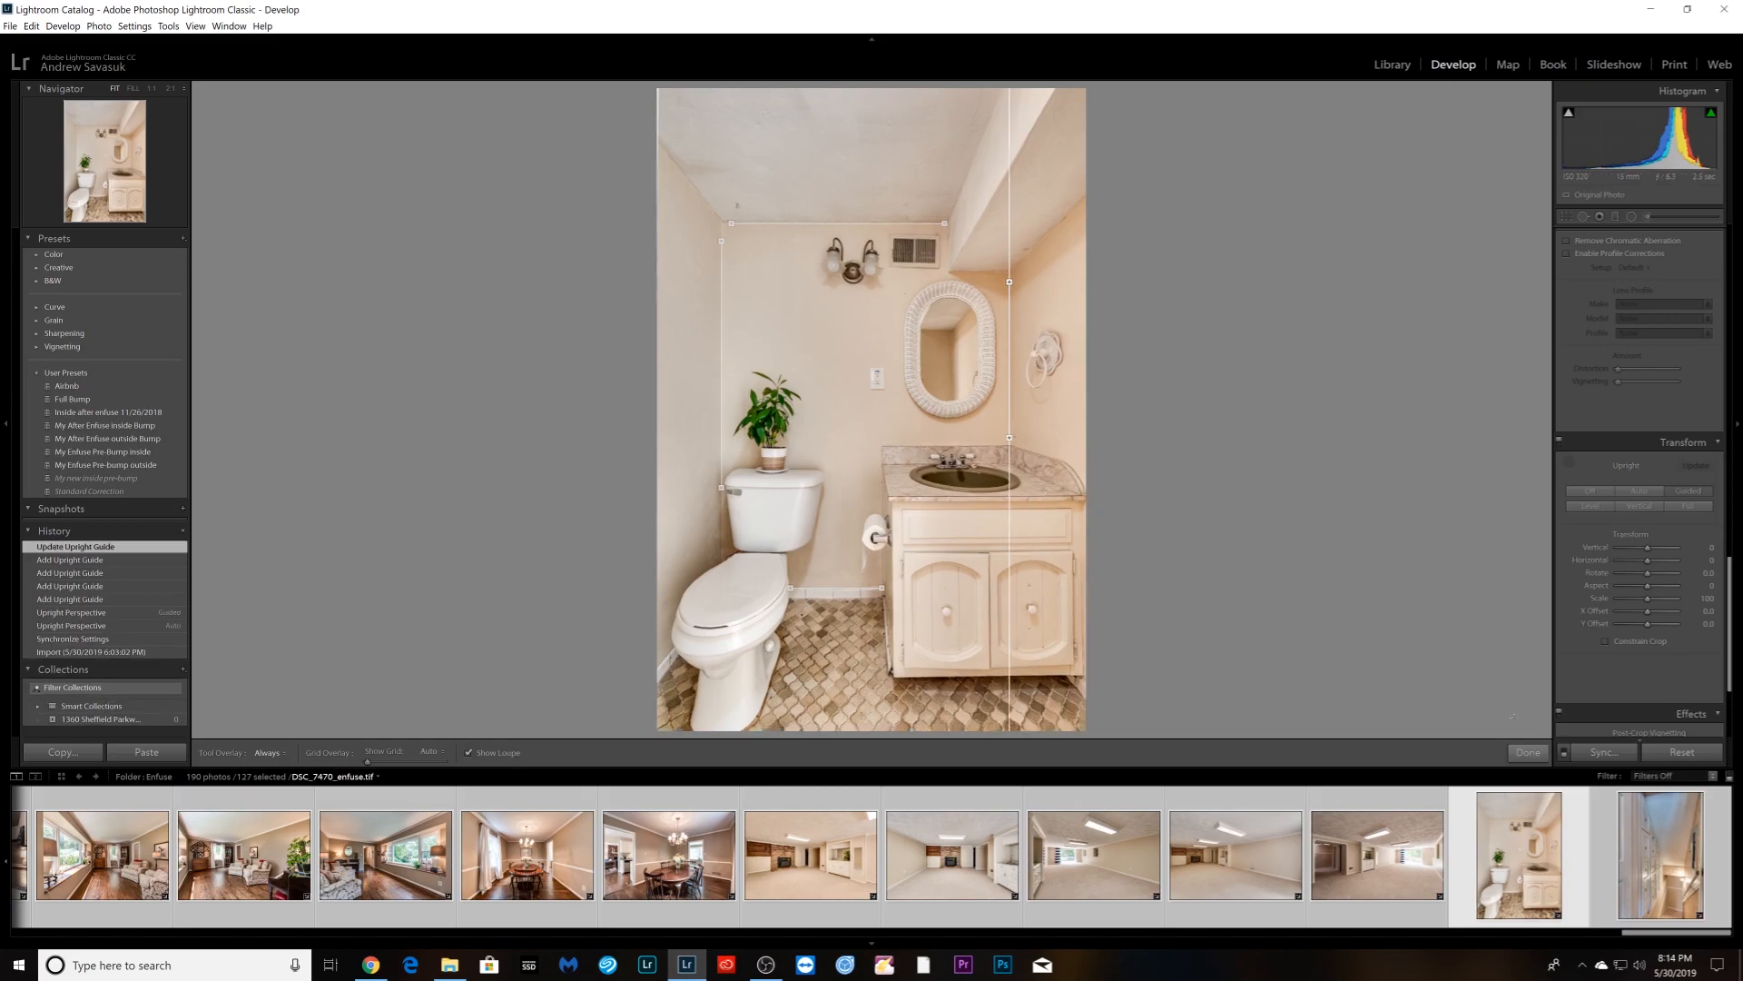
click(1535, 749)
- Apply Vertical Upright to the stairway photo
key(Right)
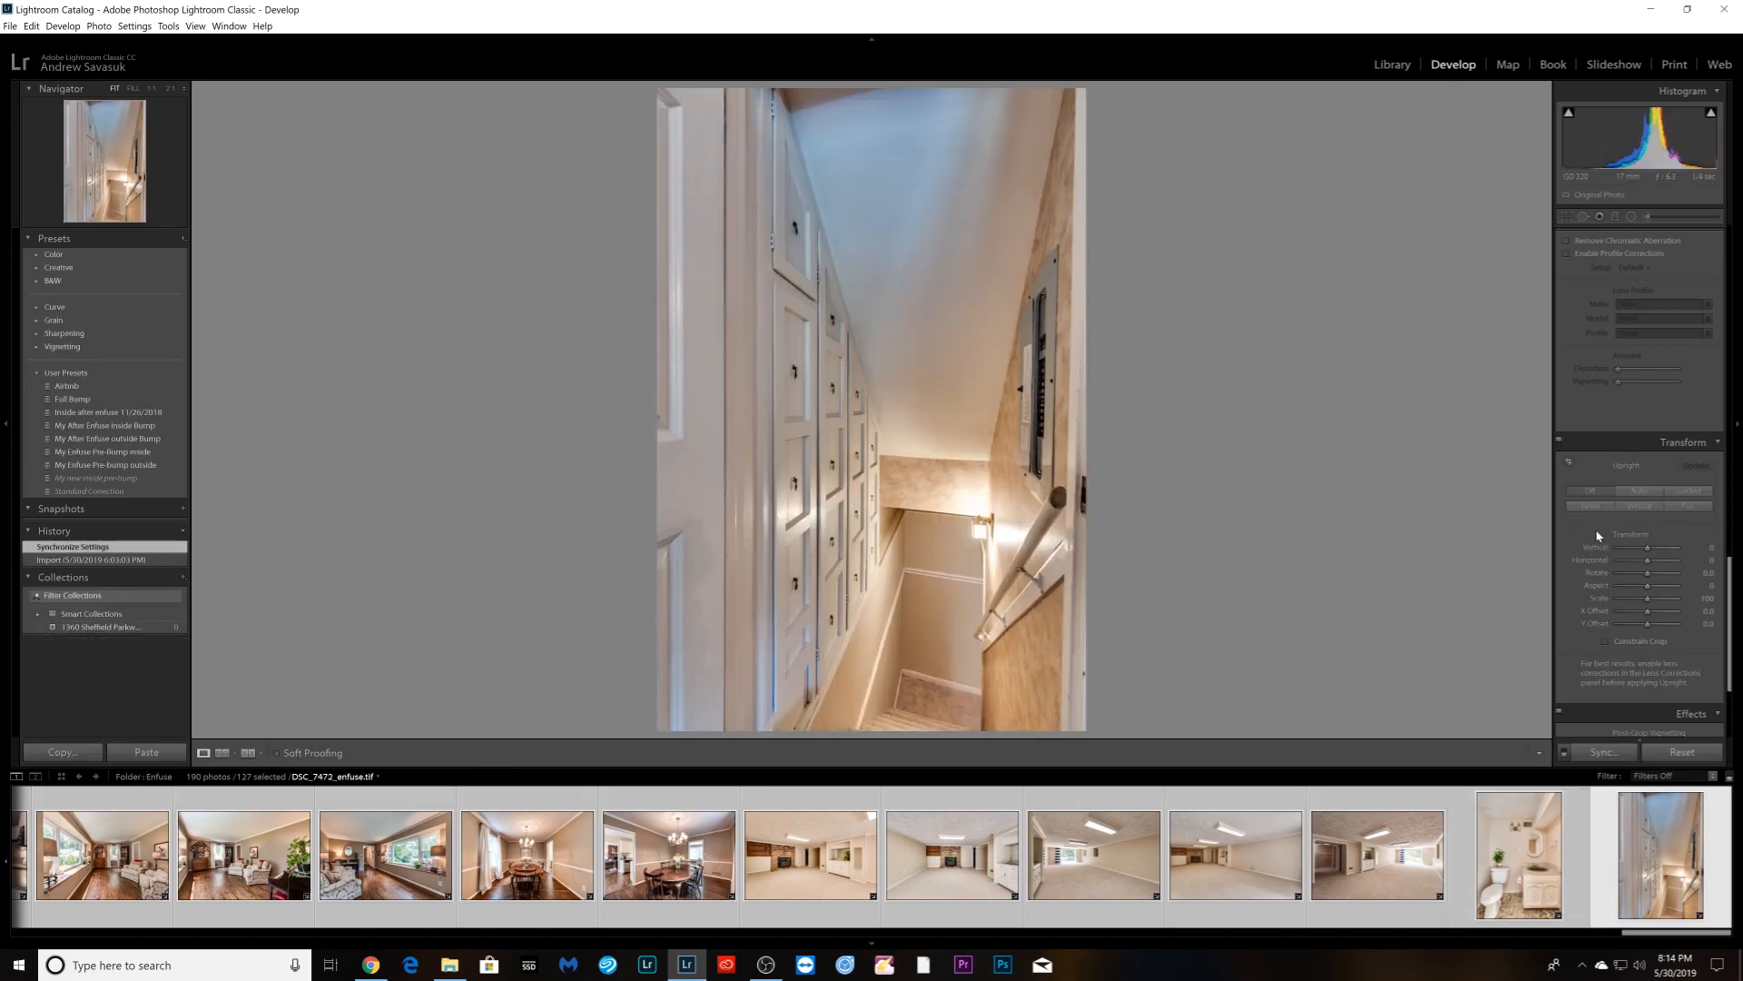
scroll(1598, 528, down, 3)
click(1639, 380)
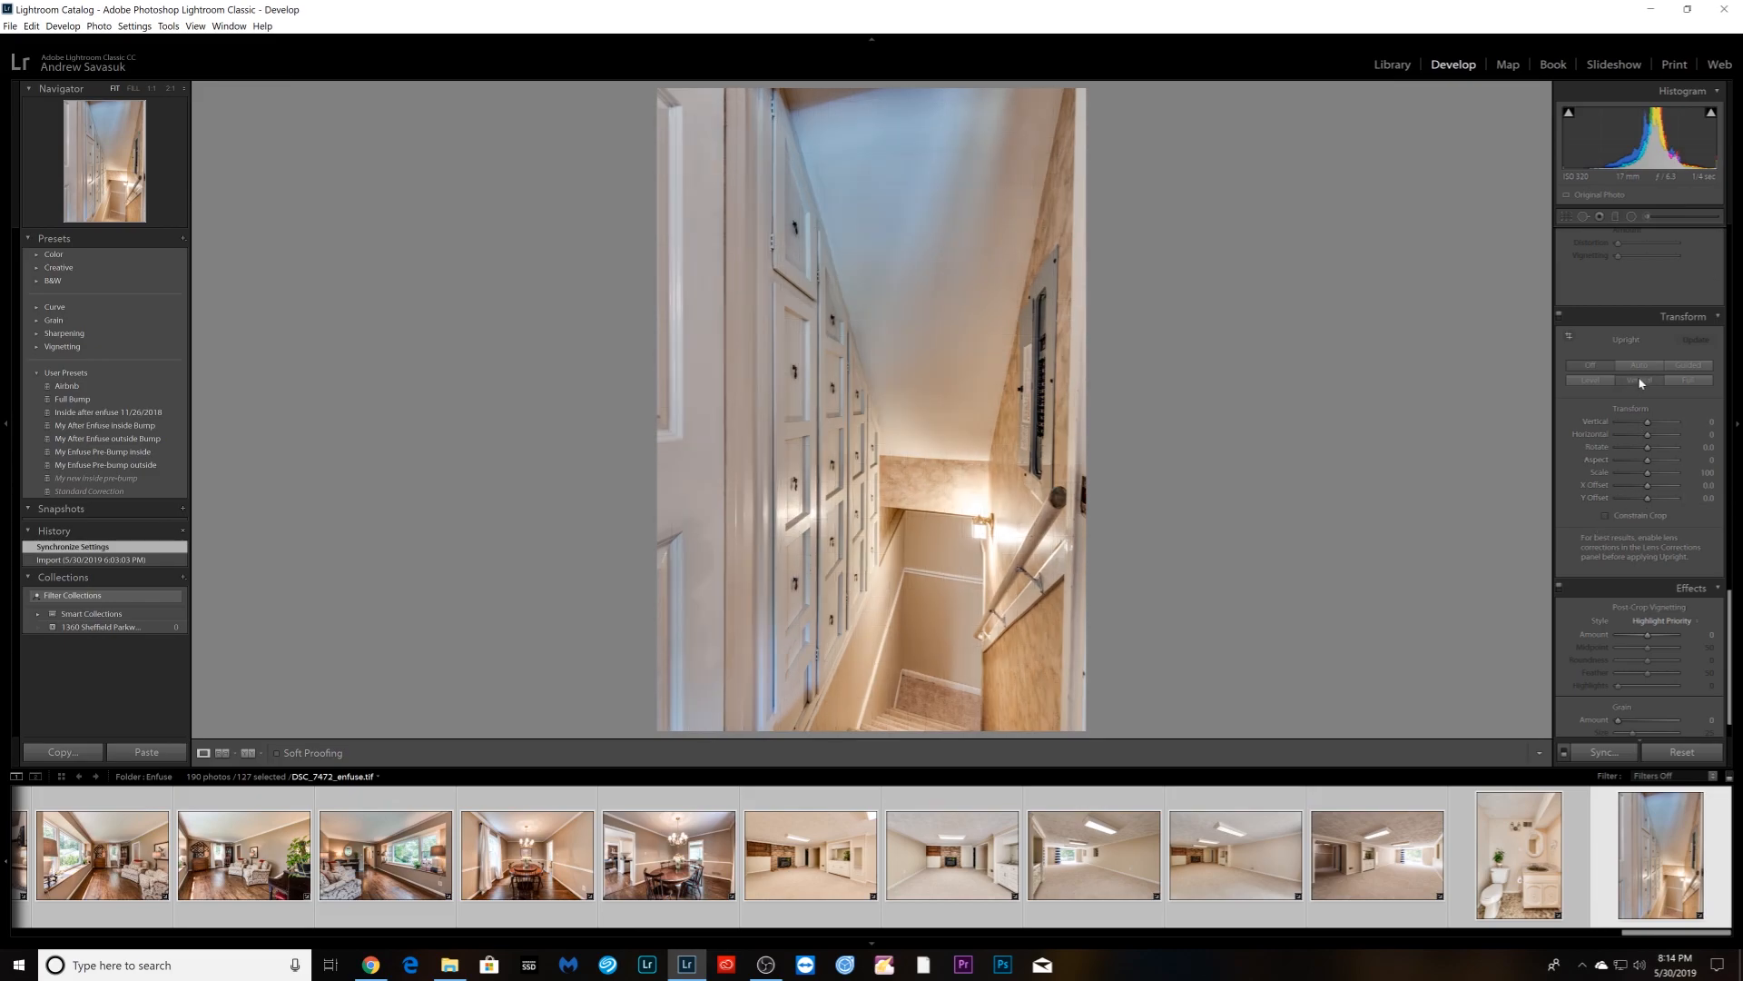
- Browse past the bedroom and living room photos to the exercise room with the red swirl rug
key(Right)
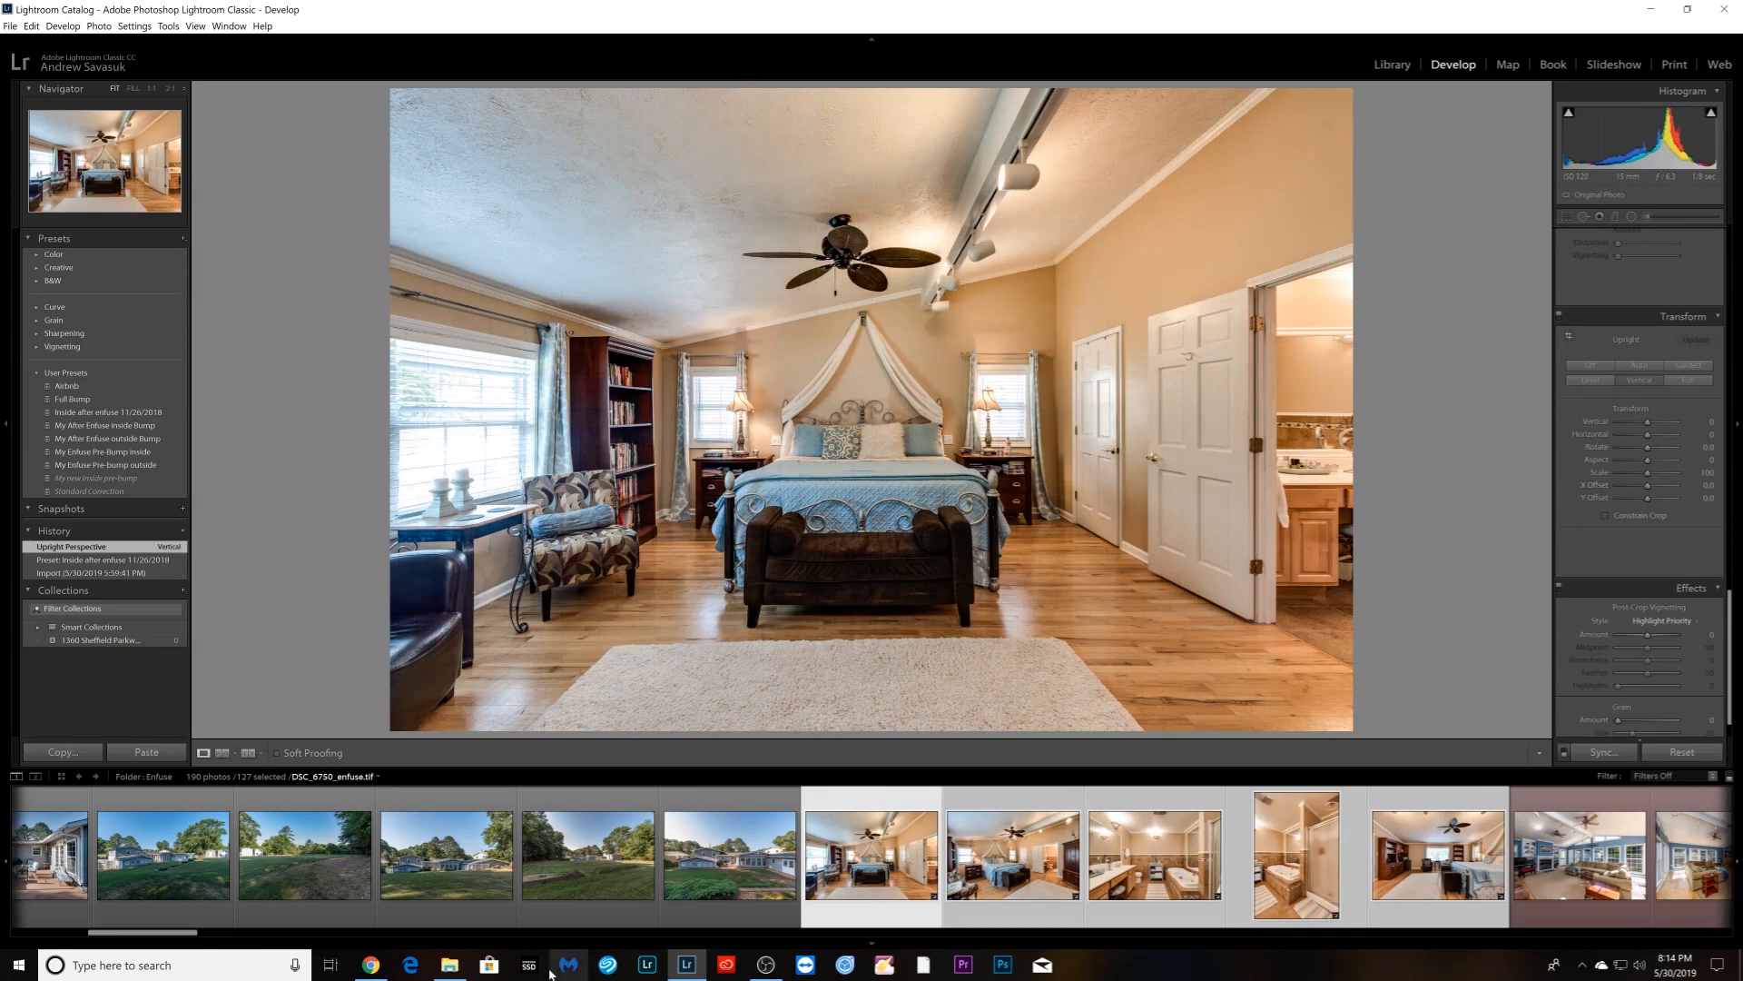
scroll(576, 904, up, 5)
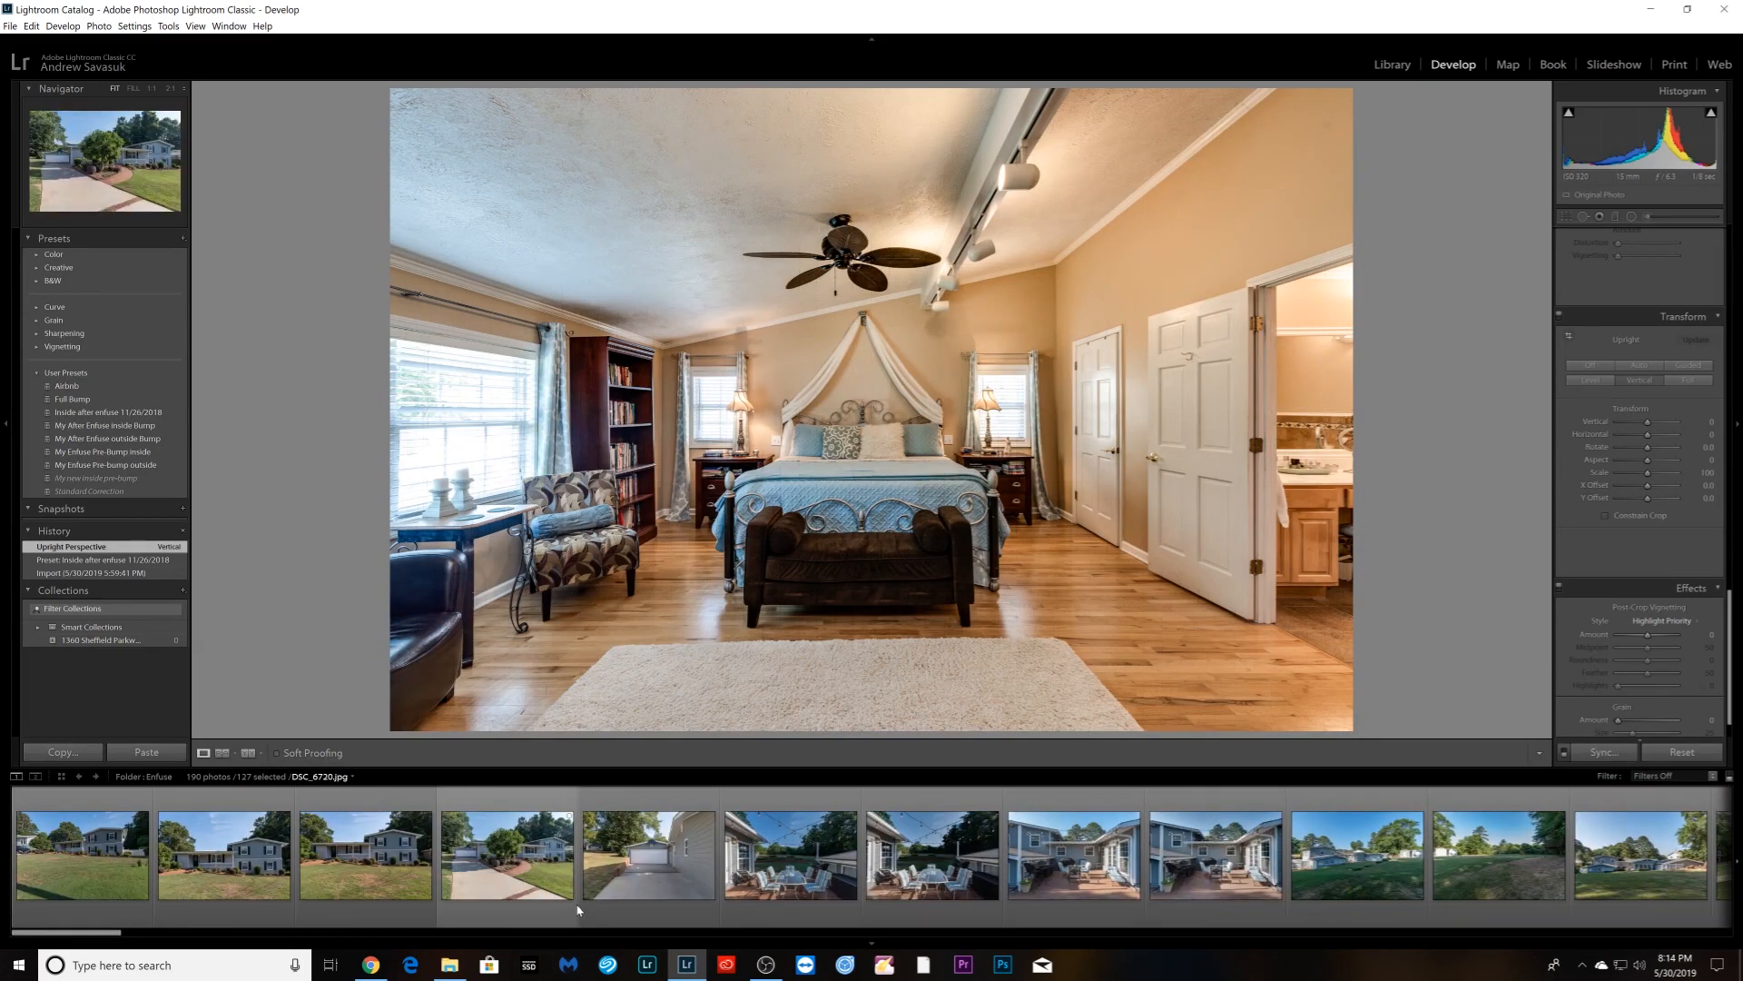
scroll(576, 904, down, 8)
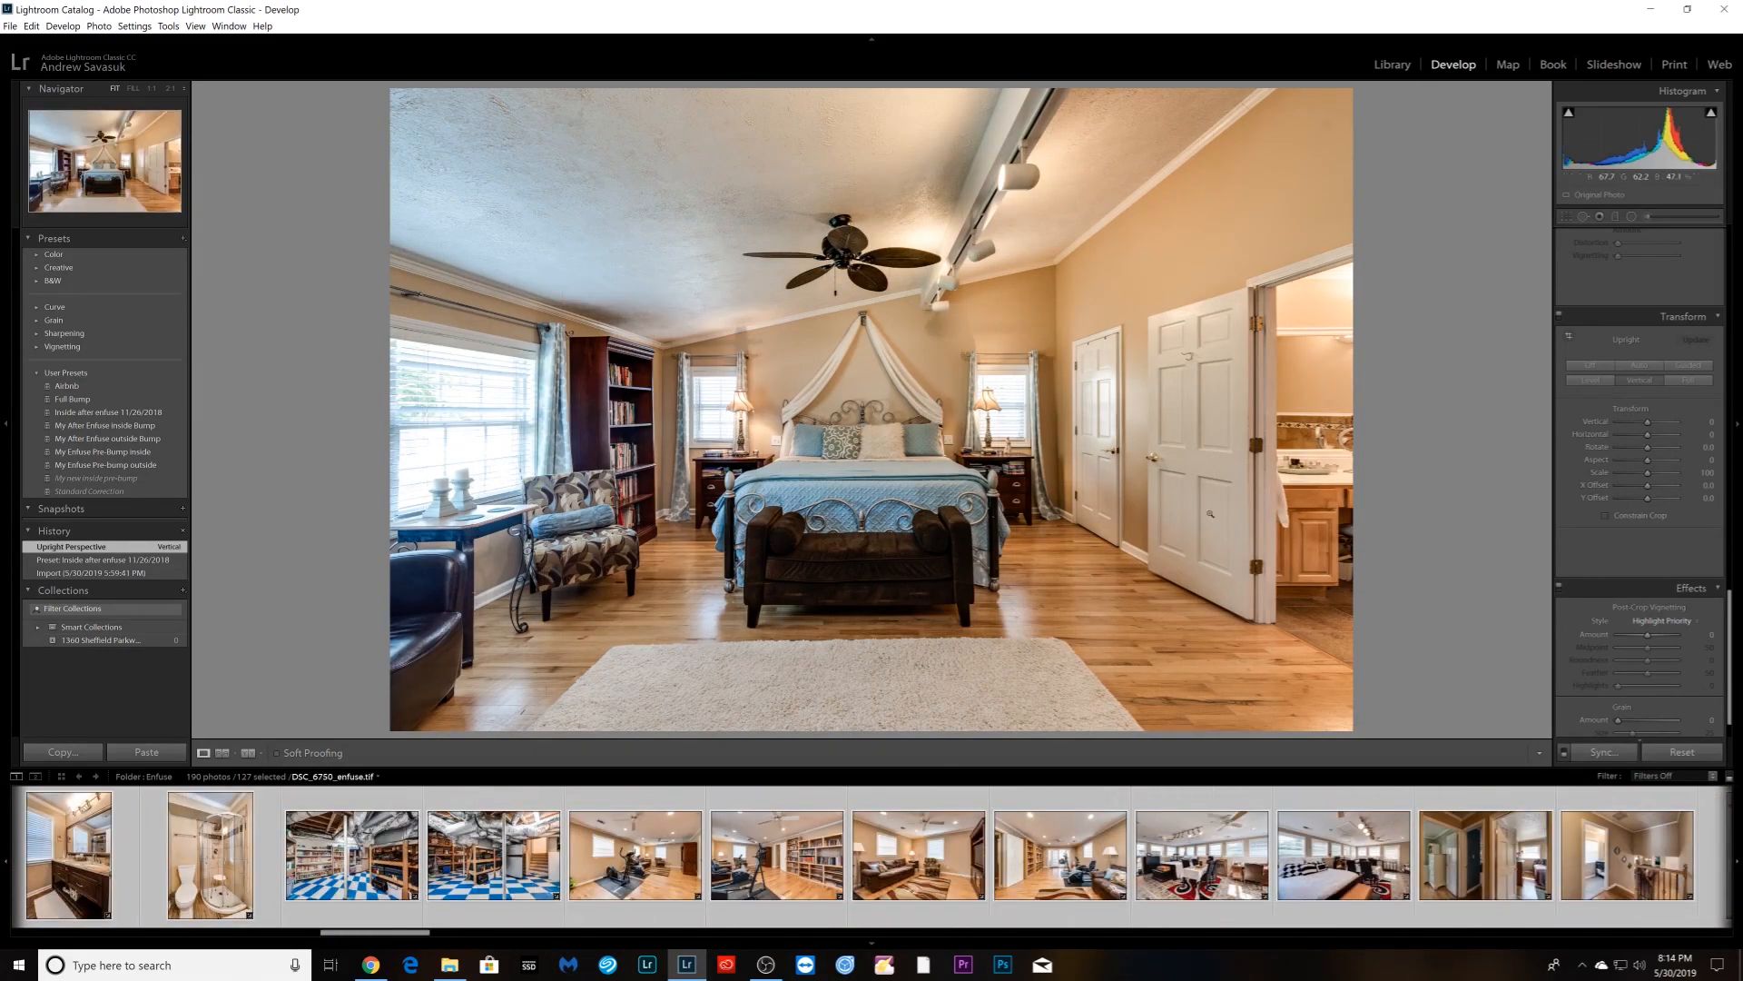
click(921, 912)
scroll(921, 906, up, 5)
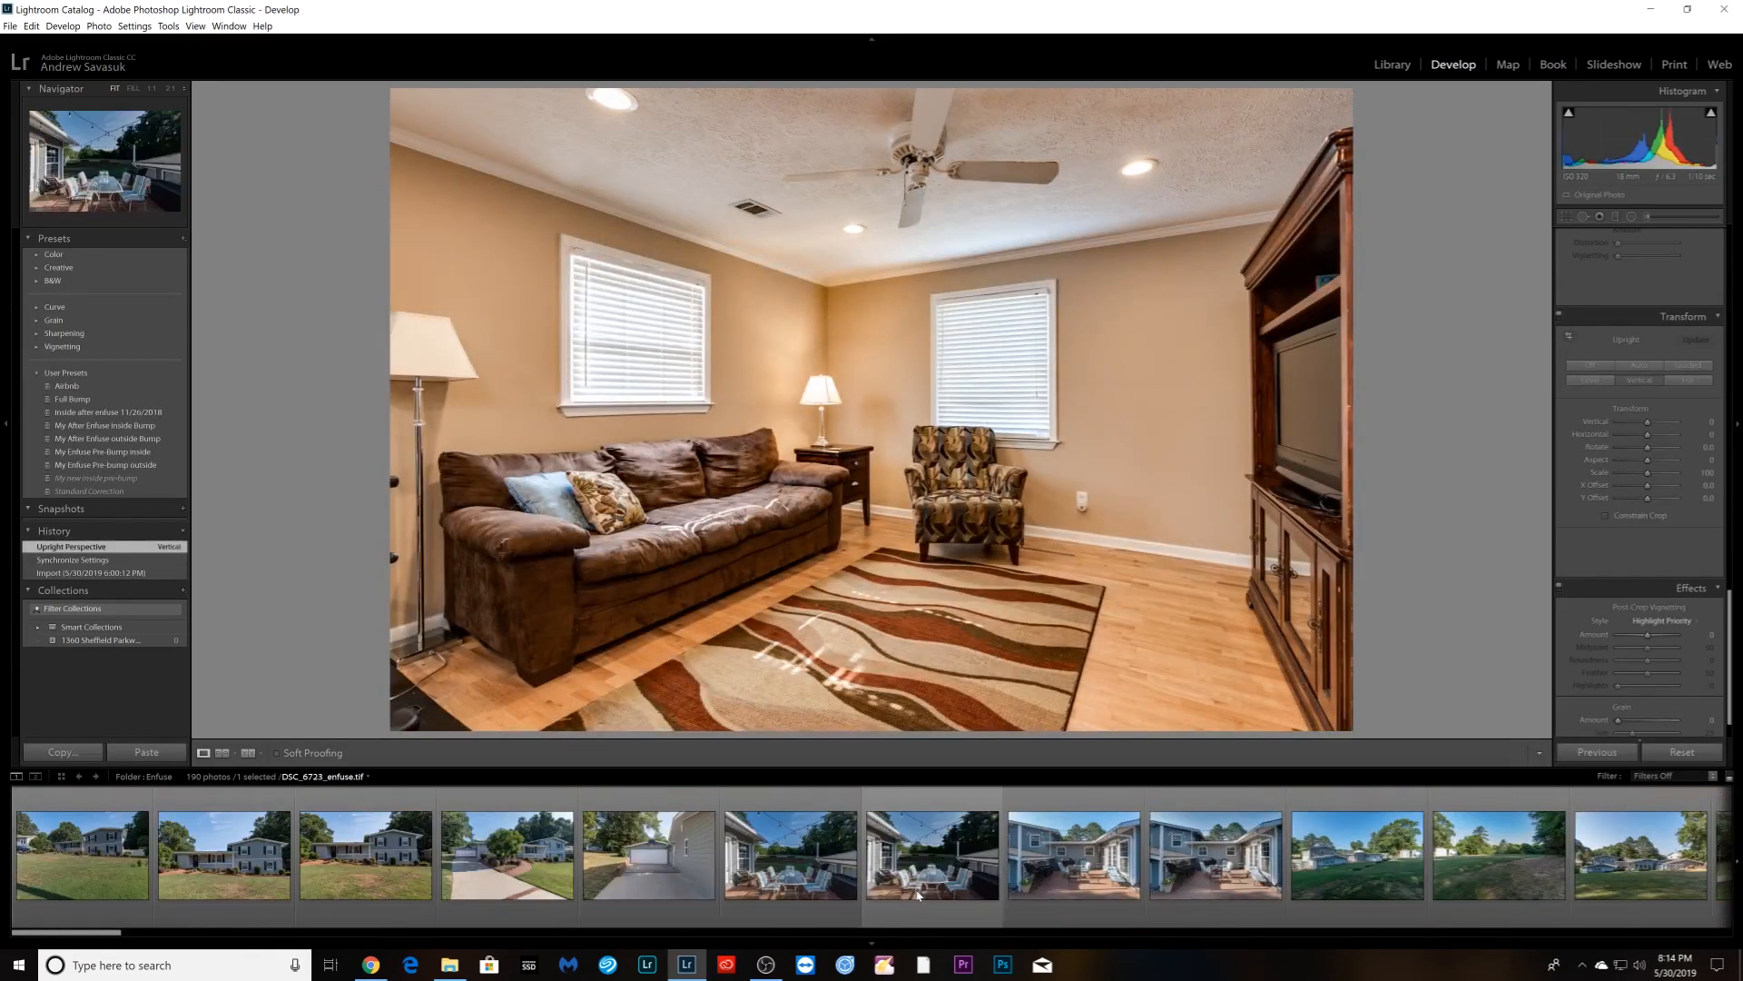
scroll(917, 872, down, 5)
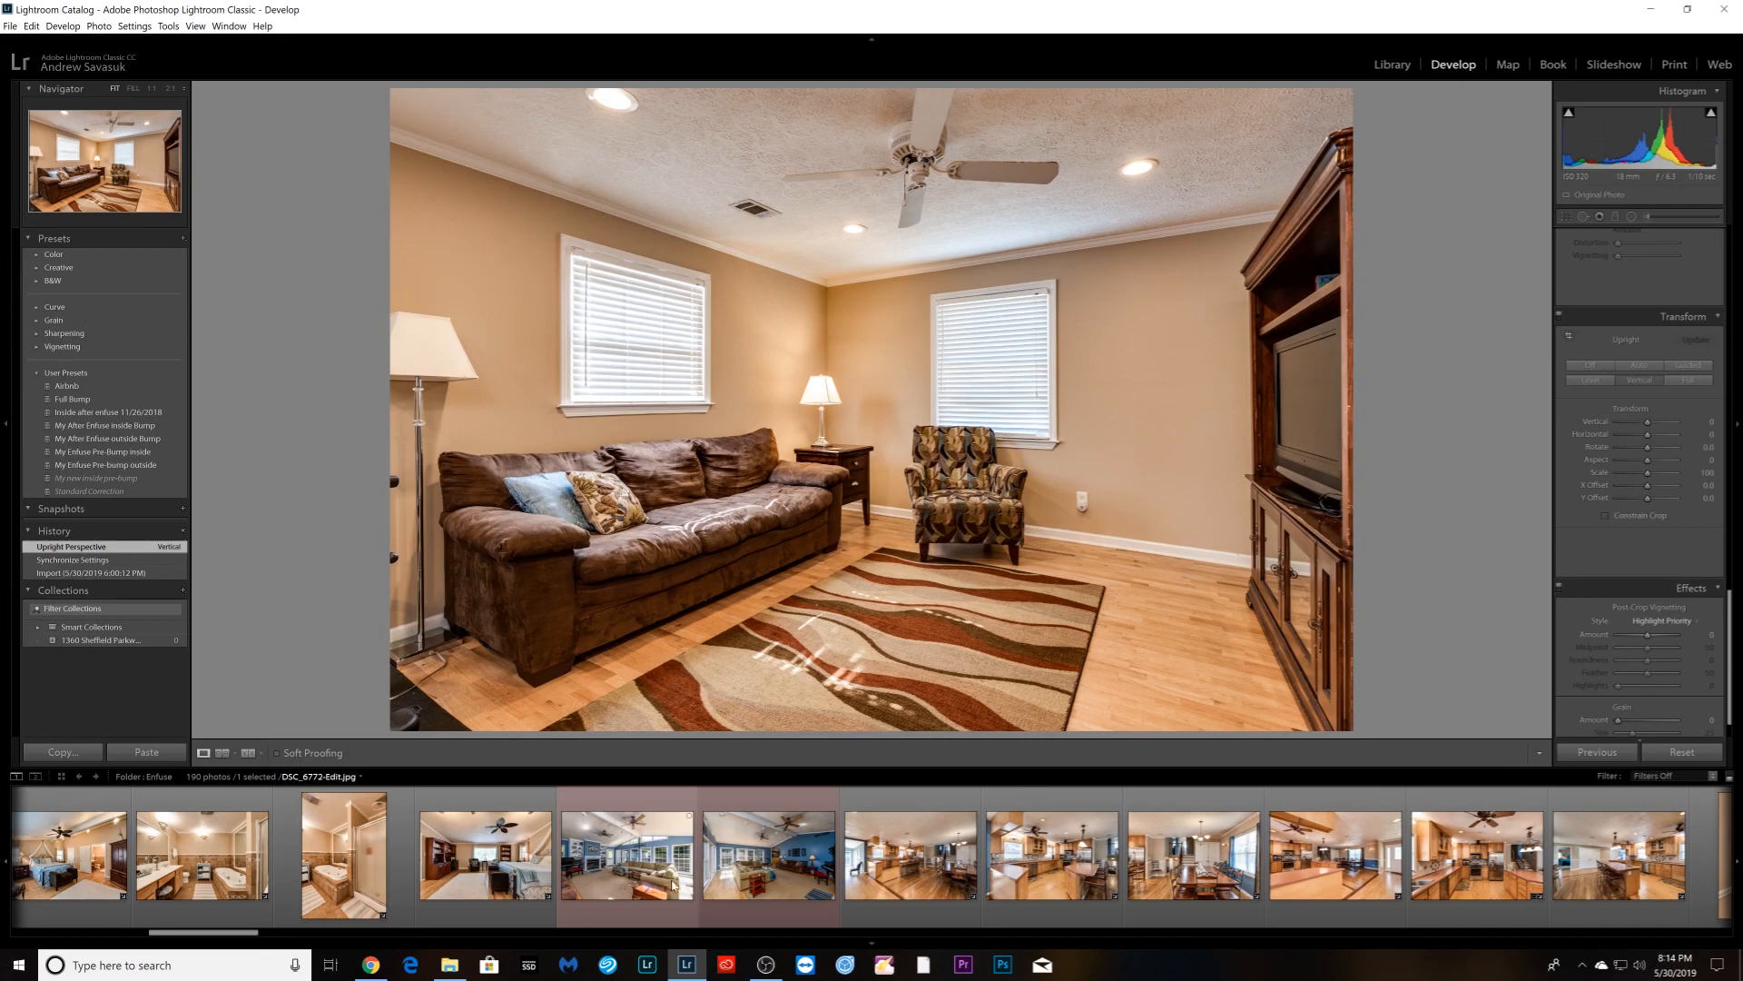
scroll(670, 885, down, 10)
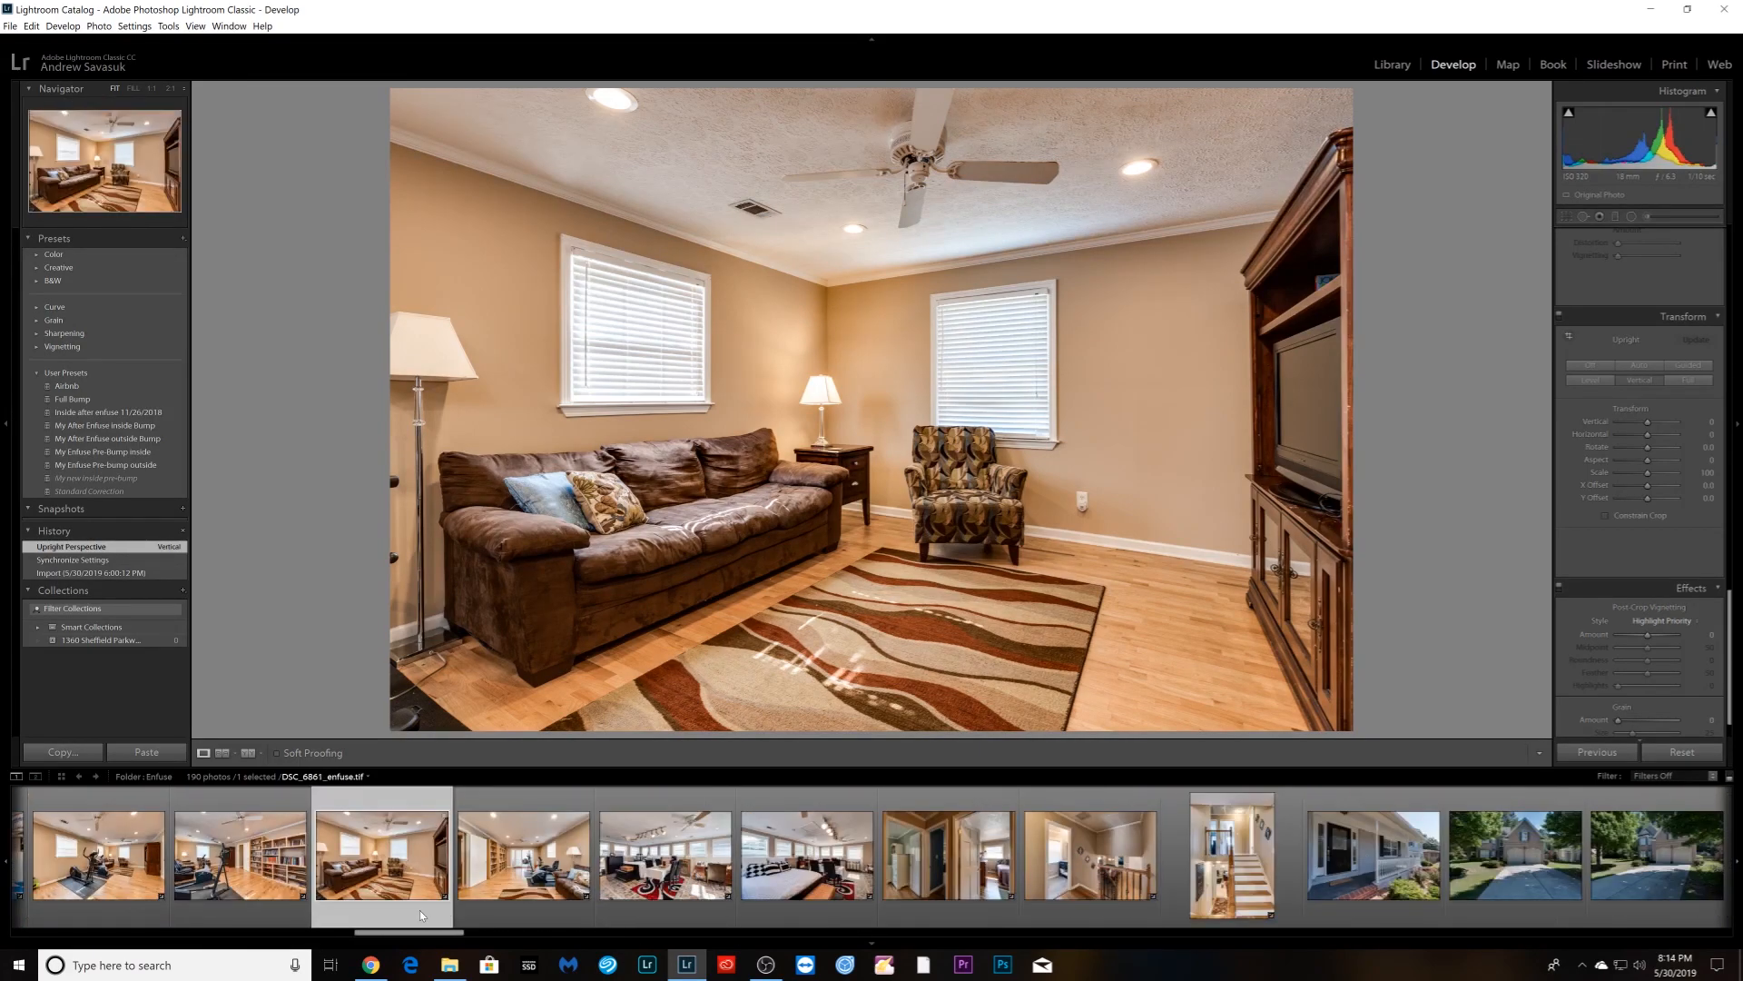
key(Right)
key(Right)
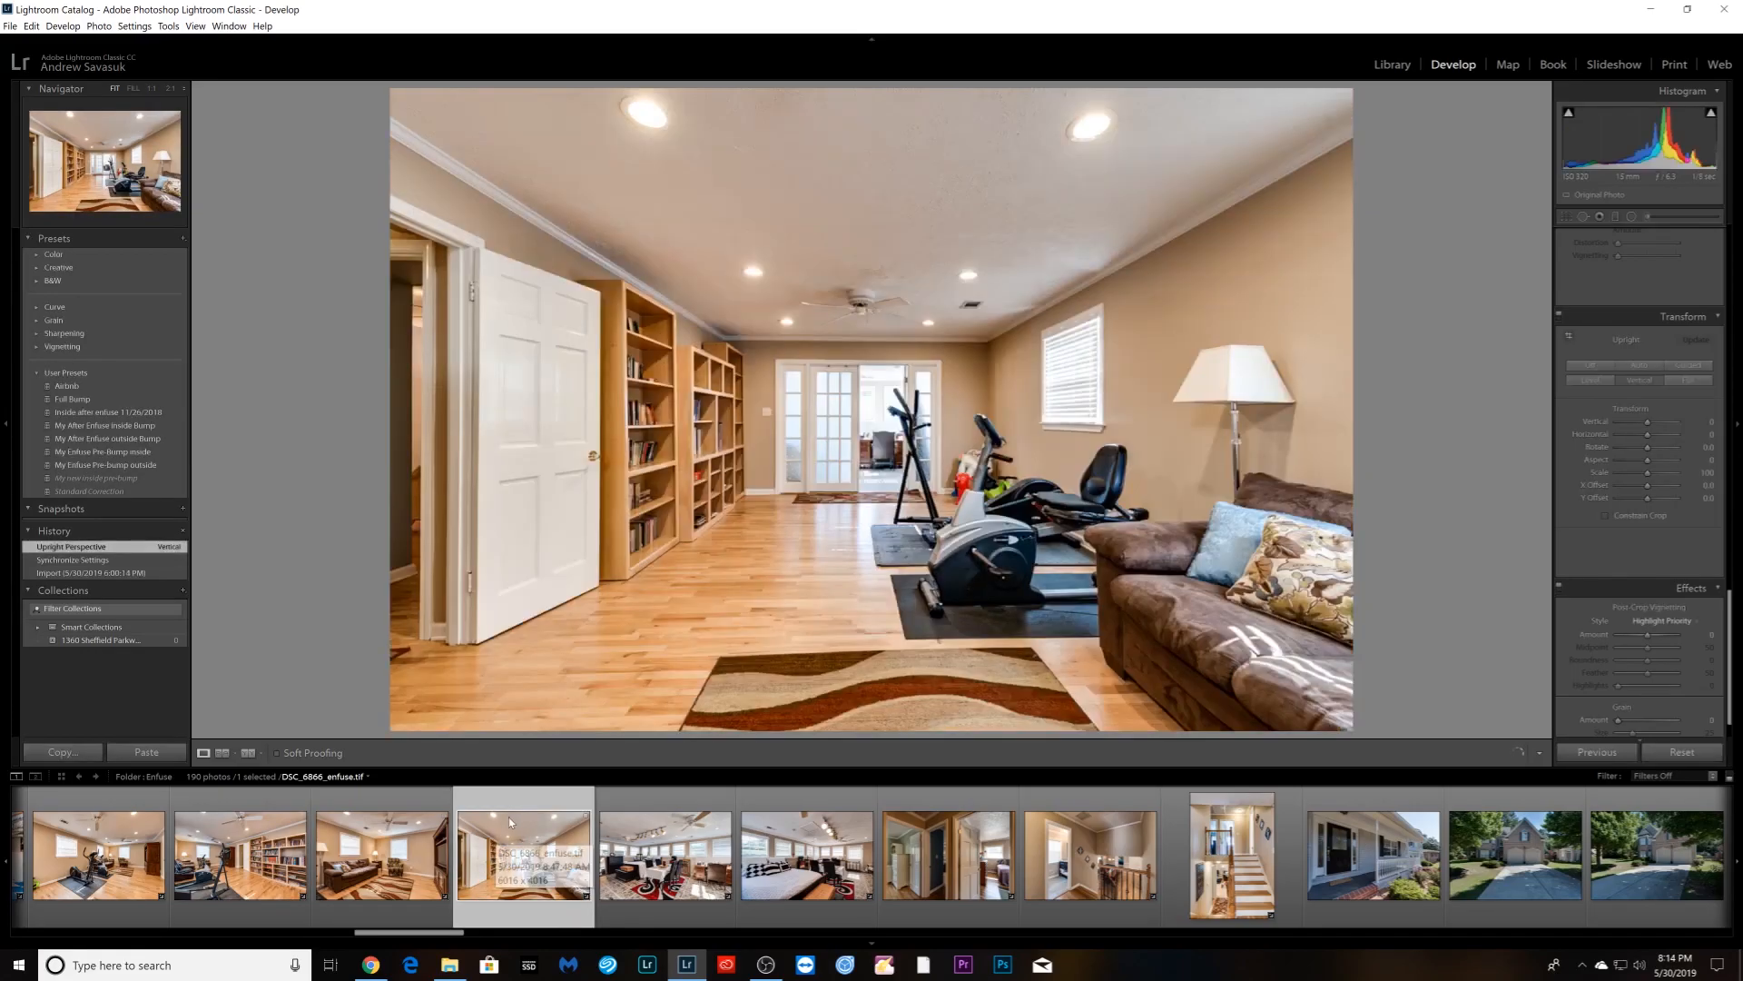
scroll(942, 851, down, 10)
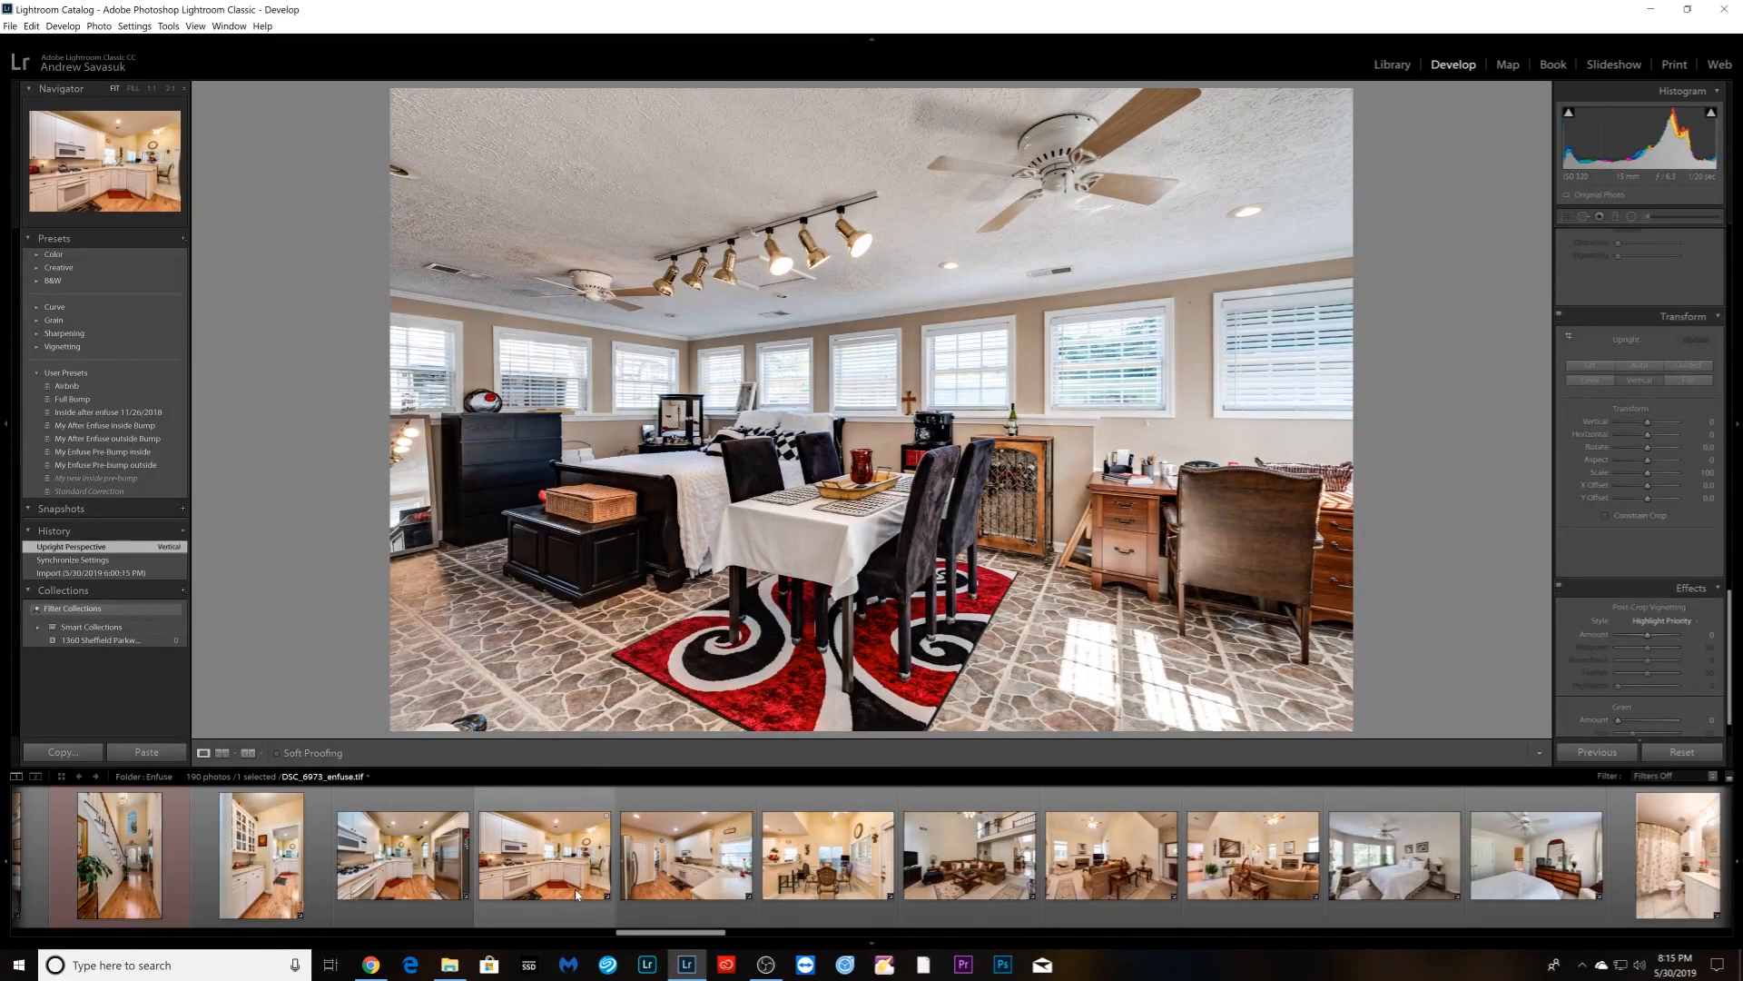
scroll(545, 894, up, 8)
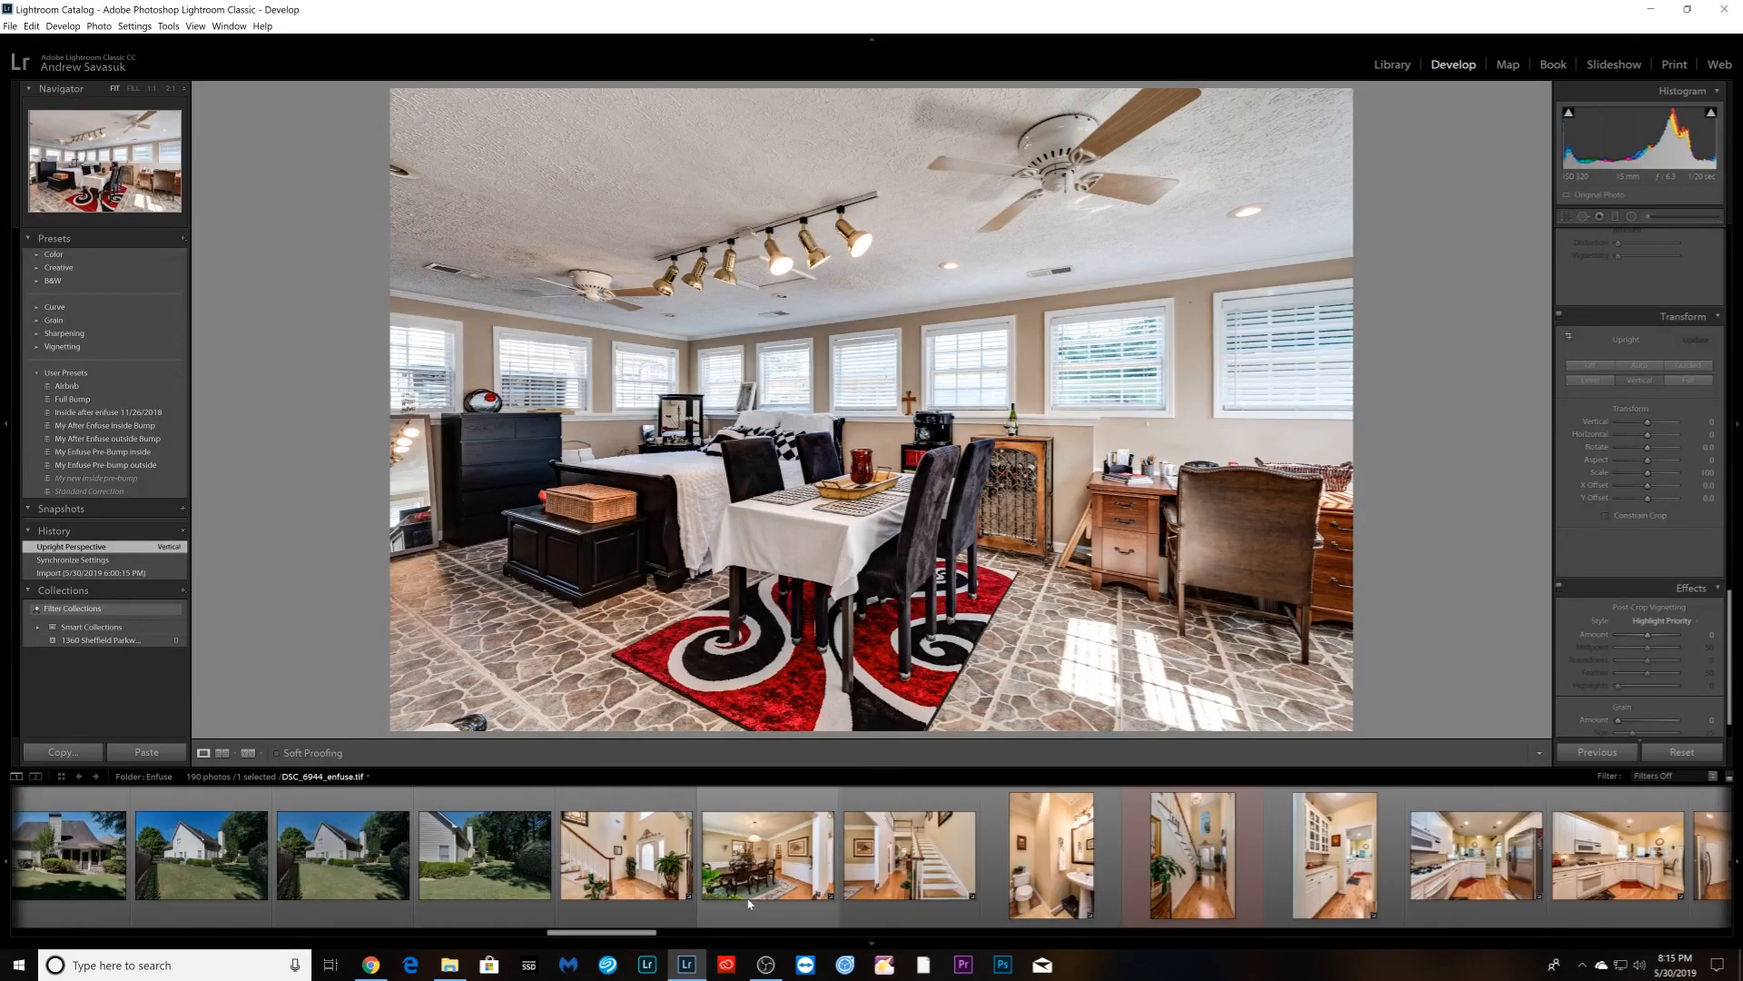
- Remove stairway photo DSC_6950_enfuse.tif from the catalog without deleting it from disk
click(906, 871)
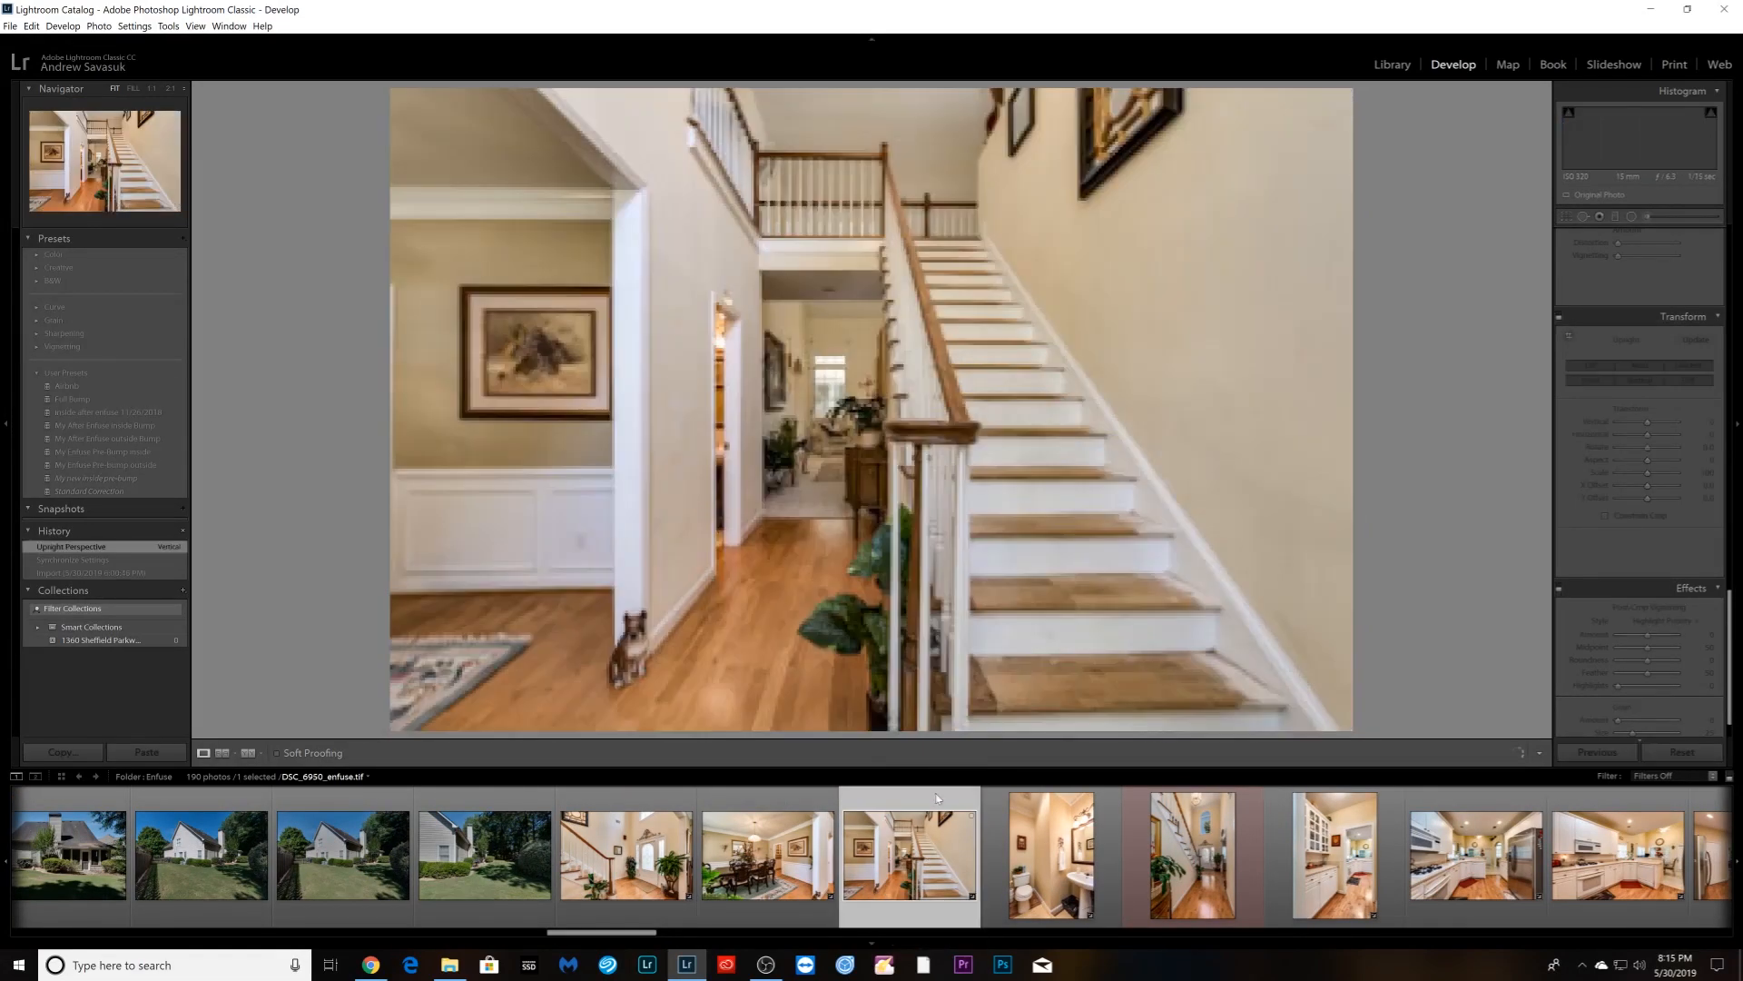
click(906, 495)
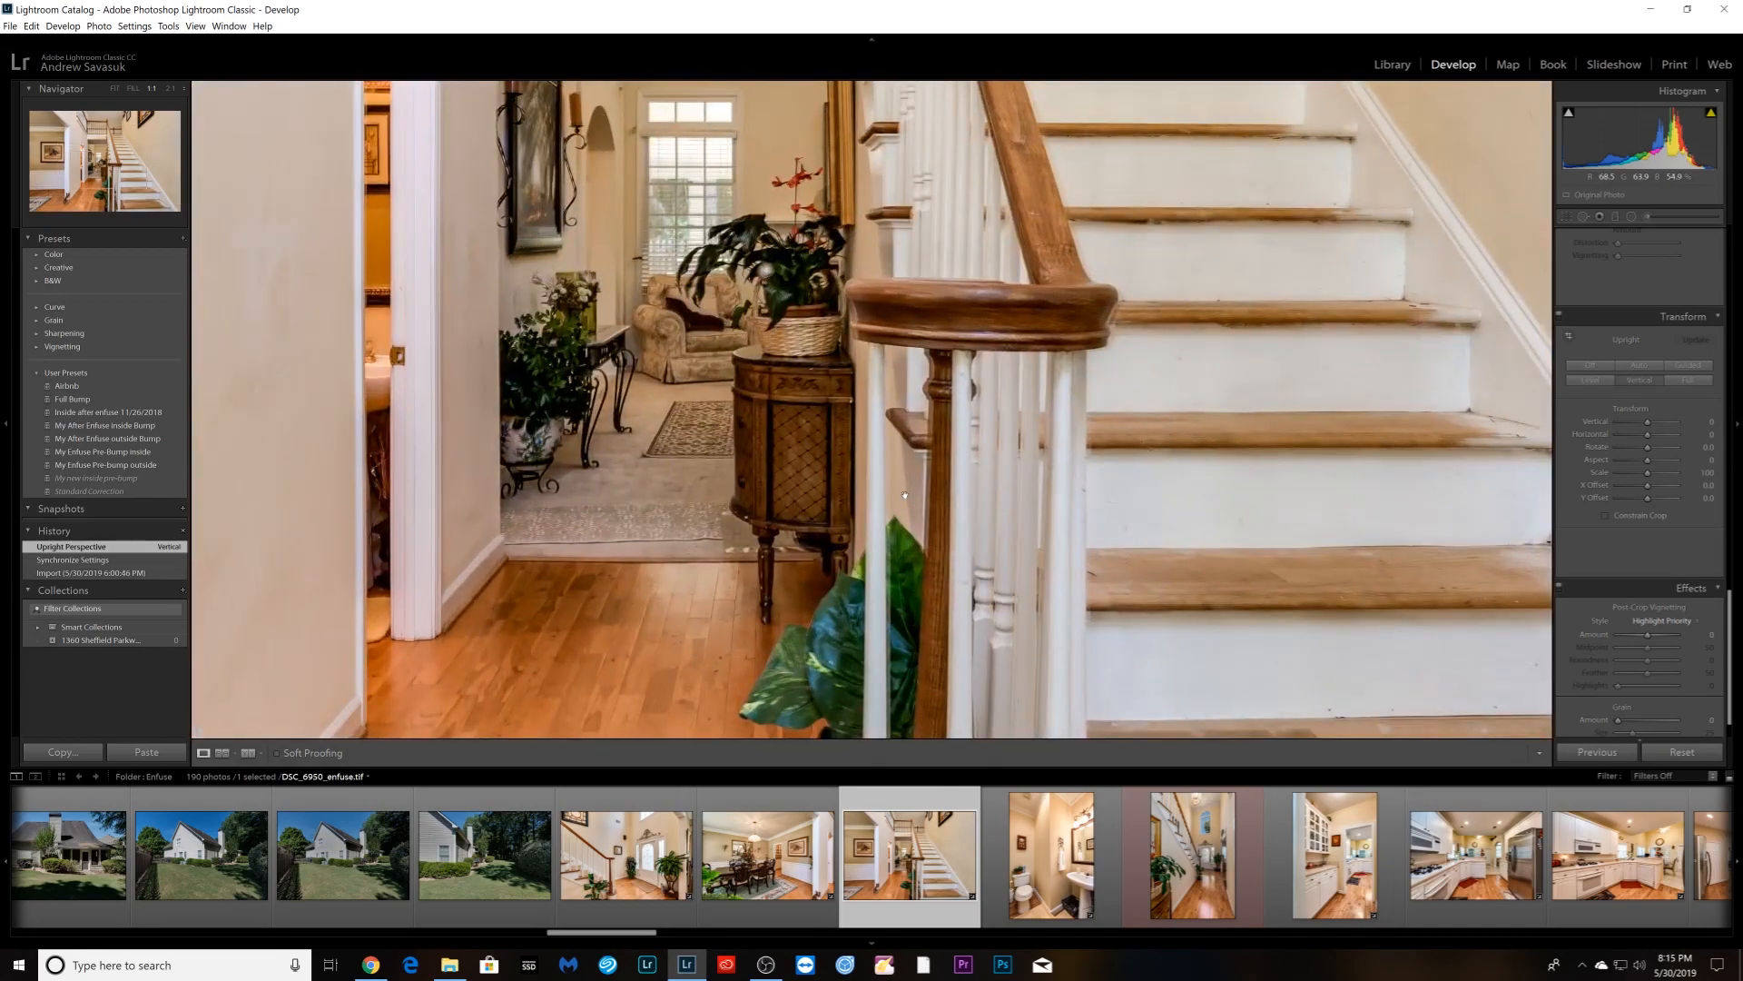
click(905, 495)
right_click(923, 876)
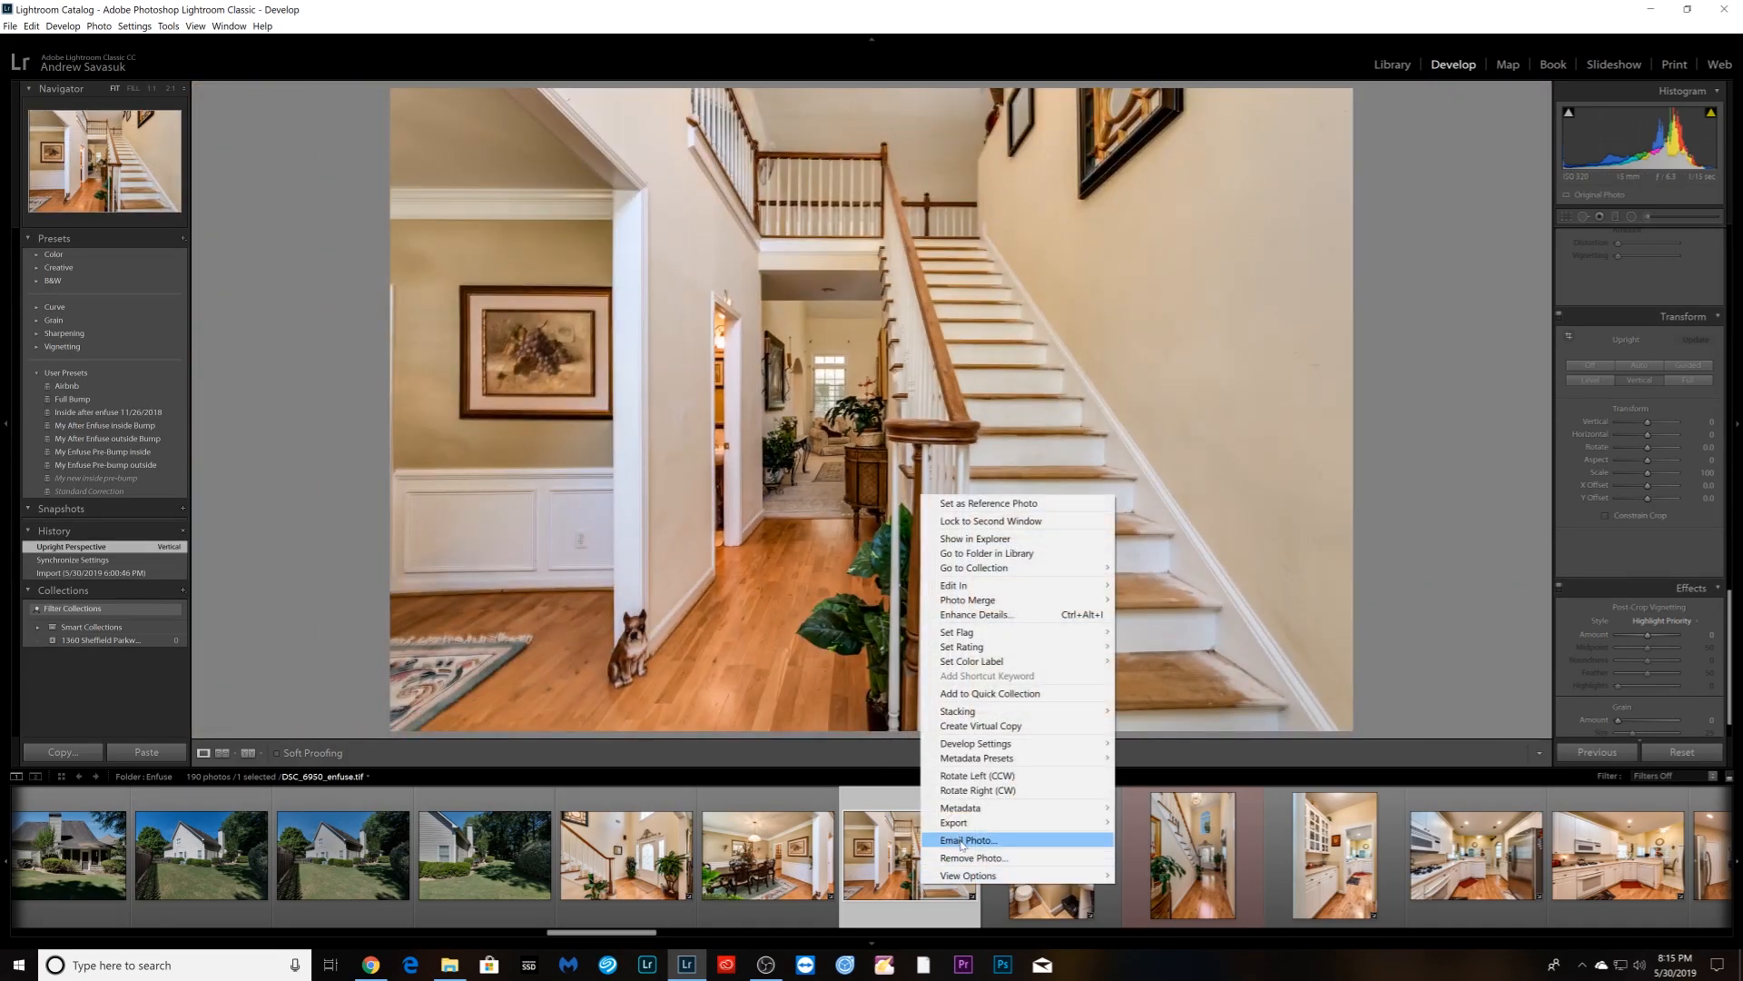
click(945, 859)
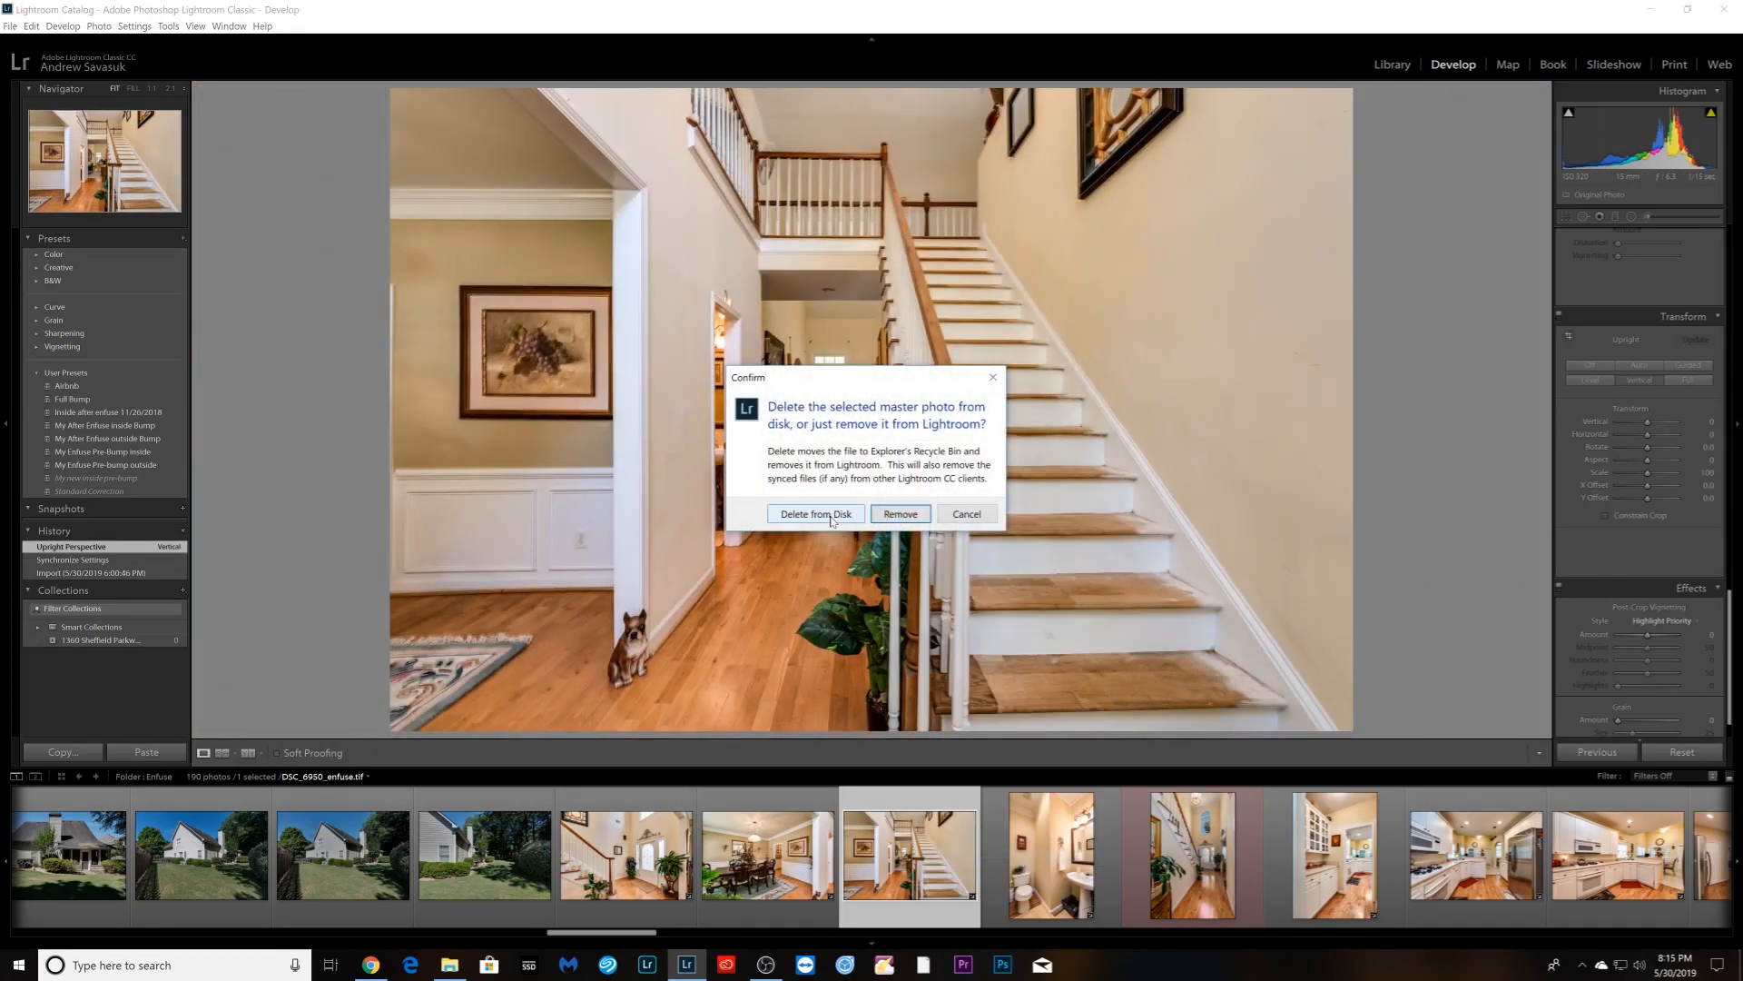
click(894, 514)
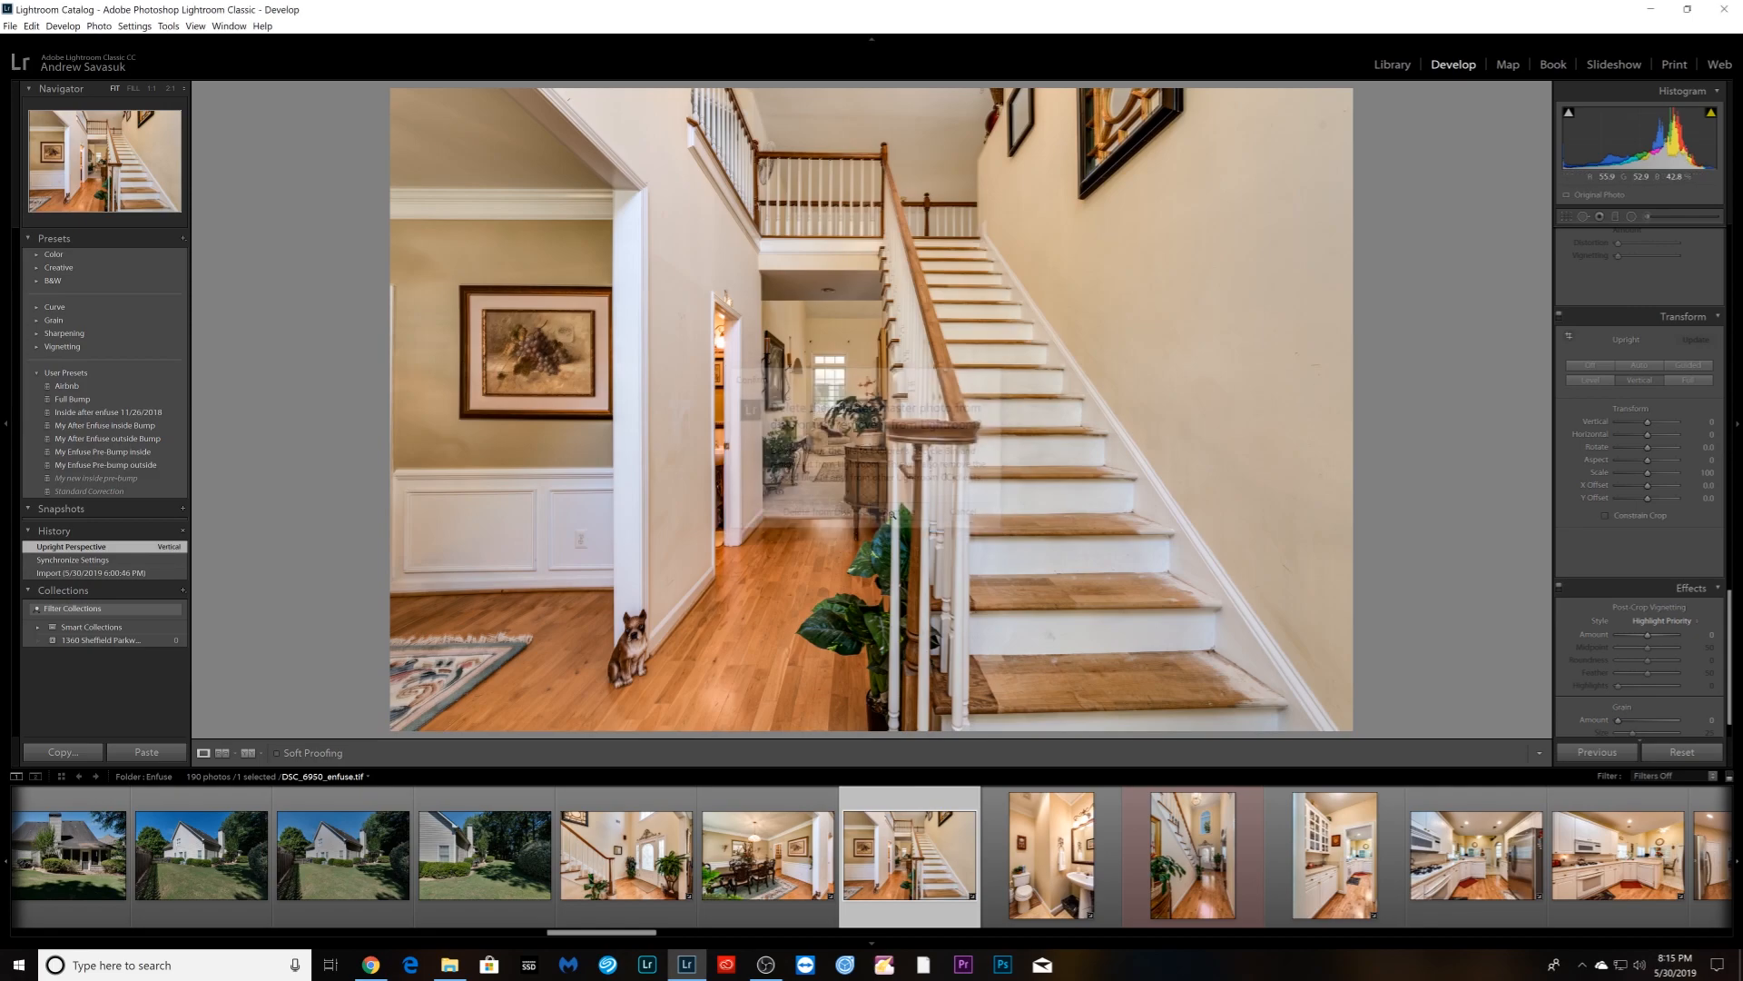
scroll(837, 892, down, 5)
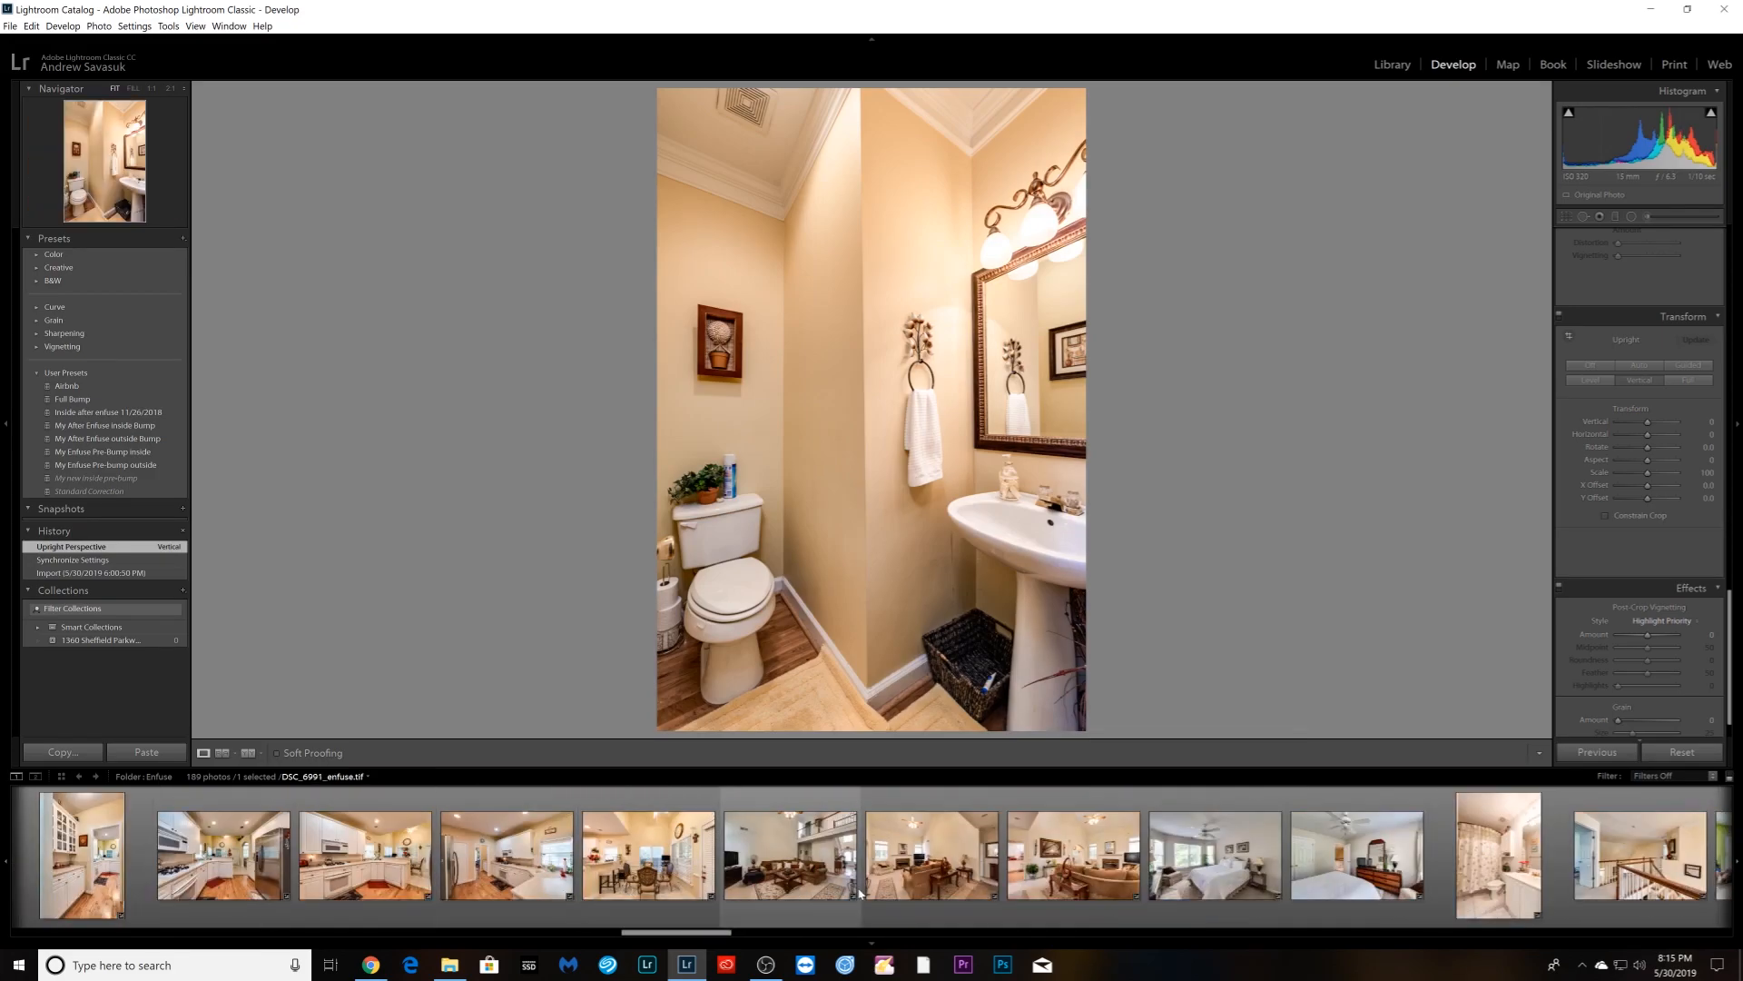
- Remove living room photo DSC_6998_enfuse.tif from the catalog too, leaving 188 photos
click(1074, 856)
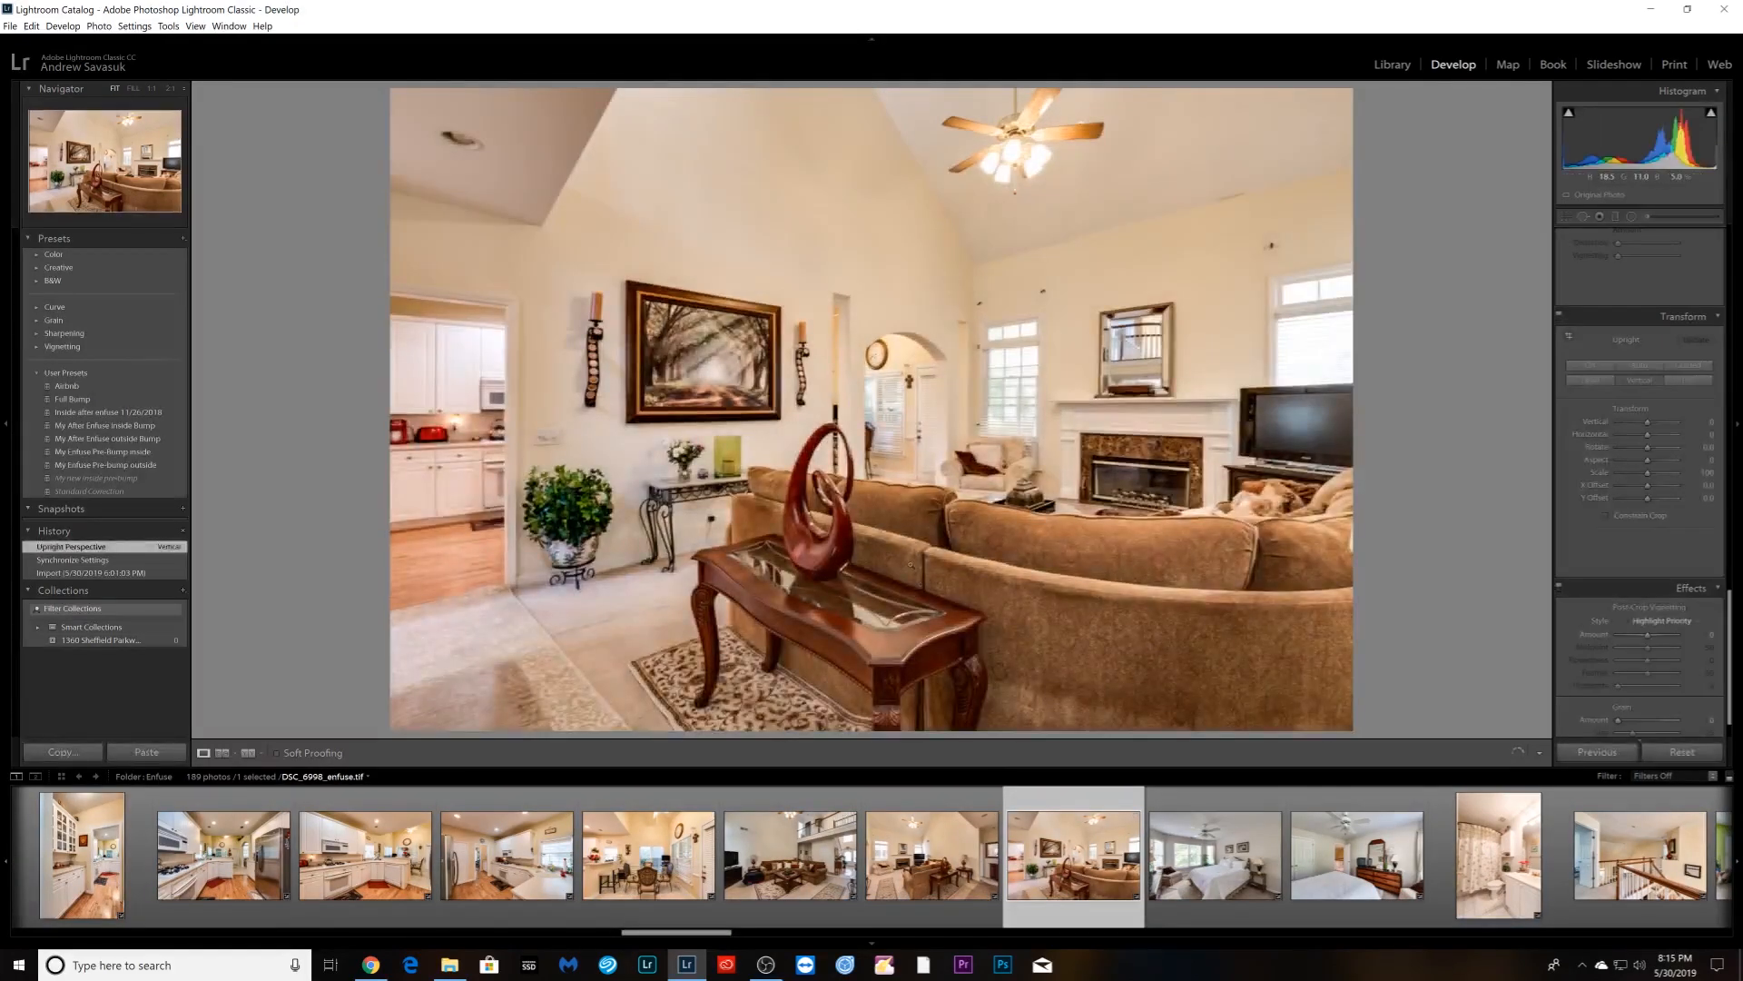
click(909, 563)
click(909, 563)
right_click(1081, 872)
click(1112, 847)
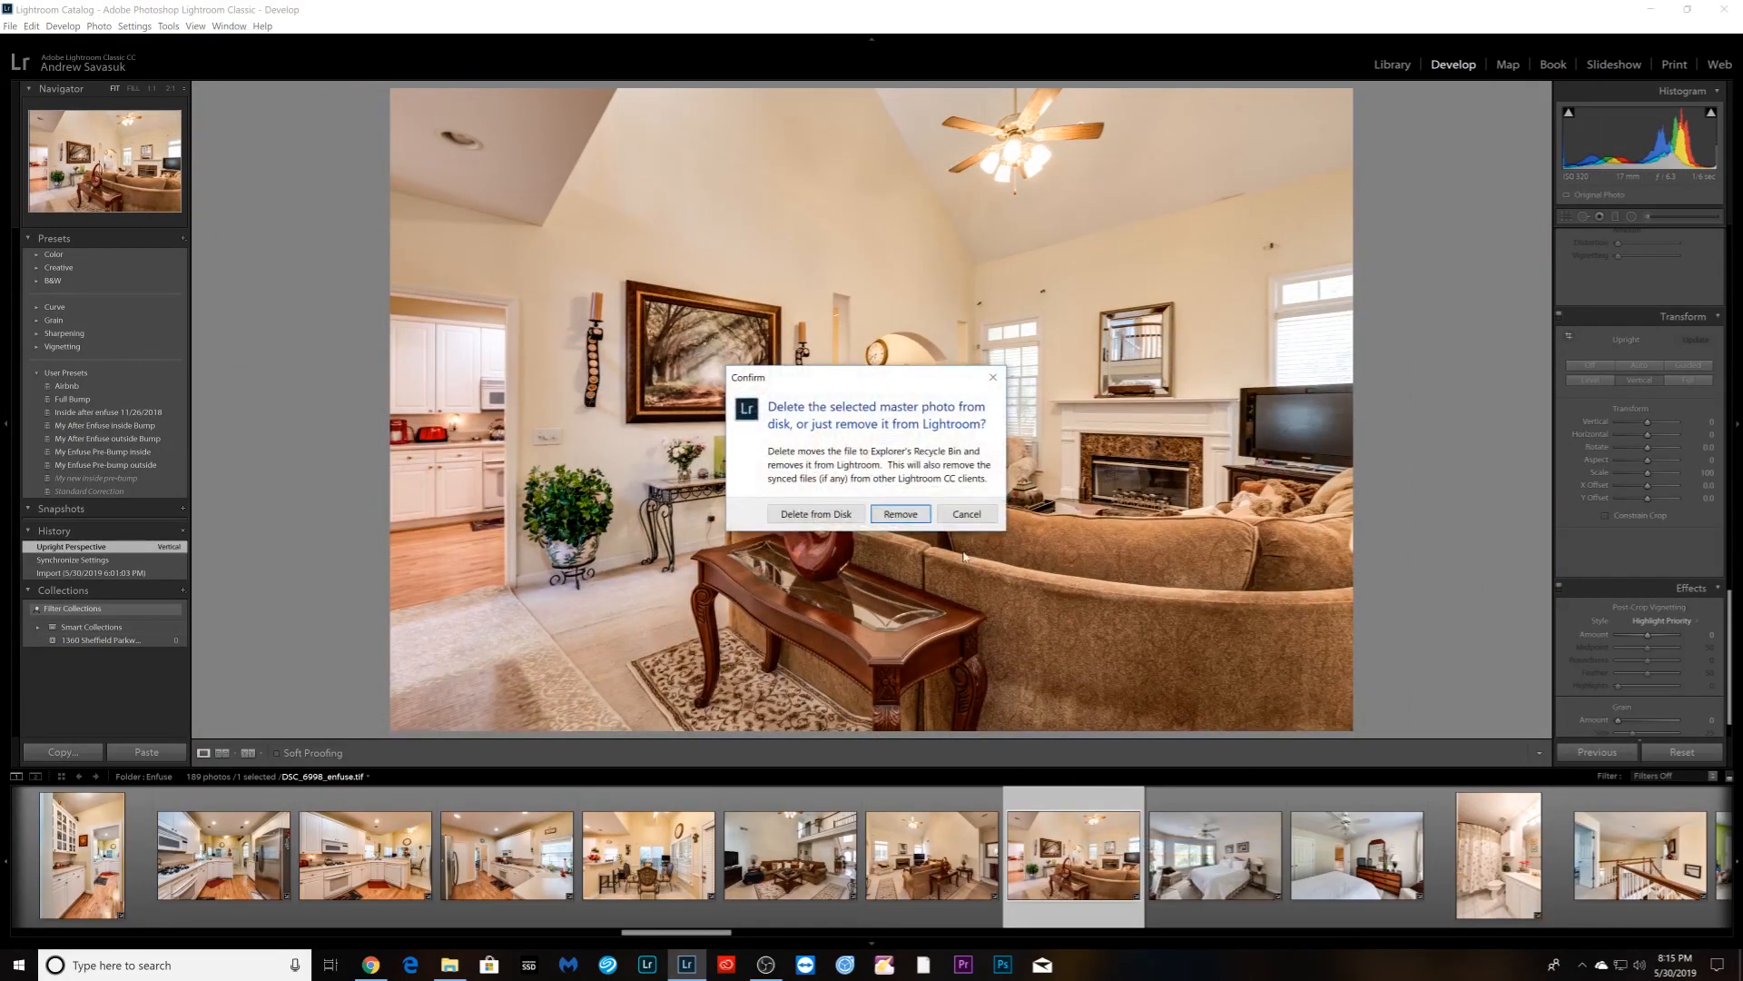
click(900, 514)
click(1390, 63)
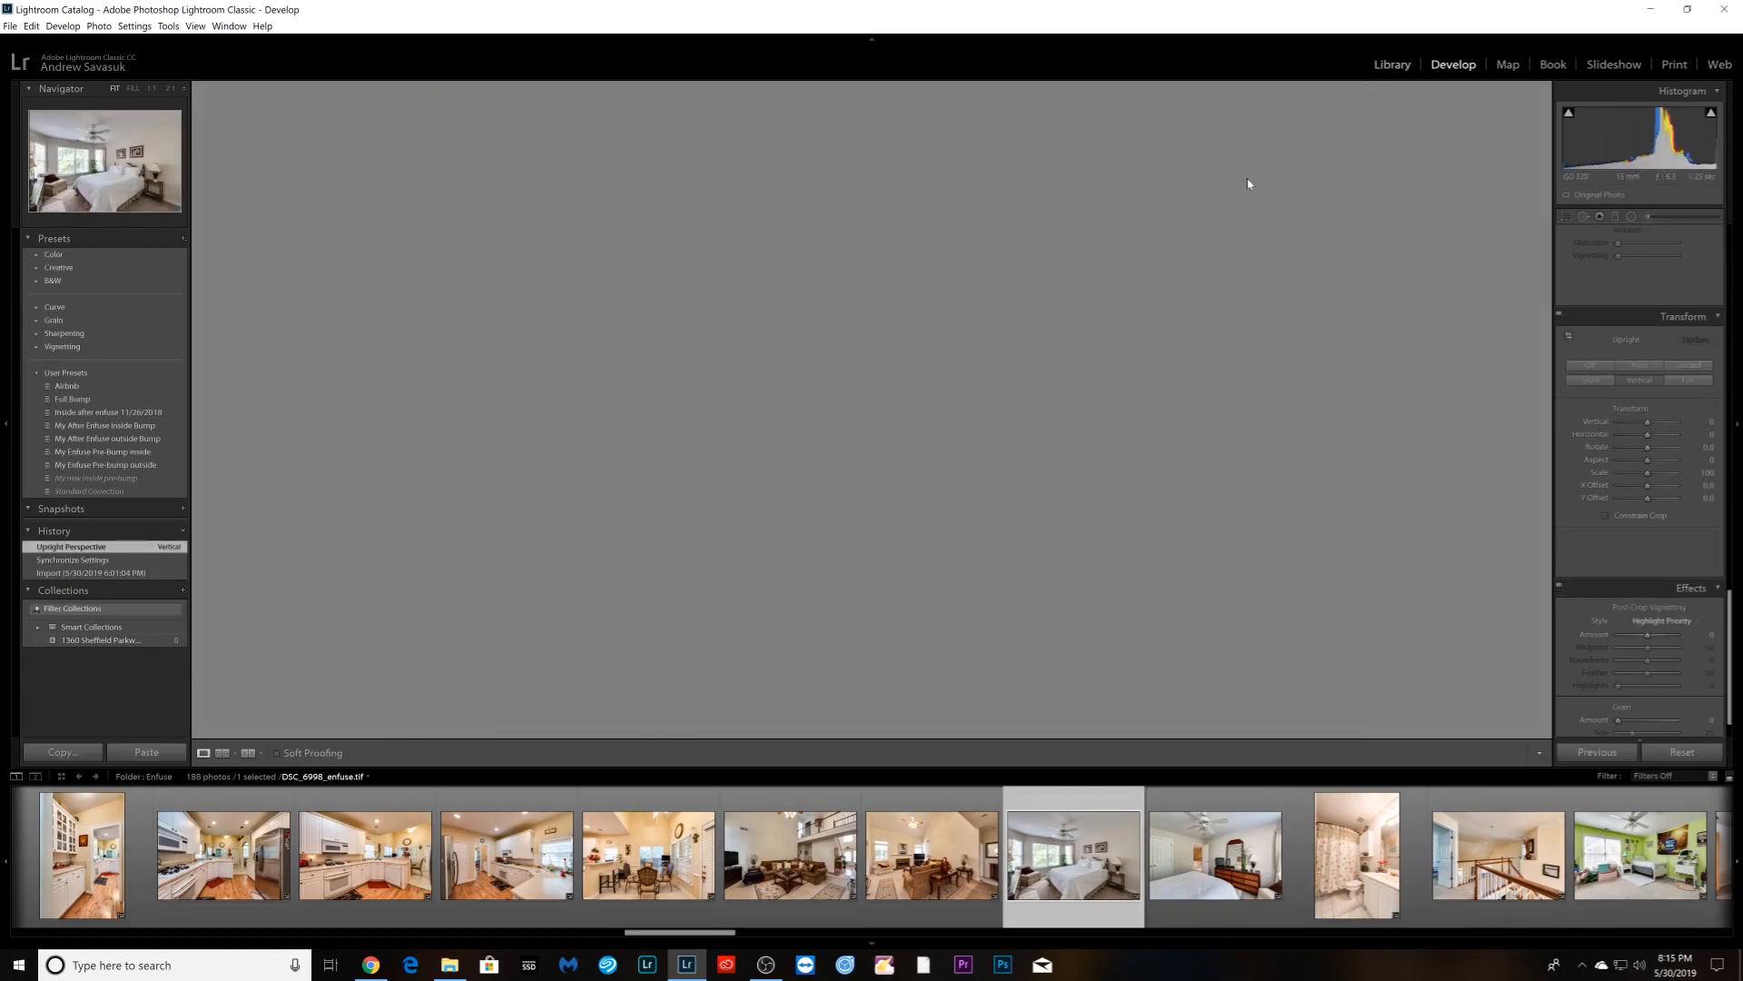
- Show the 5-30-2019, RE shoot x 4 properties folder and take staircase original DSC_6950.NEF into Develop
click(104, 553)
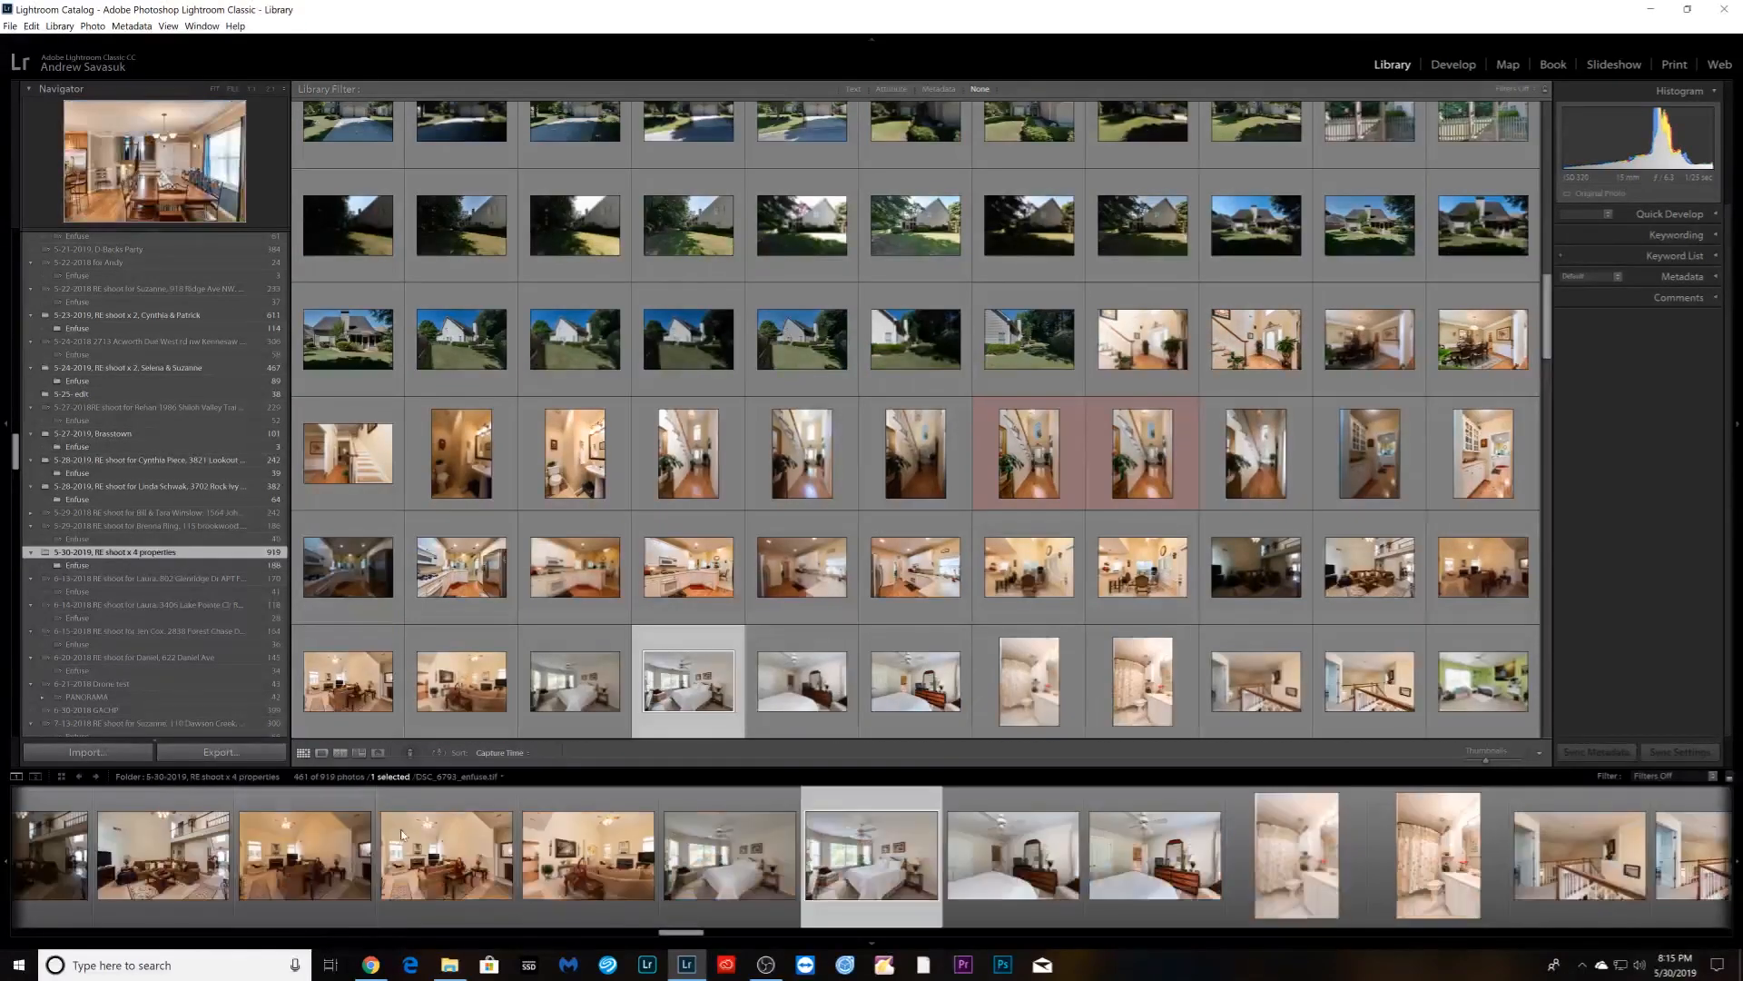
scroll(609, 890, right, 10)
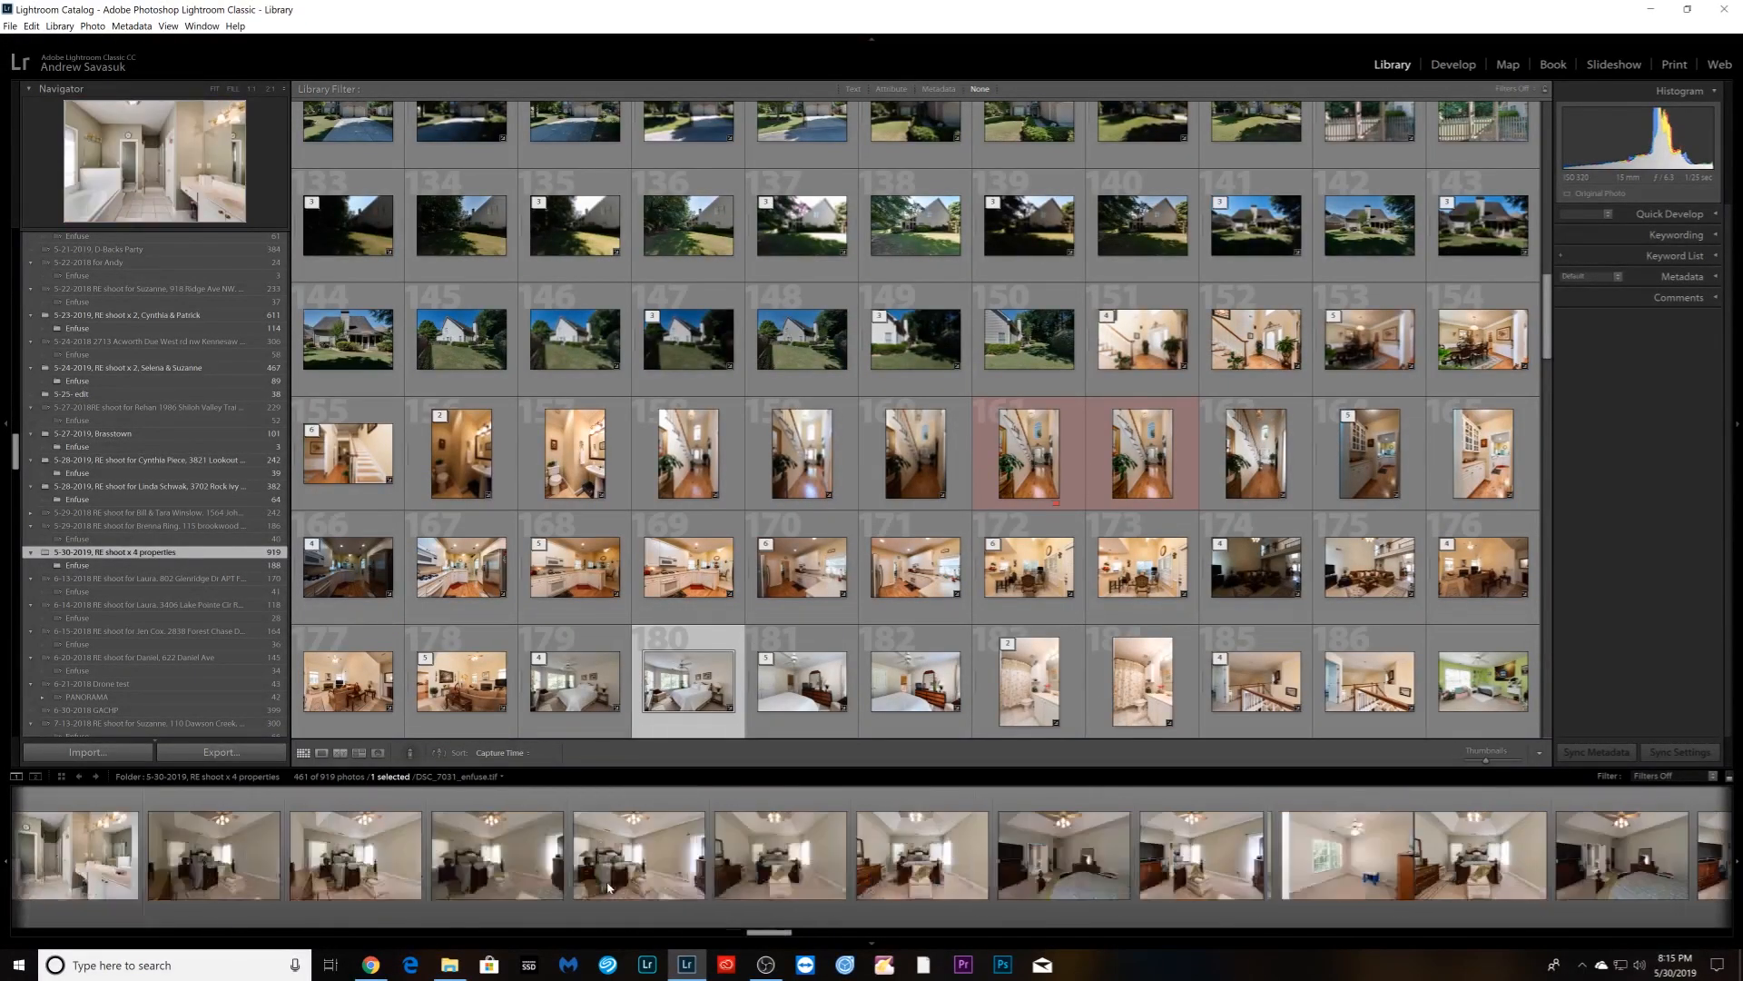
scroll(608, 888, left, 5)
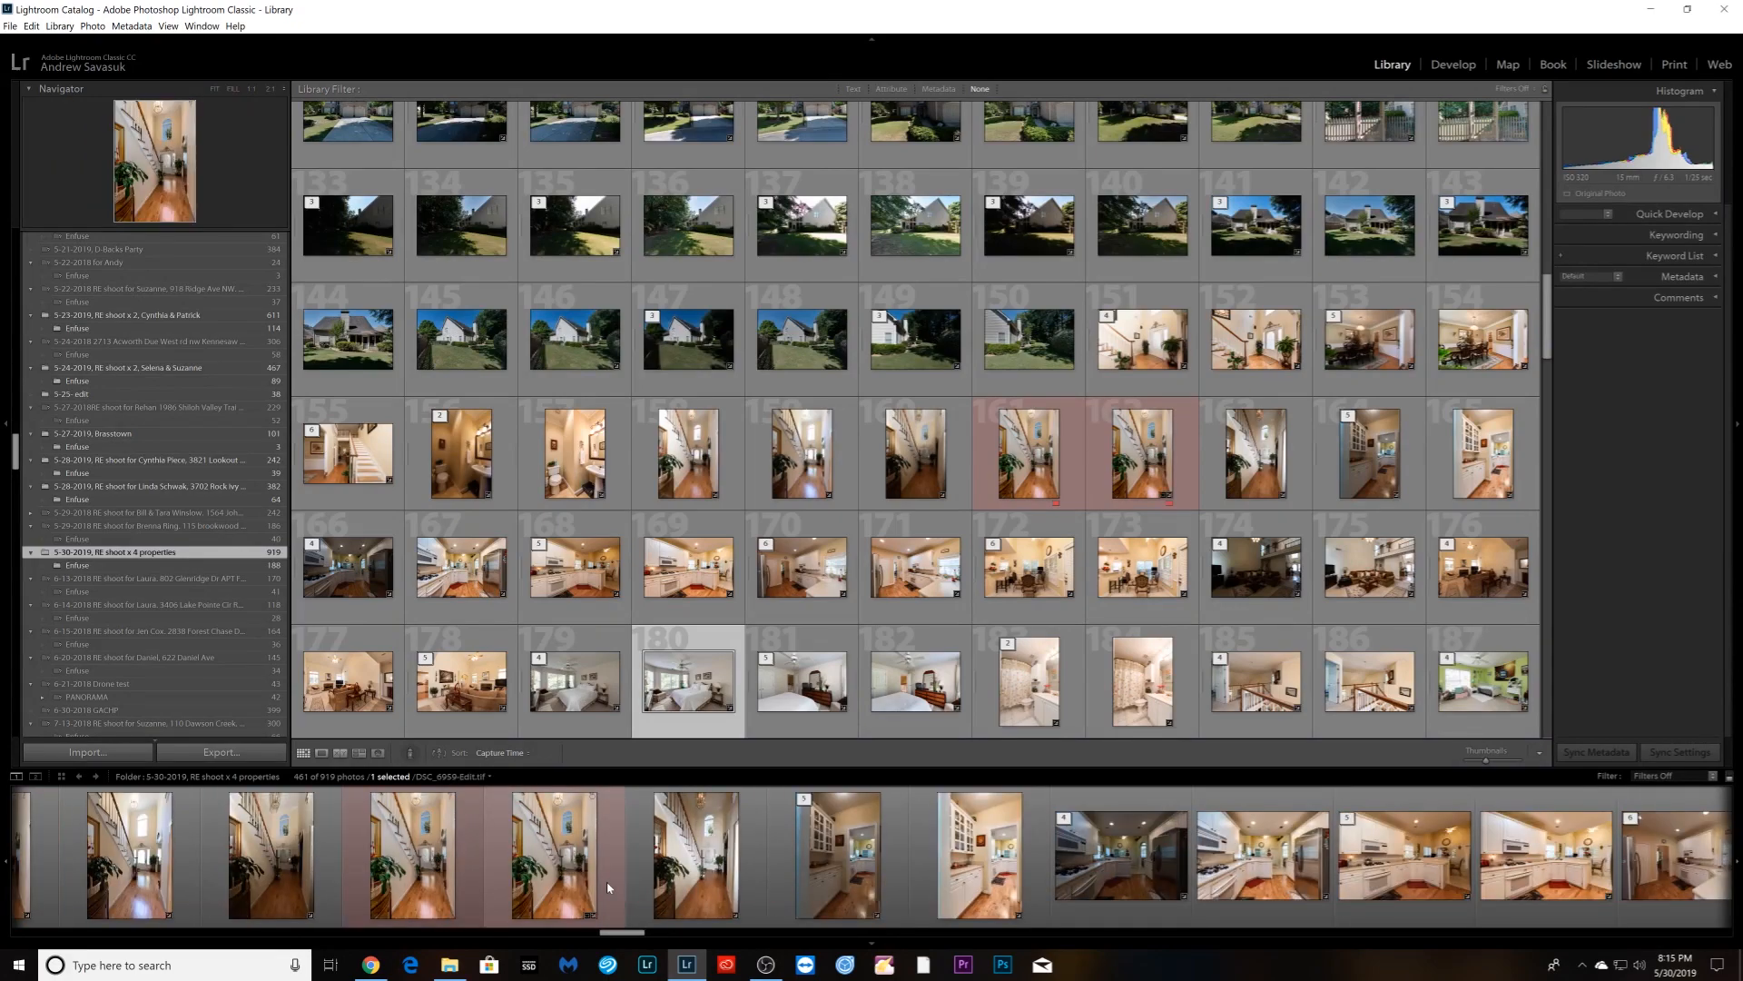
scroll(606, 880, left, 4)
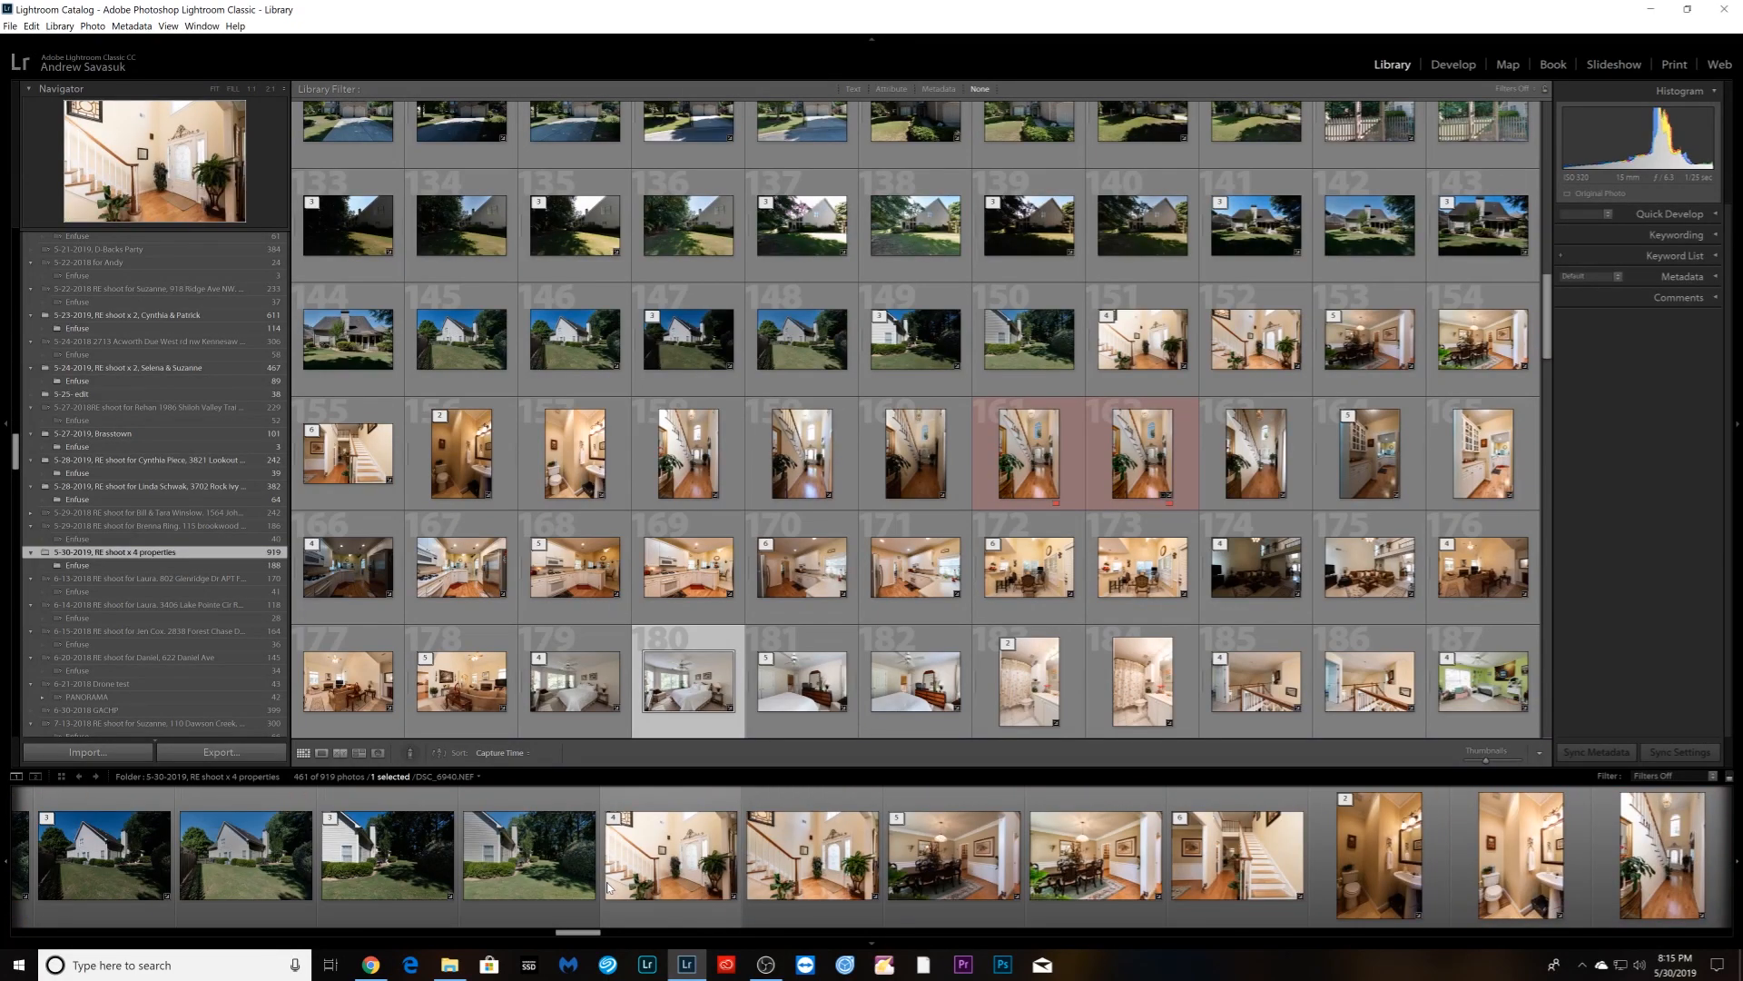
click(1217, 890)
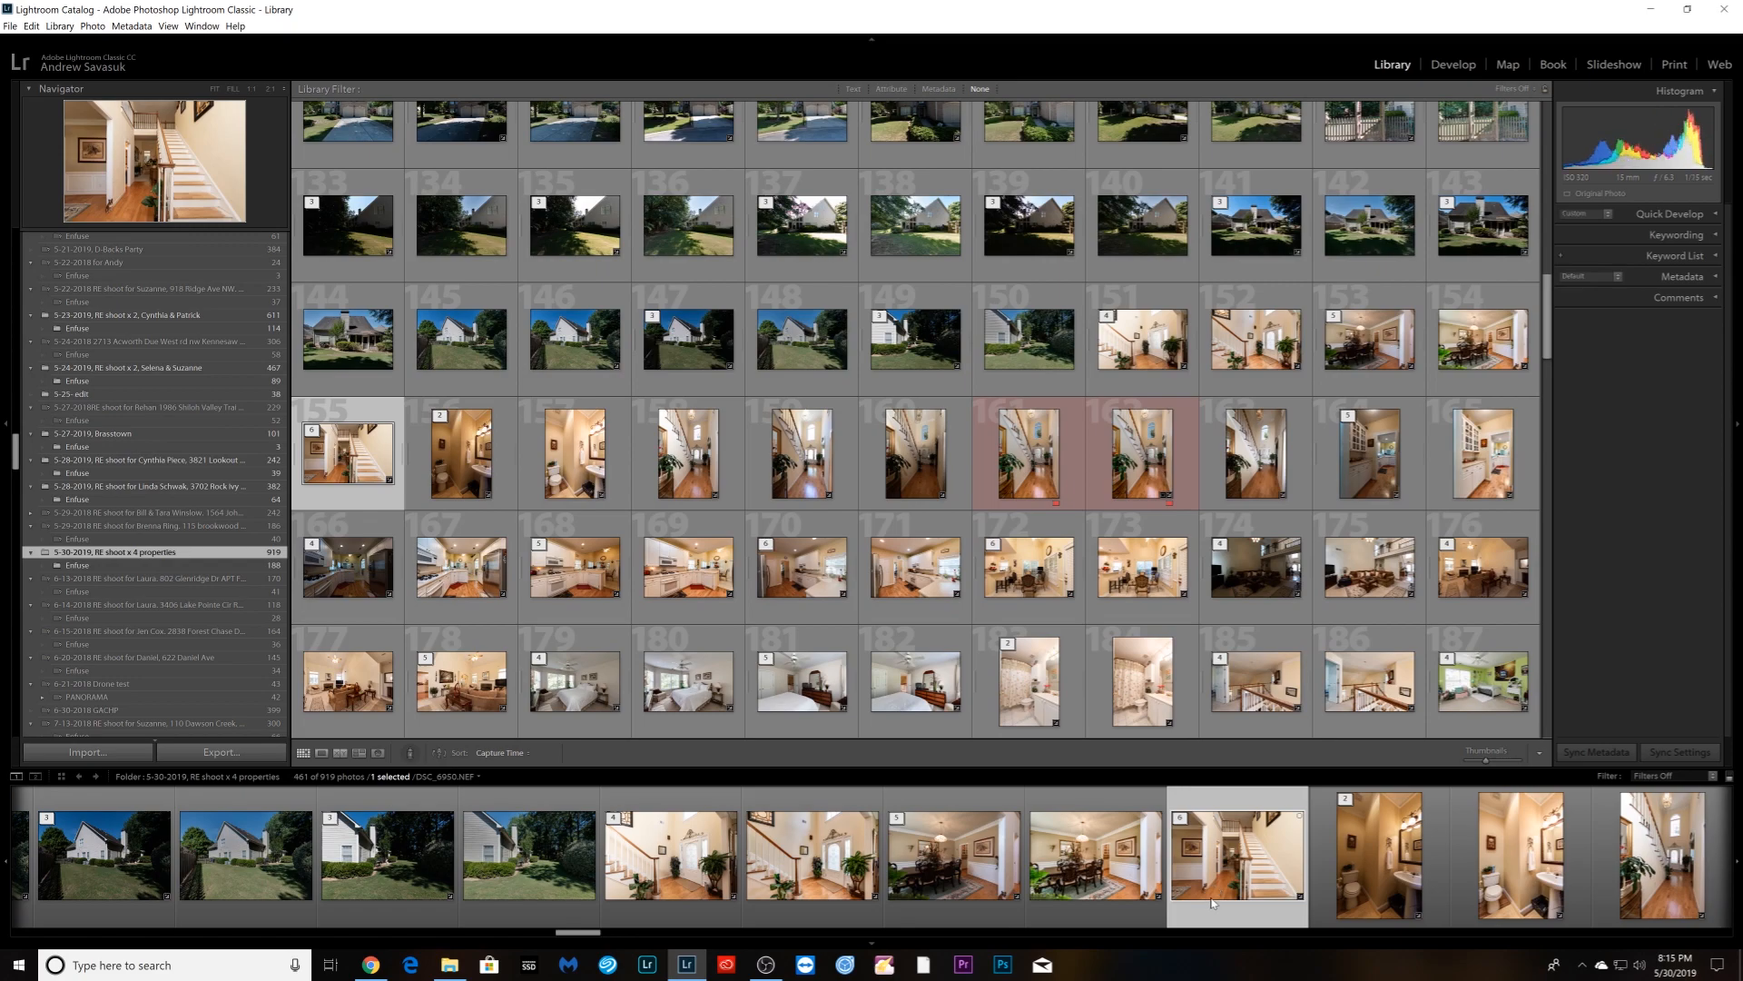
key(d)
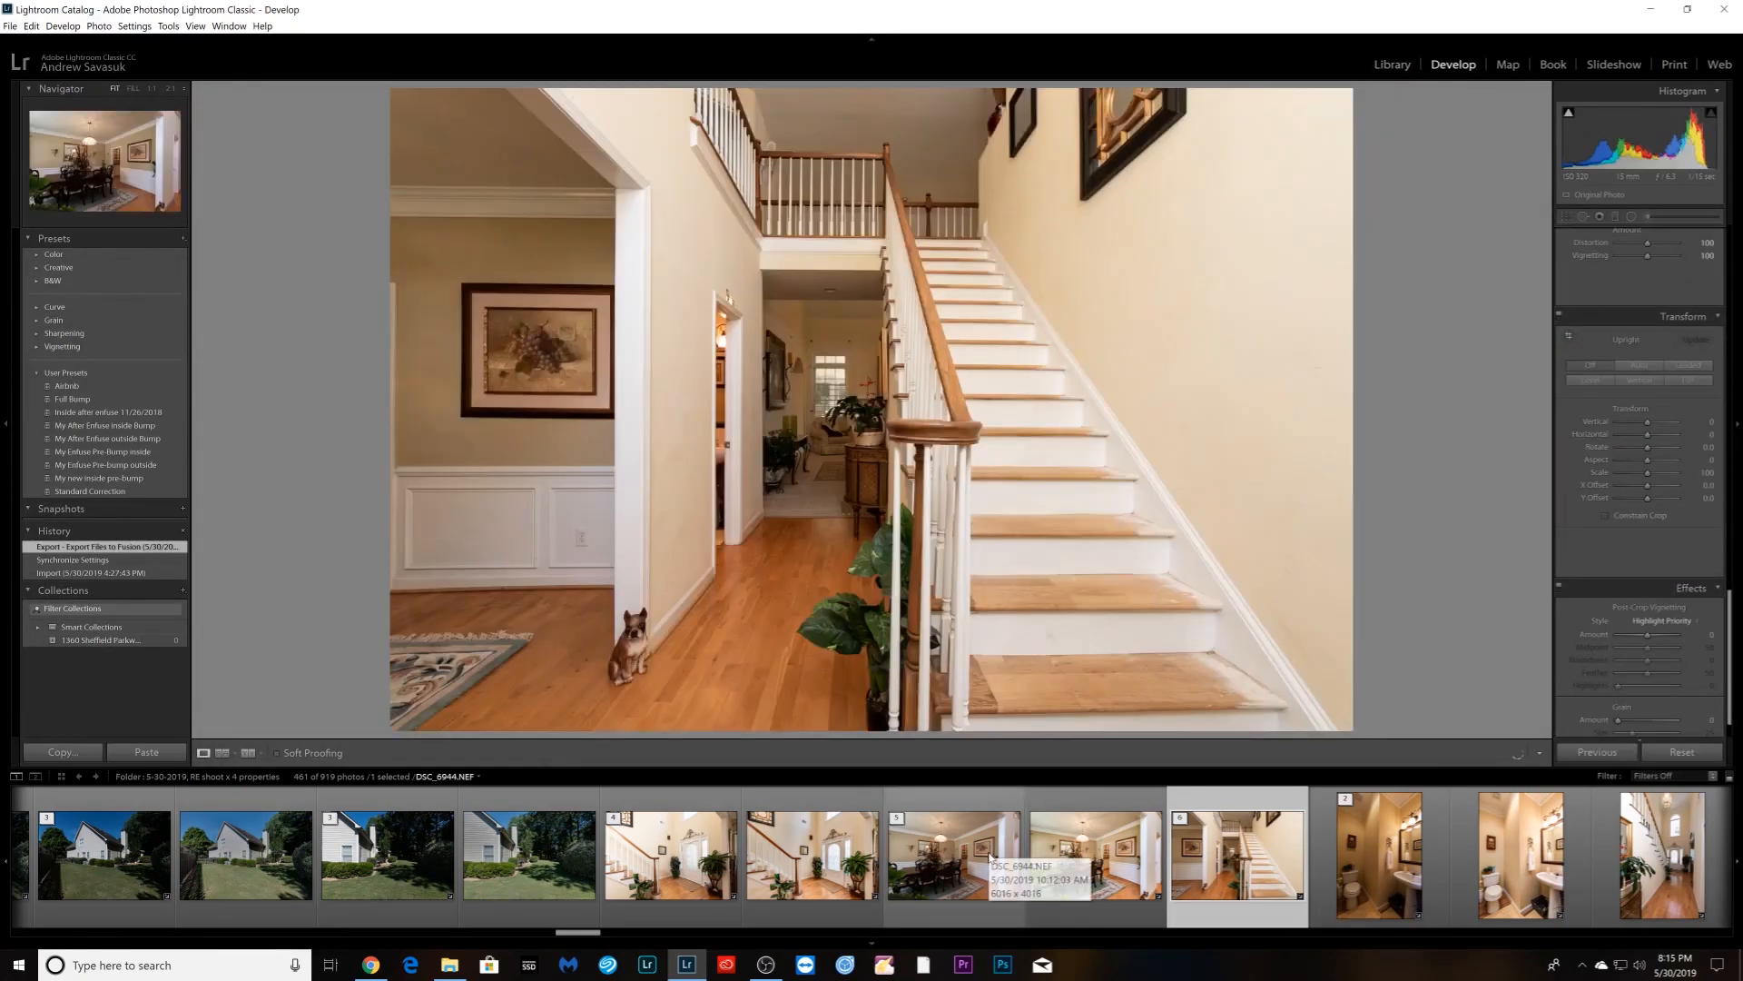
scroll(990, 854, right, 5)
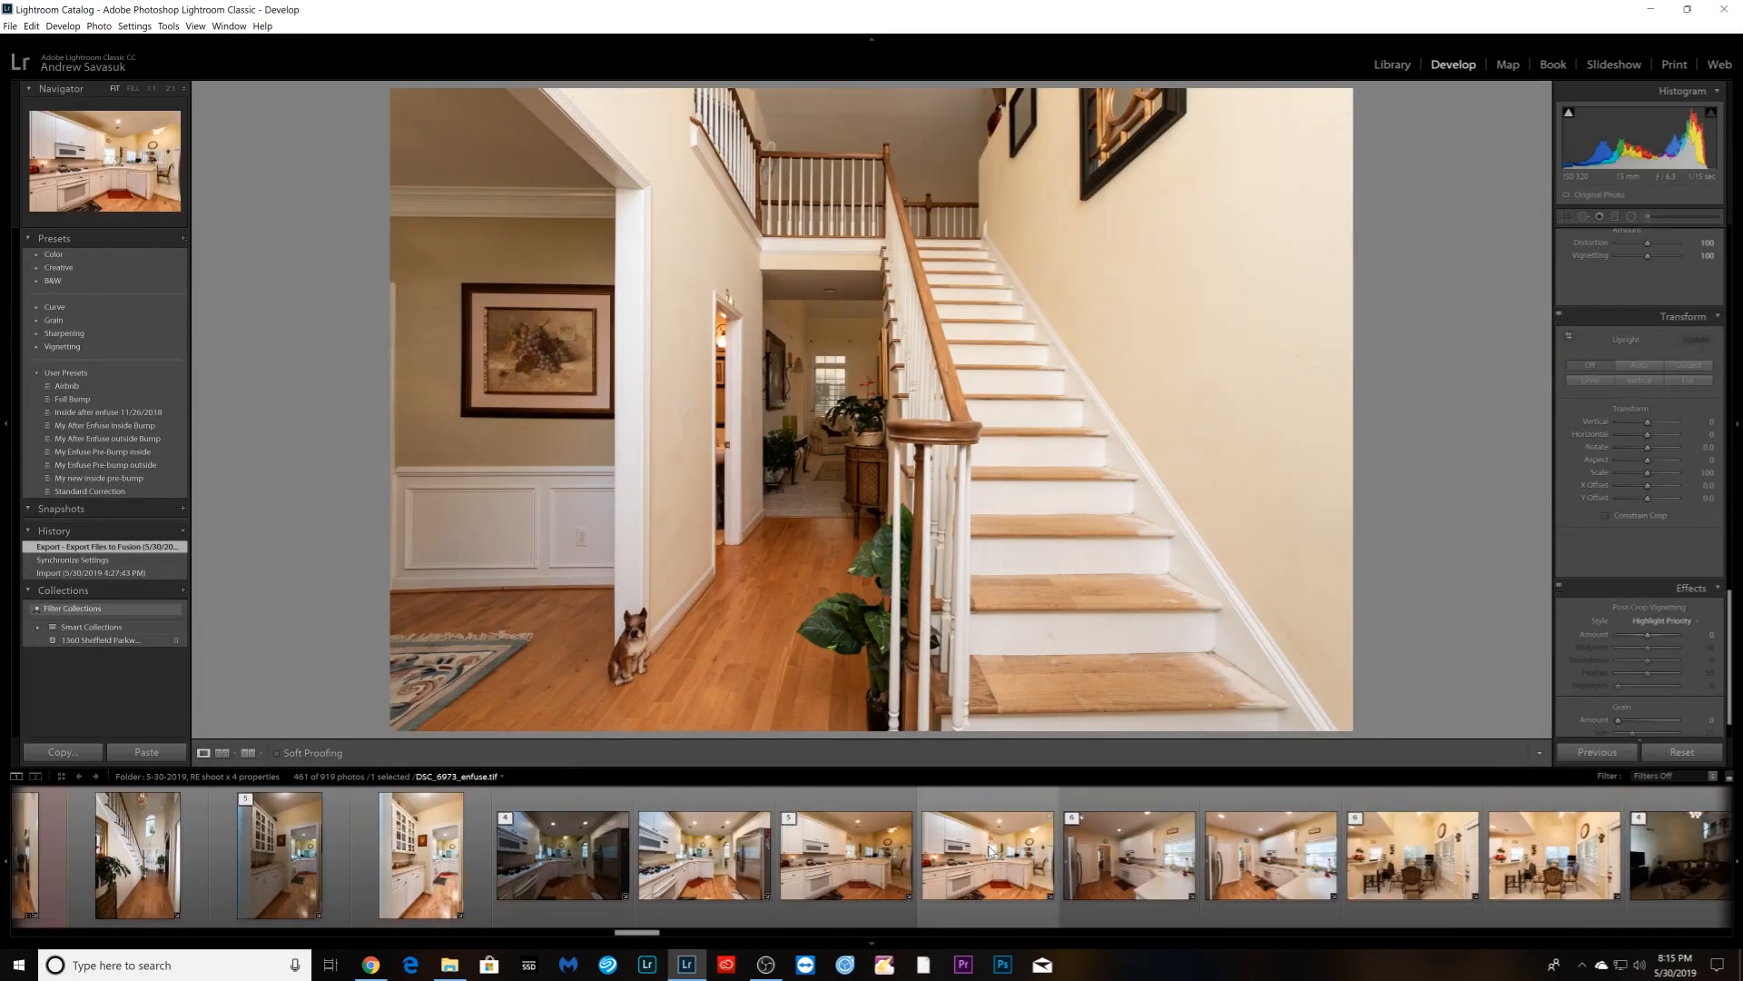
scroll(989, 854, right, 5)
- Blend the staircase and living-room exposures with LR/Enfuse, overwriting DSC_6950_enfuse.tif
ctrl+click(613, 886)
click(11, 26)
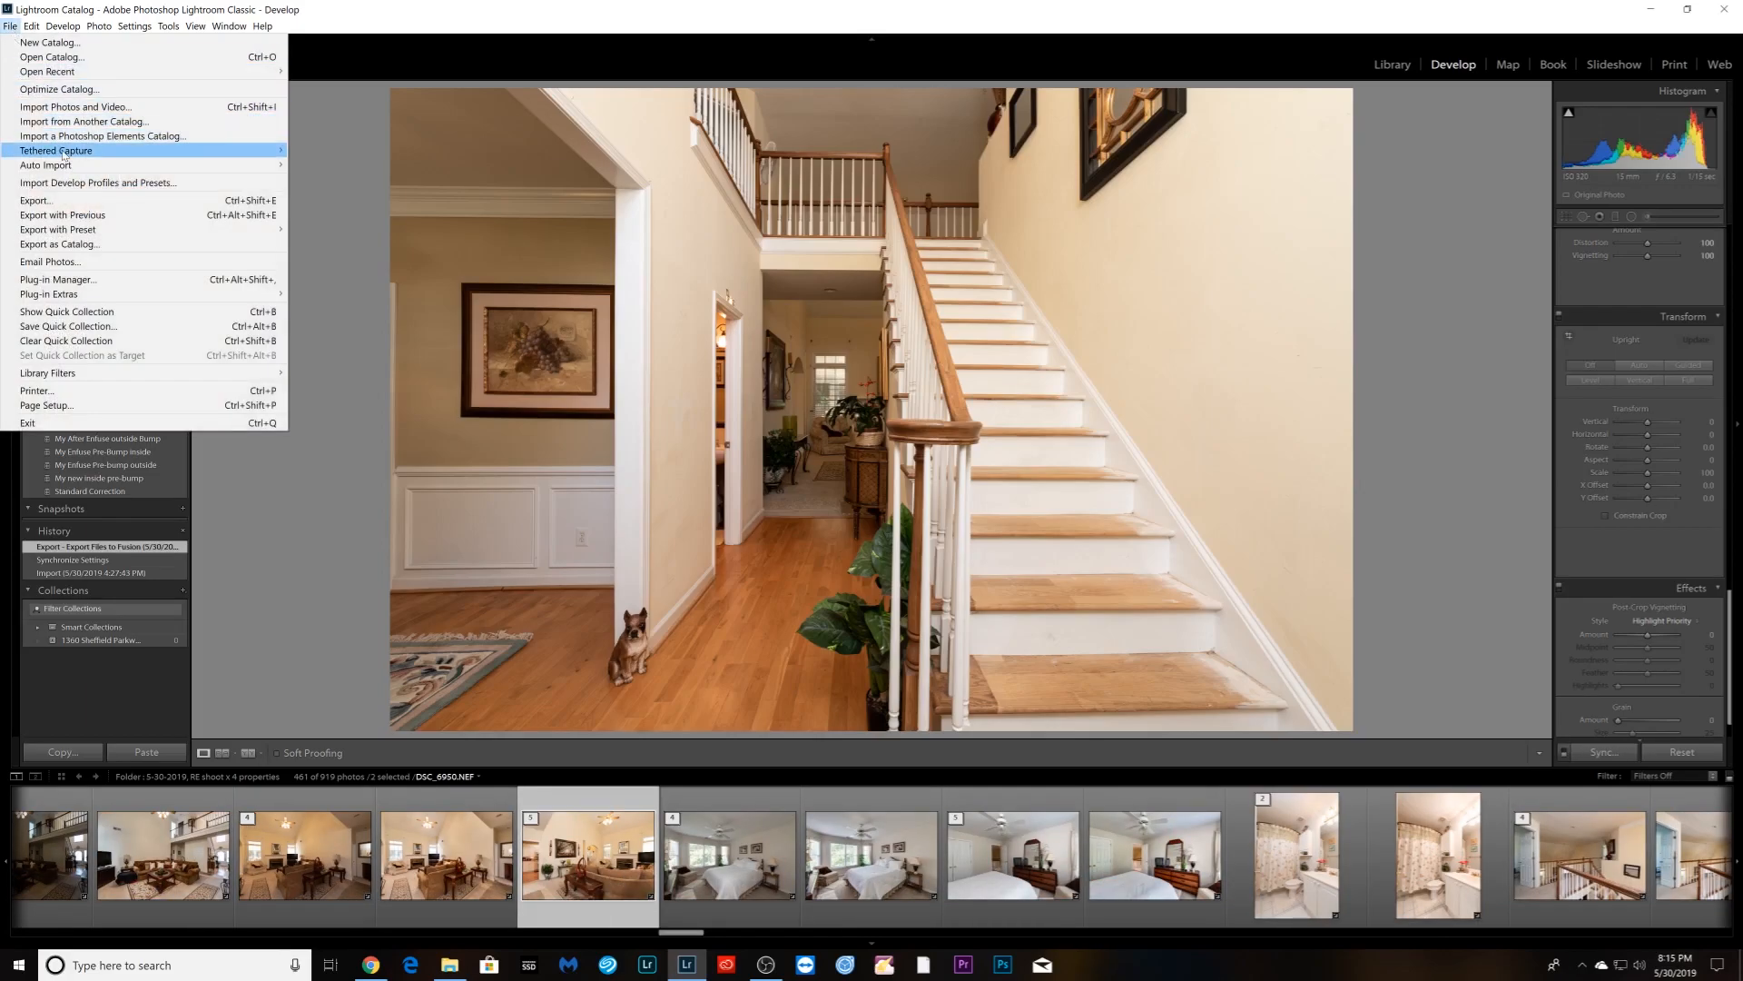
mouse_move(145, 295)
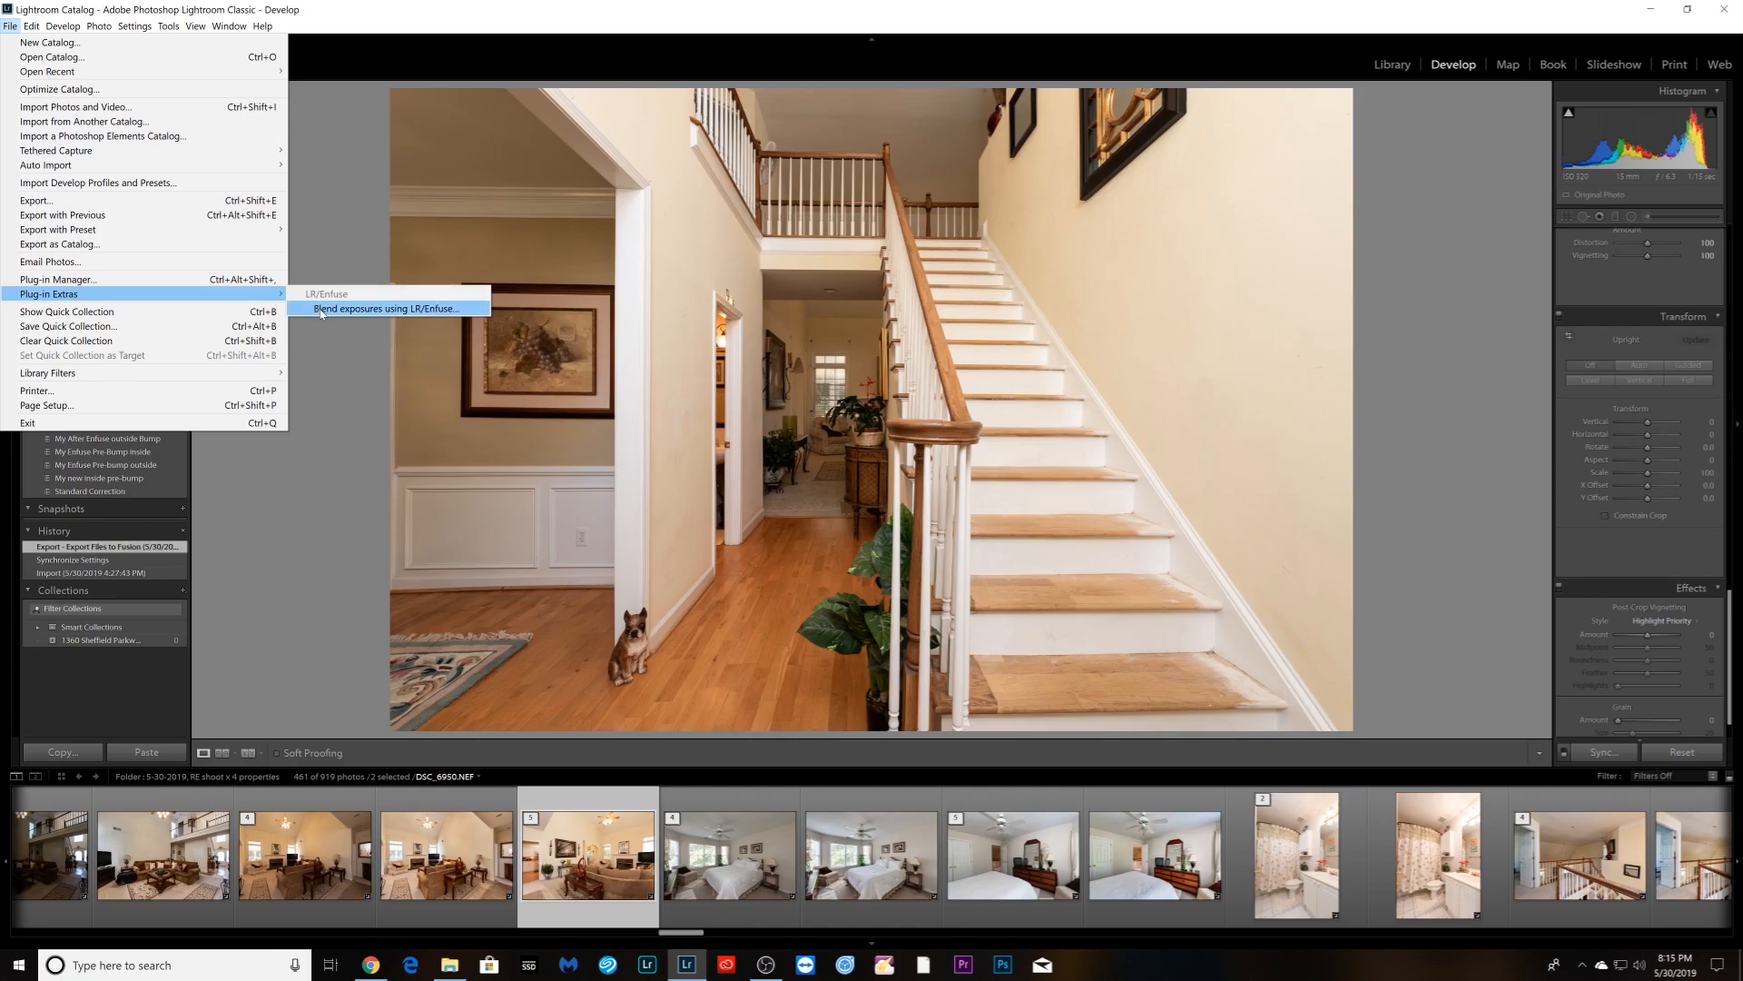
click(381, 308)
click(1149, 231)
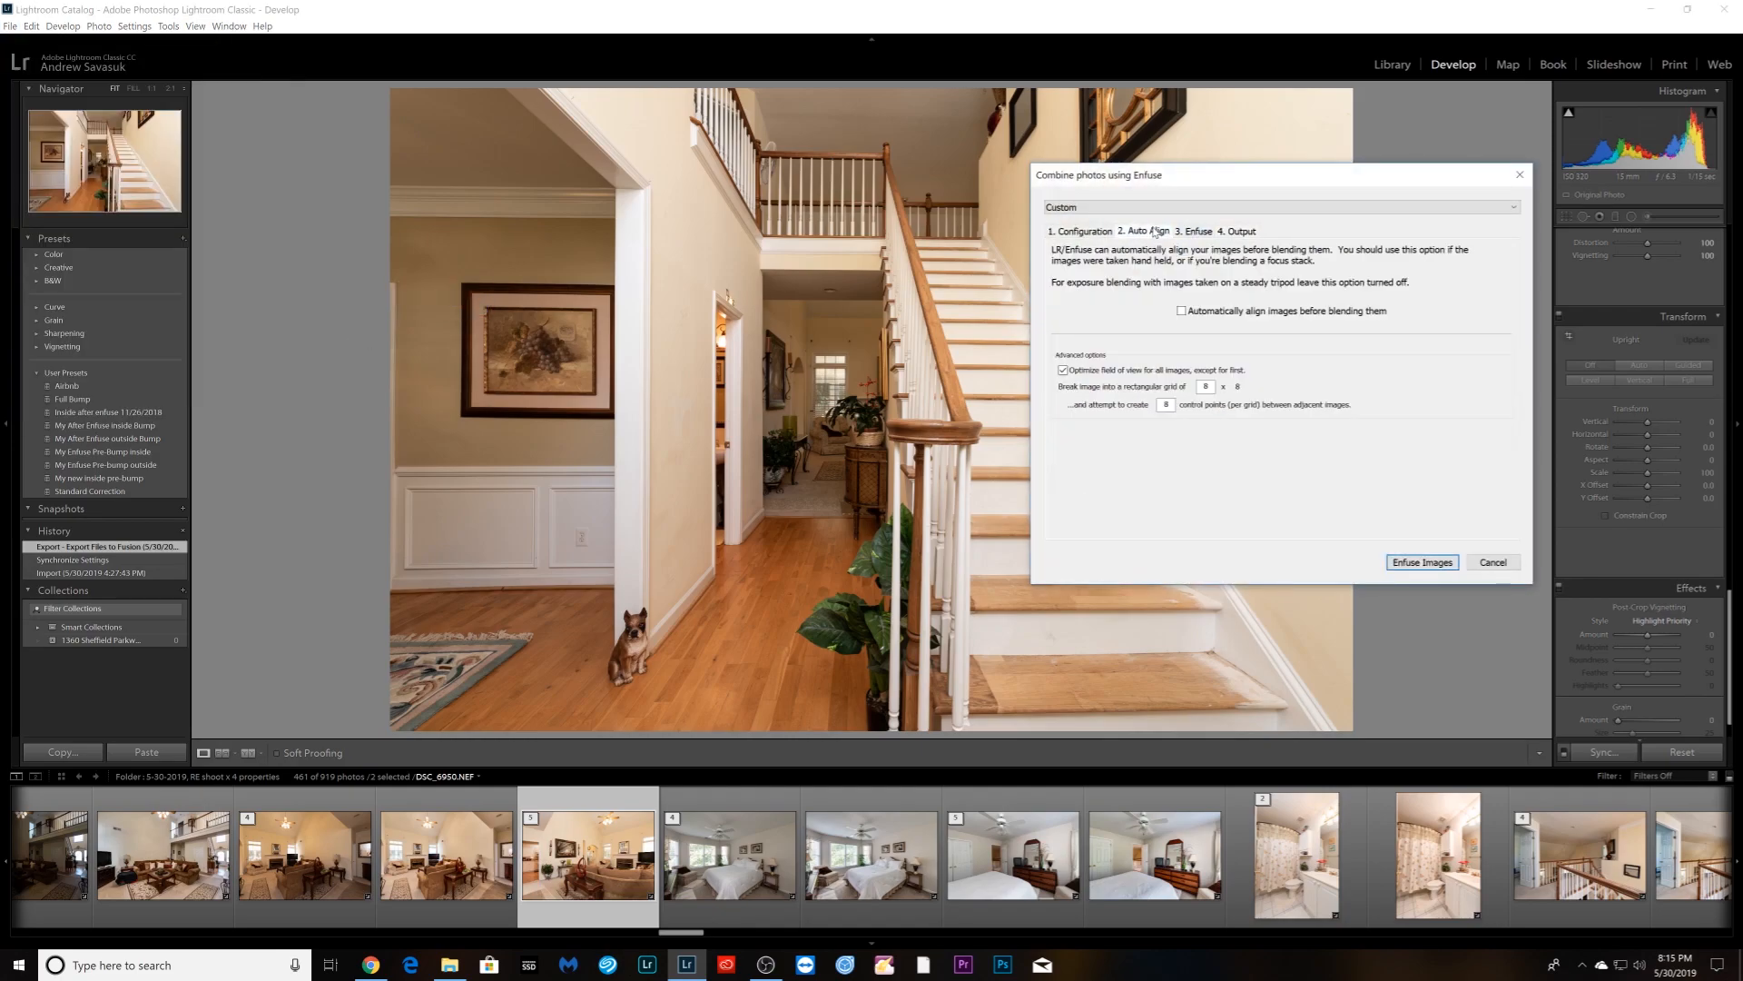
click(1439, 564)
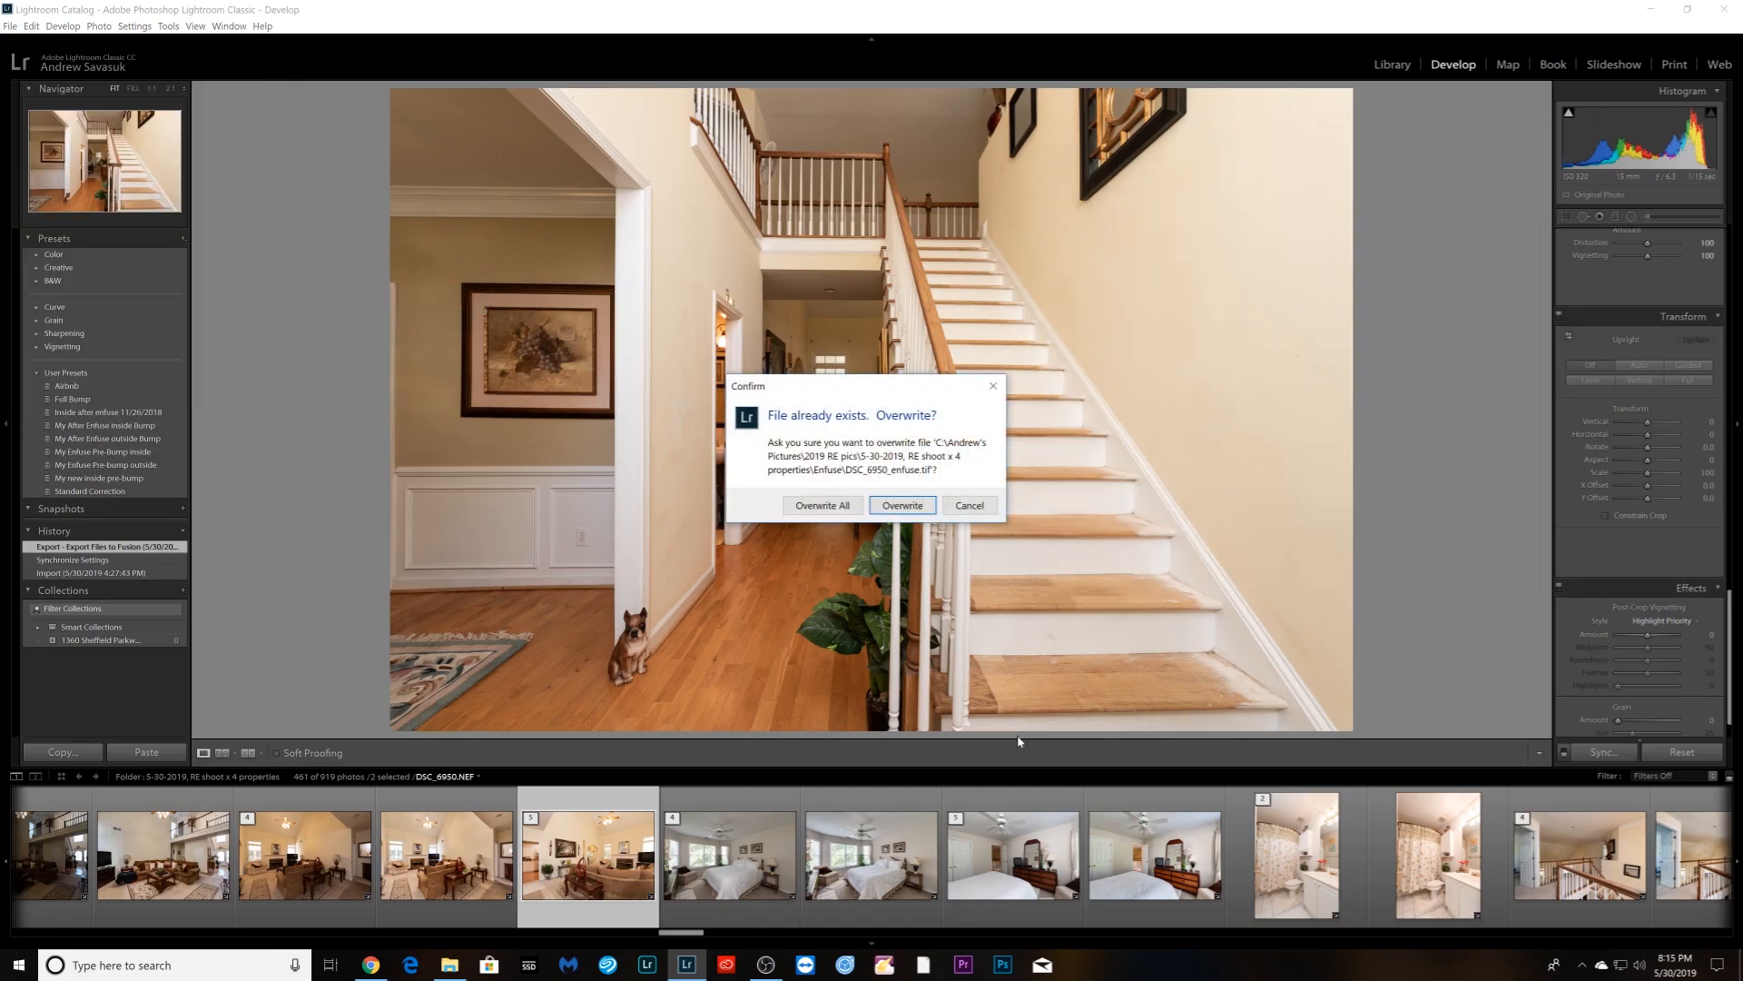
click(857, 506)
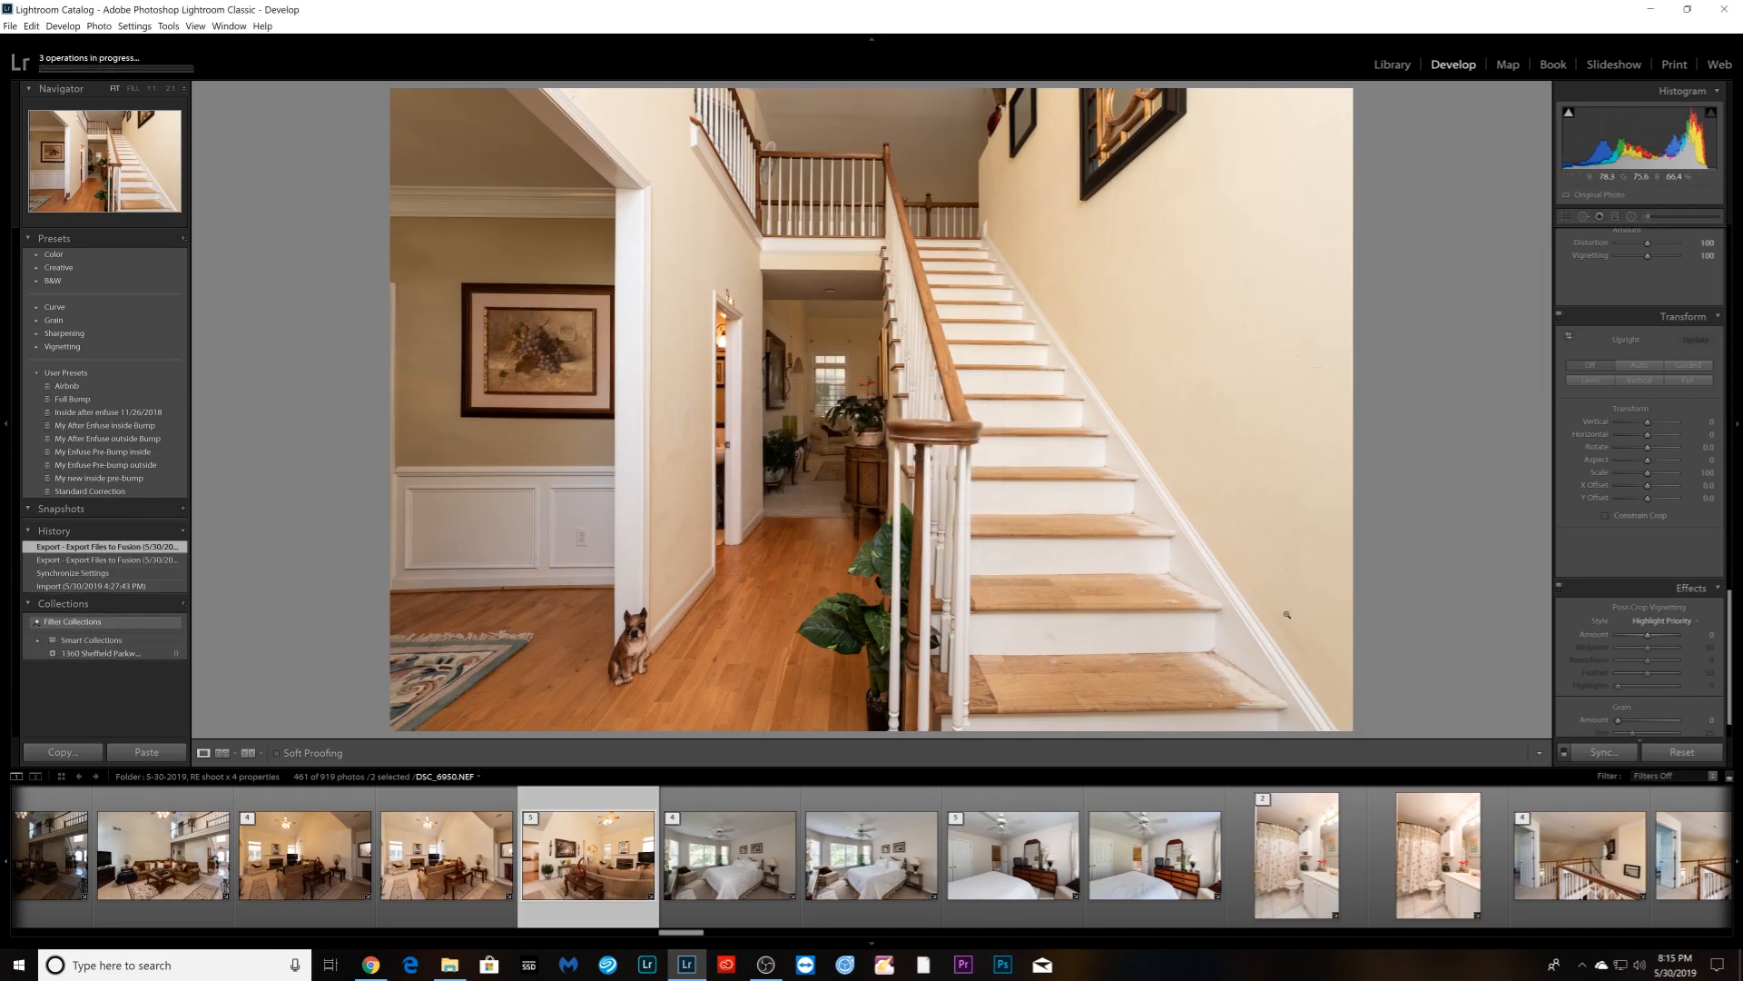
click(1389, 66)
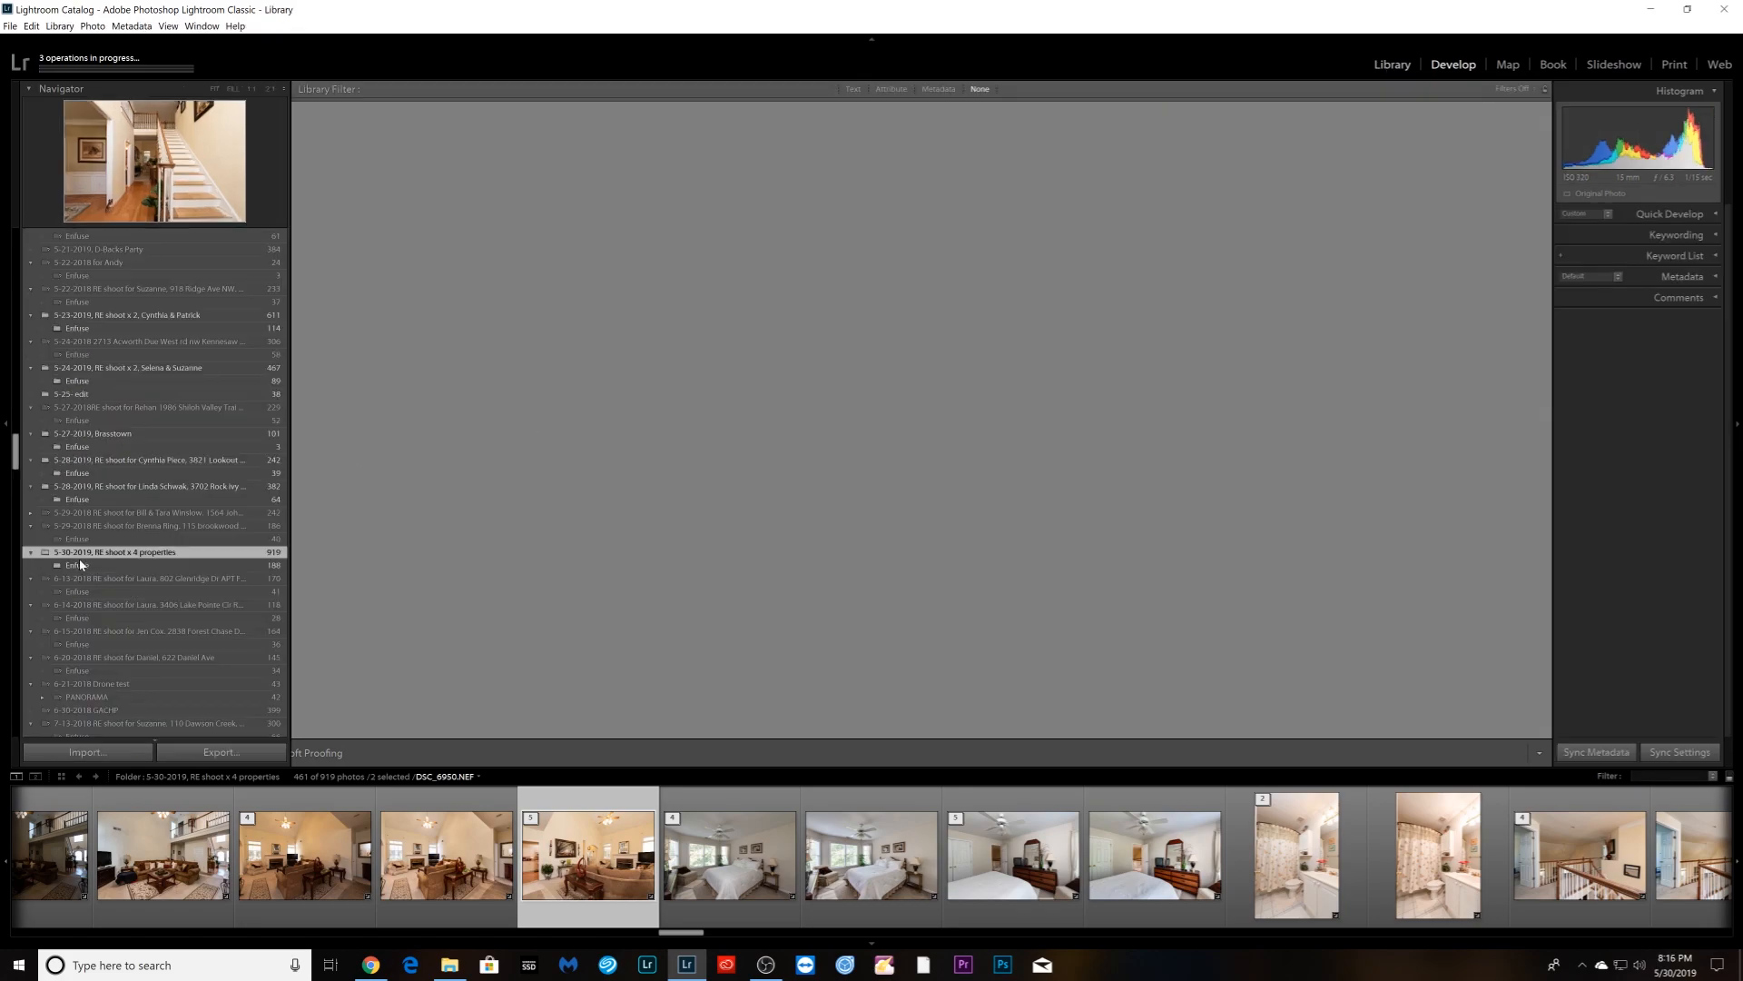
- Show the Enfuse subfolder and open exterior photo DSC_6721.jpg in Develop
click(69, 567)
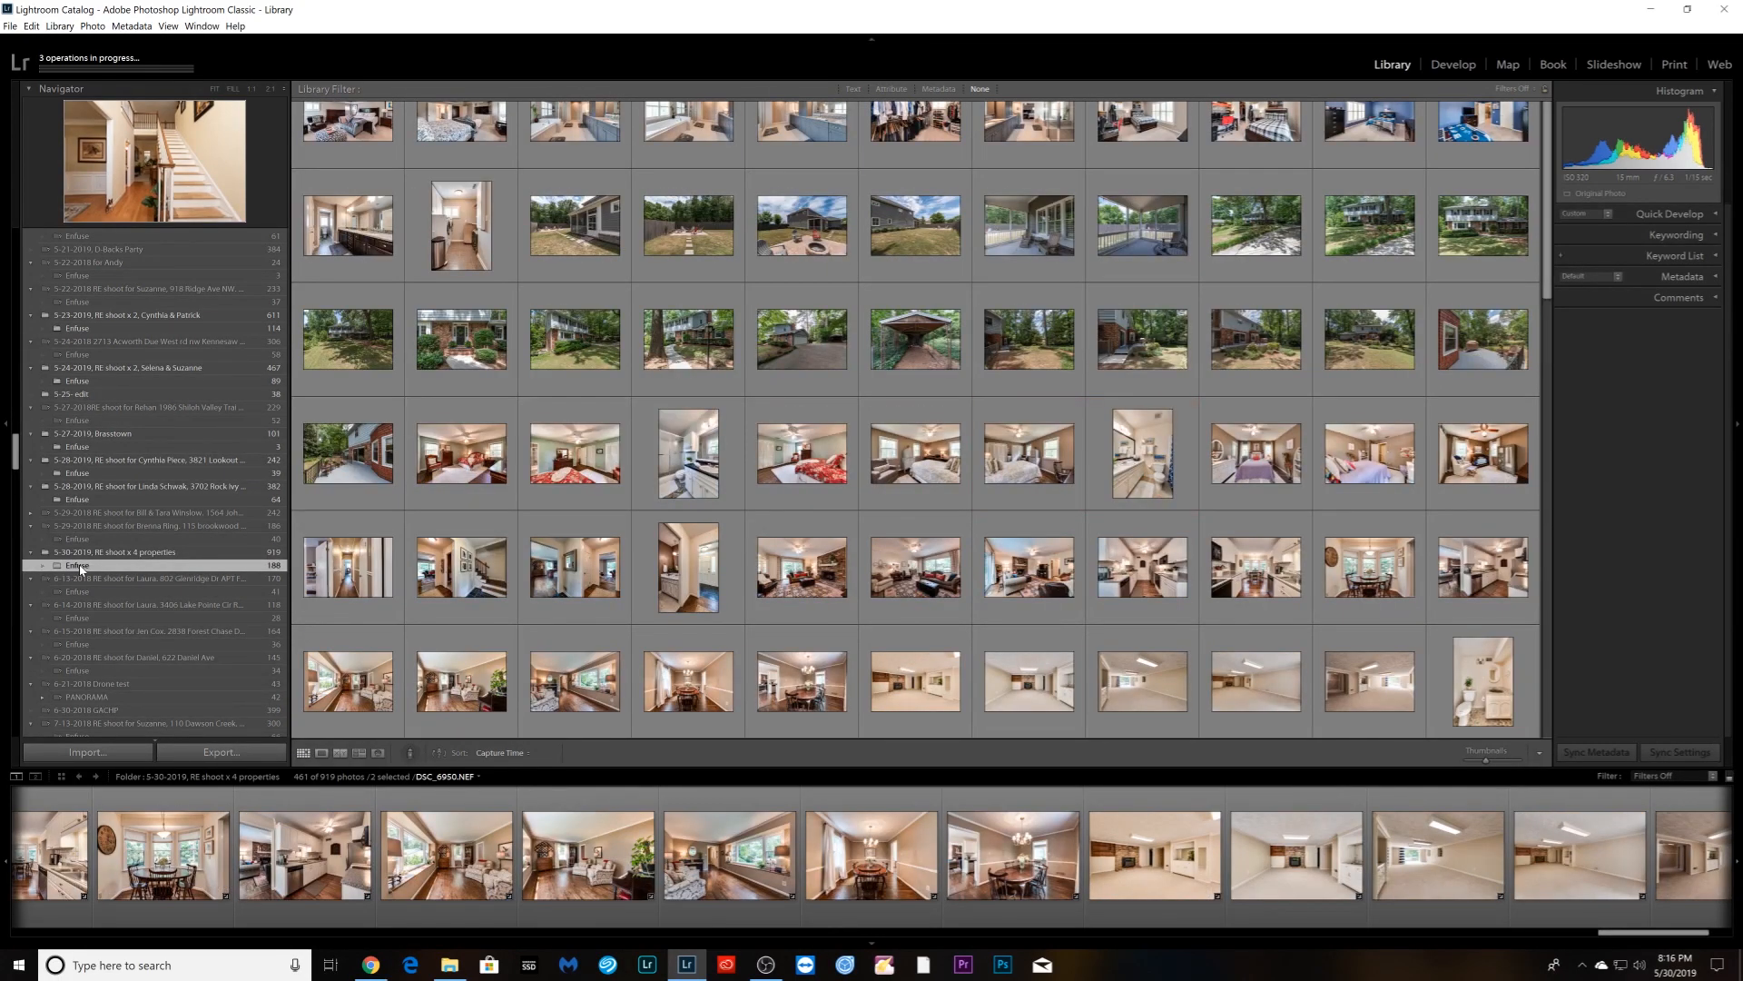
key(d)
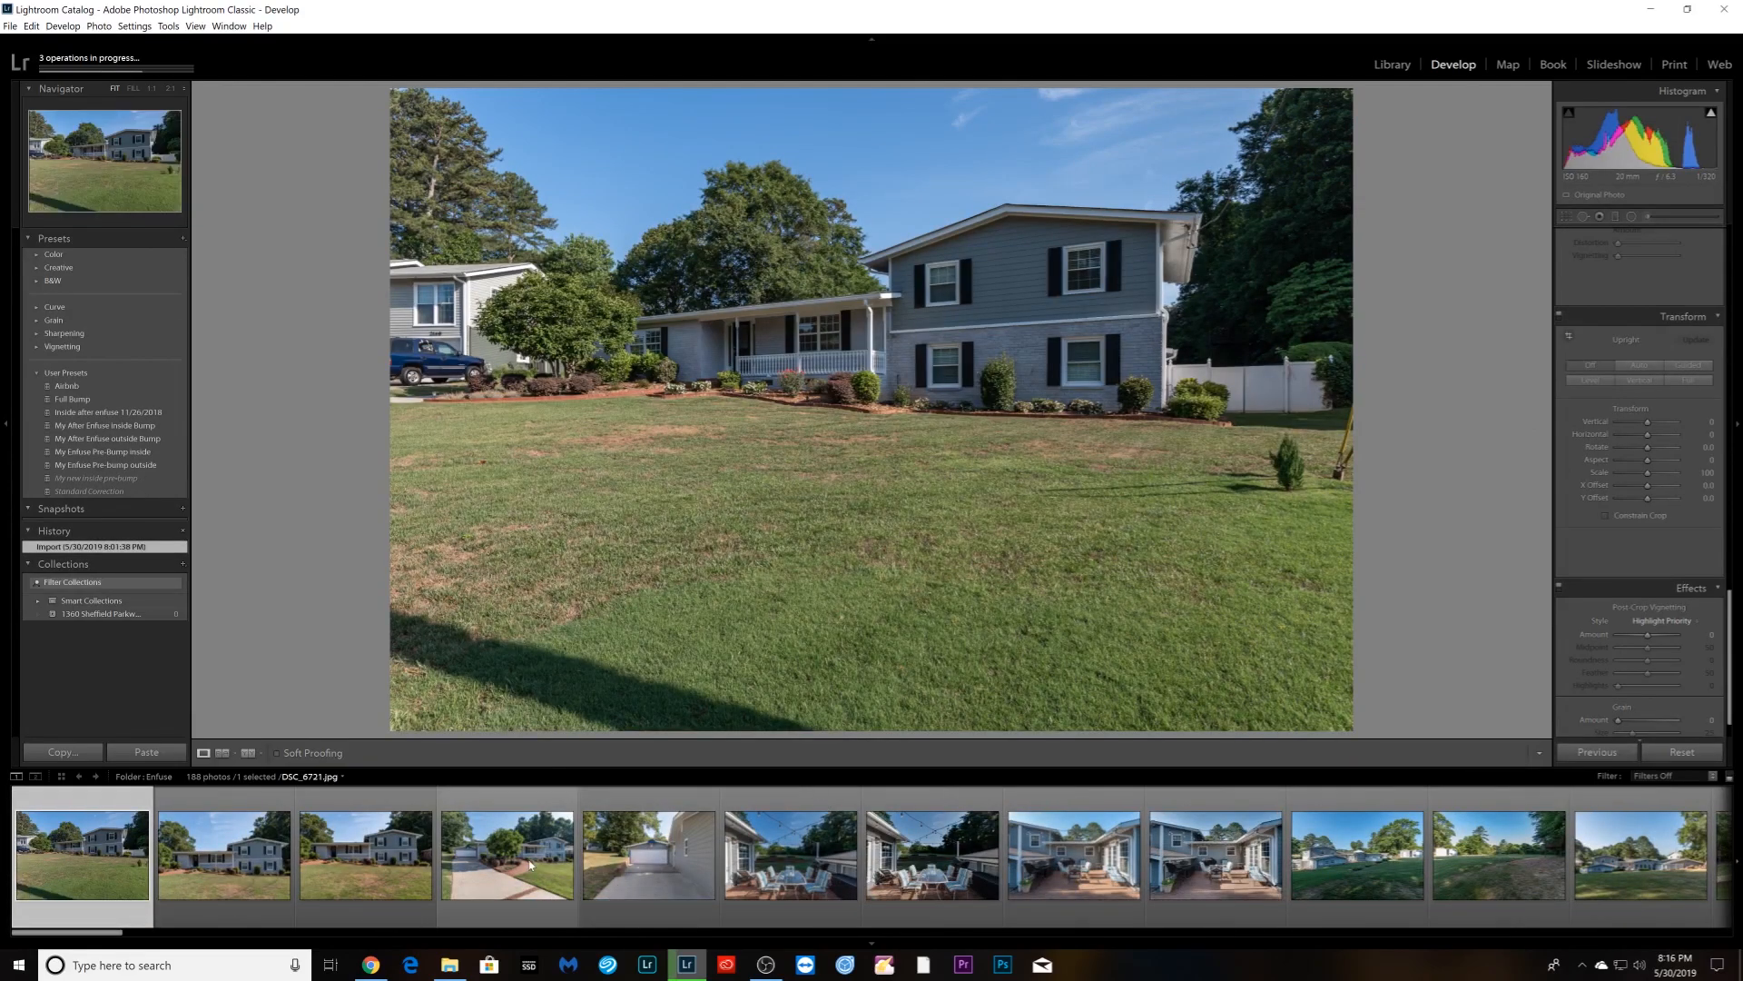
- Make a virtual copy of DSC_6714.jpg and crop it tighter around the house at 3:2
right_click(74, 894)
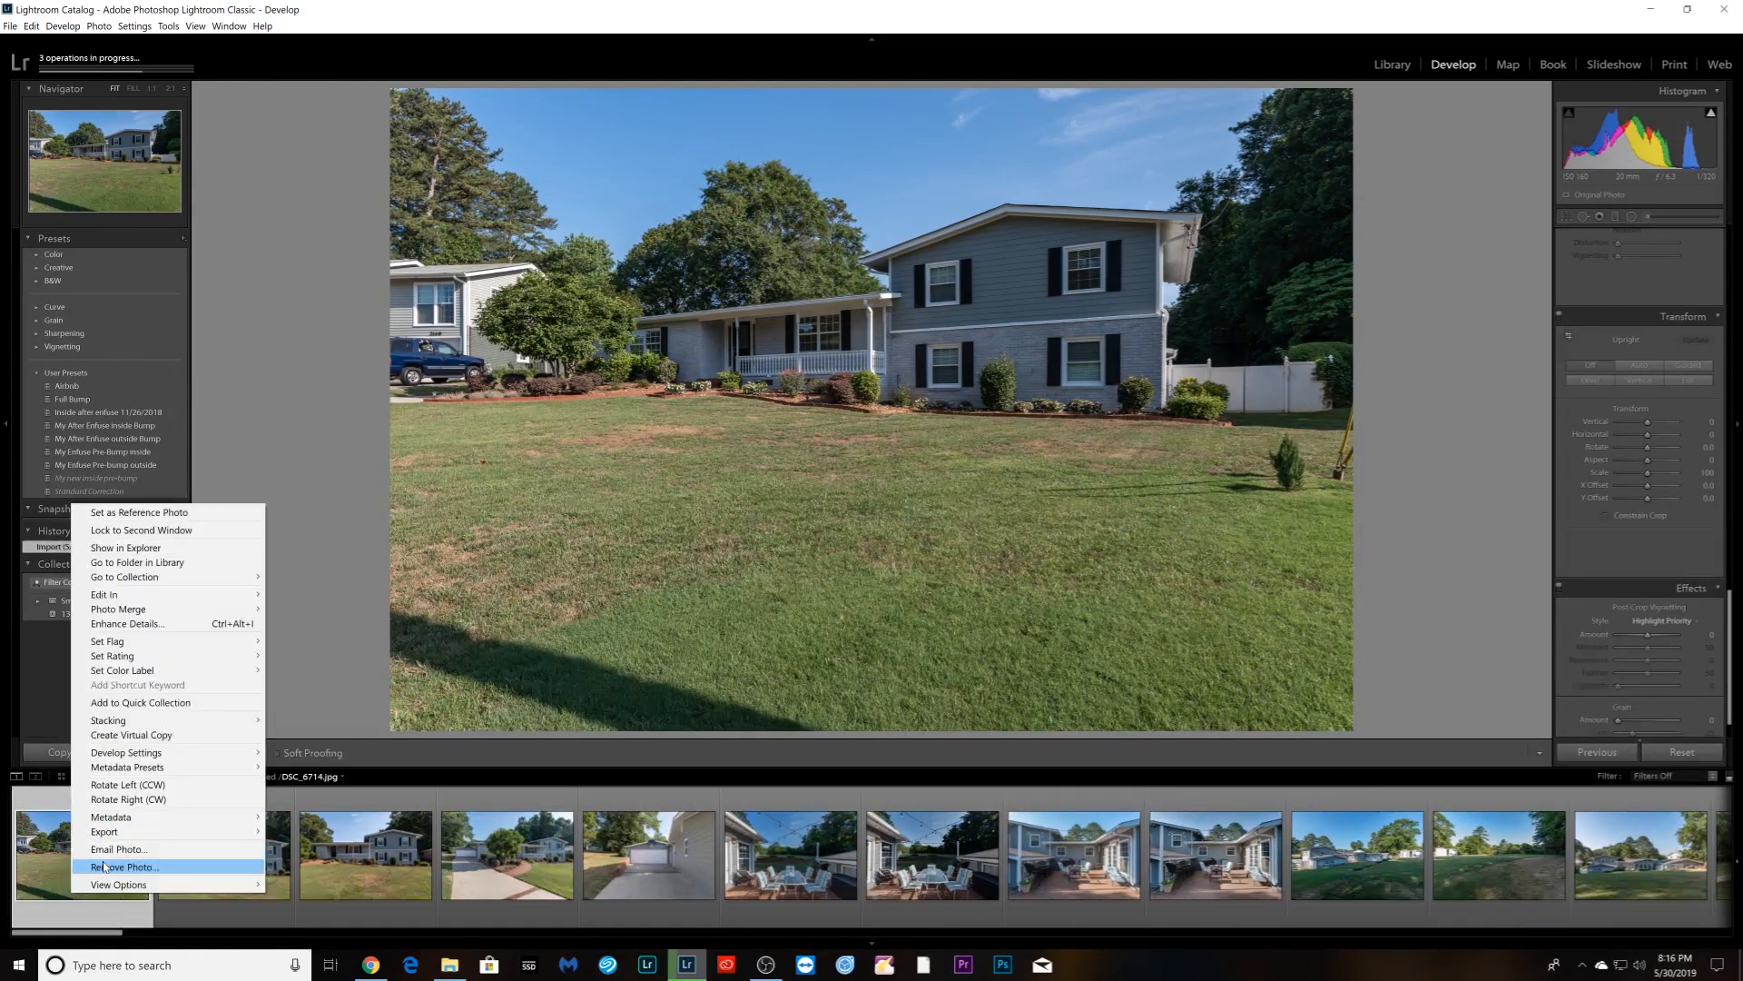
click(155, 735)
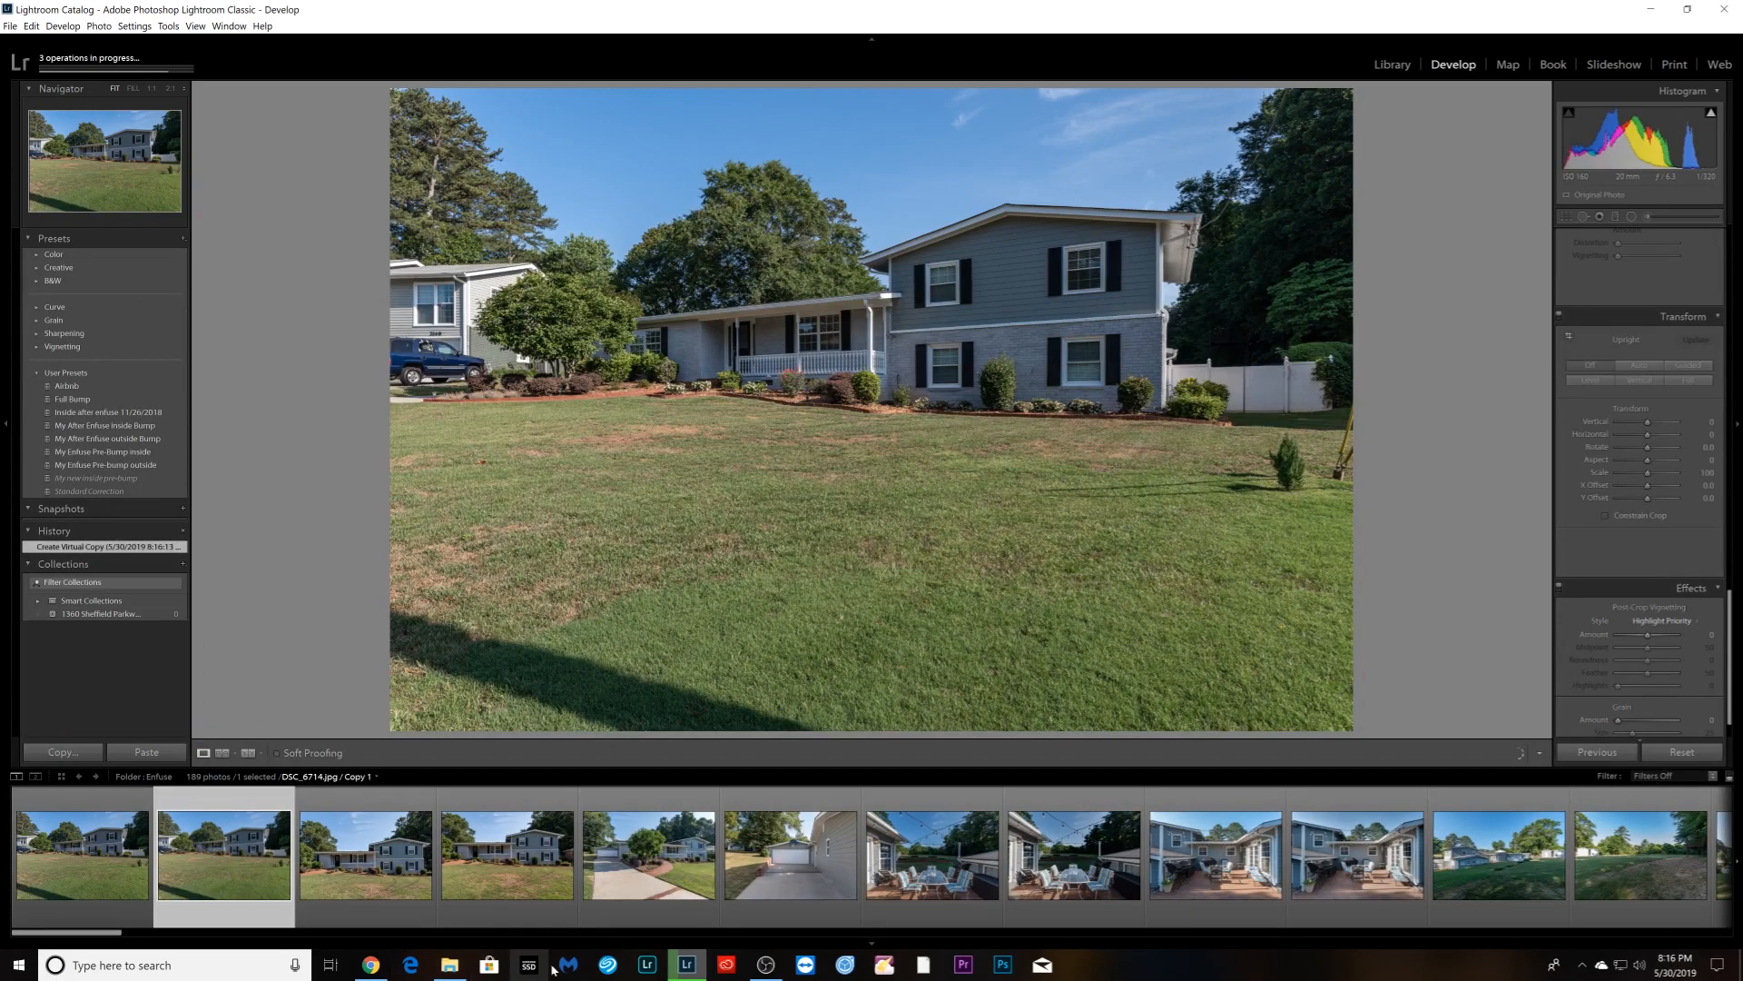
key(r)
drag(885, 727, 898, 624)
key(r)
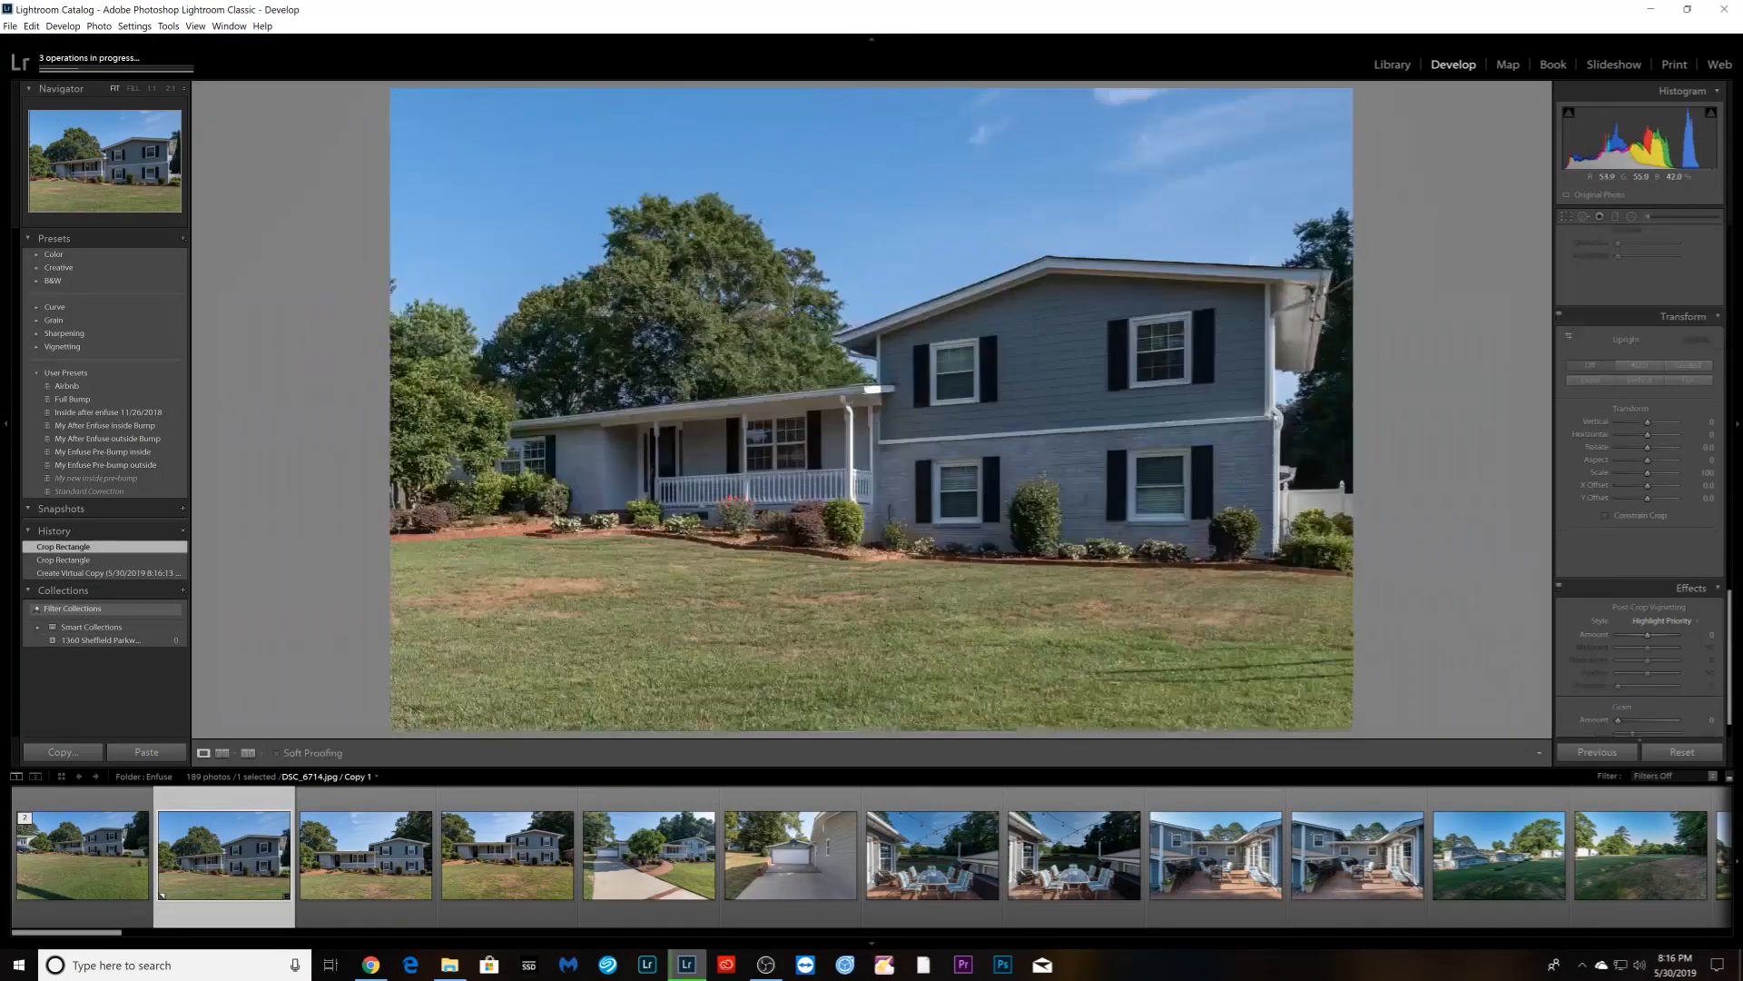
click(1085, 867)
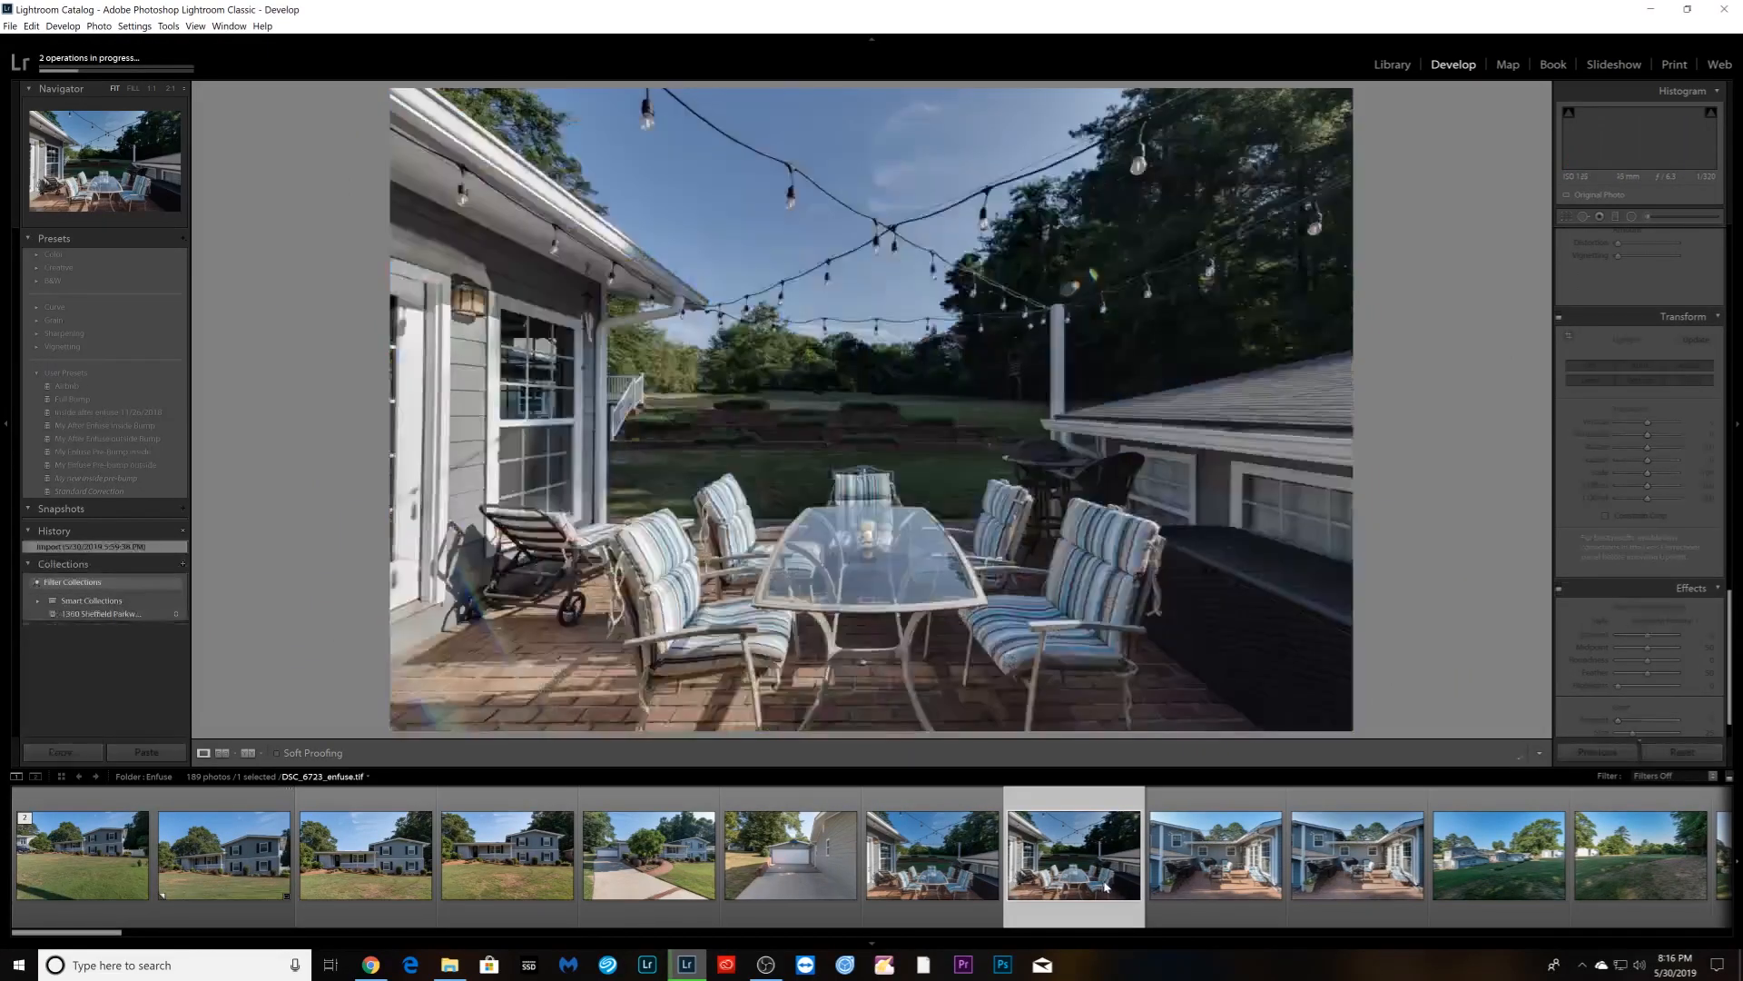
- Step through the patio photos to DSC_6729
click(717, 904)
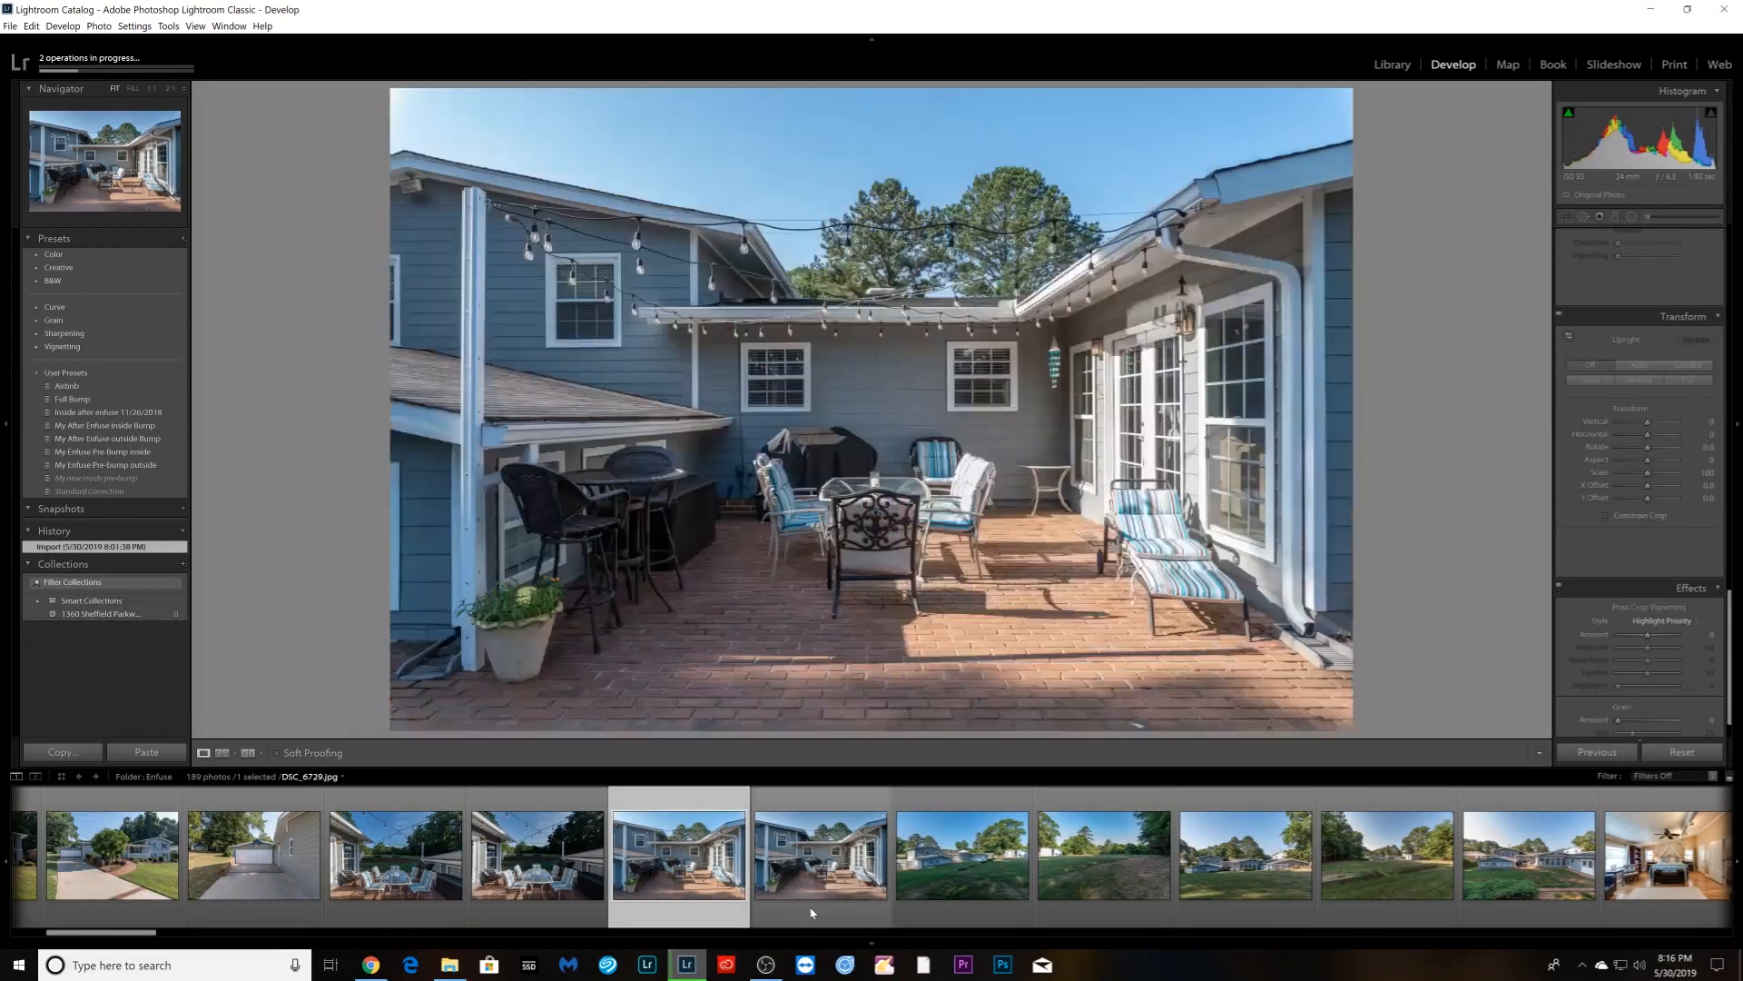
click(811, 908)
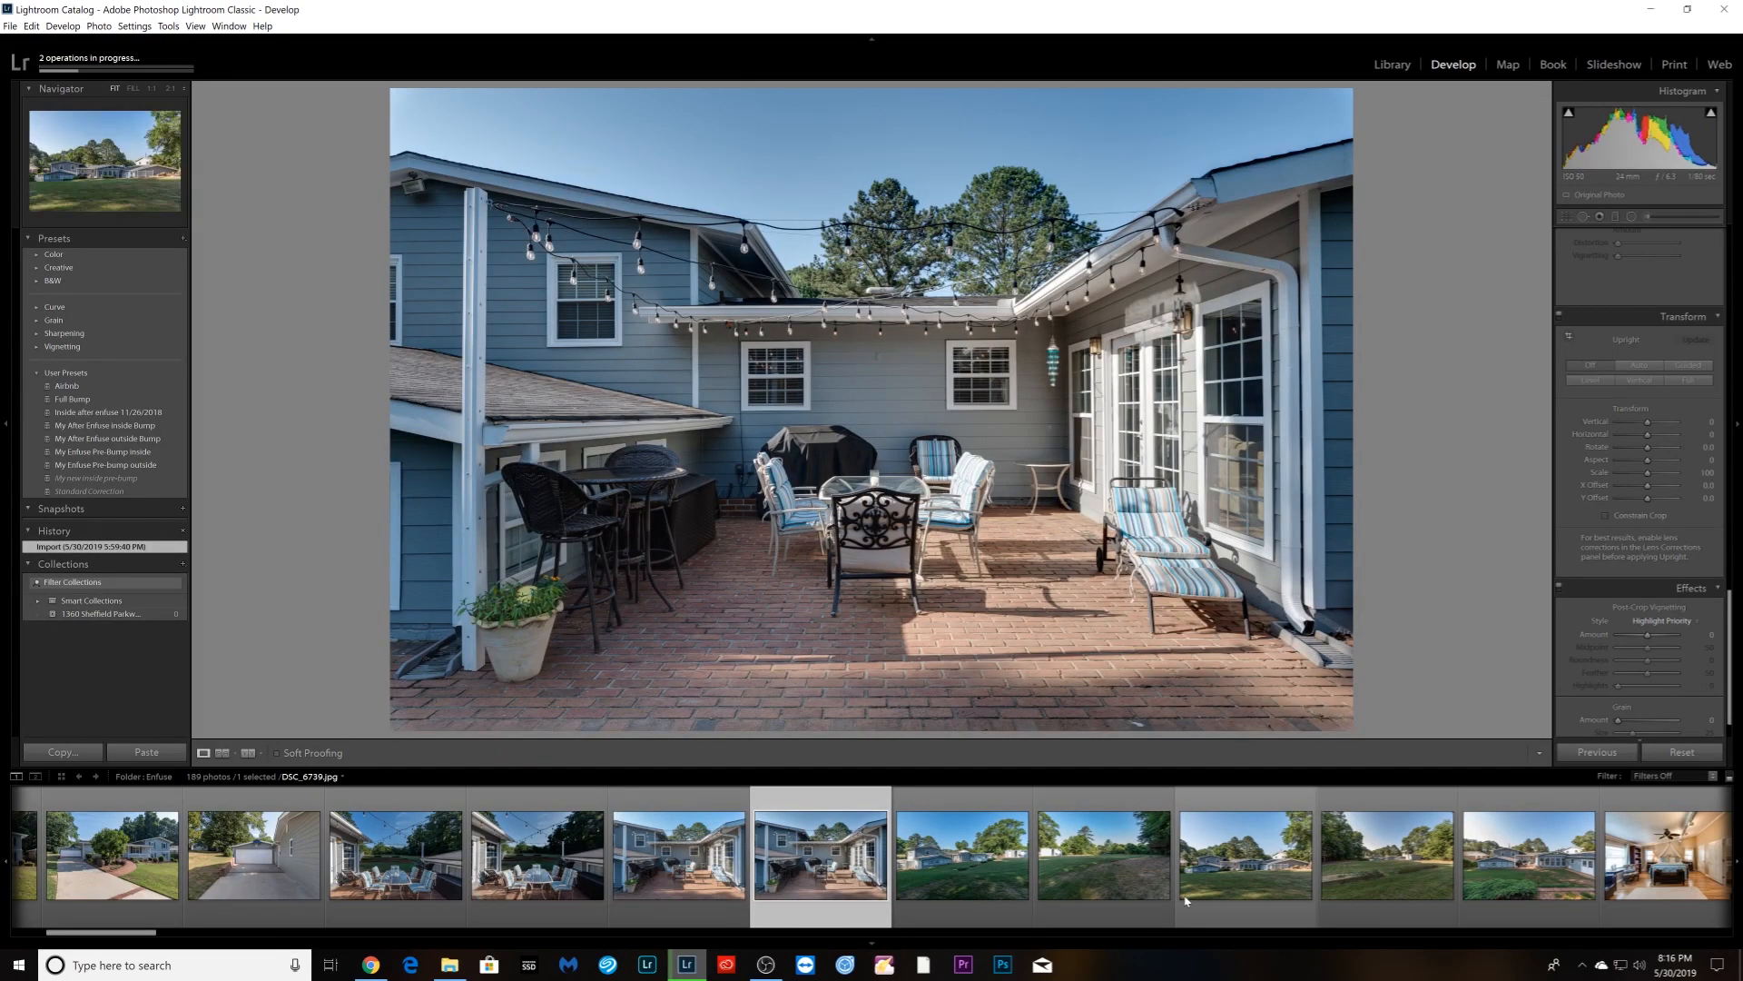
scroll(1089, 913, down, 3)
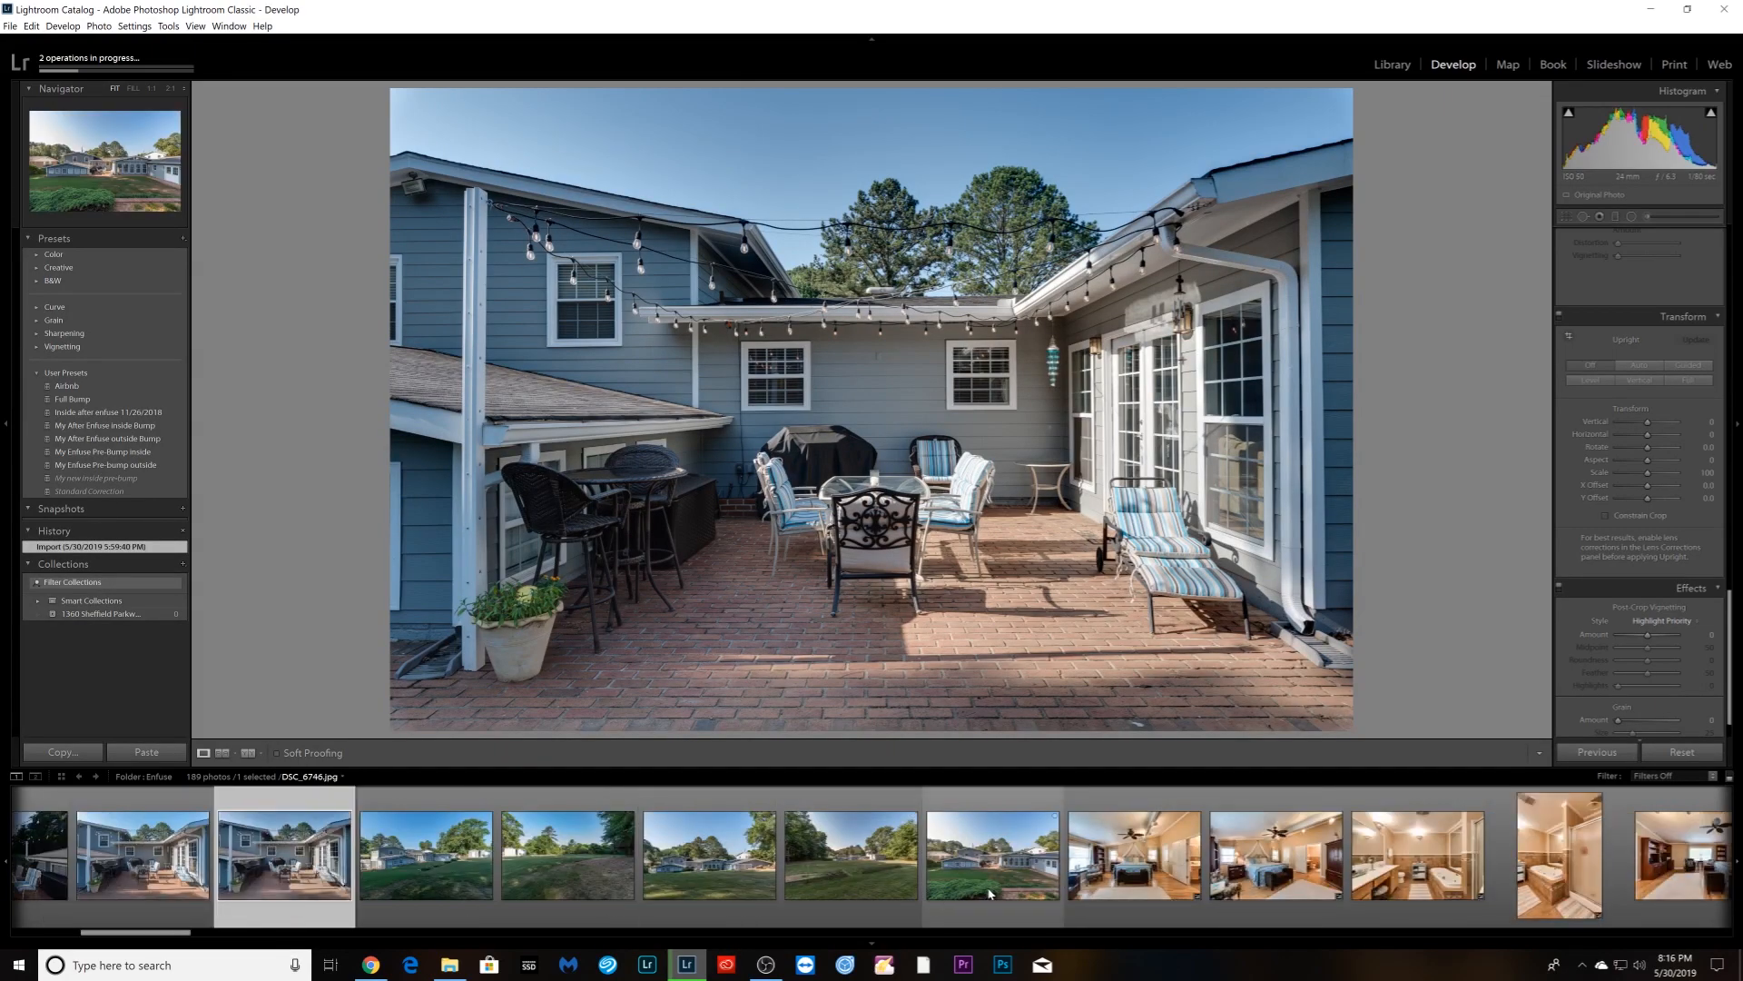
scroll(985, 894, down, 4)
scroll(976, 894, down, 4)
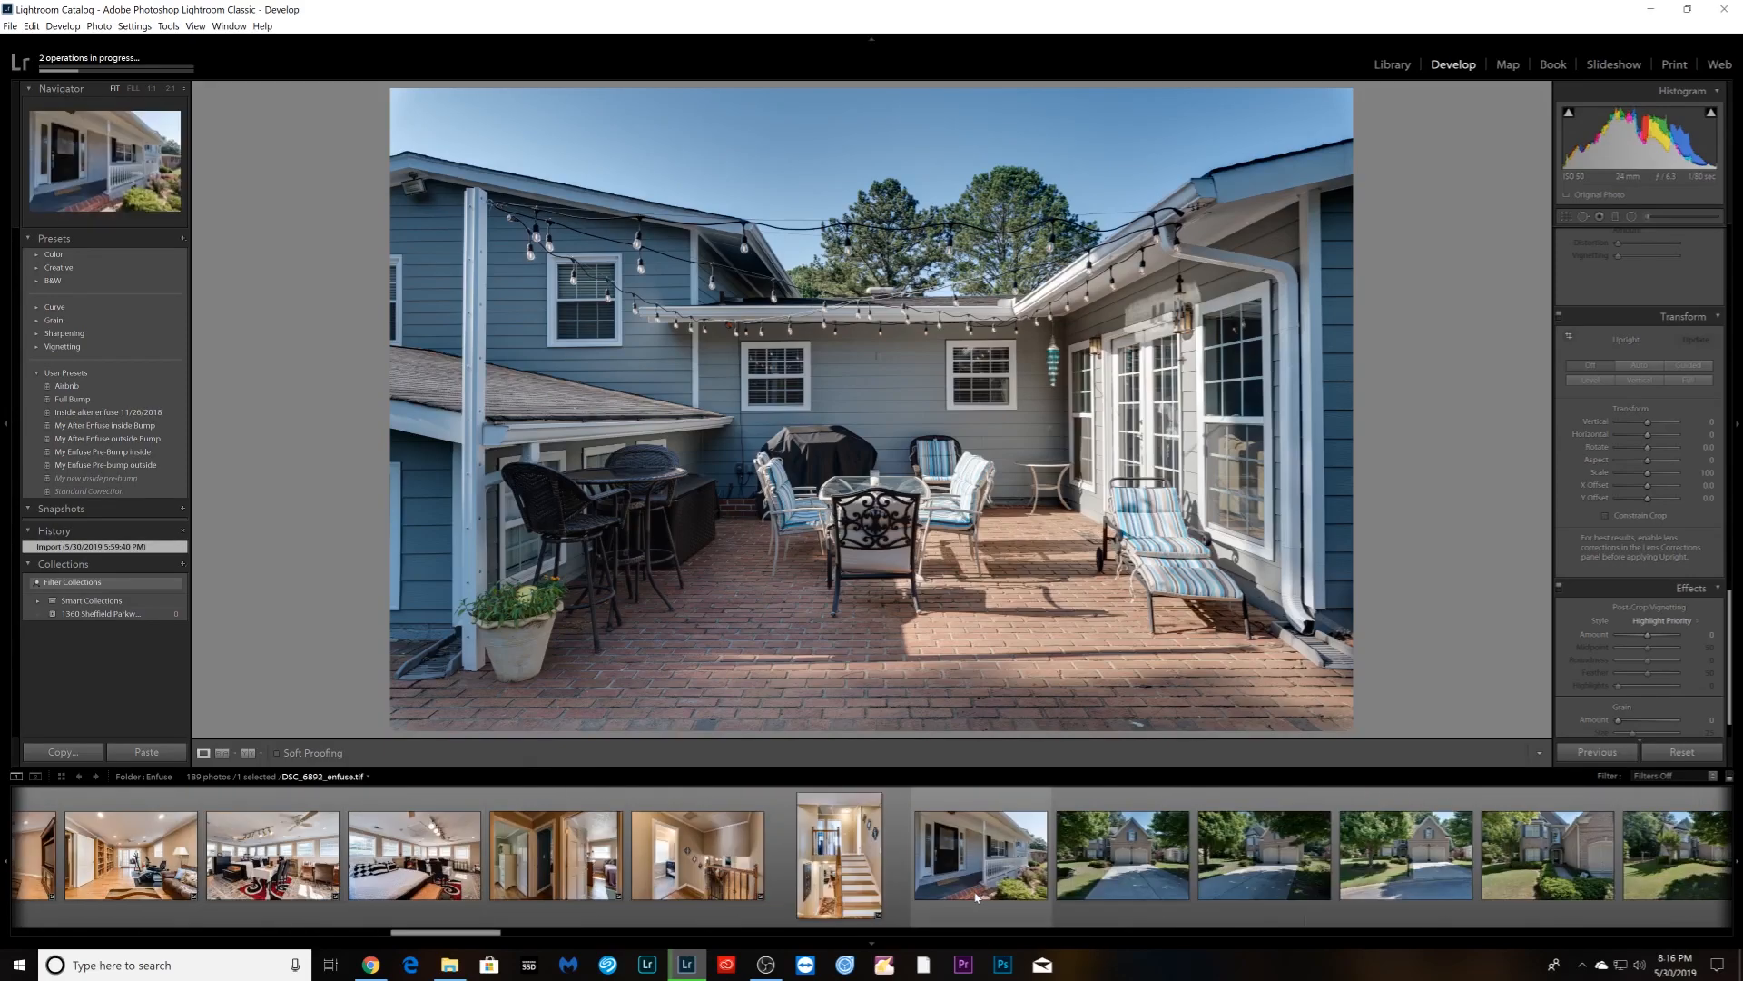
scroll(976, 897, down, 3)
- Extend the filmstrip selection across sixteen of the property's photos
ctrl+click(588, 899)
ctrl+click(452, 898)
ctrl+click(687, 892)
ctrl+click(856, 889)
ctrl+click(1003, 890)
ctrl+click(1149, 889)
ctrl+click(1293, 890)
scroll(1302, 904, down, 4)
shift+click(1307, 897)
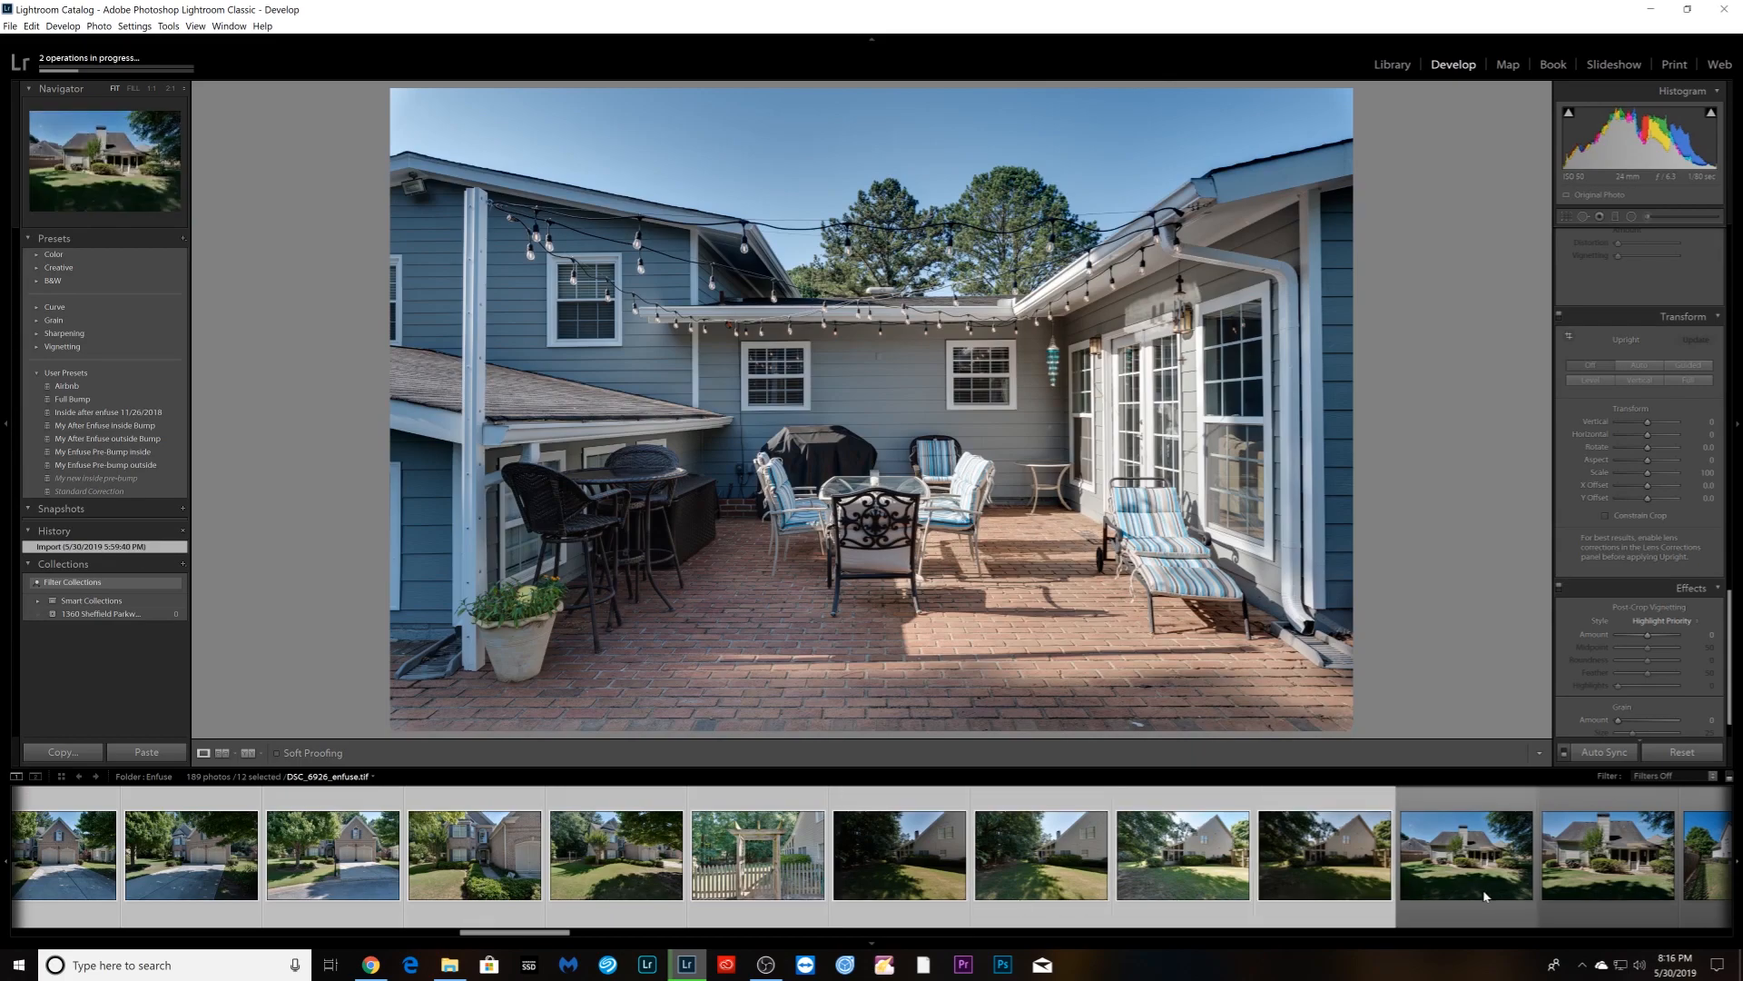
shift+click(1569, 890)
scroll(1566, 890, down, 6)
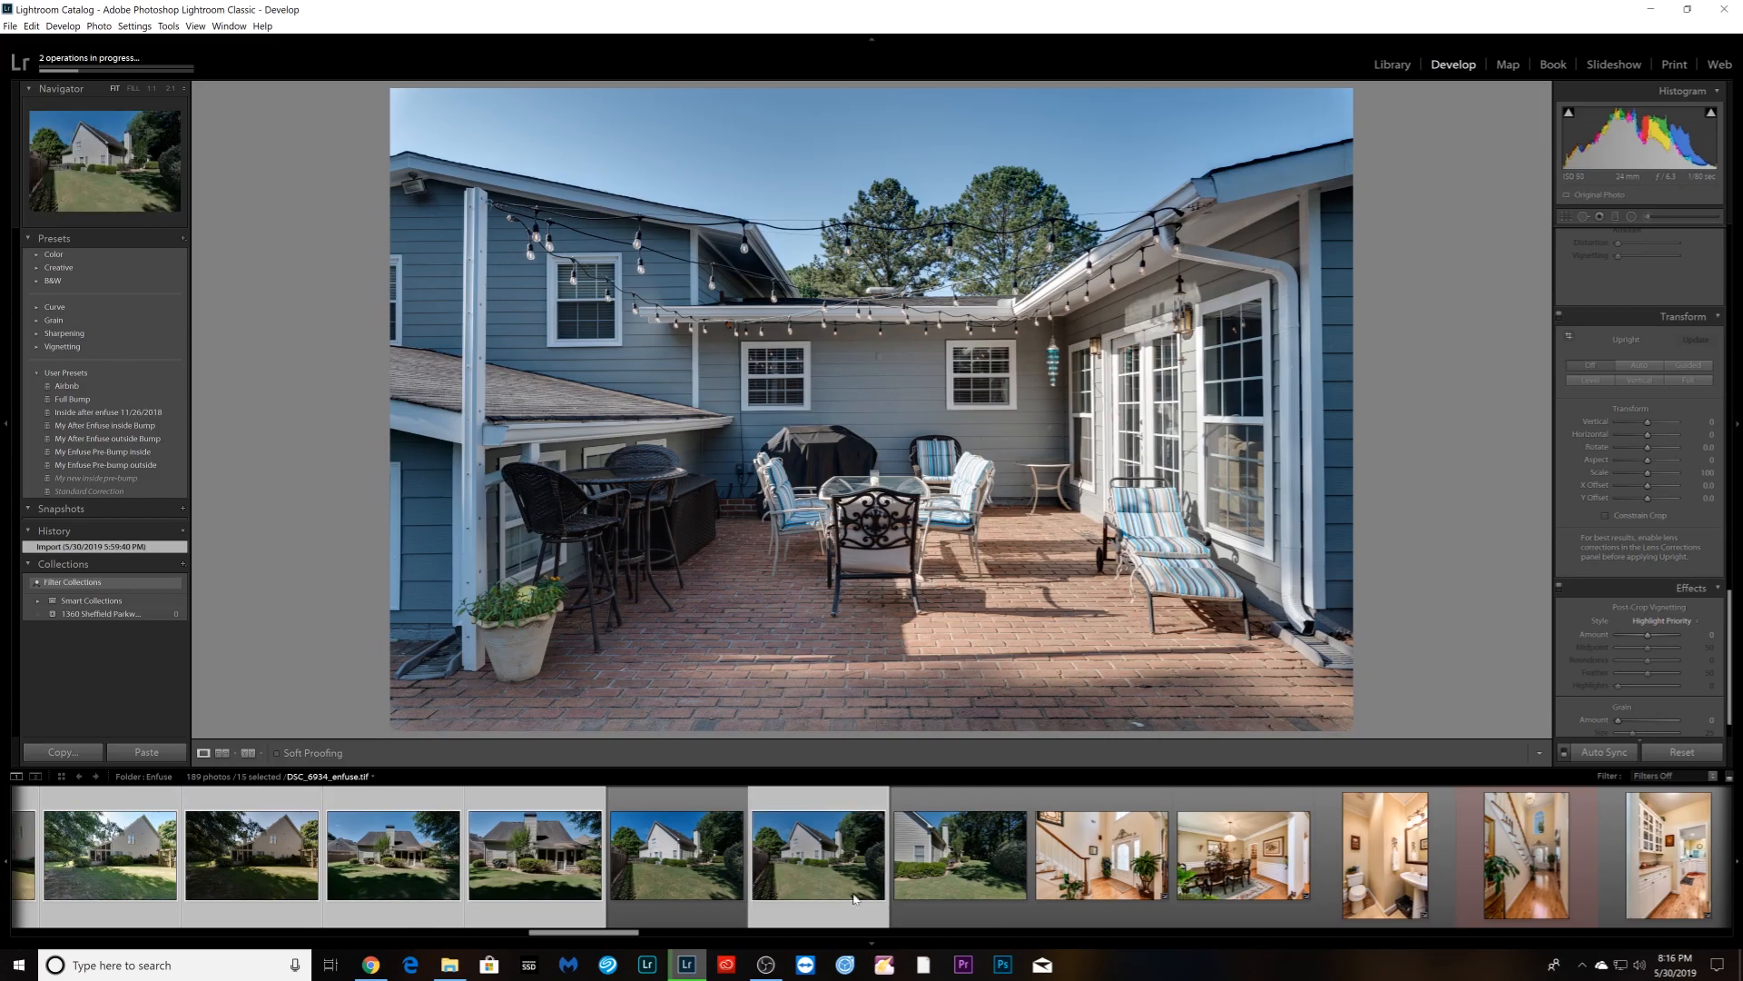
shift+click(958, 894)
scroll(953, 892, down, 15)
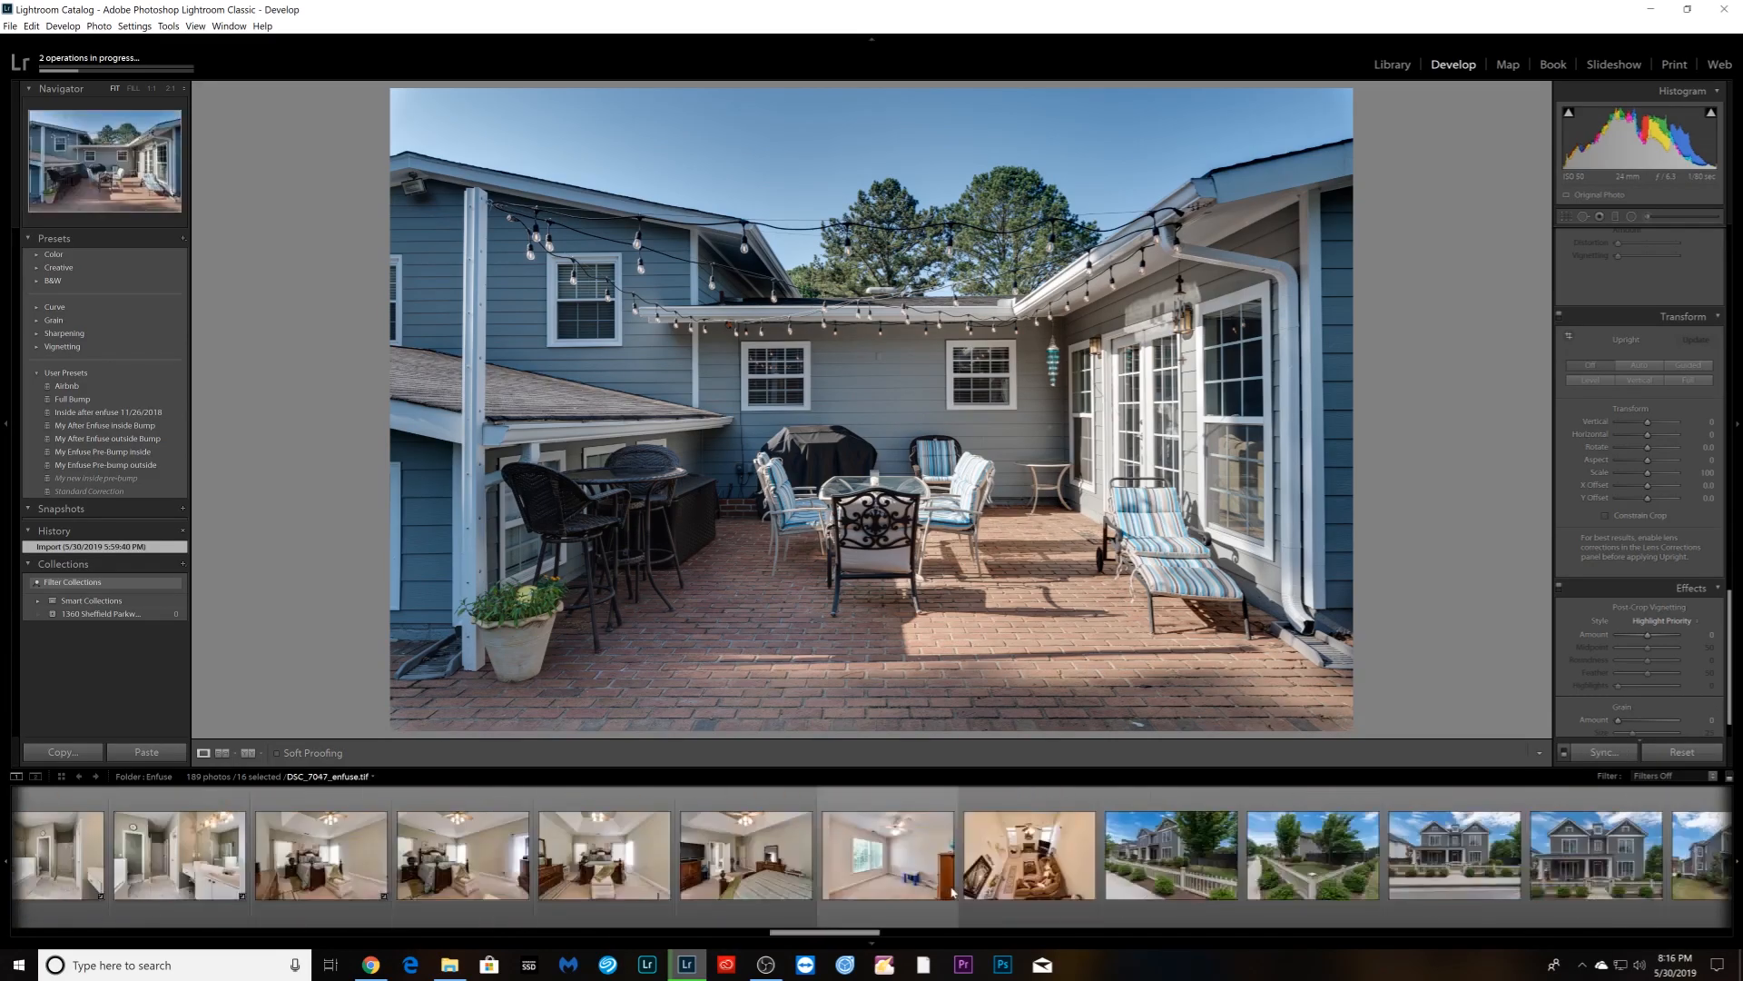
scroll(953, 893, up, 20)
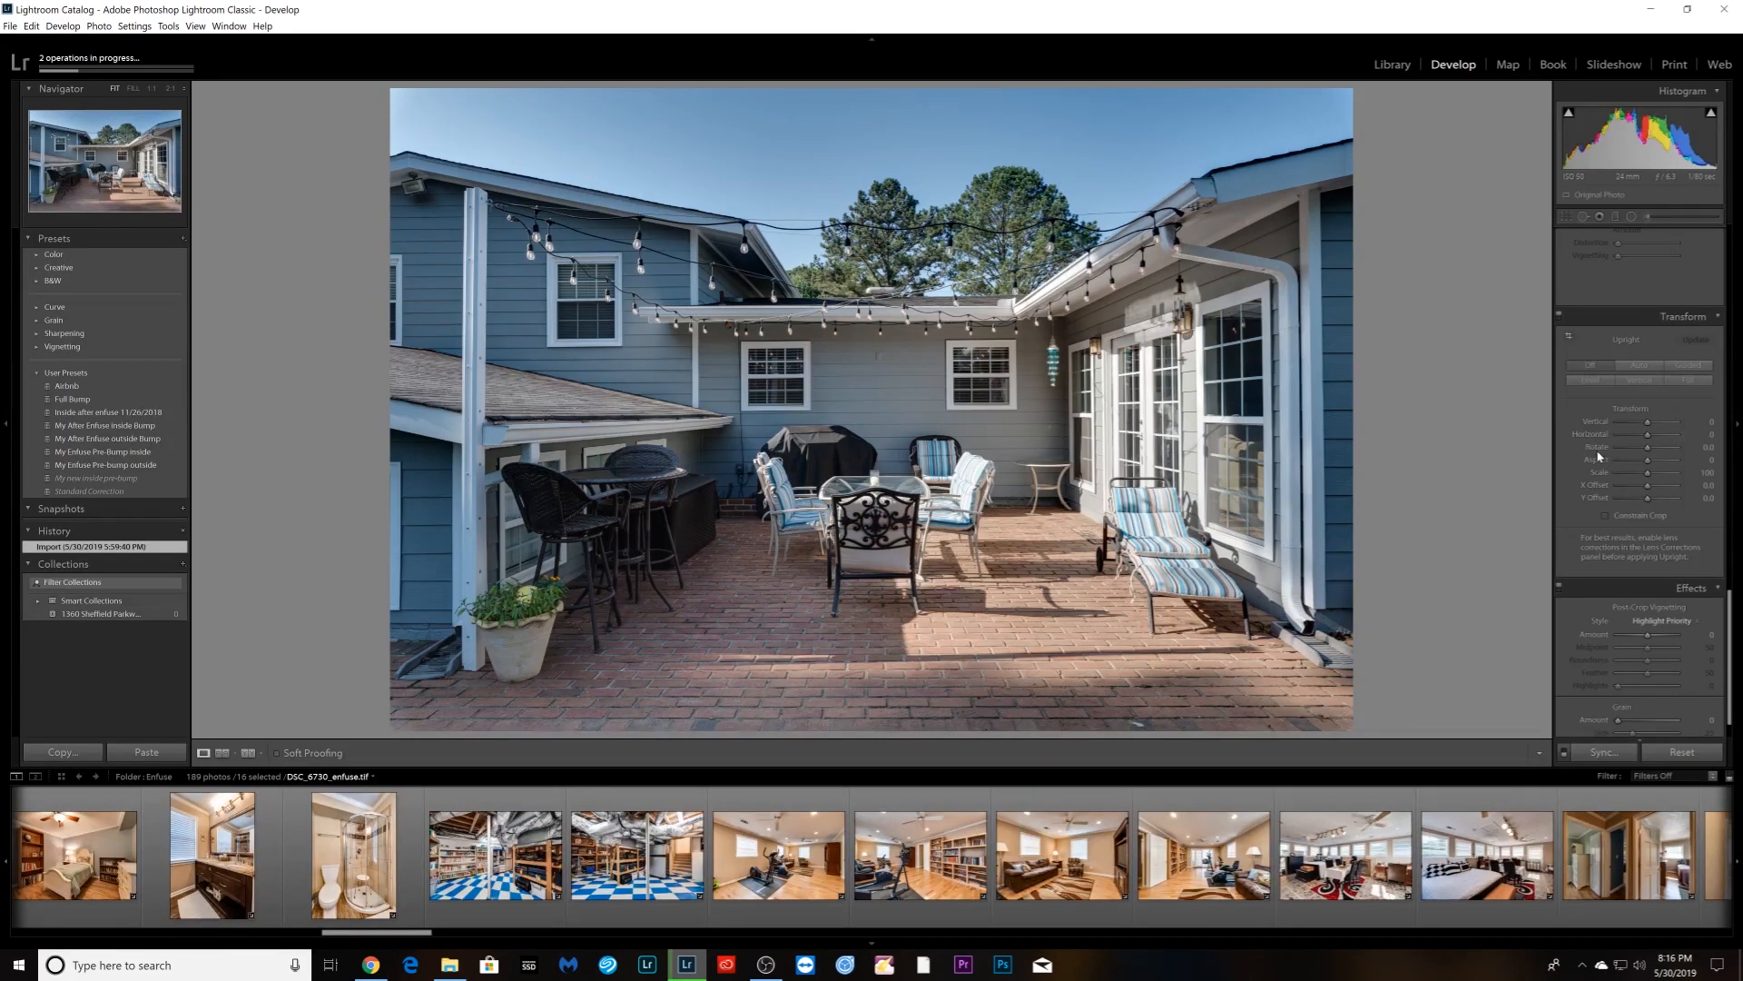
- Make patio photo DSC_6730 the active photo after a look at the front-porch shot
key(Right)
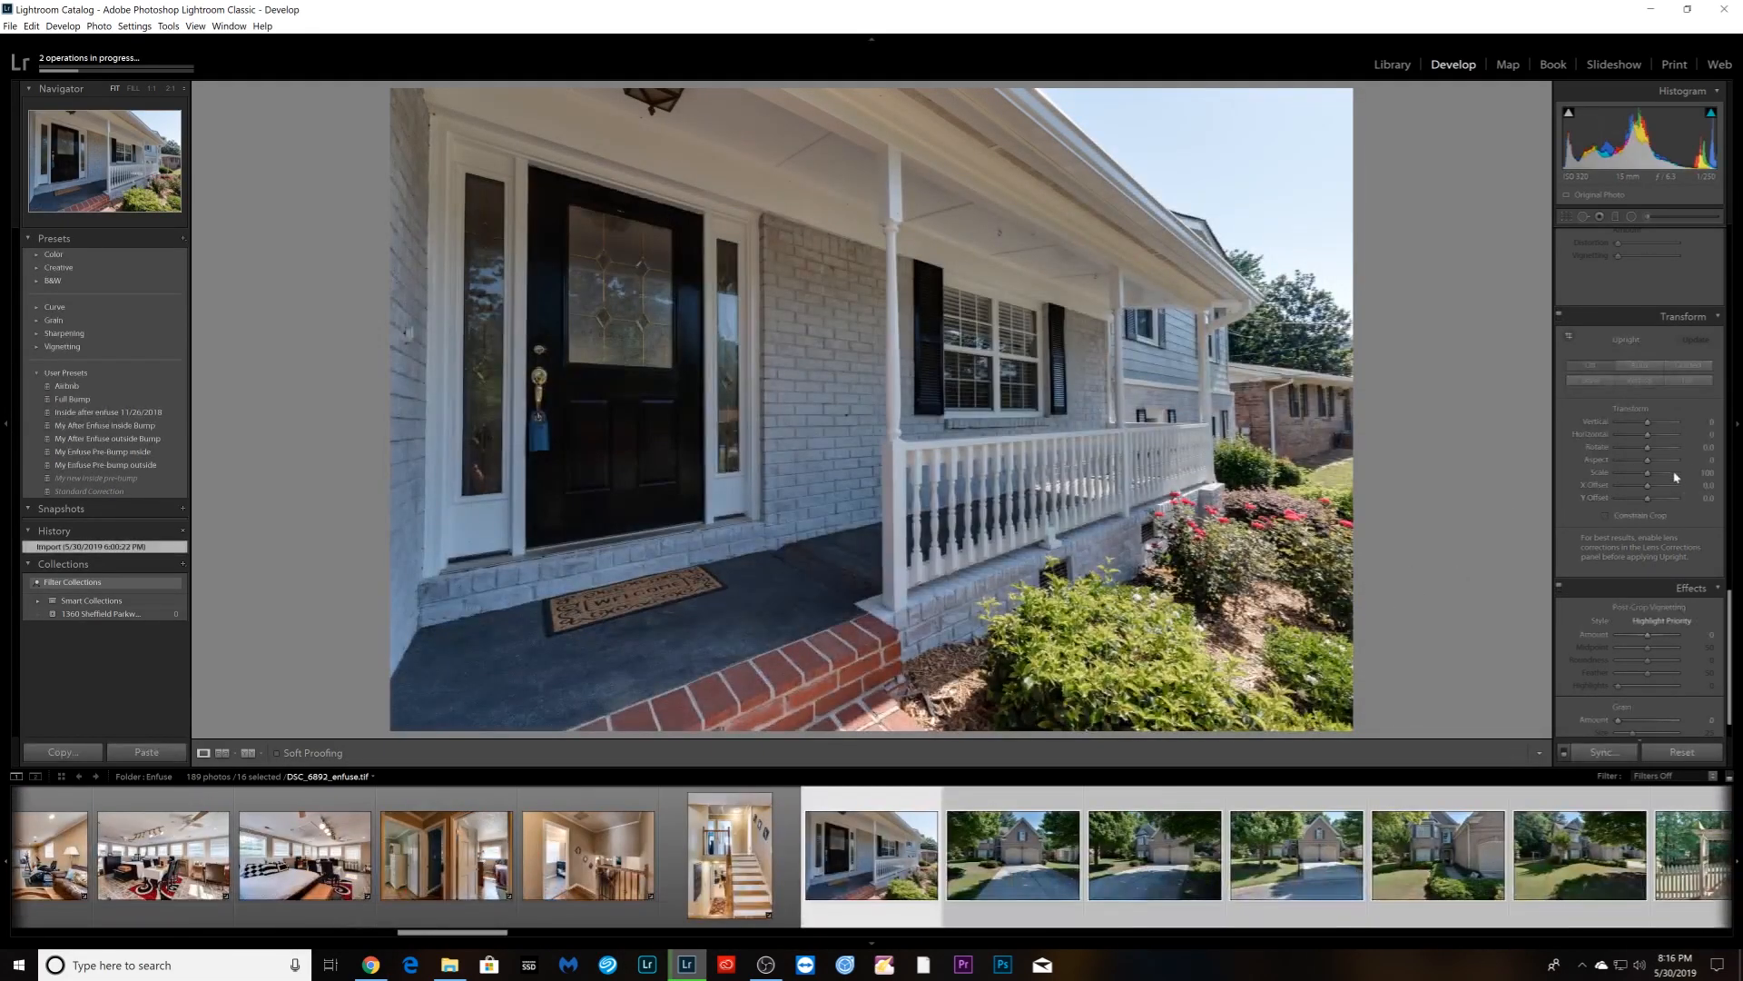
scroll(1617, 532, up, 2)
scroll(1618, 532, up, 5)
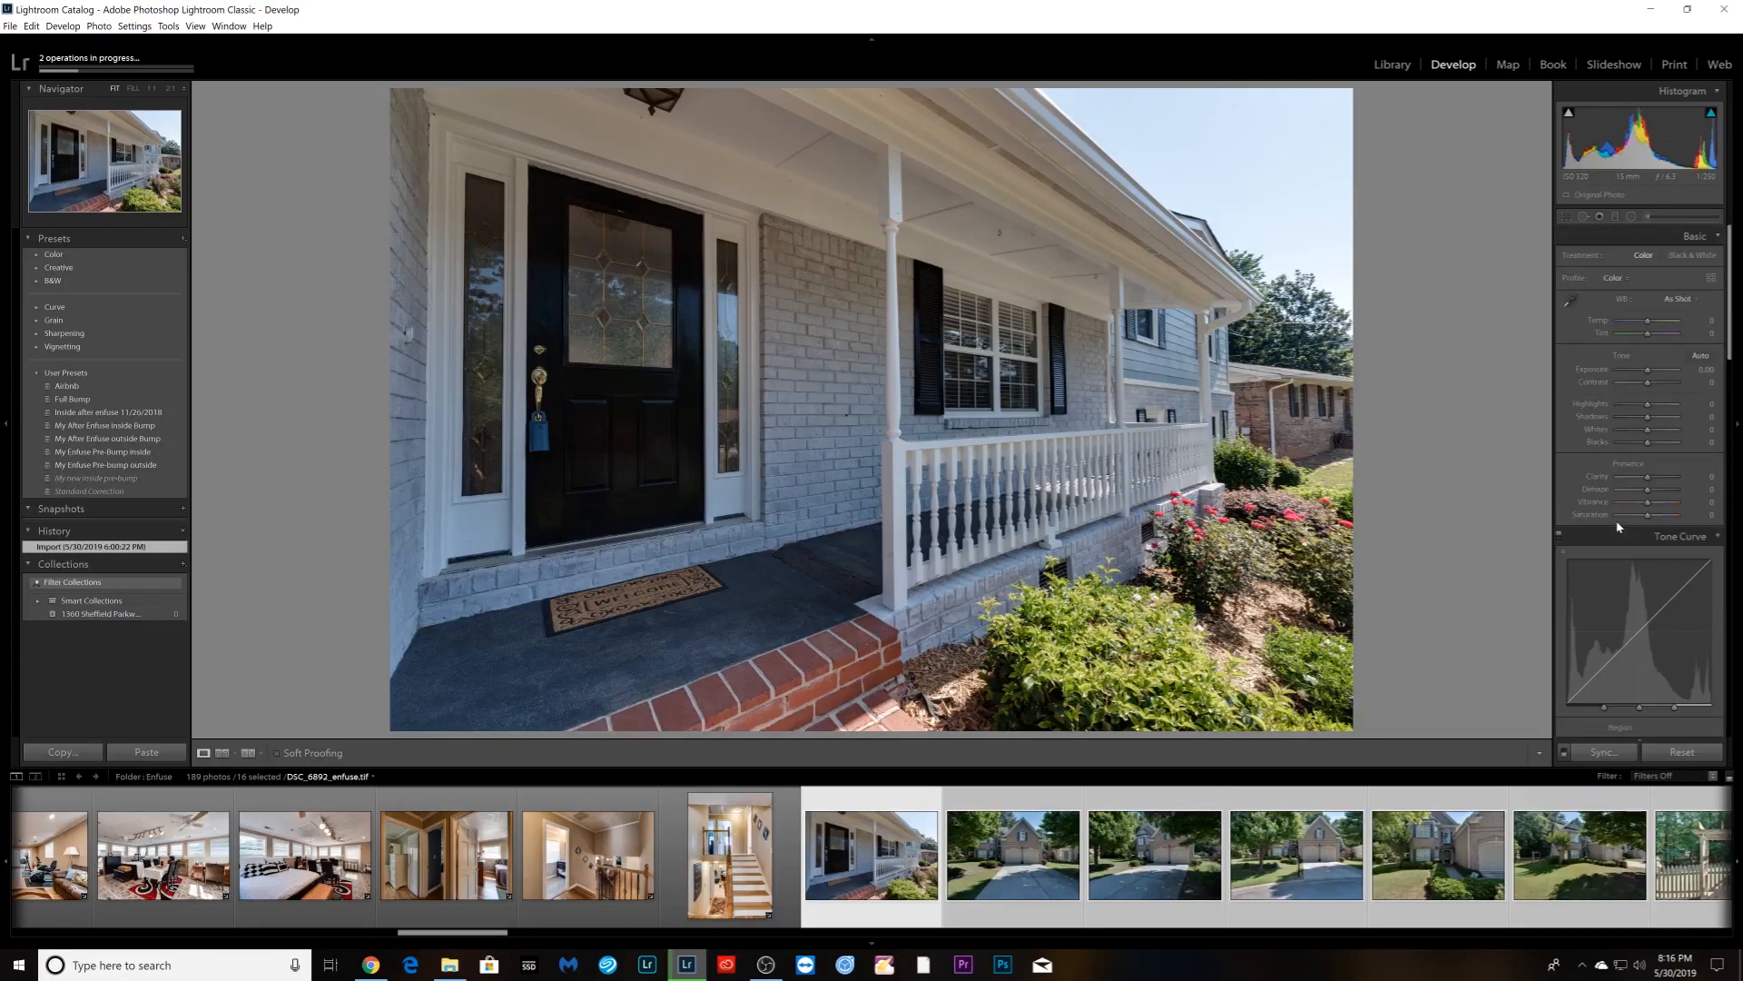
scroll(871, 899, up, 15)
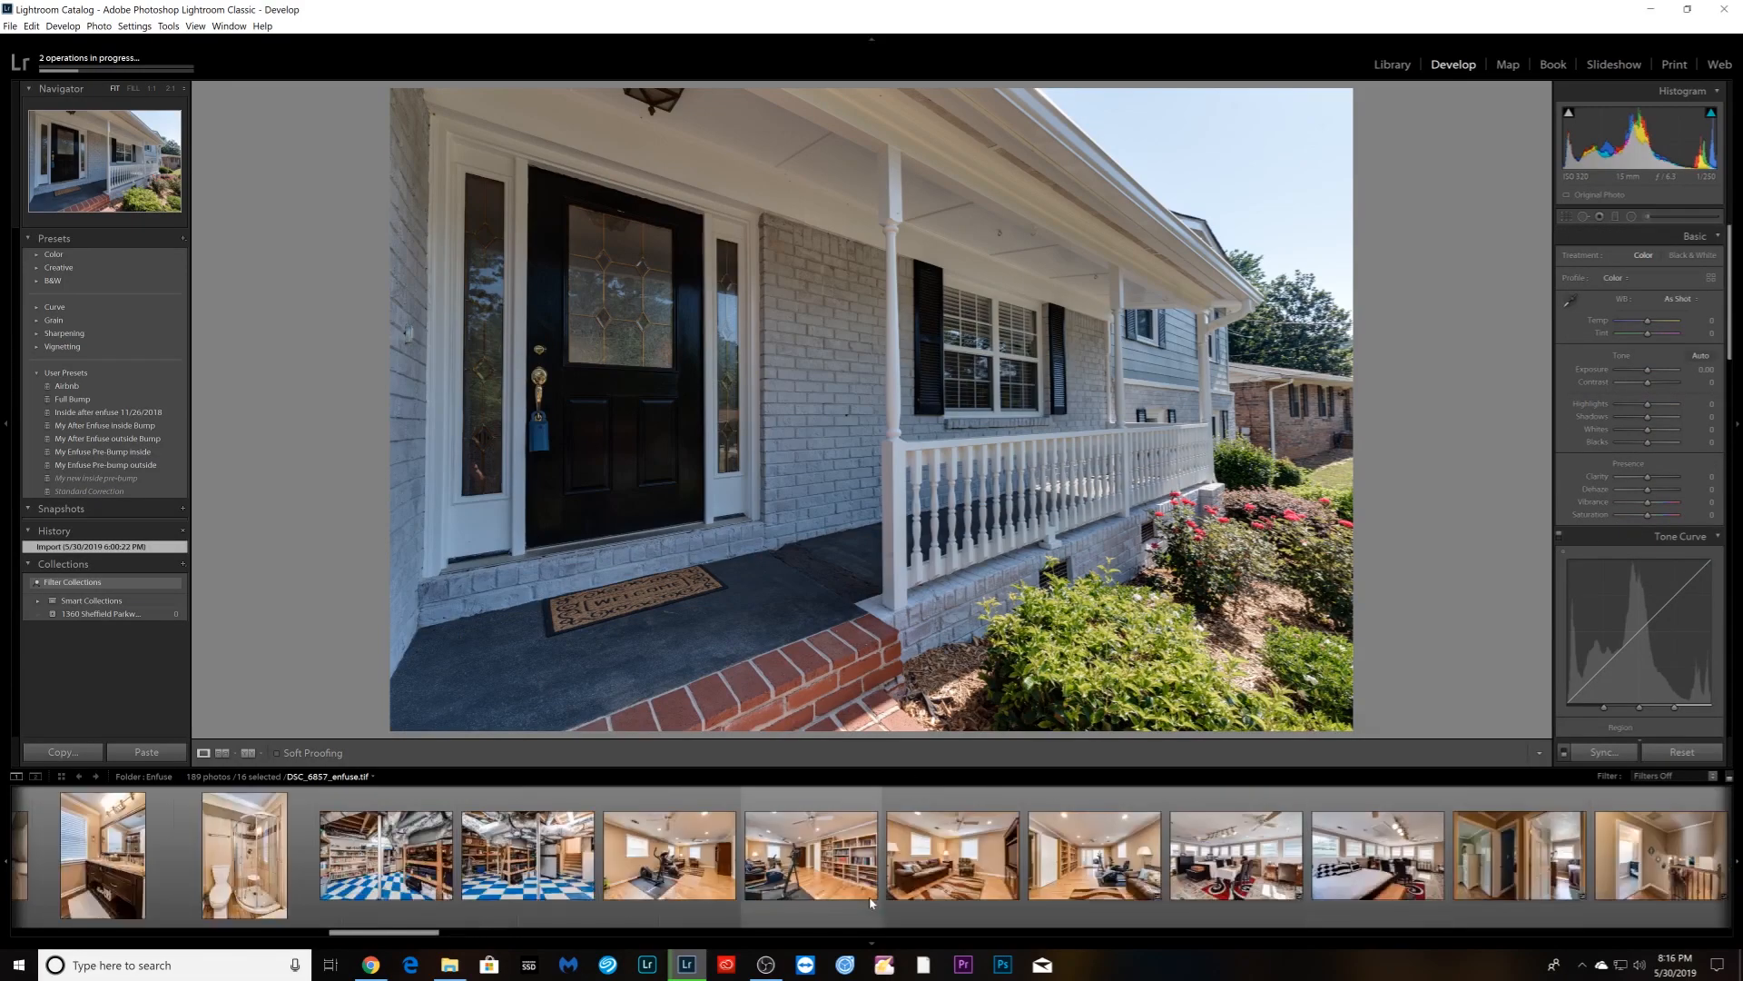
scroll(869, 896, down, 4)
key(Left)
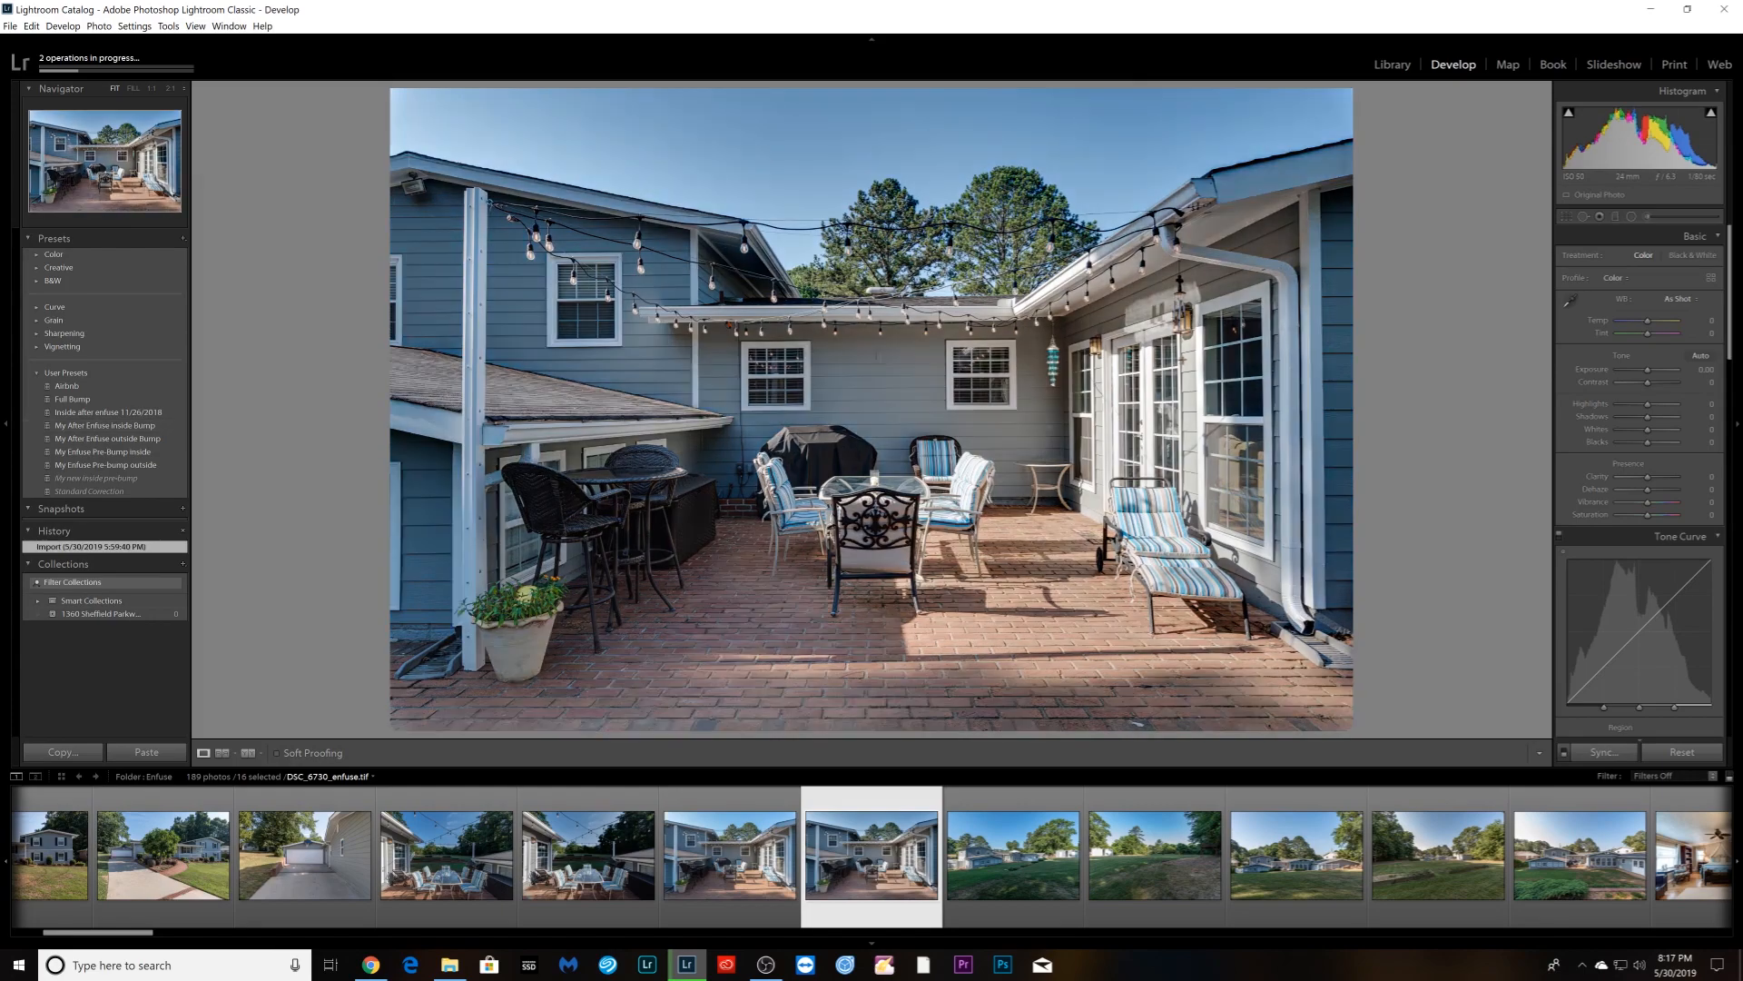
- Give the patio shot Shadows +53, Highlights -100, Contrast +29, Clarity +5 and Exposure +0.12
click(1664, 417)
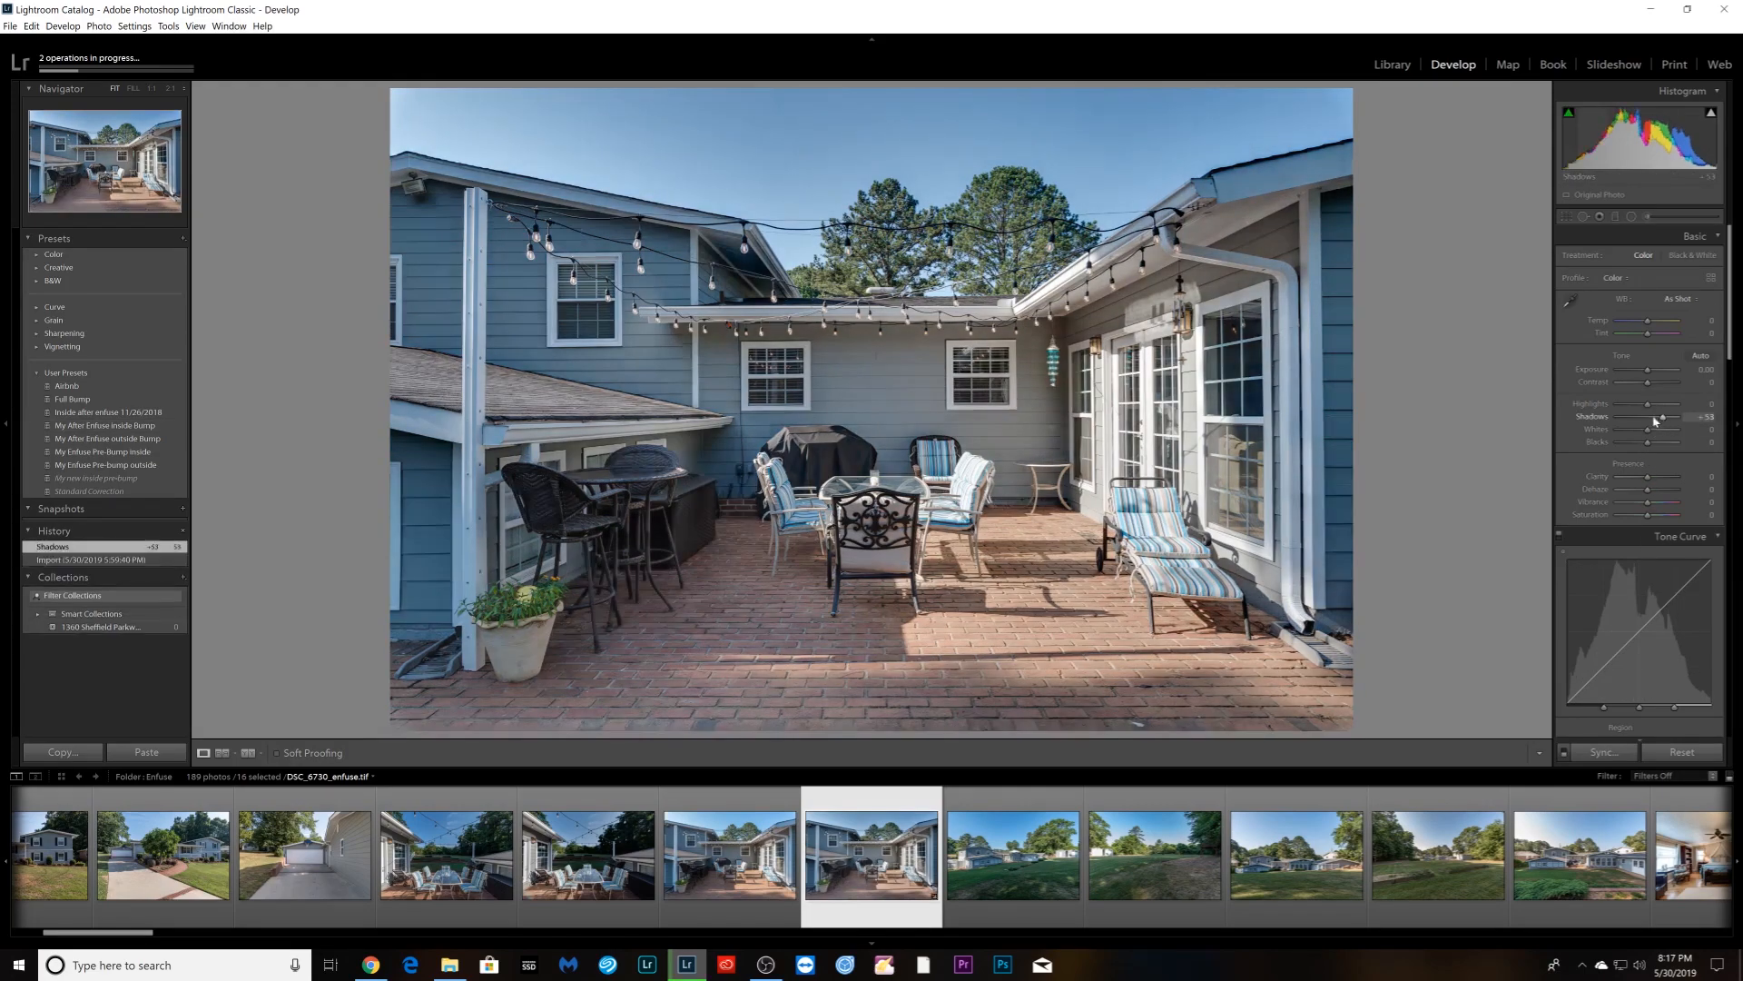
drag(1632, 406, 1660, 390)
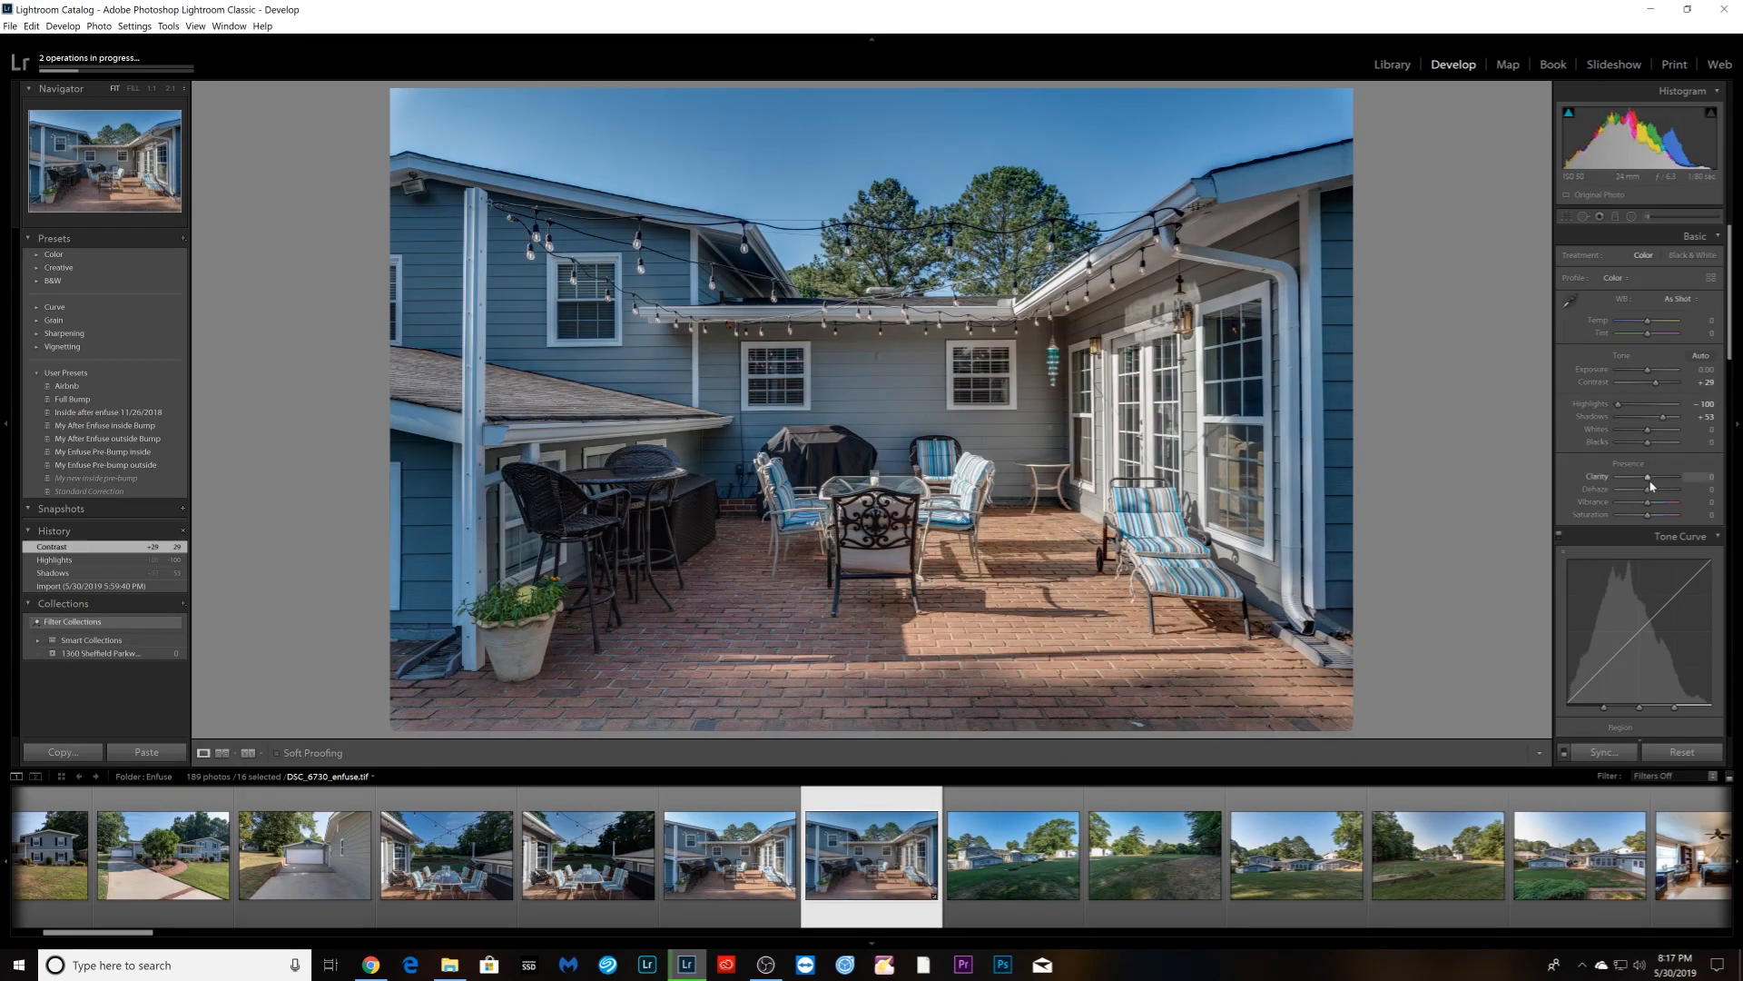
drag(1647, 479, 1649, 478)
drag(1648, 371, 1650, 372)
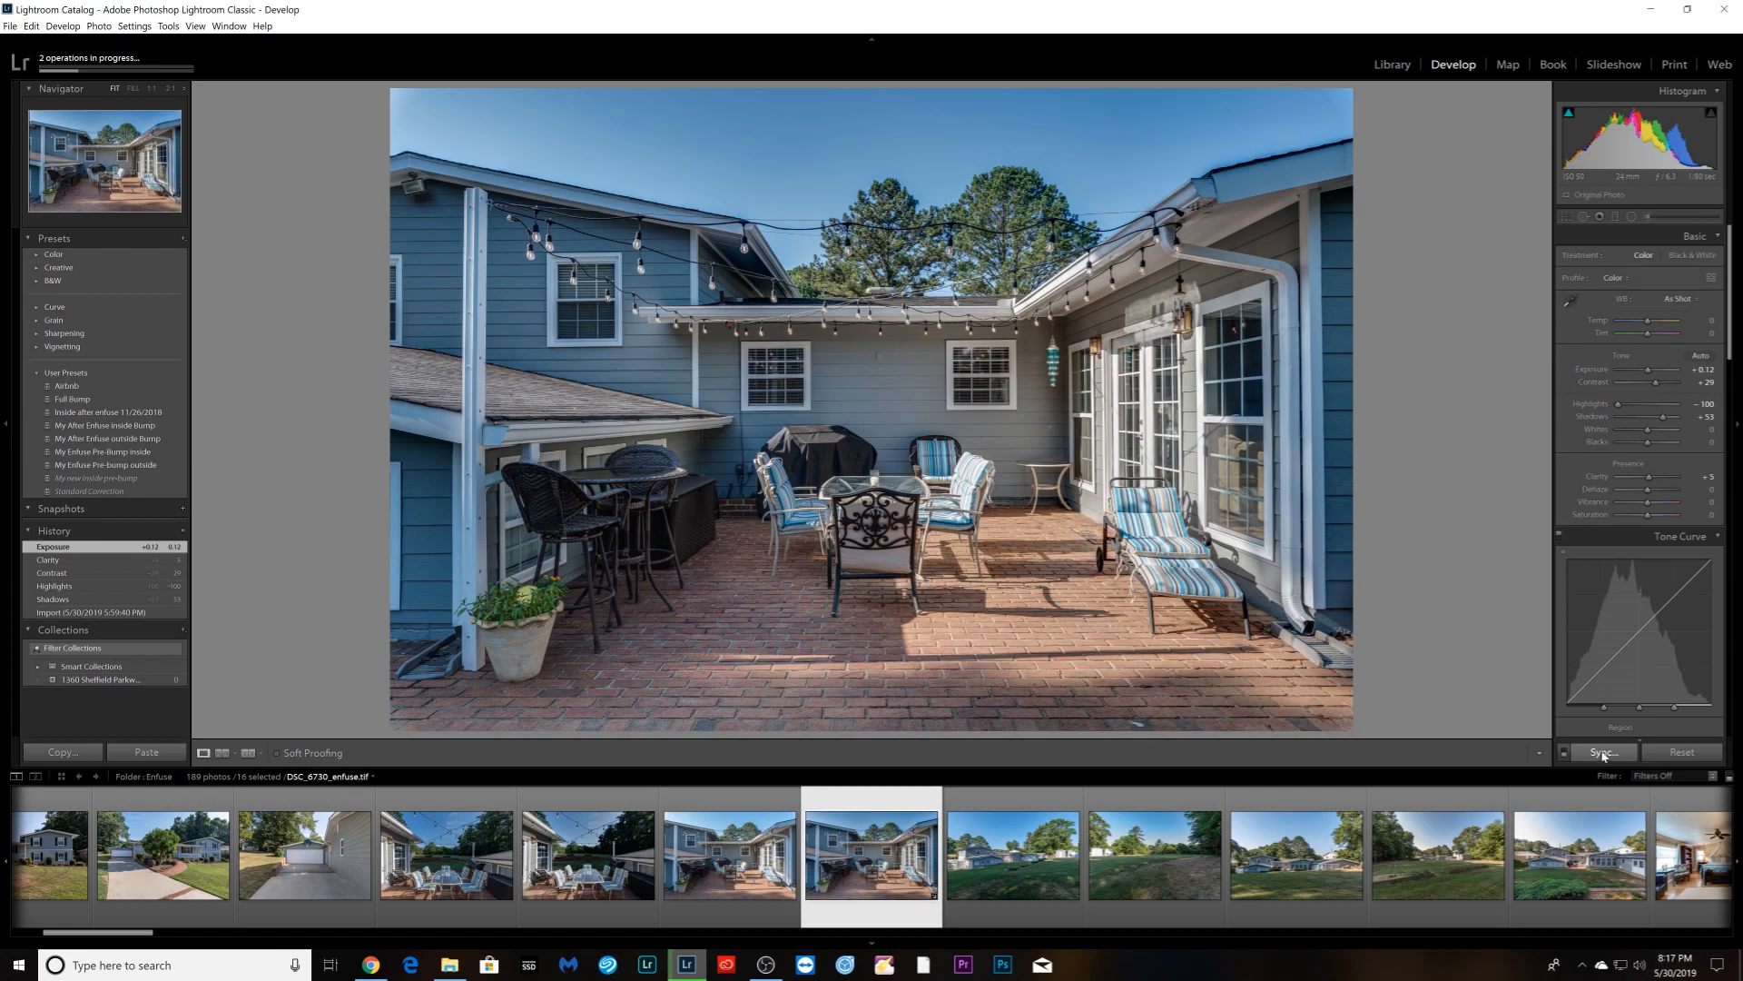
- Synchronize the patio shot's Basic edits to all selected photos
click(1603, 753)
click(1630, 331)
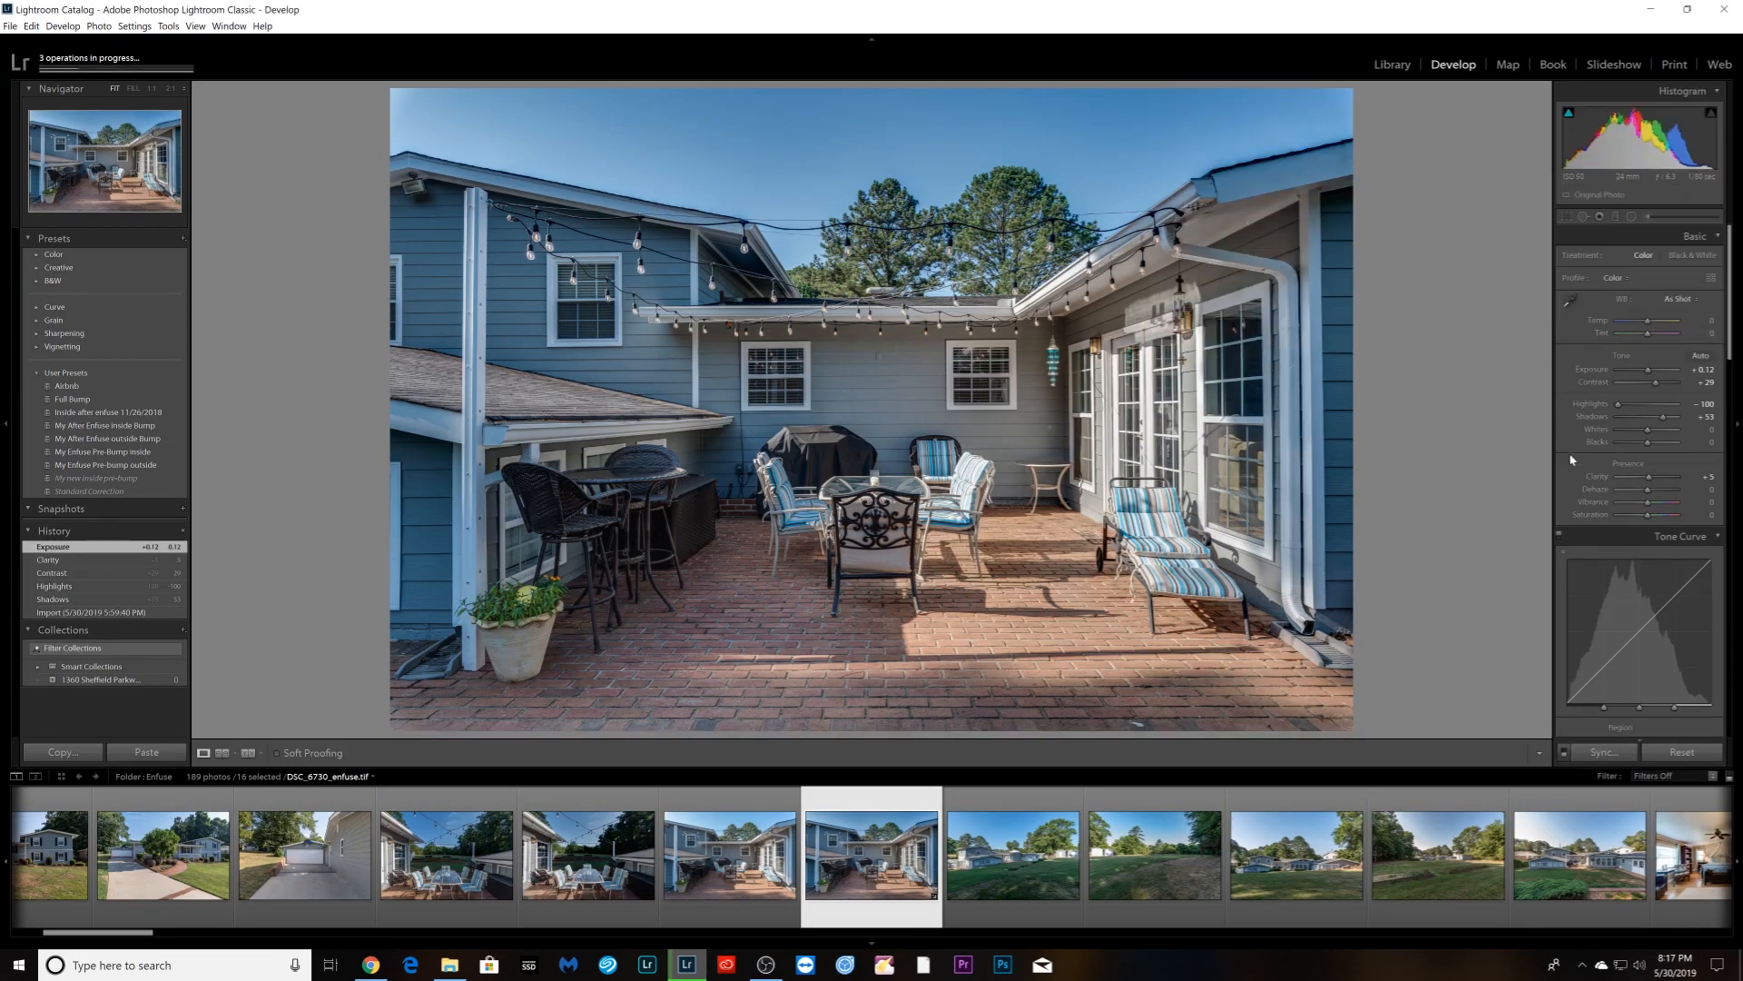
scroll(1663, 504, down, 10)
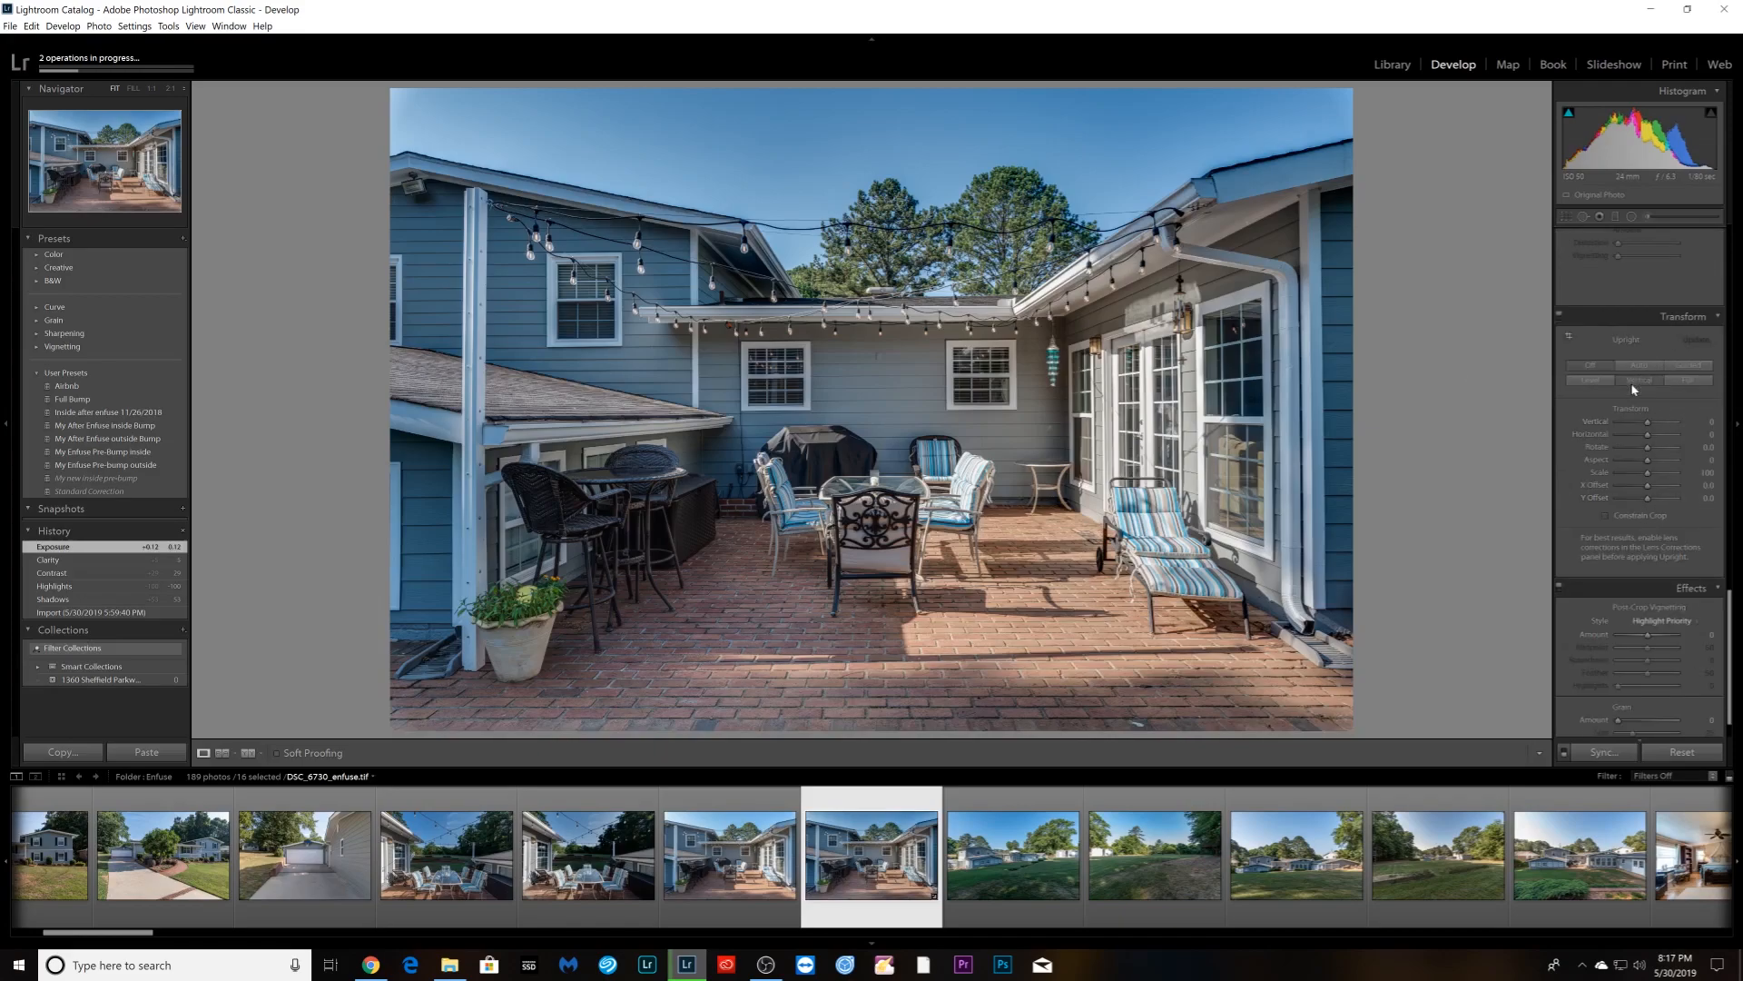
- Apply Upright Vertical to the two garage photos, the house front and the entrance photo
key(Right)
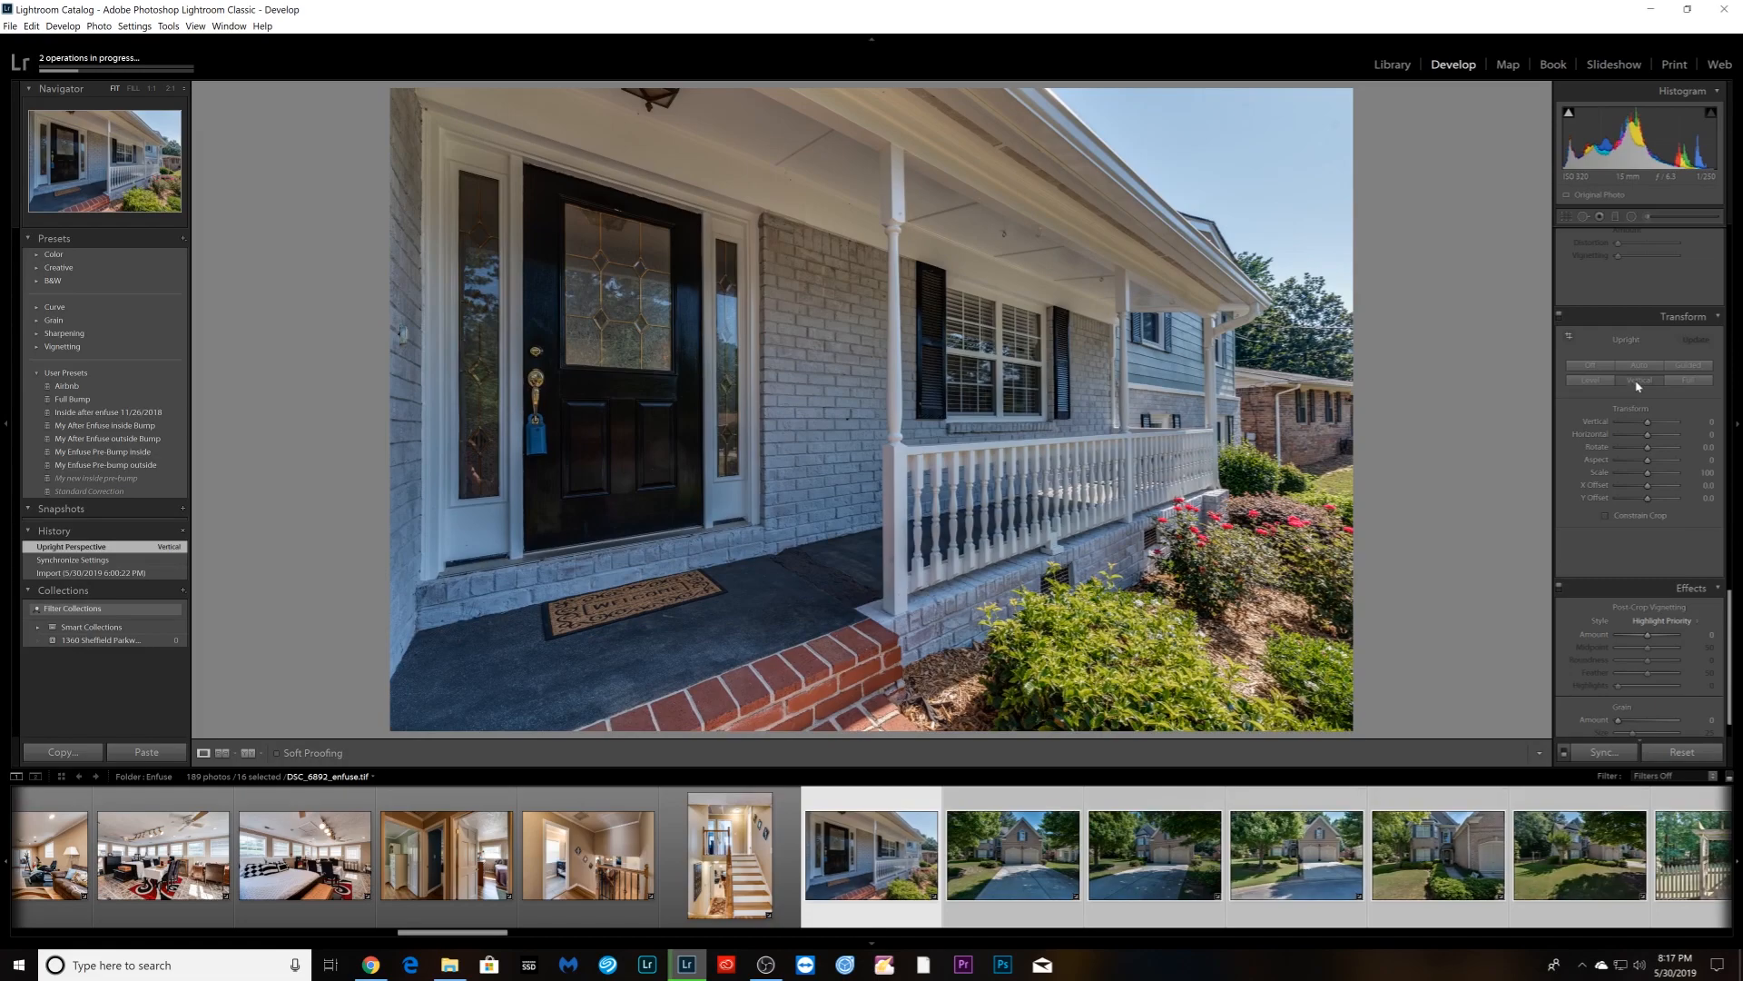
key(Right)
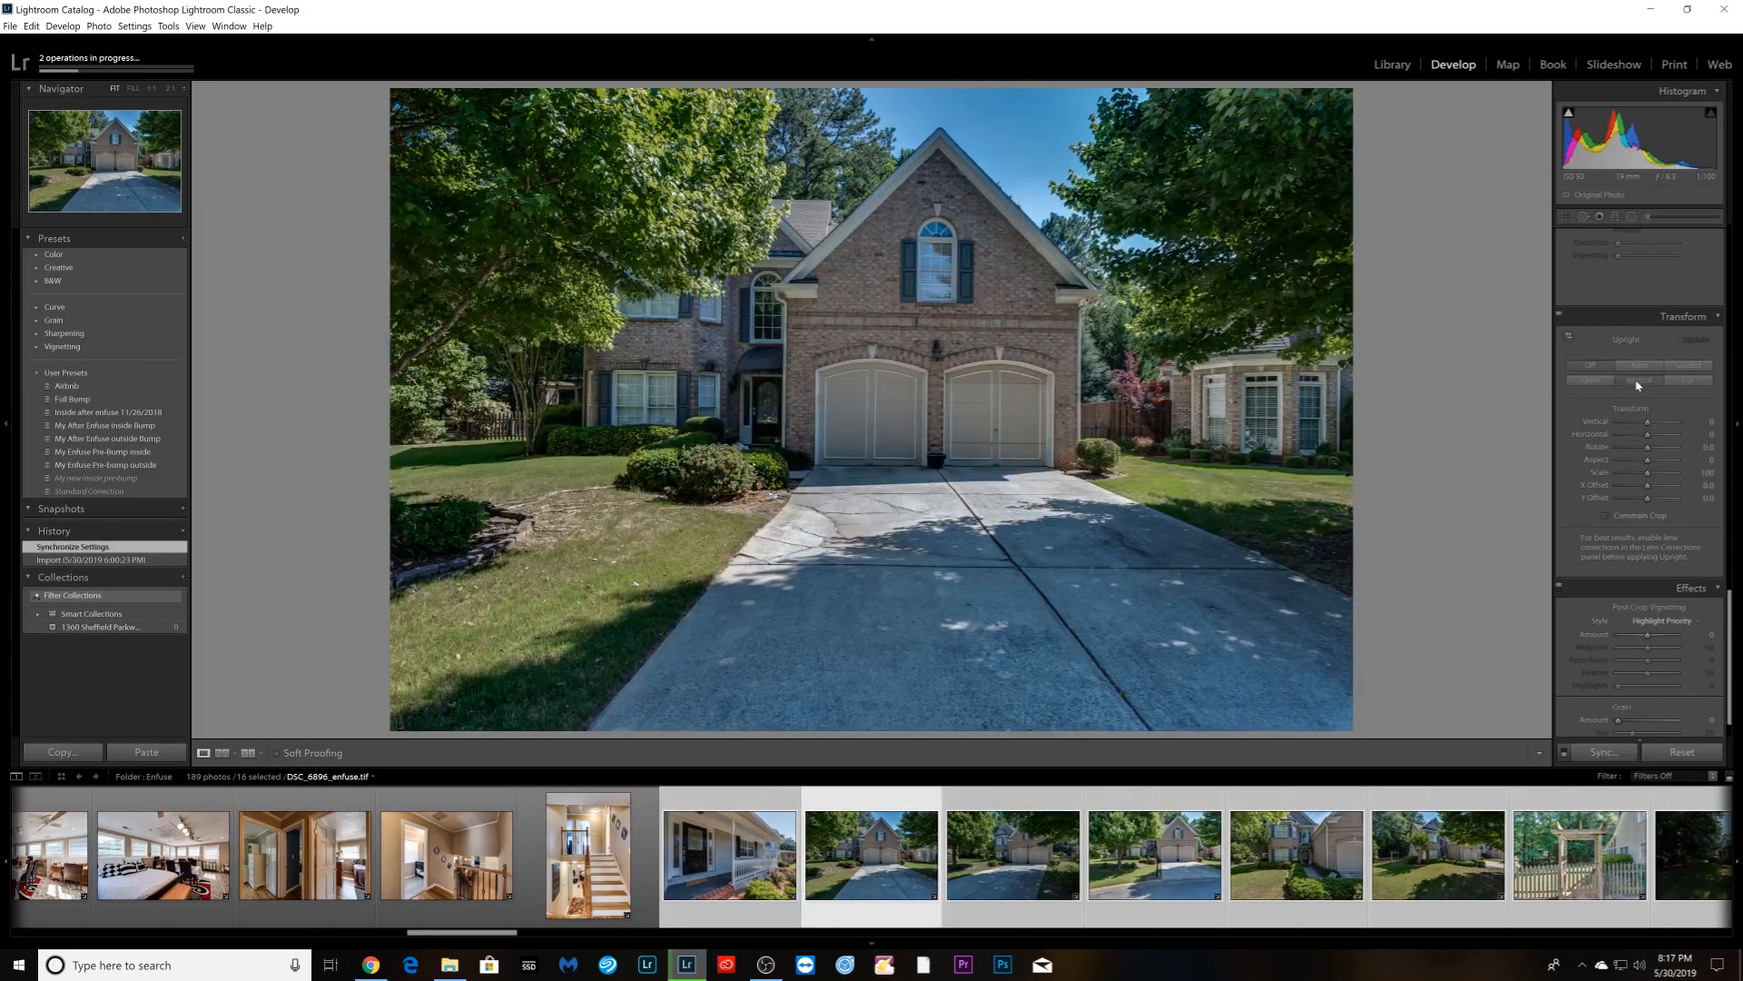
click(1639, 381)
key(Right)
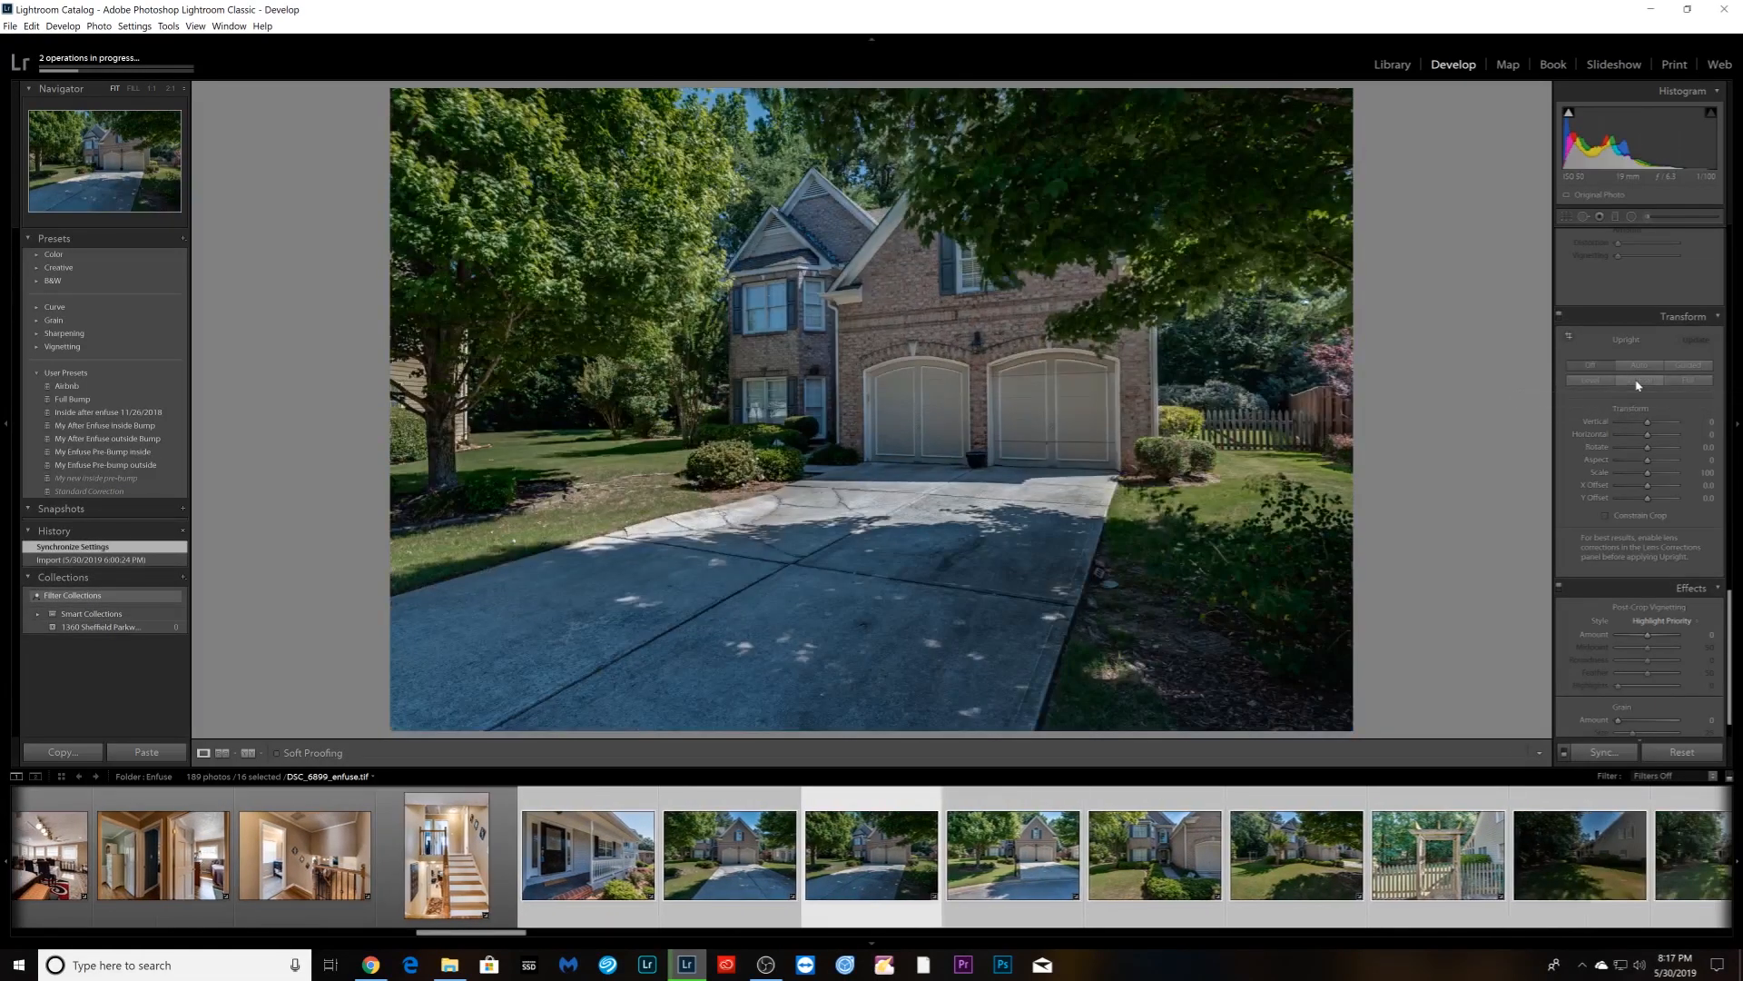
click(1639, 381)
key(Right)
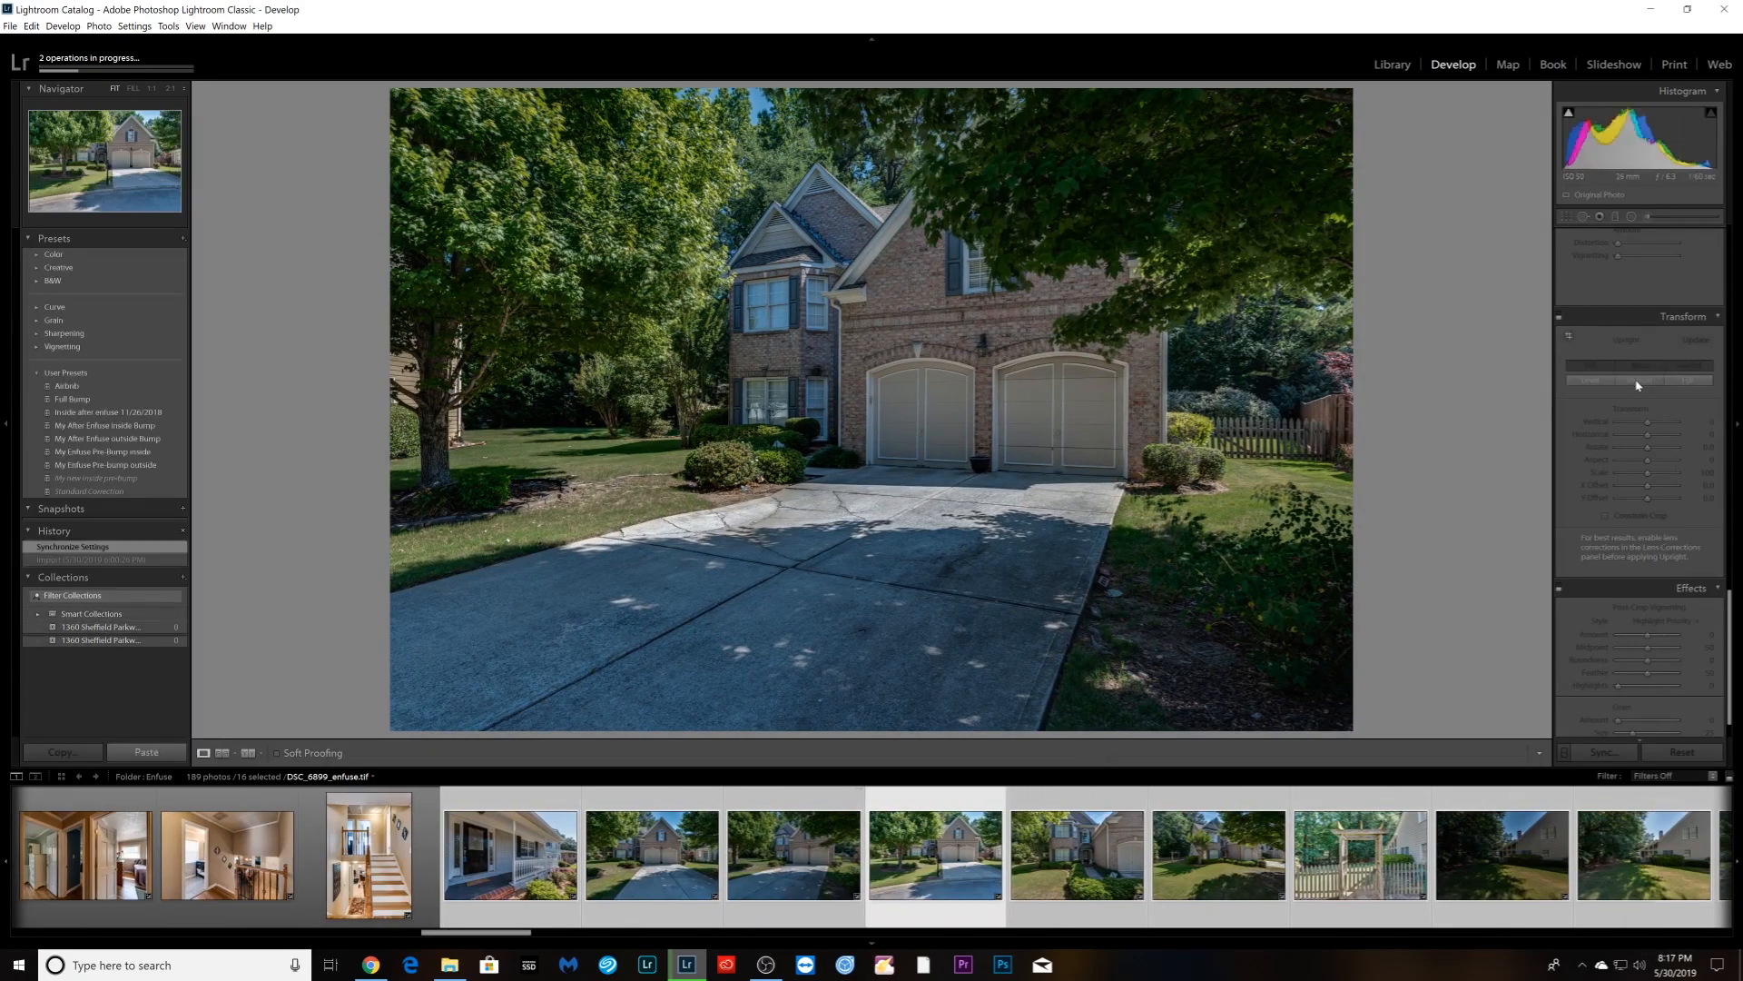
click(1639, 382)
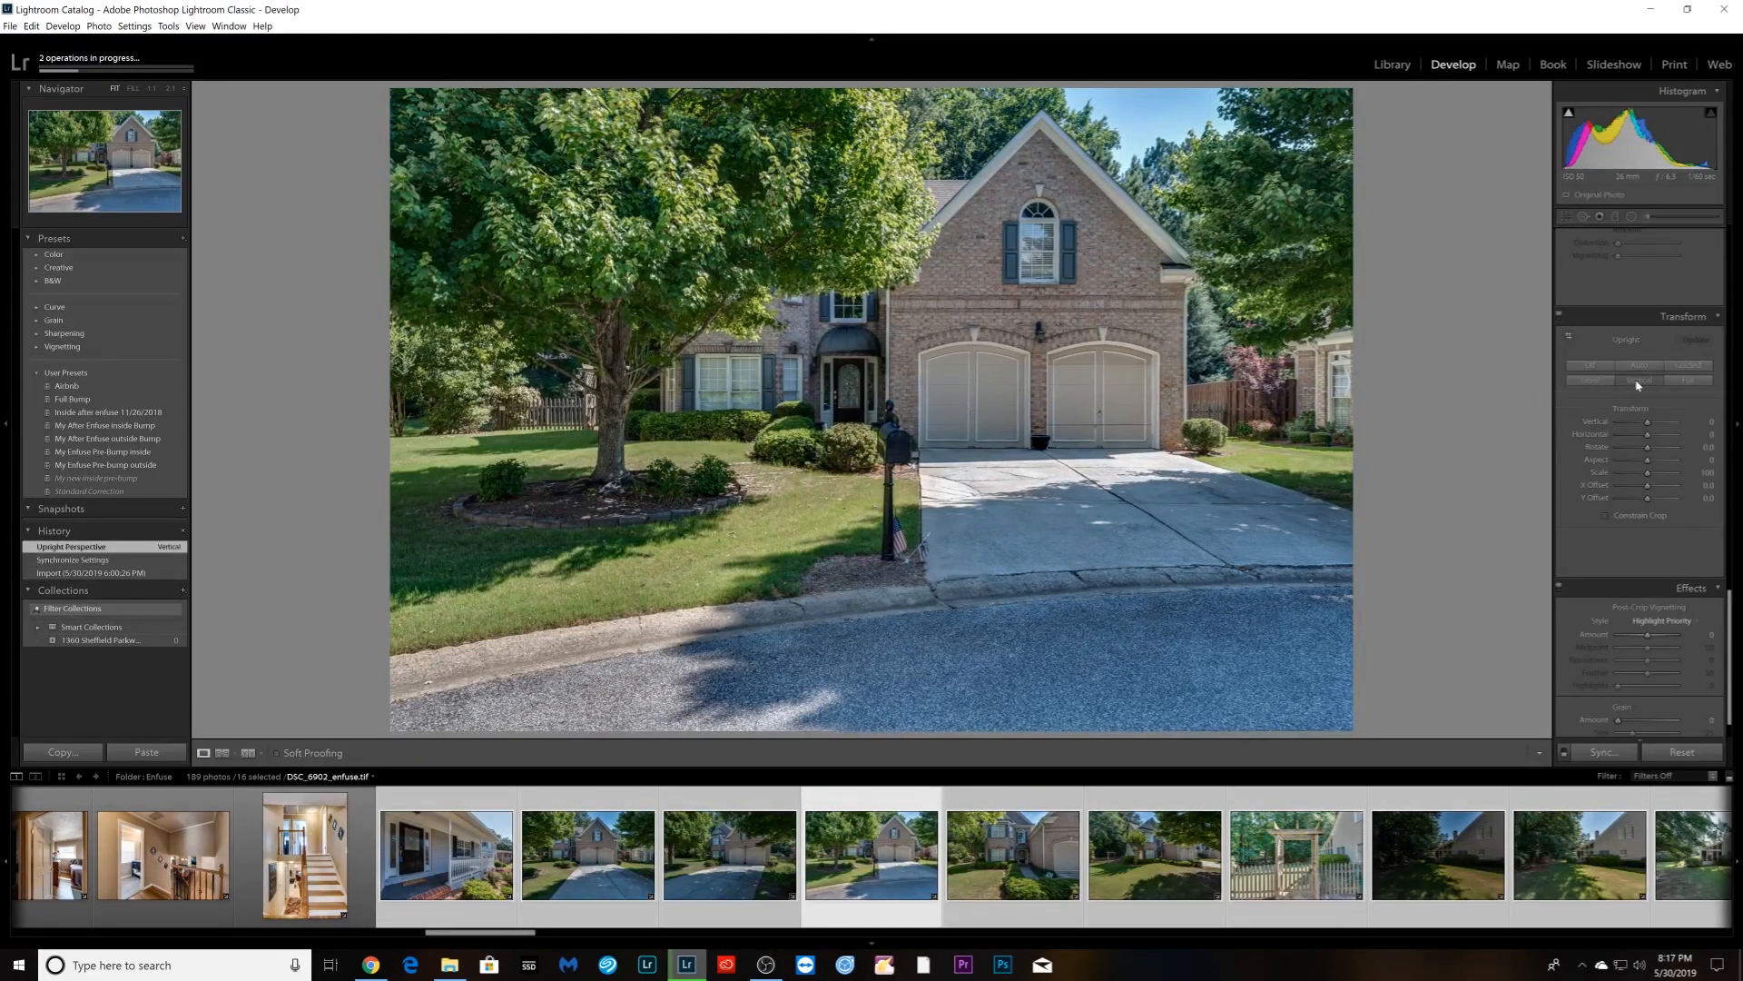
key(Right)
click(1639, 381)
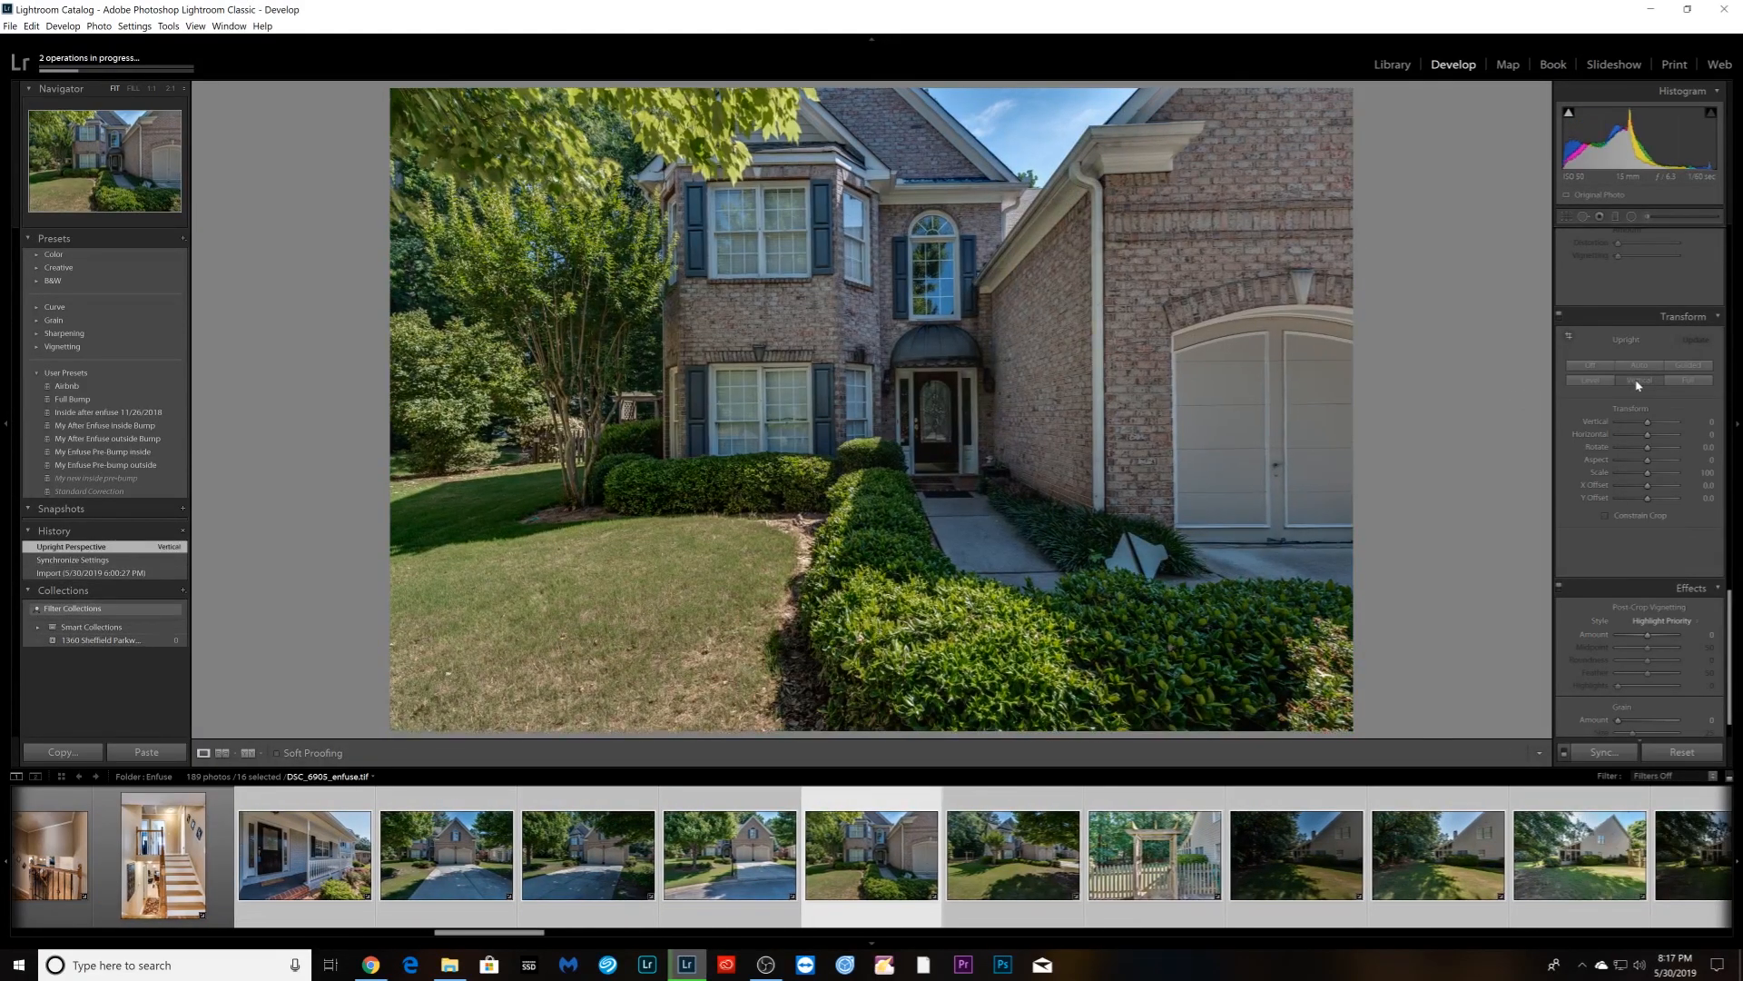
- Rotate the entrance photo about half a degree with the crop tool
key(r)
drag(1390, 410, 1404, 416)
key(Return)
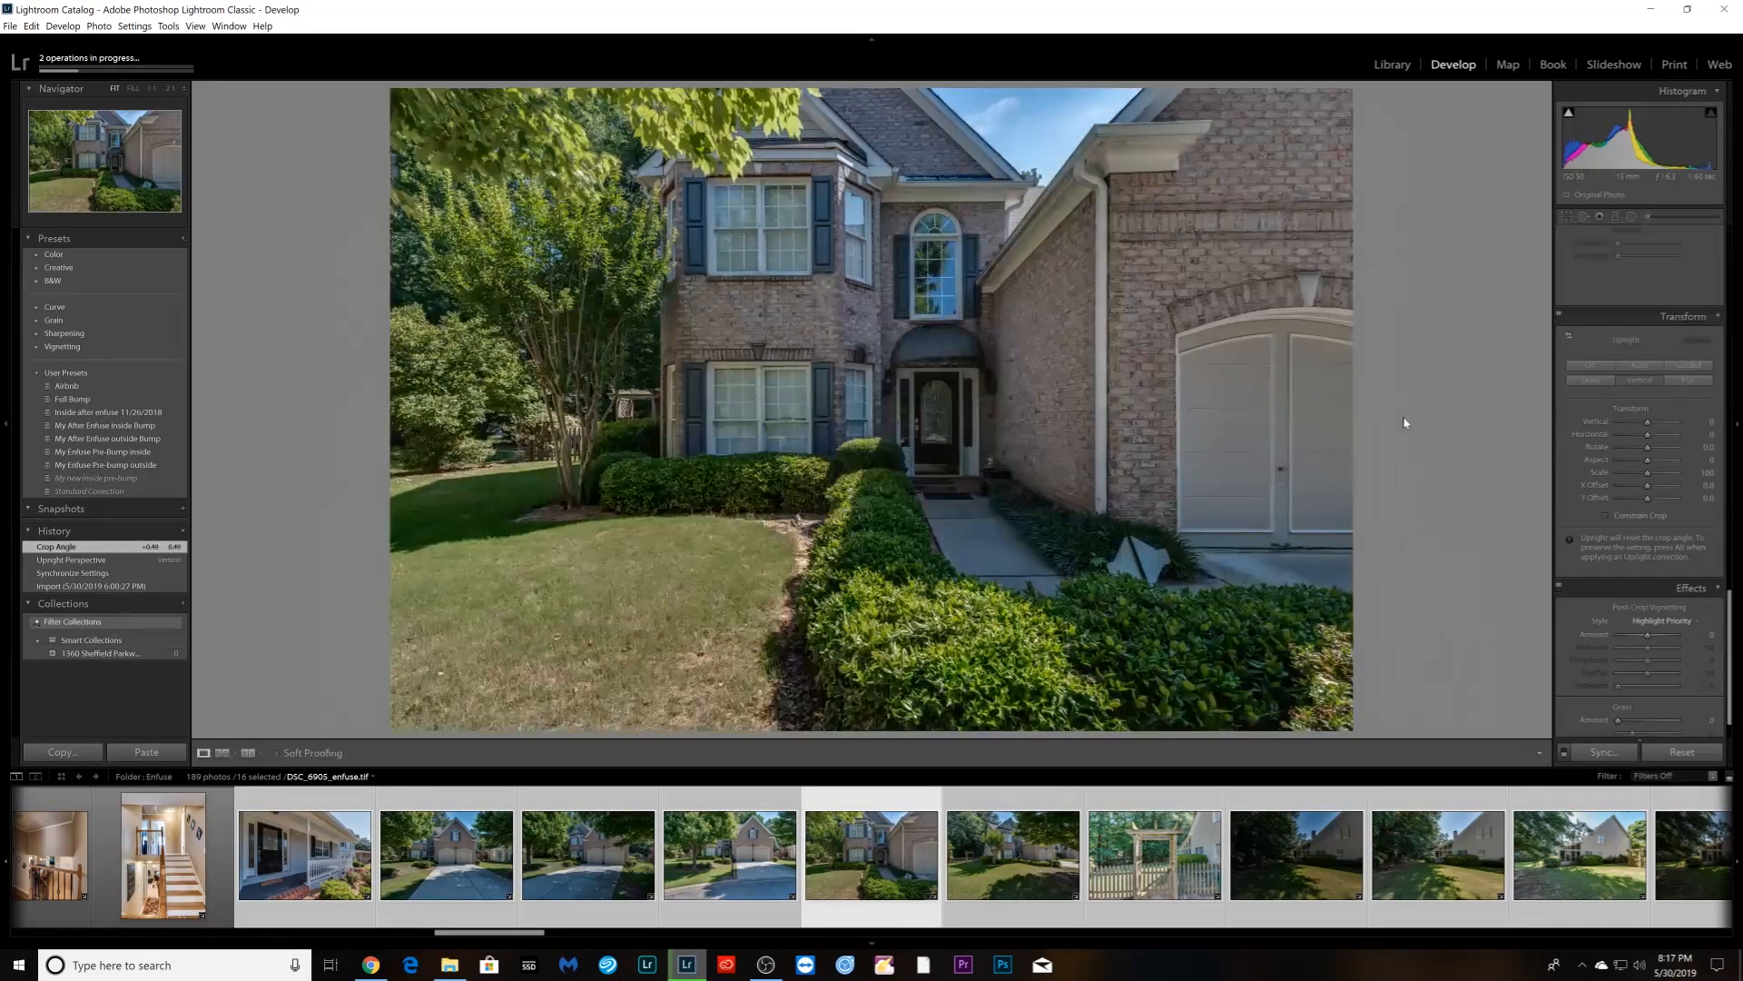
- Apply Upright Vertical to the pergola gate photo and lower its exposure
key(Right)
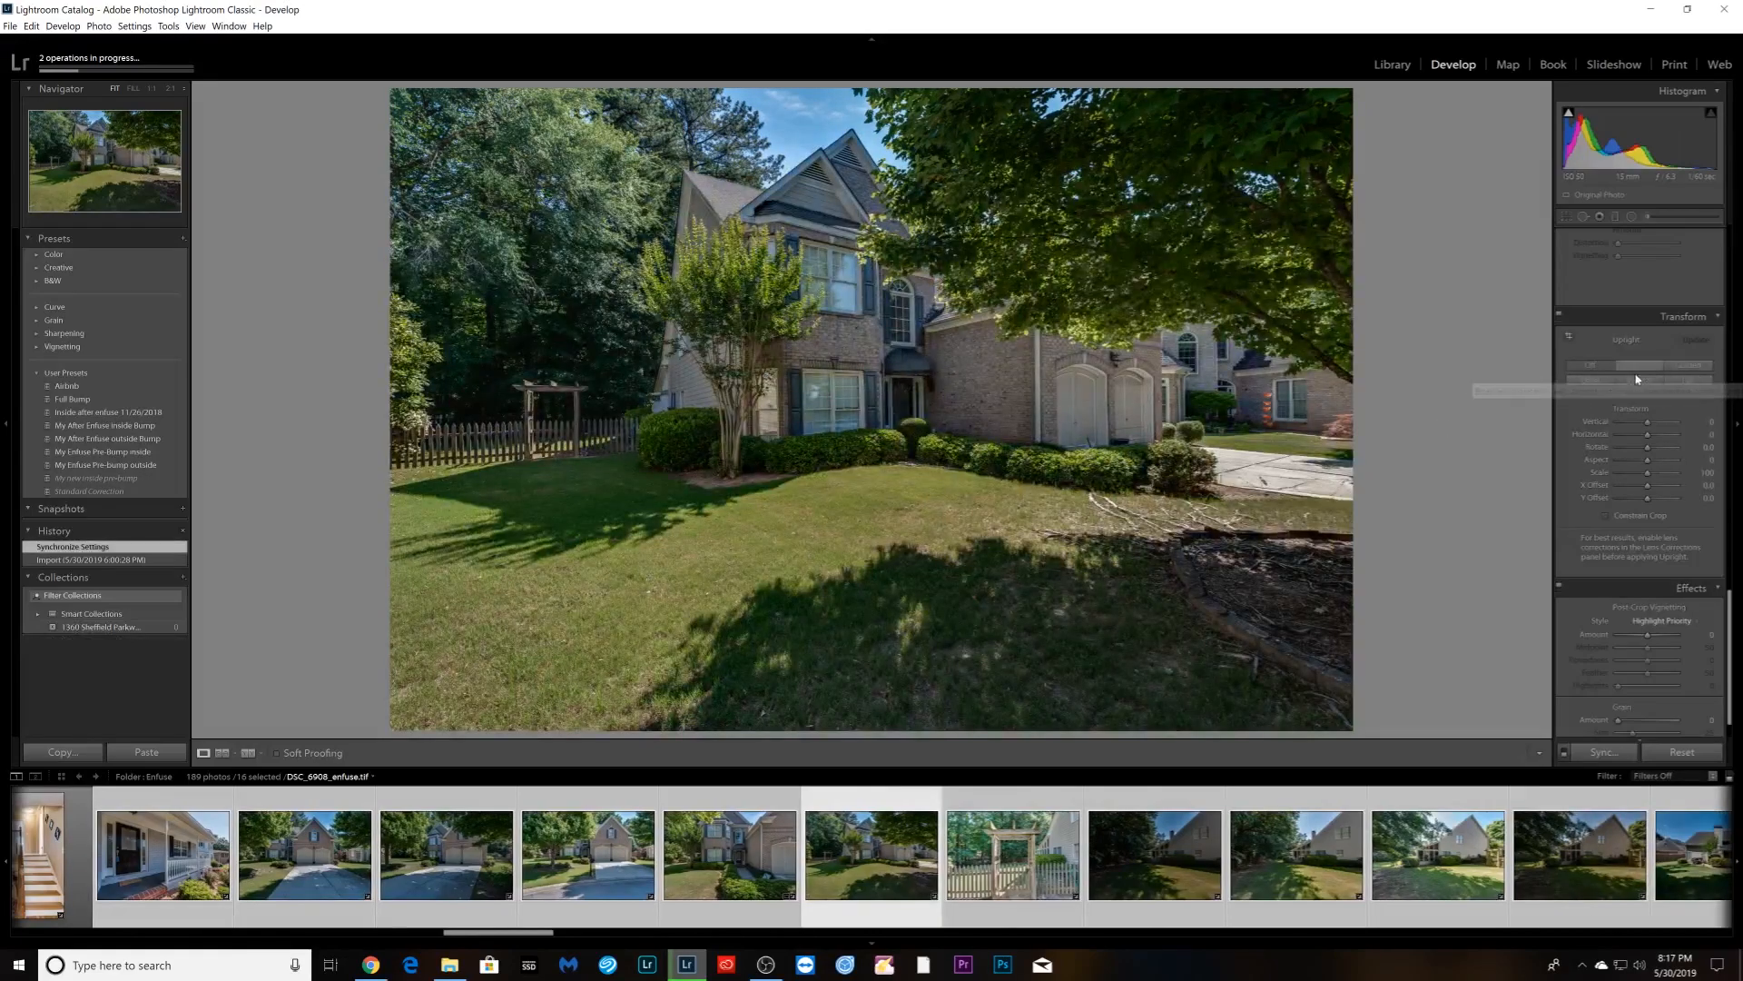
key(Right)
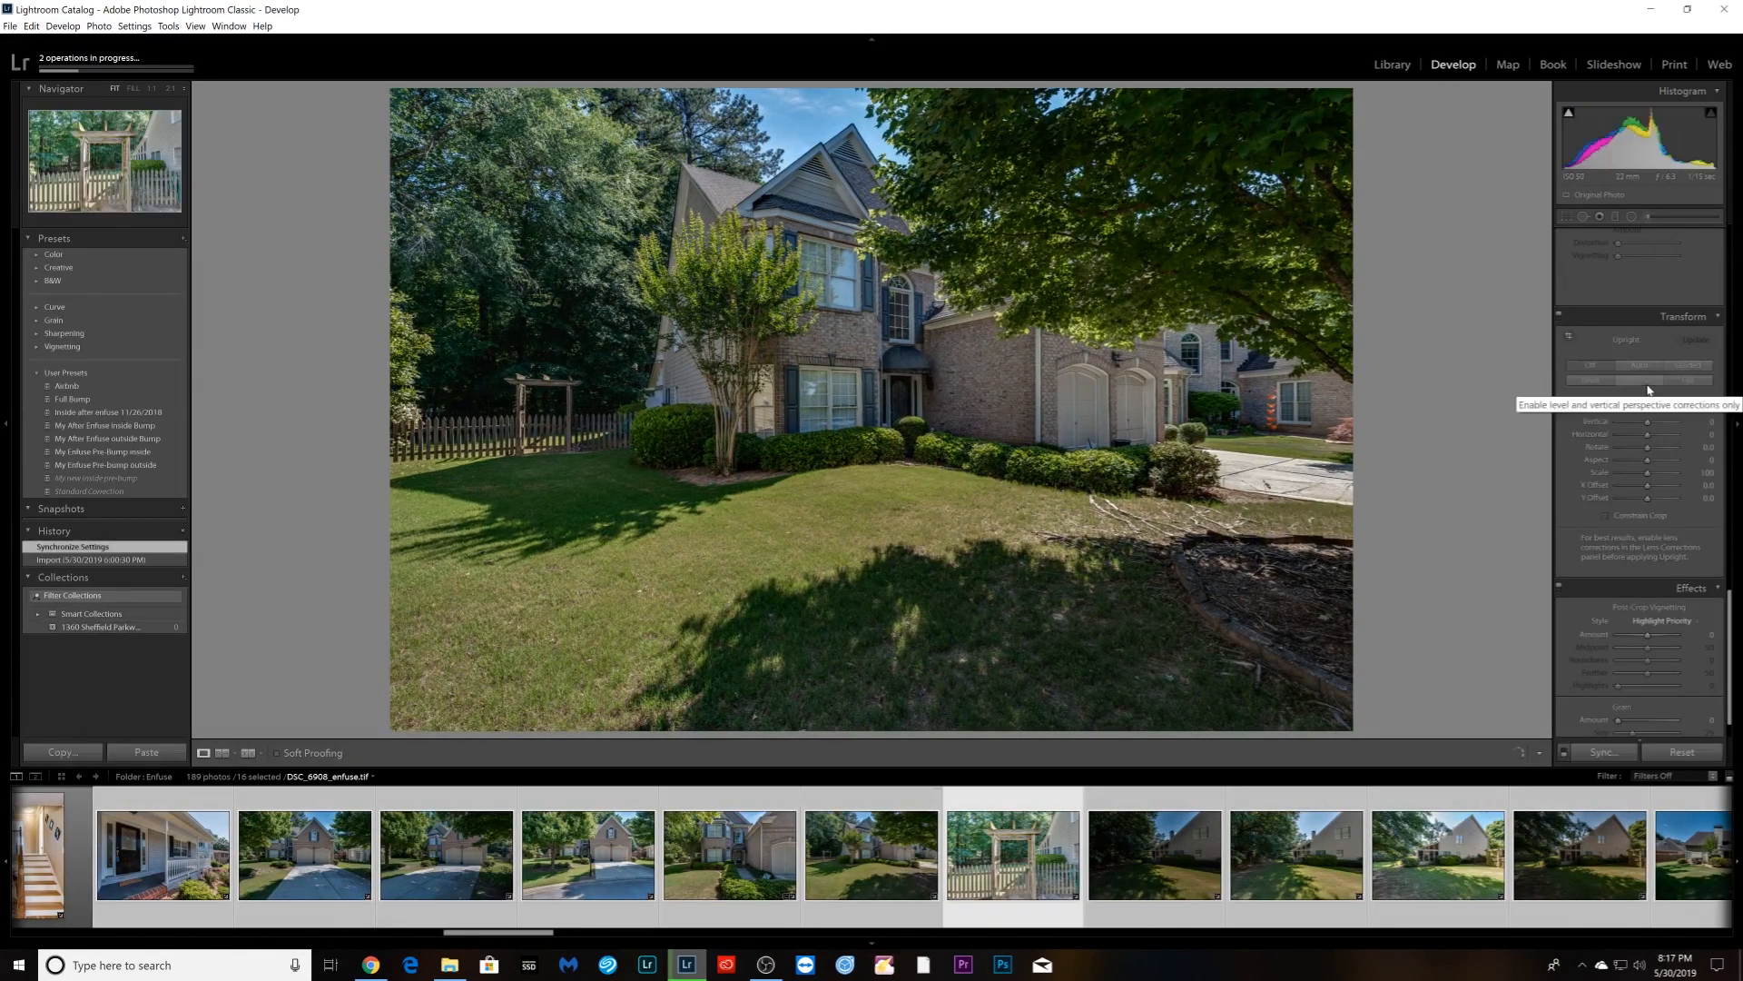
click(1638, 380)
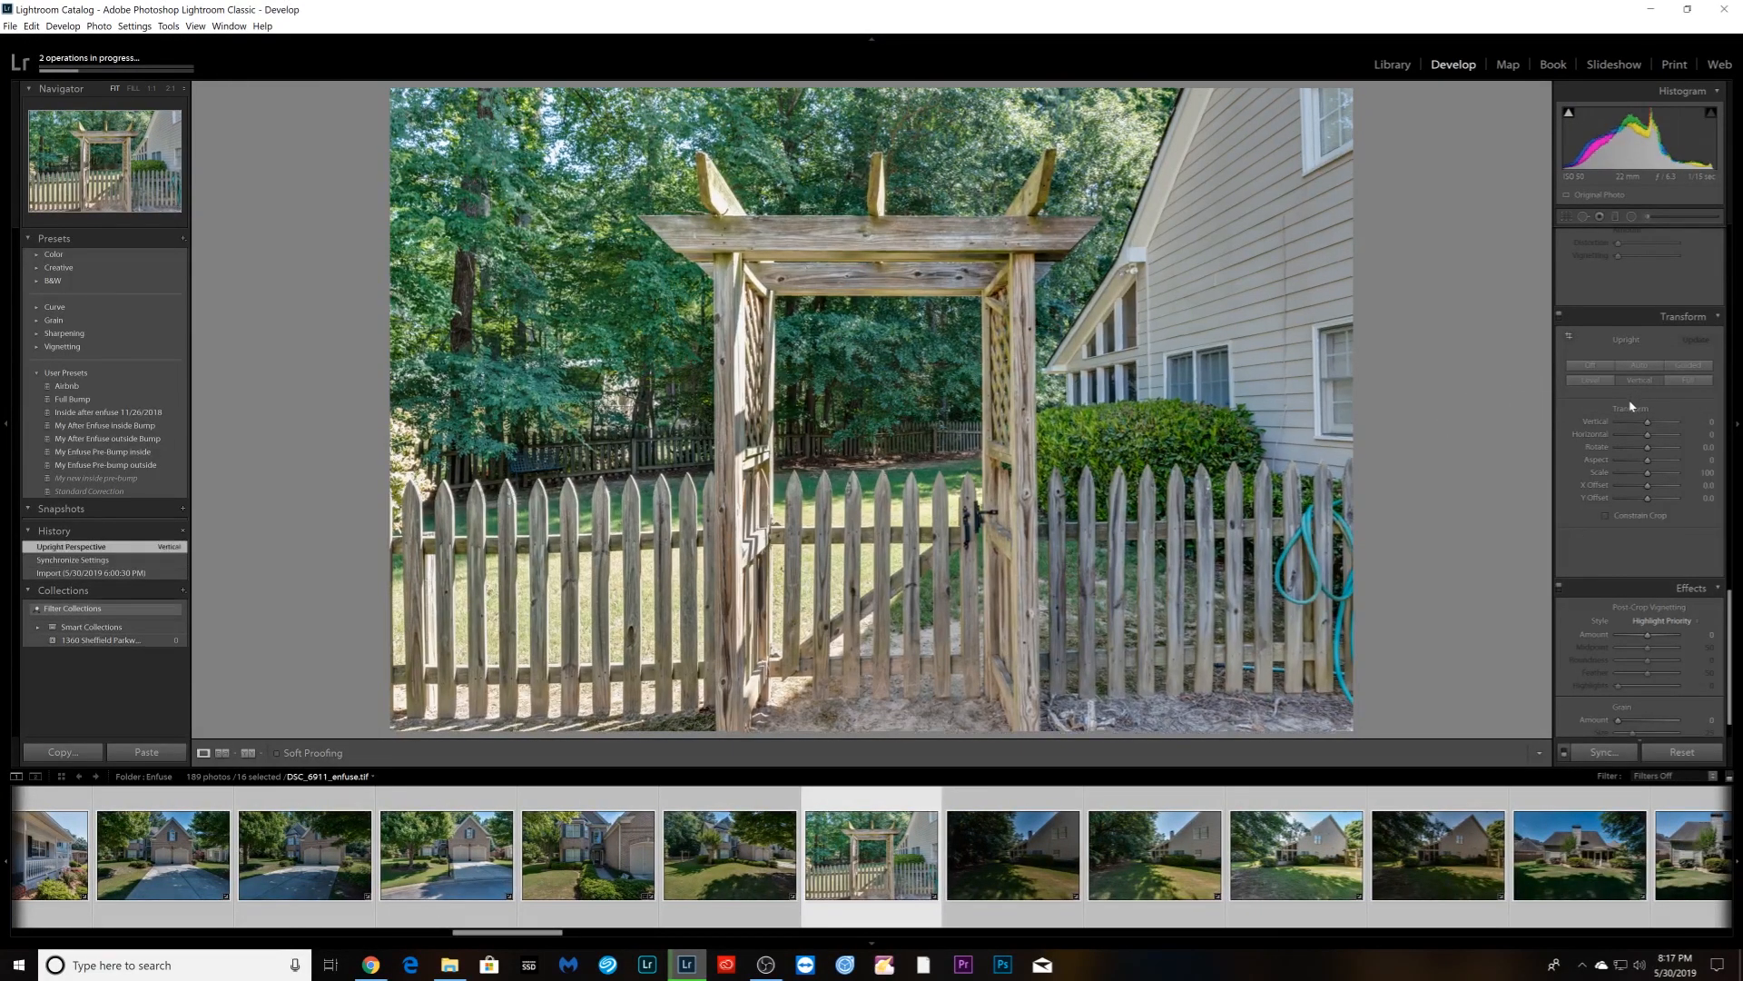
scroll(1635, 399, up, 10)
drag(1648, 371, 1647, 373)
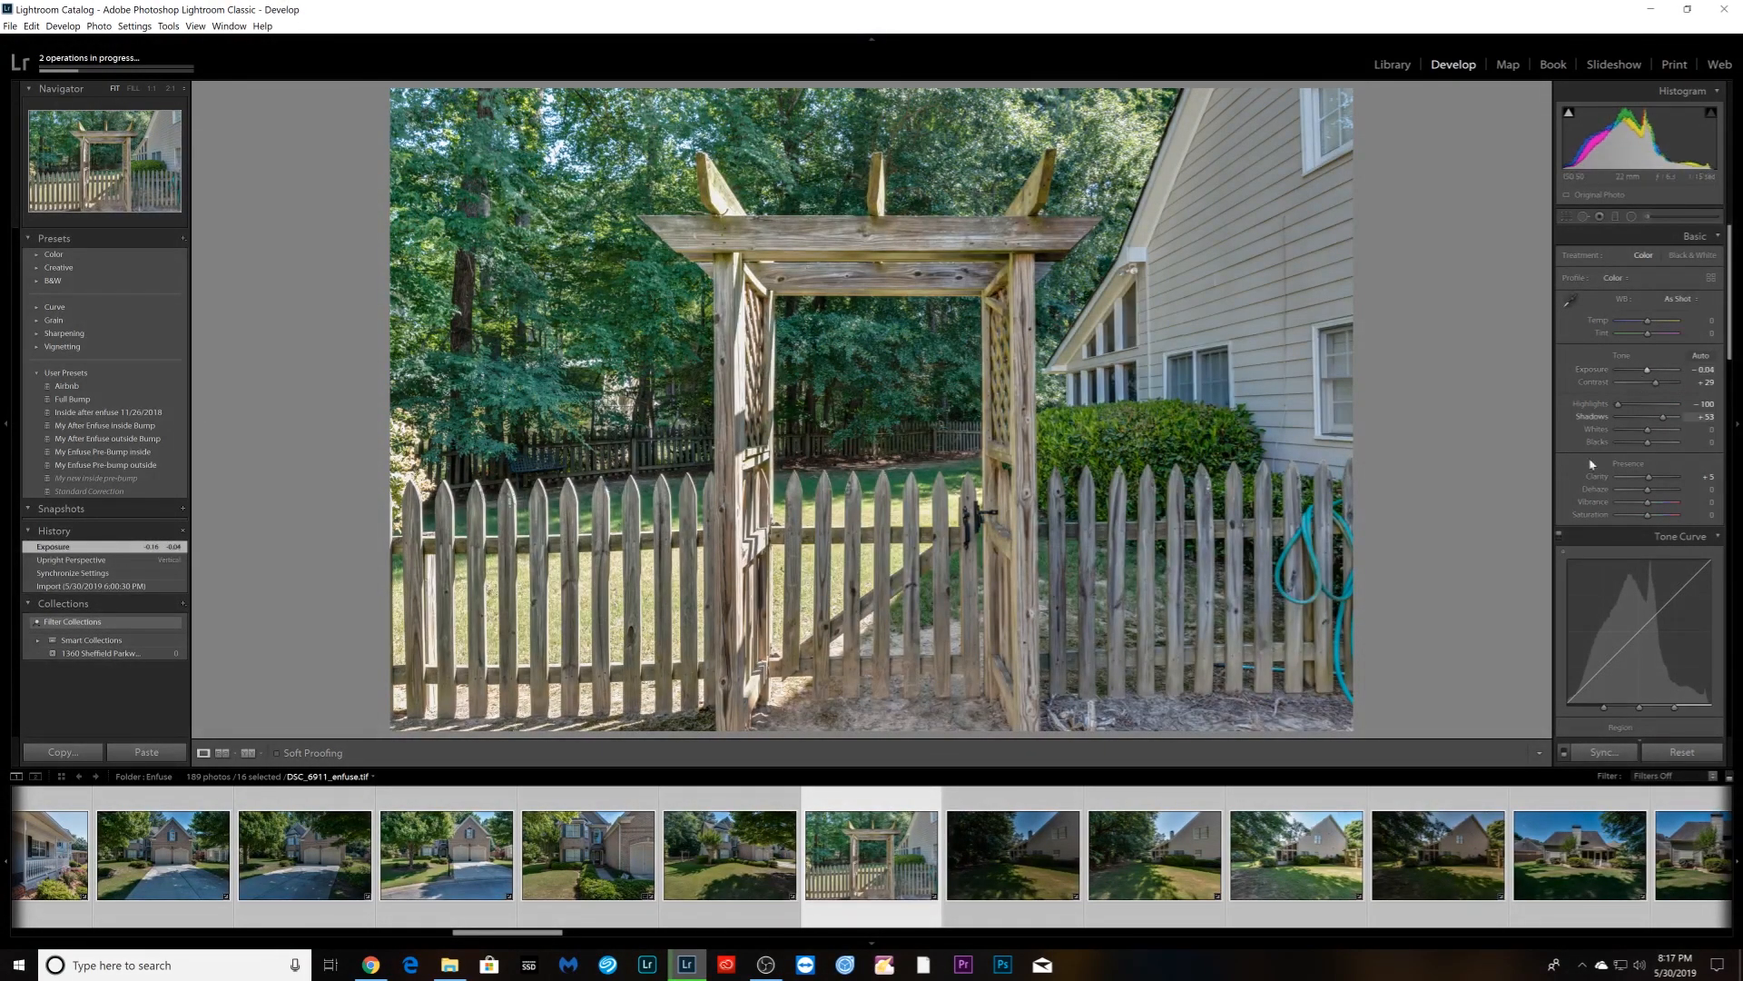
scroll(1598, 490, down, 10)
scroll(1586, 517, down, 5)
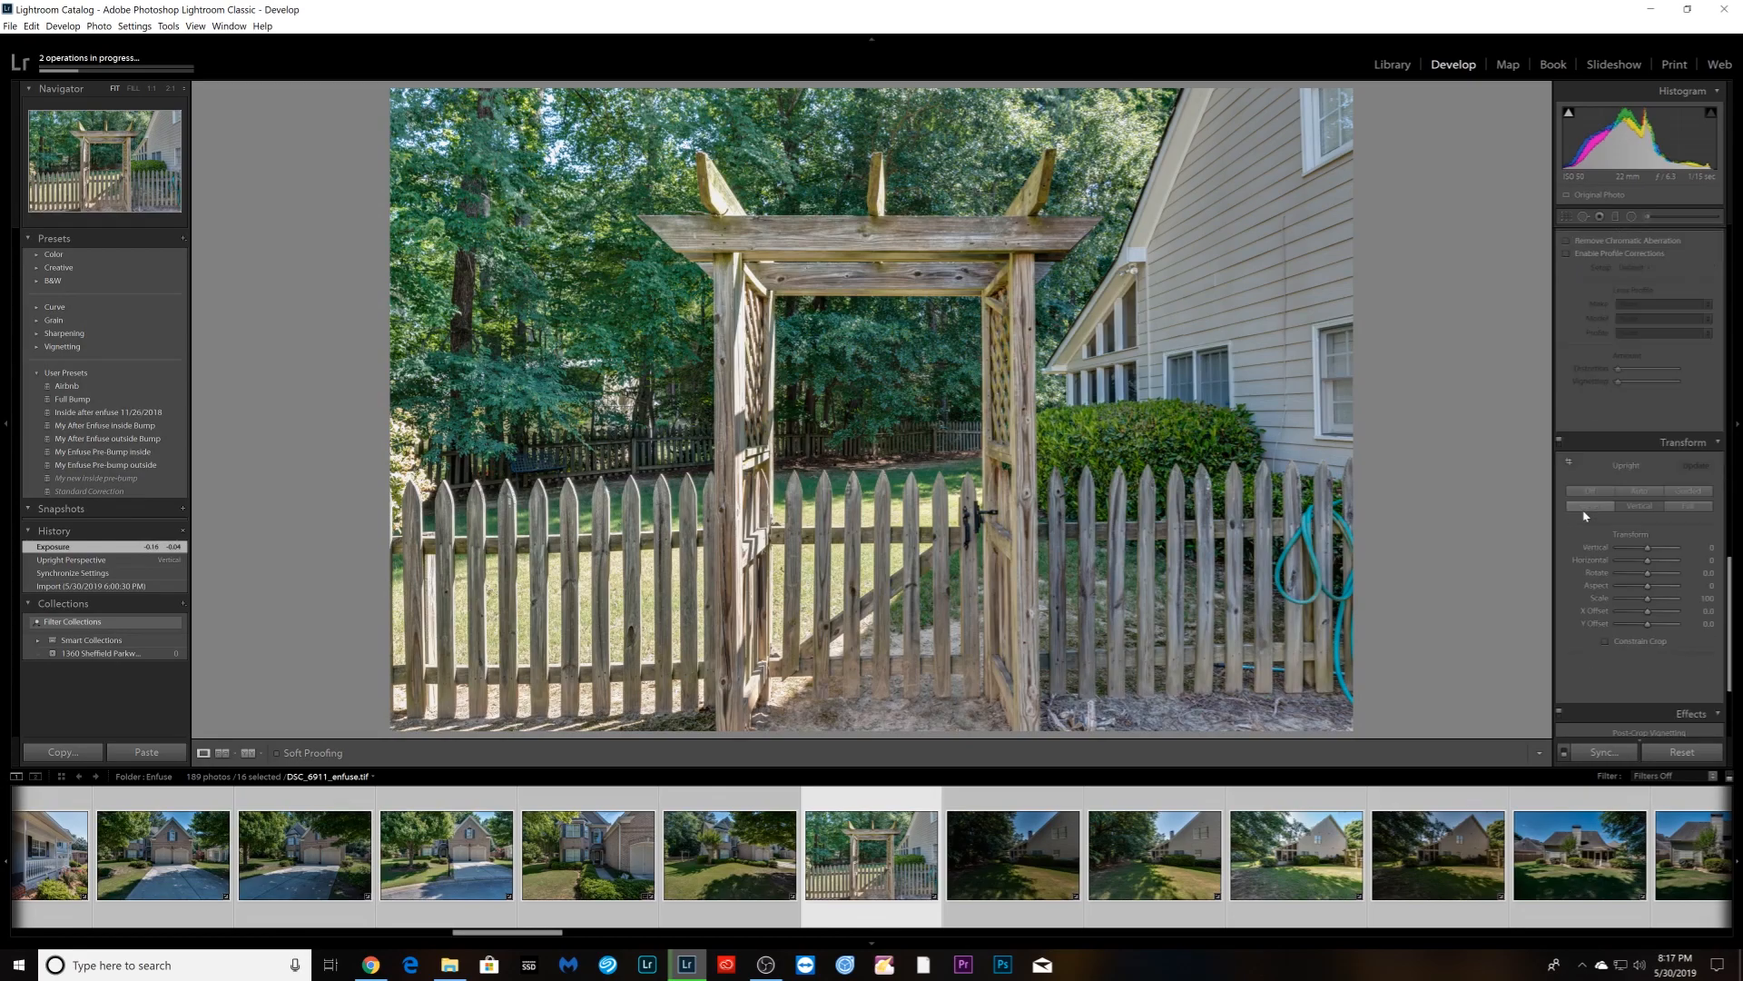
- Apply Upright Vertical to the backyard and following photo, dropping two photos from the selection
key(Right)
key(Right)
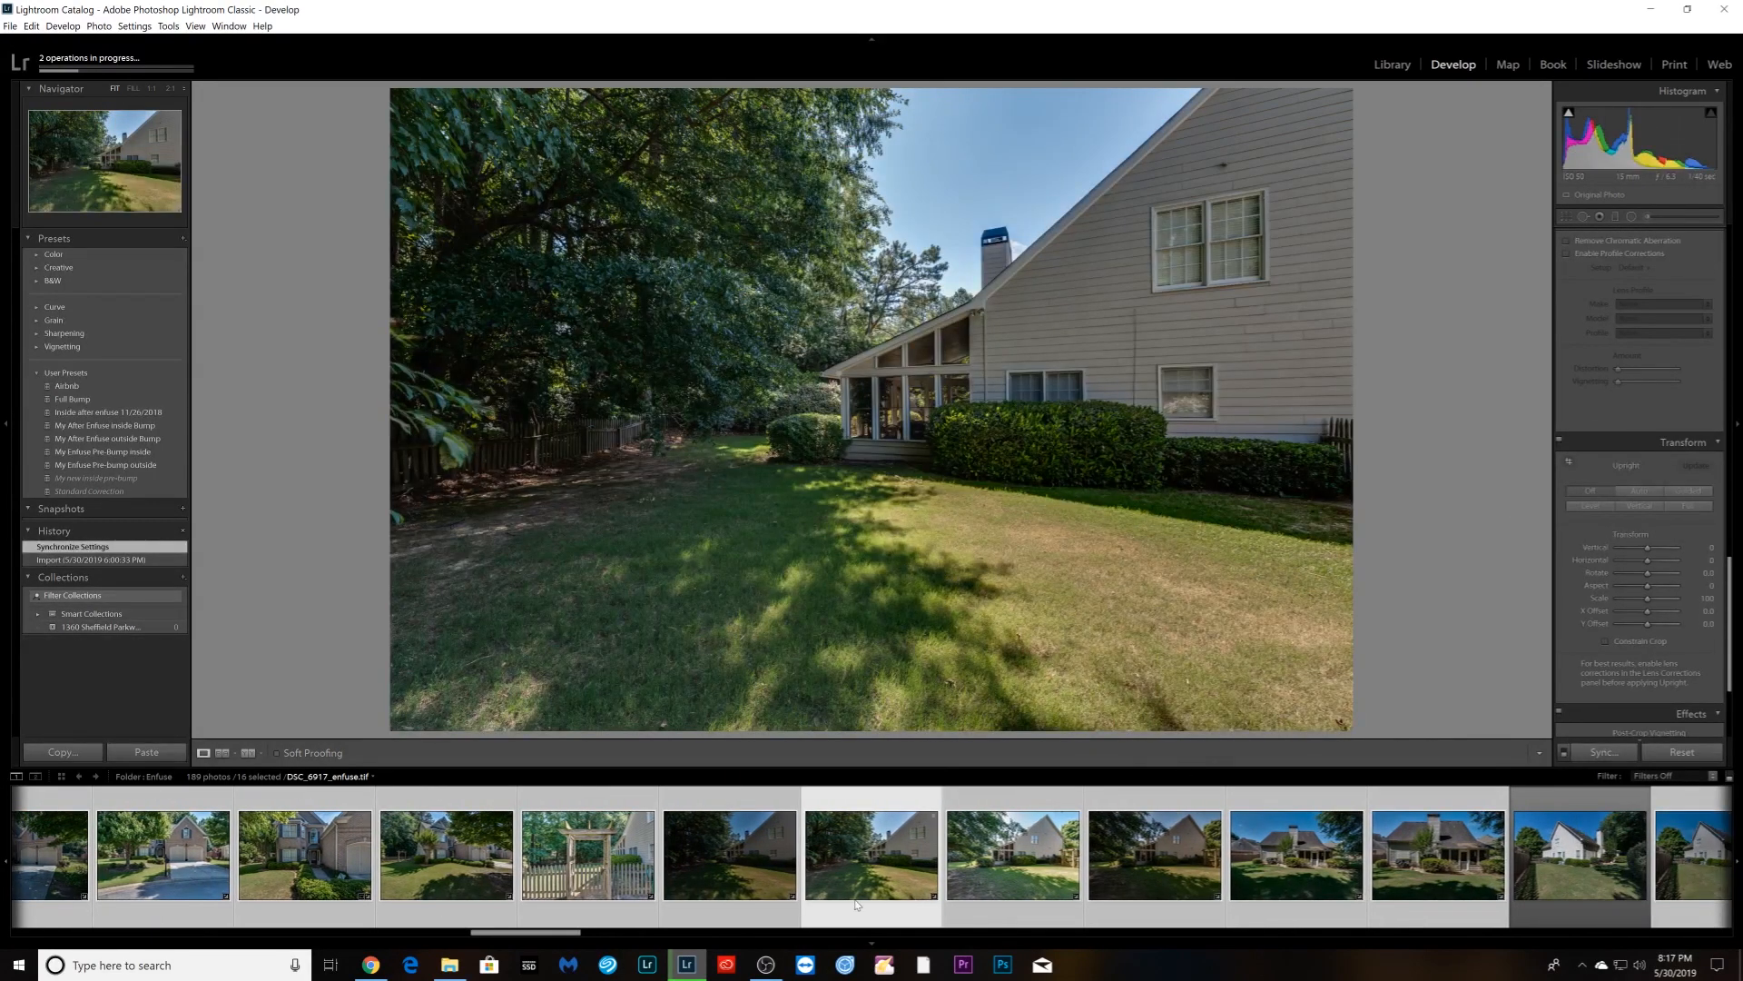
ctrl+click(737, 912)
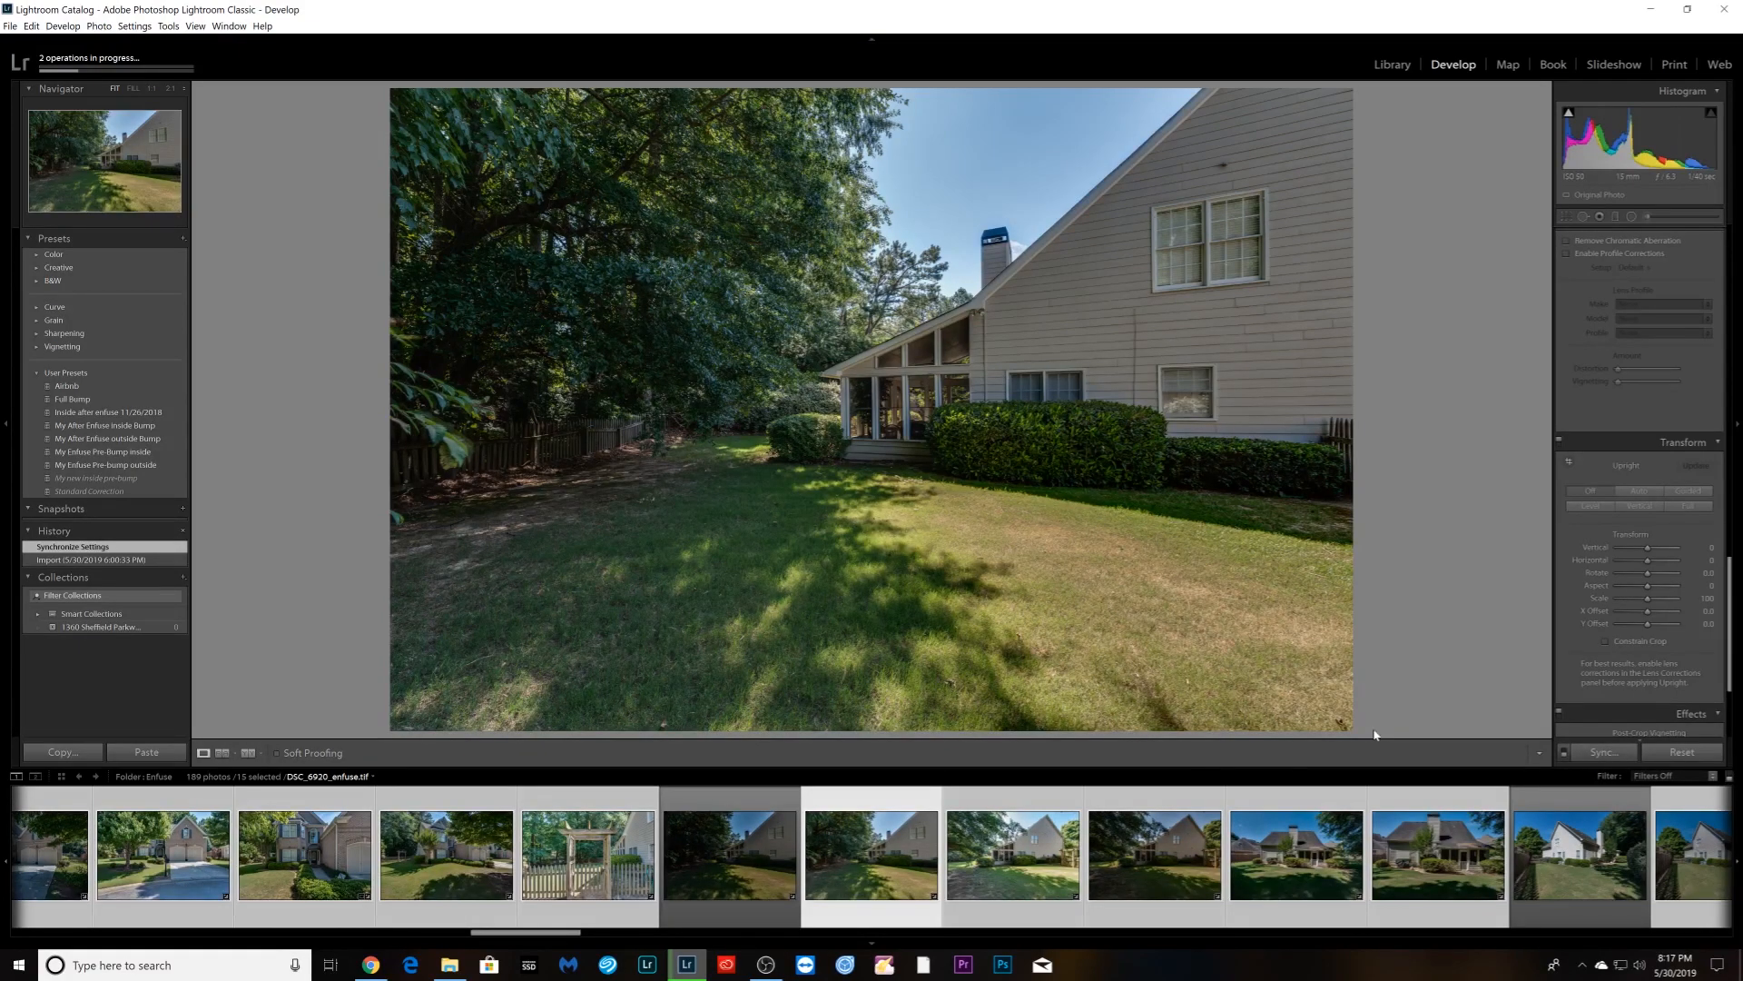
scroll(1647, 491, down, 3)
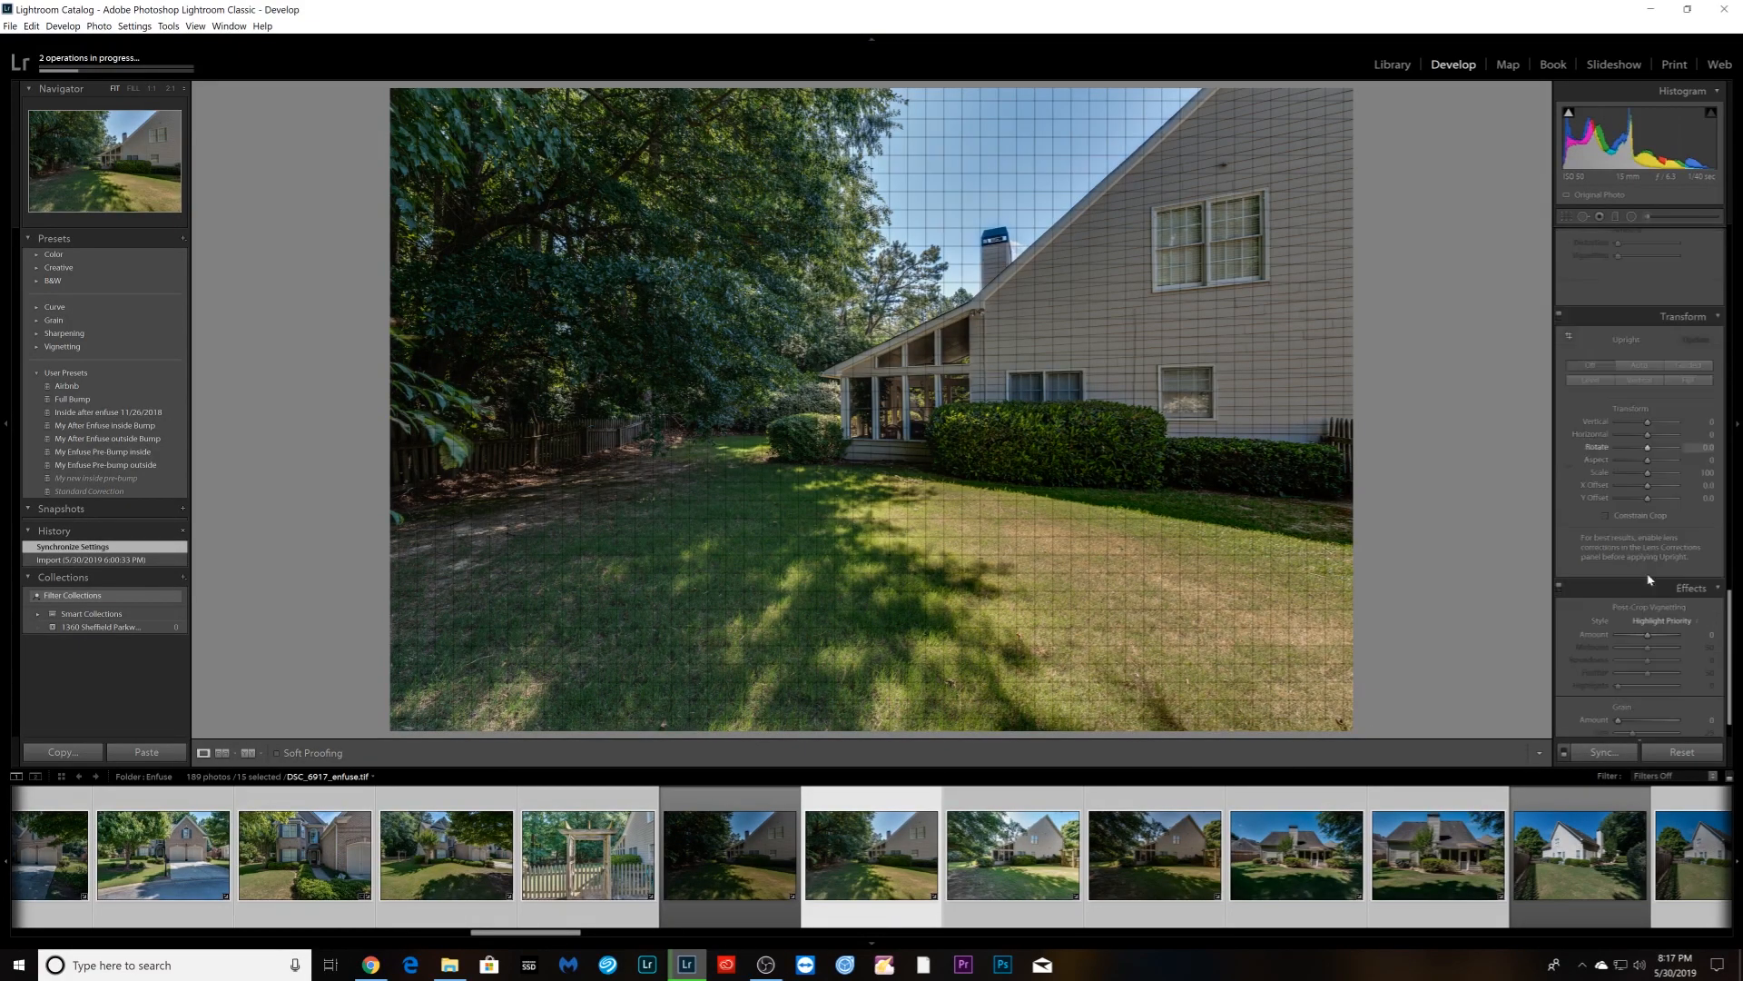
click(1641, 385)
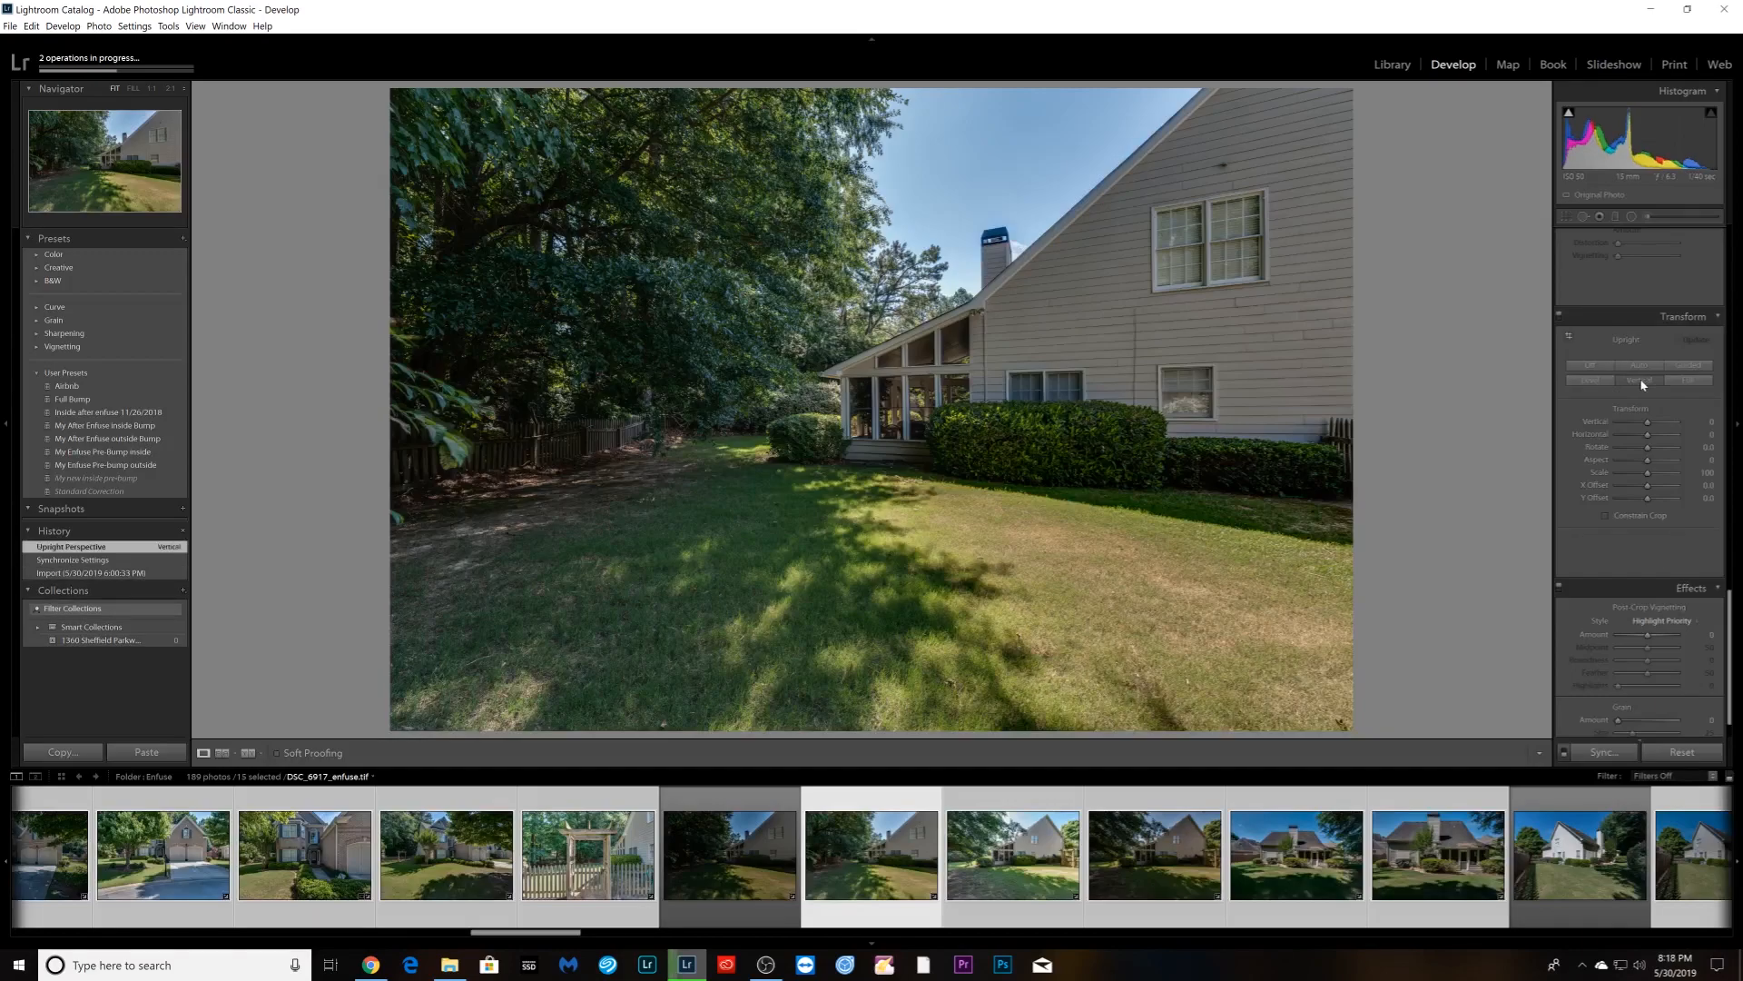
key(Right)
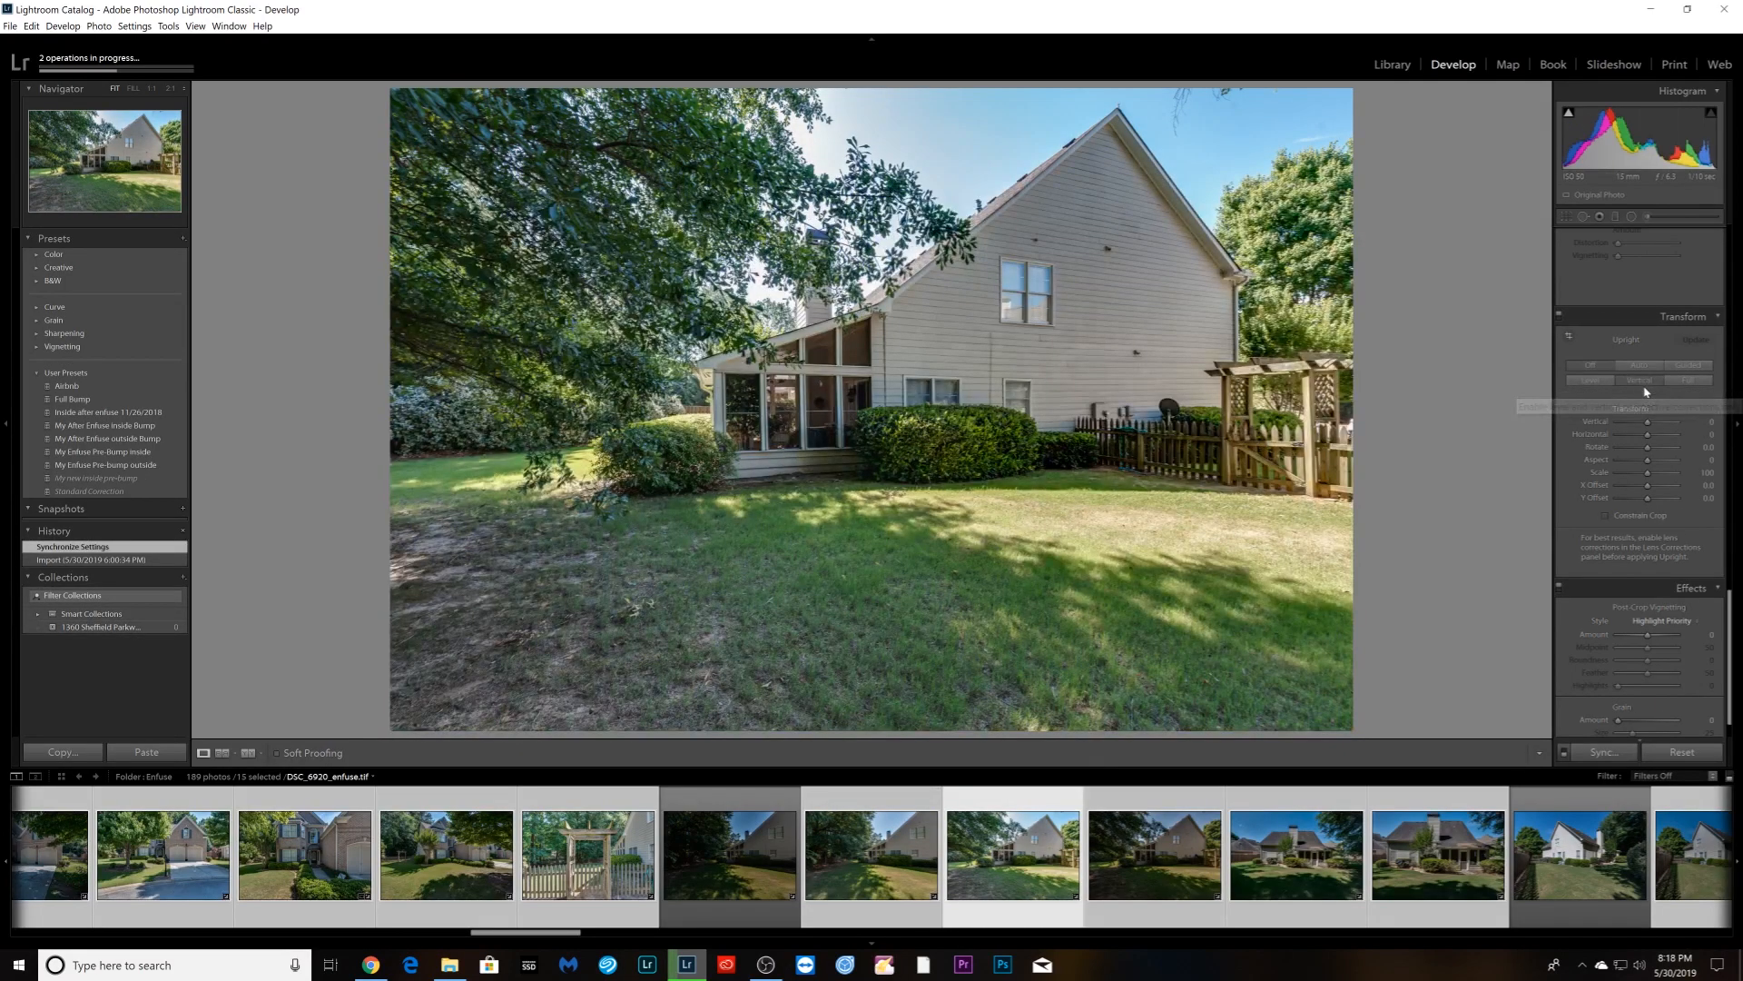
click(1646, 388)
key(Right)
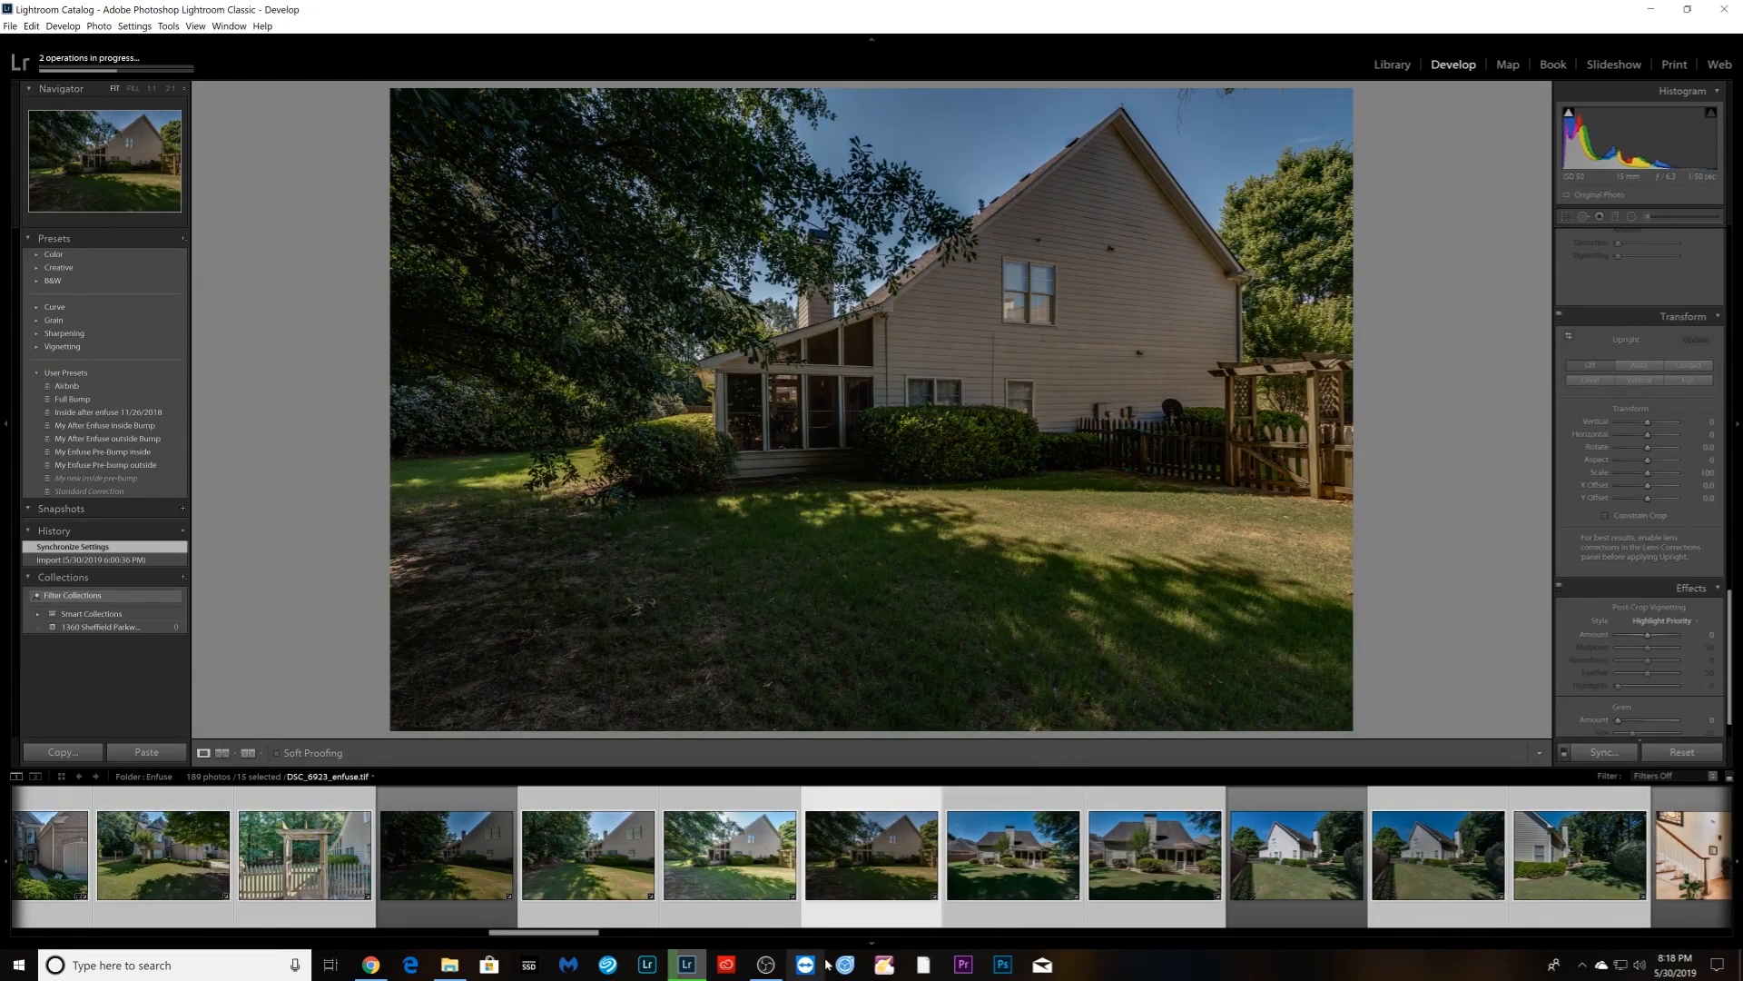
ctrl+click(879, 901)
key(Right)
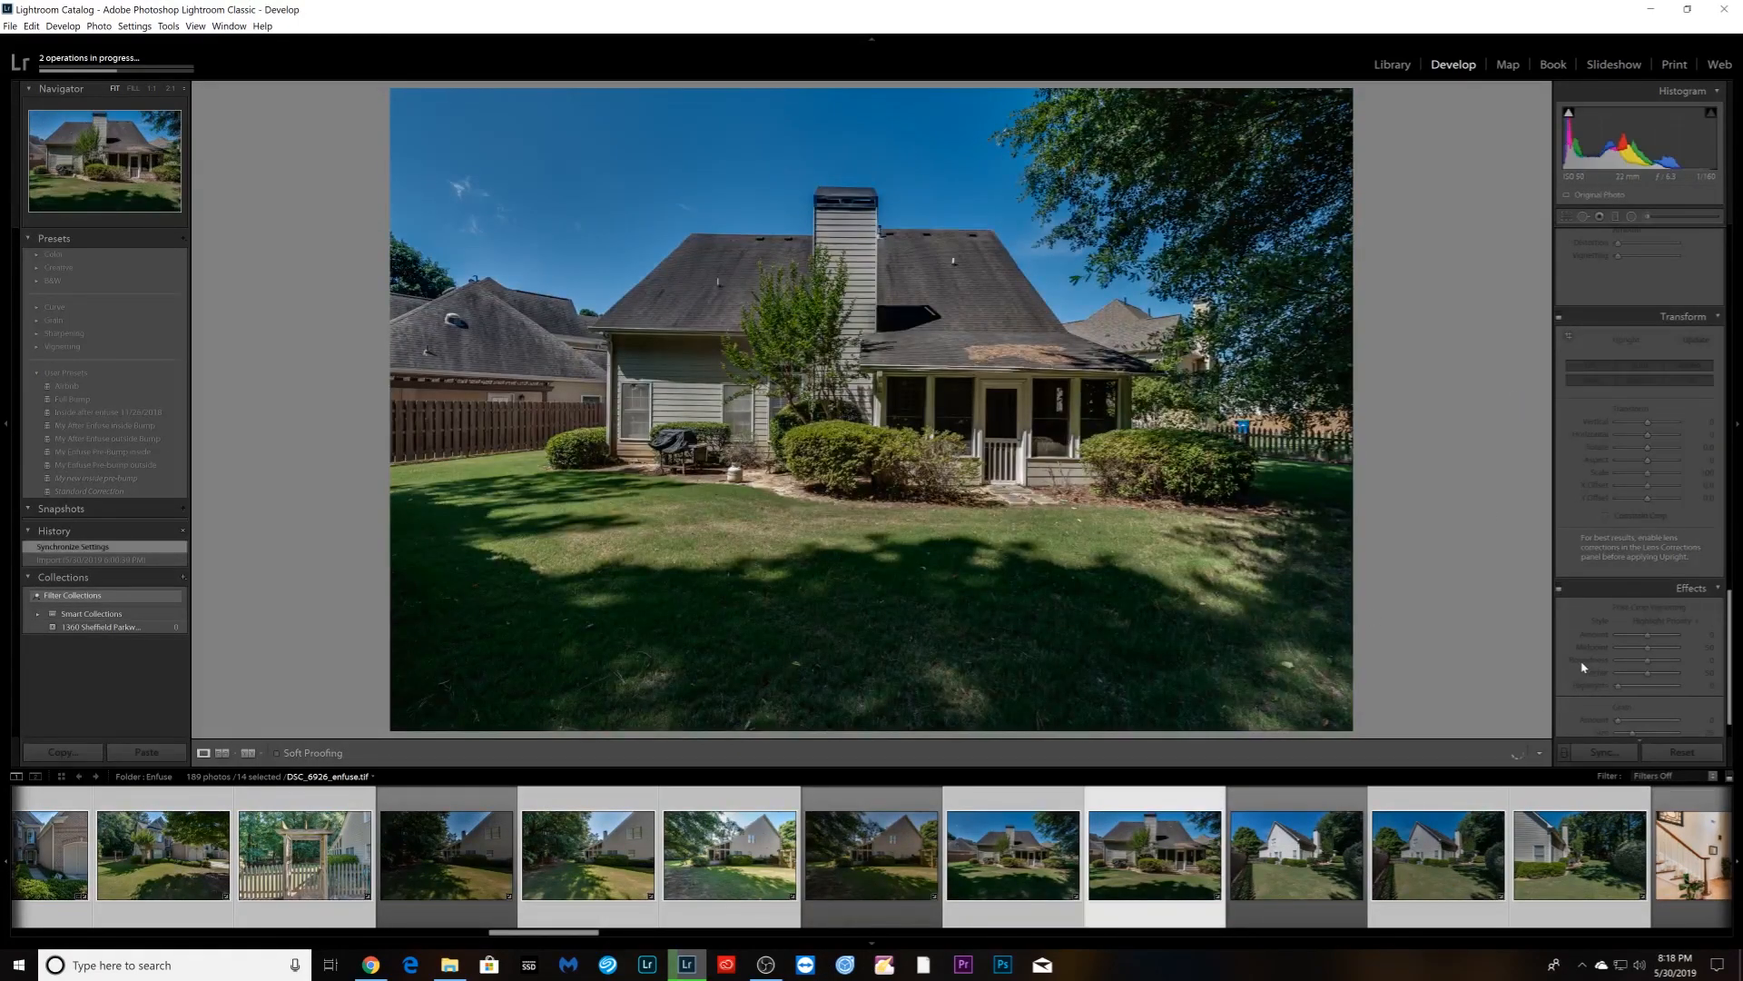
key(Left)
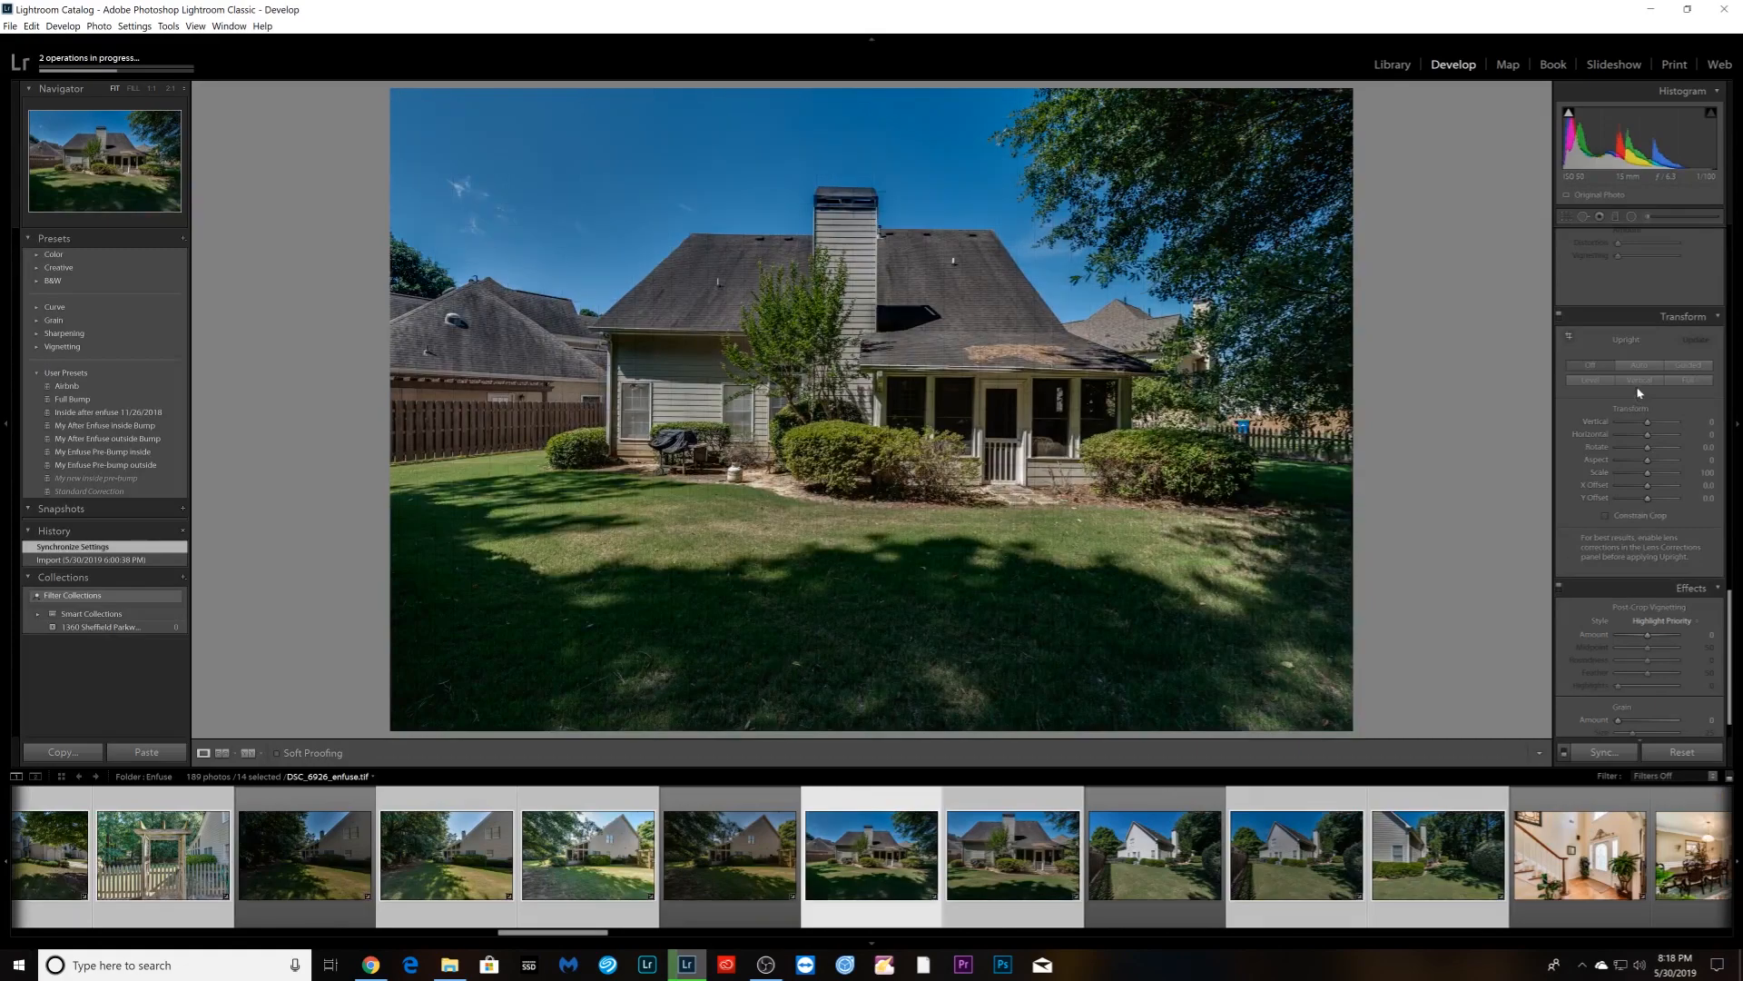
- Apply Auto Upright to the back-of-house photo and the patio shot
click(1639, 367)
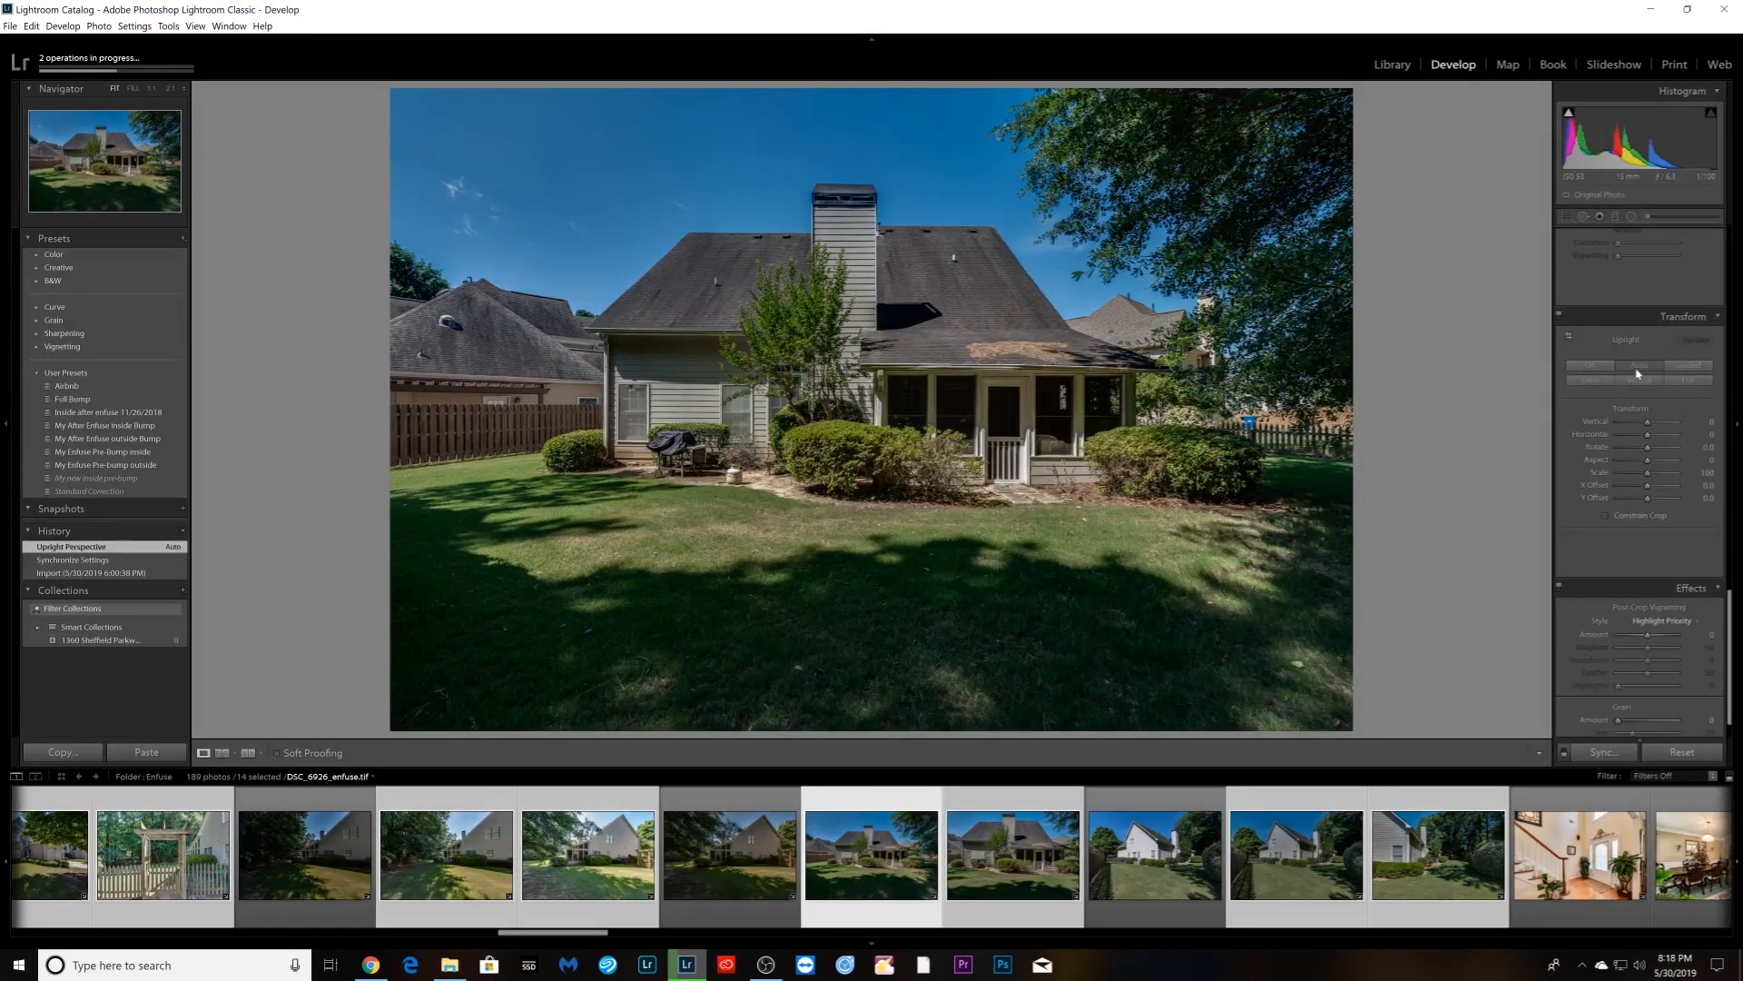
scroll(1661, 399, up, 10)
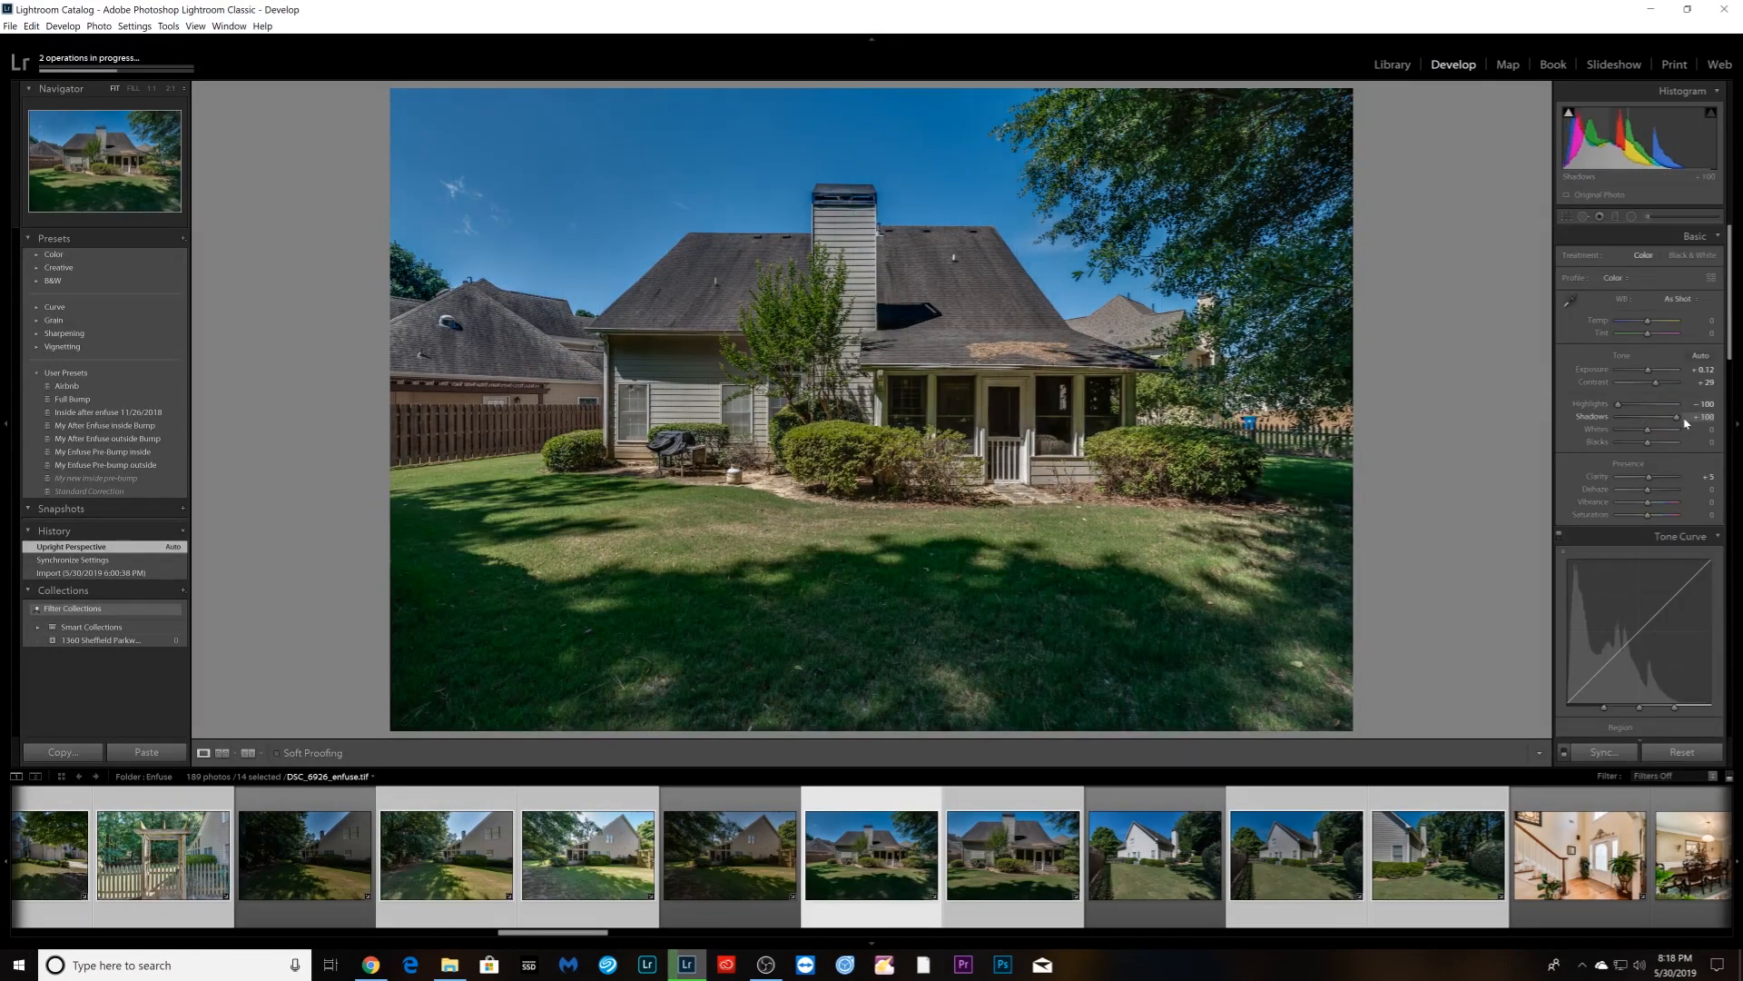
key(Right)
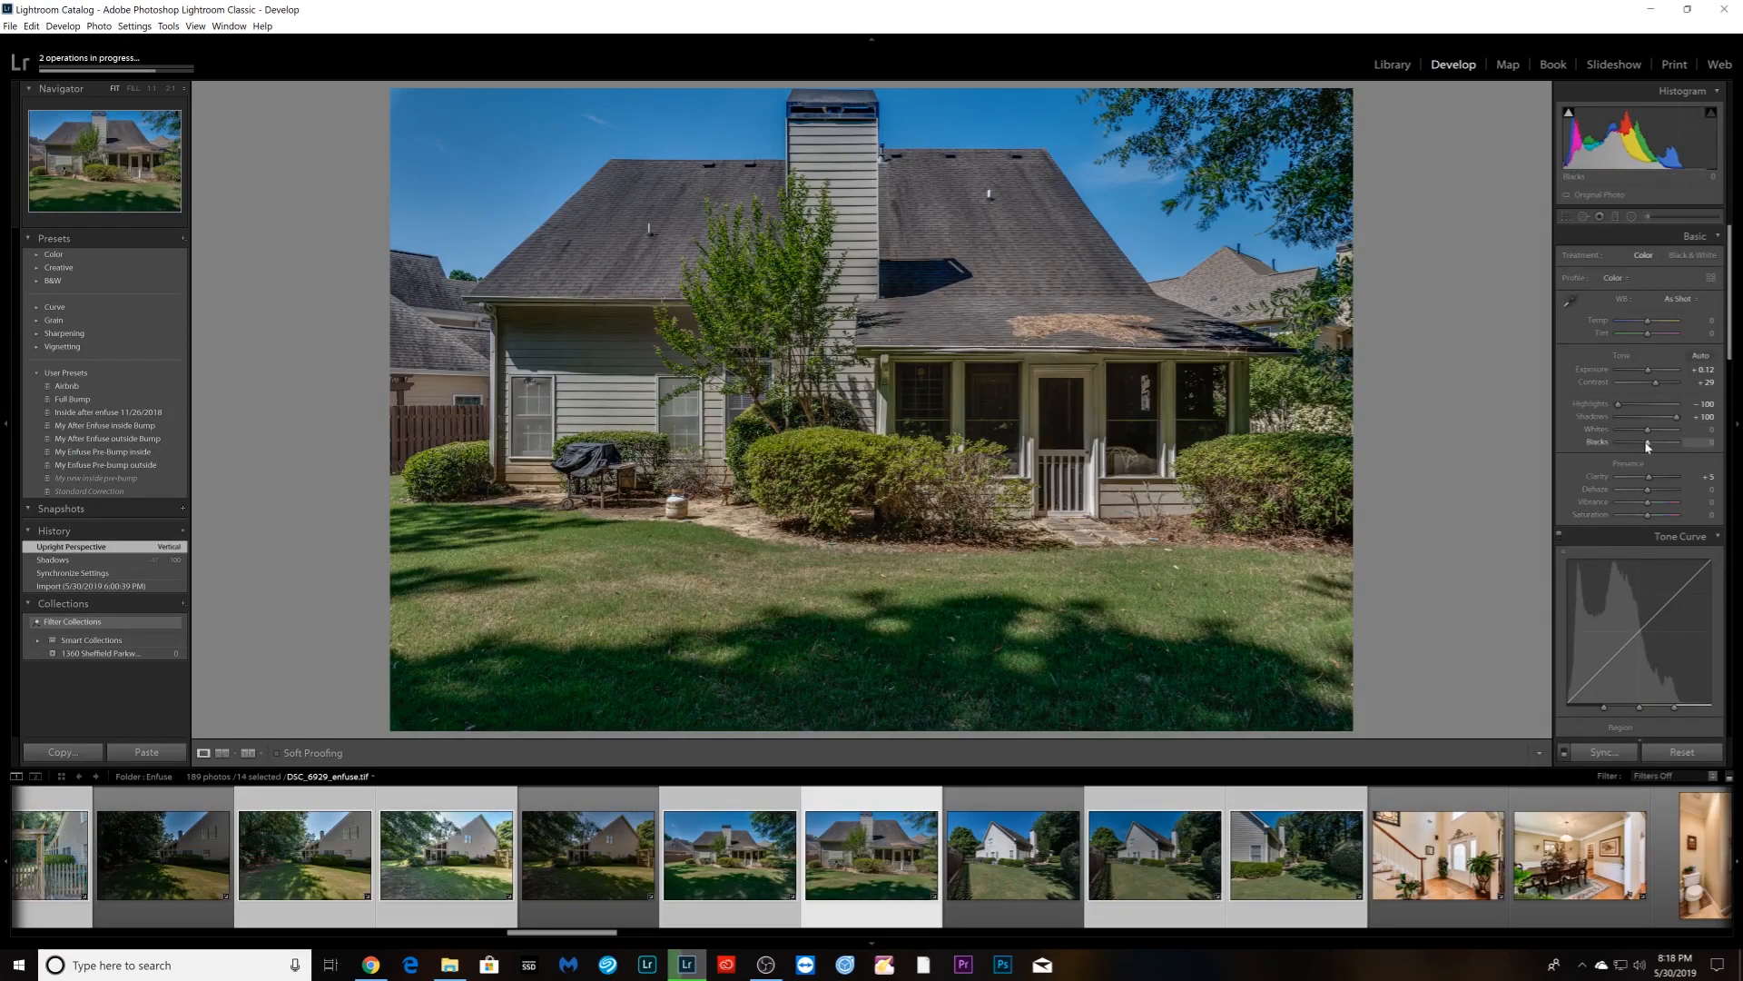
key(Right)
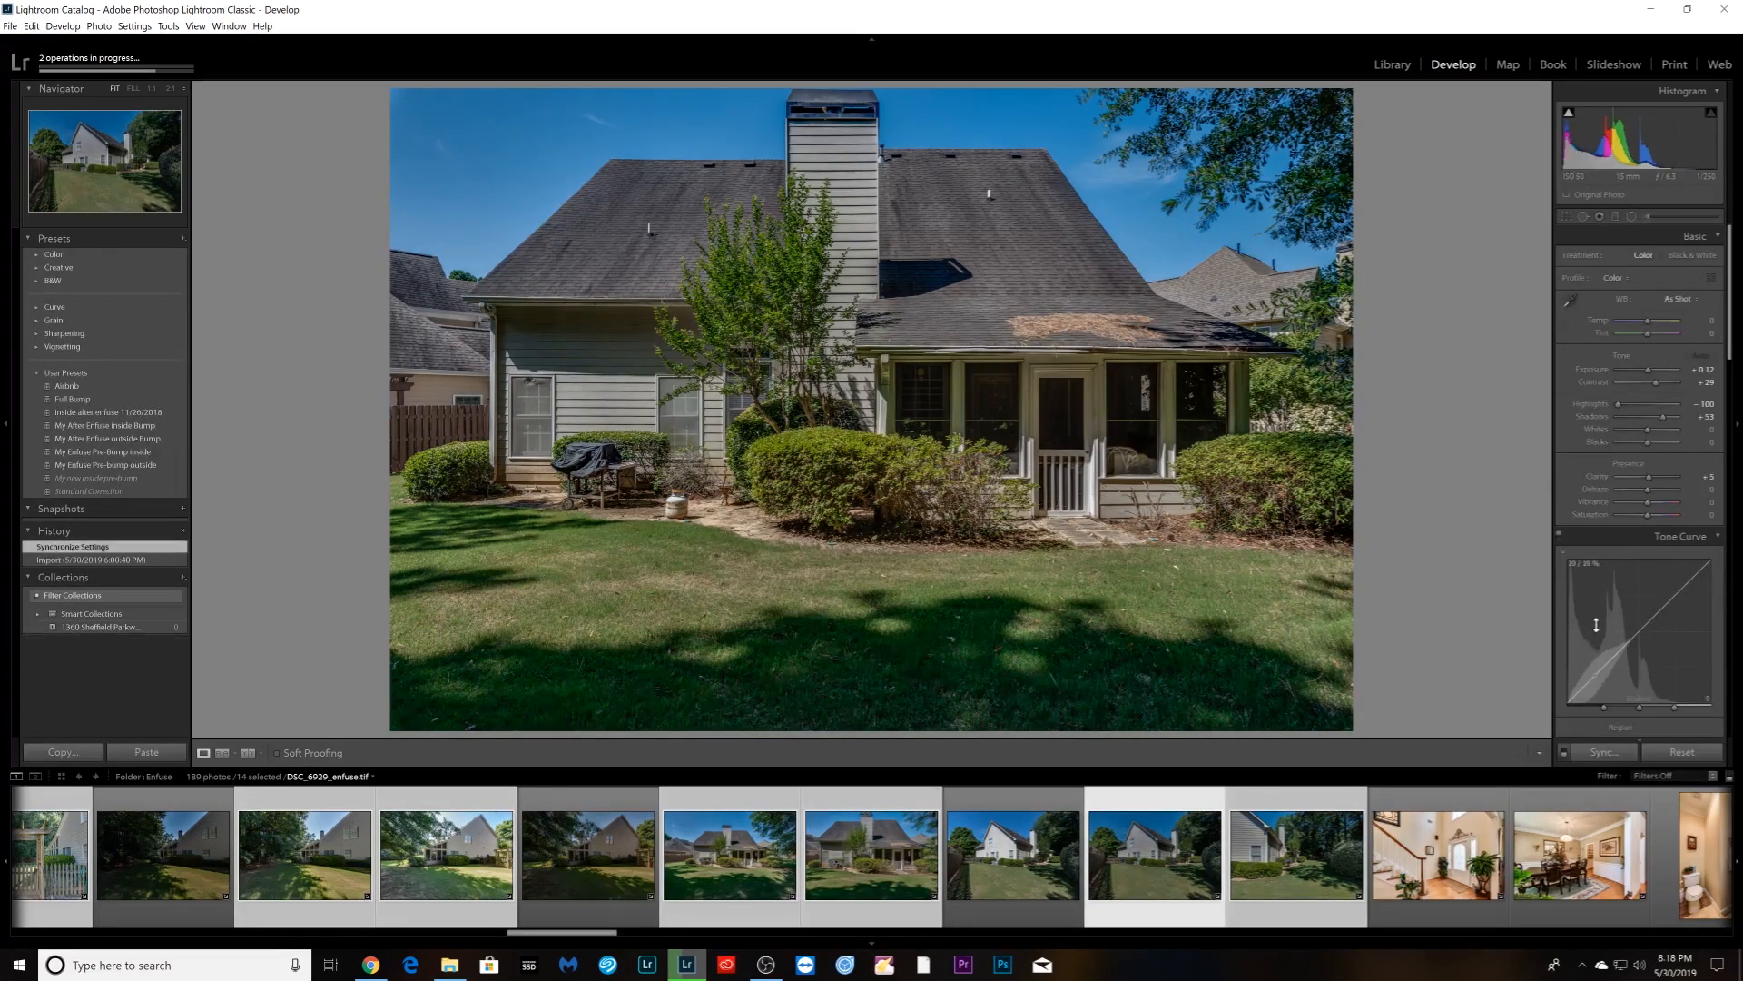
key(Right)
scroll(1634, 545, down, 5)
scroll(1637, 545, down, 8)
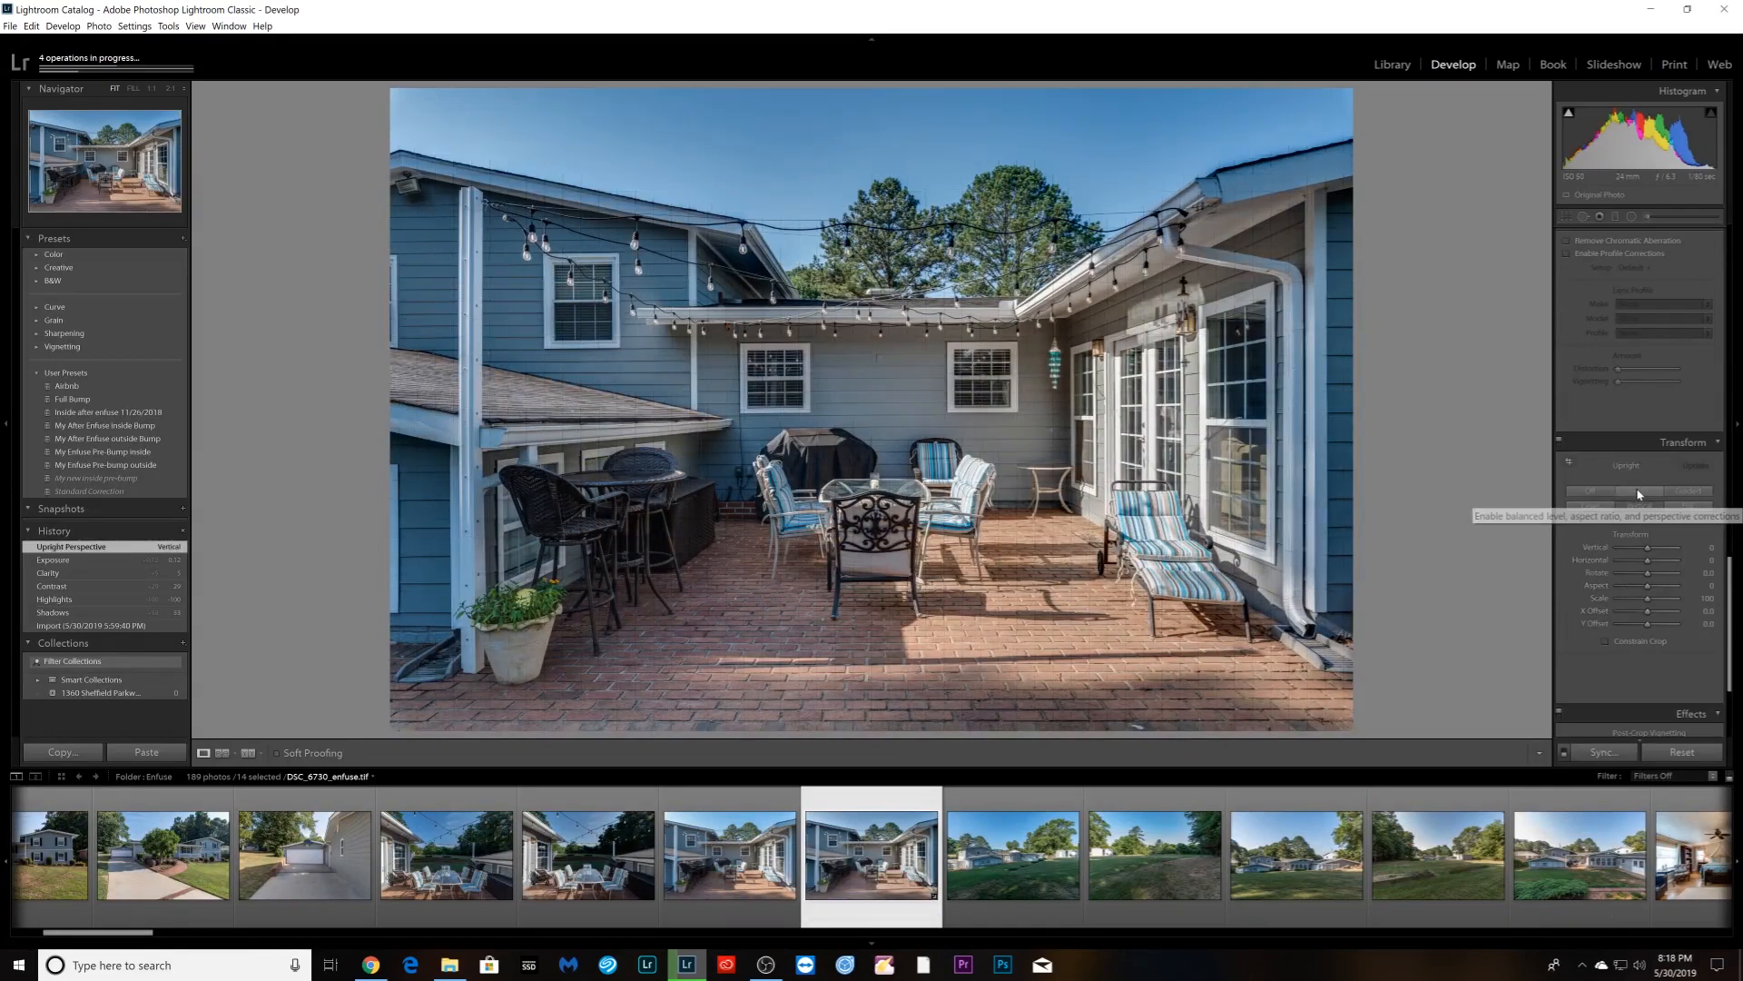
click(1638, 490)
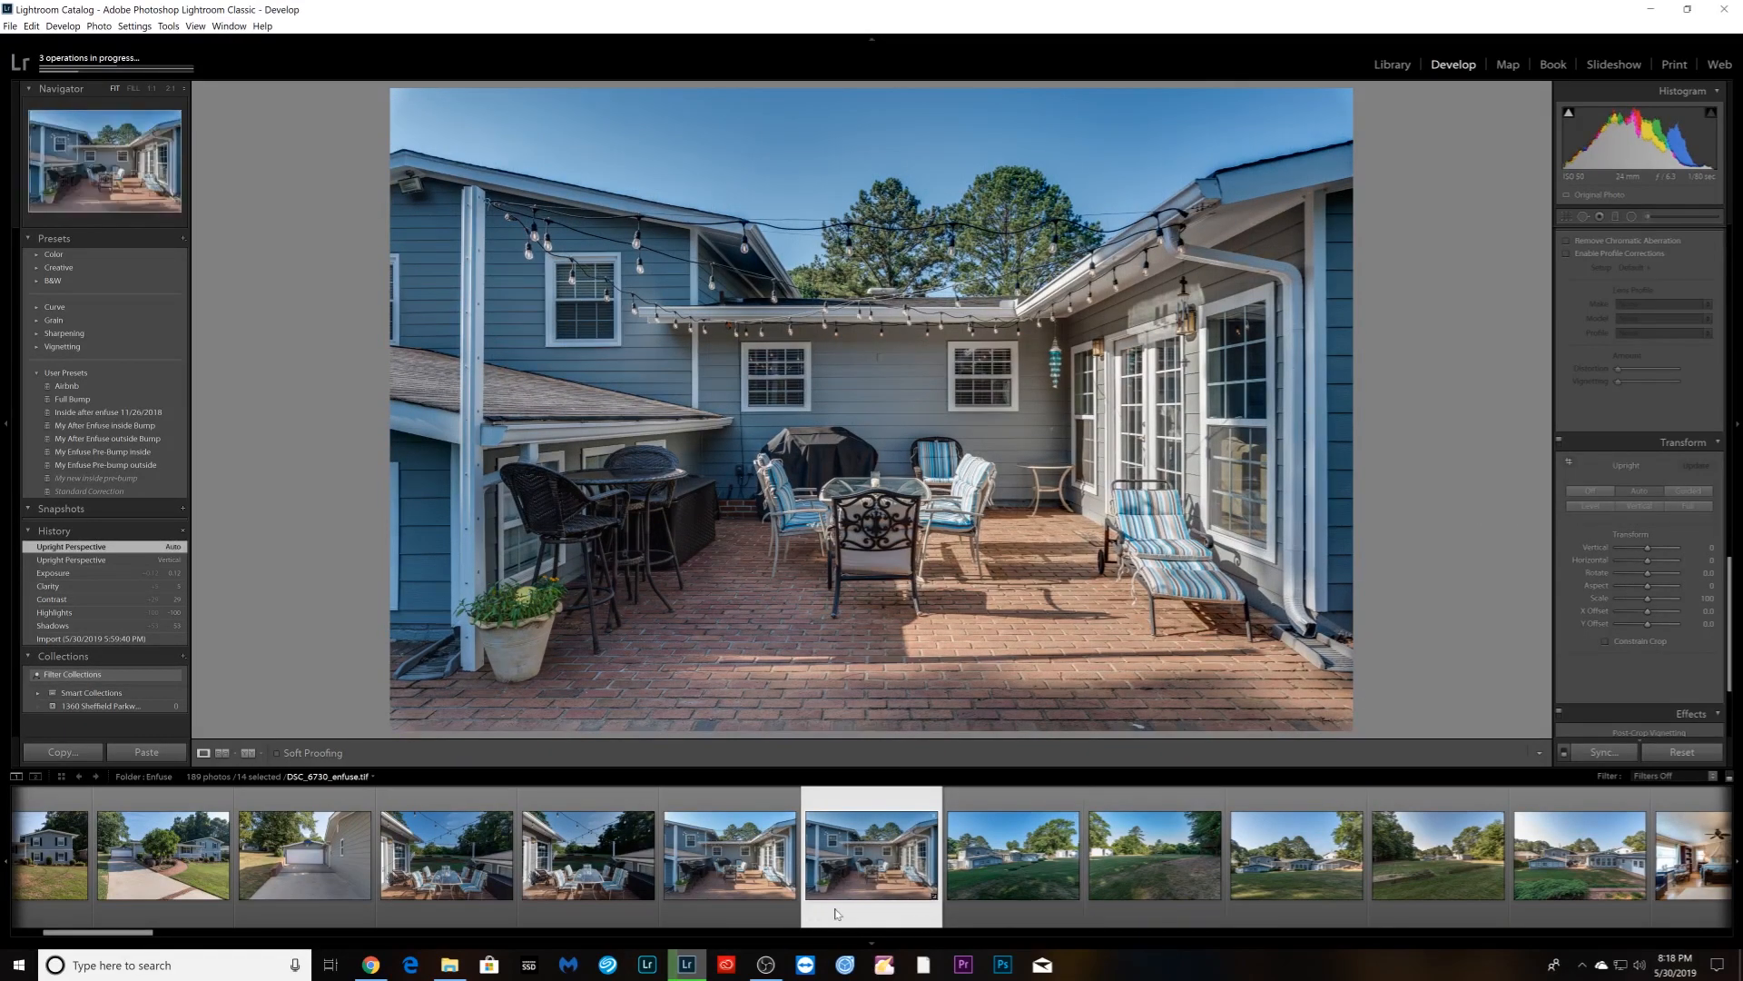
- On DSC_6729.jpg raise Contrast, lower Highlights, and lift Shadows and Exposure
ctrl+click(837, 914)
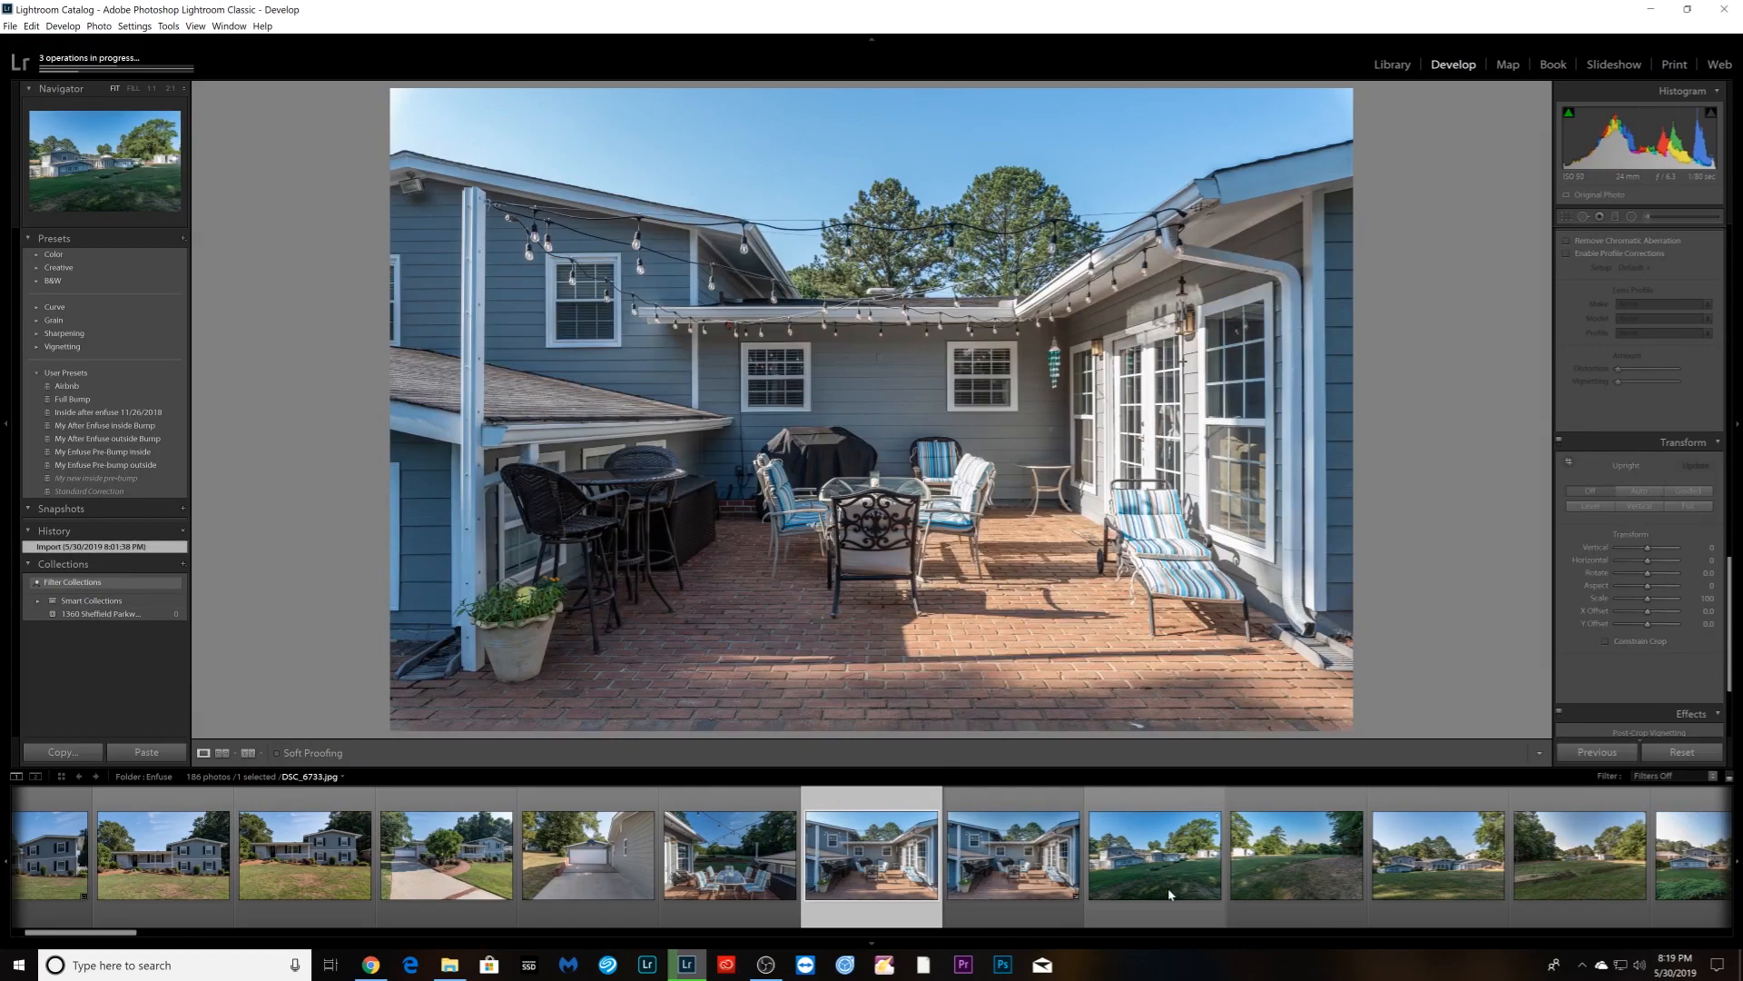
click(862, 908)
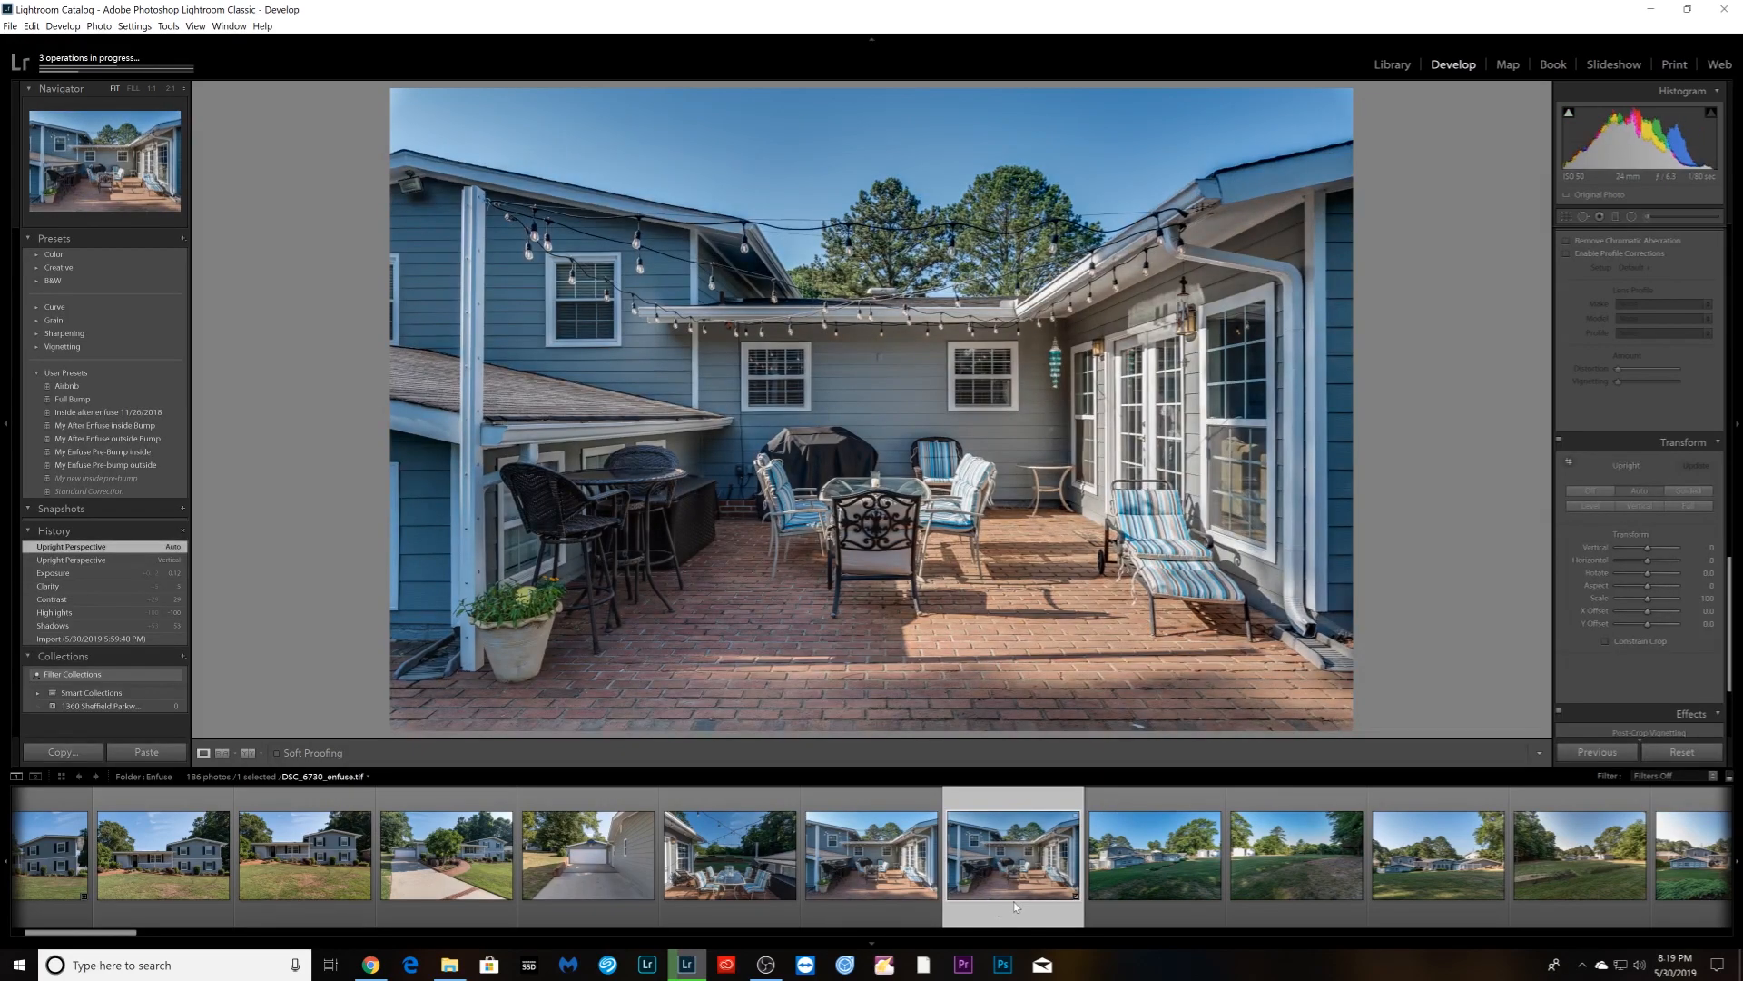
scroll(1637, 442, up, 10)
drag(1647, 383, 1653, 382)
drag(1647, 417, 1654, 417)
mouse_move(1647, 404)
mouse_down()
mouse_move(1627, 404)
mouse_move(1652, 372)
mouse_up()
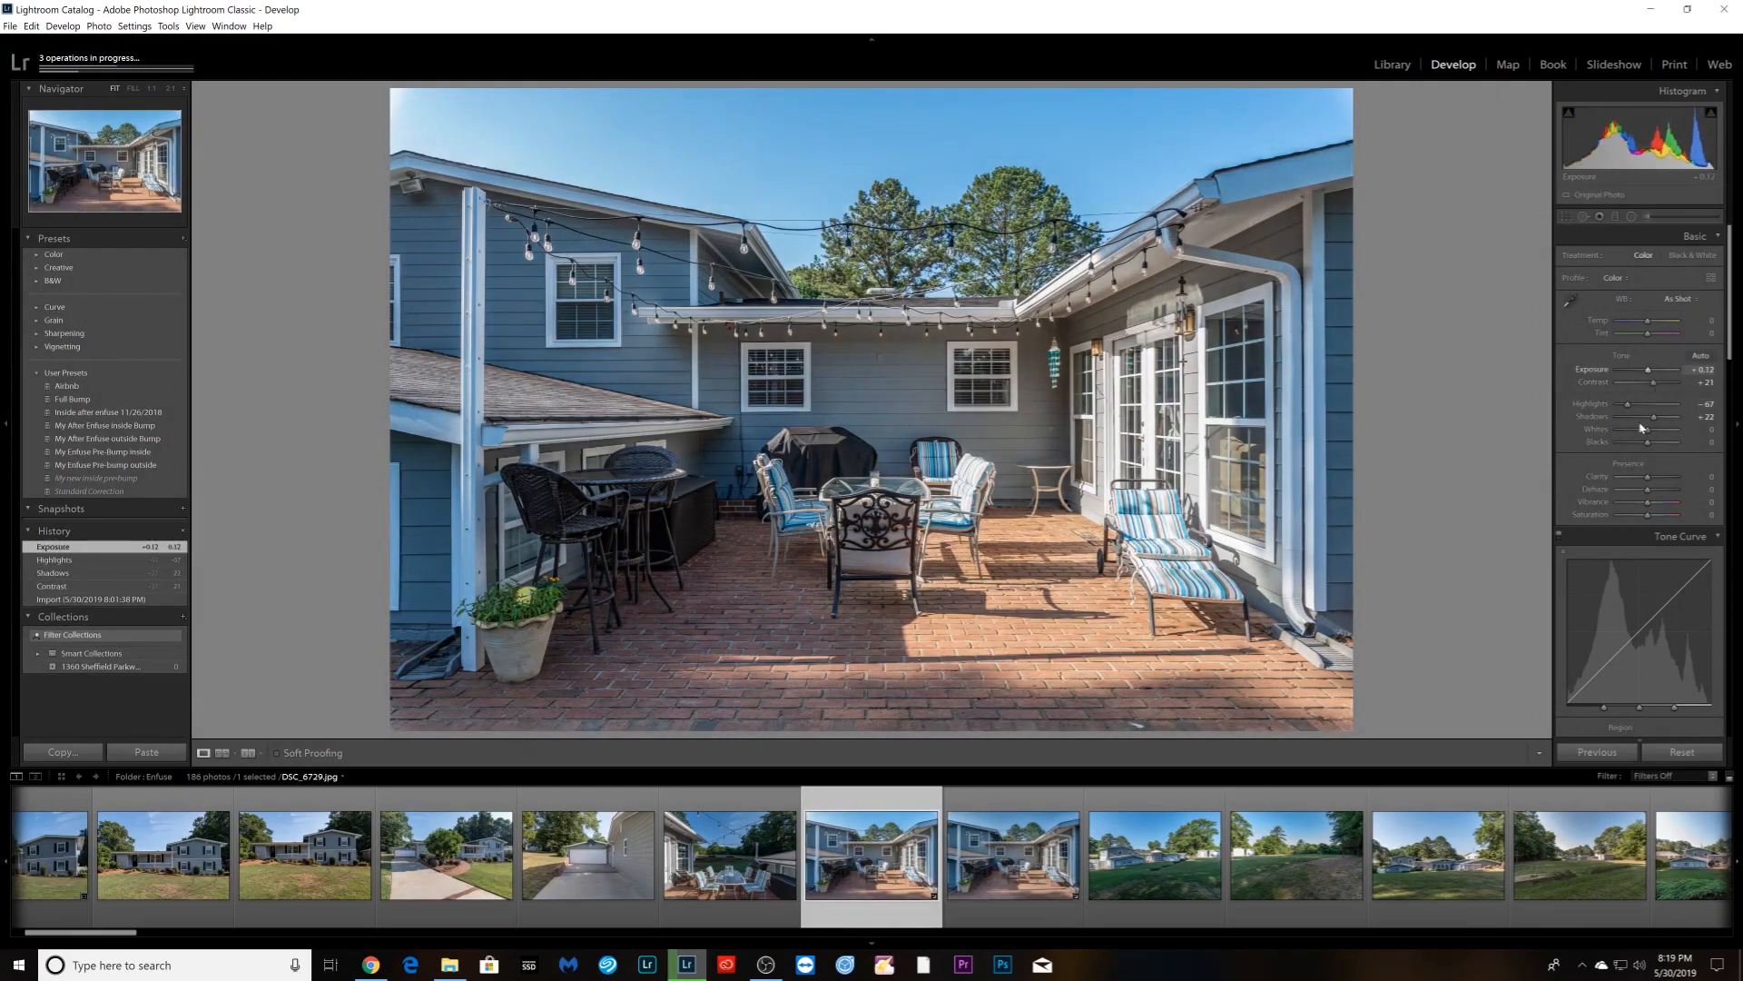
- Remove DSC_6730_enfuse.tif from the catalog
click(1053, 886)
right_click(1051, 894)
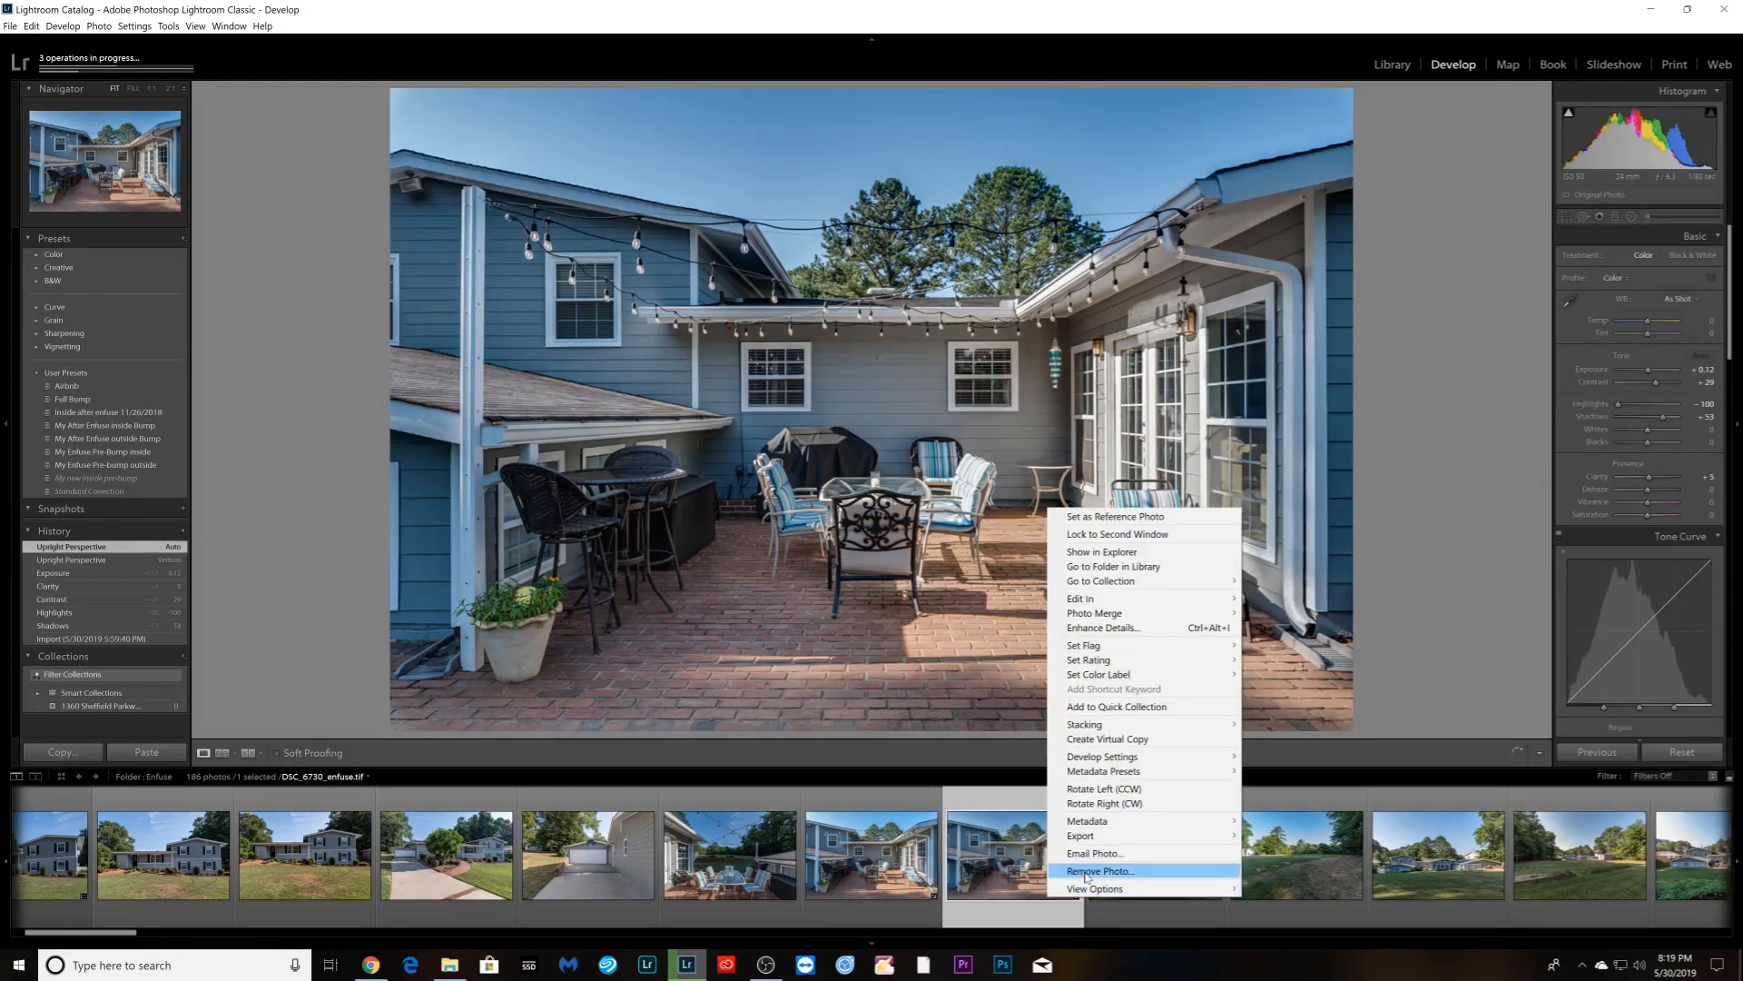
click(1094, 871)
click(900, 514)
scroll(1162, 908, down, 15)
scroll(1162, 908, down, 10)
scroll(566, 908, up, 15)
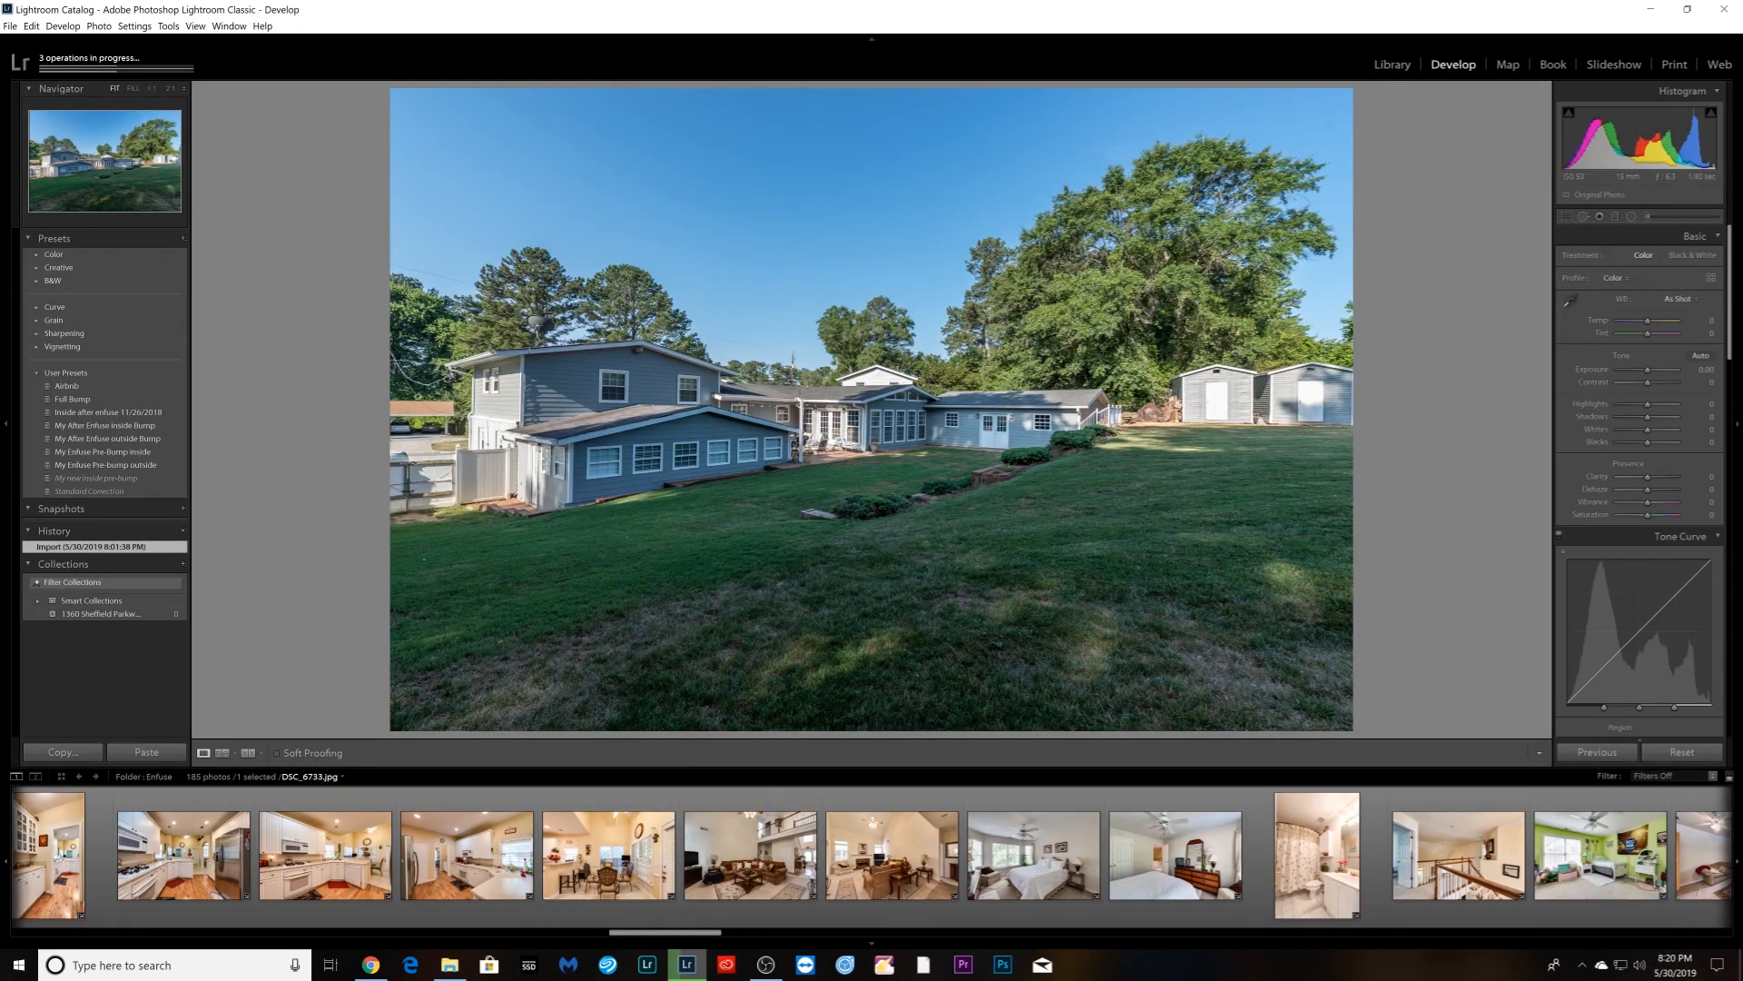
- Minimize Lightroom to check the desktop
click(1651, 9)
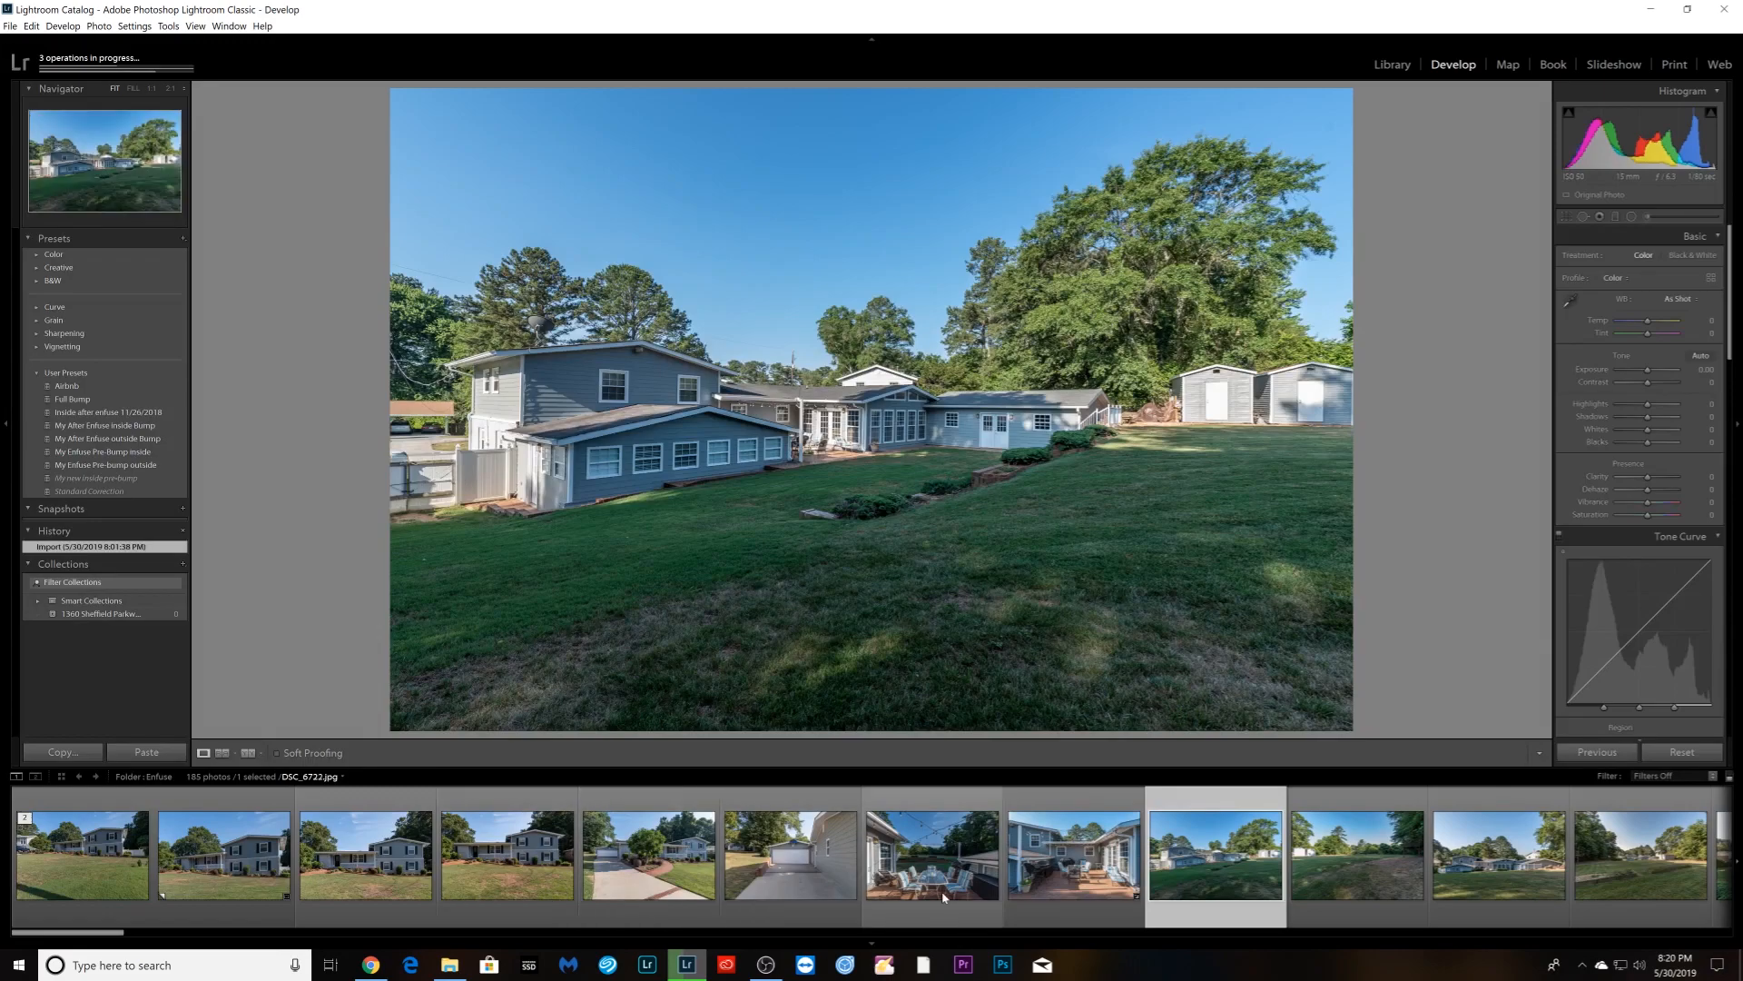
scroll(1009, 896, down, 5)
scroll(1009, 895, up, 5)
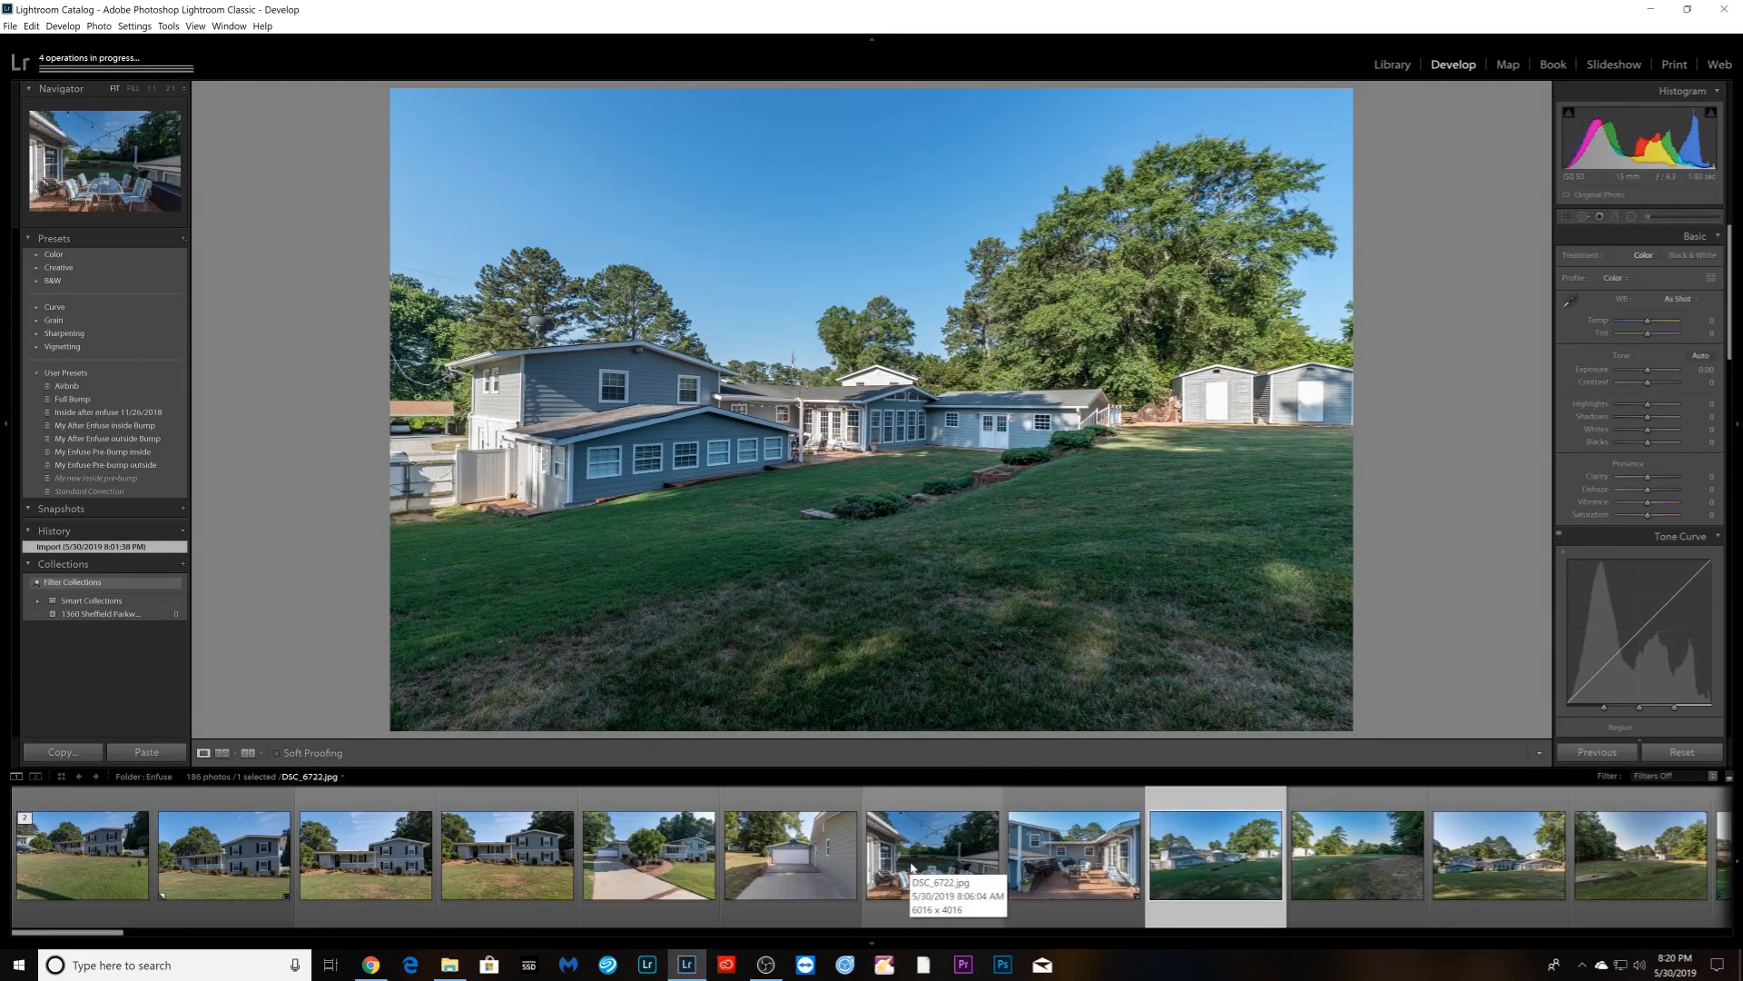
- Open the new staircase photo and inspect the dog figurine and staircase at 1:1
scroll(762, 880, down, 6)
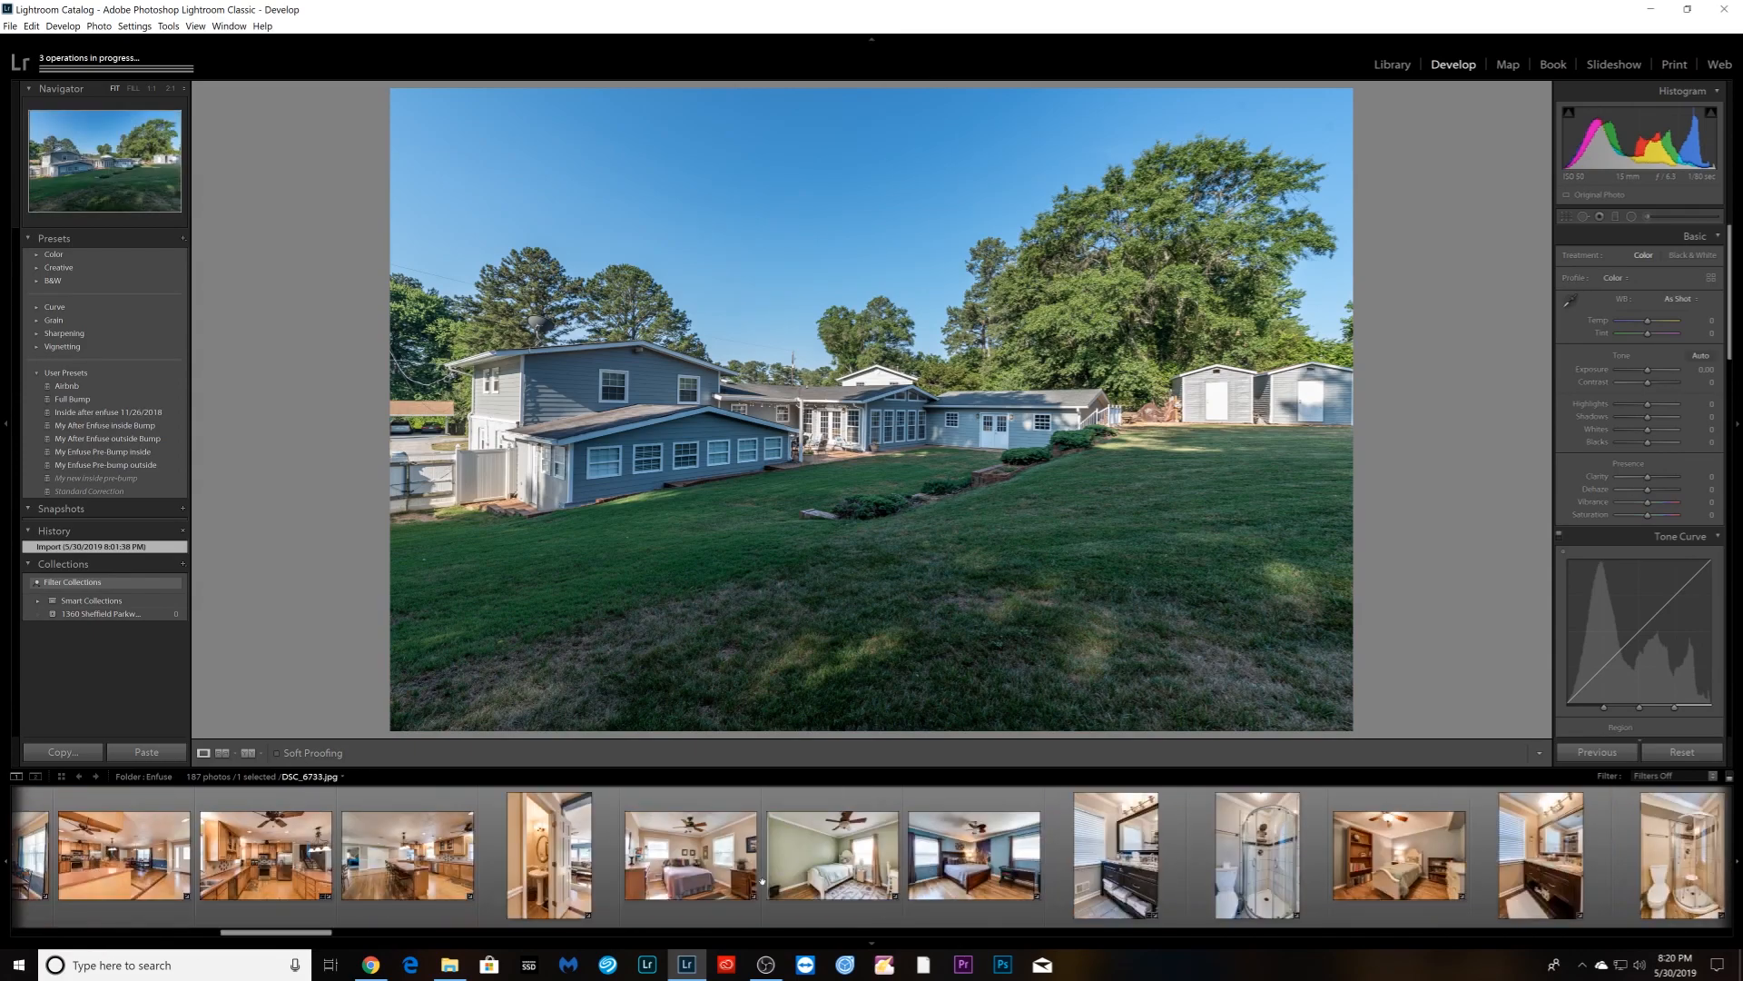
scroll(762, 881, down, 8)
scroll(765, 887, up, 4)
click(243, 899)
click(607, 654)
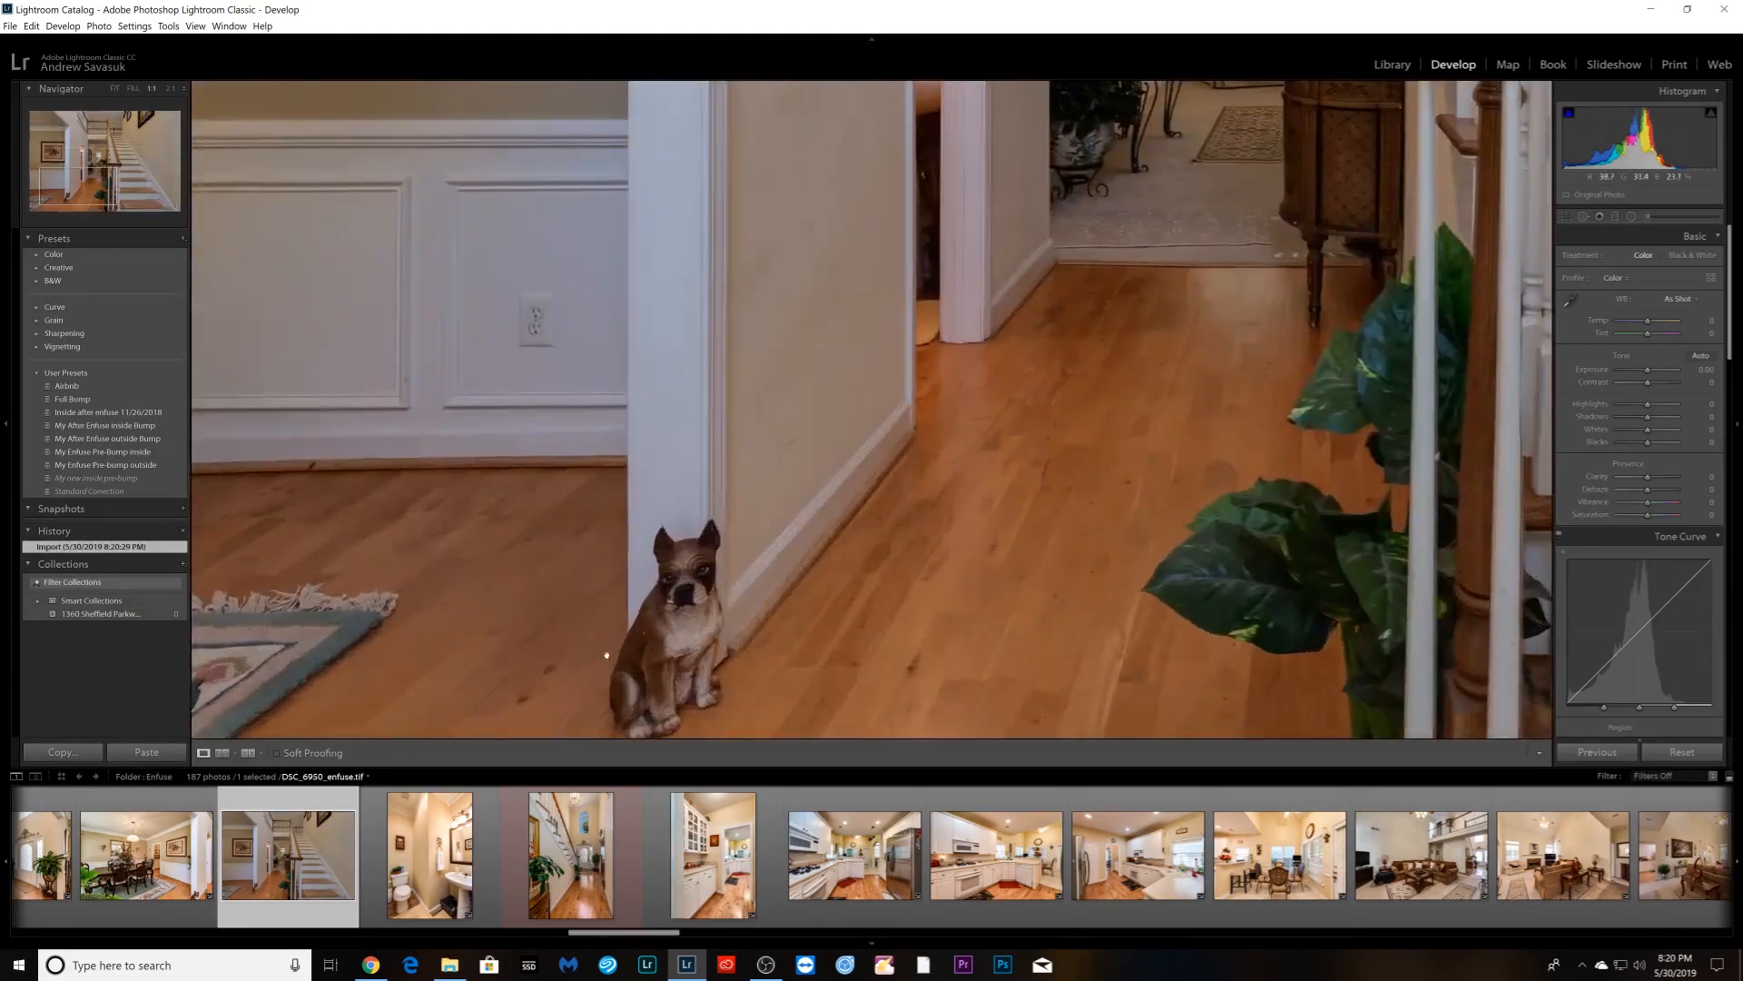
click(607, 654)
click(1004, 436)
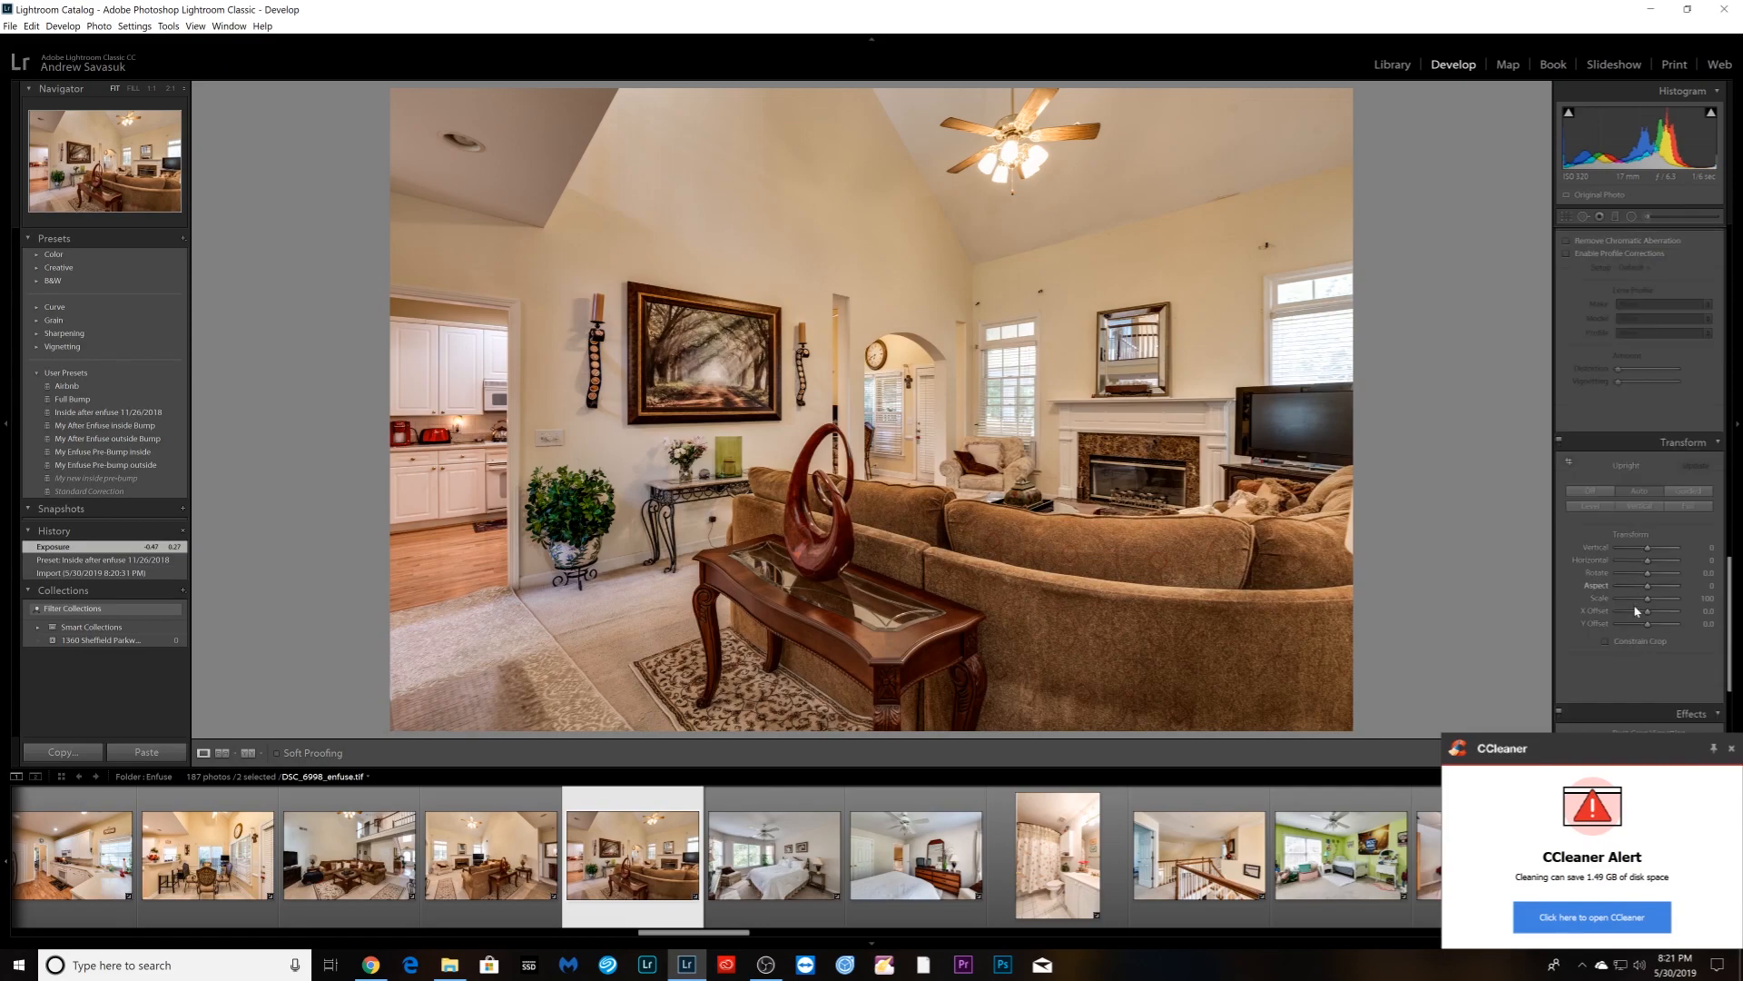
- Apply Upright Vertical to the living-room shot, dismiss the CCleaner alert, and refit the staircase photo
click(1639, 505)
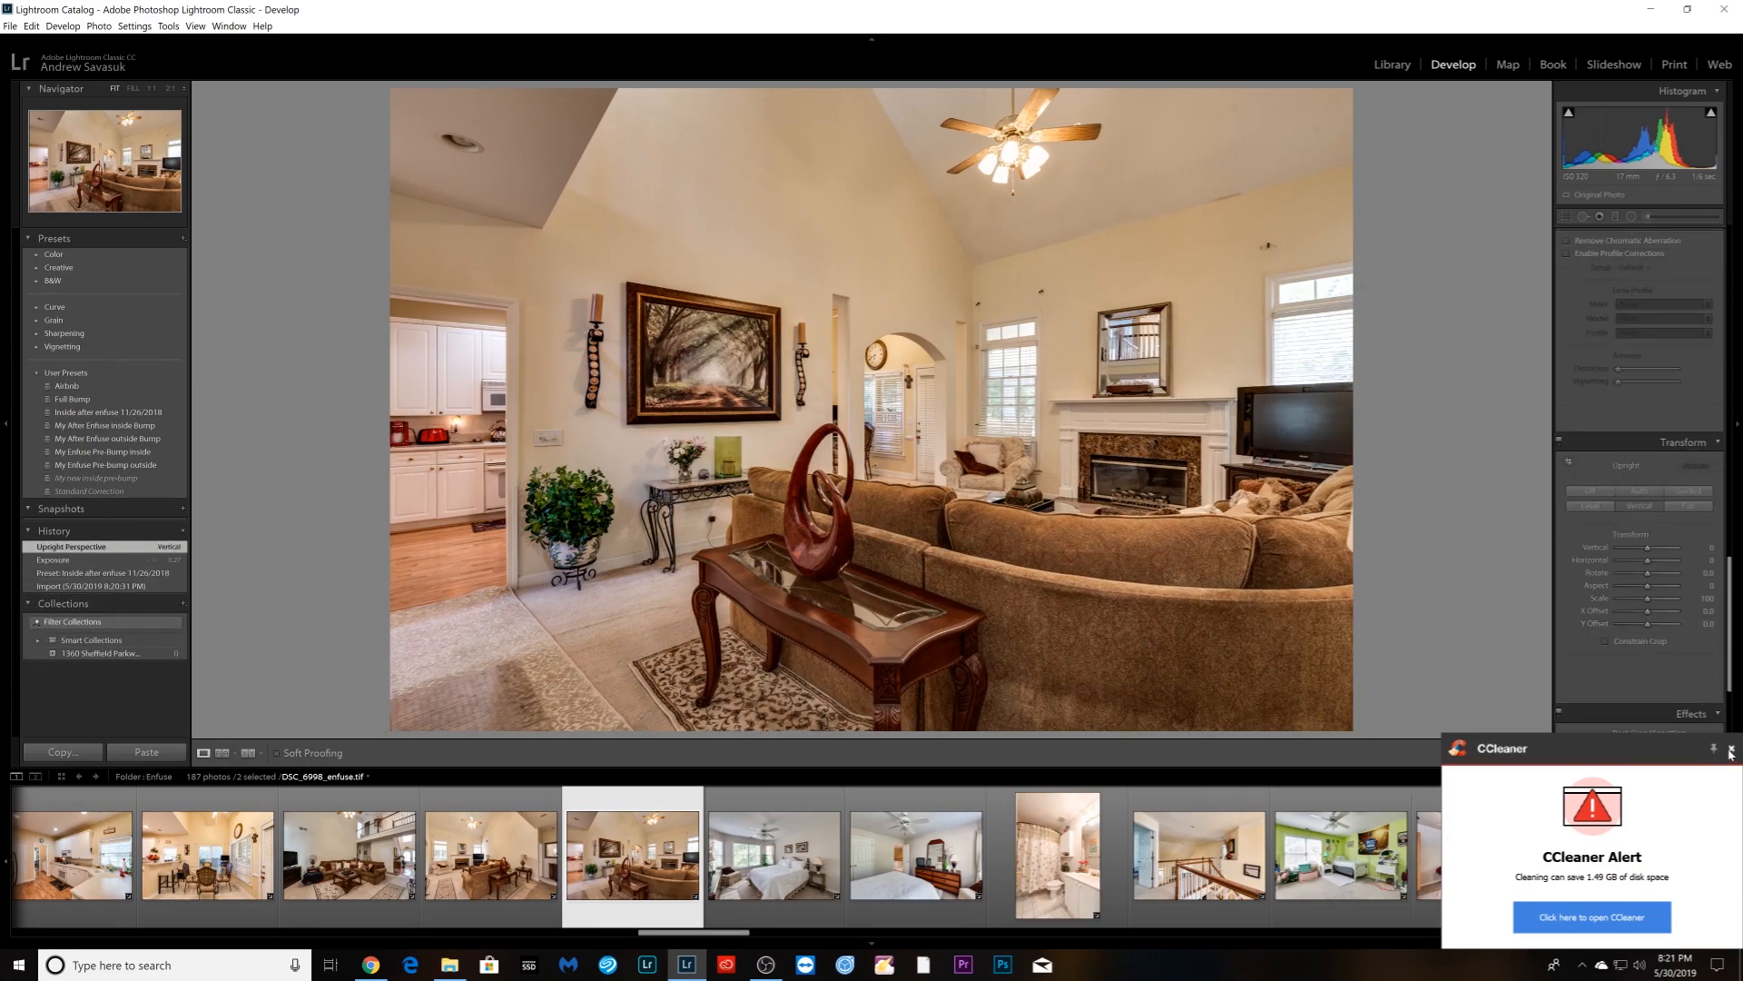
click(1730, 750)
scroll(604, 854, up, 10)
key(Right)
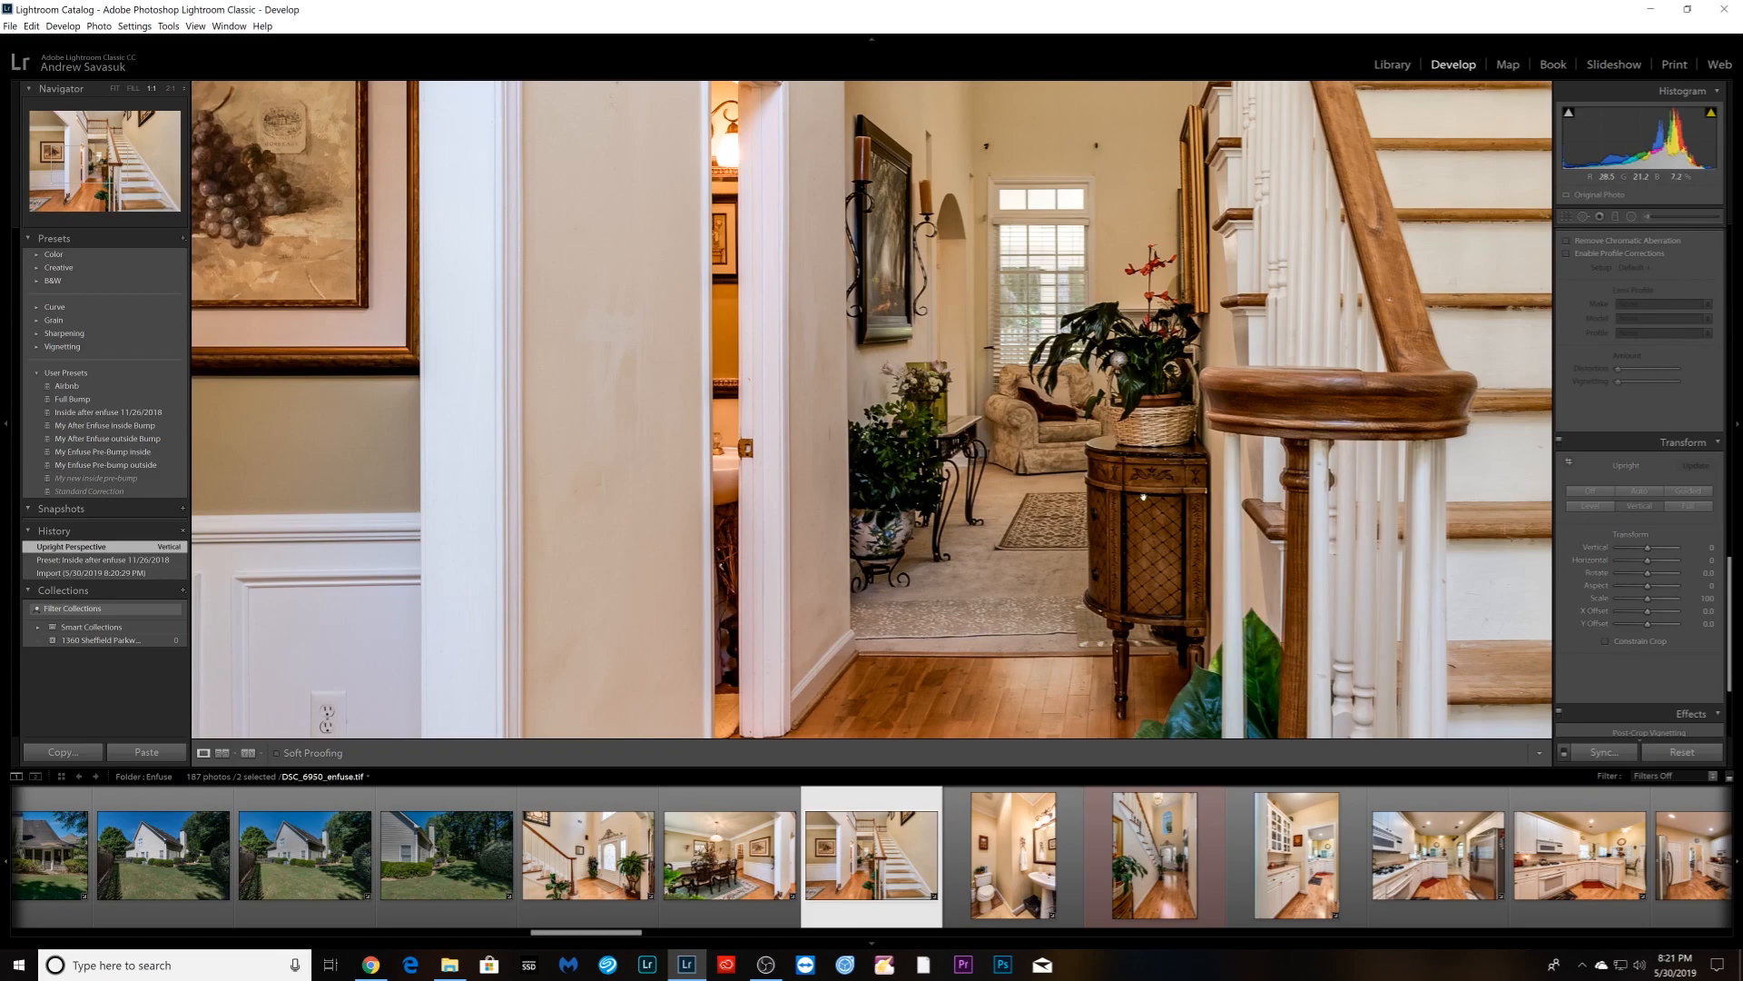
click(1146, 466)
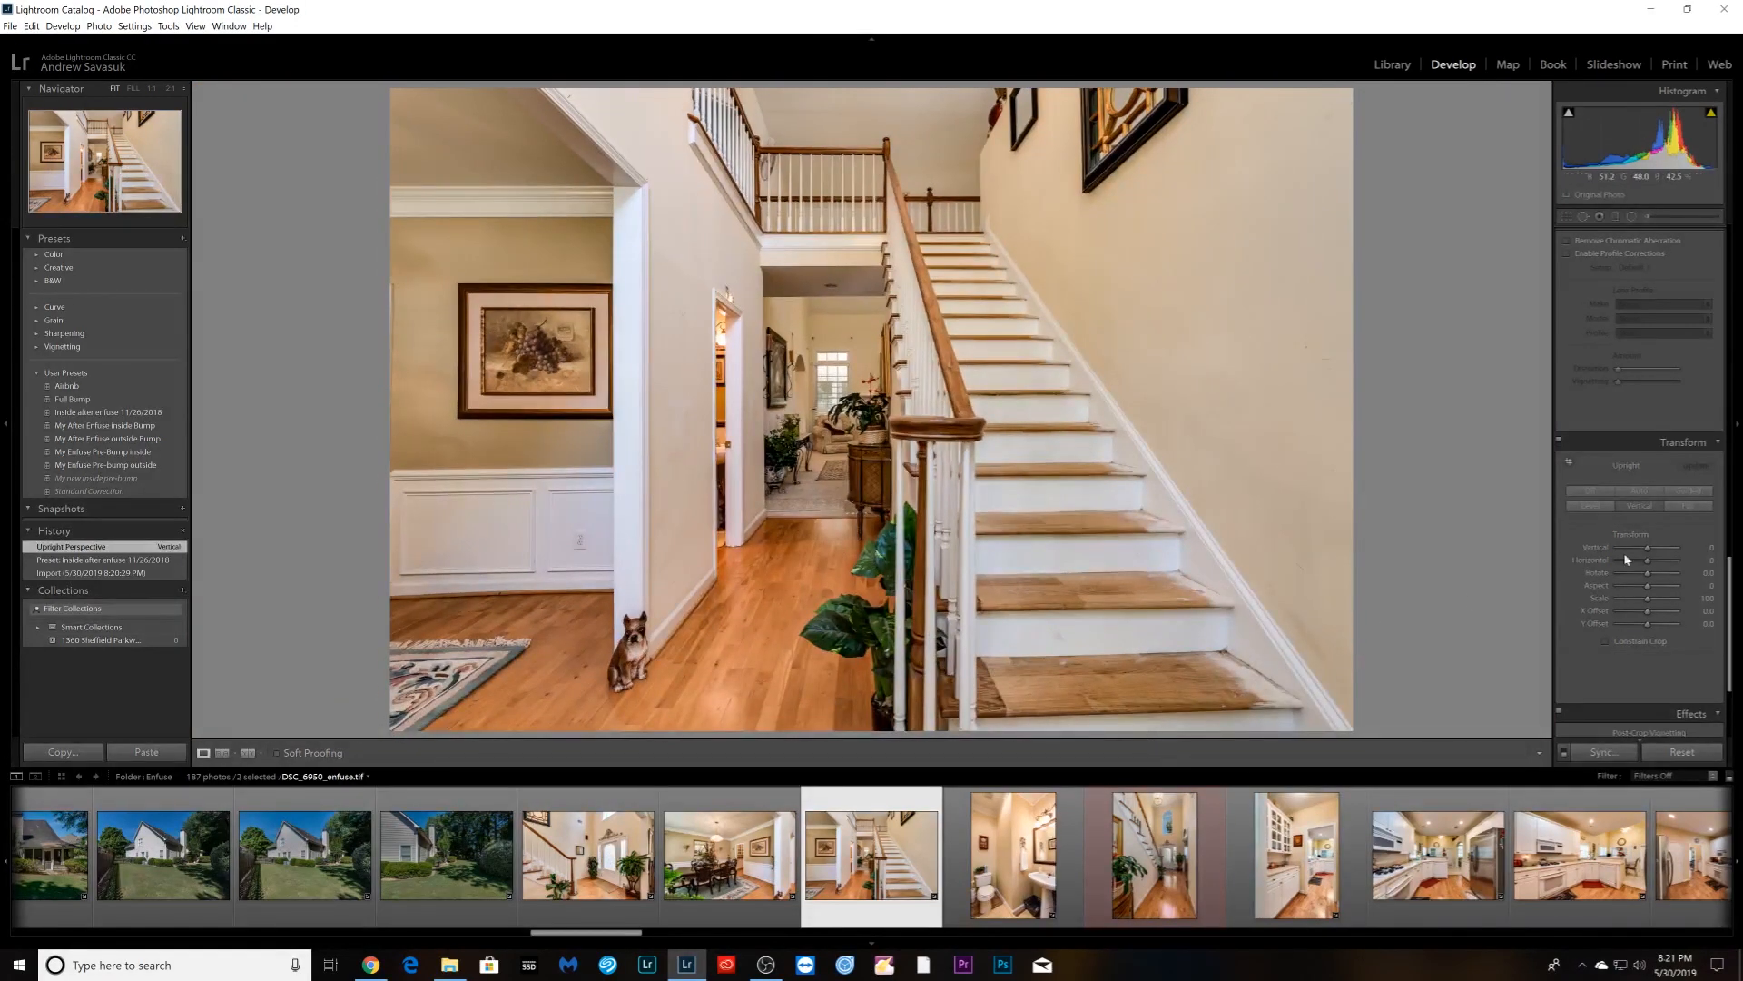
- Apply Guided Upright to the staircase using guides on the landing, door frame and soffit
click(1568, 461)
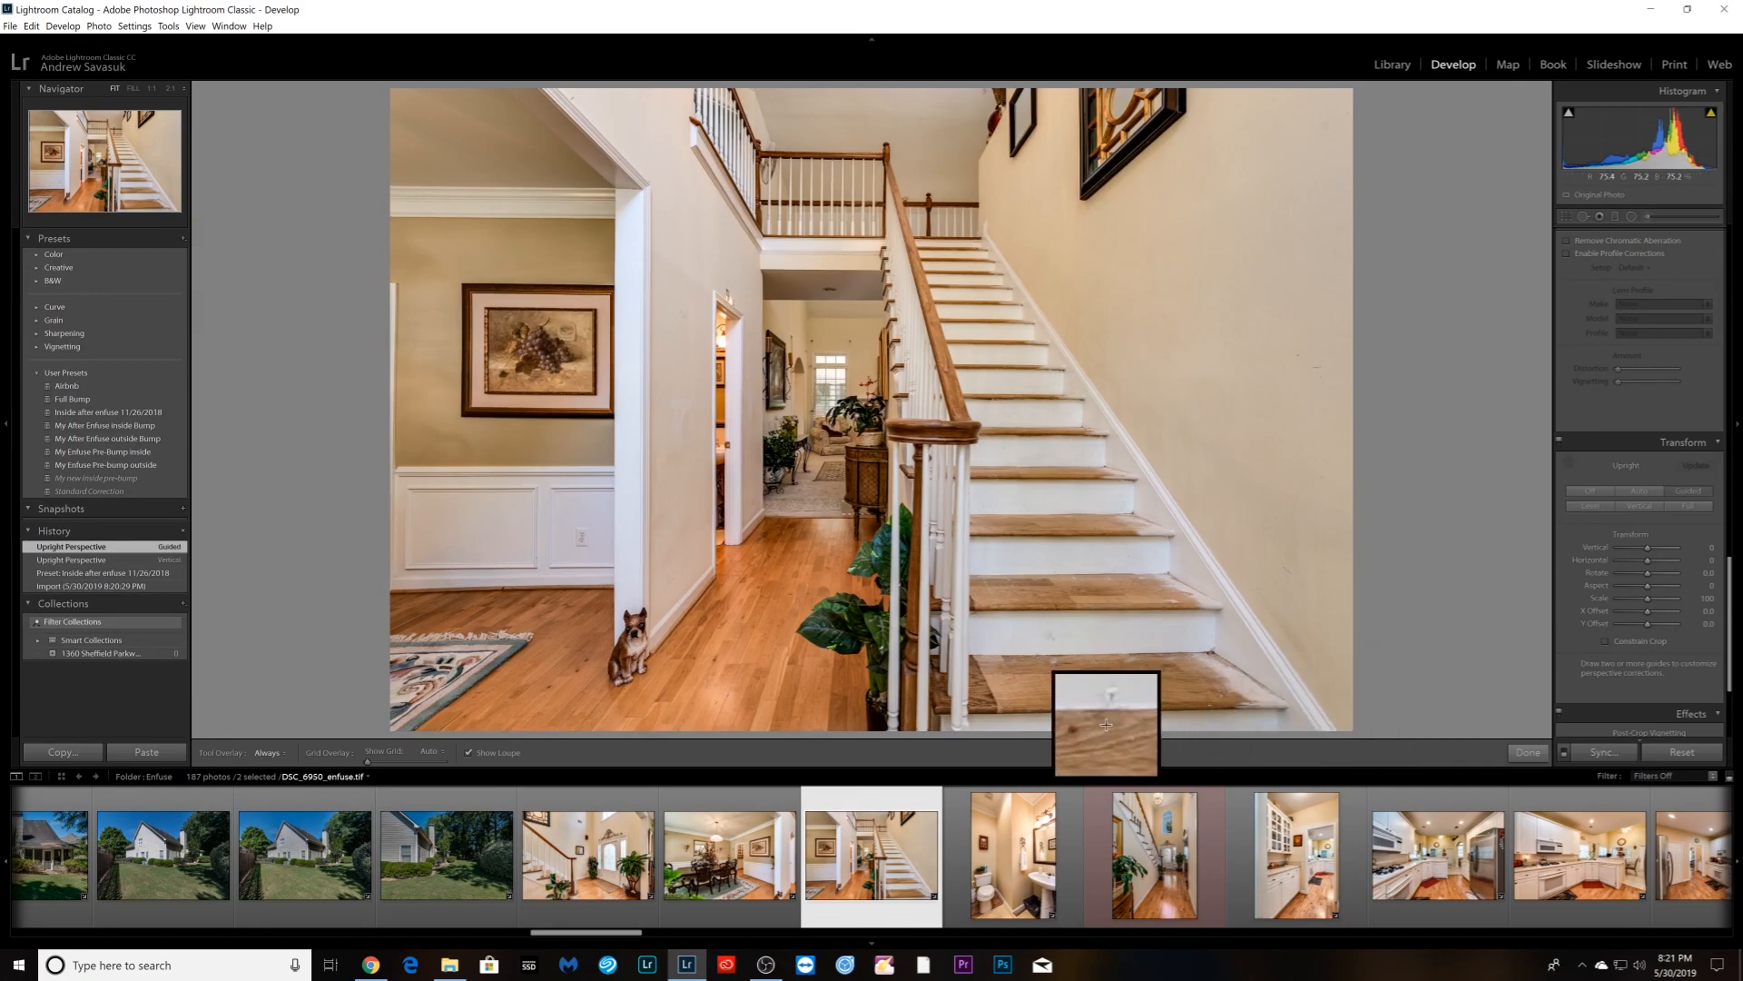
drag(975, 653, 1209, 652)
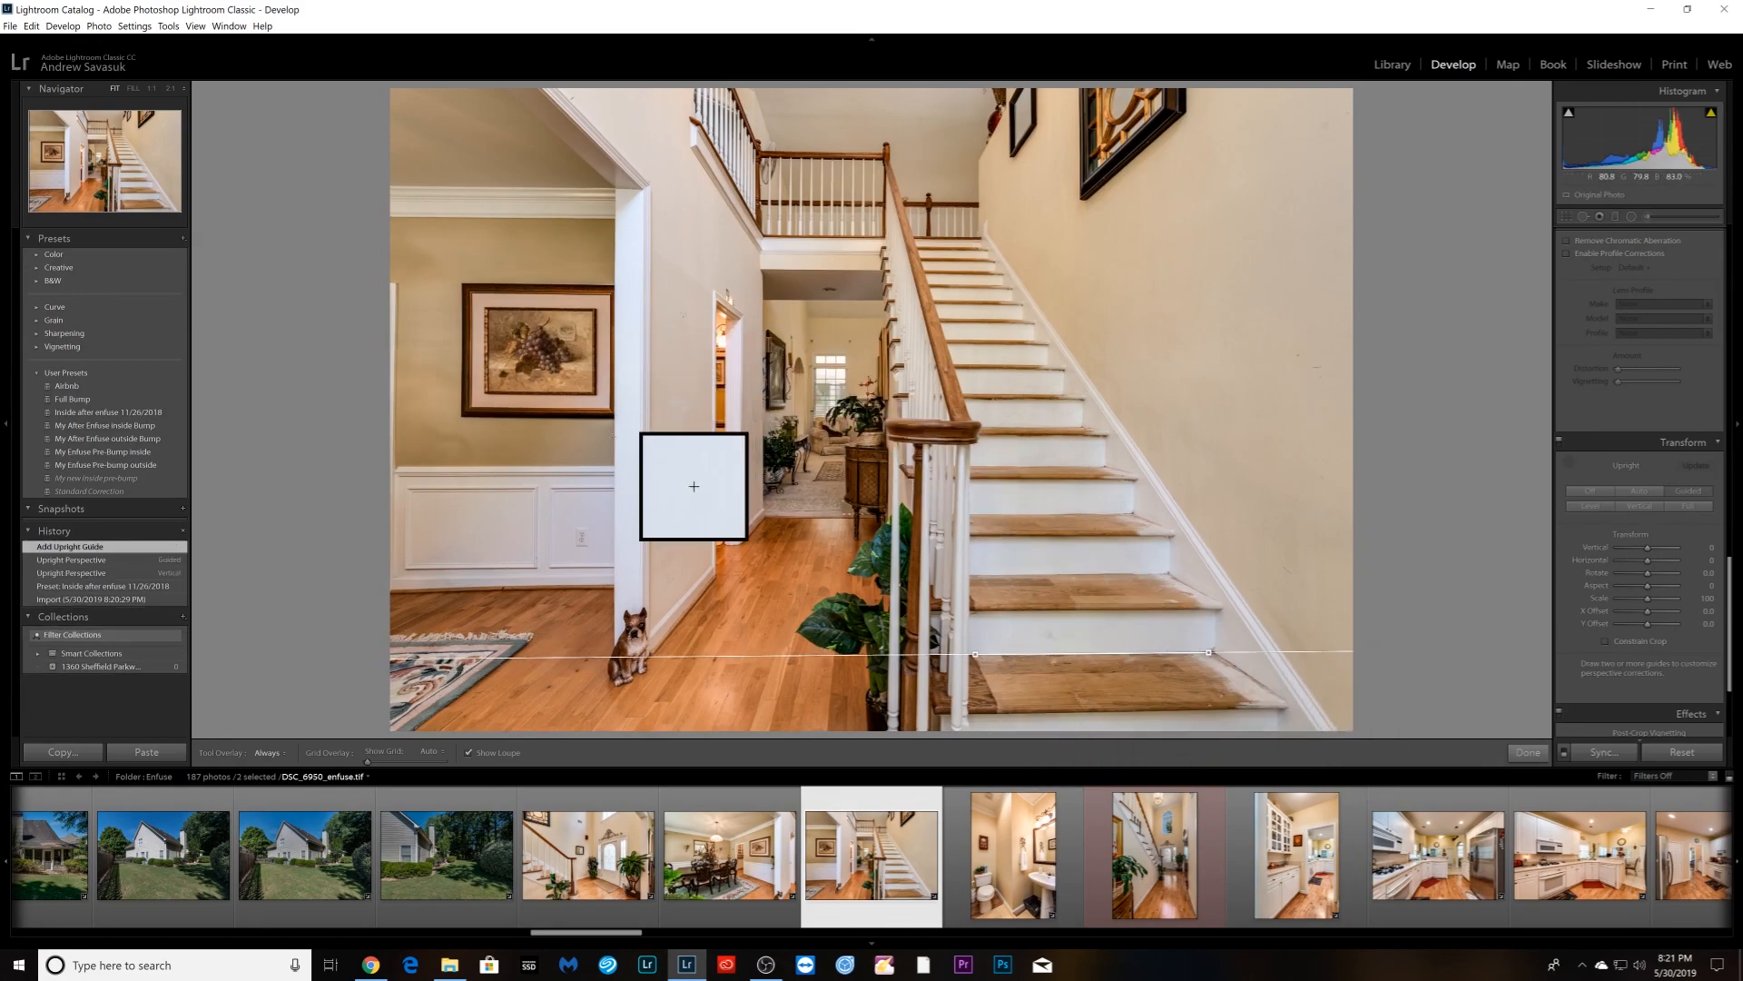
drag(360, 579, 606, 578)
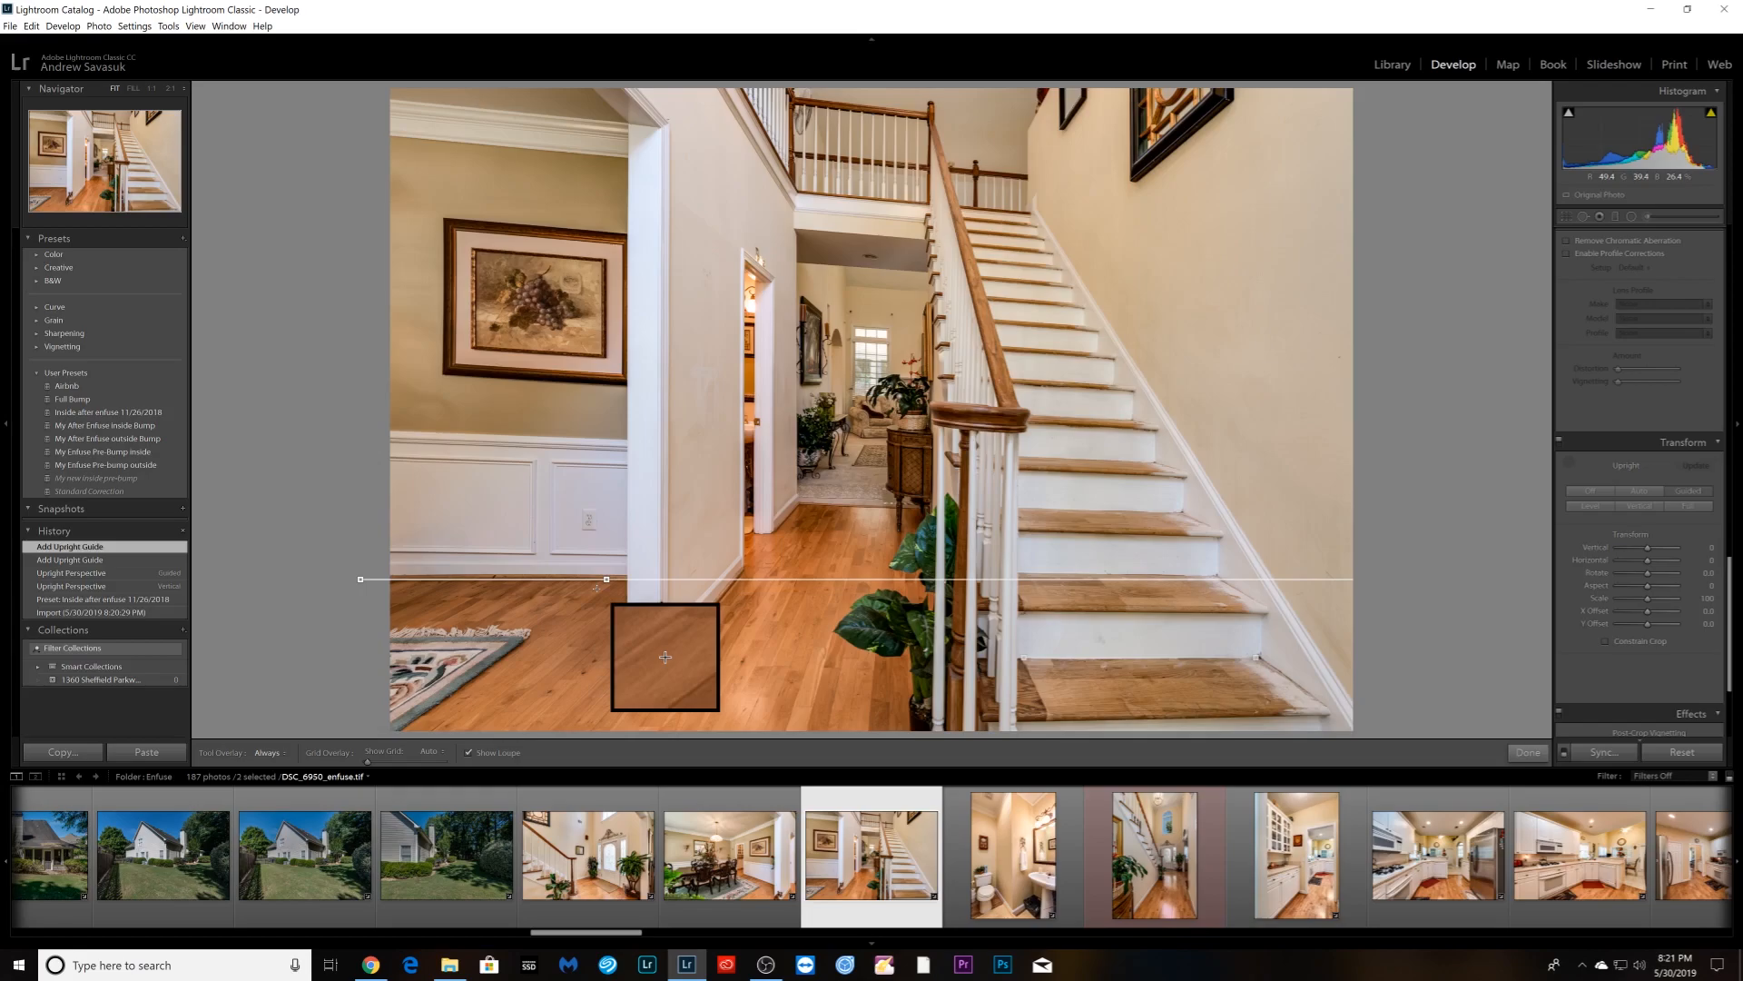
key(ctrl+z)
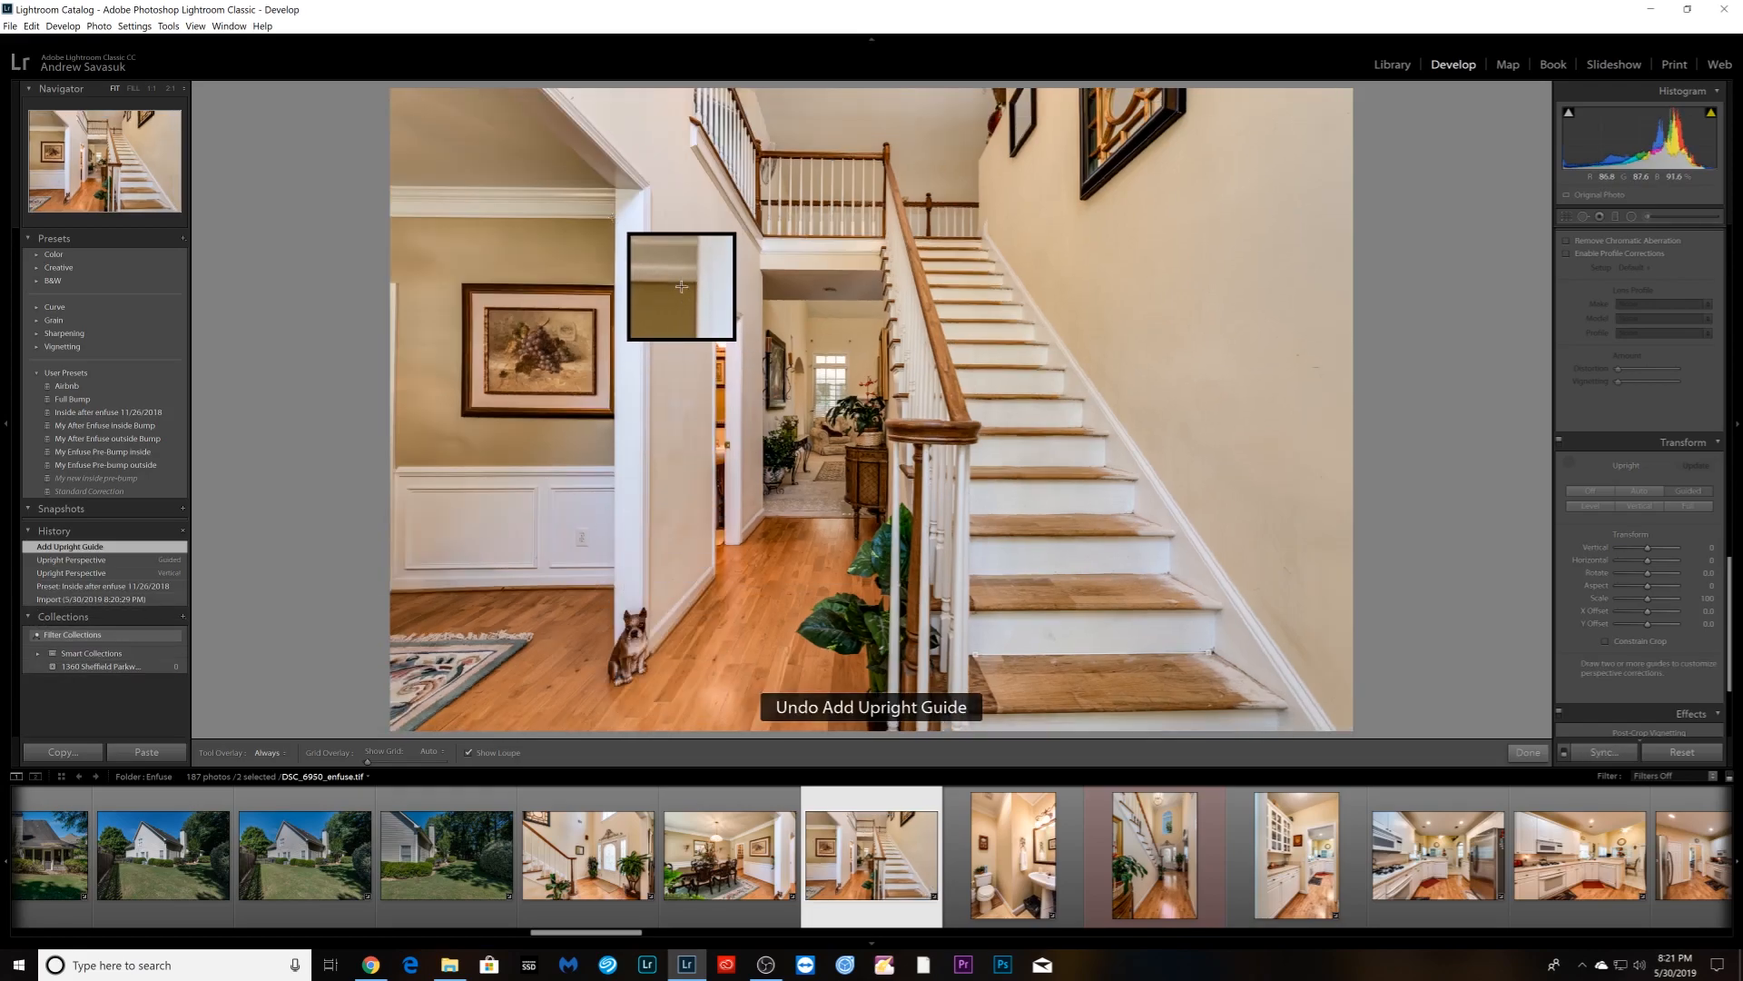
drag(614, 206, 615, 555)
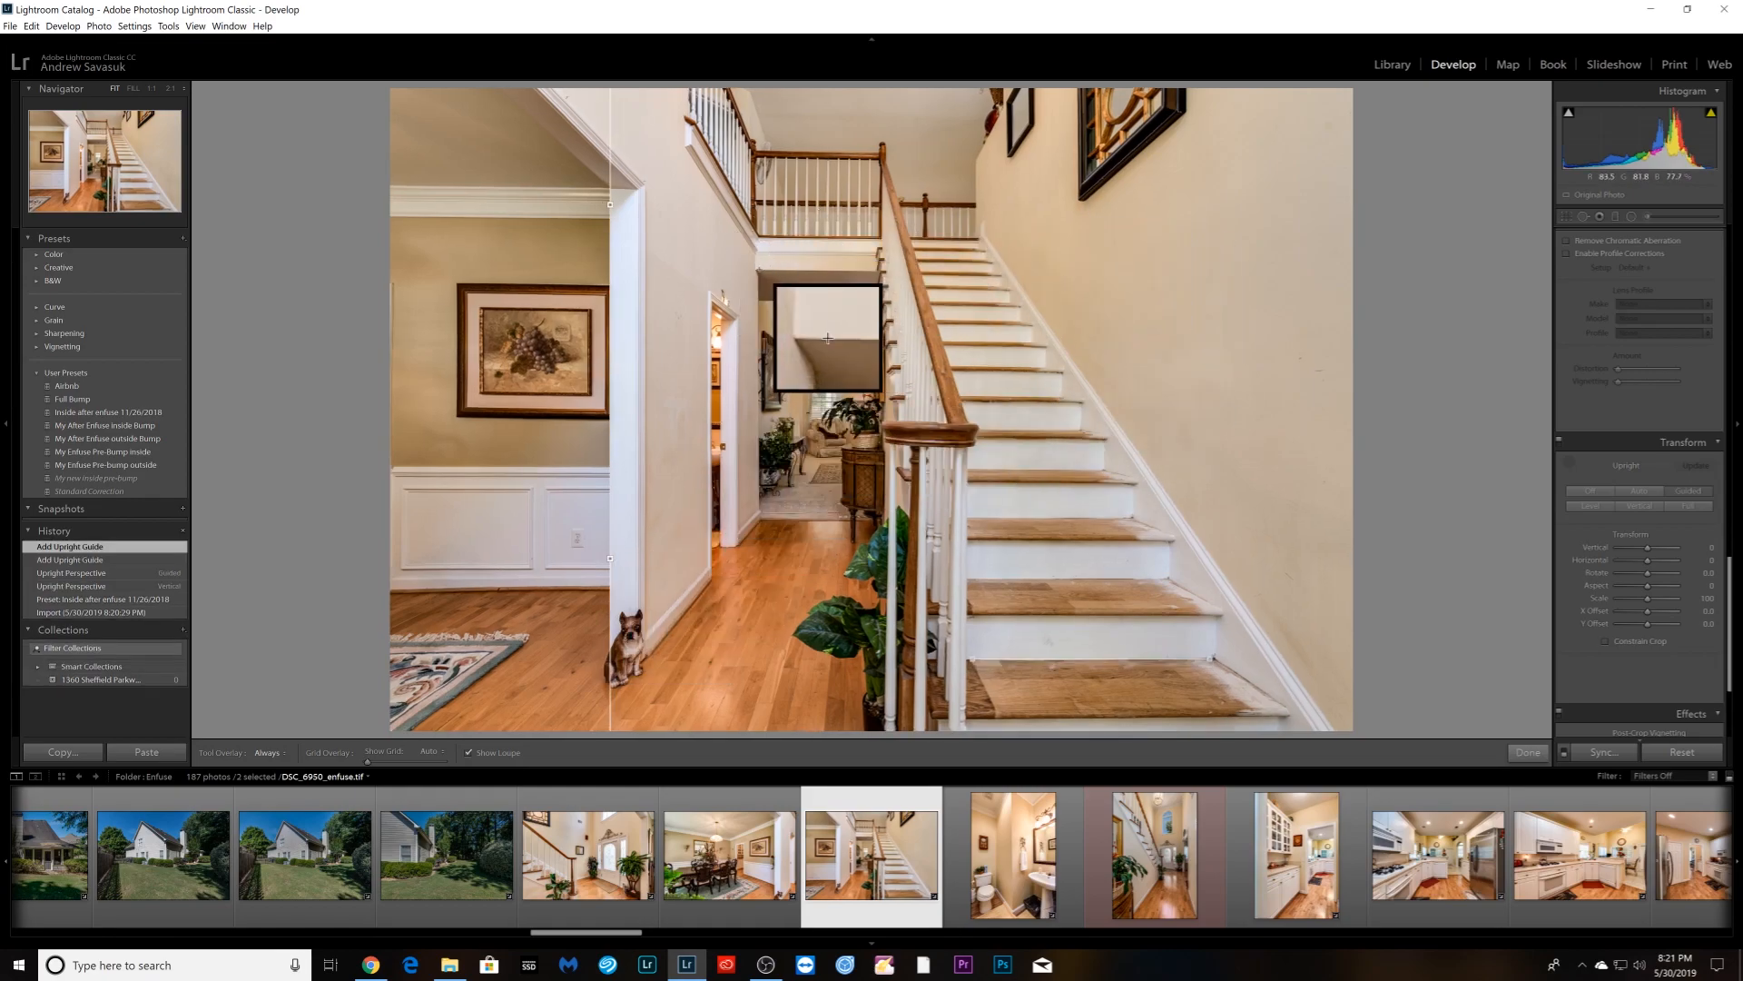
drag(760, 269, 877, 269)
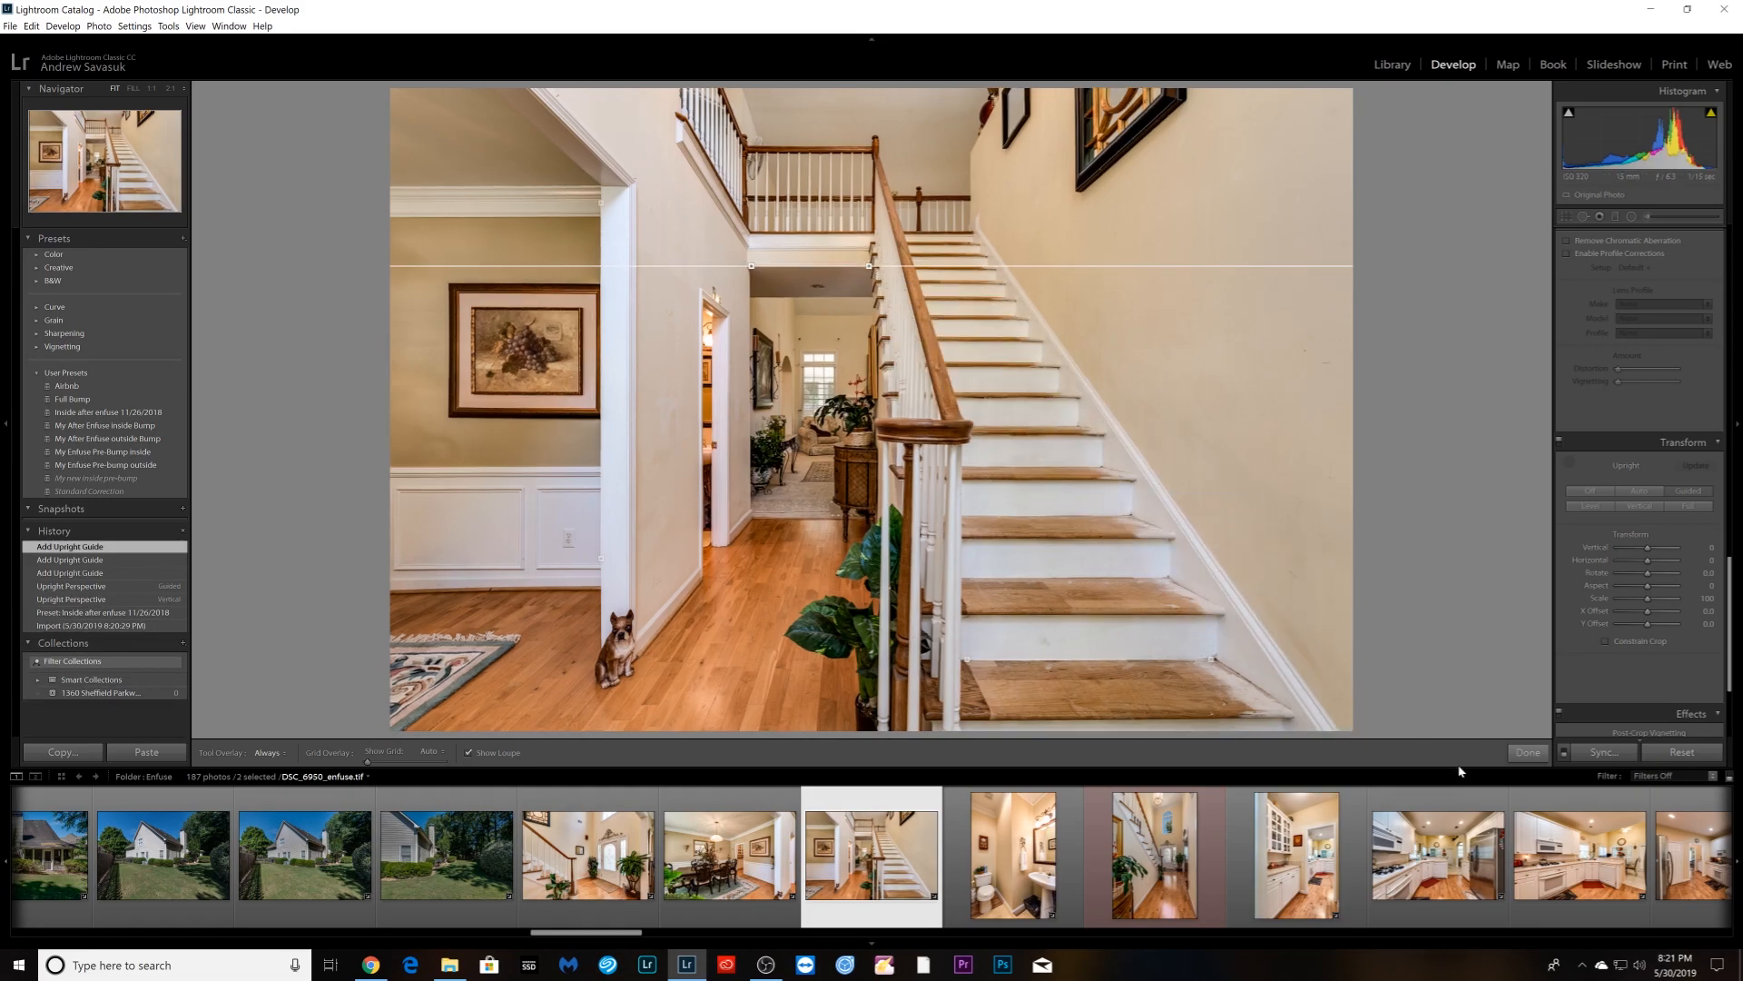
click(1526, 754)
- Check the stairs at 1:1, then return to the fitted view
click(1010, 393)
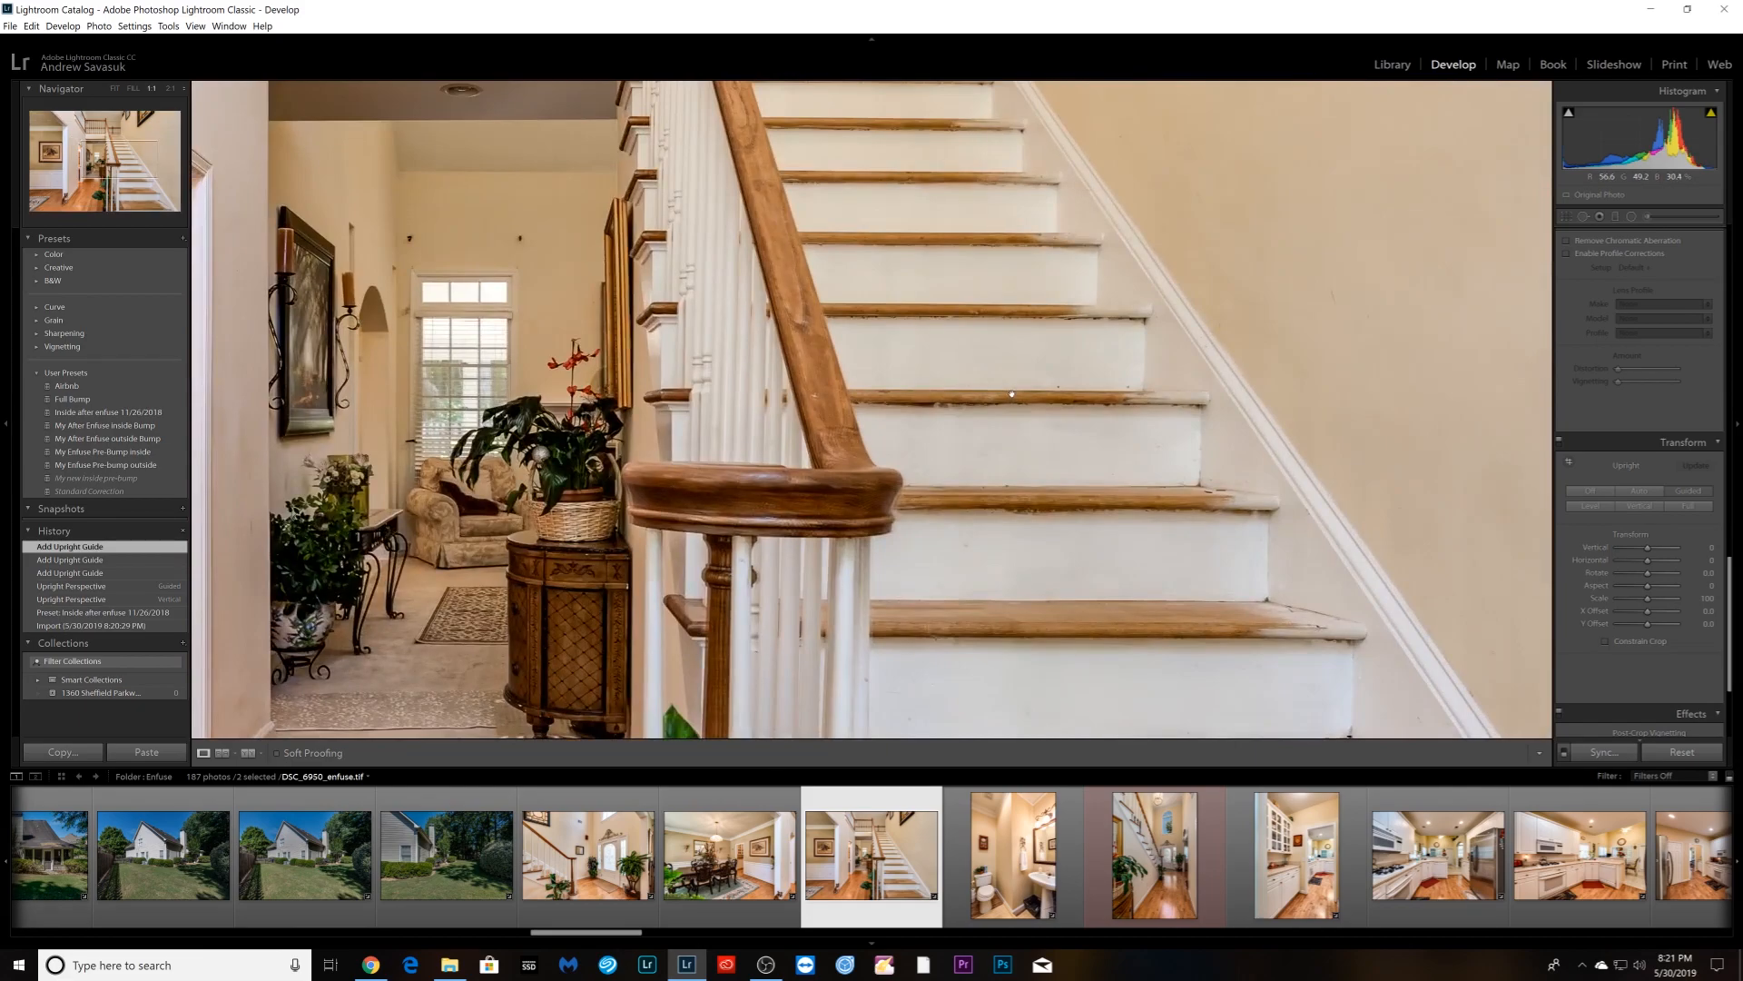
click(1011, 394)
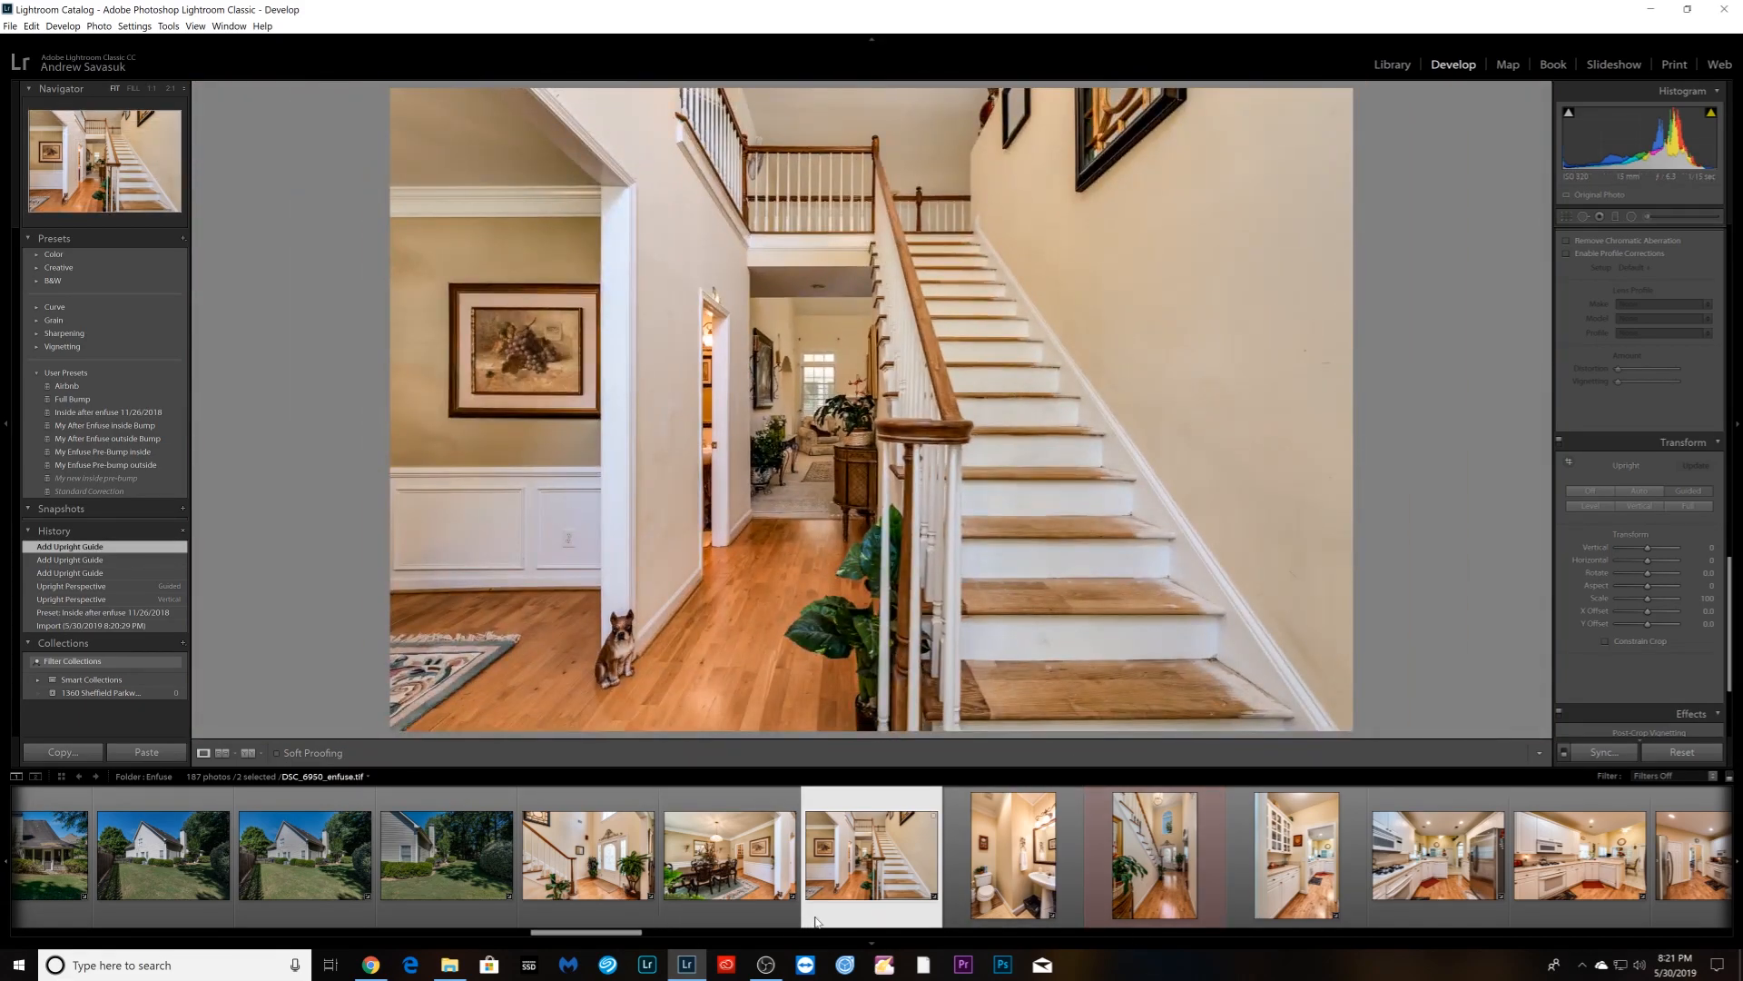
scroll(847, 879, up, 10)
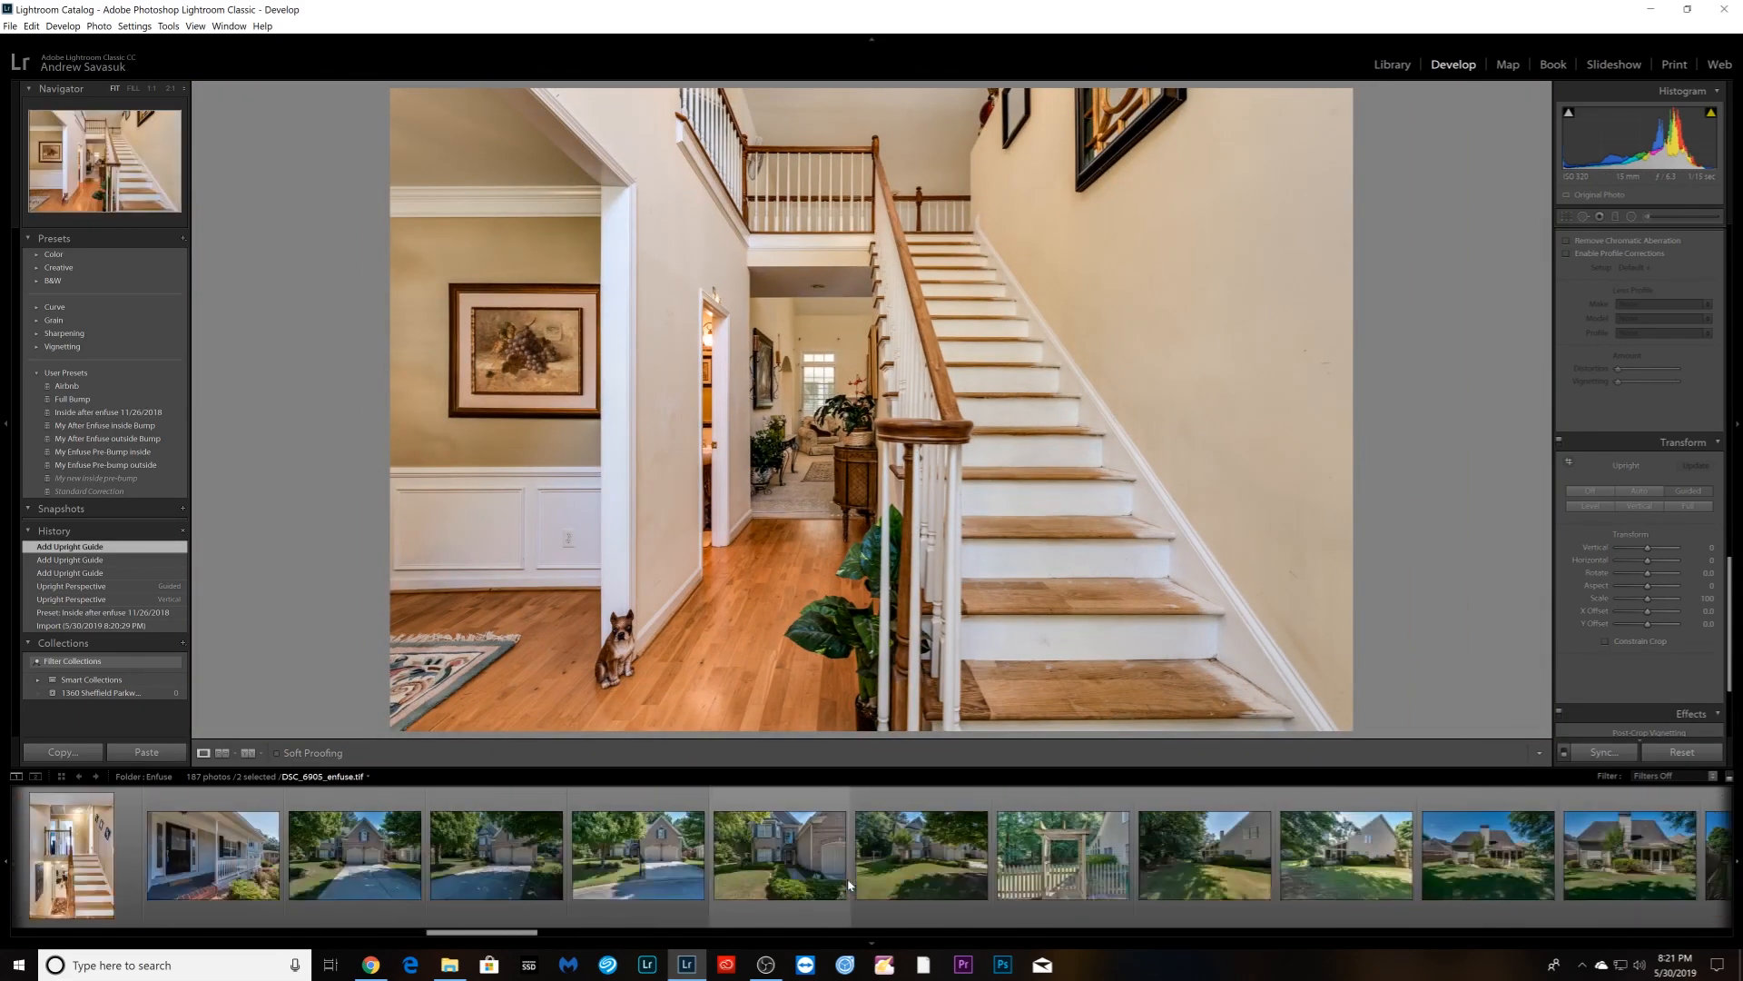
- Select all 187 photos and bring up the Export dialog
click(381, 905)
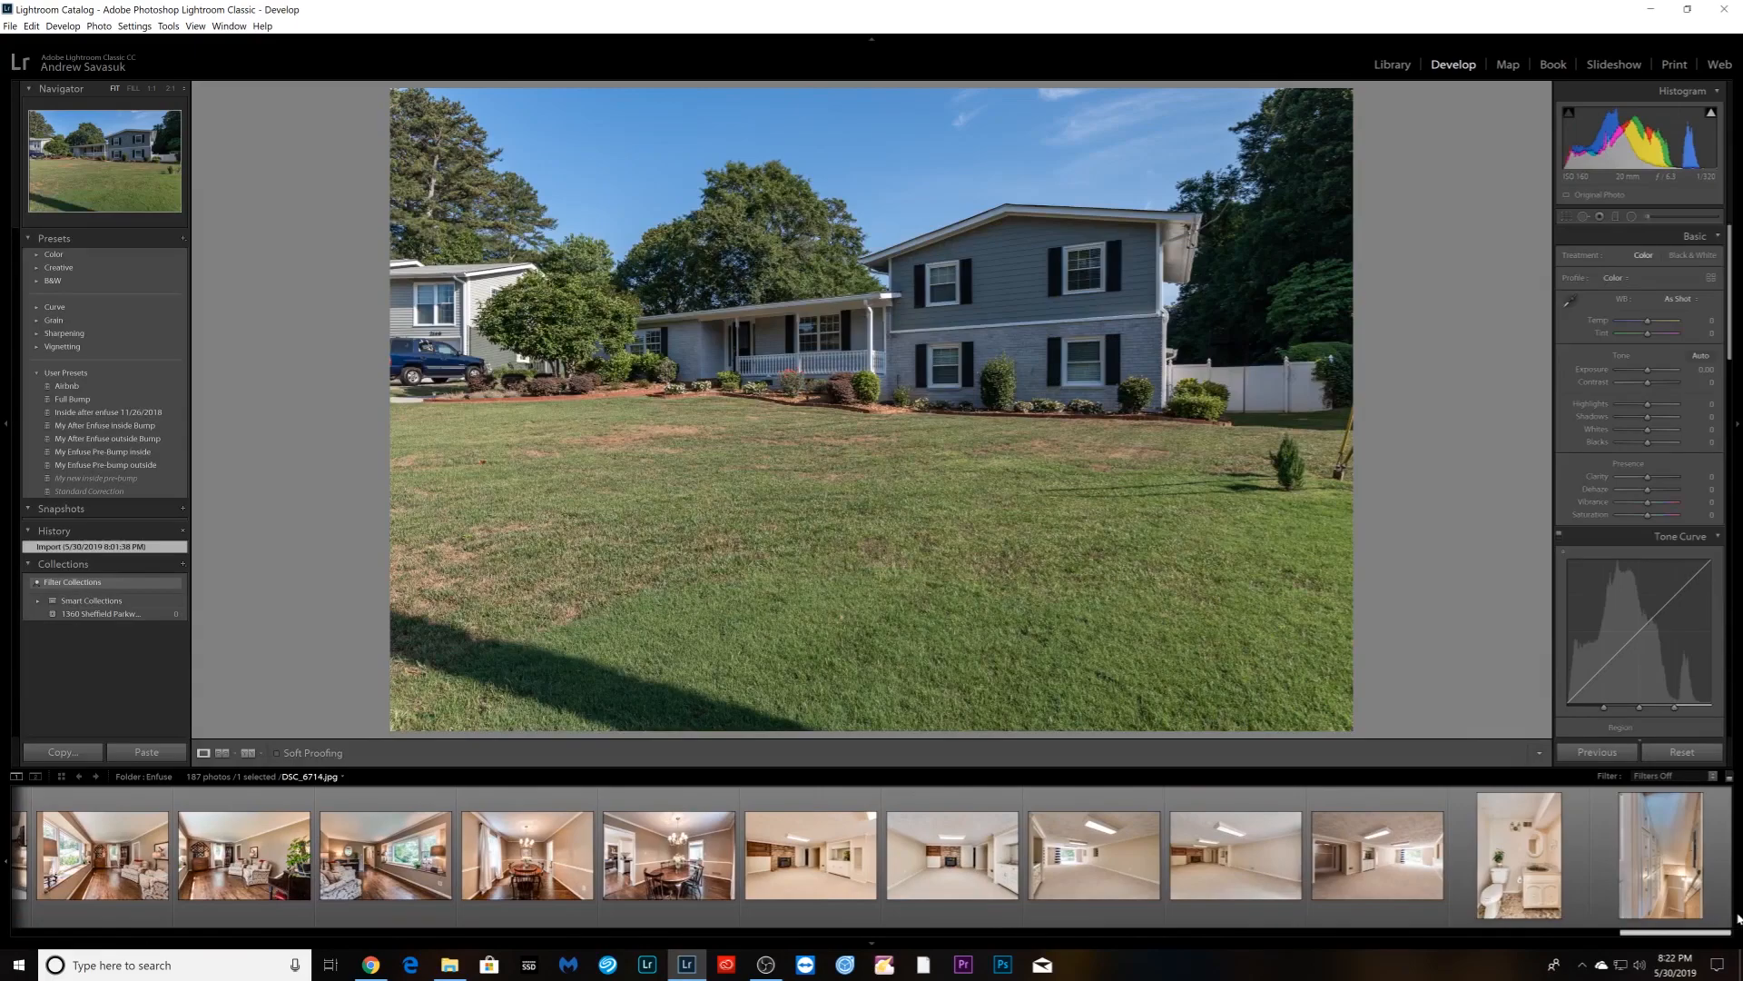
key(ctrl+a)
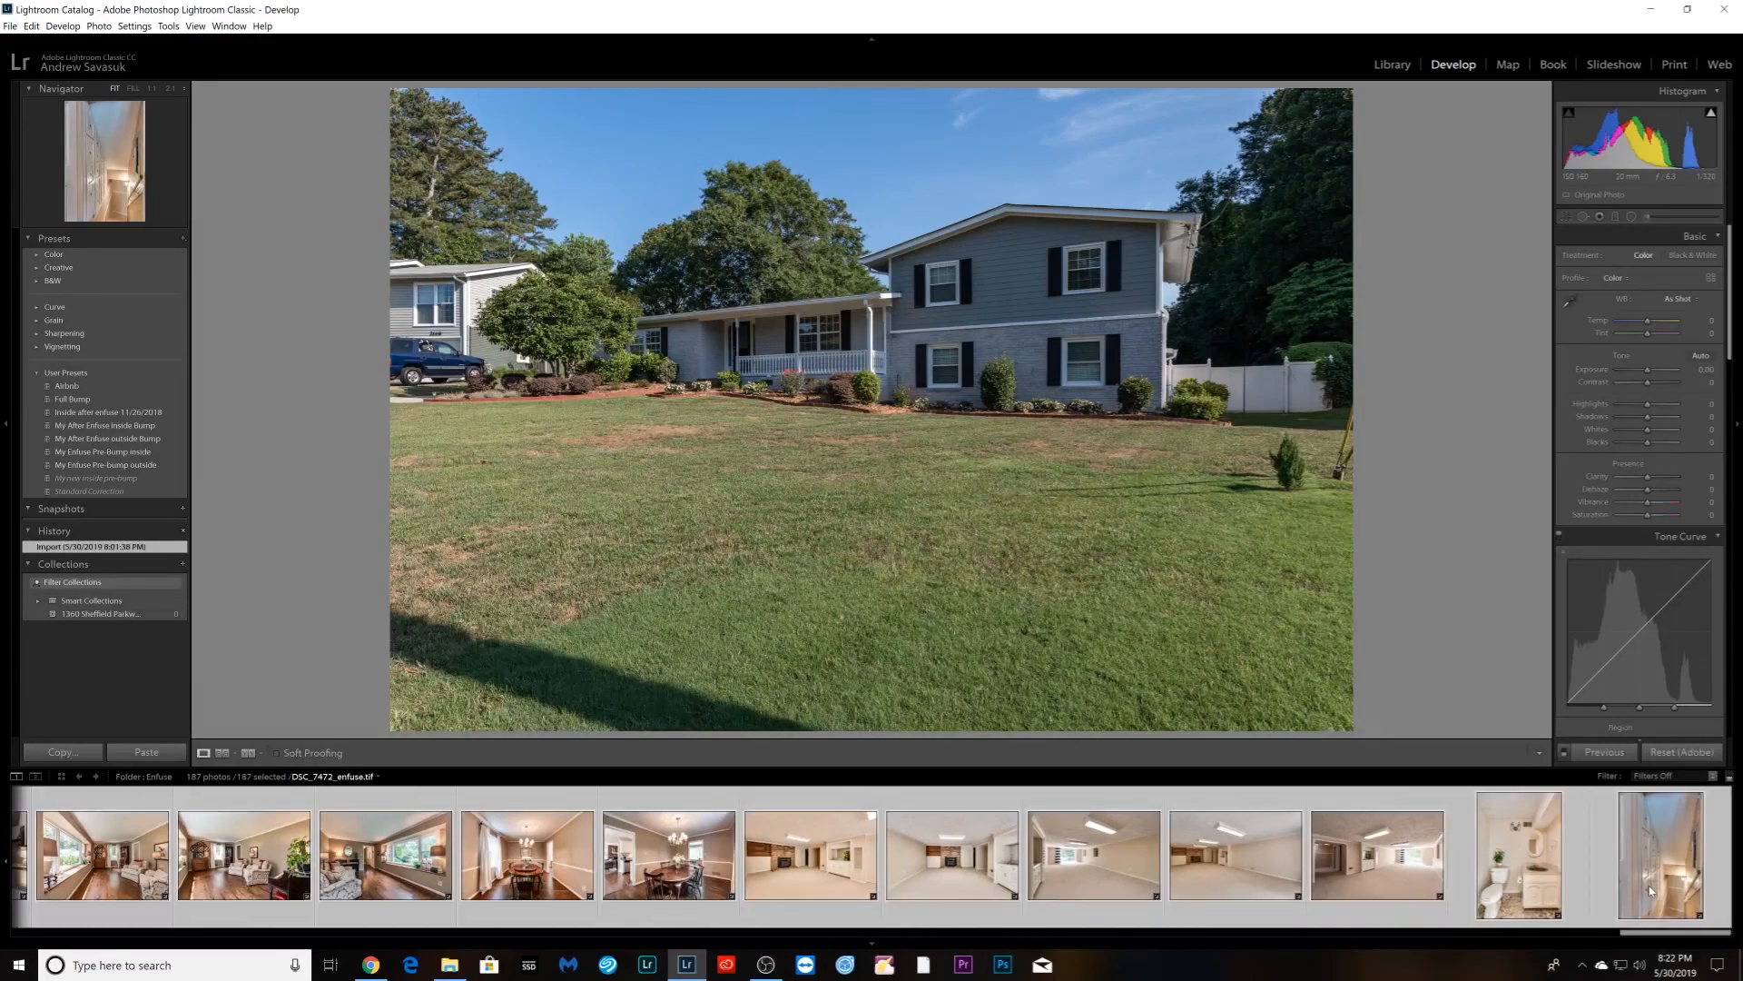
right_click(660, 890)
mouse_move(713, 824)
click(874, 823)
- Export beside the originals into subfolder 'mls', resized to 2048×1536, limited size, screen-sharpened
click(868, 147)
click(904, 107)
click(909, 136)
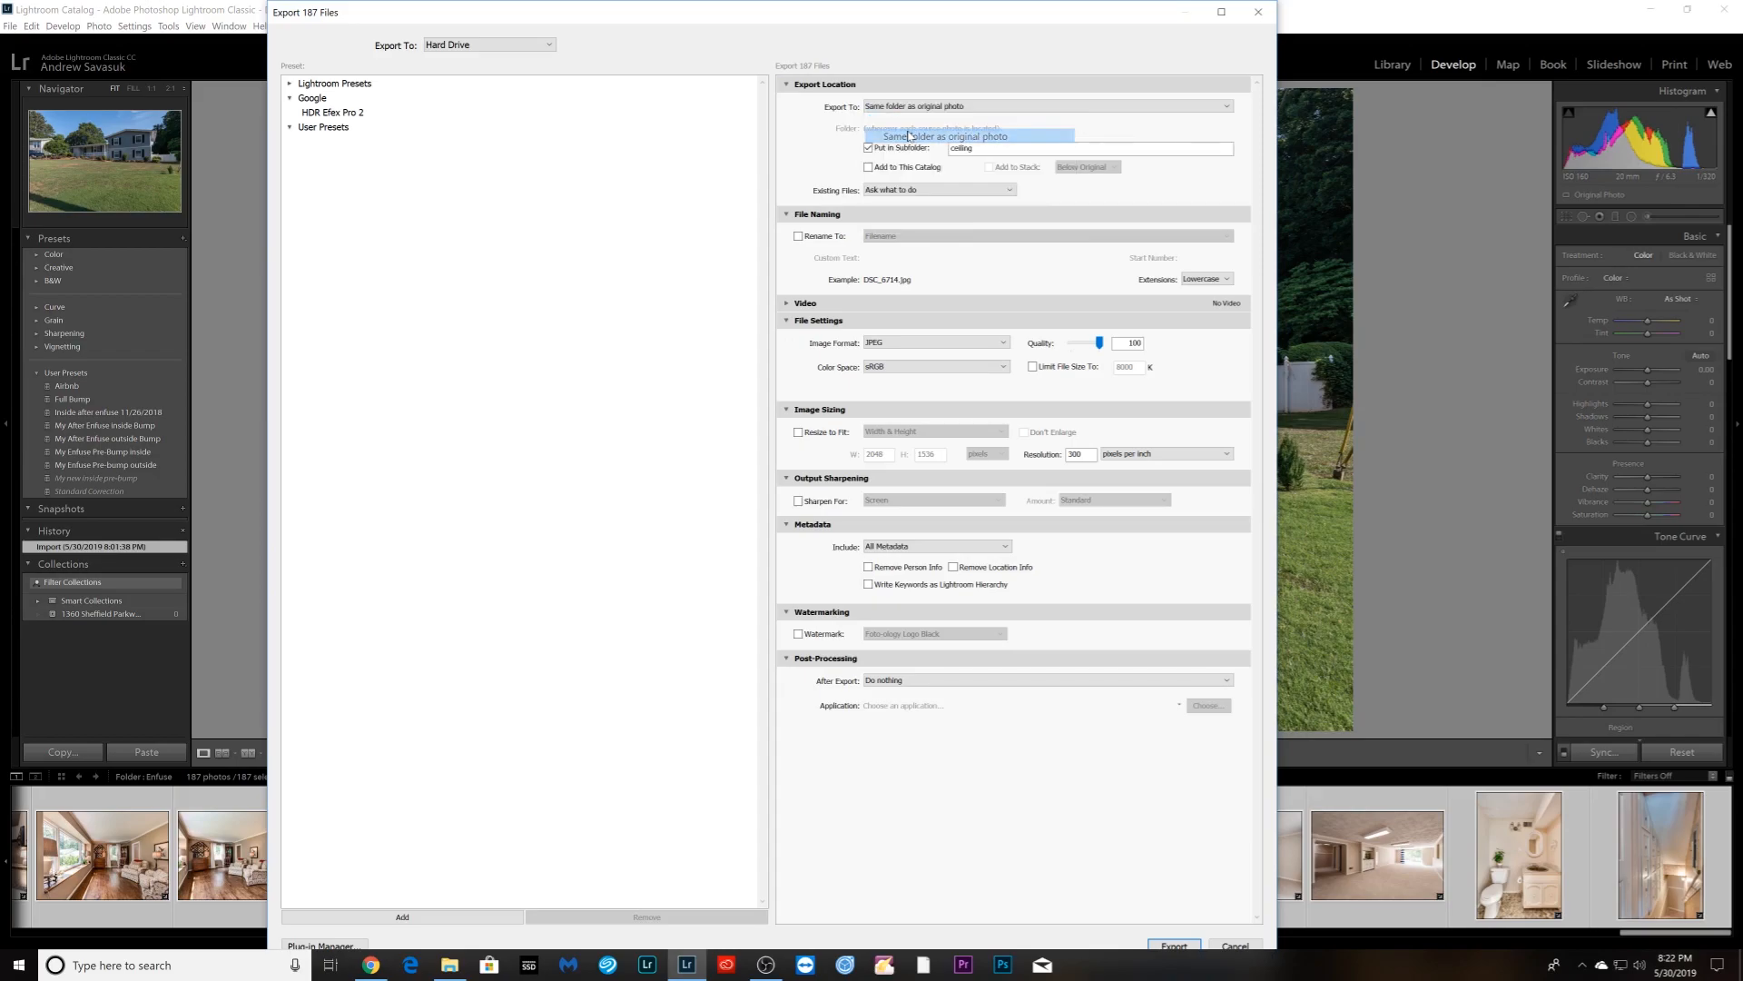
drag(981, 148, 934, 159)
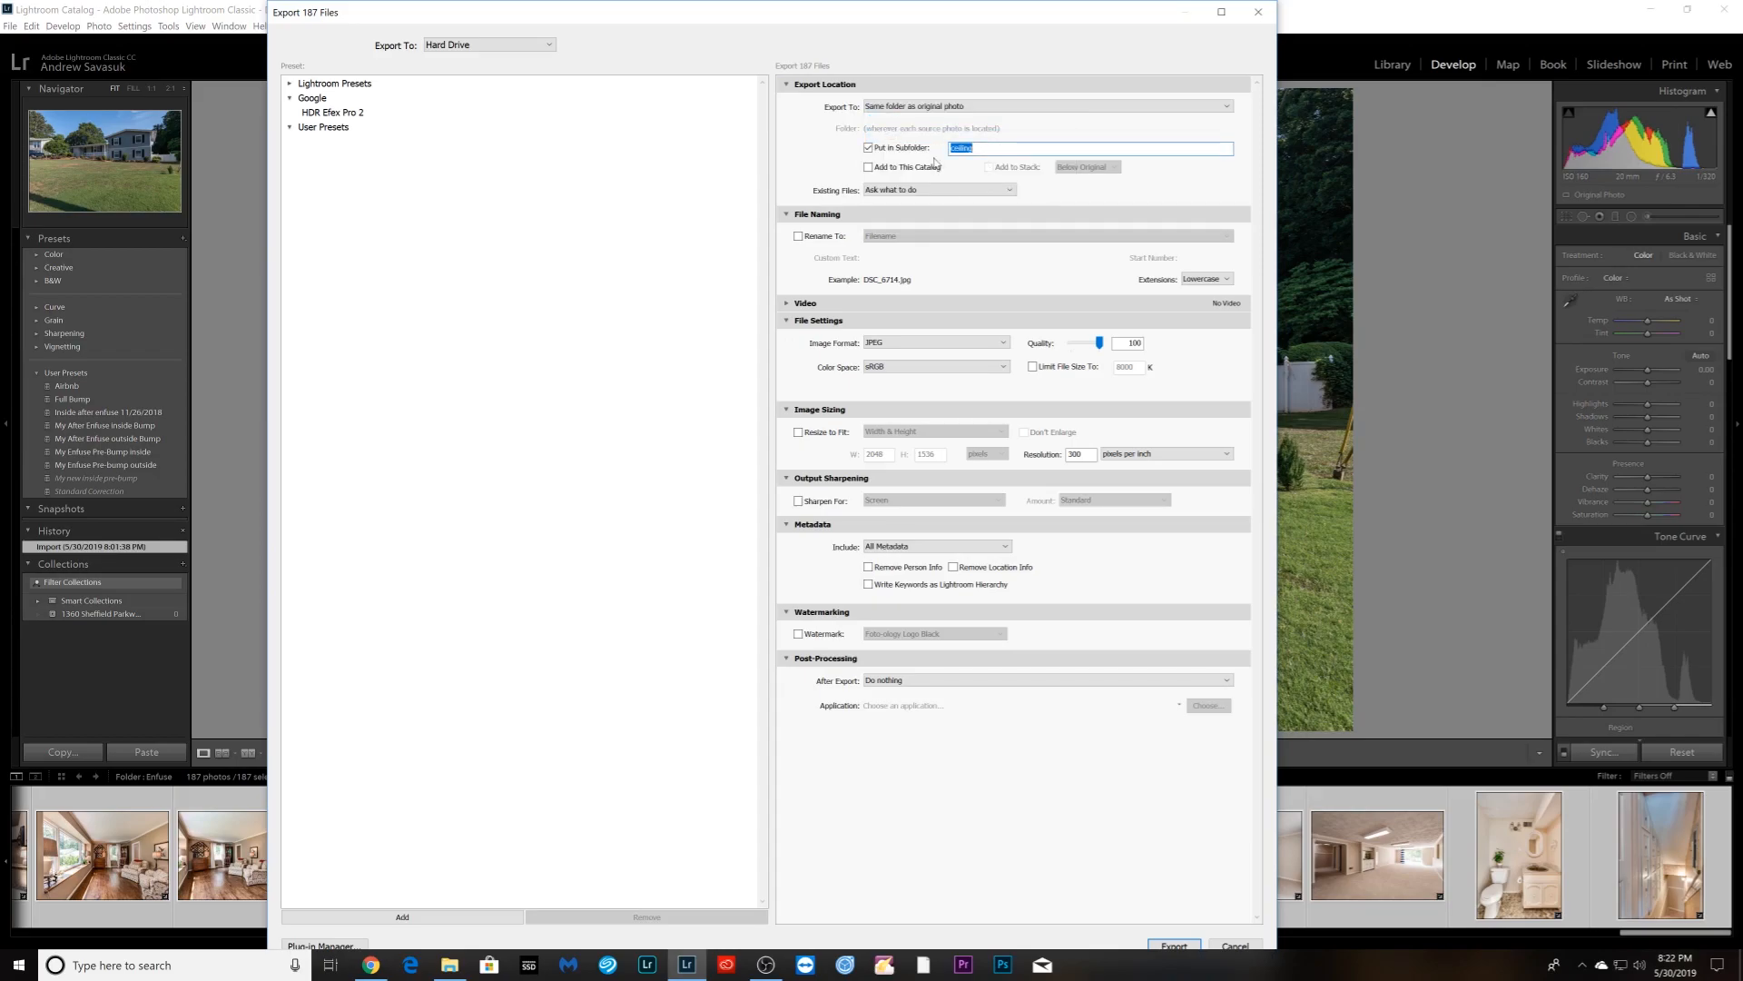
text(mls)
click(803, 503)
click(799, 434)
click(1032, 366)
double_click(1126, 367)
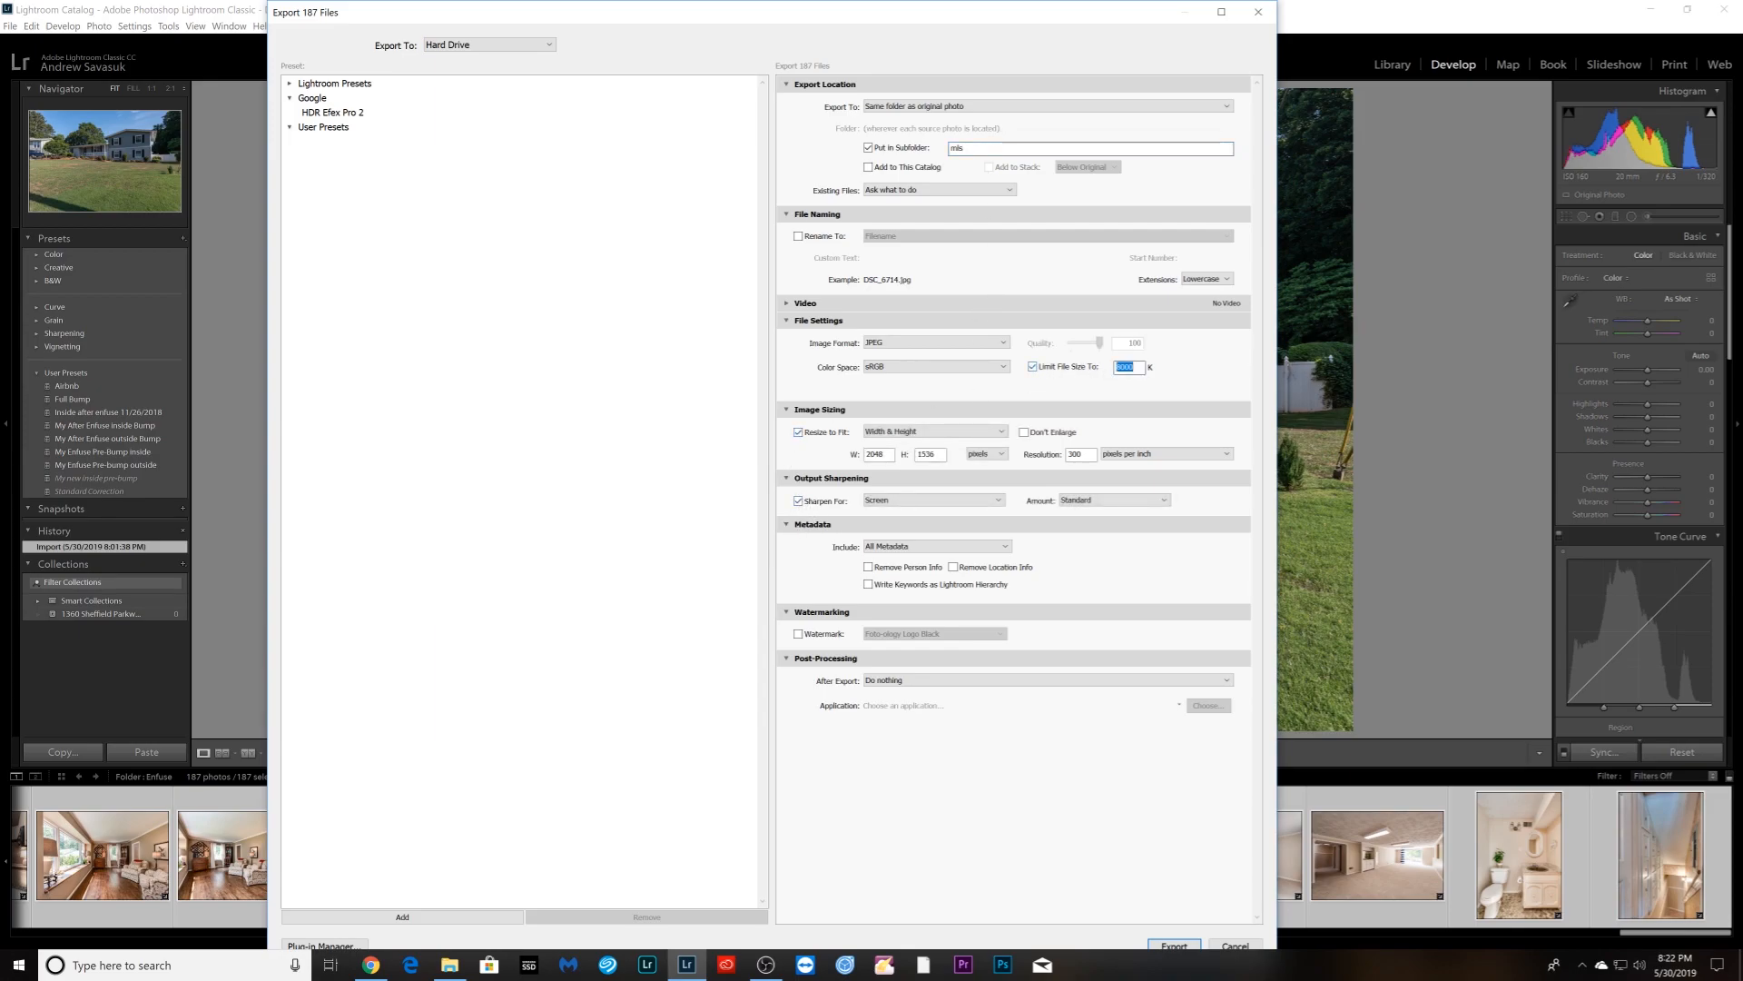
text(240)
key(Return)
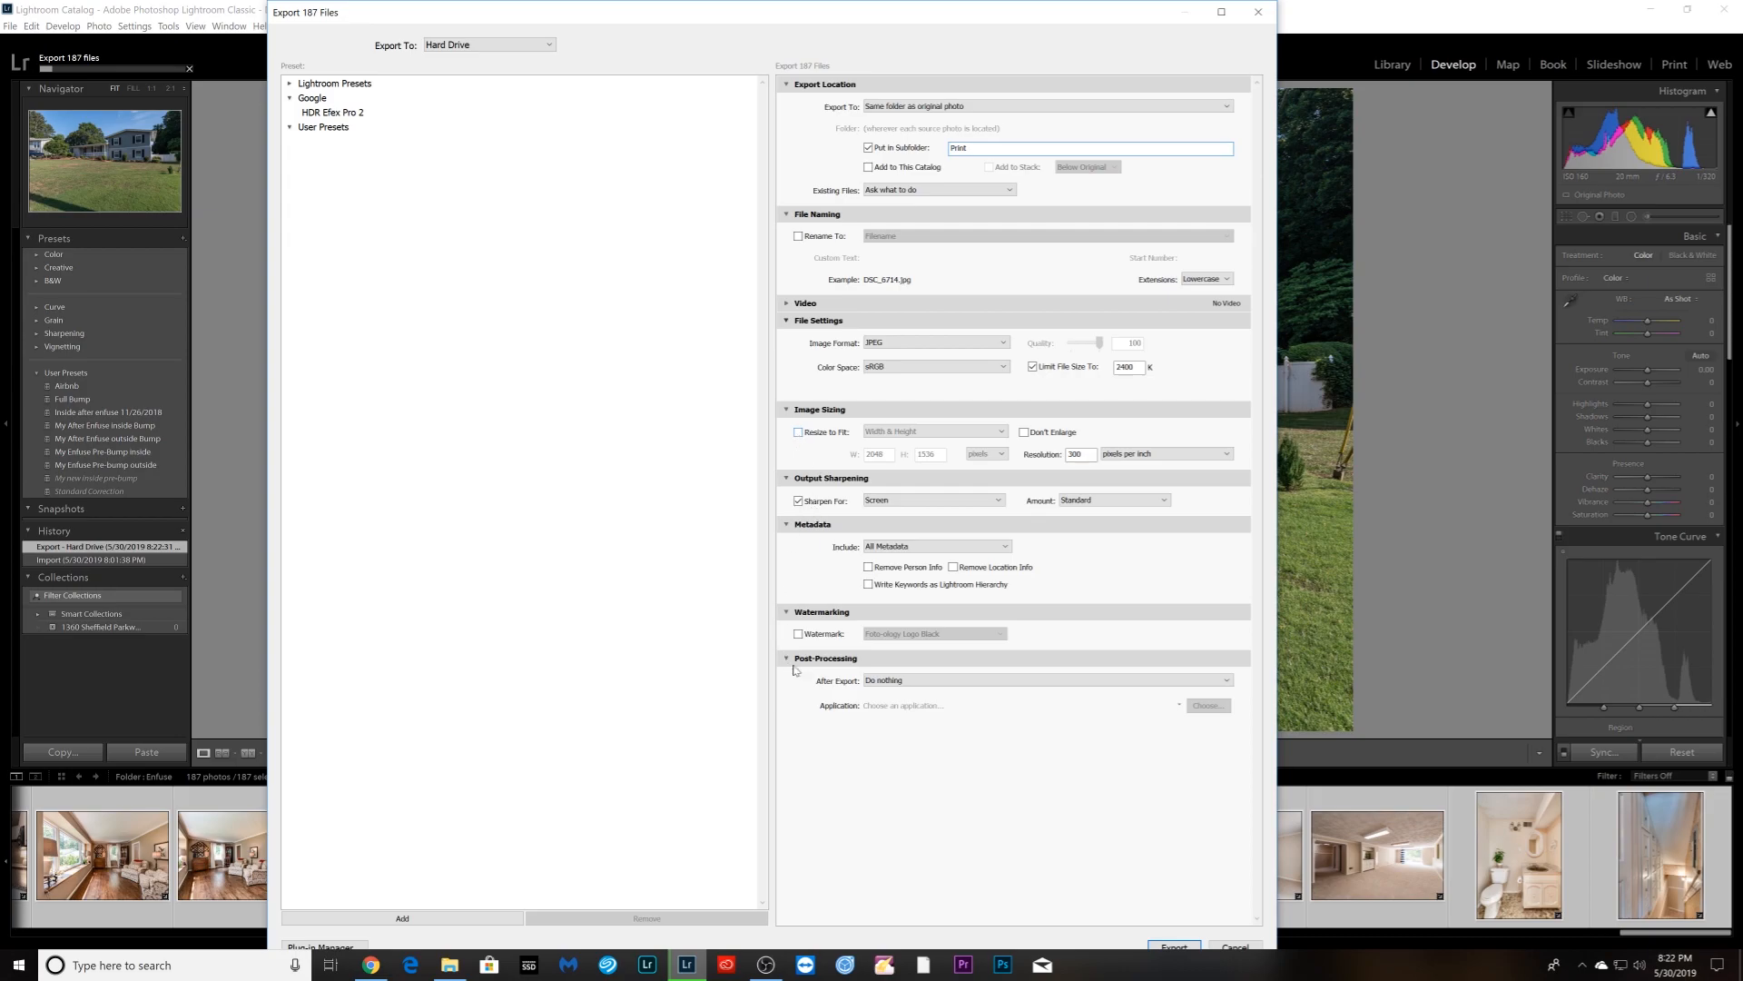
- Start a second export with the file size limit raised to 8000K
double_click(1125, 367)
text(8000)
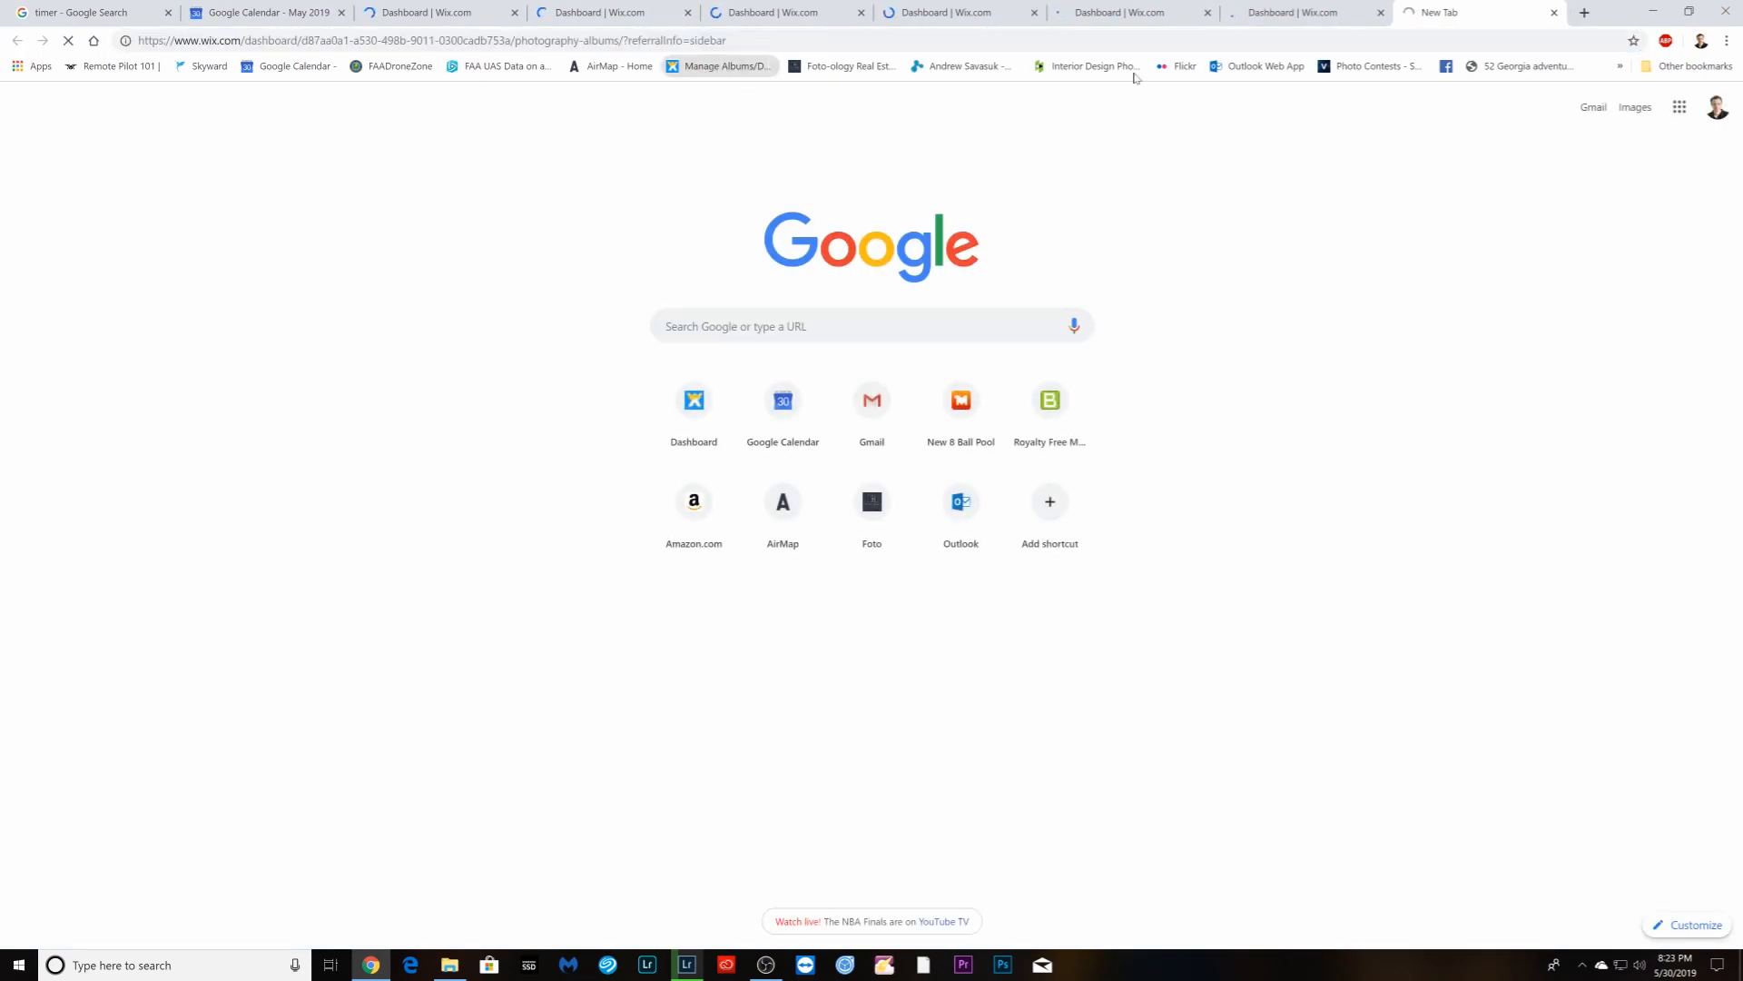
click(720, 67)
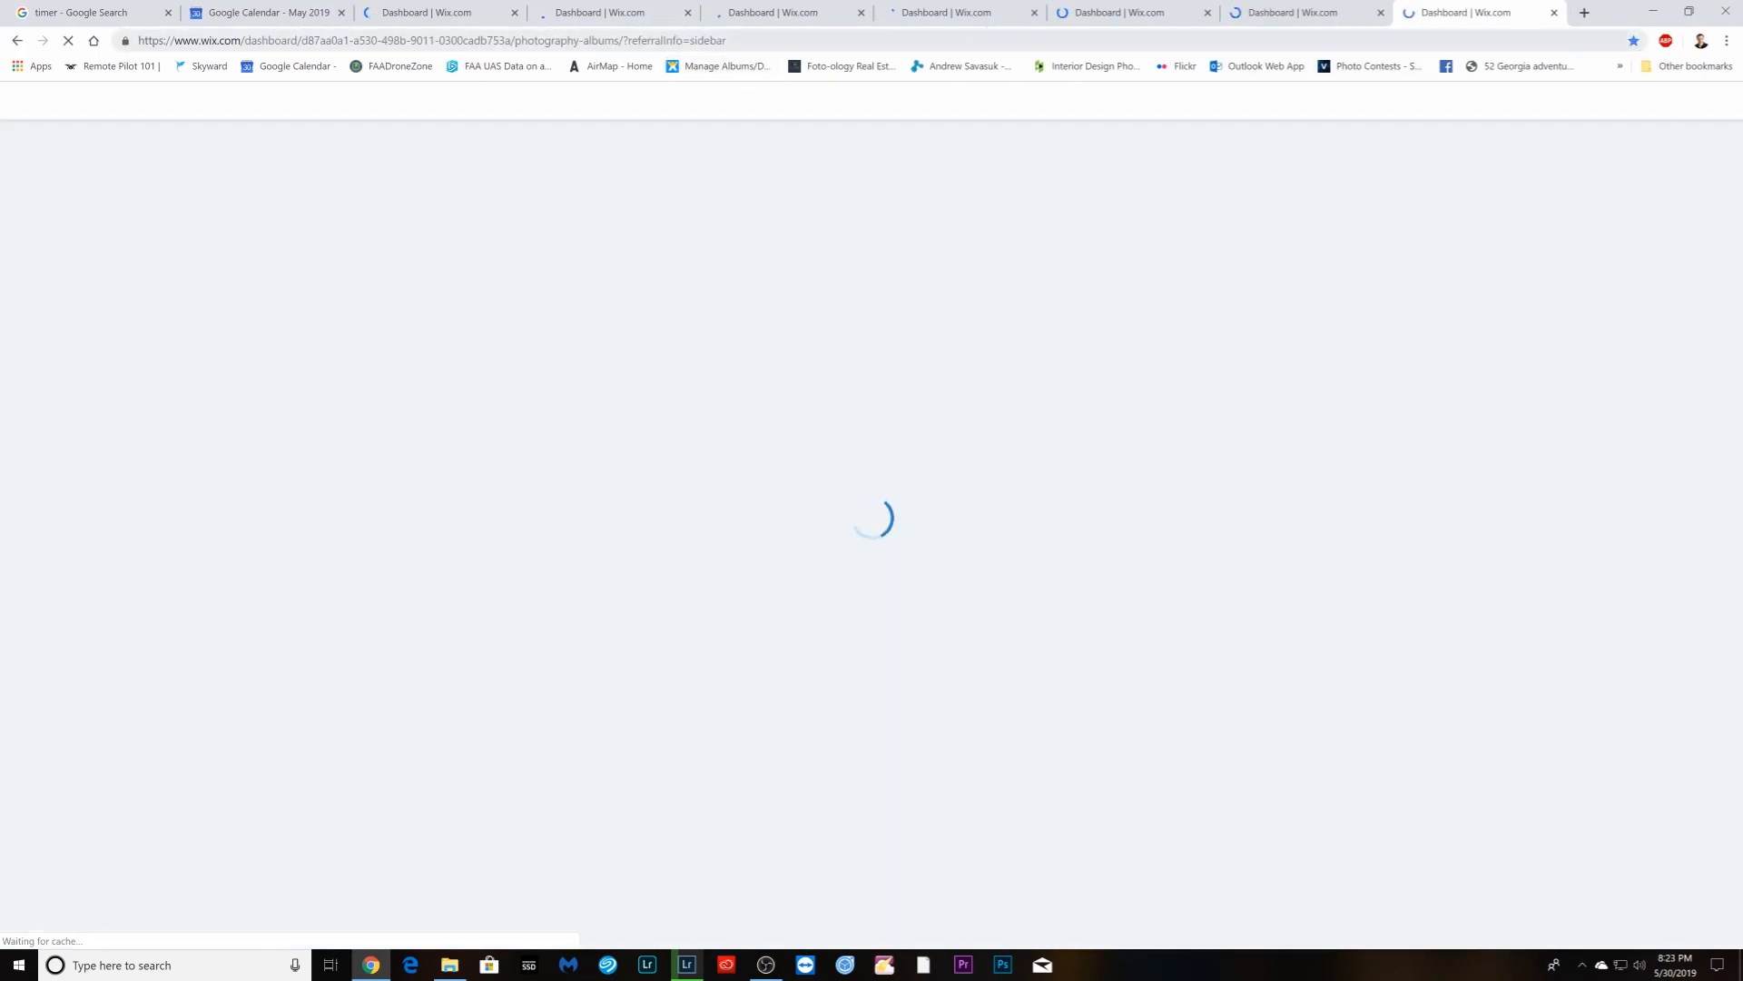
- Load the Wix Manage Albums page in a new tab, glance at Google Calendar, and return
key(ctrl+t)
click(720, 66)
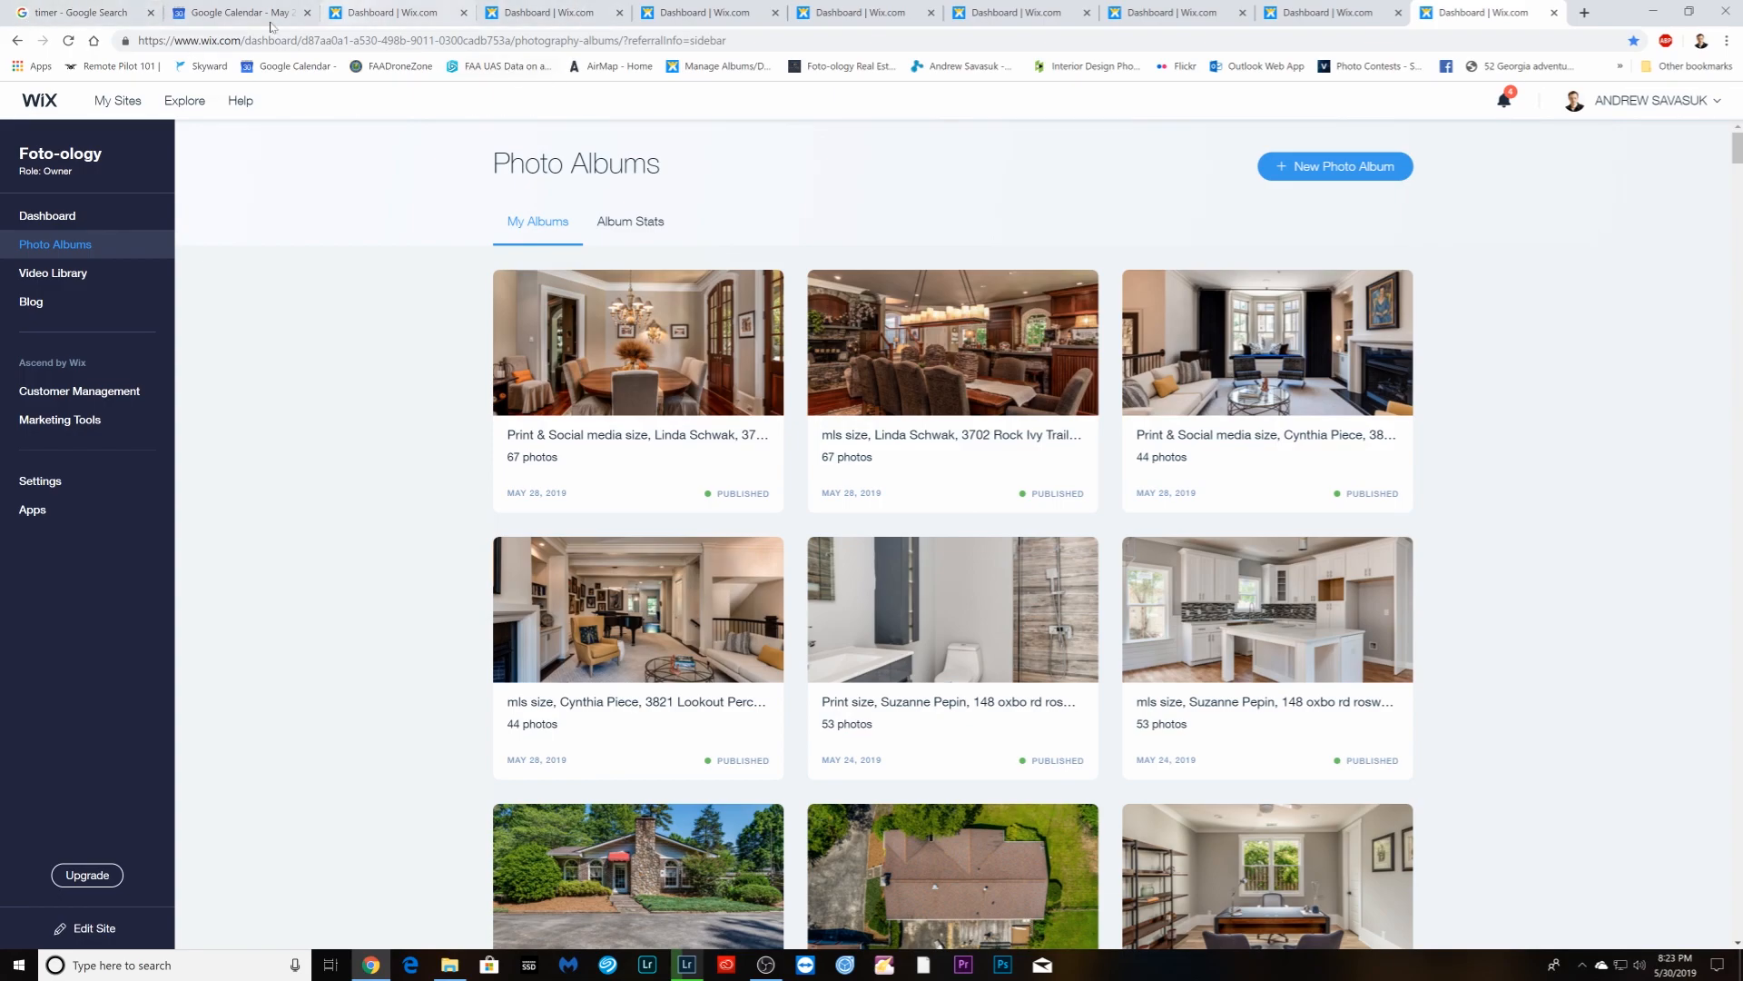
click(242, 19)
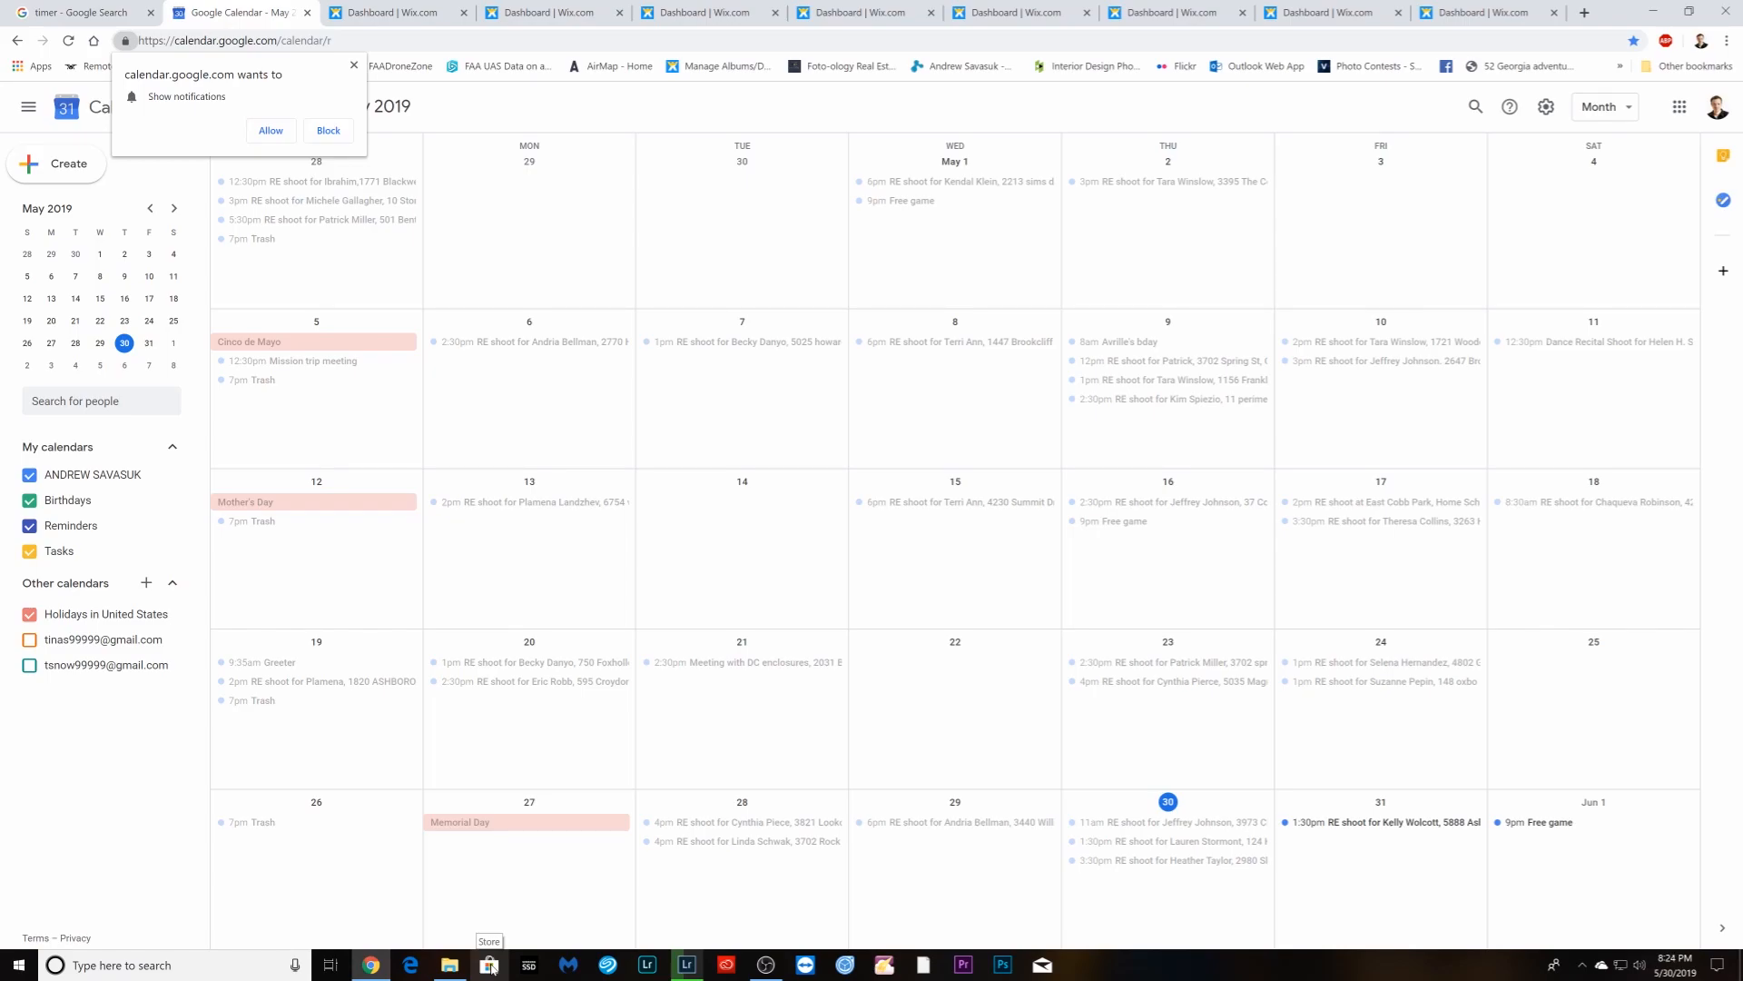
click(391, 12)
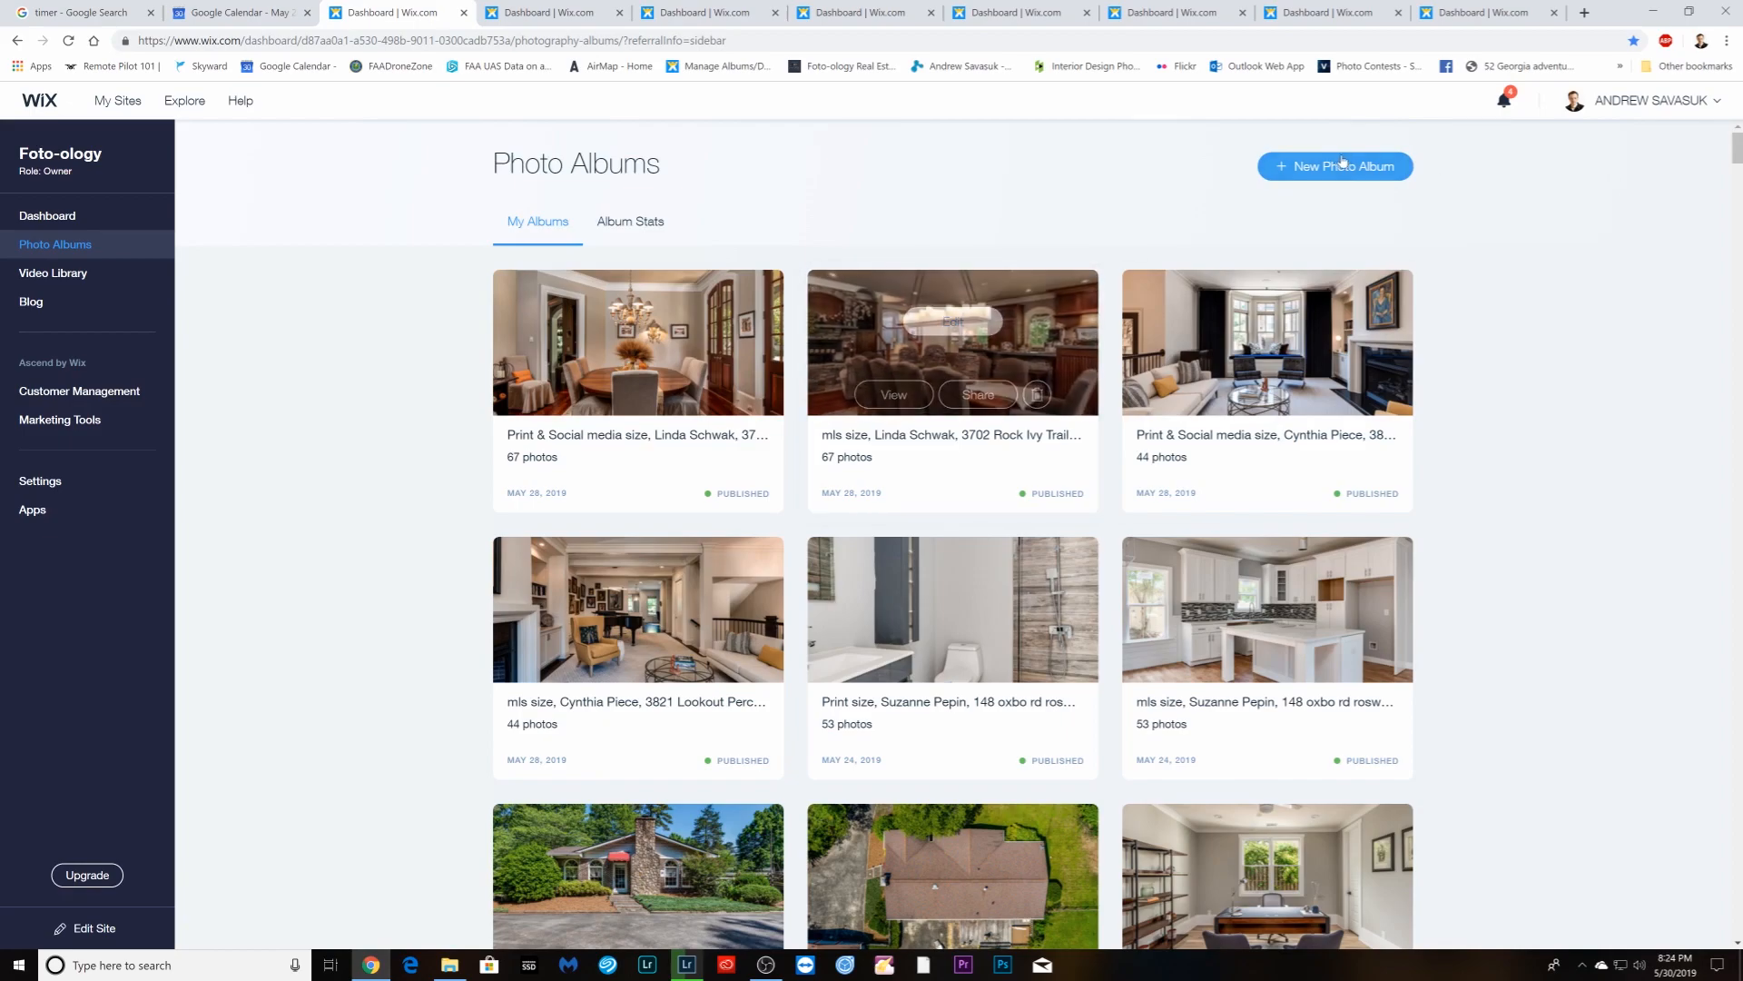
- Create an Other album named 'mls size' with the client and address, copying that client/address text
click(1334, 163)
click(1010, 419)
click(874, 603)
text(mls size, K)
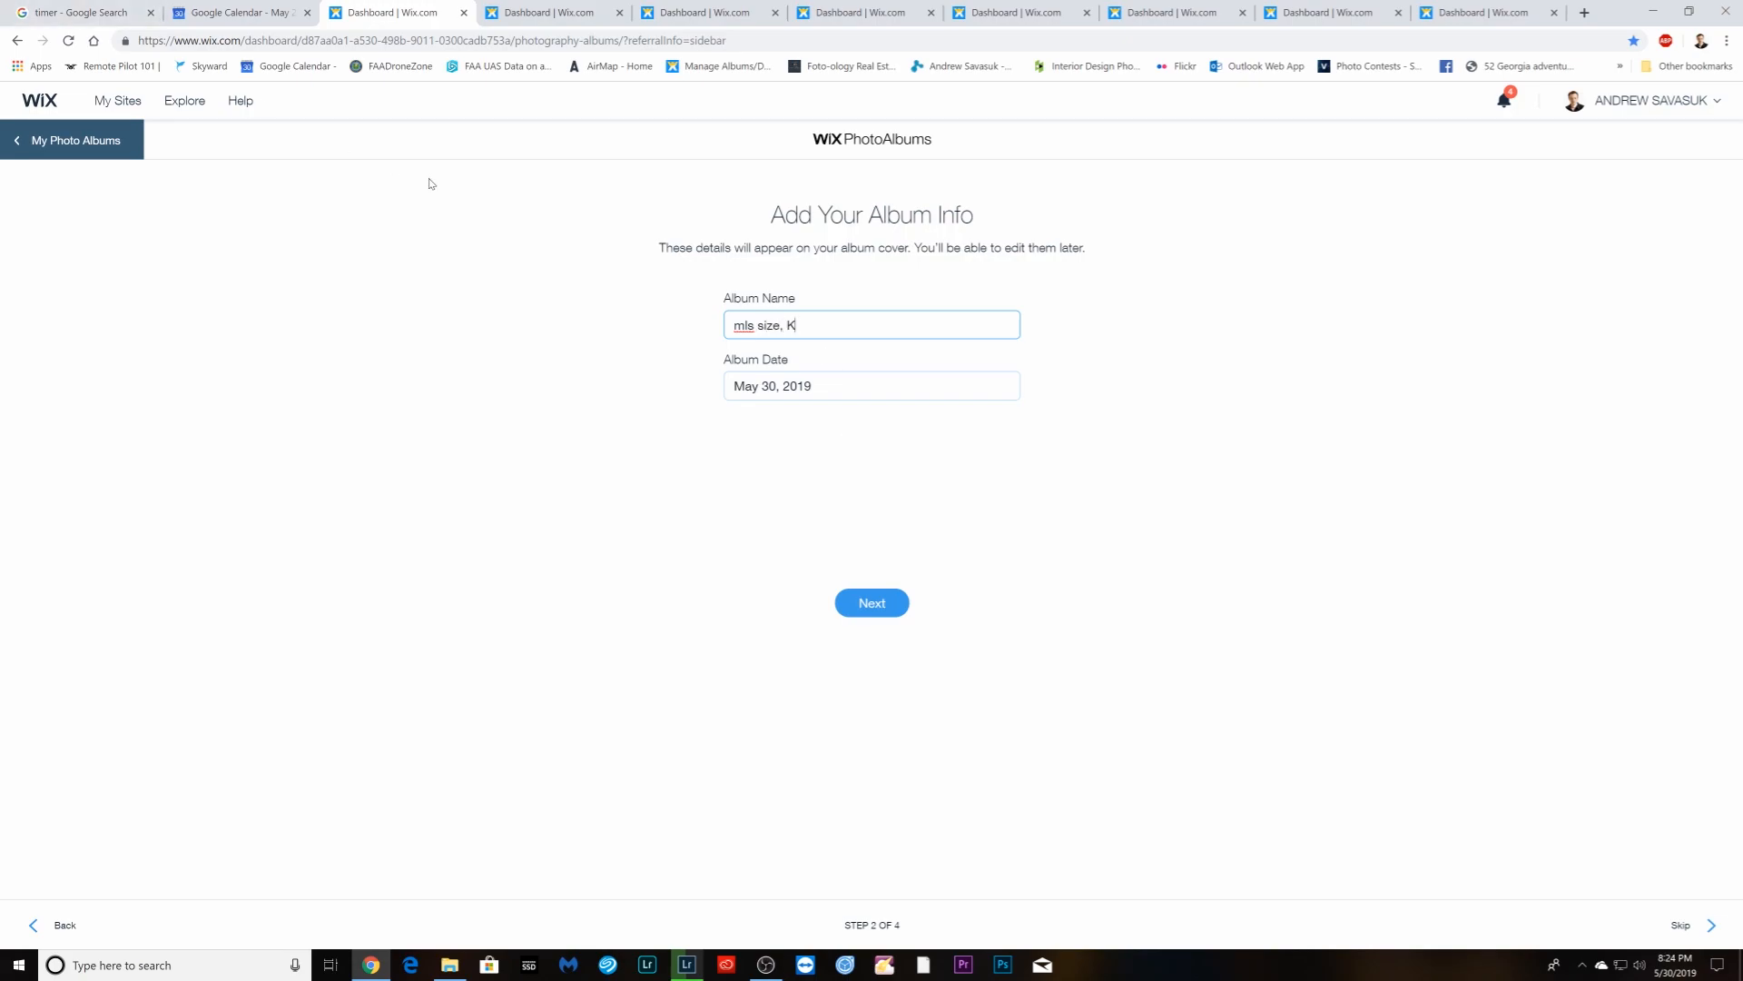
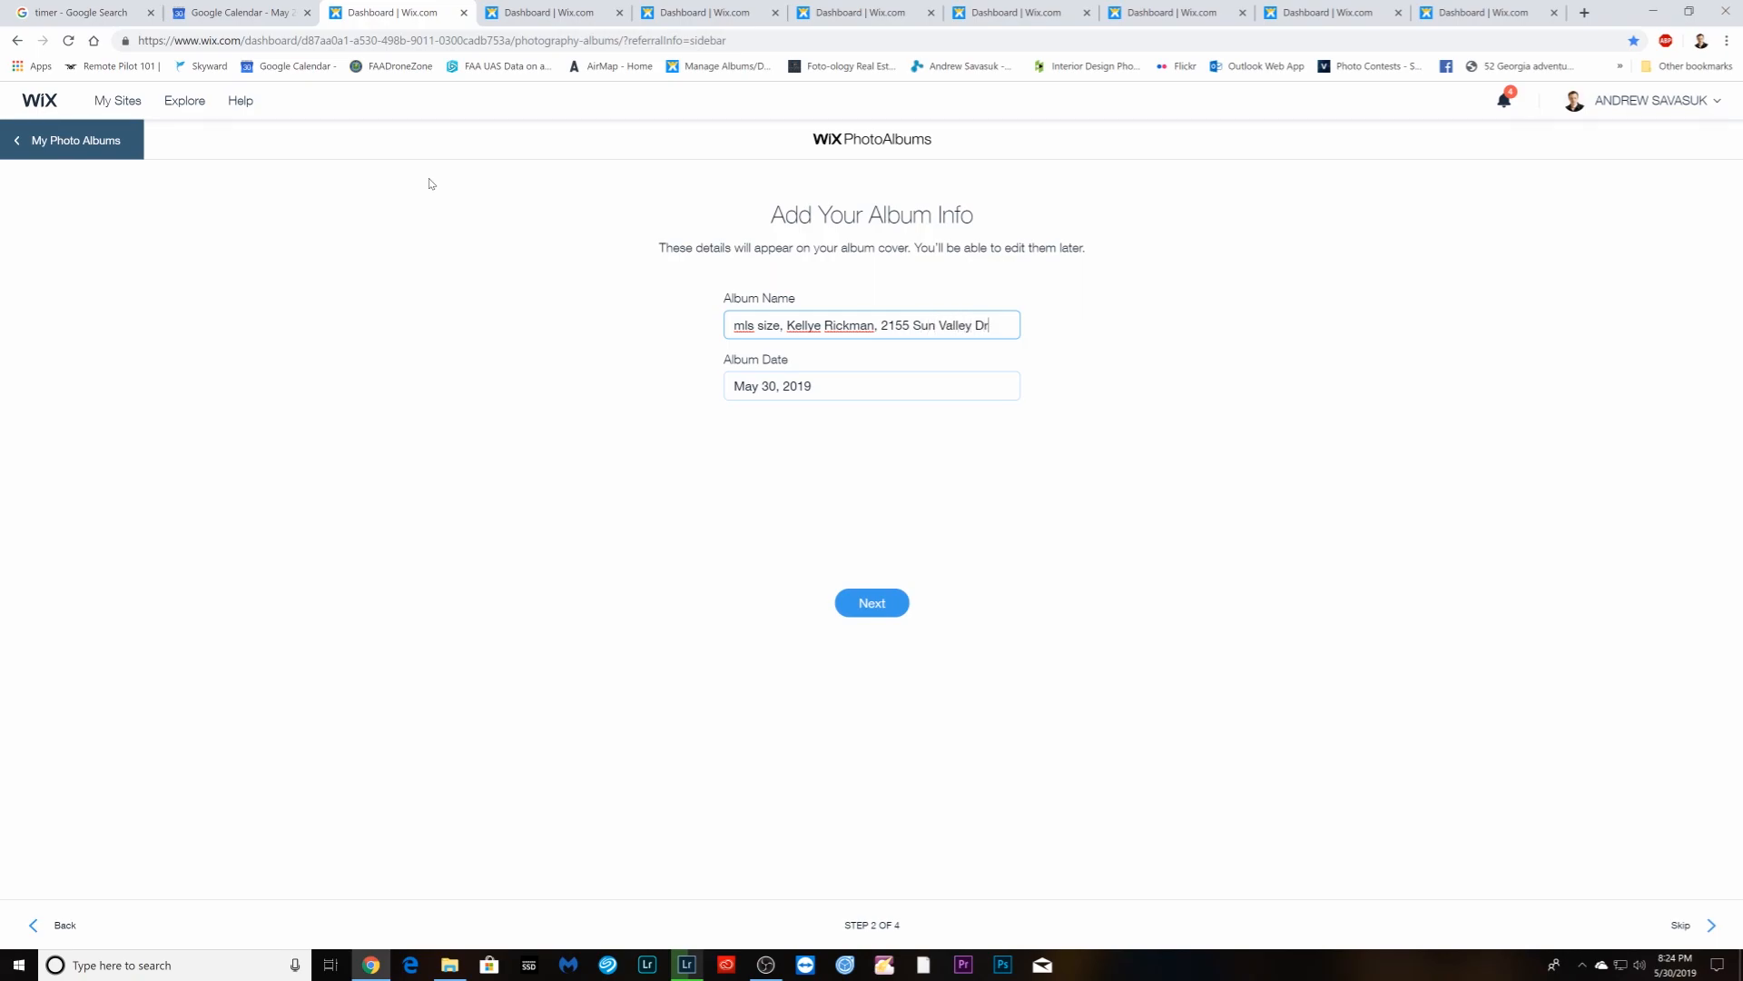
drag(992, 325, 795, 325)
right_click(799, 325)
click(844, 379)
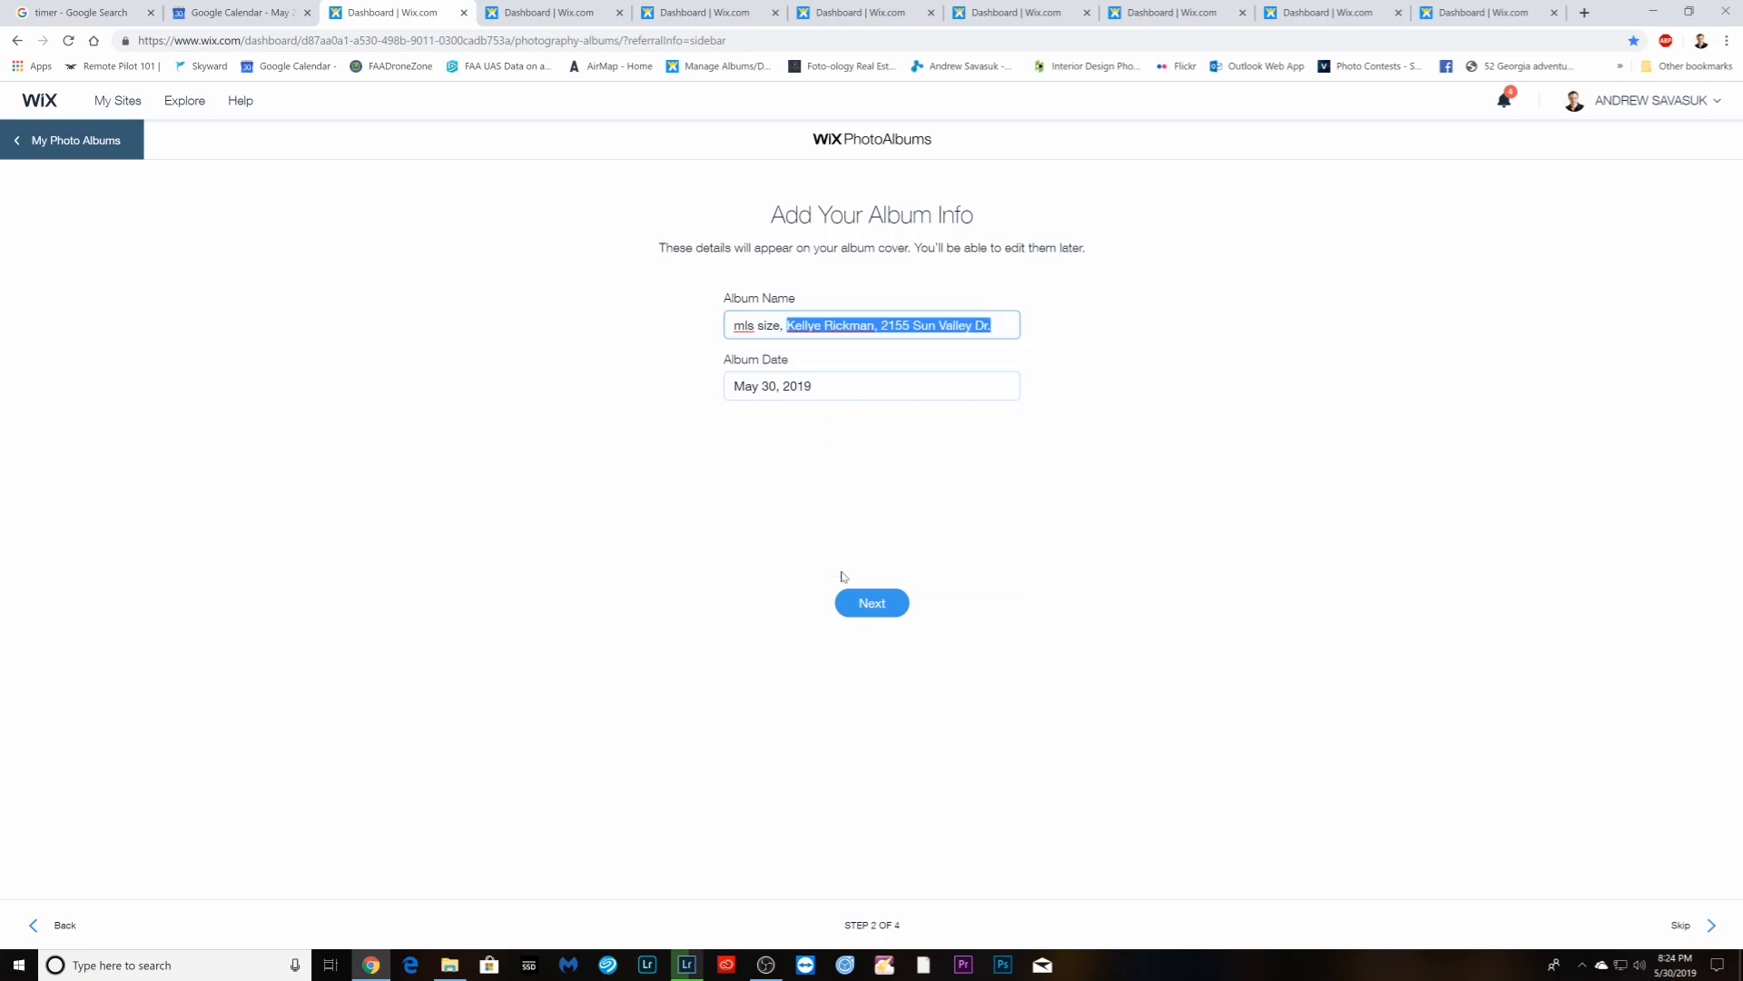
- In the next tab start another Other album and type the name 'Print & Social Media size'
click(523, 17)
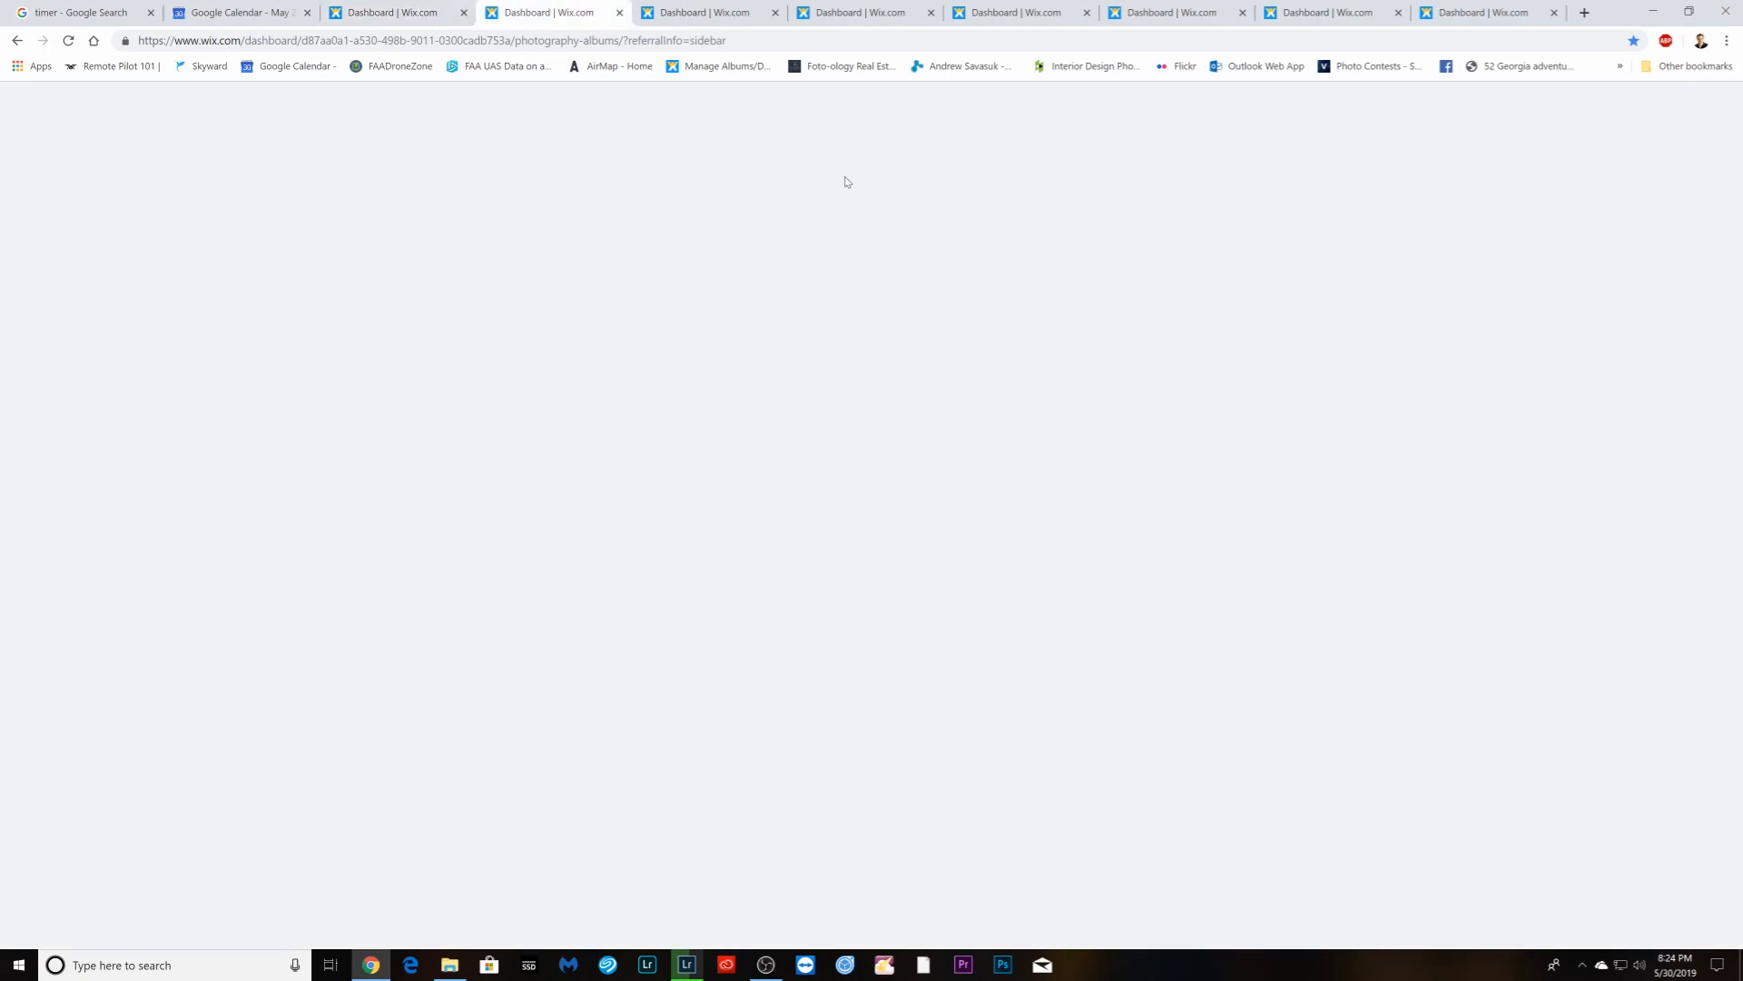
click(1344, 167)
click(1000, 433)
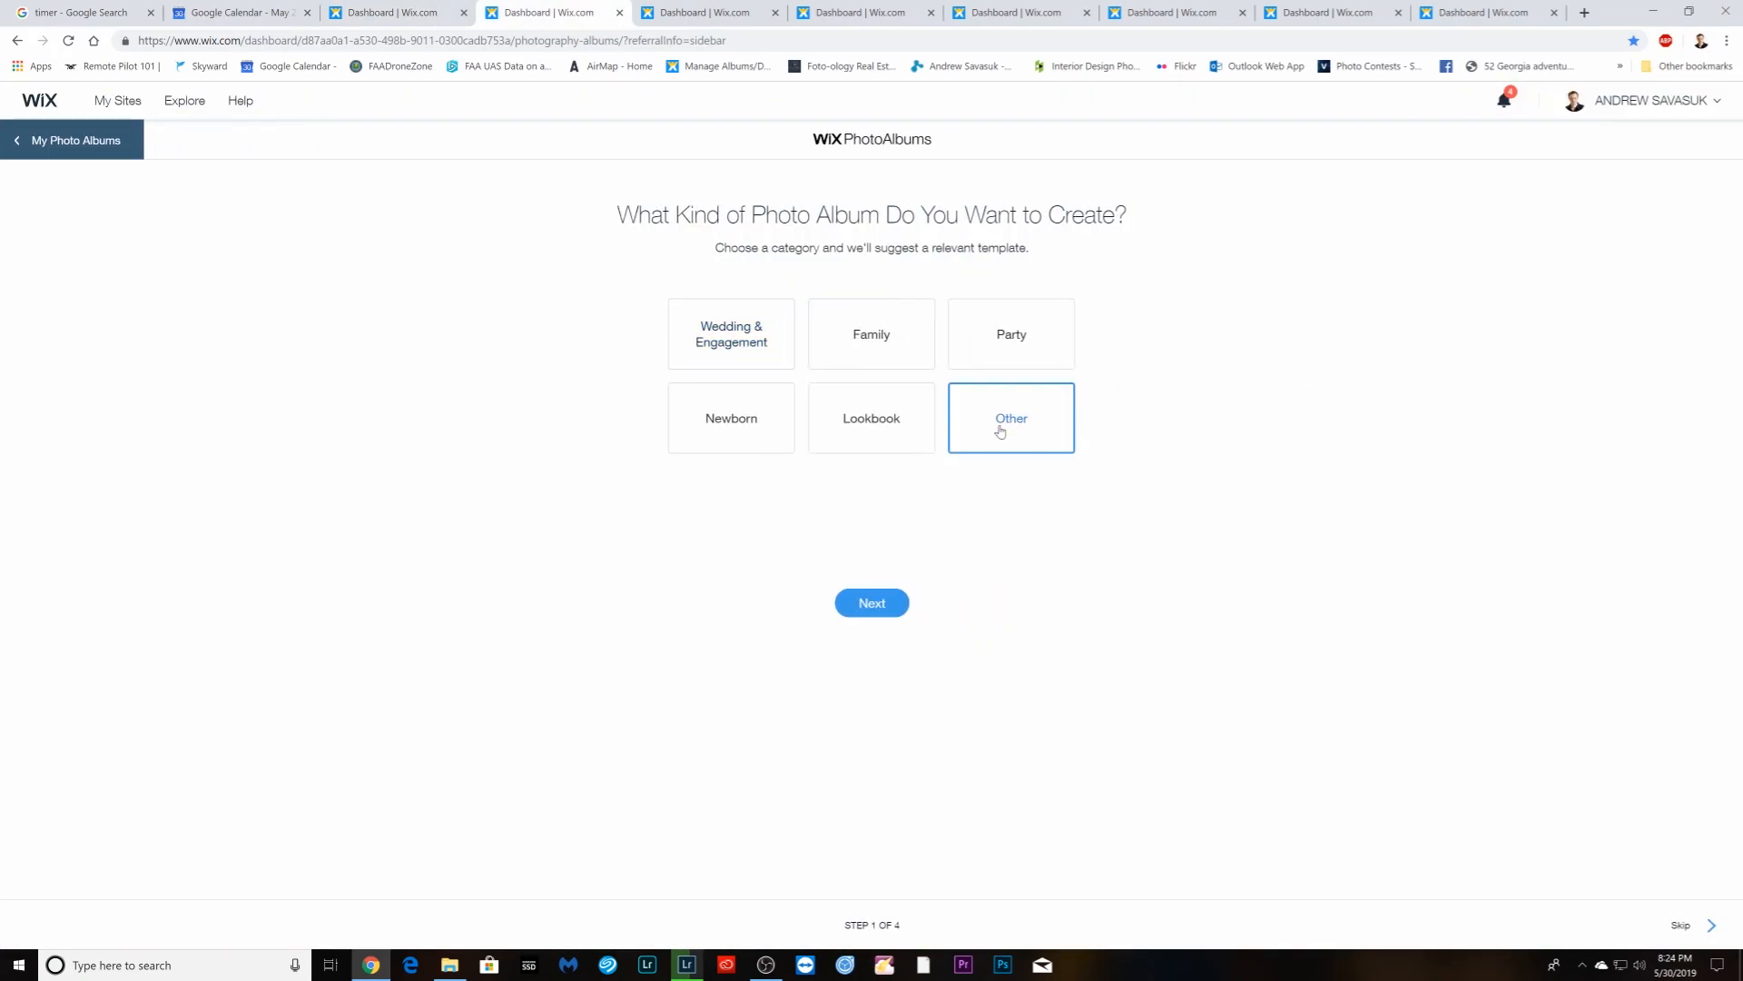
click(872, 603)
text(Print & Socail Media six)
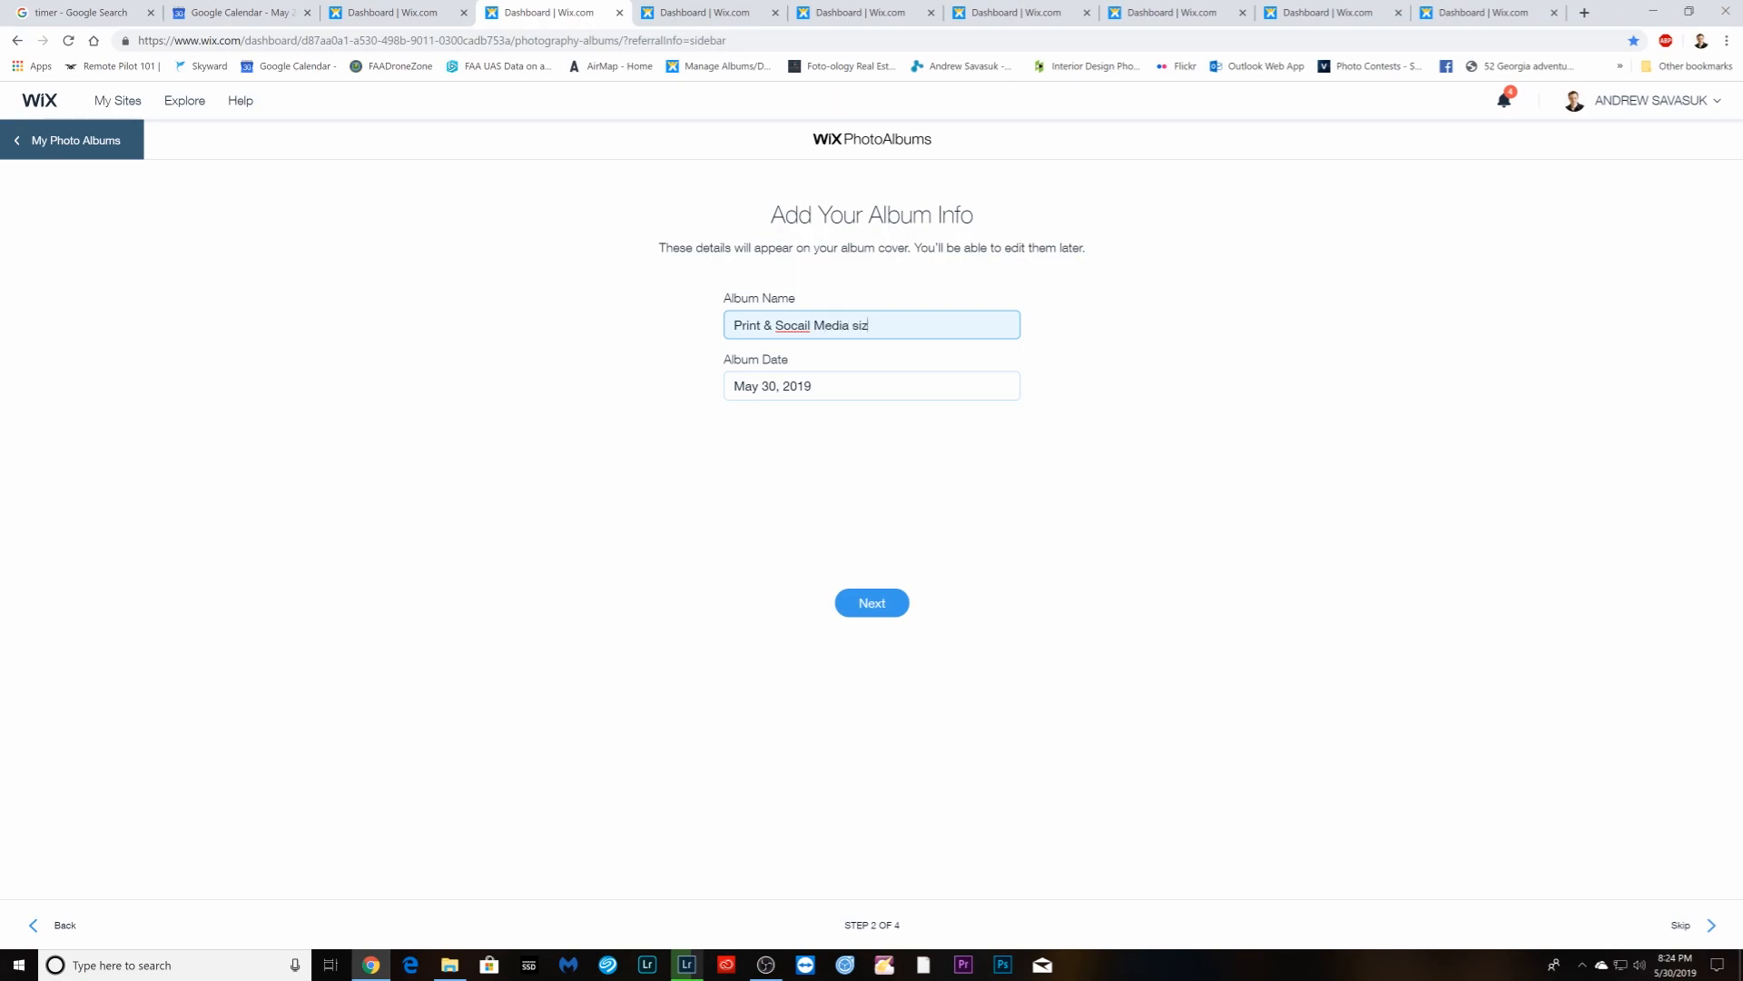
- Correct 'Socail' to 'Social' and paste the client name and address into the album name
right_click(899, 325)
click(807, 325)
right_click(807, 324)
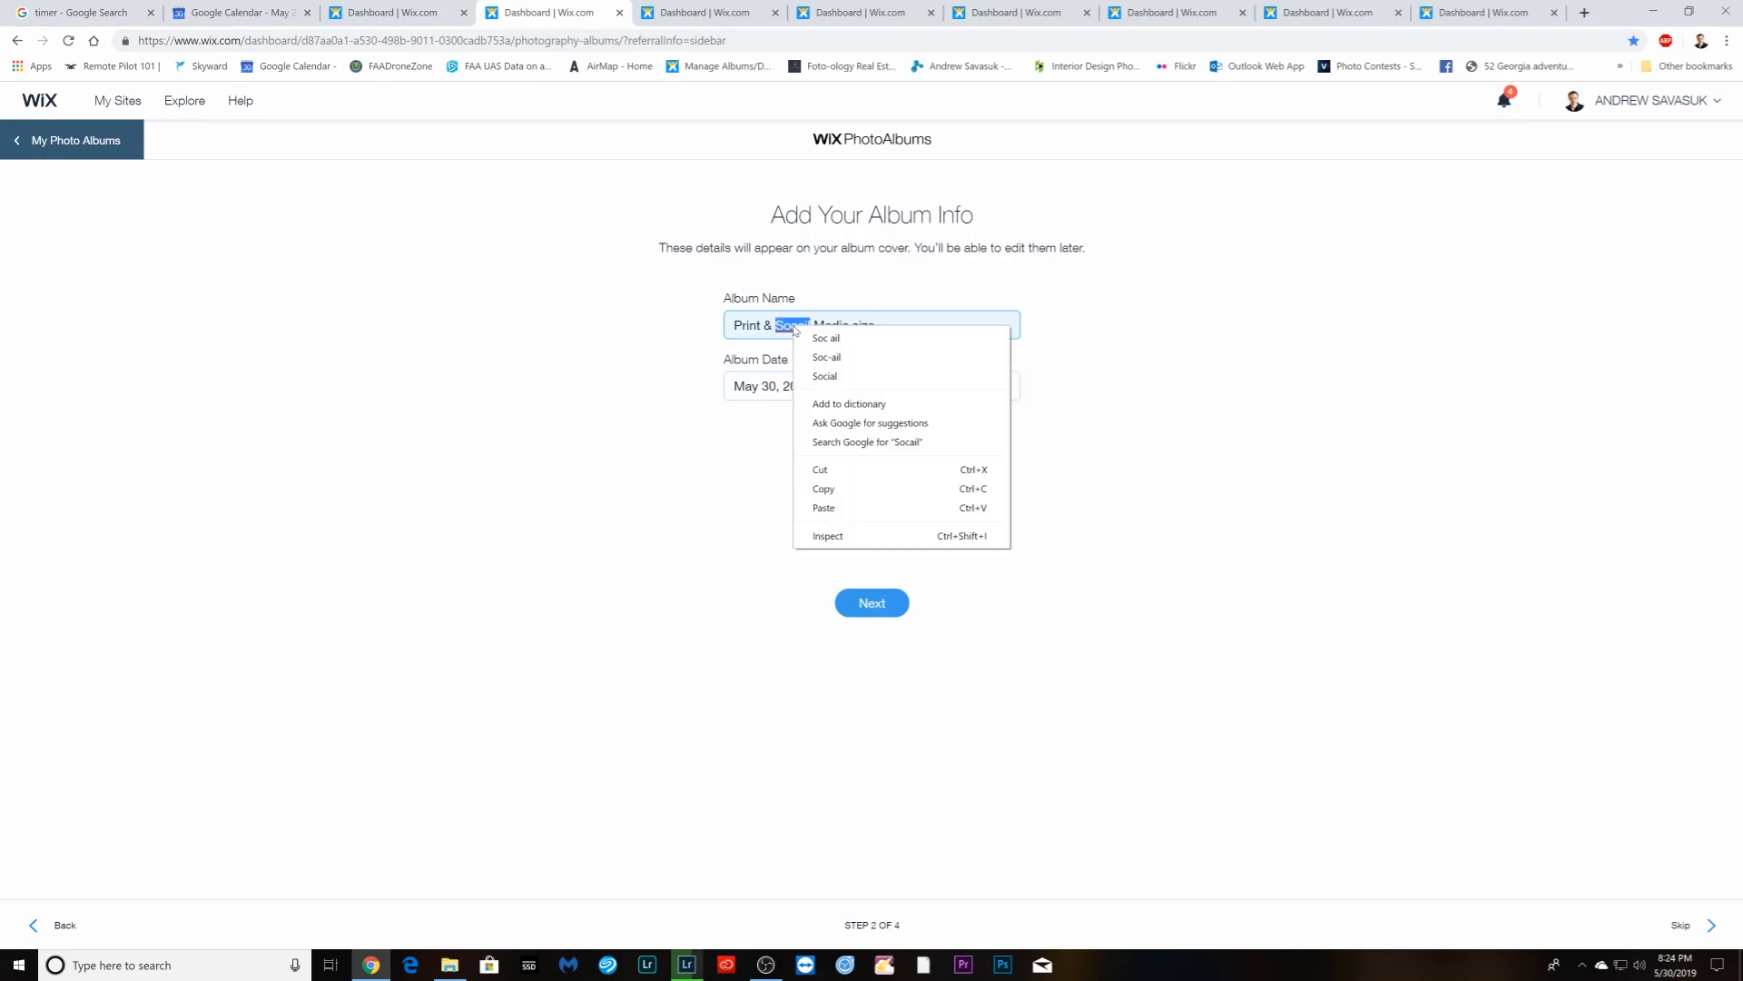
click(826, 376)
right_click(898, 325)
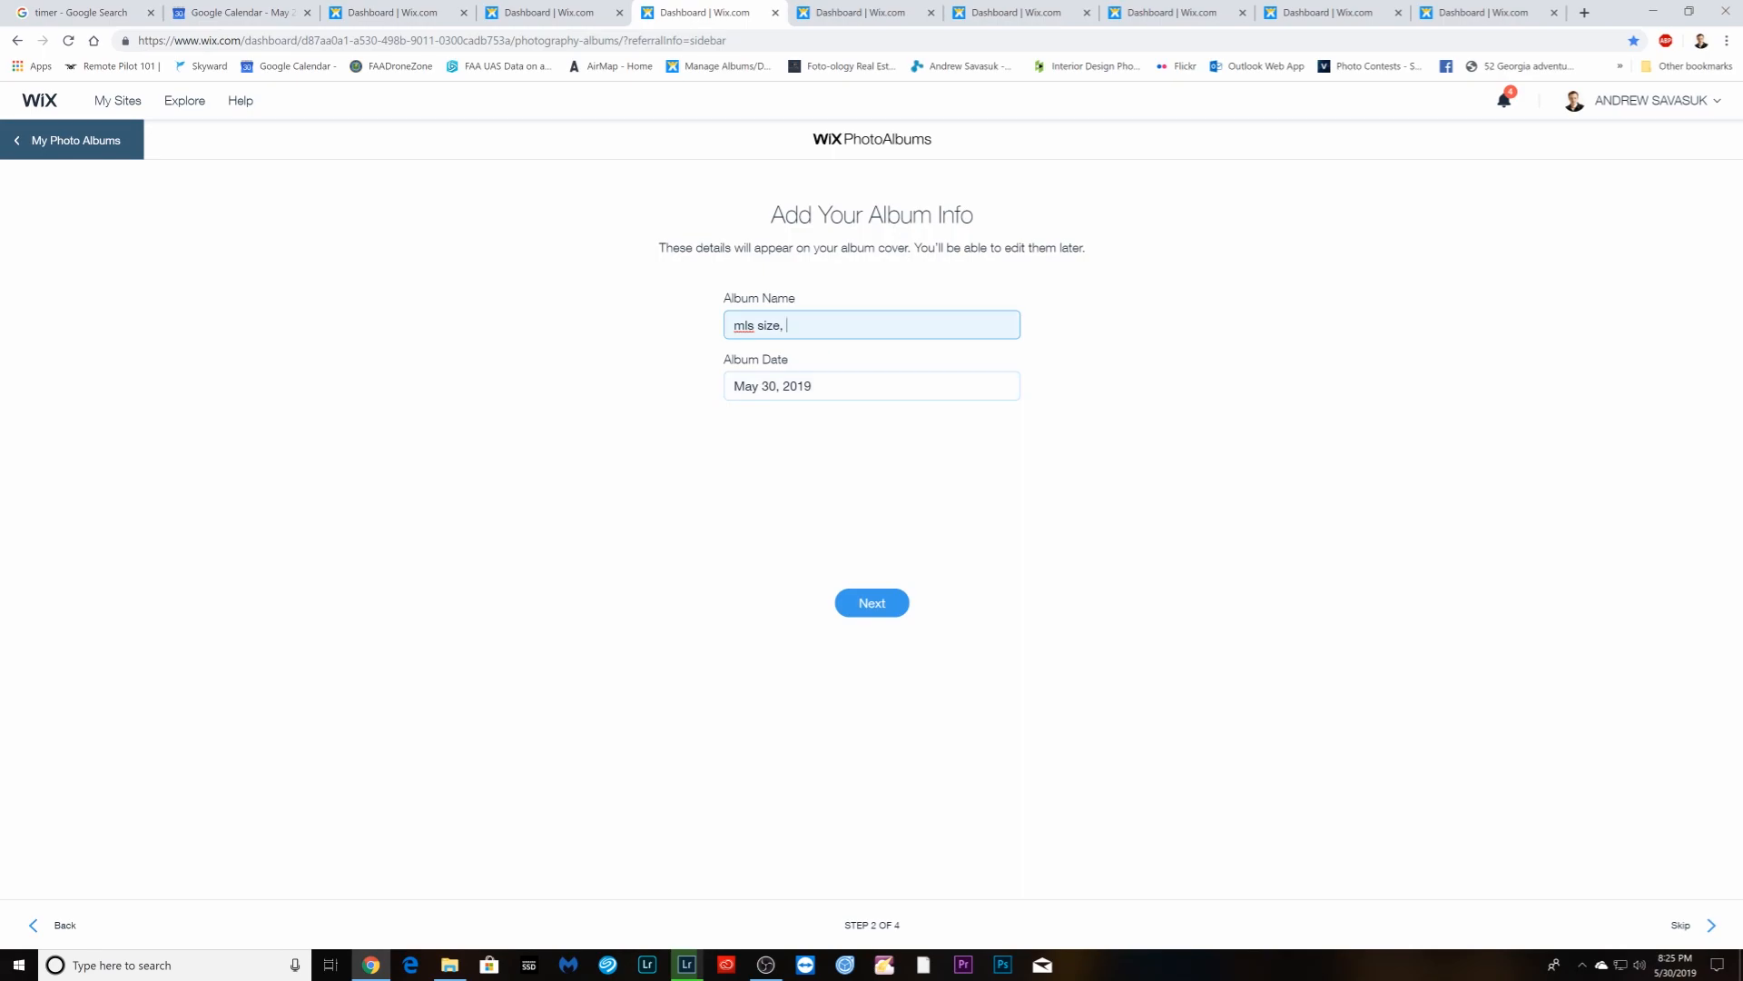
right_click(804, 338)
click(831, 454)
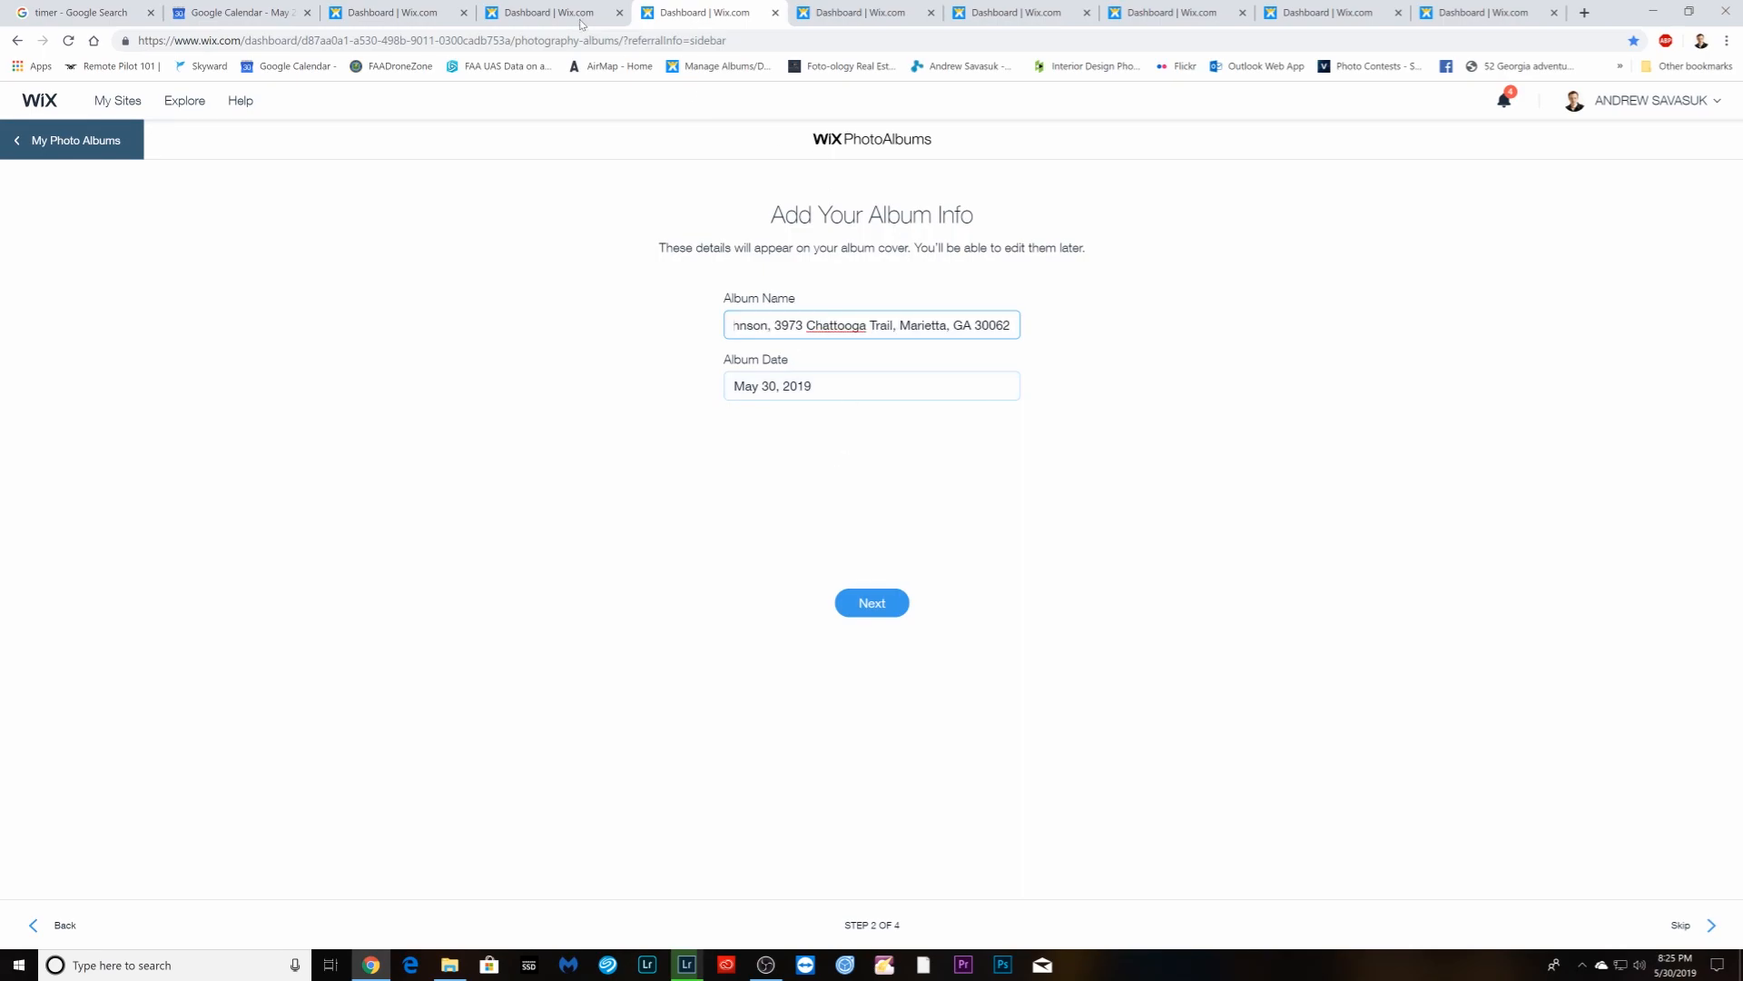
click(879, 15)
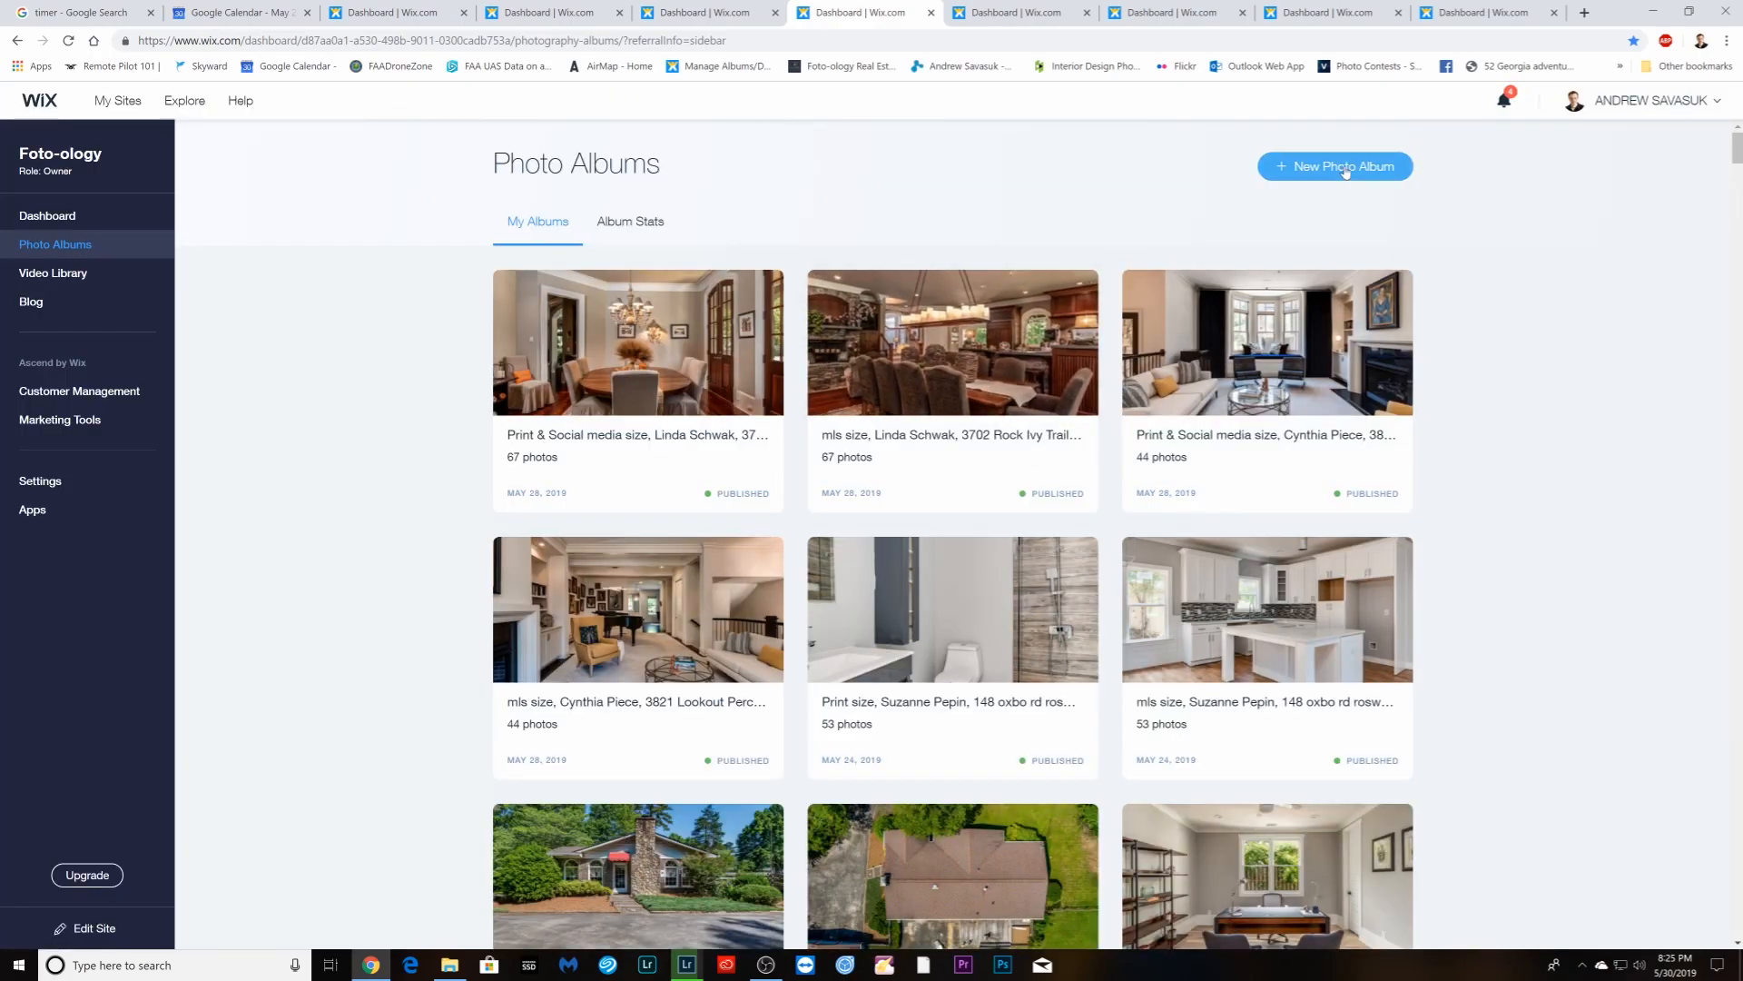
- Start a new 'Other' category album and copy the client's name and address from the event text
click(1344, 172)
click(1011, 447)
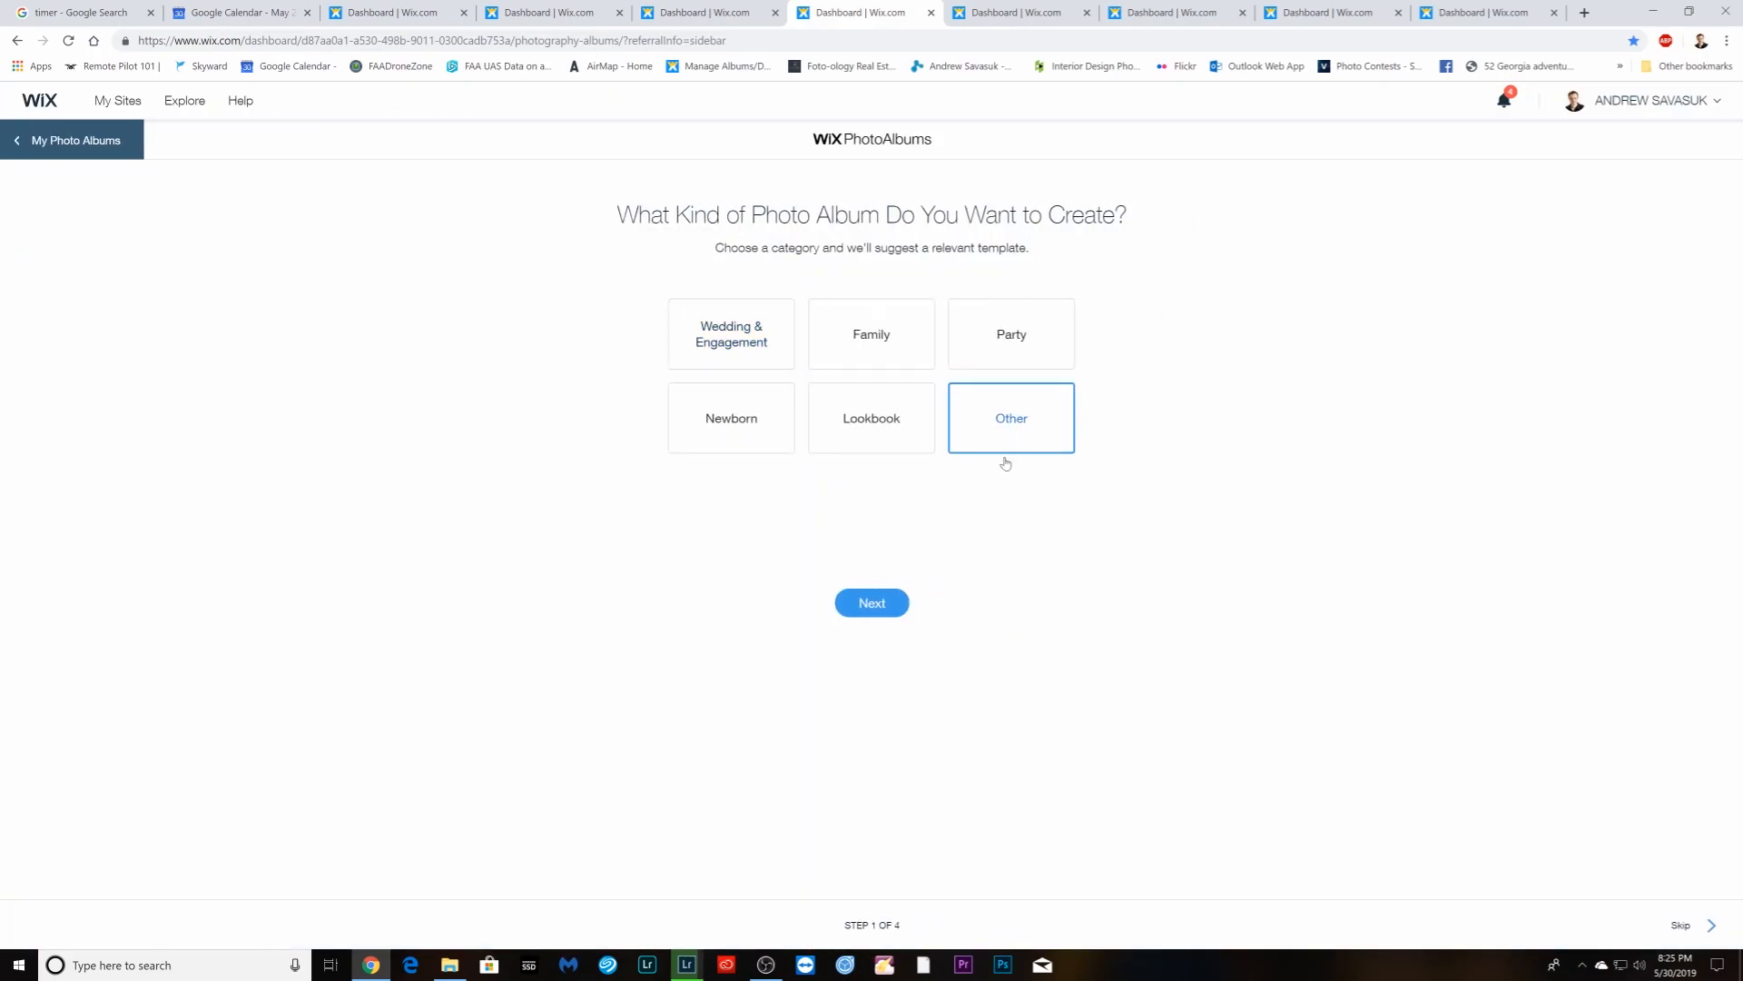
click(877, 614)
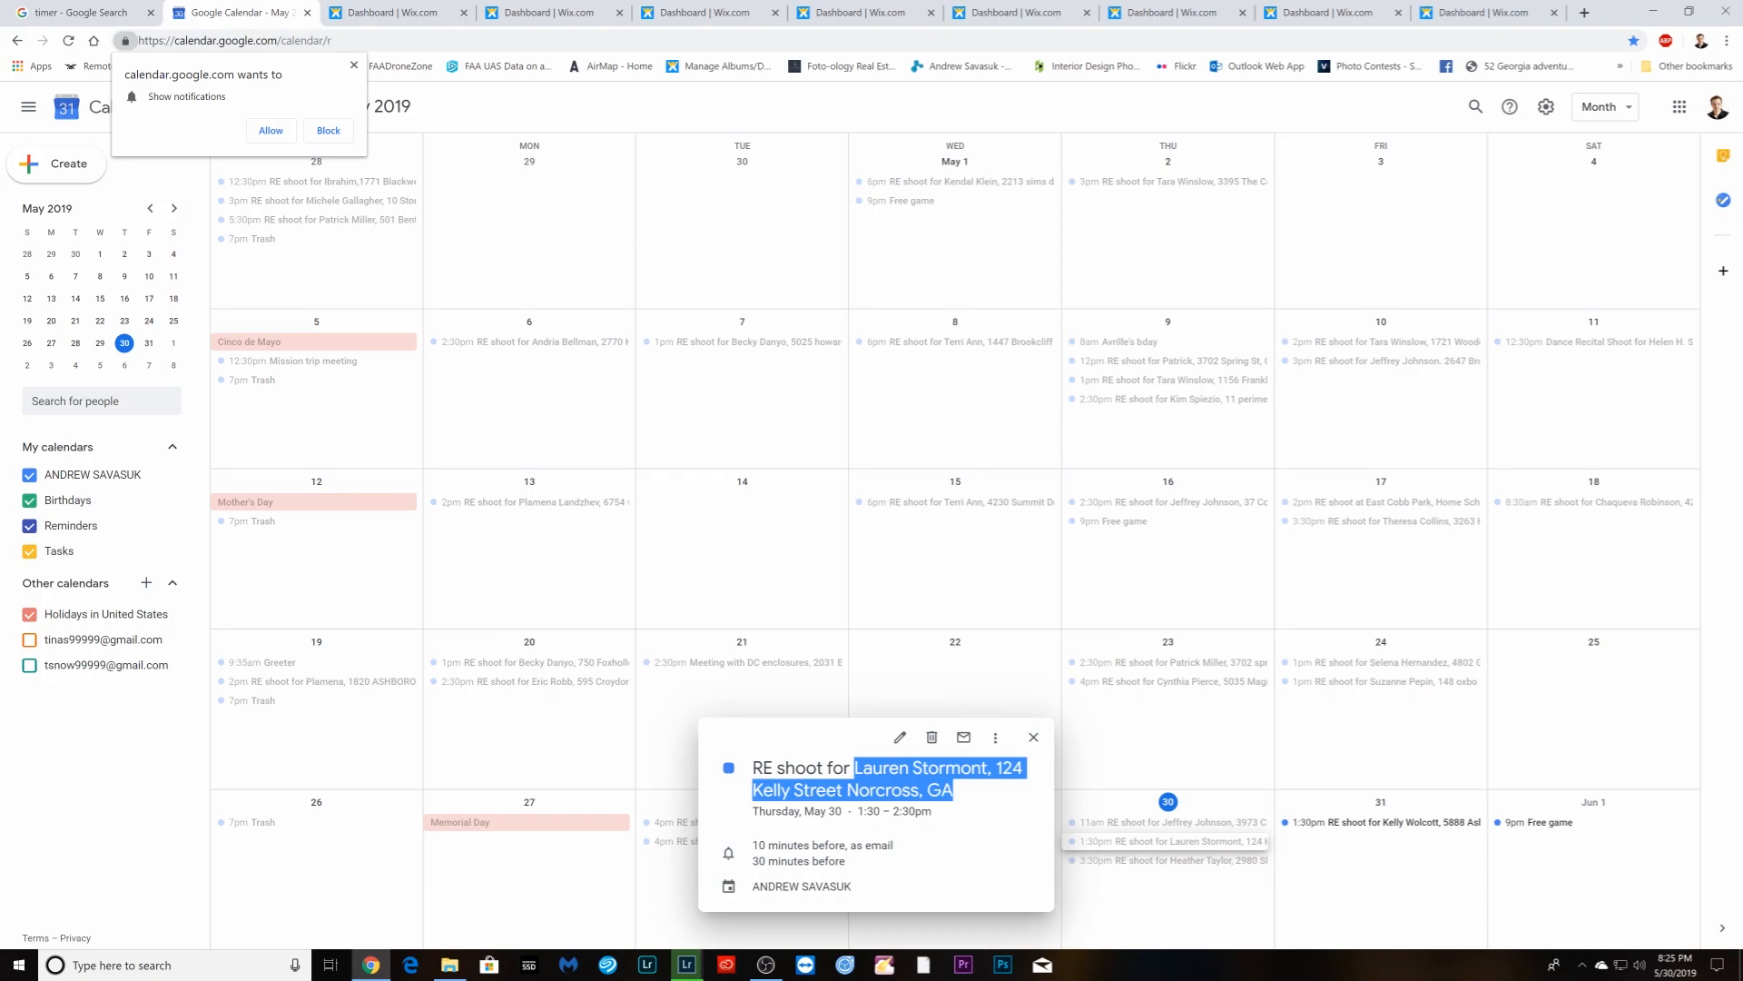
right_click(940, 786)
click(969, 799)
- Start two more 'Other' category album drafts in the next two Wix dashboard tabs
click(1003, 12)
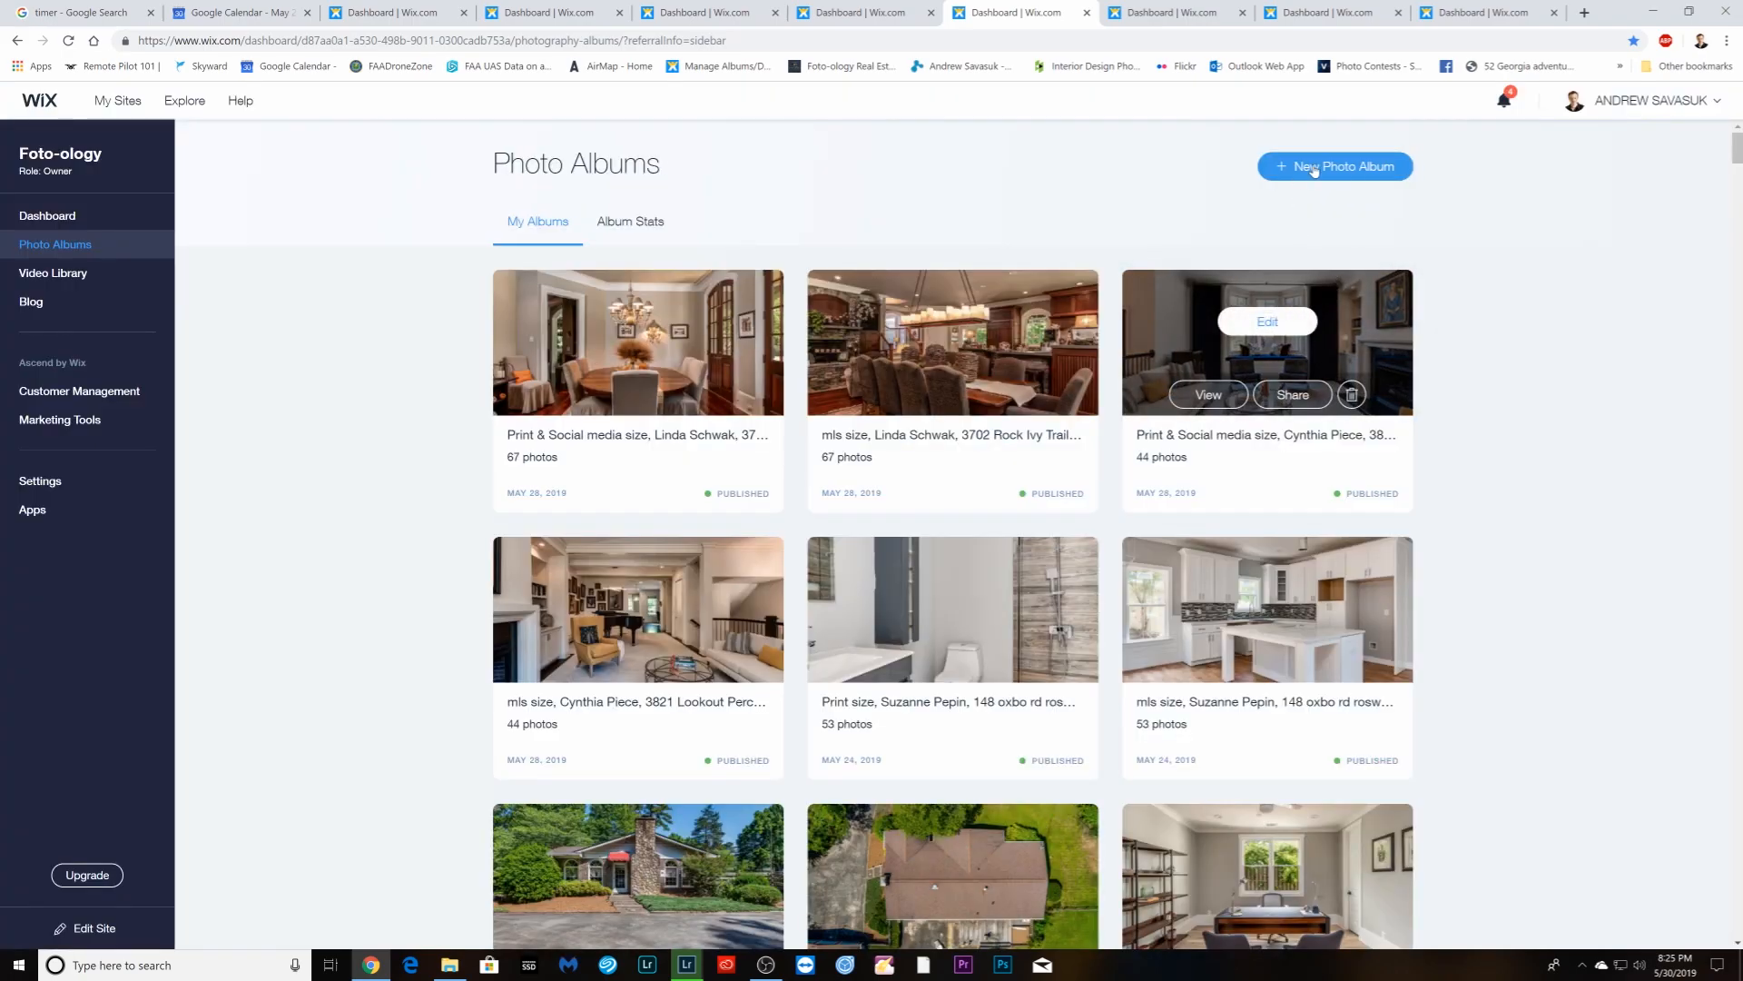
click(1324, 174)
click(1028, 422)
click(874, 604)
click(1171, 13)
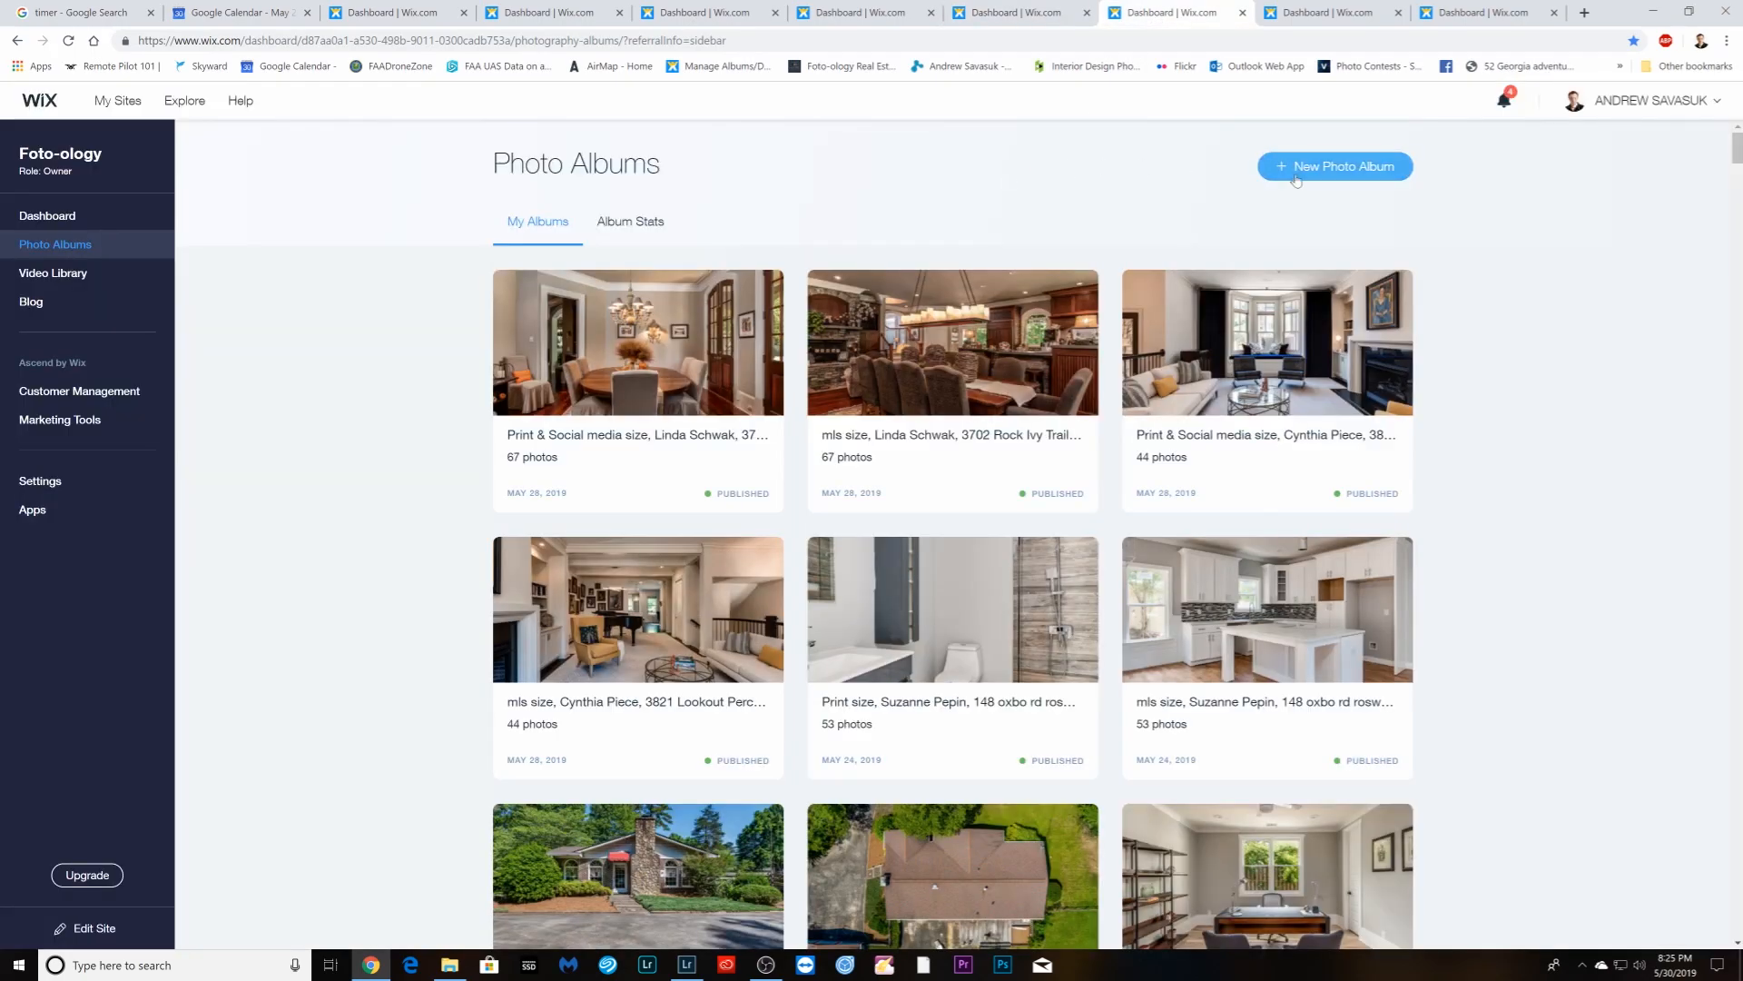
click(1315, 173)
click(1008, 417)
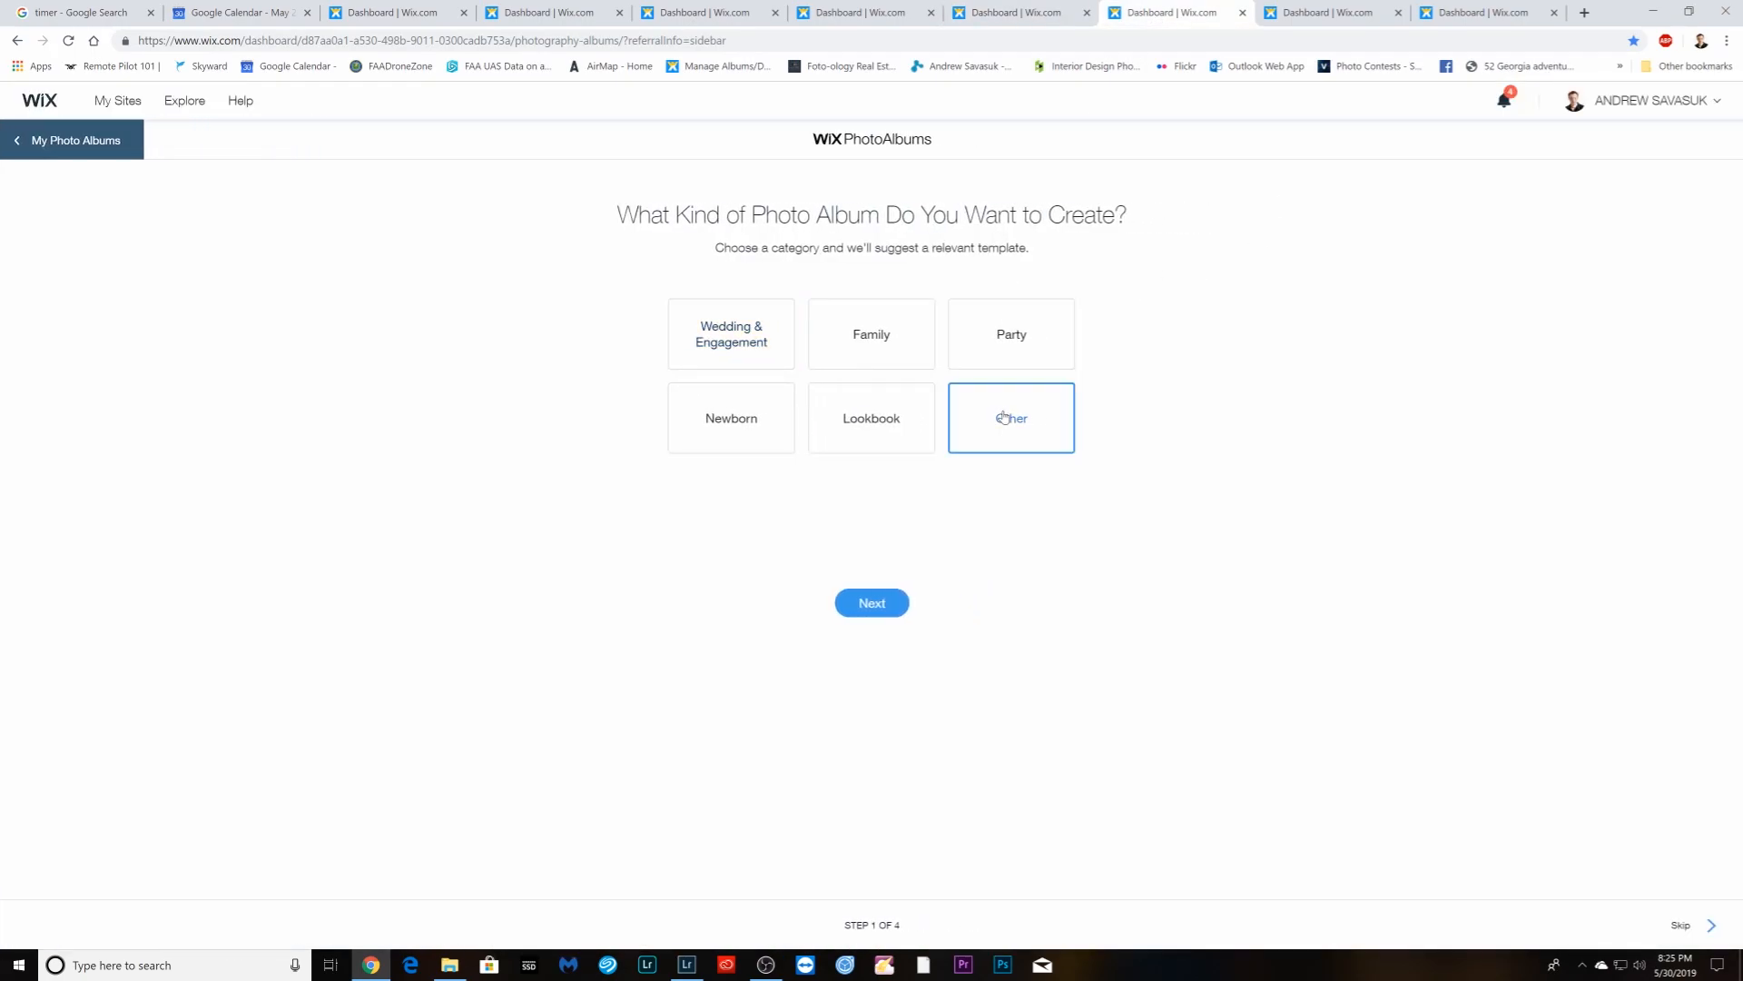
click(862, 606)
- Name the album 'Print & Social media size,' followed by the pasted client name and address
text(Print & Social media size,)
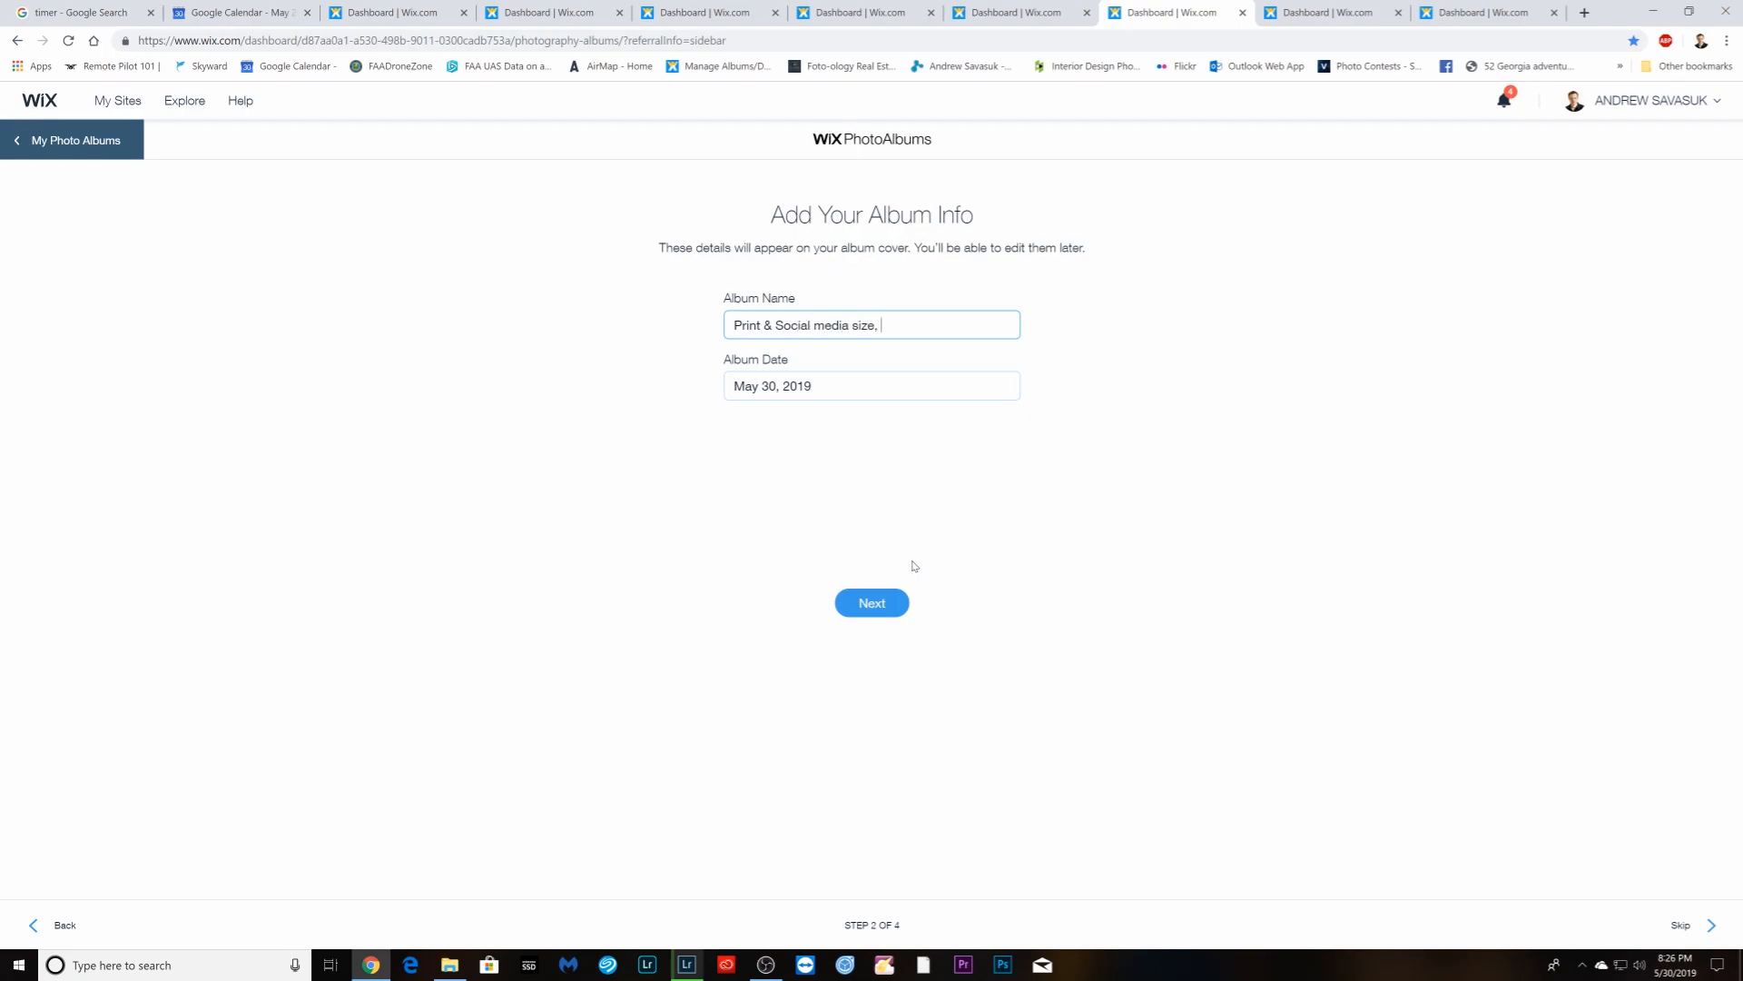
right_click(909, 324)
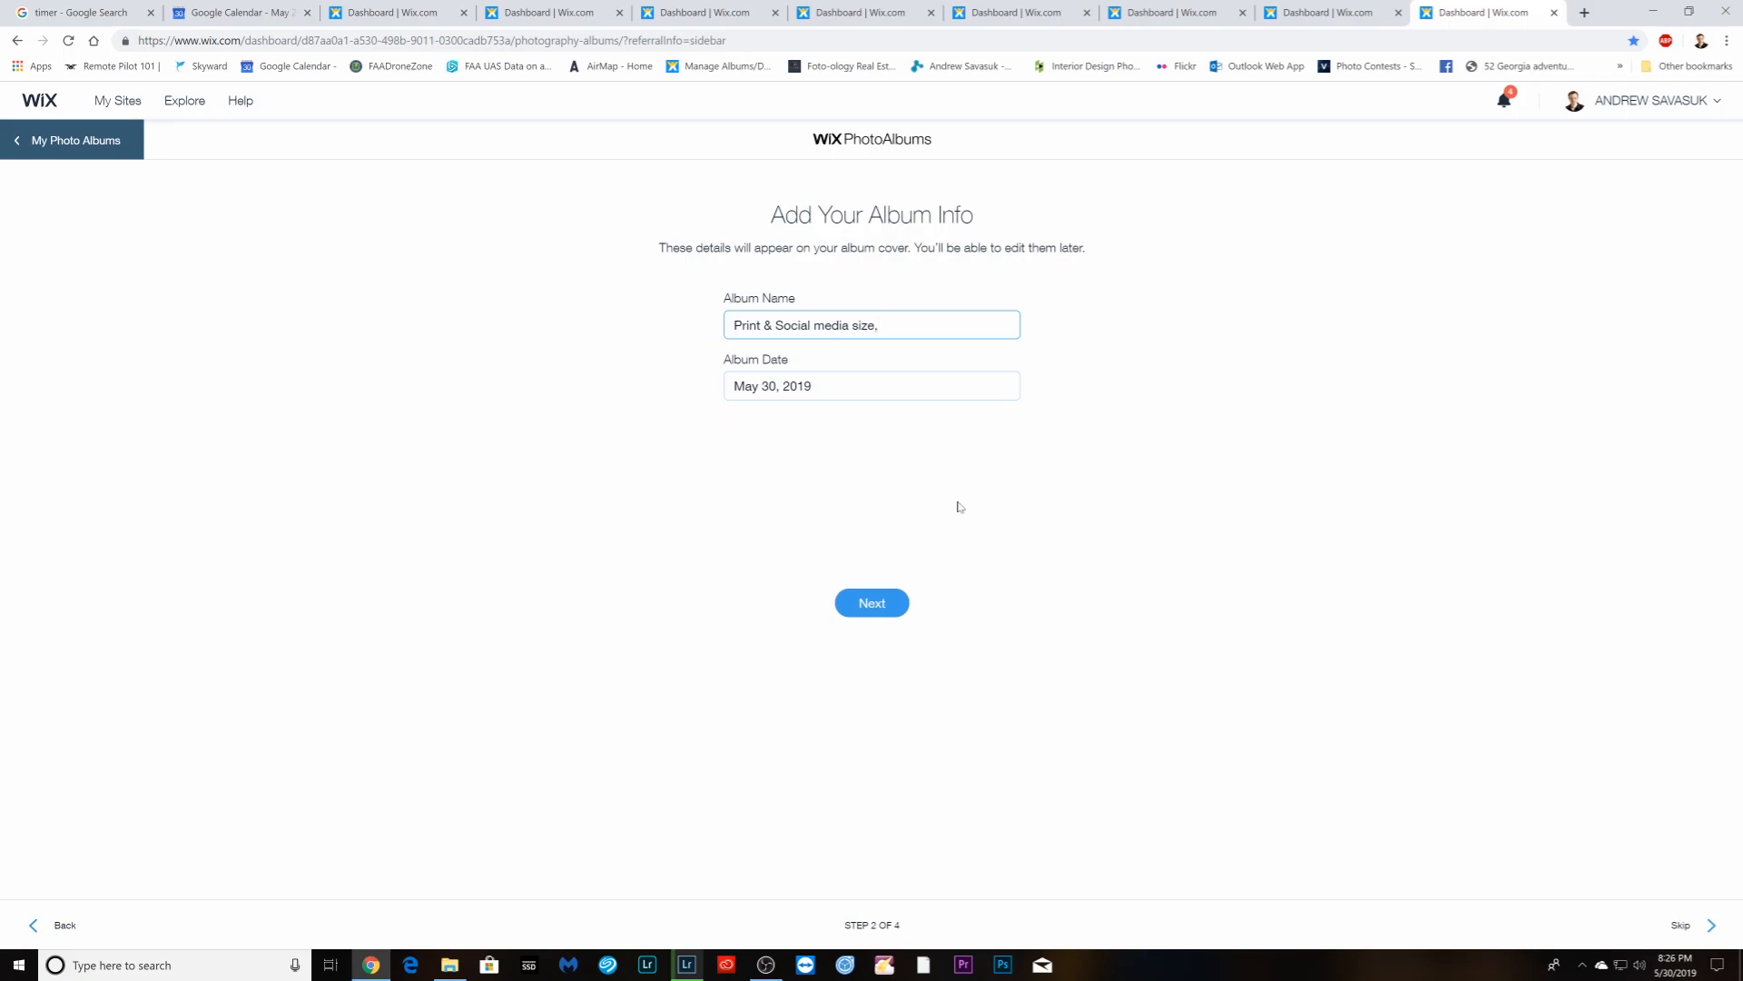
right_click(903, 324)
click(962, 452)
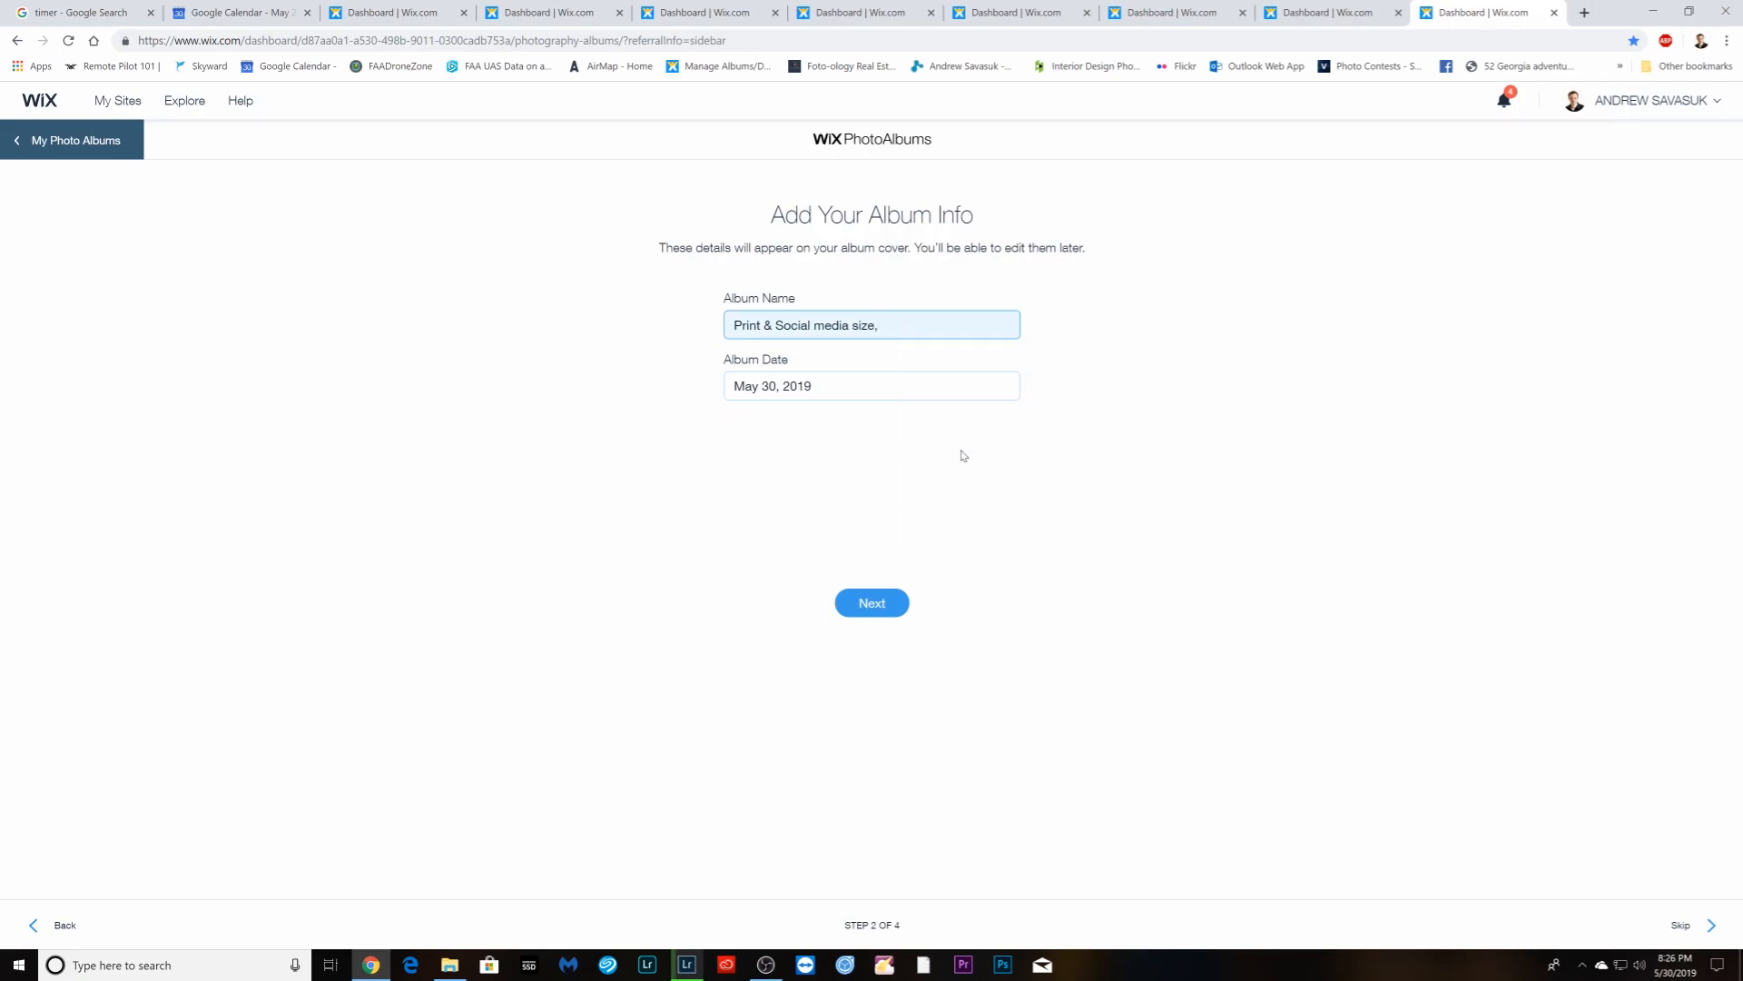
- Check Lightroom's export progress, then open the exported mls folder in File Explorer
click(1653, 12)
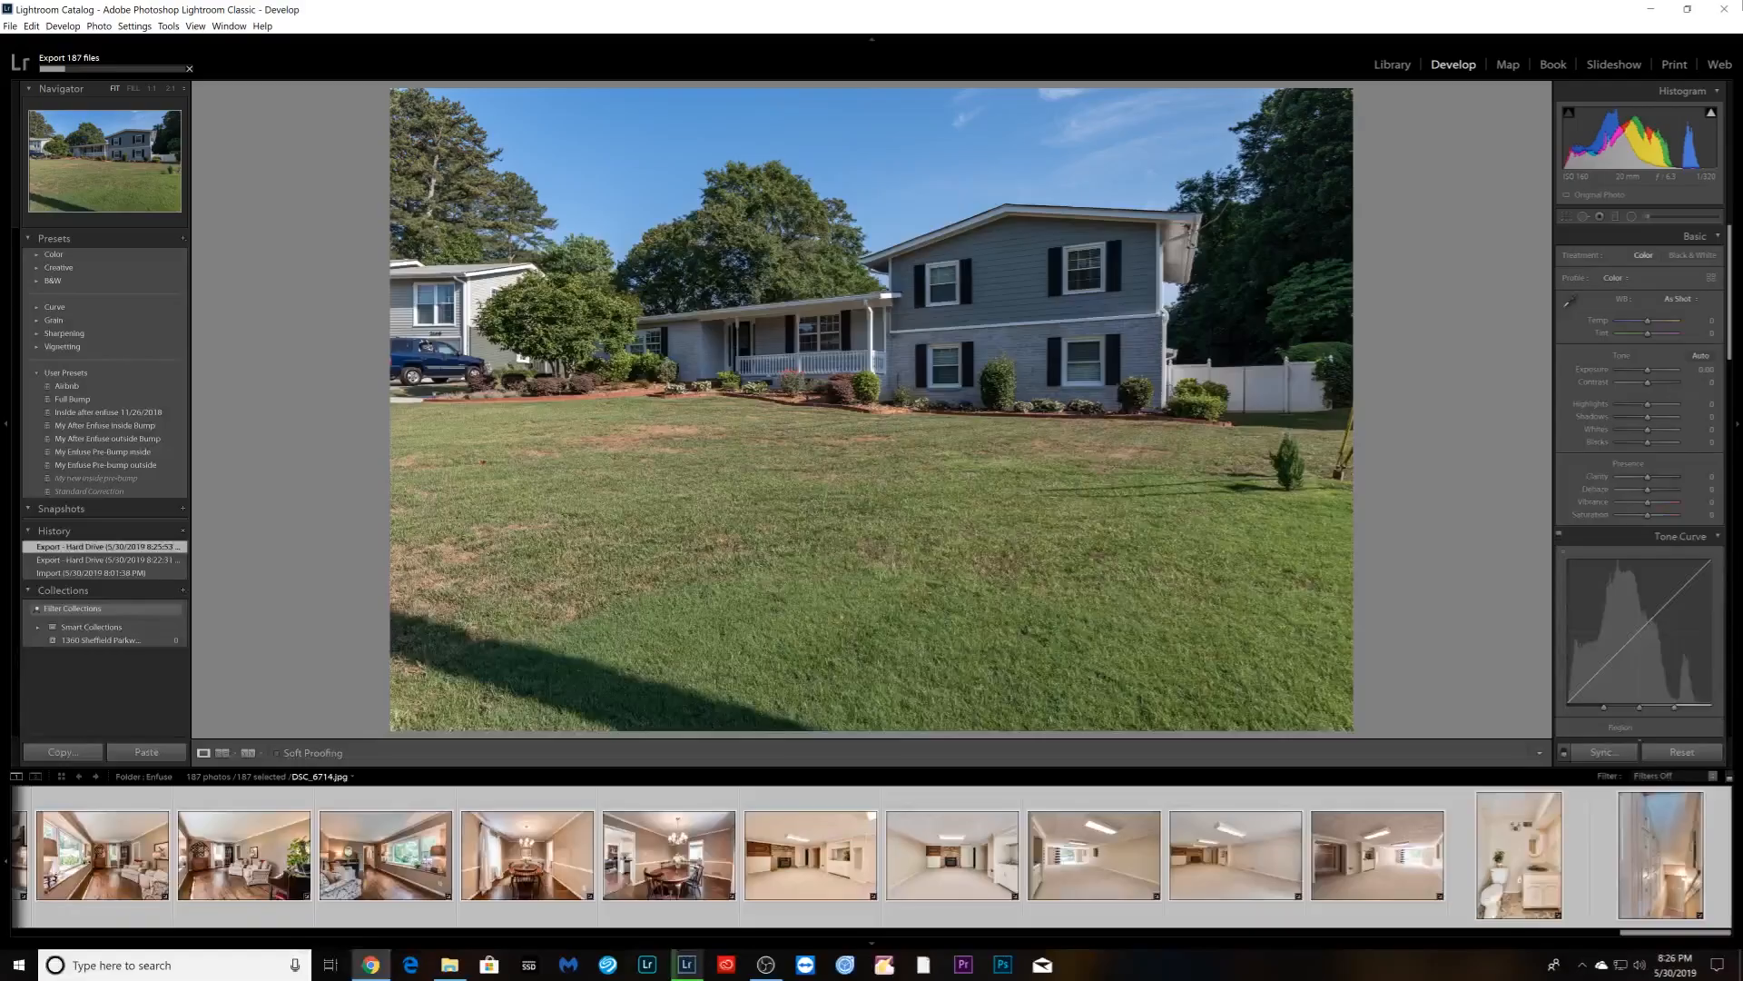
click(1651, 12)
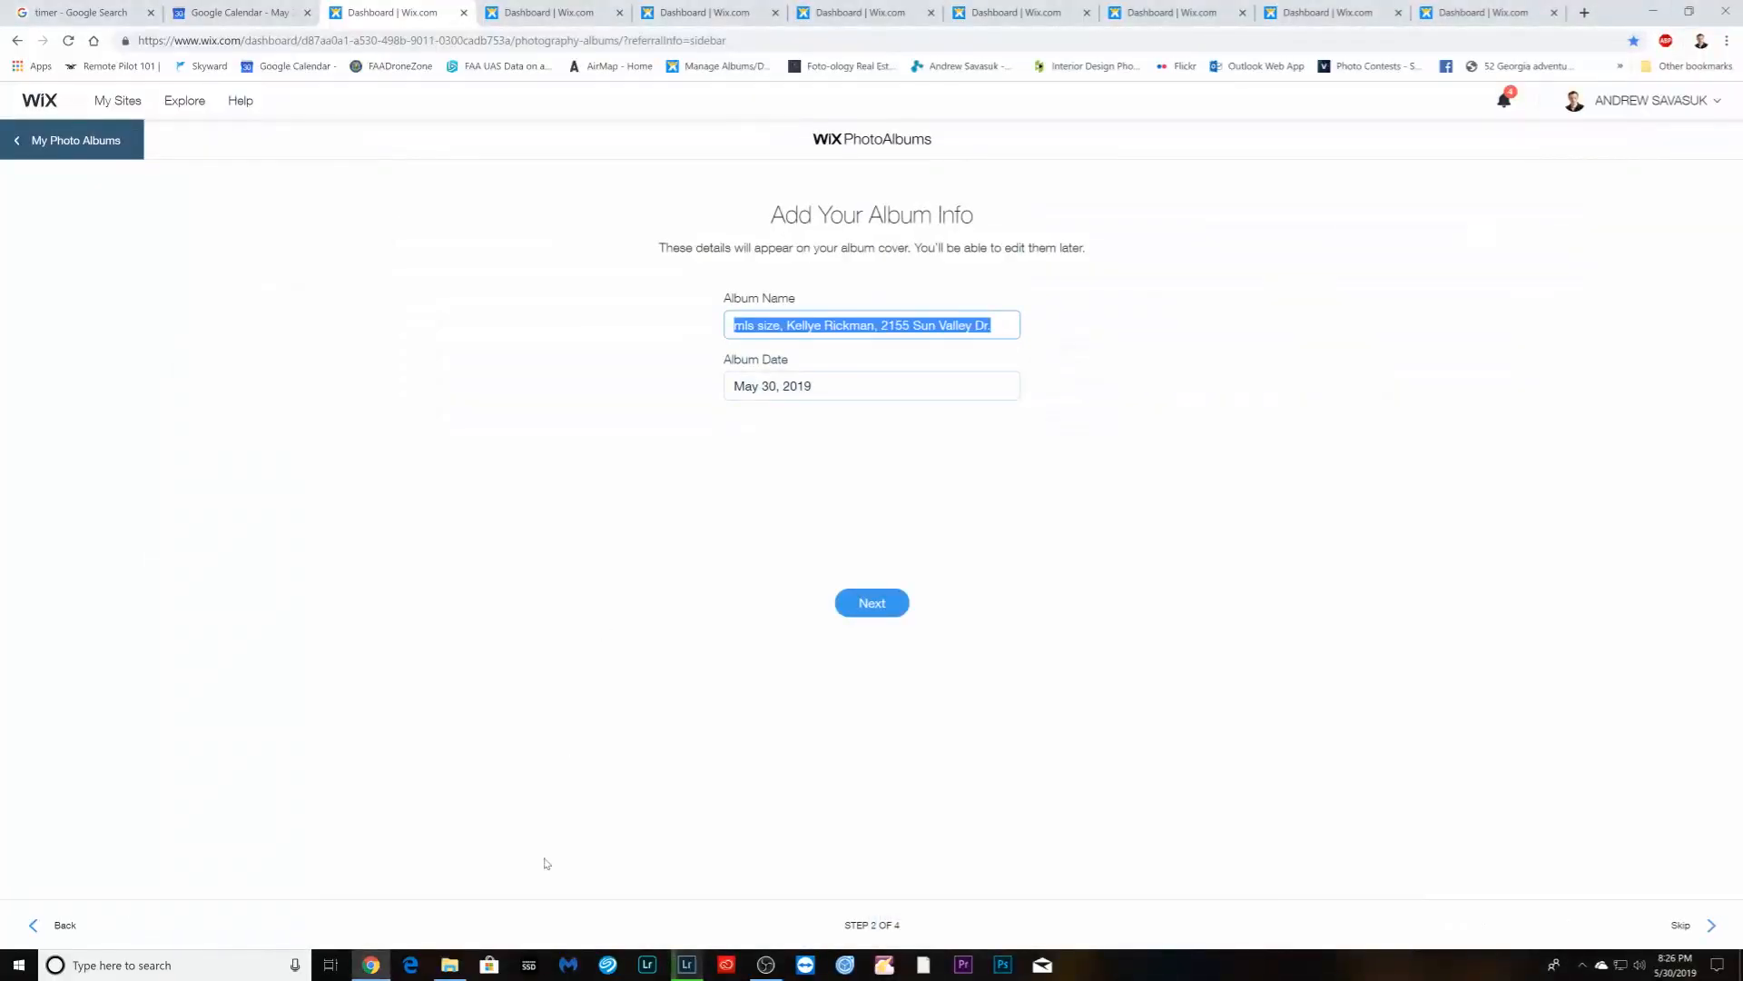
click(450, 964)
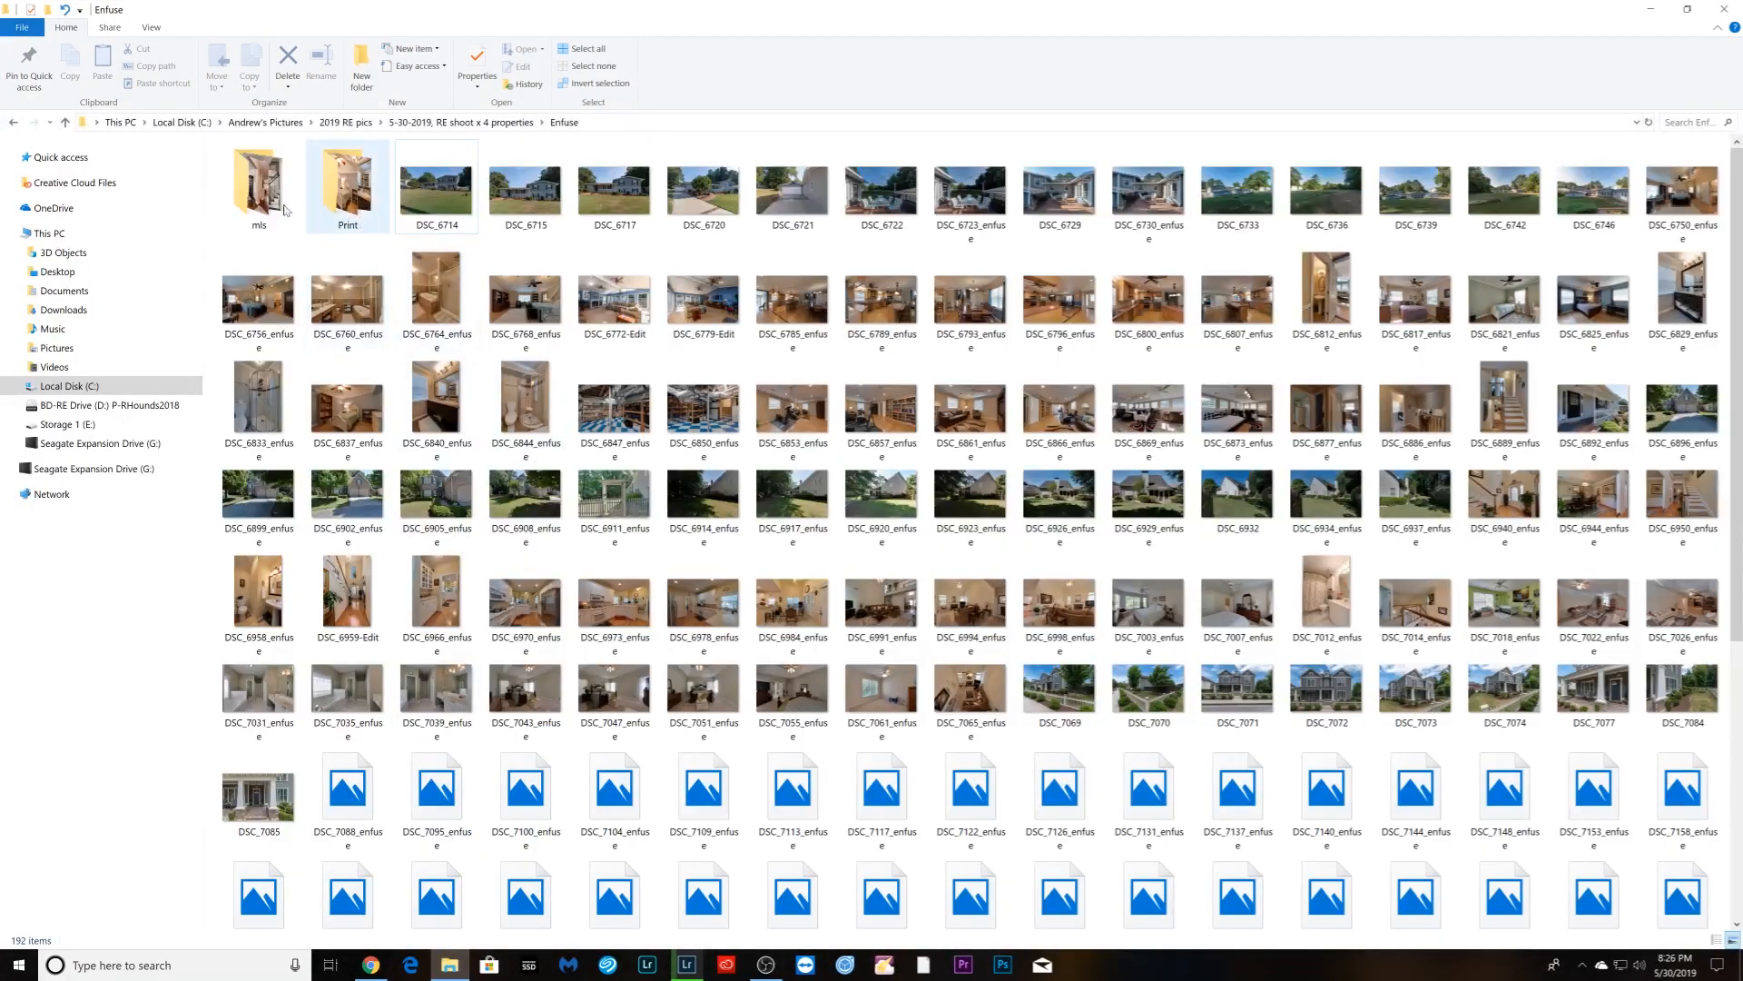
double_click(259, 190)
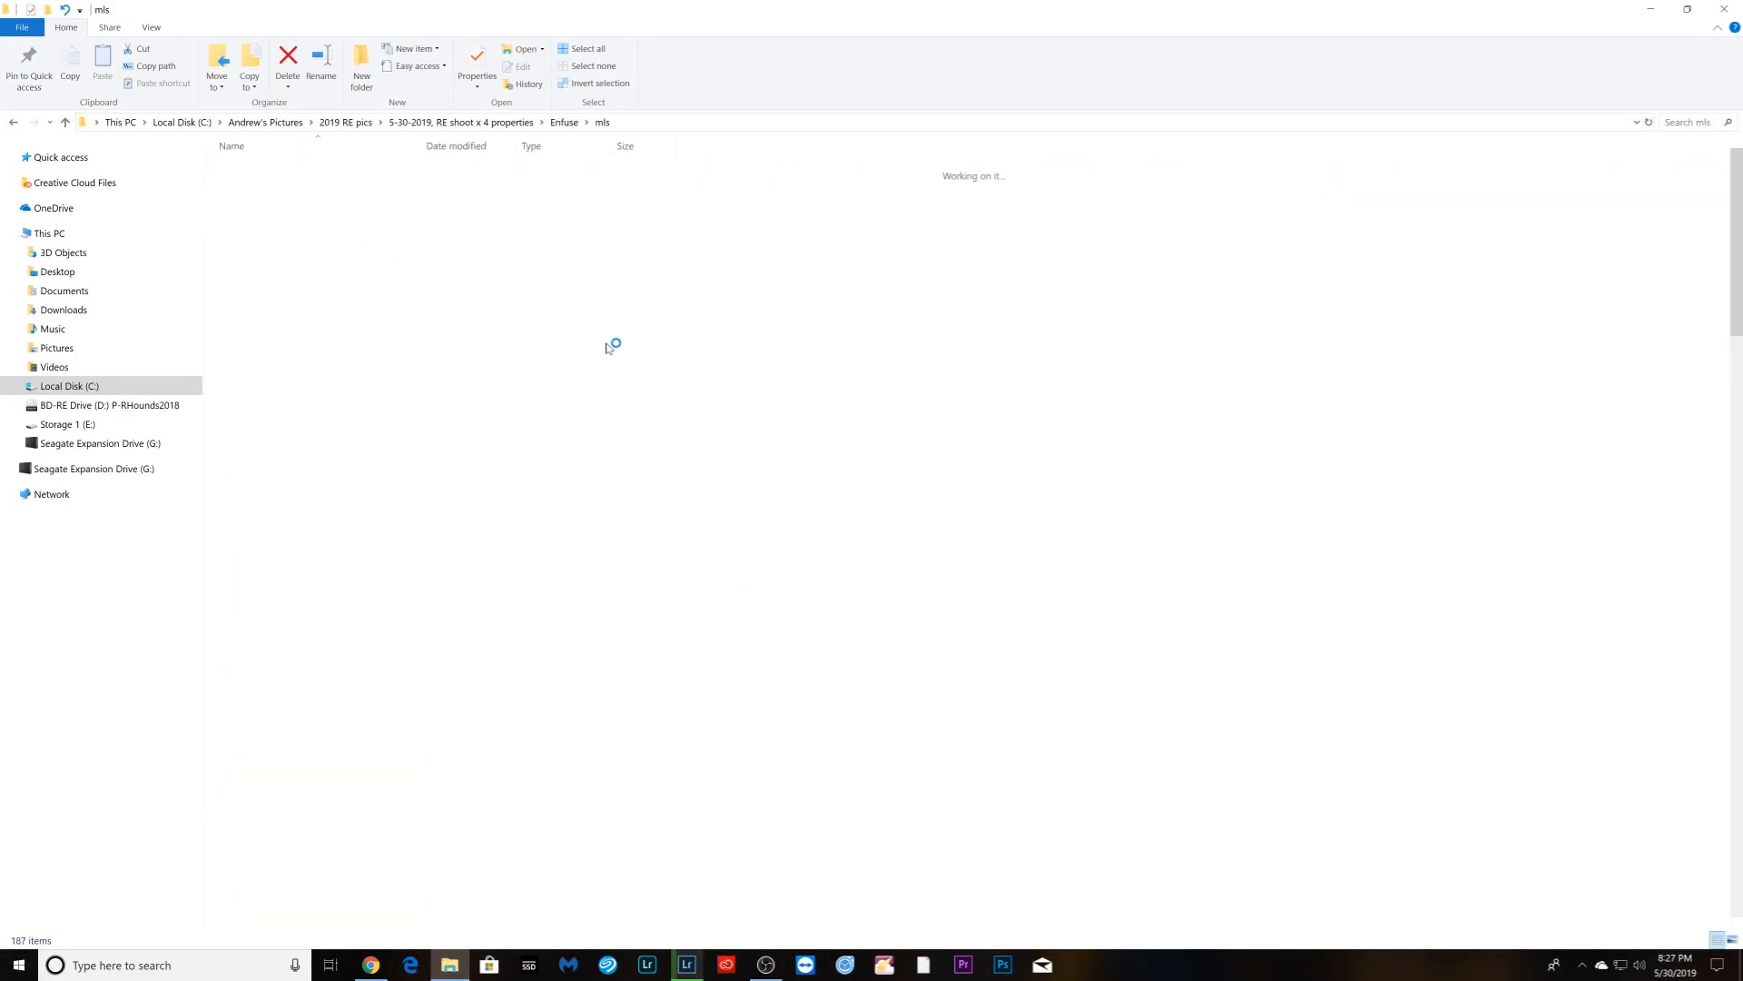
scroll(742, 462, down, 4)
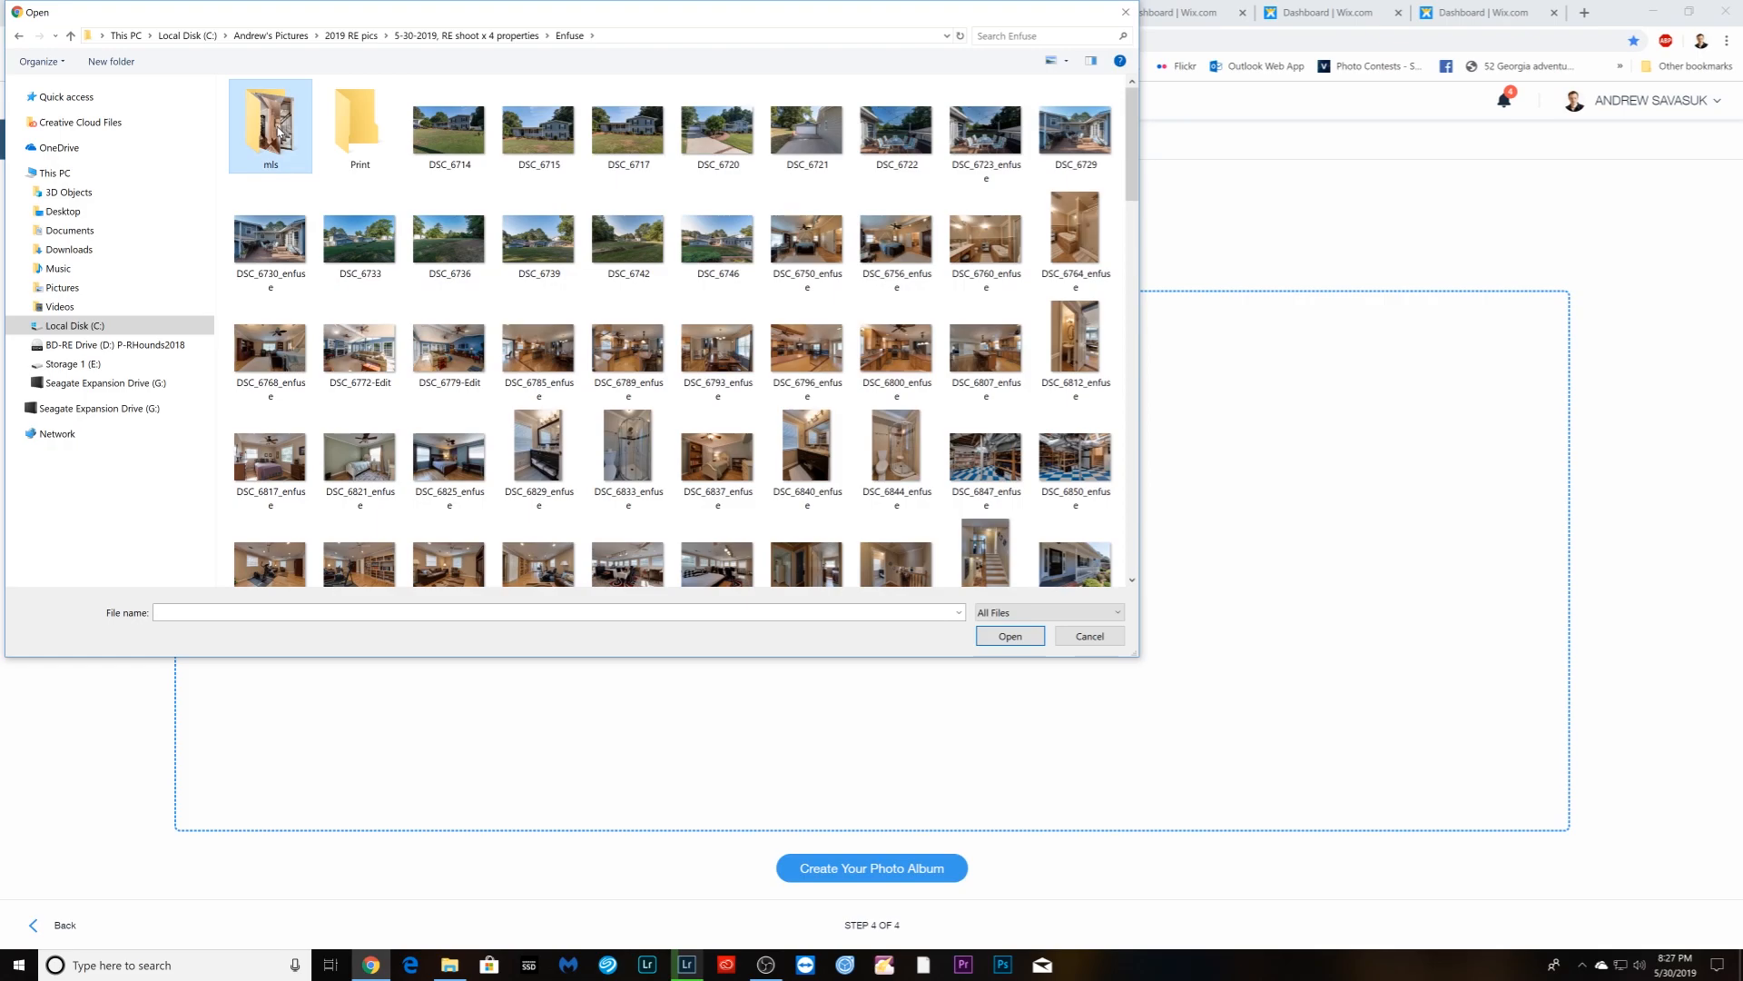
- Upload mls-folder photos DSC_6714 through DSC_6892 and create the album from them
double_click(271, 118)
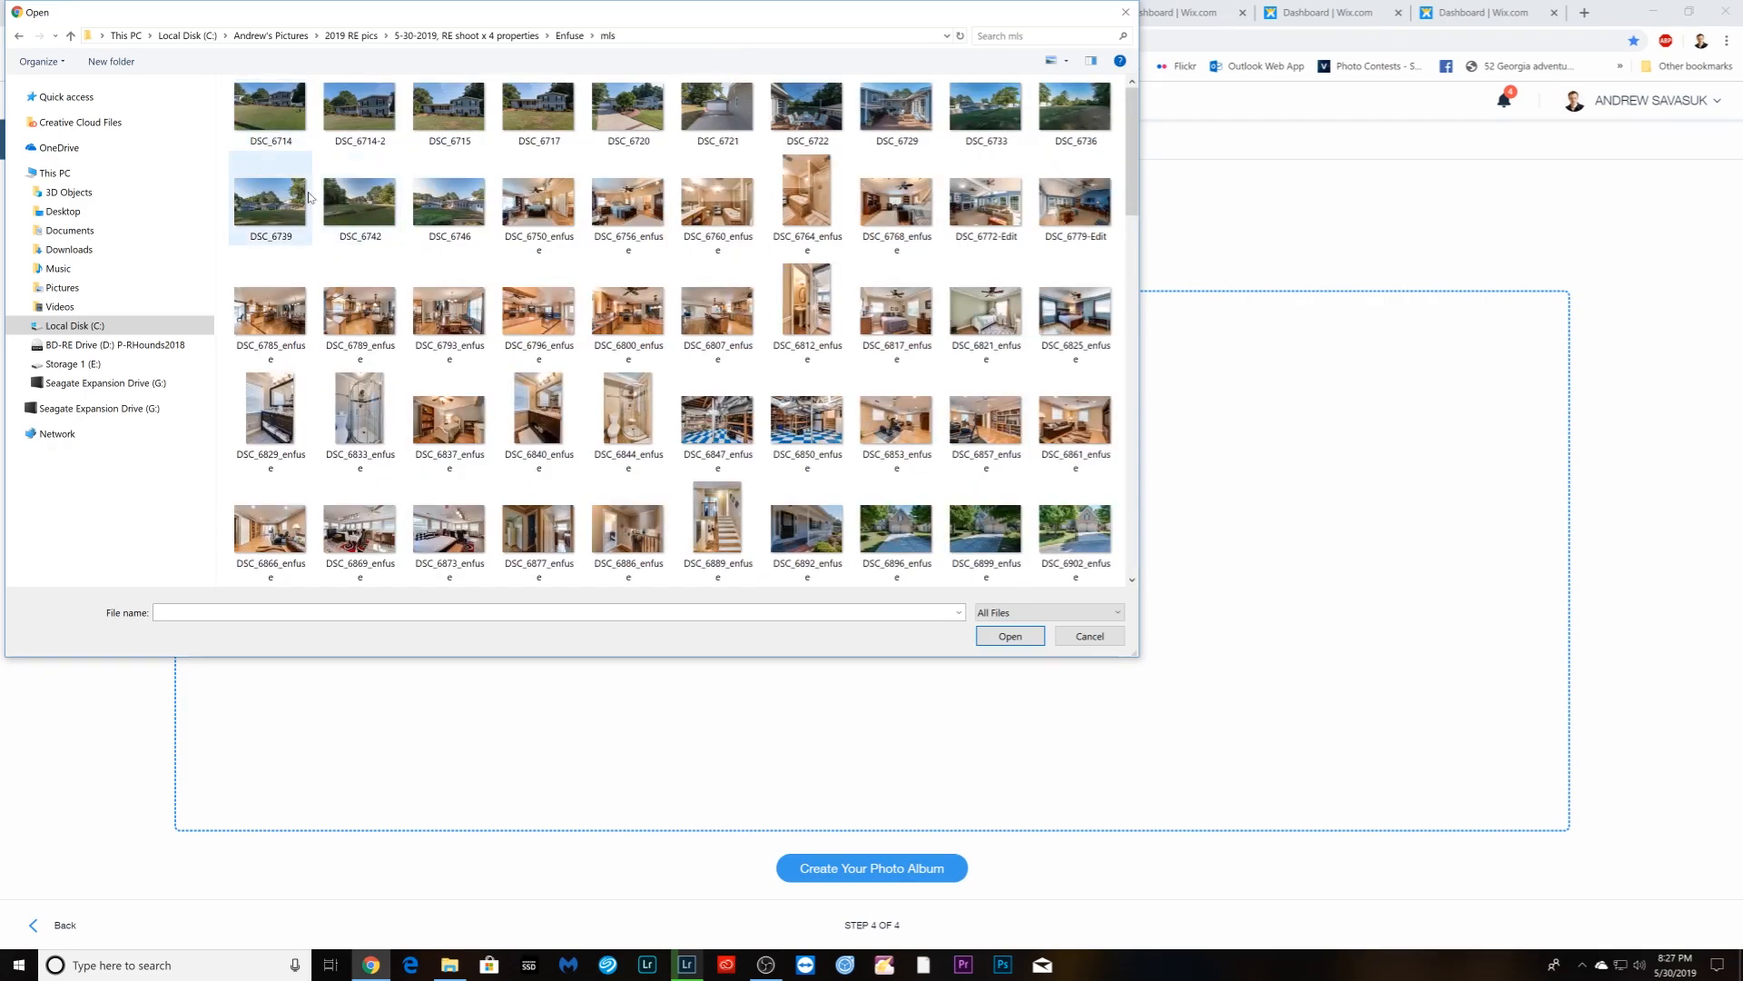
click(291, 145)
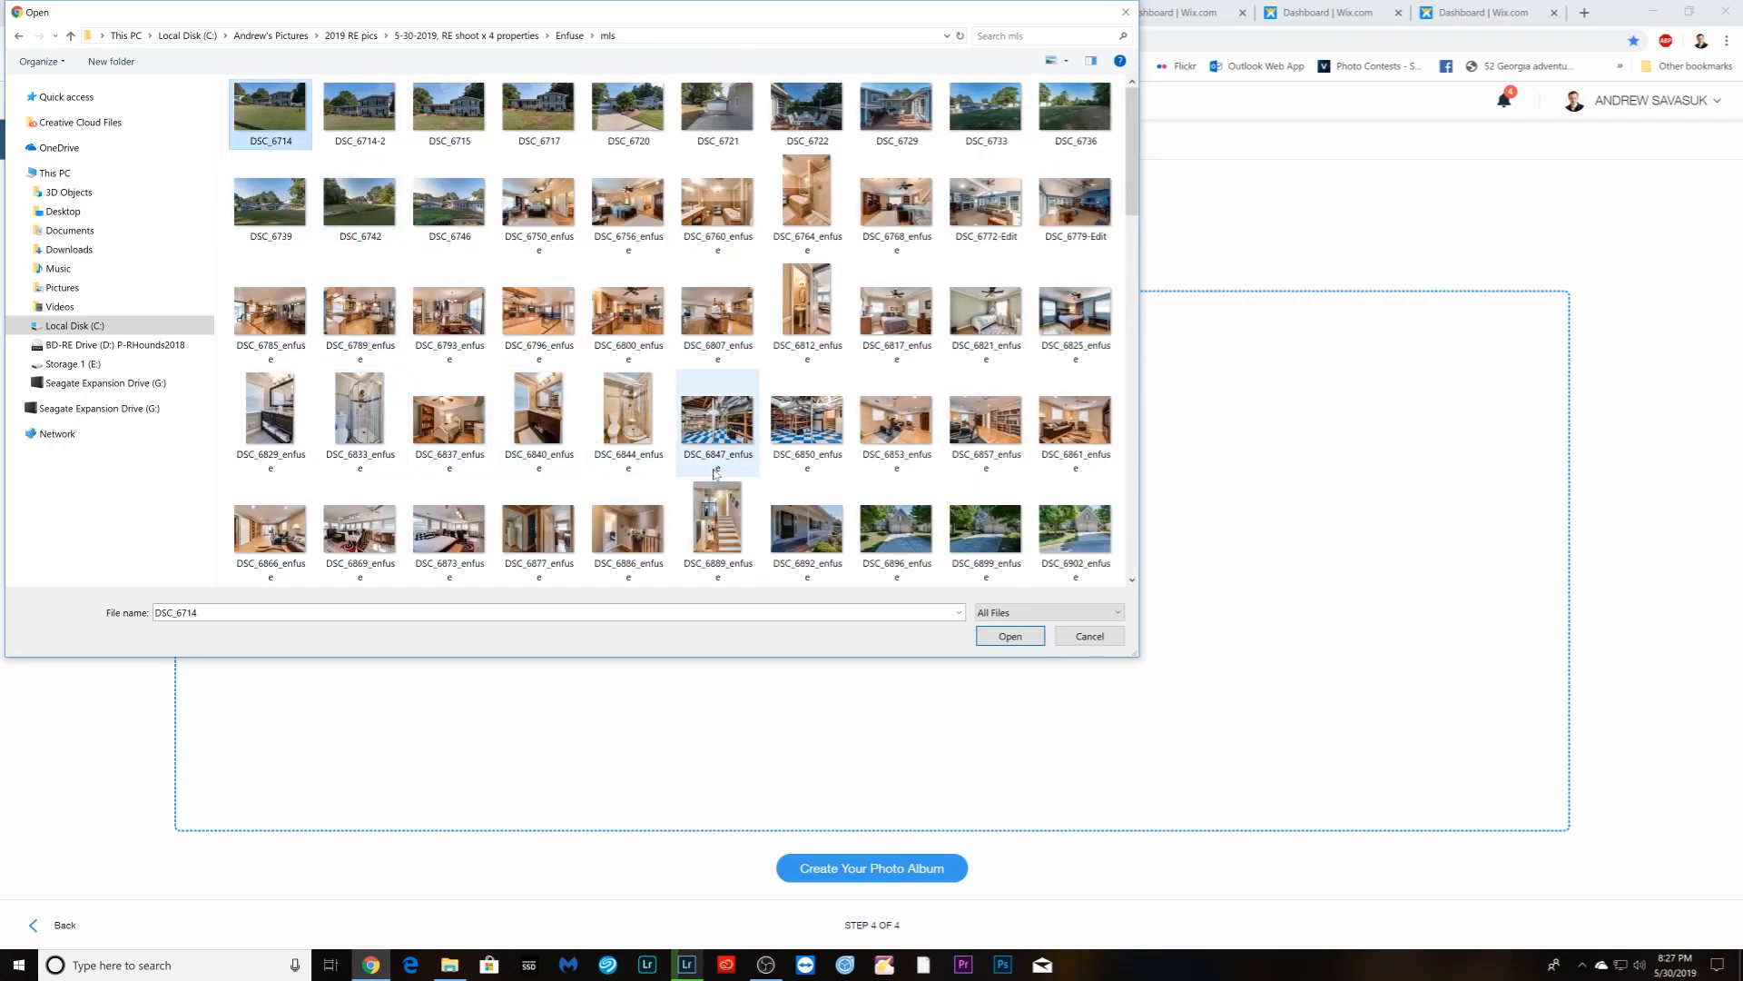
shift+click(811, 539)
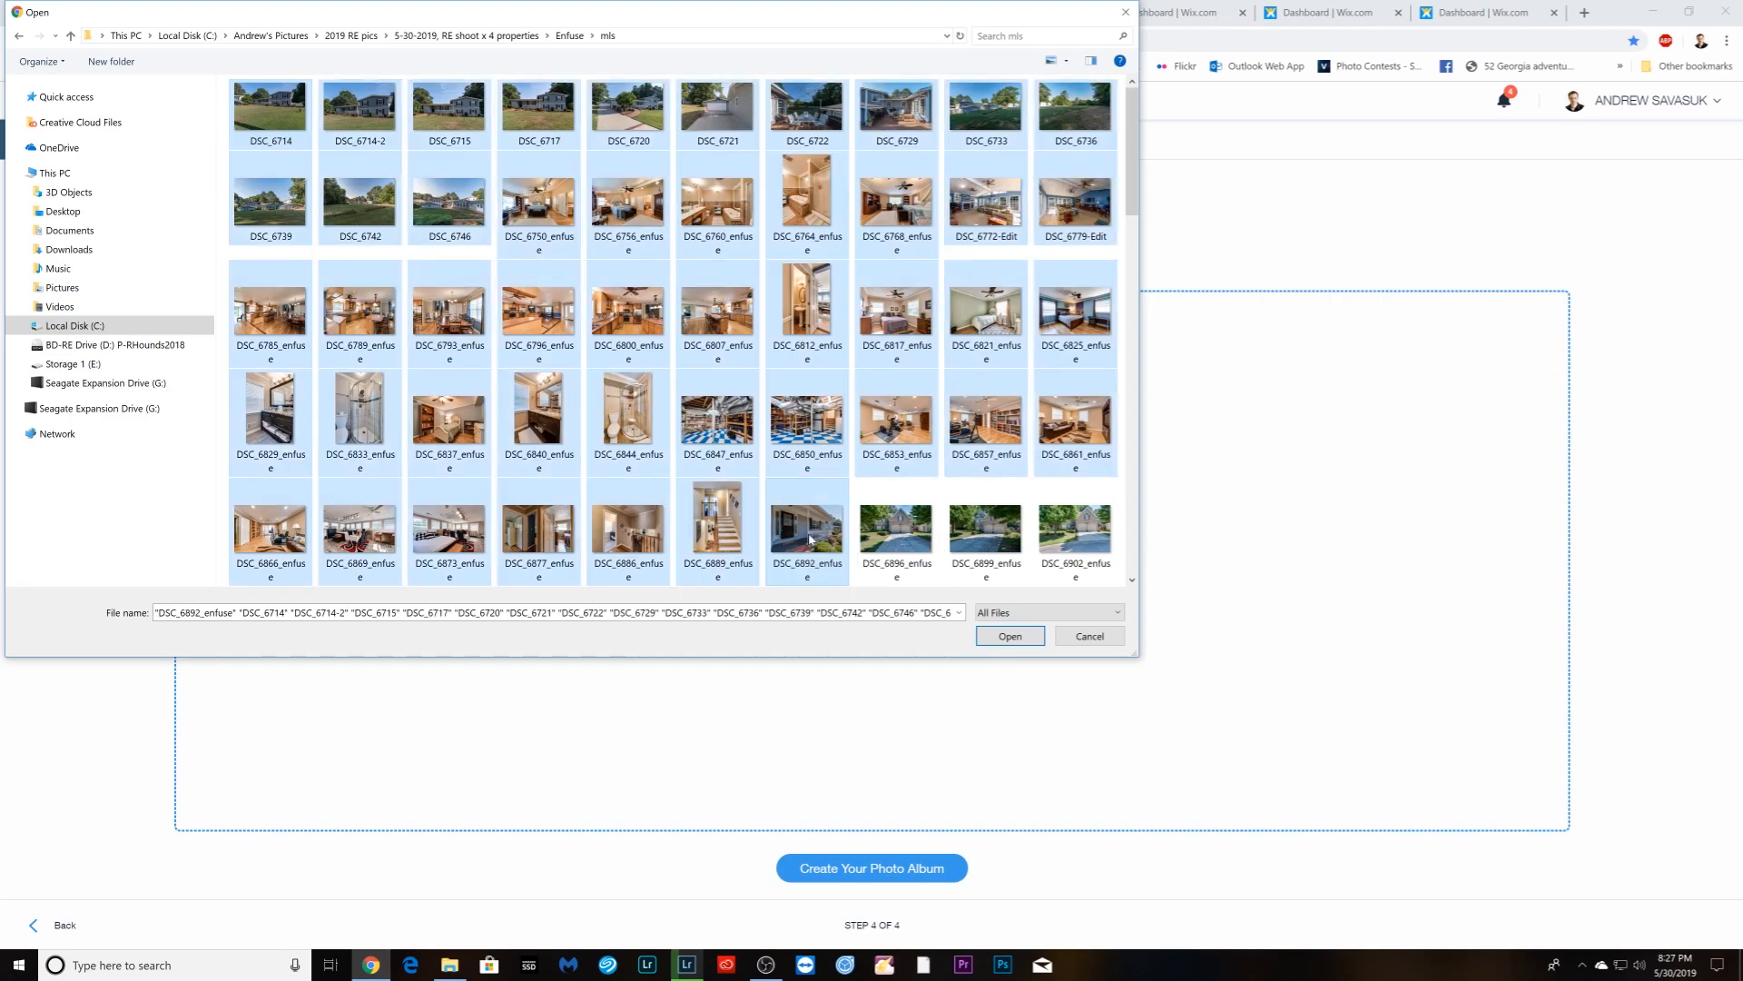
click(1003, 637)
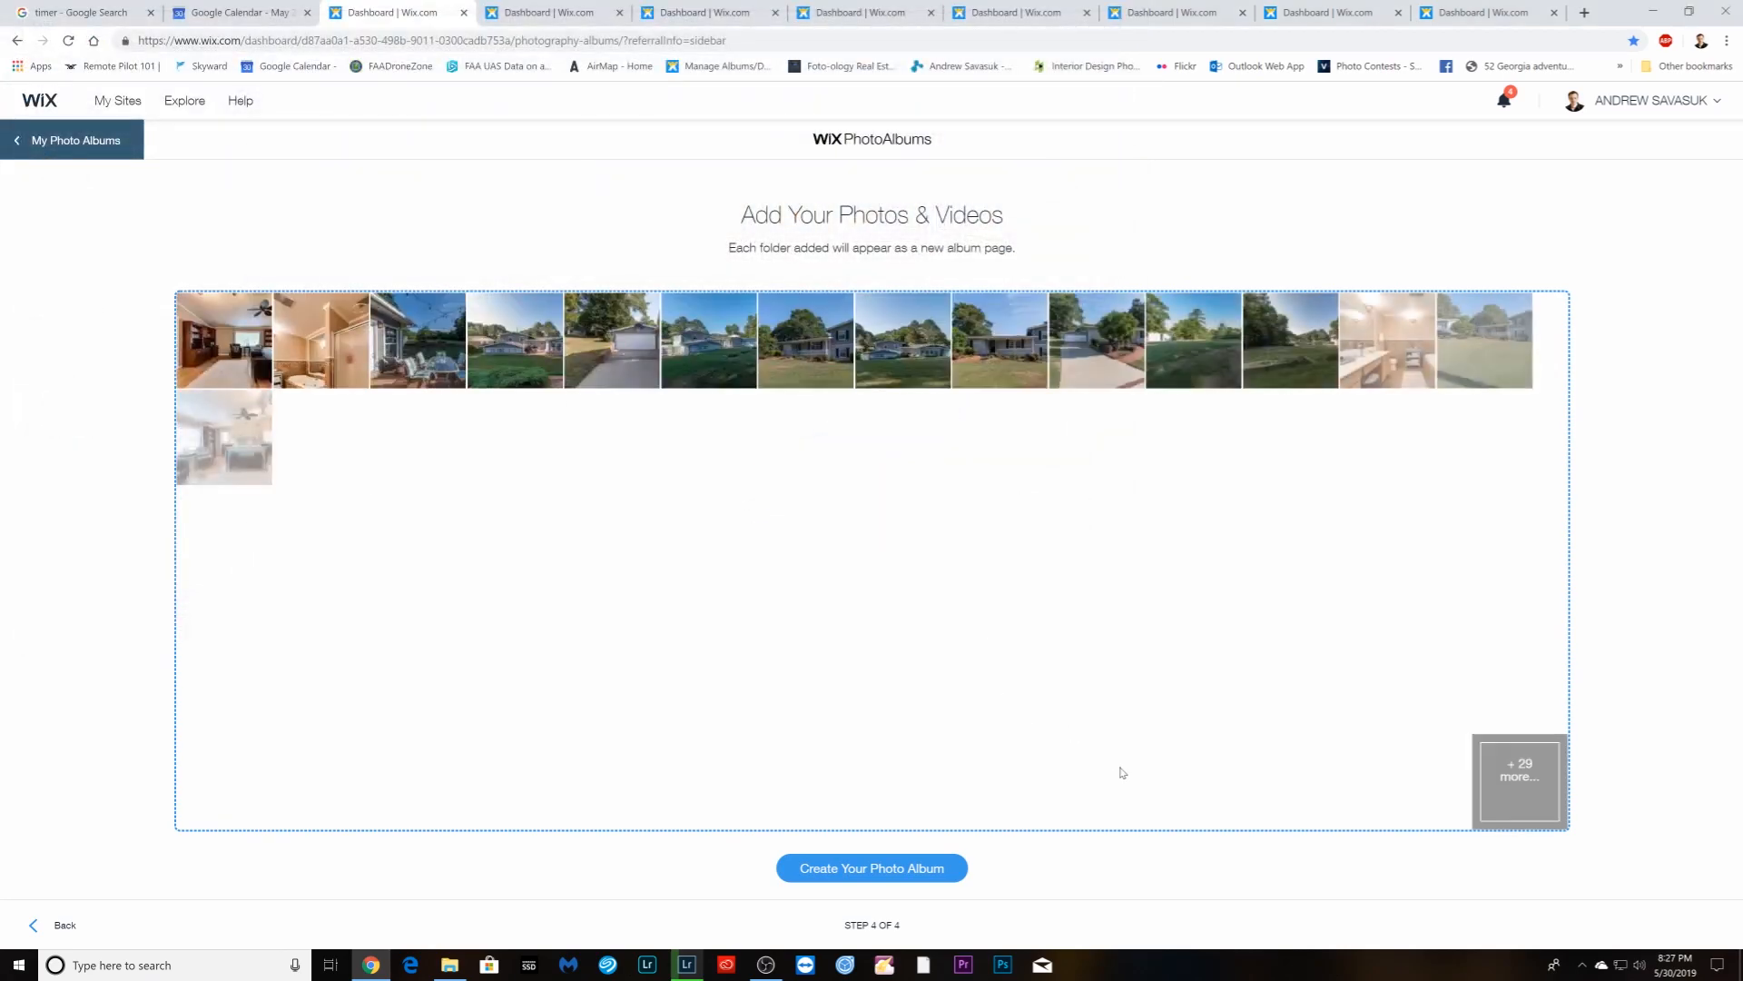
click(879, 868)
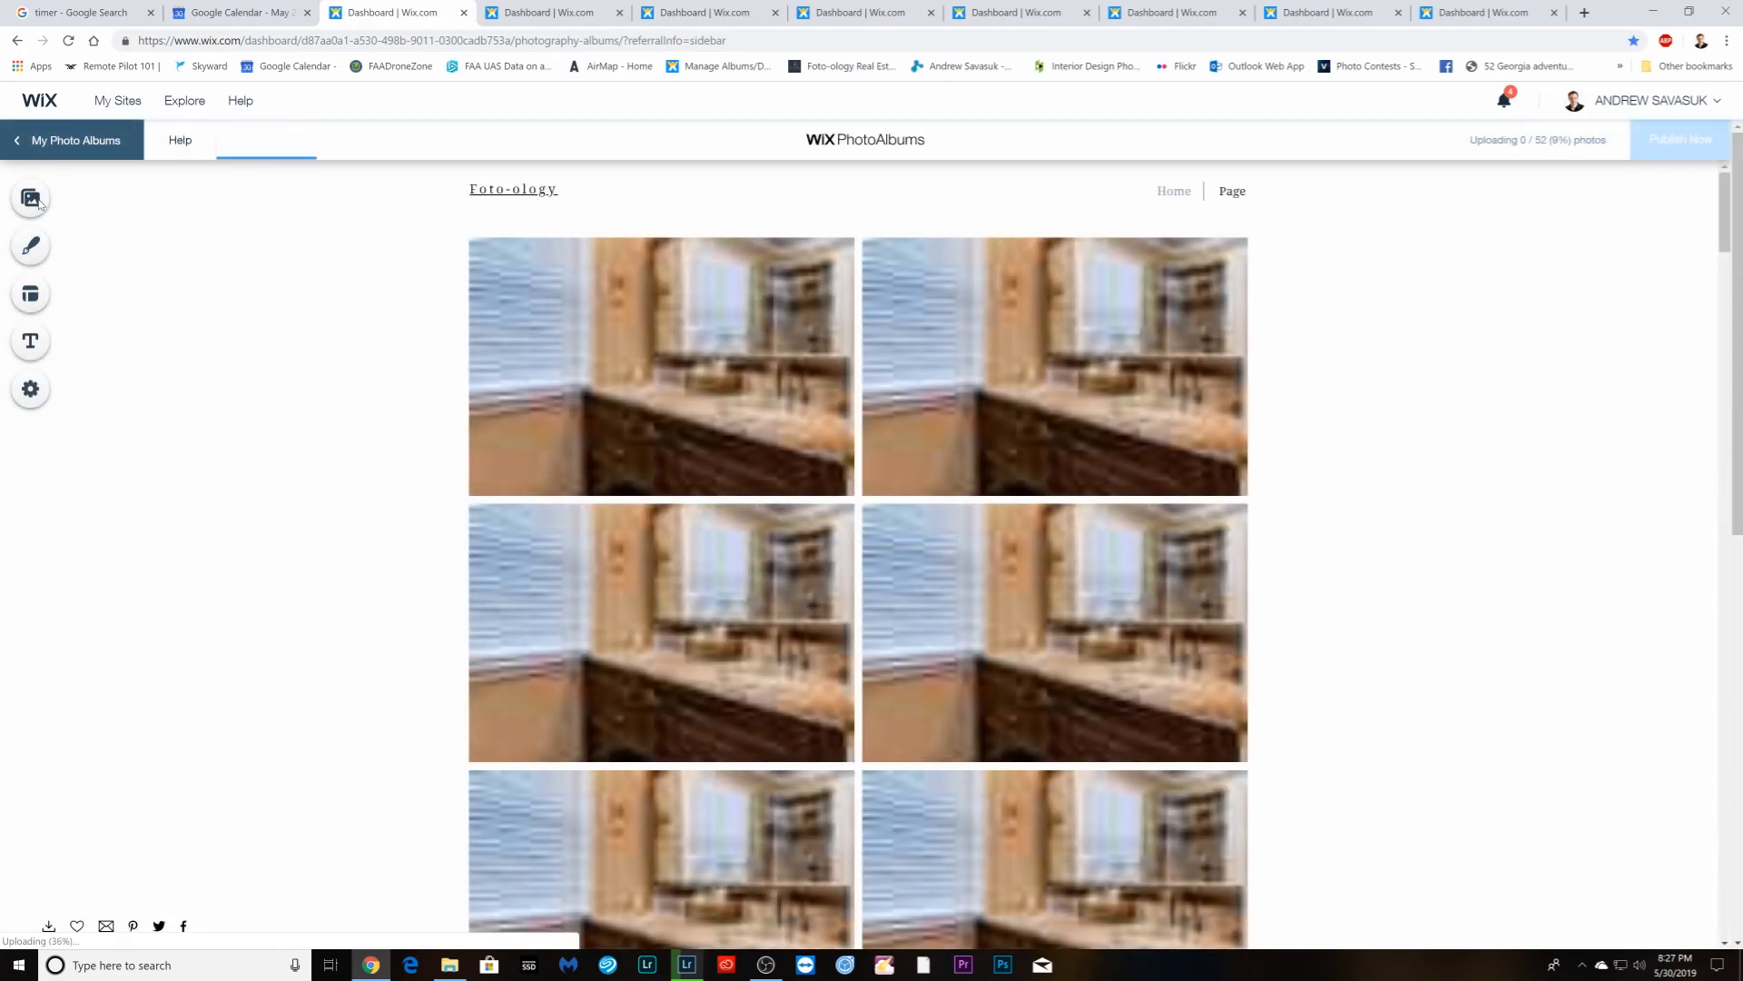
- Review the album Page settings in Photo Manager, then switch to the Print & Social Media album
click(32, 200)
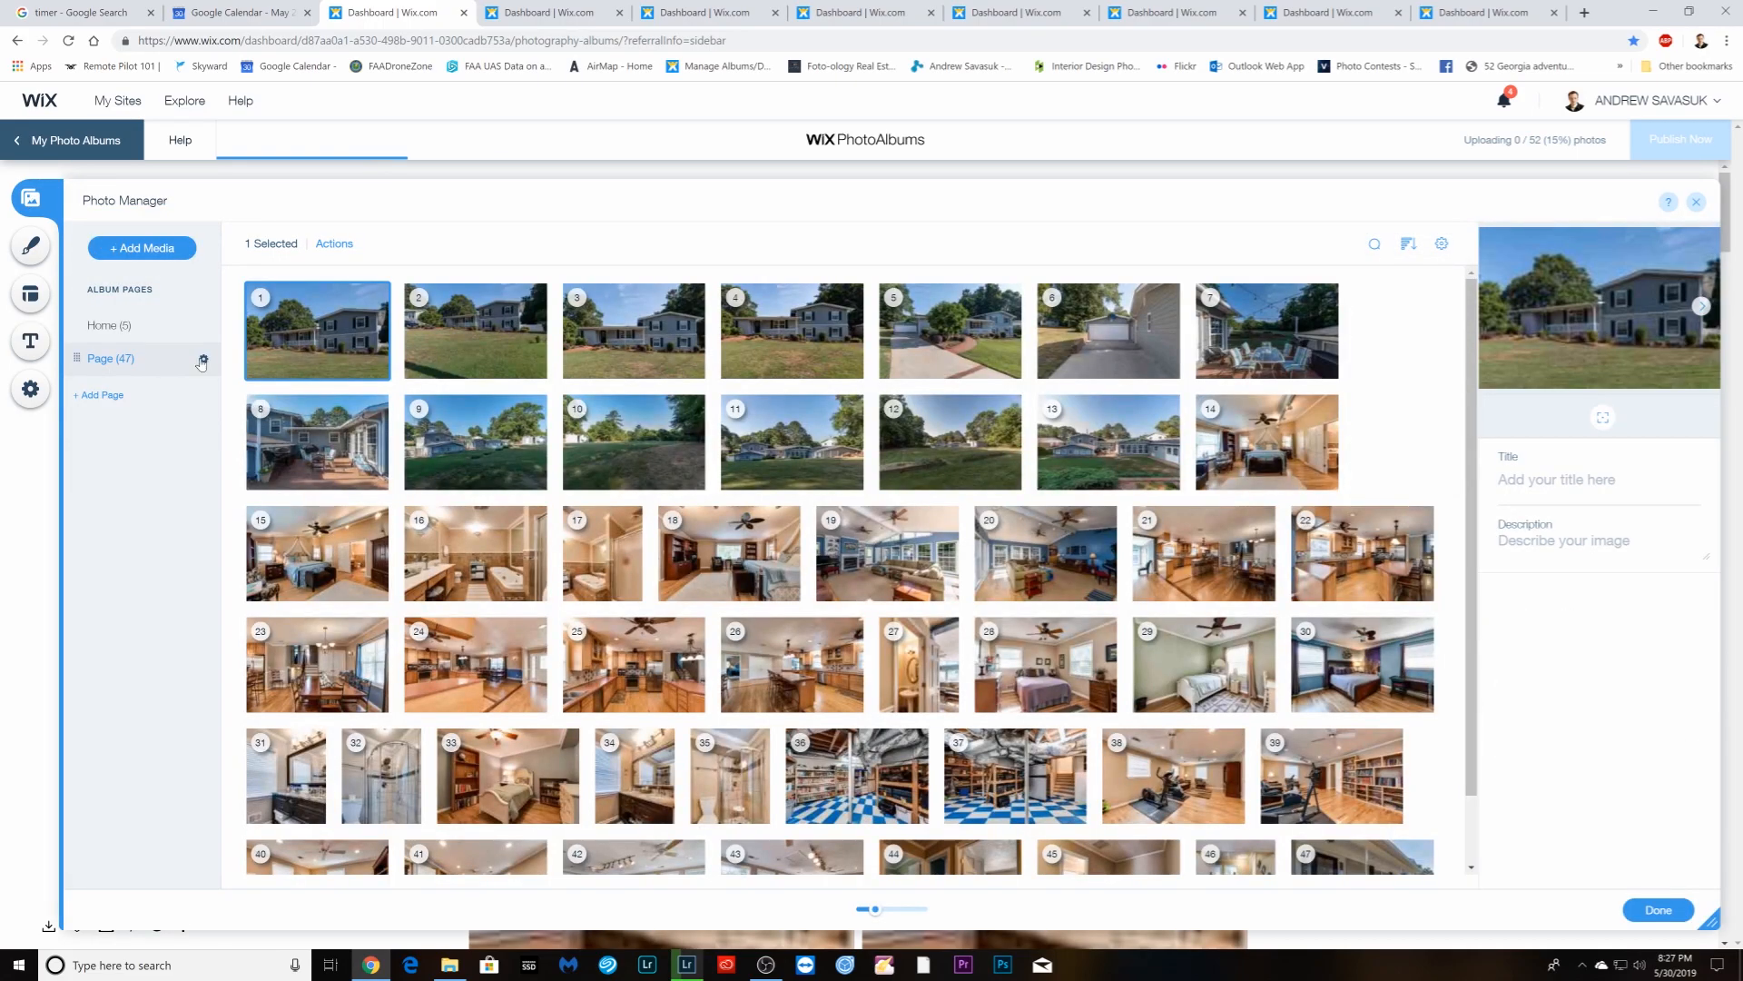
click(202, 361)
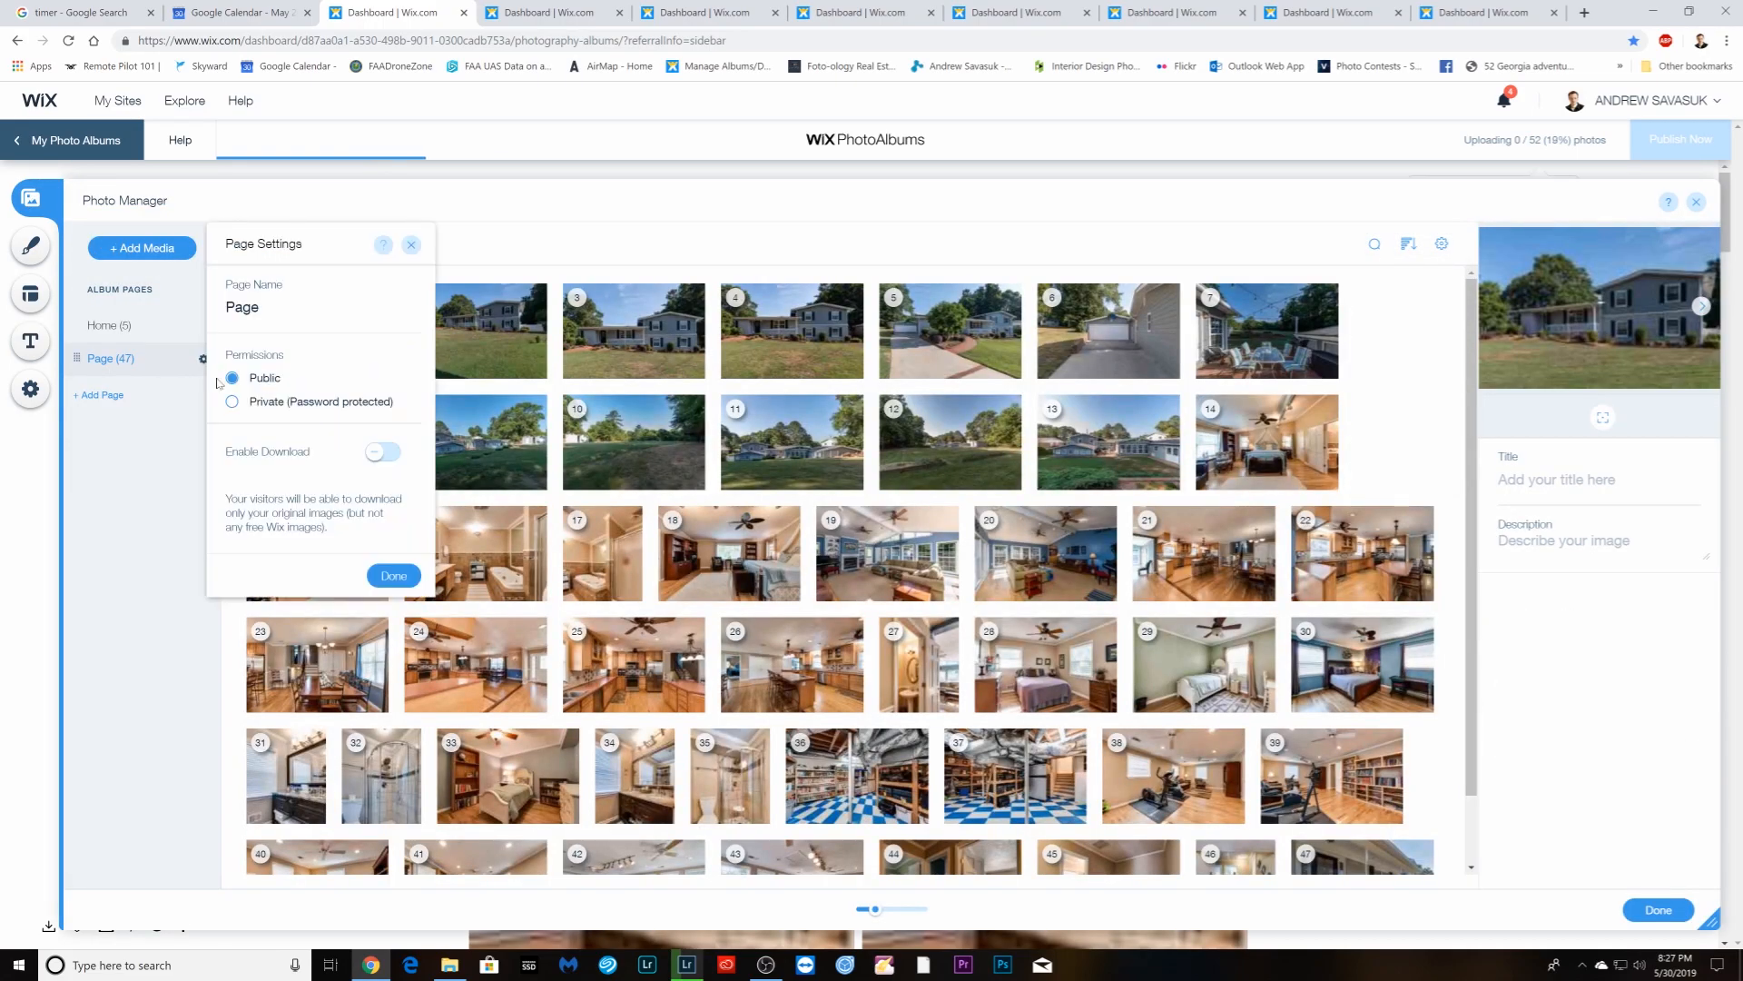
click(409, 577)
click(548, 12)
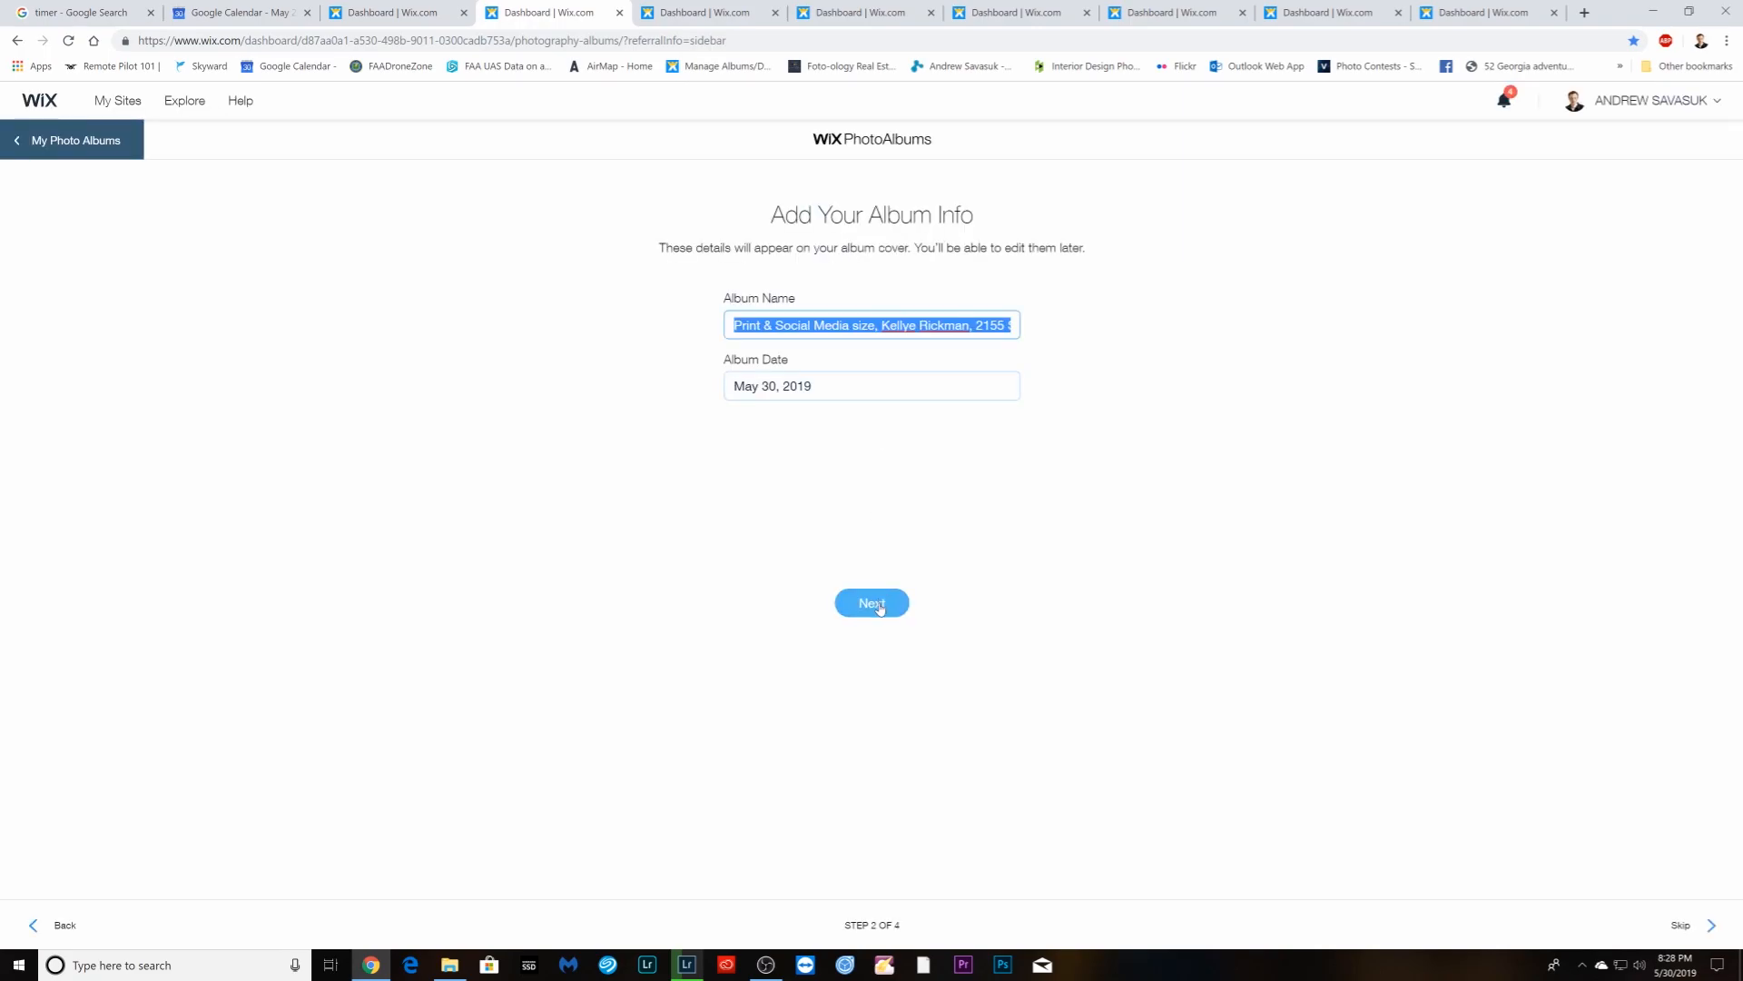
- Accept the print album's name and date and choose the Masonry layout
click(874, 603)
click(879, 400)
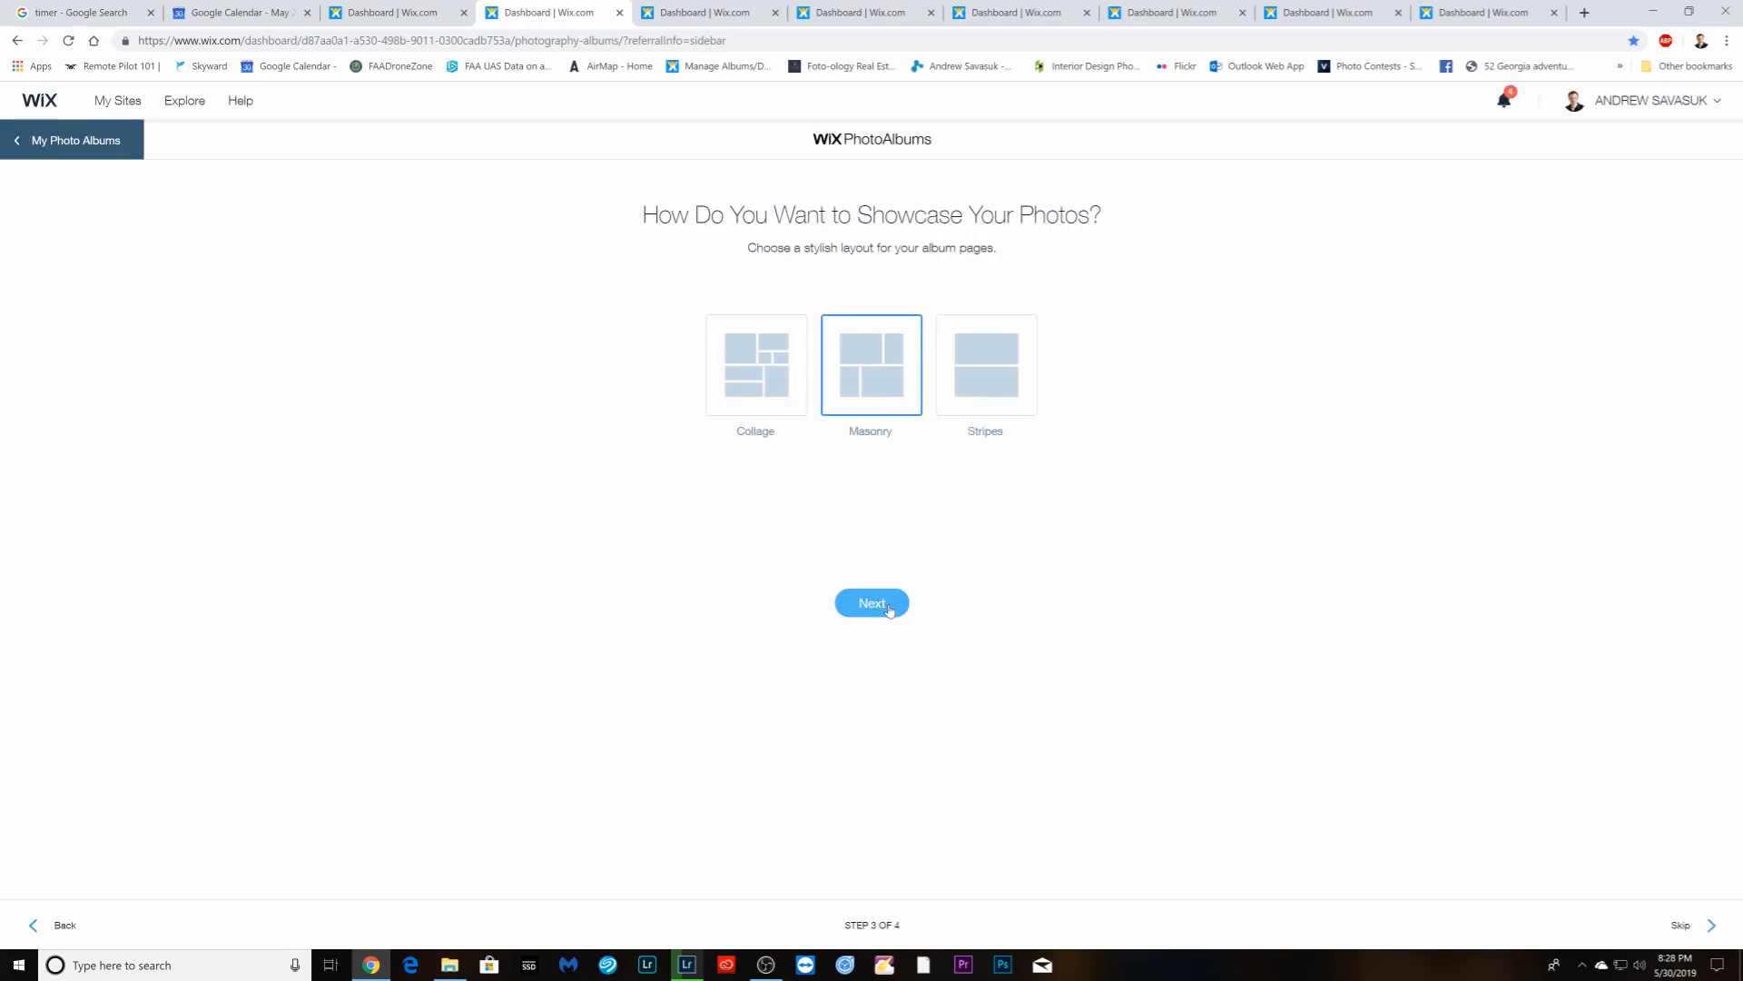
click(889, 603)
- Upload every photo from the Enfuse > Print folder into the album
click(807, 487)
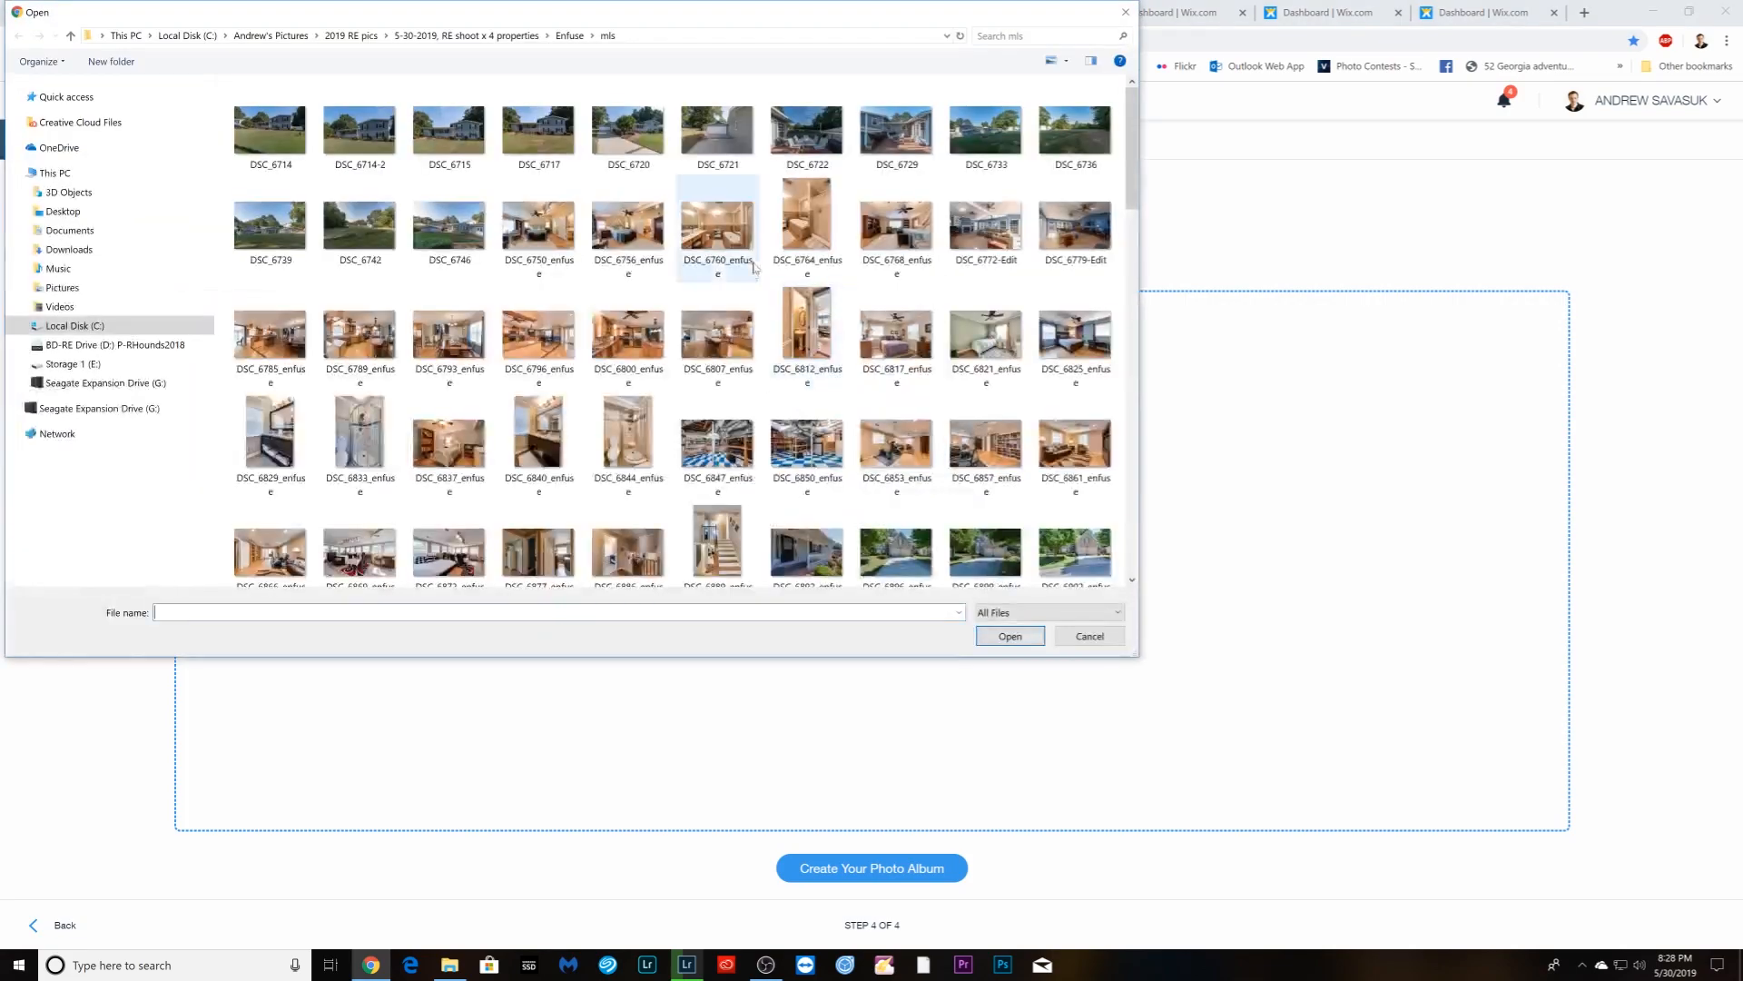
click(569, 35)
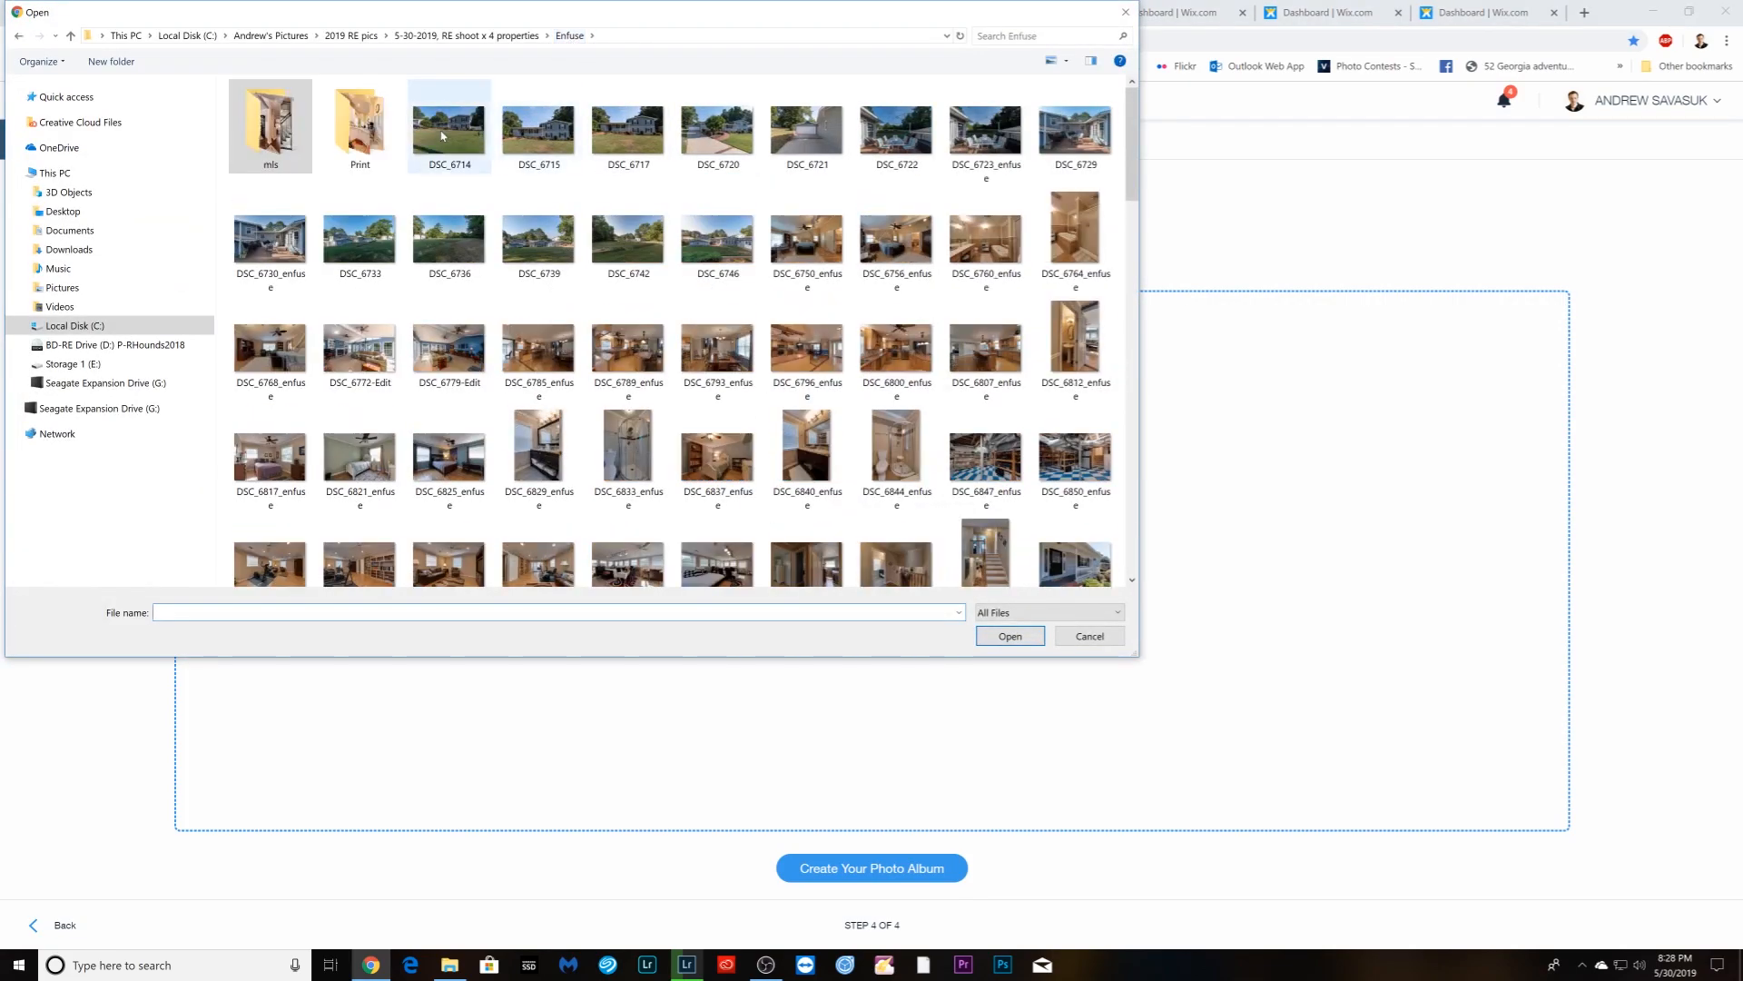
double_click(371, 124)
click(299, 123)
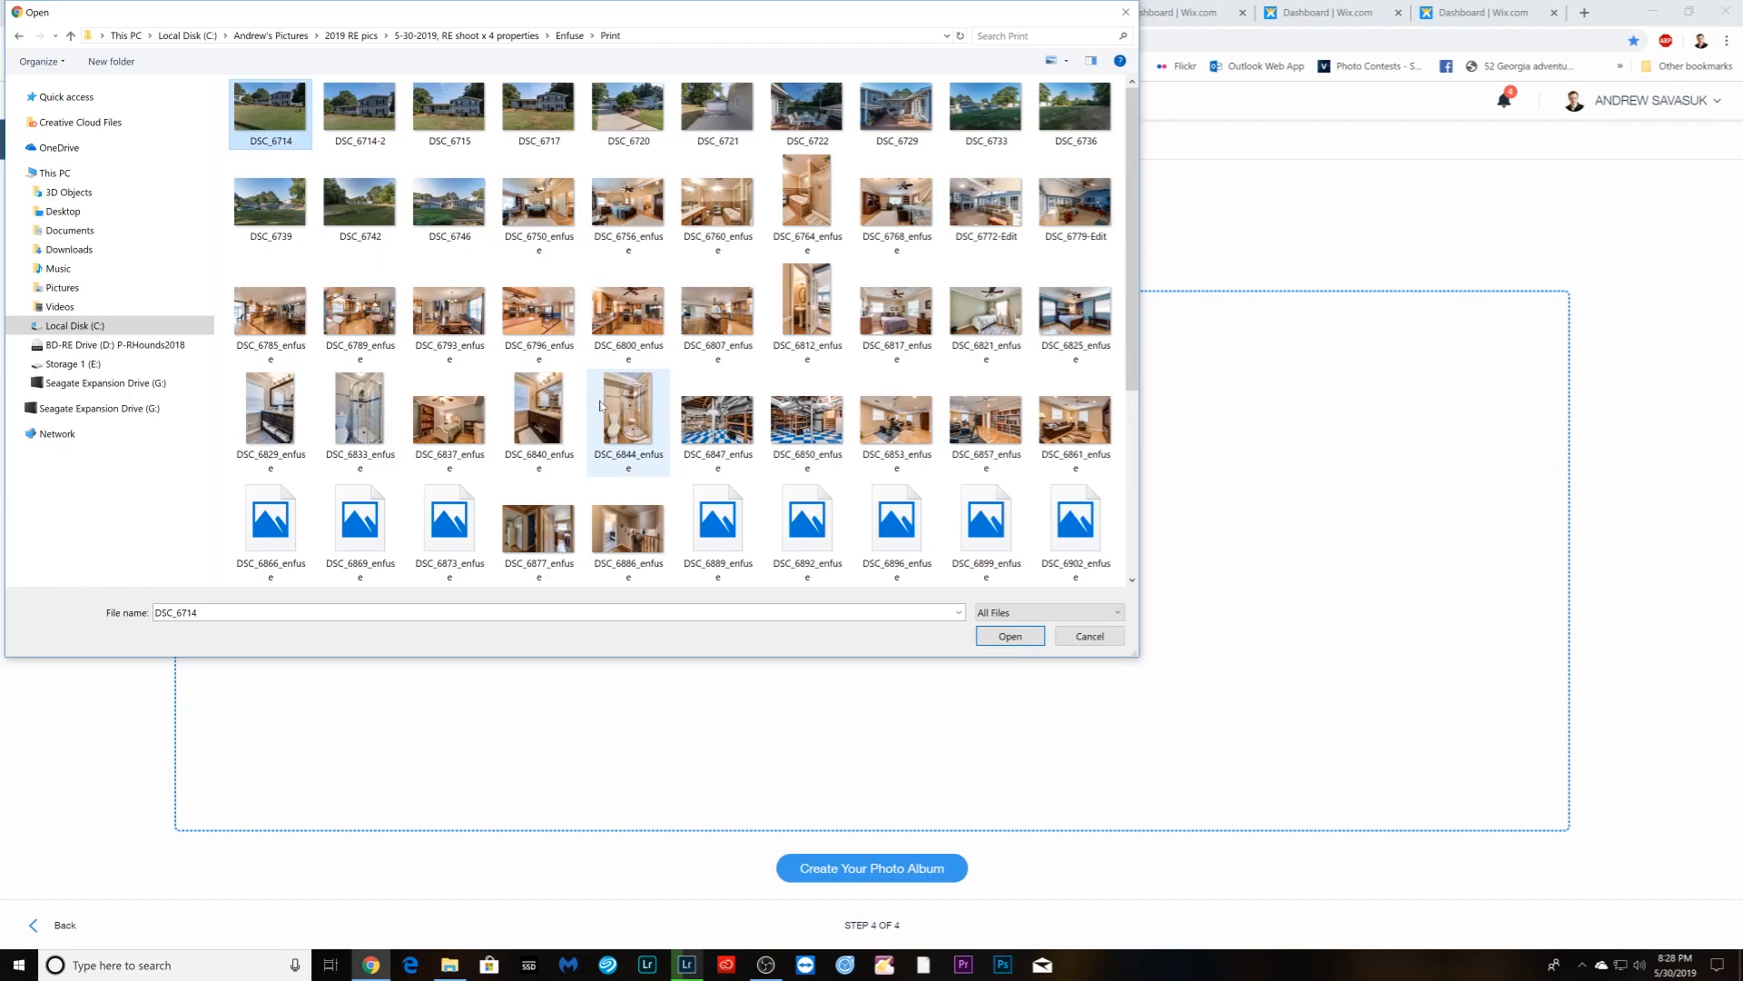
scroll(599, 405, down, 3)
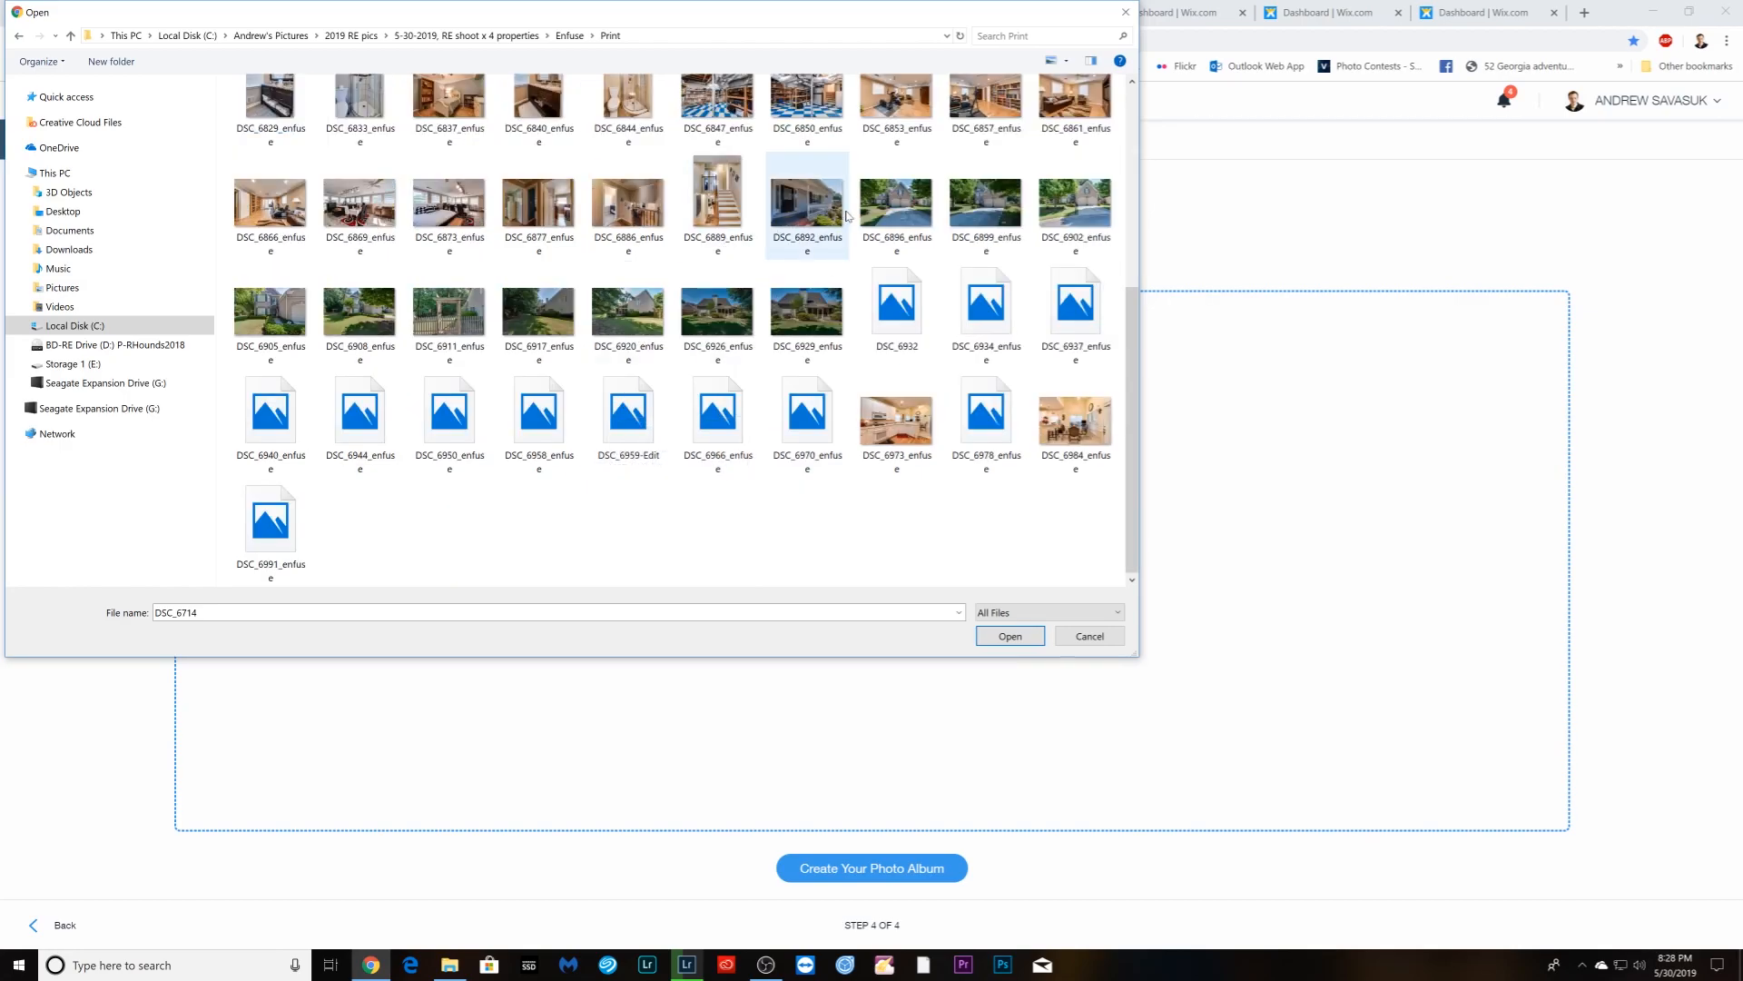
key(ctrl+a)
click(1010, 636)
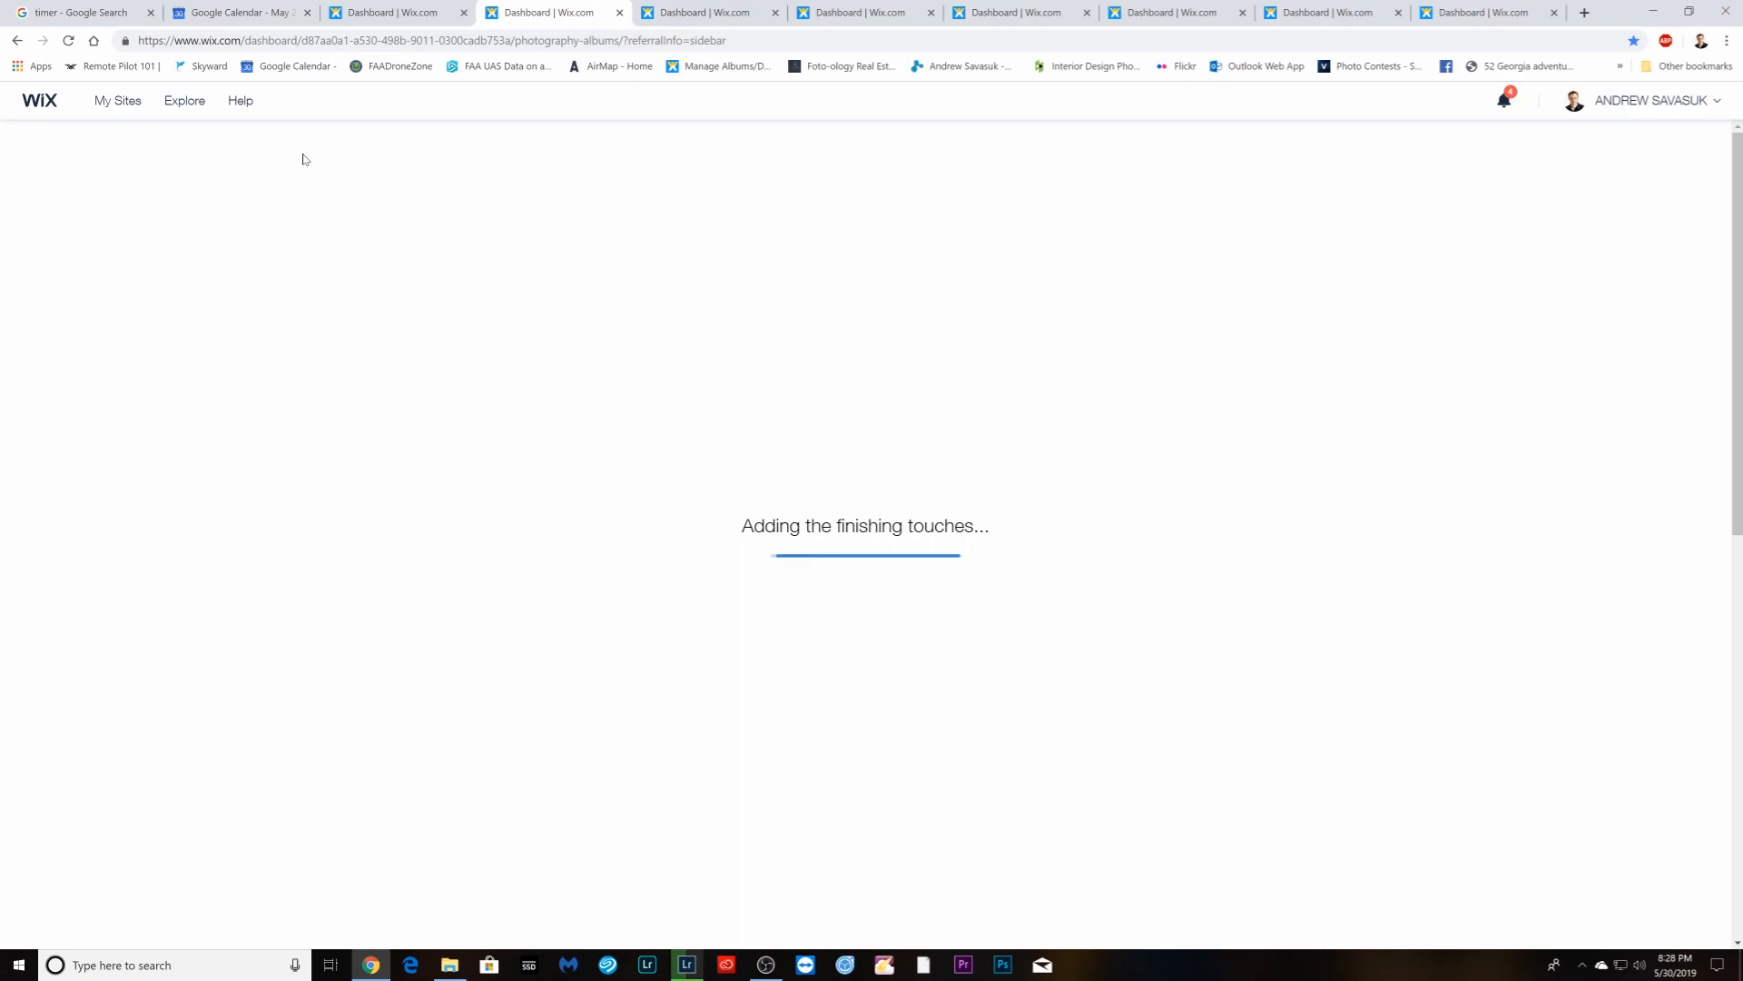
- Enable downloads on the print album's Page, then switch back to the MLS-size album
click(30, 198)
click(111, 357)
click(202, 359)
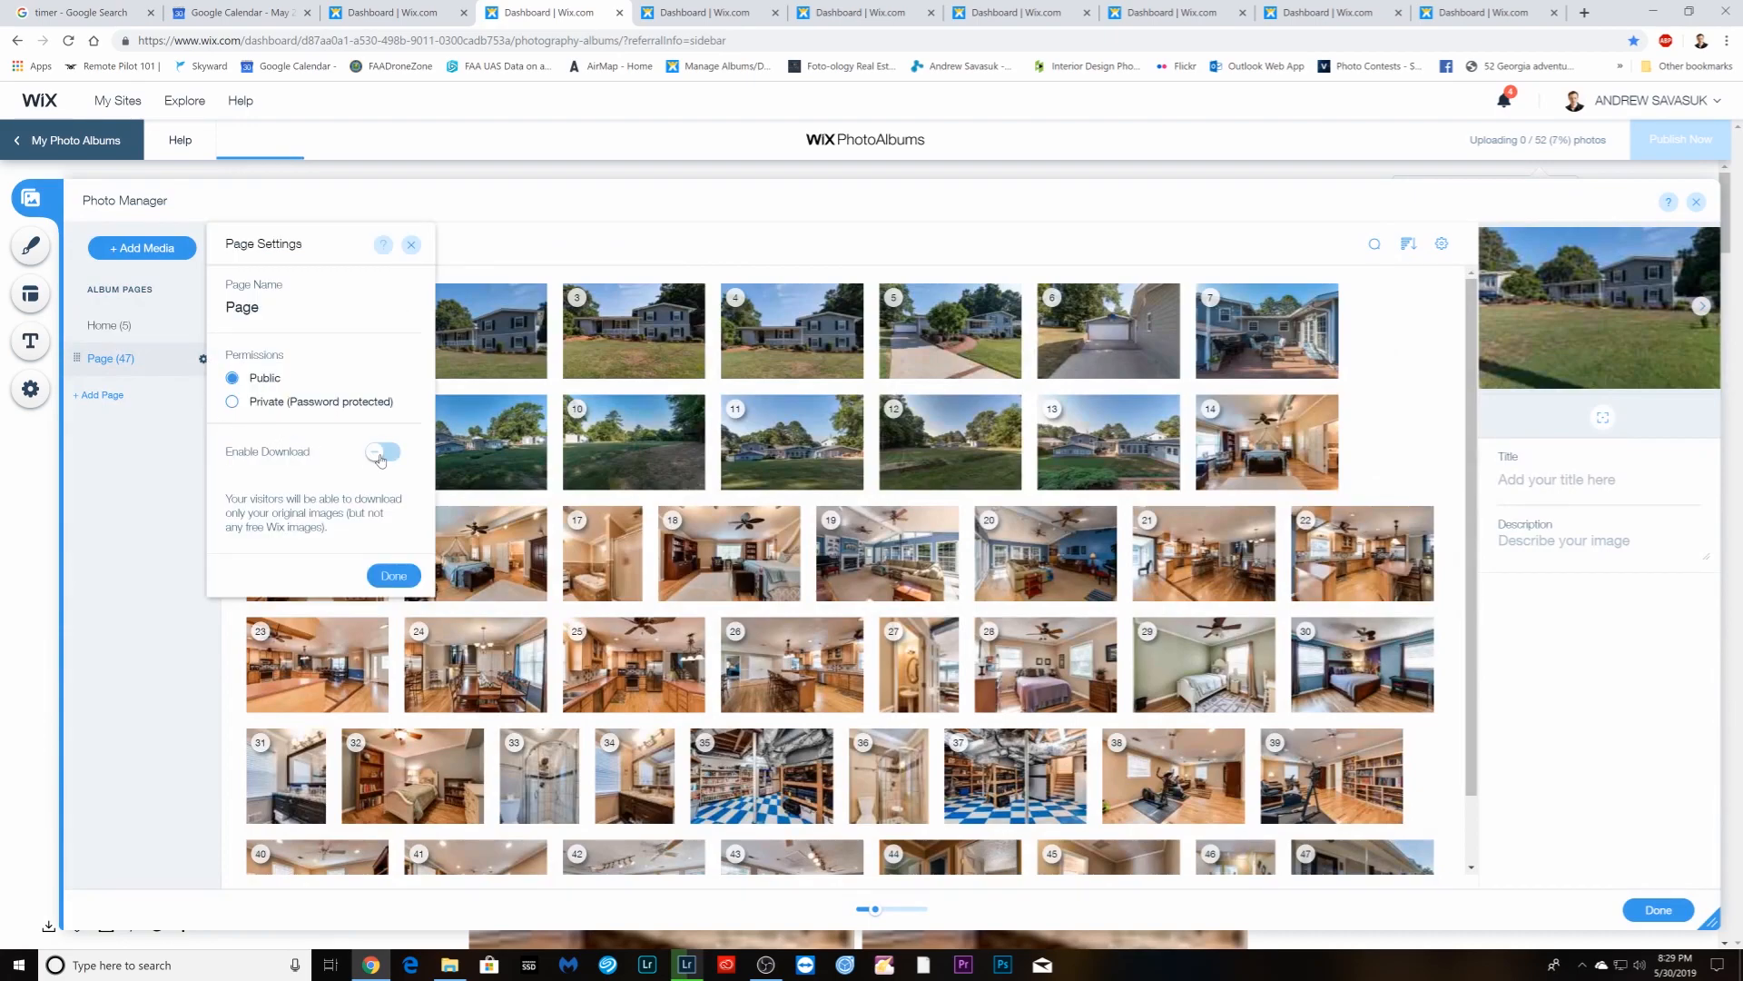
click(380, 456)
click(400, 575)
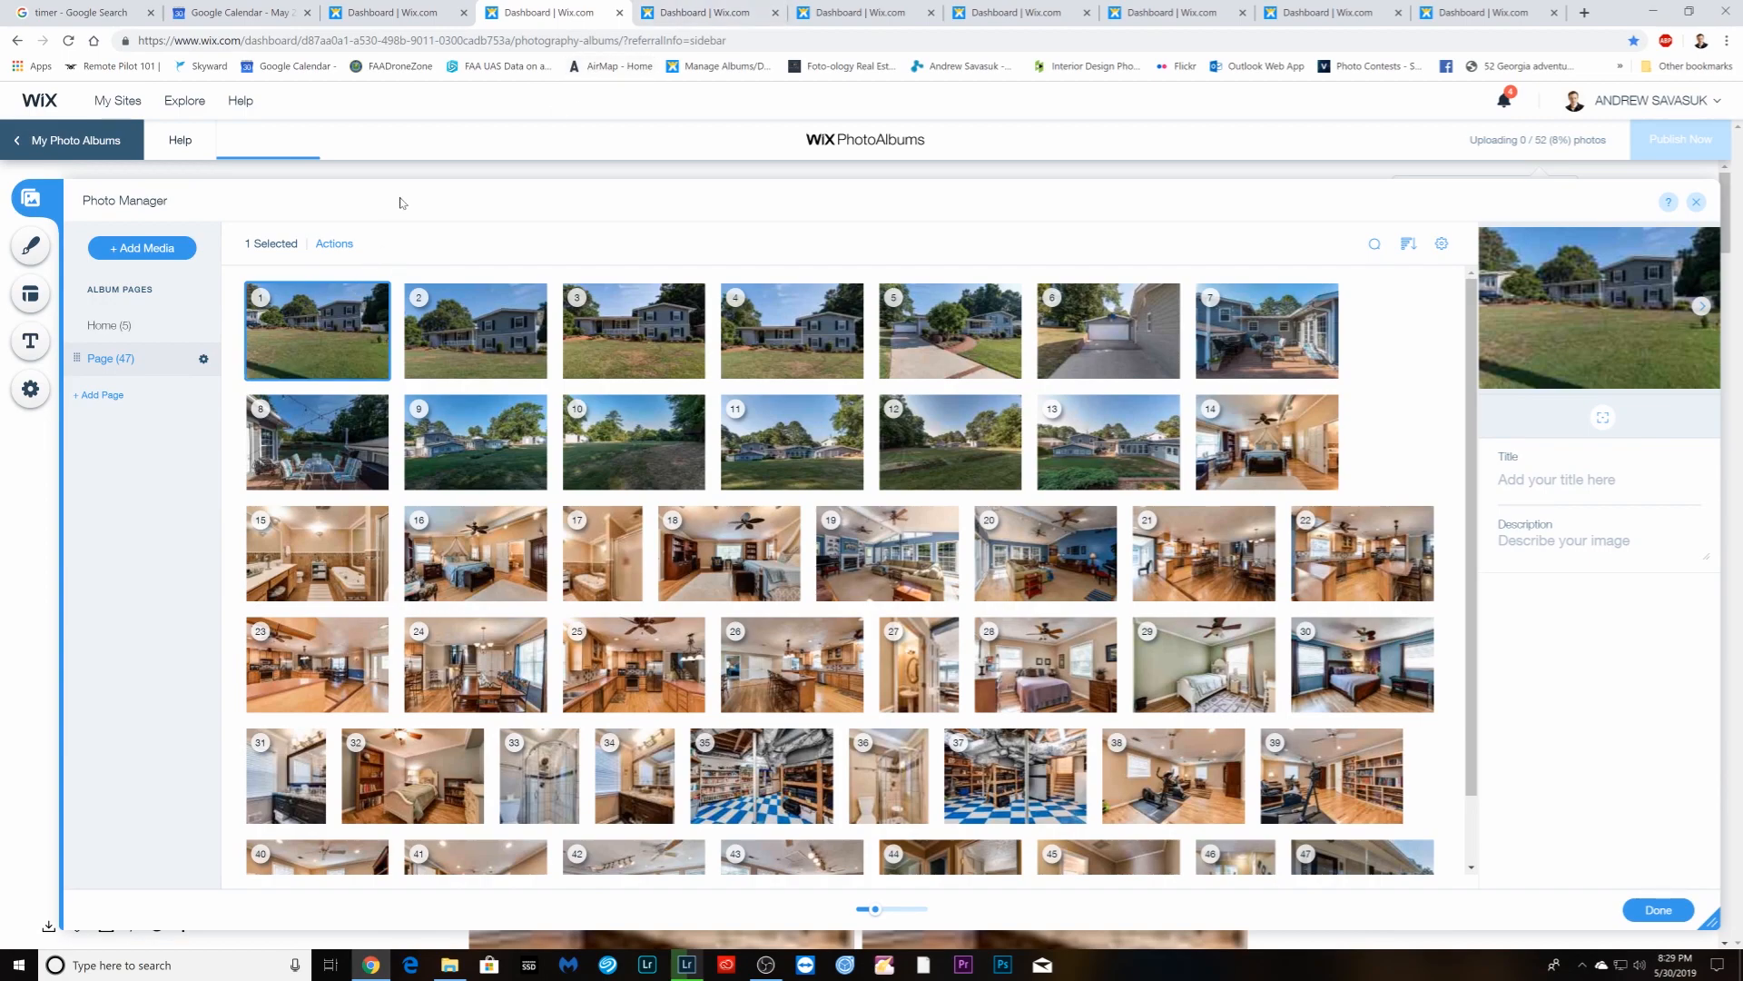
click(373, 18)
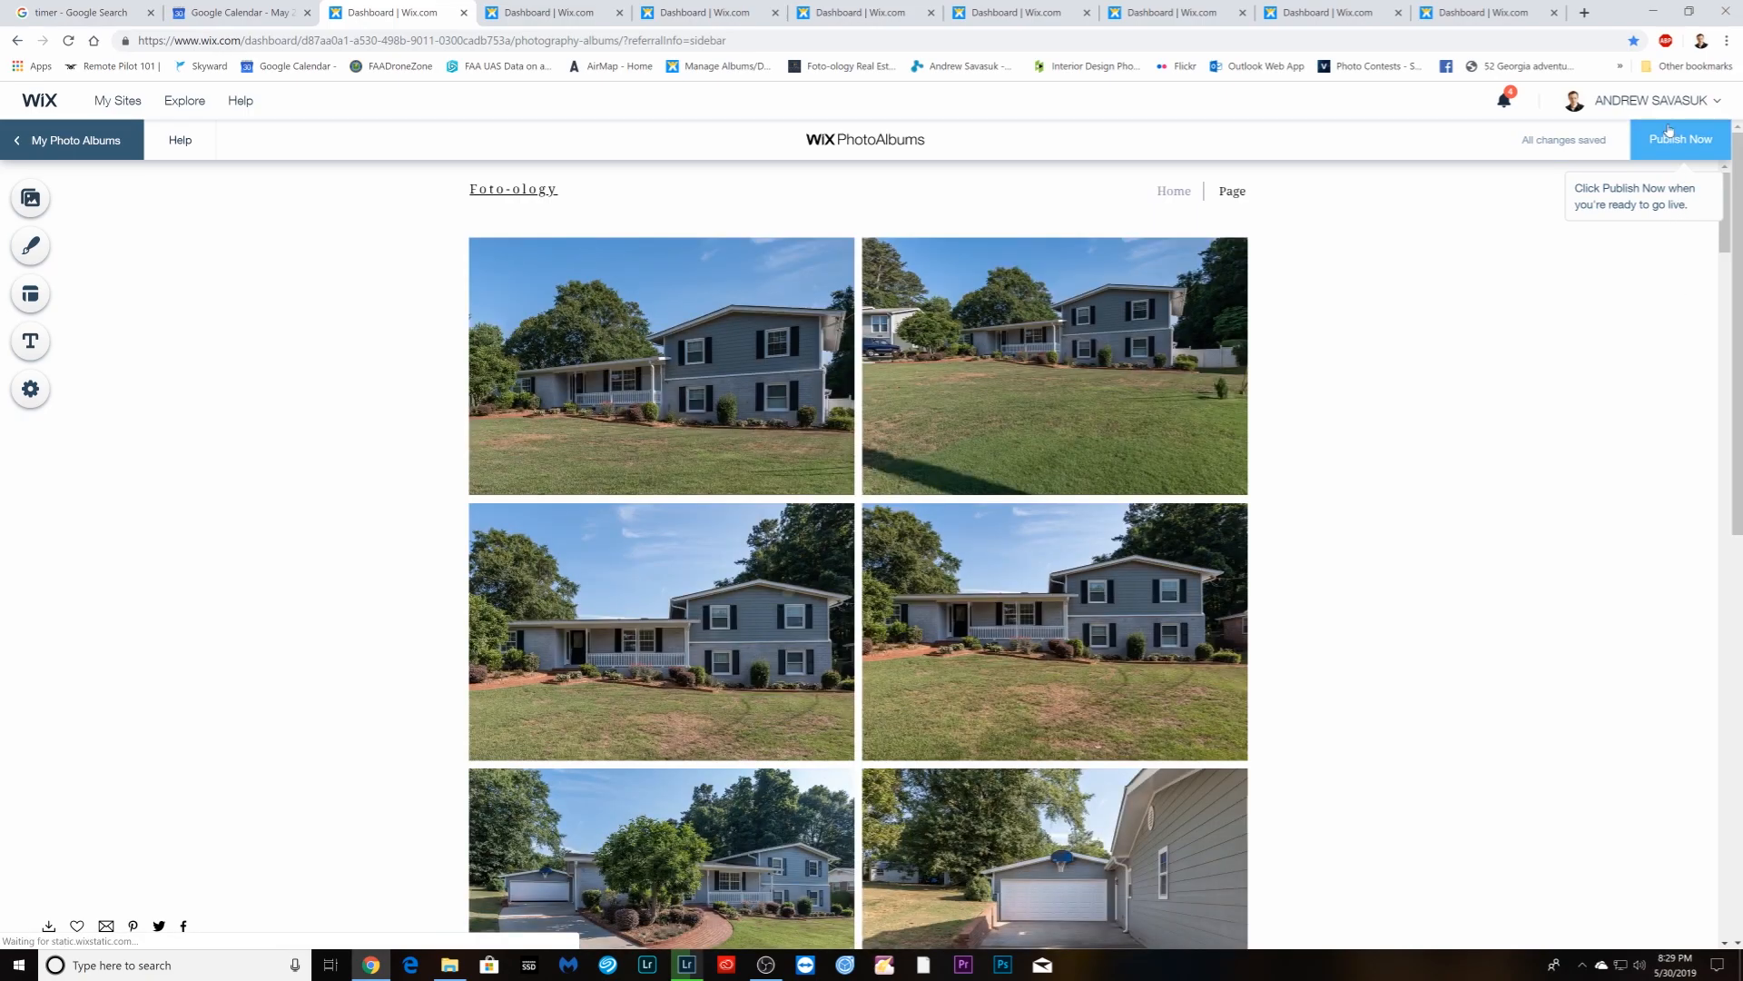
- Publish the MLS-size album without showing it on the Wix website, then close its tab
click(1682, 138)
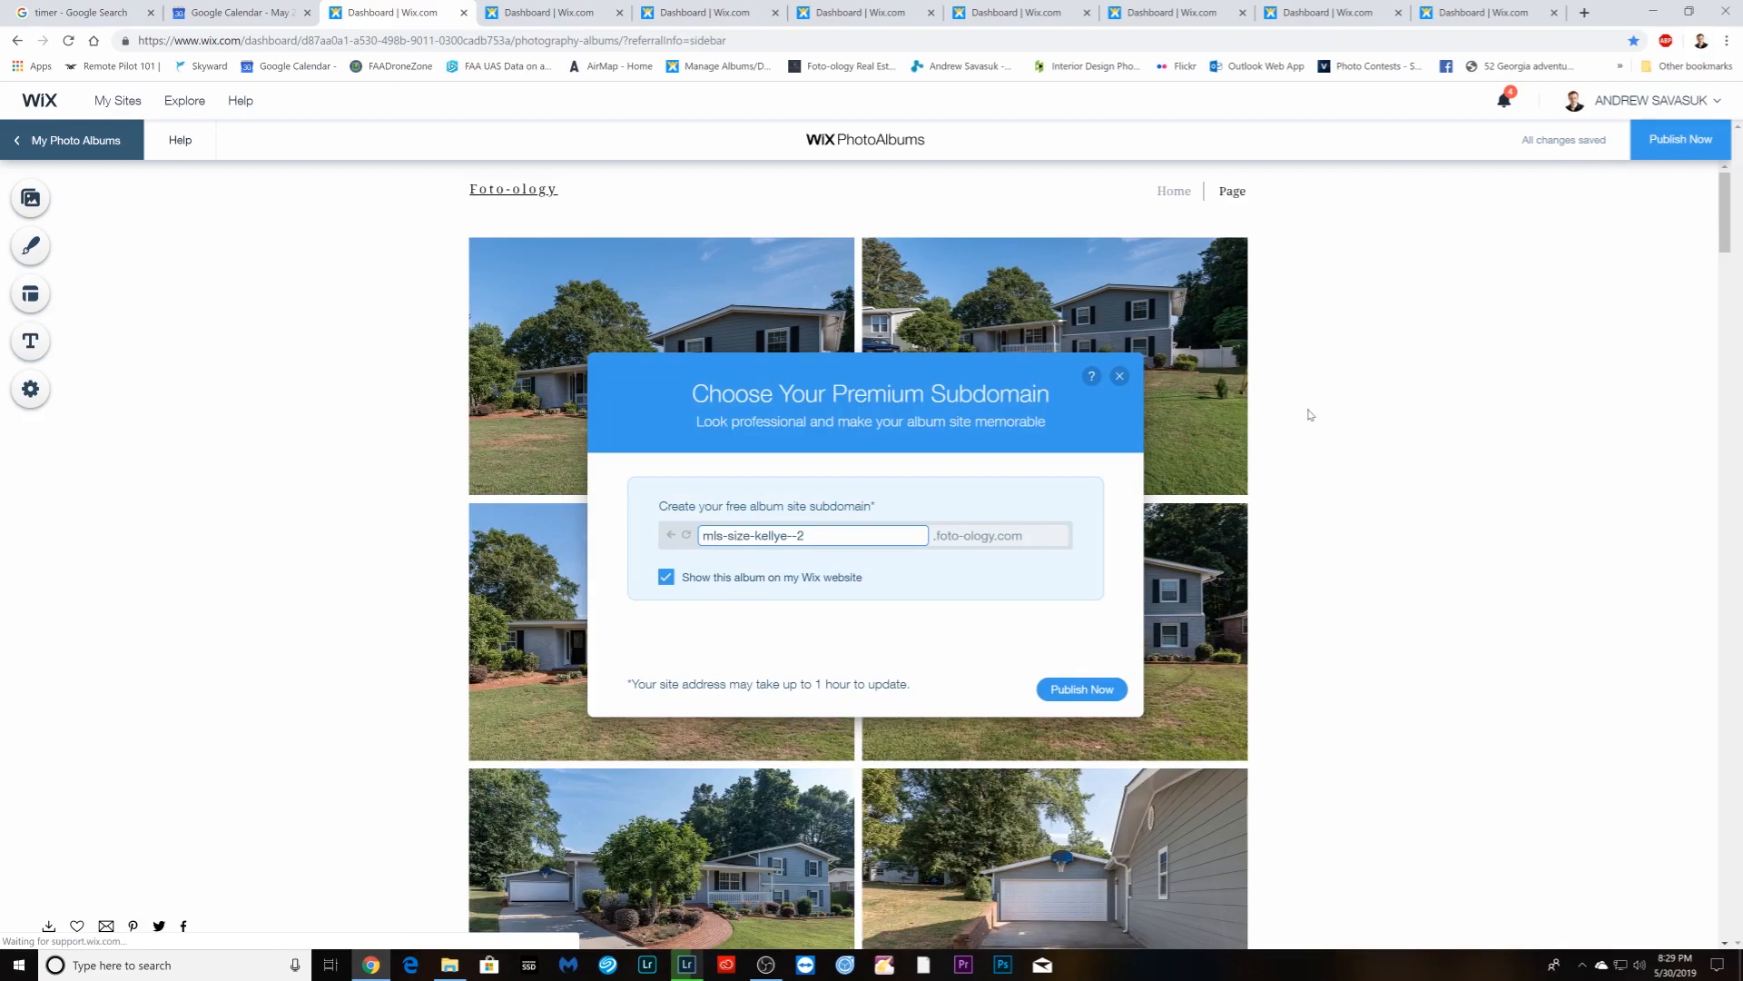
click(666, 577)
click(1077, 692)
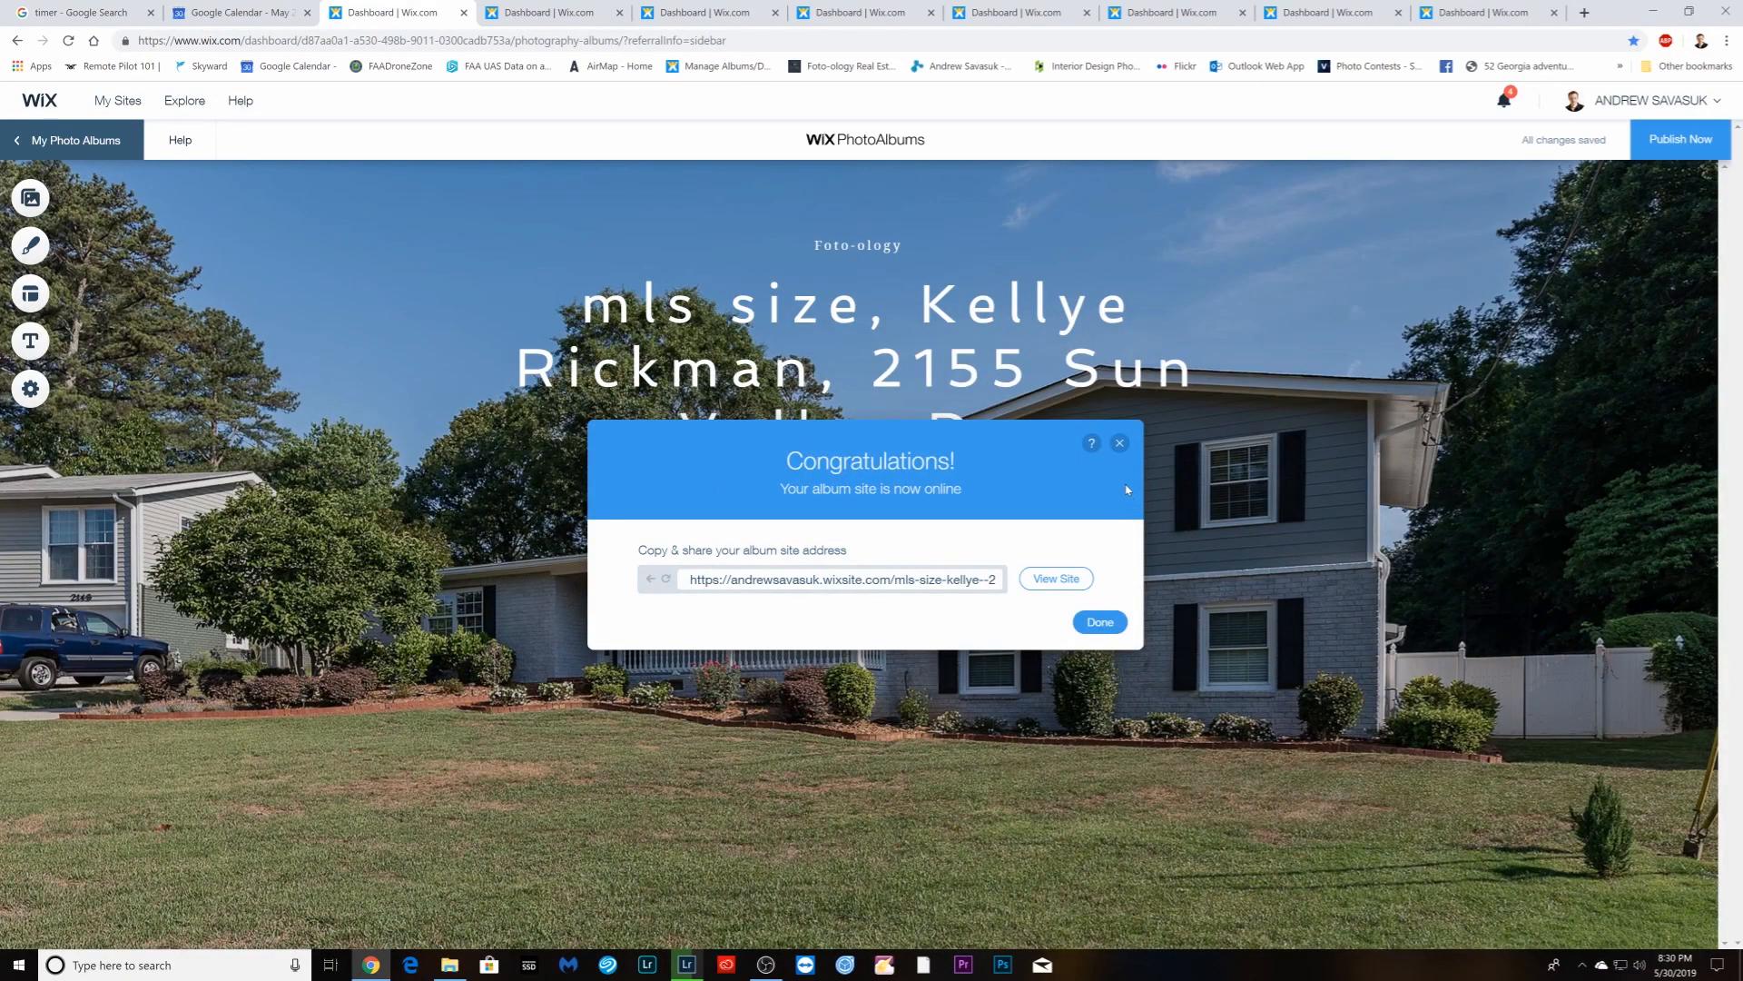
click(1100, 623)
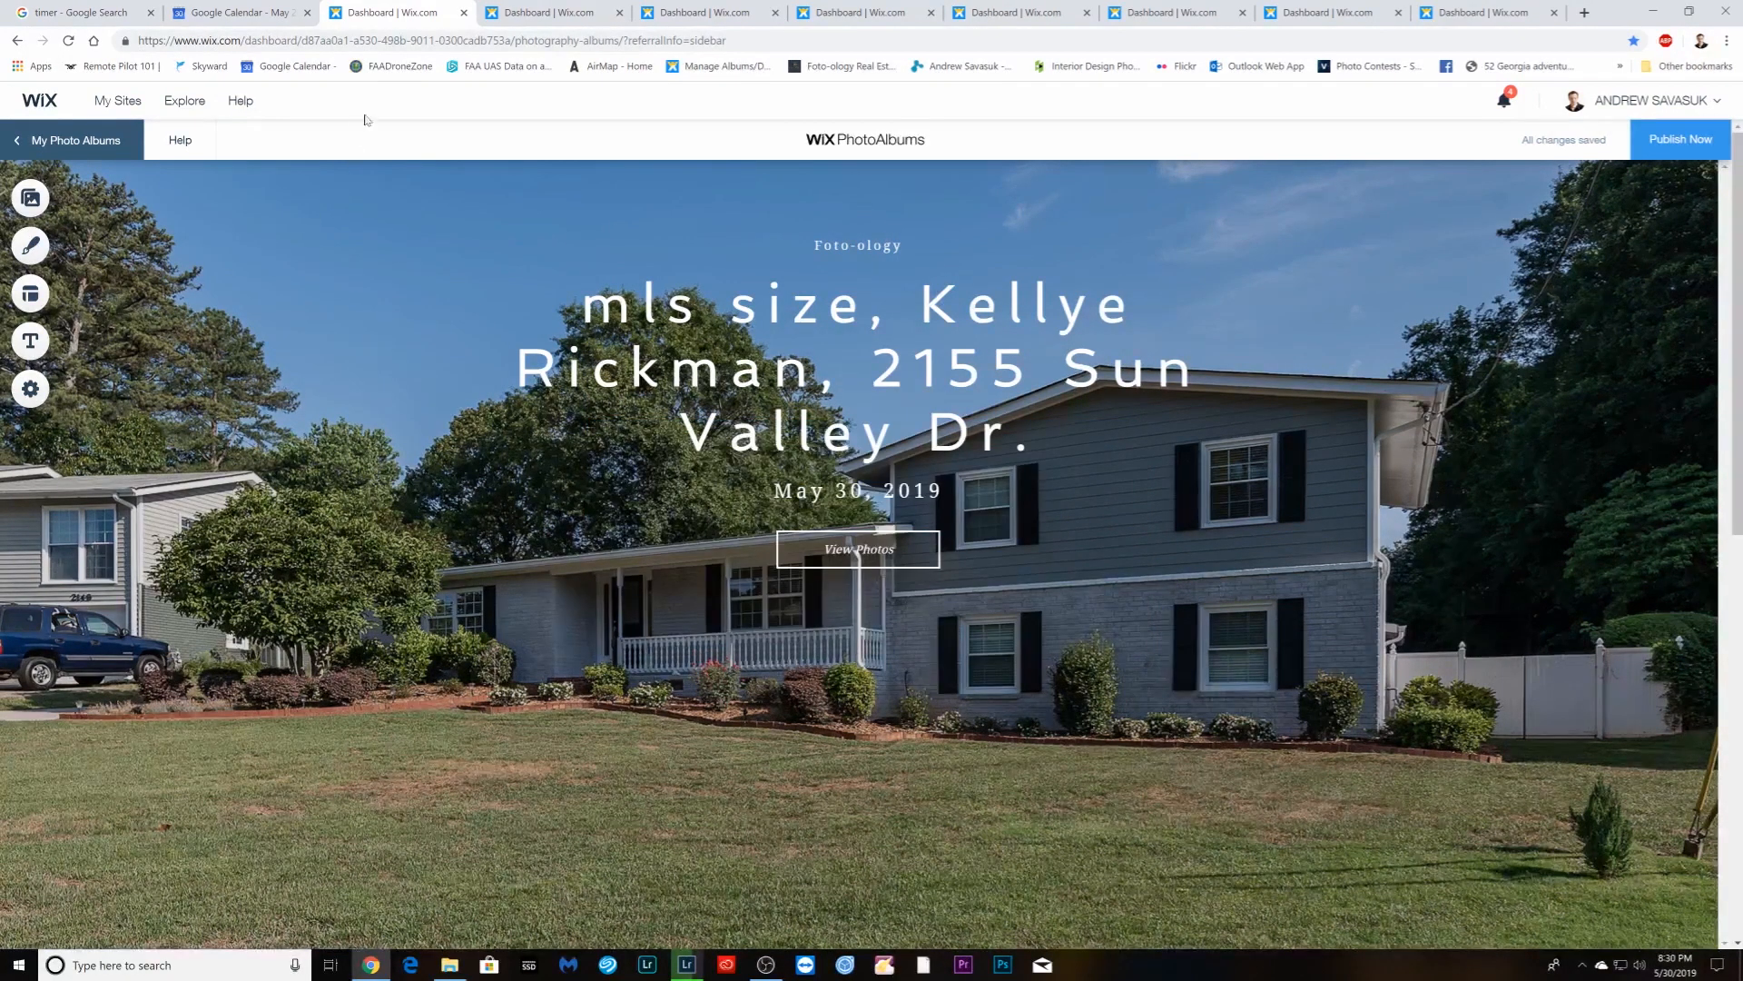
click(464, 13)
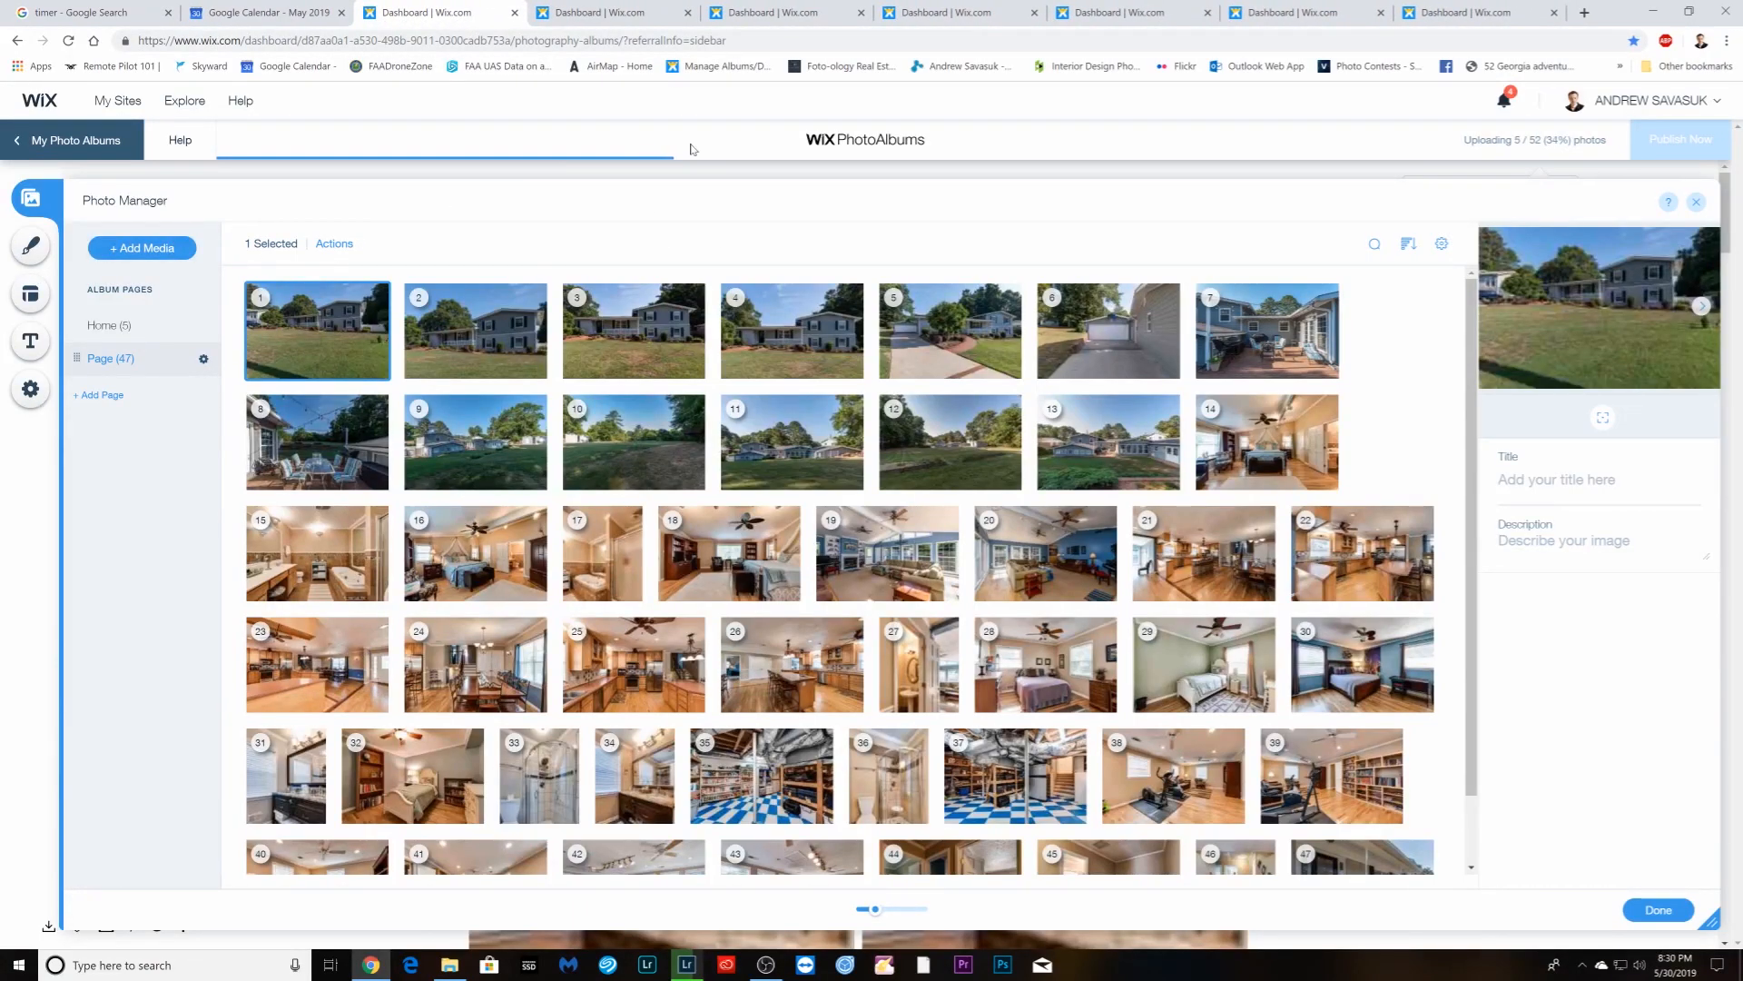
- Give the next album draft a Masonry layout
click(627, 14)
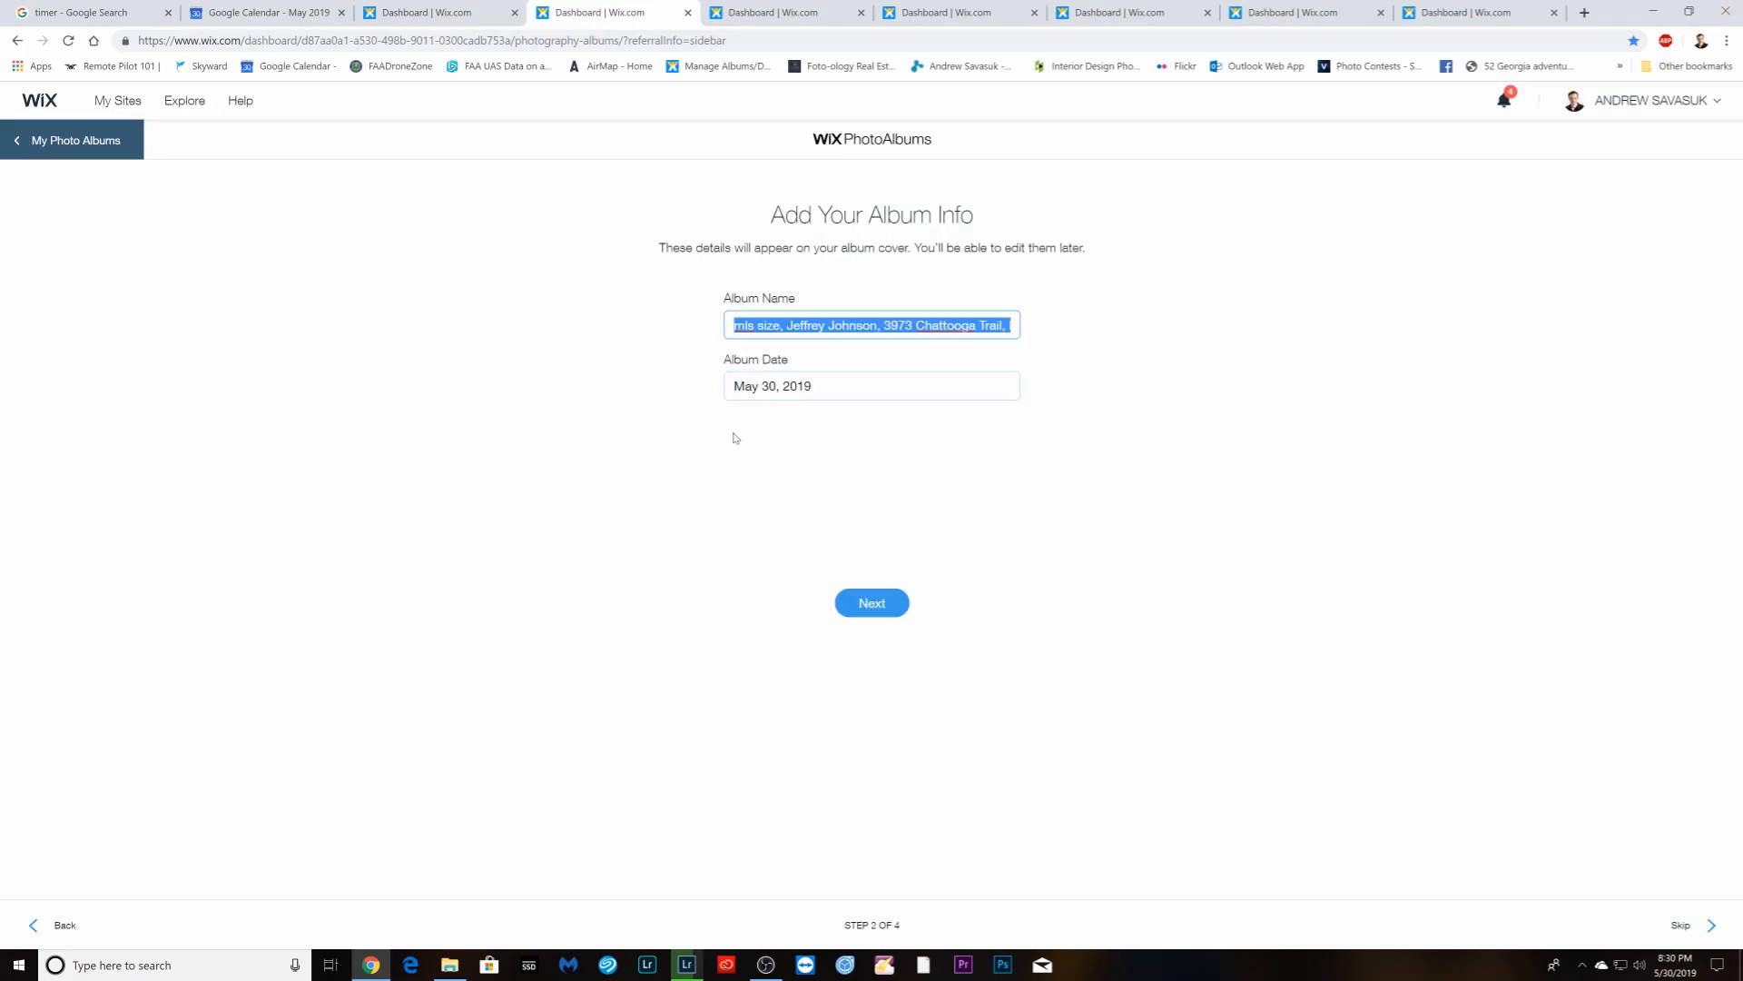
click(872, 604)
click(866, 403)
click(871, 603)
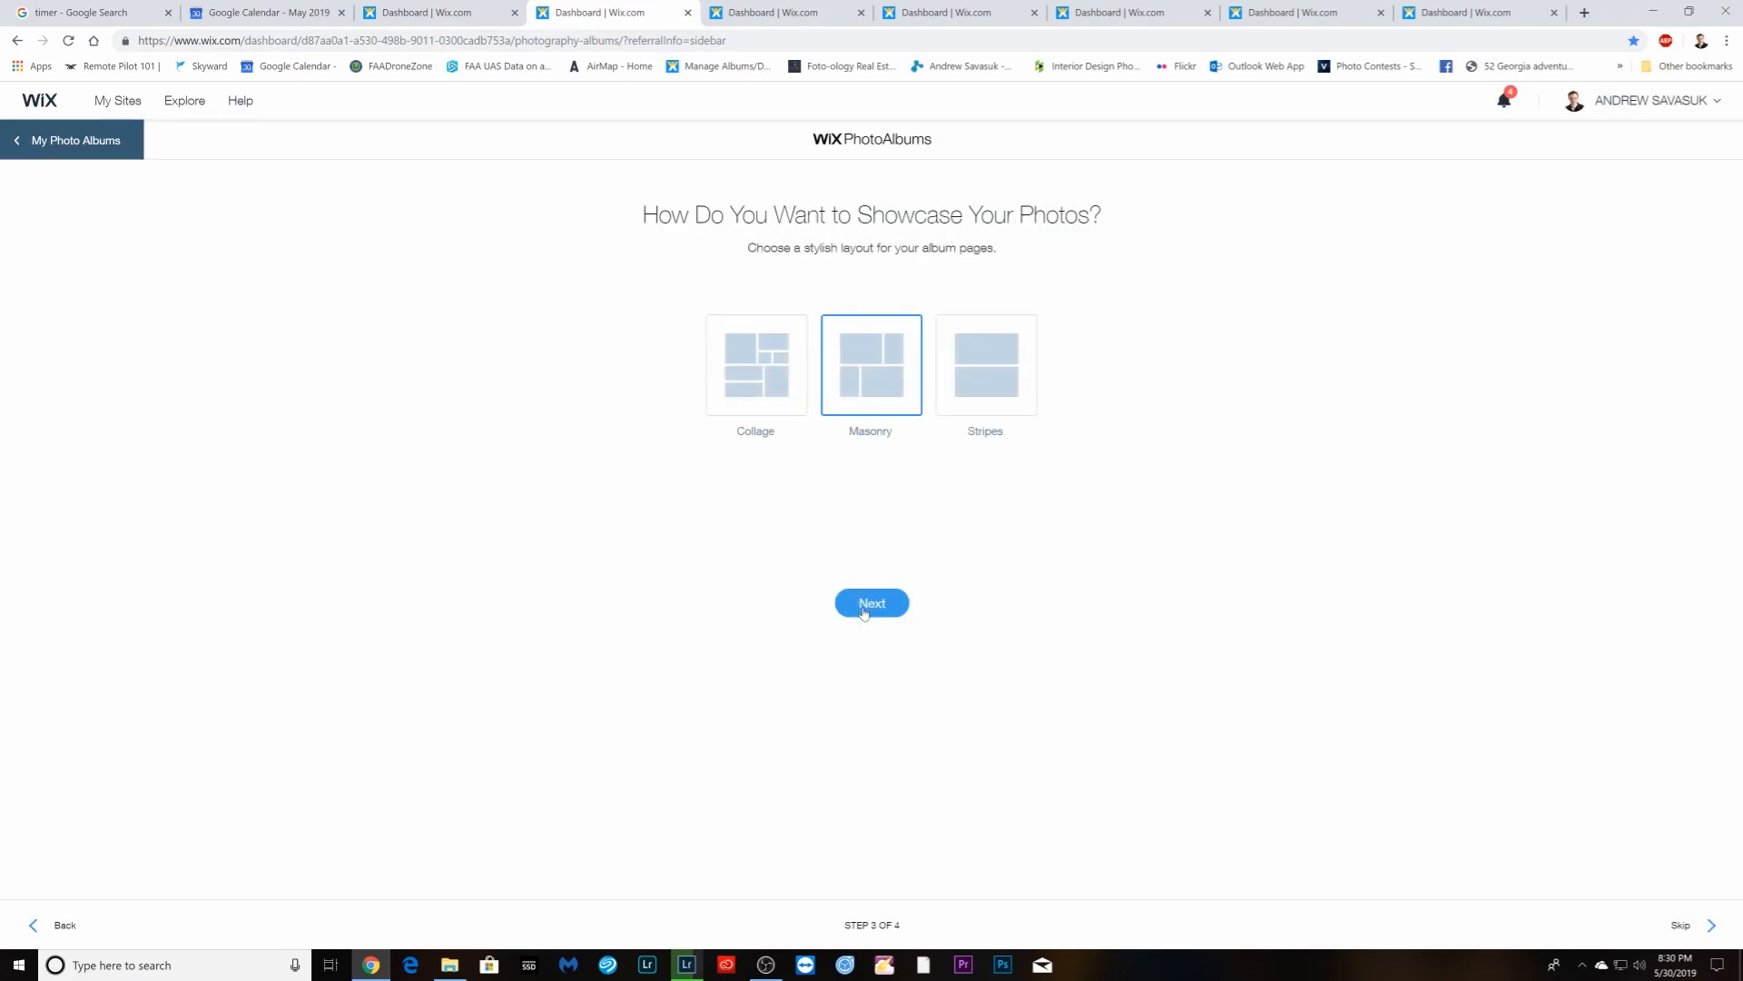
- Upload mls photos DSC_6896_enfuse through DSC_7065_enfuse and create the album
click(808, 490)
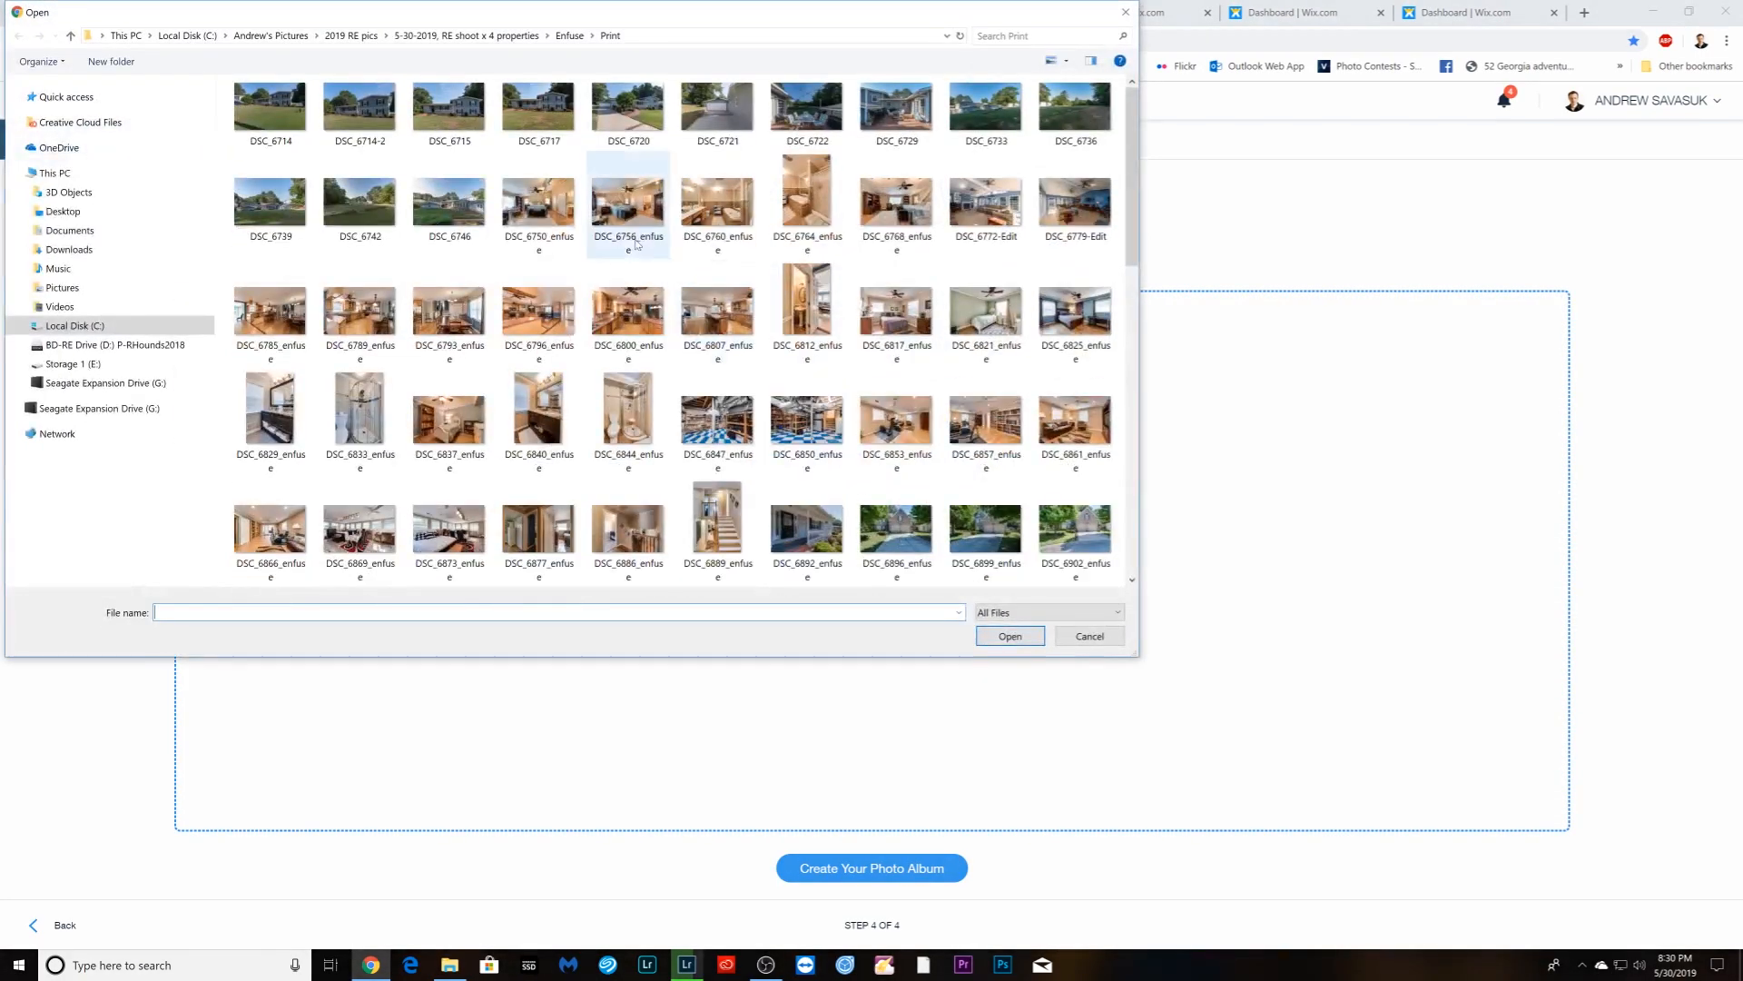
click(569, 36)
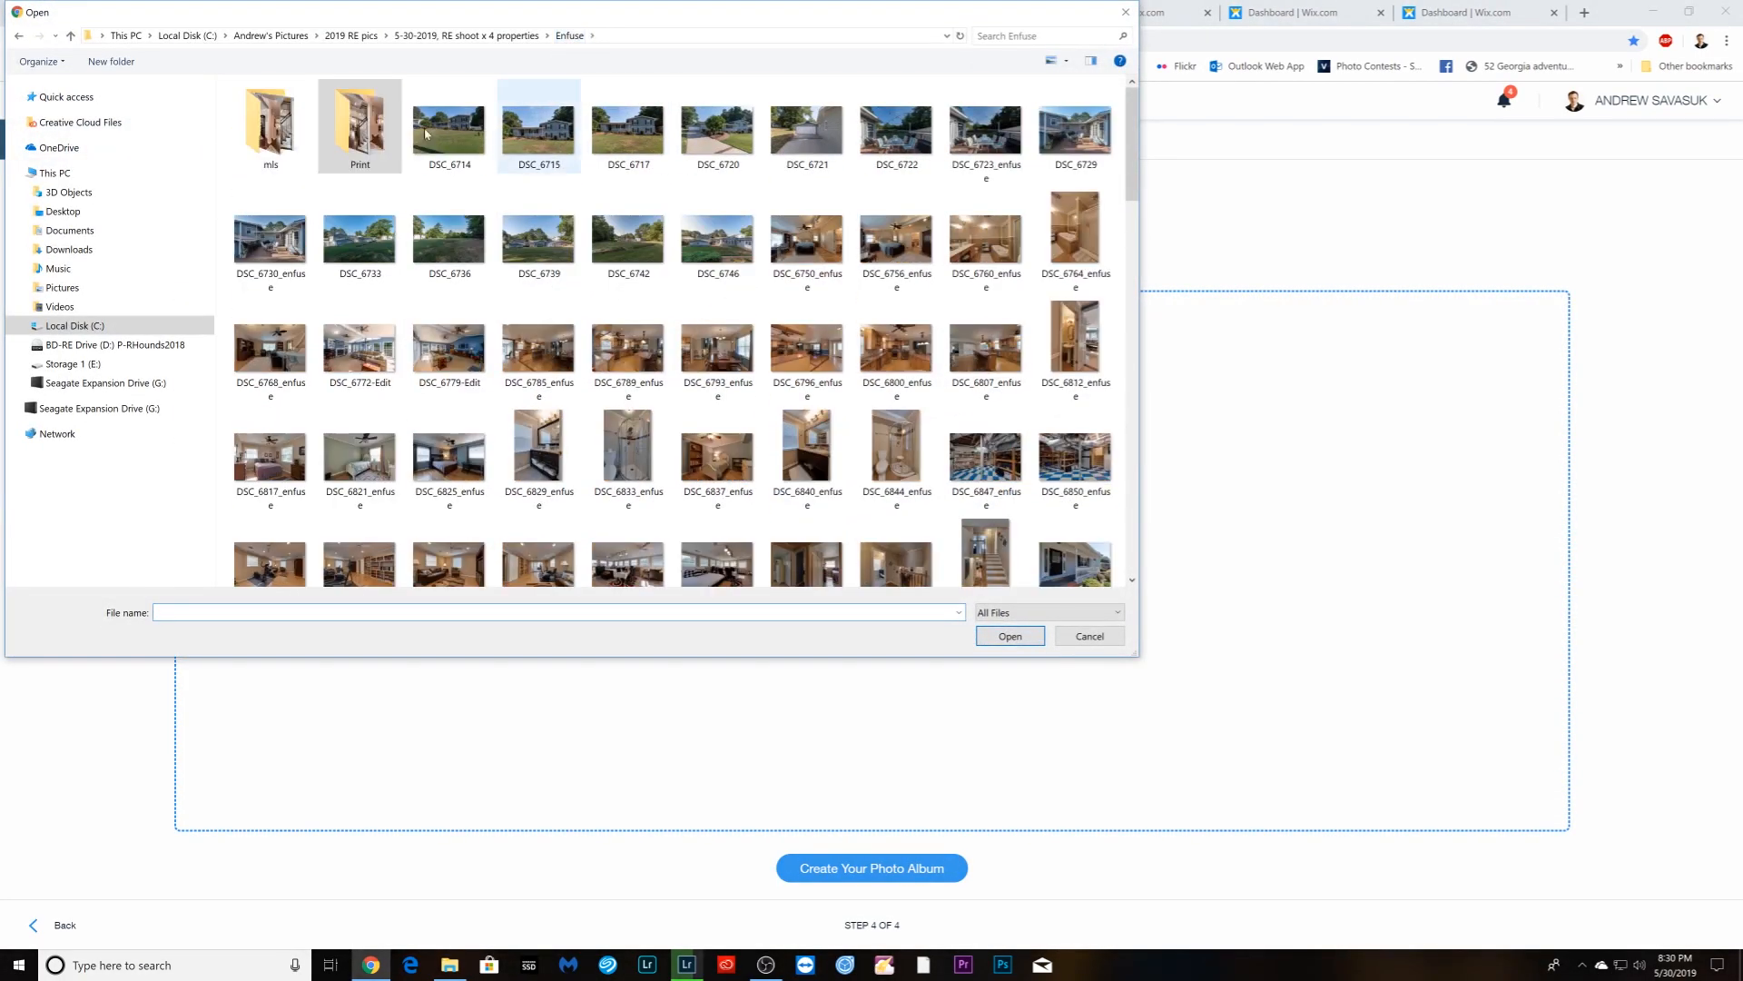
double_click(270, 127)
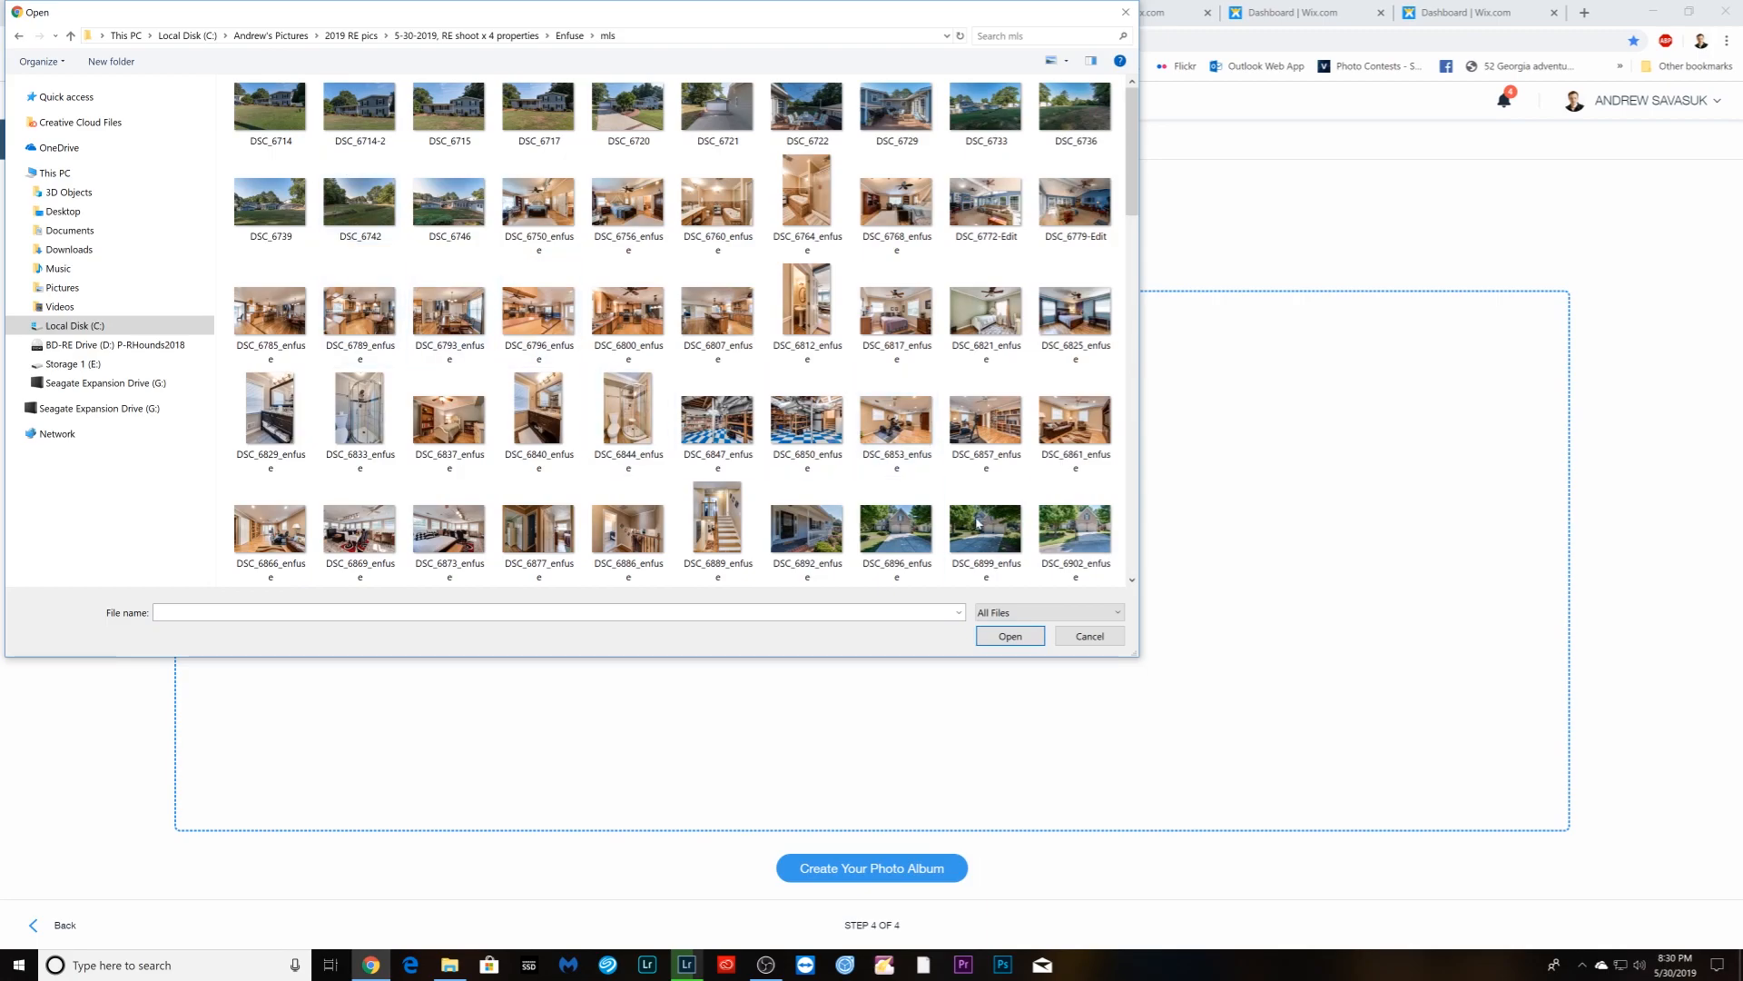
drag(1136, 654, 1595, 781)
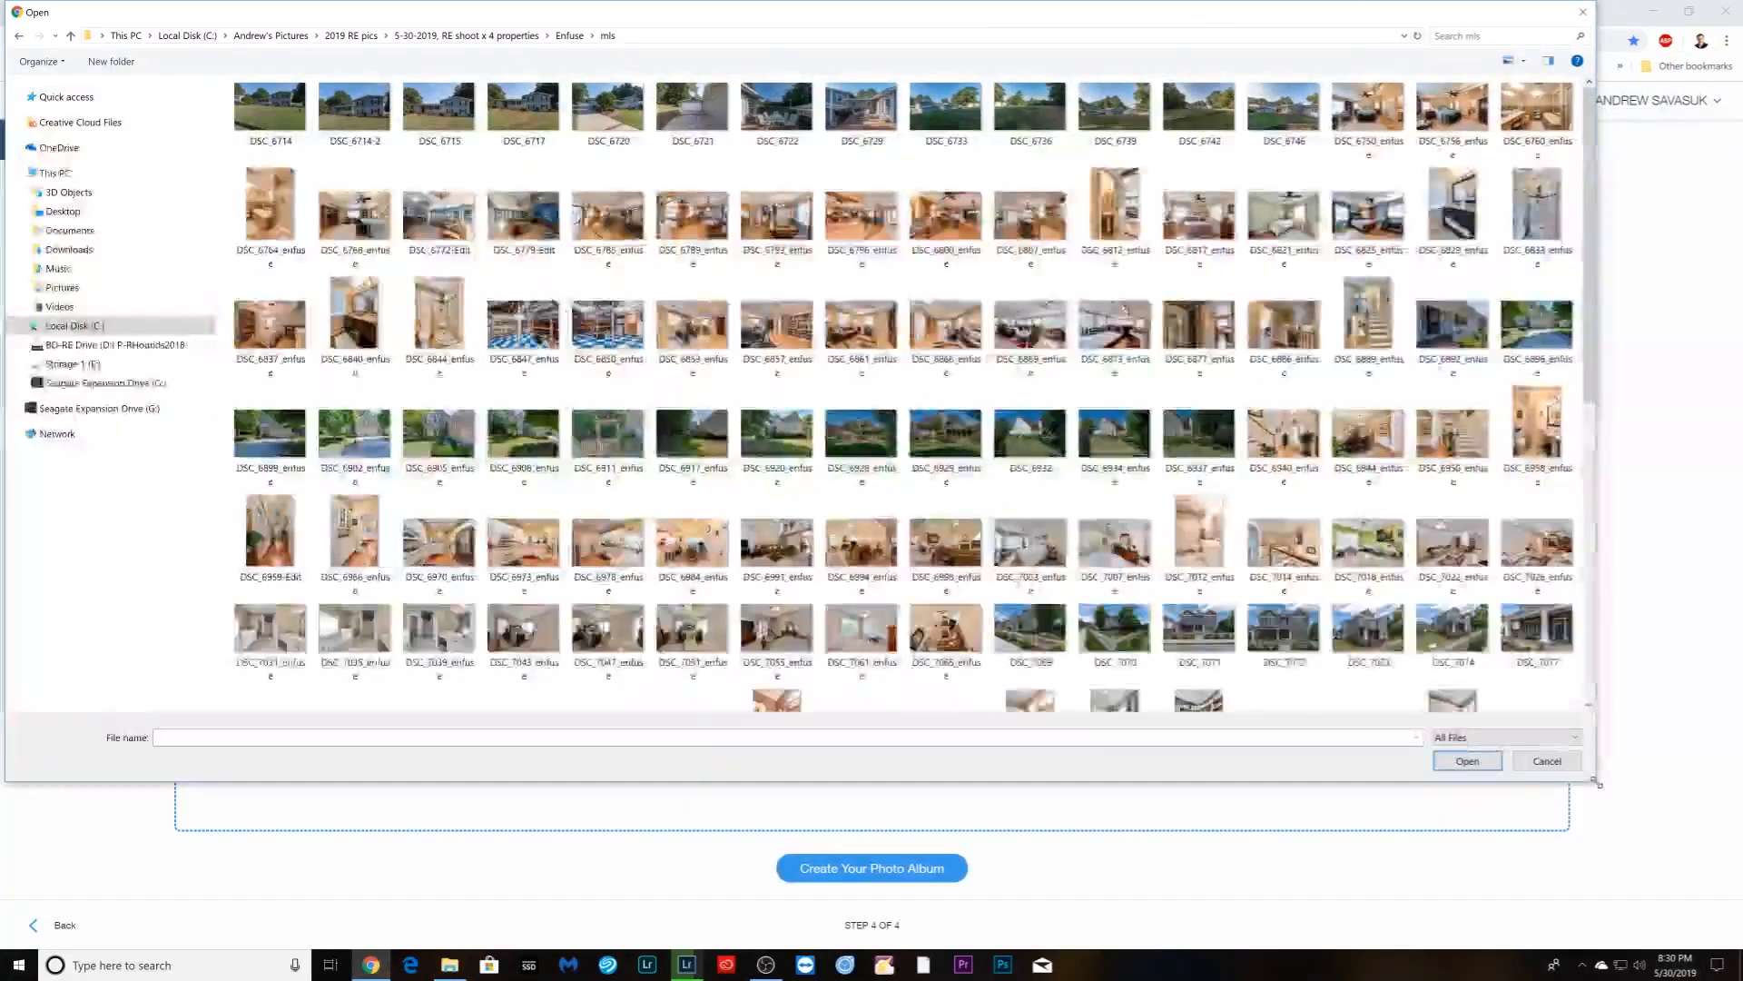
click(1533, 349)
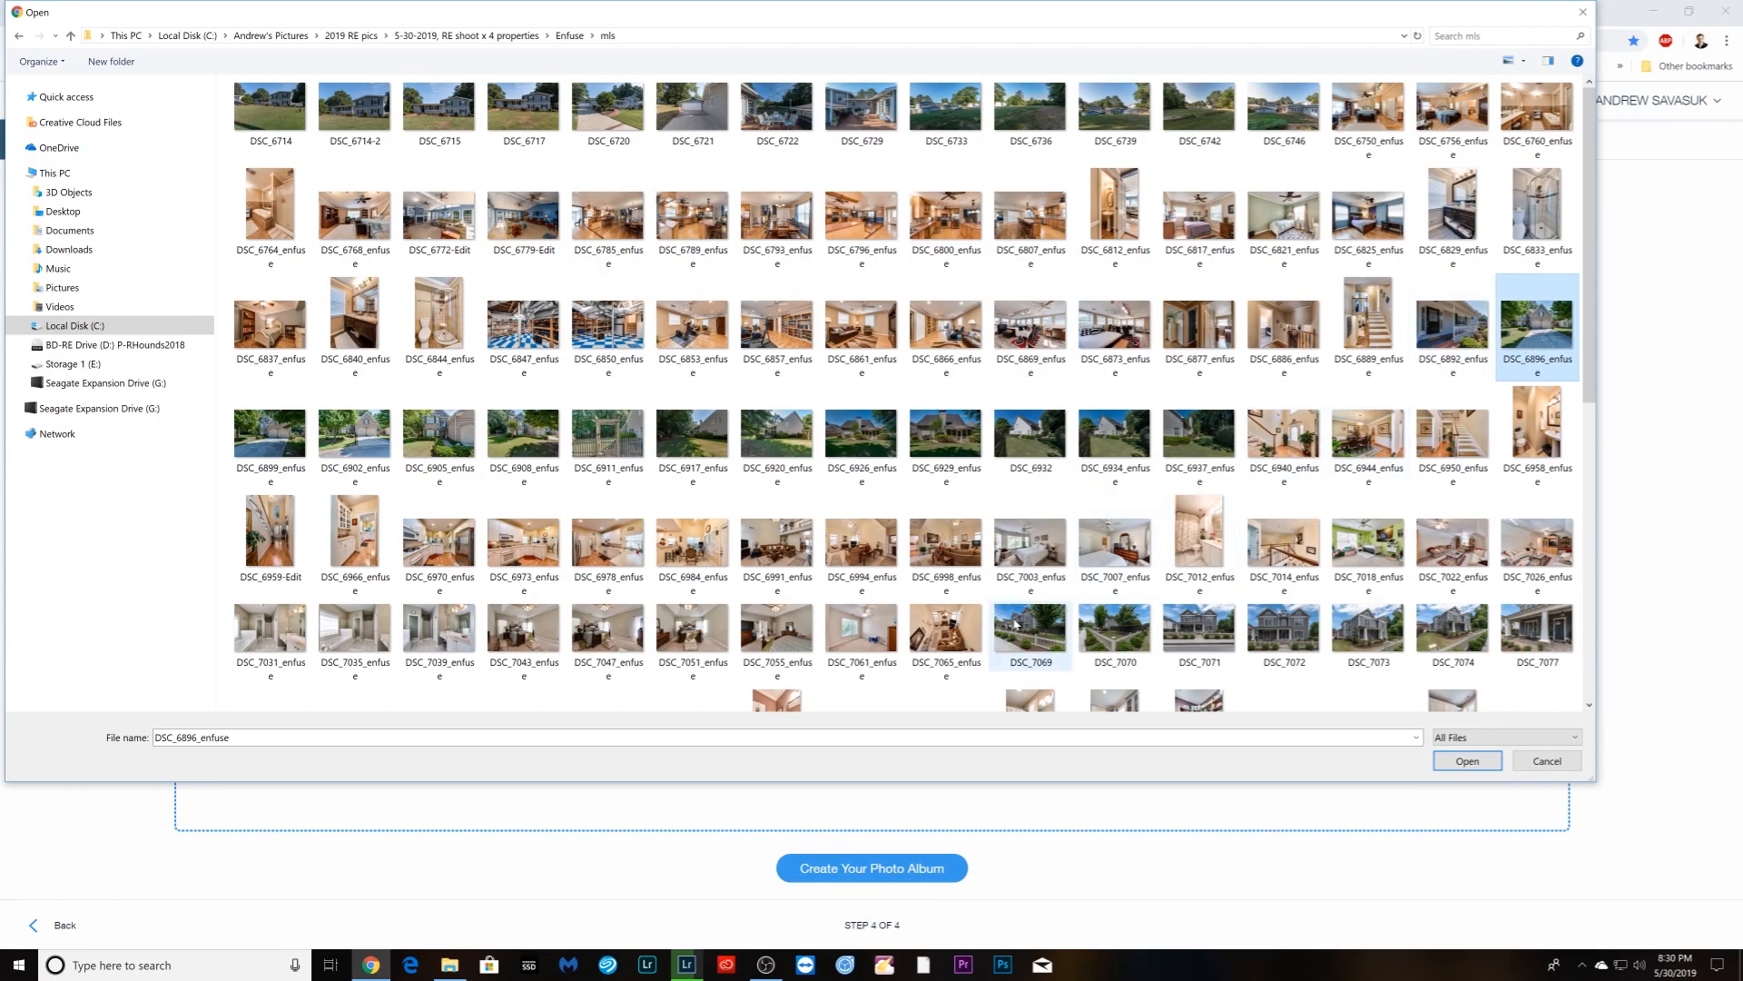
shift+click(958, 649)
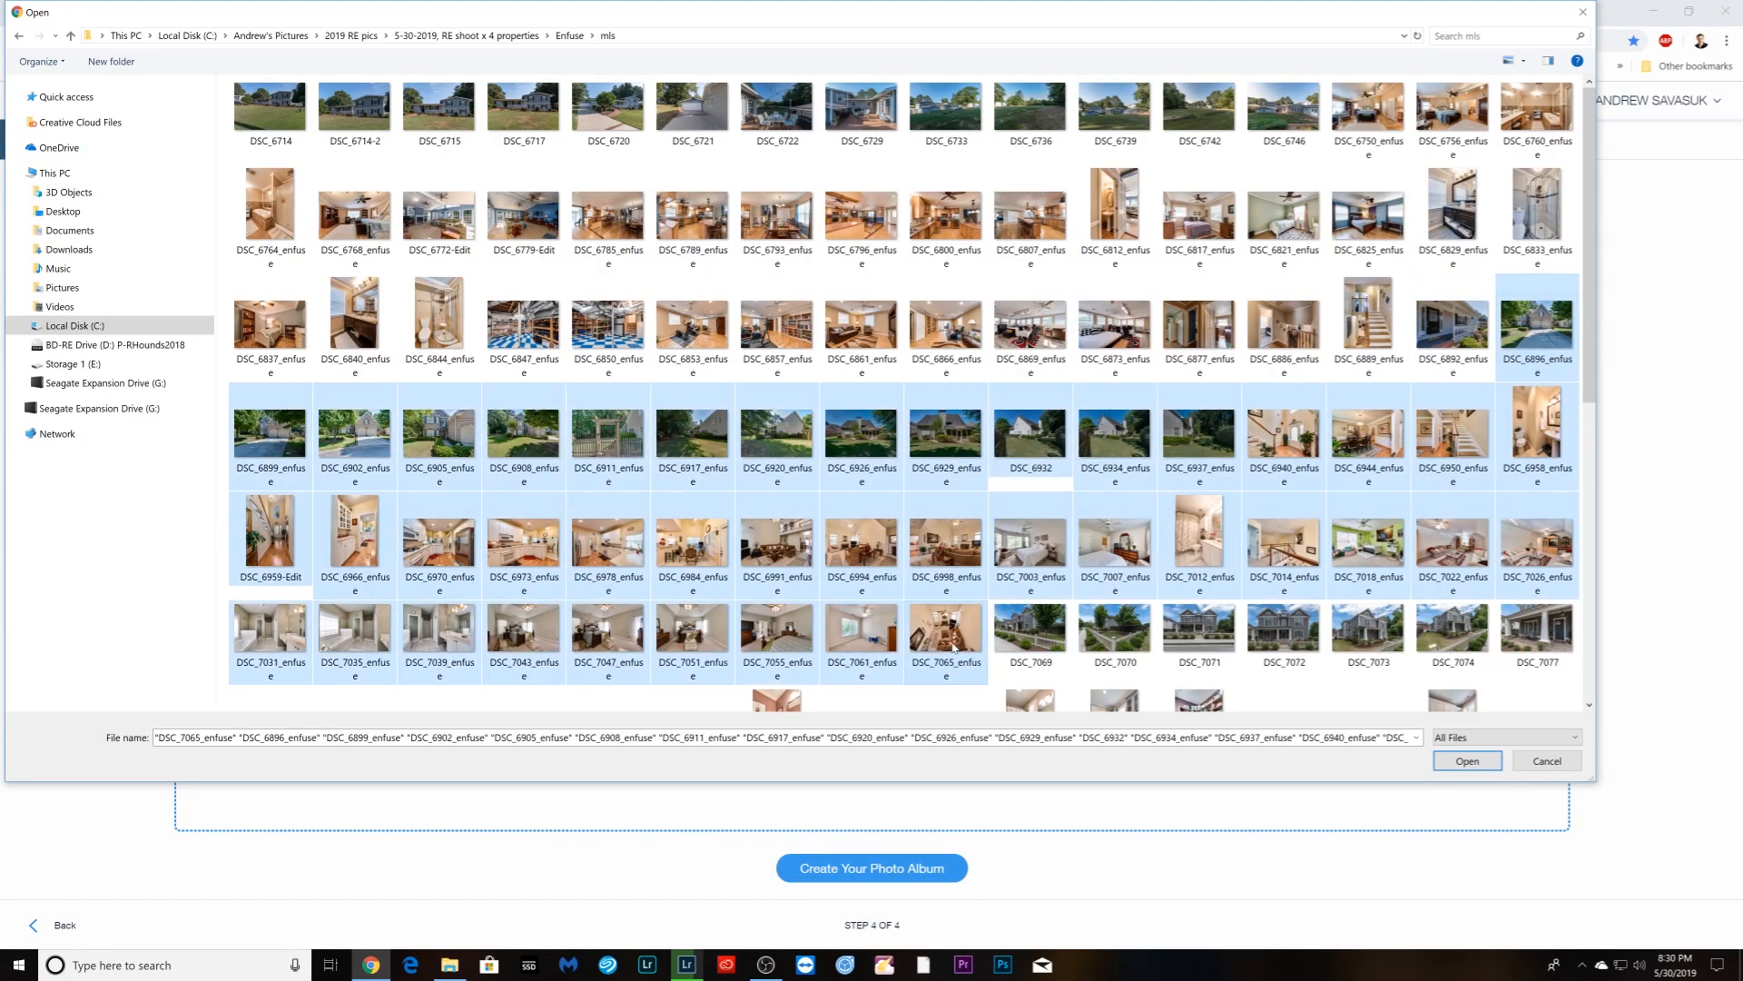
click(1467, 761)
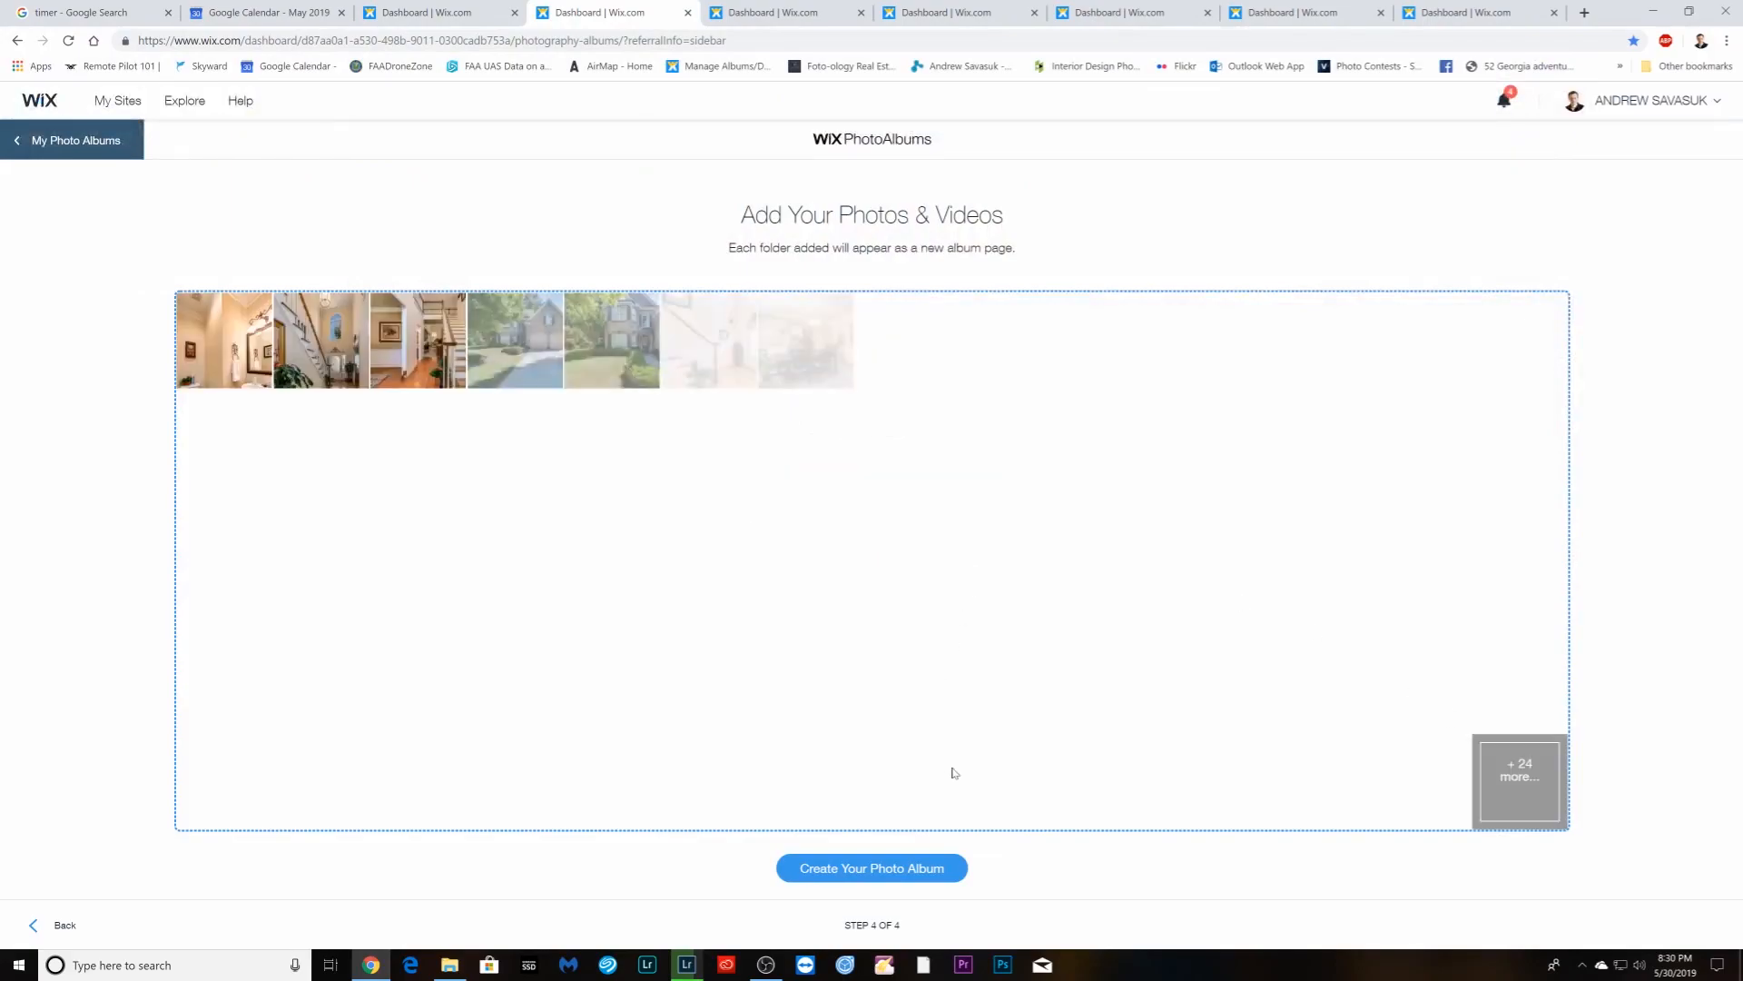
click(850, 867)
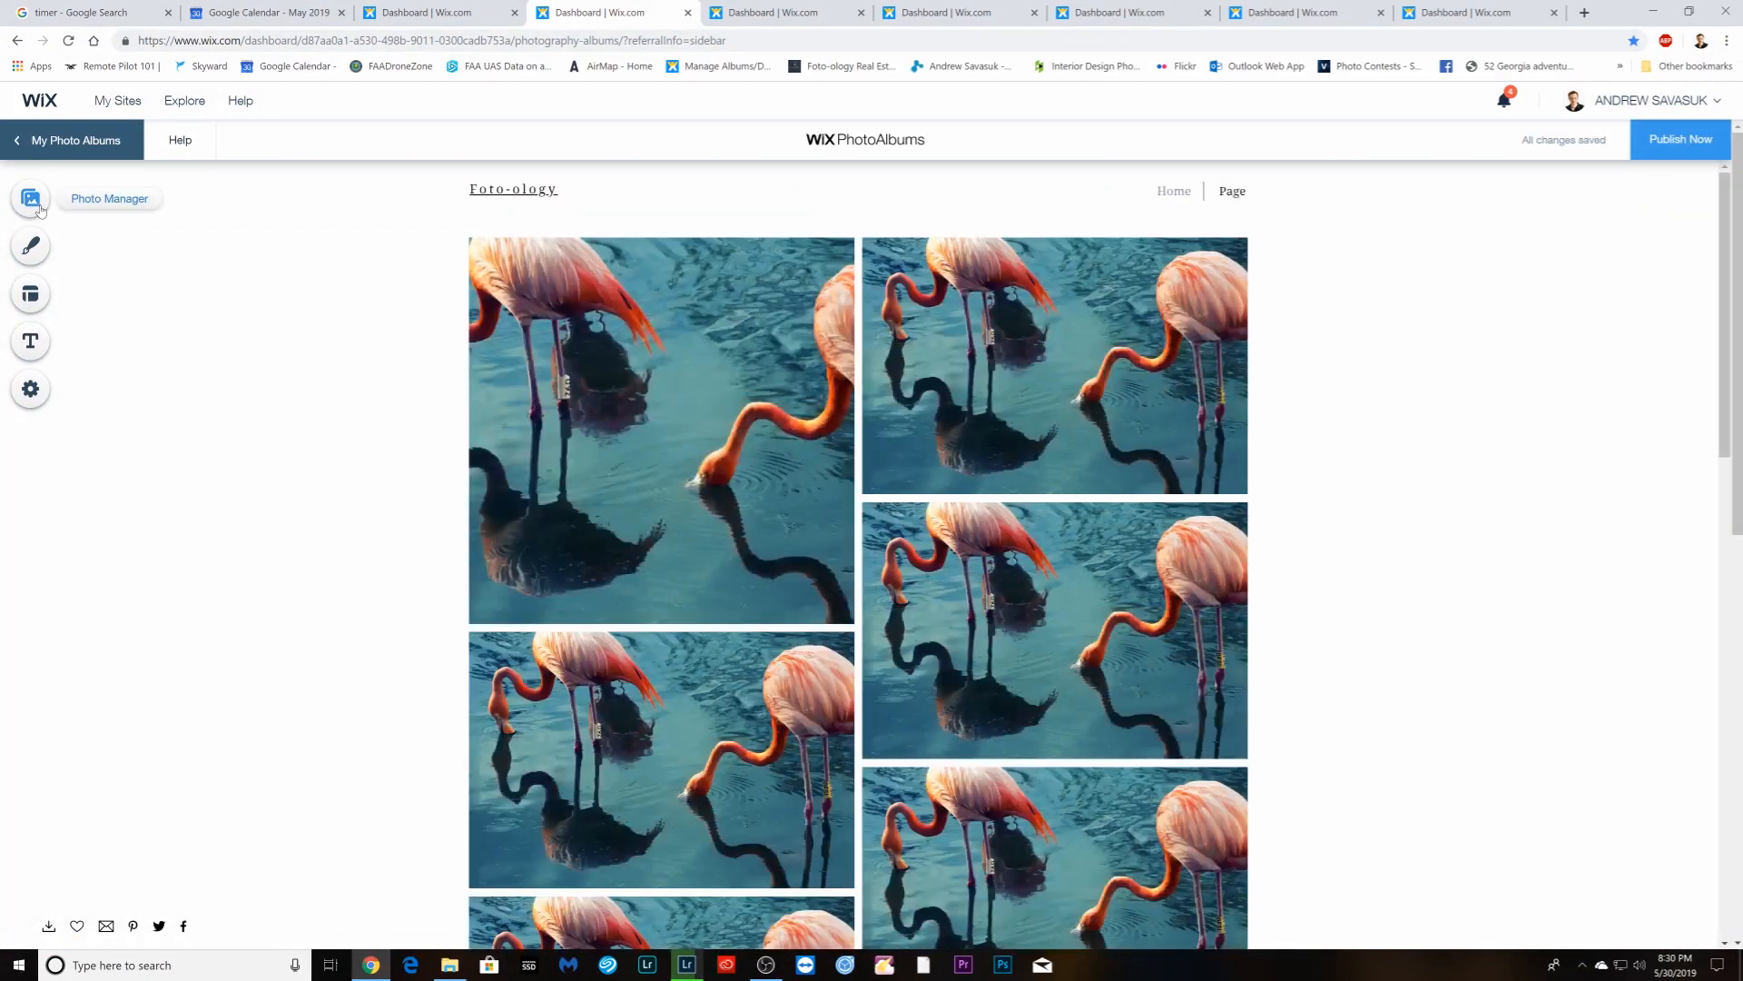
- Turn on Enable Download for the mls album's Page and close the photo manager
click(38, 207)
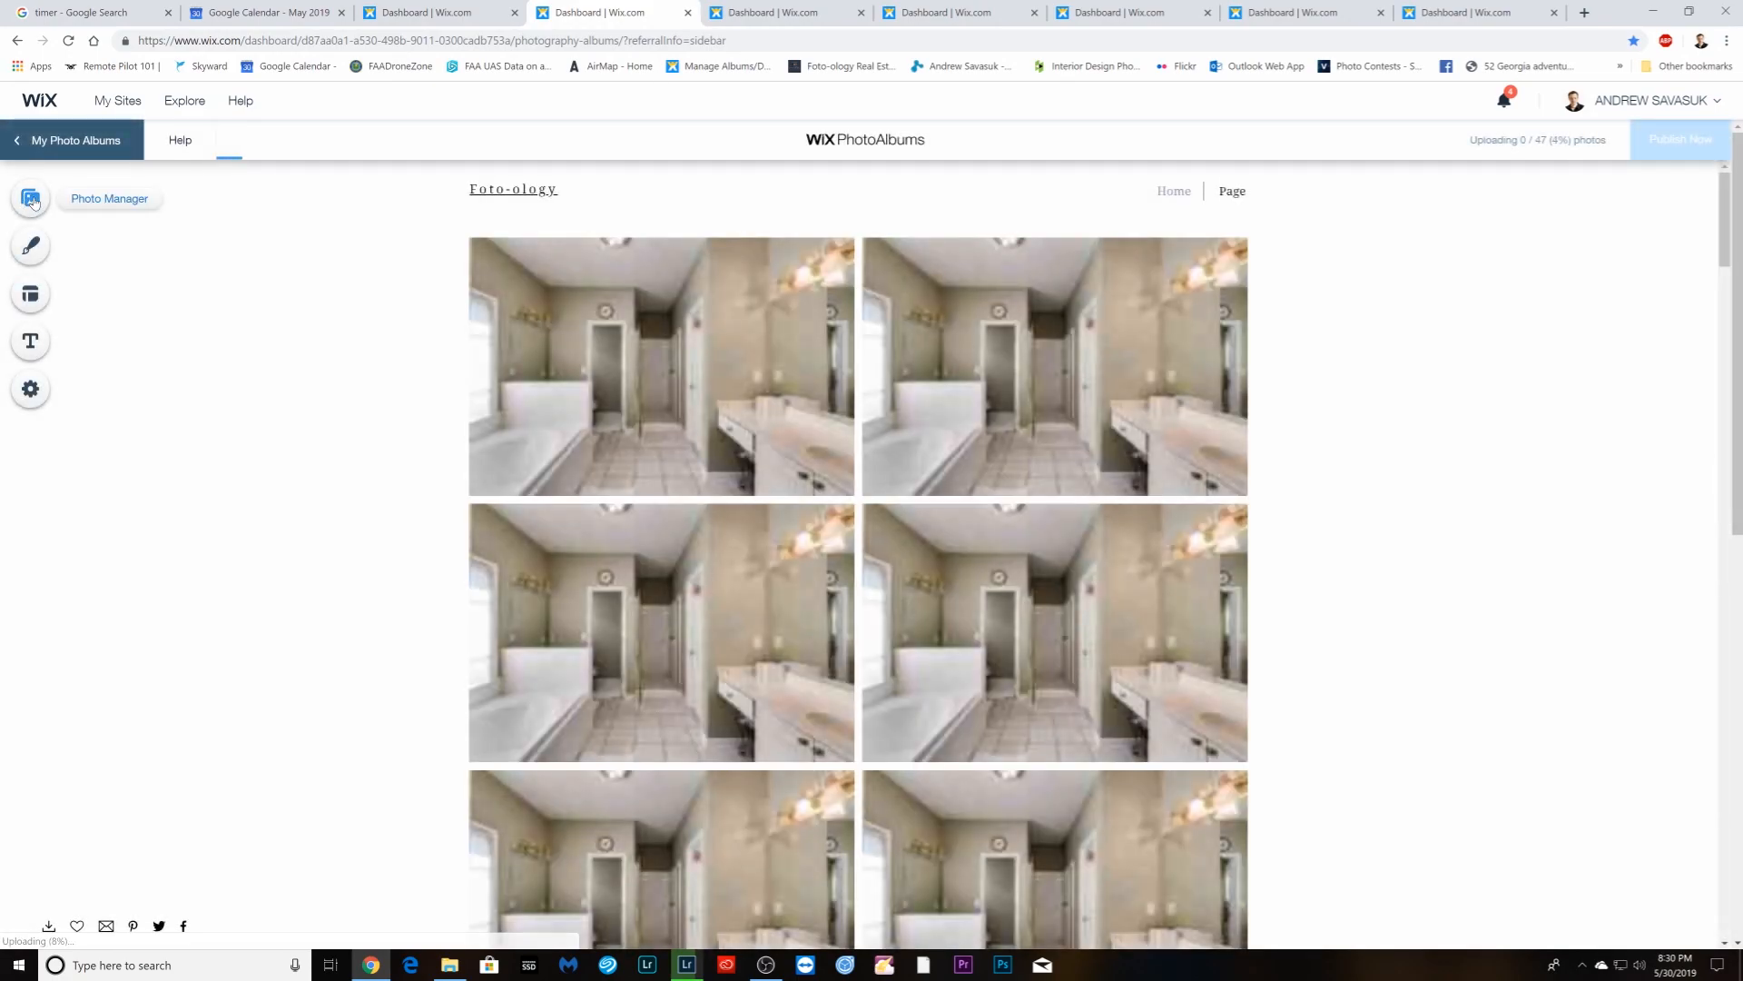
click(31, 200)
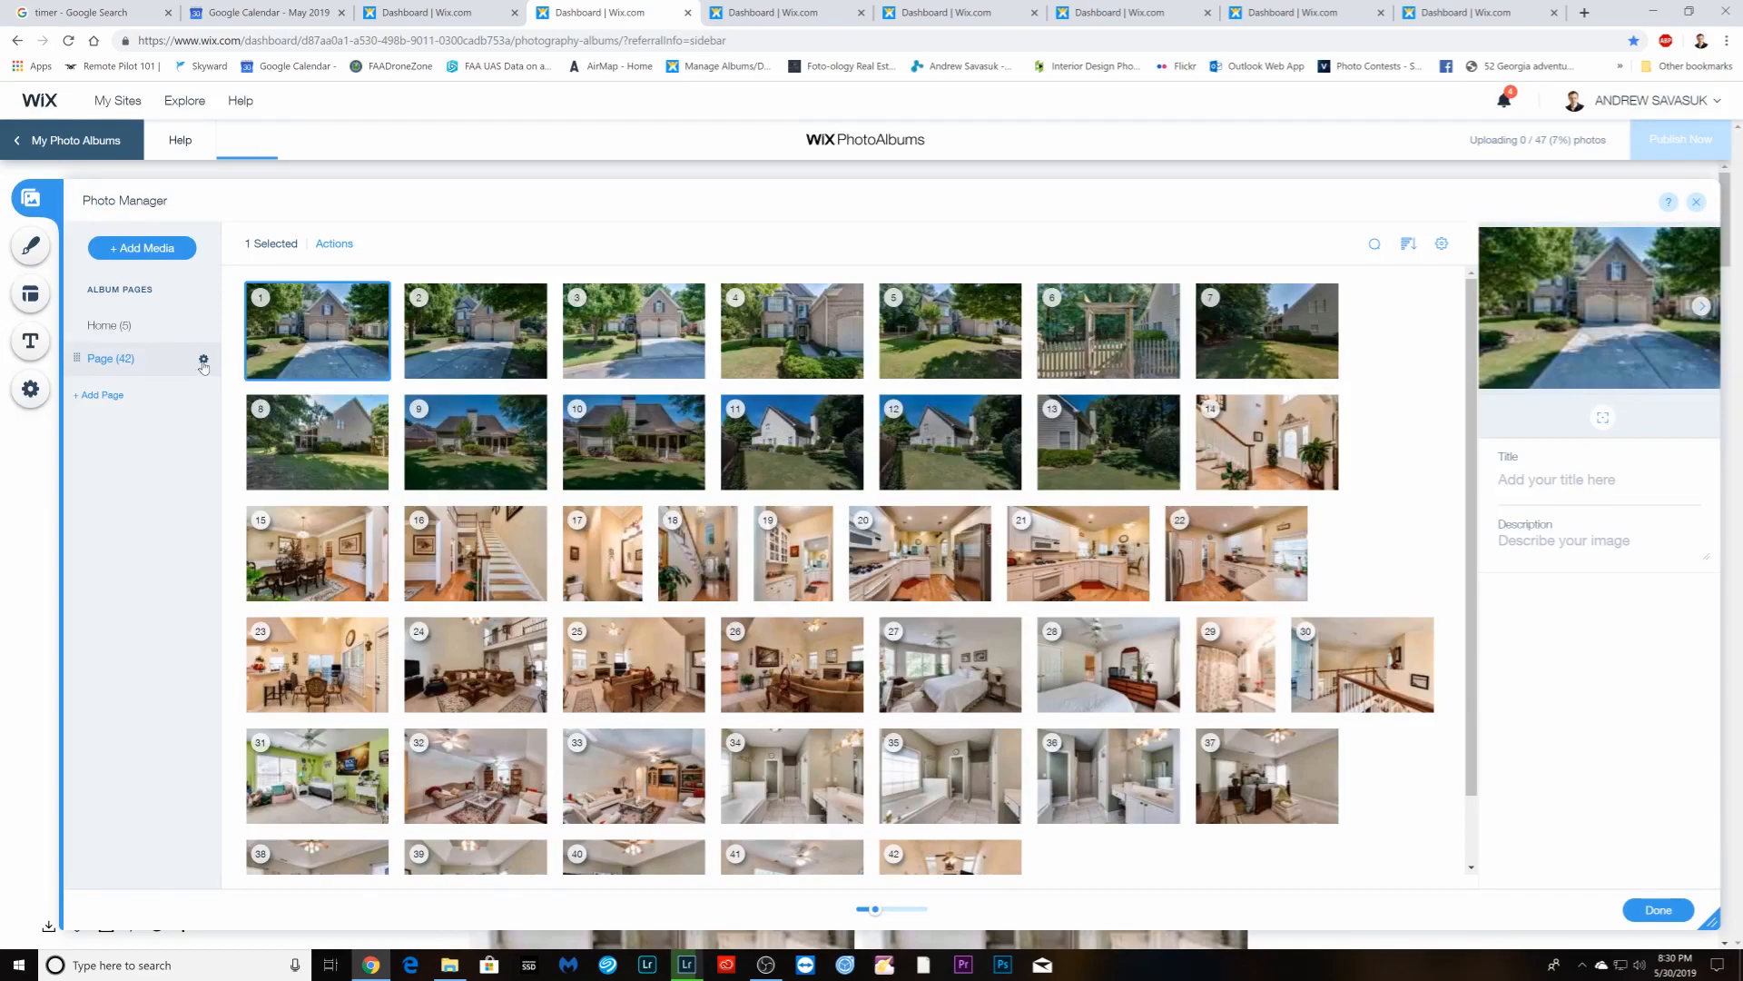
click(204, 360)
click(381, 455)
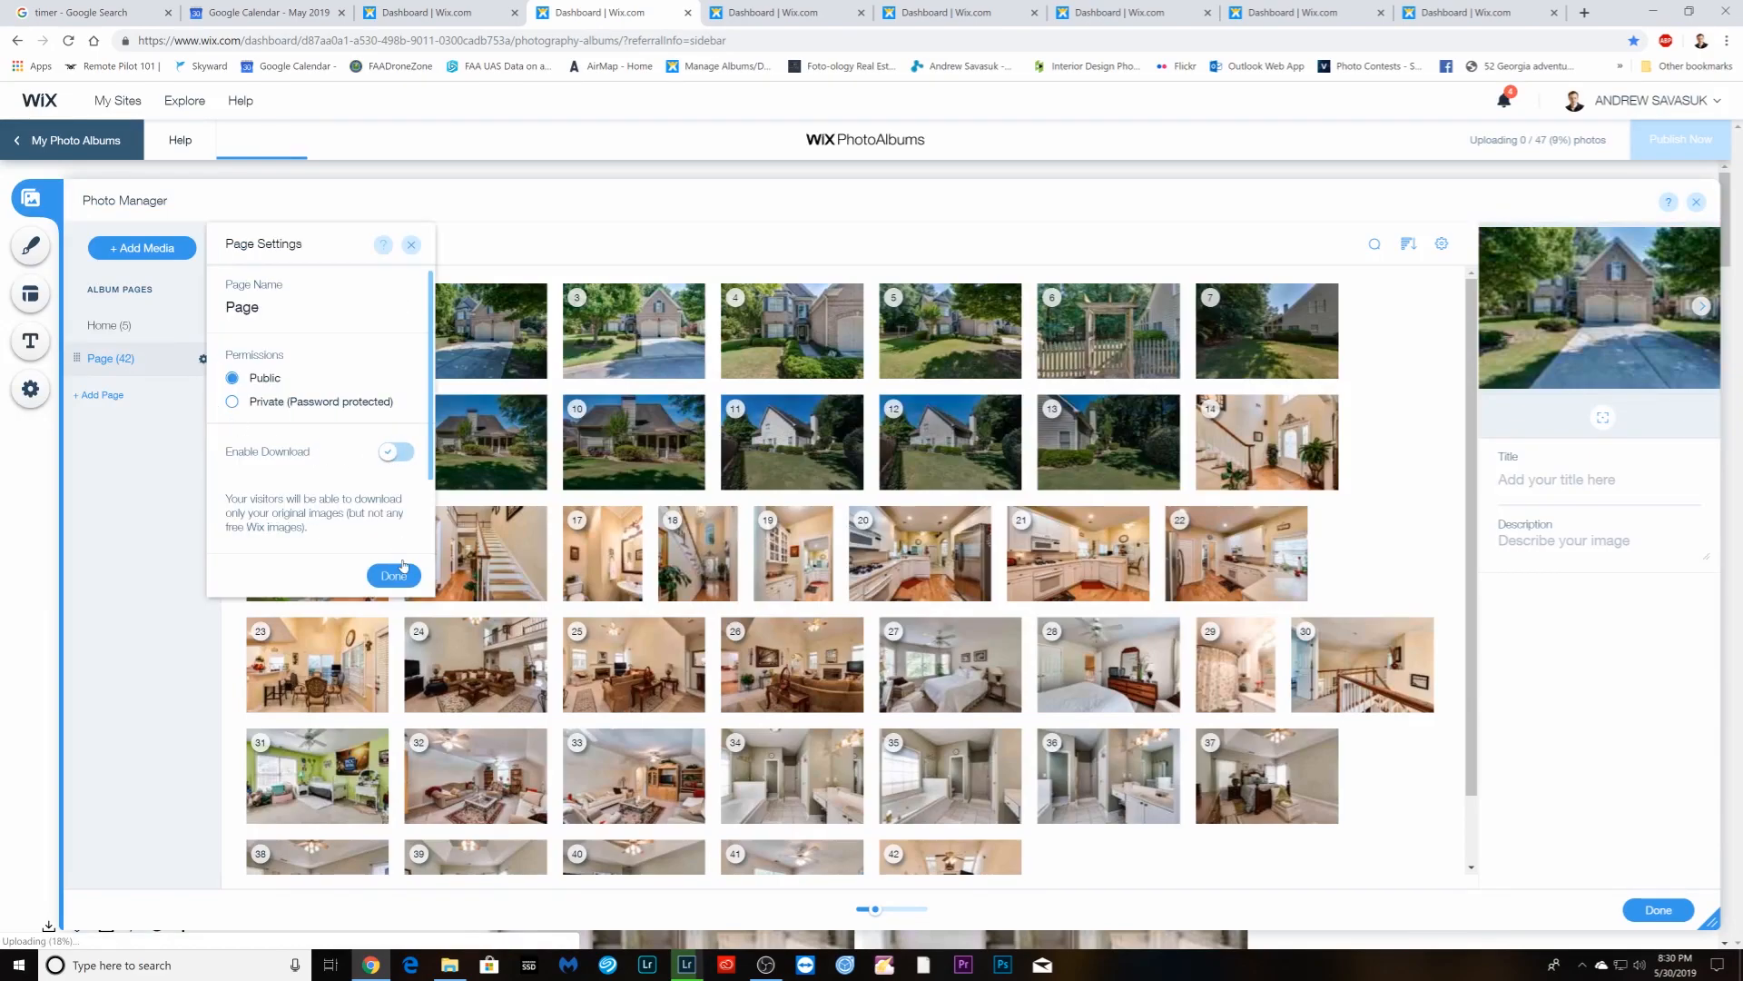
click(400, 576)
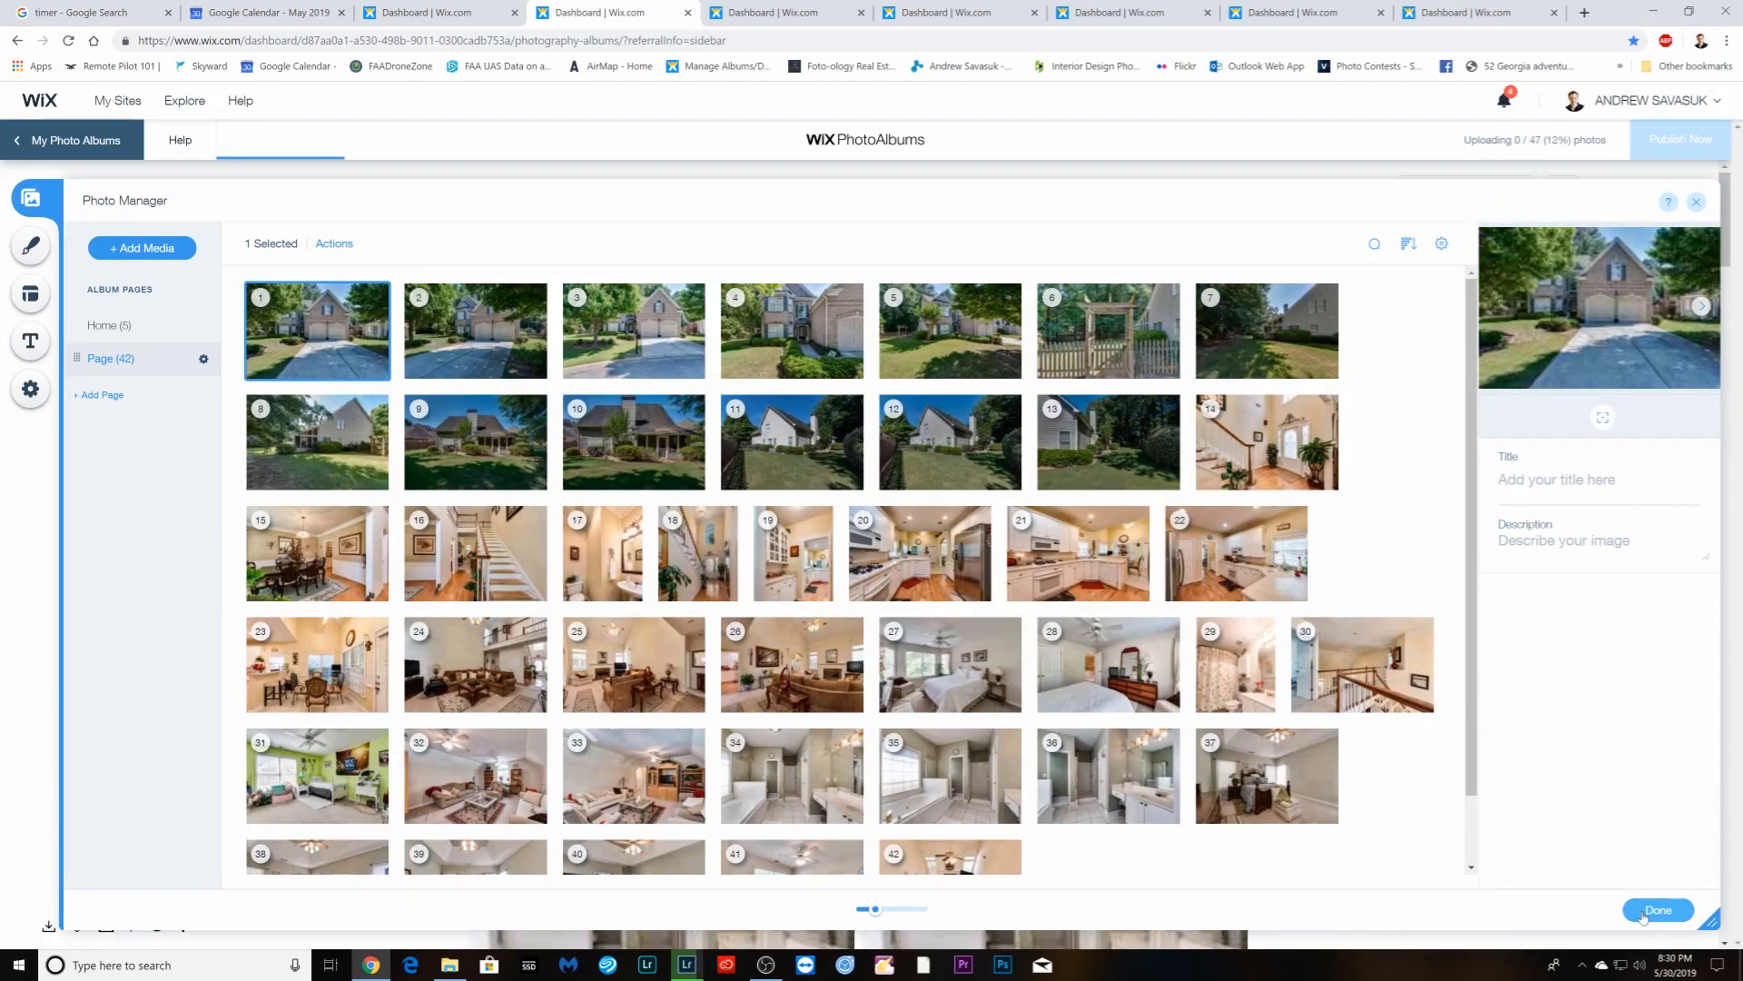
click(1645, 912)
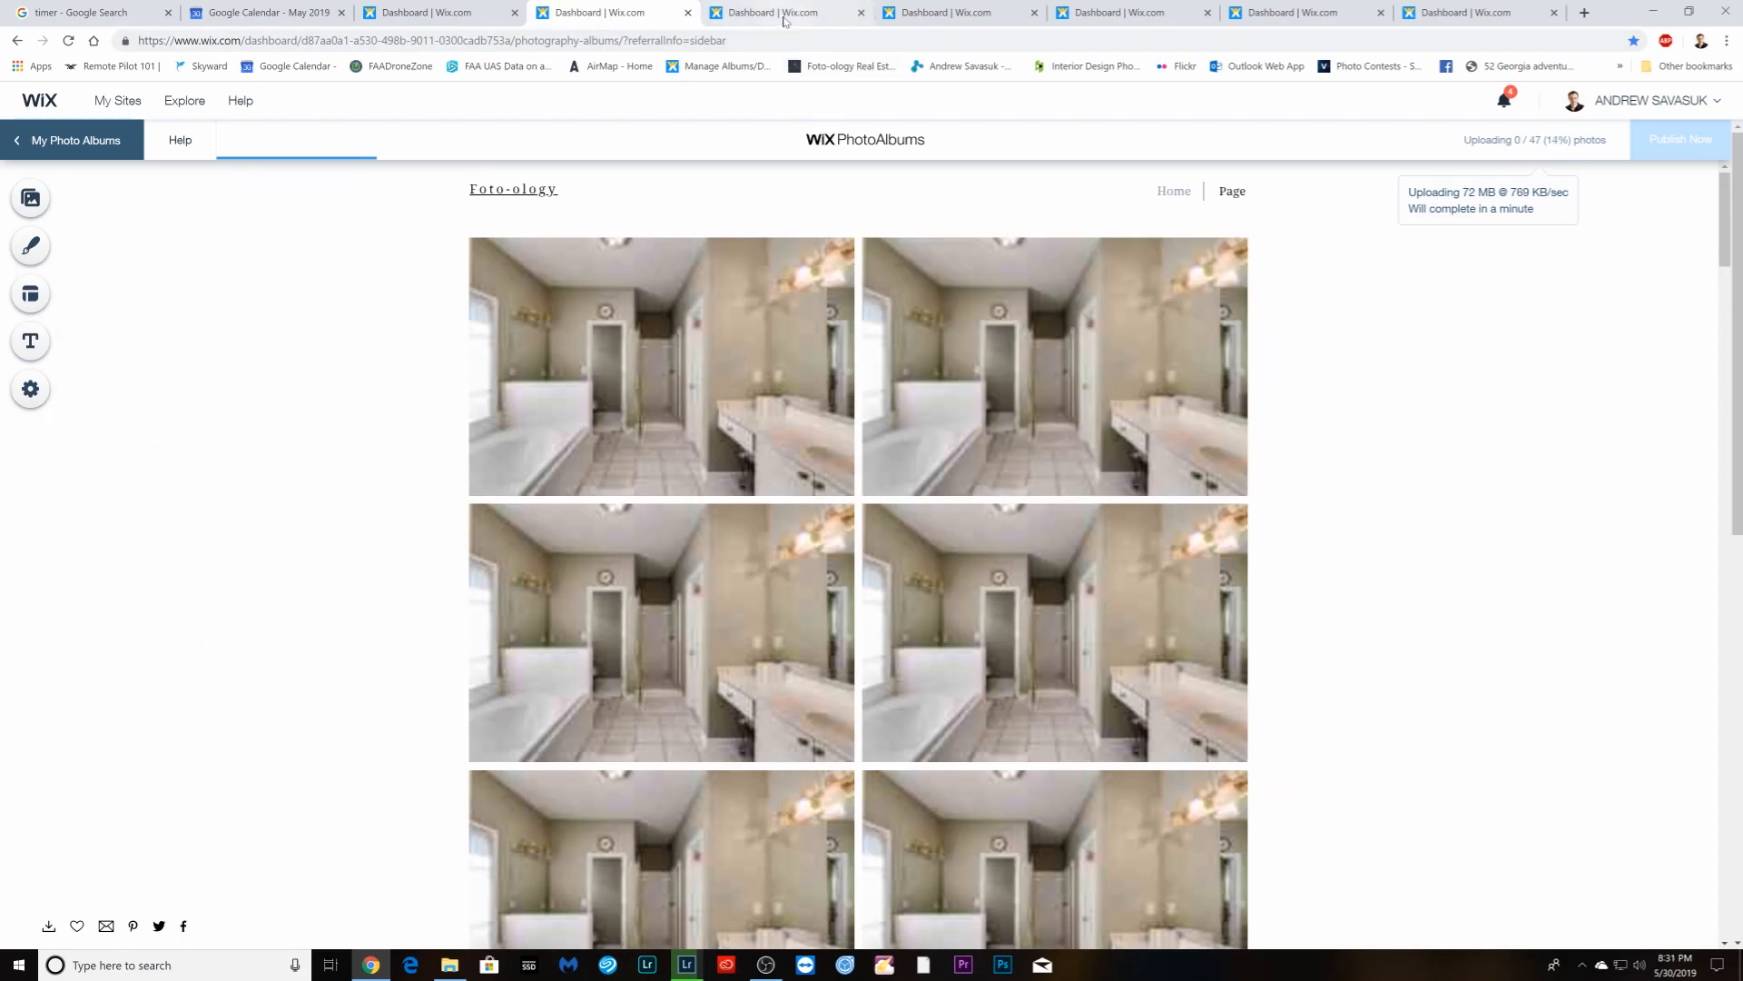
- Set the next print album draft to Masonry layout and begin adding photos
click(776, 15)
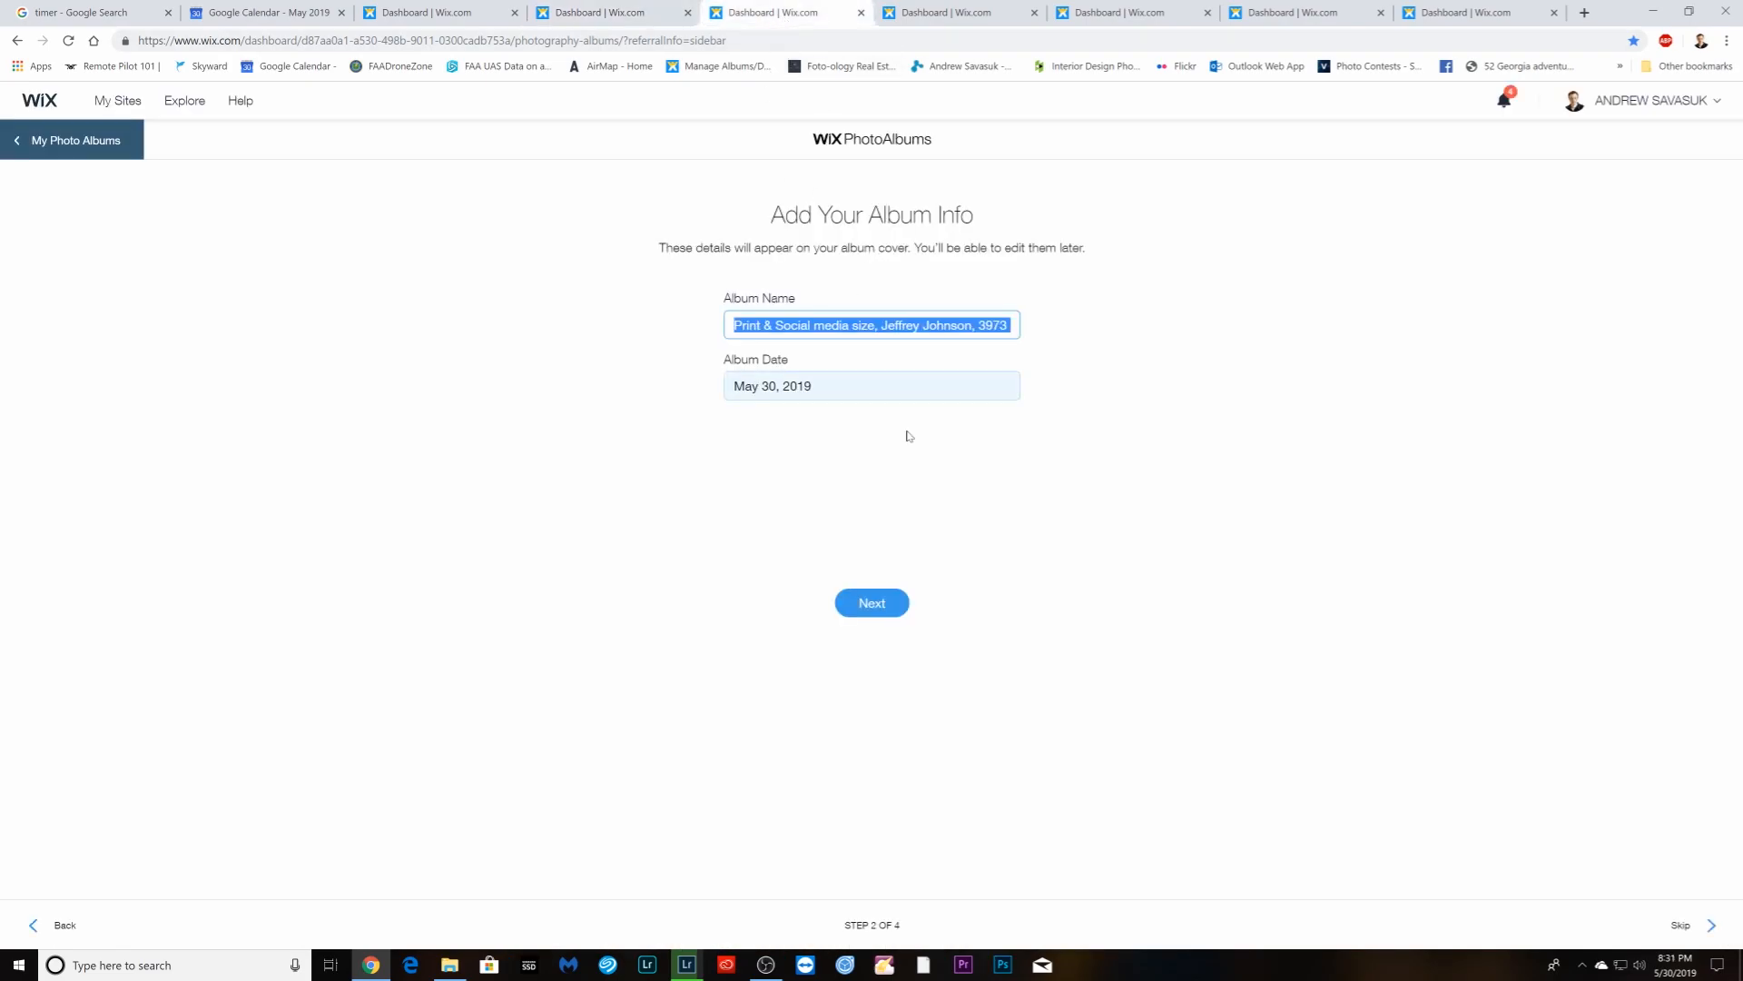
click(871, 612)
click(868, 427)
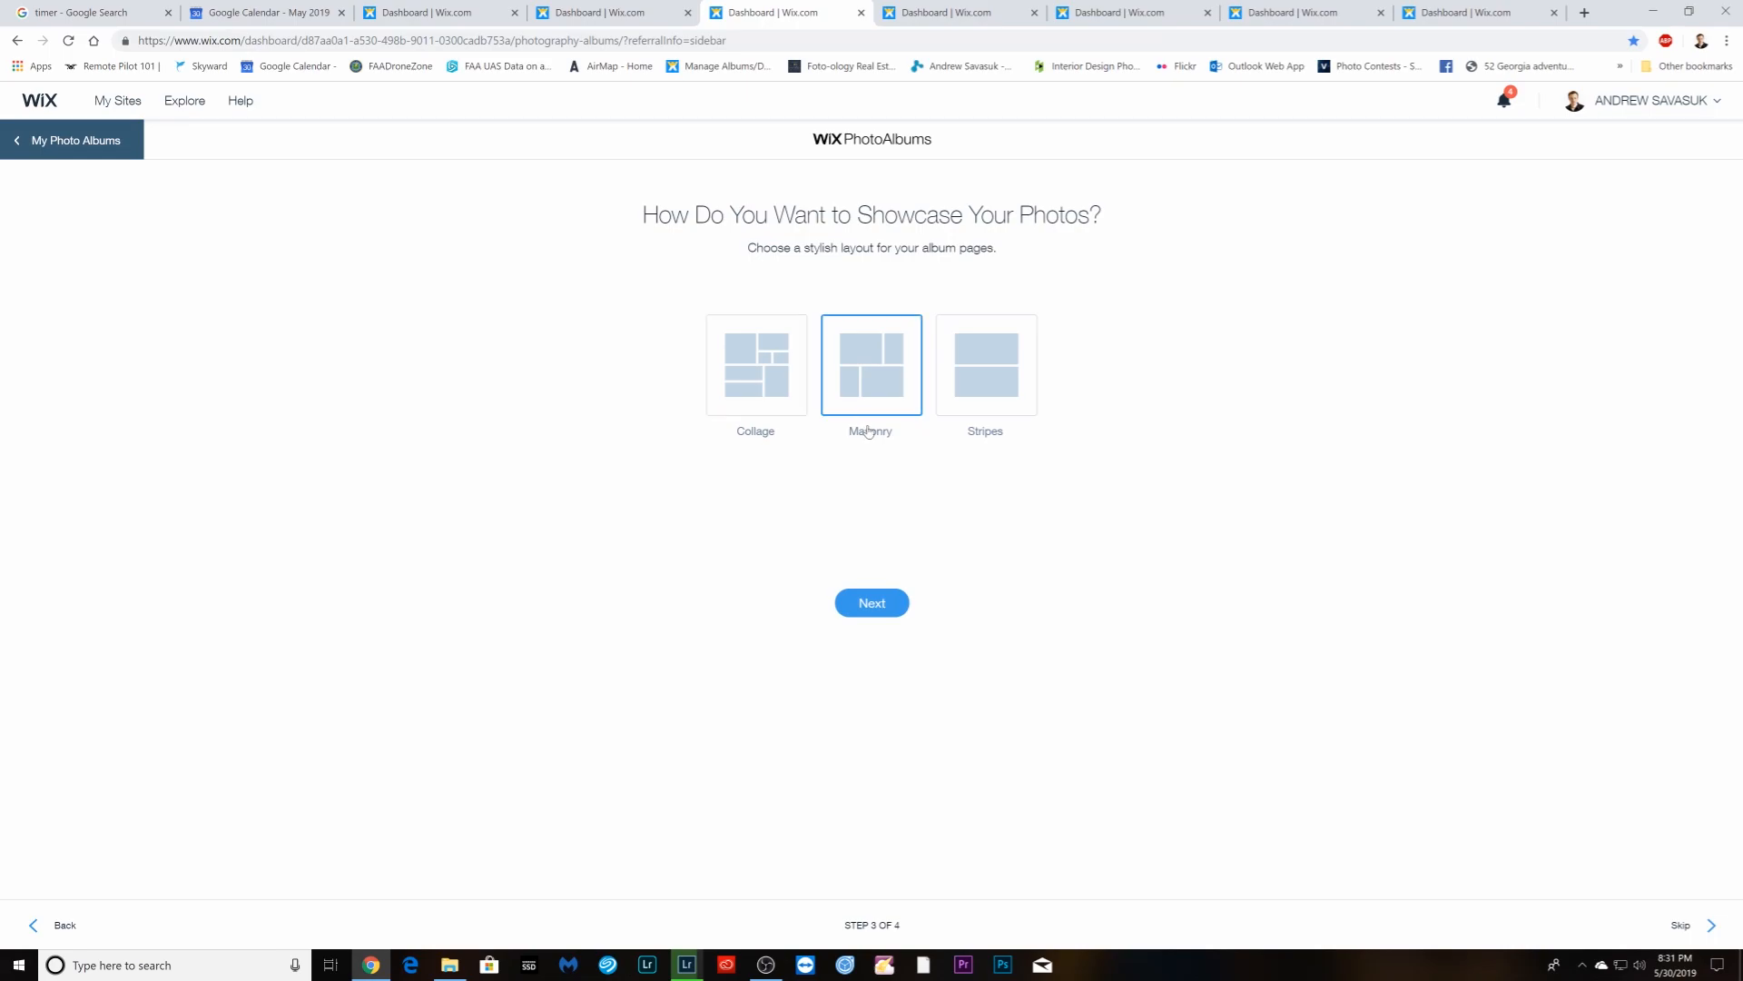
click(891, 610)
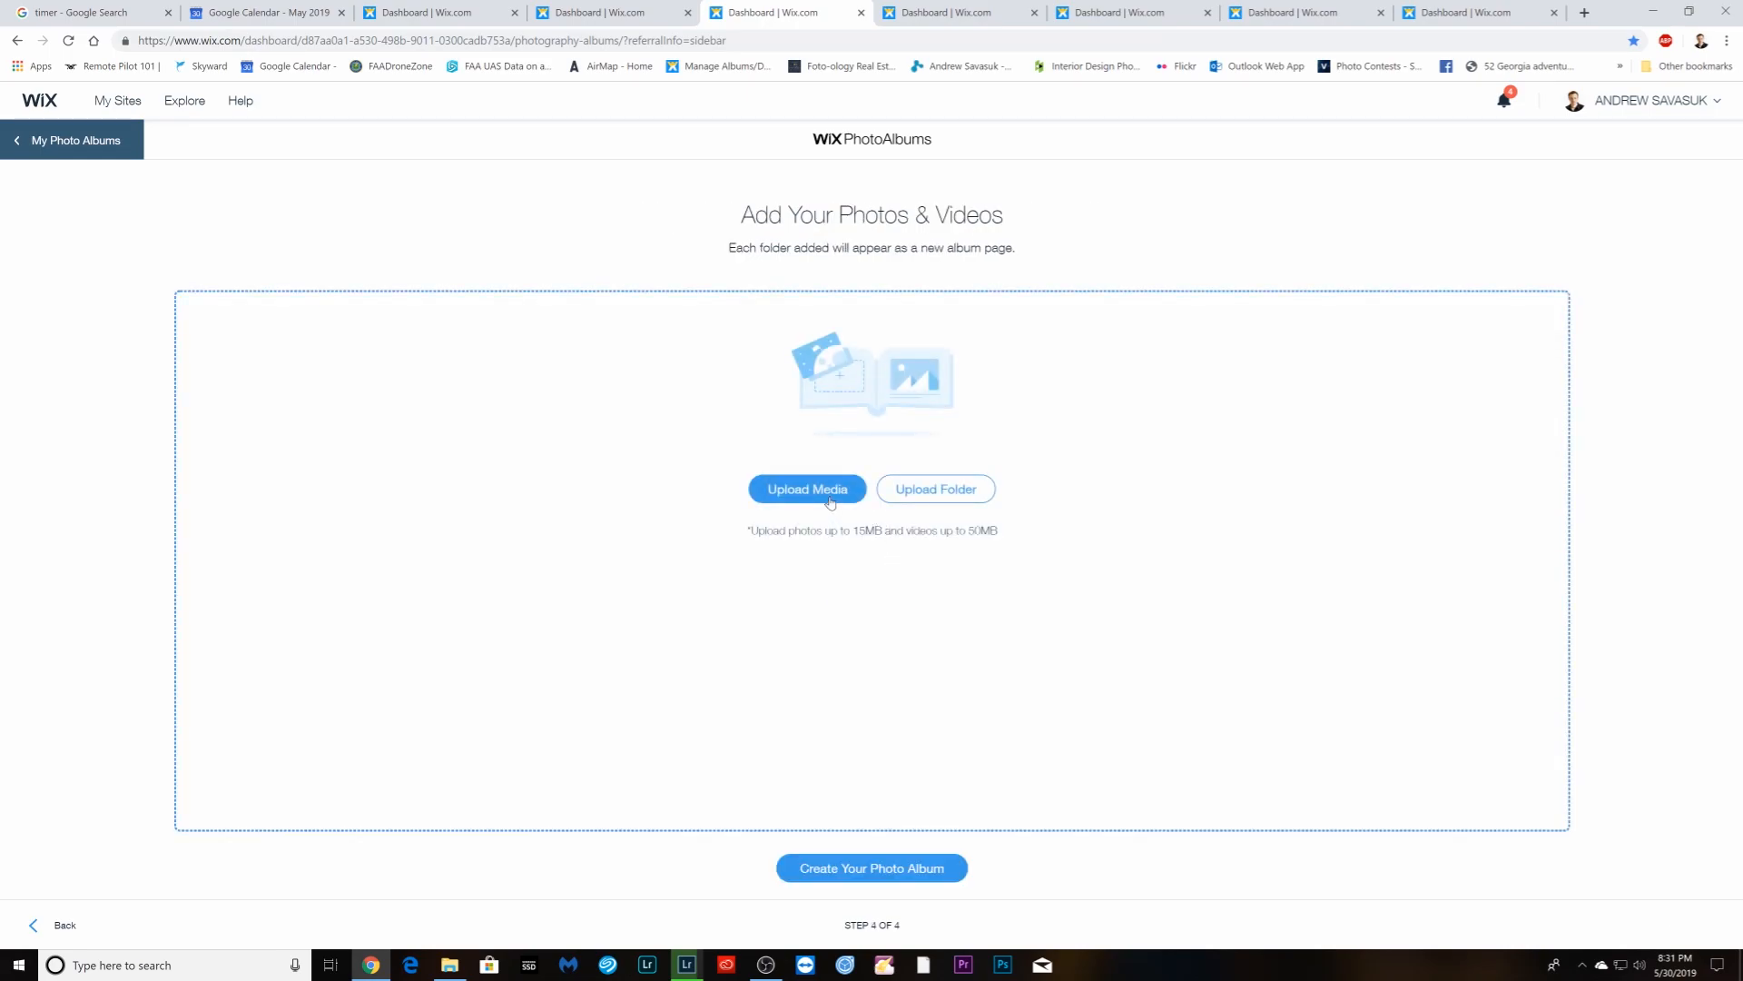
click(830, 502)
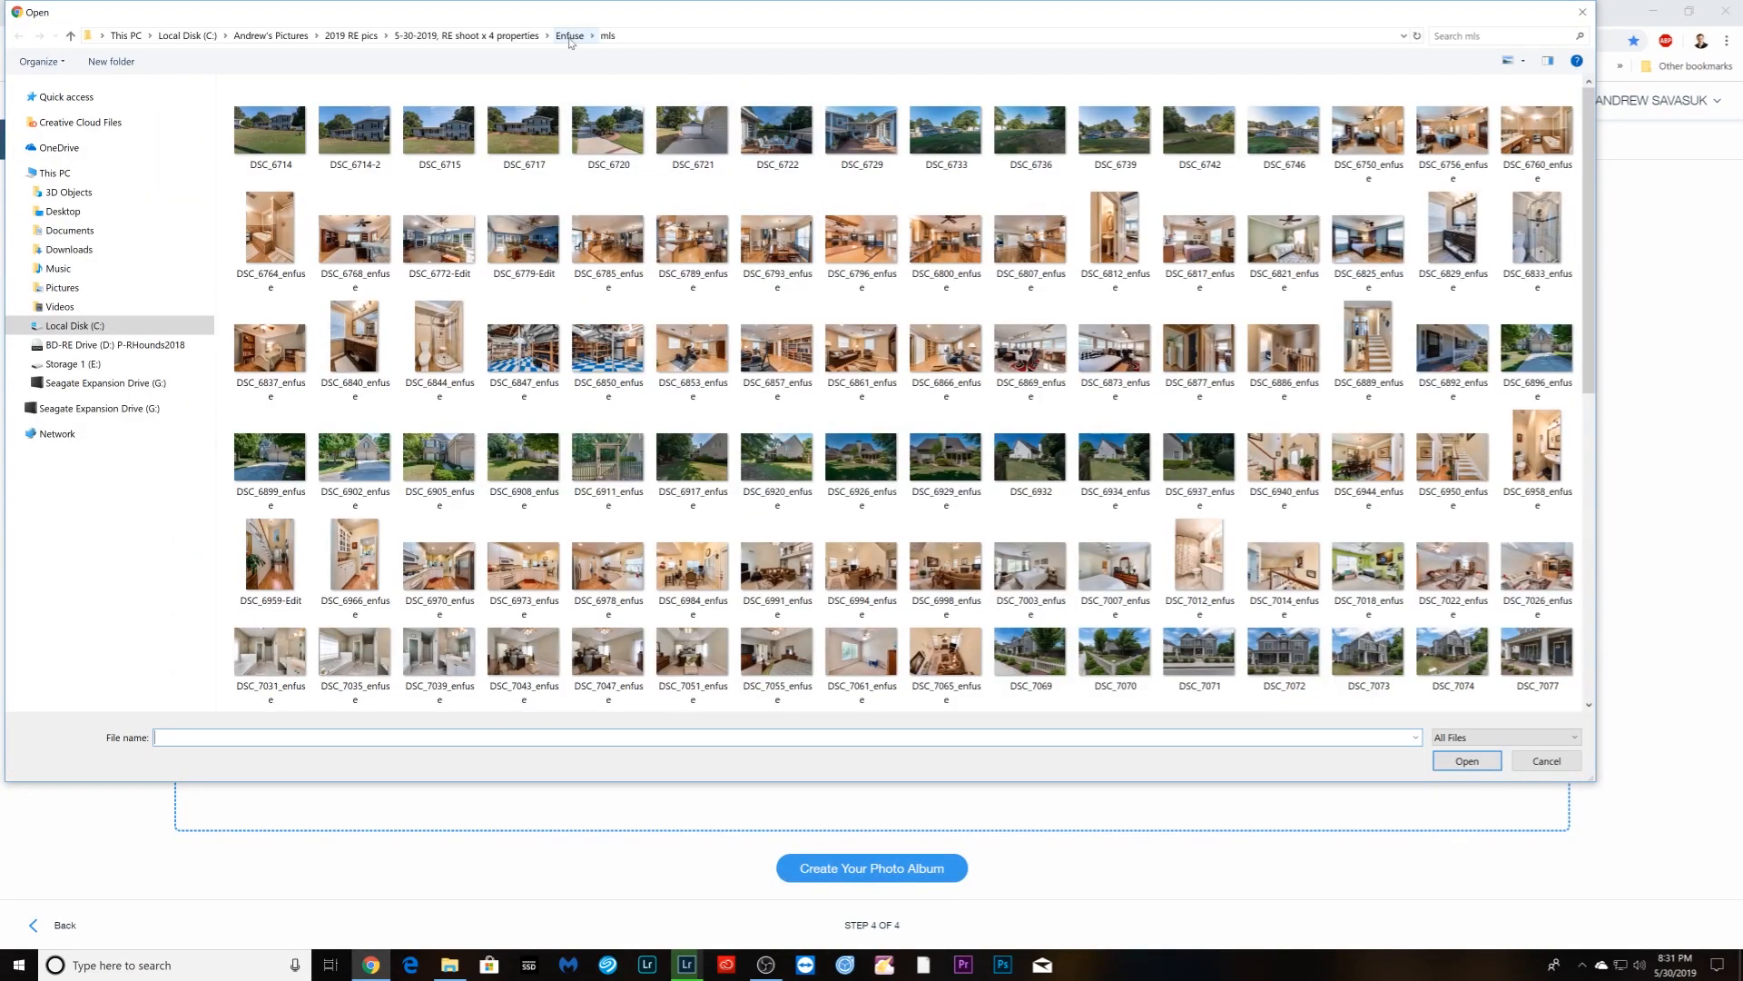
- Pick photos DSC_6896_enfuse through DSC_7065_enfuse from Enfuse > Print for upload
click(570, 36)
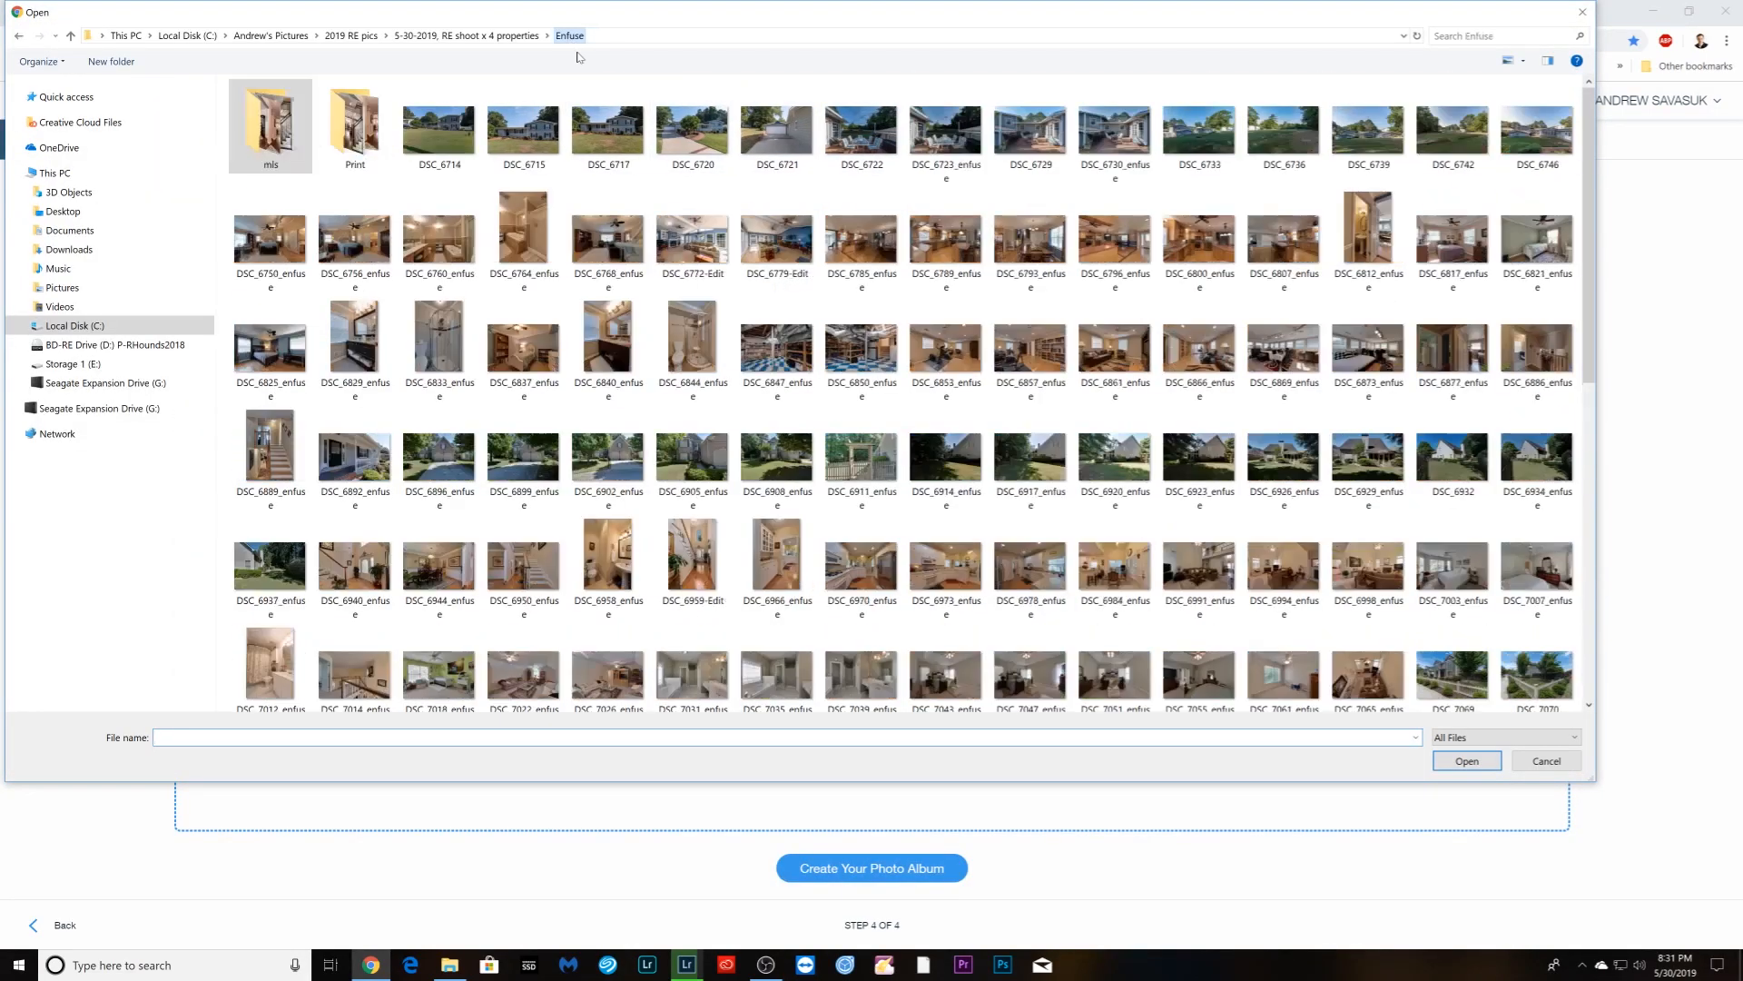
double_click(377, 120)
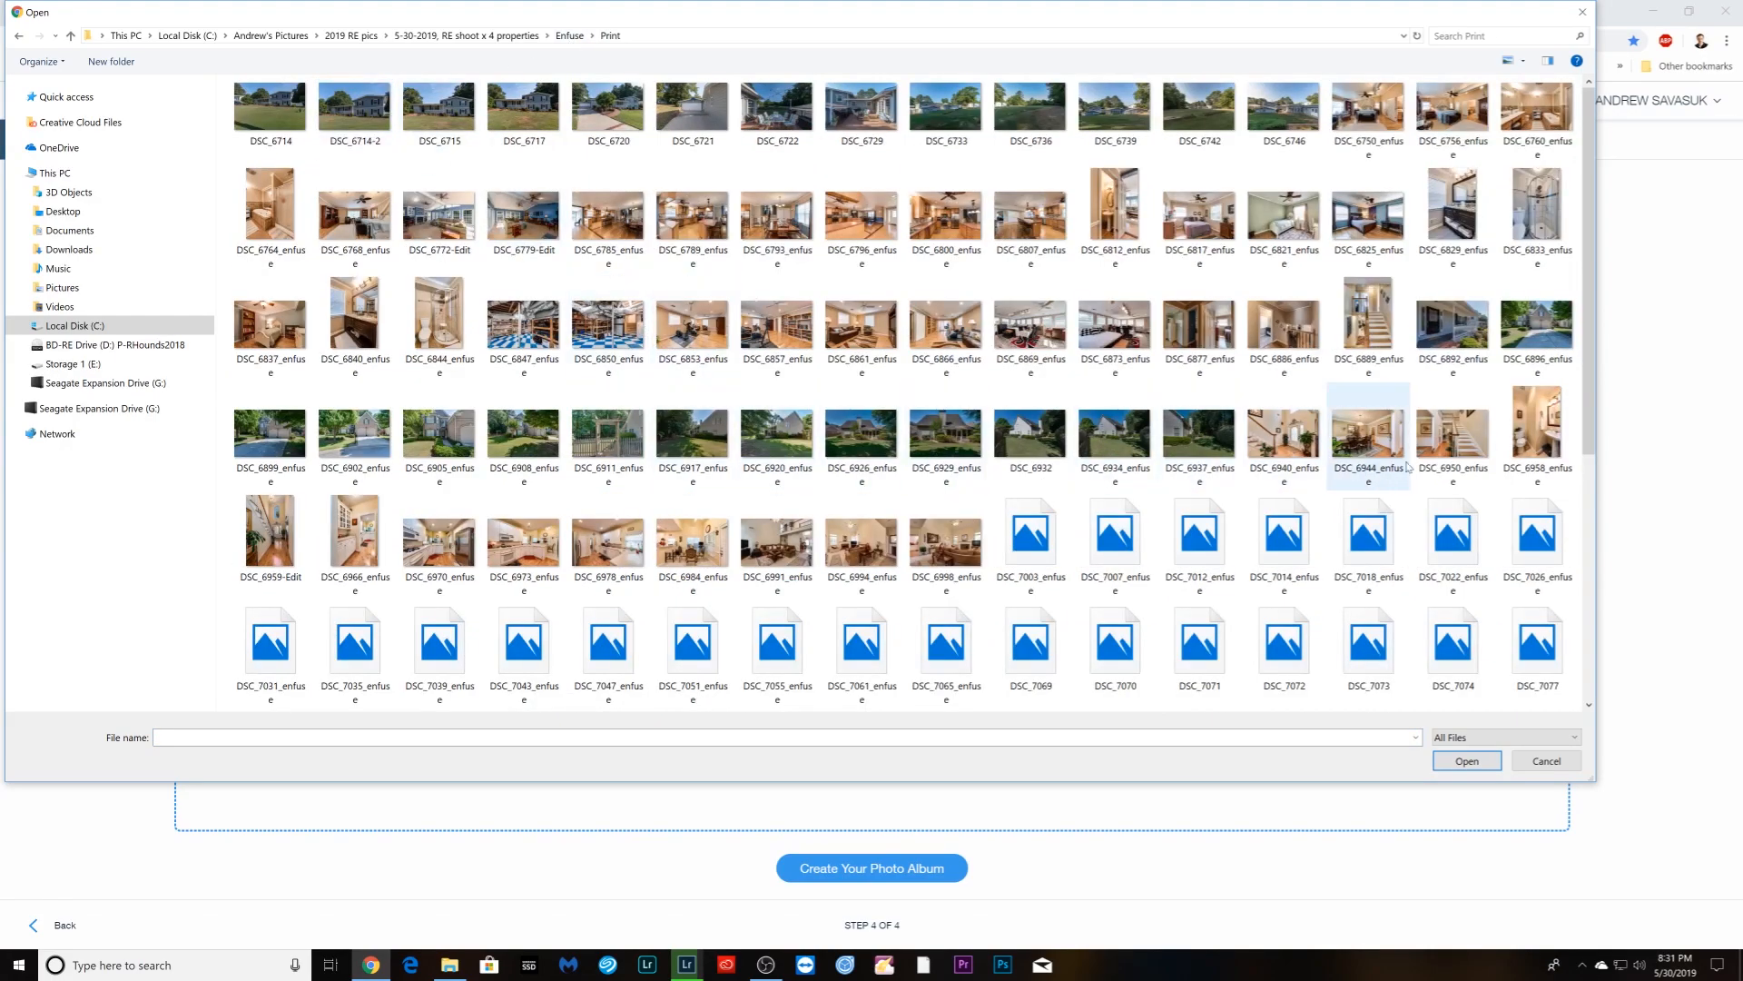
click(1532, 338)
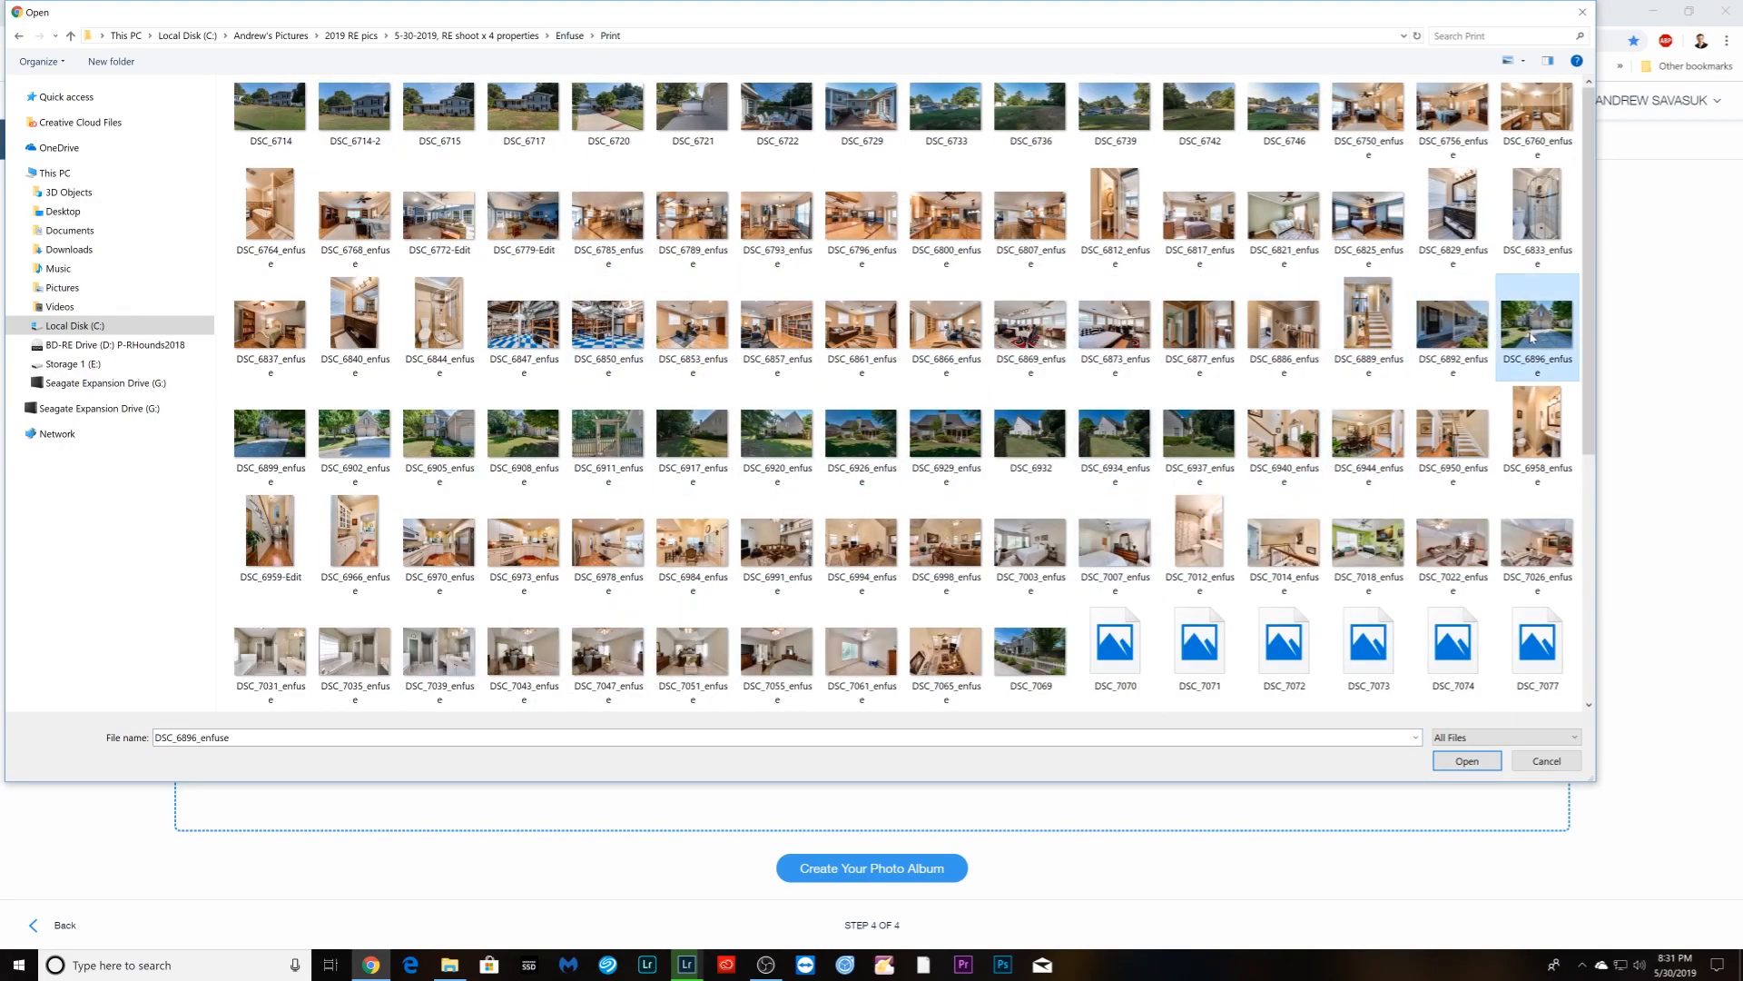
shift+click(962, 646)
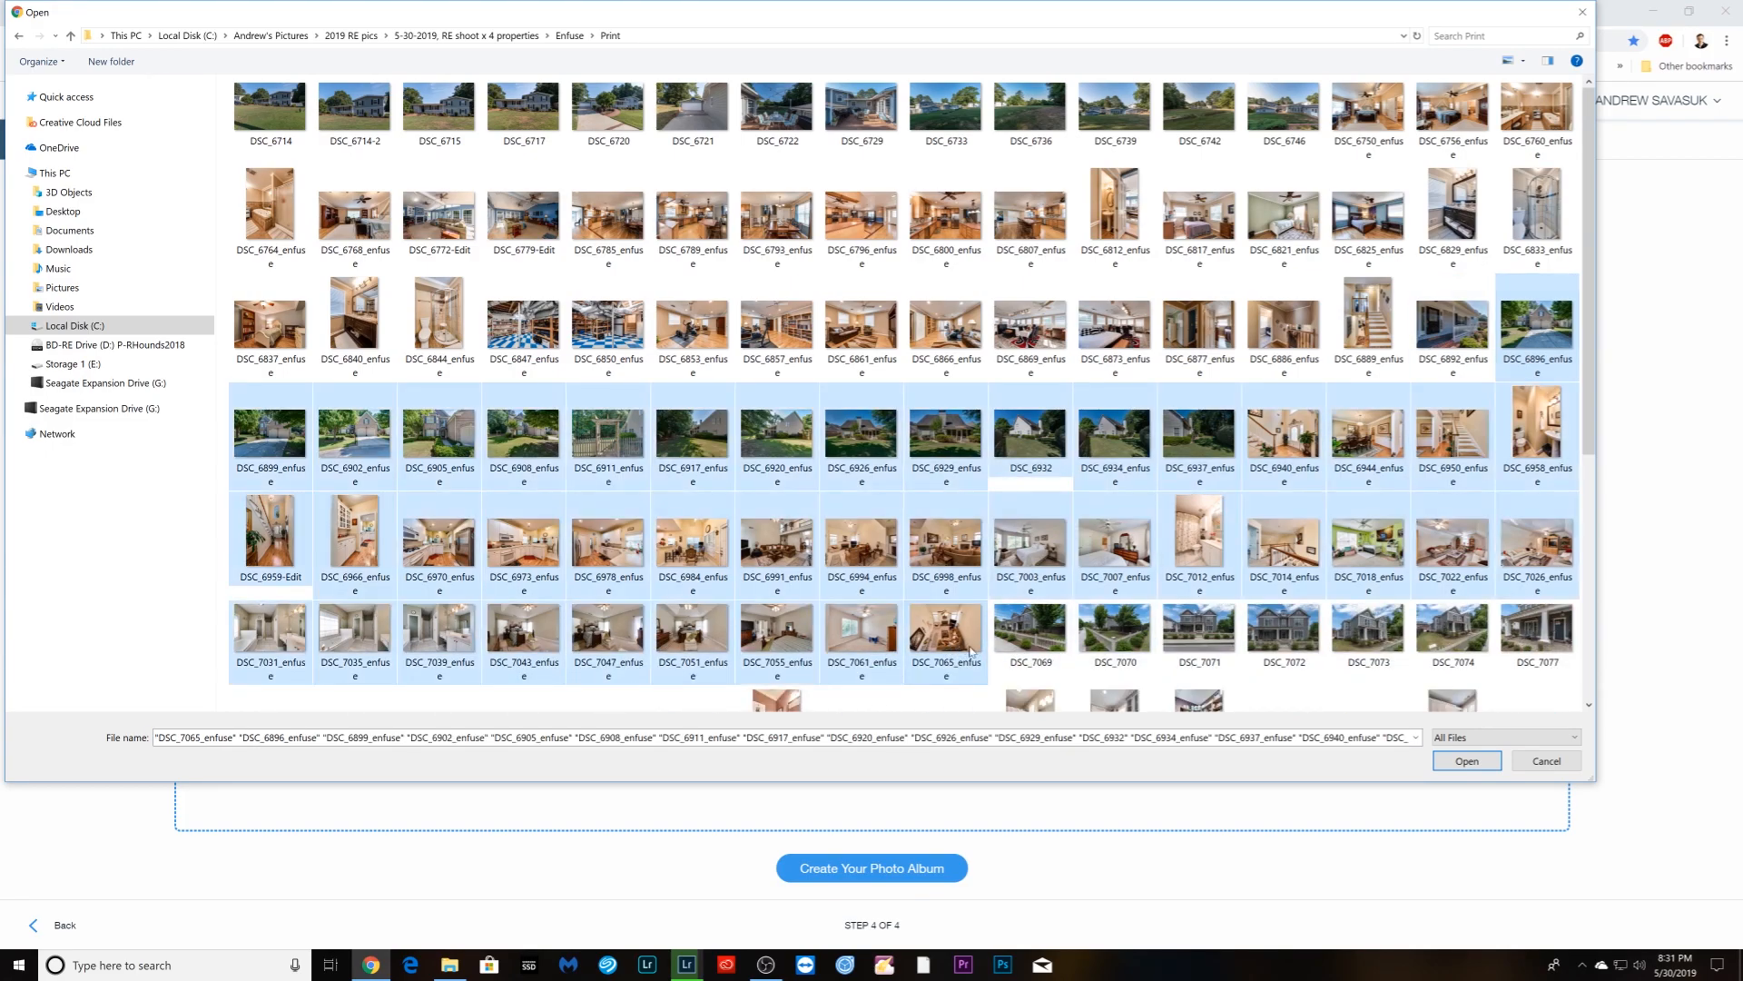
click(1465, 761)
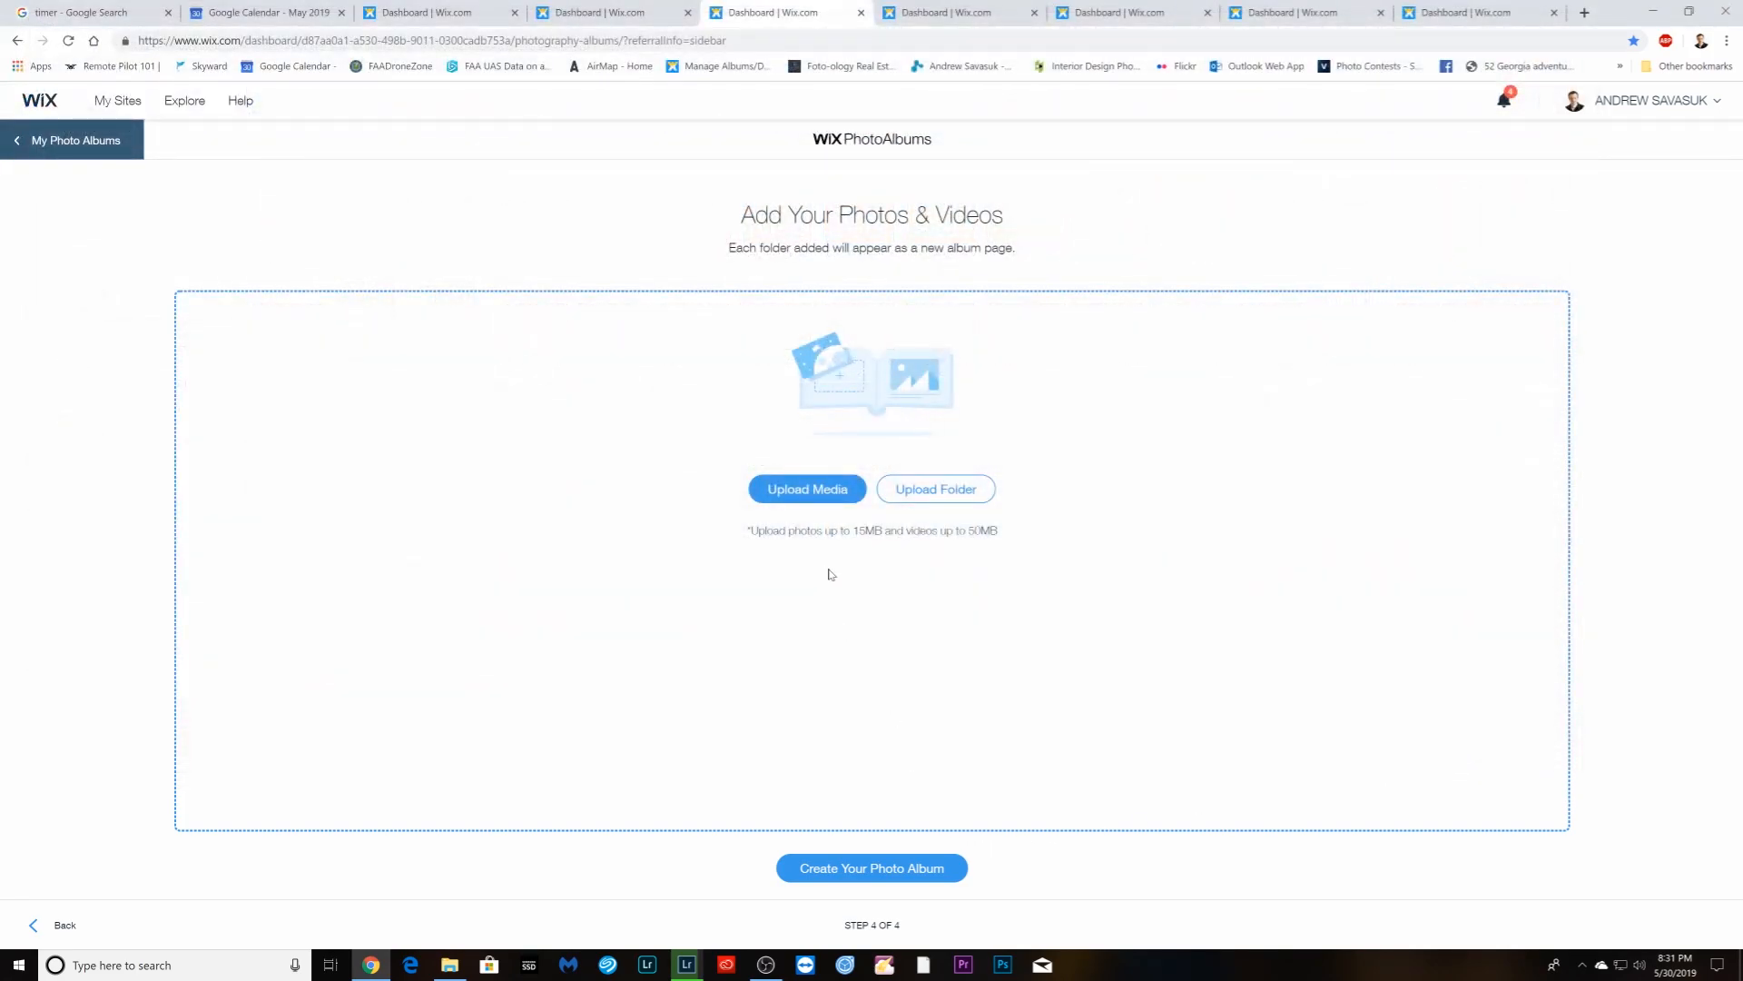
- Create the print album and scroll down as its 47 photos begin uploading
click(847, 873)
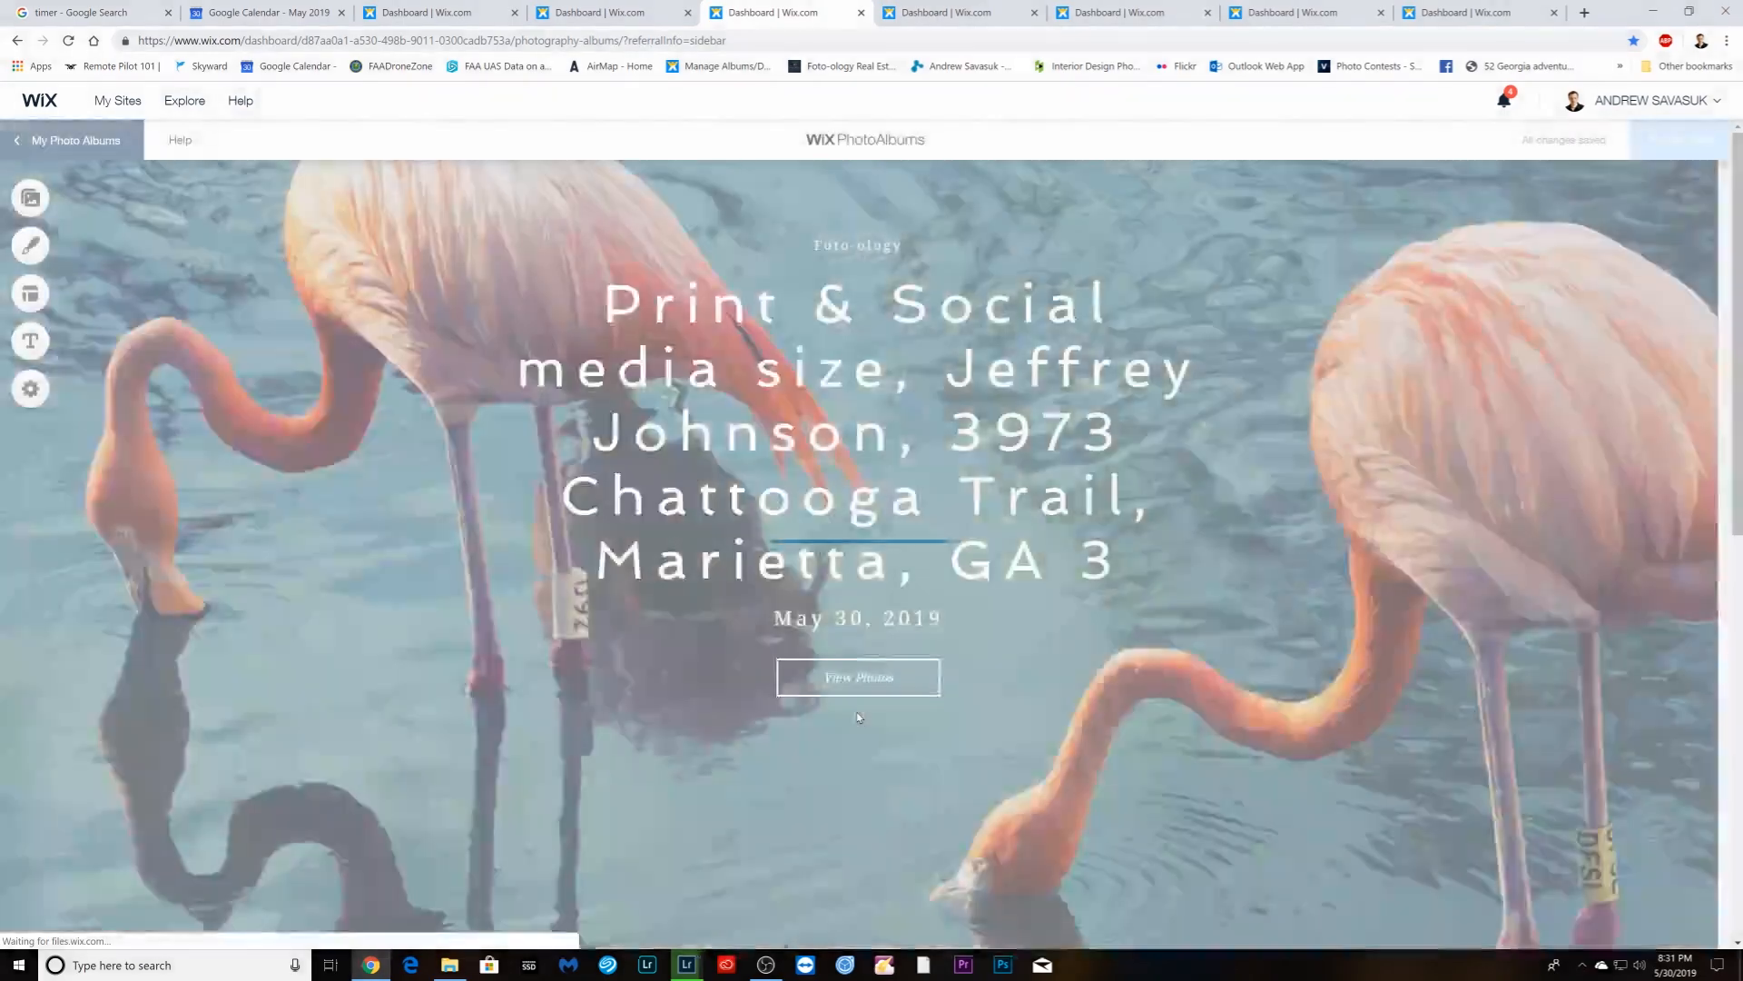
scroll(857, 718, down, 3)
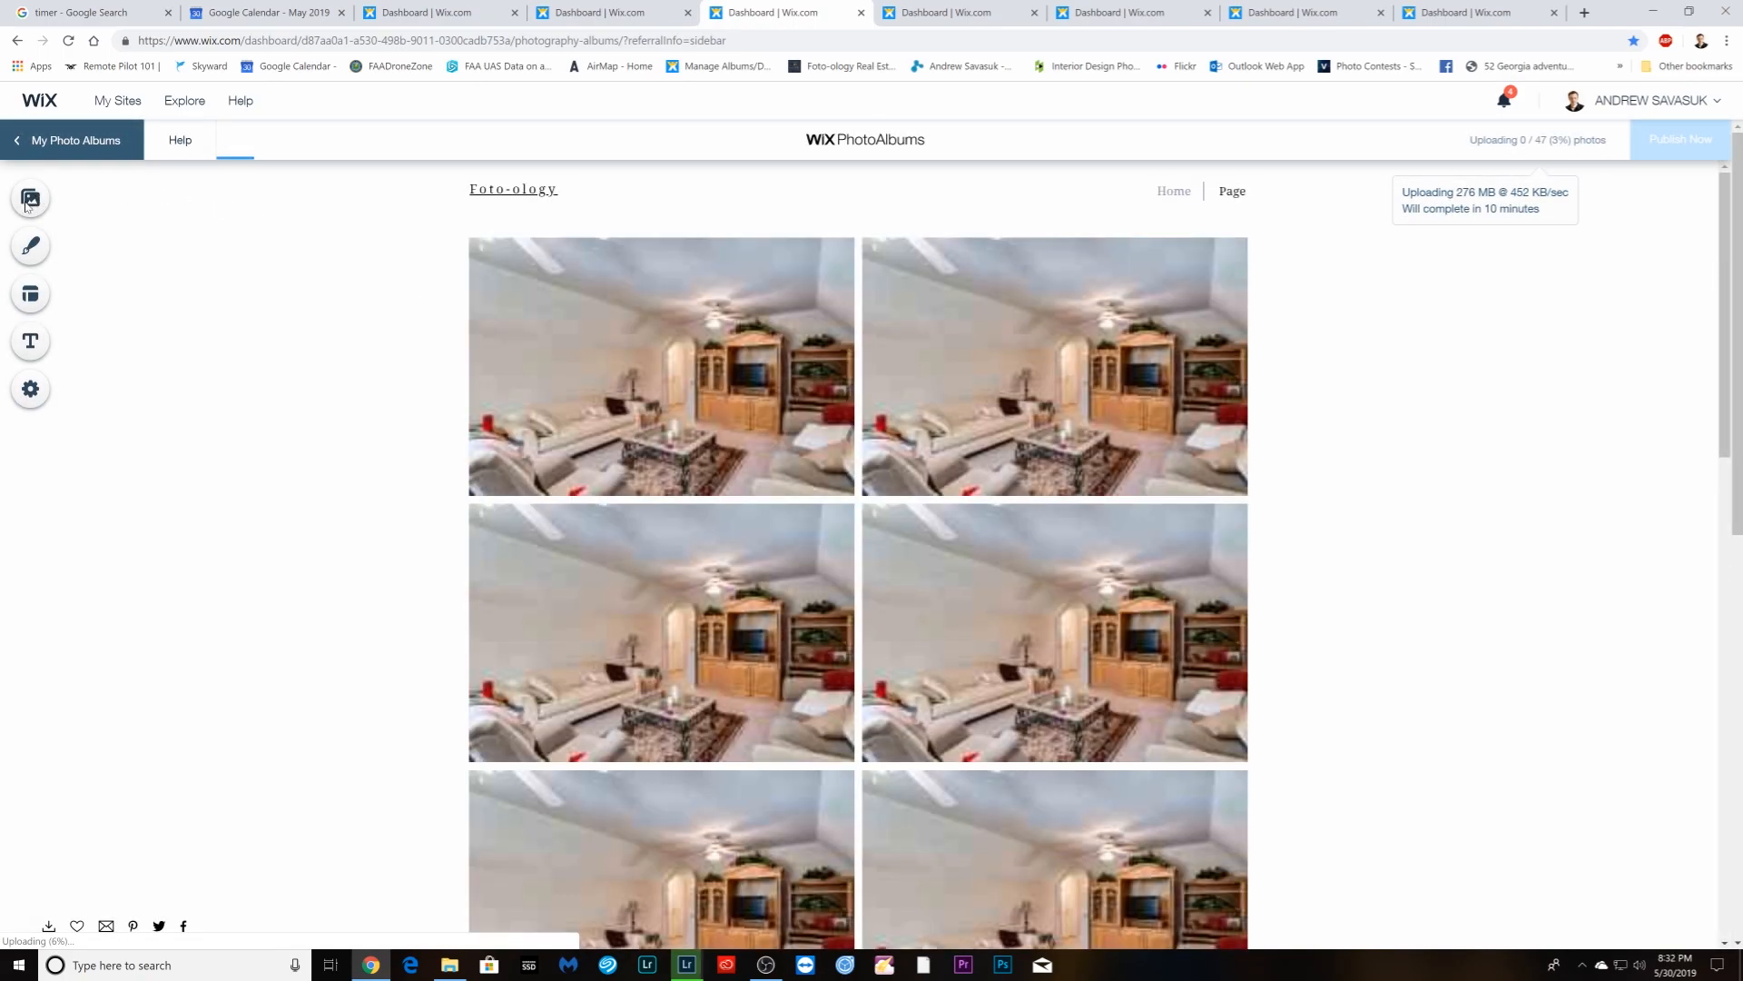
- Turn on Enable Download for the print album's 42-photo Page in Photo Manager, then close it
click(33, 202)
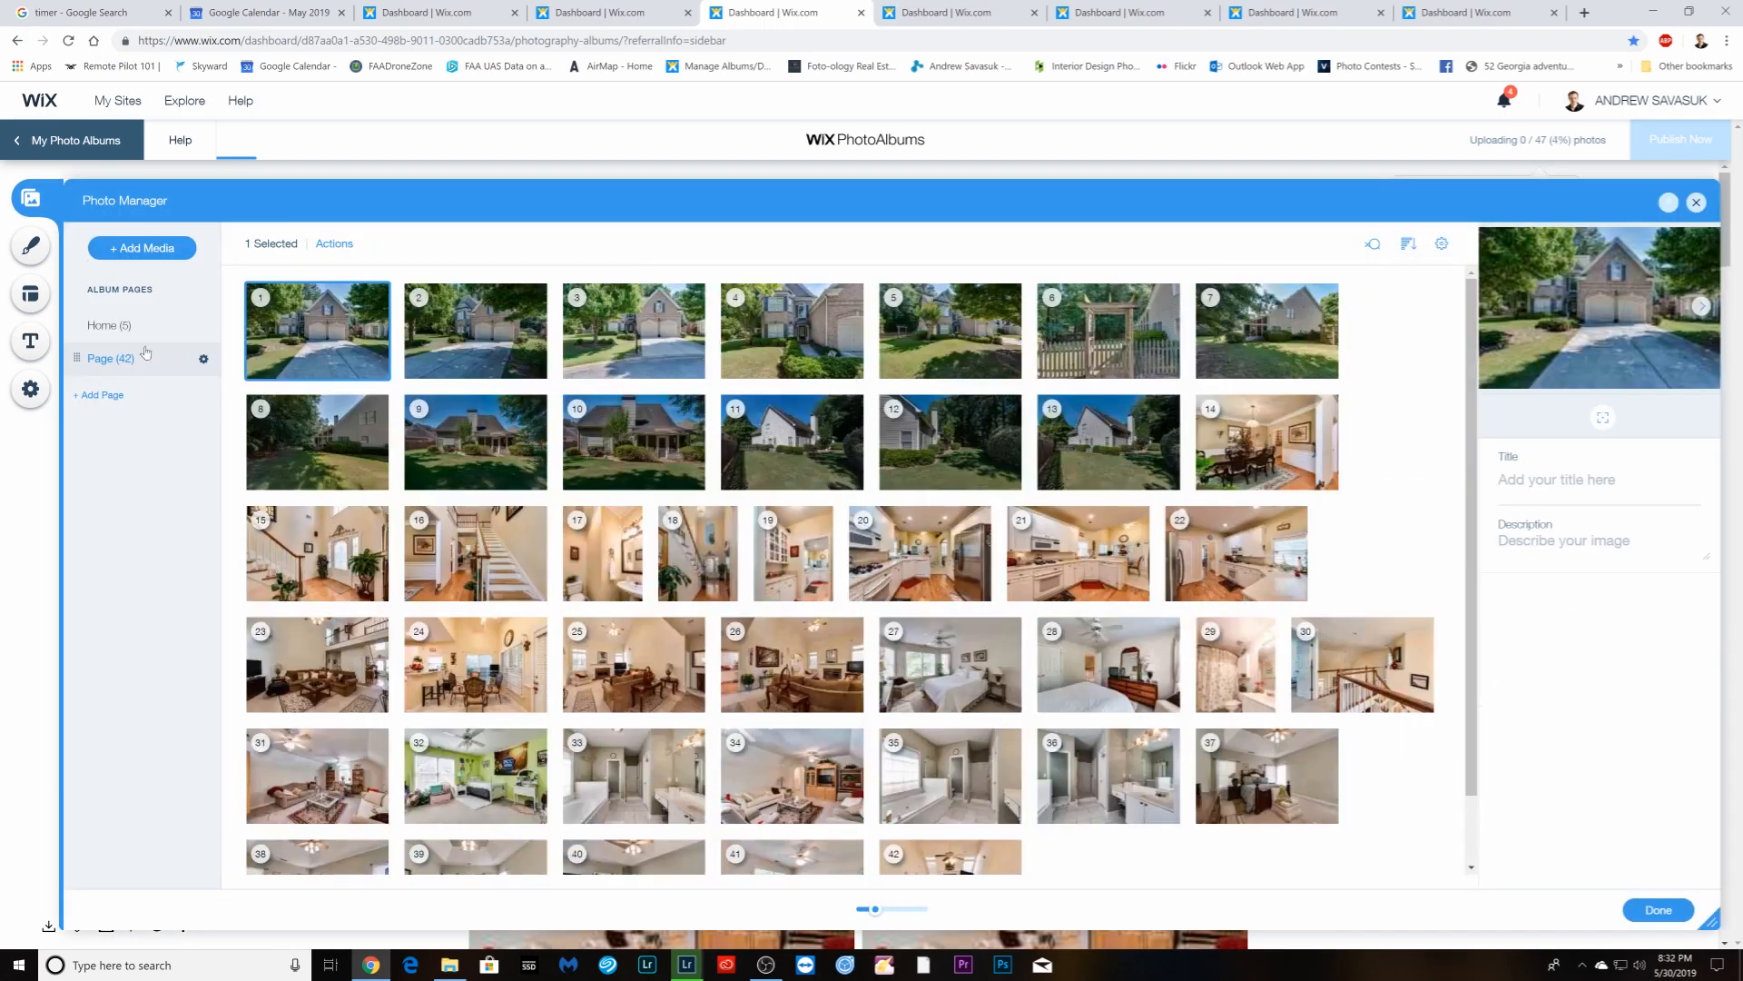
click(204, 361)
click(382, 452)
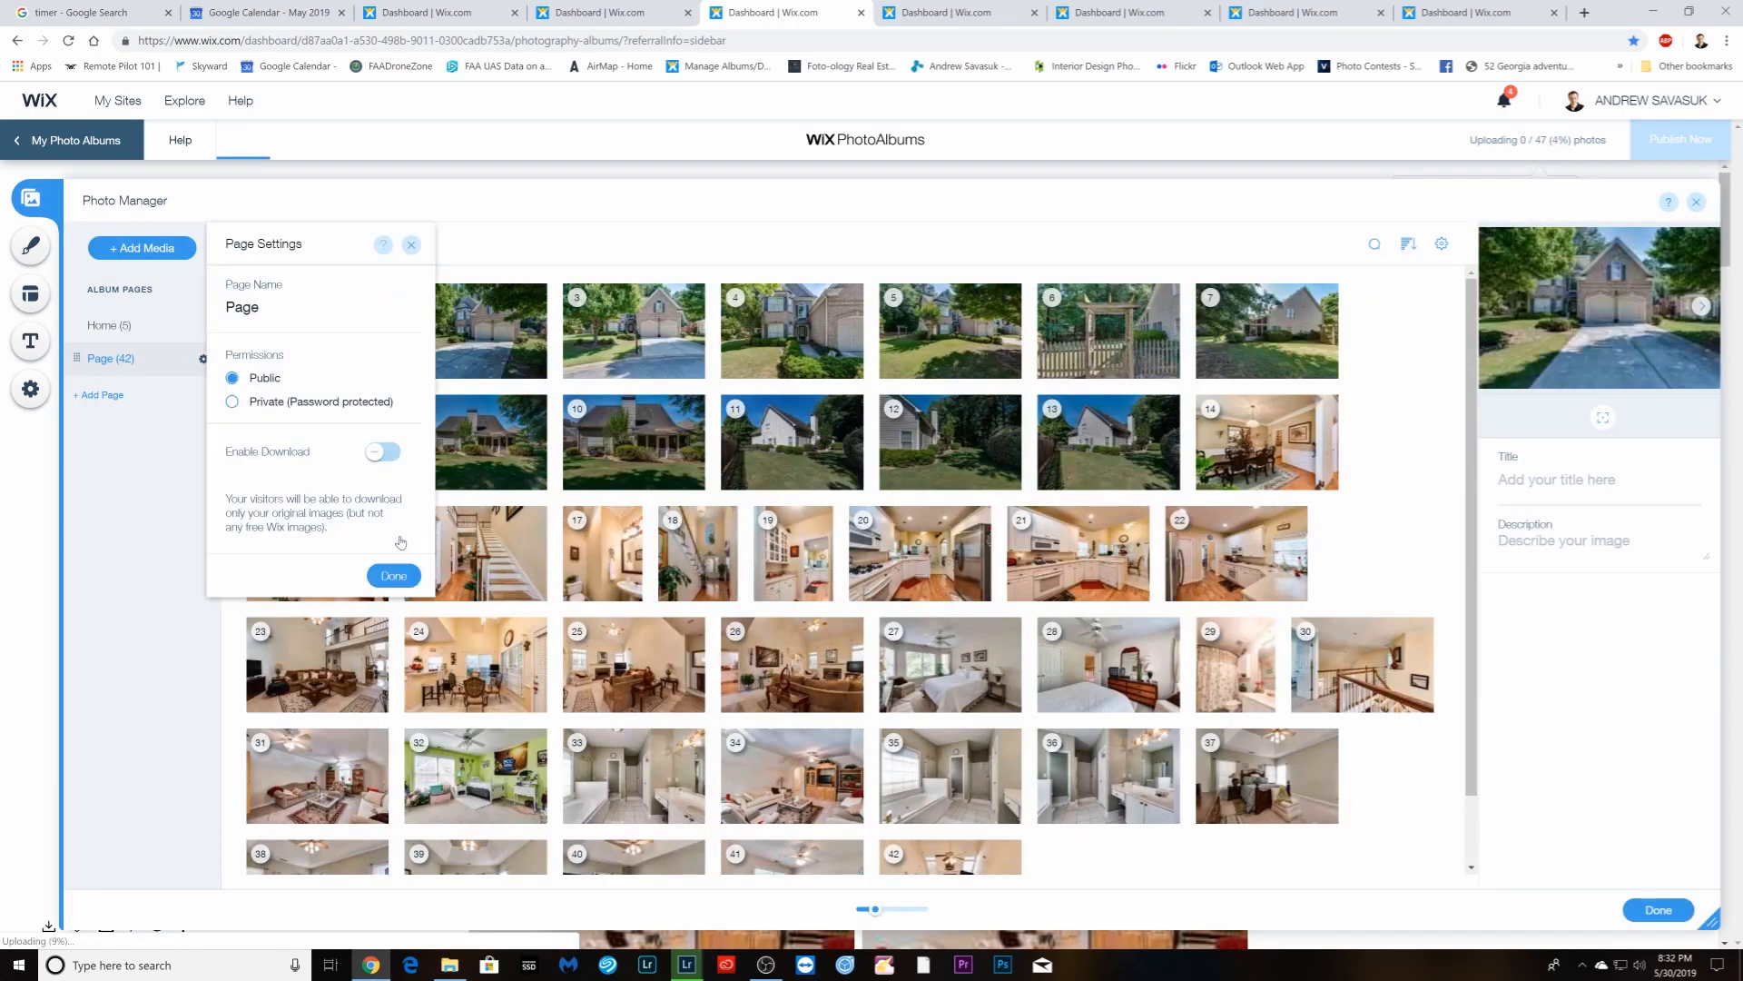
click(397, 454)
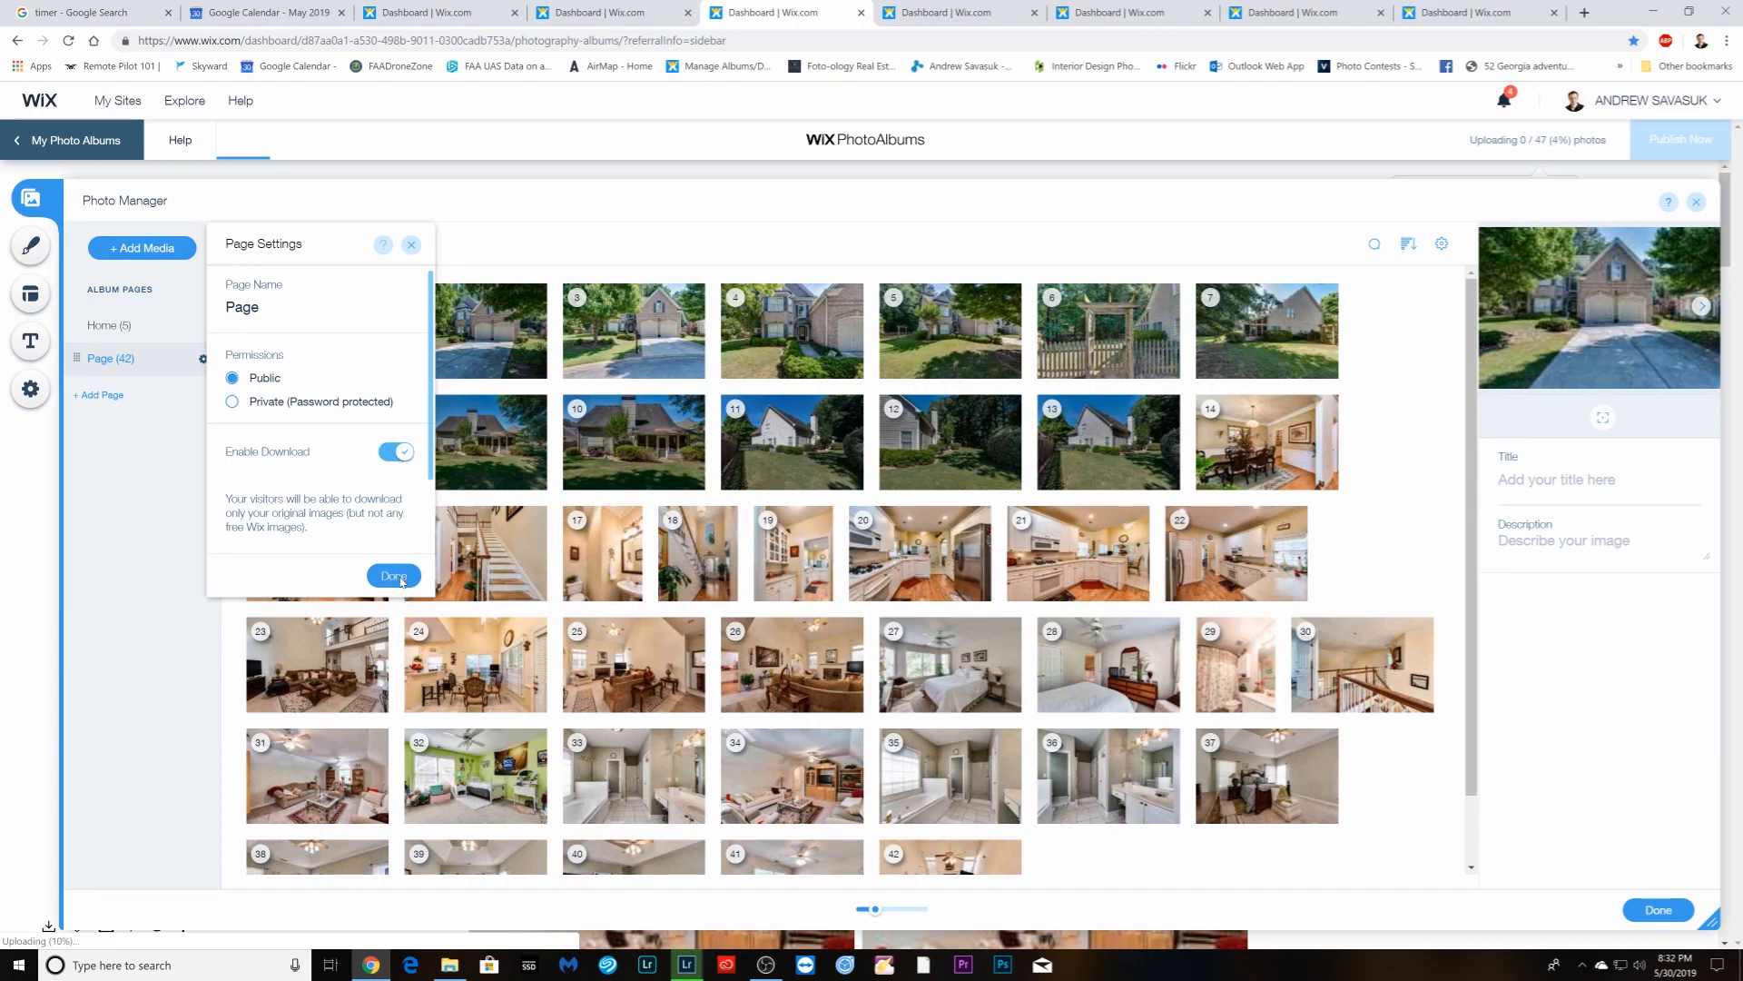
click(393, 576)
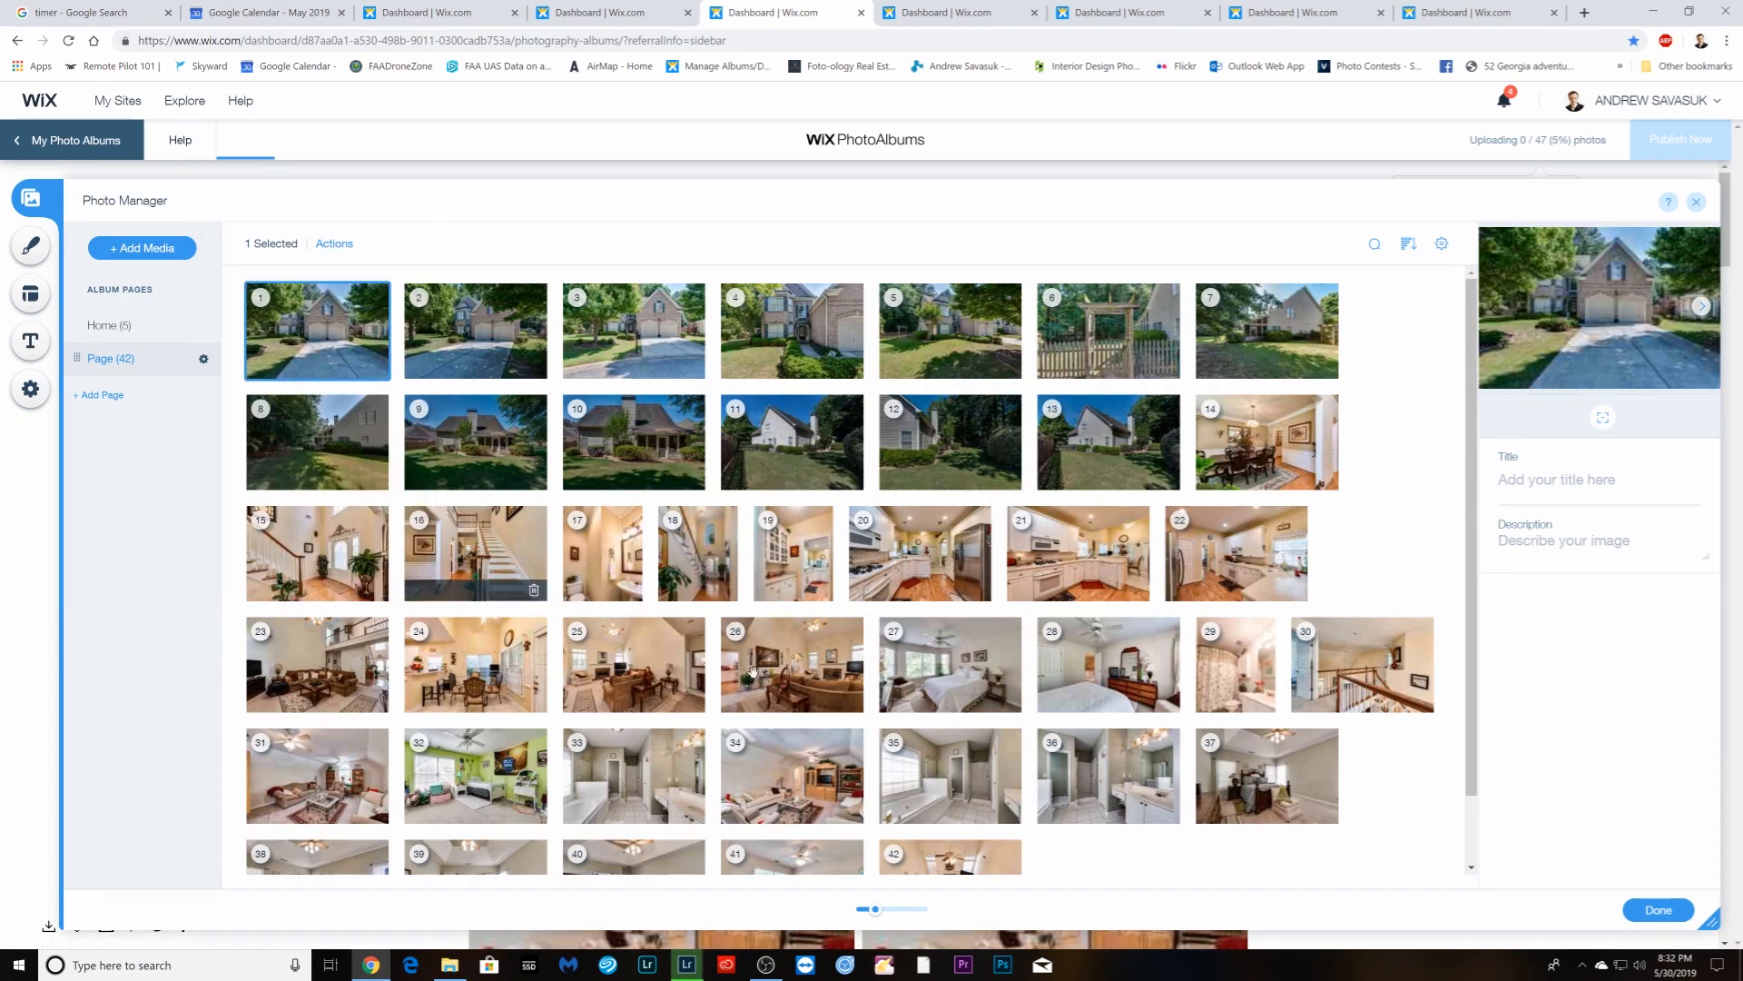
click(1657, 910)
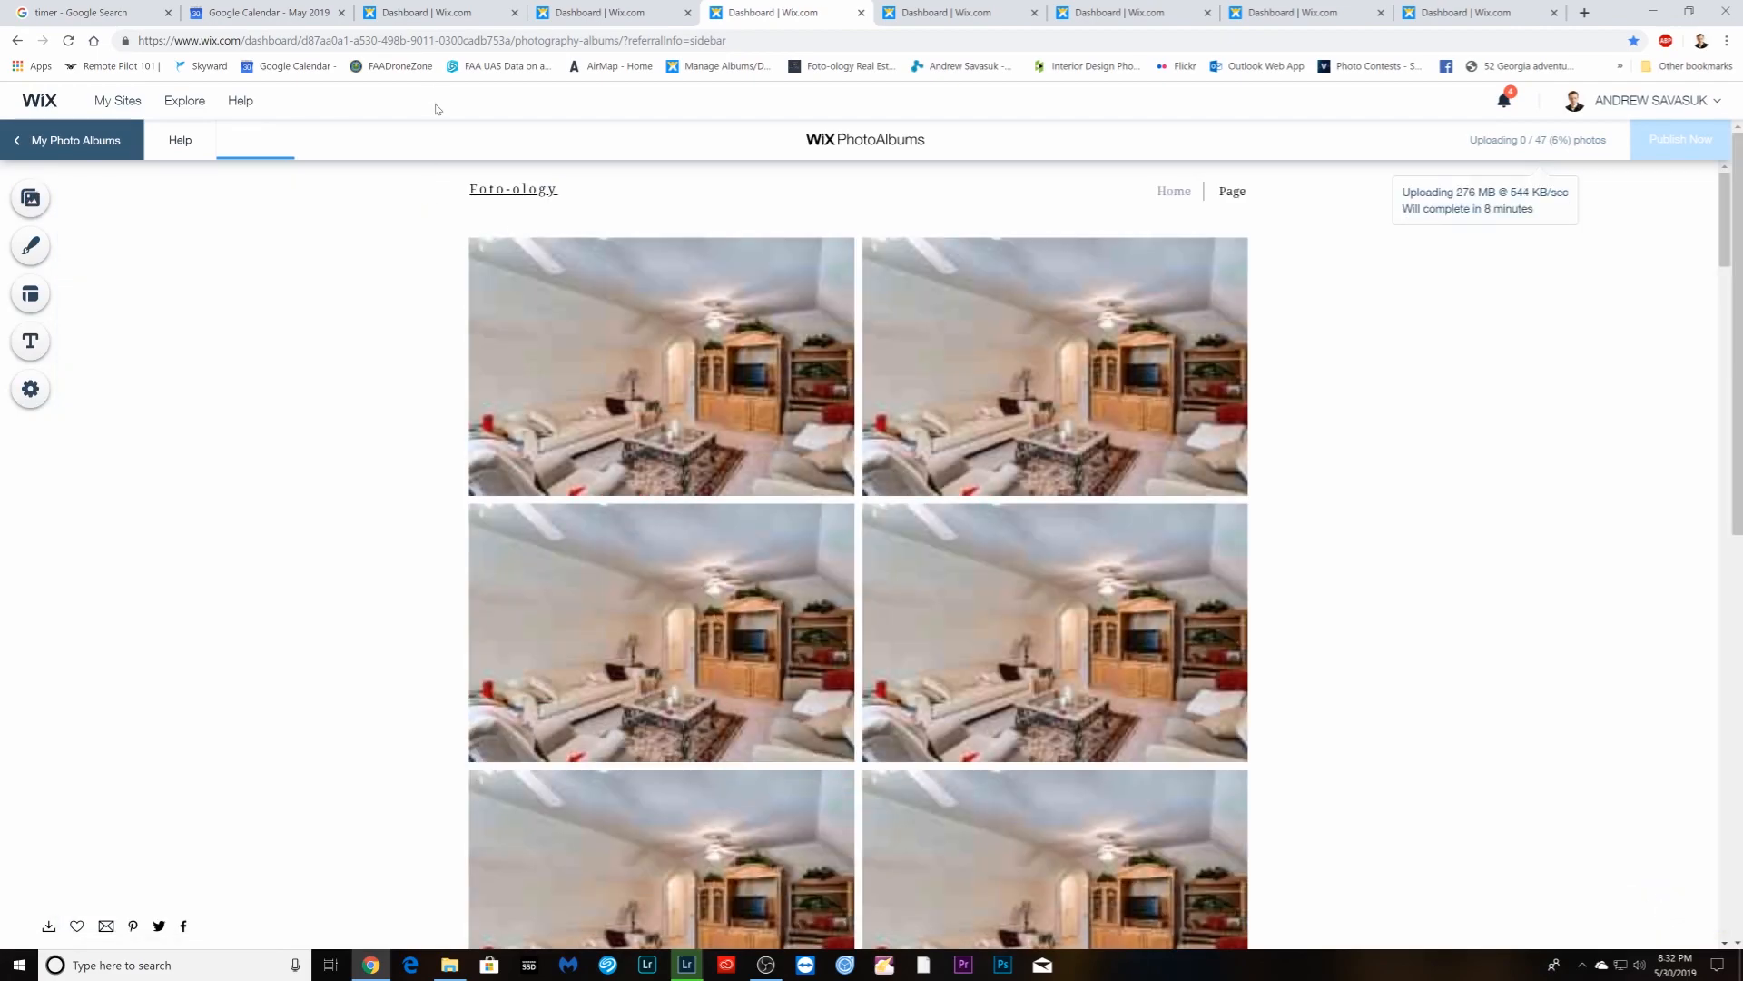
- Switch to the 47-photo album's photo list, glancing at the shoot details in Google Calendar
click(426, 19)
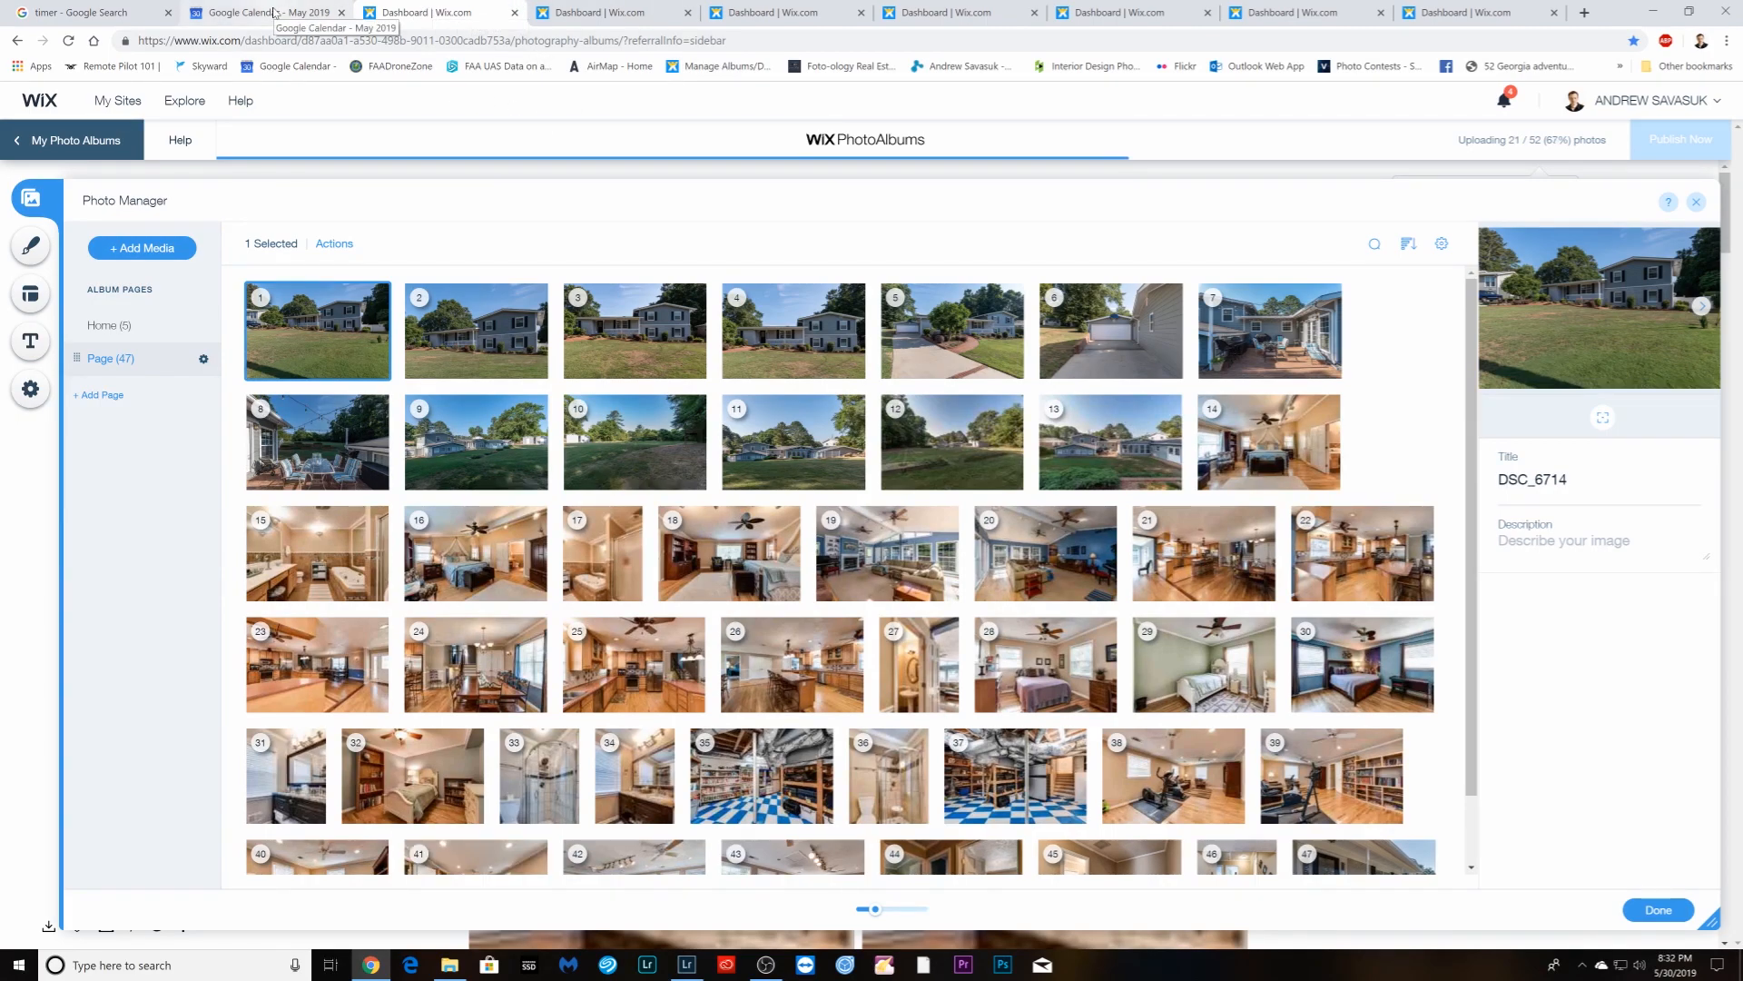
click(265, 13)
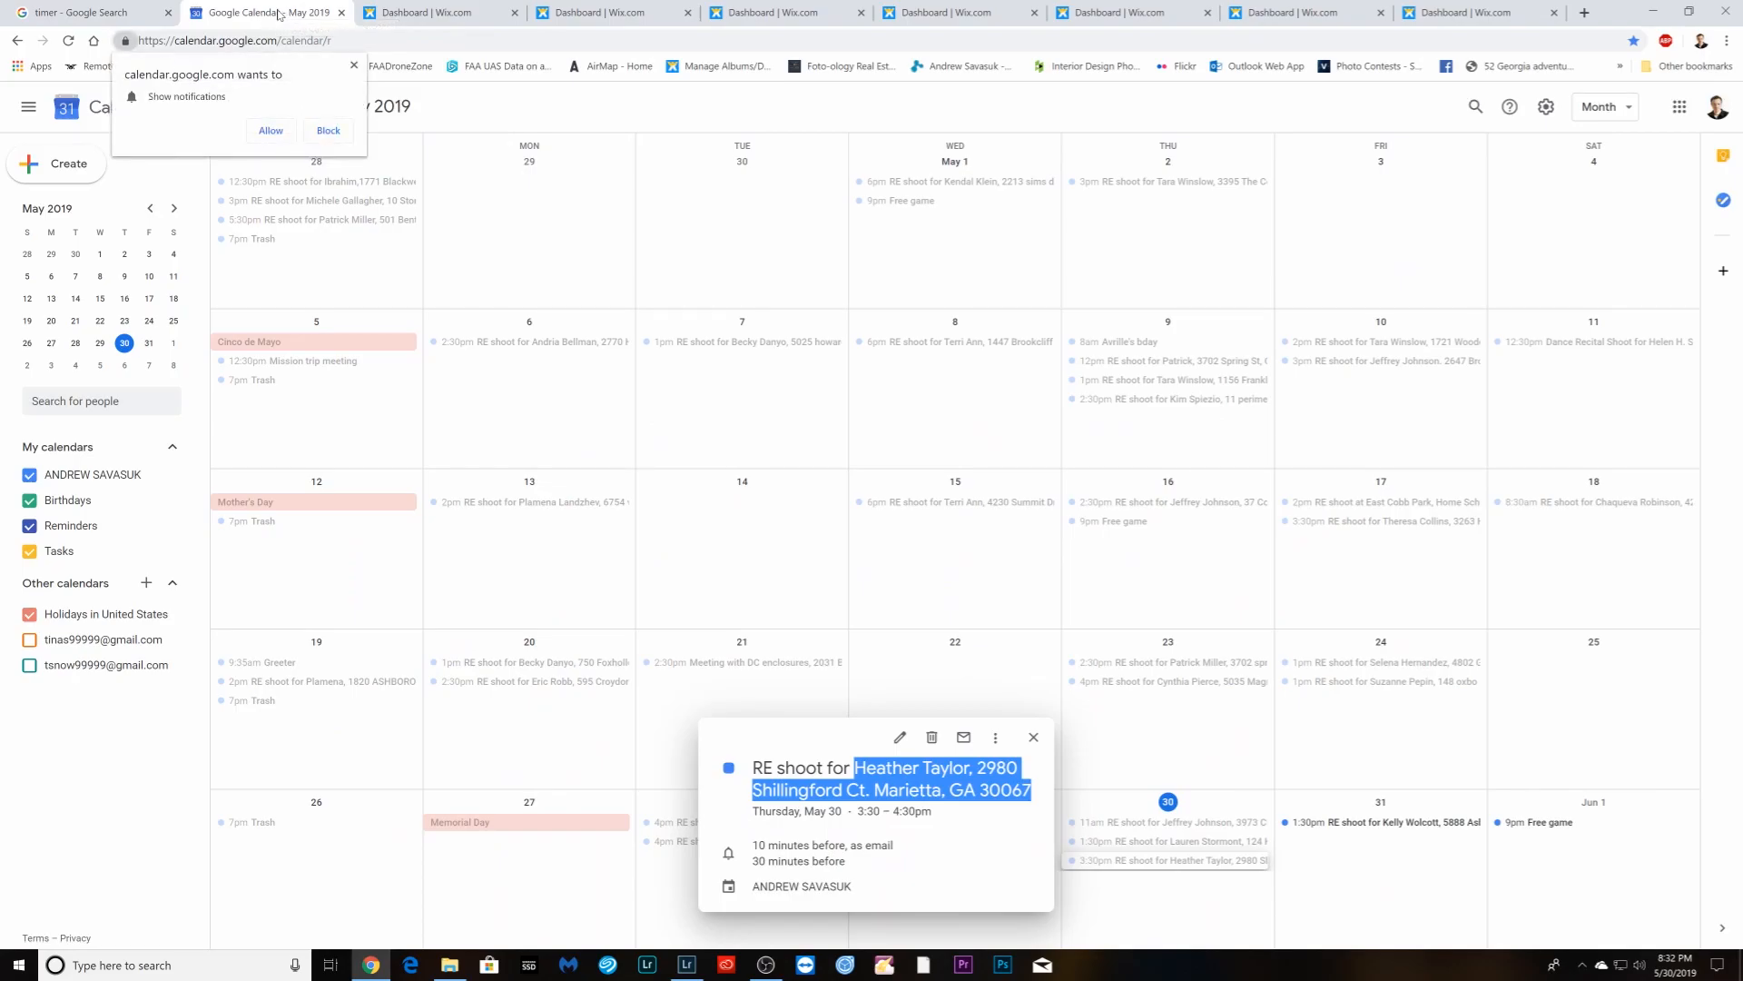
click(444, 13)
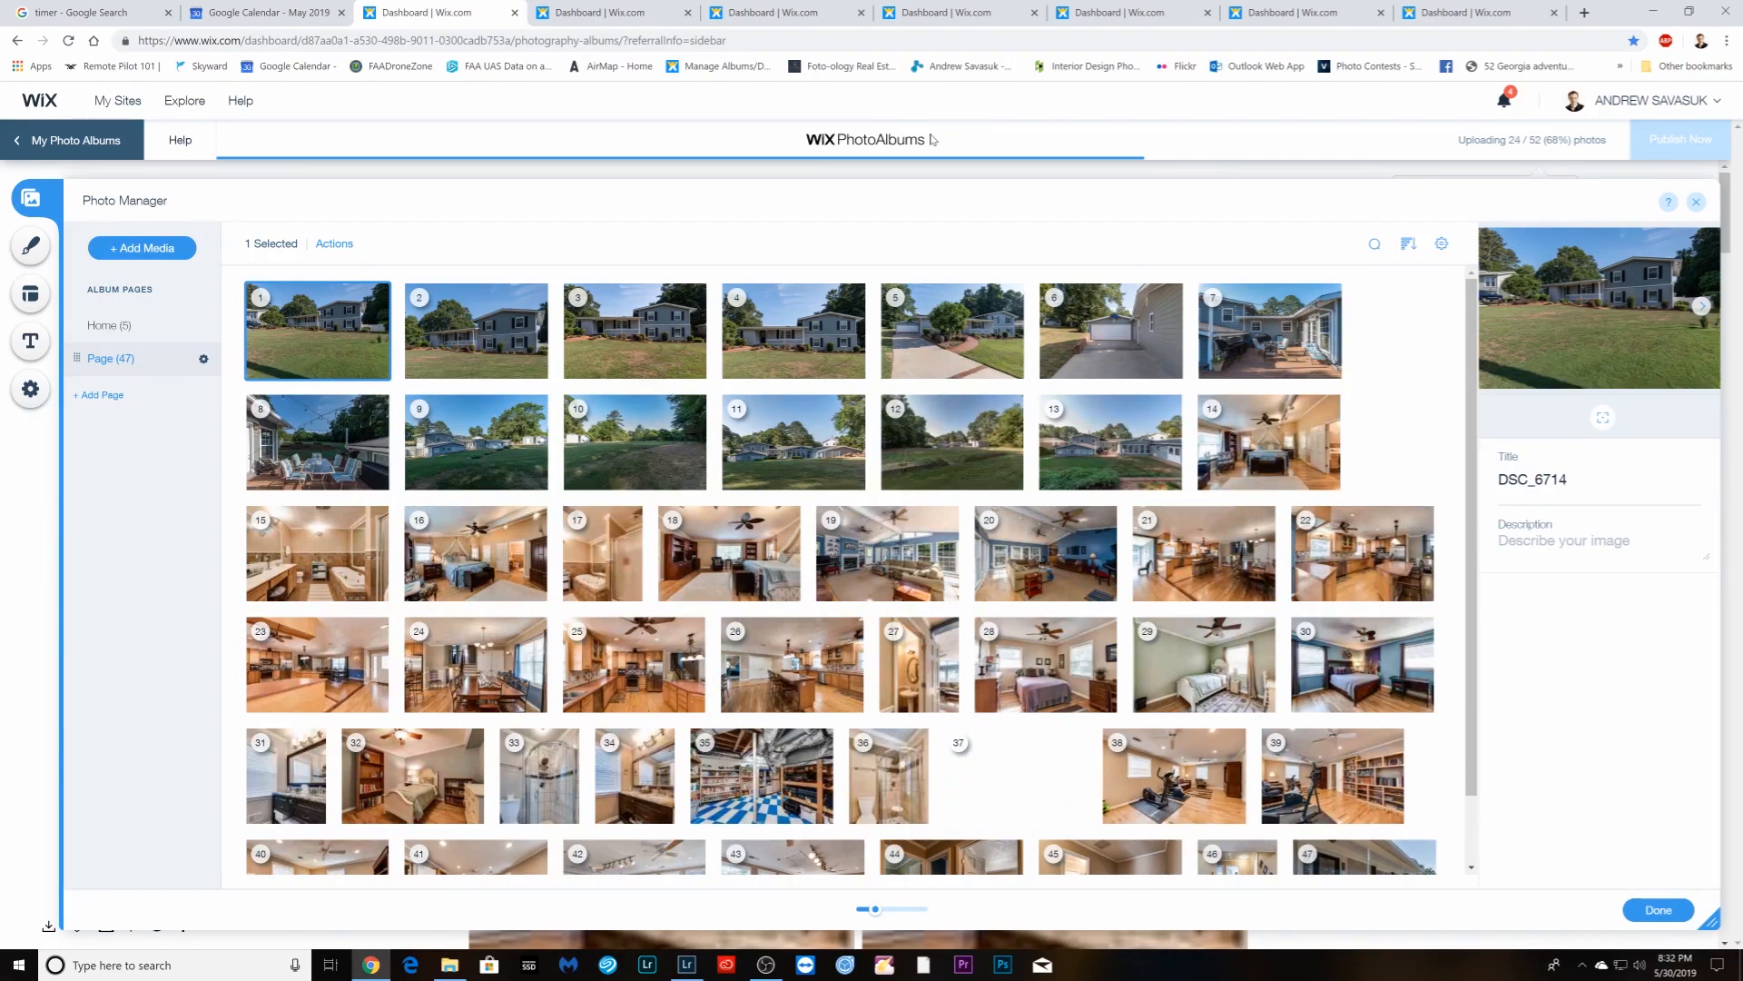
- Check upload progress on the Foto-ology album and the next open album
click(598, 14)
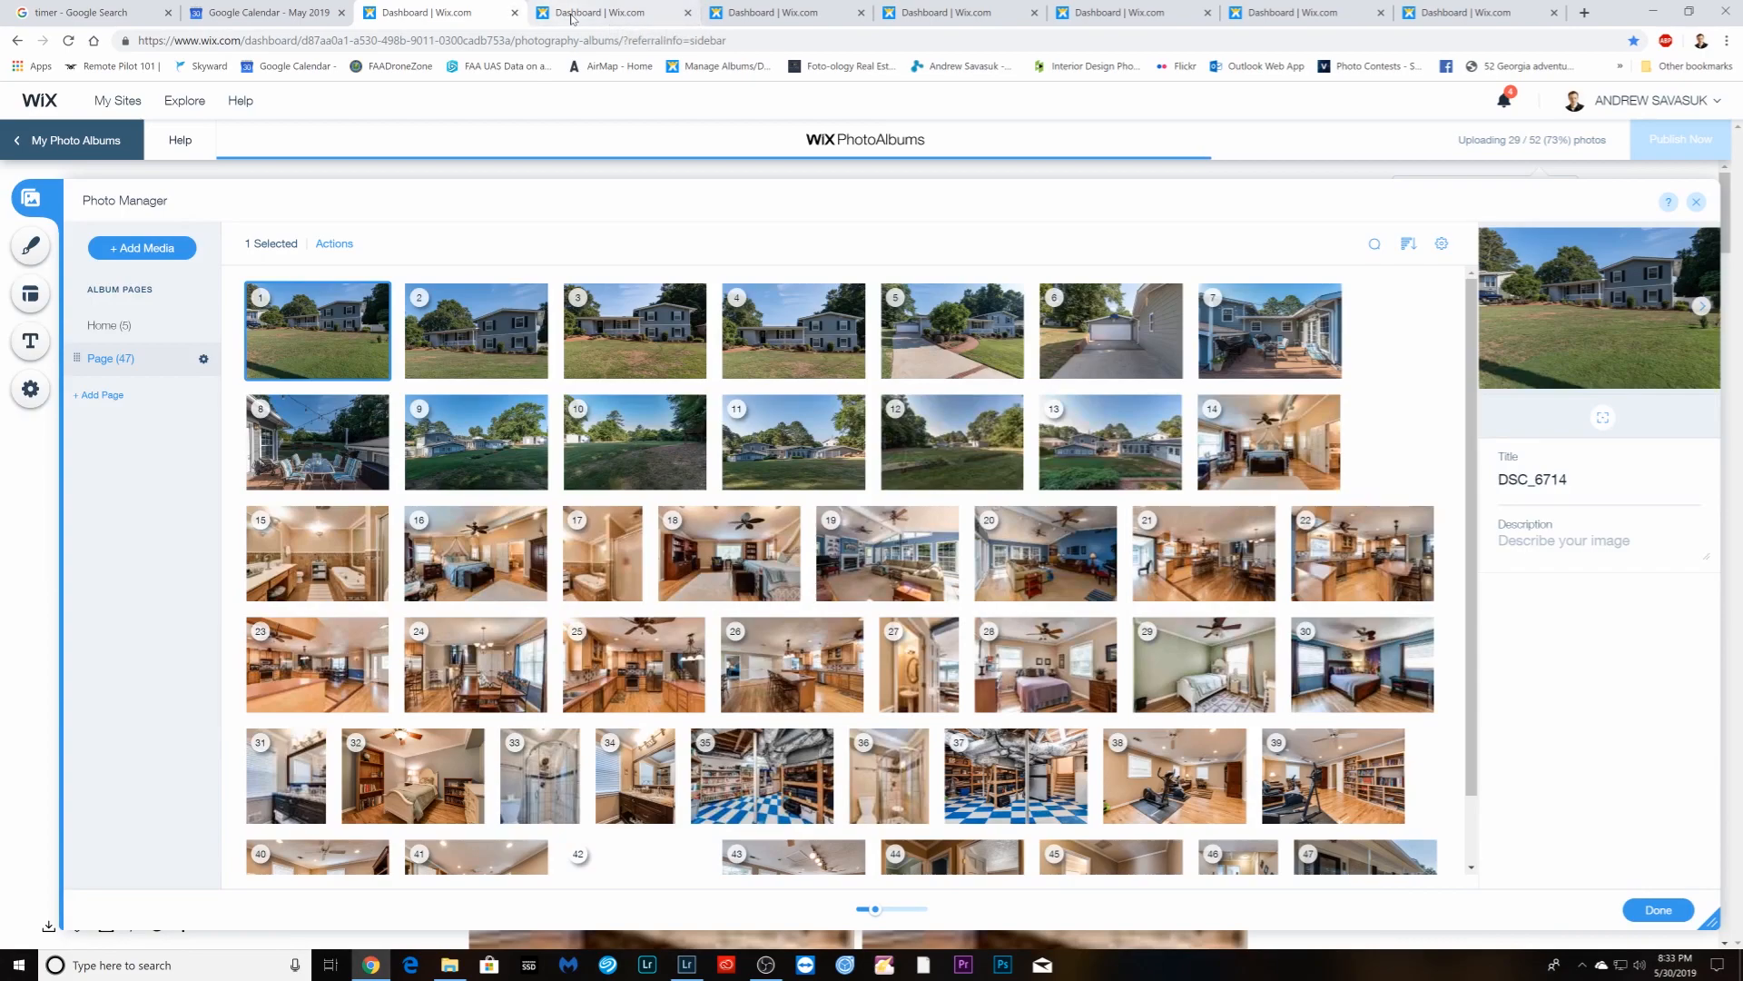
click(570, 16)
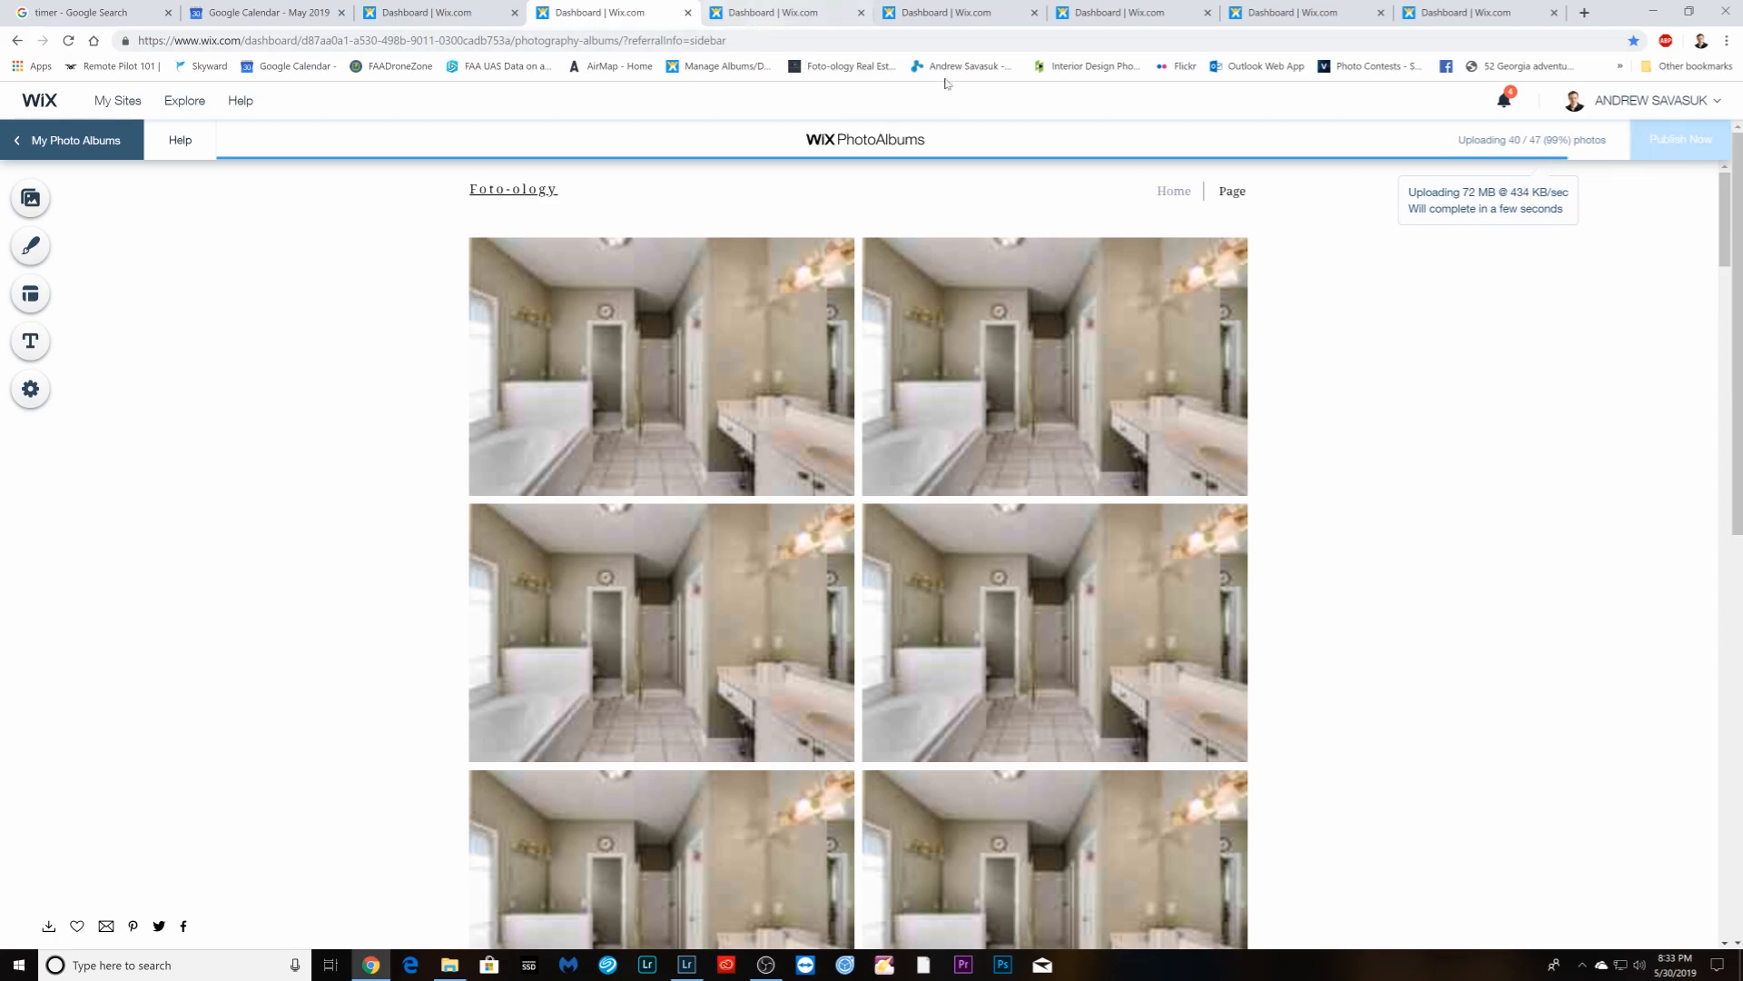
mouse_move(1057, 378)
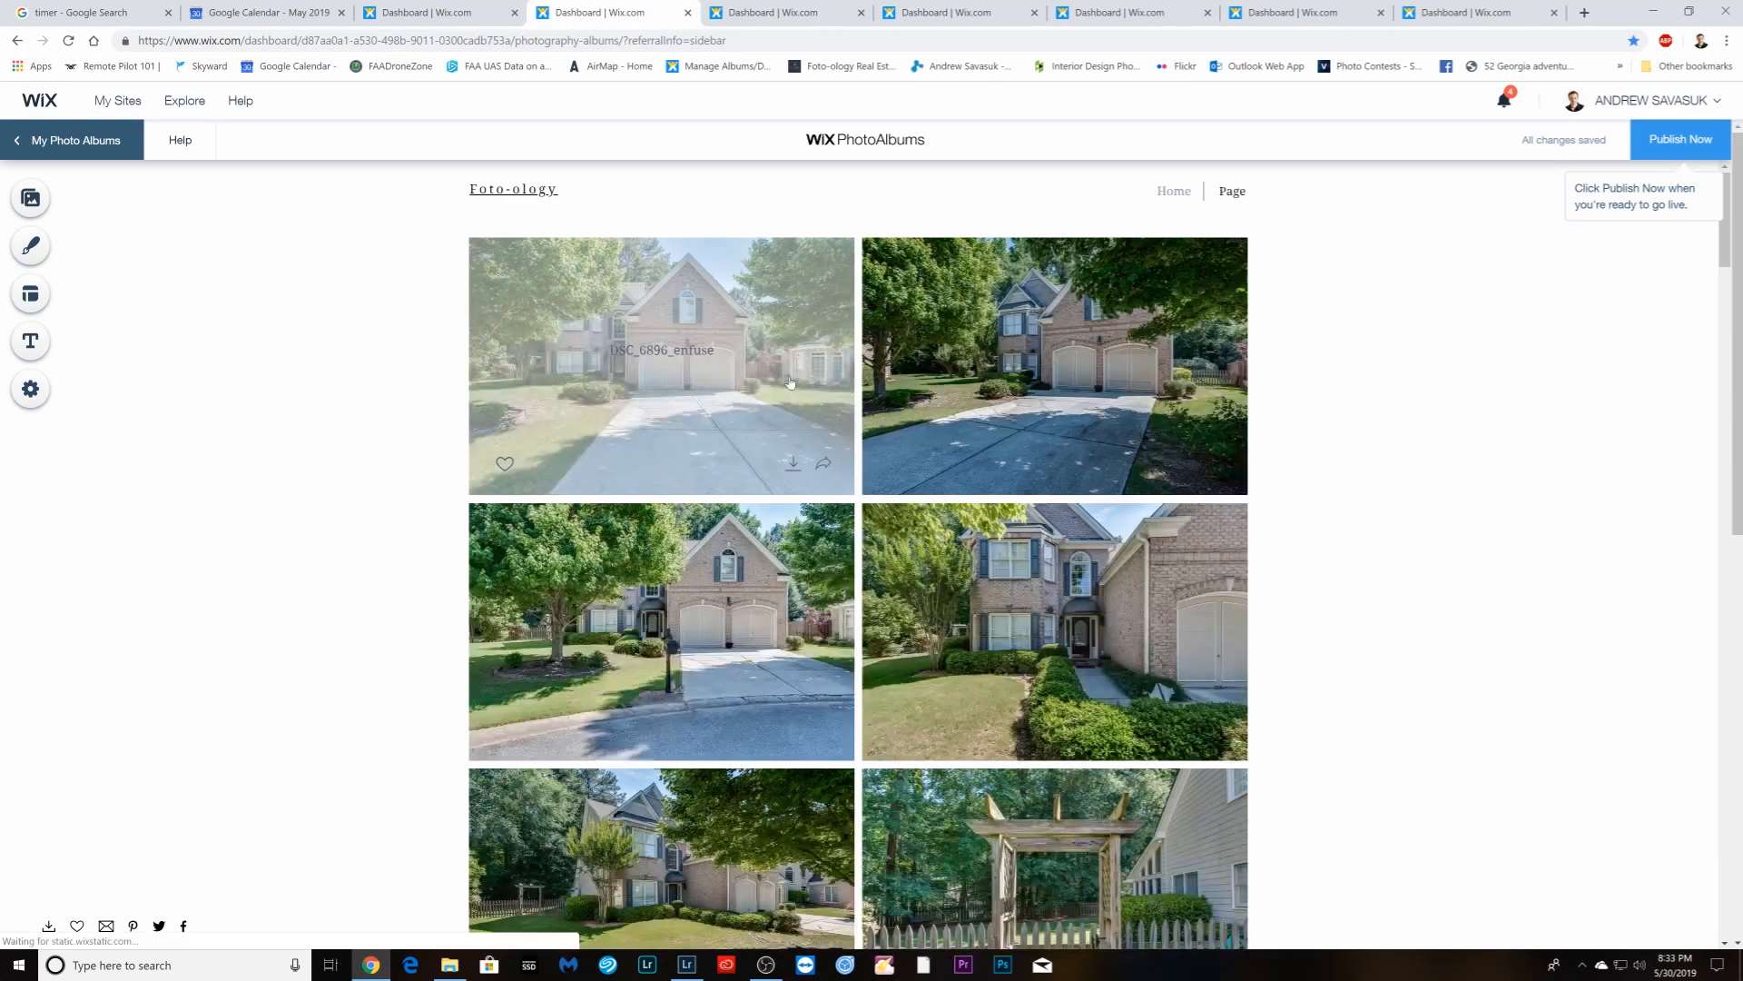
click(765, 13)
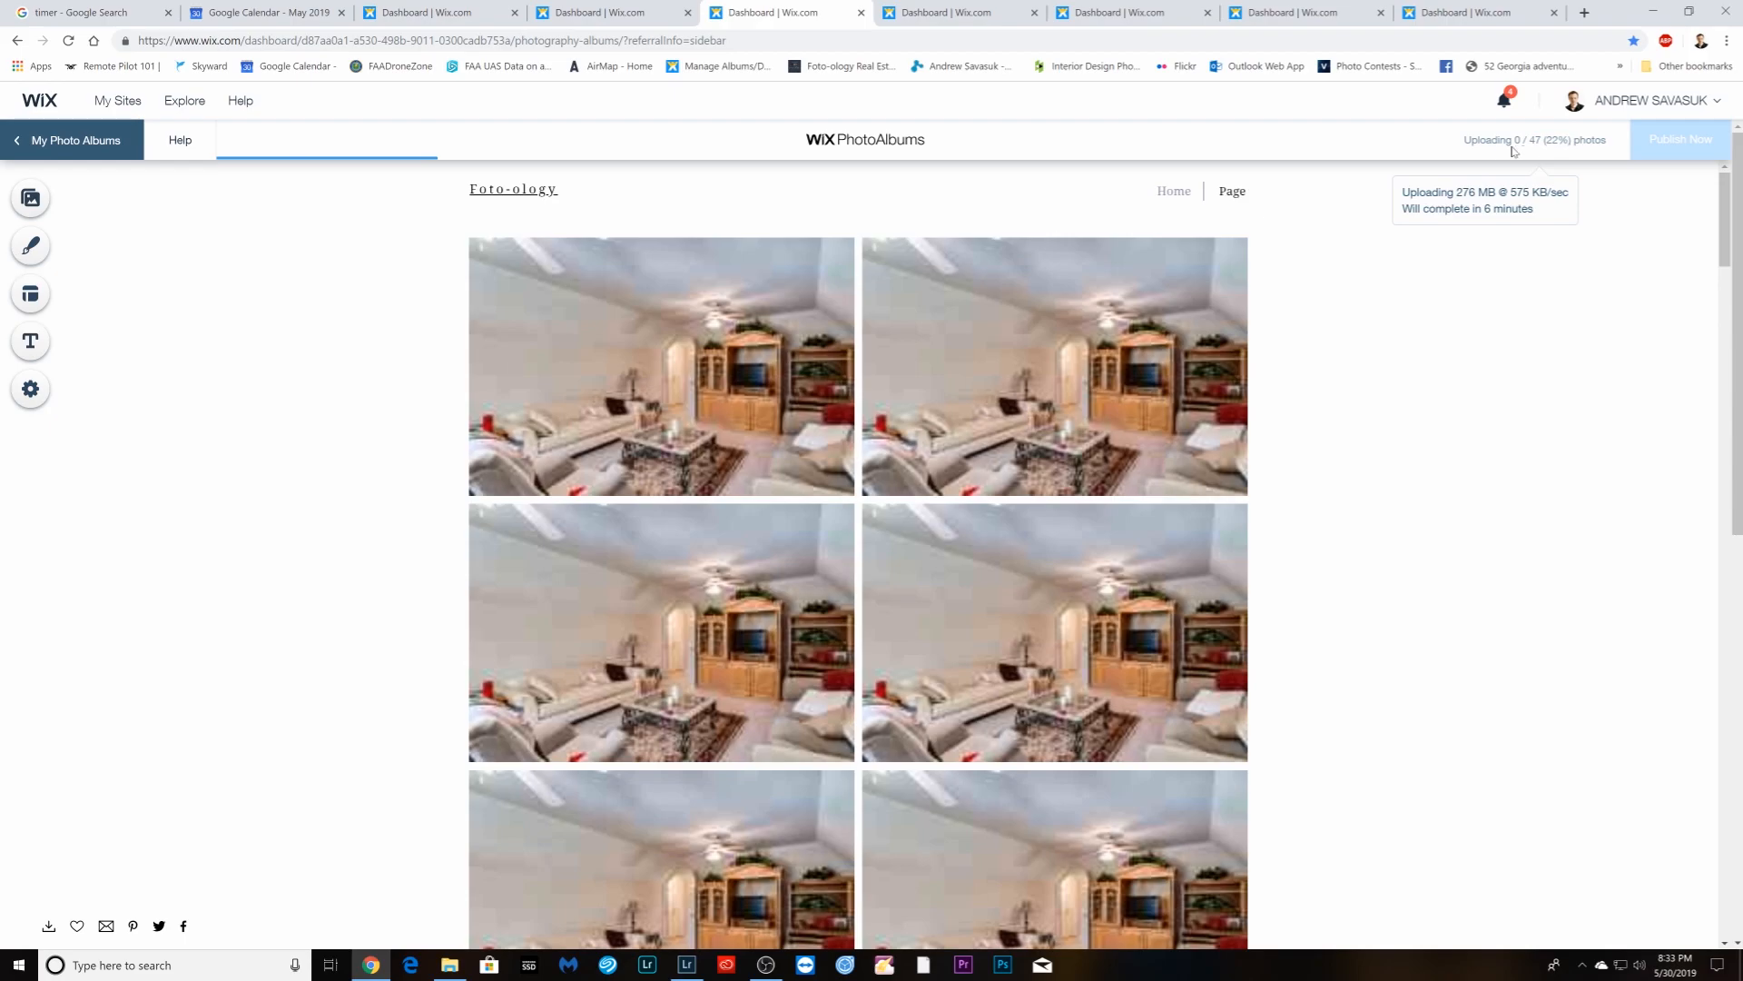
- Revisit the 47-photo, exterior and living-room albums, then go to the album wizard
click(423, 17)
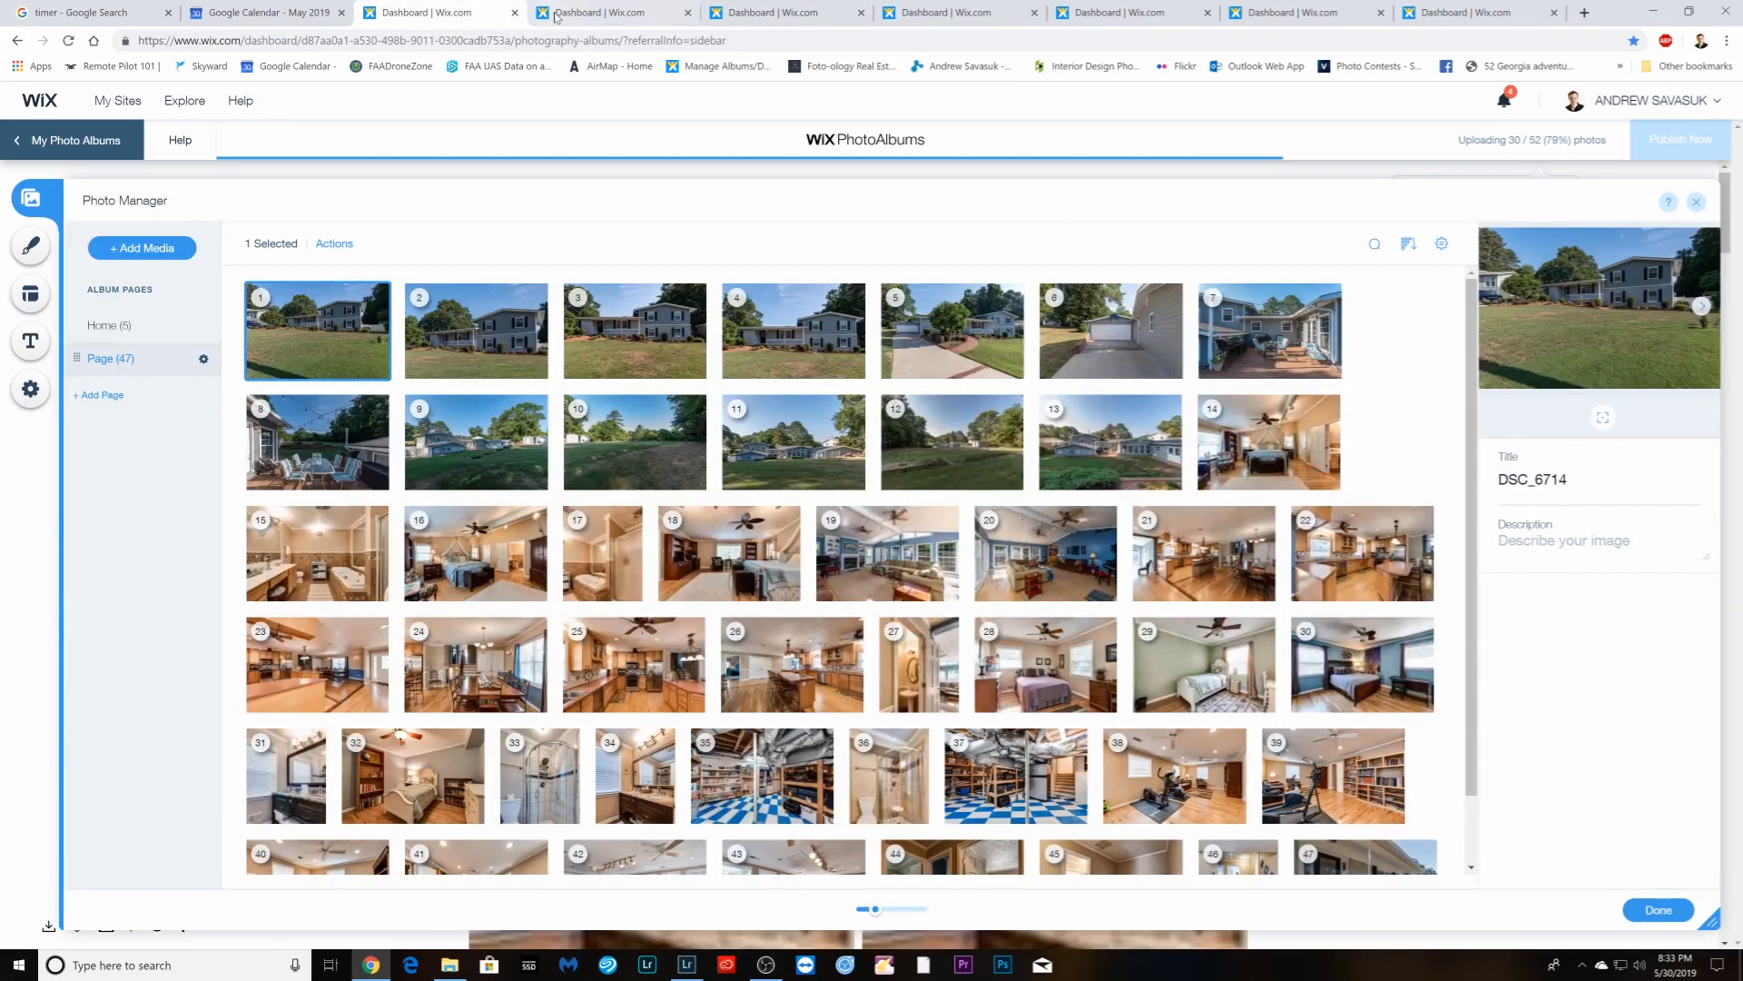
click(569, 17)
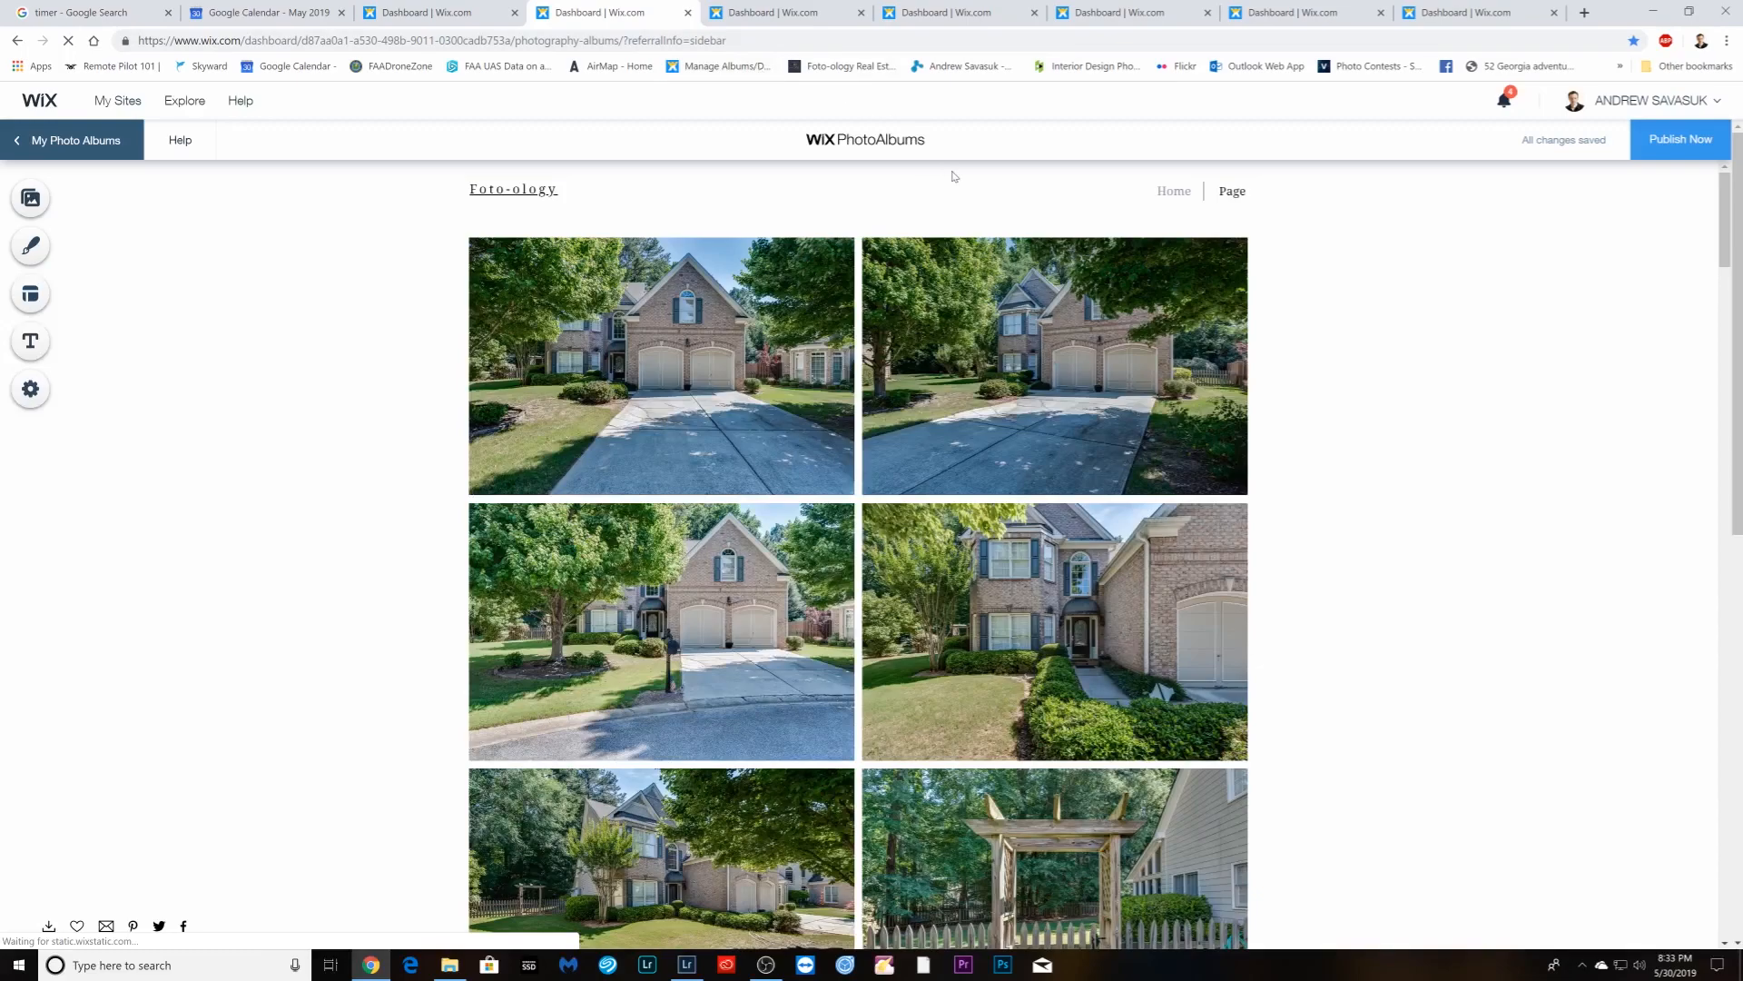
click(774, 13)
click(939, 12)
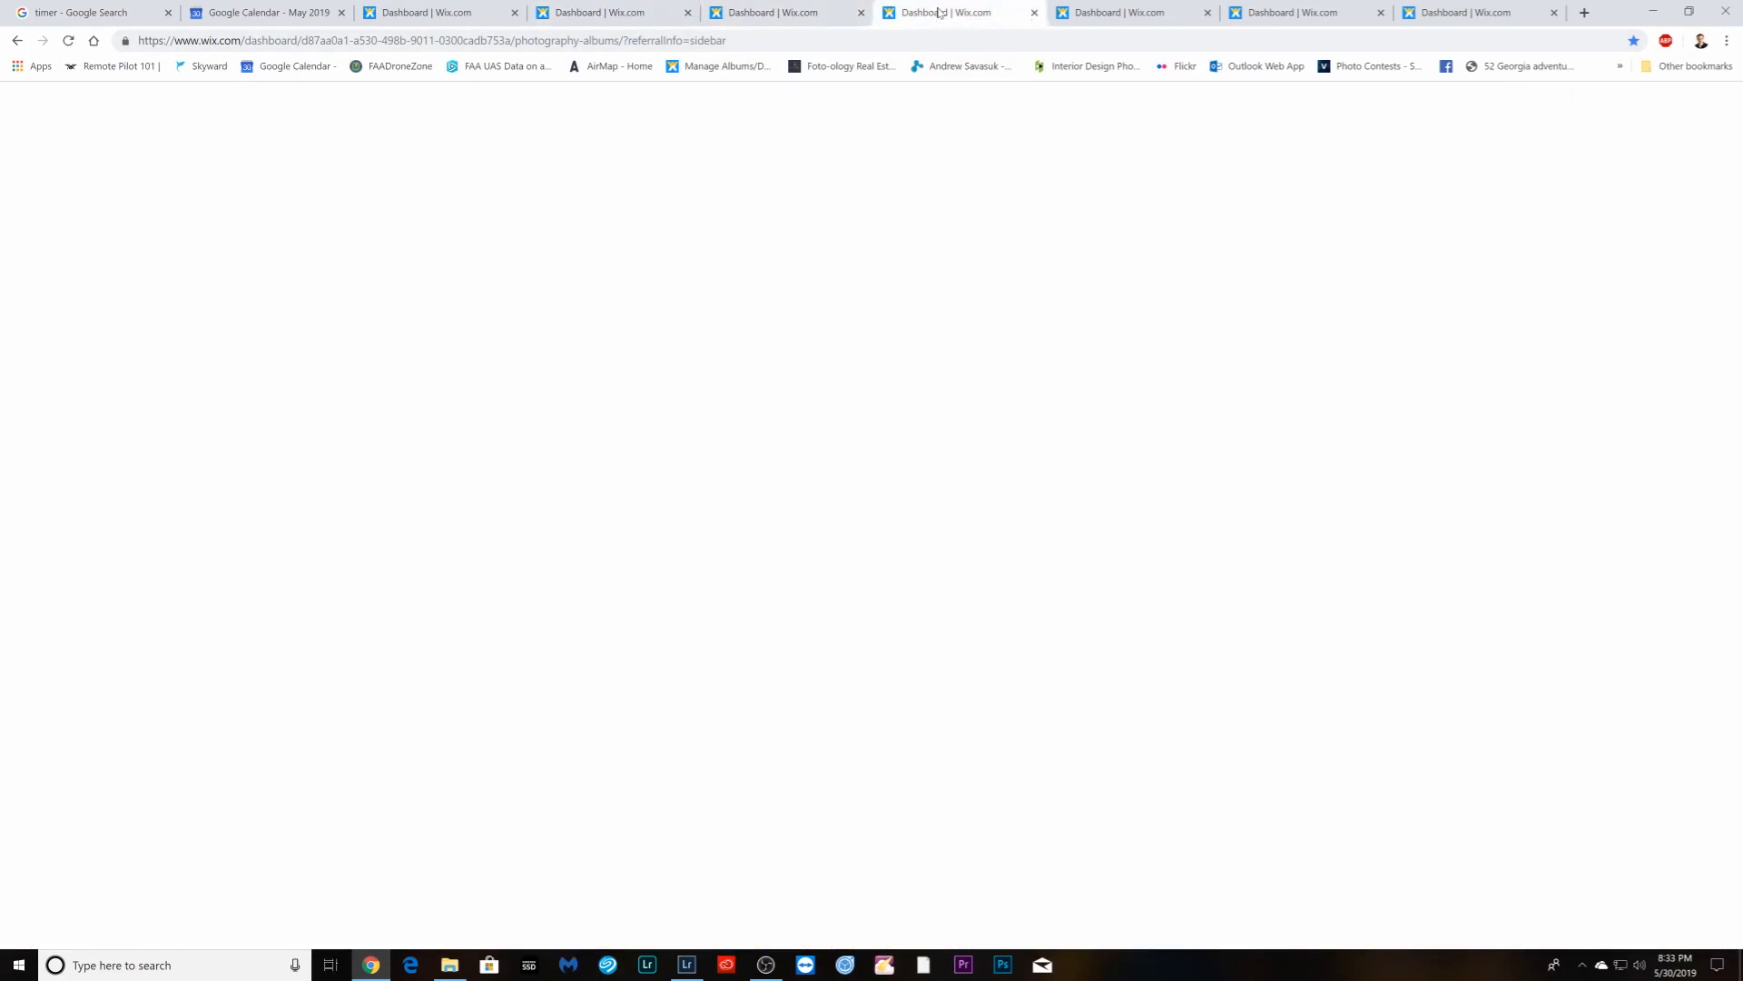
- Choose the Masonry layout for the new album in the setup wizard
click(886, 604)
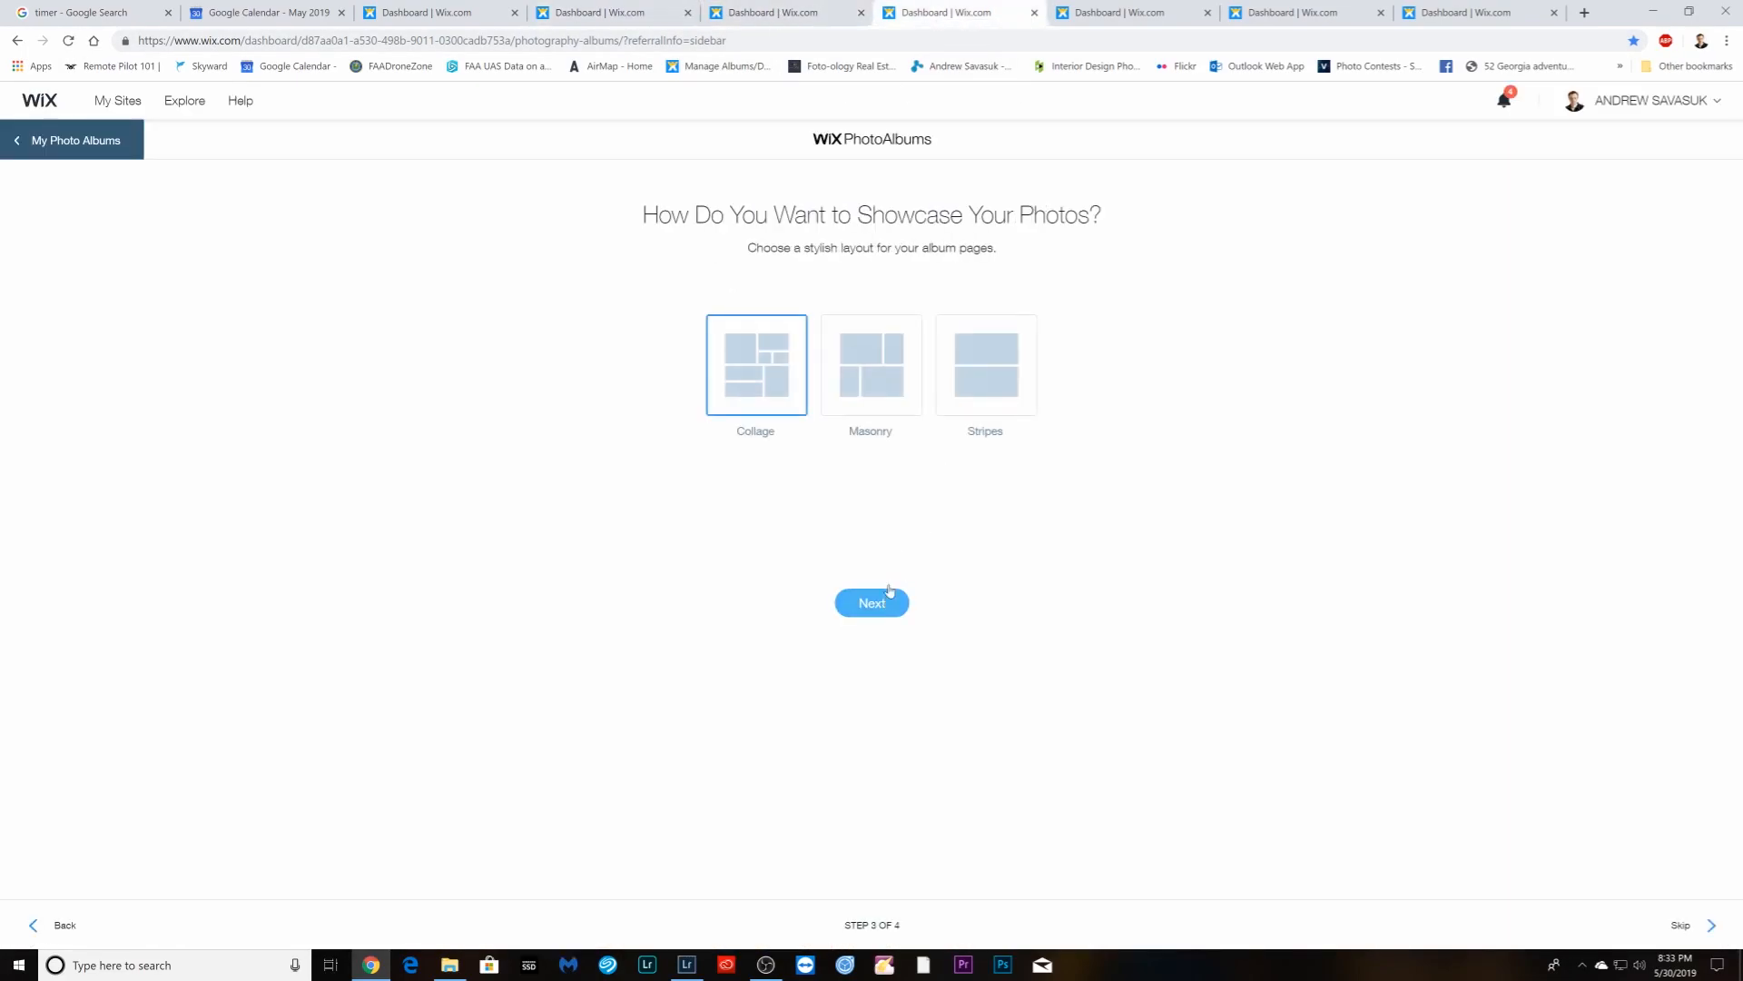
click(873, 428)
click(872, 603)
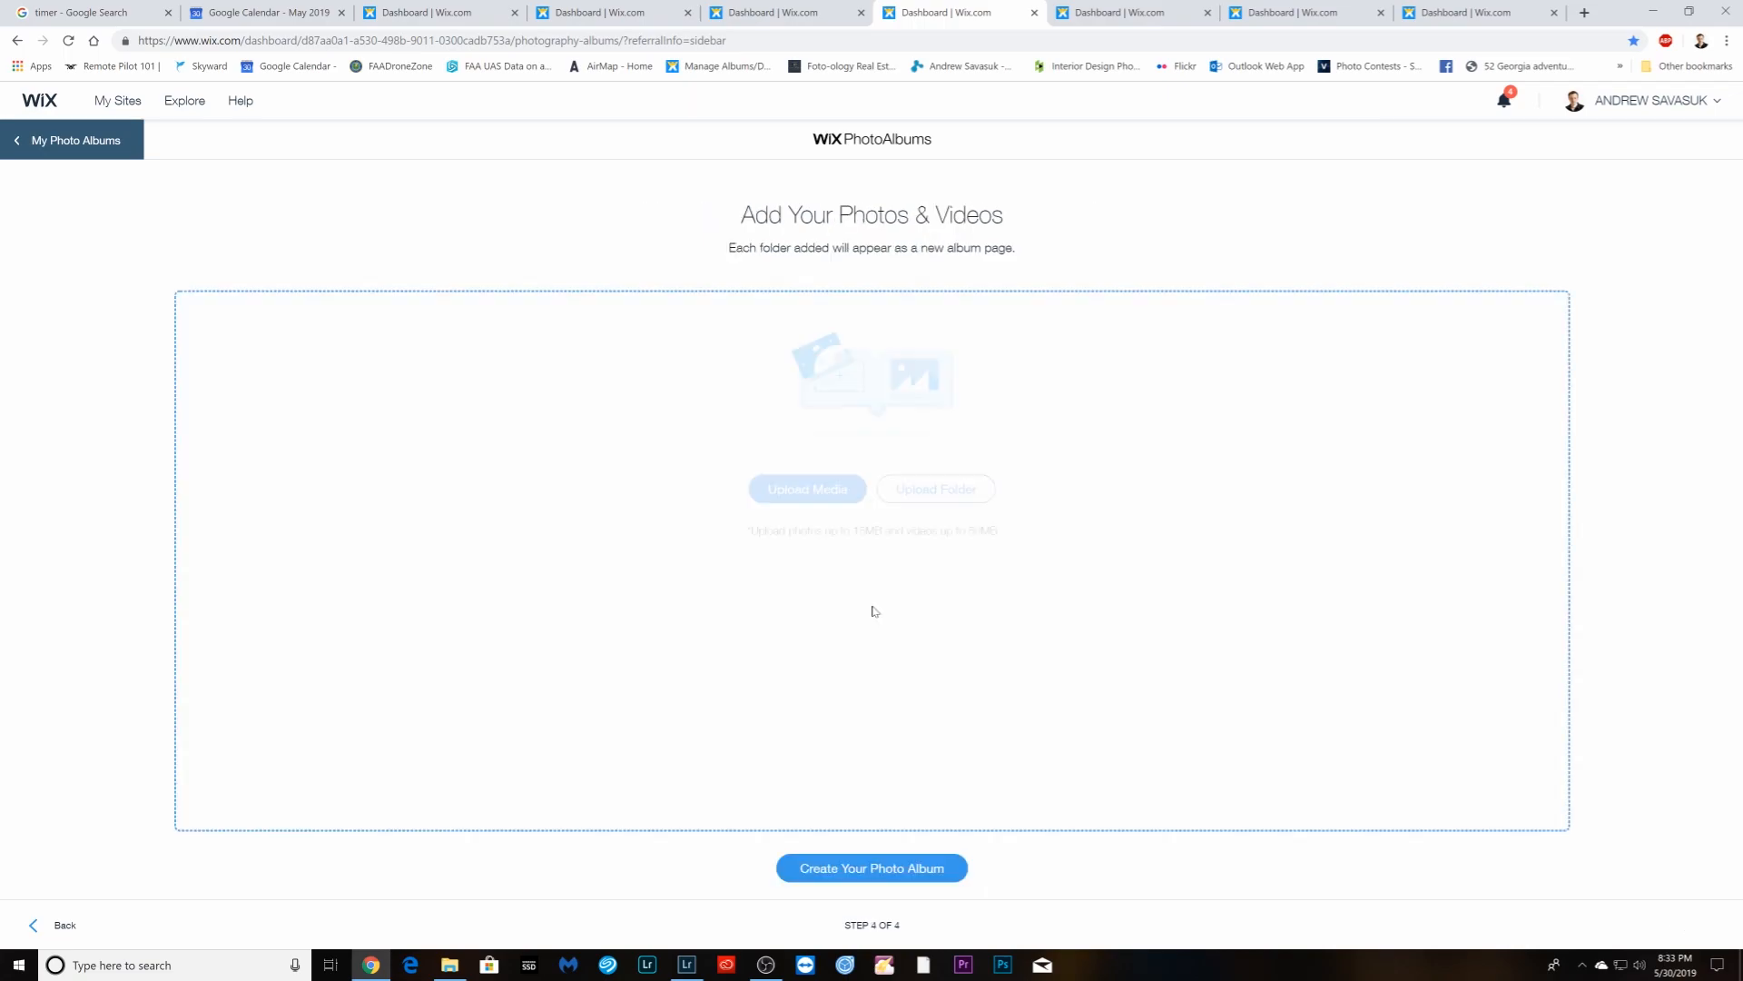
- Upload DSC_7069 through DSC_7265 from the mls folder and create the photo album
click(831, 498)
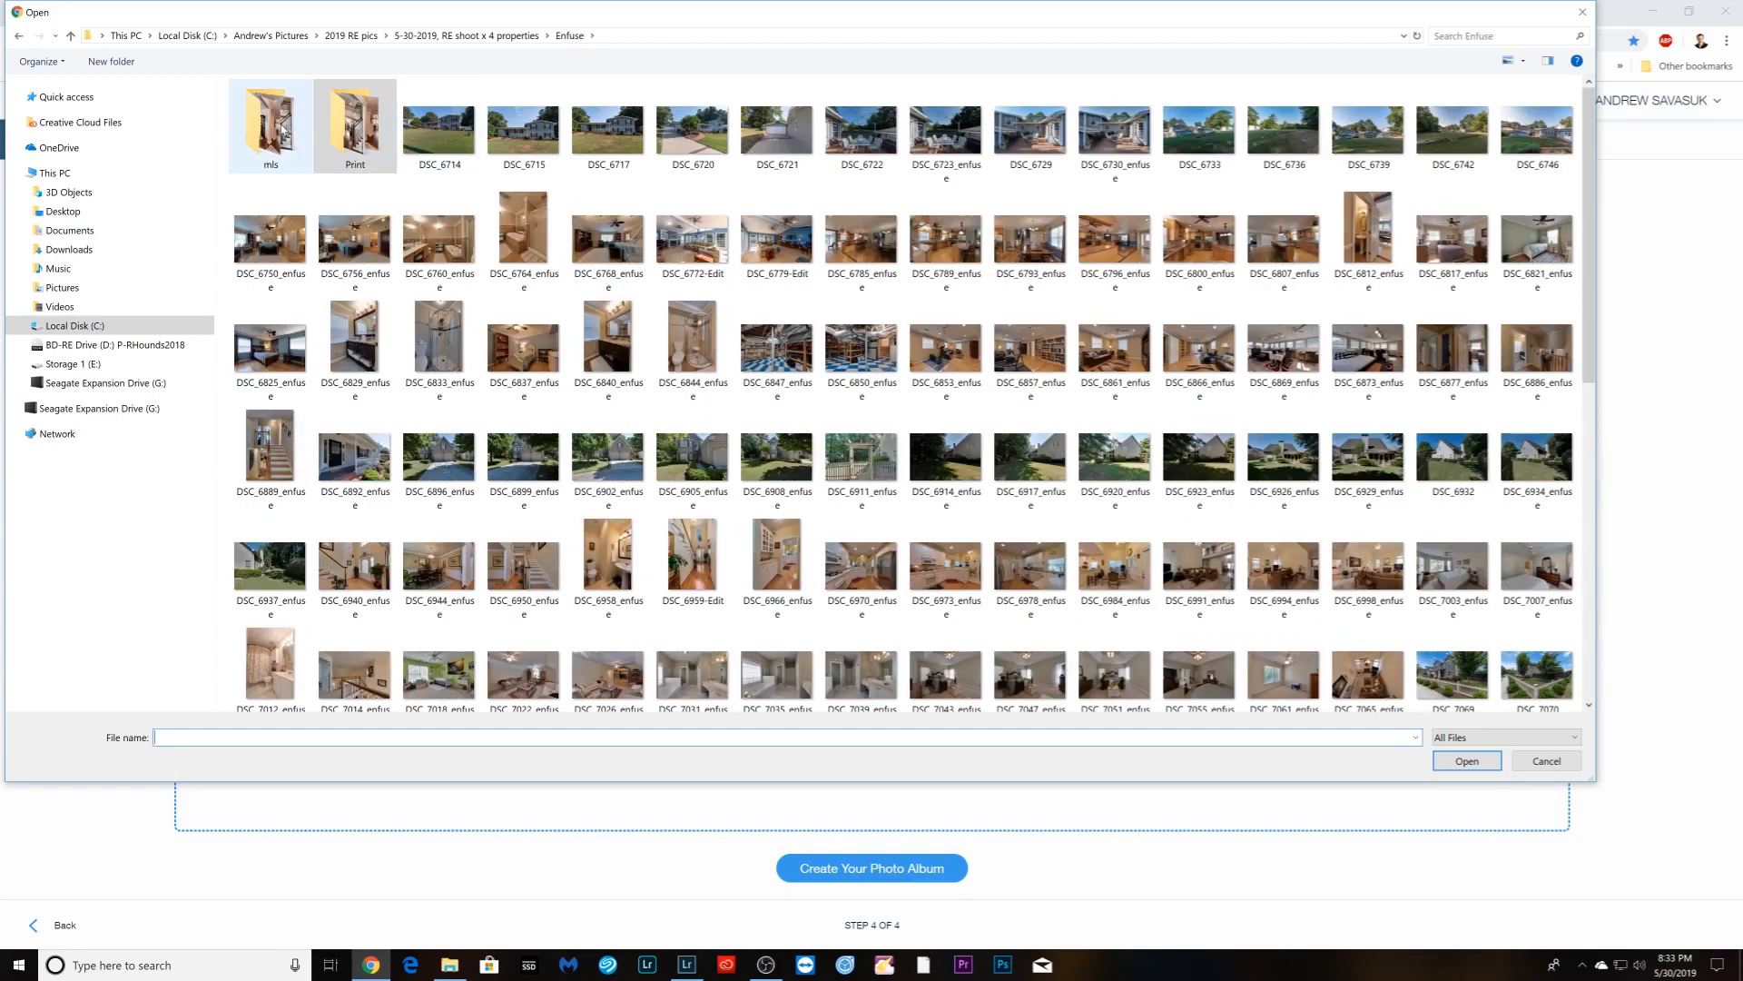
double_click(283, 130)
click(1032, 644)
scroll(1032, 643, down, 4)
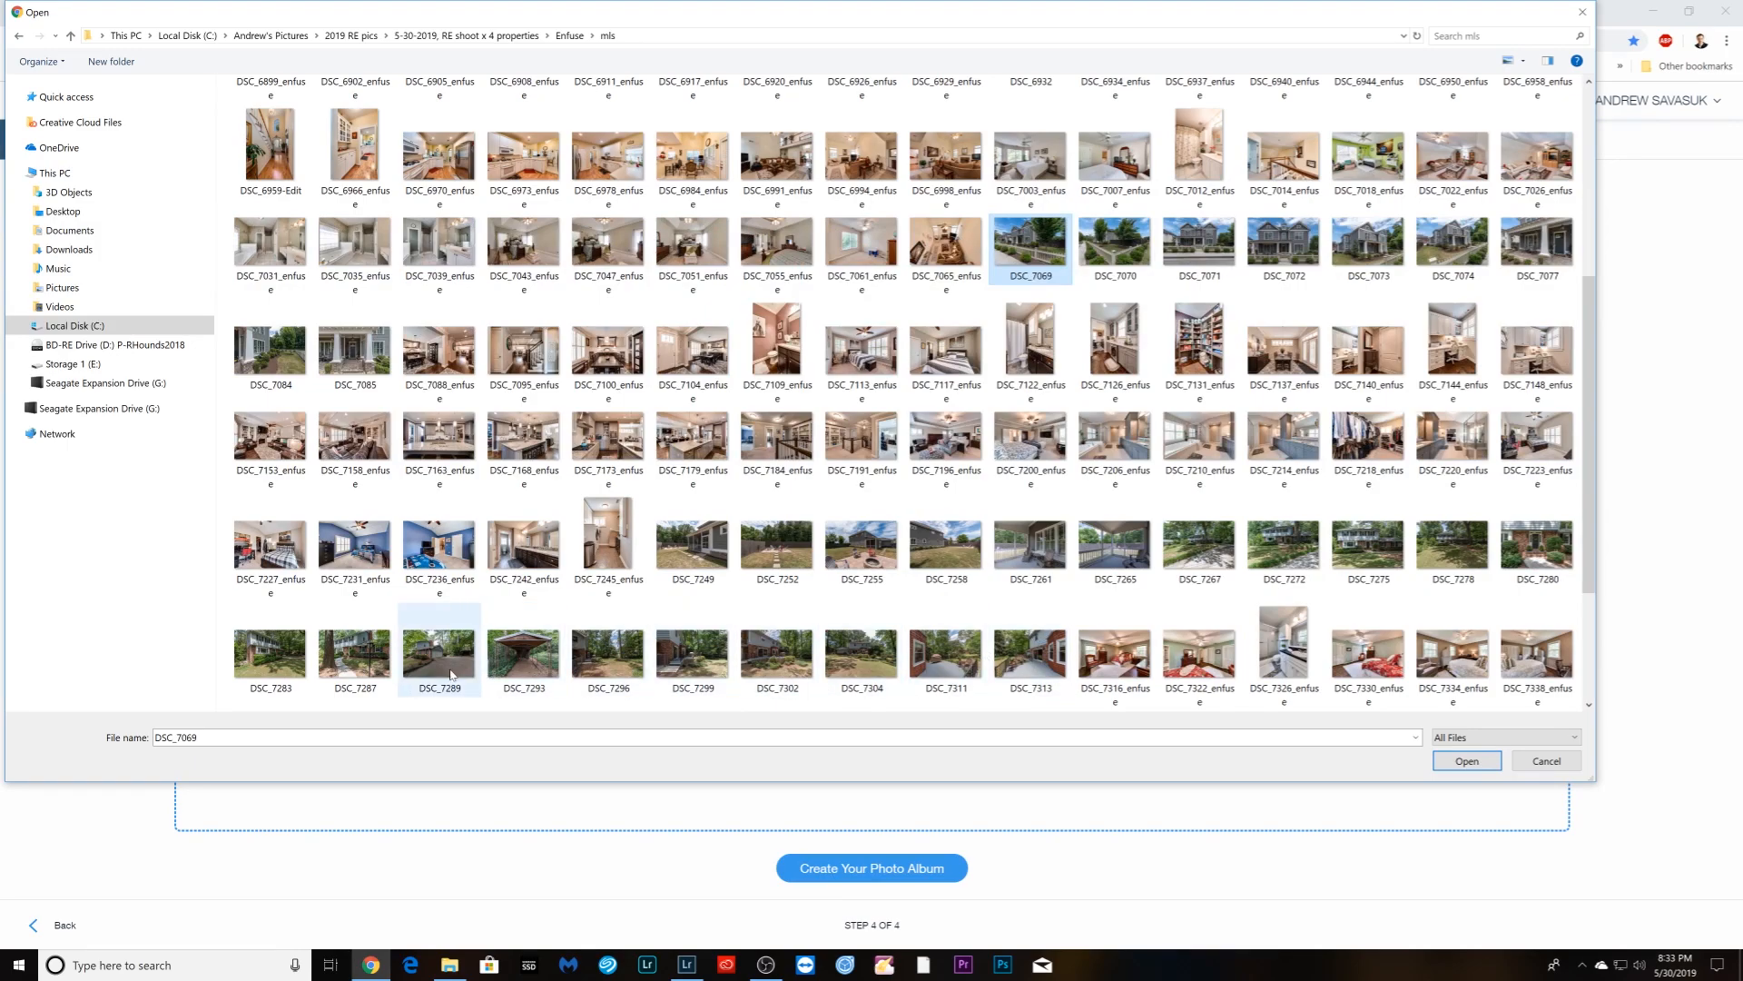
shift+click(1116, 567)
click(1467, 761)
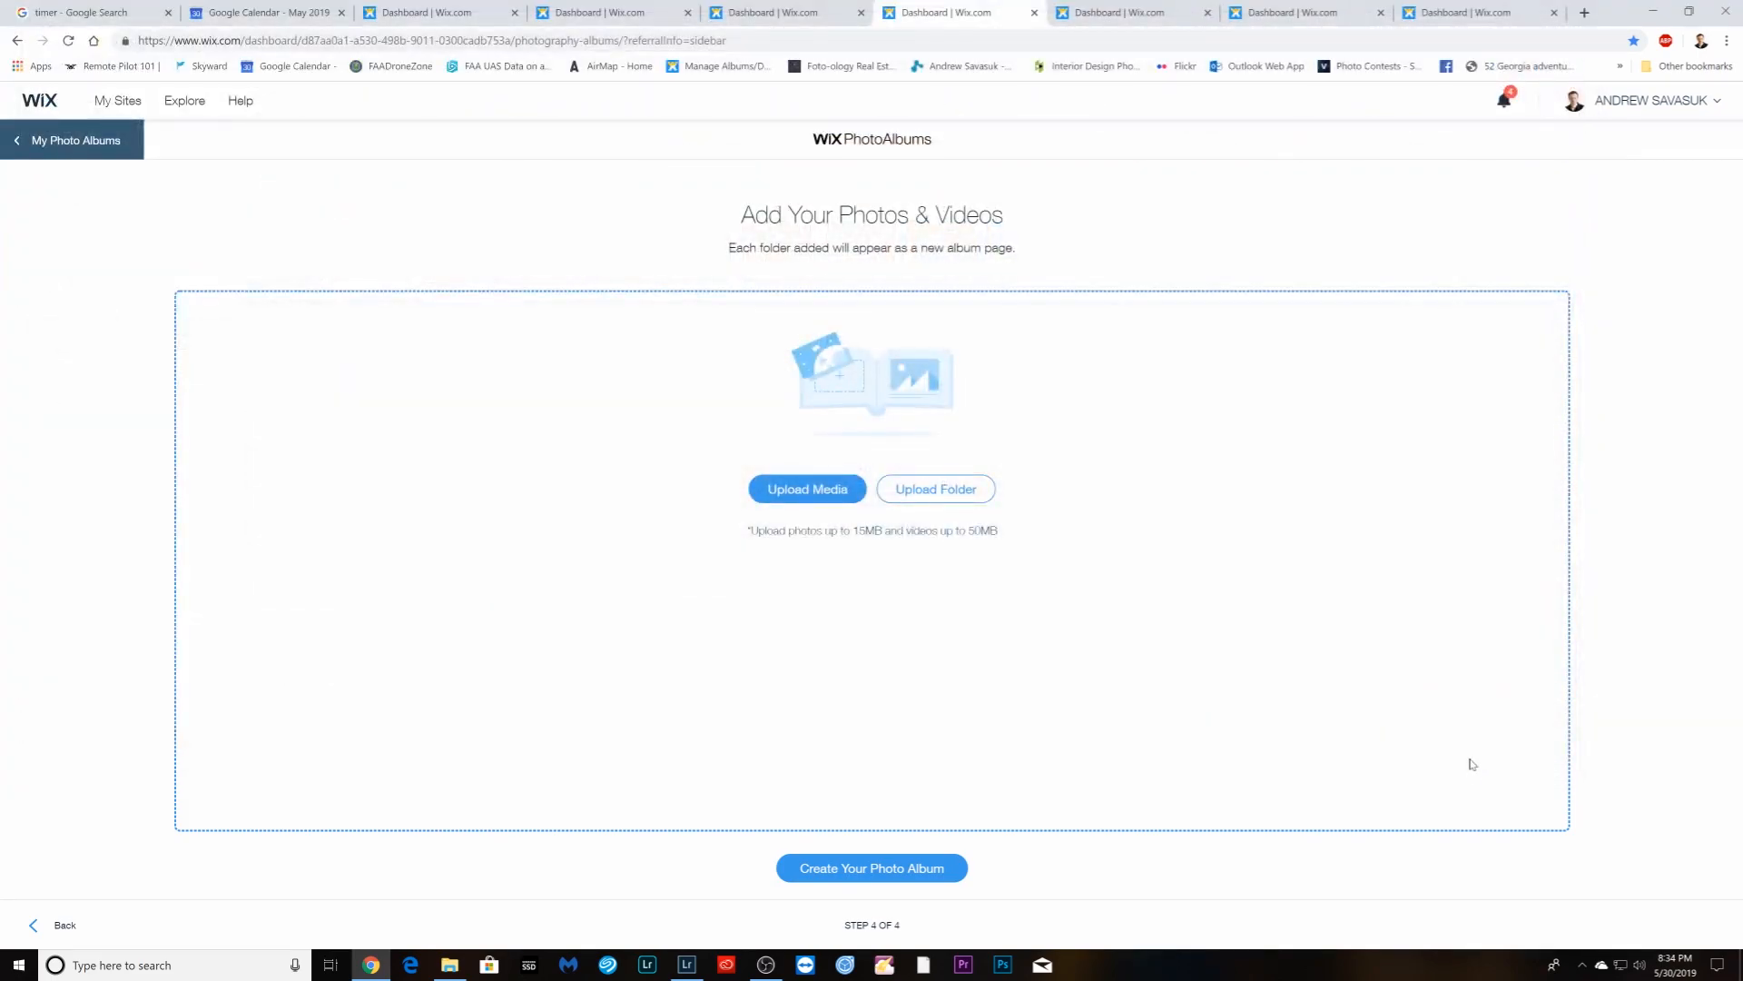
click(885, 869)
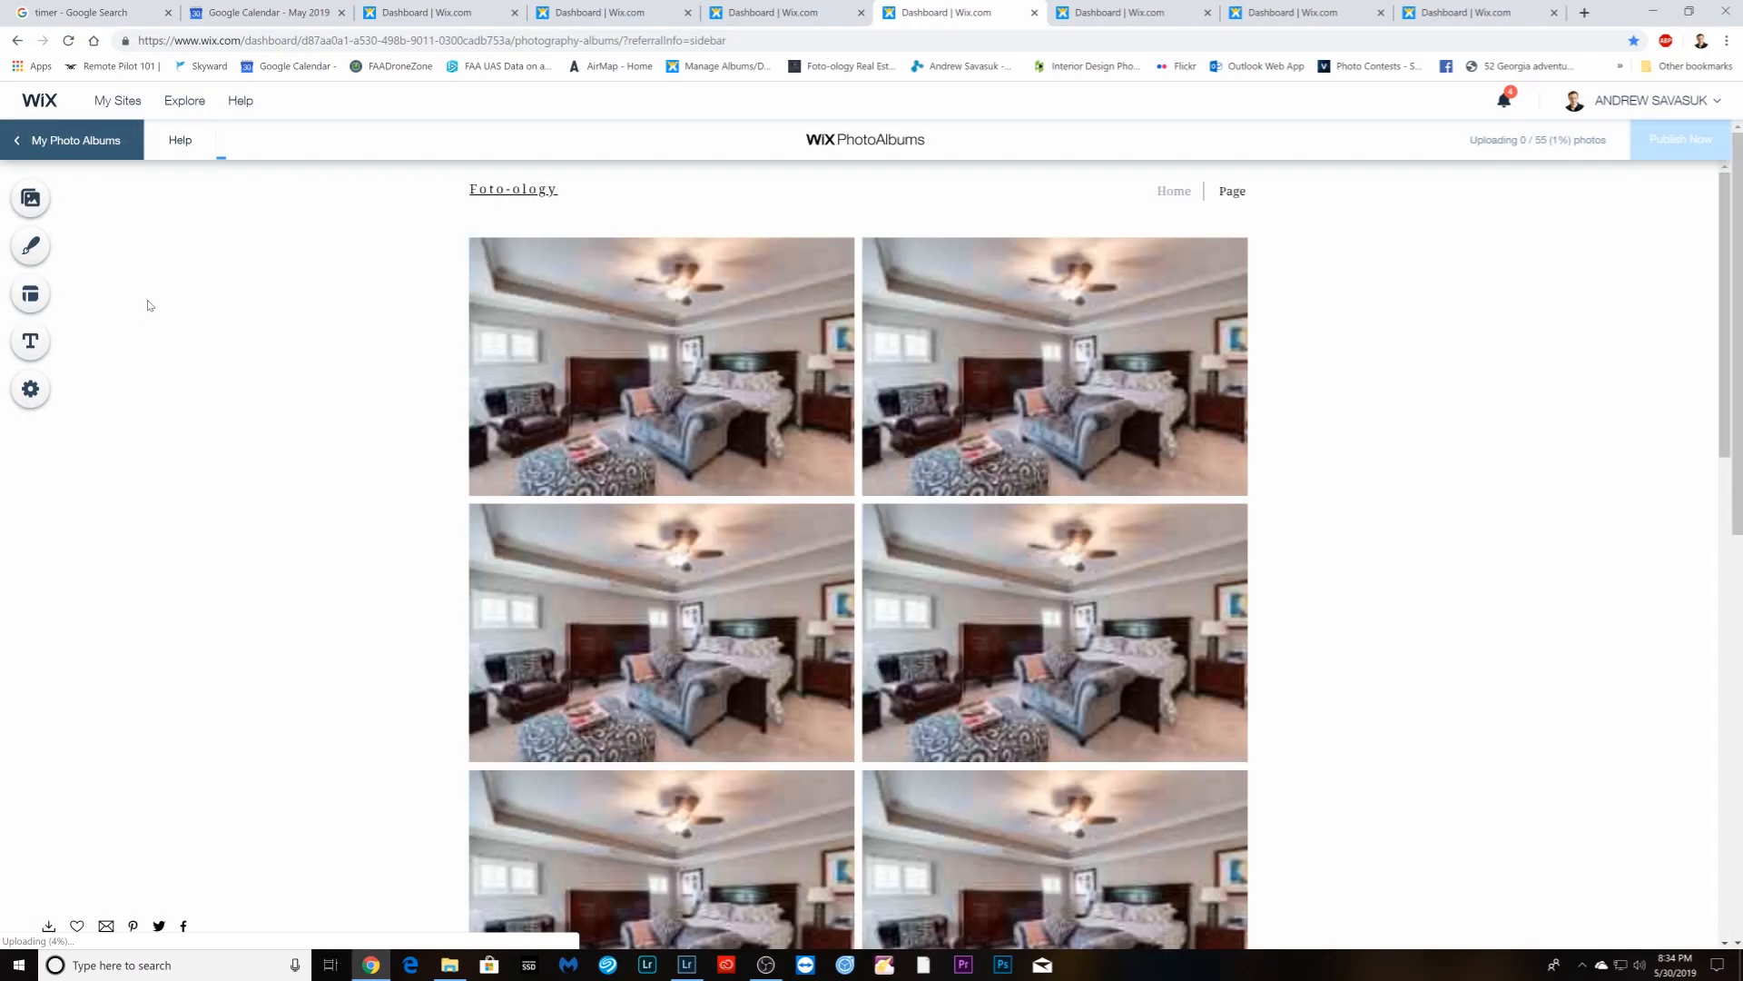
- Enable downloads on the new mls album's Page in Photo Manager
click(35, 199)
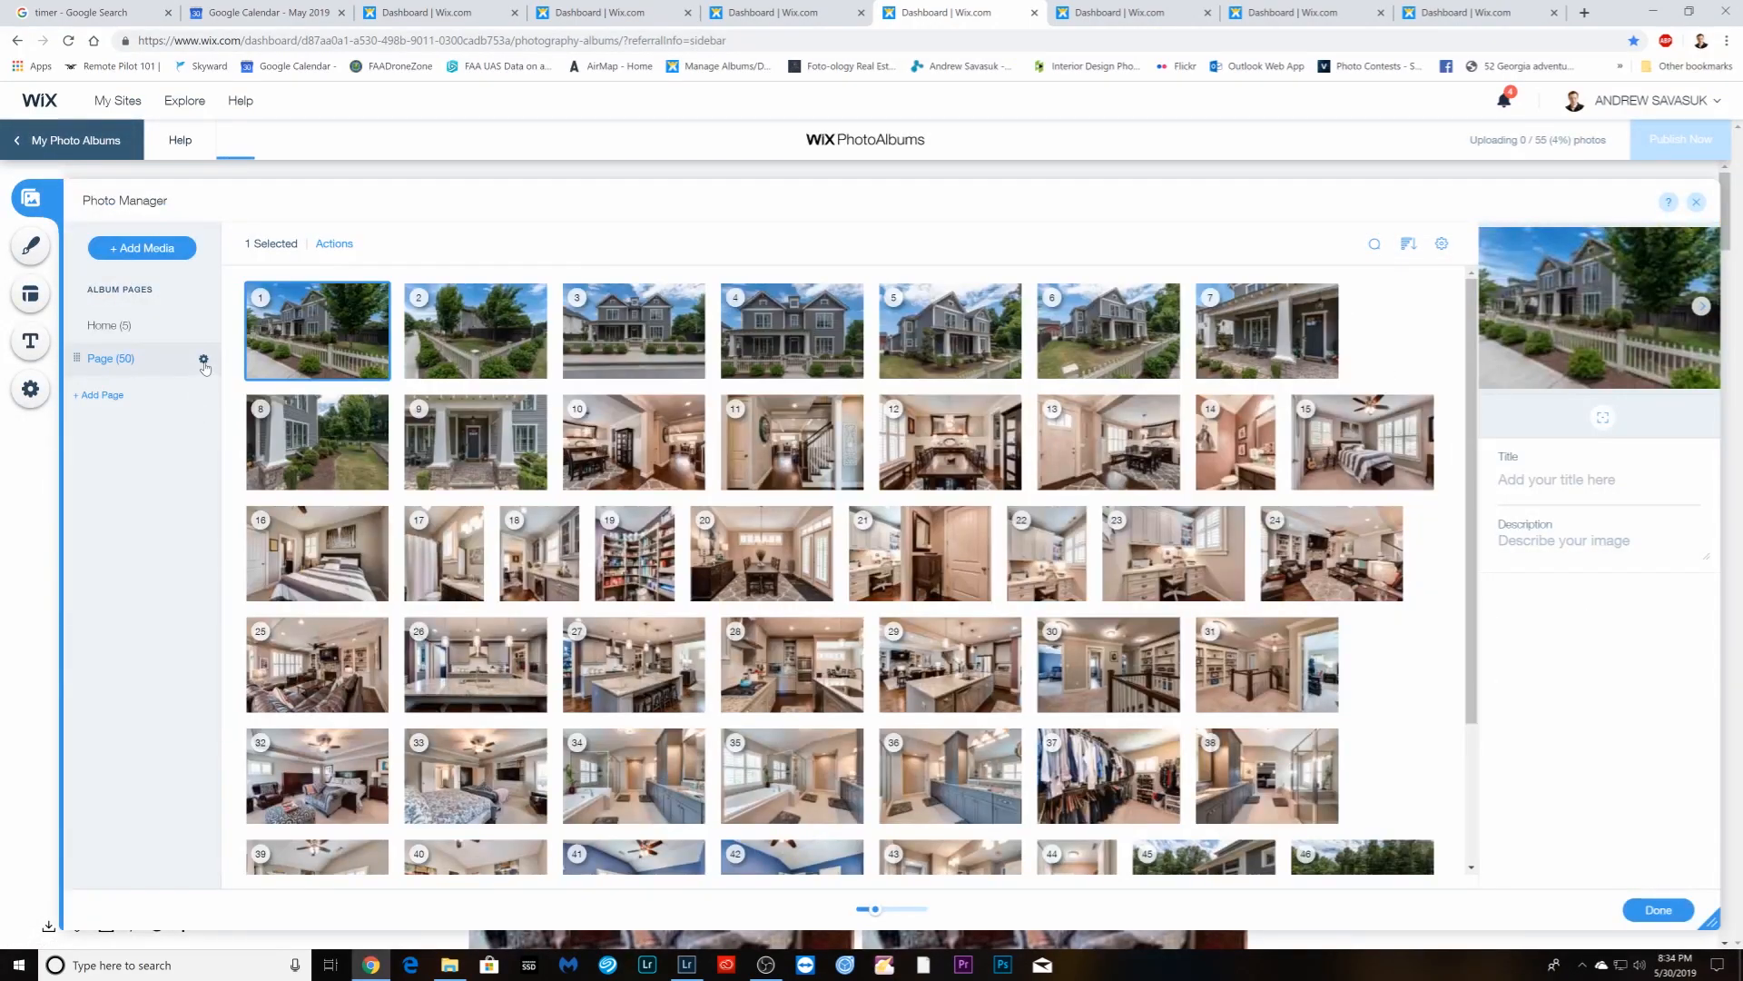
click(203, 360)
click(396, 451)
click(395, 575)
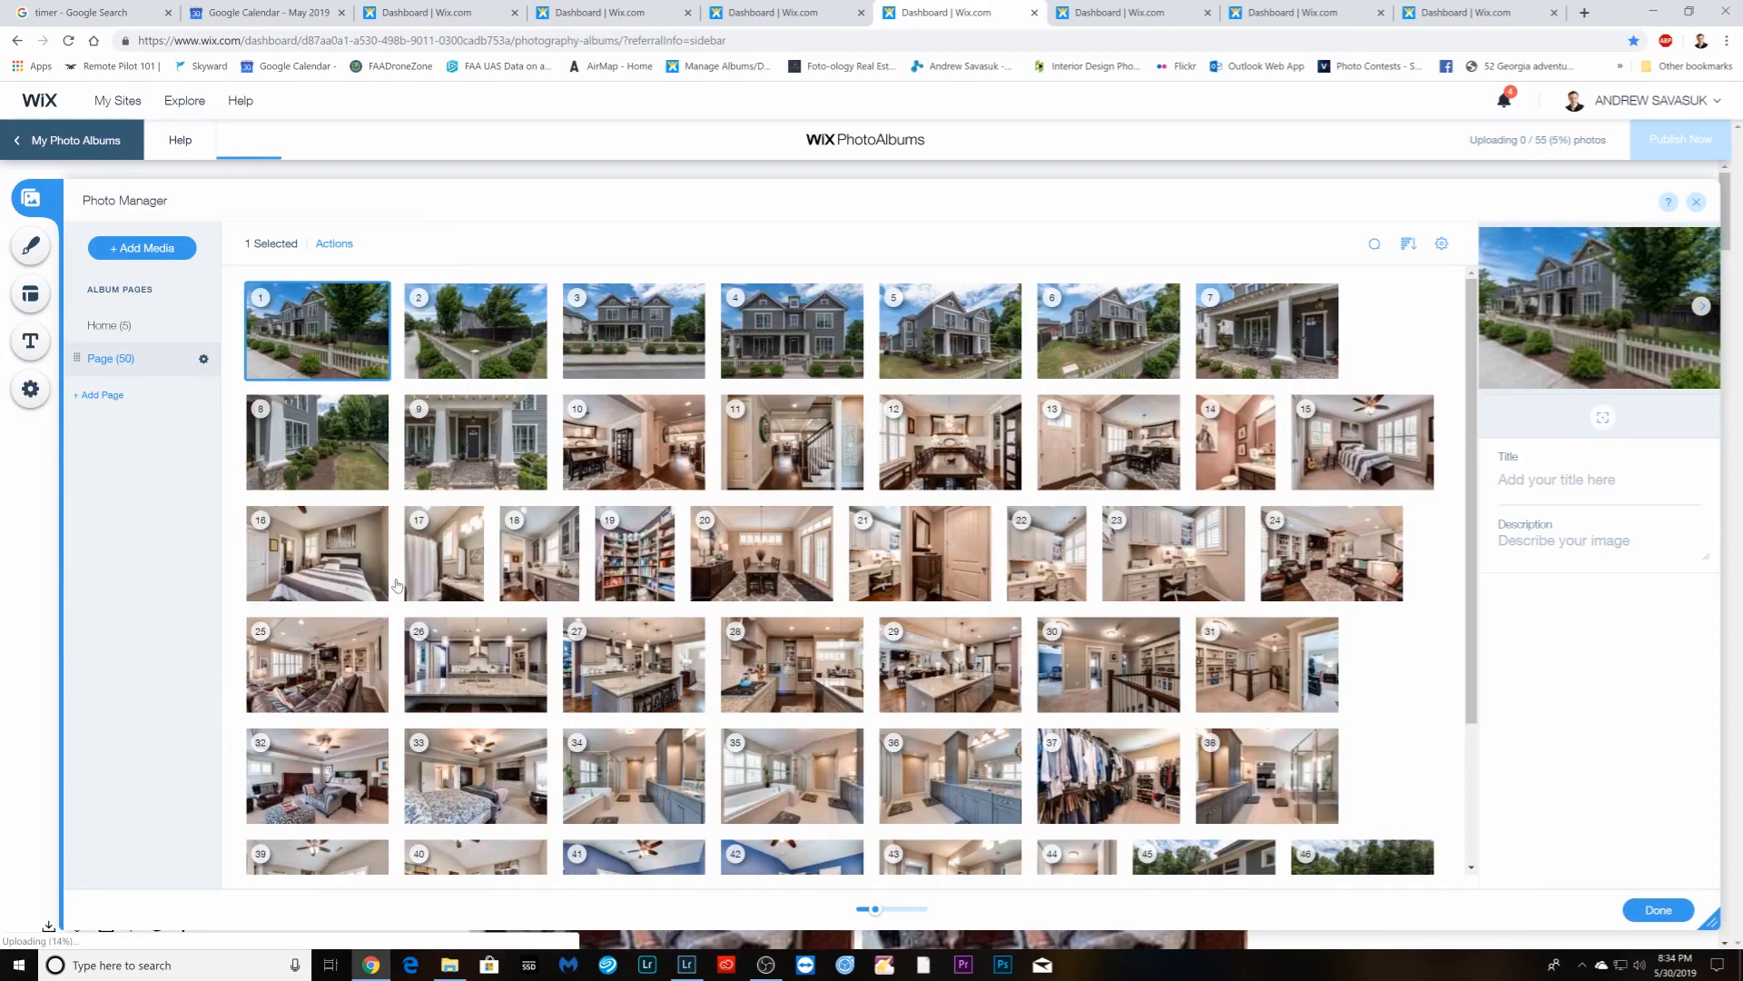
- Quit Lightroom Classic, skipping the catalog backup this time
click(681, 970)
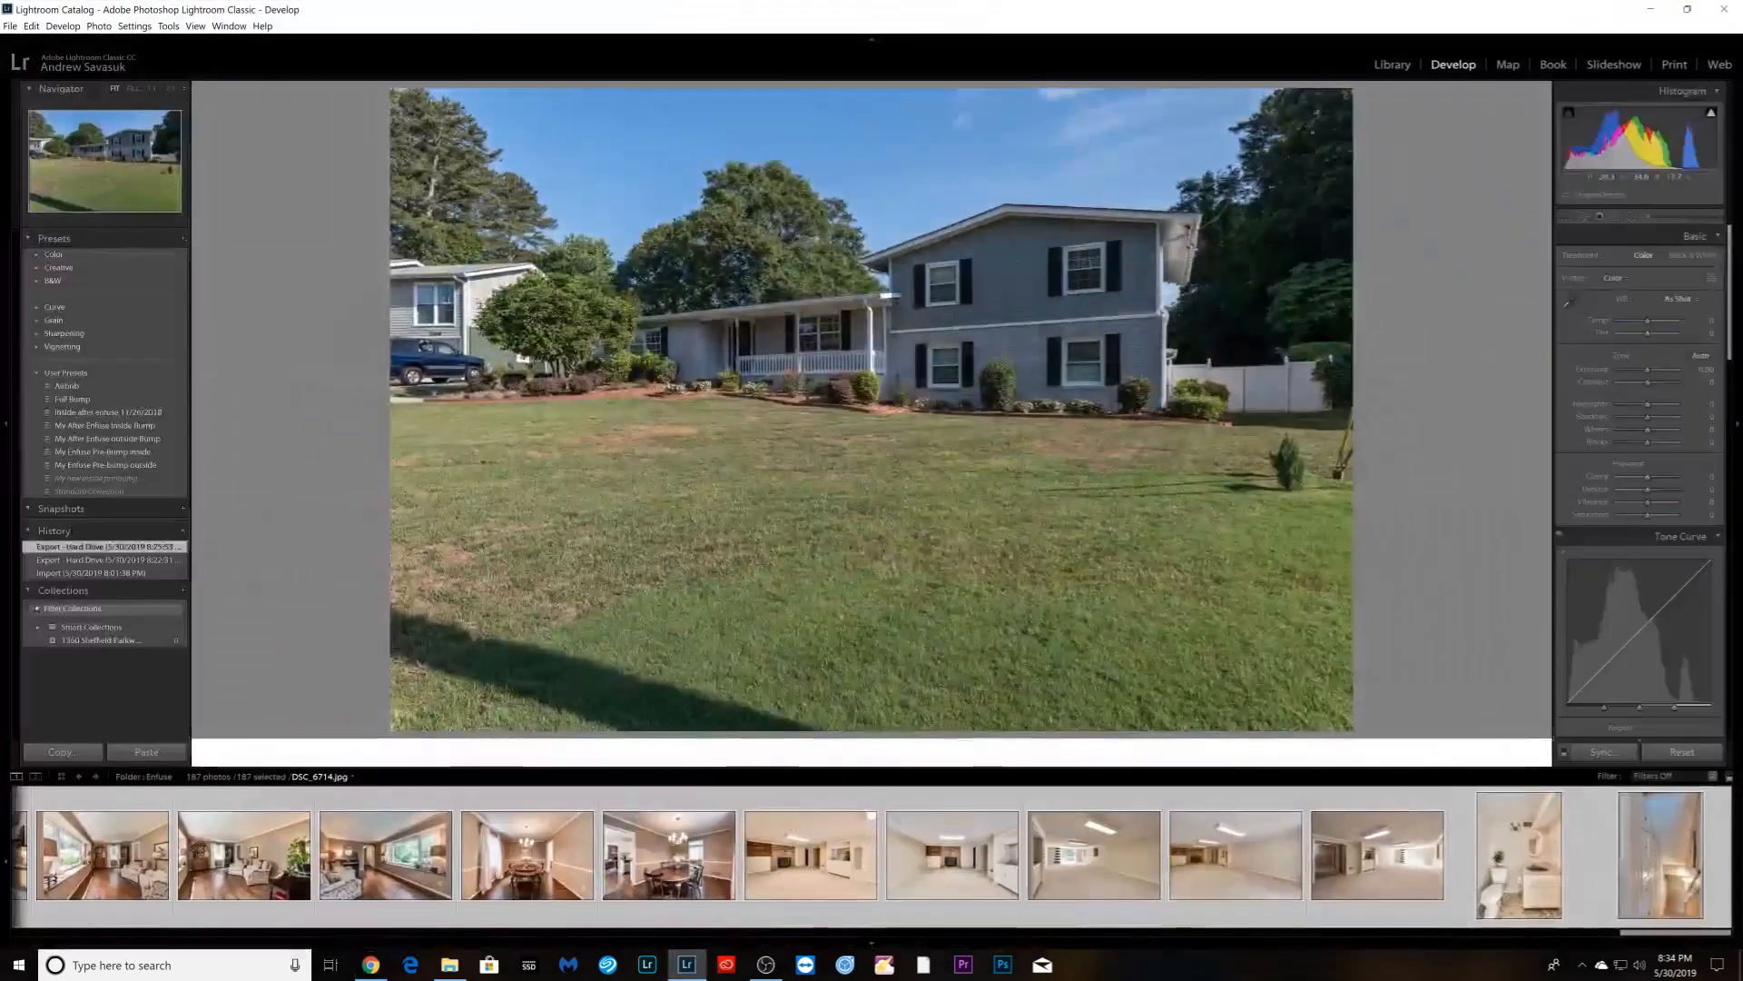
click(1724, 9)
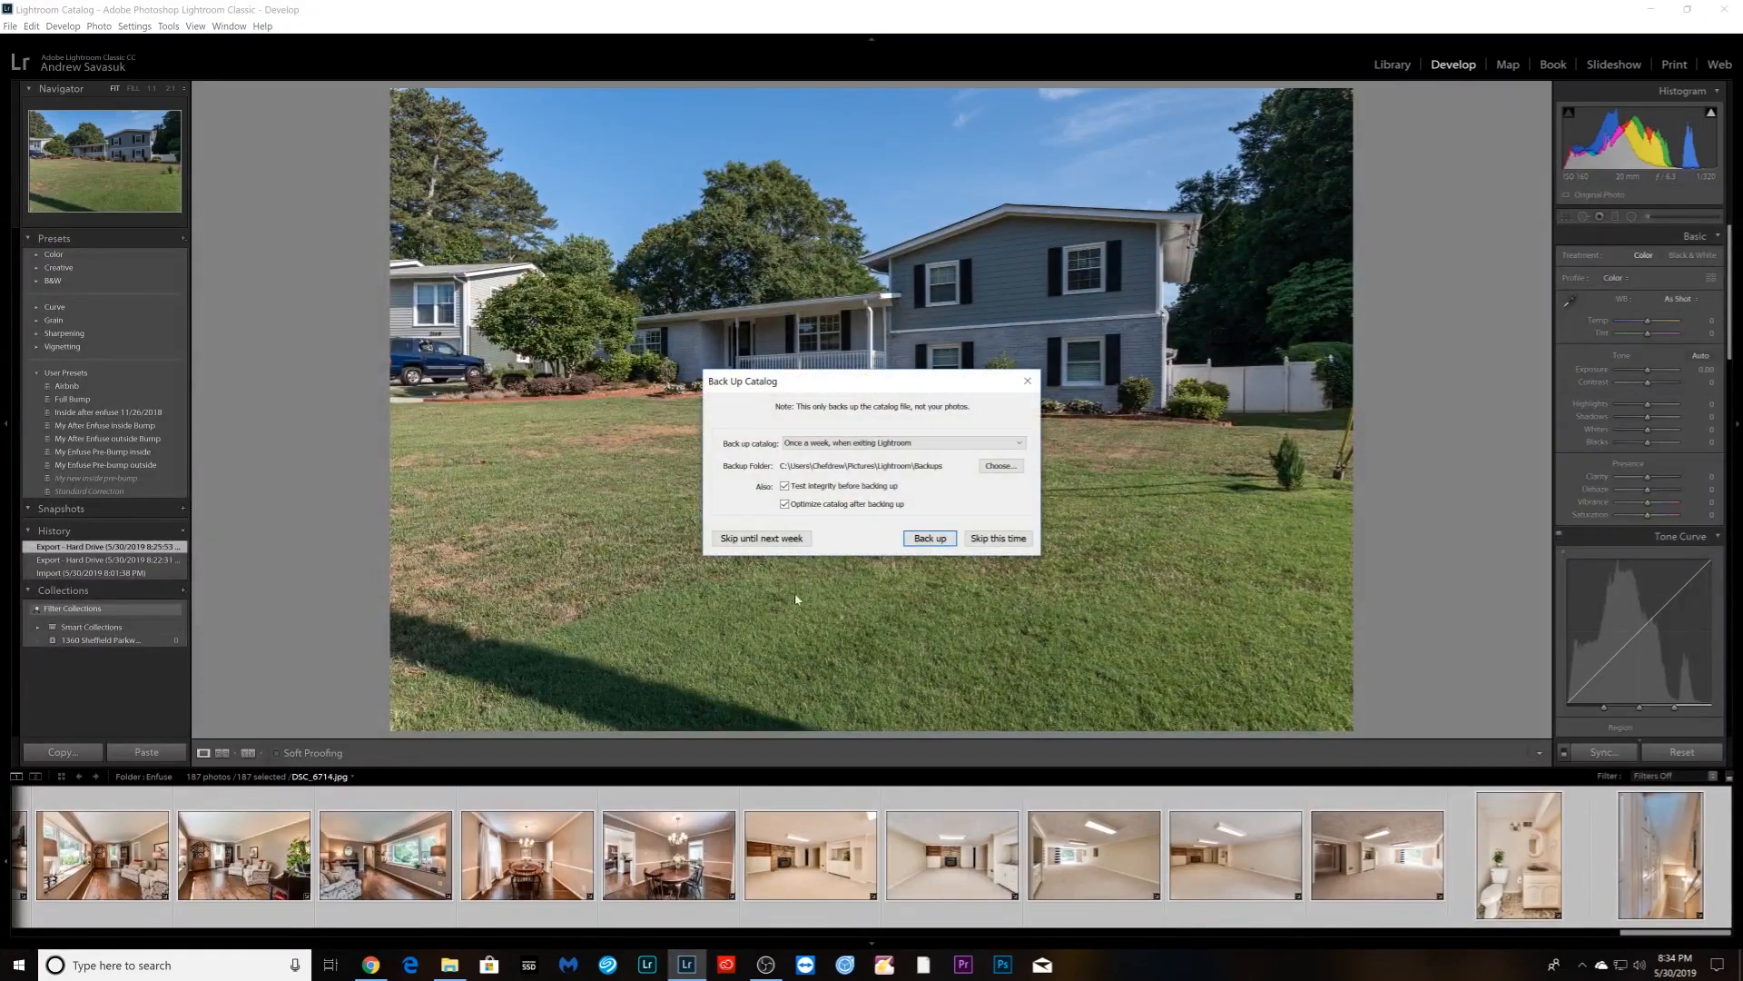
click(997, 538)
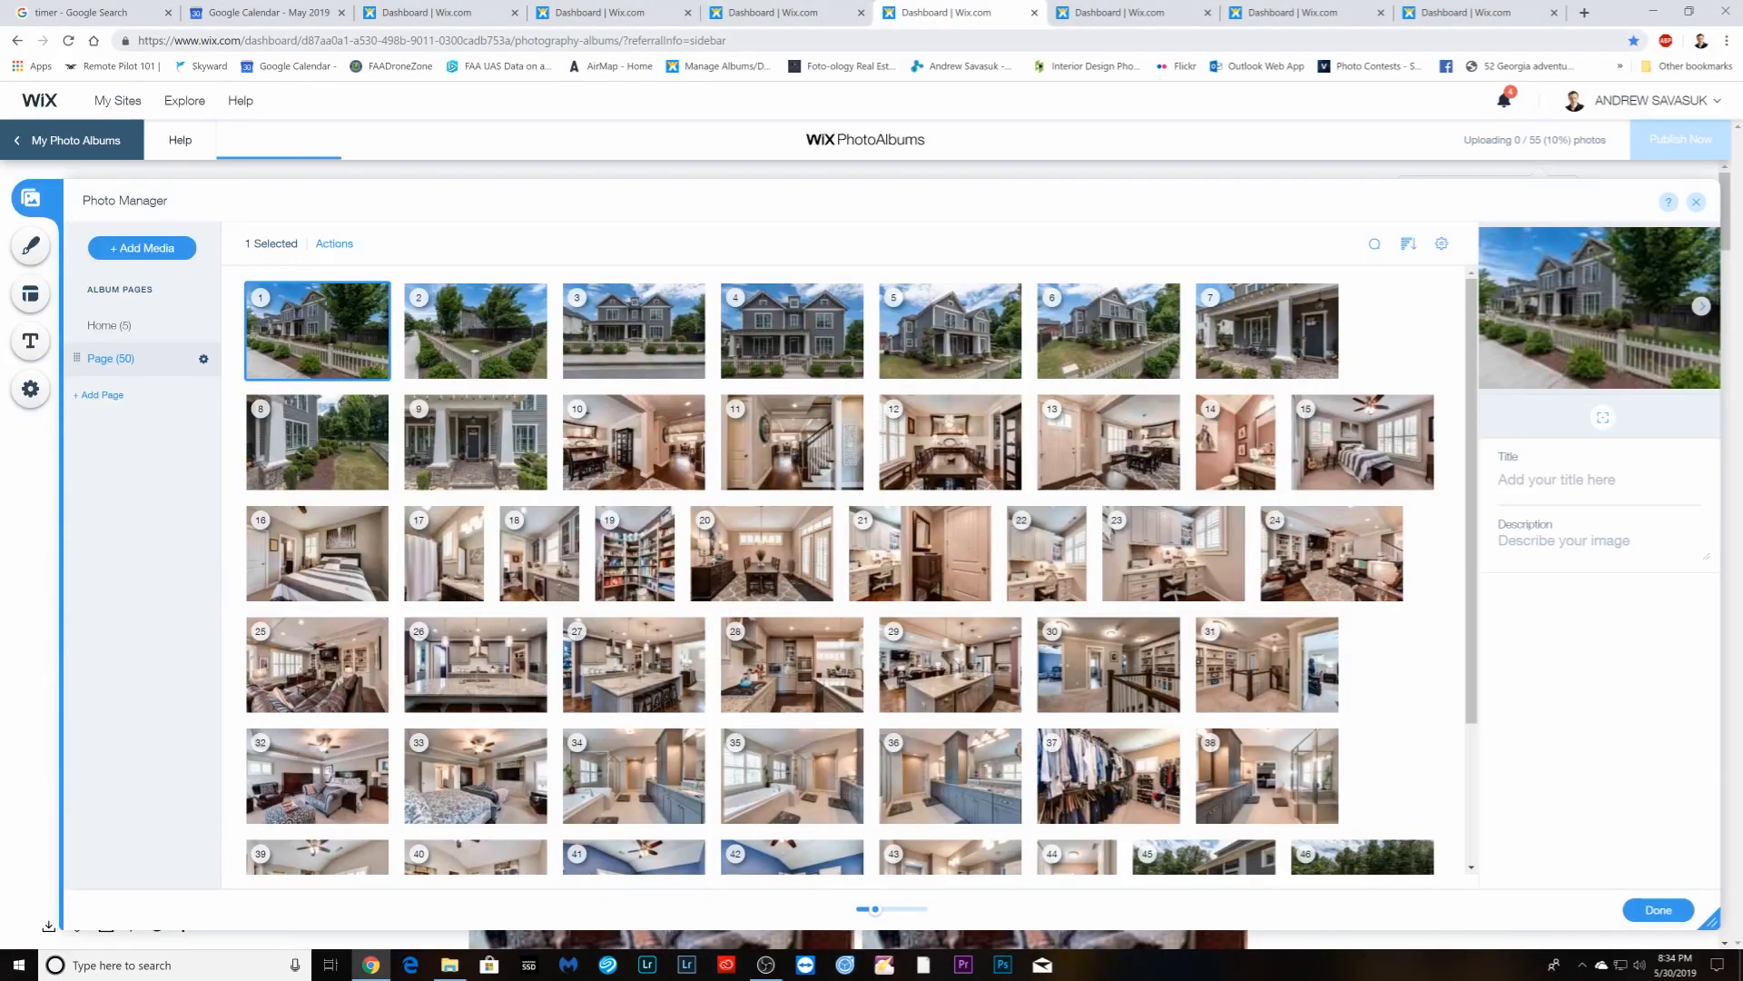
- Check uploads on the living-room, new 50-photo and other albums, ending on the 47-photo album
click(407, 14)
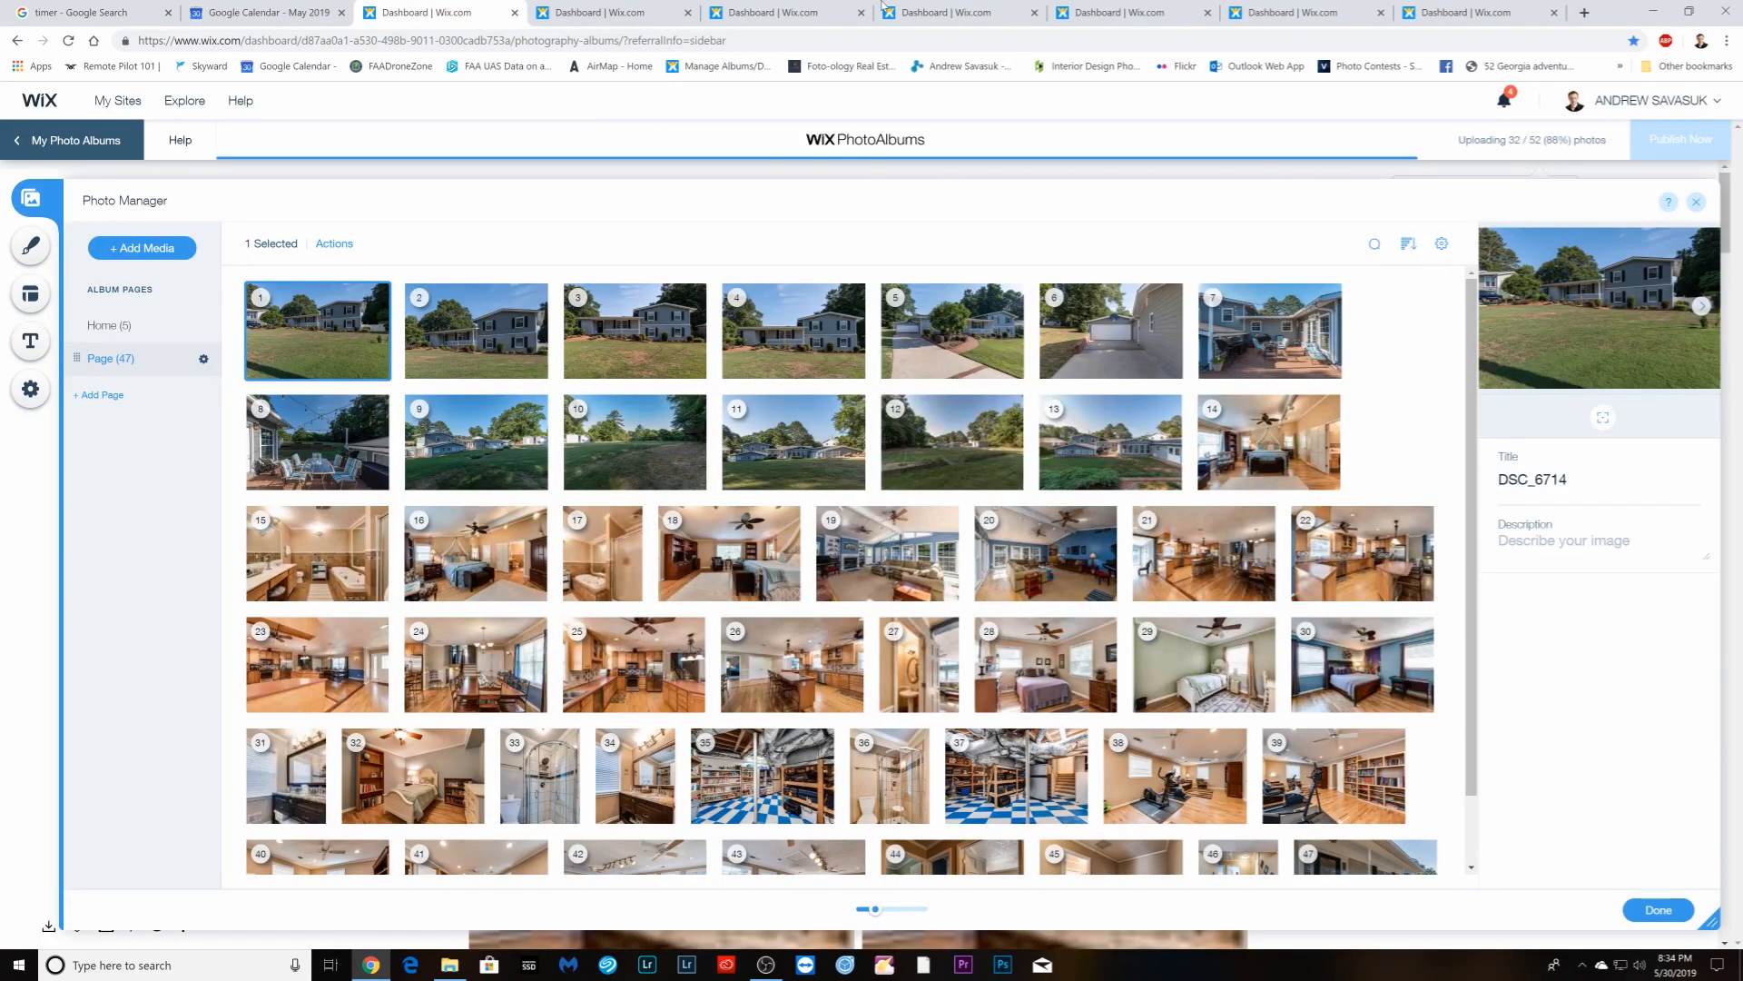
click(798, 13)
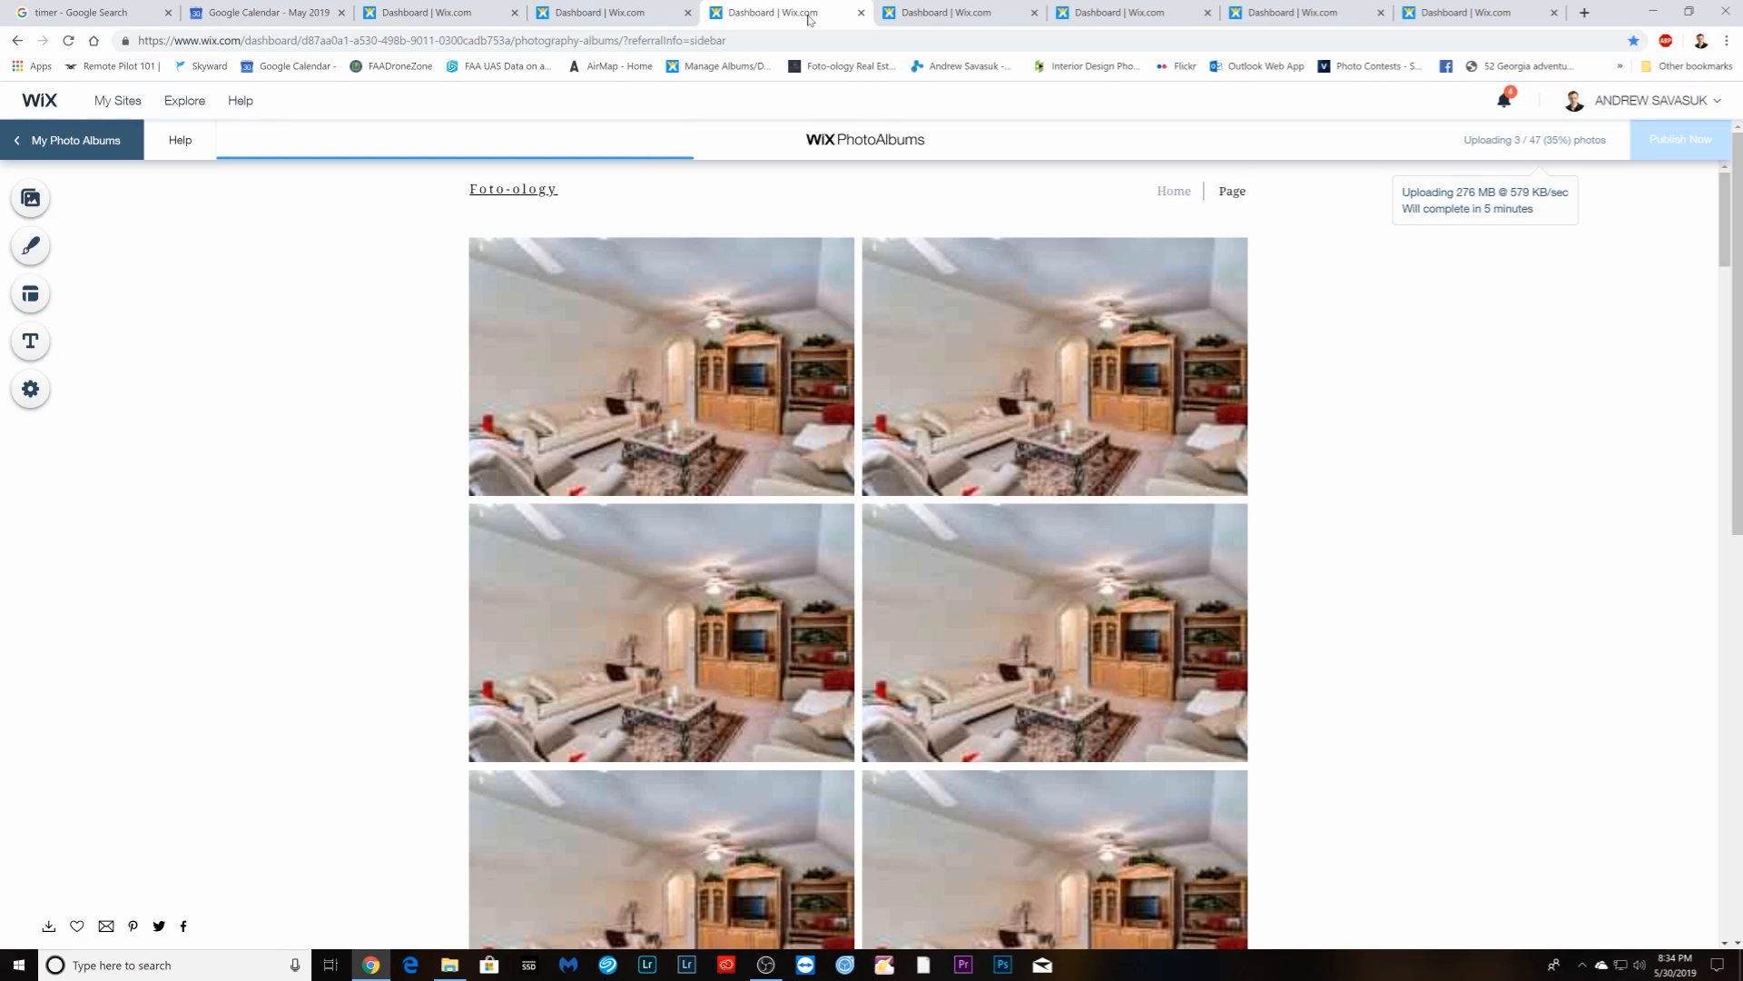
click(951, 13)
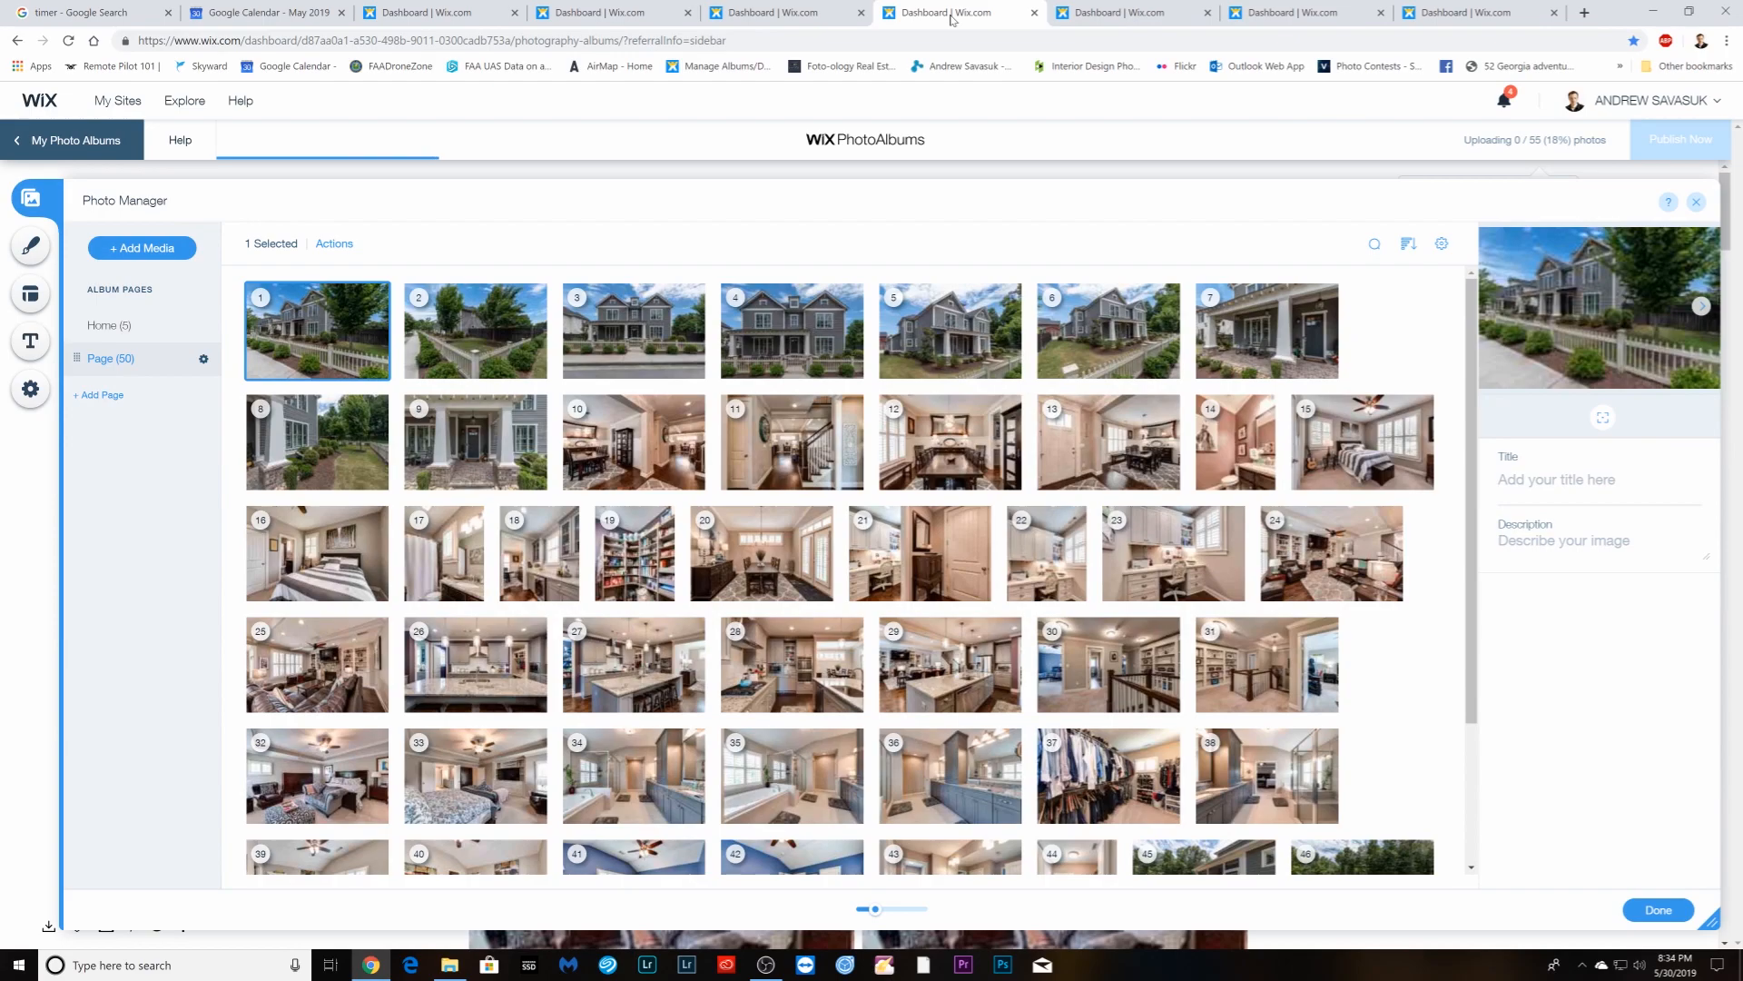
click(1135, 17)
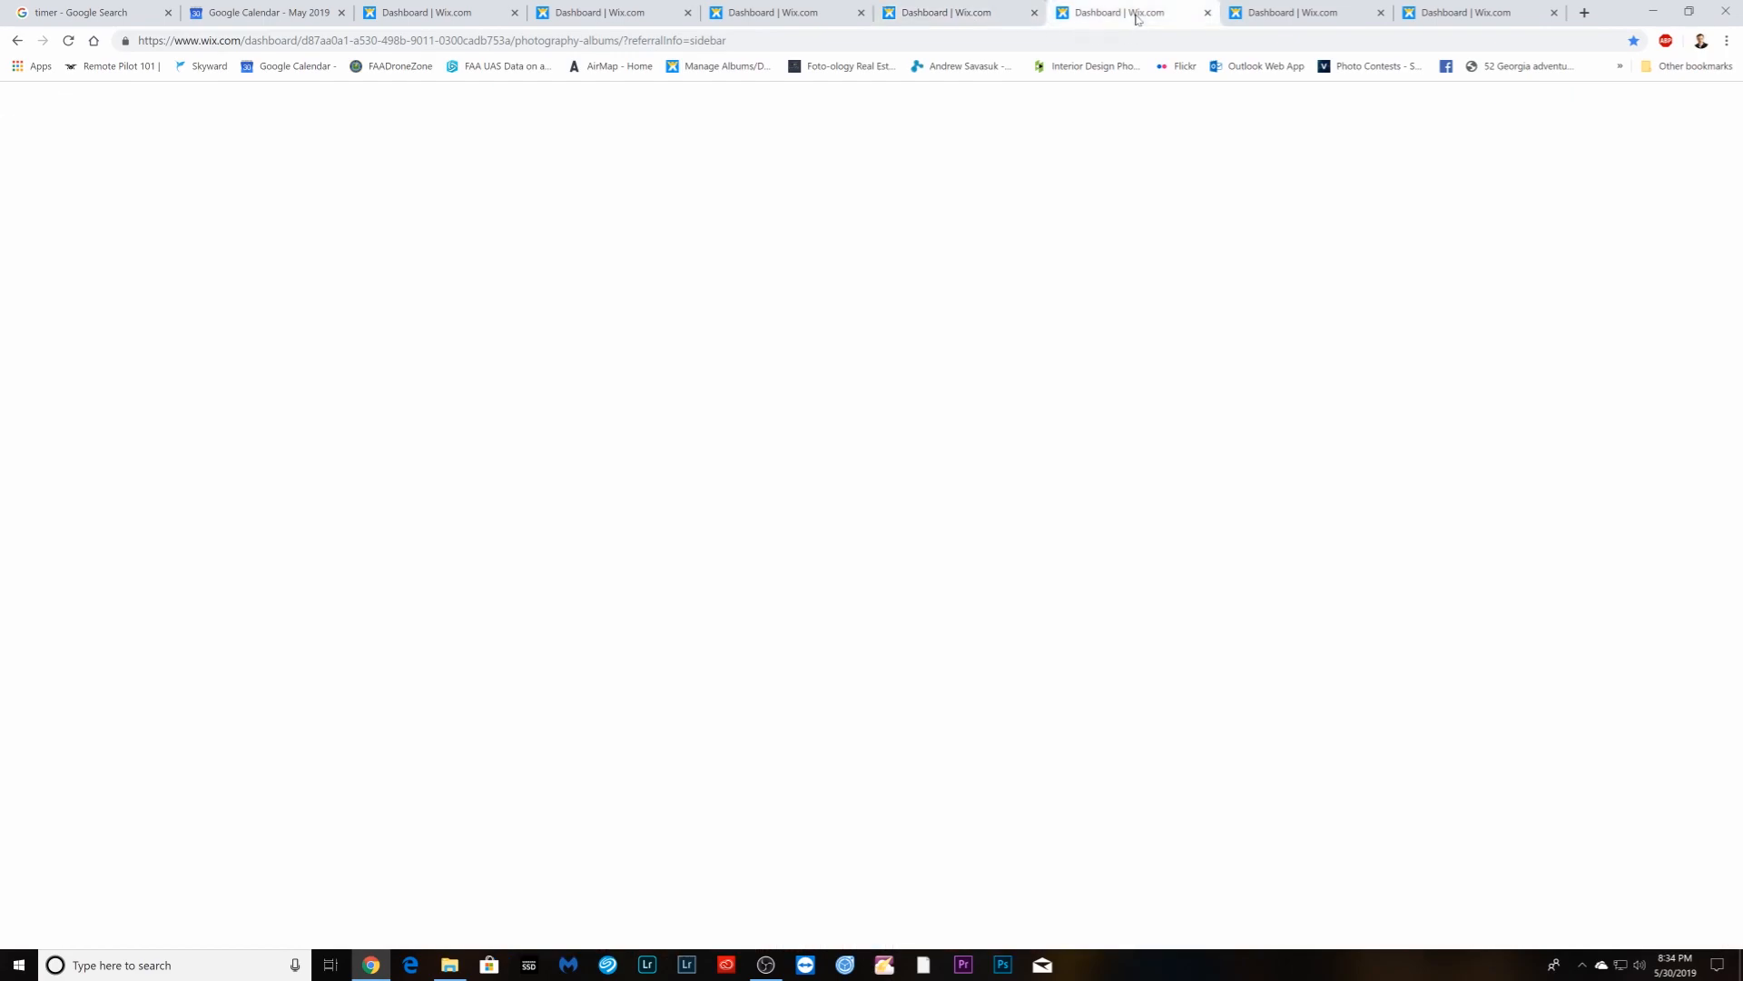
click(951, 14)
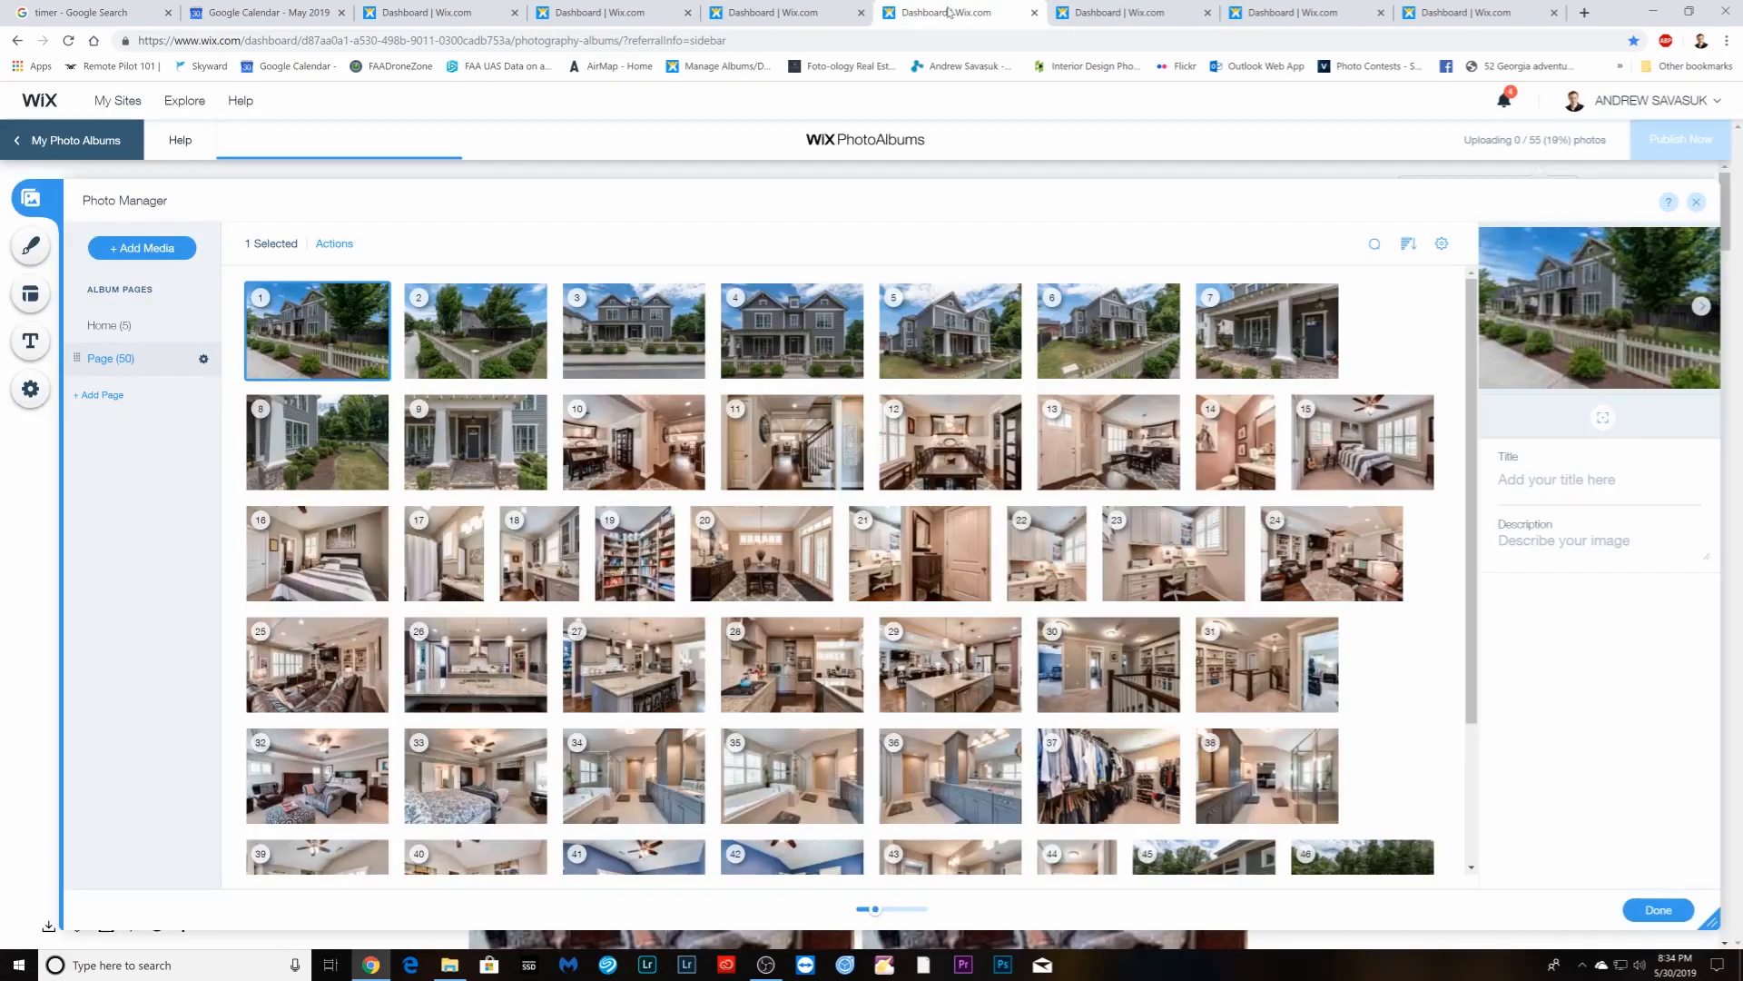
click(473, 15)
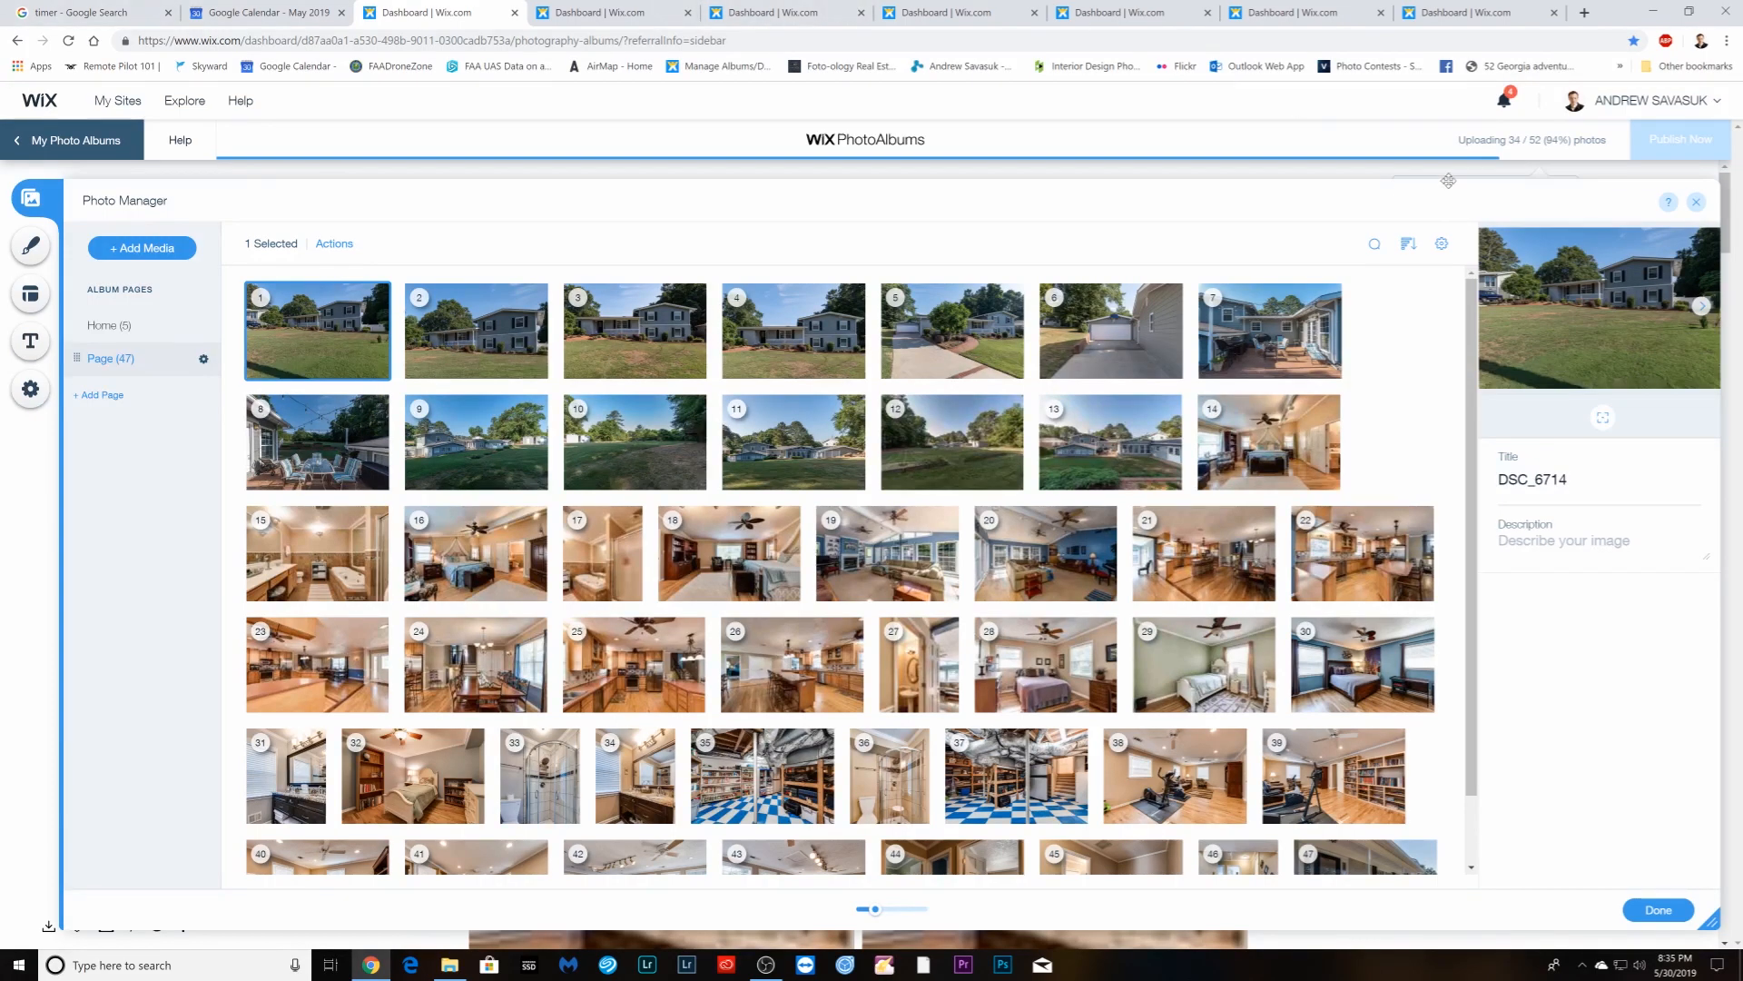
- Check the stopwatch, leave the 47-photo Wix upload running, and open Gmail in a new tab
click(75, 16)
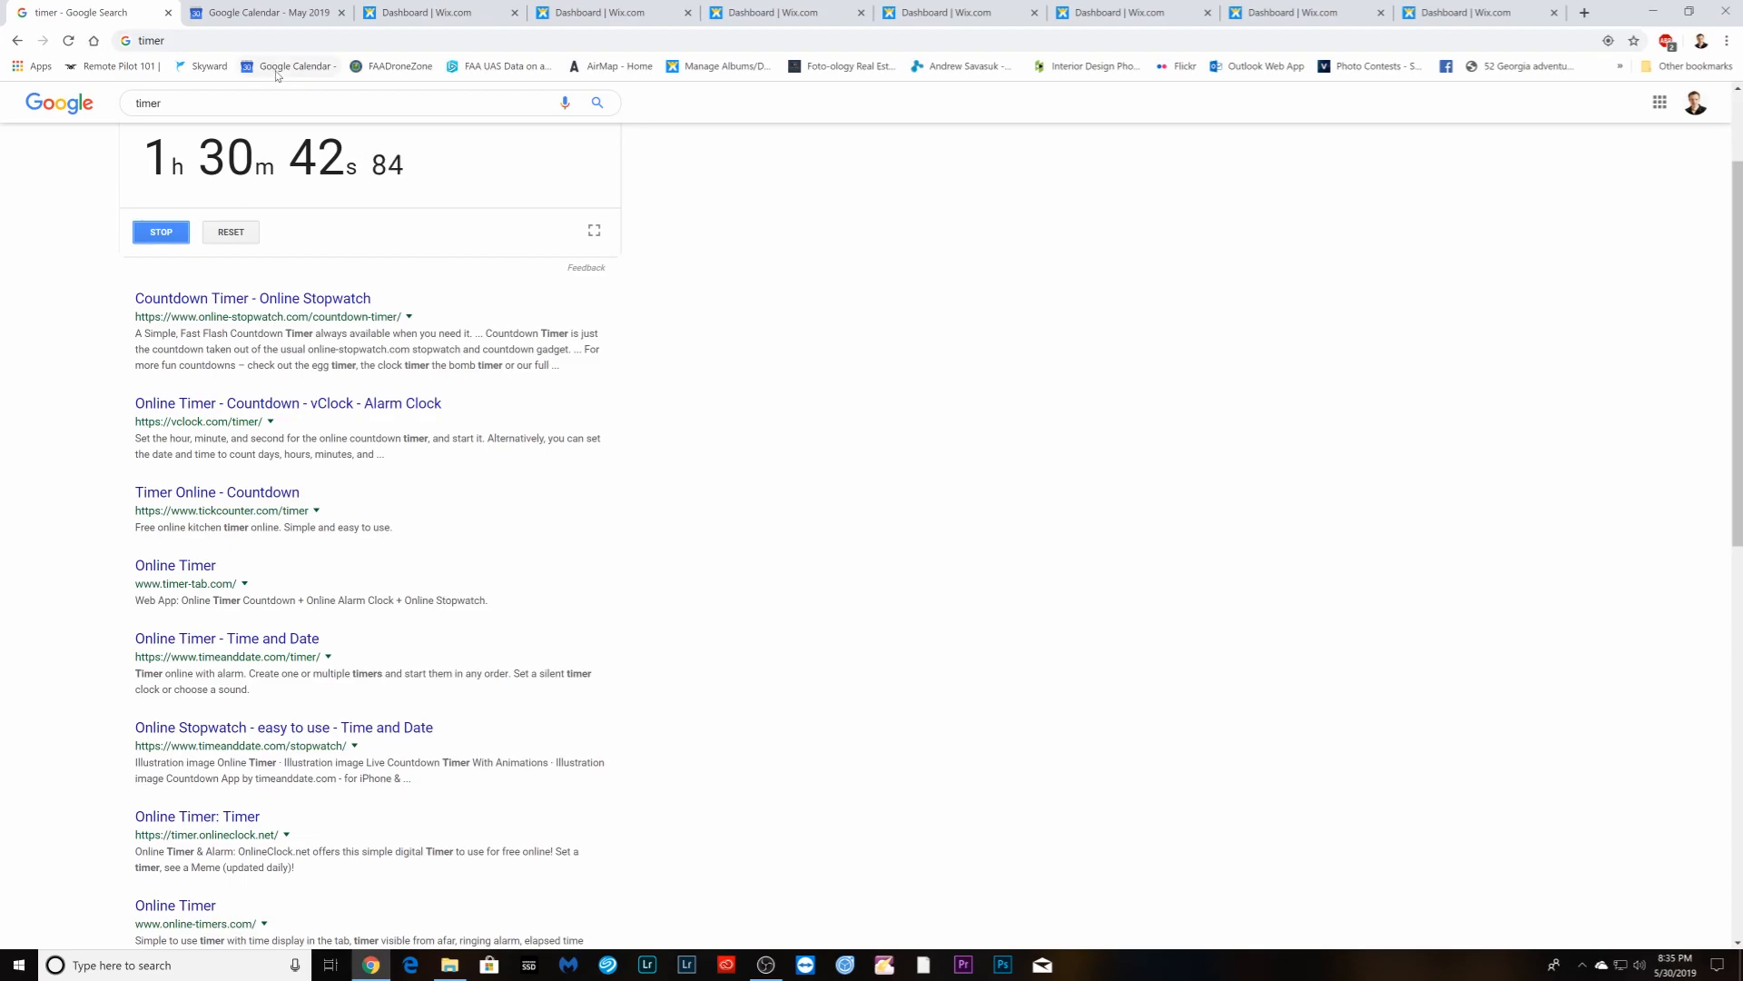
click(413, 20)
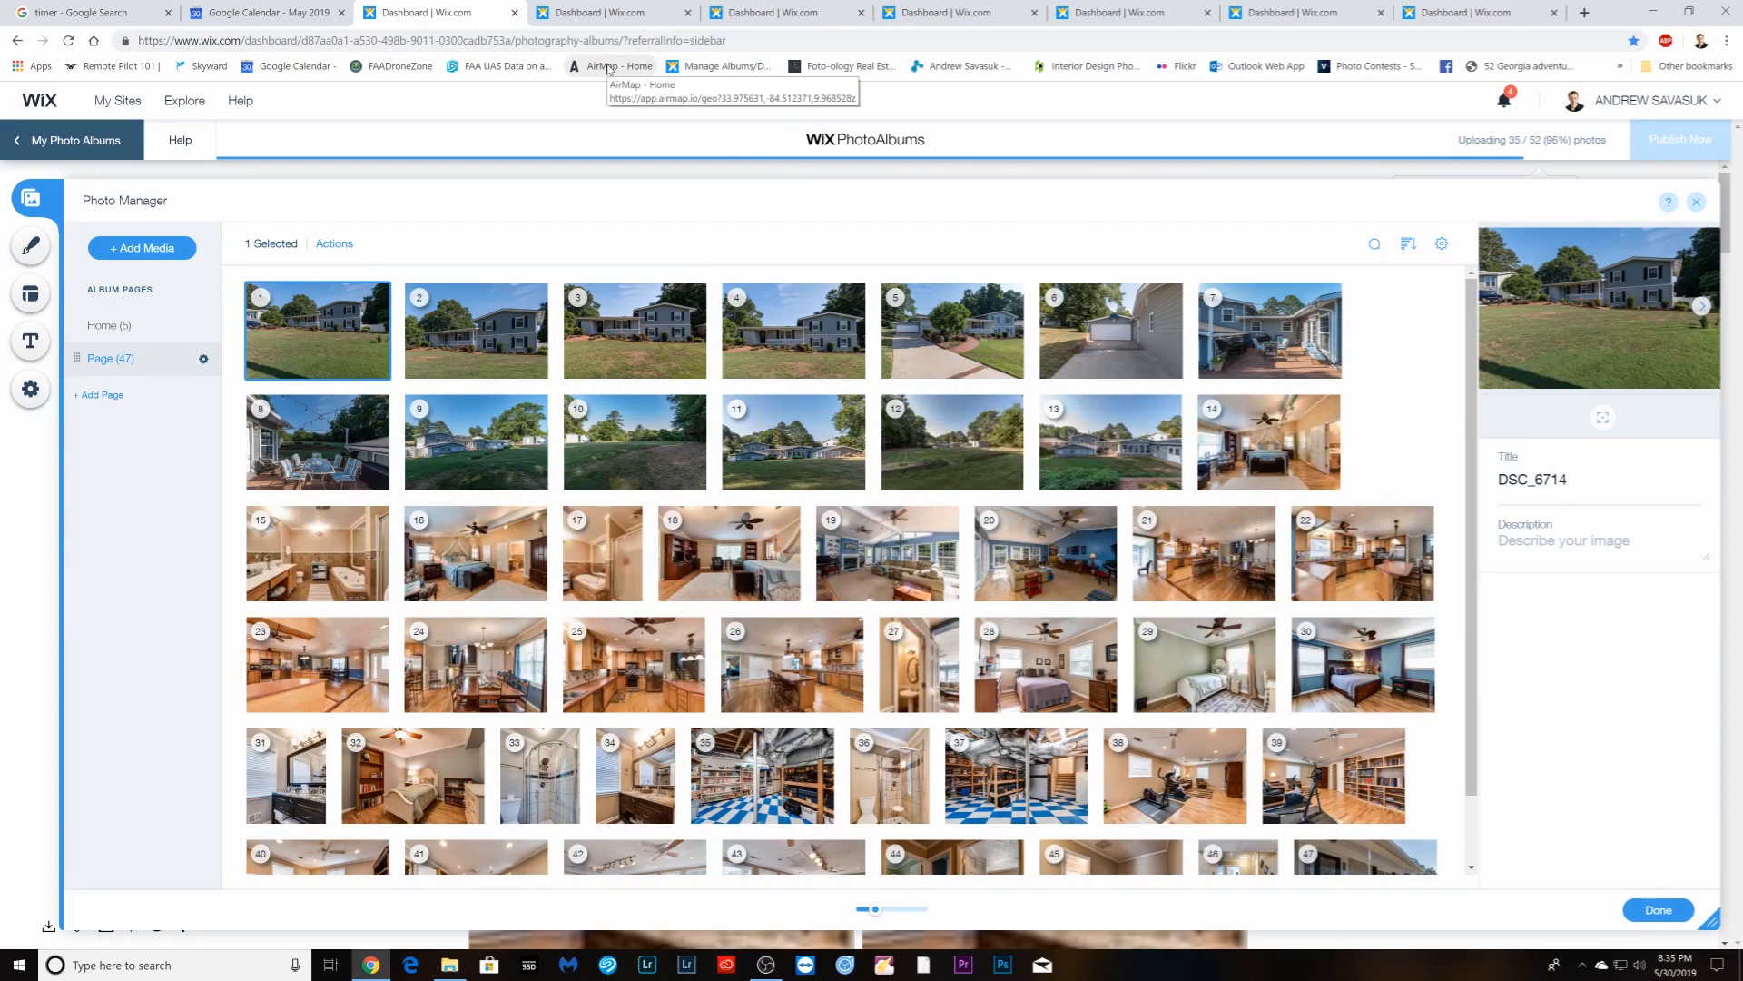
click(1585, 13)
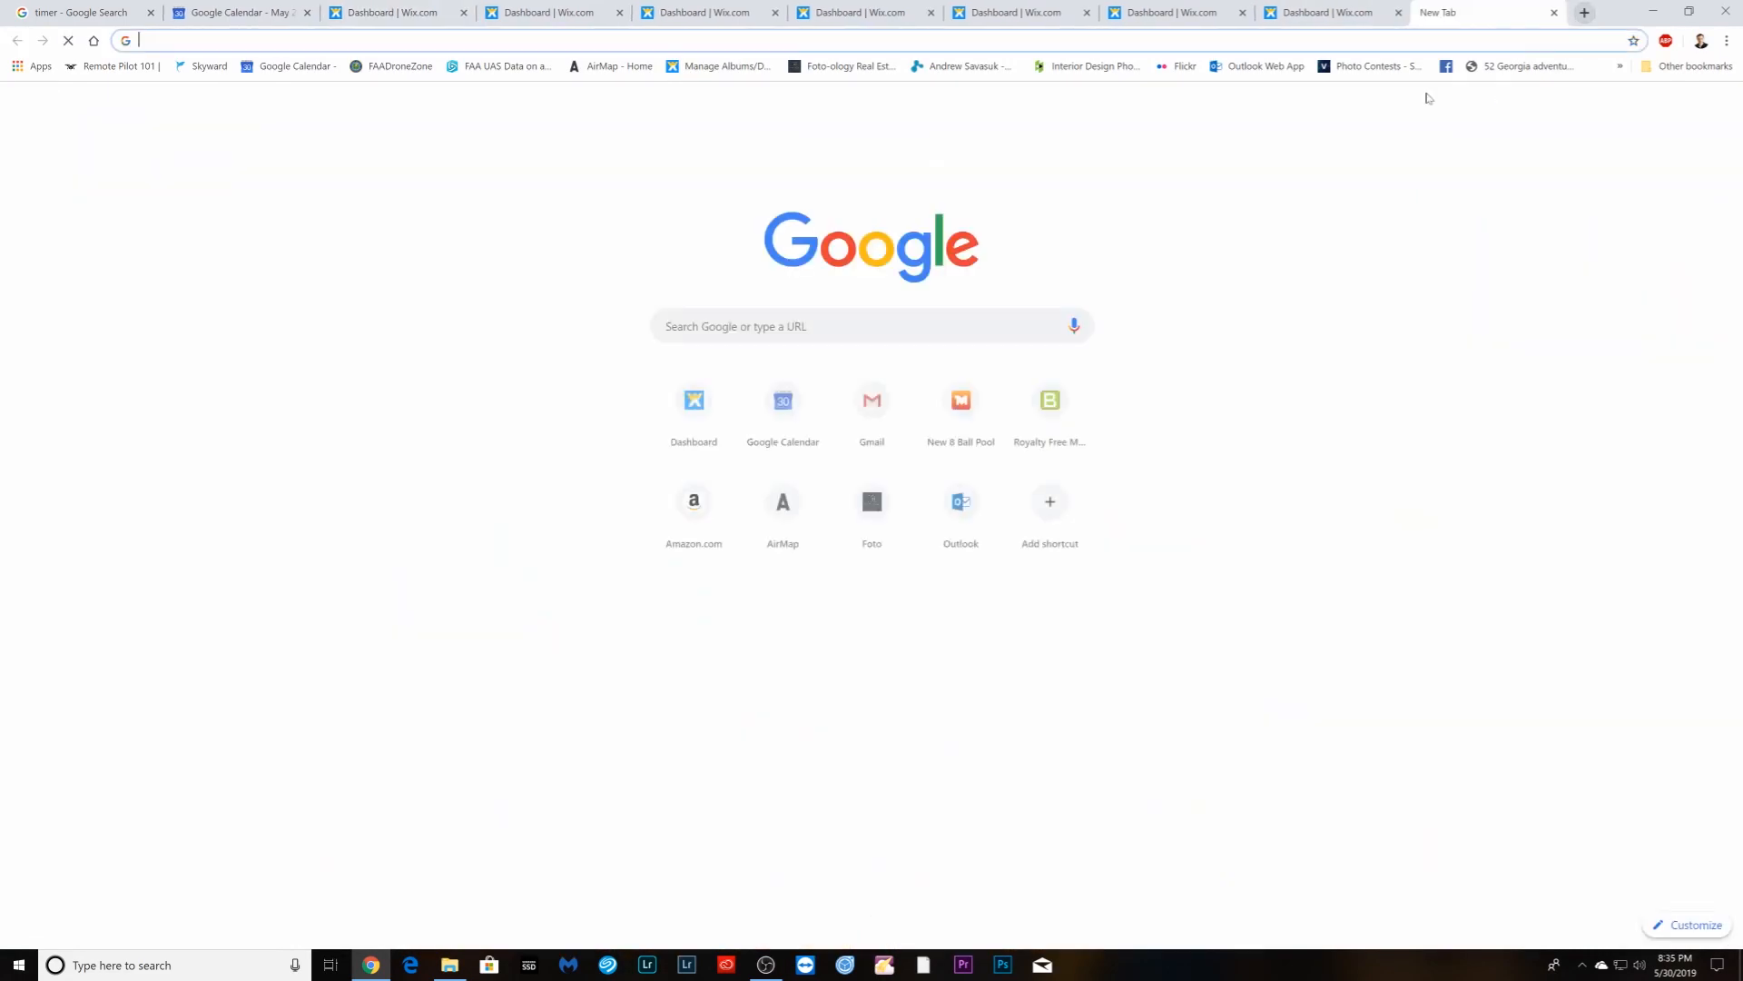
click(1593, 108)
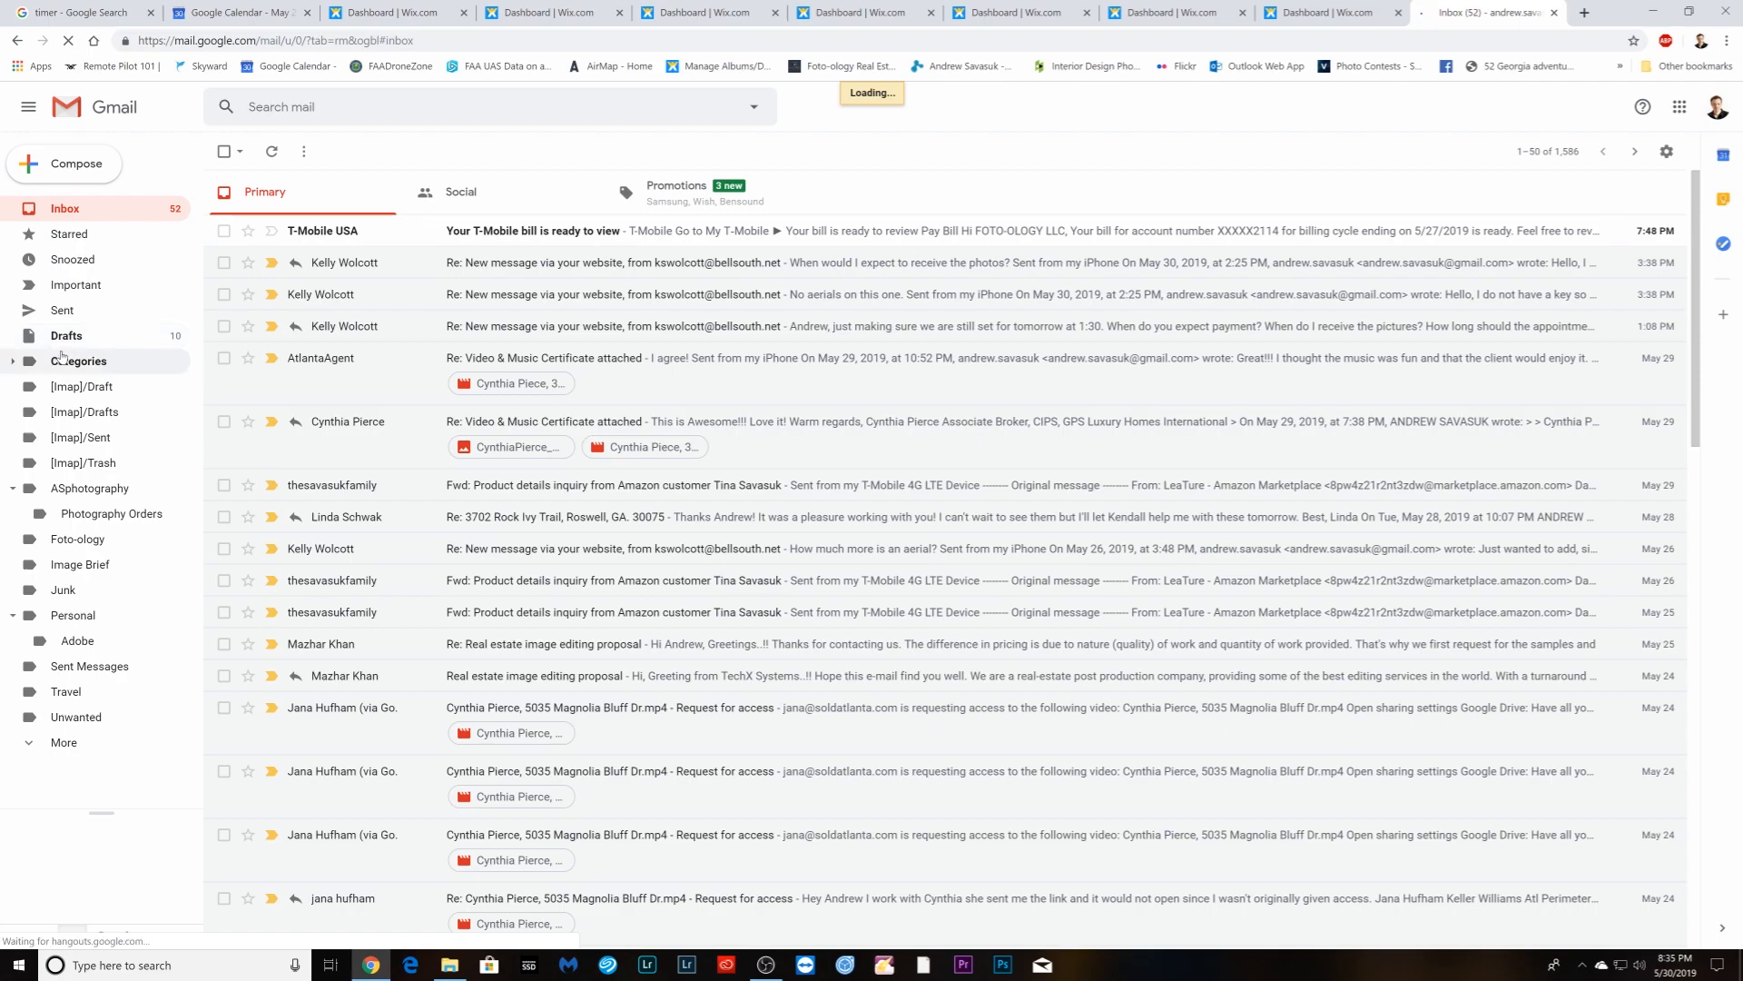
click(62, 310)
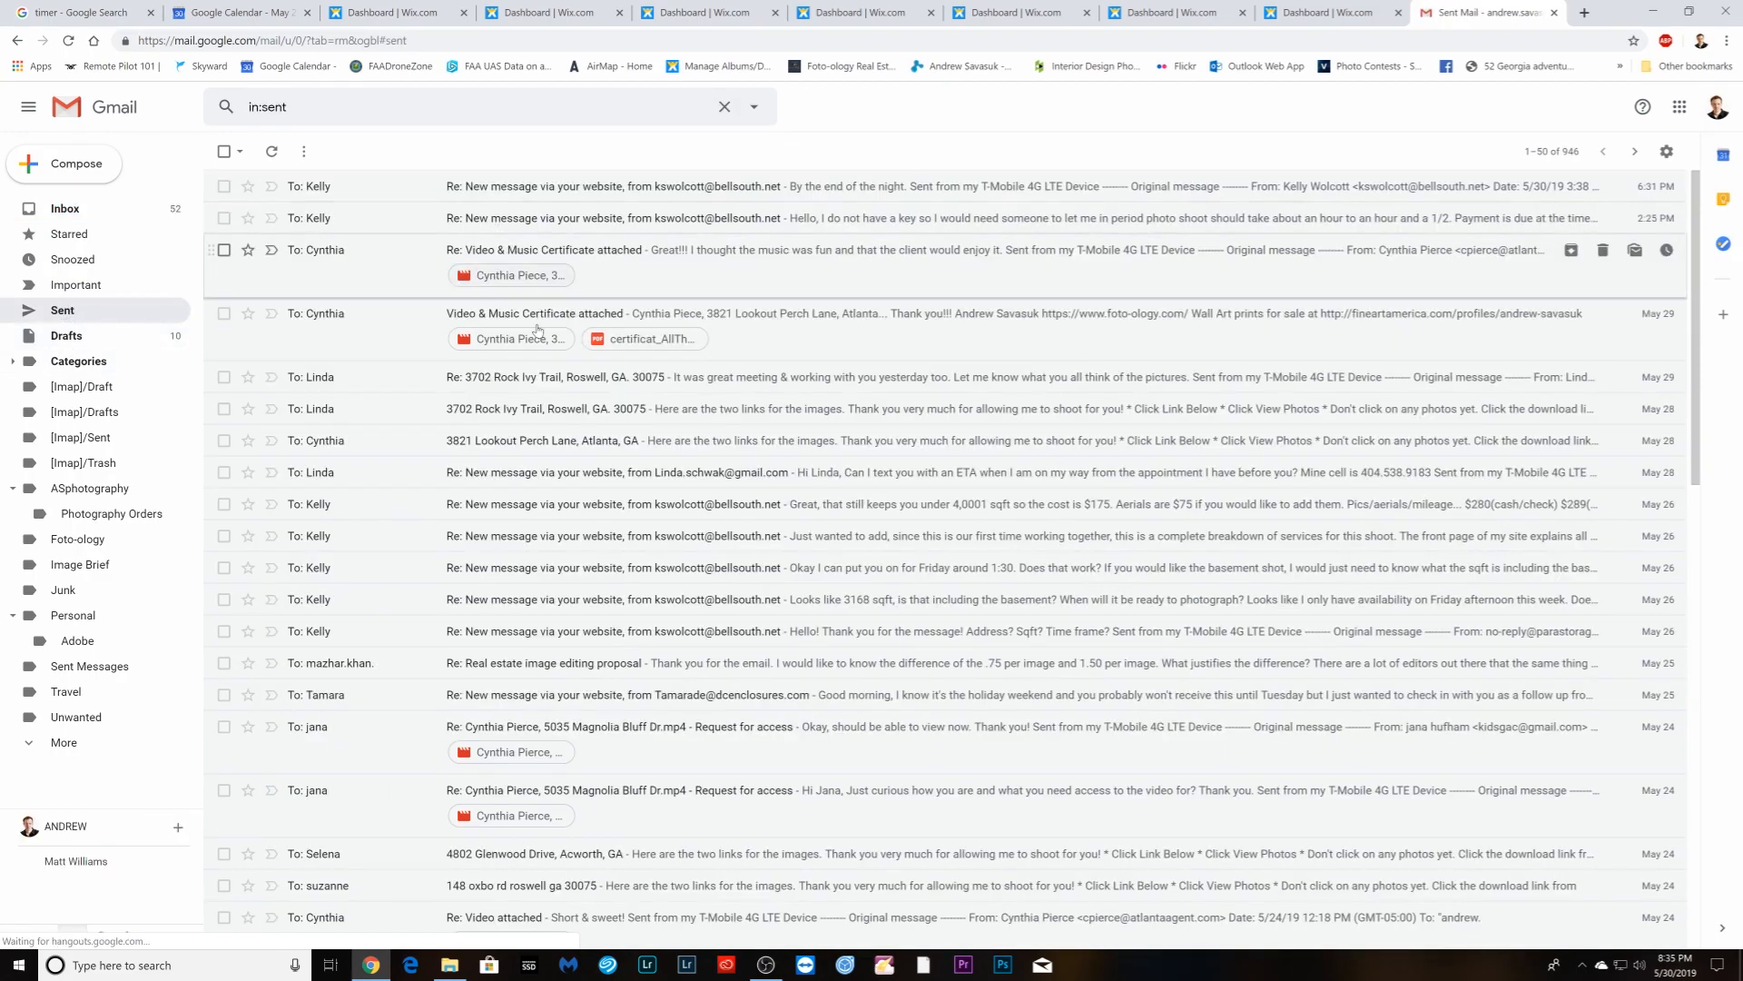
click(543, 413)
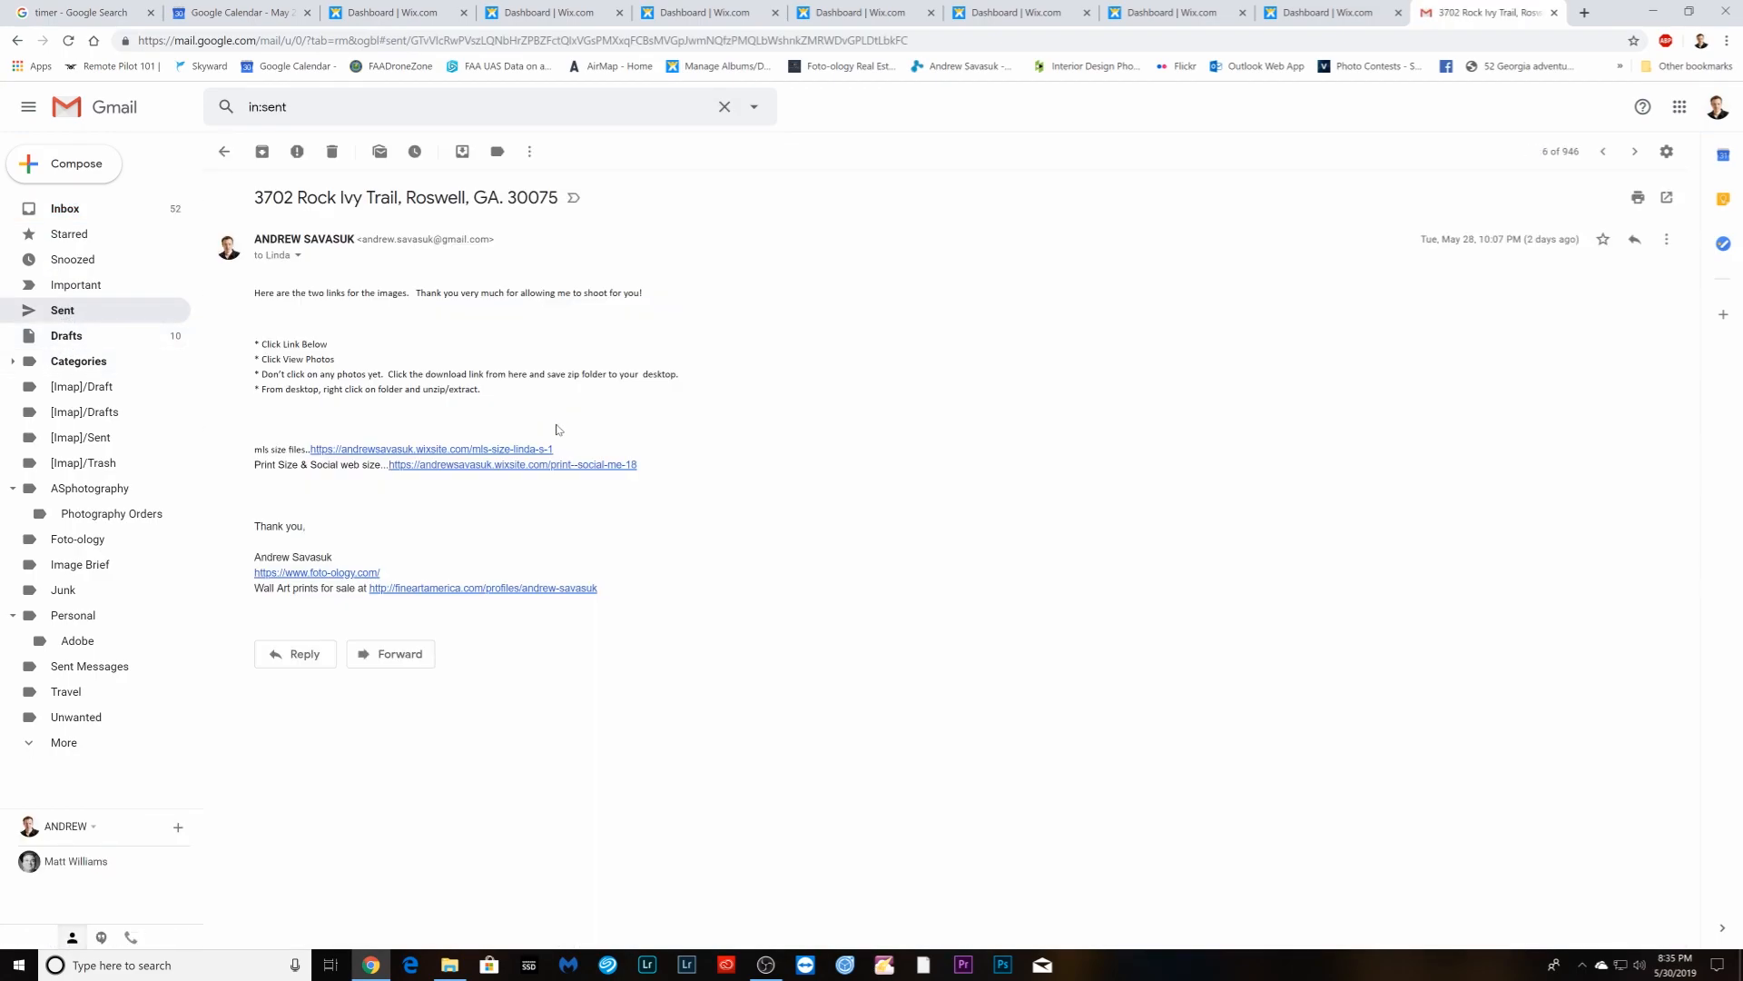
drag(260, 292, 718, 476)
key(ctrl+c)
click(255, 296)
right_click(517, 377)
click(555, 391)
- Start four new Compose drafts from the inbox
click(65, 208)
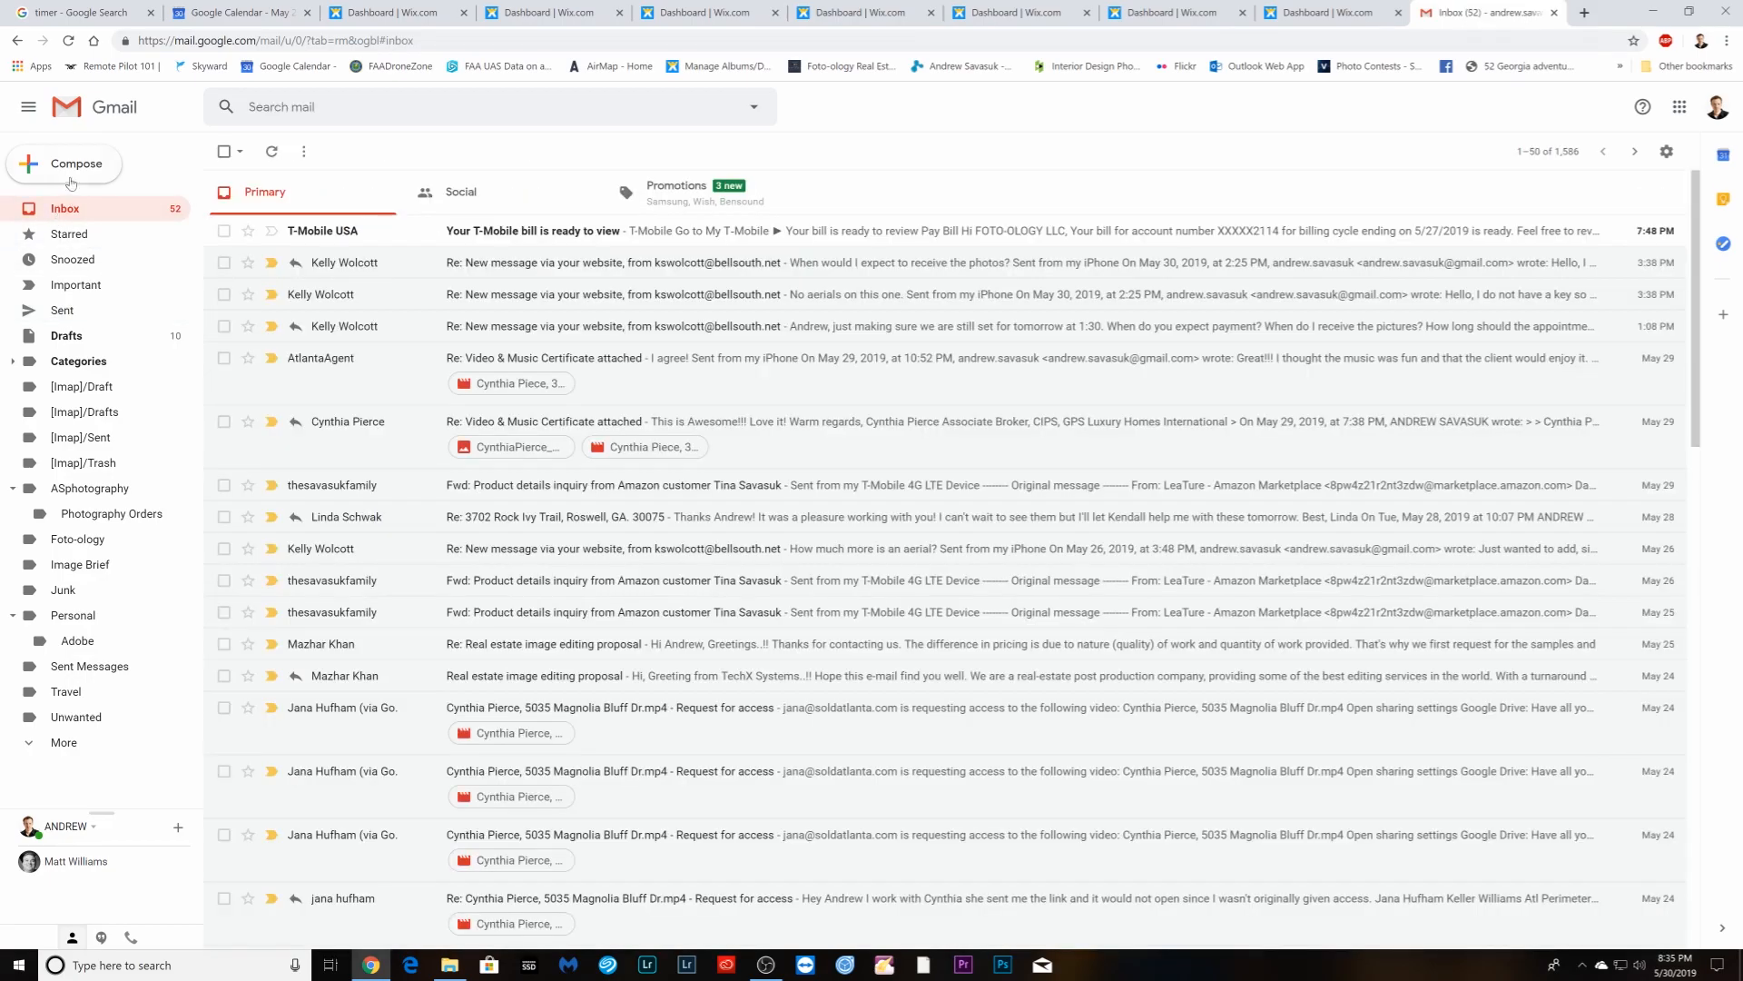
click(71, 175)
click(72, 173)
click(73, 173)
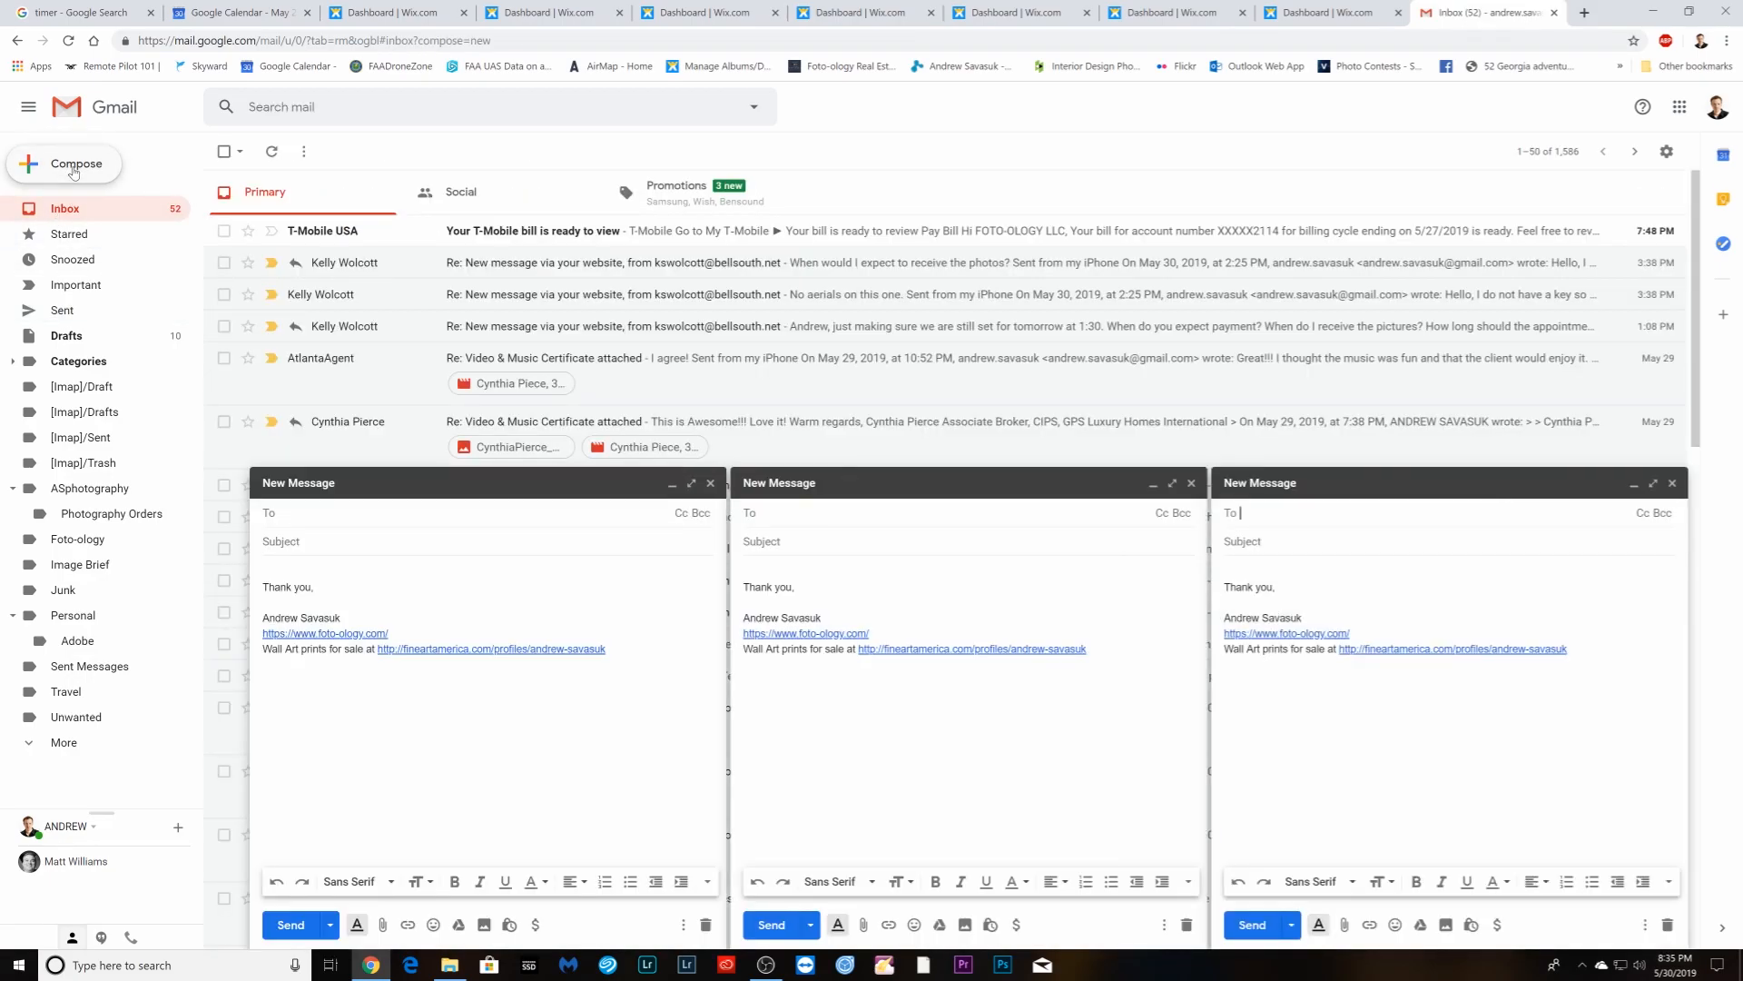
click(74, 172)
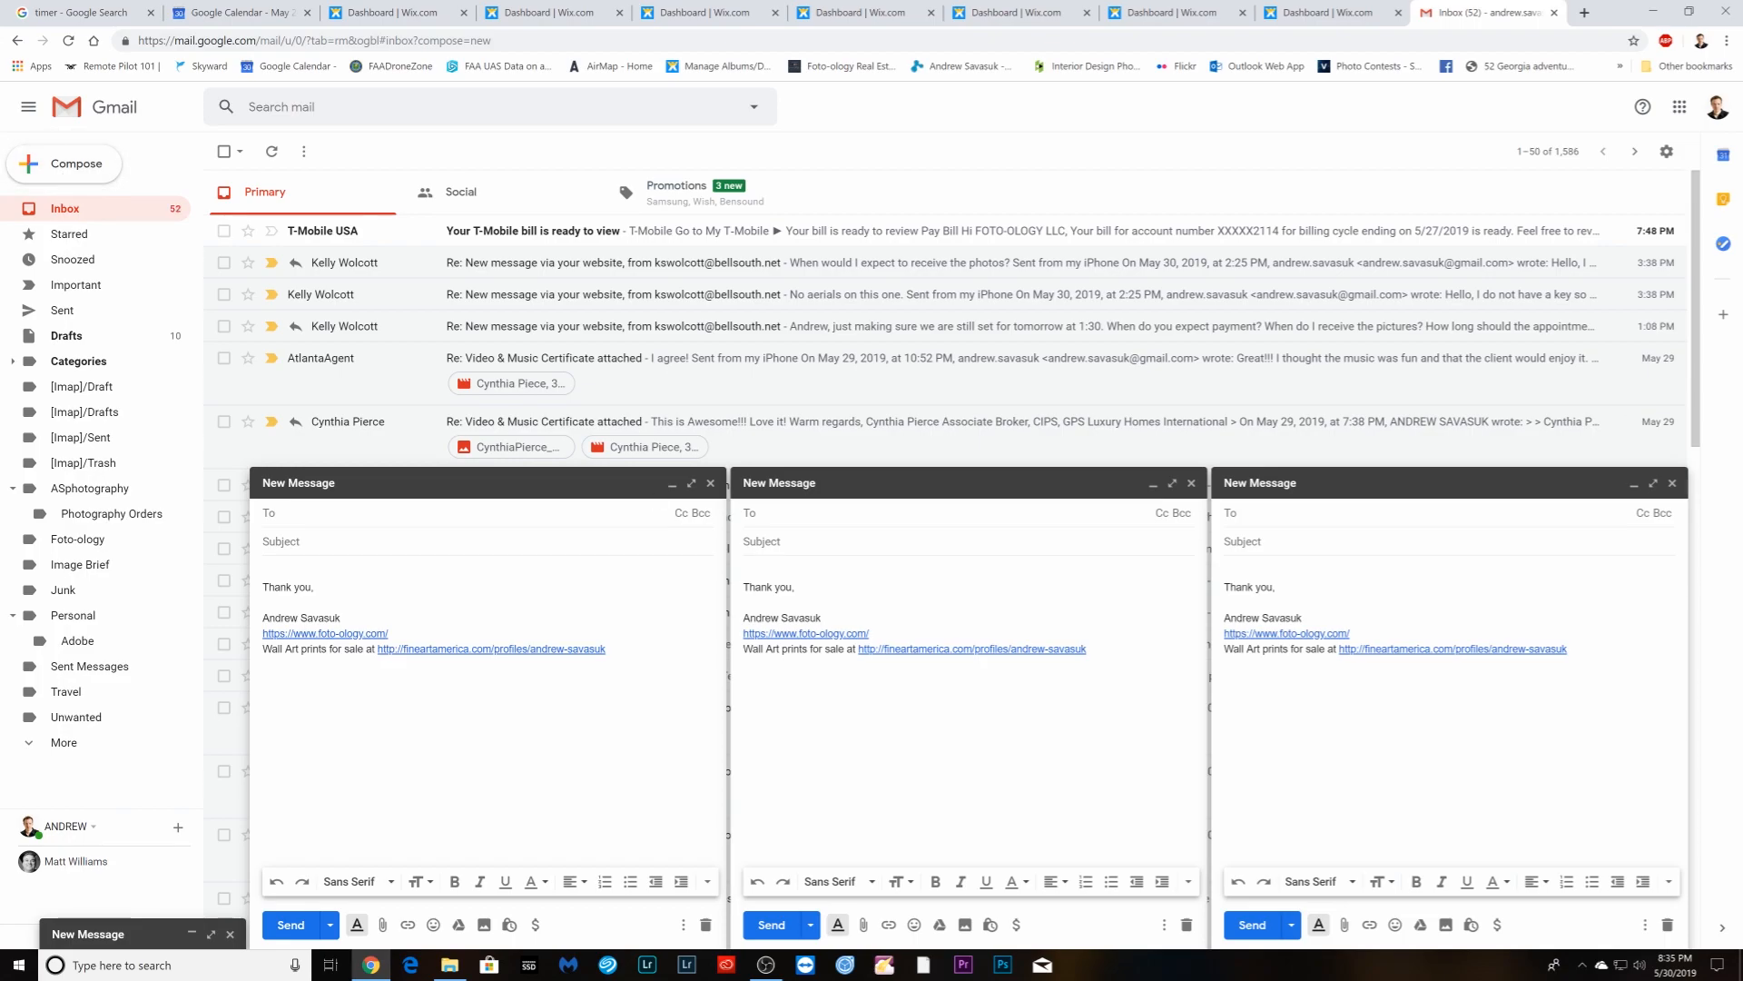
- Paste the copied email text above the signature in the right and middle drafts
click(1224, 571)
key(Return)
key(Return)
key(Return)
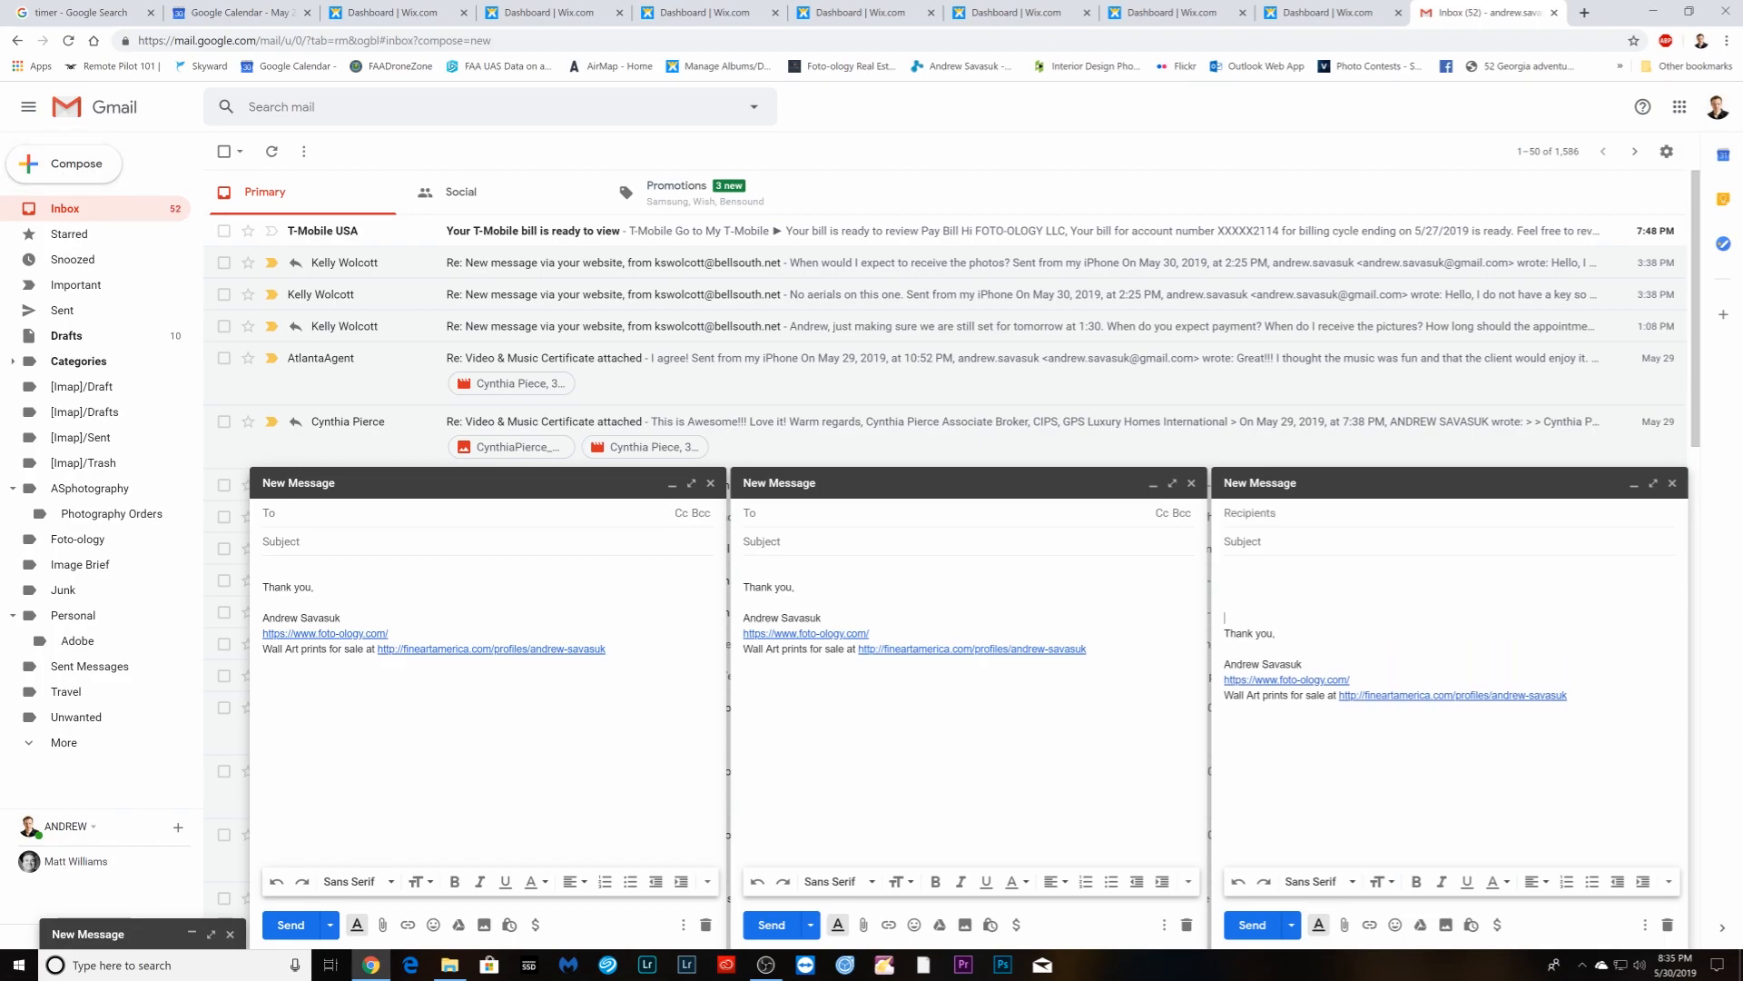
right_click(1246, 570)
click(1289, 676)
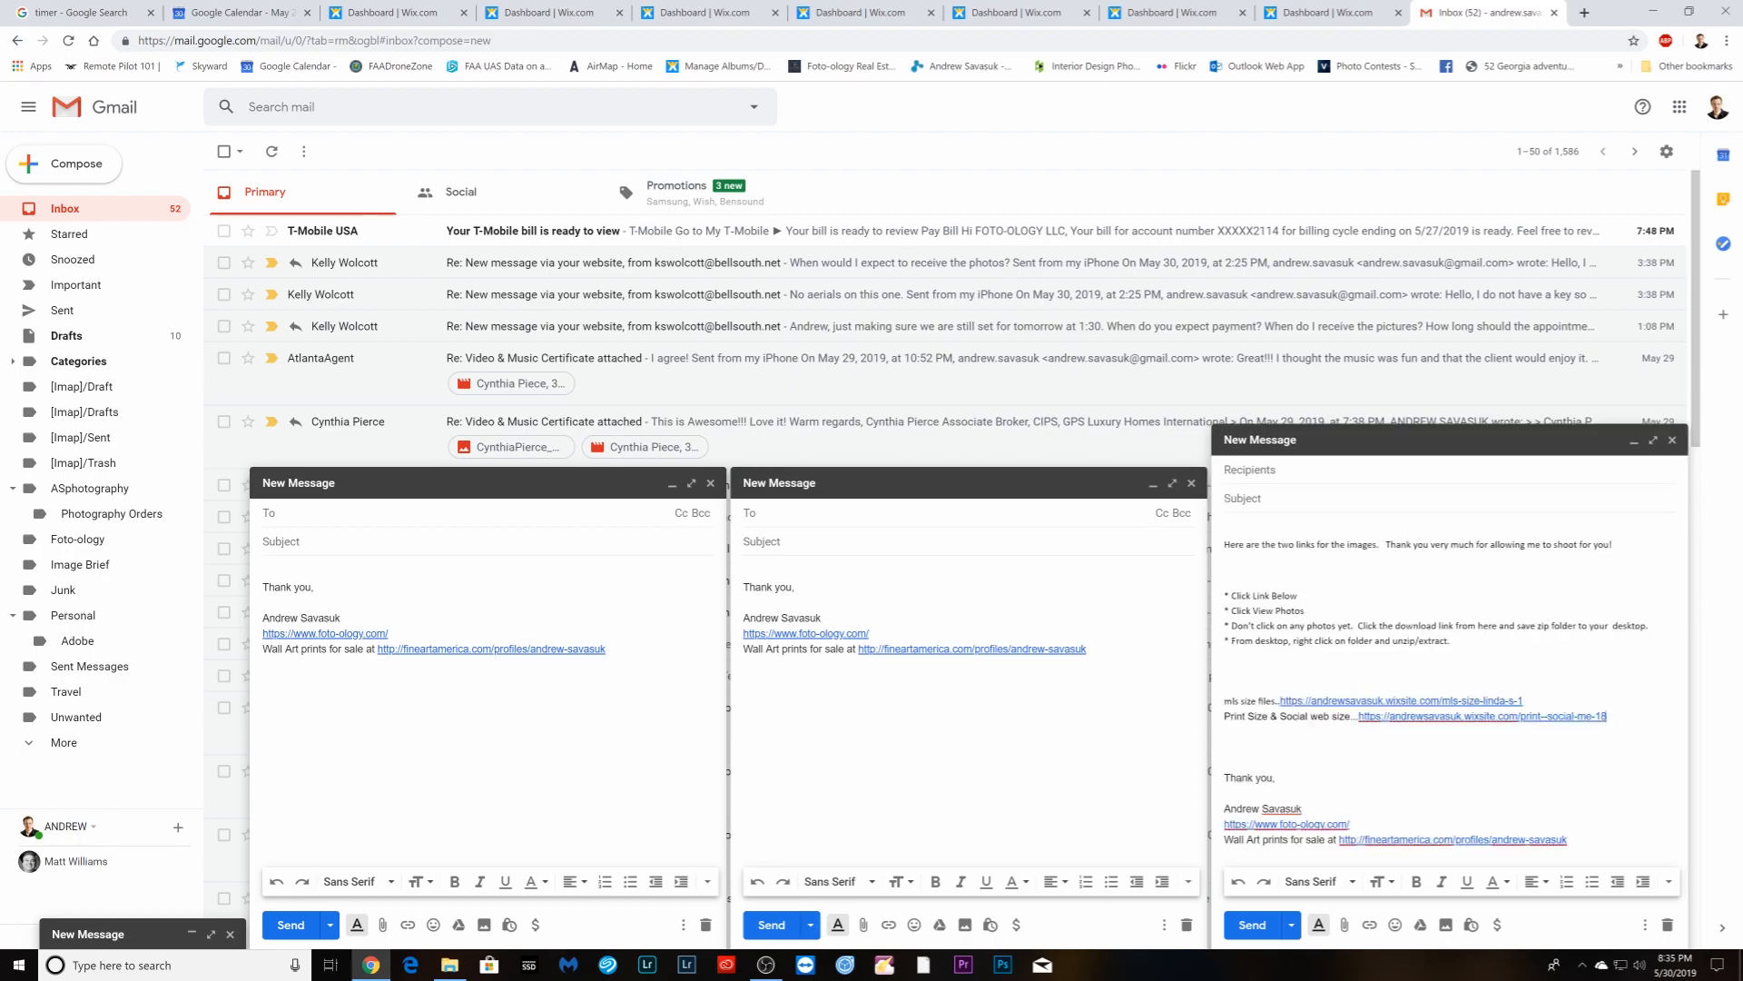
click(744, 571)
key(Return)
key(Return)
key(Return)
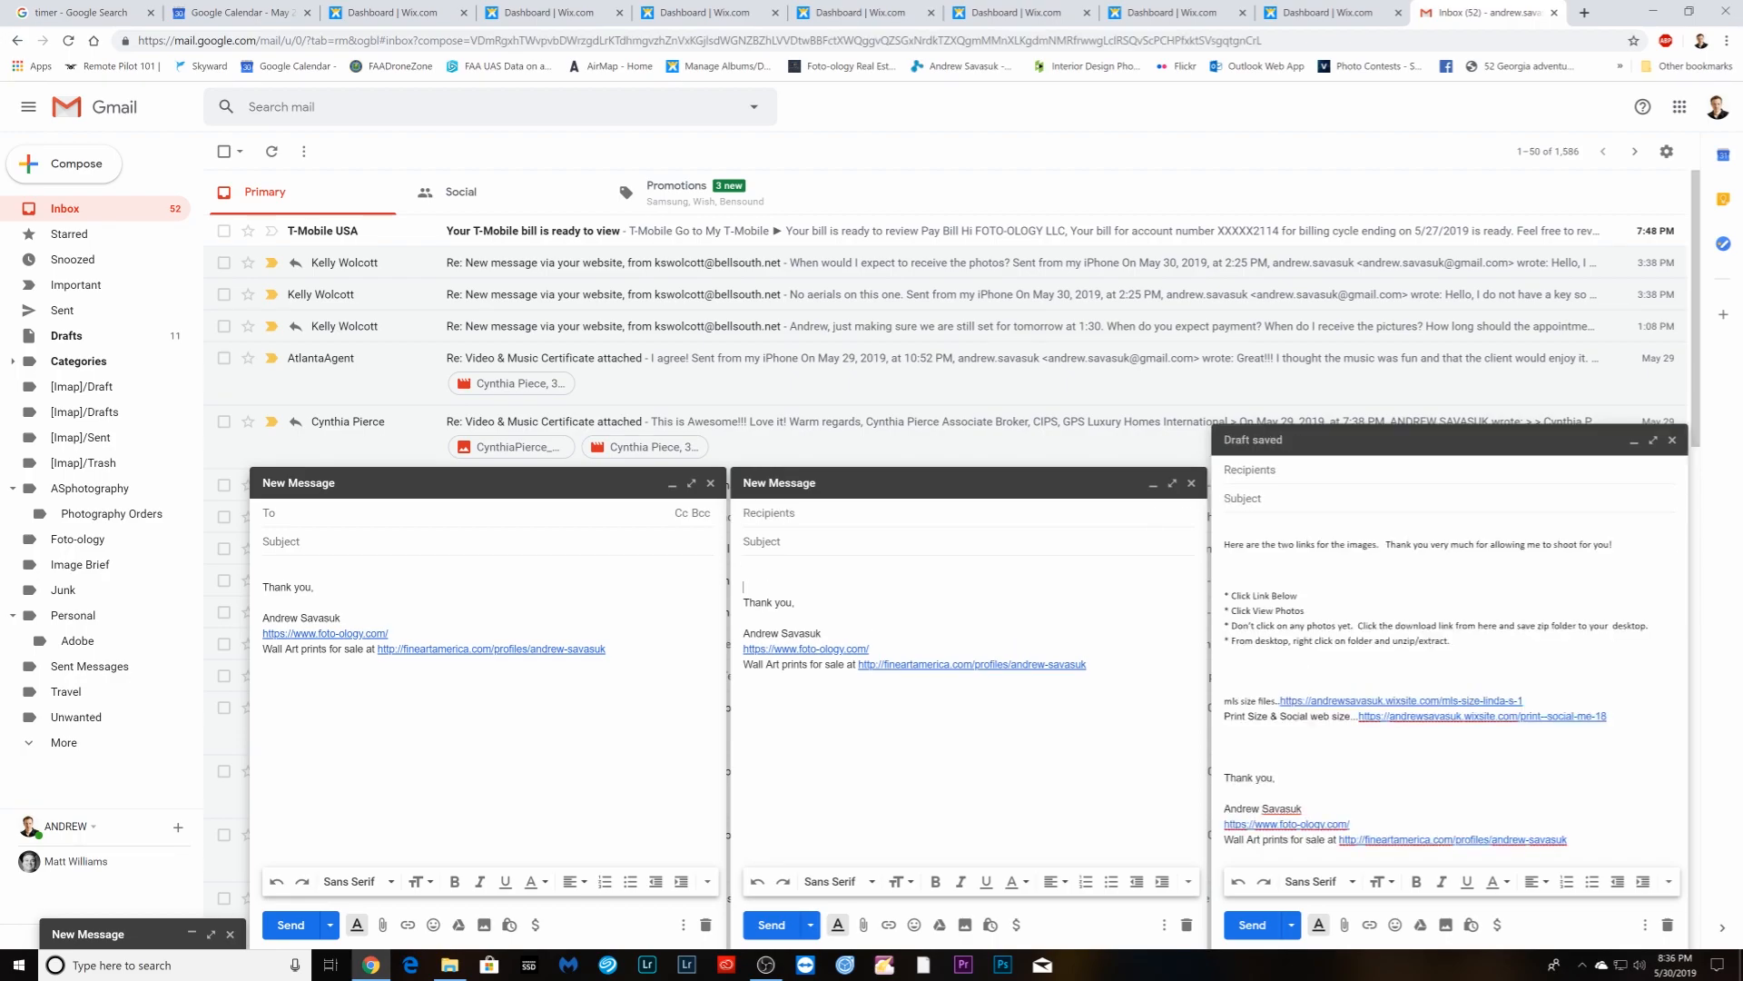
right_click(757, 573)
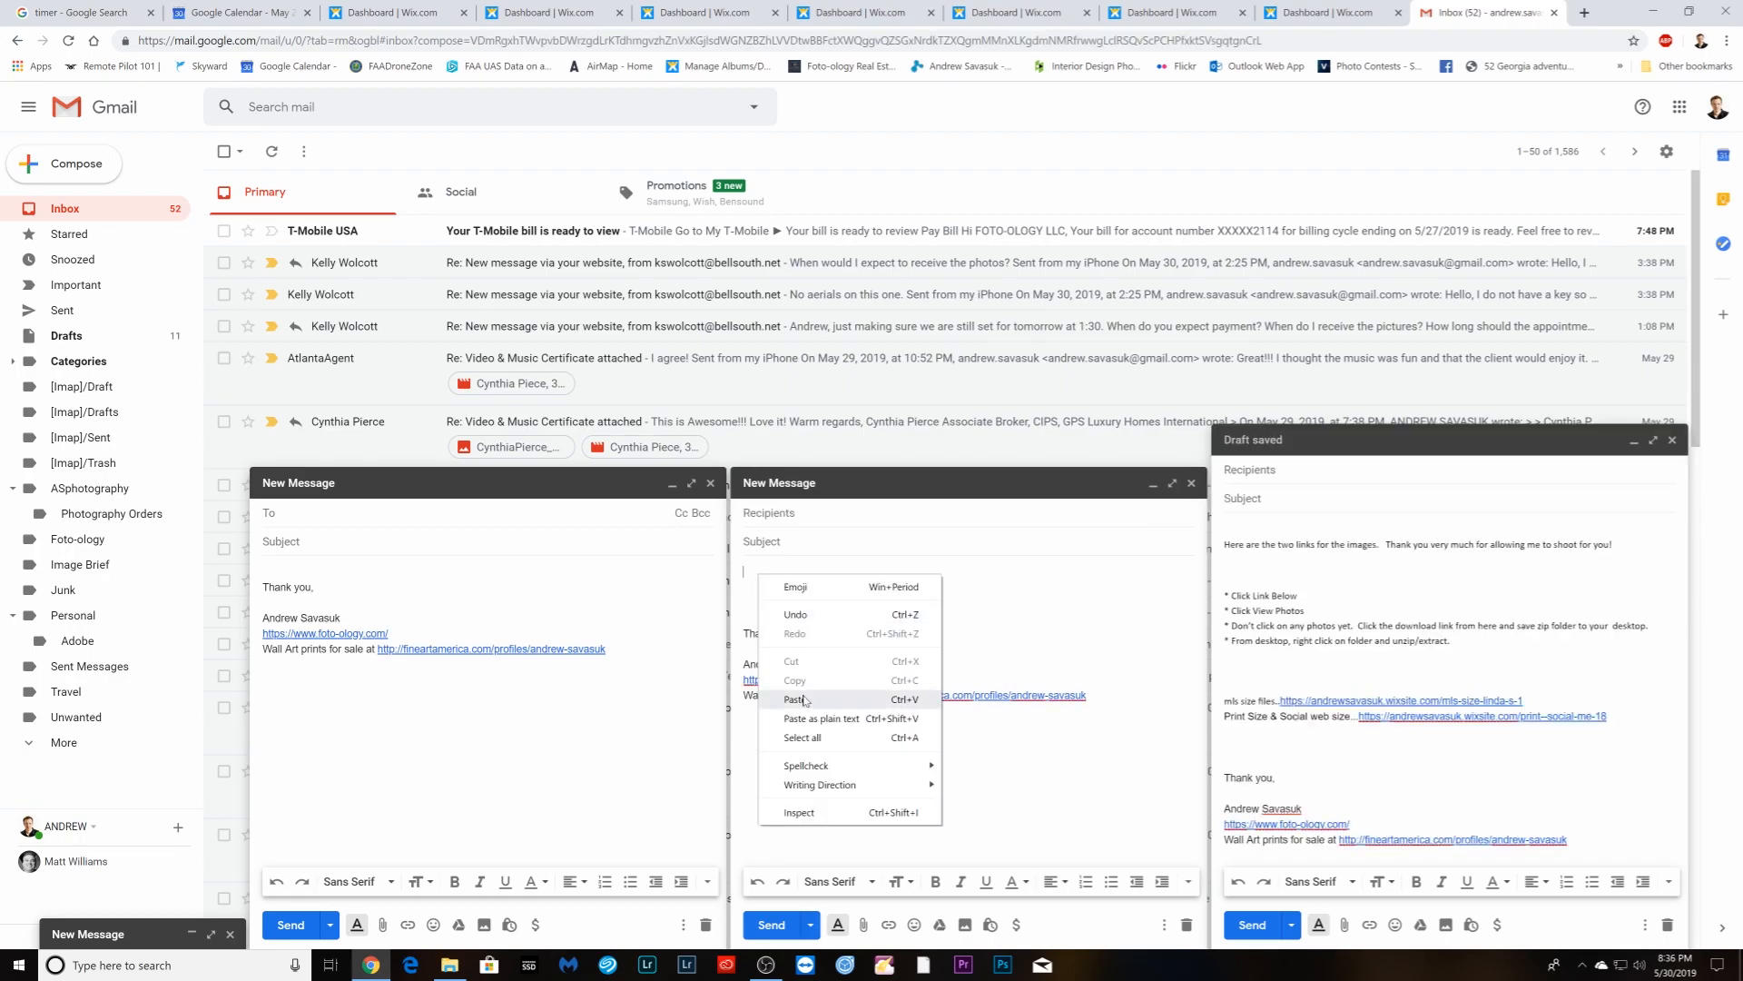
click(799, 698)
- Paste the same email text into the left draft and the reopened fourth draft
click(264, 571)
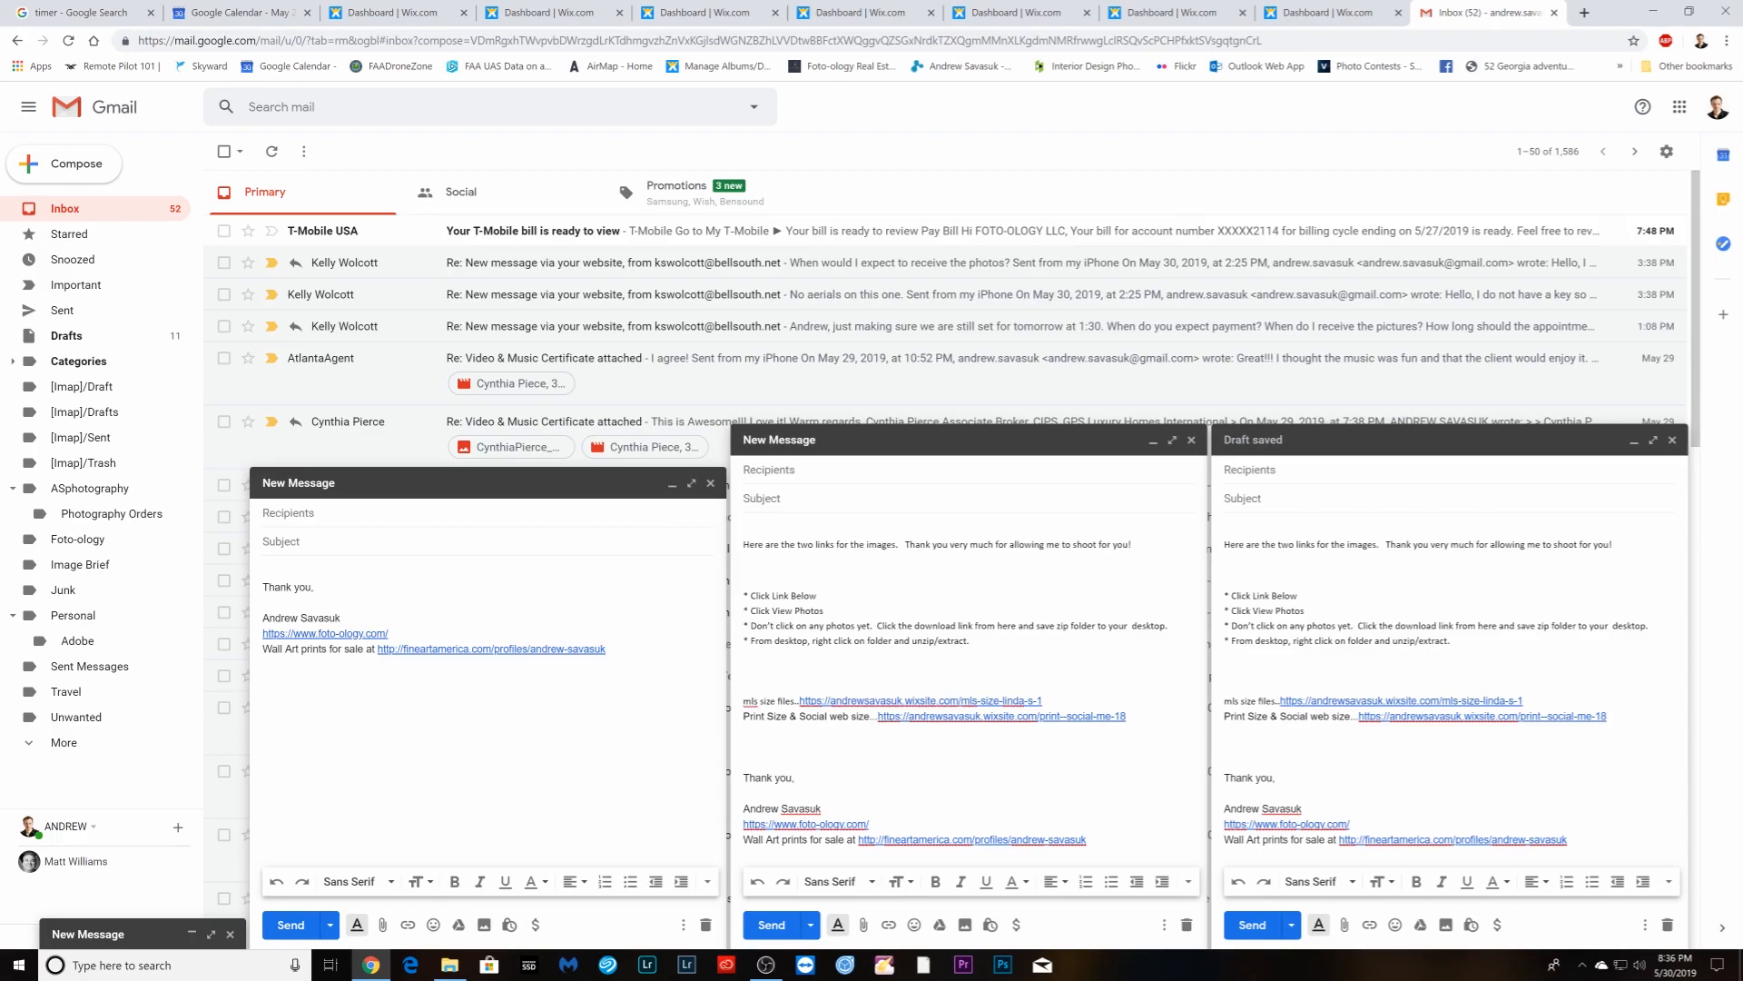
key(Return)
key(Return)
key(Return)
right_click(263, 571)
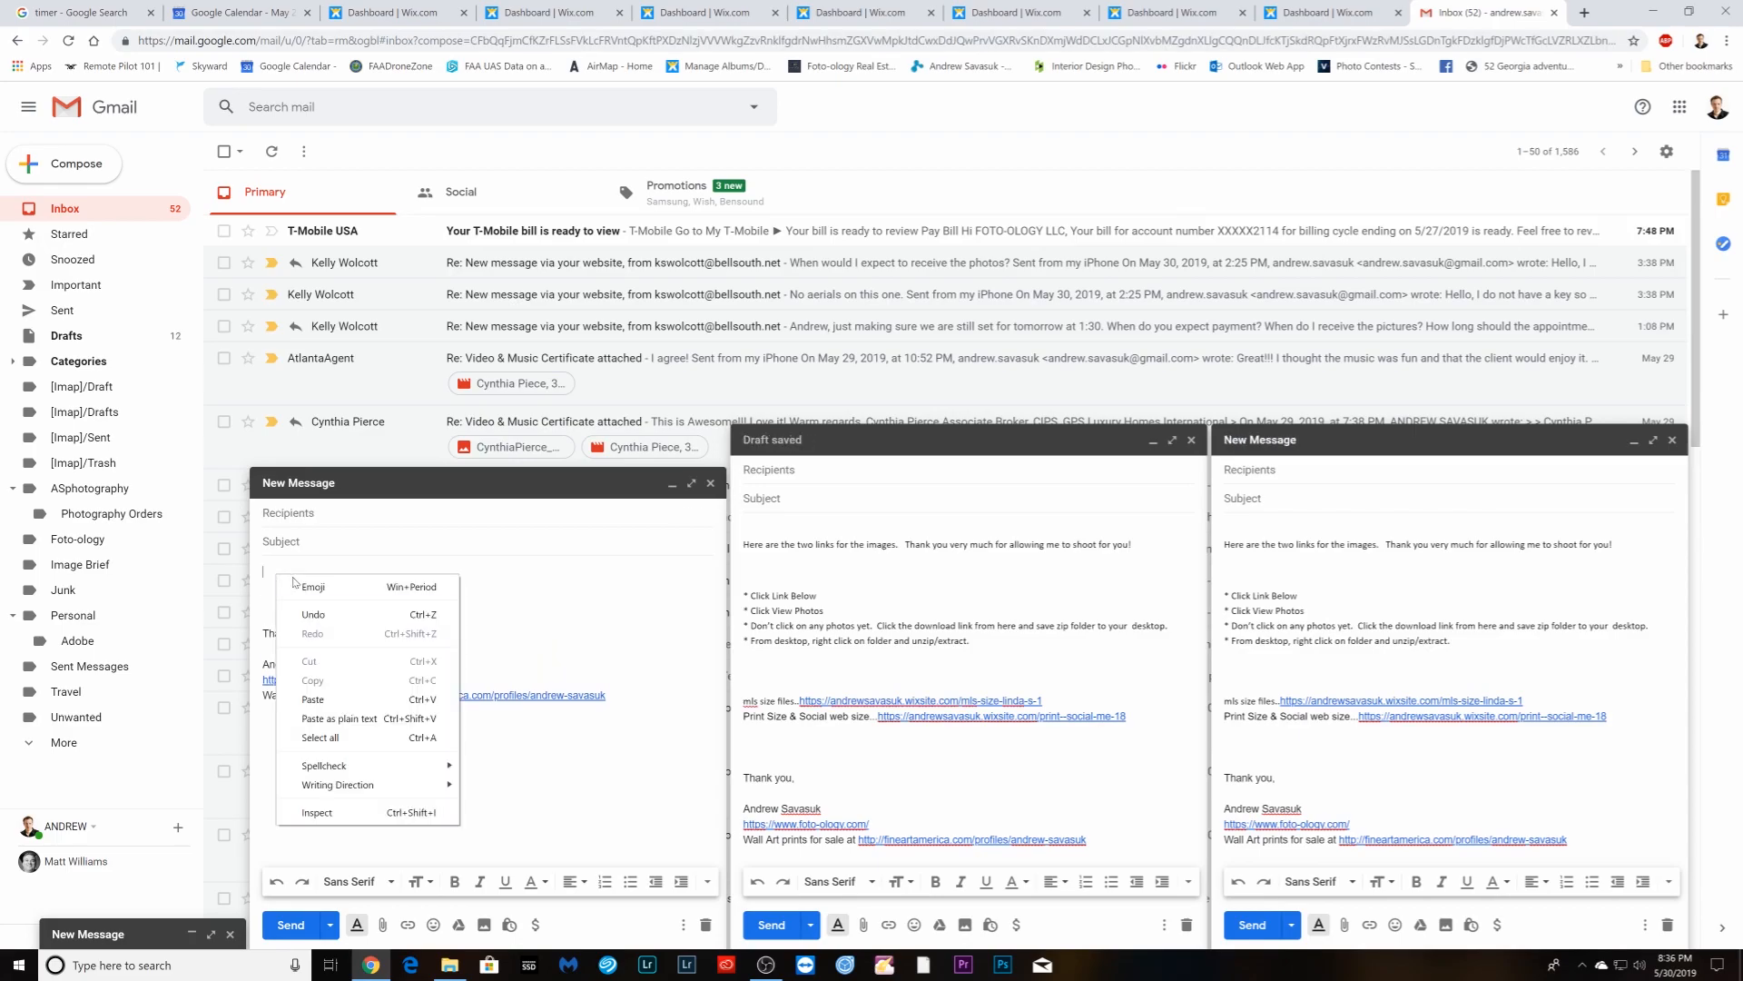
click(308, 695)
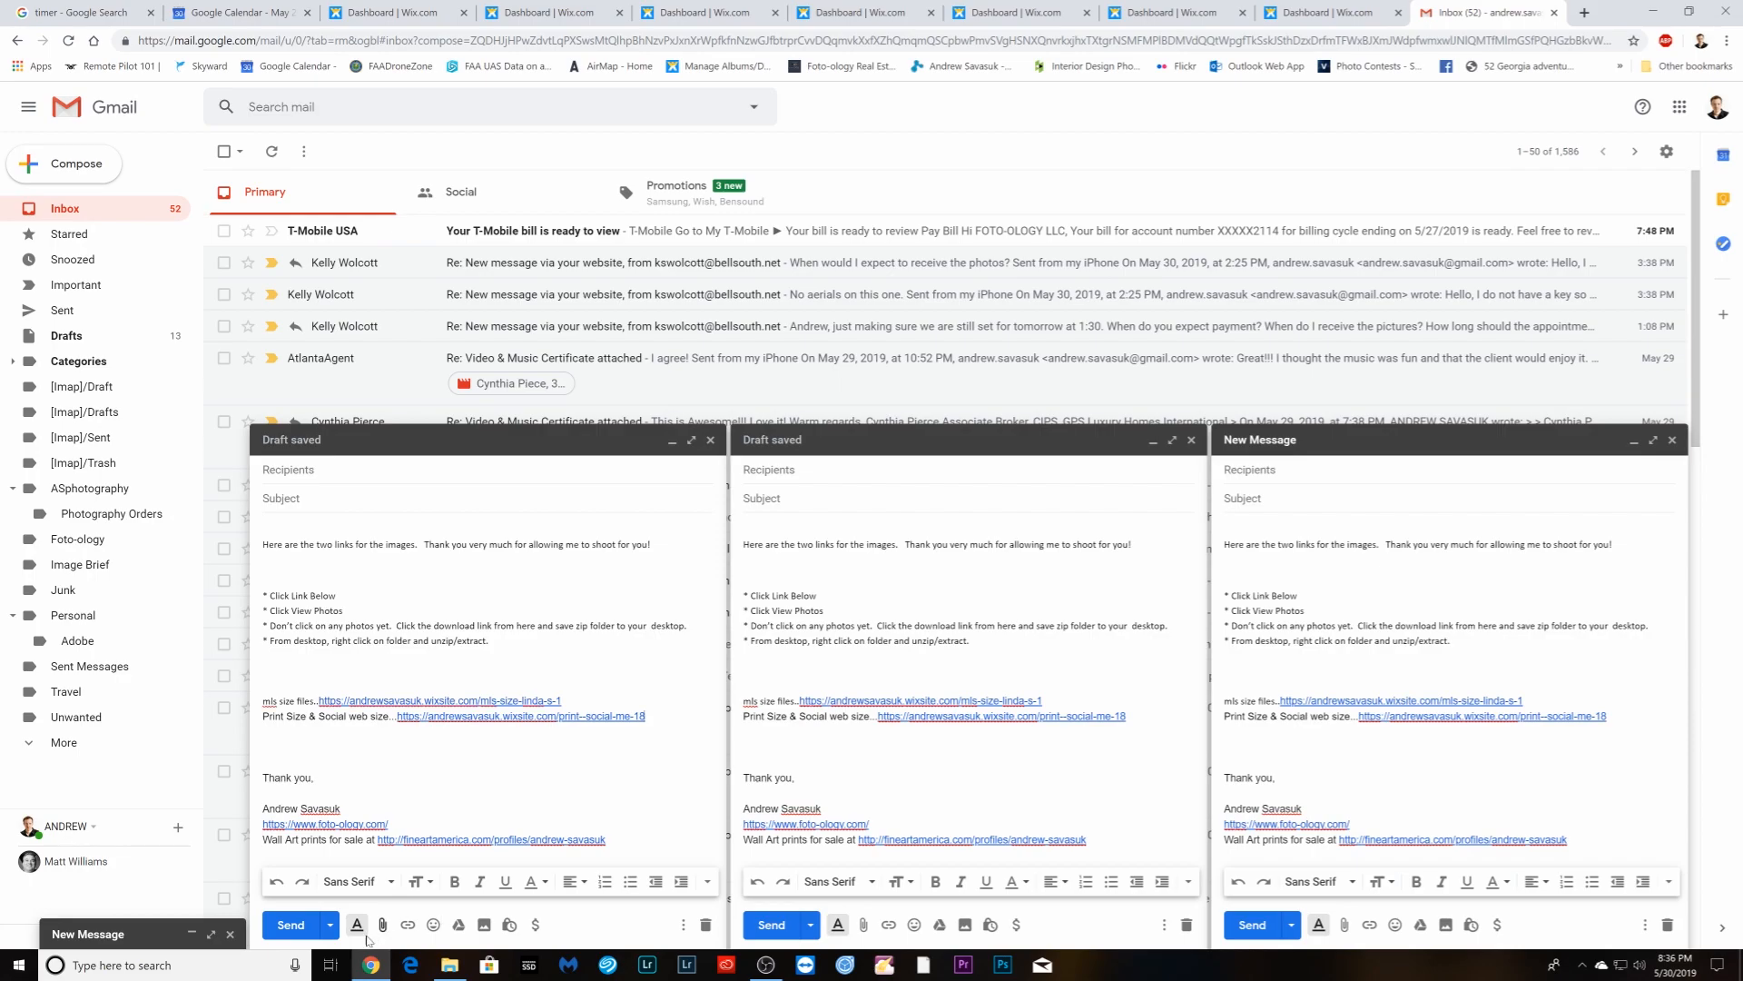
click(130, 944)
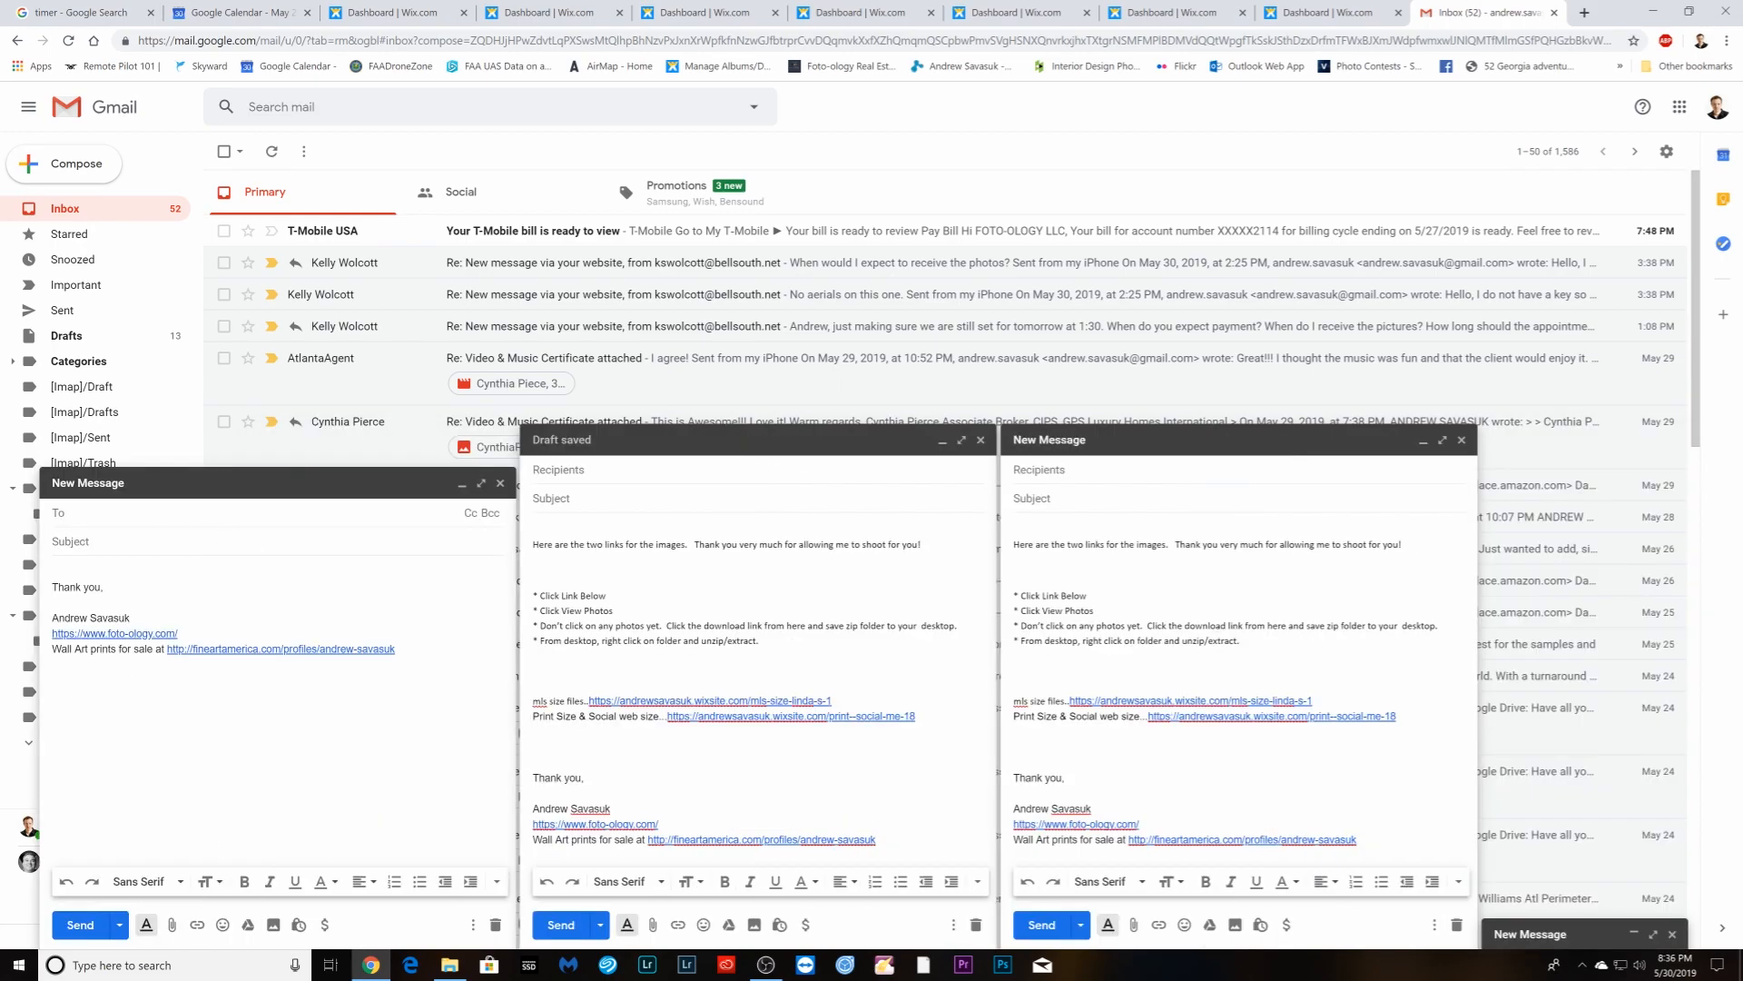
click(53, 571)
key(Return)
key(Return)
key(Return)
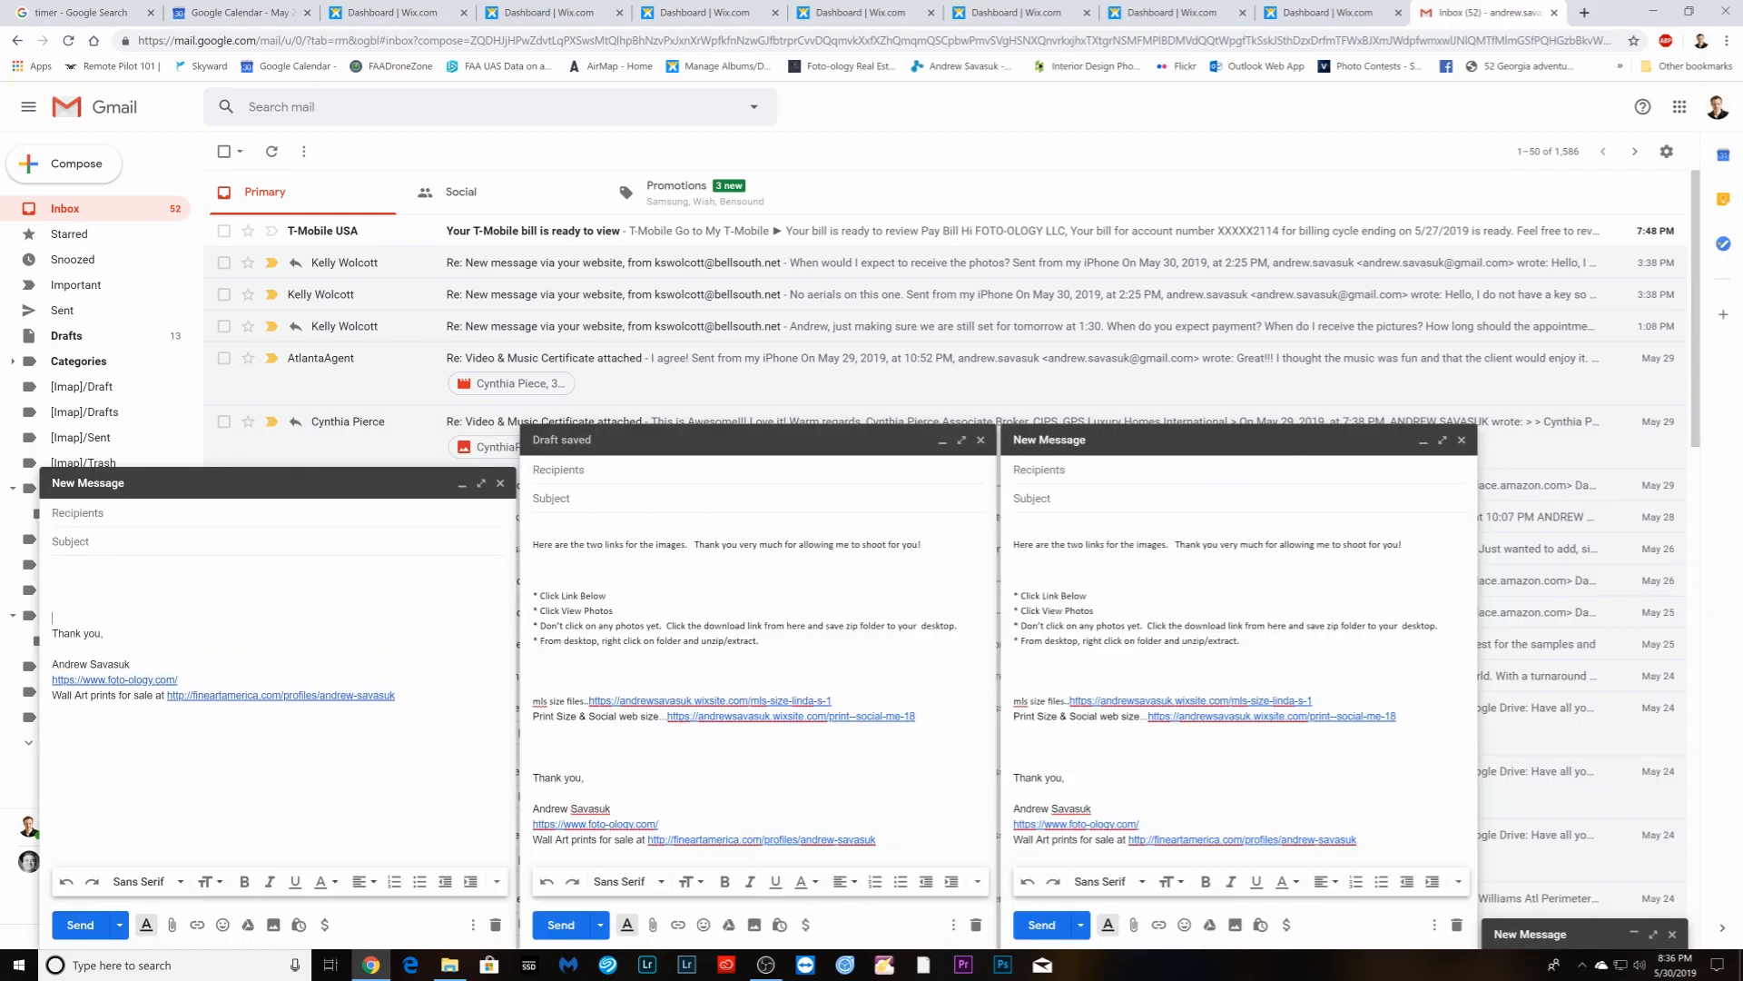
right_click(69, 568)
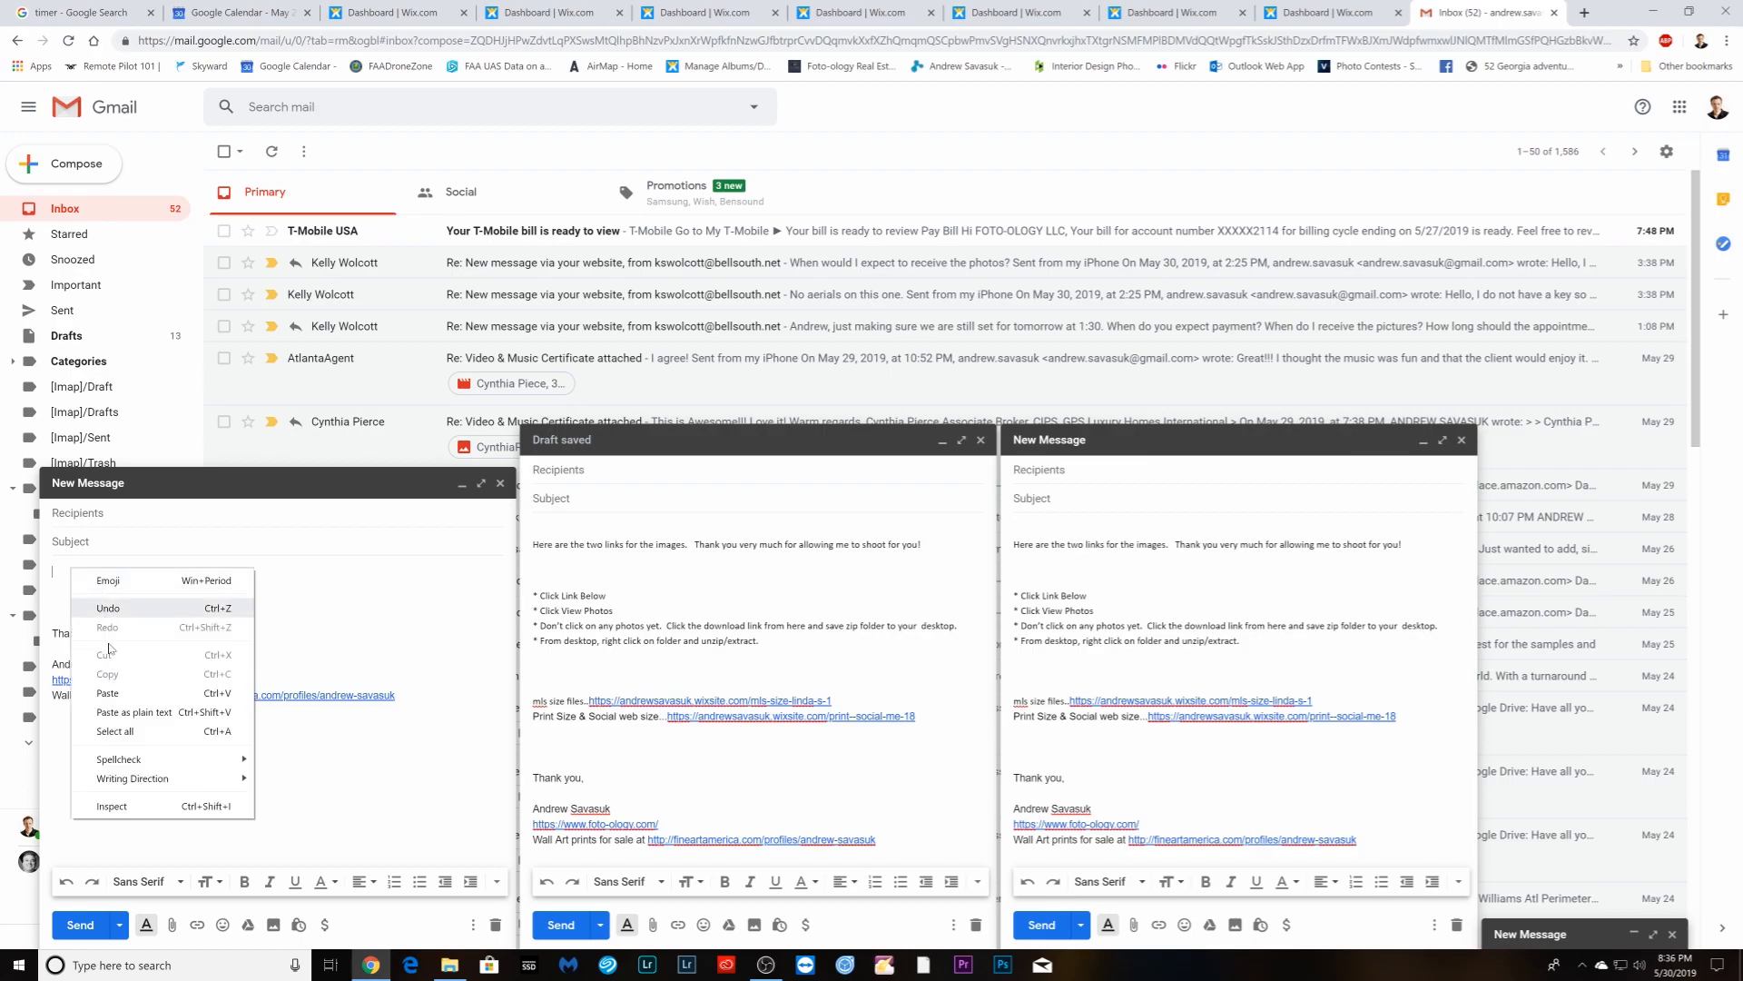
click(118, 703)
- Delete the old mls-size and Print Size links from the first two drafts
drag(350, 700, 108, 700)
key(BackSpace)
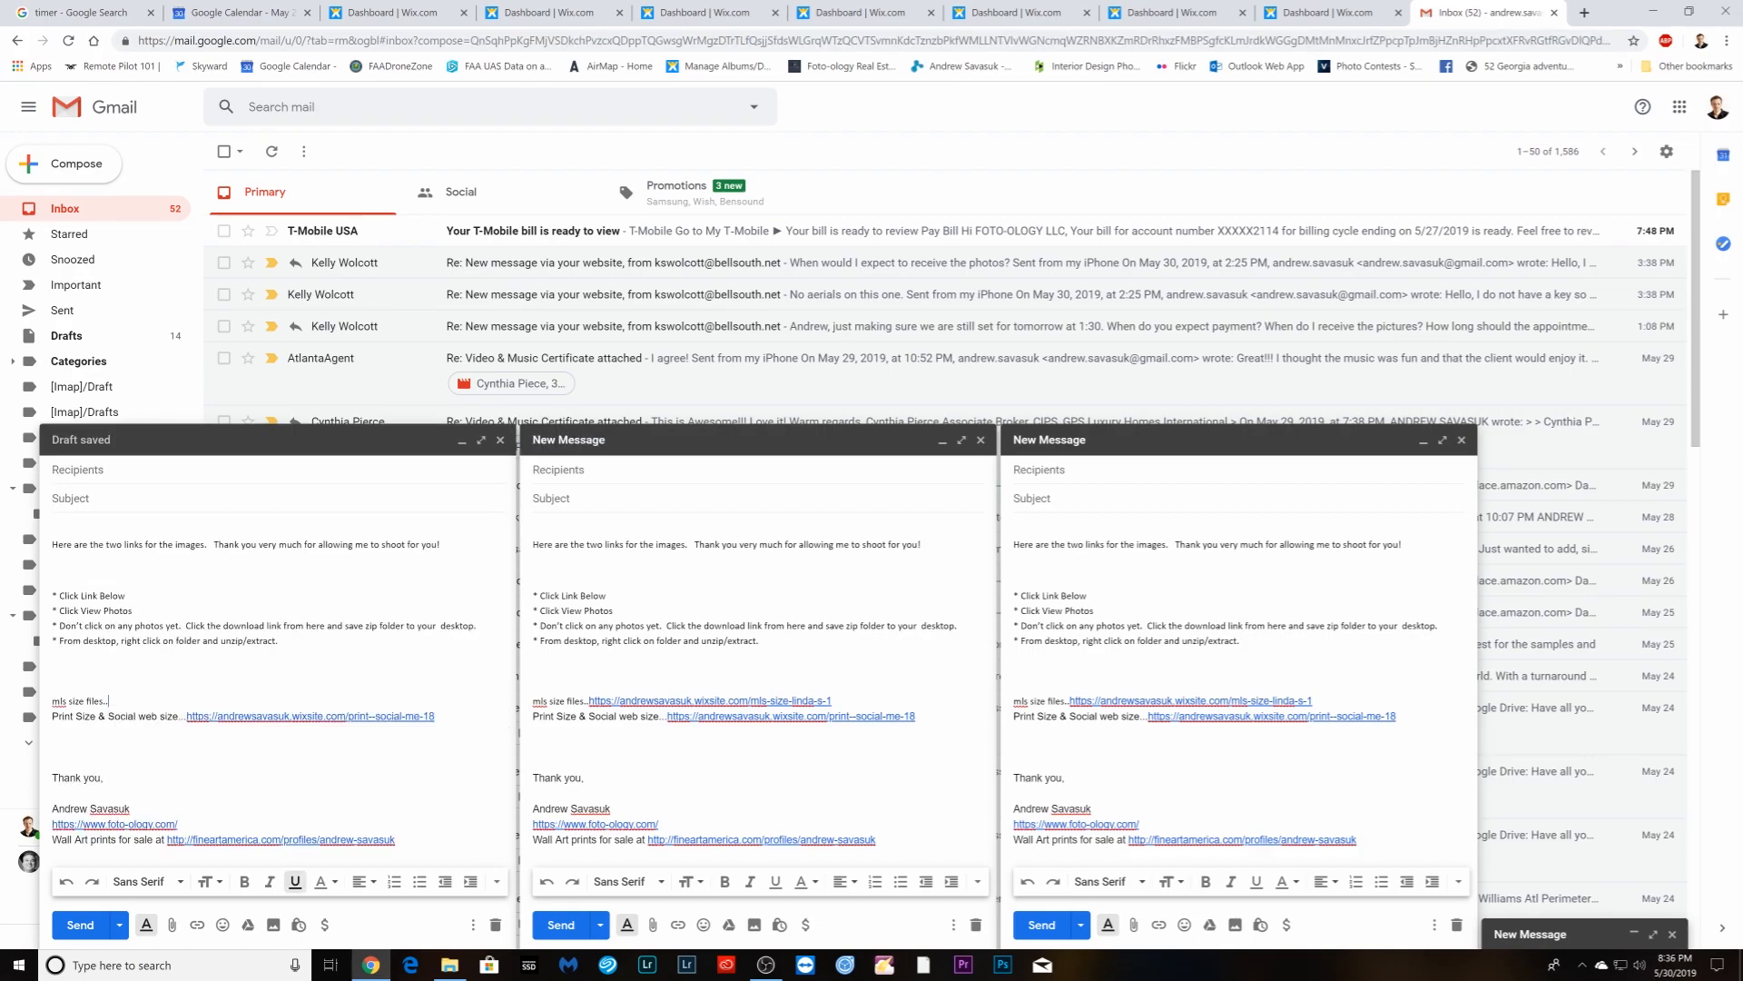
drag(435, 715, 187, 715)
key(BackSpace)
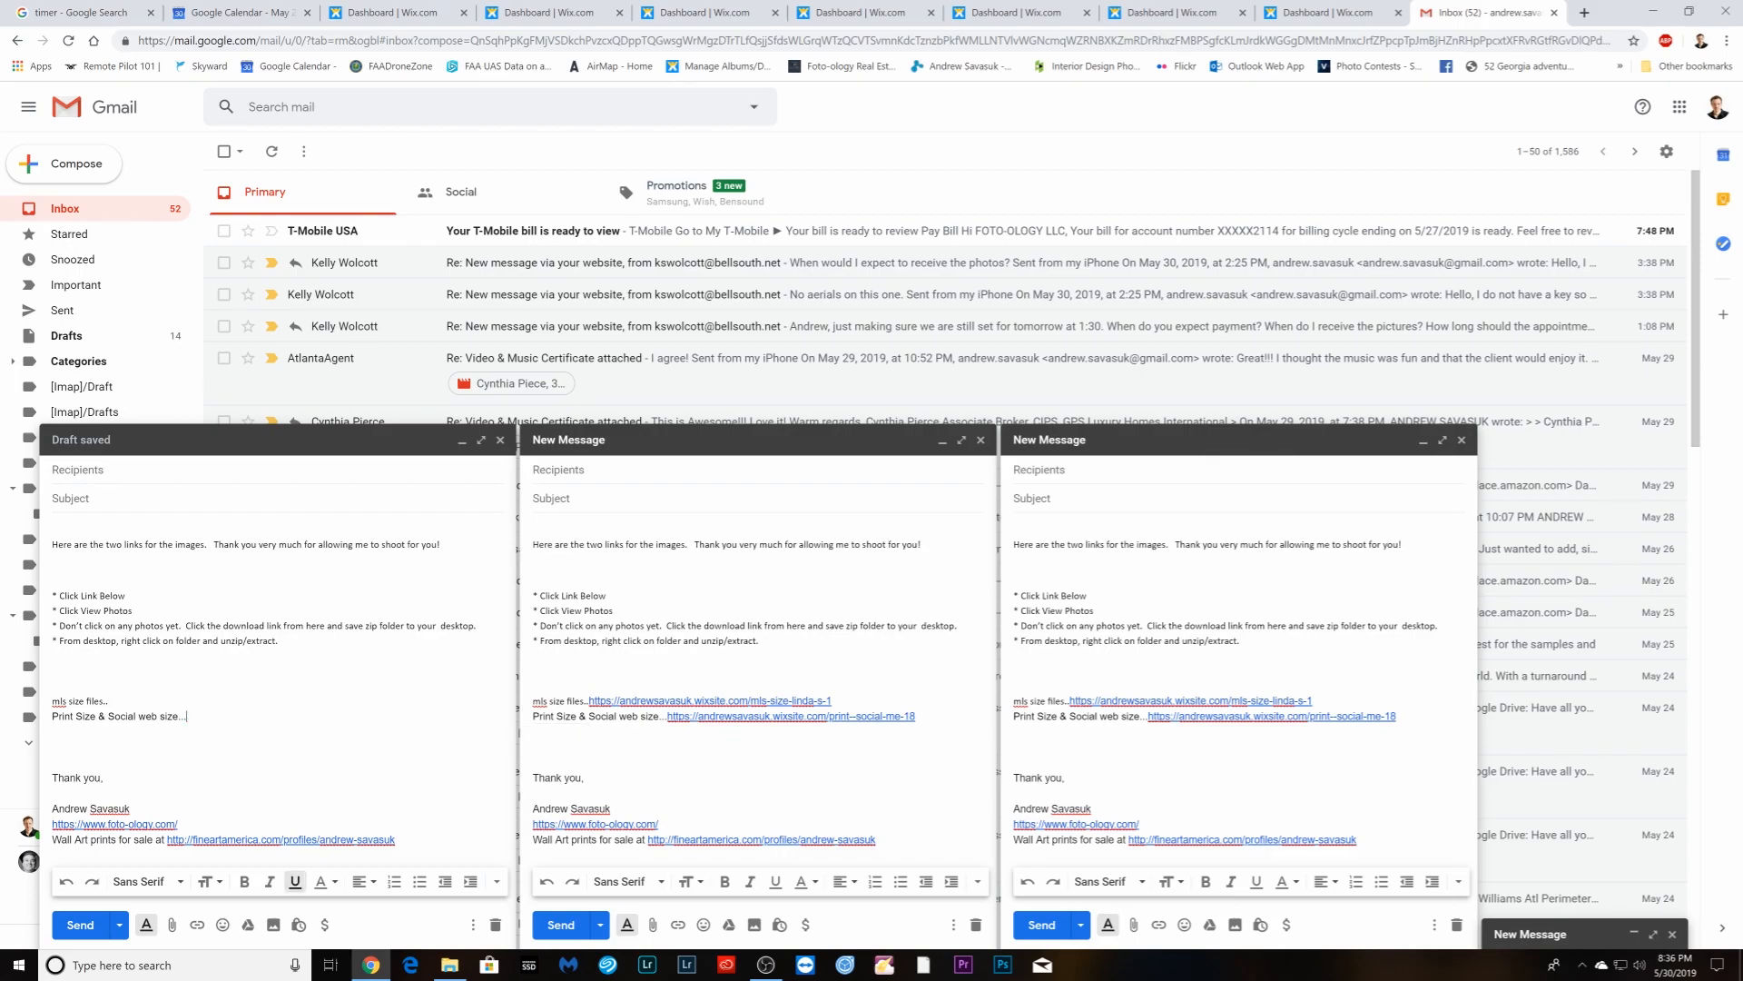
drag(832, 700, 589, 701)
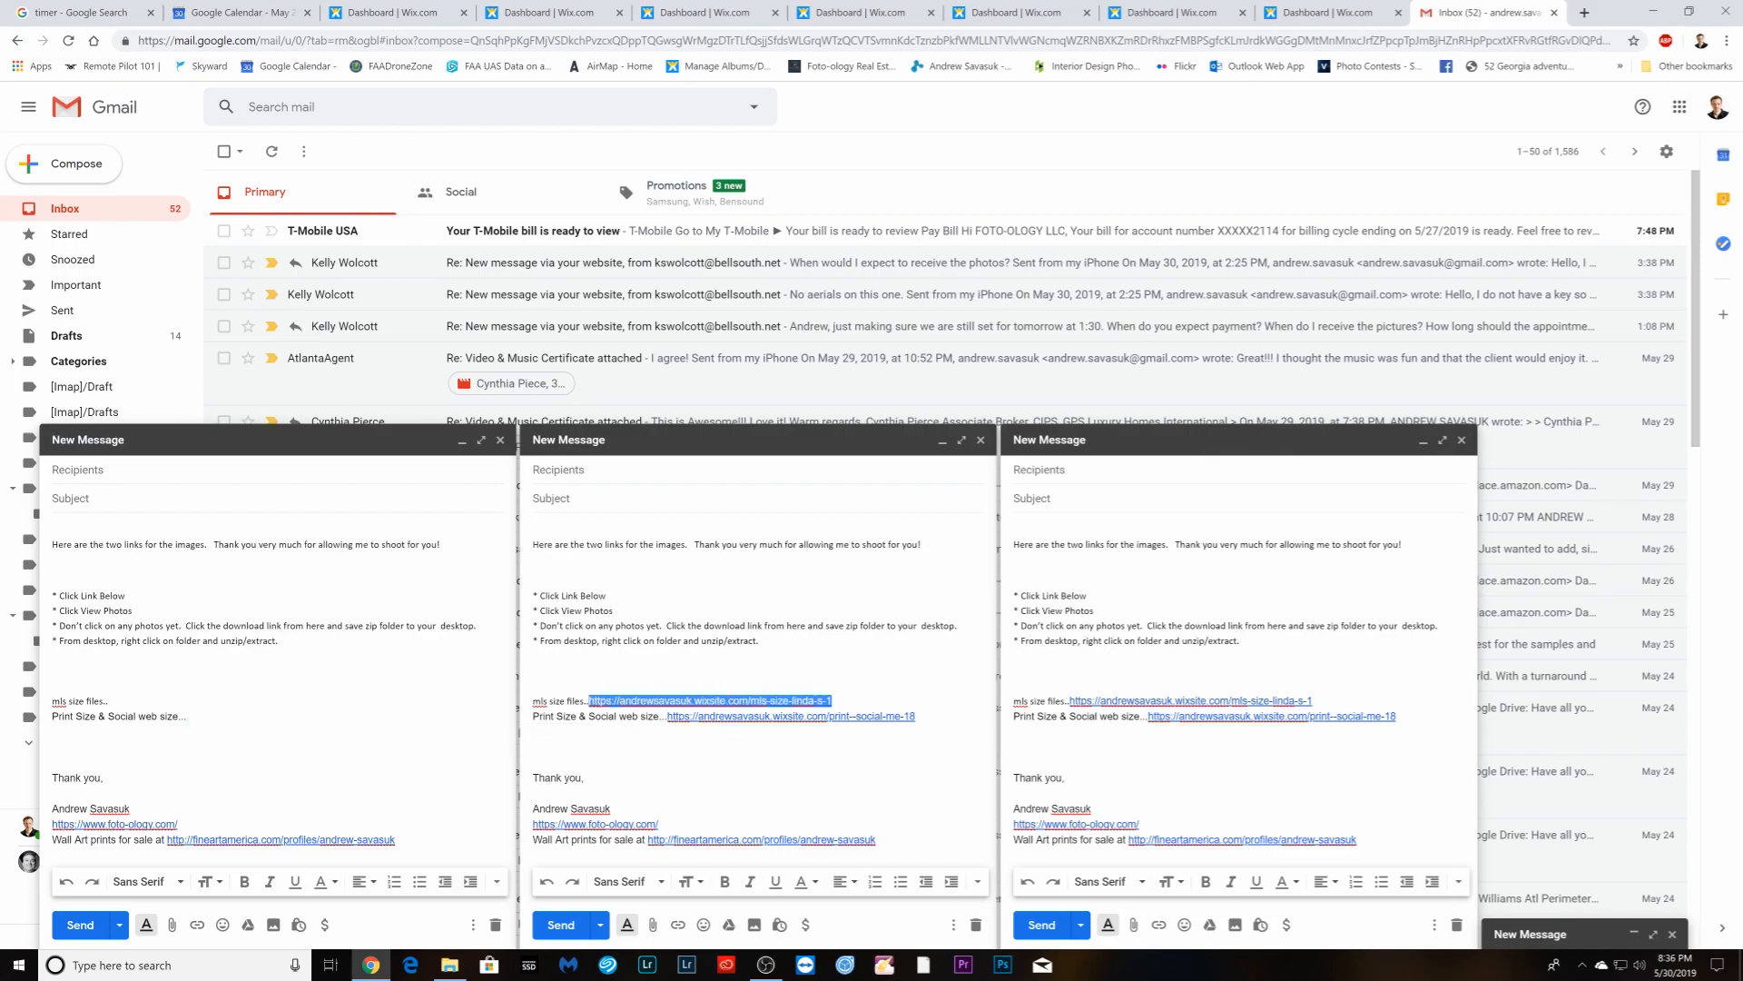
key(BackSpace)
drag(915, 716, 669, 716)
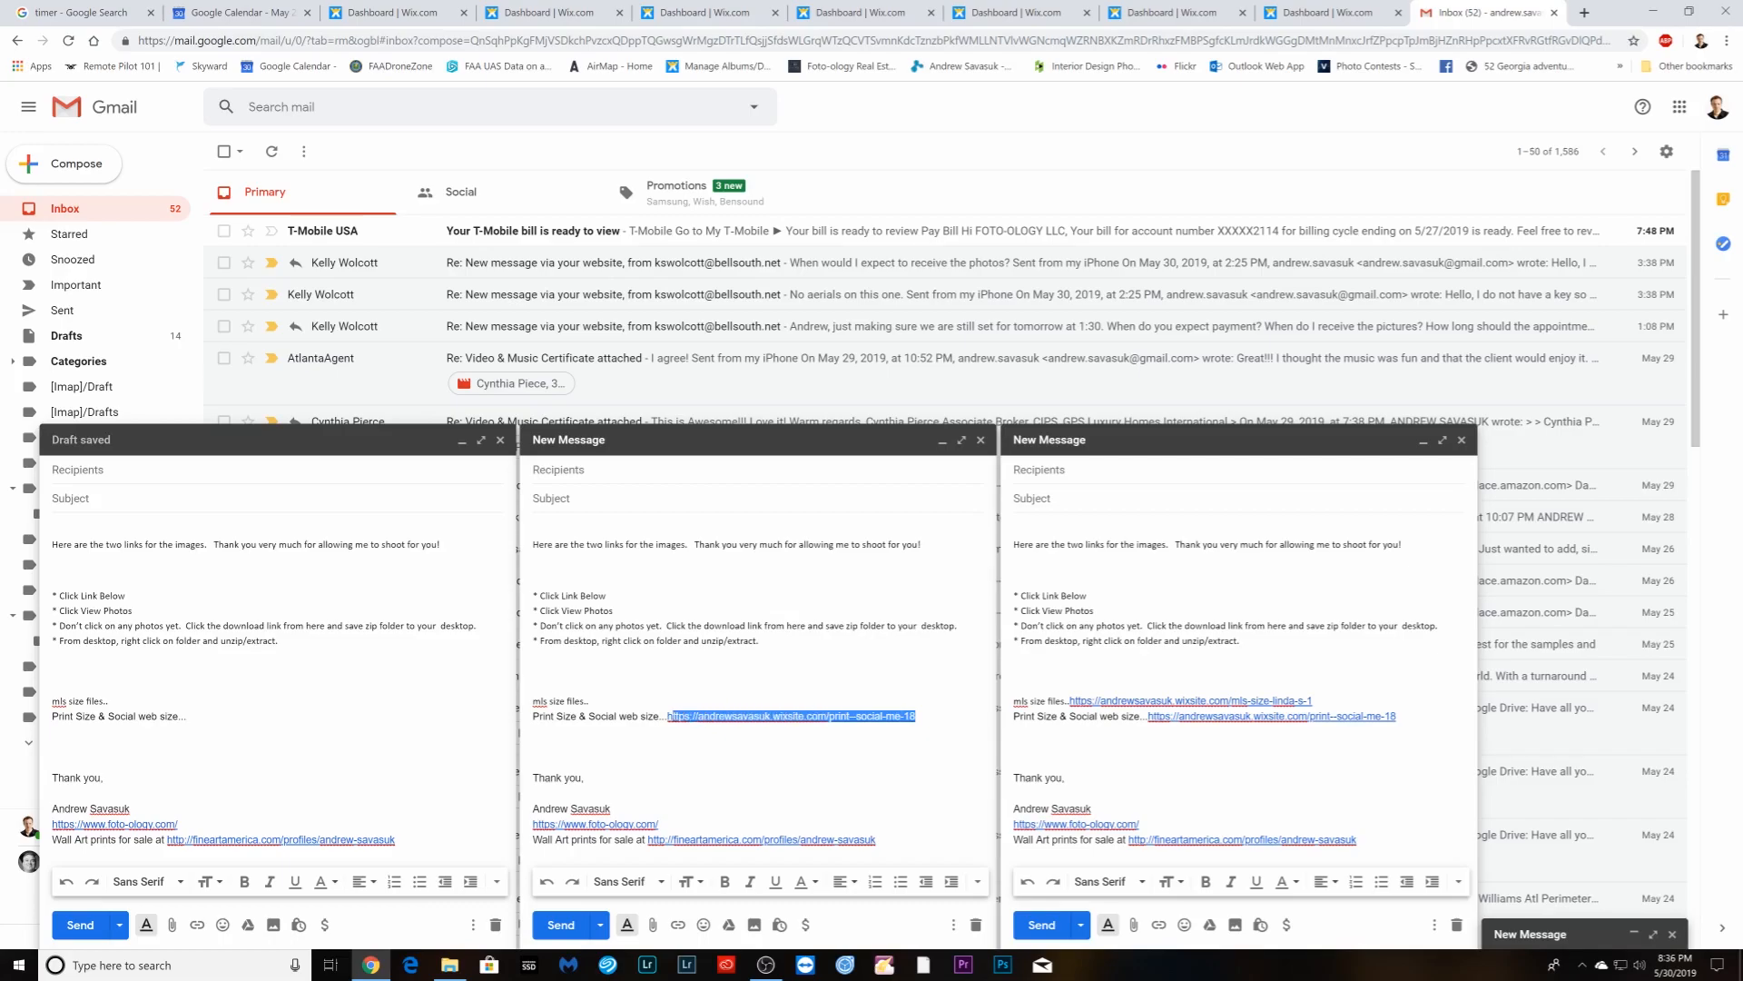
key(BackSpace)
- Delete the old mls-size and Print Size links from the third and fourth drafts
drag(1313, 701, 1068, 701)
key(BackSpace)
drag(1397, 716, 1160, 716)
key(BackSpace)
click(1525, 935)
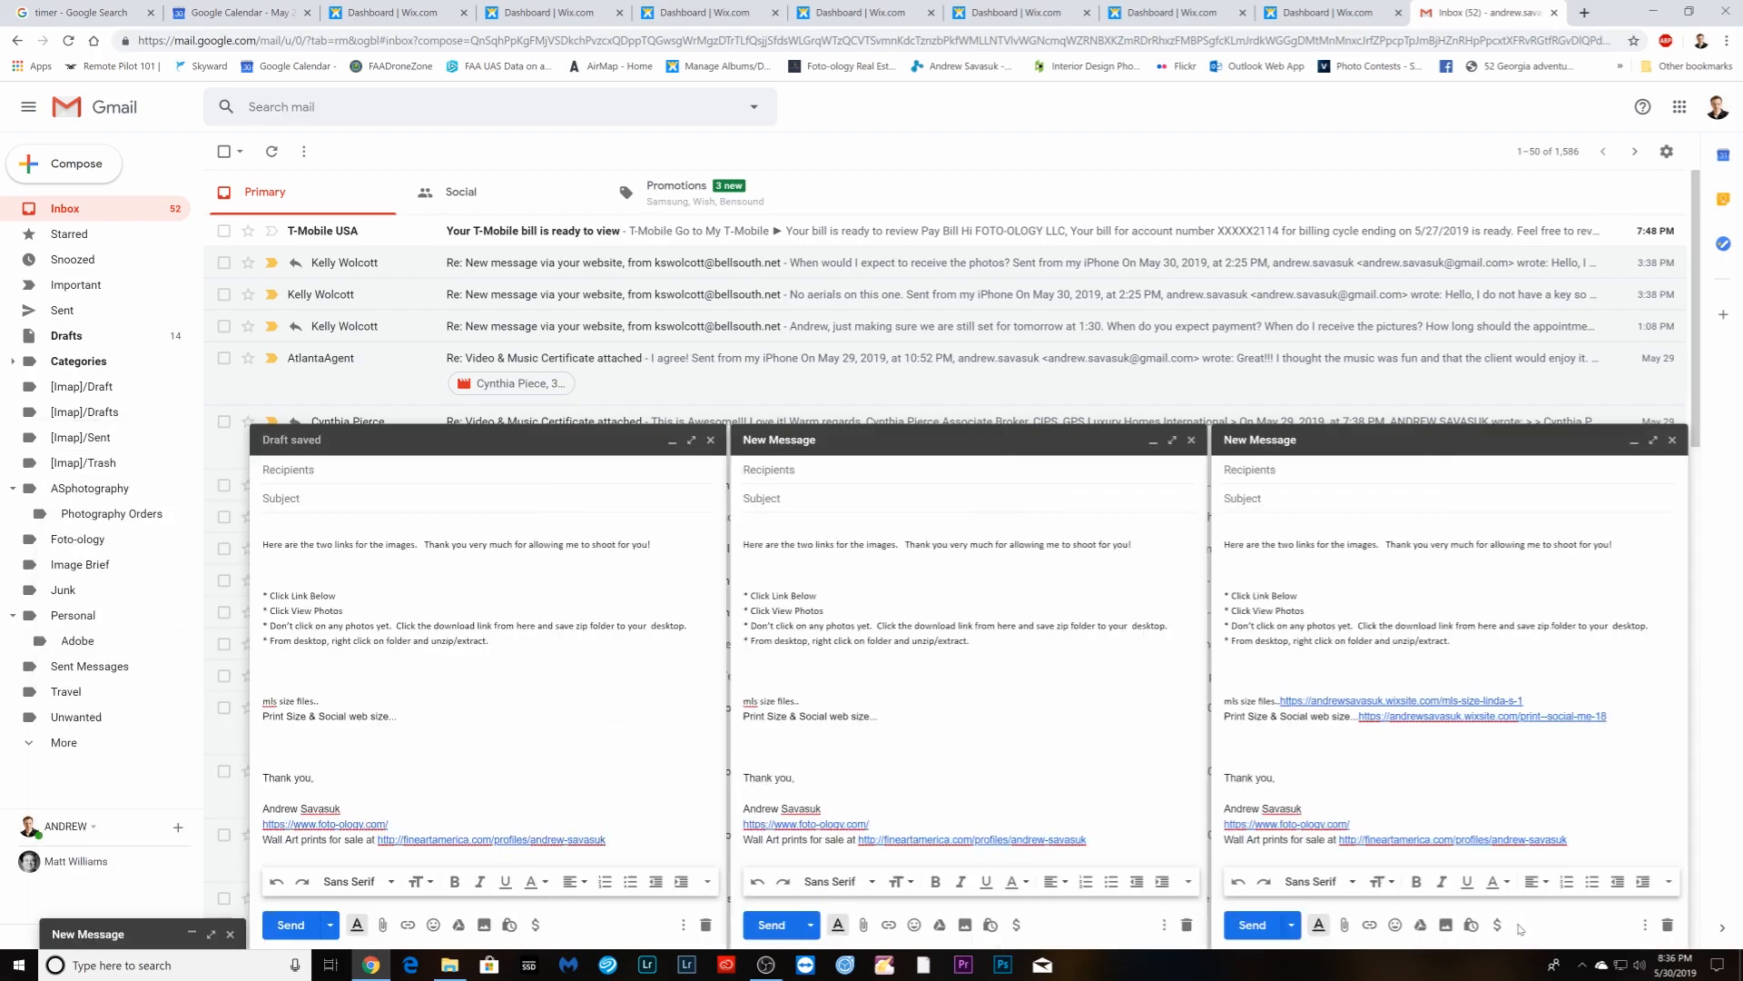
drag(1524, 701, 1286, 701)
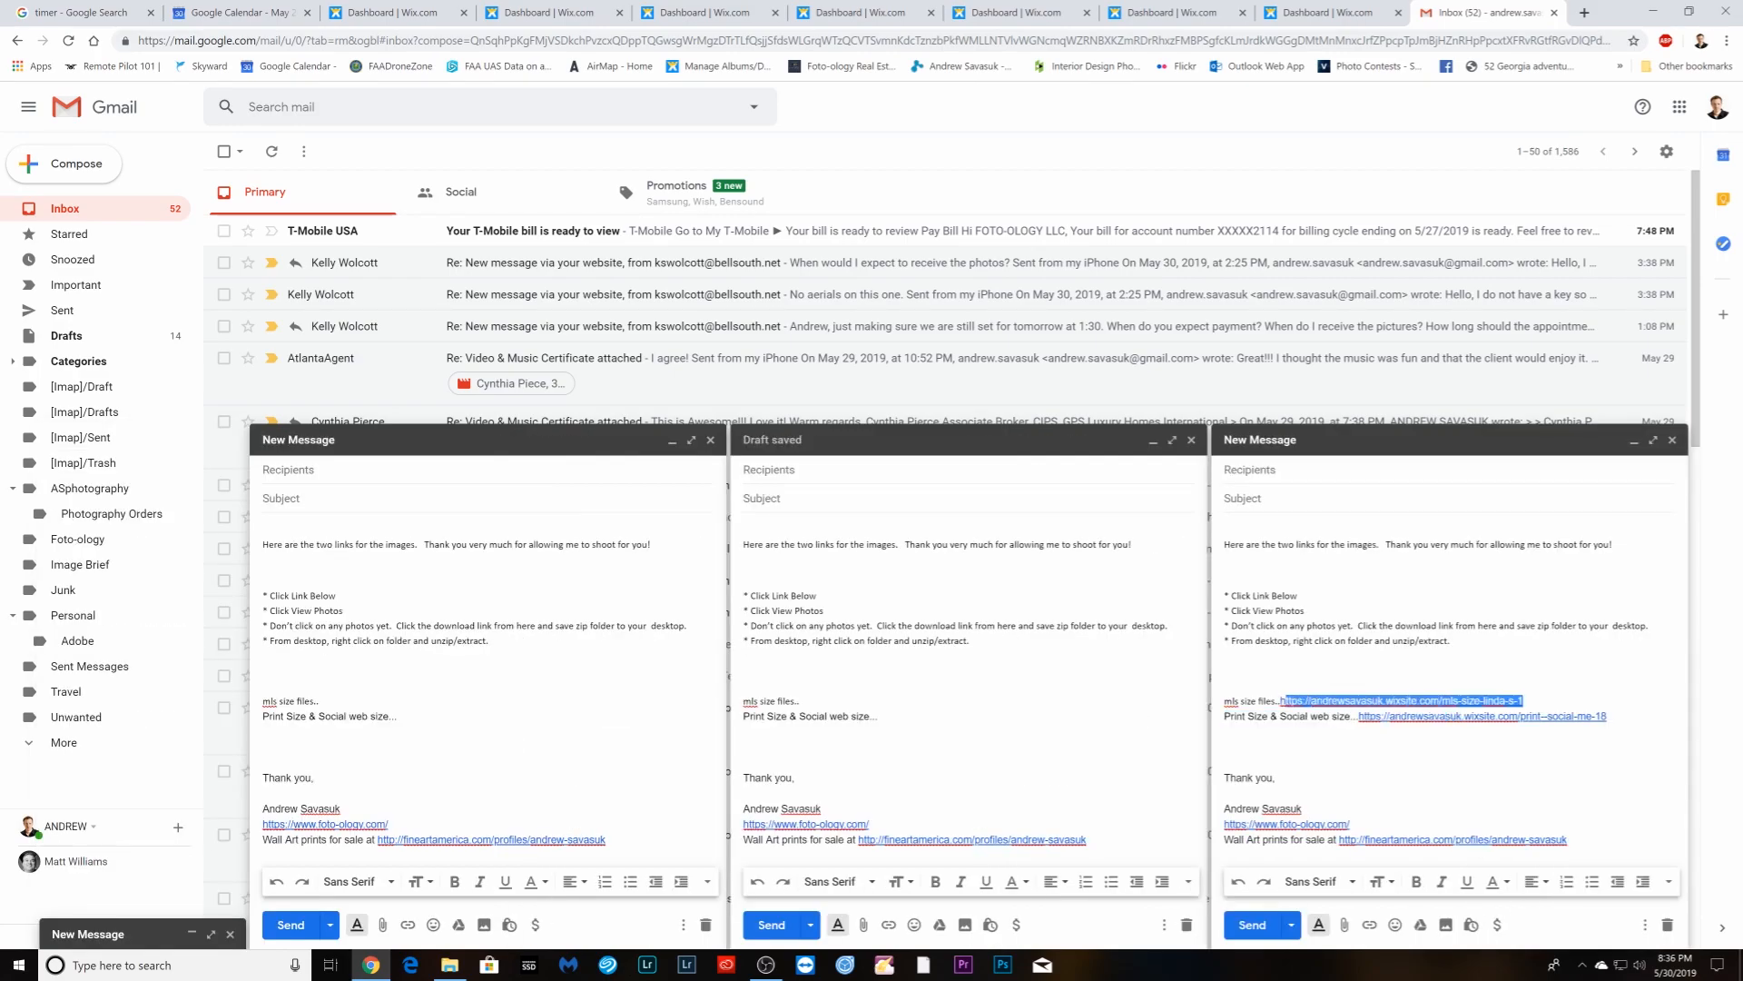
key(BackSpace)
drag(1607, 715, 1356, 715)
key(BackSpace)
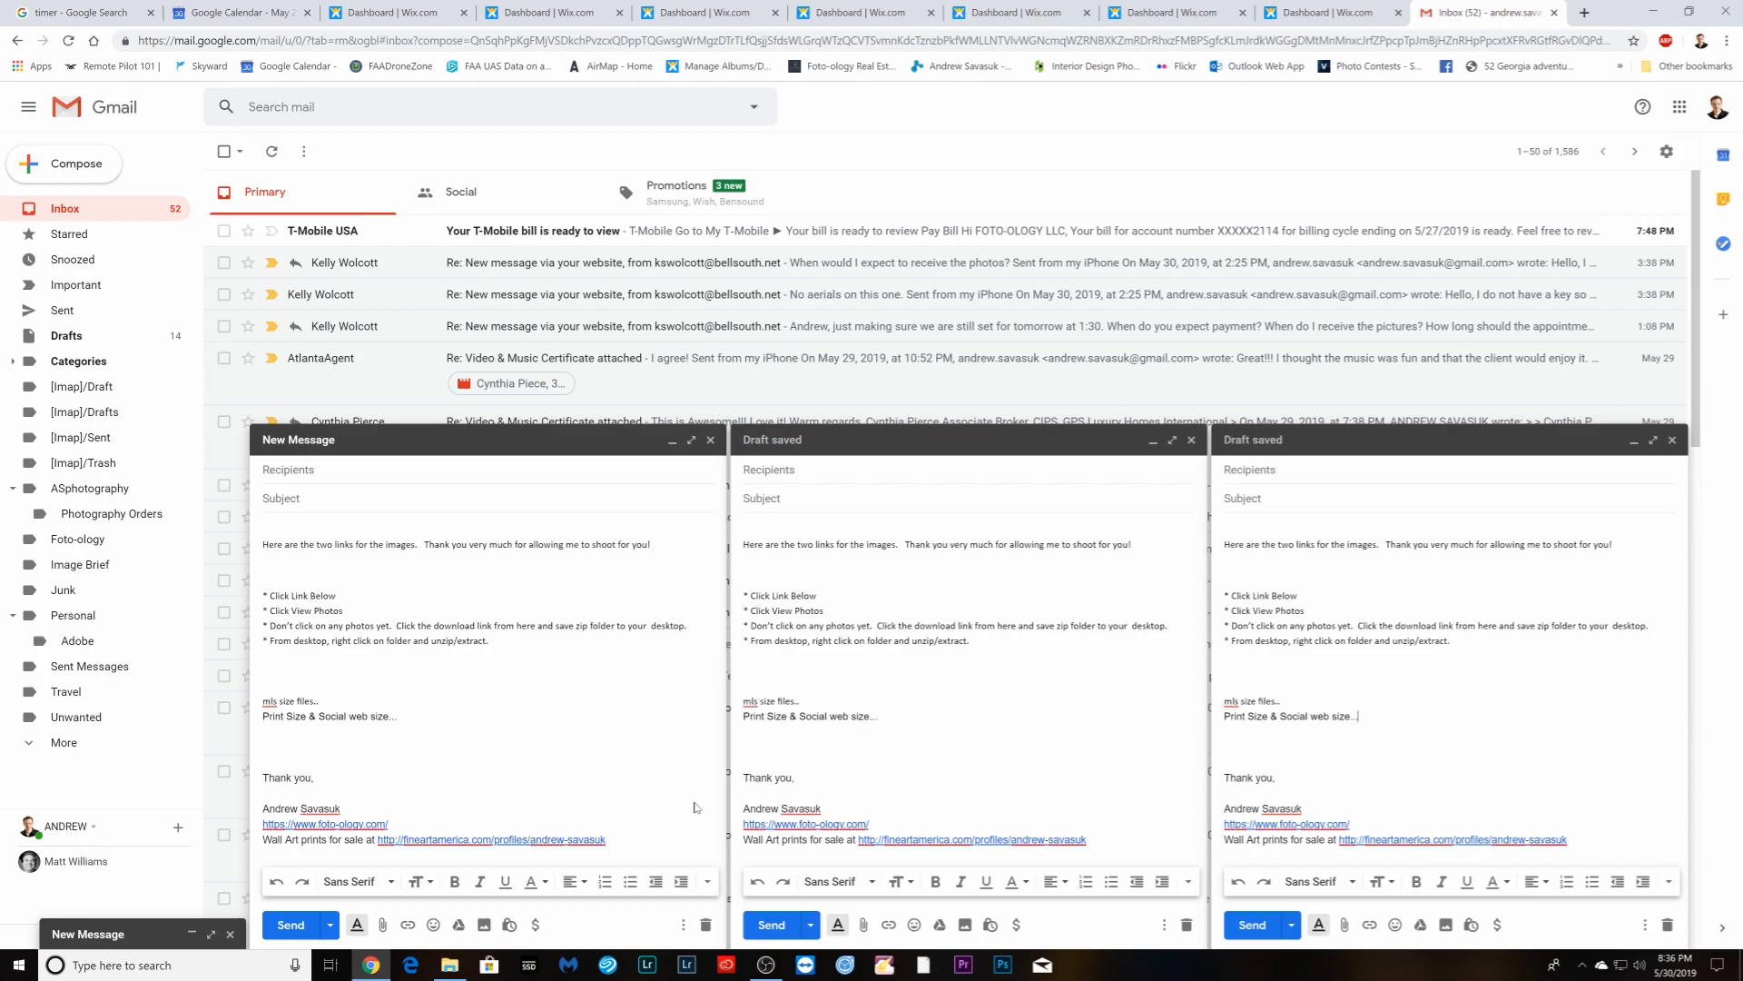
- Address the first two drafts to their clients using the autocomplete suggestions
click(145, 937)
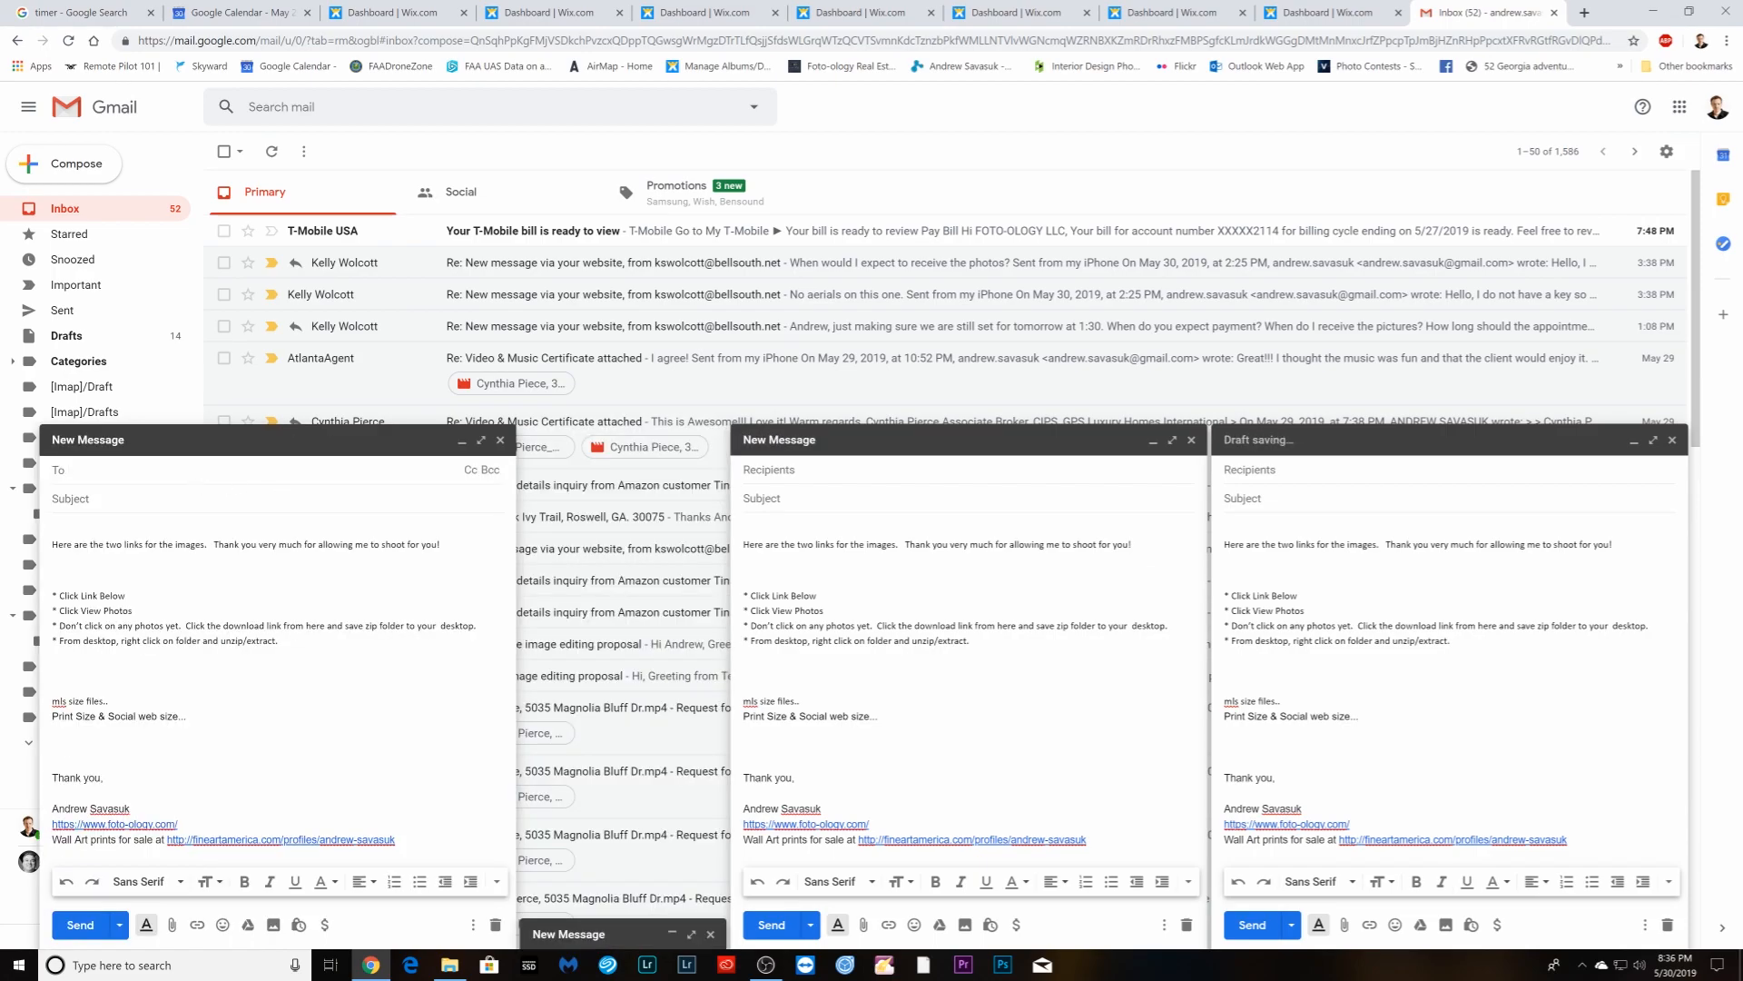
text(ke)
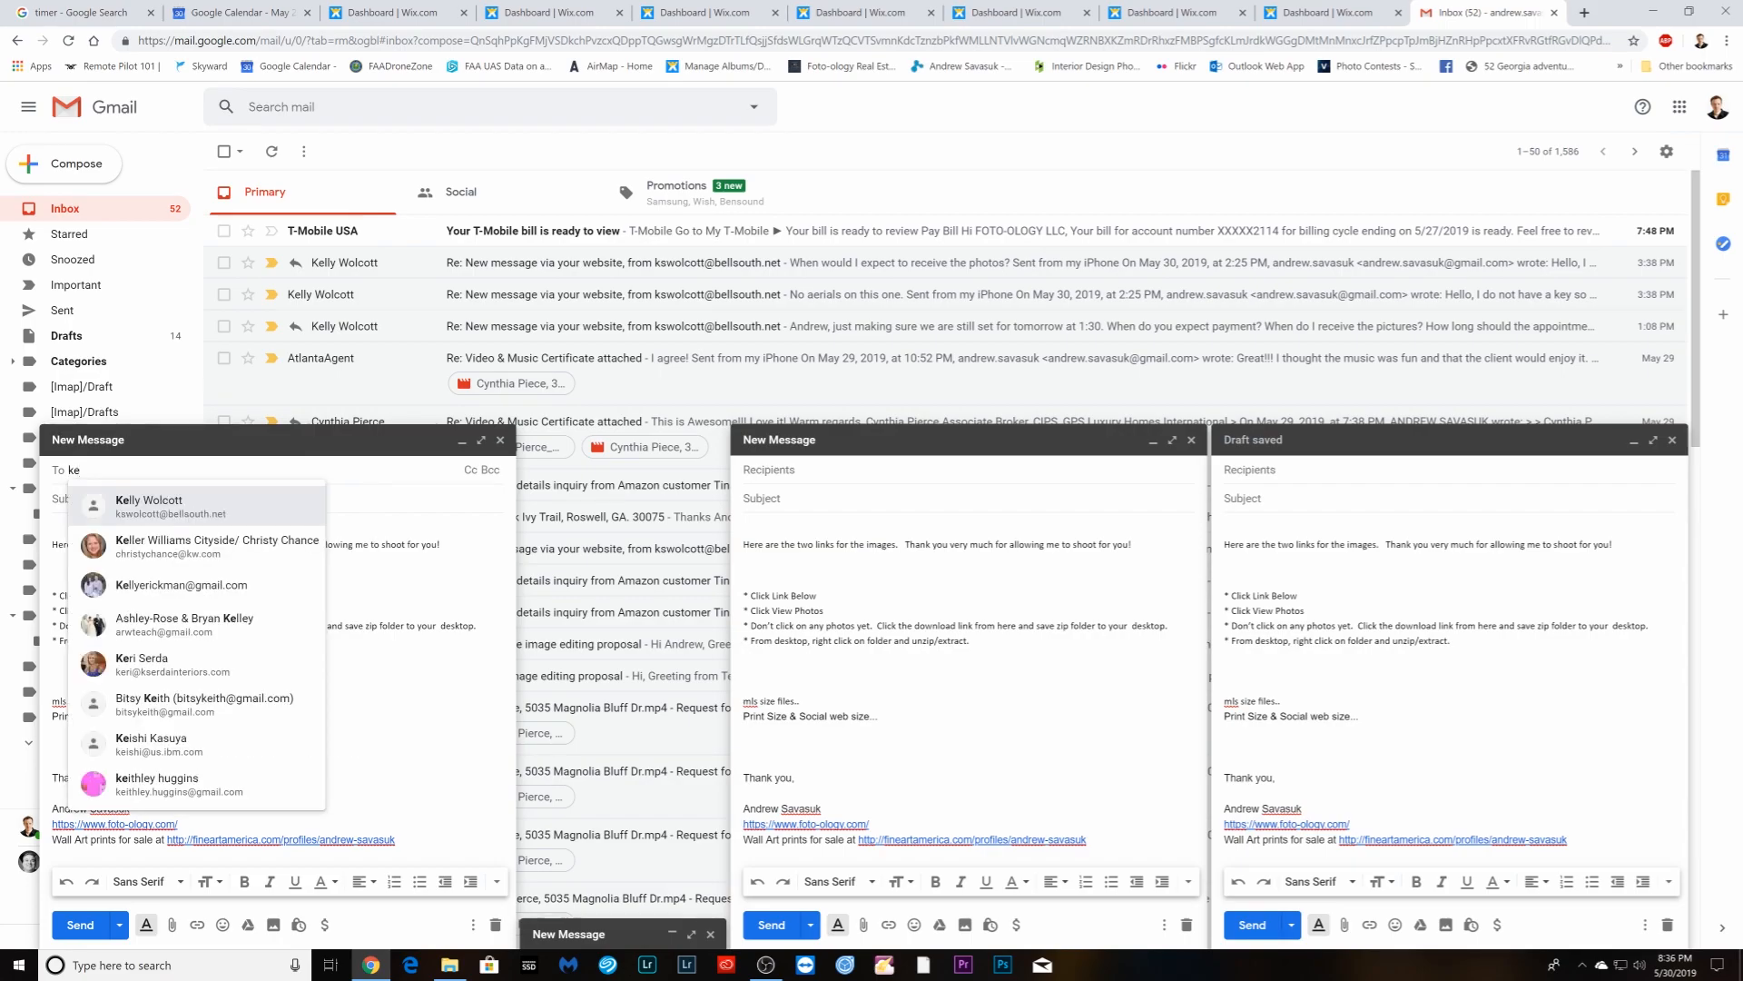
text(ll)
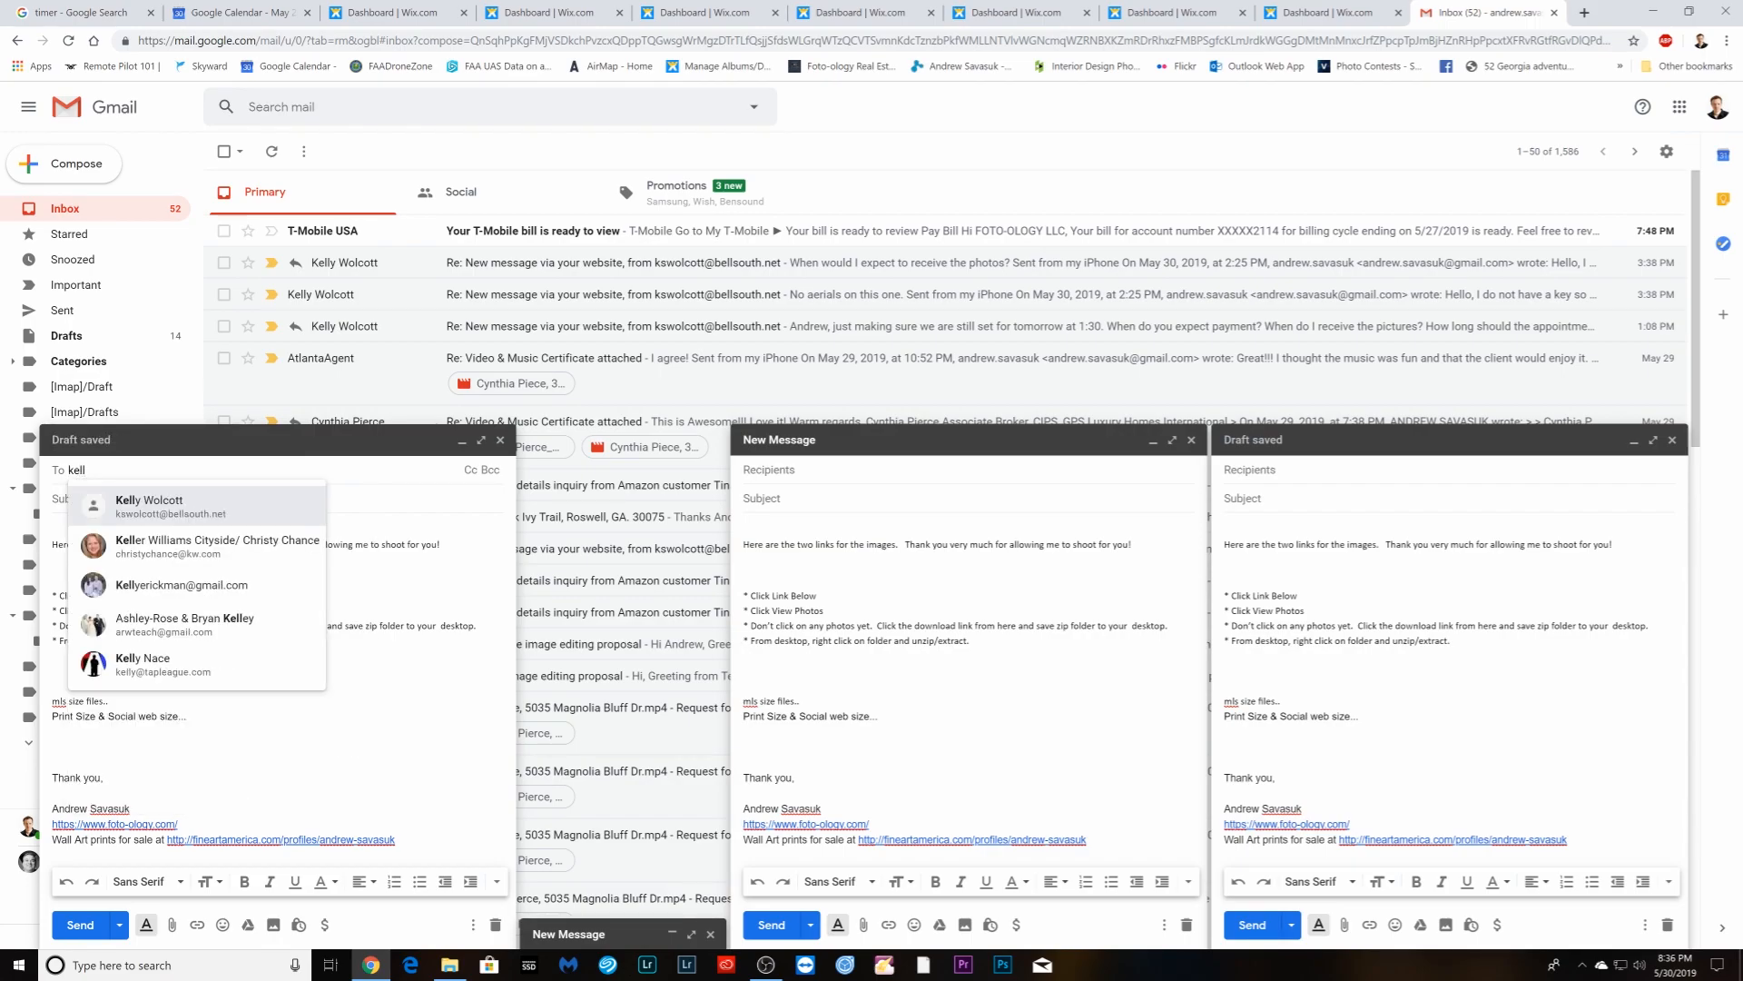
click(168, 588)
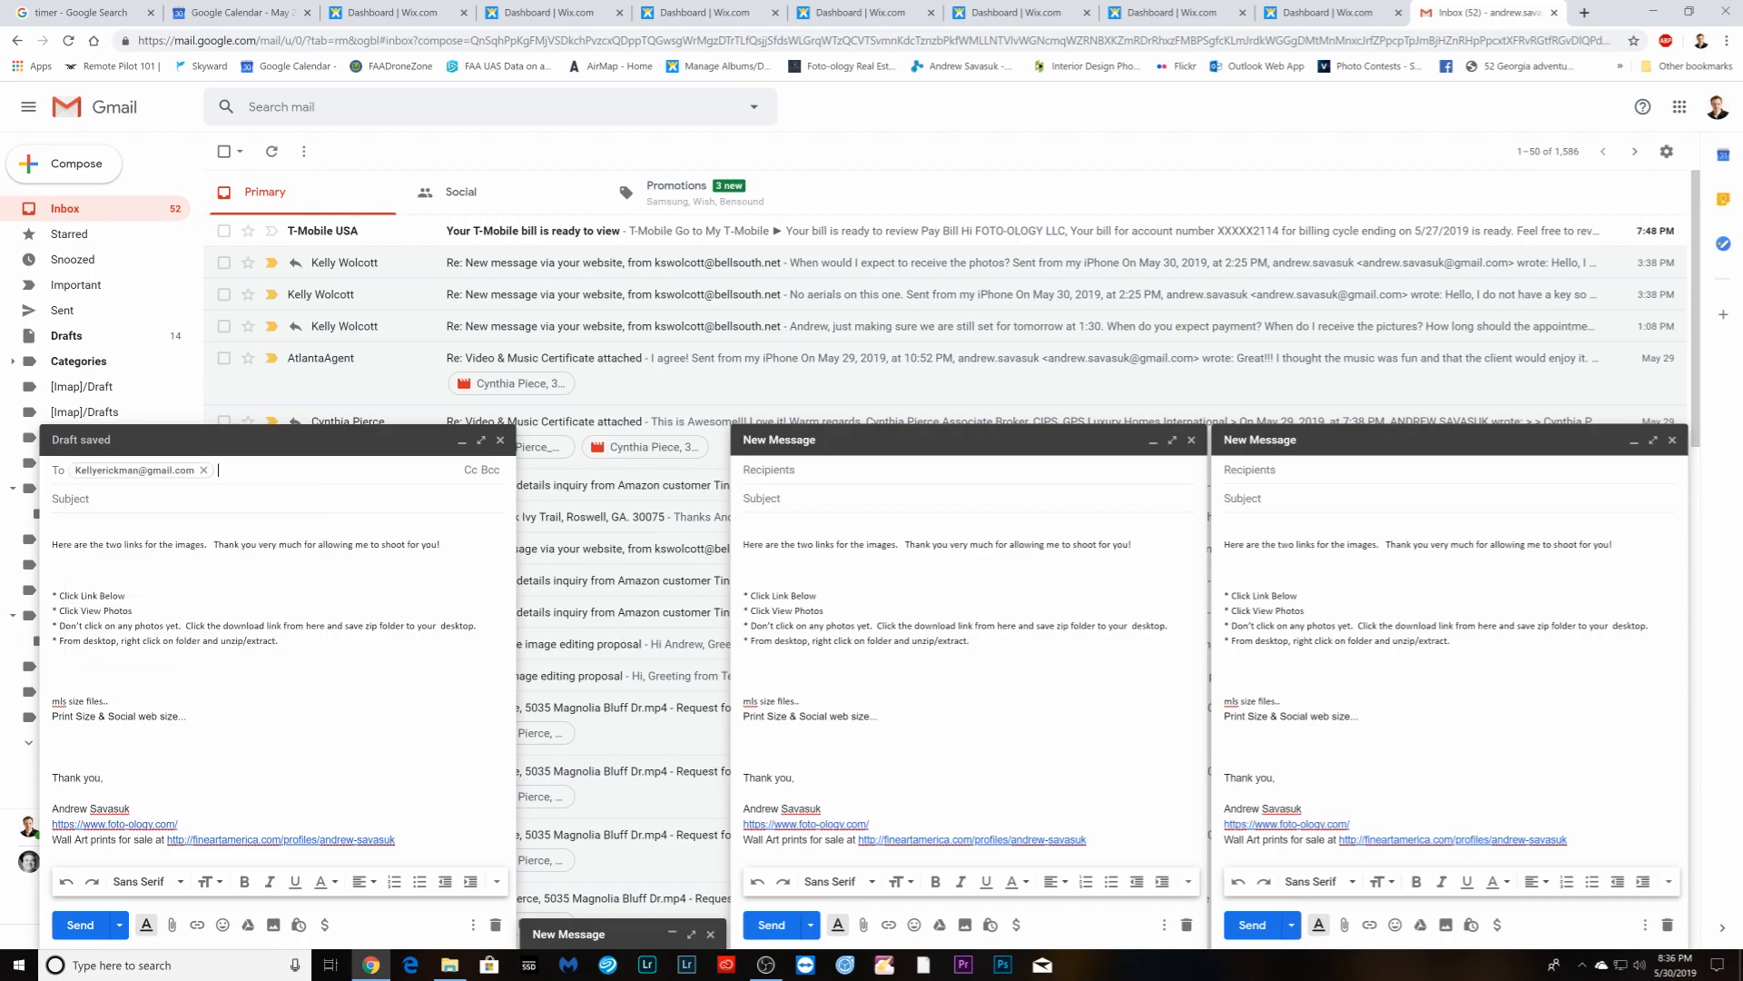
click(616, 935)
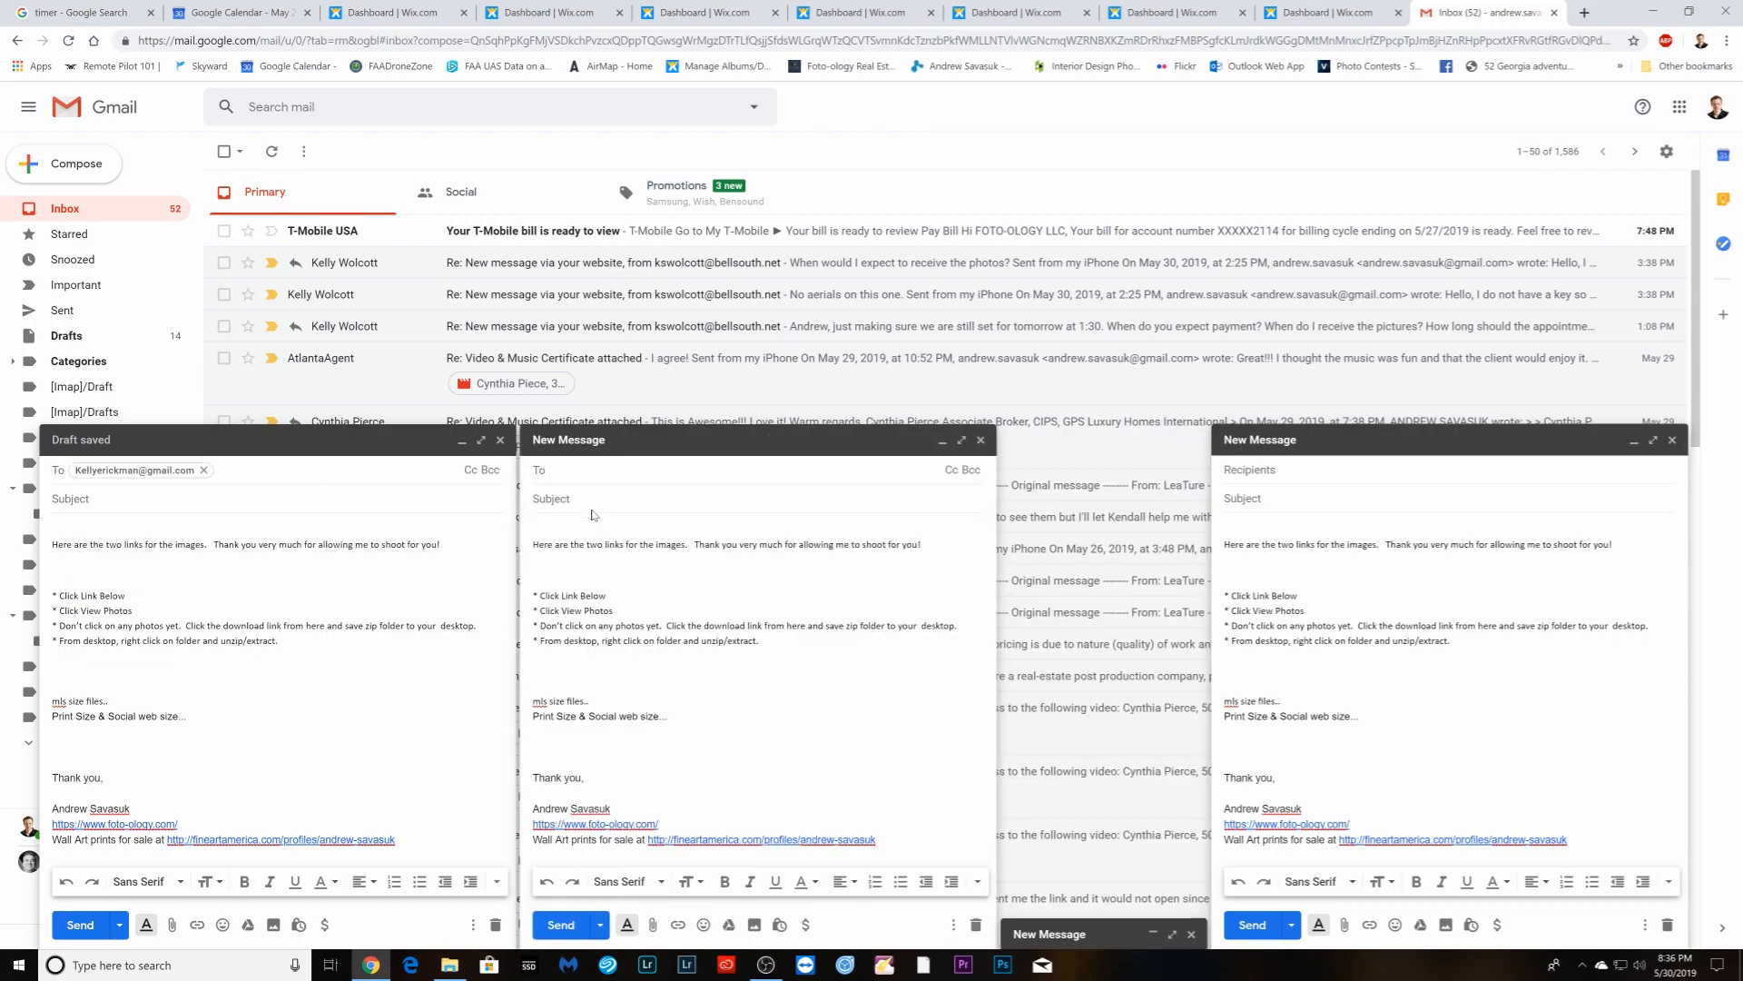
text(jef)
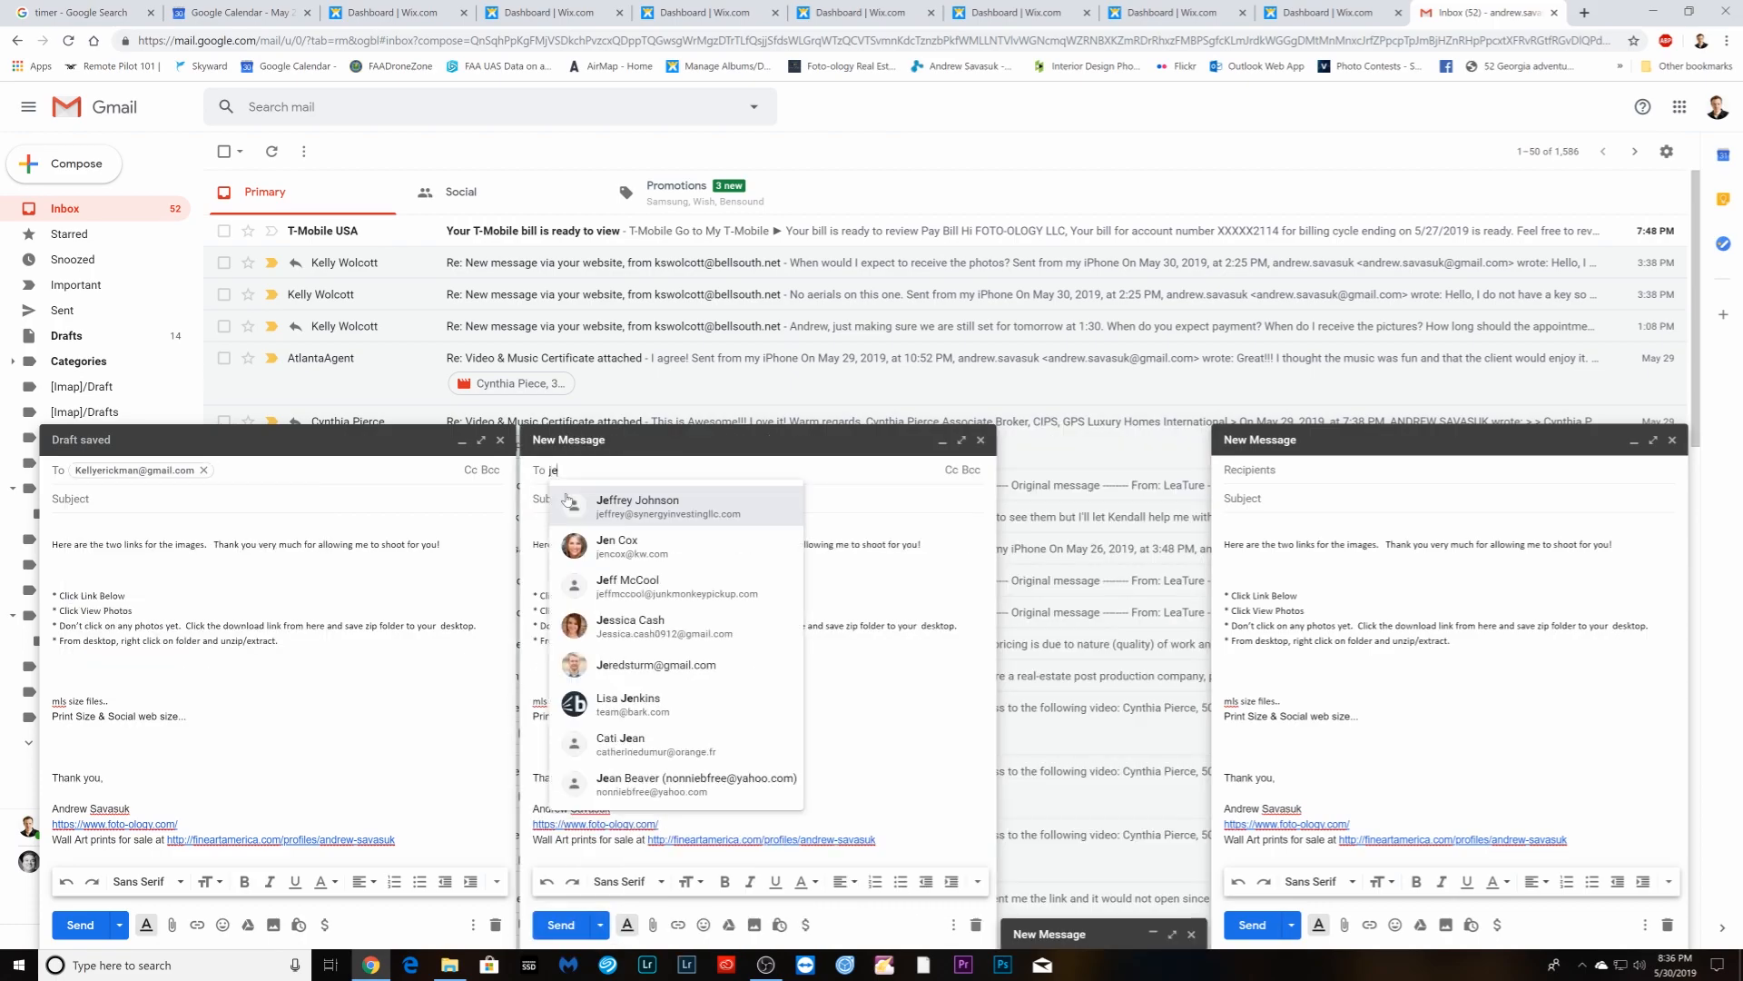
click(661, 524)
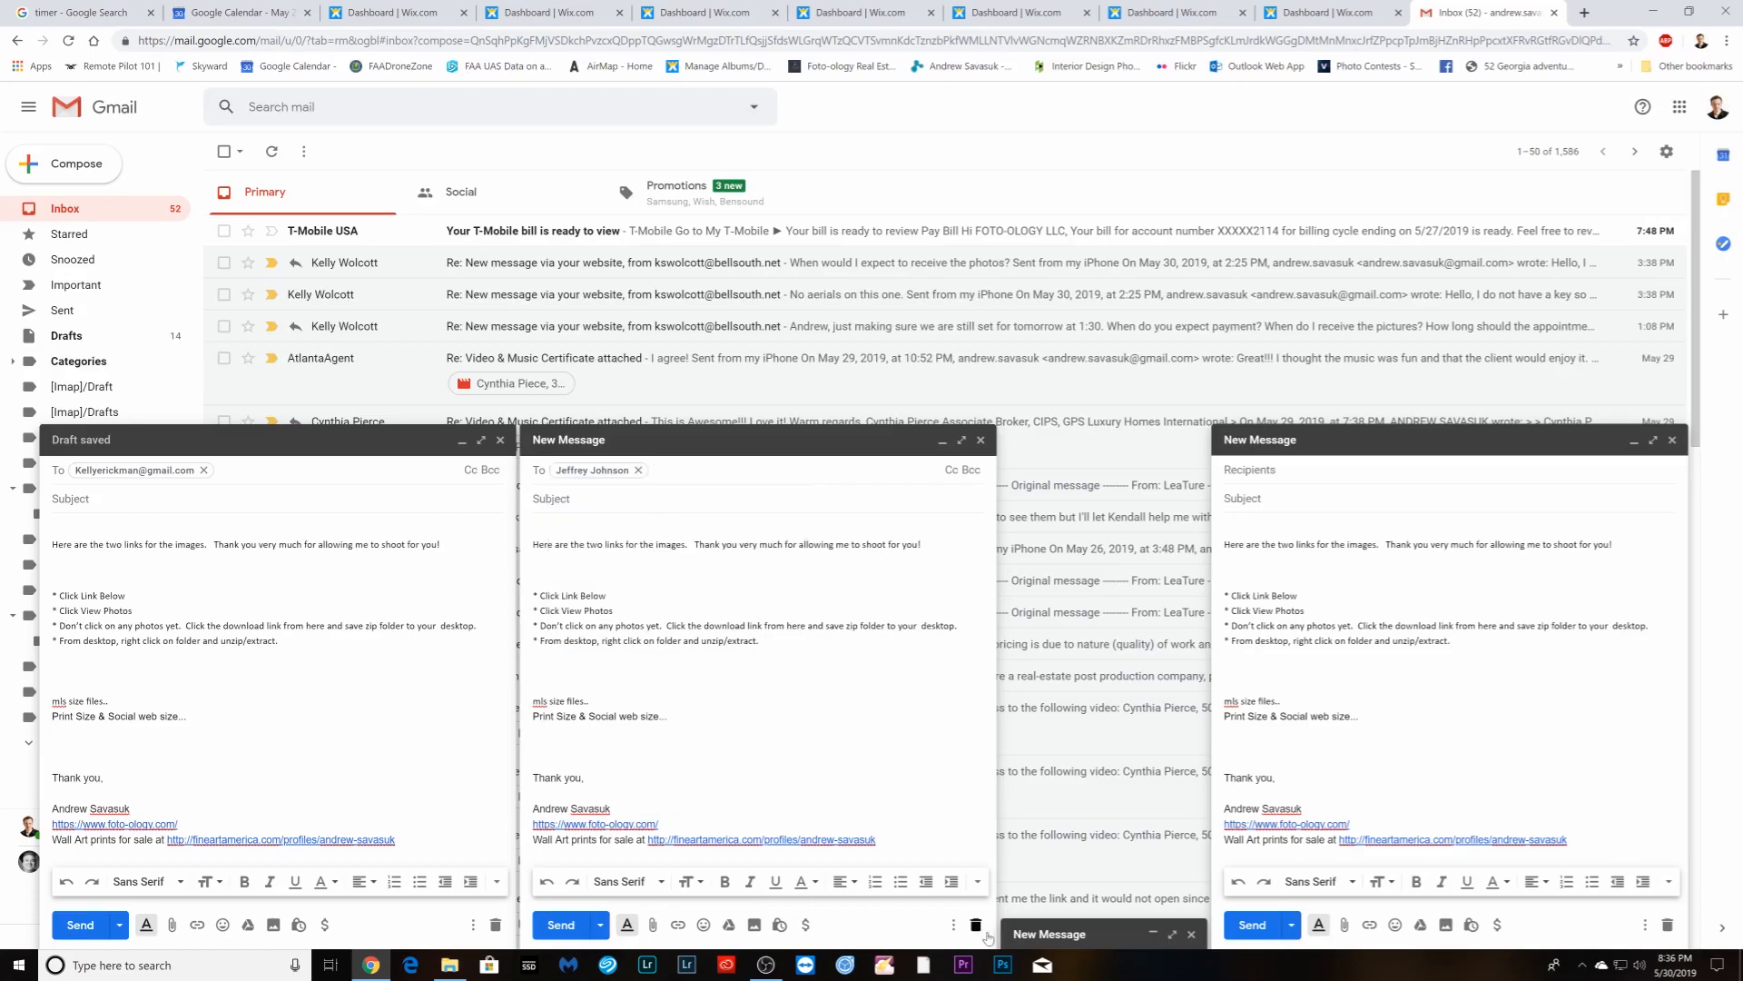
- Enter the third client's e-mail address and add the realty contact to the last draft
click(1040, 933)
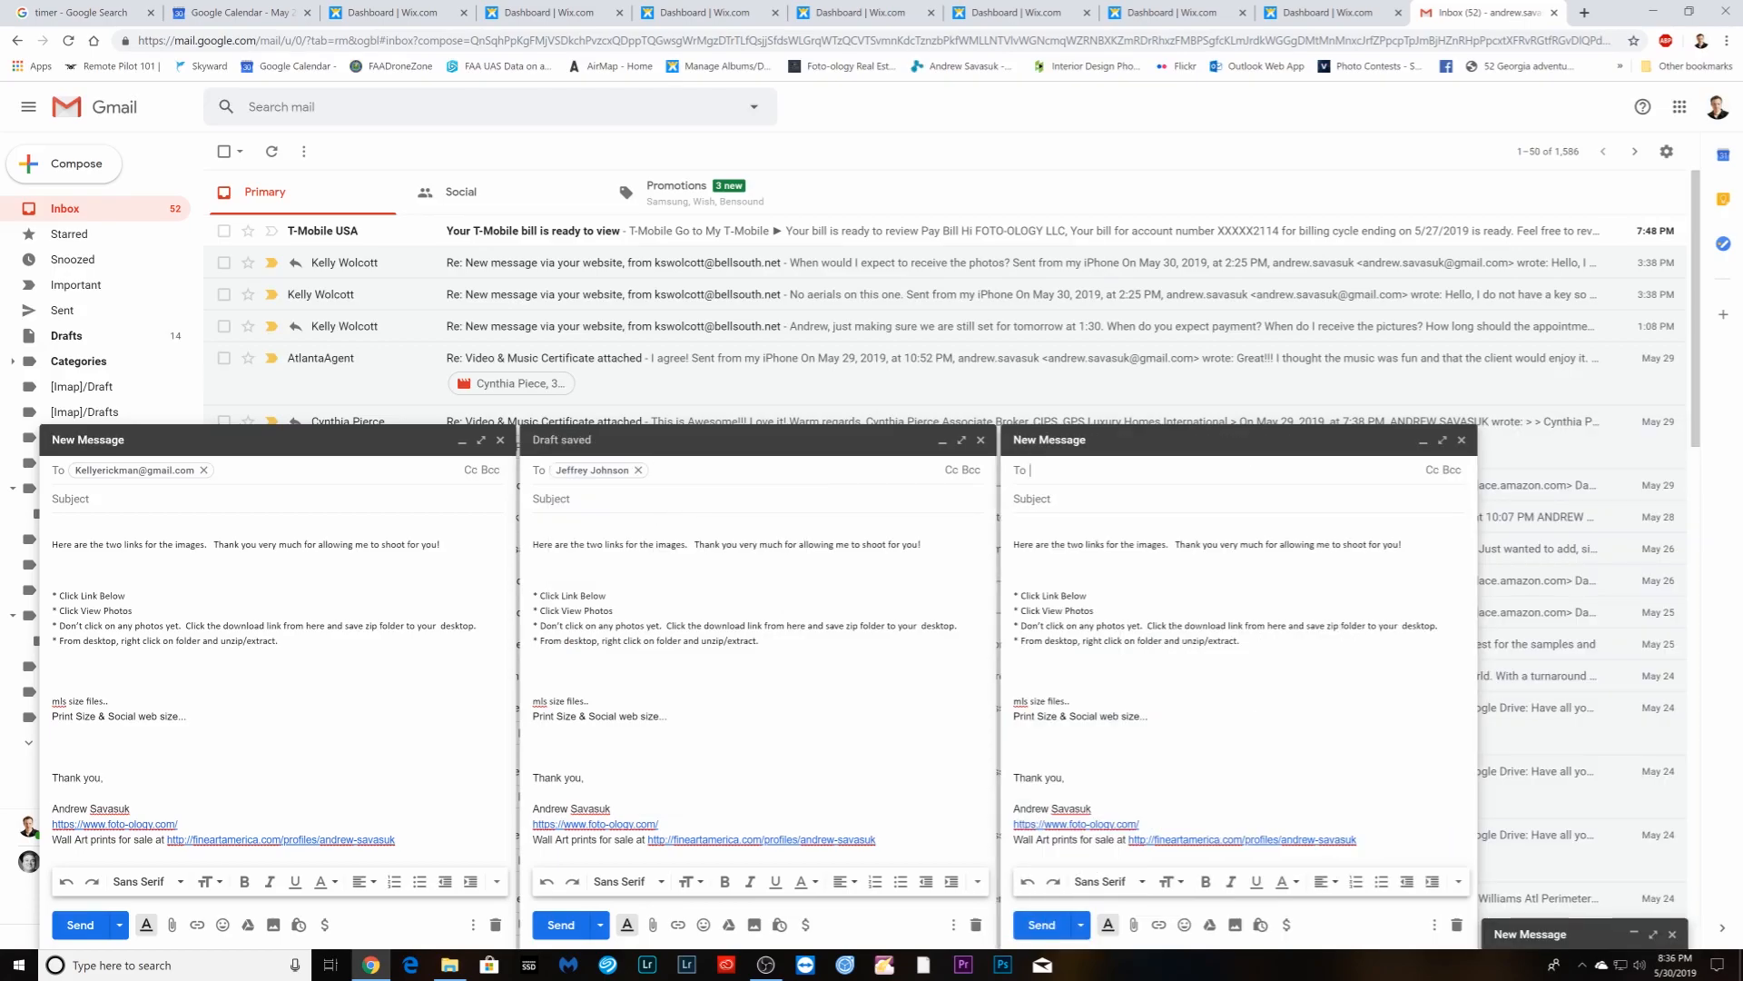
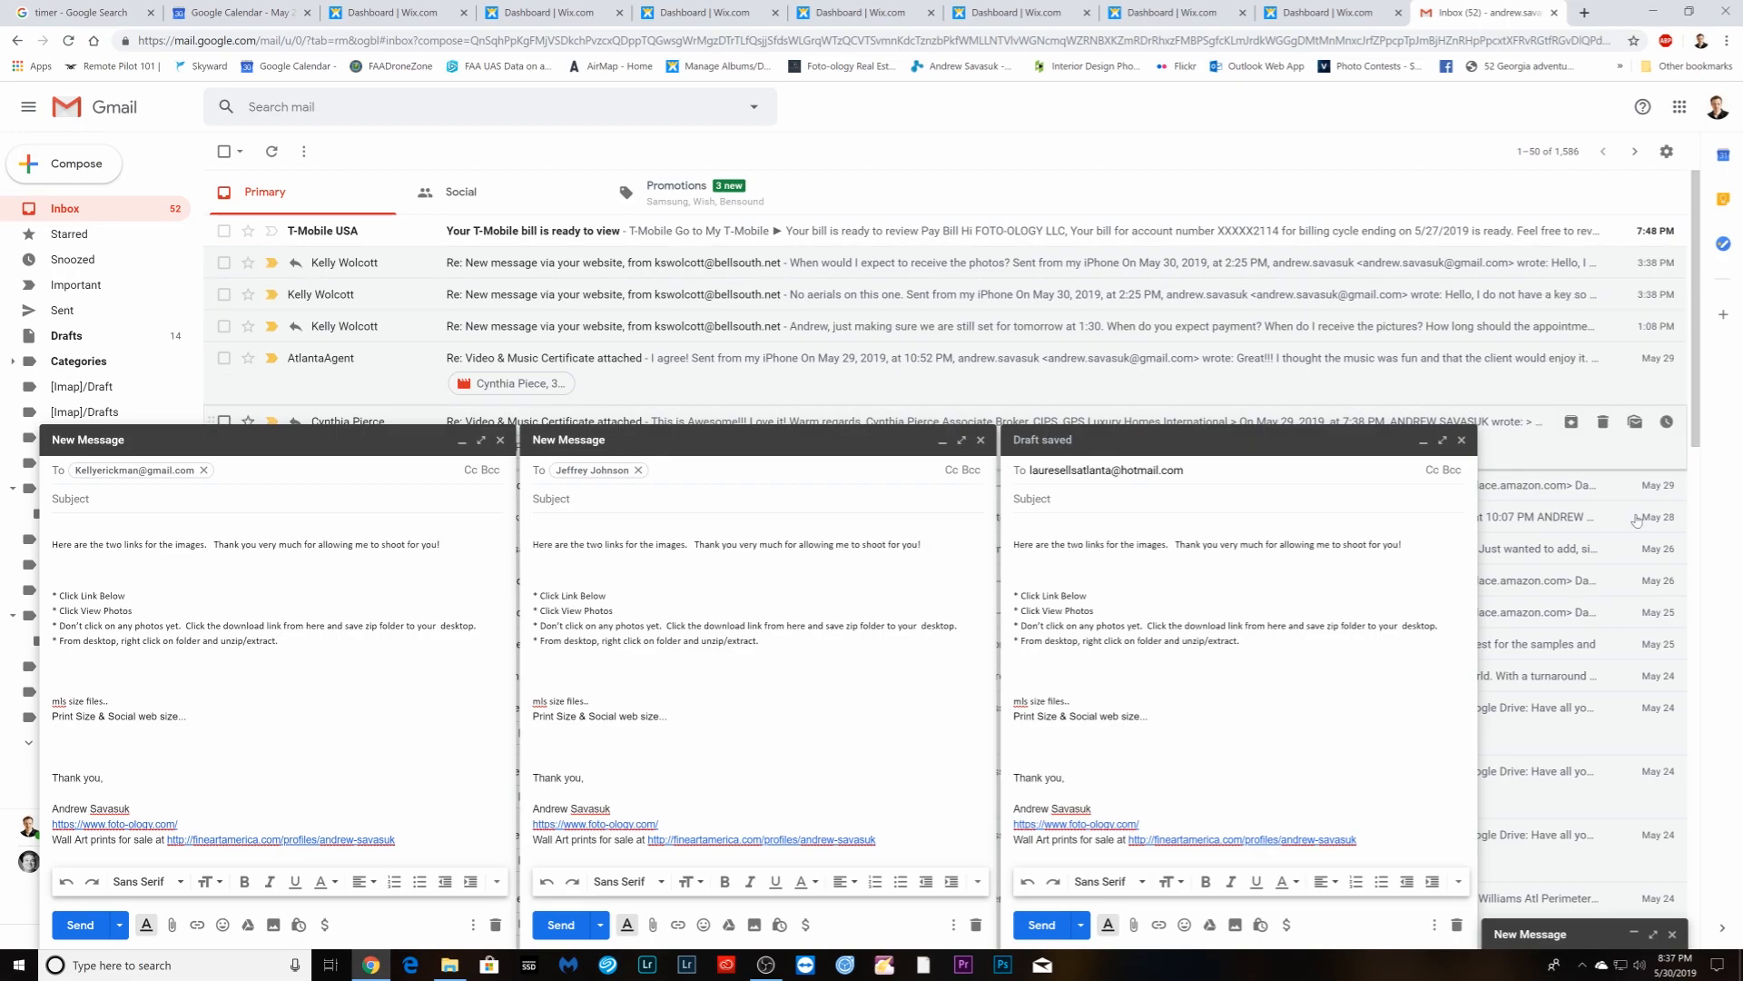
click(1529, 935)
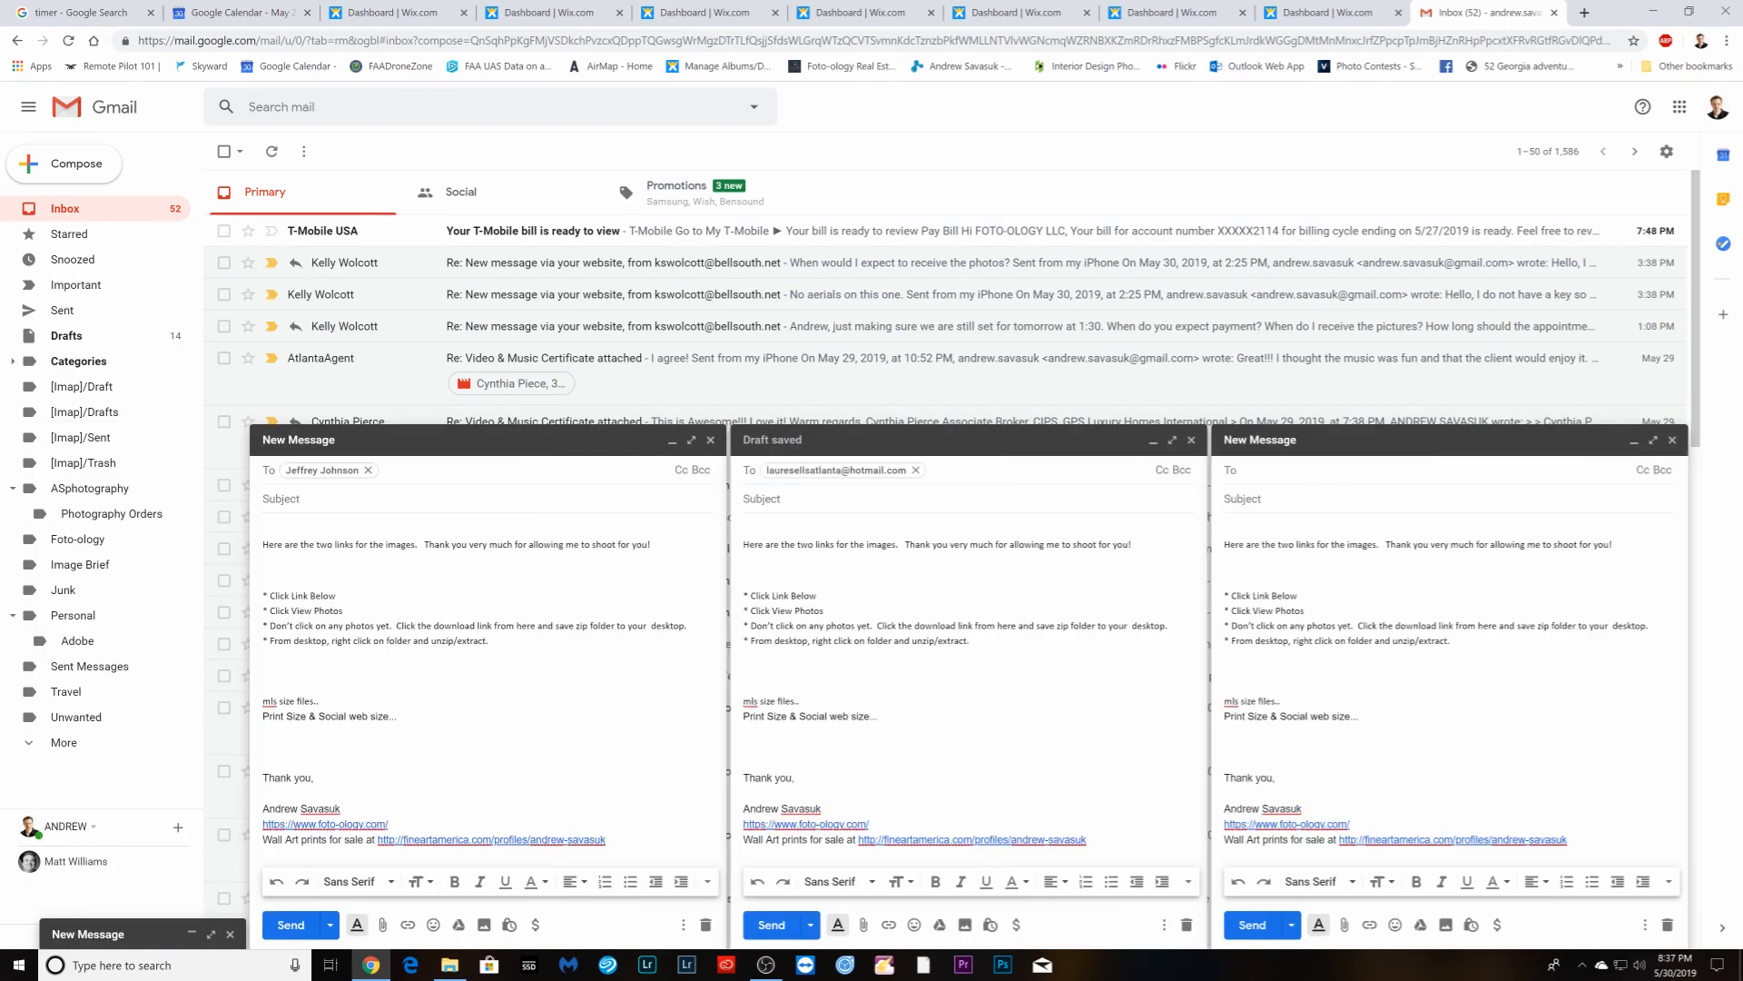
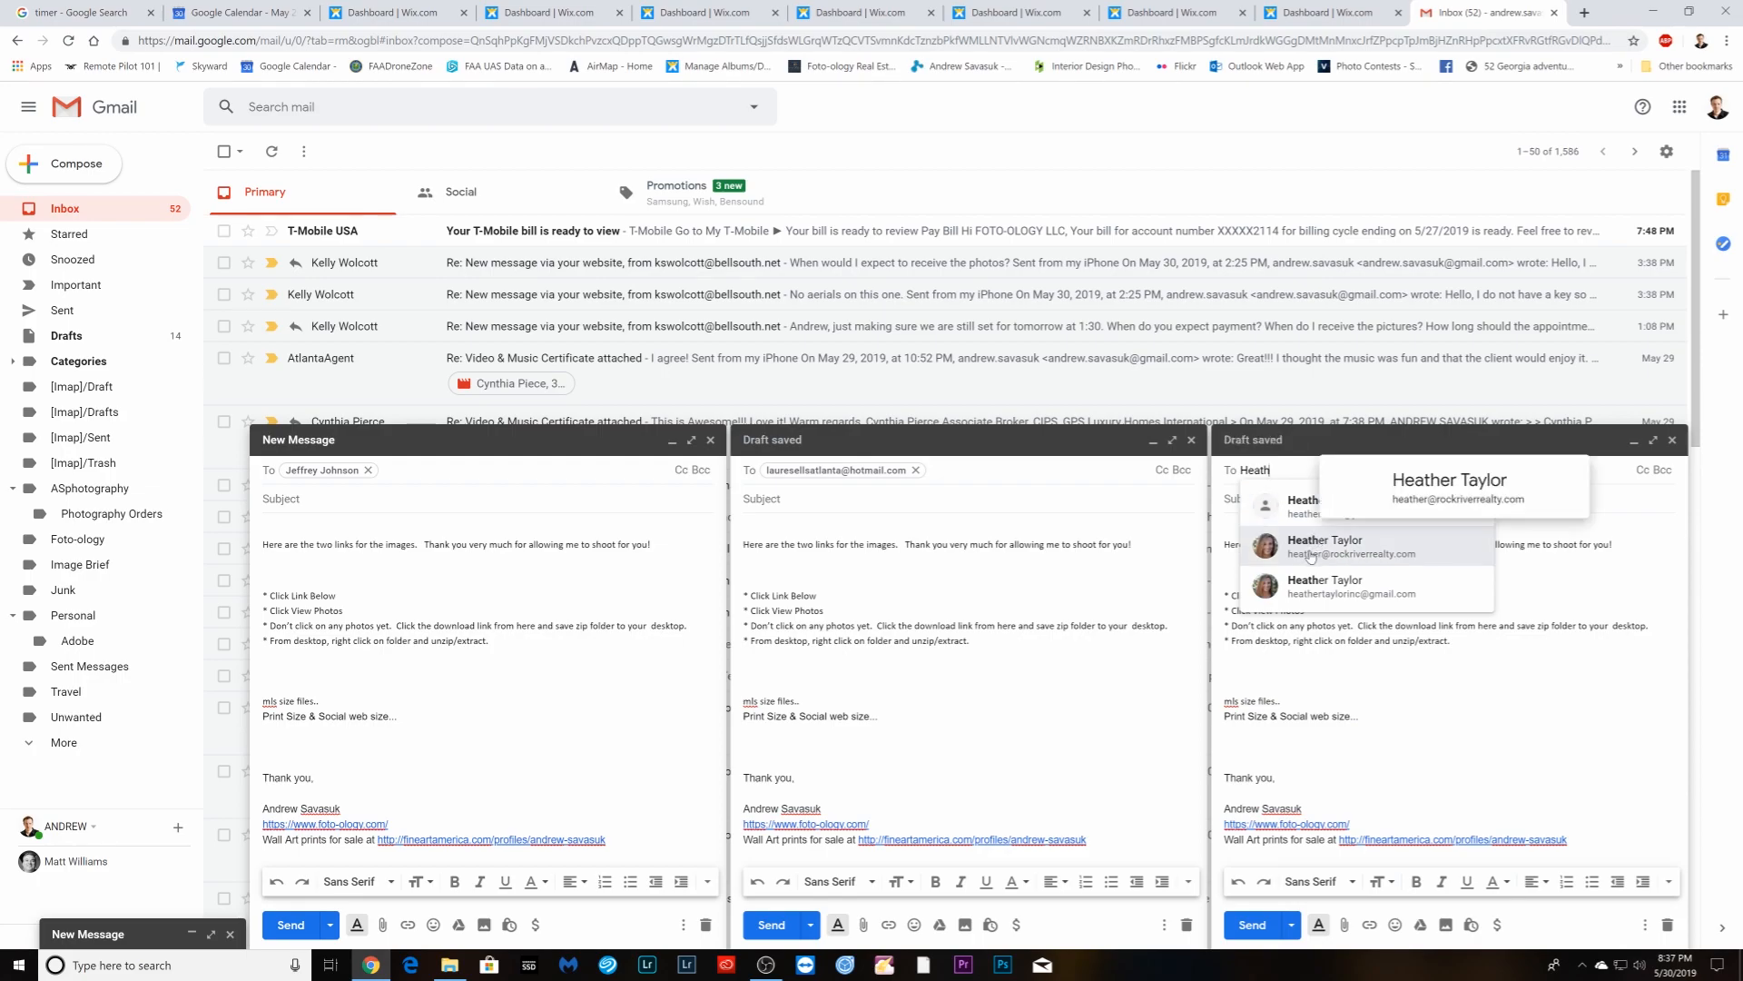
click(1312, 546)
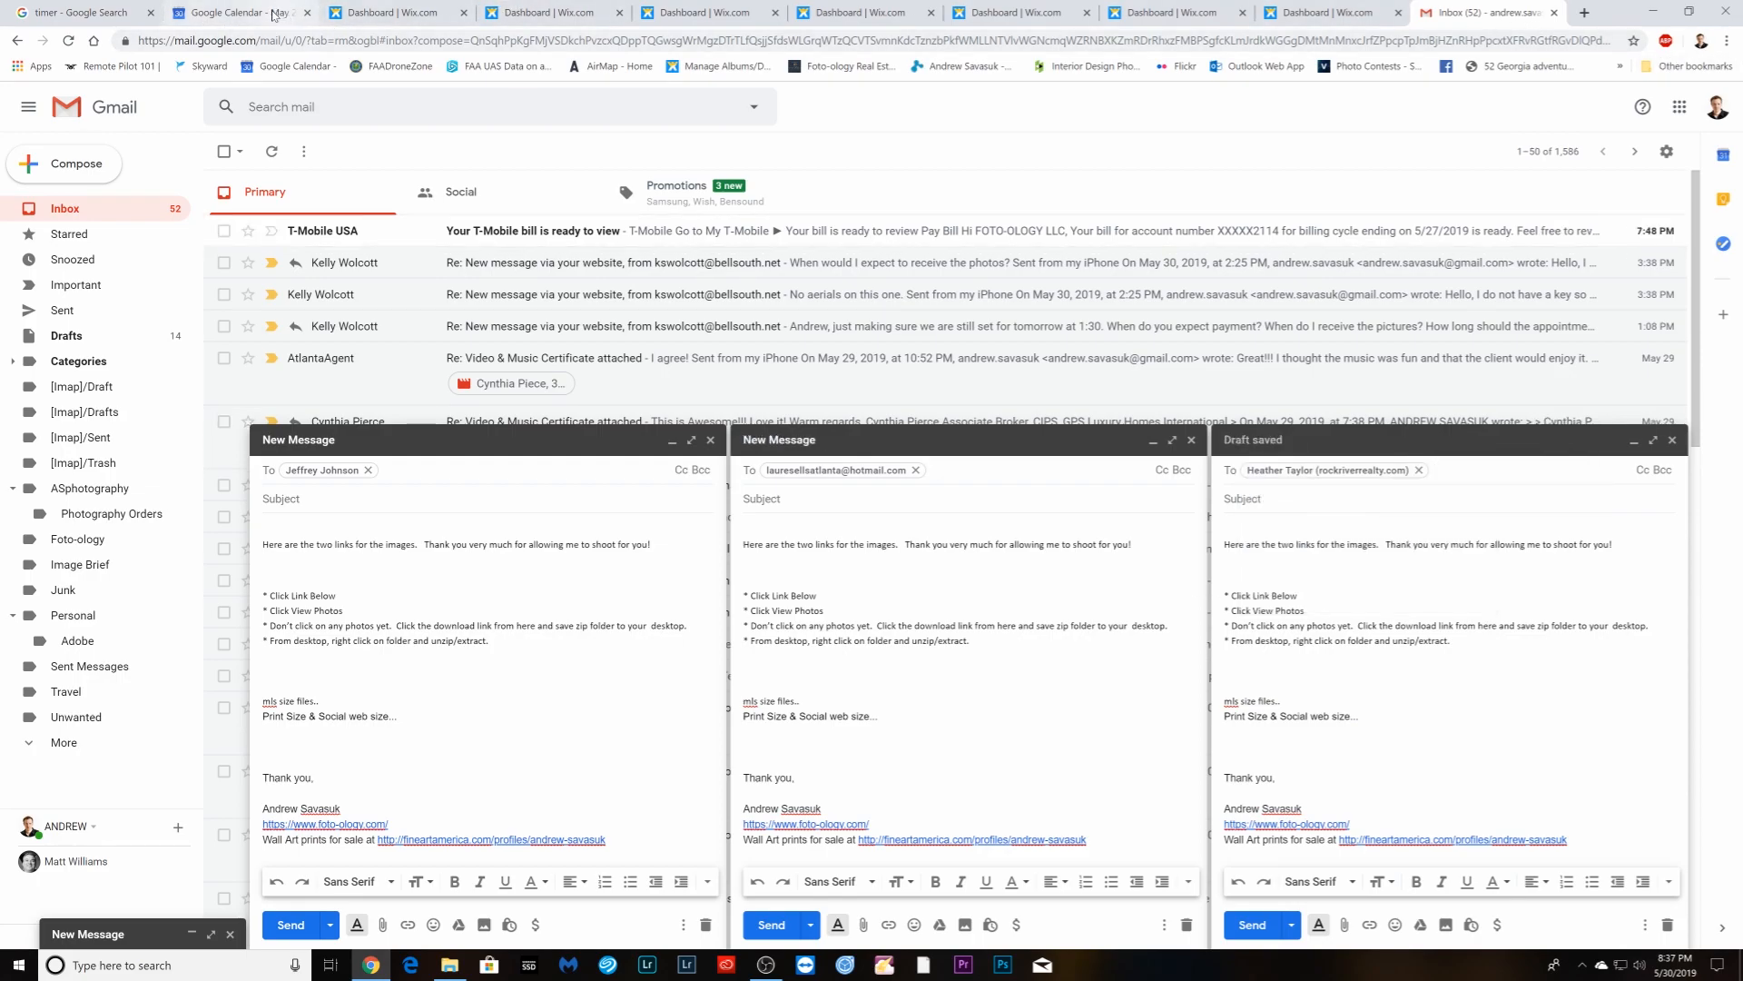
click(357, 18)
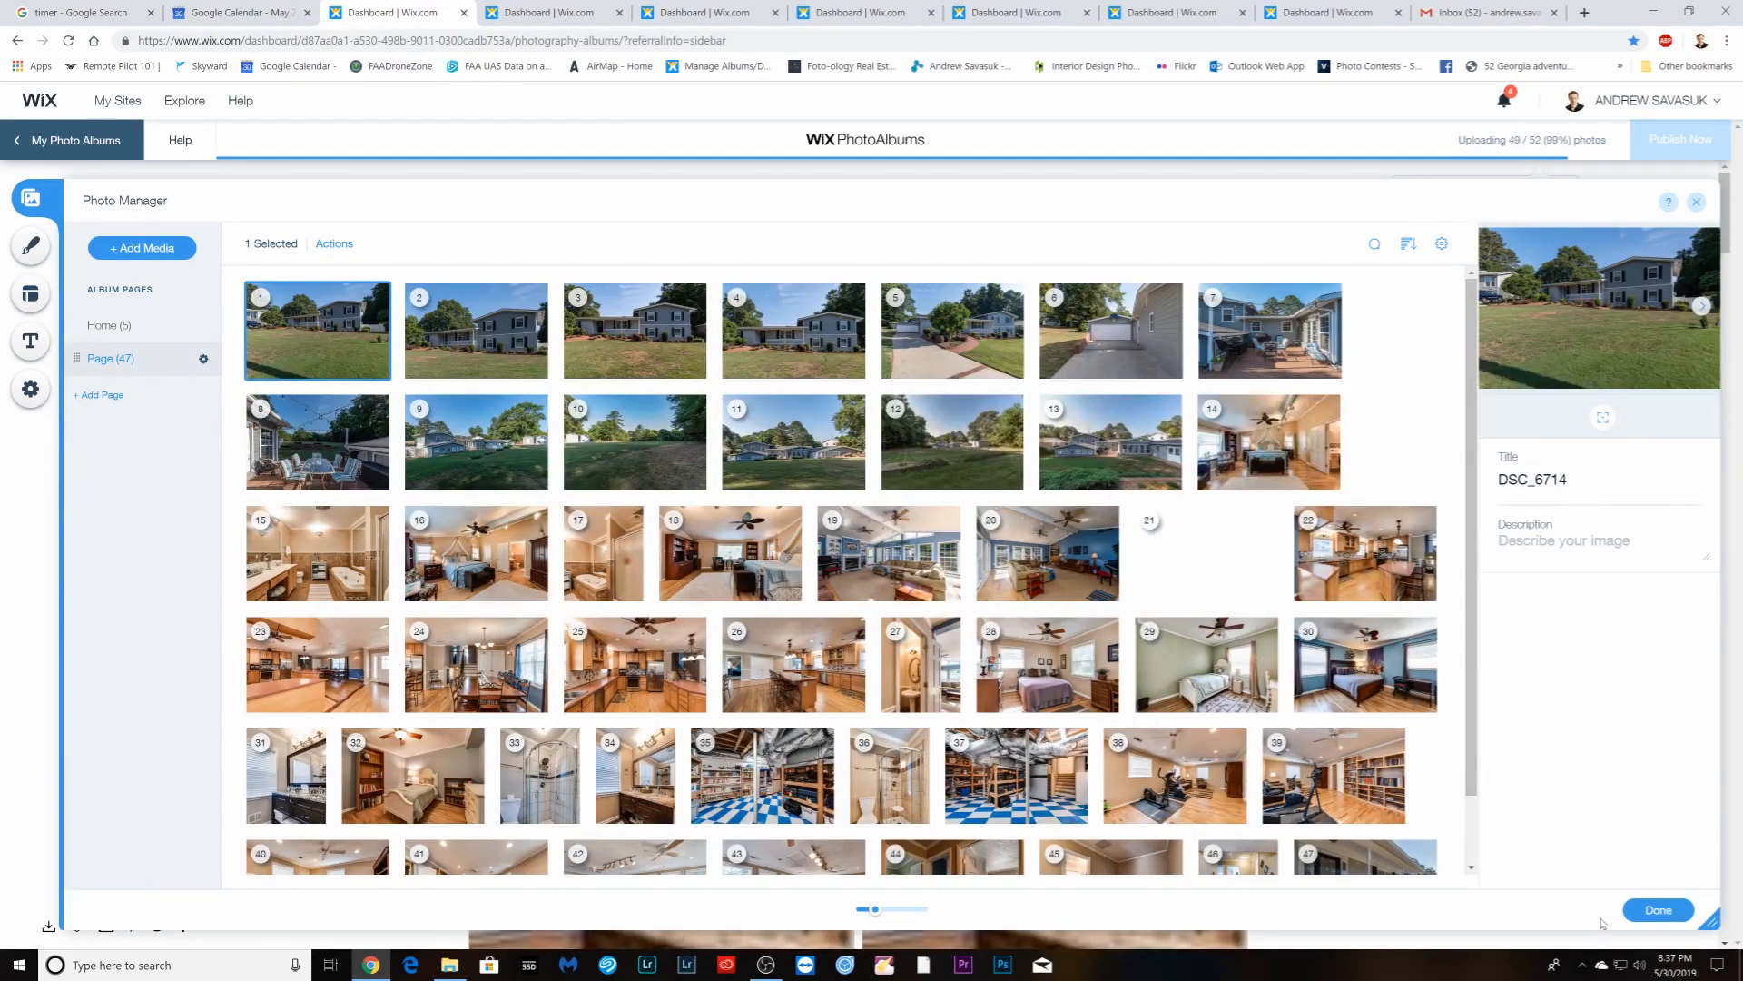
- Close Photo Manager to preview the blue-house album with all 52 photos uploaded
click(1658, 909)
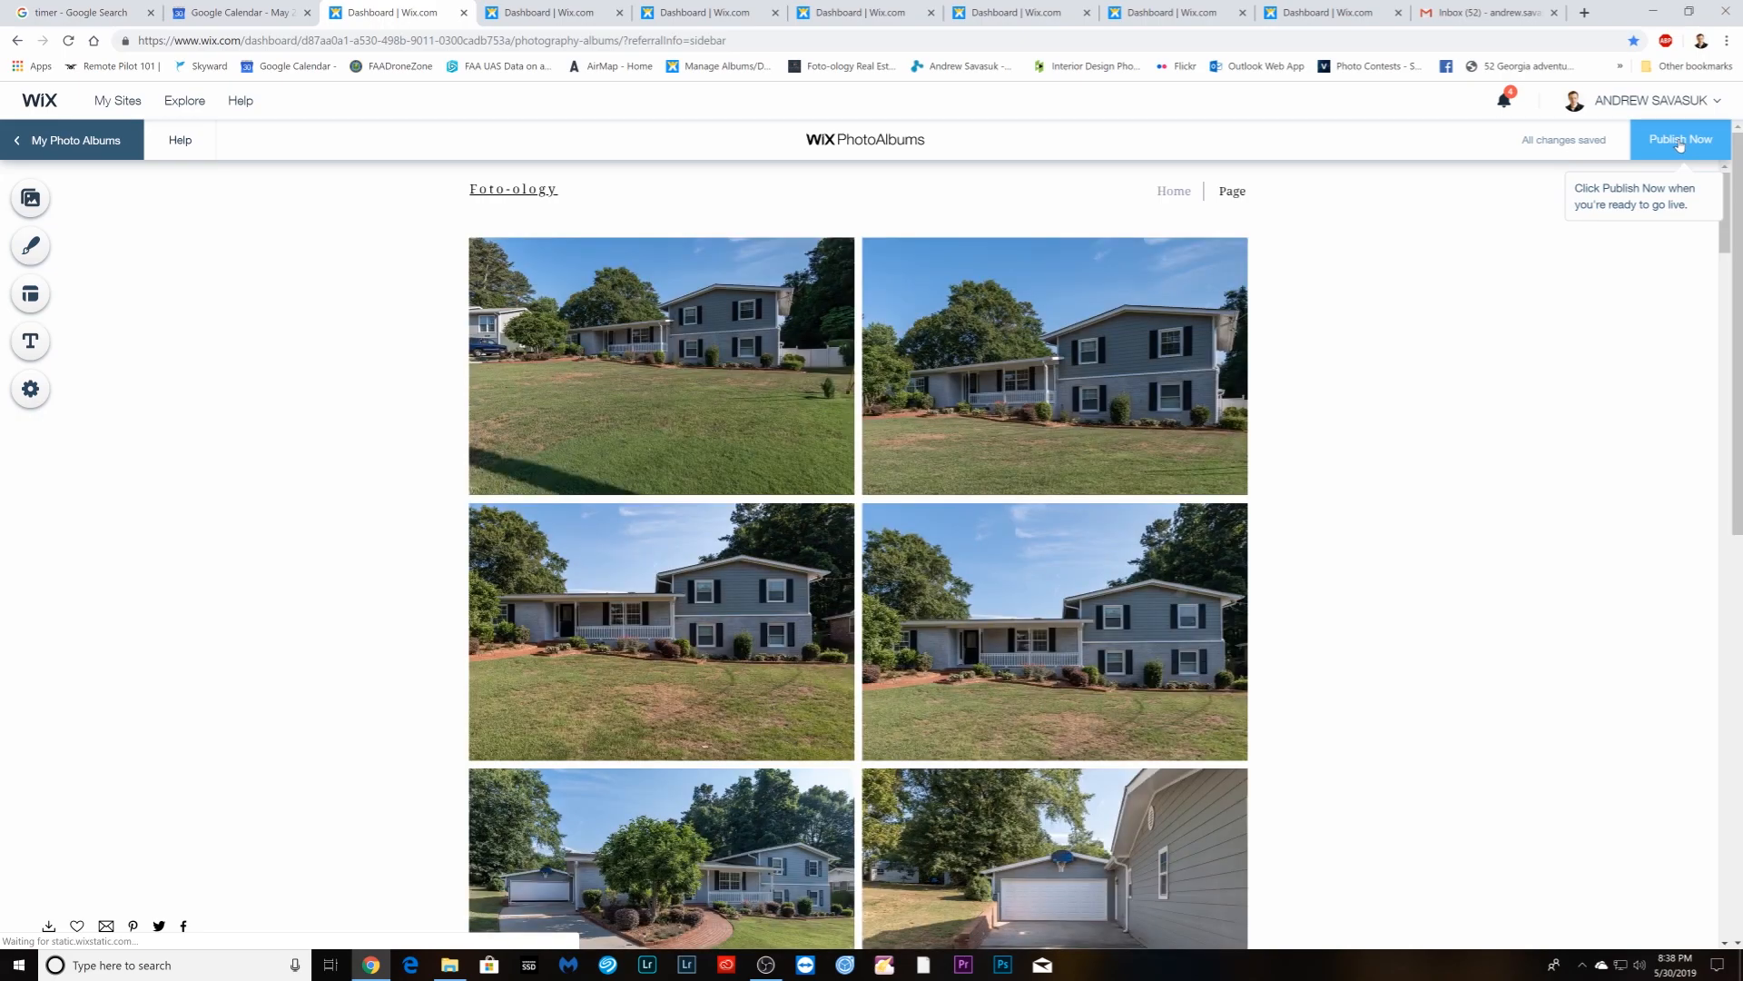
- Publish the print-size album on its subdomain, hidden from the Wix website, and close its tab
click(1680, 145)
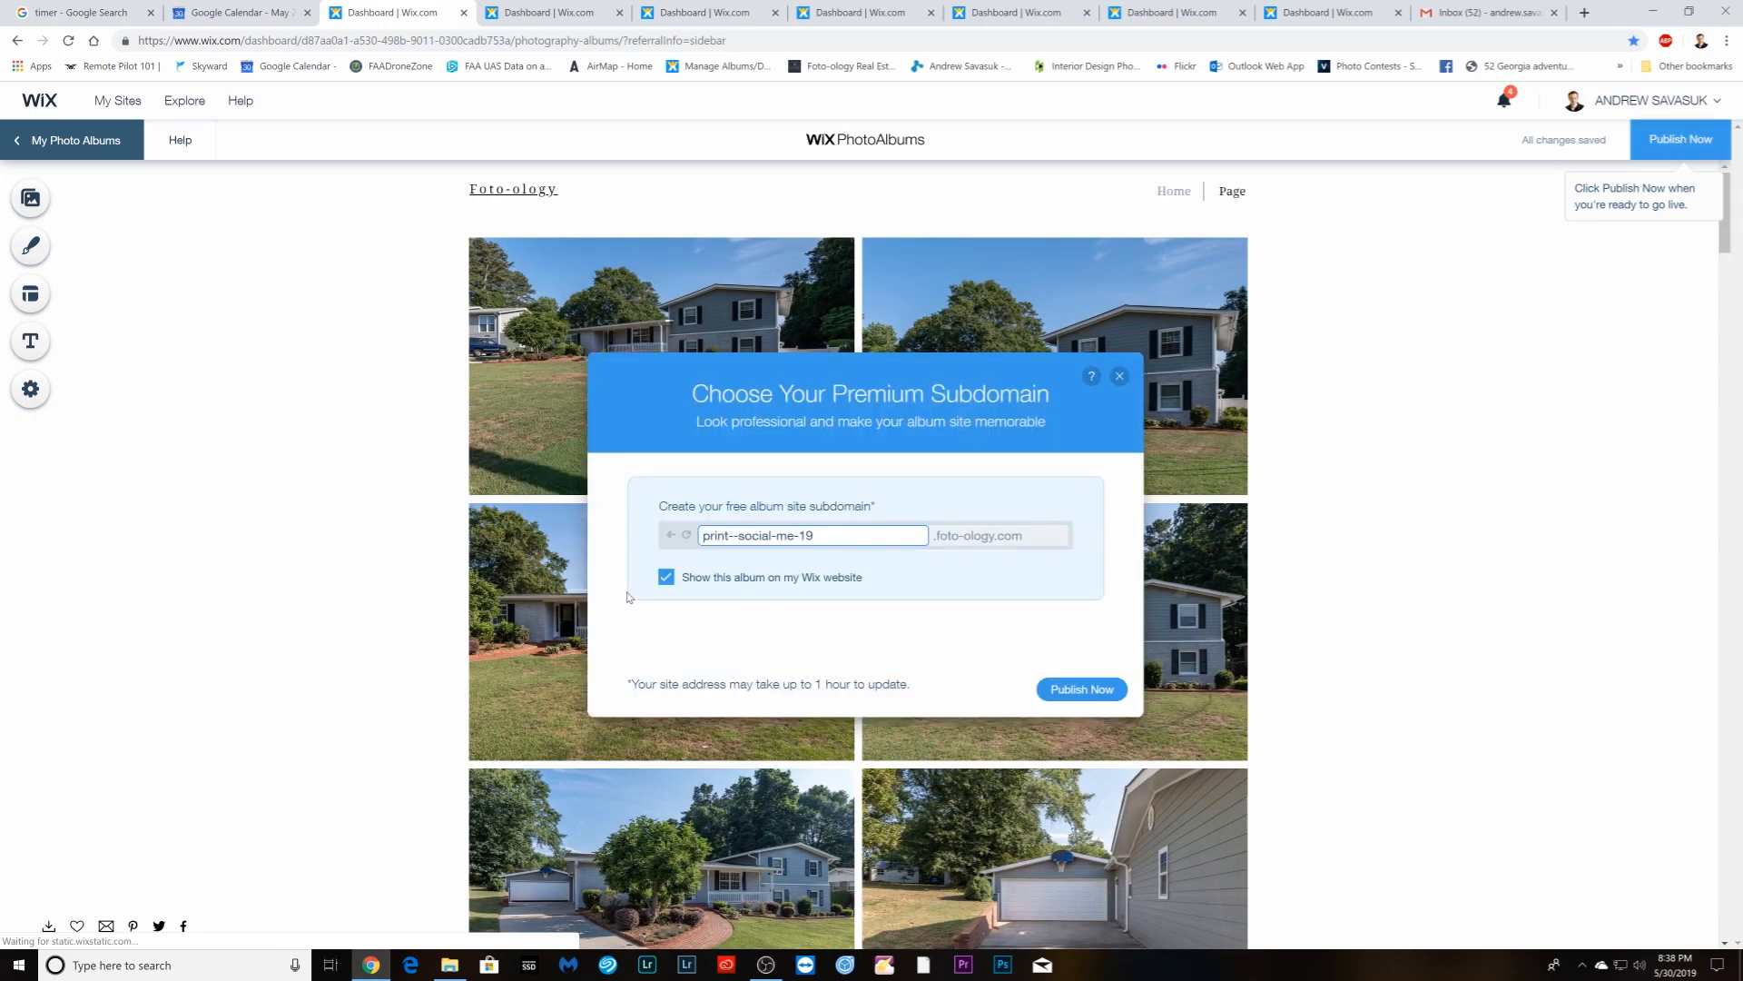
click(665, 579)
click(1119, 689)
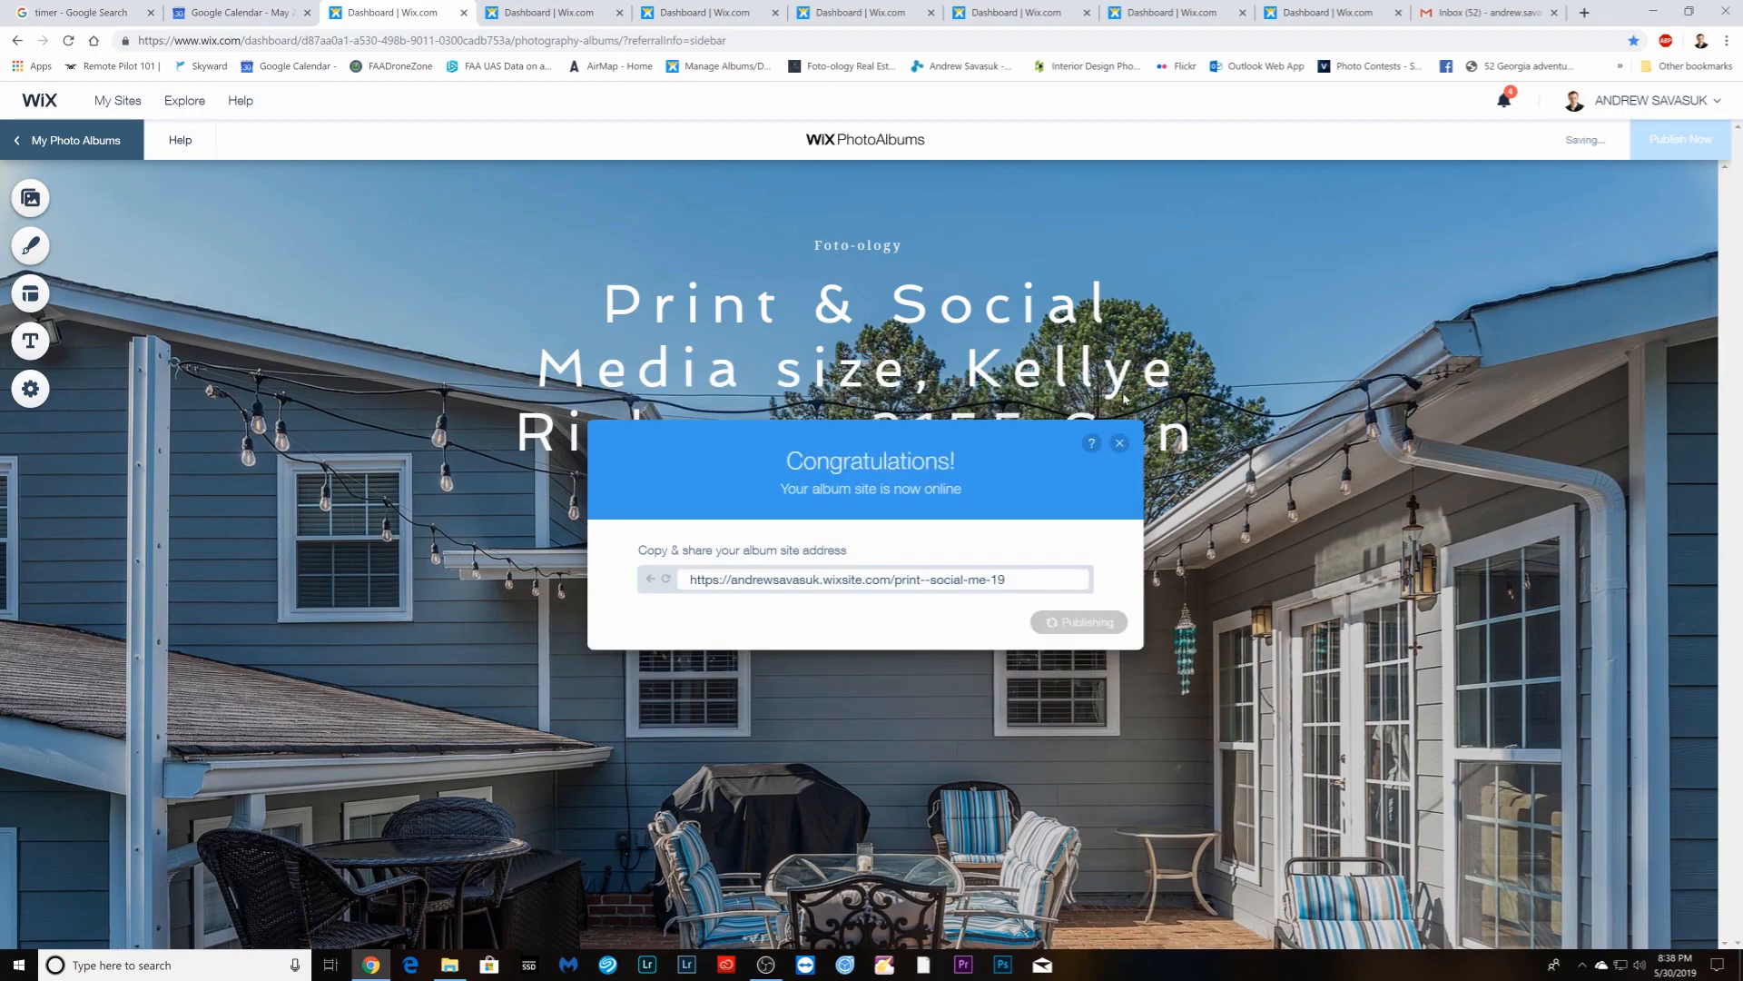
click(1098, 622)
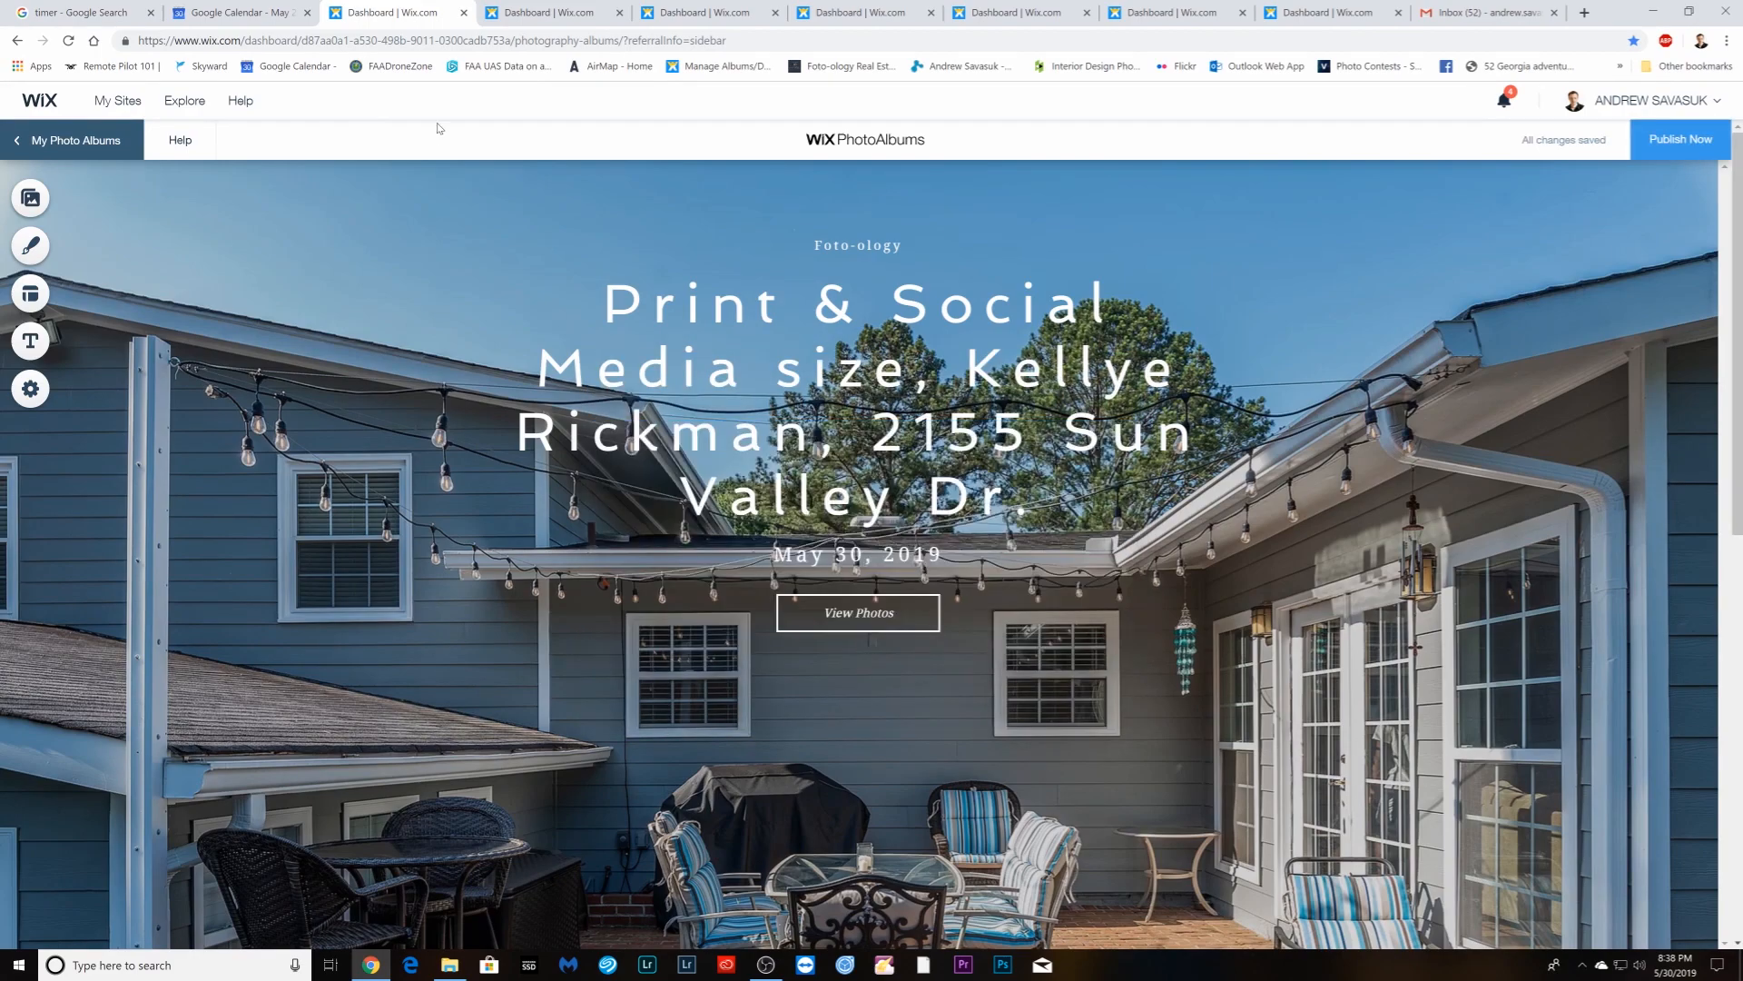
click(464, 12)
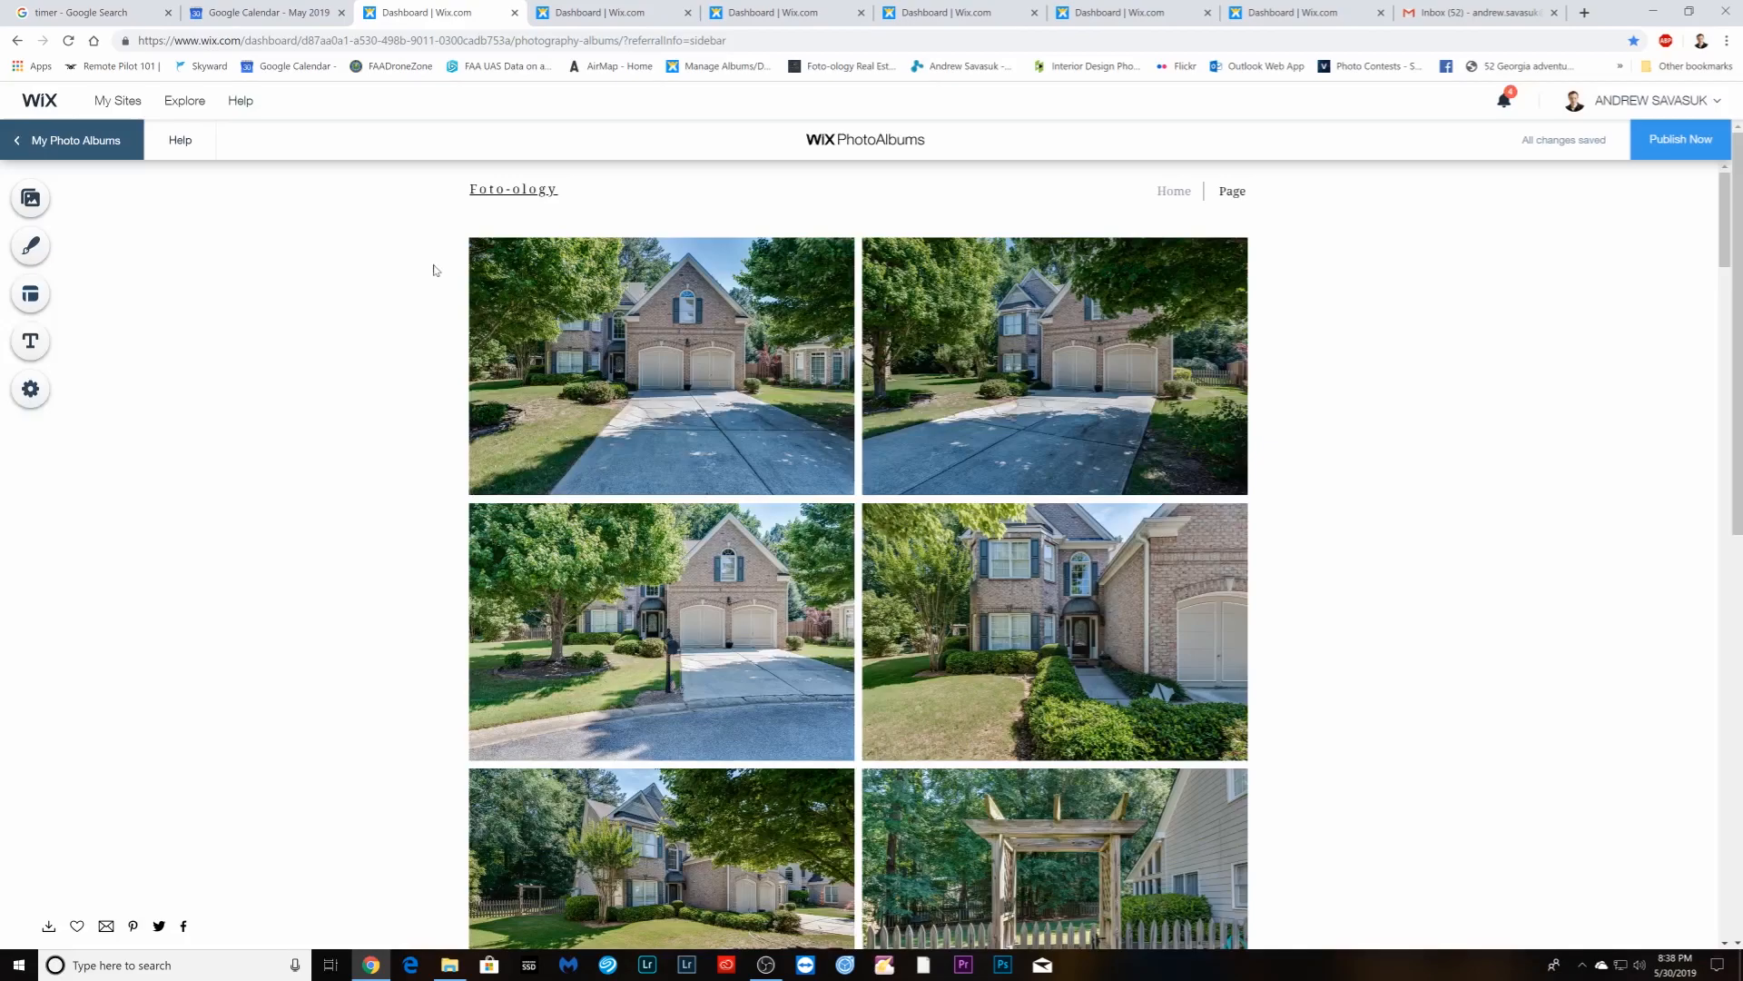
- Publish the MLS-size album the same way, hidden from the website, and close its tab
click(1681, 139)
click(665, 577)
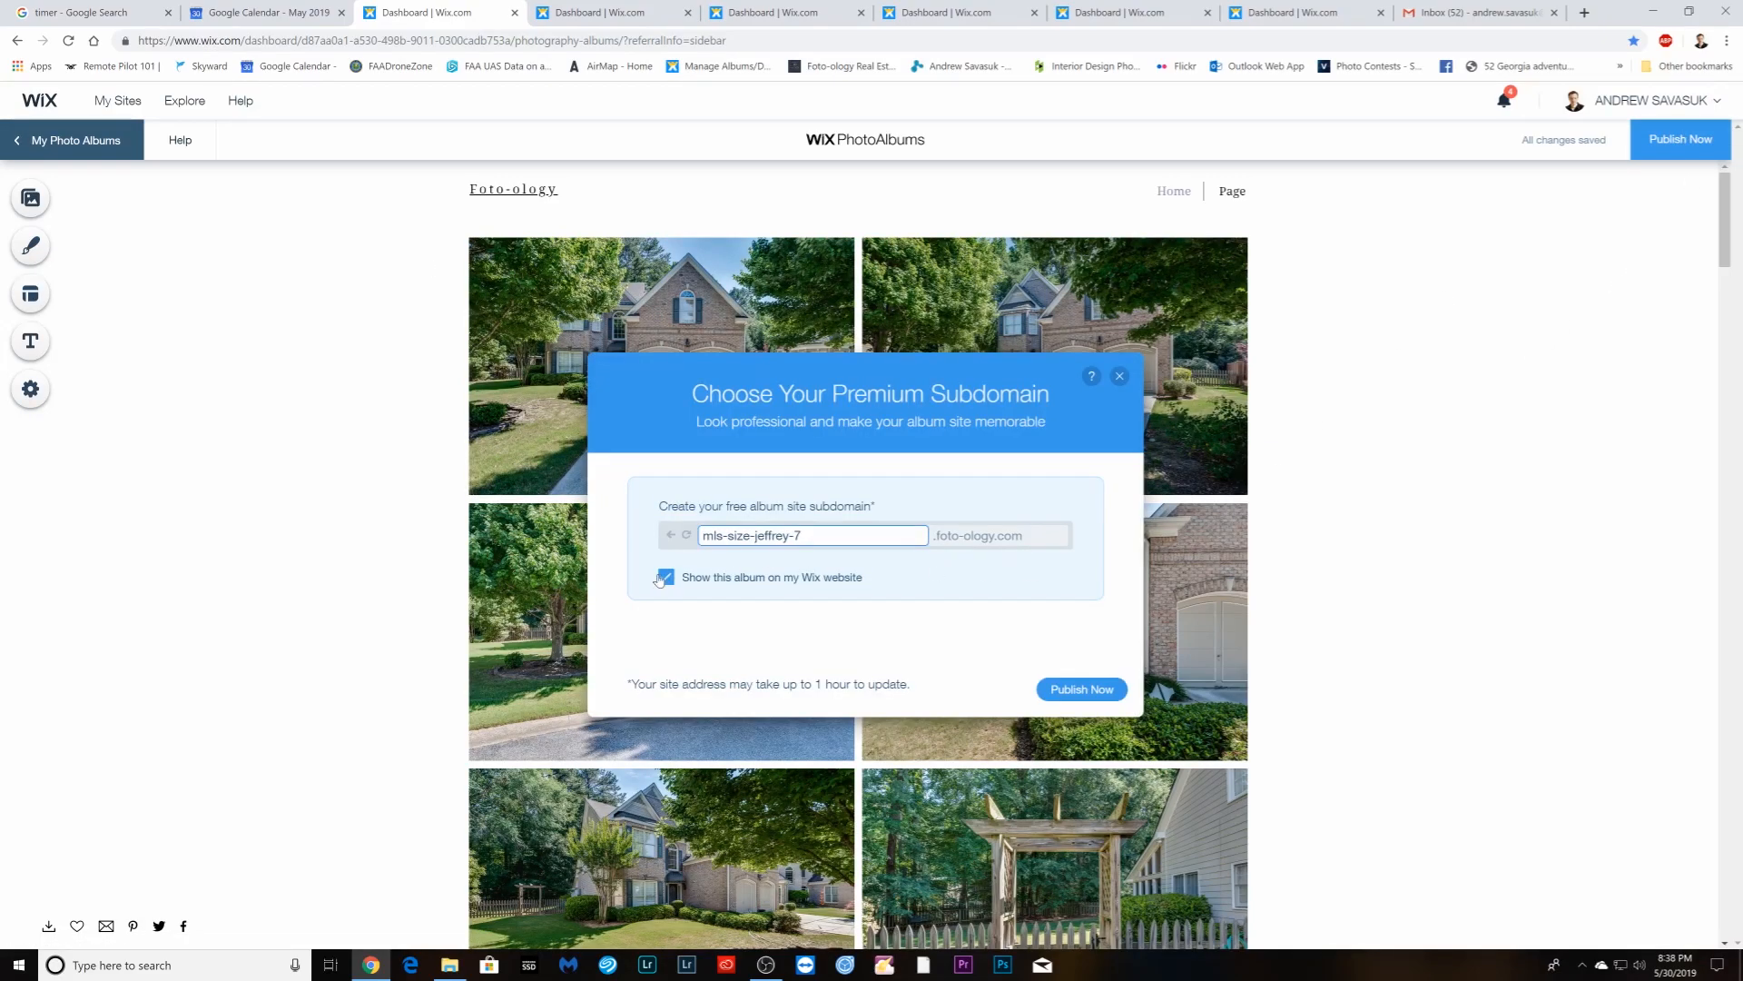
click(1081, 688)
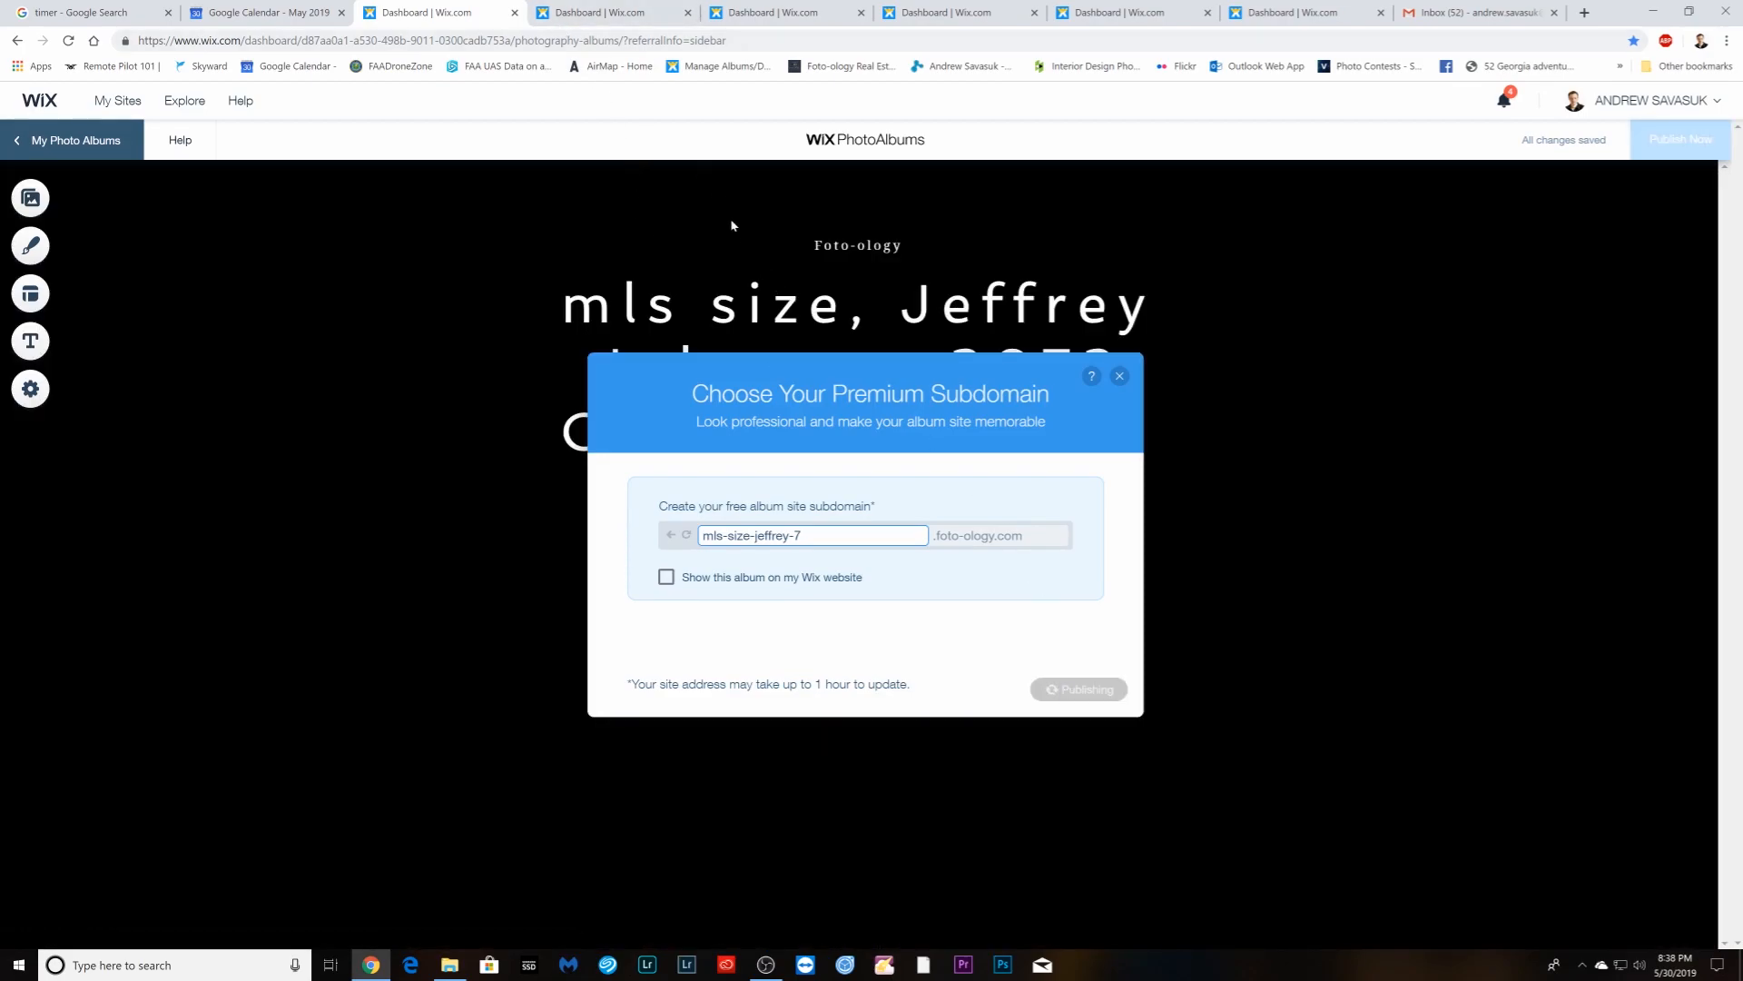
click(617, 13)
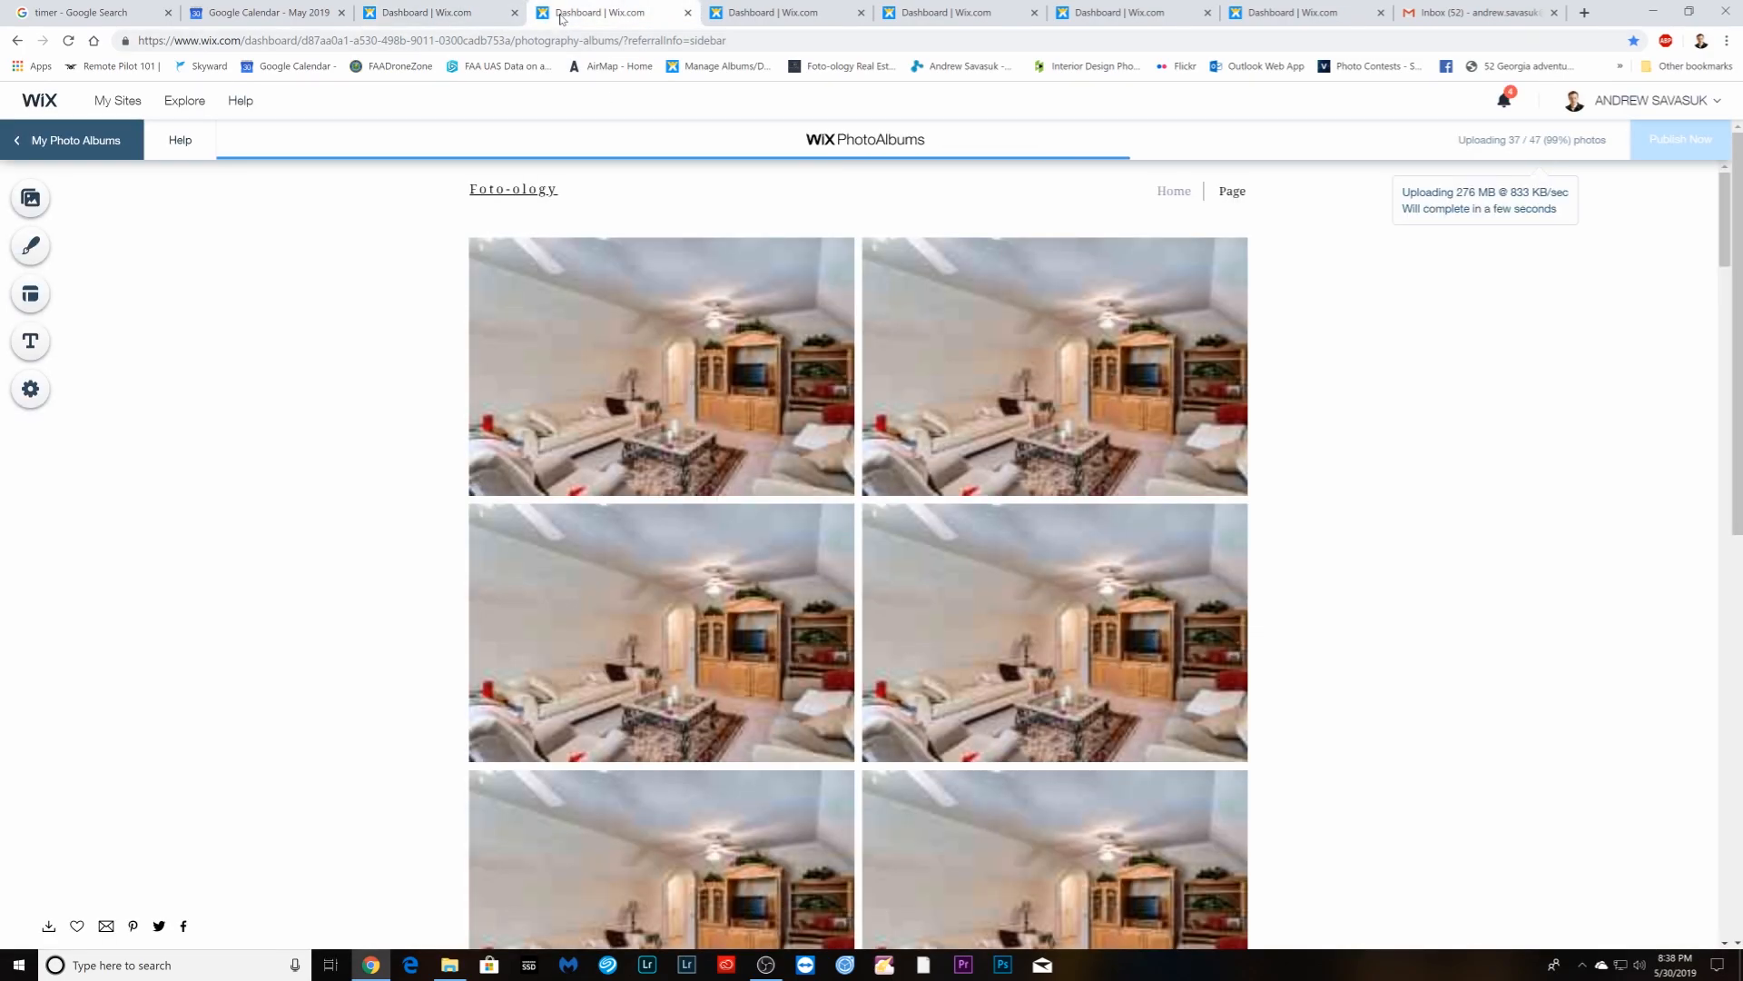
click(458, 14)
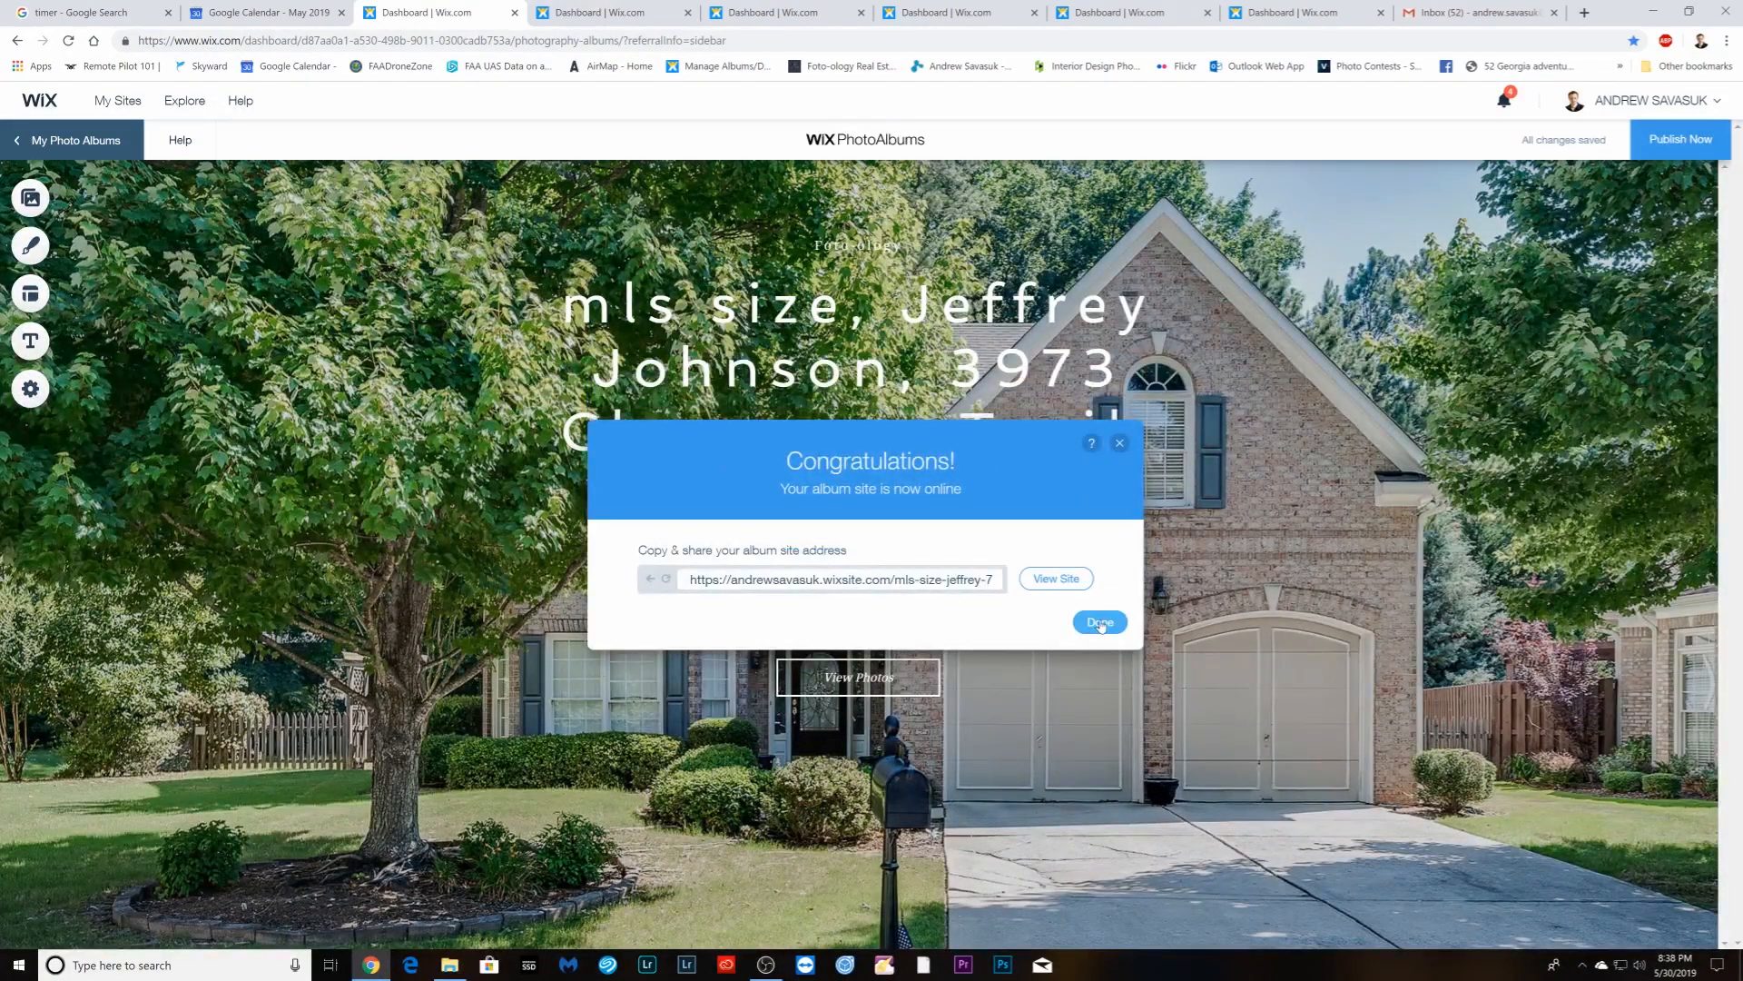
click(1100, 623)
click(514, 12)
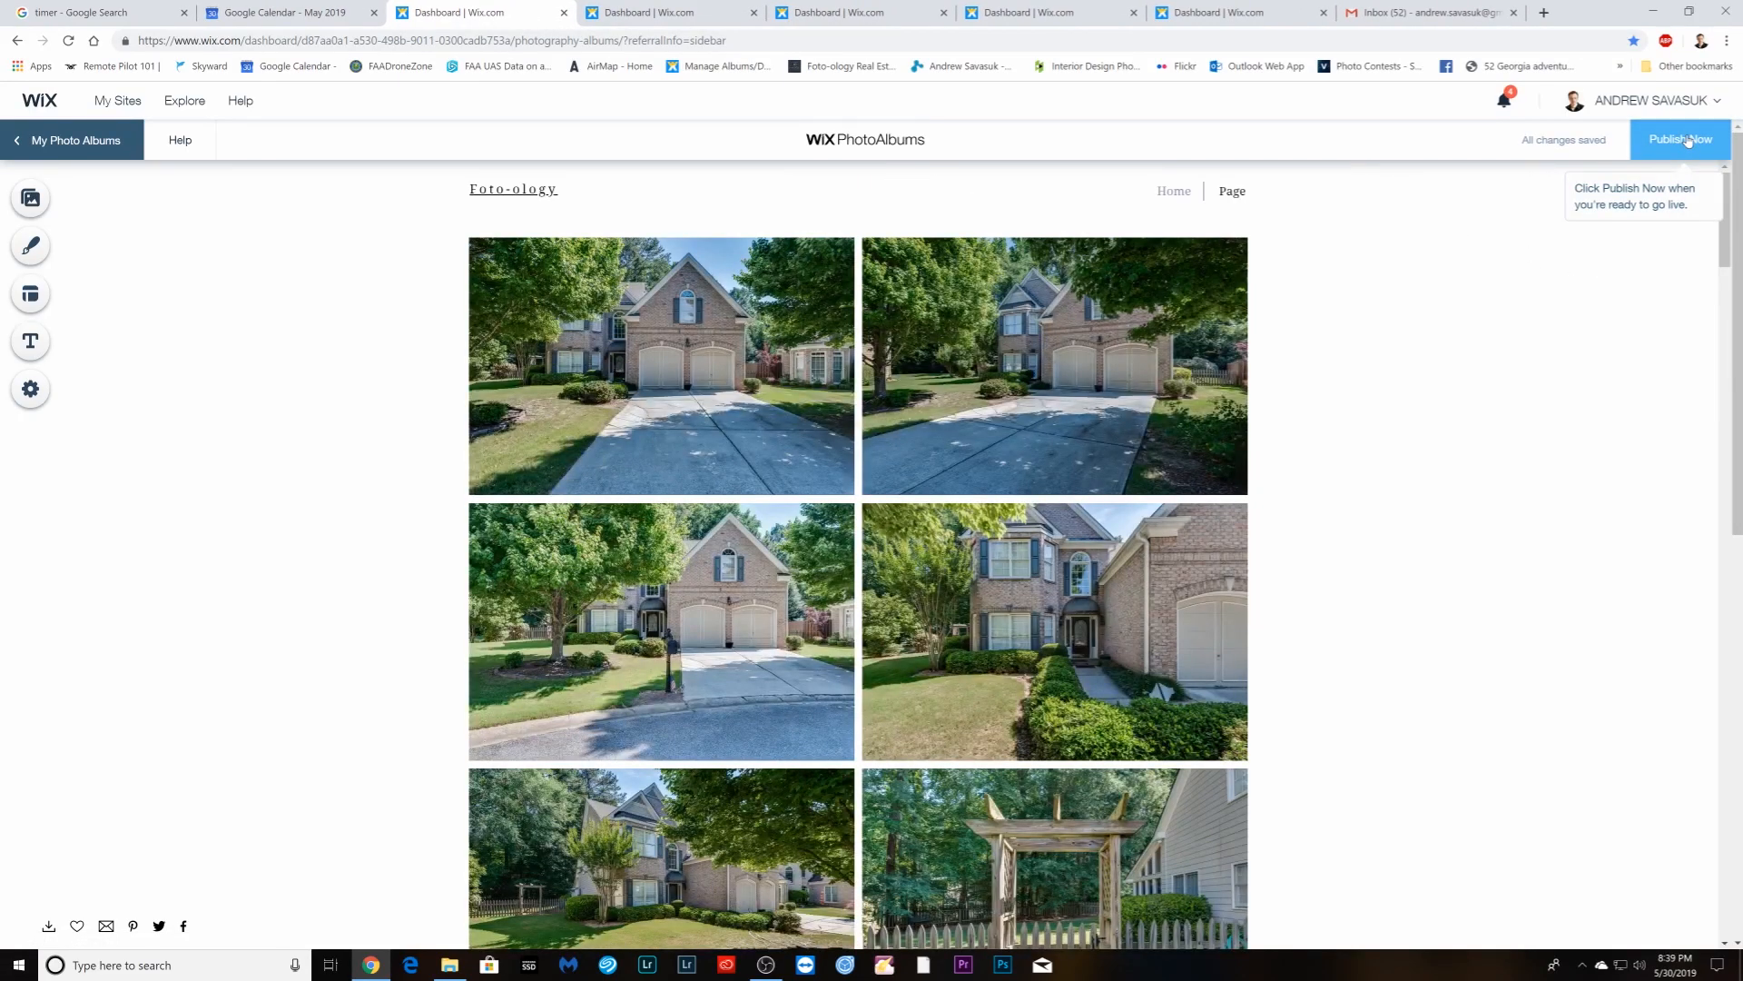
- Publish the gate-photo print-size album hidden from the site, then open Manage Albums in a new tab
click(1687, 139)
click(666, 578)
click(1081, 689)
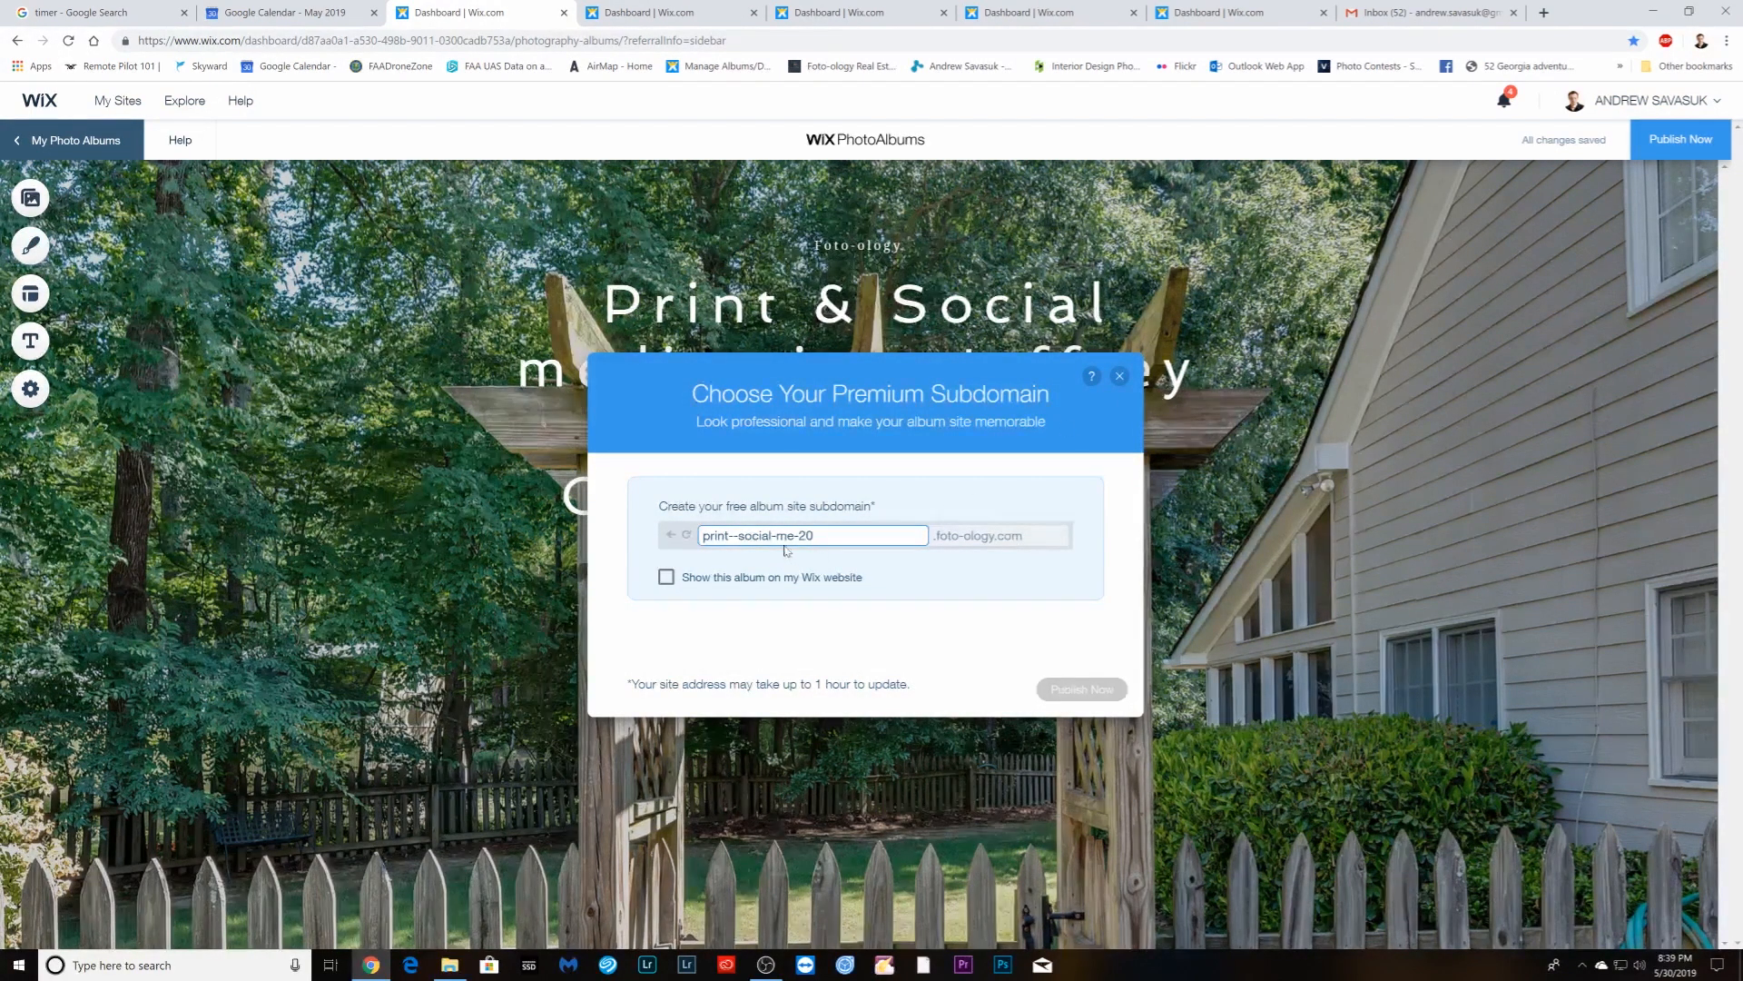
click(1119, 377)
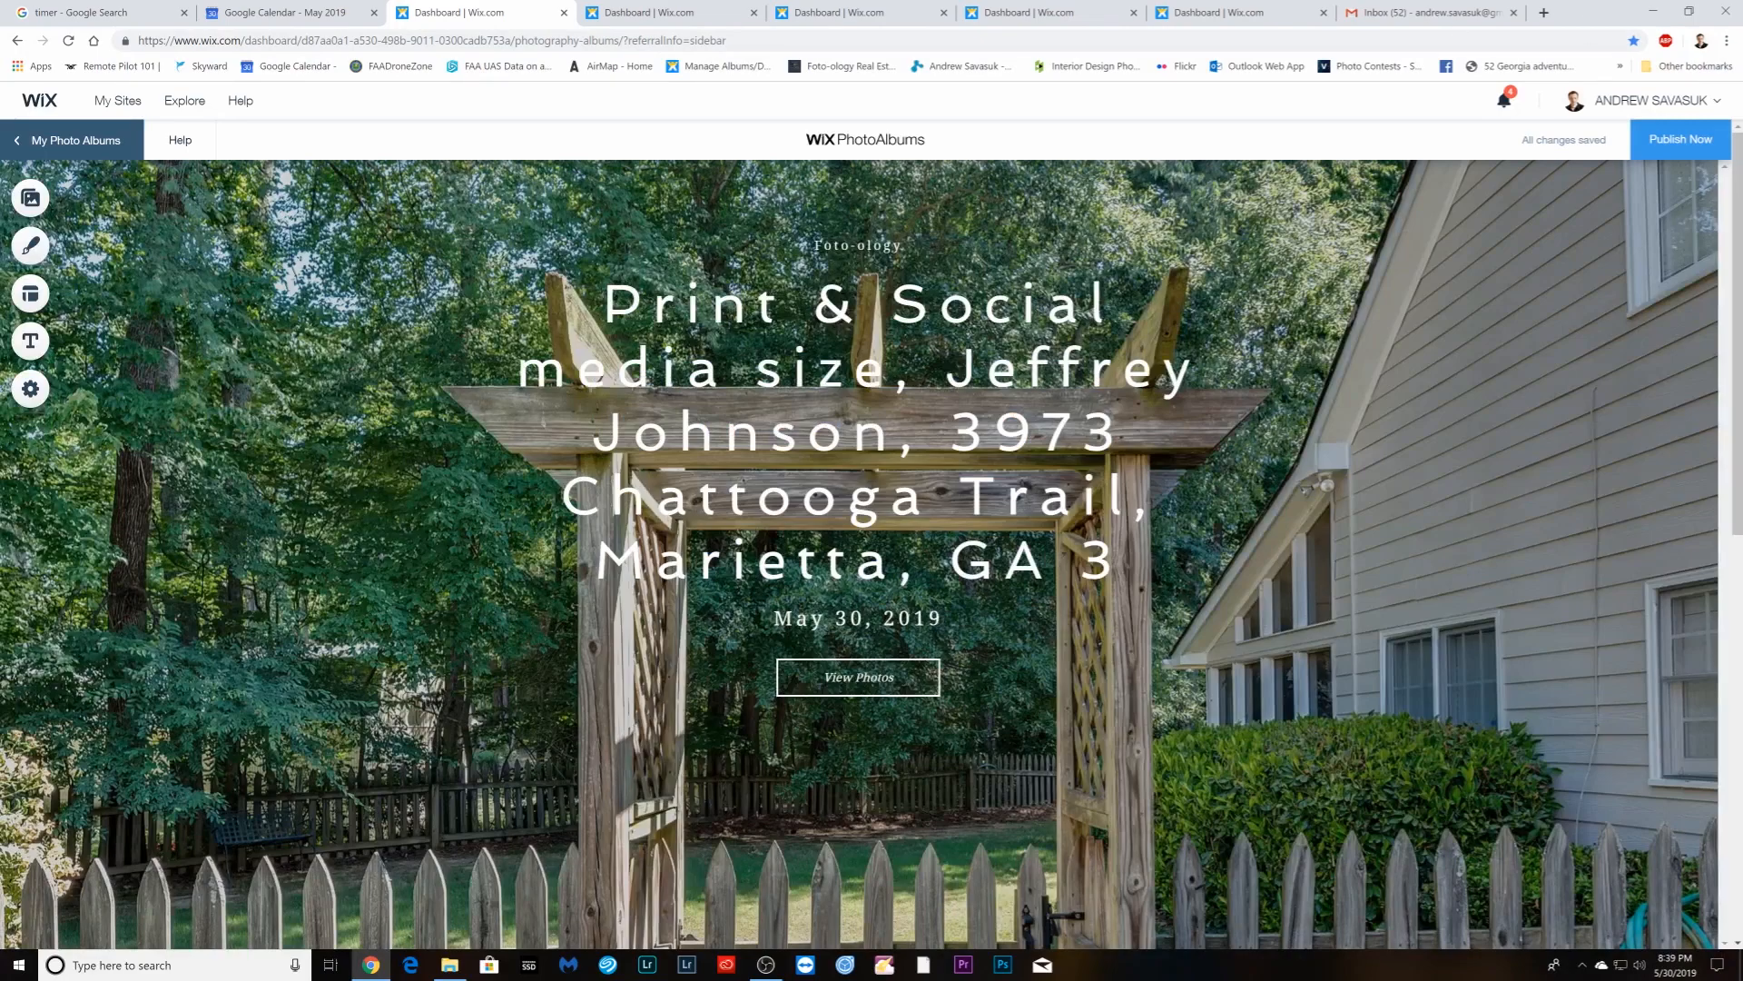
click(1543, 13)
click(727, 64)
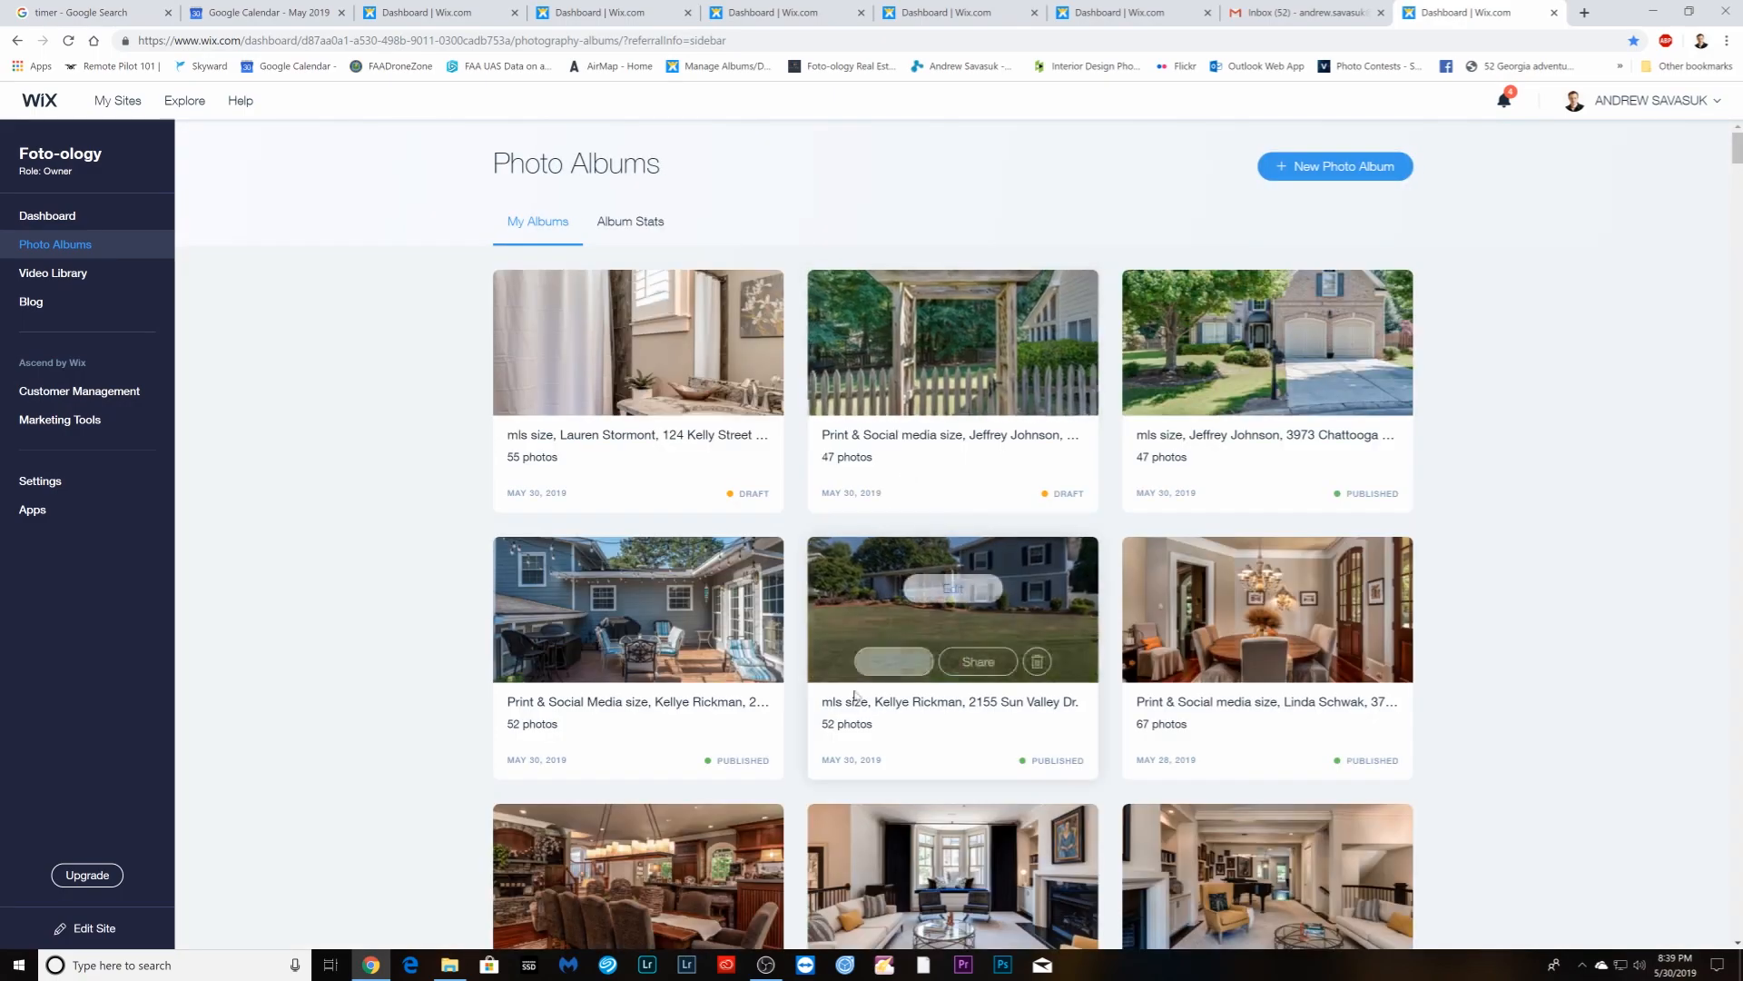
- Open the draft print & social album and confirm the settings of its 42-photo Page
mouse_move(974, 369)
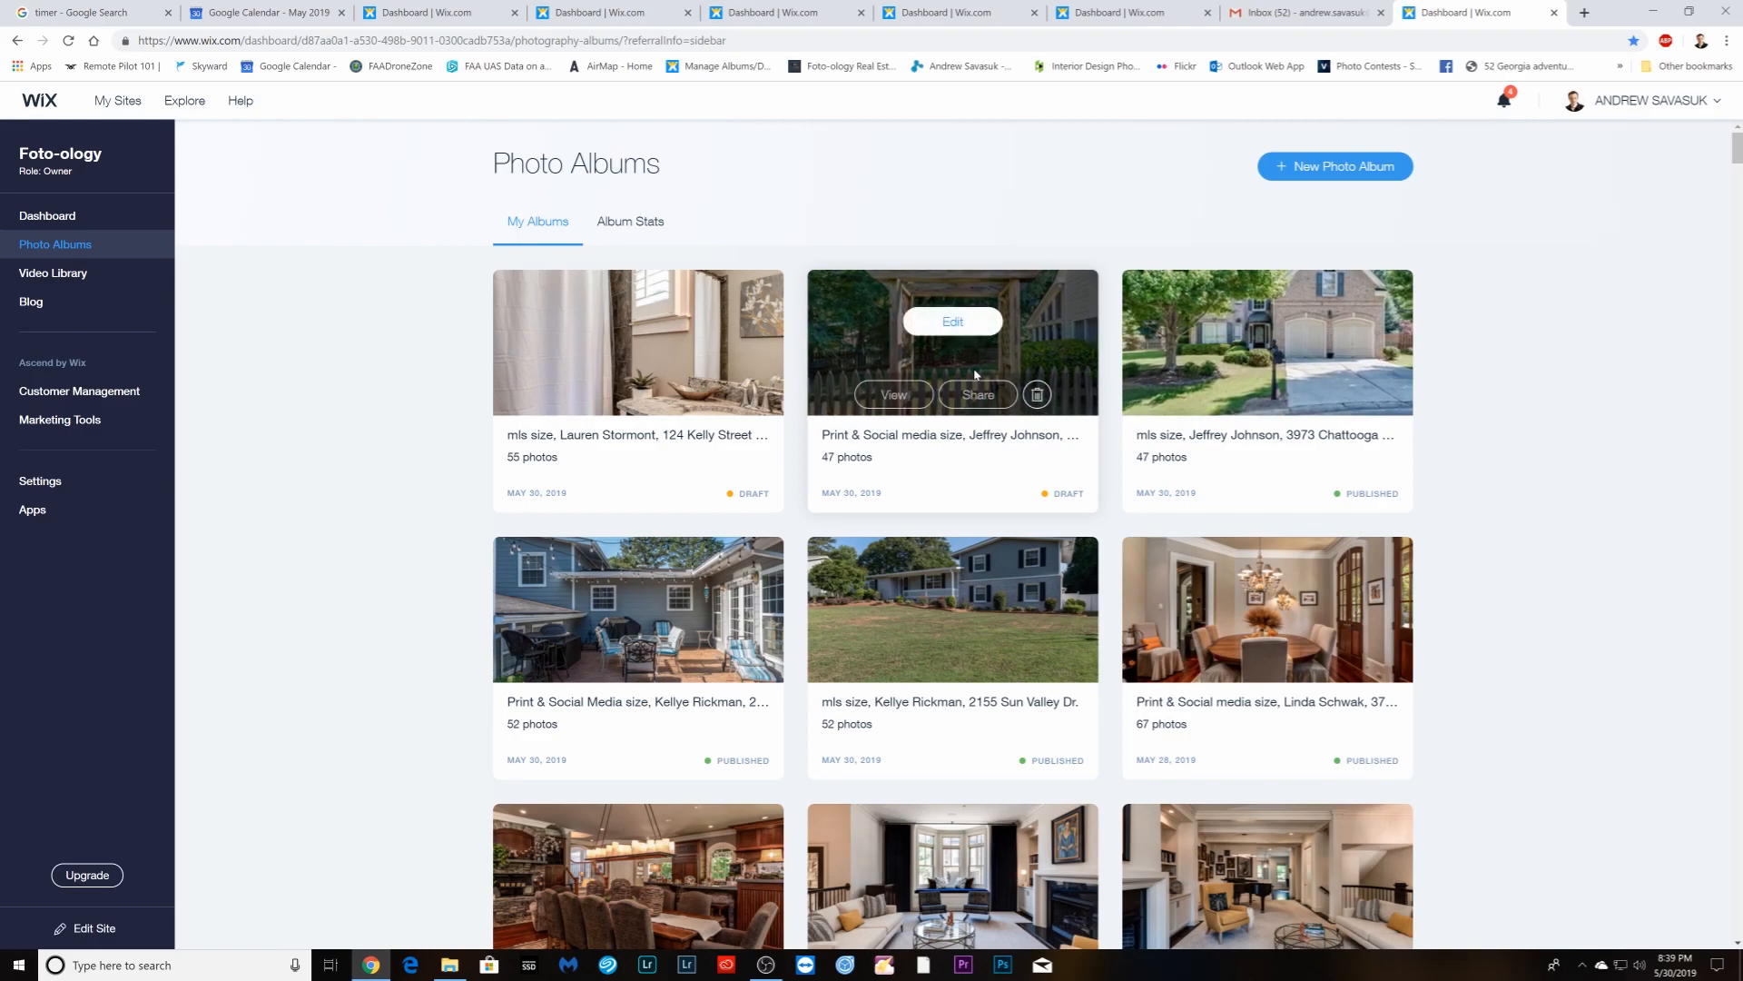
click(968, 333)
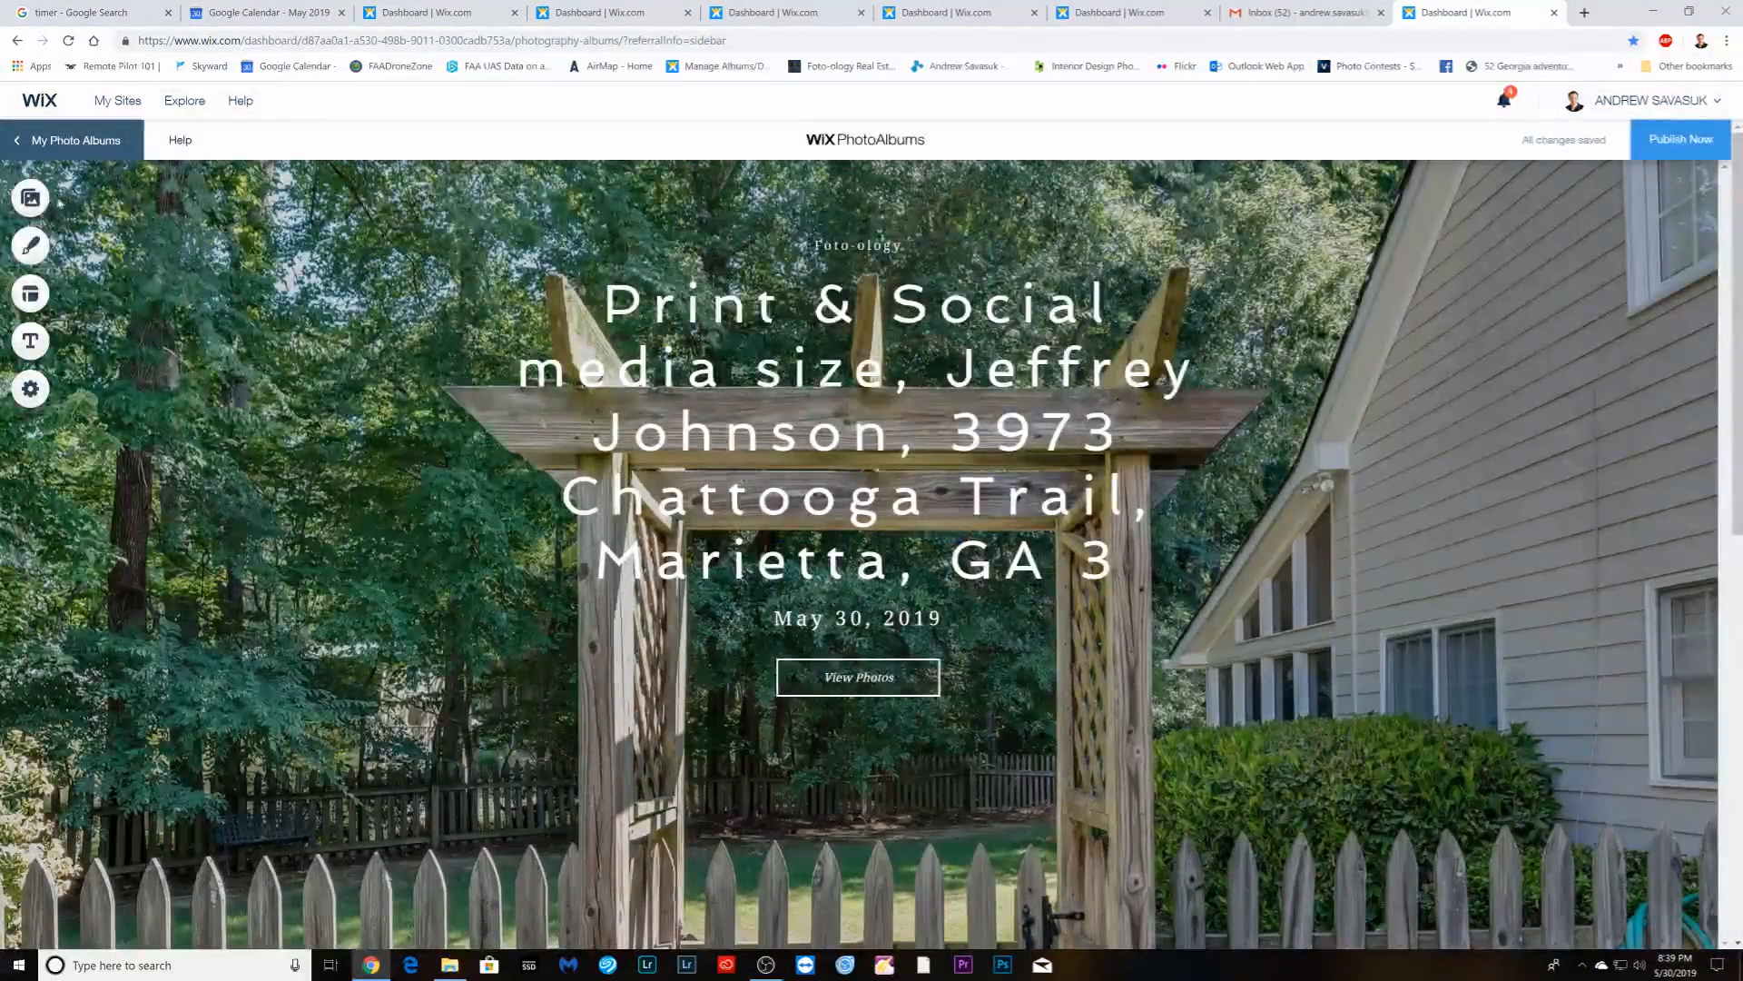
click(31, 198)
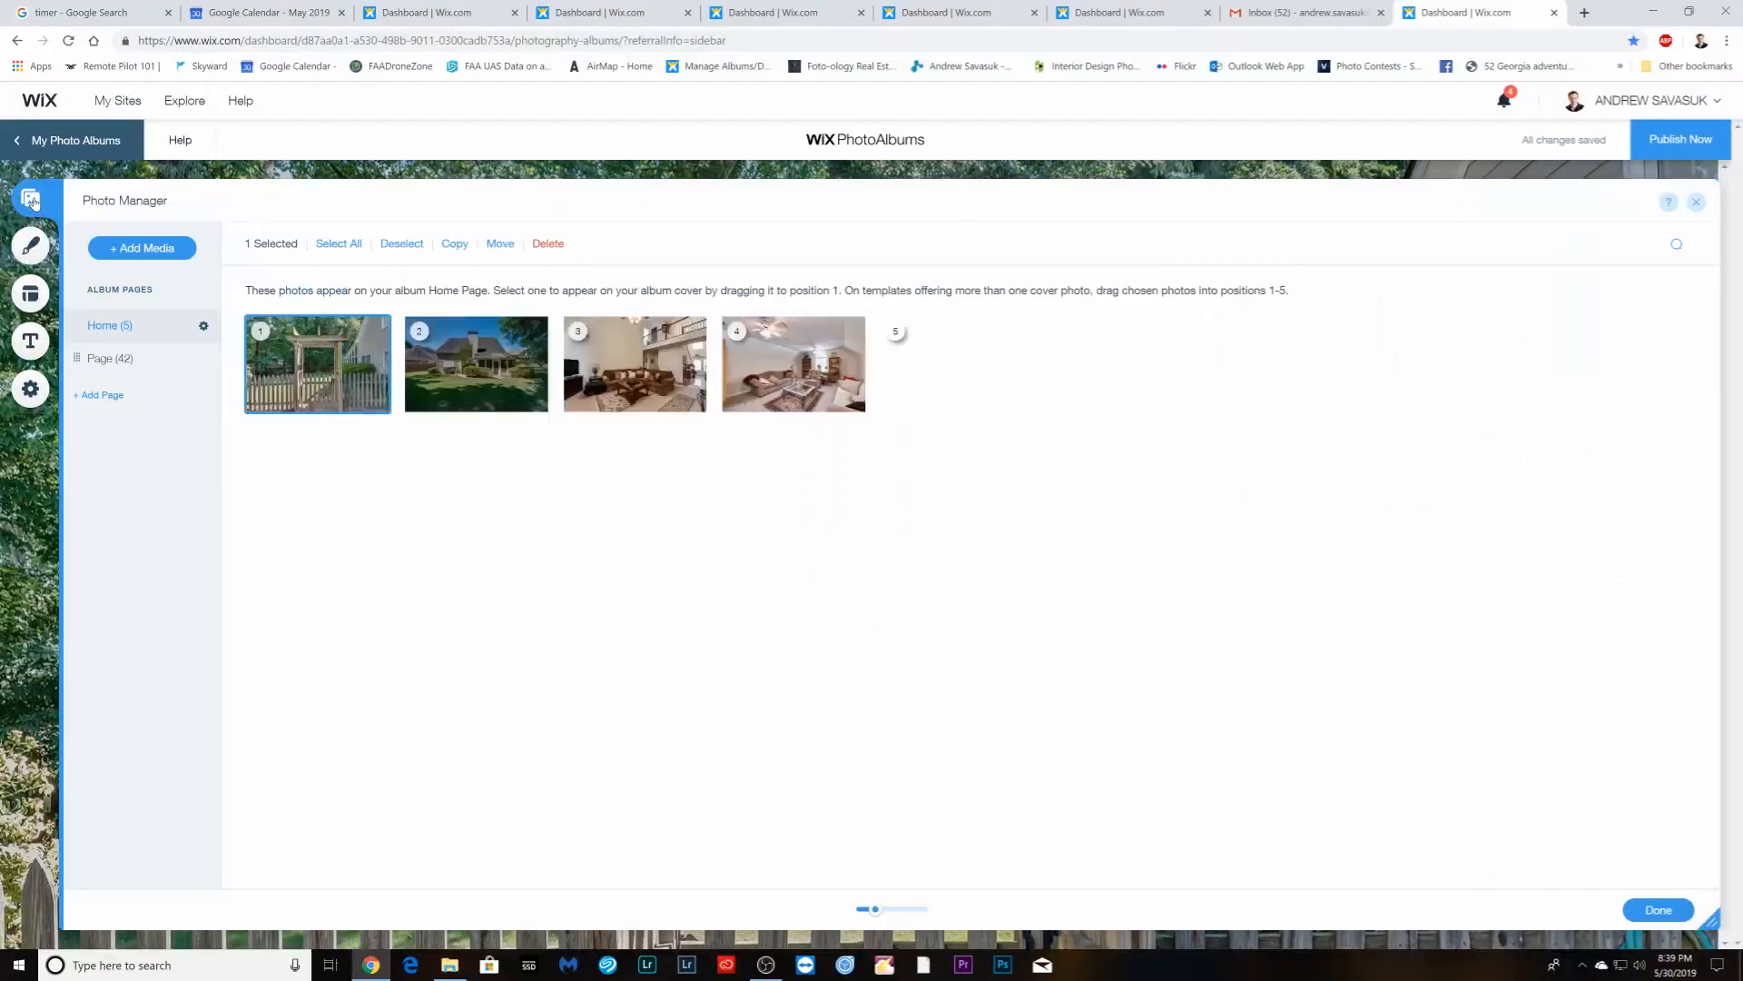
click(101, 362)
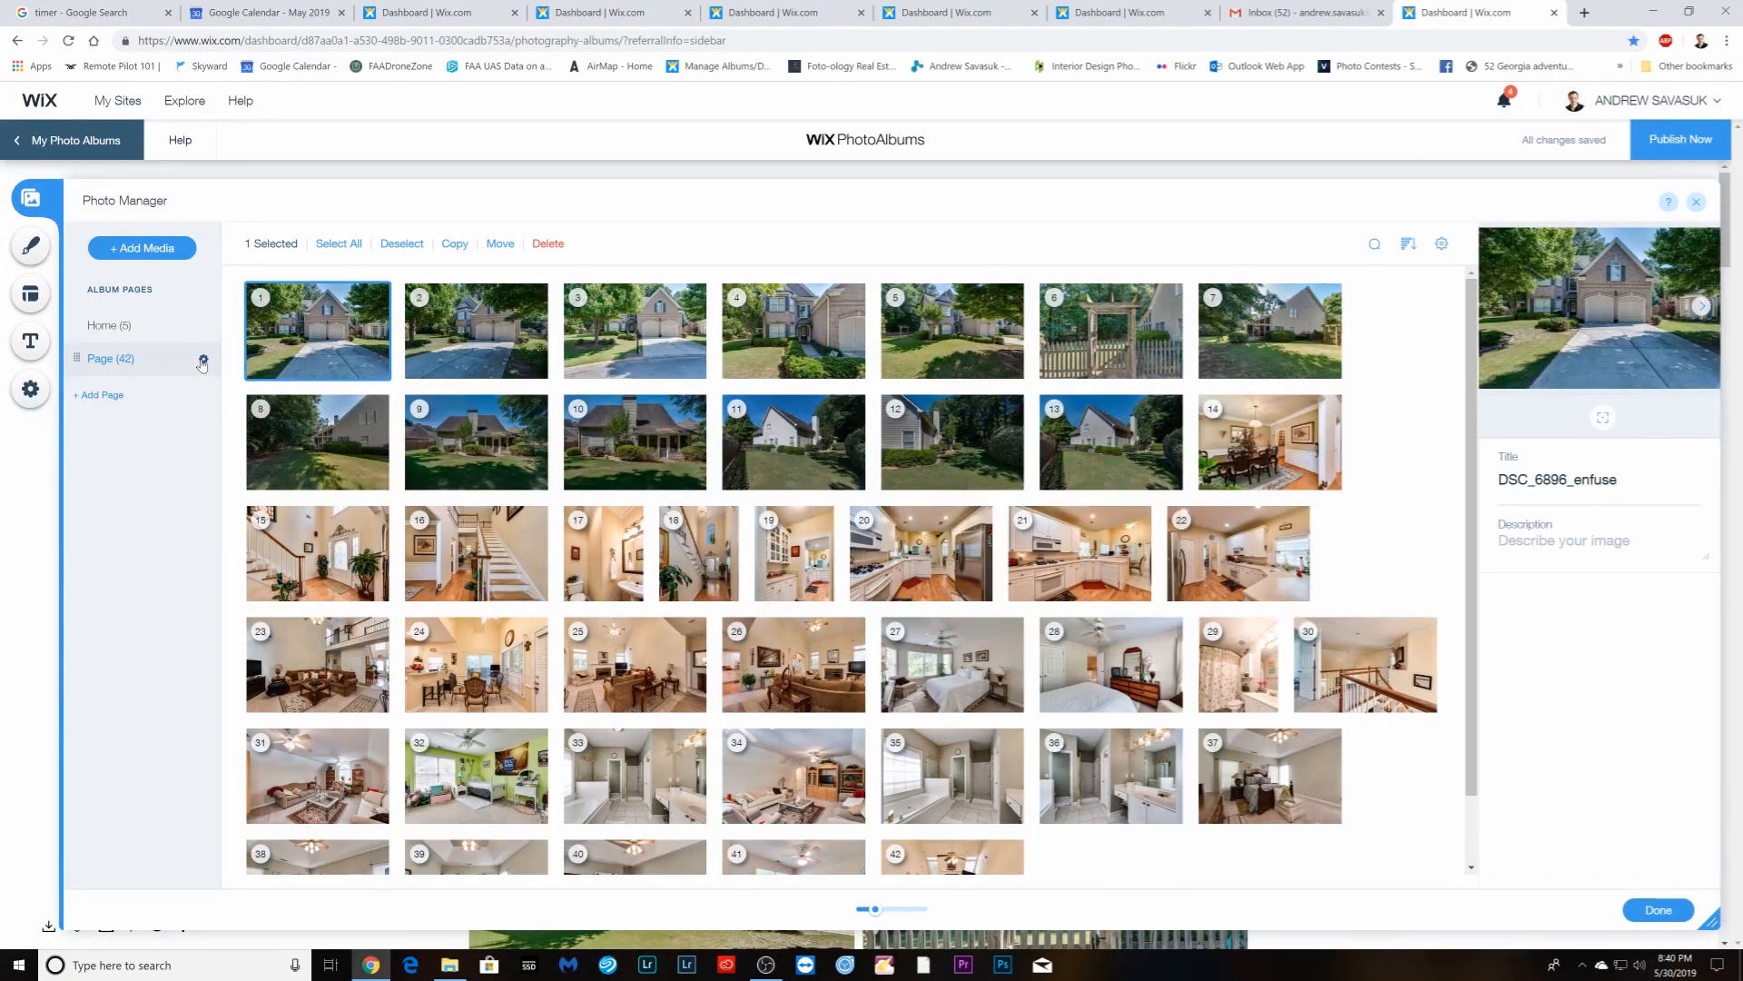
click(203, 362)
click(394, 575)
click(1661, 909)
- Publish the album on its free subdomain and close the finished tab
click(1664, 156)
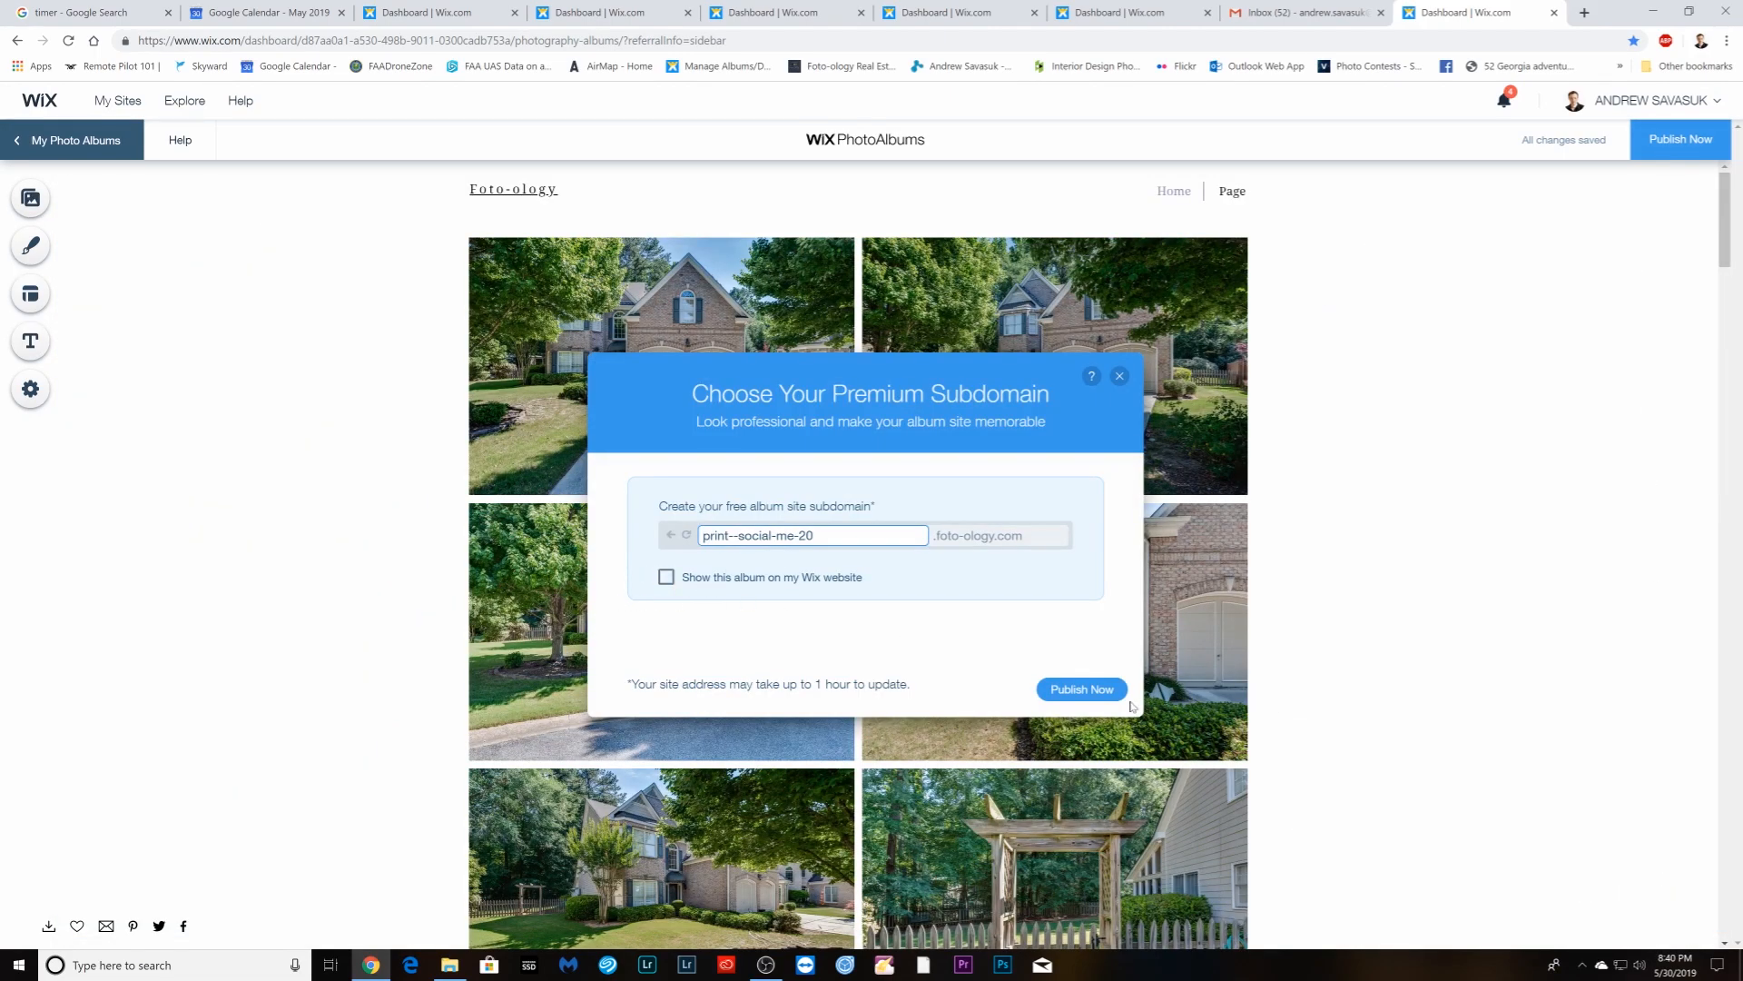
click(1099, 690)
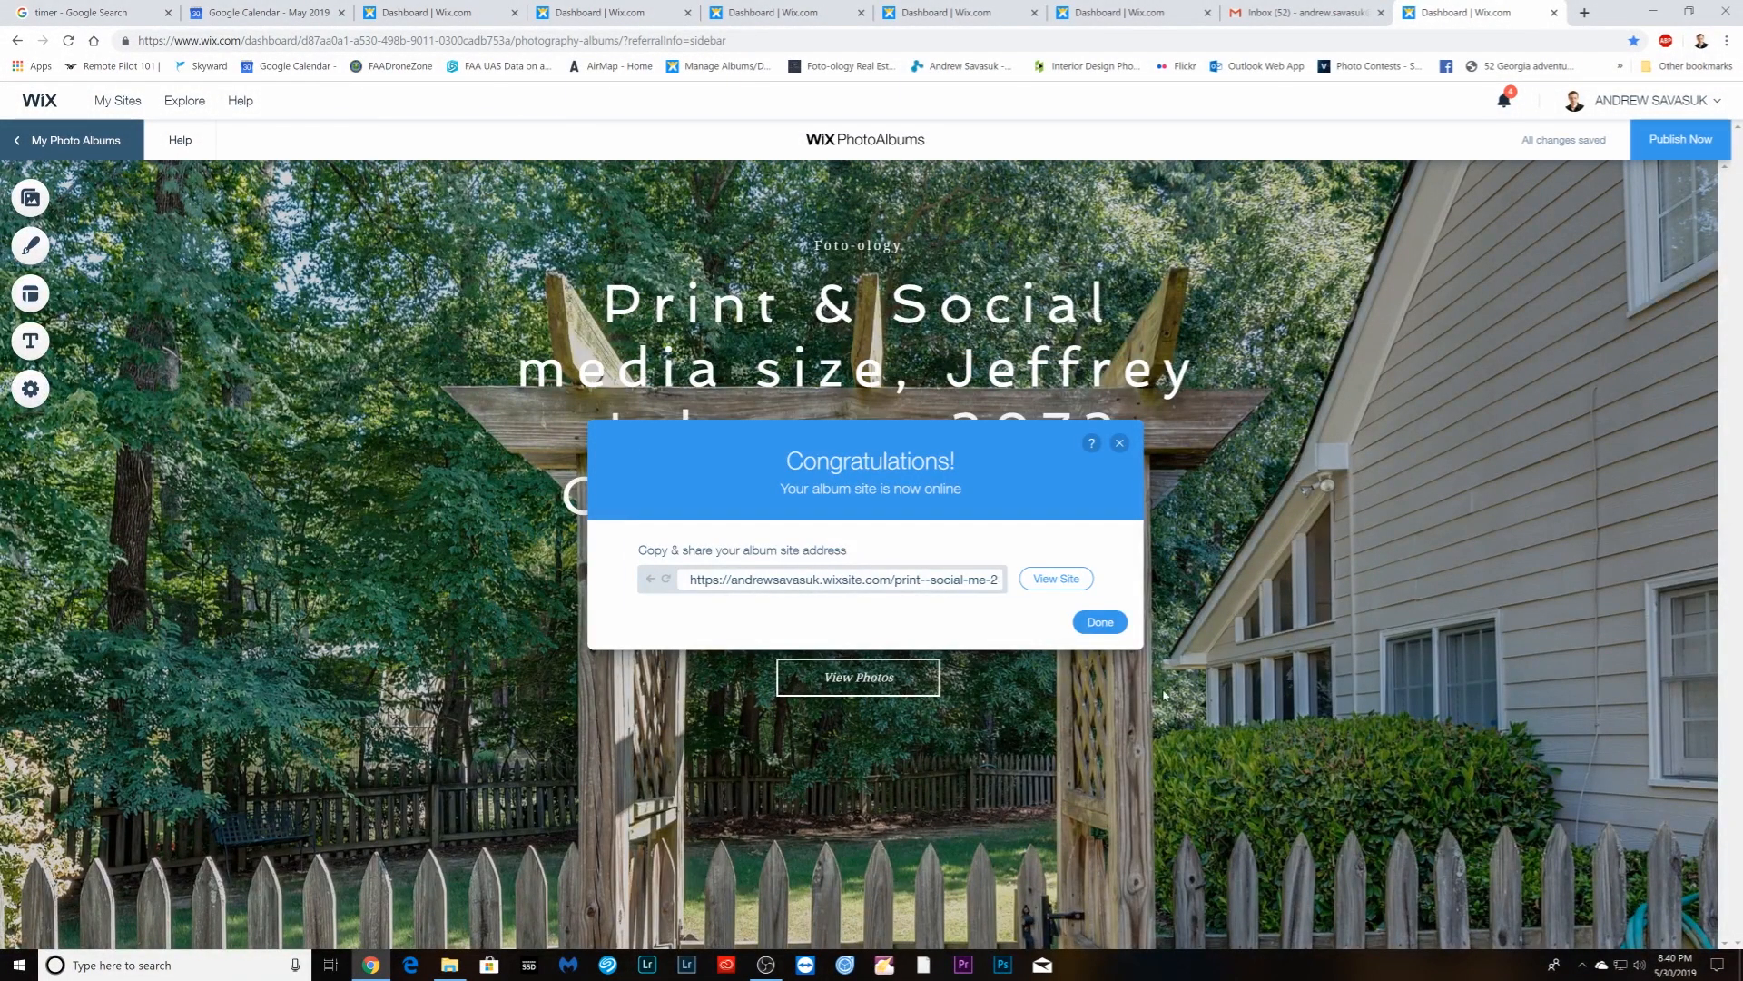
click(1100, 623)
click(1554, 13)
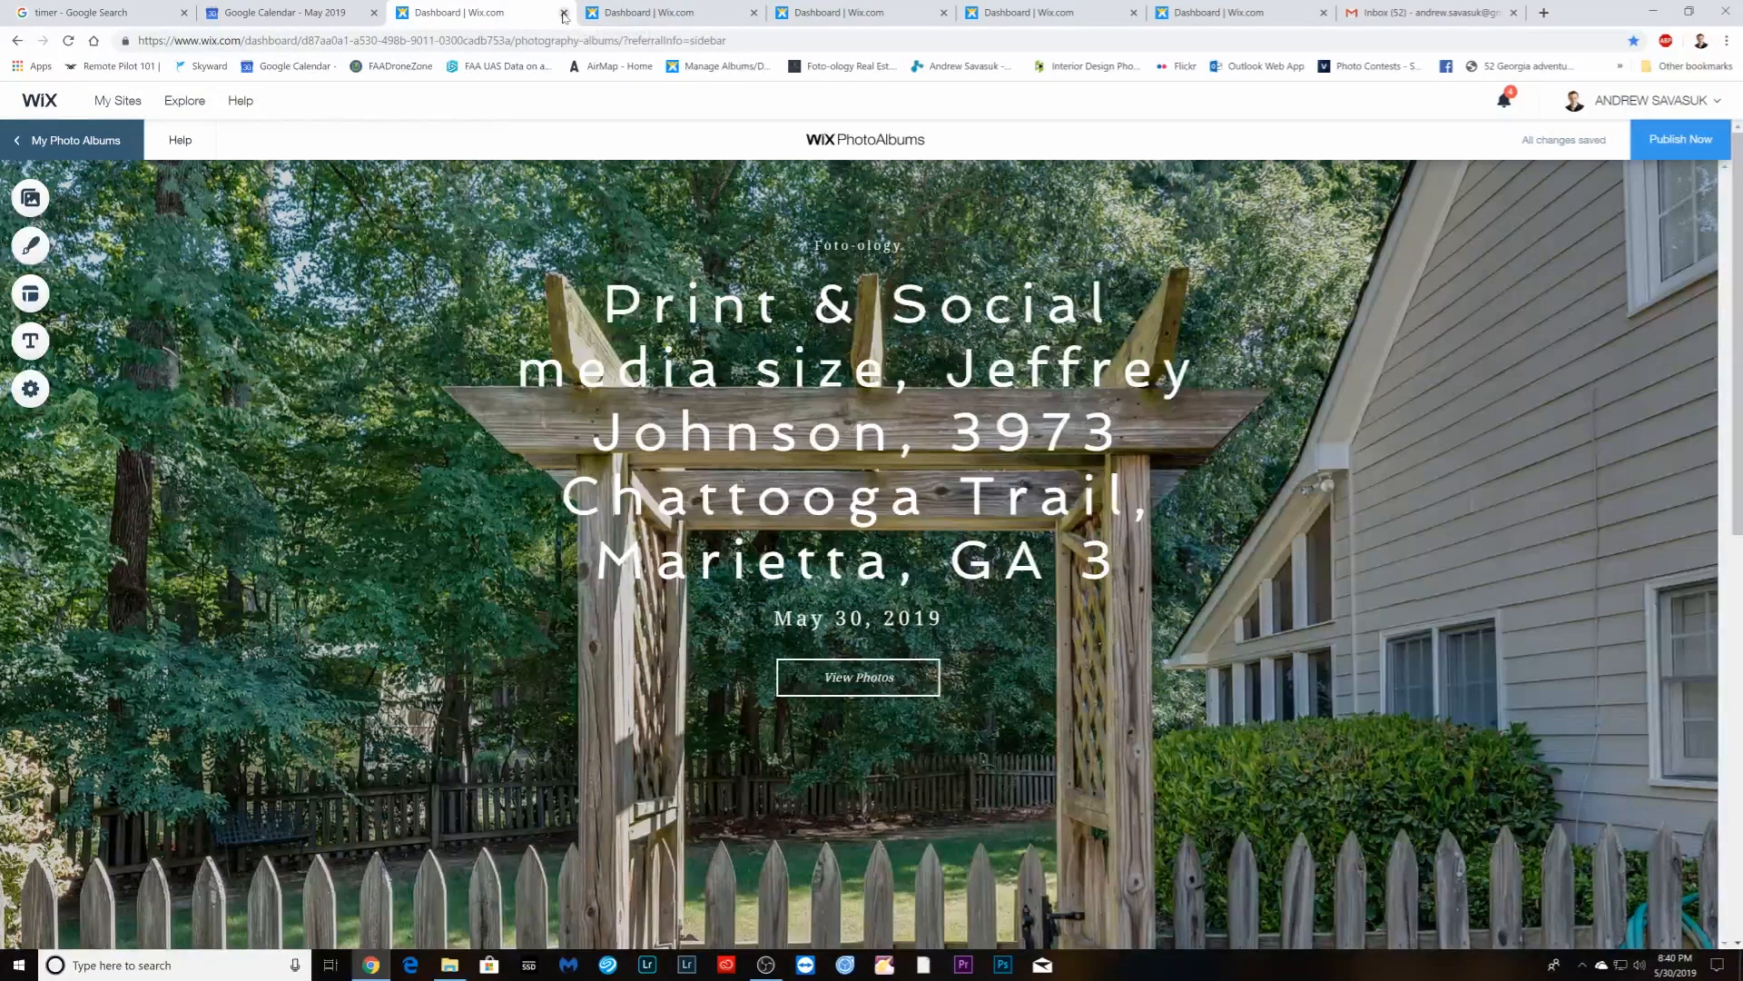
- Confirm the MLS album's Page settings, then publish it to its free subdomain
click(610, 13)
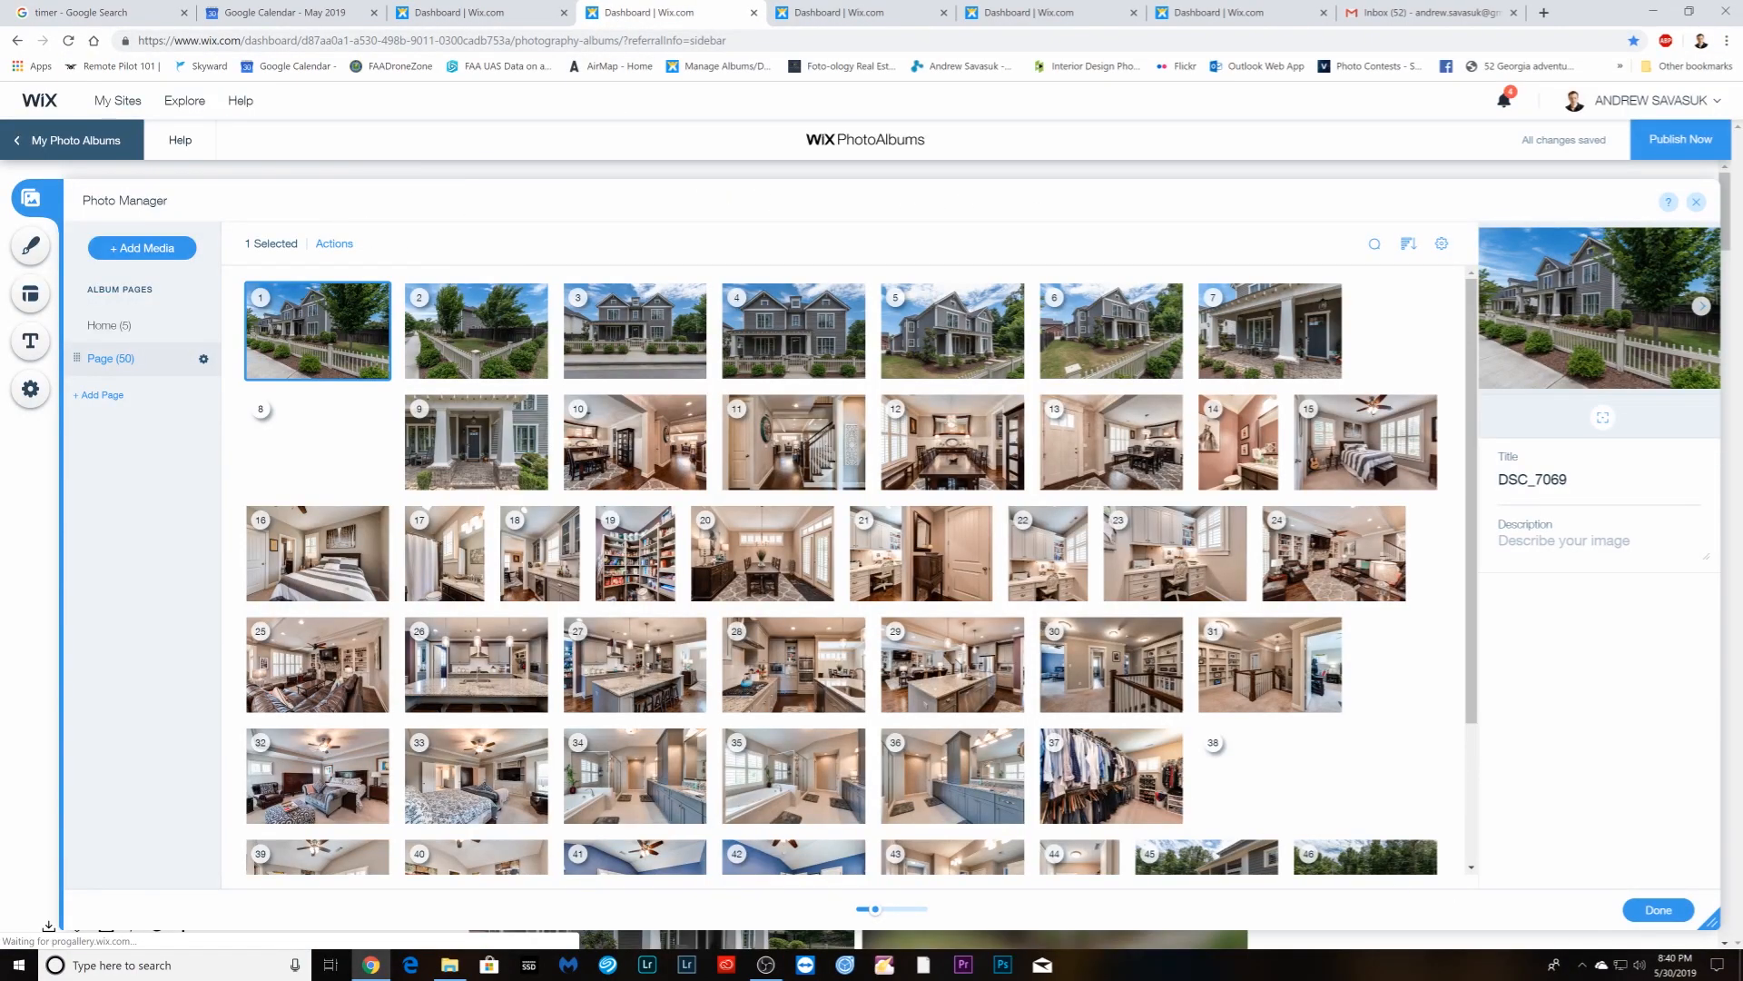
click(1664, 908)
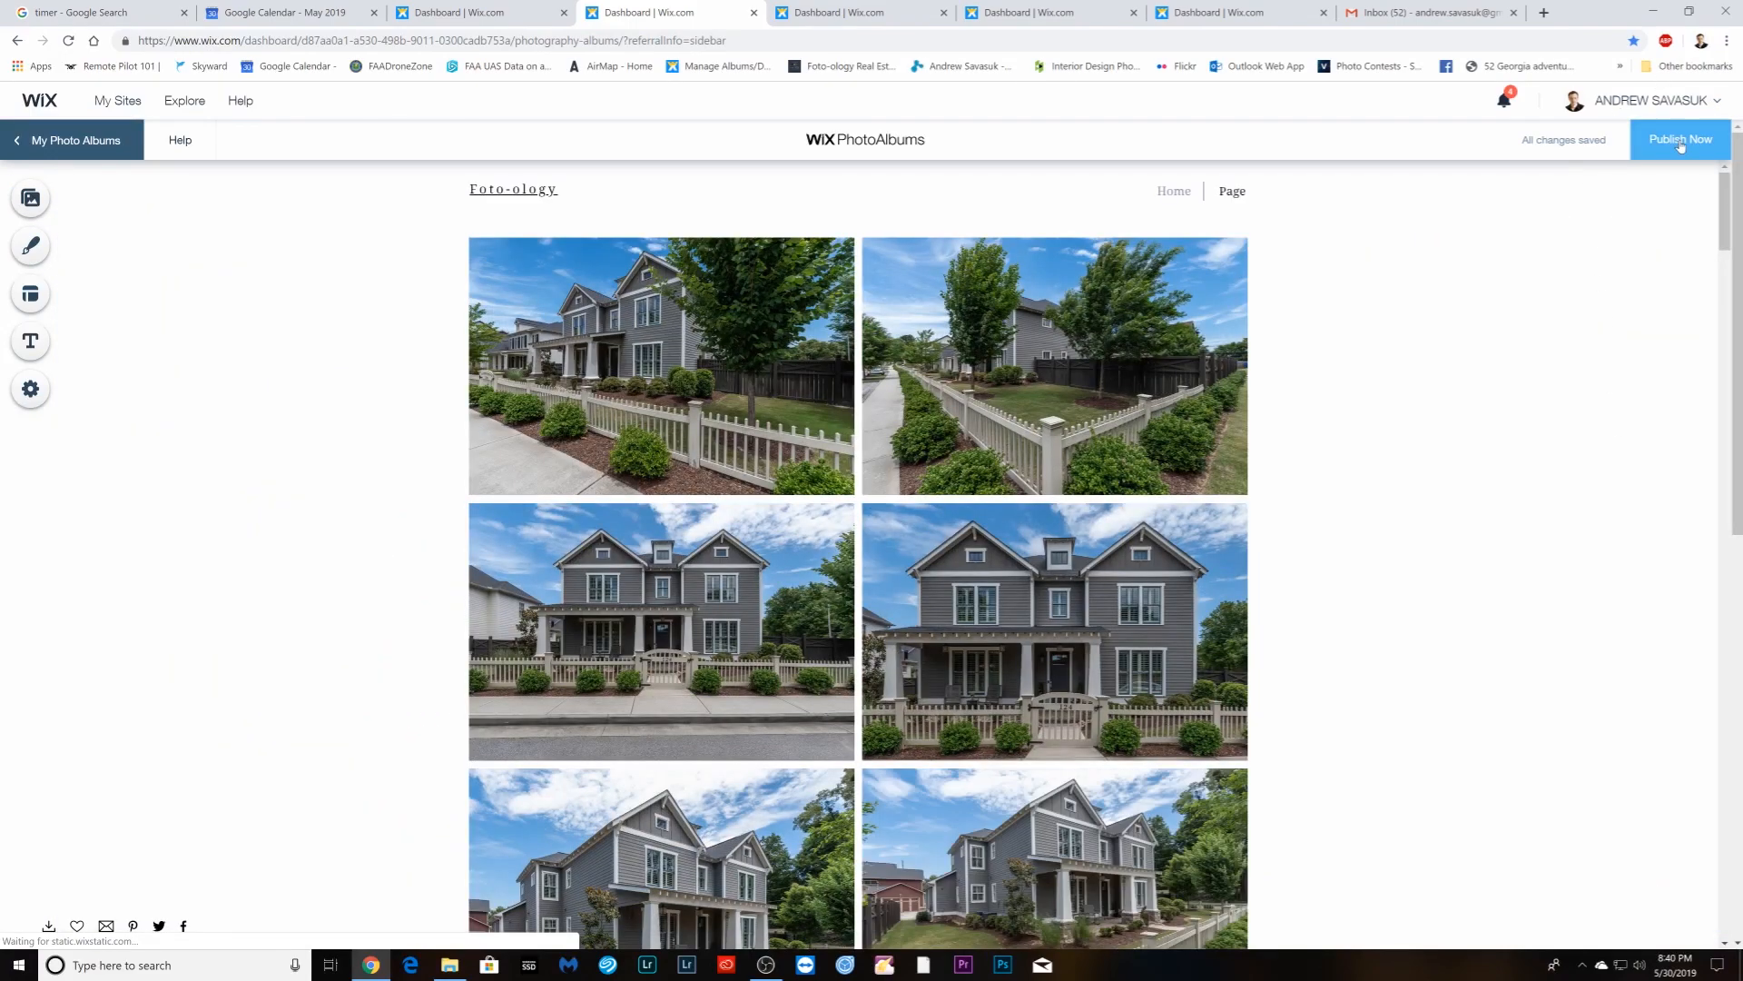
click(28, 200)
click(202, 359)
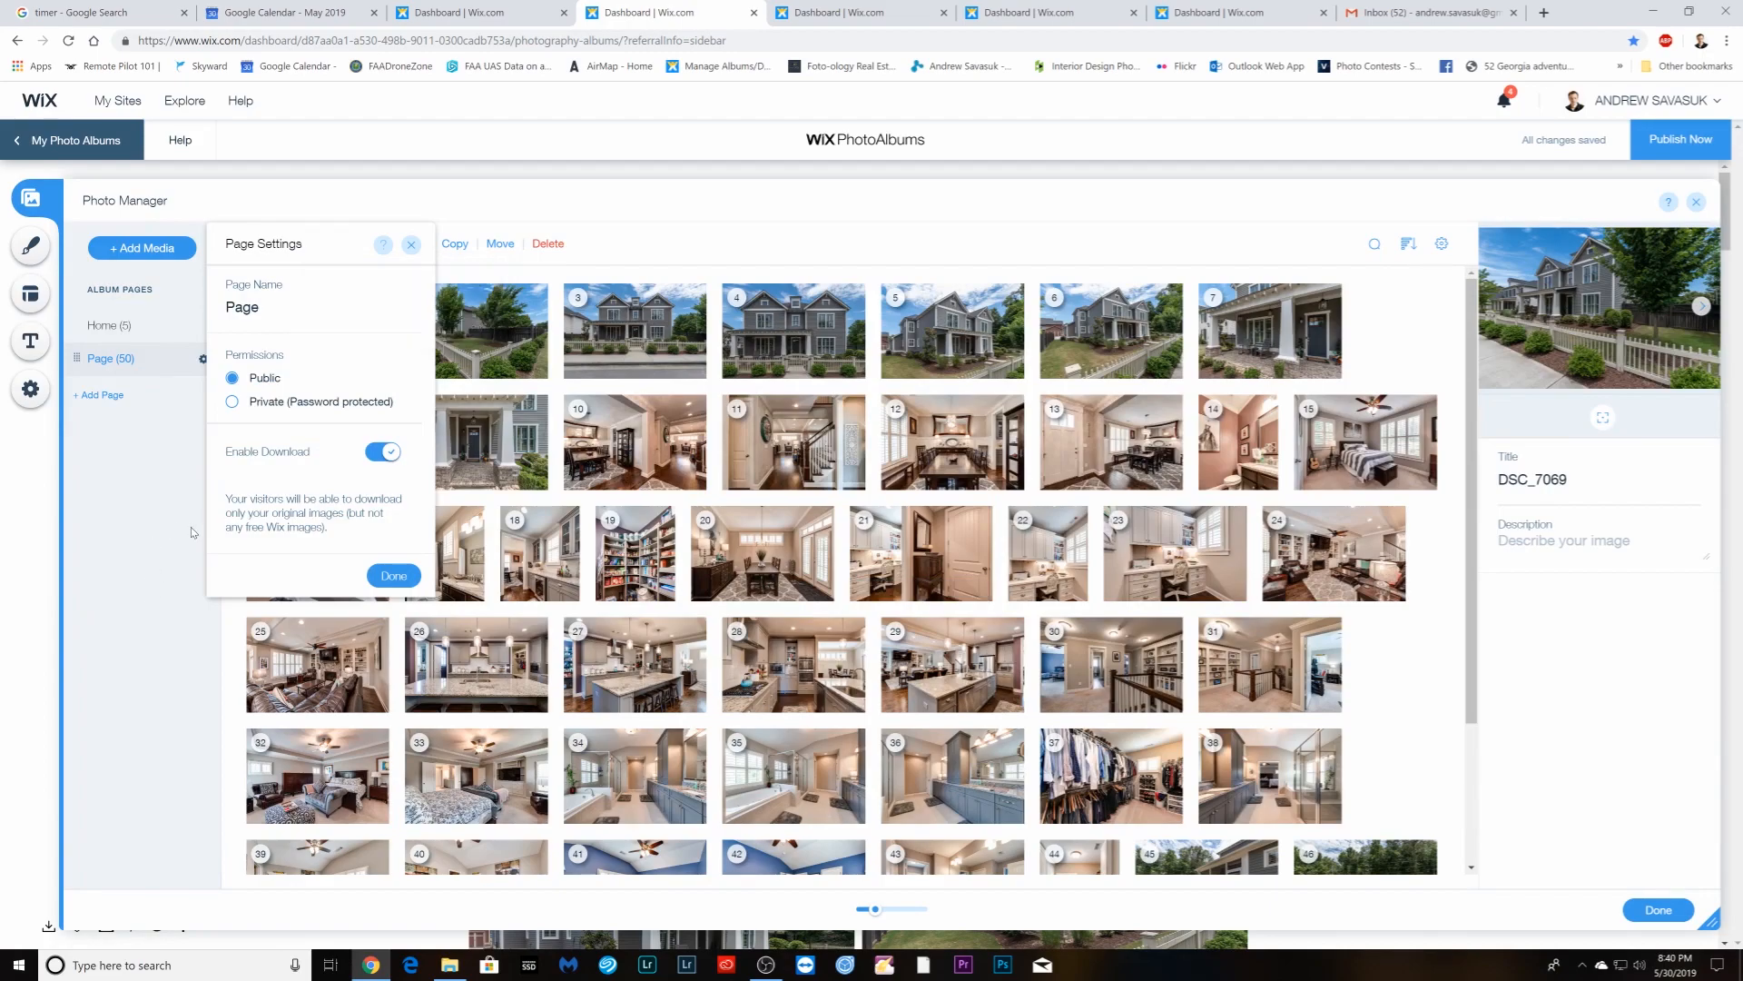
click(393, 576)
click(1657, 910)
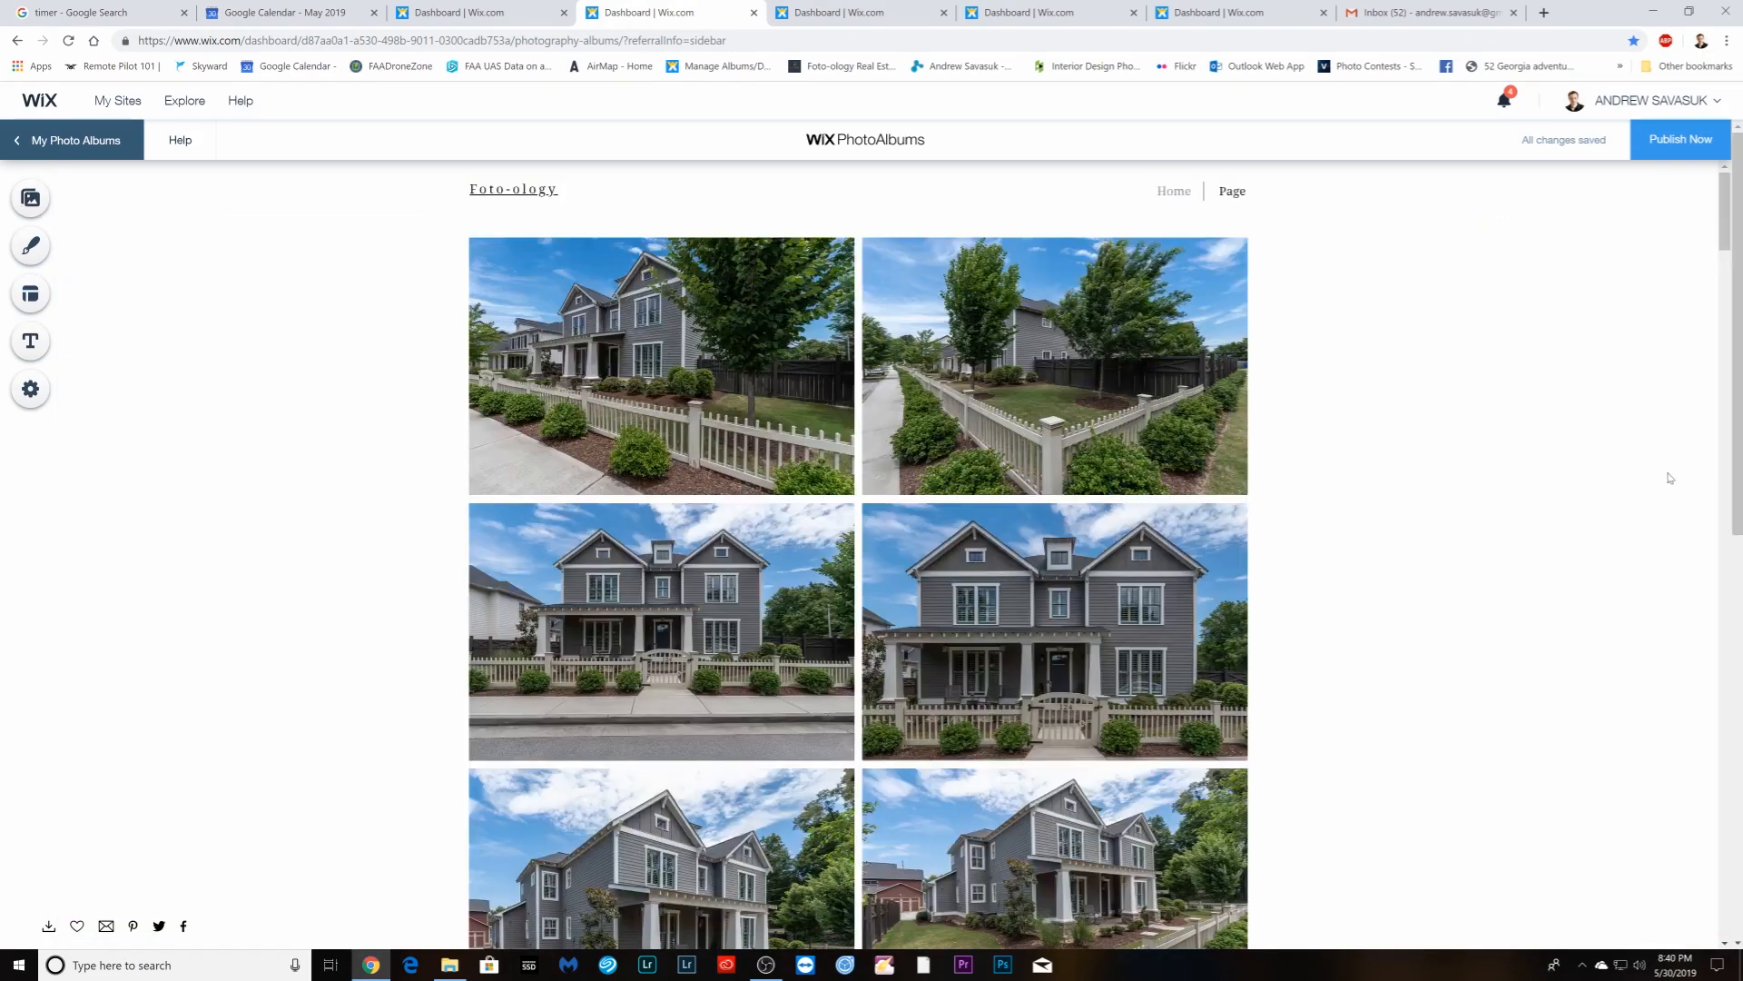
click(1662, 148)
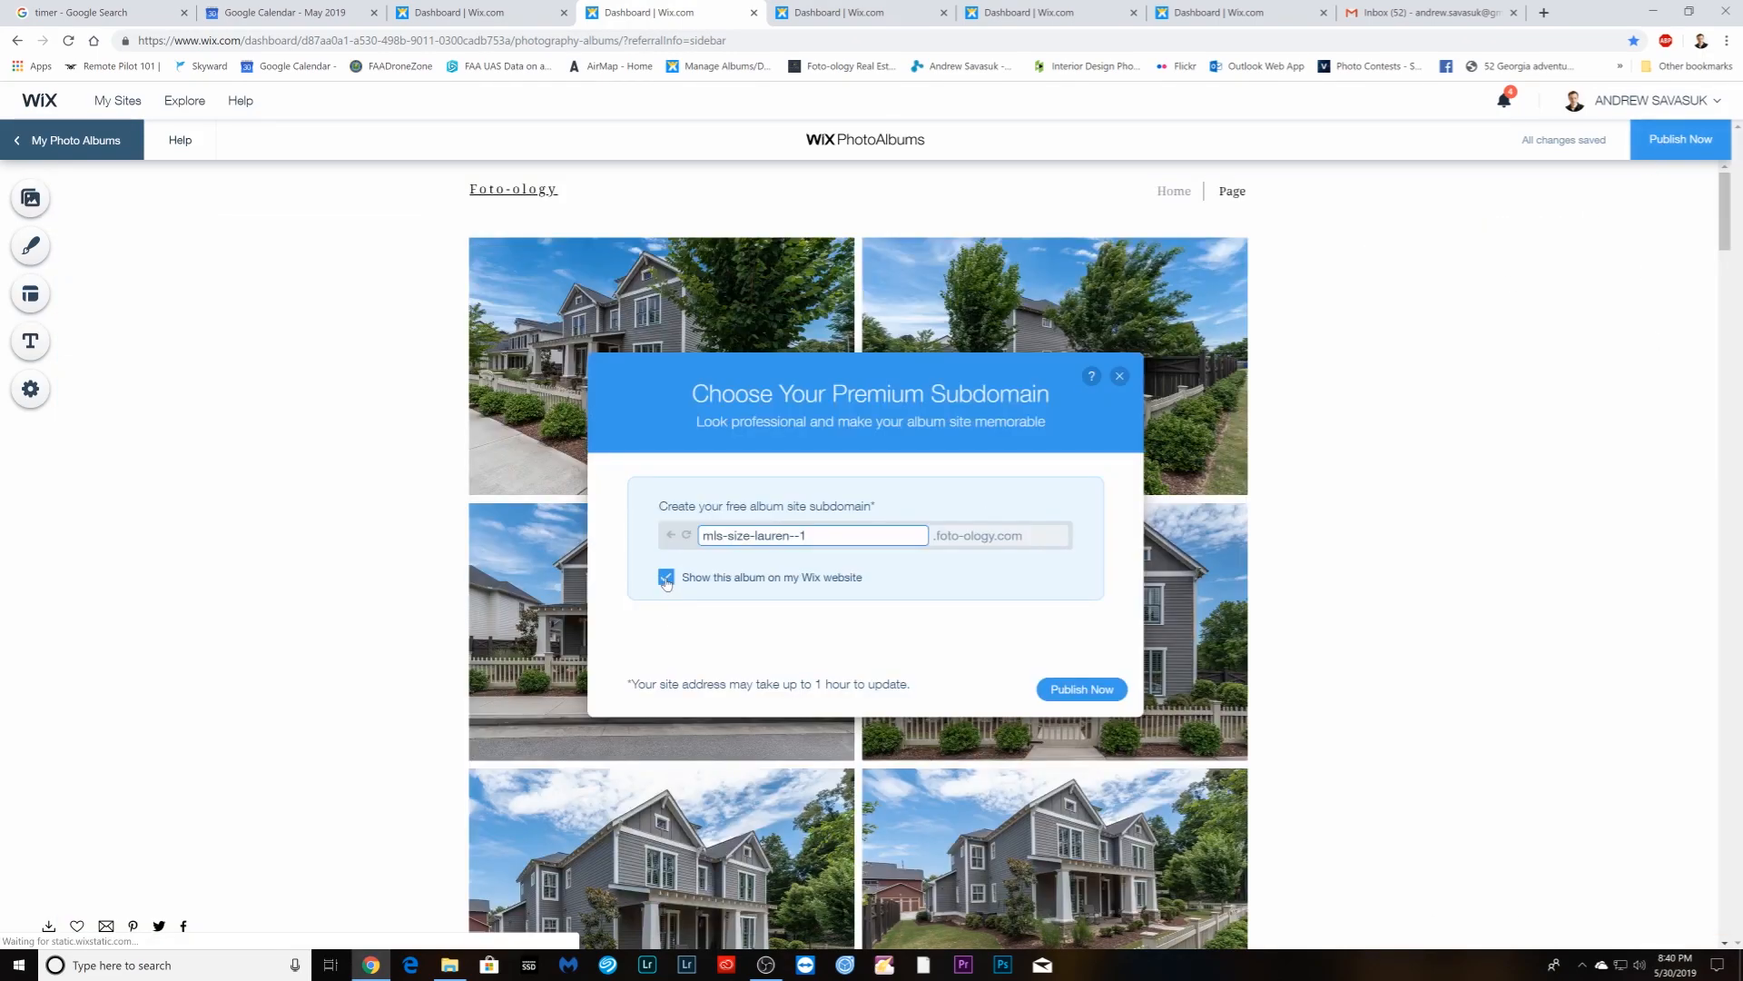
click(1109, 694)
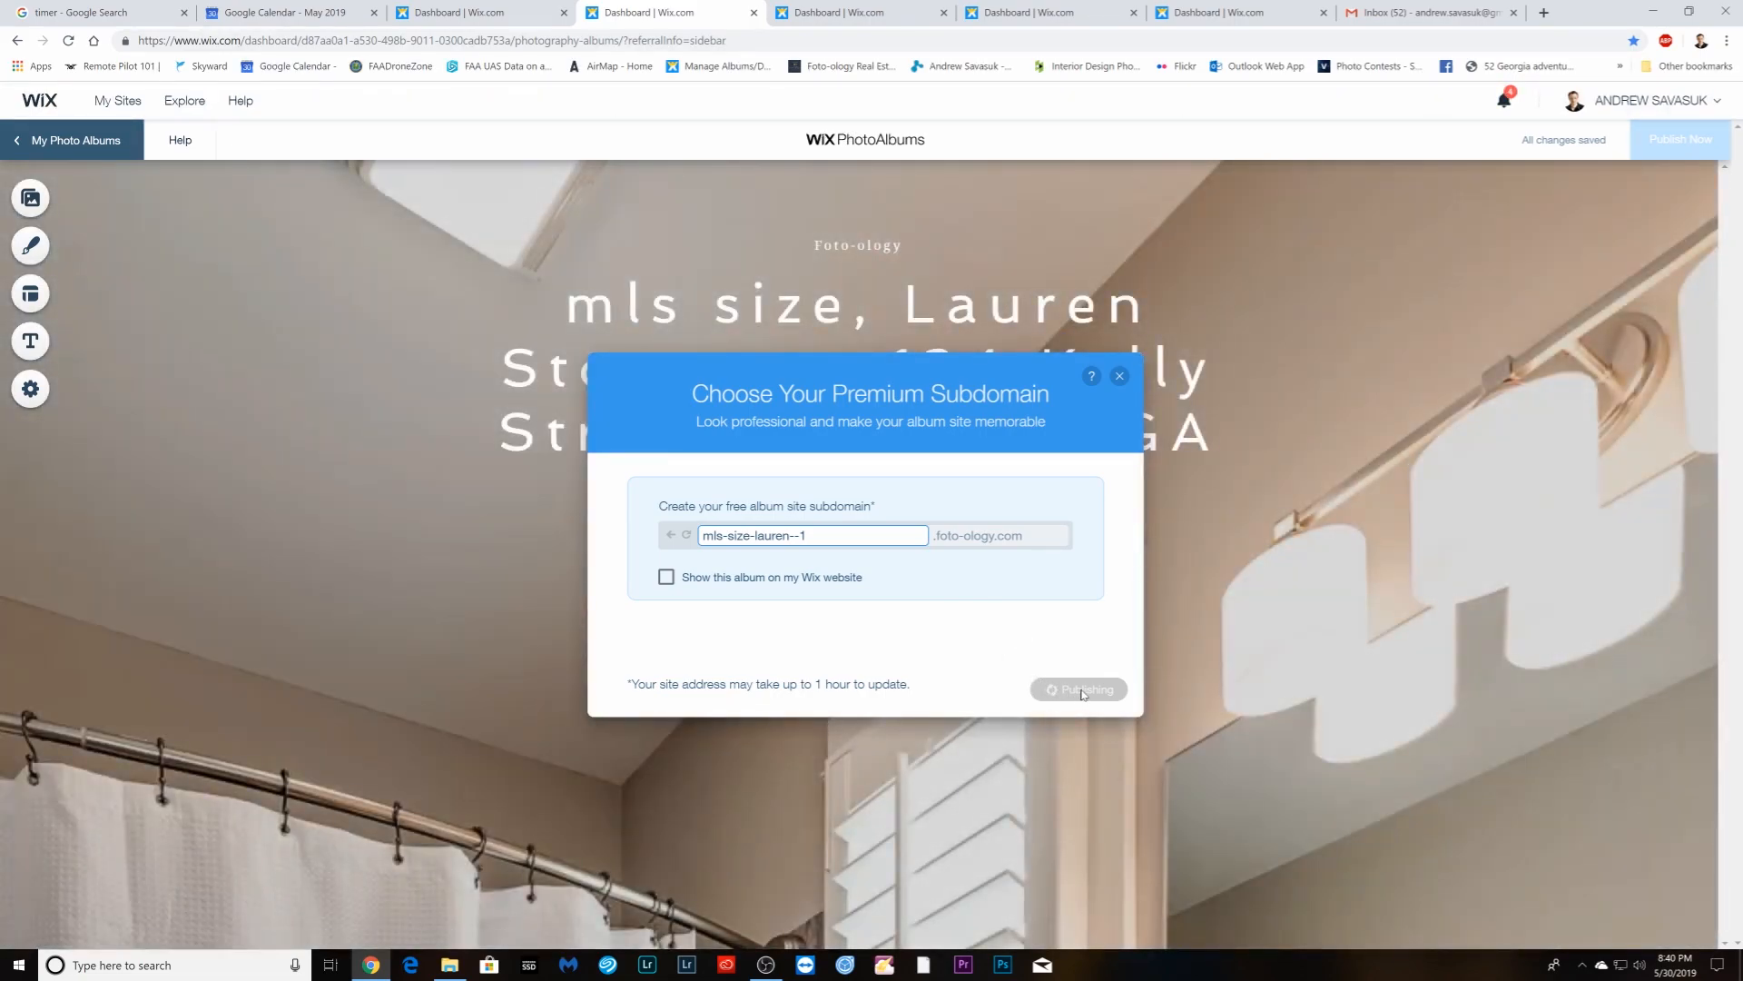
click(1094, 623)
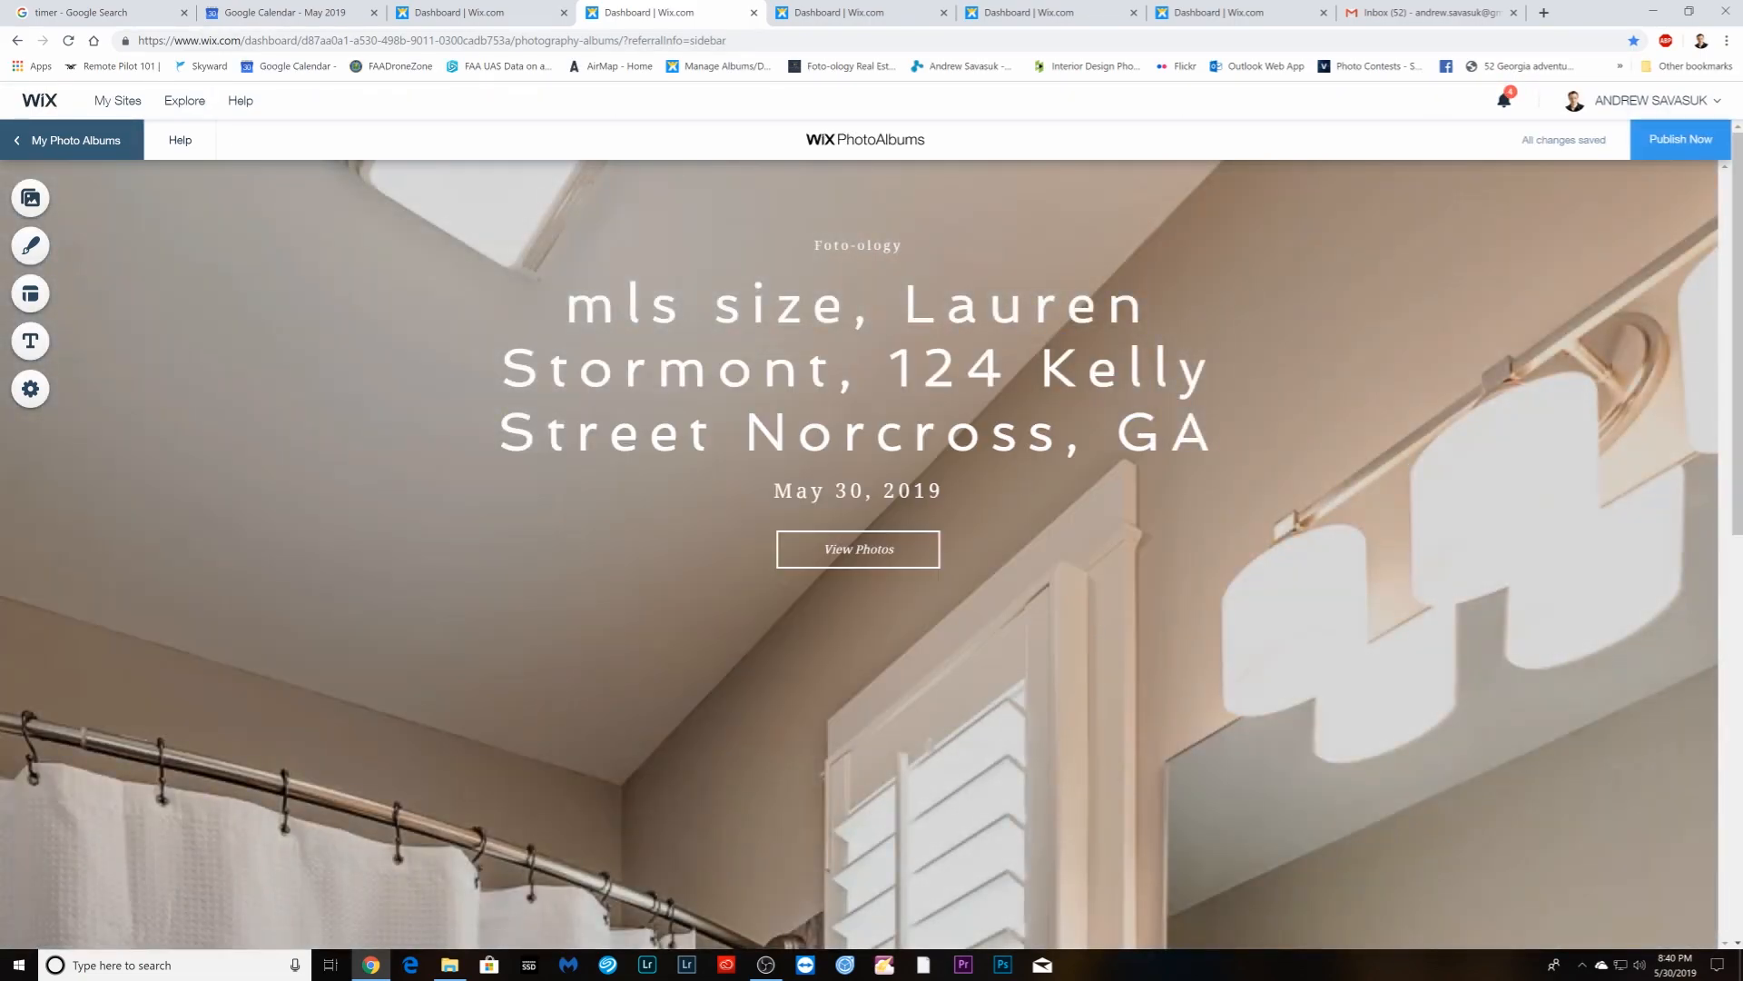
- Close the published album and start a new album with the Masonry layout
click(753, 12)
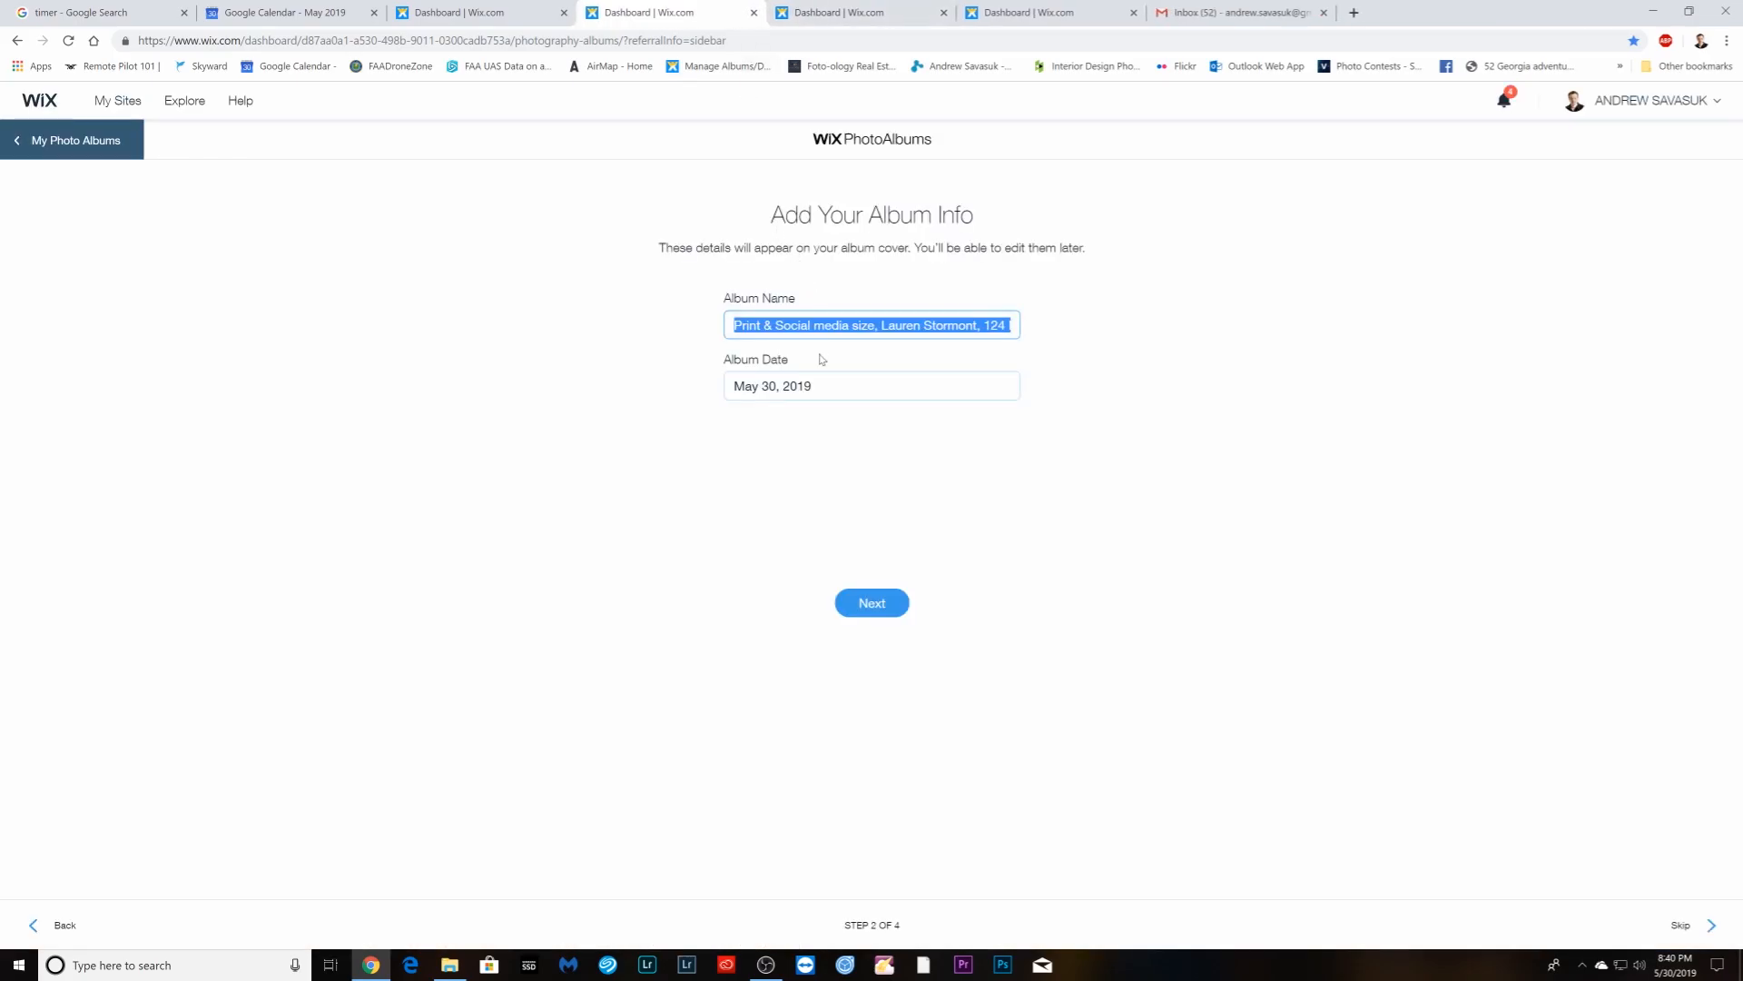
click(871, 616)
click(862, 376)
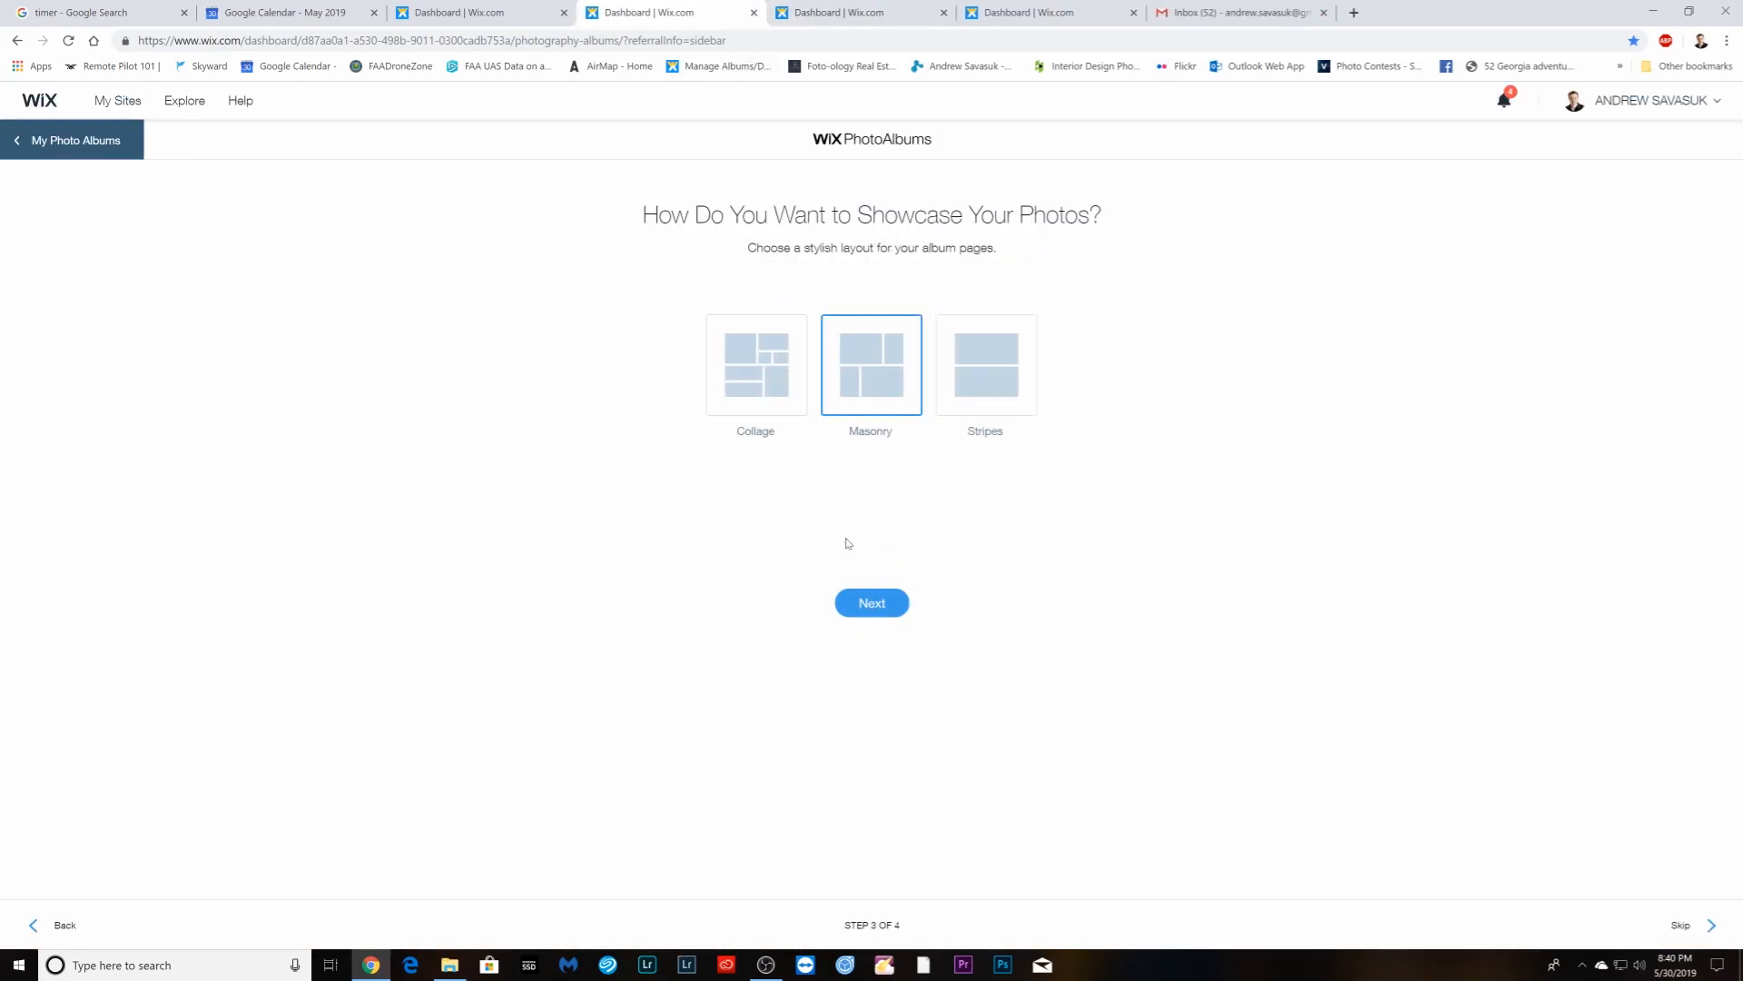
click(873, 604)
- Upload DSC_7069 through DSC_7265 from the Enfuse Print folder and create the album
click(813, 490)
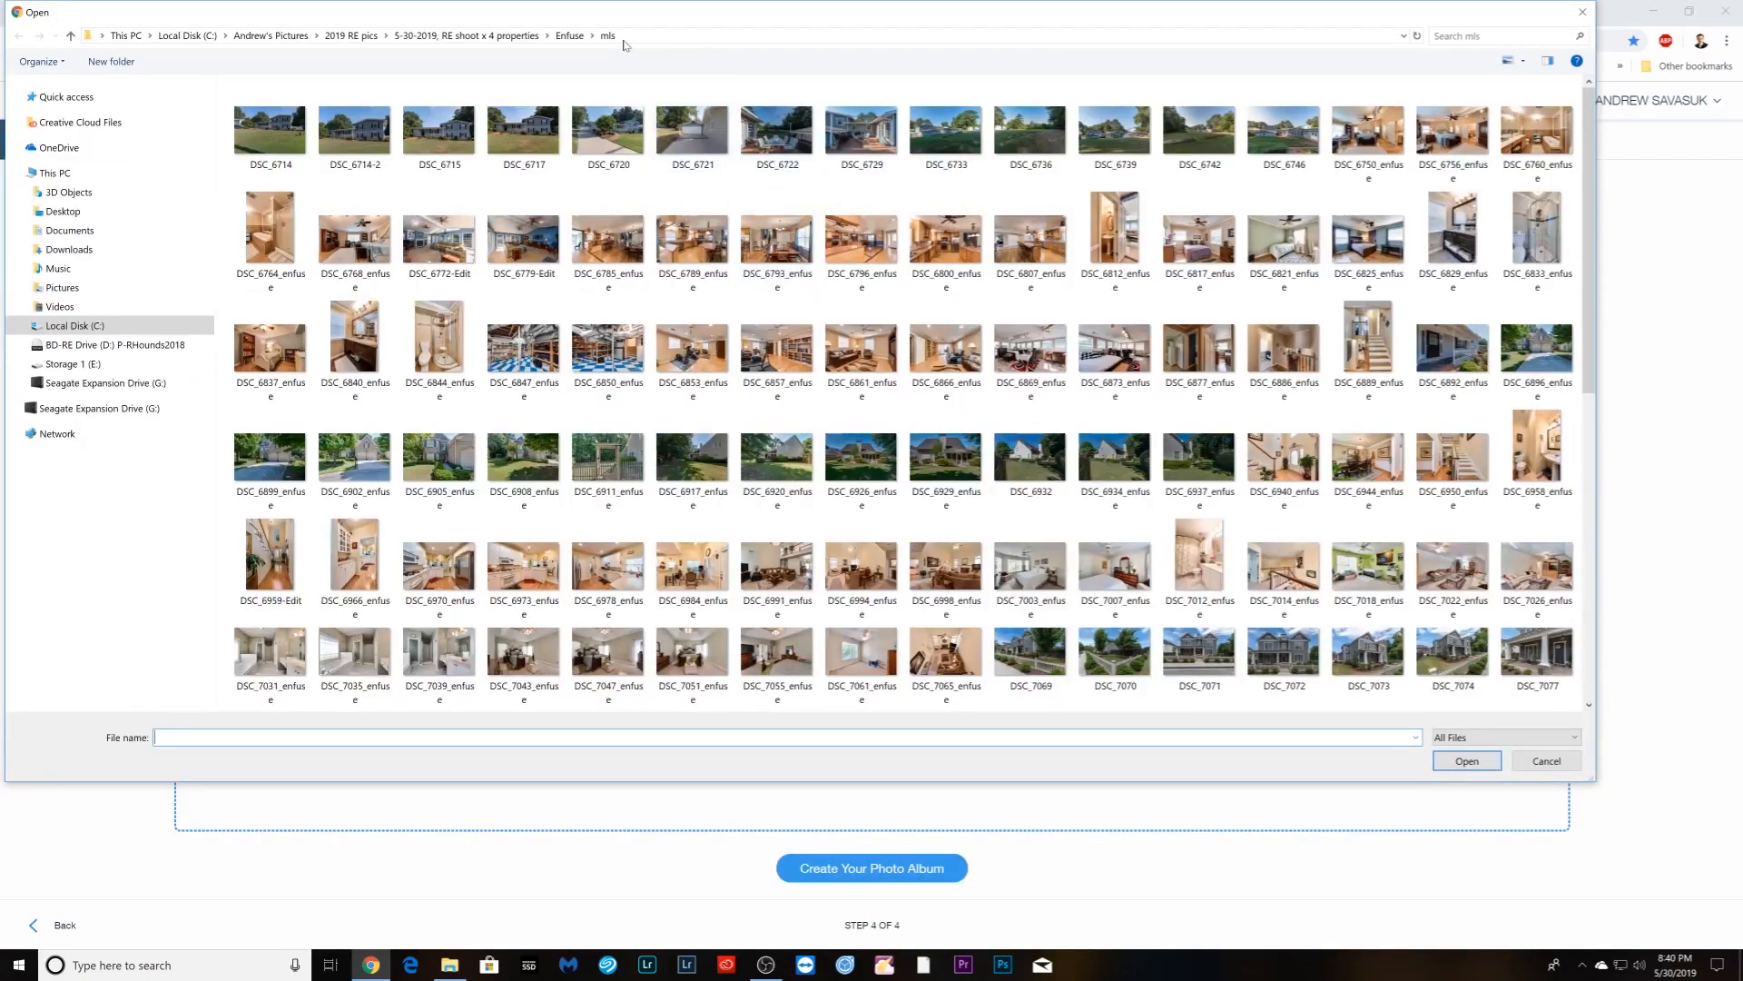
click(570, 35)
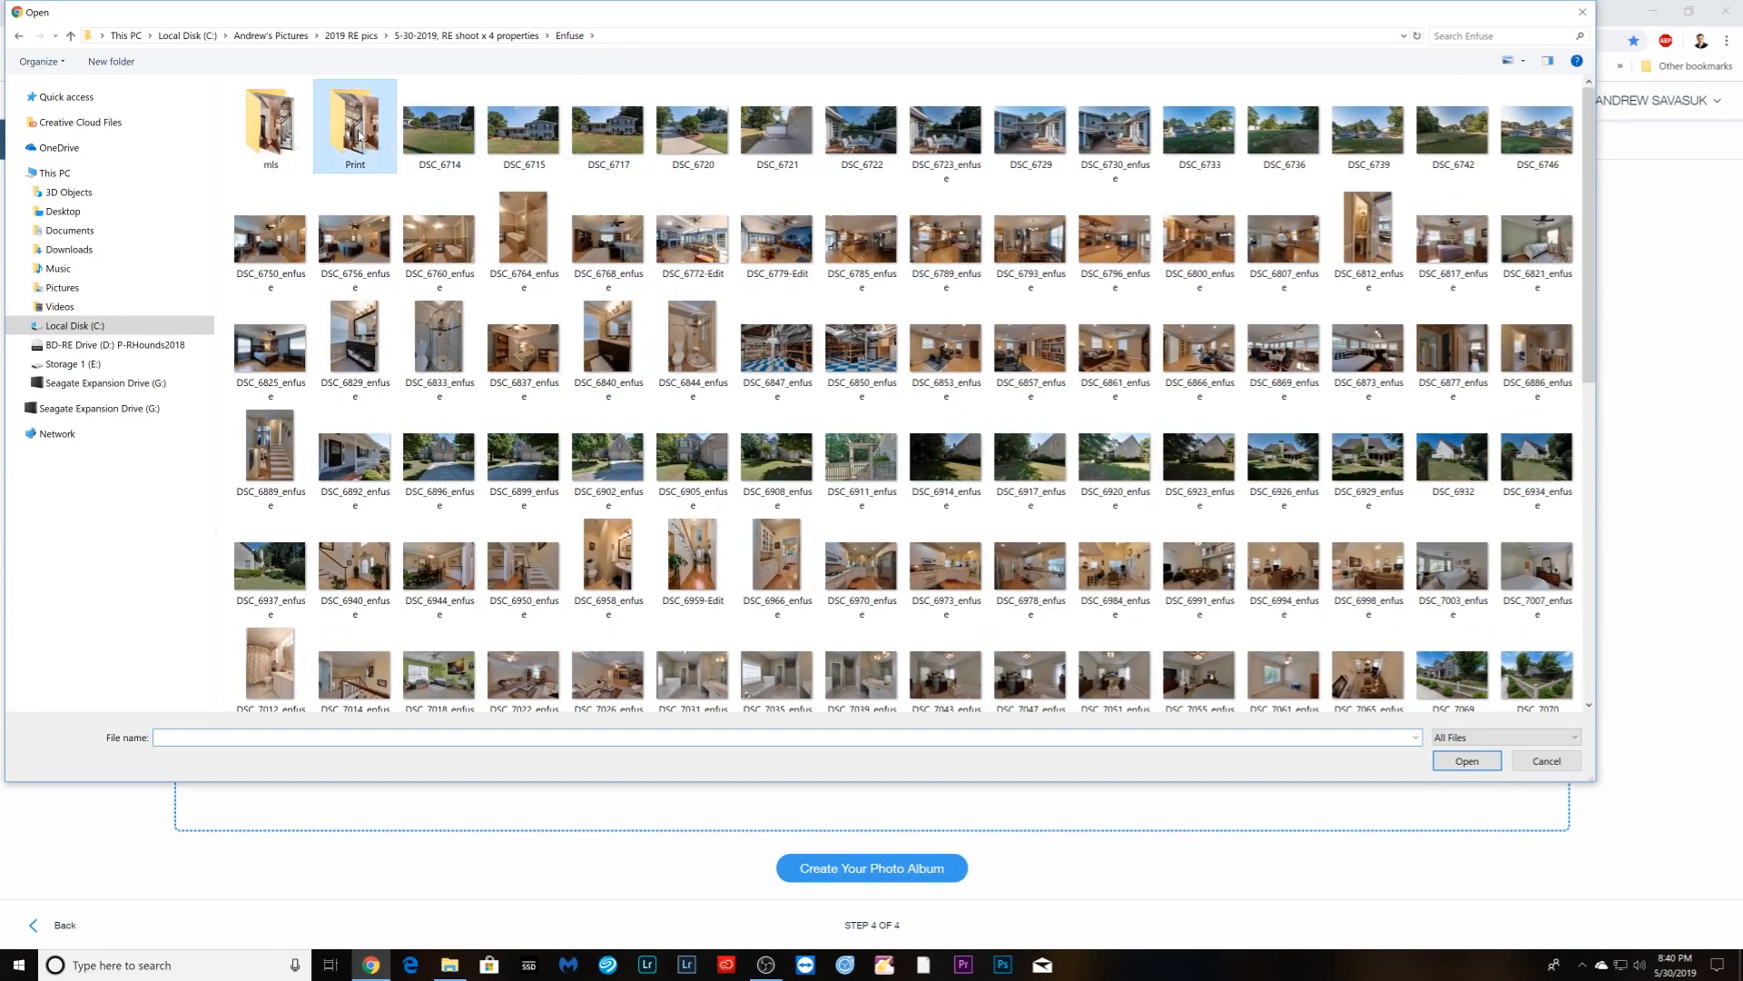
double_click(359, 136)
click(1060, 642)
scroll(999, 545, down, 3)
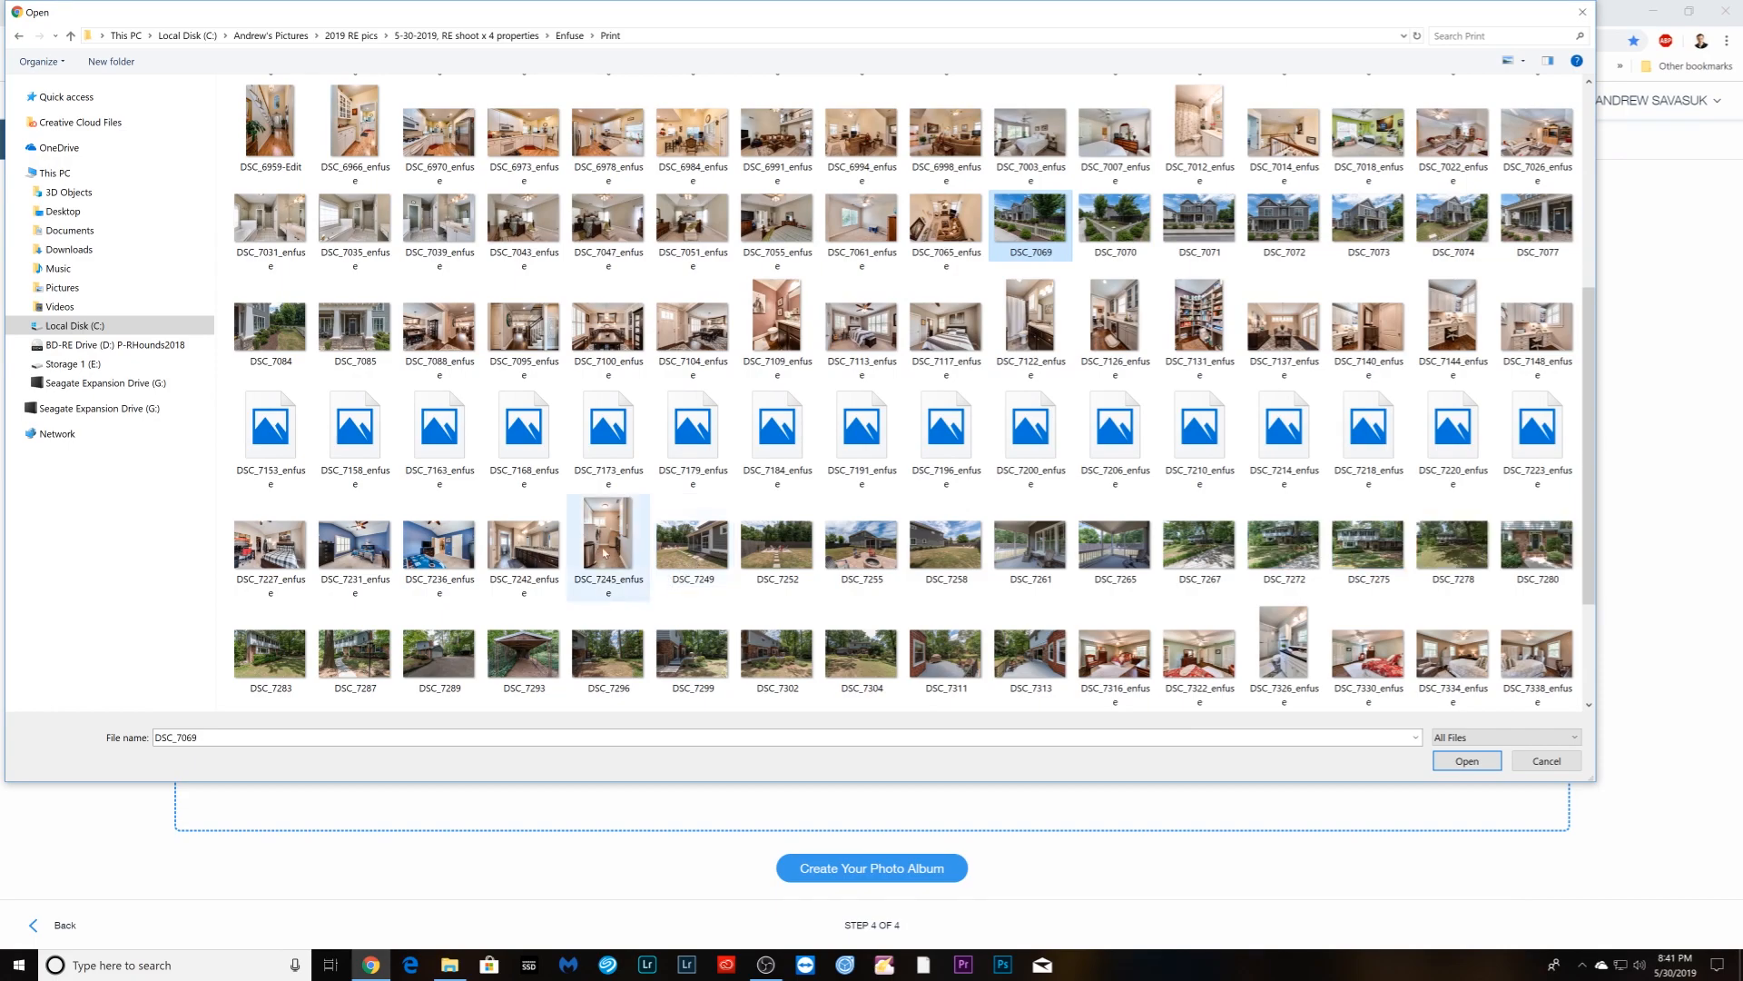
shift+click(1116, 565)
click(1467, 760)
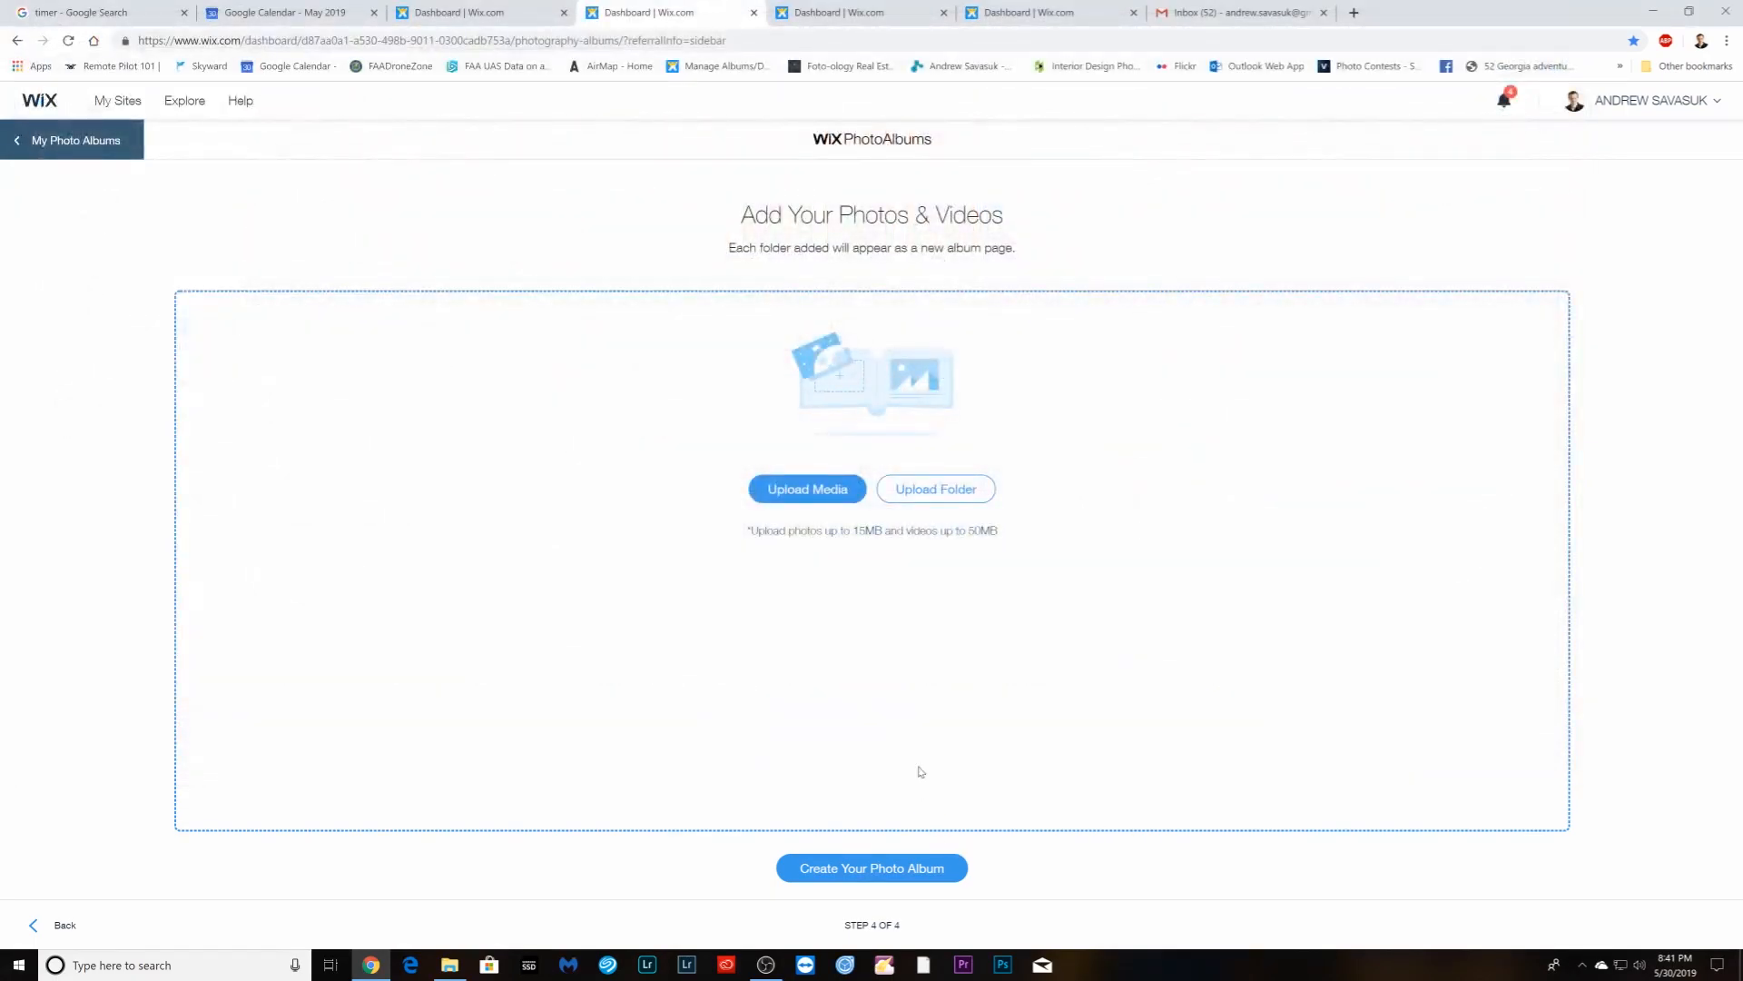
click(880, 869)
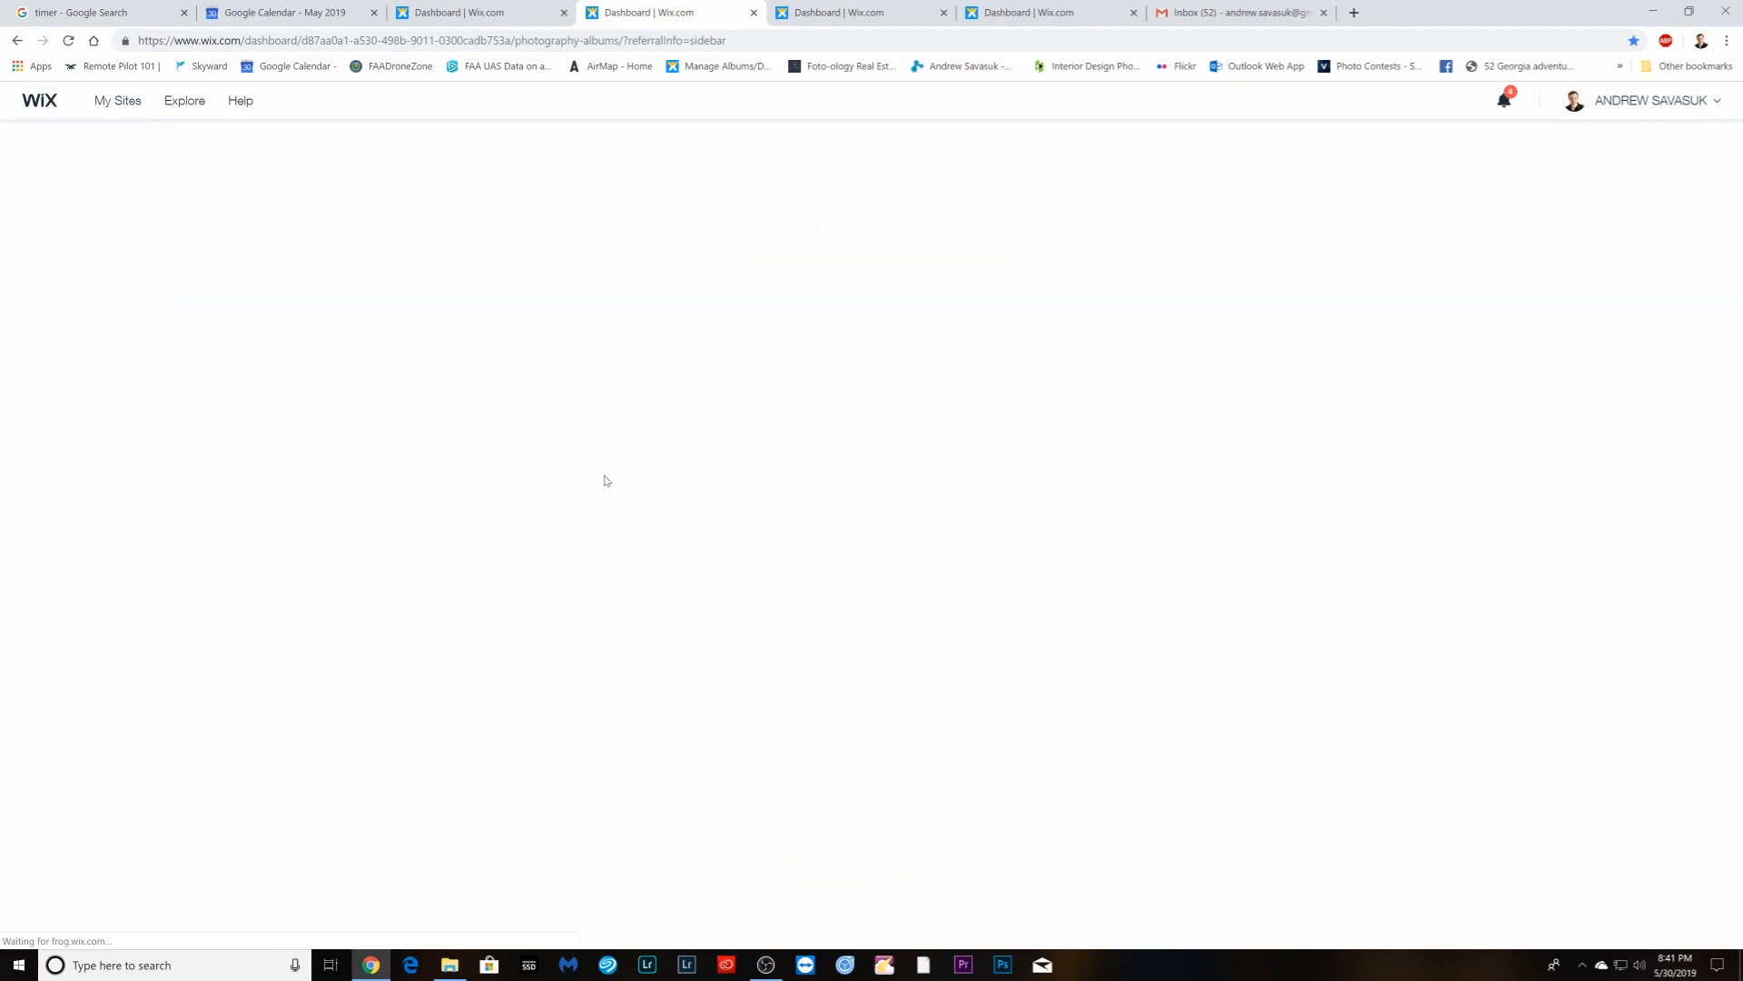
- Reload the new album and turn on Enable Download in its Page settings
click(564, 11)
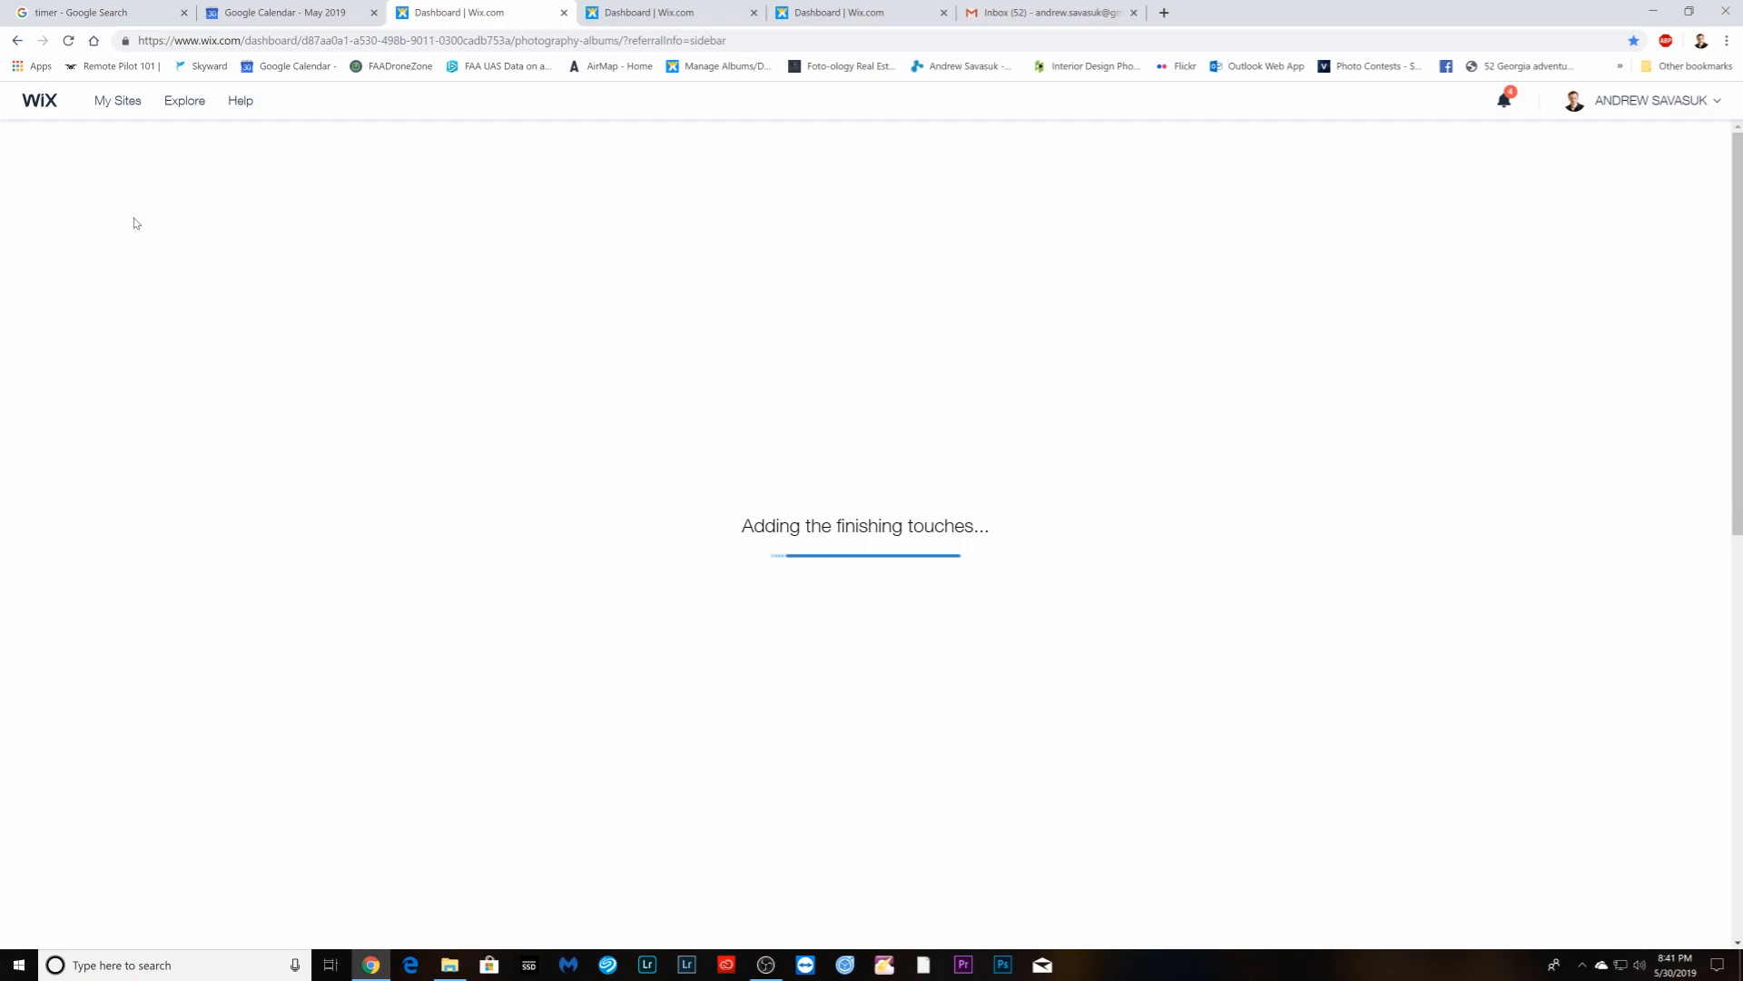
click(732, 64)
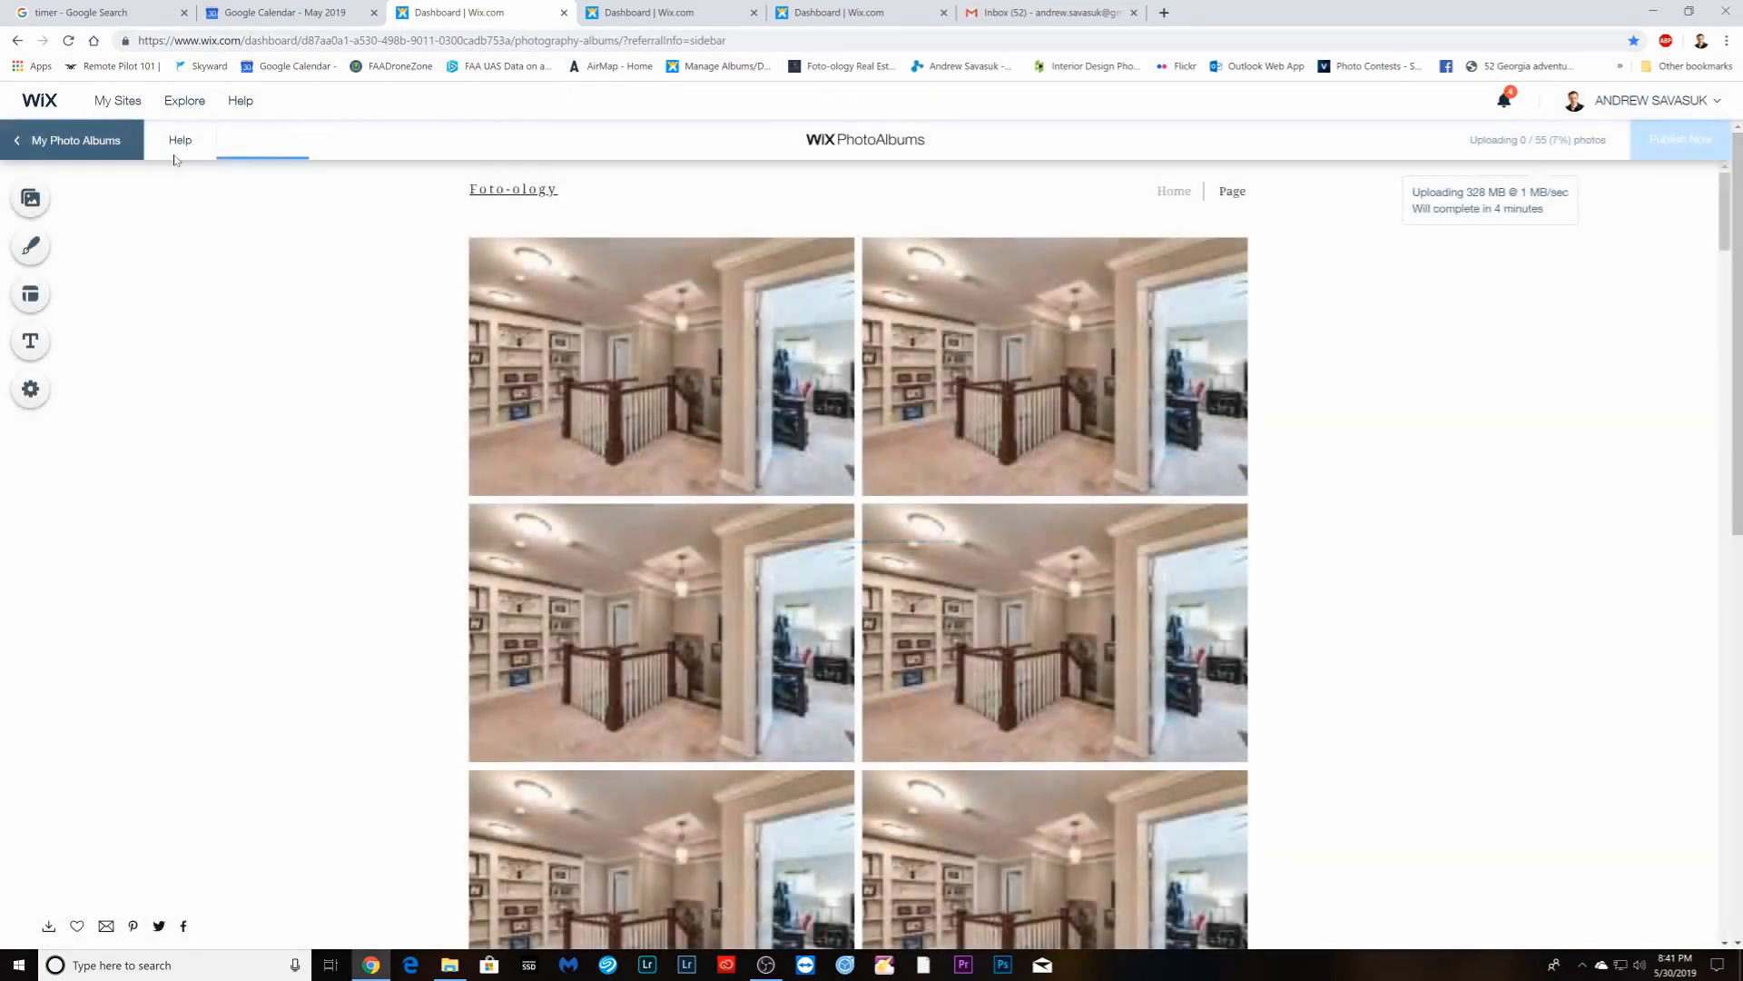
click(31, 199)
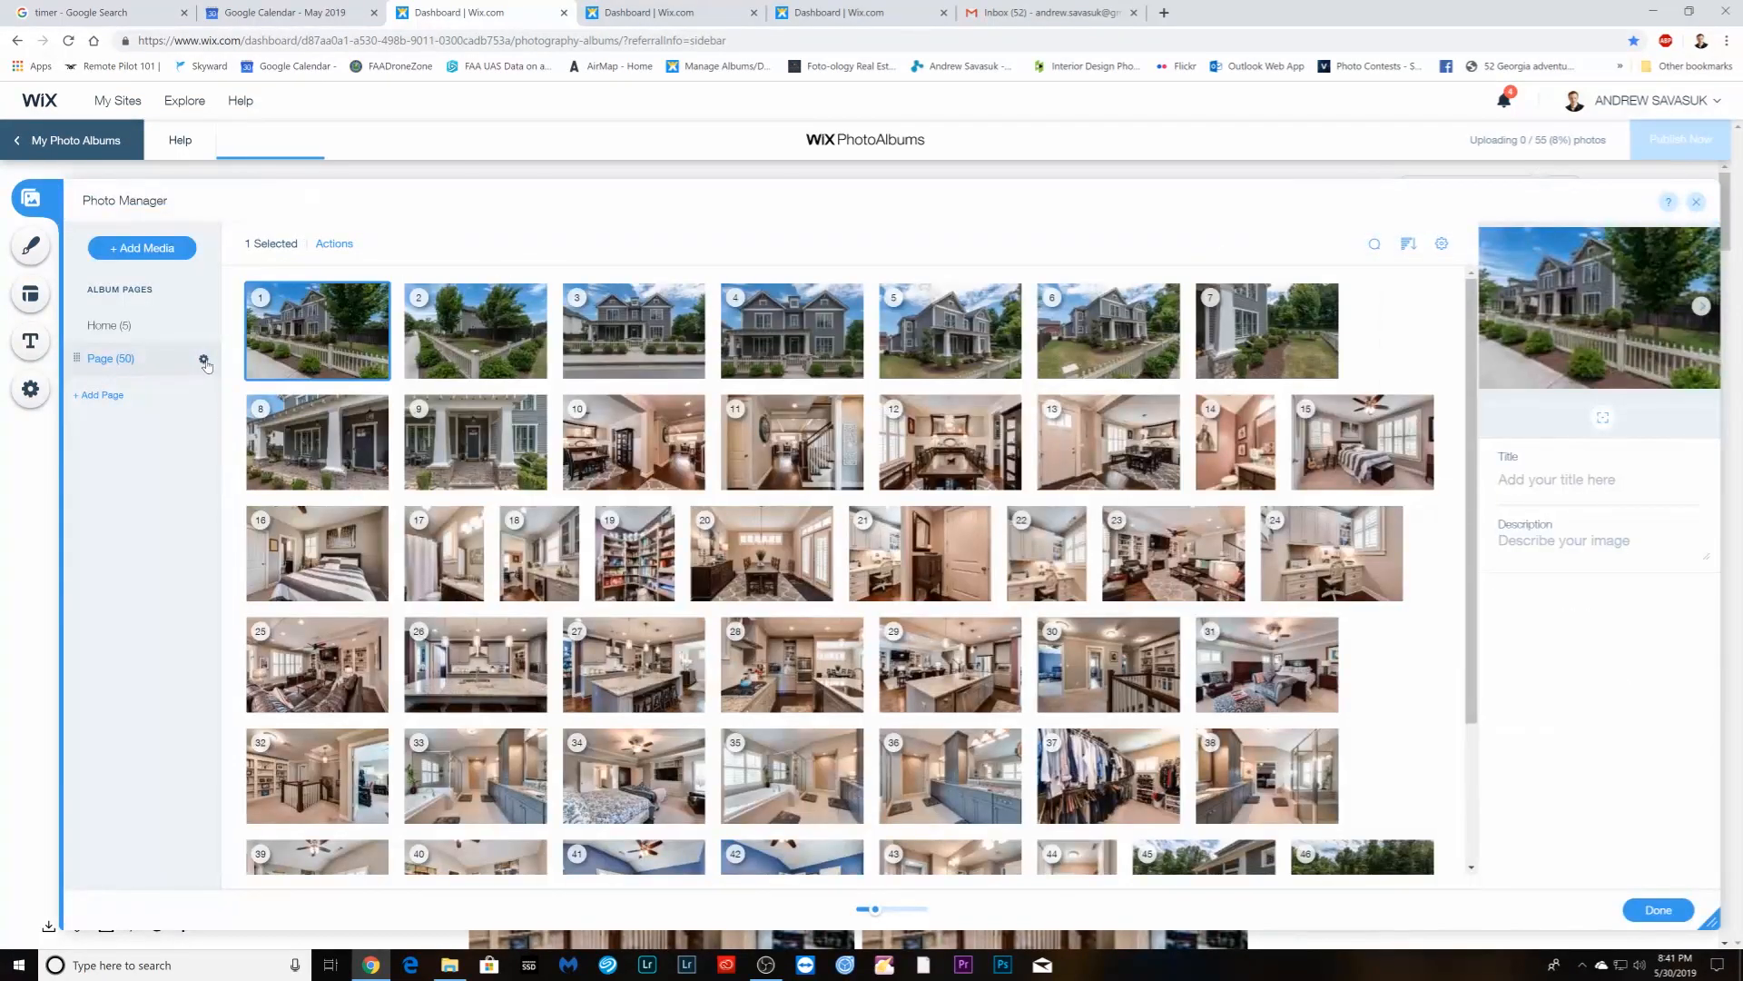
click(204, 361)
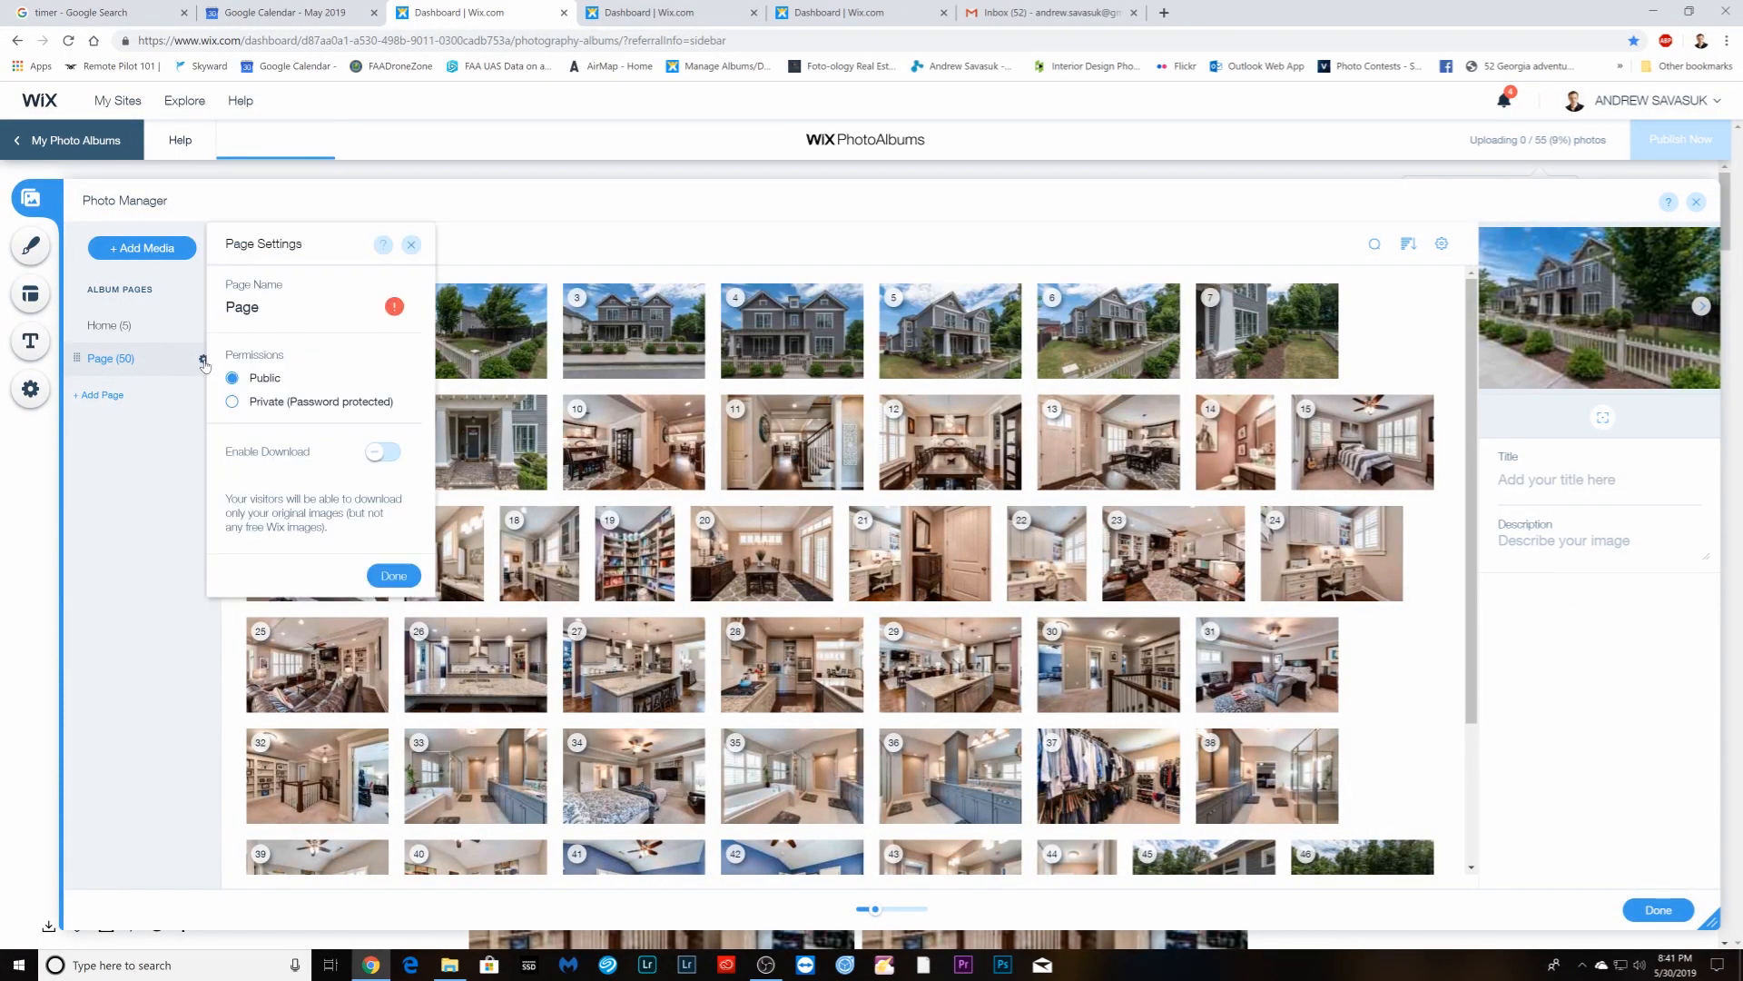
click(380, 453)
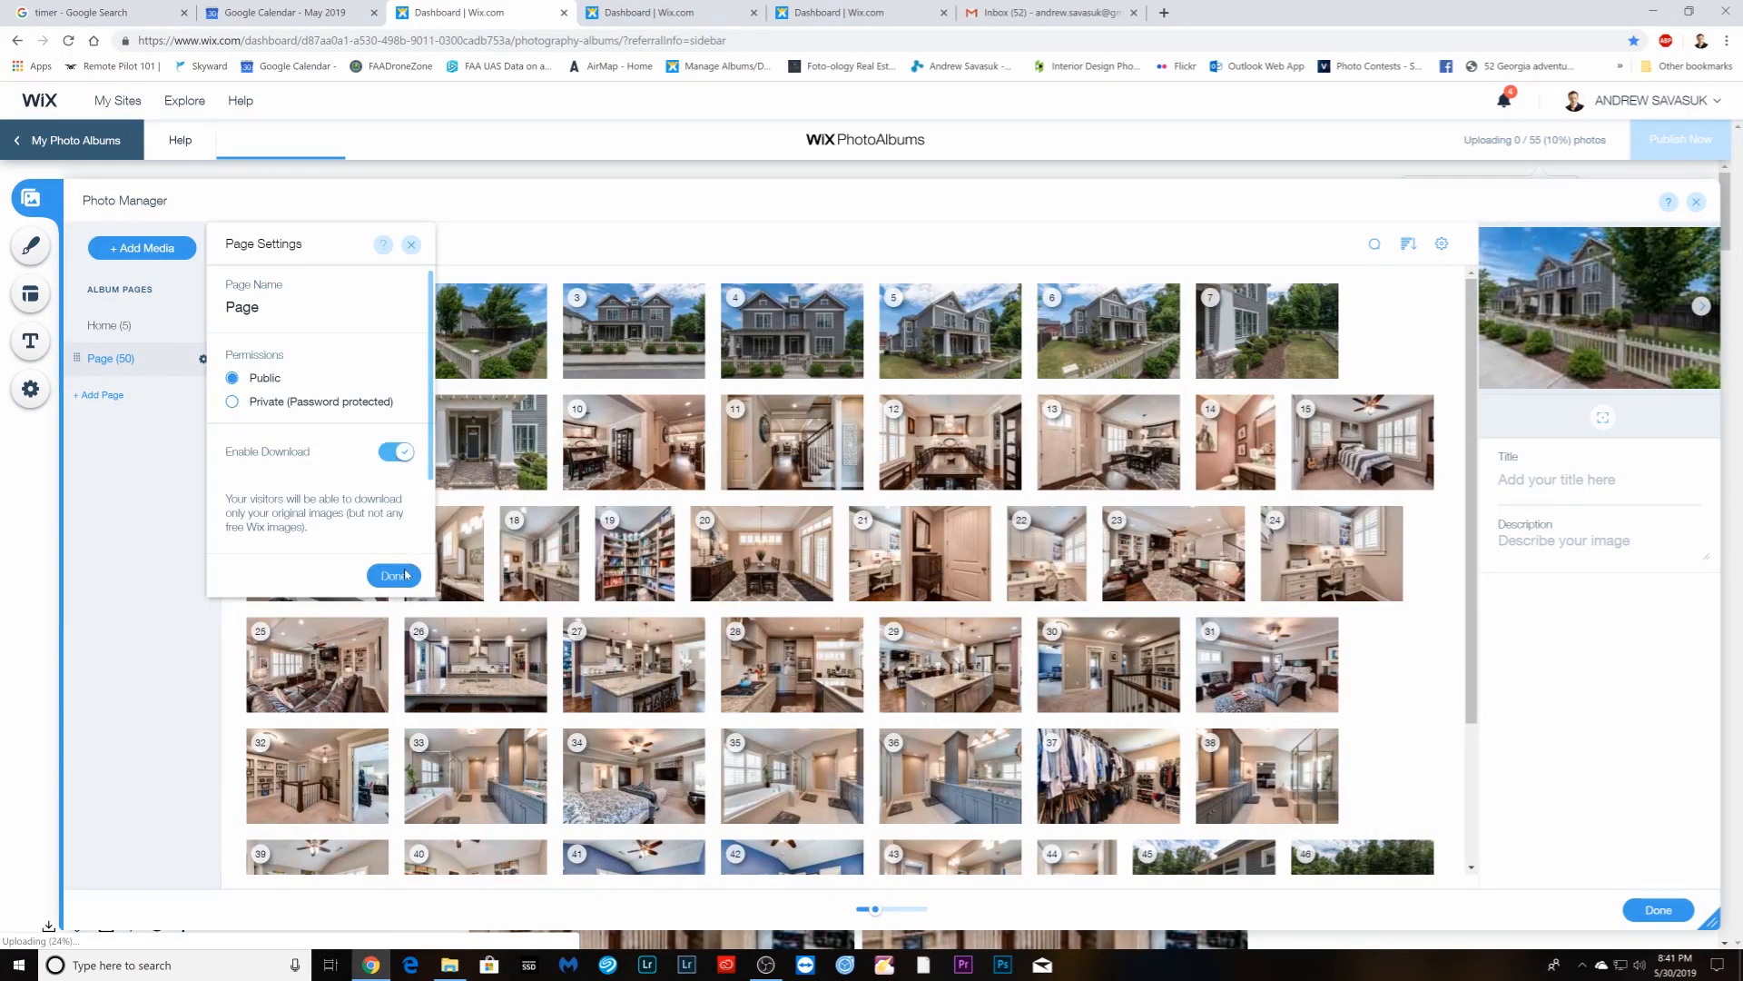
click(393, 577)
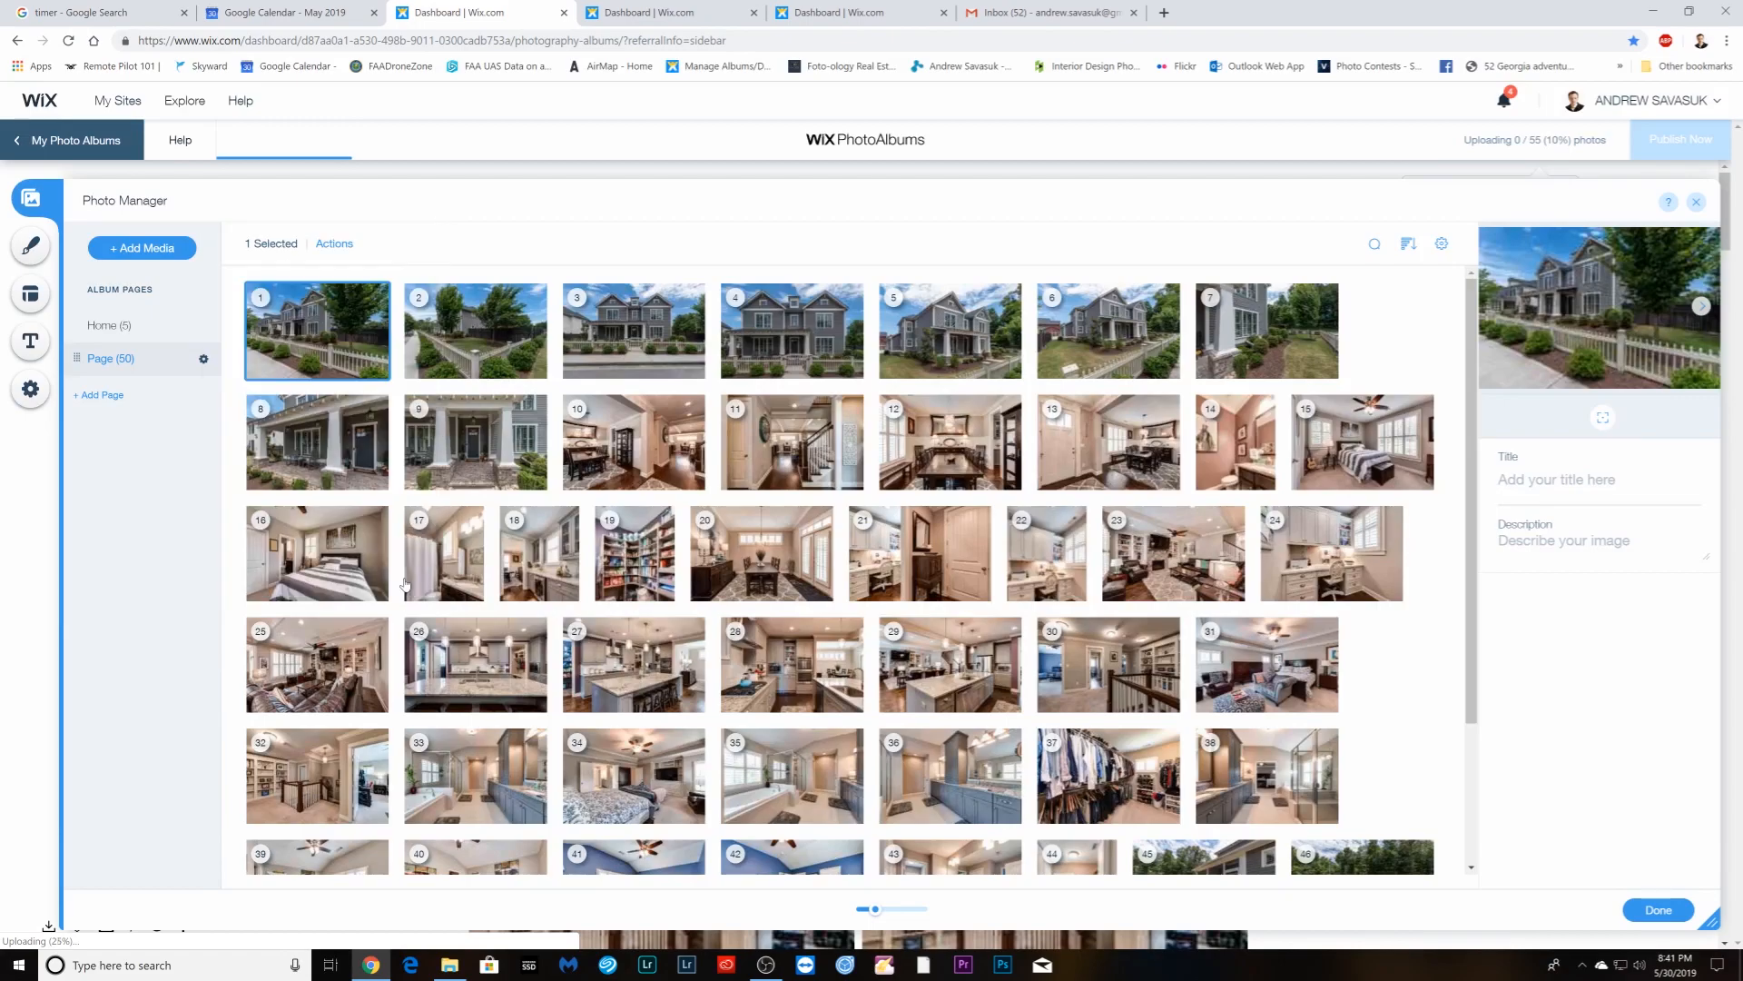
click(1658, 910)
click(640, 13)
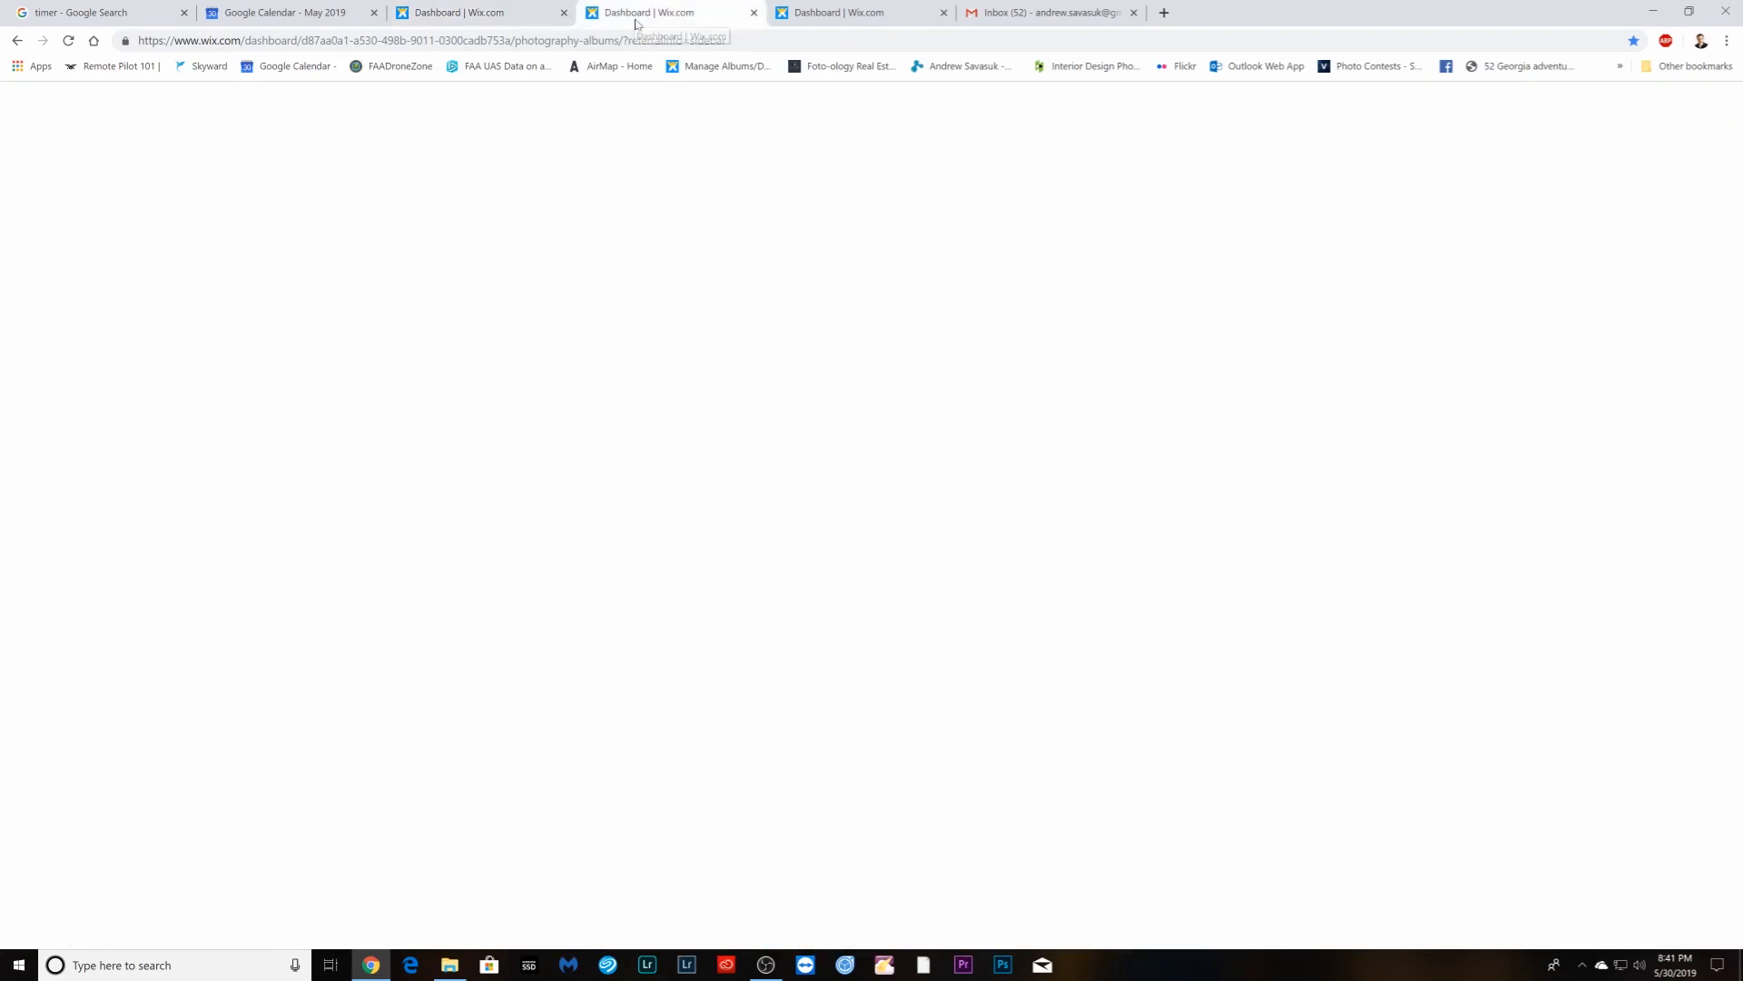
- Accept the album name and date and choose the Masonry layout
key(ctrl+a)
click(873, 603)
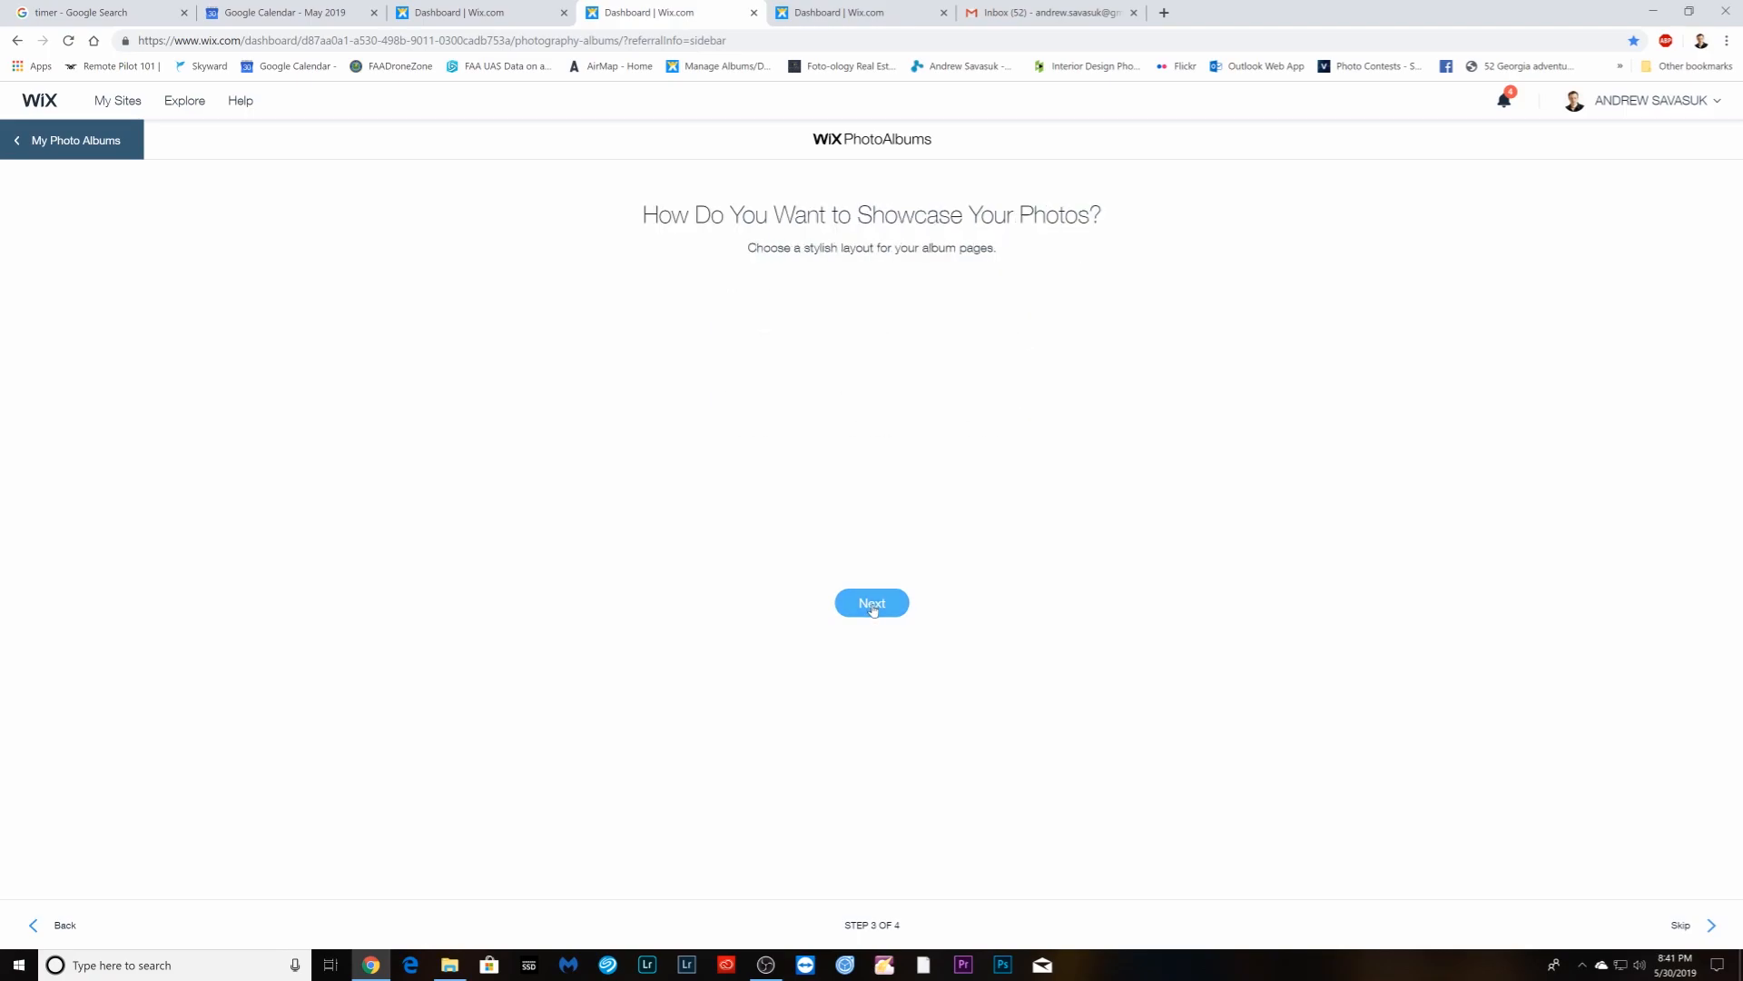
click(915, 337)
click(871, 603)
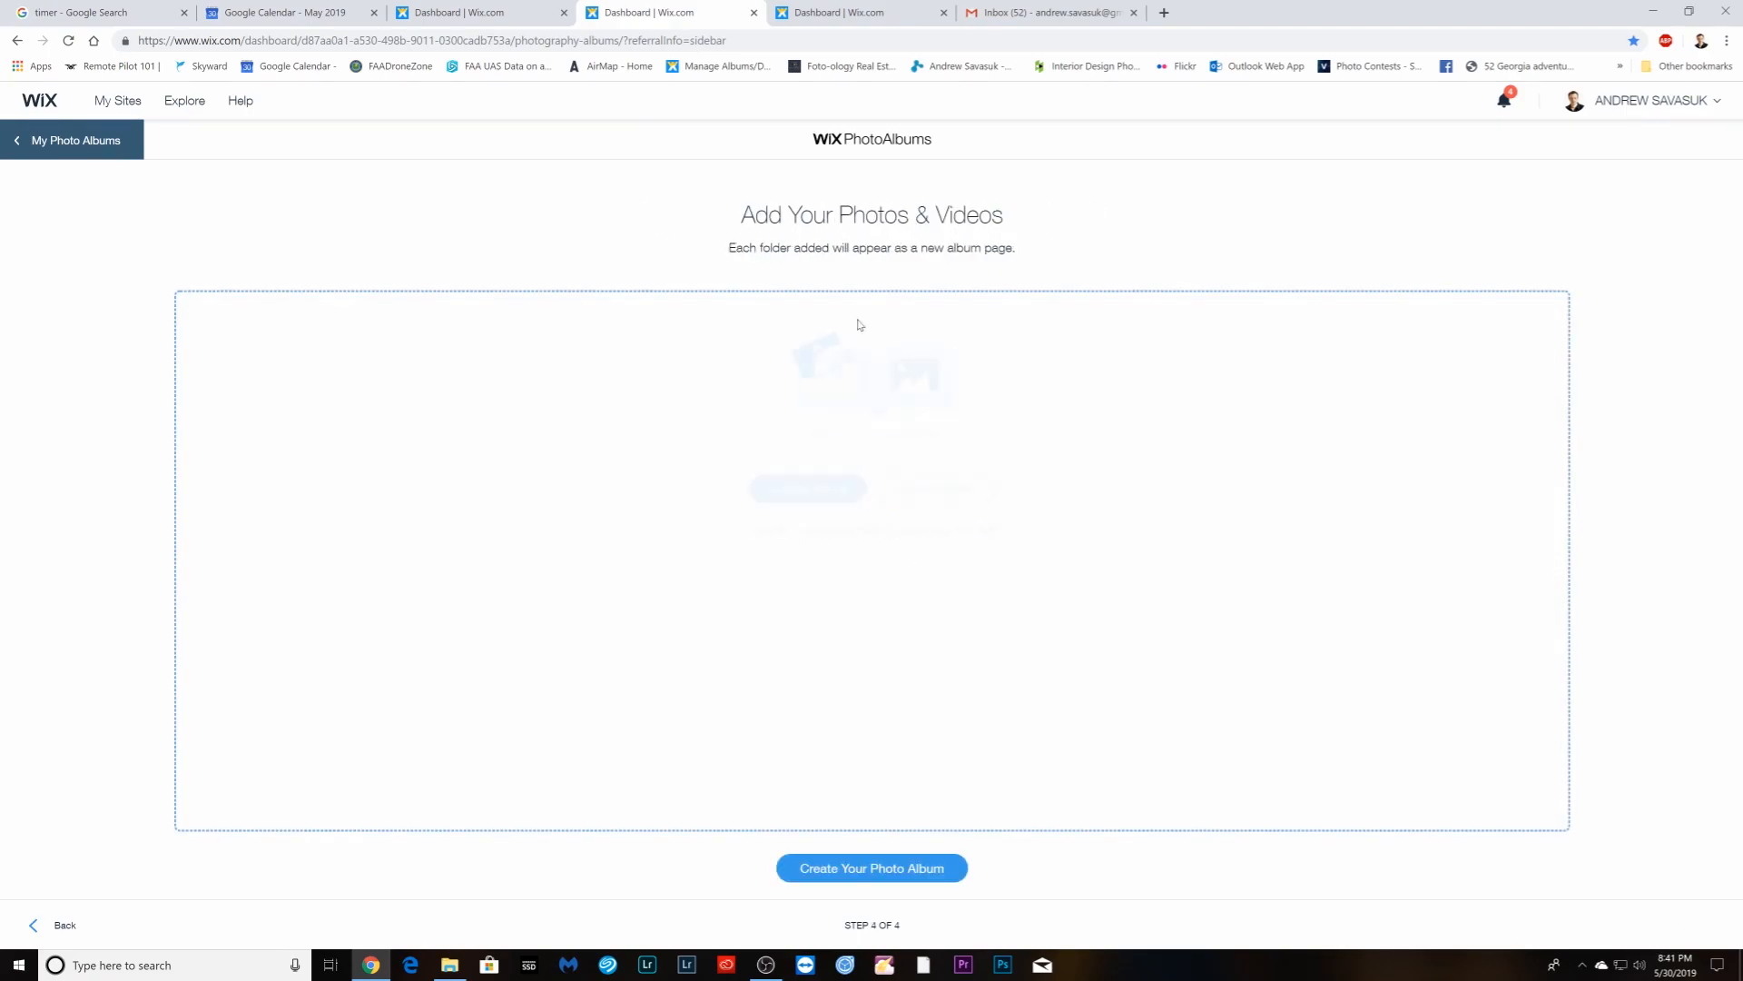
- Upload mls-folder photos DSC_7267 through DSC_7472 and create the album from them
click(804, 495)
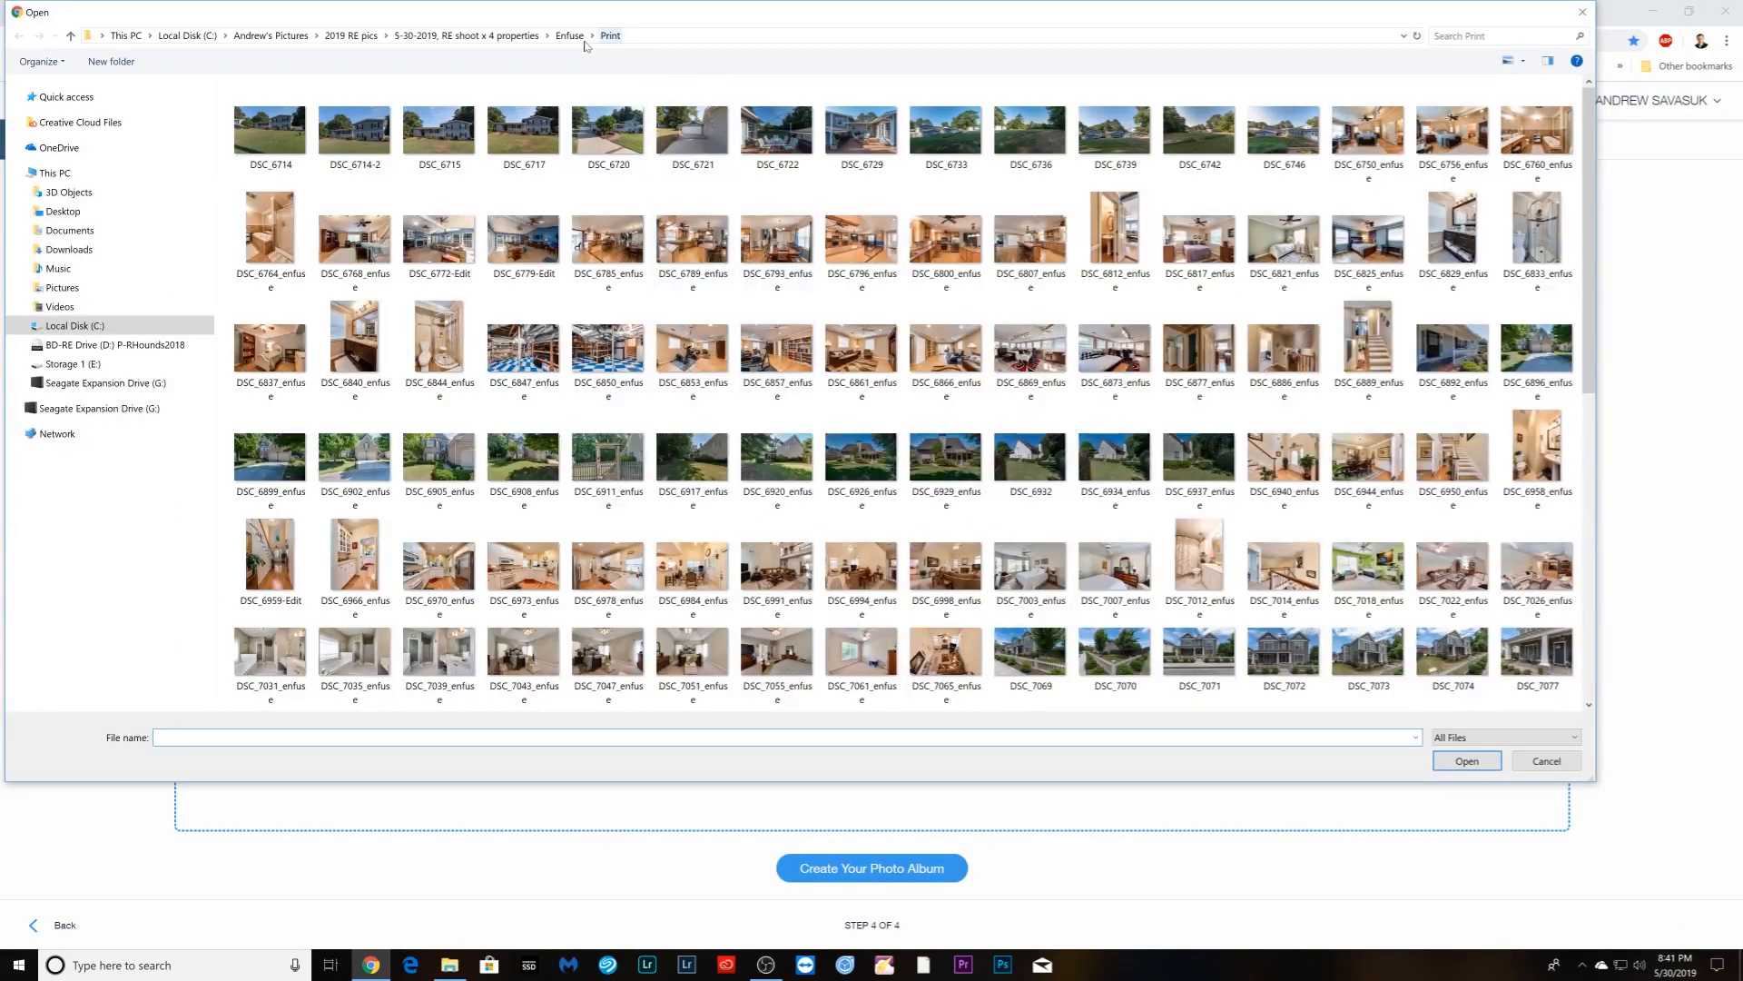
click(570, 36)
double_click(268, 127)
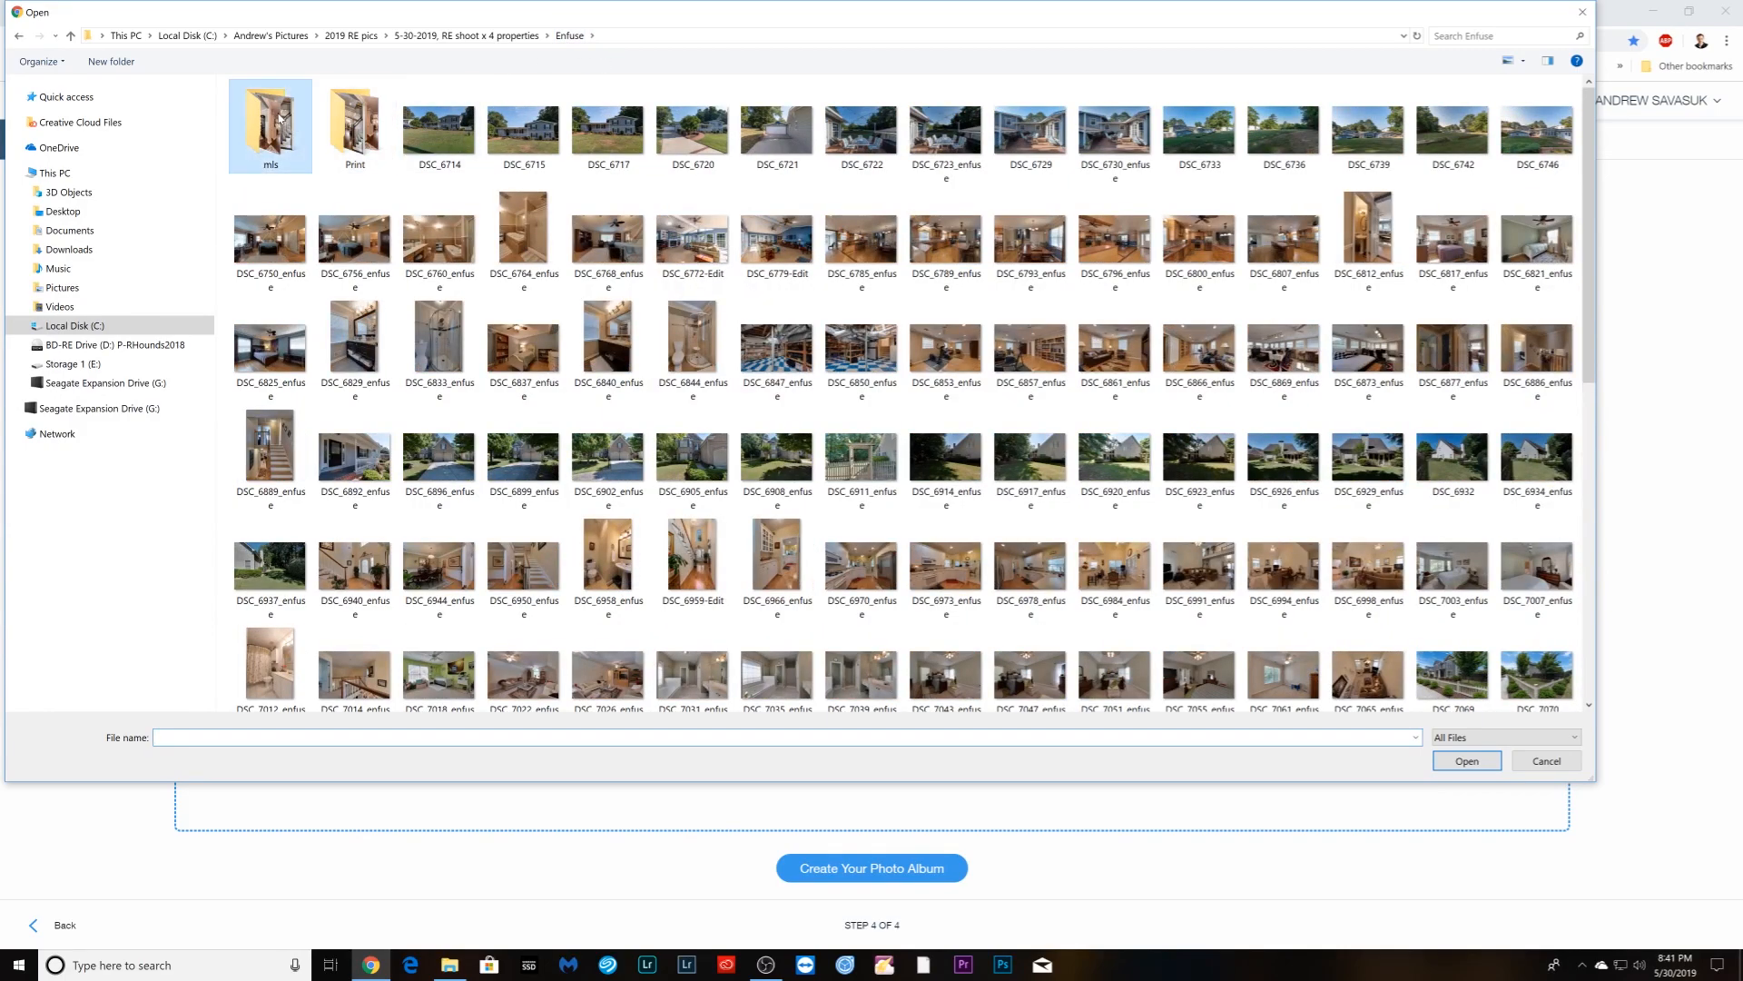
scroll(1031, 636, down, 5)
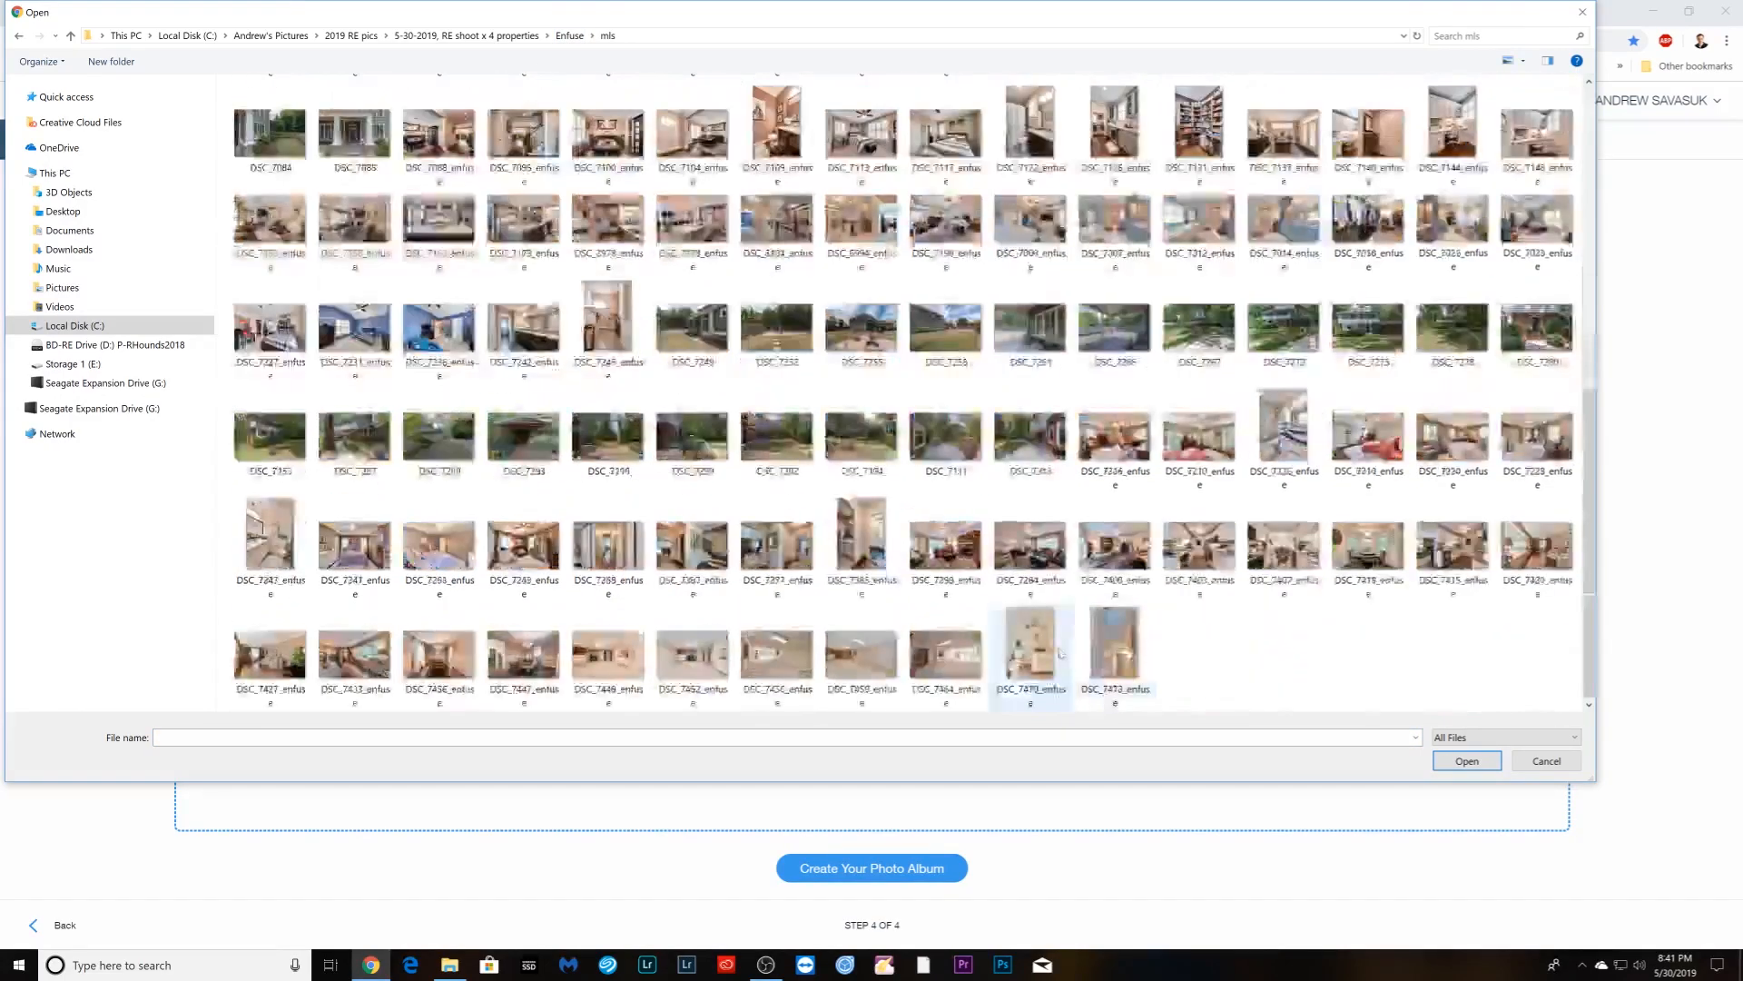
click(1198, 328)
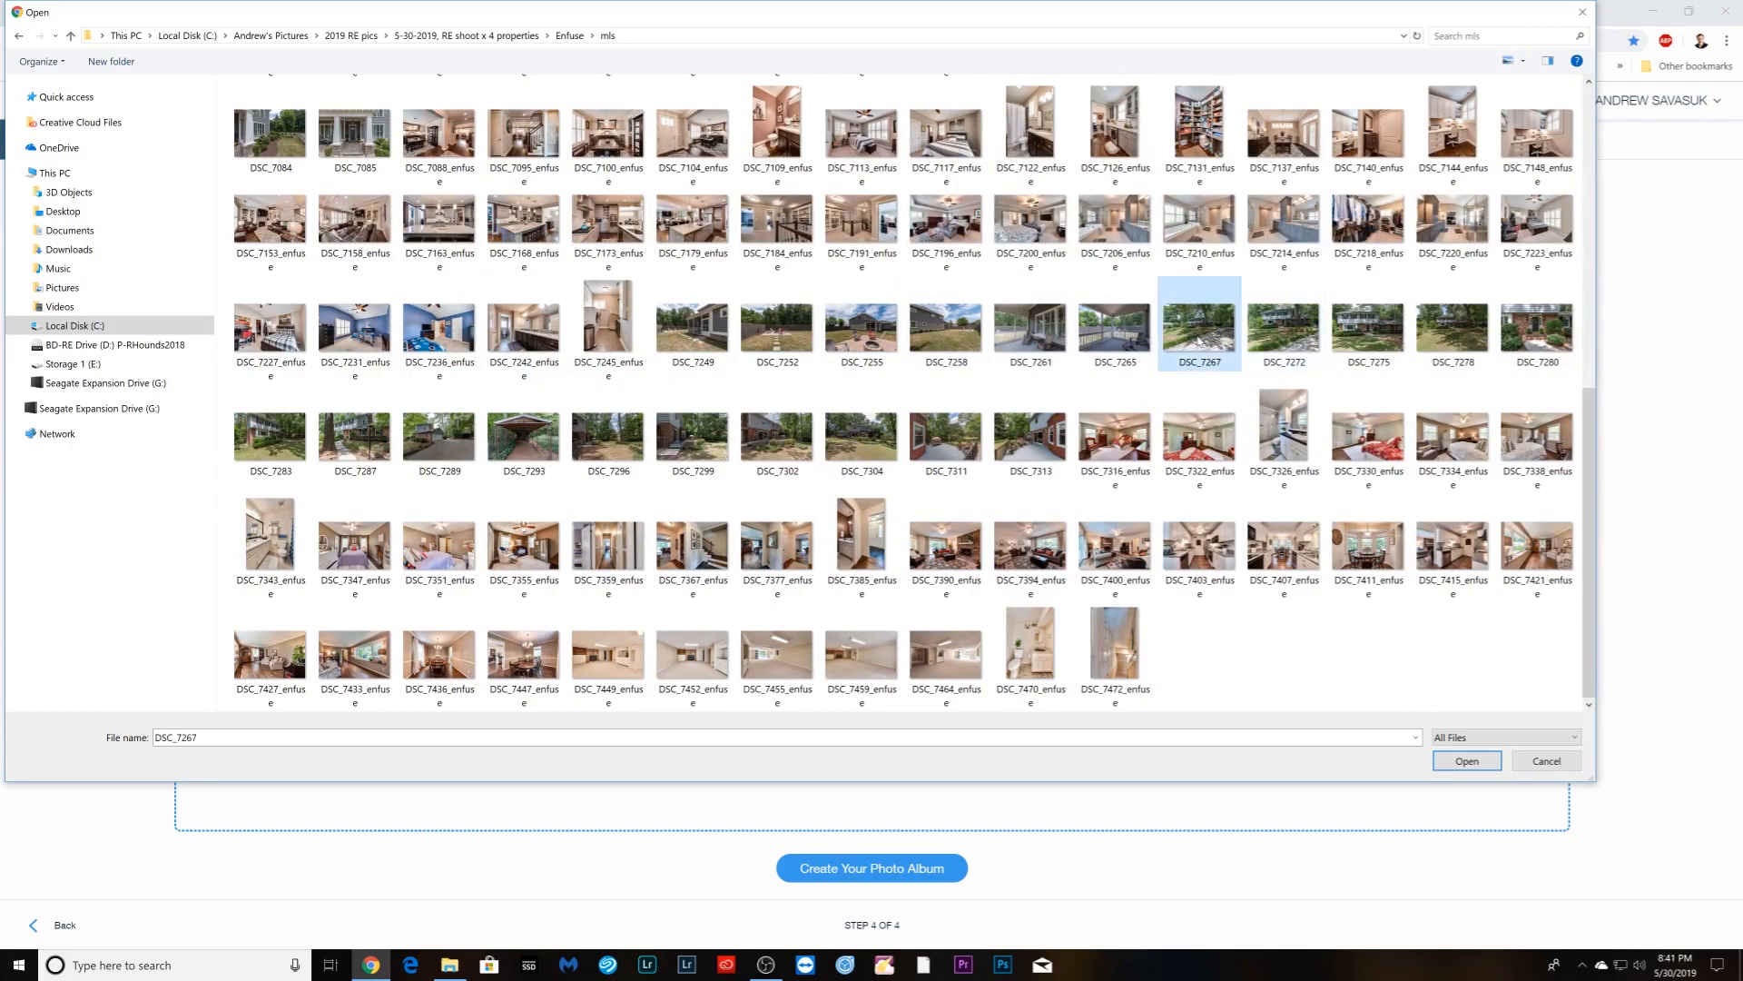
shift+click(1115, 649)
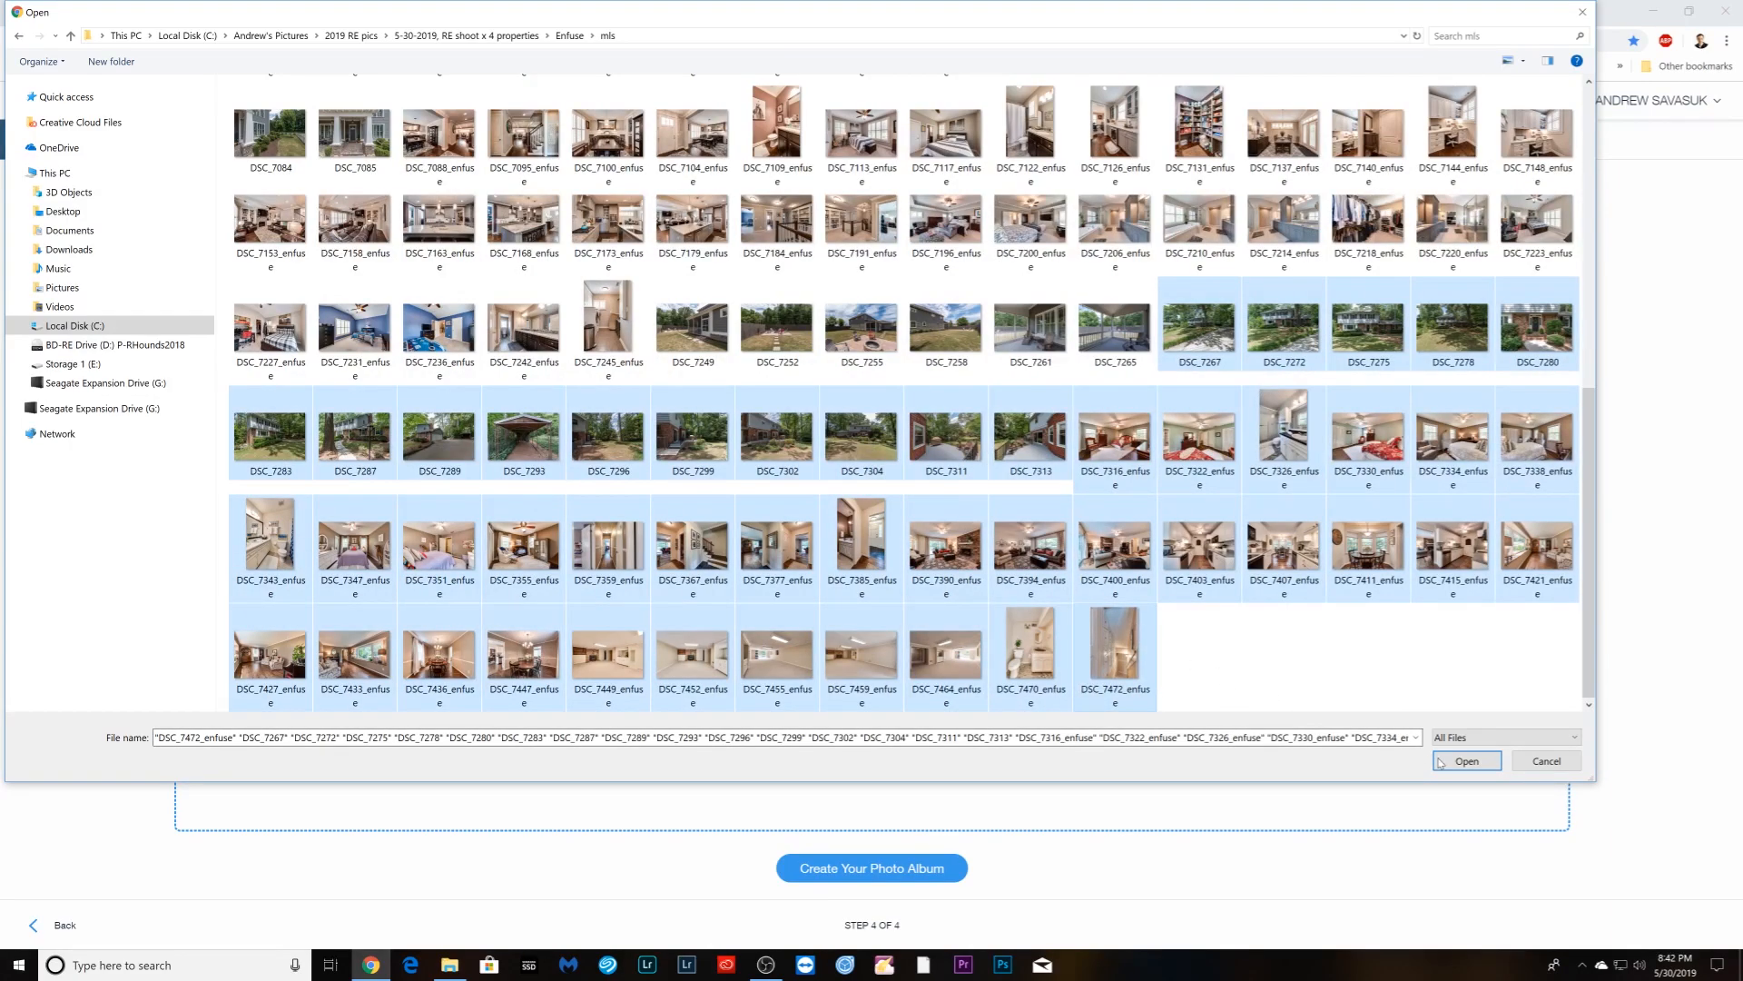
click(1466, 761)
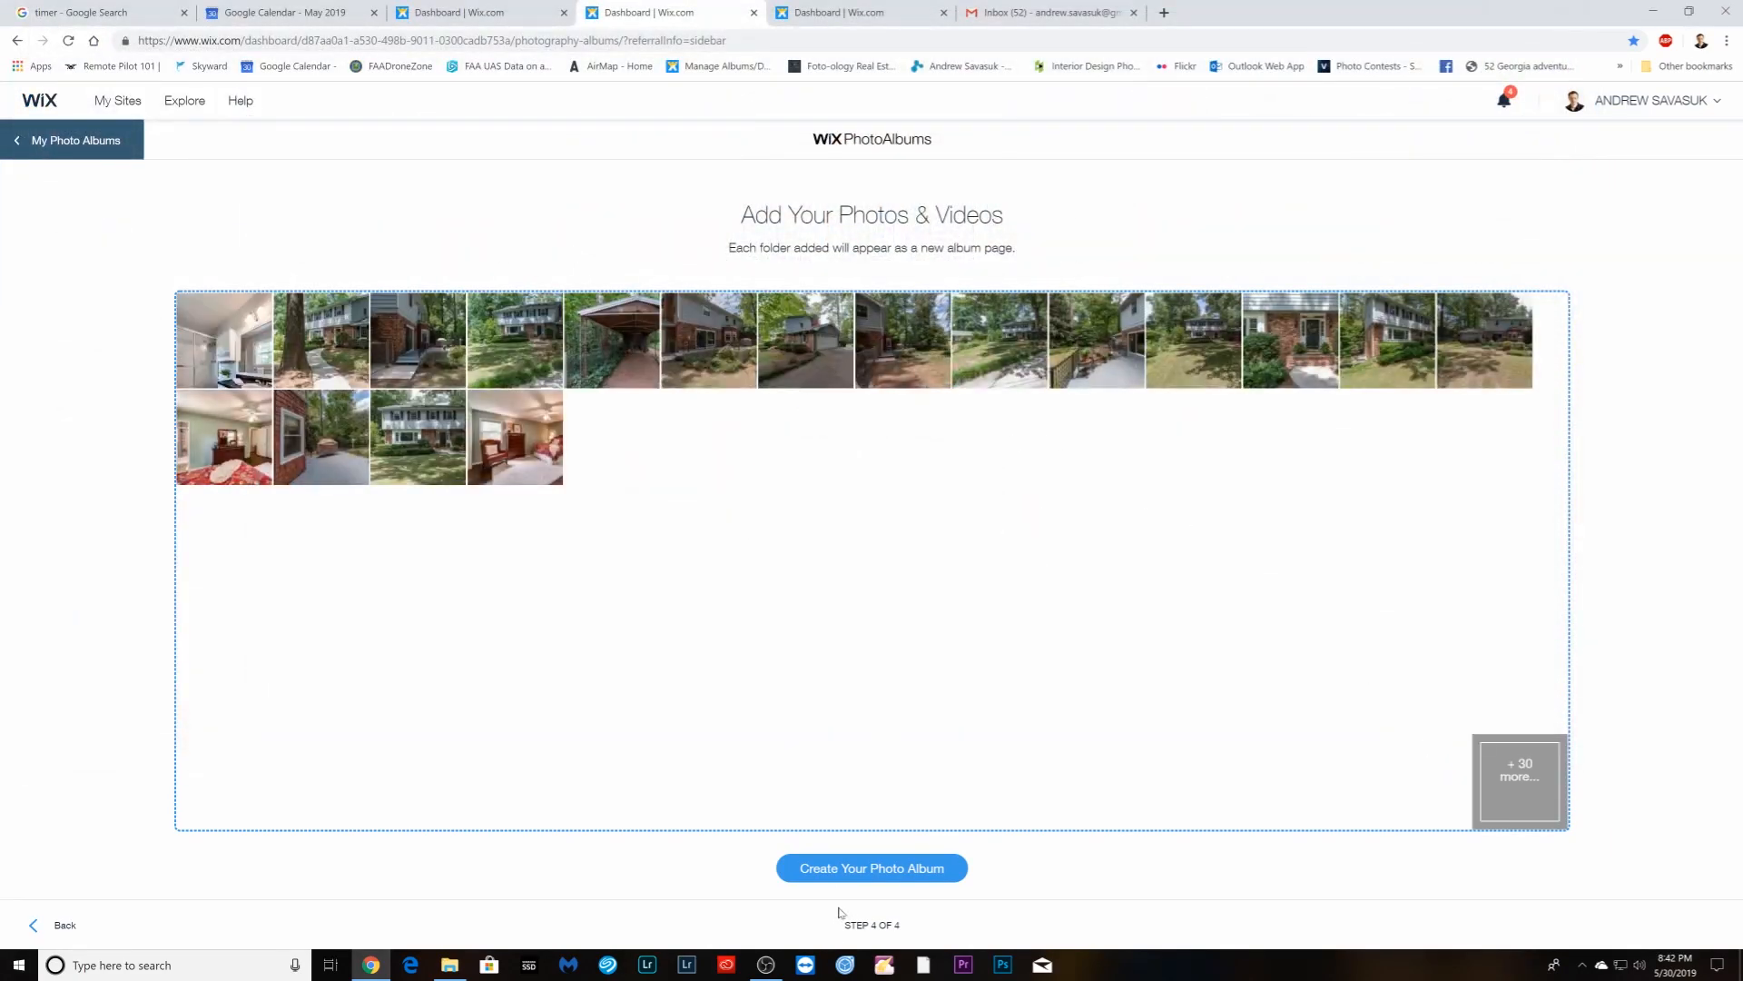
click(845, 873)
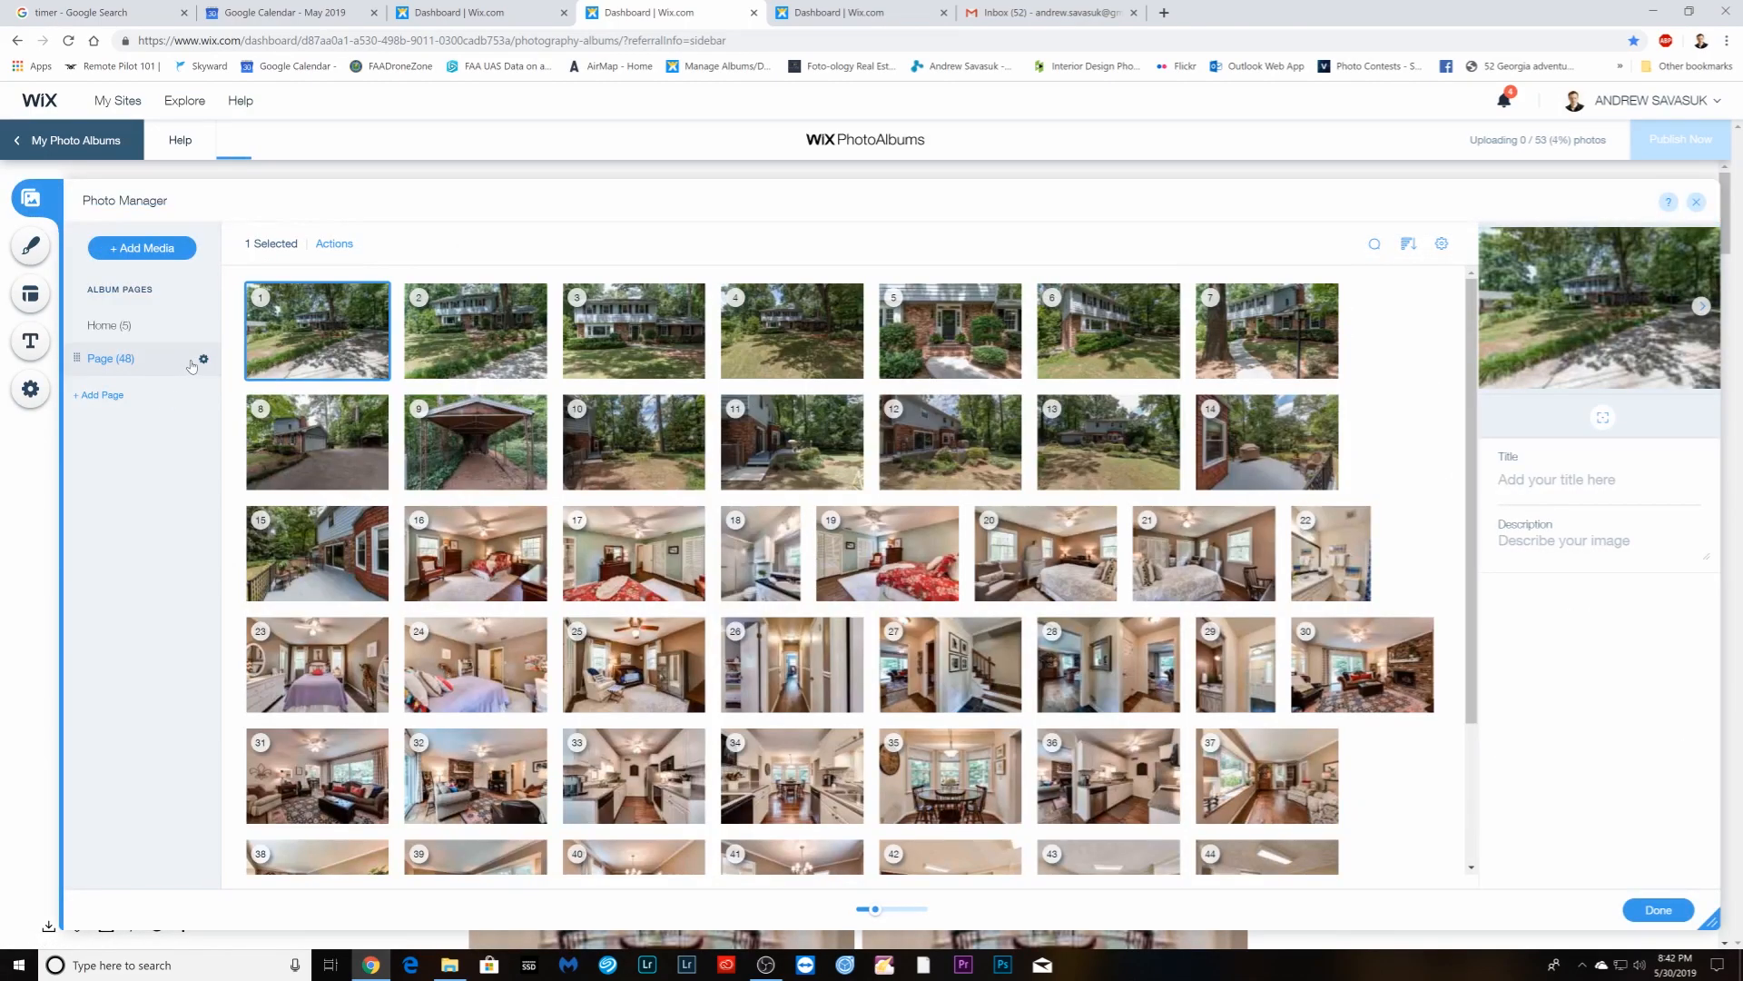
- Enable visitor downloads in the album's page settings and close the Photo Manager
click(203, 360)
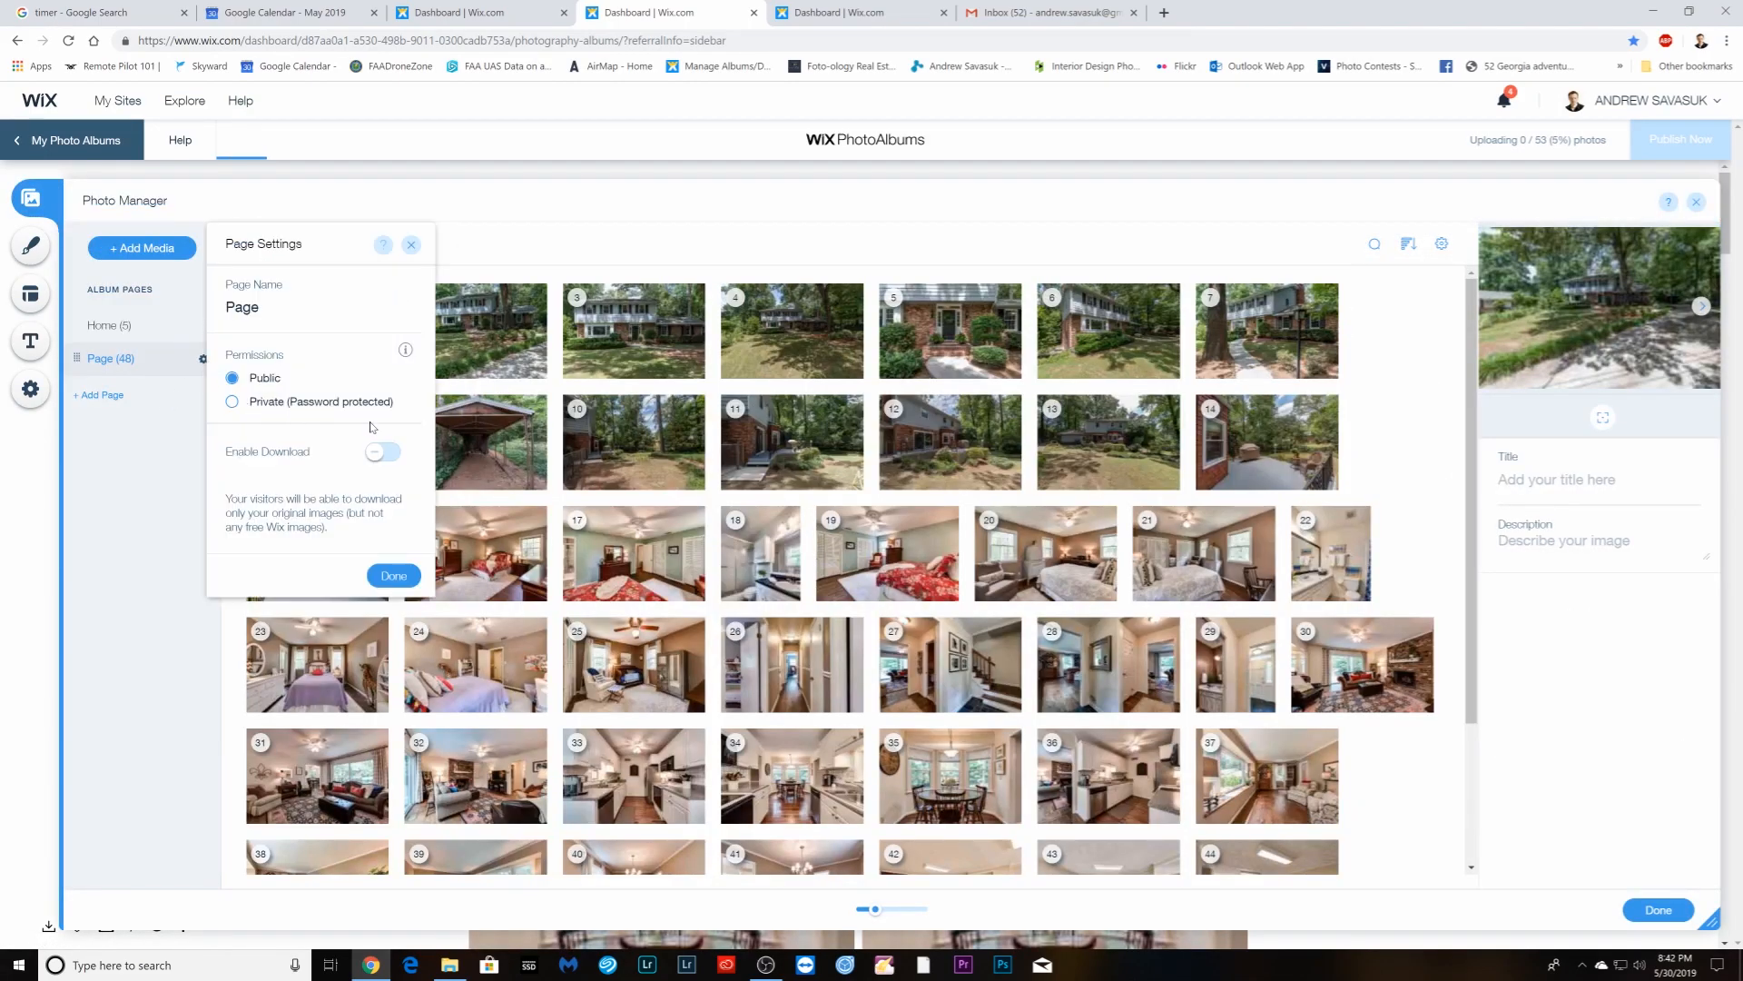
click(395, 577)
click(1658, 908)
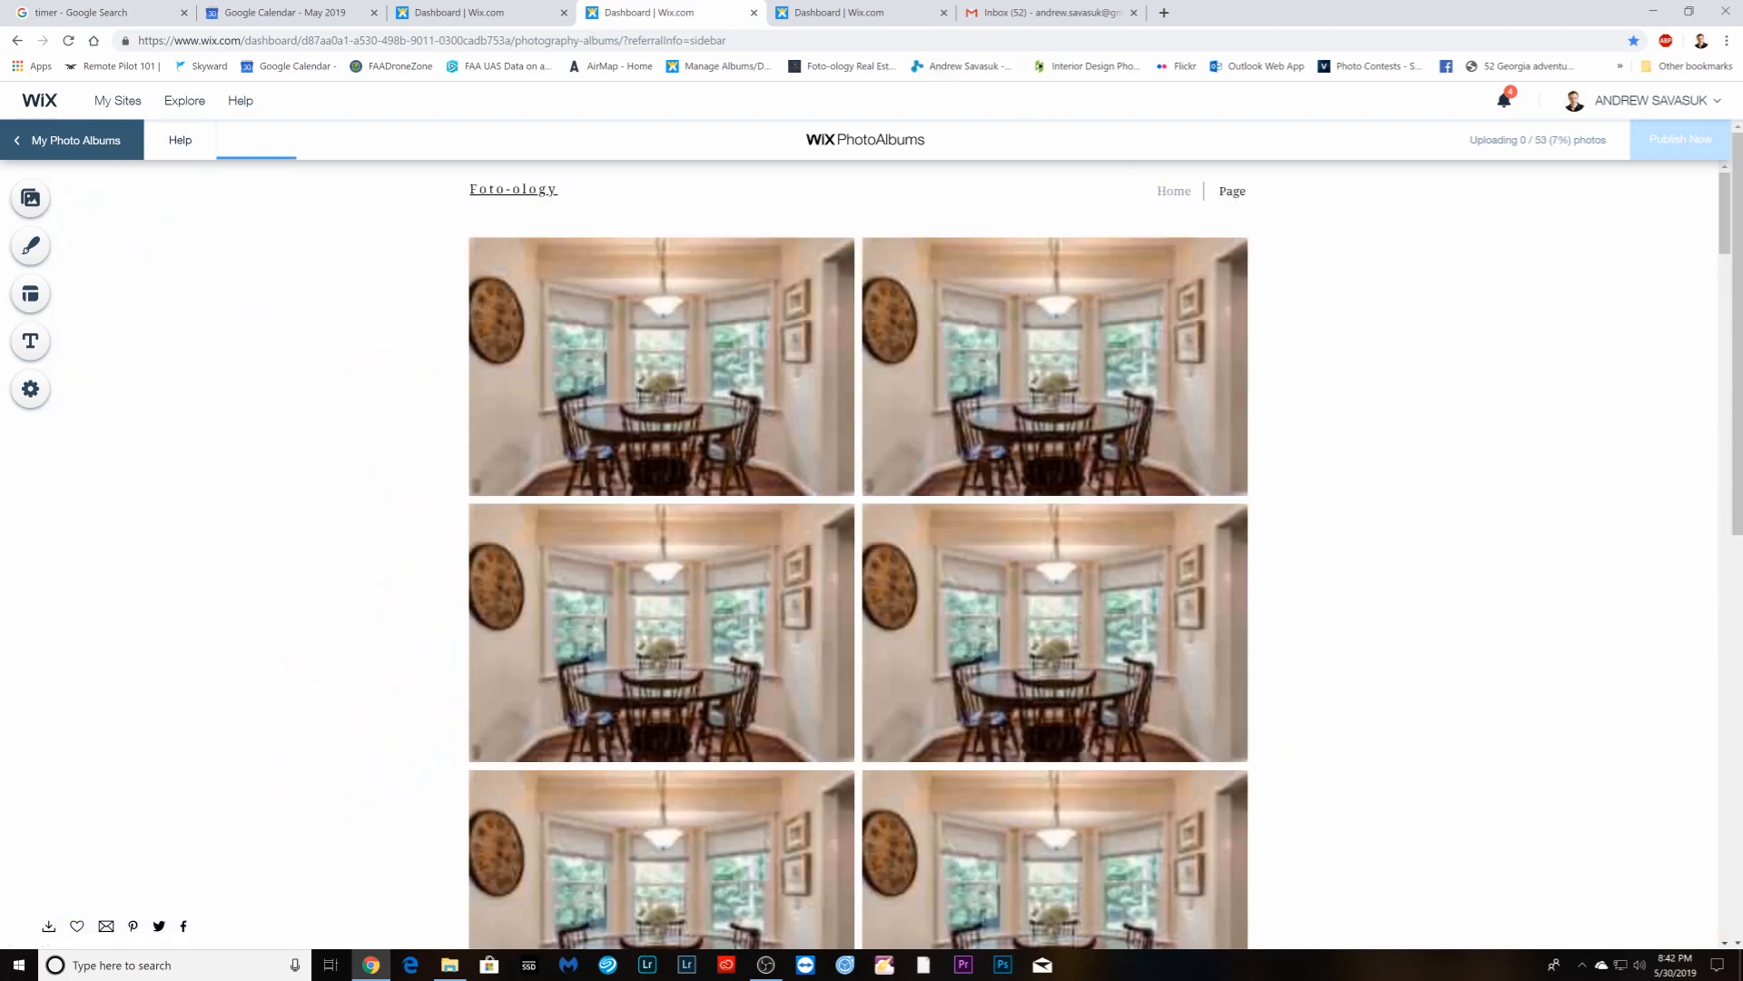
click(858, 13)
- Keep the default info and layout, upload Print photos DSC_7267–DSC_7472, and create the album
click(872, 603)
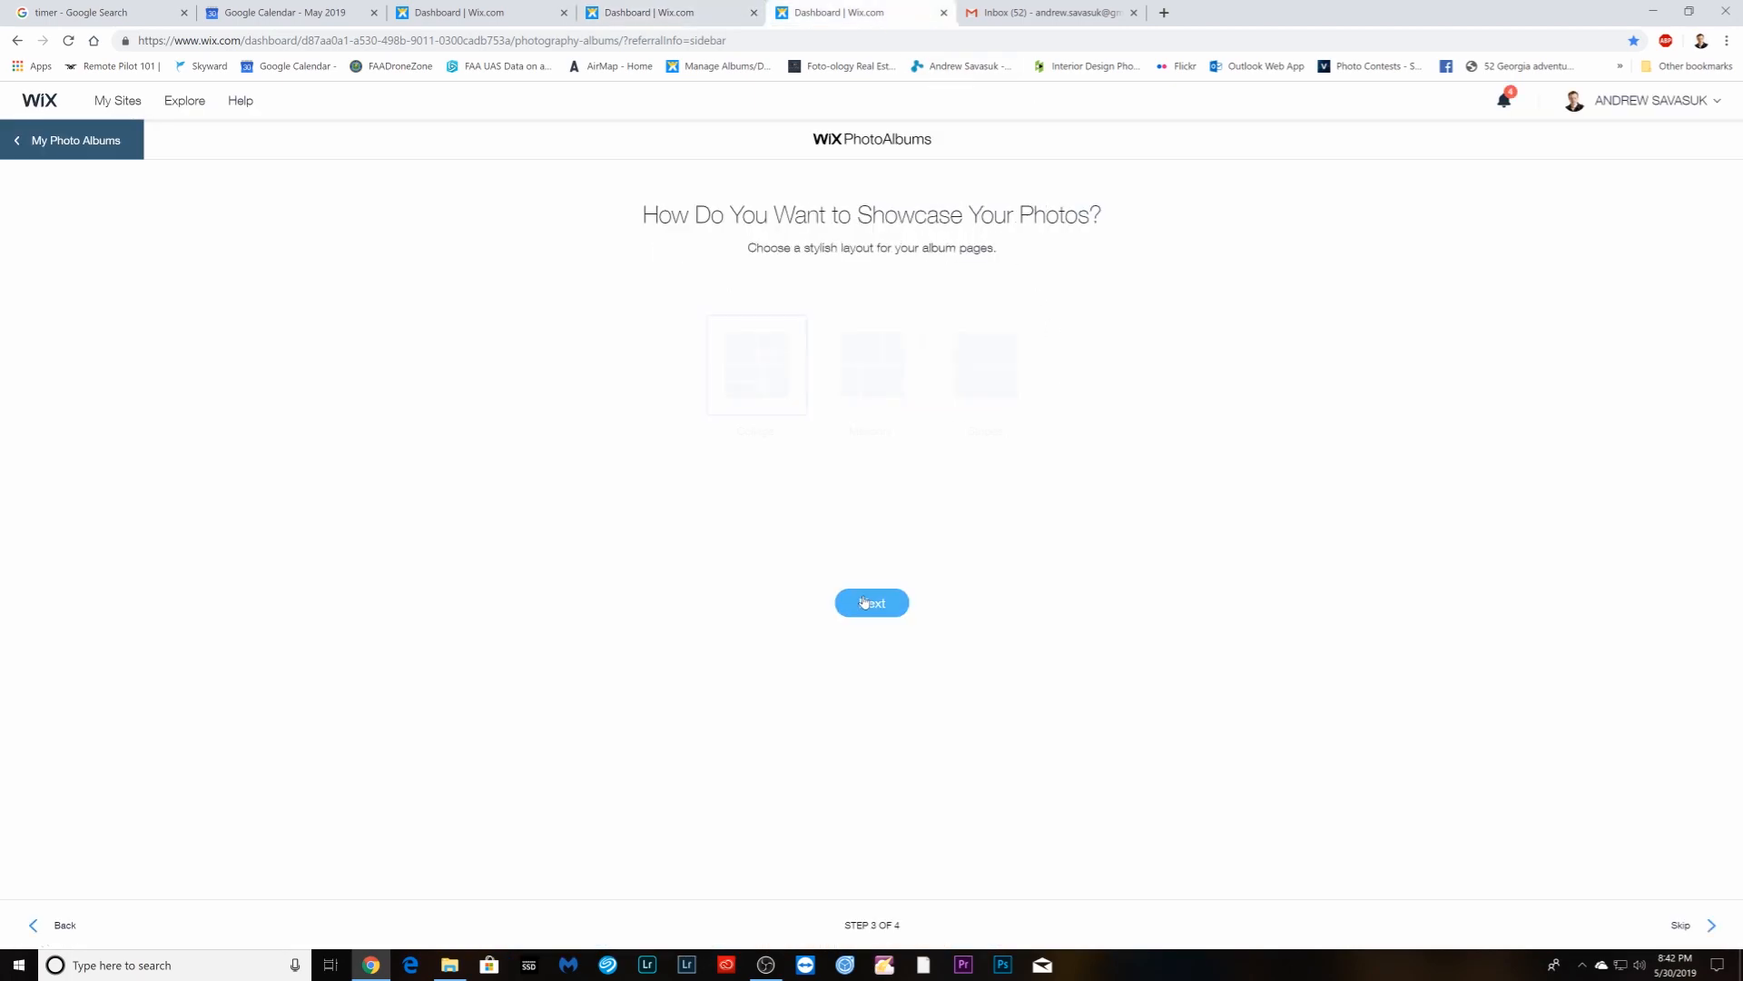
click(876, 603)
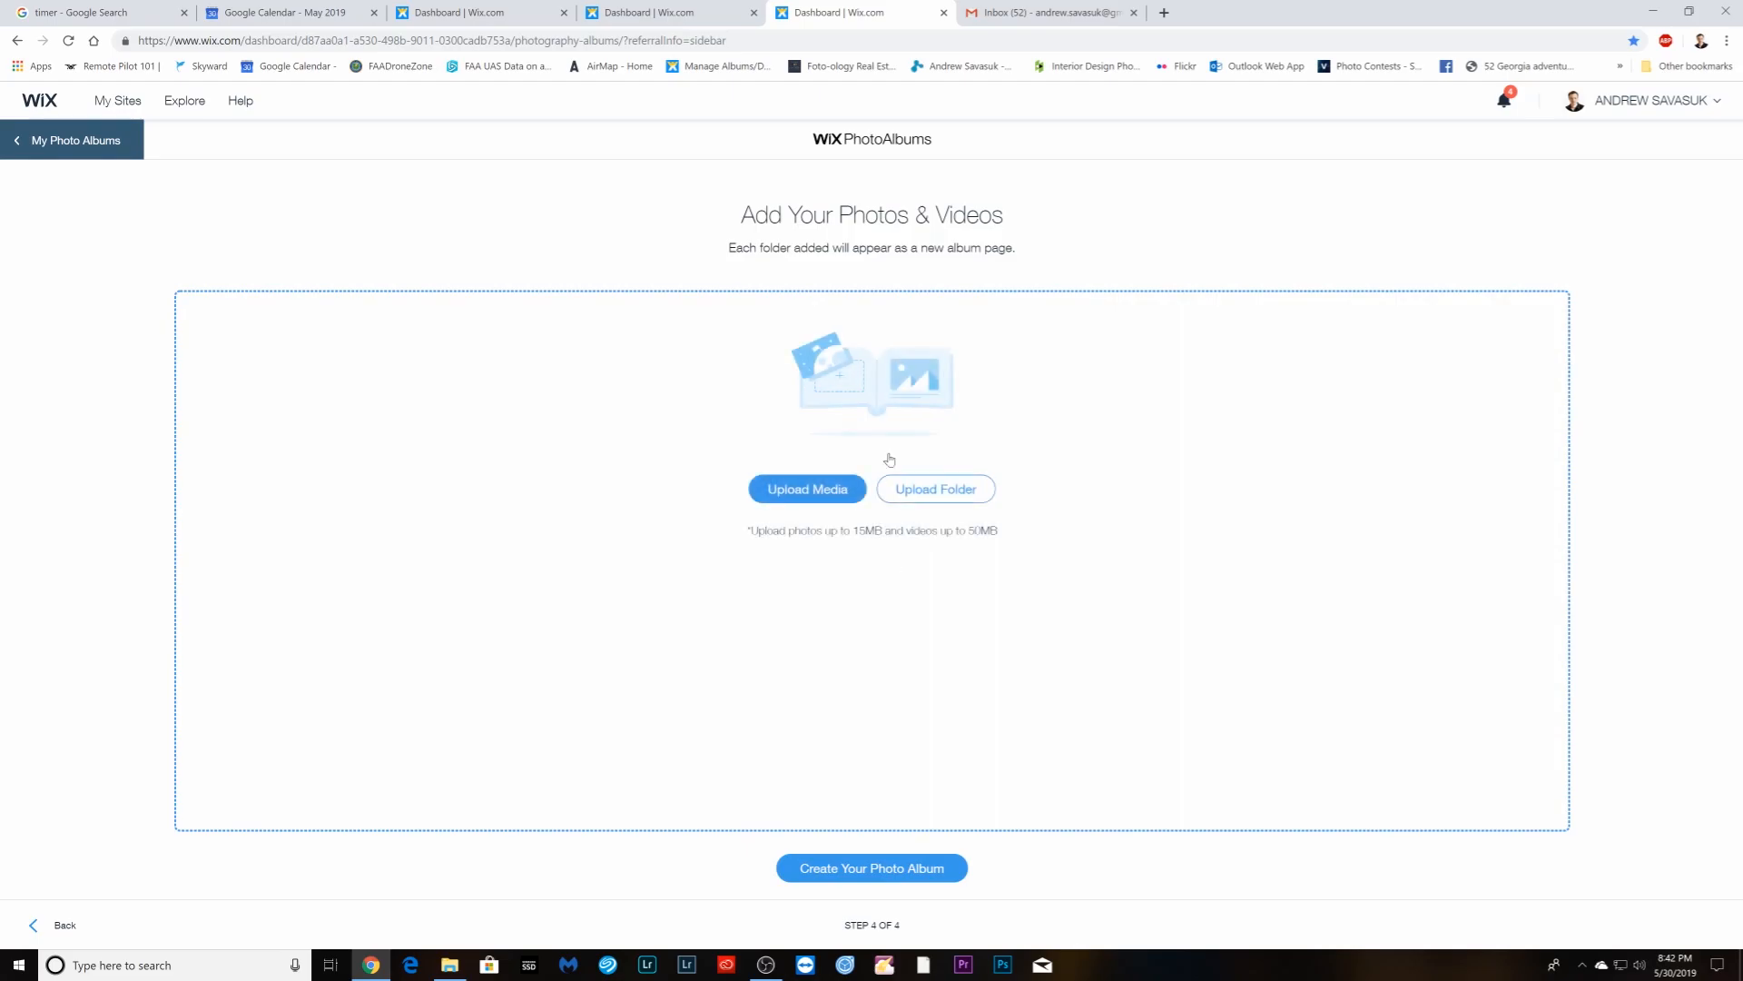
click(845, 490)
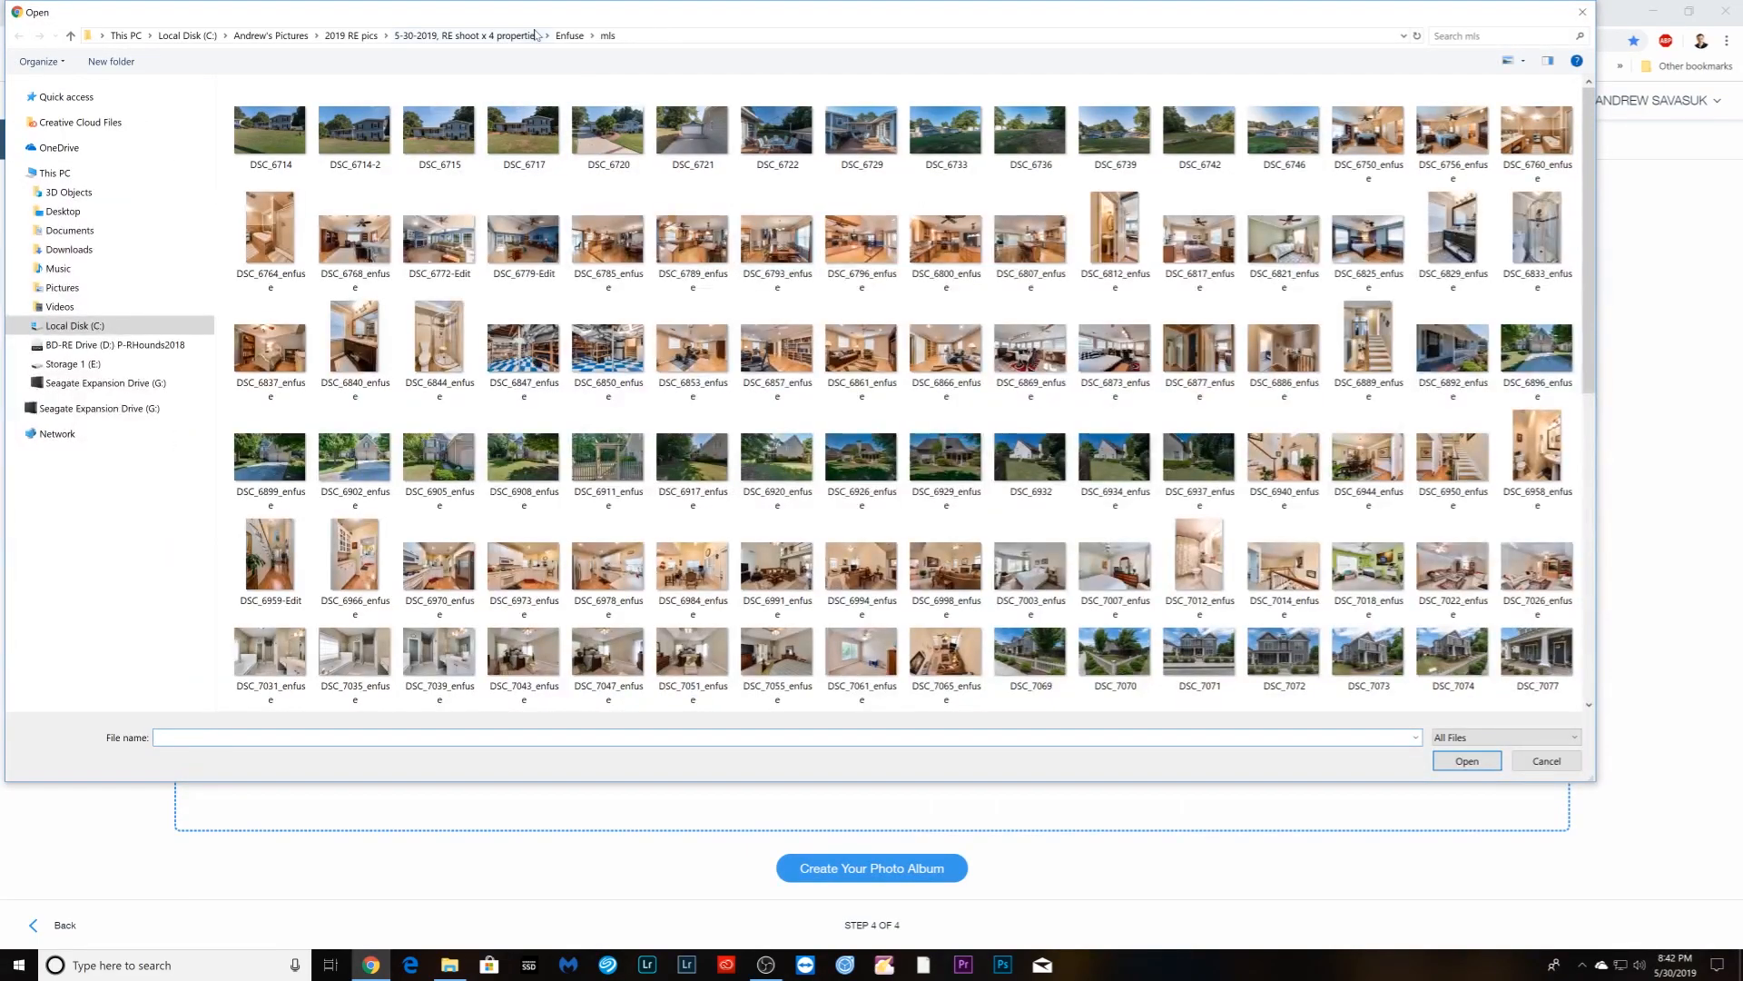
click(571, 36)
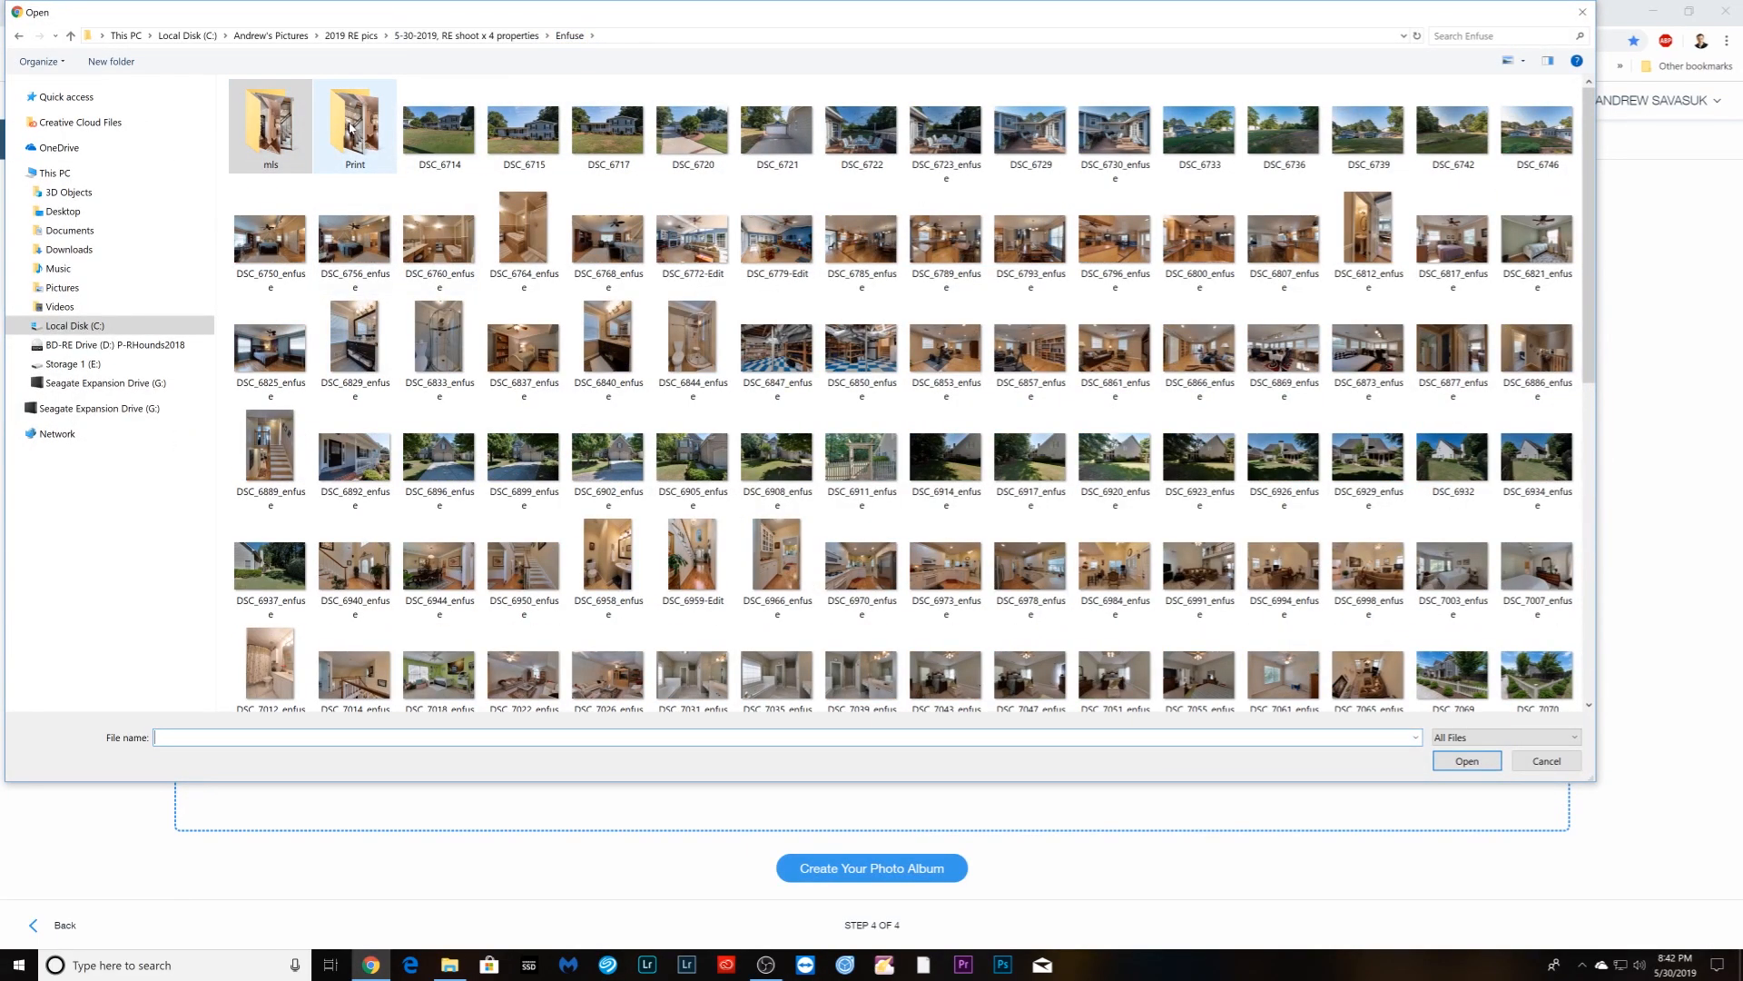
double_click(351, 127)
scroll(636, 436, down, 10)
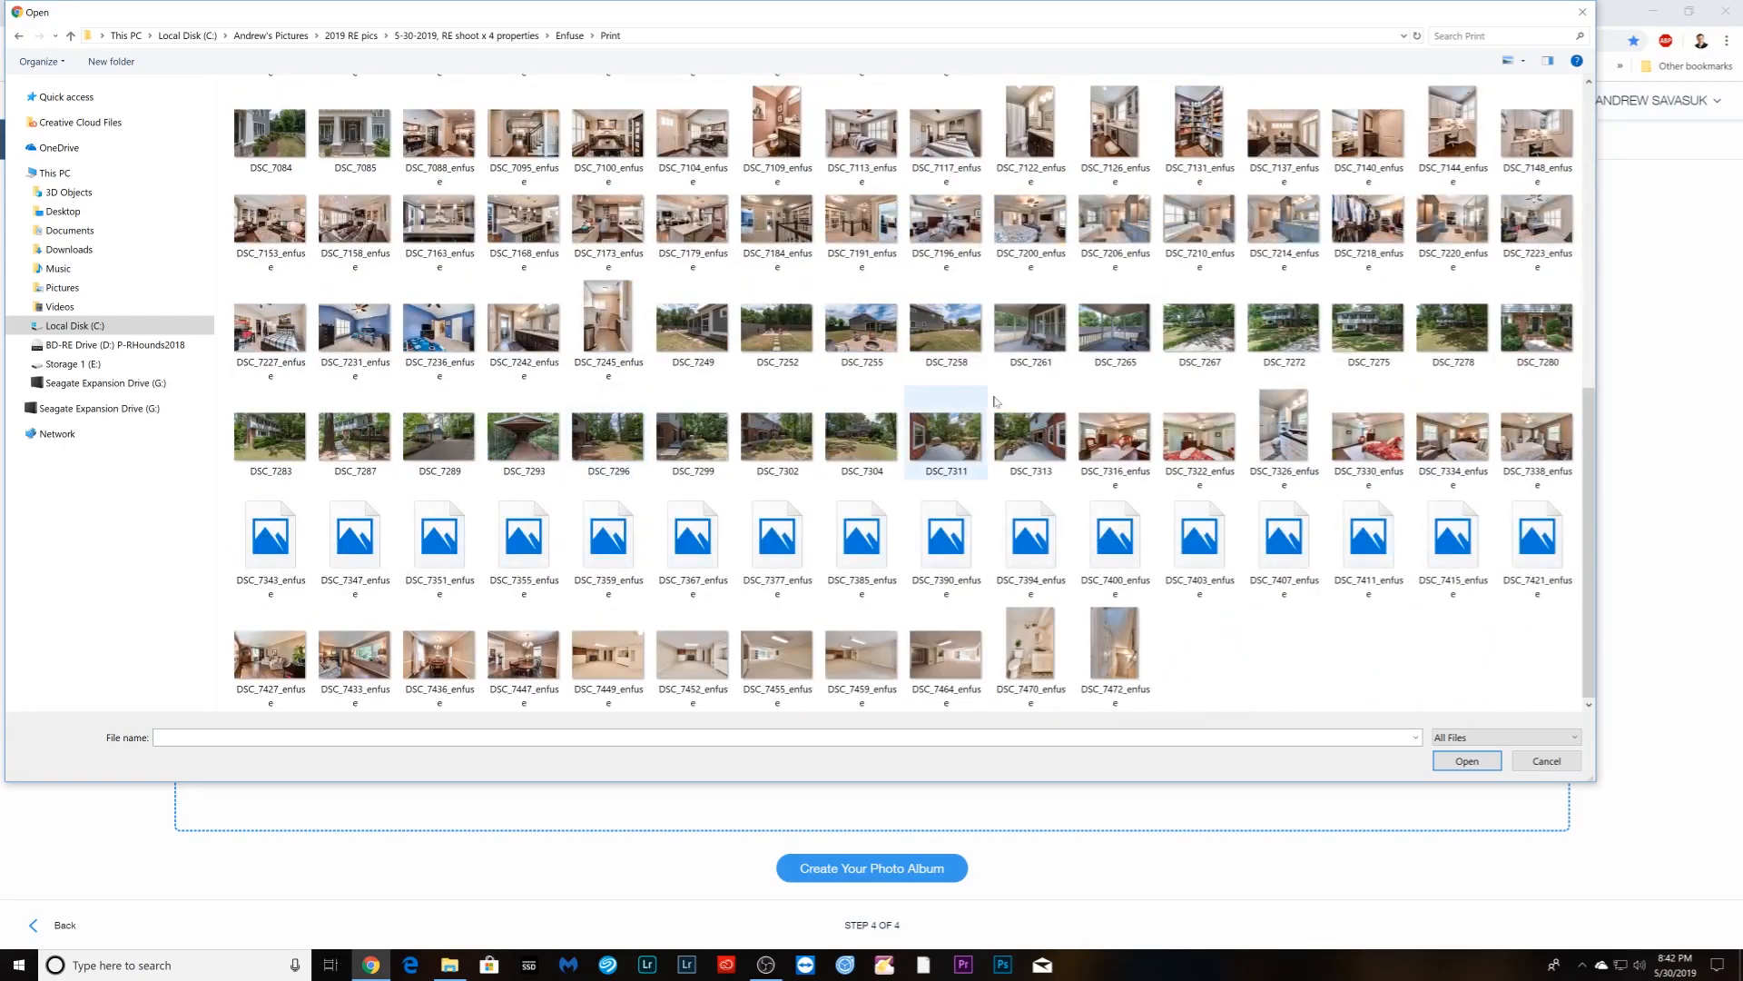
click(1200, 327)
shift+click(1115, 650)
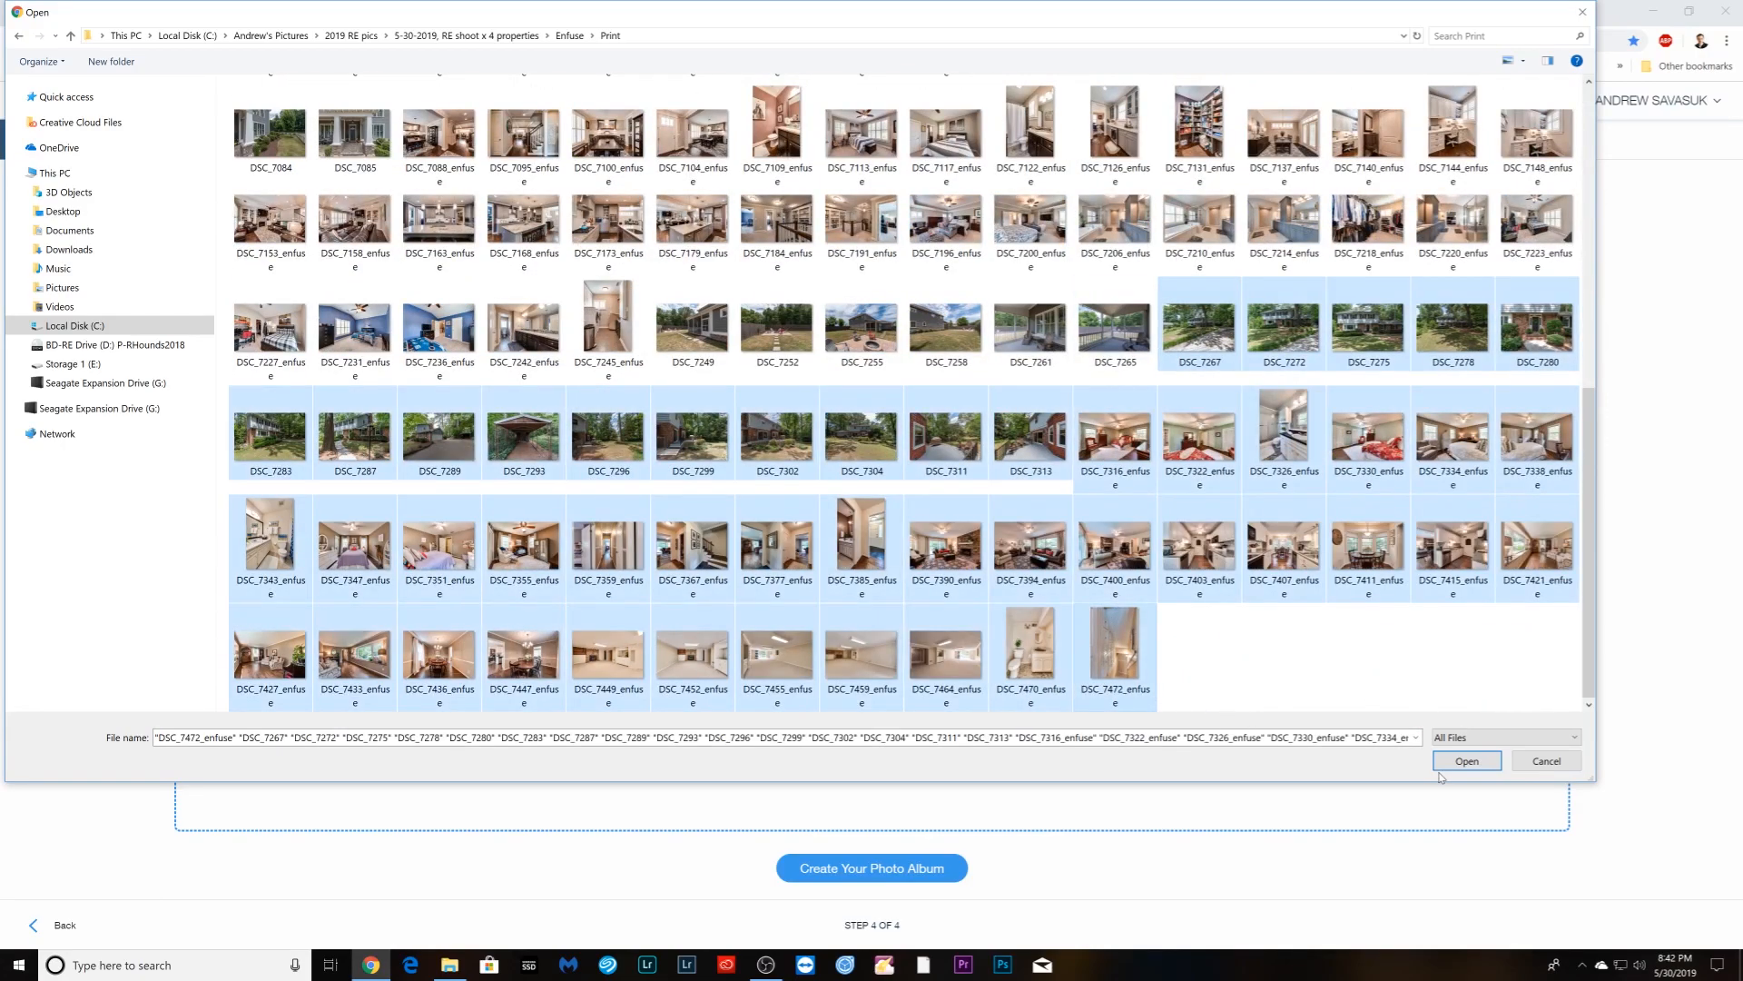
click(1448, 766)
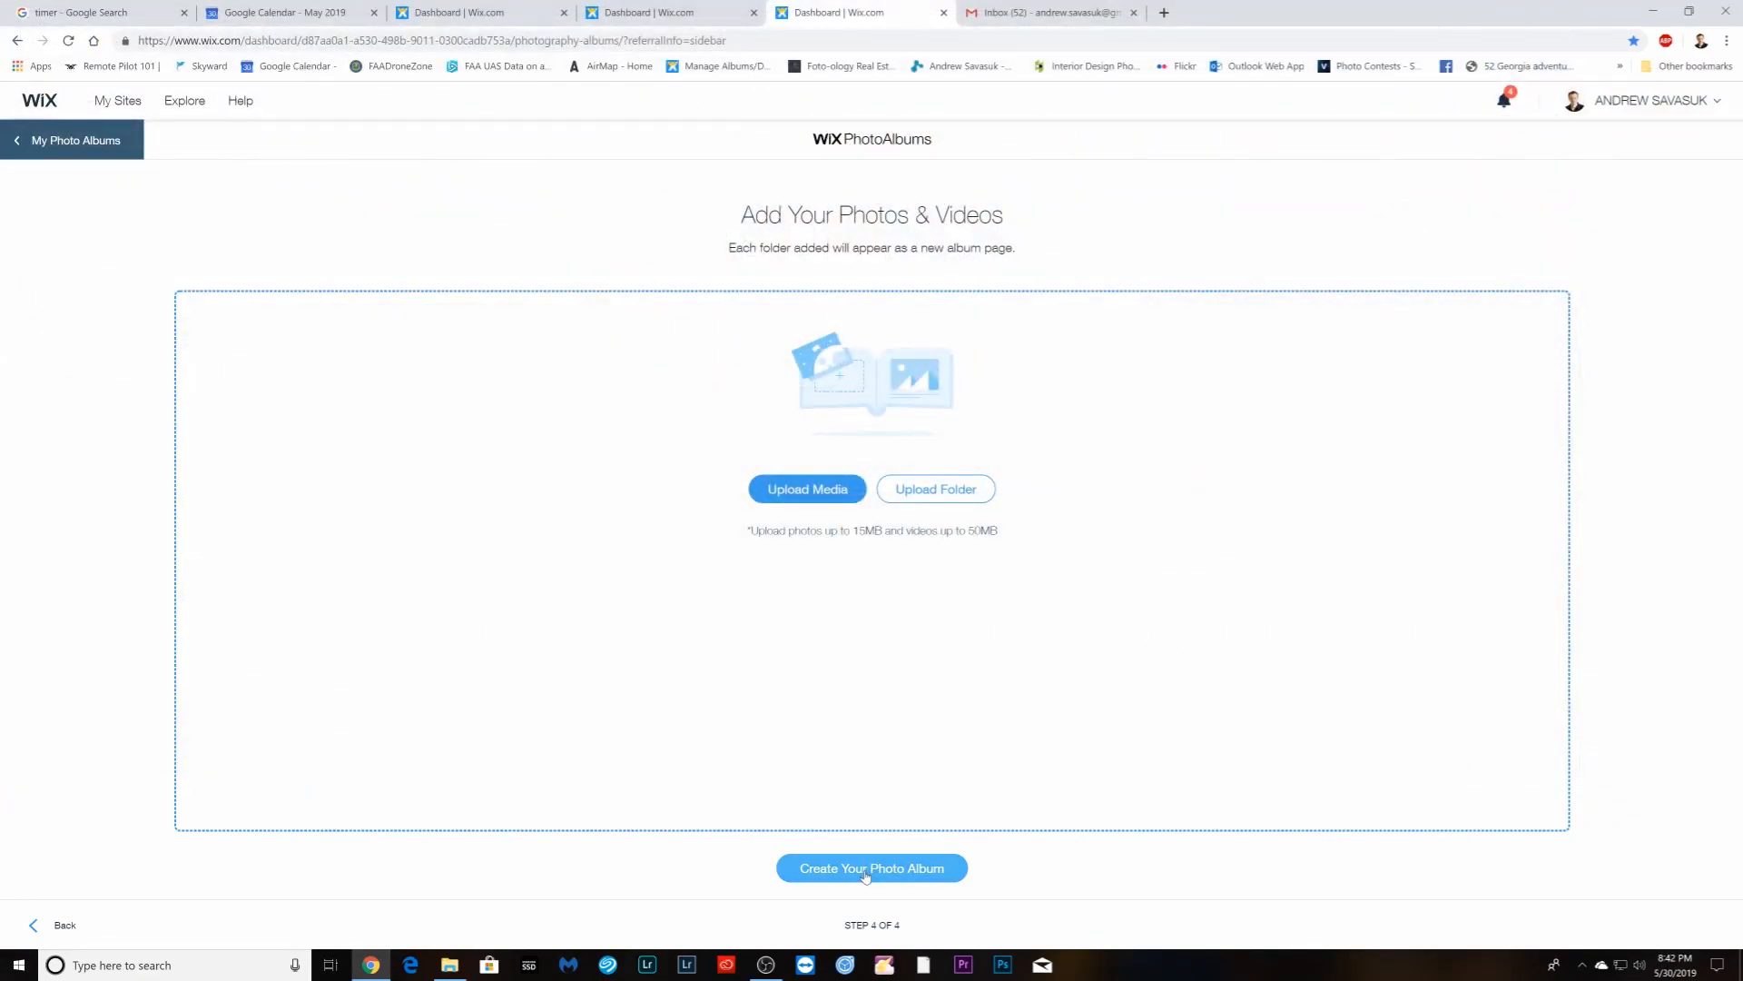
click(867, 870)
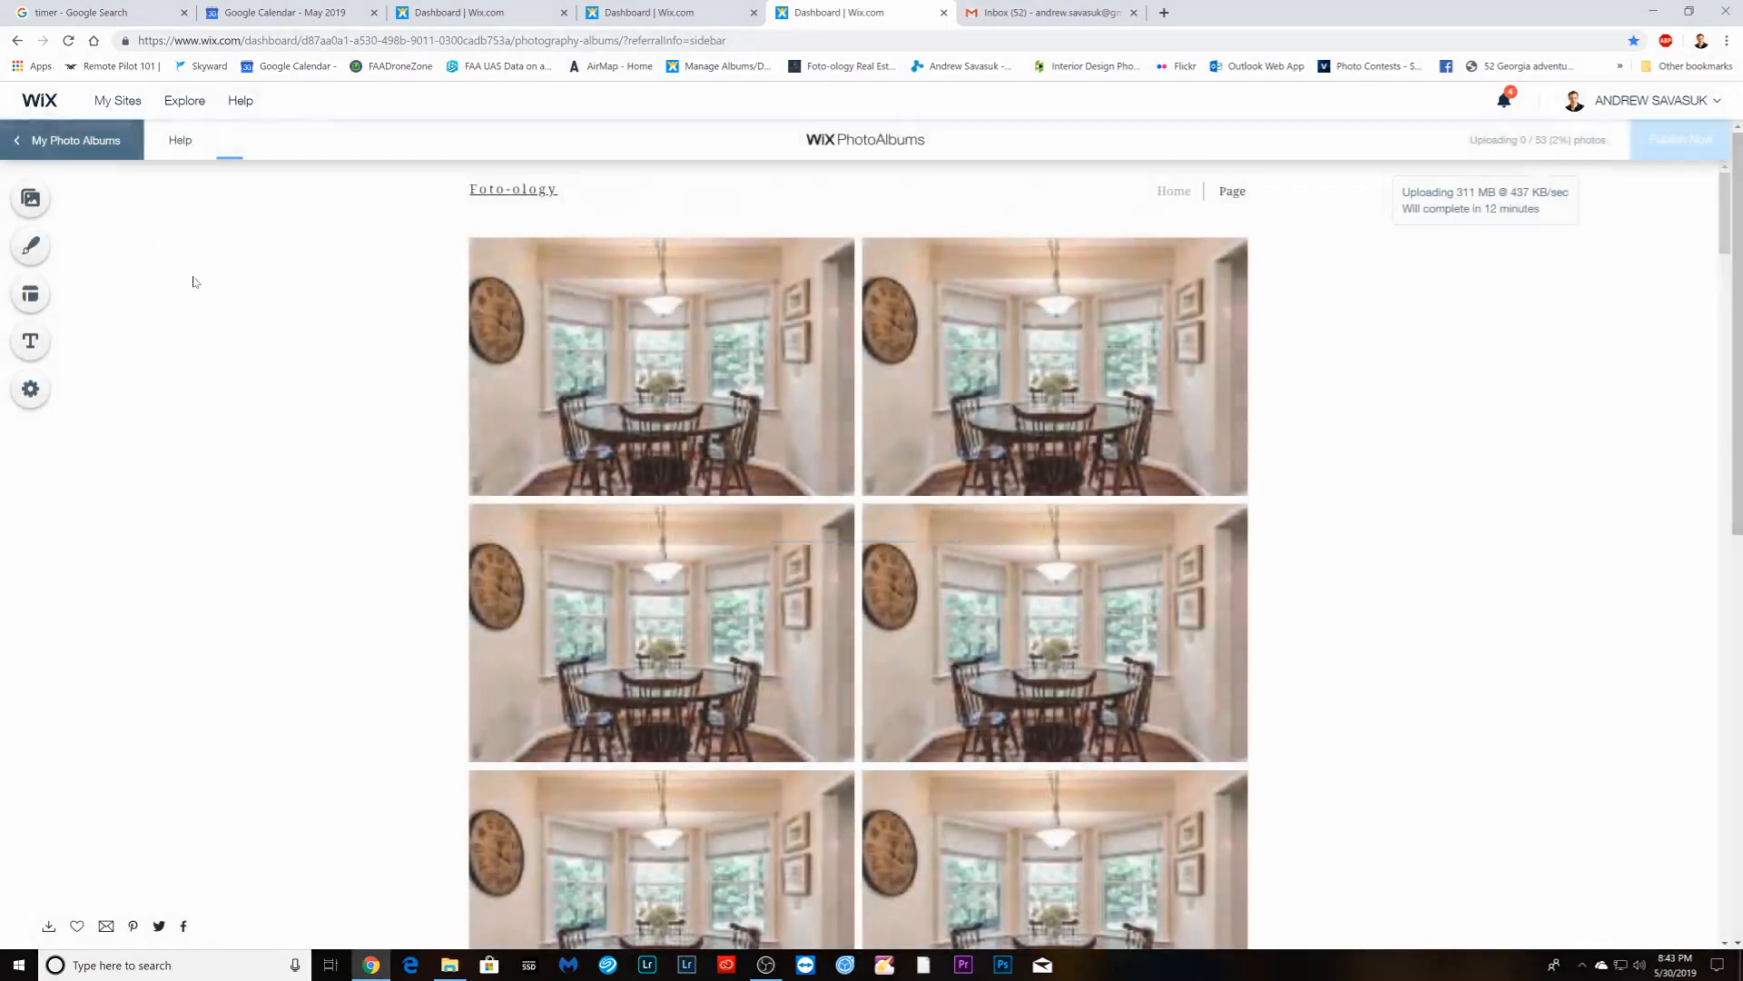
- Enable downloads in the print album's page settings via the Photo Manager
click(30, 198)
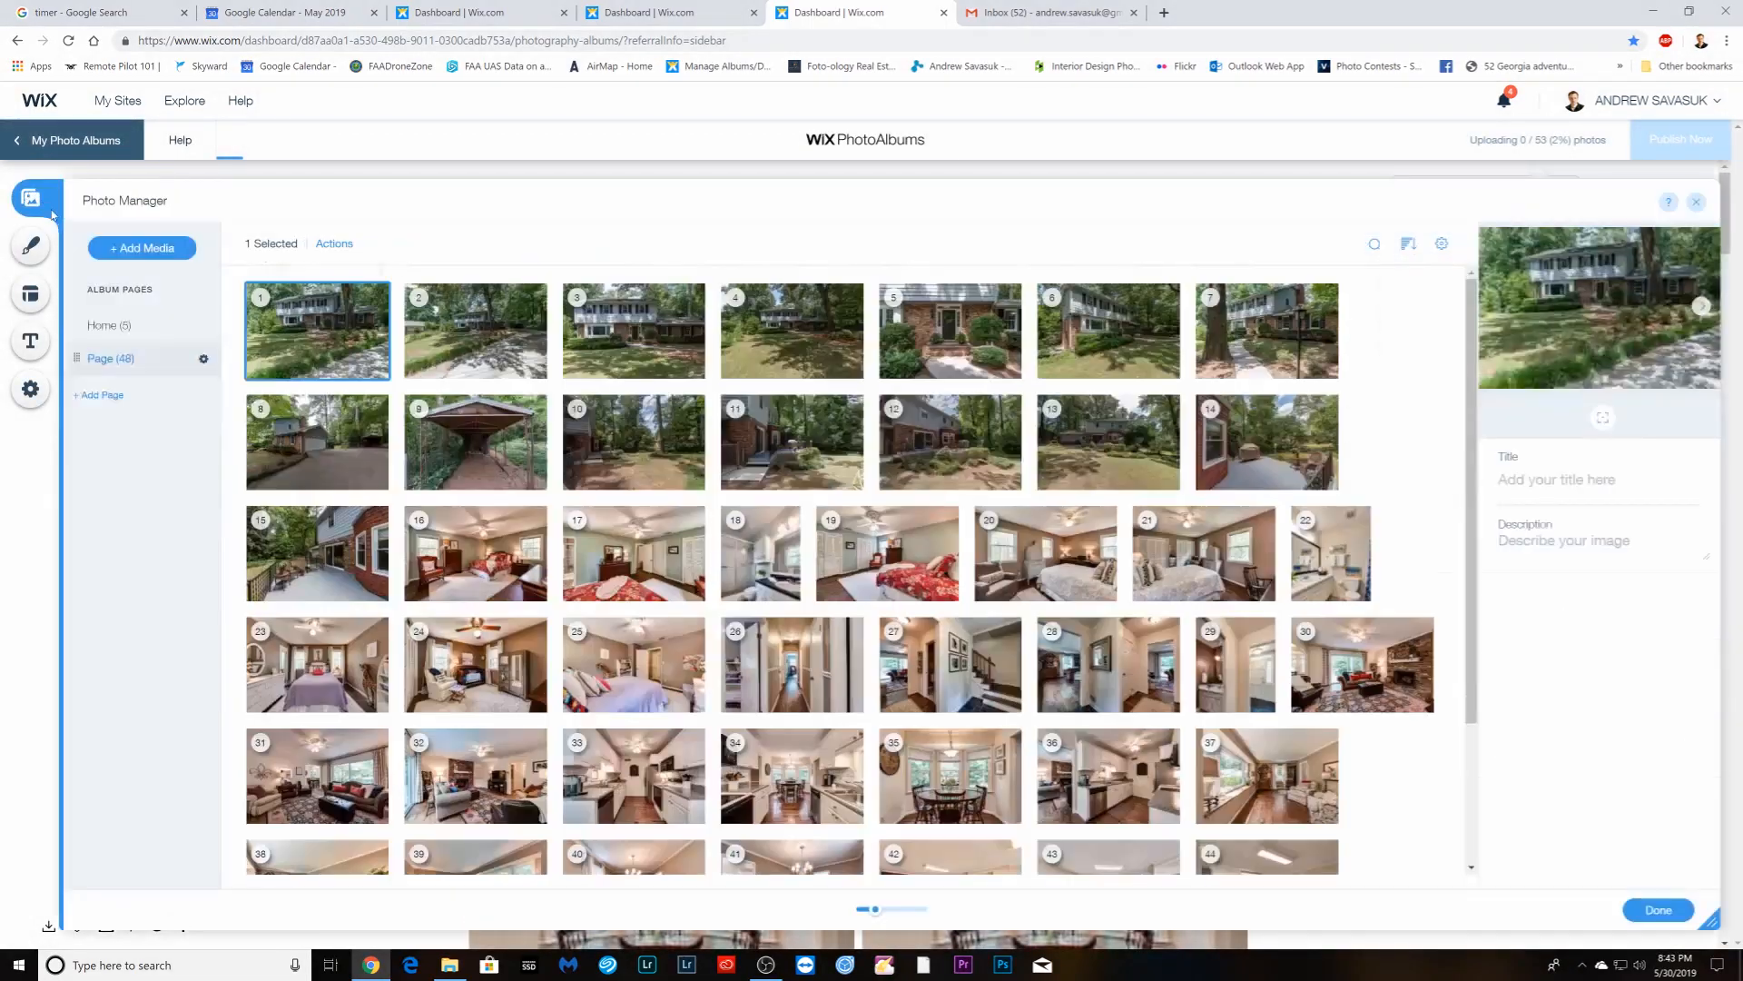
click(204, 362)
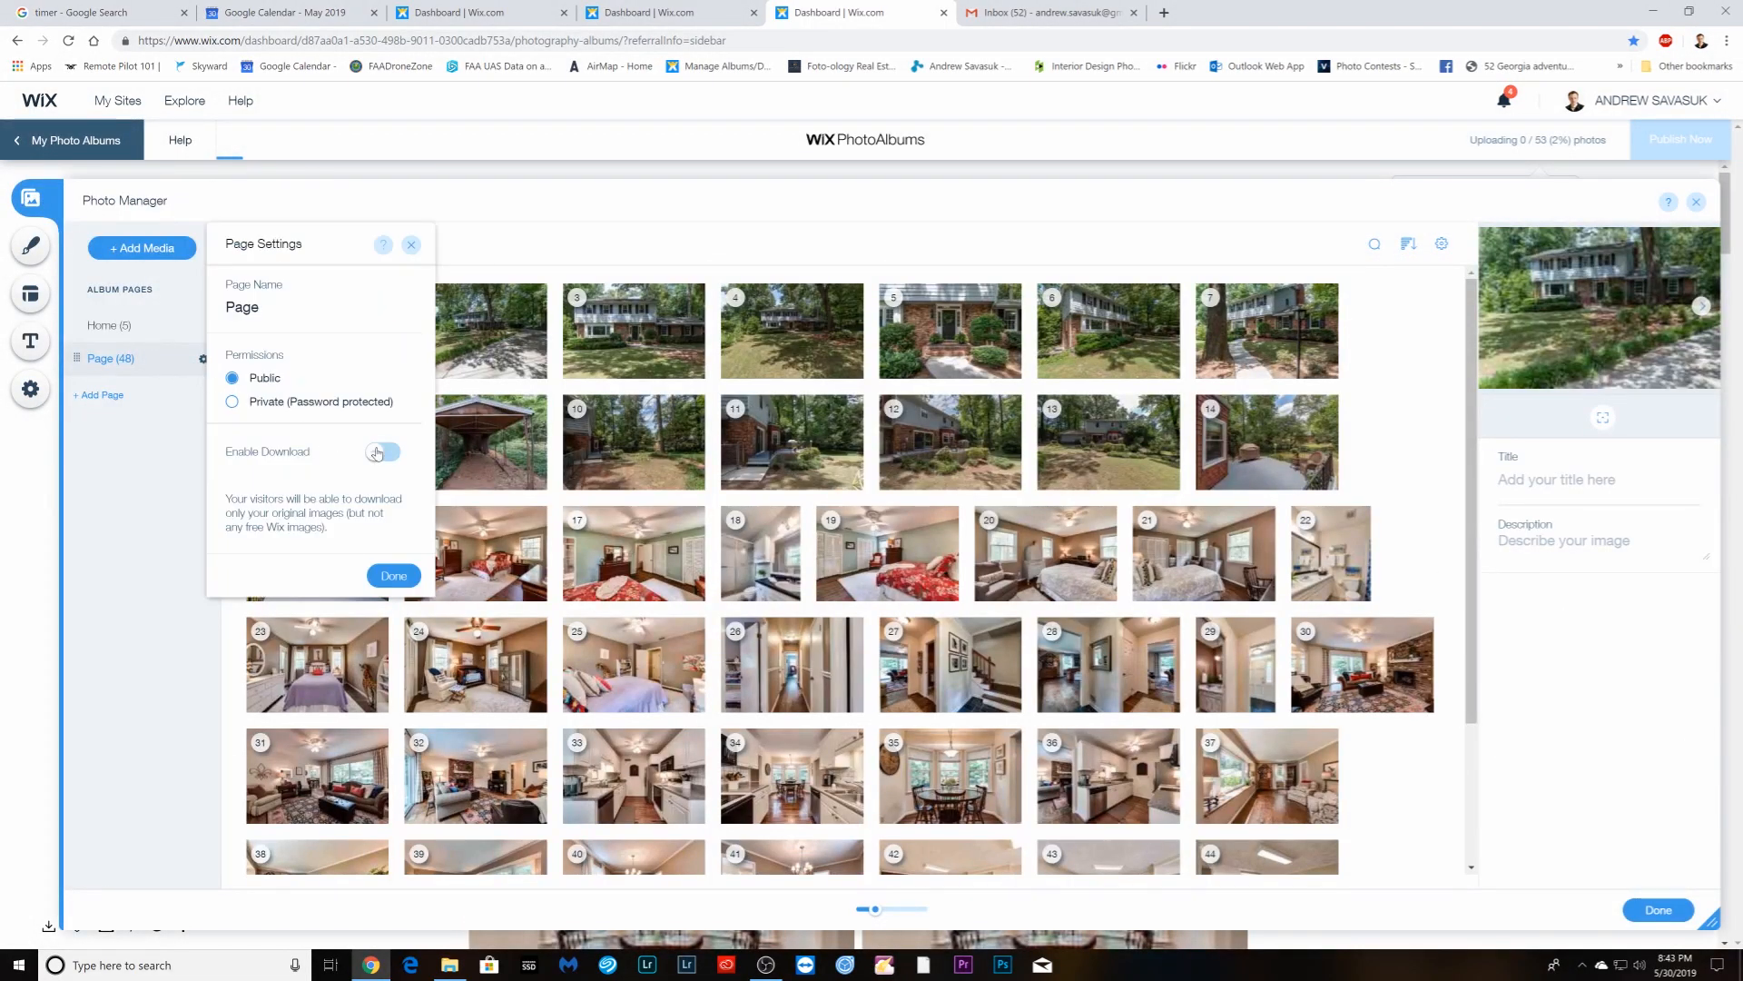
click(414, 578)
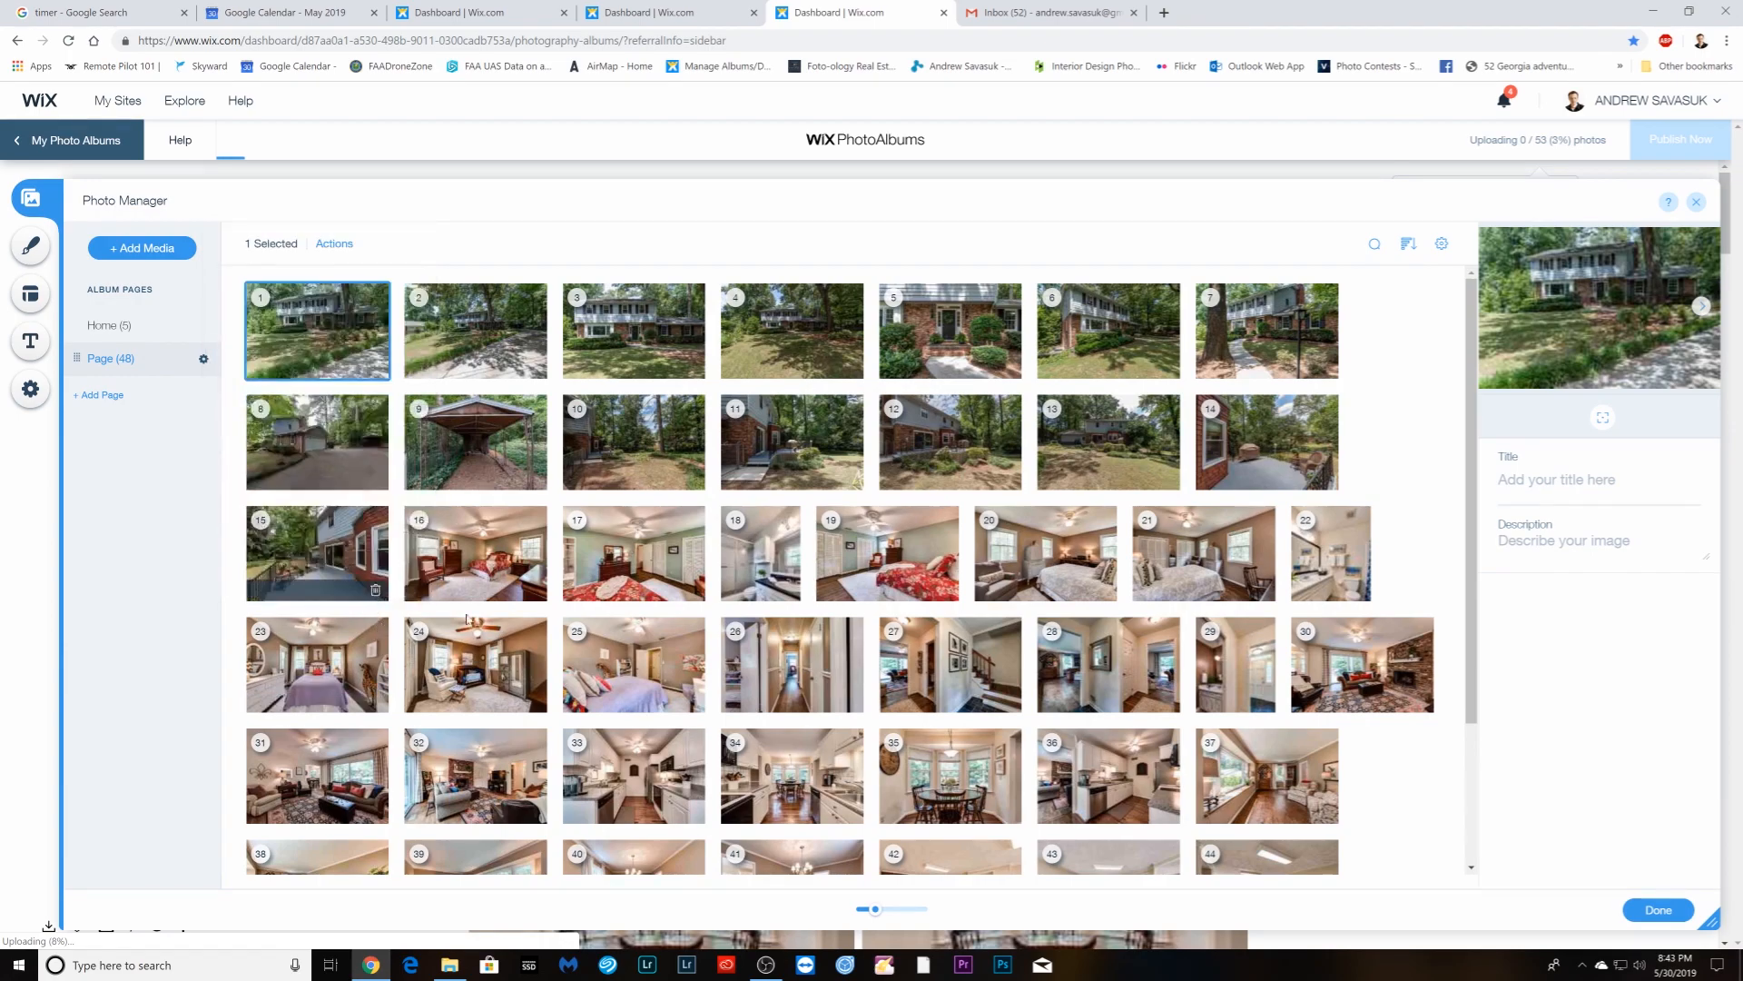
click(1644, 911)
click(413, 13)
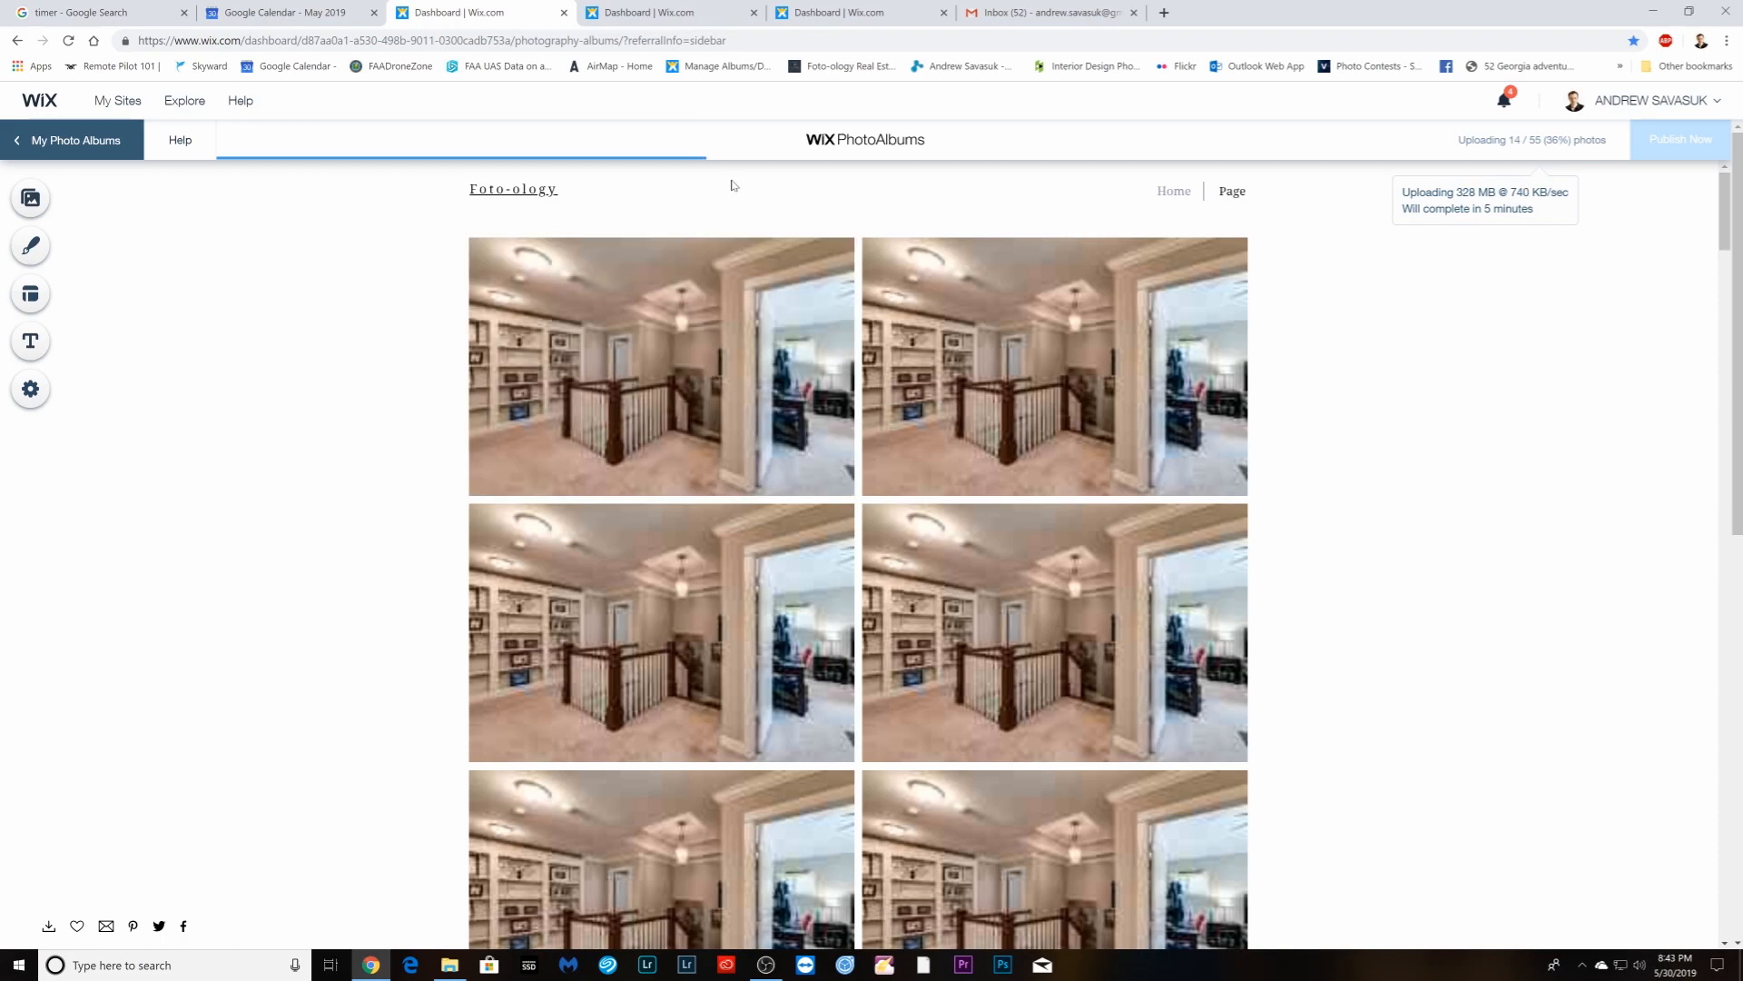
- Open the Manage Albums dashboard in a new tab and scroll the album list
click(1164, 12)
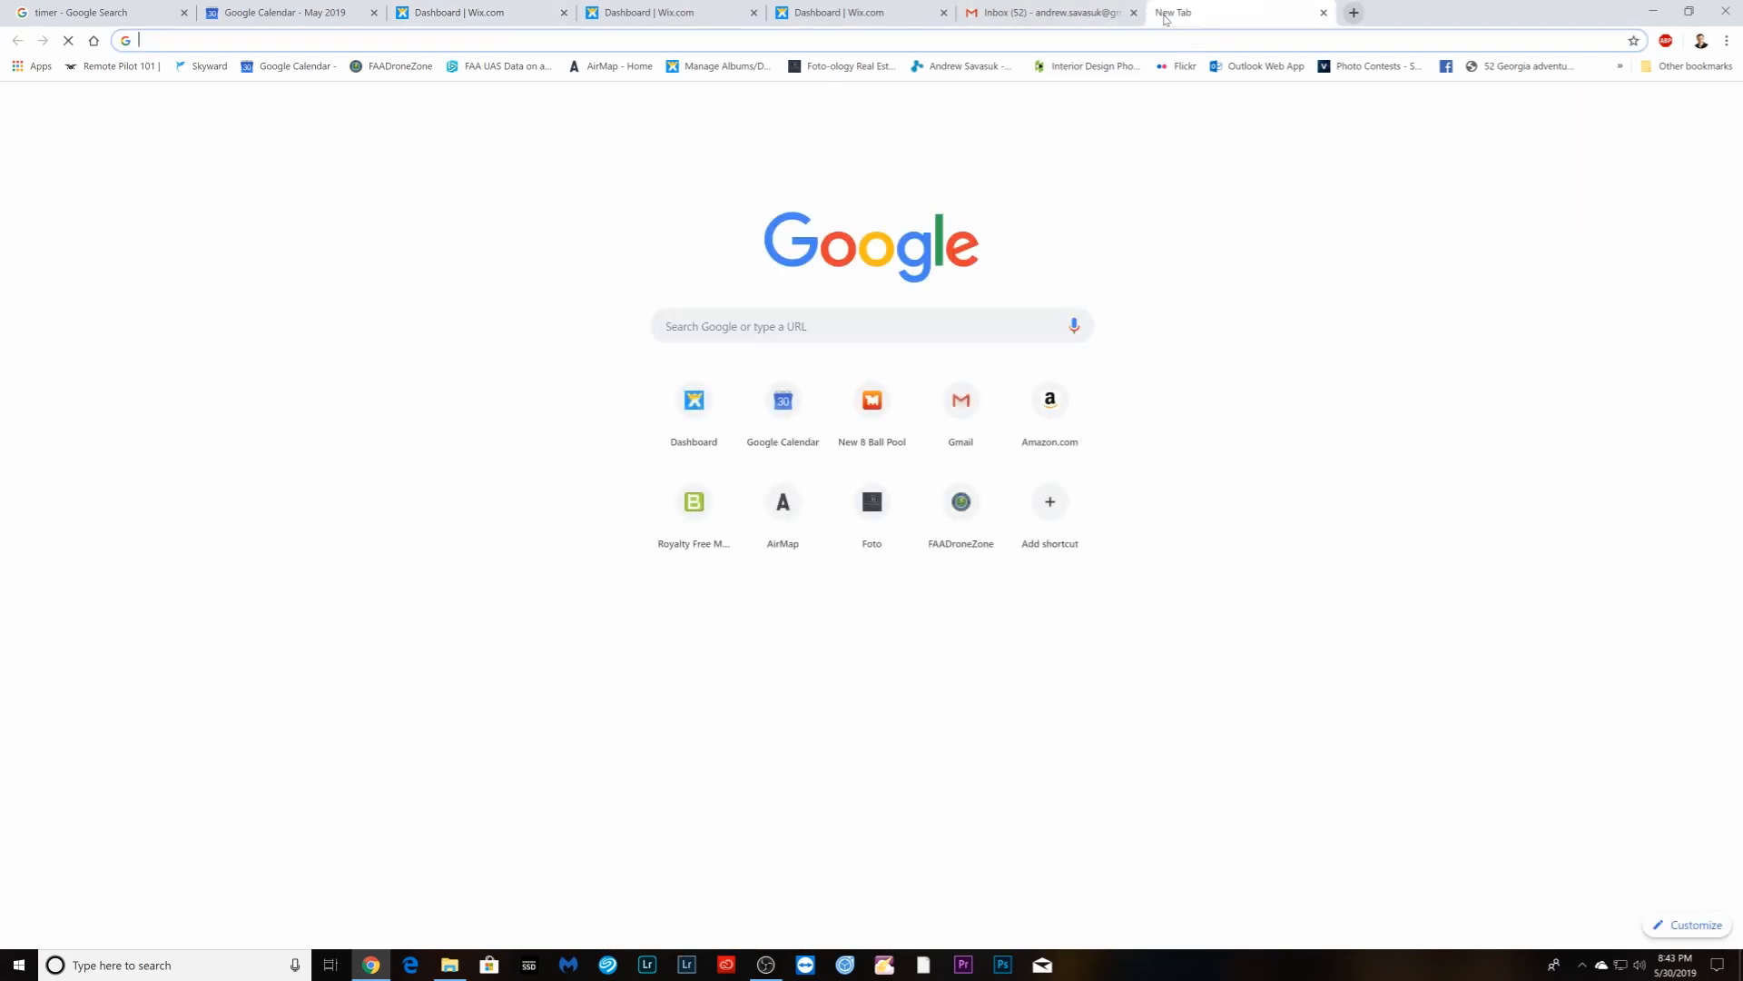
click(709, 73)
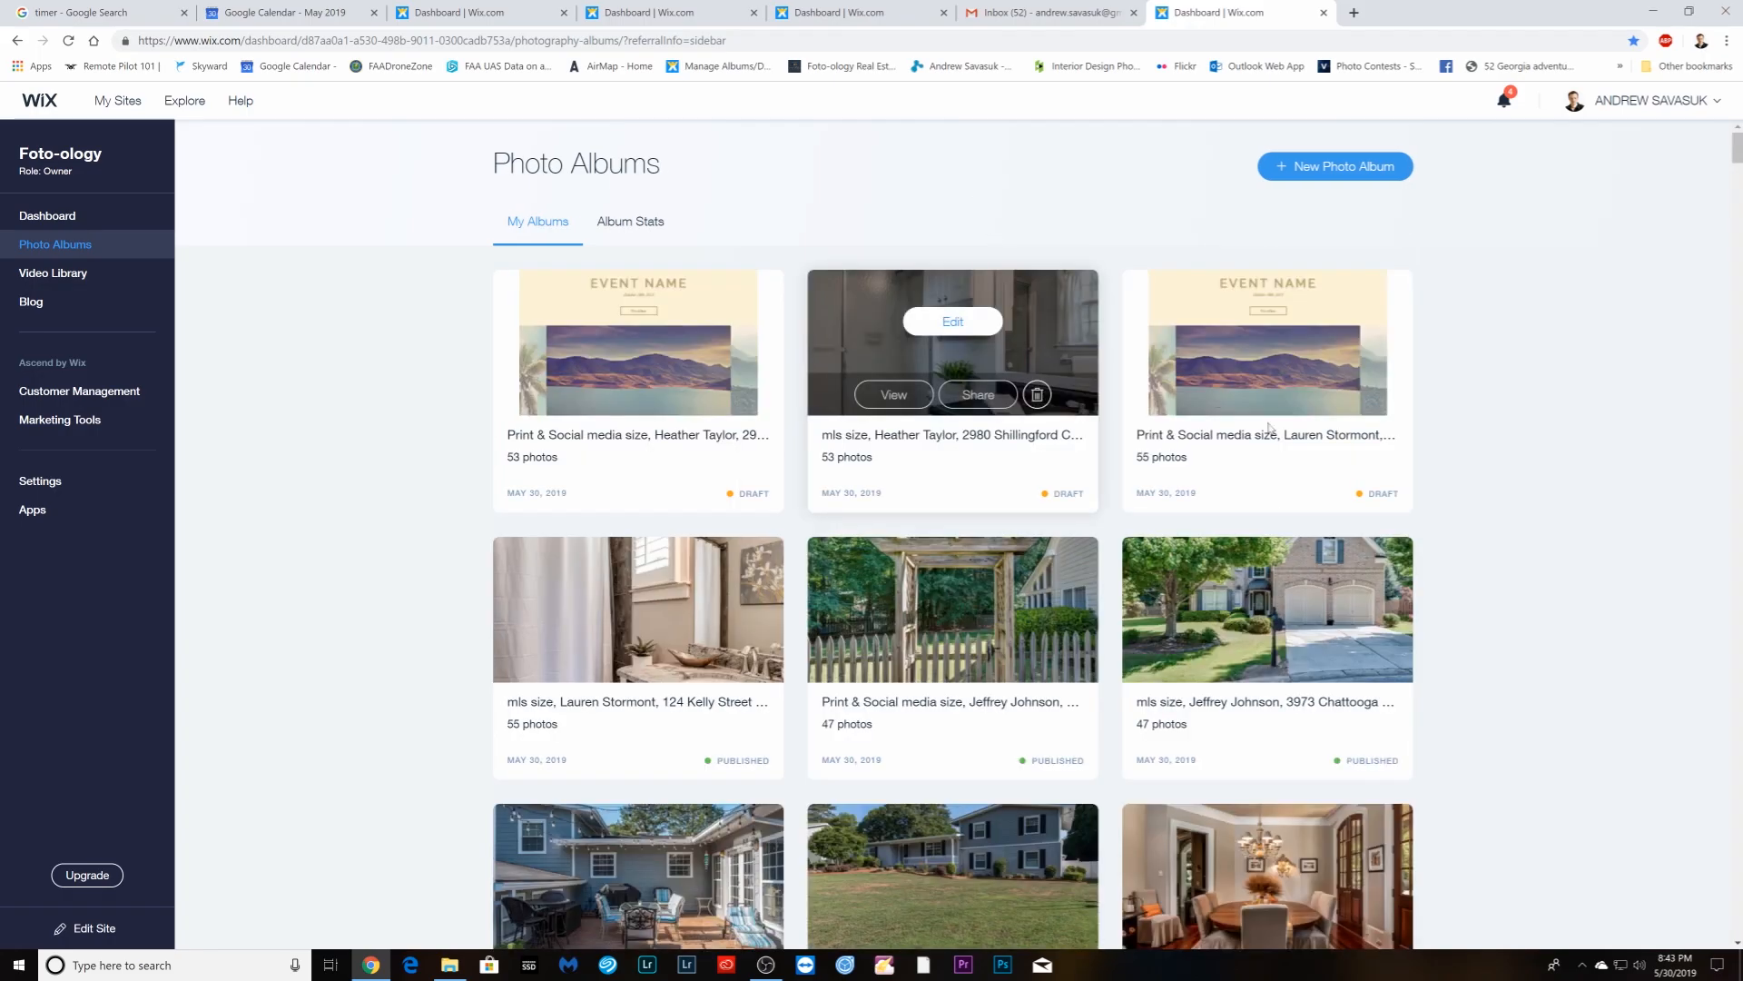
scroll(1398, 454, down, 2)
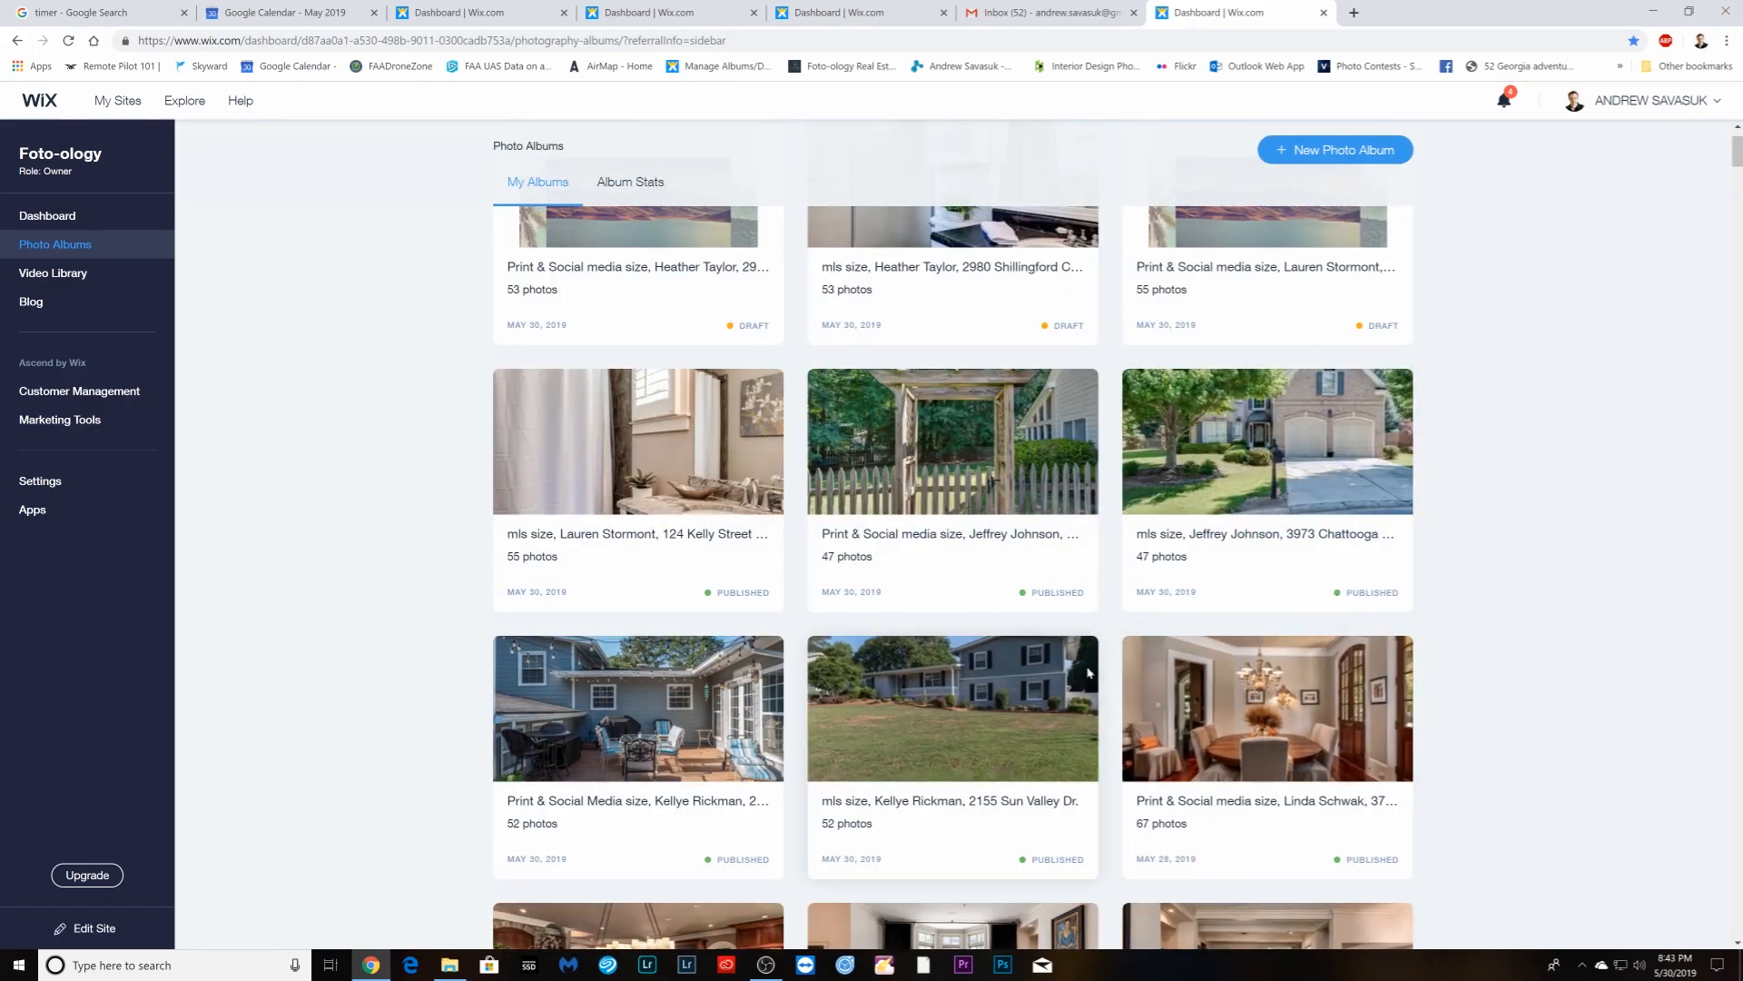
- Expand the next client's minimized Gmail draft and type the street address into its subject
click(1013, 8)
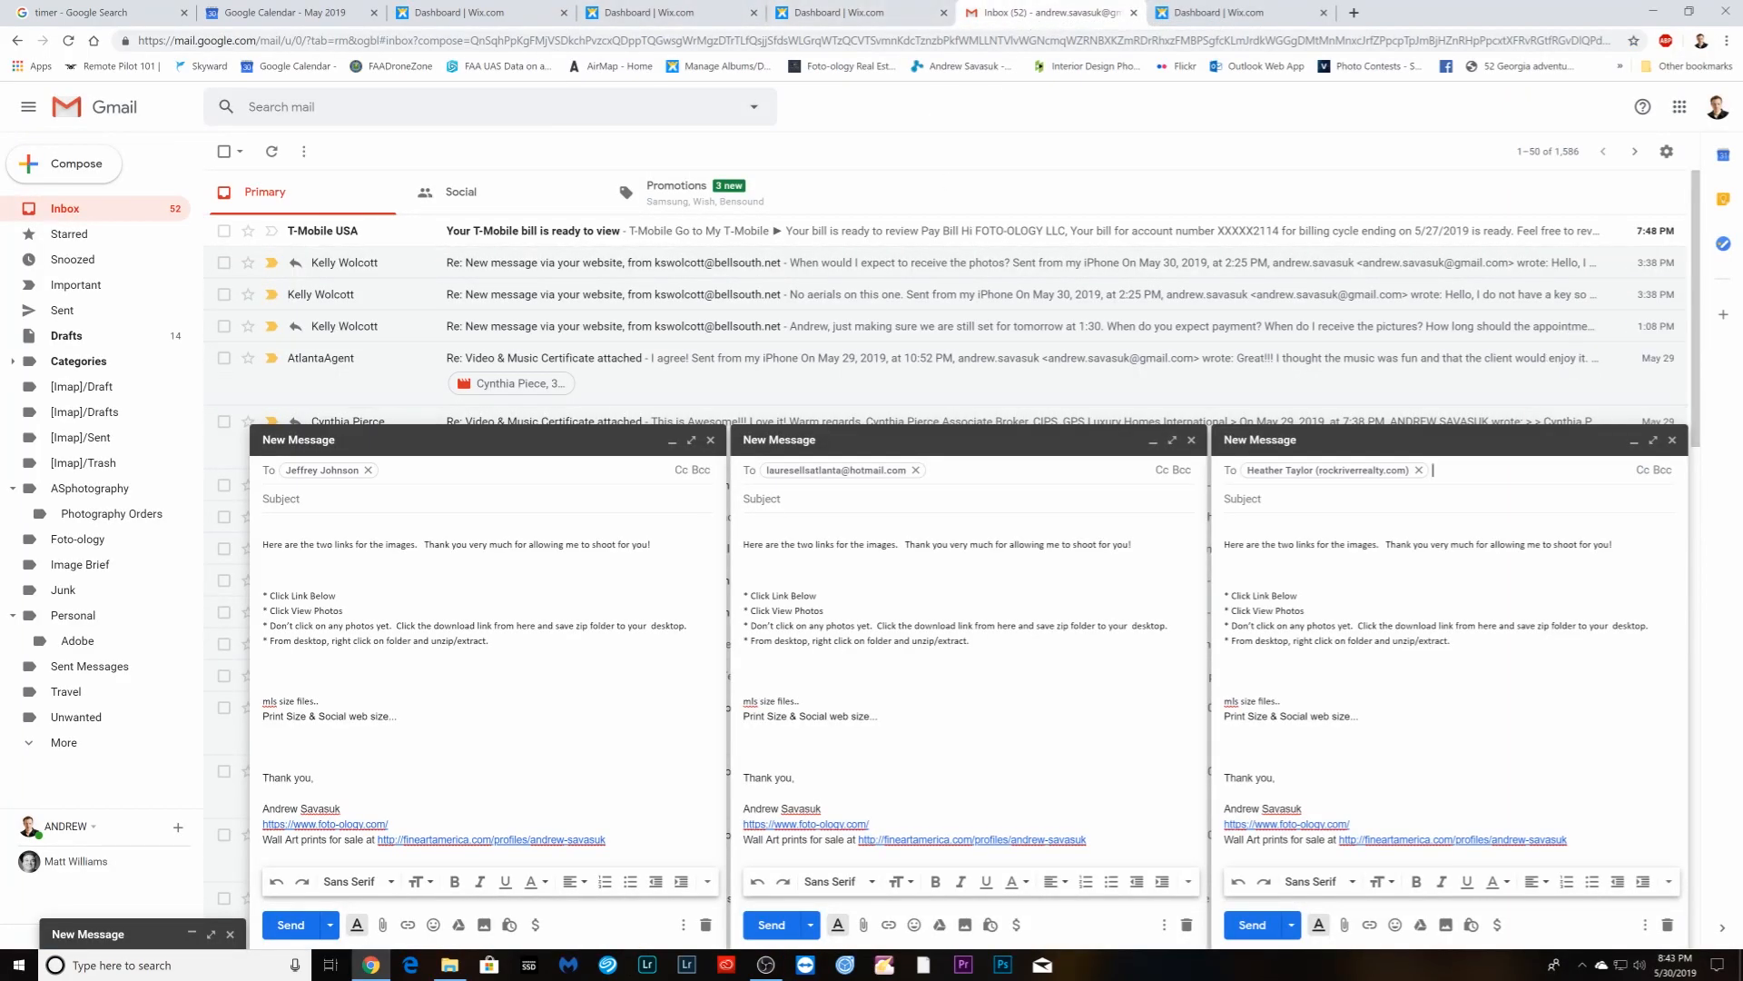
click(114, 936)
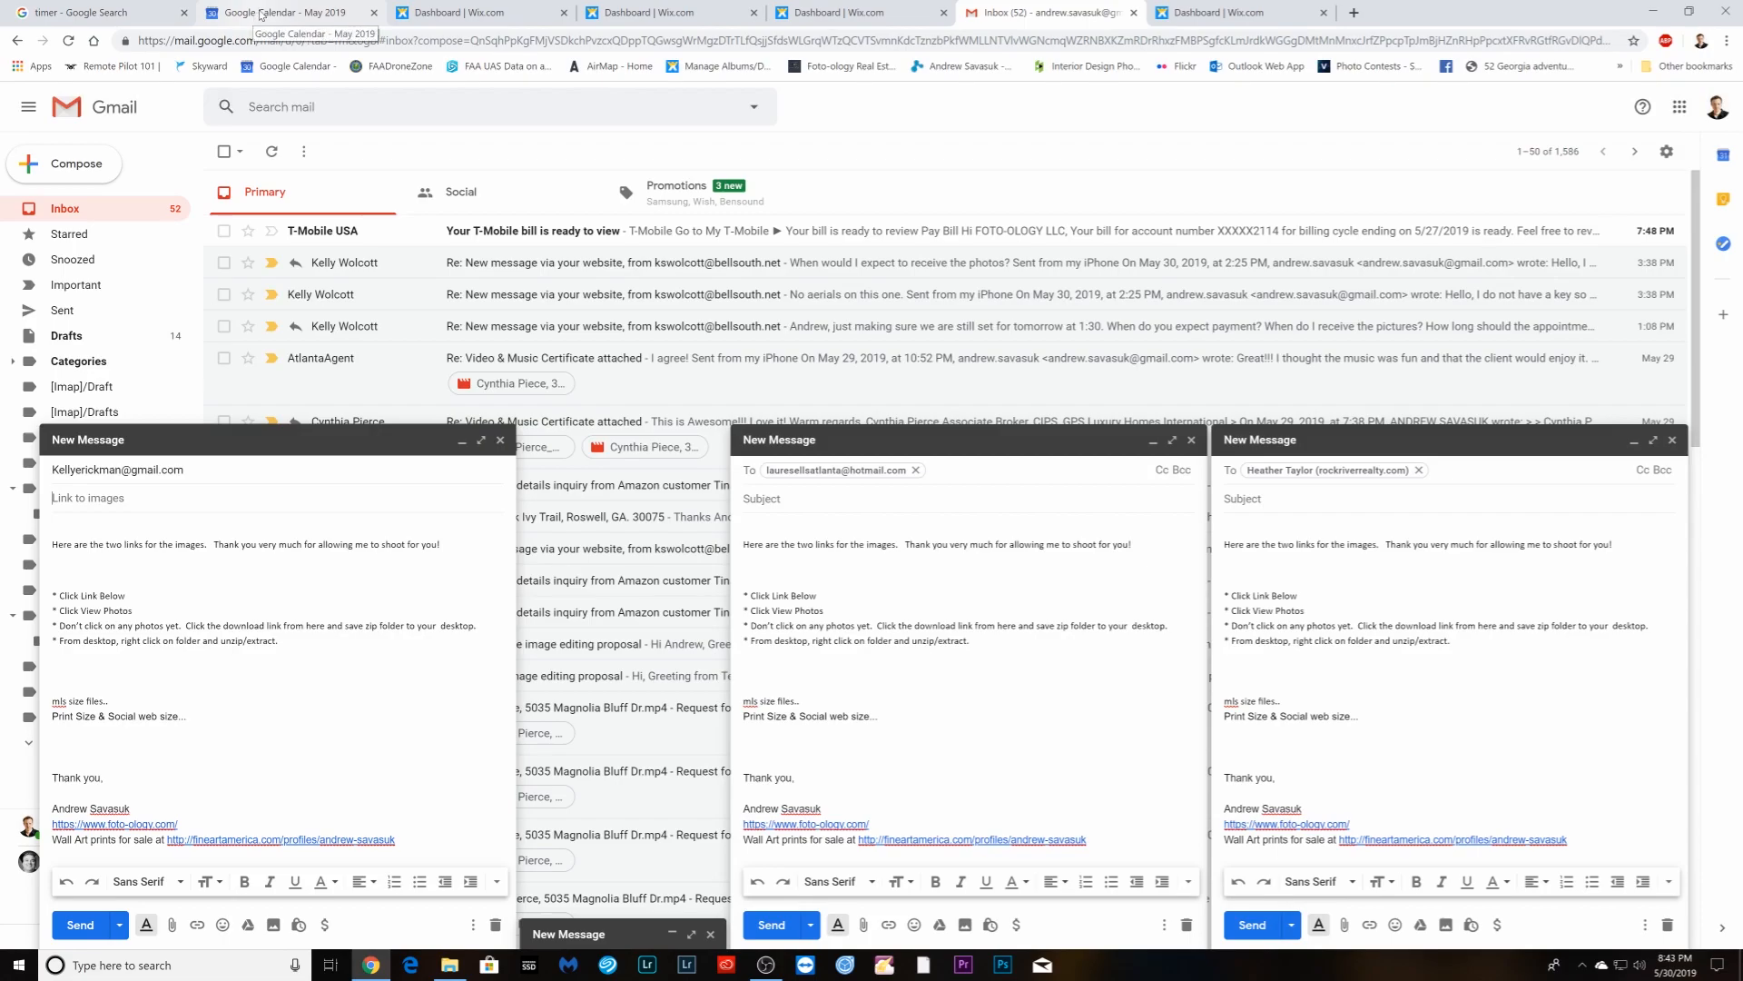
click(103, 499)
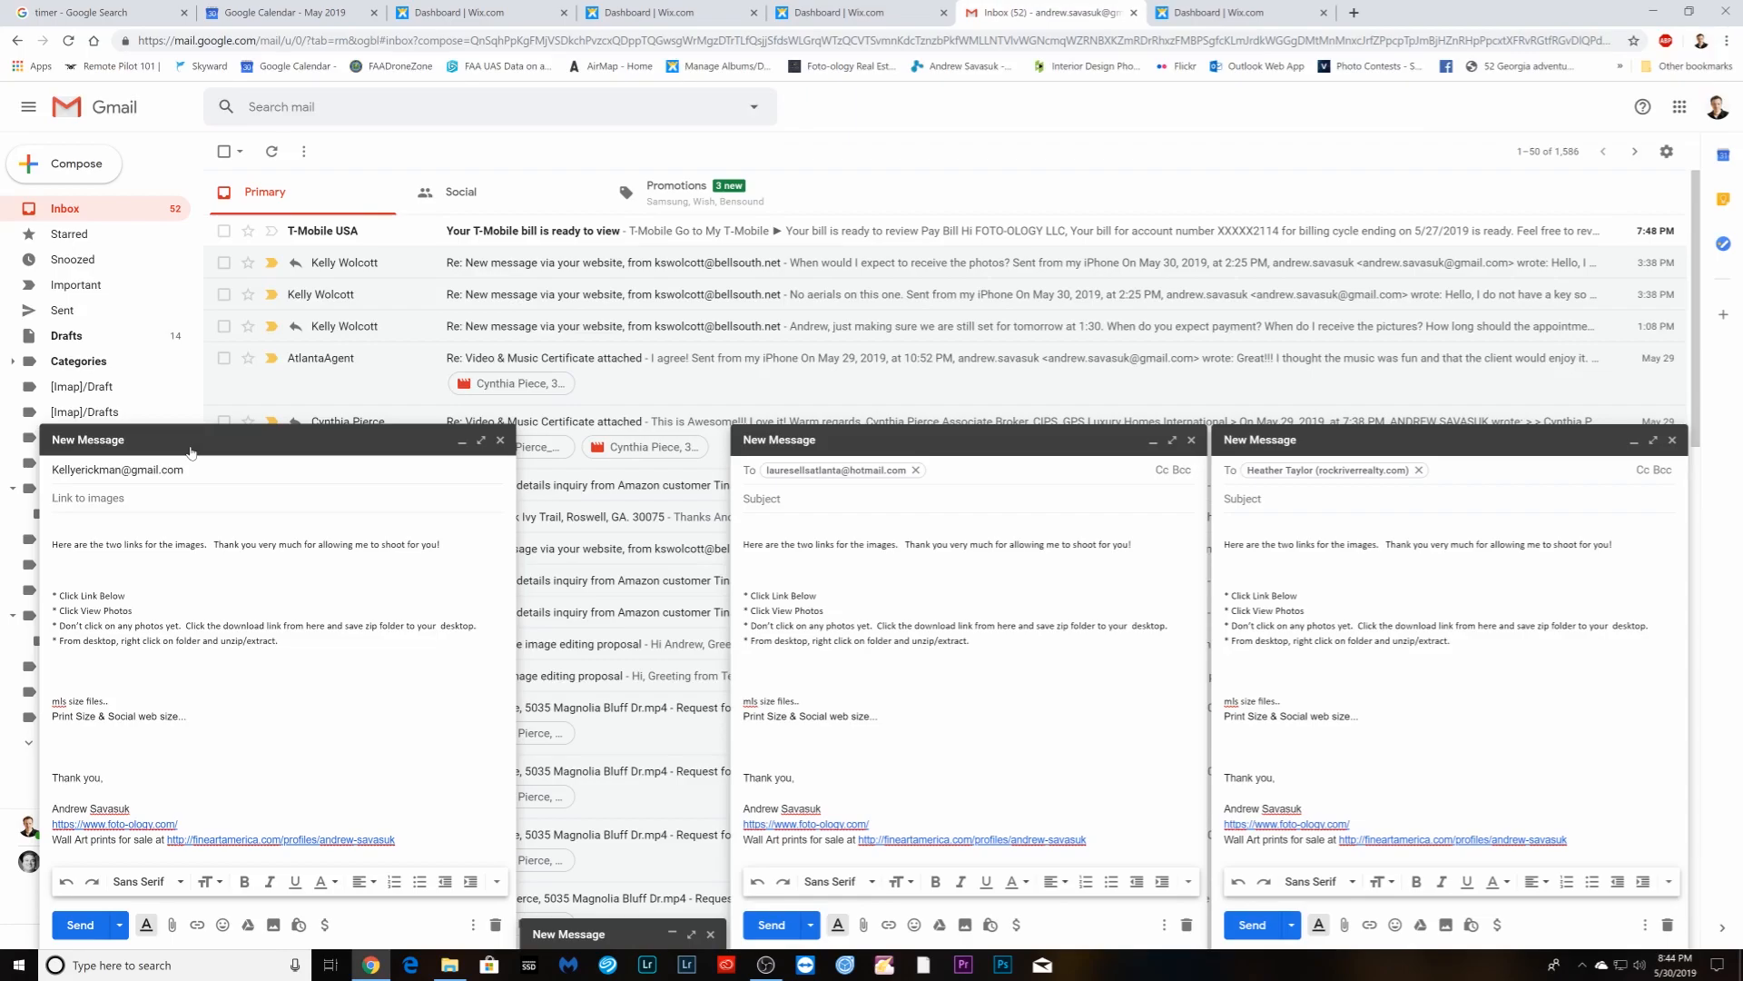
- Copy the MLS album's share link from the Wix dashboard and paste it after the mls line
click(1182, 11)
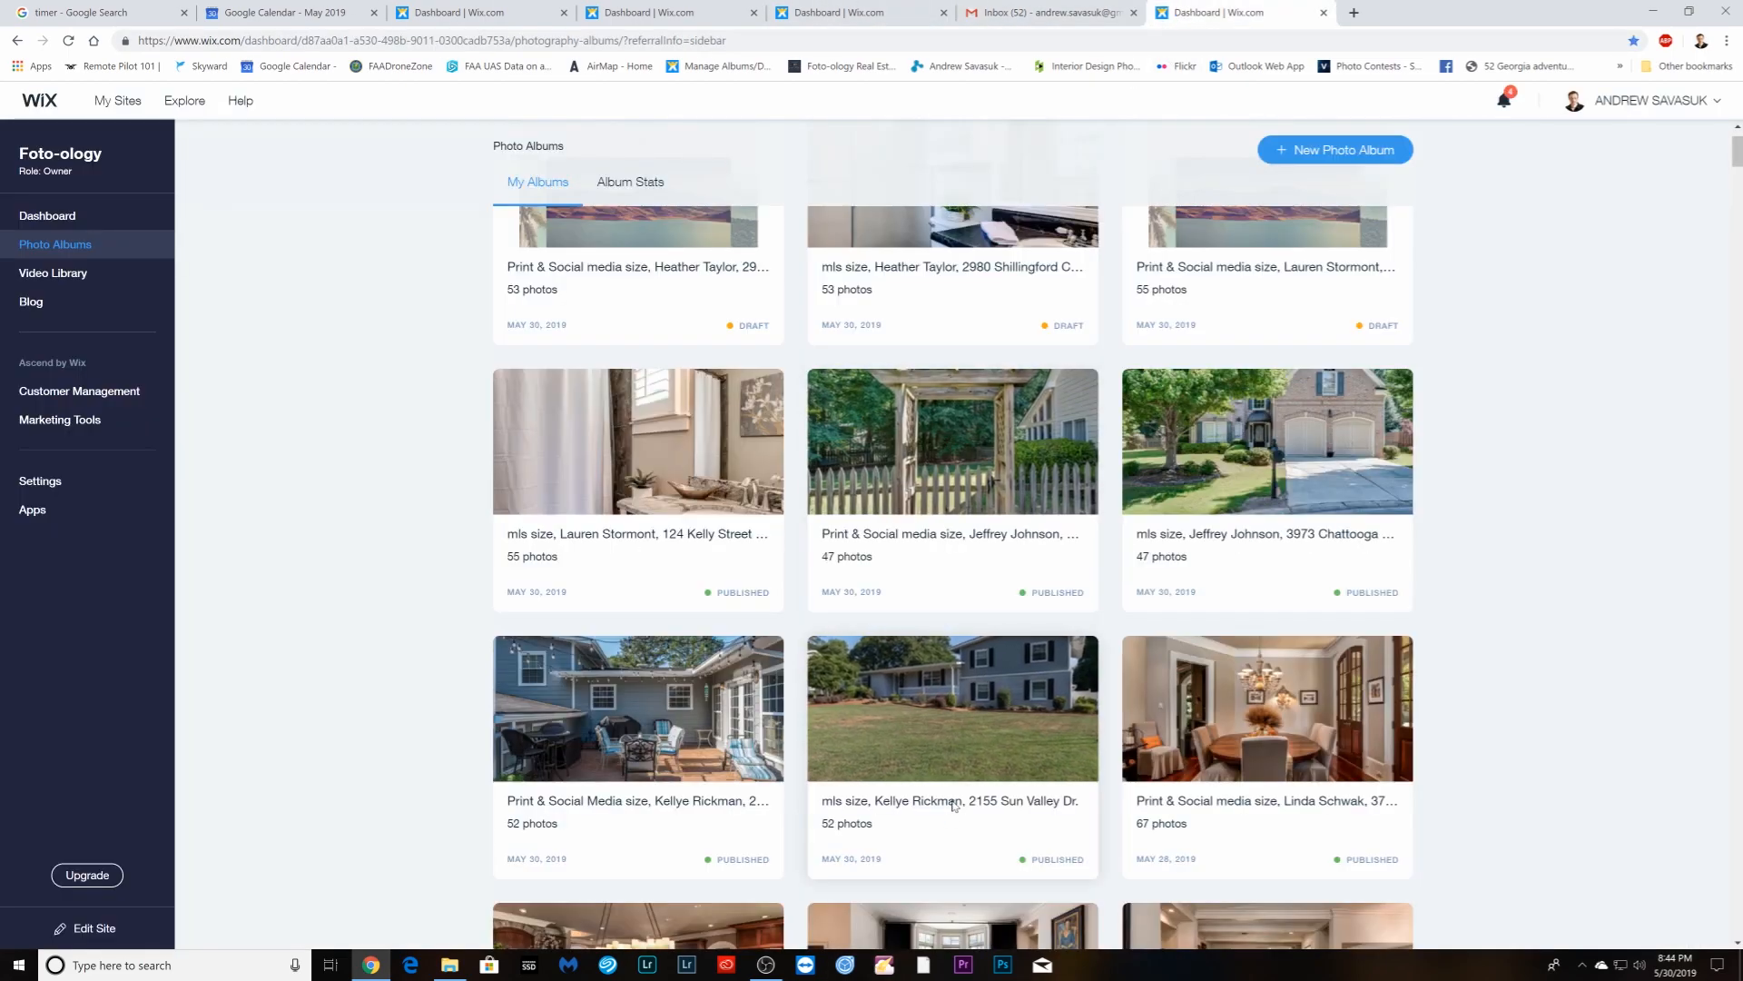
mouse_move(970, 717)
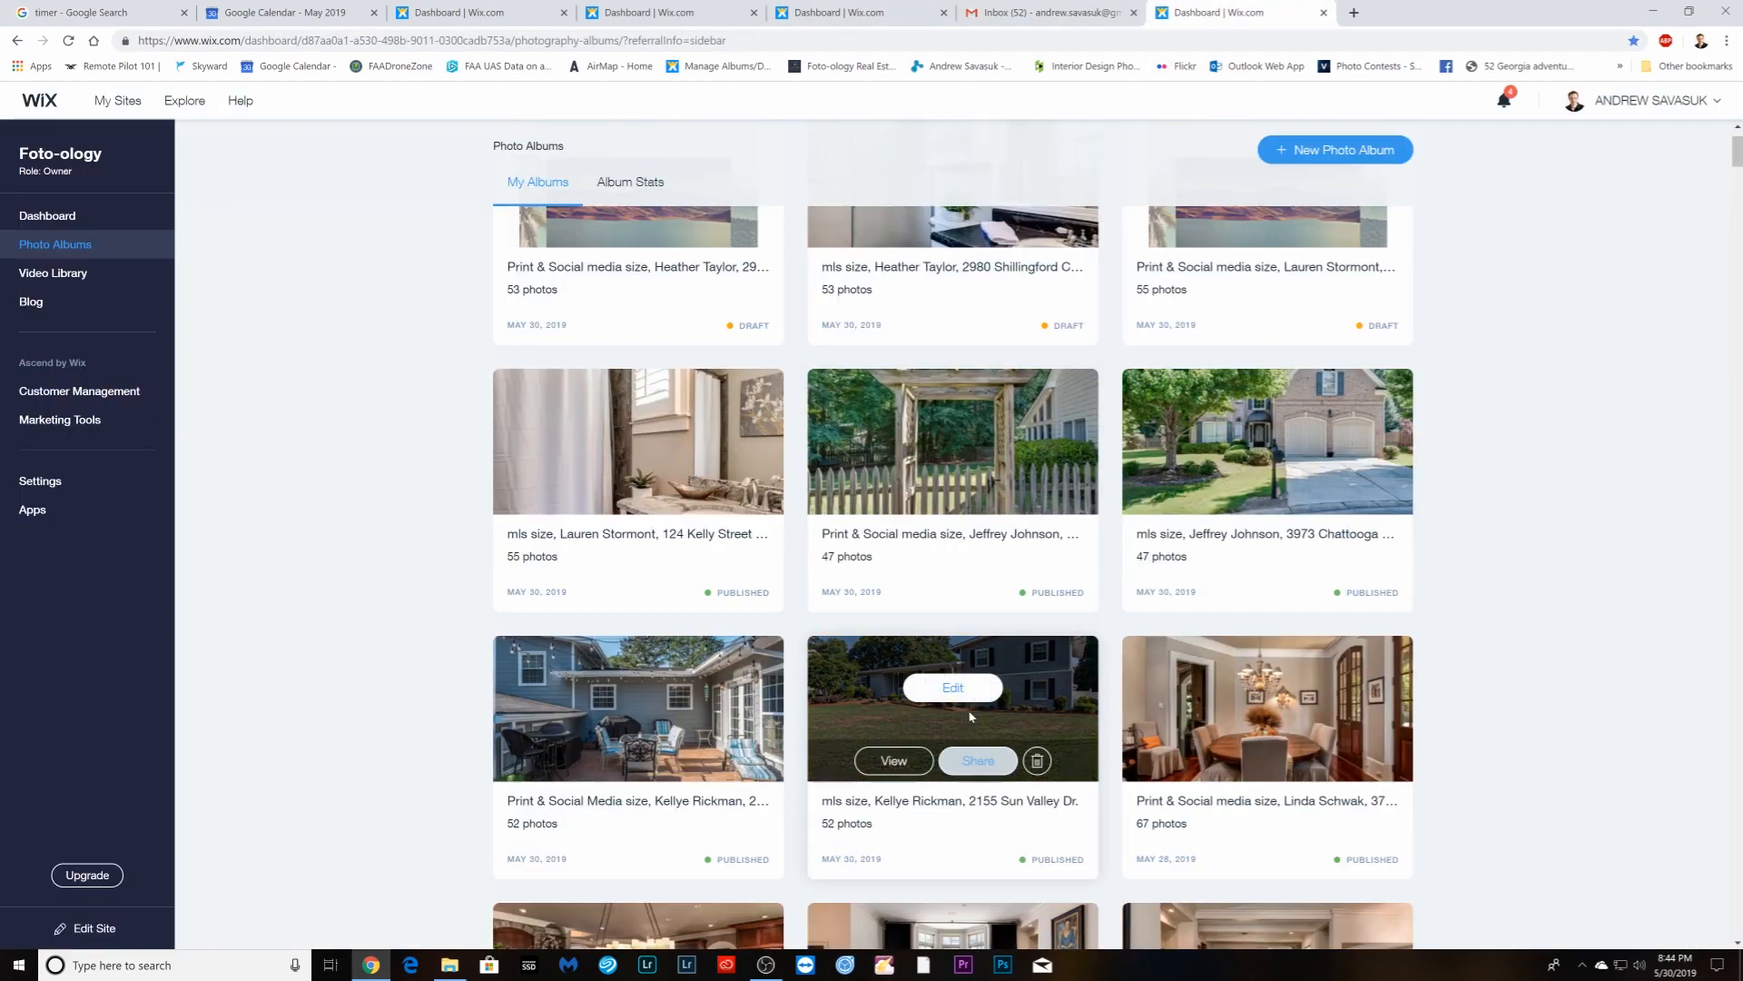
click(978, 761)
click(981, 486)
right_click(978, 489)
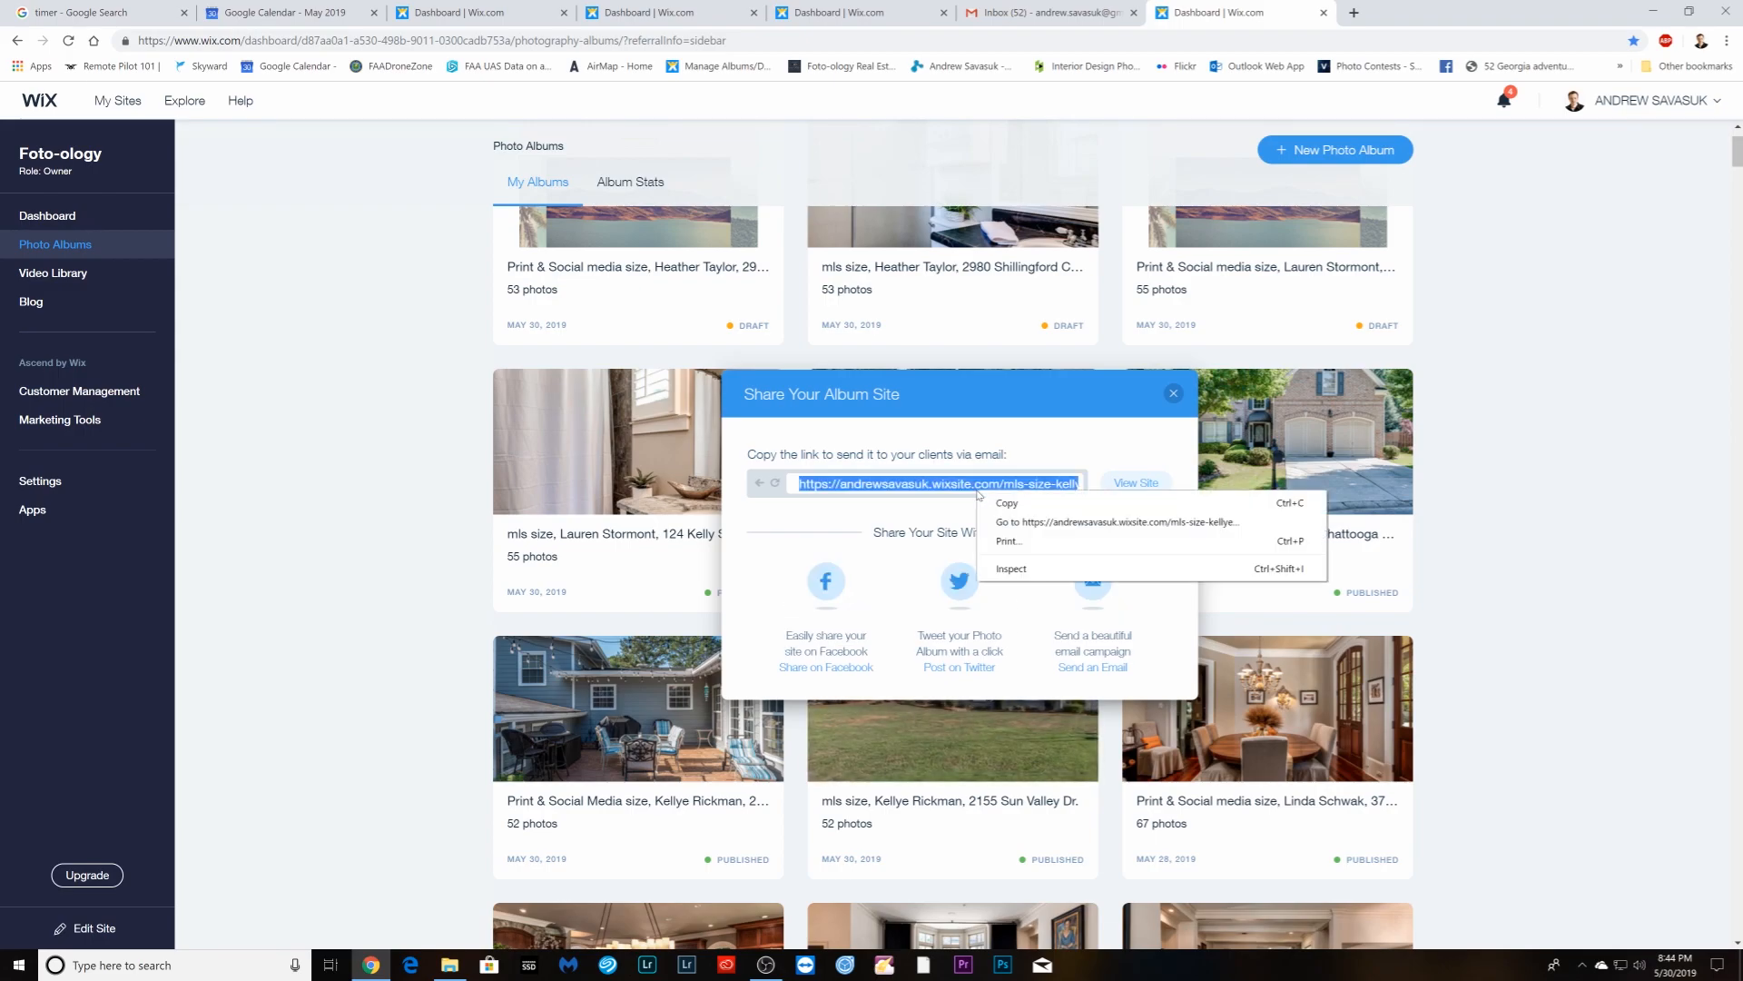
click(1002, 498)
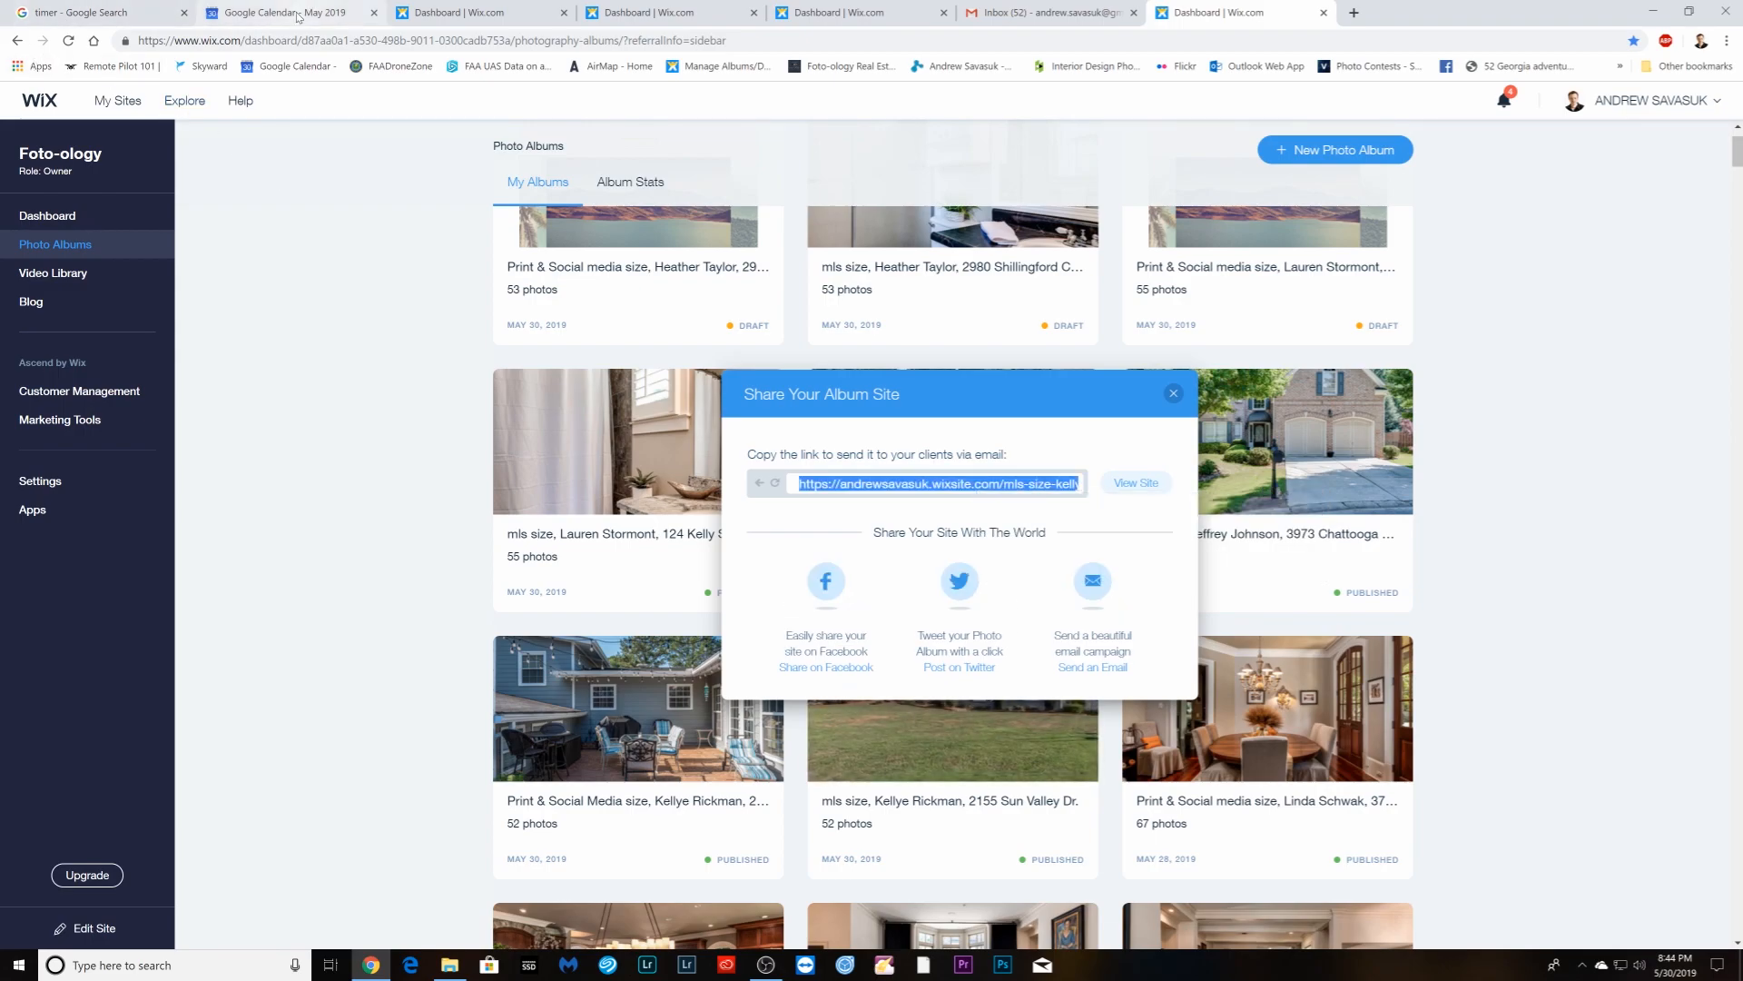
click(256, 9)
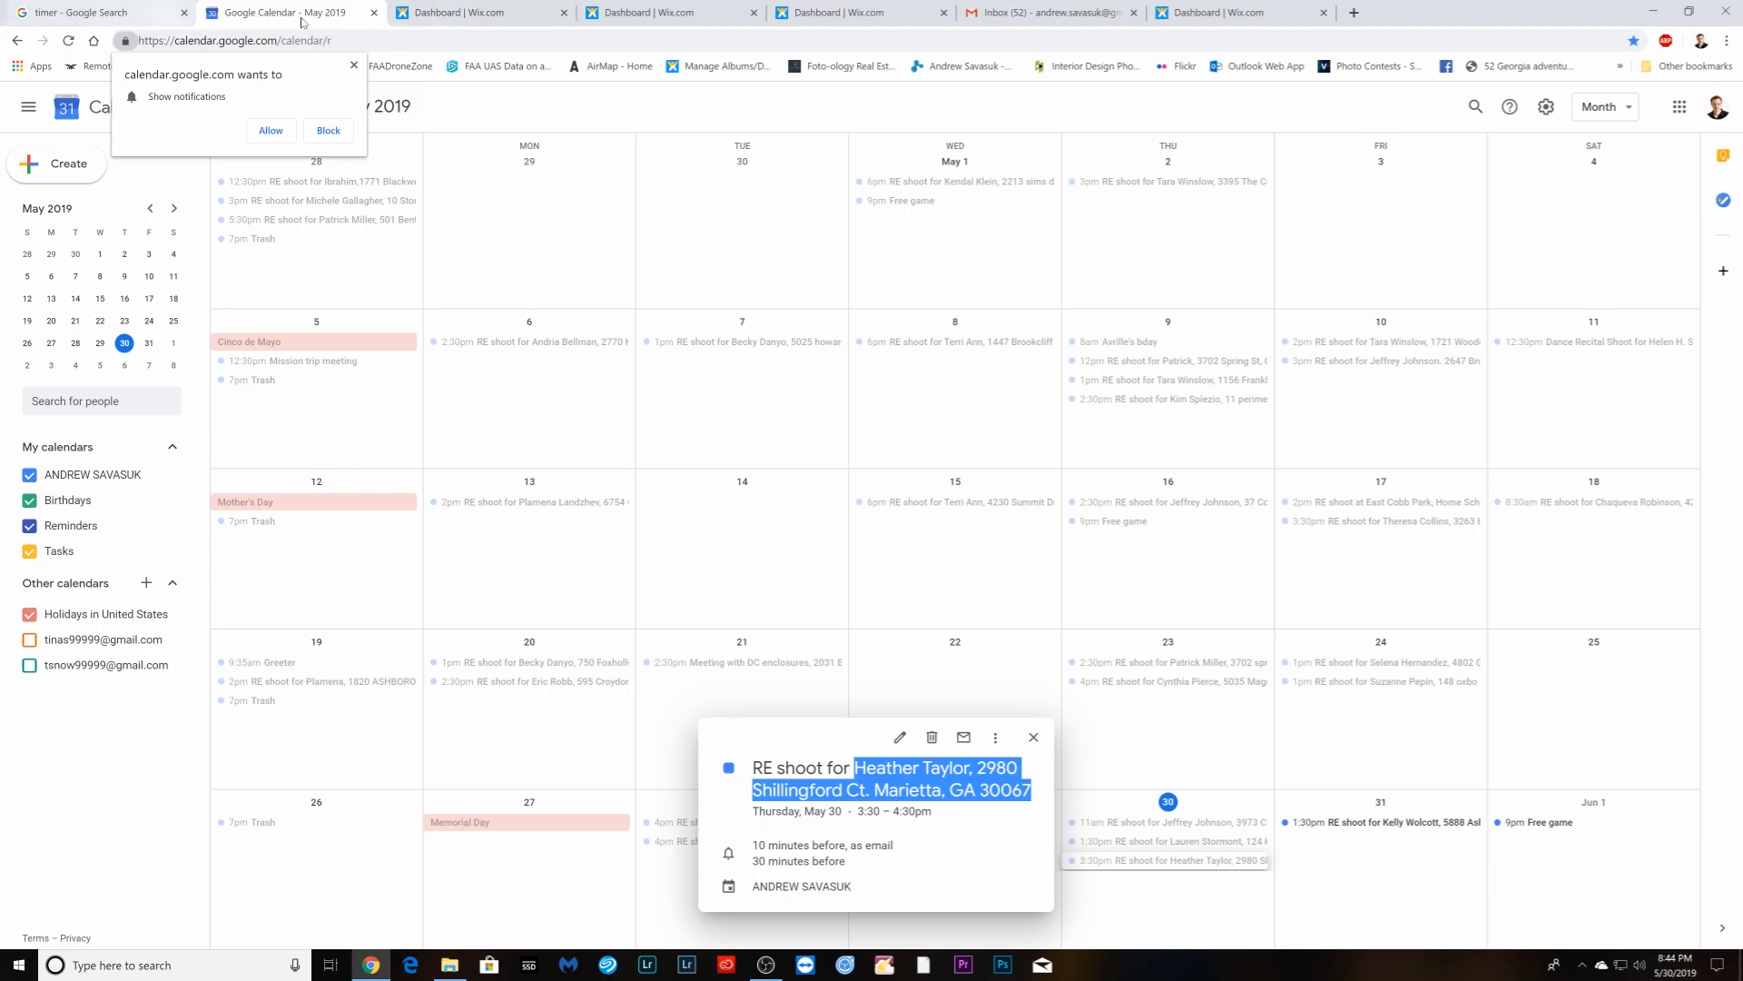
click(1036, 18)
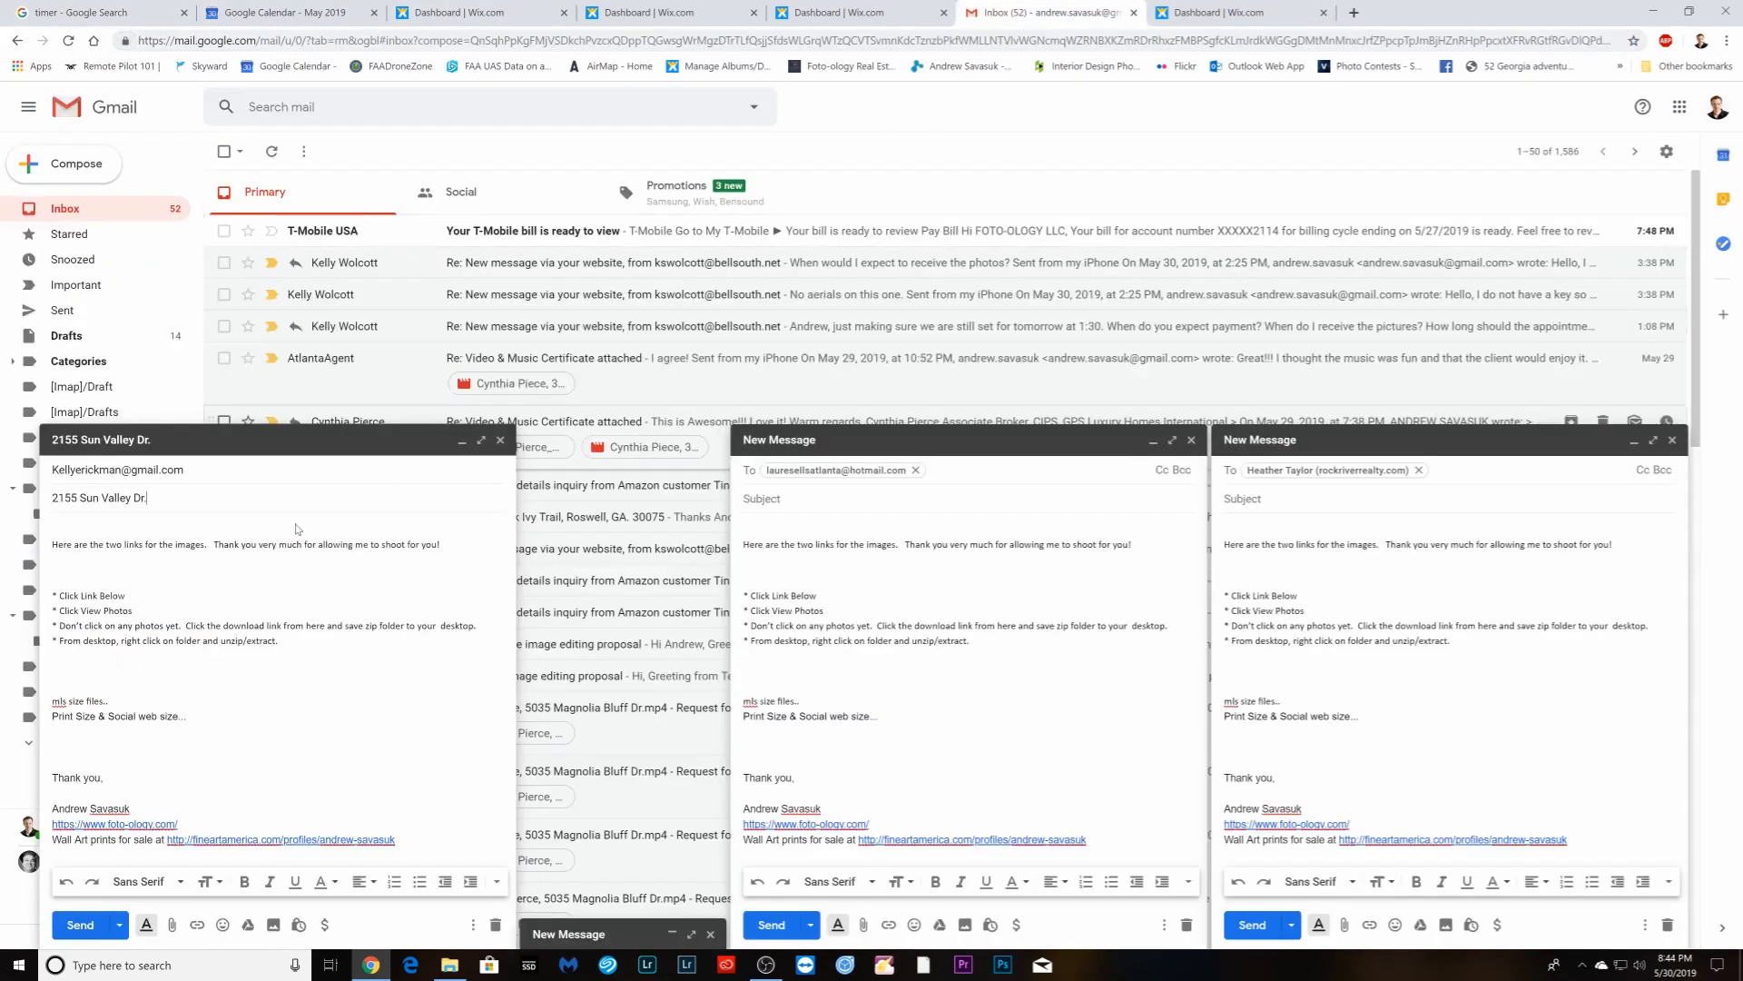
right_click(133, 700)
click(195, 573)
click(1203, 12)
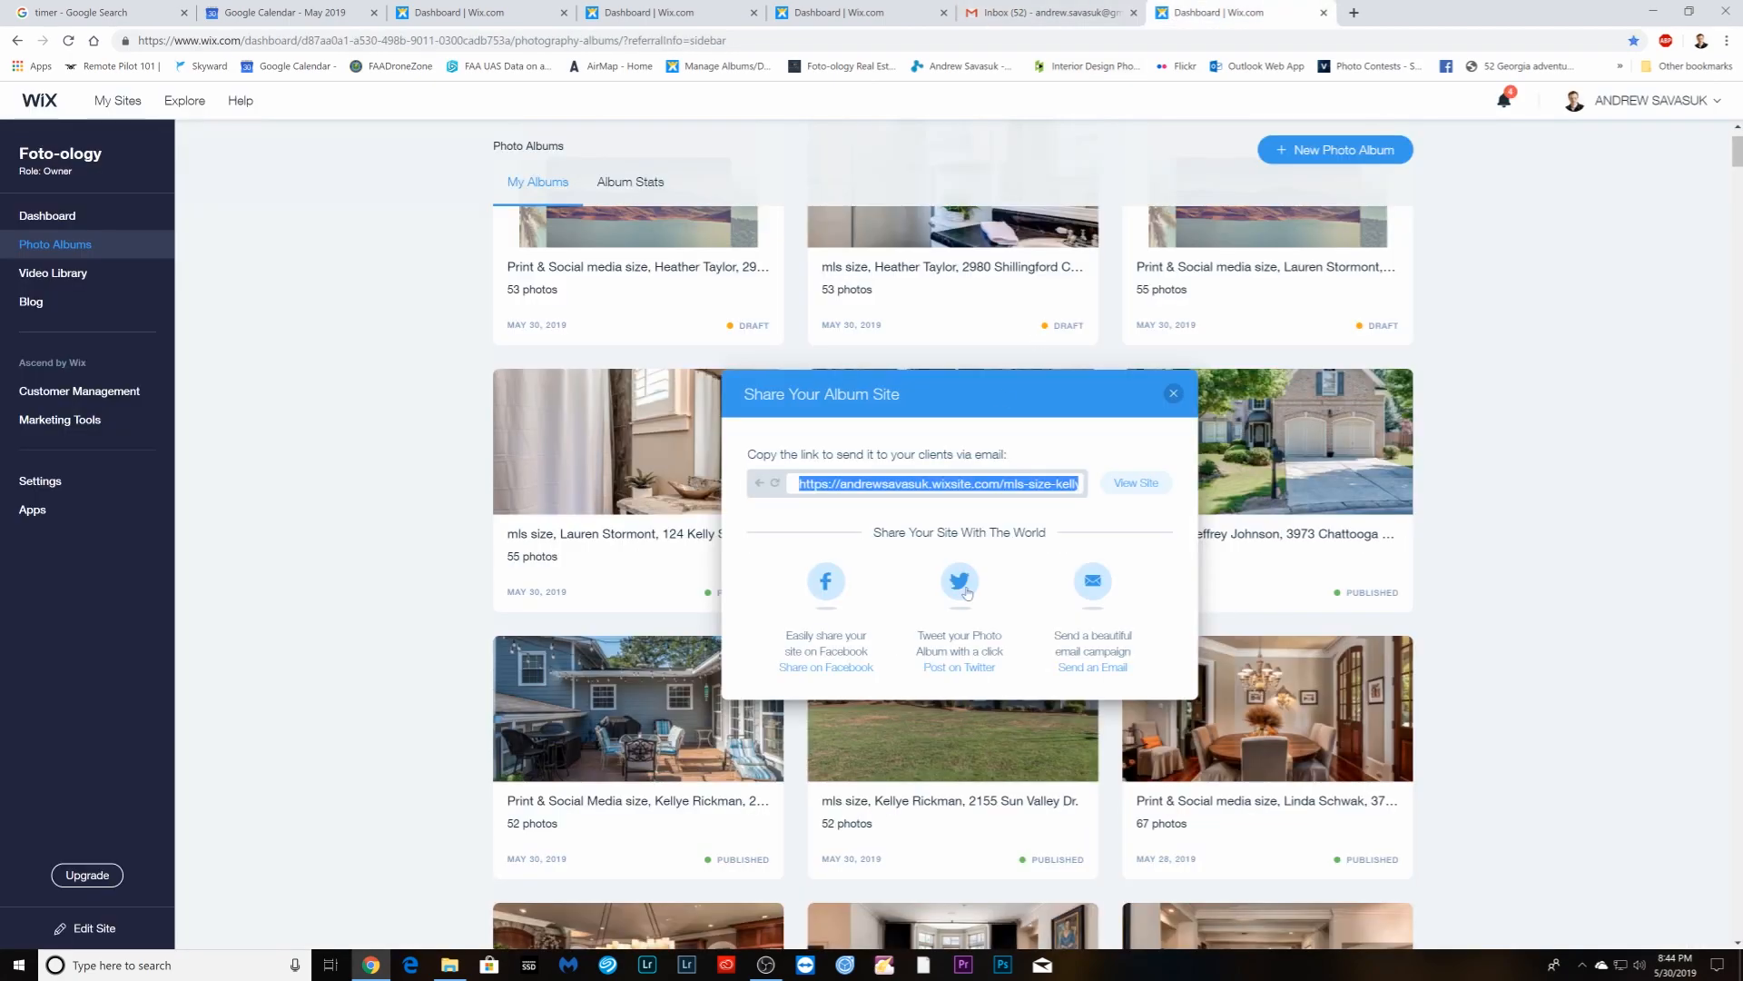
- Copy the Print & Social album's share link and paste it after the print line
click(320, 637)
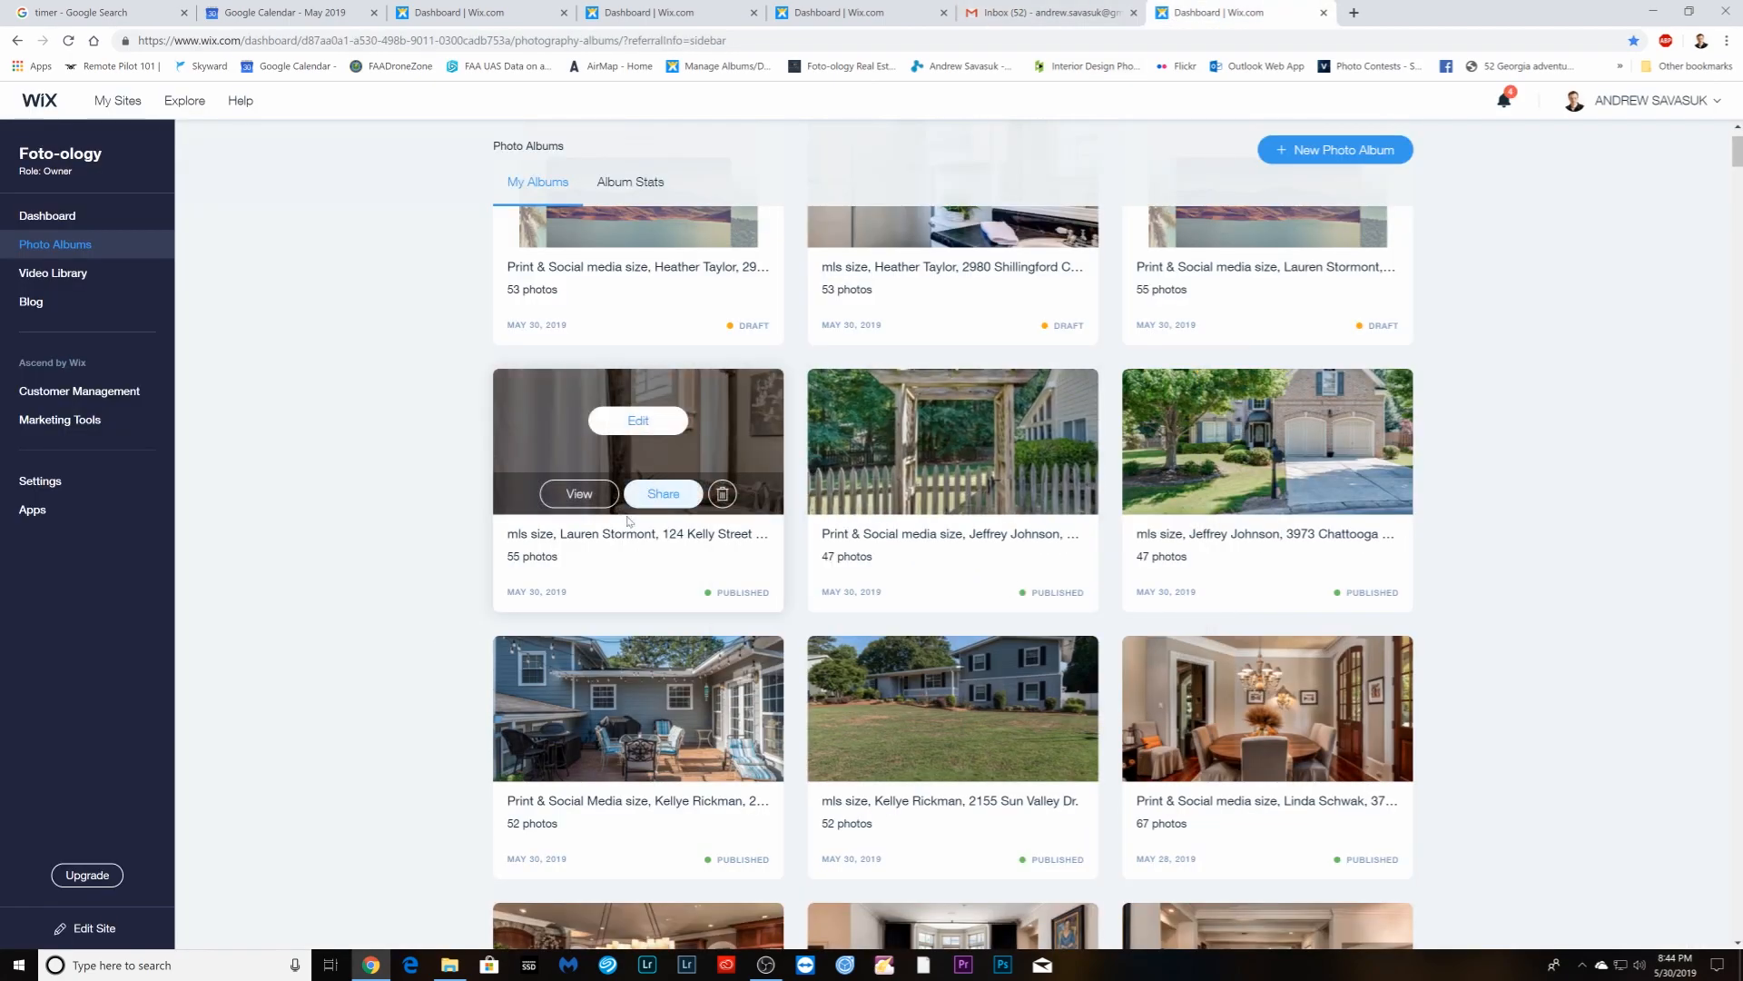
mouse_move(646, 699)
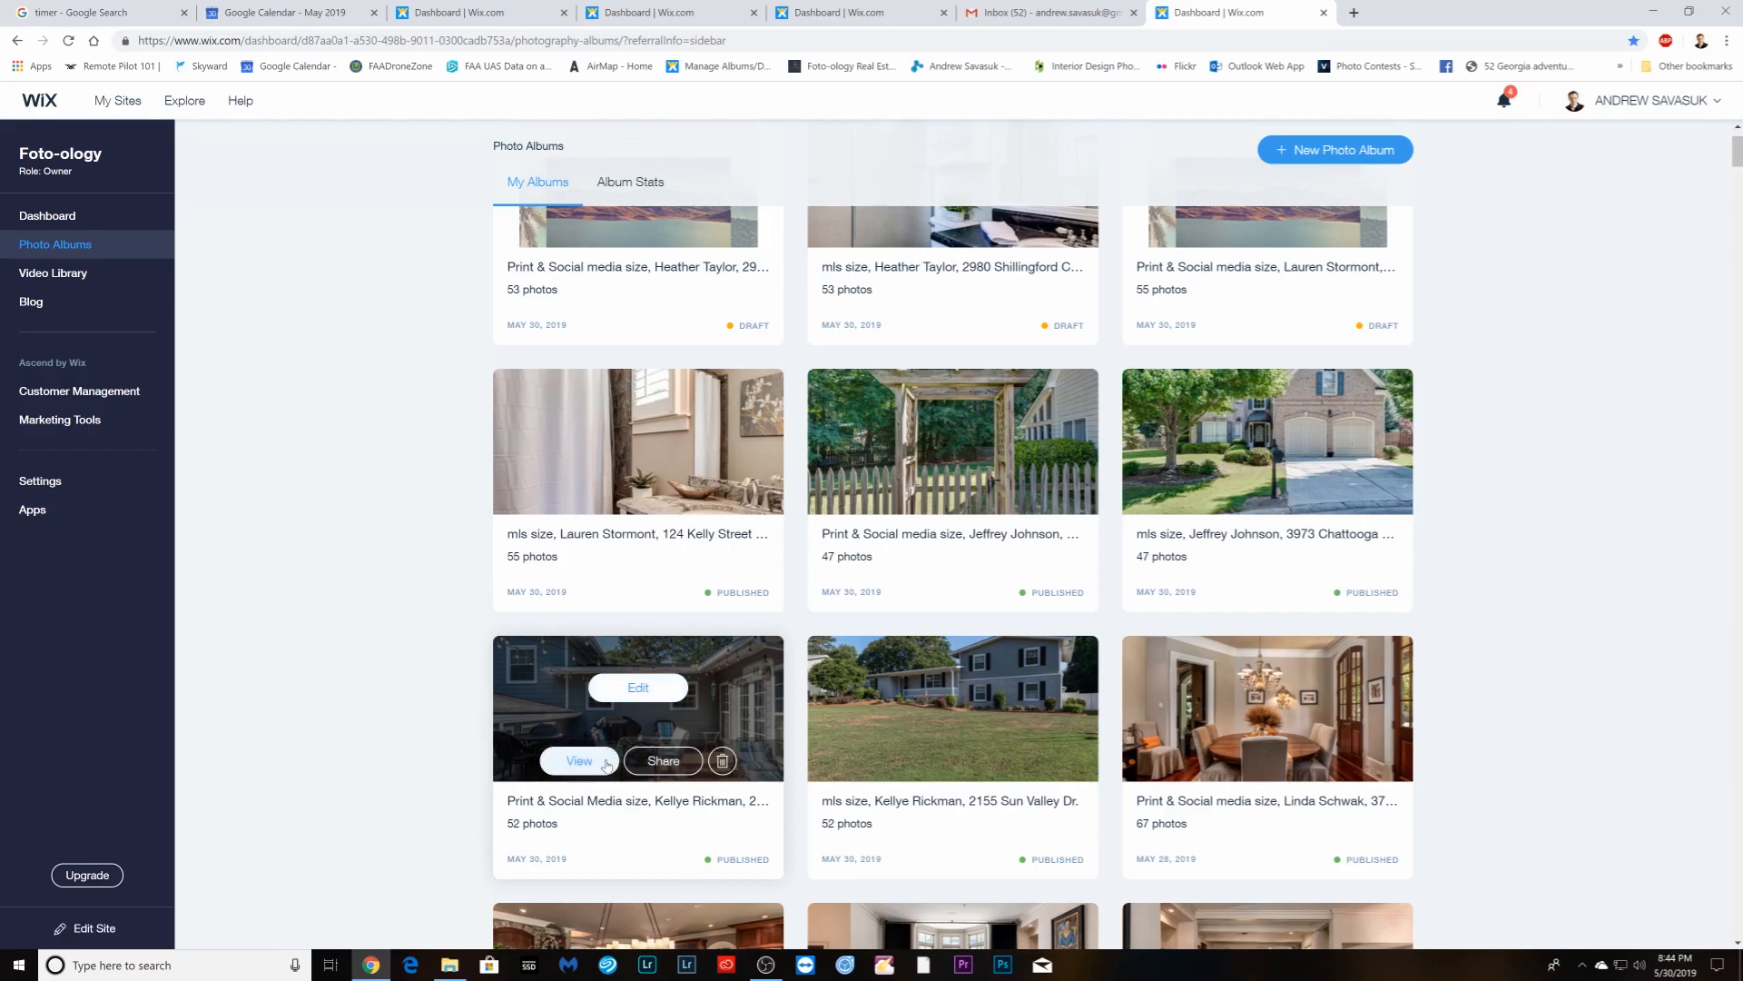
click(668, 760)
click(899, 483)
right_click(898, 482)
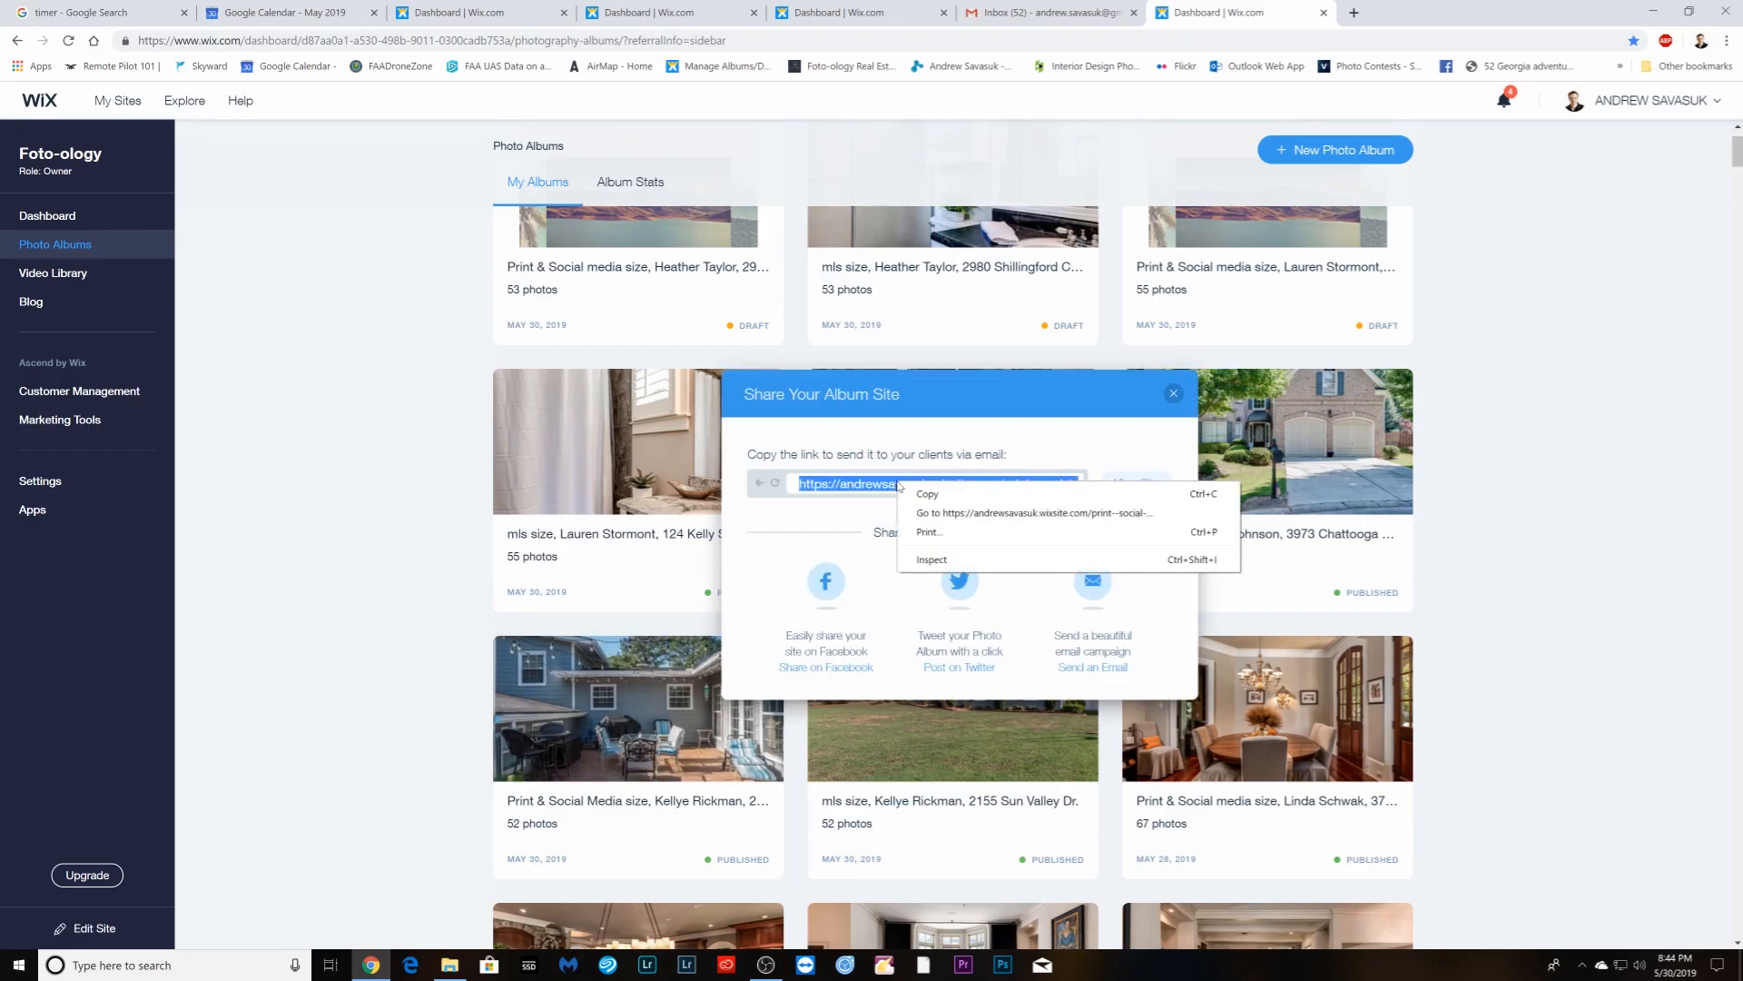
click(919, 496)
click(1015, 11)
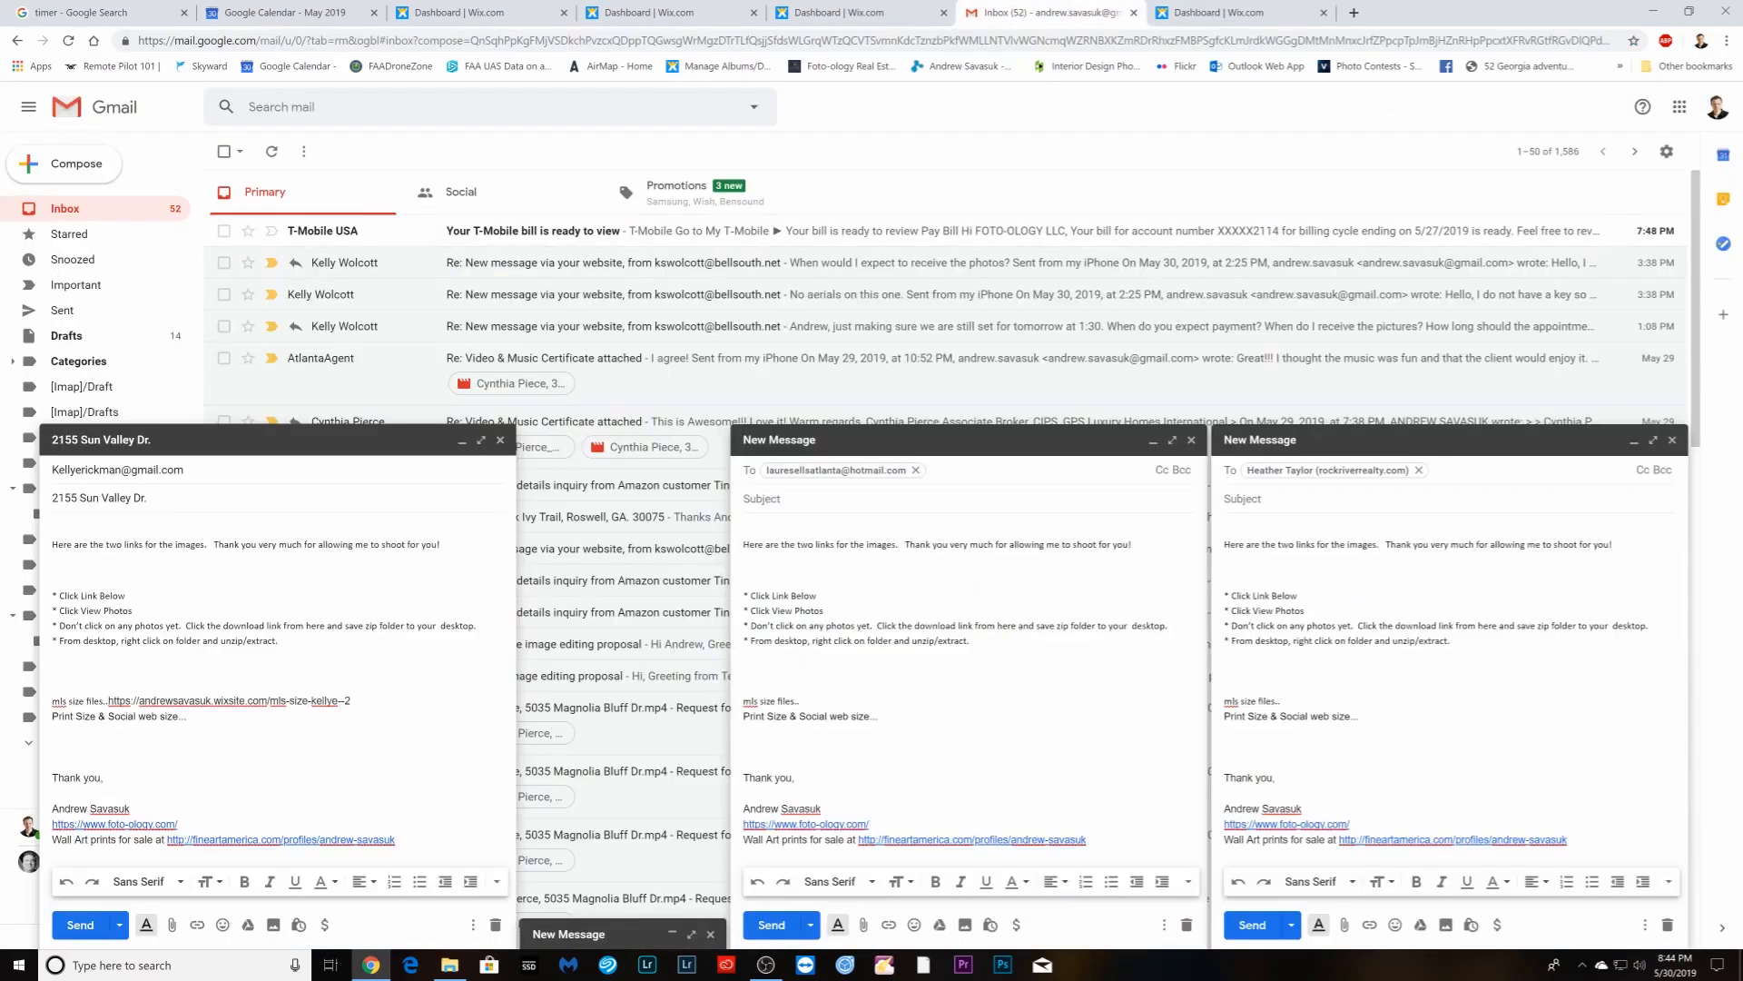
right_click(206, 718)
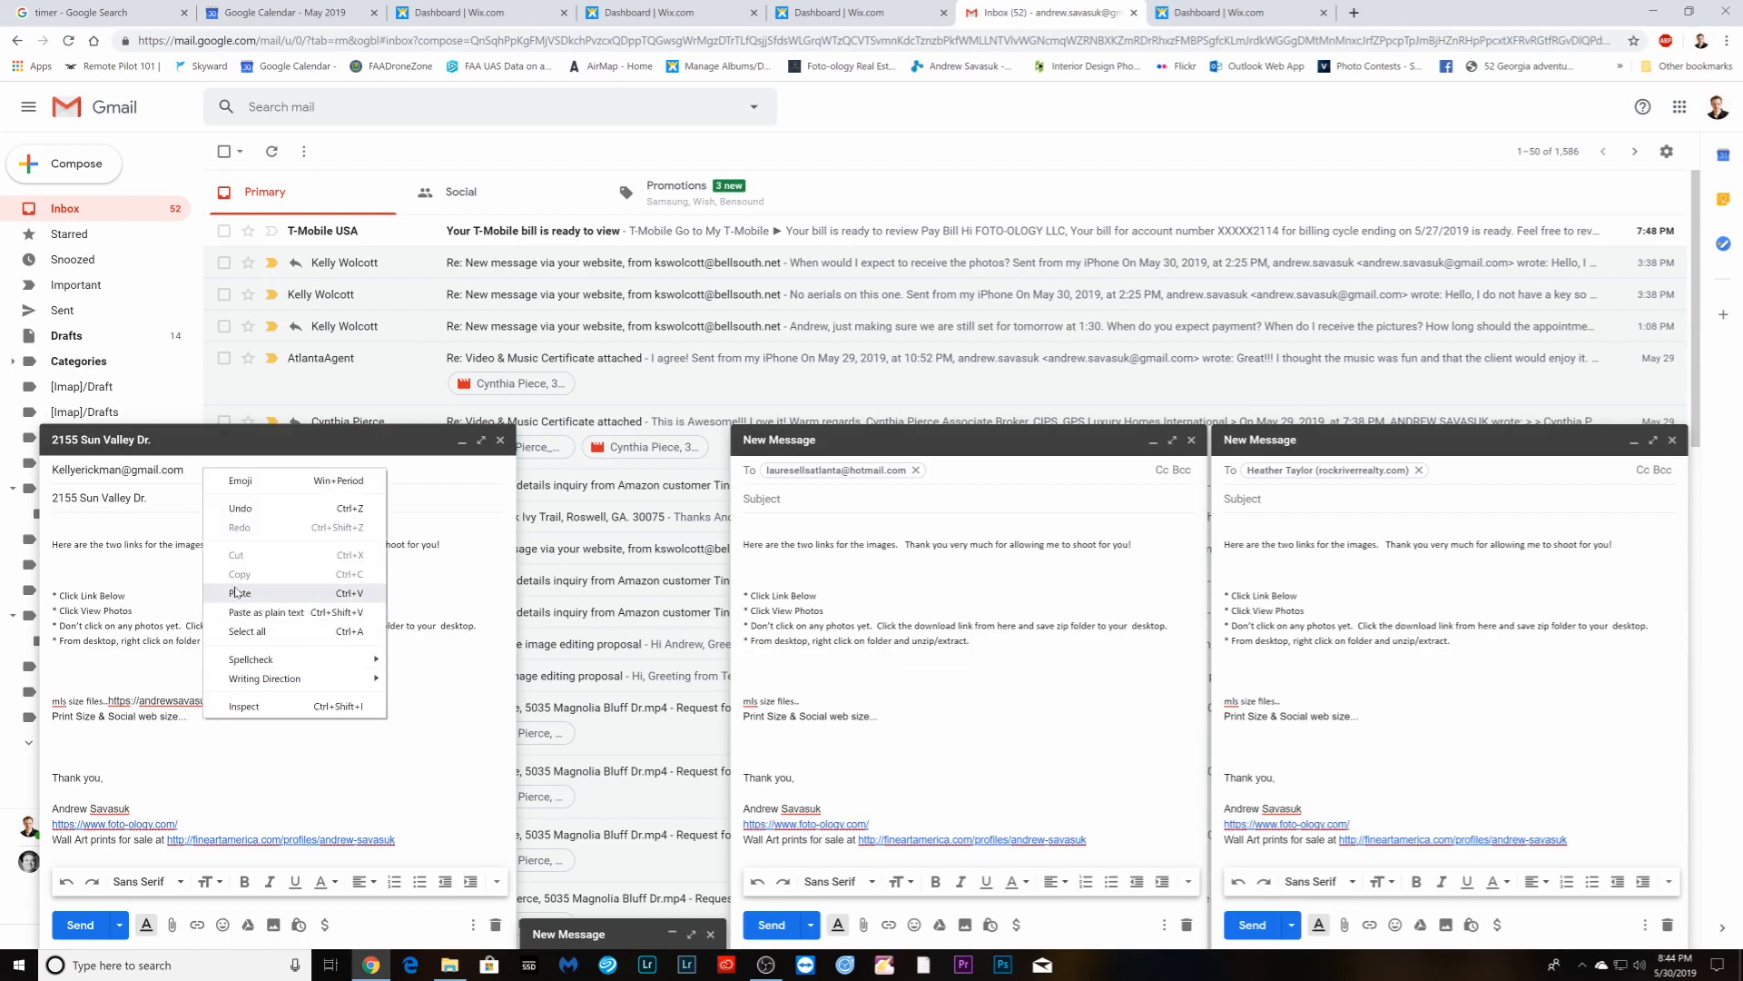
click(239, 595)
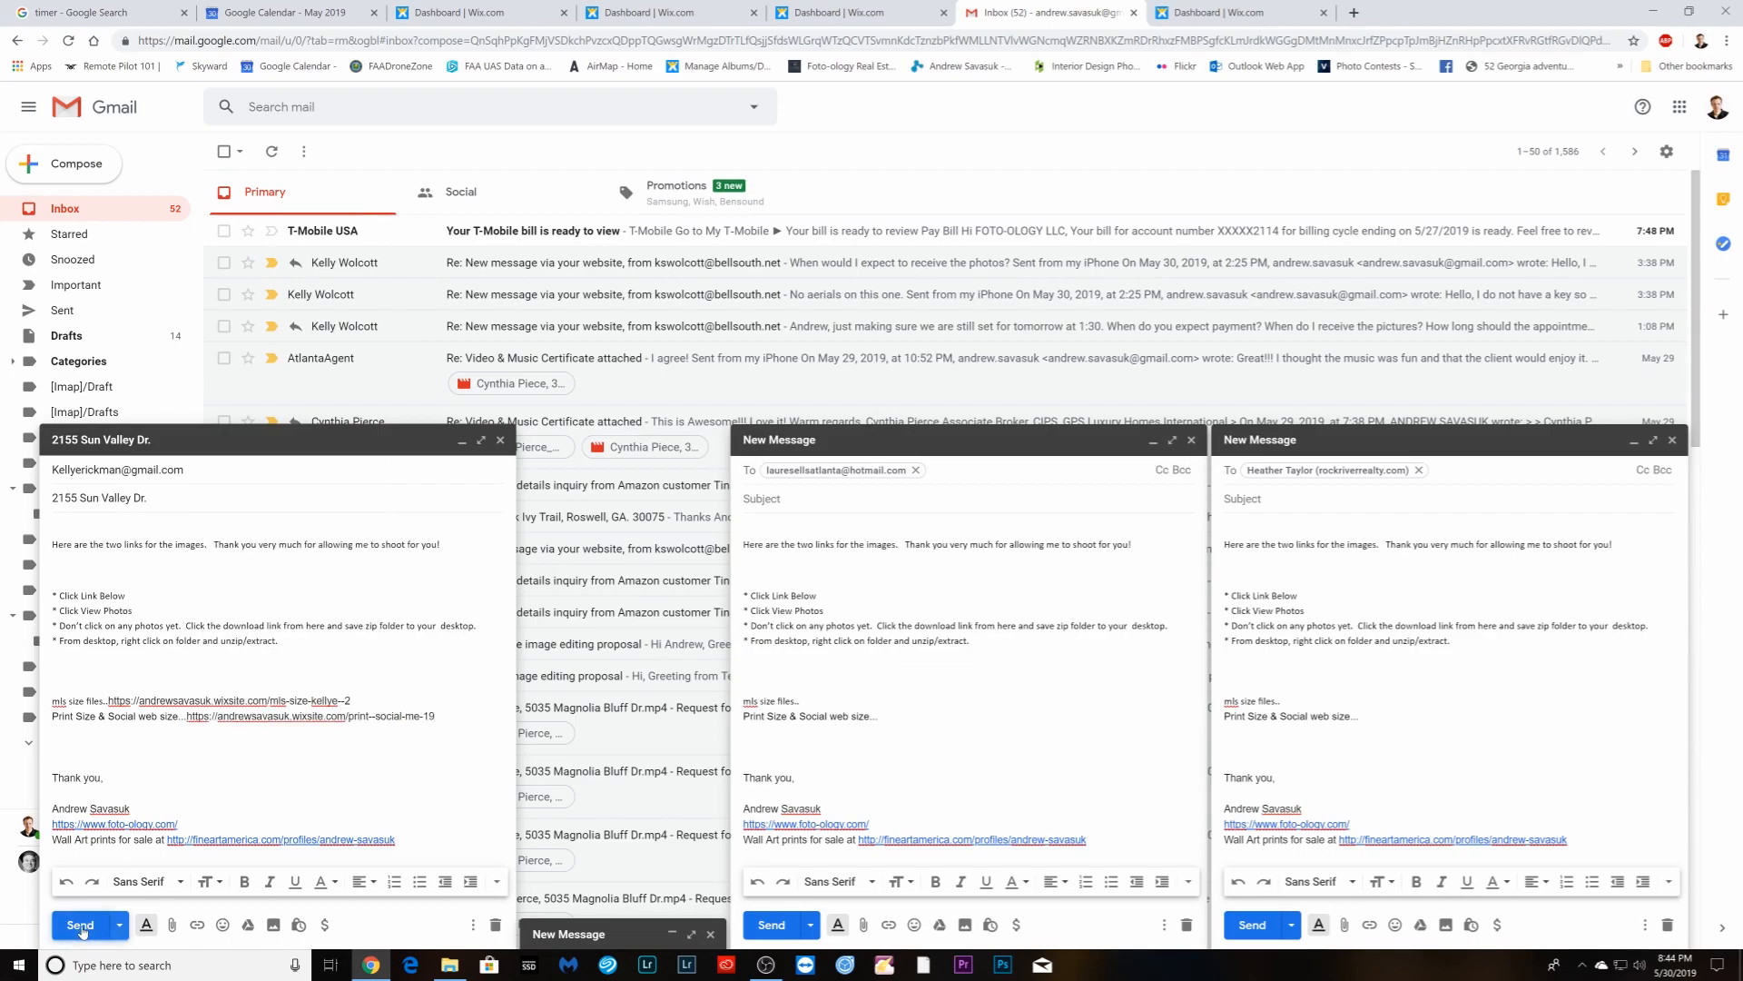
- Send the finished client email, leaving the other draft minimized
click(81, 925)
click(562, 935)
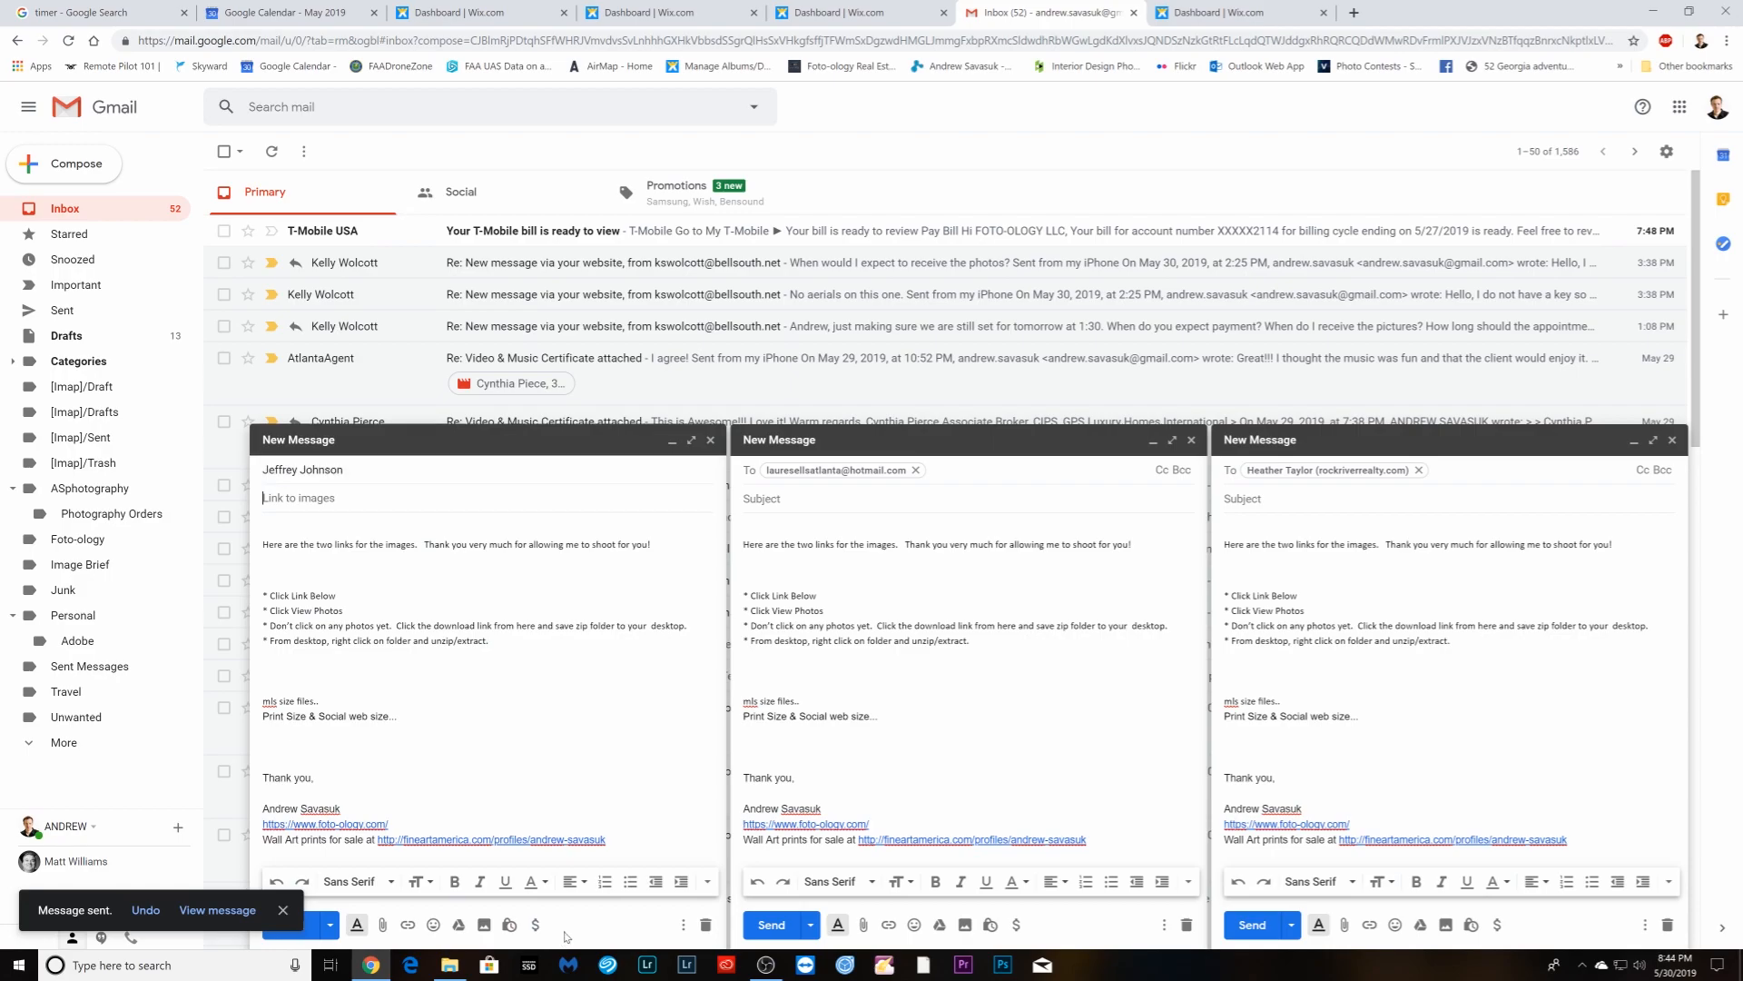
click(672, 442)
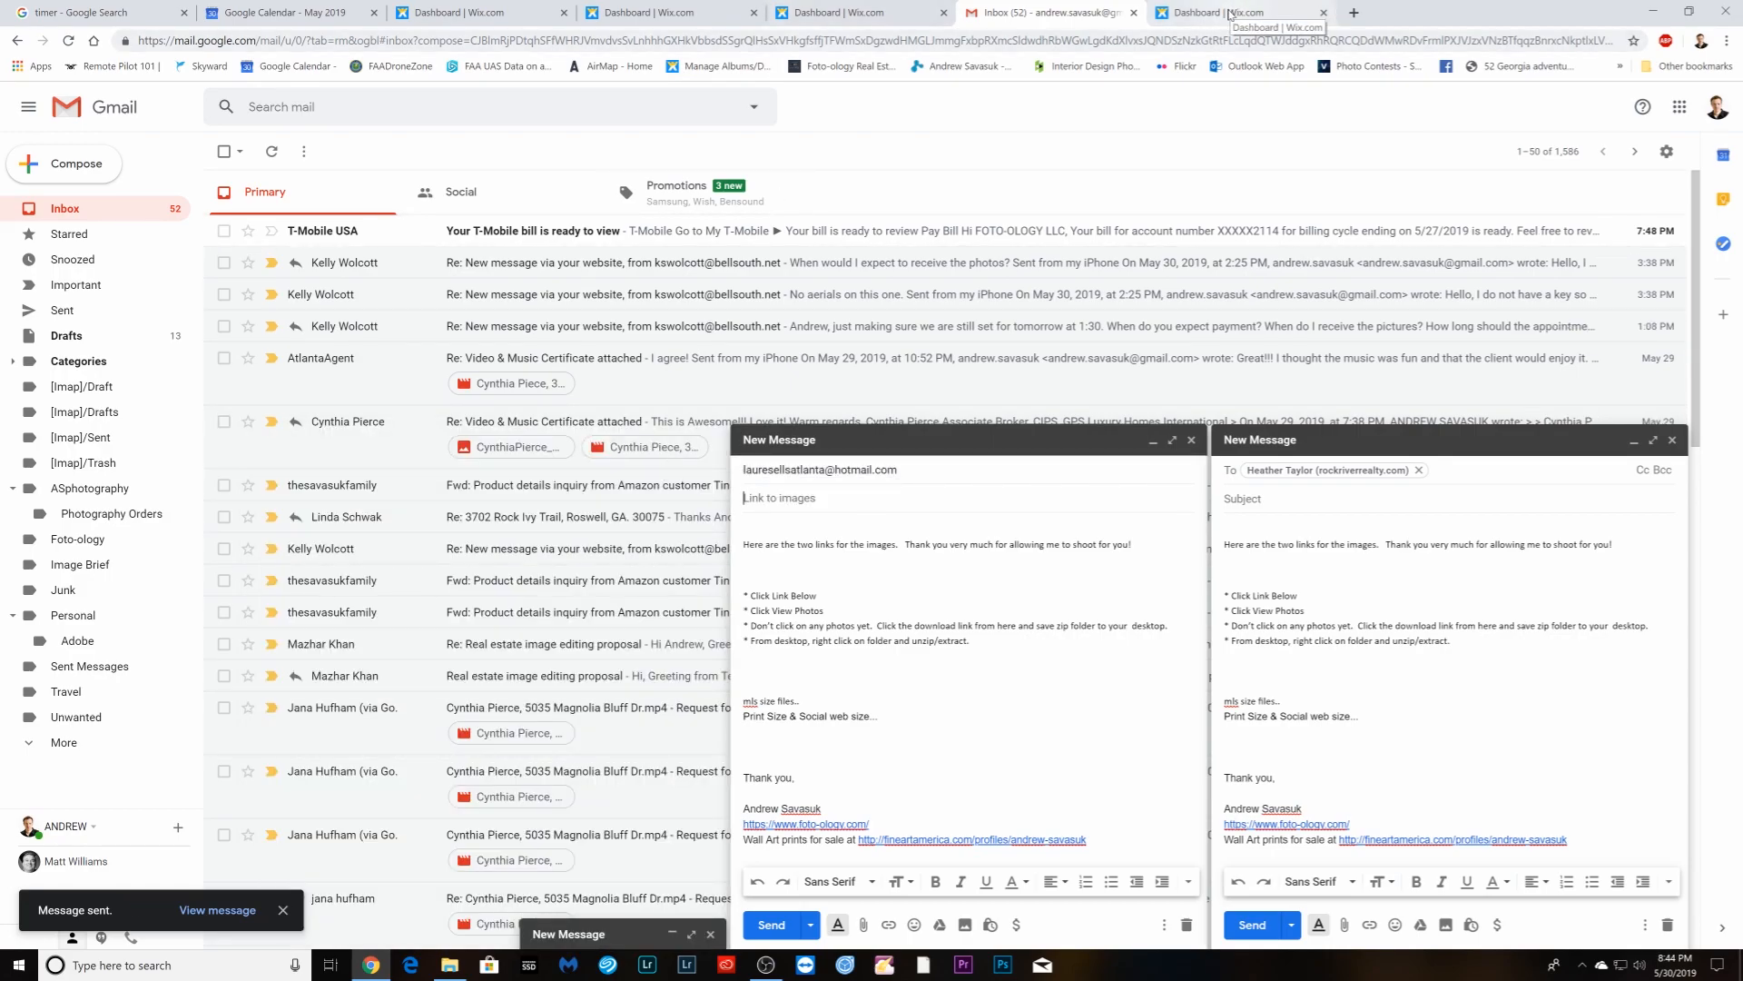
- Copy the next mls-size album's share link and paste it after the mls line in the second draft
click(1229, 14)
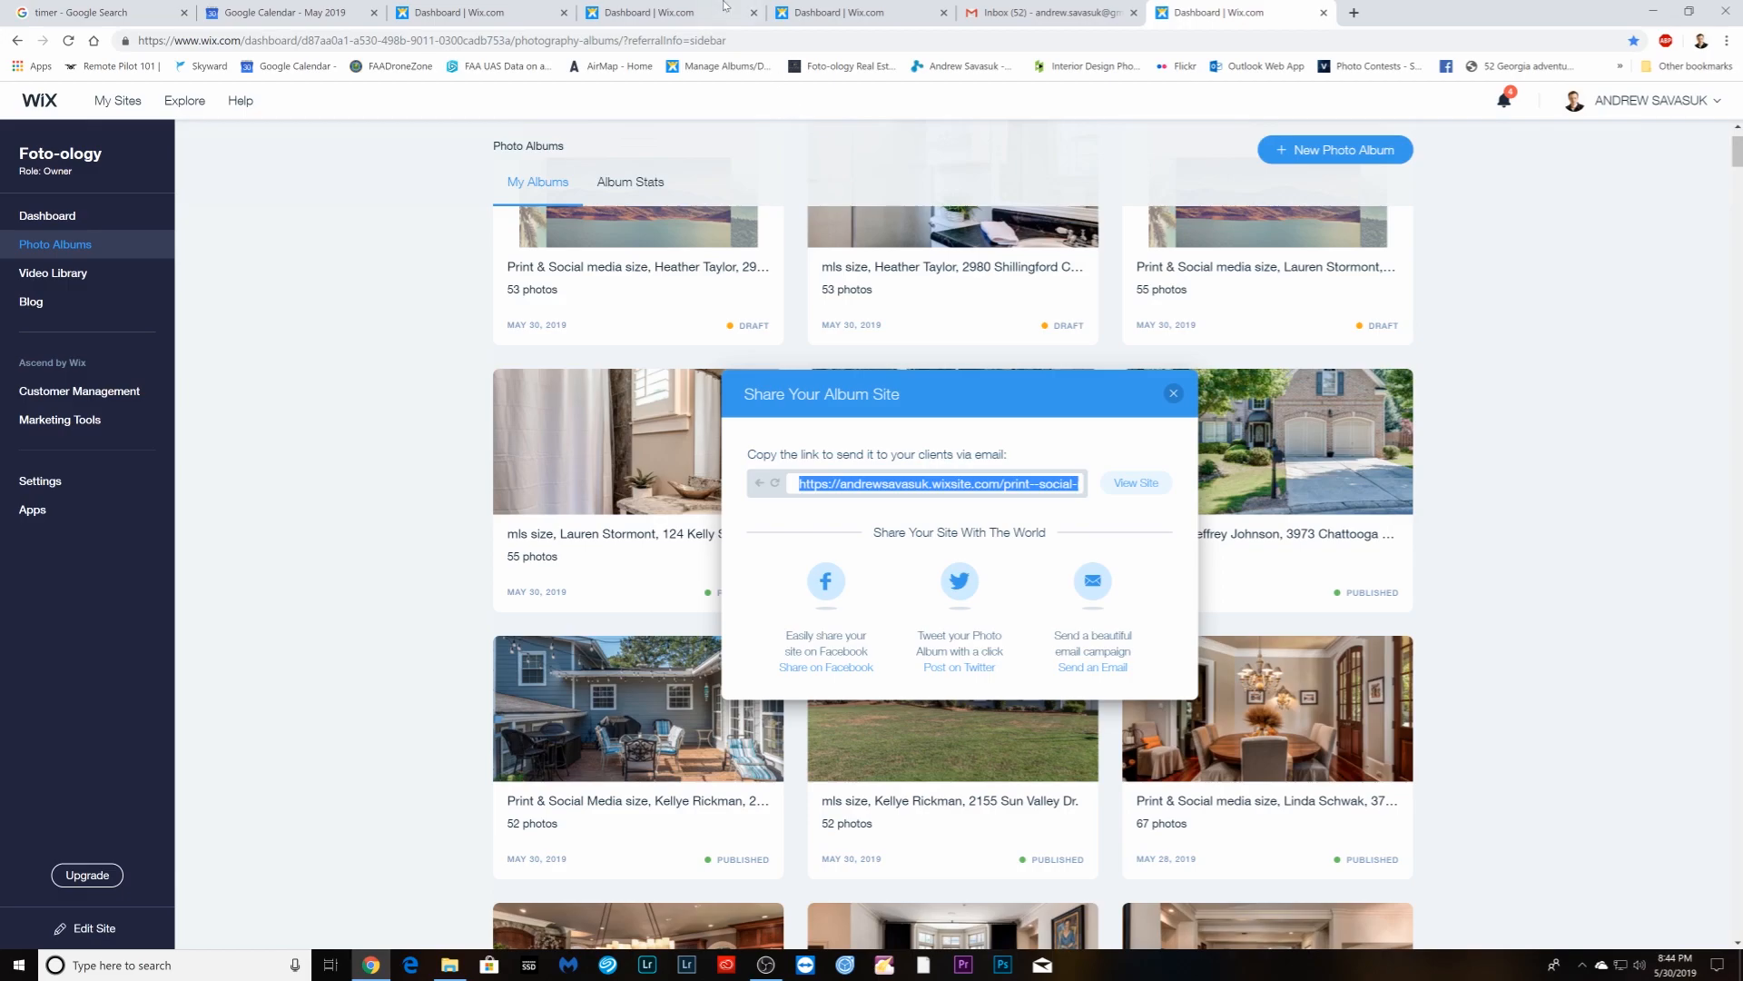
click(456, 12)
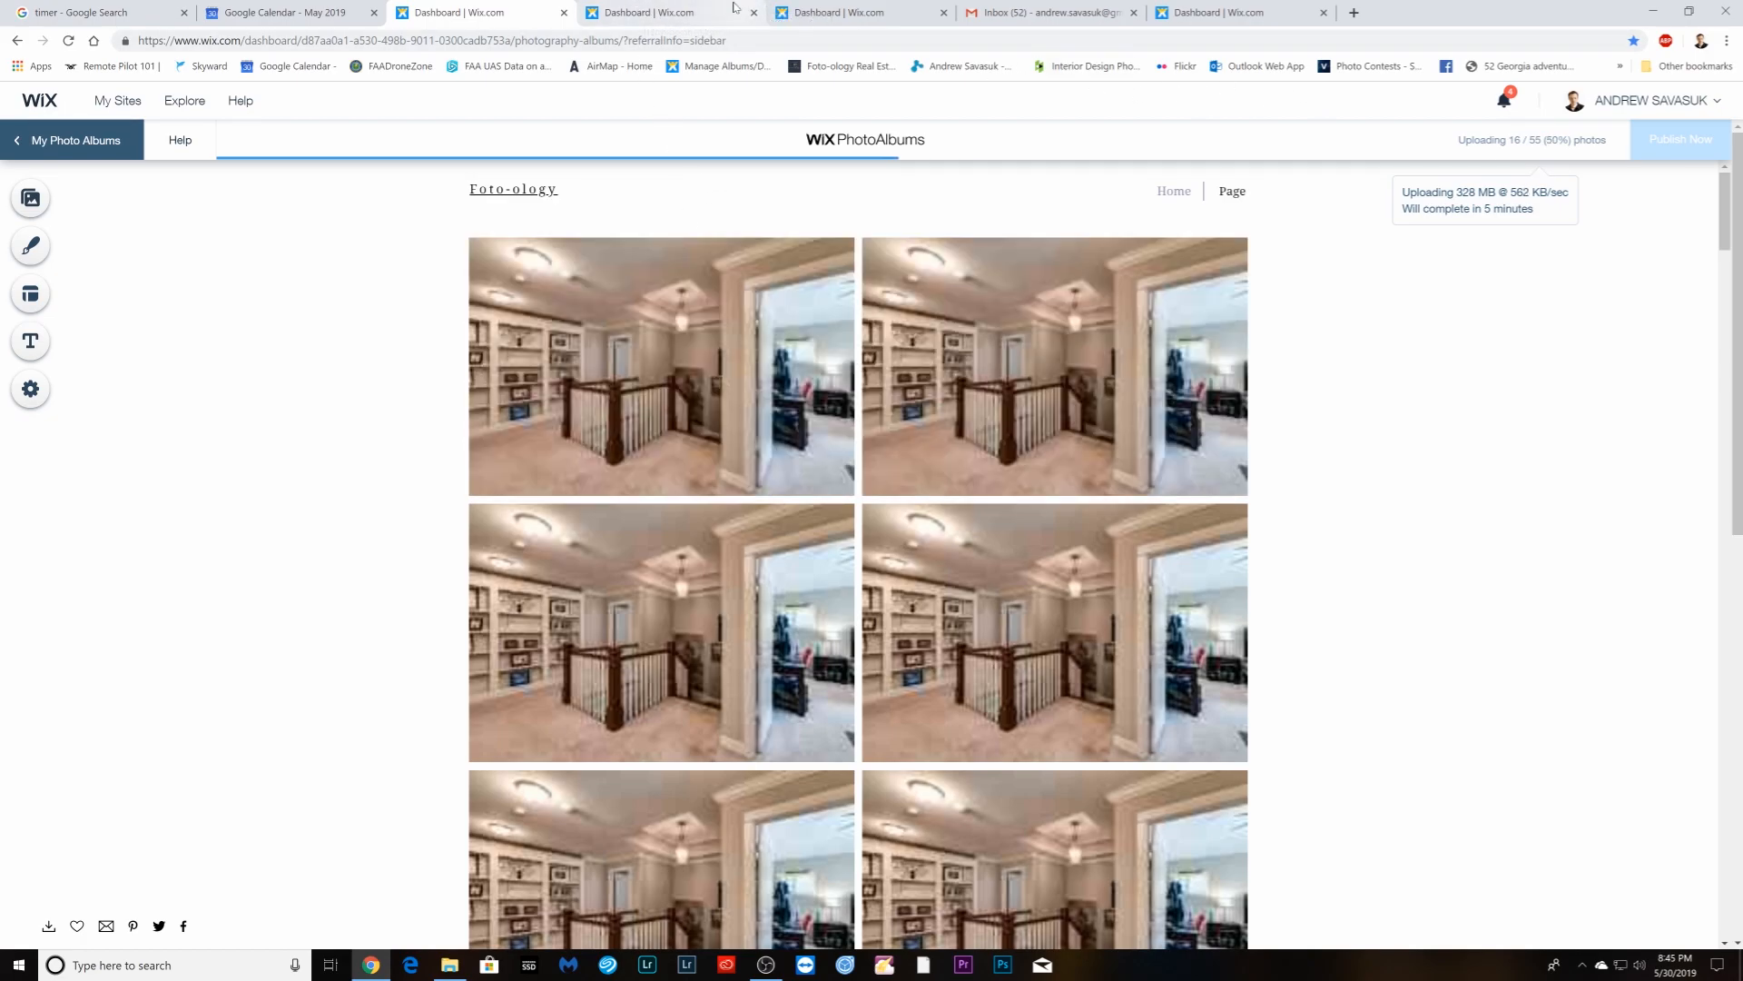
click(1044, 11)
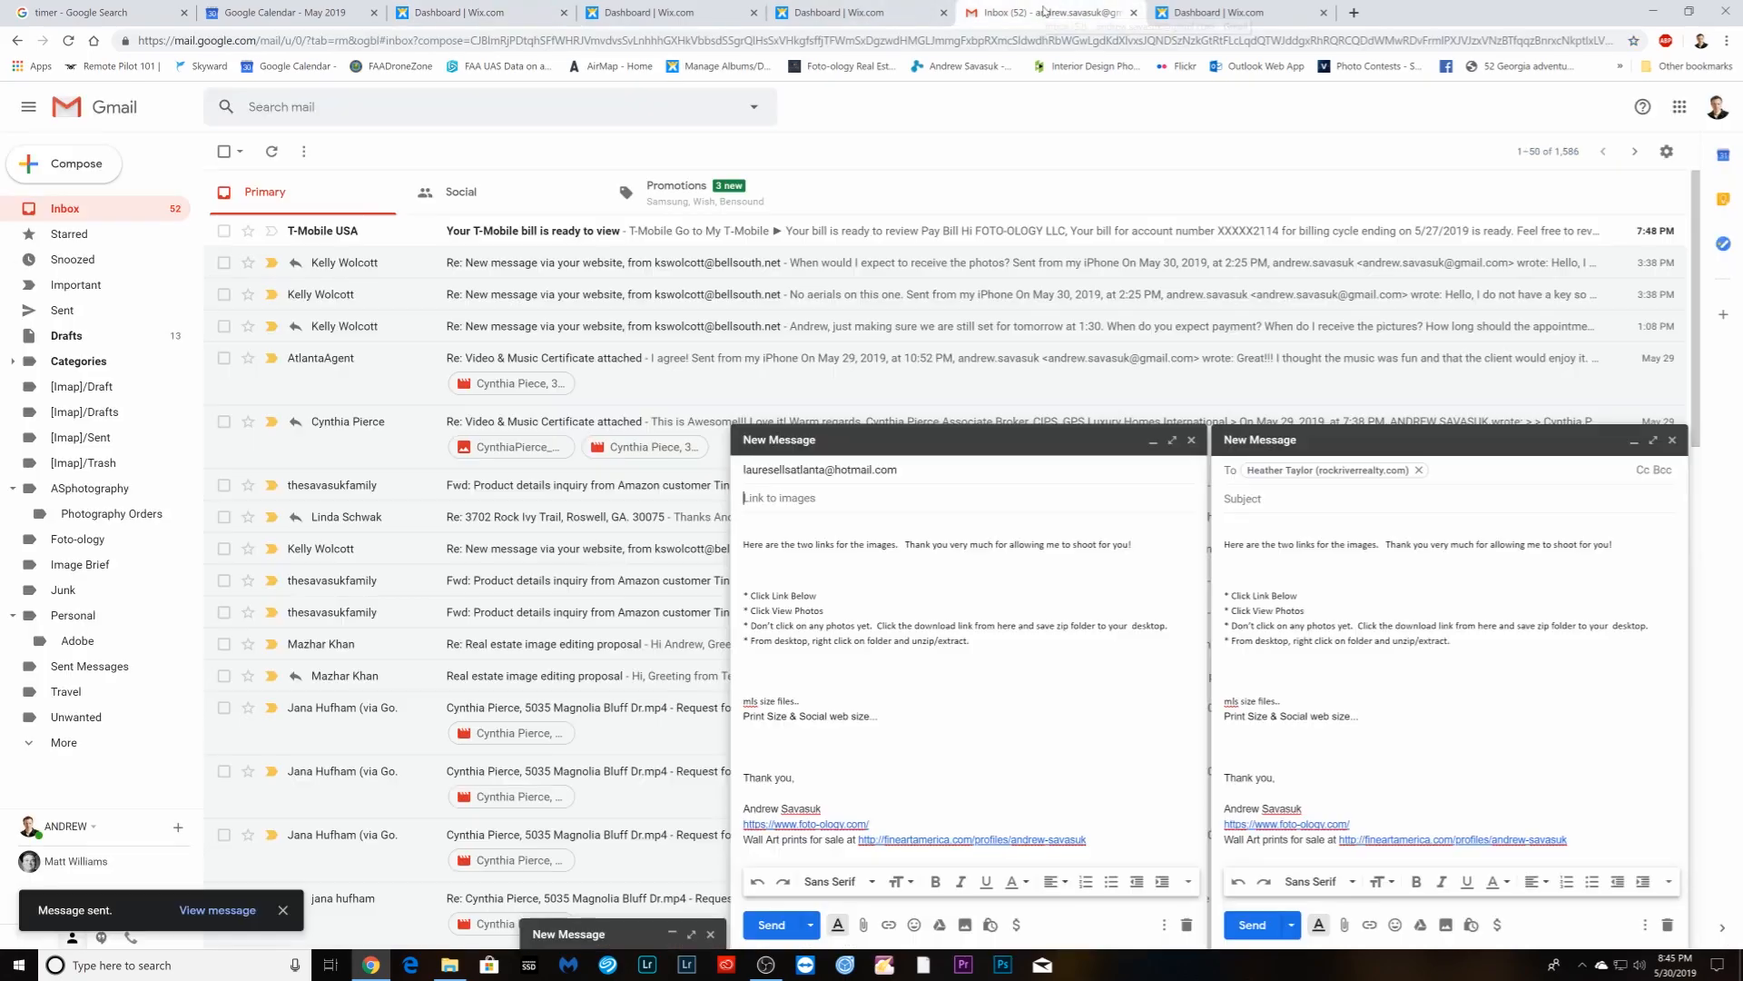
click(1222, 12)
click(1469, 445)
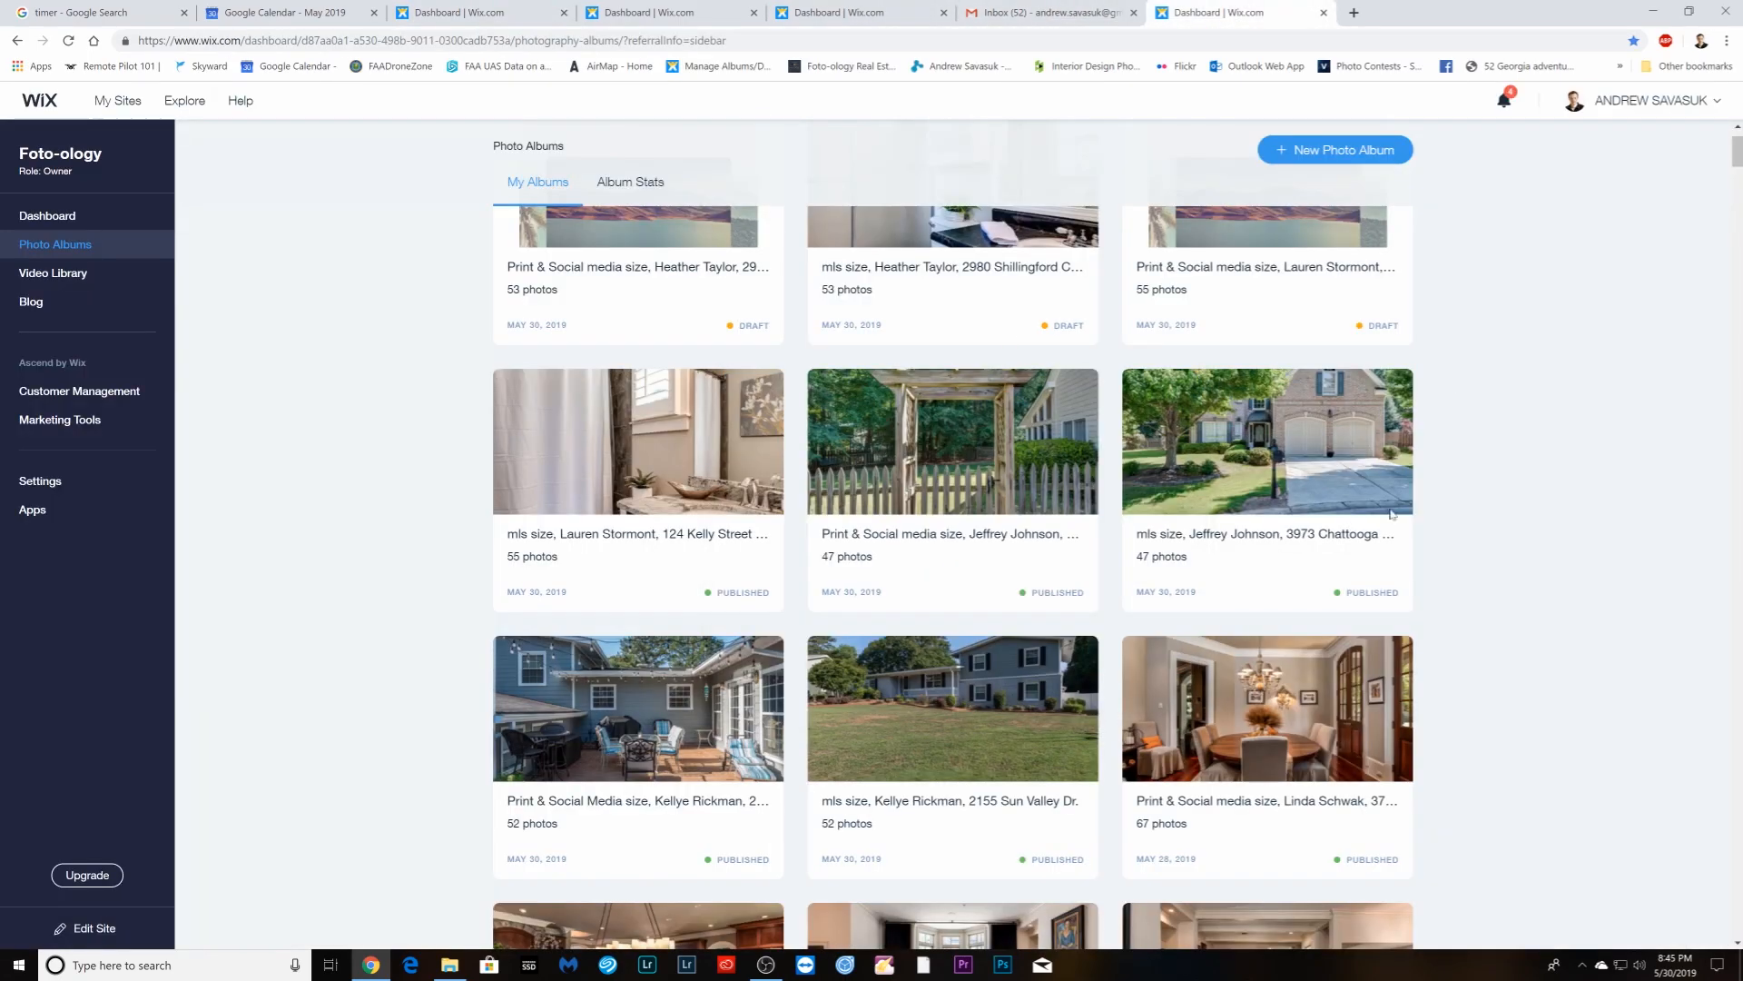
mouse_move(638, 429)
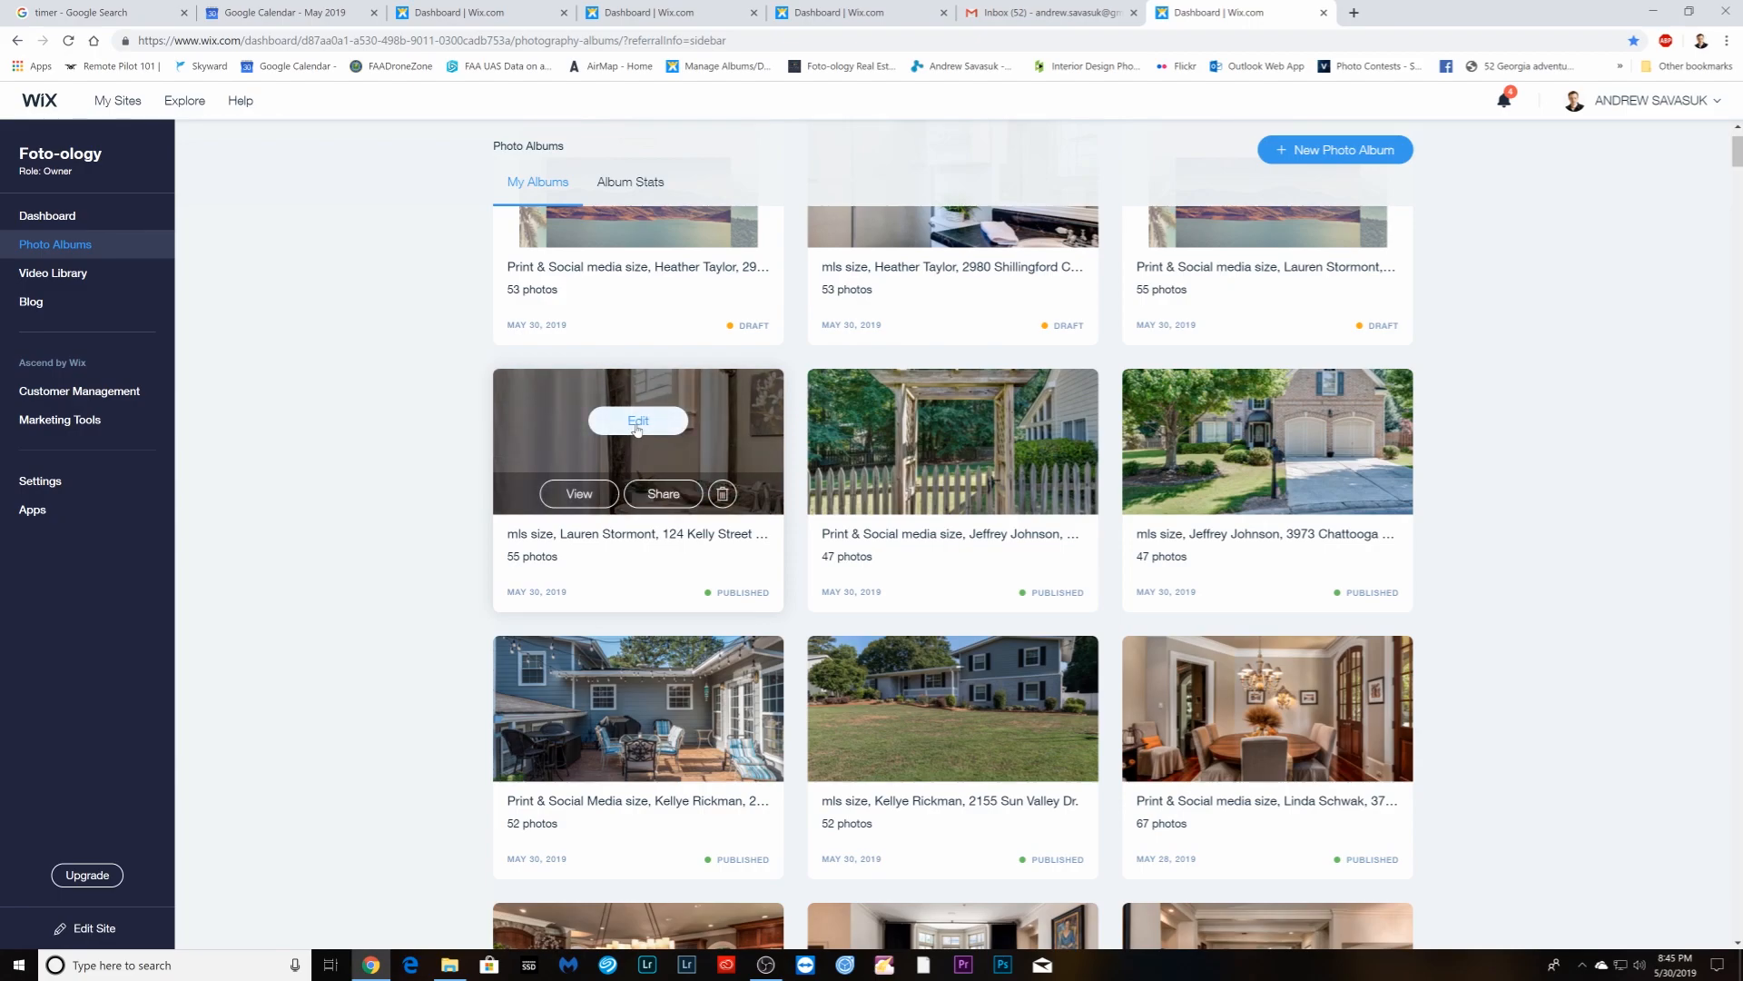
click(664, 493)
click(836, 483)
right_click(836, 487)
click(868, 501)
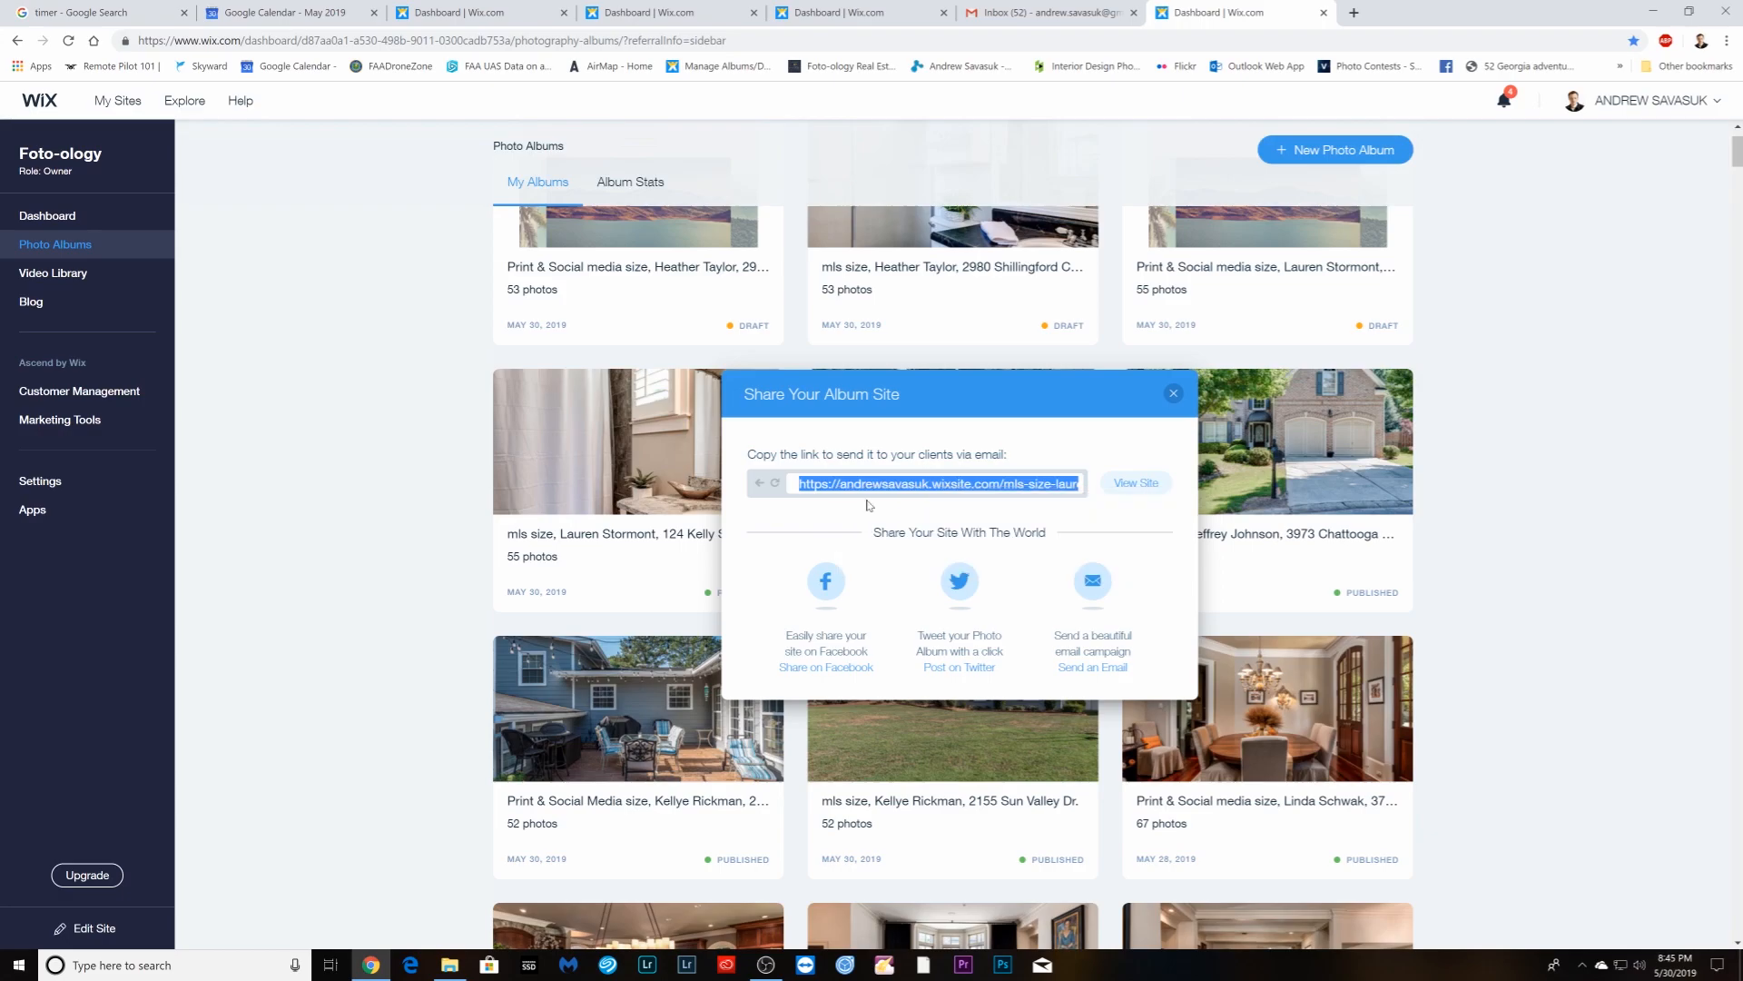
click(1007, 13)
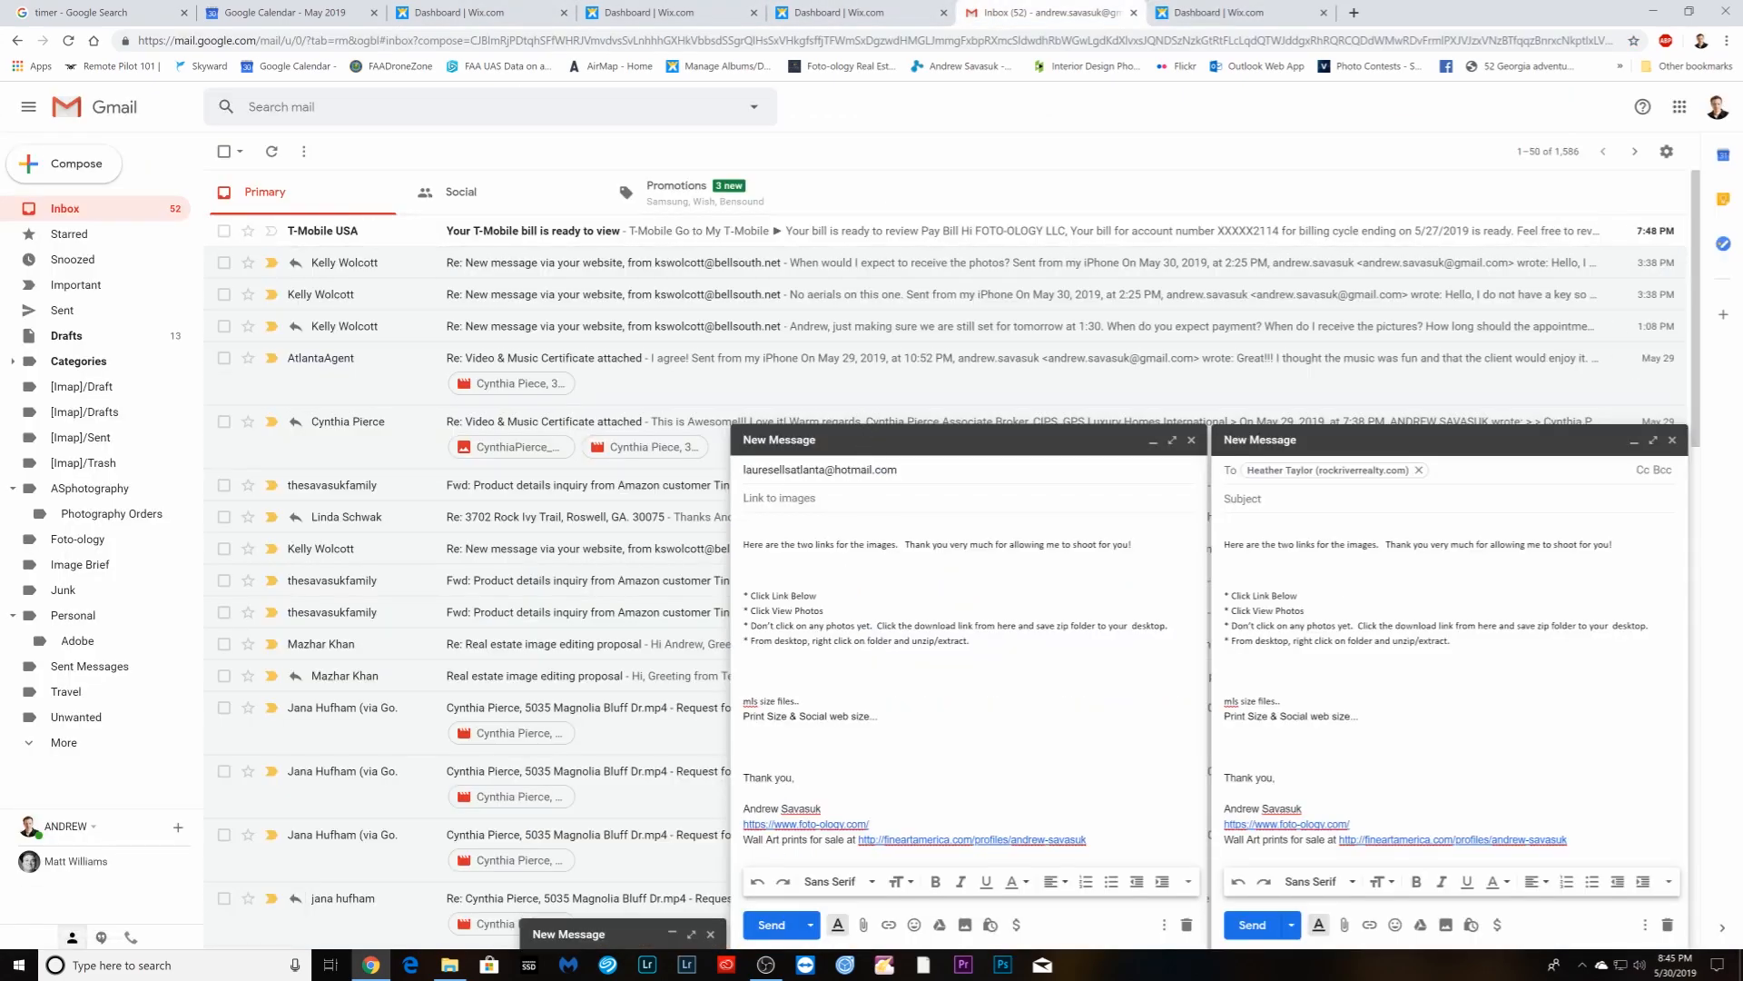
right_click(817, 703)
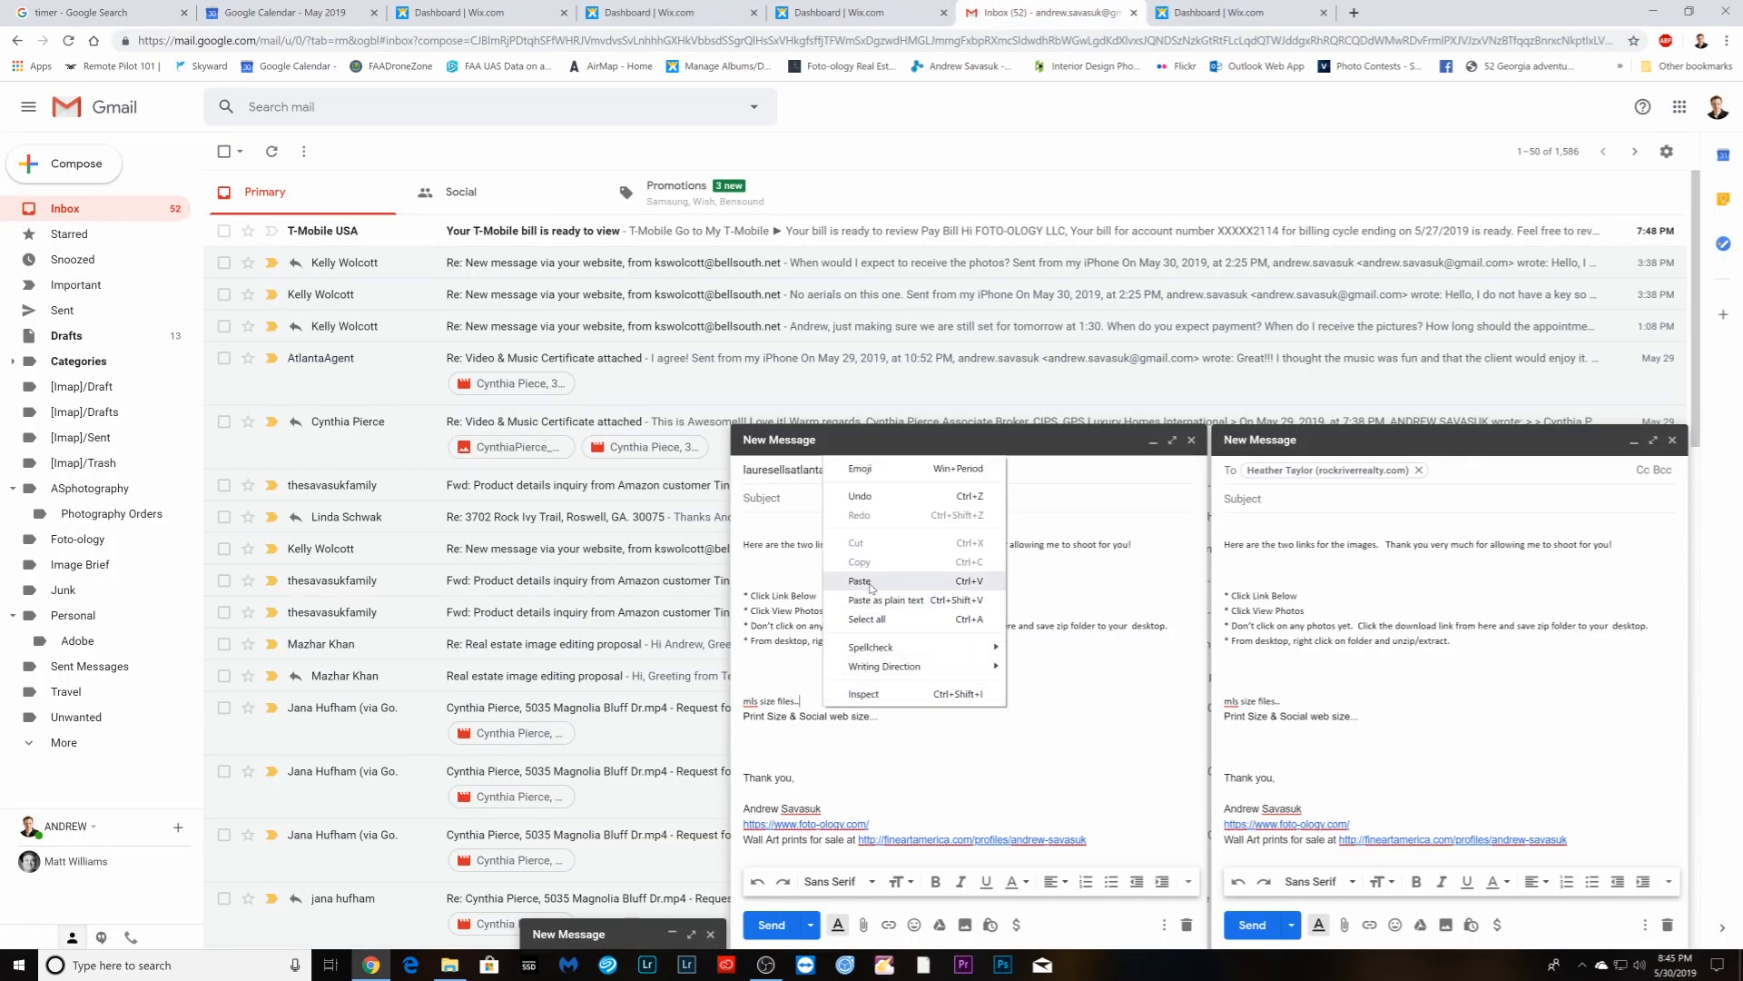
click(874, 588)
- Copy the matching shoot's address from Calendar into the second draft's subject
click(285, 13)
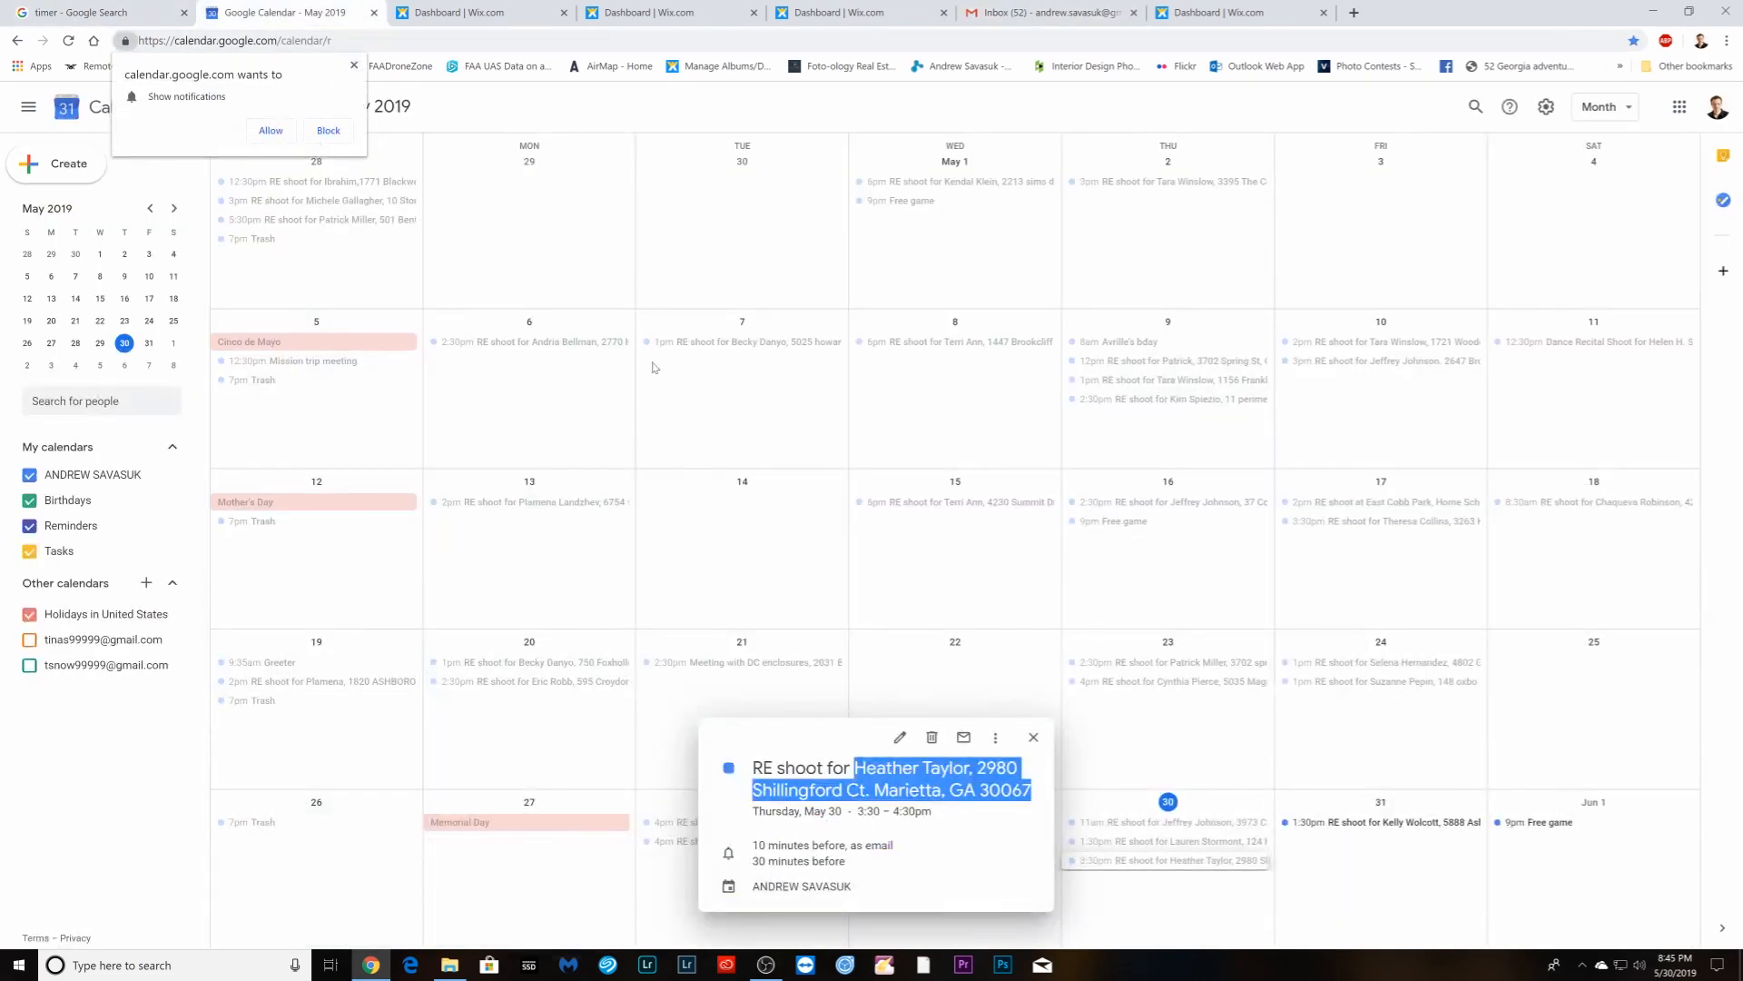
click(1033, 738)
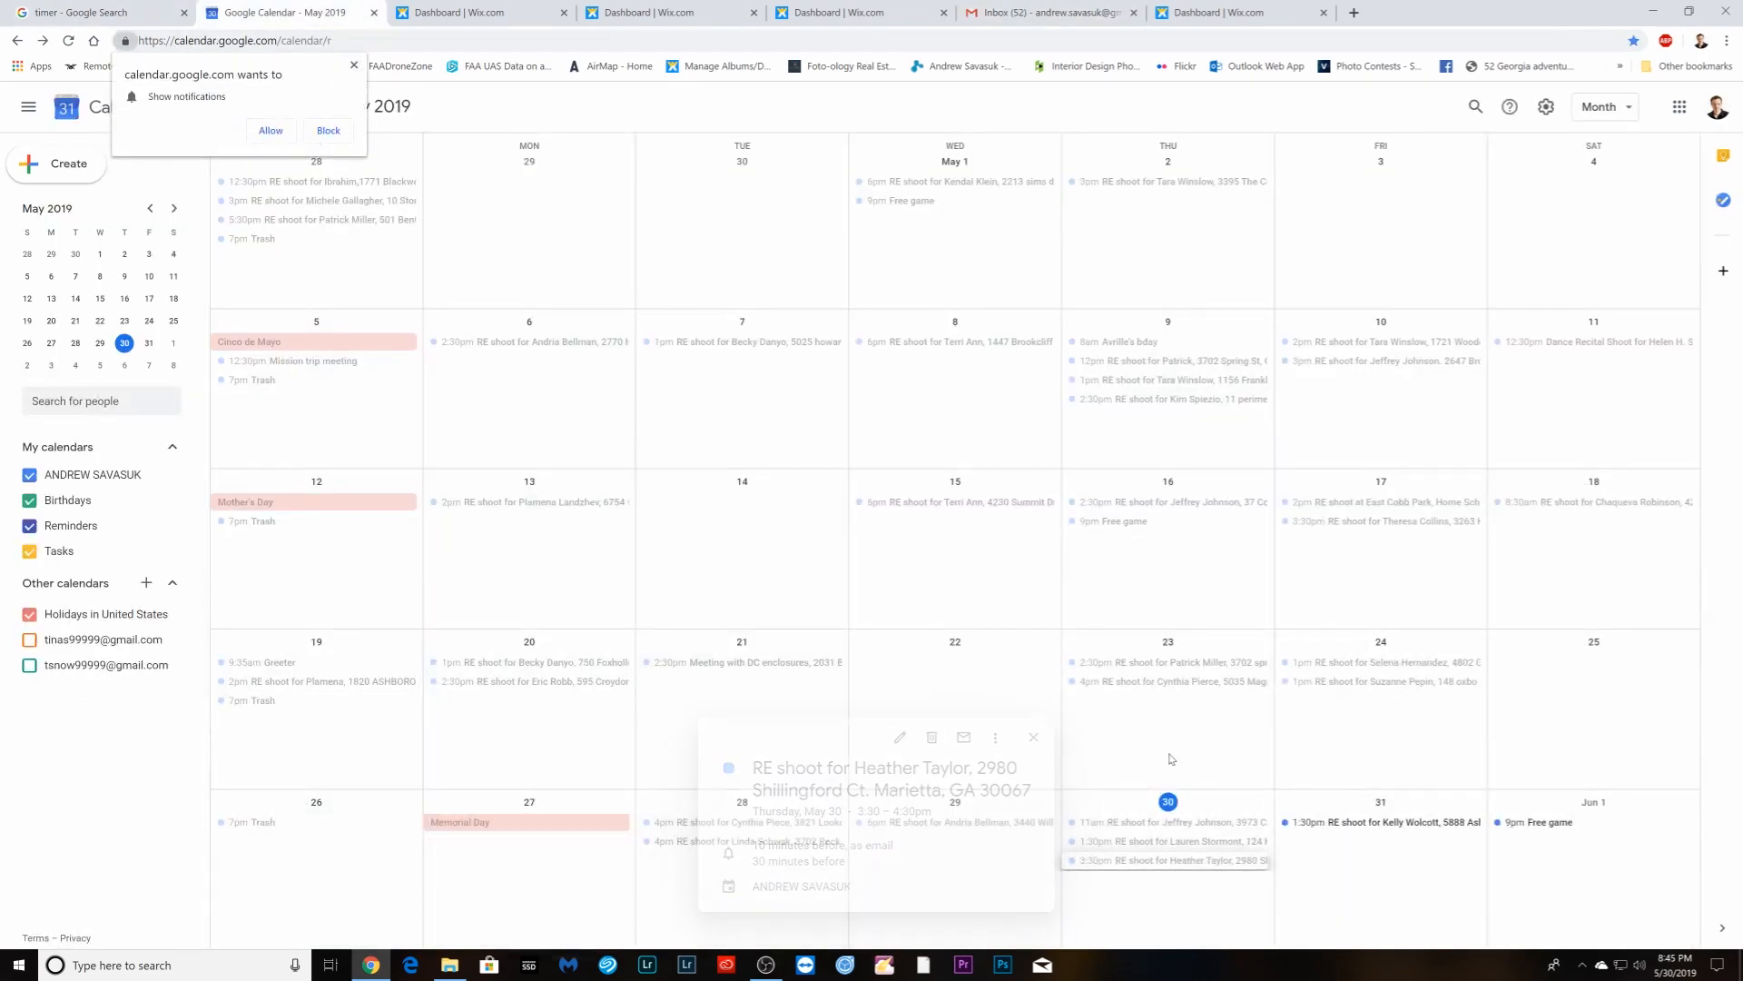
click(1176, 841)
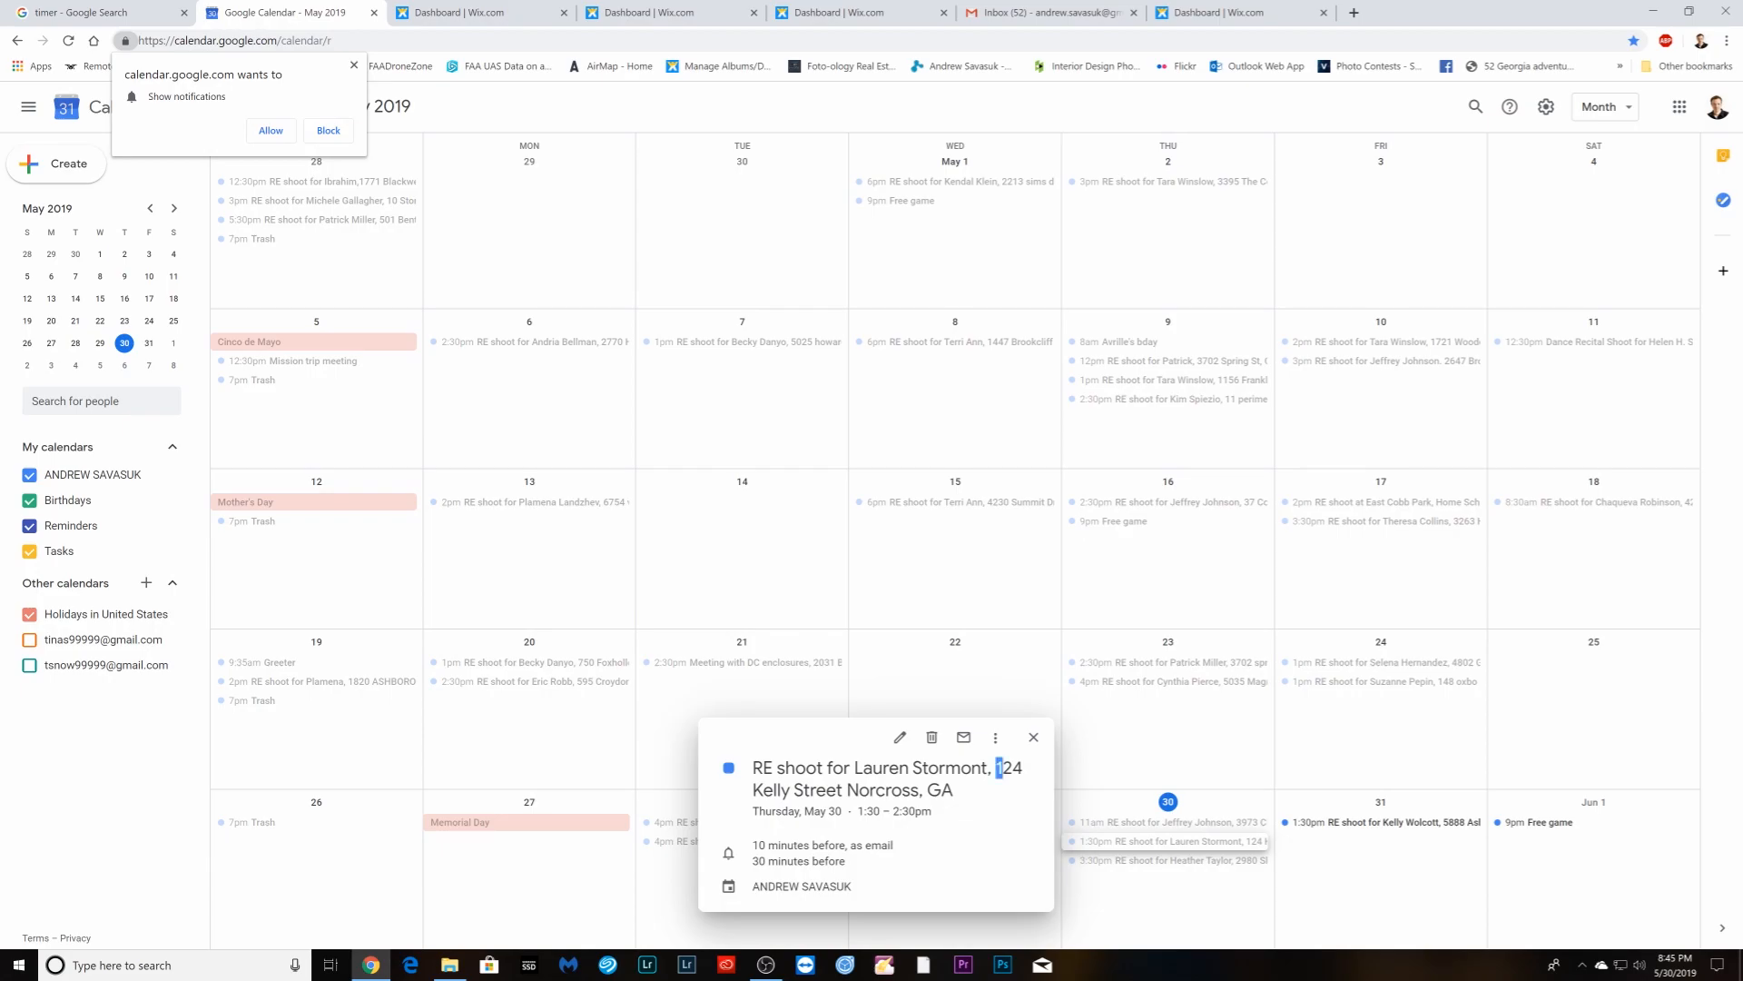
drag(998, 768, 953, 790)
right_click(1008, 770)
click(1035, 777)
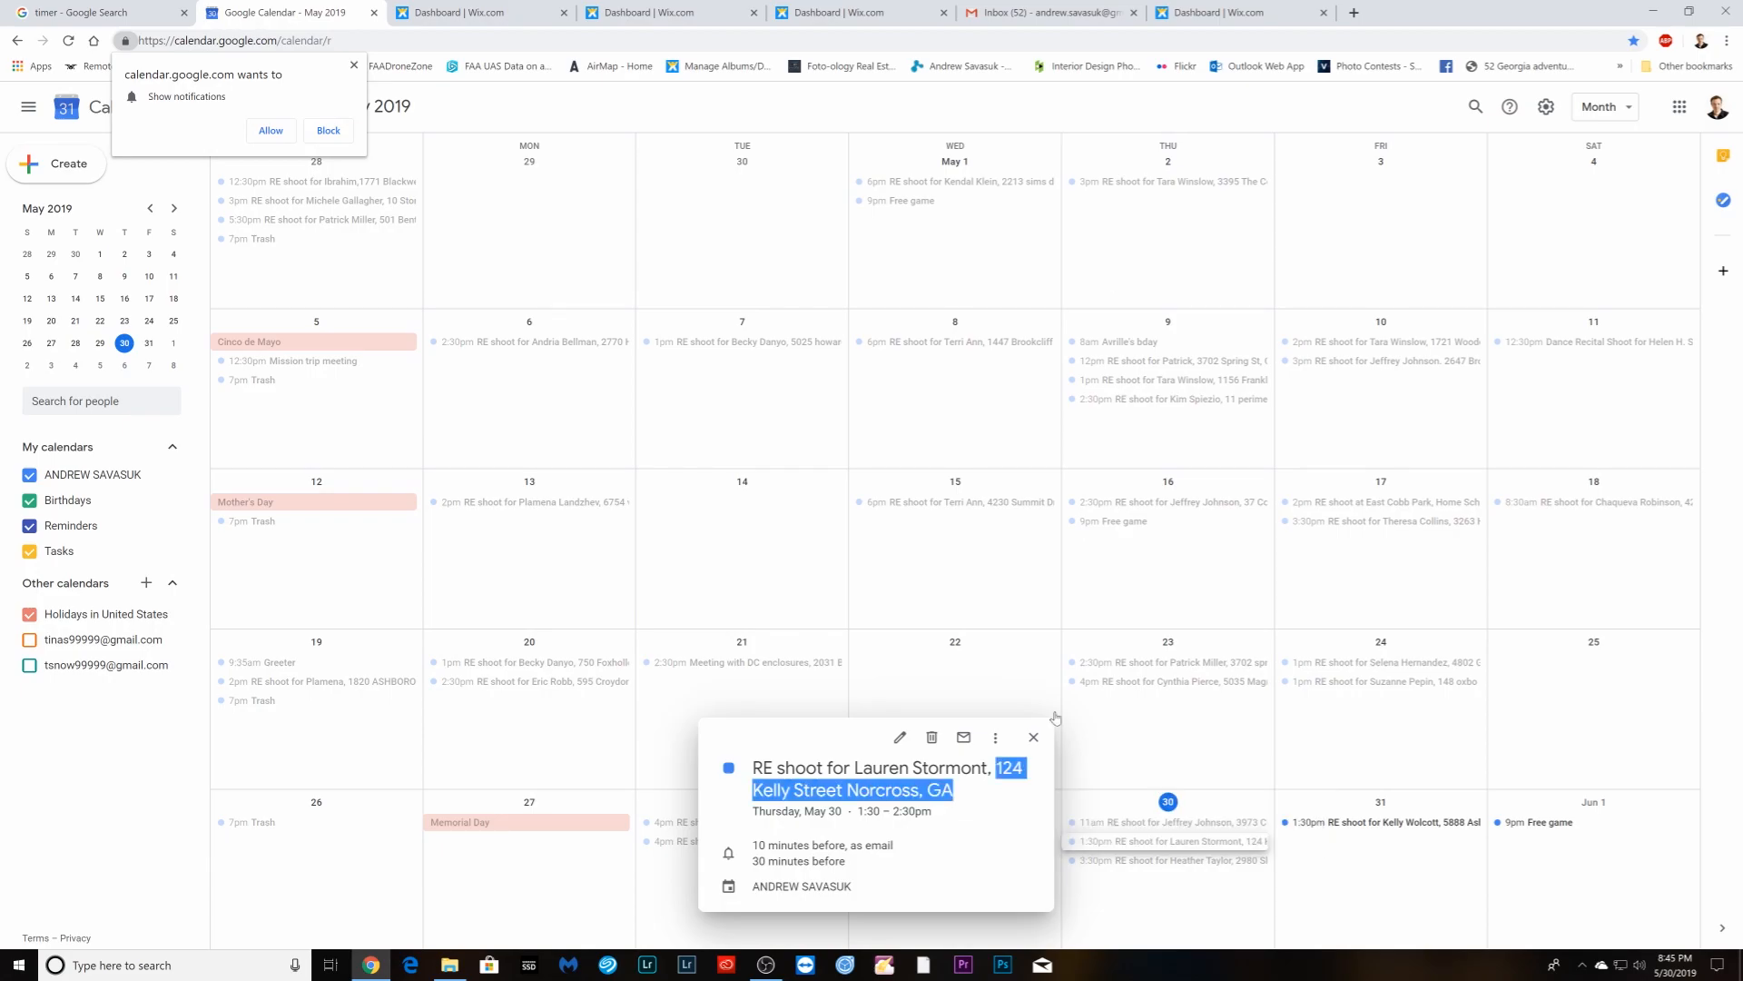
click(1090, 13)
right_click(789, 505)
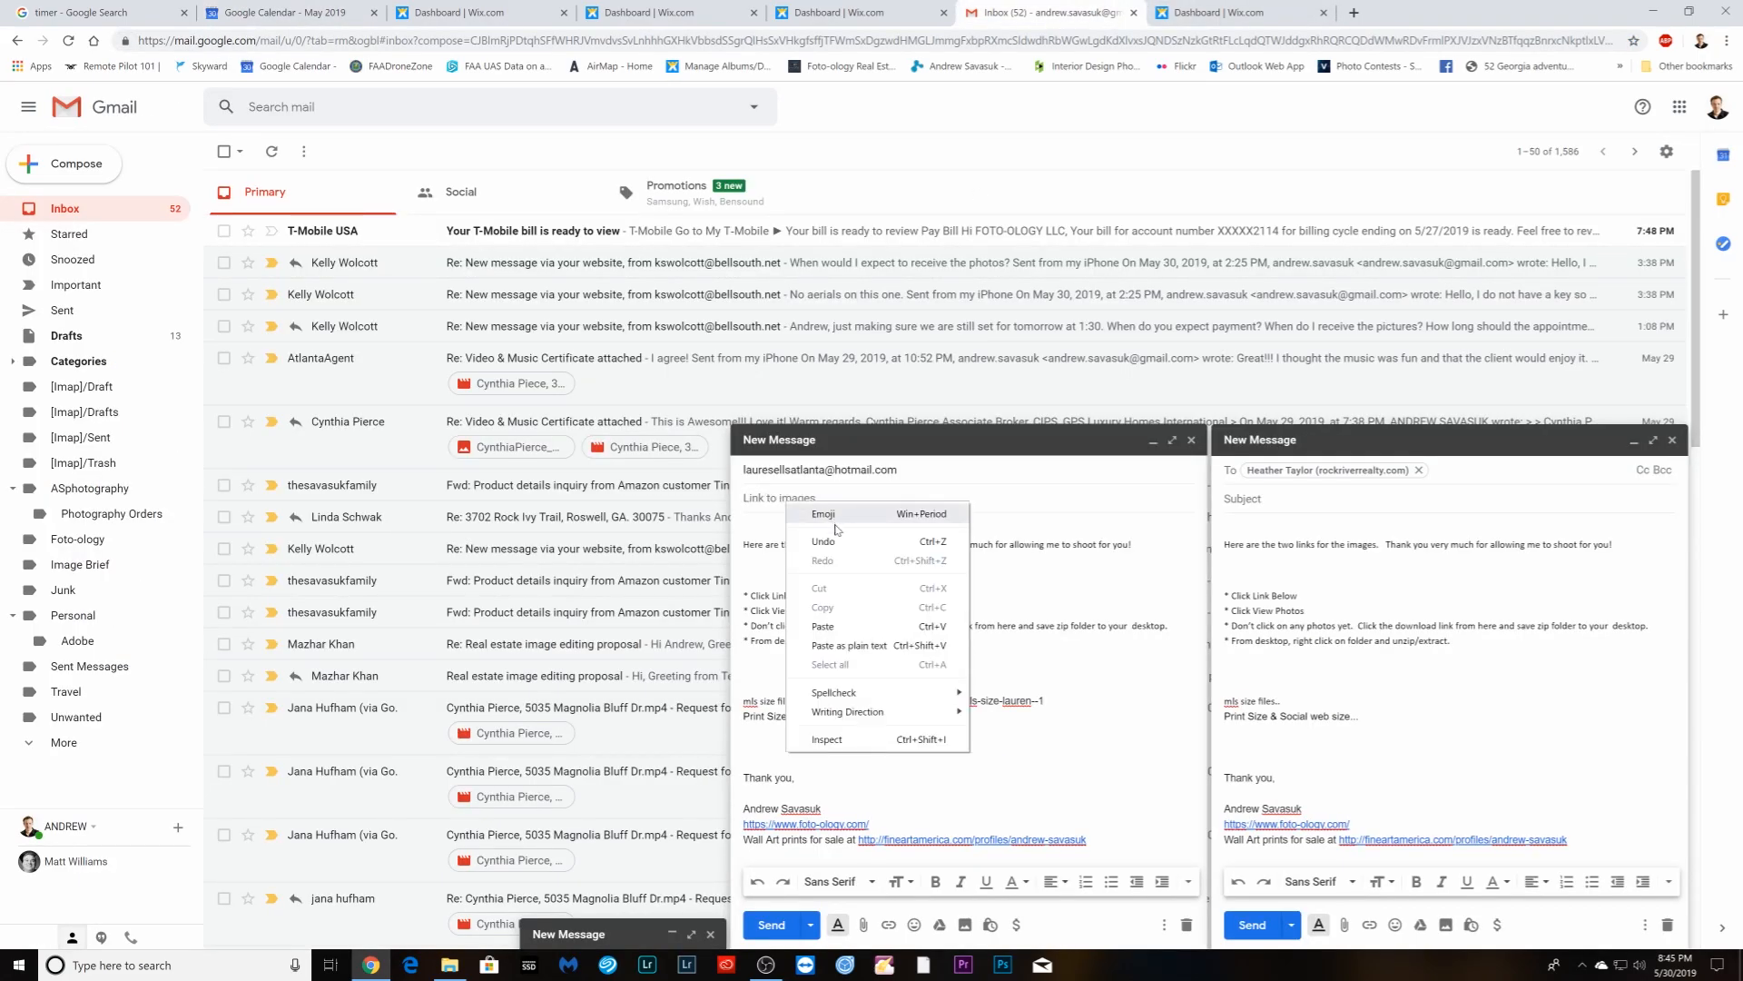
click(826, 627)
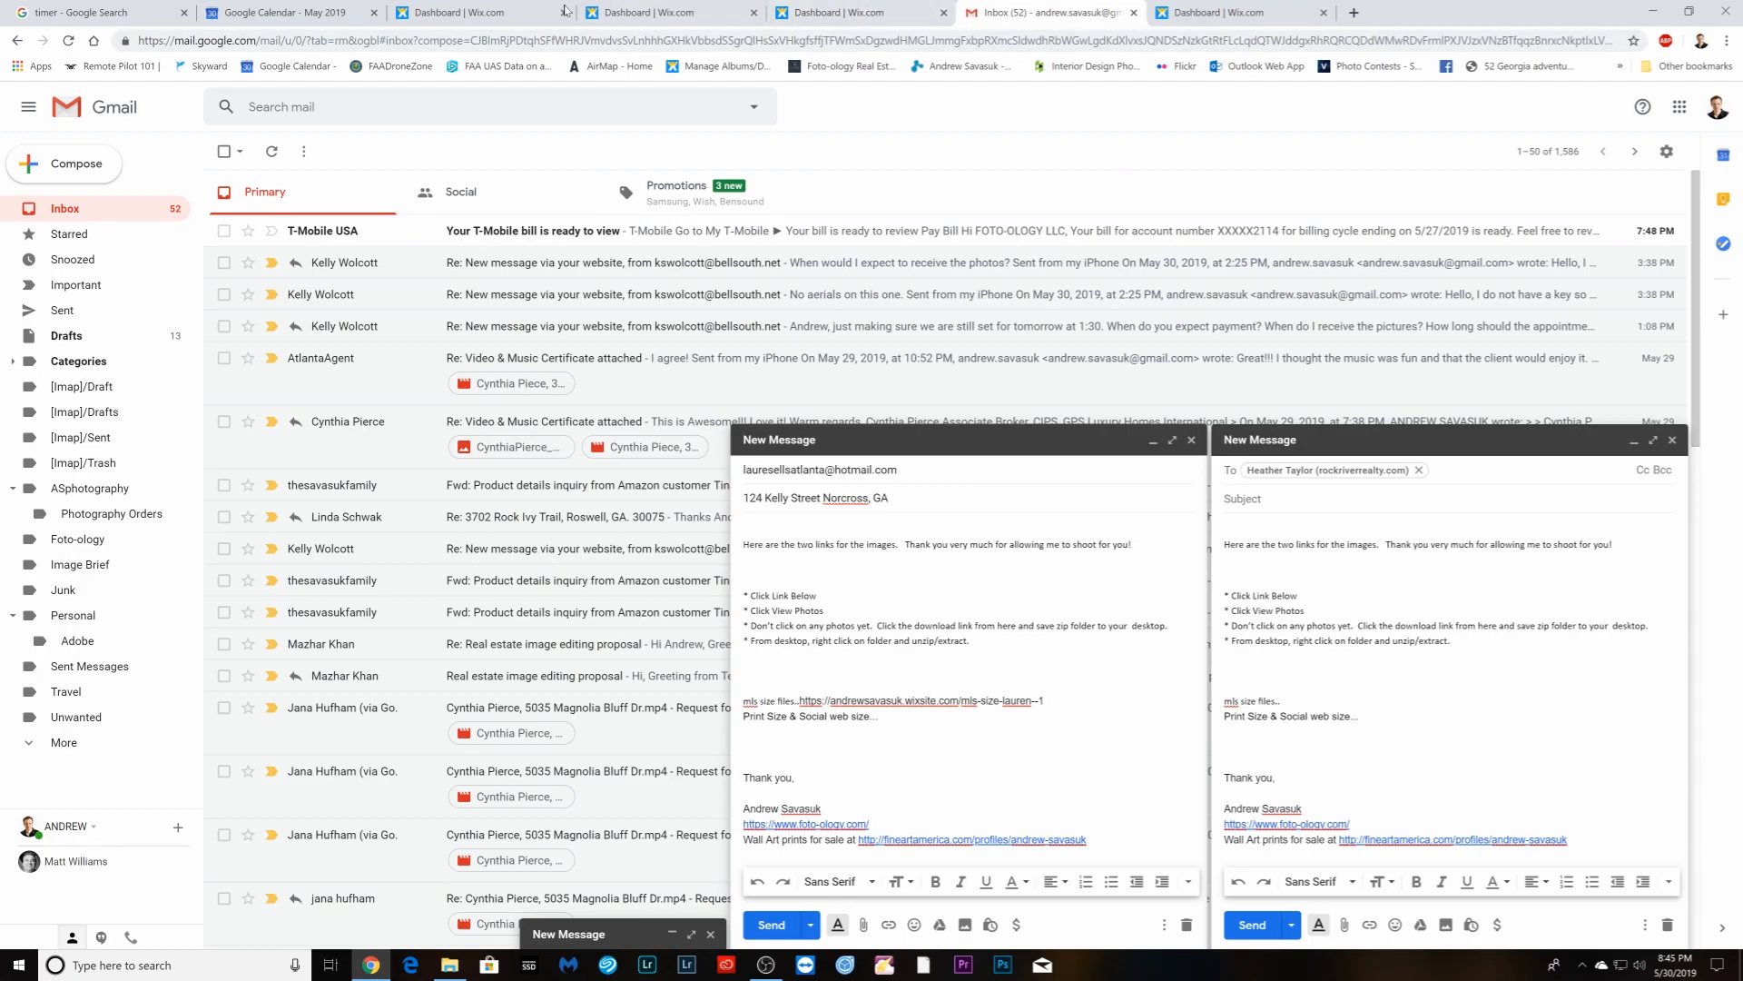
click(281, 12)
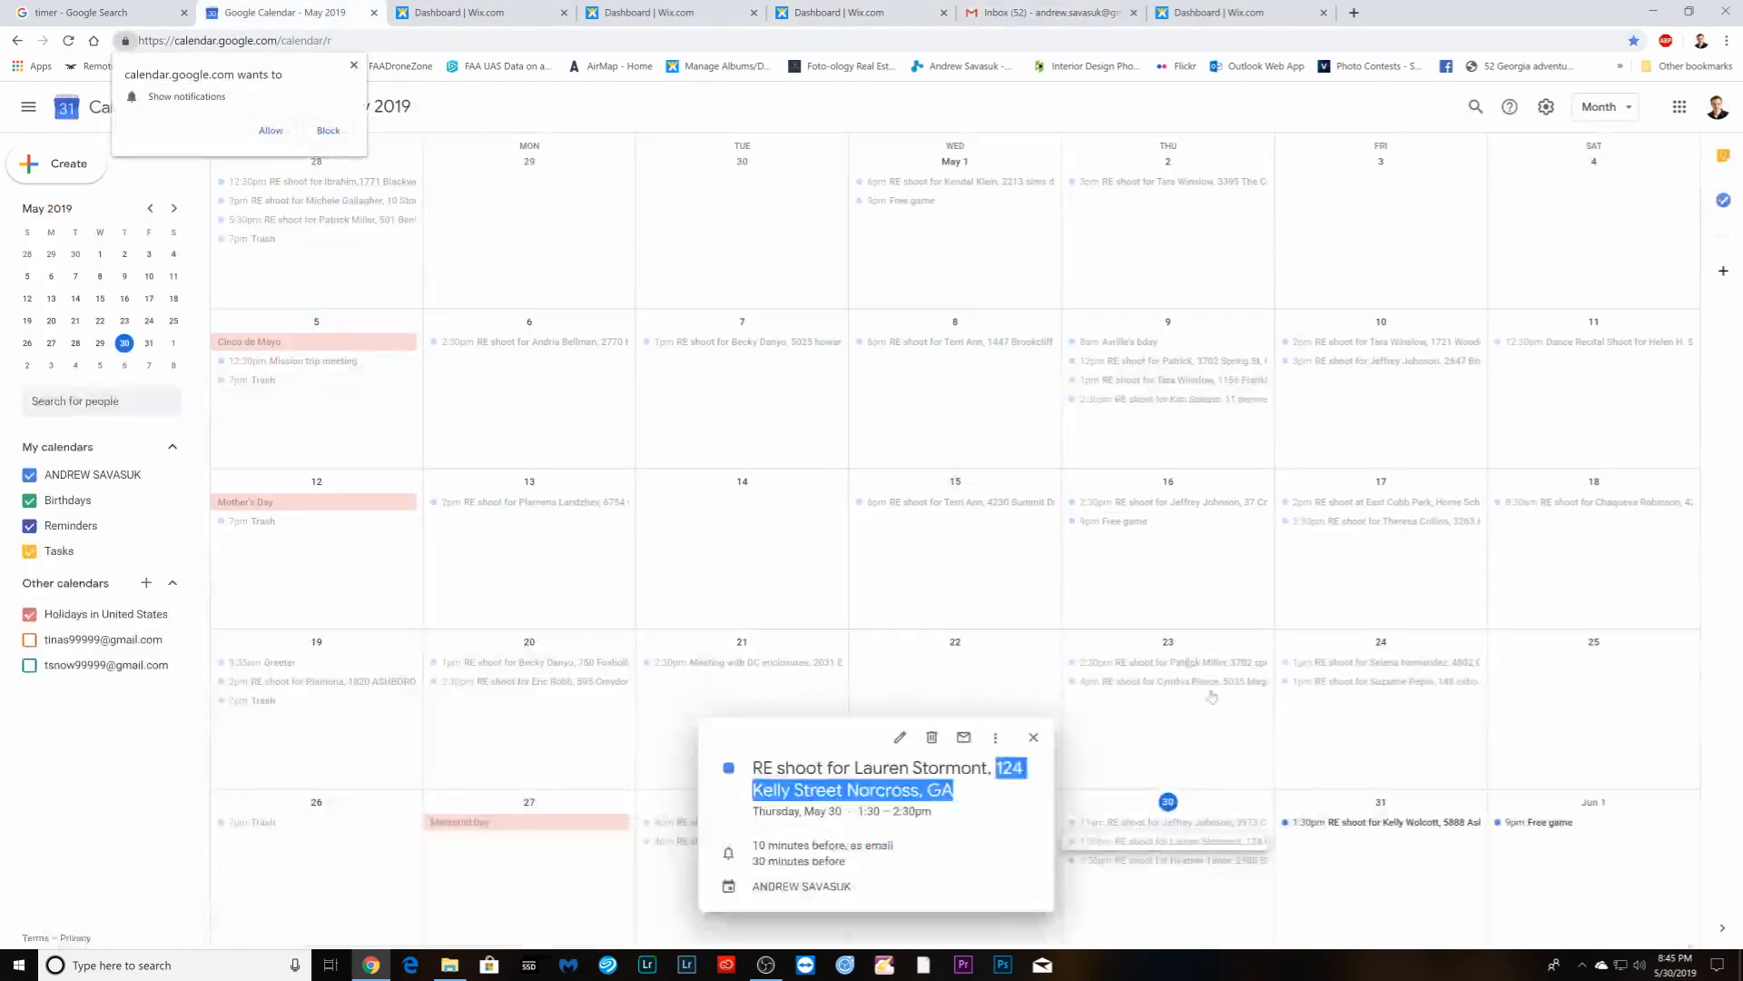
click(1180, 861)
- Copy the 3:30pm shoot's address from Calendar into the third draft's subject
drag(975, 768, 1022, 790)
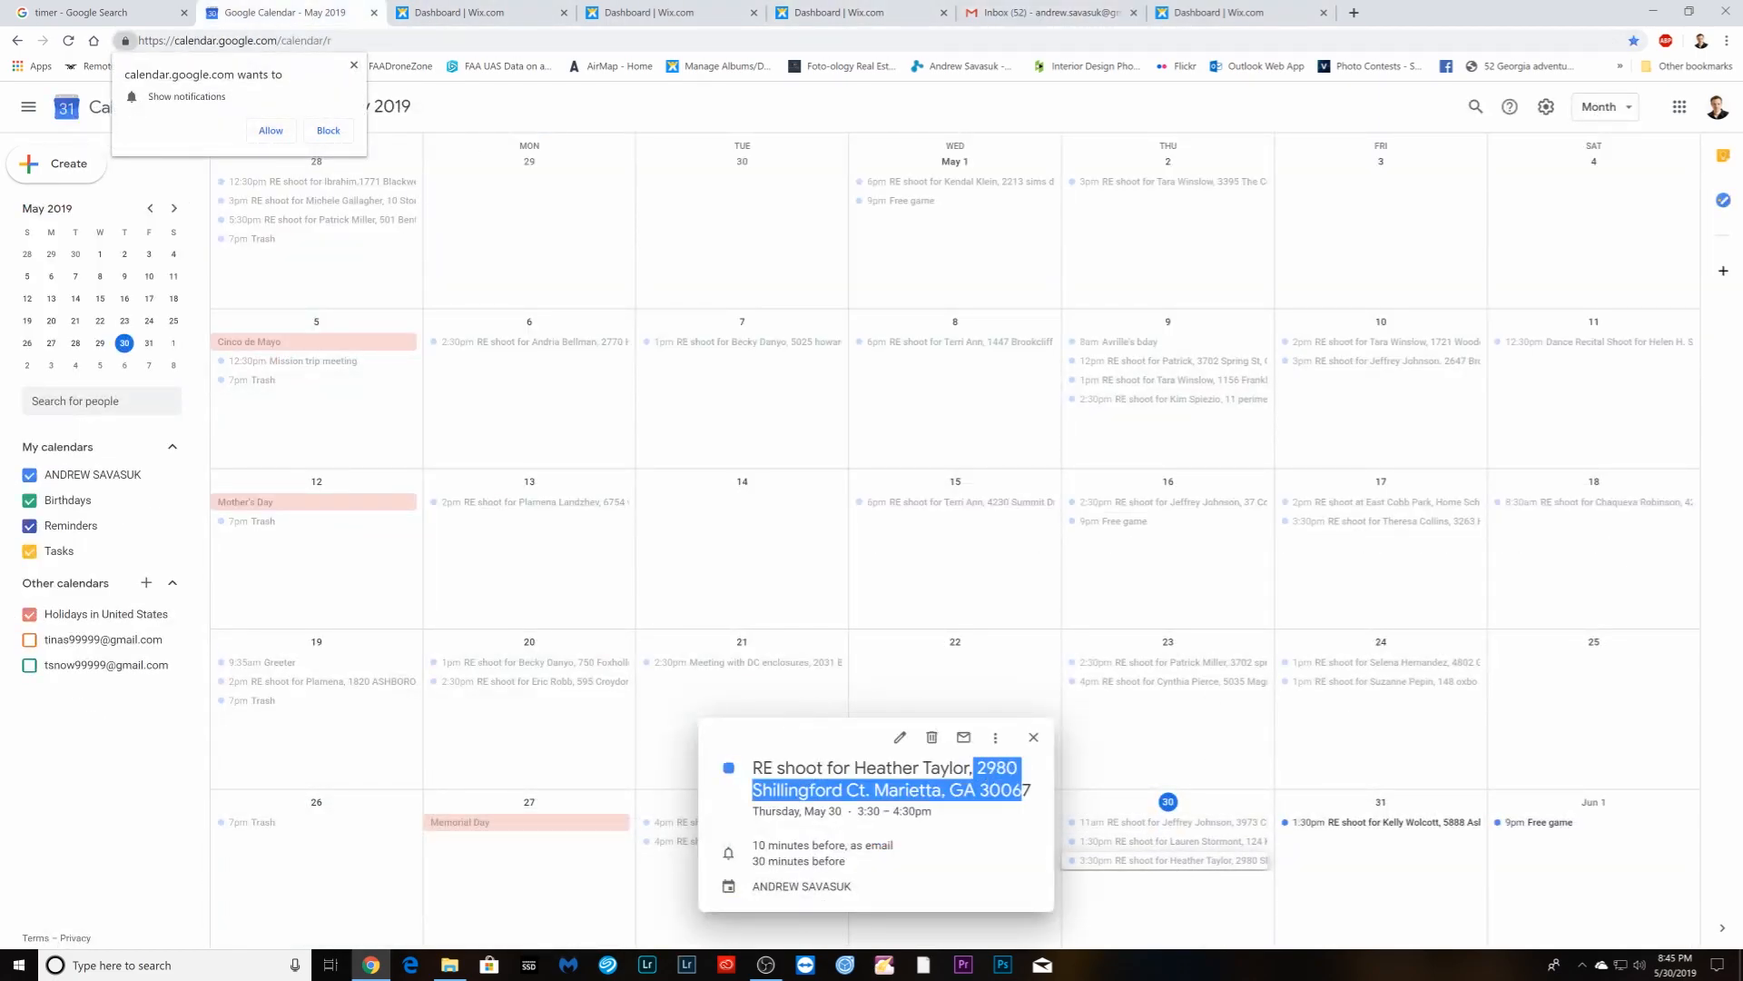
right_click(1032, 797)
click(1046, 802)
click(1048, 12)
click(1234, 514)
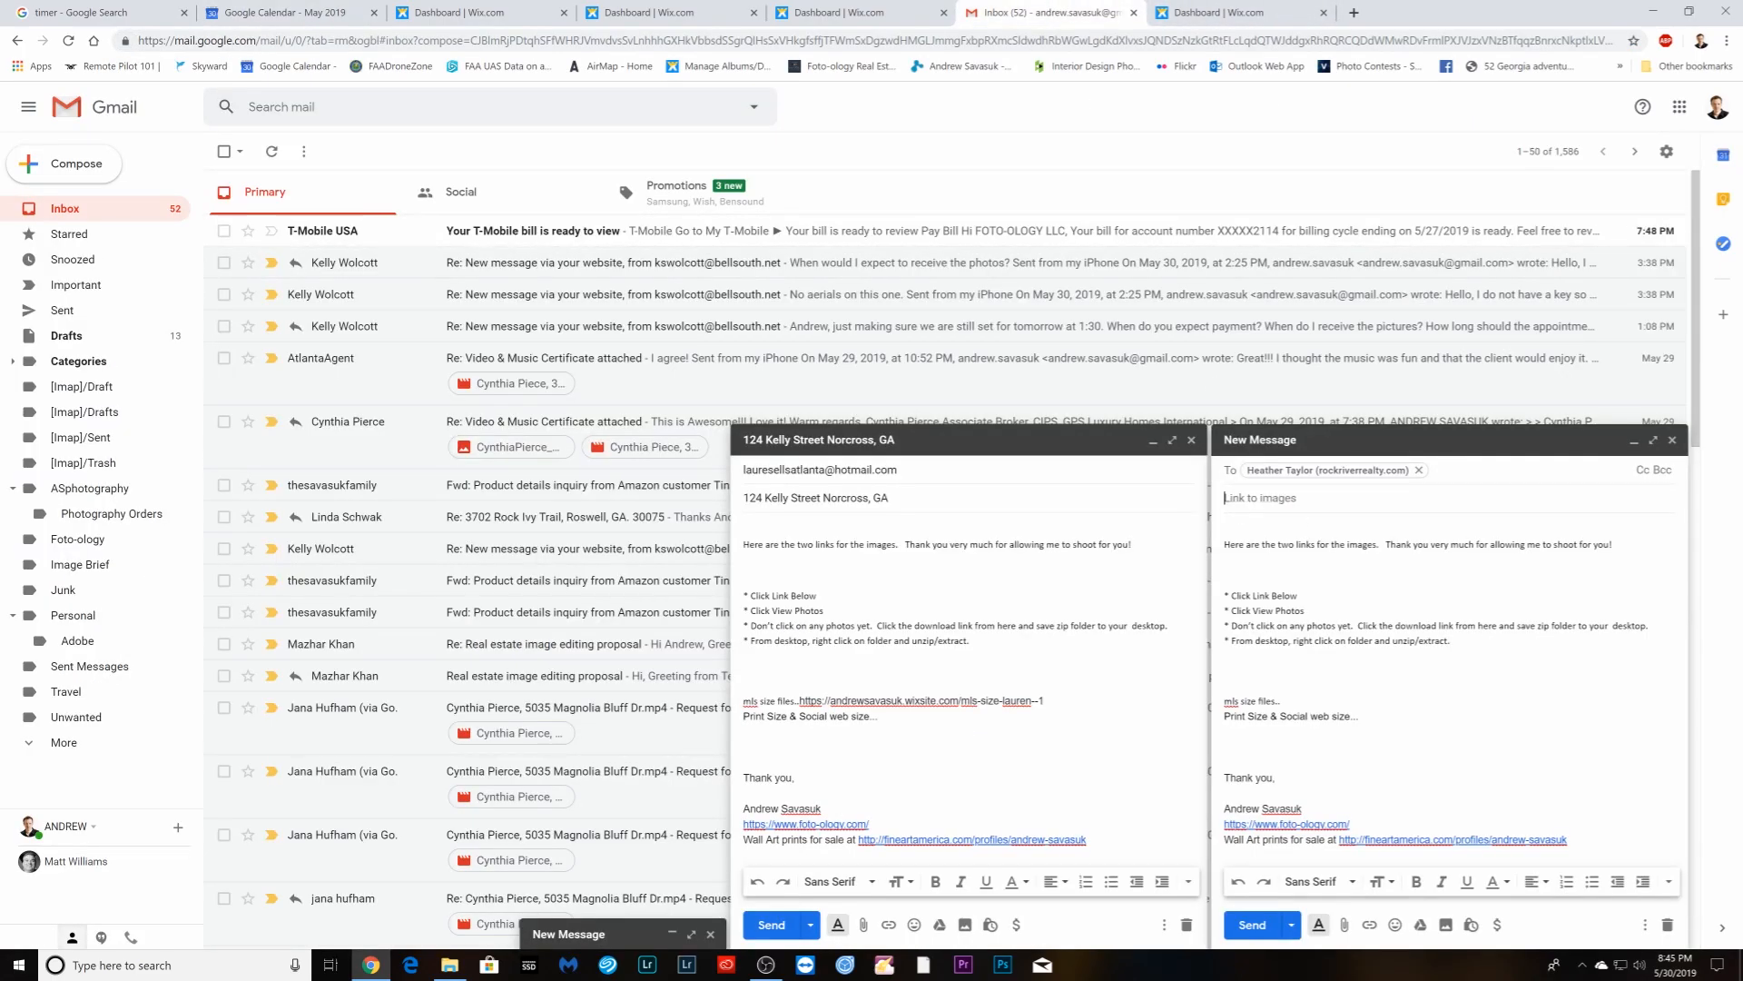
right_click(1237, 499)
click(1271, 622)
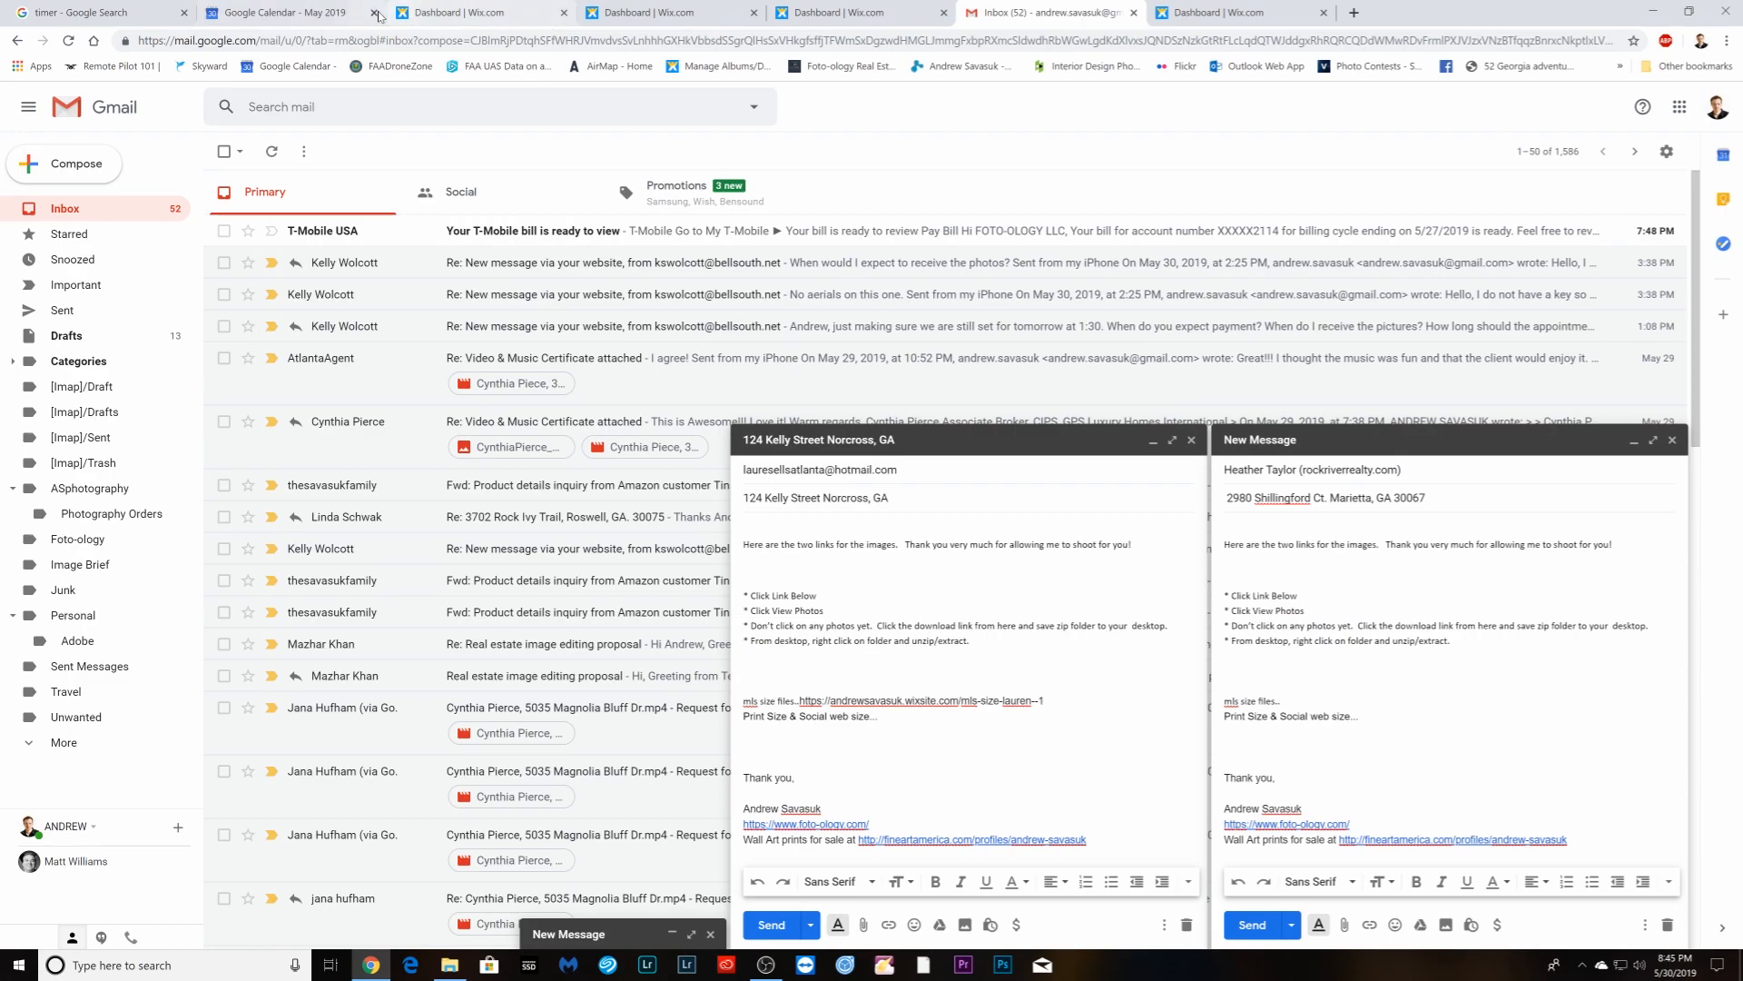
click(462, 14)
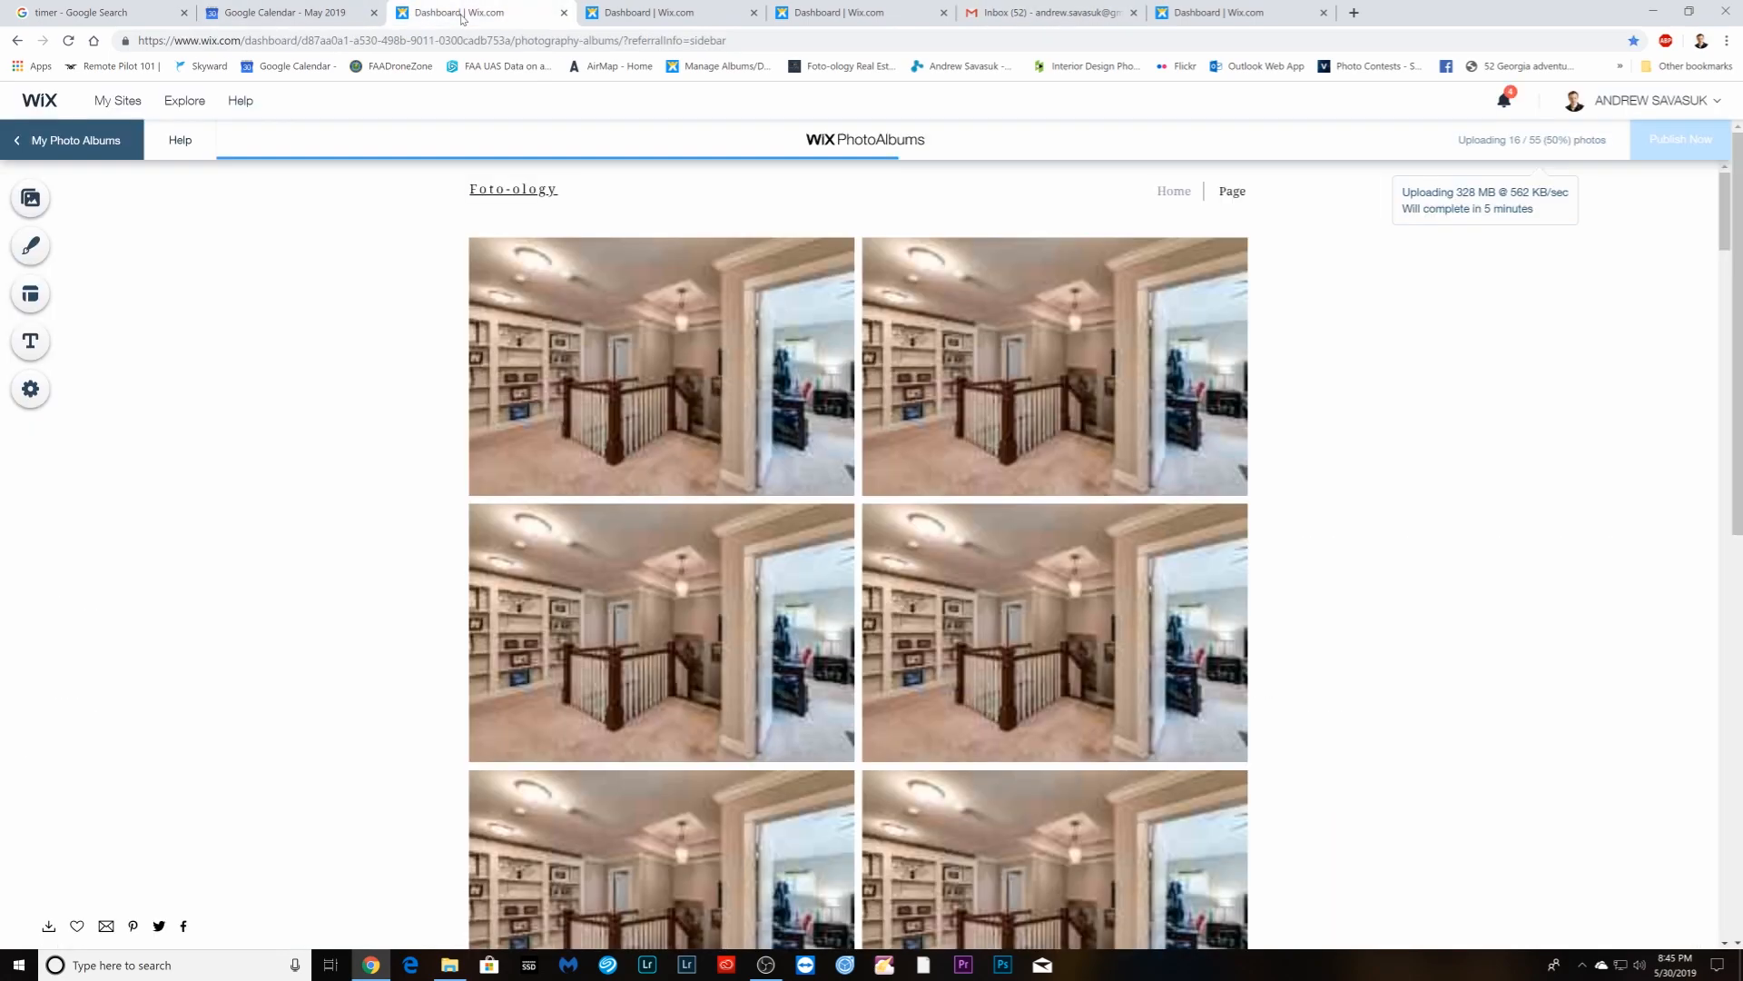
- Check the album uploads and stopwatch, then expand the third client's minimized draft in Gmail
click(654, 14)
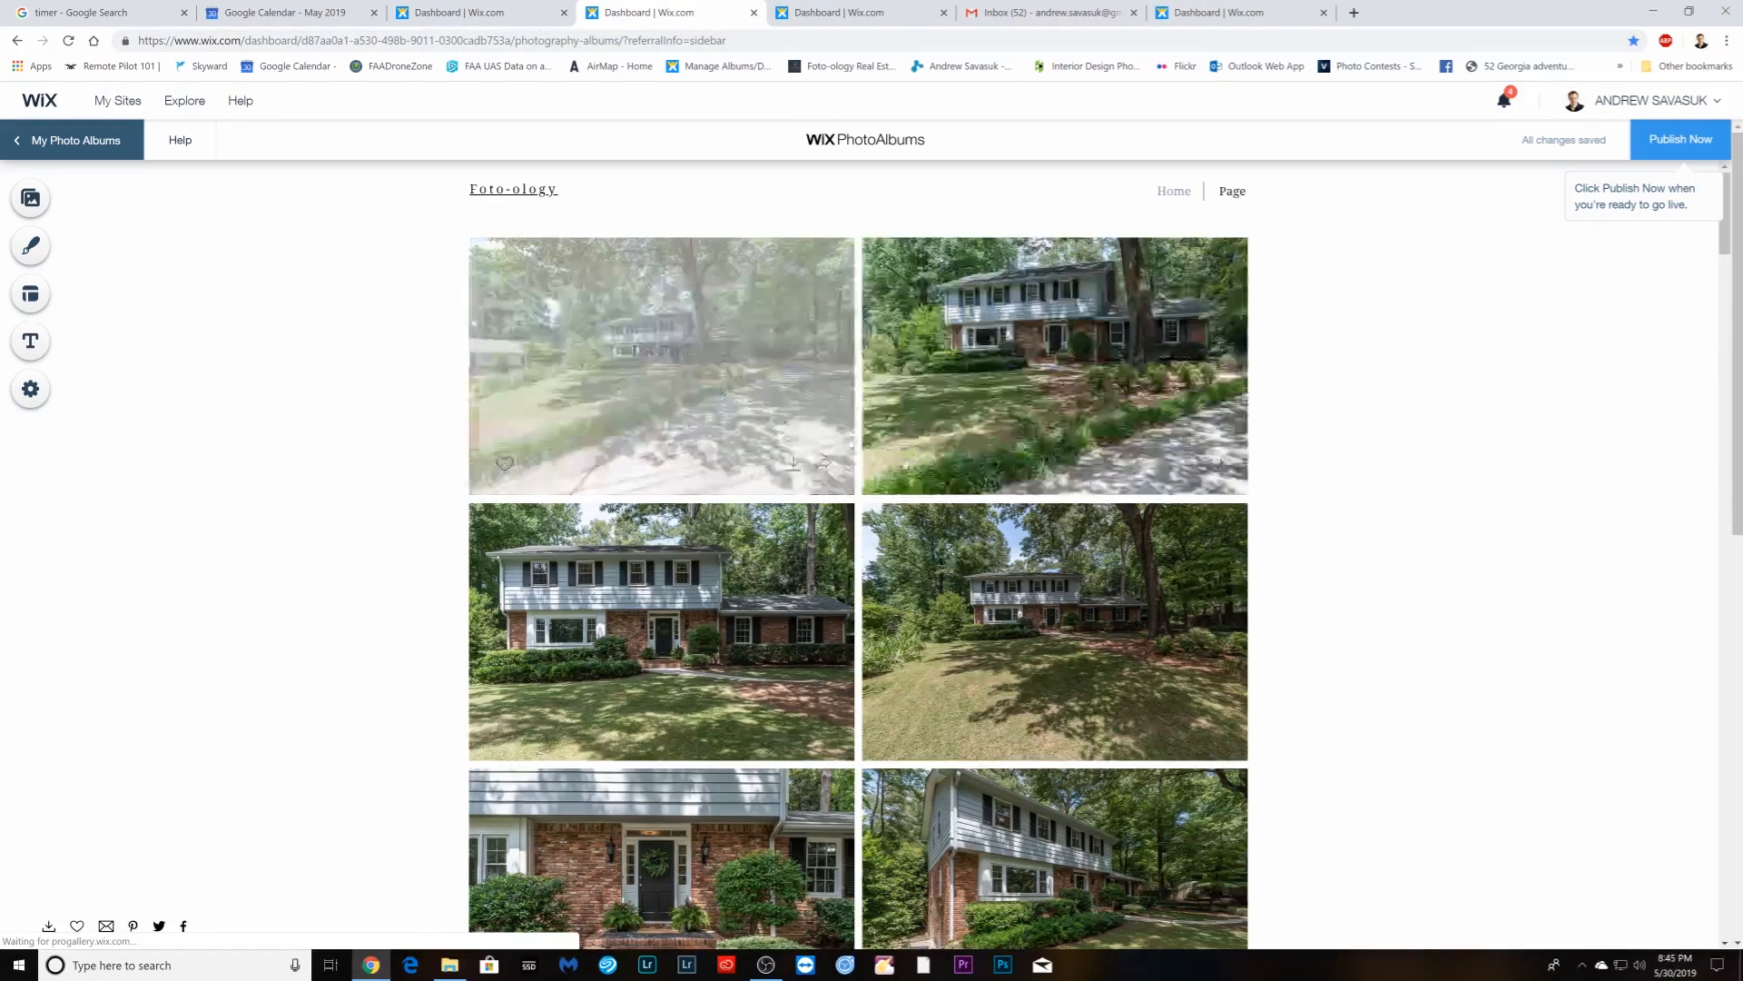
click(1201, 12)
click(1523, 481)
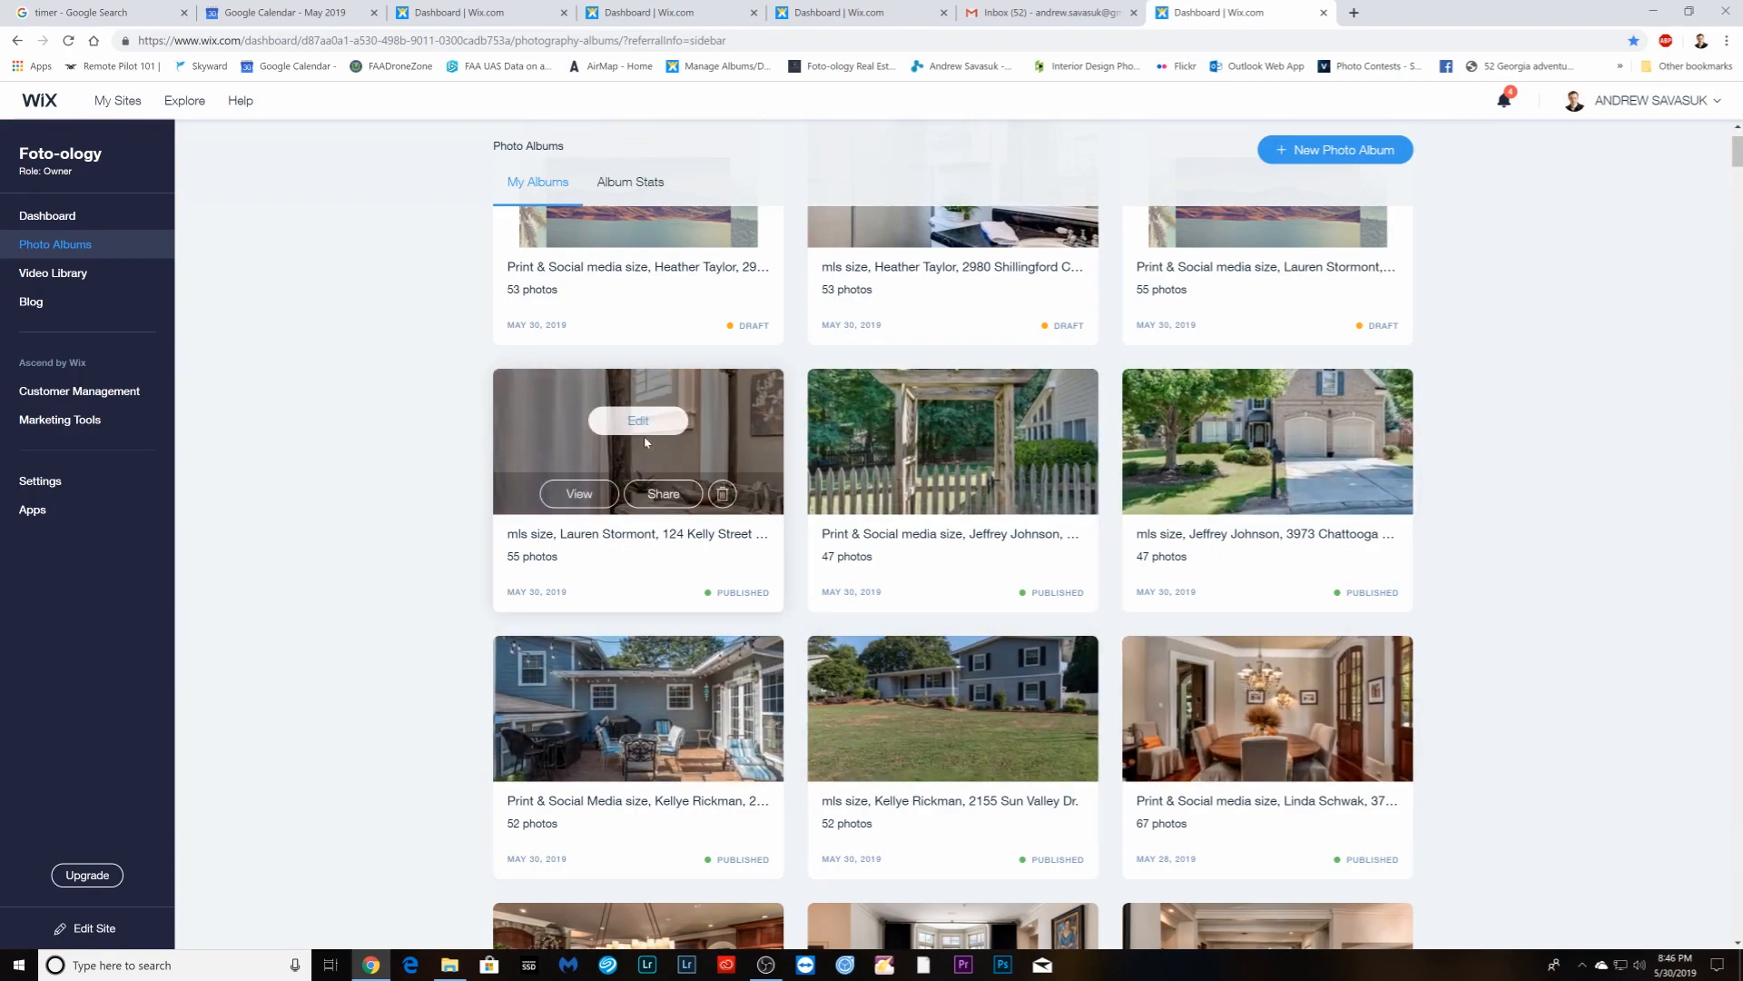
scroll(1387, 524, up, 2)
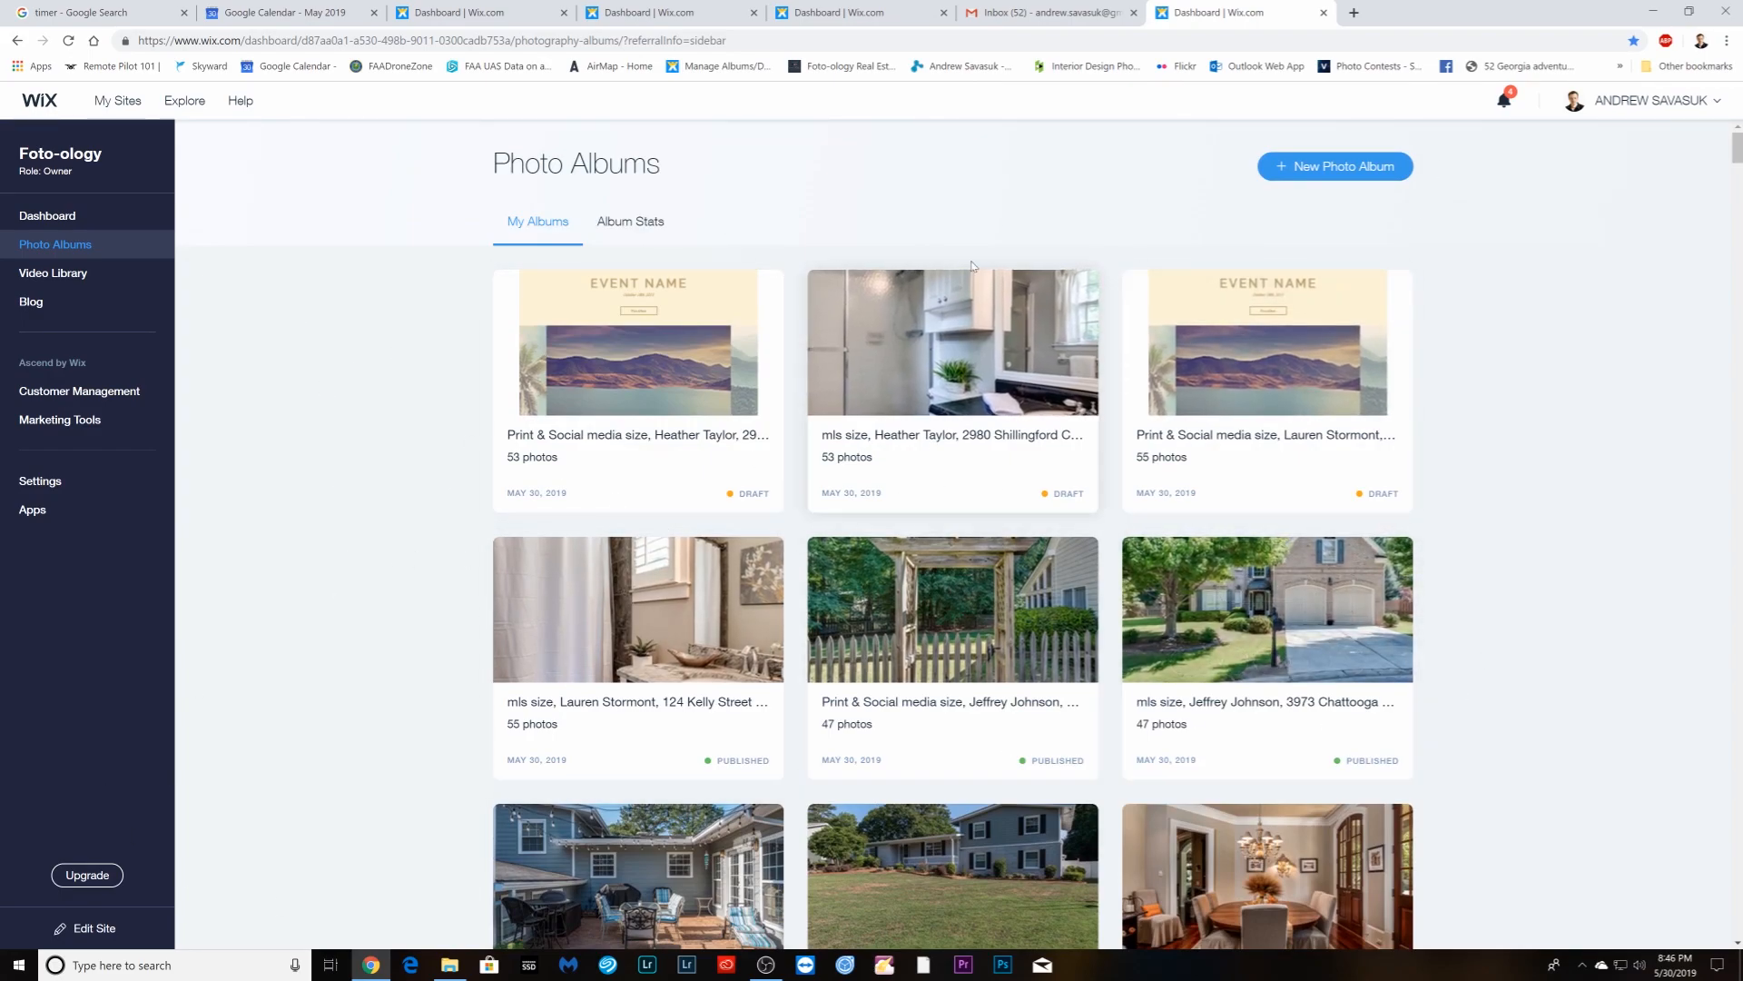
click(1017, 12)
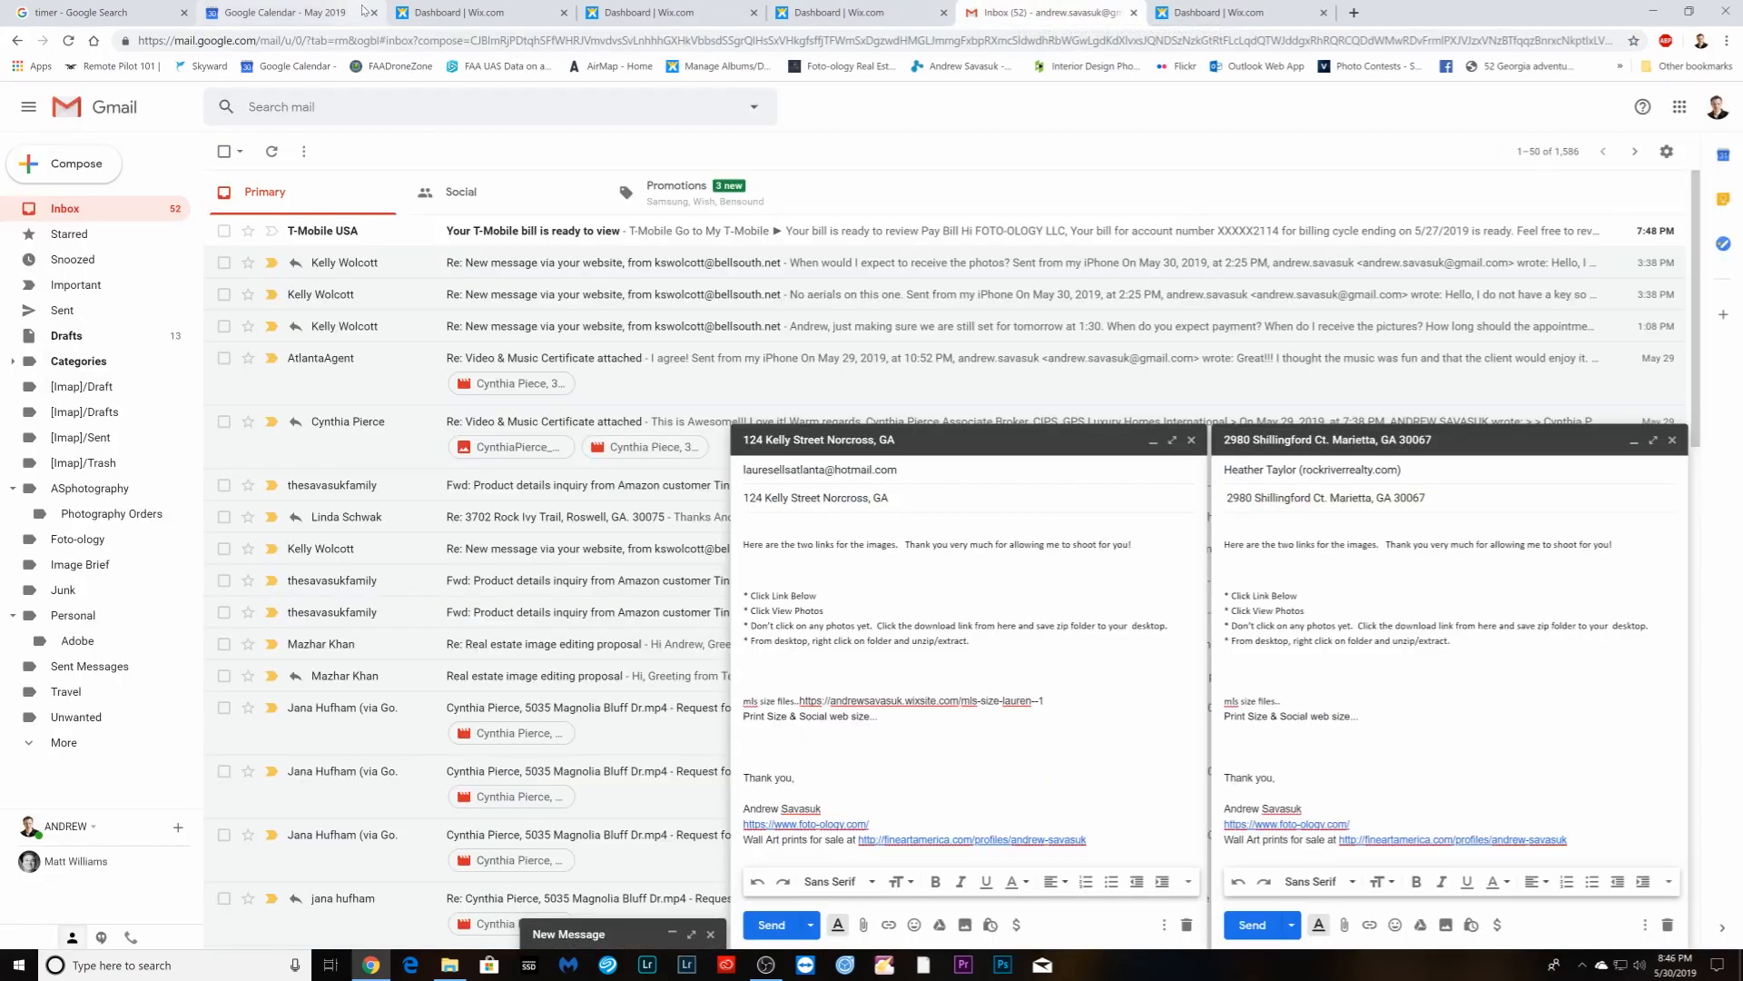
click(454, 13)
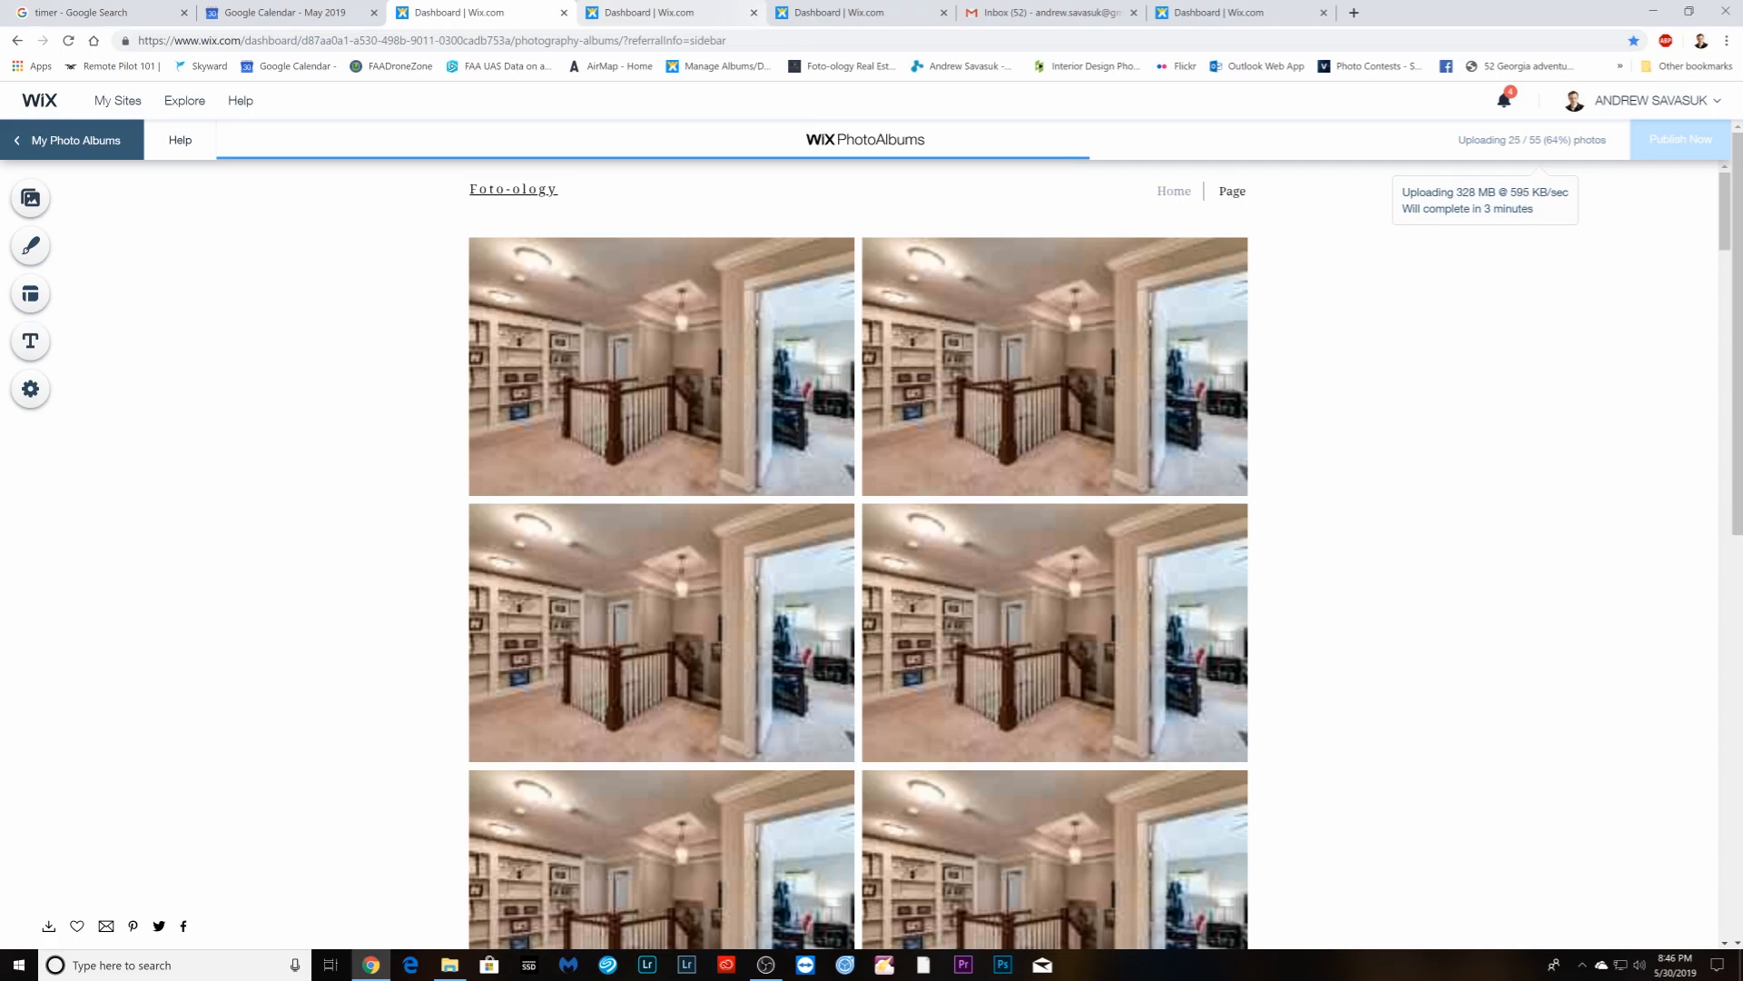
click(91, 12)
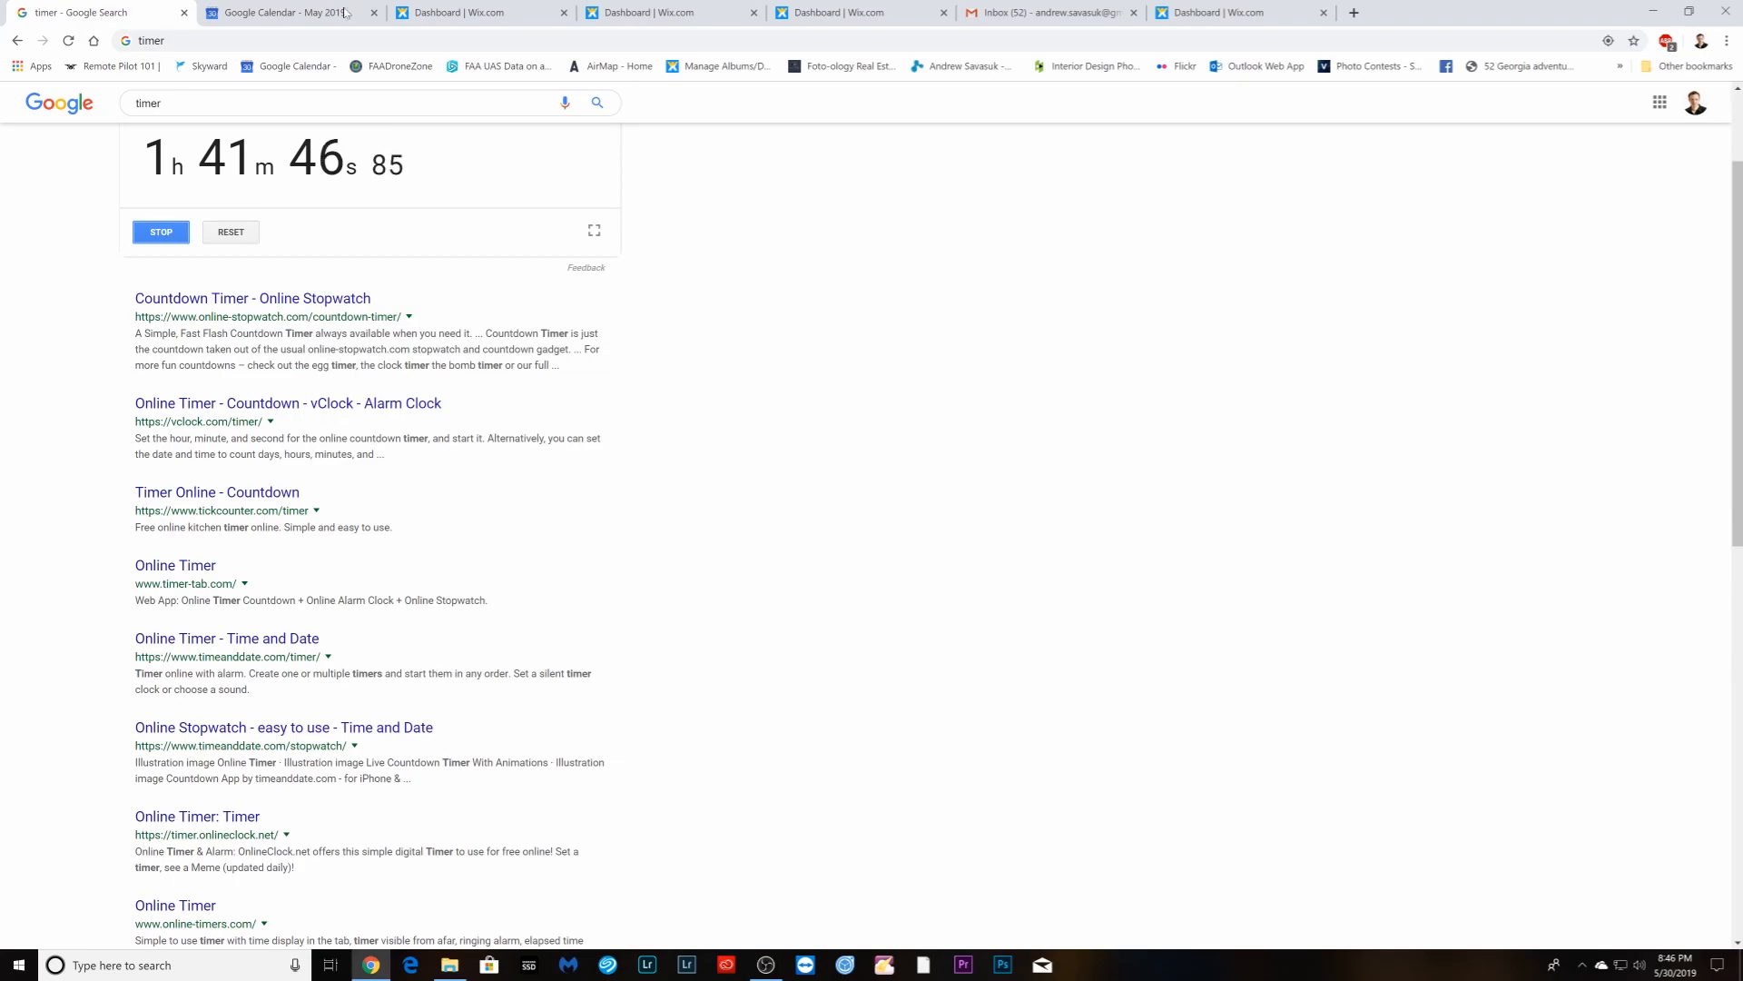
click(1080, 13)
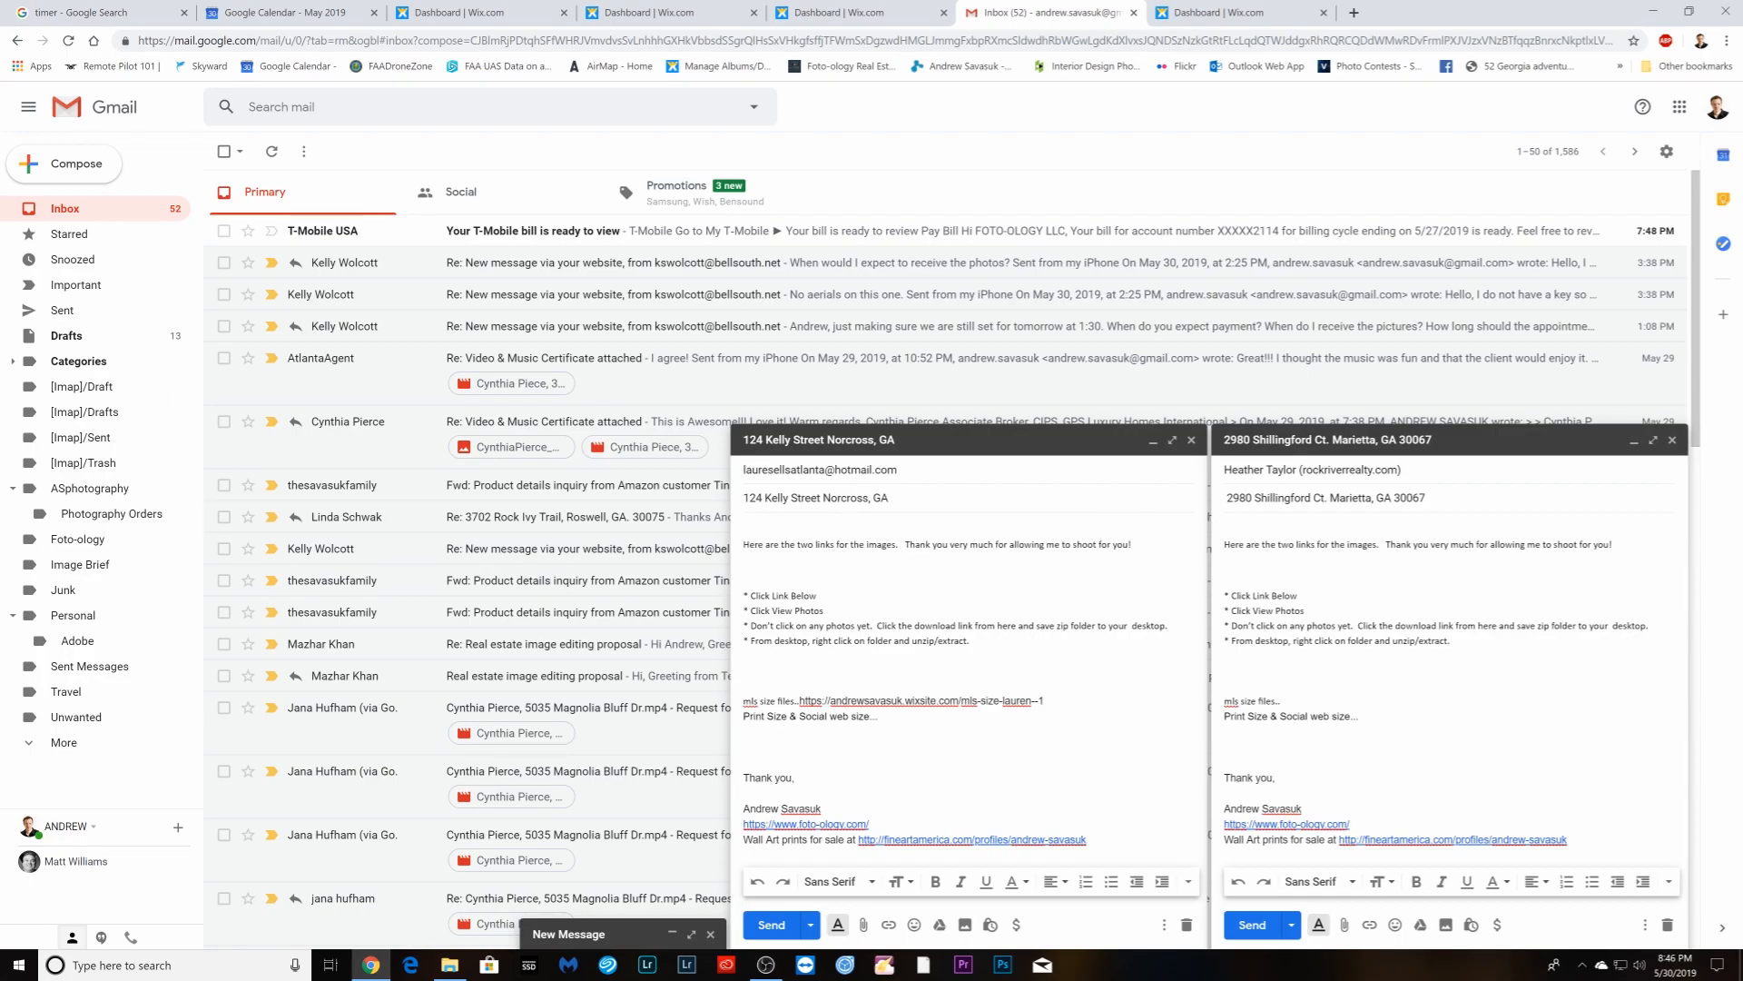
click(620, 935)
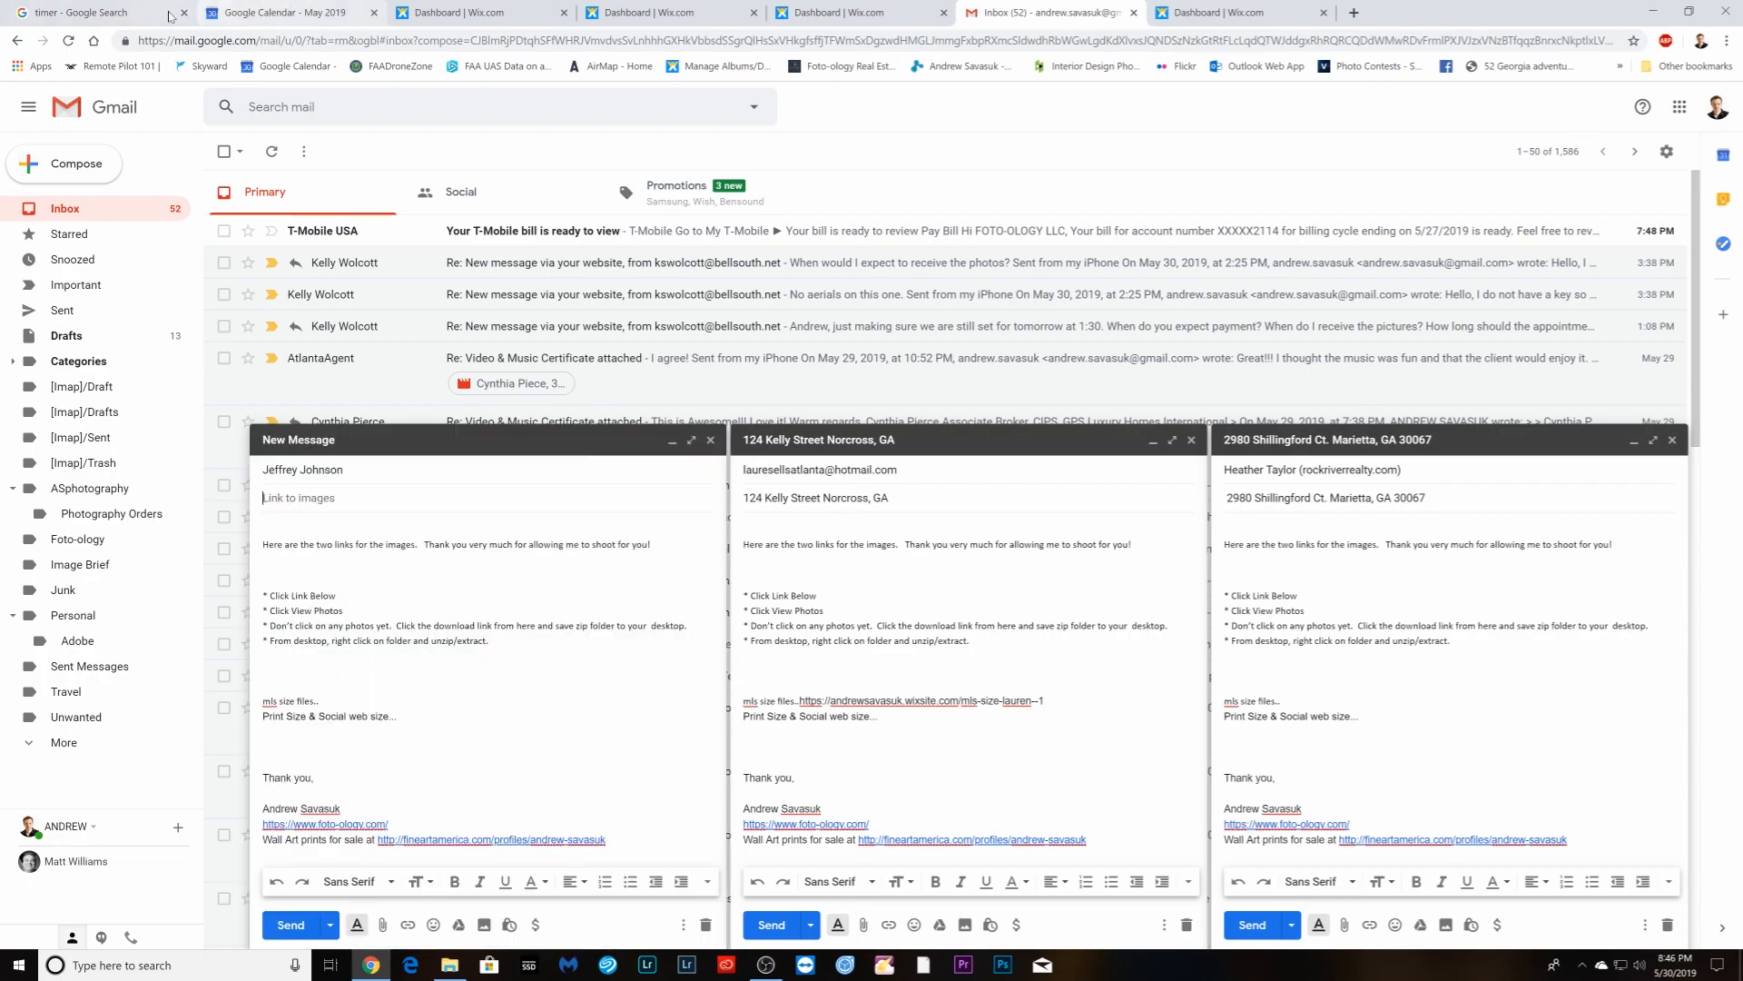
- Copy the 11am shoot's property address from Calendar into the last draft's subject, then minimize it
click(281, 13)
click(1170, 823)
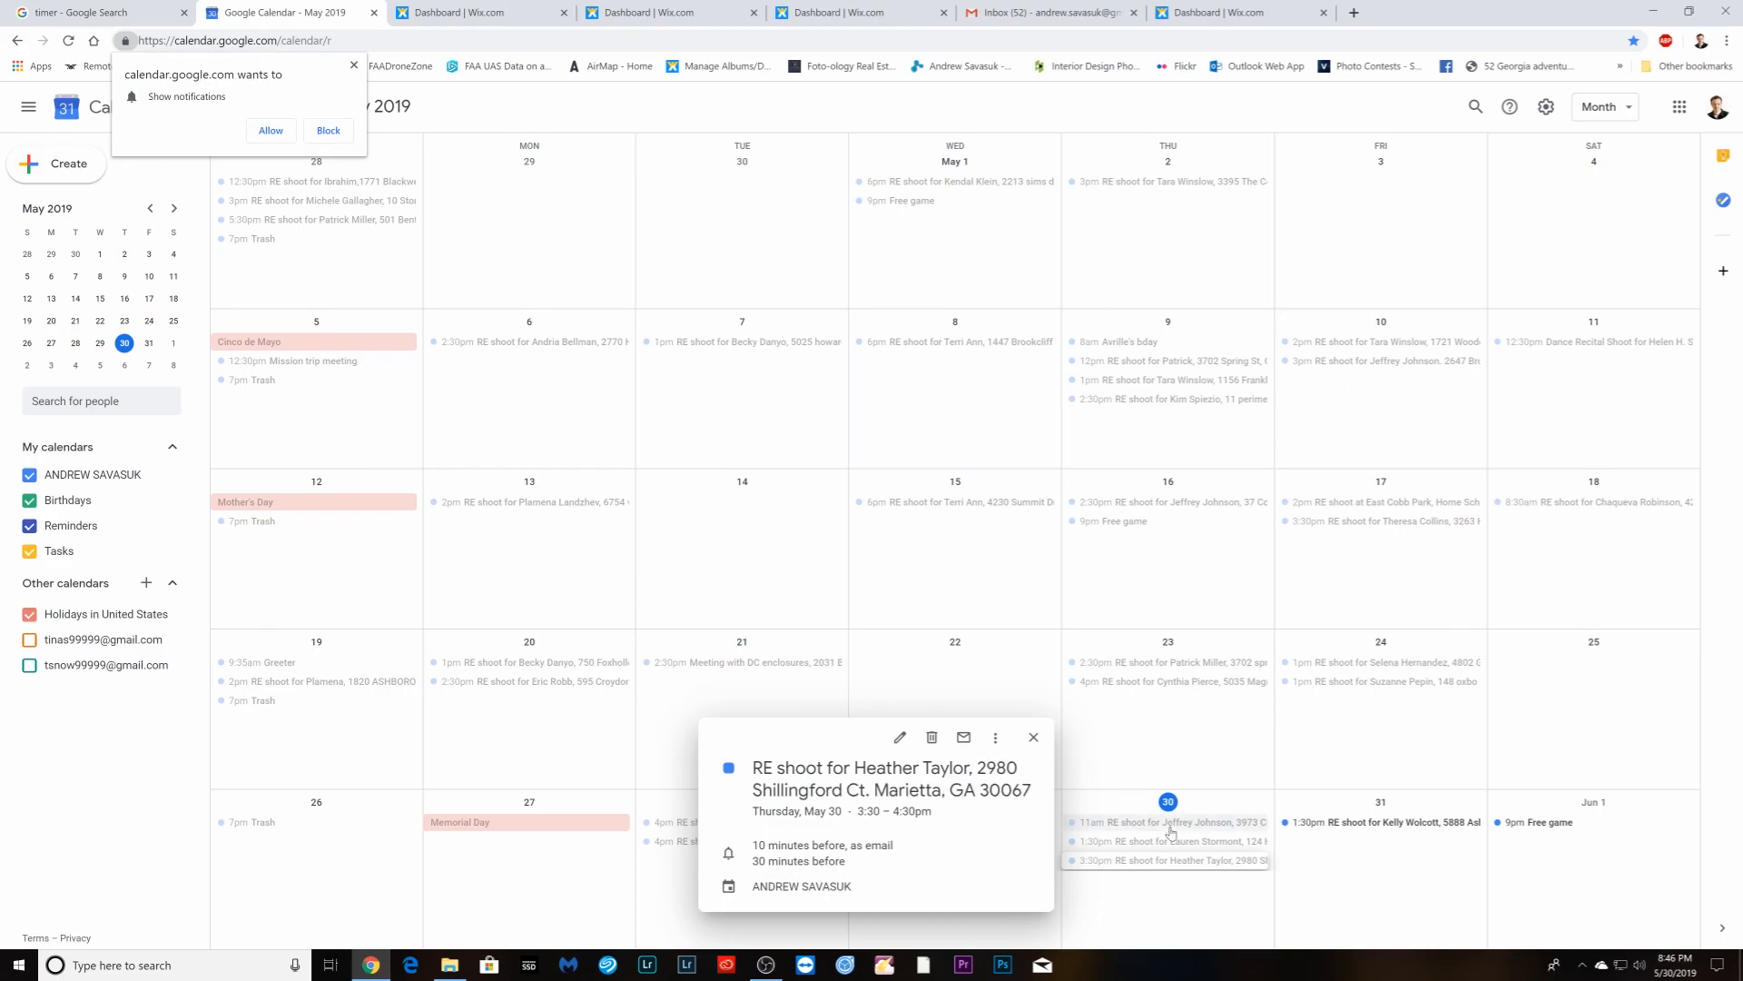
drag(990, 783, 1040, 807)
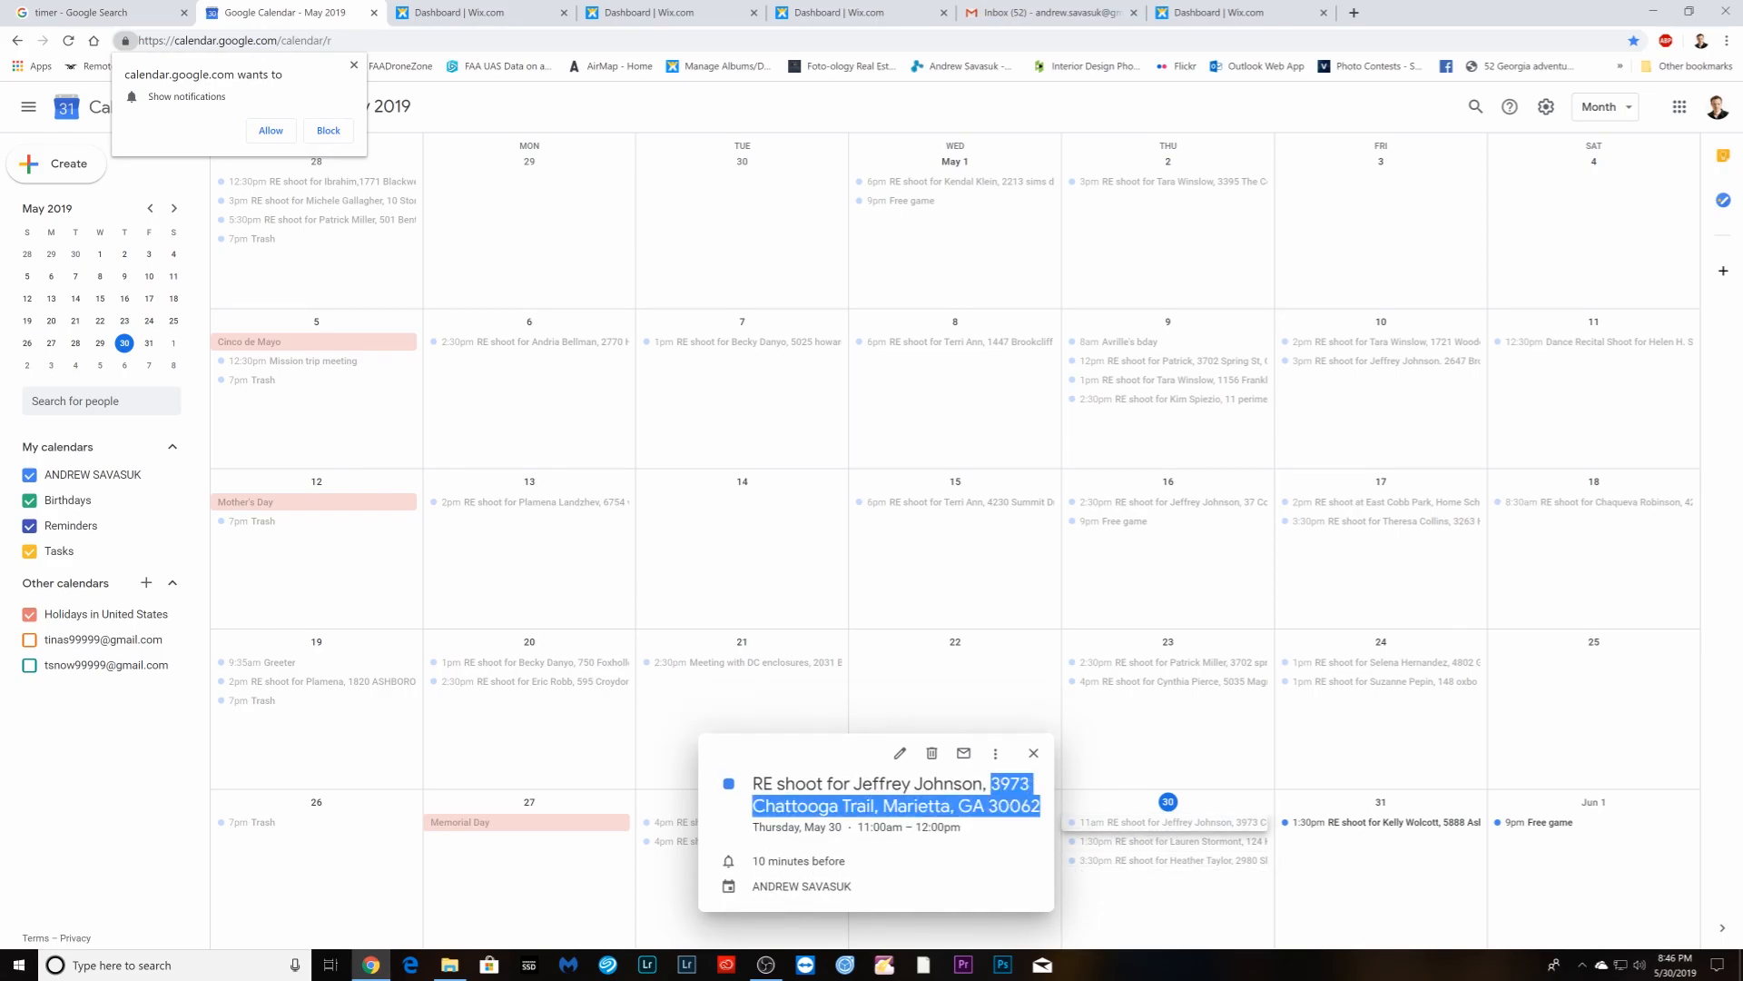
right_click(1028, 808)
click(1053, 821)
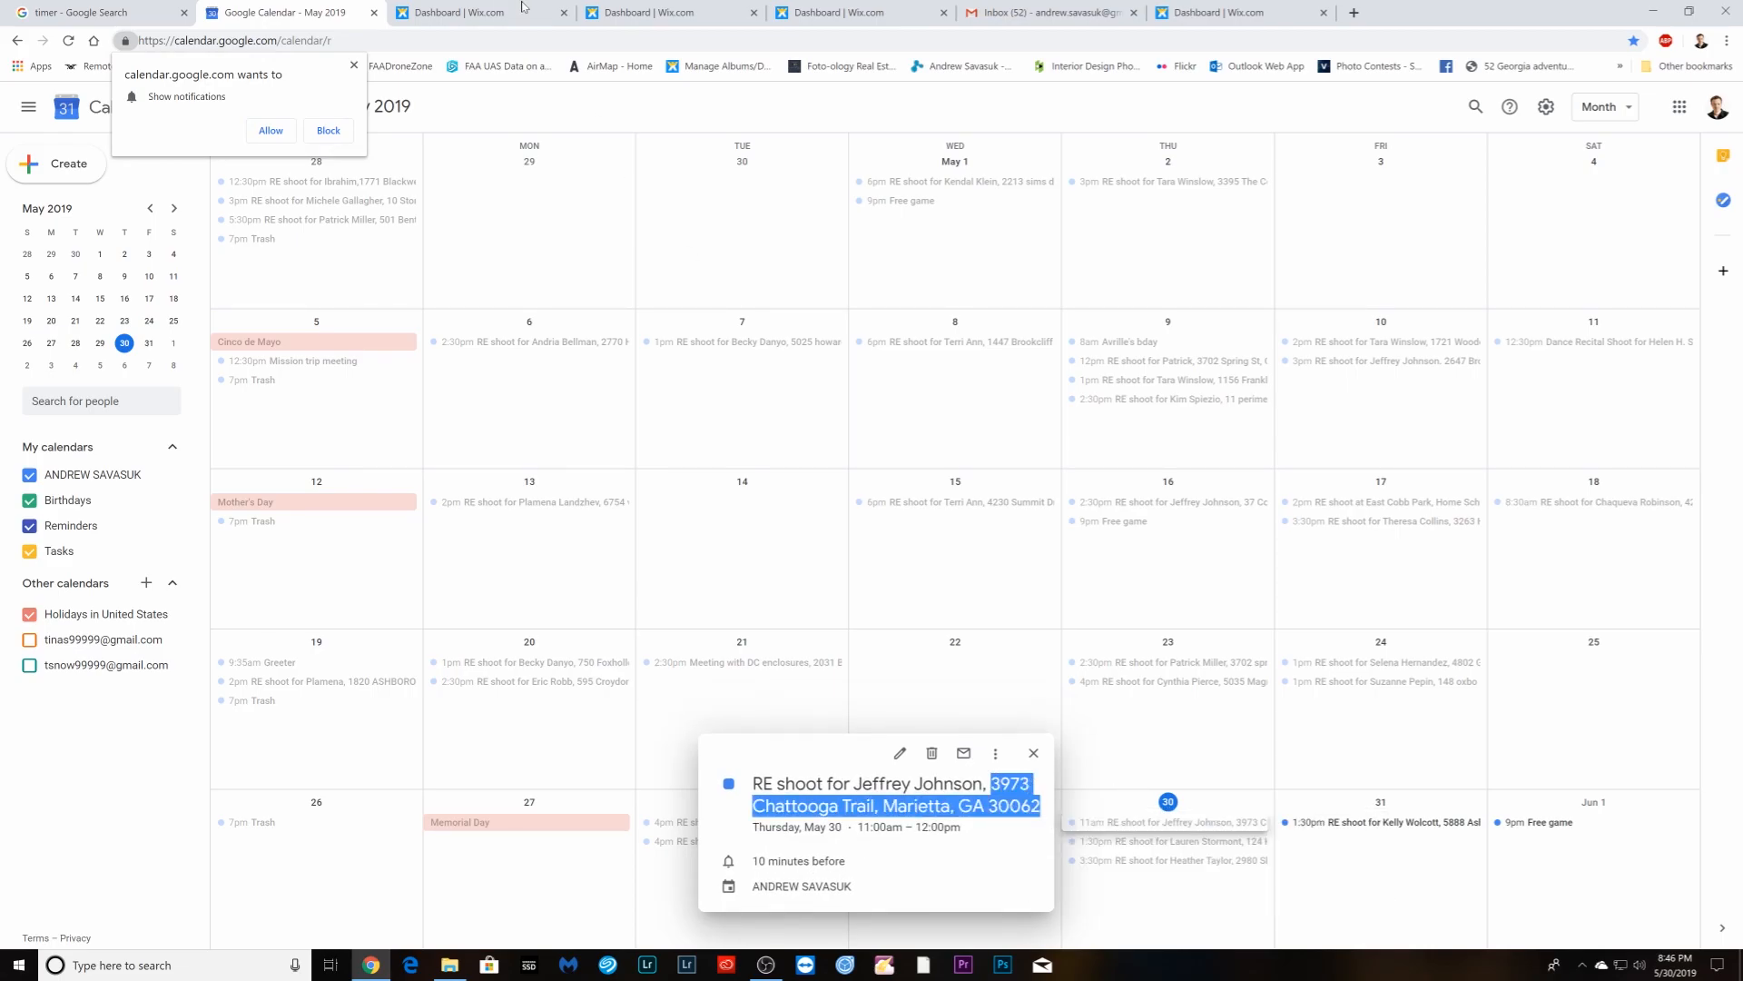
click(472, 15)
click(288, 16)
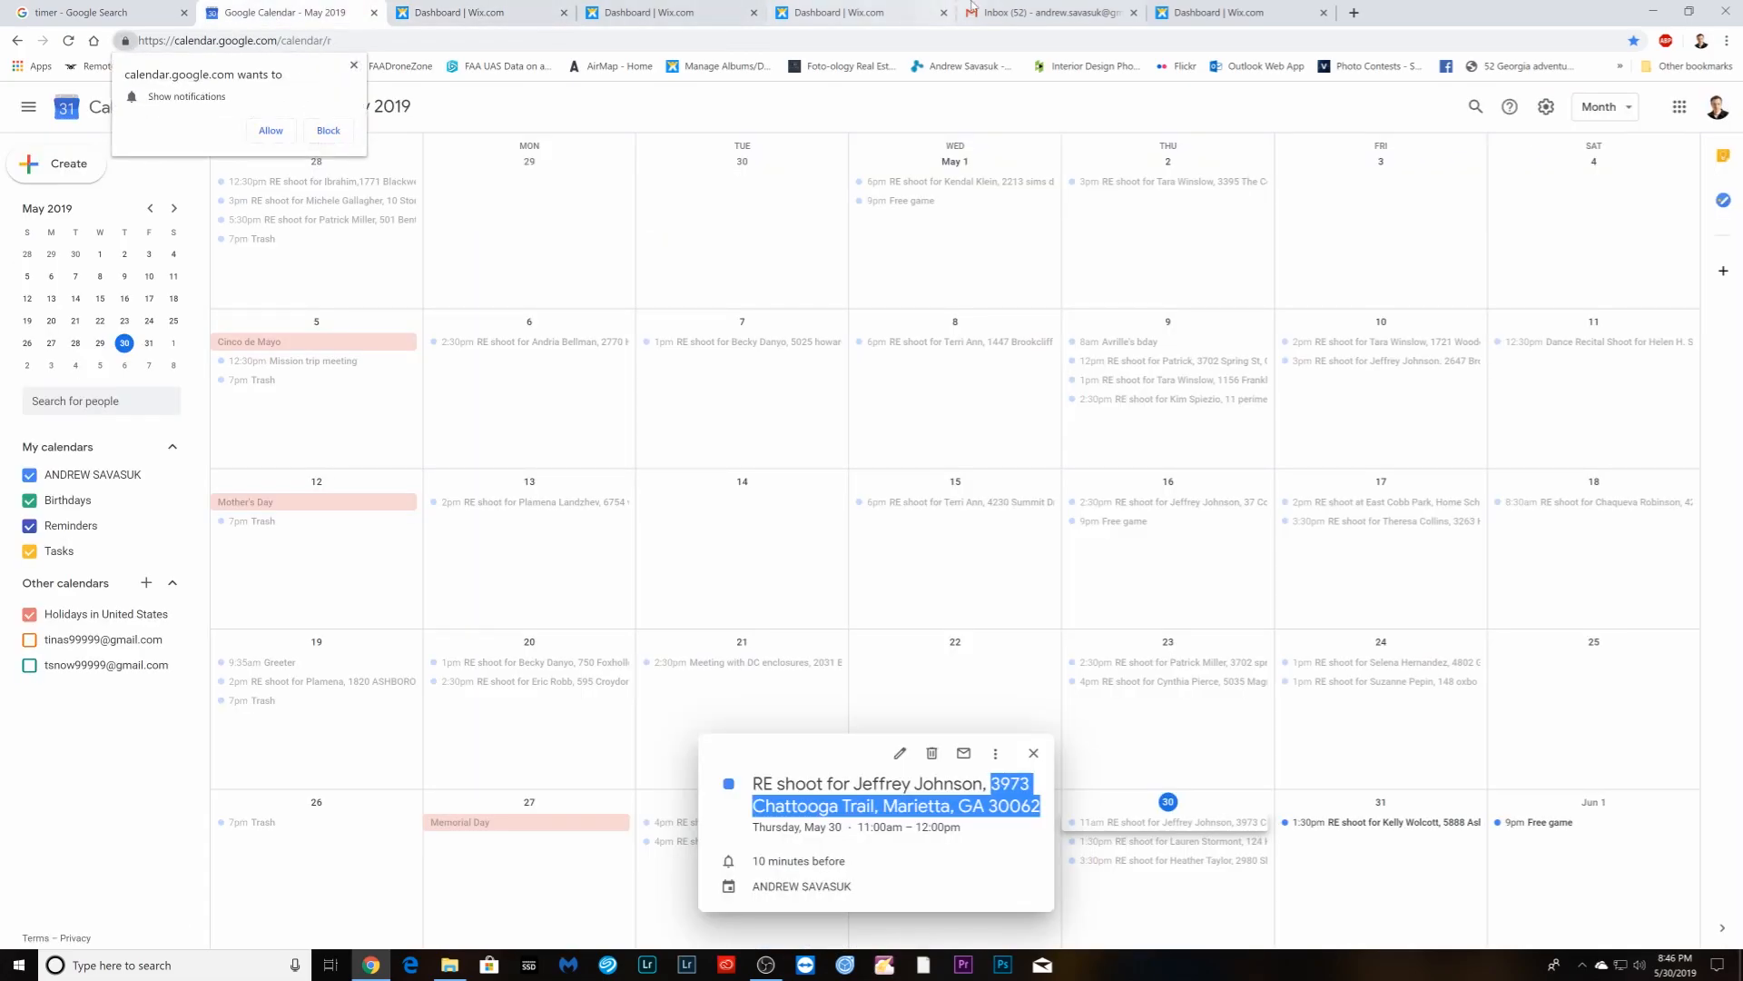
click(1044, 13)
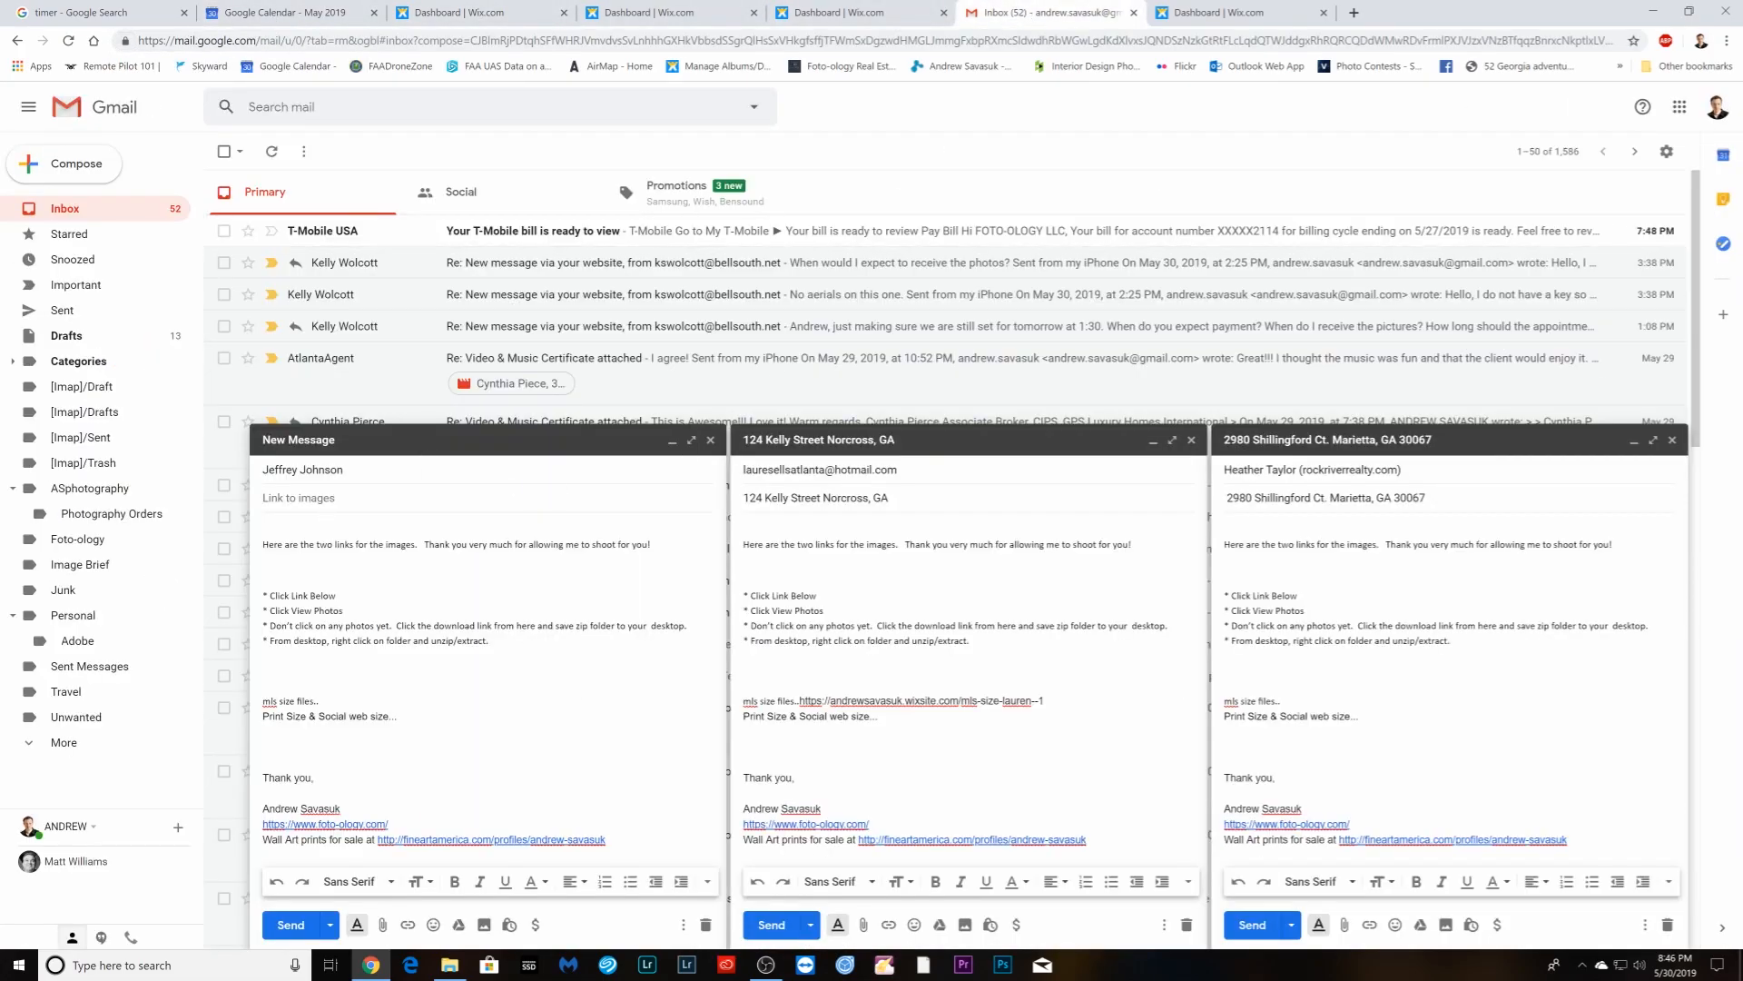
right_click(312, 507)
click(300, 502)
right_click(292, 496)
click(336, 624)
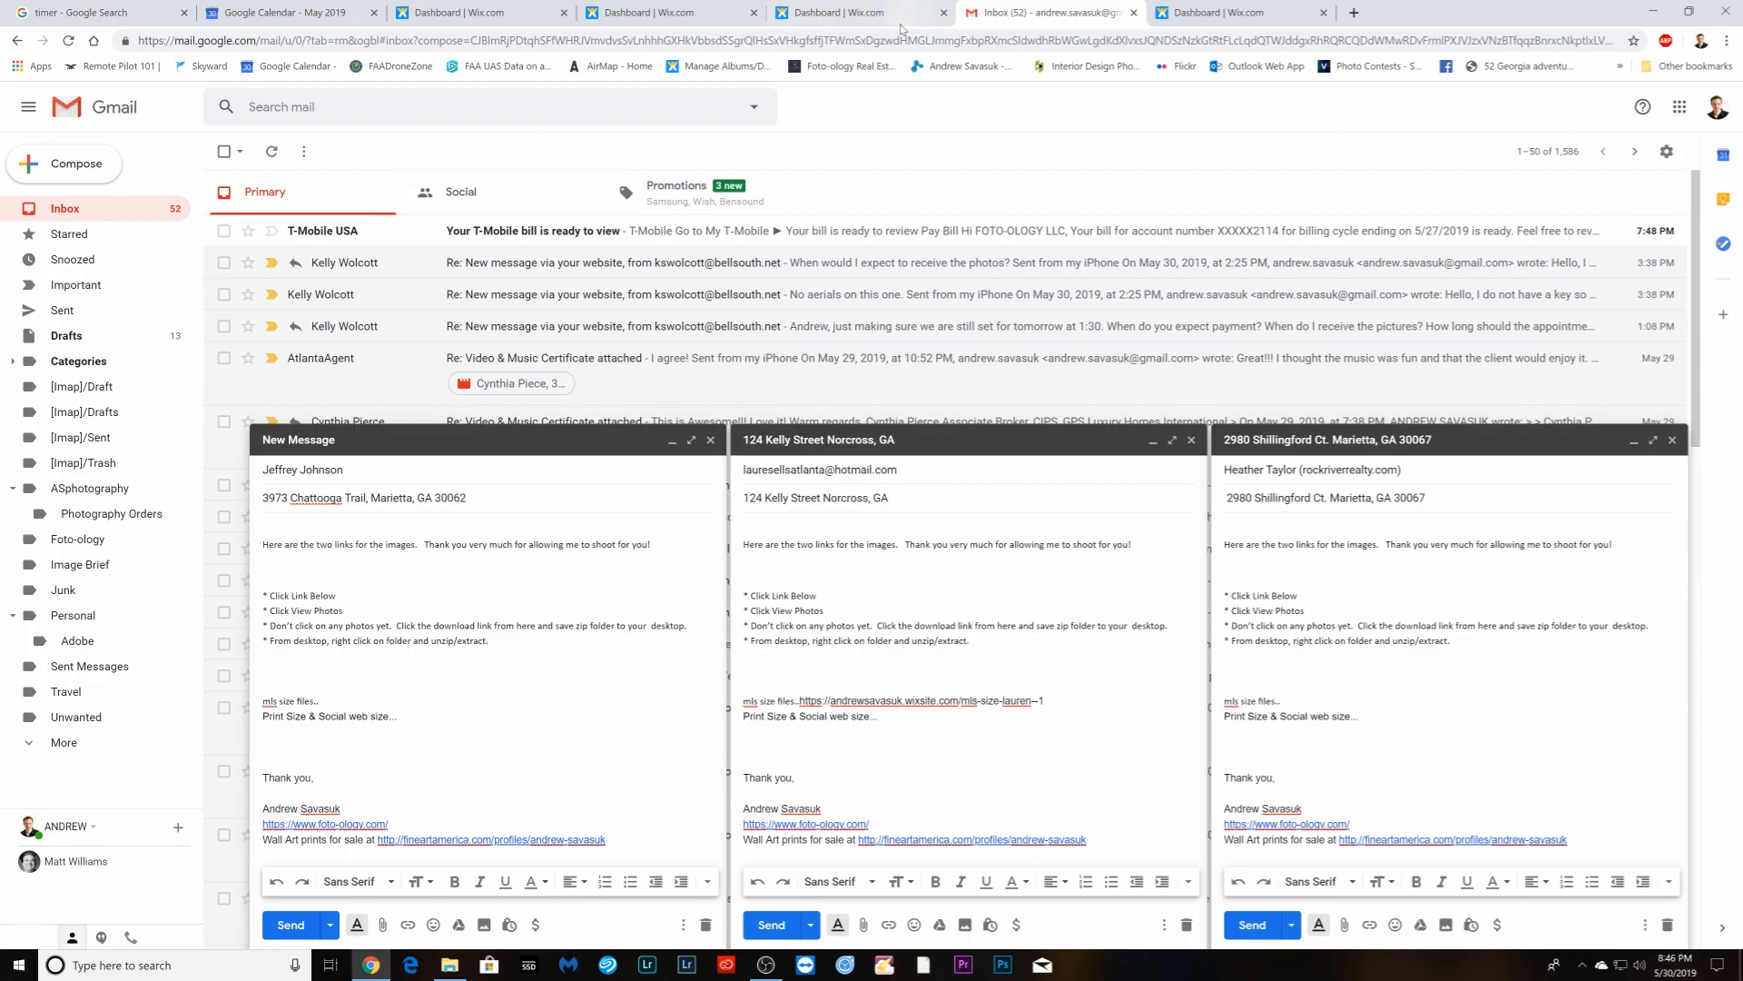
click(672, 443)
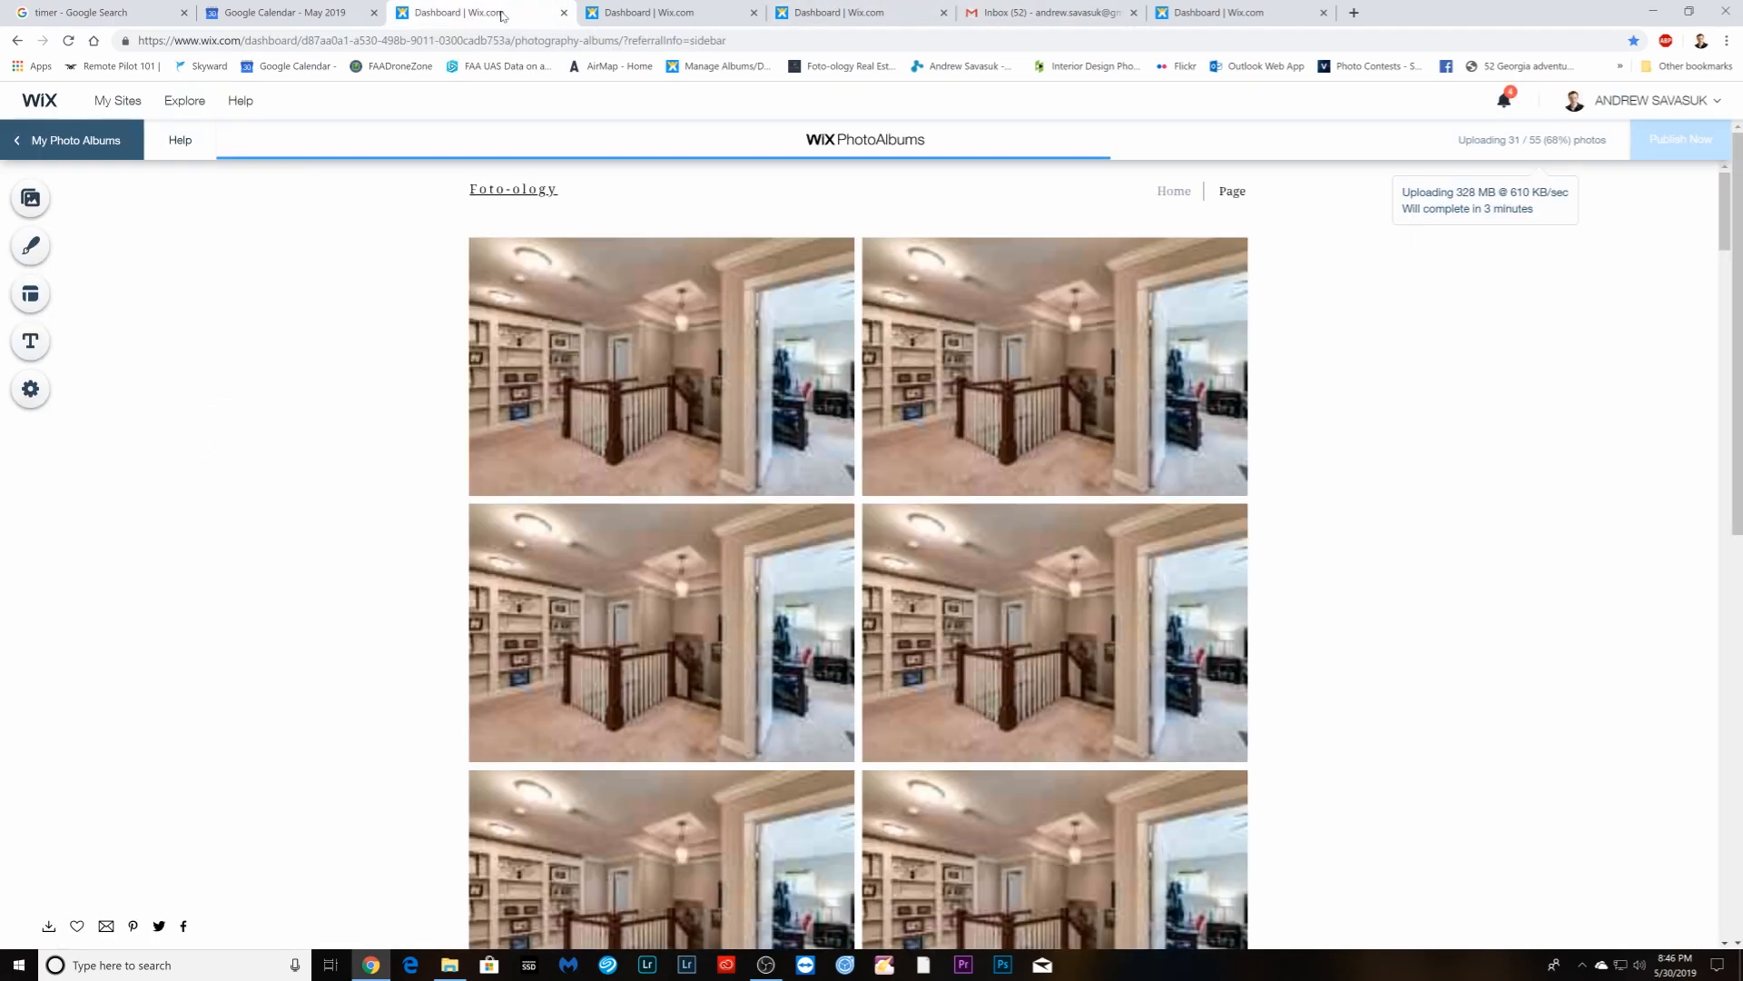
- Cycle through the dining-room, exterior and interior album tabs, ending on the interior album at 32 of 55 photos
click(504, 14)
click(1215, 15)
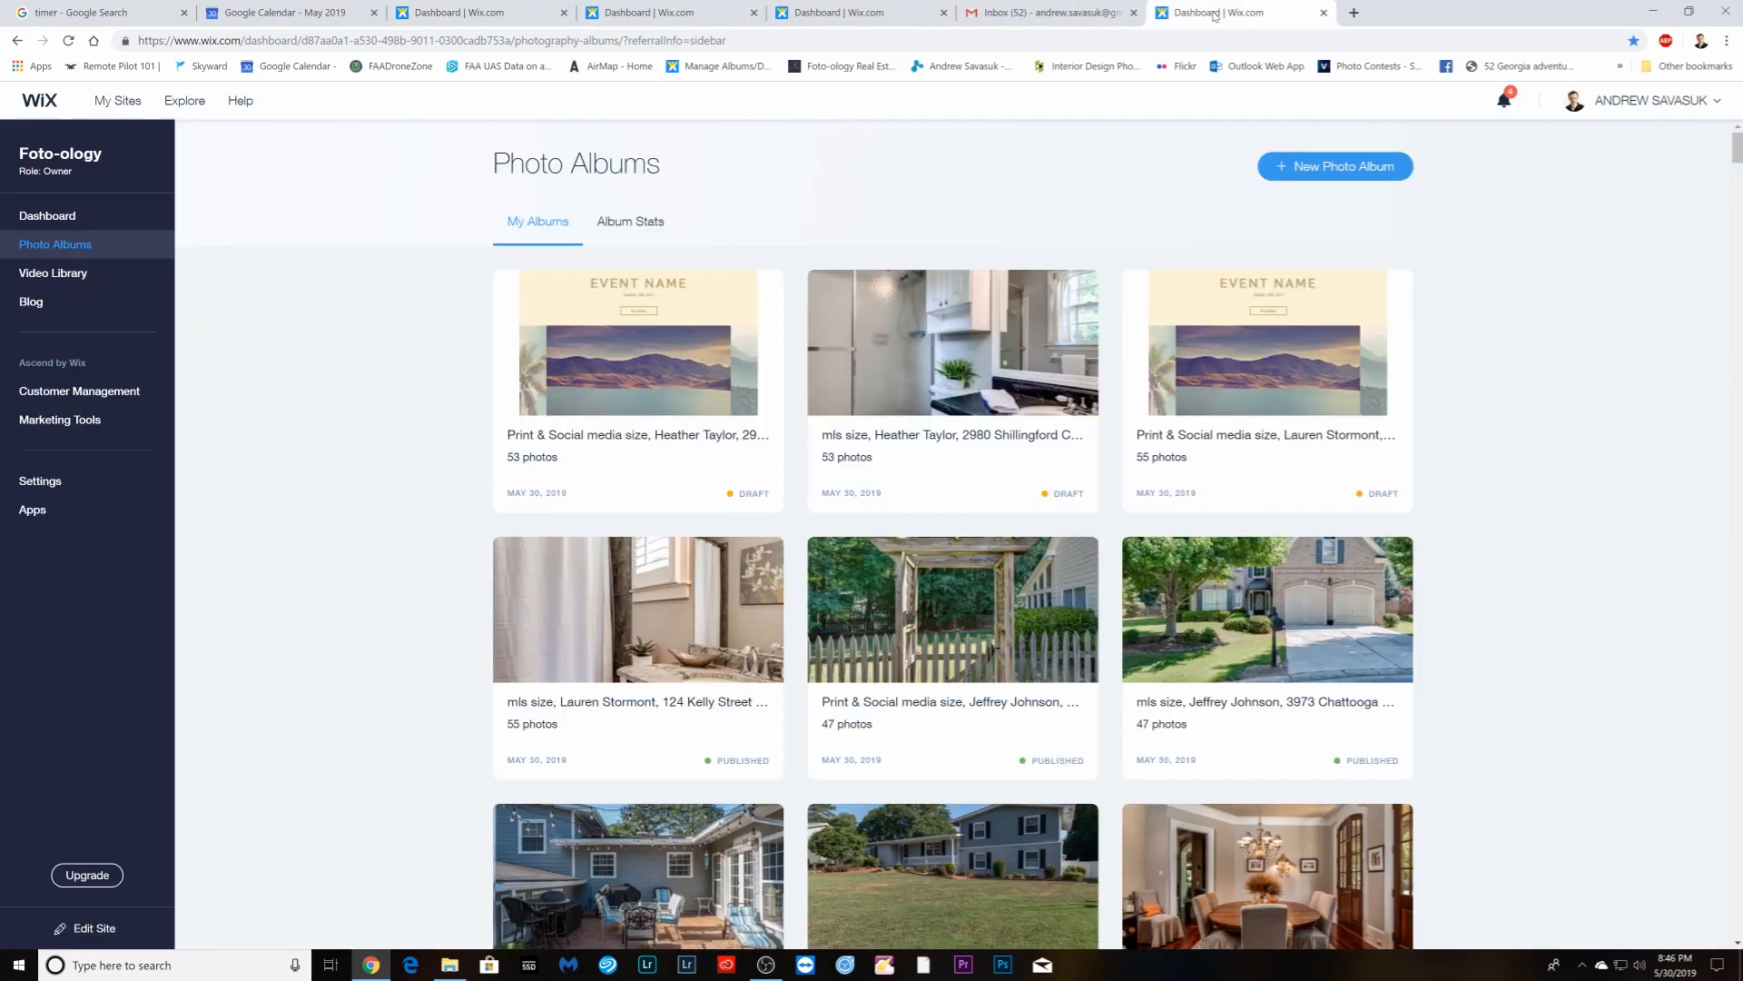
click(836, 13)
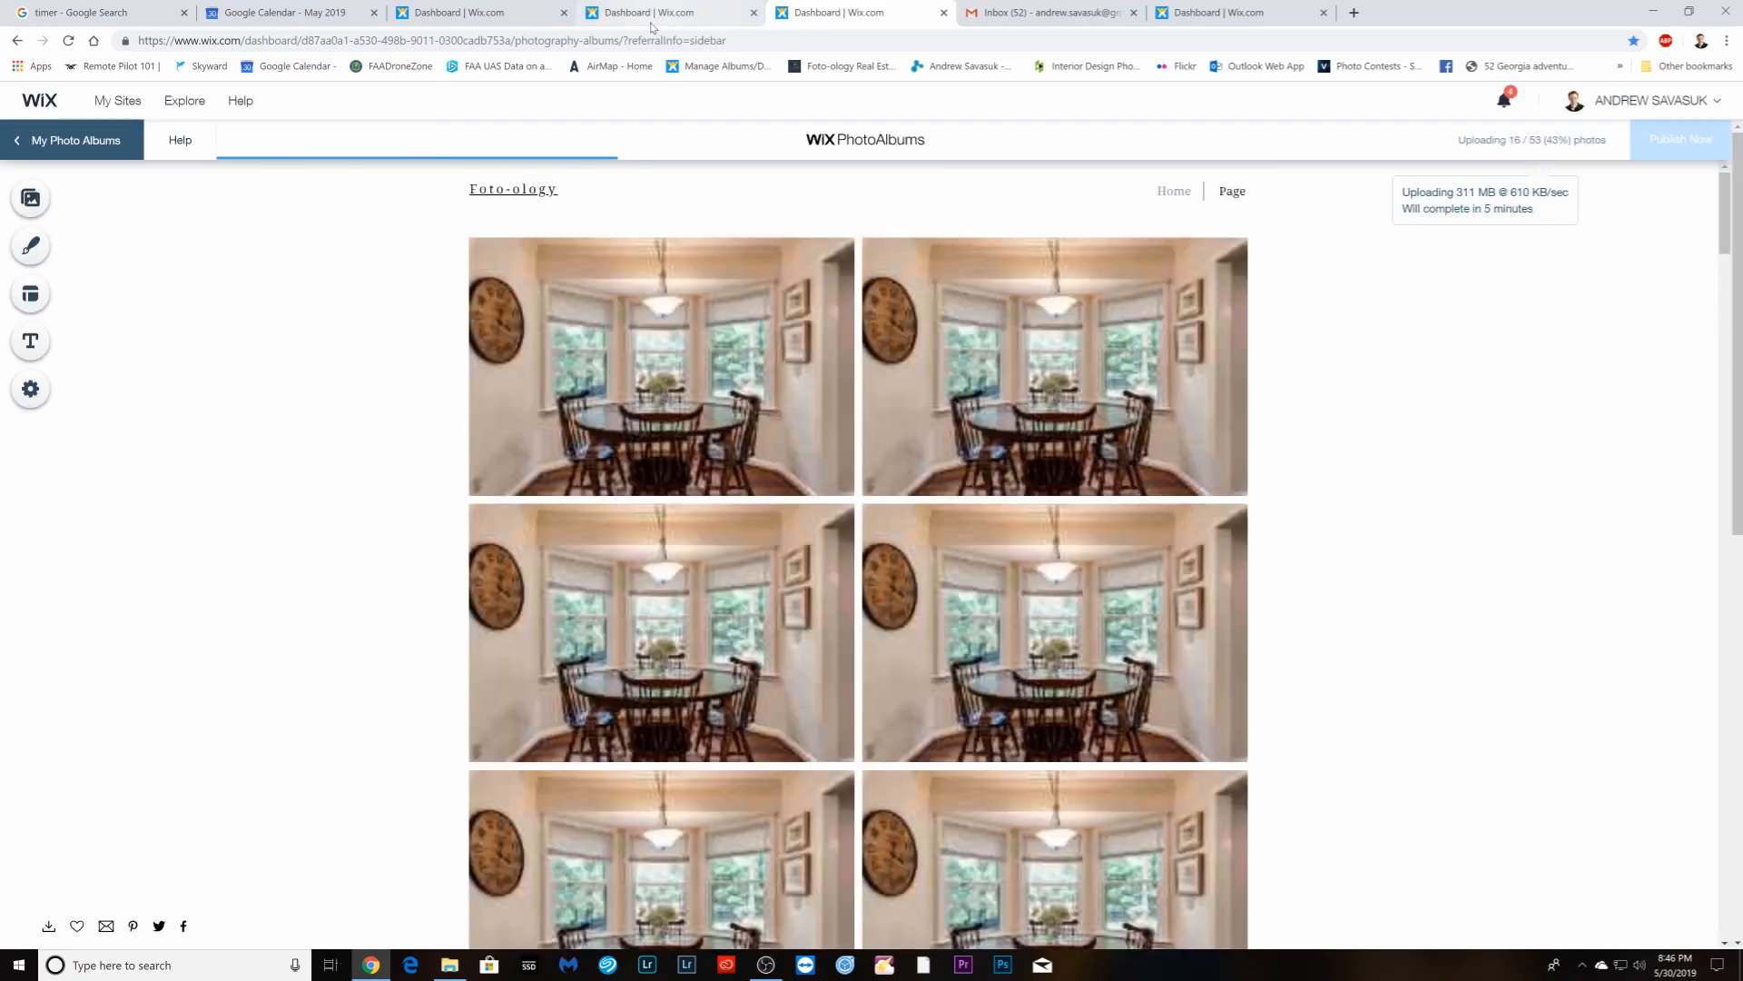
click(654, 13)
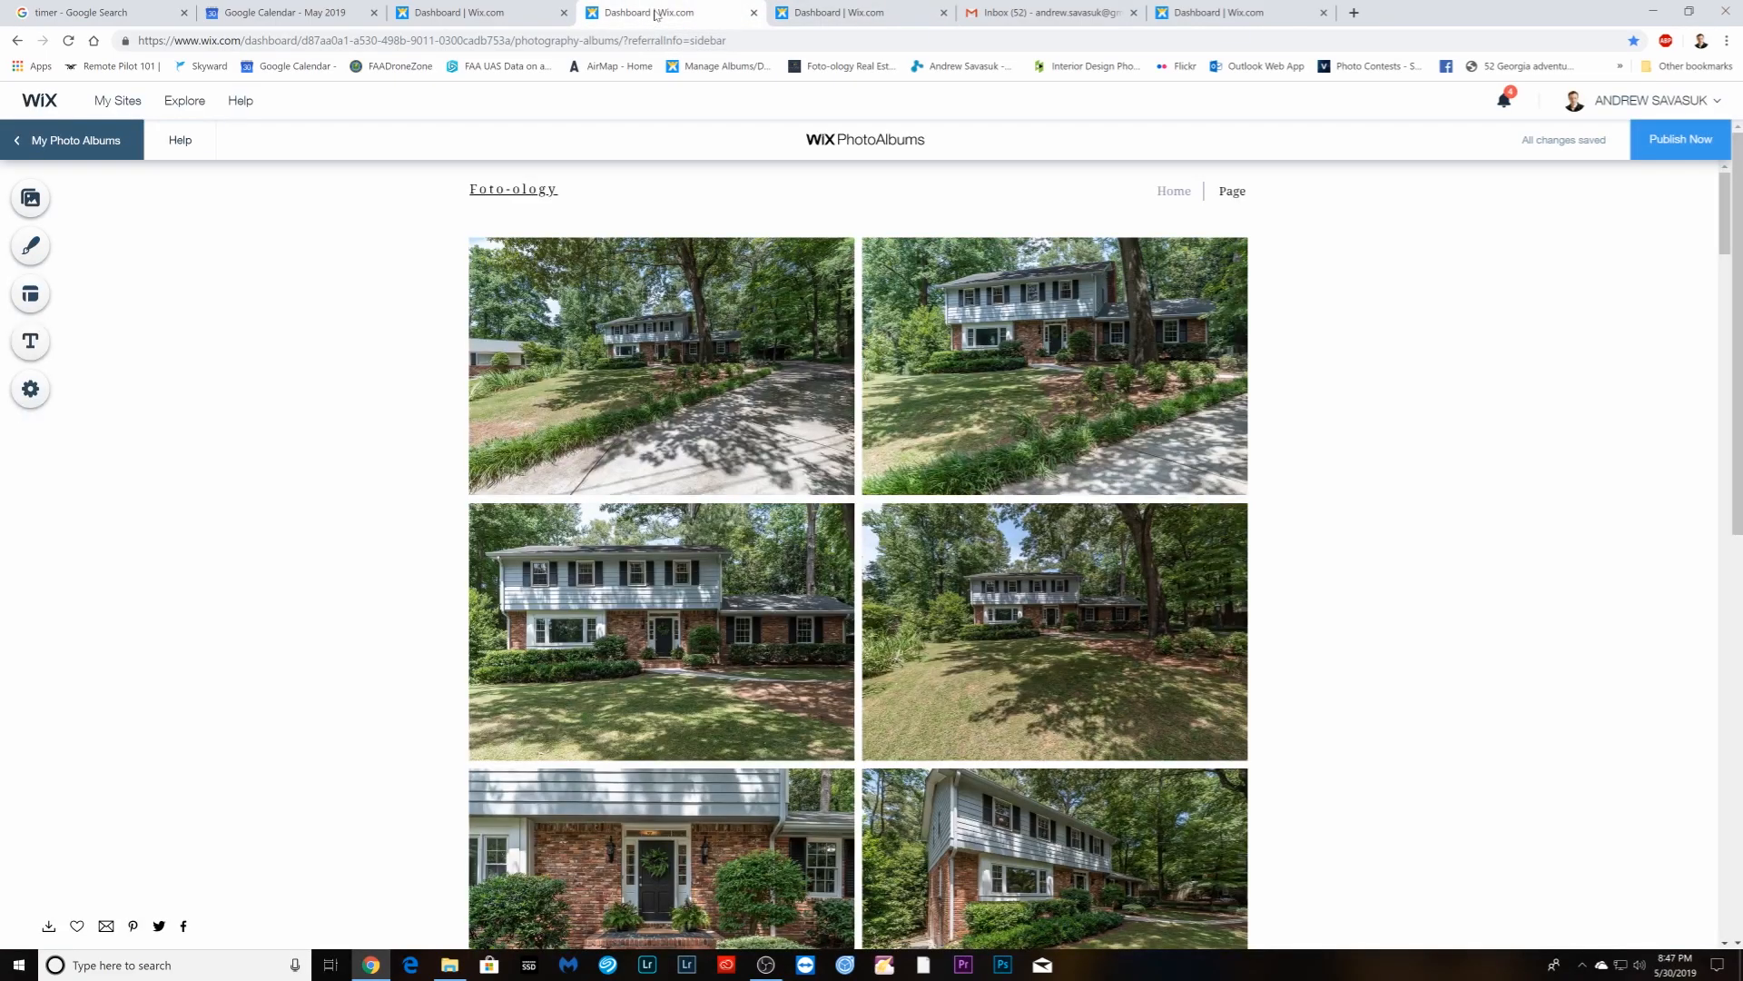
click(504, 14)
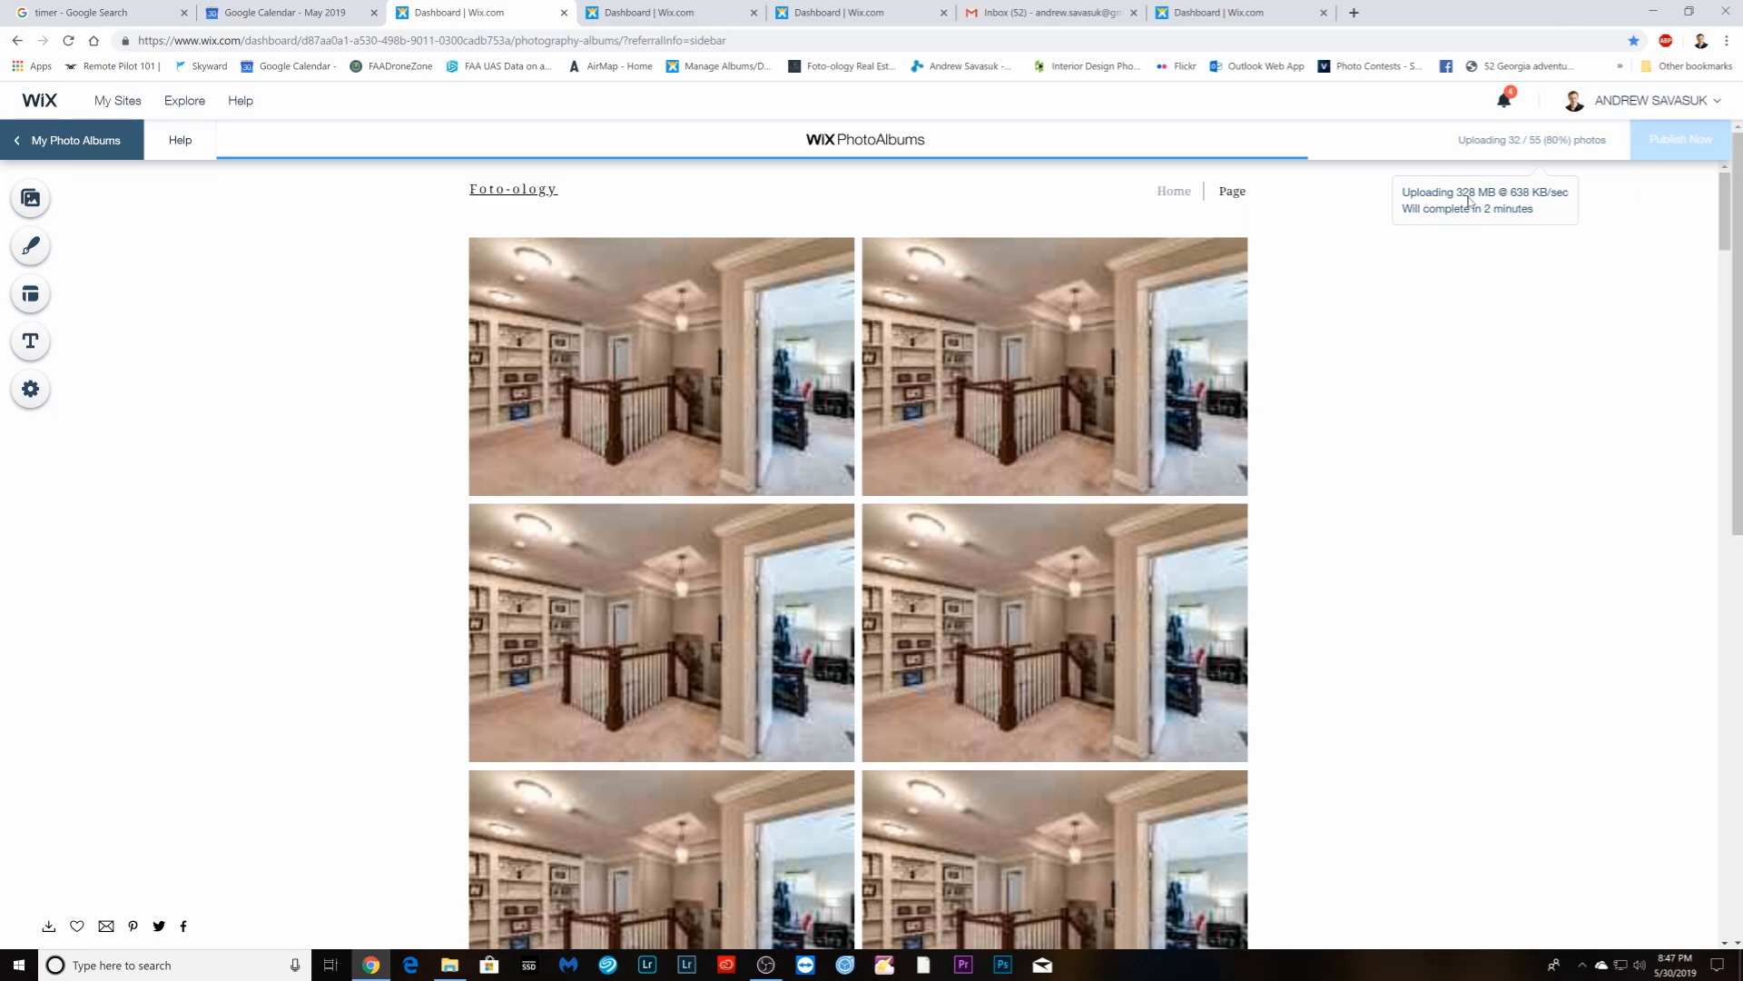
click(677, 16)
click(858, 14)
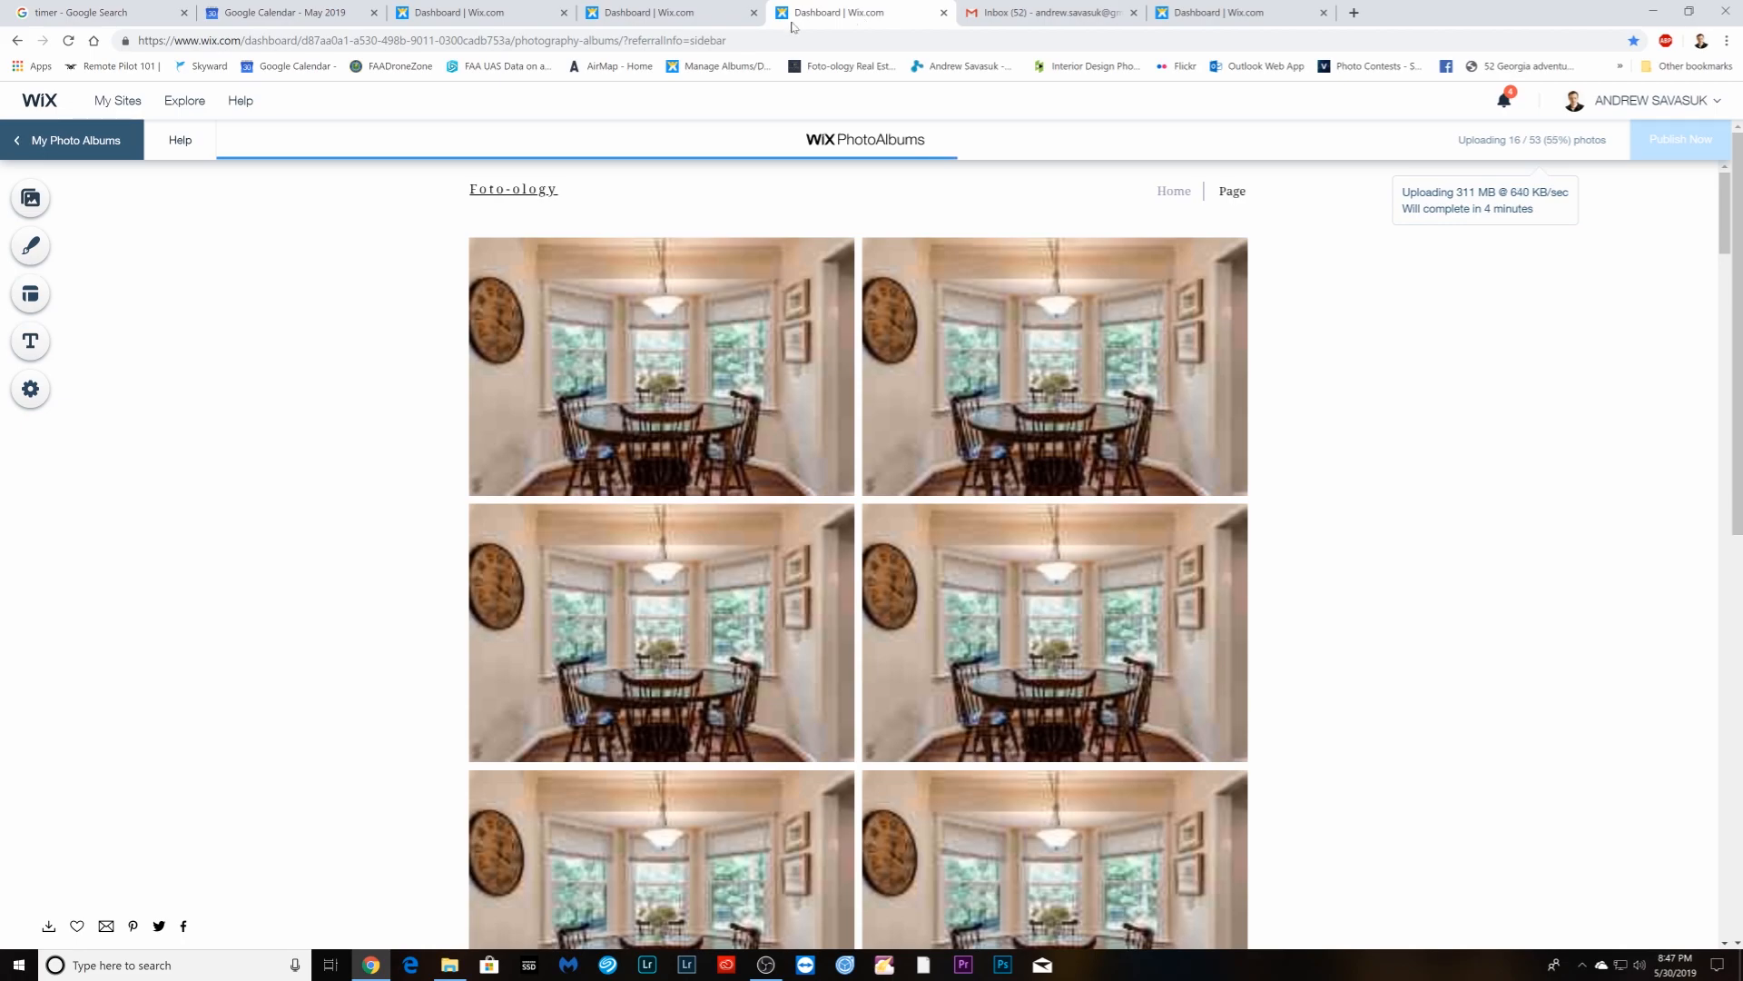
click(410, 16)
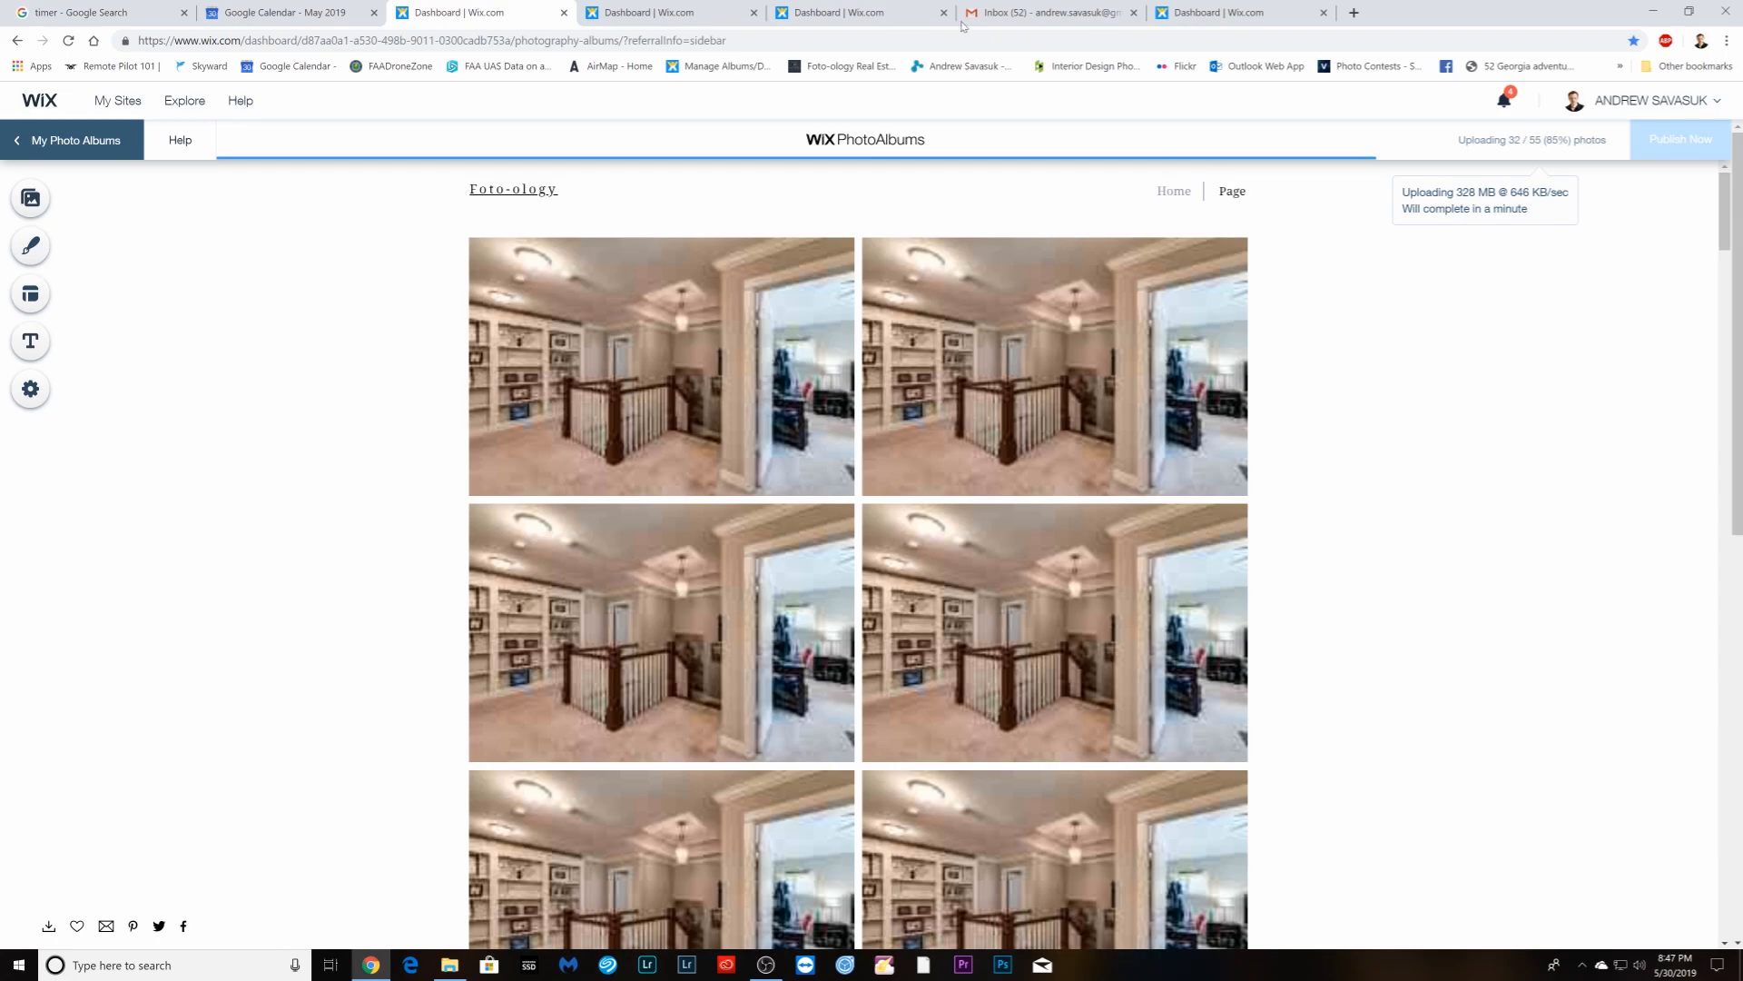
- Check the Gmail drafts, the stopwatch and each album's upload, ending on the saved house-exterior album
click(1047, 18)
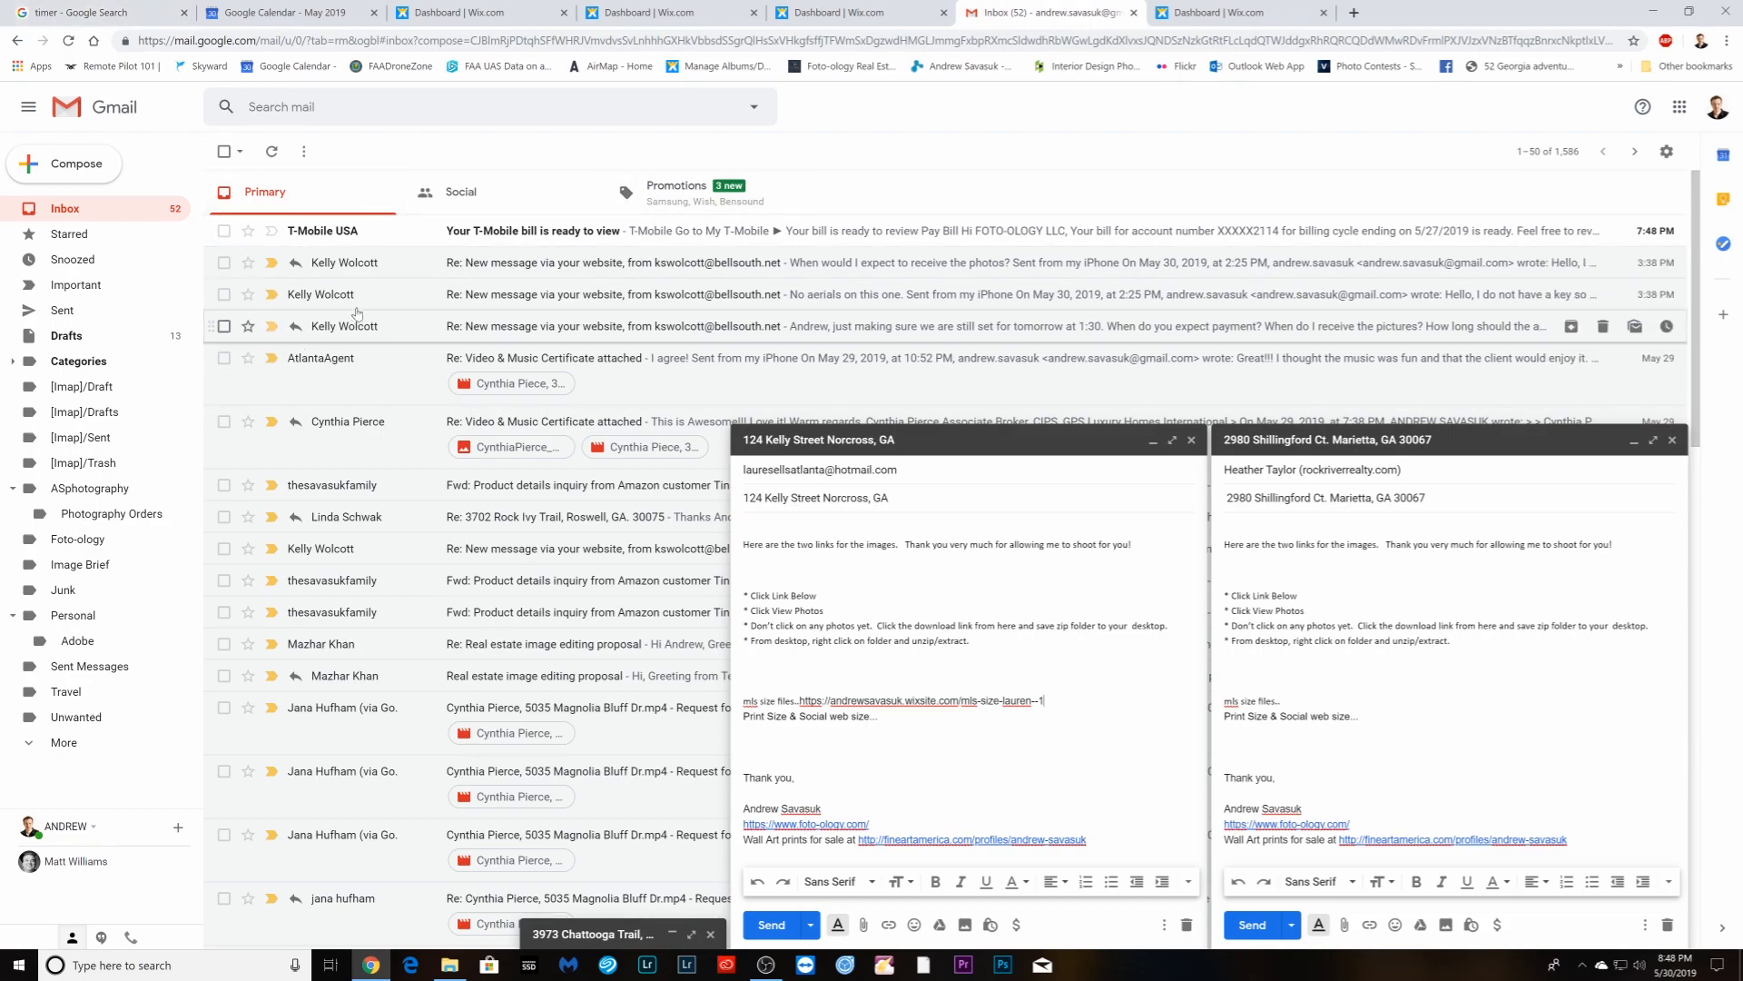
click(91, 13)
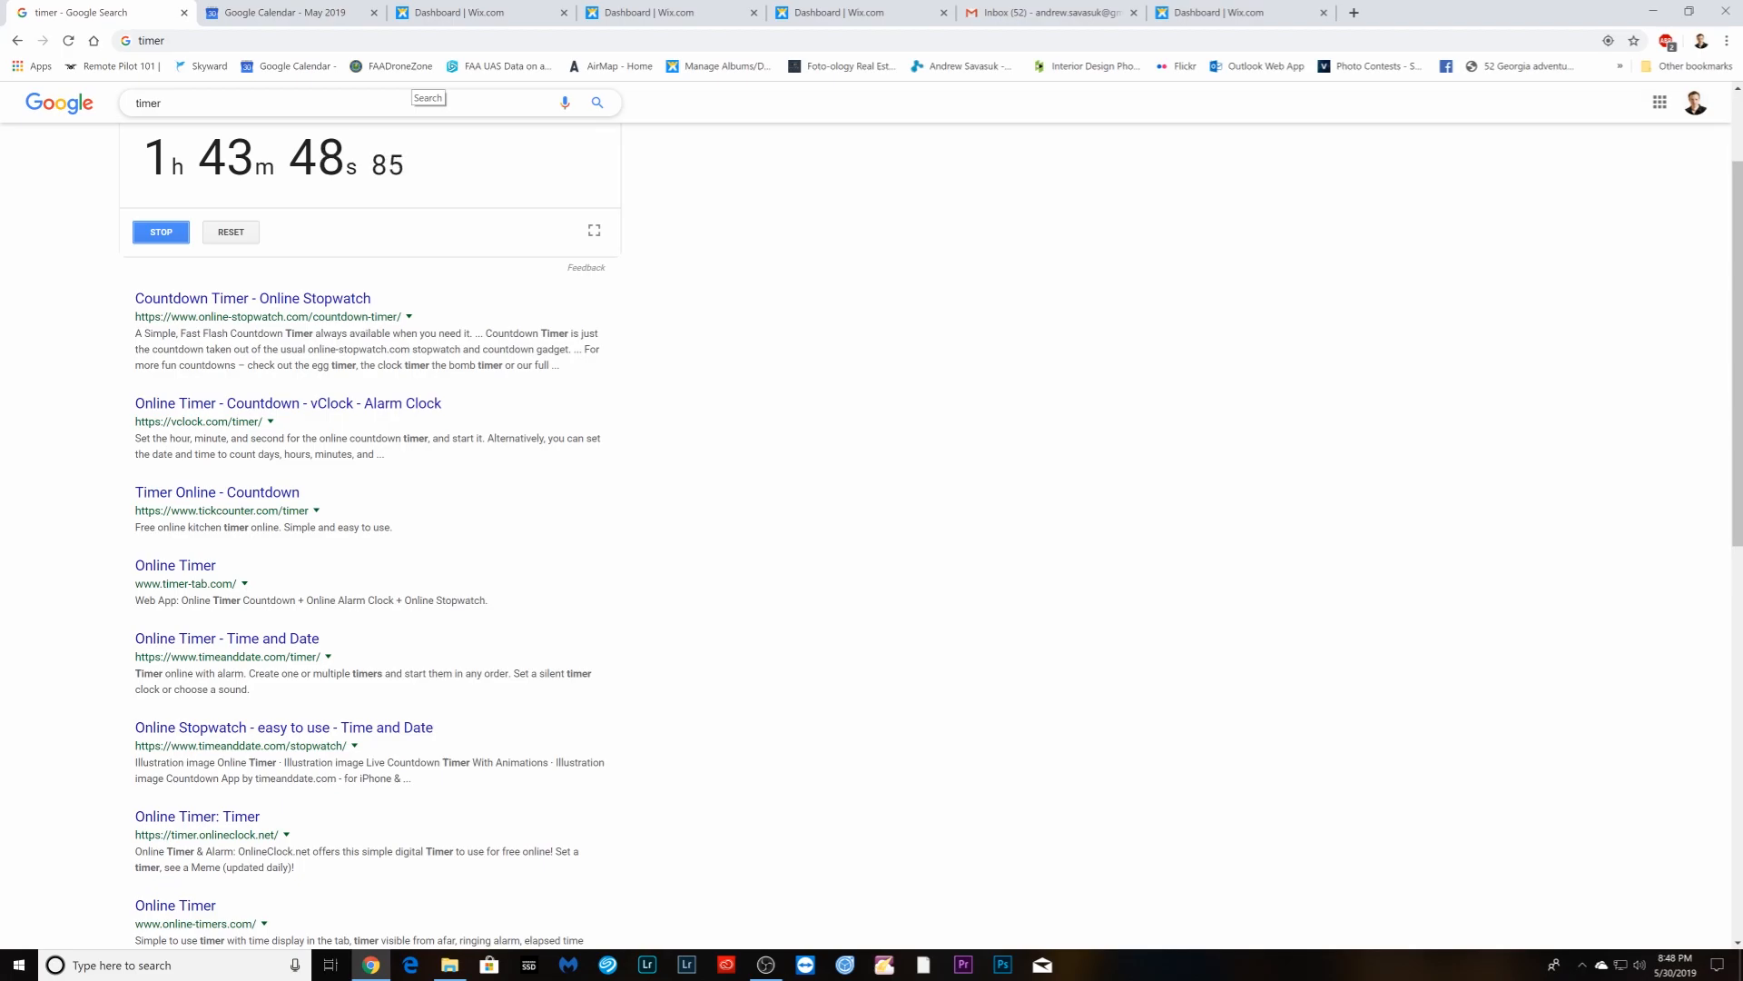
click(457, 13)
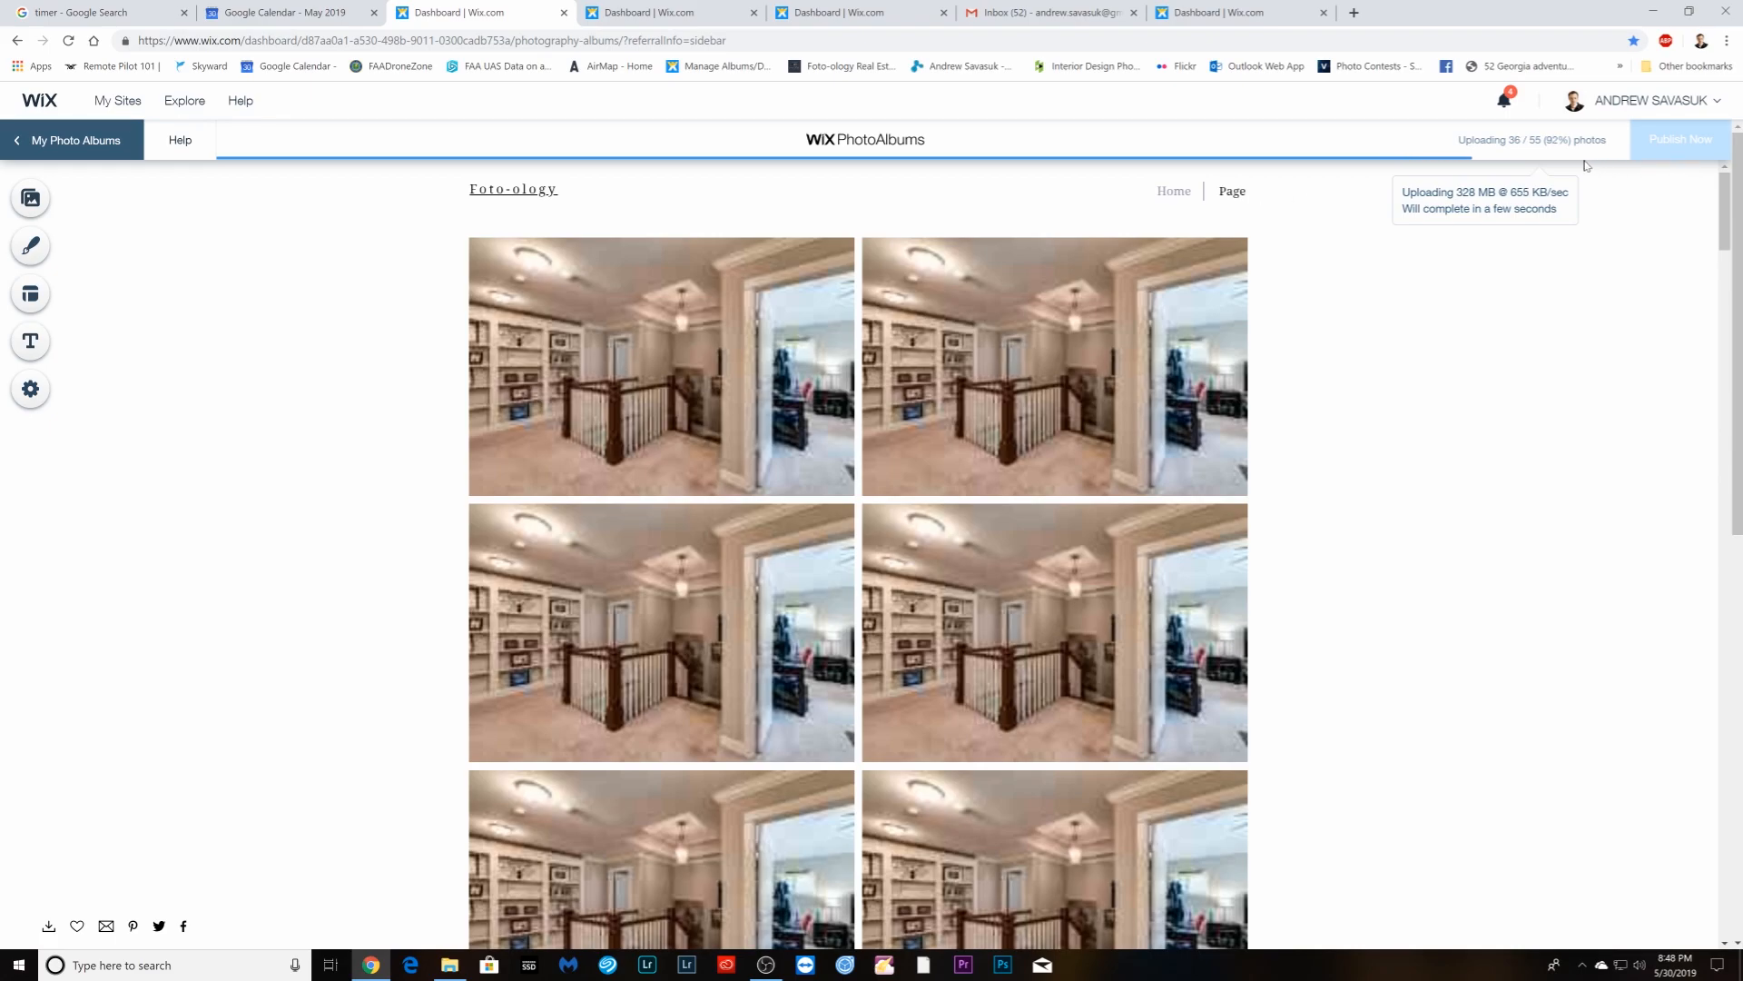
click(828, 20)
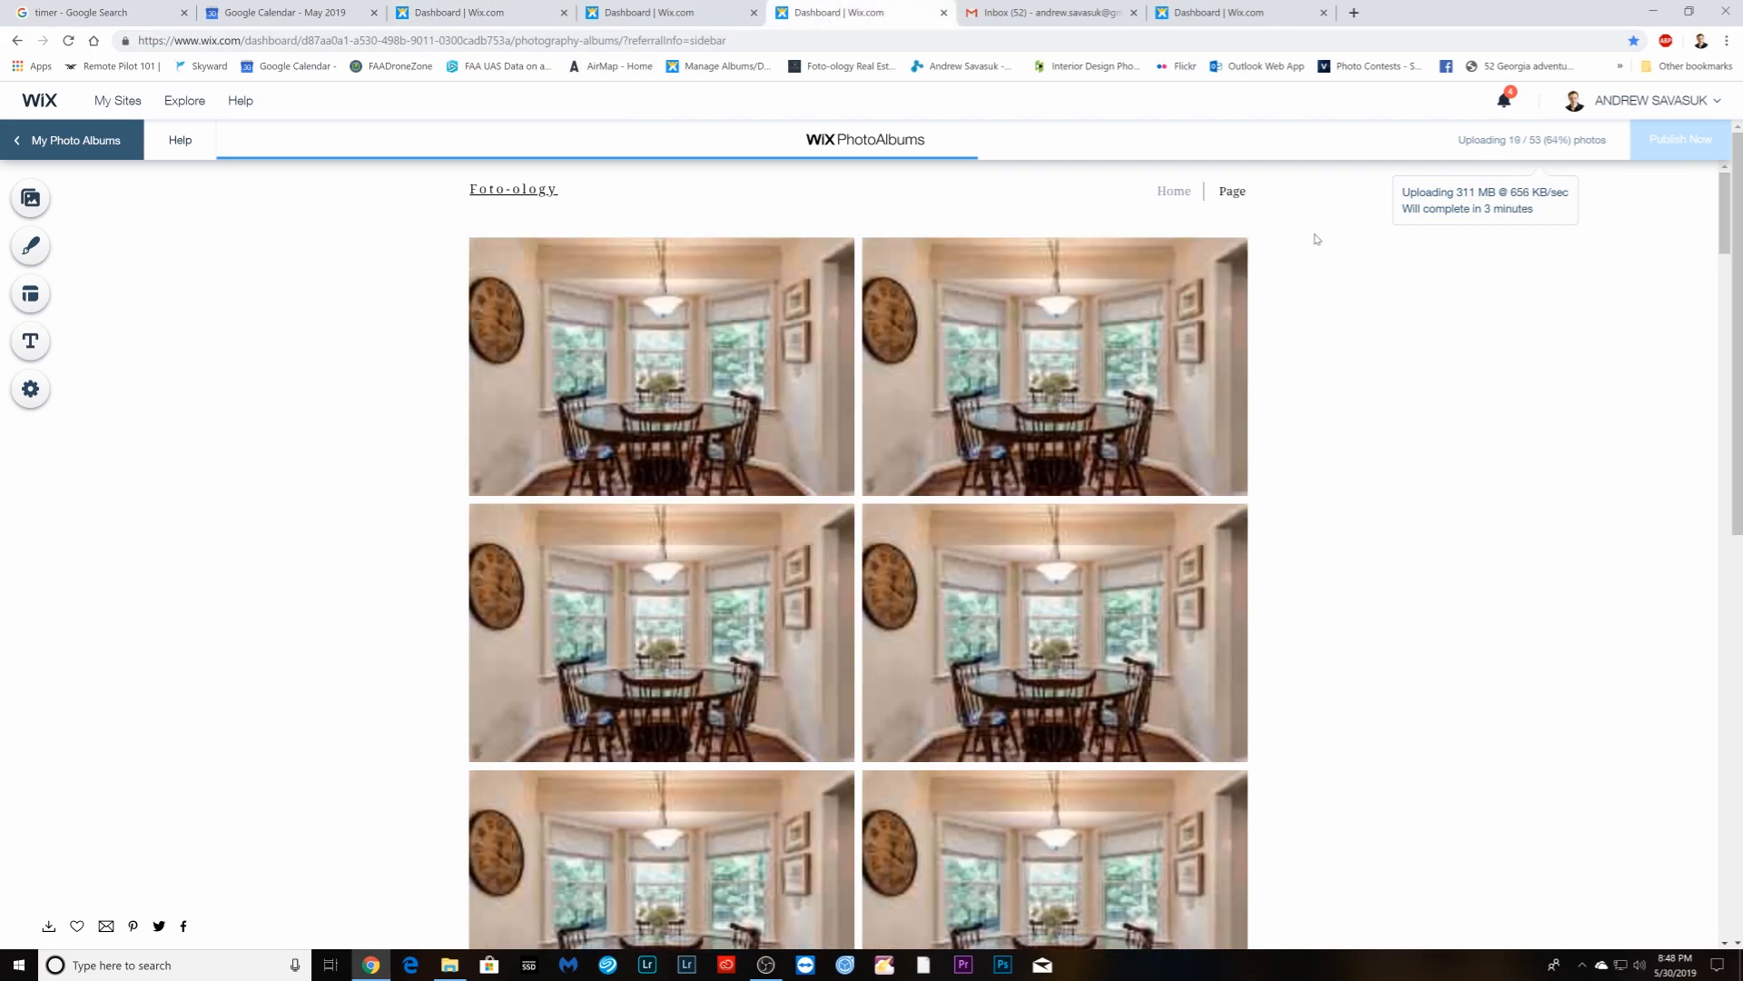
click(465, 16)
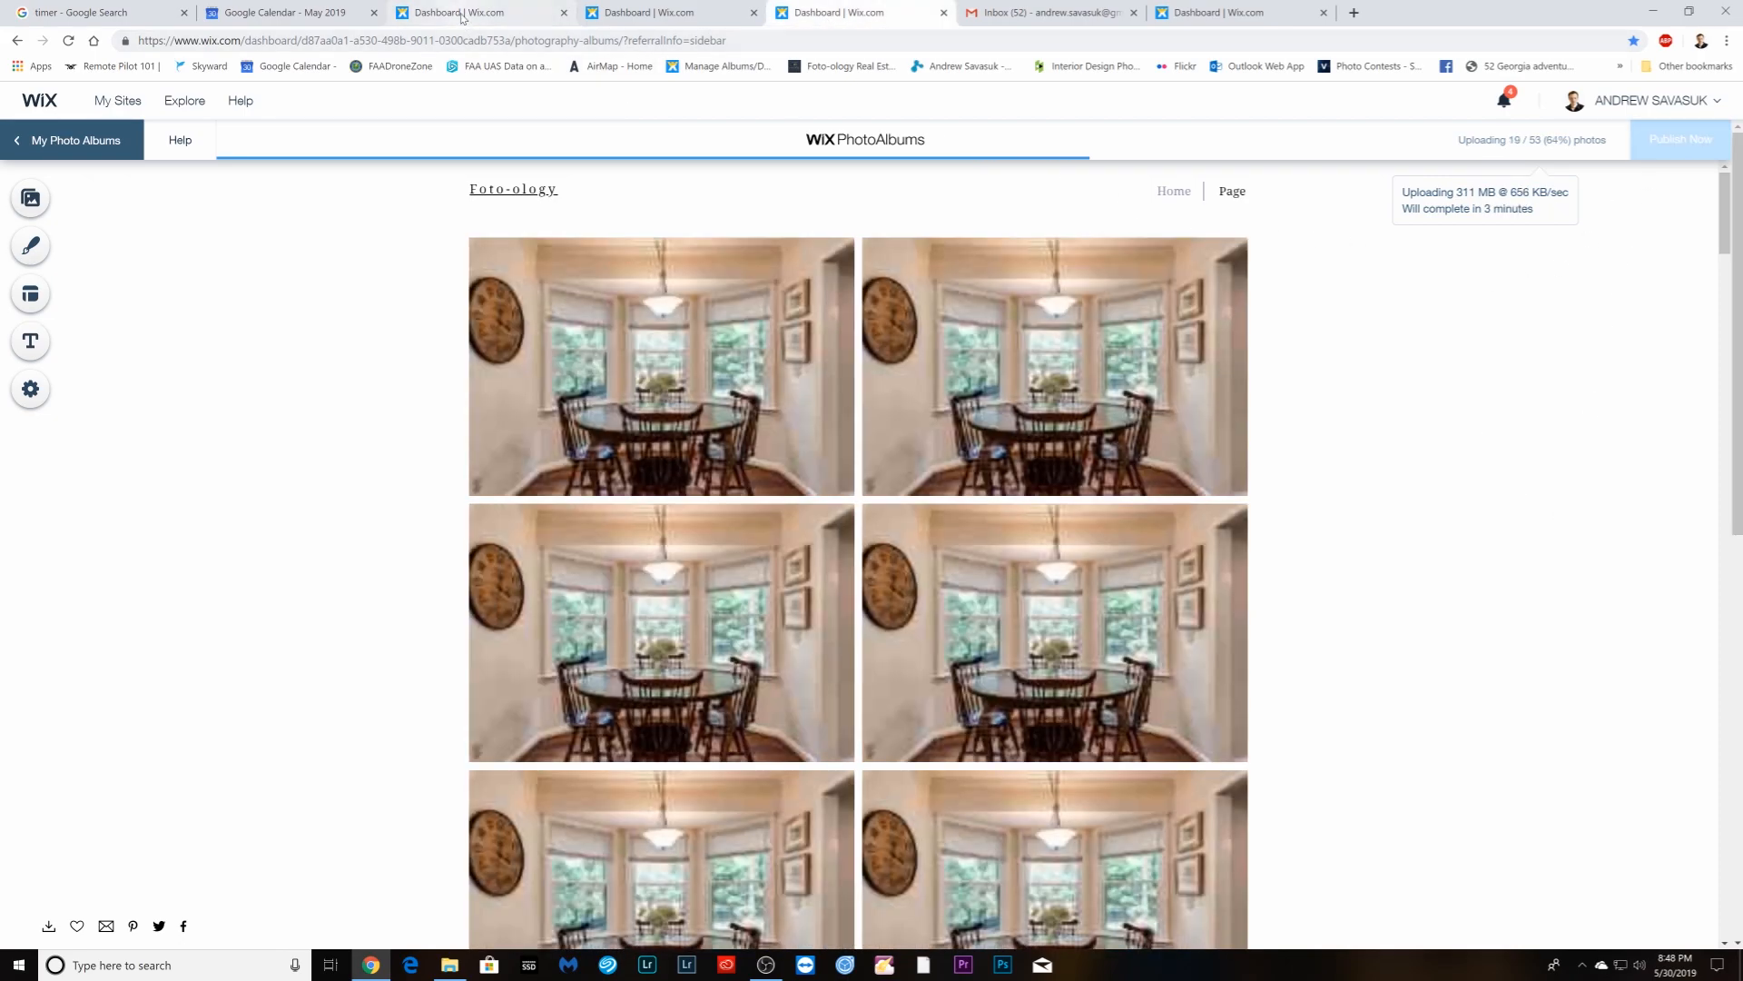
click(619, 17)
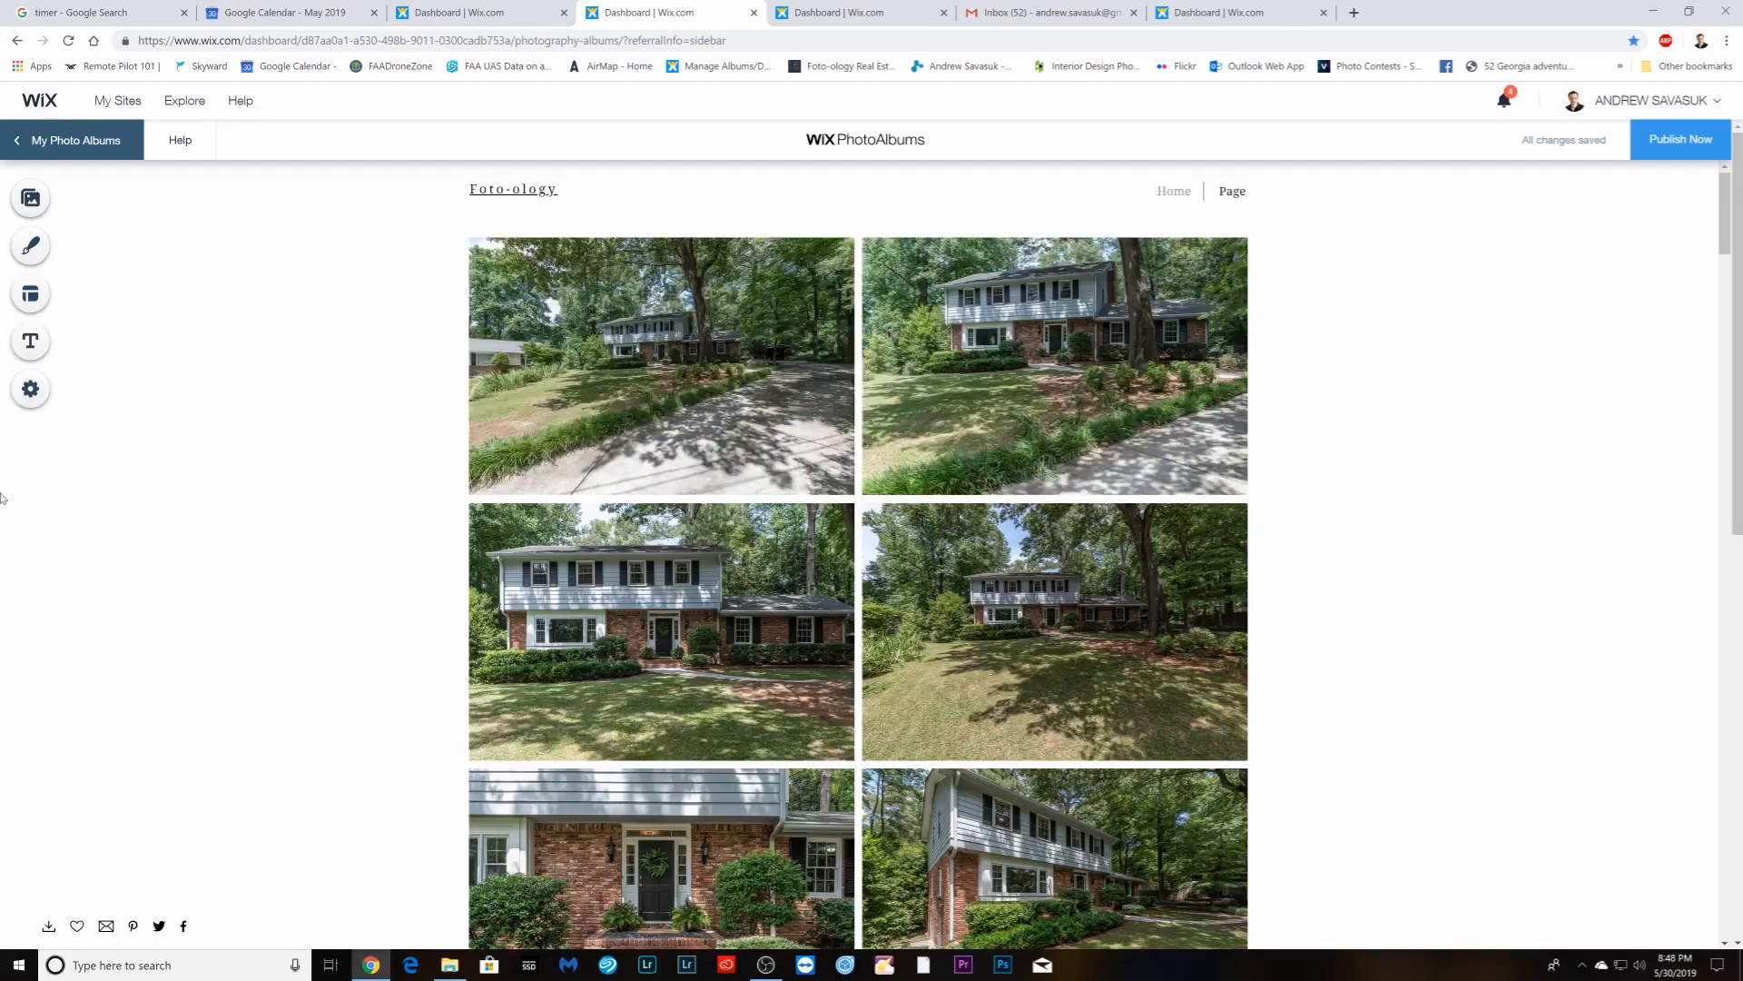
click(431, 14)
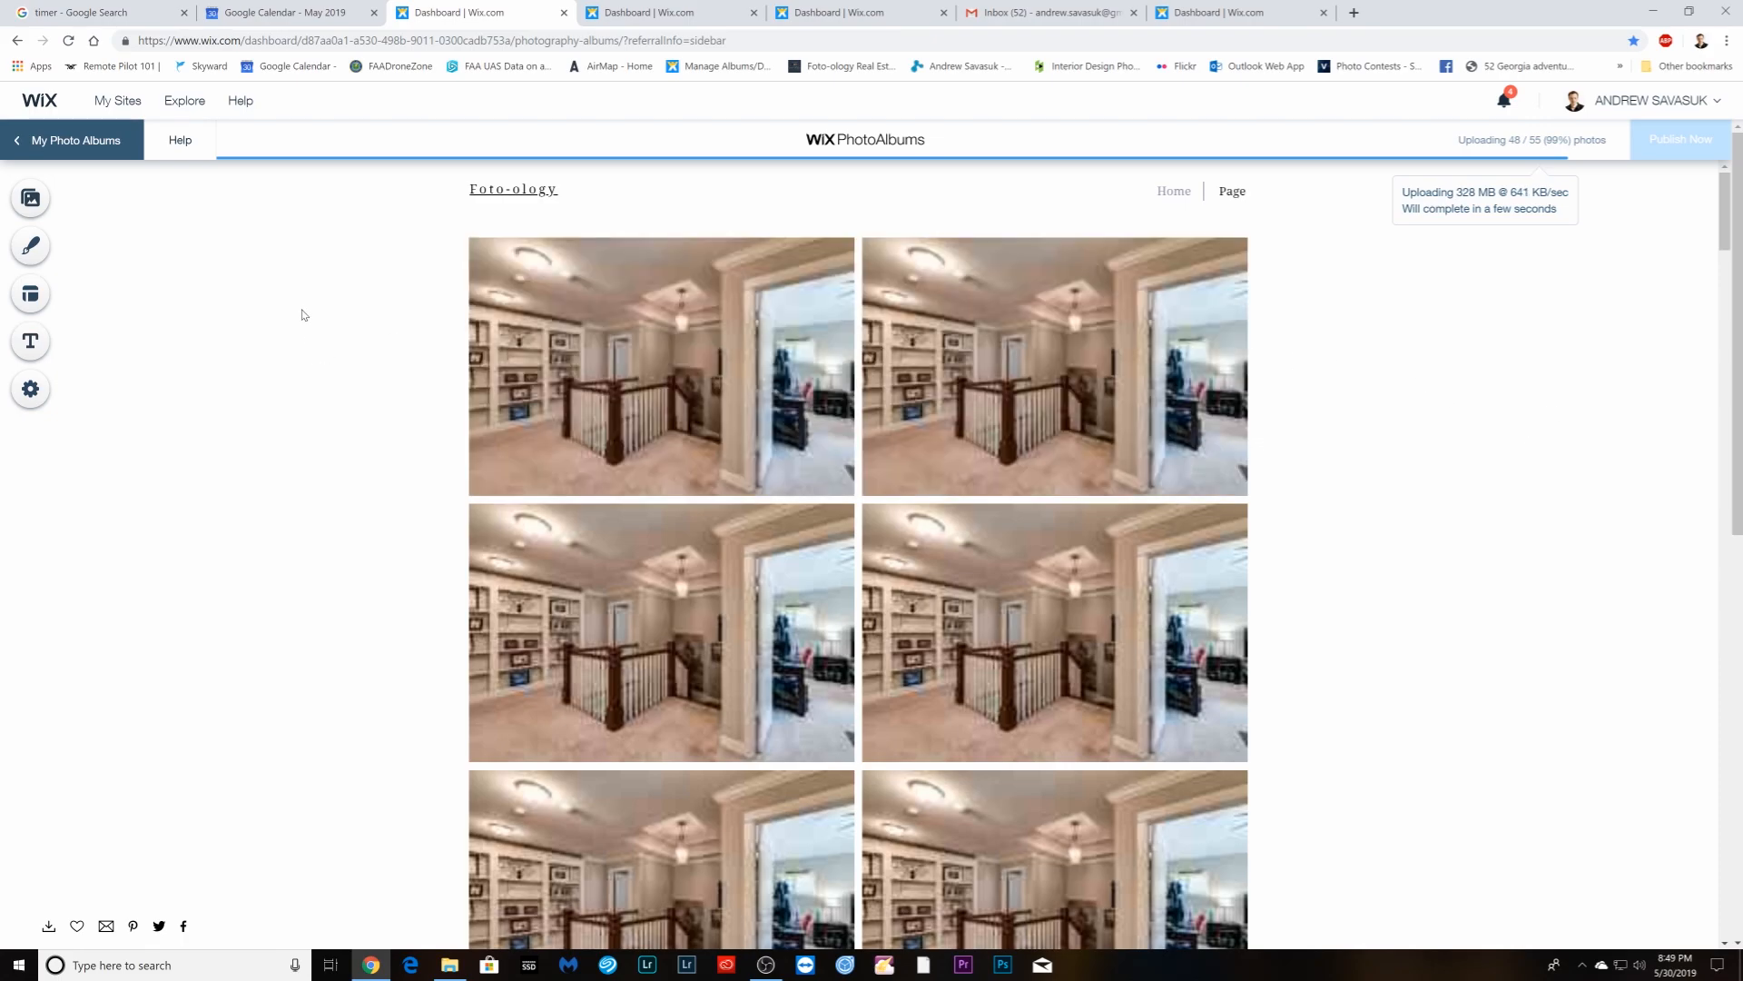
click(632, 20)
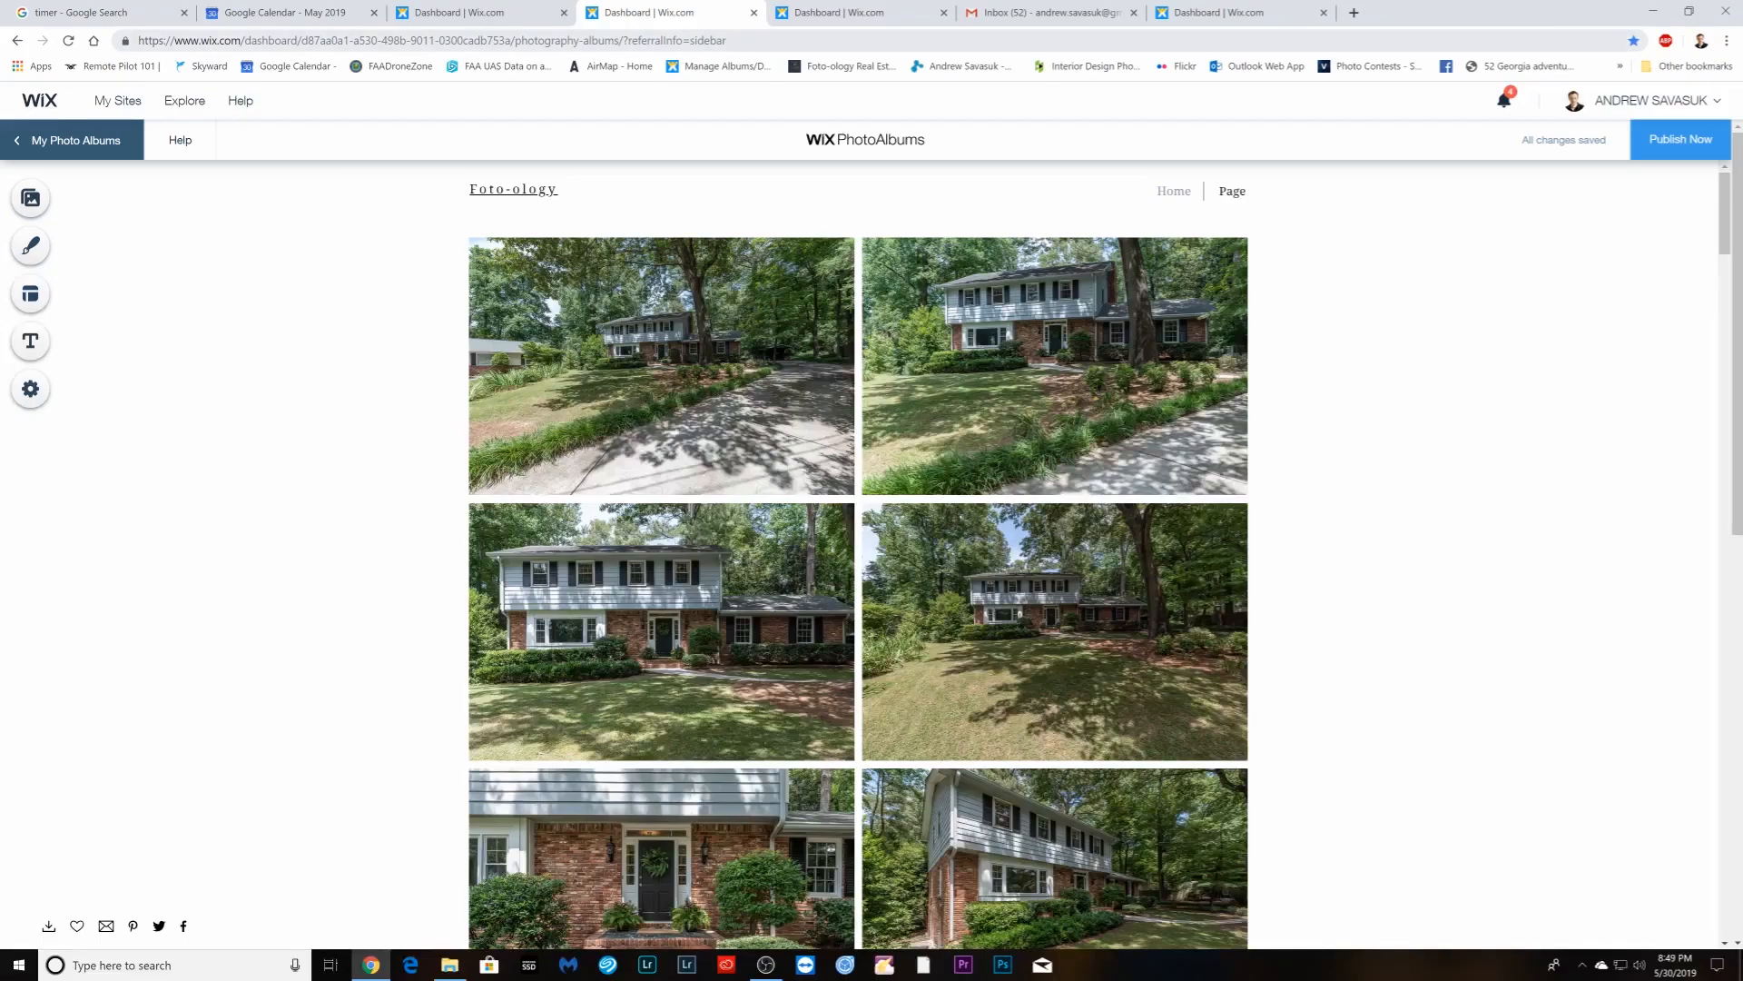
- Glance at the Gmail, Calendar and stopwatch tabs while the album's 55-photo upload finishes saving
click(860, 15)
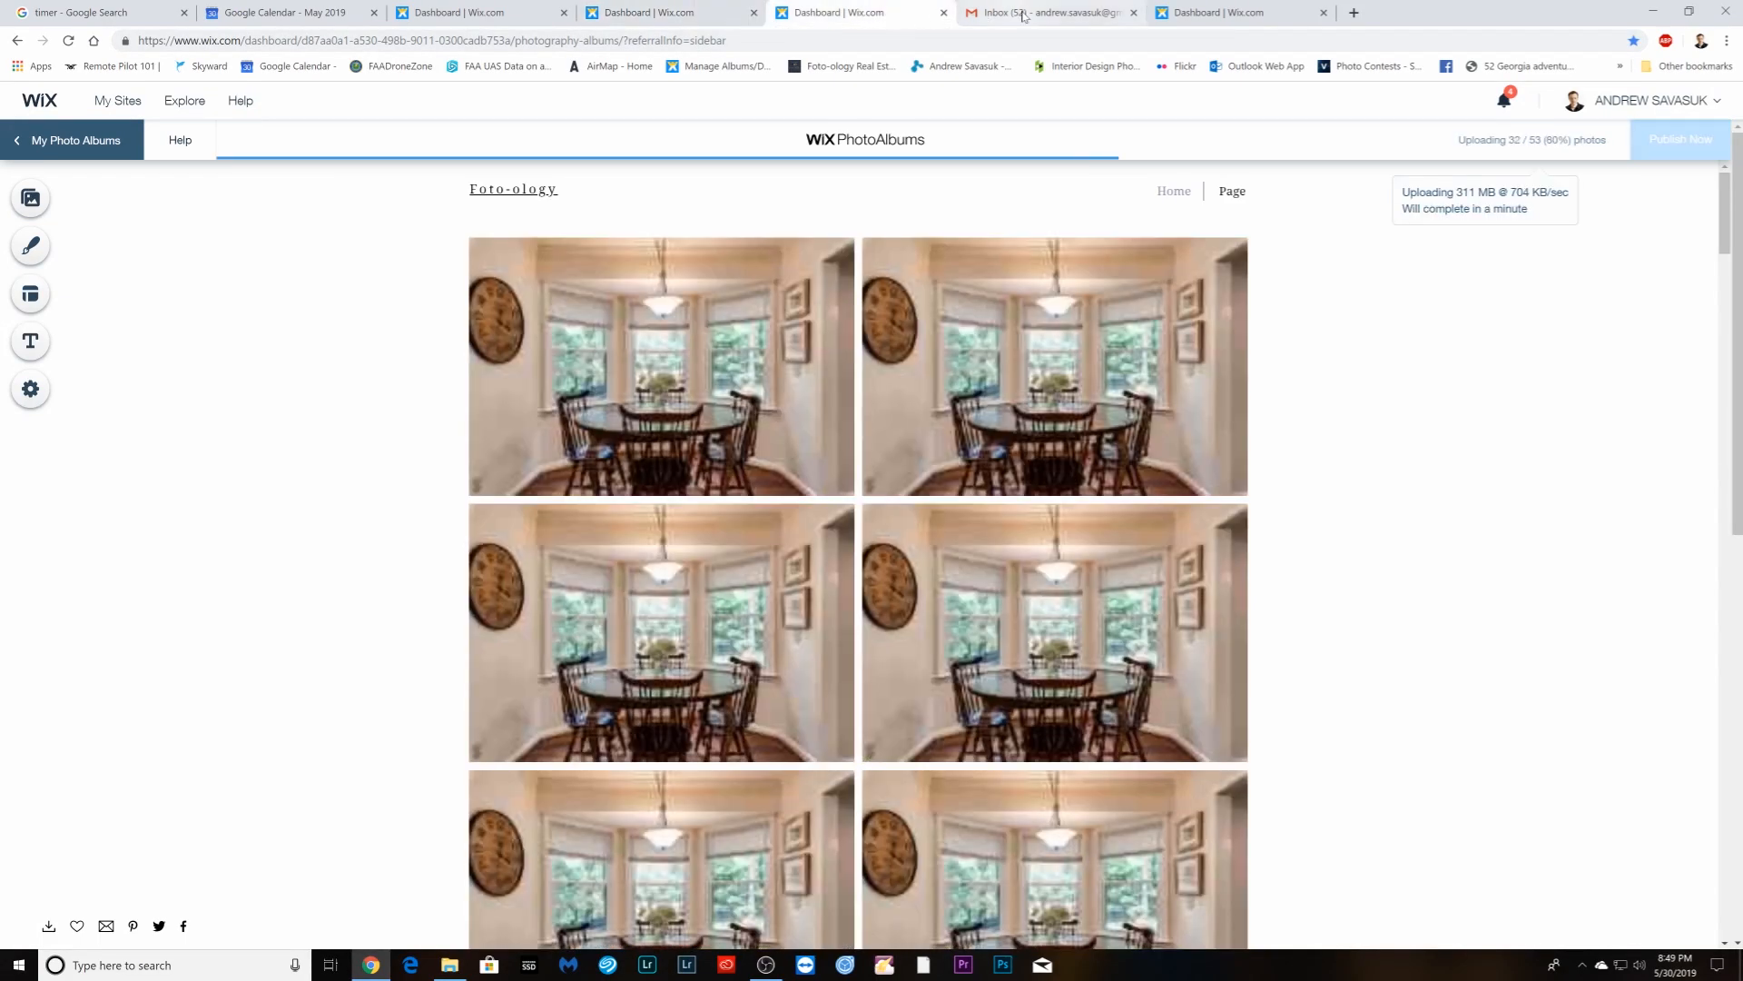
click(1032, 15)
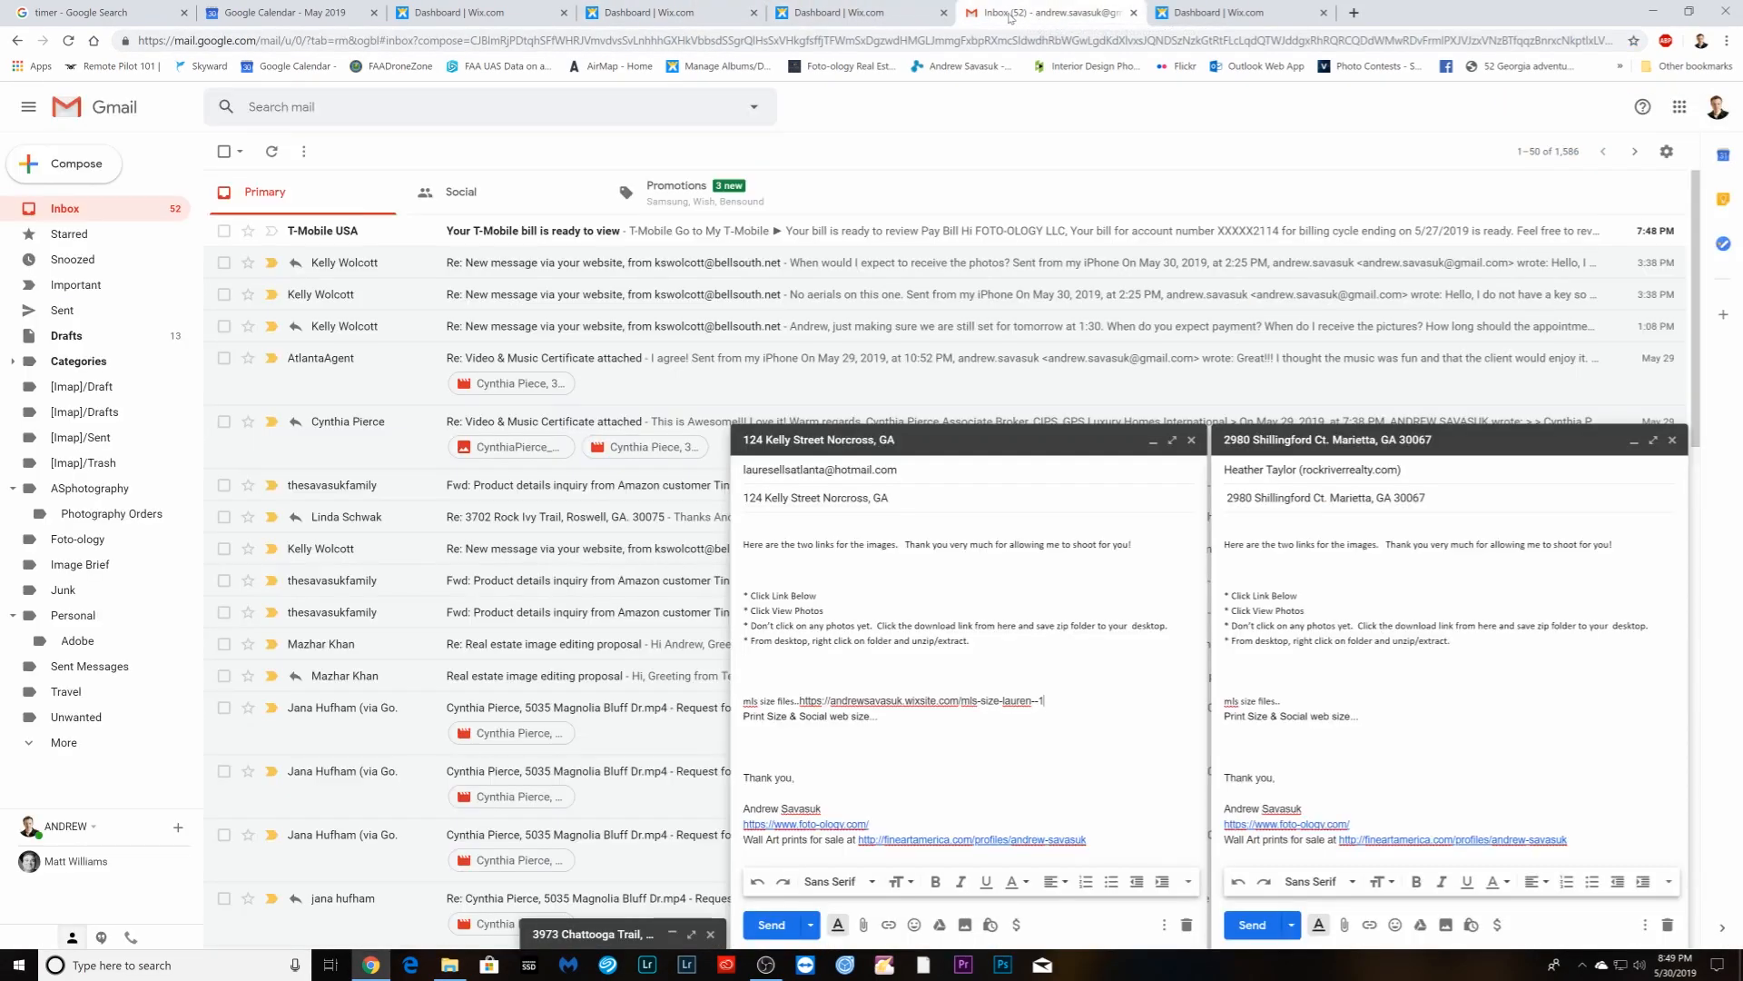
click(281, 13)
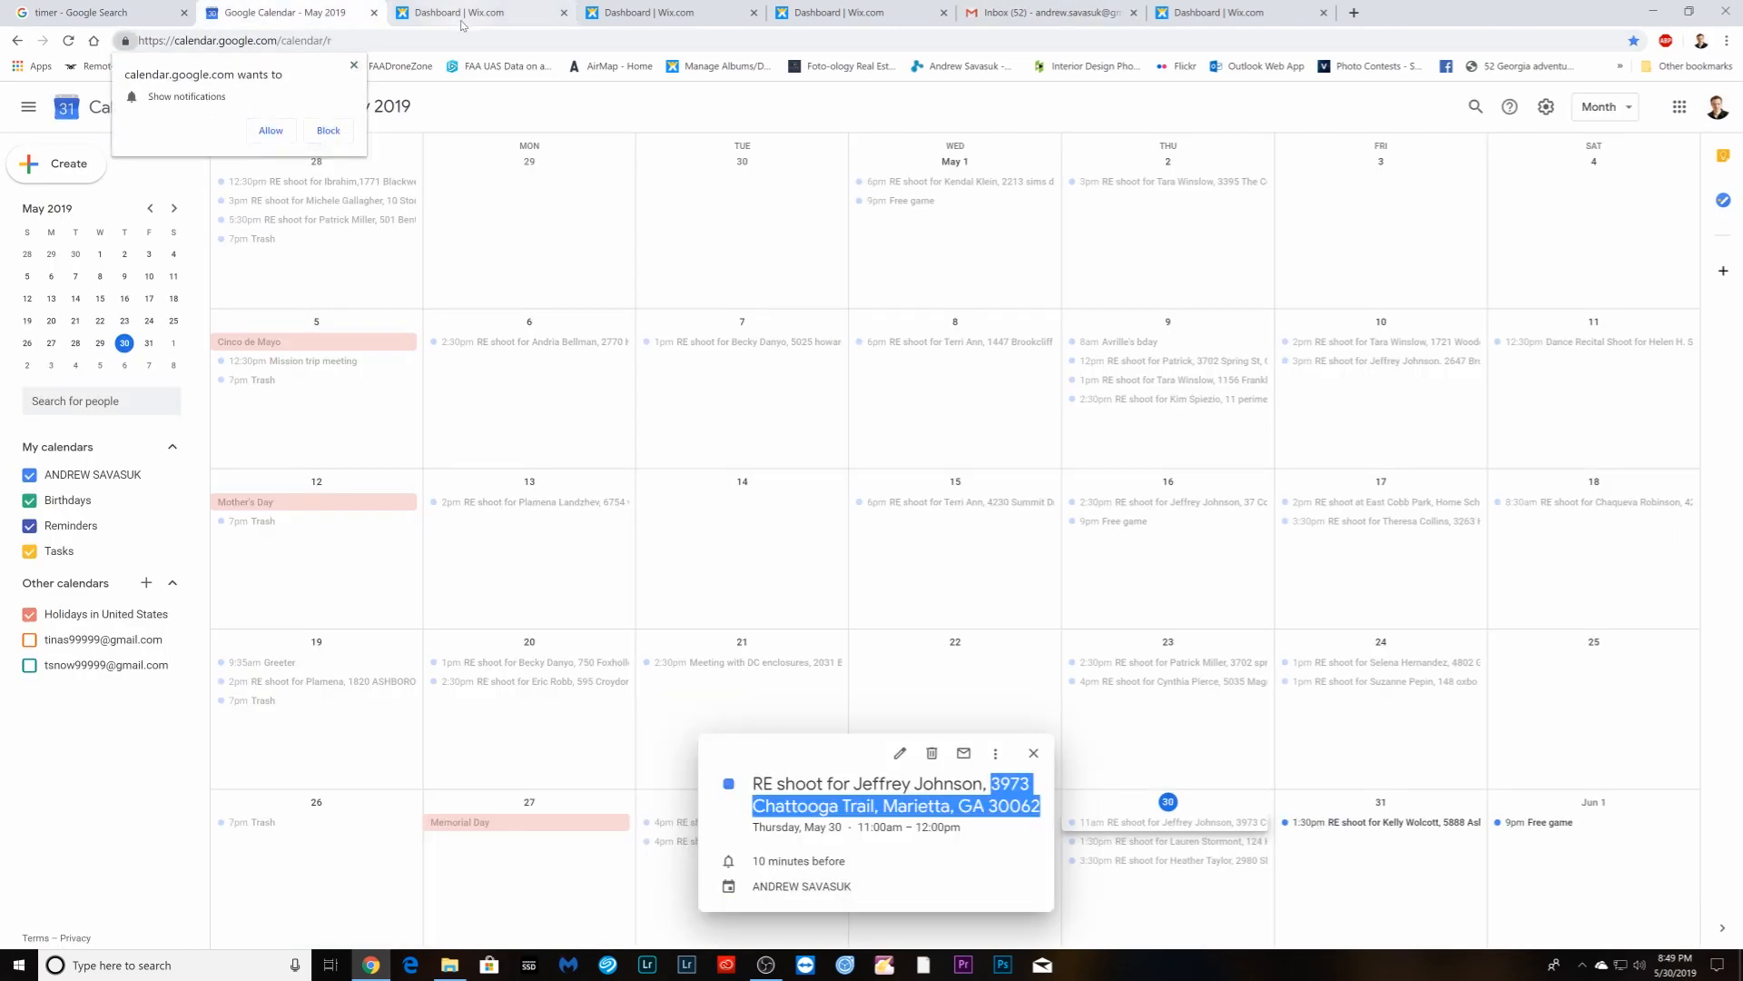
click(461, 14)
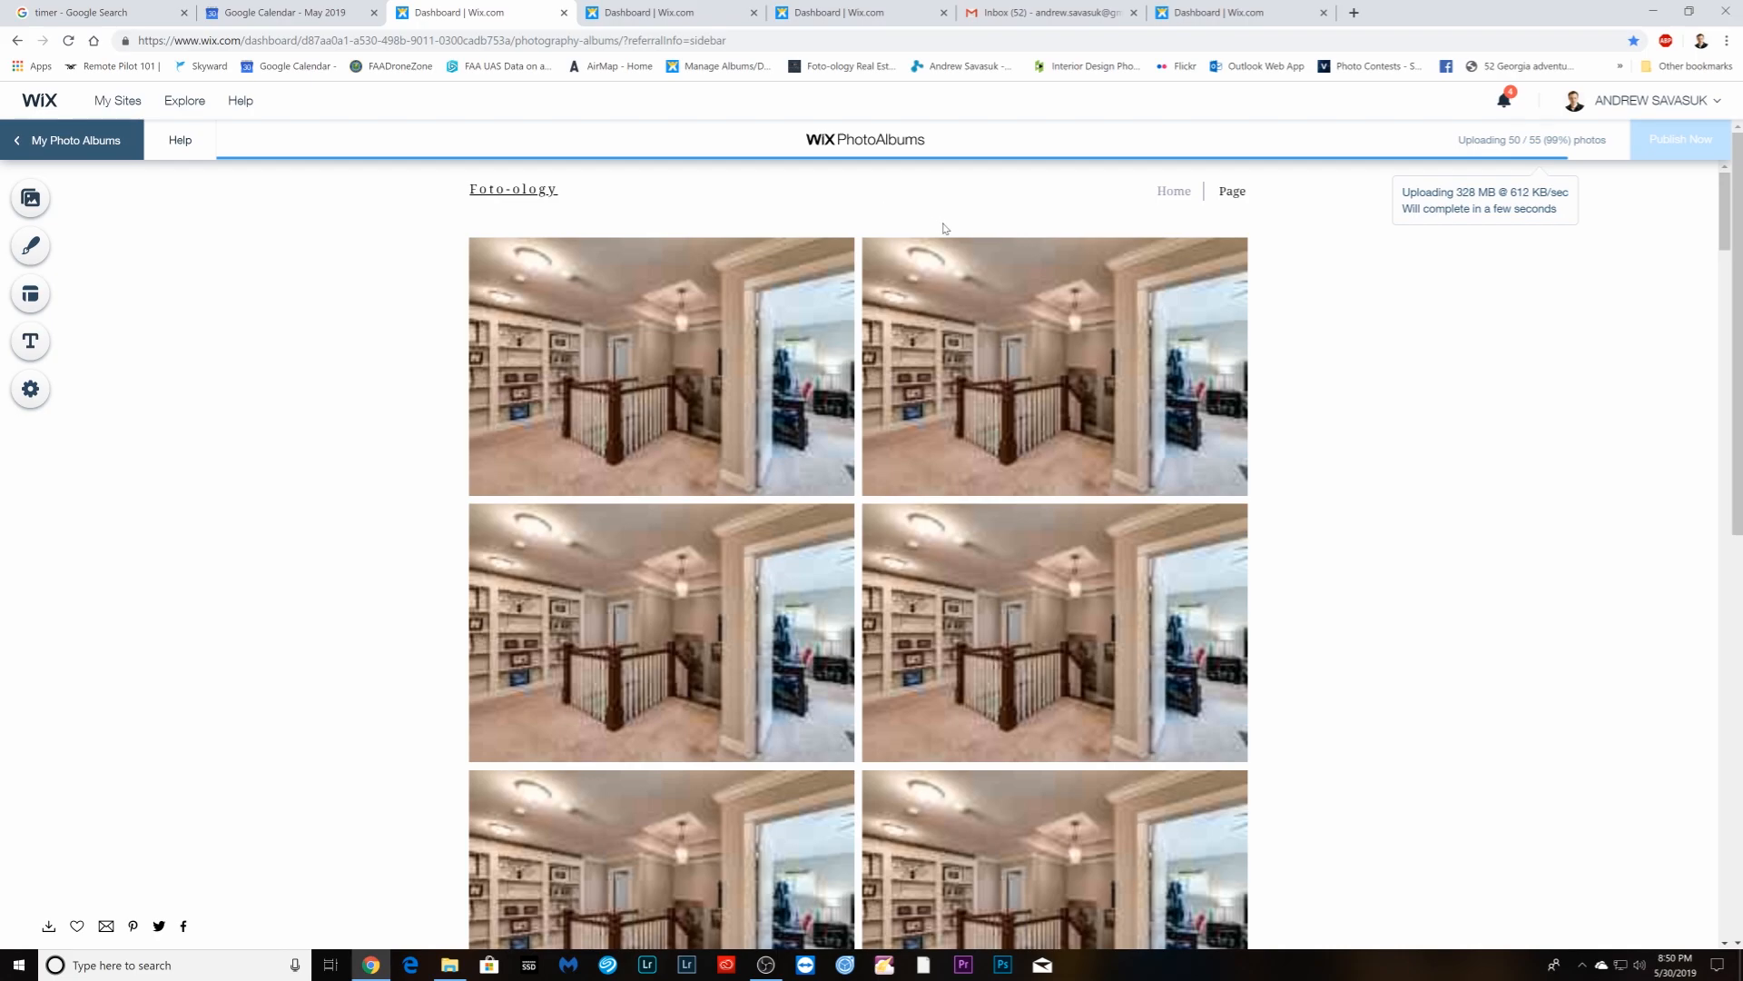
click(104, 10)
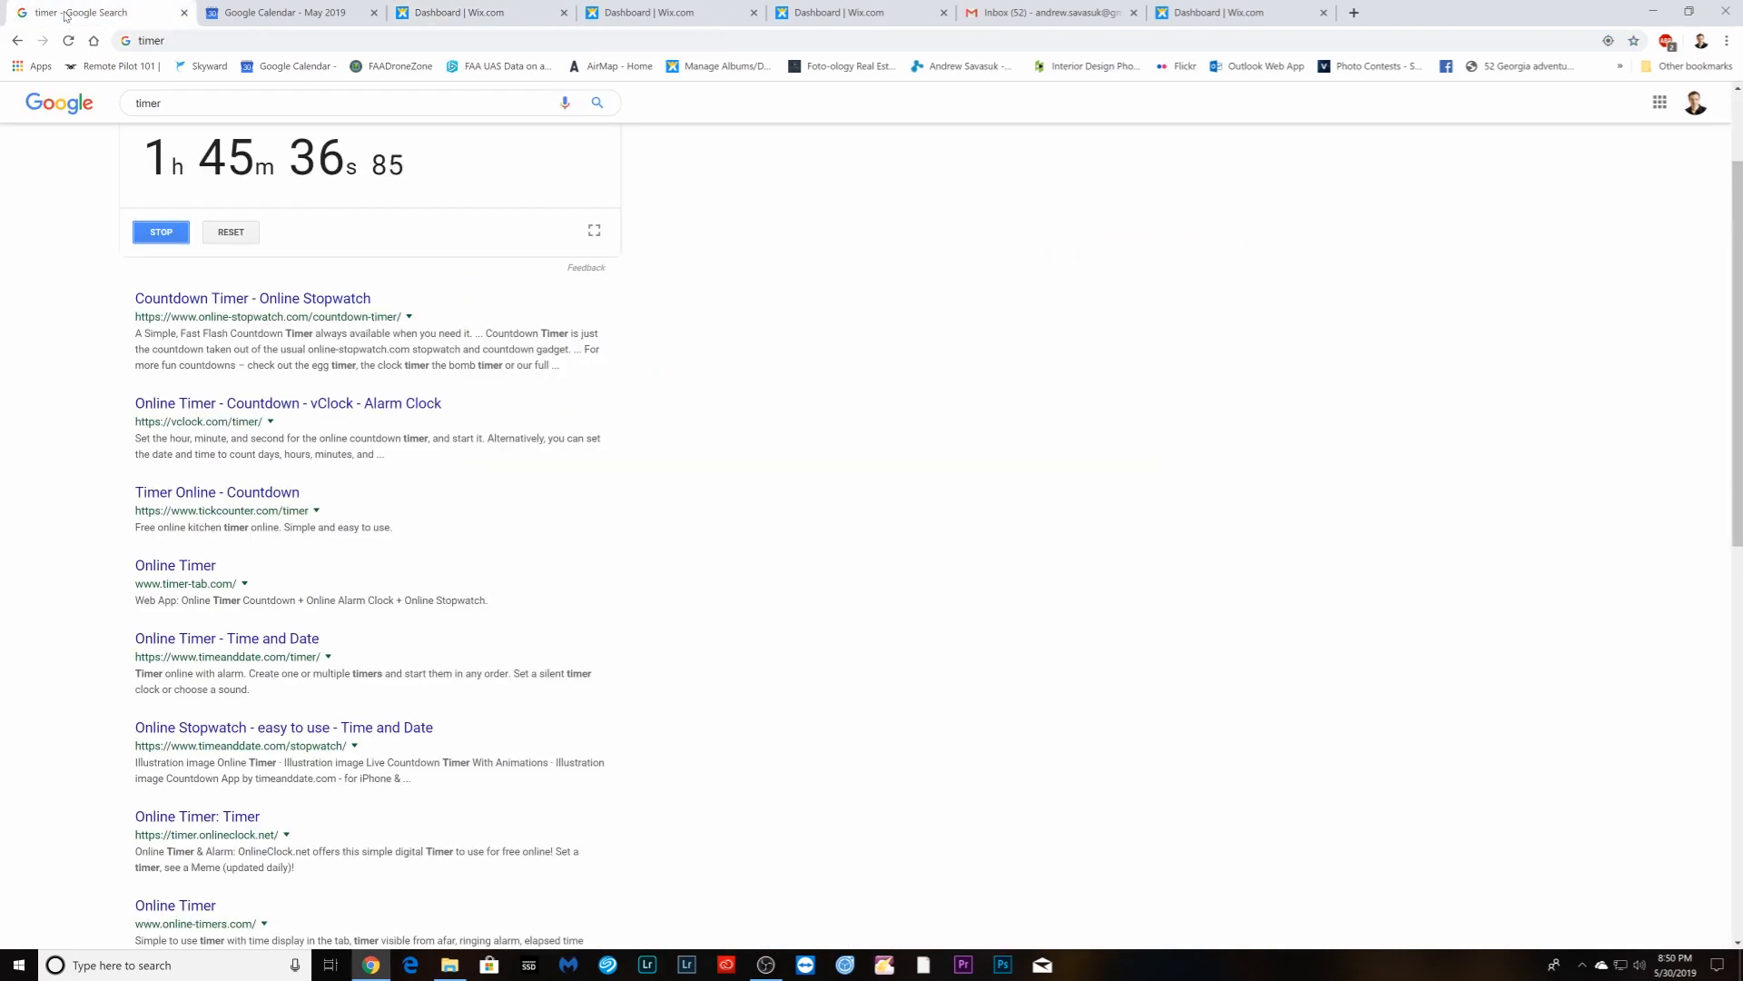
click(476, 14)
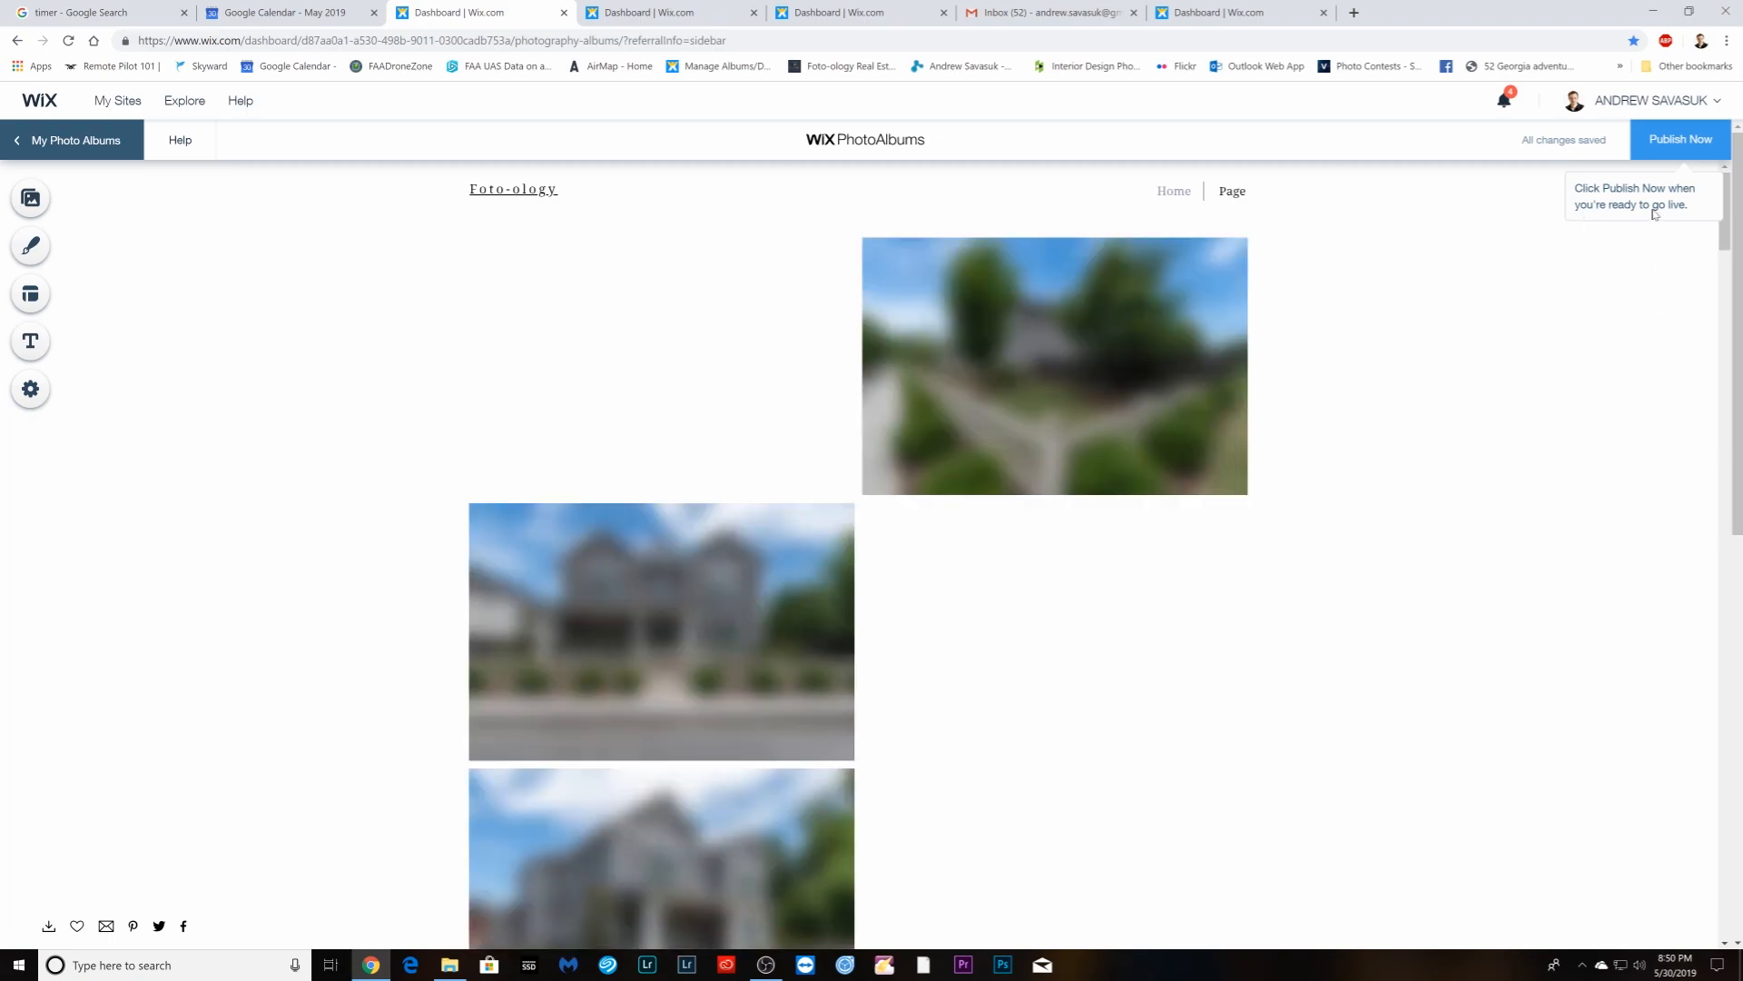
- Publish the Print & Social album to print--social-me-21 without showing it on the Wix website
click(1682, 148)
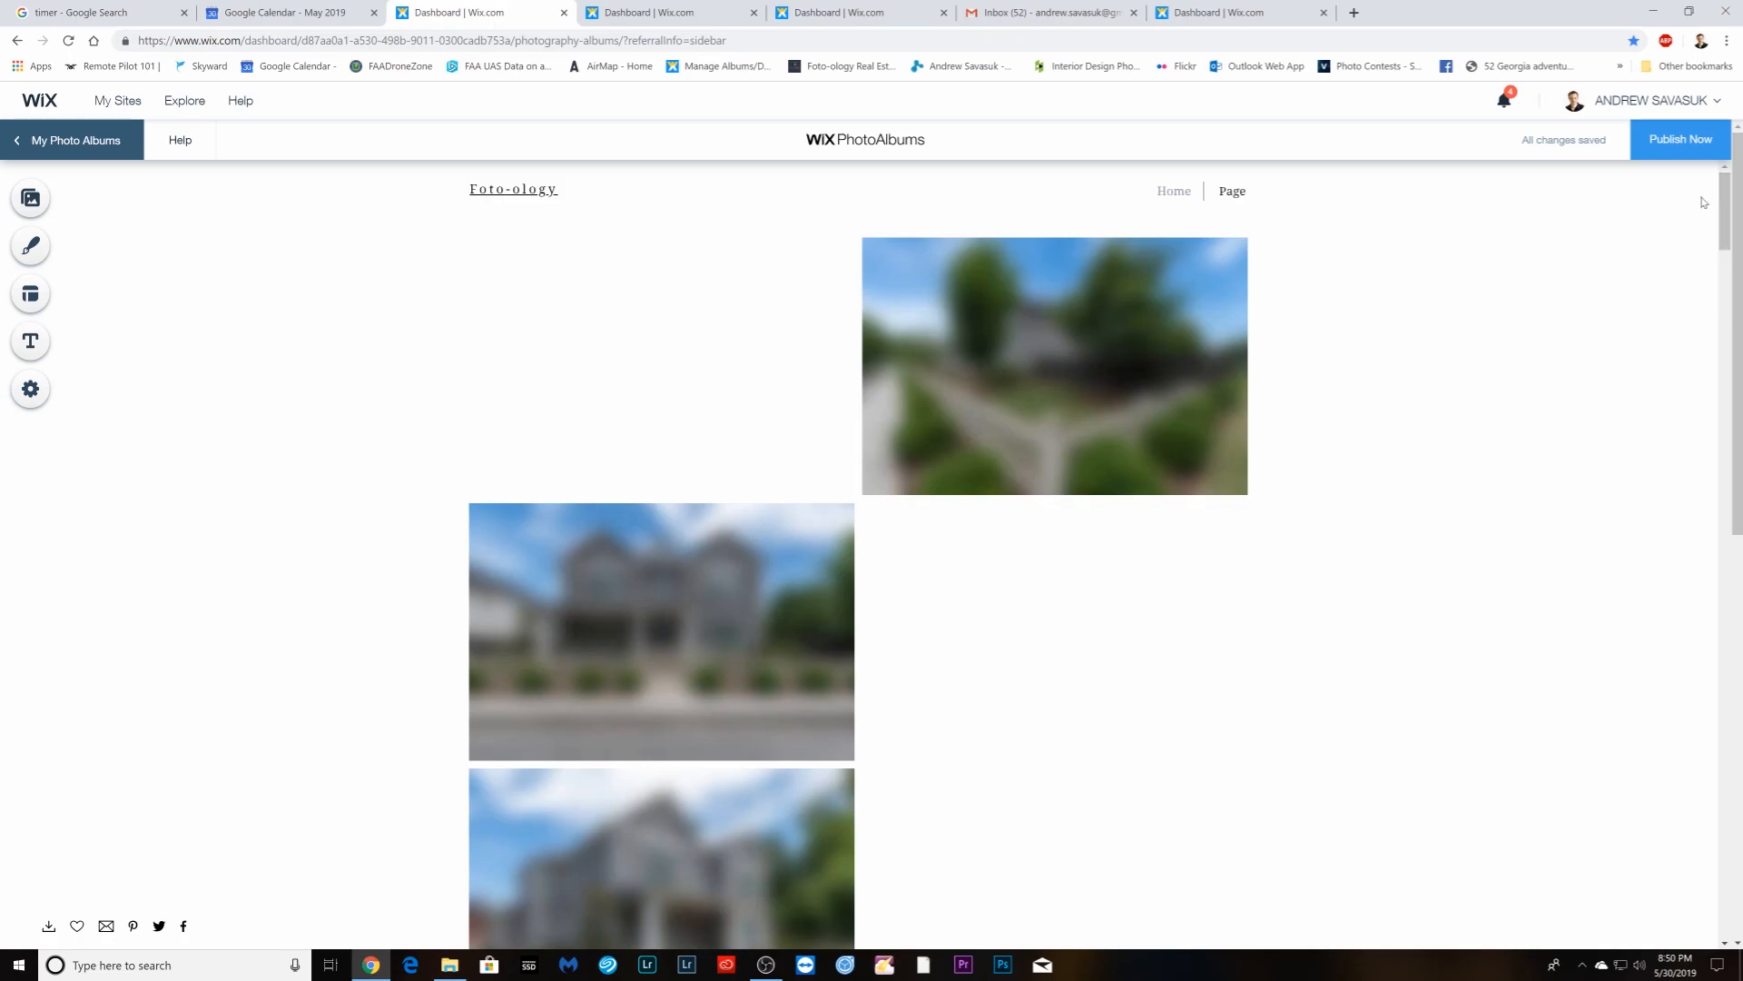
mouse_move(1723, 227)
mouse_down()
mouse_move(1724, 265)
mouse_move(1724, 200)
mouse_up()
click(1676, 141)
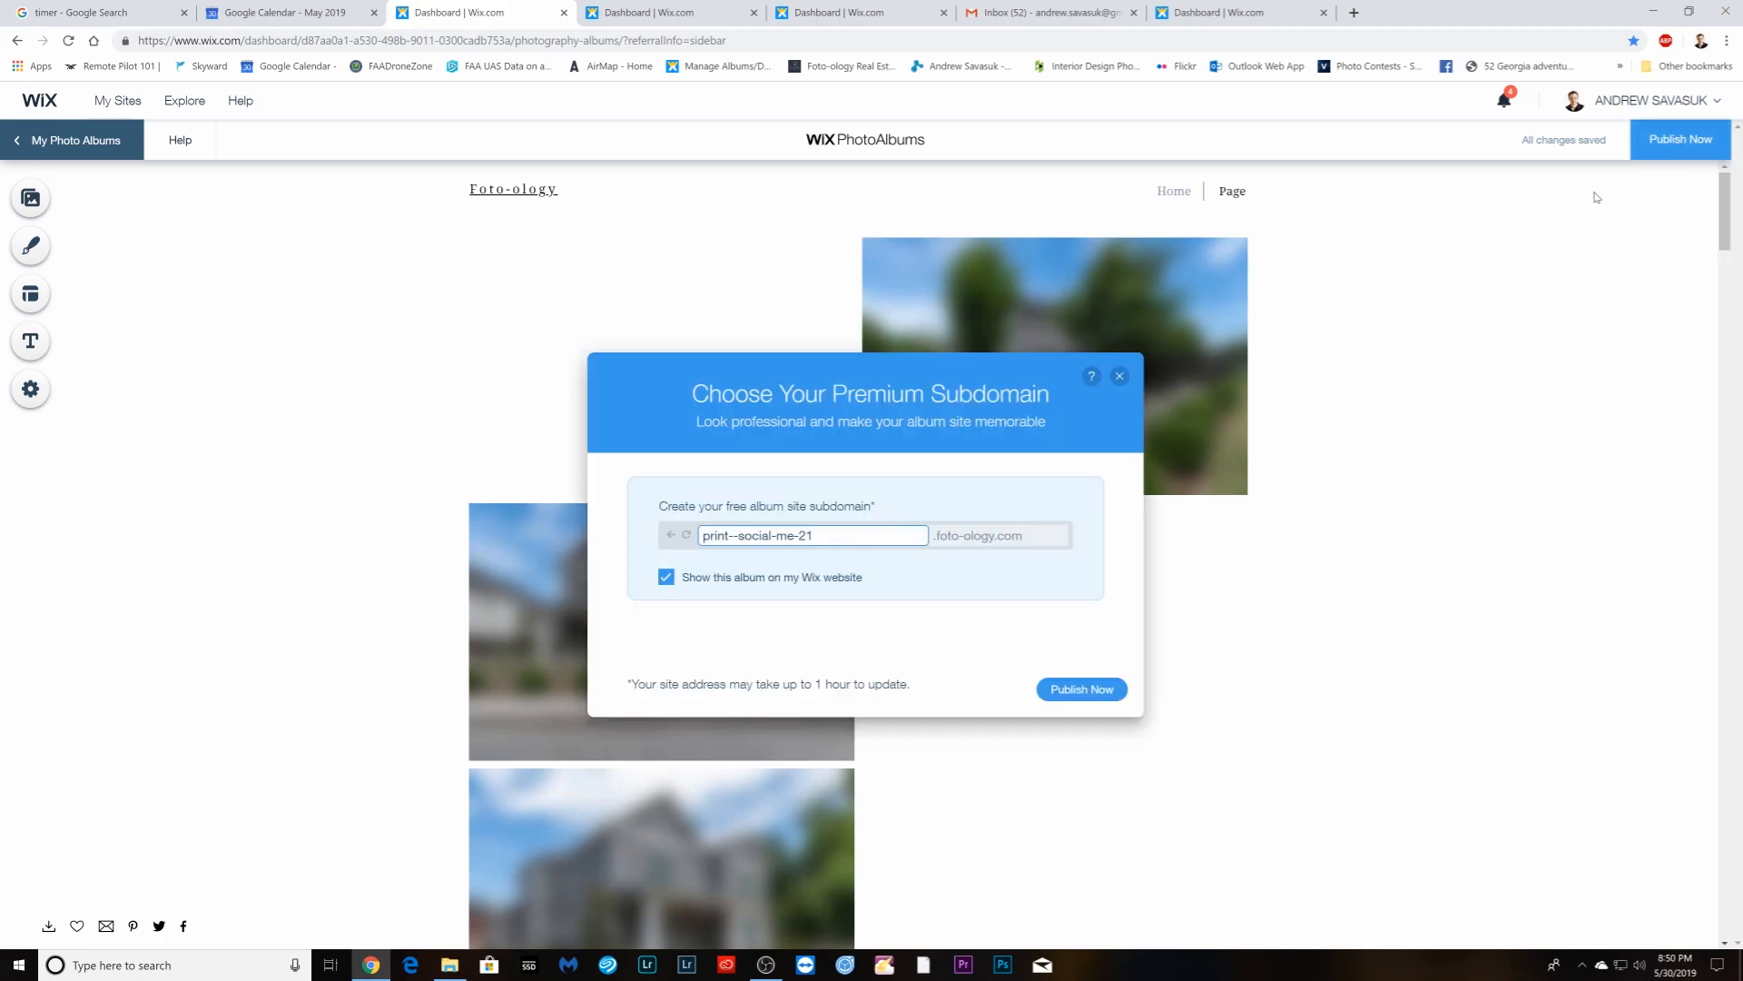
click(667, 579)
click(1078, 689)
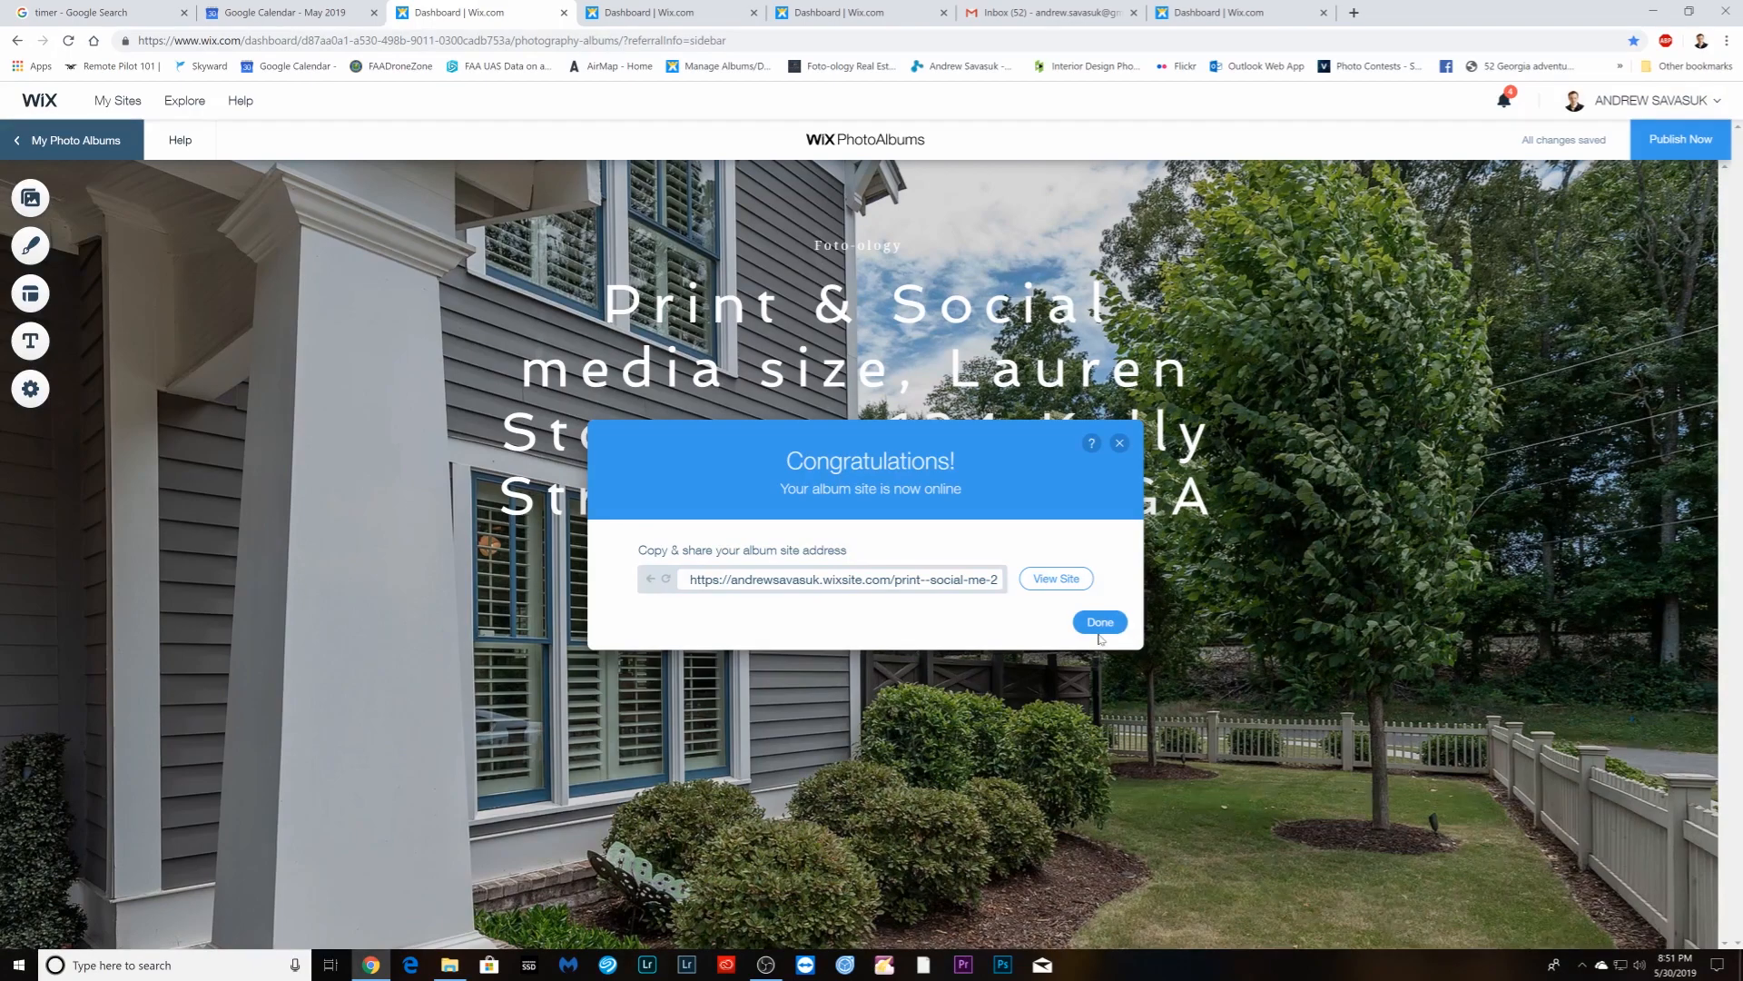
click(1100, 623)
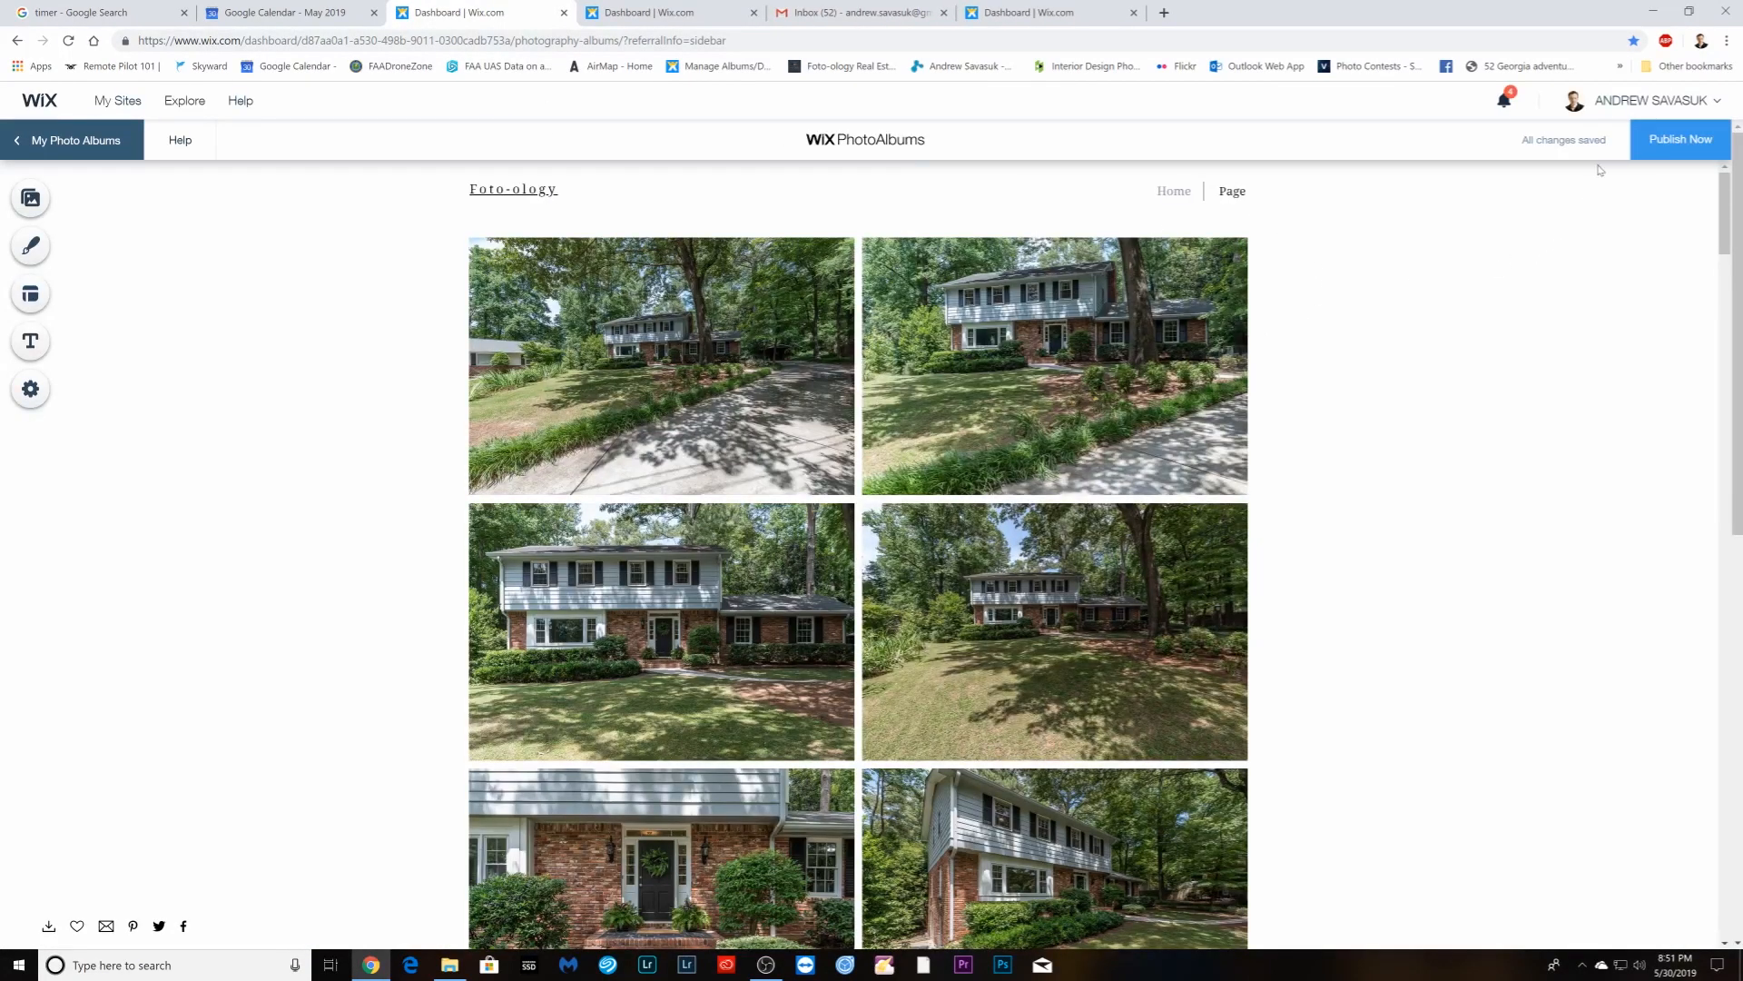
- Publish the MLS size album off the Wix website and close its tab
click(1675, 155)
click(668, 577)
click(1076, 690)
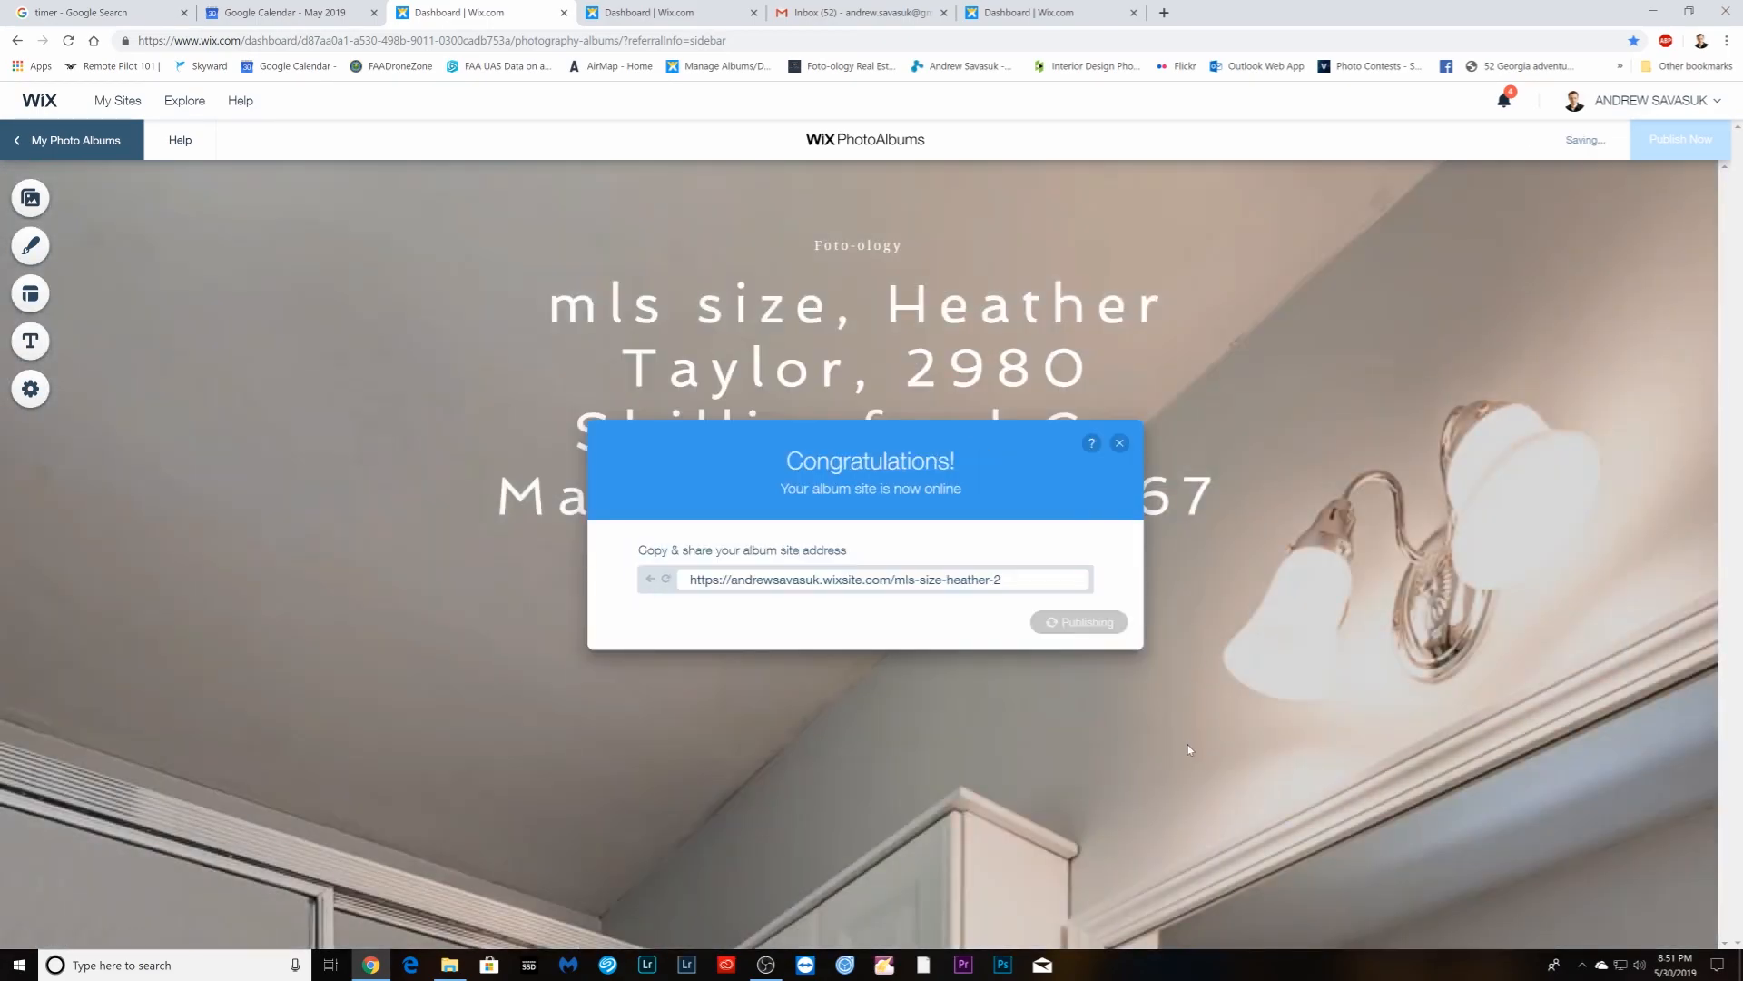
click(1099, 621)
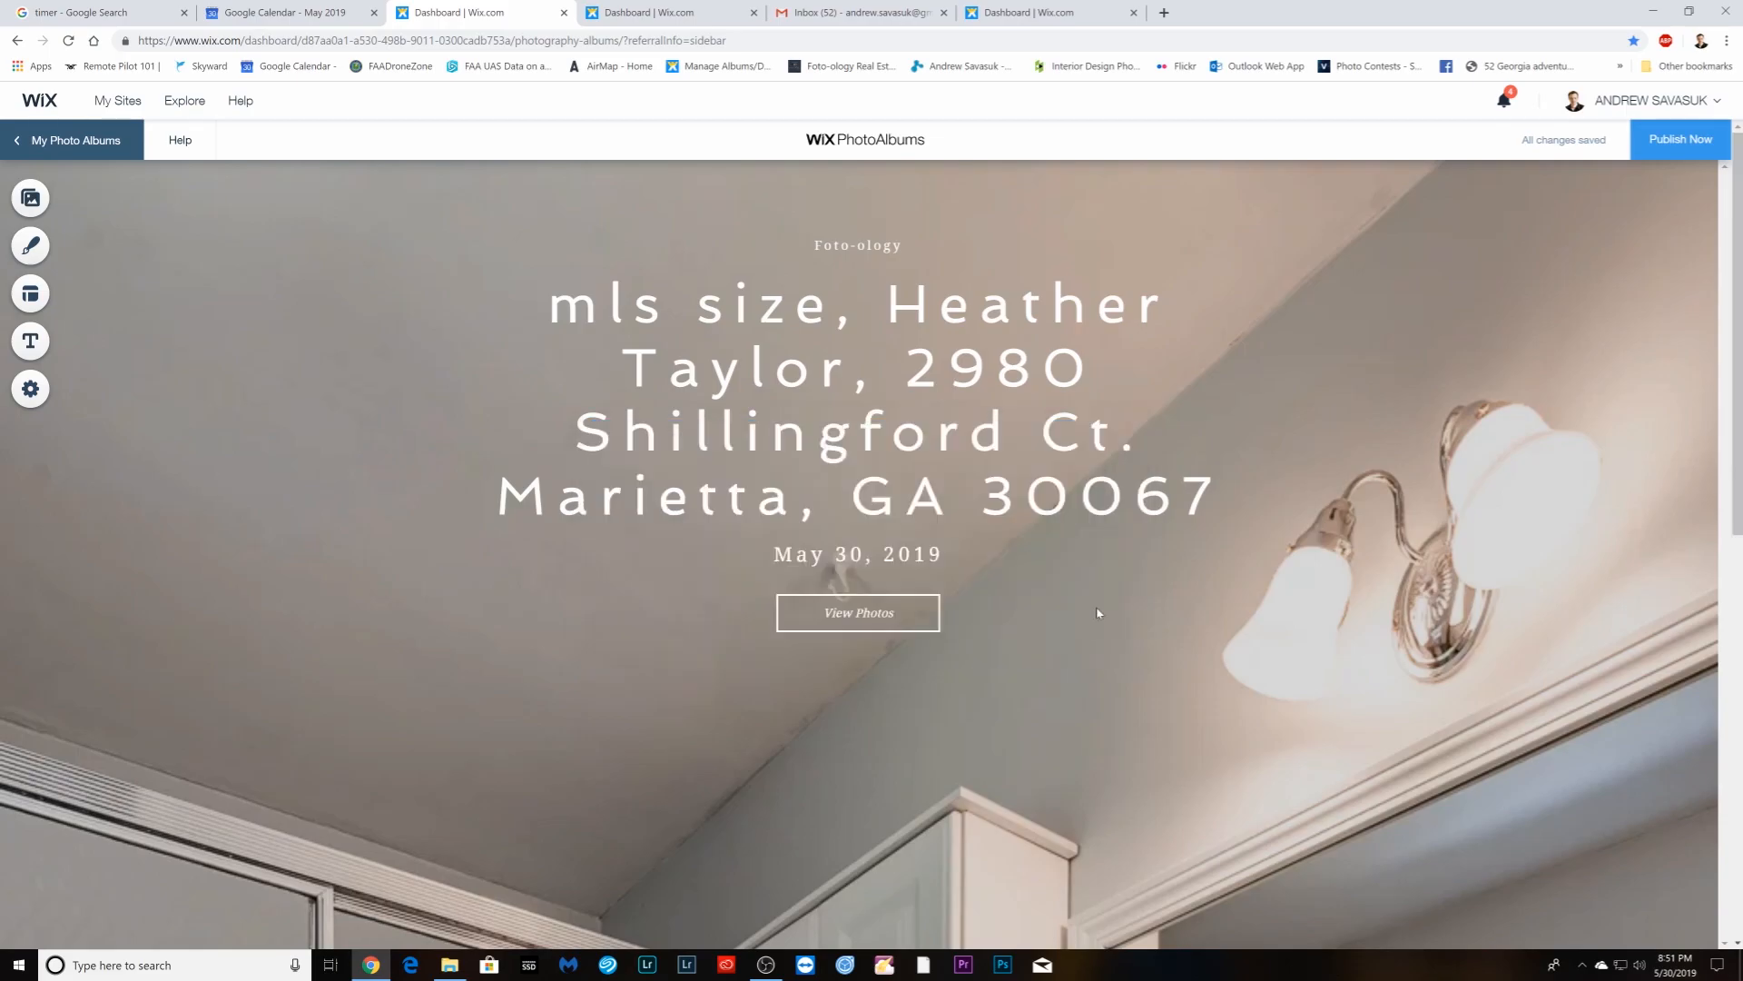
click(564, 12)
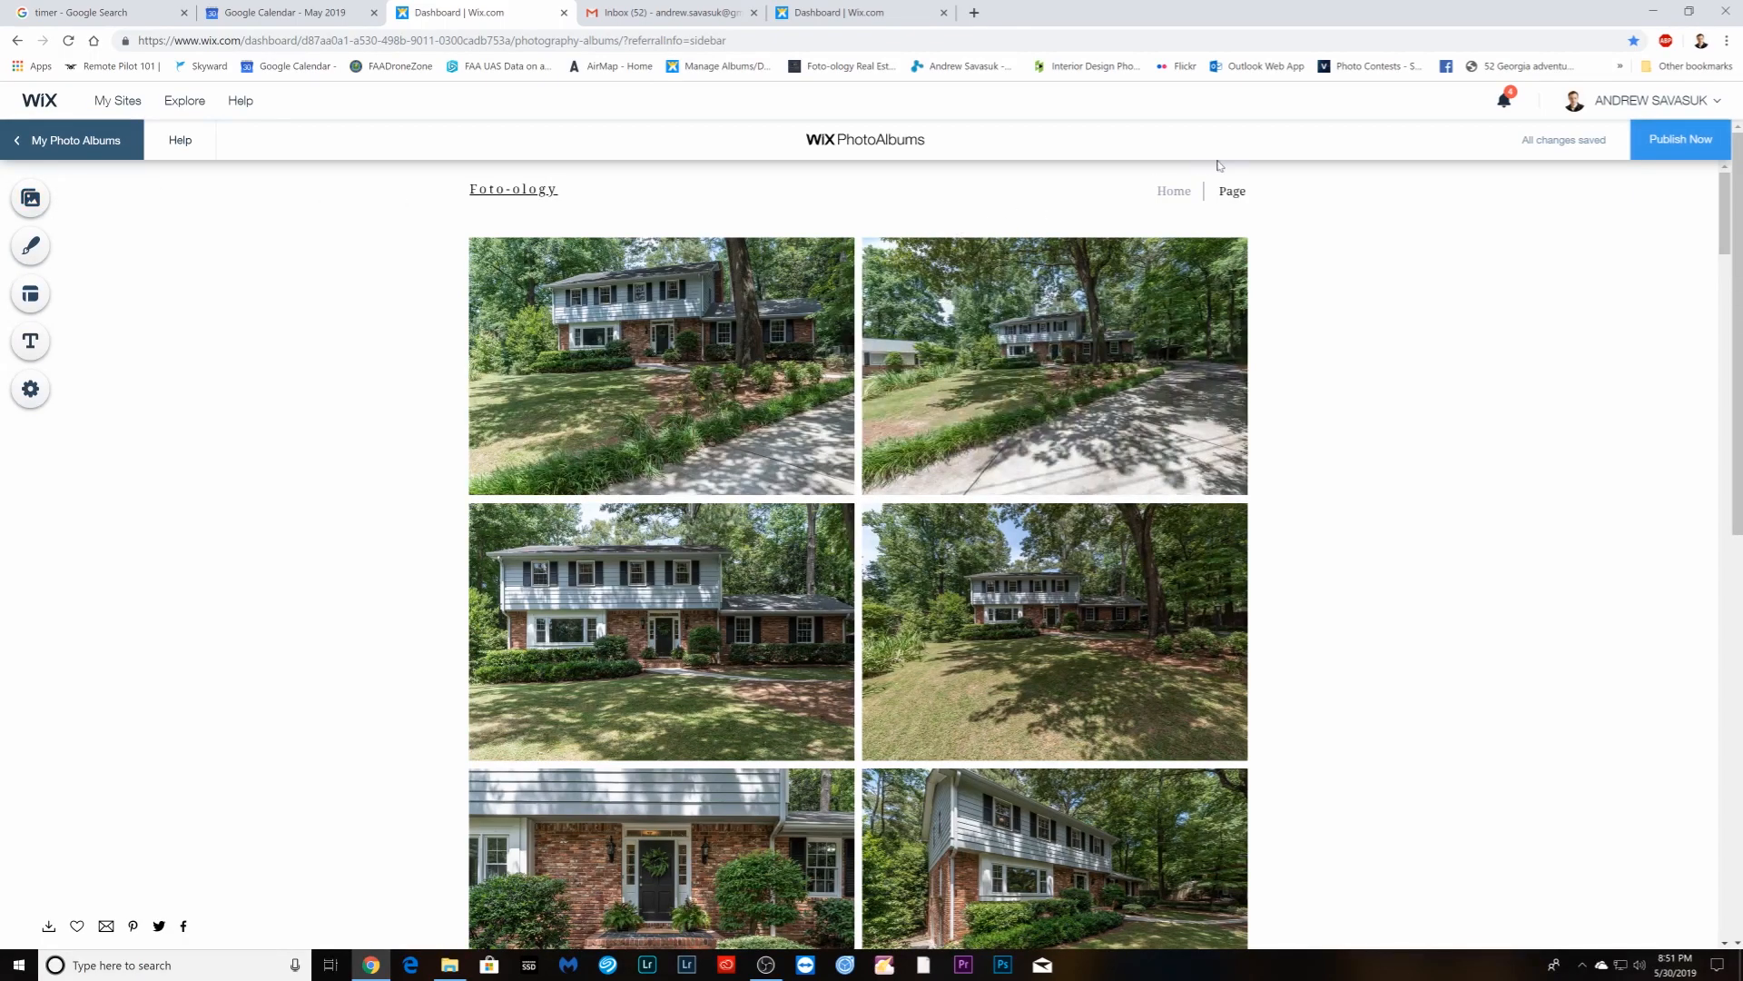
- Publish the next album without showing it on the Wix website
click(1675, 150)
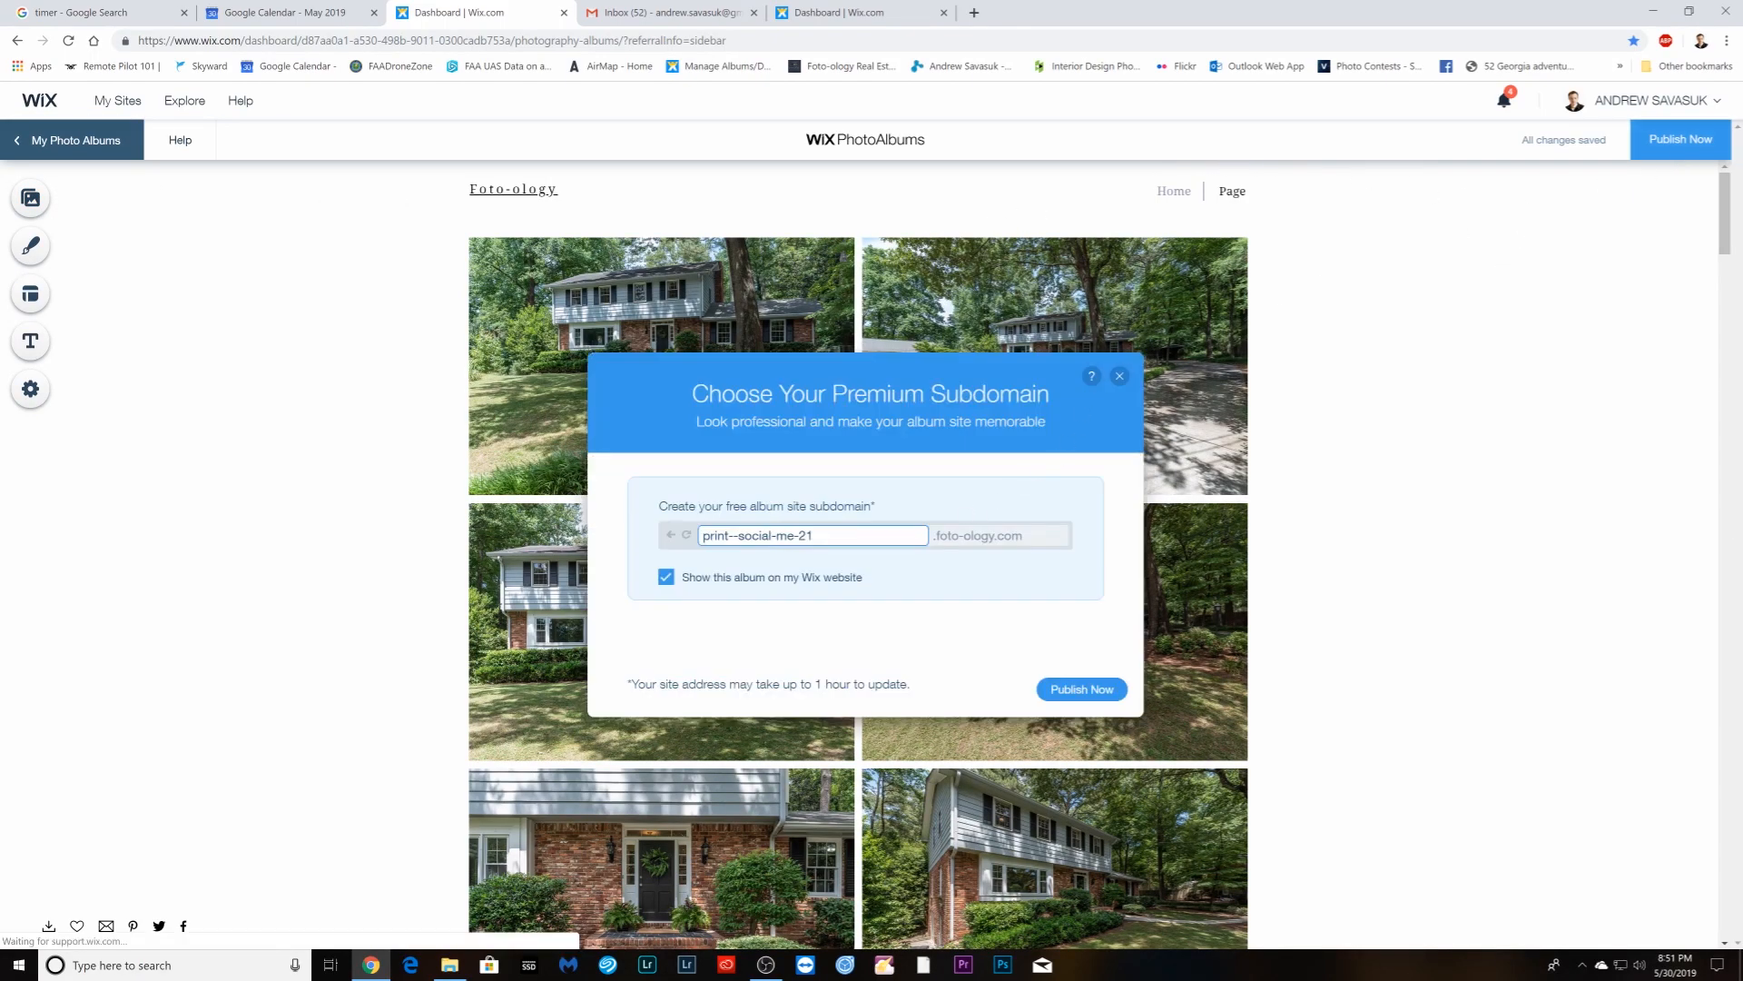
click(666, 576)
click(1084, 690)
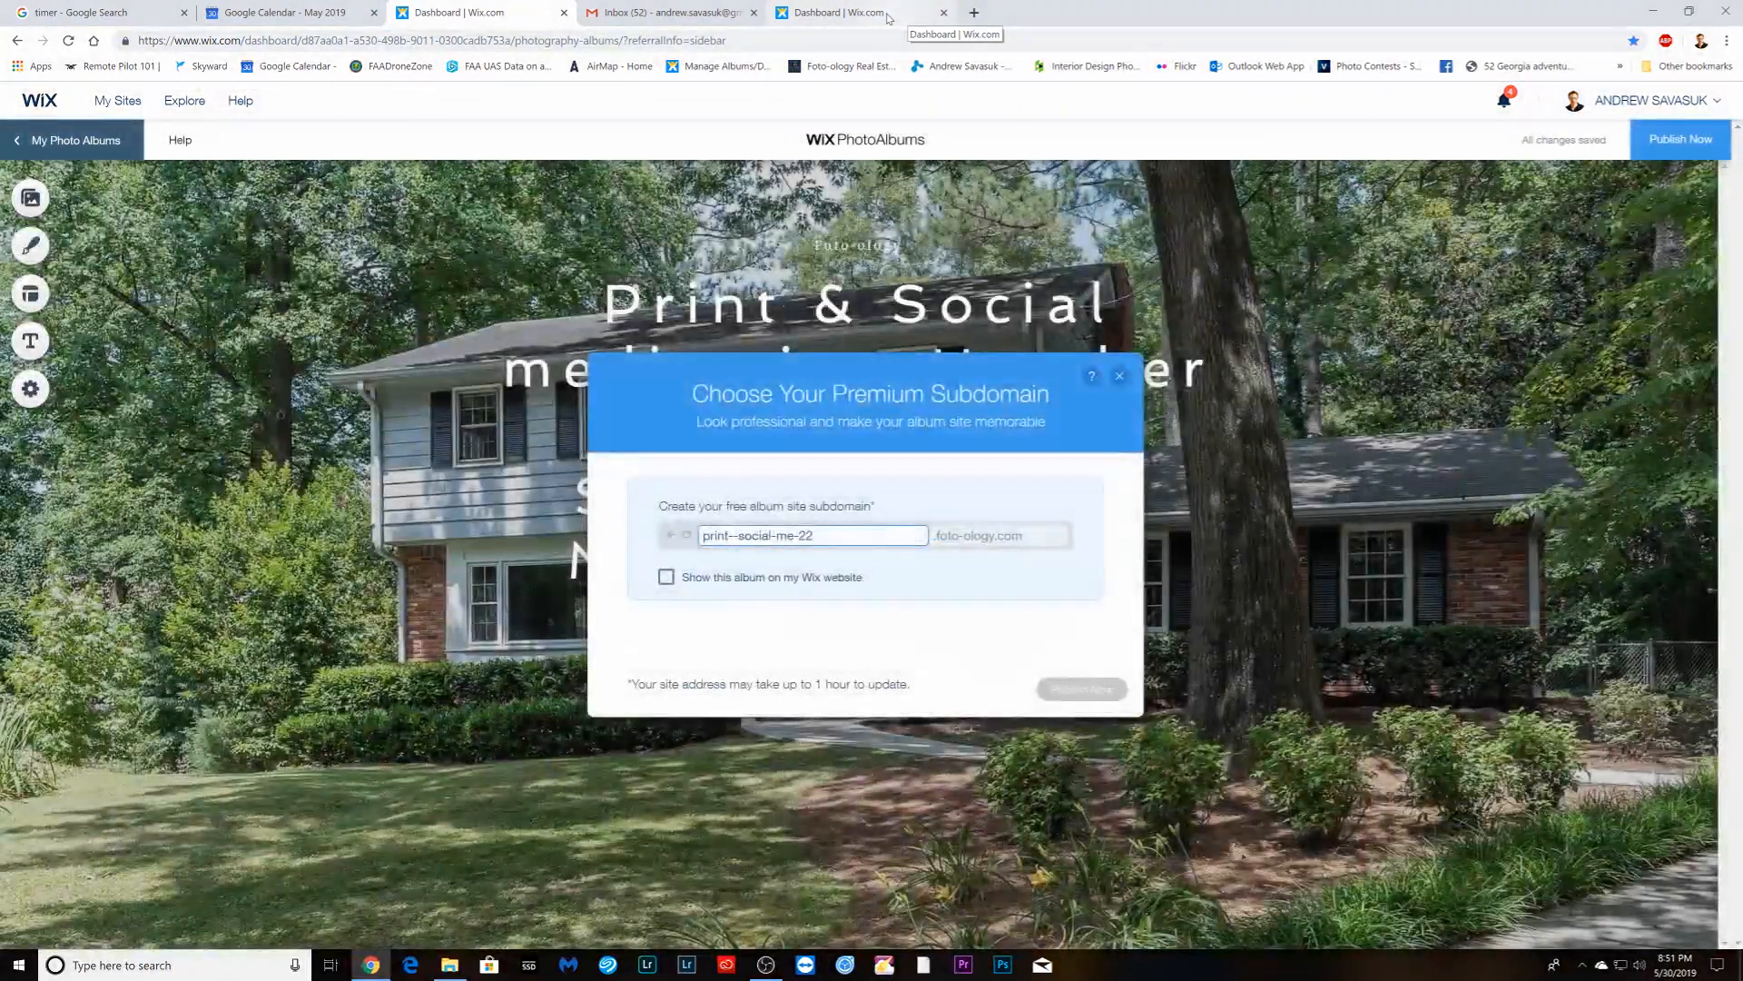
click(1122, 375)
- Refresh the album list and open the draft Print & Social album to review its photos
click(844, 12)
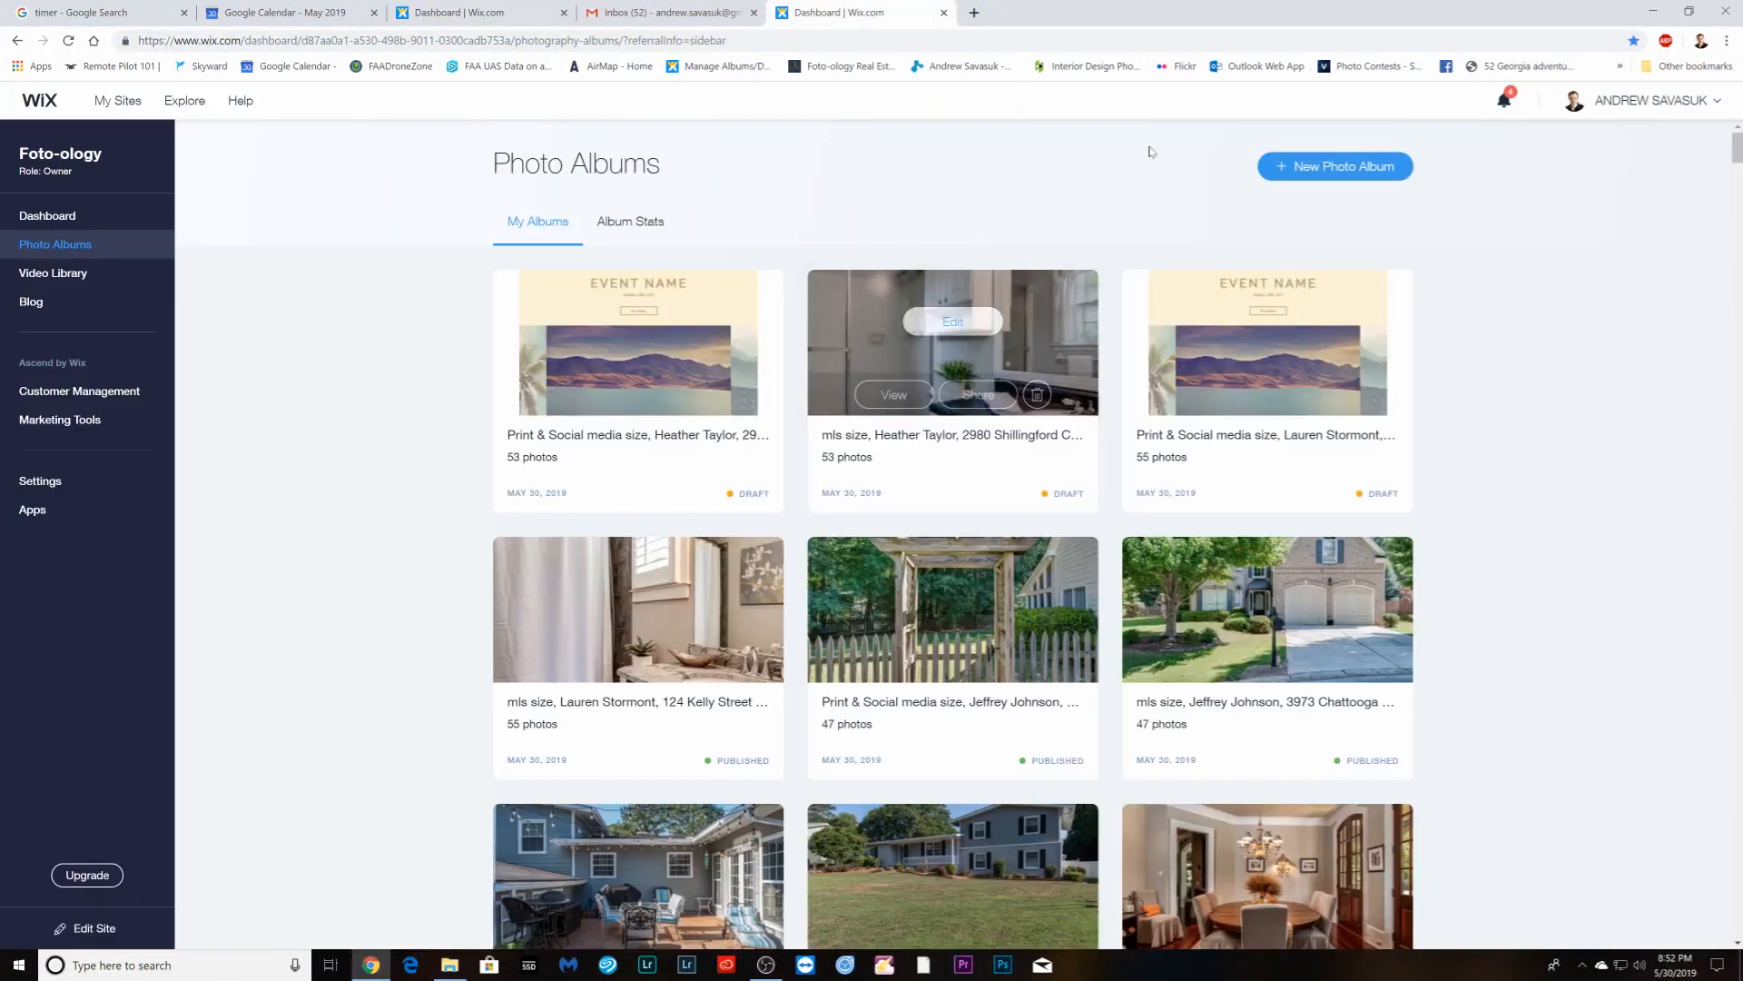
click(69, 41)
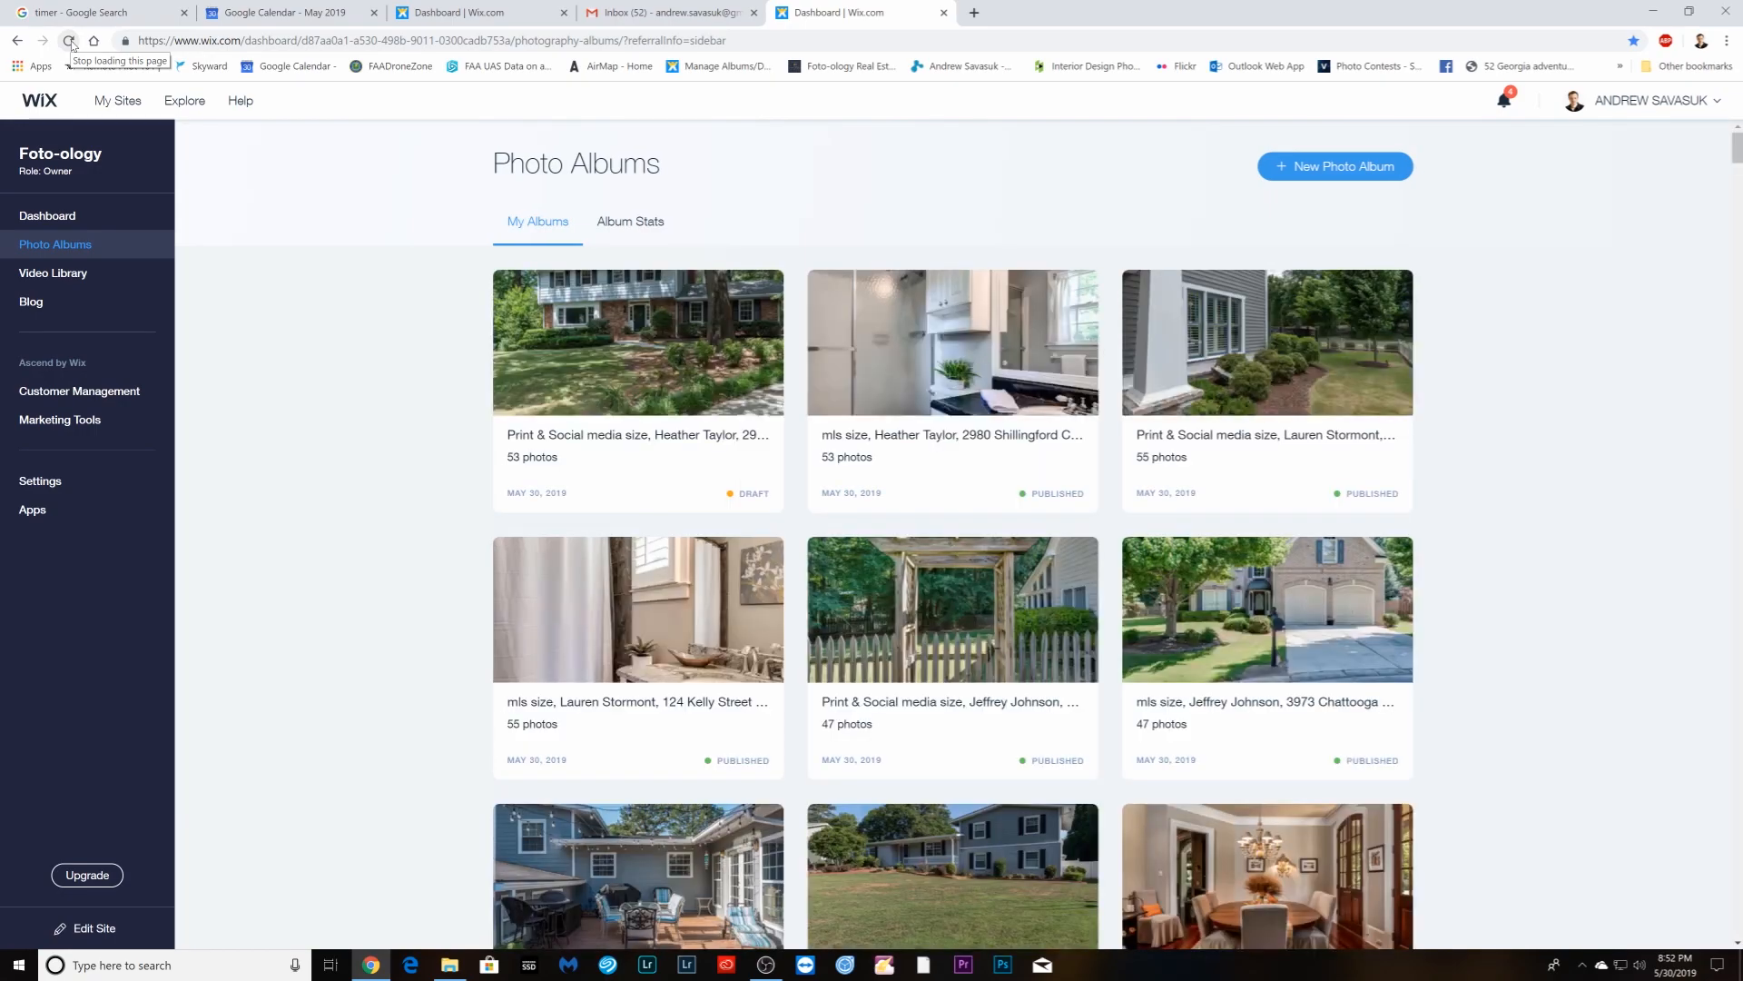
mouse_move(657, 375)
click(638, 321)
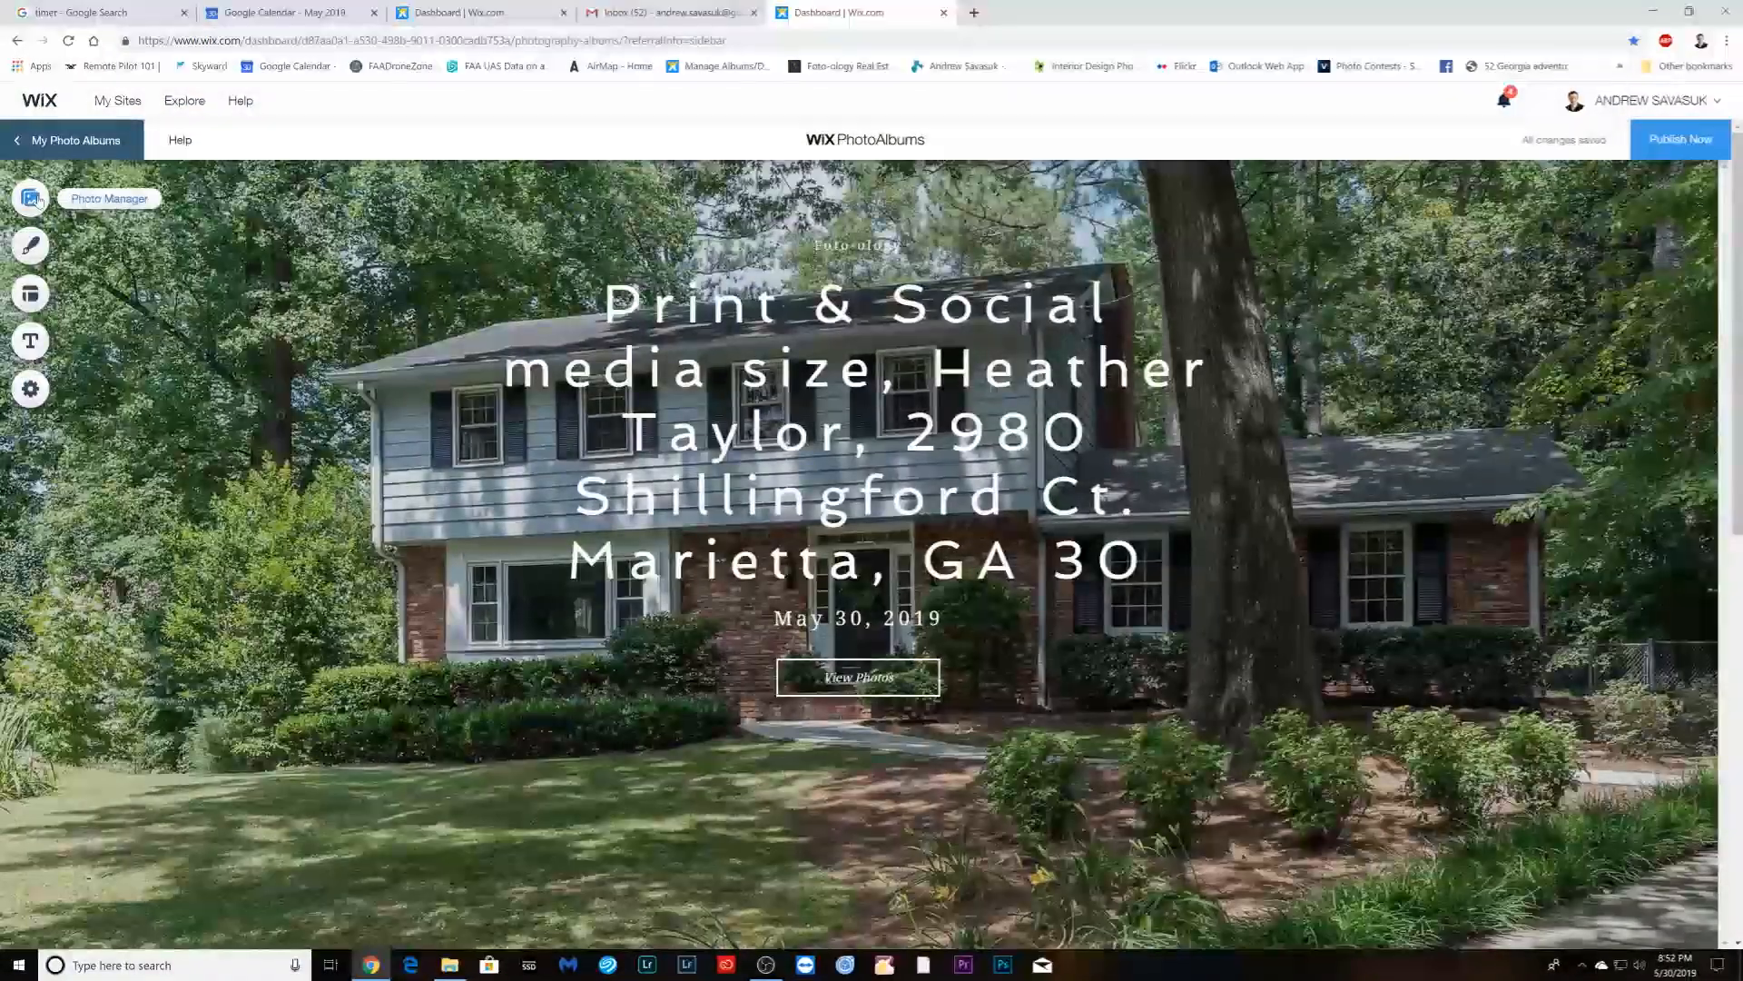
click(31, 199)
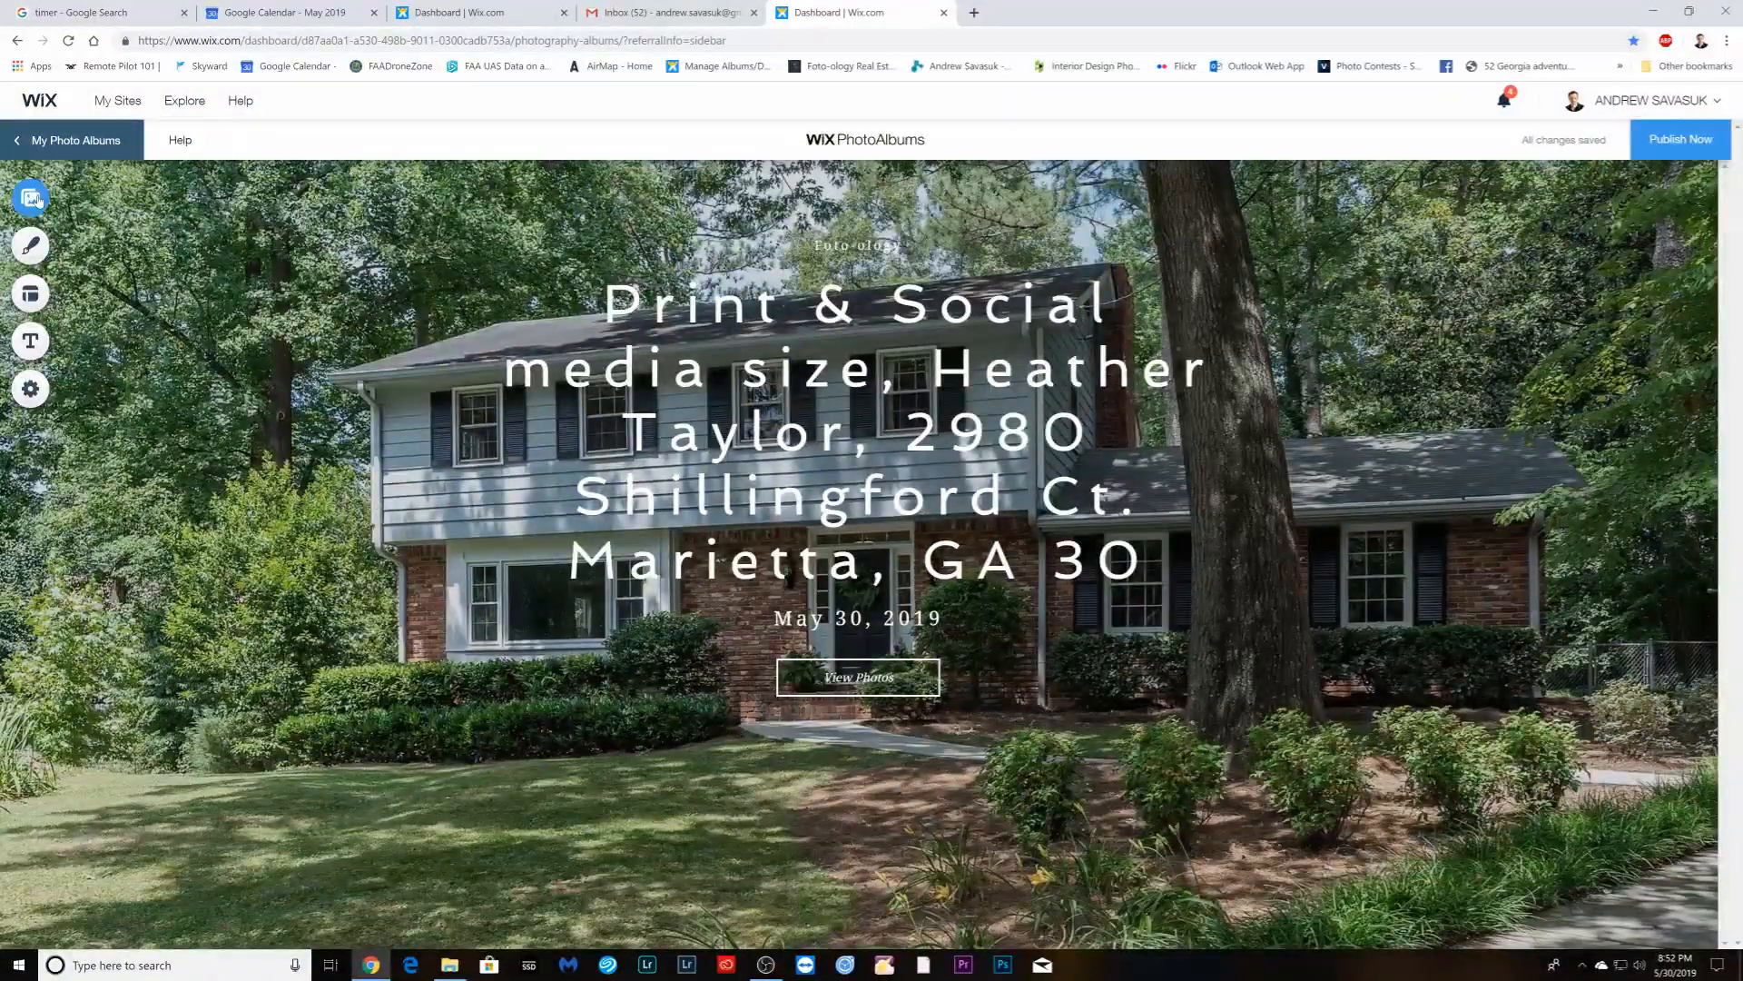
click(1661, 908)
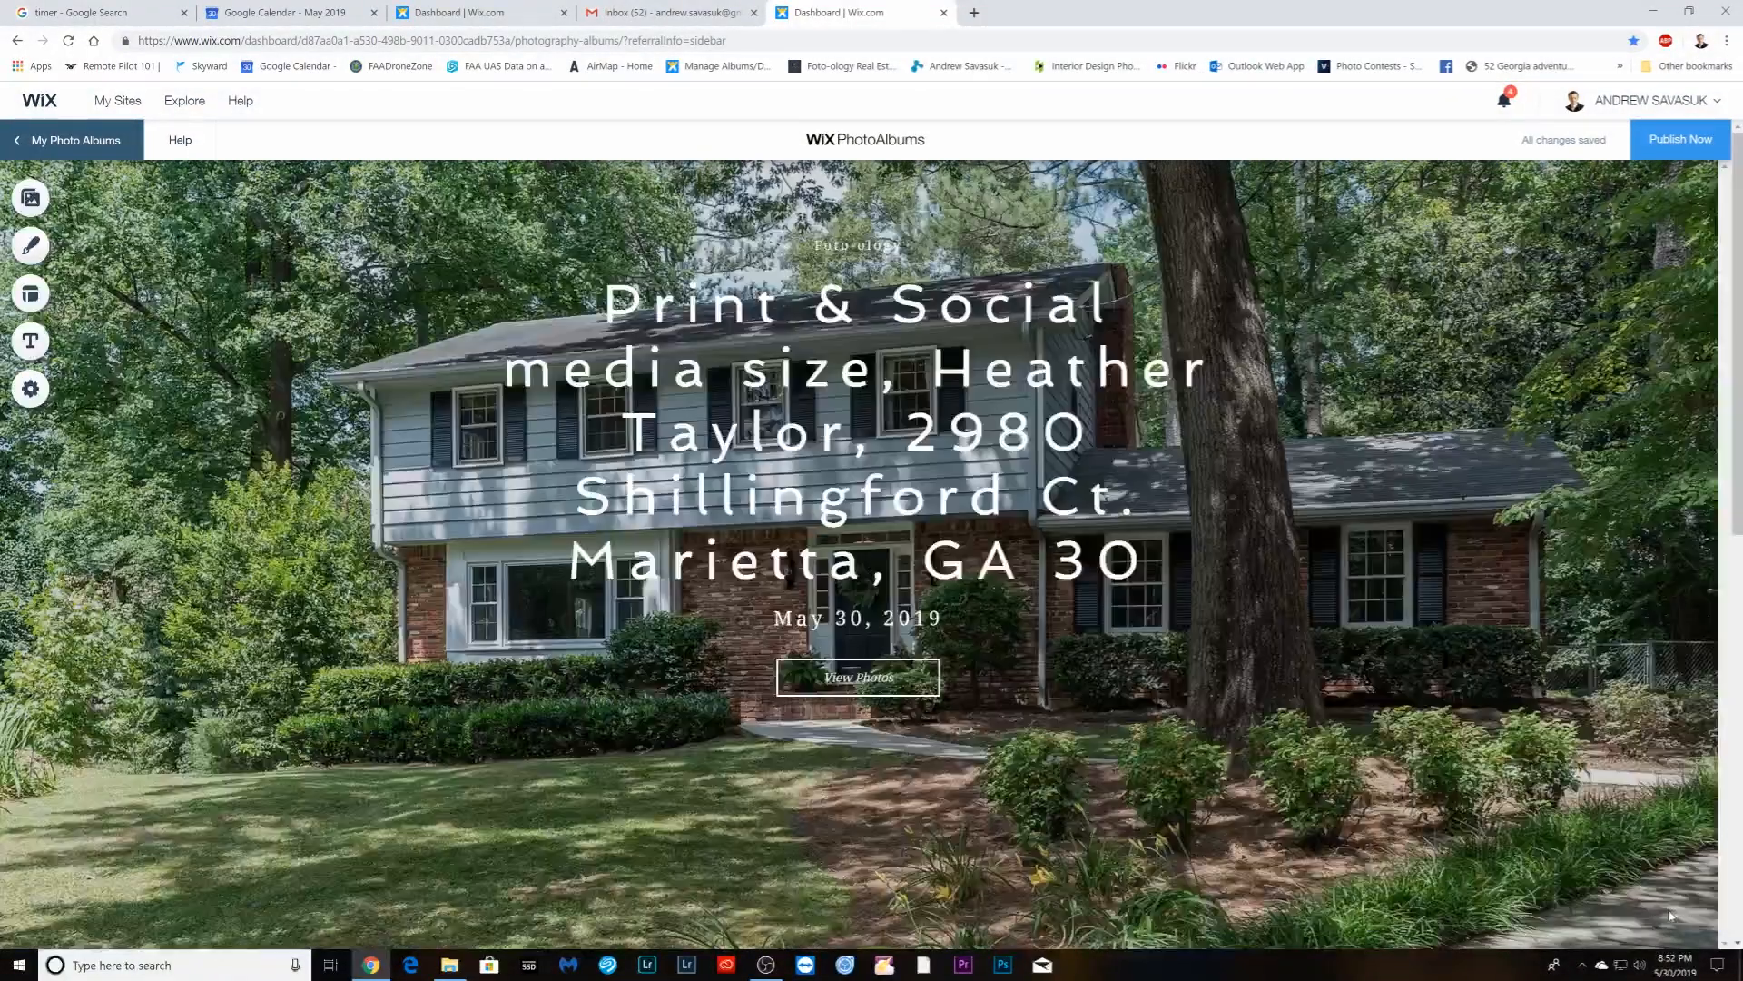
- Publish the Print & Social album to print--social-me-22, kept off the Wix website
click(1680, 140)
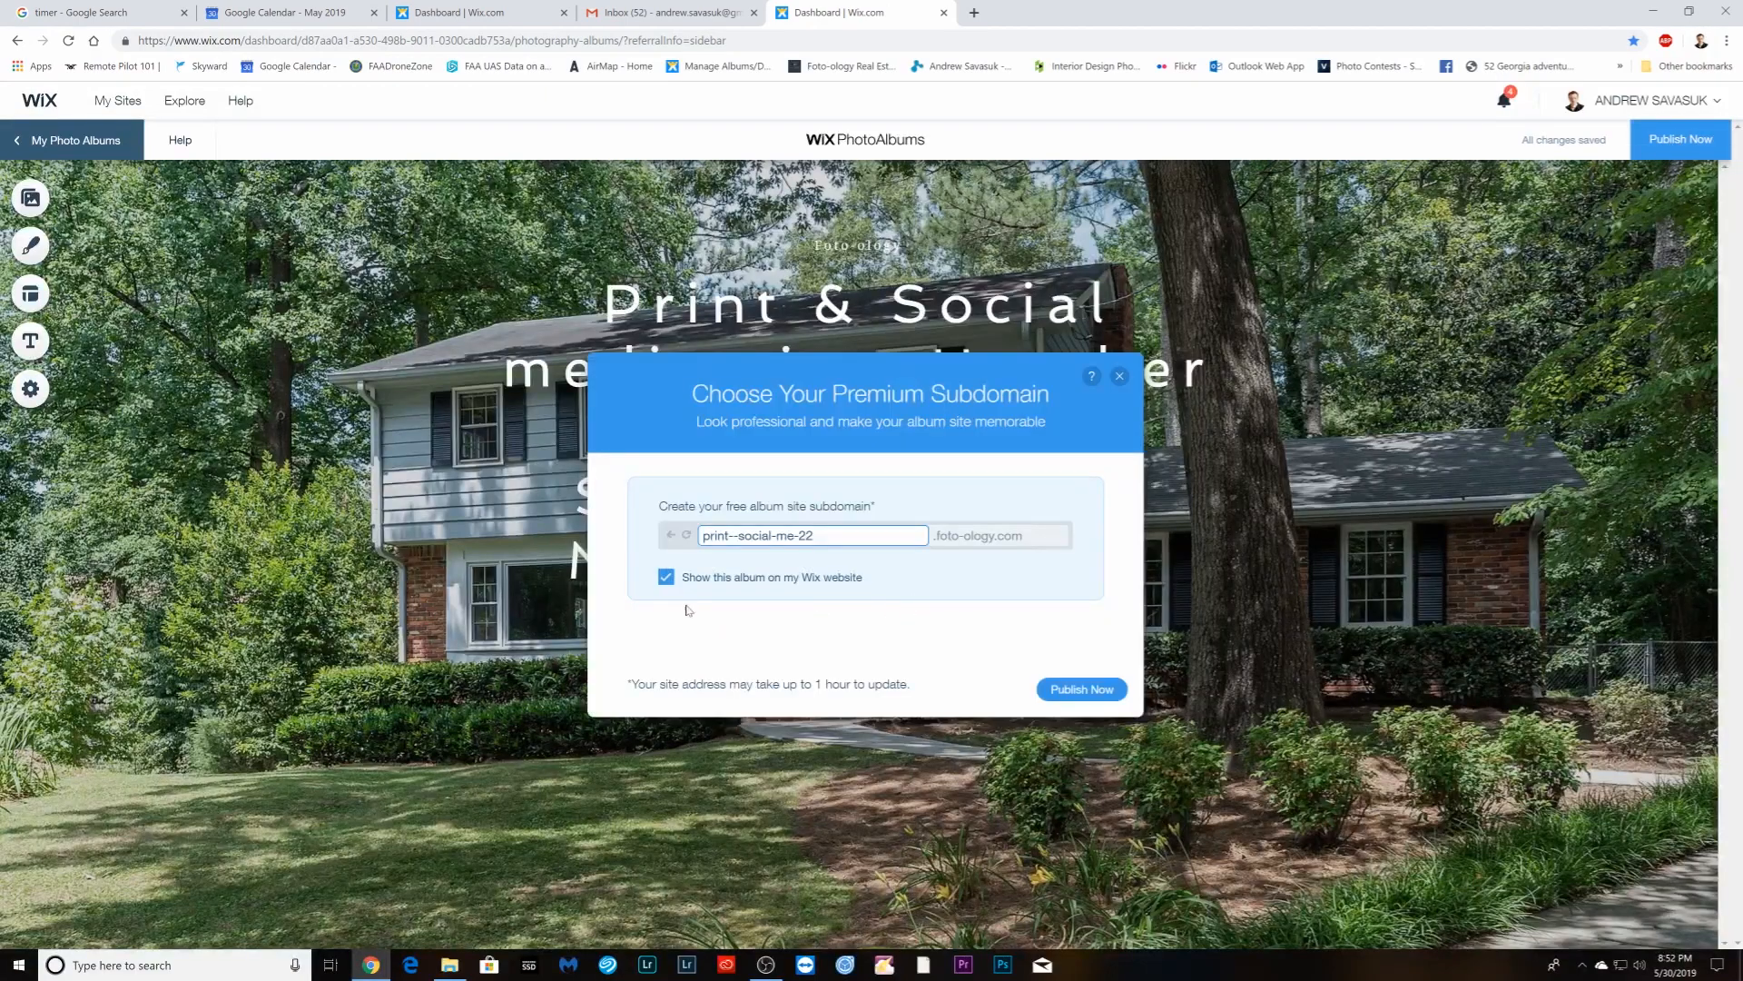
click(667, 577)
click(1081, 689)
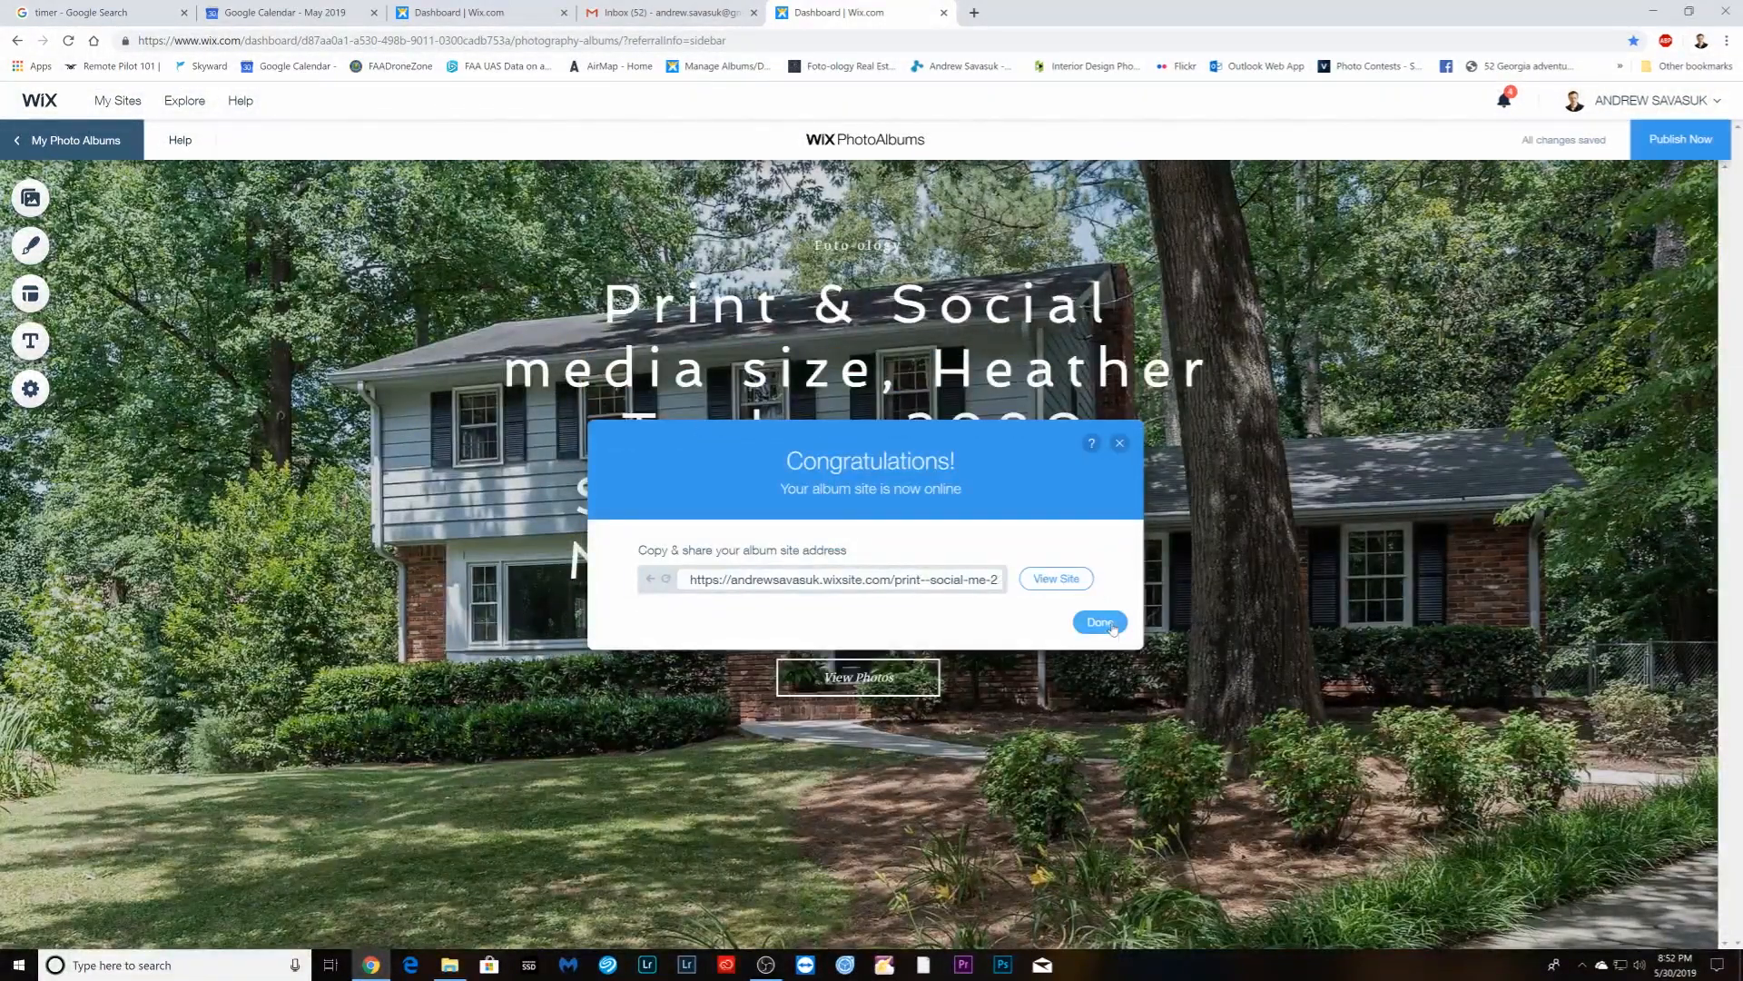
click(1111, 625)
click(943, 12)
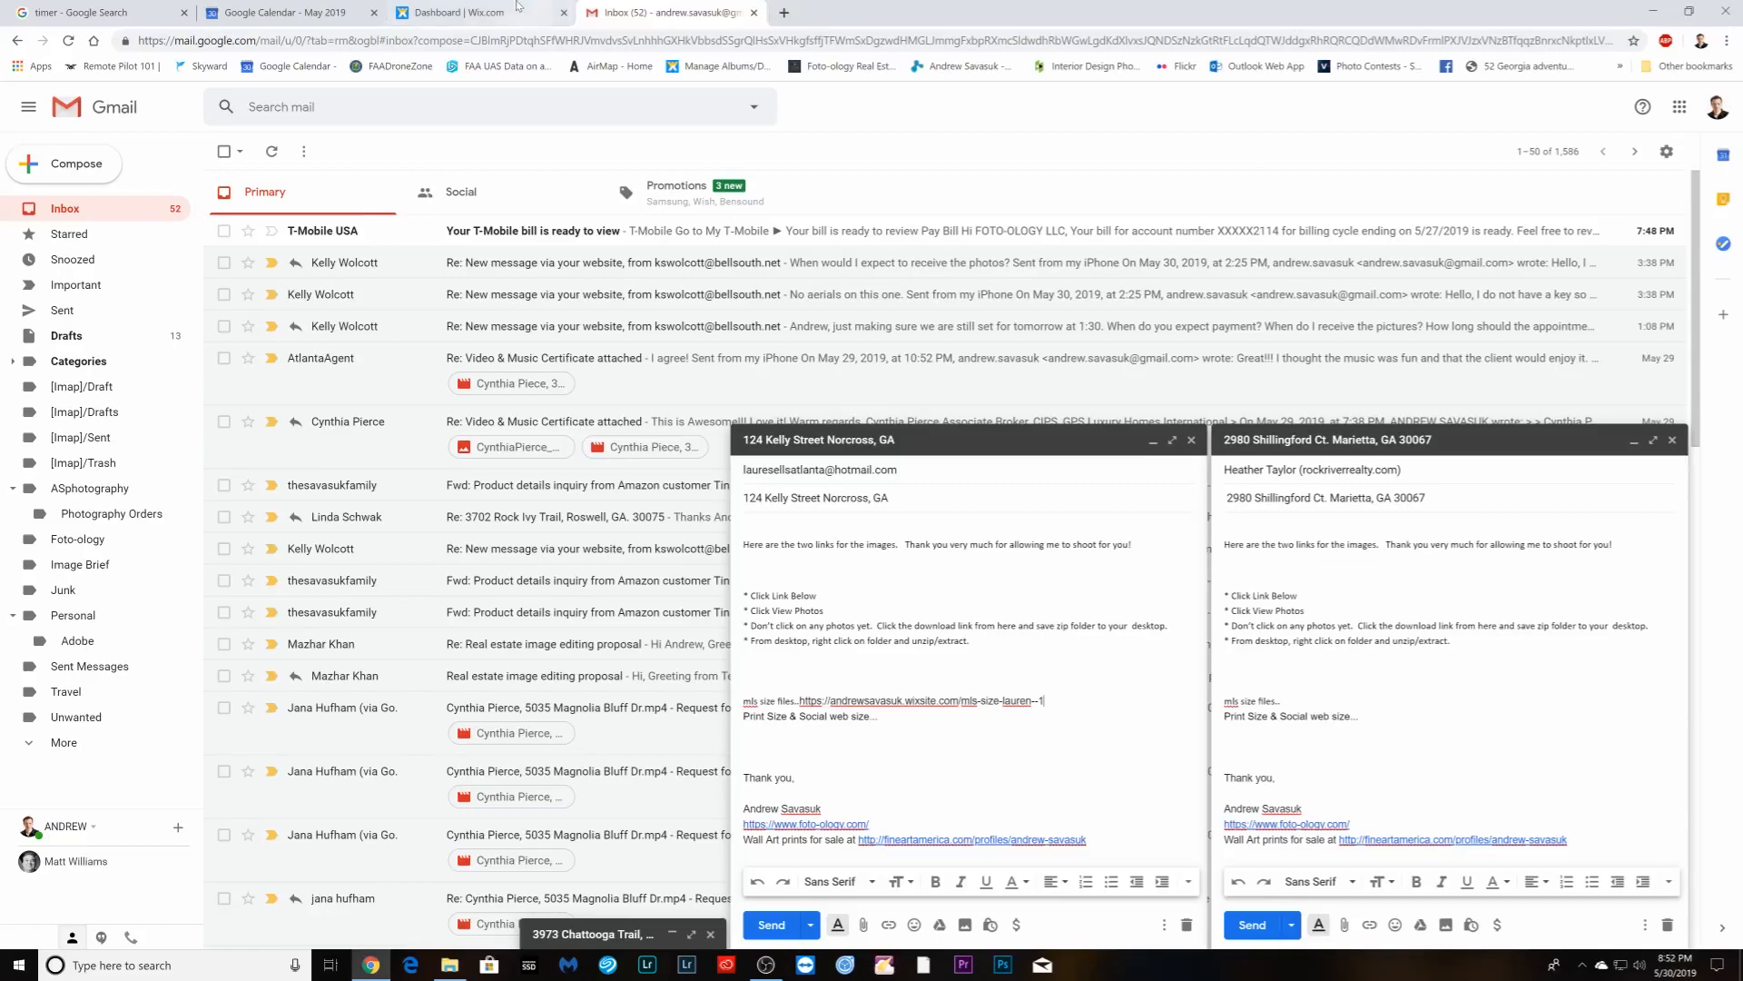
- Close the Google Calendar tab and return to the Wix Photo Albums list
click(520, 9)
click(64, 138)
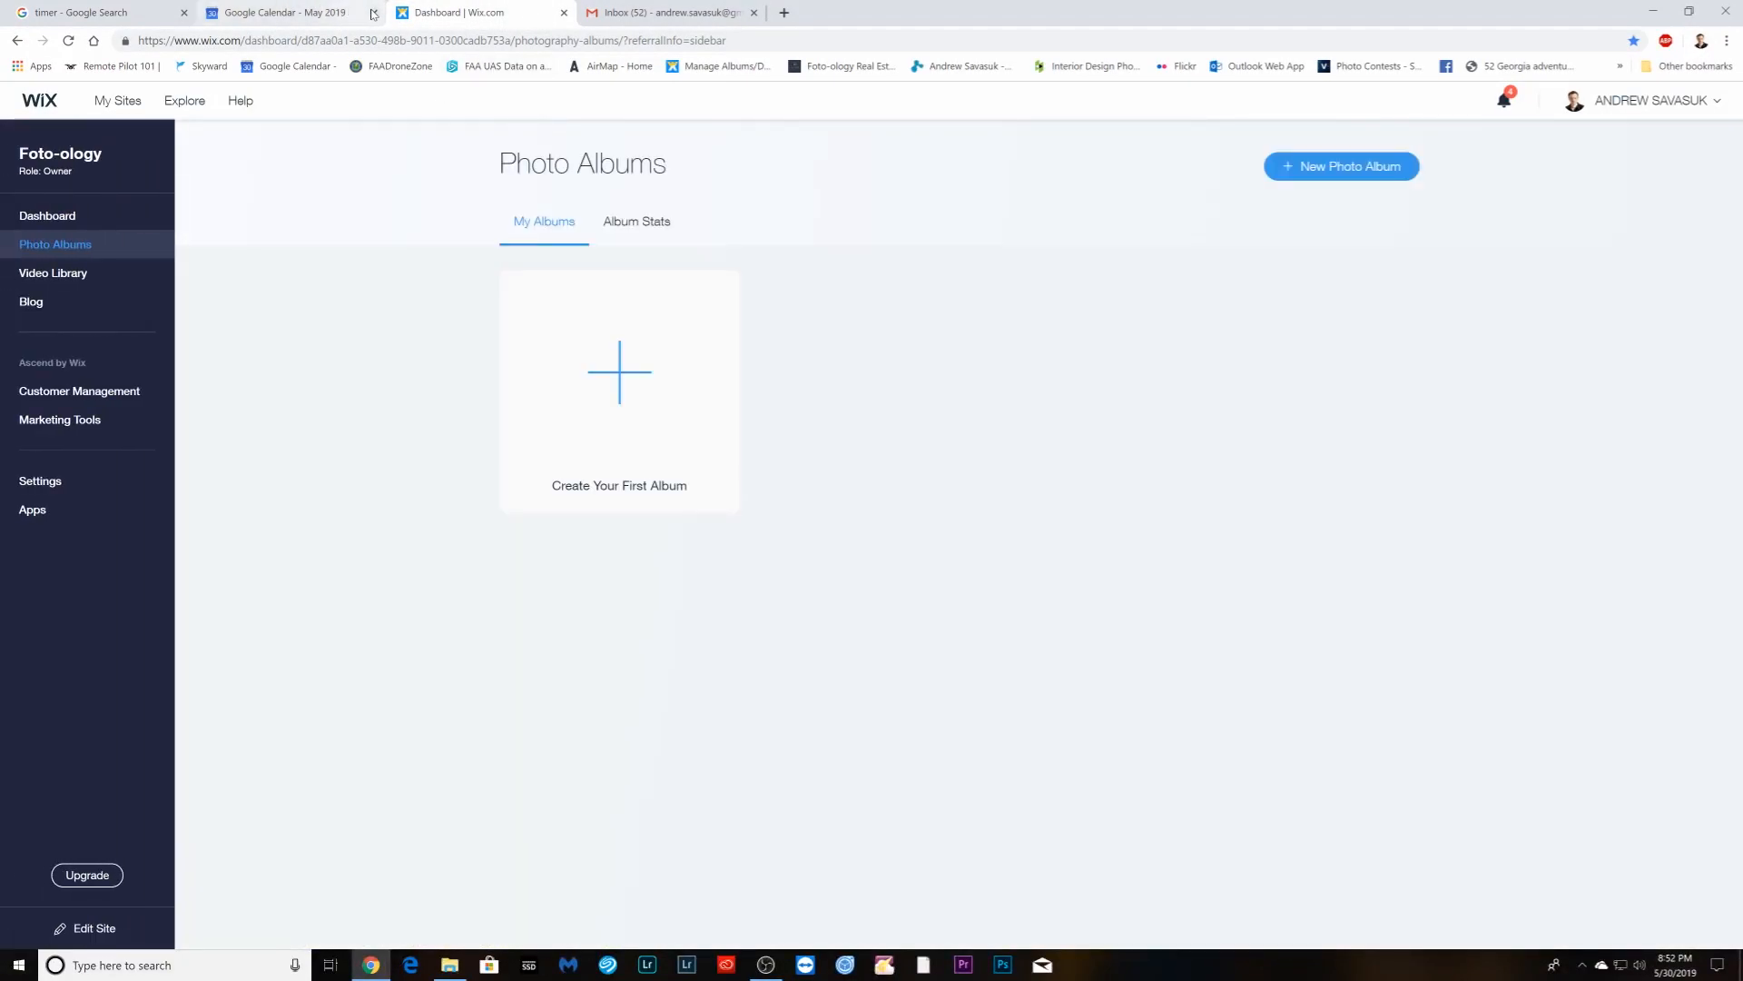
click(373, 12)
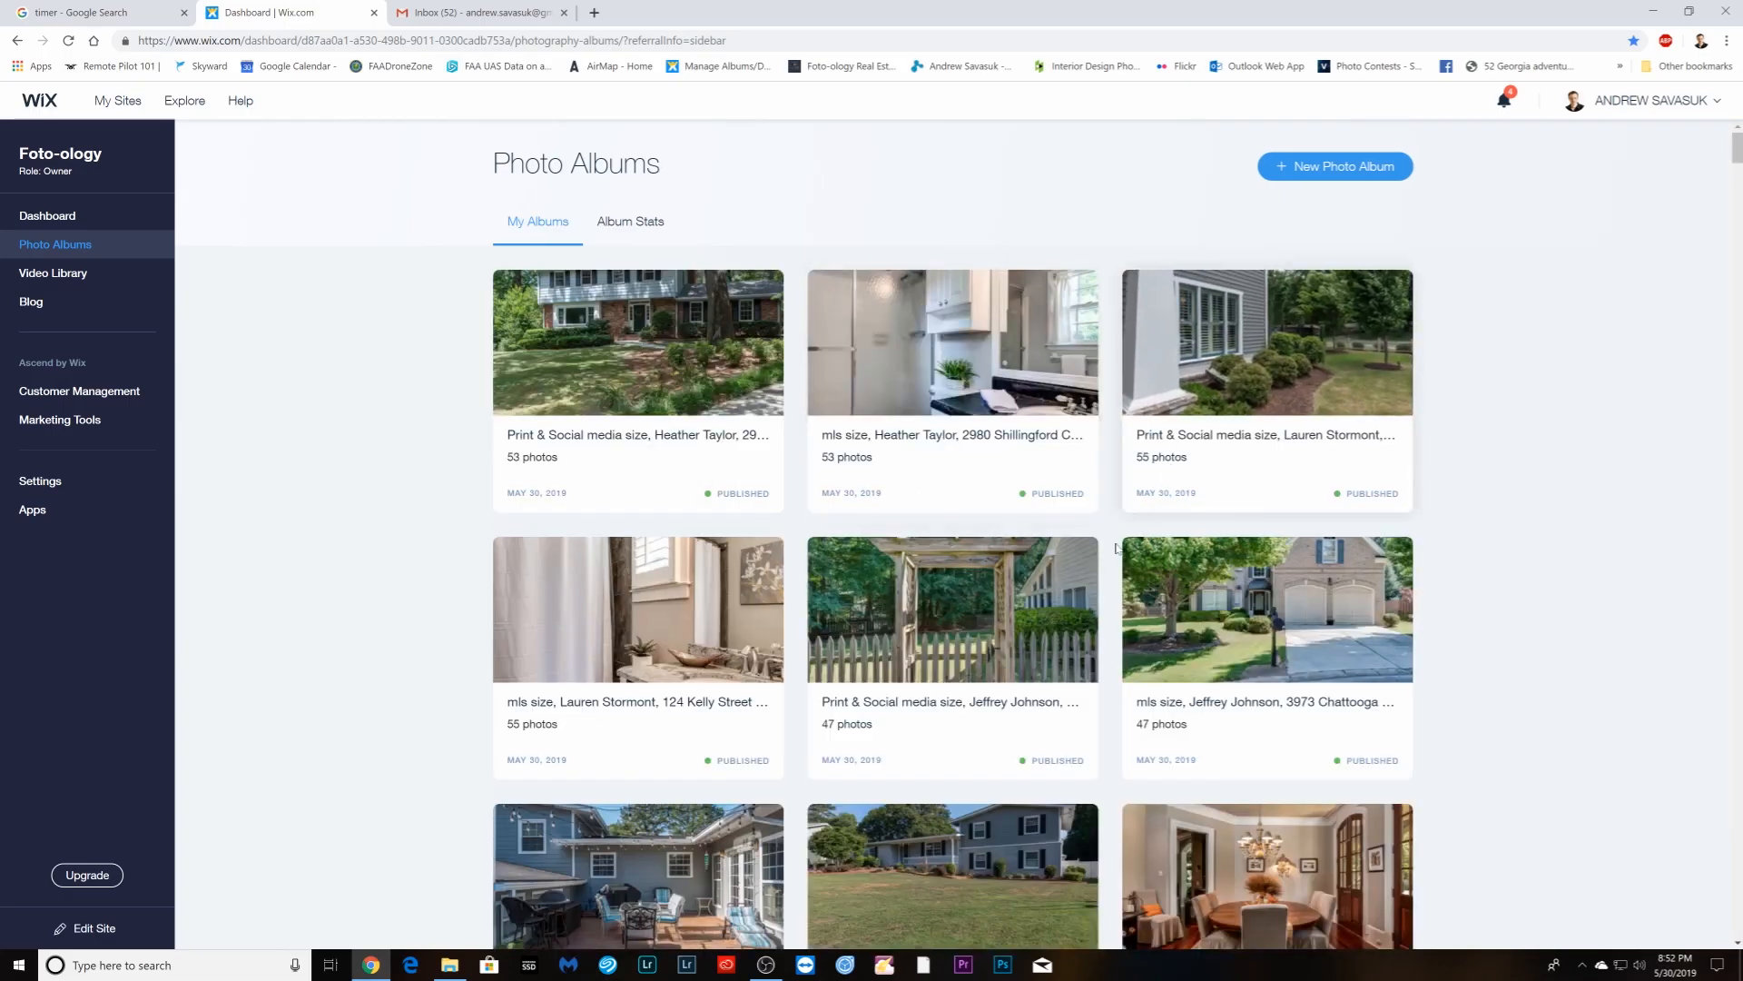
click(474, 16)
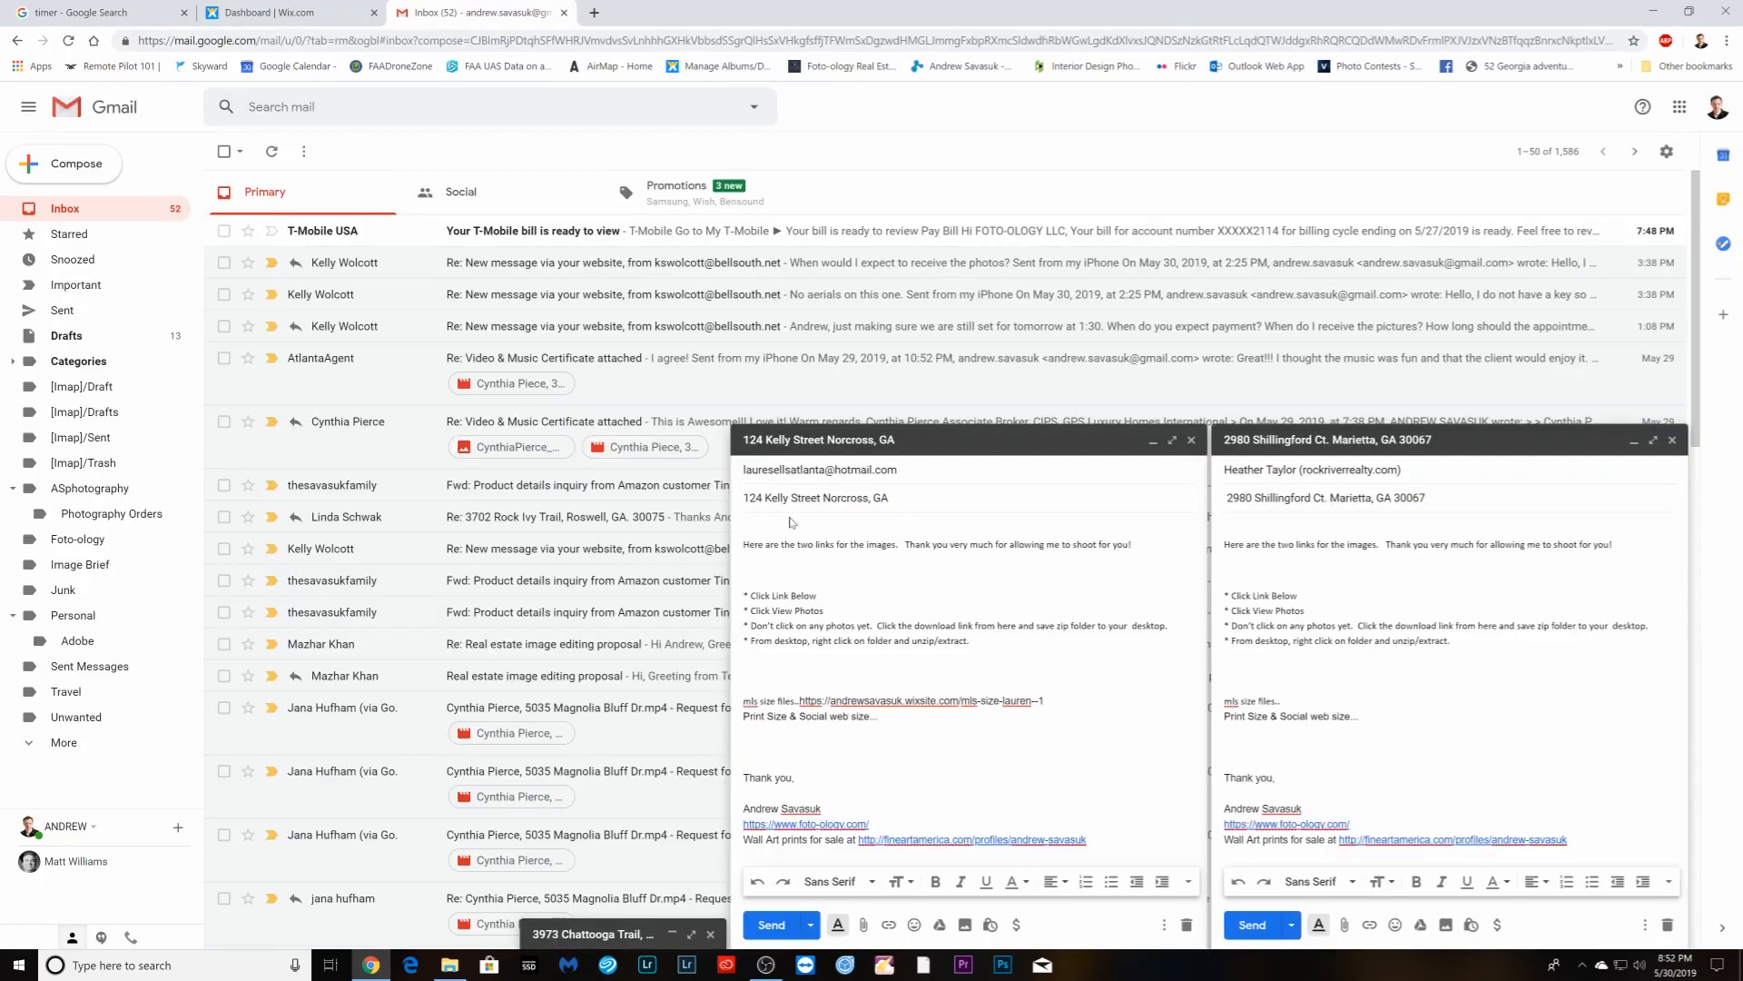
click(318, 13)
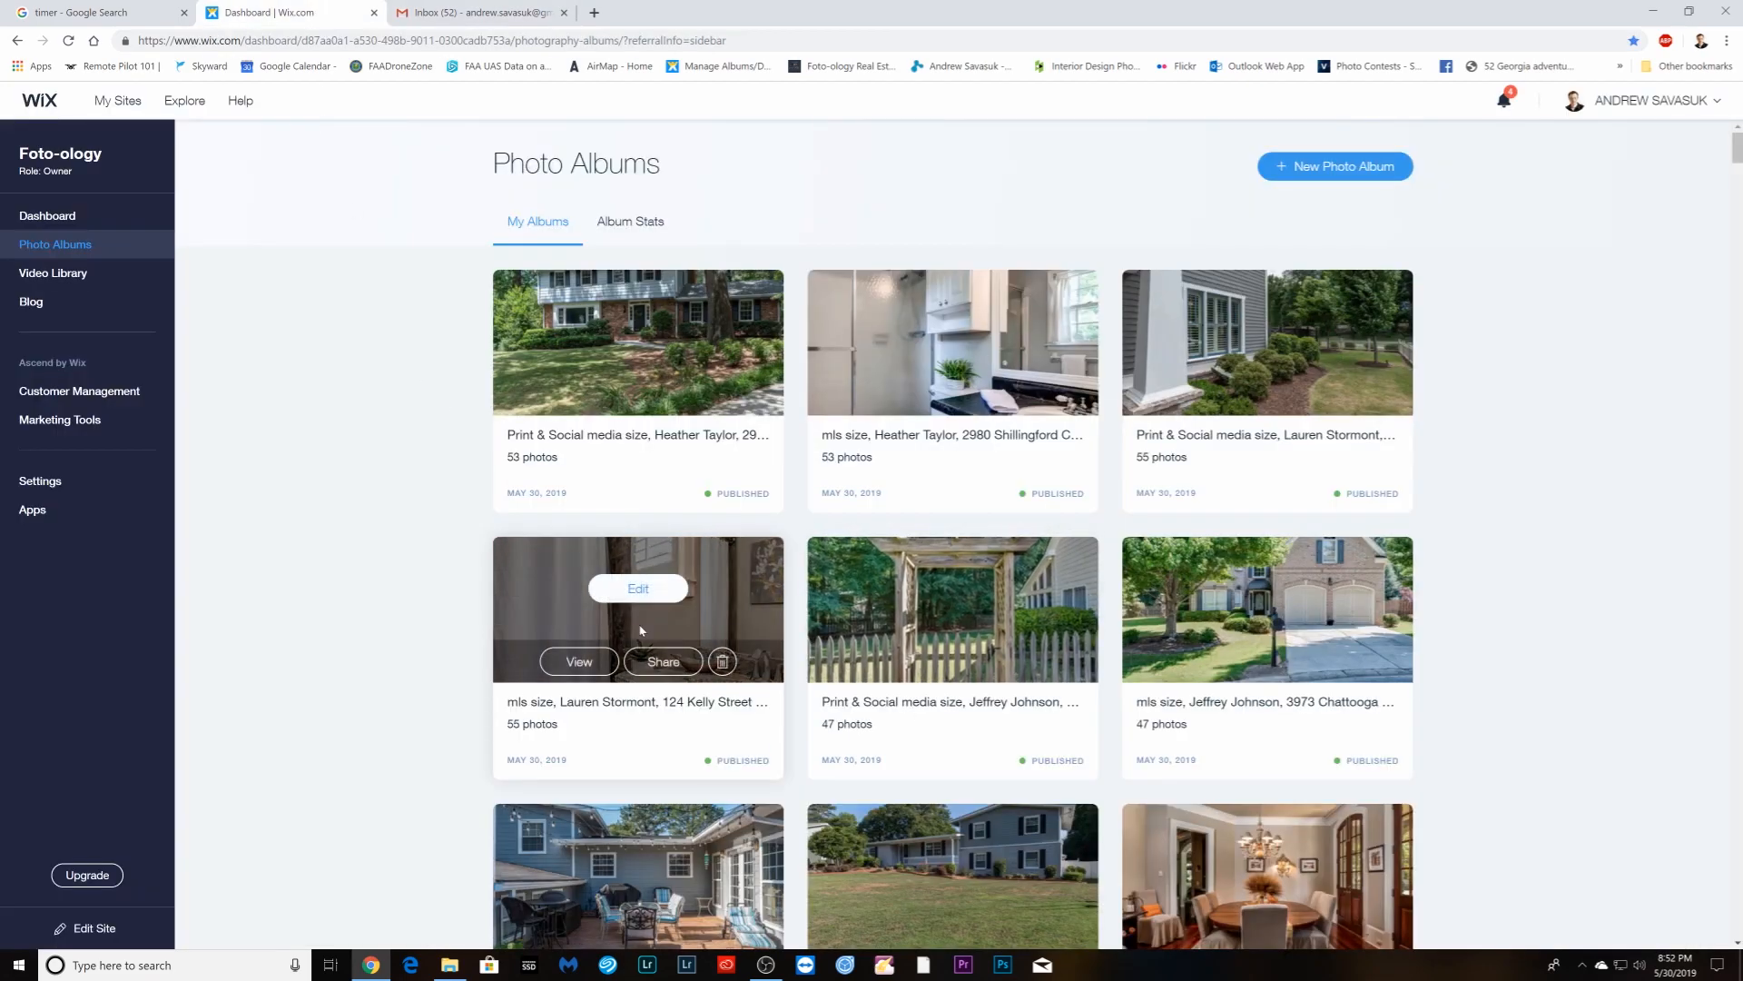
- Paste the Print & Social album's share link after the Print Size line and send the email
click(1293, 395)
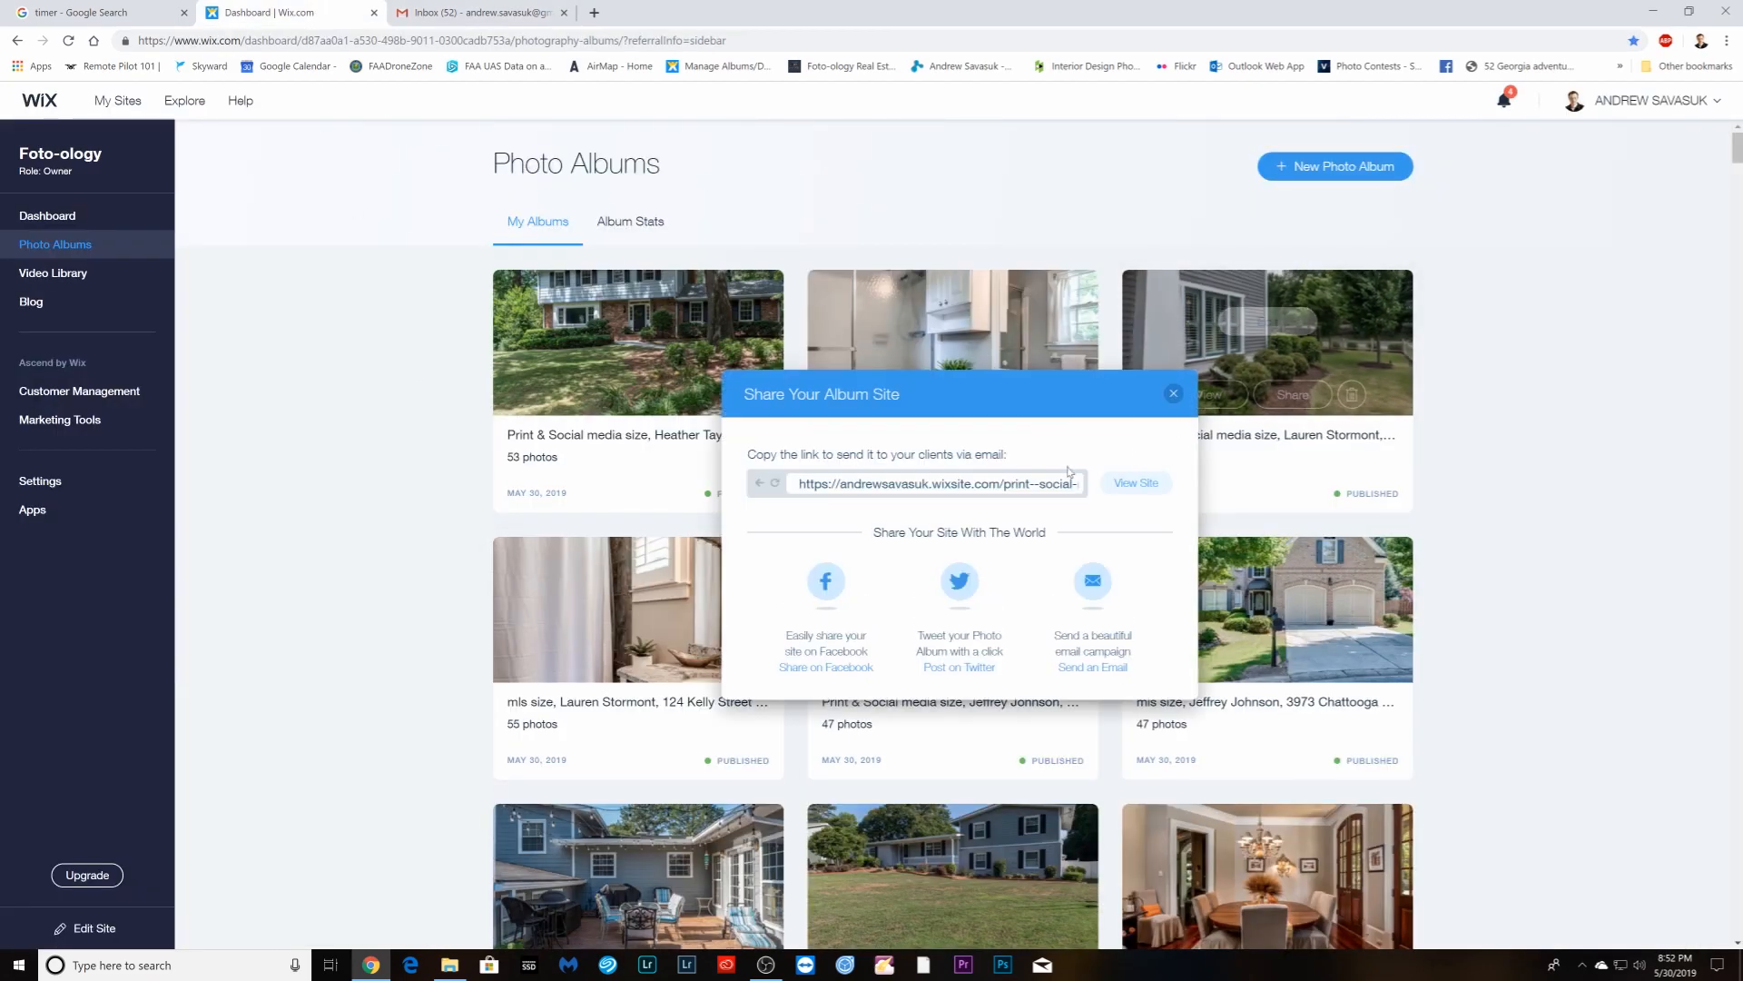
click(1011, 484)
right_click(1011, 484)
click(1039, 497)
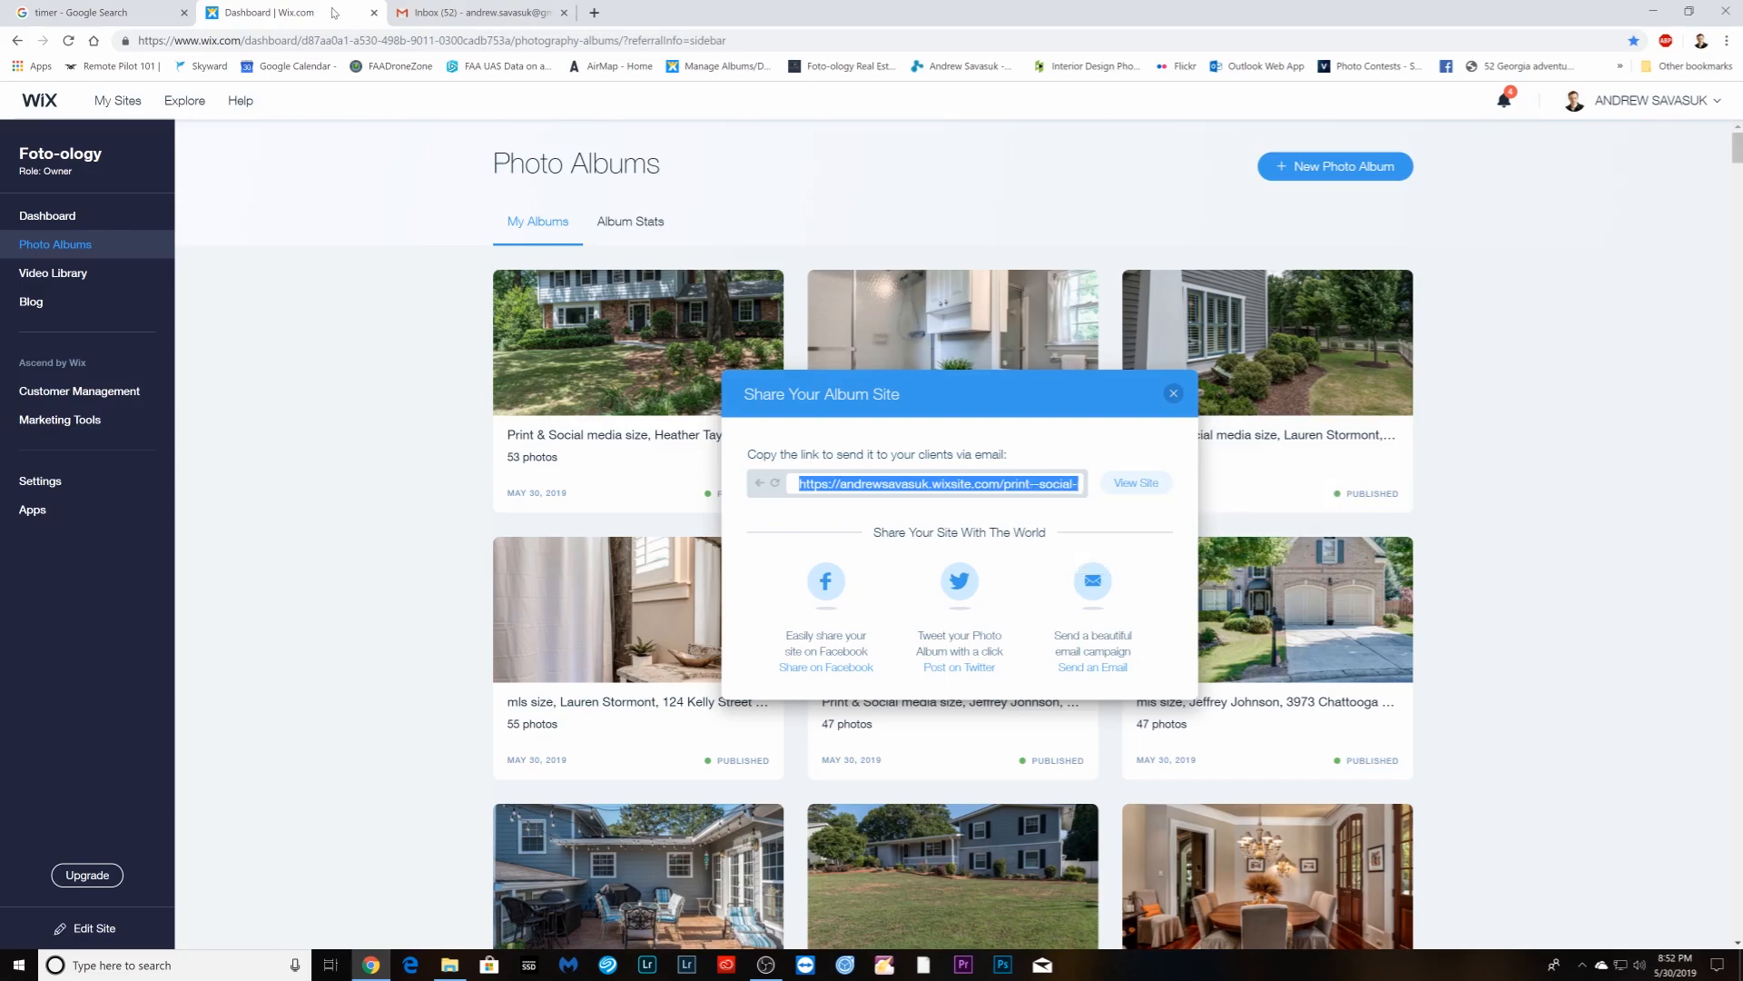
click(472, 13)
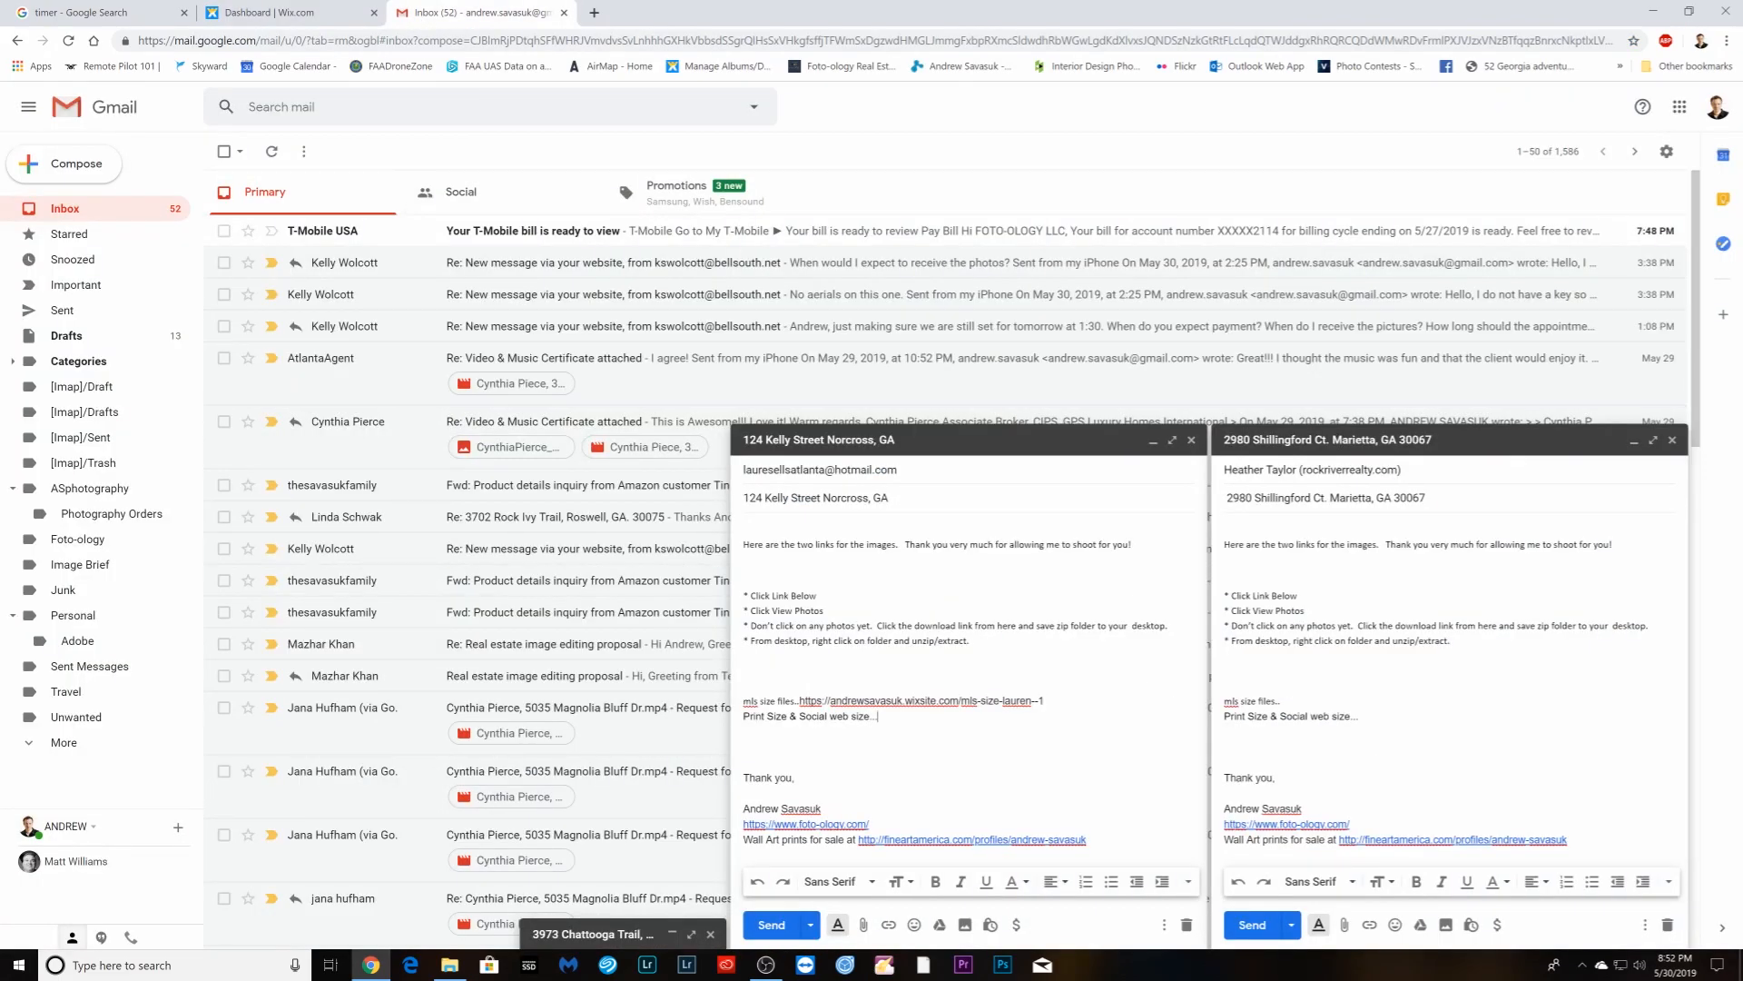
right_click(908, 721)
click(935, 590)
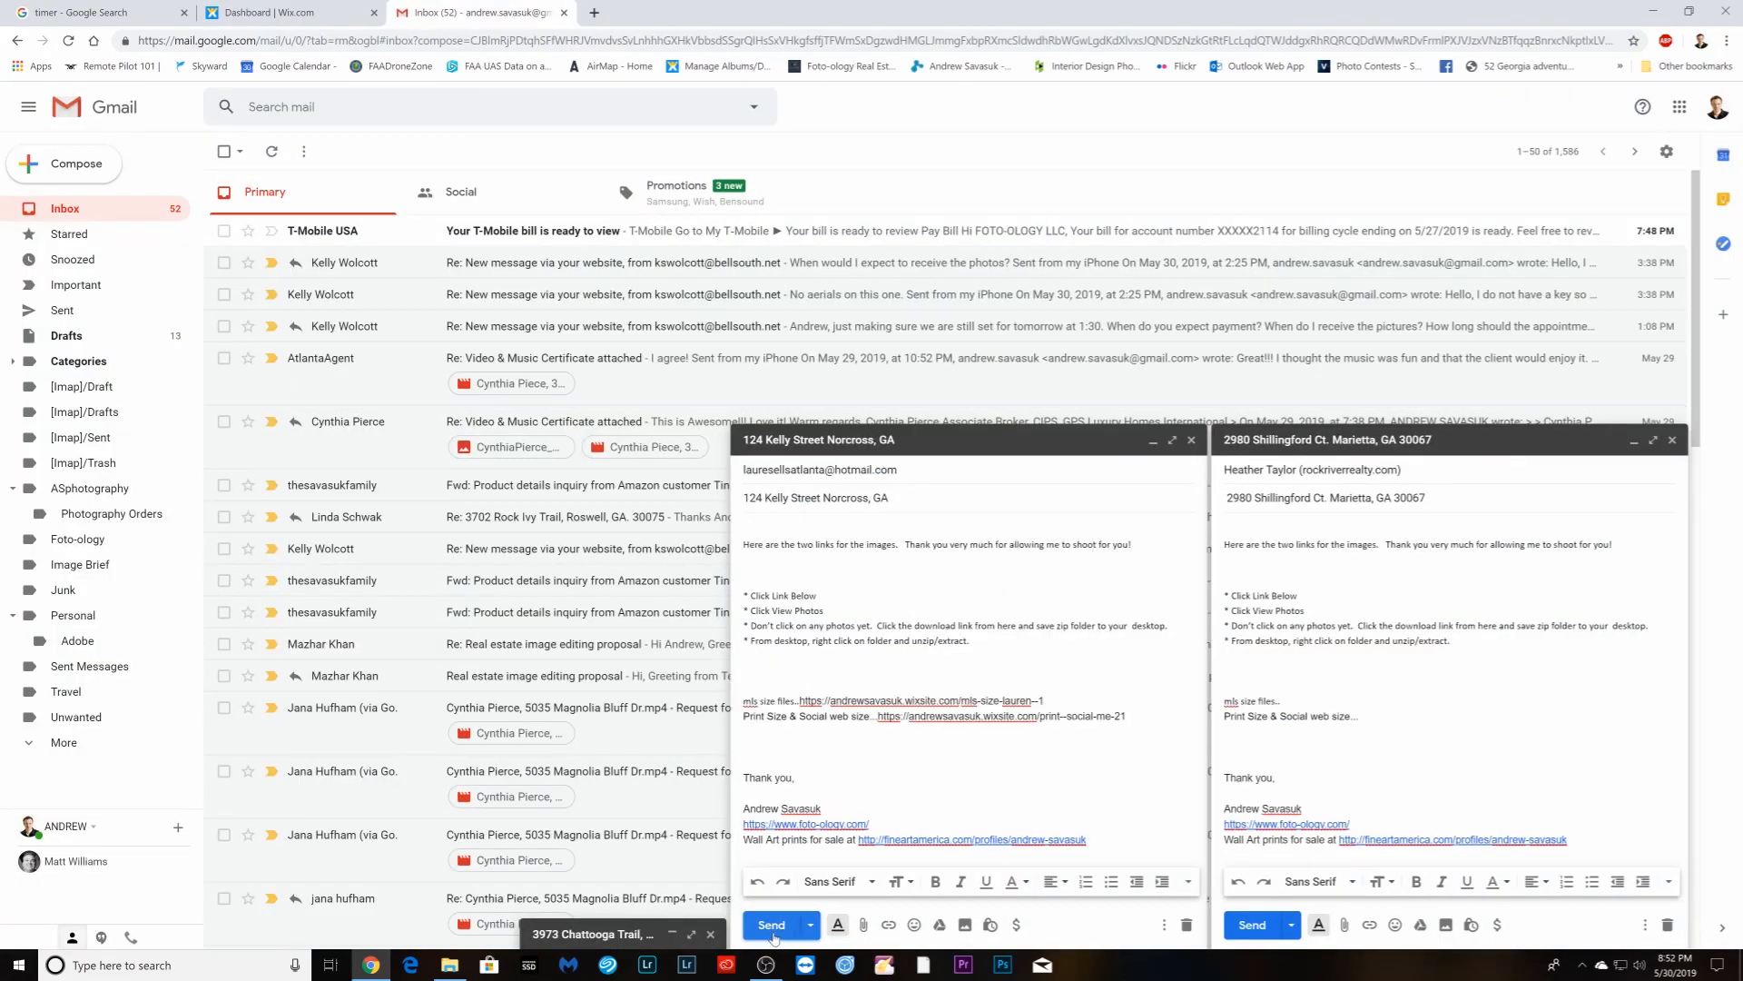
click(772, 925)
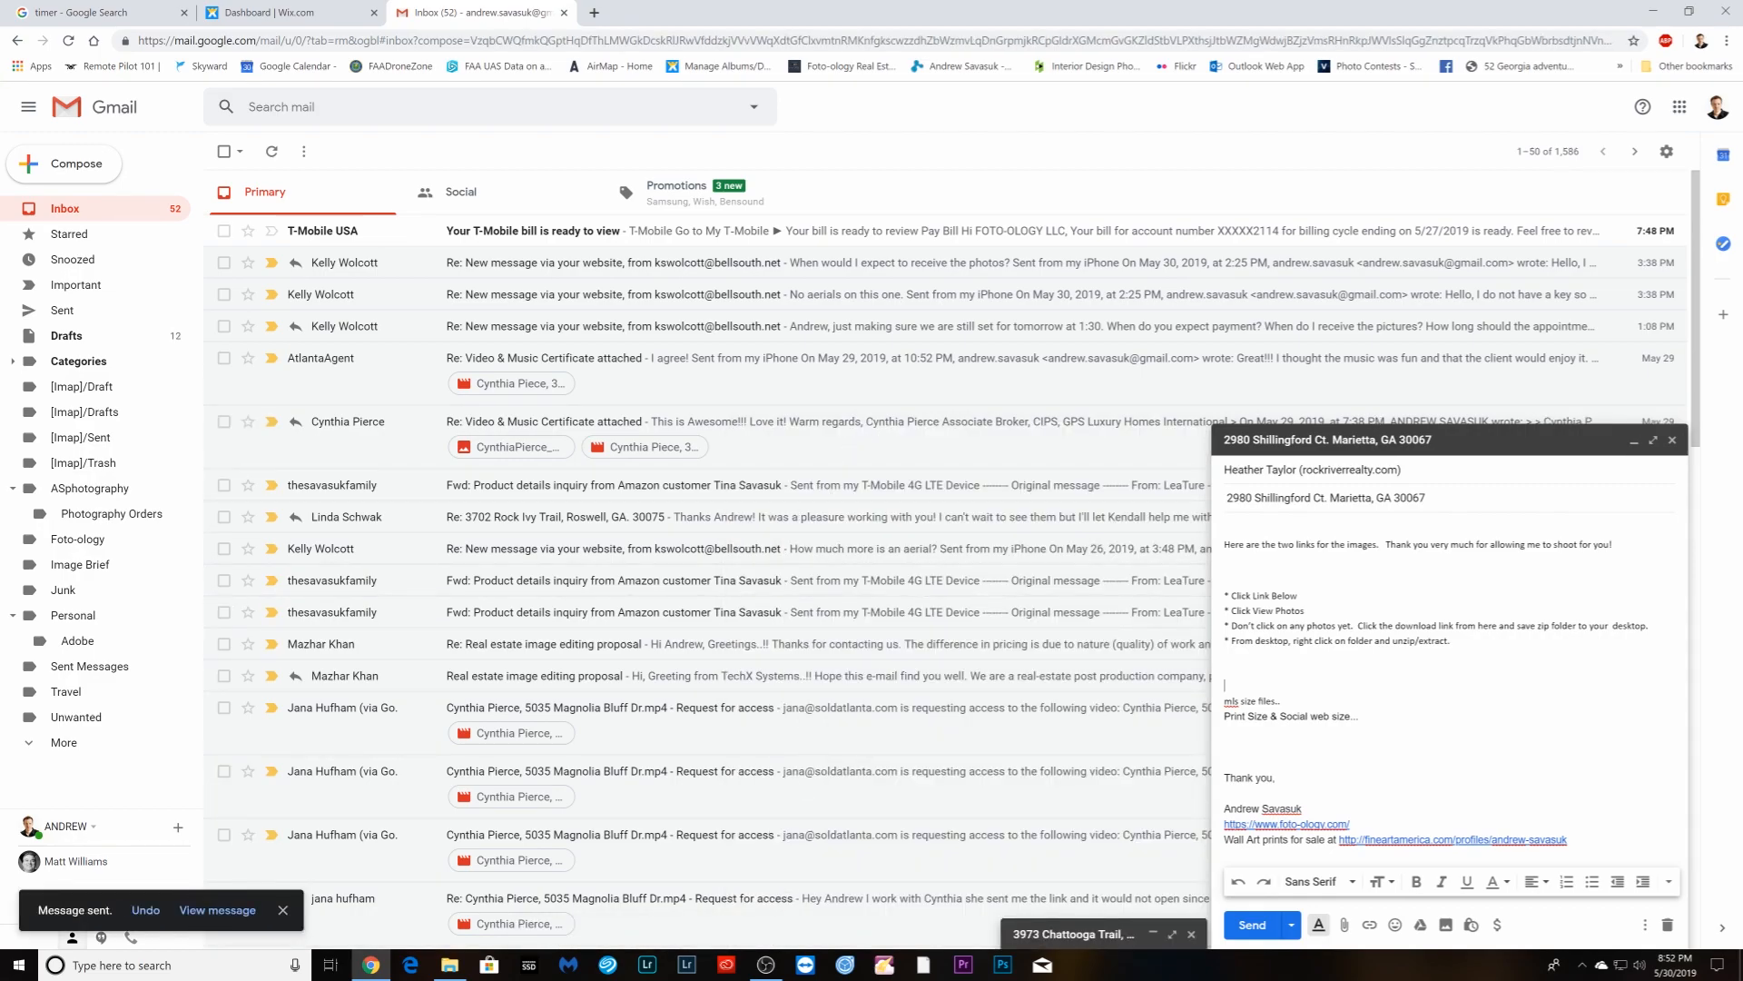
click(299, 13)
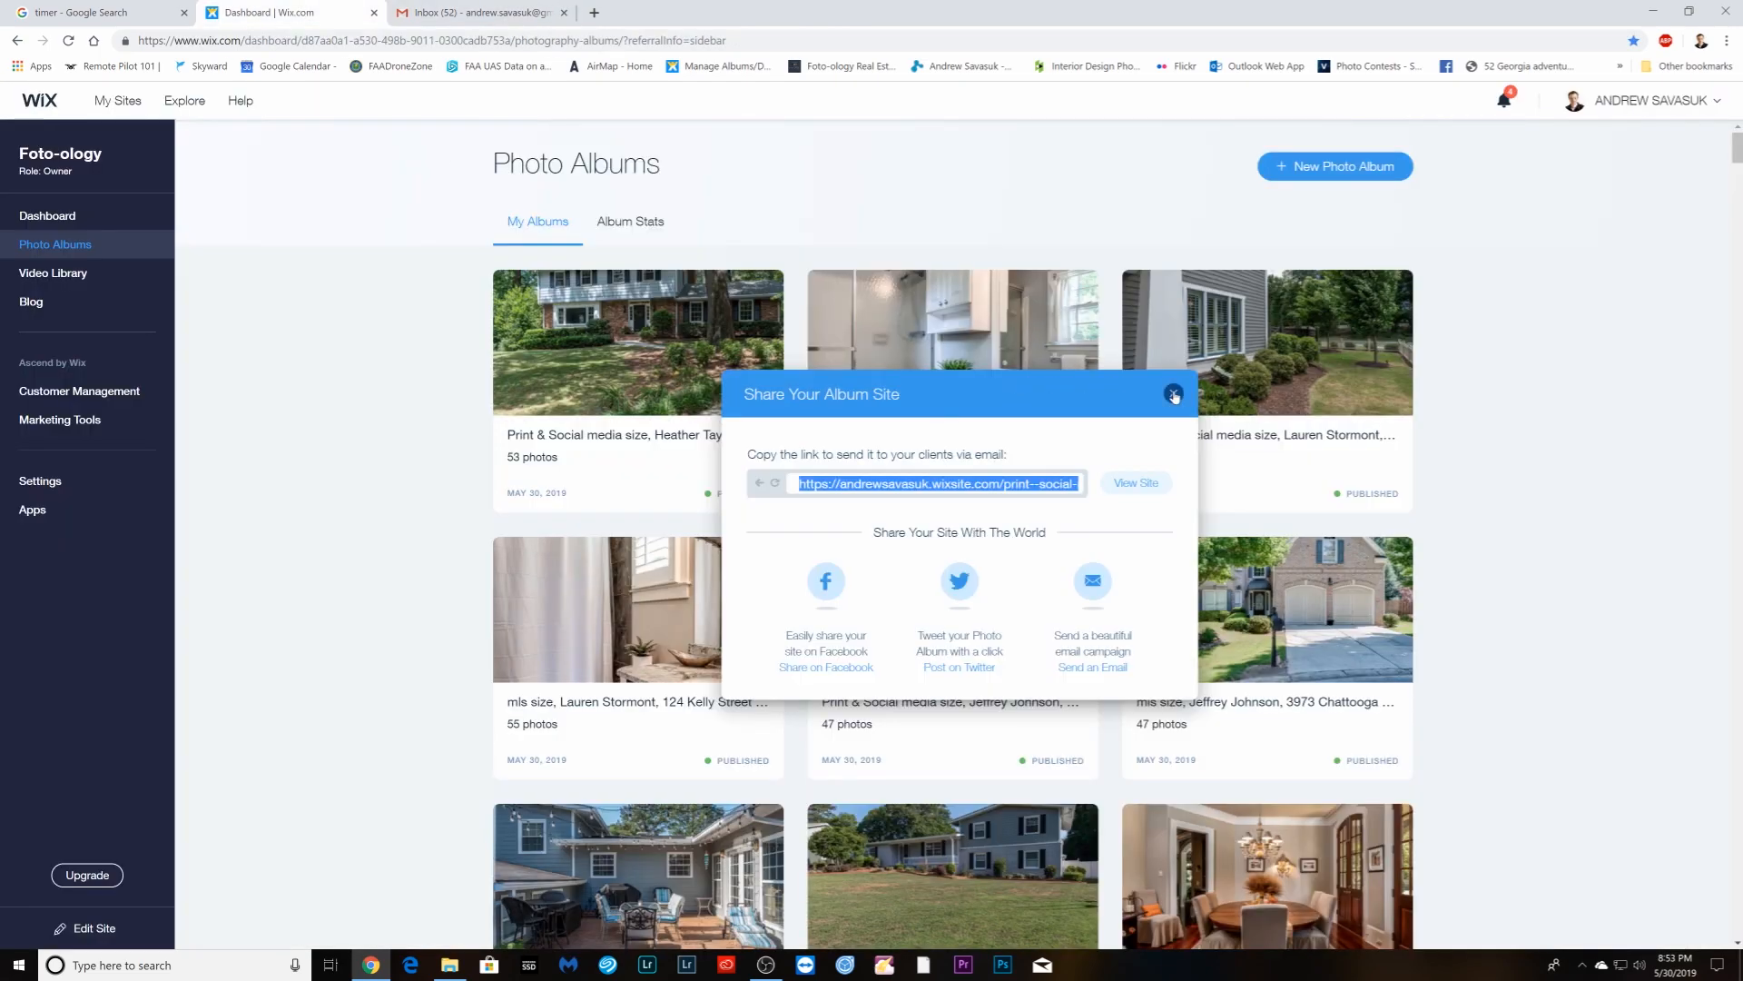
- Copy the MLS-size album's share link into the draft after the 'mls size files' line
click(1174, 394)
click(972, 393)
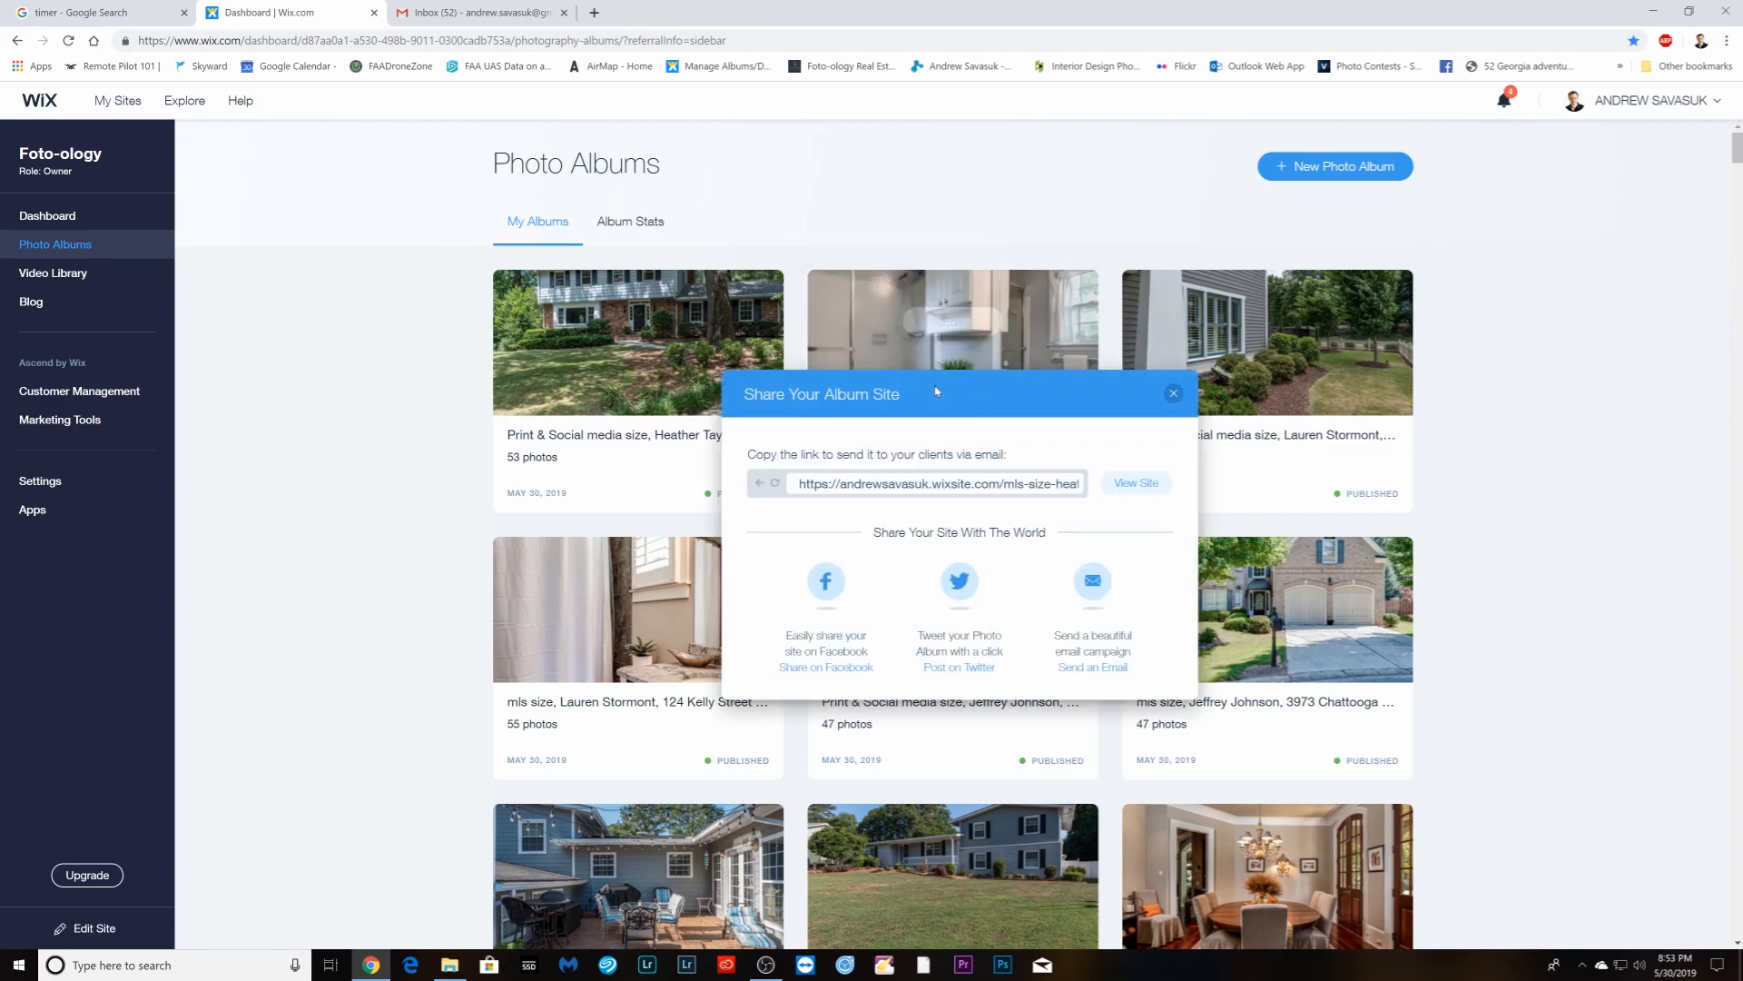
click(926, 483)
right_click(928, 482)
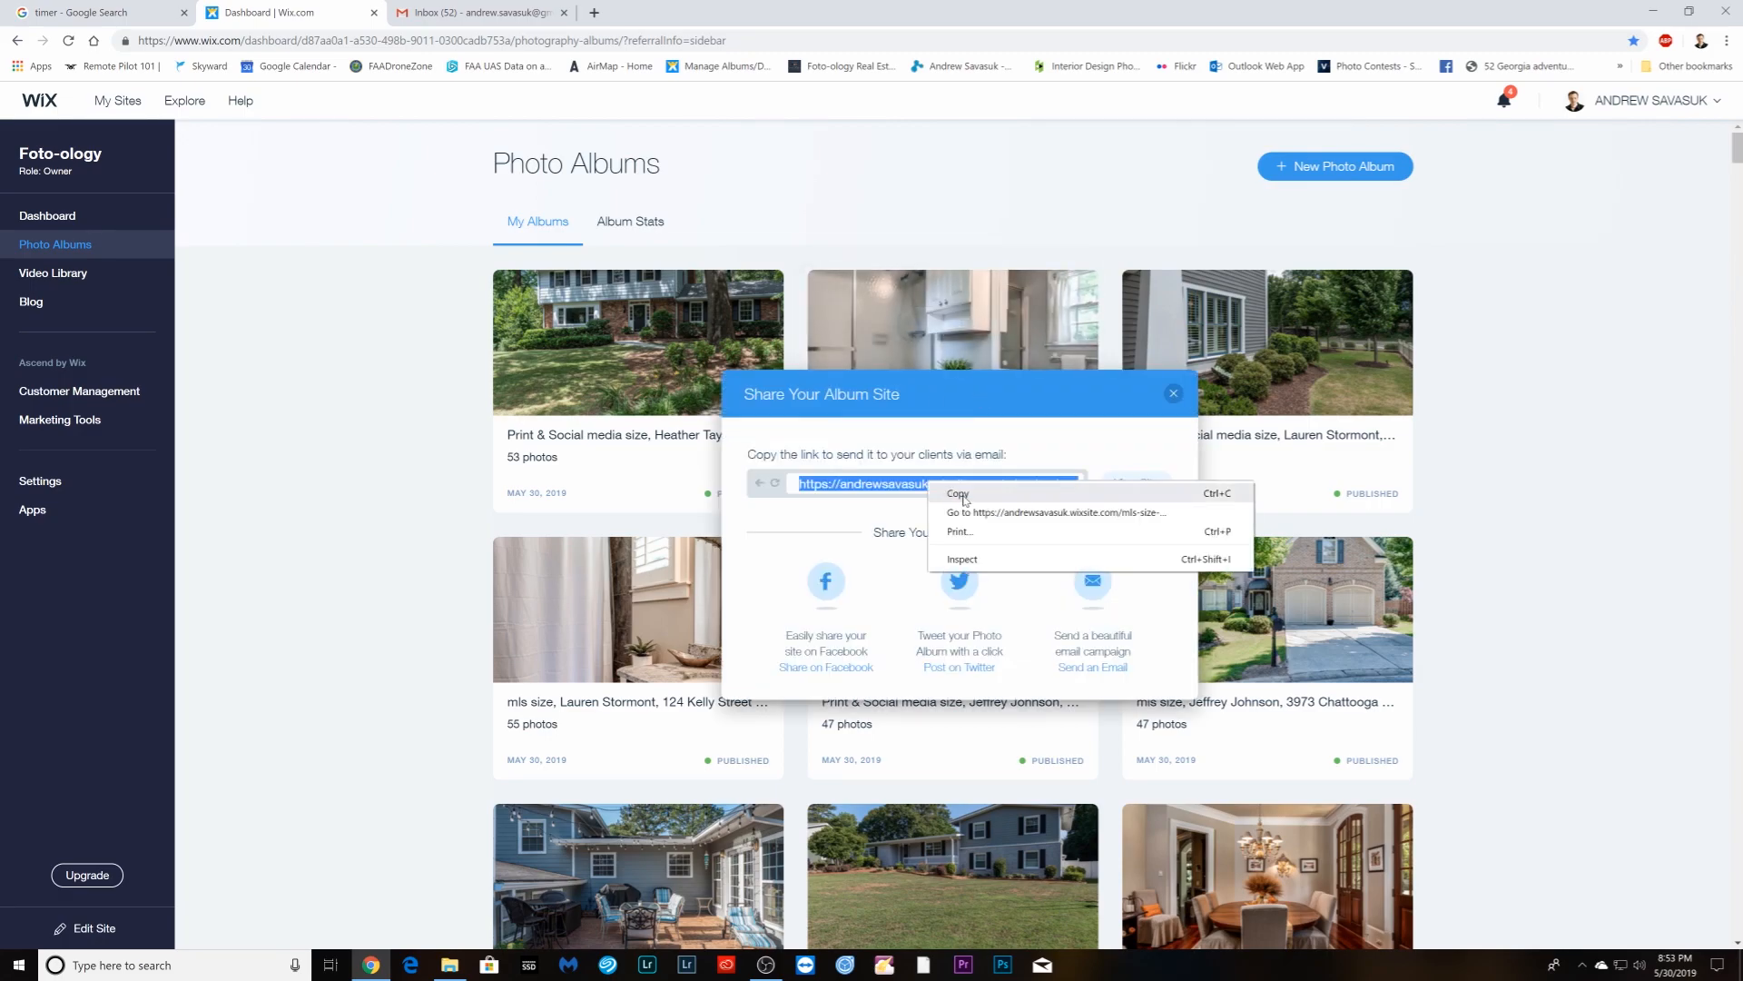
click(960, 494)
click(454, 15)
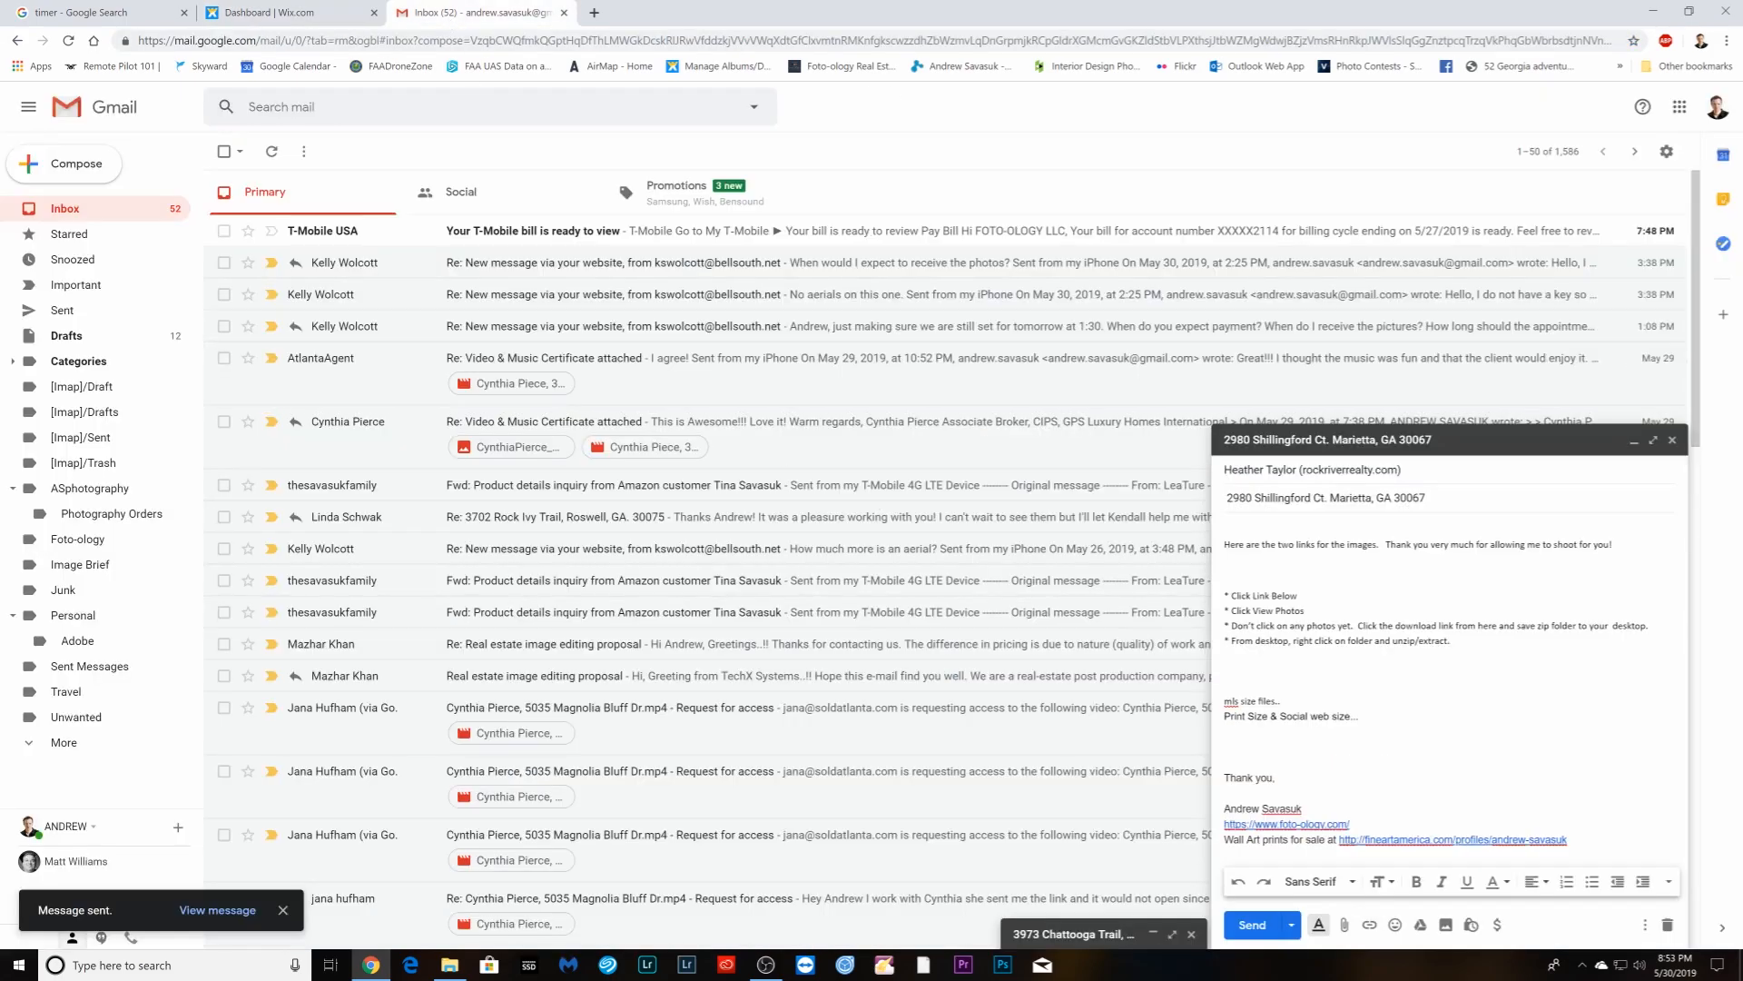
right_click(1278, 706)
click(1335, 579)
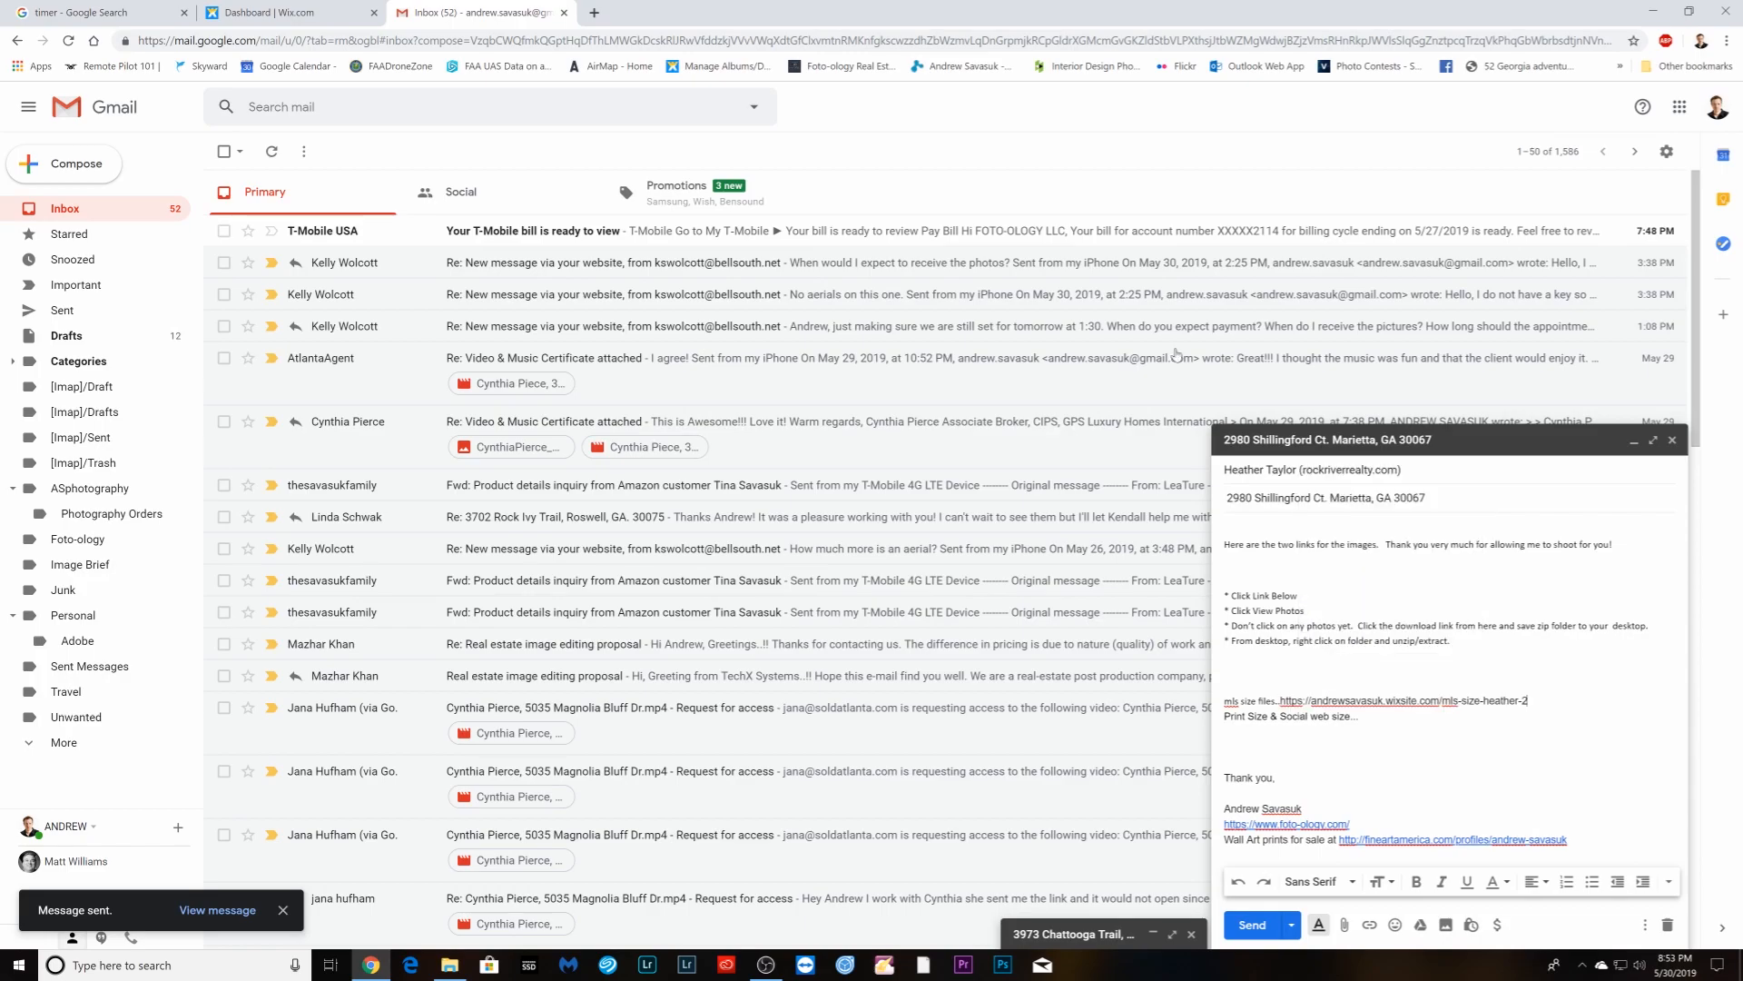
- Add the print and social album link after the web size line and send the email
click(282, 14)
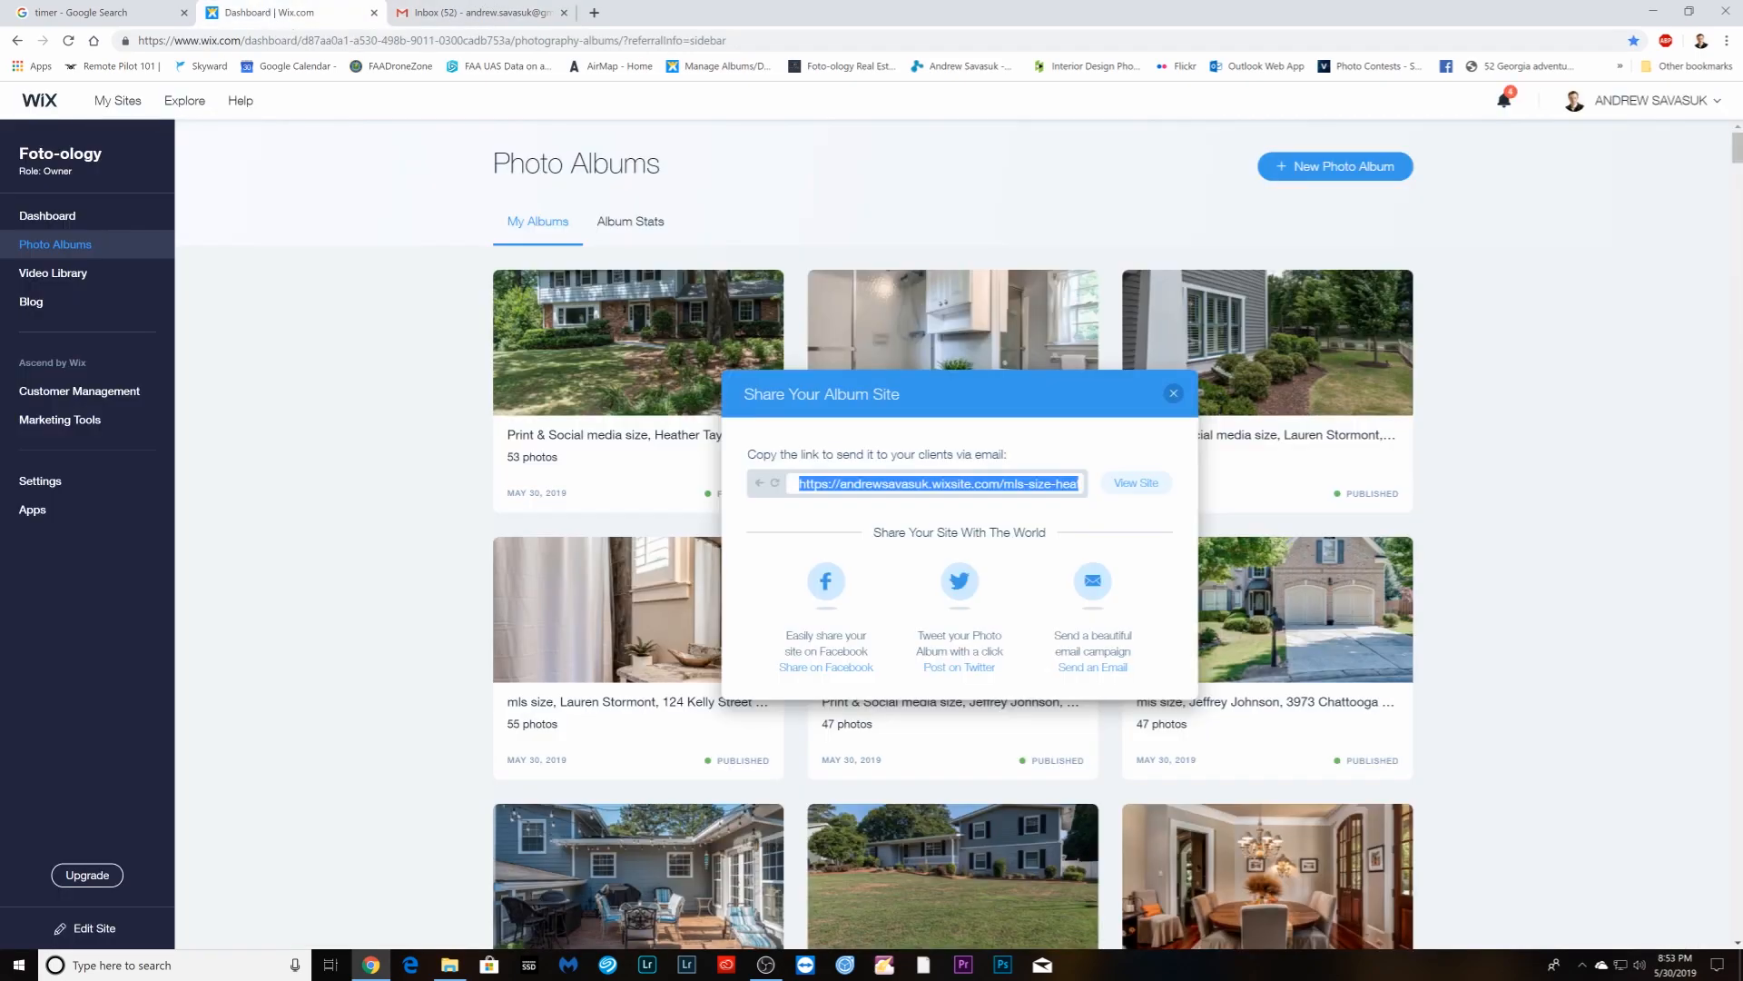
click(643, 353)
click(663, 395)
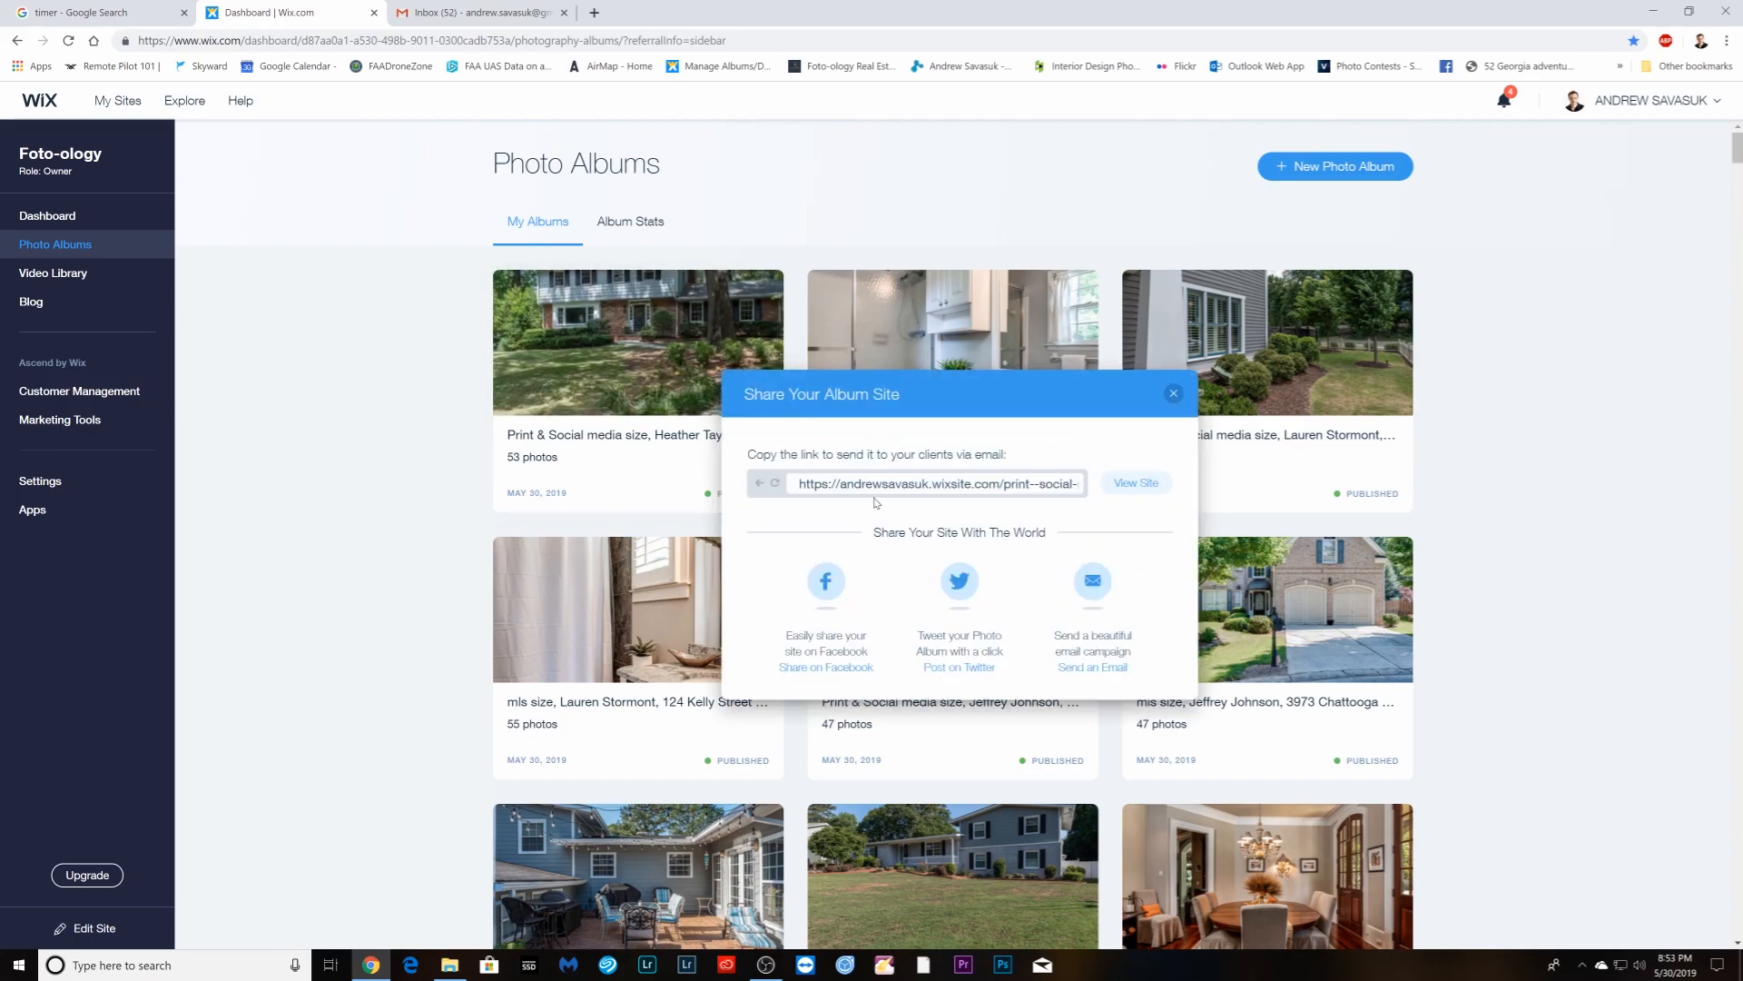
right_click(871, 491)
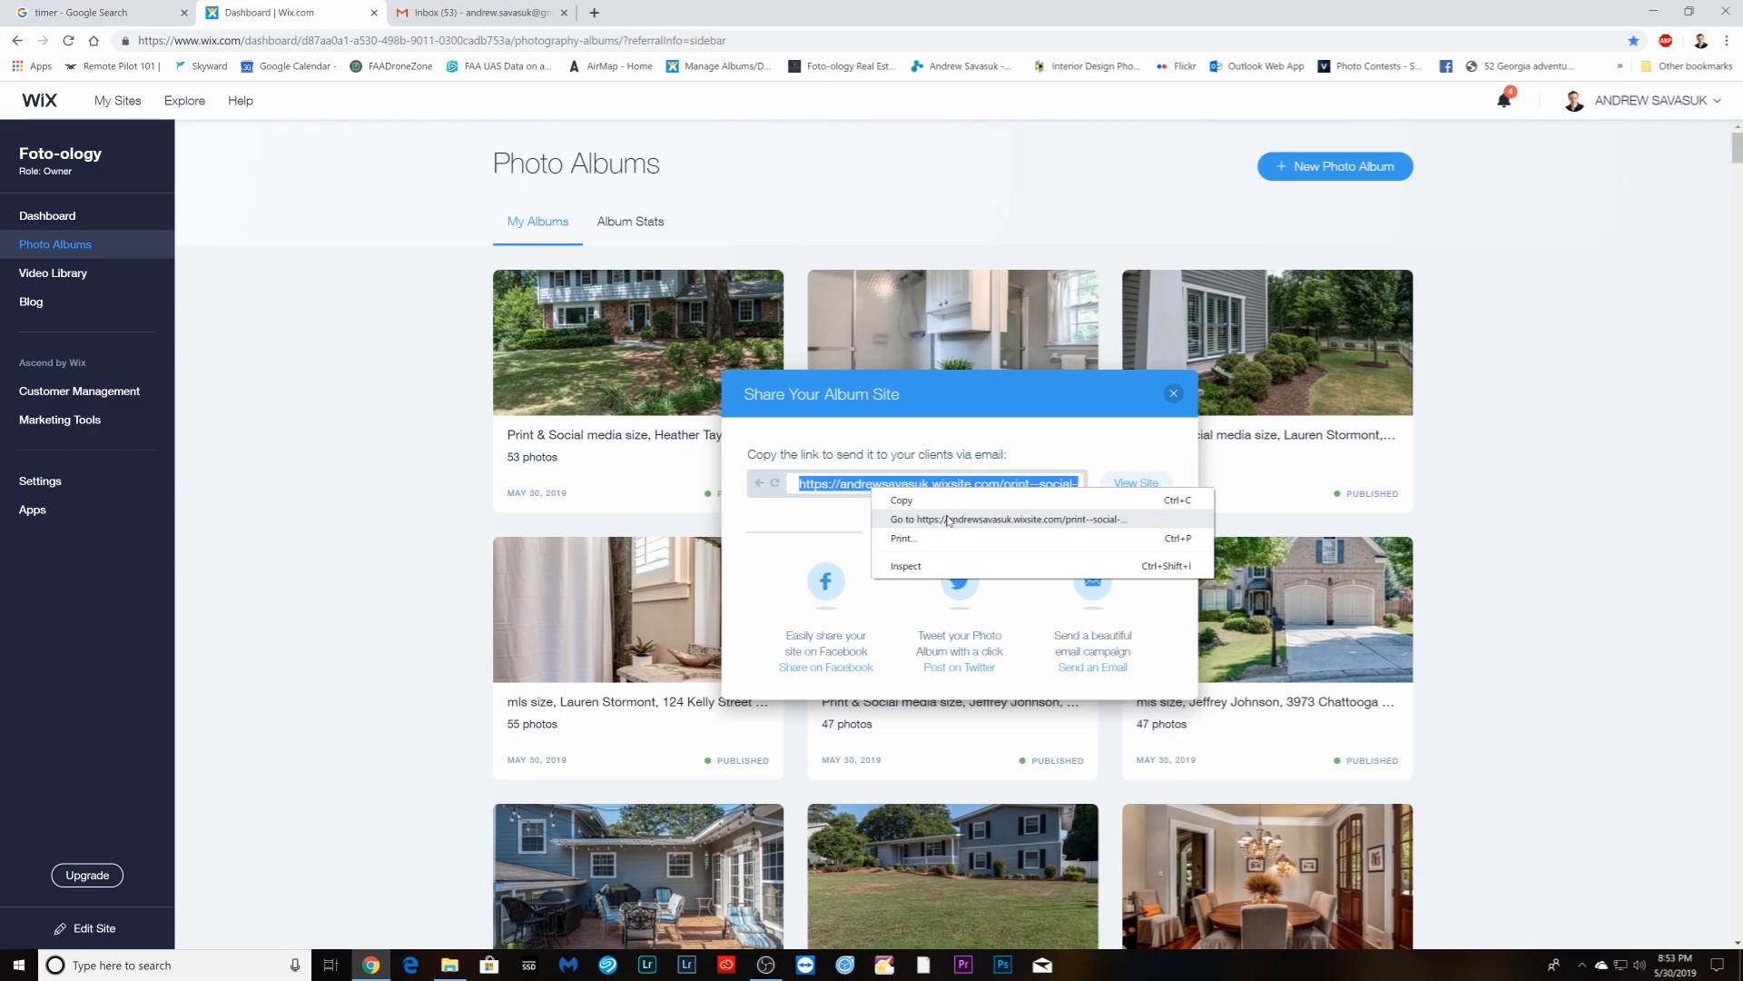
click(902, 501)
click(472, 13)
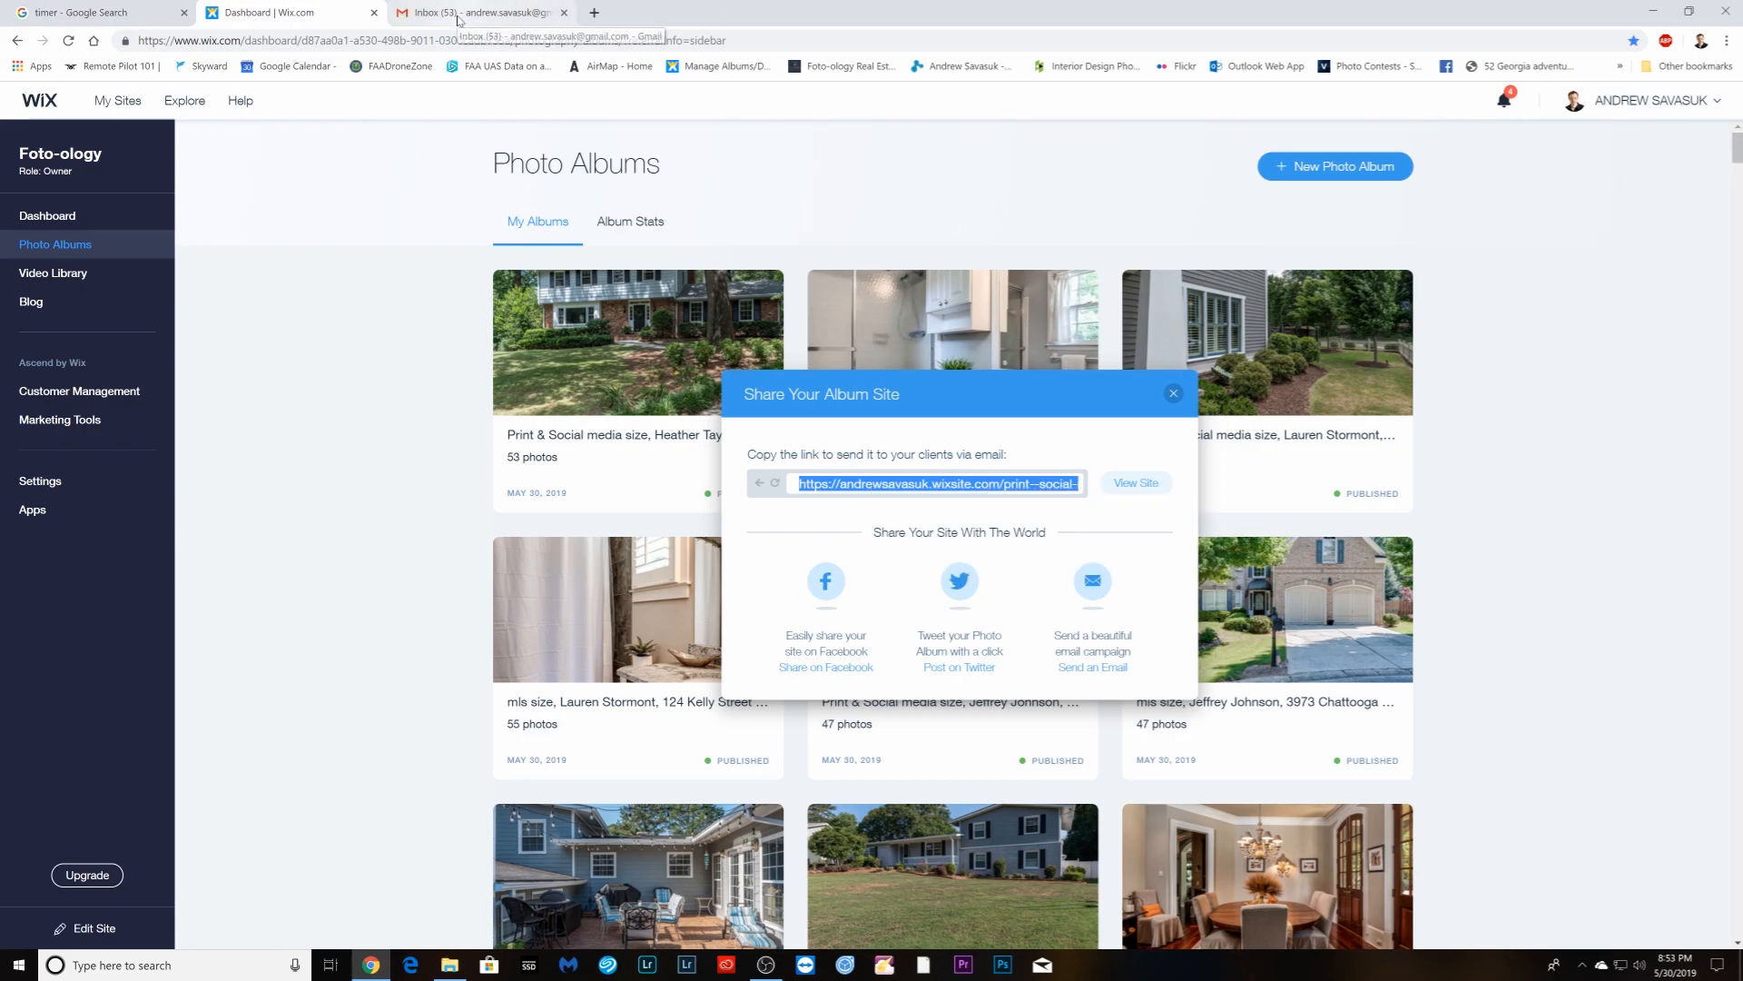
right_click(1381, 719)
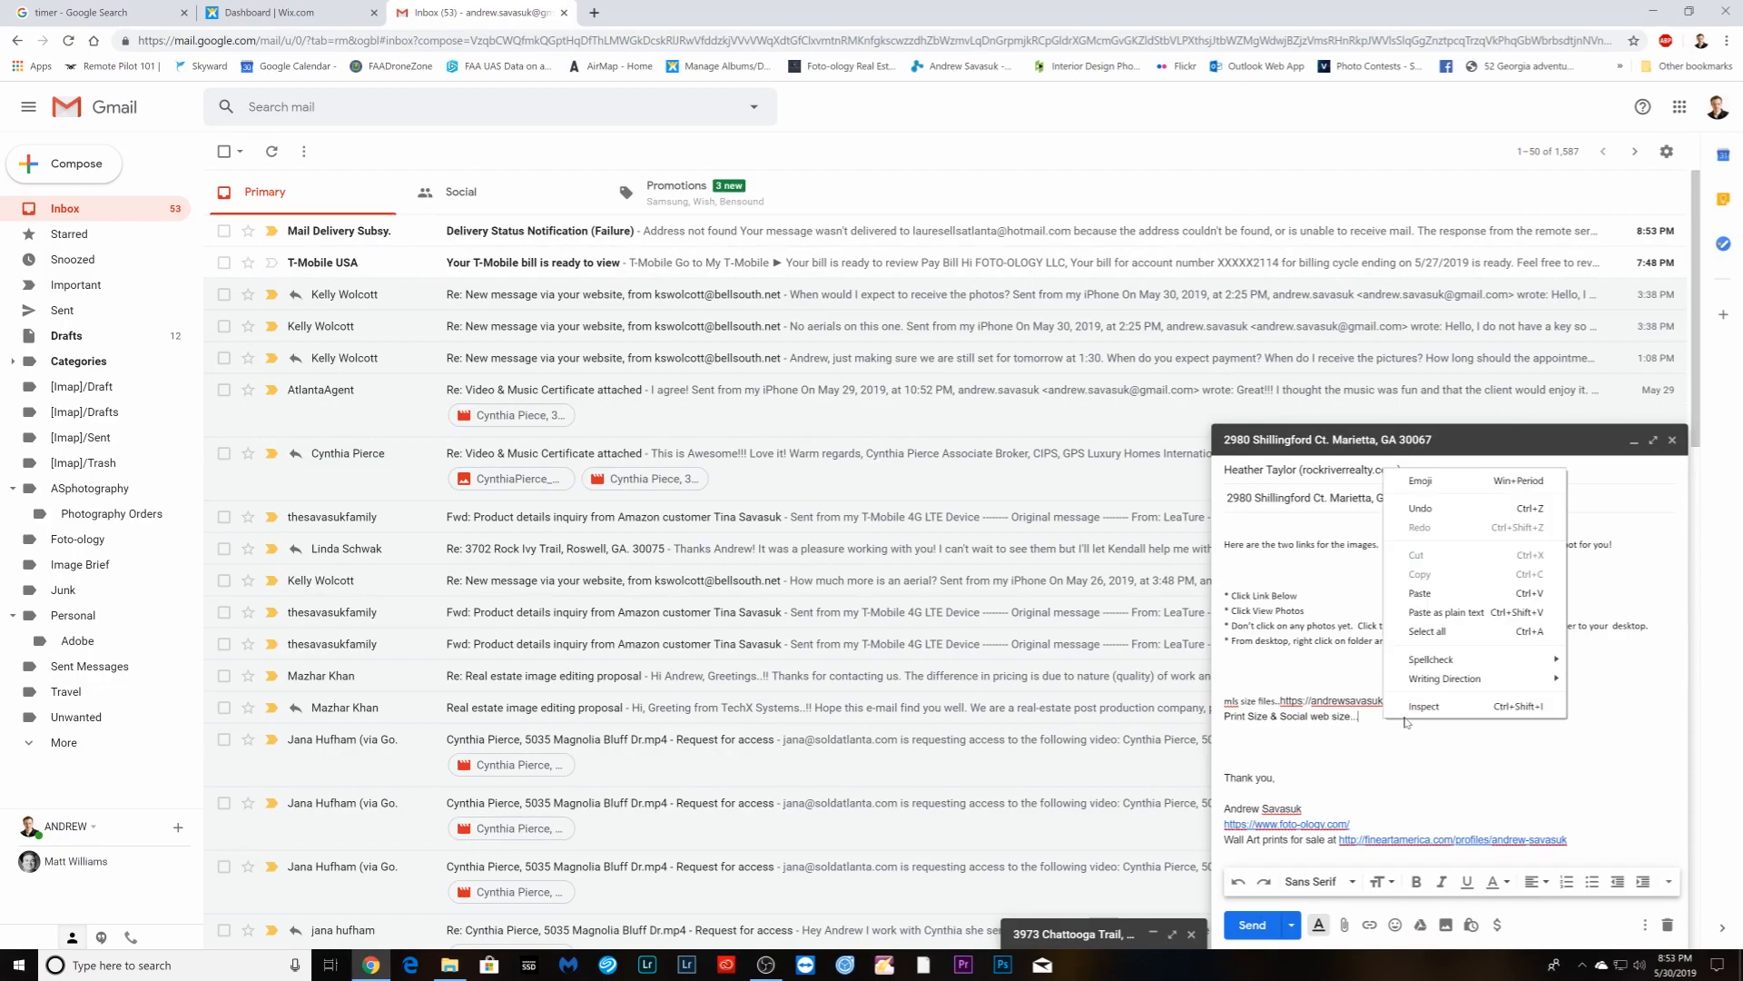
click(1417, 592)
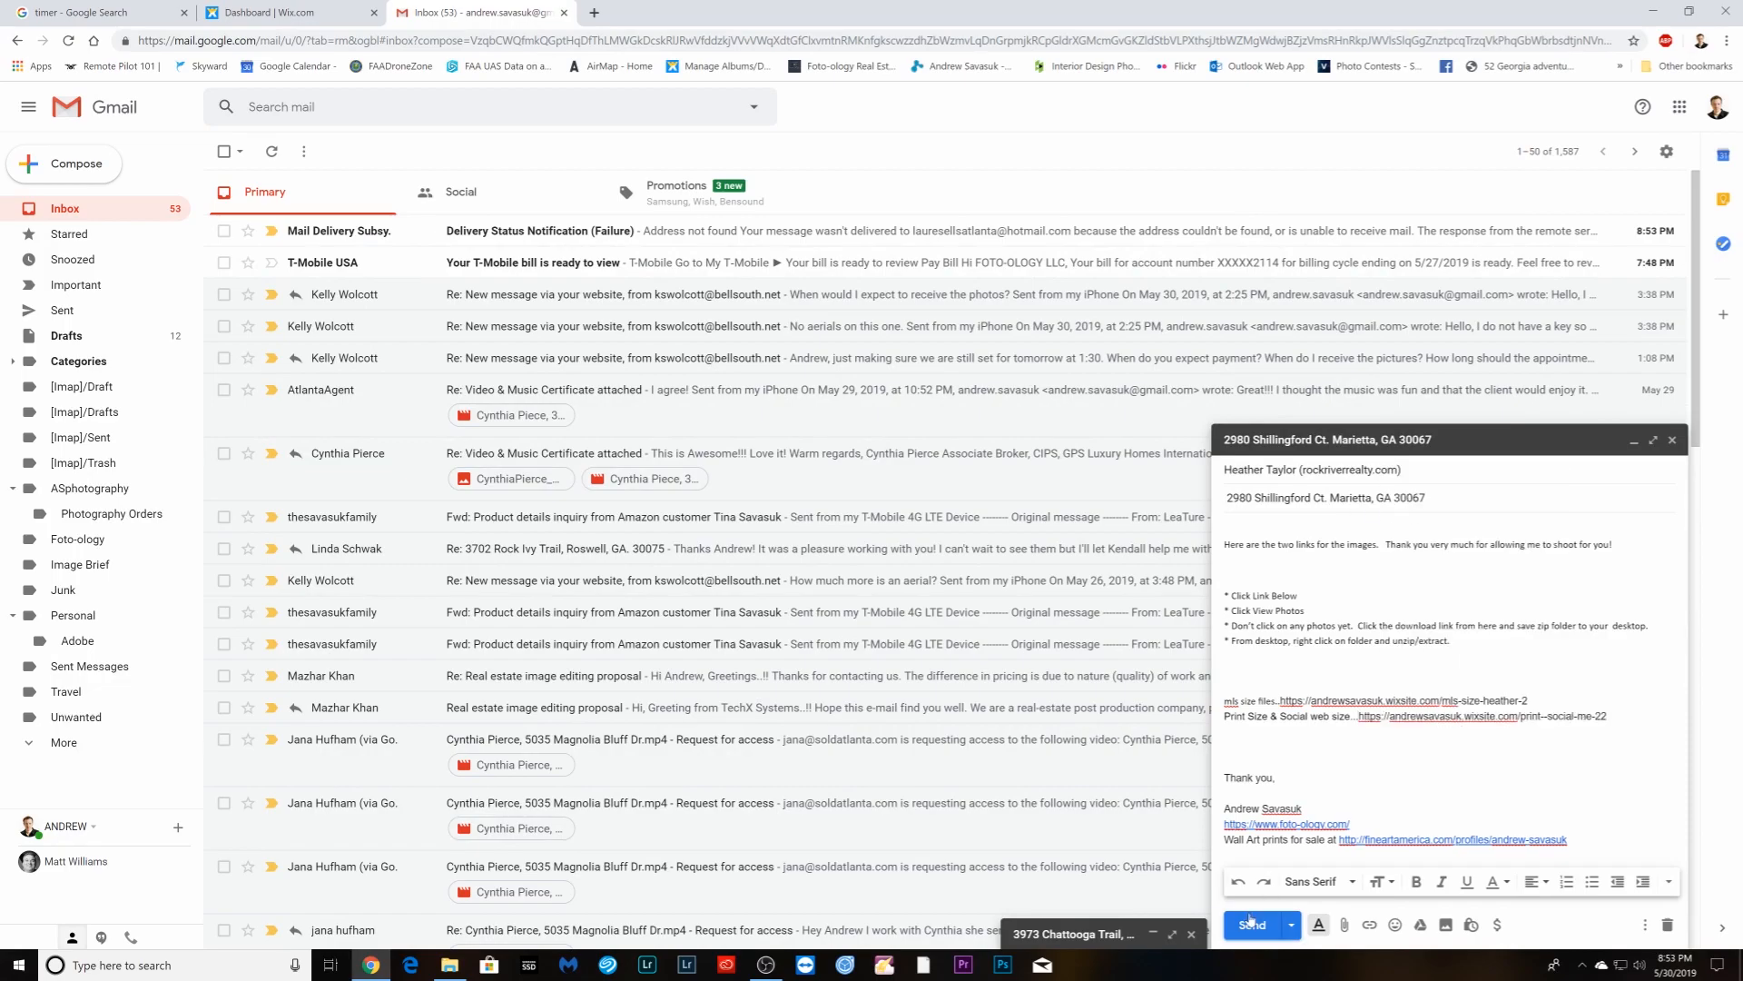
click(1253, 926)
click(273, 12)
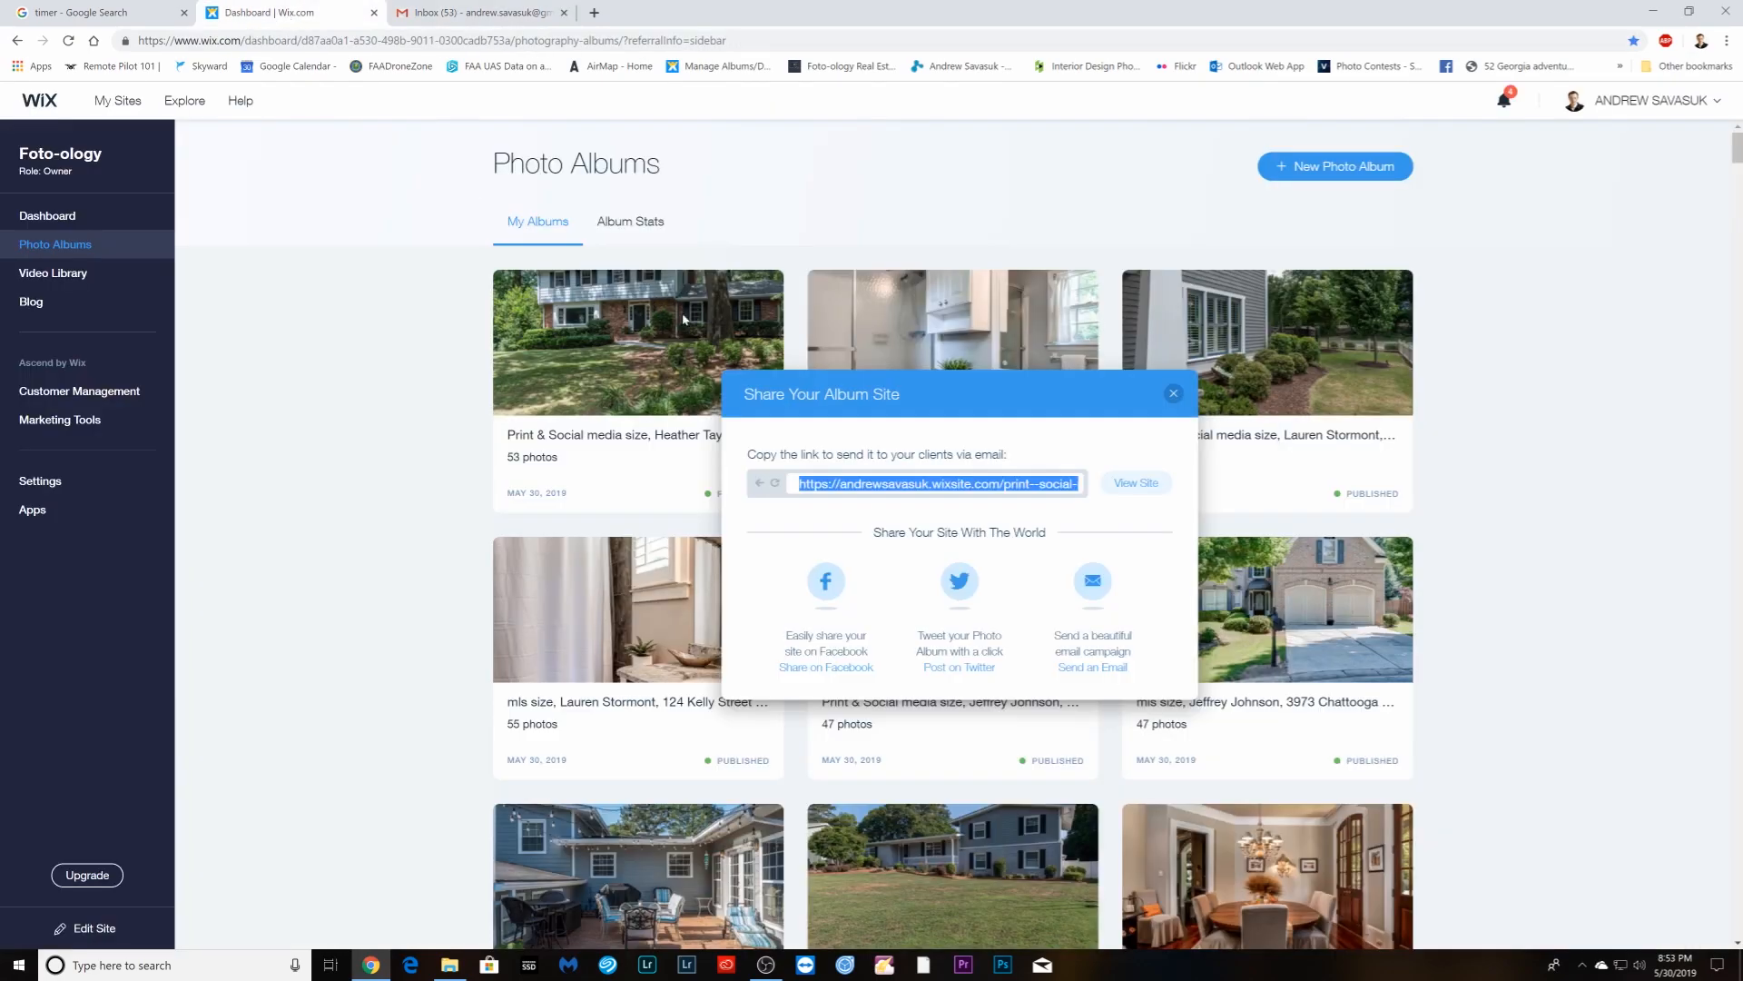
click(190, 604)
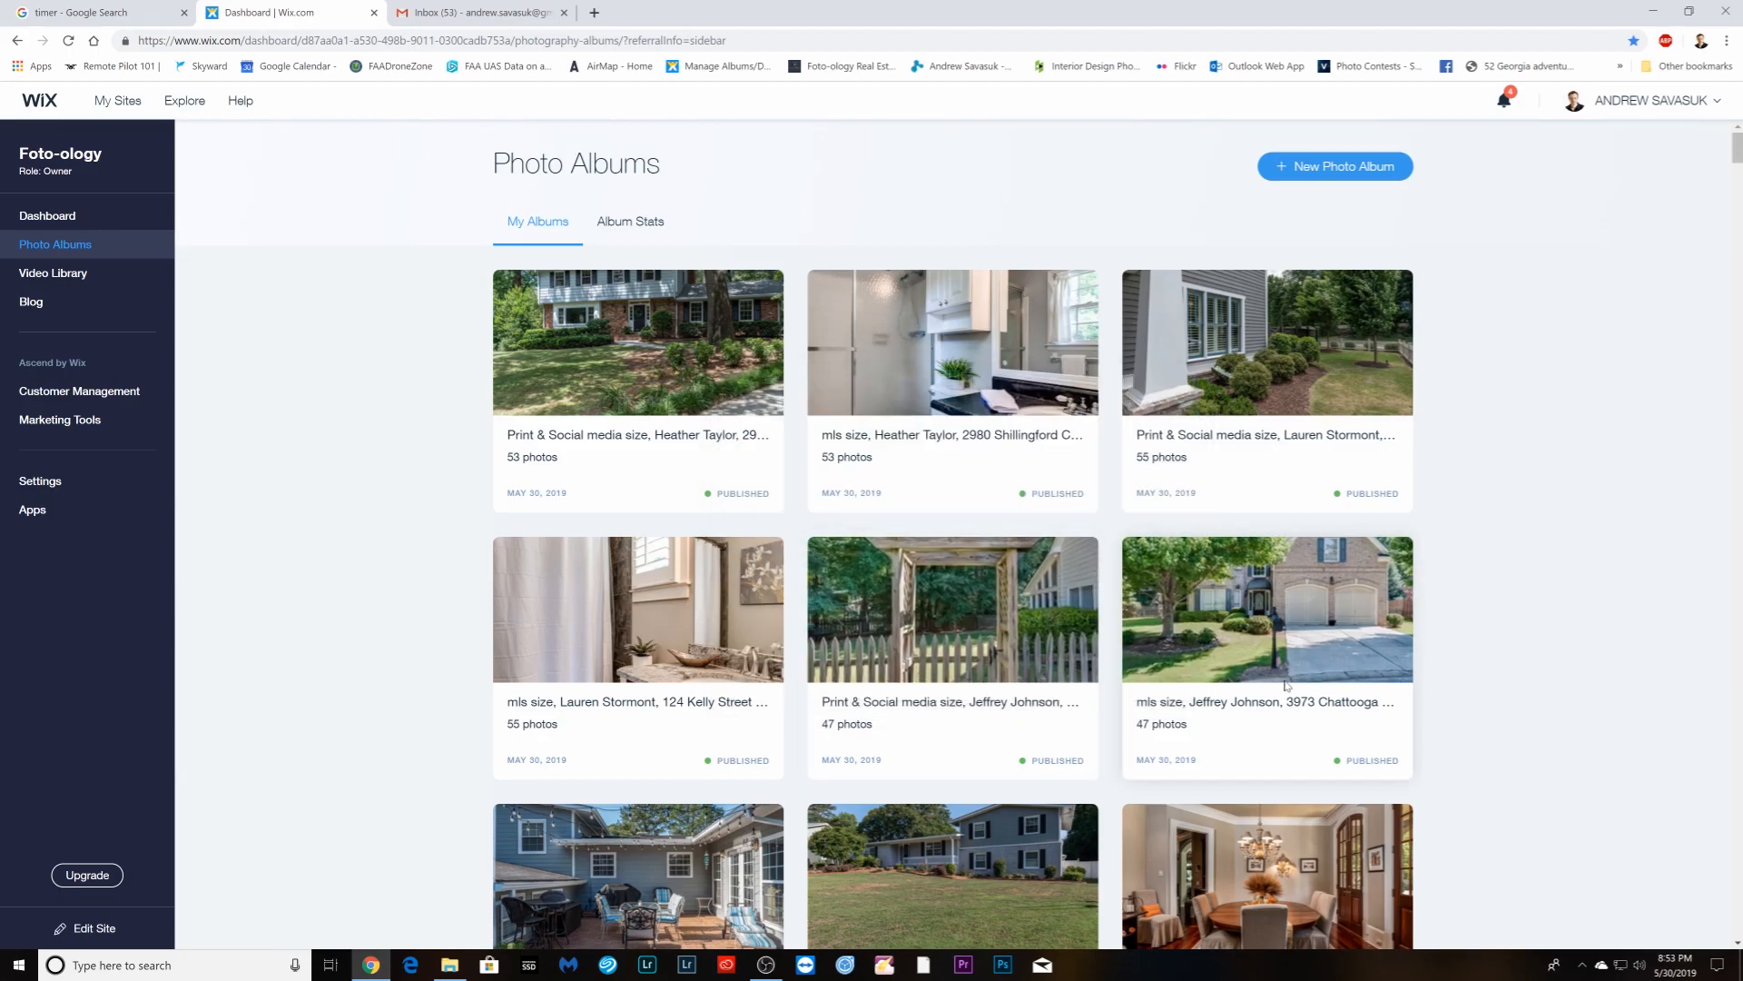
- Paste the lower-right MLS-size album's share link after 'mls size files' in the second client's draft
click(1328, 670)
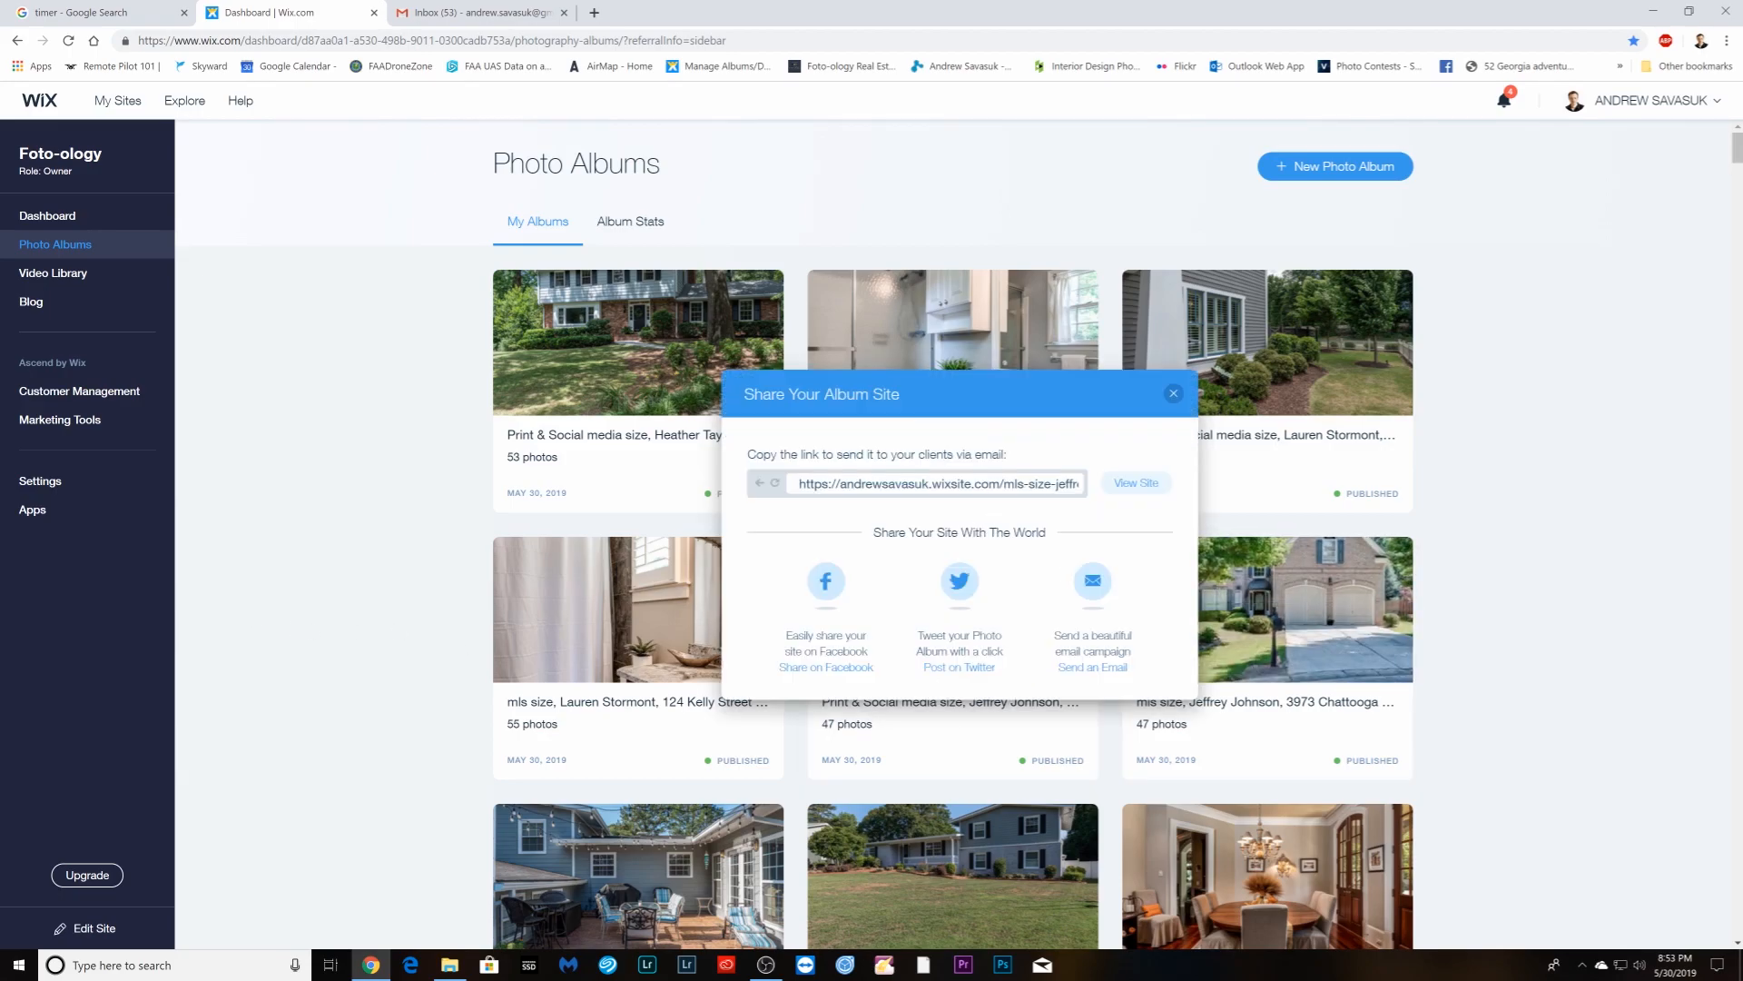
click(983, 486)
right_click(983, 486)
click(1007, 498)
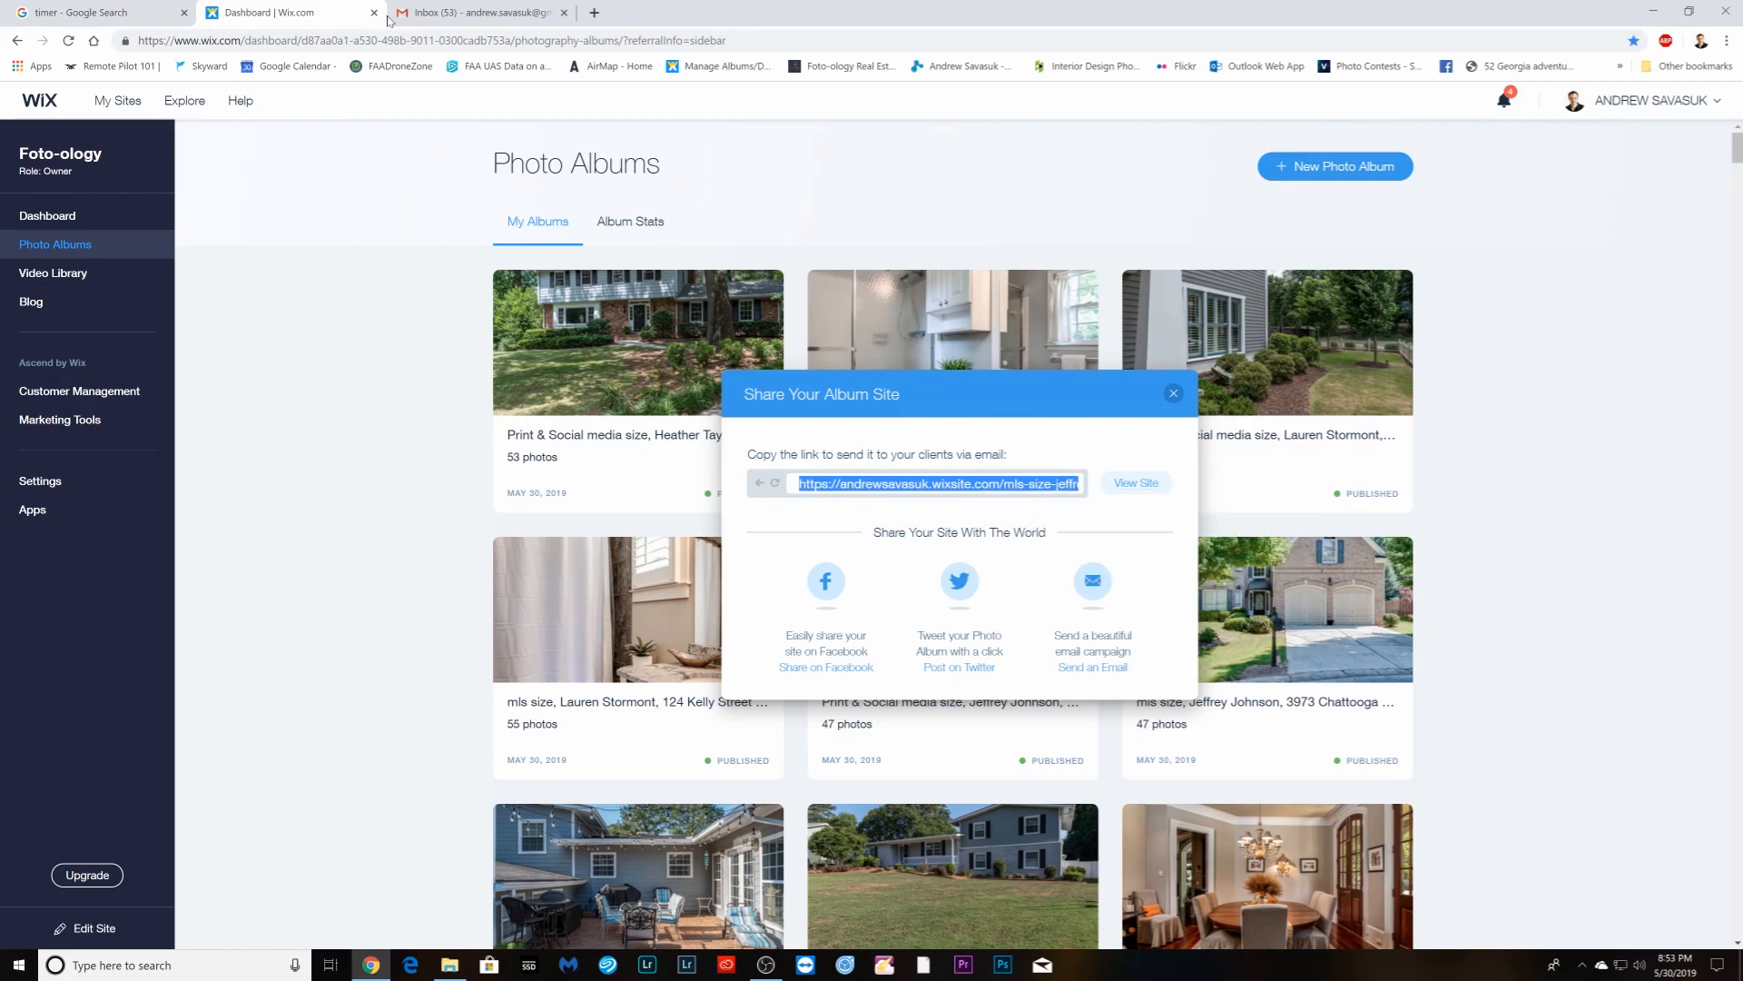
click(408, 13)
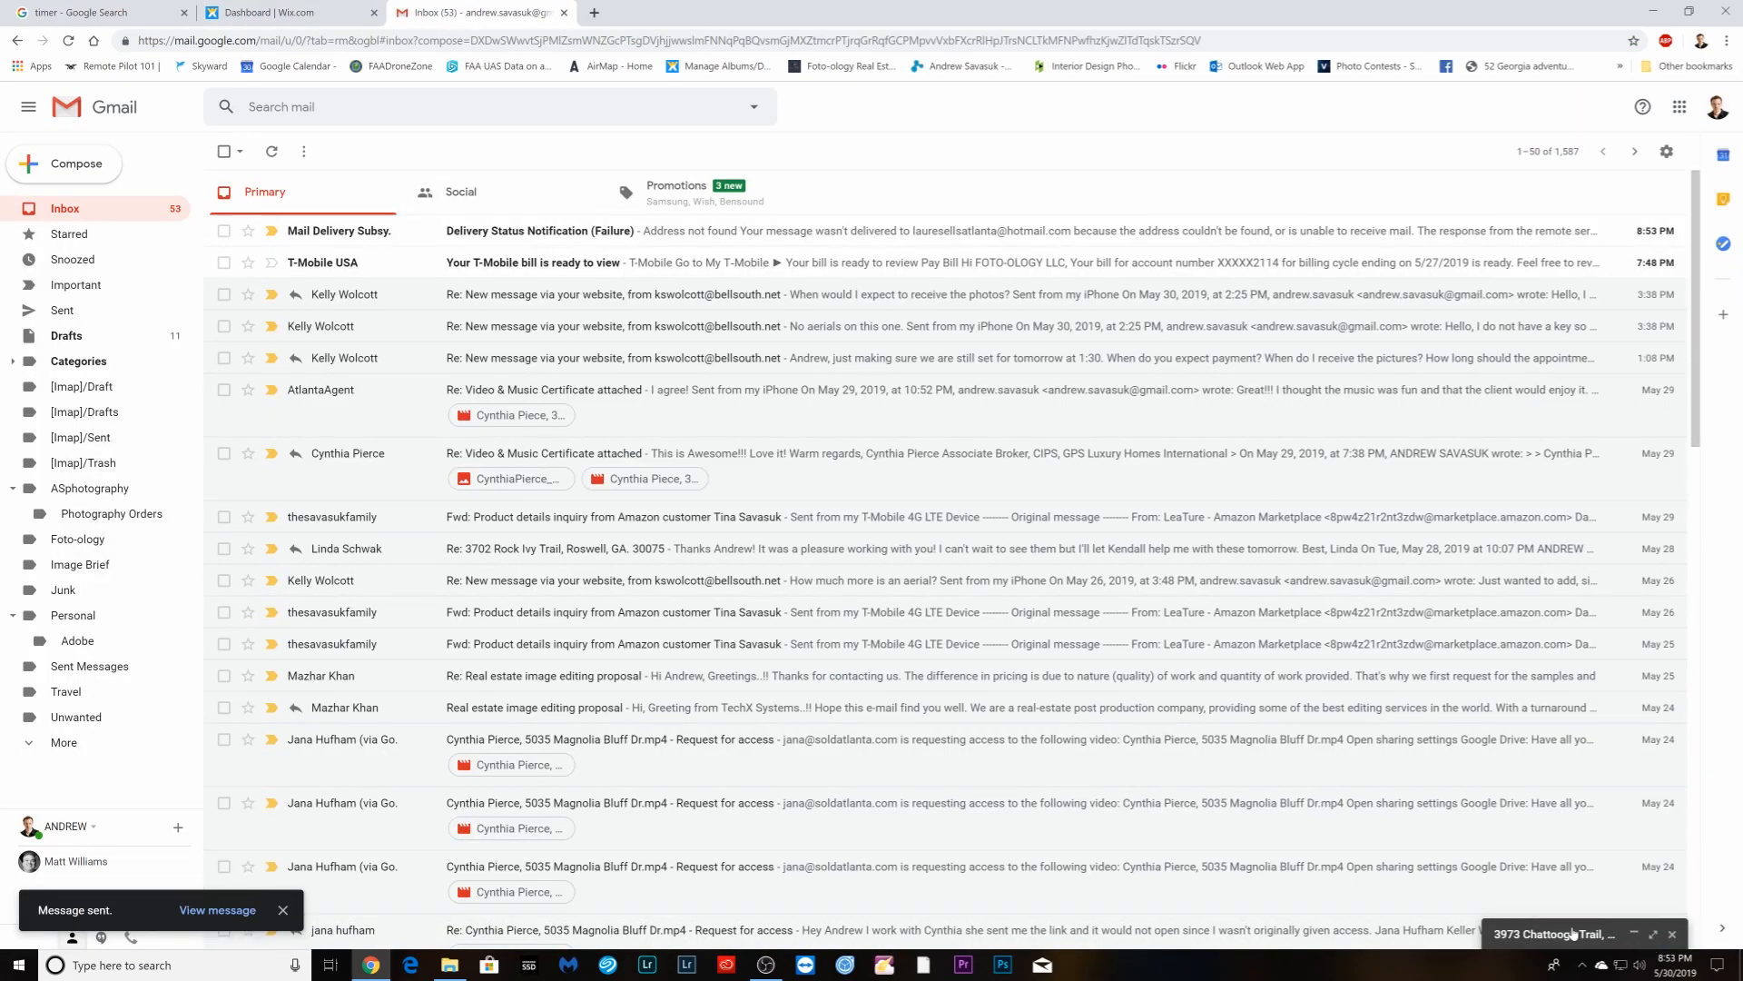
click(1555, 934)
right_click(1312, 701)
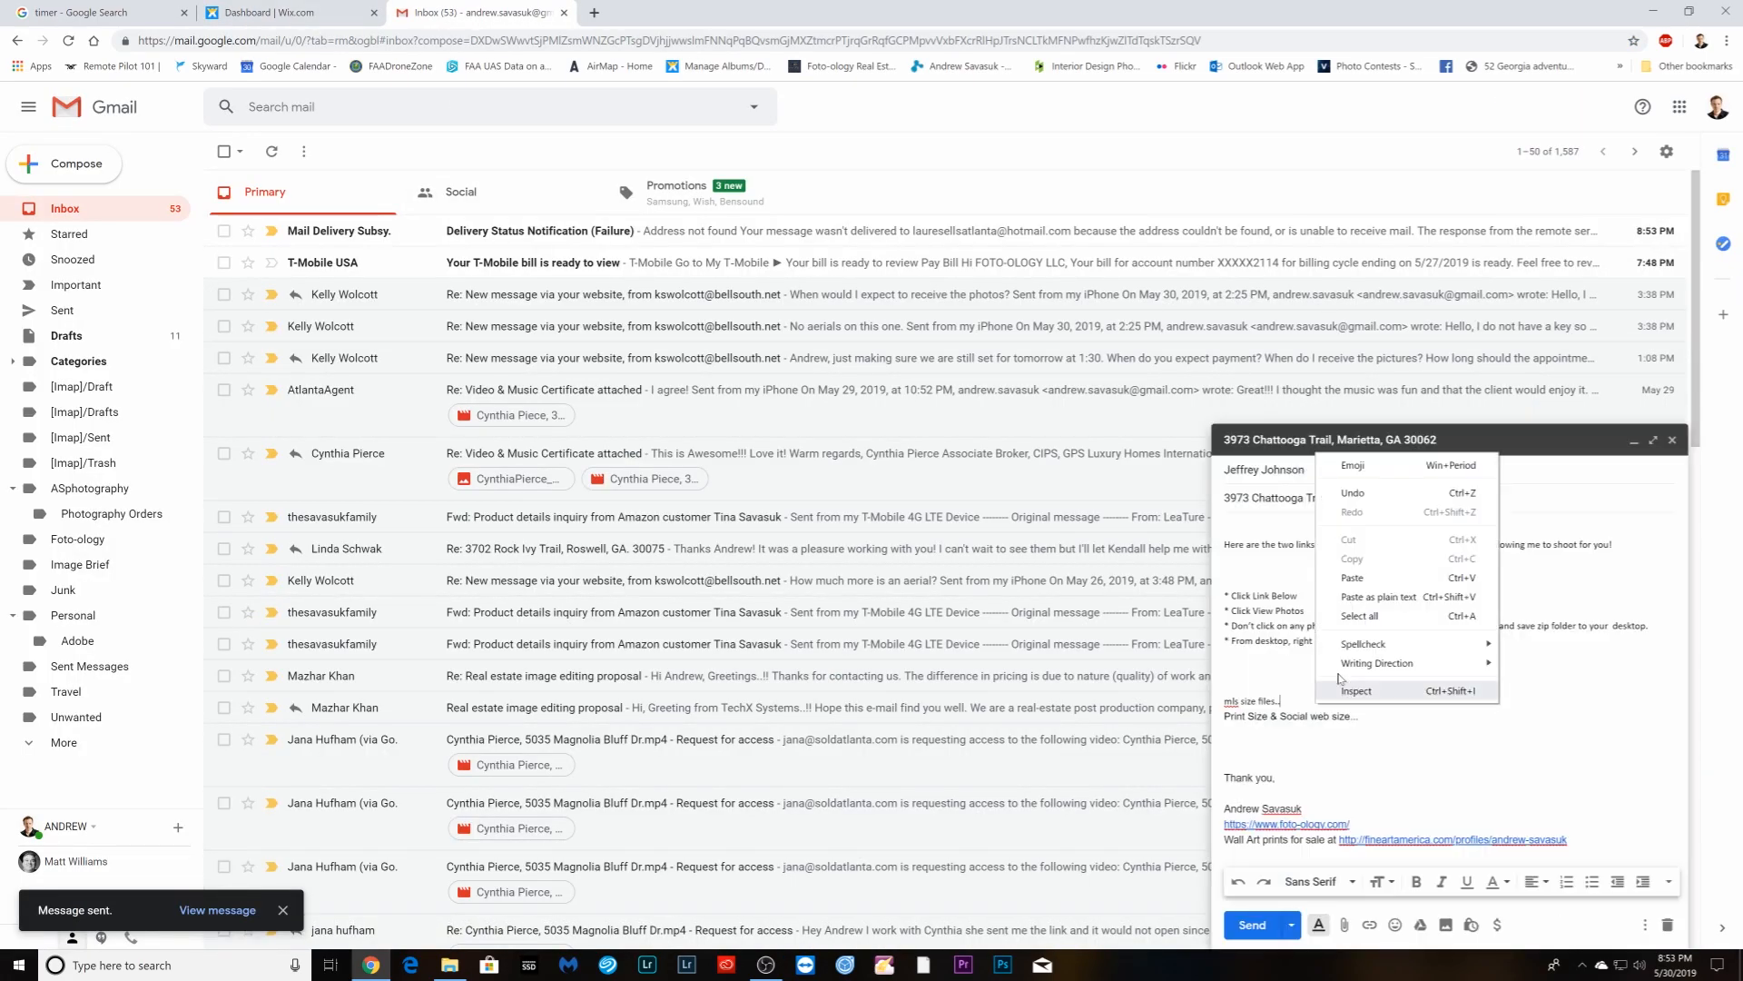
click(1362, 577)
- Paste the matching print and social album link after the web size line, then minimize the draft
click(272, 12)
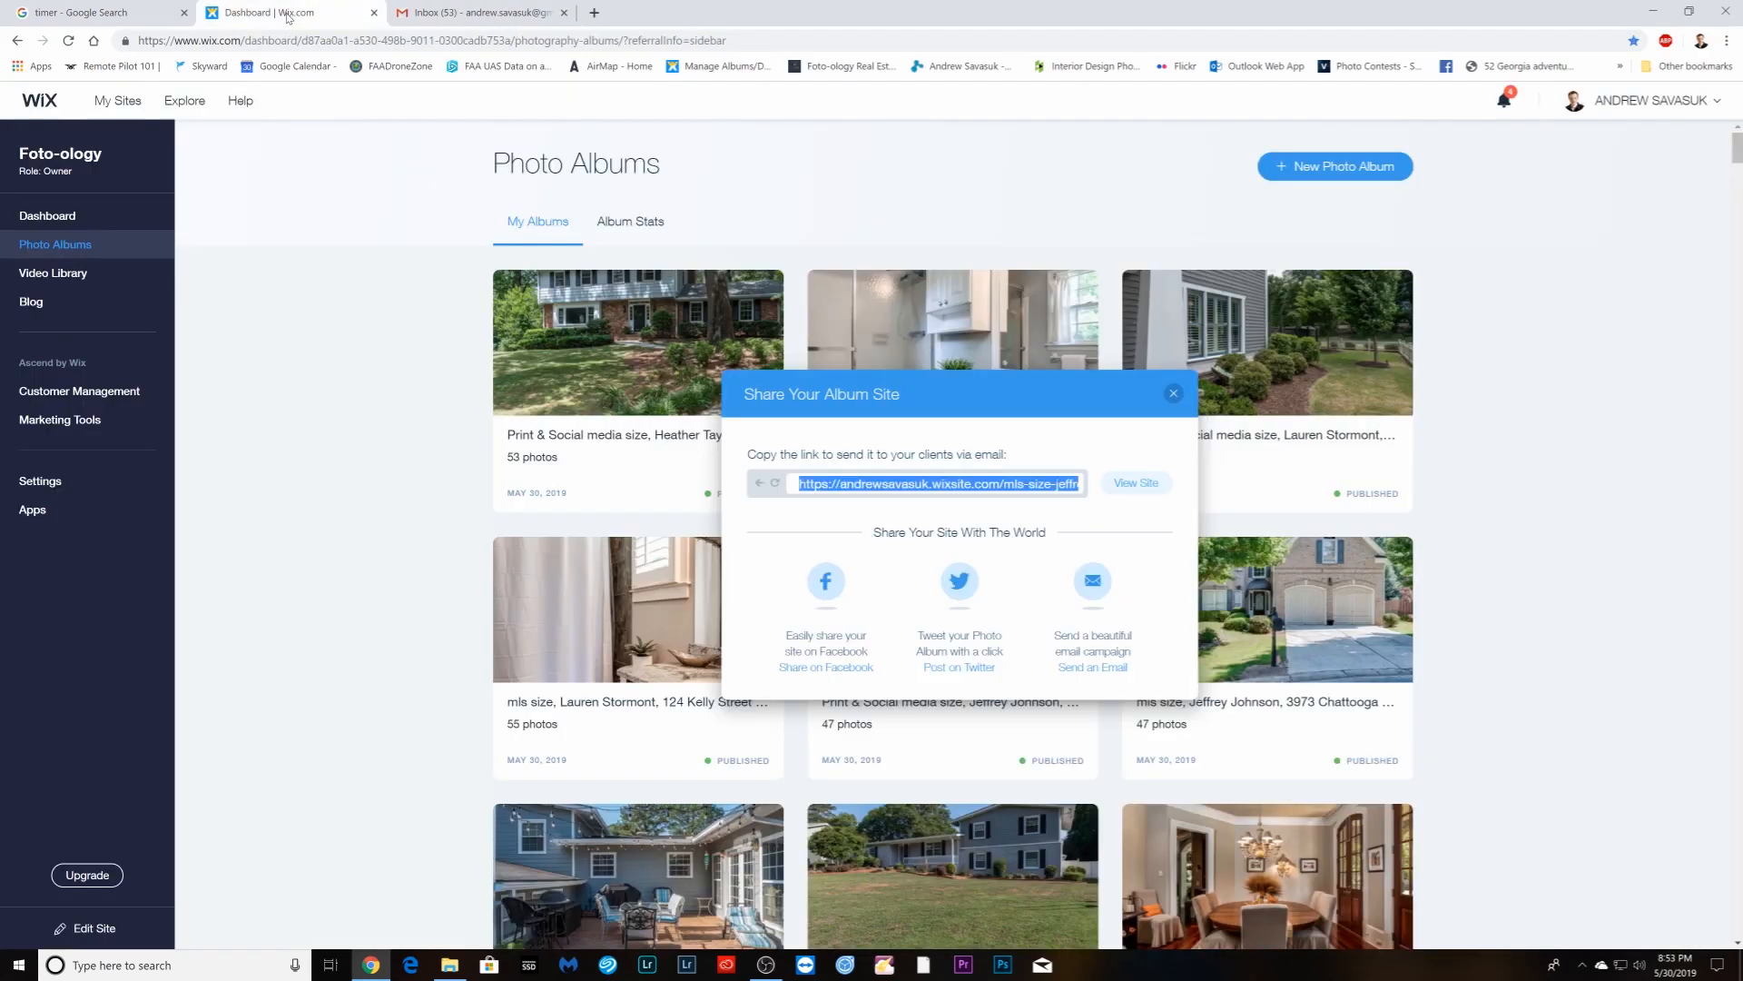
click(1560, 618)
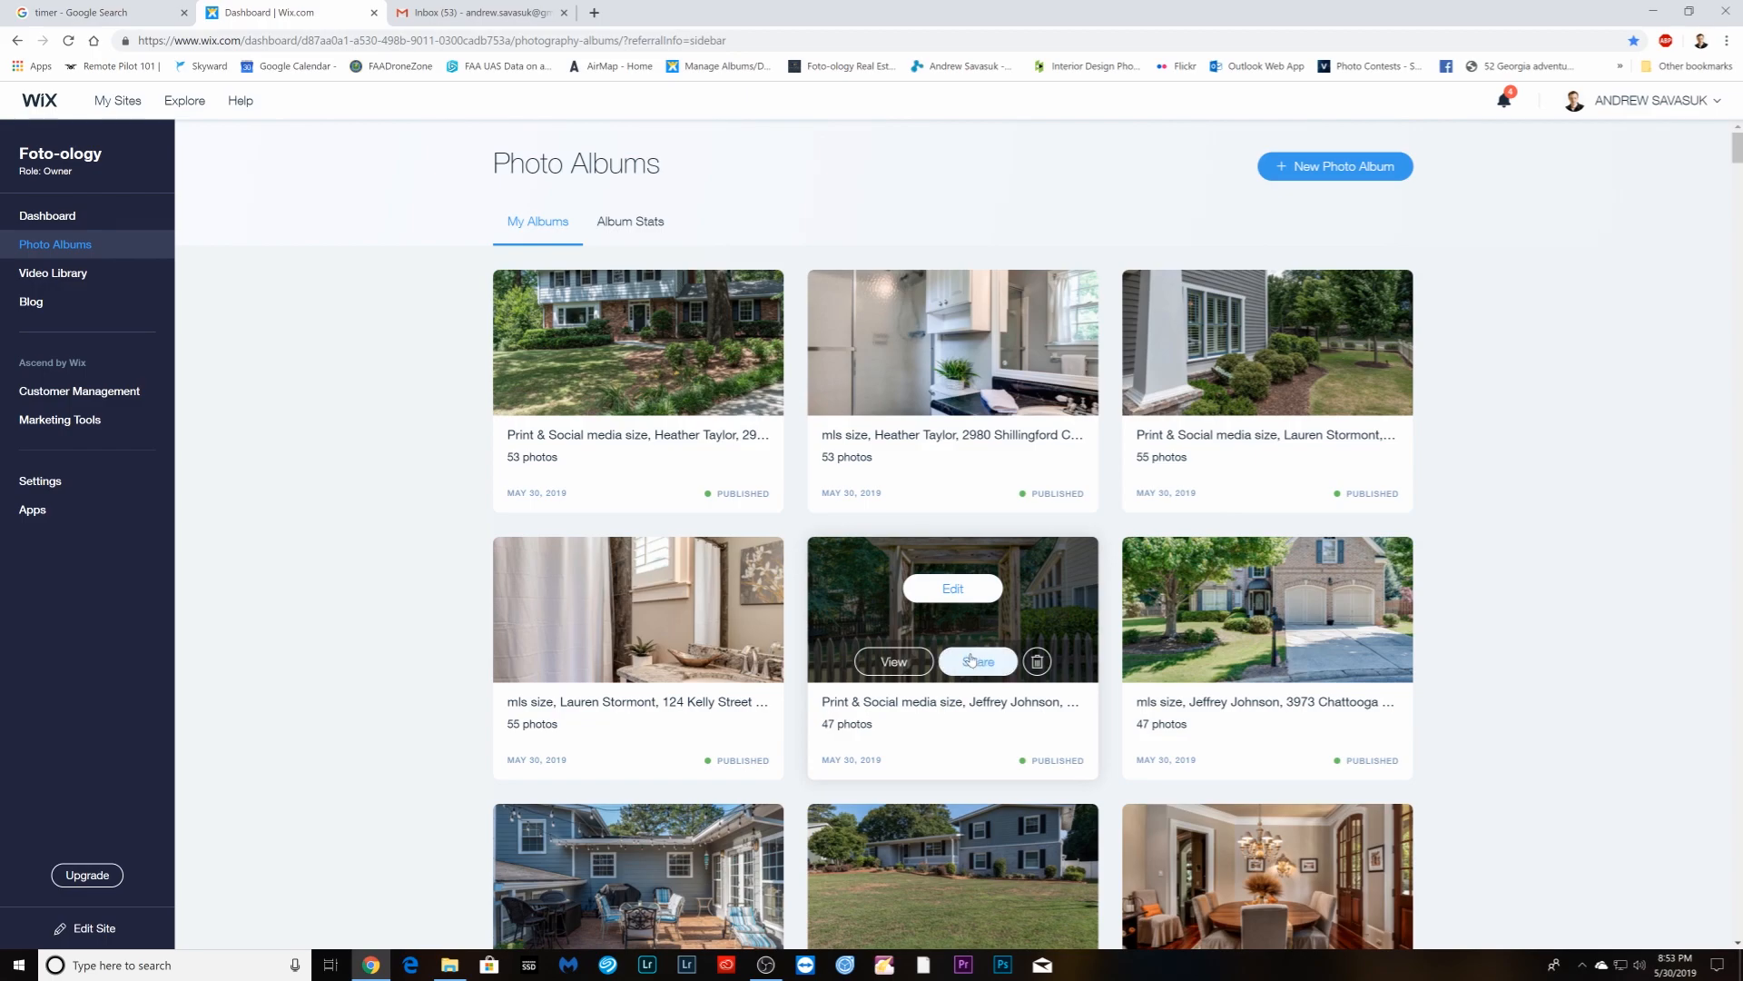
click(972, 662)
click(972, 484)
right_click(972, 484)
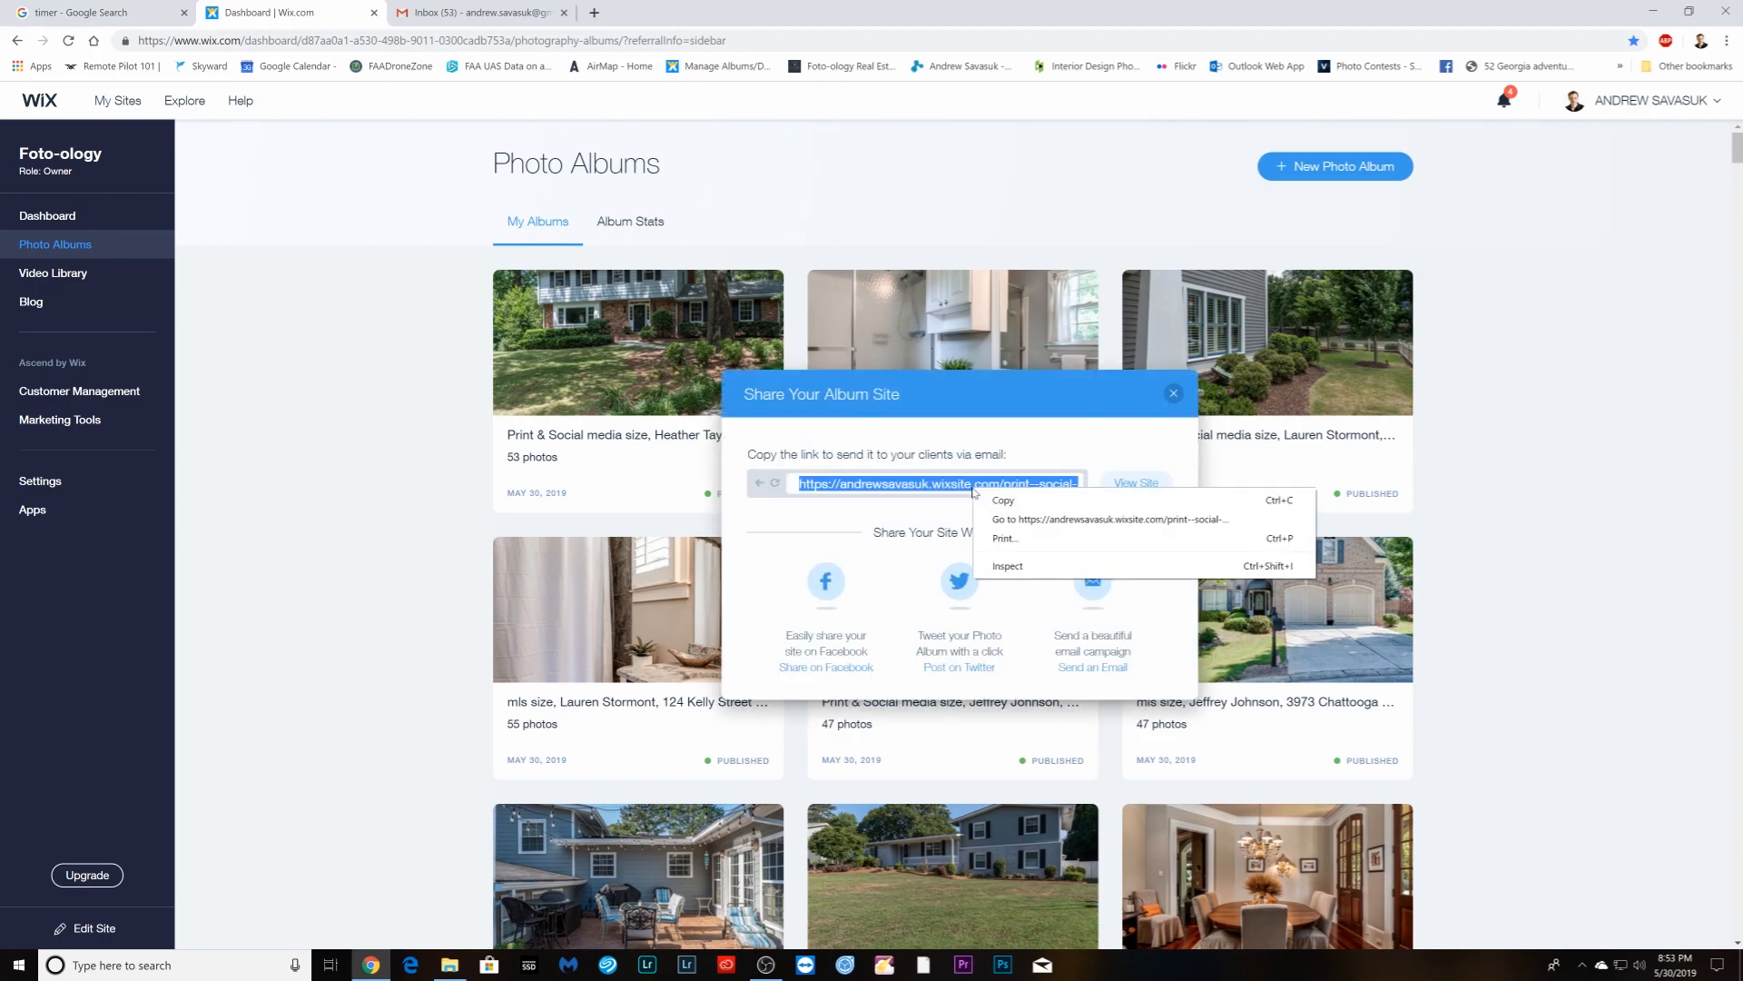
click(1002, 500)
click(476, 14)
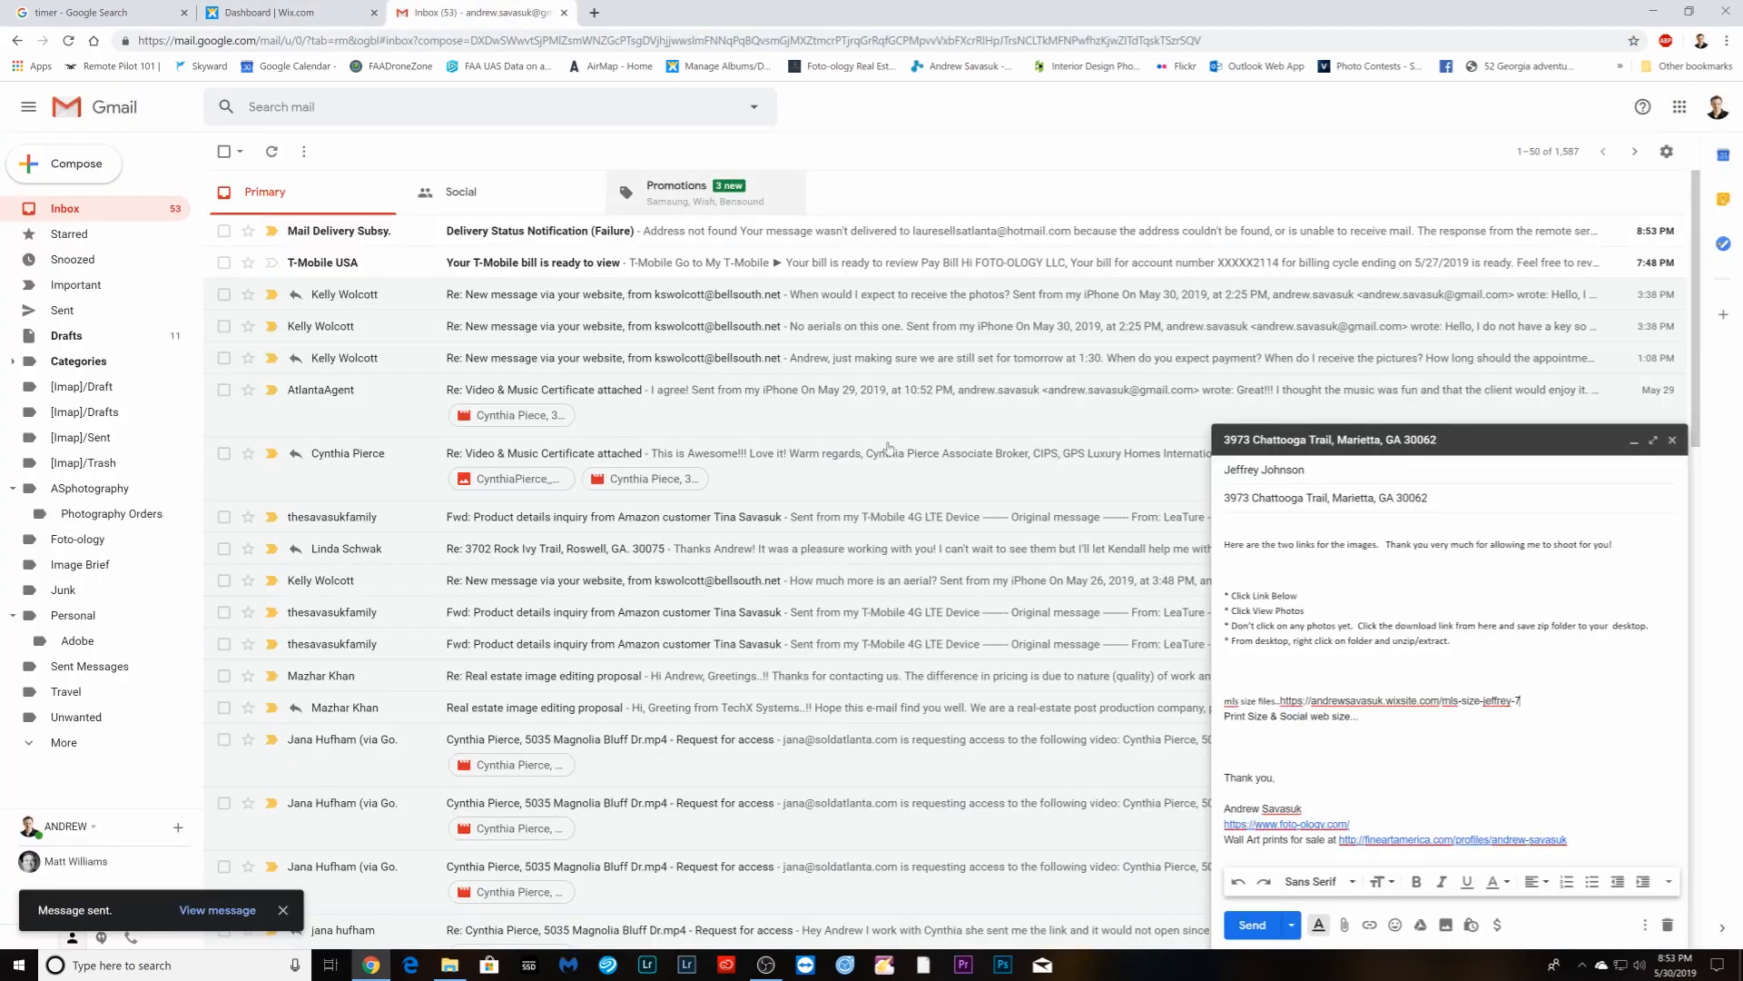
right_click(1364, 726)
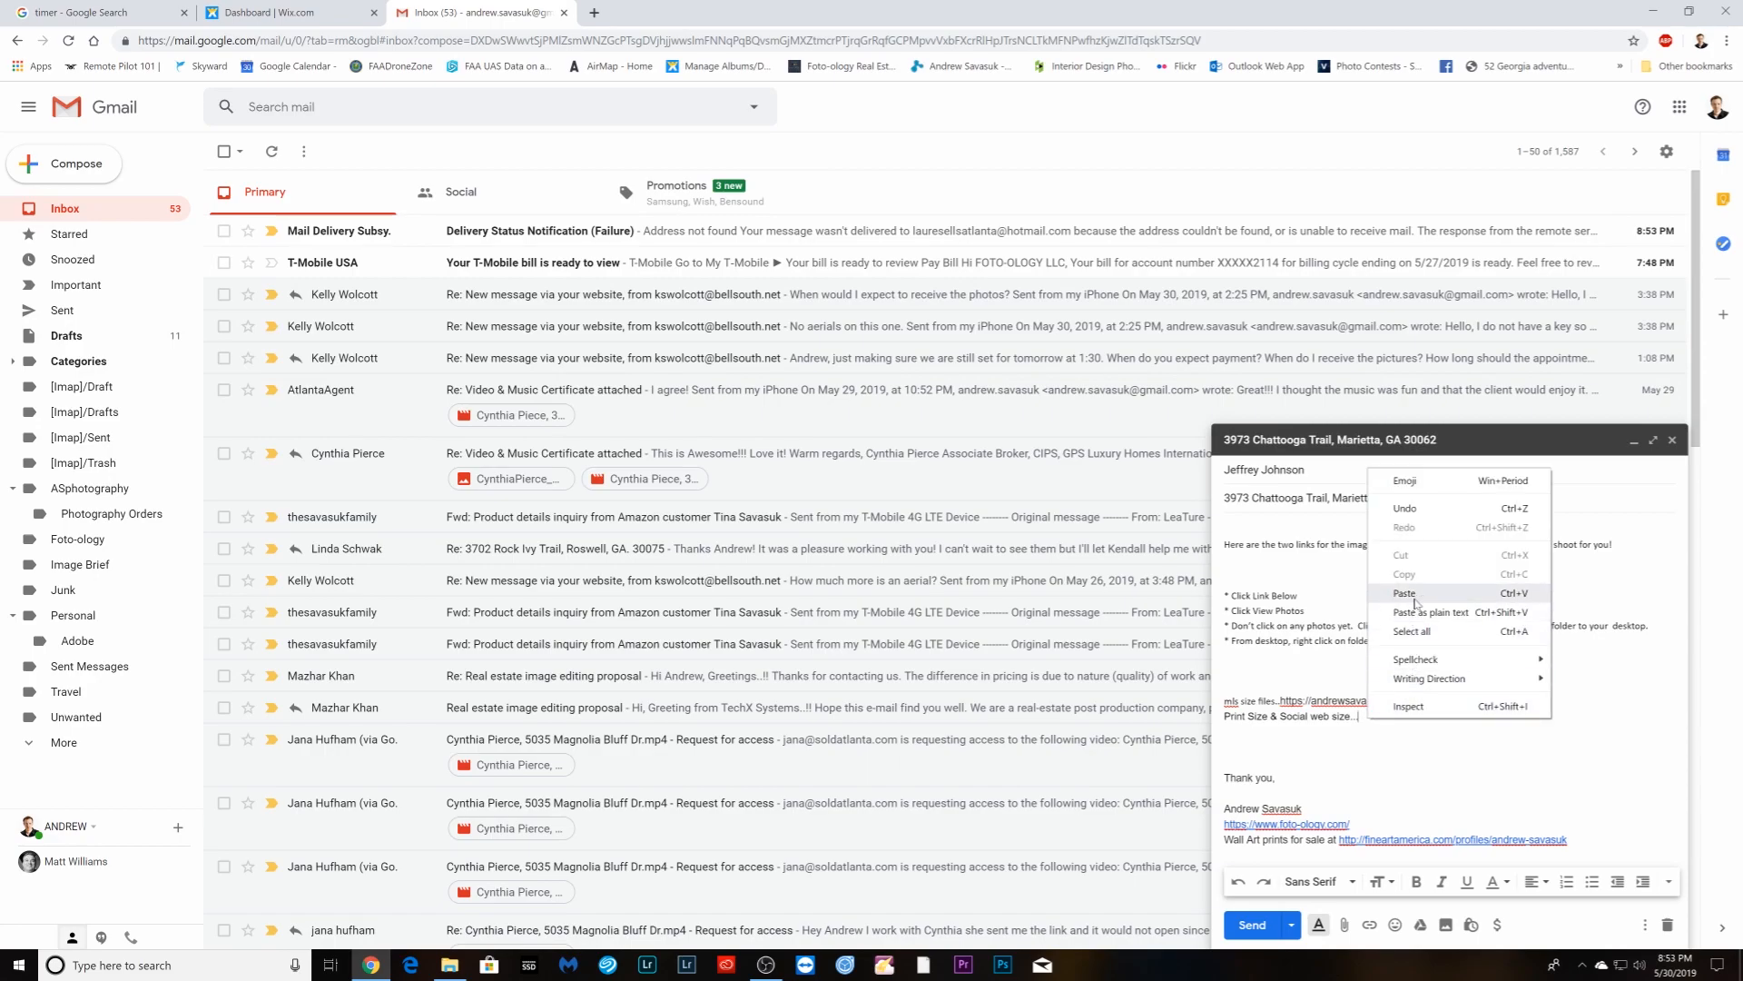
click(1416, 599)
click(1634, 441)
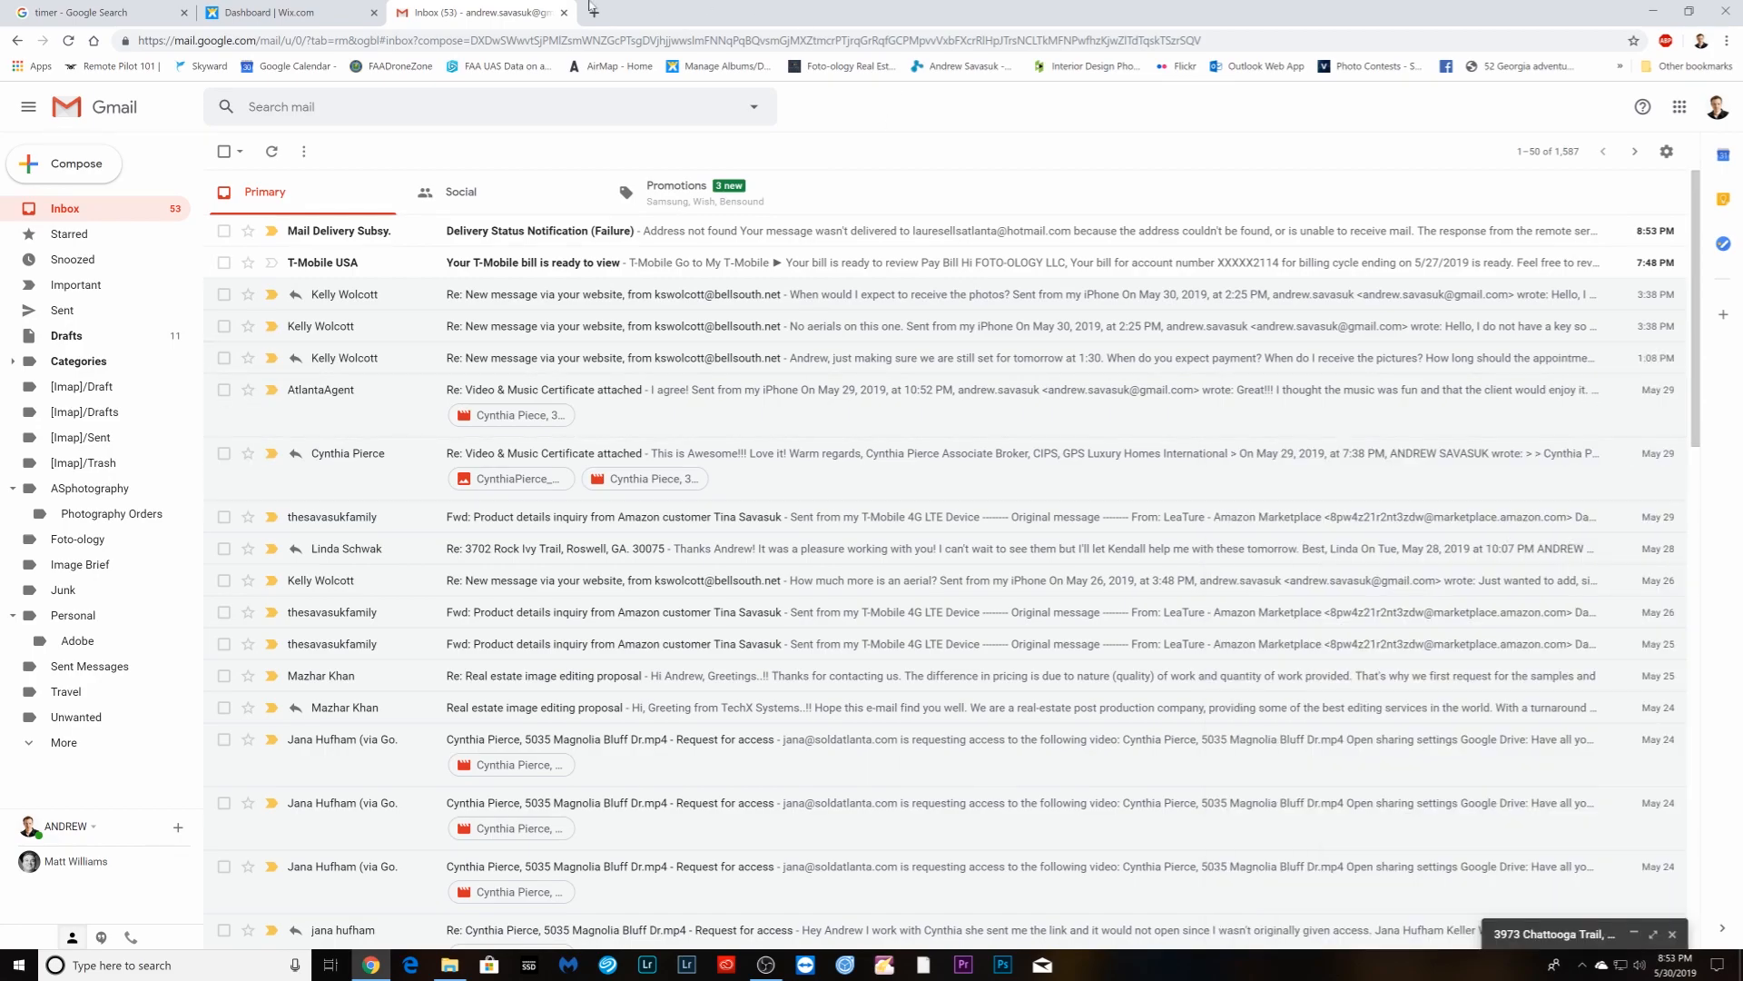
click(291, 14)
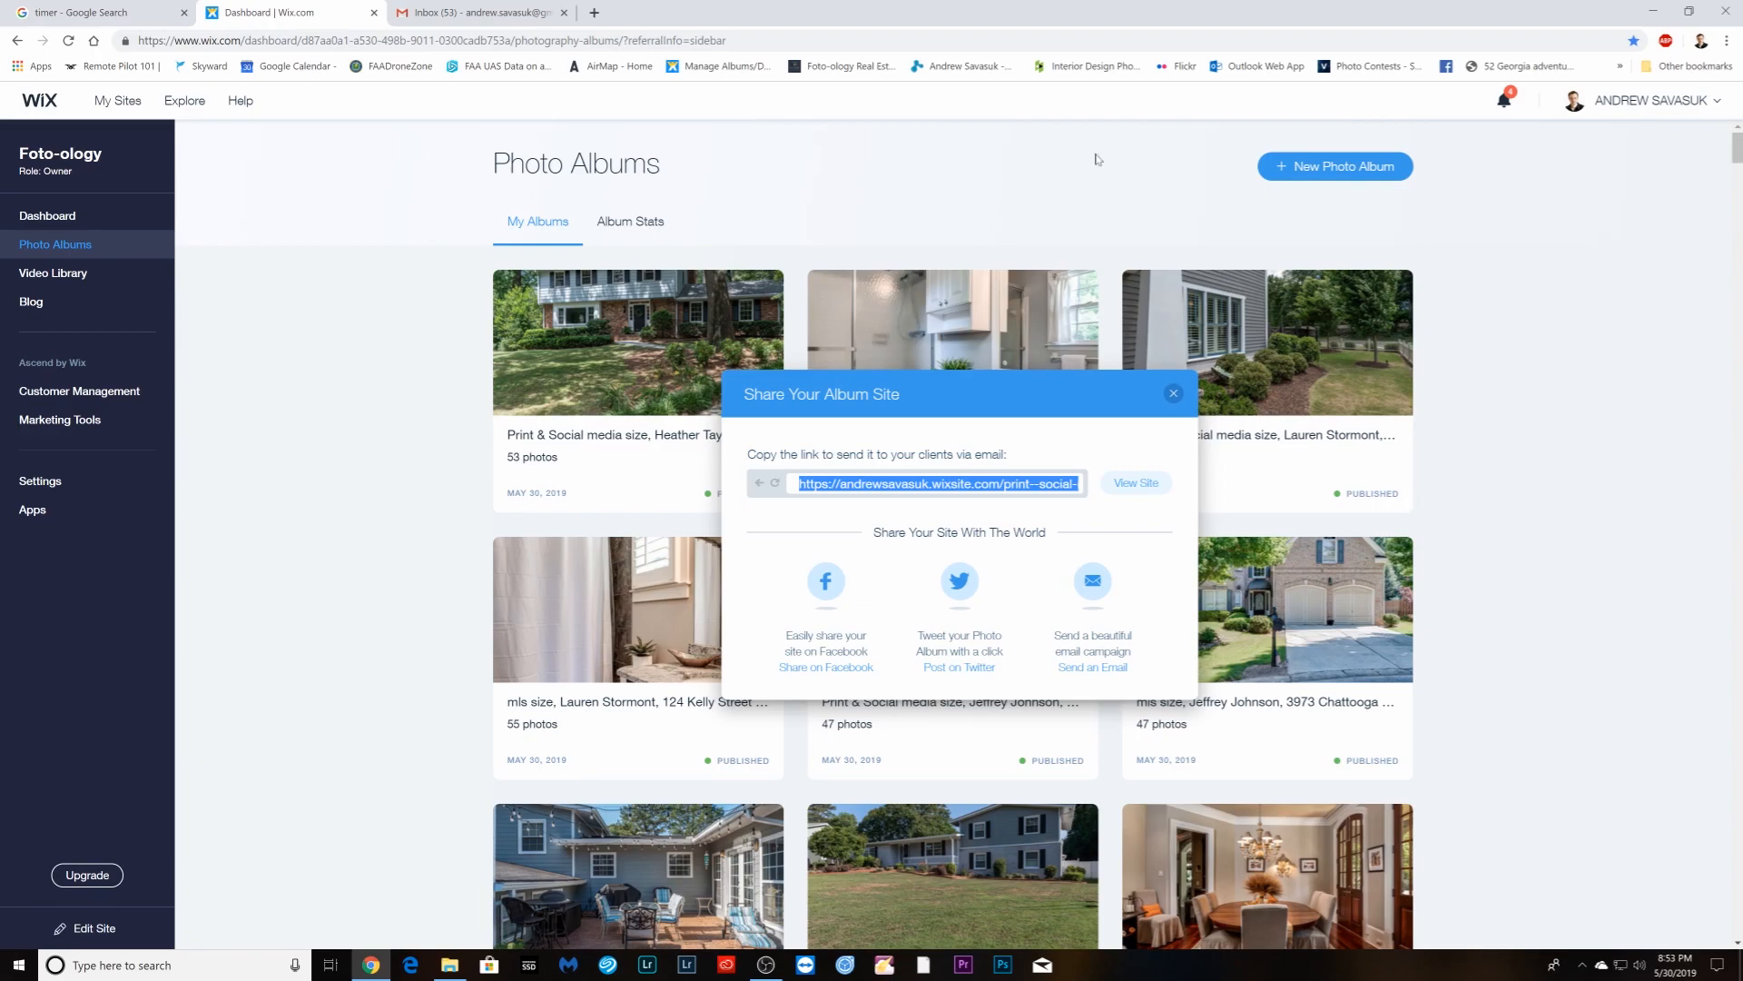
- Stop the stopwatch at 1 h 49 m 23 s and bring up the OBS Studio window
click(48, 20)
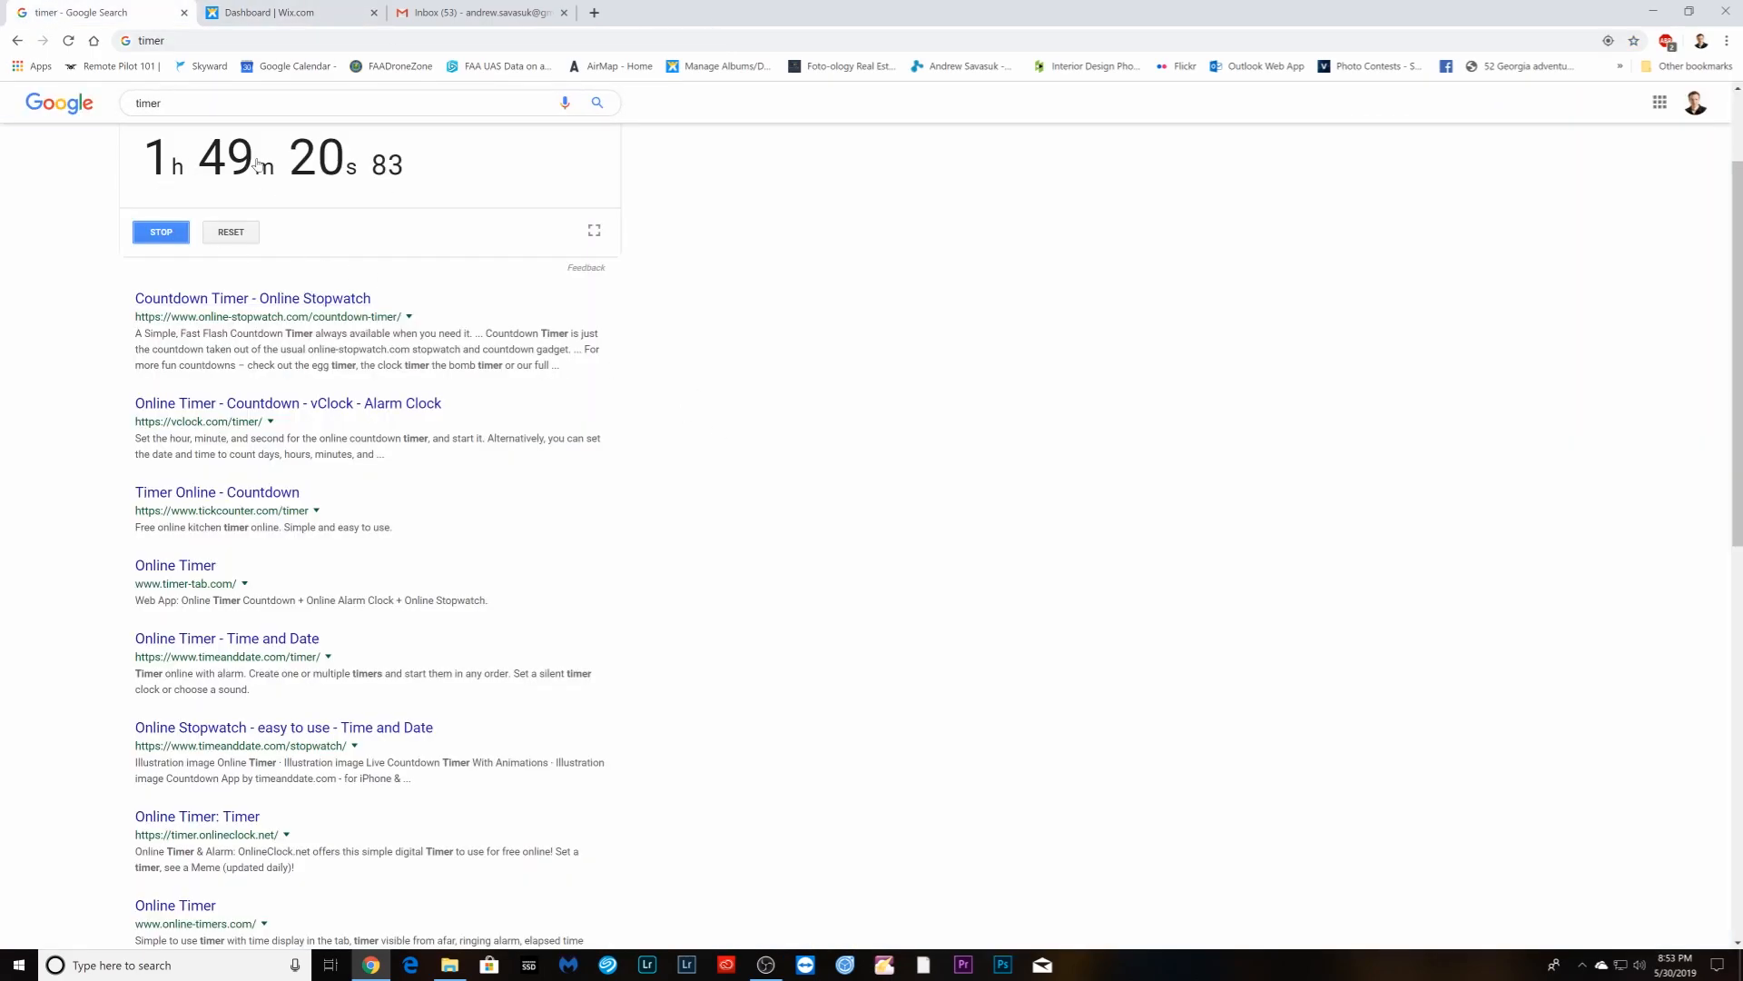
click(161, 235)
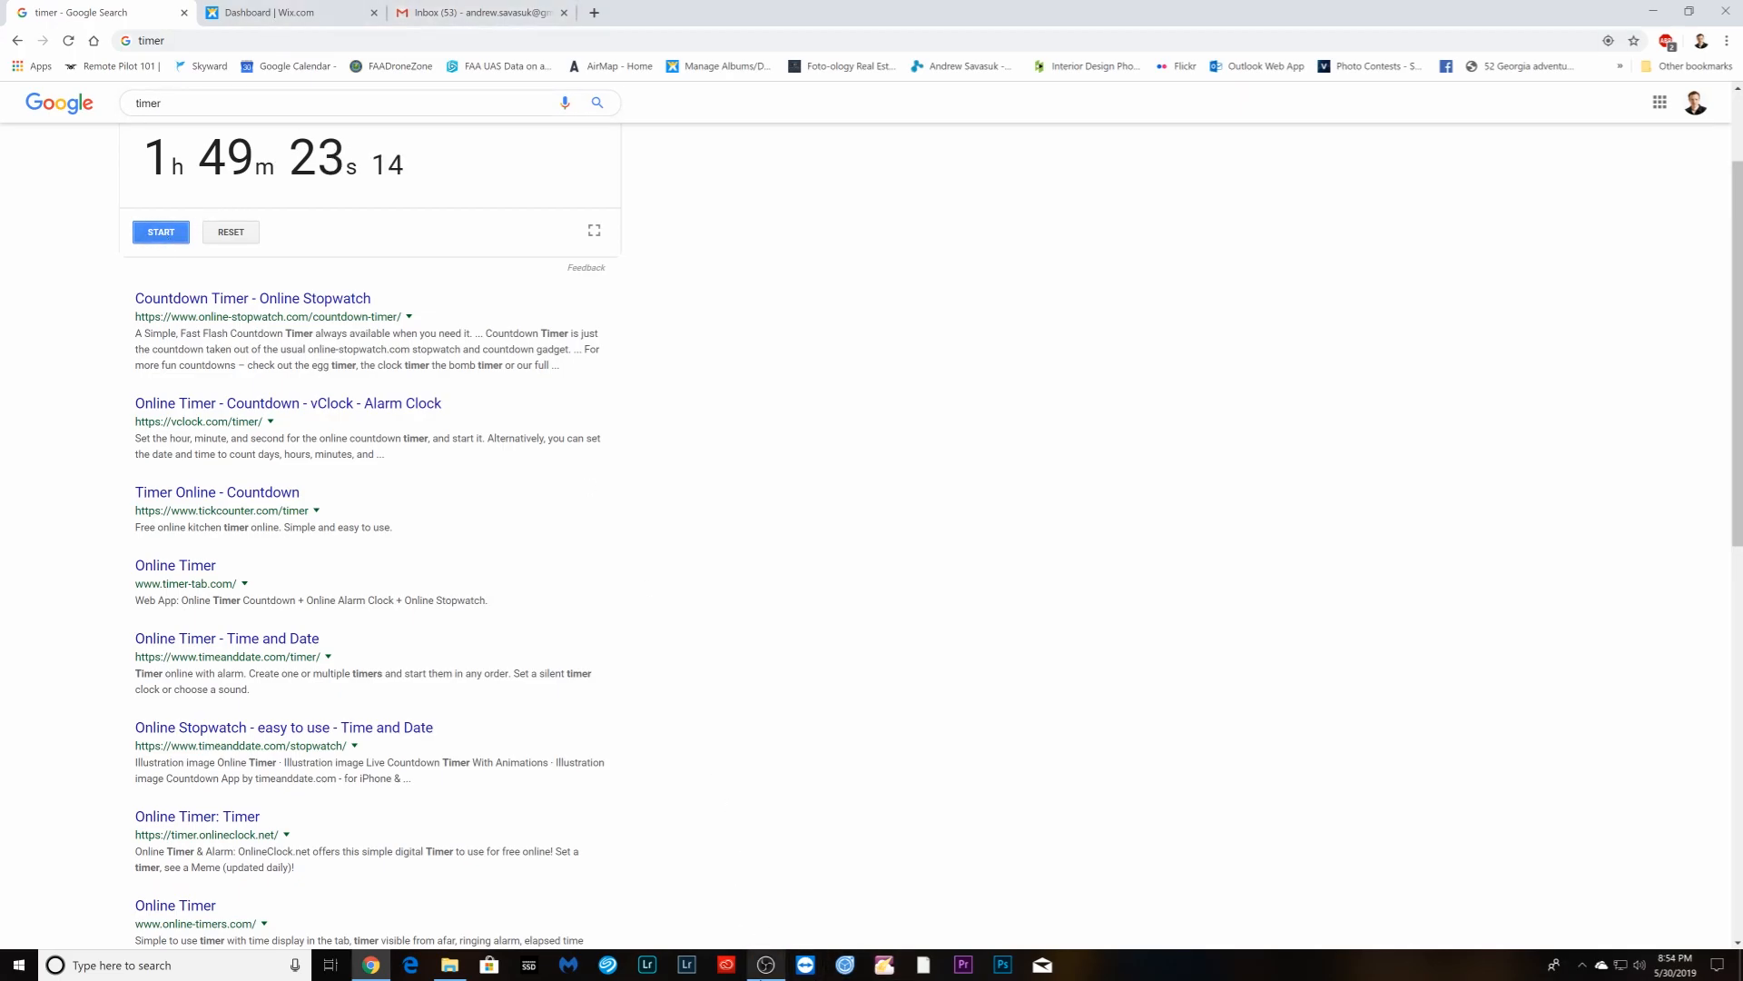
click(767, 964)
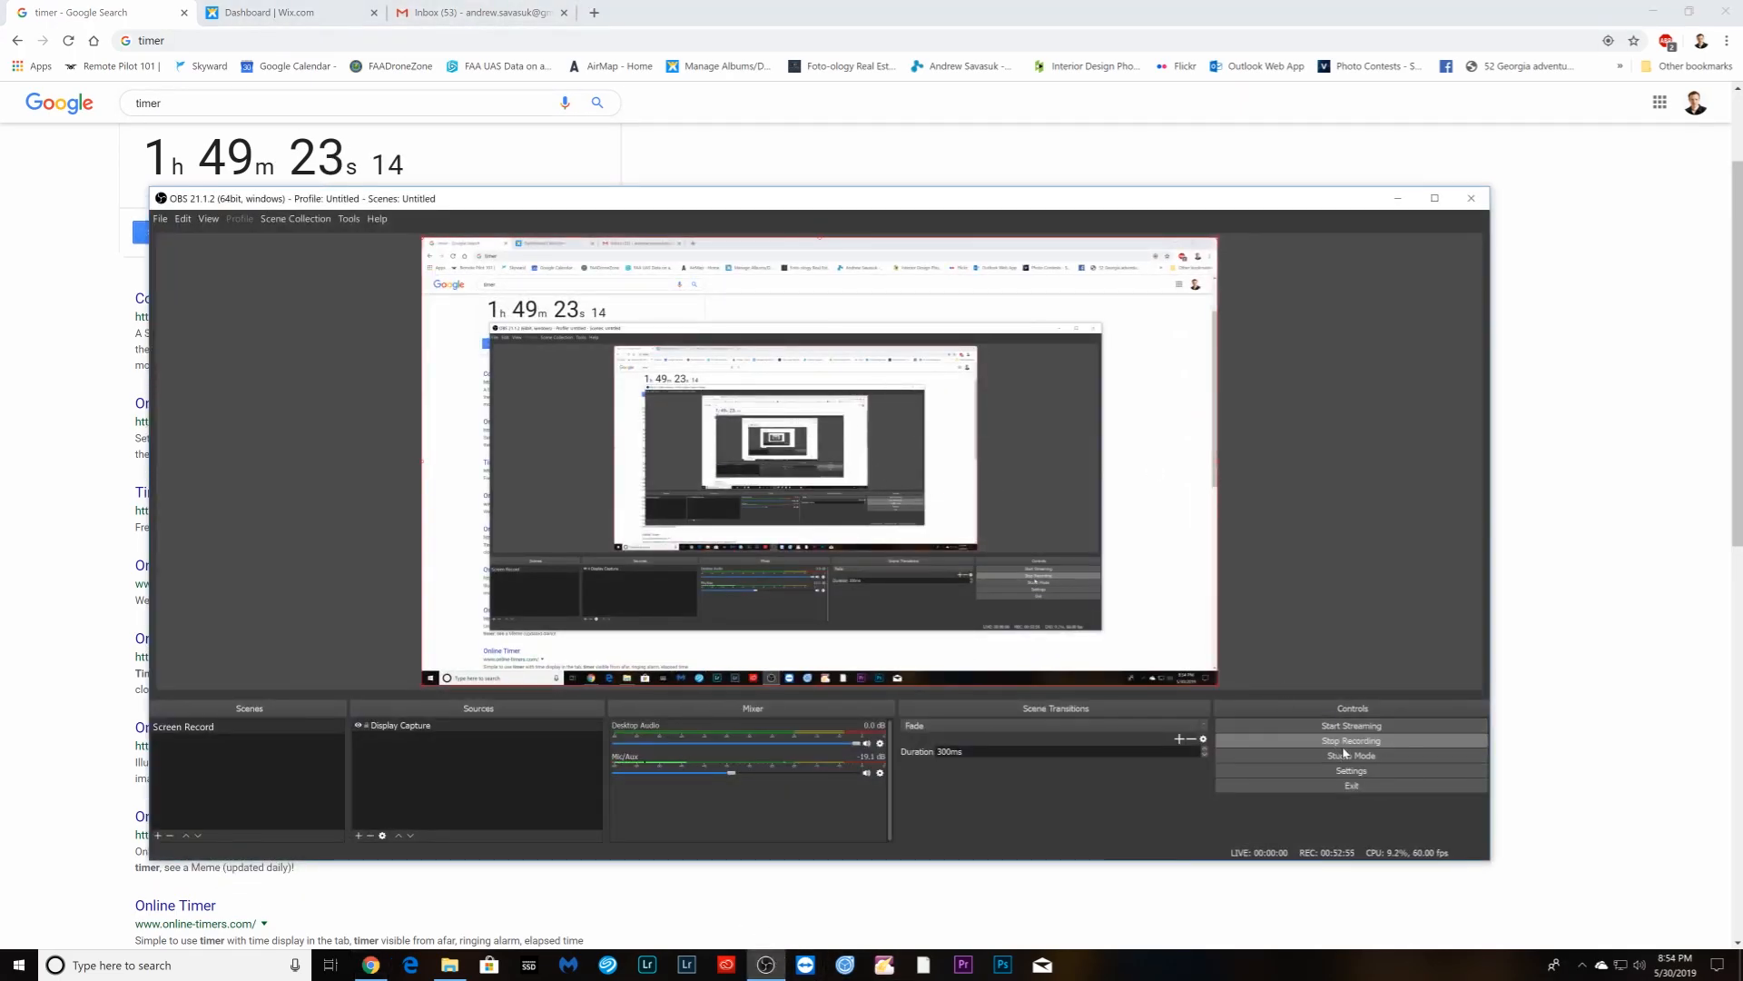